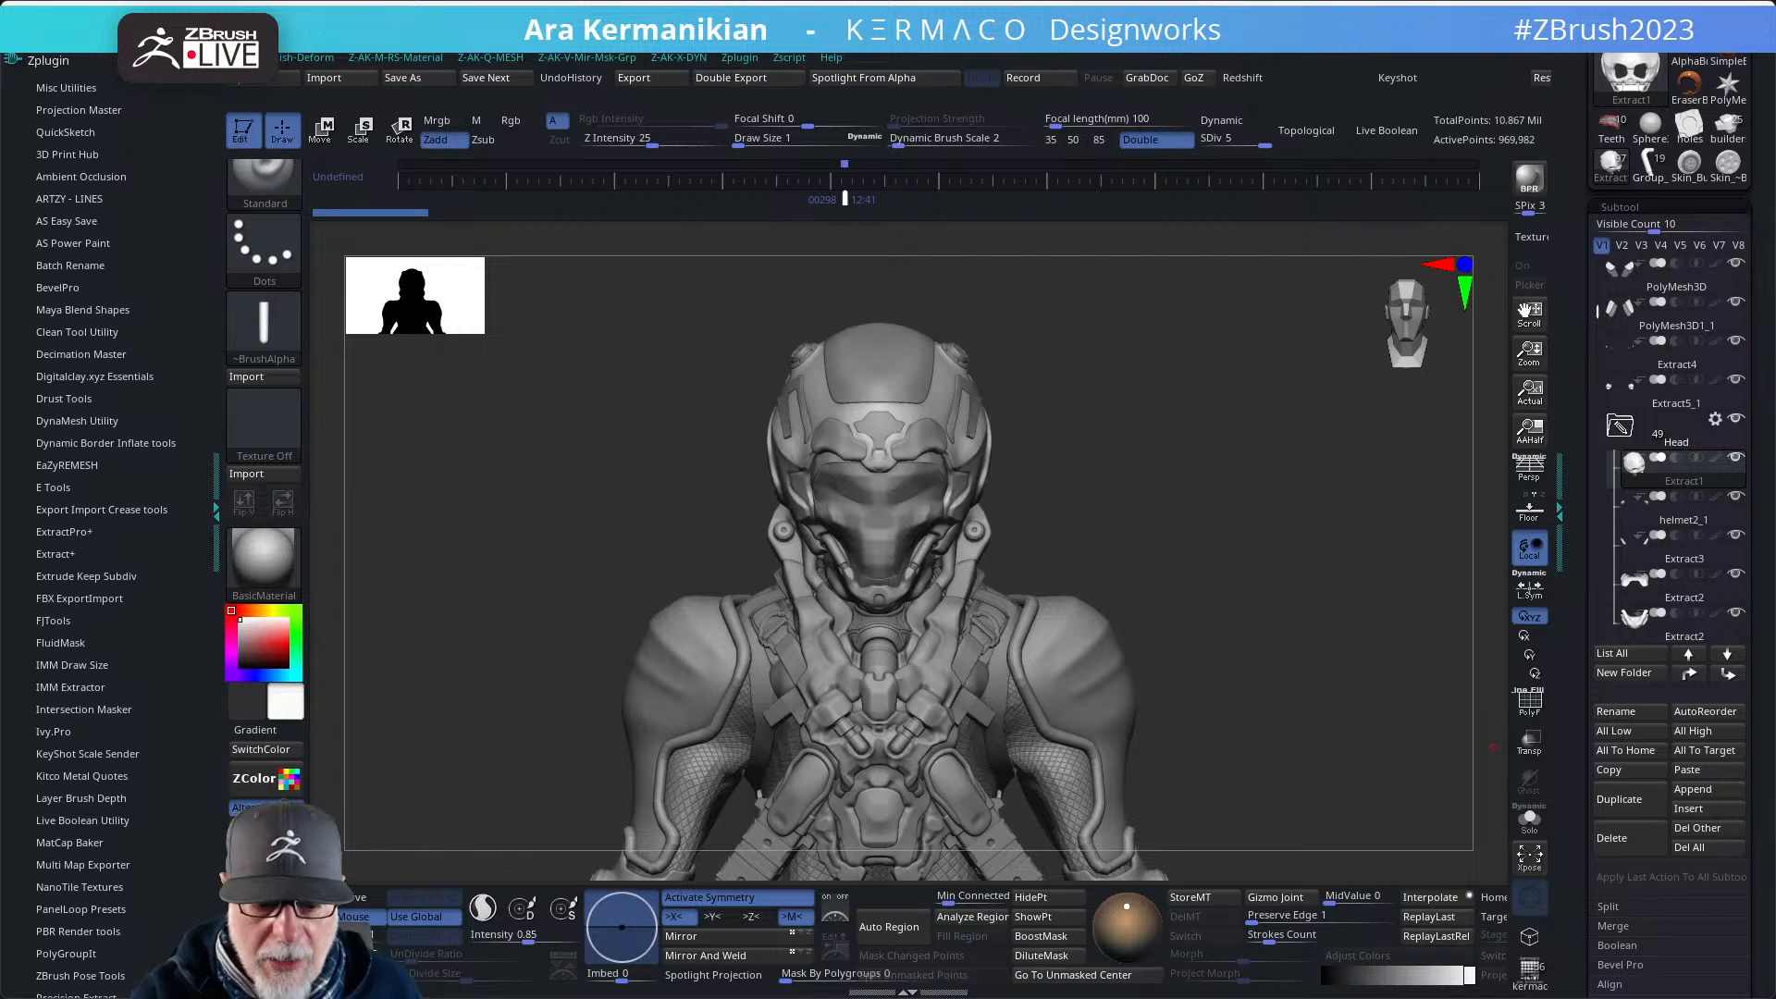
# - Examine the armoured figure from the helmet down to the boots, from the front and at an angle
pyautogui.moveTo(1171, 613); pyautogui.dragTo(1097, 539)
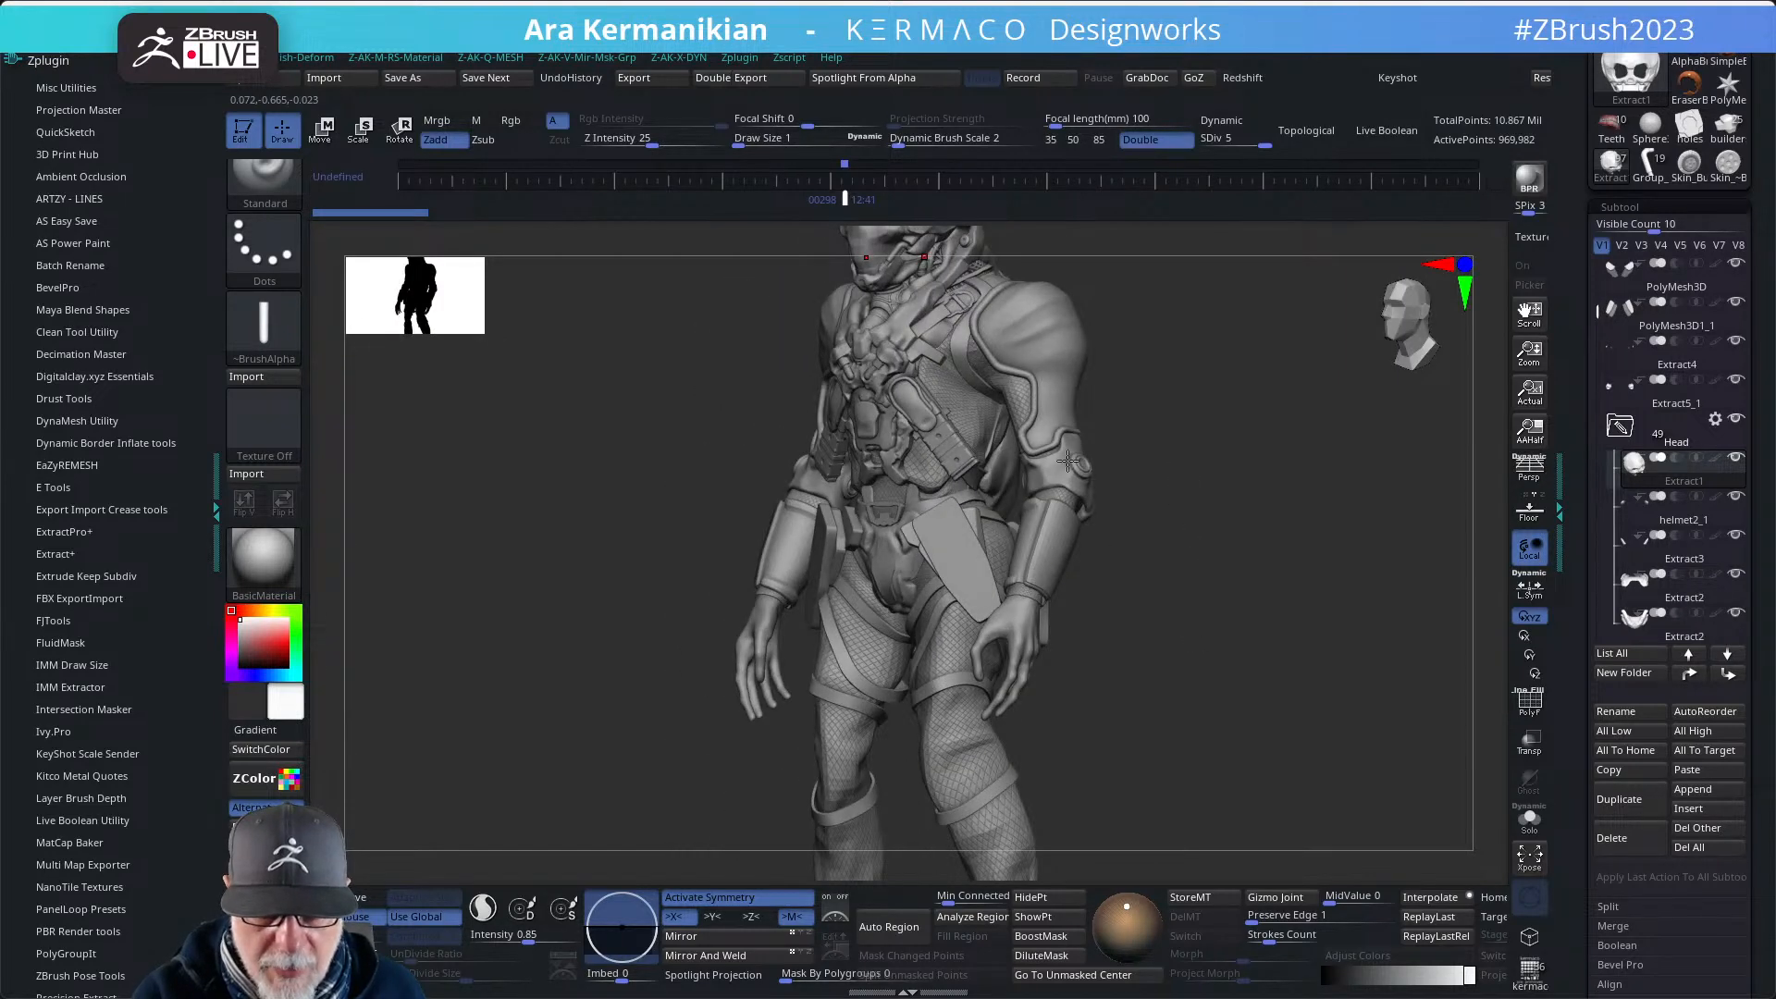
pyautogui.moveTo(1152, 513)
pyautogui.mouseDown()
pyautogui.moveTo(1205, 519)
pyautogui.moveTo(1142, 491)
pyautogui.mouseUp()
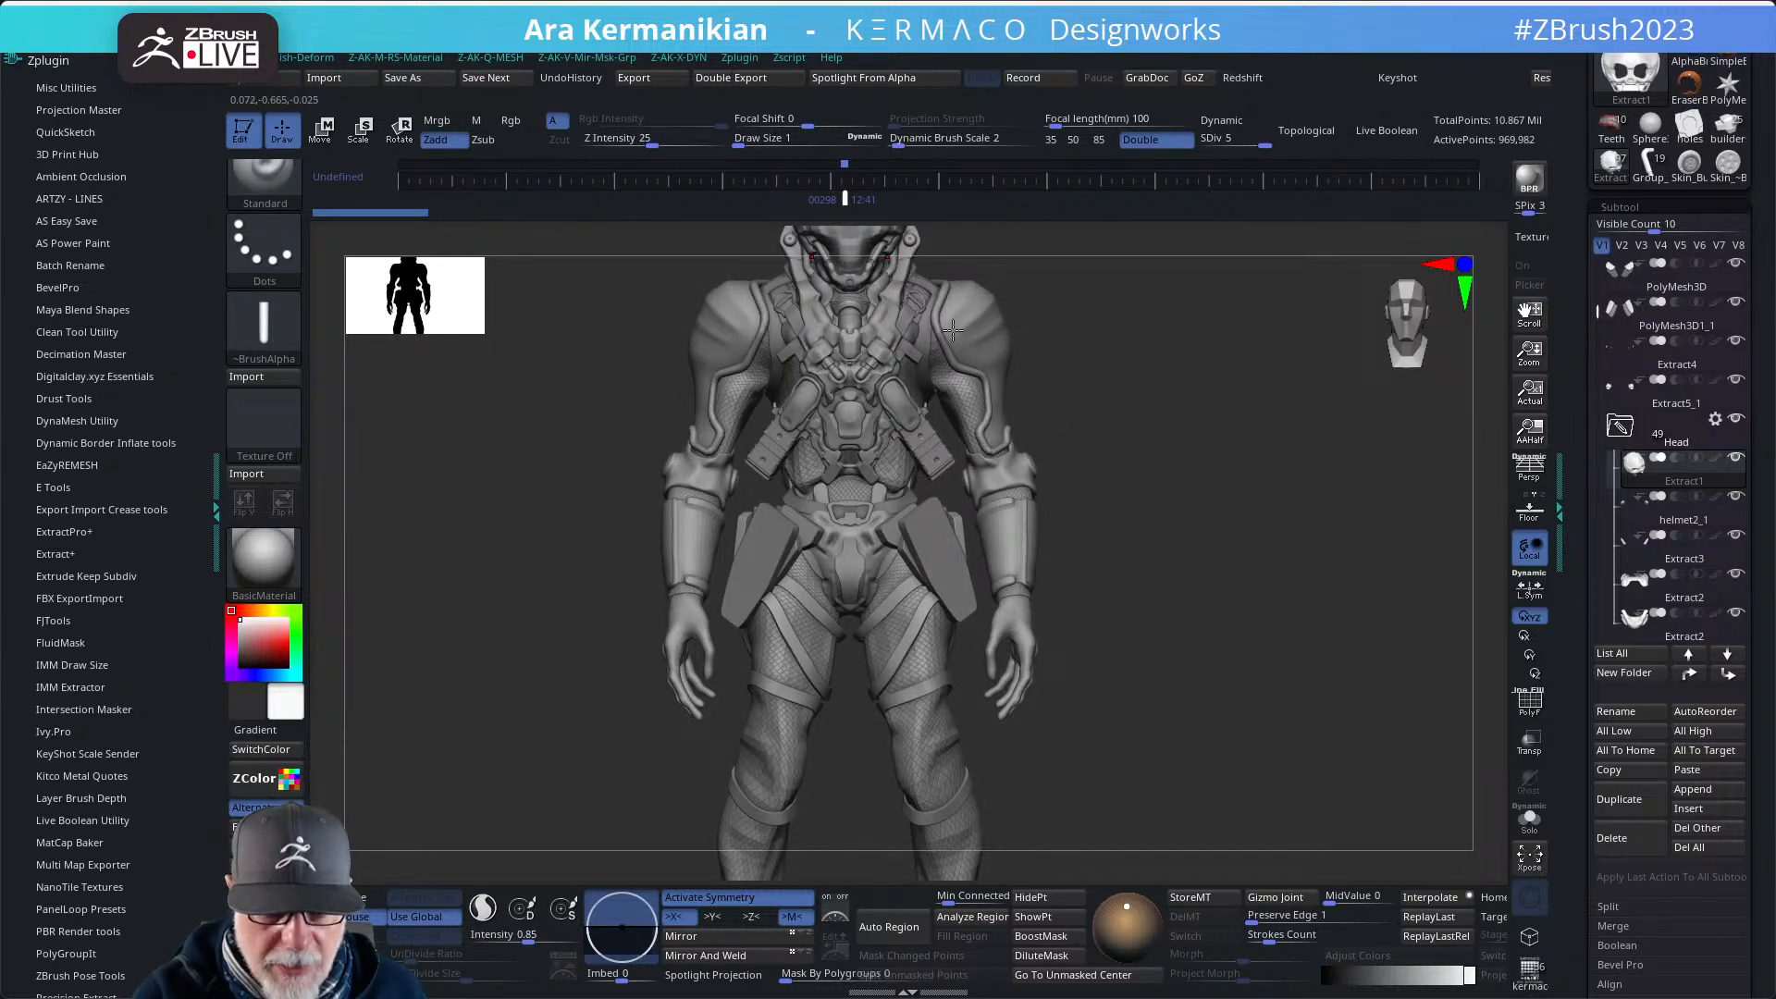
pyautogui.keyDown('alt'); pyautogui.moveTo(1193, 670); pyautogui.dragTo(1191, 417); pyautogui.keyUp('alt')
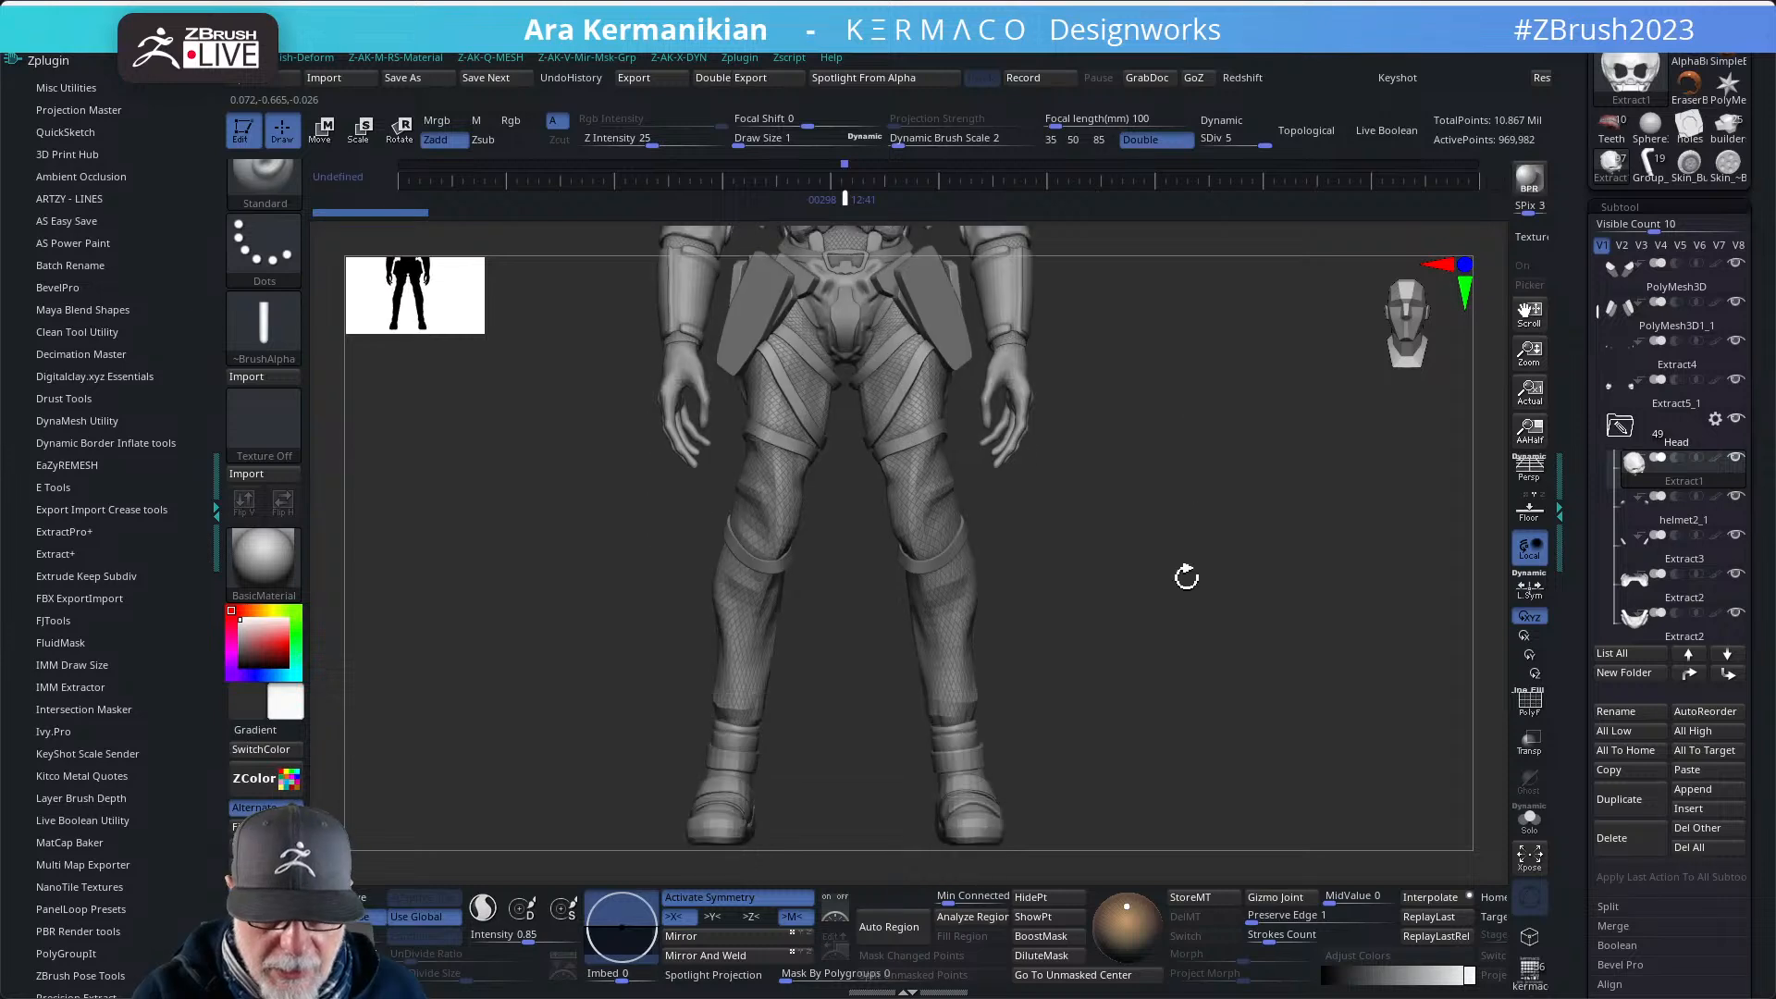
pyautogui.keyDown('alt'); pyautogui.moveTo(1185, 496); pyautogui.dragTo(1165, 569); pyautogui.keyUp('alt')
pyautogui.keyDown('alt'); pyautogui.moveTo(1197, 496); pyautogui.dragTo(1169, 567); pyautogui.keyUp('alt')
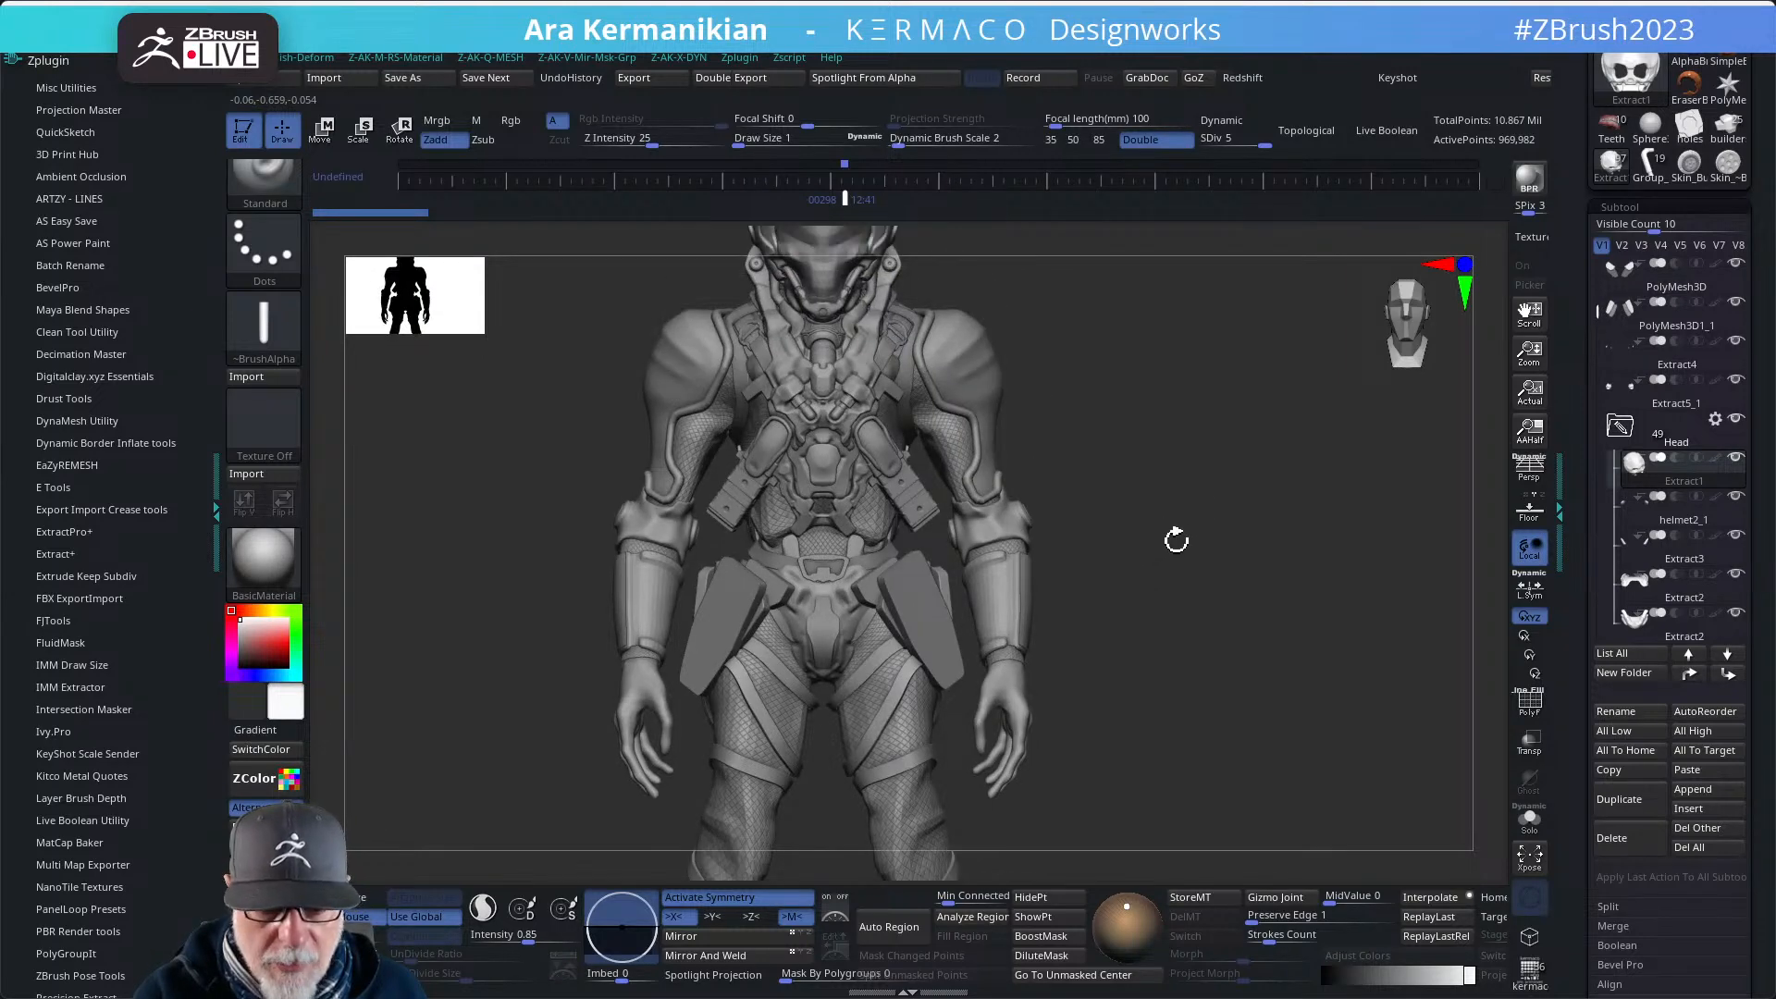
pyautogui.keyDown('alt'); pyautogui.moveTo(1157, 503); pyautogui.dragTo(1189, 593); pyautogui.keyUp('alt')
pyautogui.moveTo(1209, 519); pyautogui.dragTo(1192, 553)
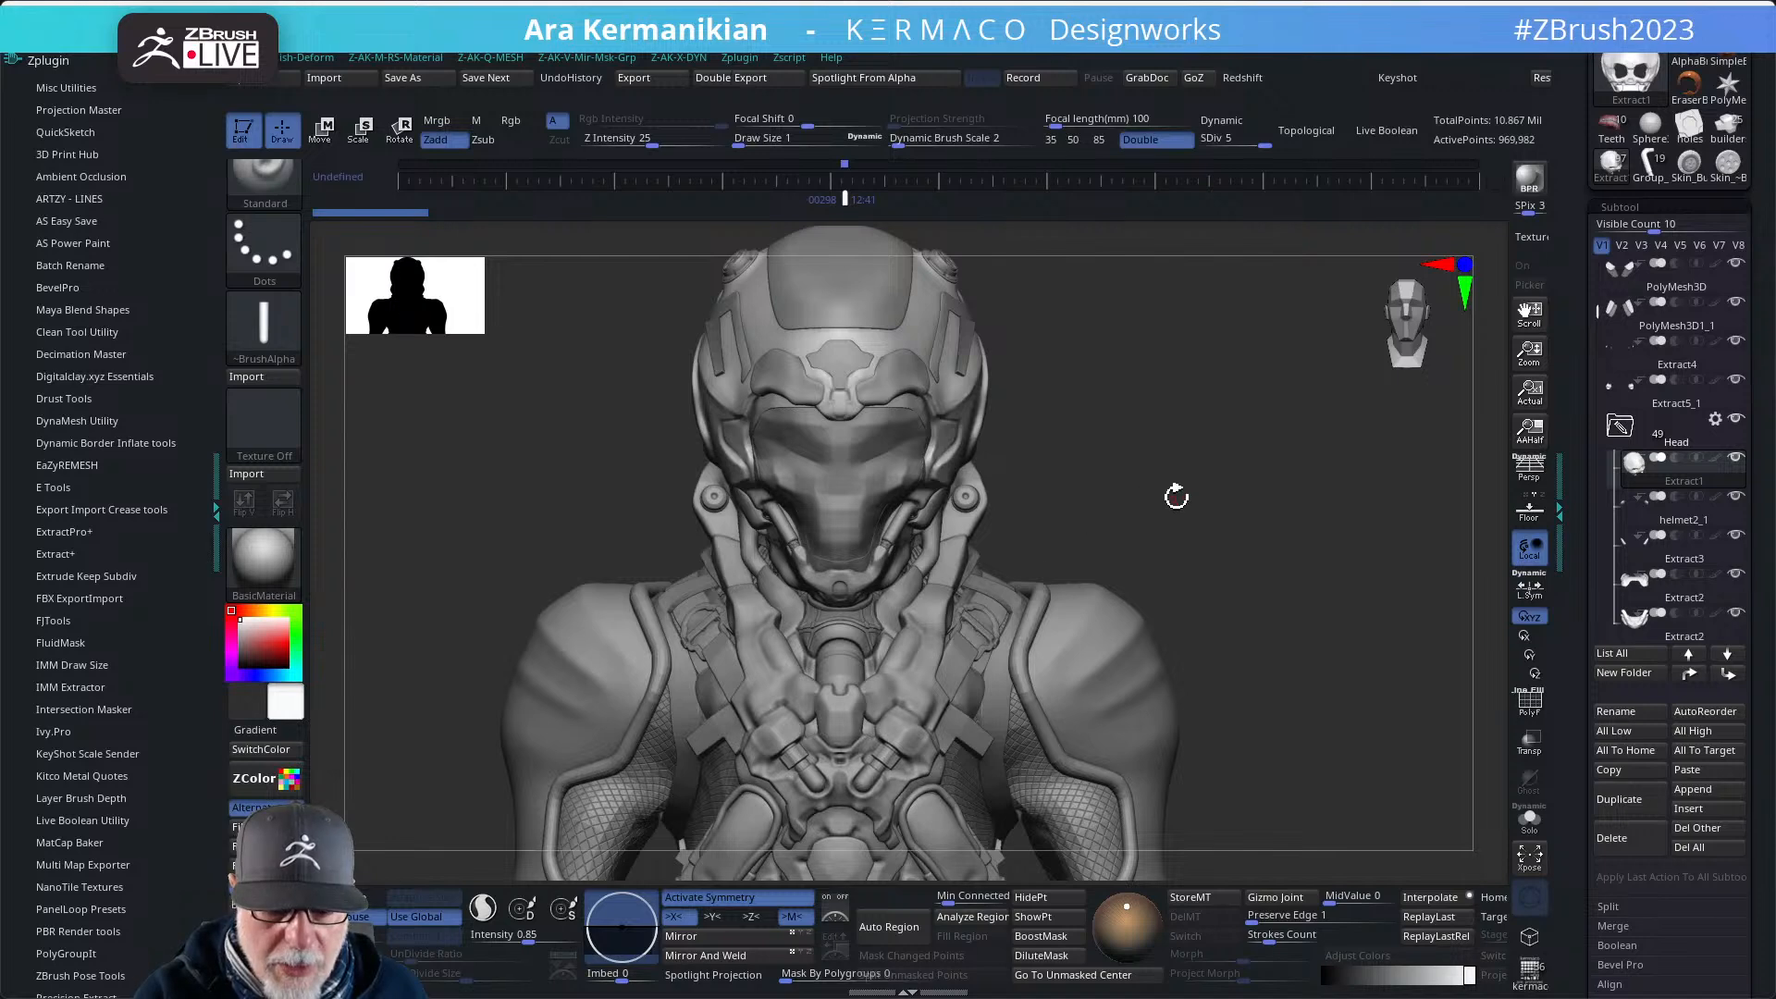
pyautogui.keyDown('alt'); pyautogui.moveTo(1230, 685); pyautogui.dragTo(1134, 548); pyautogui.keyUp('alt')
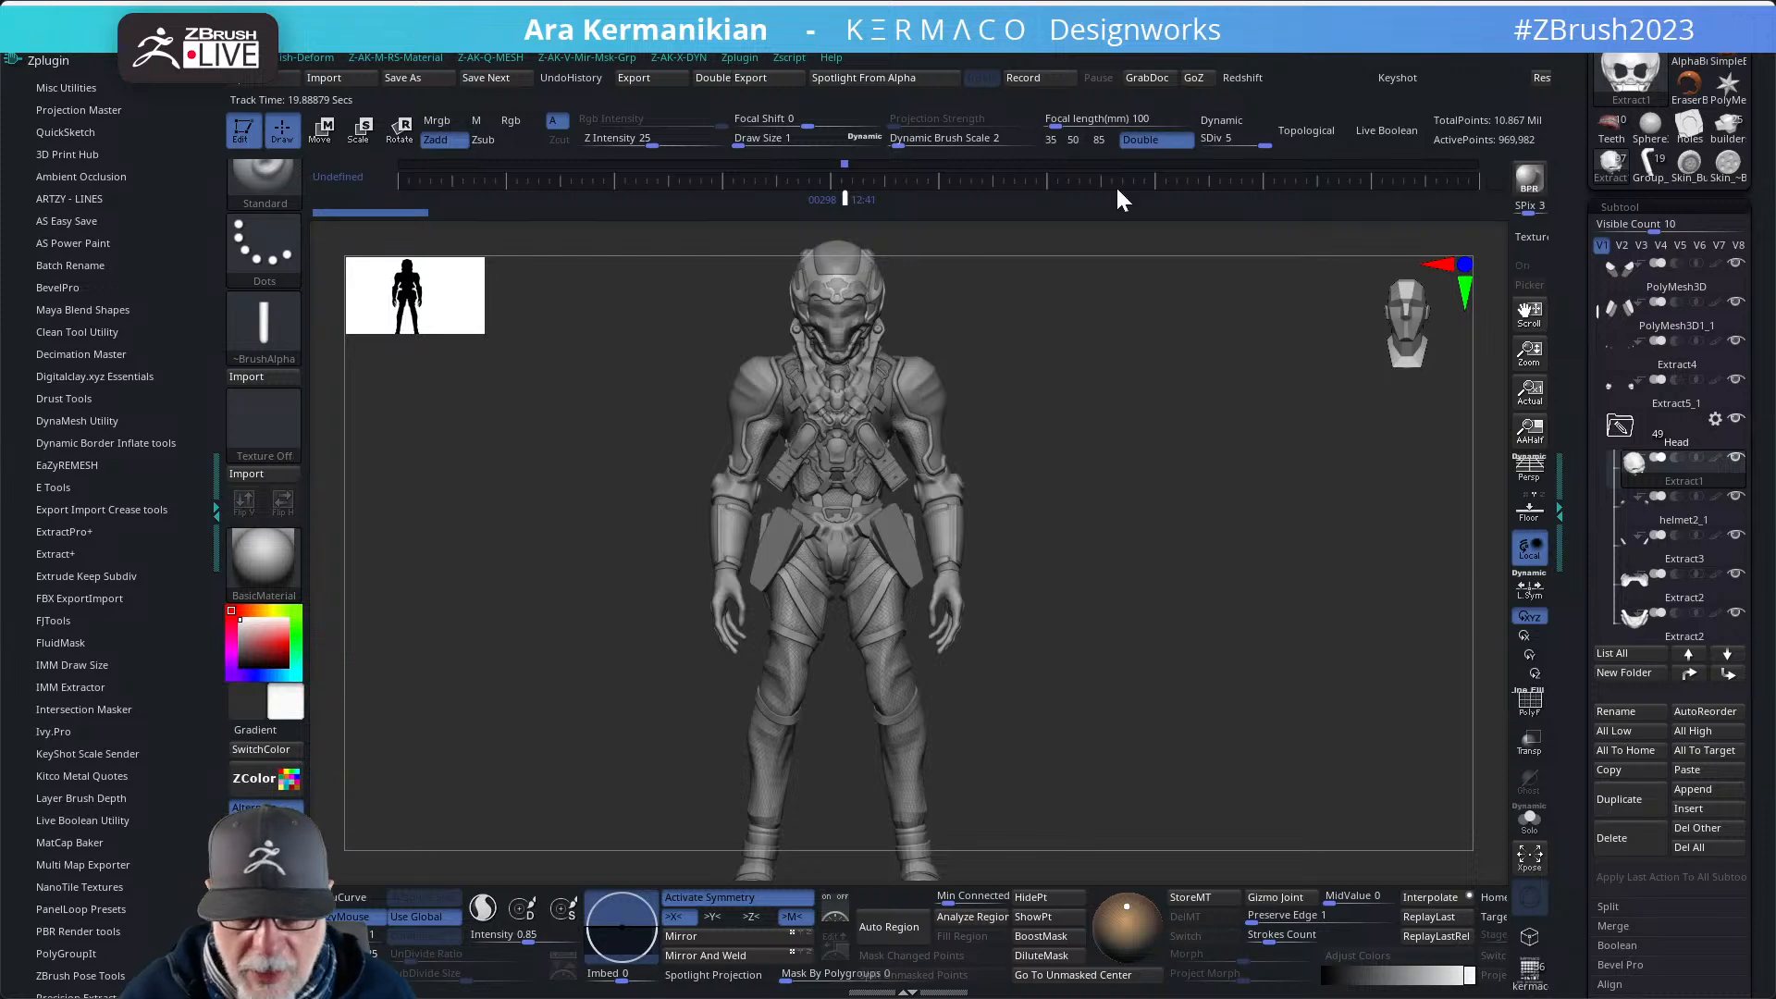
# - Turn on the polypaint colour display for all subtools of the armoured figure
pyautogui.keyDown('shift'); pyautogui.click(1716, 457); pyautogui.keyUp('shift')
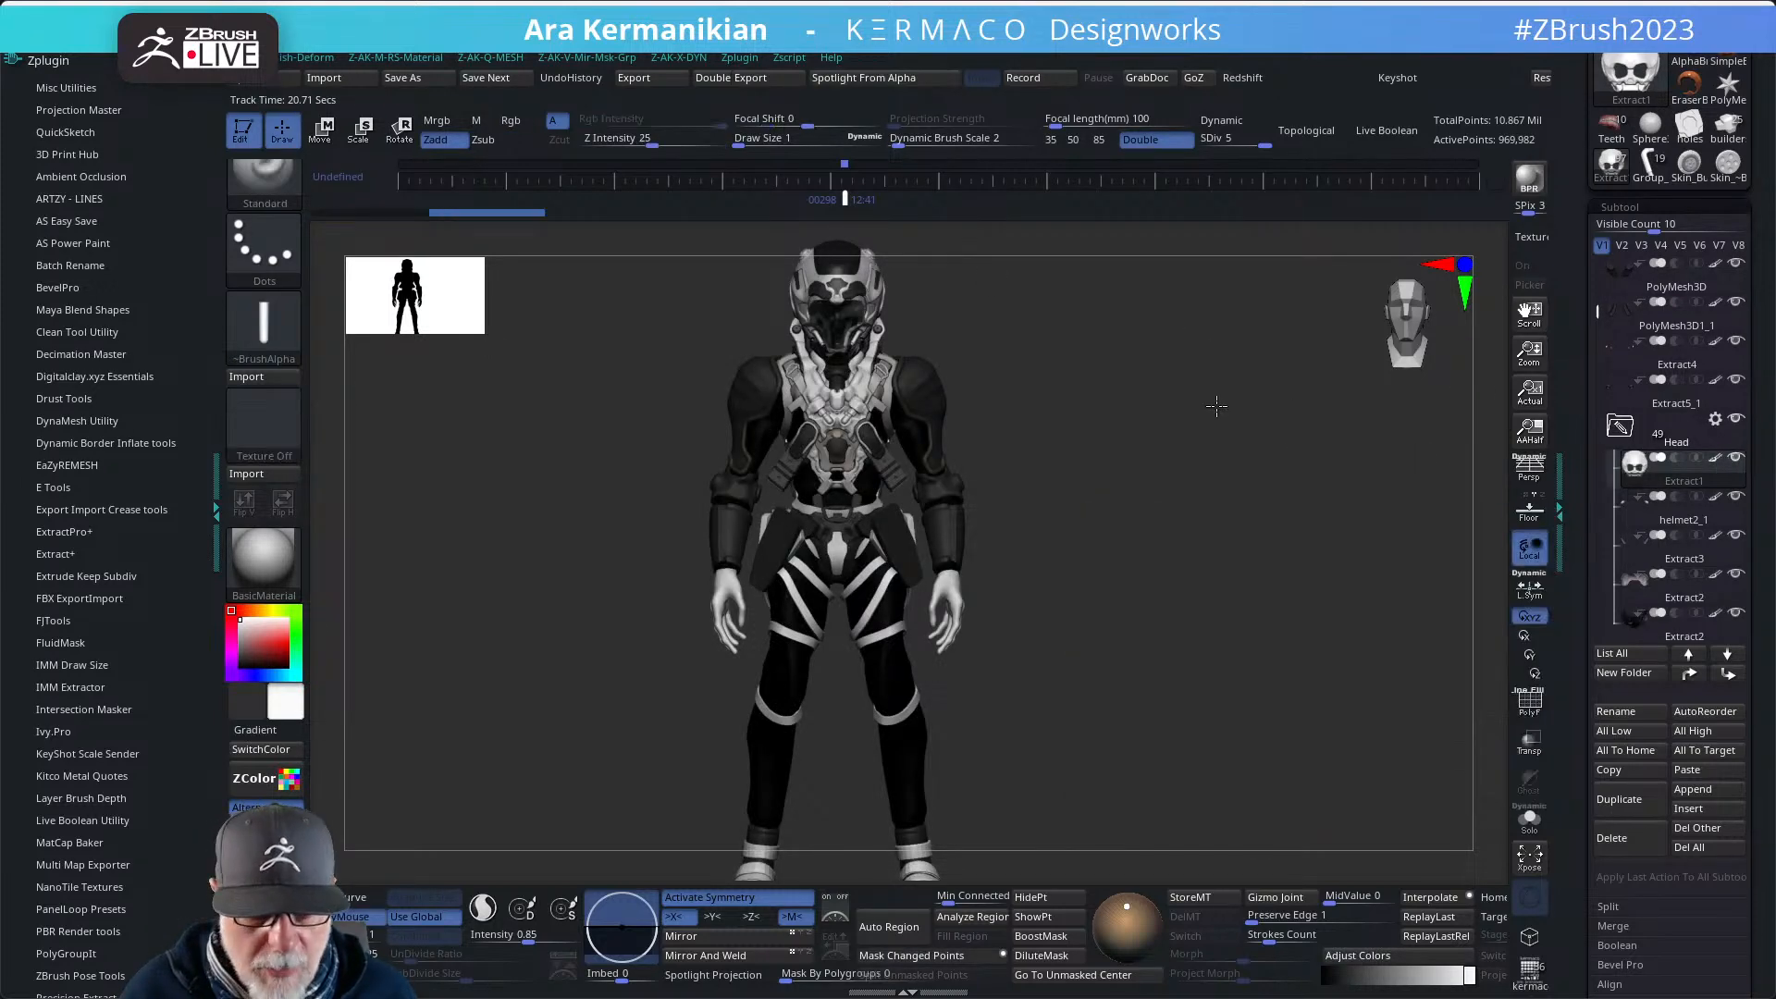
pyautogui.keyDown('alt'); pyautogui.moveTo(1209, 539); pyautogui.dragTo(1277, 592); pyautogui.keyUp('alt')
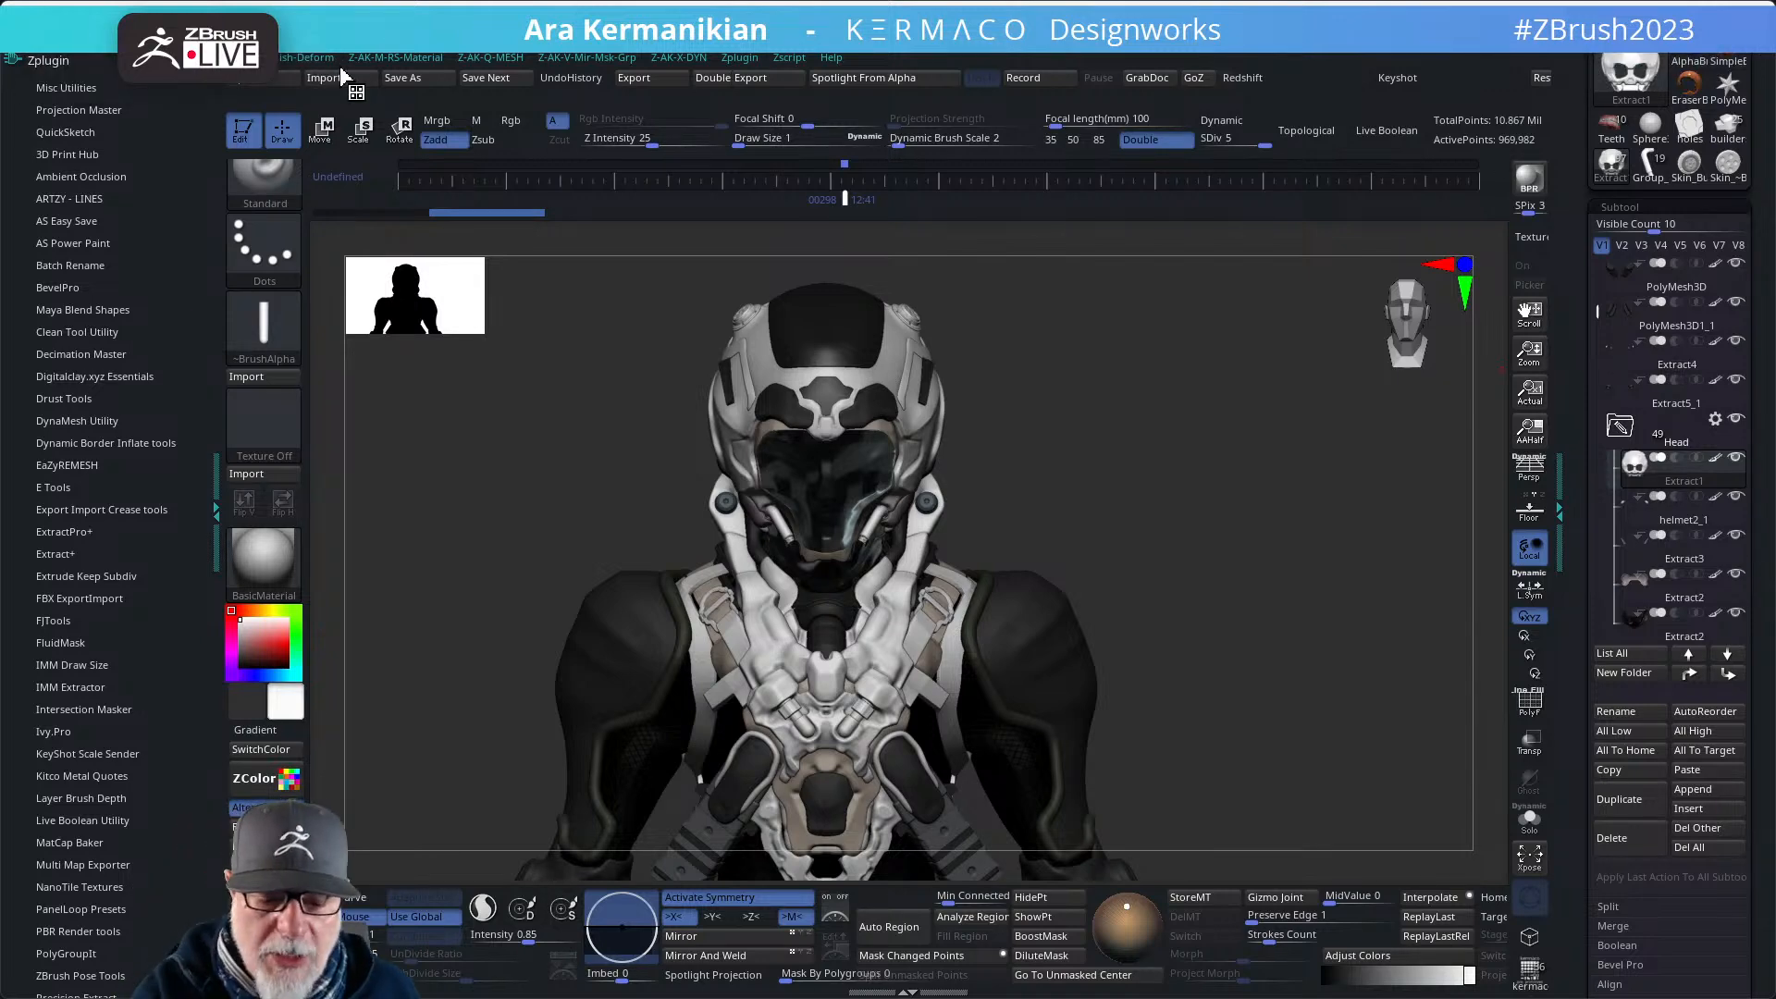
pyautogui.moveTo(1174, 516)
pyautogui.mouseDown()
pyautogui.moveTo(1157, 488)
pyautogui.moveTo(1188, 501)
pyautogui.moveTo(1146, 503)
pyautogui.moveTo(1181, 420)
pyautogui.moveTo(1134, 457)
pyautogui.moveTo(1170, 518)
pyautogui.mouseUp()
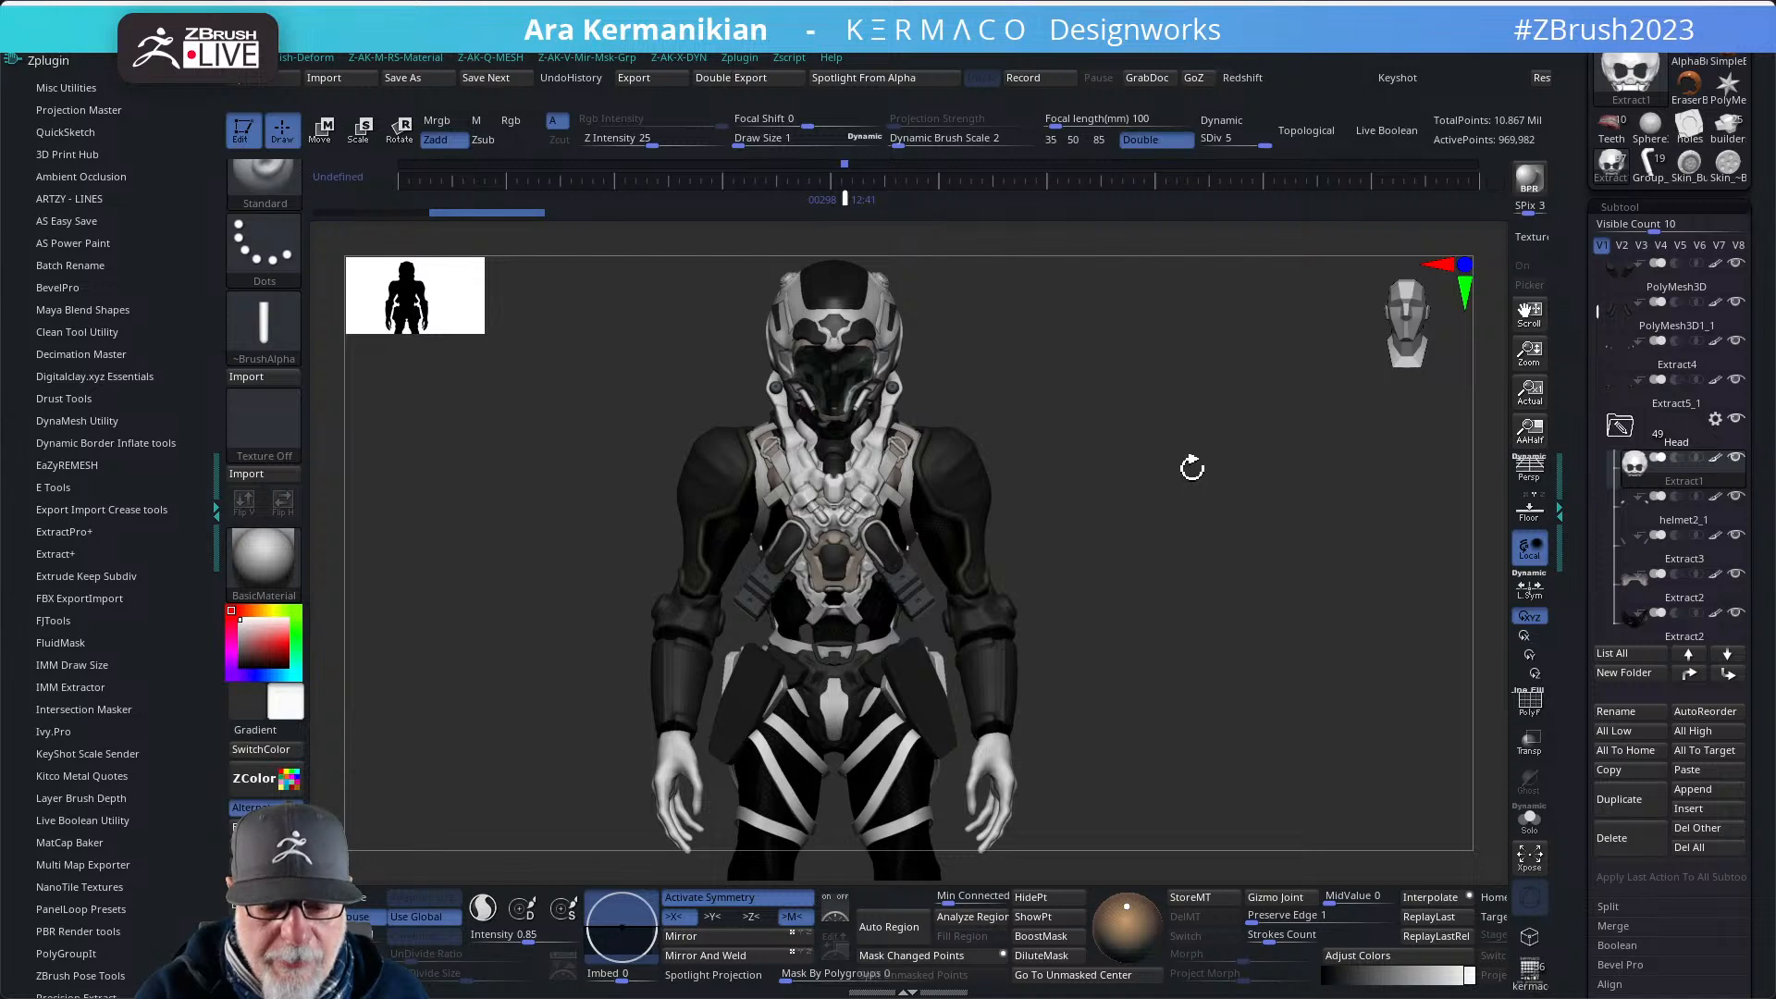
pyautogui.moveTo(1197, 491); pyautogui.dragTo(1183, 540)
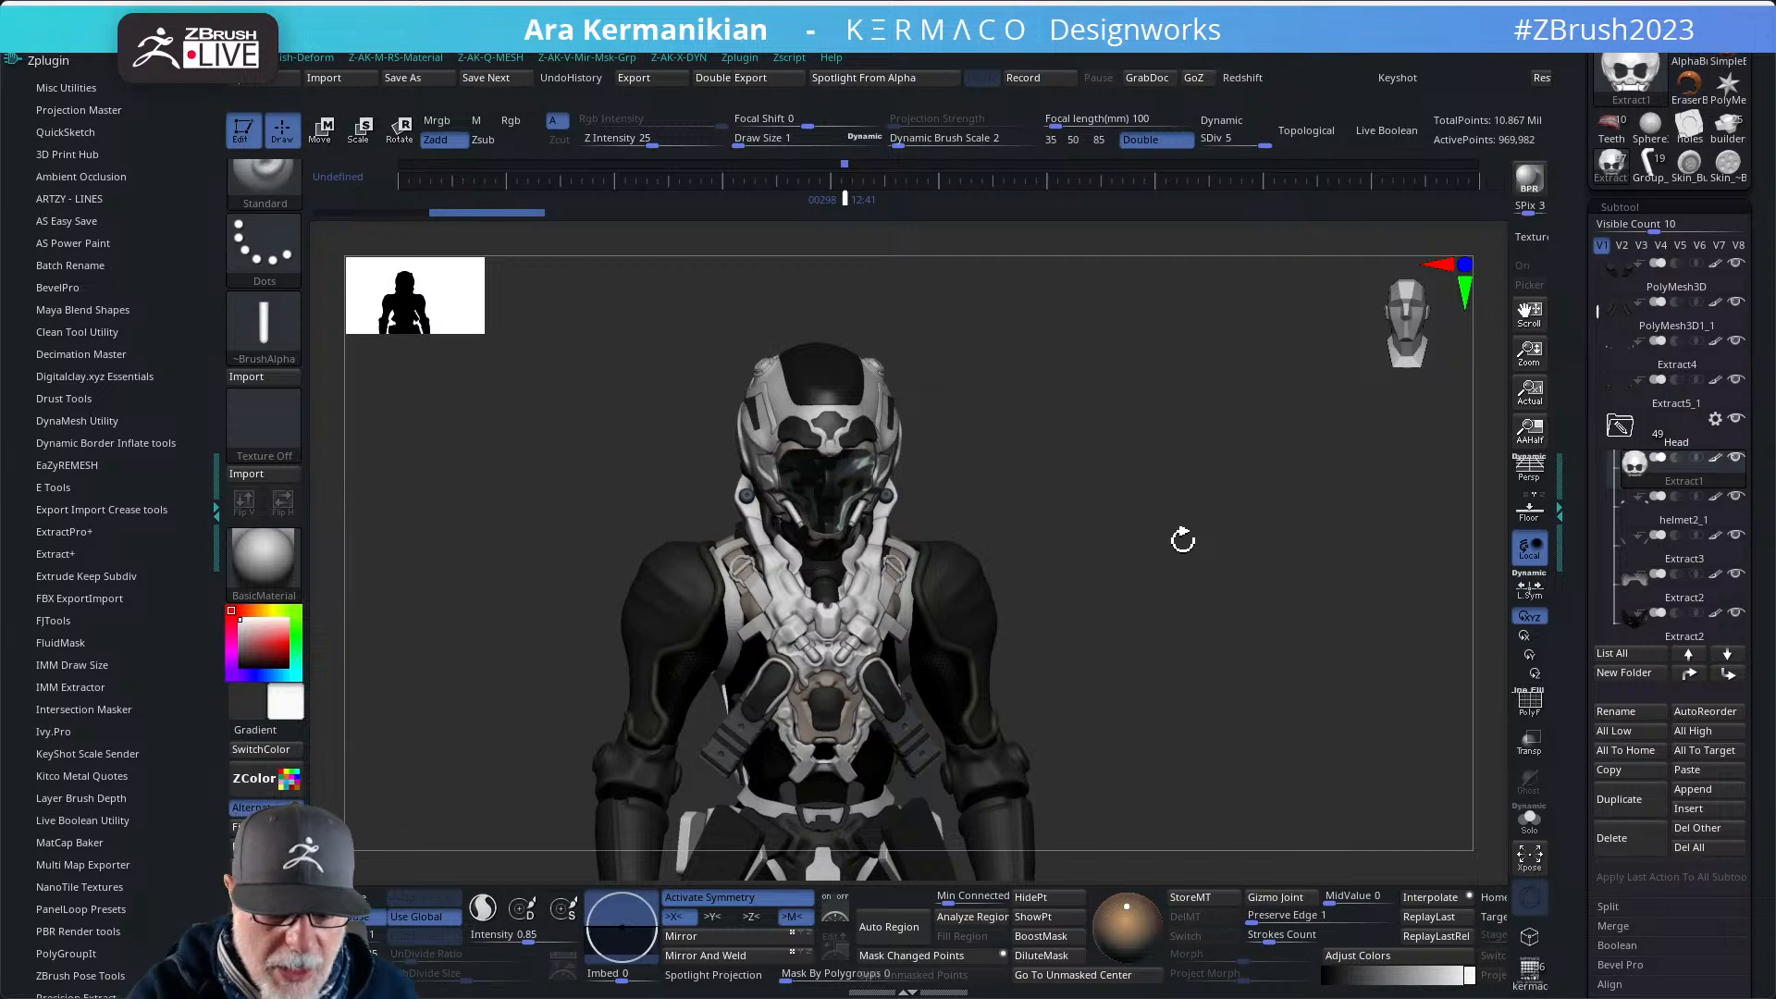
pyautogui.moveTo(1193, 587); pyautogui.dragTo(1221, 552)
pyautogui.moveTo(1249, 635); pyautogui.dragTo(1197, 614)
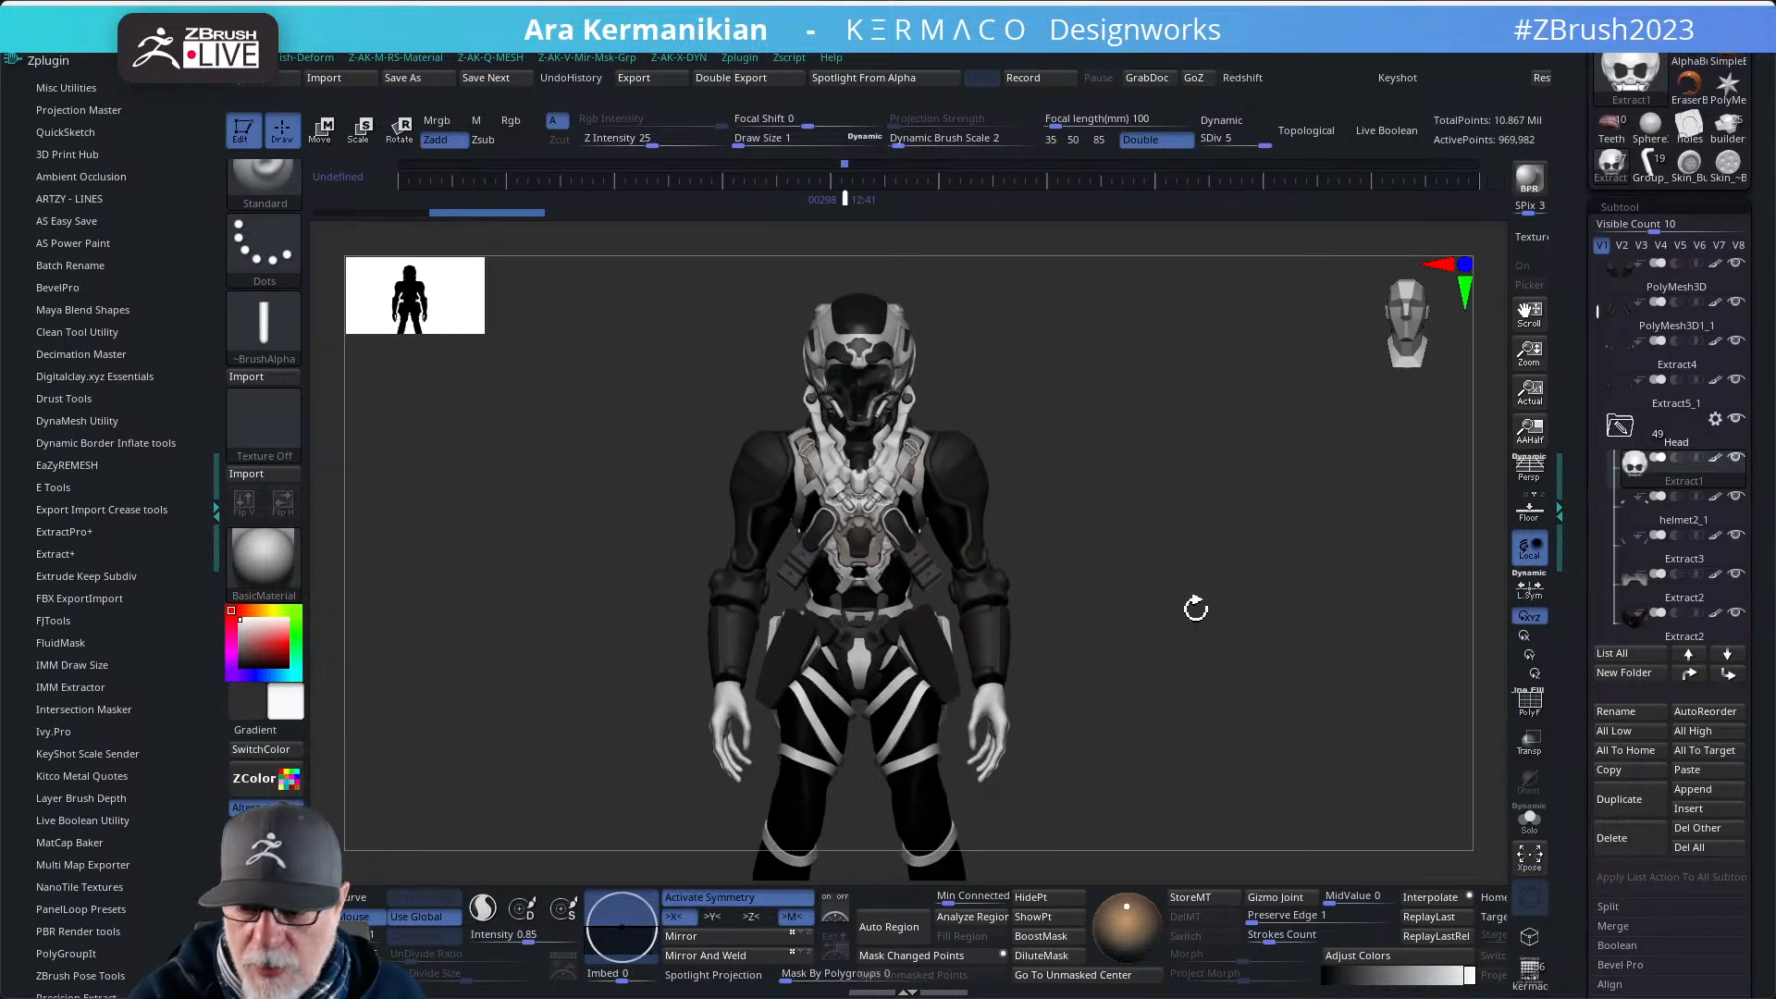
# - Hide the visor2 and helmet1_2 subtools to expose the skull inside the helmet
pyautogui.moveTo(1734, 631)
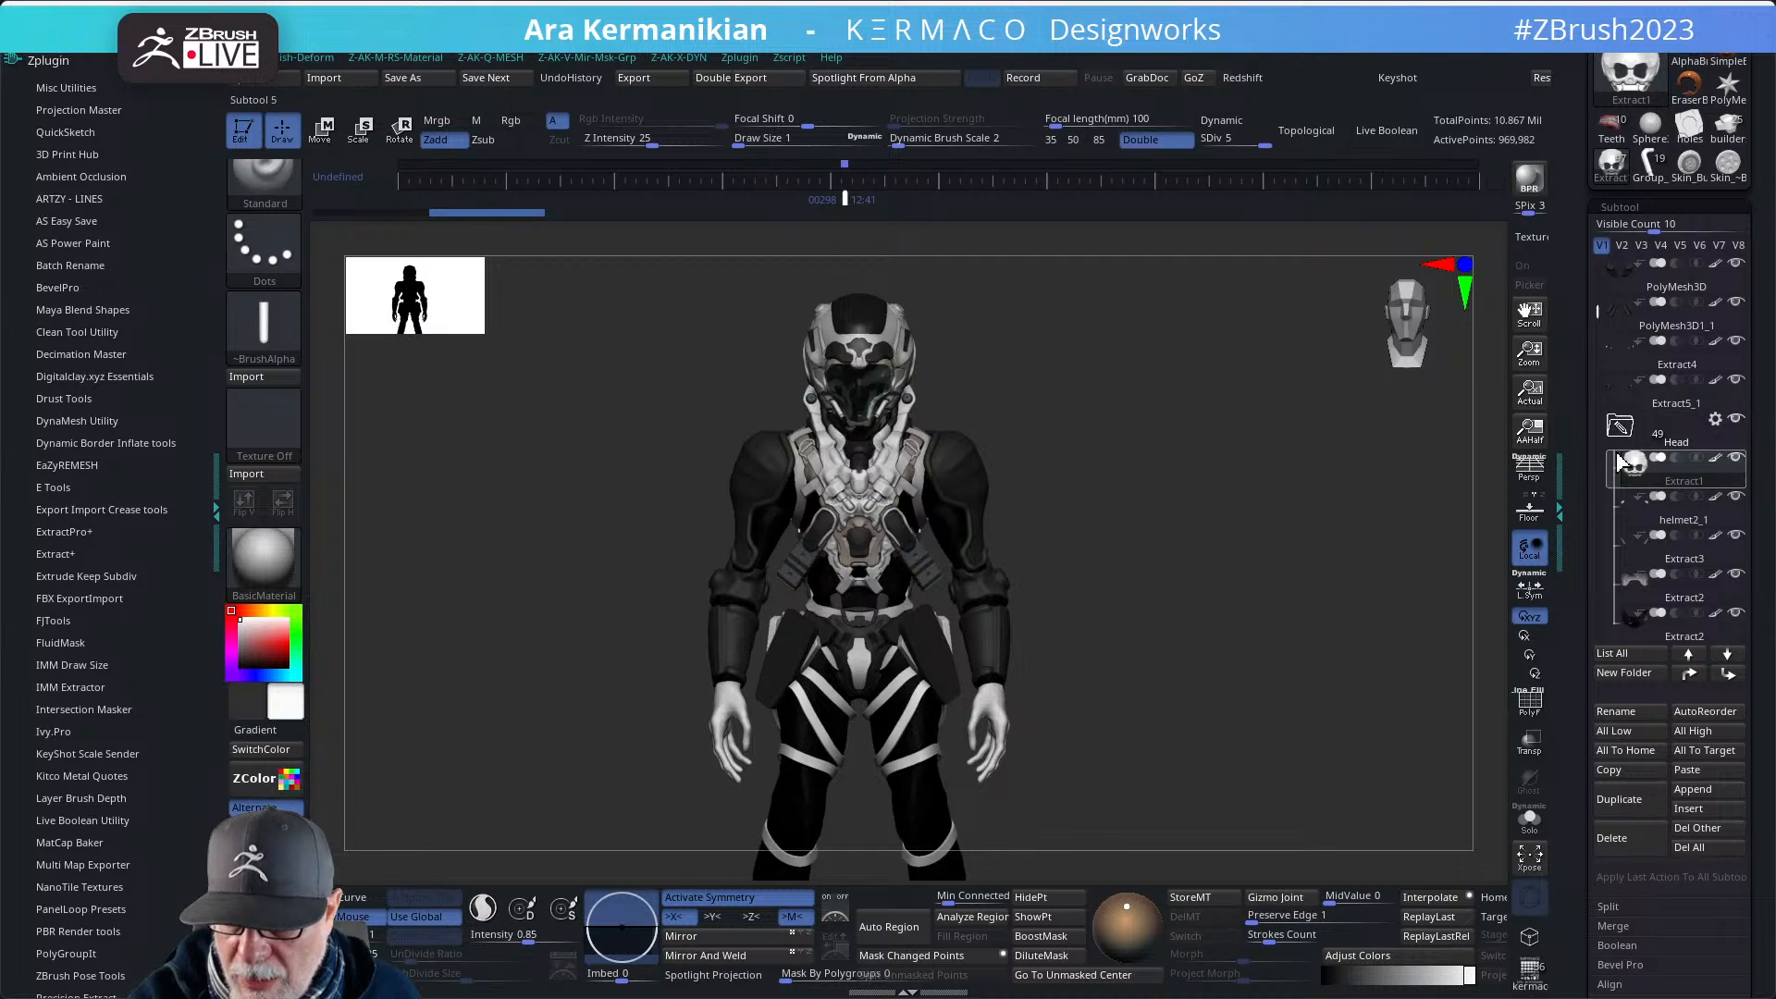
pyautogui.moveTo(1598, 319); pyautogui.dragTo(1598, 344)
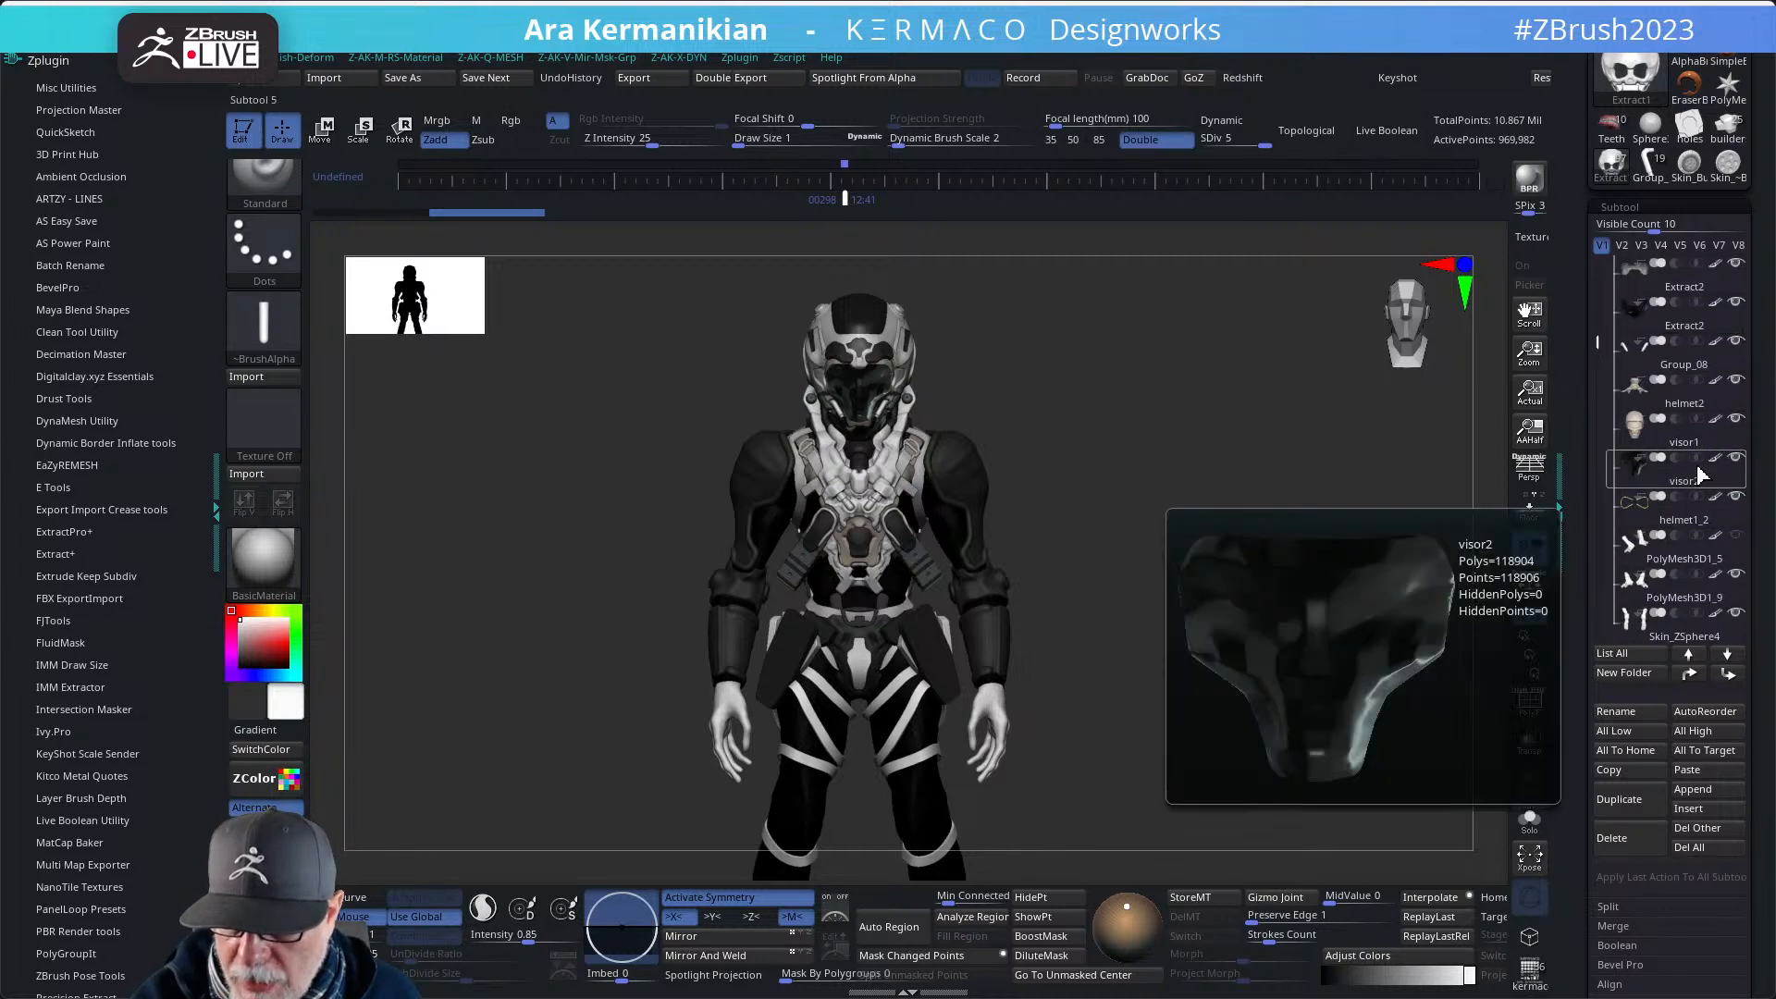
pyautogui.click(1737, 459)
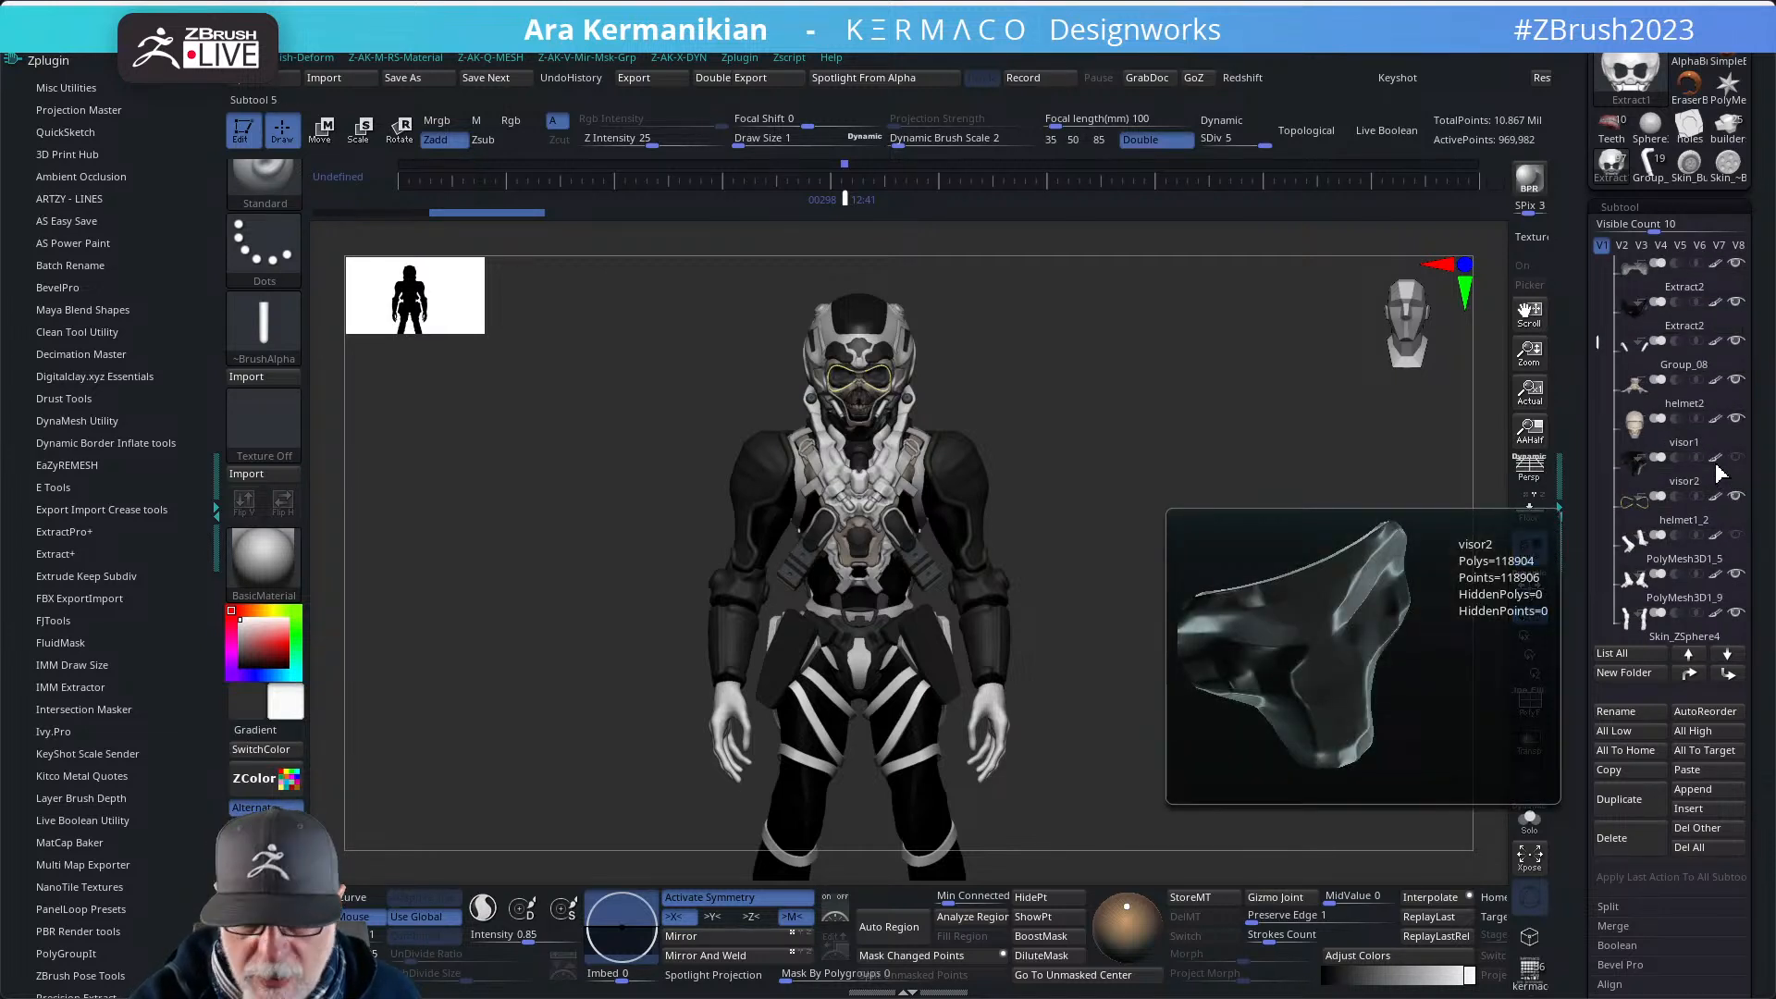
pyautogui.moveTo(1198, 540); pyautogui.dragTo(1185, 566)
pyautogui.click(1737, 498)
pyautogui.keyDown('alt'); pyautogui.moveTo(1165, 466); pyautogui.dragTo(1151, 523); pyautogui.keyUp('alt')
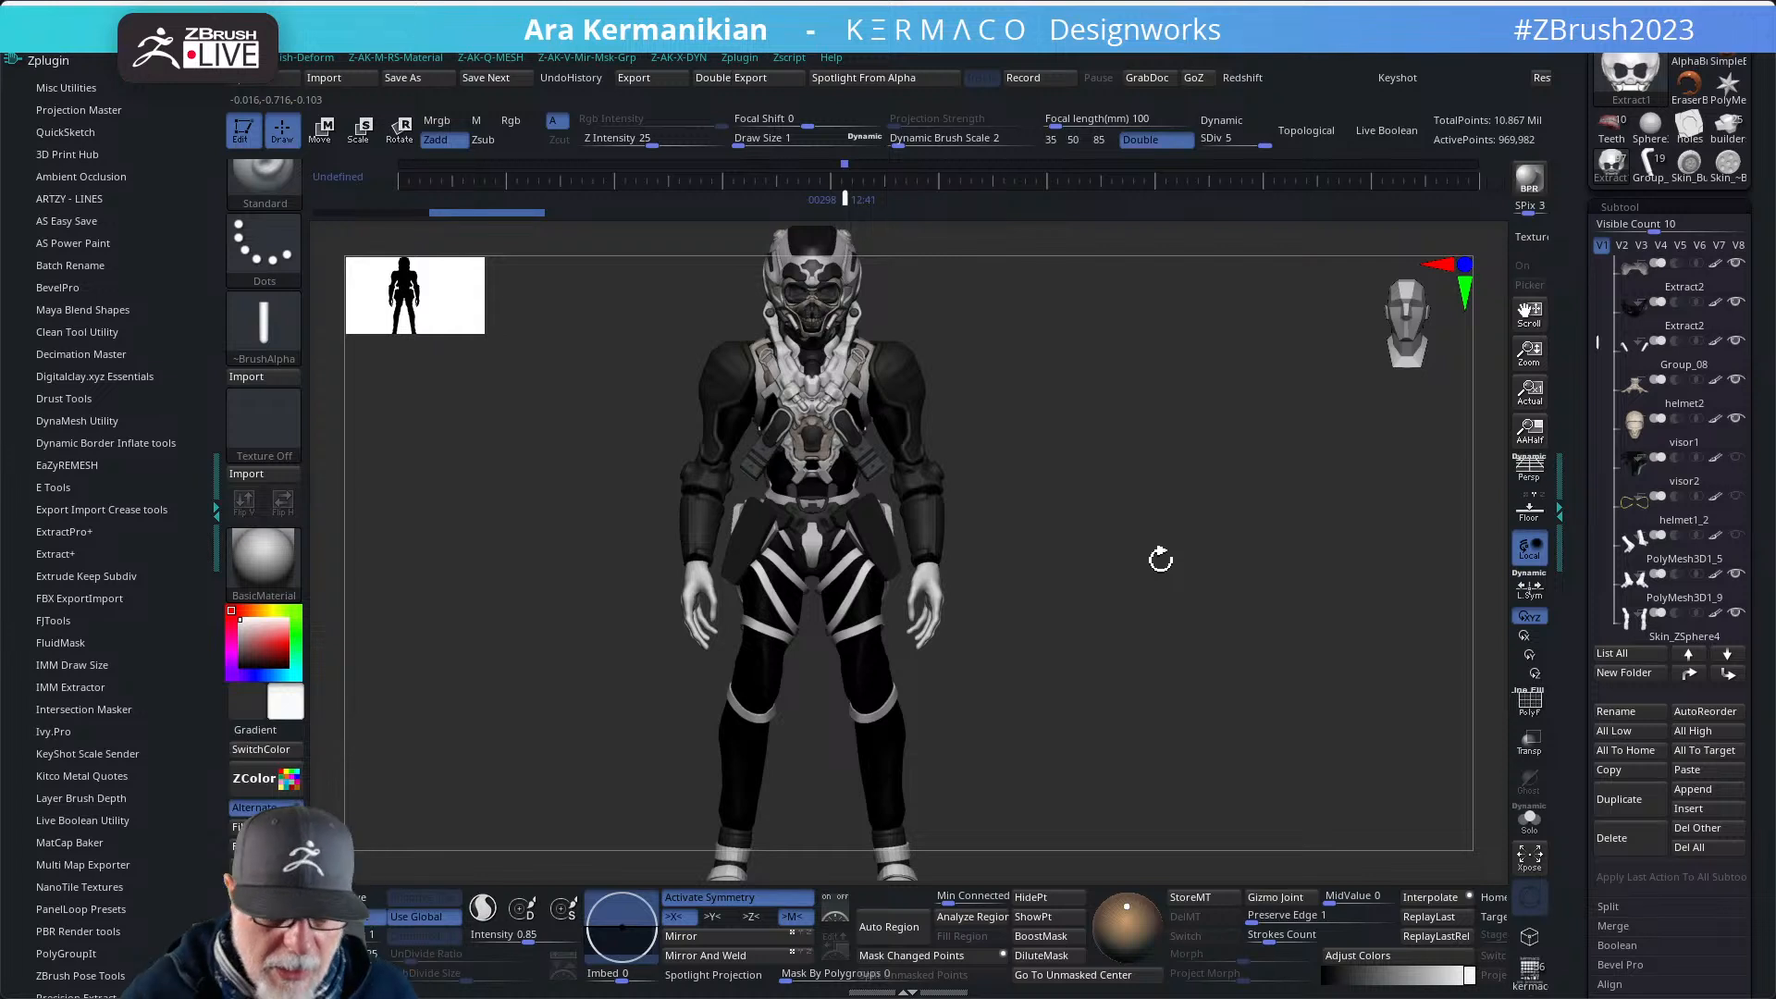
pyautogui.moveTo(1150, 586); pyautogui.dragTo(1140, 547)
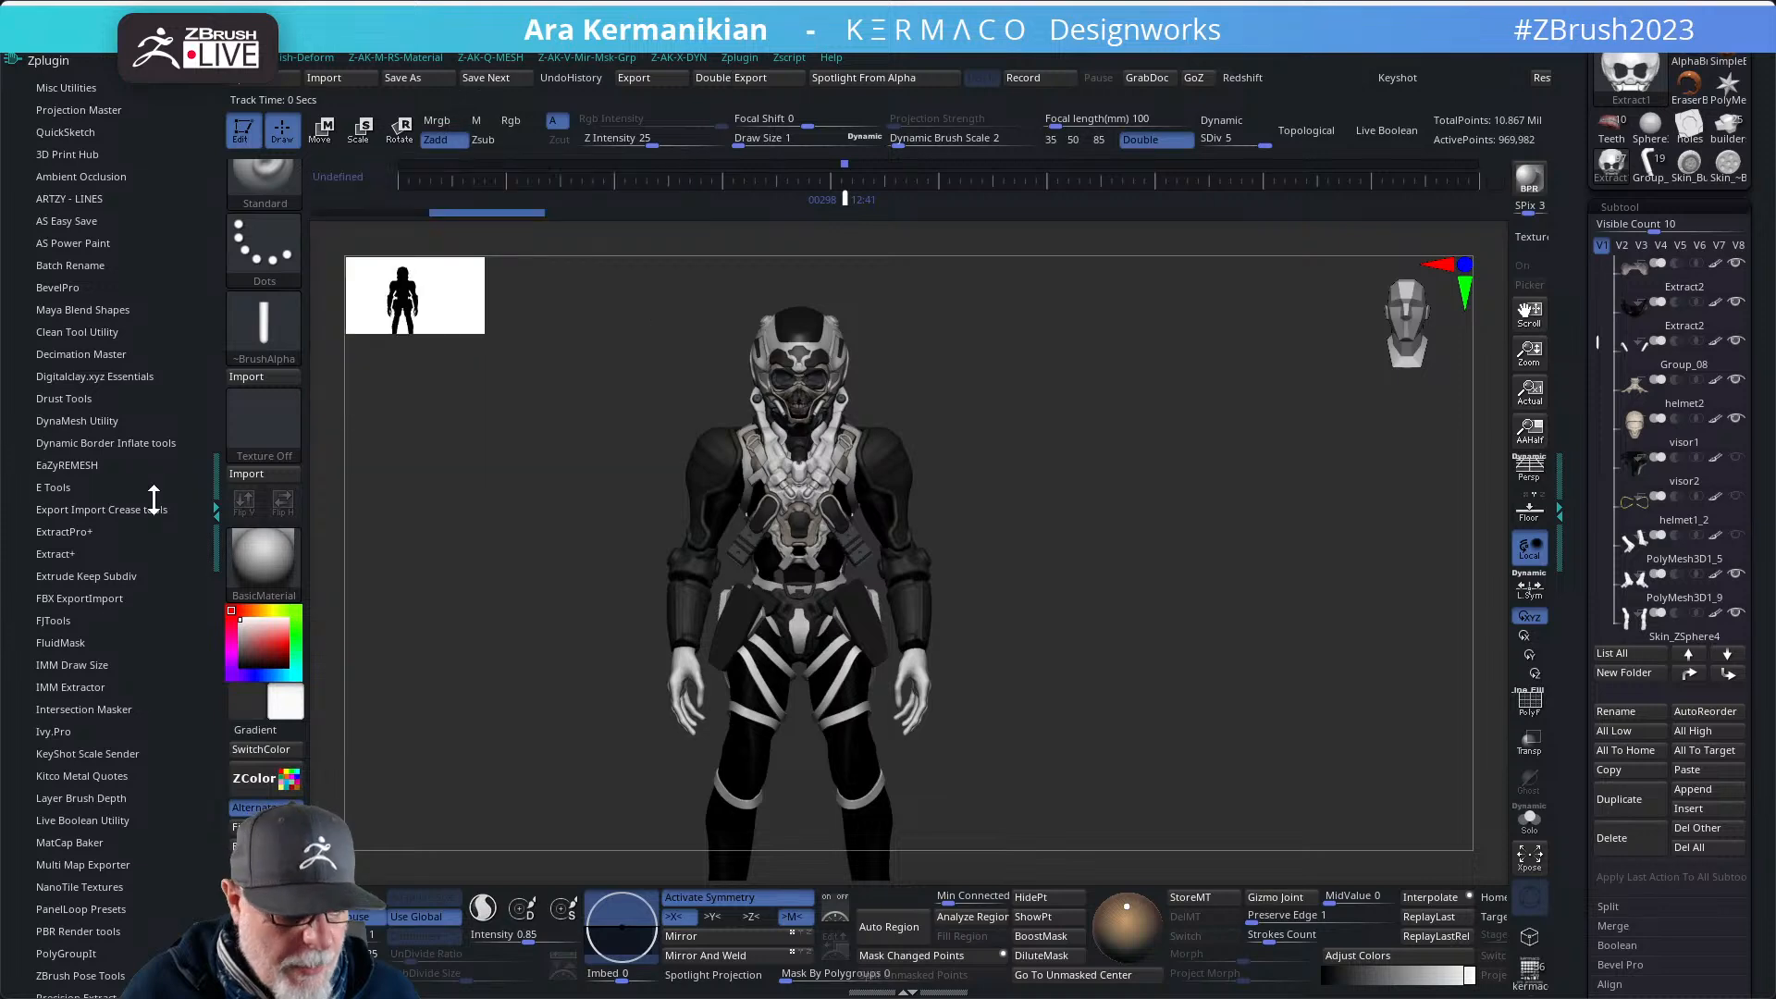
# - Set the current material to Flat Color and switch the painting channel to material only (M)
pyautogui.click(264, 557)
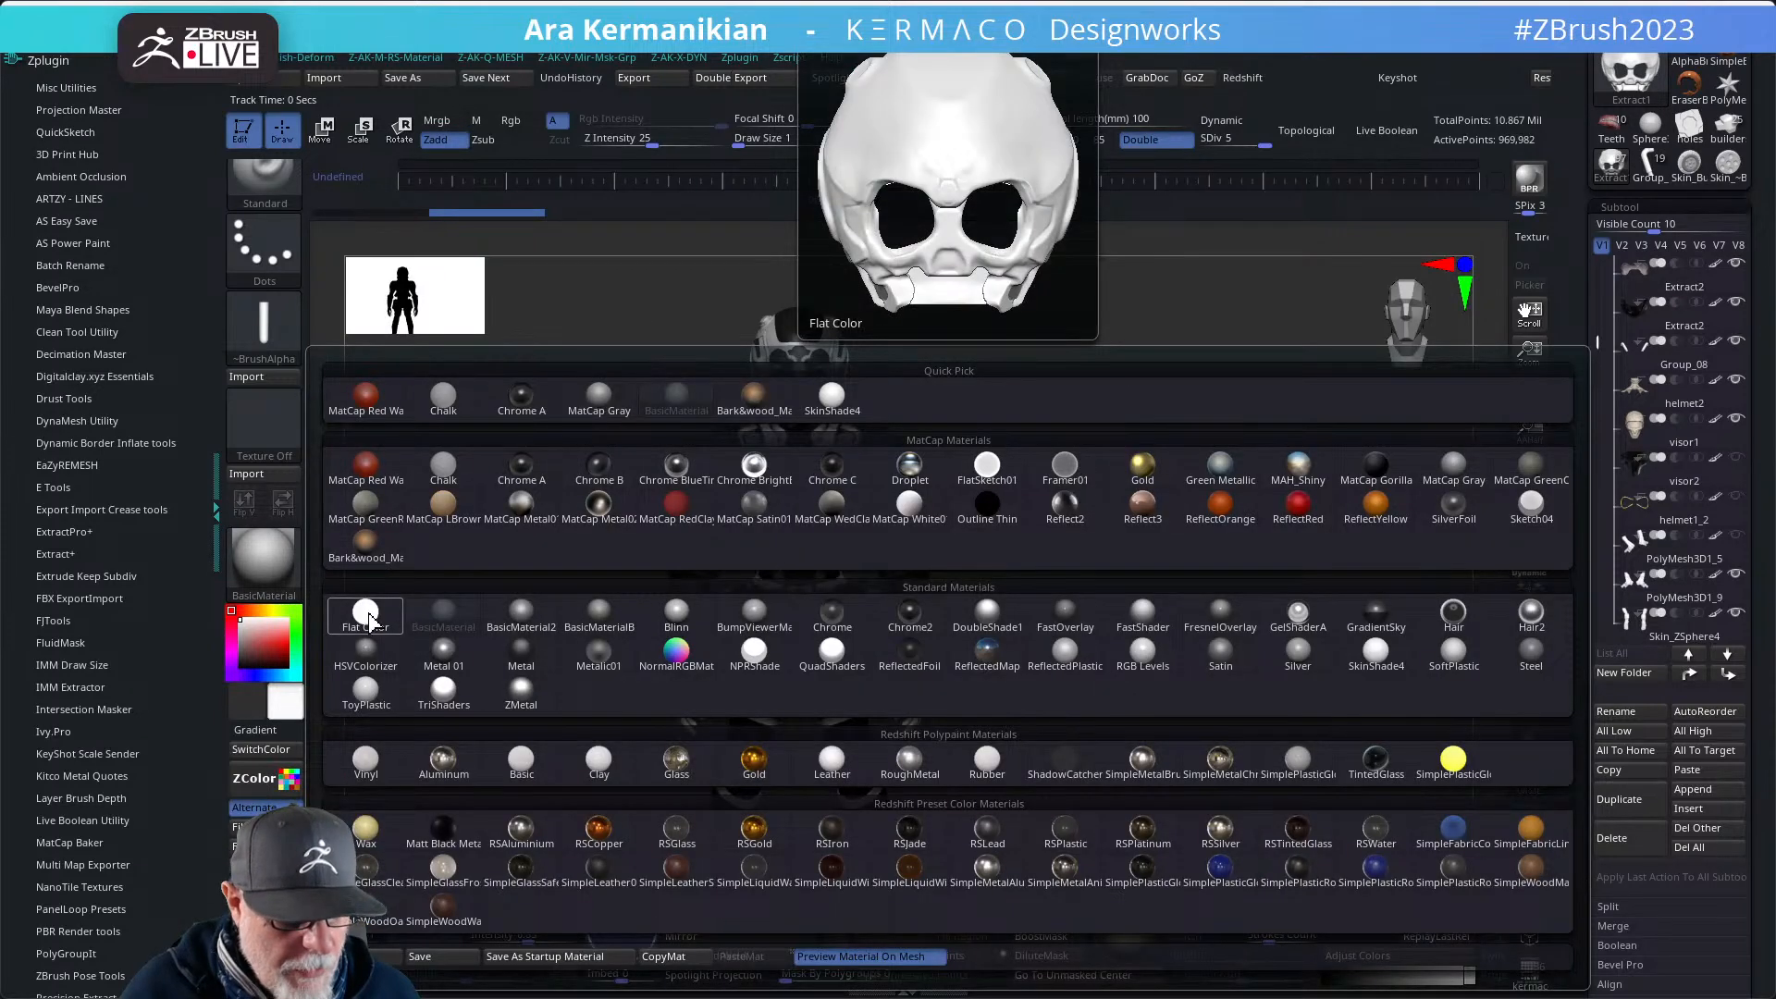
pyautogui.click(367, 615)
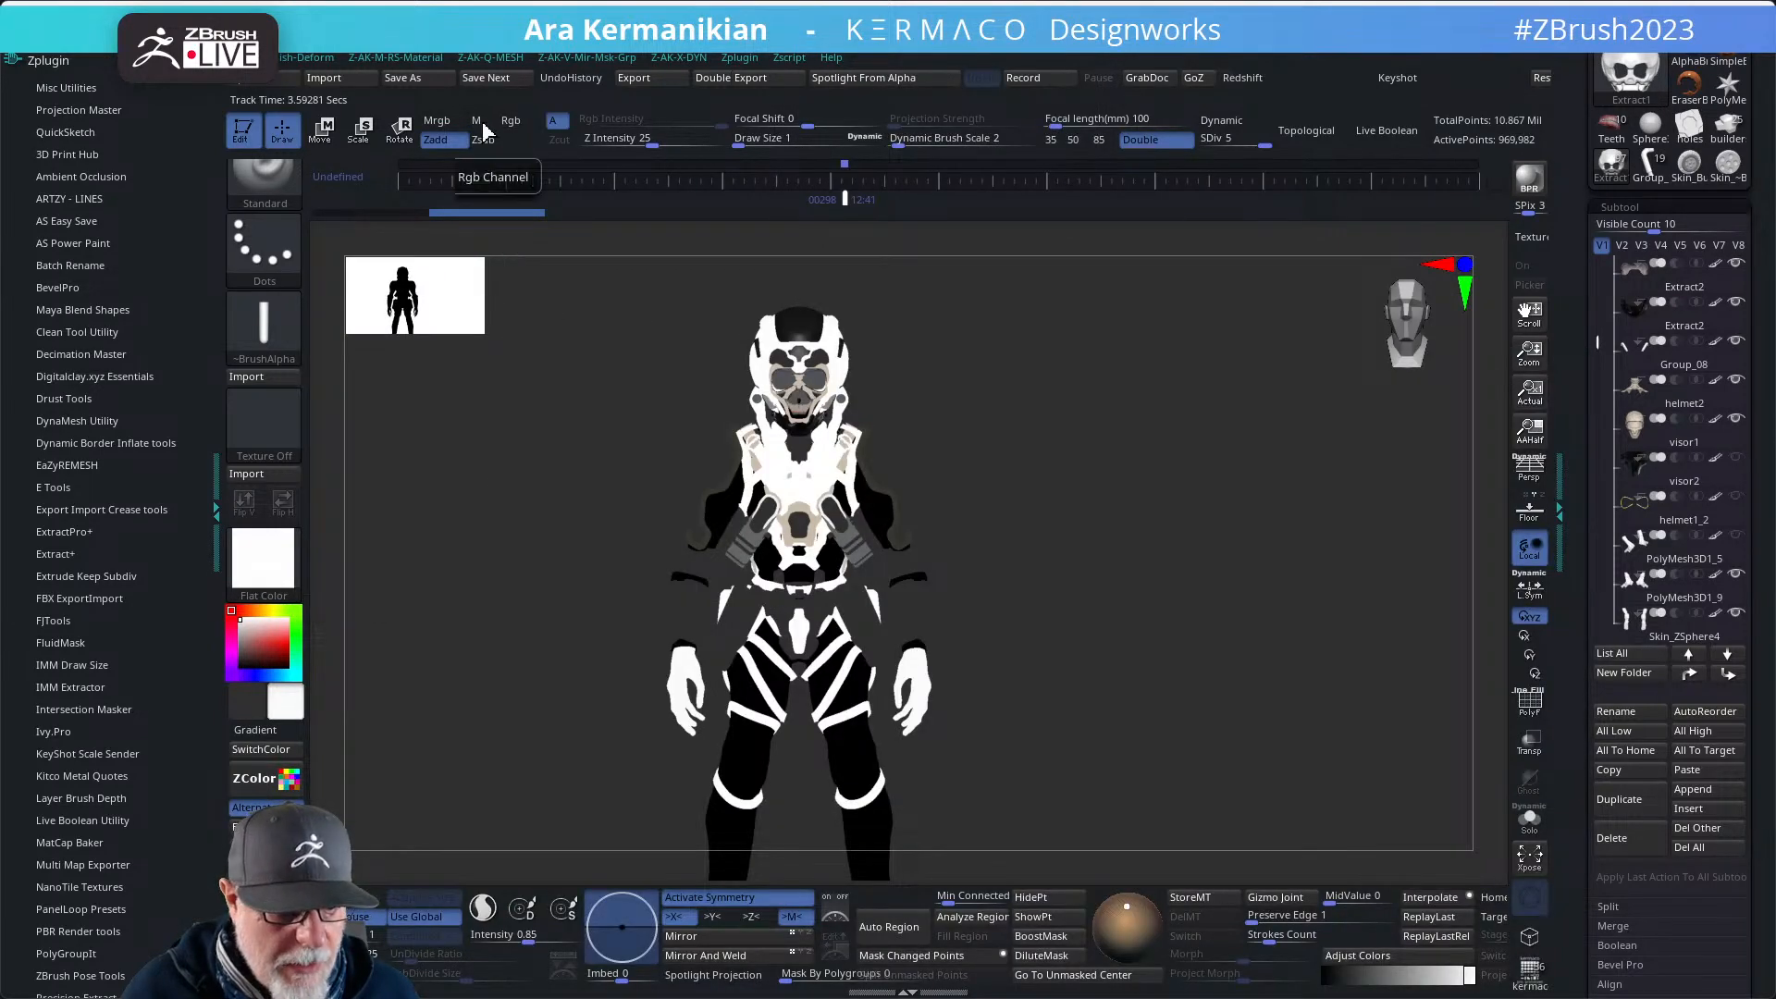
pyautogui.click(478, 121)
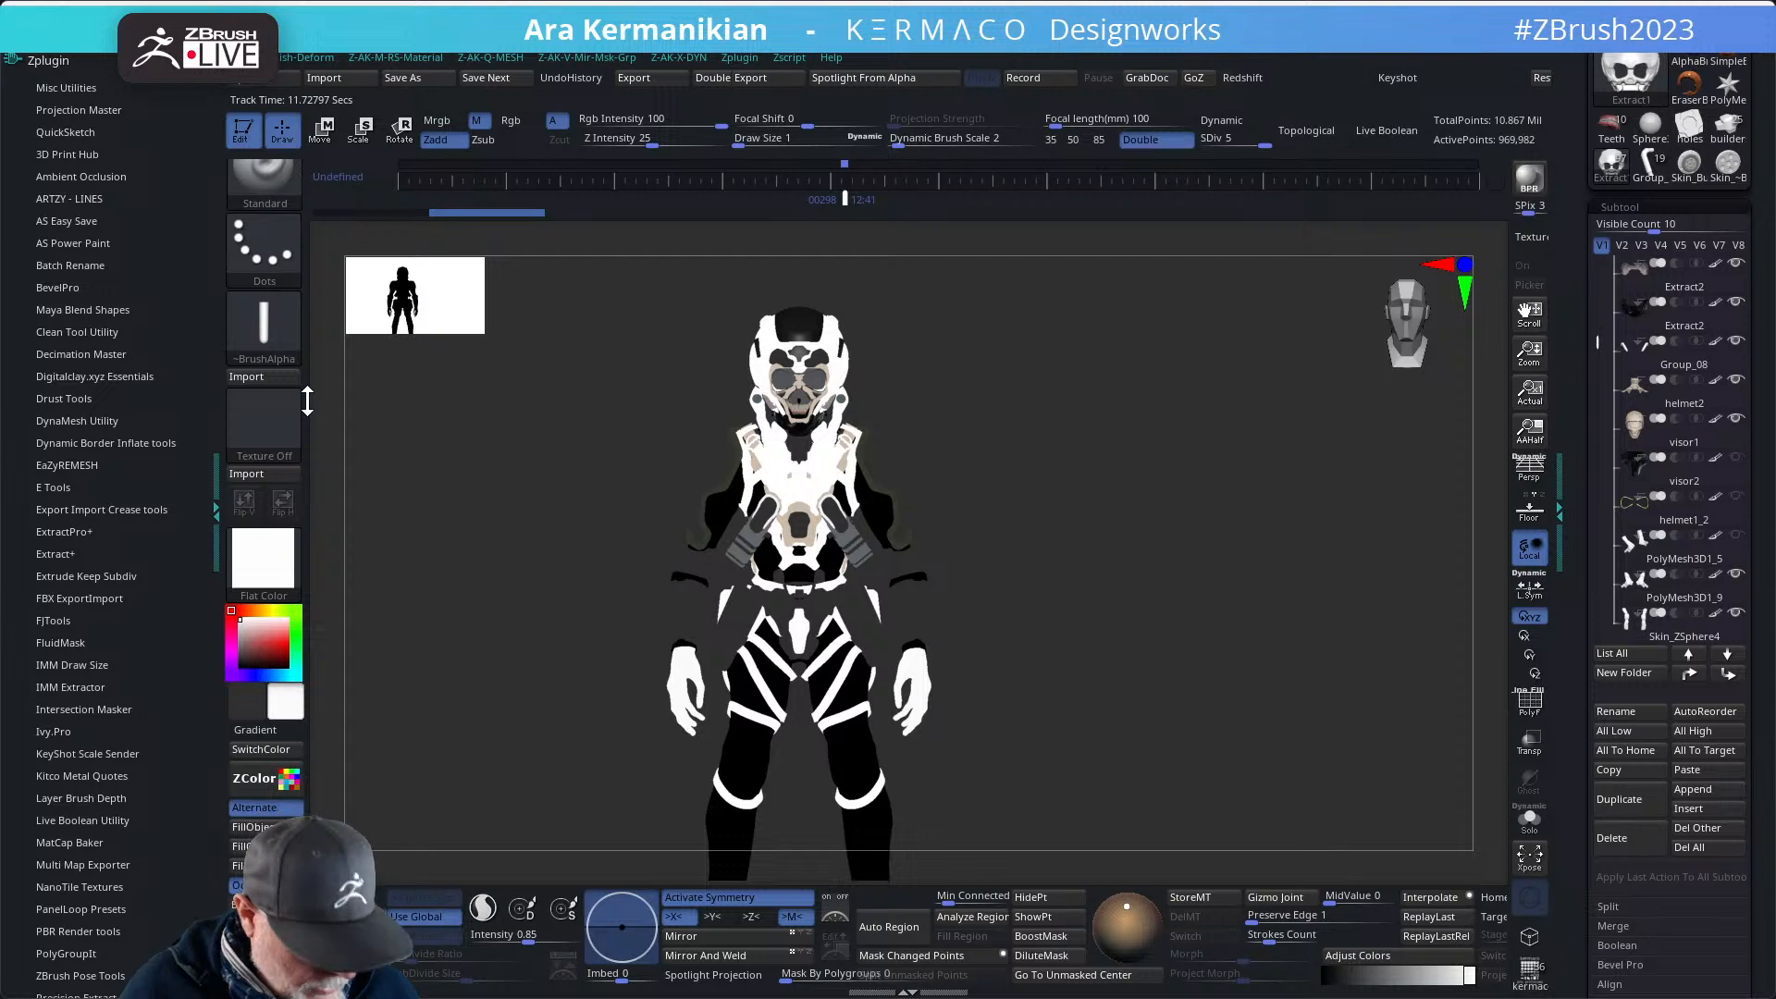
pyautogui.scroll(-3, 307, 400)
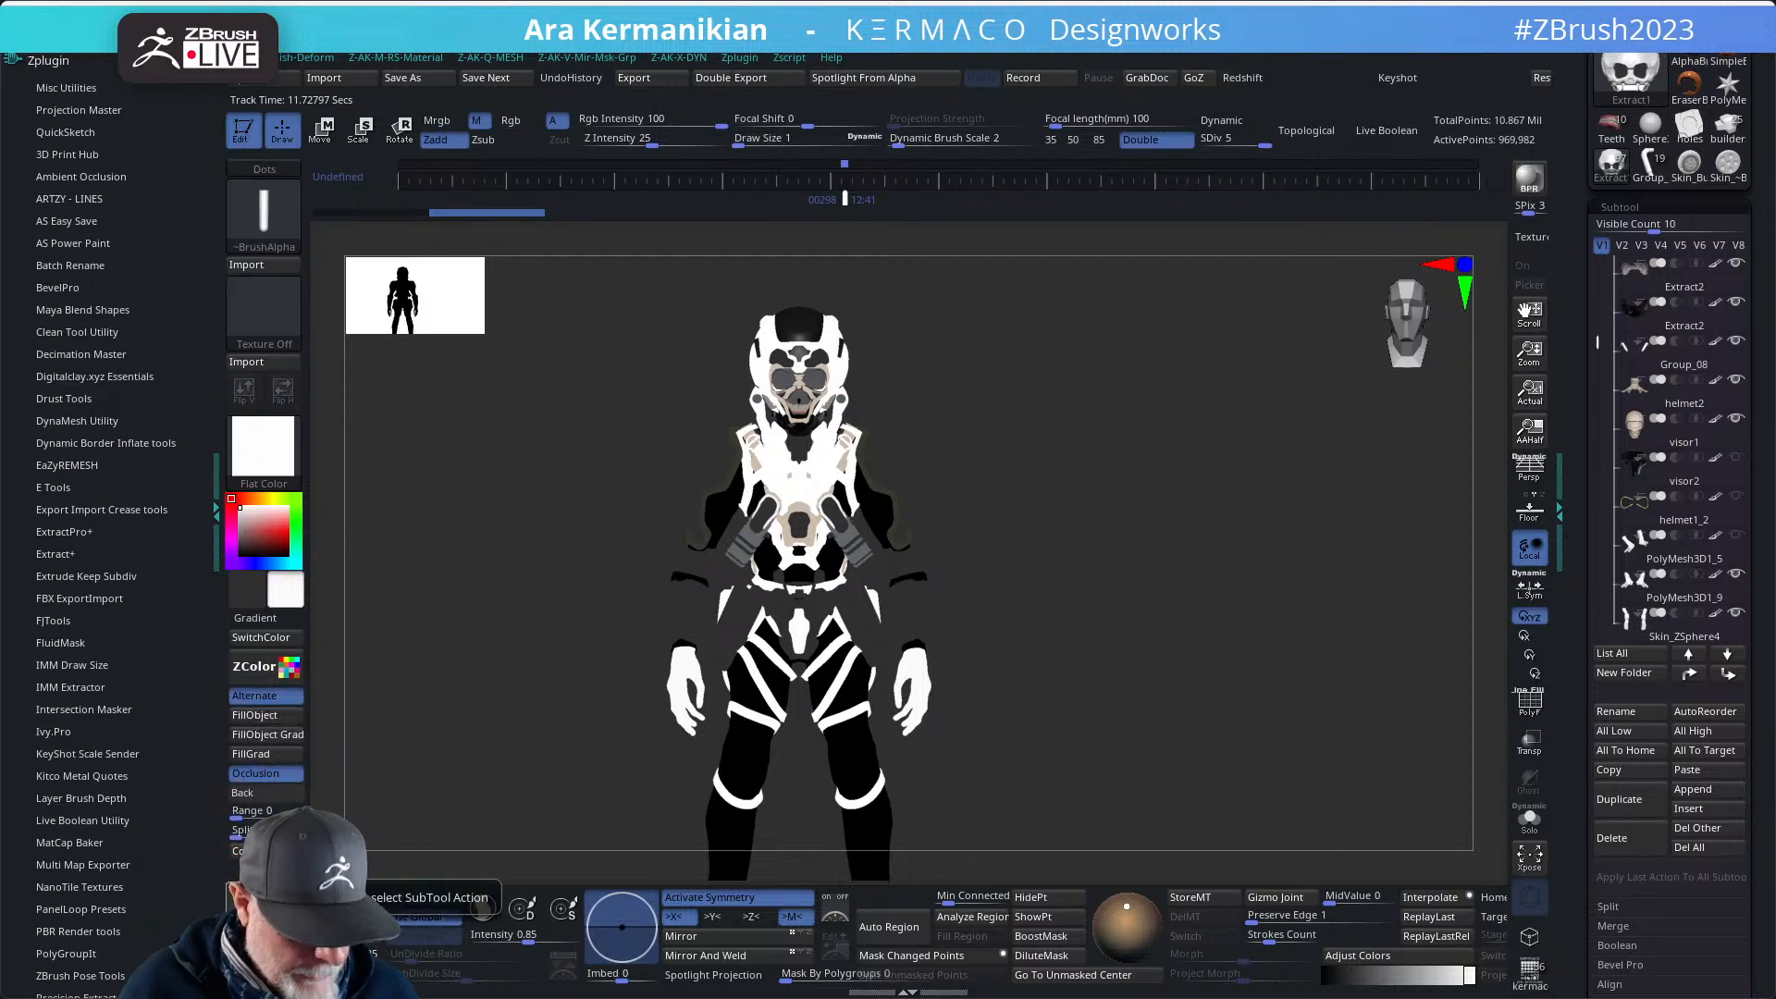
pyautogui.click(476, 905)
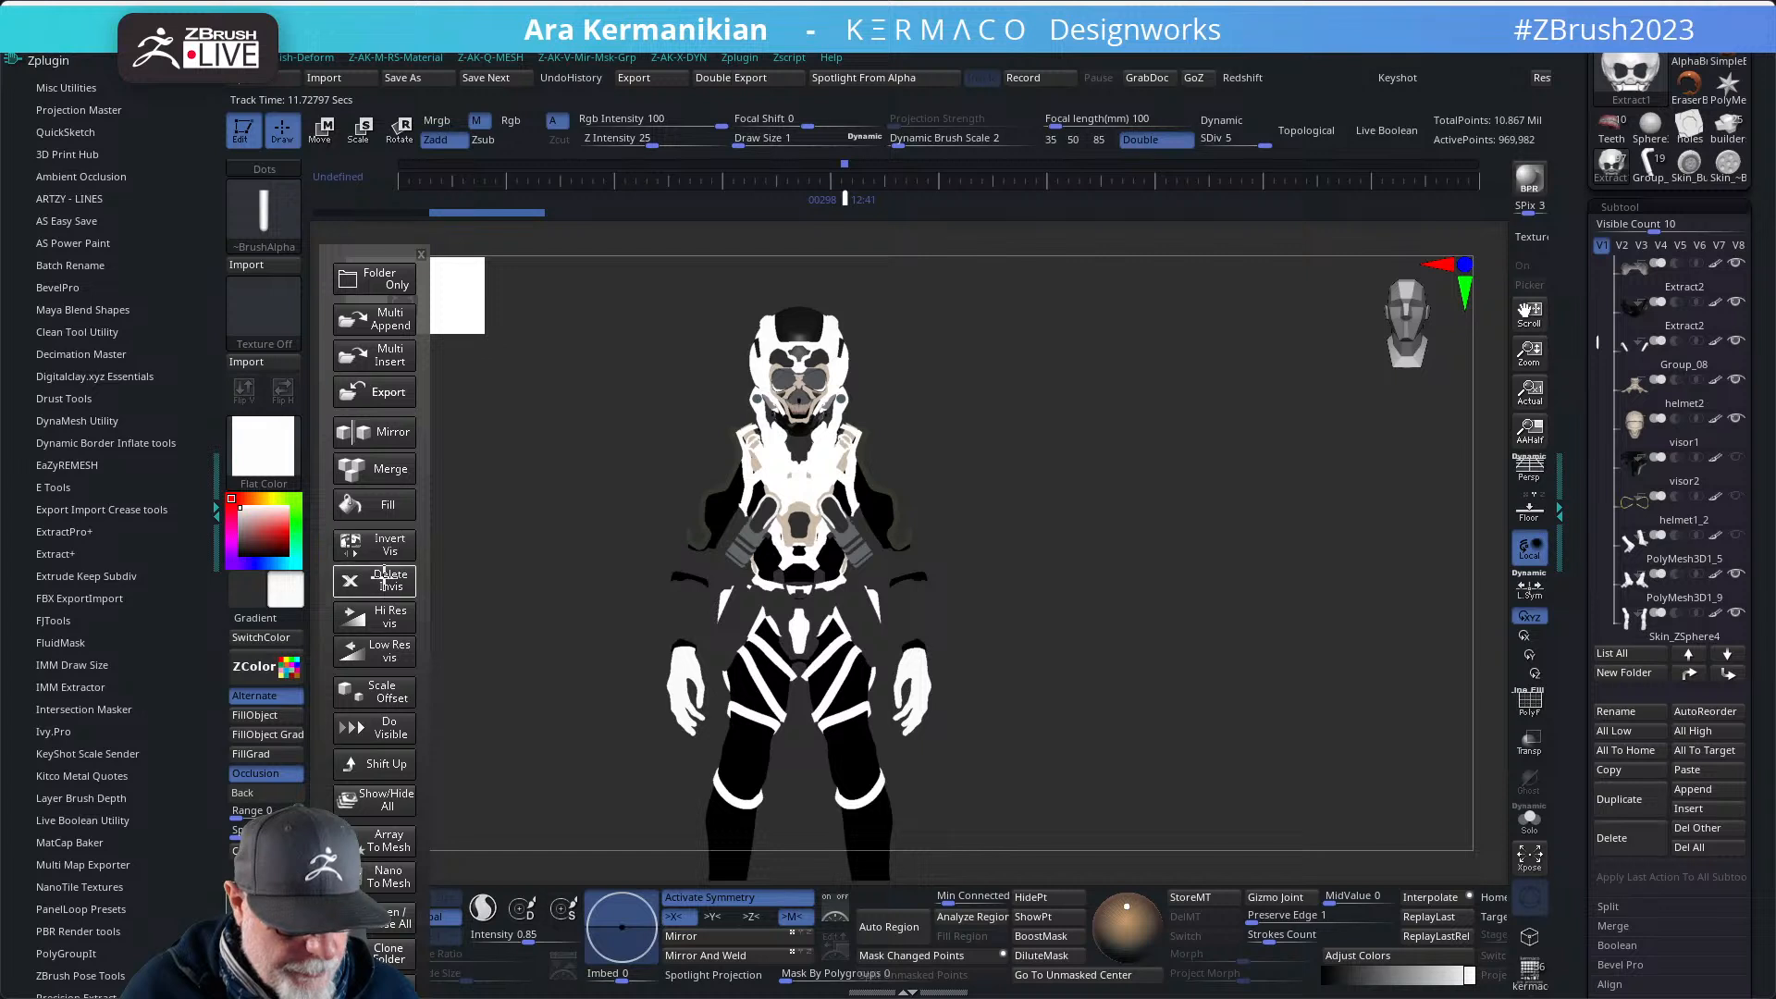
pyautogui.click(374, 728)
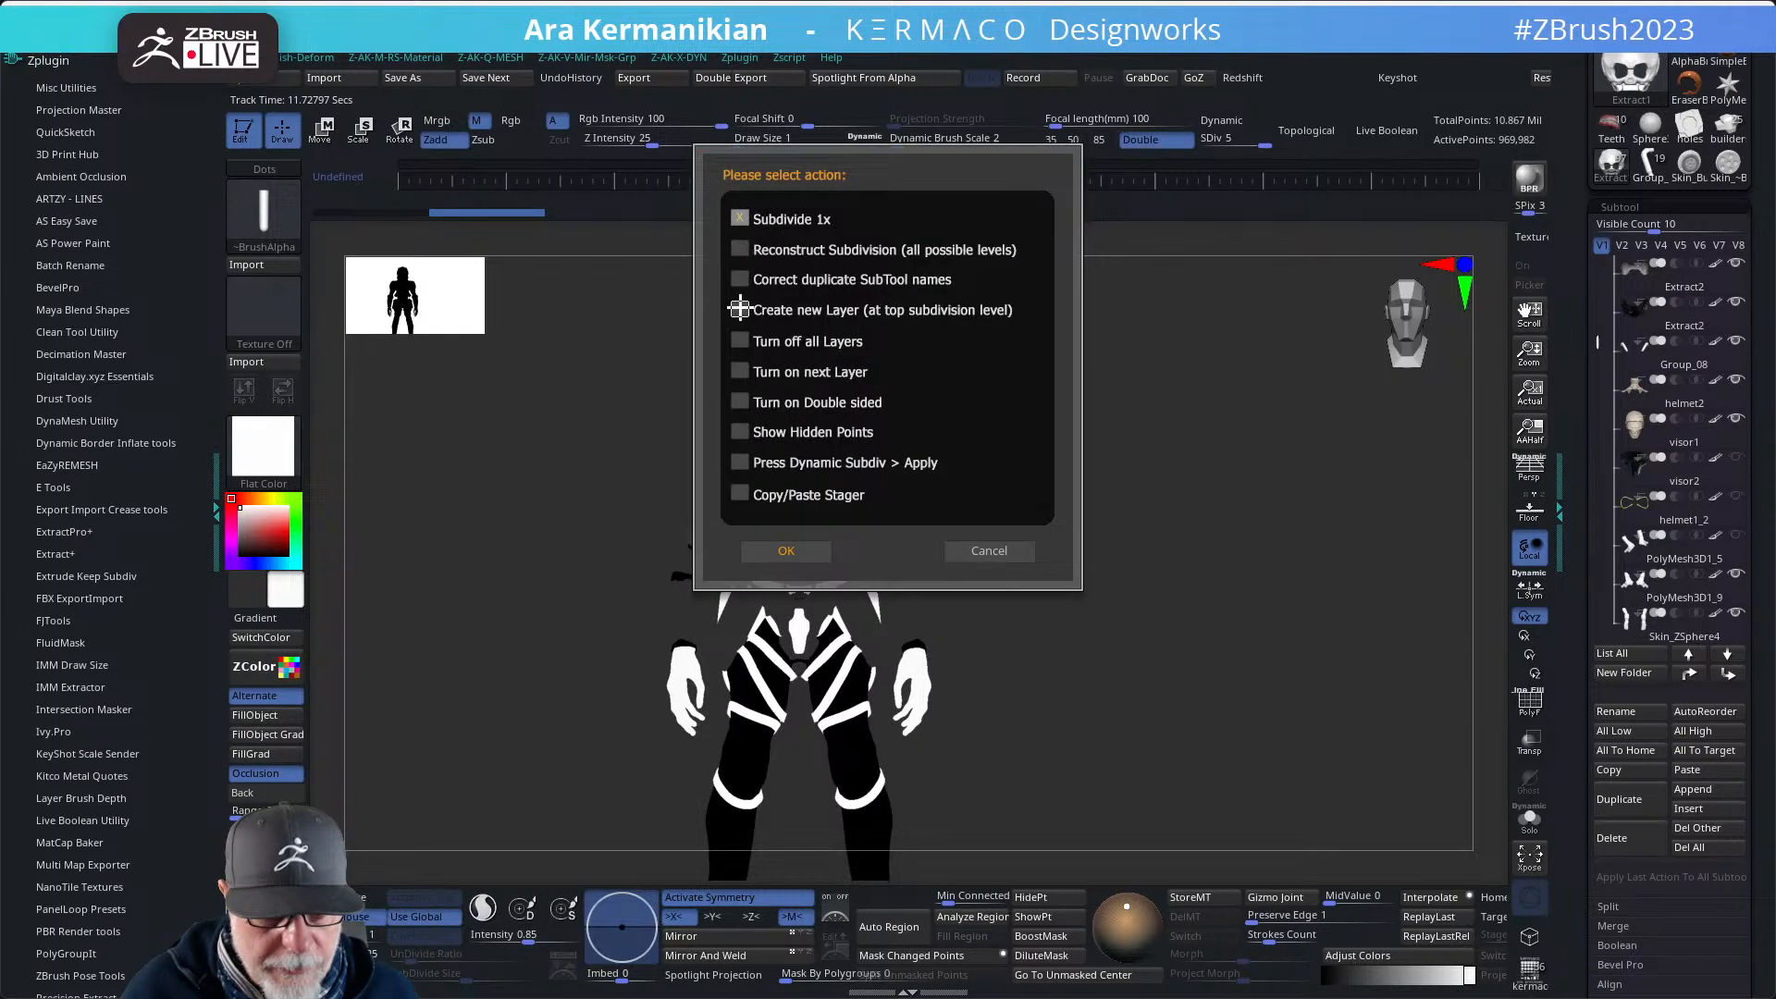
pyautogui.click(986, 553)
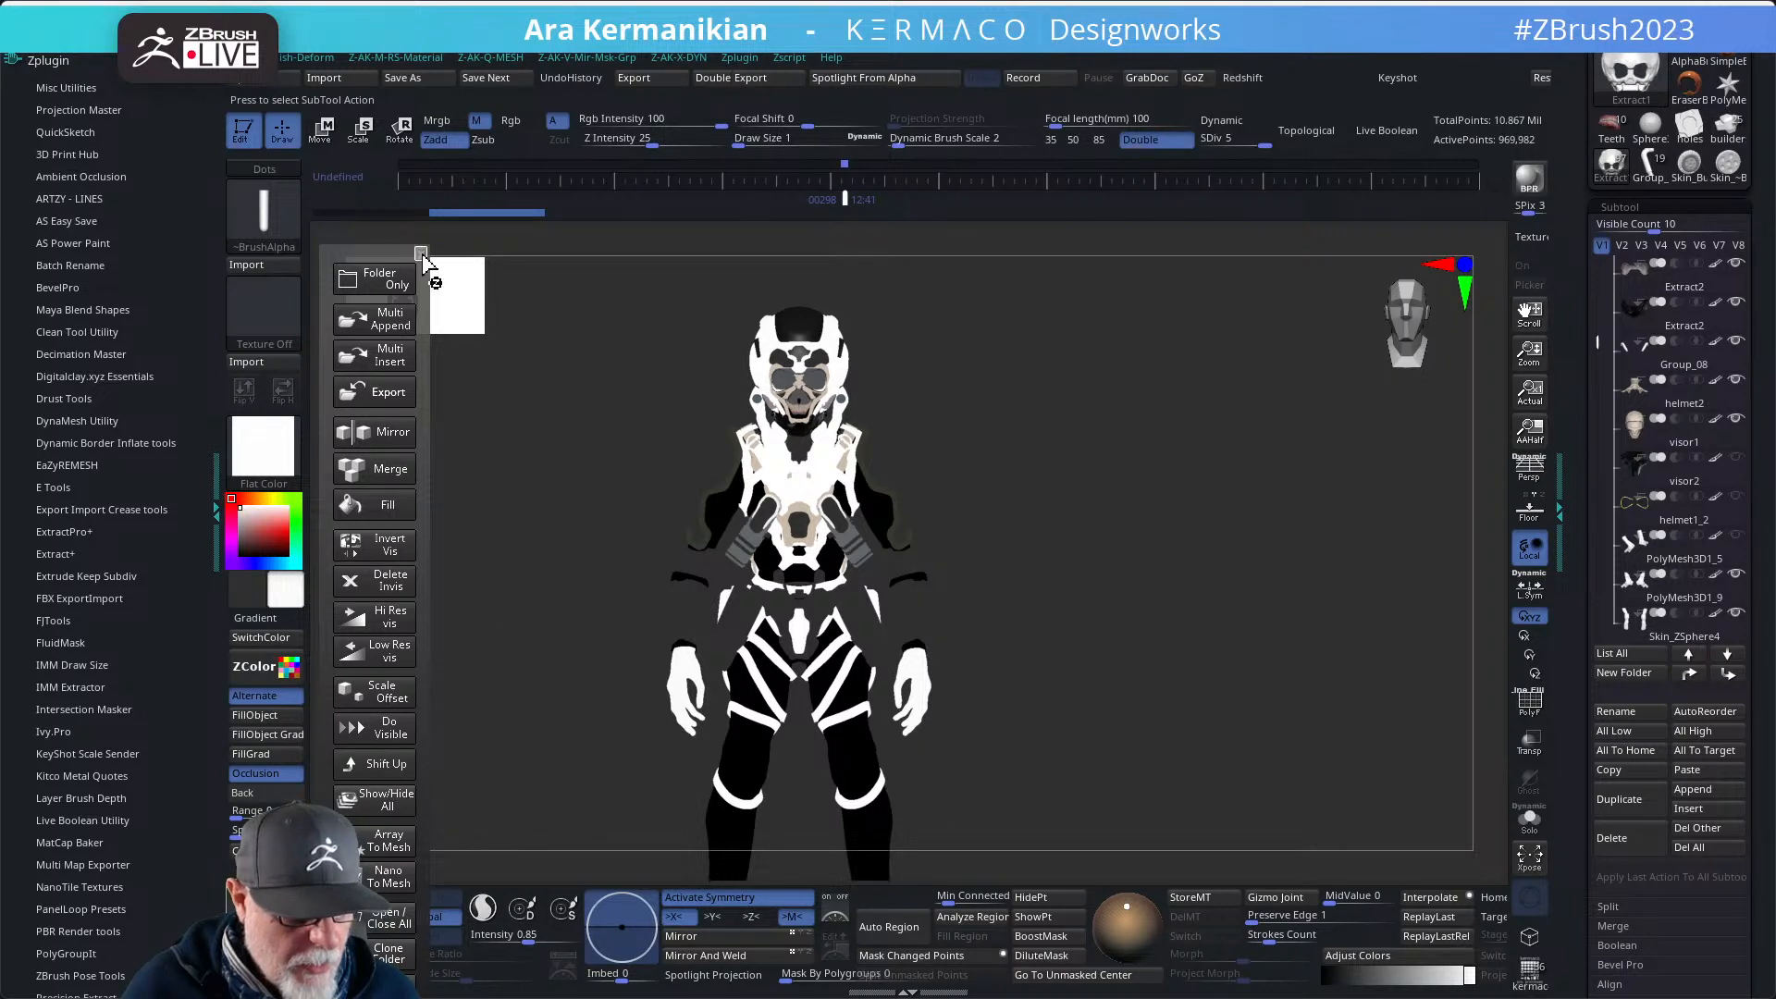
pyautogui.moveTo(306, 296)
pyautogui.mouseDown()
pyautogui.moveTo(325, 454)
pyautogui.moveTo(343, 300)
pyautogui.mouseUp()
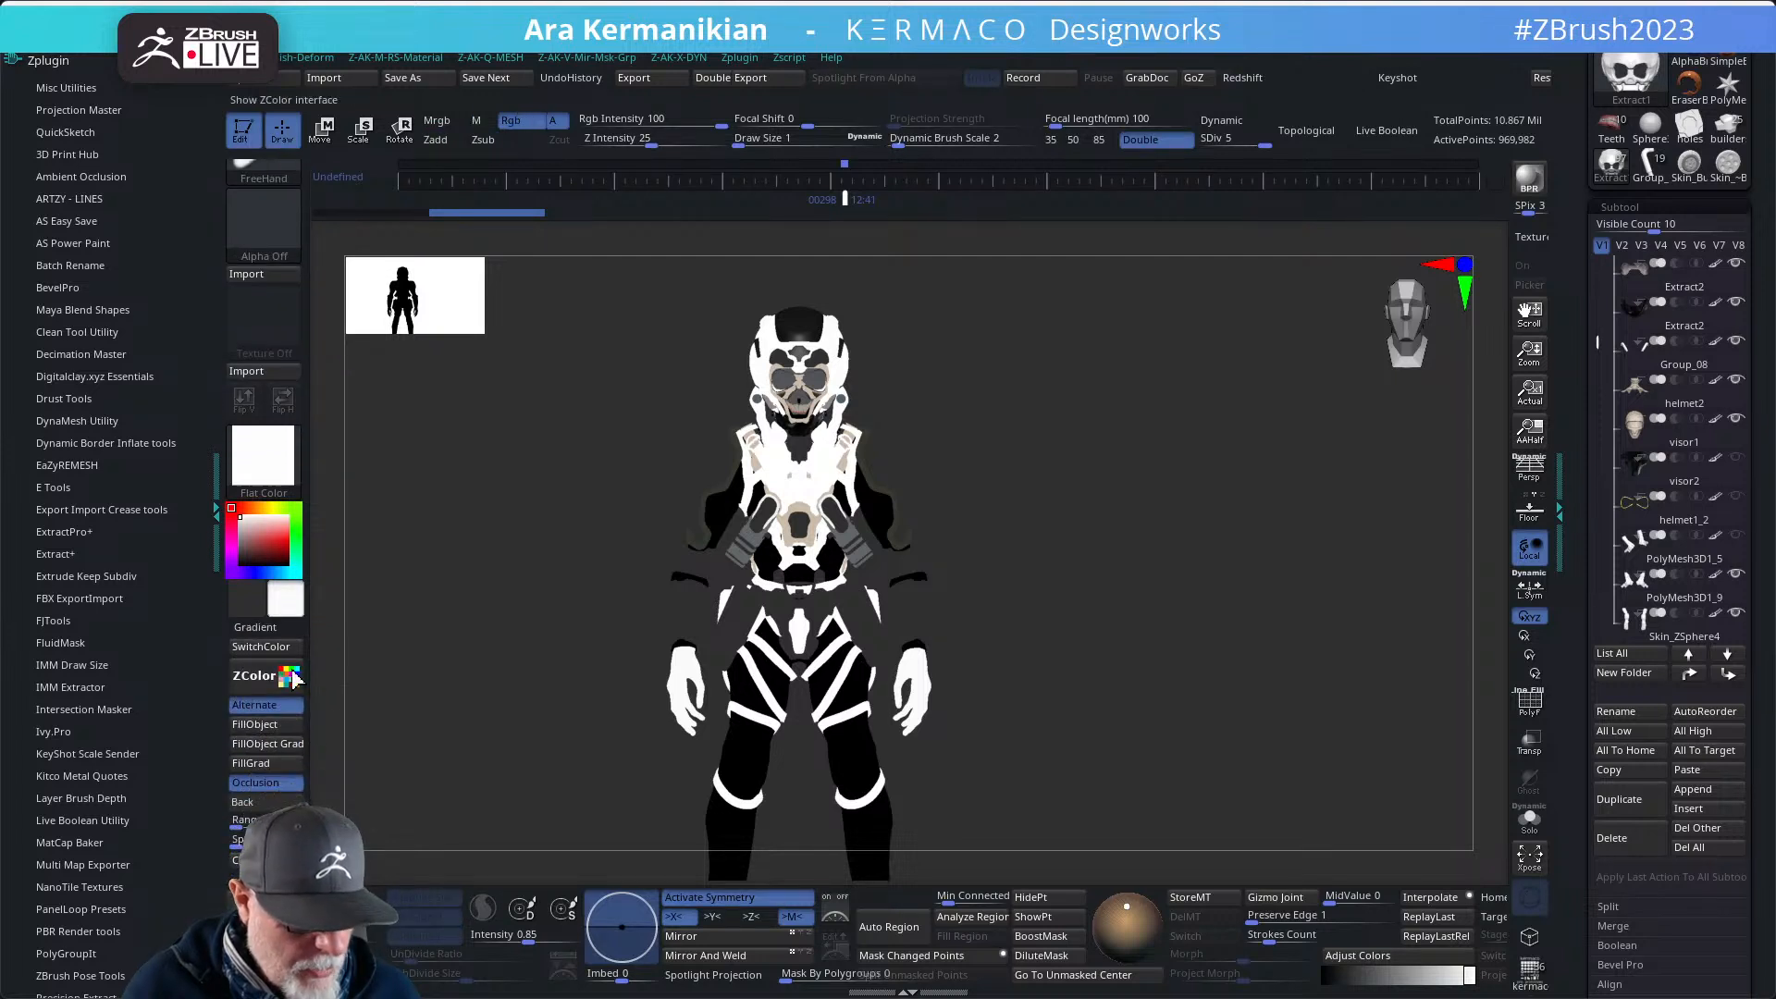
pyautogui.click(383, 899)
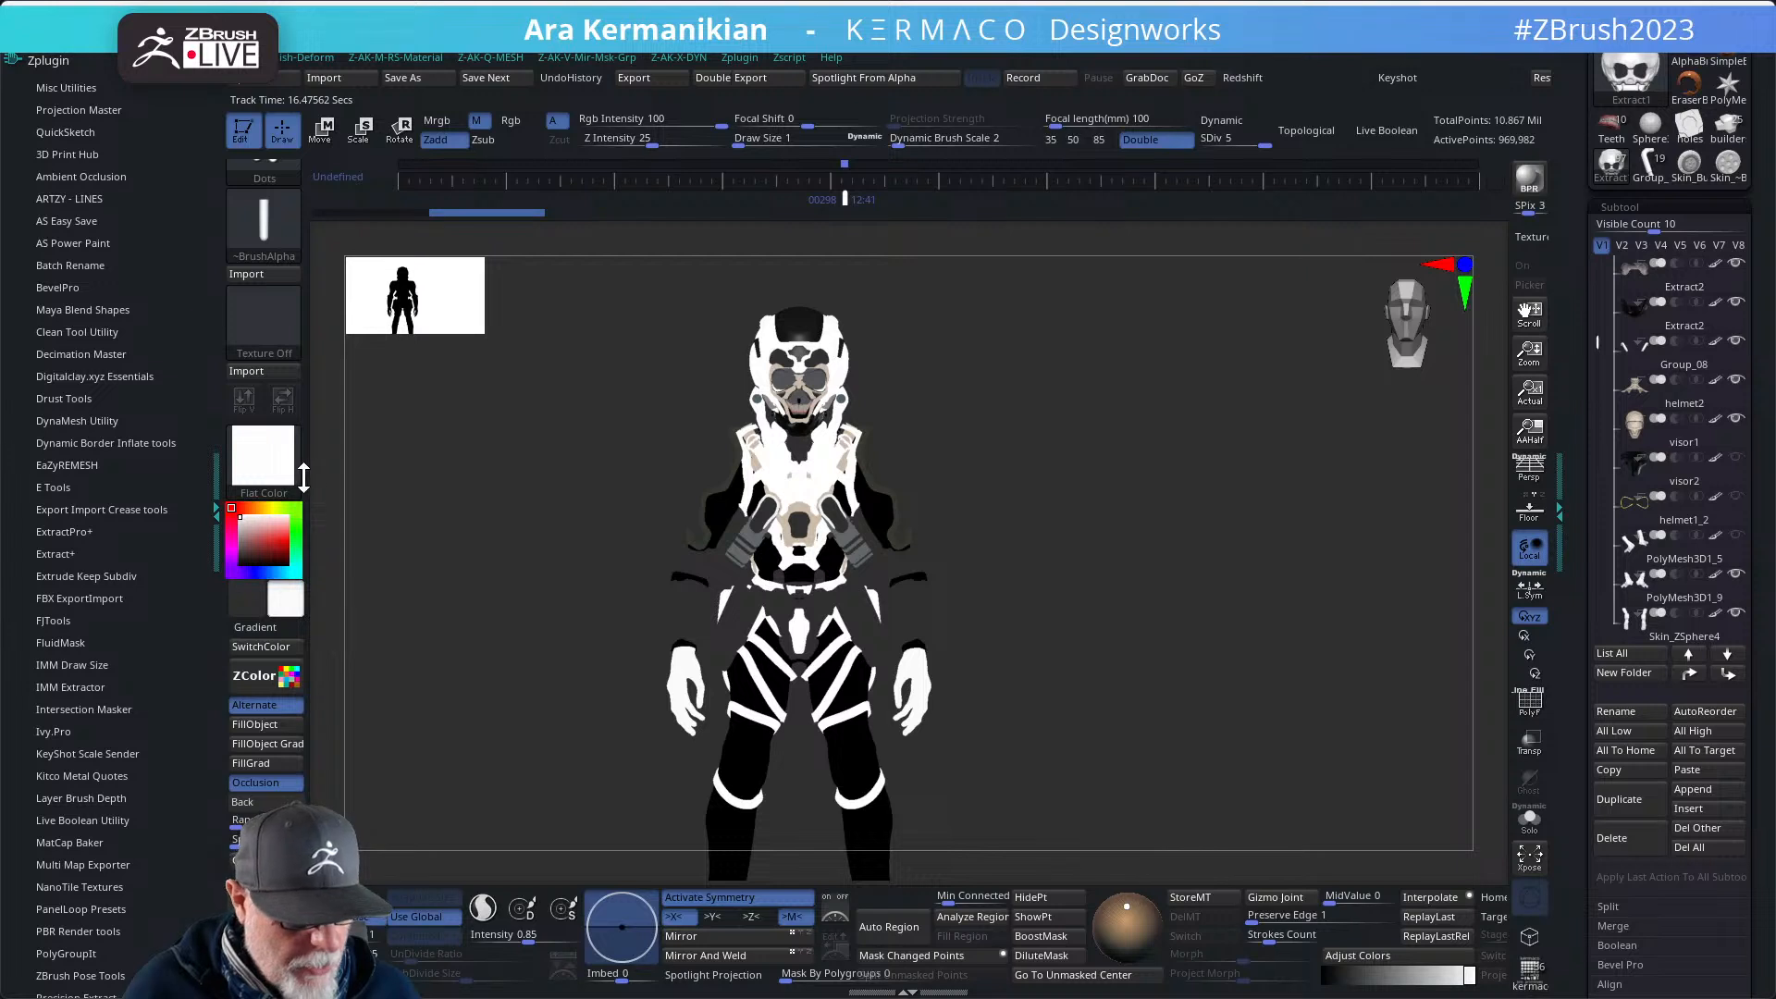
pyautogui.moveTo(303, 478)
pyautogui.mouseDown()
pyautogui.moveTo(320, 684)
pyautogui.moveTo(325, 606)
pyautogui.mouseUp()
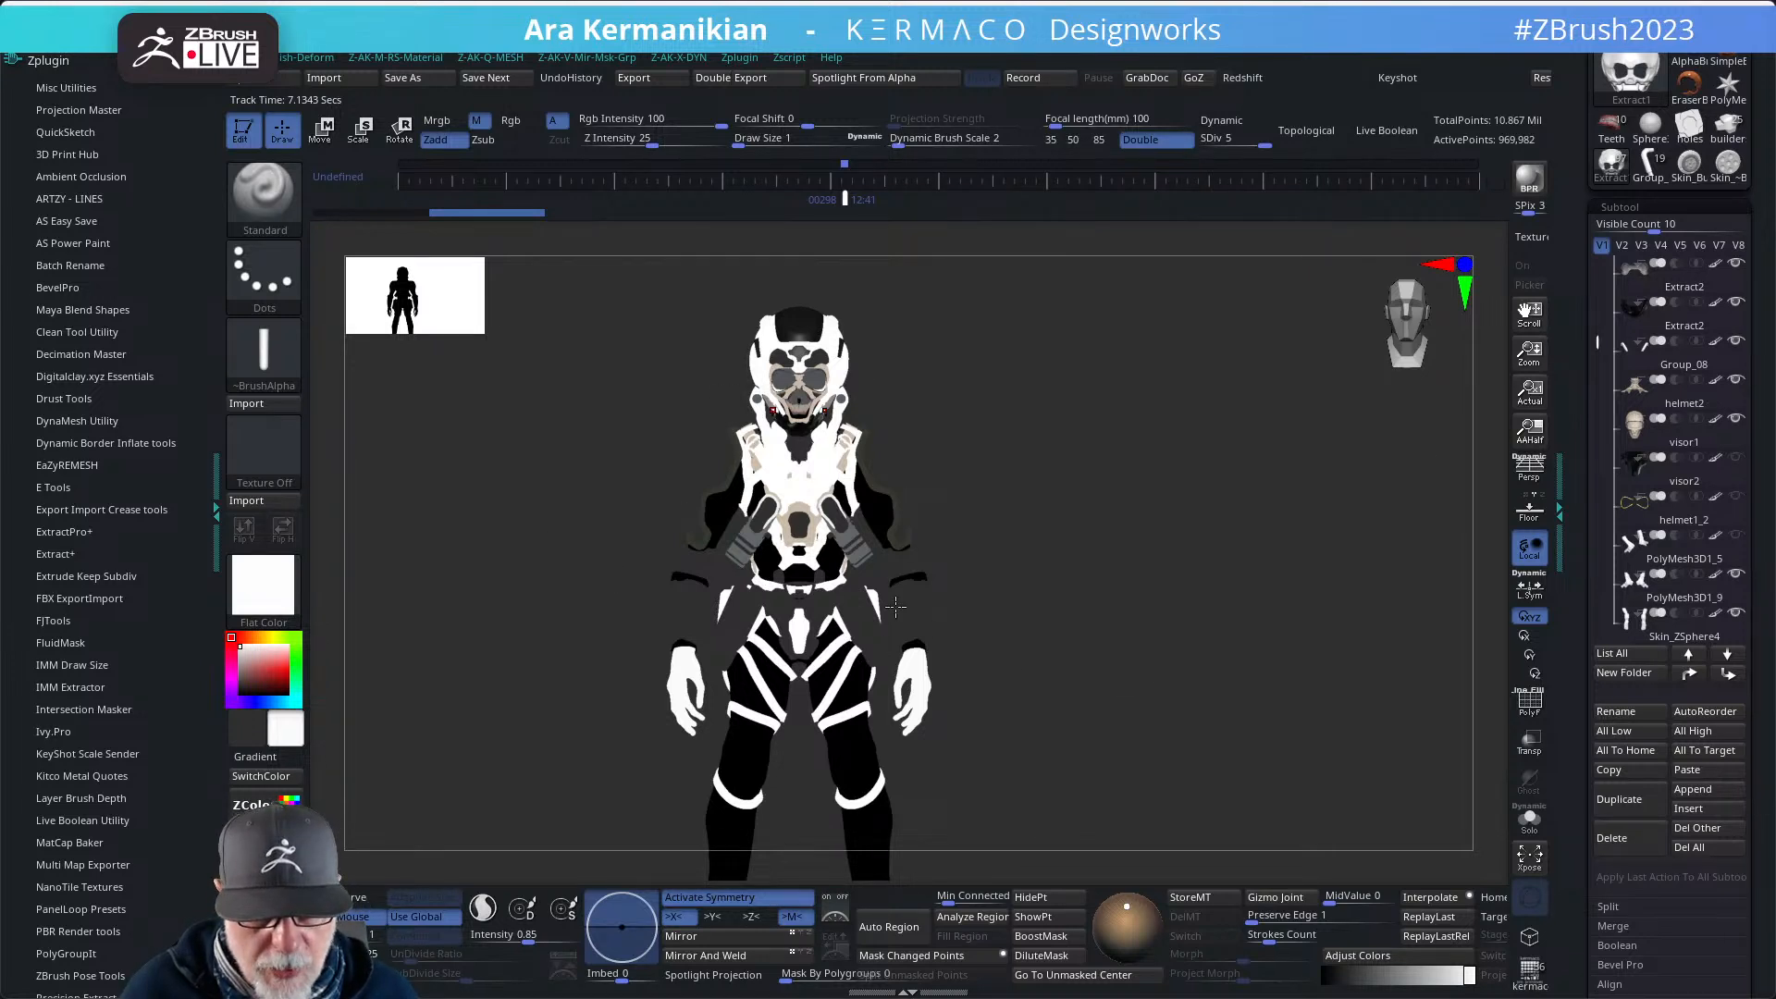
# - Try BasicMaterial2 on the whole figure and switch back to Flat Color to compare the shading
pyautogui.moveTo(1134, 525)
pyautogui.mouseDown()
pyautogui.moveTo(959, 529)
pyautogui.moveTo(1233, 544)
pyautogui.moveTo(1158, 561)
pyautogui.moveTo(1130, 544)
pyautogui.mouseUp()
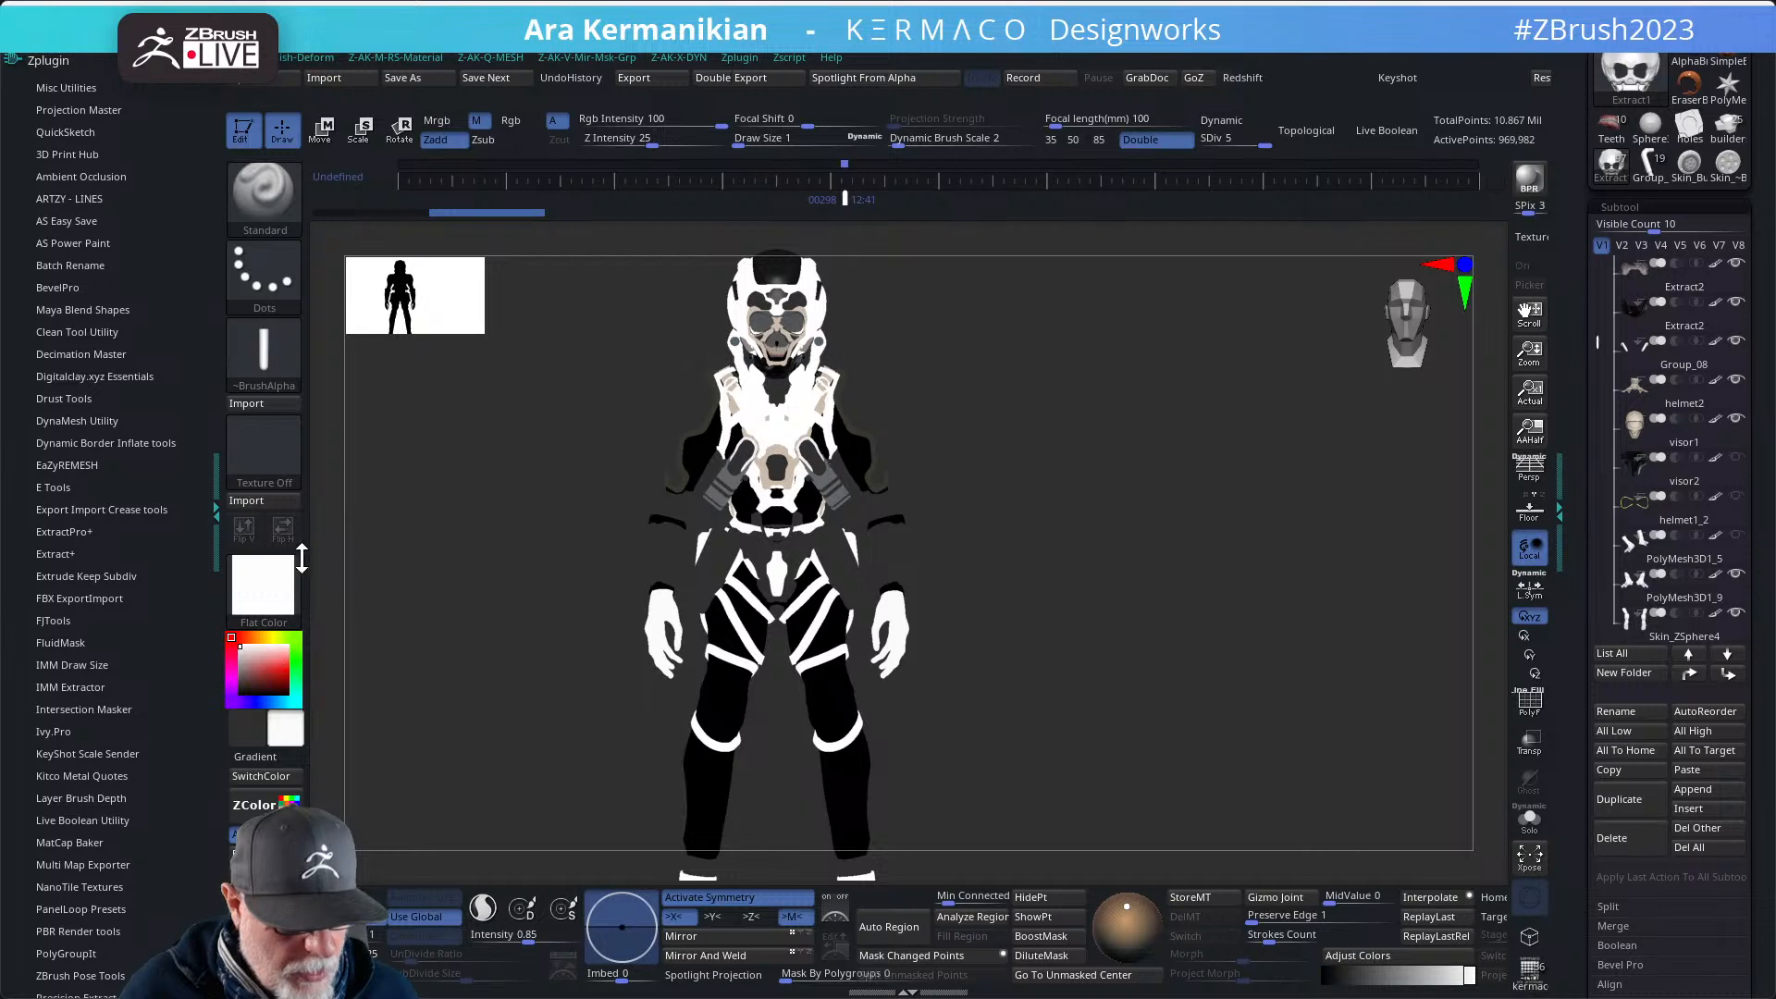
pyautogui.click(268, 595)
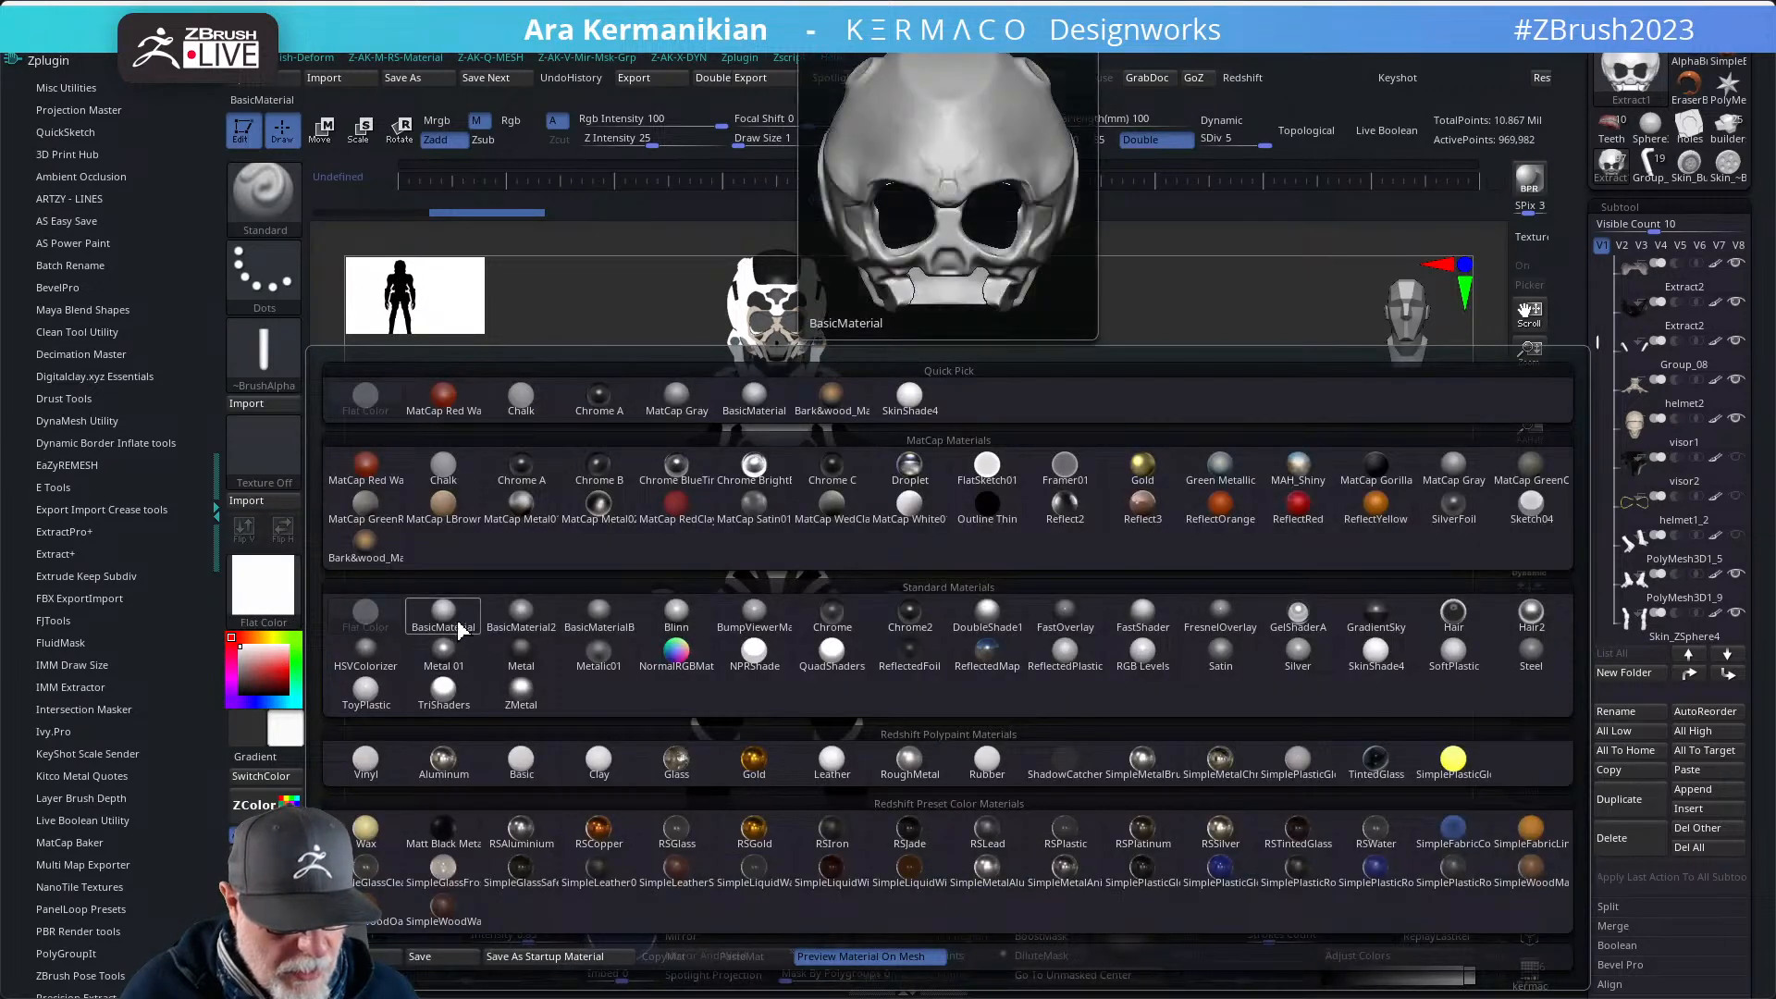
pyautogui.click(527, 621)
pyautogui.moveTo(1118, 603)
pyautogui.mouseDown()
pyautogui.moveTo(967, 615)
pyautogui.moveTo(1110, 611)
pyautogui.mouseUp()
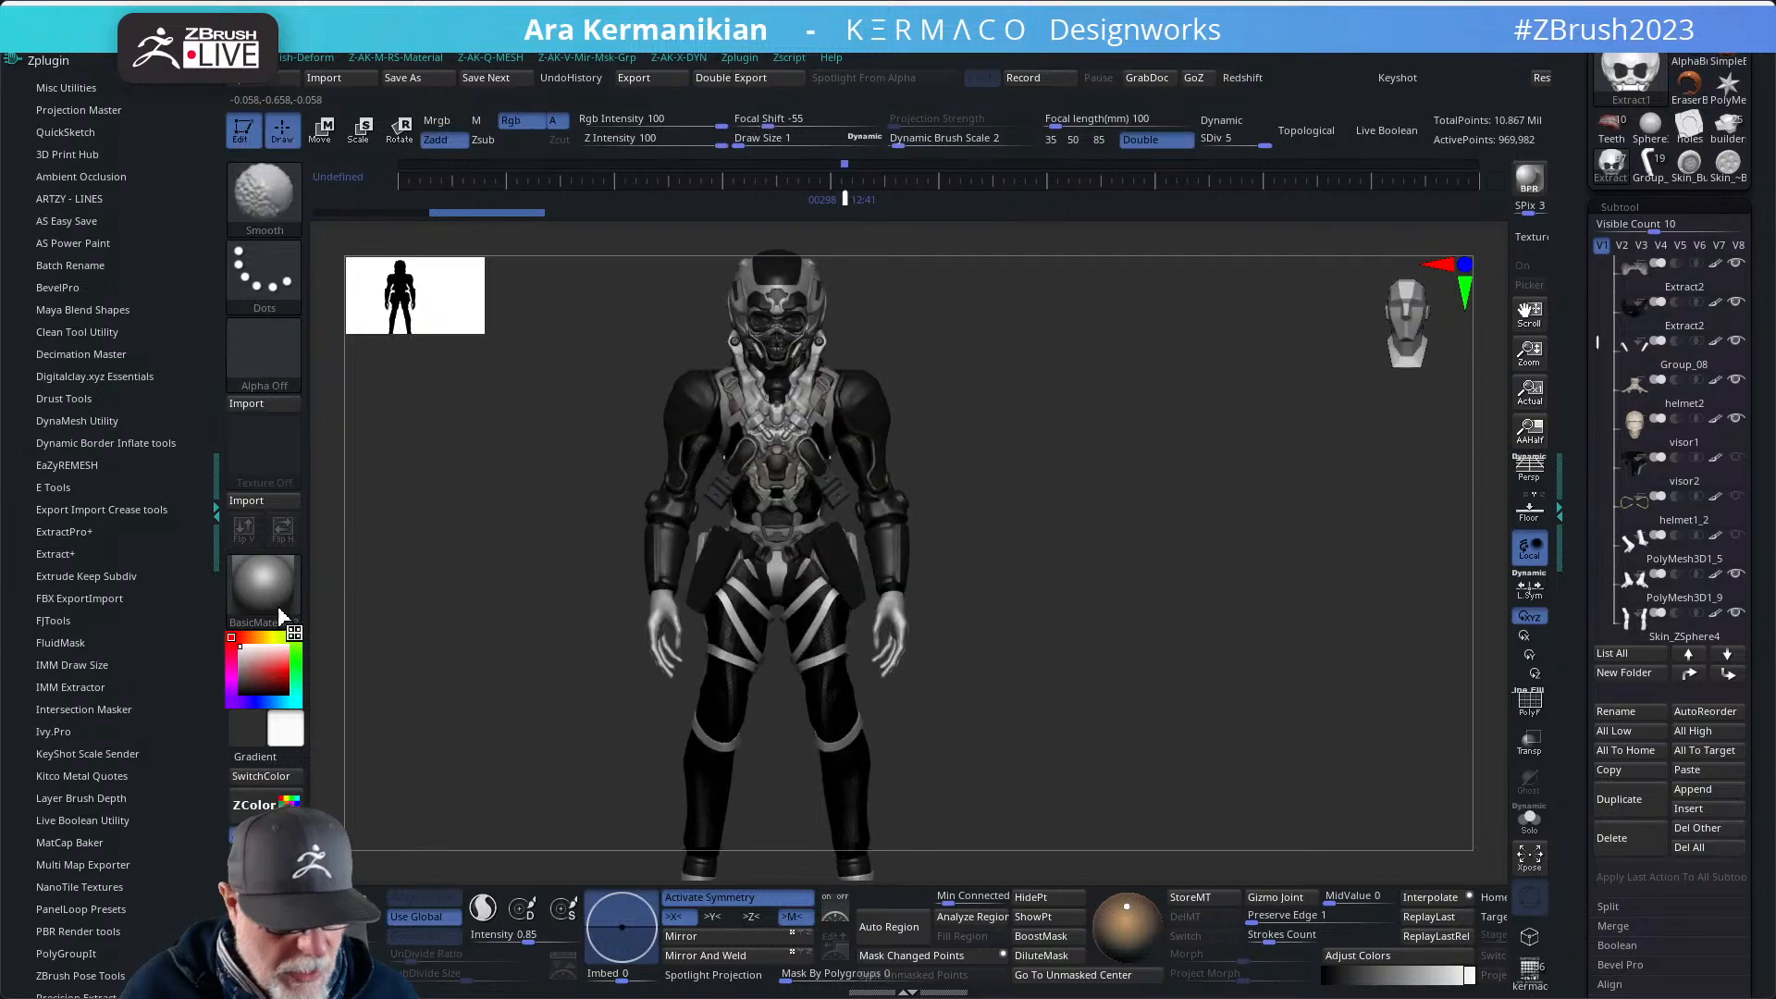
pyautogui.click(280, 606)
pyautogui.click(375, 601)
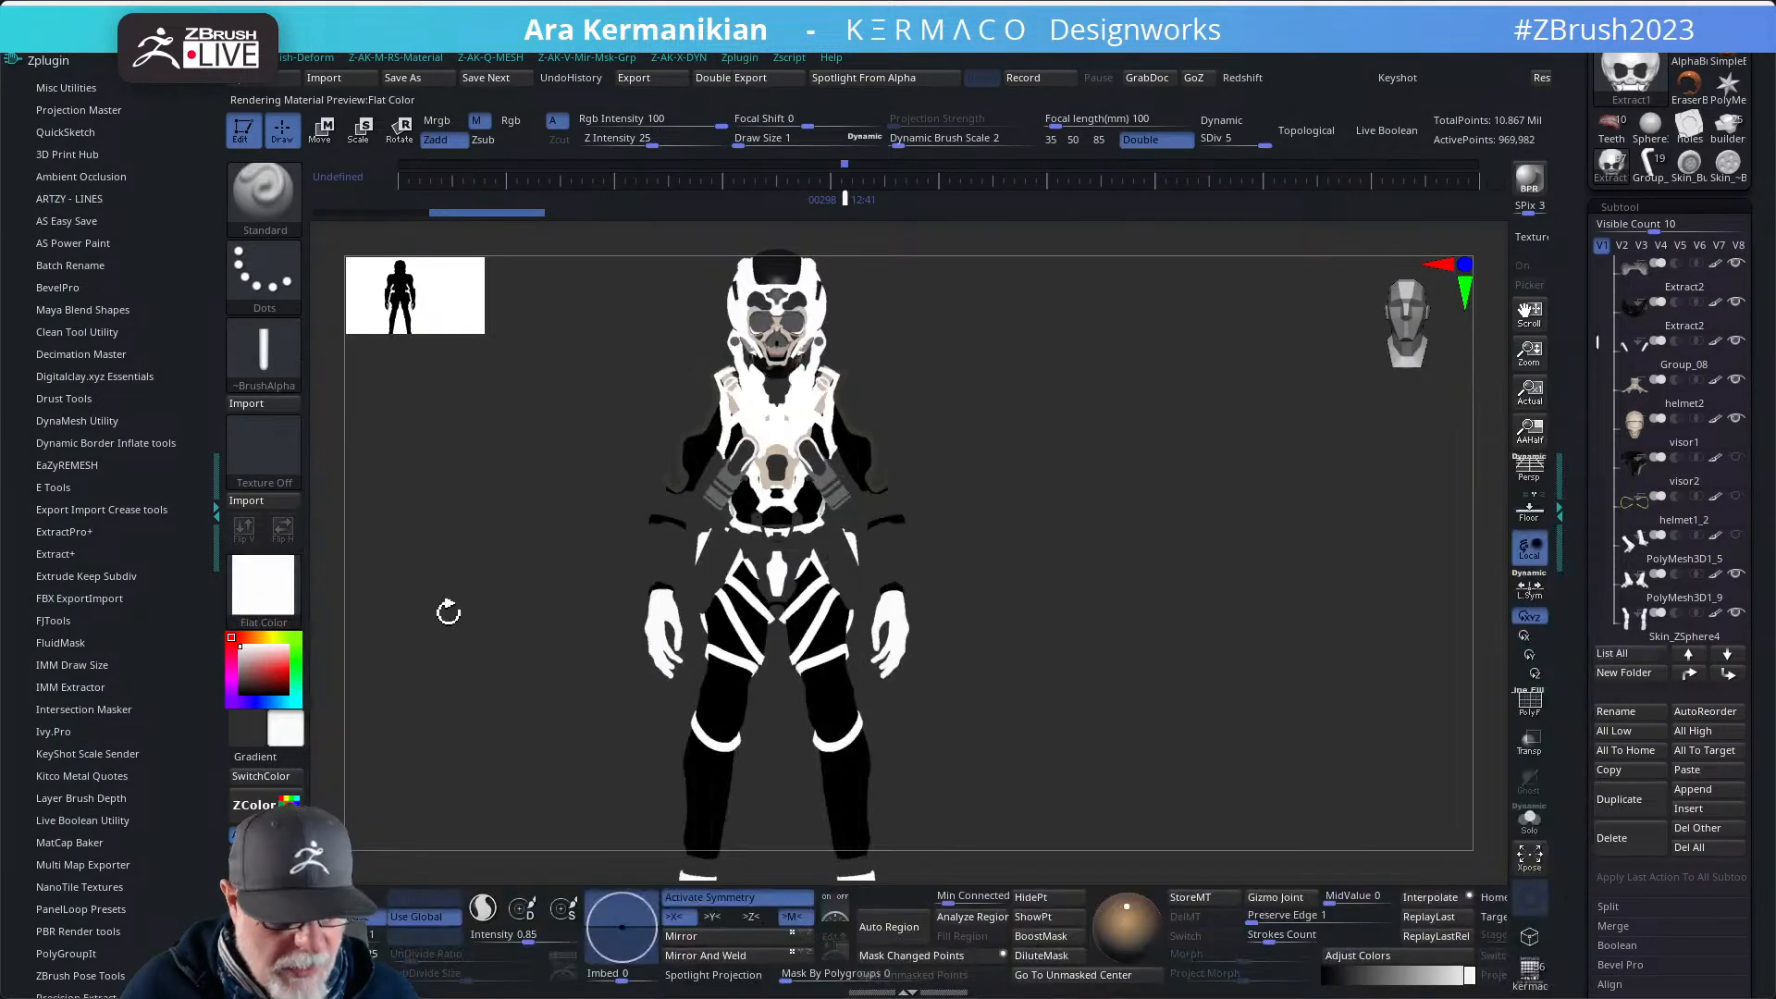
pyautogui.moveTo(1014, 603)
pyautogui.mouseDown()
pyautogui.moveTo(1097, 611)
pyautogui.moveTo(1110, 666)
pyautogui.moveTo(1206, 620)
pyautogui.moveTo(1313, 603)
pyautogui.mouseUp()
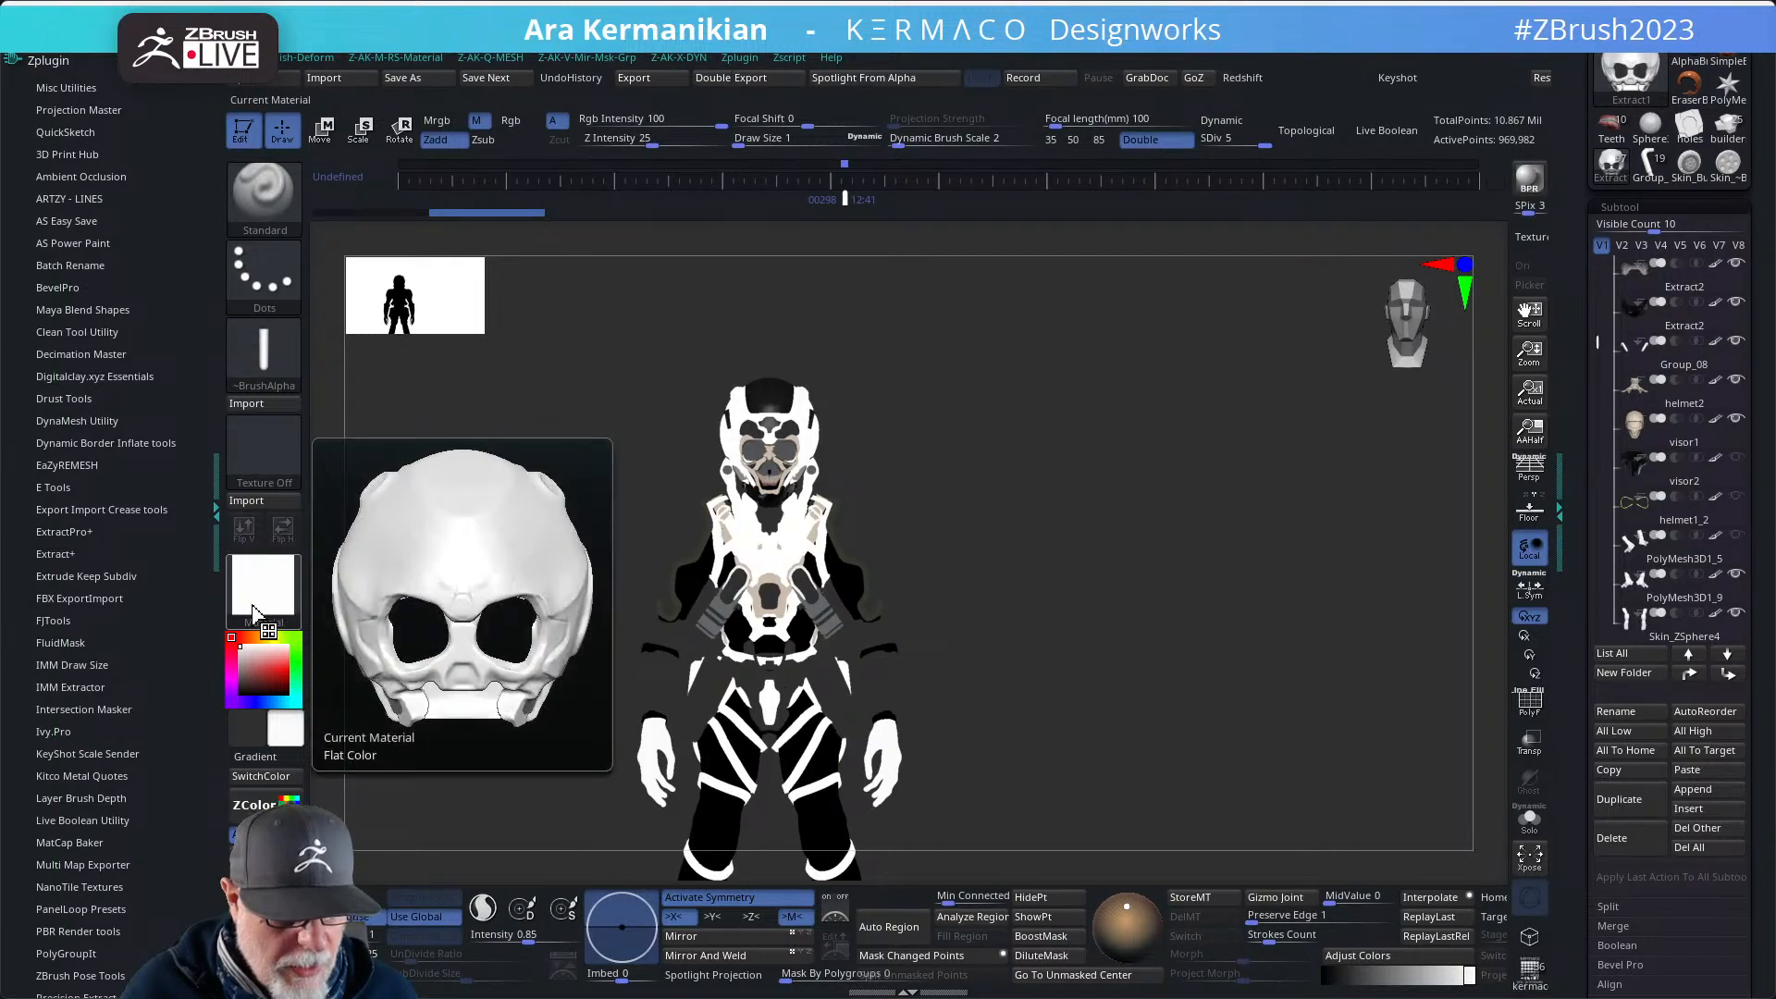
# - Change the current material to ReflectedMap and inspect its reflections on the helmet and shoulders up close
pyautogui.click(248, 600)
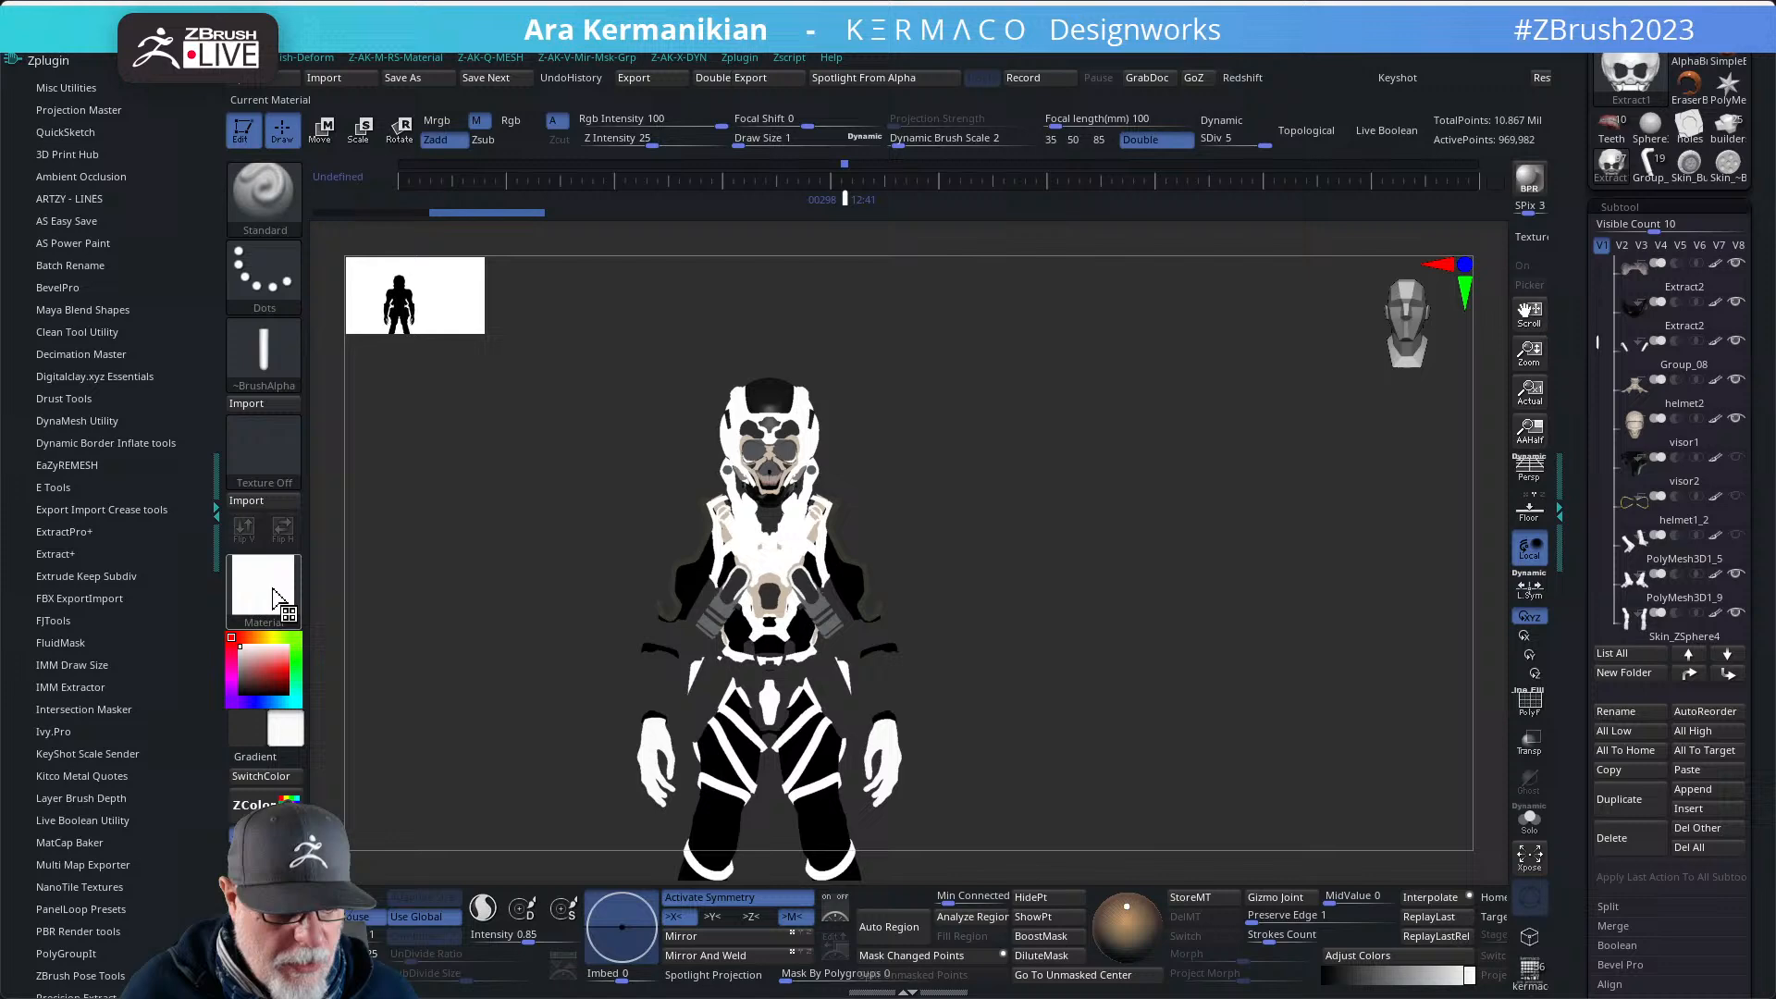
pyautogui.click(274, 598)
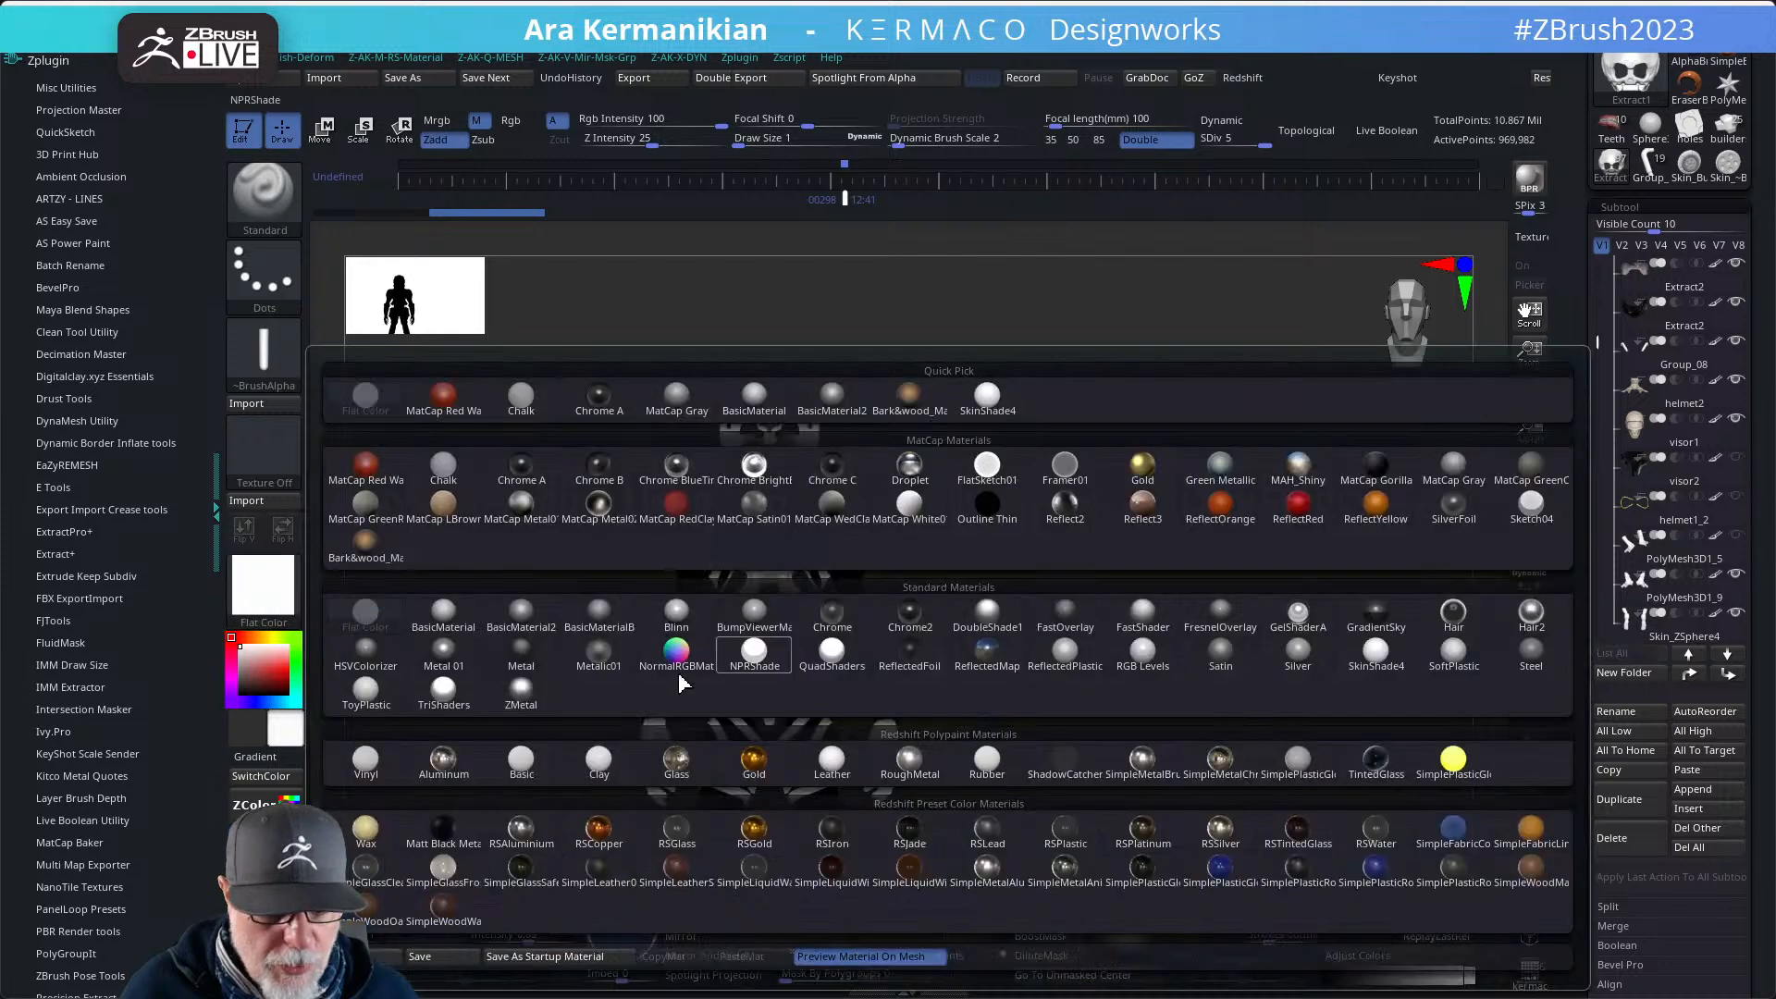
pyautogui.click(988, 655)
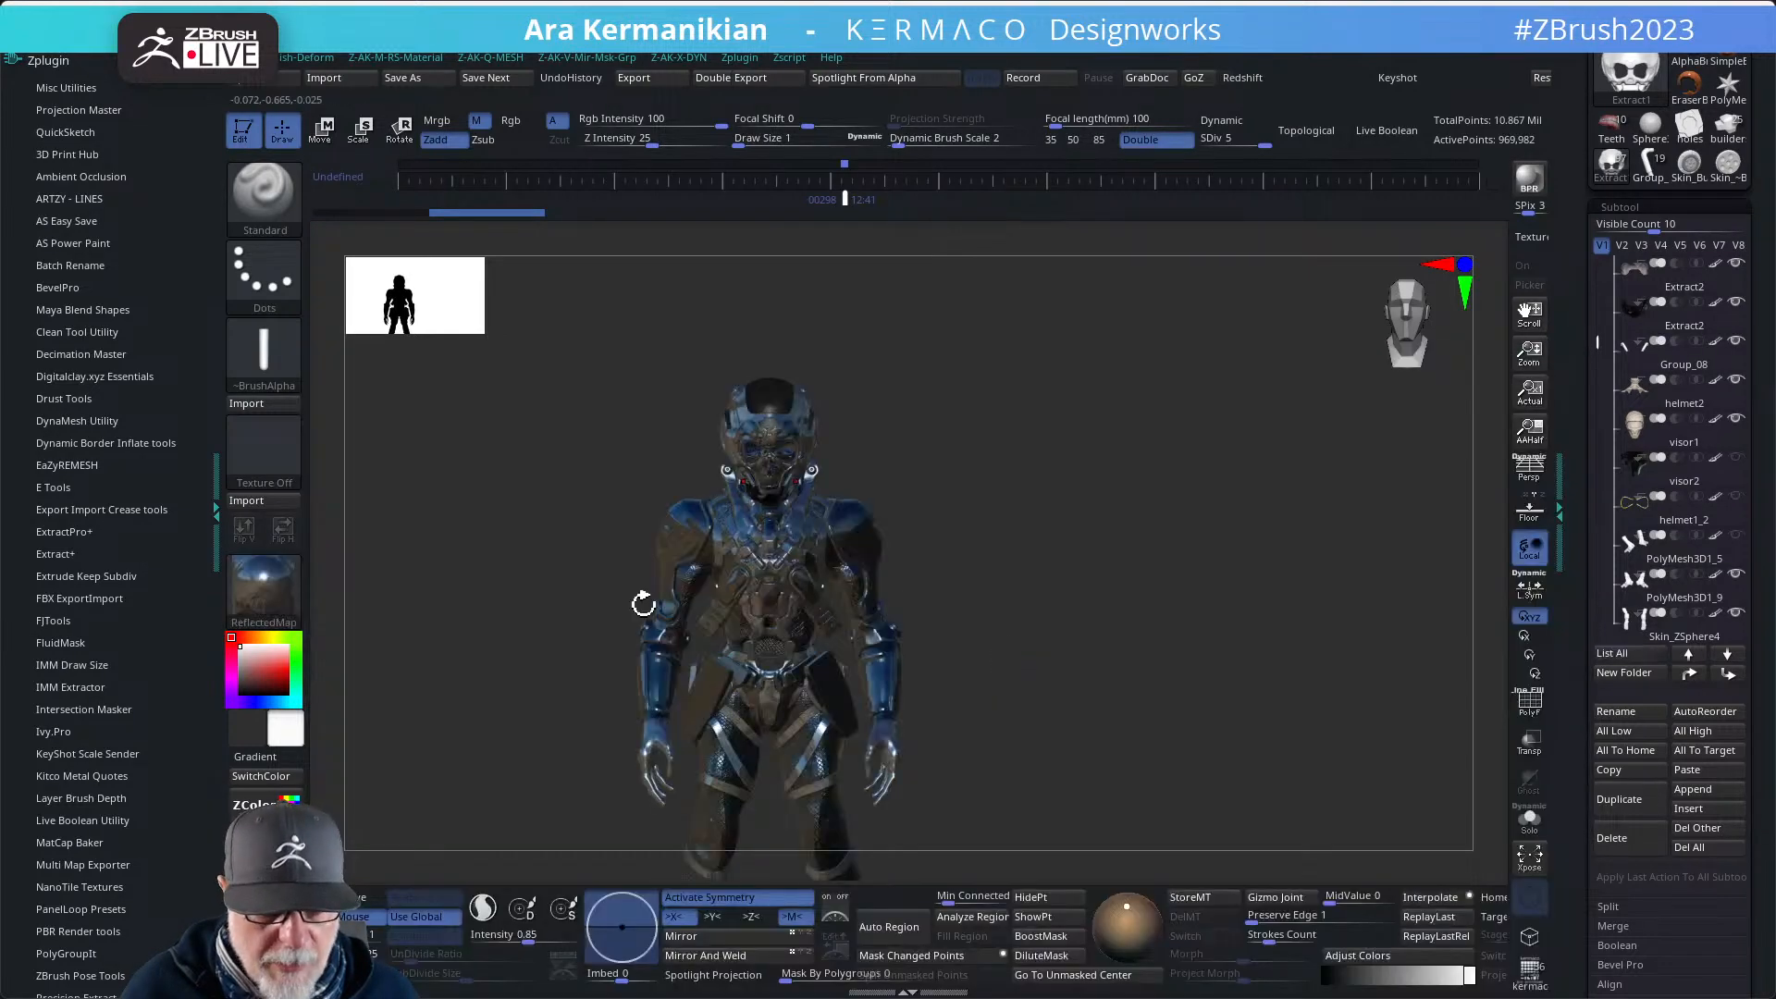
pyautogui.moveTo(1009, 580); pyautogui.dragTo(1201, 611)
pyautogui.moveTo(1173, 546); pyautogui.dragTo(647, 634)
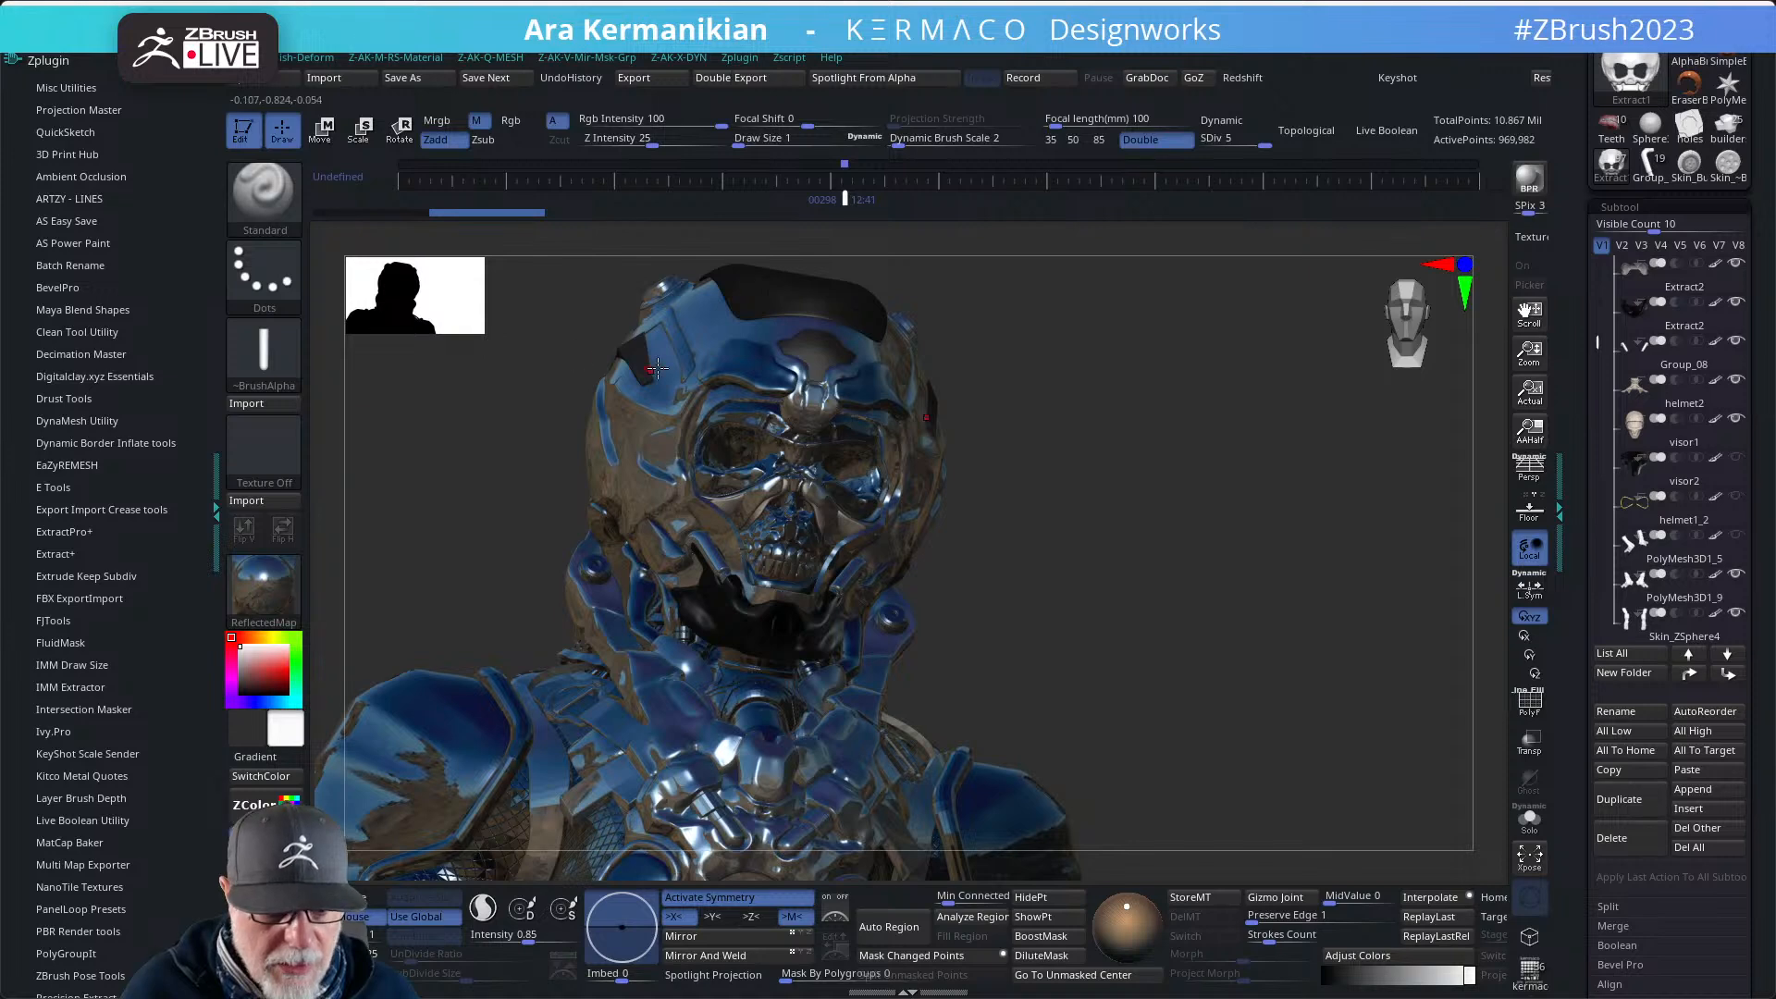
# - Set the current material back to Flat Color for the whole figure
pyautogui.moveTo(1133, 481)
pyautogui.keyDown('shift'); pyautogui.mouseDown()
pyautogui.moveTo(1095, 468)
pyautogui.moveTo(1157, 559)
pyautogui.moveTo(1177, 508)
pyautogui.moveTo(1129, 463)
pyautogui.moveTo(1039, 474)
pyautogui.moveTo(1110, 468)
pyautogui.moveTo(1078, 460)
pyautogui.moveTo(1108, 471)
pyautogui.moveTo(1102, 496)
pyautogui.mouseUp(); pyautogui.keyUp('shift')
pyautogui.click(264, 588)
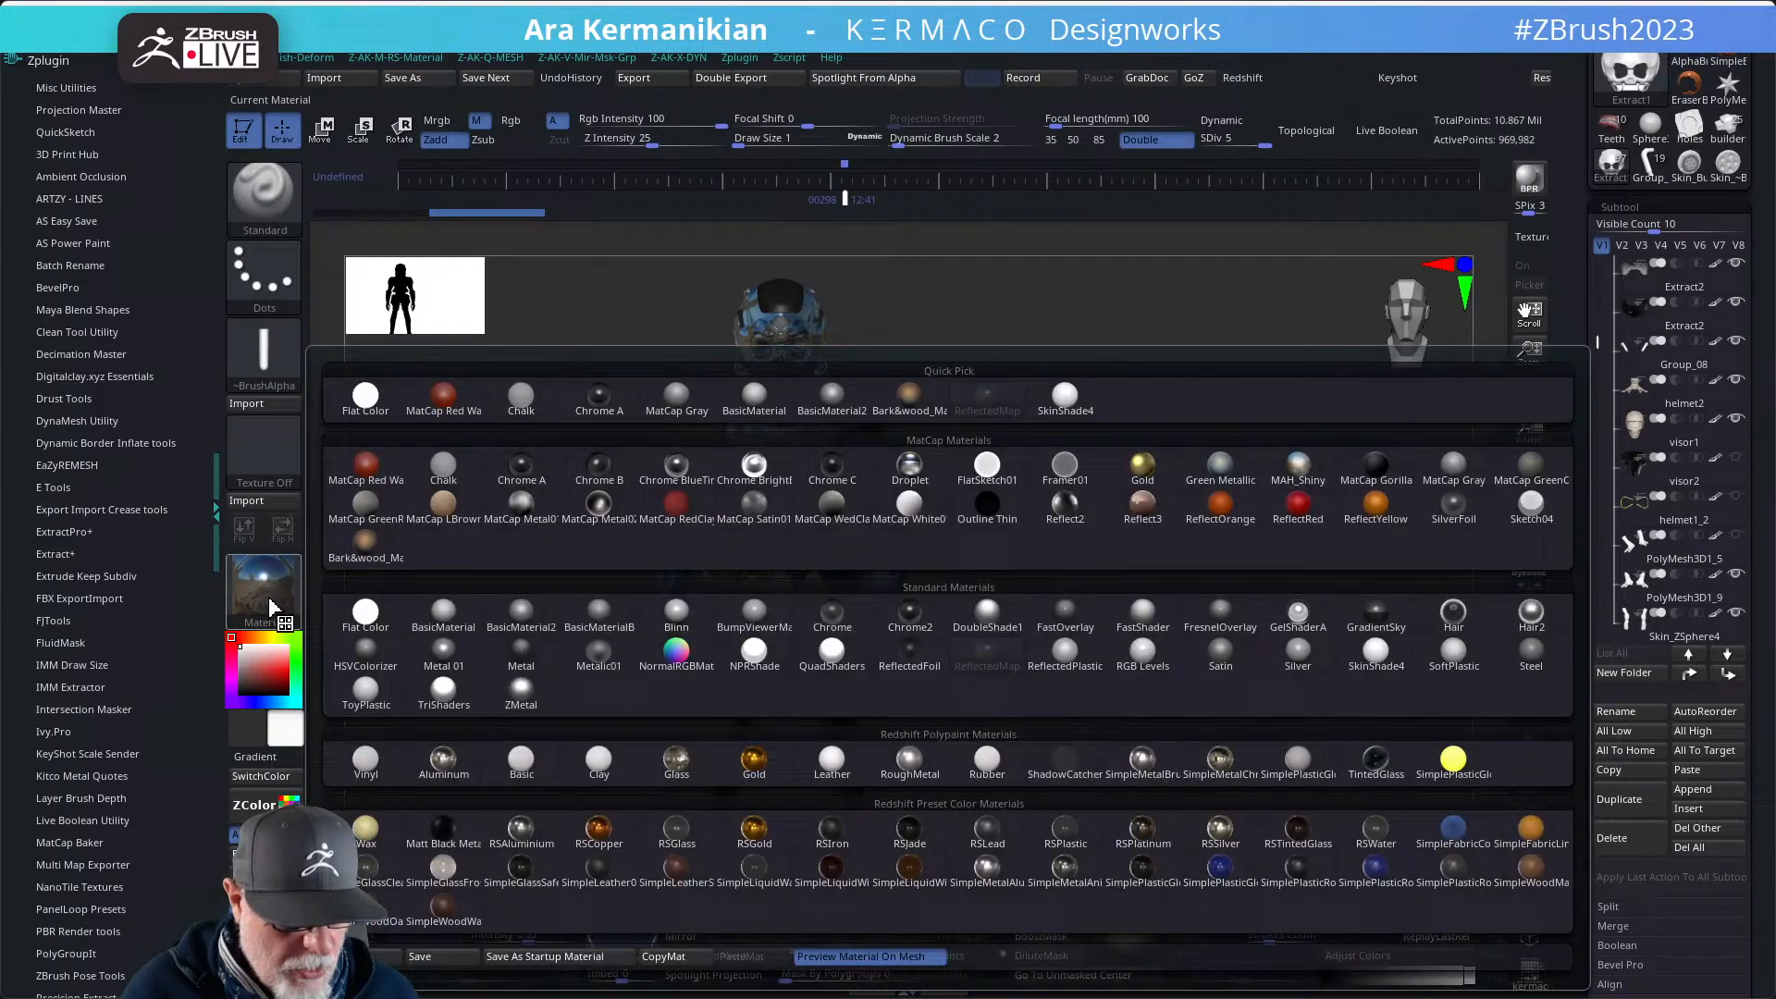
pyautogui.click(367, 614)
pyautogui.moveTo(1058, 506)
pyautogui.keyDown('alt'); pyautogui.mouseDown()
pyautogui.moveTo(1064, 482)
pyautogui.moveTo(1050, 515)
pyautogui.mouseUp(); pyautogui.keyUp('alt')
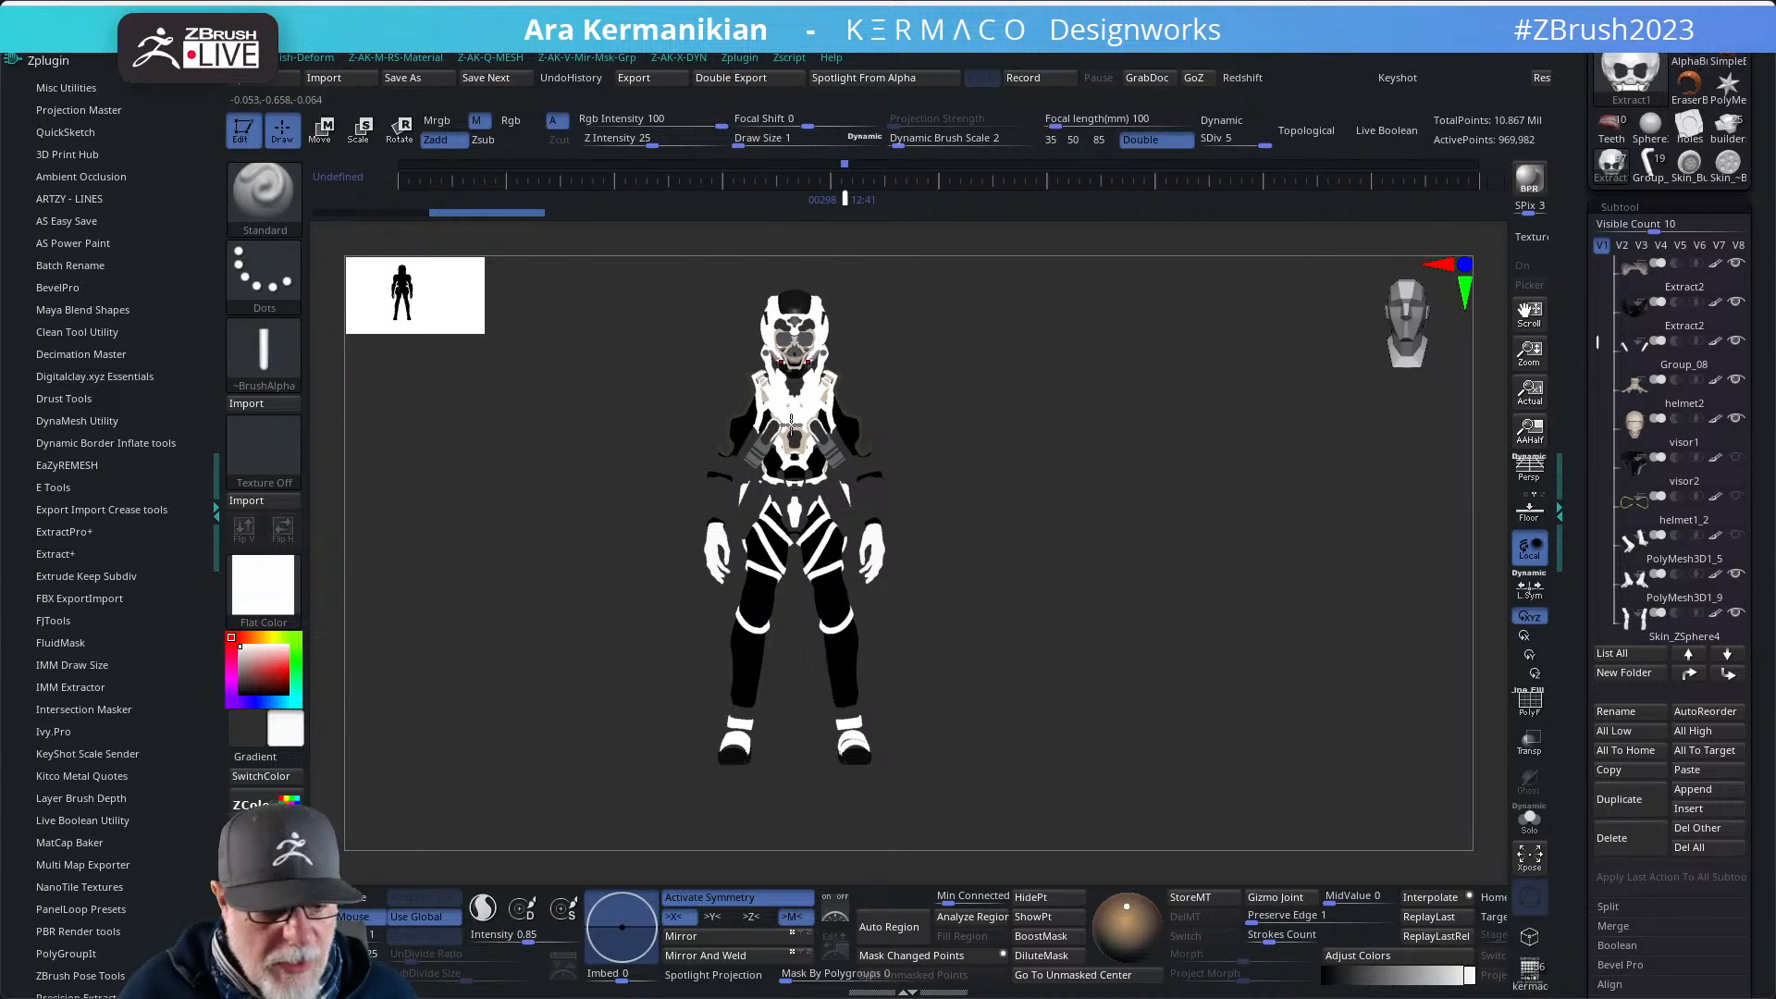
# - Make the body subtool at the start of the subtool list the active one
pyautogui.moveTo(1602, 347); pyautogui.dragTo(1601, 269)
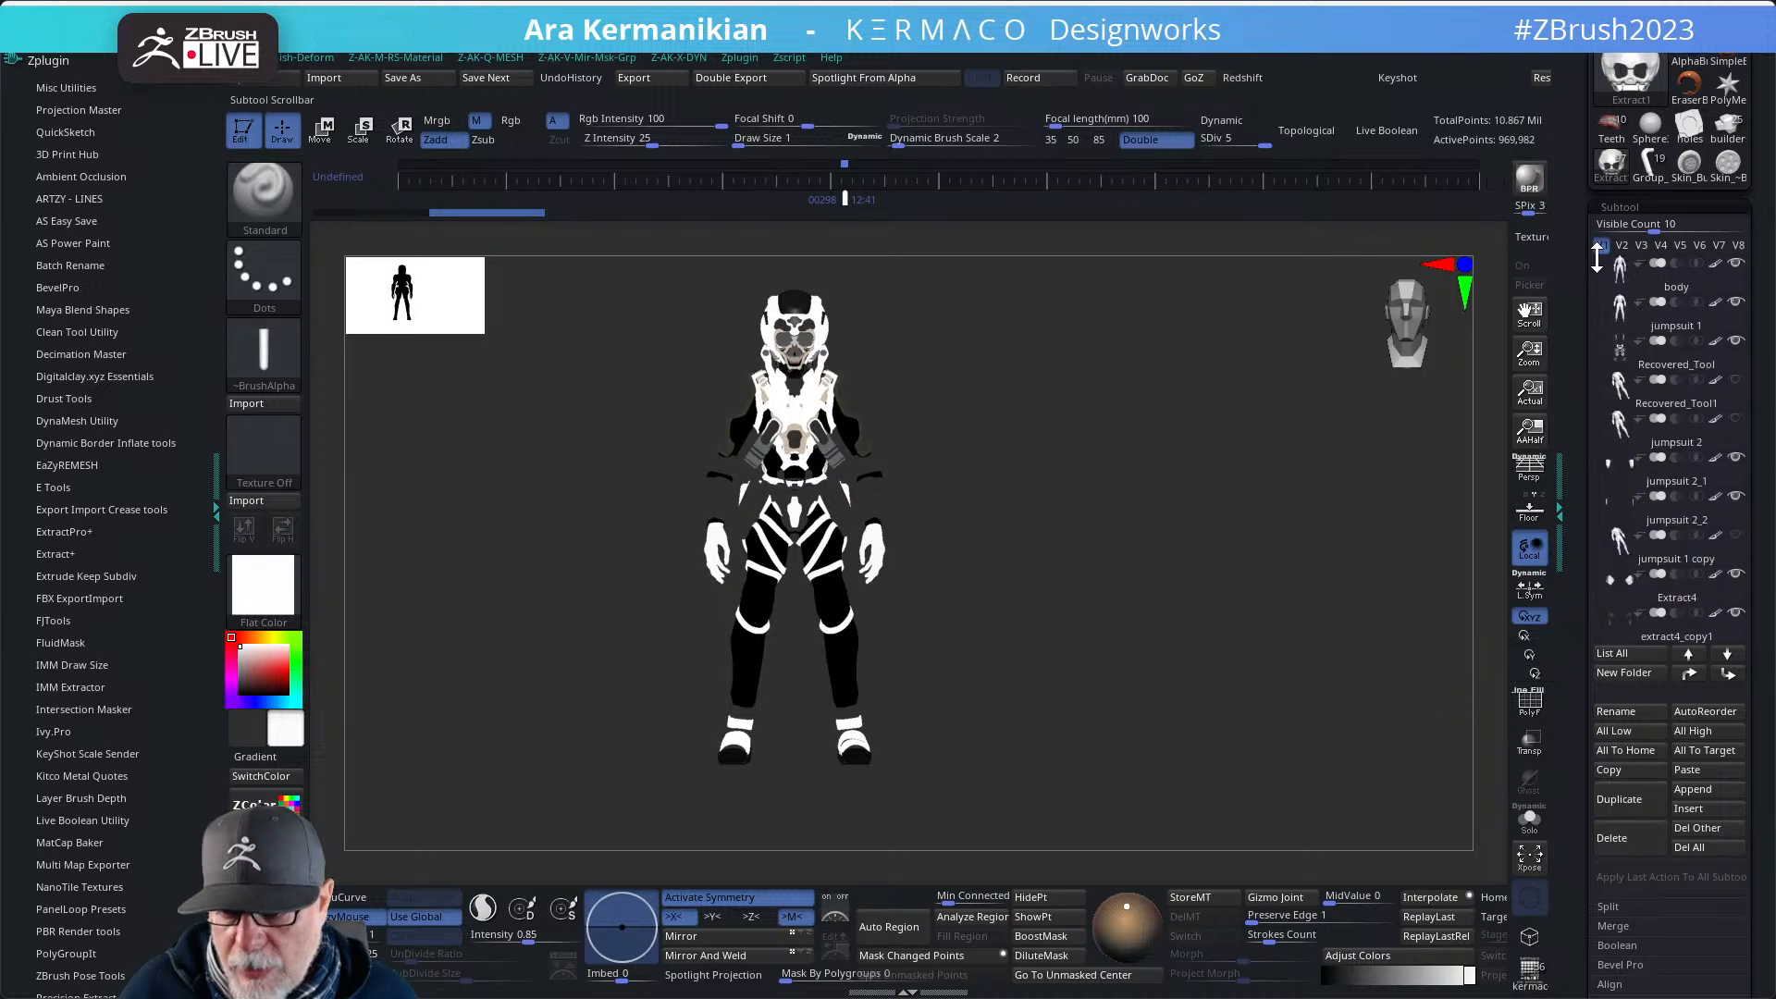
pyautogui.click(1689, 282)
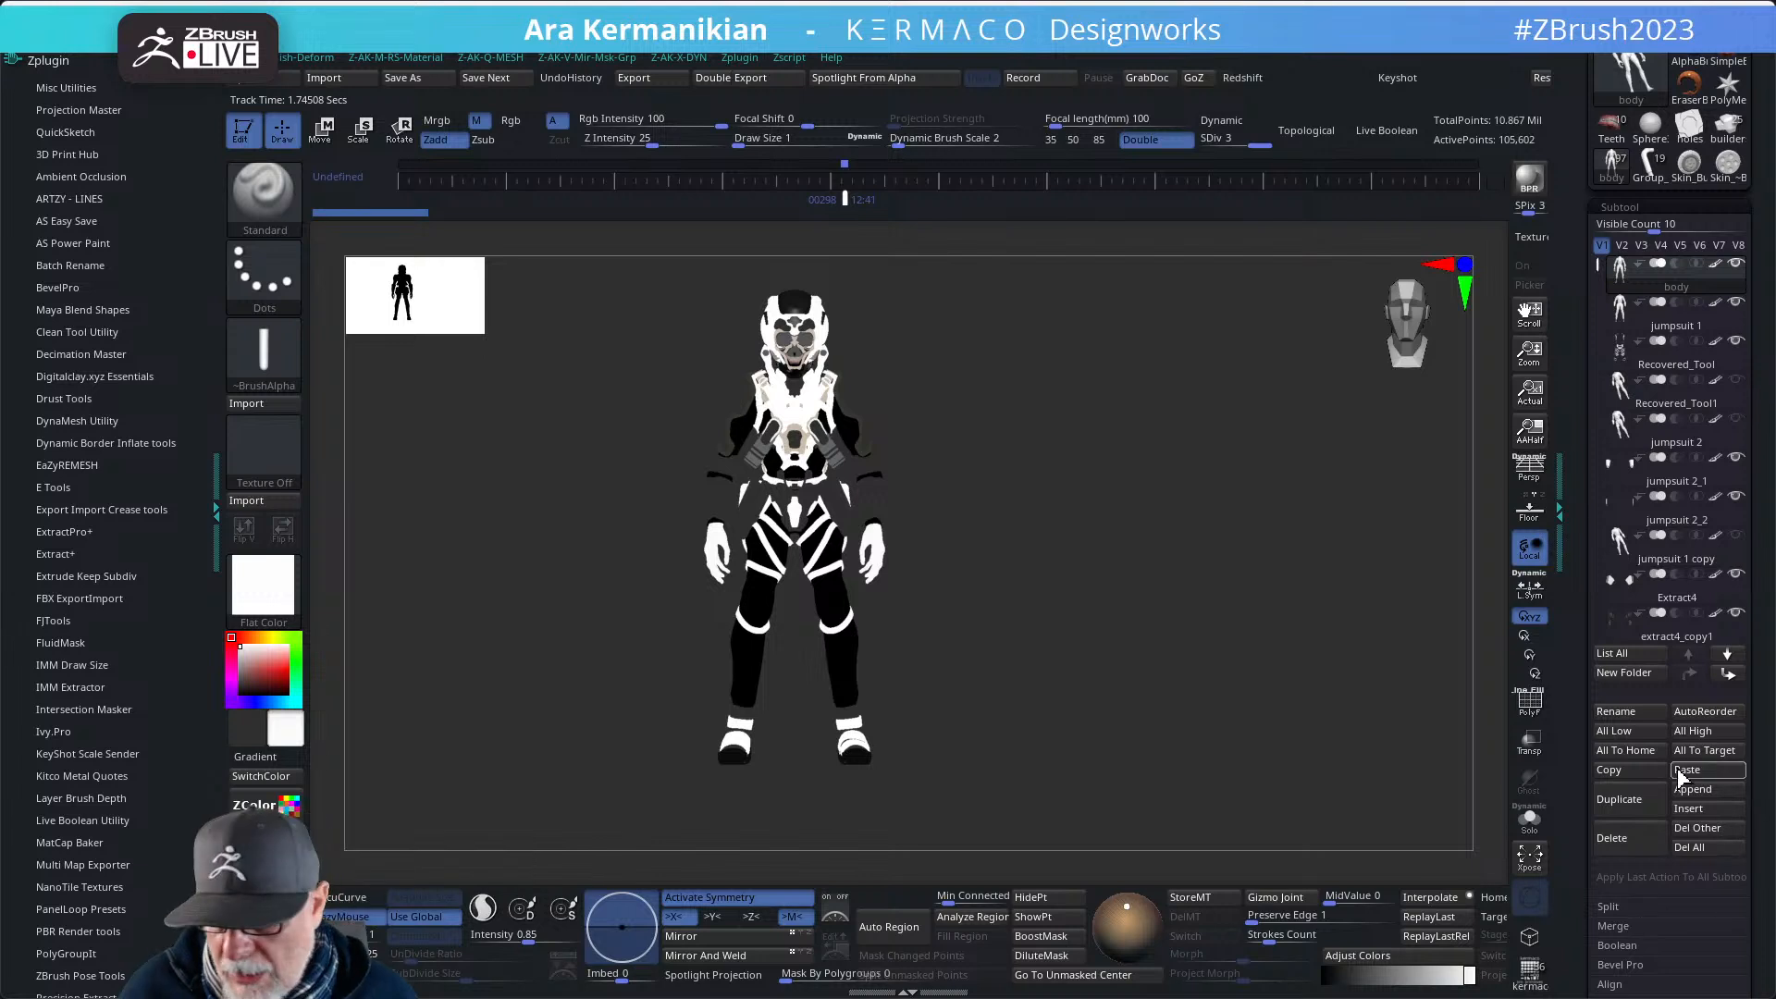
pyautogui.moveTo(1583, 875); pyautogui.dragTo(1582, 770)
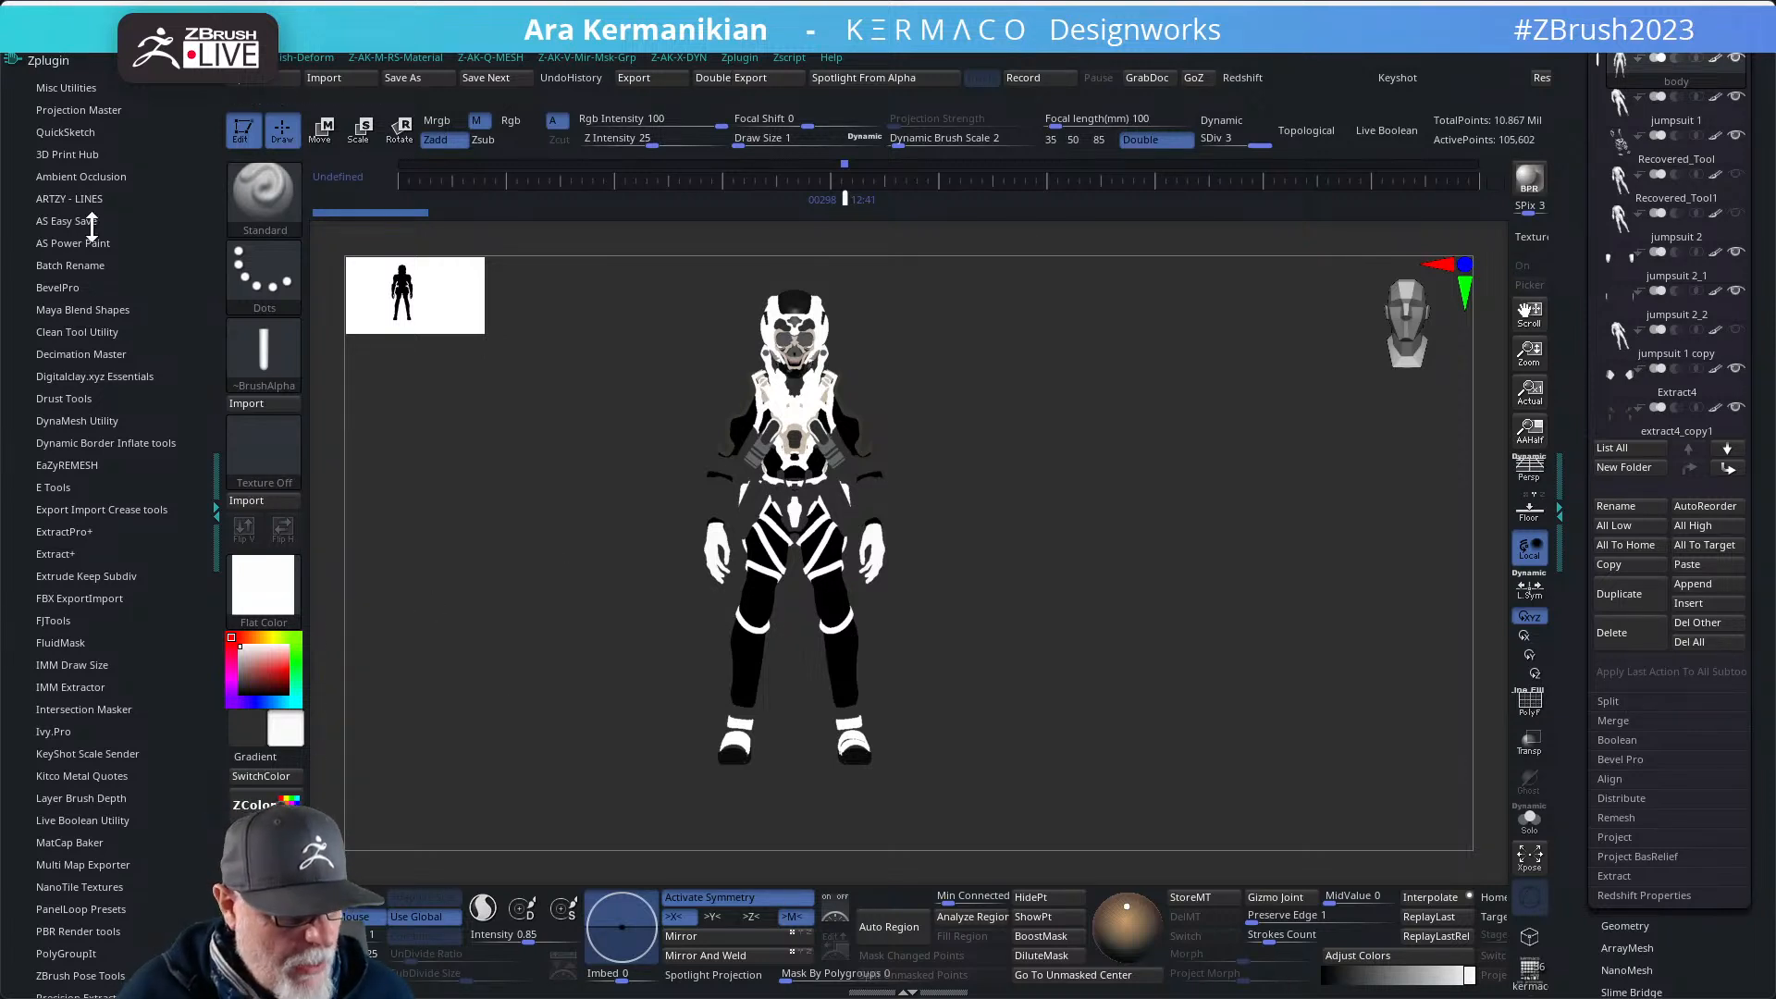
# - Fill all subtools with the current Flat Color material using SubTool Master's Fill with the Material option
pyautogui.click(44, 61)
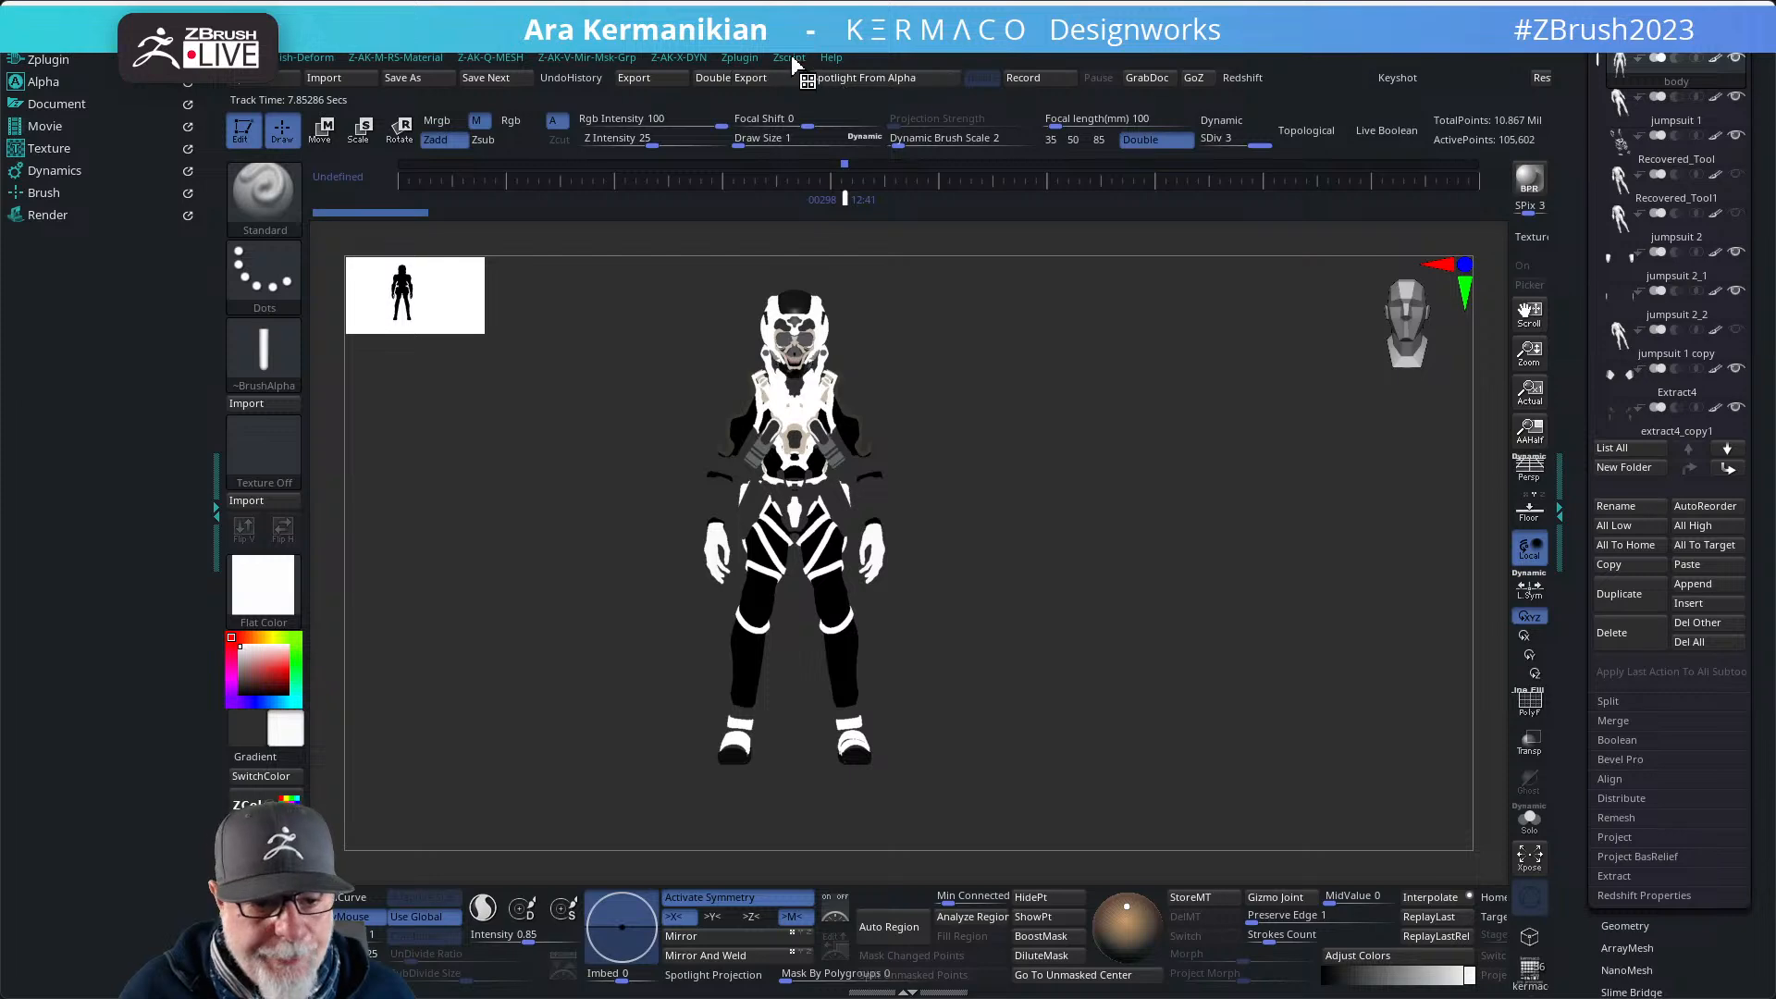
pyautogui.click(740, 61)
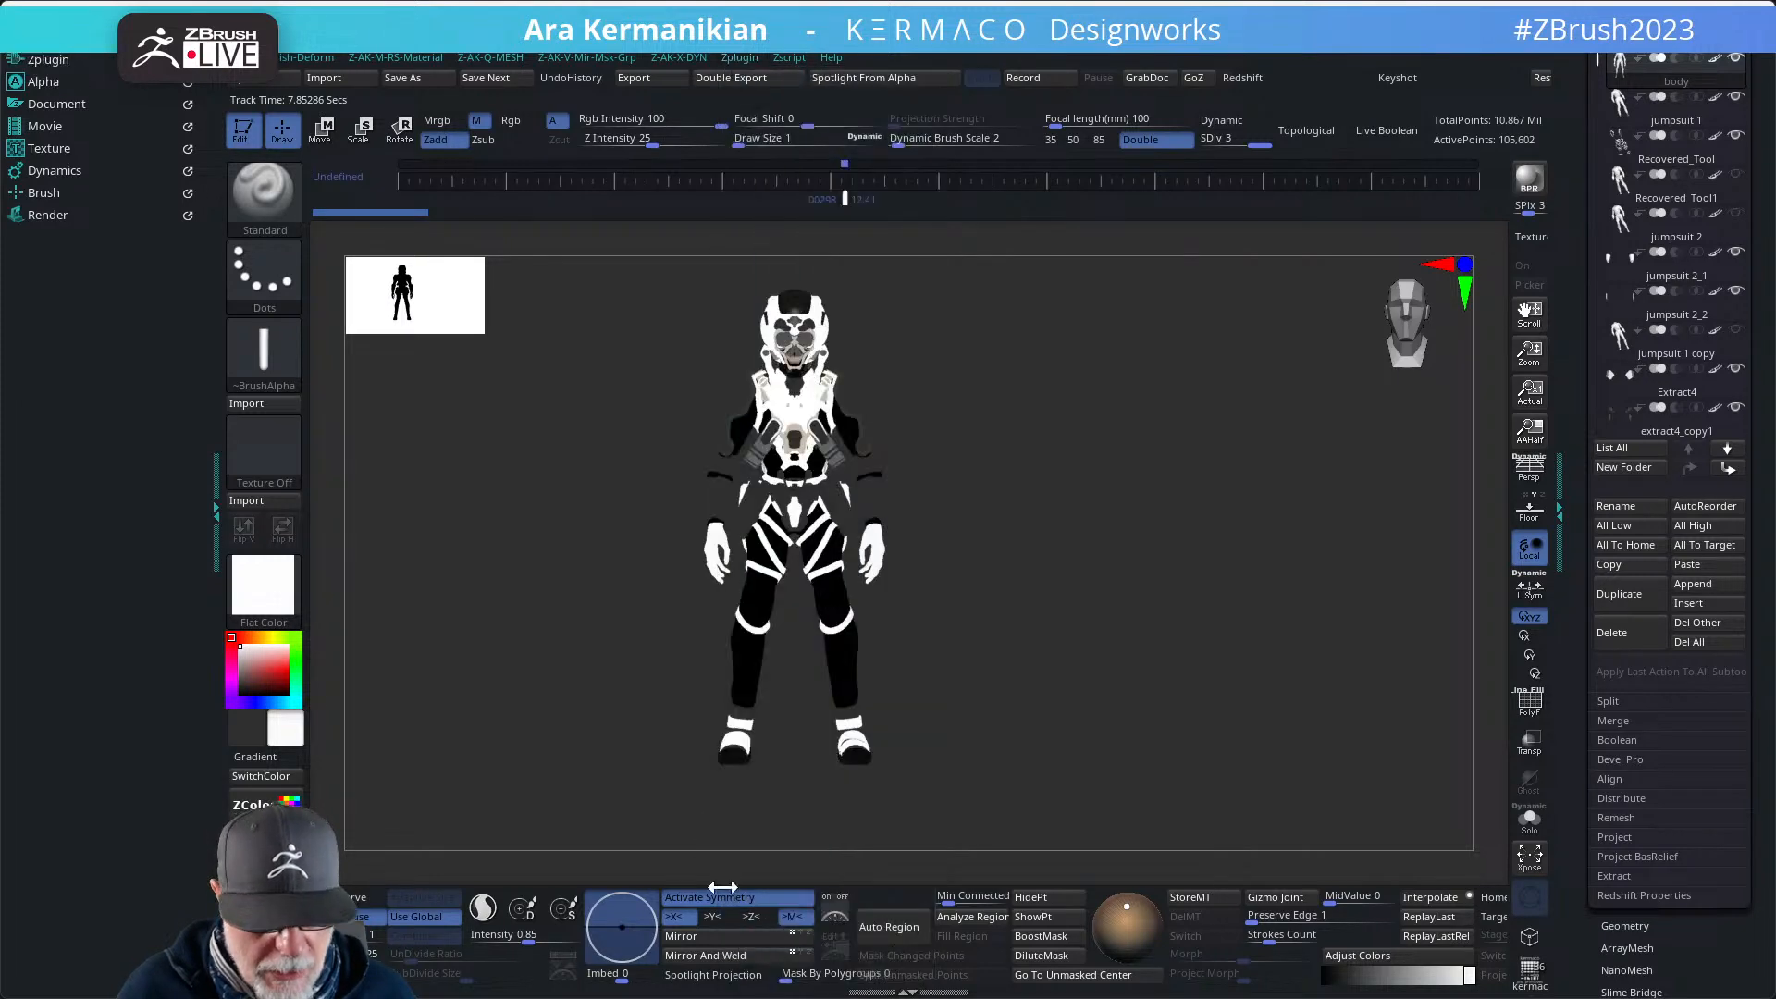
pyautogui.click(737, 65)
pyautogui.moveTo(907, 798); pyautogui.dragTo(913, 641)
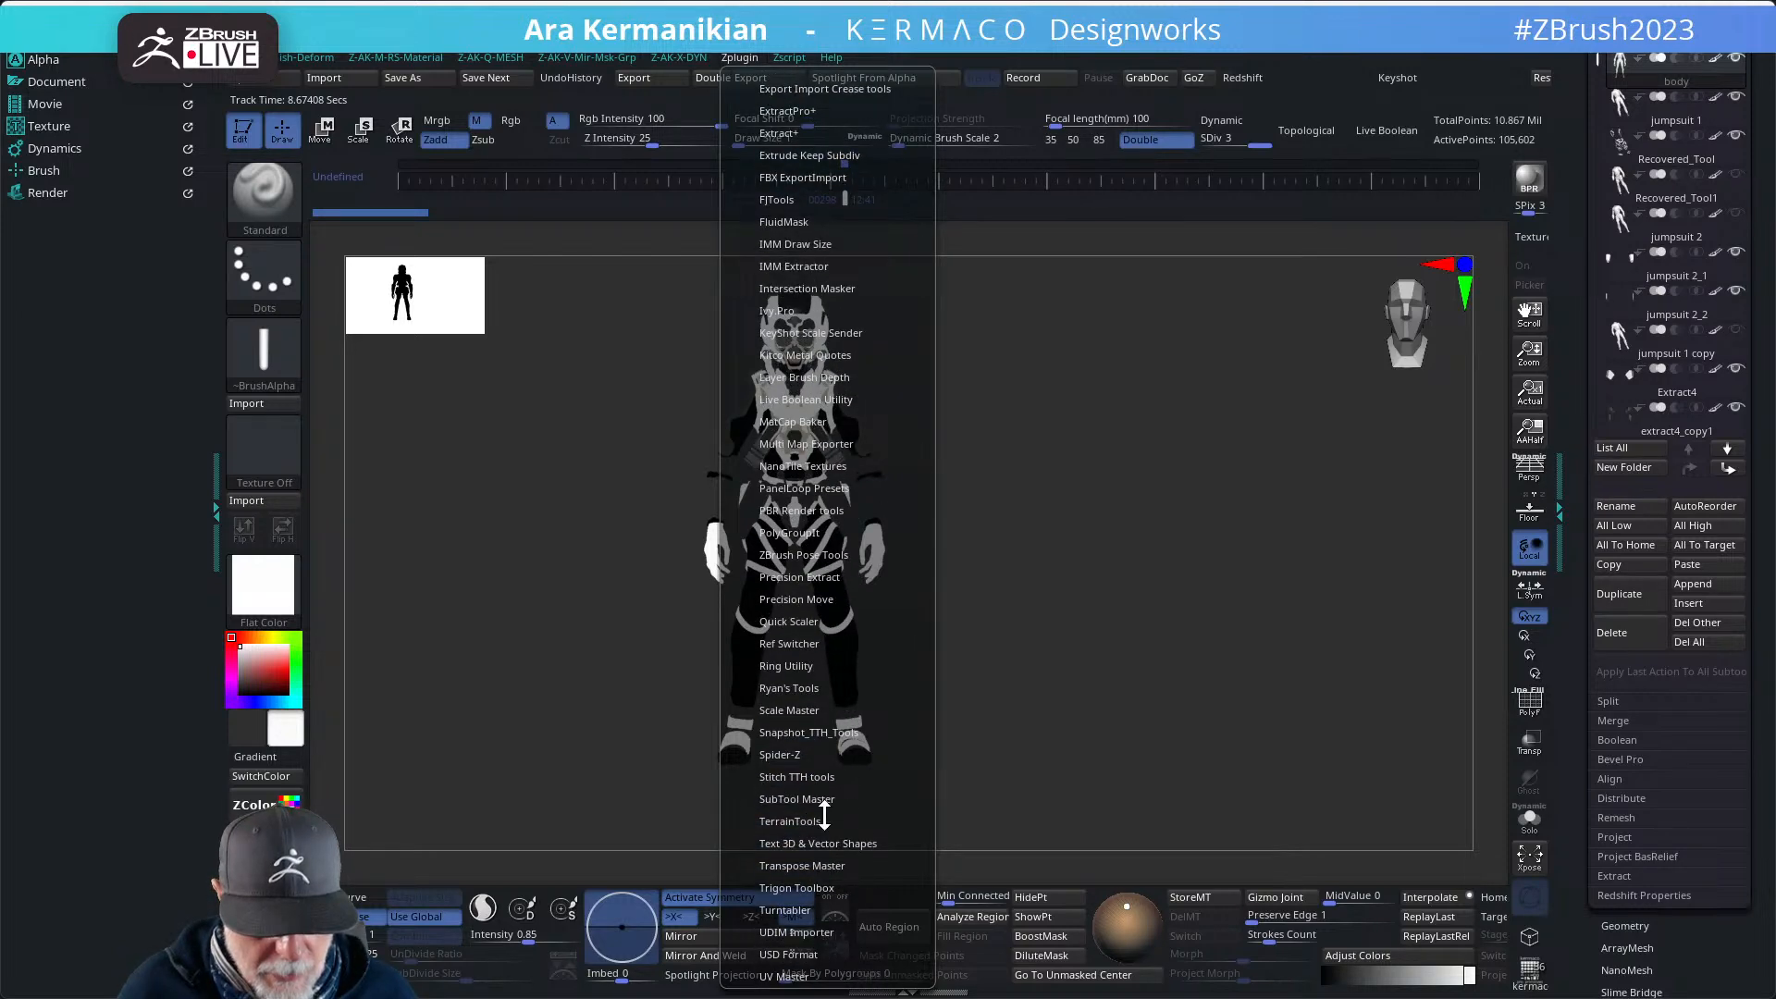
pyautogui.click(804, 799)
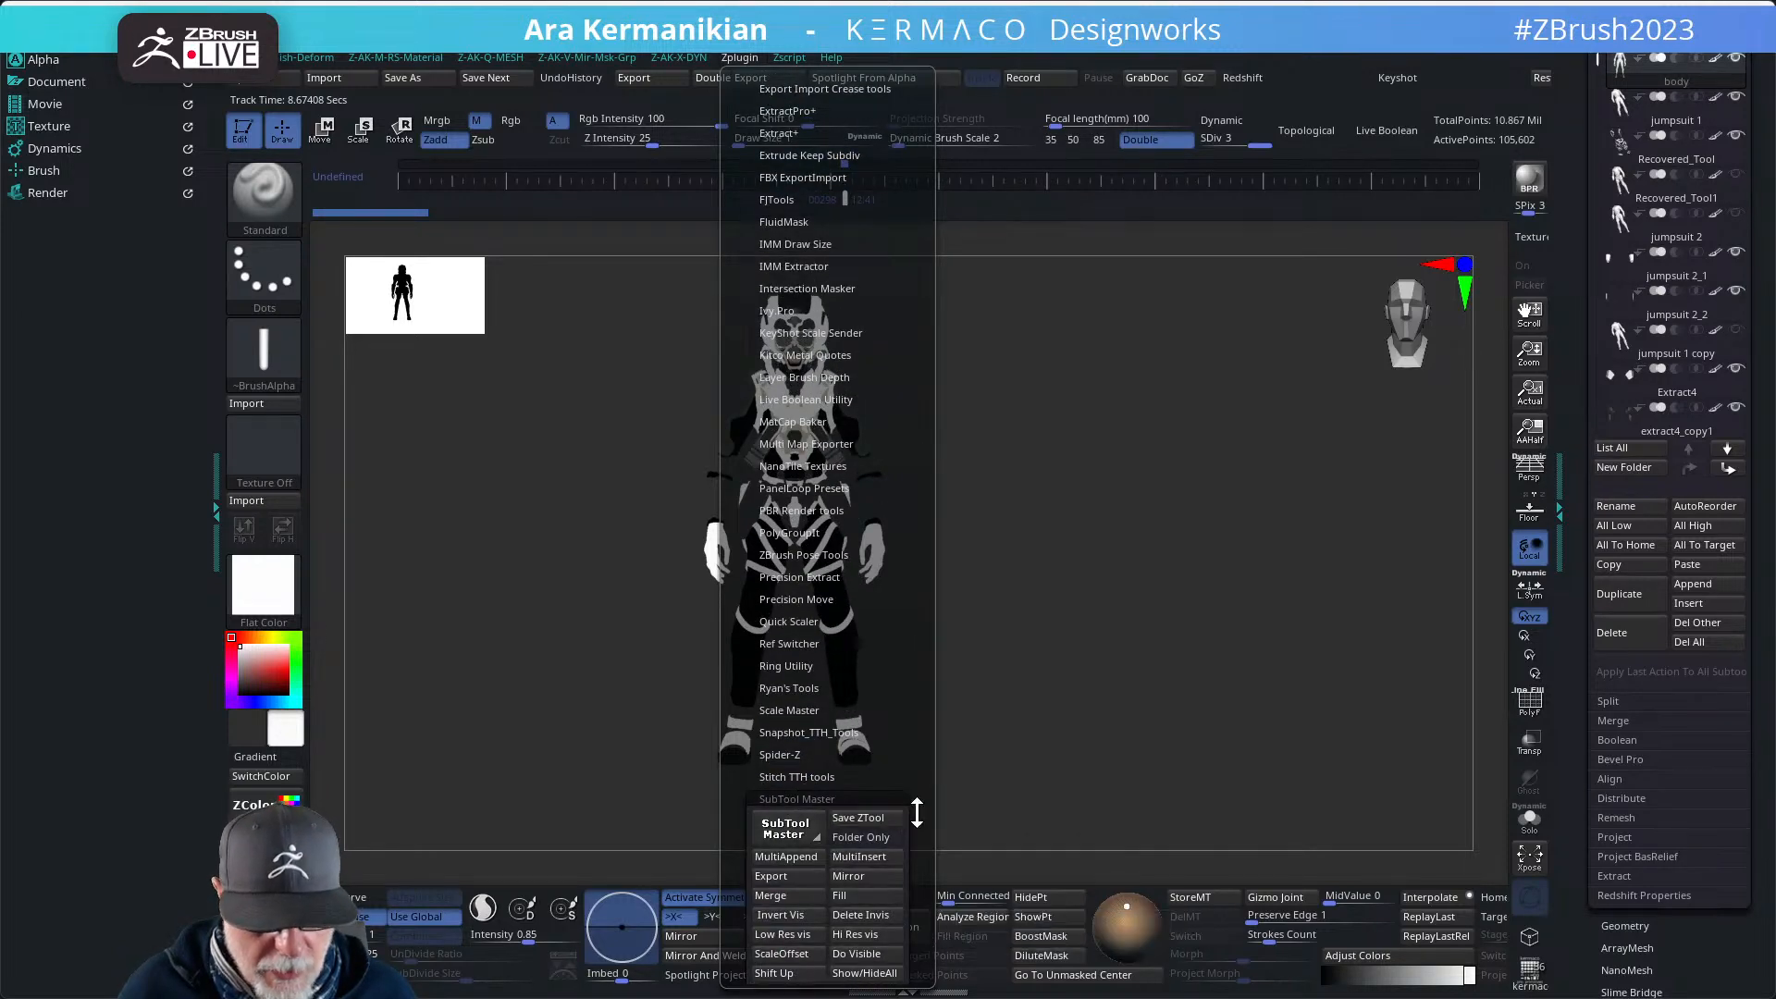
pyautogui.moveTo(919, 814); pyautogui.dragTo(936, 664)
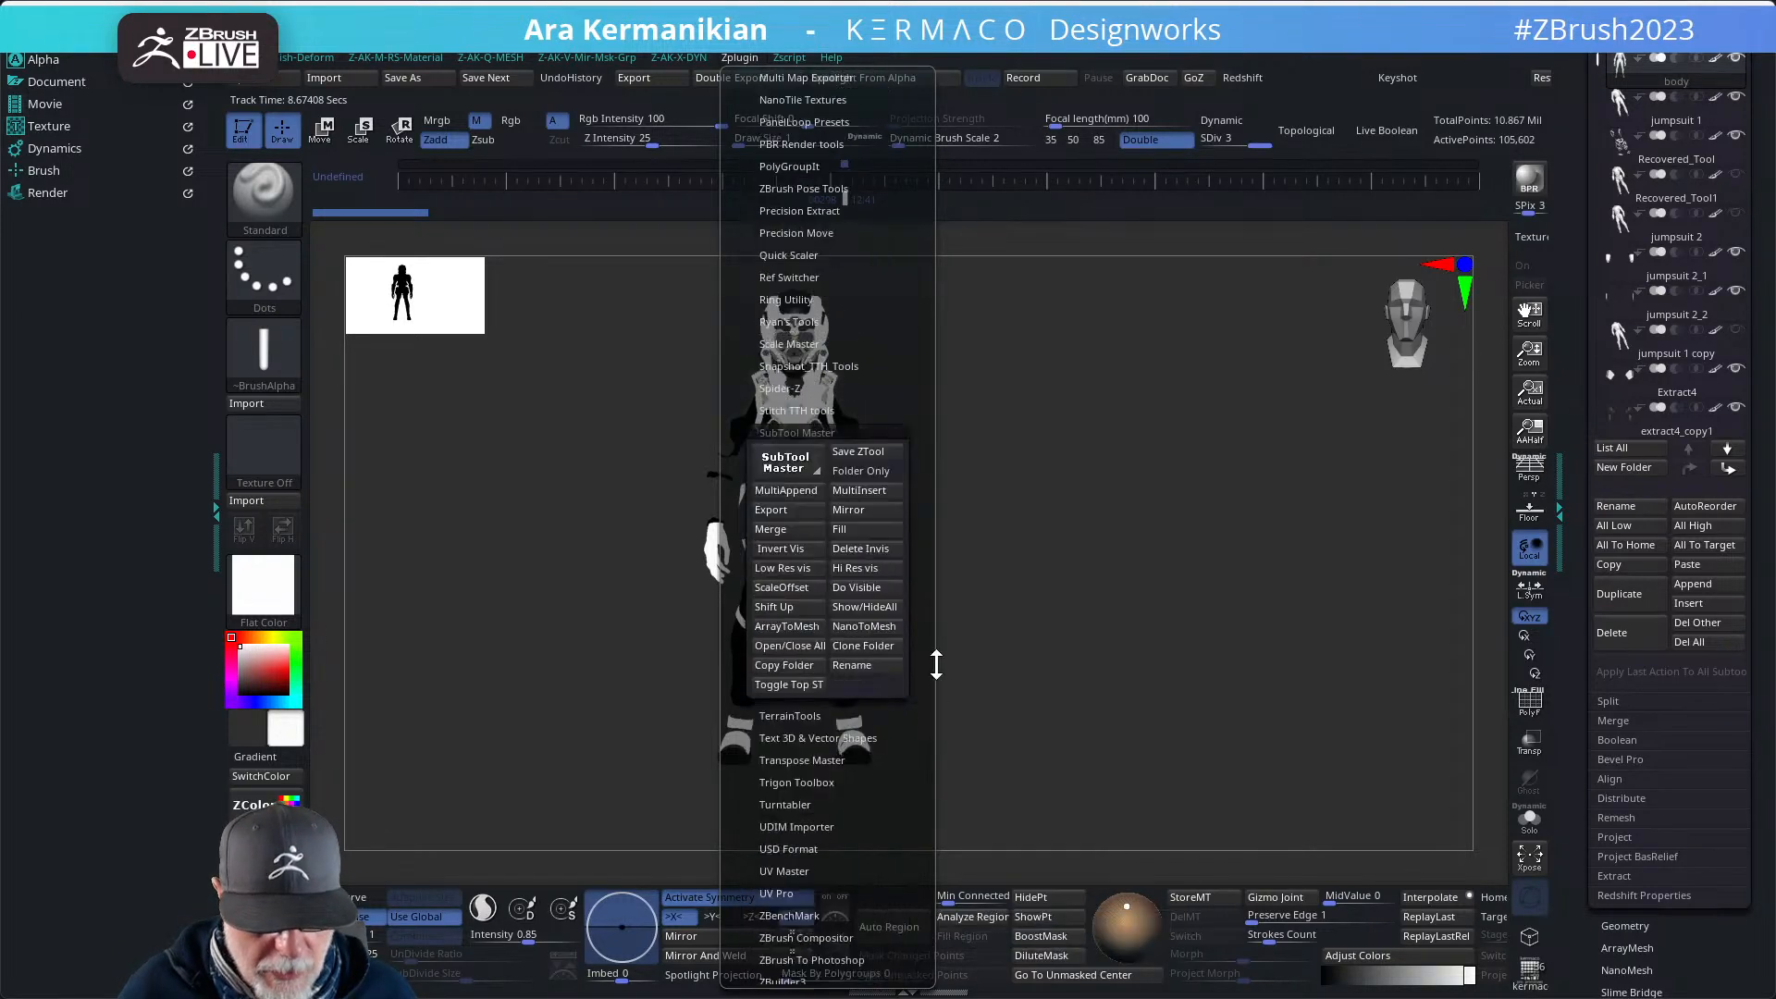
pyautogui.click(849, 519)
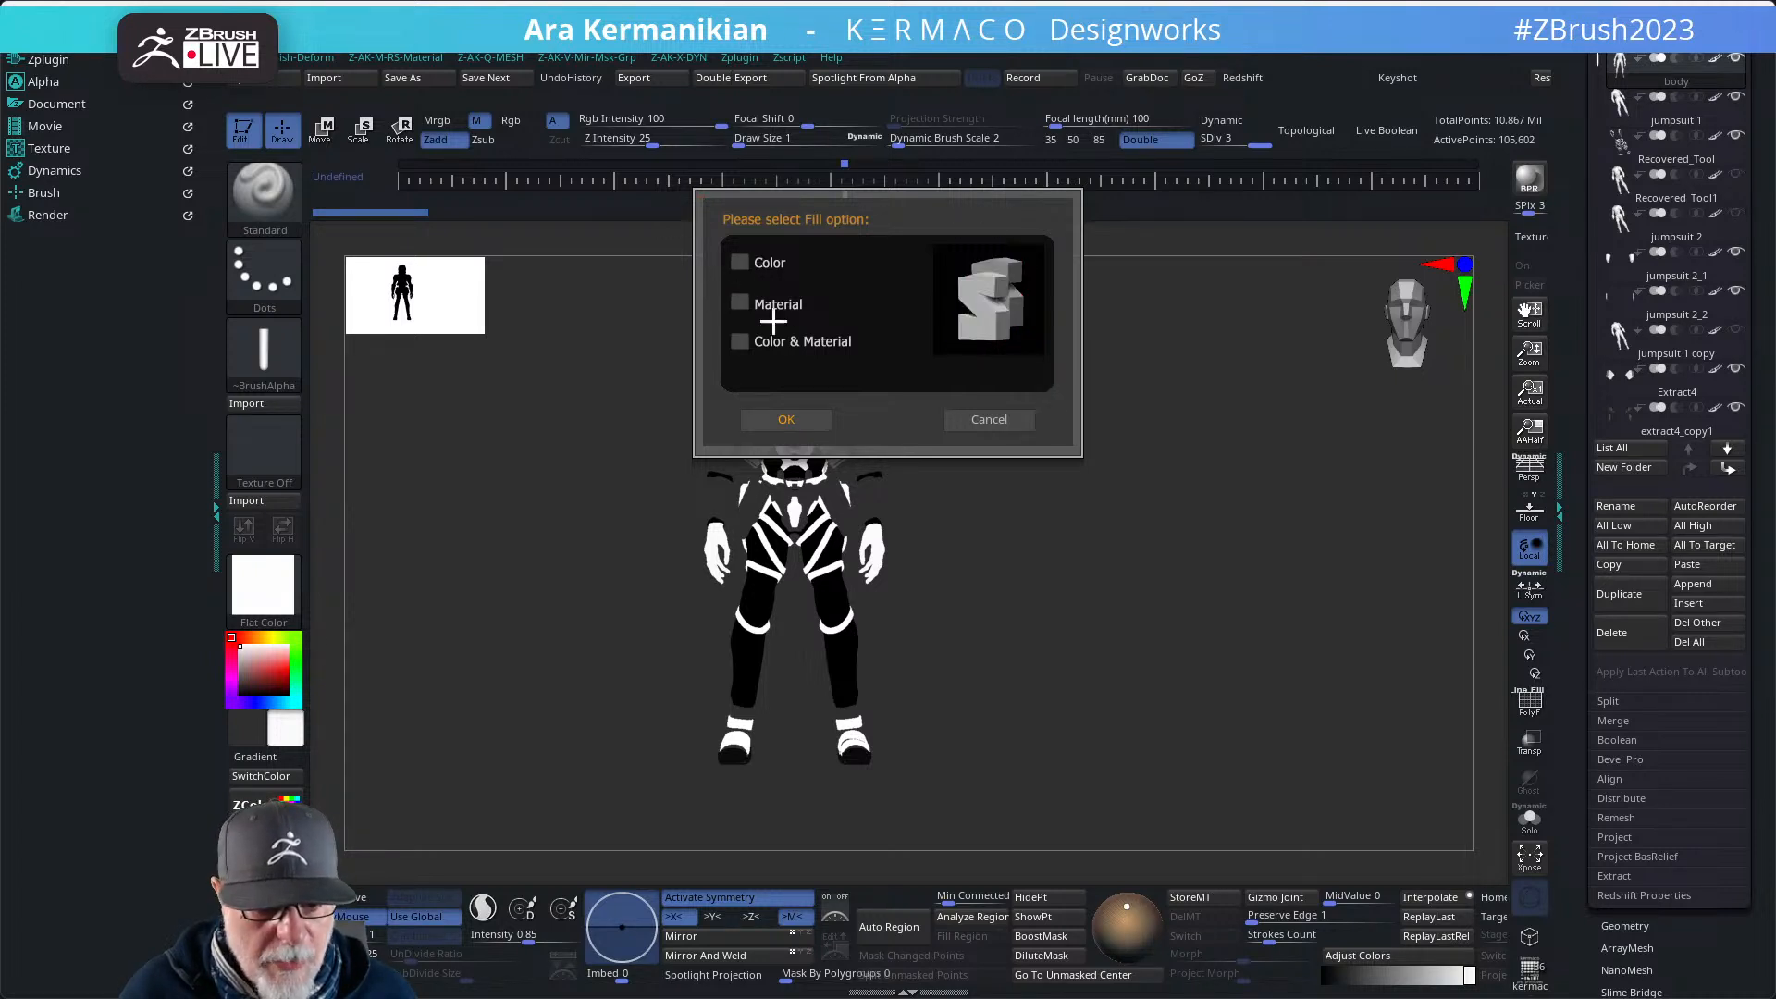
pyautogui.click(739, 303)
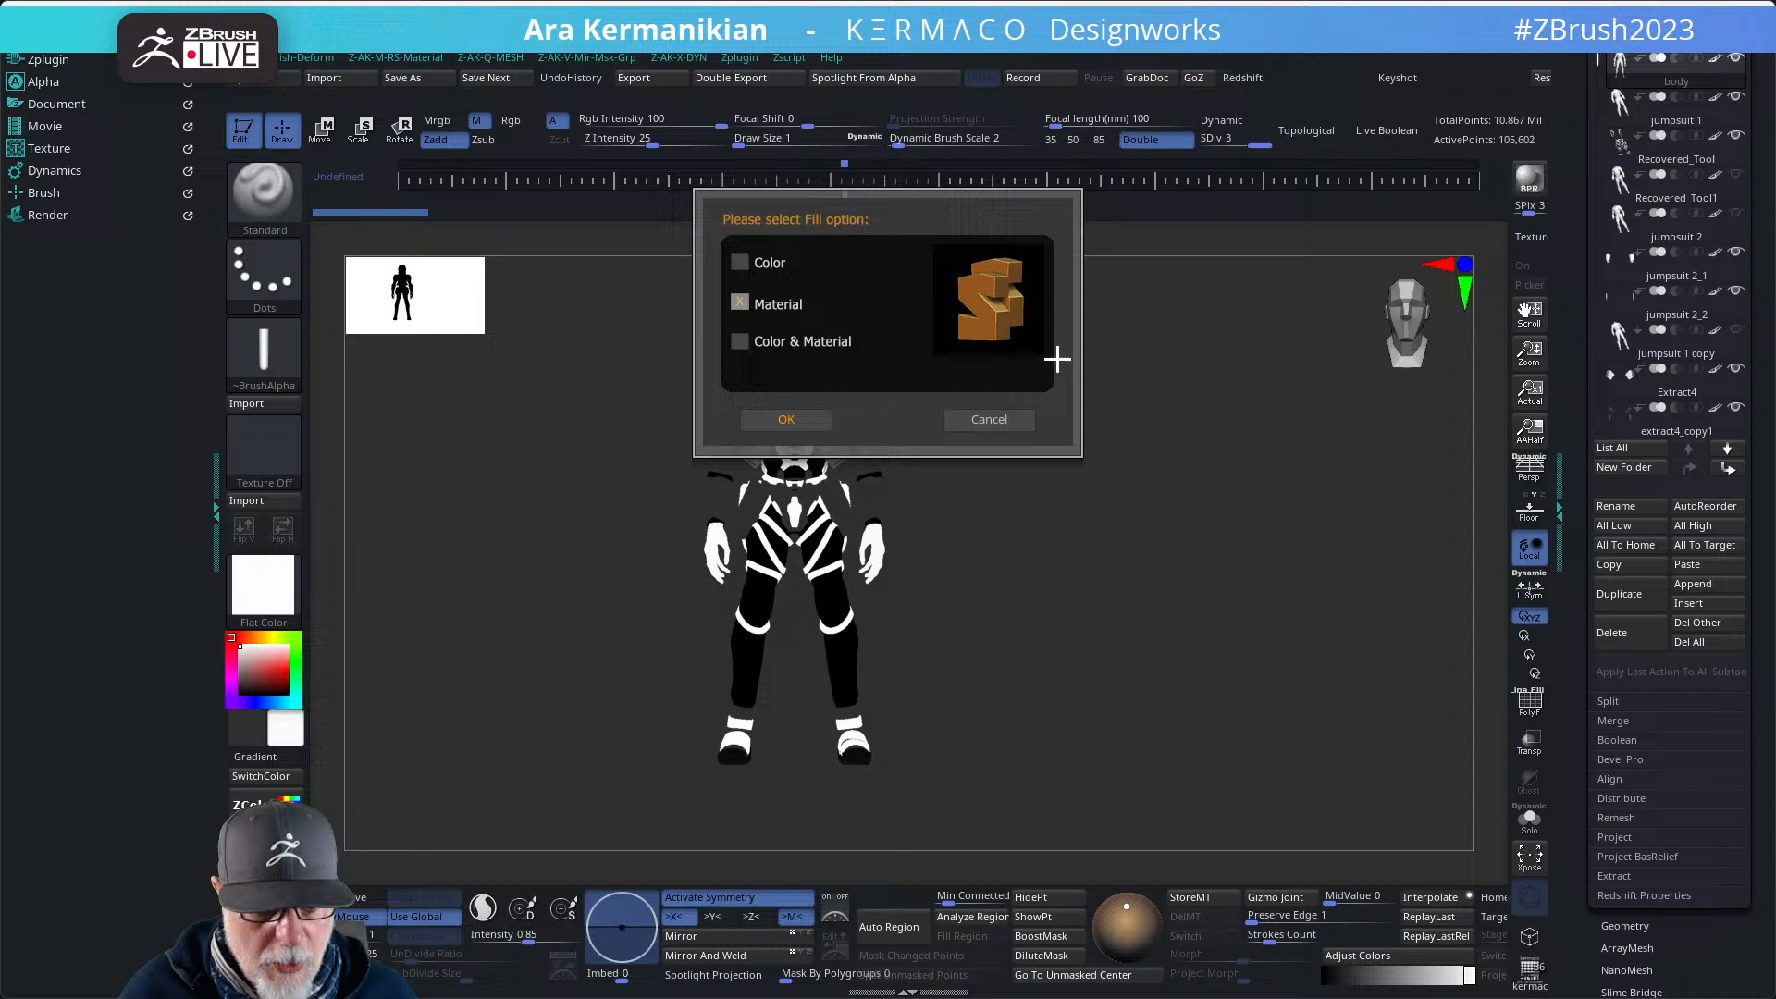
pyautogui.click(793, 422)
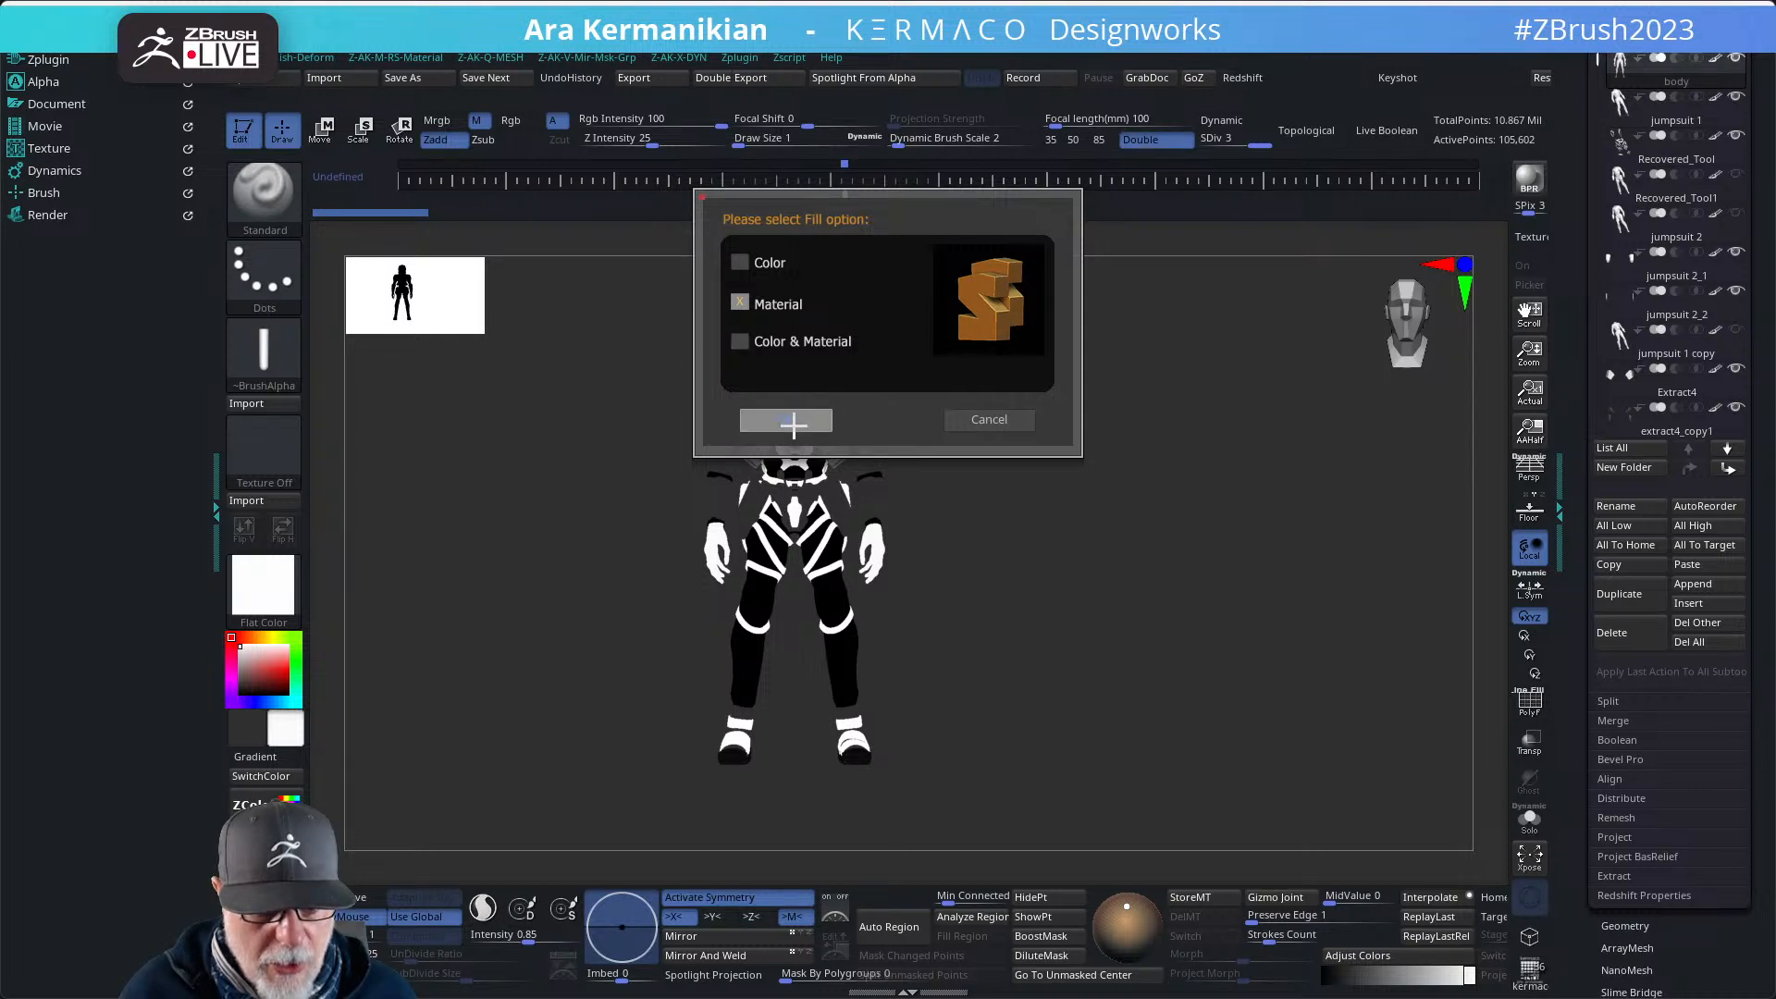
pyautogui.press('Down')
pyautogui.press('Down')
pyautogui.press('Down')
pyautogui.press('Down')
pyautogui.press('Down')
pyautogui.press('Down')
pyautogui.press('Down')
pyautogui.press('Down')
pyautogui.press('Down')
pyautogui.press('Down')
pyautogui.press('Down')
pyautogui.press('Down')
pyautogui.press('Down')
pyautogui.press('Down')
pyautogui.press('Down')
pyautogui.press('Down')
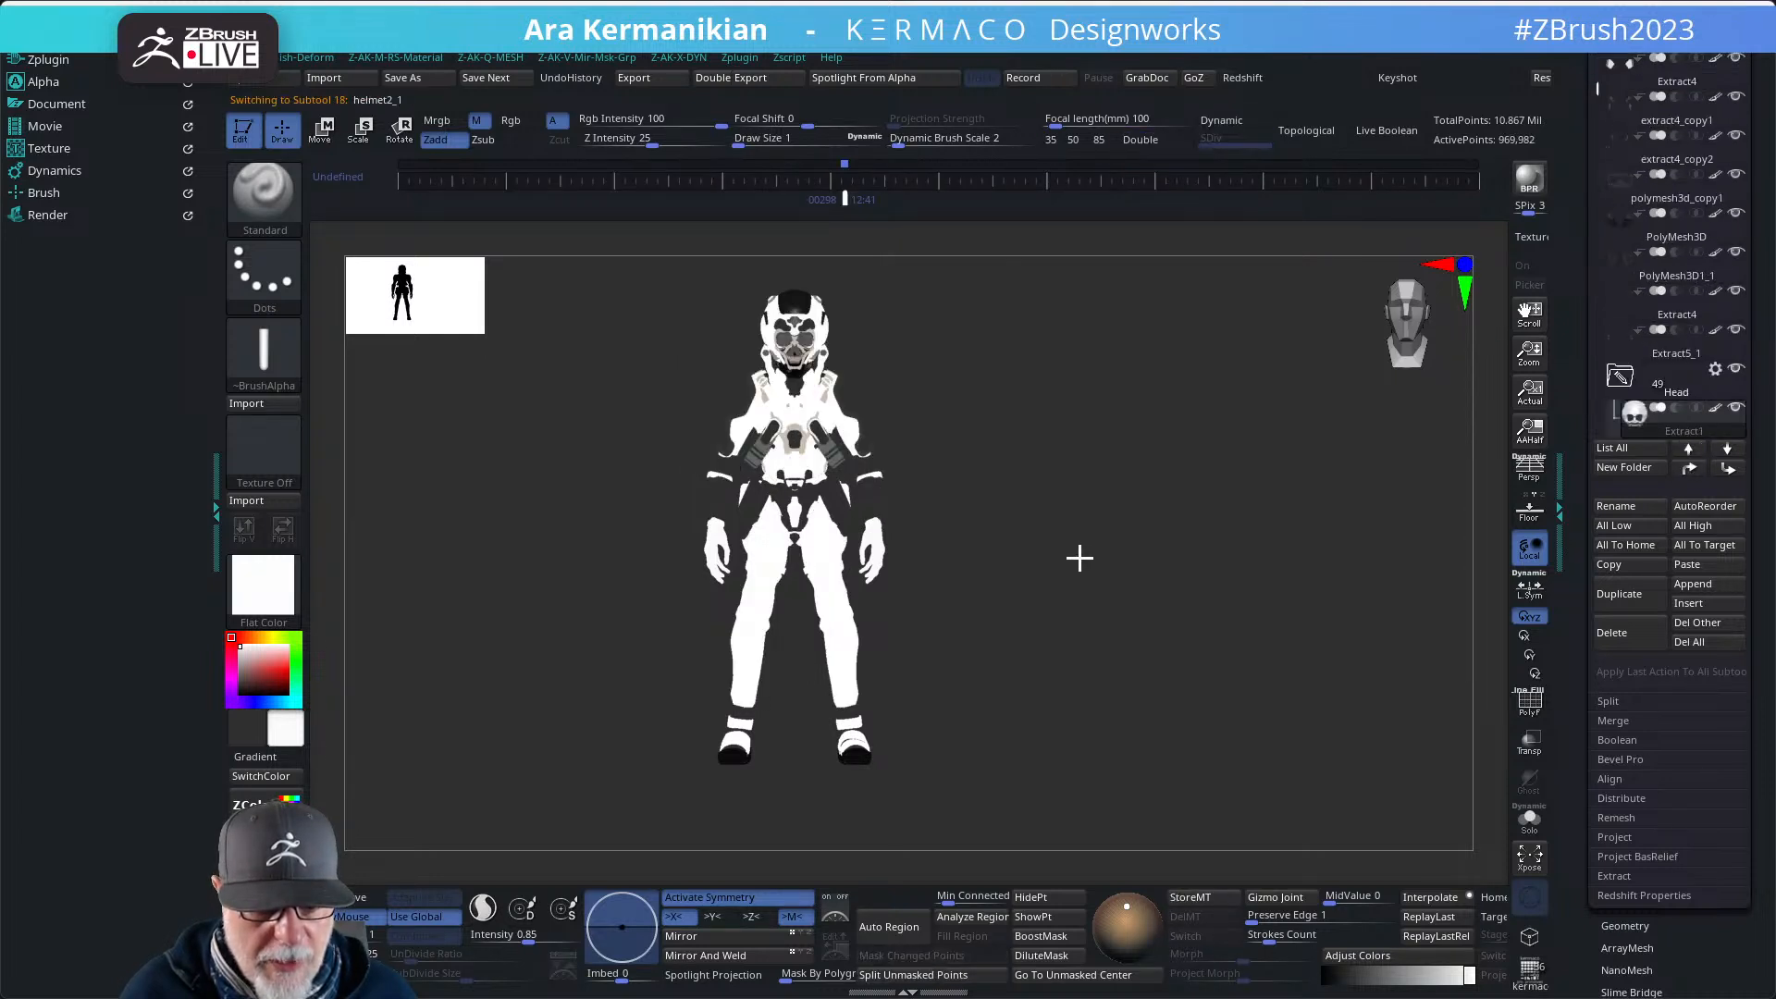
pyautogui.press('Down')
pyautogui.press('Down')
pyautogui.press('Down')
pyautogui.press('Down')
pyautogui.press('Down')
pyautogui.press('Down')
pyautogui.press('Down')
pyautogui.press('Down')
pyautogui.press('Down')
pyautogui.press('Down')
pyautogui.press('Down')
pyautogui.press('Down')
pyautogui.press('Down')
pyautogui.press('Down')
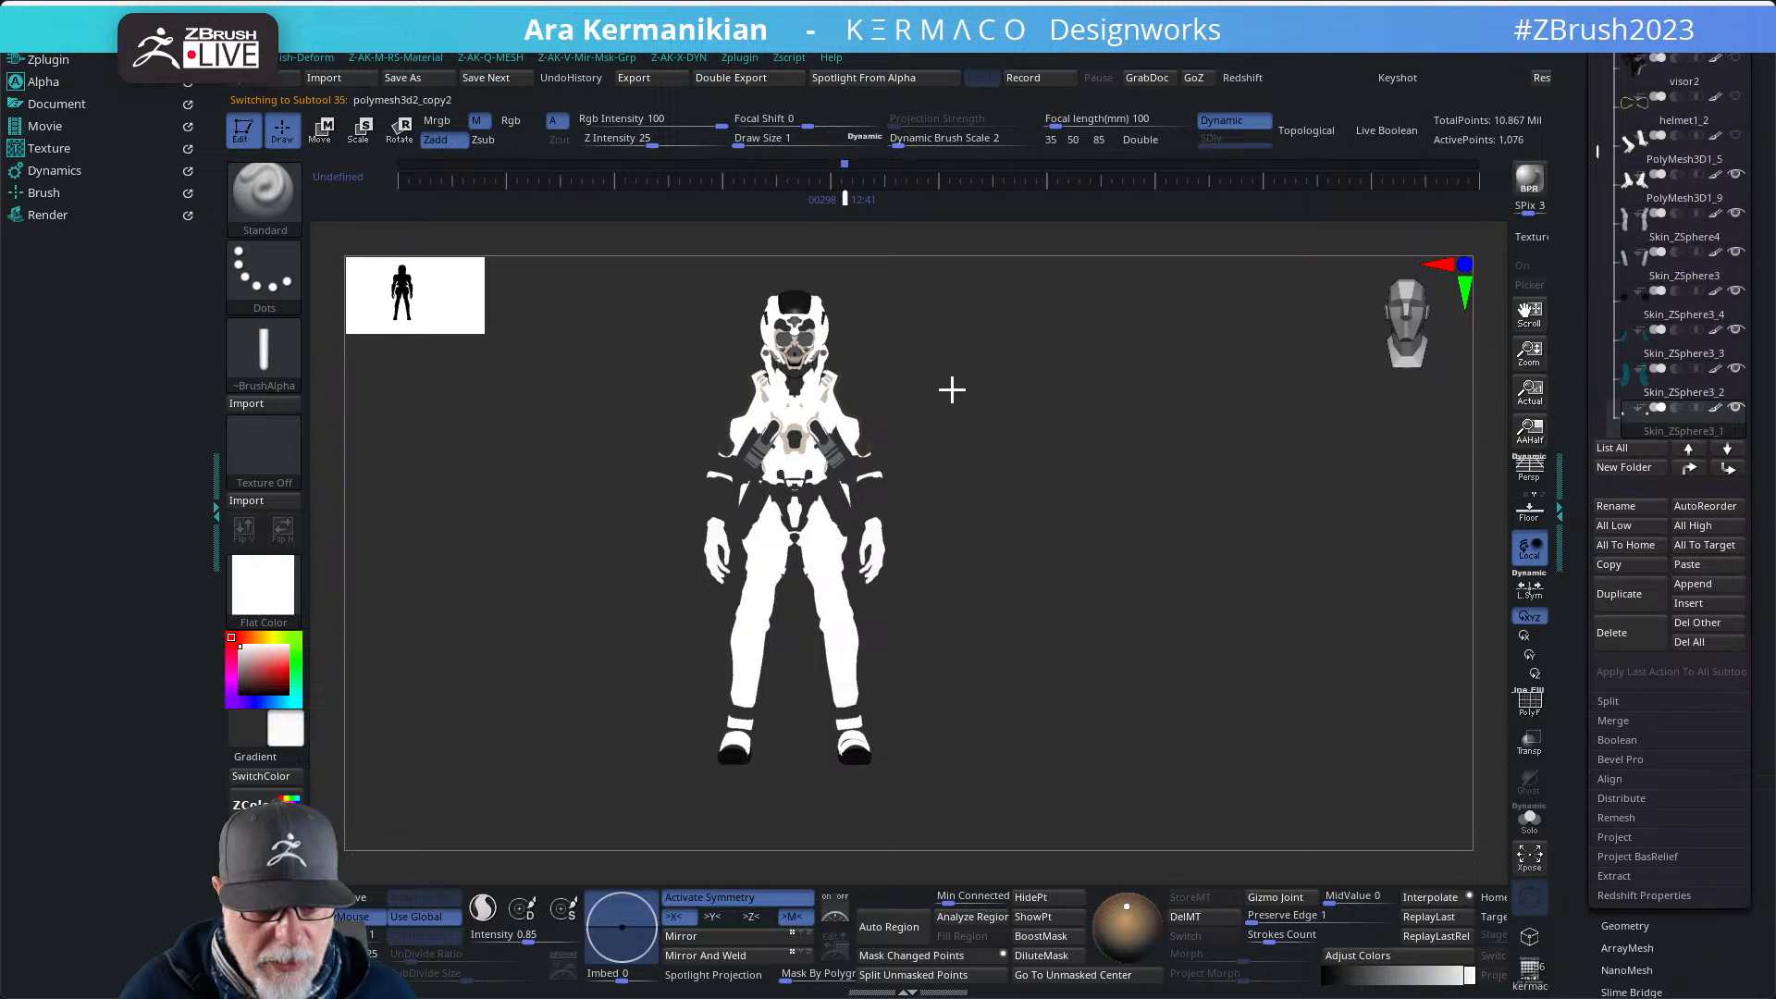
pyautogui.press('Down')
pyautogui.press('Down')
pyautogui.press('Down')
pyautogui.press('Down')
pyautogui.press('Down')
pyautogui.press('Down')
pyautogui.press('Down')
pyautogui.press('Down')
pyautogui.press('Down')
pyautogui.press('Down')
pyautogui.press('Down')
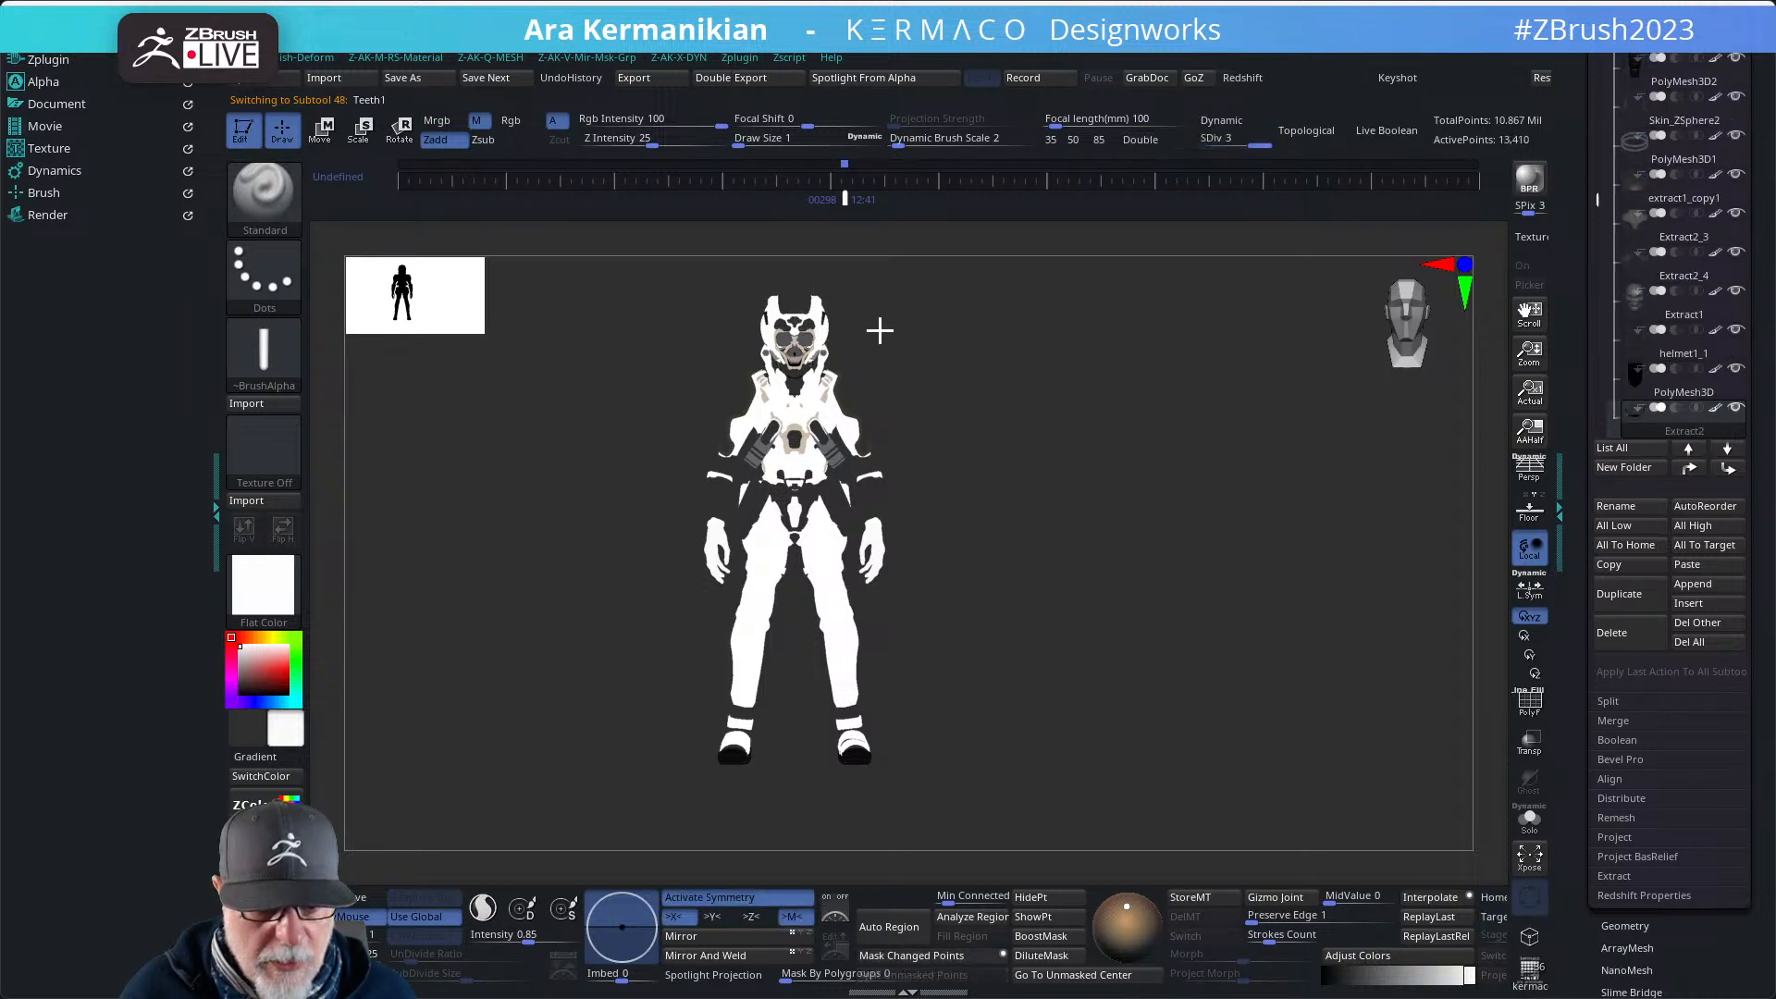
pyautogui.press('Down')
pyautogui.press('Down')
pyautogui.press('Down')
pyautogui.press('Down')
pyautogui.press('Down')
pyautogui.press('Down')
pyautogui.press('Down')
pyautogui.press('Down')
pyautogui.press('Down')
pyautogui.press('Down')
pyautogui.press('Down')
pyautogui.press('Down')
pyautogui.press('Down')
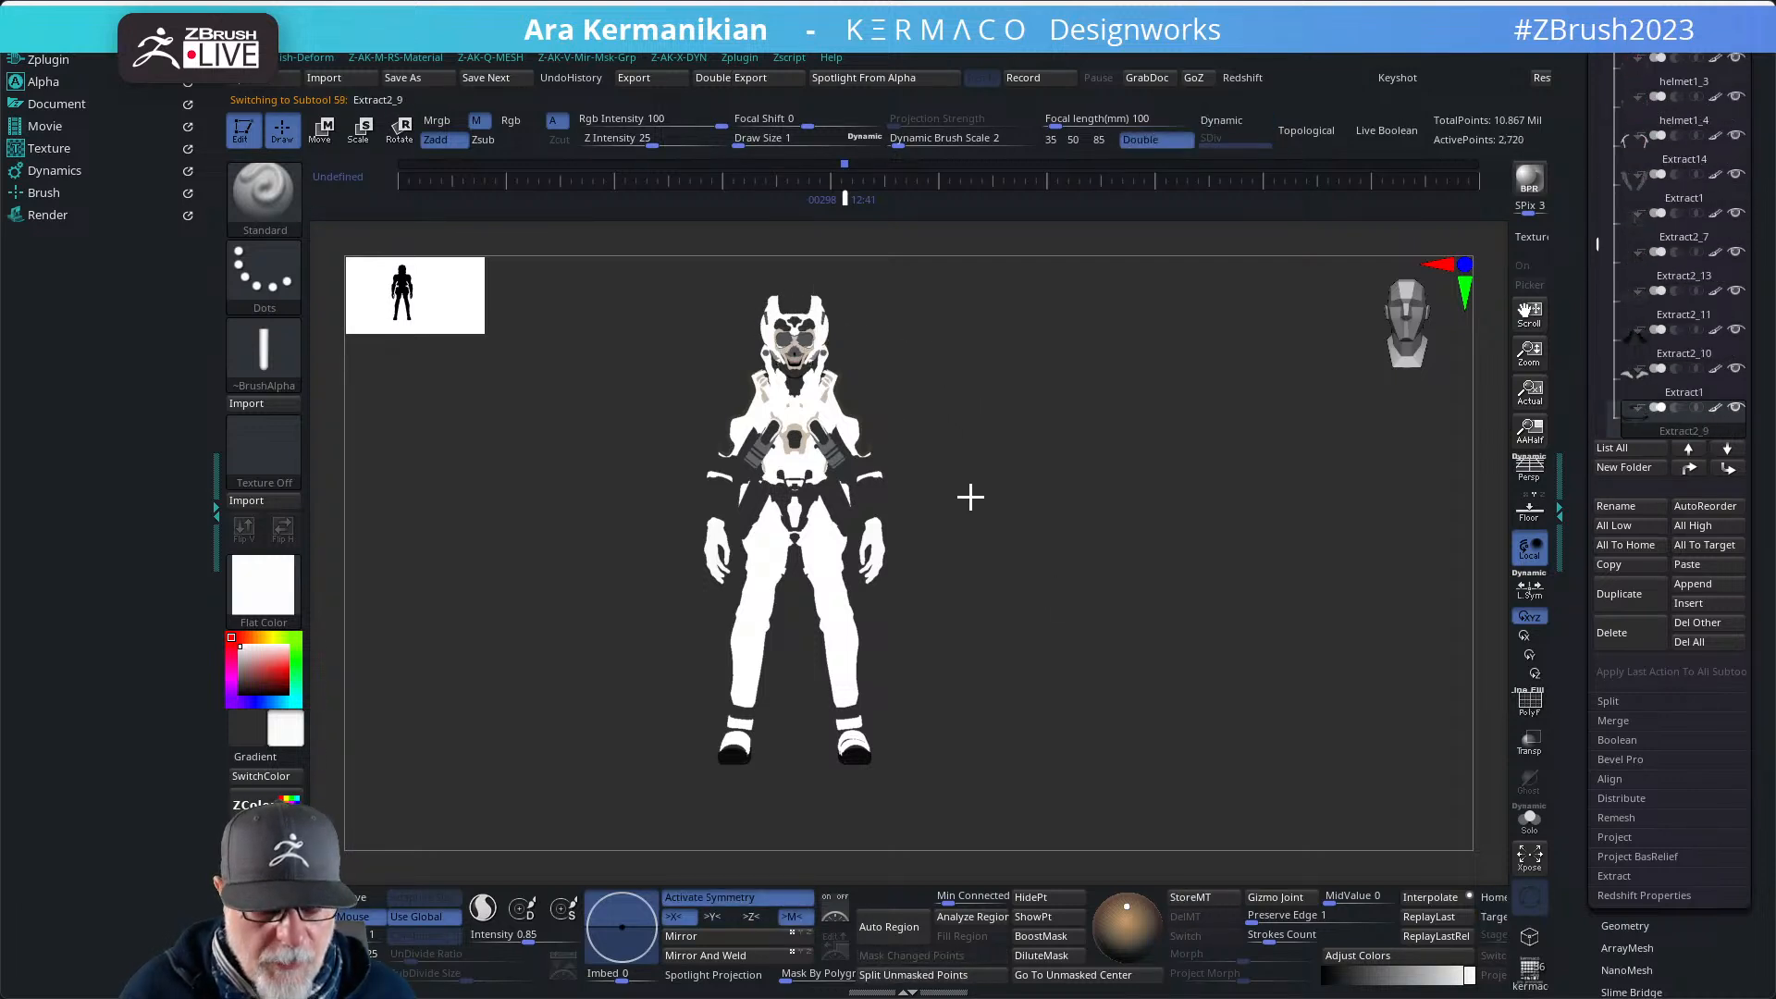
pyautogui.press('Down')
pyautogui.press('Down')
pyautogui.press('Down')
pyautogui.press('Down')
pyautogui.press('Down')
pyautogui.press('Down')
pyautogui.press('Down')
pyautogui.press('Down')
pyautogui.press('Down')
pyautogui.press('Down')
pyautogui.press('Down')
pyautogui.press('Down')
pyautogui.press('Down')
pyautogui.press('Down')
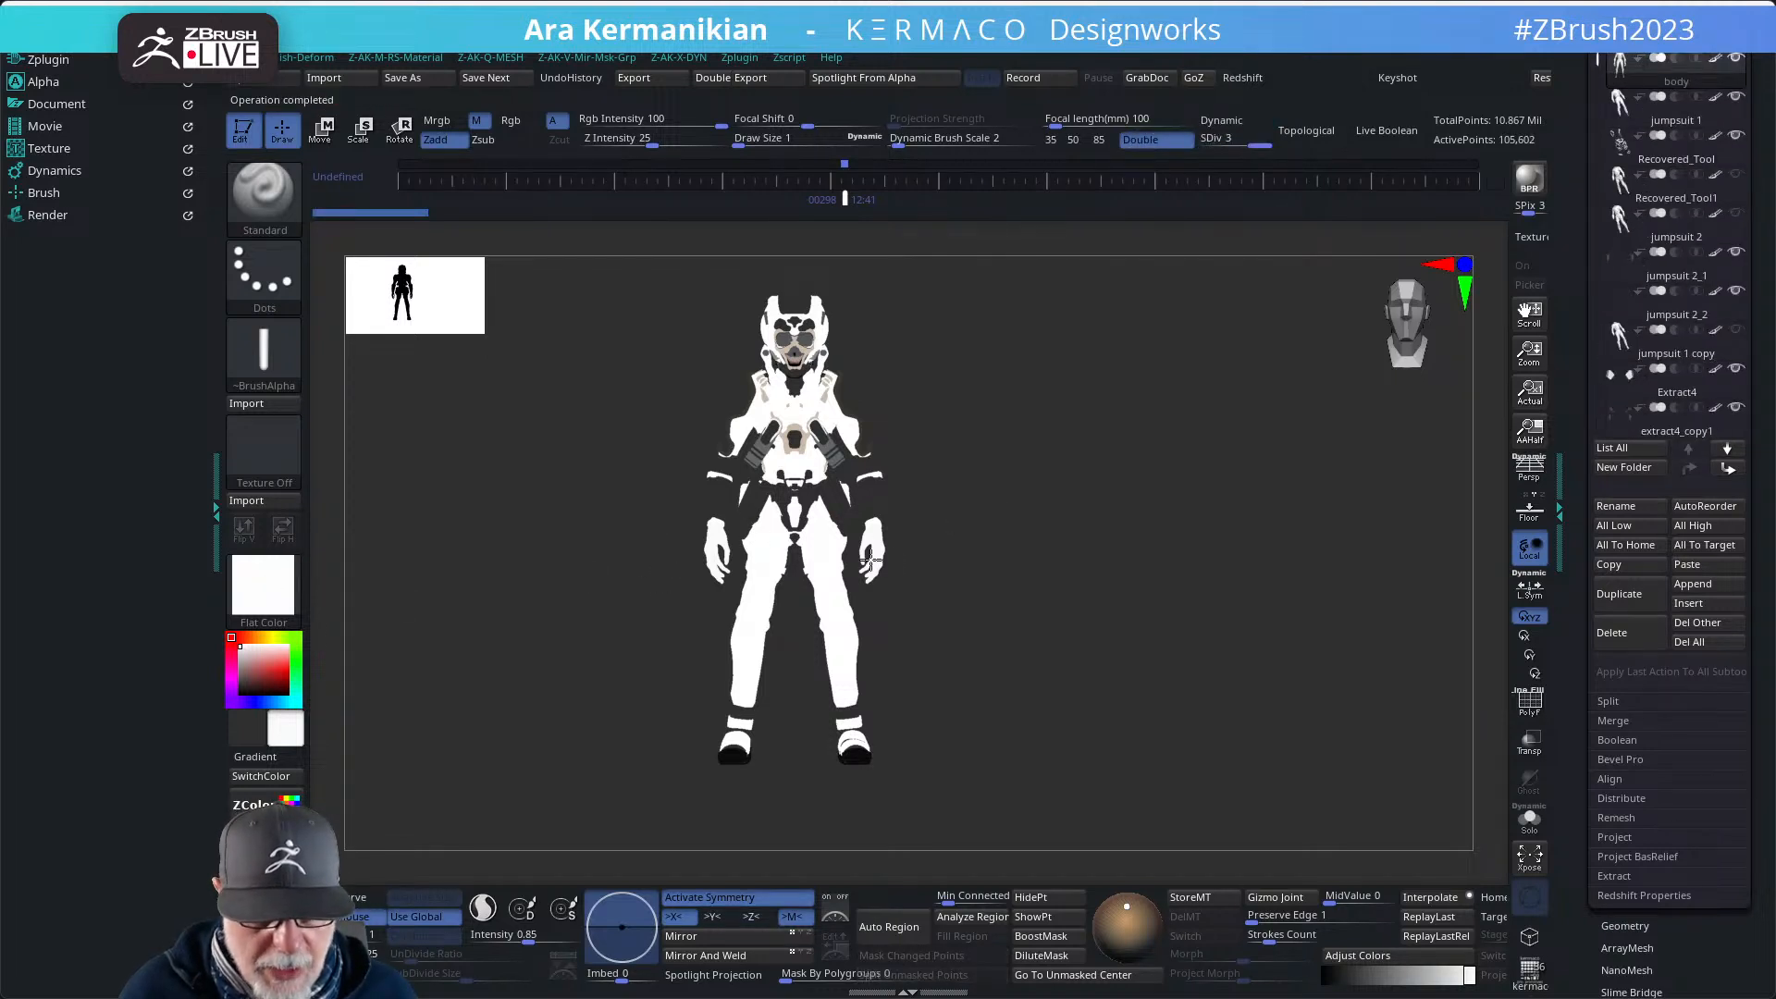
# - Change the current material to BasicMaterial and inspect the character's shading on the helmet, torso and legs
pyautogui.moveTo(1010, 525); pyautogui.dragTo(957, 539)
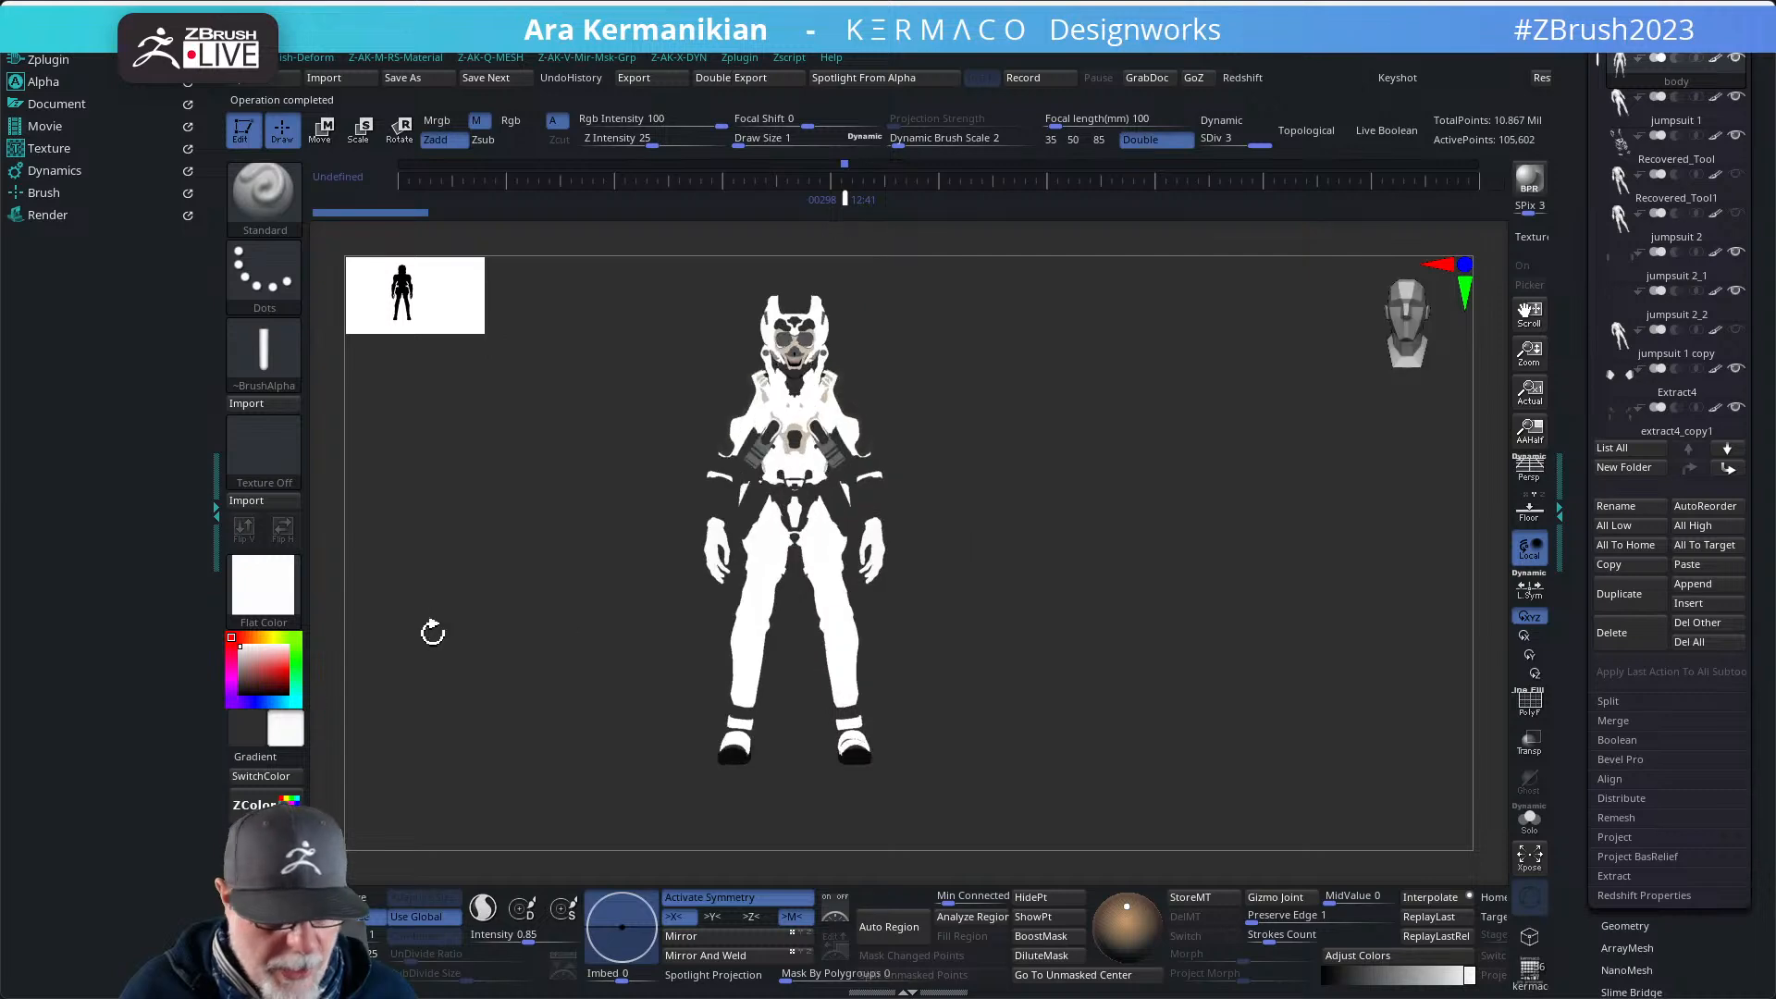
pyautogui.click(233, 581)
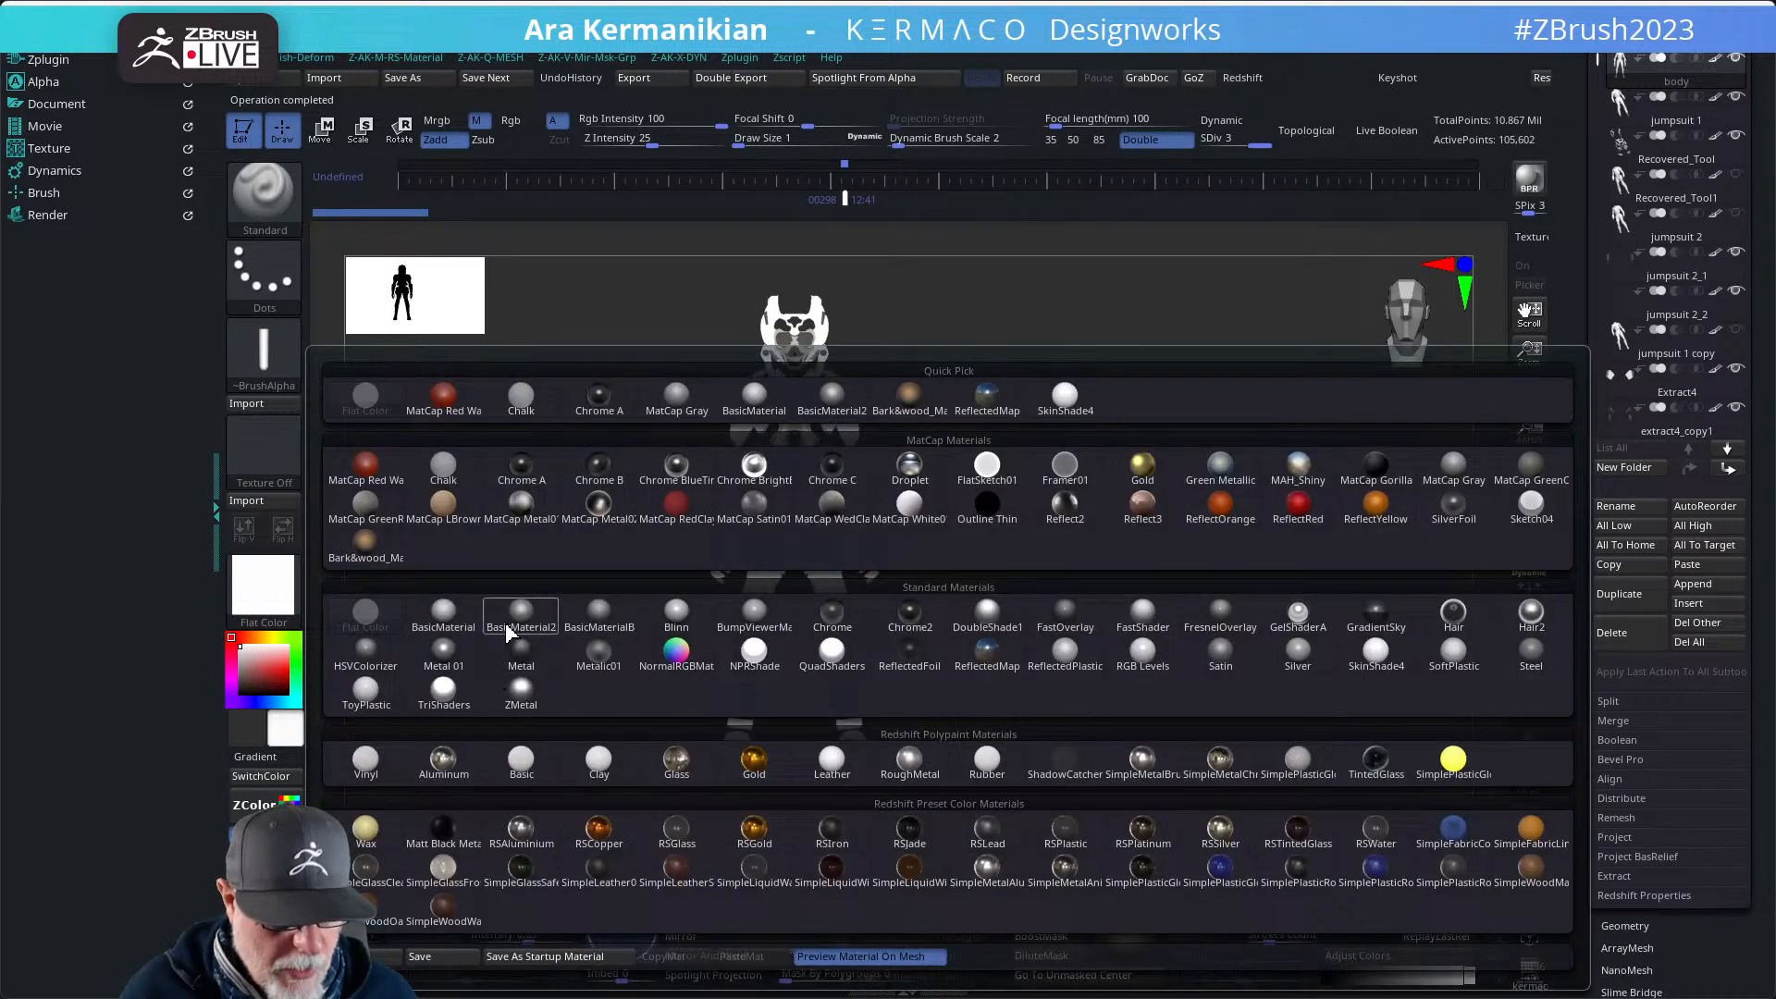
pyautogui.click(452, 615)
pyautogui.keyDown('alt'); pyautogui.moveTo(1096, 511); pyautogui.dragTo(1172, 656); pyautogui.keyUp('alt')
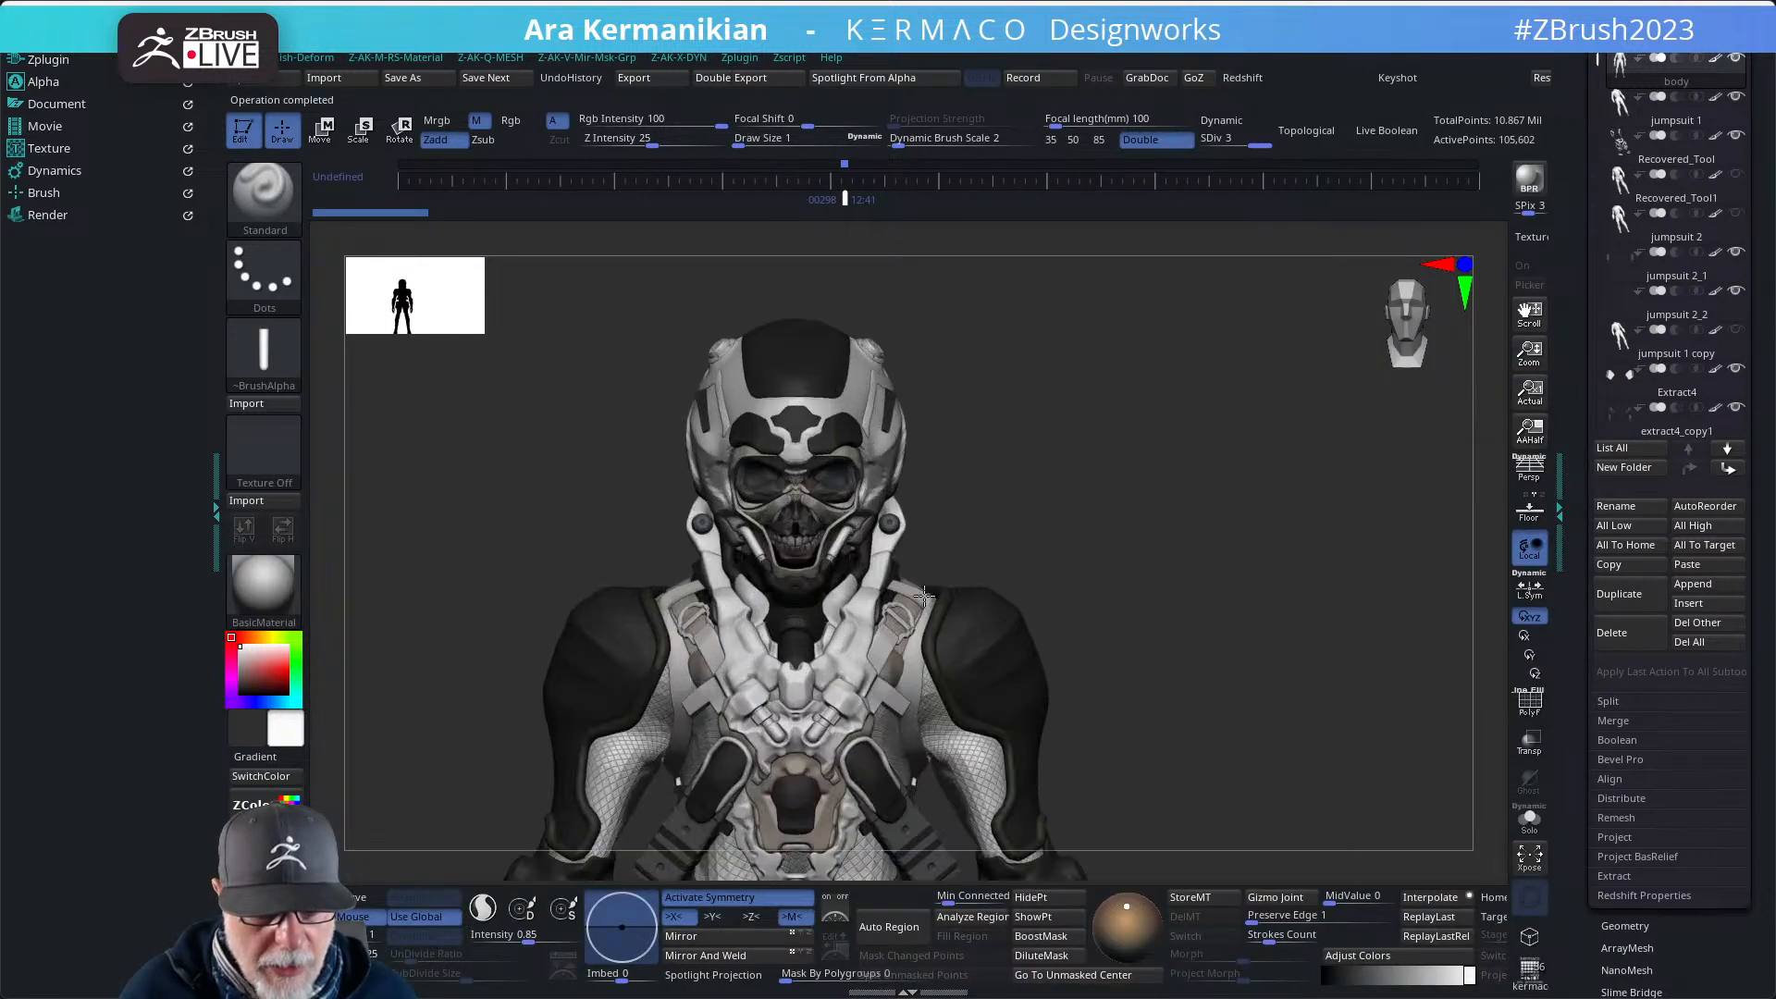
pyautogui.moveTo(1066, 480); pyautogui.dragTo(1220, 466)
pyautogui.keyDown('alt'); pyautogui.moveTo(1177, 583); pyautogui.dragTo(1308, 586); pyautogui.keyUp('alt')
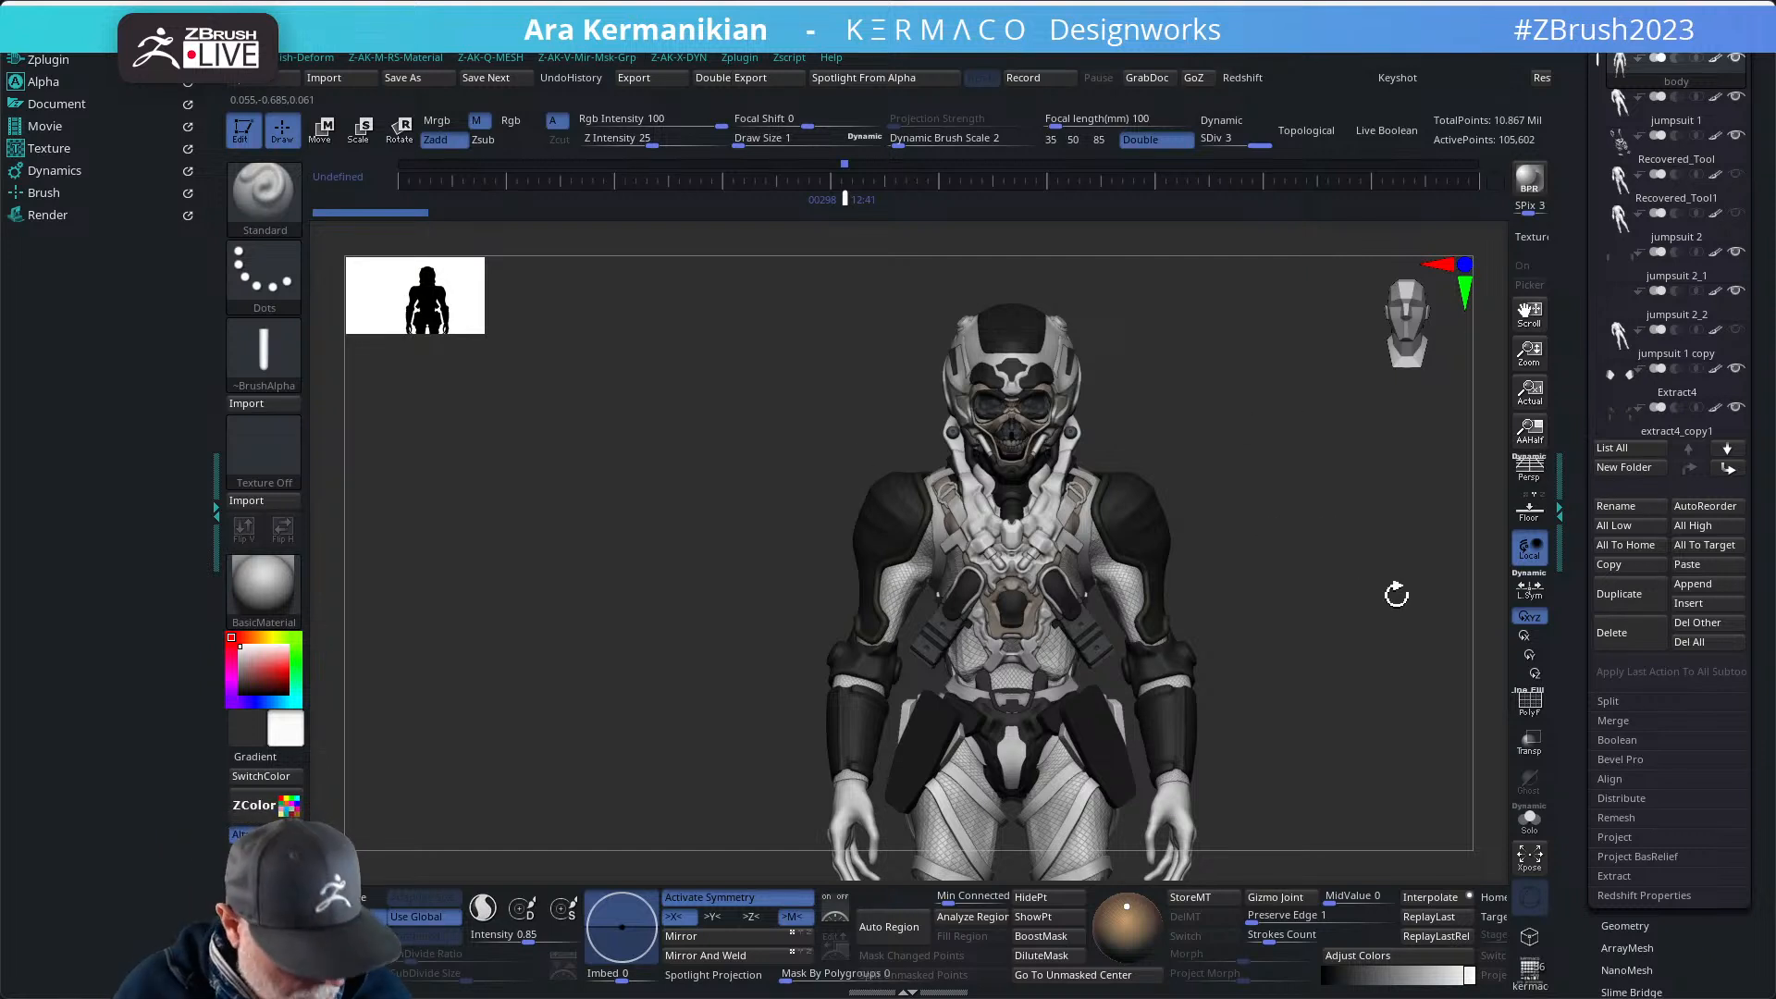
pyautogui.keyDown('alt'); pyautogui.moveTo(1415, 573); pyautogui.dragTo(1397, 520); pyautogui.keyUp('alt')
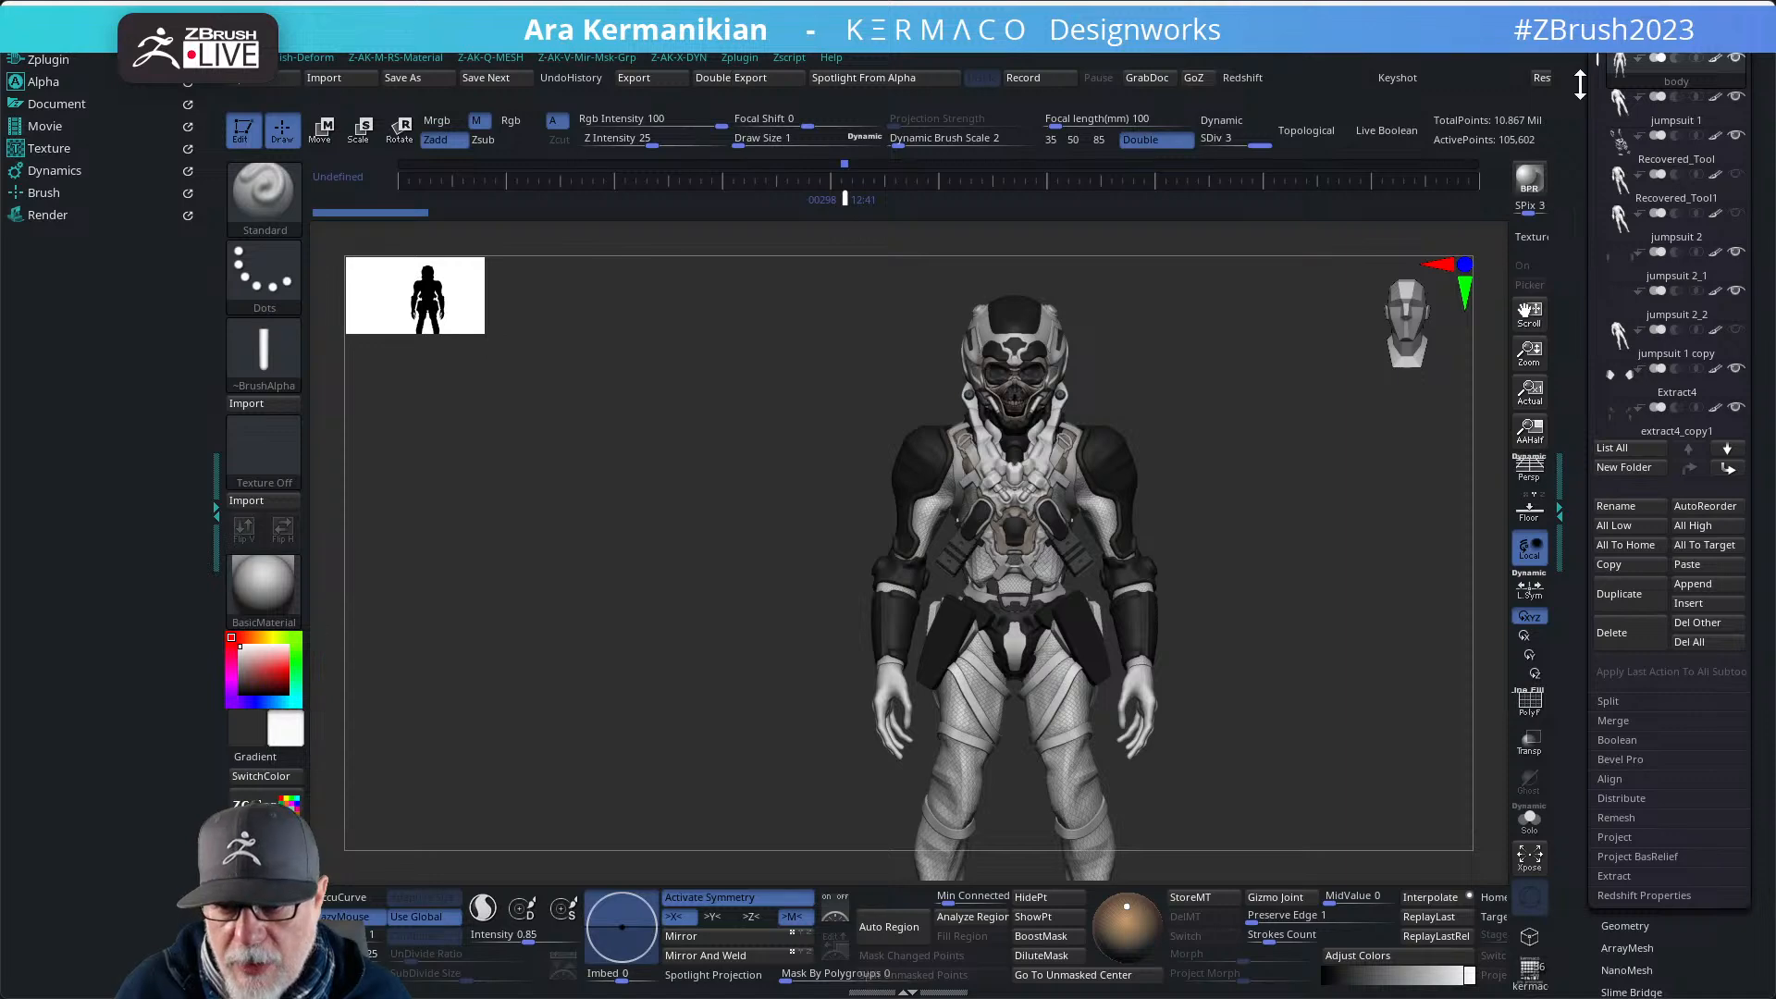
# - Switch the active tool to the Plane3D primitive and convert it to a PolyMesh3D
pyautogui.moveTo(1580, 83); pyautogui.dragTo(1573, 267)
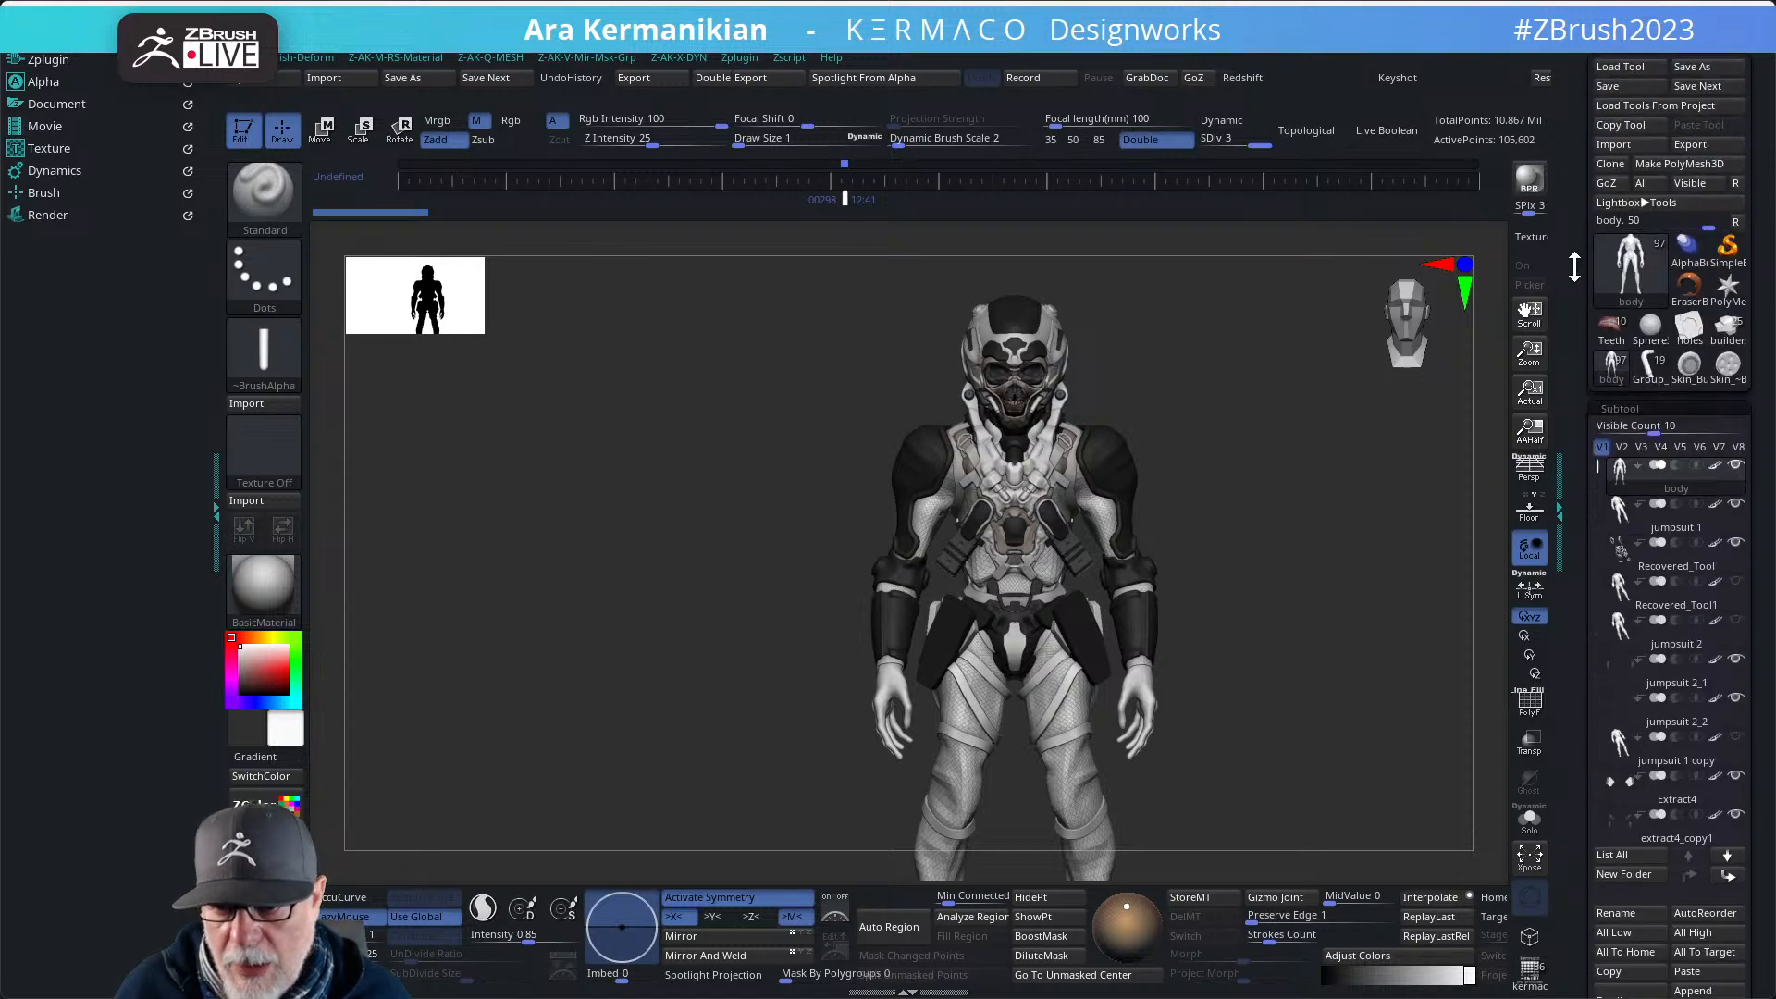
pyautogui.click(1630, 268)
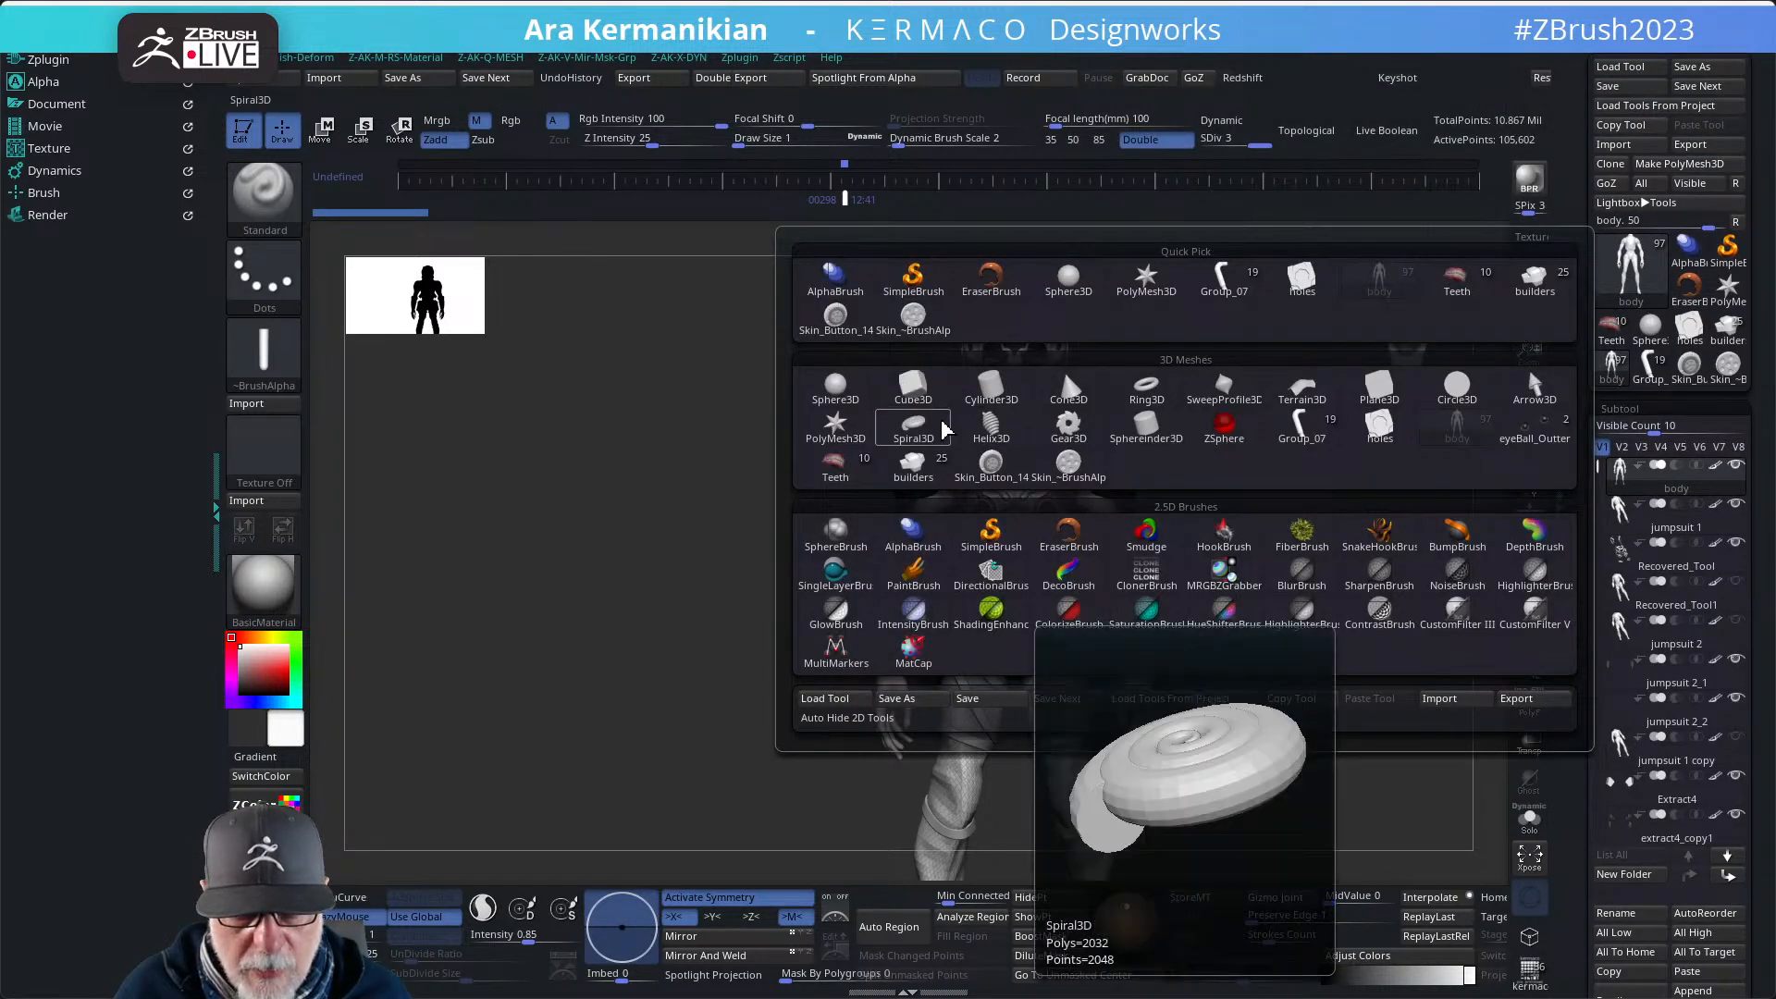
pyautogui.click(1378, 393)
pyautogui.keyDown('alt'); pyautogui.moveTo(1431, 534); pyautogui.dragTo(1213, 424); pyautogui.keyUp('alt')
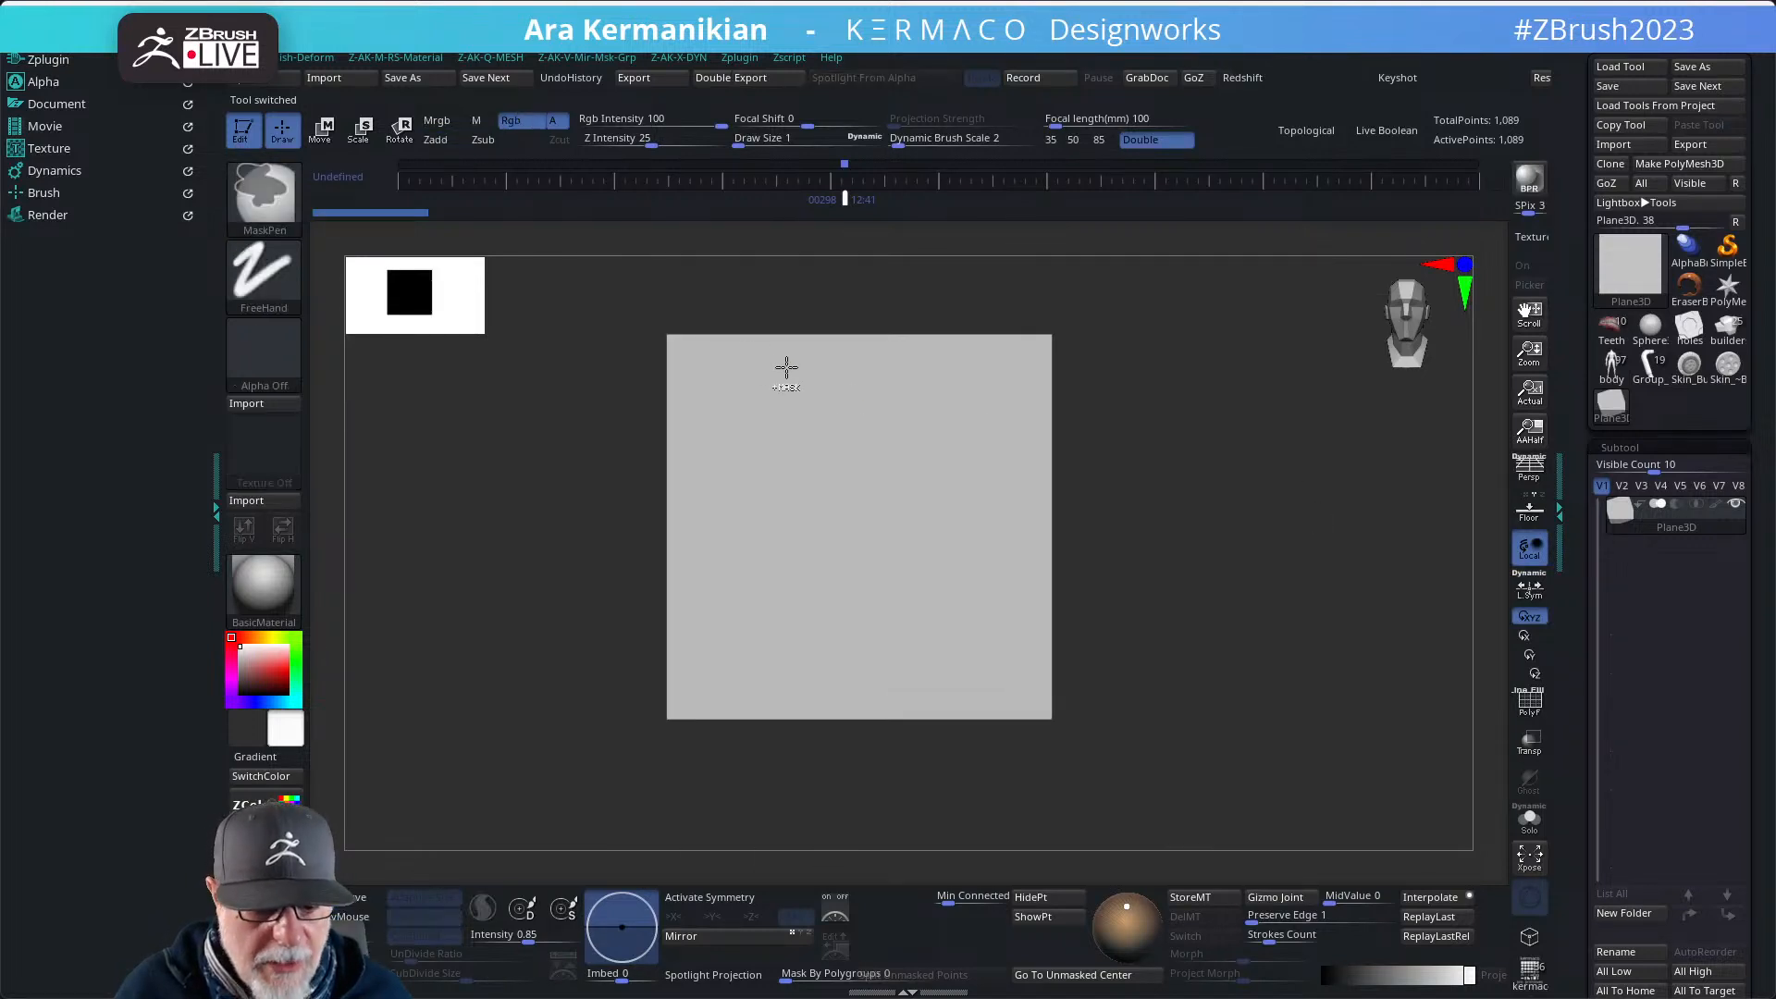
pyautogui.keyDown('ctrl'); pyautogui.click(817, 385); pyautogui.keyUp('ctrl')
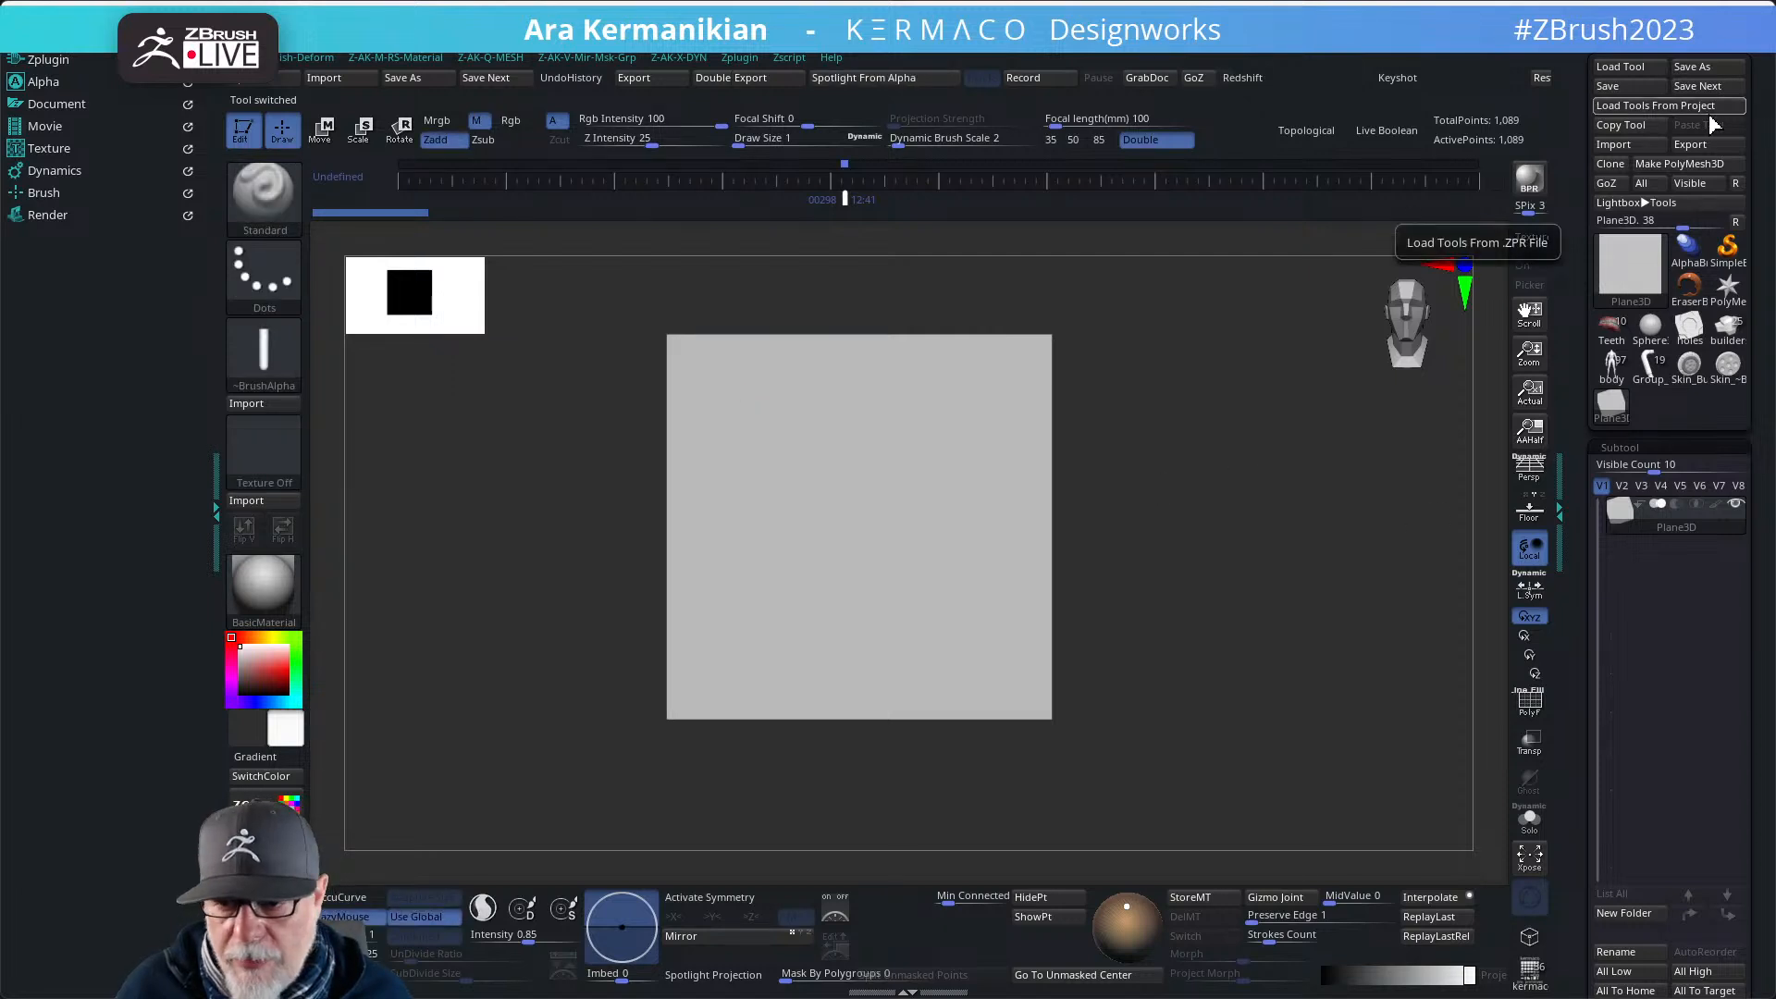
pyautogui.click(1689, 164)
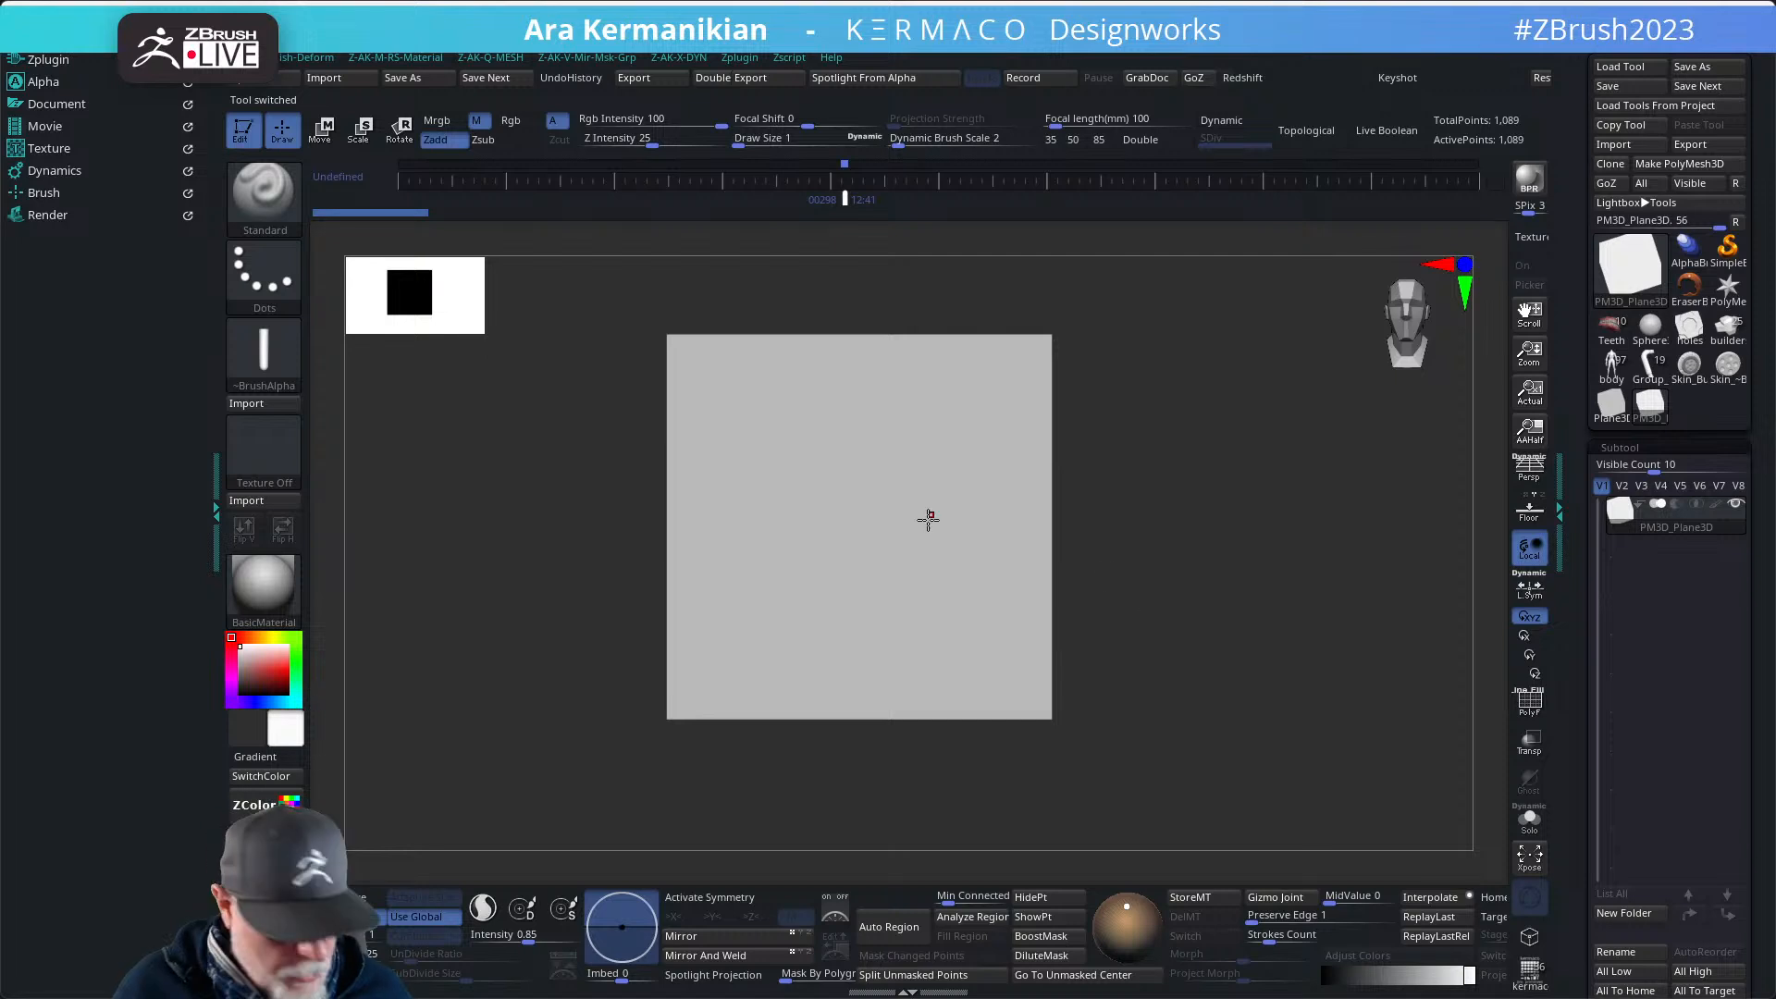
# - Try subdividing the plane mesh six times, up to subdivision level 7
pyautogui.hotkey('ctrl', 'd')
pyautogui.hotkey('ctrl', 'd')
pyautogui.hotkey('ctrl', 'd')
pyautogui.hotkey('ctrl', 'd')
pyautogui.hotkey('ctrl', 'd')
pyautogui.hotkey('ctrl', 'd')
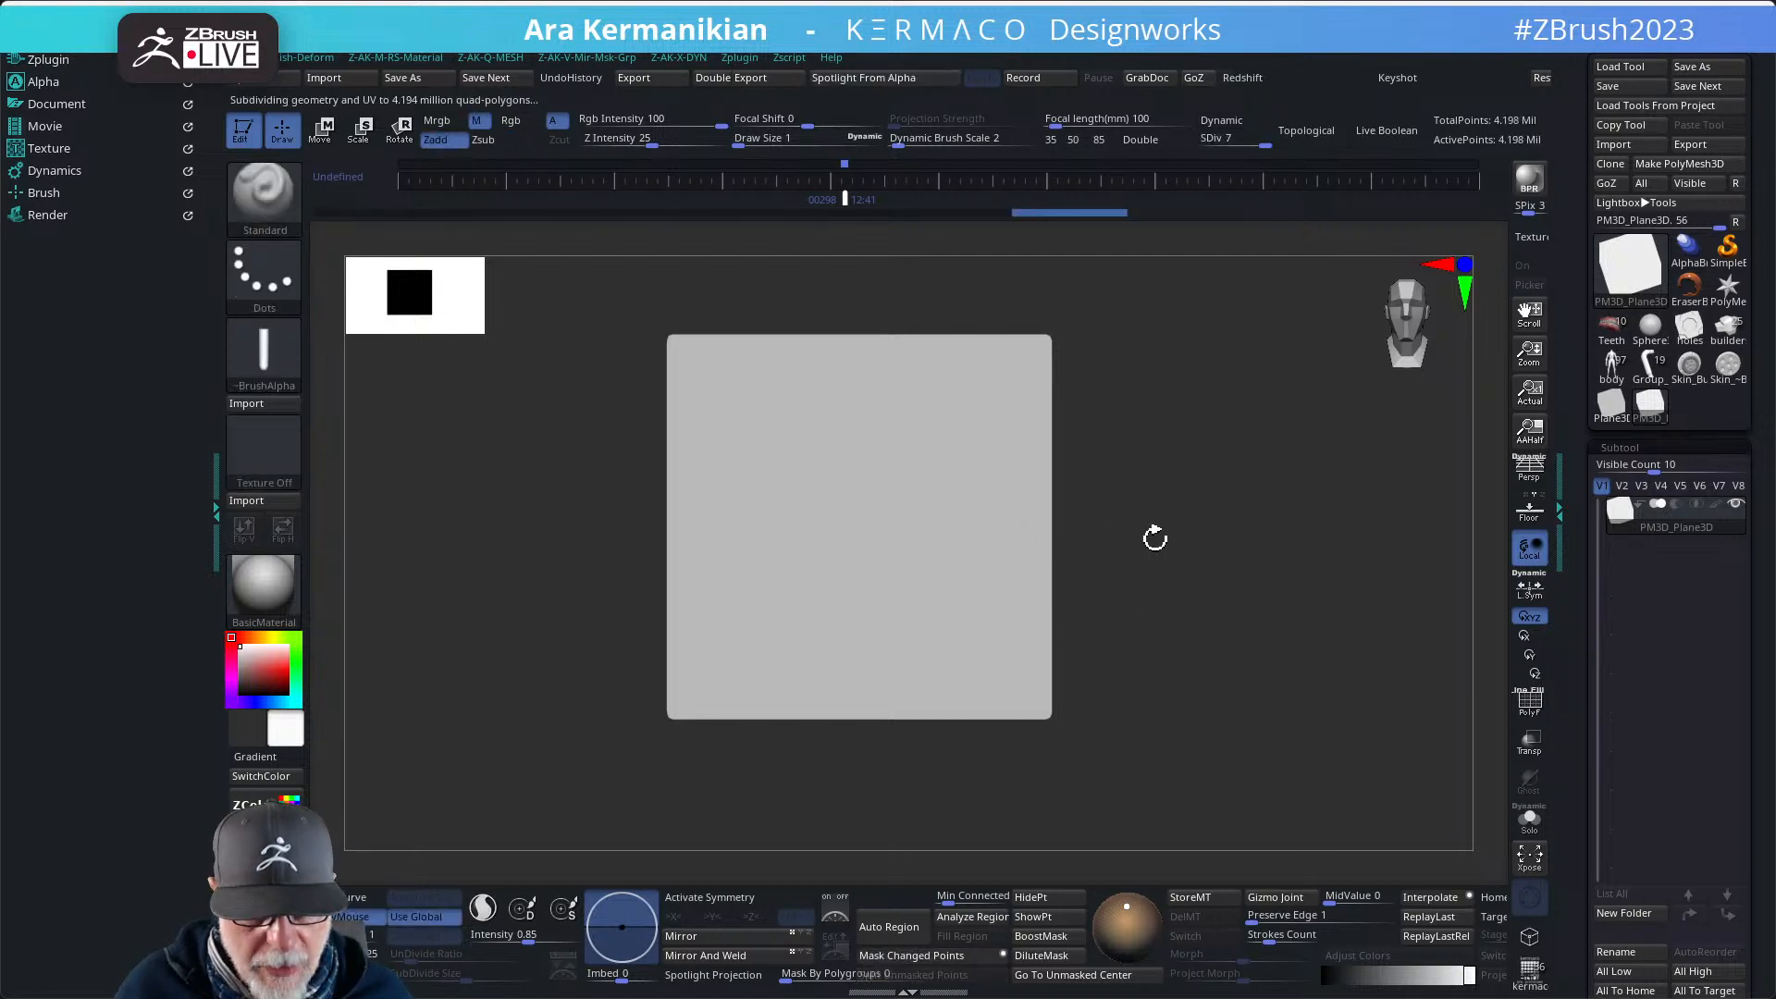
# - Undo all the subdivisions of the plane mesh
pyautogui.hotkey('ctrl', 'z')
pyautogui.hotkey('ctrl', 'z')
pyautogui.hotkey('ctrl', 'z')
pyautogui.hotkey('ctrl', 'z')
pyautogui.hotkey('ctrl', 'z')
pyautogui.hotkey('ctrl', 'z')
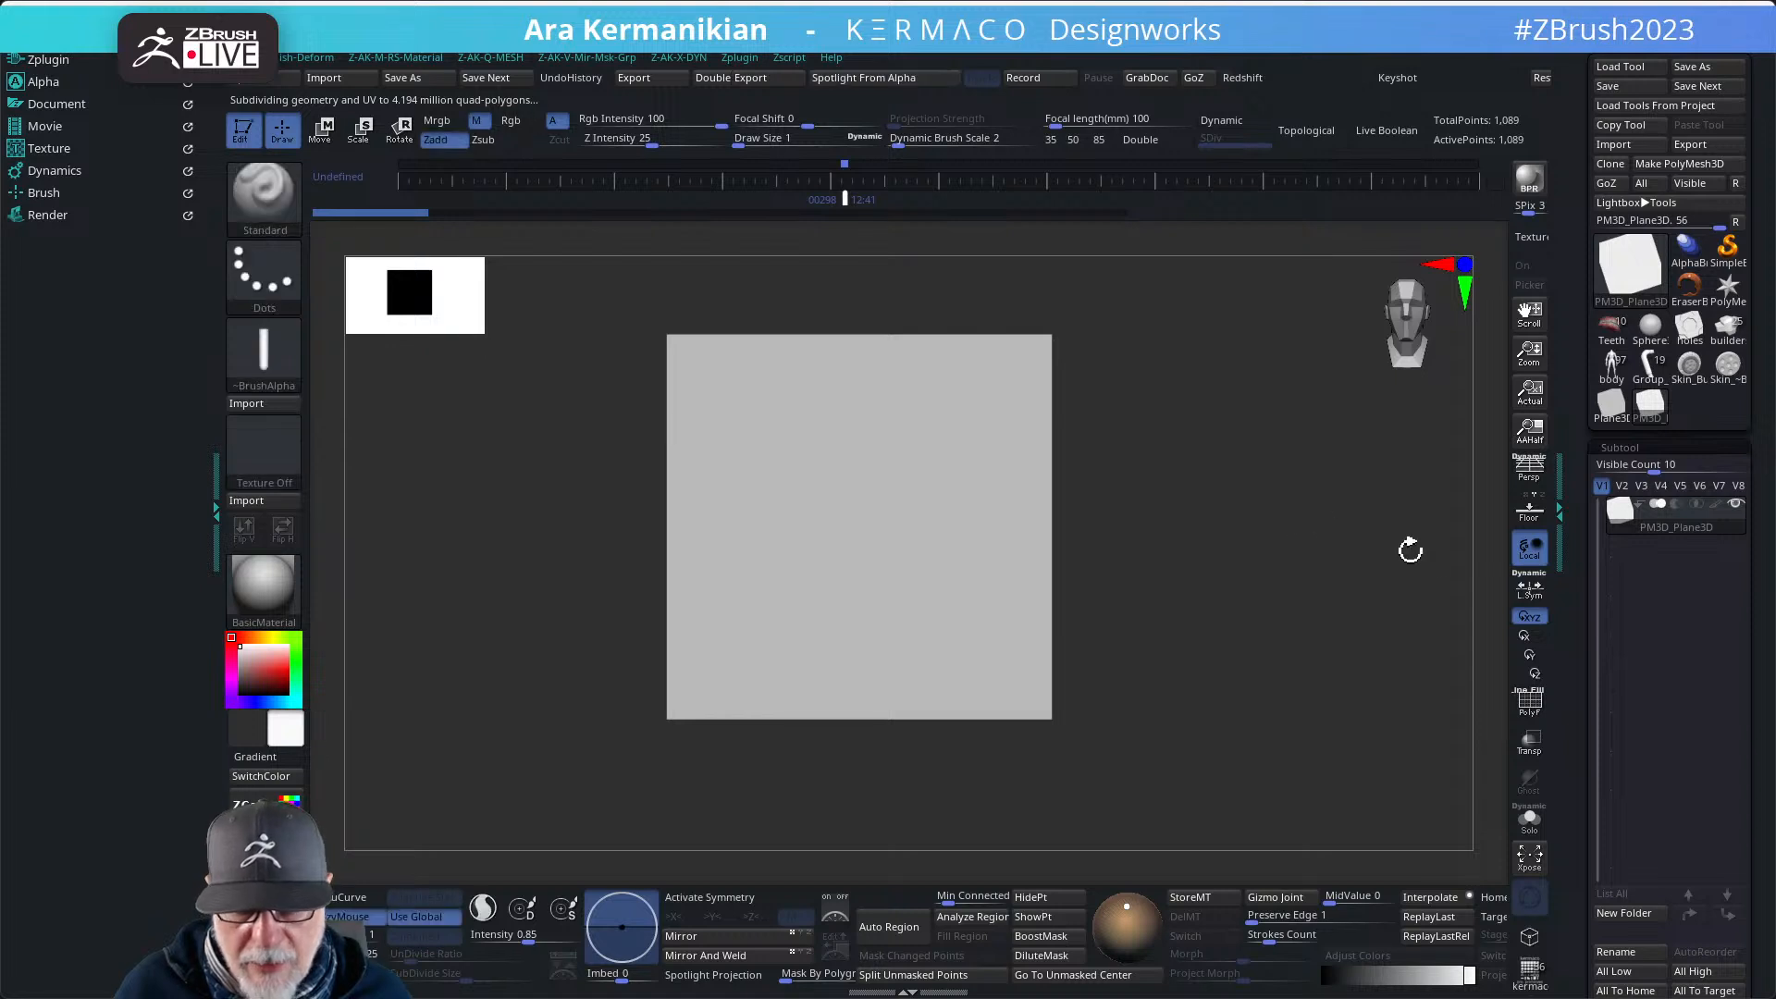
# - Show the plane's polyframe and set the ZModeler brush's edge action to Crease with the EdgeLoop Complete target
pyautogui.click(1530, 705)
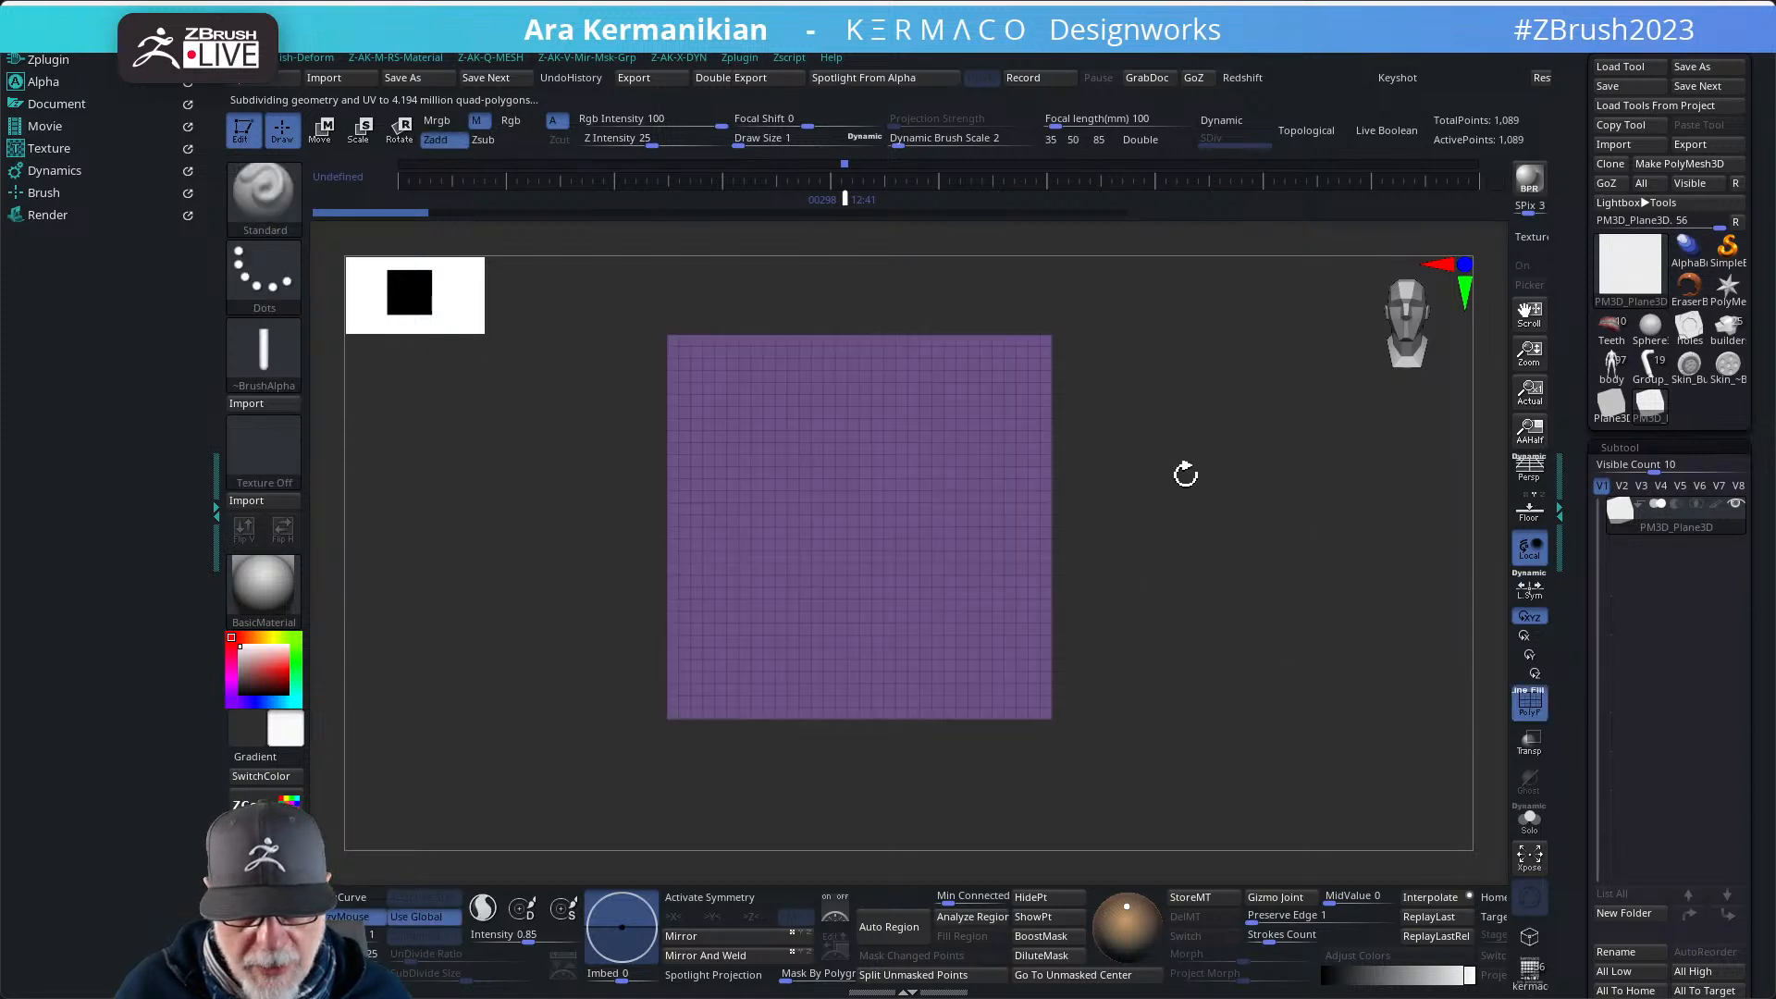
pyautogui.keyDown('alt'); pyautogui.moveTo(1185, 468); pyautogui.dragTo(1206, 539); pyautogui.keyUp('alt')
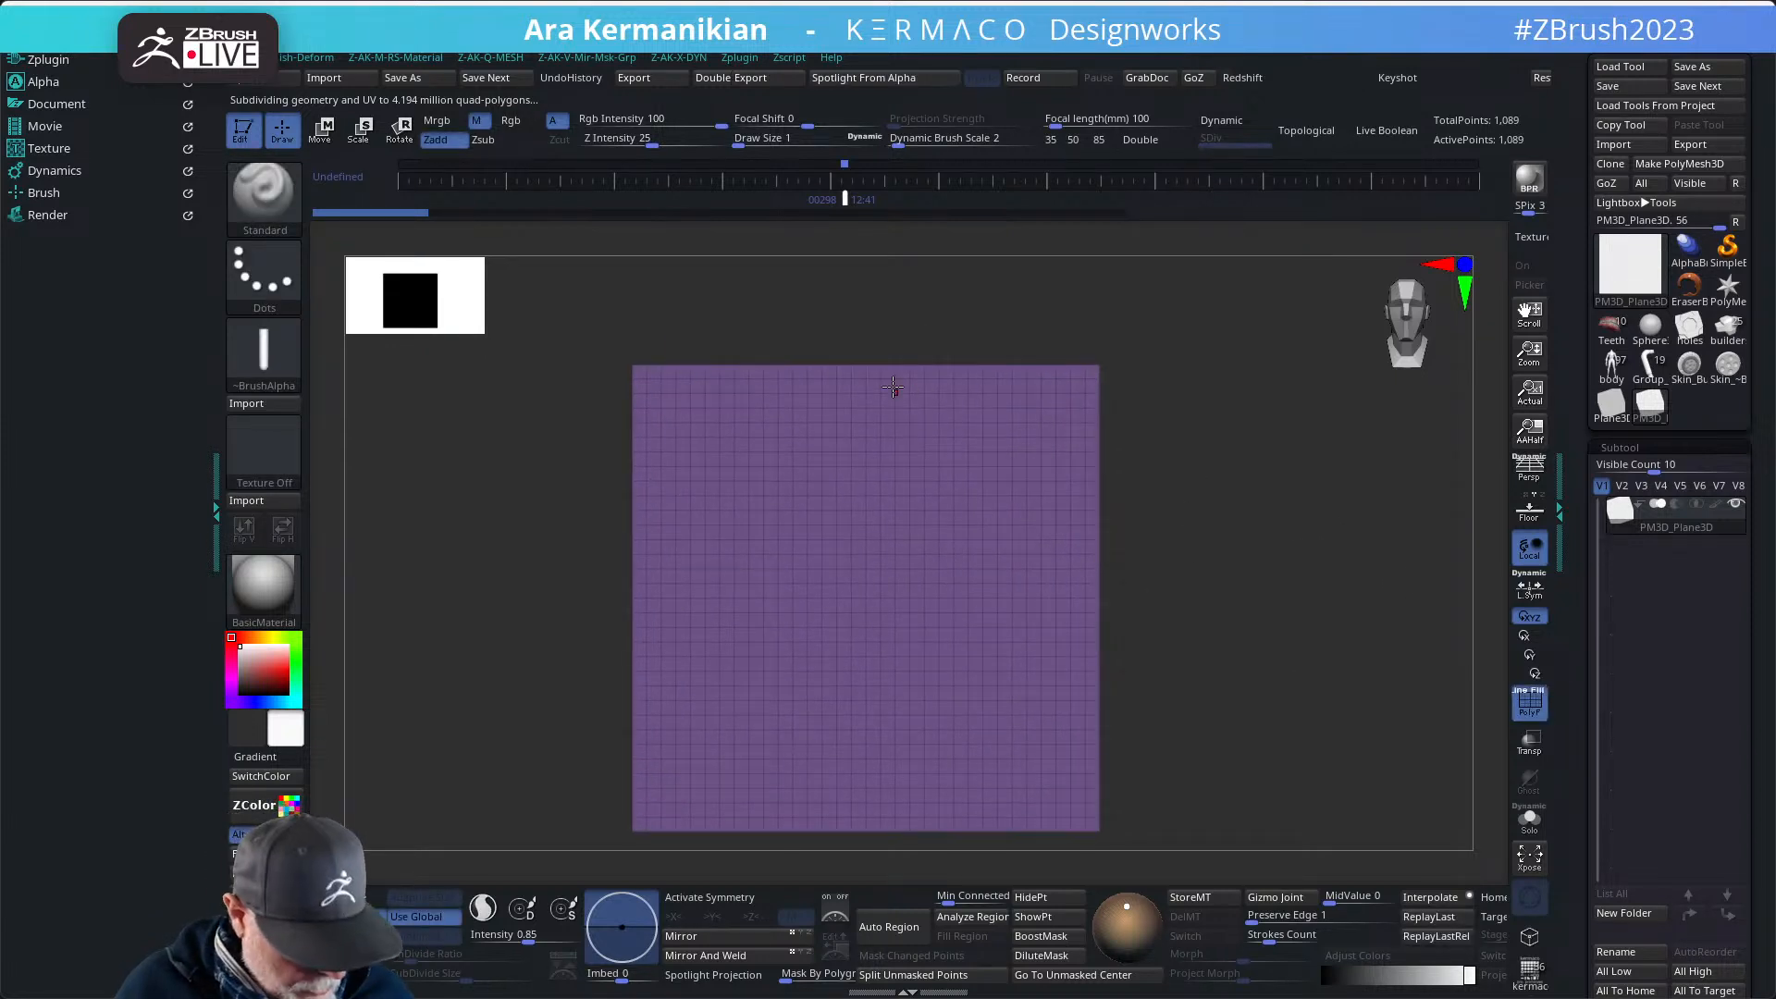
pyautogui.press('b')
pyautogui.press('z')
pyautogui.press('m')
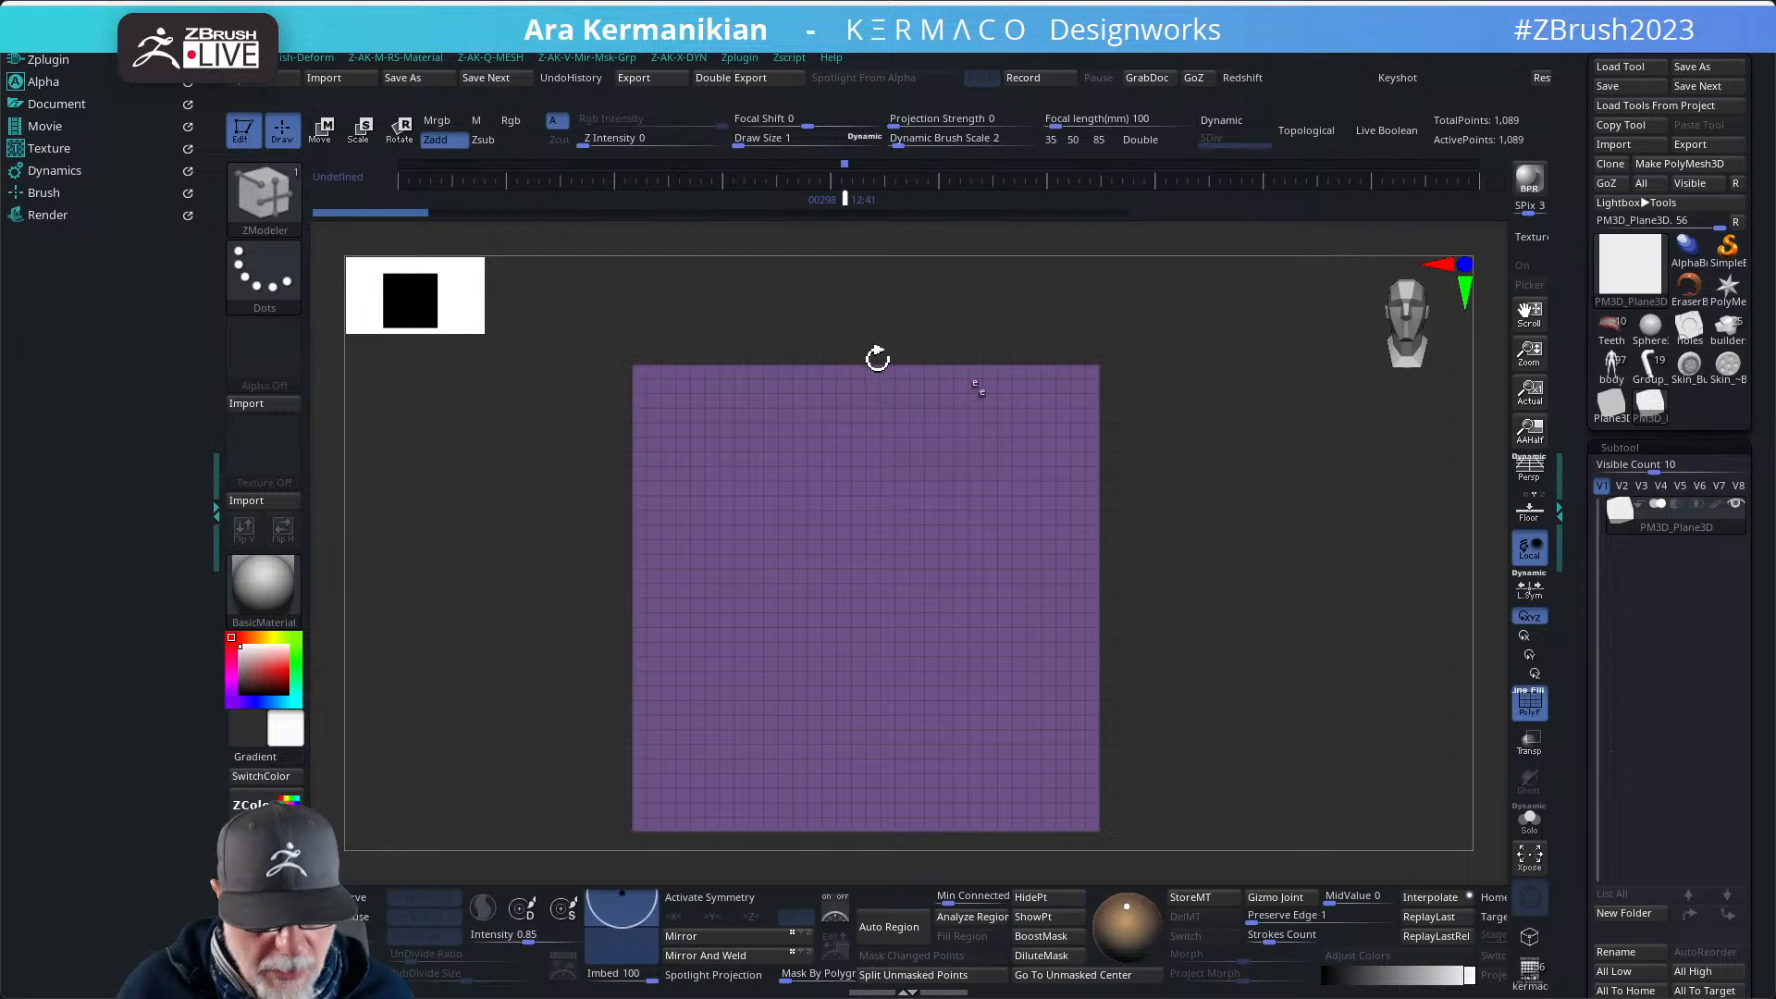
pyautogui.press('space')
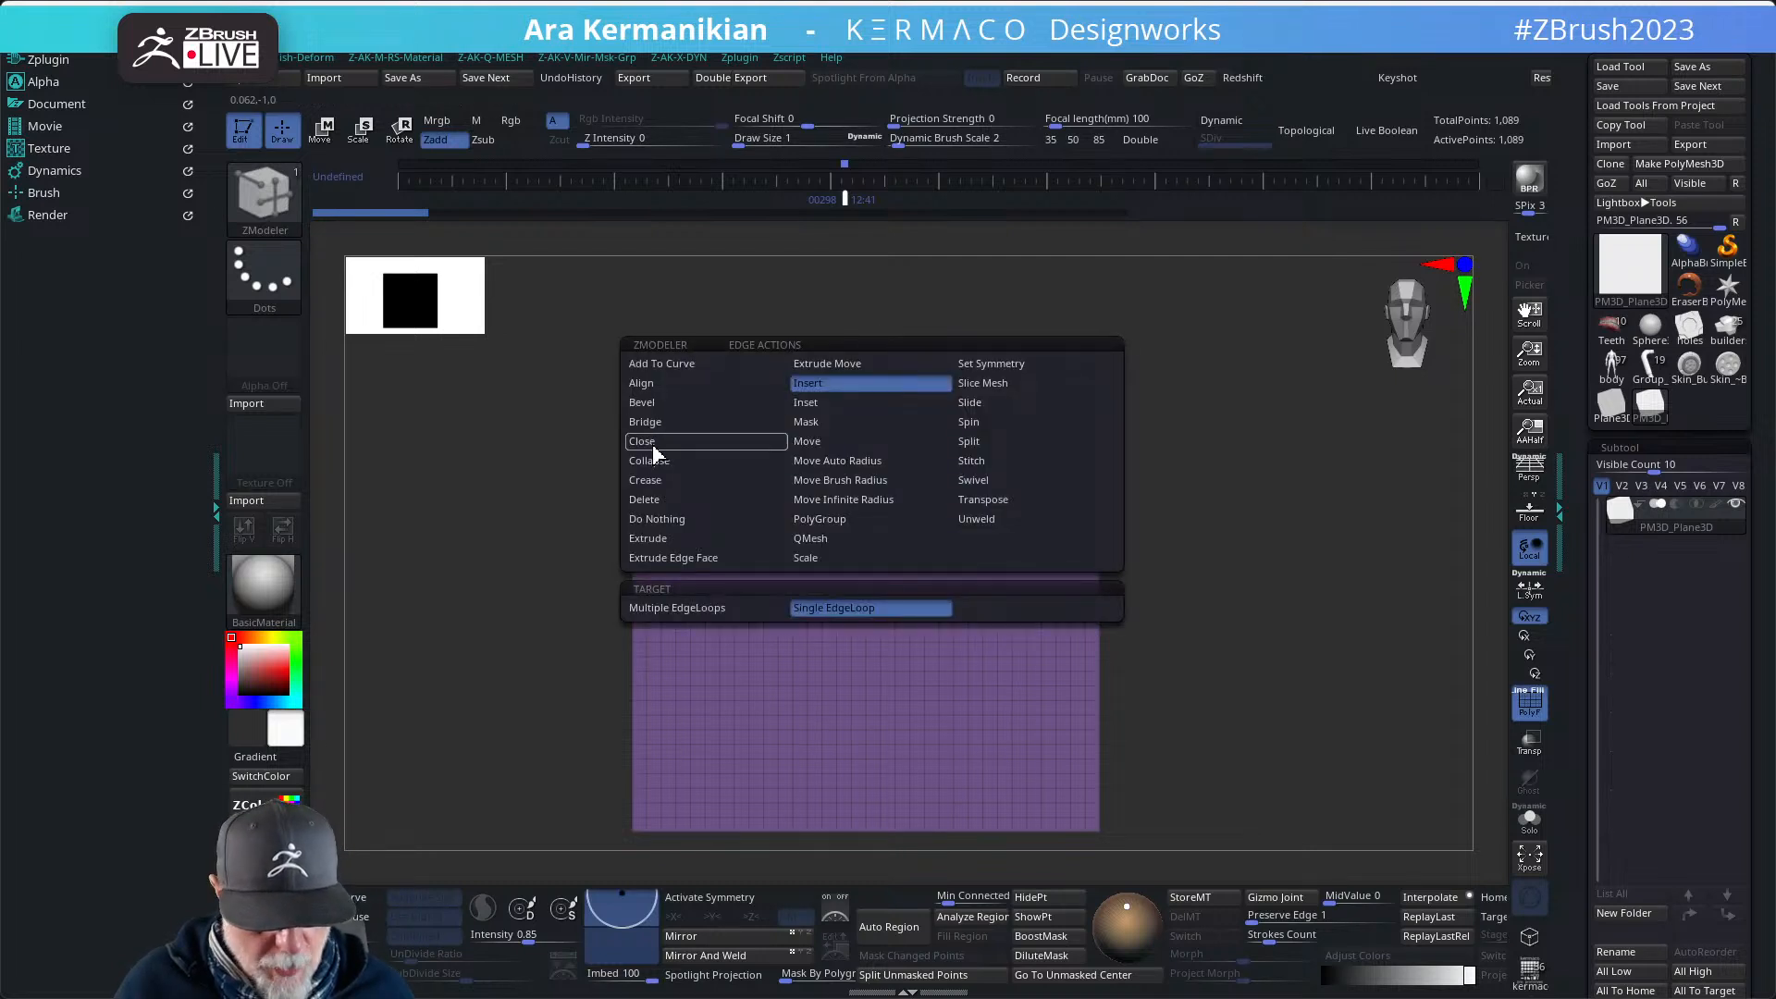
pyautogui.click(659, 482)
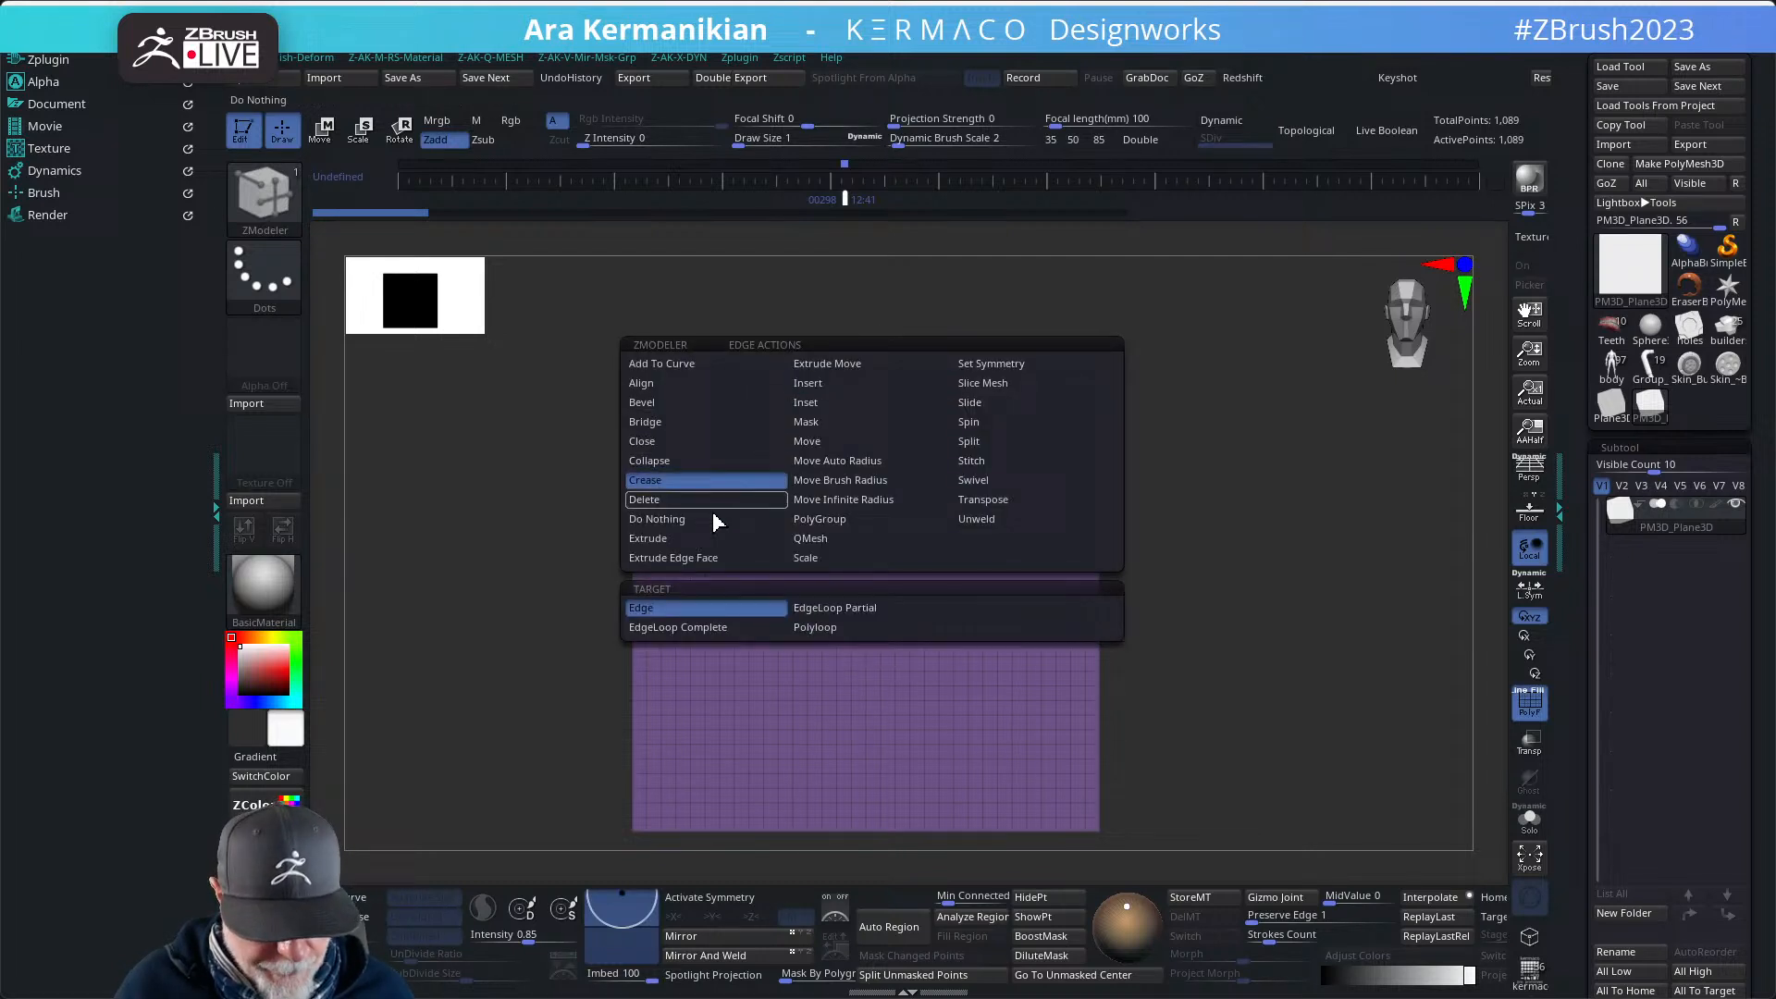
pyautogui.click(738, 629)
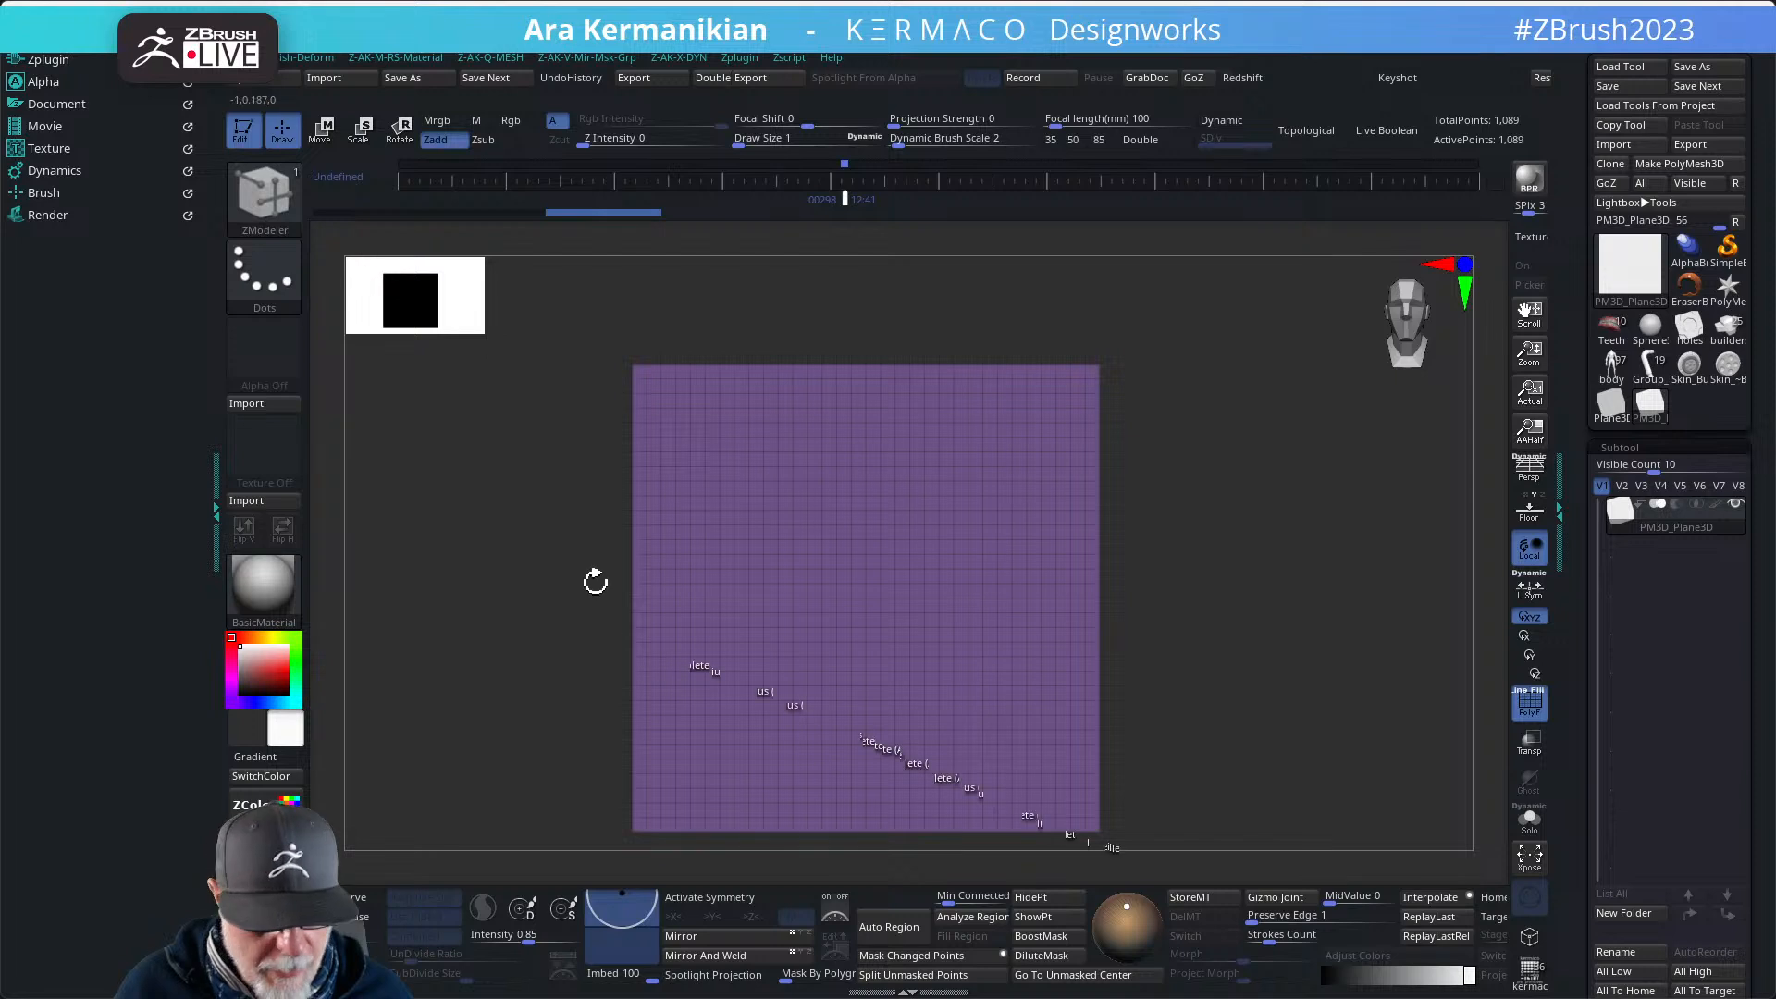
# - Try subdividing the plane mesh three times and undo those subdivisions
pyautogui.hotkey('ctrl', 'd')
pyautogui.hotkey('ctrl', 'd')
pyautogui.hotkey('ctrl', 'd')
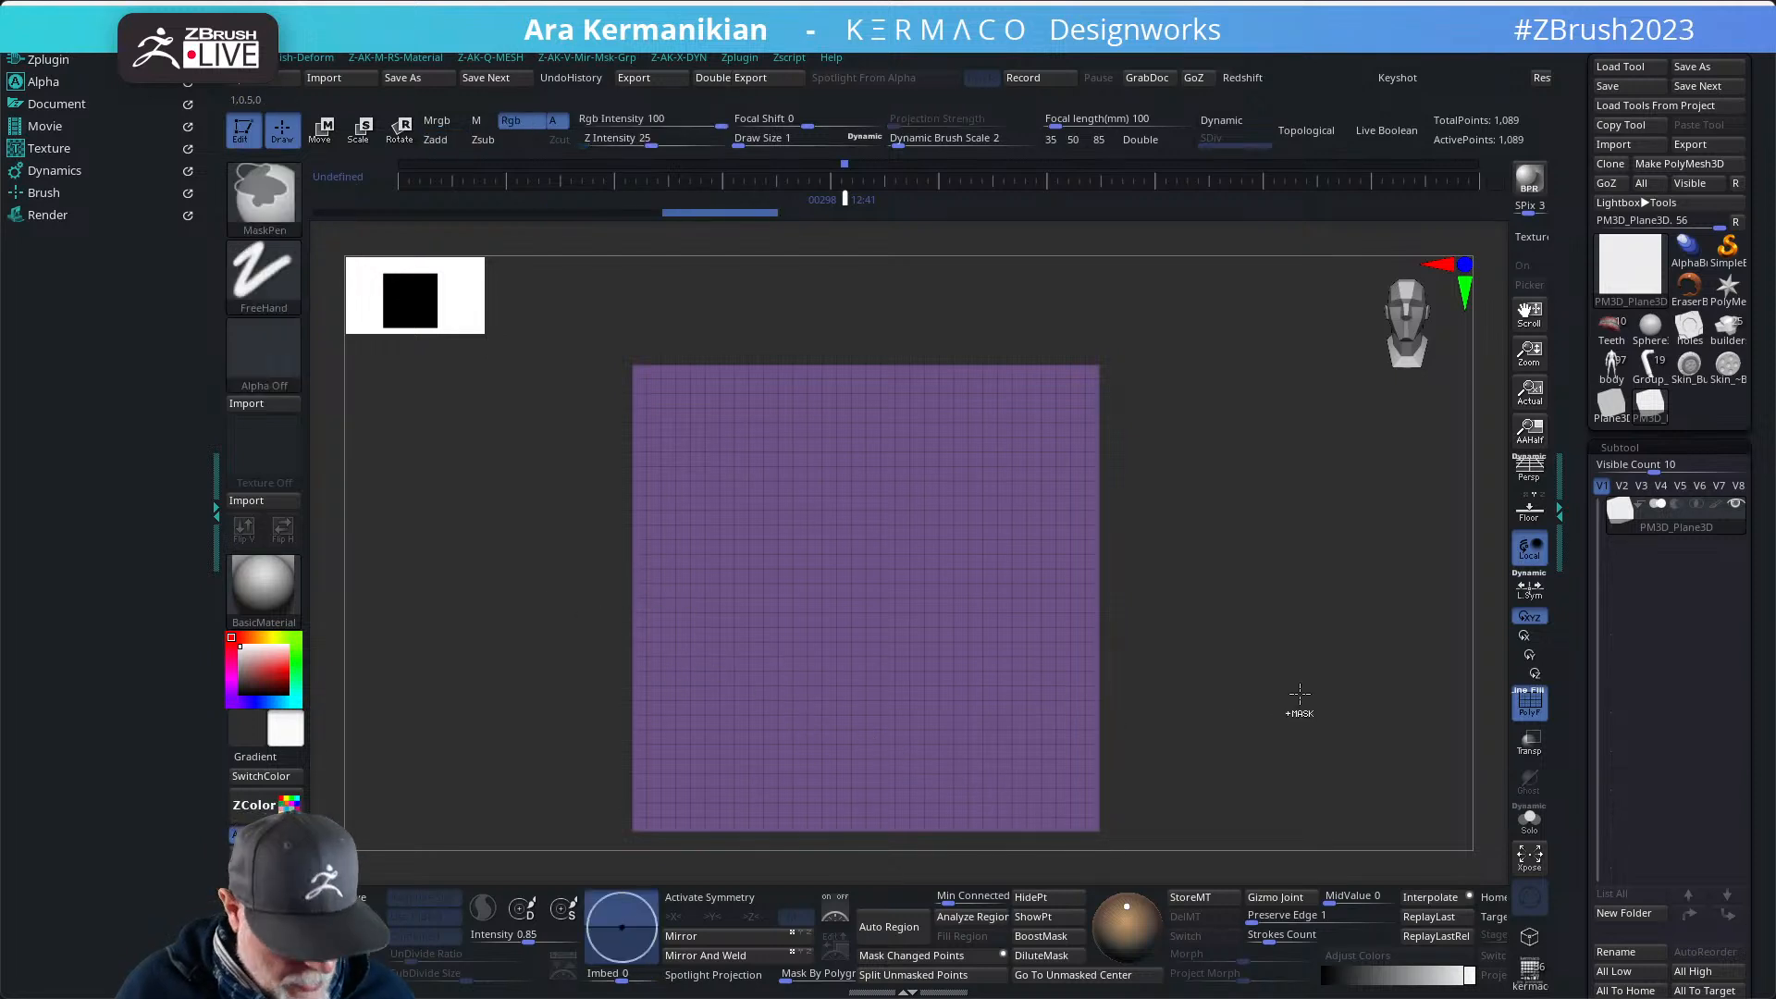
pyautogui.hotkey('ctrl', 'z')
pyautogui.hotkey('ctrl', 'z')
pyautogui.hotkey('ctrl', 'z')
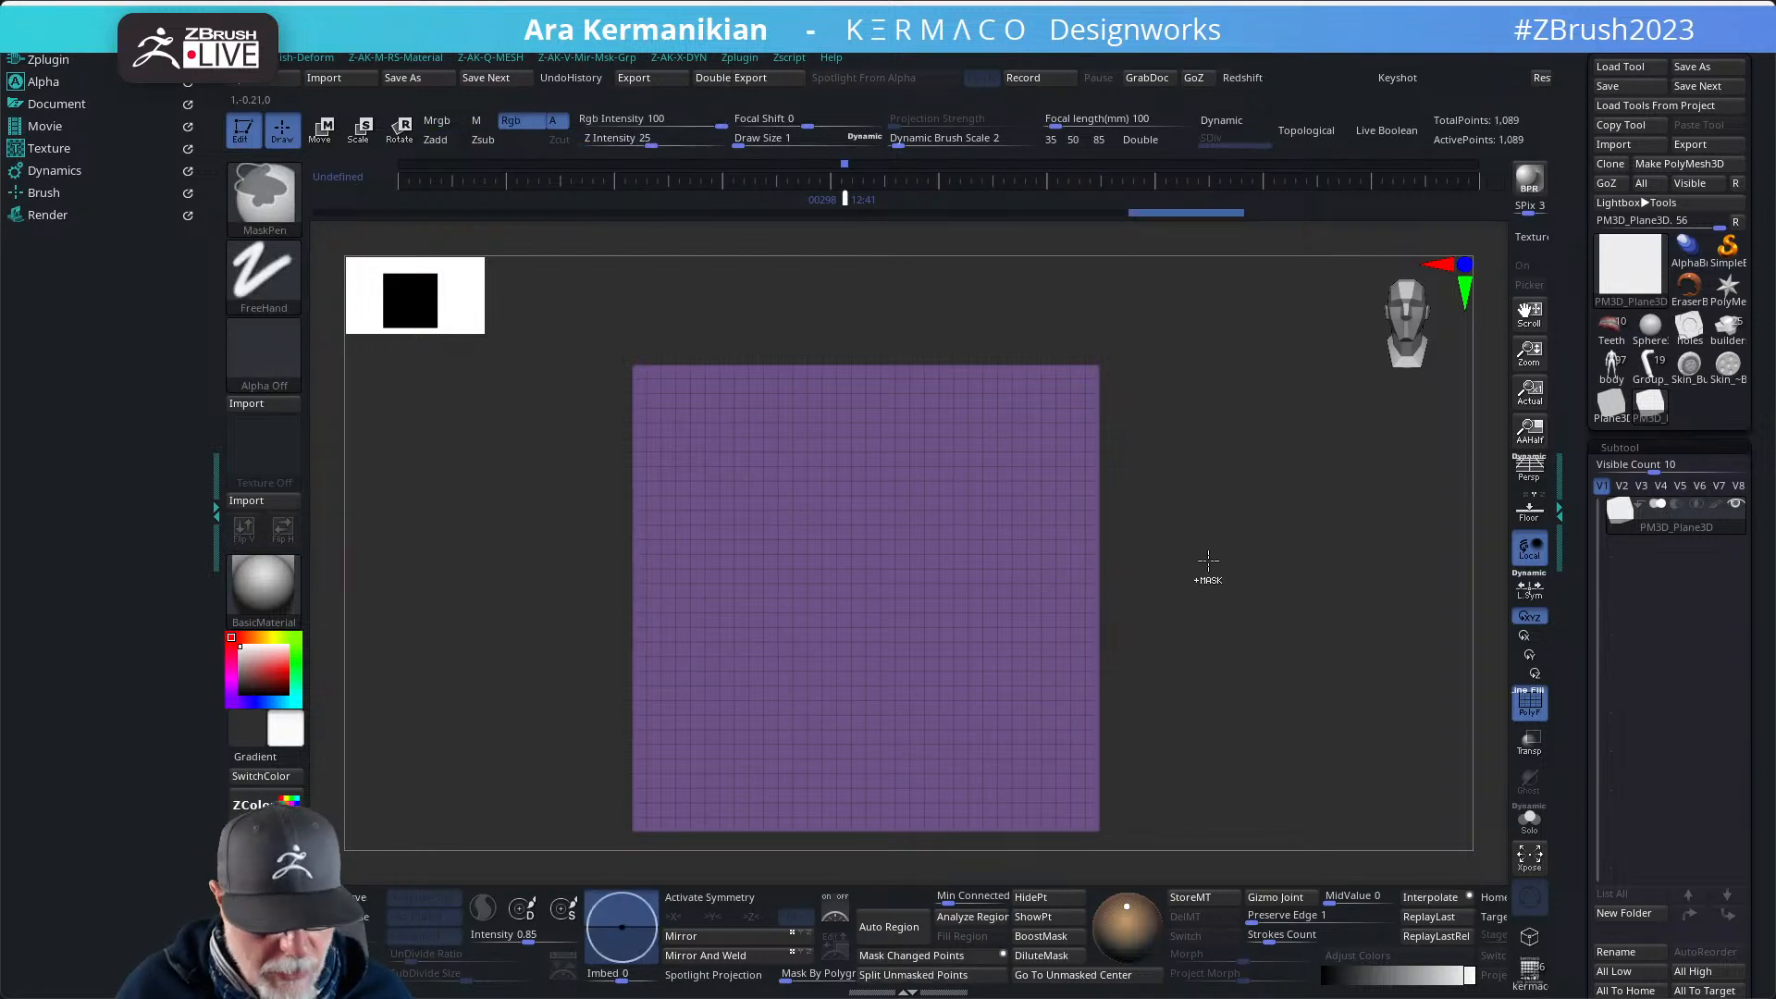
# - Change the ZModeler Crease target to EdgeLoop Partial at the plane's border edge
pyautogui.keyDown('alt'); pyautogui.moveTo(1242, 466); pyautogui.dragTo(1367, 746); pyautogui.keyUp('alt')
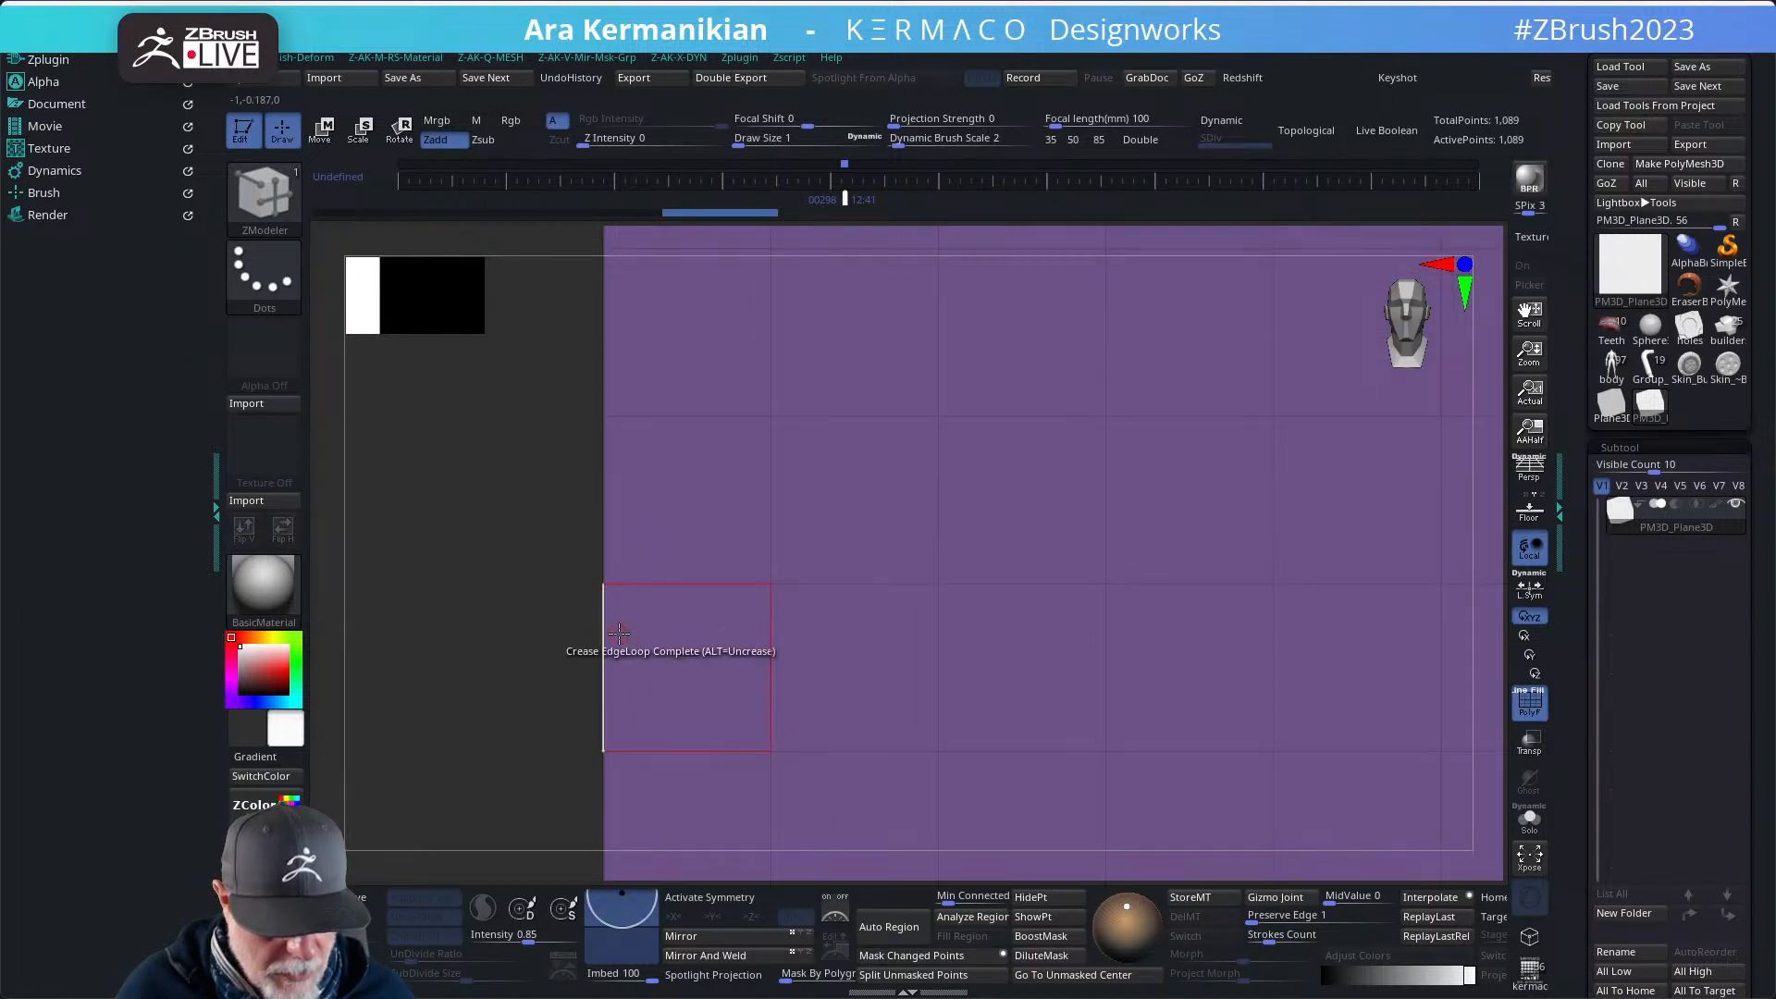
pyautogui.press('f')
pyautogui.keyDown('alt'); pyautogui.moveTo(501, 417); pyautogui.dragTo(583, 351); pyautogui.keyUp('alt')
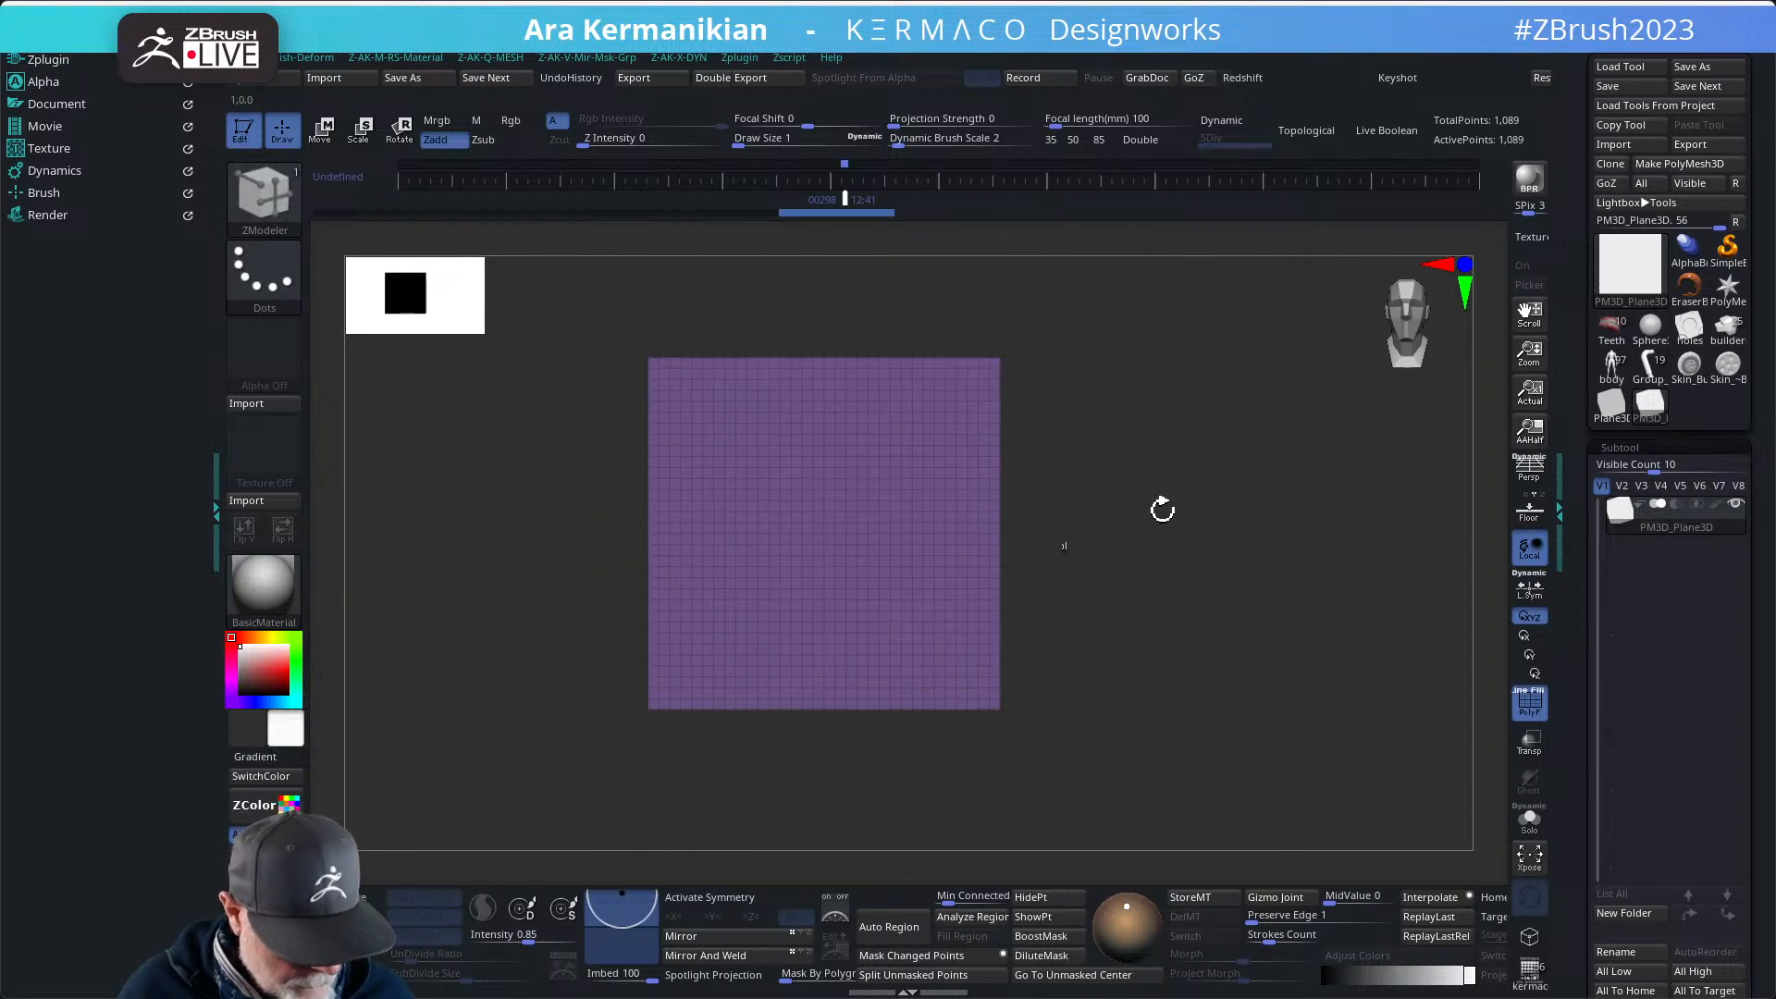
pyautogui.keyDown('alt'); pyautogui.moveTo(1131, 451); pyautogui.dragTo(1146, 463); pyautogui.keyUp('alt')
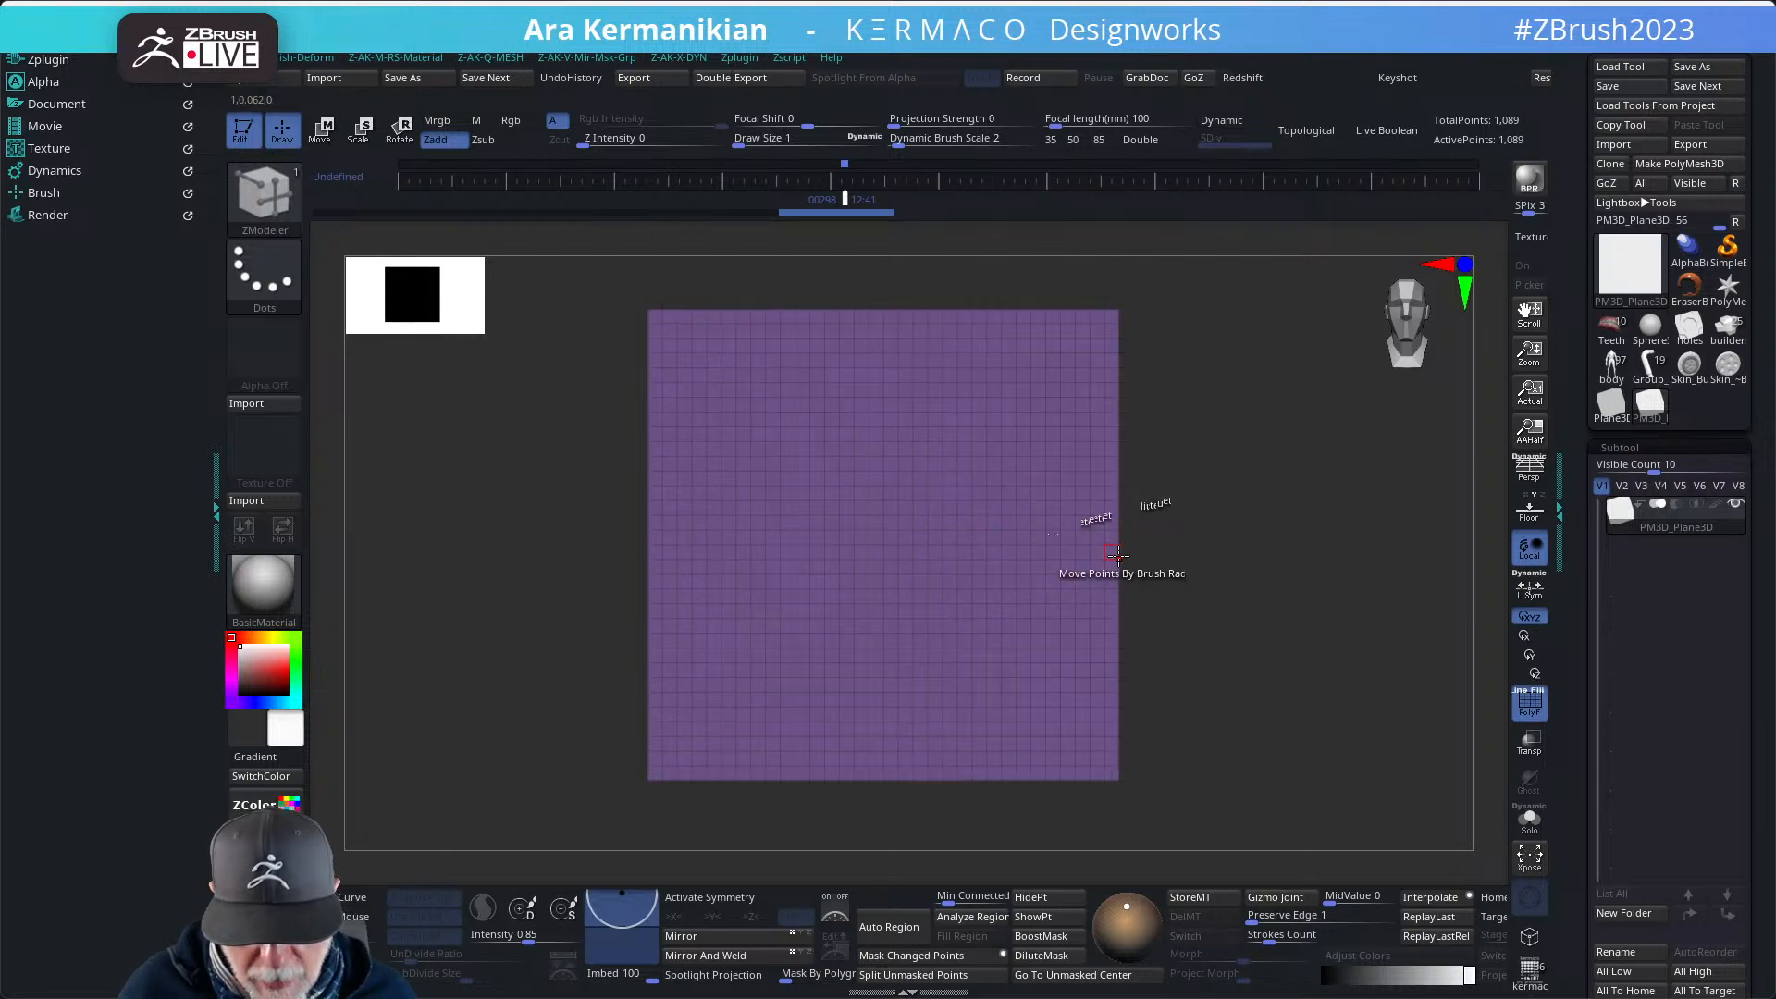
pyautogui.press('space')
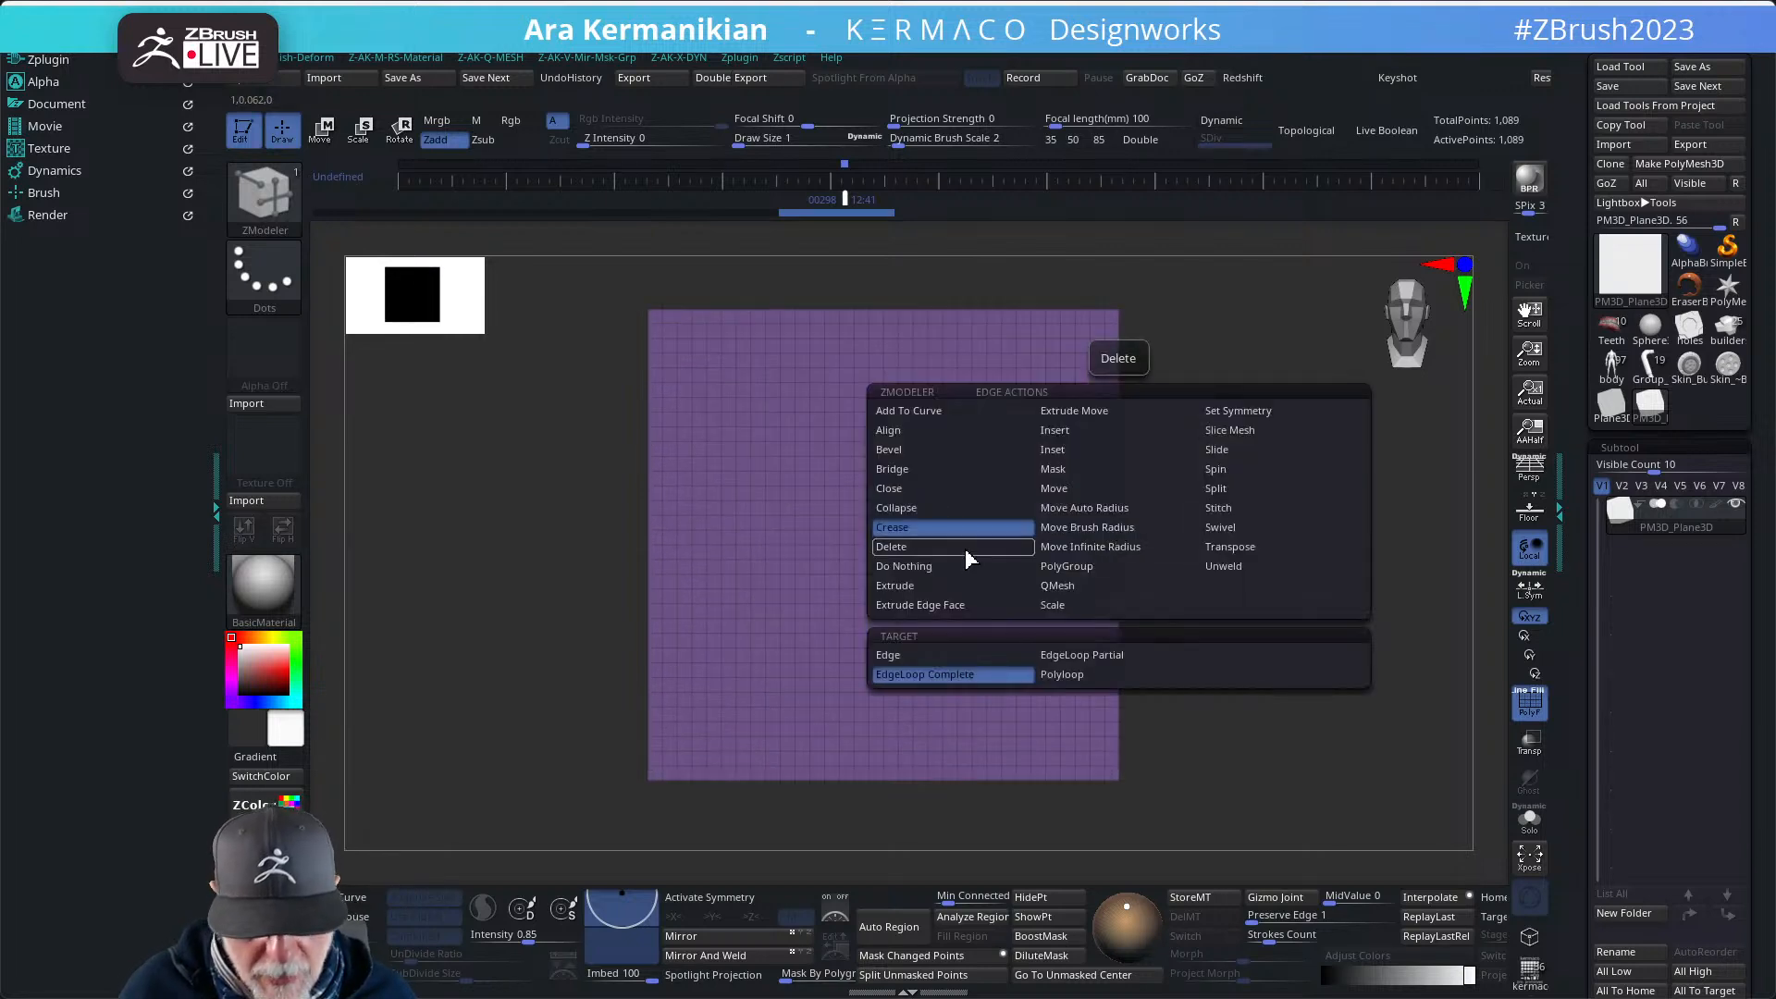
pyautogui.click(1077, 657)
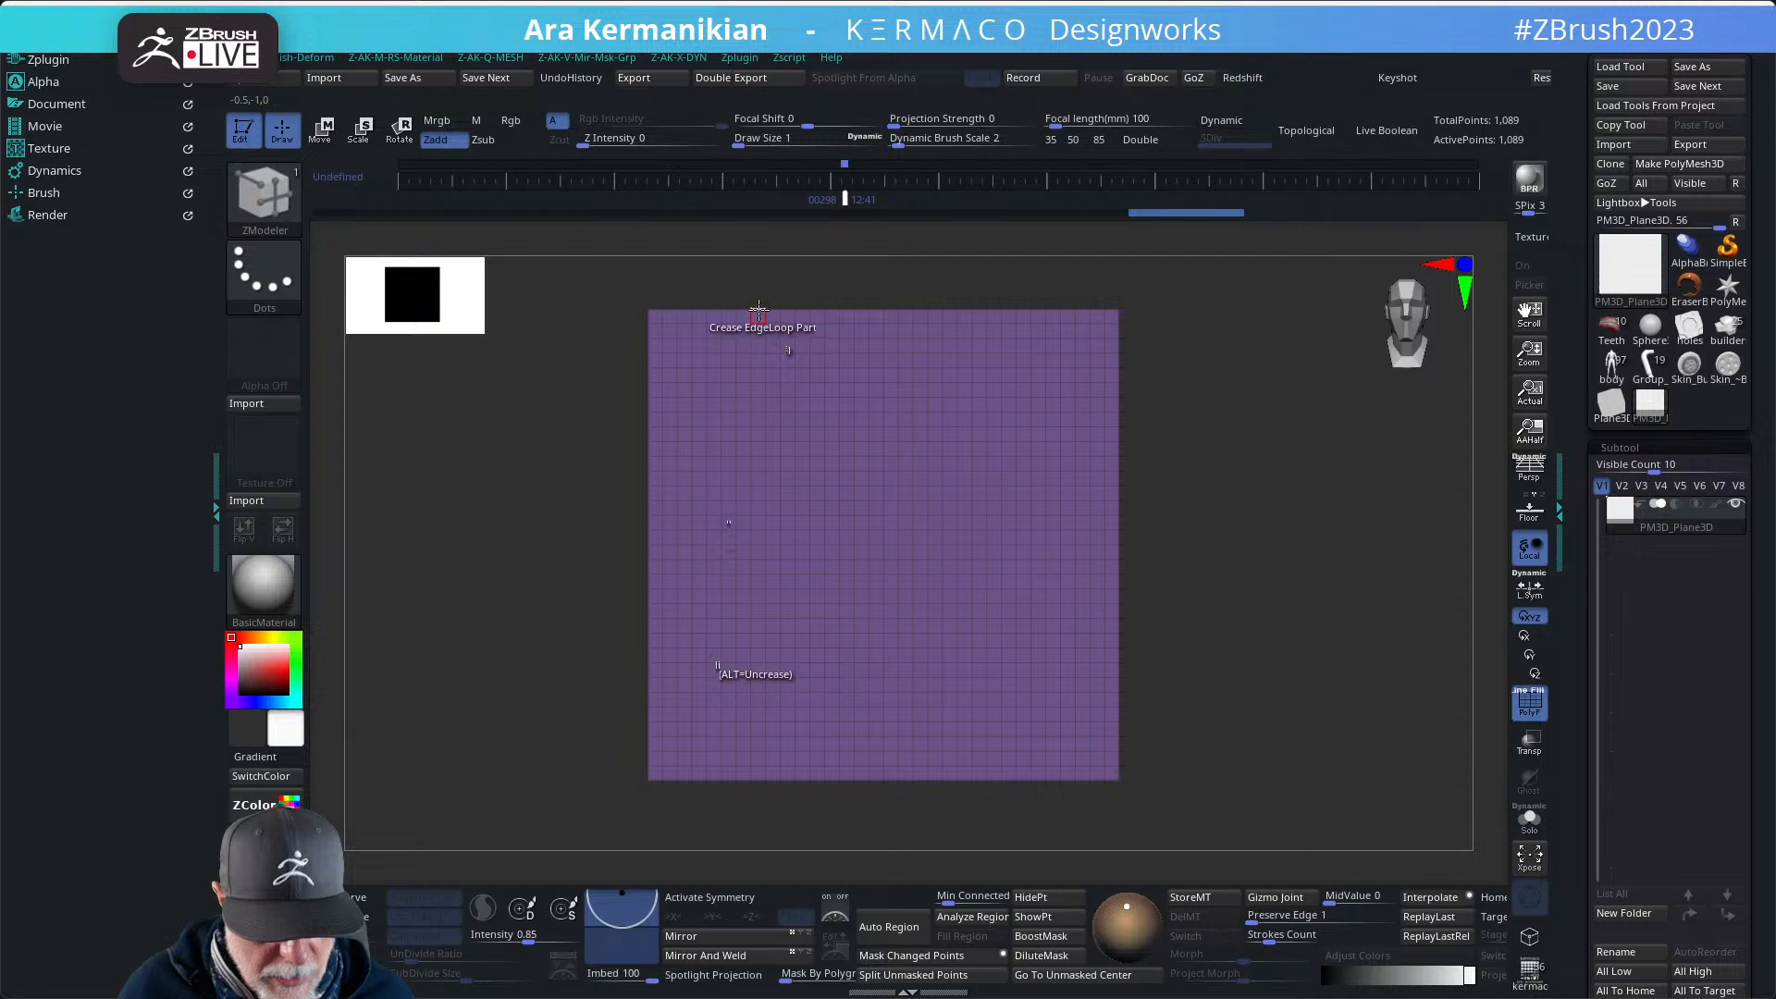
# - Subdivide the plane mesh up to subdivision level 8 and step down to level 6
pyautogui.press('ctrl')
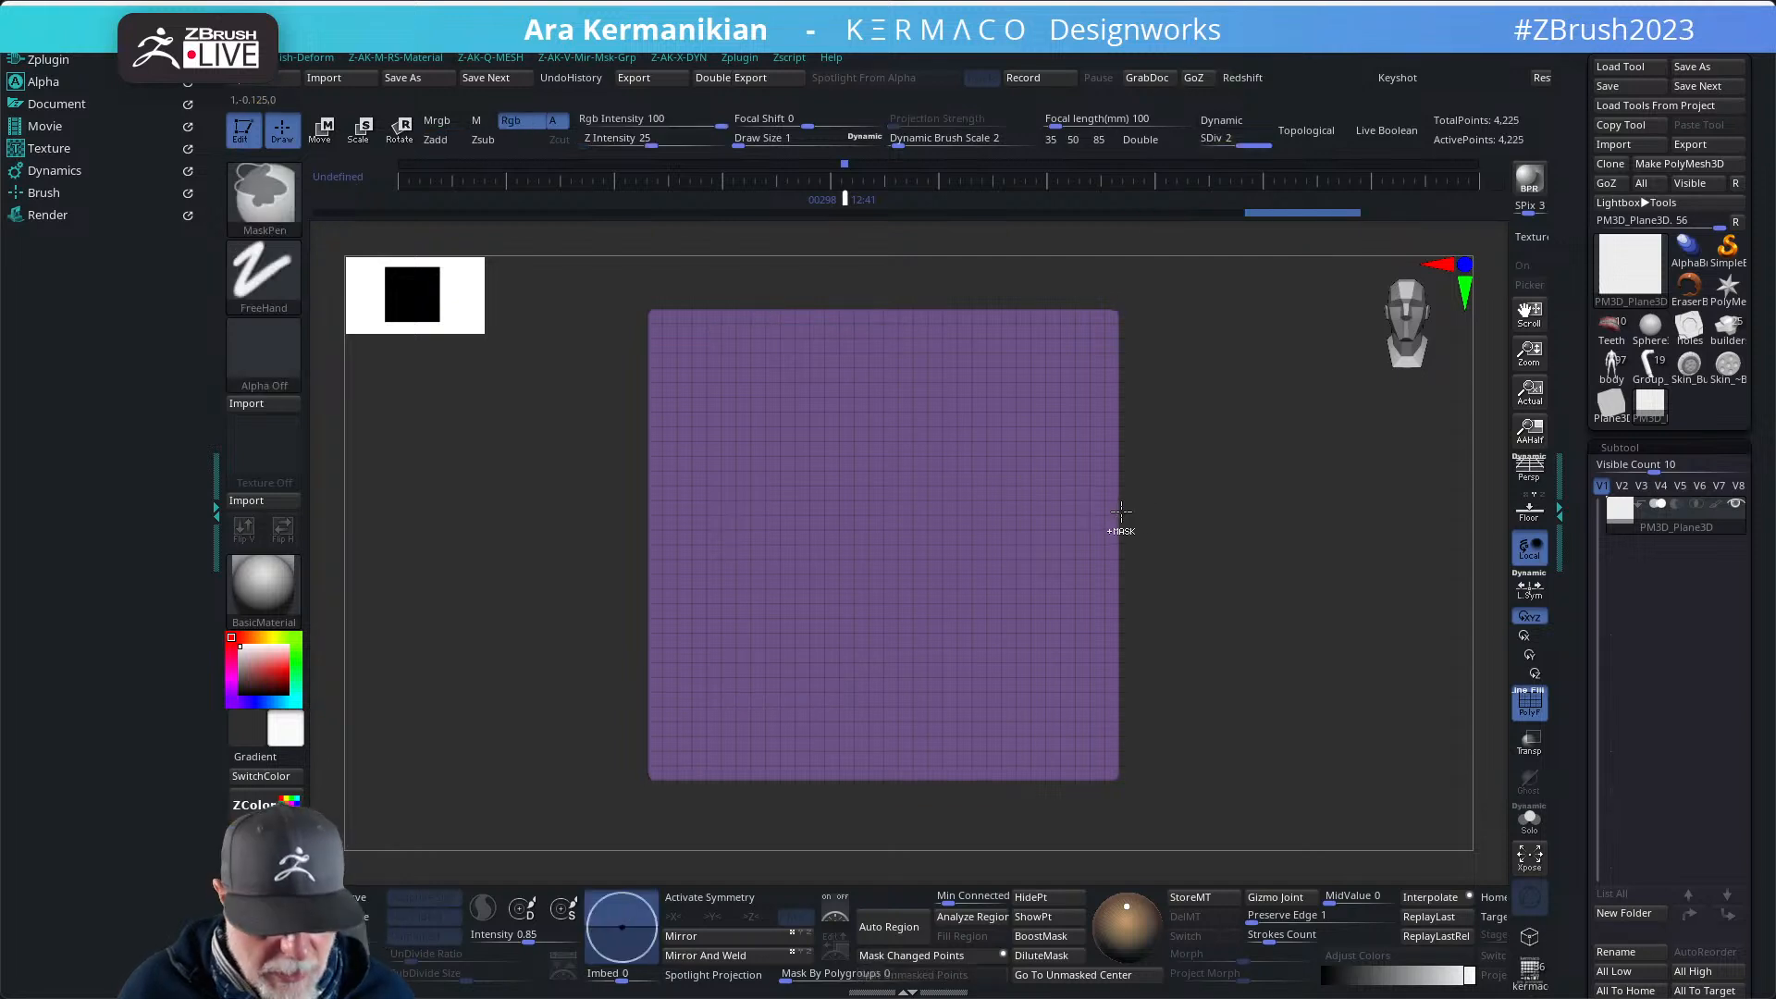
pyautogui.hotkey('ctrl', 'd')
pyautogui.hotkey('ctrl', 'd')
pyautogui.hotkey('ctrl', 'd')
pyautogui.hotkey('ctrl', 'd')
pyautogui.hotkey('ctrl', 'd')
pyautogui.hotkey('ctrl', 'd')
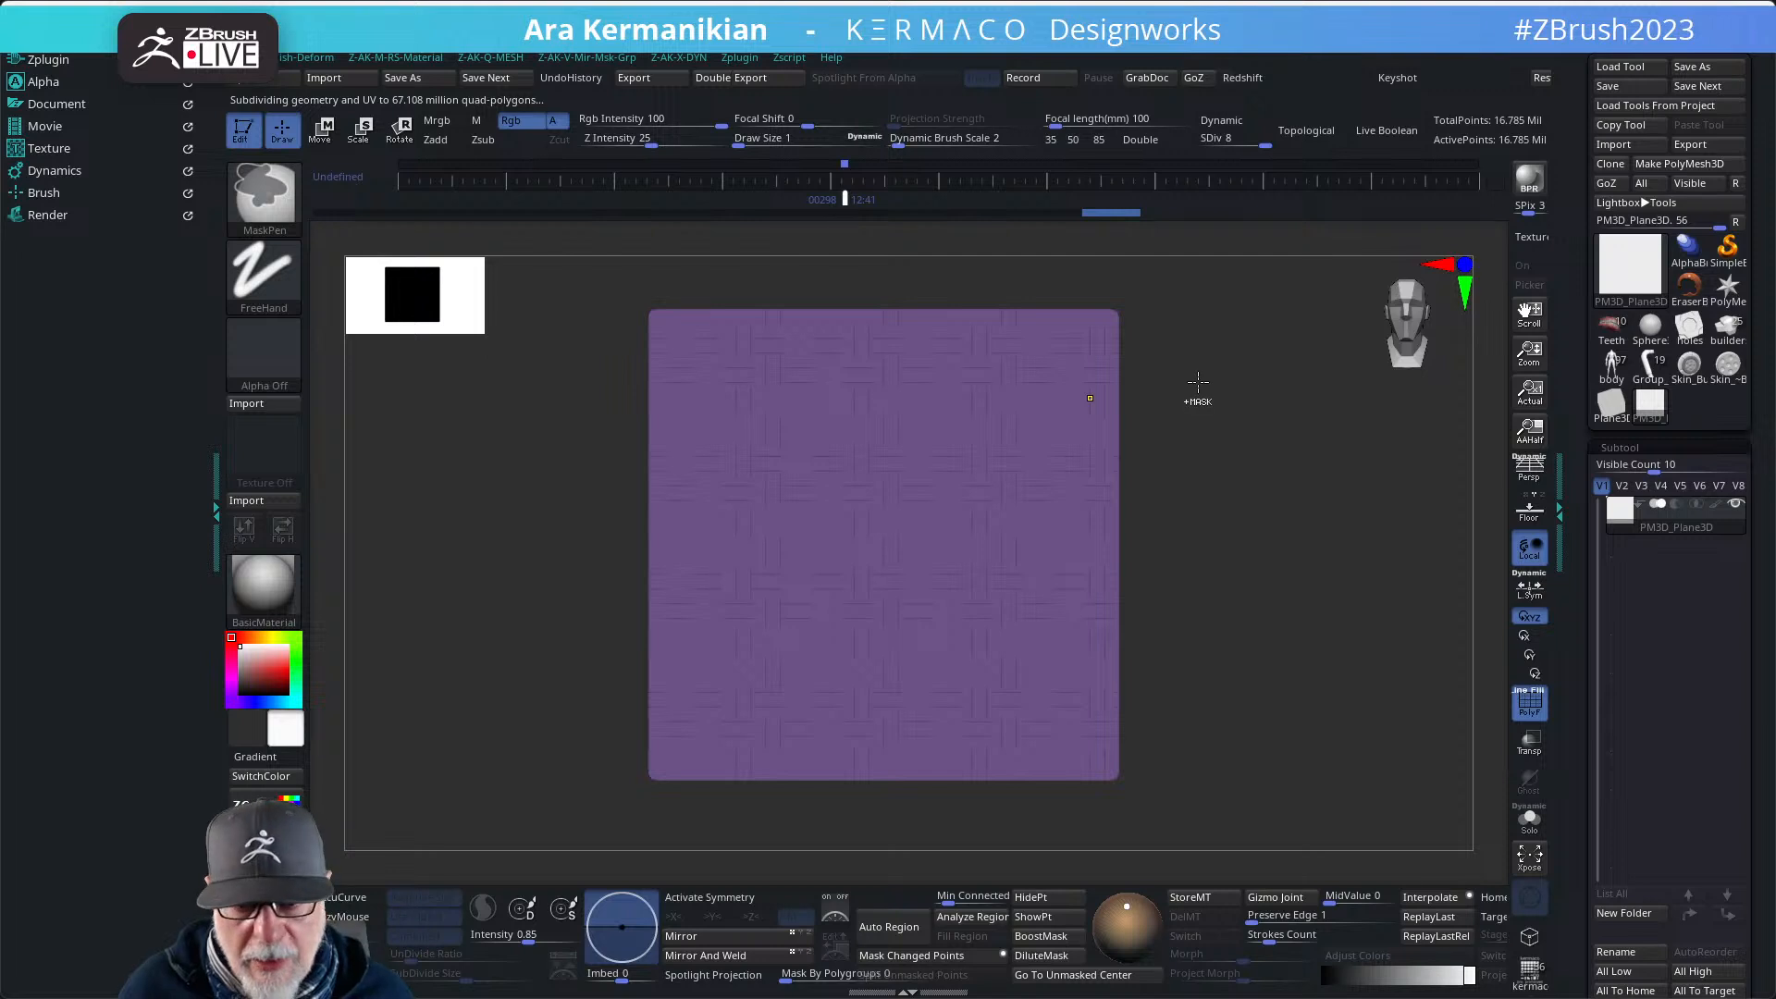
pyautogui.hotkey('shift', 'd')
pyautogui.hotkey('shift', 'd')
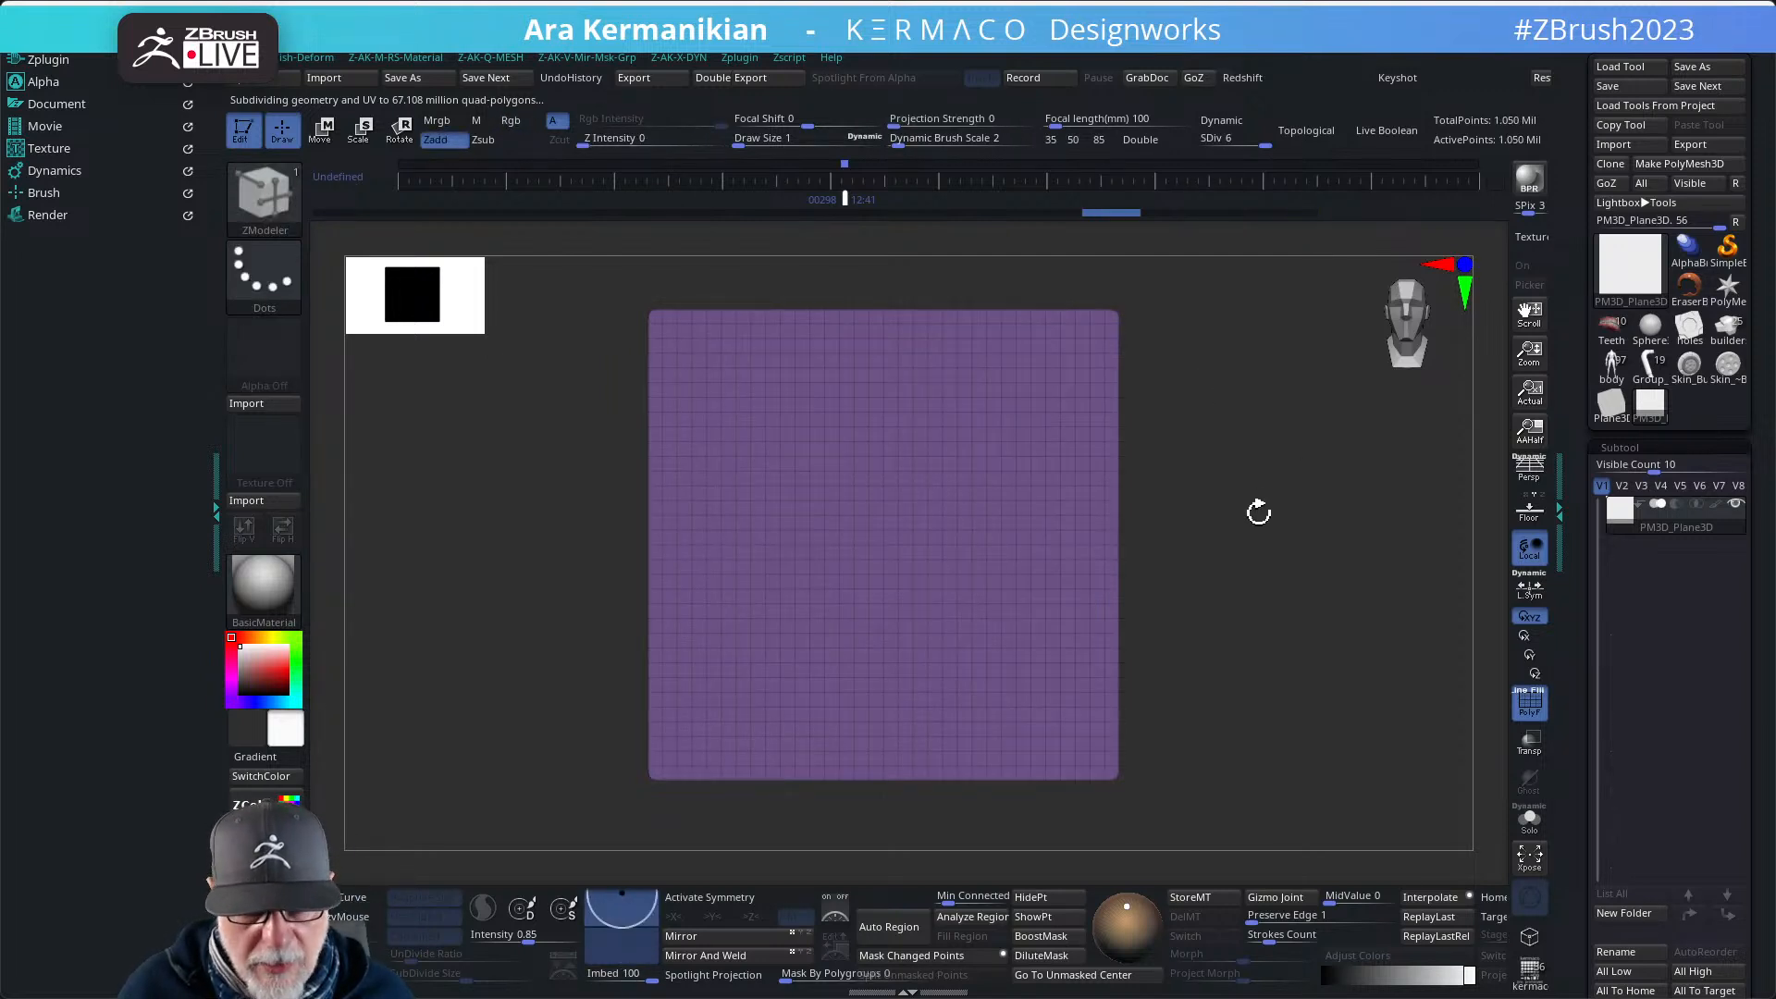
# - Hide the polyframe and mask a large rectangle in the middle of the plane
pyautogui.click(1529, 701)
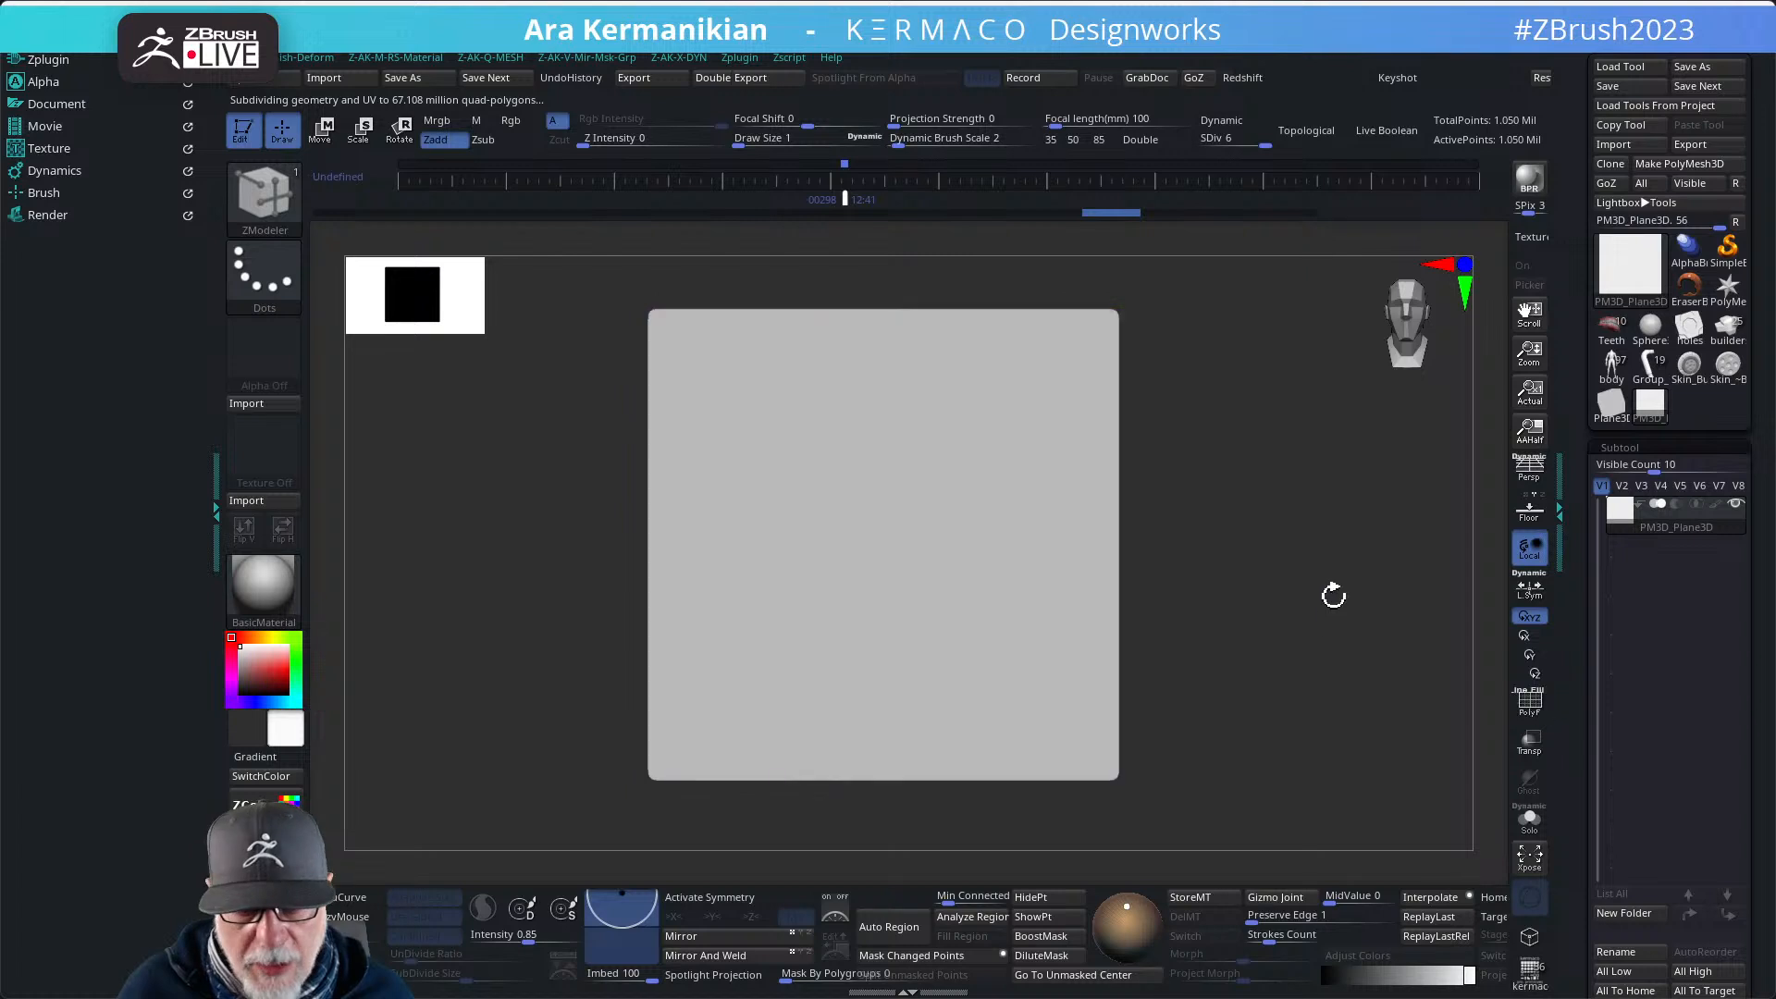
pyautogui.moveTo(1209, 428)
pyautogui.keyDown('ctrl'); pyautogui.mouseDown()
pyautogui.moveTo(1431, 655)
pyautogui.moveTo(1003, 634)
pyautogui.moveTo(1038, 657)
pyautogui.moveTo(1015, 662)
pyautogui.moveTo(1016, 645)
pyautogui.mouseUp(); pyautogui.keyUp('ctrl')
pyautogui.press('b')
pyautogui.press('z')
pyautogui.press('m')
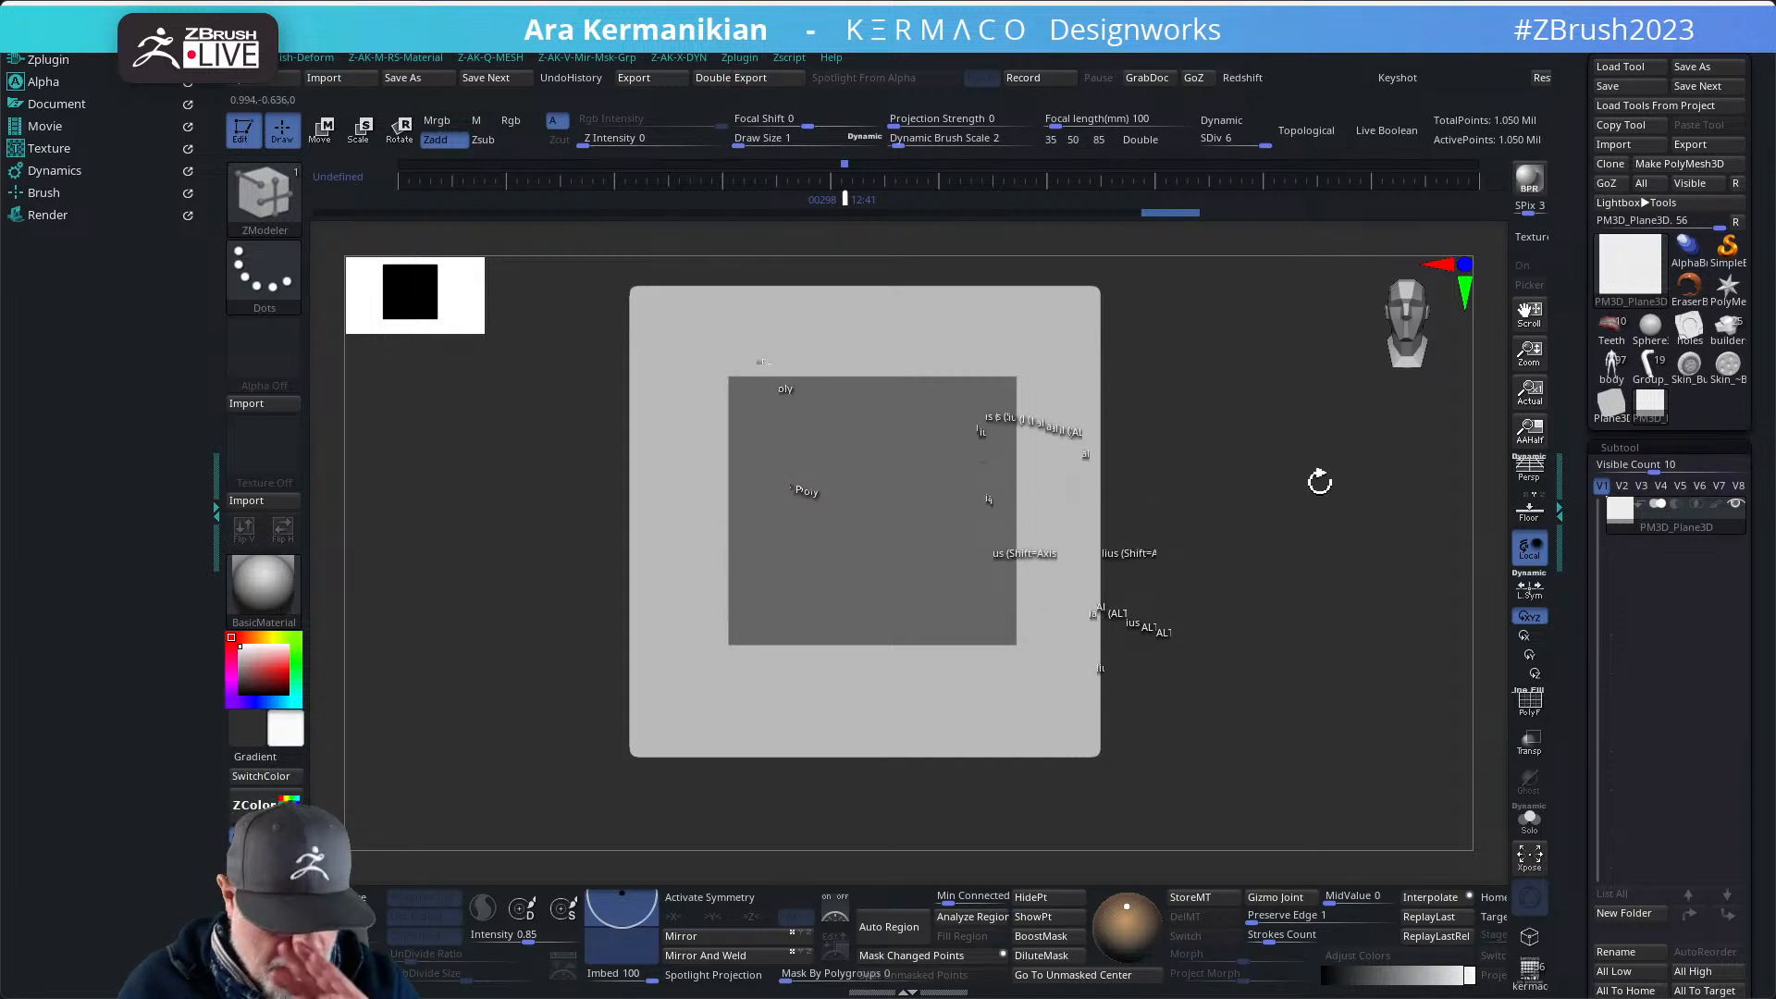
# - Switch the active sculpting brush to Move
pyautogui.press('b')
pyautogui.press('m')
pyautogui.press('v')
pyautogui.moveTo(1255, 556)
pyautogui.mouseDown()
pyautogui.moveTo(1293, 567)
pyautogui.moveTo(1256, 581)
pyautogui.moveTo(1277, 566)
pyautogui.moveTo(979, 556)
pyautogui.moveTo(1018, 570)
pyautogui.mouseUp()
pyautogui.moveTo(1205, 514)
pyautogui.keyDown('alt'); pyautogui.mouseDown()
pyautogui.moveTo(1221, 559)
pyautogui.moveTo(1261, 543)
pyautogui.mouseUp(); pyautogui.keyUp('alt')
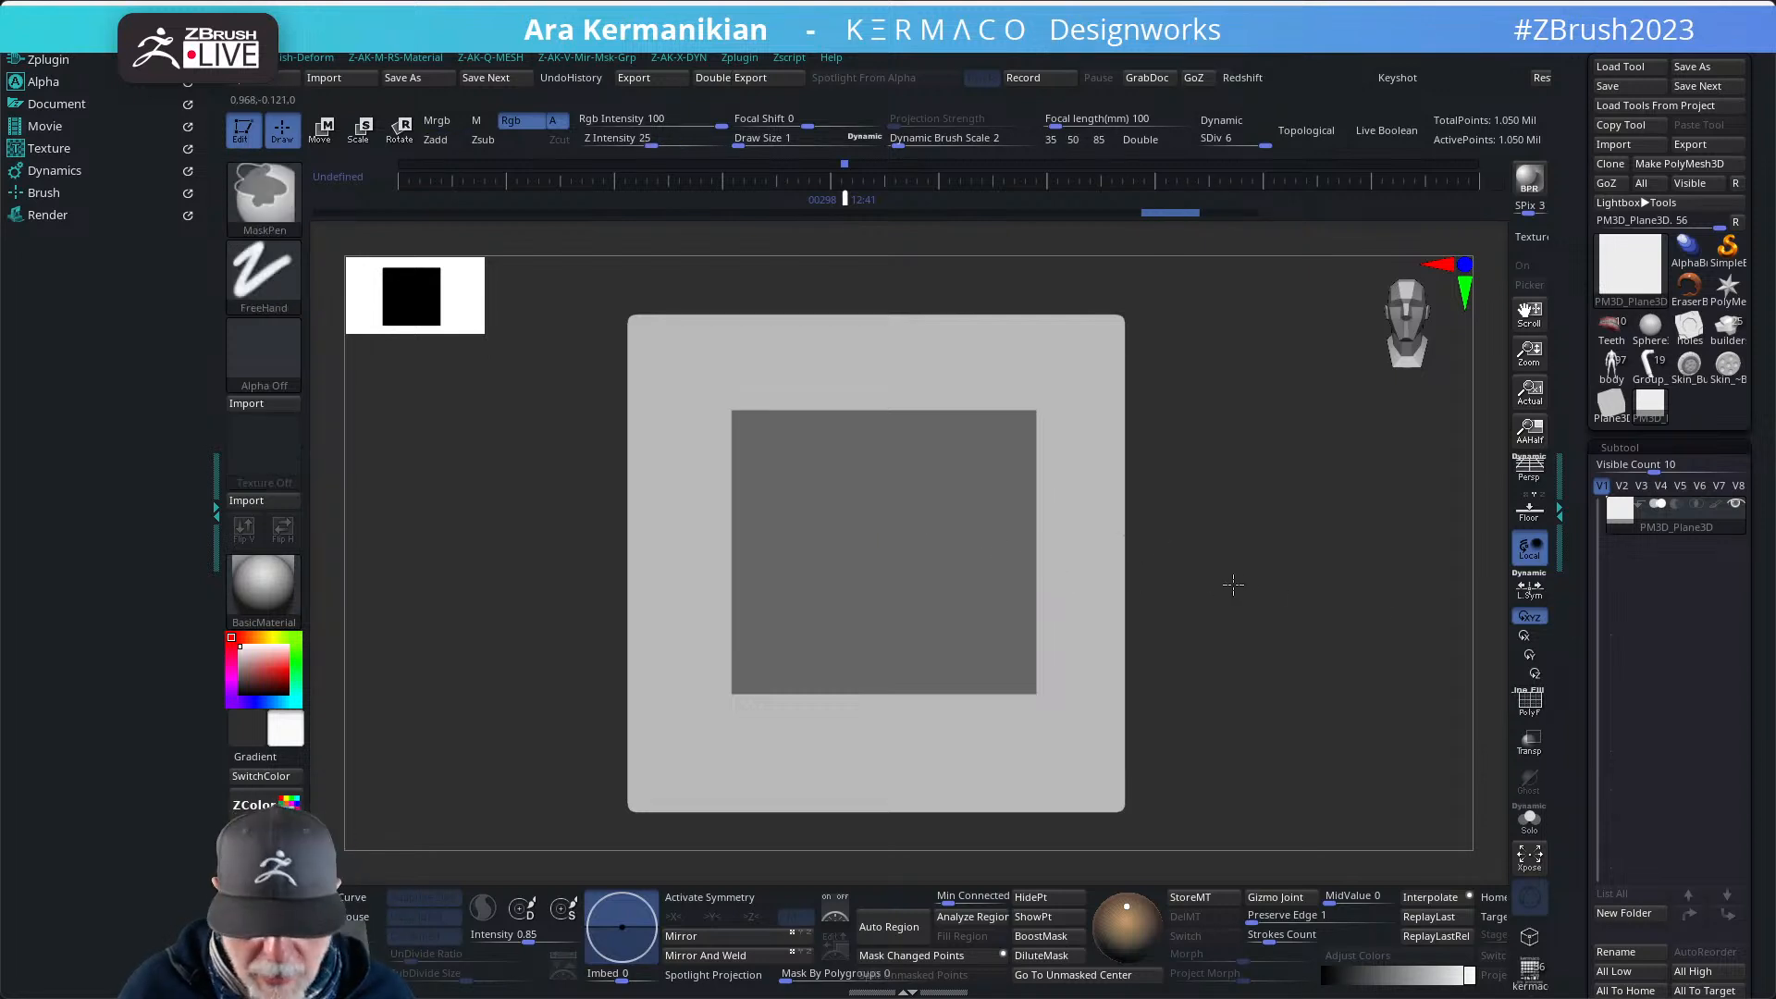
# - Add rectangular extensions to the mask's right and lower edges and cut two overlapping rectangular notches from its upper edge
pyautogui.moveTo(1213, 521)
pyautogui.keyDown('ctrl'); pyautogui.mouseDown()
pyautogui.moveTo(1379, 617)
pyautogui.moveTo(1075, 601)
pyautogui.mouseUp(); pyautogui.keyUp('ctrl')
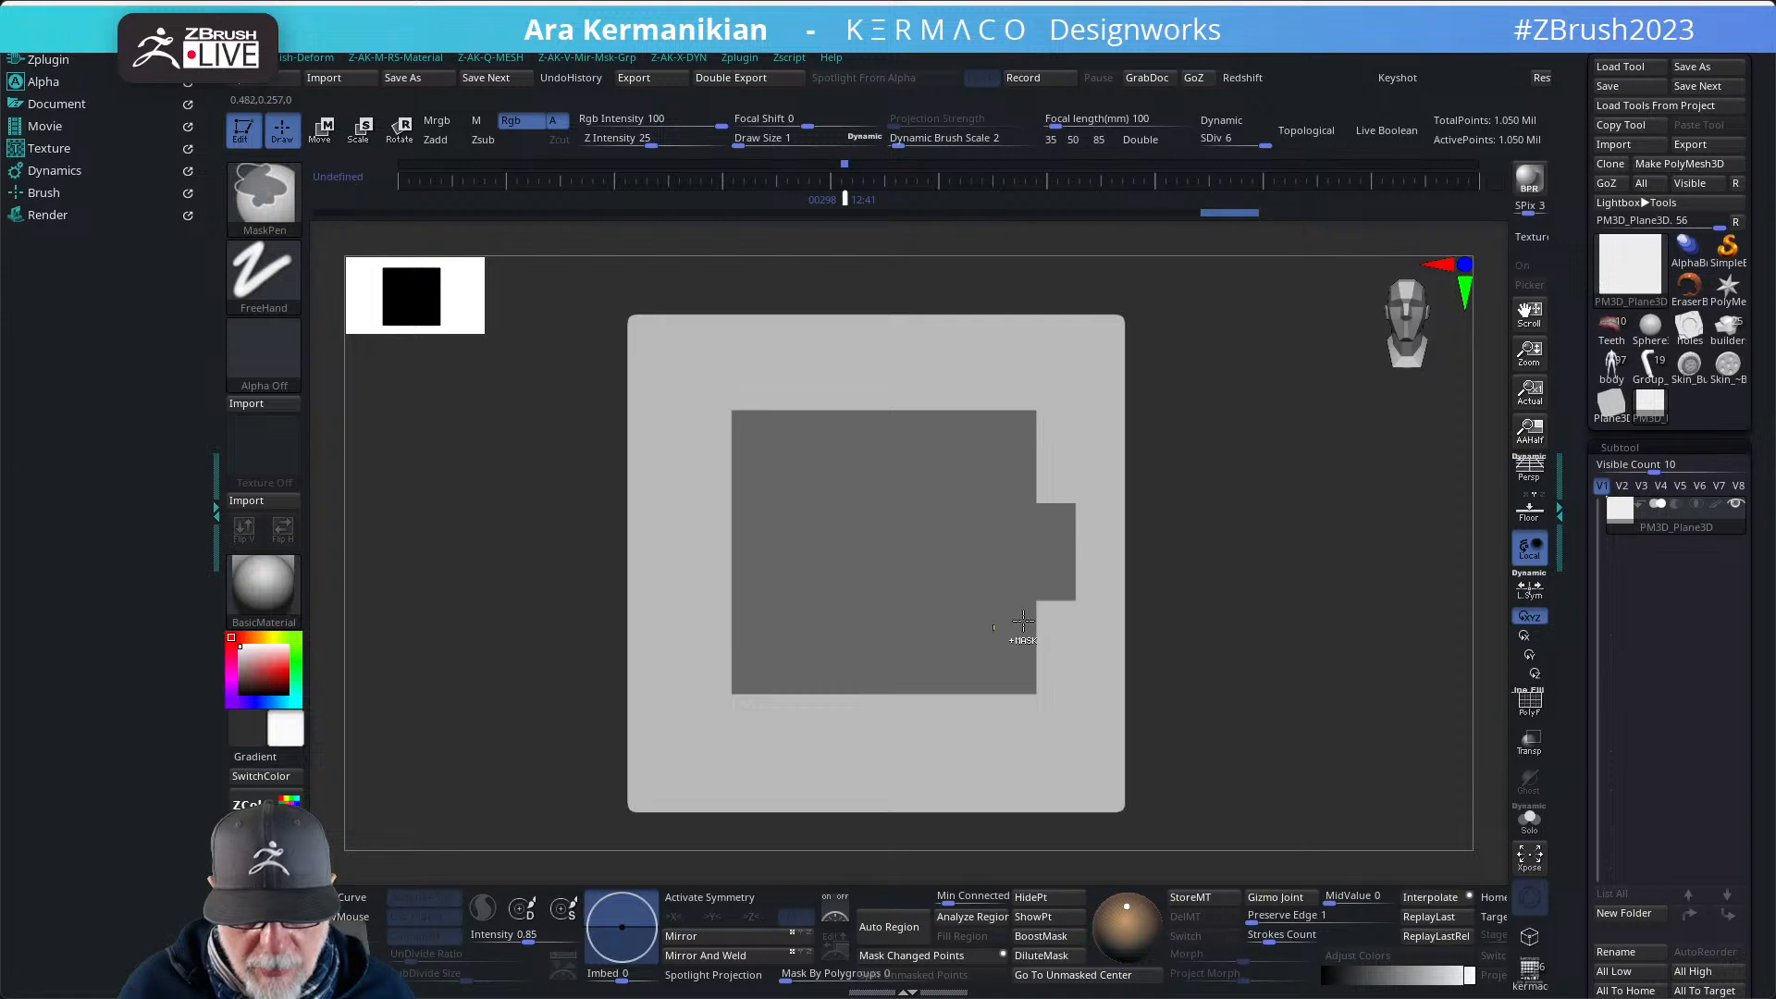
pyautogui.moveTo(1233, 453)
pyautogui.keyDown('ctrl'); pyautogui.mouseDown()
pyautogui.moveTo(1281, 602)
pyautogui.moveTo(904, 543)
pyautogui.moveTo(817, 509)
pyautogui.mouseUp(); pyautogui.keyUp('ctrl')
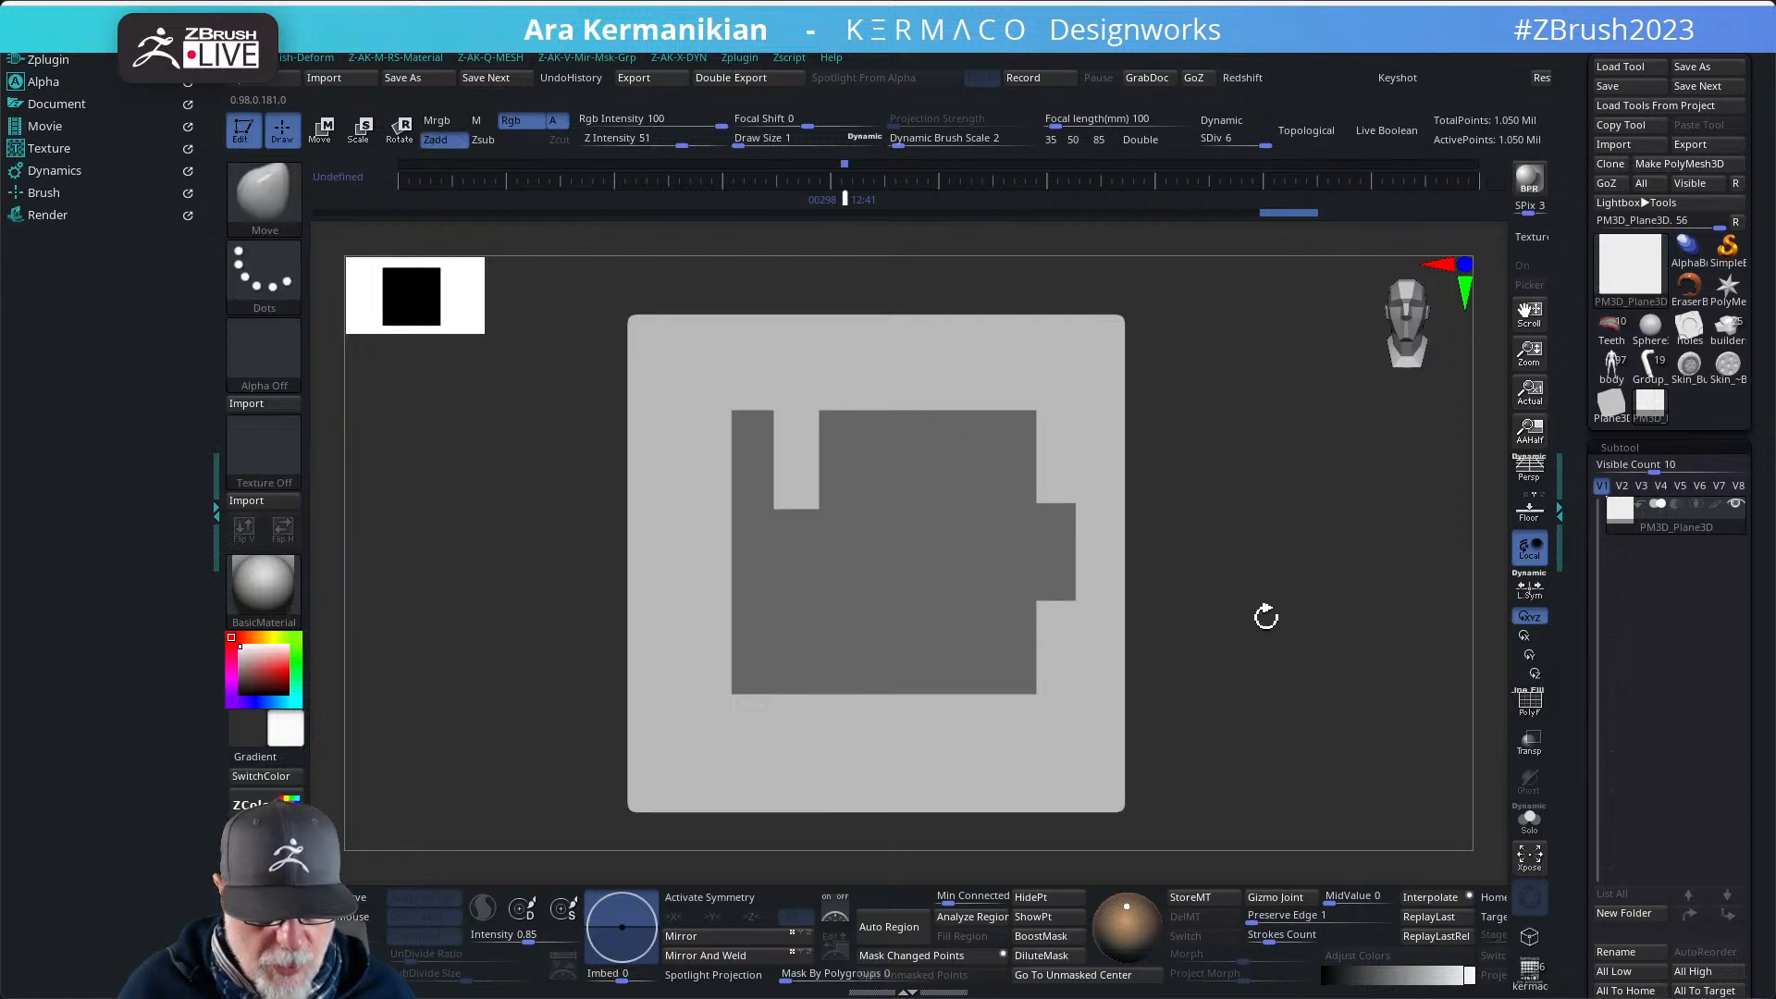
pyautogui.moveTo(1273, 614)
pyautogui.keyDown('ctrl'); pyautogui.mouseDown()
pyautogui.moveTo(1378, 740)
pyautogui.moveTo(1136, 768)
pyautogui.moveTo(983, 747)
pyautogui.mouseUp(); pyautogui.keyUp('ctrl')
pyautogui.press('ctrl')
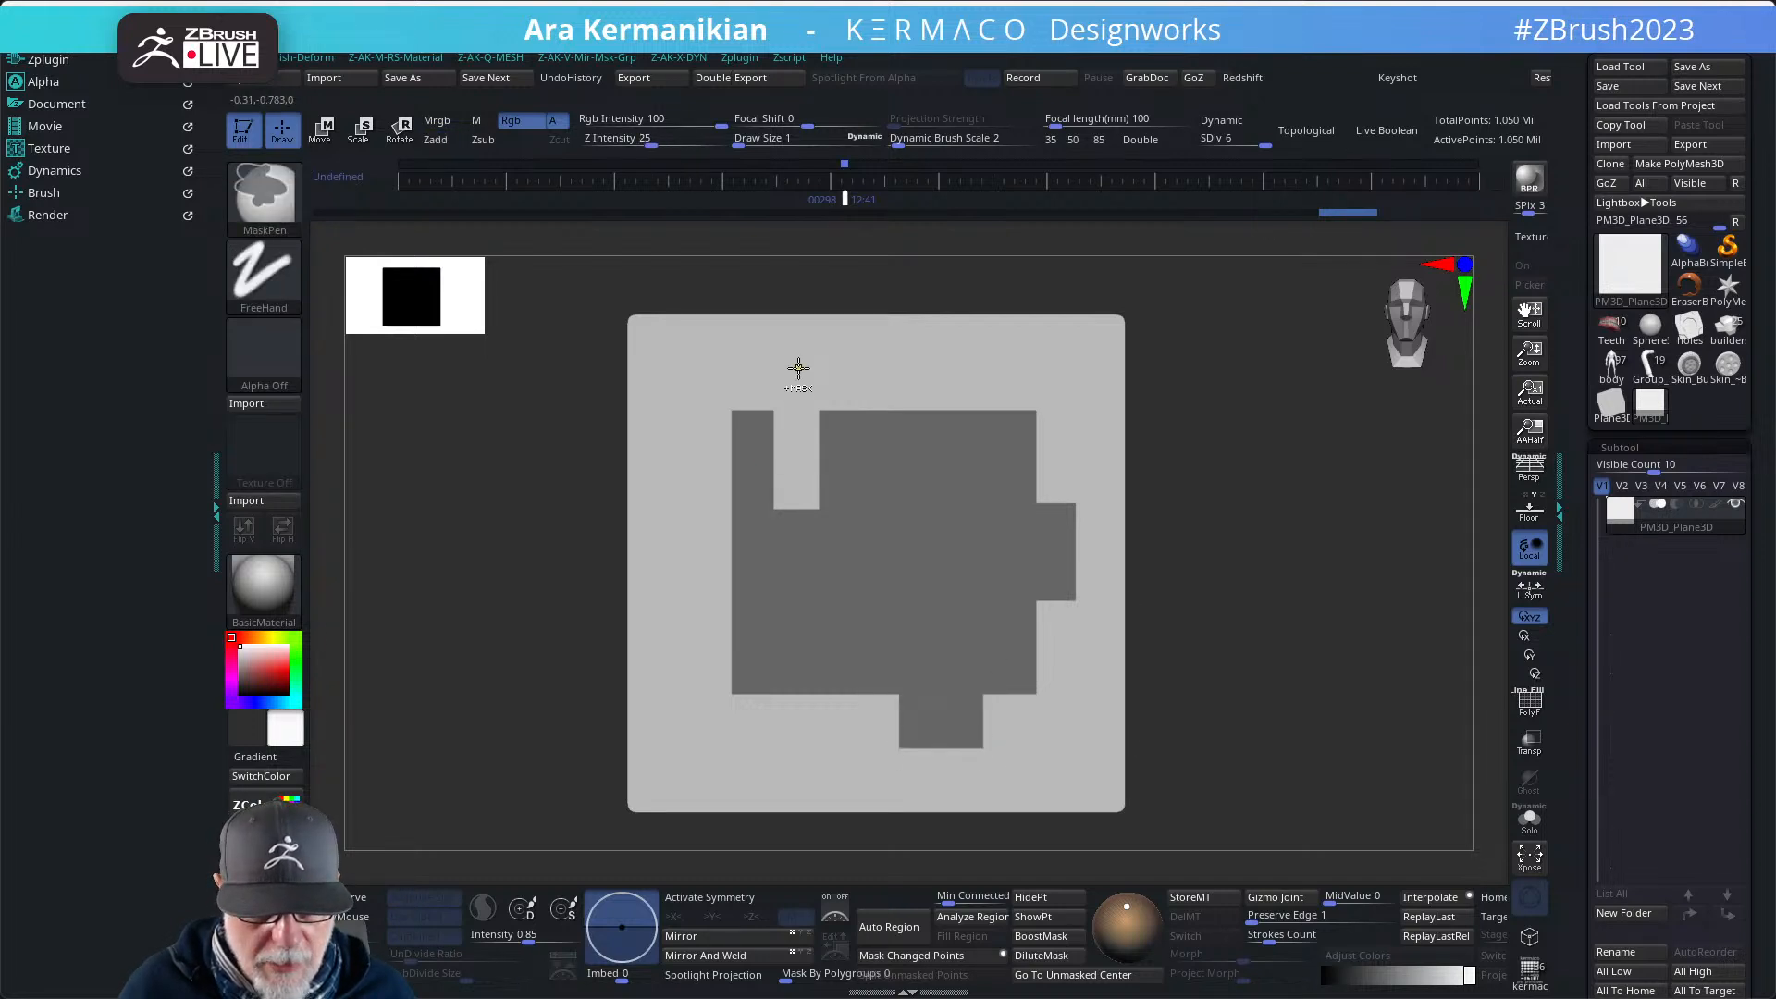
pyautogui.moveTo(1213, 389)
pyautogui.keyDown('ctrl'); pyautogui.mouseDown()
pyautogui.moveTo(1330, 565)
pyautogui.moveTo(980, 515)
pyautogui.moveTo(928, 548)
pyautogui.mouseUp(); pyautogui.keyUp('ctrl')
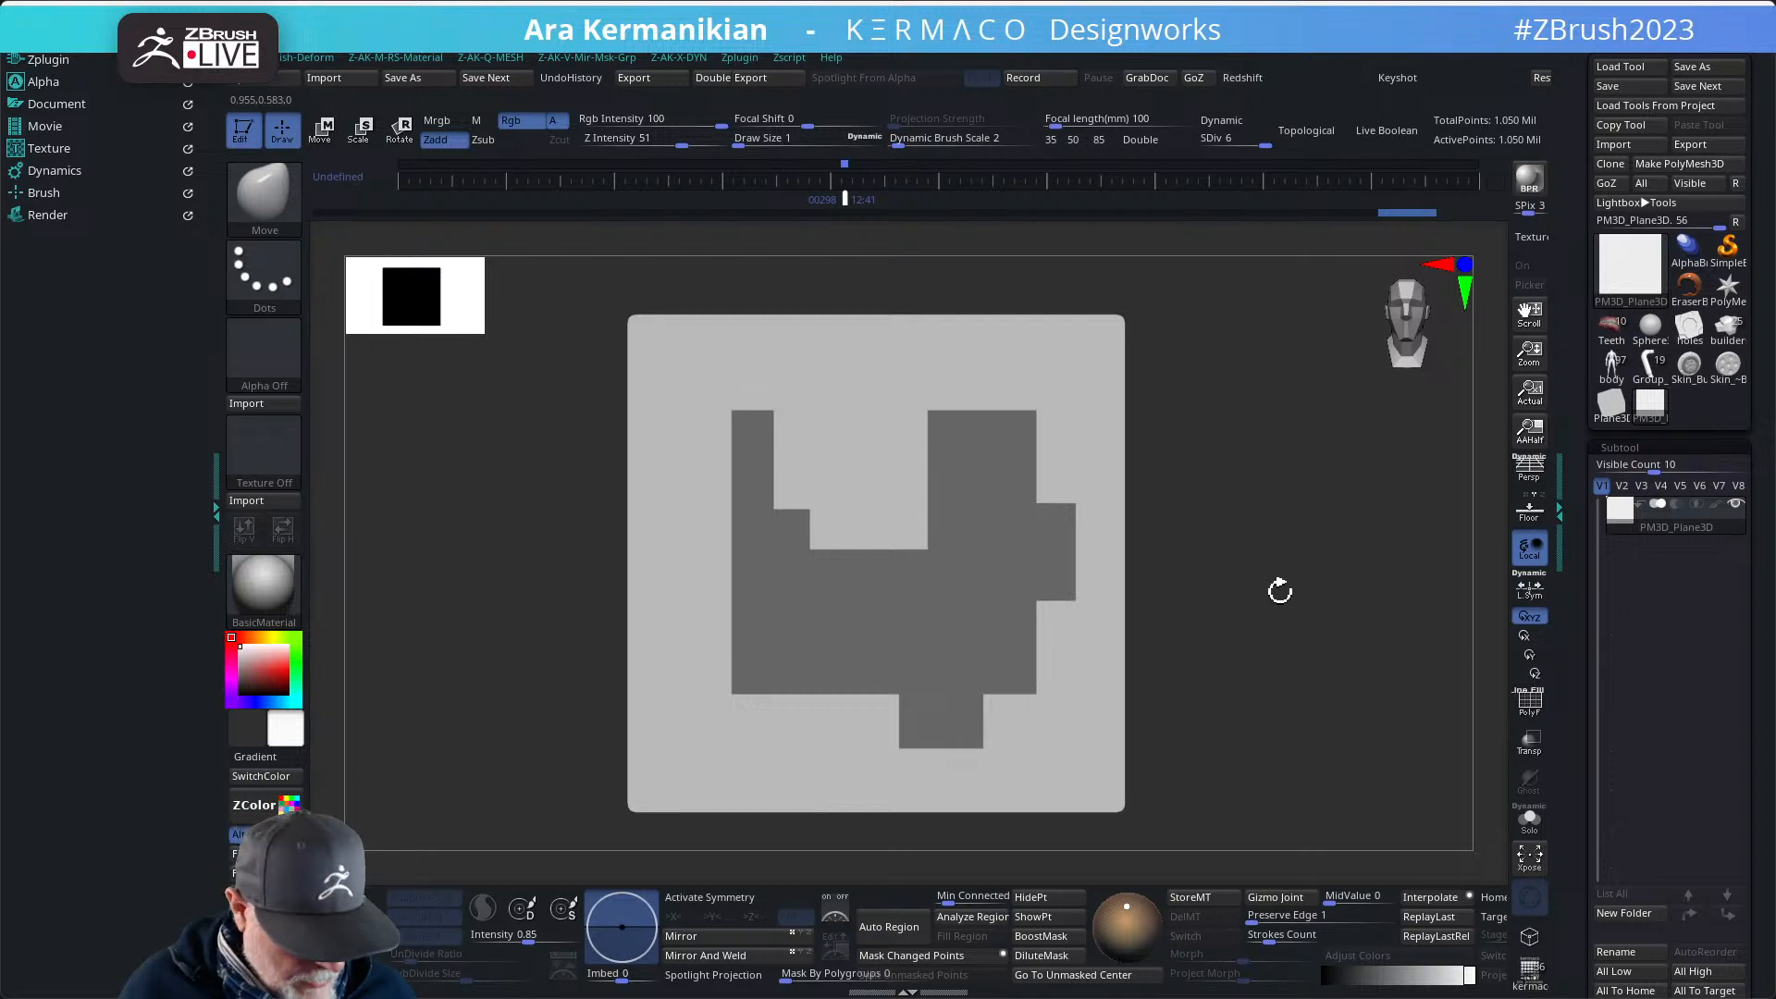
# - Look through the custom pop-up palettes for the Apply Round Corners To Mask command
pyautogui.hotkey('shift', 'q')
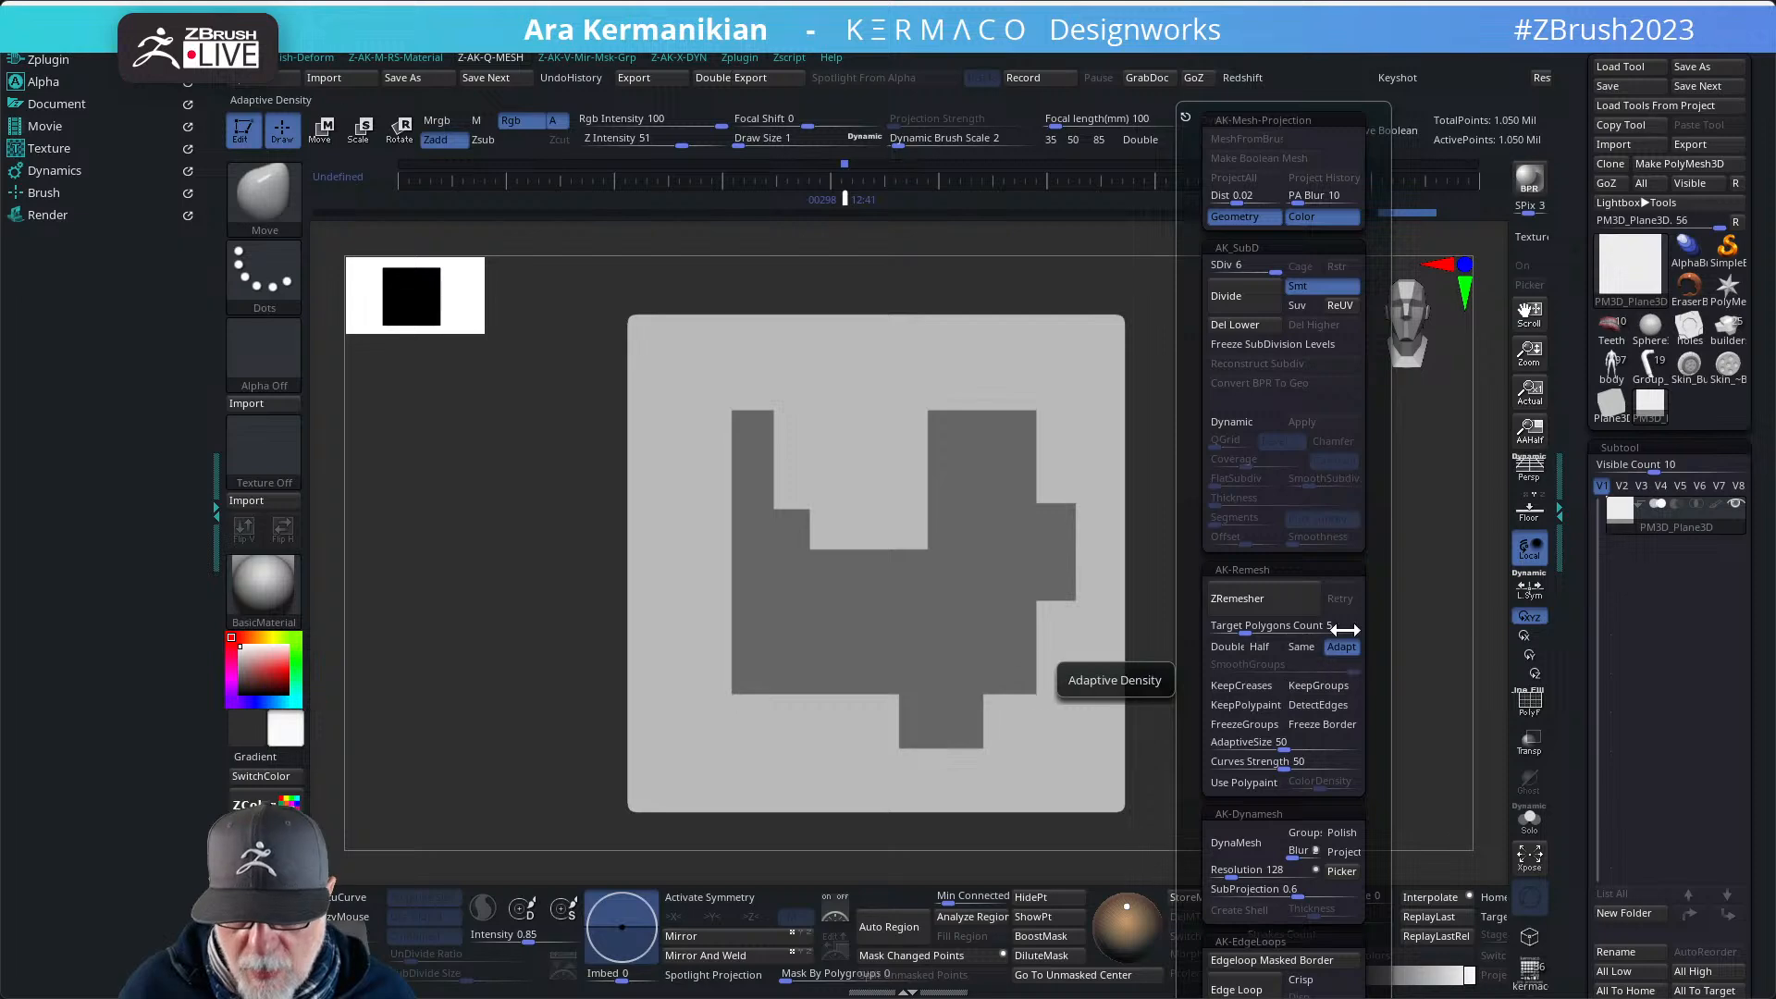
pyautogui.press('Escape')
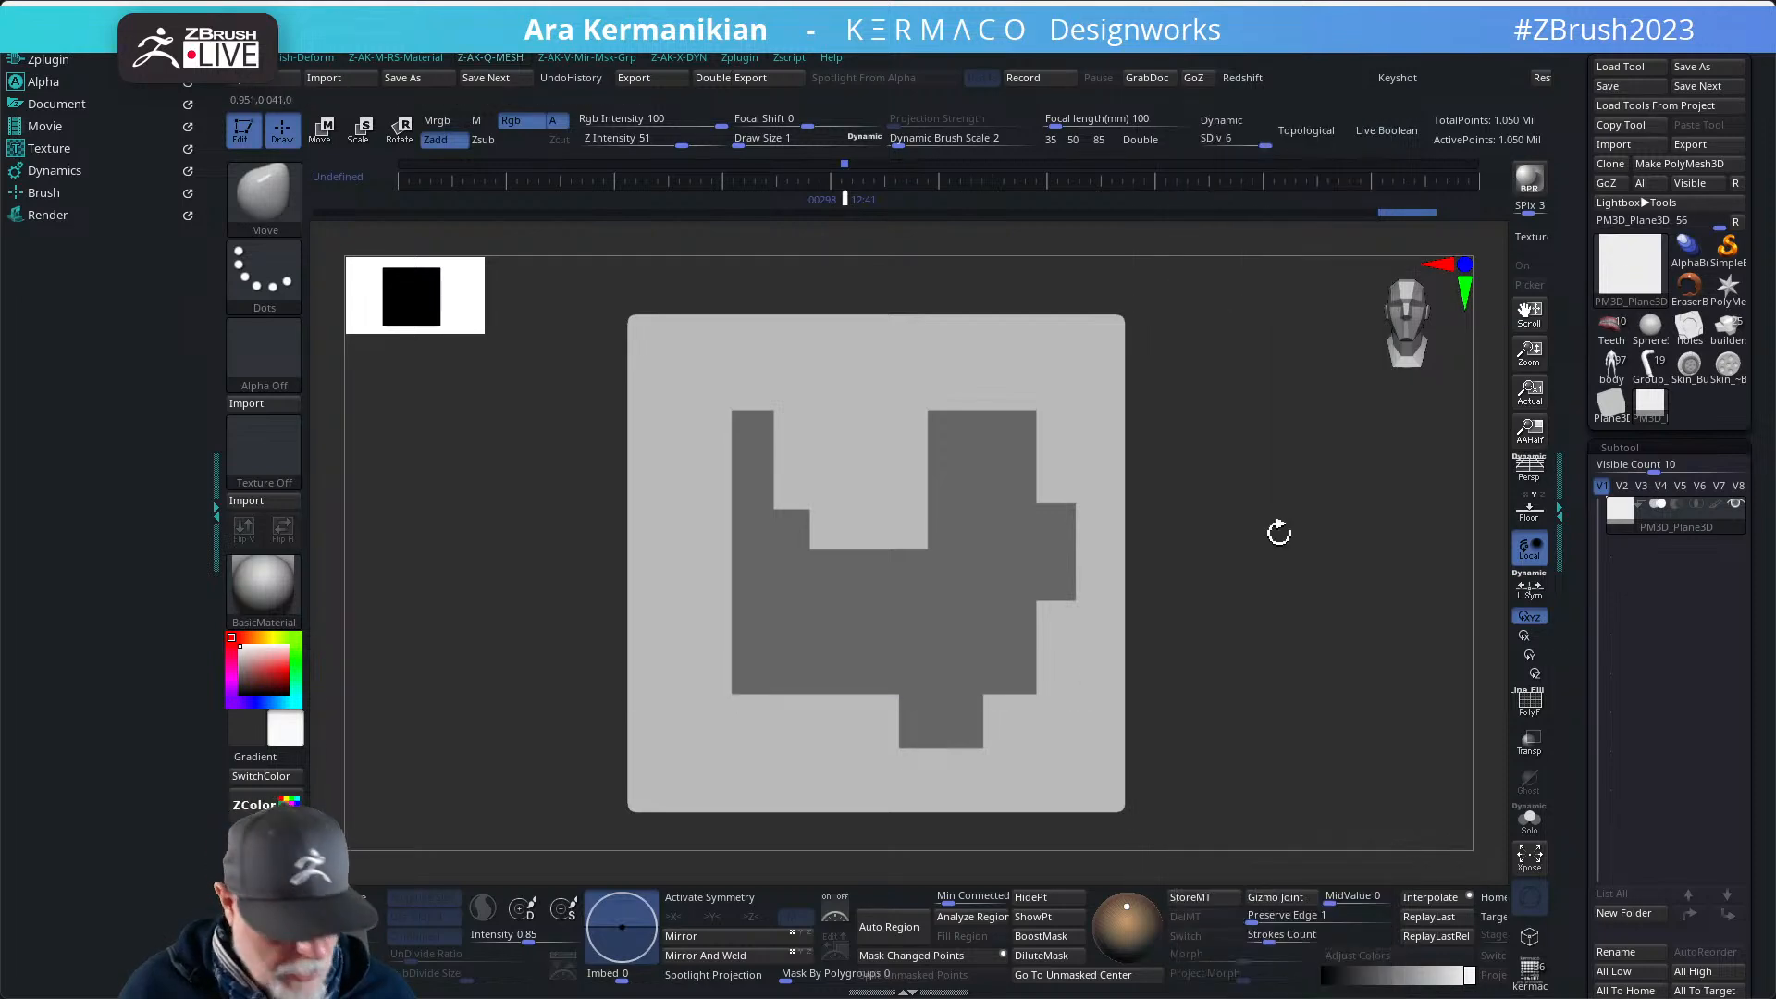
pyautogui.hotkey('ctrl', 'q')
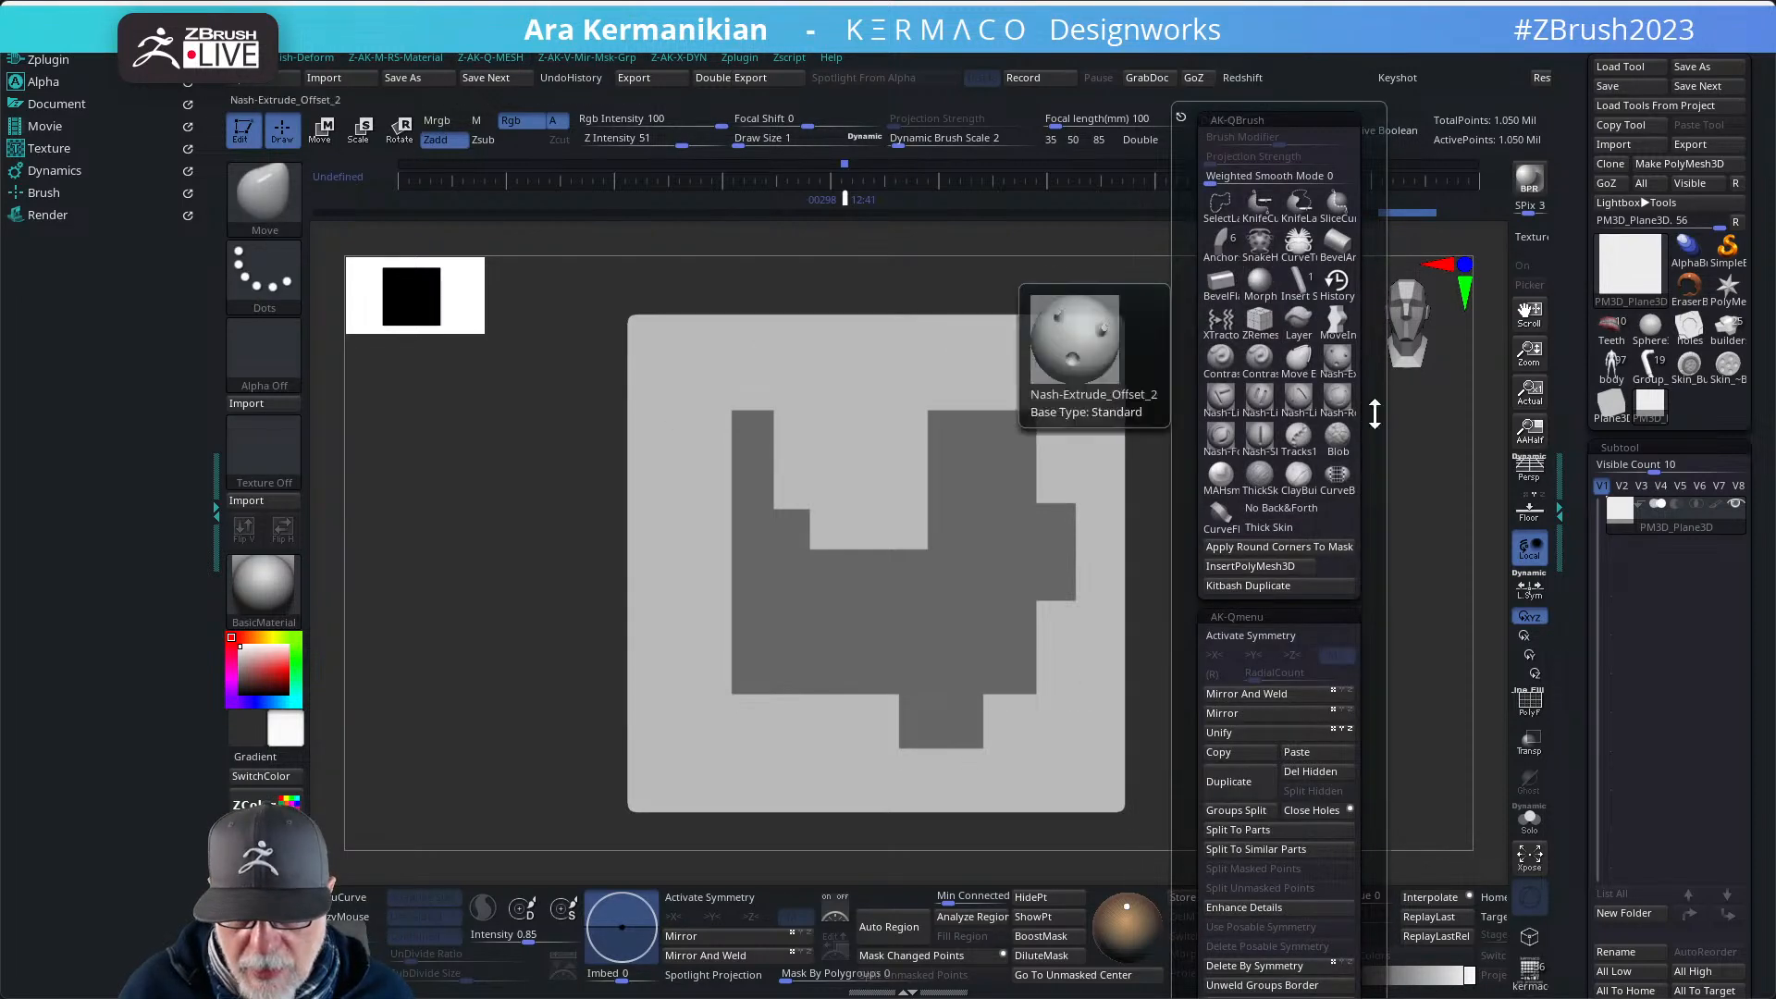
pyautogui.scroll(-6, 1362, 606)
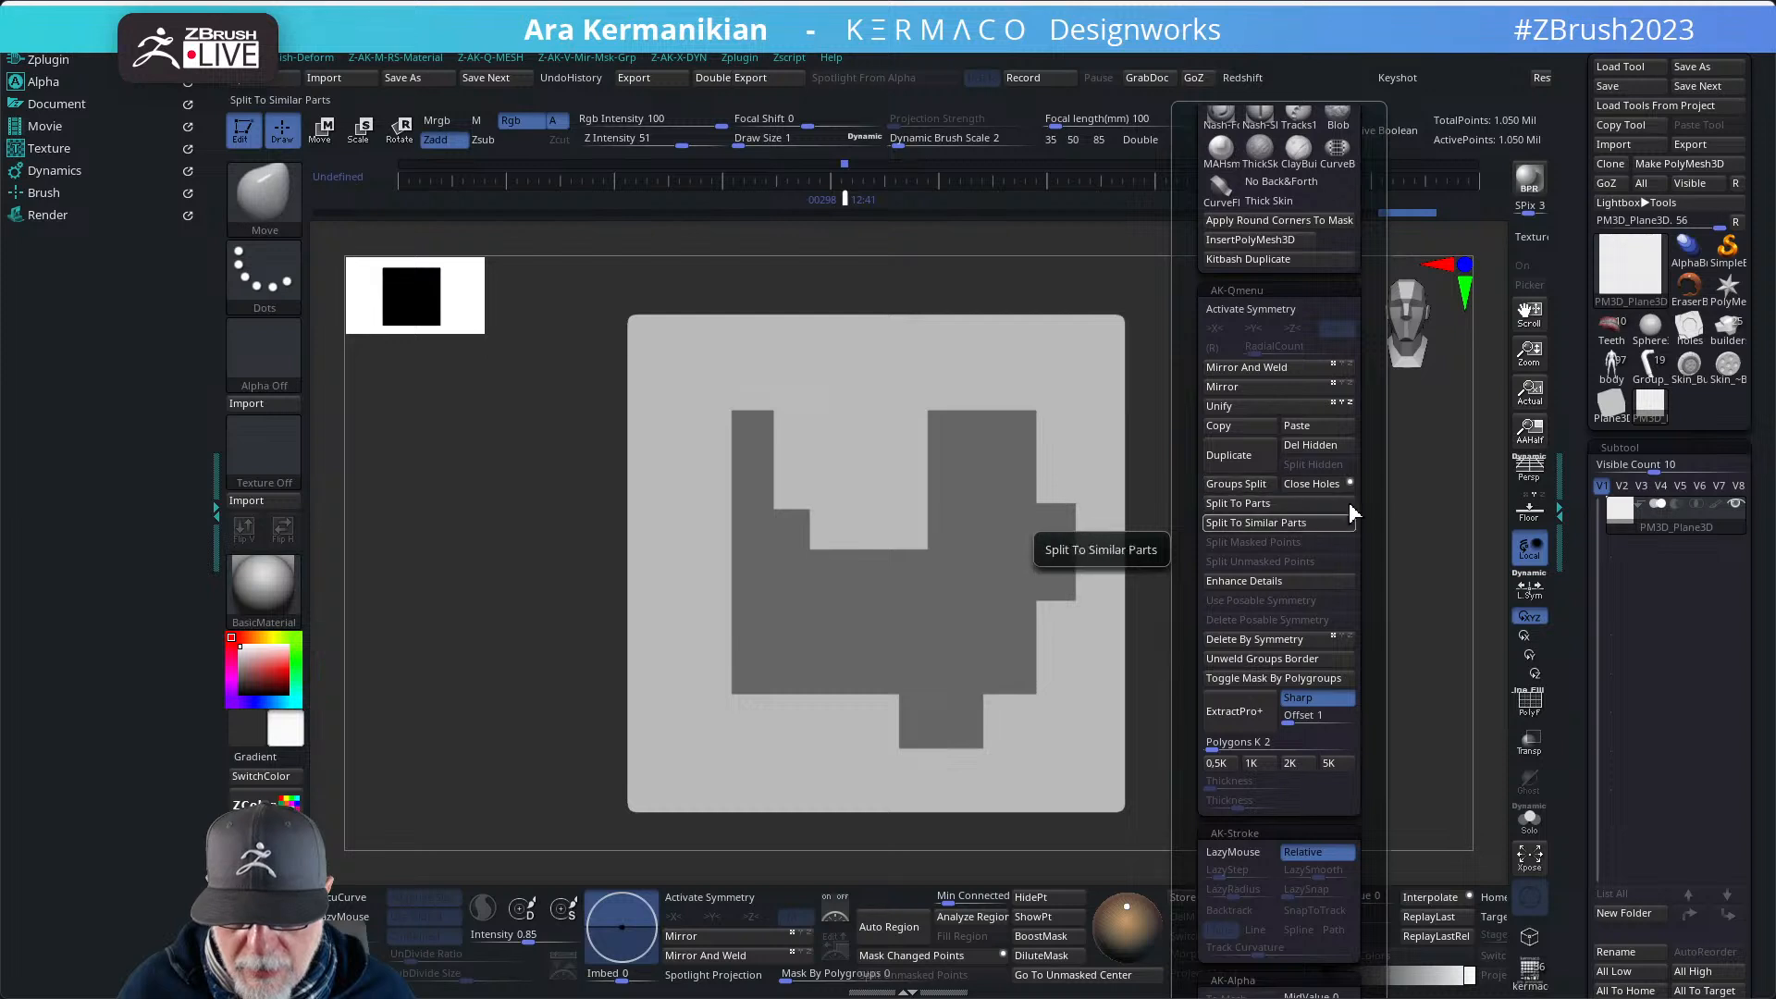
pyautogui.moveTo(1367, 454); pyautogui.dragTo(1377, 661)
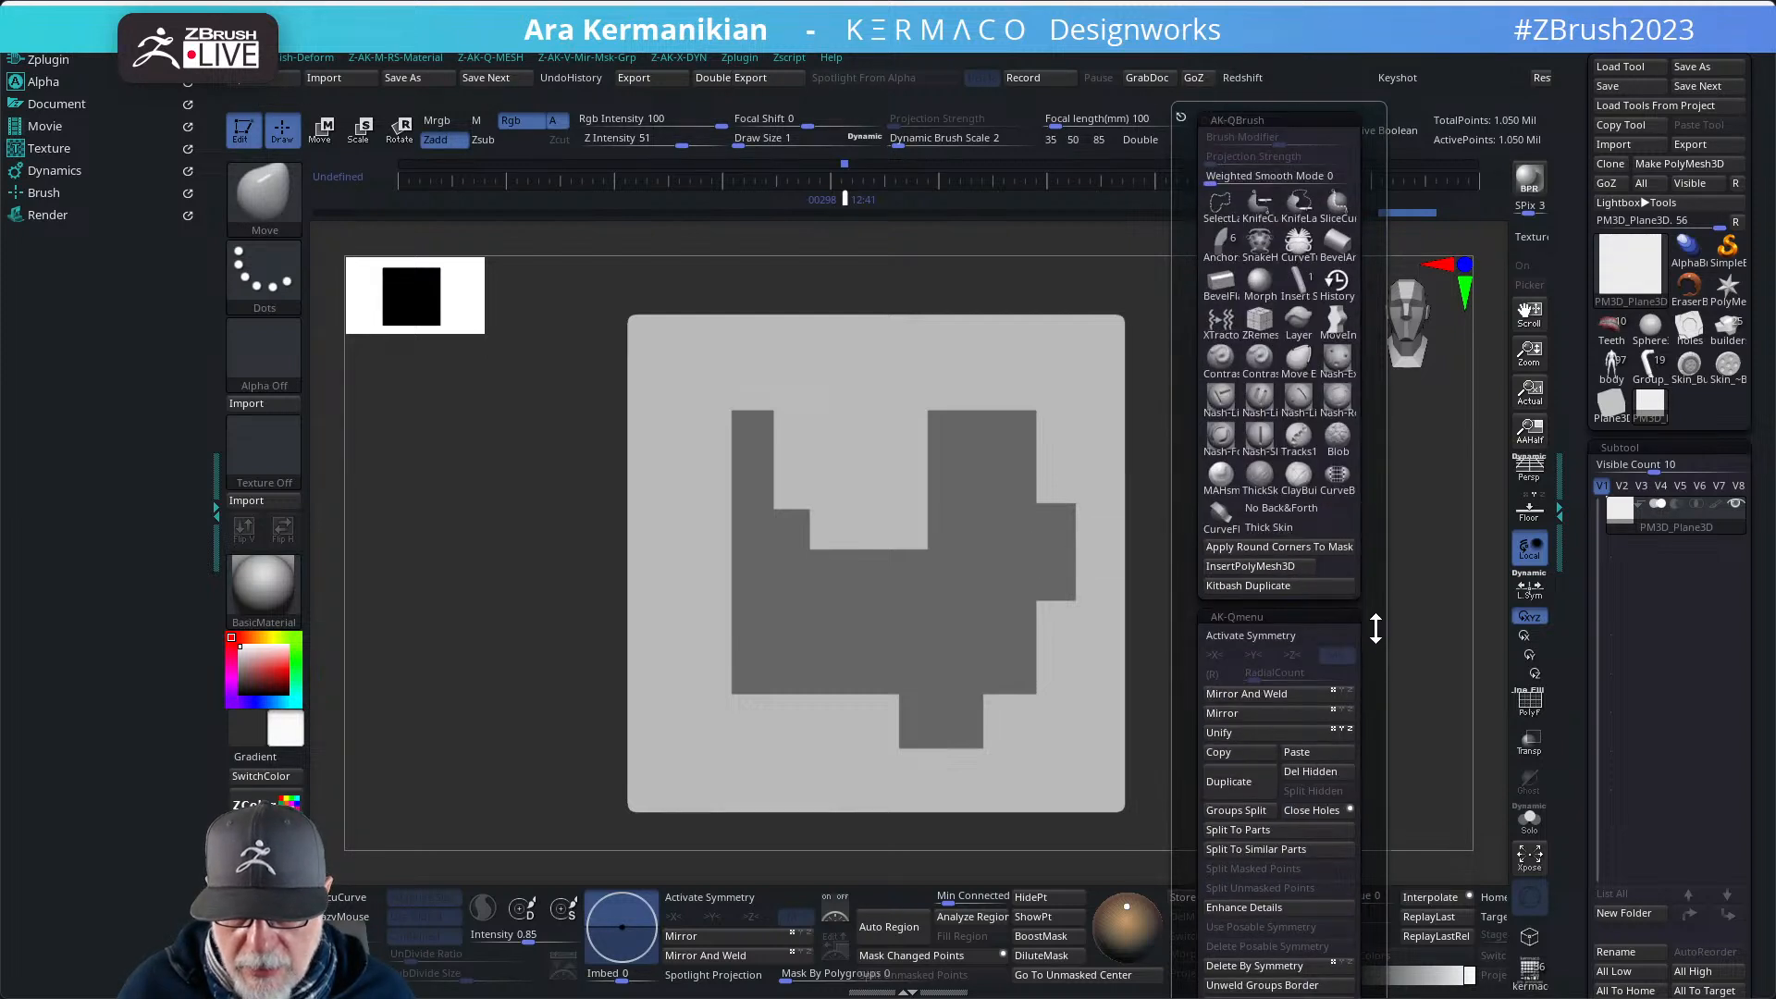
pyautogui.click(1279, 546)
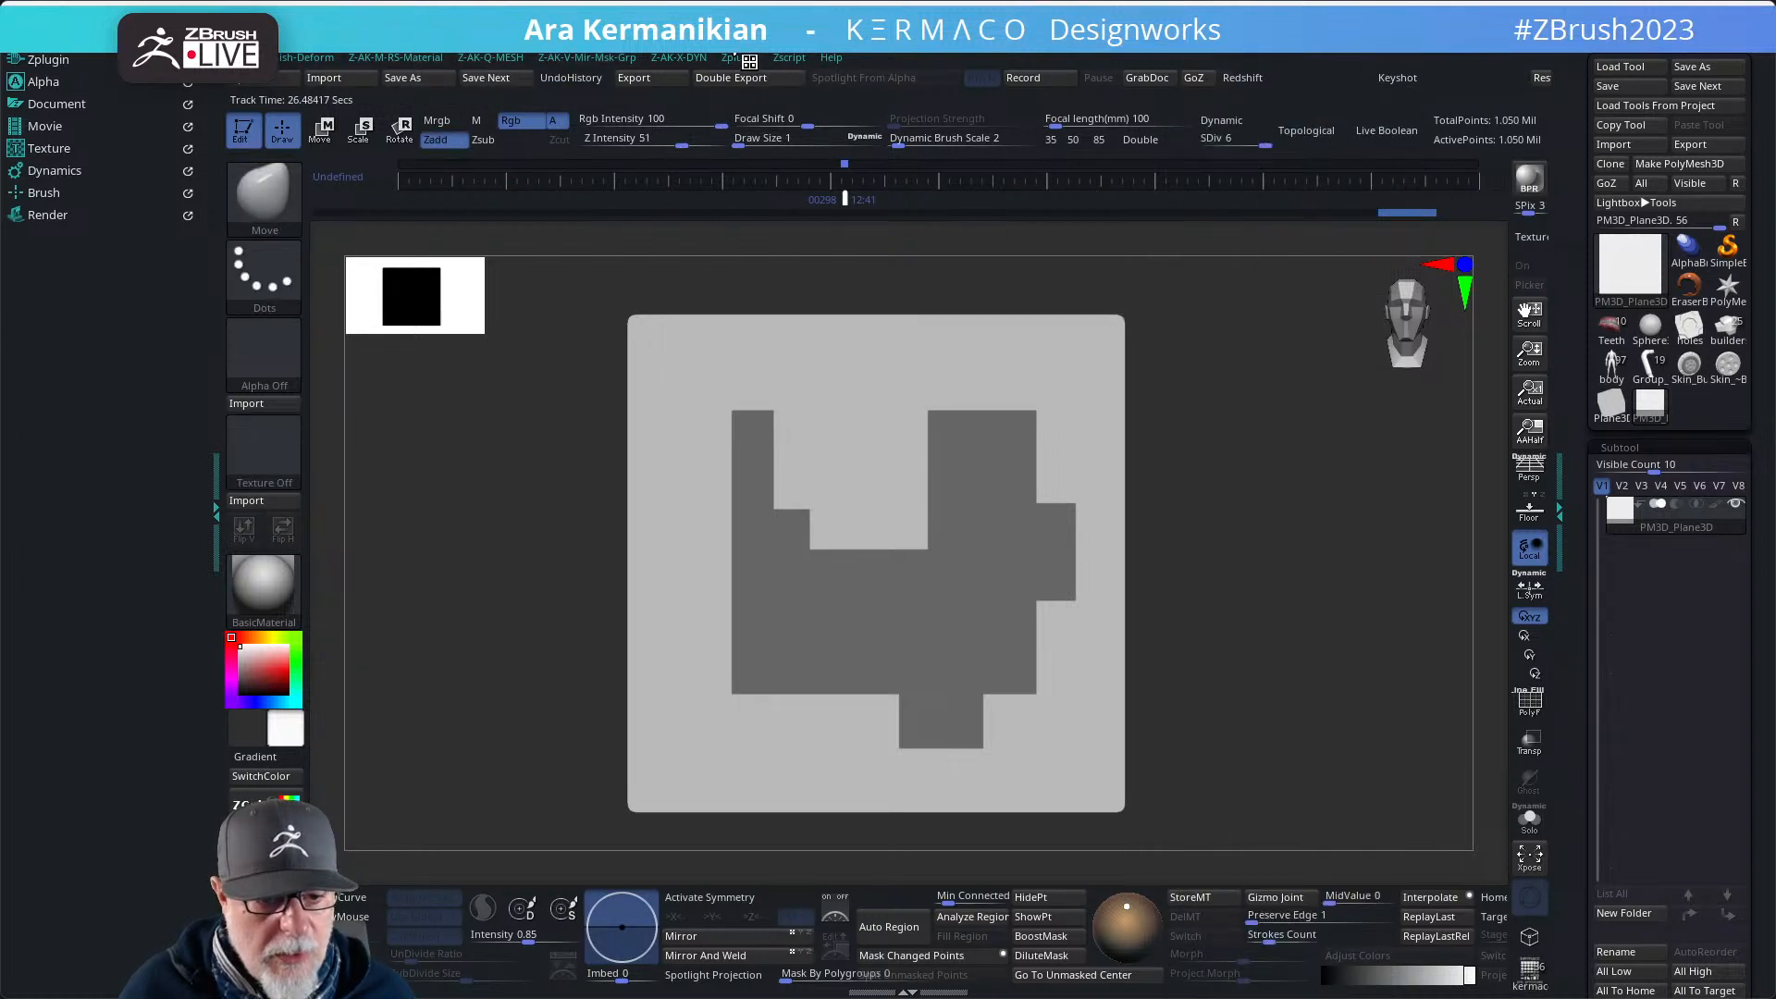
# - Find the Apply Round Corners To Mask macro among the Misc macros and run it on the plane's mask
pyautogui.click(680, 58)
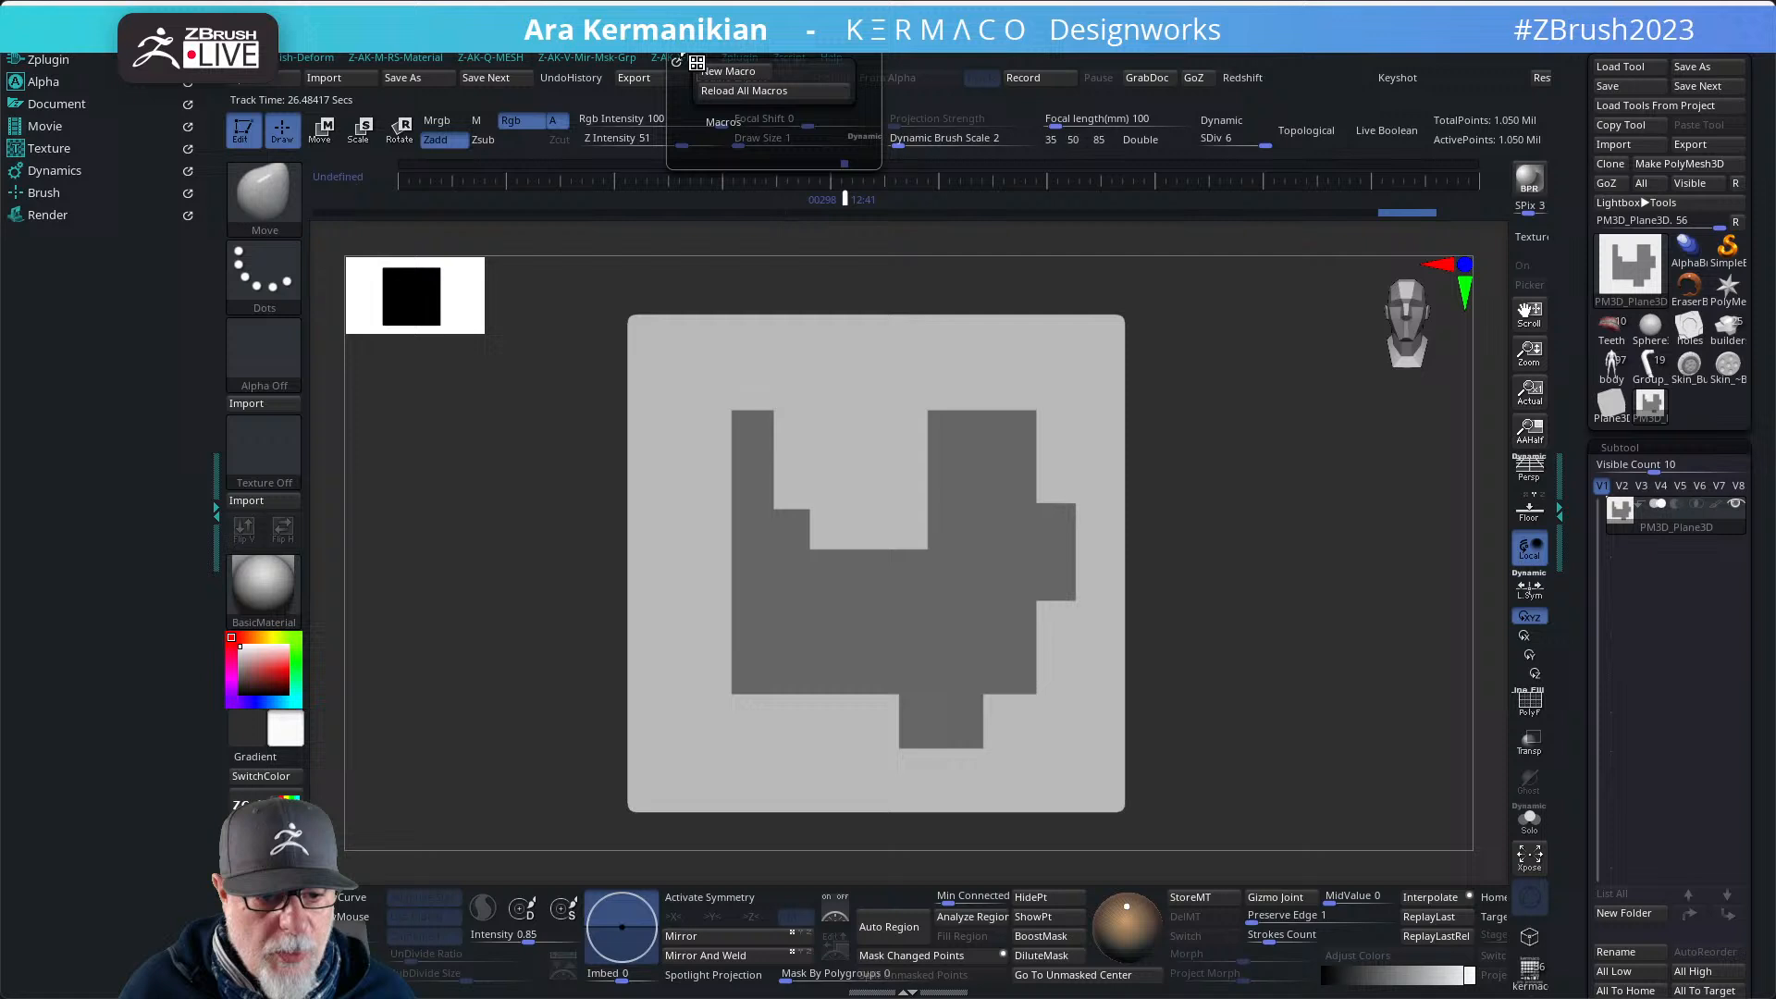
pyautogui.click(720, 120)
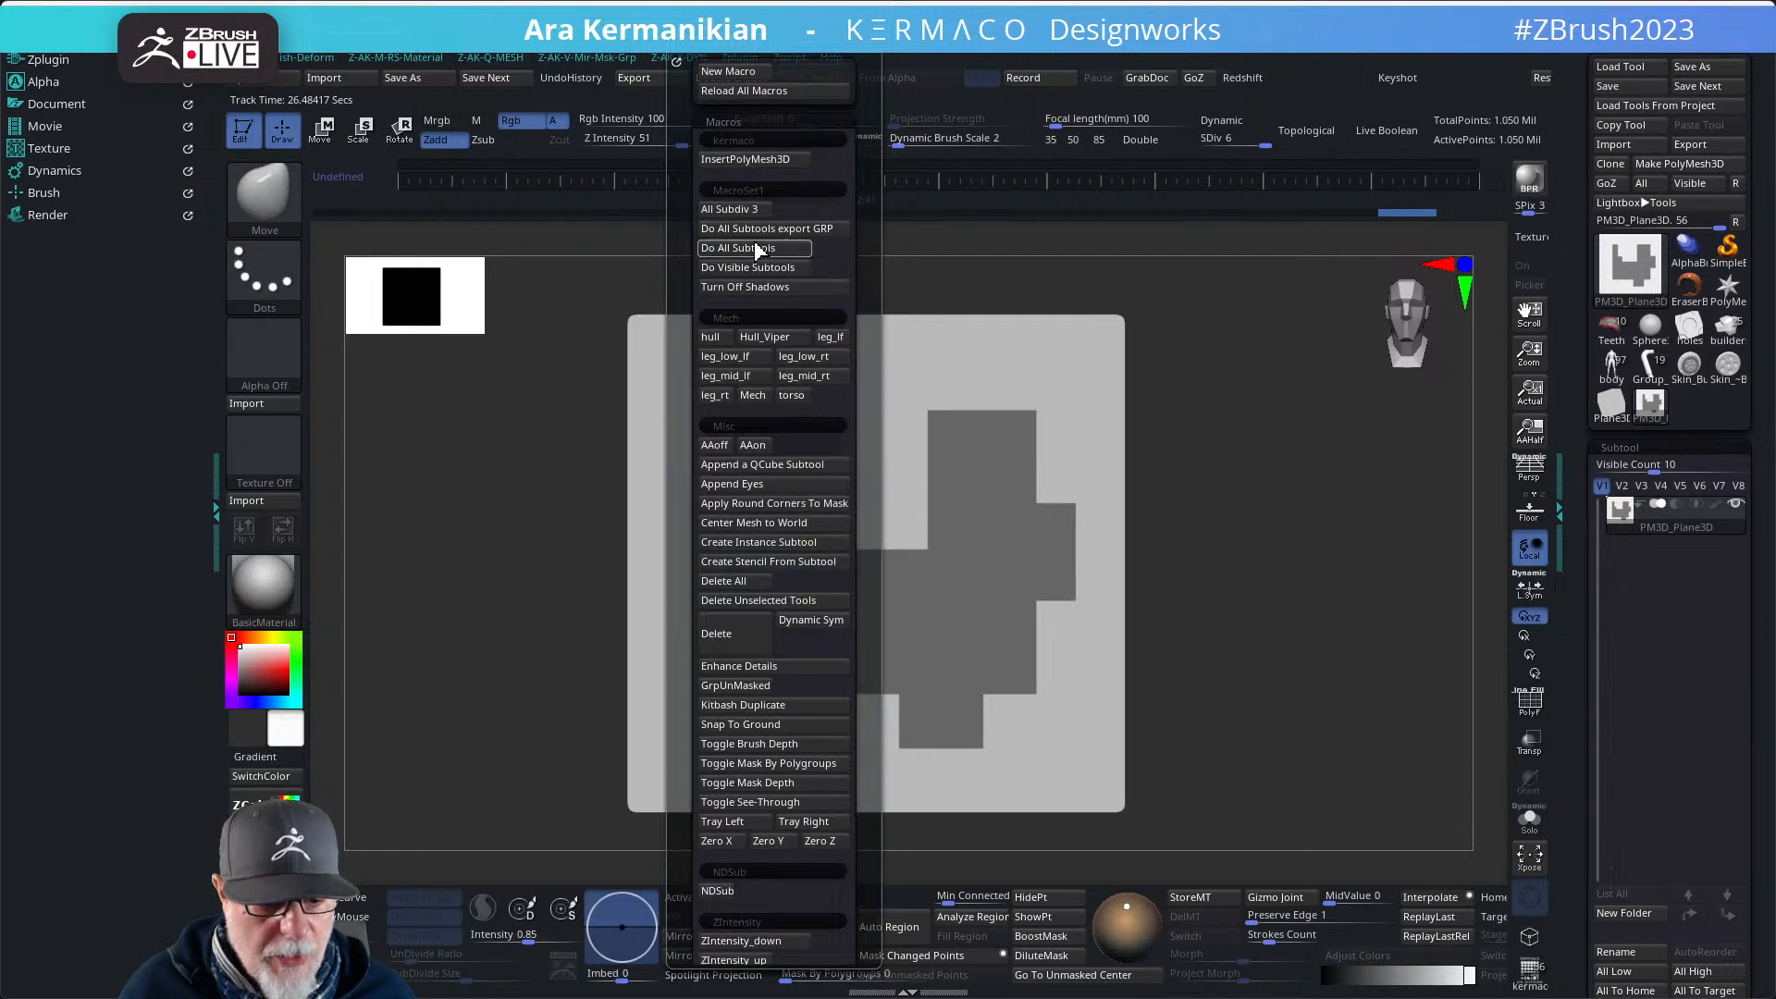
pyautogui.moveTo(864, 557); pyautogui.dragTo(864, 465)
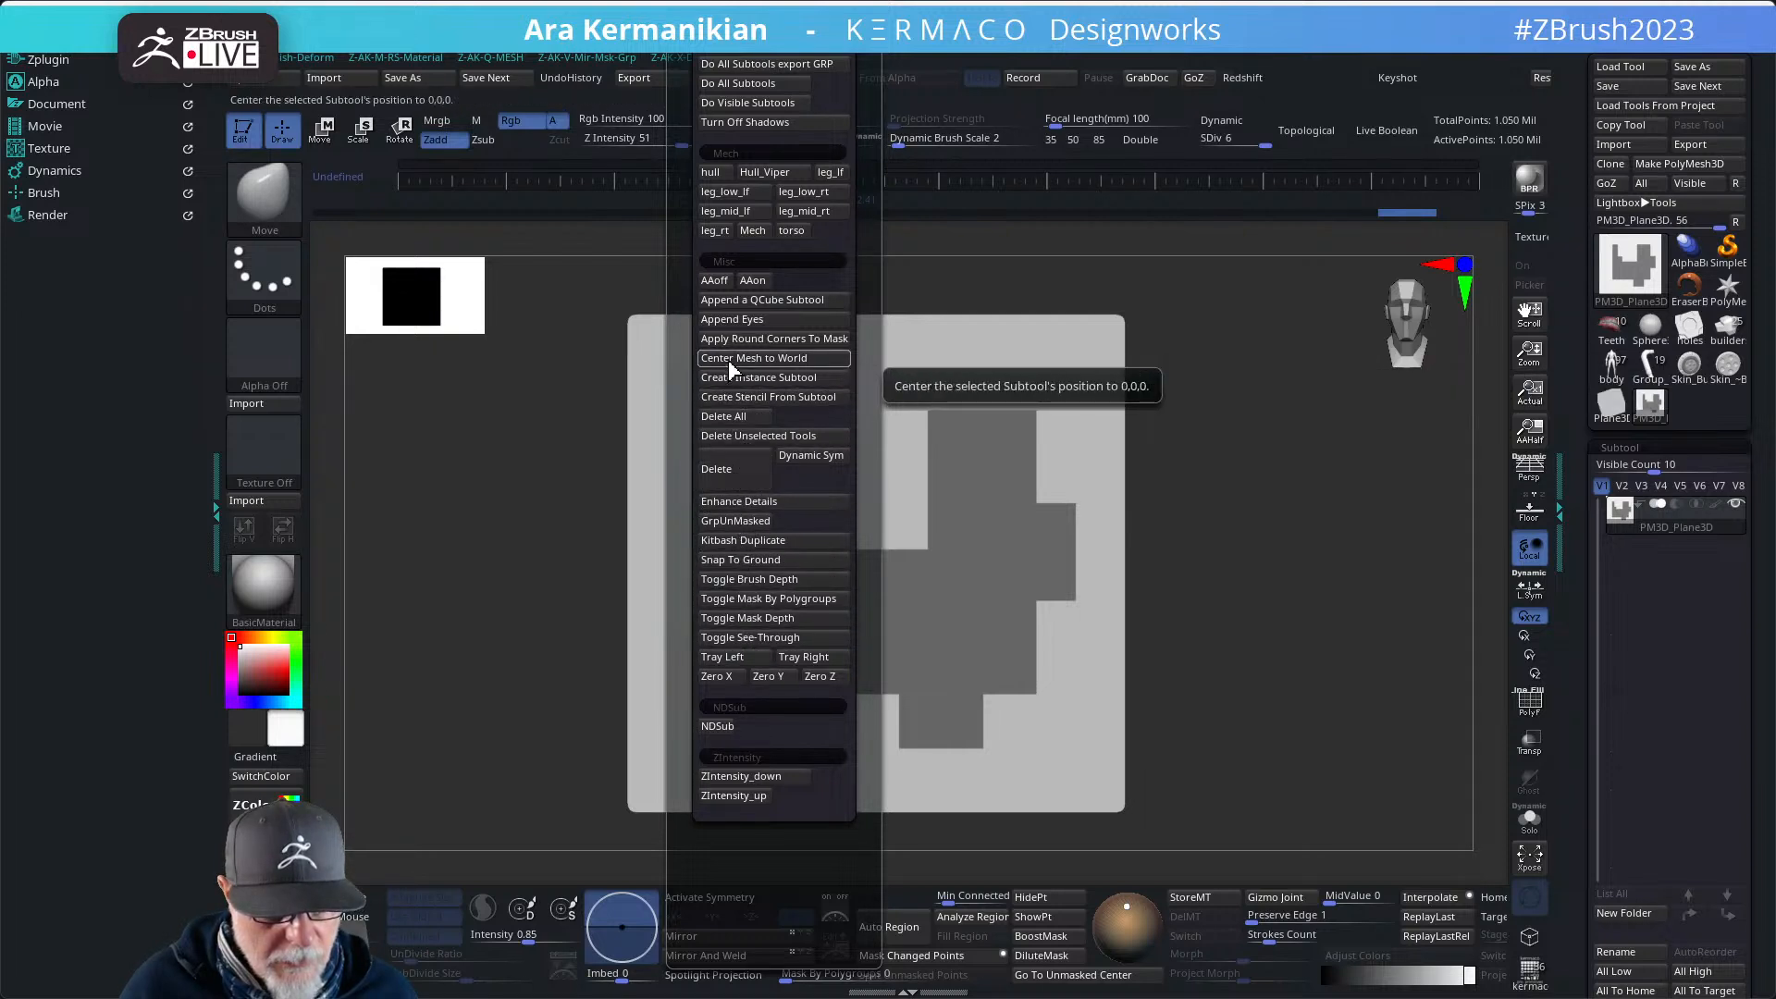
pyautogui.click(724, 334)
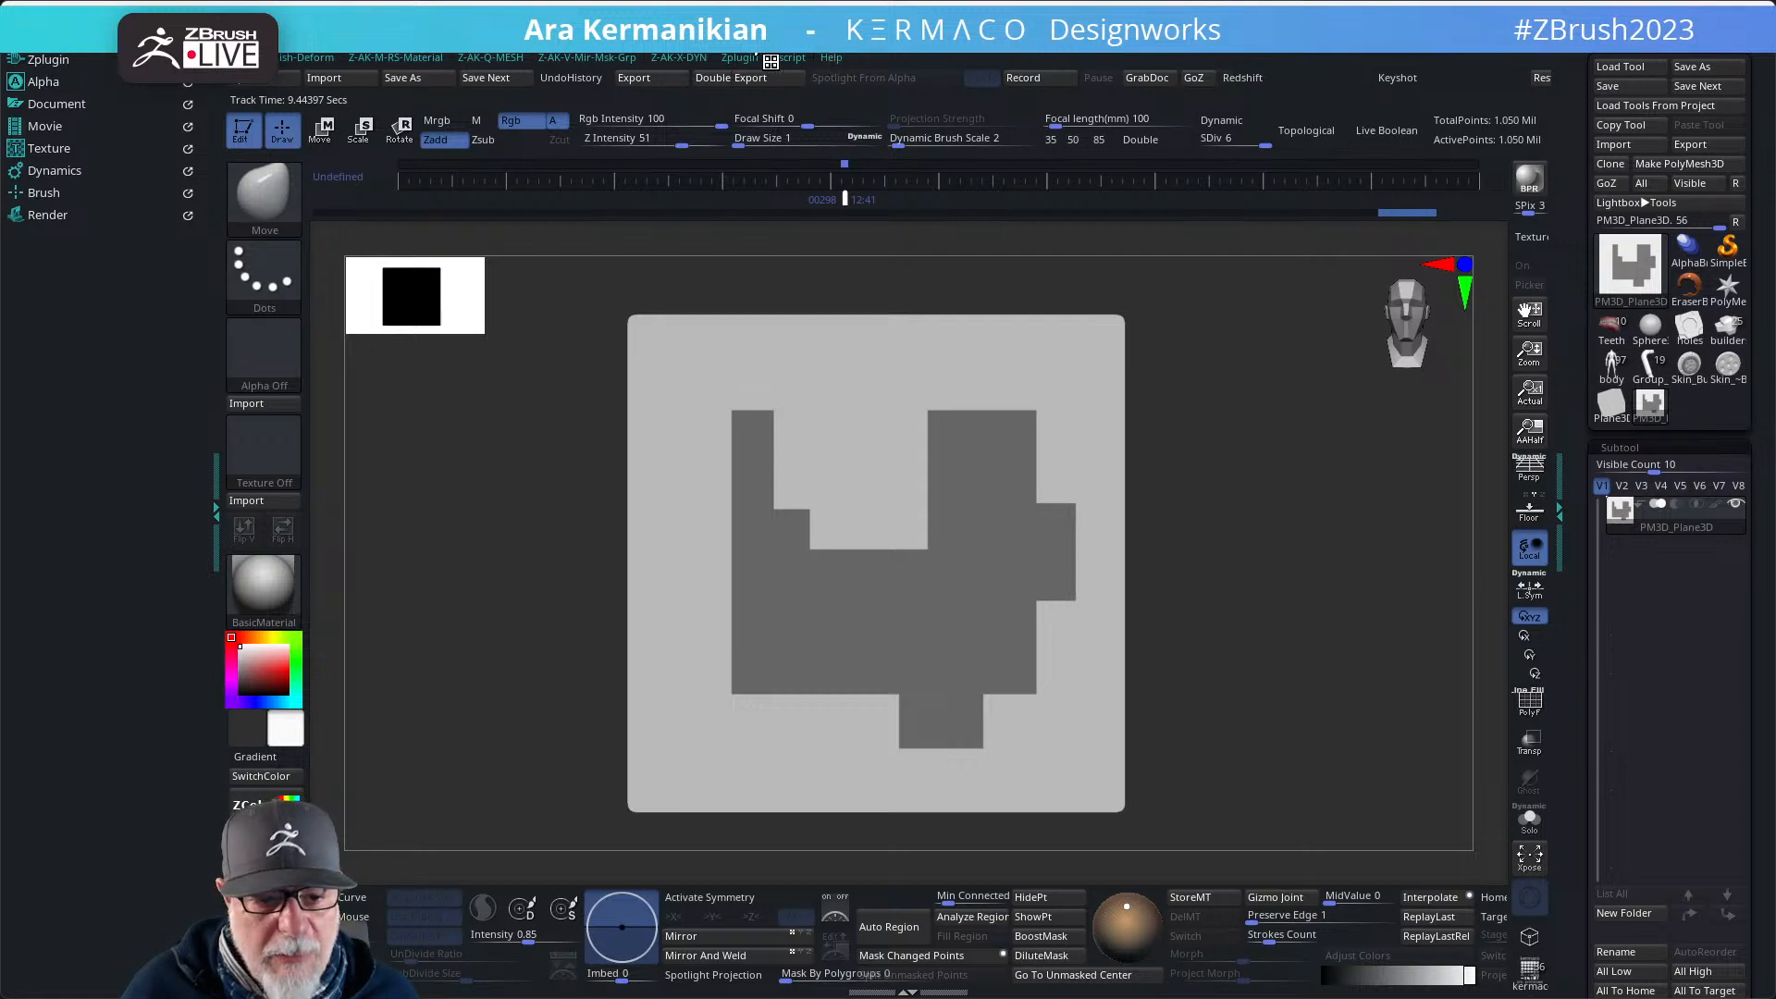
pyautogui.click(707, 60)
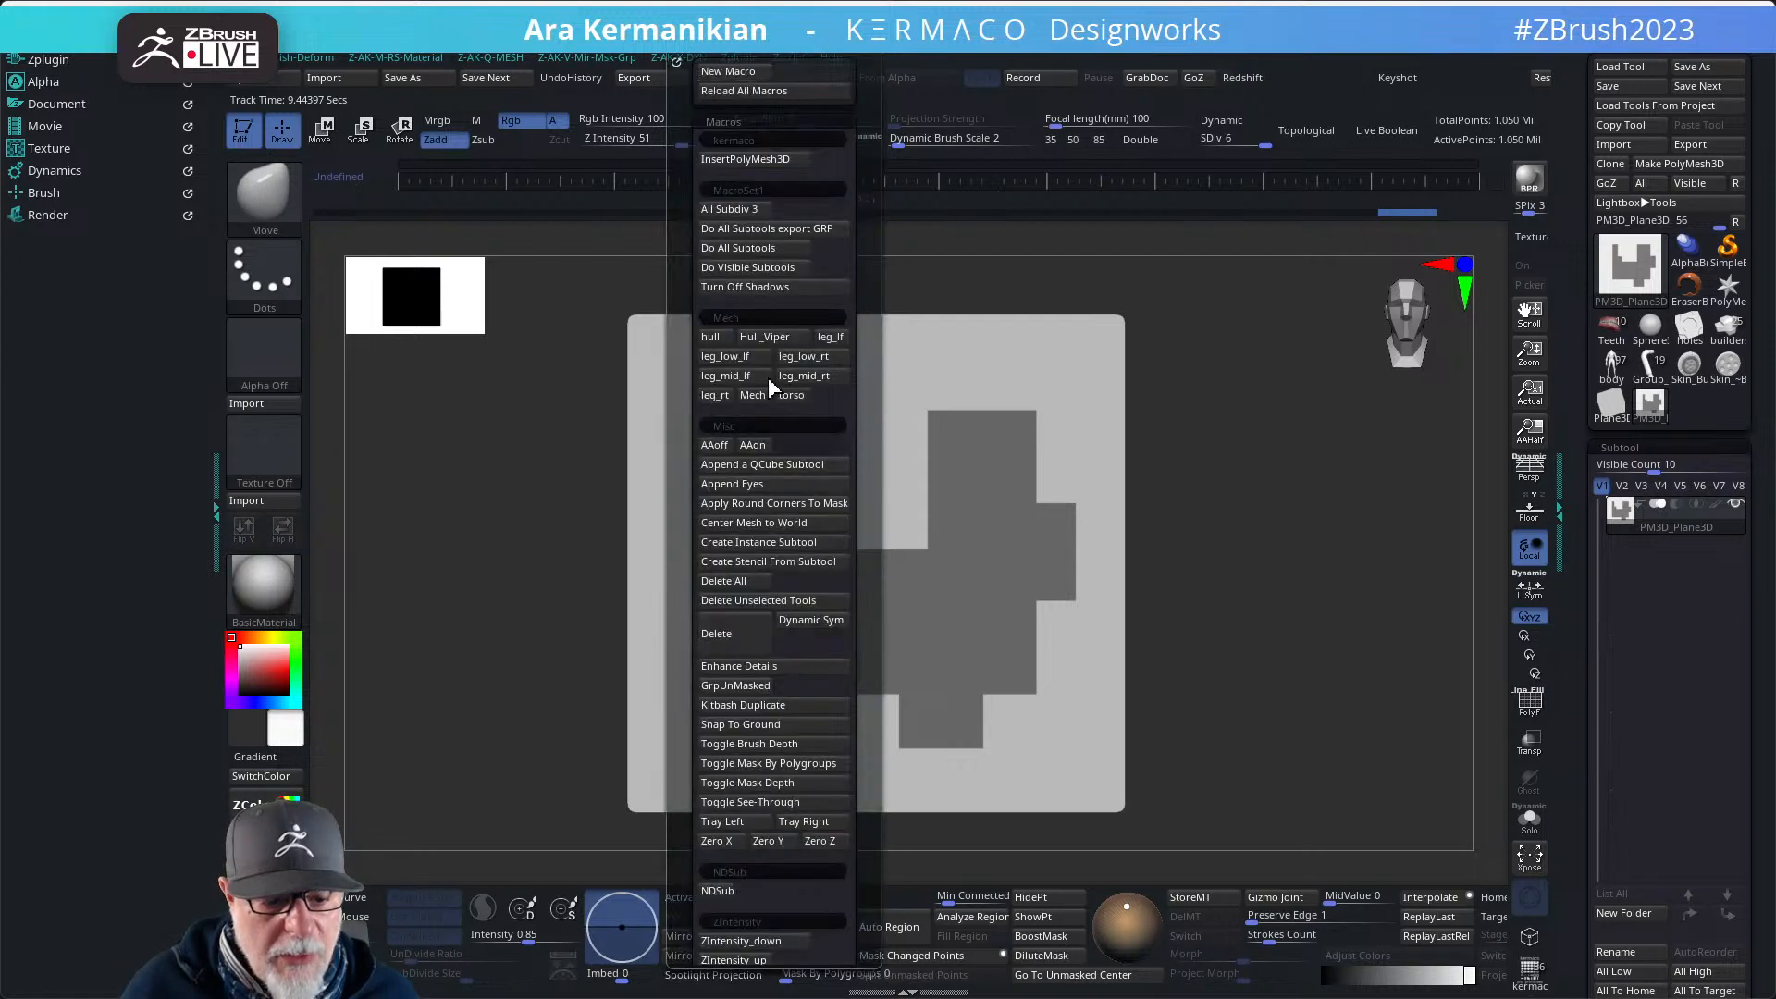
pyautogui.click(792, 502)
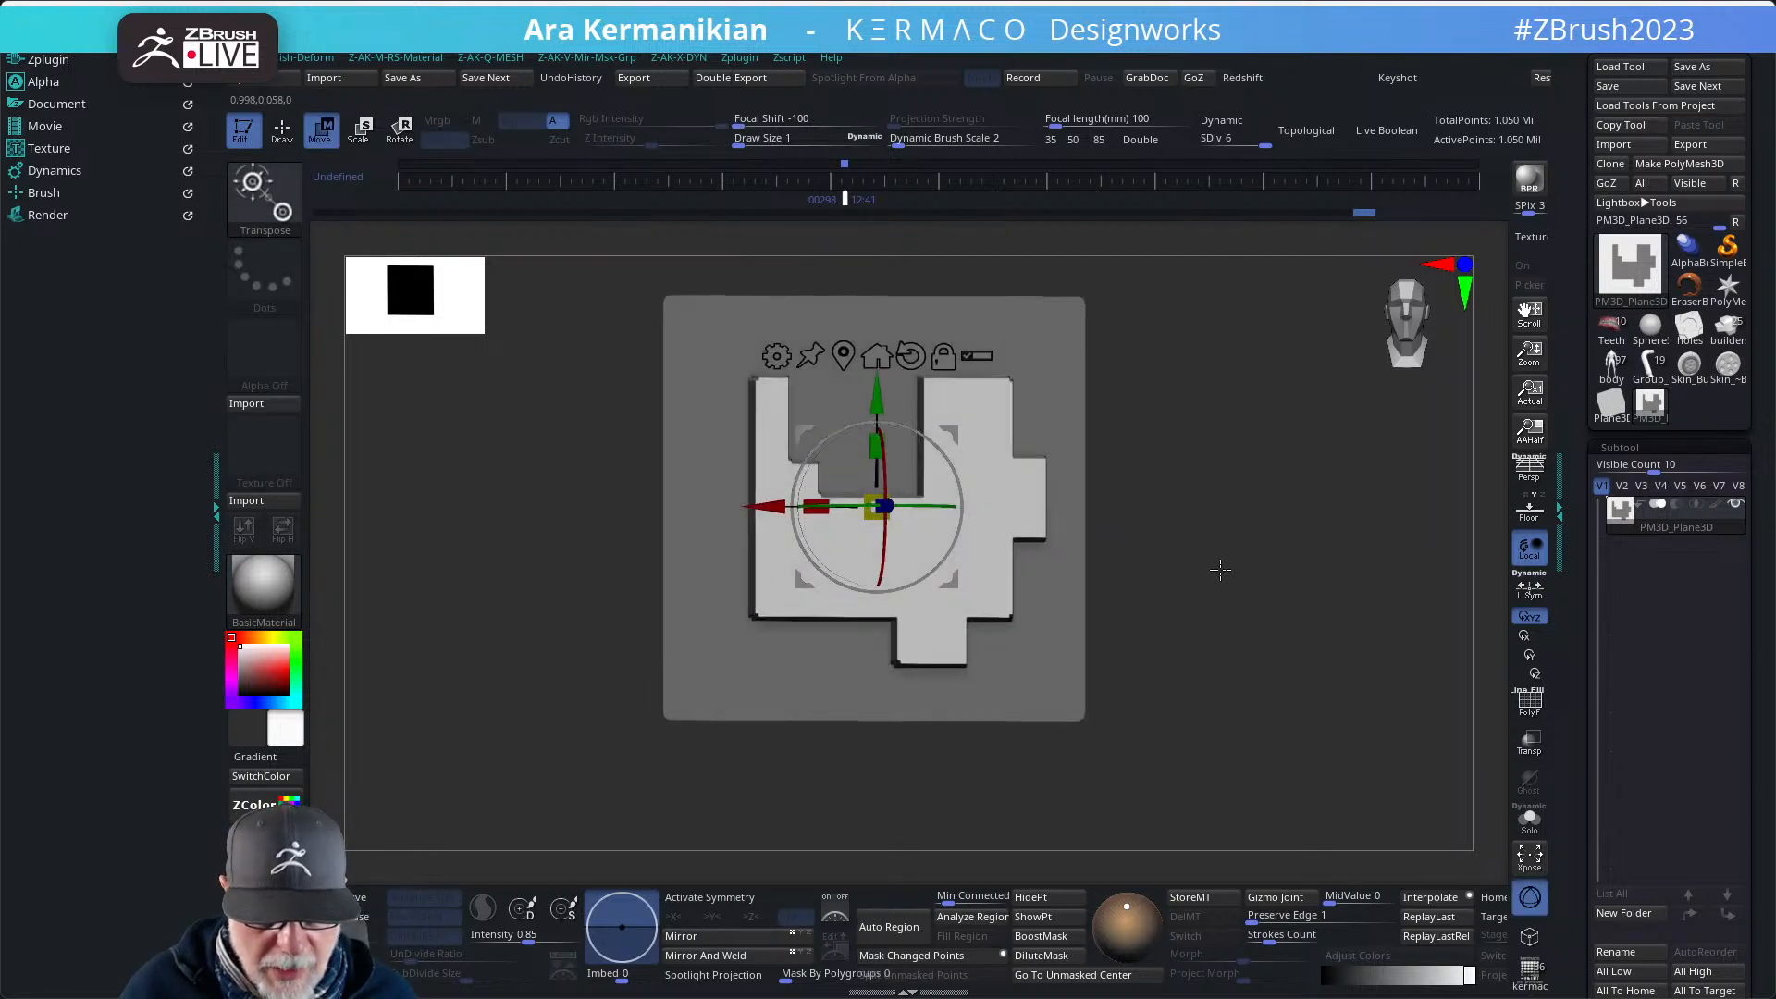
# - Clear the plane's mask and smooth the raised stepped shape with the Polish deformation
pyautogui.keyDown('alt'); pyautogui.moveTo(1199, 567); pyautogui.dragTo(1192, 629); pyautogui.keyUp('alt')
pyautogui.keyDown('ctrl'); pyautogui.moveTo(1240, 510); pyautogui.dragTo(1286, 565); pyautogui.keyUp('ctrl')
pyautogui.moveTo(1287, 566); pyautogui.dragTo(1218, 580)
pyautogui.moveTo(1166, 481); pyautogui.dragTo(1368, 546)
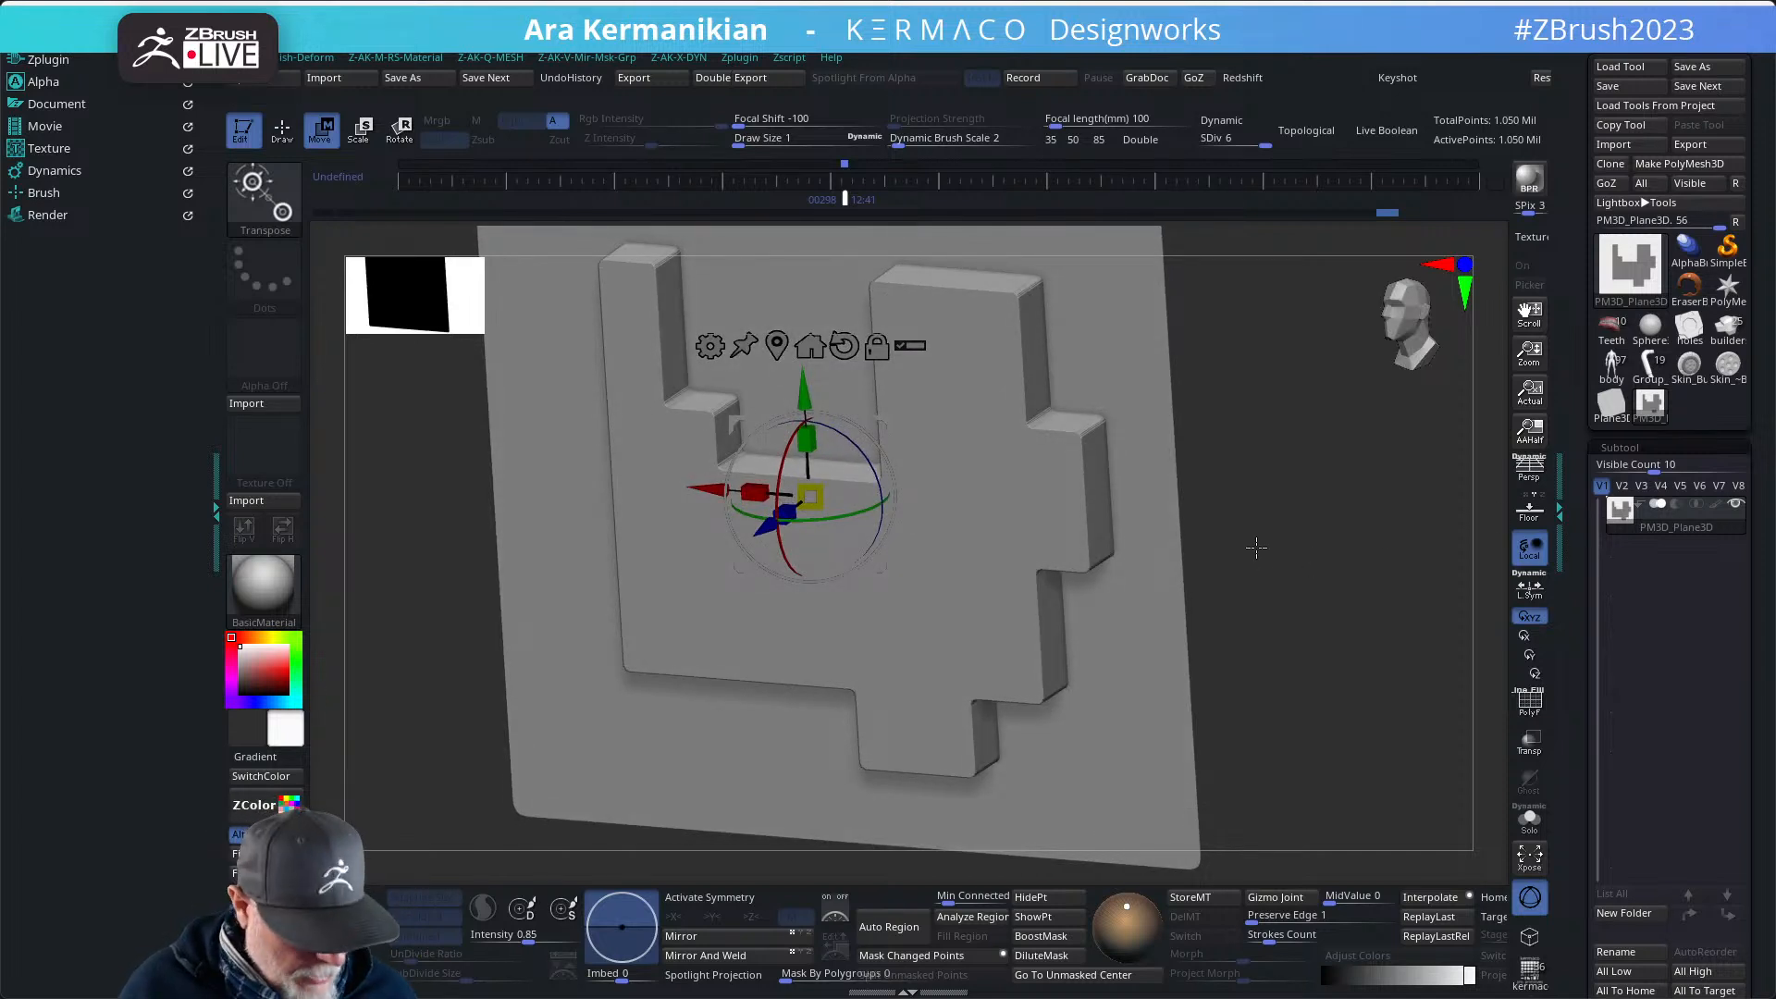
pyautogui.press('d')
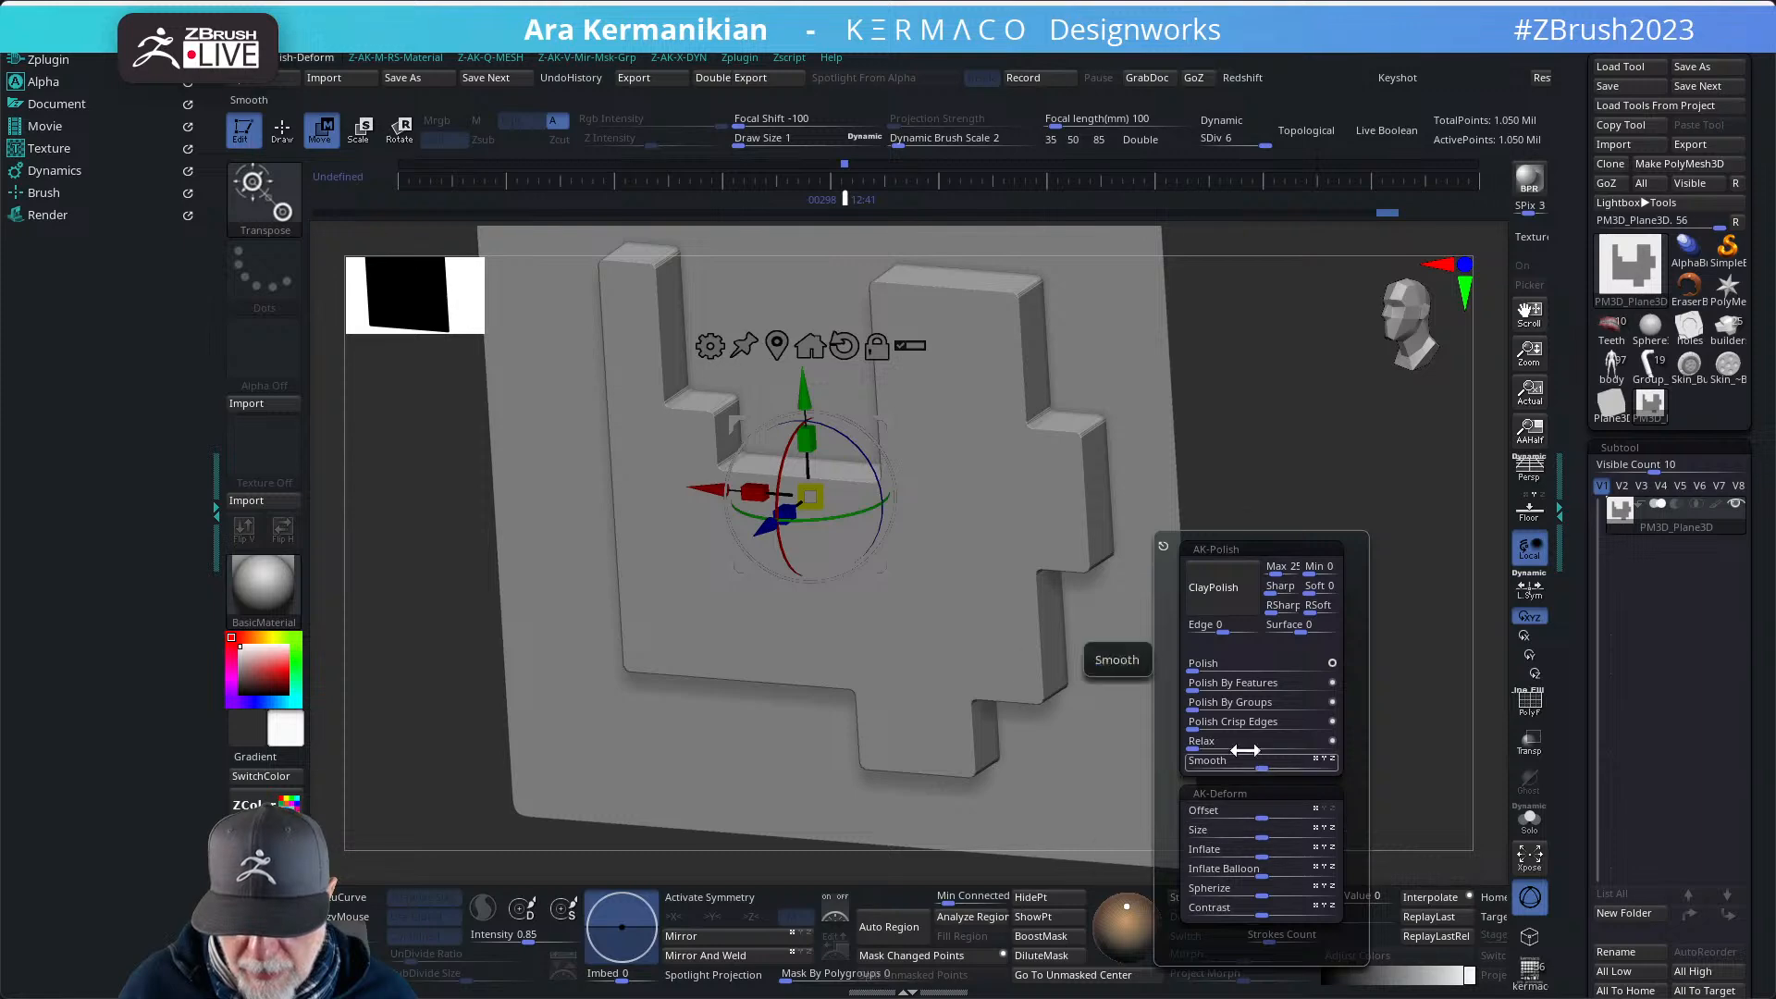
pyautogui.moveTo(1199, 667)
pyautogui.mouseDown()
pyautogui.moveTo(1318, 630)
pyautogui.moveTo(1314, 715)
pyautogui.moveTo(1308, 516)
pyautogui.mouseUp()
# - Clip the raised shape down close to the plane with a straight ClipCurve cut from the edge-on view and return to Draw mode
pyautogui.hotkey('ctrl', 'shift')
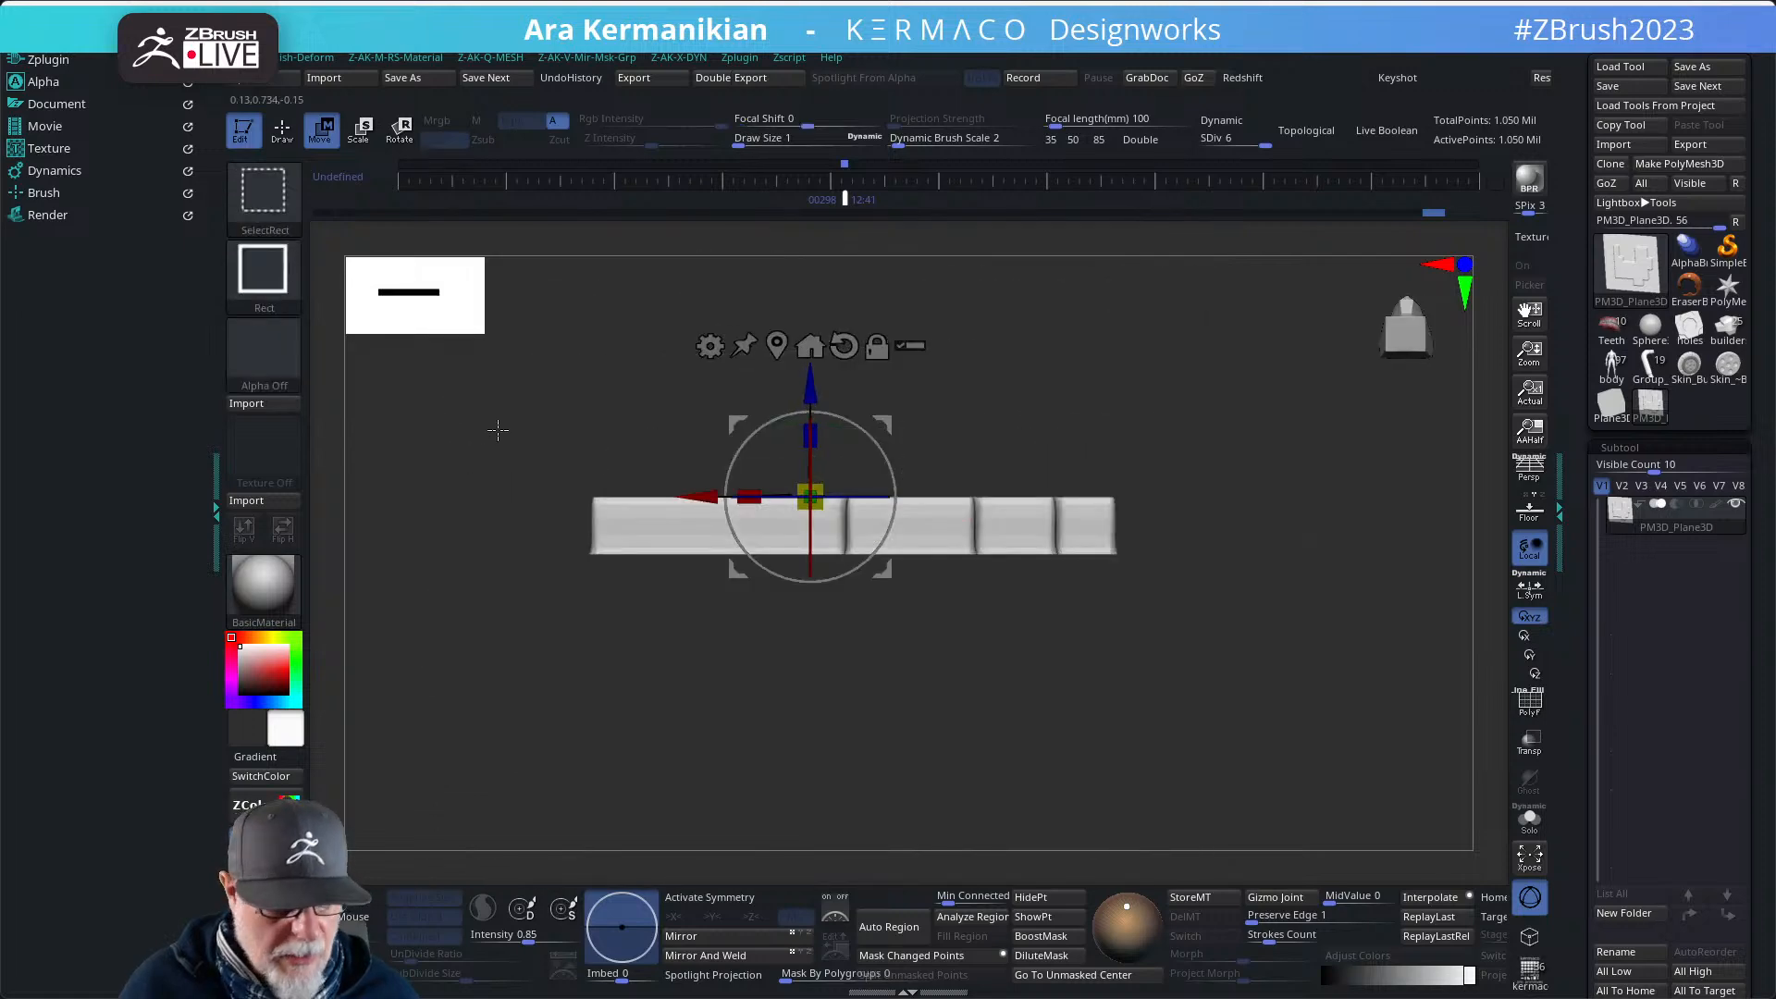
pyautogui.click(277, 213)
pyautogui.click(396, 285)
pyautogui.keyDown('ctrl'); pyautogui.keyDown('shift'); pyautogui.moveTo(446, 457); pyautogui.dragTo(1355, 526); pyautogui.keyUp('shift'); pyautogui.keyUp('ctrl')
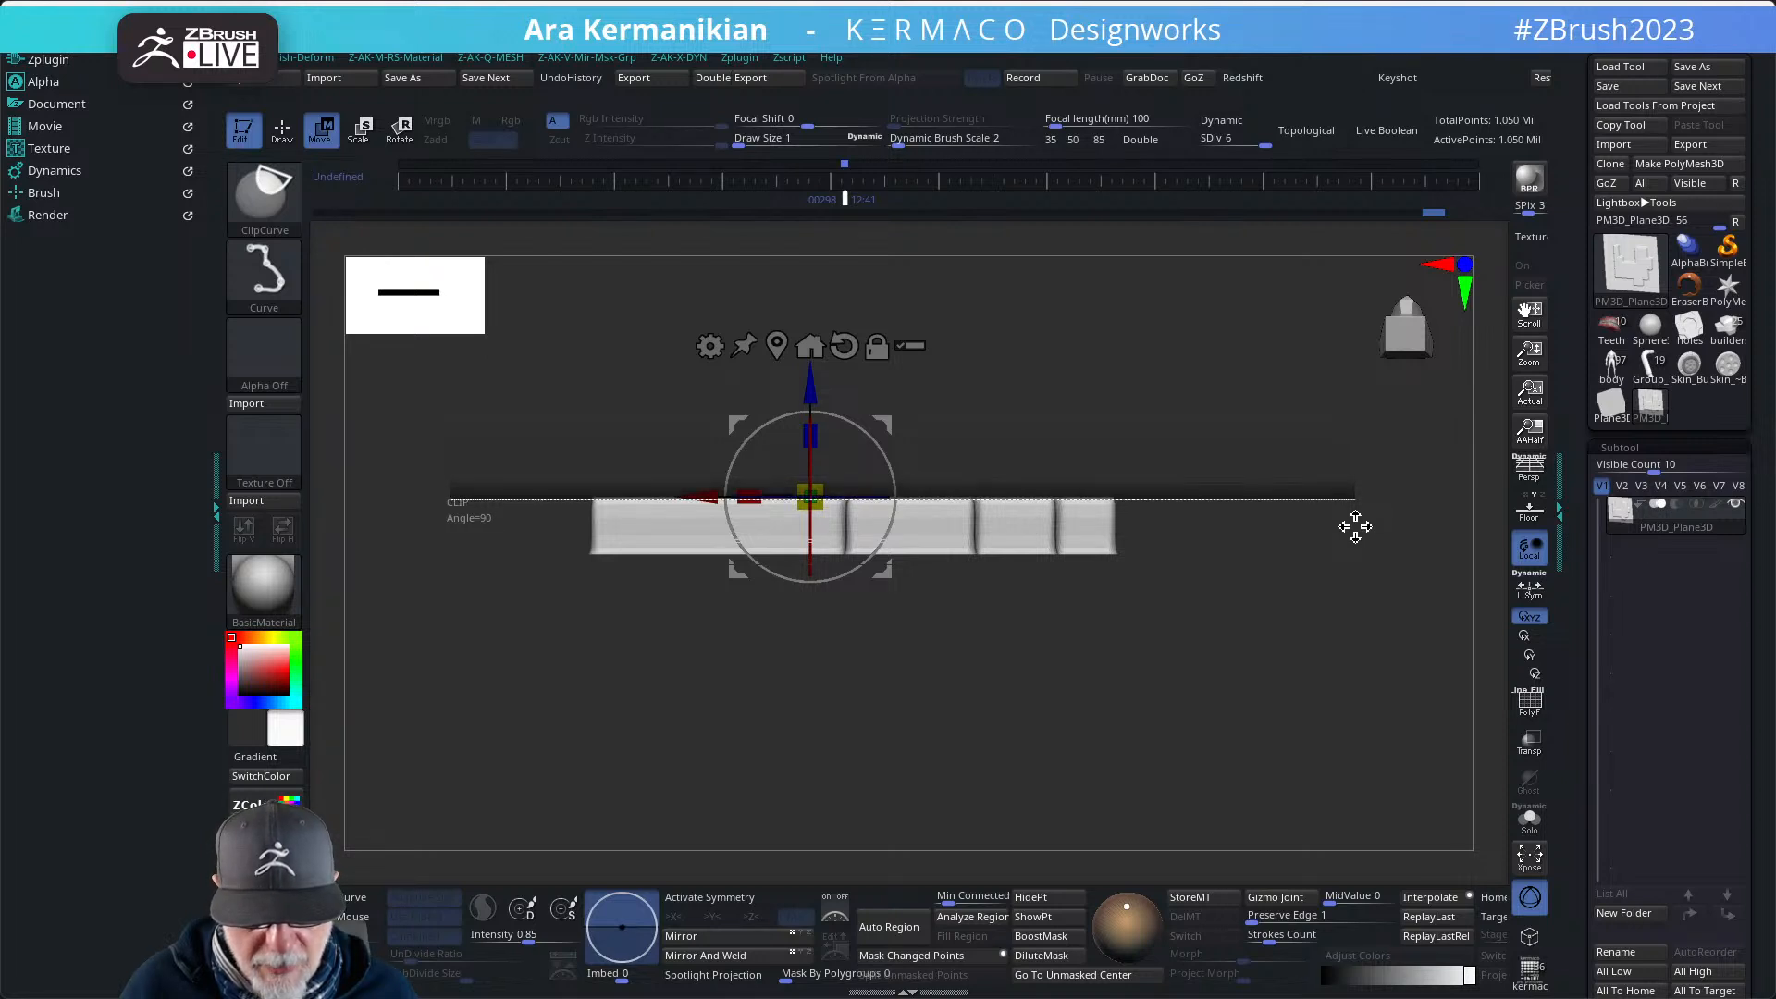
pyautogui.moveTo(1312, 387); pyautogui.dragTo(1324, 547)
pyautogui.press('q')
pyautogui.moveTo(1313, 477); pyautogui.dragTo(1254, 521)
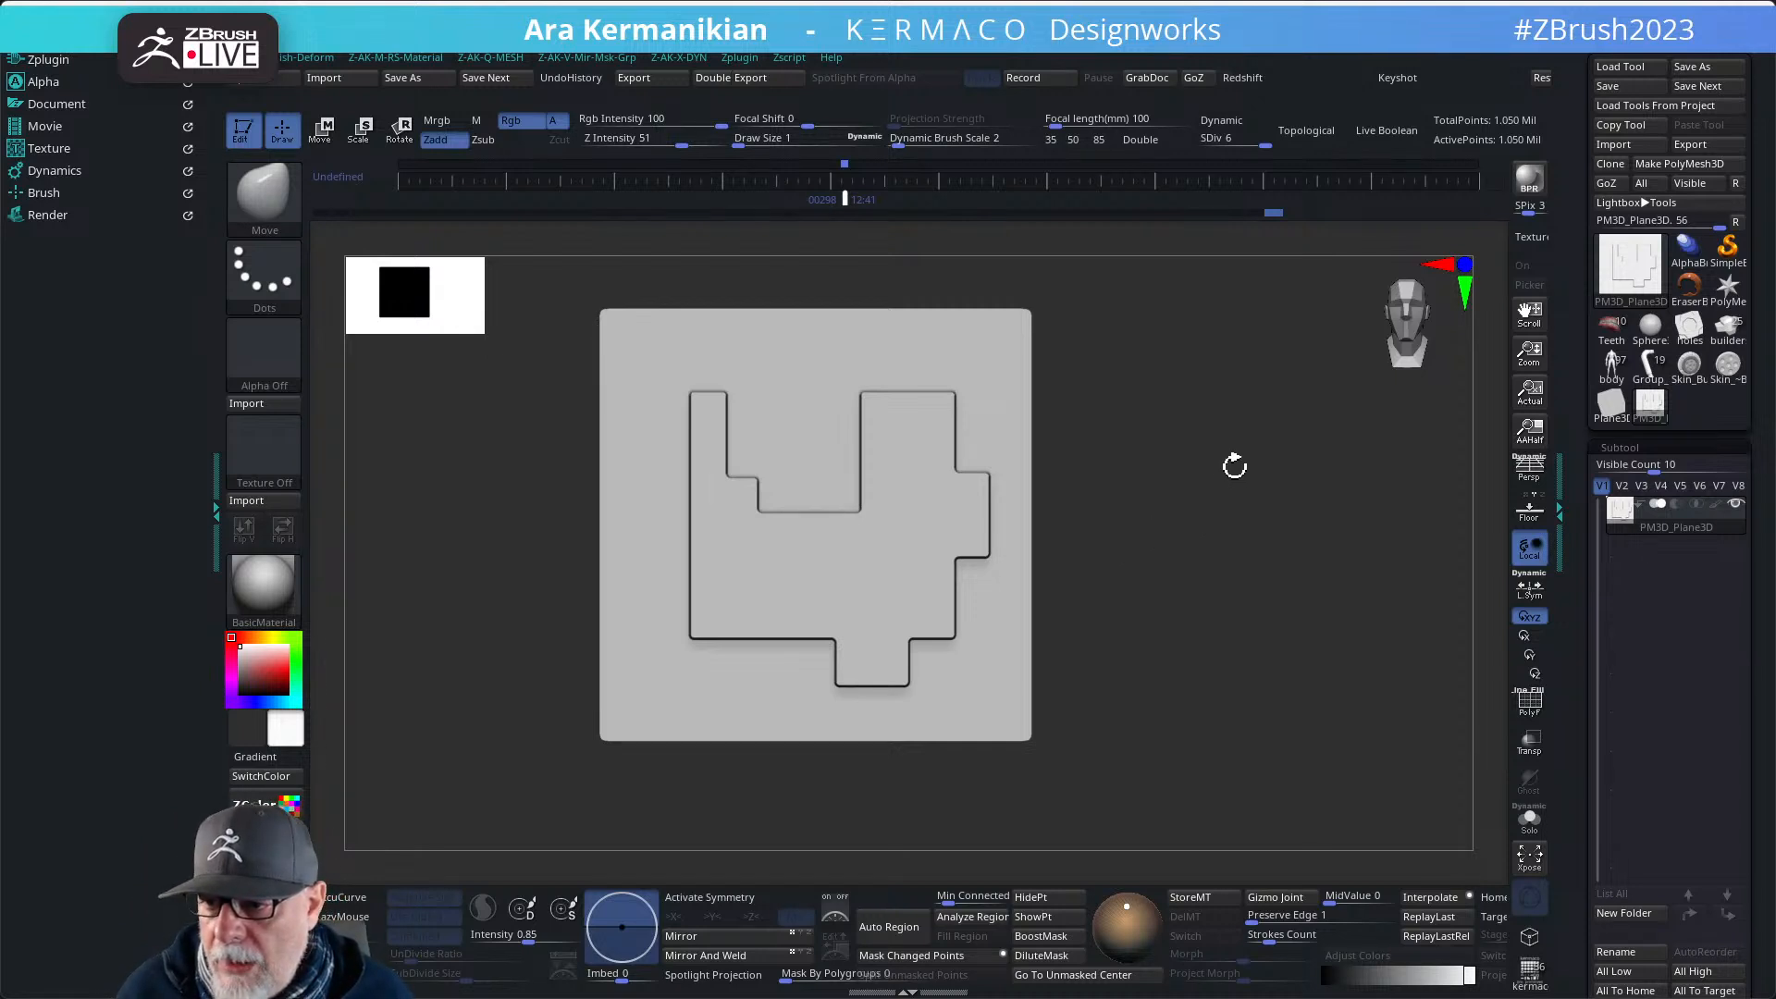
pyautogui.moveTo(1193, 567)
pyautogui.mouseDown()
pyautogui.moveTo(1197, 385)
pyautogui.moveTo(1173, 602)
pyautogui.moveTo(1134, 500)
pyautogui.moveTo(1153, 519)
pyautogui.moveTo(1164, 467)
pyautogui.moveTo(1141, 396)
pyautogui.mouseUp()
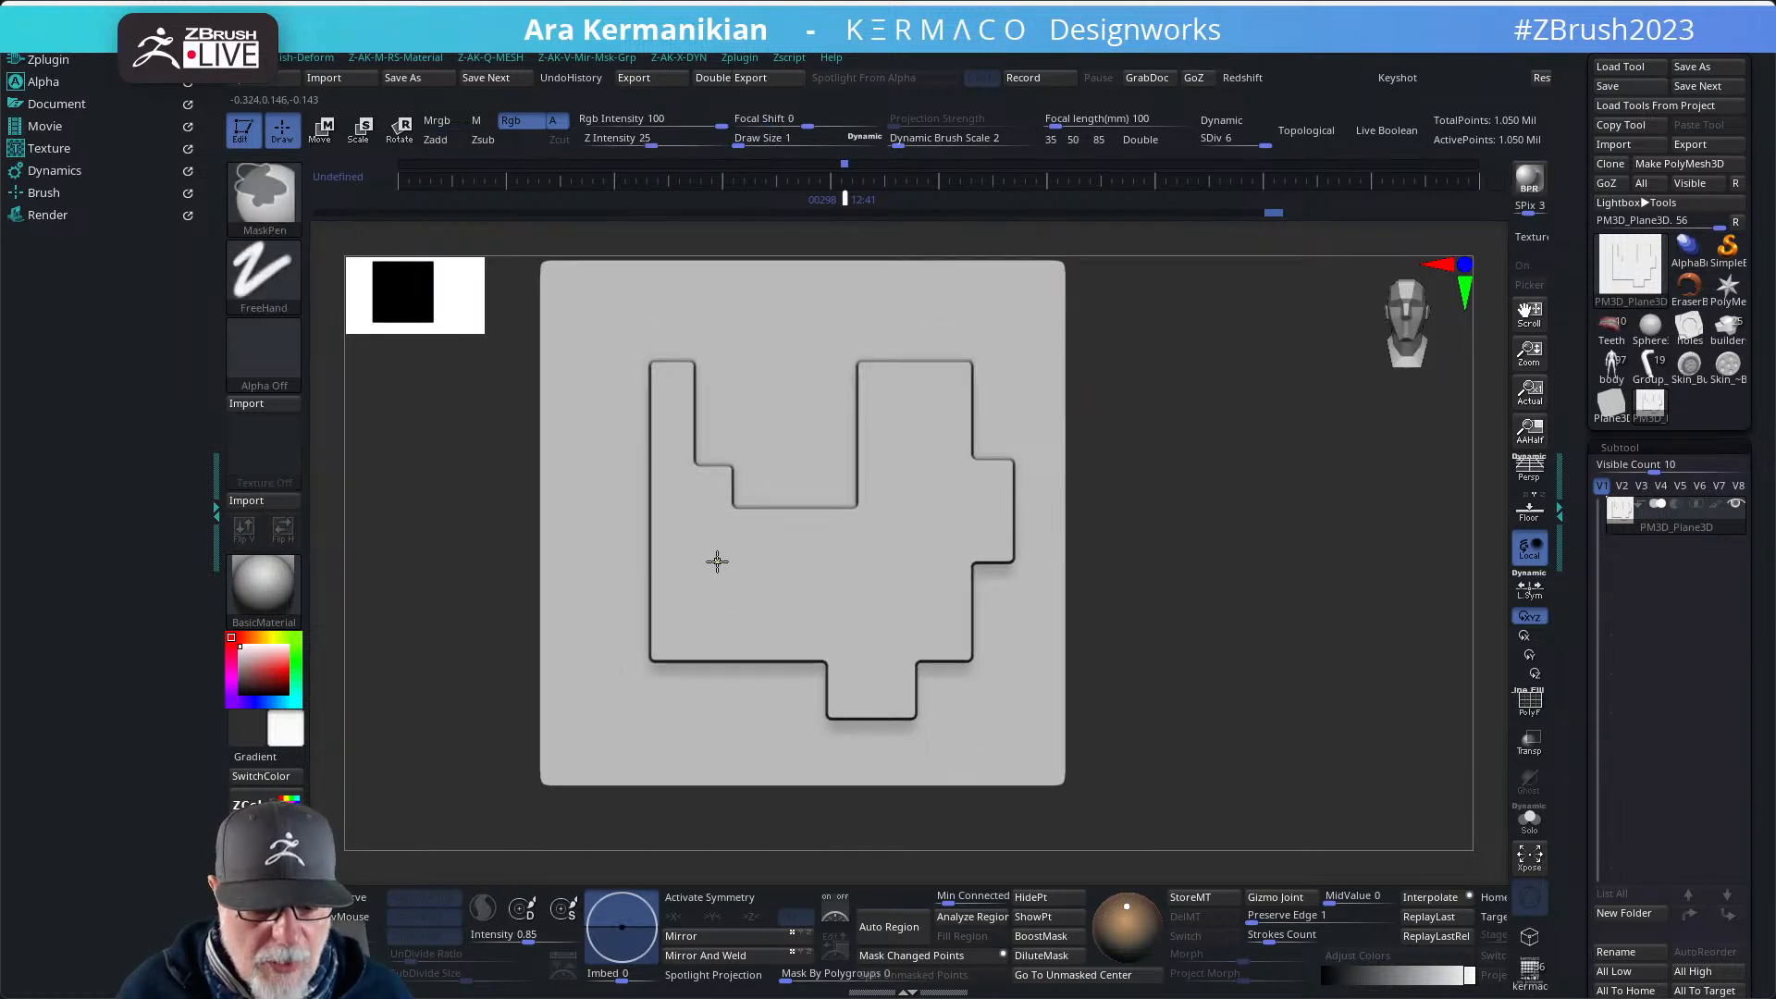
# - Mask a horizontal rectangle inside the lower half of the stepped shape and run the Apply Round Corners To Mask macro
pyautogui.keyDown('ctrl'); pyautogui.moveTo(860, 611); pyautogui.dragTo(712, 552); pyautogui.keyUp('ctrl')
pyautogui.hotkey('ctrl', 'z')
pyautogui.moveTo(1171, 589)
pyautogui.keyDown('ctrl'); pyautogui.mouseDown()
pyautogui.moveTo(1374, 682)
pyautogui.moveTo(887, 632)
pyautogui.mouseUp(); pyautogui.keyUp('ctrl')
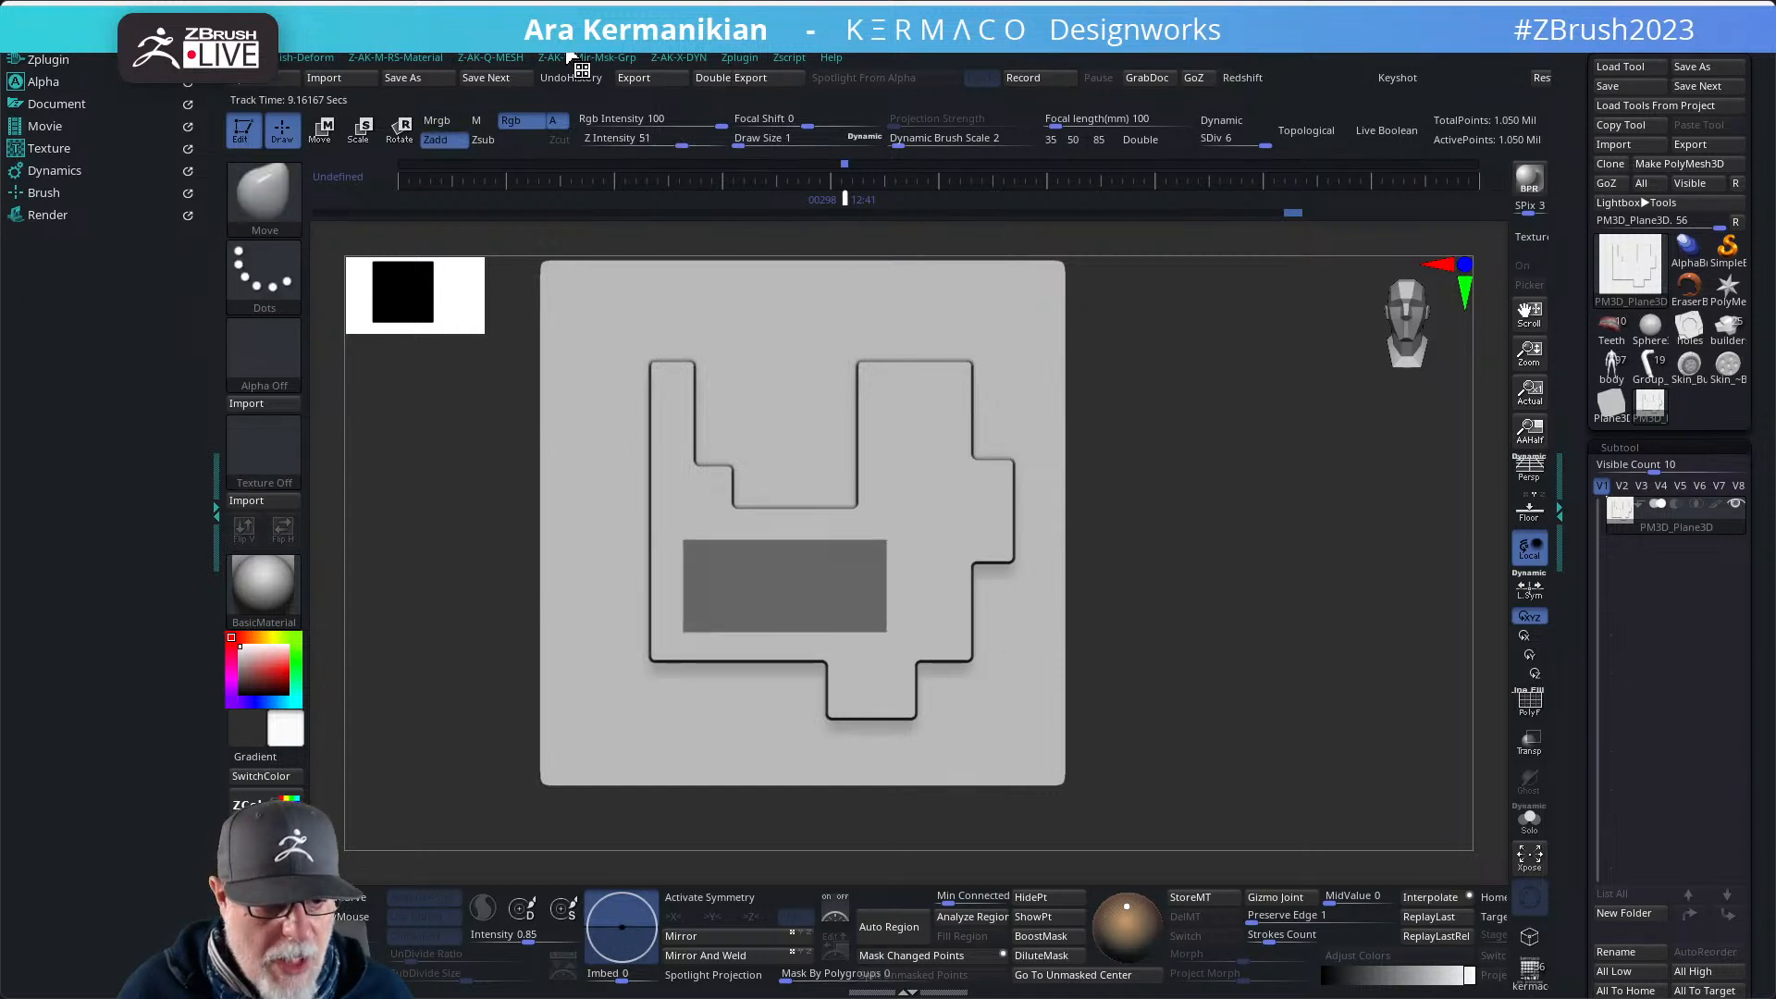
pyautogui.click(677, 59)
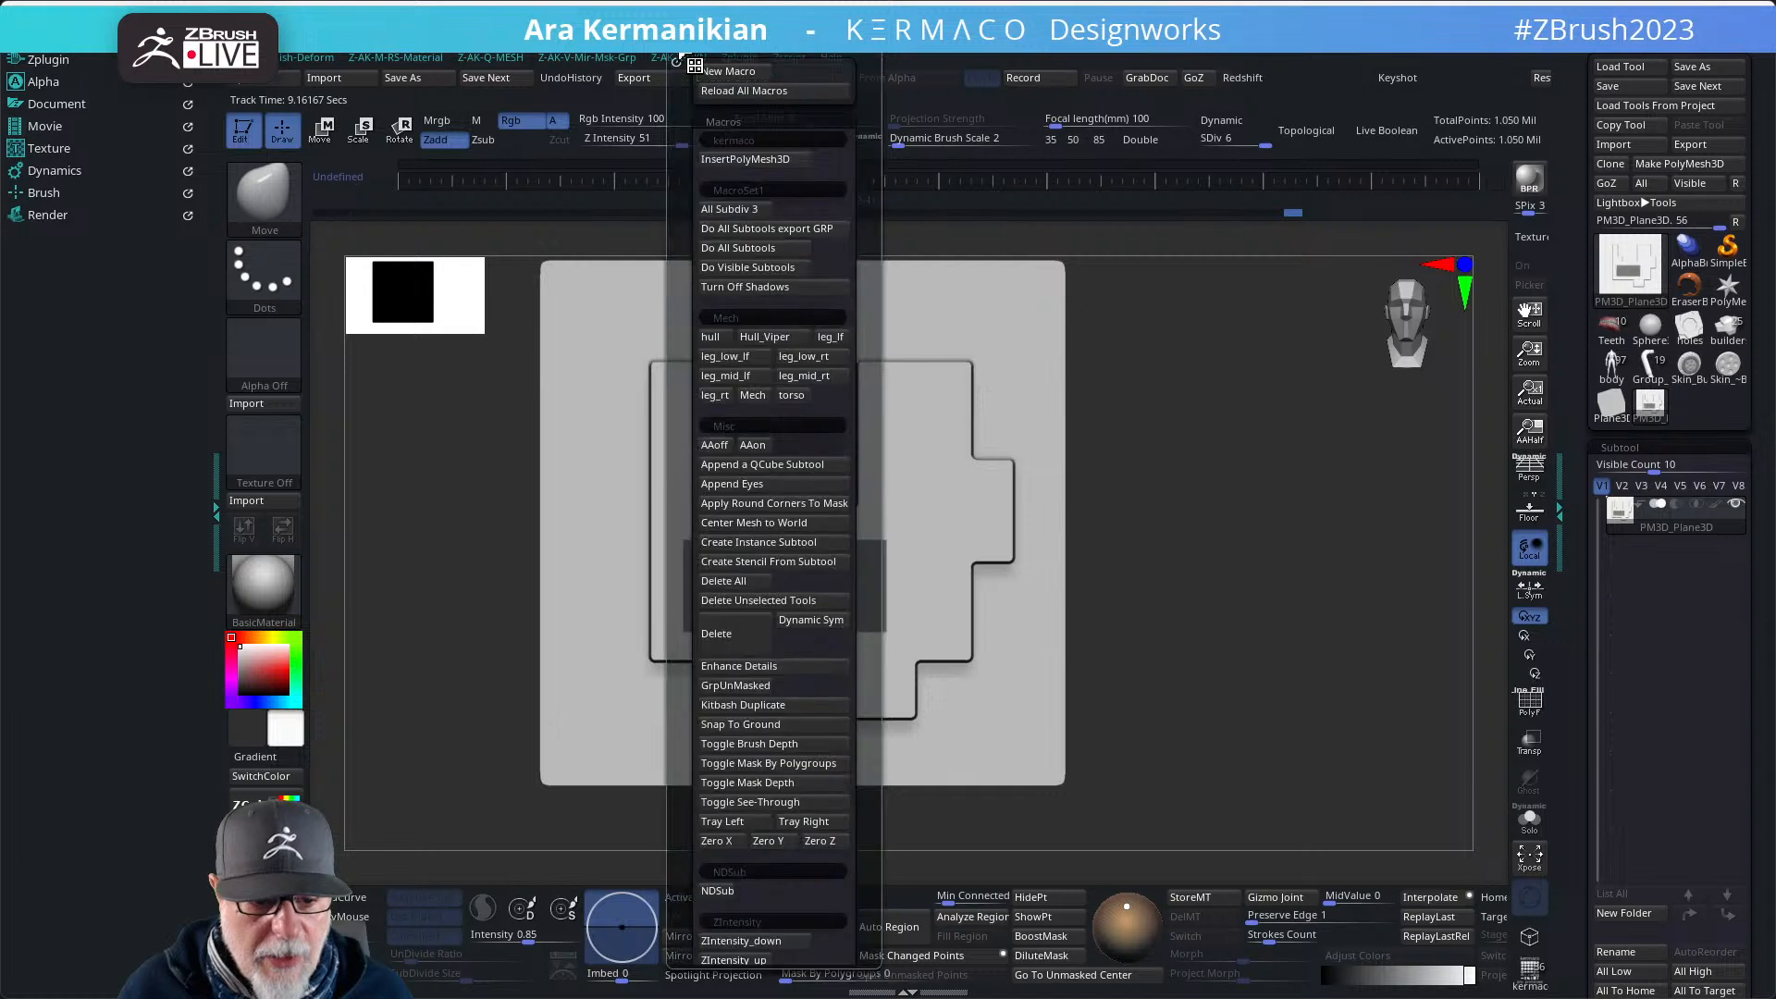
pyautogui.click(790, 507)
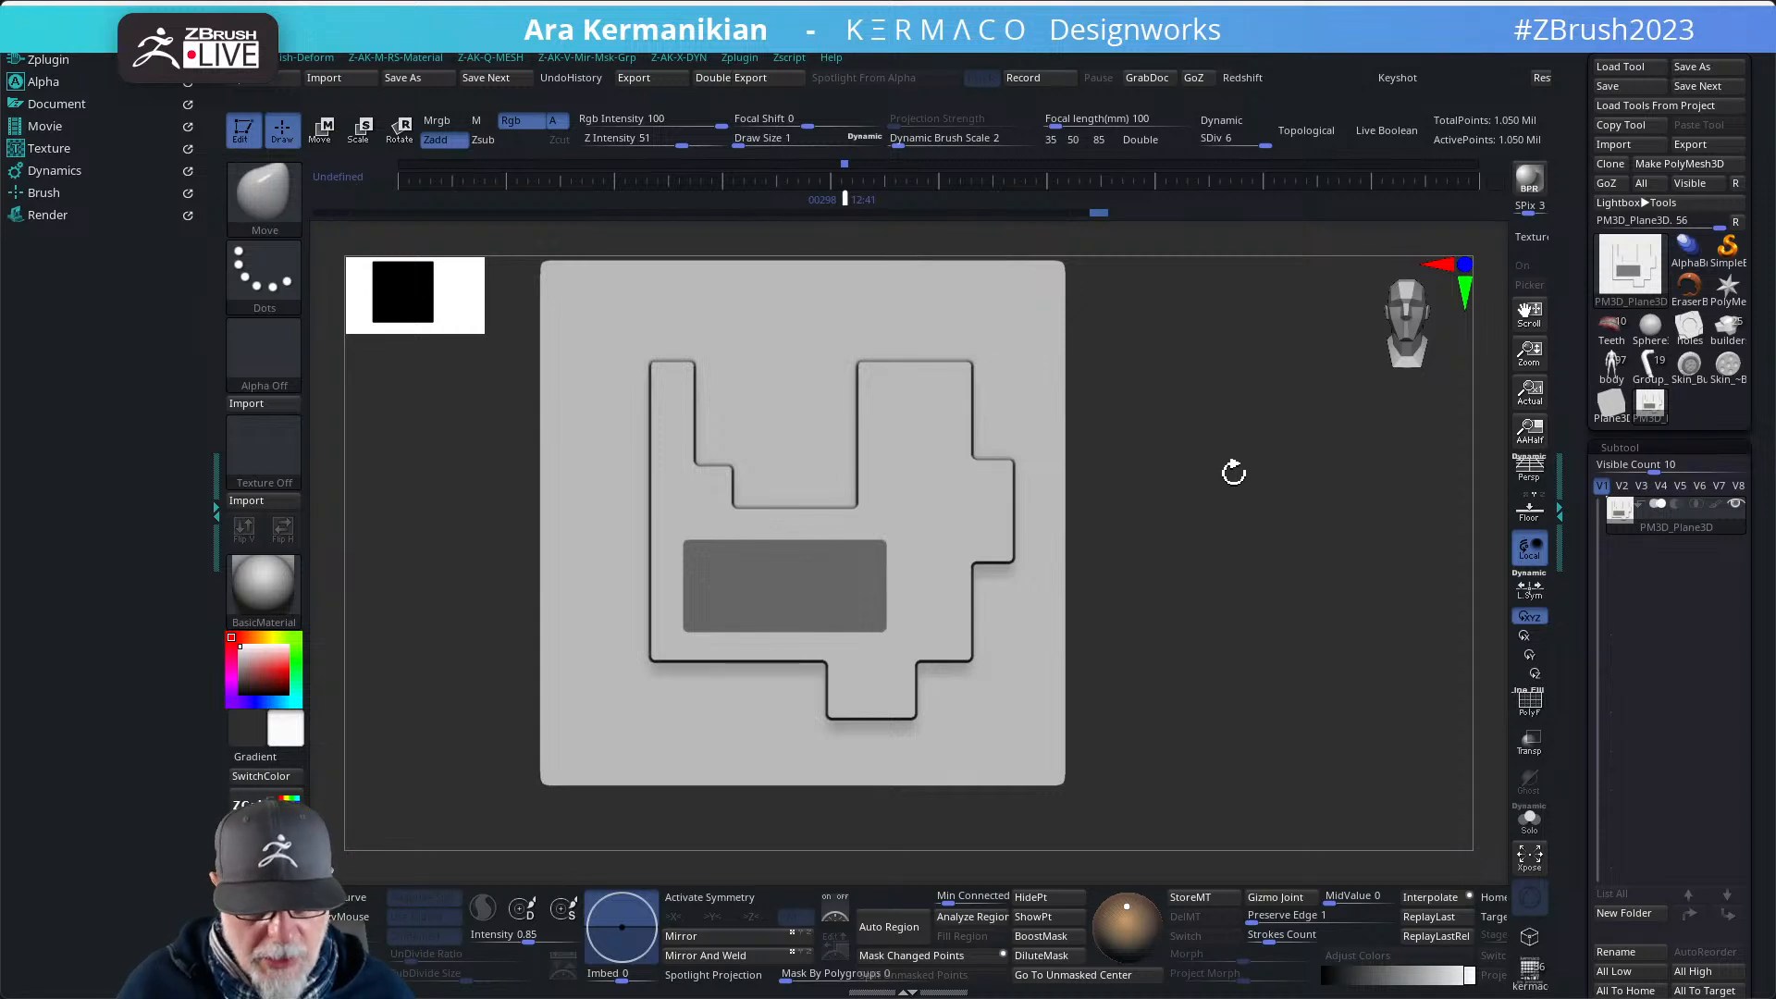
# - Delete the demonstration plane and switch back to the armoured character's tool
pyautogui.moveTo(1579, 842); pyautogui.dragTo(1579, 525)
pyautogui.click(1621, 768)
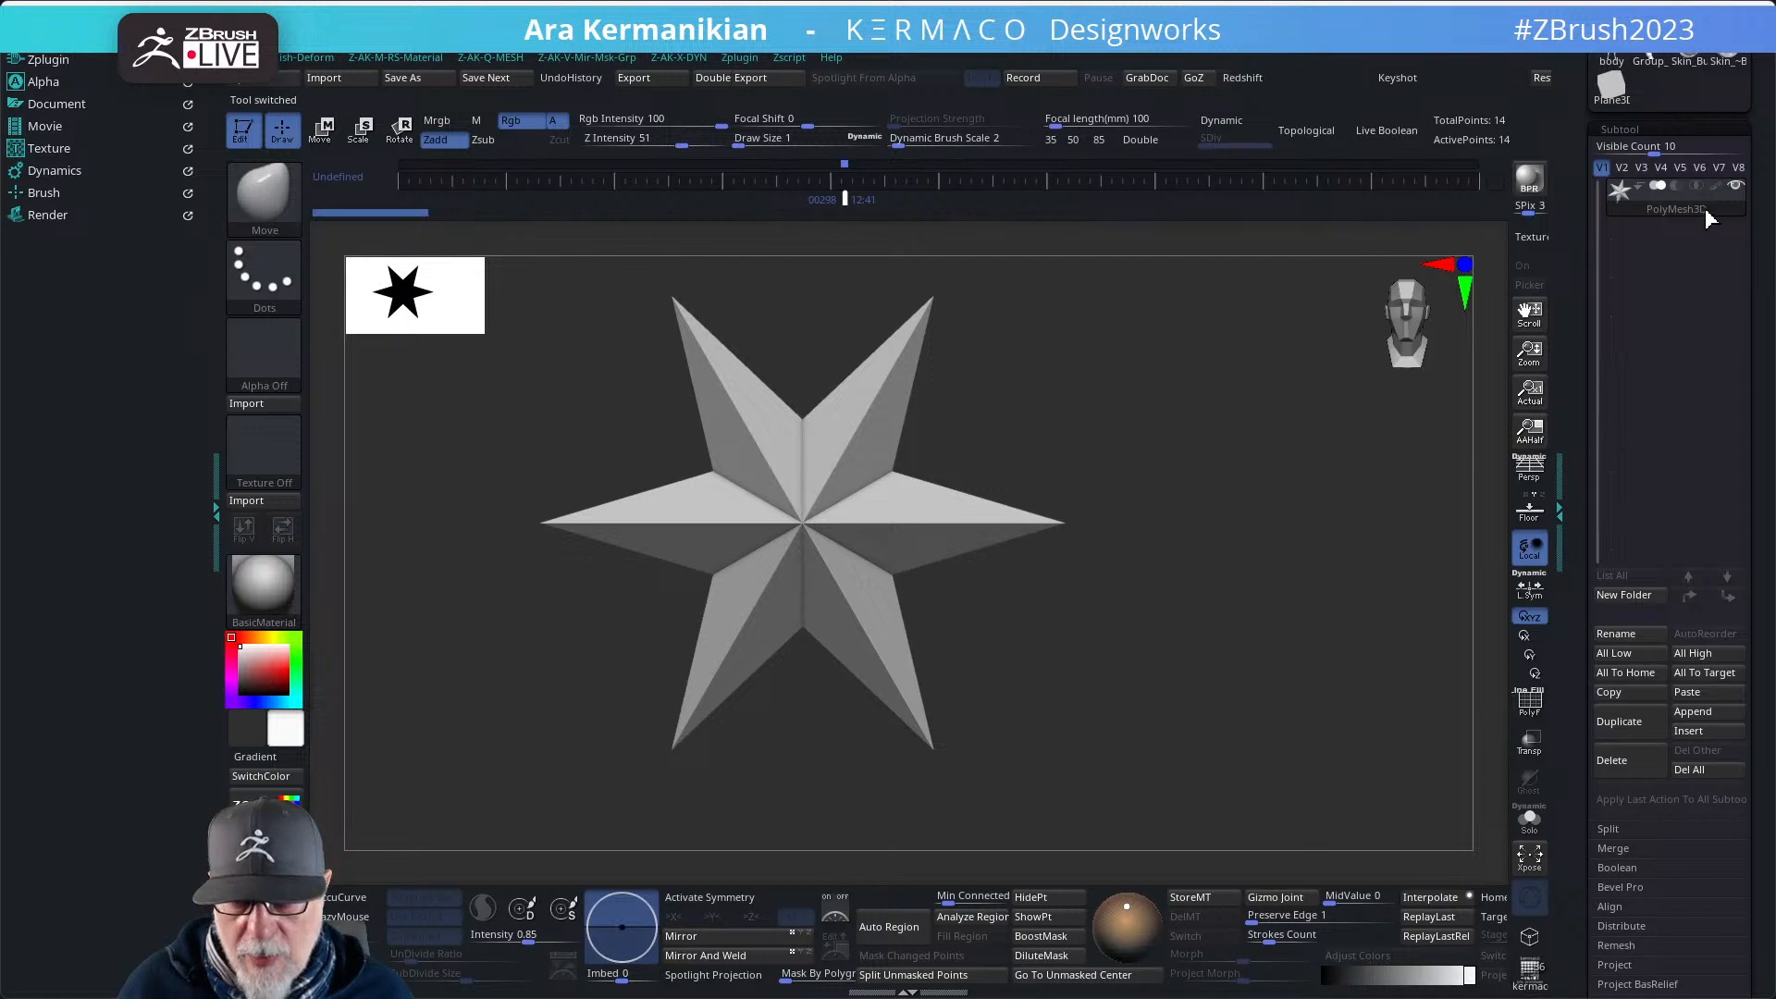
pyautogui.click(1612, 66)
pyautogui.keyDown('alt'); pyautogui.moveTo(1125, 544); pyautogui.dragTo(1416, 454); pyautogui.keyUp('alt')
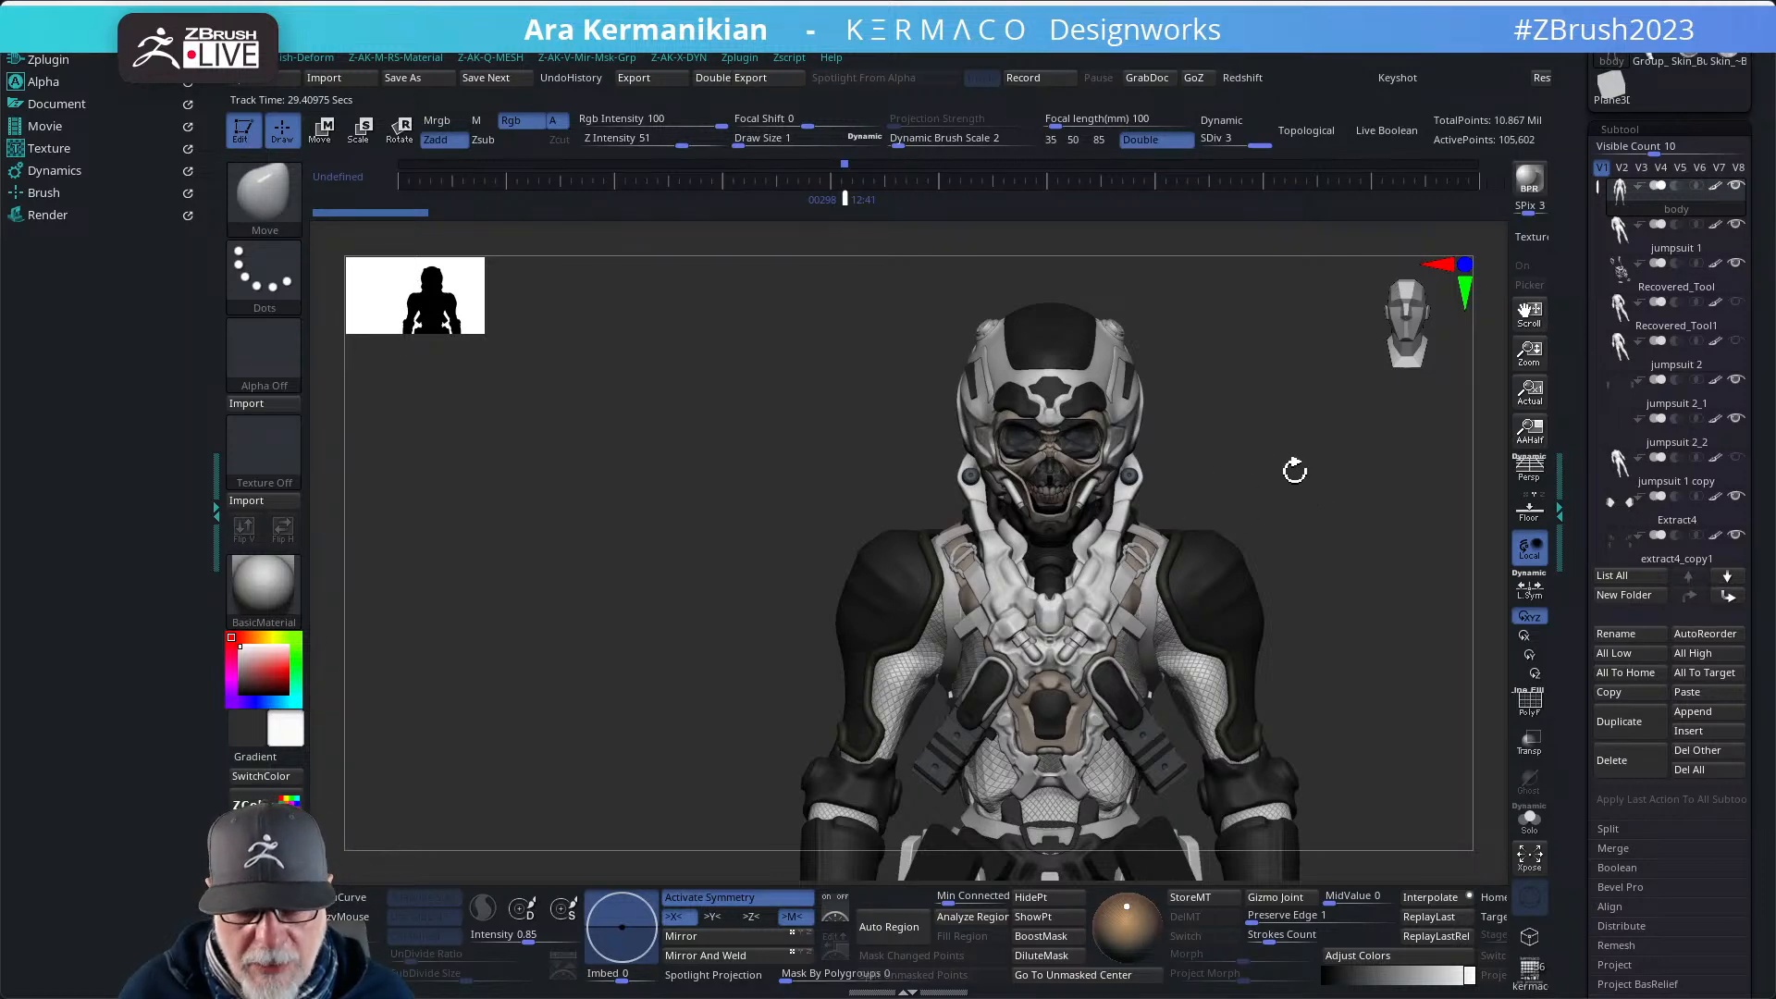
pyautogui.moveTo(1312, 452); pyautogui.dragTo(1196, 482)
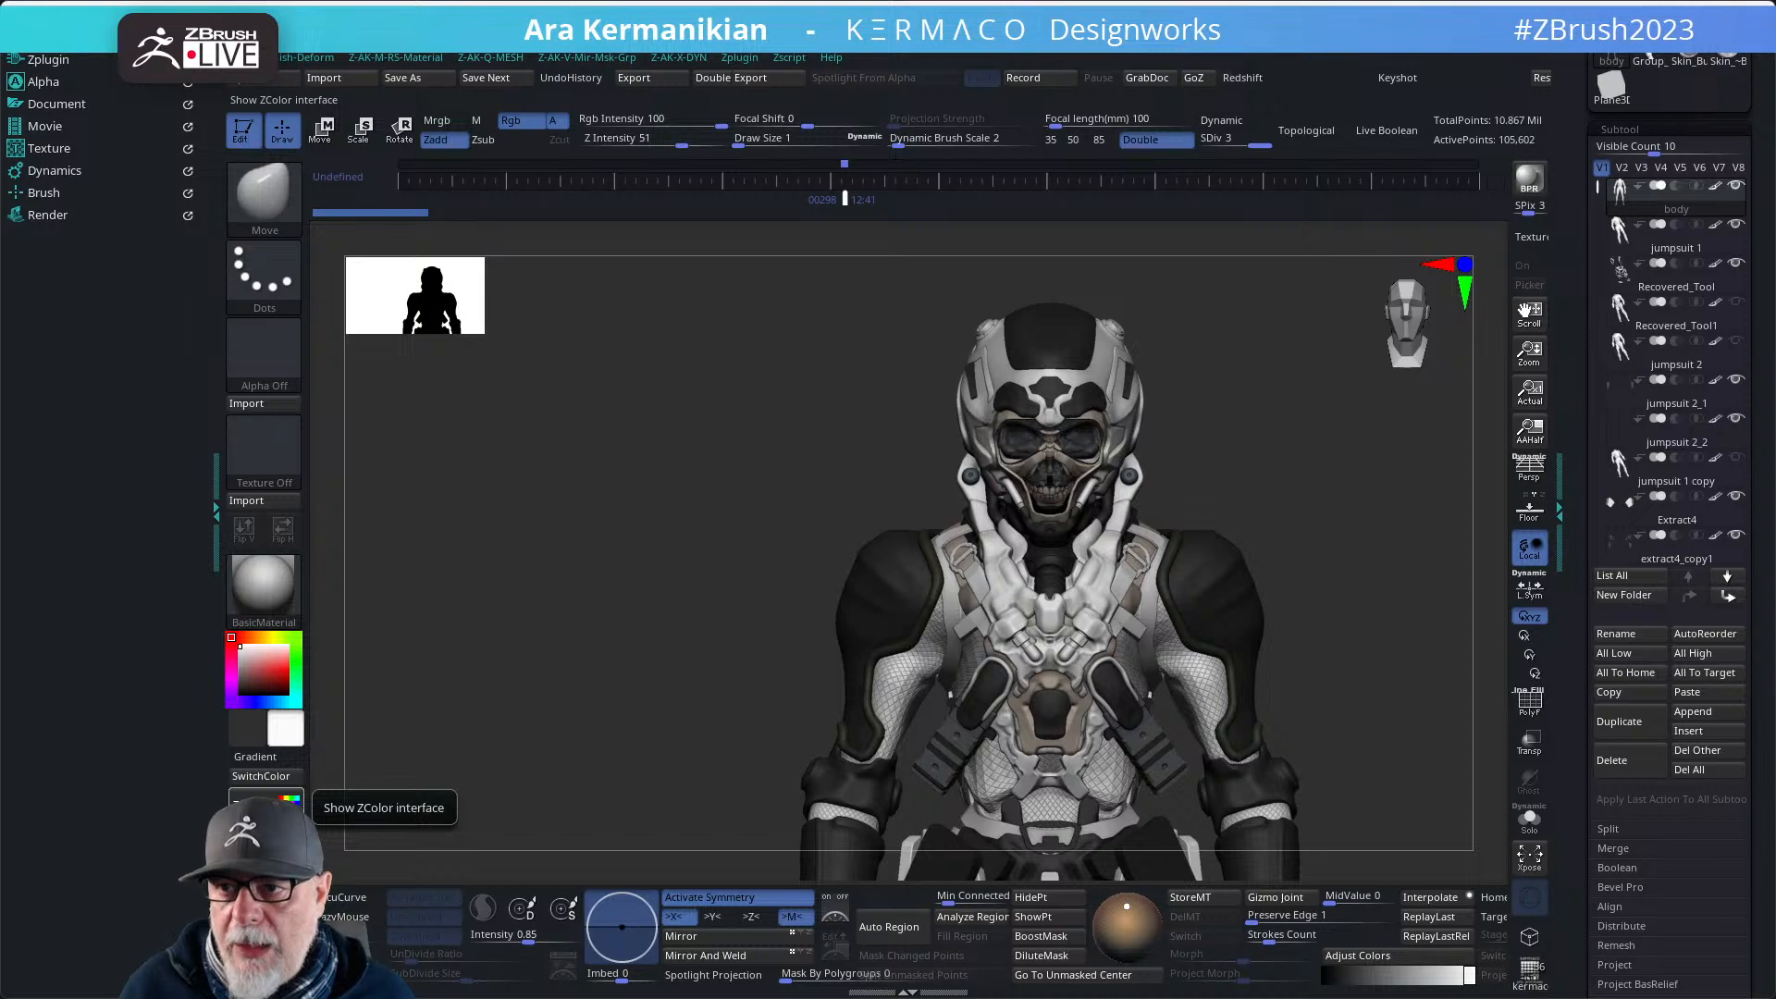
# - Open the ZColor window and place it beside the character
pyautogui.click(269, 803)
pyautogui.moveTo(1461, 908); pyautogui.dragTo(551, 222)
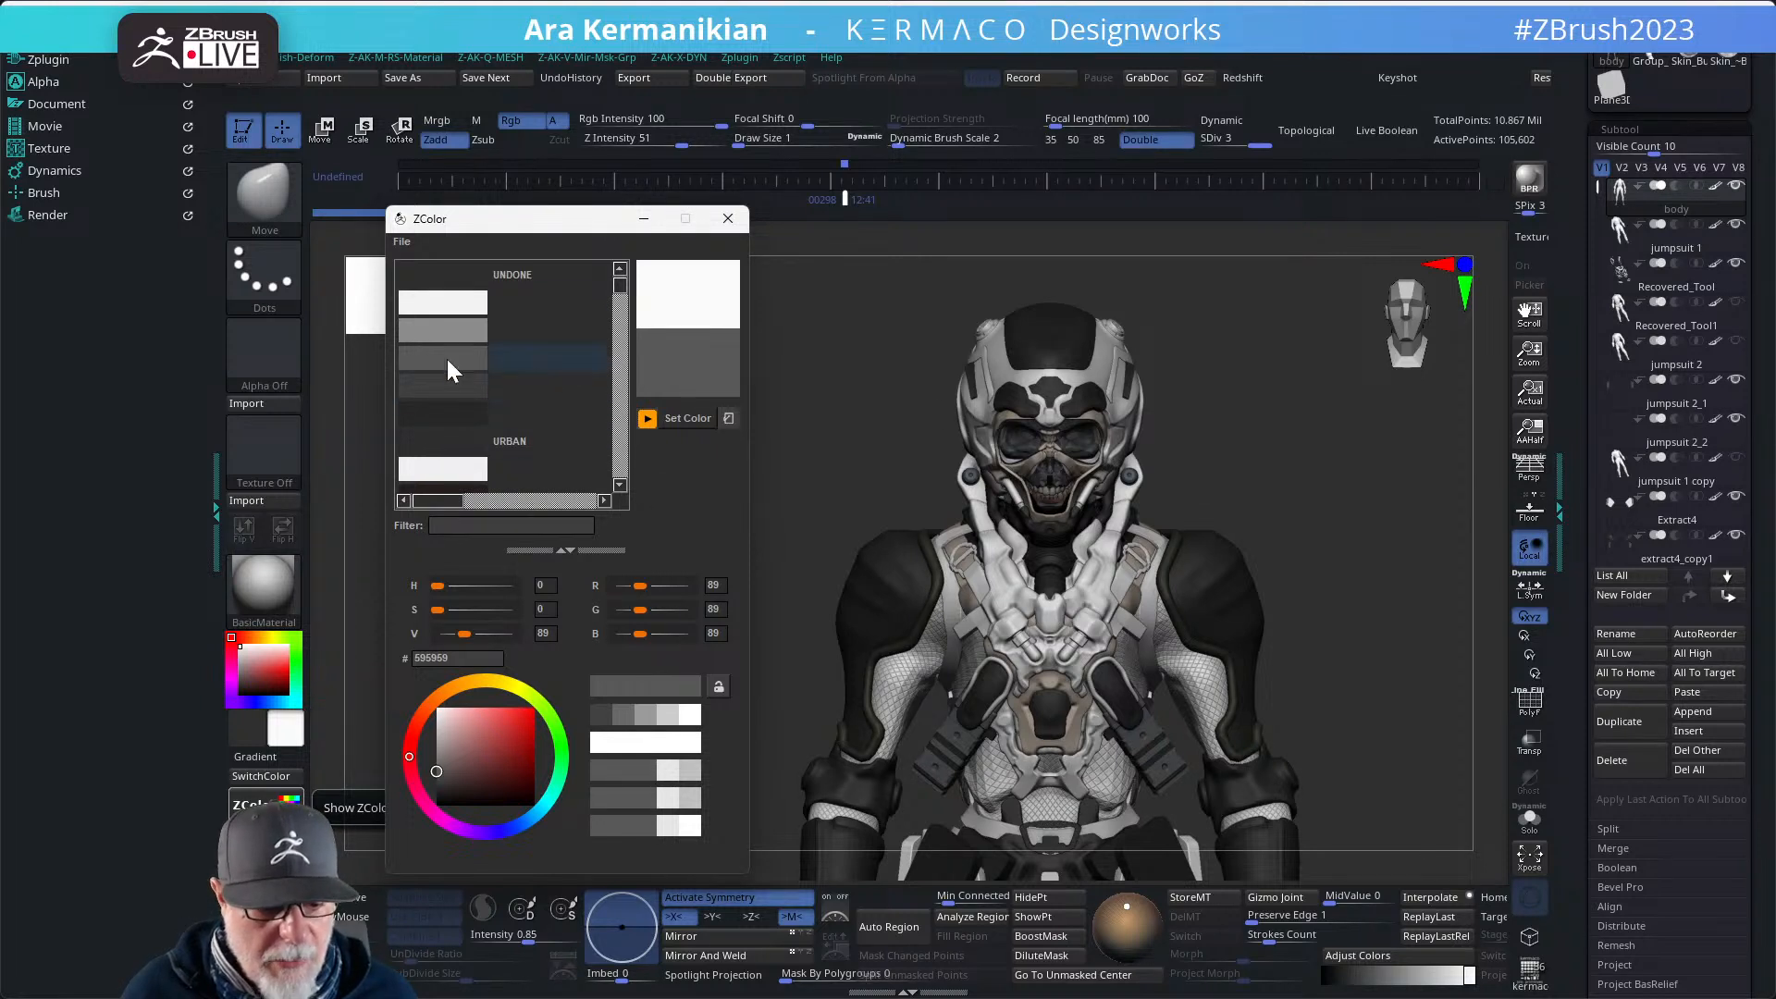
pyautogui.moveTo(624, 284)
pyautogui.mouseDown()
pyautogui.moveTo(622, 464)
pyautogui.moveTo(633, 284)
pyautogui.mouseUp()
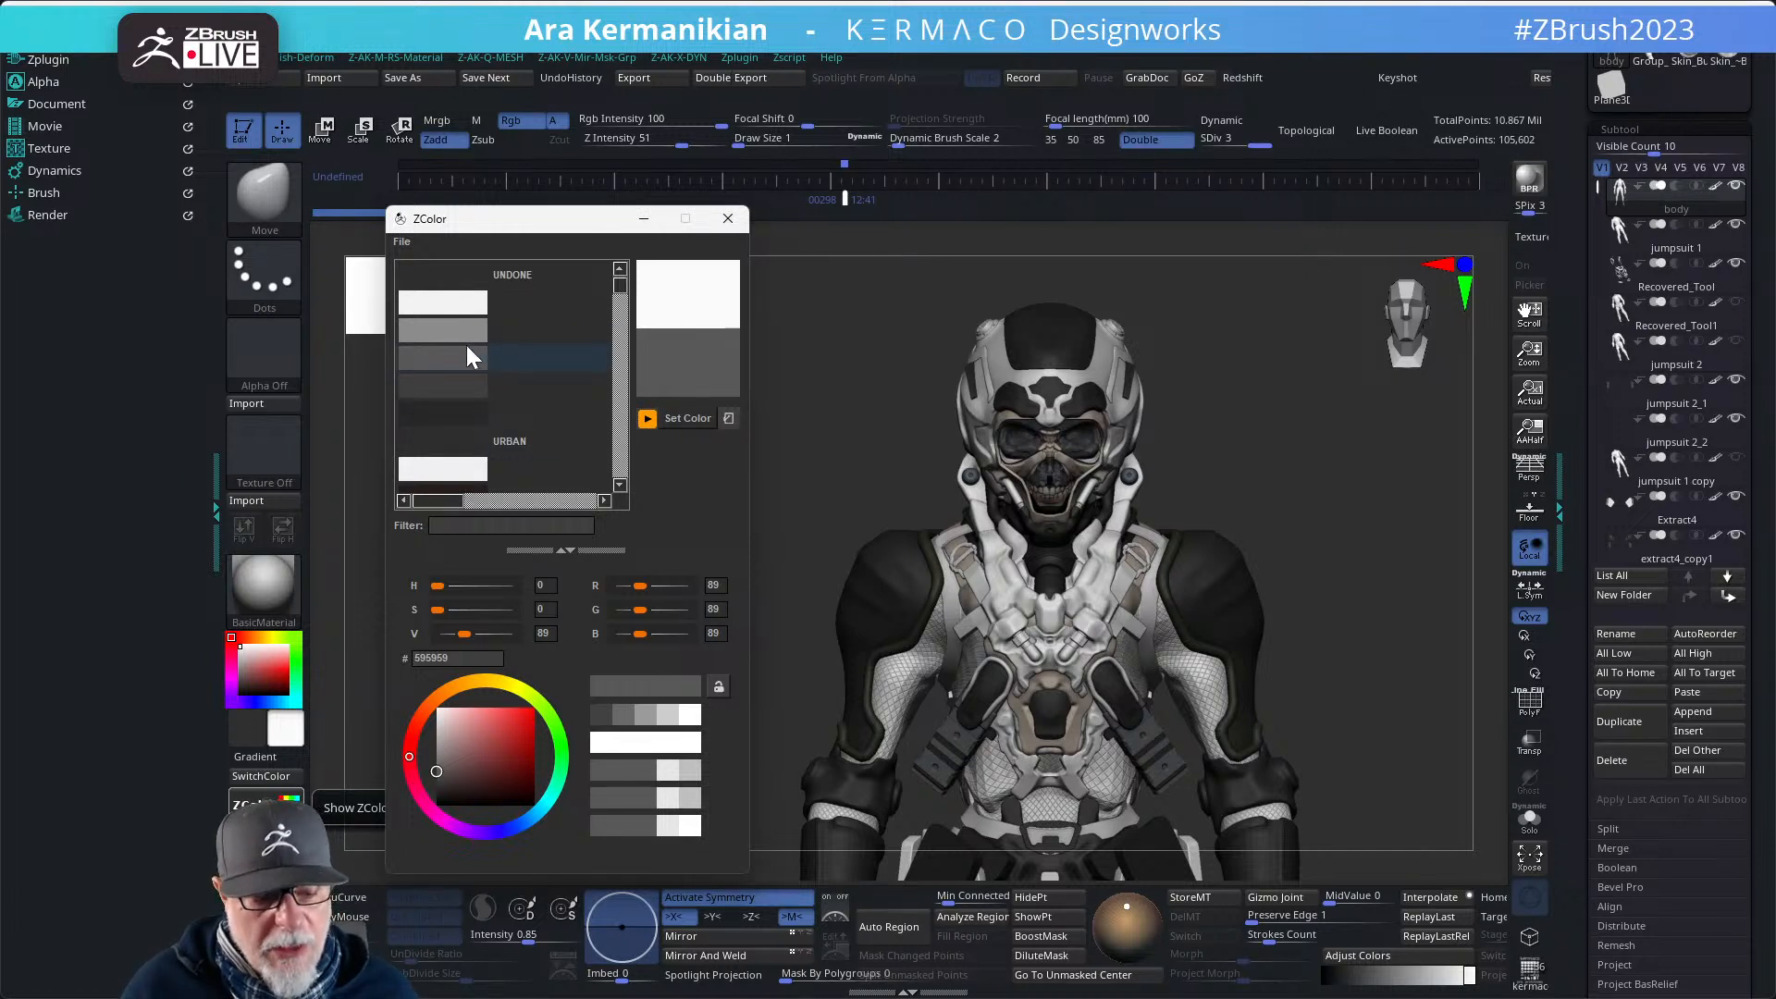
pyautogui.click(403, 242)
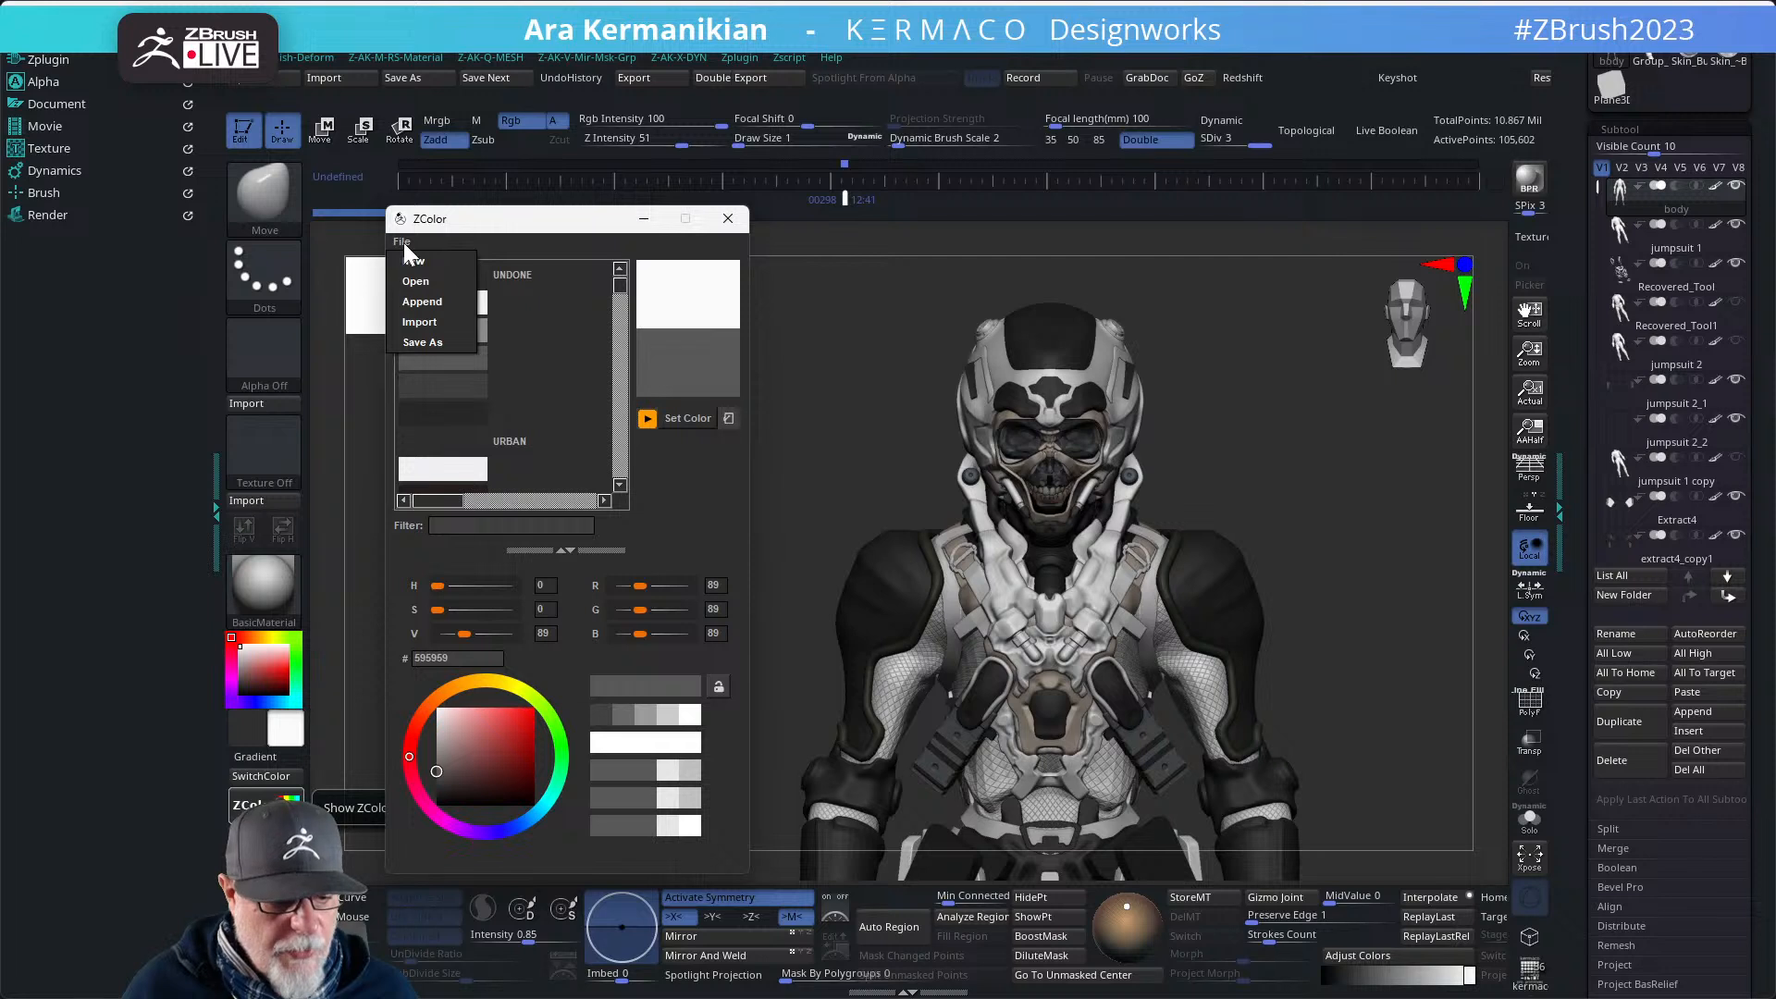
pyautogui.click(418, 301)
pyautogui.moveTo(620, 363); pyautogui.dragTo(708, 353)
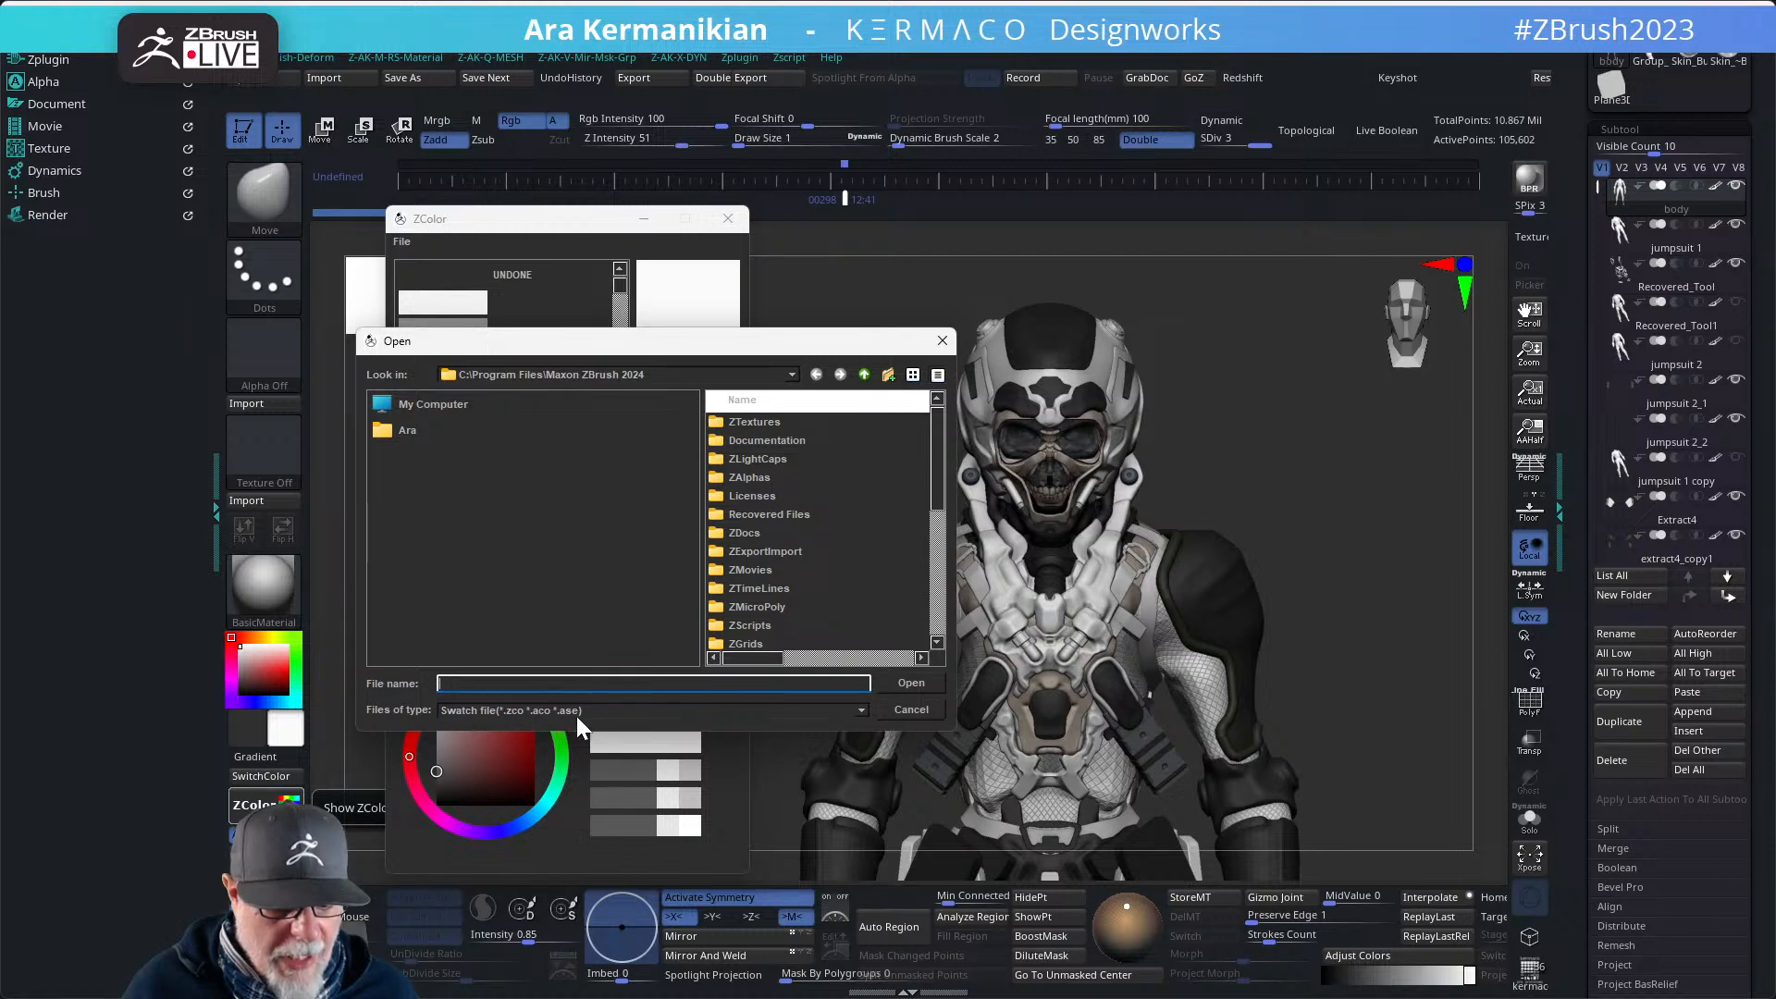
pyautogui.click(910, 710)
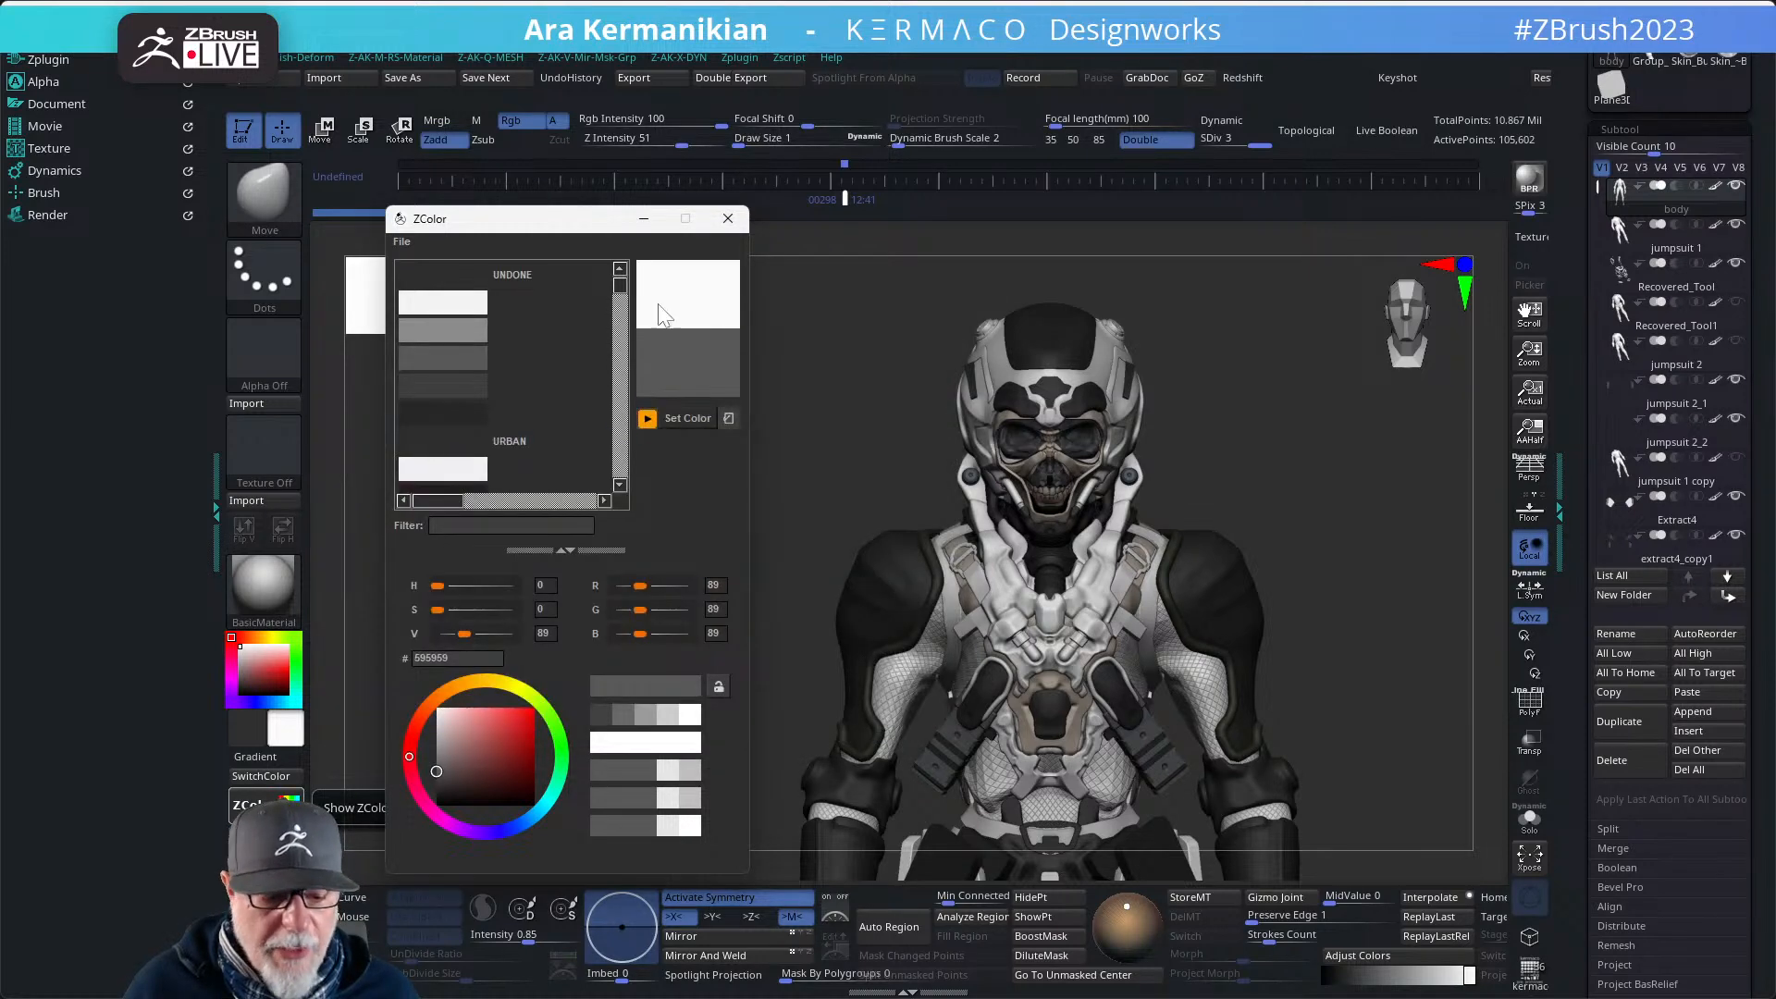
# - Look through the ZColor swatch collection from the URBAN palette to the cucutacitytourtransport palette
pyautogui.scroll(-3, 524, 391)
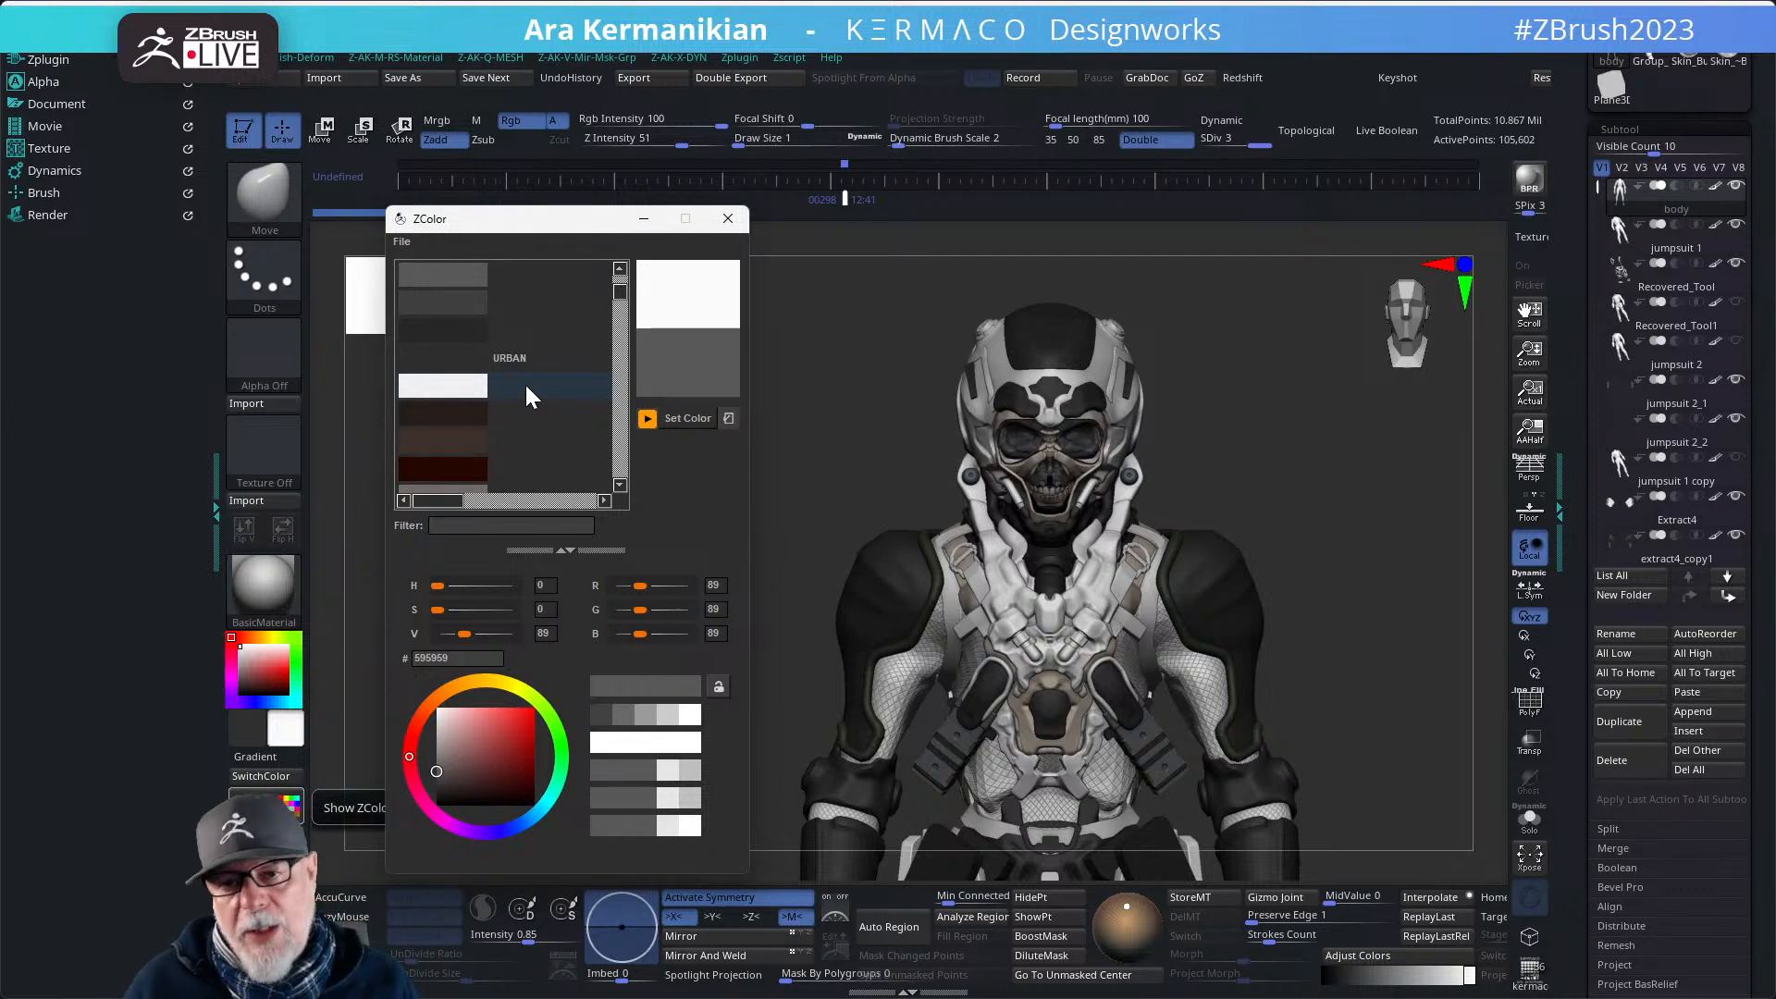
pyautogui.scroll(-5, 521, 433)
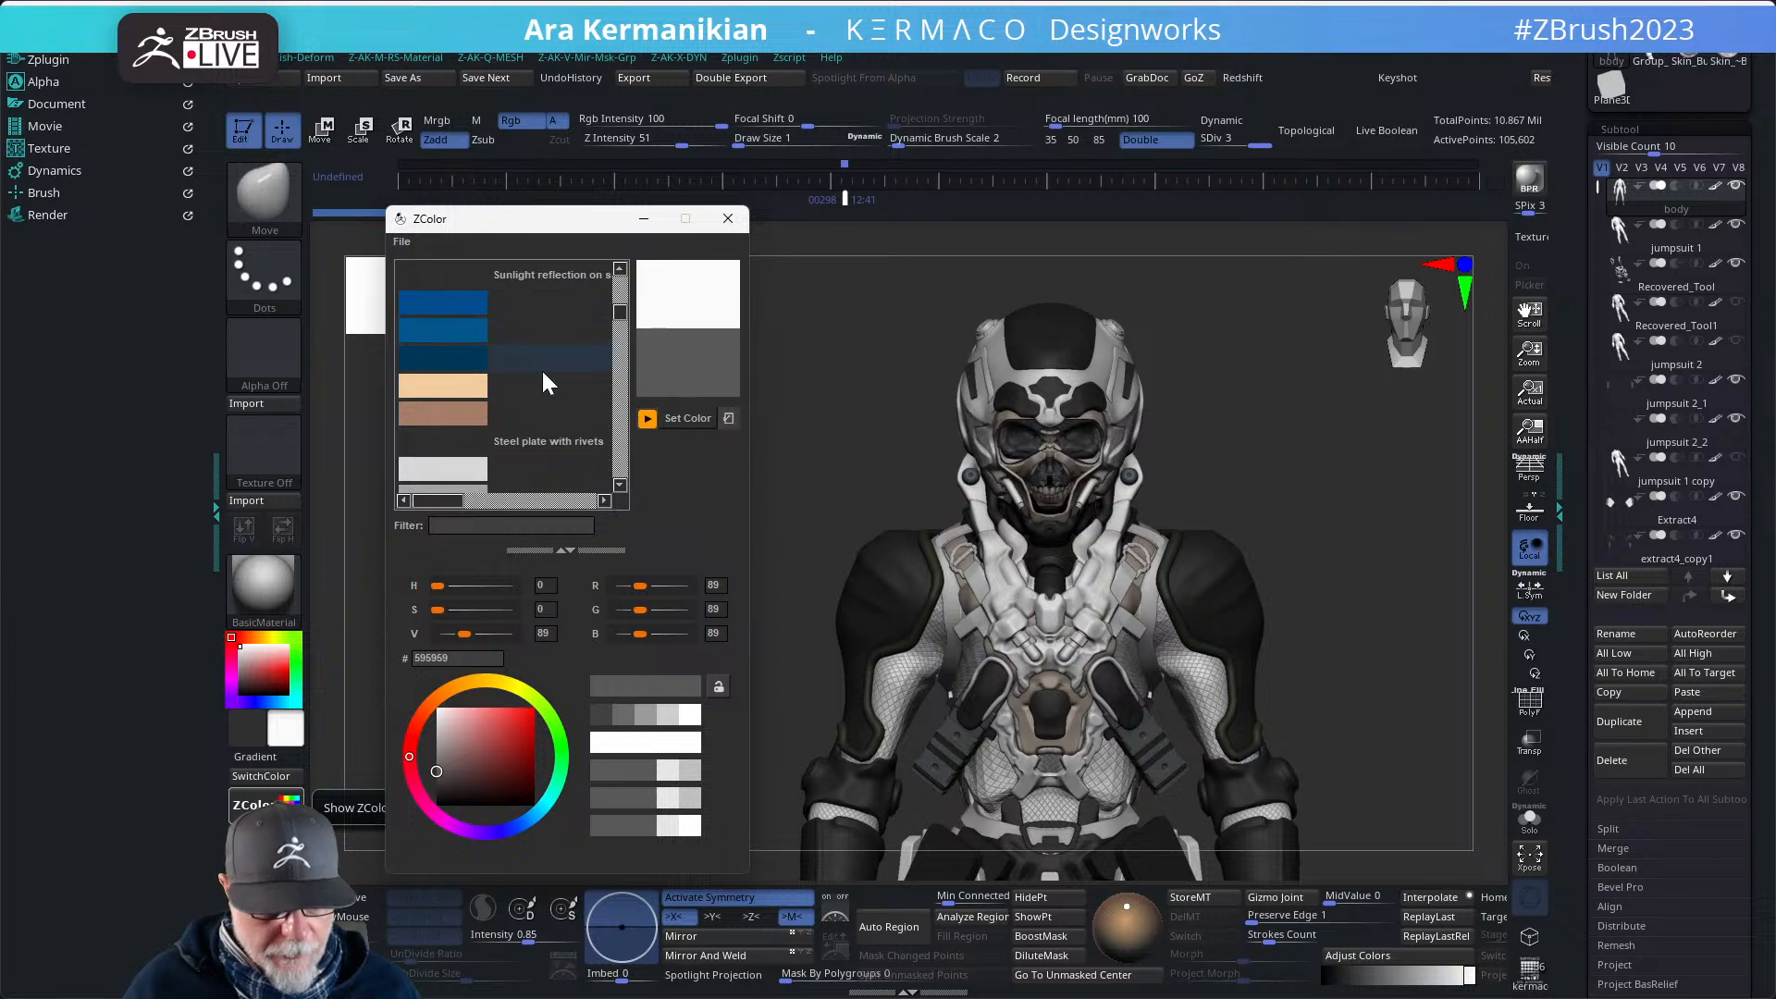
pyautogui.scroll(-2, 541, 368)
pyautogui.scroll(-3, 536, 370)
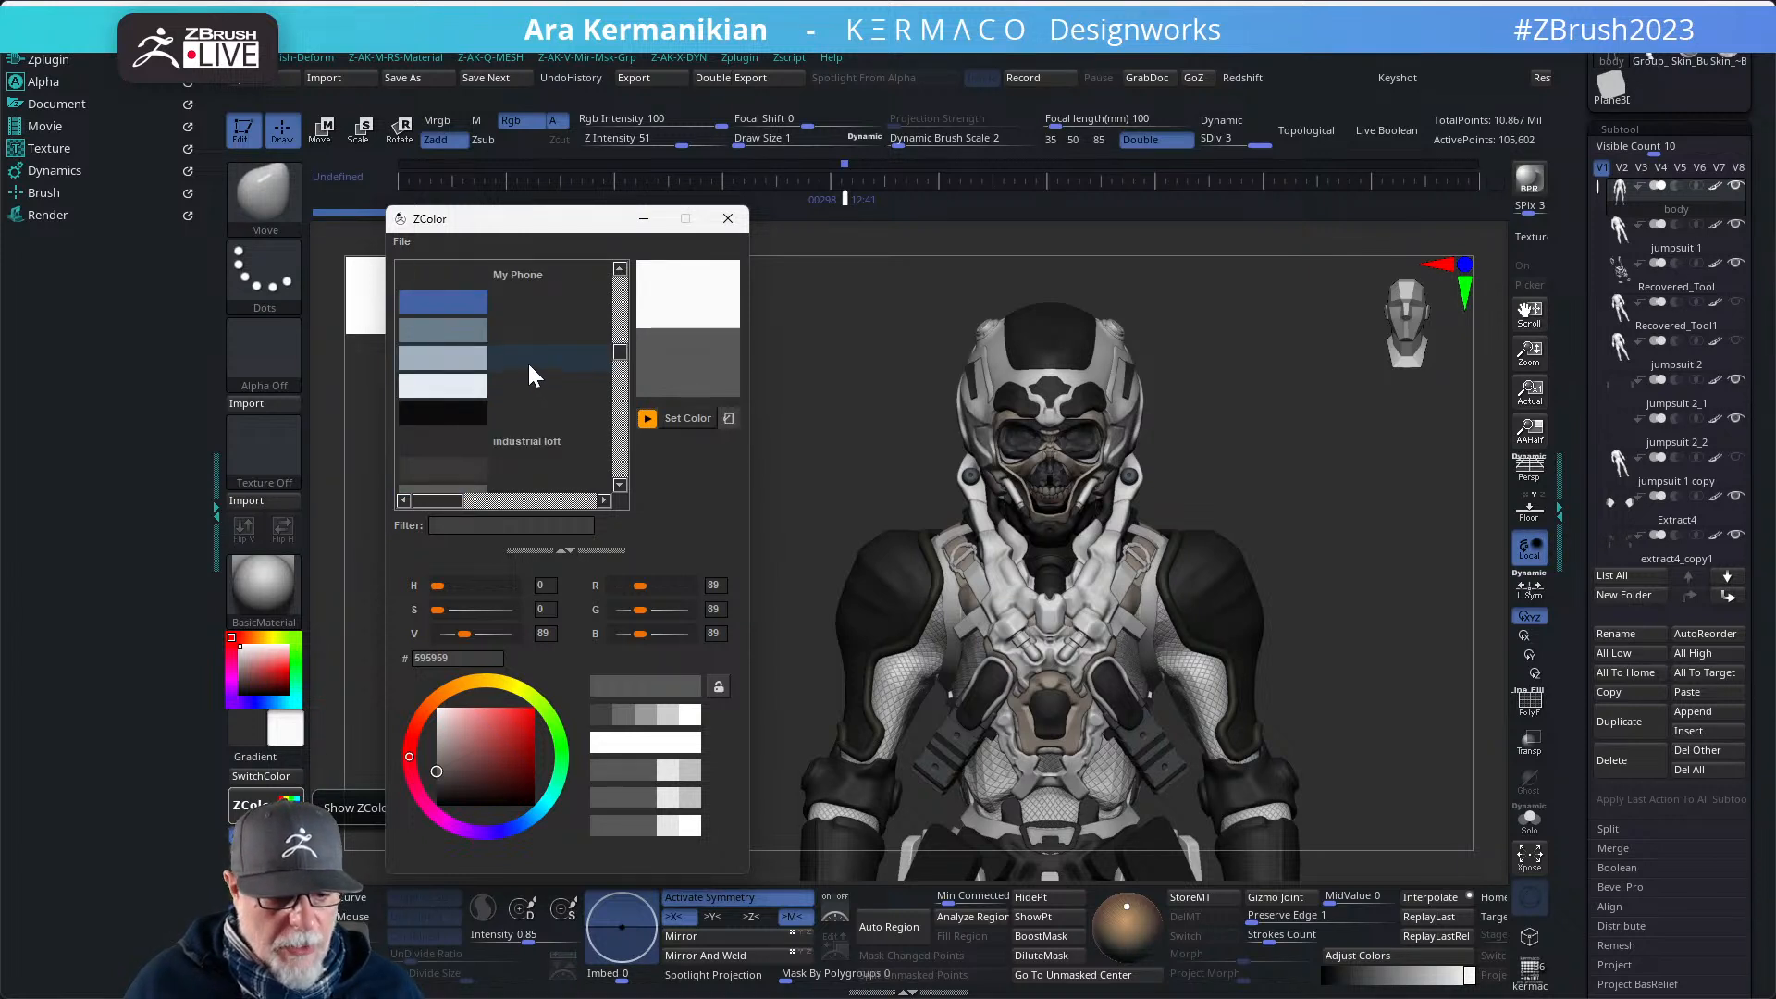
pyautogui.scroll(-2, 539, 404)
pyautogui.scroll(-1, 539, 404)
pyautogui.scroll(1, 539, 405)
pyautogui.scroll(-2, 539, 405)
pyautogui.scroll(-5, 541, 412)
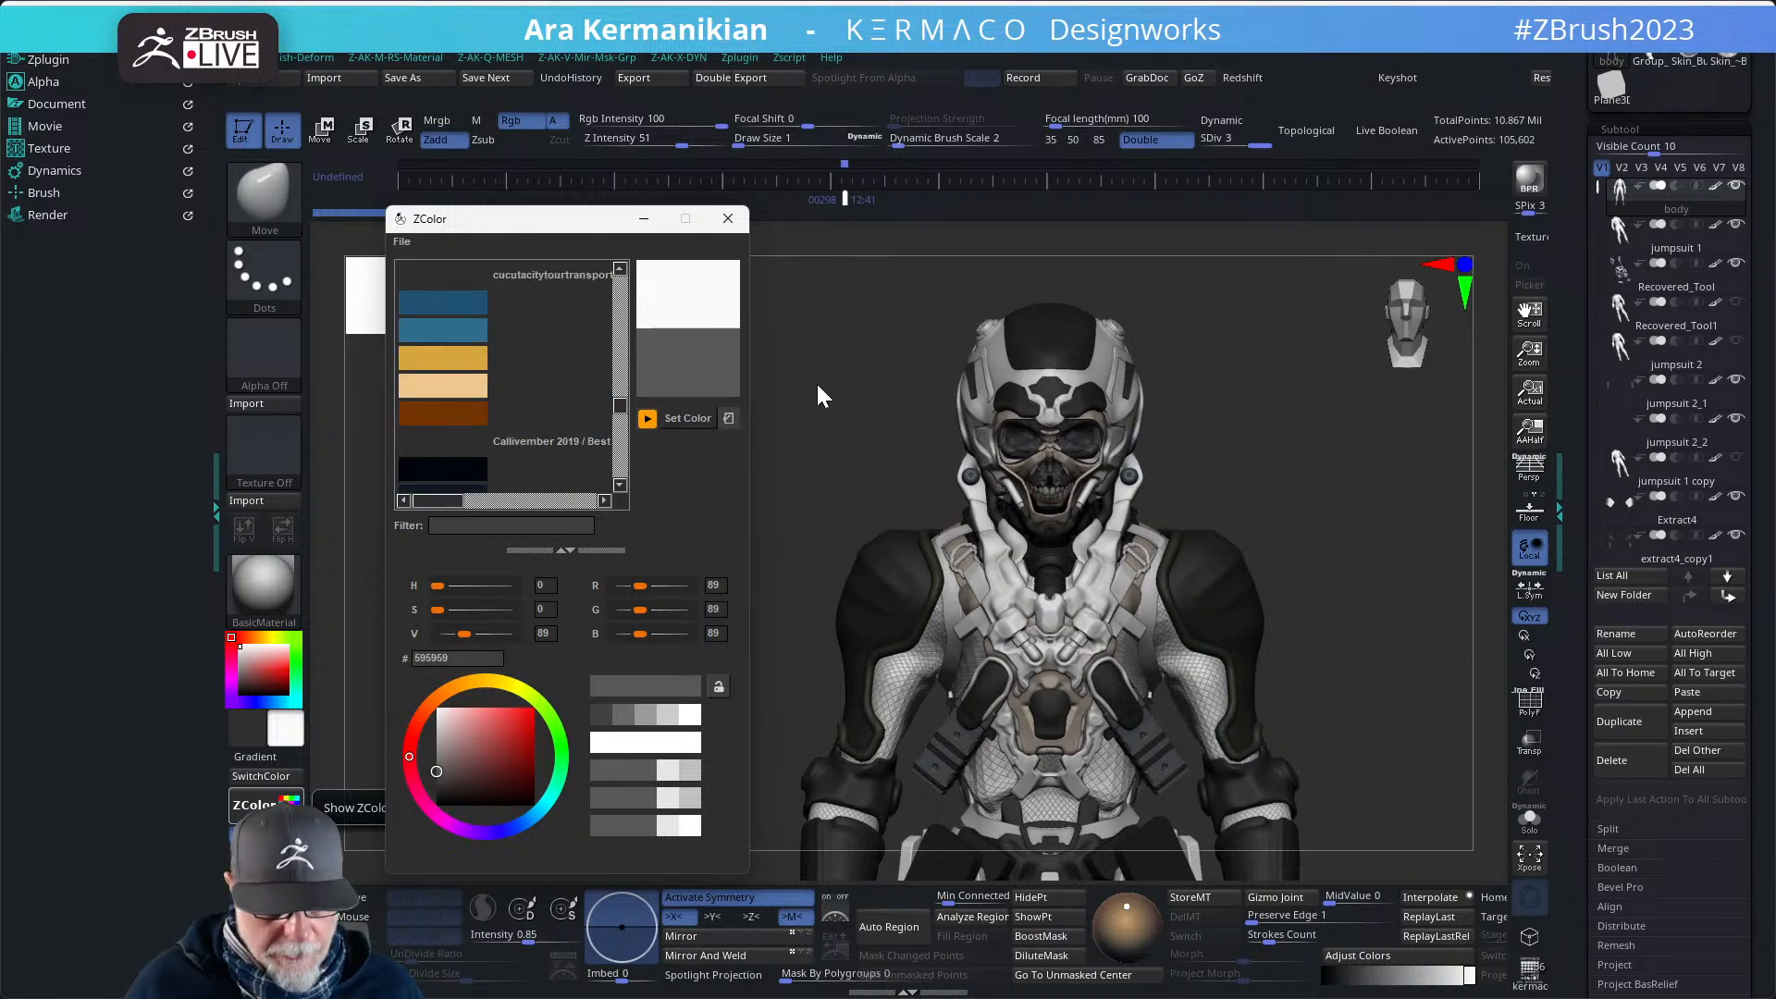
# - Choose the dark navy swatch (RGB 13, 24, 38) from the Callivember 2019 palette and fill the helmet shell subtool with it
pyautogui.click(451, 335)
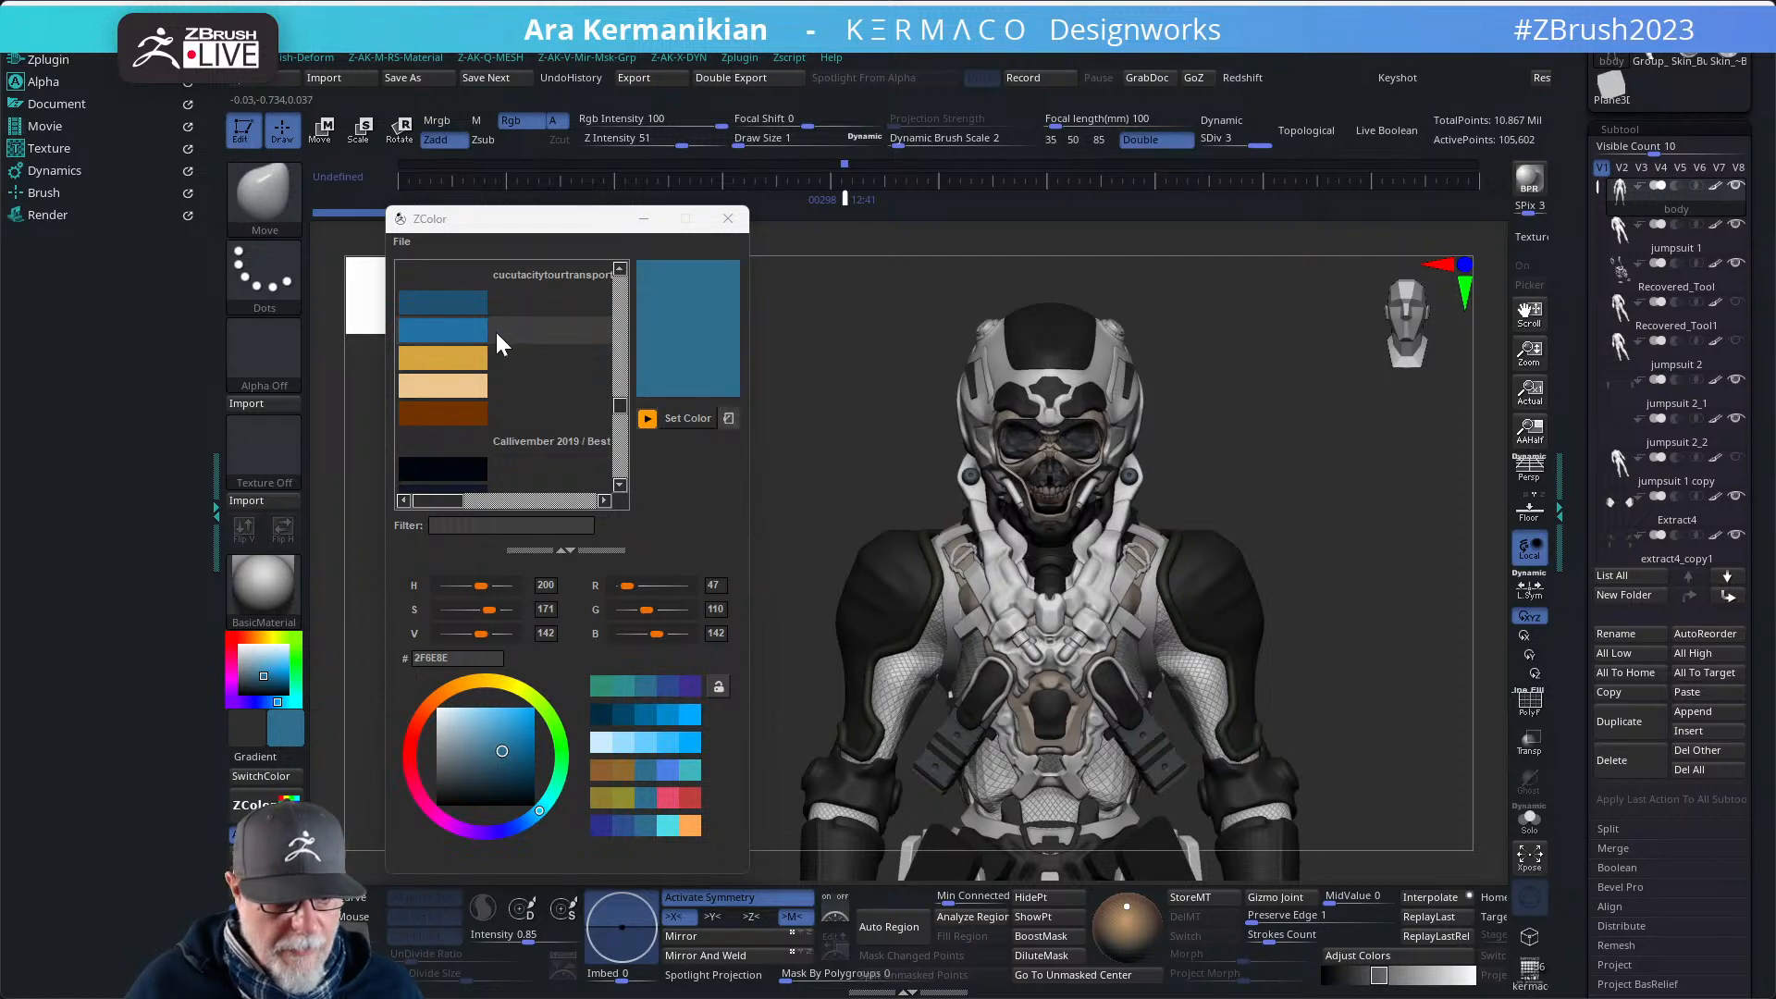
pyautogui.scroll(-3, 559, 398)
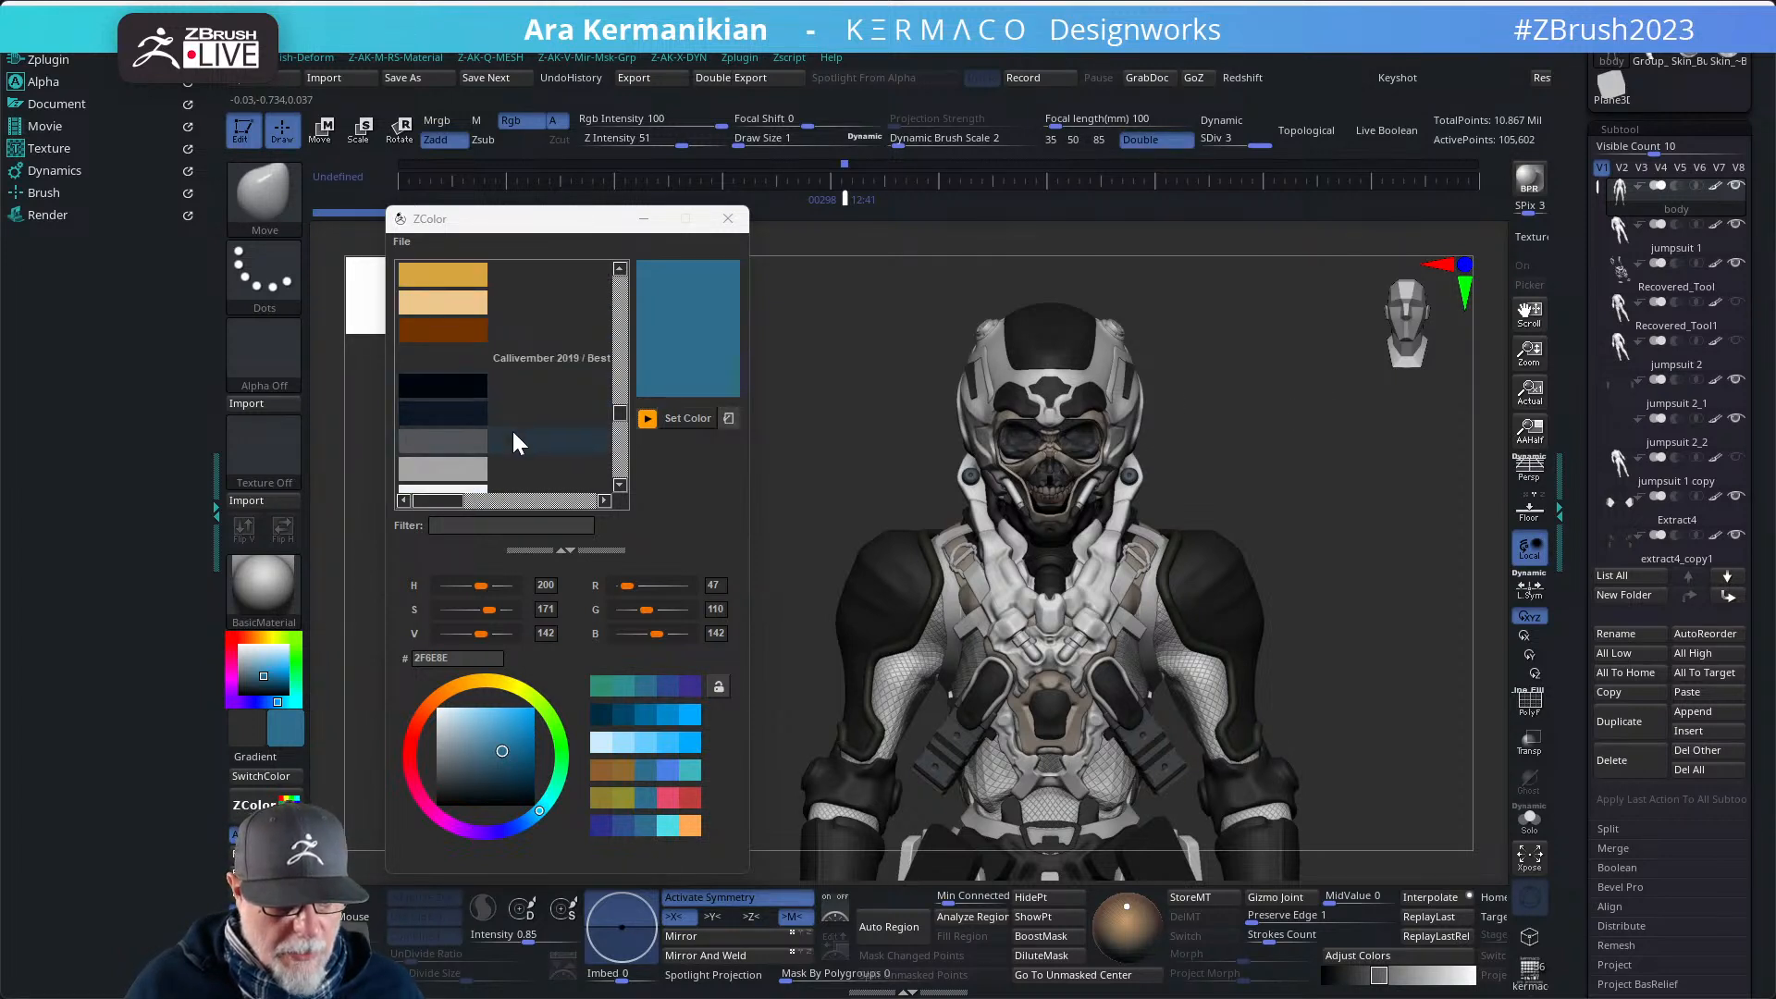
pyautogui.click(464, 410)
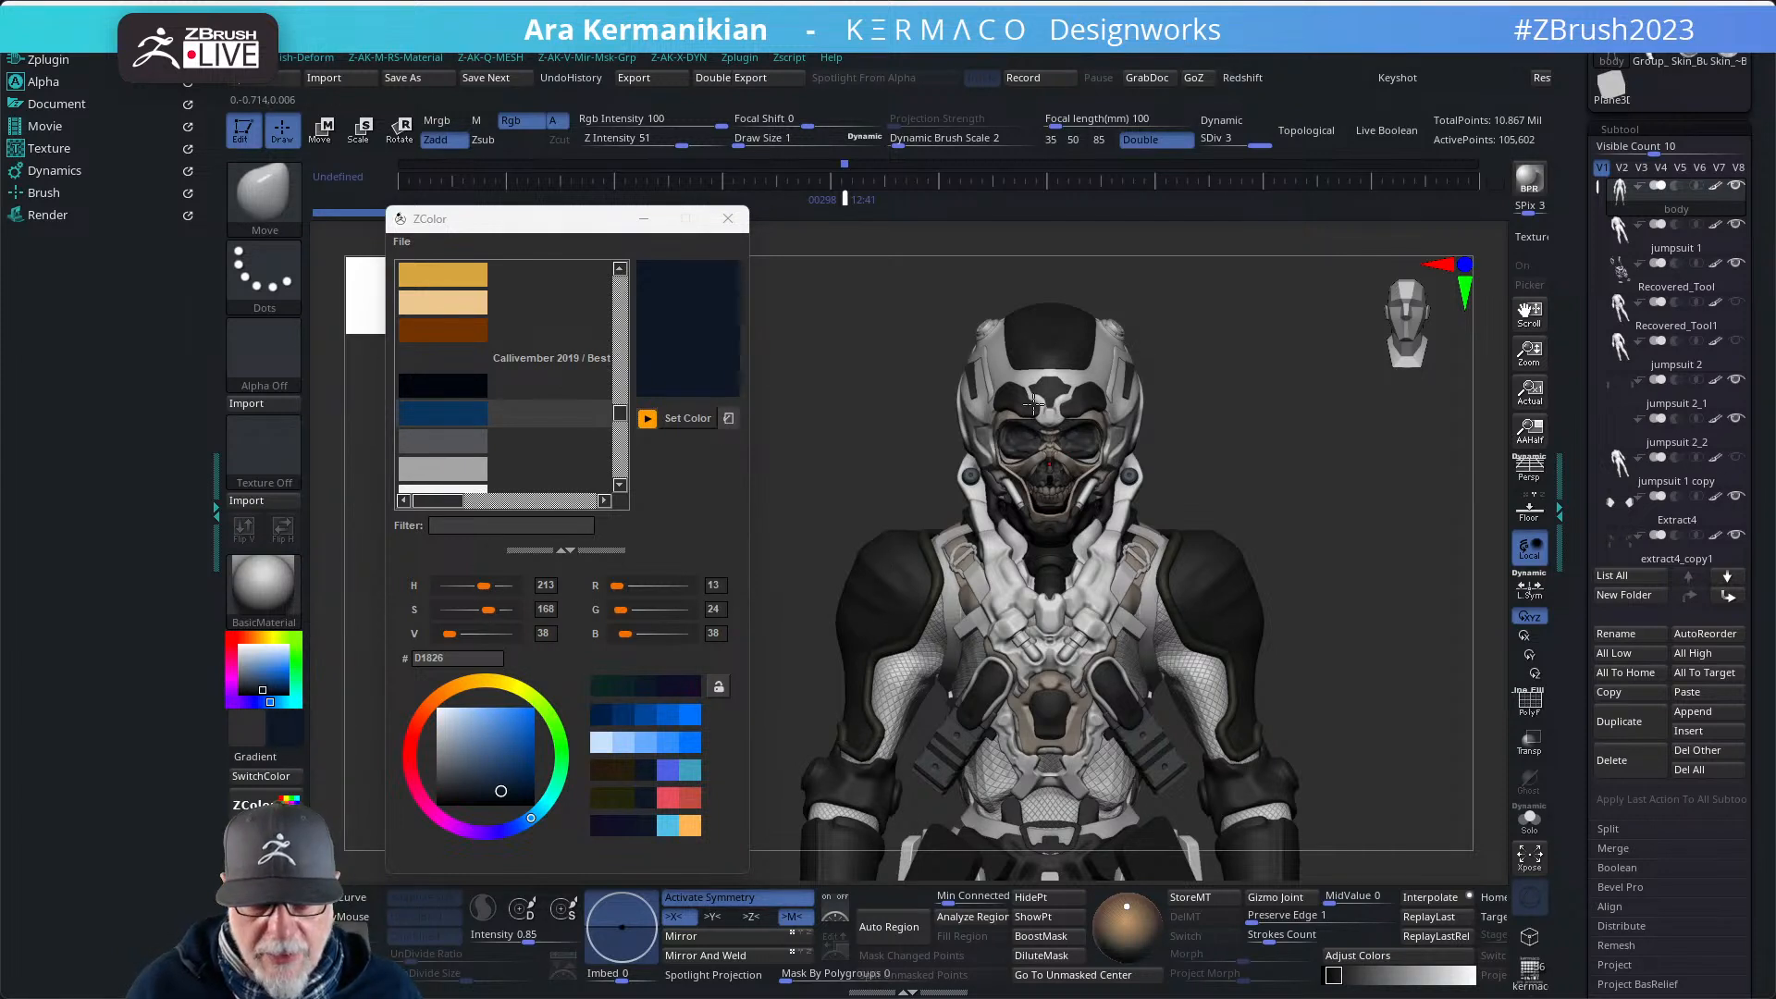
pyautogui.keyDown('alt'); pyautogui.click(1096, 370); pyautogui.keyUp('alt')
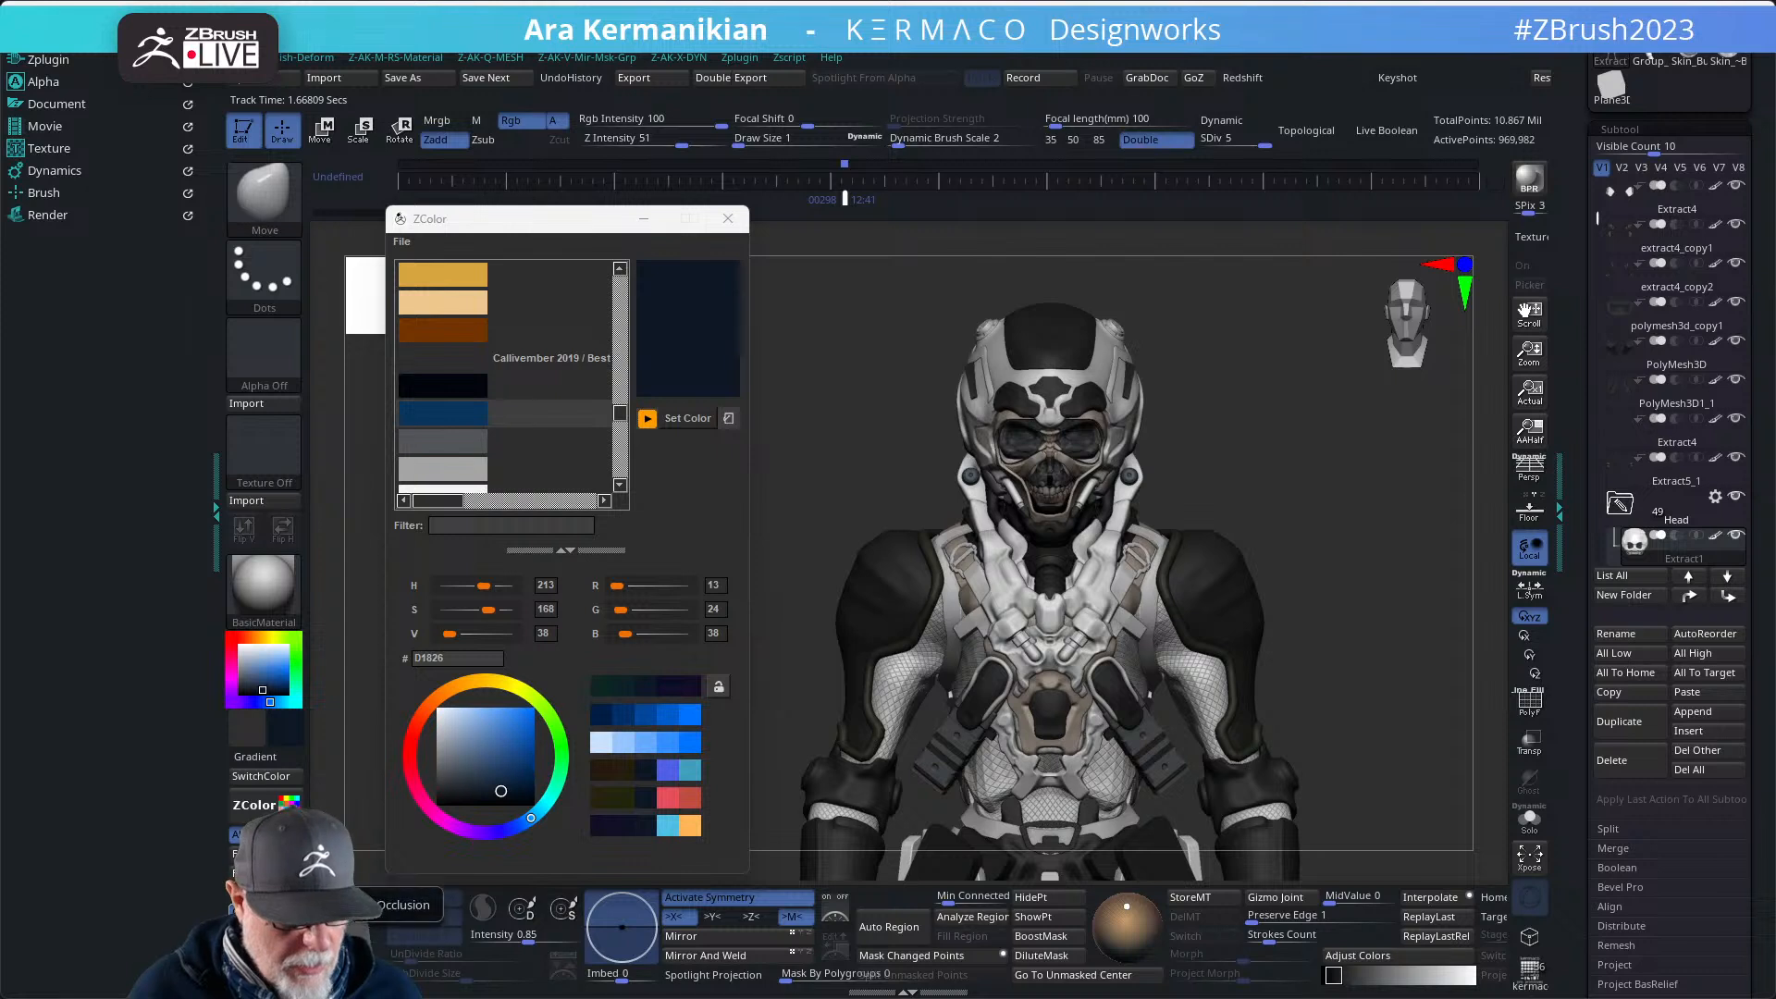
pyautogui.click(264, 835)
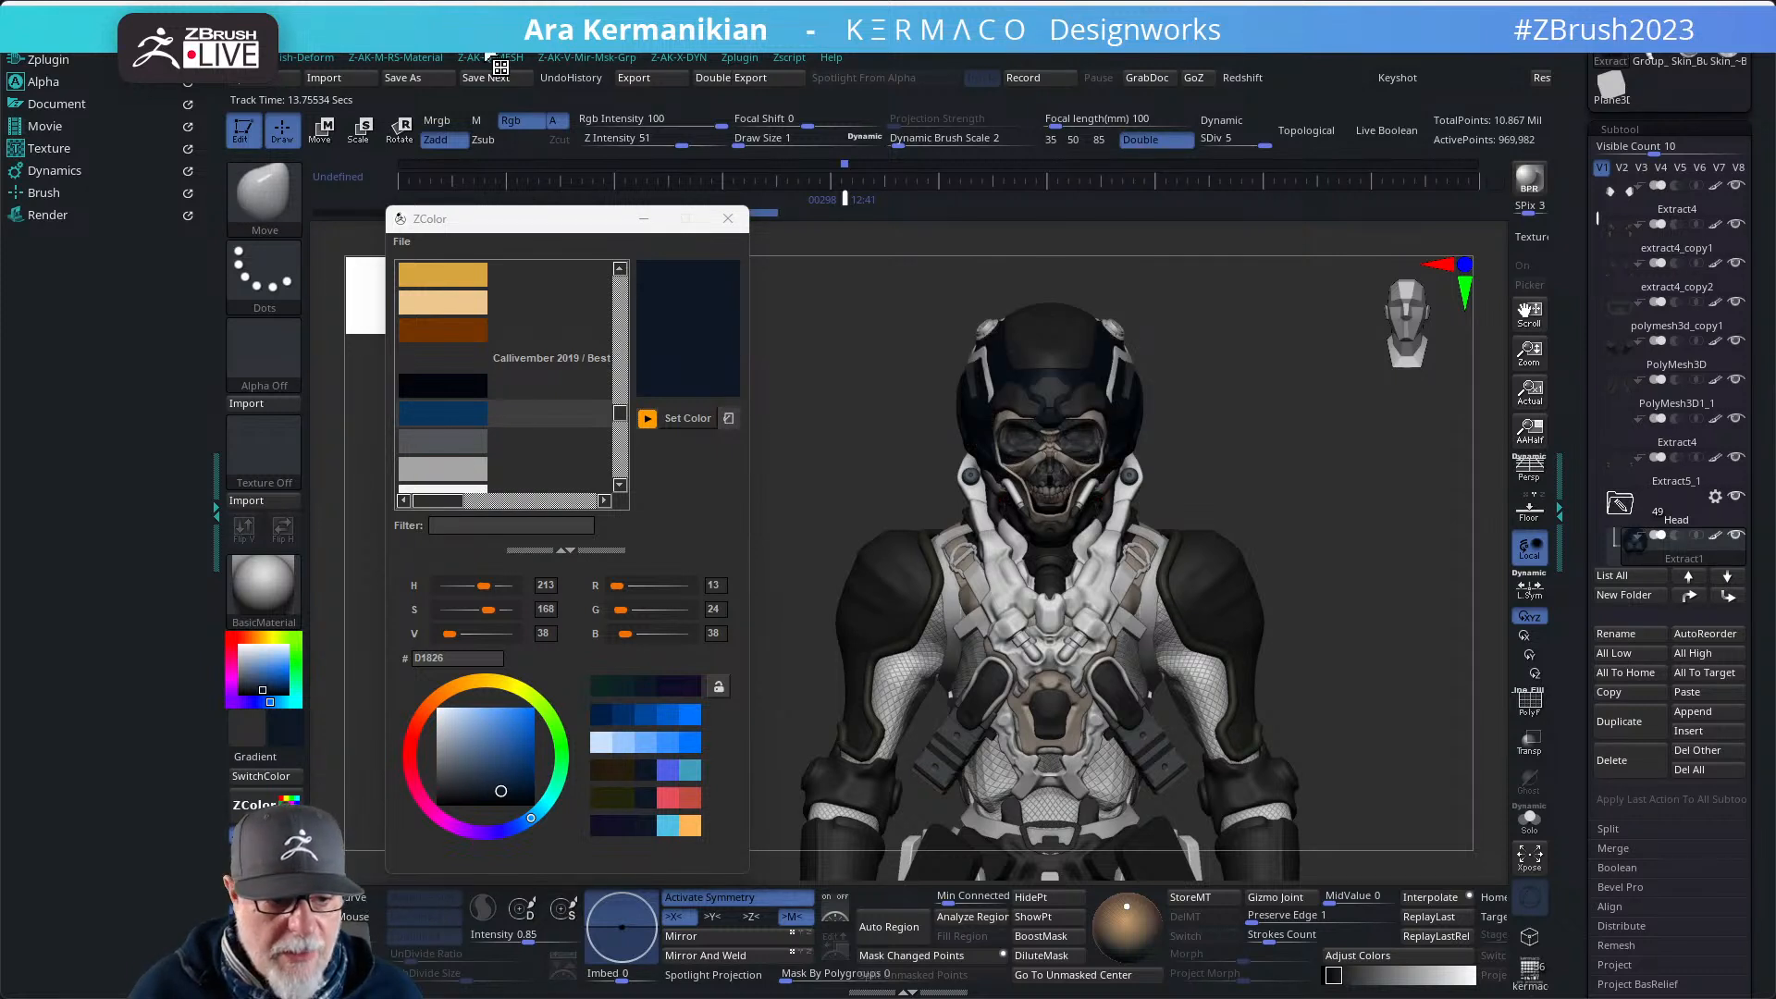
# - Examine the object fill commands in the colour settings, keeping the ZColor window out of the way
pyautogui.click(348, 59)
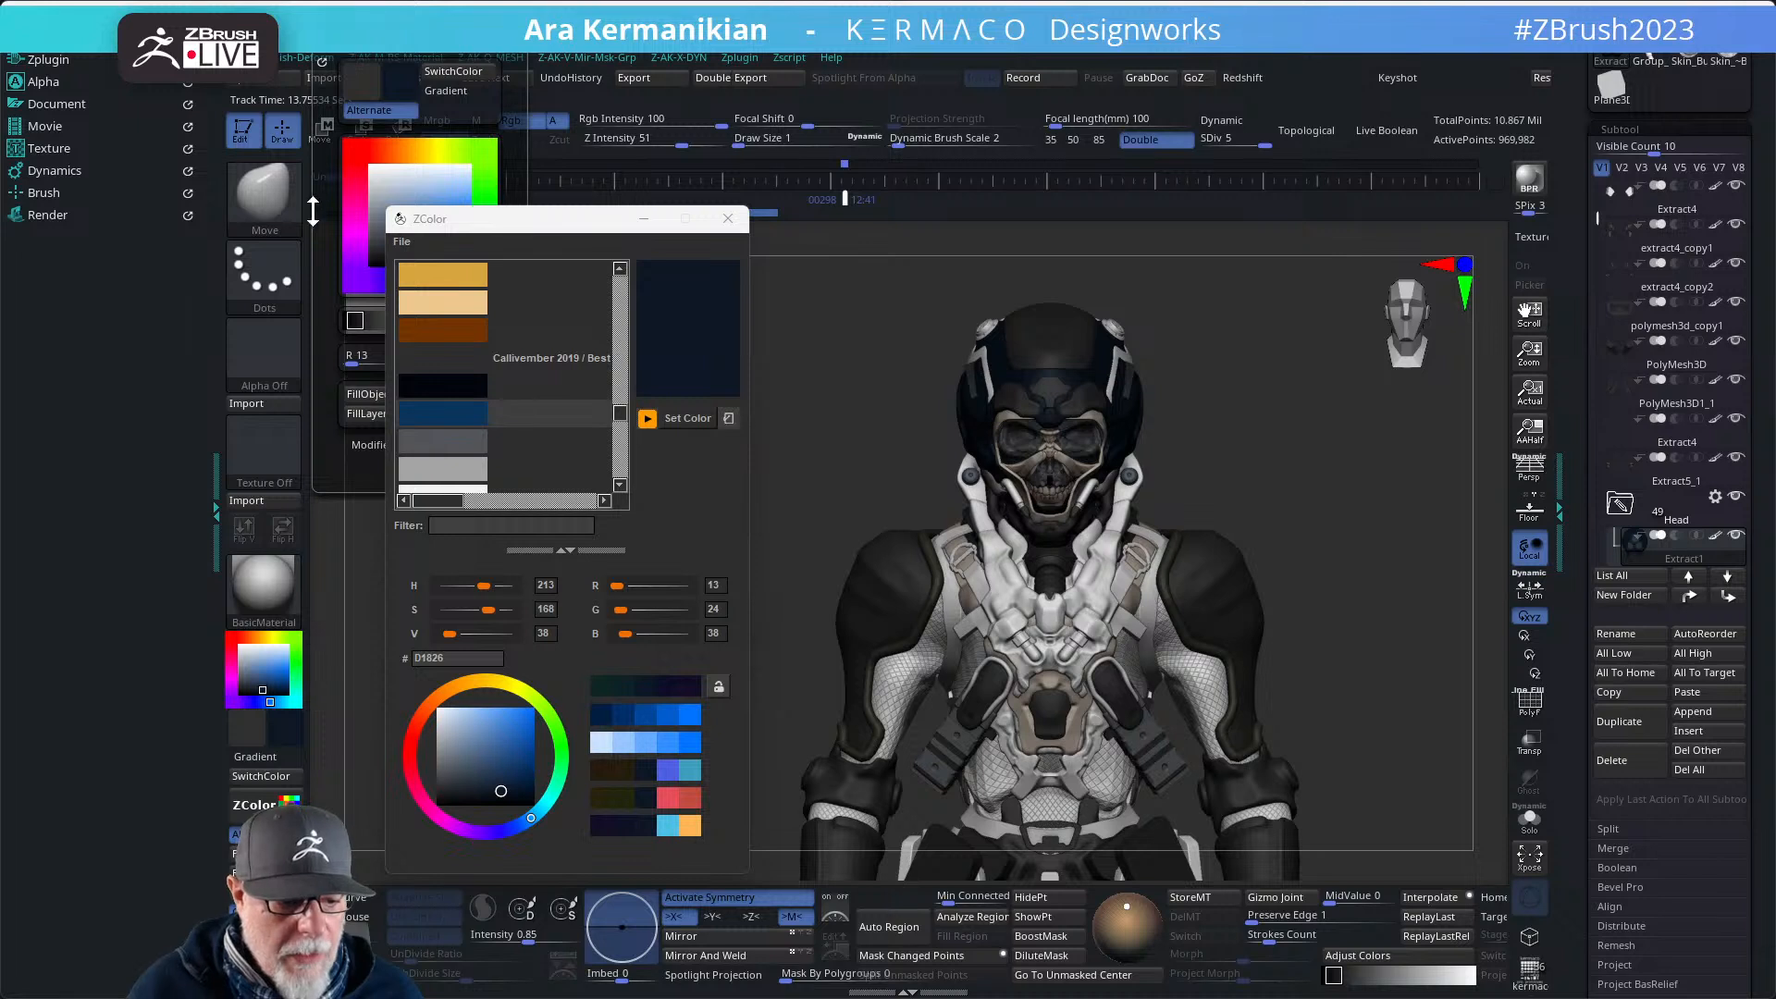
pyautogui.moveTo(603, 222); pyautogui.dragTo(908, 230)
pyautogui.click(348, 59)
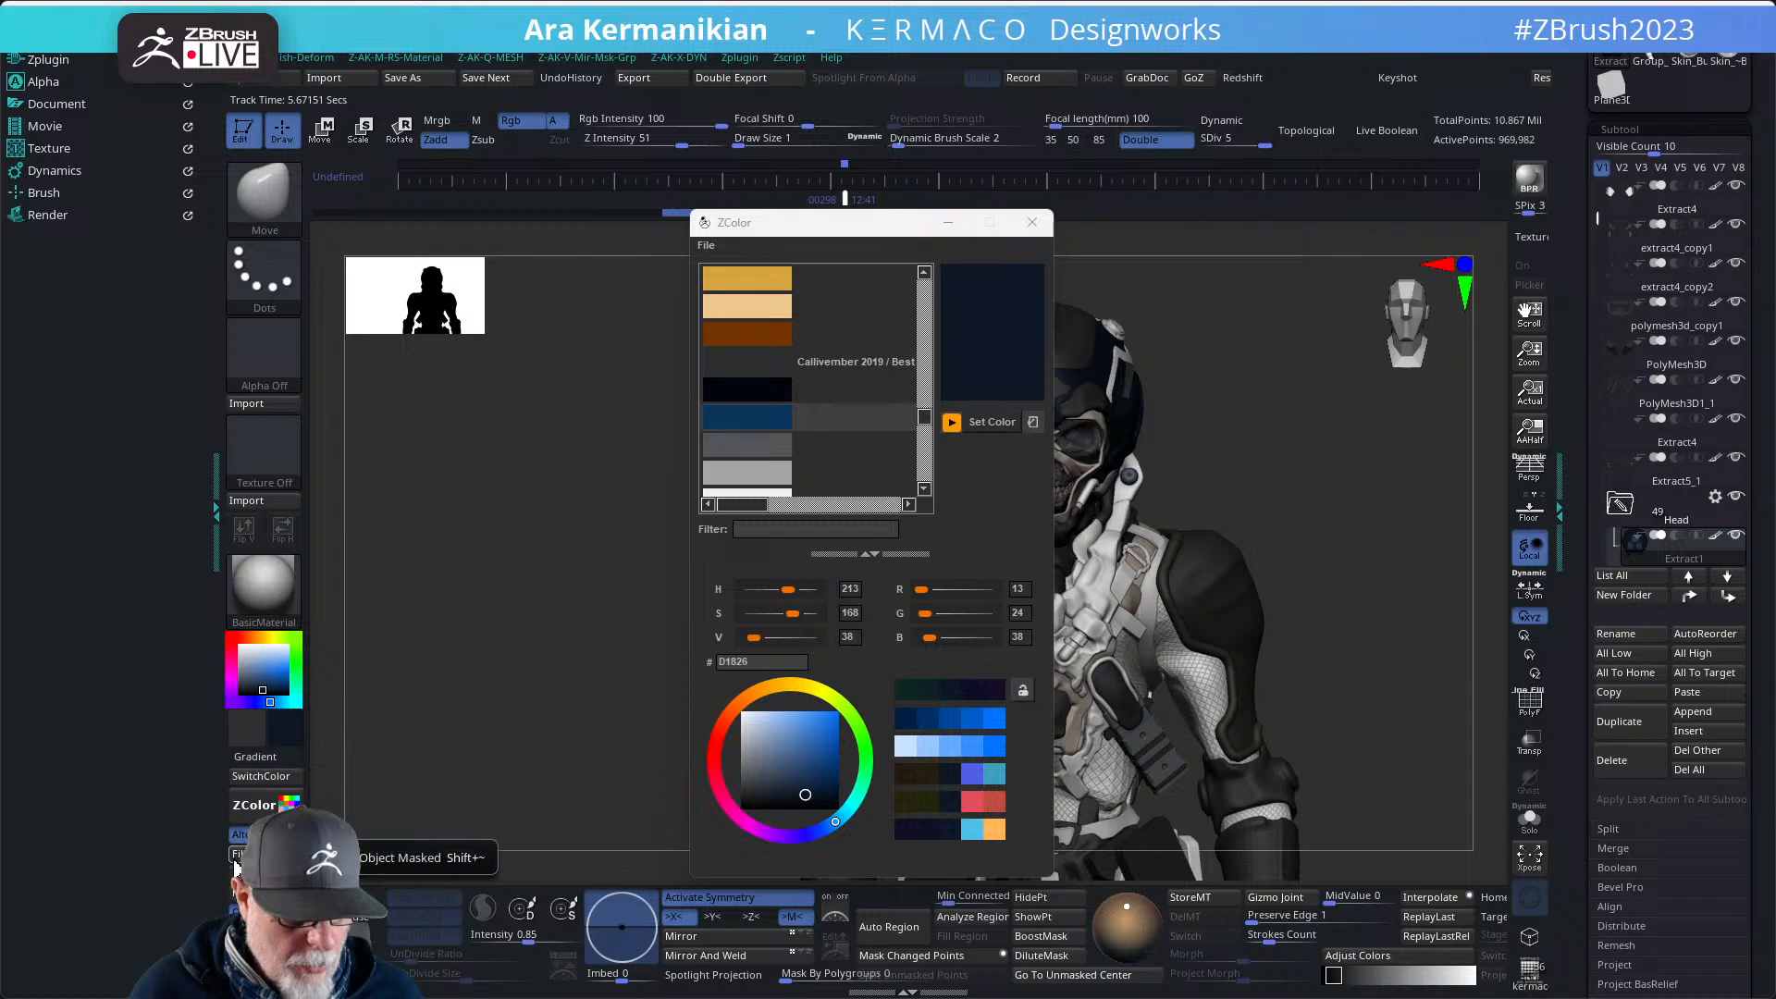
pyautogui.moveTo(875, 230); pyautogui.dragTo(587, 214)
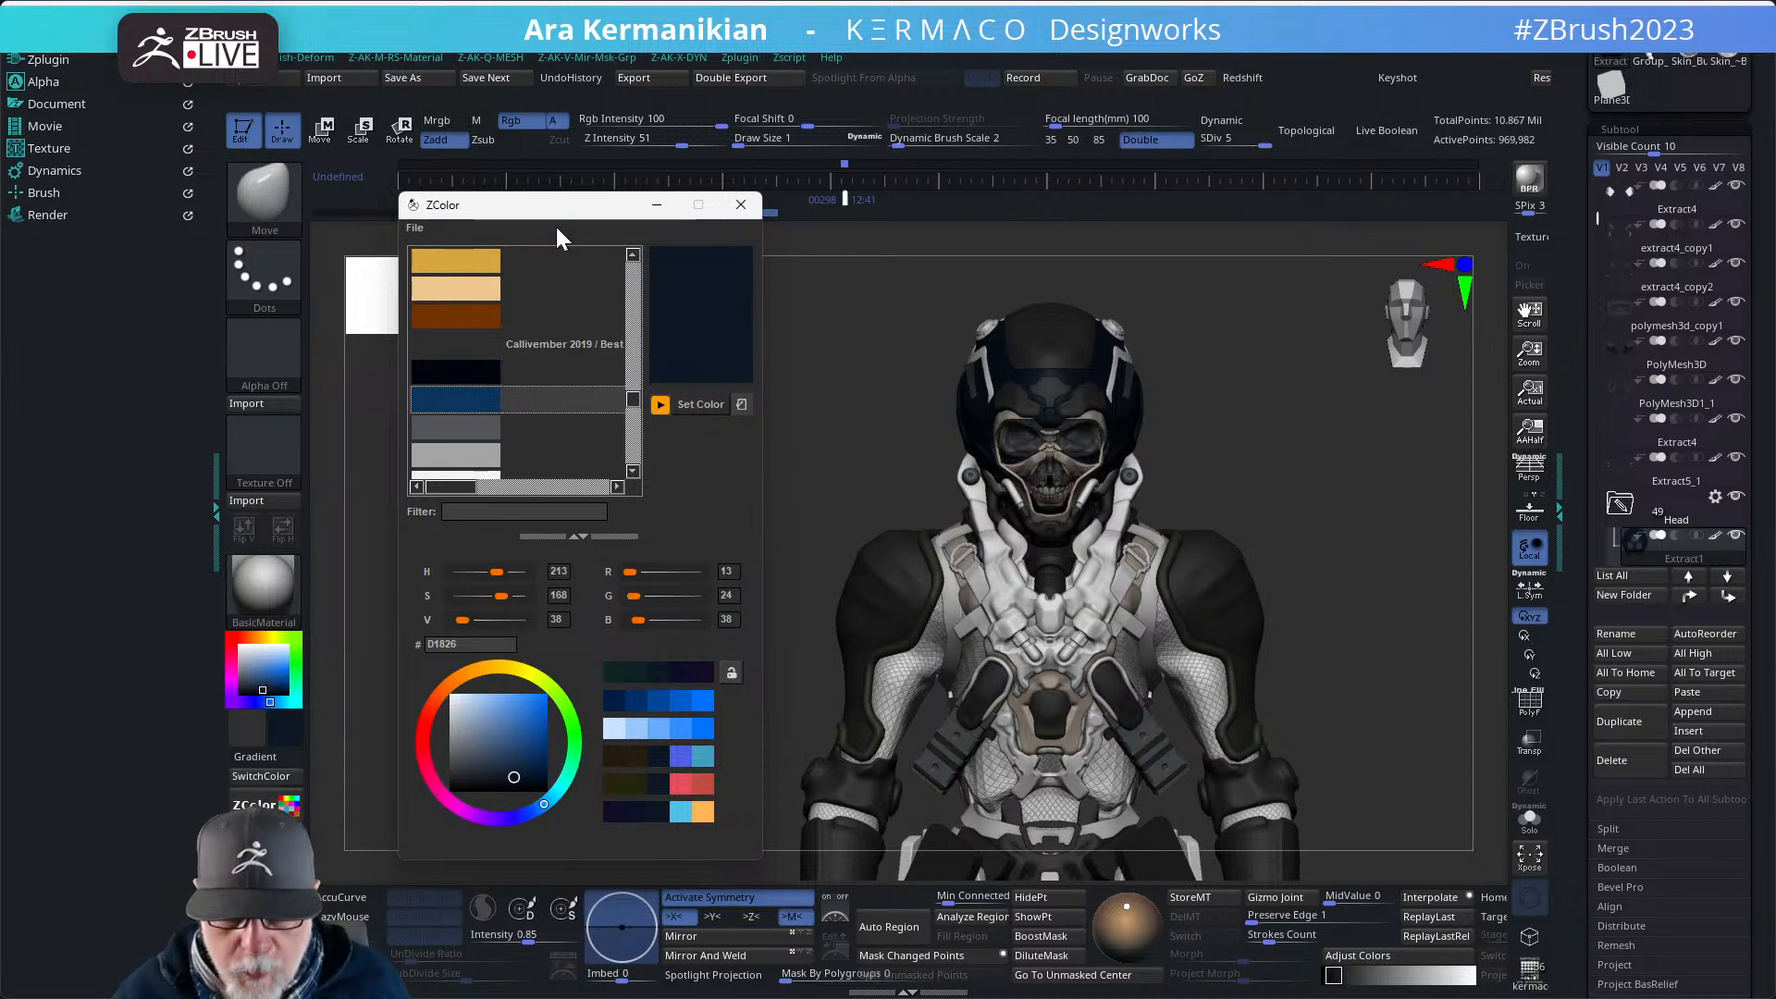
# - Darken the helmet shell with the near-black Callivember 2019 swatch (RGB 0, 5, 12)
pyautogui.moveTo(1271, 425); pyautogui.dragTo(1329, 610)
pyautogui.click(475, 374)
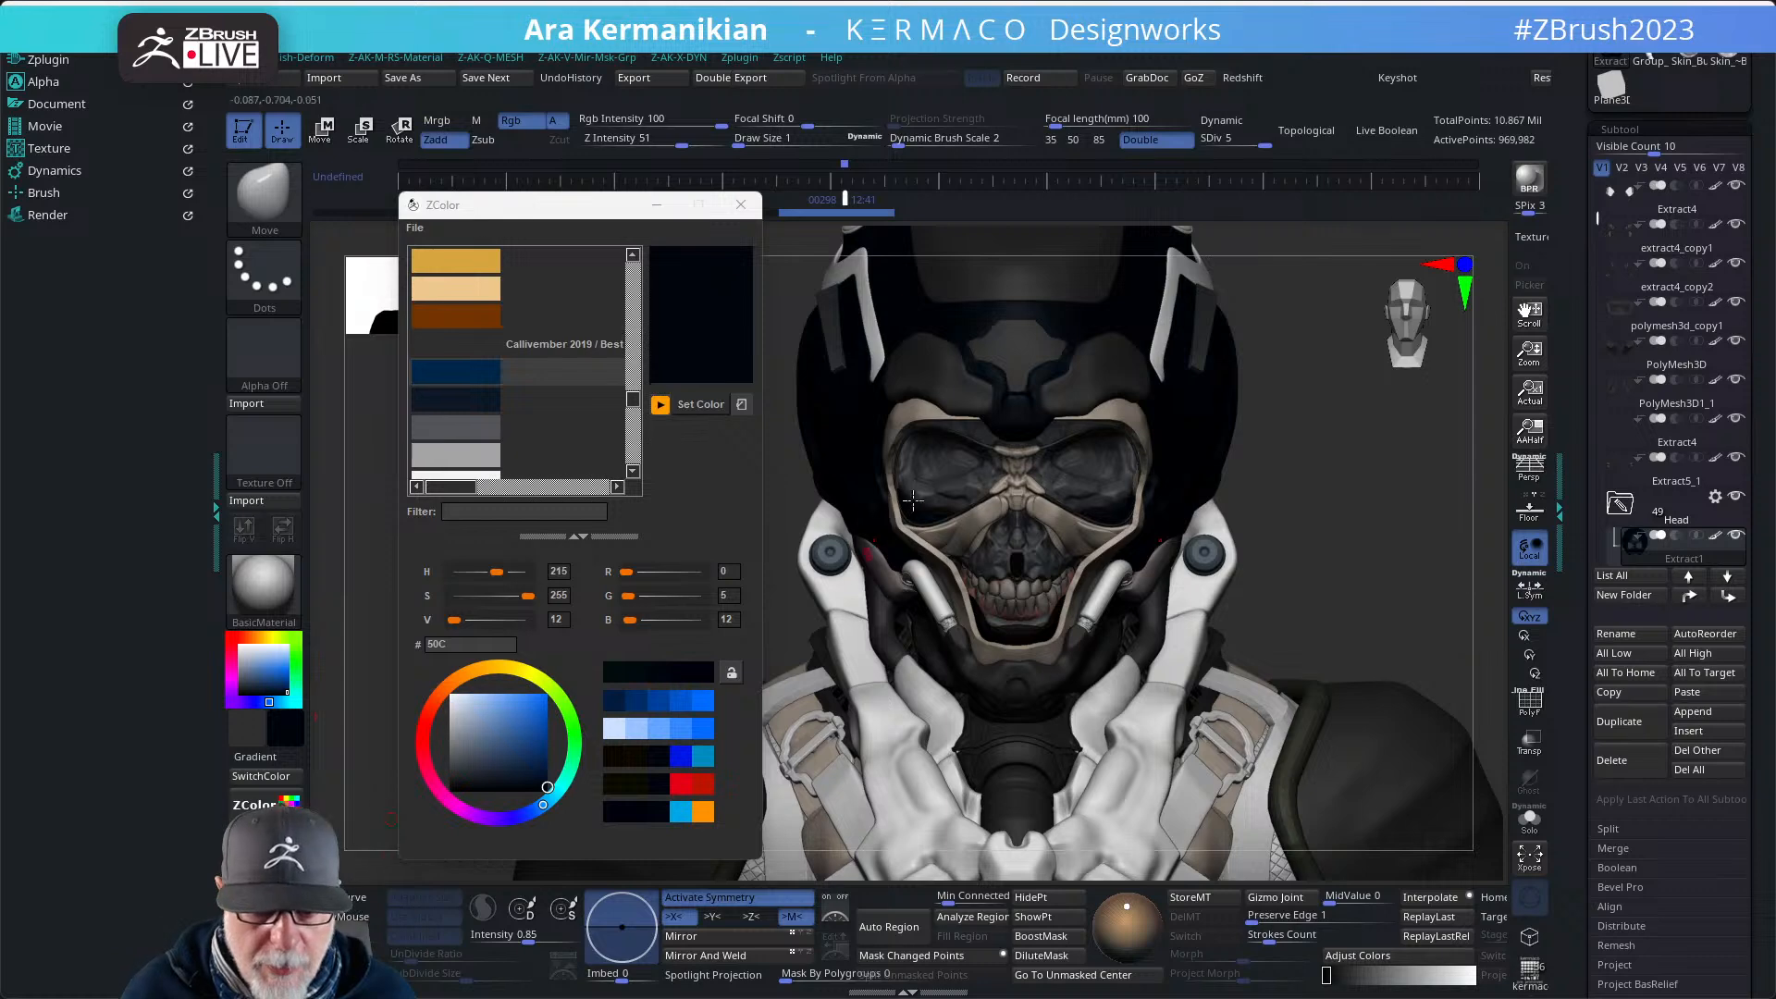
# - Select the visor1 subtool and fill it with the grey Callivember 2019 swatch 525559
pyautogui.moveTo(1441, 476); pyautogui.dragTo(1295, 516)
pyautogui.keyDown('alt'); pyautogui.click(1062, 359); pyautogui.keyUp('alt')
pyautogui.click(478, 427)
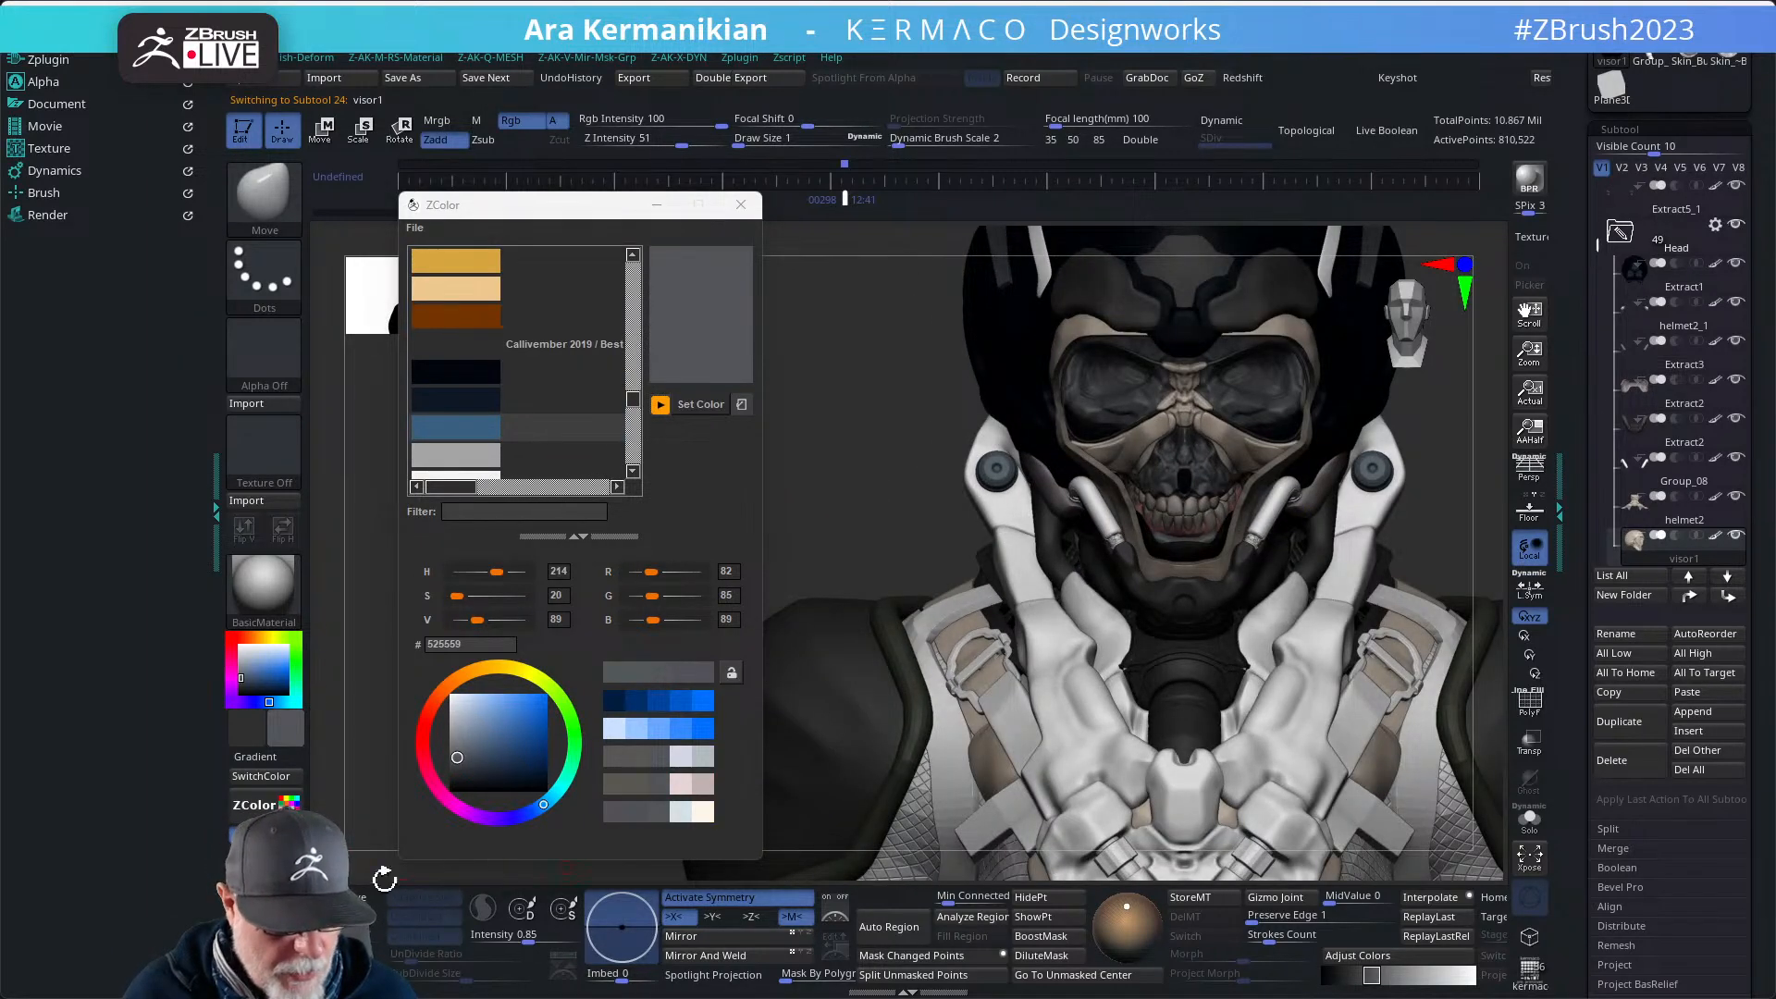
pyautogui.moveTo(900, 349)
pyautogui.mouseDown()
pyautogui.moveTo(963, 309)
pyautogui.moveTo(876, 334)
pyautogui.moveTo(900, 333)
pyautogui.moveTo(801, 297)
pyautogui.moveTo(841, 312)
pyautogui.moveTo(806, 345)
pyautogui.moveTo(870, 333)
pyautogui.mouseUp()
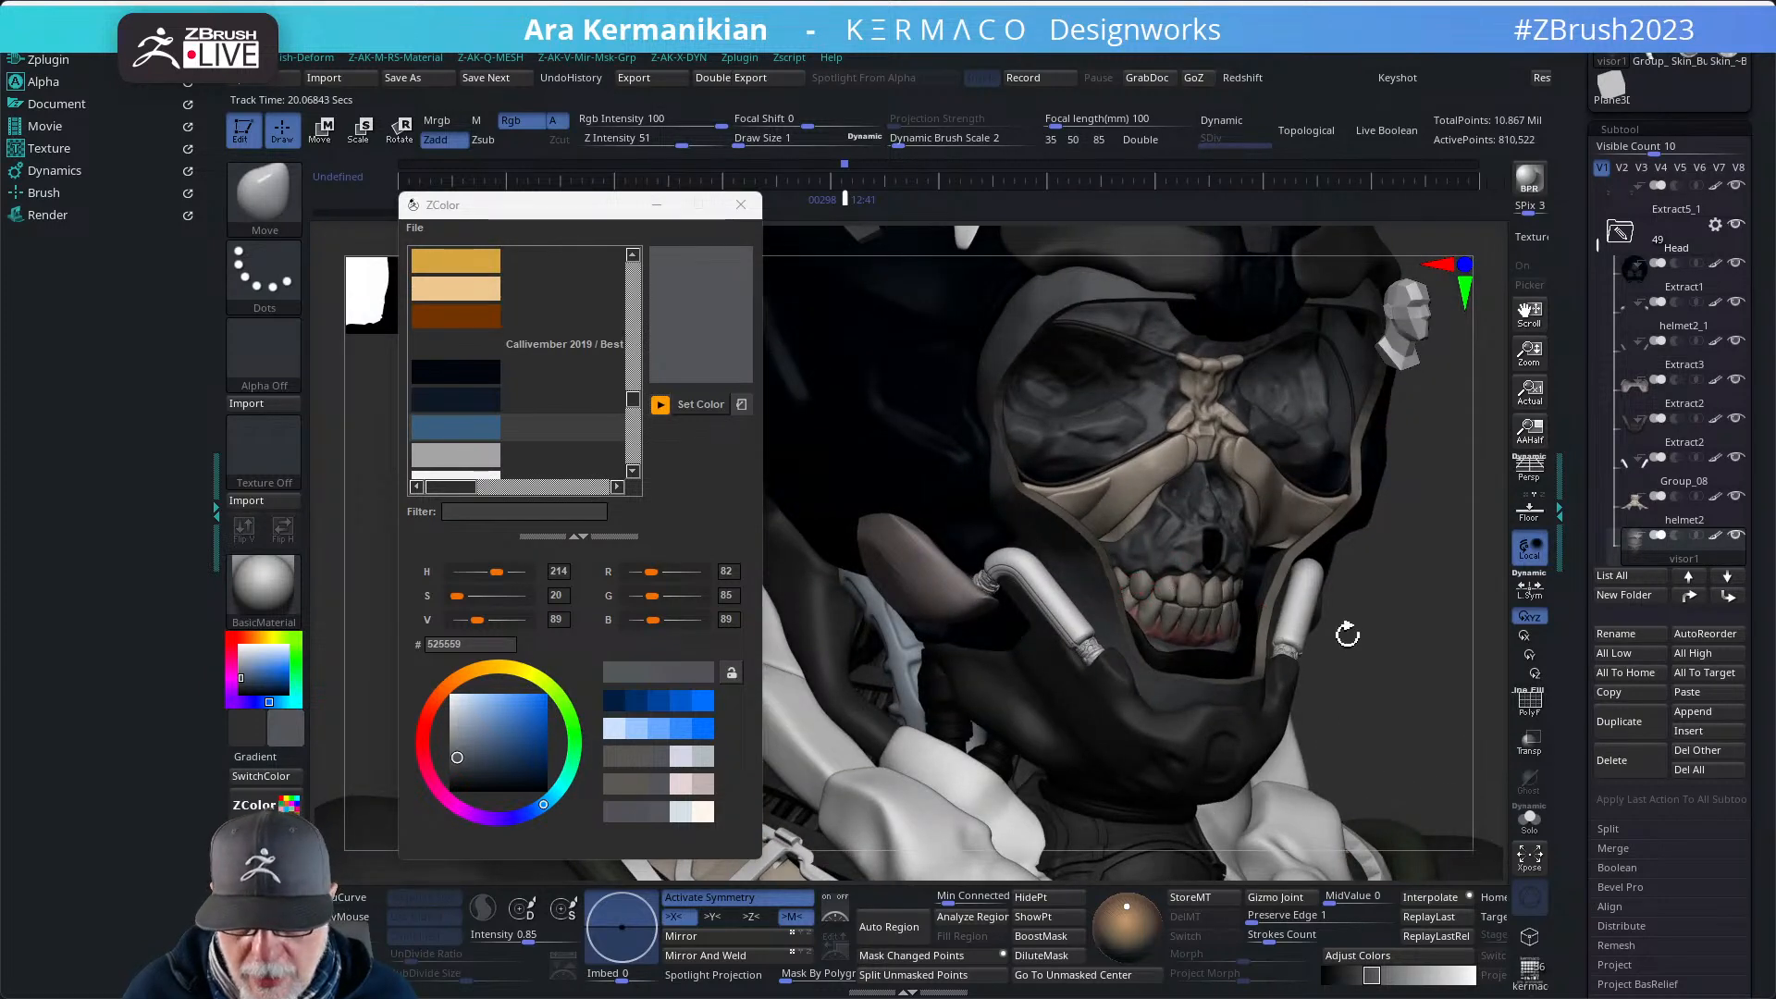
# - Isolate visor1 and fill its remaining light rim with the same grey
pyautogui.click(1529, 818)
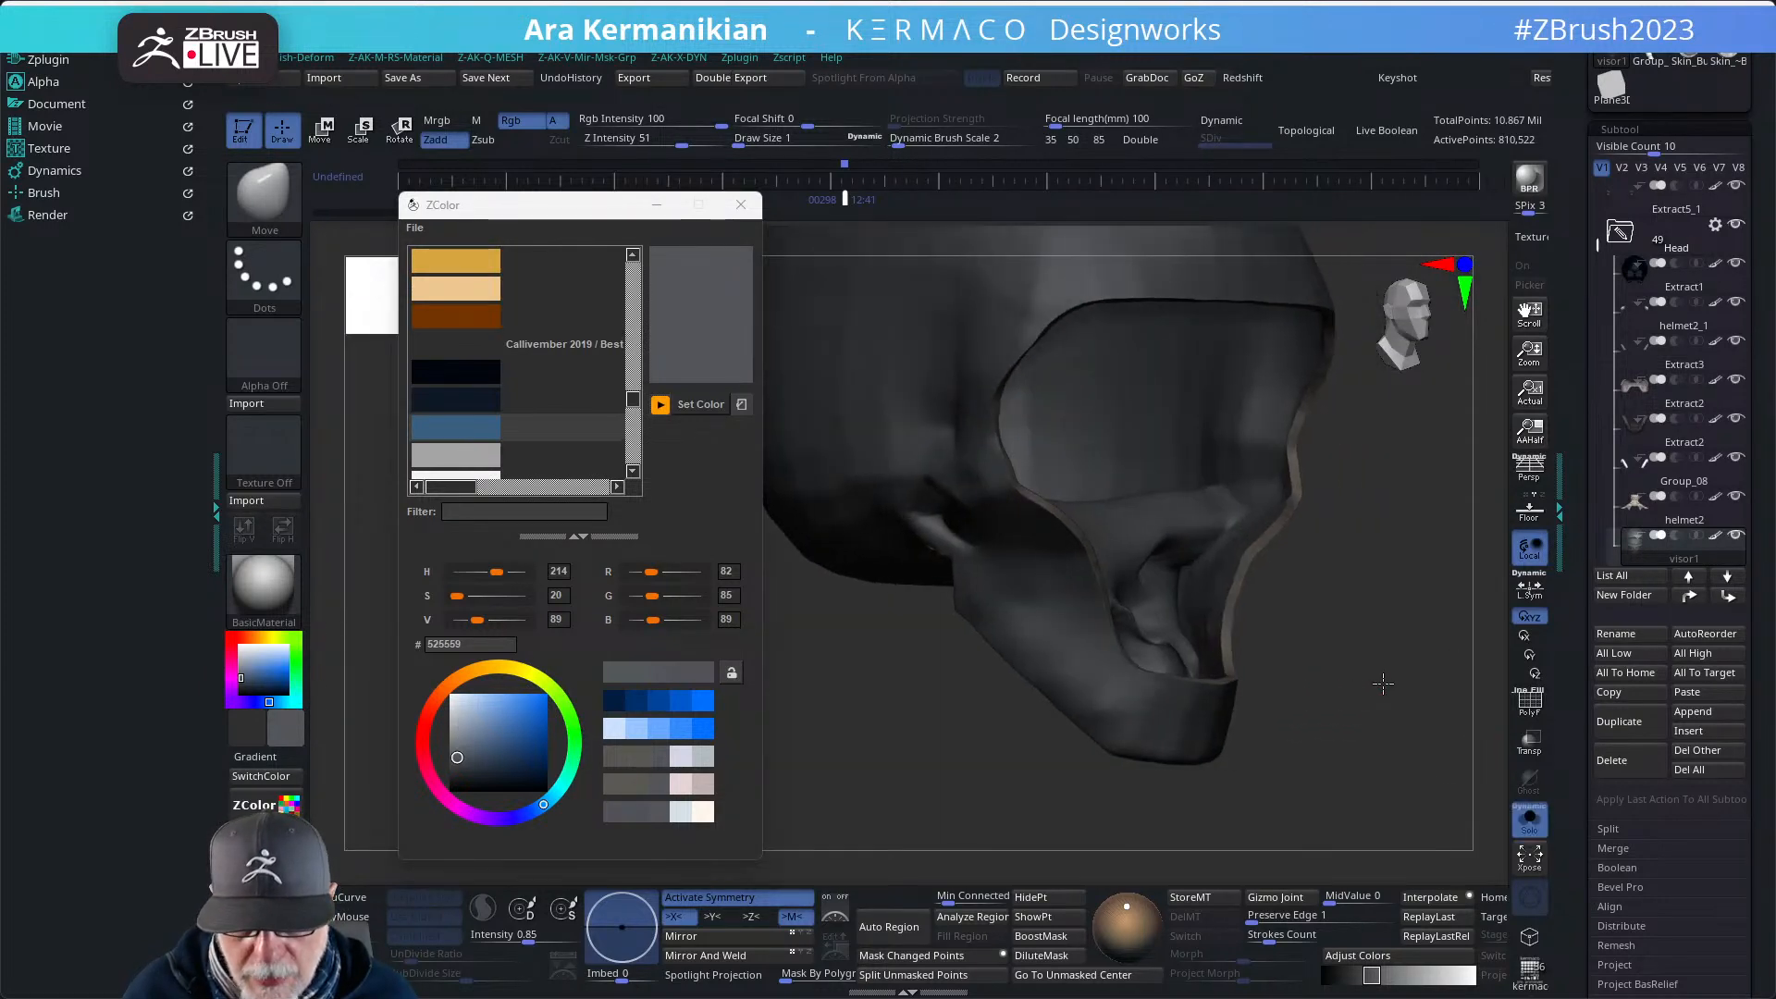
pyautogui.moveTo(1391, 682); pyautogui.dragTo(1286, 487)
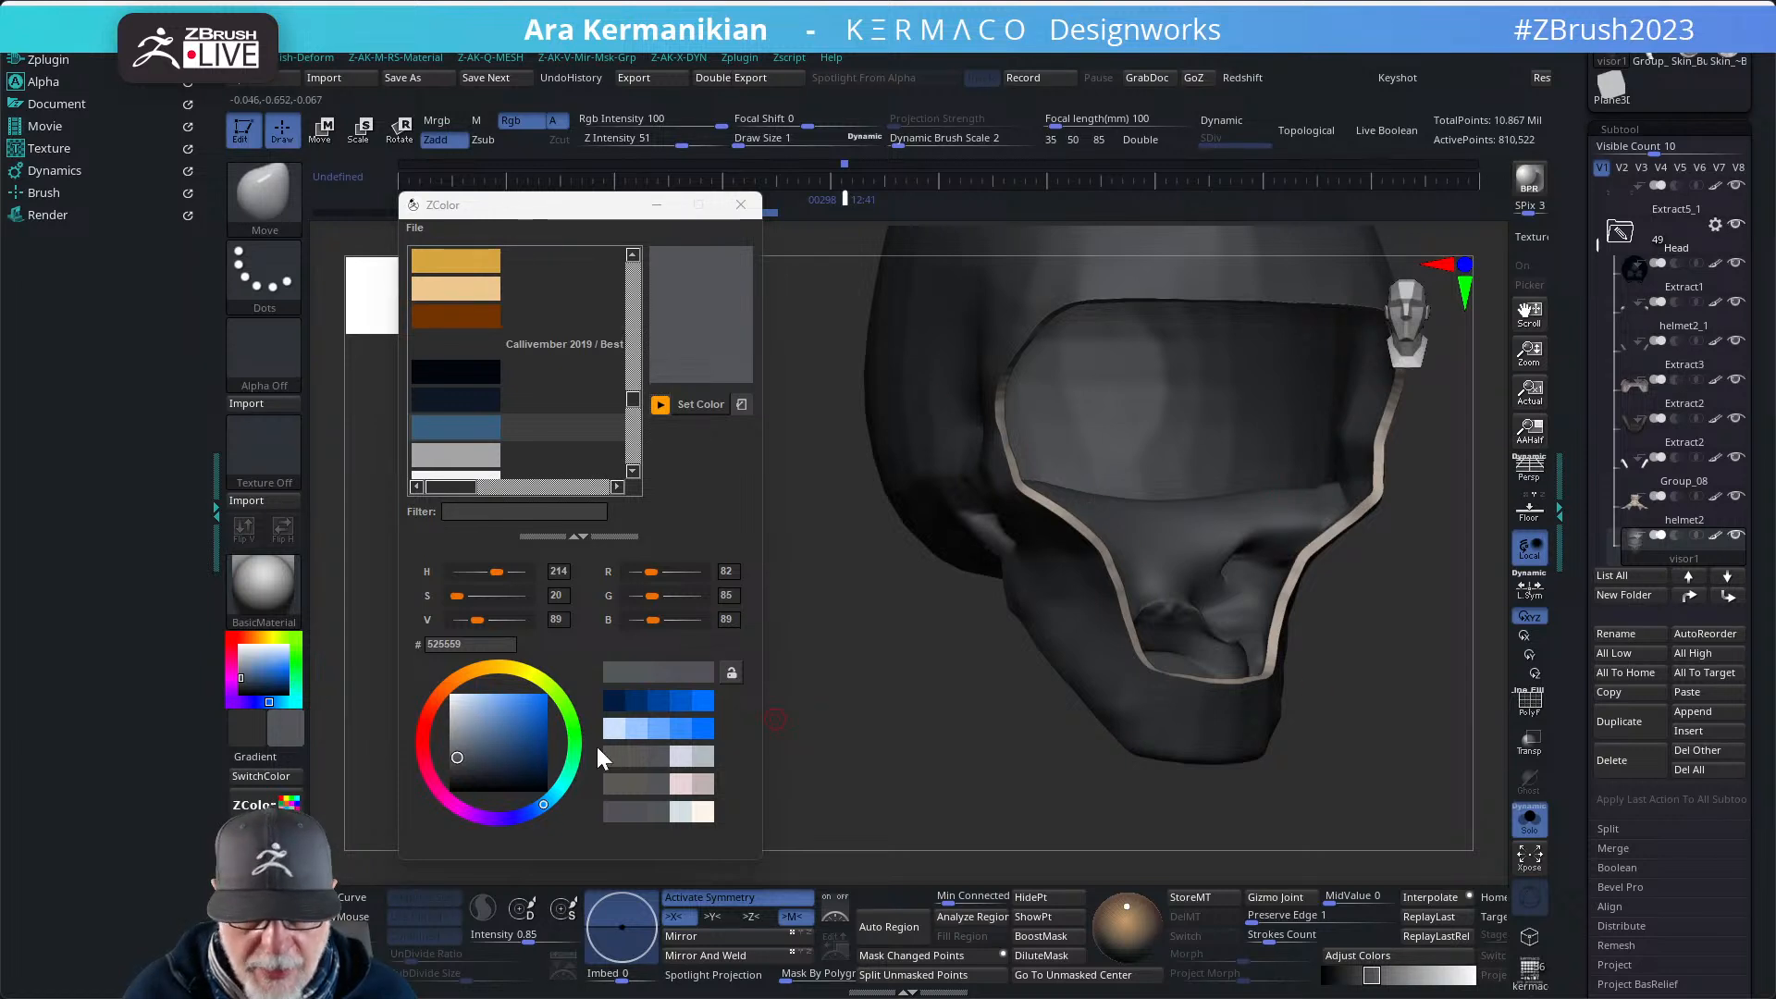
pyautogui.click(267, 833)
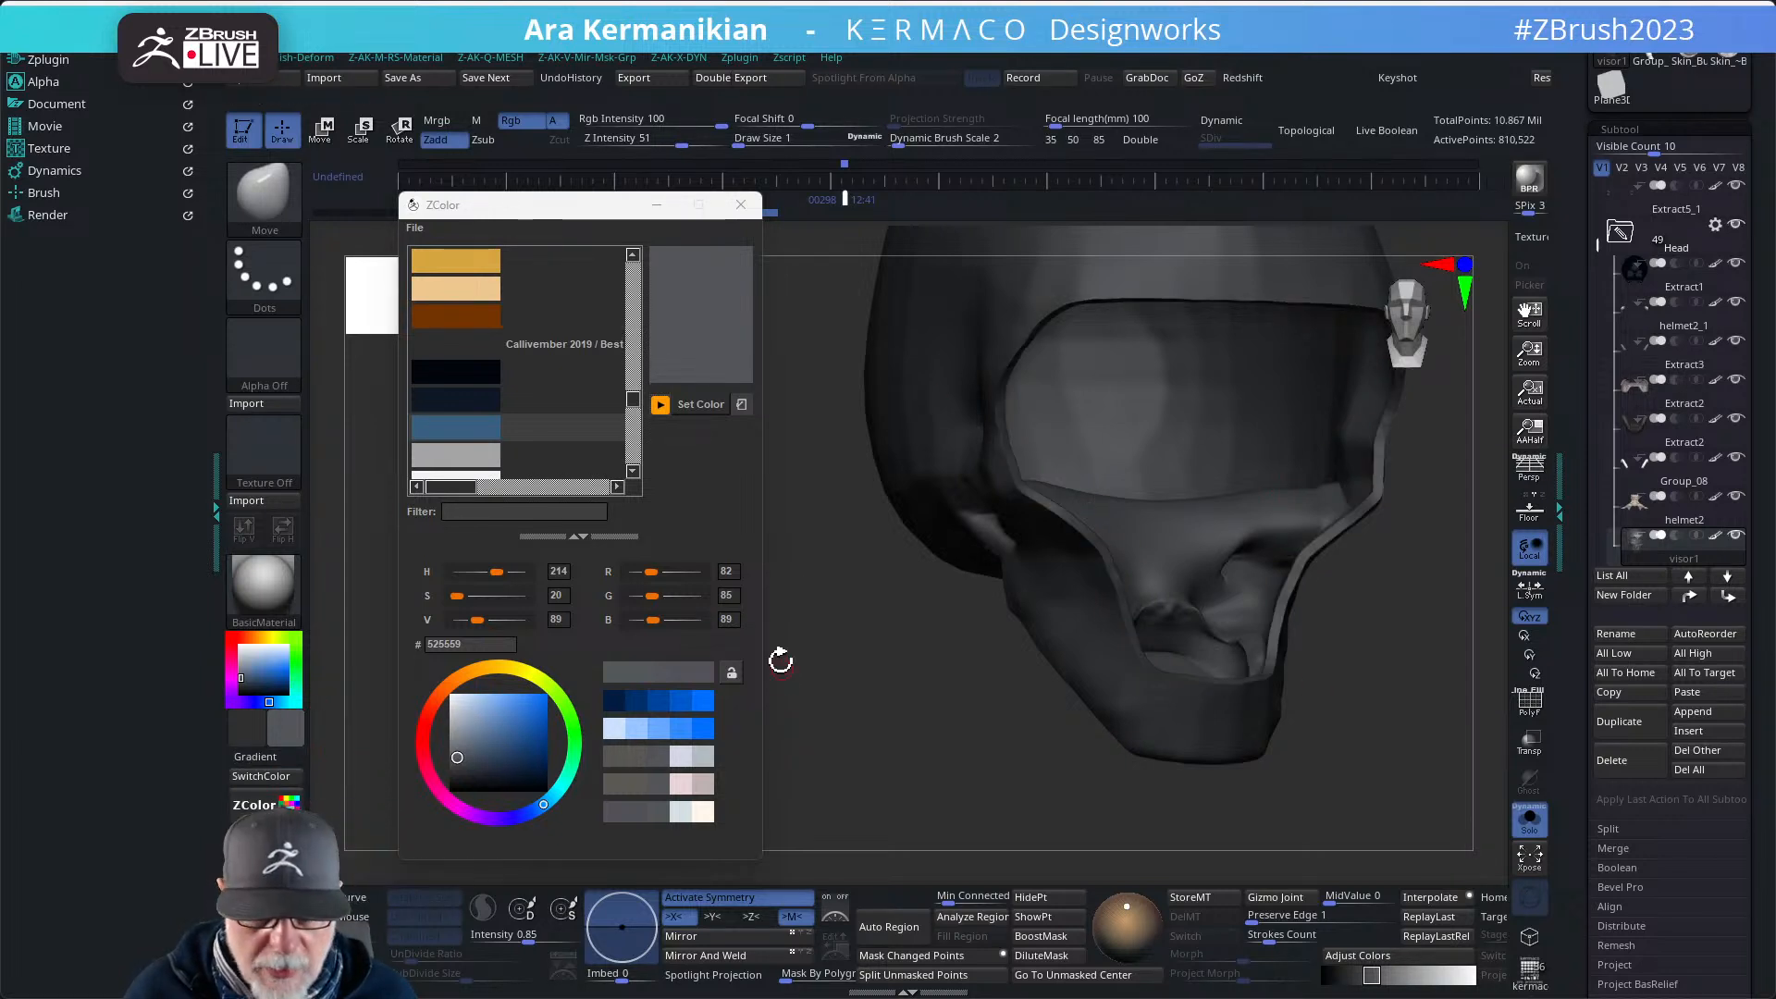
# - Show all subtools again and fill the eye mask's cheek, under-eye and nose-bridge pieces with the same 525559 grey
pyautogui.click(1529, 817)
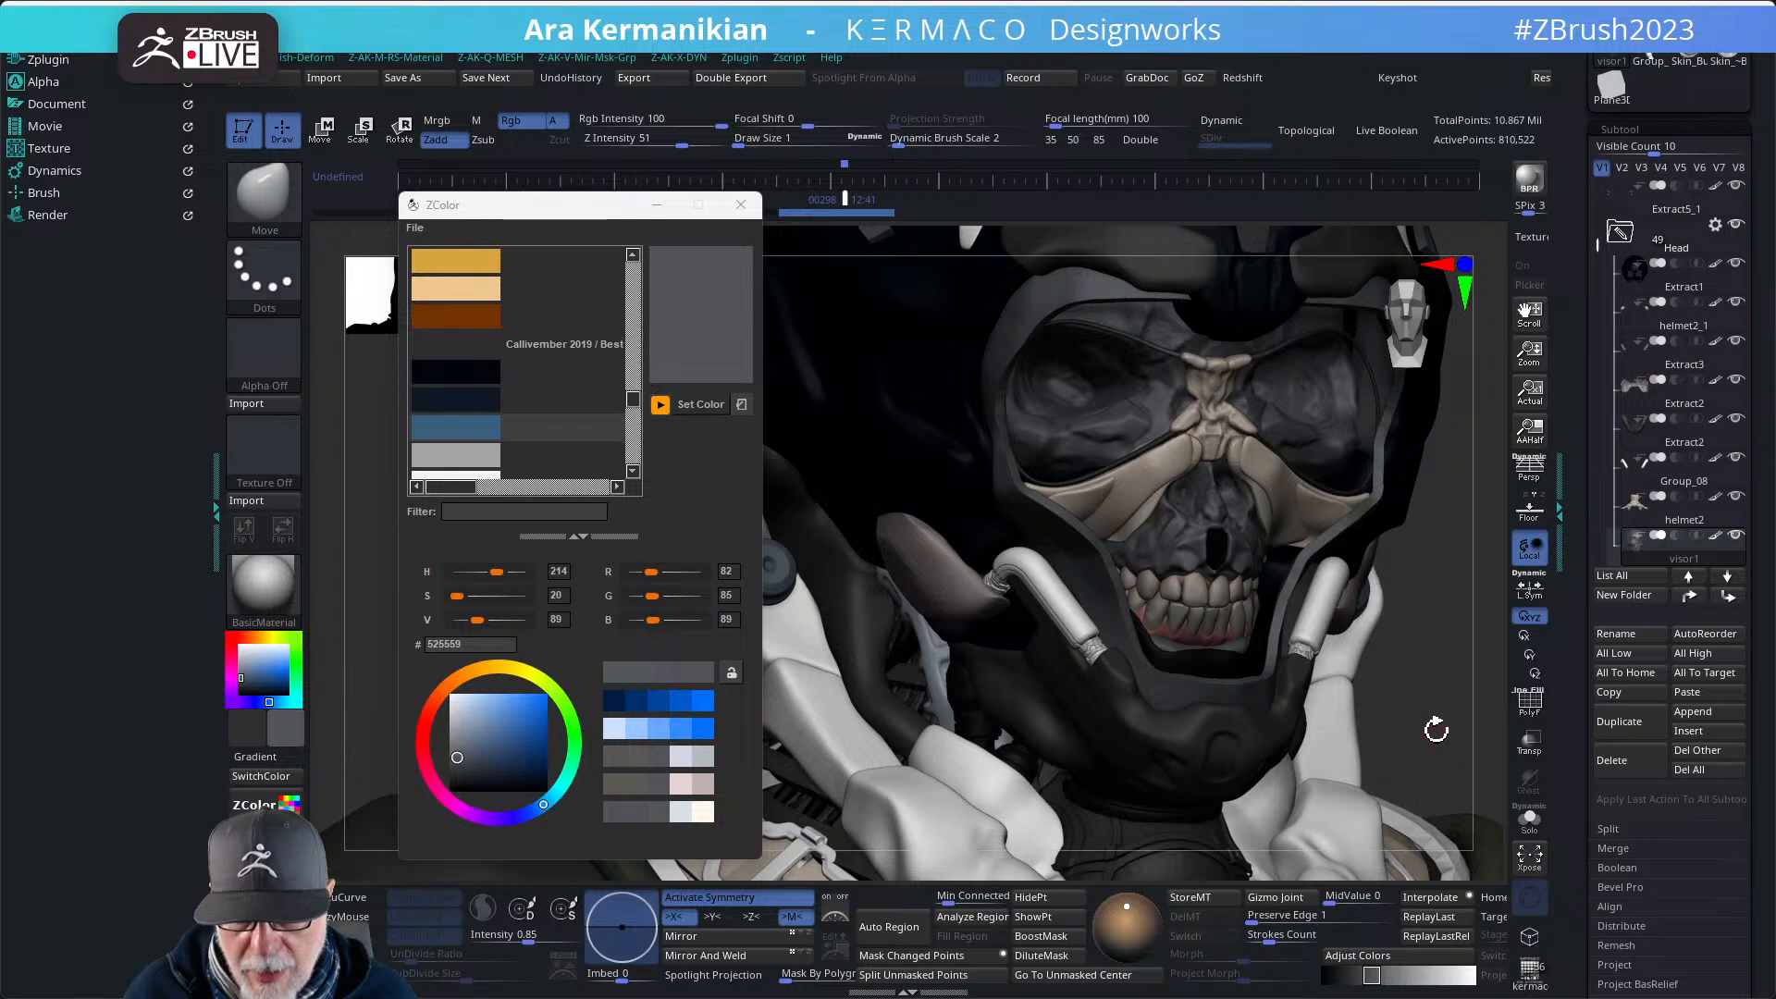
pyautogui.keyDown('alt'); pyautogui.moveTo(1371, 708); pyautogui.dragTo(1377, 639); pyautogui.keyUp('alt')
pyautogui.moveTo(1373, 527); pyautogui.dragTo(1357, 587)
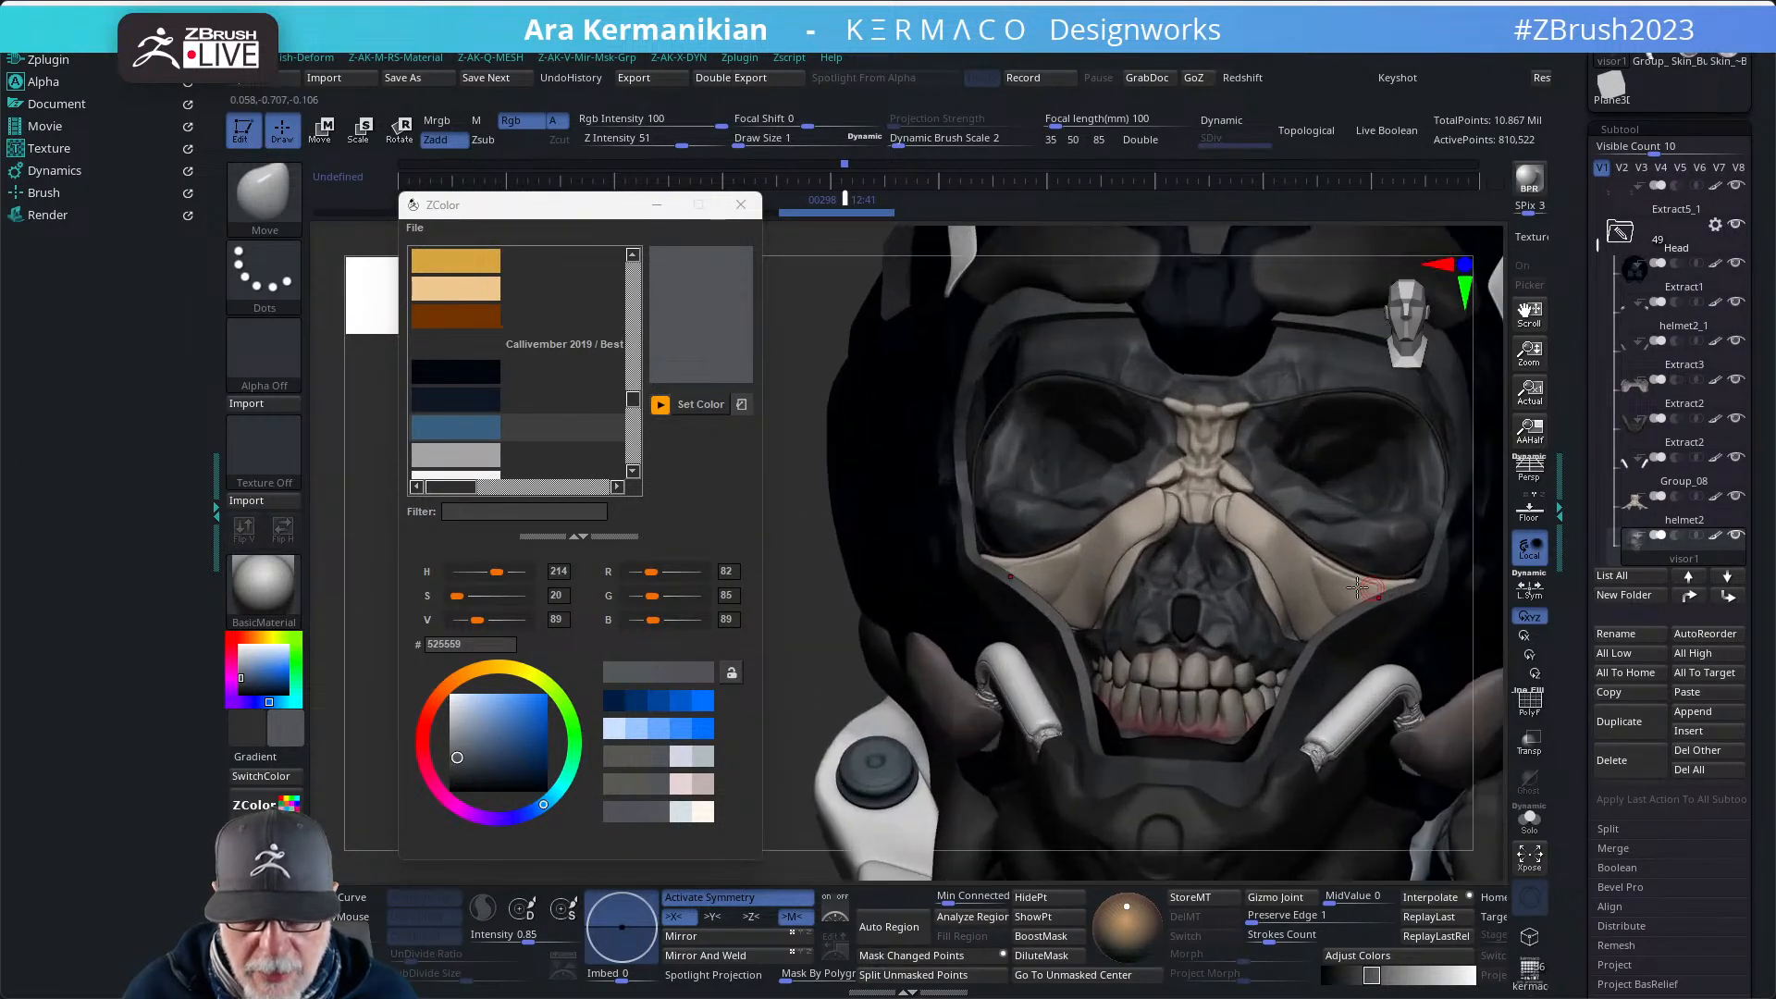
pyautogui.keyDown('alt'); pyautogui.click(1117, 537); pyautogui.keyUp('alt')
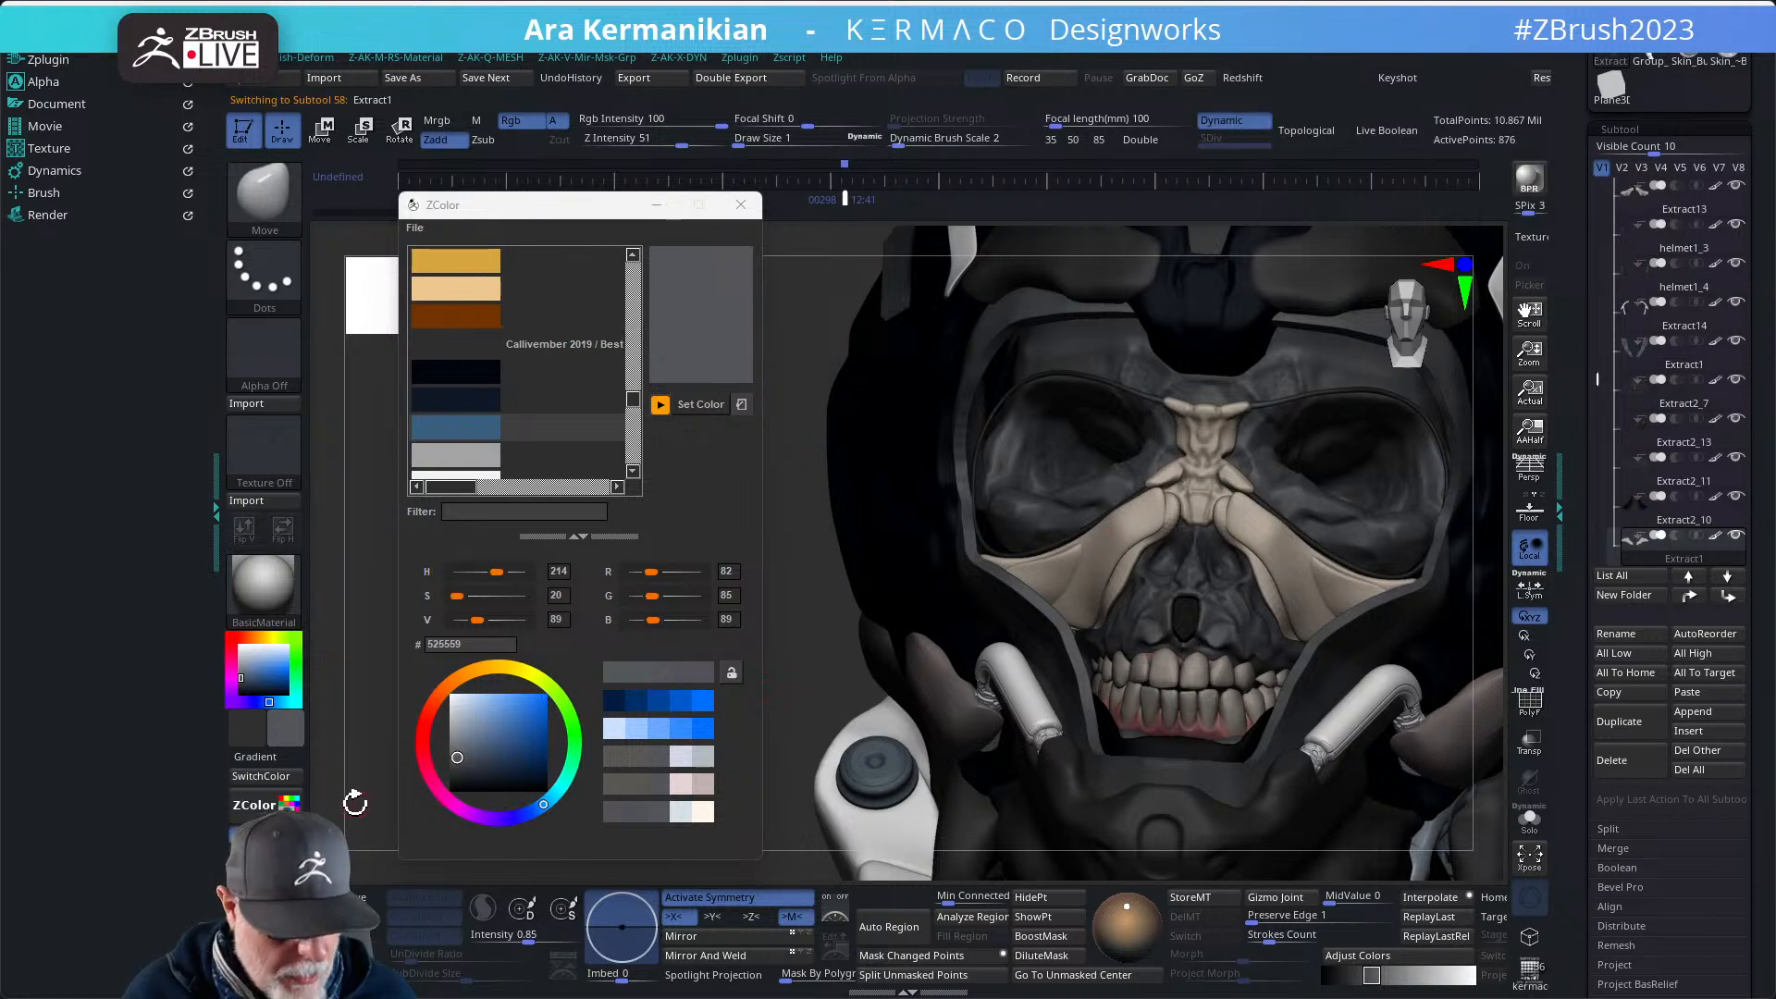
pyautogui.keyDown('alt'); pyautogui.click(1041, 577); pyautogui.keyUp('alt')
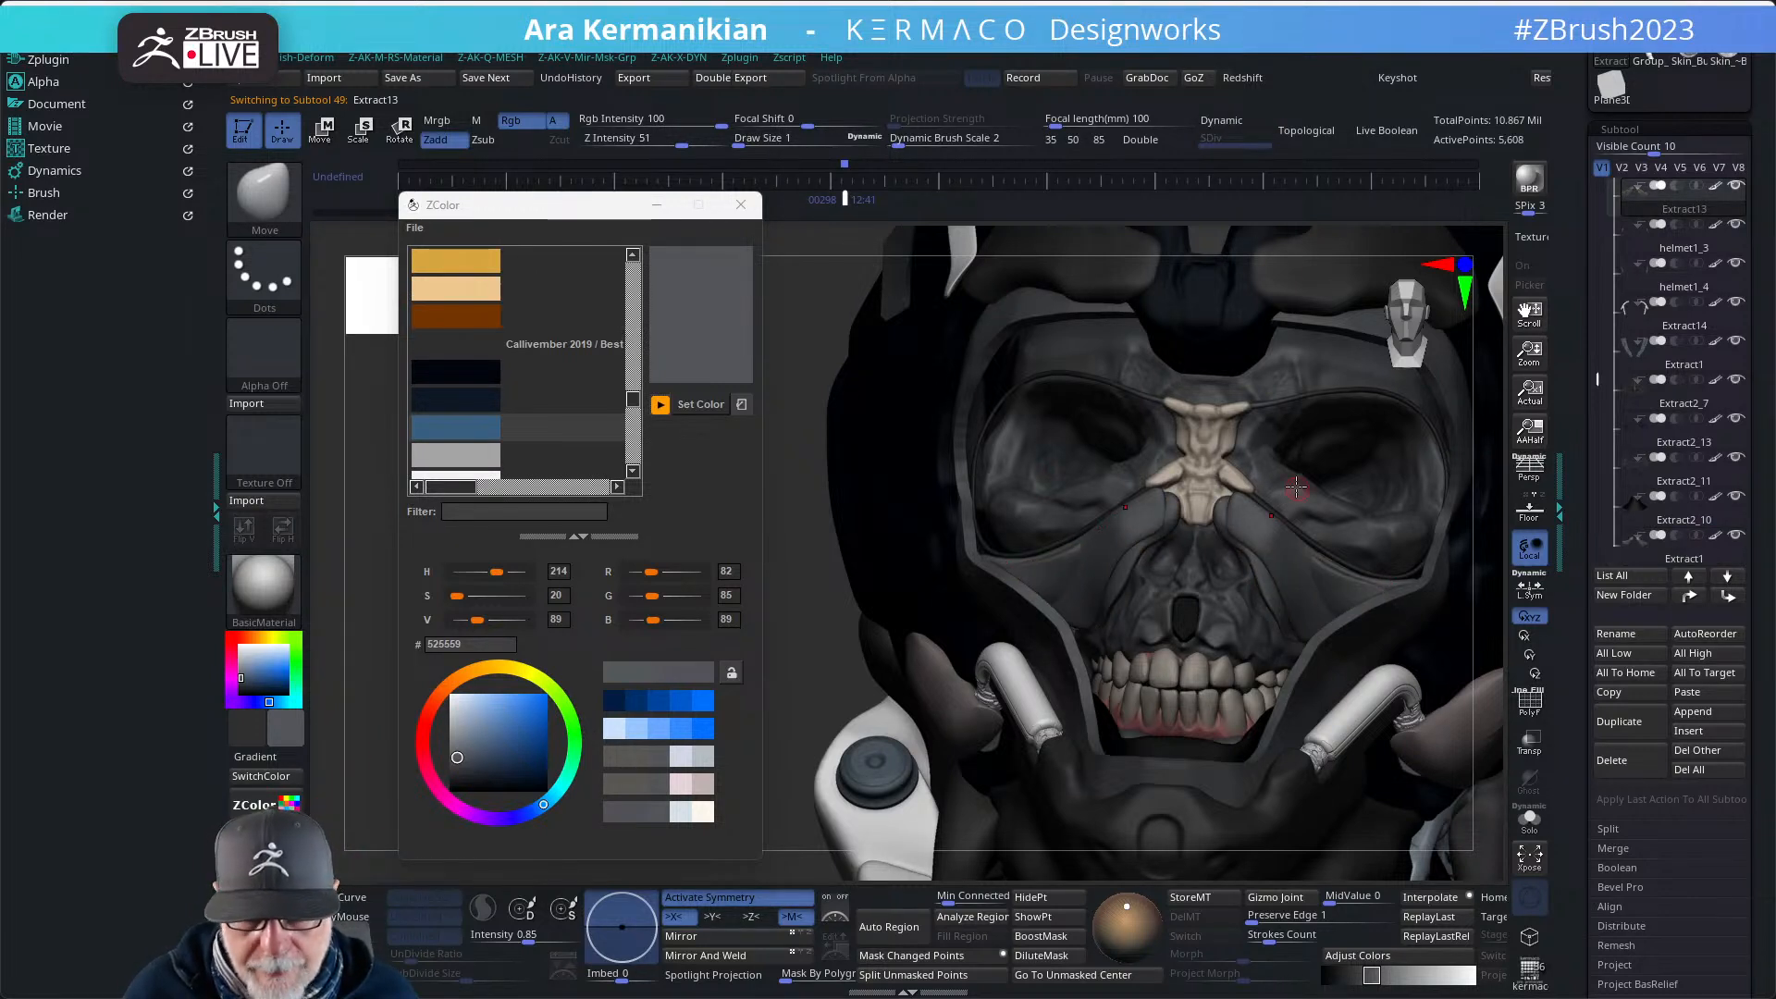
pyautogui.keyDown('alt'); pyautogui.click(1202, 440); pyautogui.keyUp('alt')
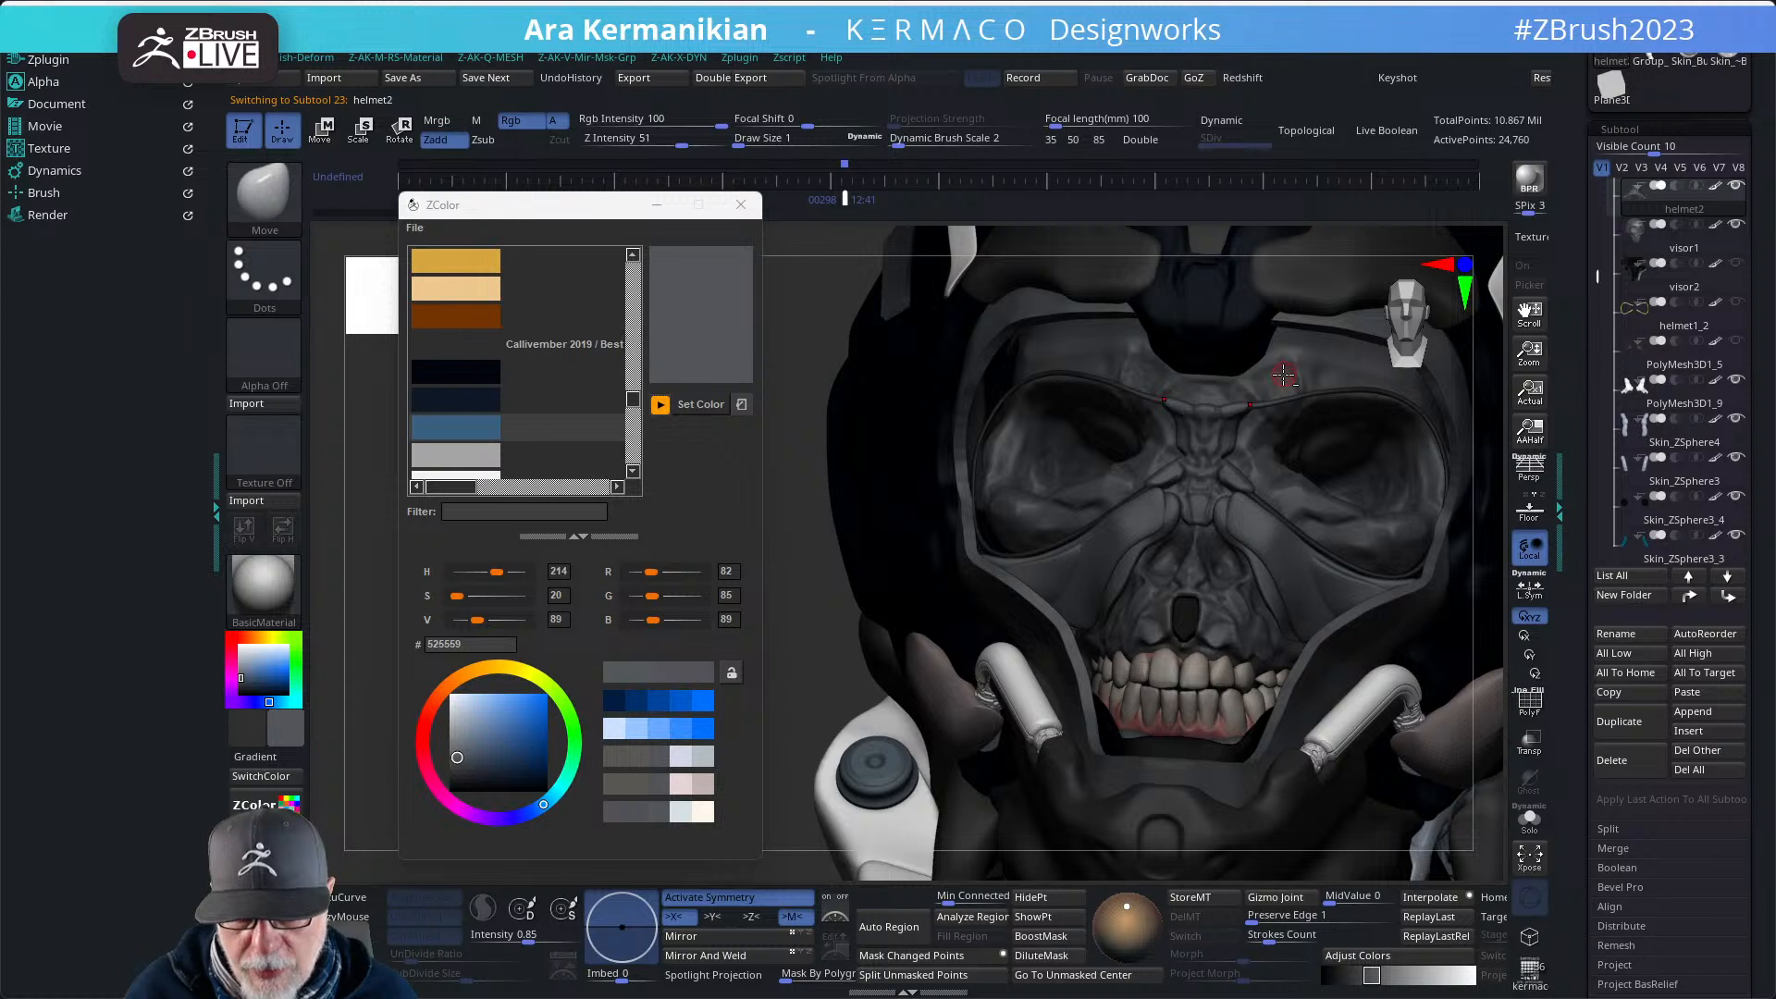
# - Try filling the skull with the tan swatch EFC890 and the mustard swatch D8A53F
pyautogui.click(481, 286)
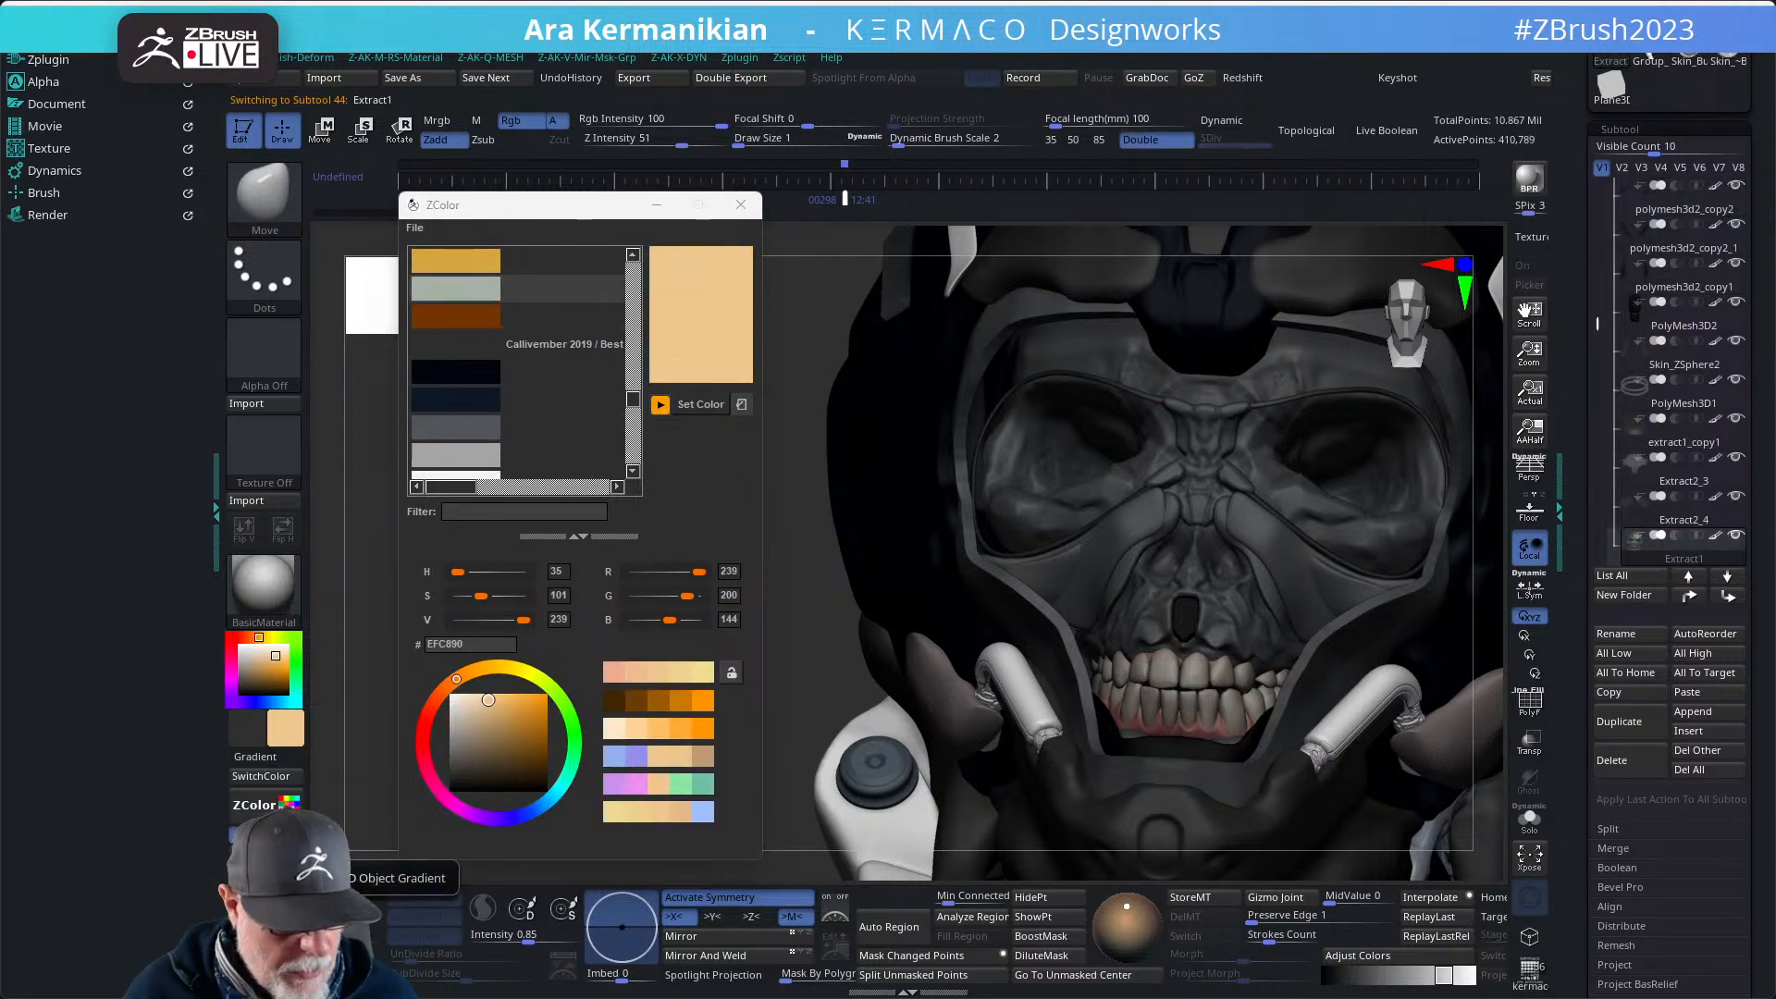
pyautogui.click(264, 835)
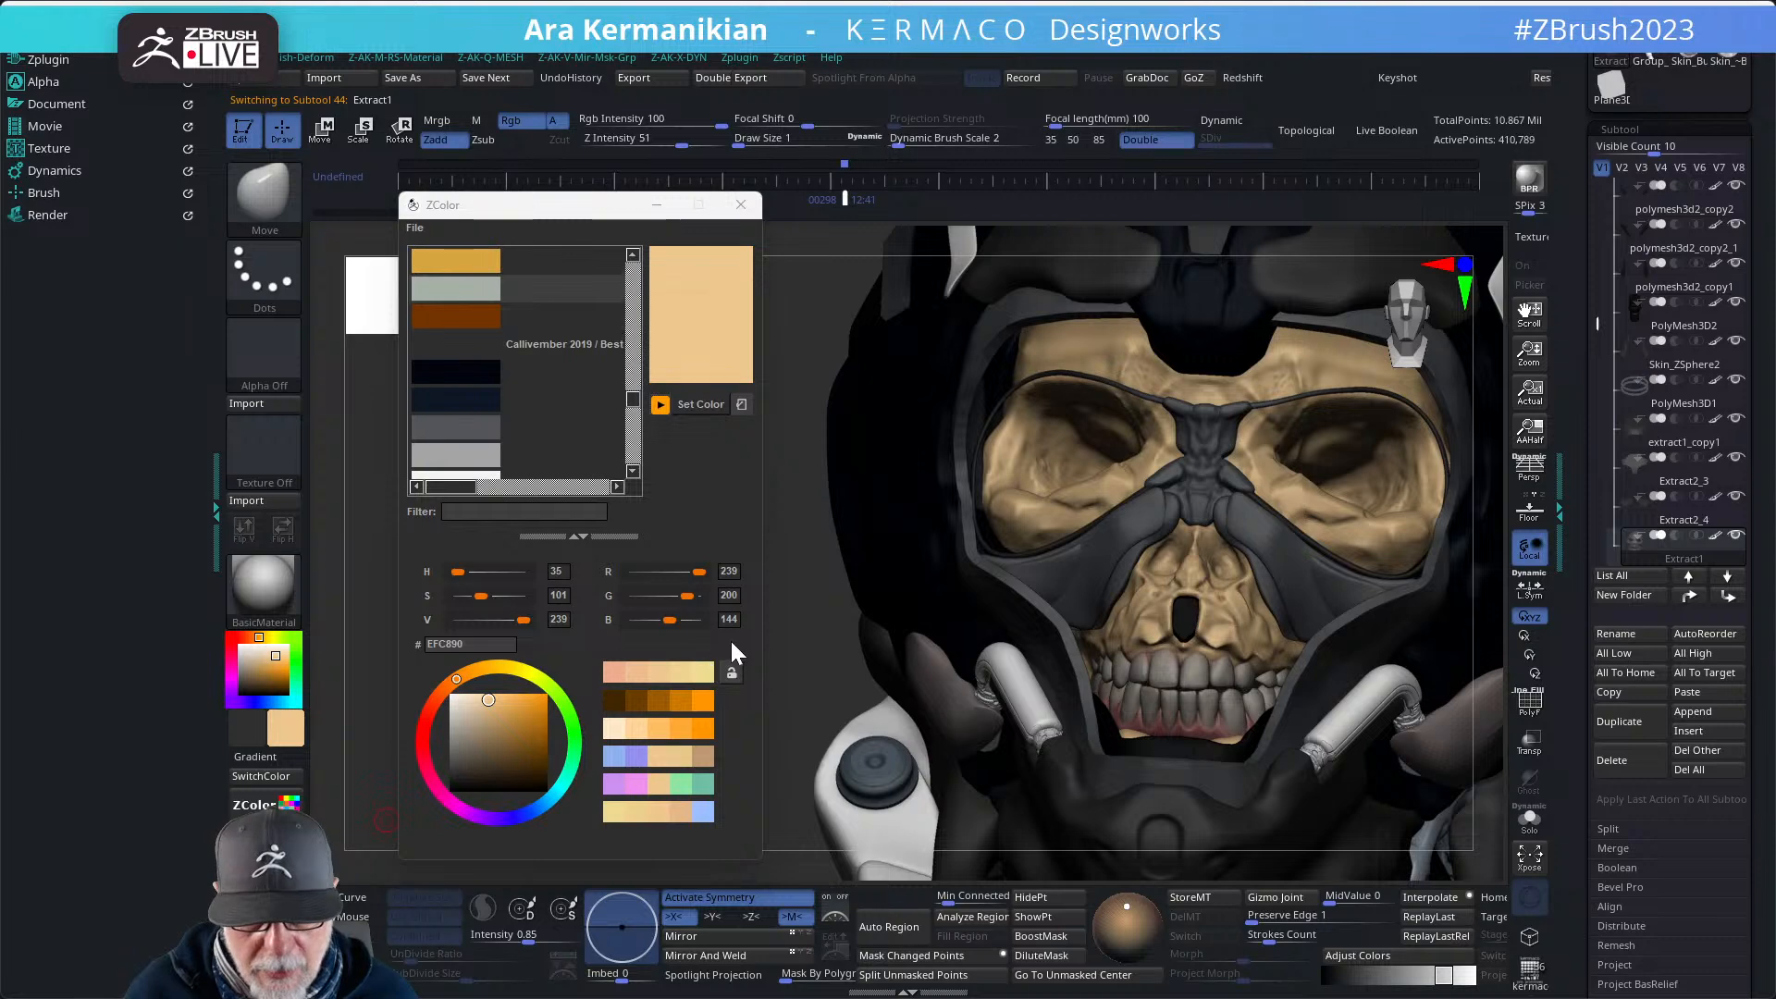
pyautogui.moveTo(798, 641); pyautogui.dragTo(573, 374)
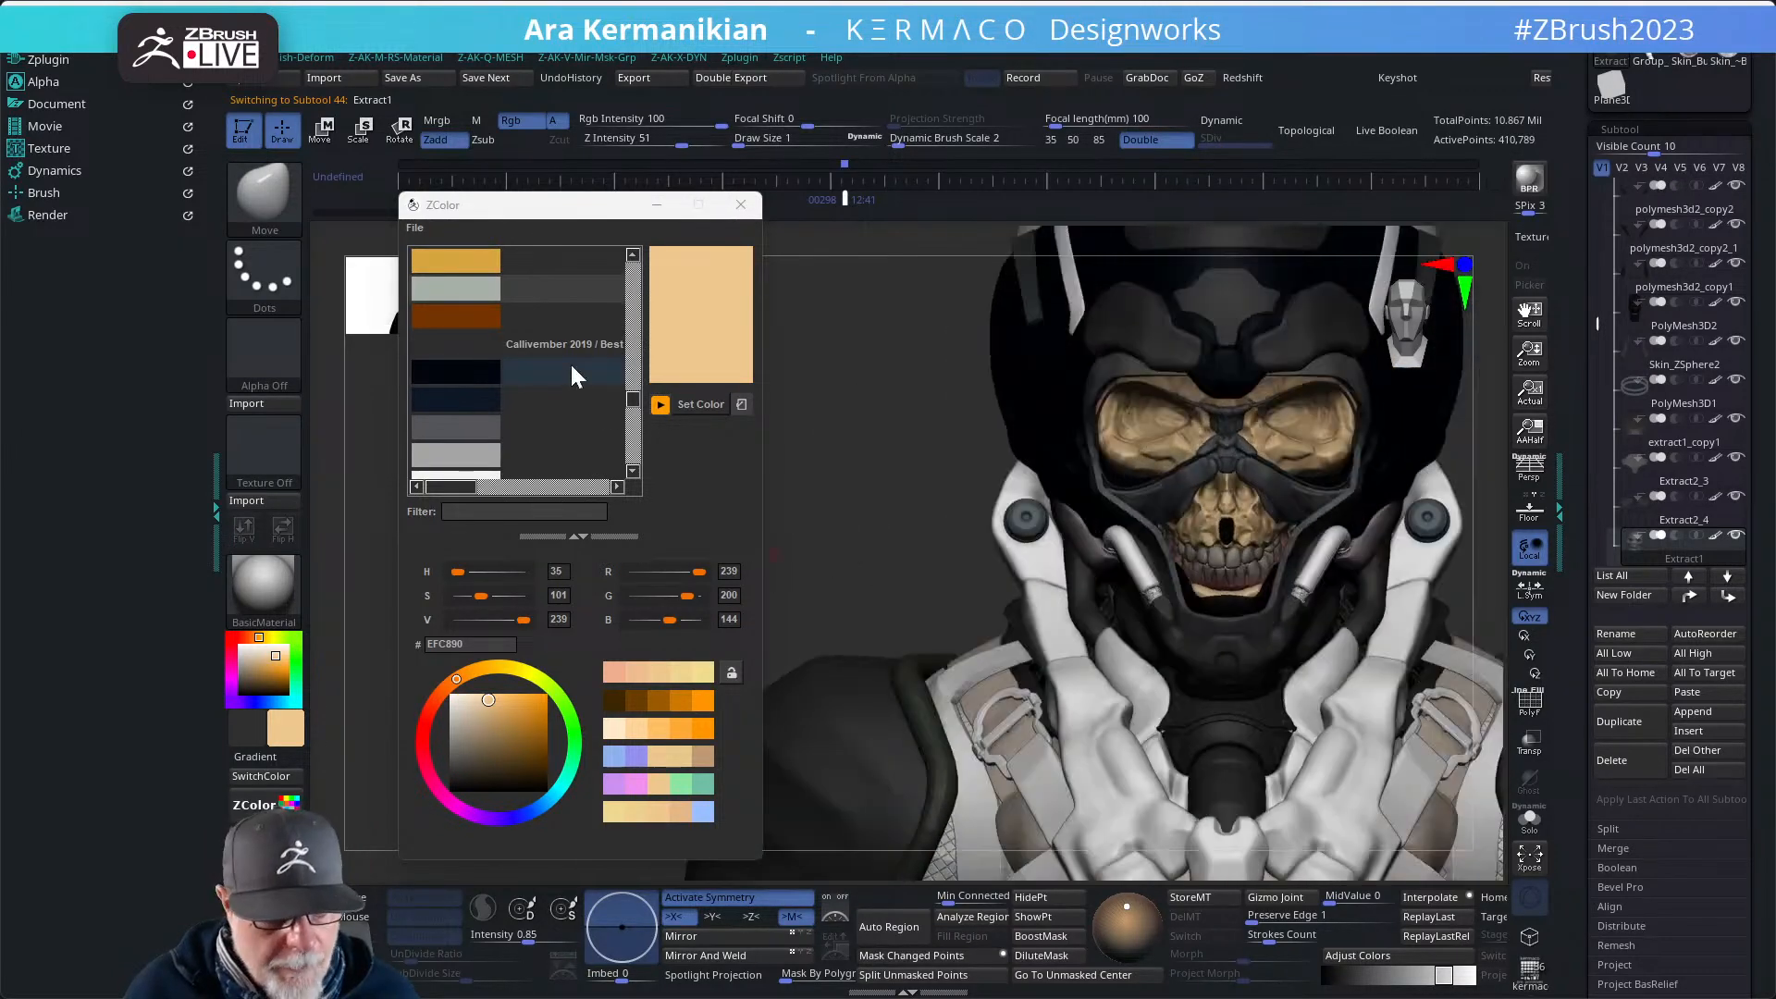
pyautogui.scroll(3, 635, 407)
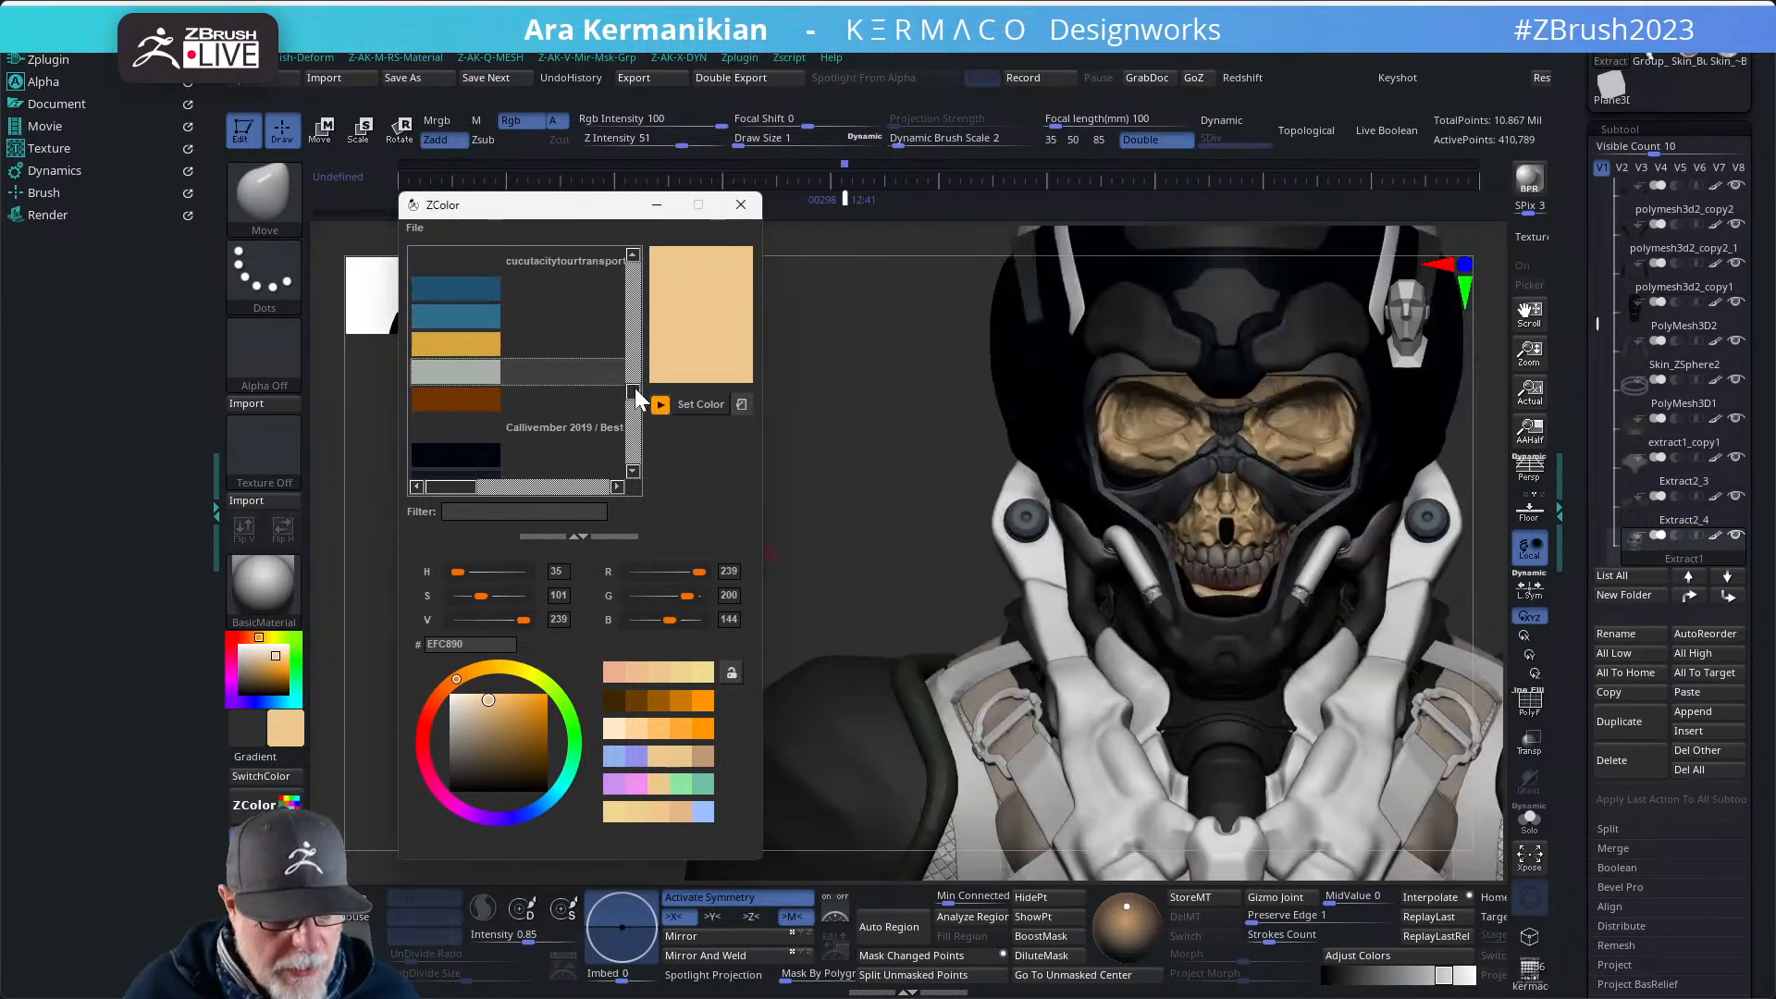
pyautogui.click(469, 346)
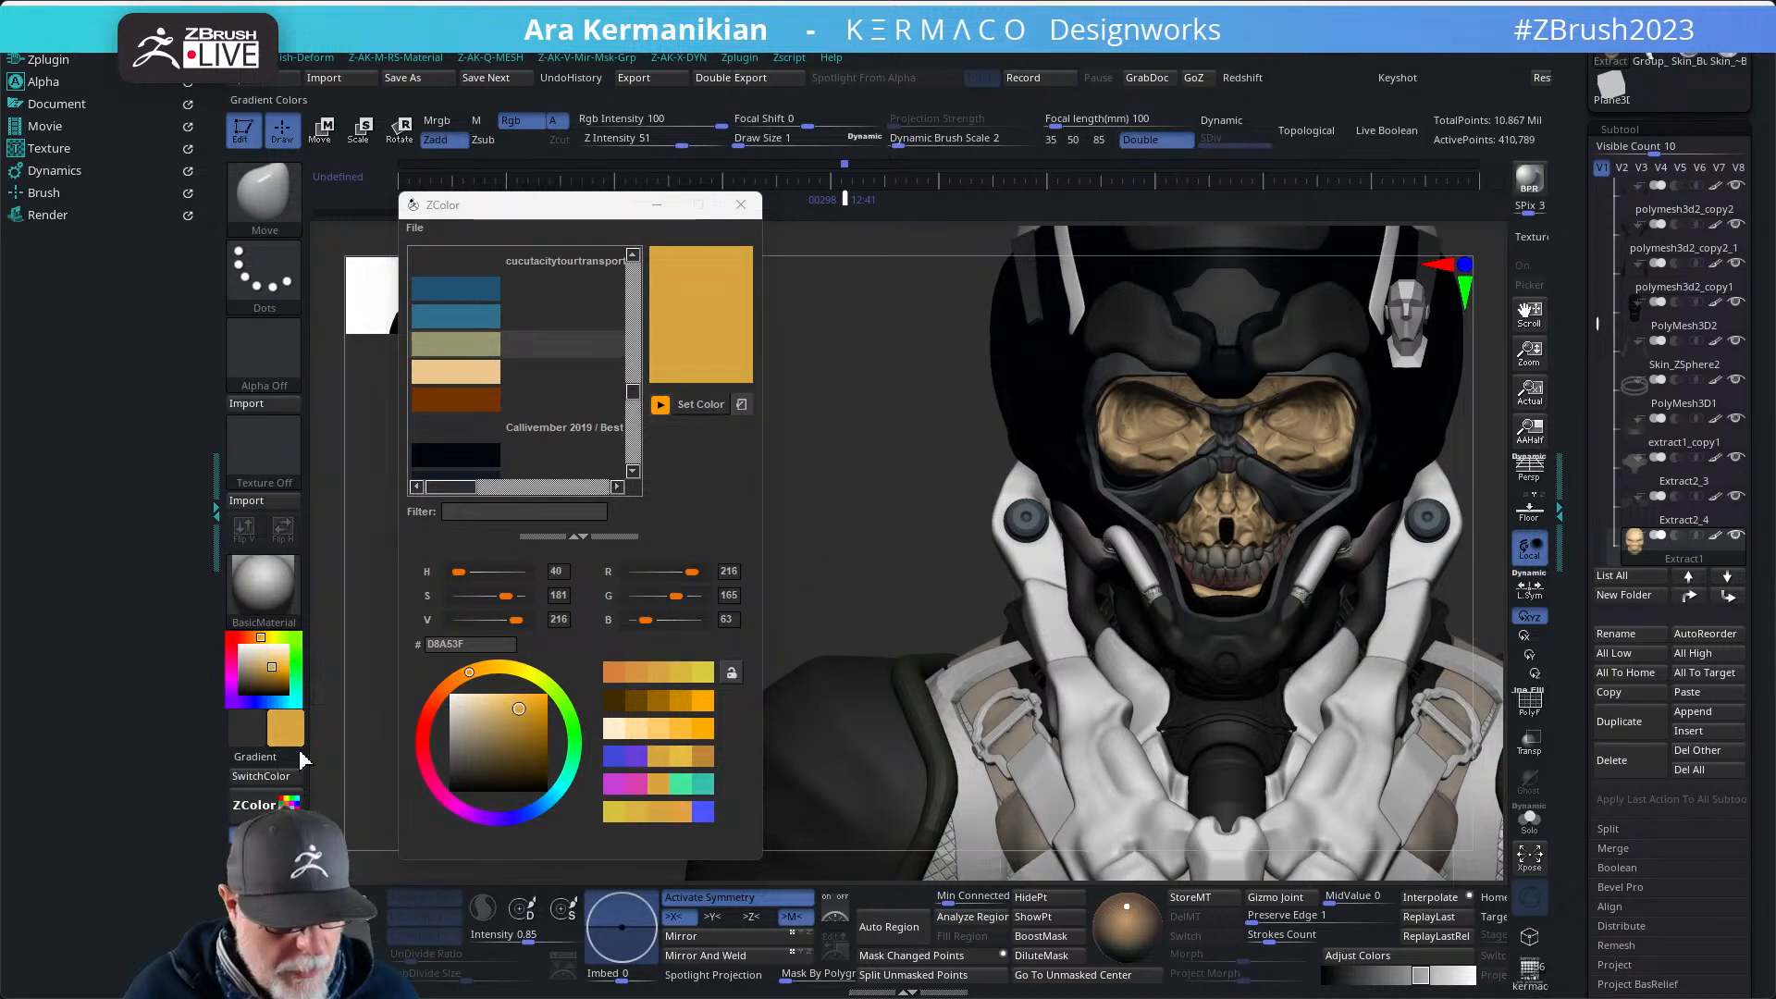
pyautogui.click(268, 833)
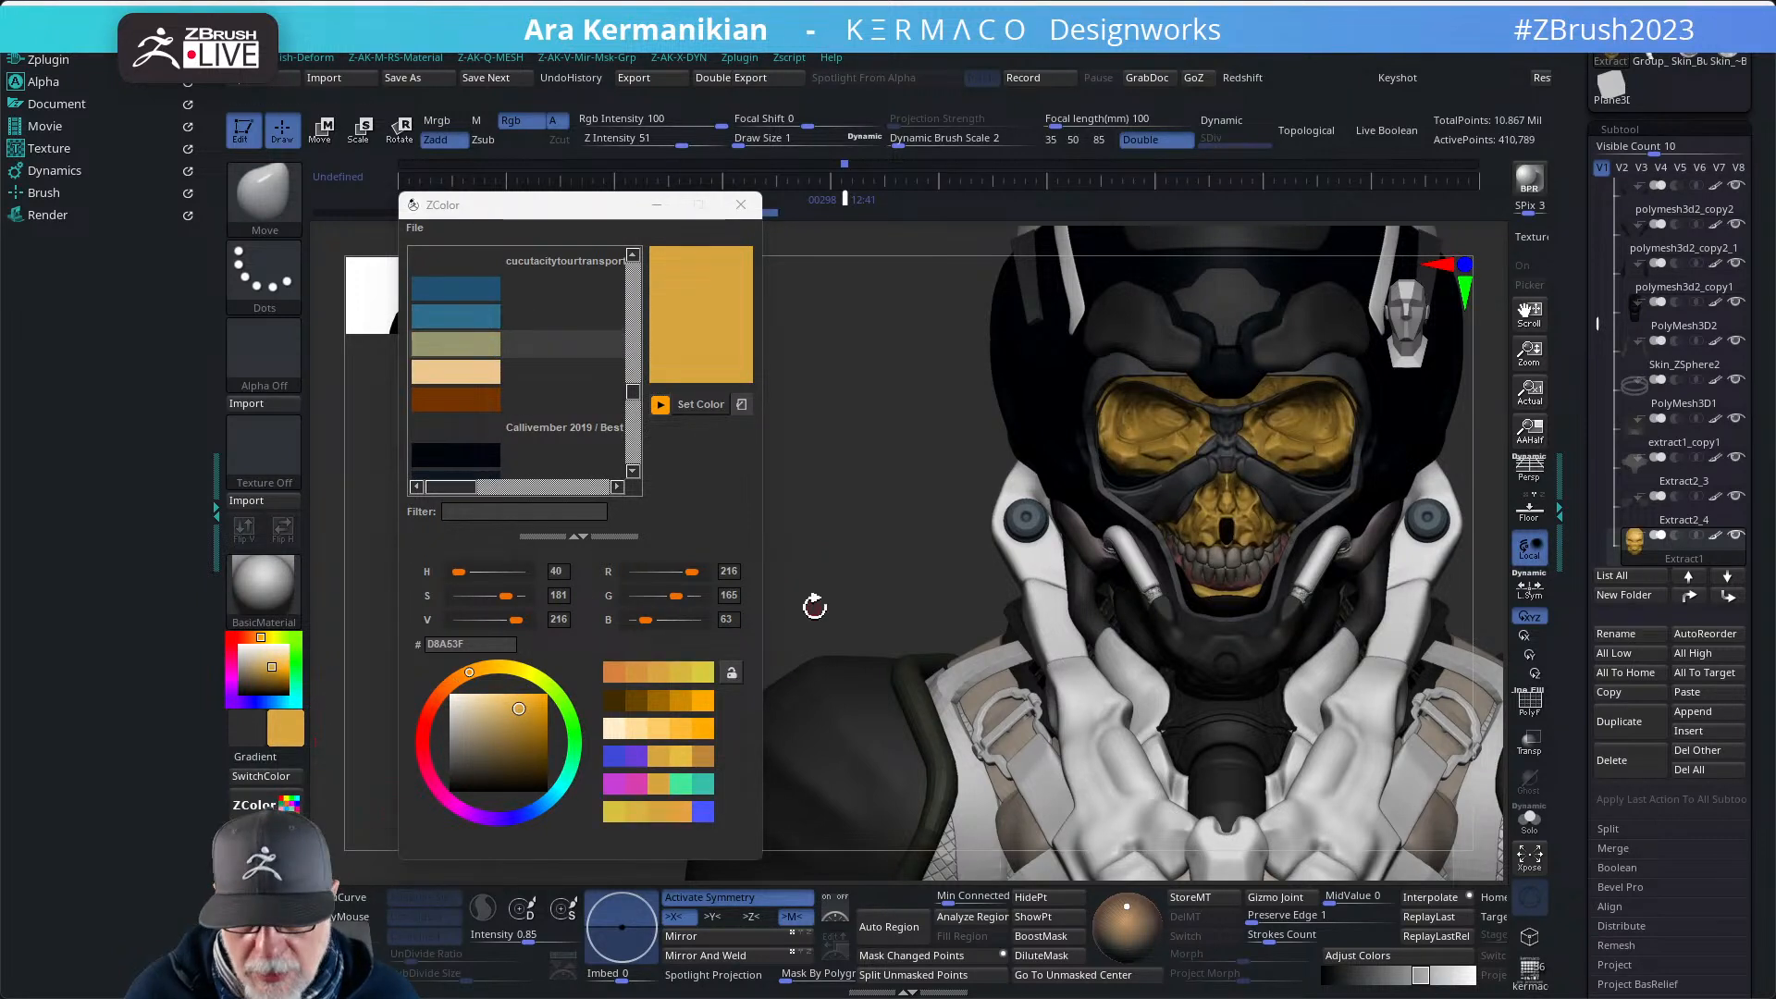
# - Fill the skull with the peach swatch F2CD9F from the Sunlight reflection palette and close the ZColor window
pyautogui.scroll(5, 634, 389)
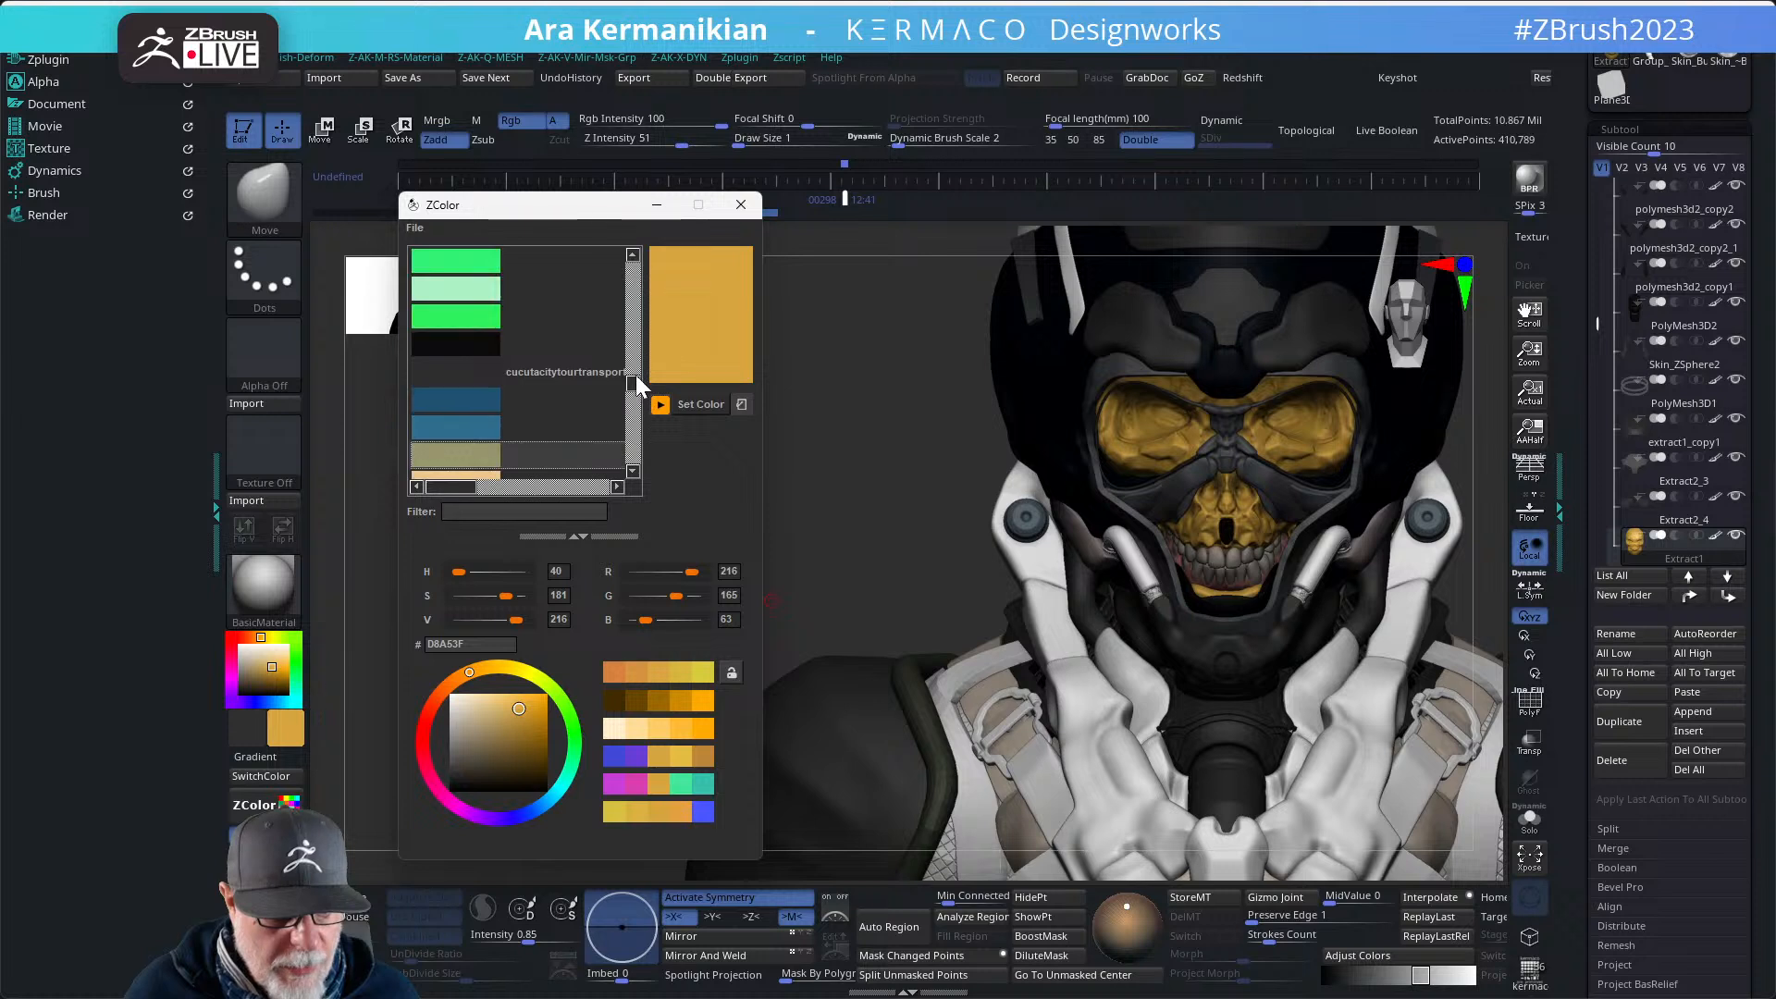
pyautogui.moveTo(638, 375); pyautogui.dragTo(668, 291)
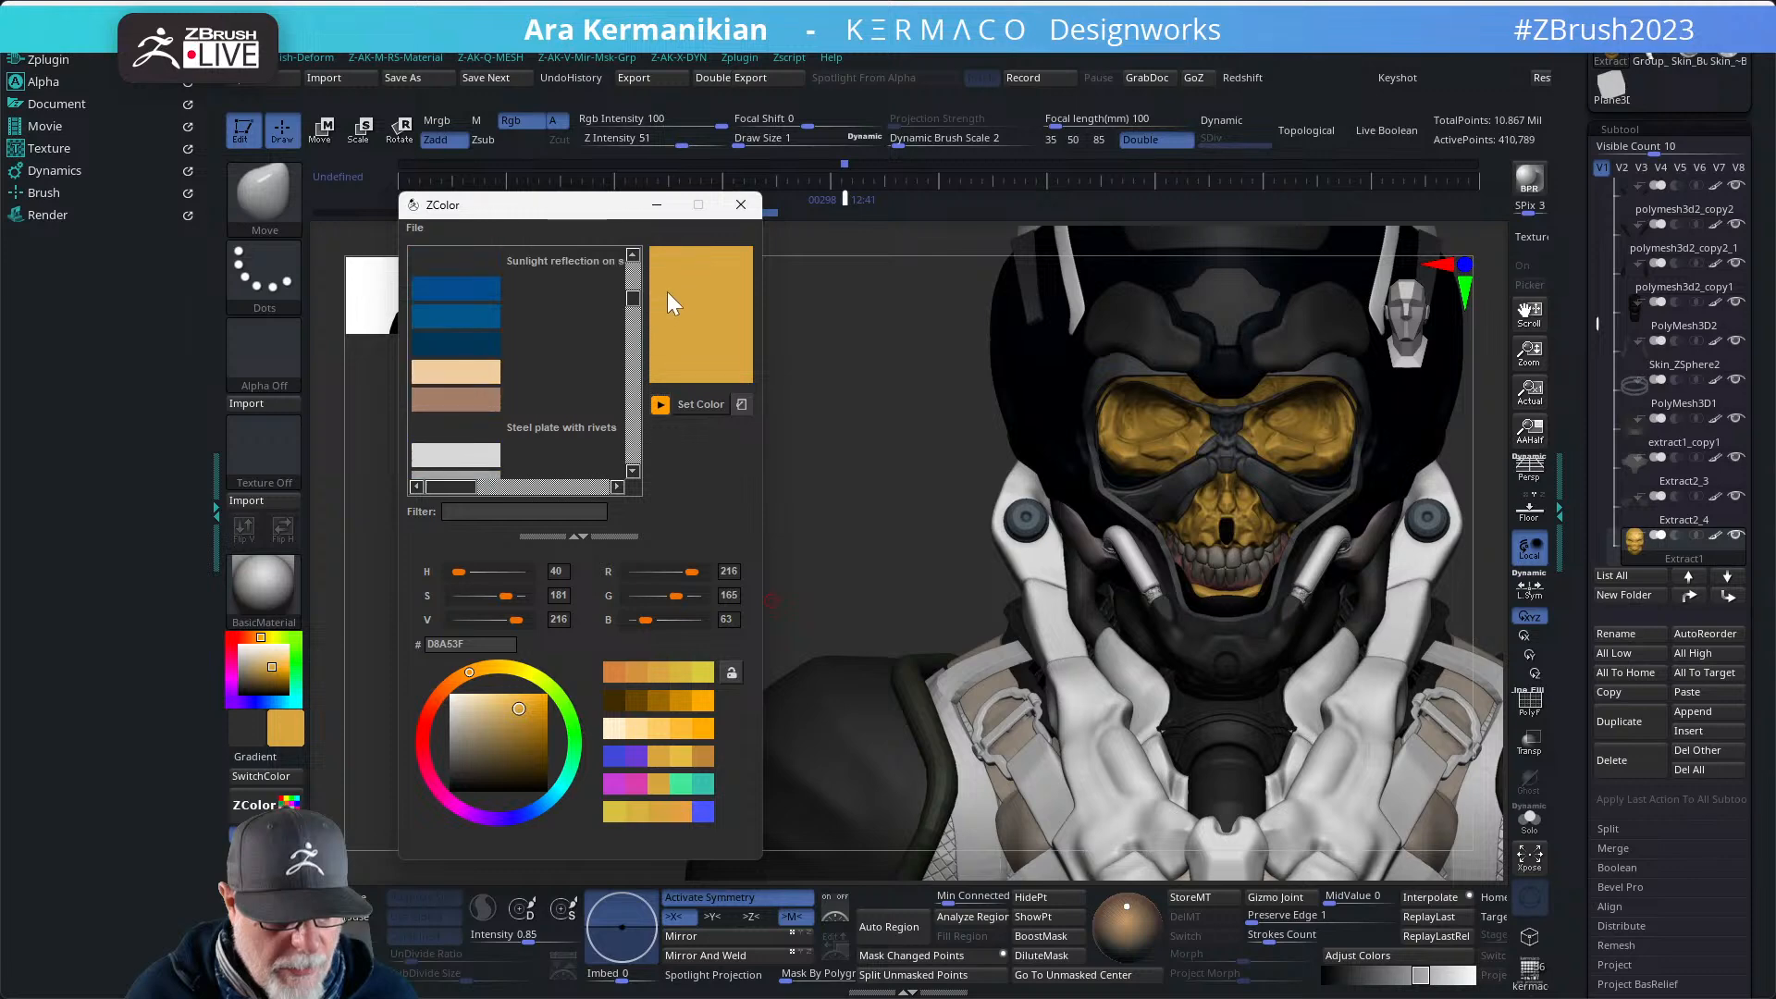
pyautogui.click(474, 368)
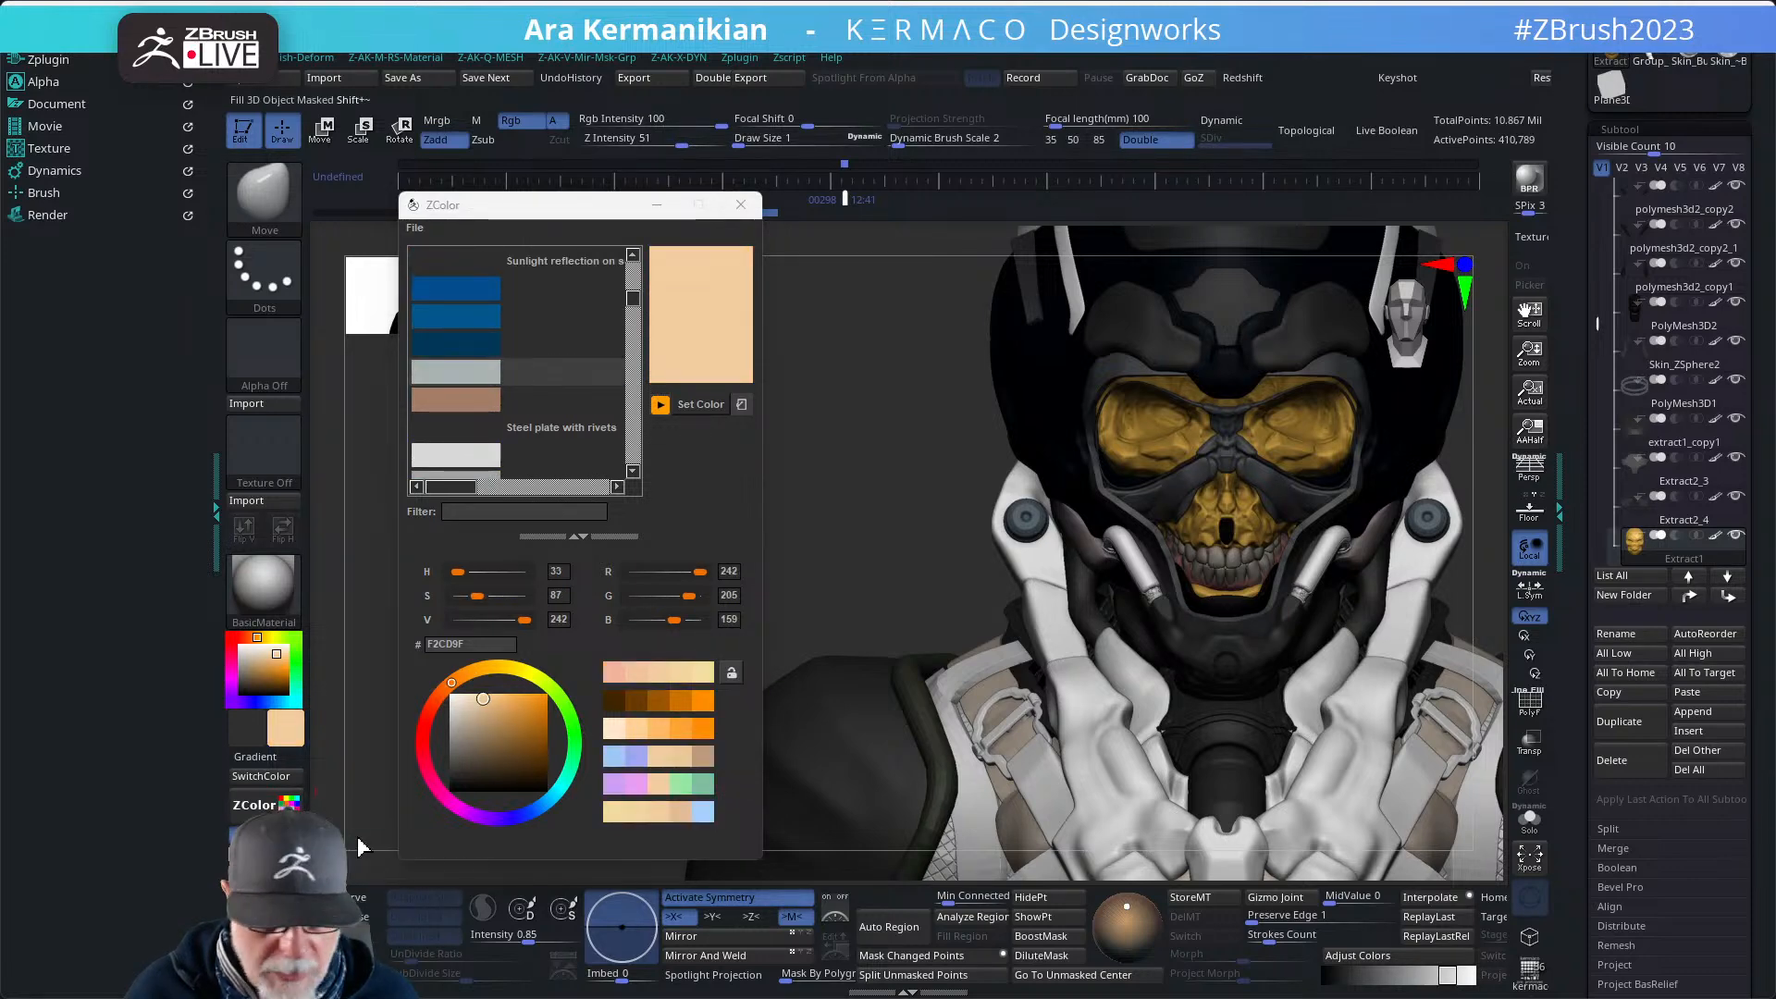
pyautogui.moveTo(801, 593); pyautogui.dragTo(796, 518)
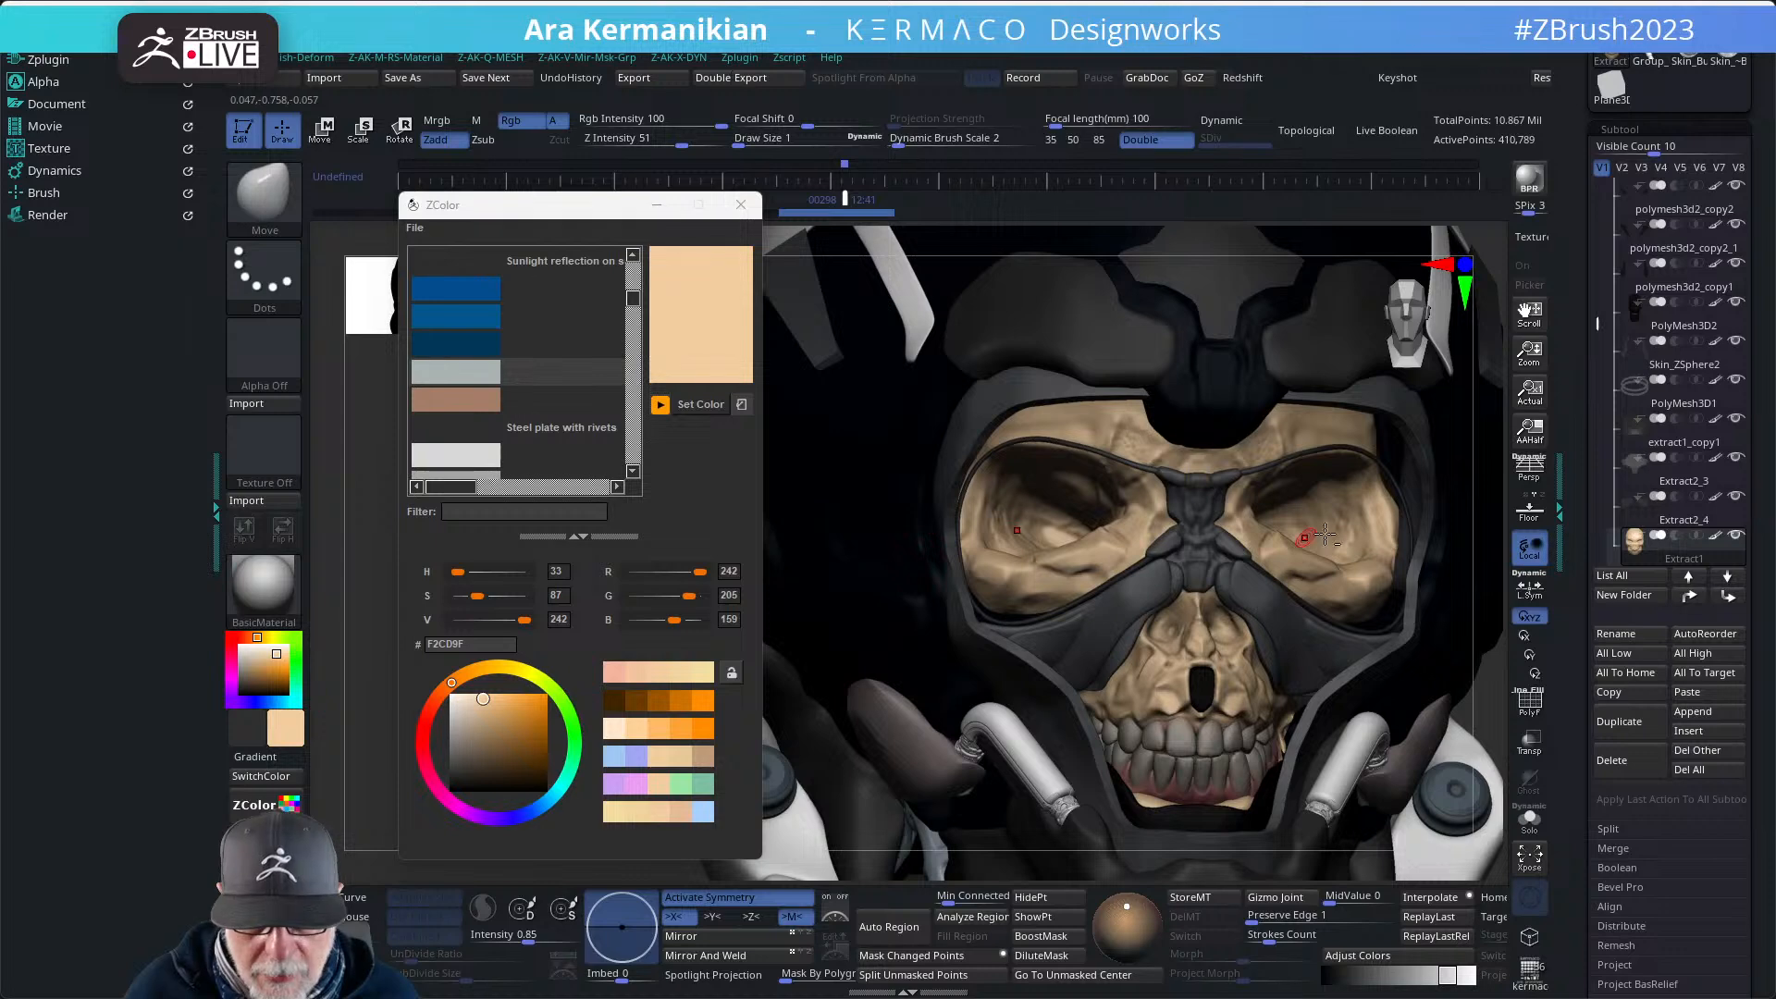
pyautogui.keyDown('alt'); pyautogui.moveTo(1486, 602); pyautogui.dragTo(1363, 606); pyautogui.keyUp('alt')
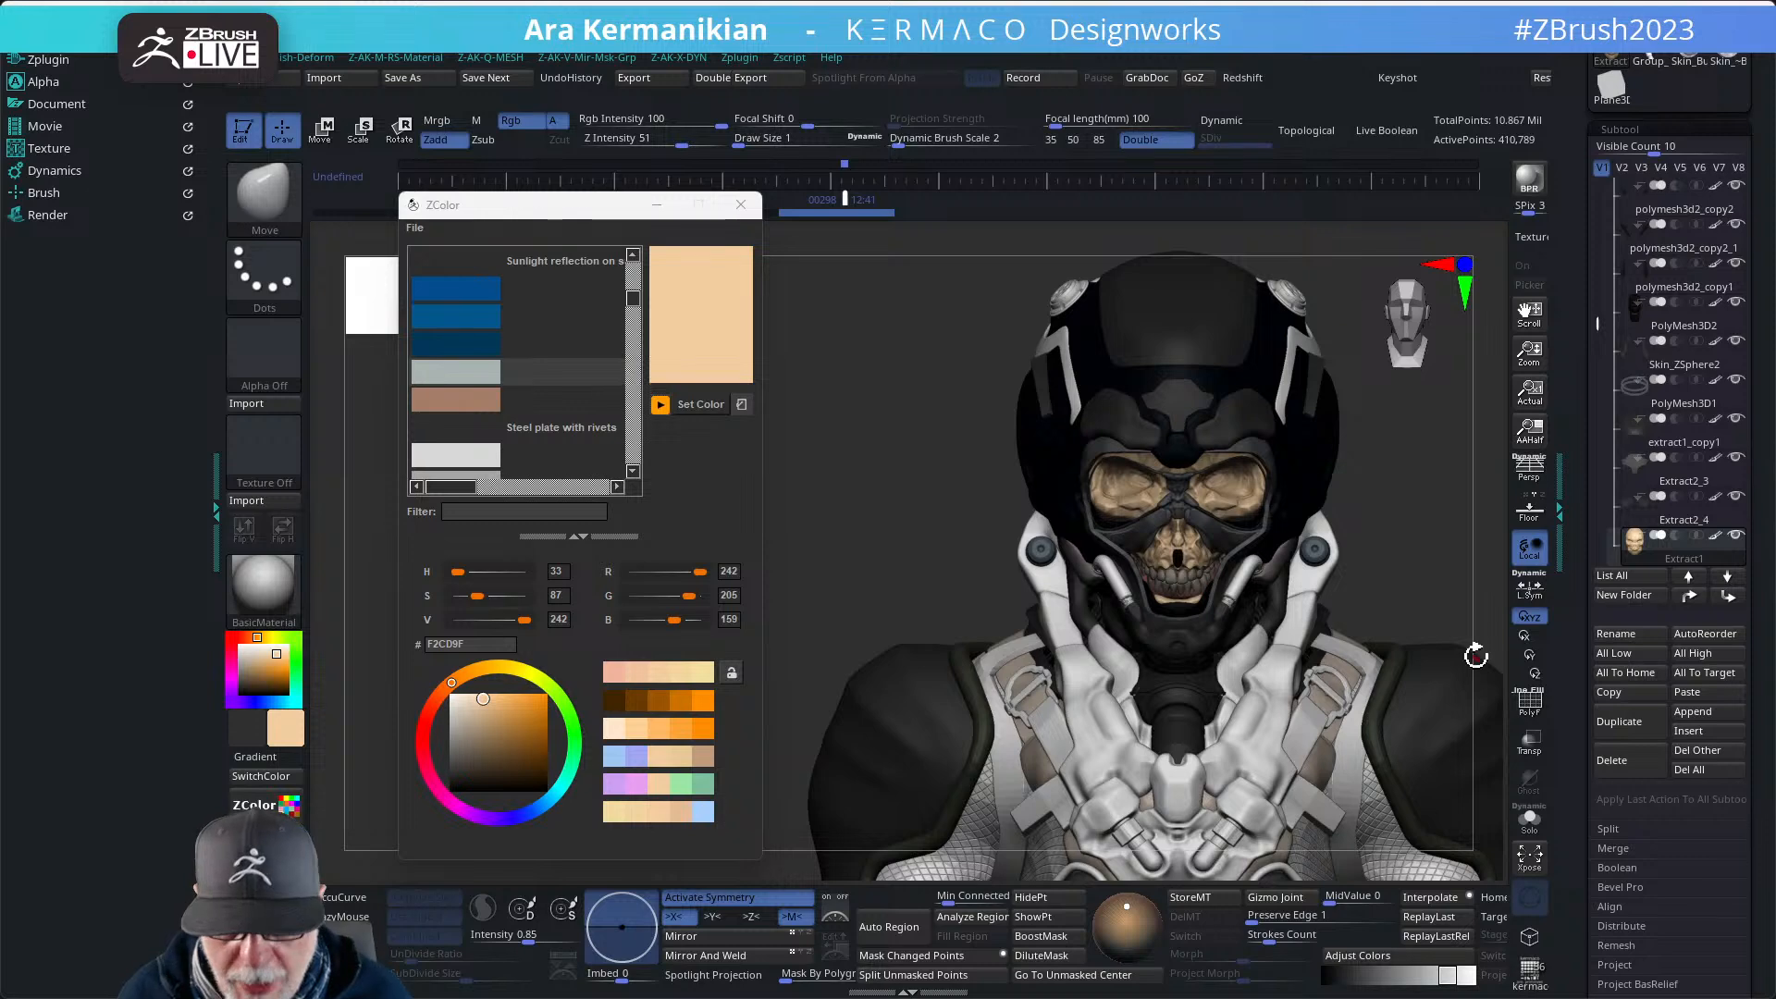
pyautogui.moveTo(1429, 555); pyautogui.dragTo(1352, 531)
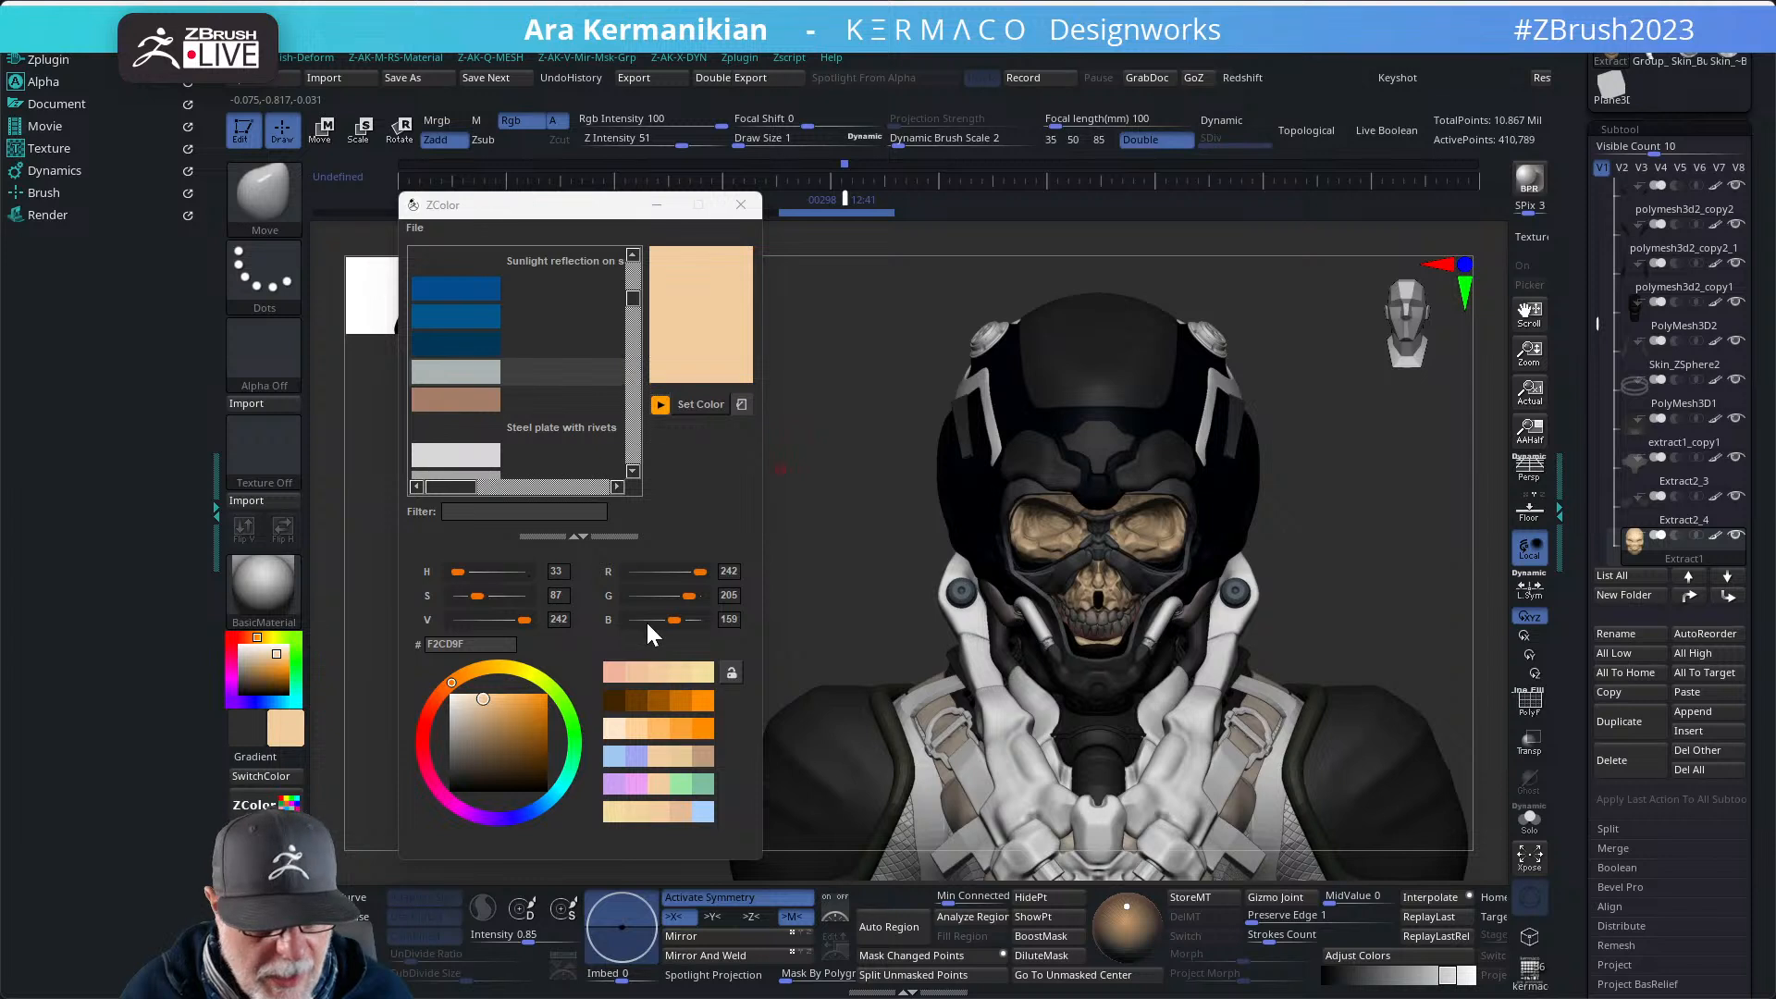
pyautogui.click(741, 204)
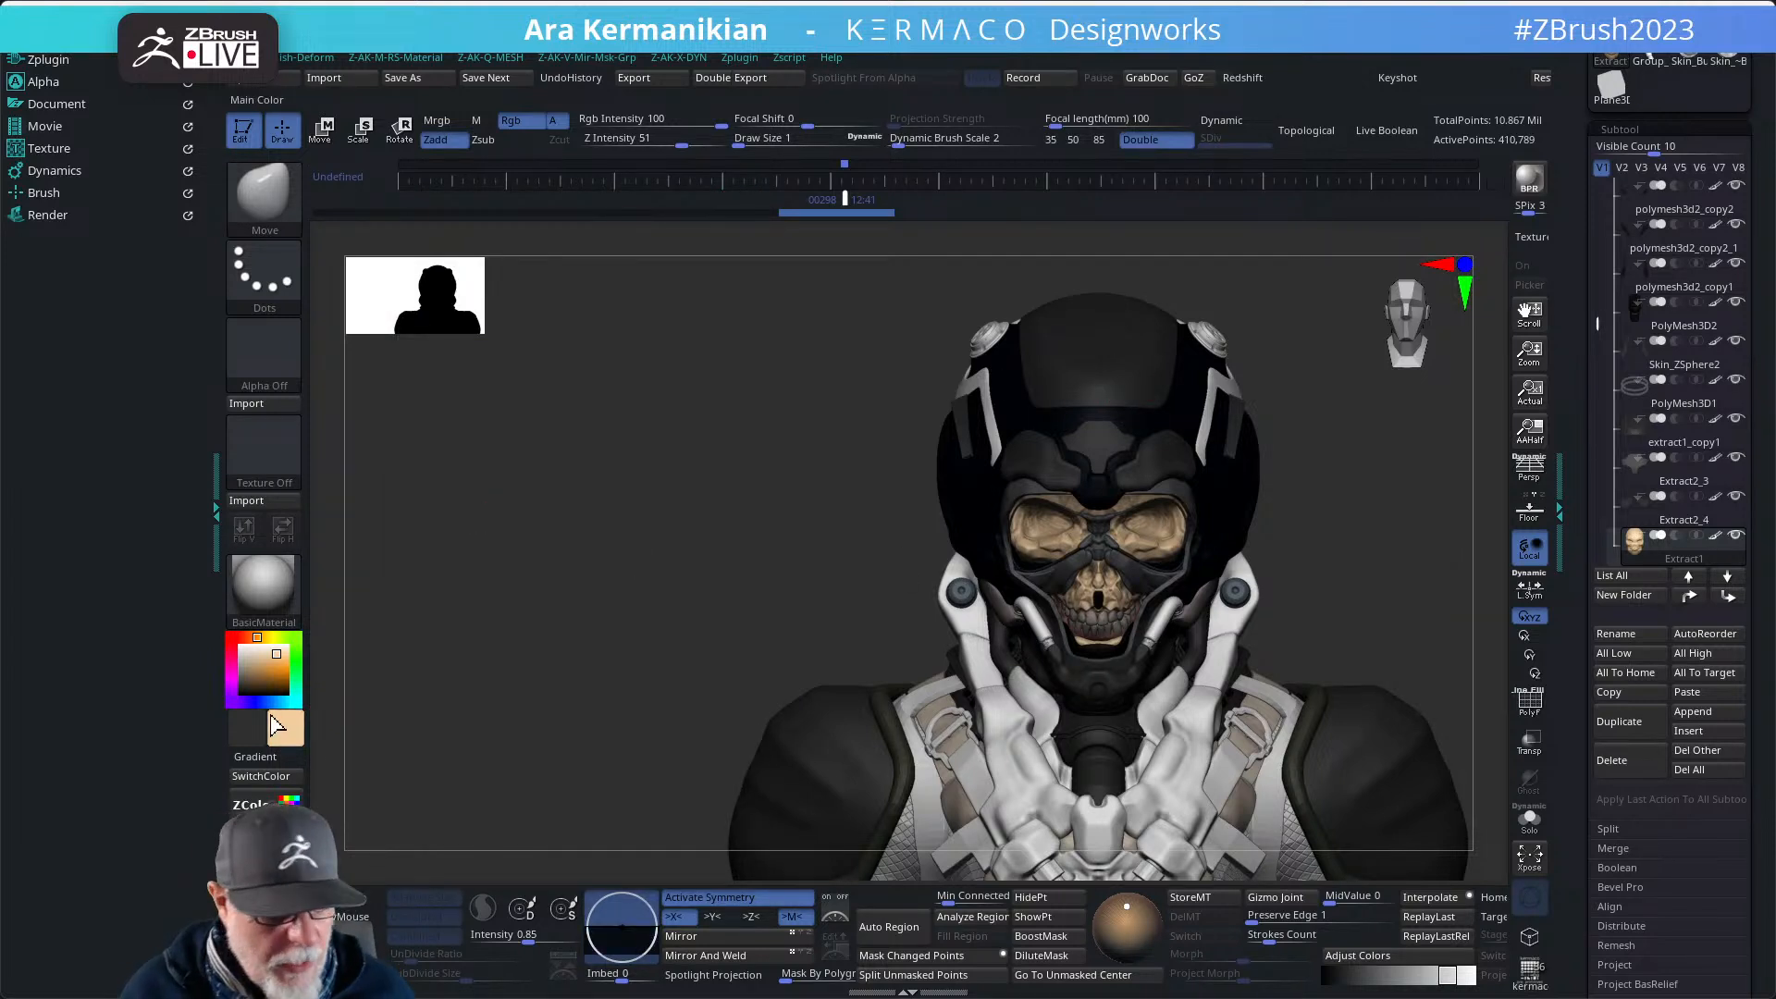
# - Sample the helmet crown's dark grey and try it on the side triangle helmet1_4 and the angled strip Extract14
pyautogui.moveTo(285, 728); pyautogui.dragTo(1074, 358)
pyautogui.moveTo(810, 460); pyautogui.dragTo(785, 425)
pyautogui.keyDown('alt'); pyautogui.moveTo(1286, 317); pyautogui.dragTo(1267, 440); pyautogui.keyUp('alt')
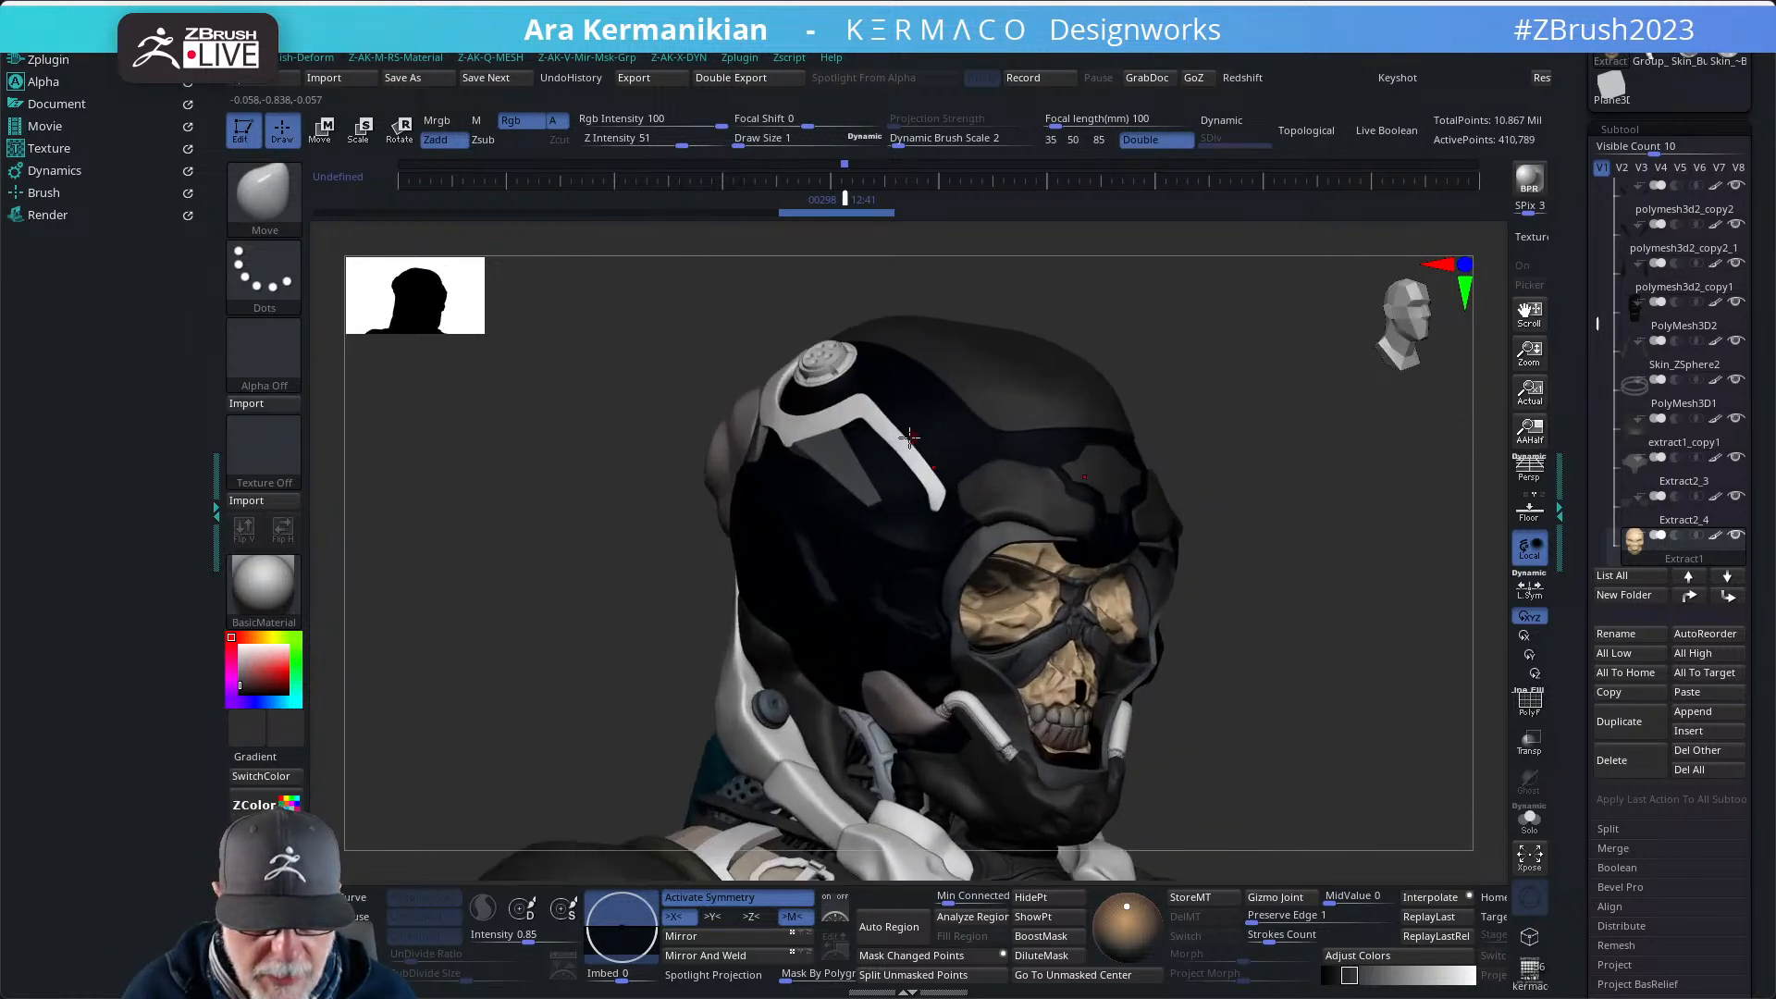
pyautogui.keyDown('alt'); pyautogui.click(830, 461); pyautogui.keyUp('alt')
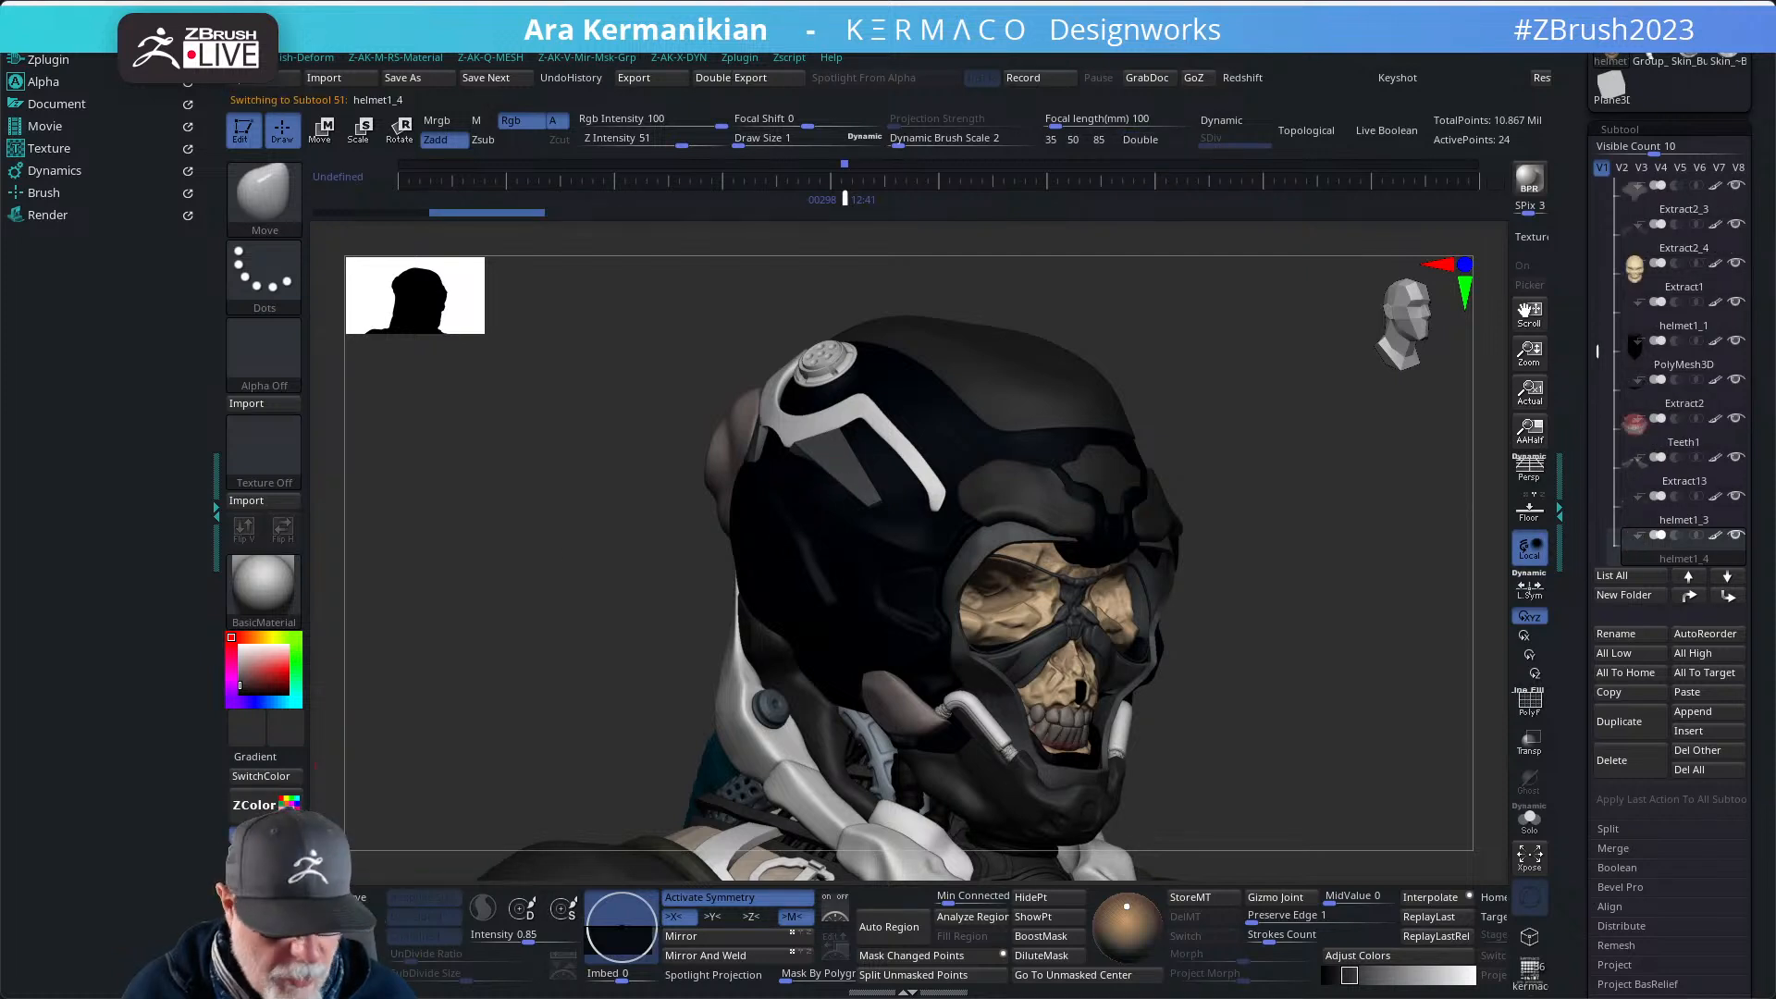
pyautogui.keyDown('alt'); pyautogui.click(795, 425); pyautogui.keyUp('alt')
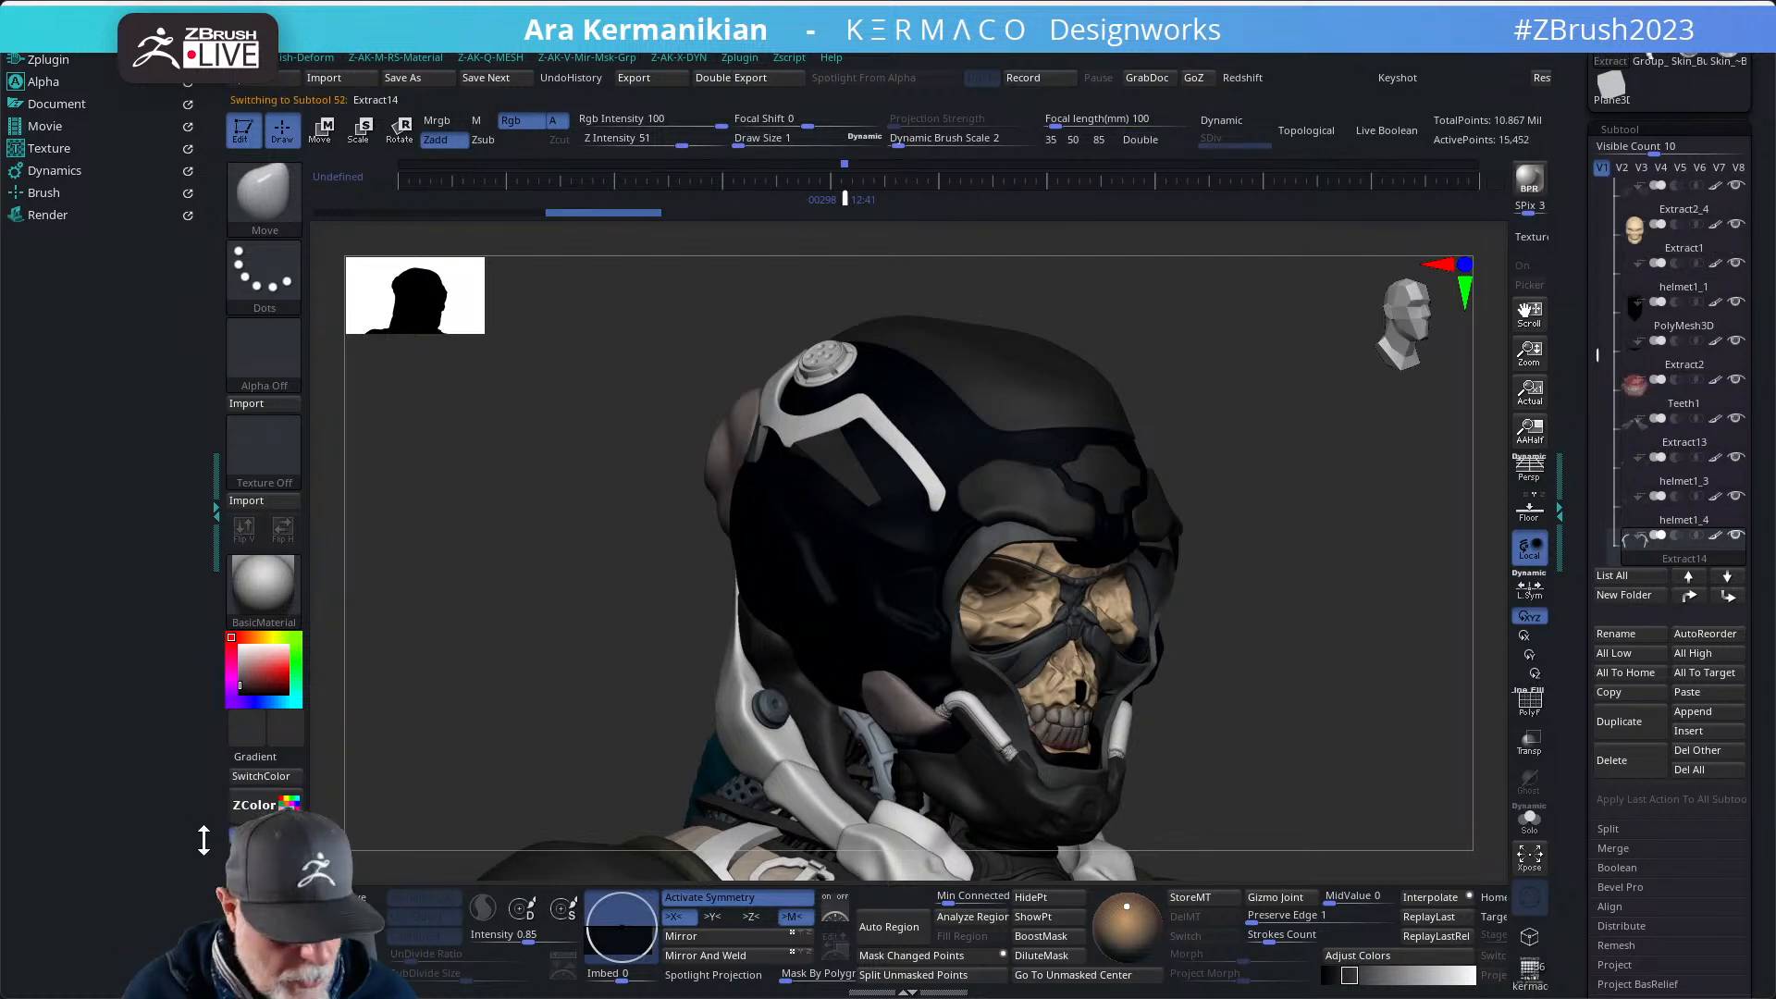
pyautogui.keyDown('shift'); pyautogui.moveTo(1261, 646); pyautogui.dragTo(1342, 627); pyautogui.keyUp('shift')
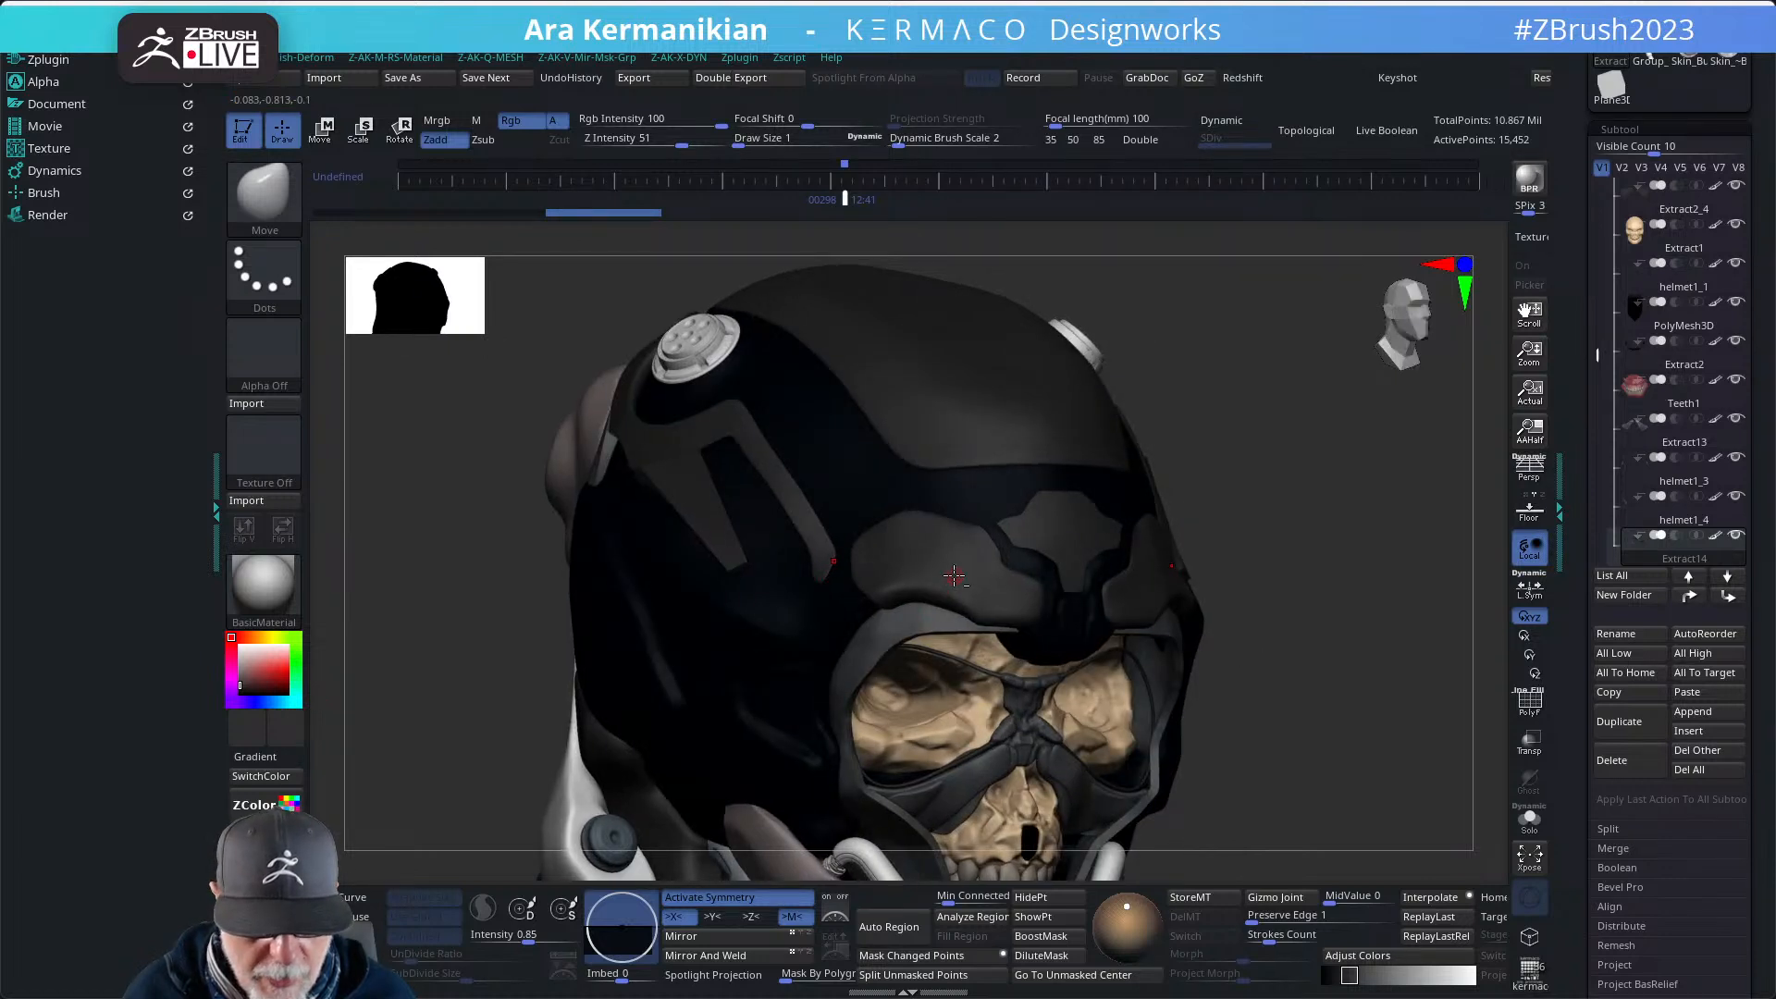
# - Sample the visor frame's grey and fill the helmet's side strips, brow plates, forehead plate, crown and side triangles with it
pyautogui.moveTo(286, 727); pyautogui.dragTo(895, 628)
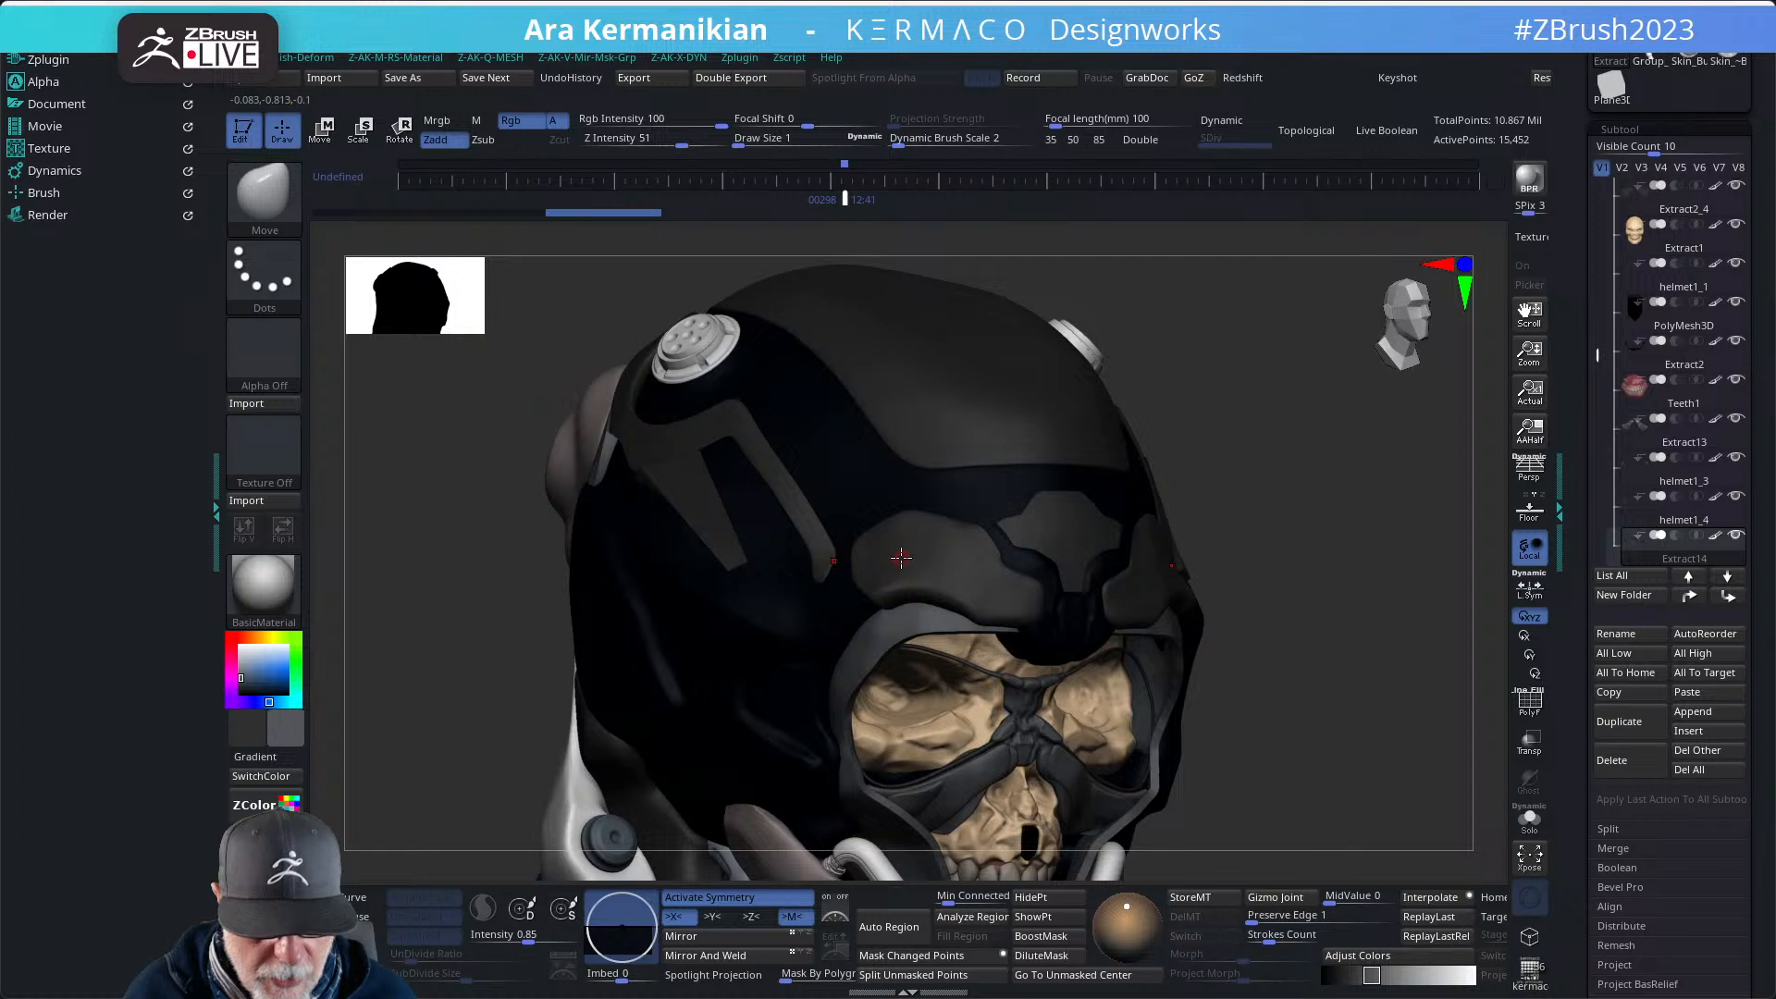
pyautogui.click(264, 835)
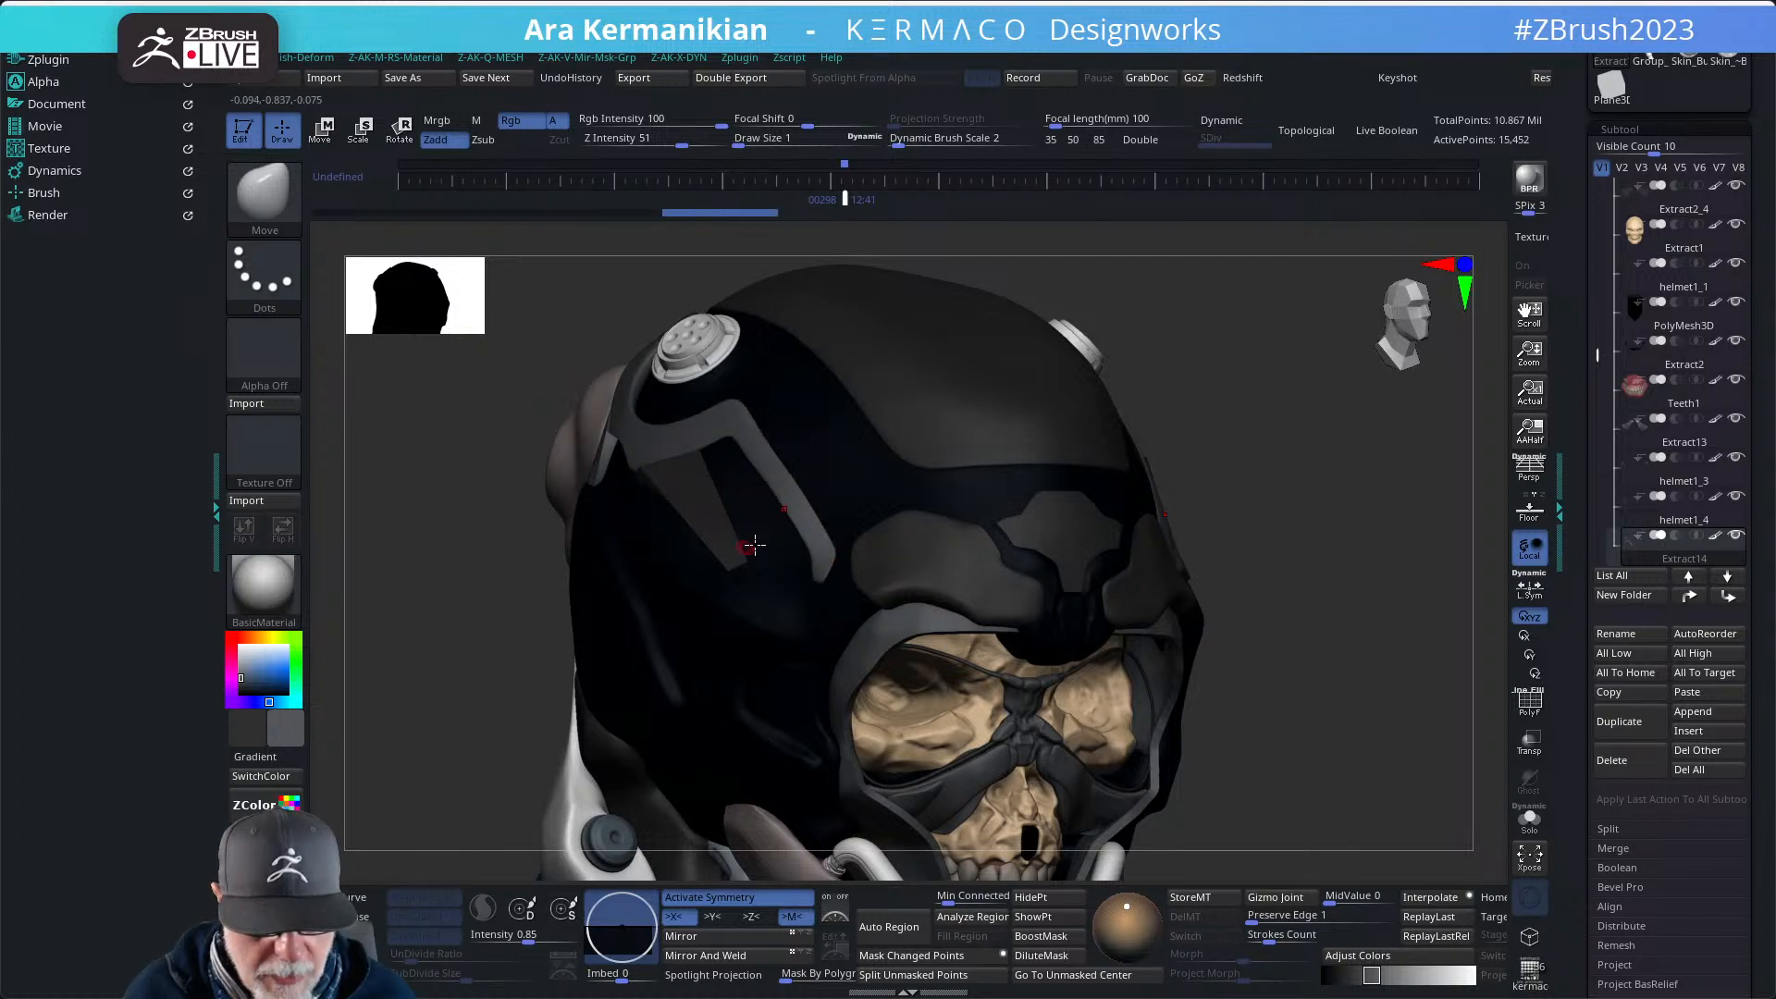
pyautogui.keyDown('alt'); pyautogui.click(971, 589); pyautogui.keyUp('alt')
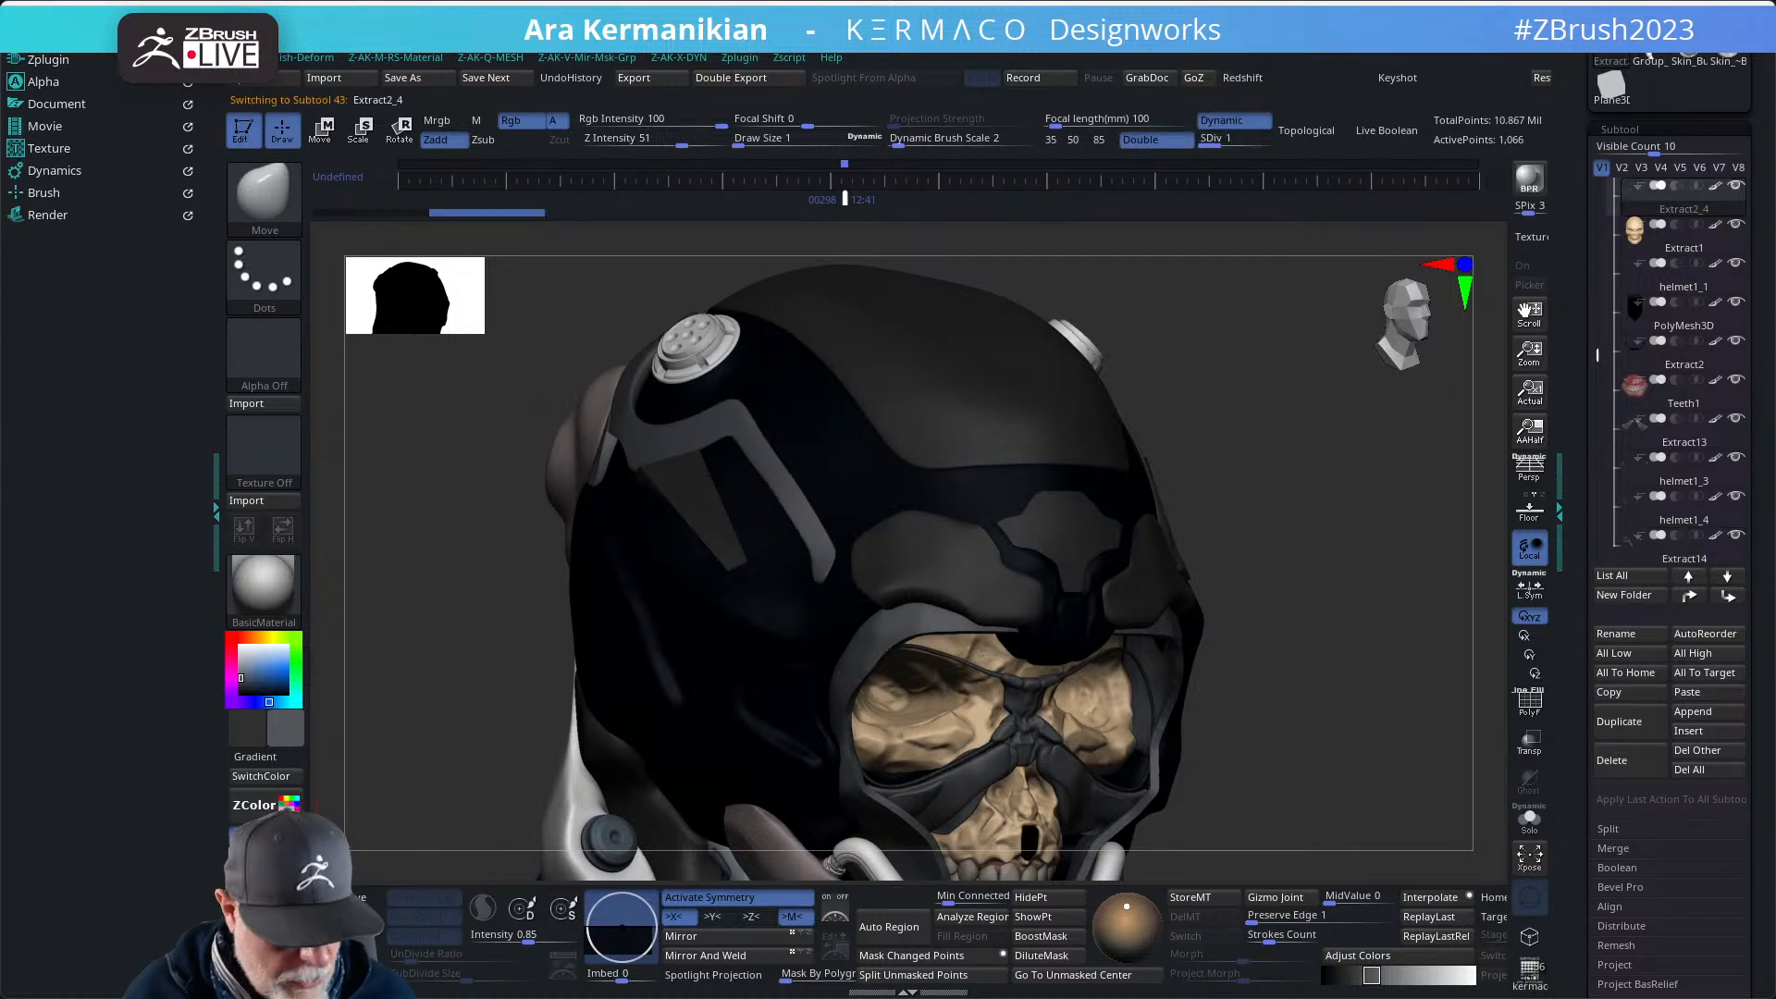
pyautogui.keyDown('alt'); pyautogui.click(1077, 527); pyautogui.keyUp('alt')
pyautogui.keyDown('alt'); pyautogui.click(959, 406); pyautogui.keyUp('alt')
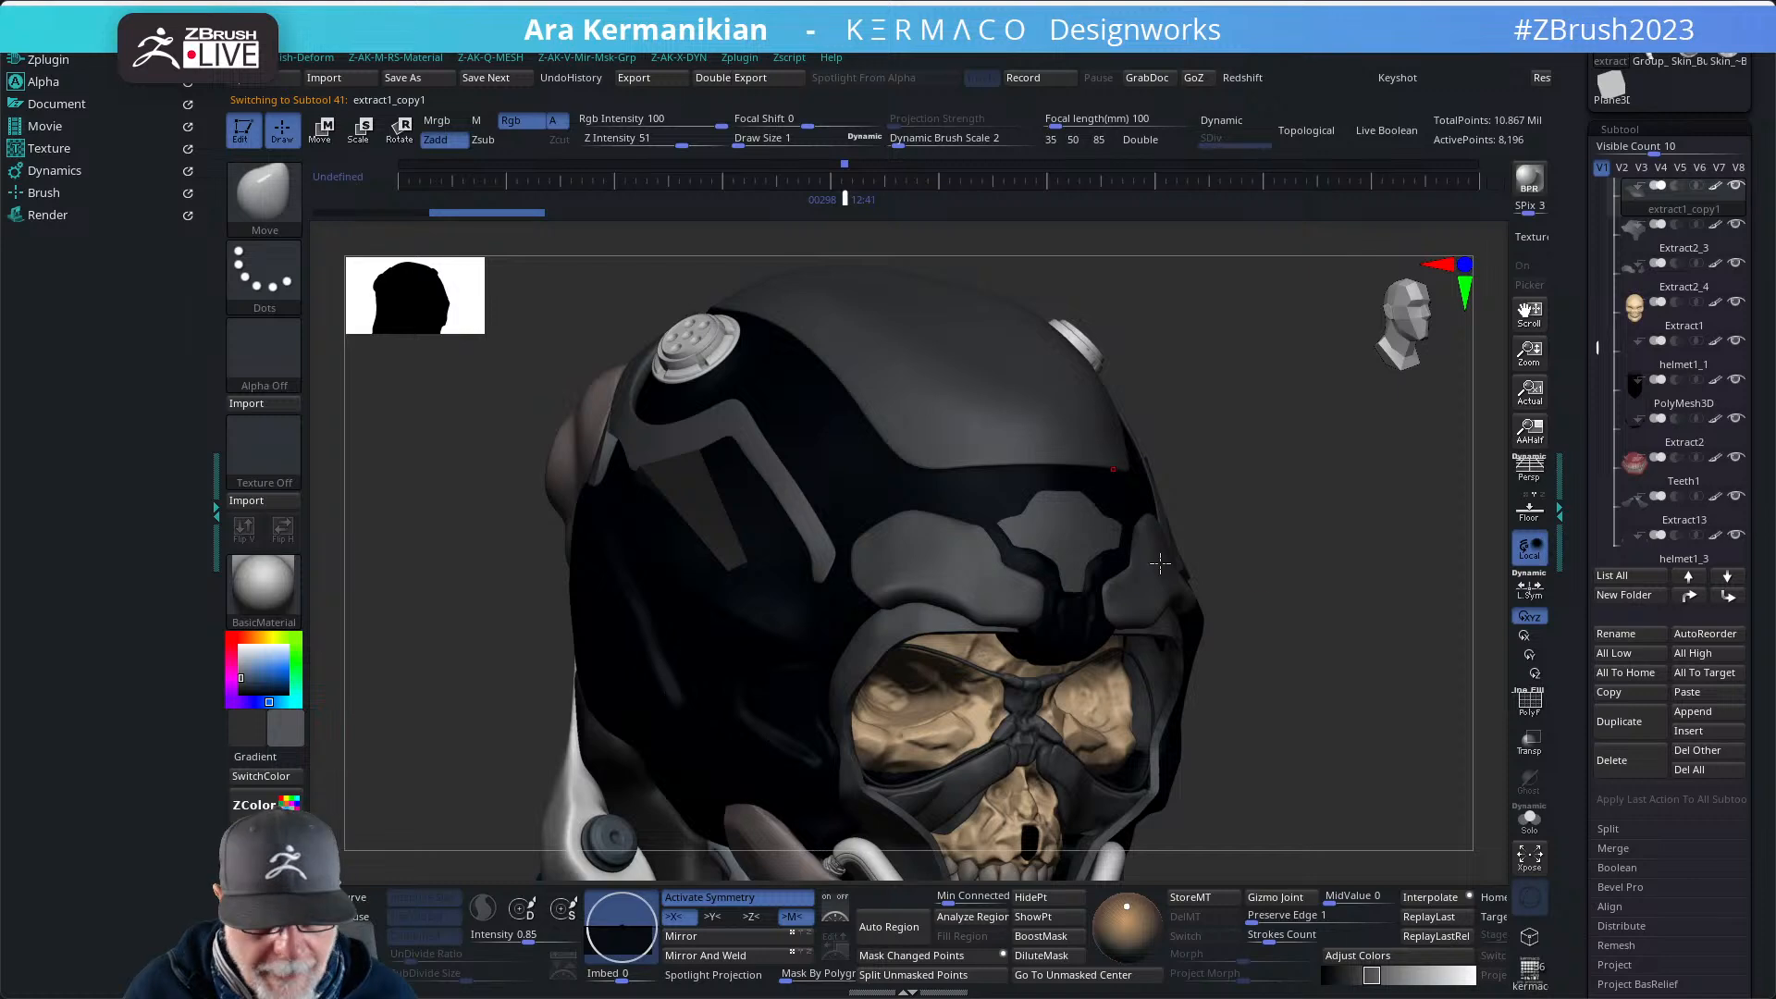
pyautogui.keyDown('alt'); pyautogui.moveTo(1316, 576); pyautogui.dragTo(1140, 405); pyautogui.keyUp('alt')
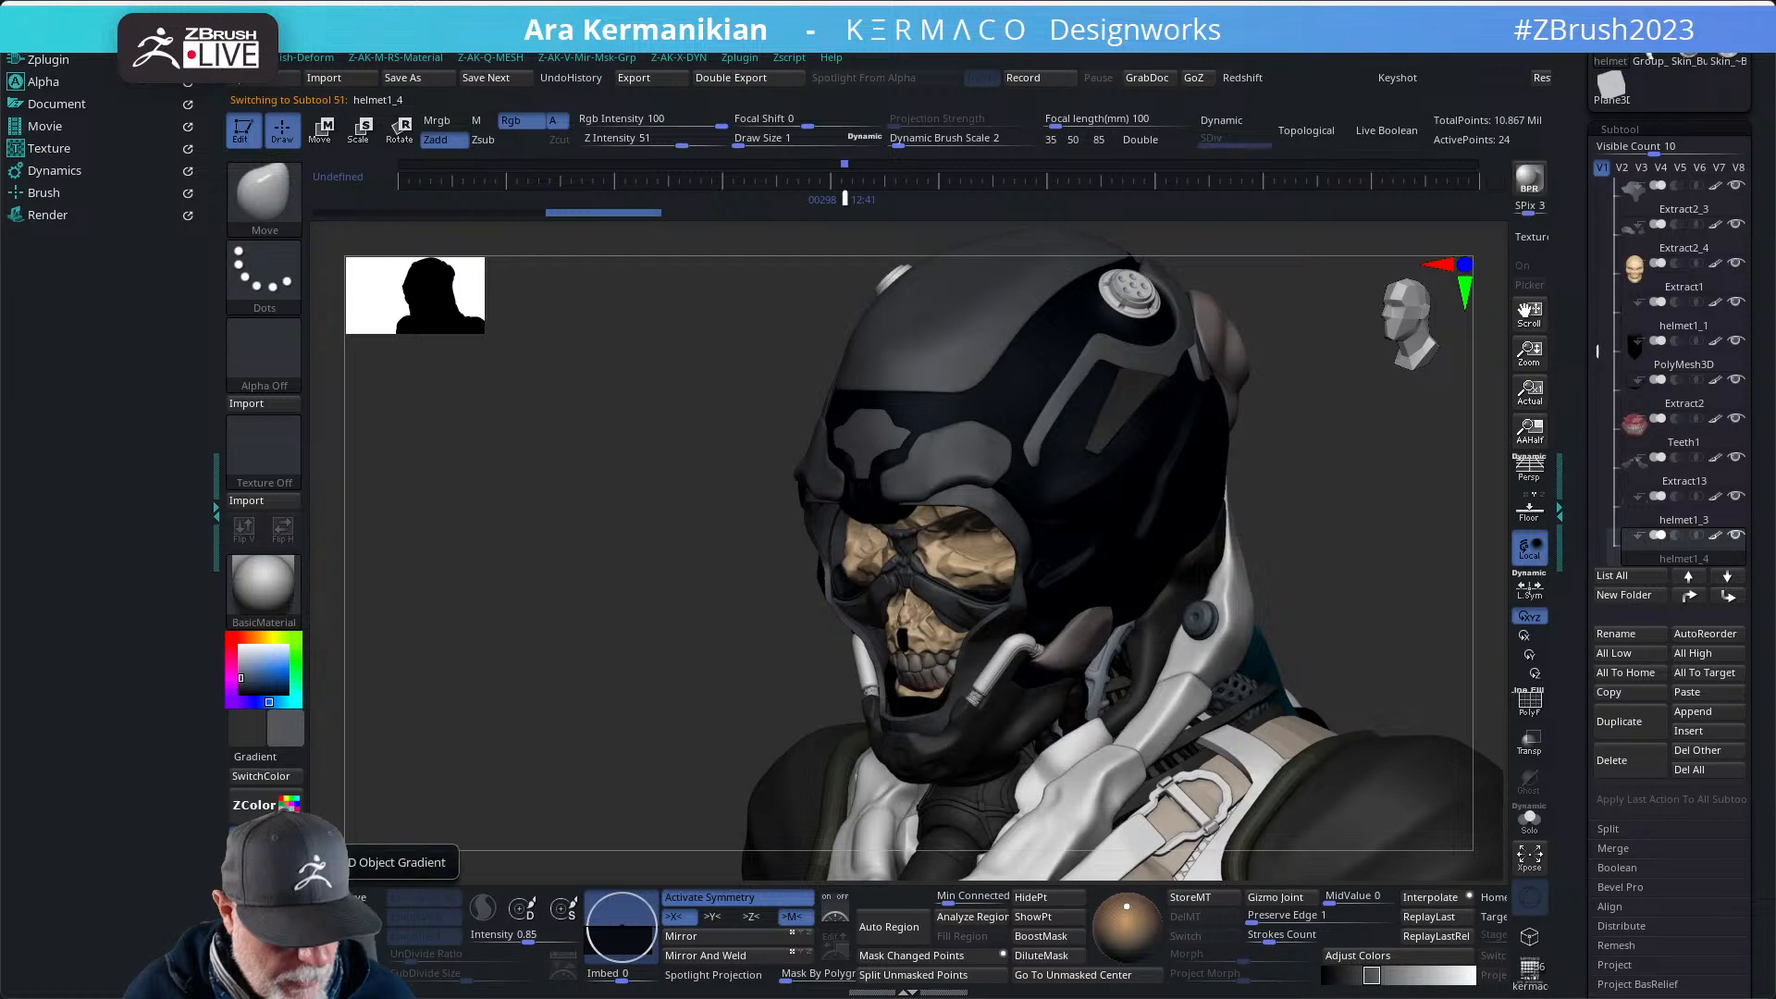
pyautogui.click(263, 825)
# - Fill the rounded pods at the back of the helmet (Extract2) and beside the jaw (Extract3) with the same grey
pyautogui.moveTo(1347, 488); pyautogui.dragTo(1186, 581)
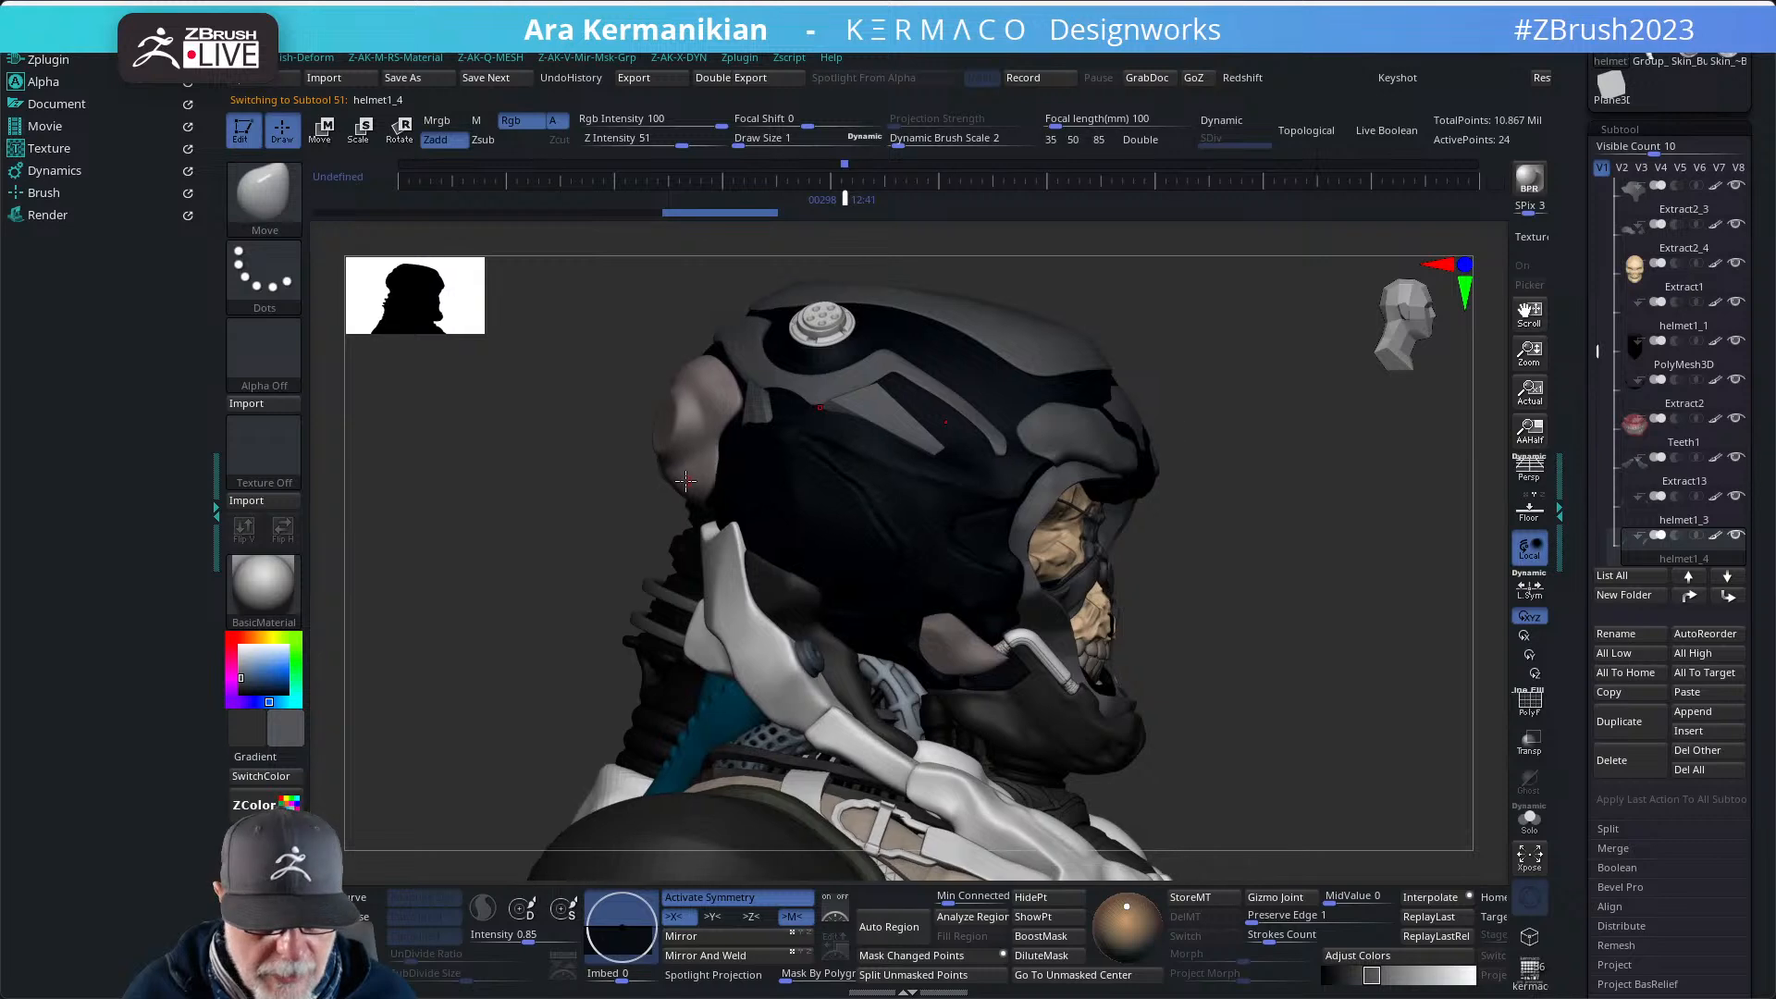
pyautogui.keyDown('alt'); pyautogui.click(691, 426); pyautogui.keyUp('alt')
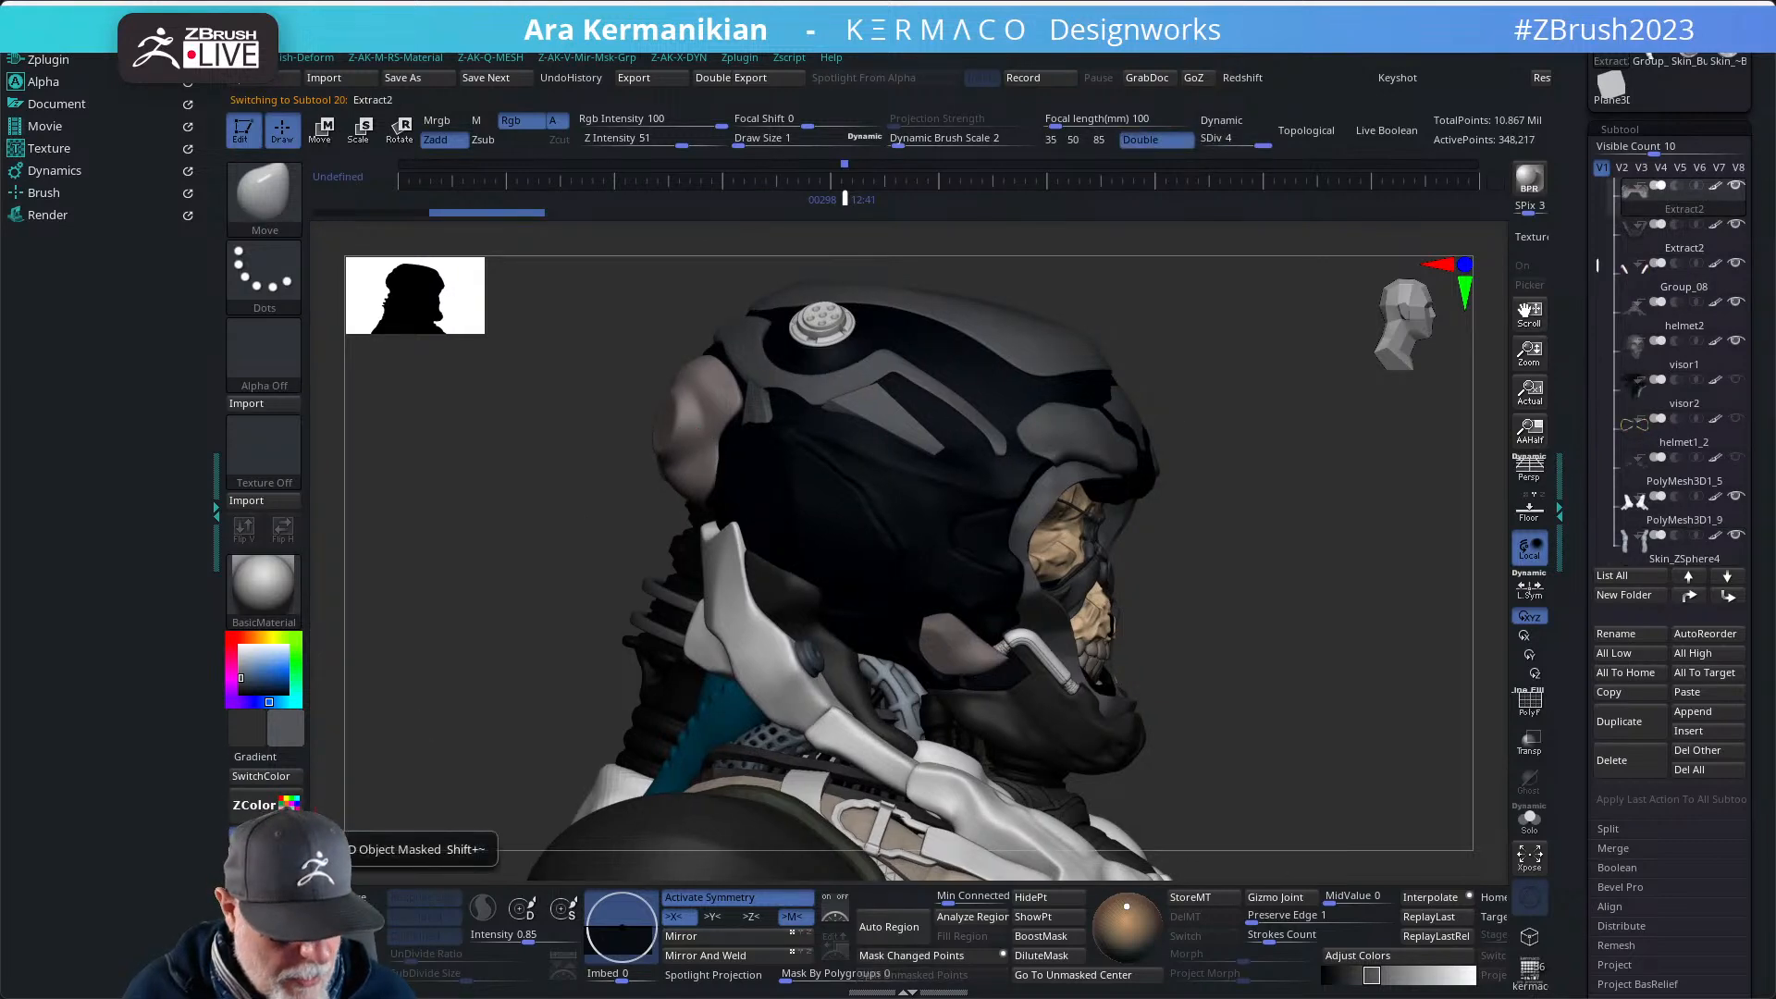
pyautogui.moveTo(460, 682); pyautogui.dragTo(1229, 543)
pyautogui.keyDown('alt'); pyautogui.moveTo(464, 701); pyautogui.dragTo(400, 702); pyautogui.keyUp('alt')
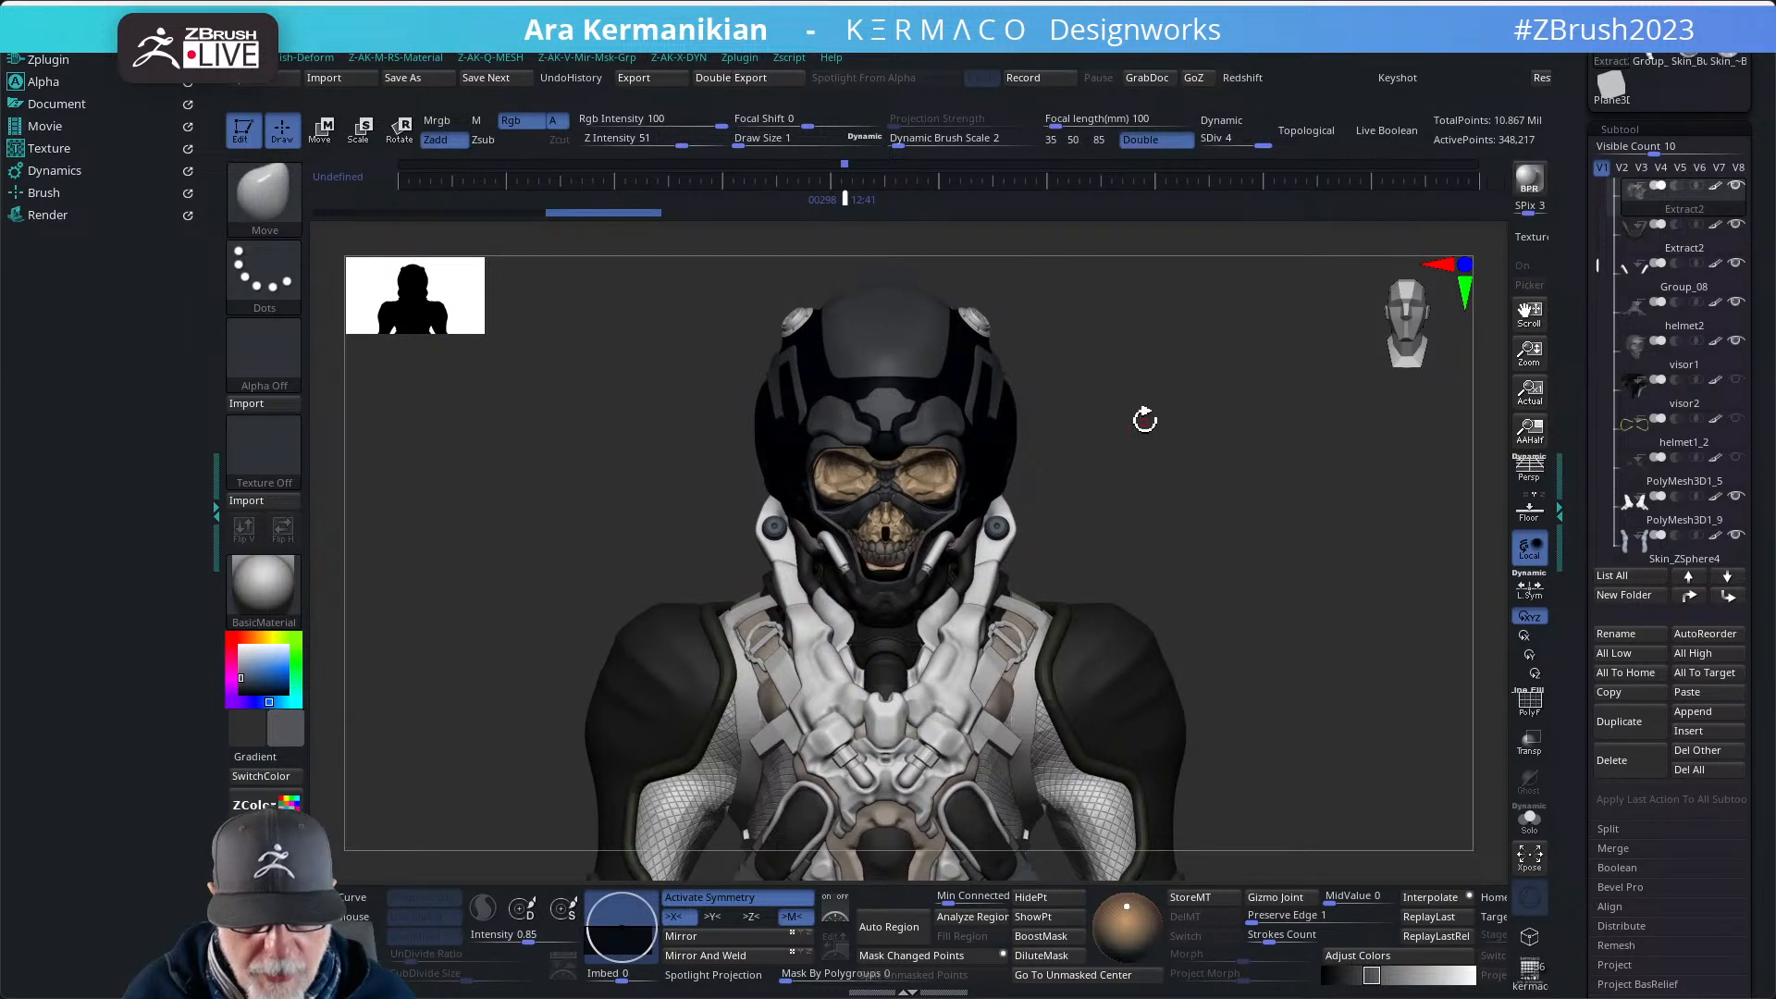
pyautogui.moveTo(1165, 480); pyautogui.dragTo(862, 553)
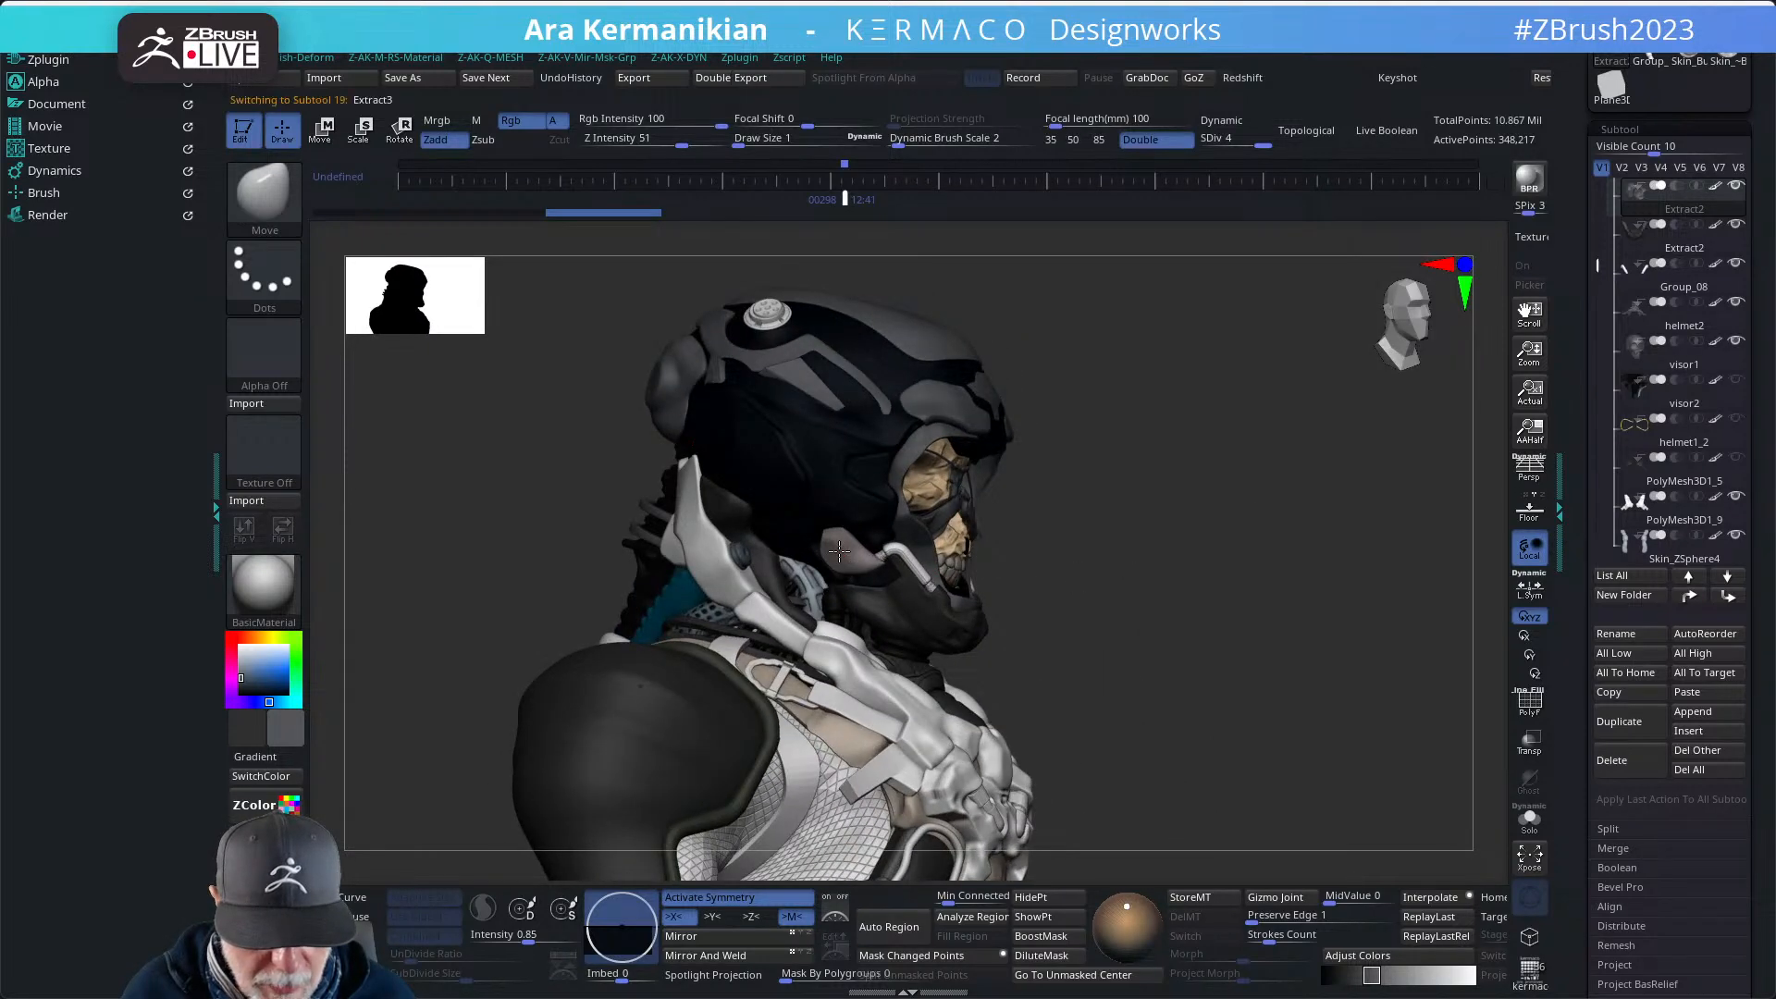
pyautogui.click(266, 835)
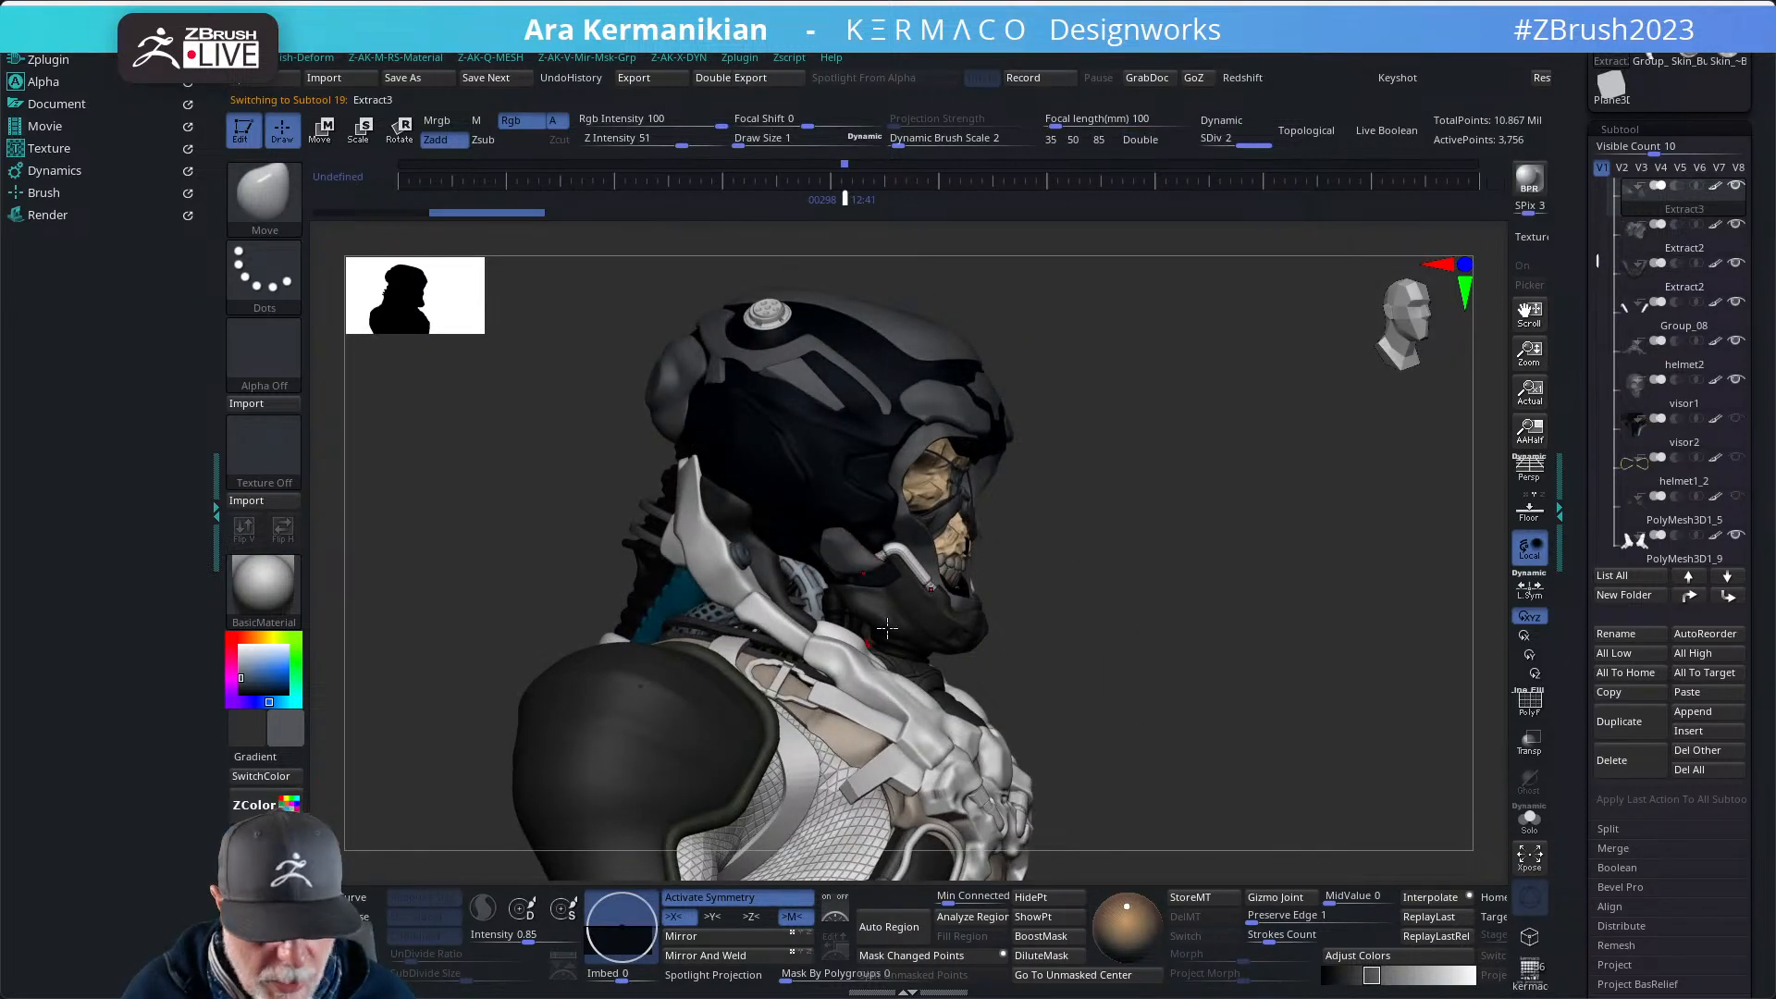
# - Fill the Group_08 cheek tubes with the same grey and select the neighbouring Extract2 subtool
pyautogui.keyDown('alt'); pyautogui.click(913, 563); pyautogui.keyUp('alt')
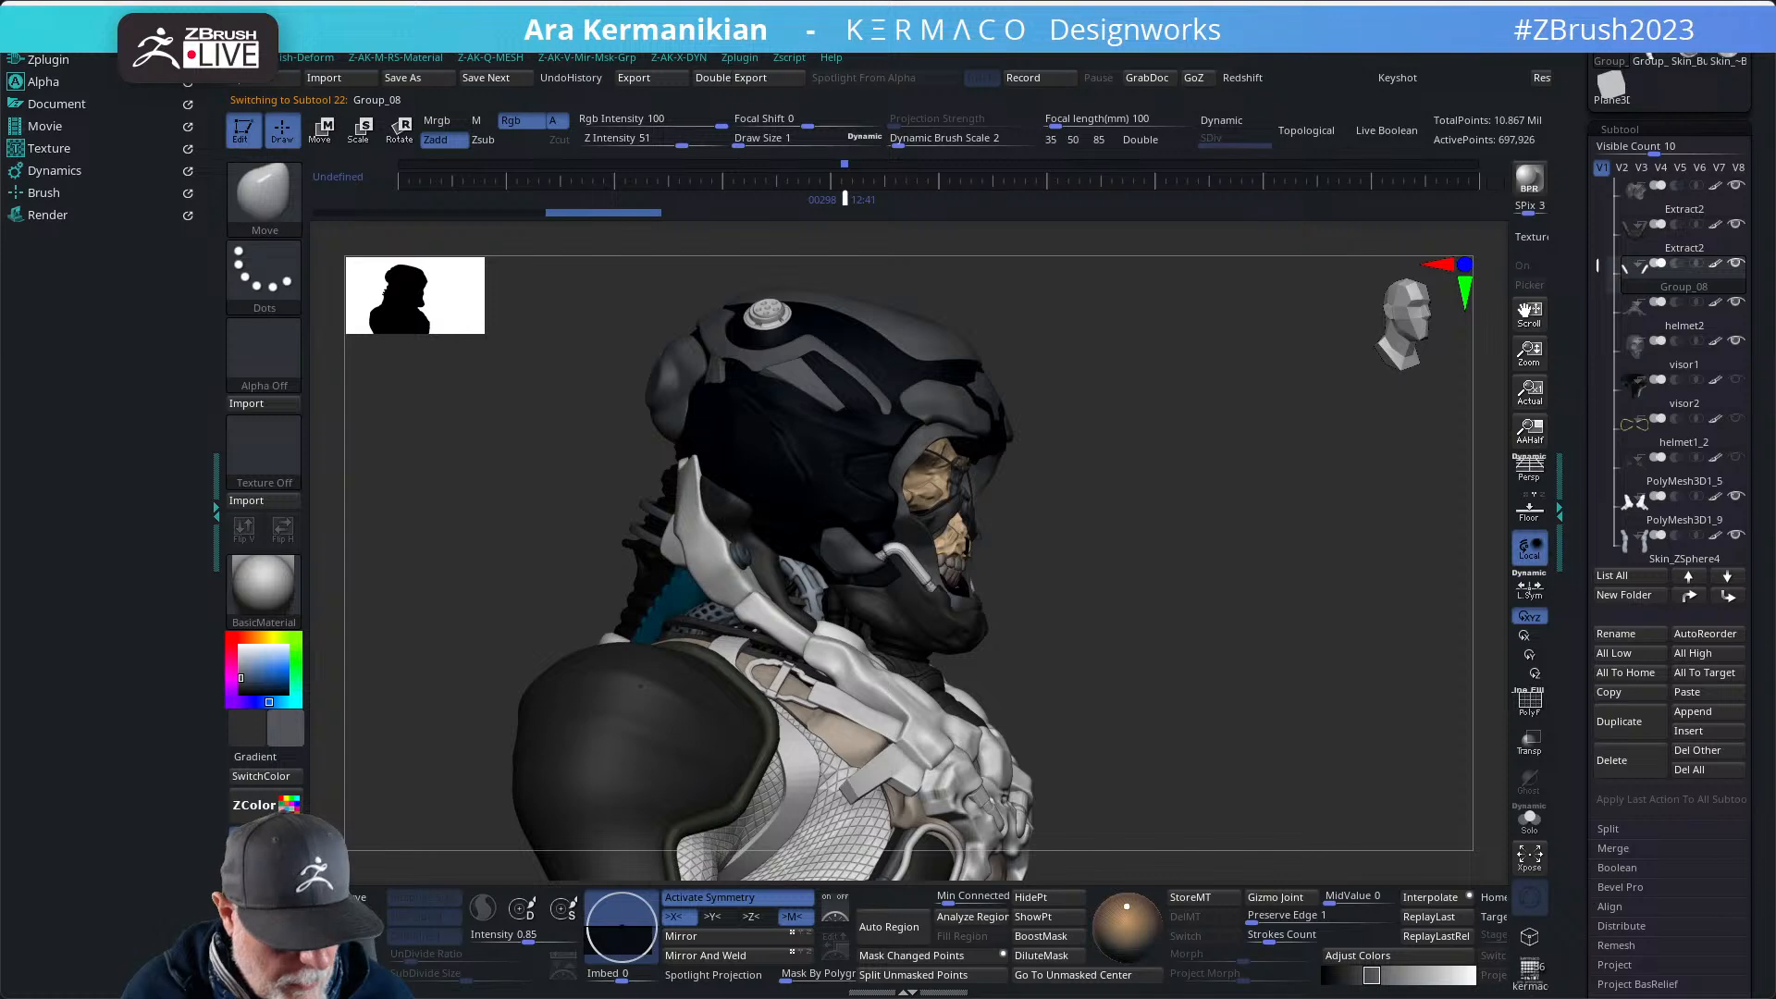
pyautogui.moveTo(1167, 641); pyautogui.dragTo(906, 630)
pyautogui.press('Up')
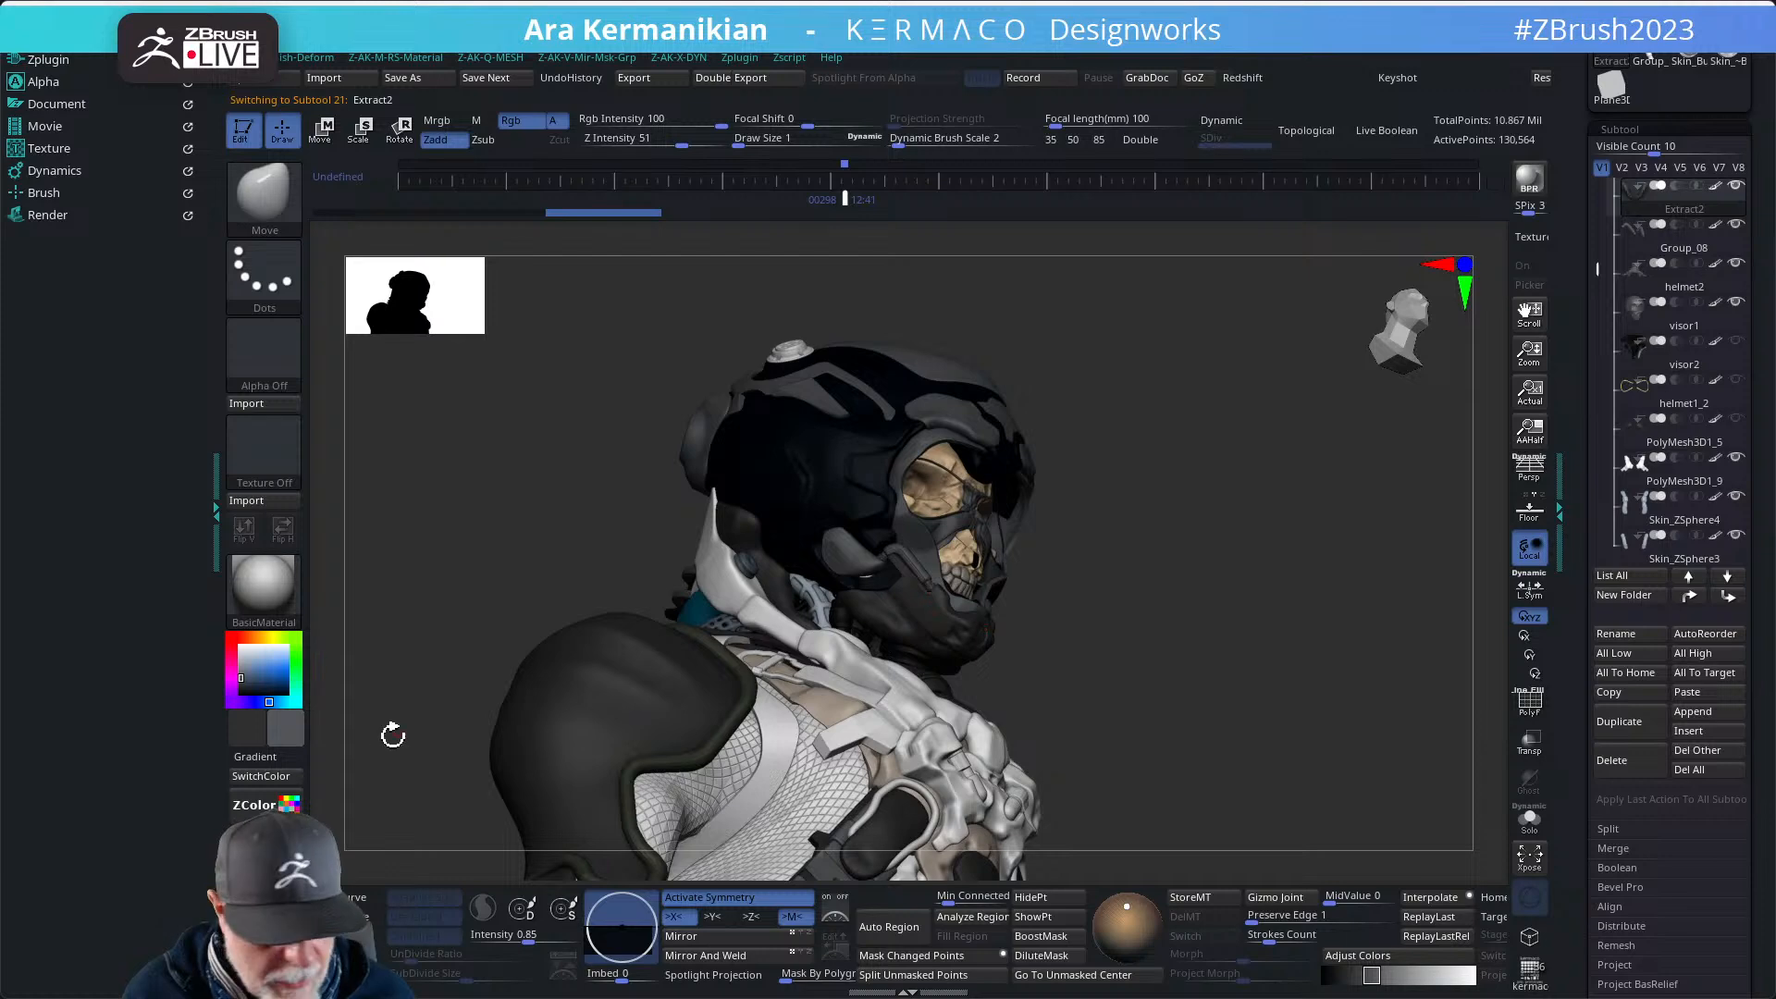
pyautogui.moveTo(1122, 625); pyautogui.dragTo(1340, 464)
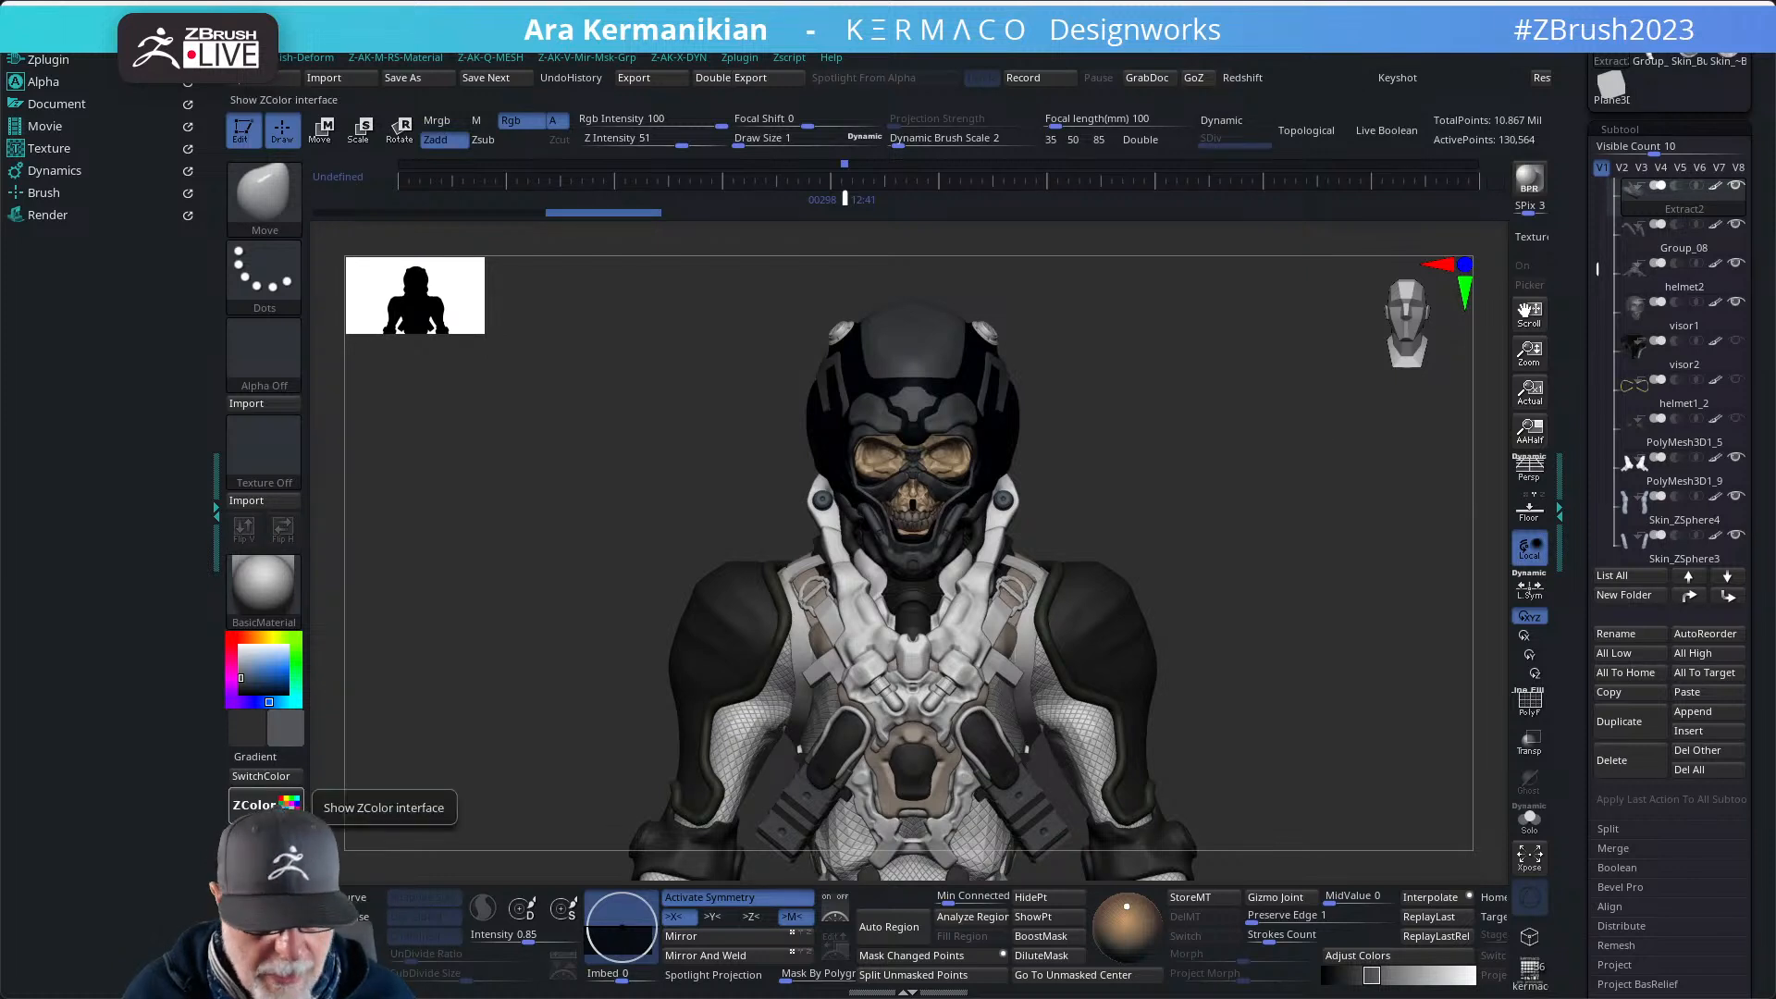
# - Lighten the peach colour in ZColor to F2DEC5 with saturation 47, set it as active and apply it to the skull Extract1
pyautogui.click(255, 804)
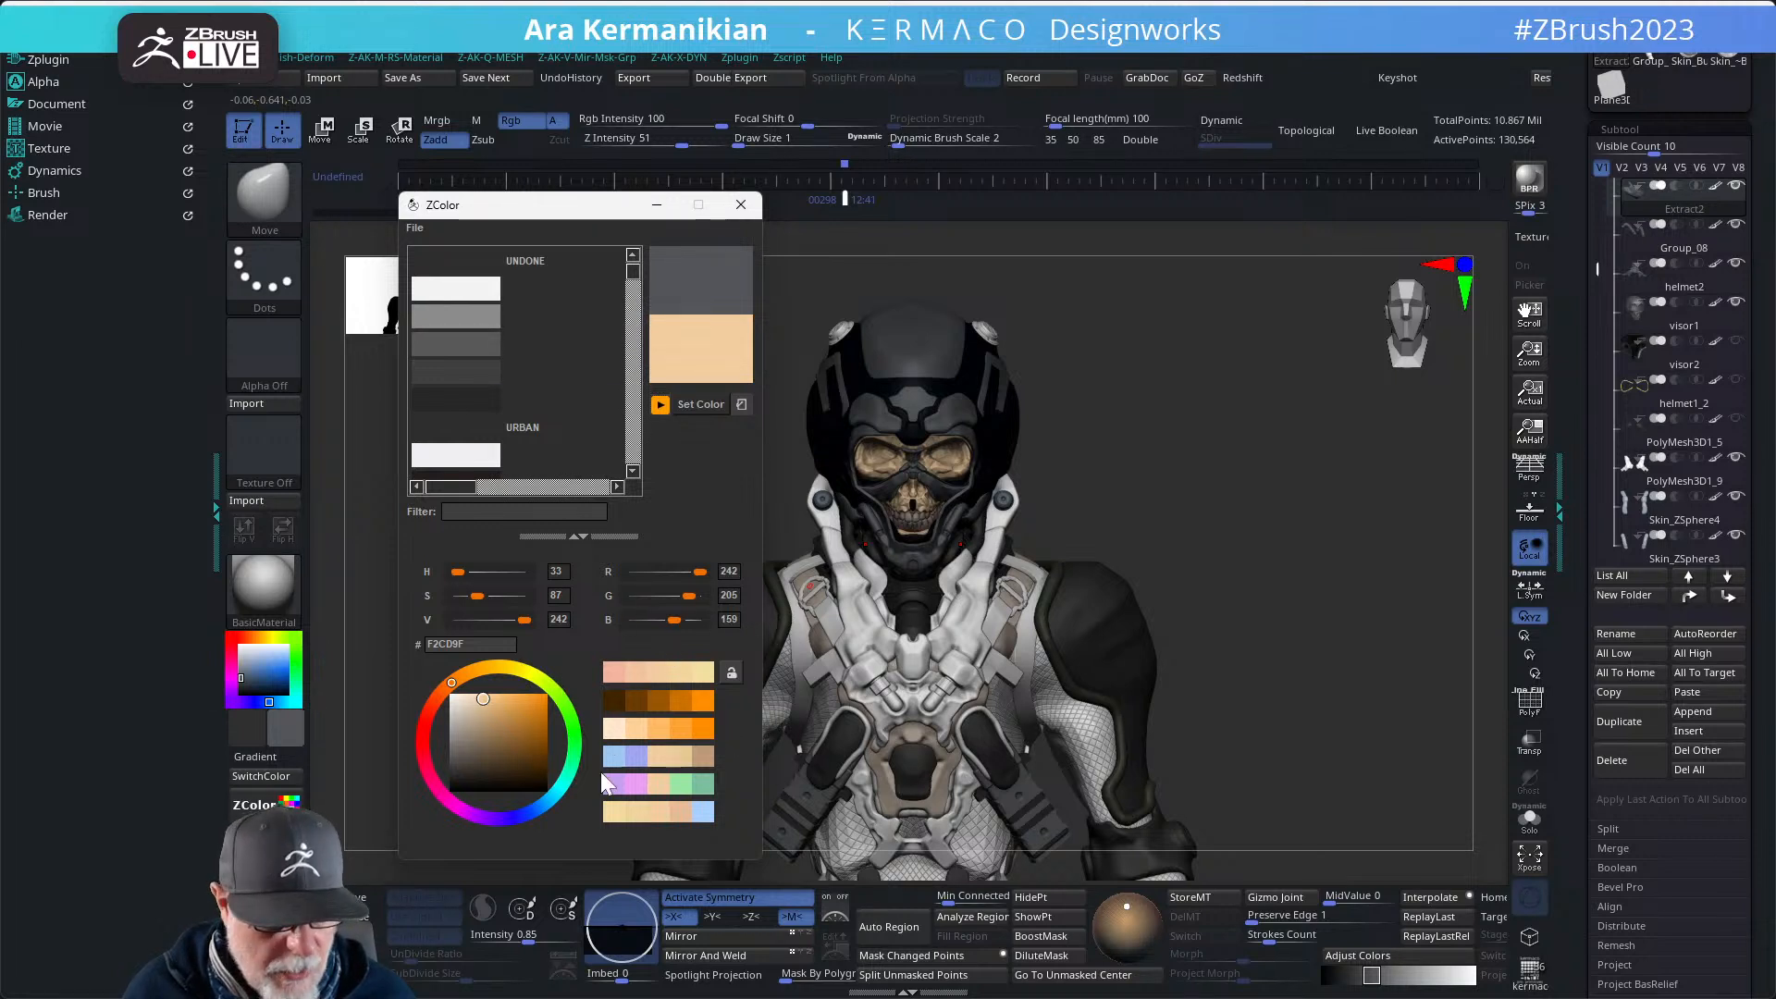
pyautogui.click(721, 368)
pyautogui.moveTo(285, 727); pyautogui.dragTo(953, 476)
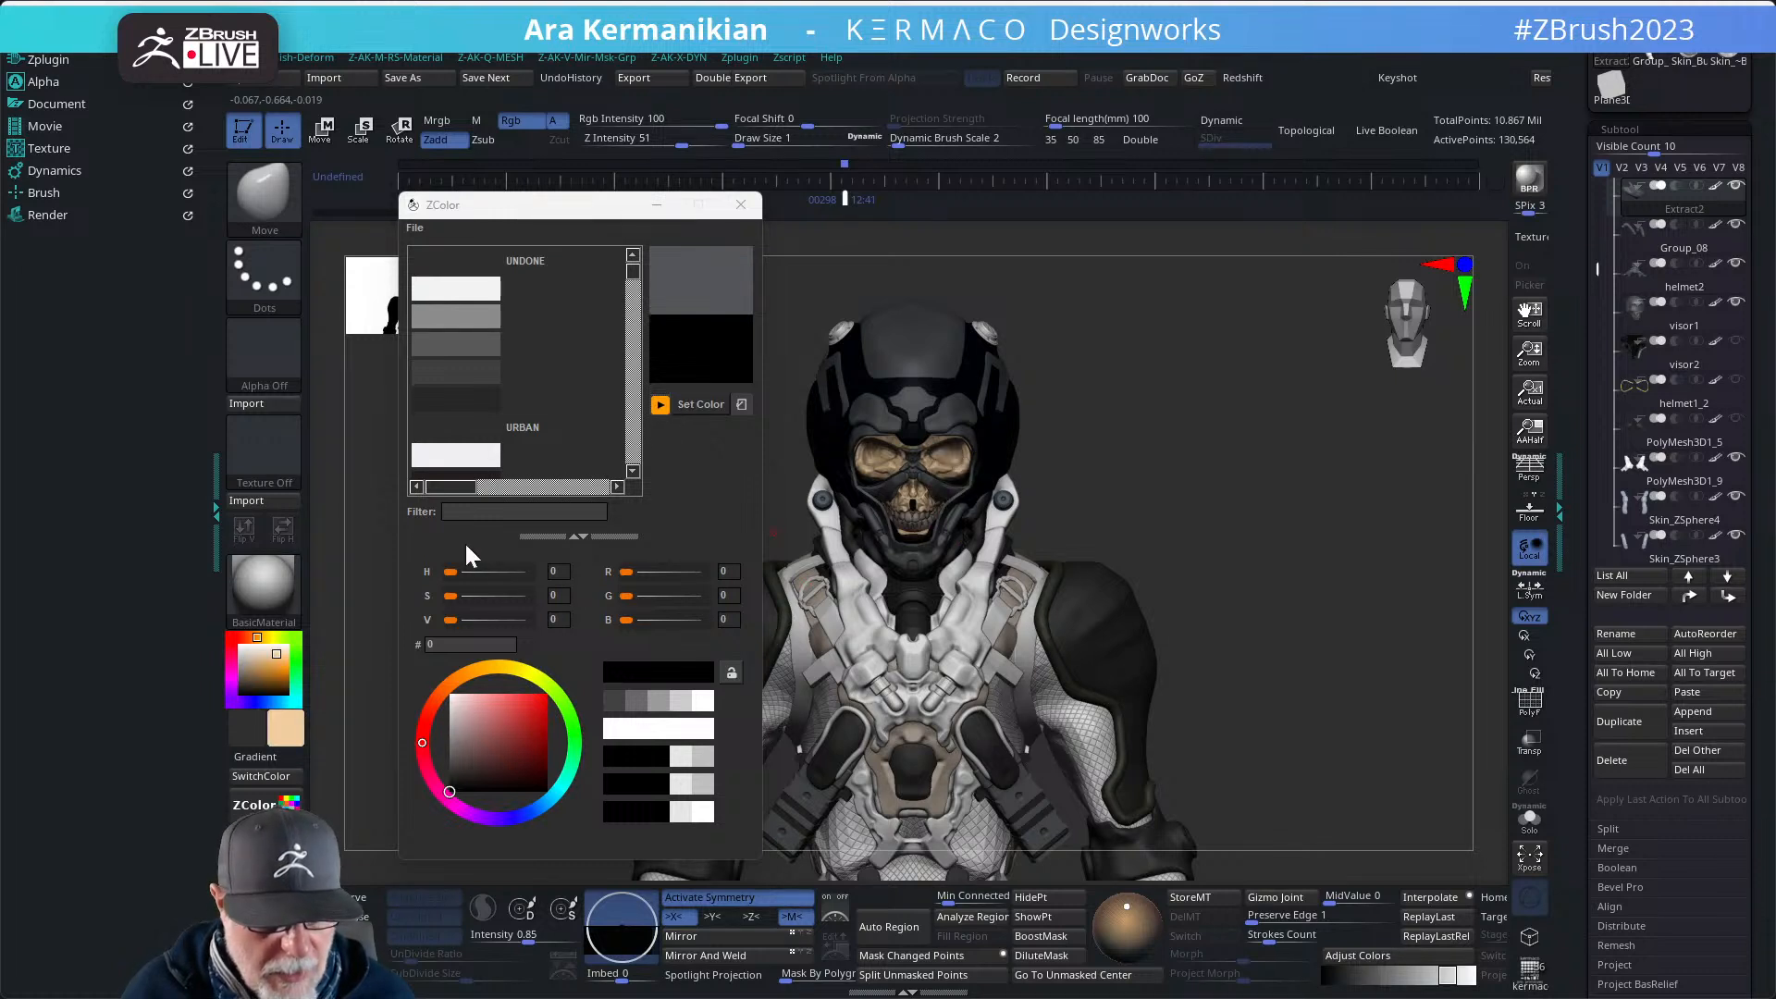
pyautogui.moveTo(635, 270); pyautogui.dragTo(635, 303)
pyautogui.click(481, 318)
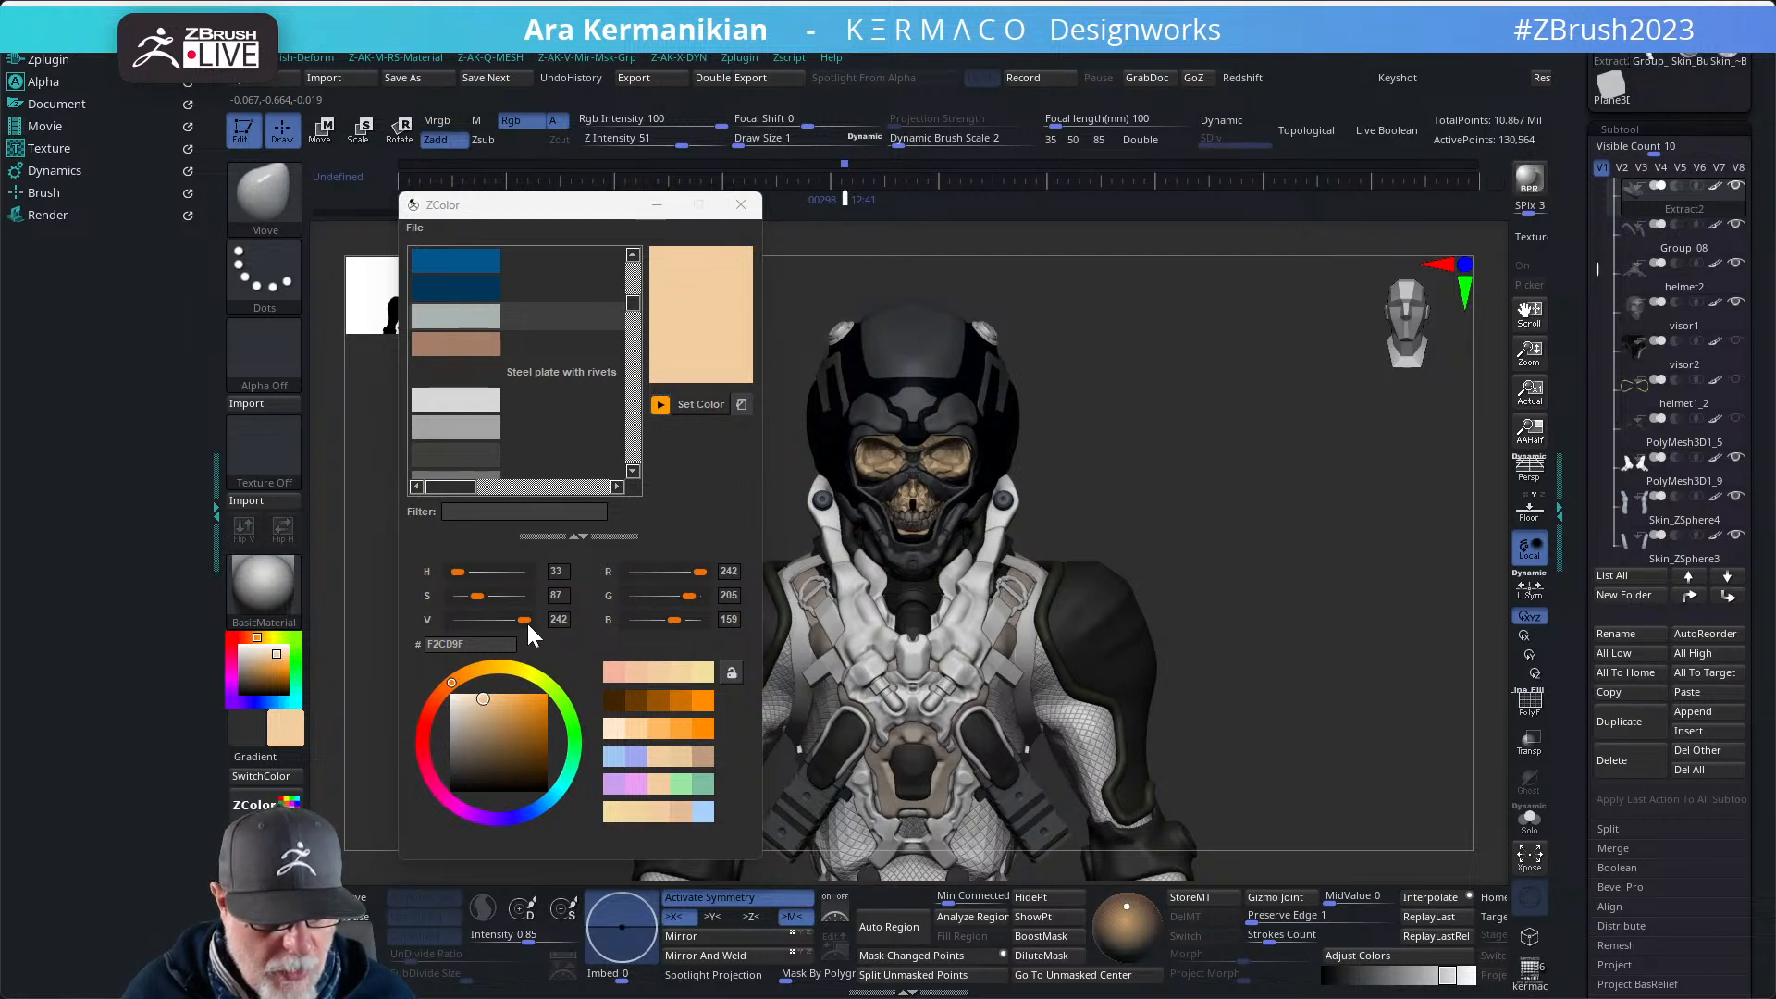
pyautogui.moveTo(476, 598); pyautogui.dragTo(464, 599)
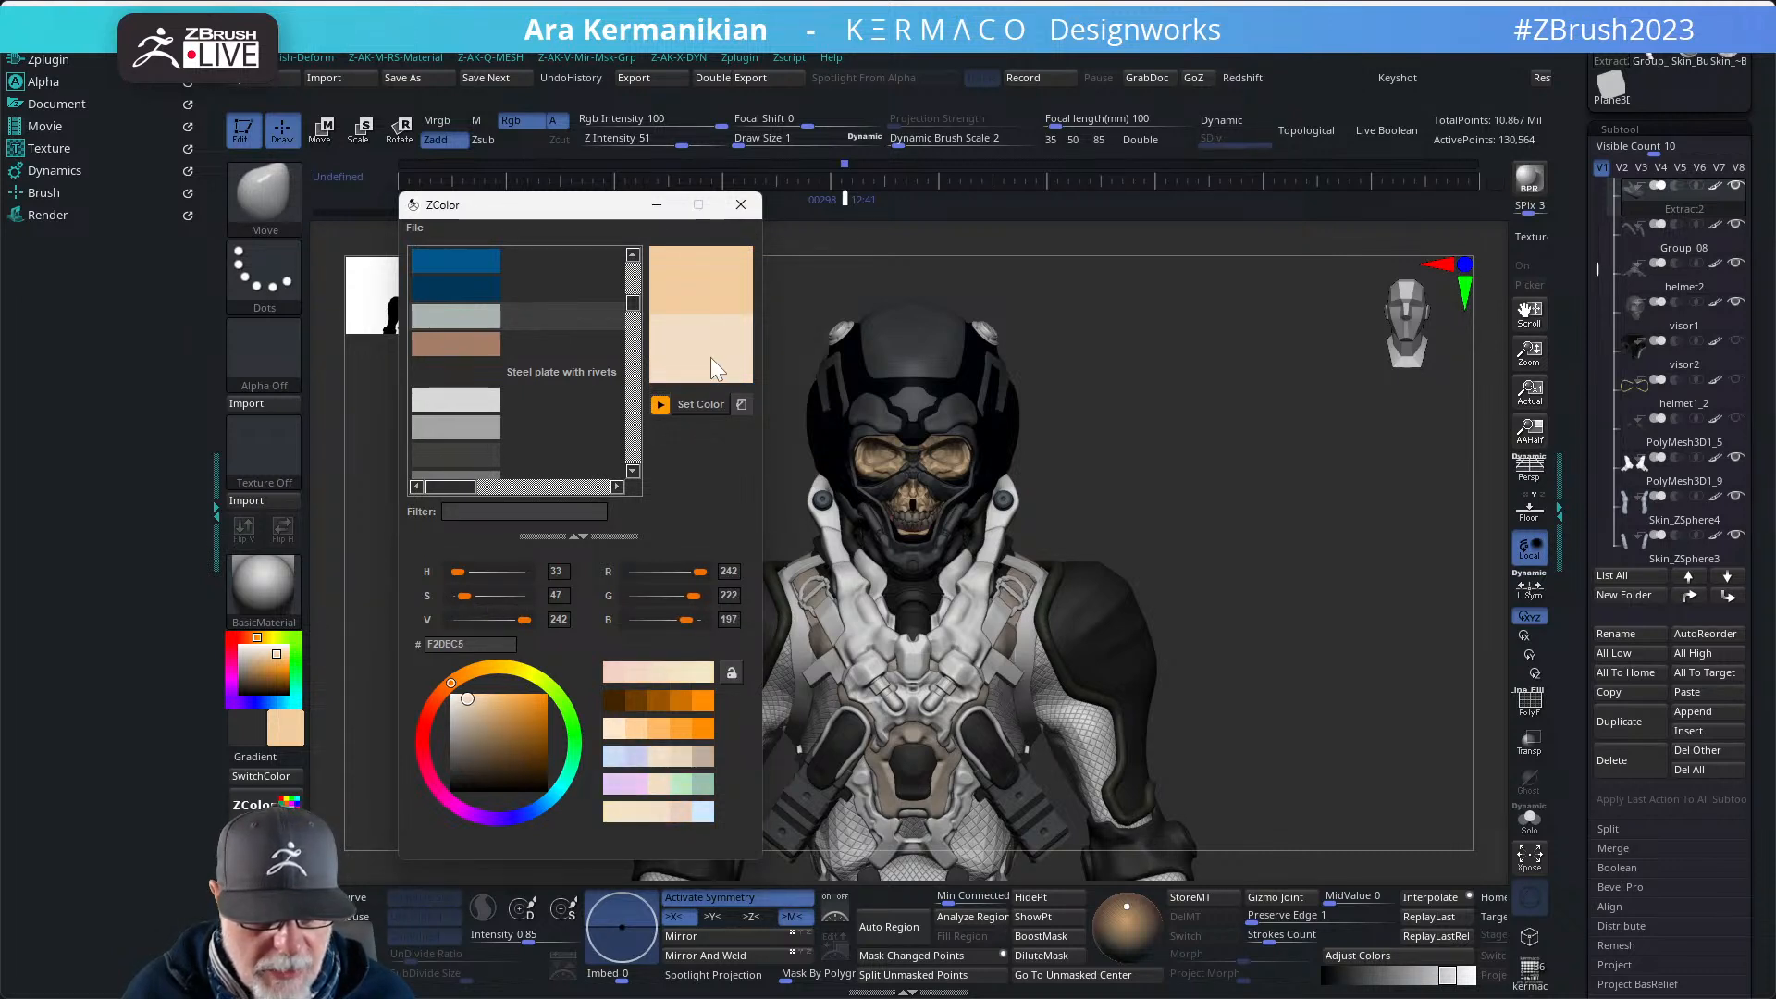
pyautogui.click(685, 403)
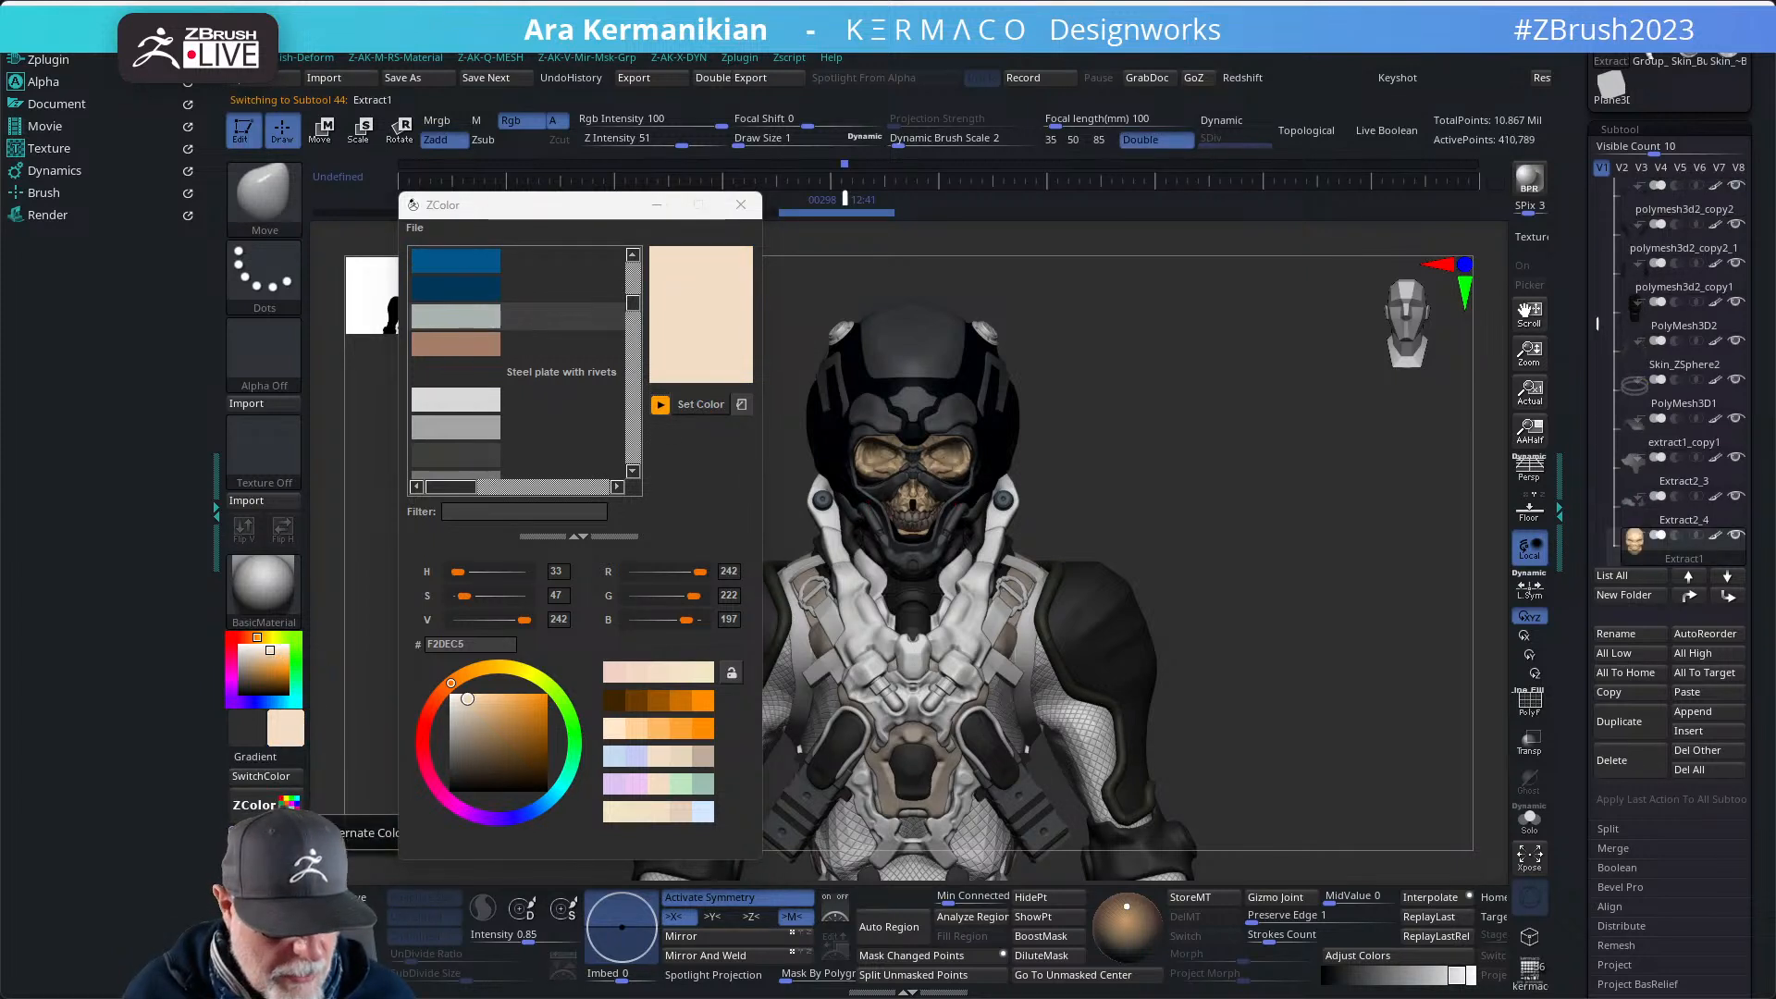
pyautogui.moveTo(1133, 511); pyautogui.dragTo(1333, 487)
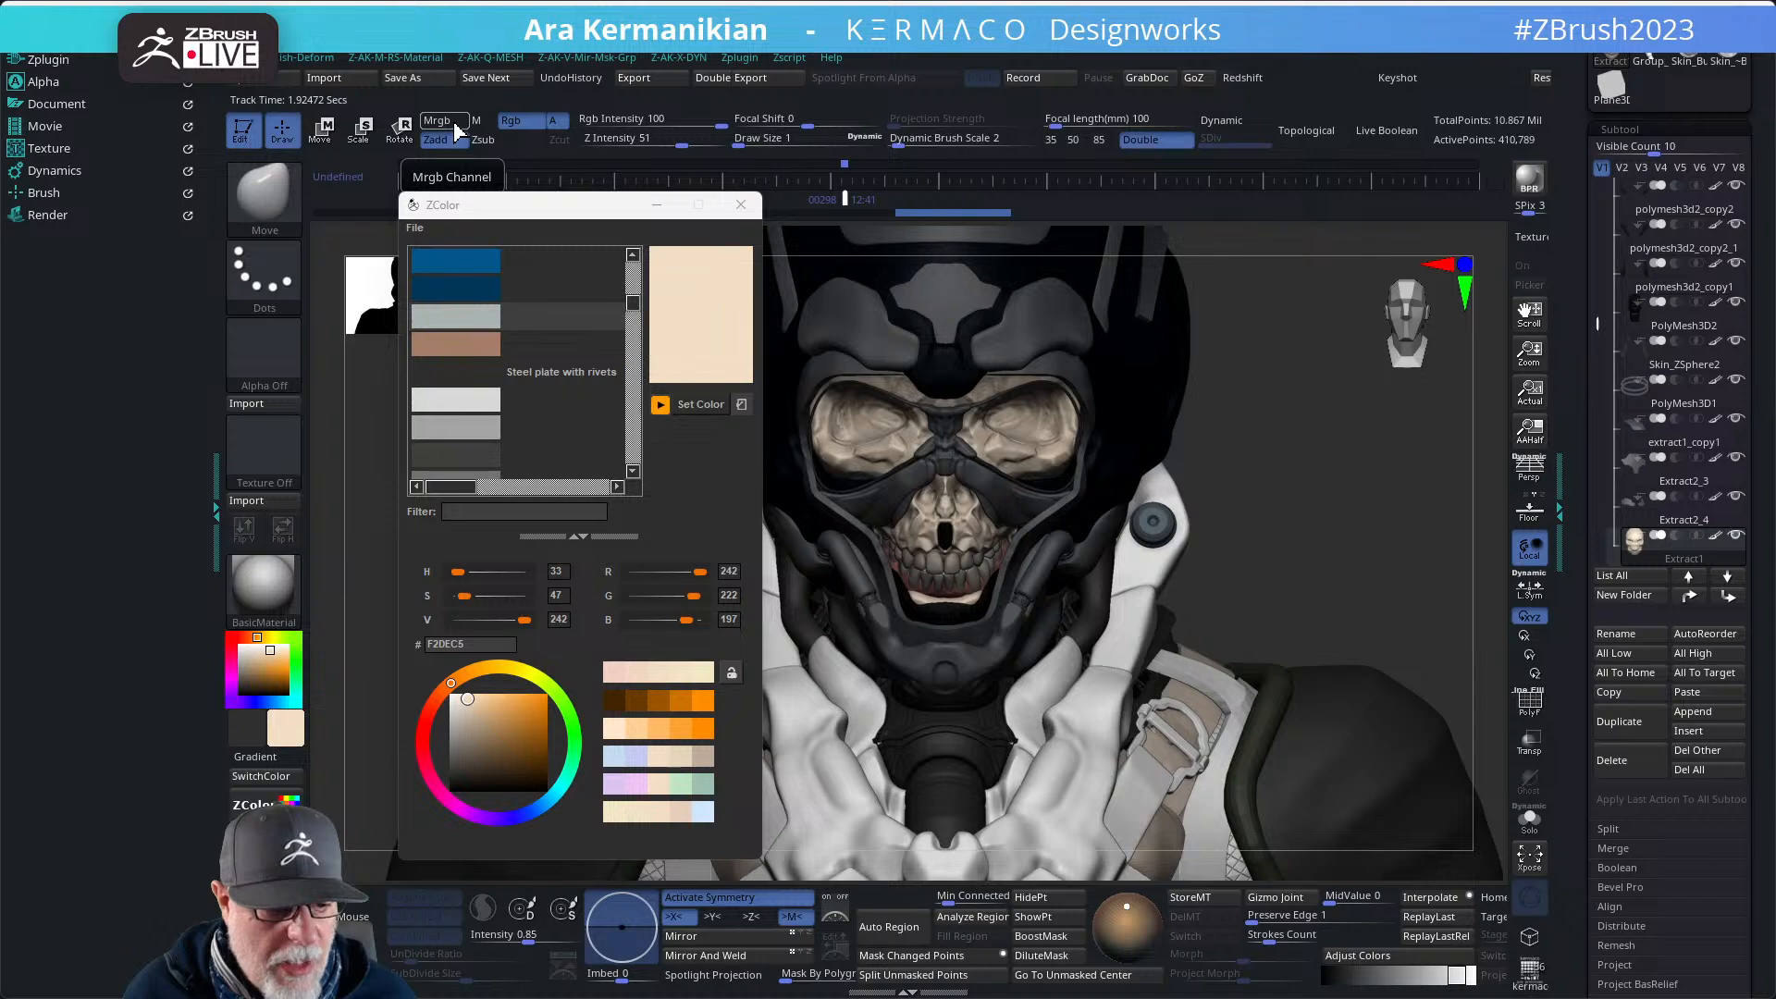
# - Restrict painting to material only and choose BasicMaterial2 for the skull
pyautogui.click(487, 124)
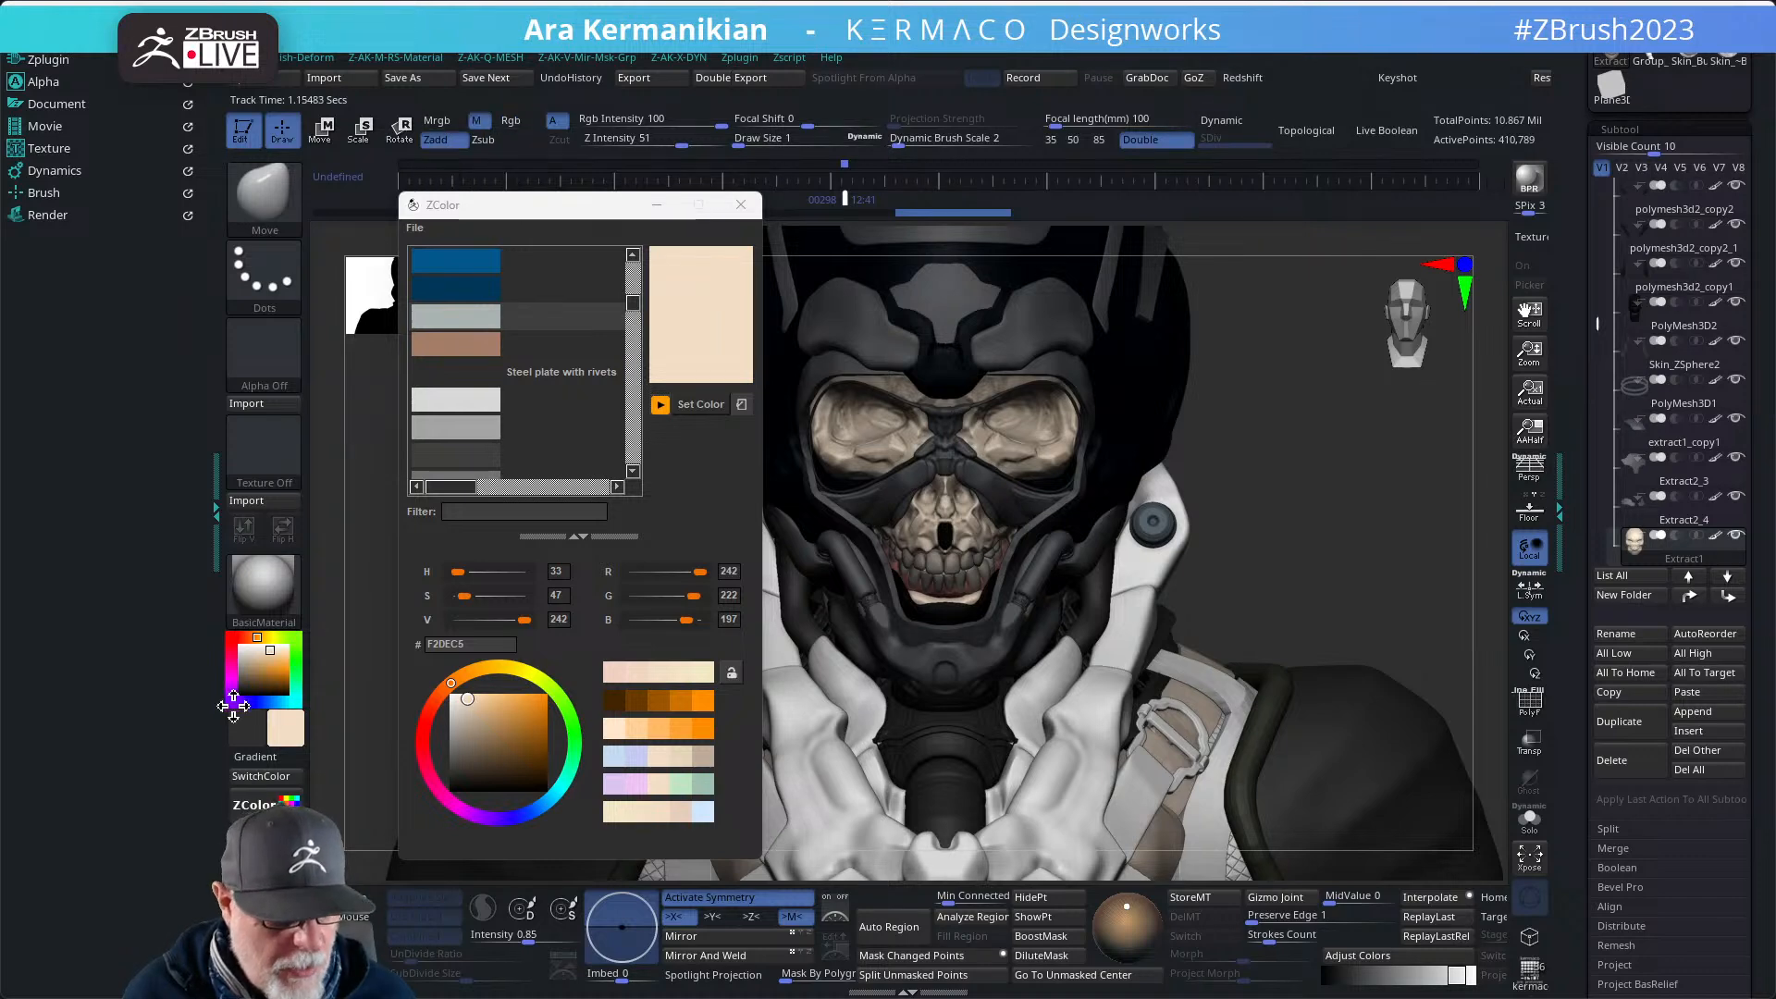
pyautogui.click(260, 569)
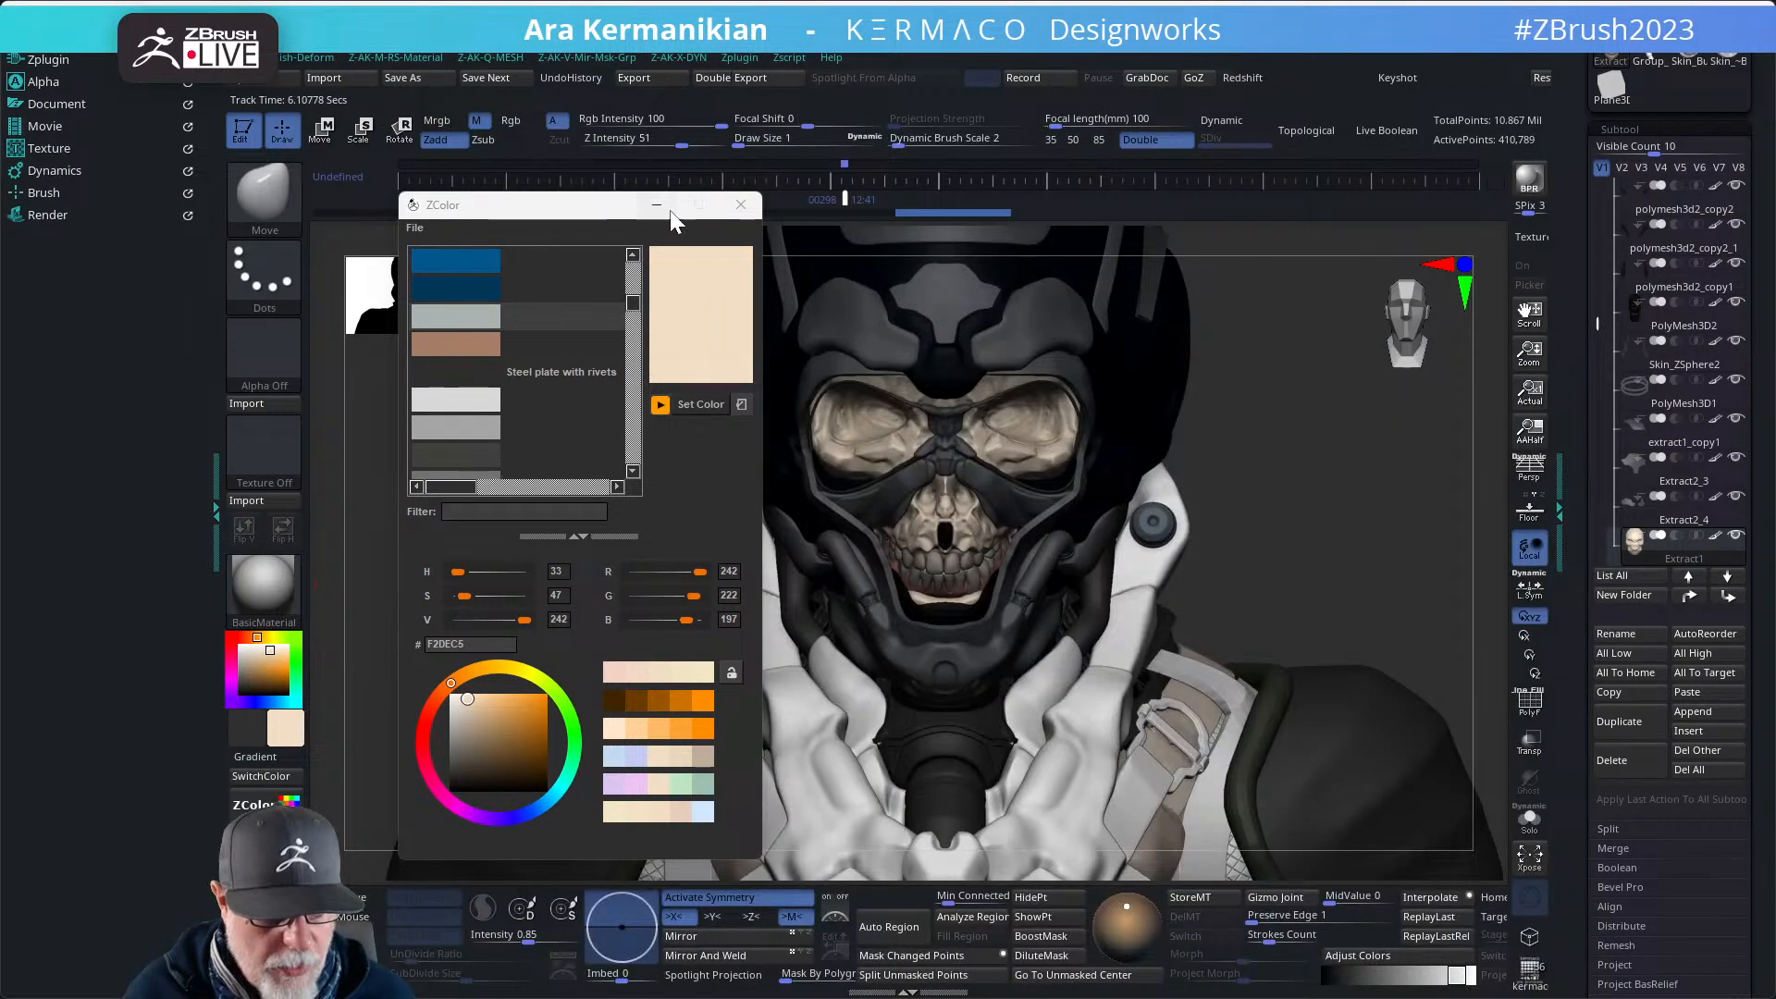
pyautogui.click(670, 209)
pyautogui.click(263, 583)
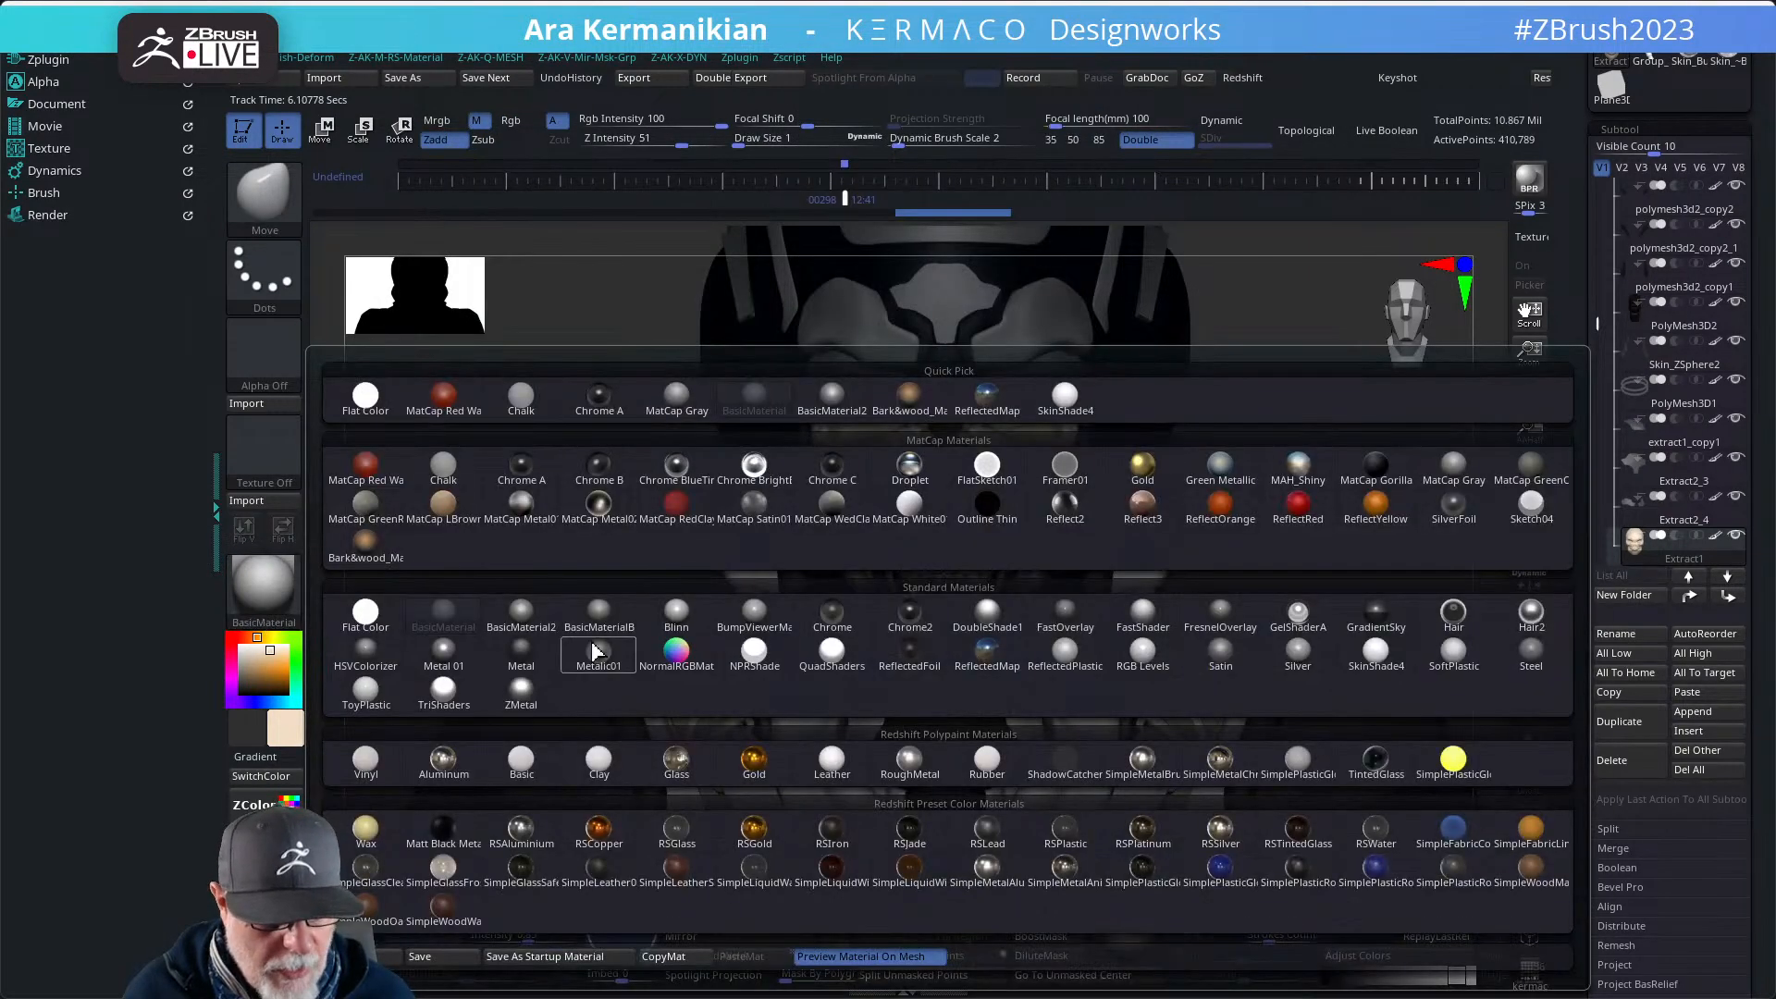
pyautogui.click(522, 618)
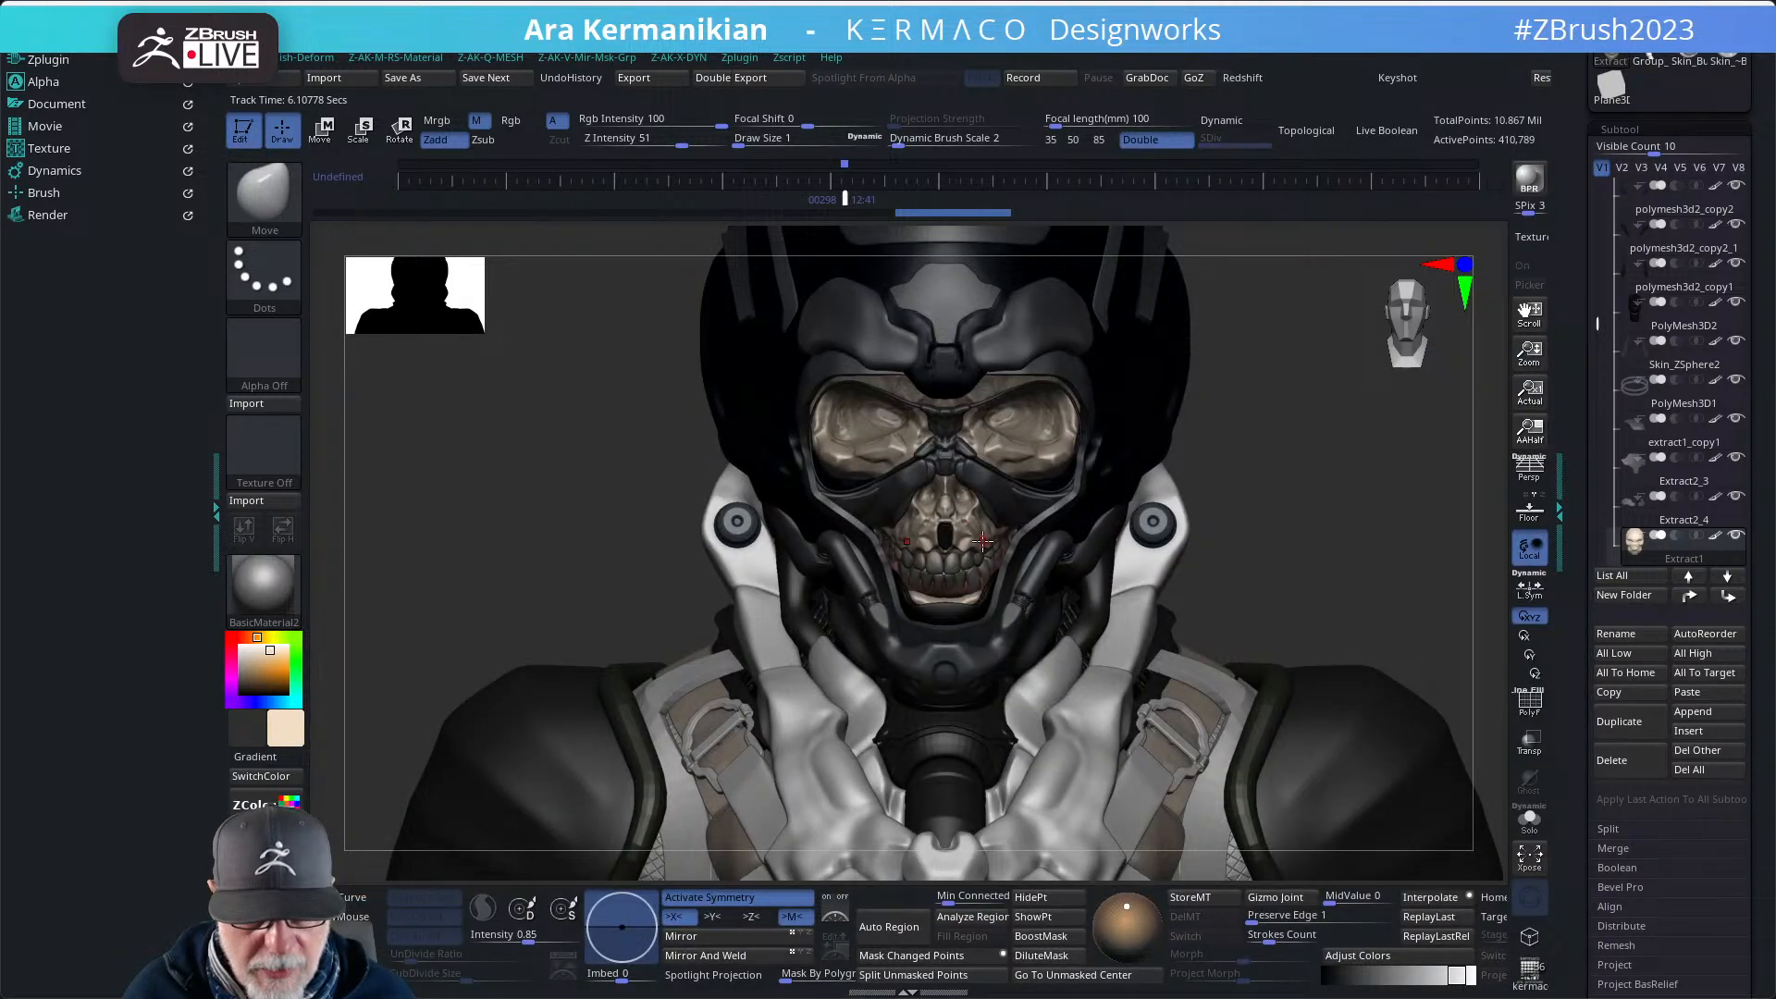
# - Try the ToyPlastic material on the model
pyautogui.click(268, 581)
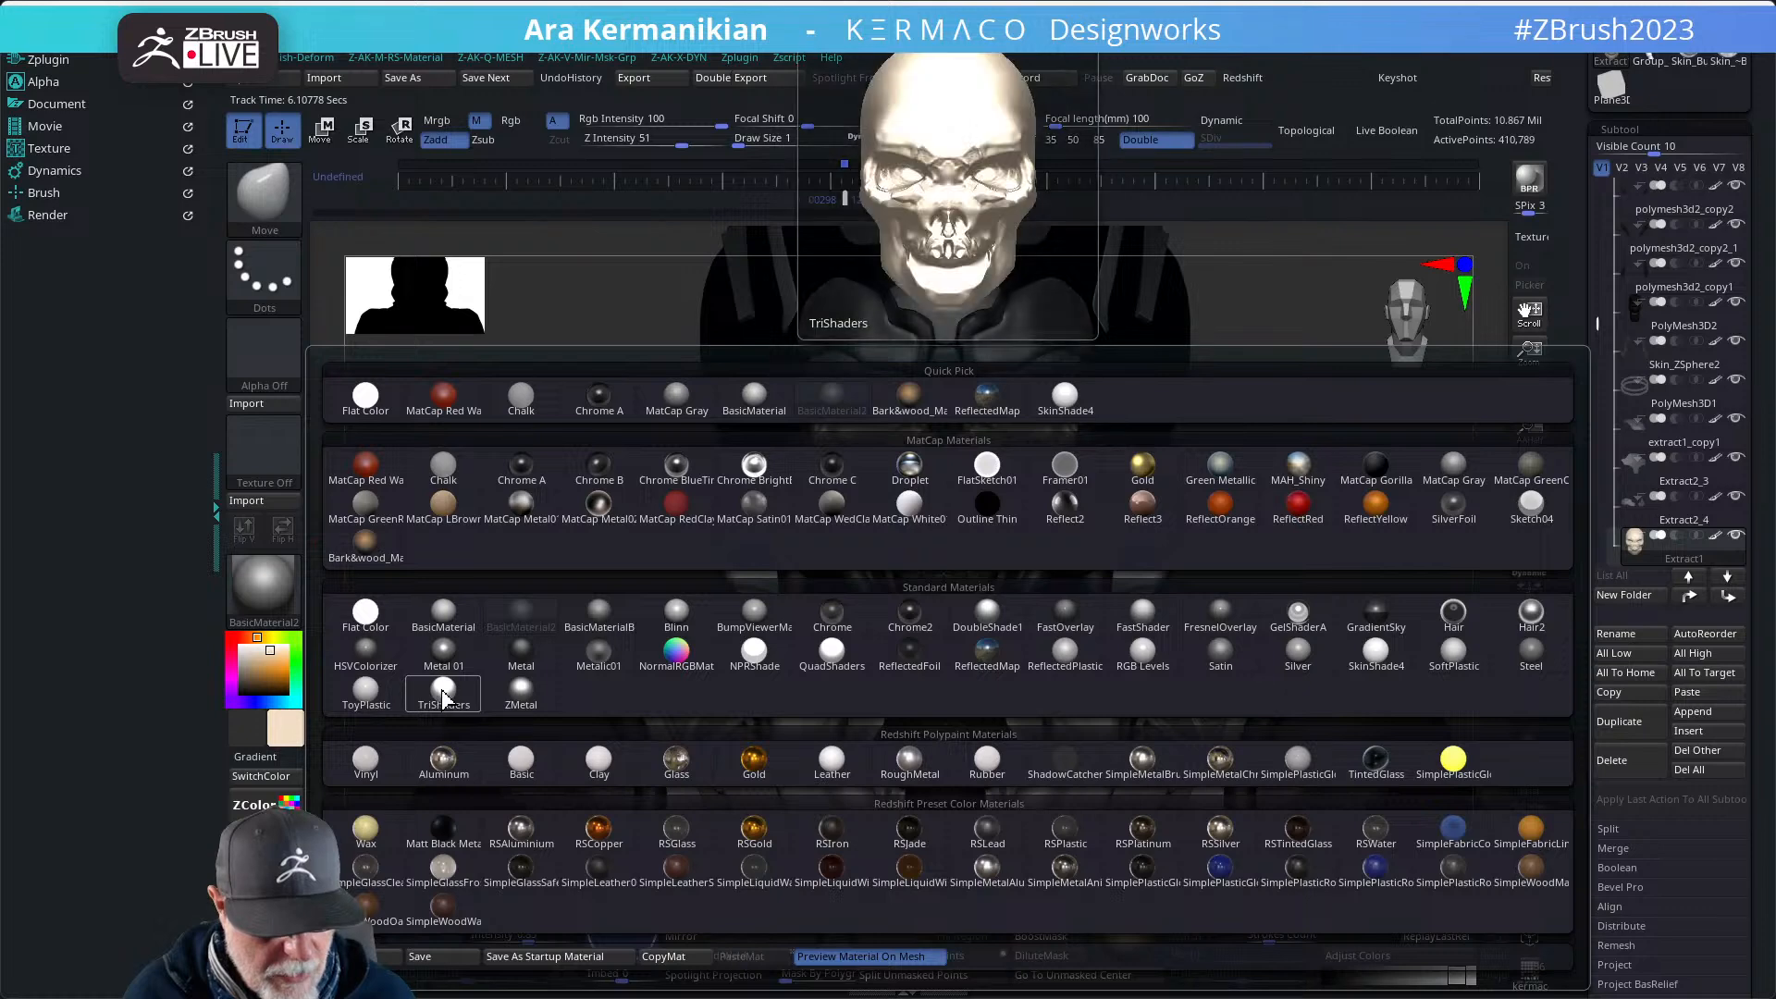
pyautogui.click(366, 696)
pyautogui.moveTo(448, 518)
pyautogui.mouseDown()
pyautogui.moveTo(490, 518)
pyautogui.moveTo(438, 513)
pyautogui.mouseUp()
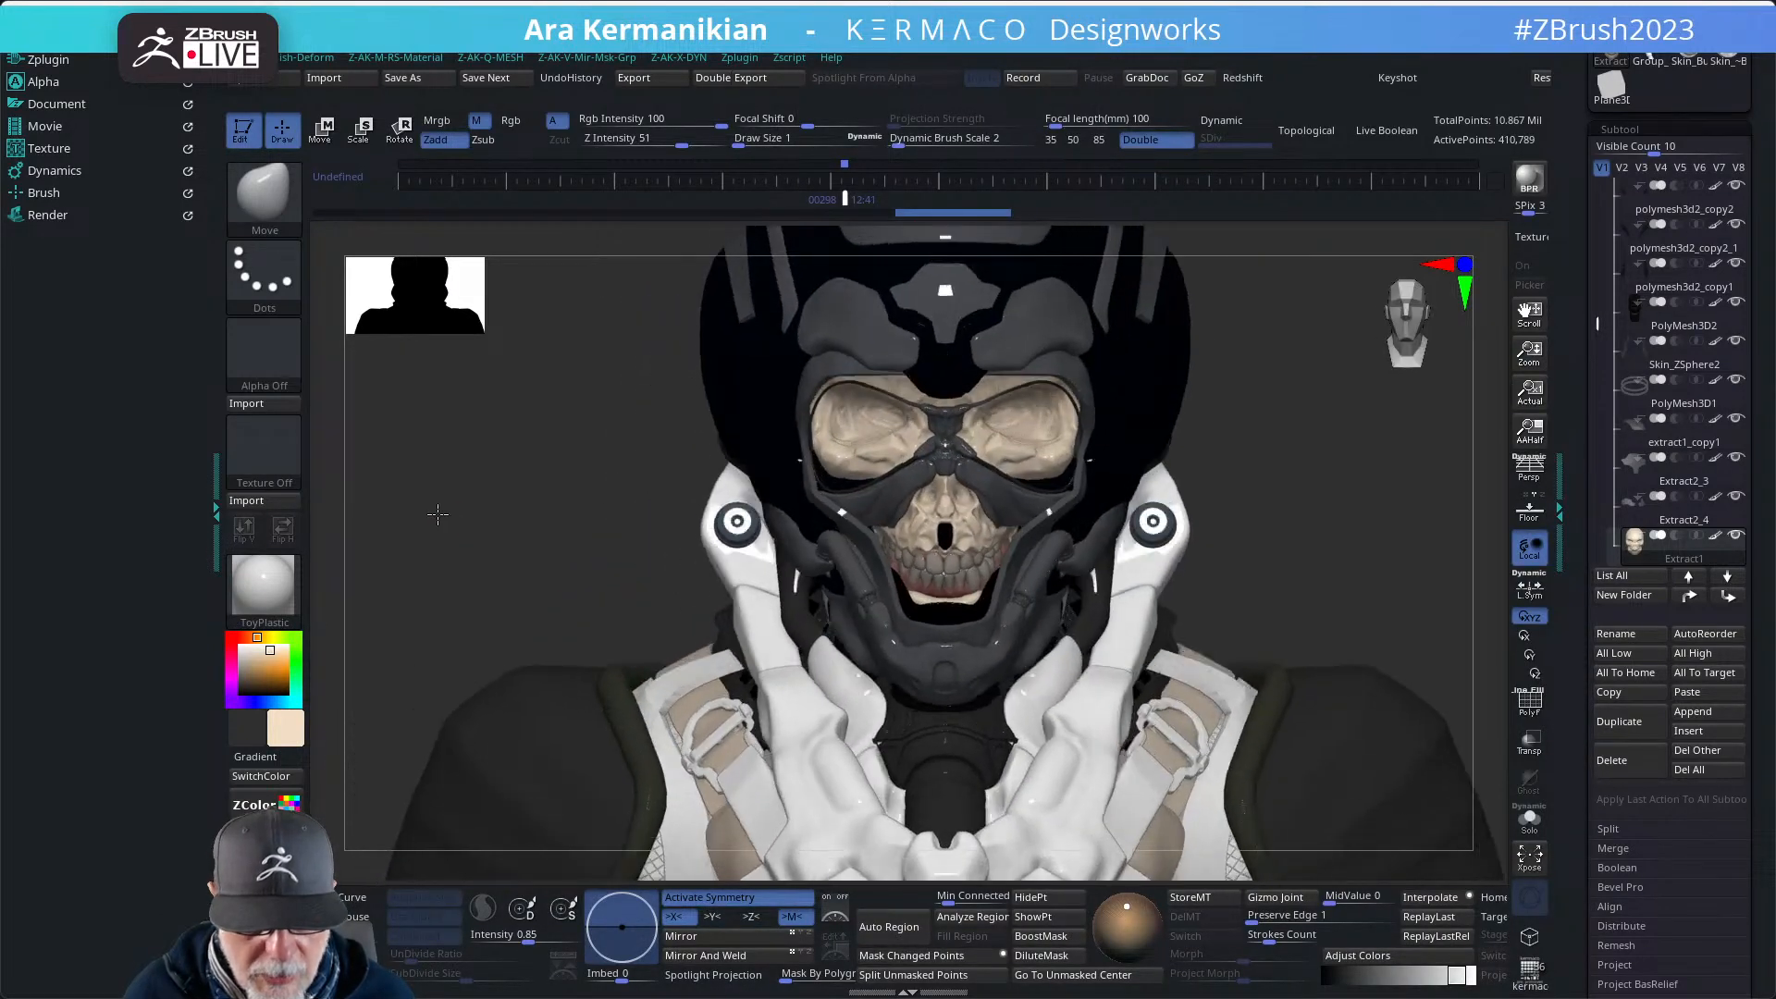
# - Apply BasicMaterial2 to the skull and restore BasicMaterial as the active material
pyautogui.click(264, 585)
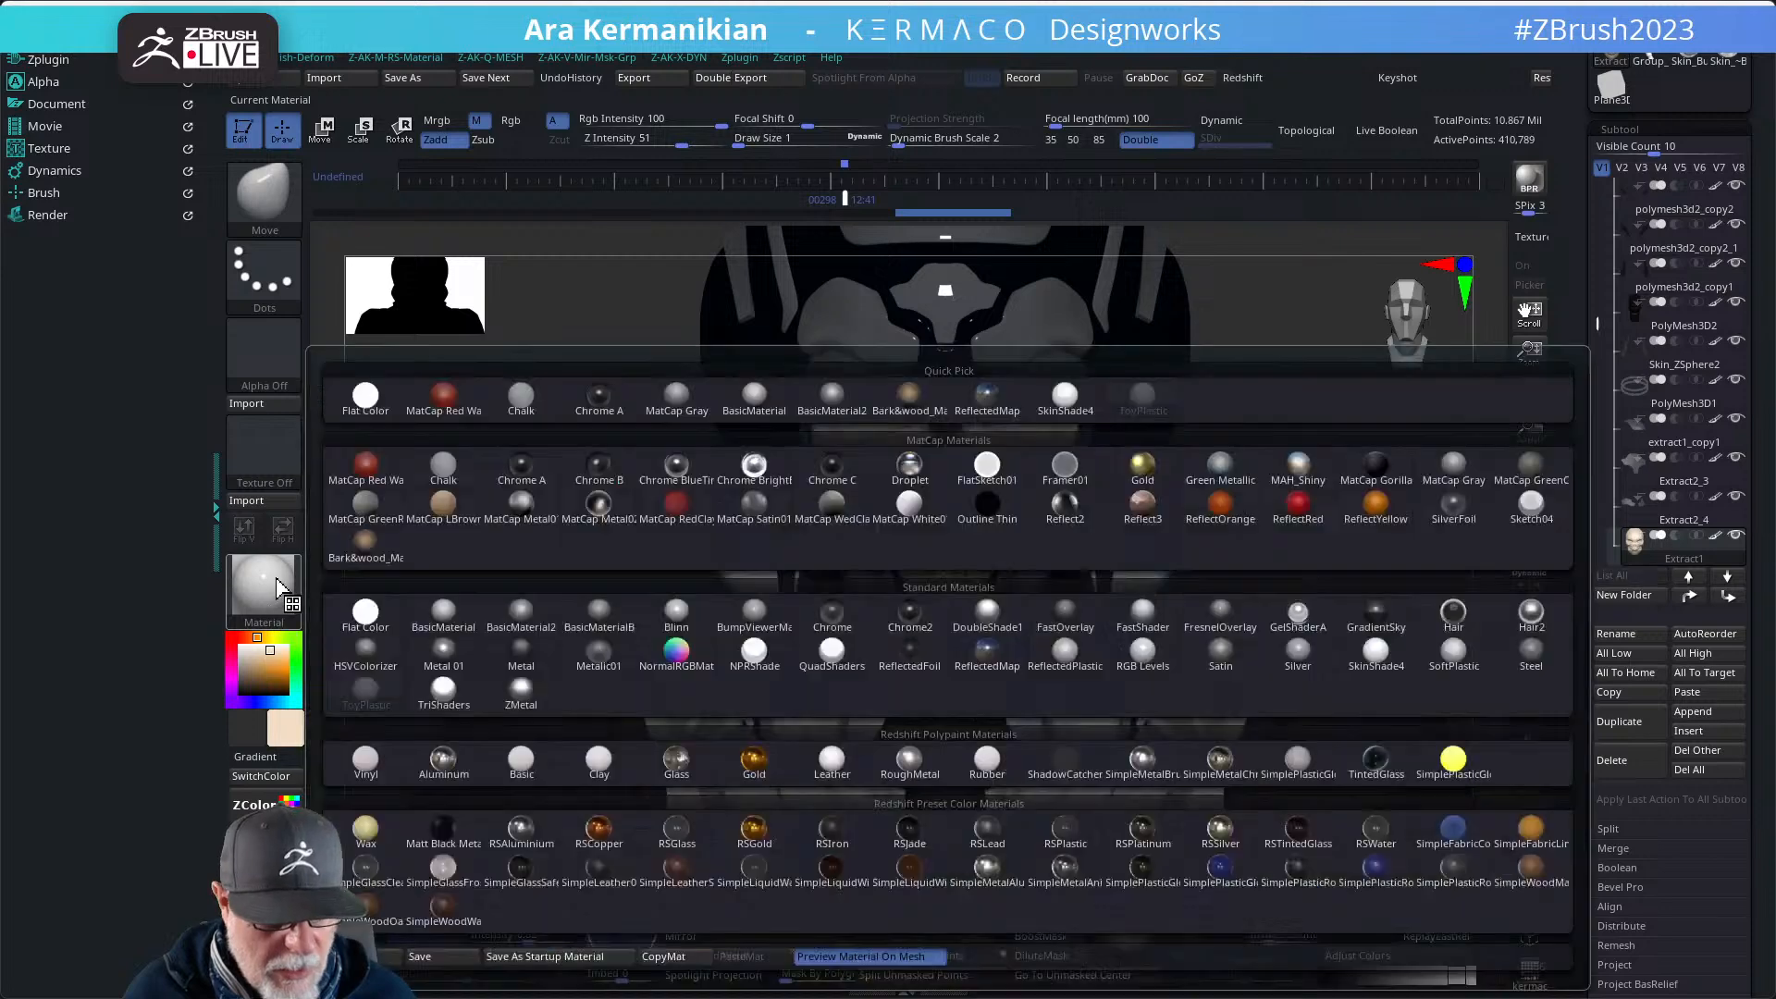
pyautogui.click(525, 612)
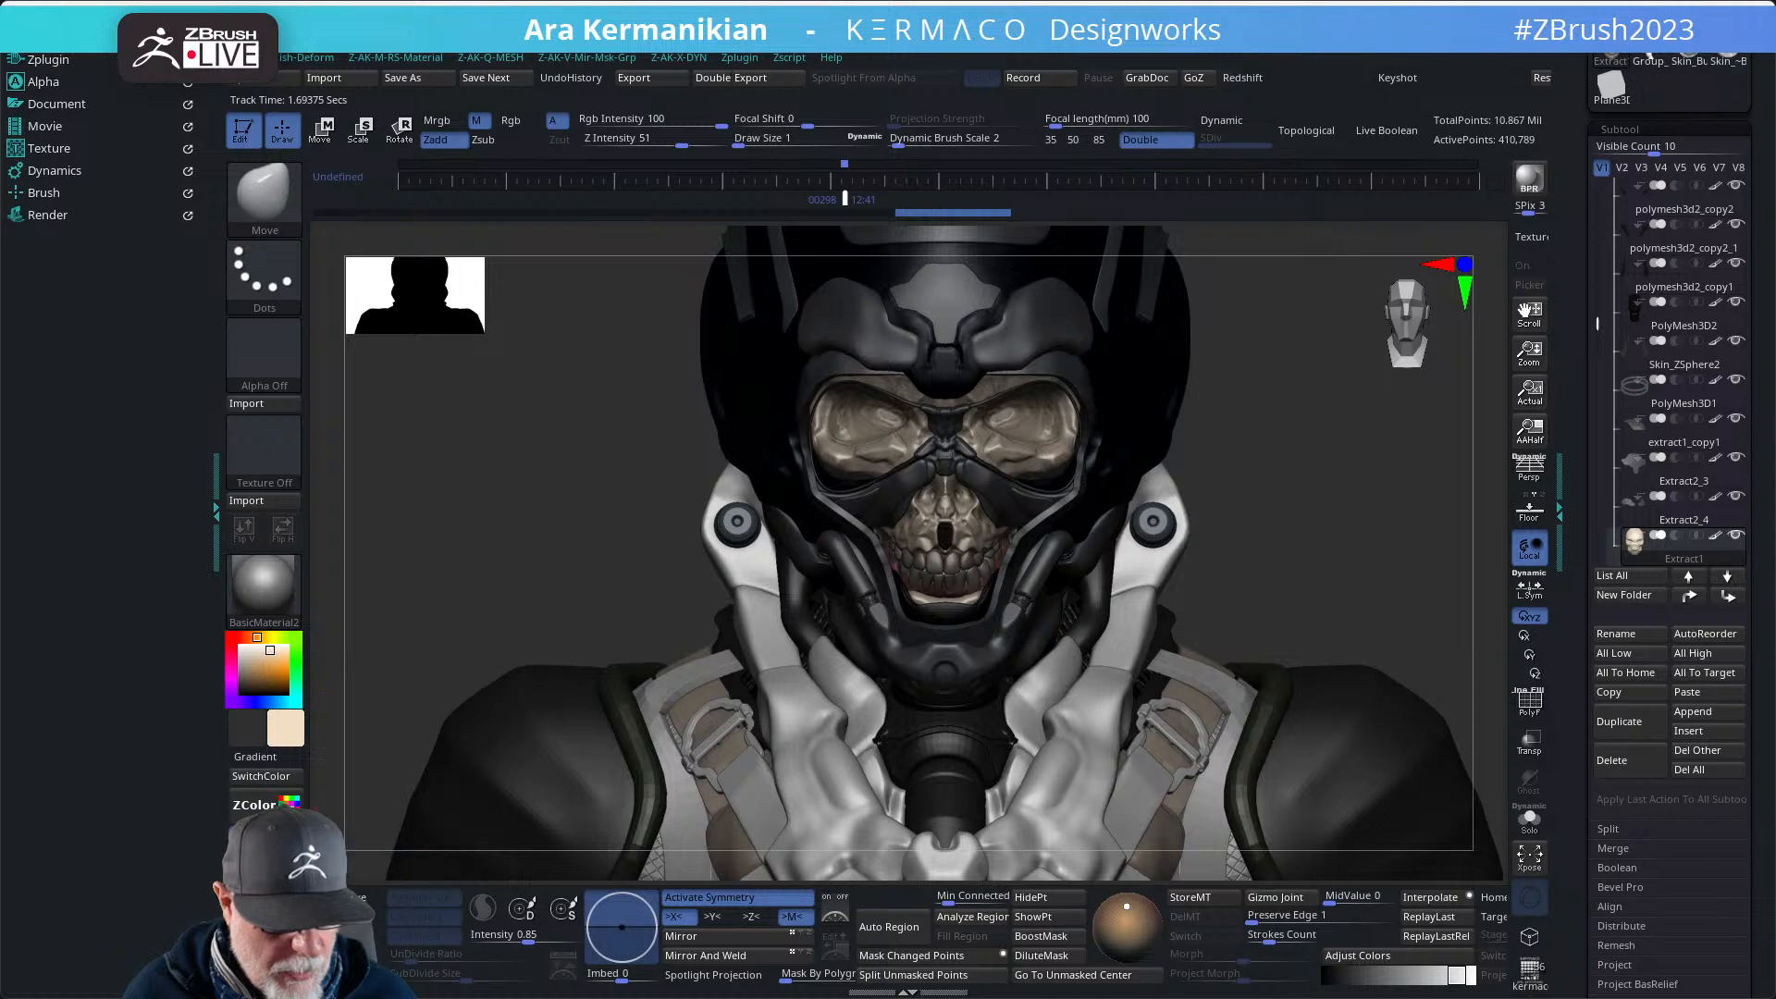
pyautogui.click(275, 594)
pyautogui.click(472, 592)
pyautogui.moveTo(519, 539)
pyautogui.mouseDown()
pyautogui.moveTo(574, 521)
pyautogui.moveTo(504, 526)
pyautogui.mouseUp()
# - Examine the skull's fit behind the visor and mask, comparing it in isolation with the fully assembled head
pyautogui.moveTo(1365, 476); pyautogui.dragTo(1309, 511)
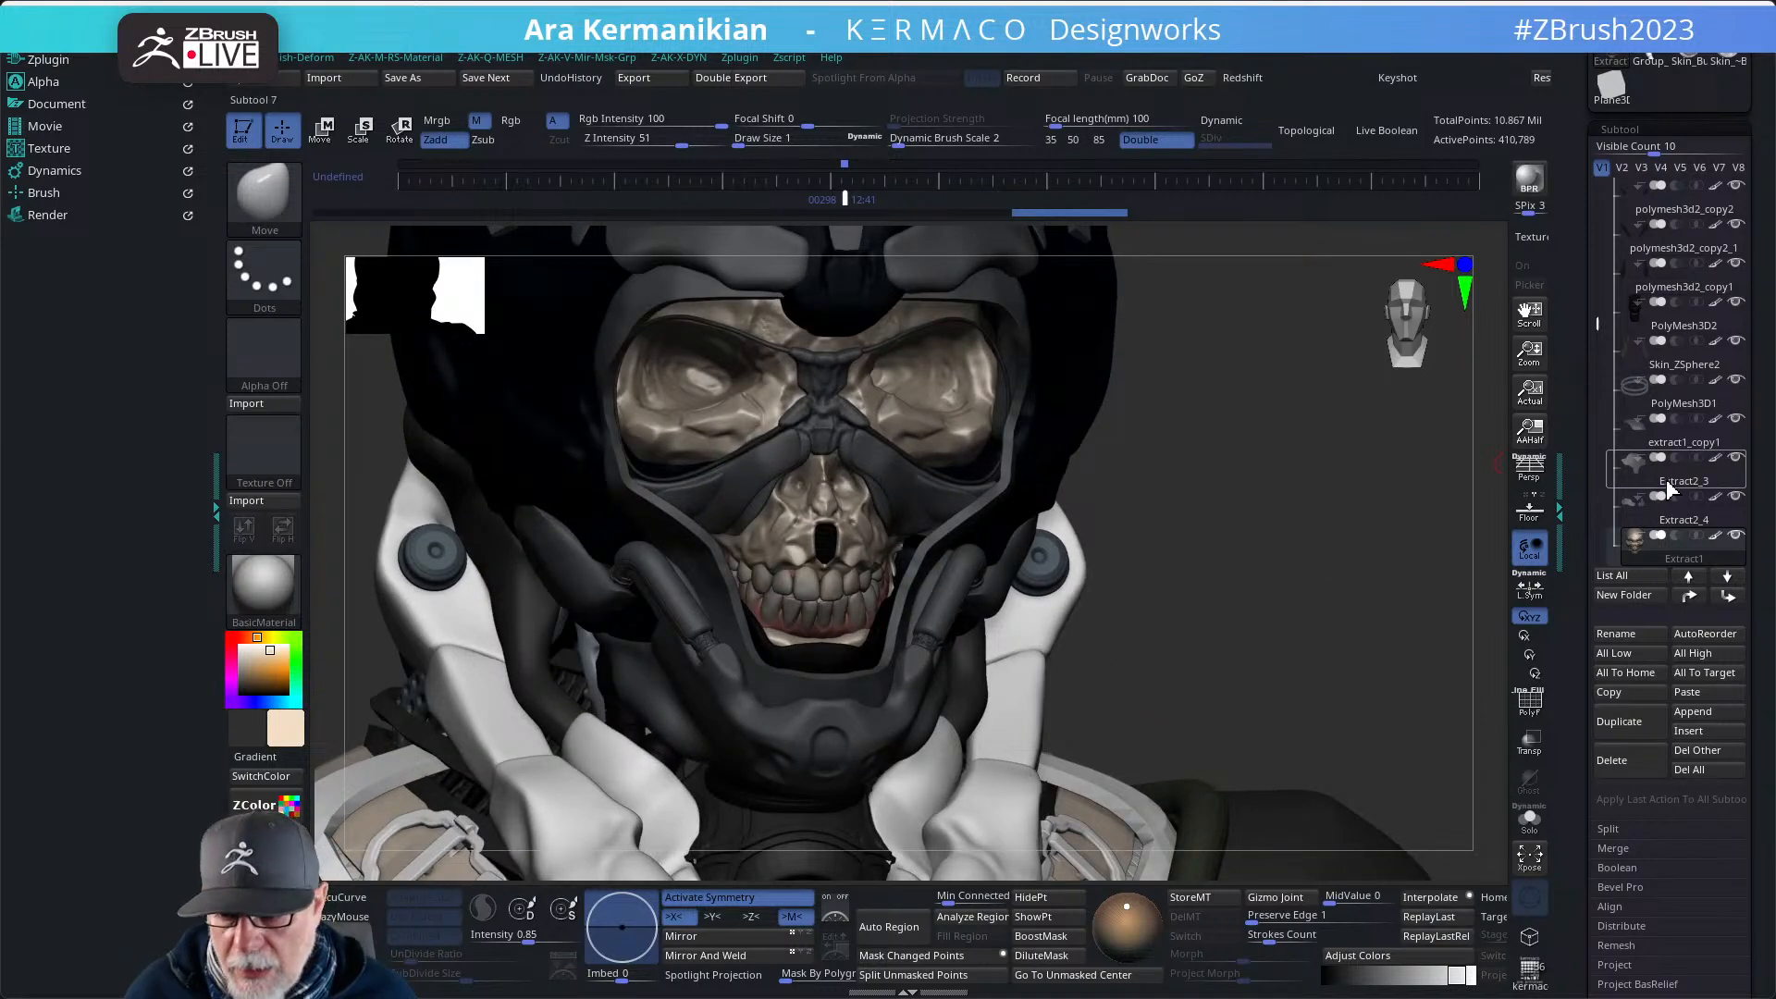
pyautogui.moveTo(1614, 338); pyautogui.dragTo(1620, 258)
pyautogui.moveTo(1213, 612); pyautogui.dragTo(1290, 557)
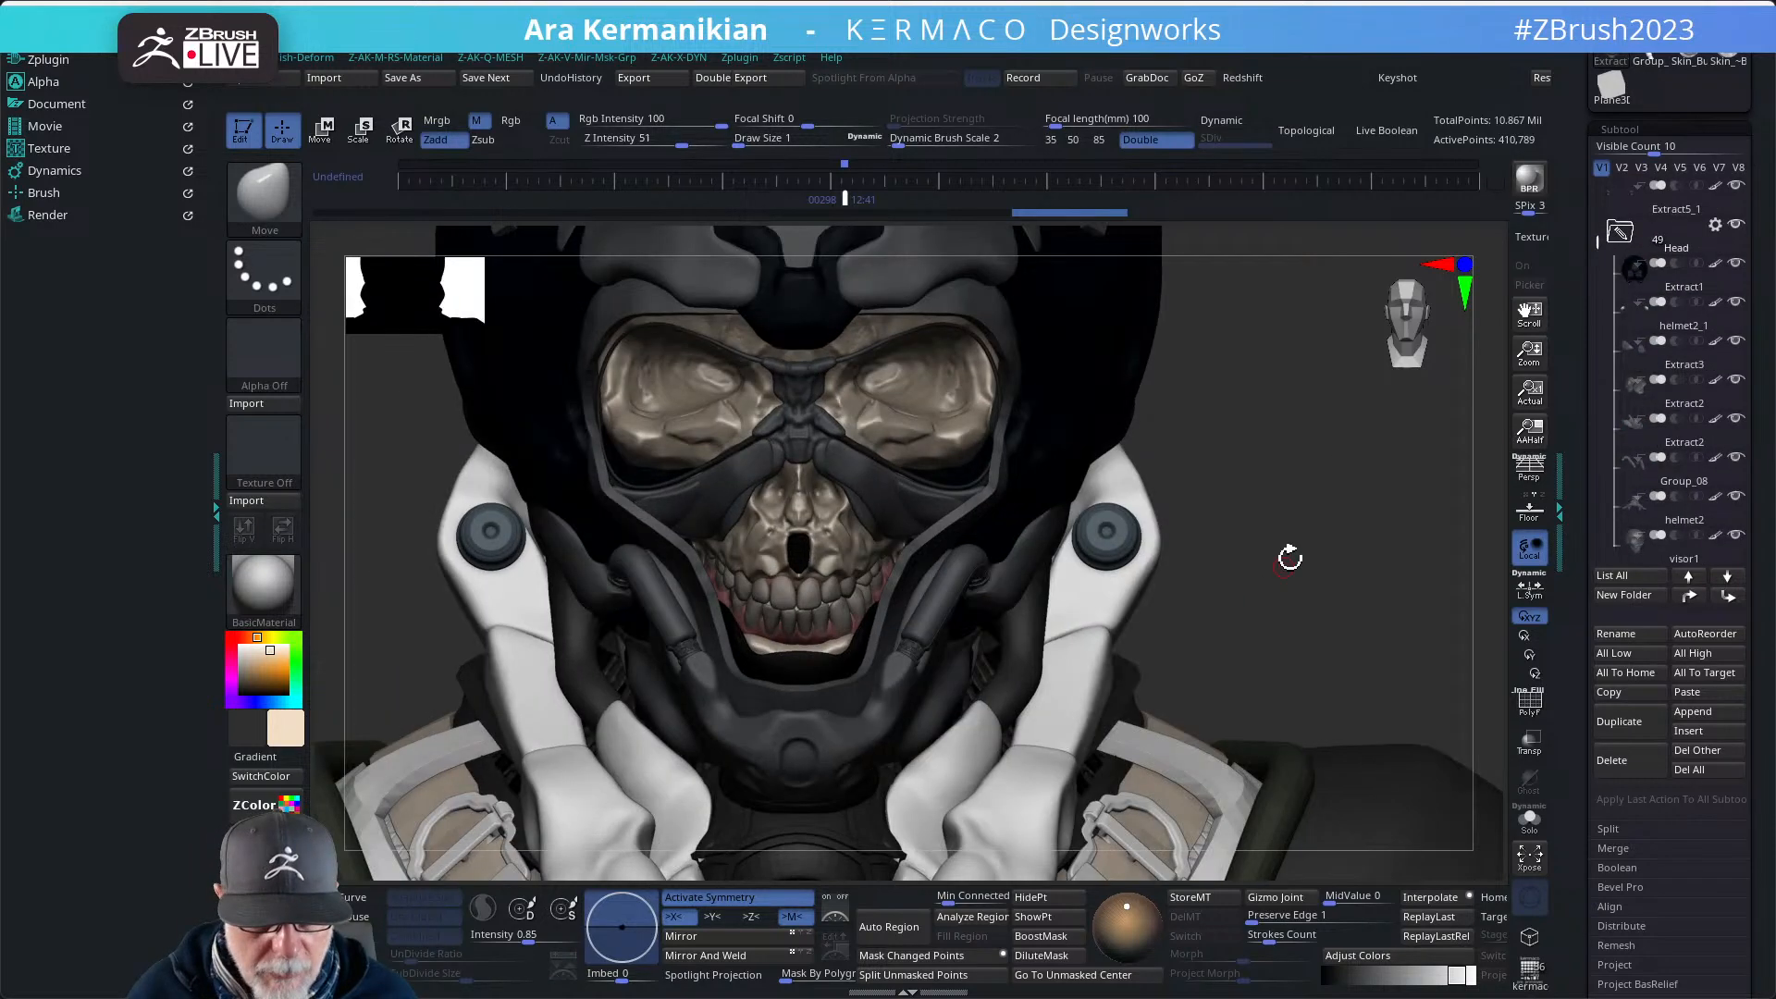
pyautogui.keyDown('alt'); pyautogui.moveTo(1363, 514); pyautogui.dragTo(1327, 573); pyautogui.keyUp('alt')
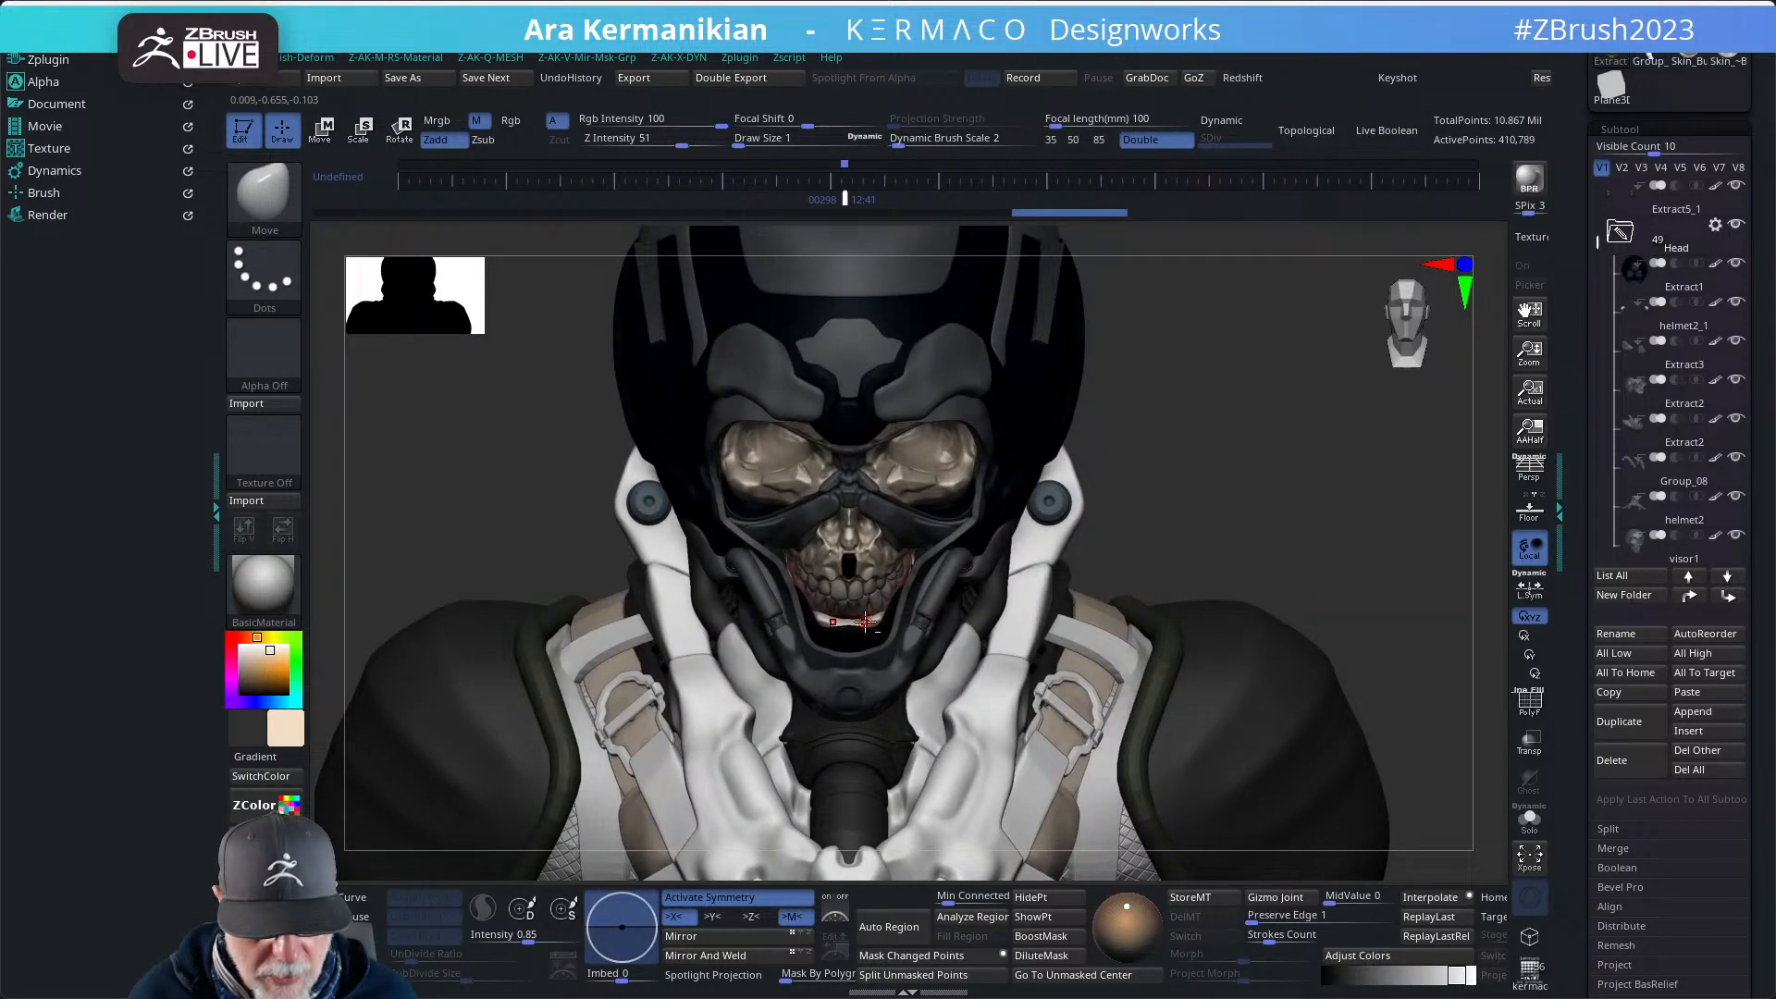
pyautogui.click(1529, 818)
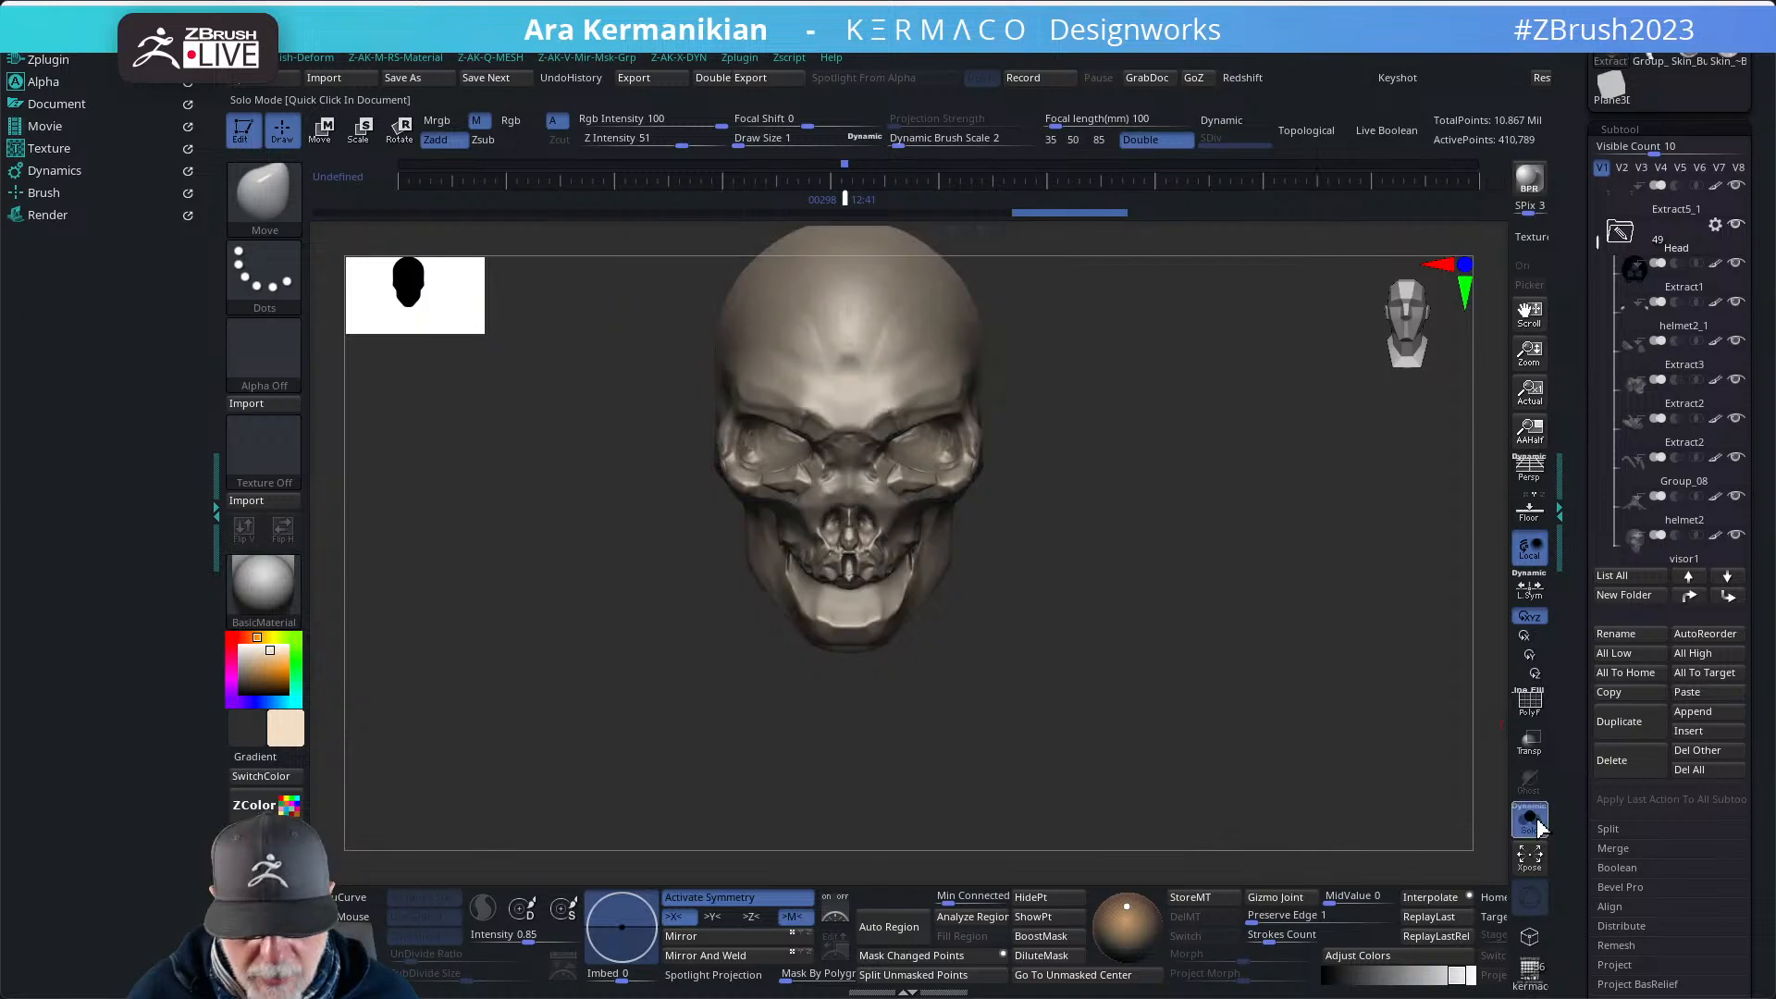
pyautogui.moveTo(1229, 757); pyautogui.dragTo(1258, 711)
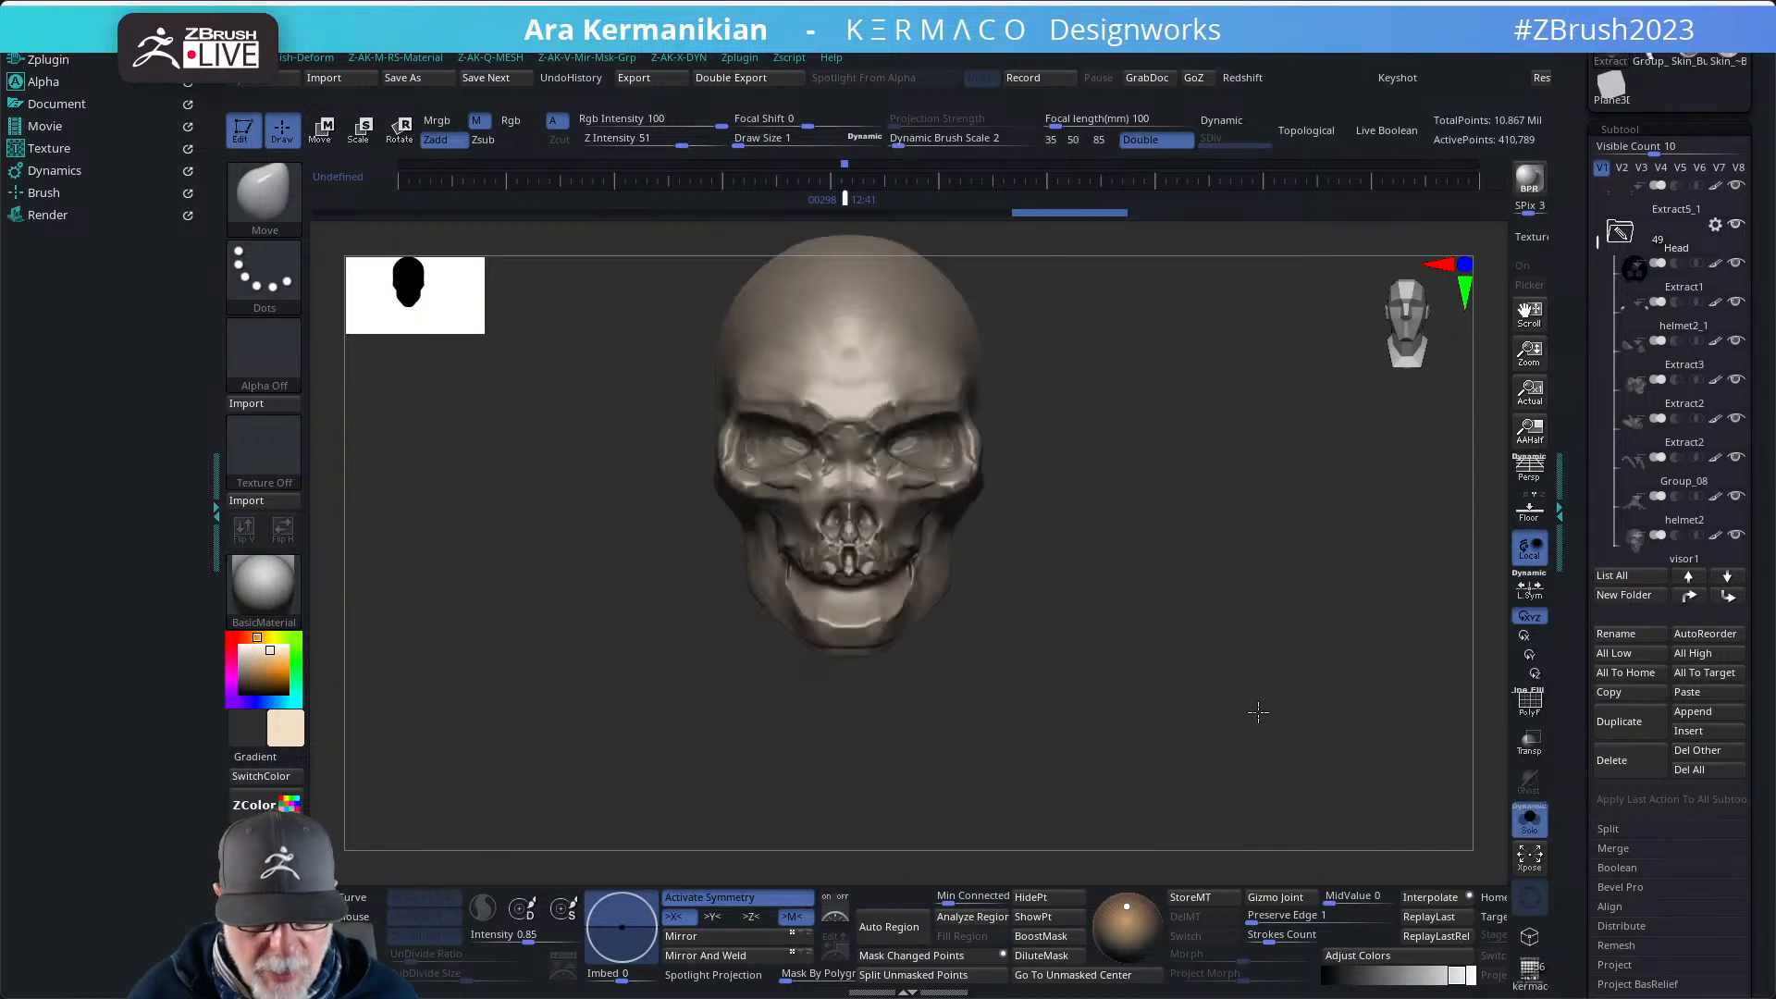
pyautogui.click(1530, 821)
pyautogui.click(1529, 828)
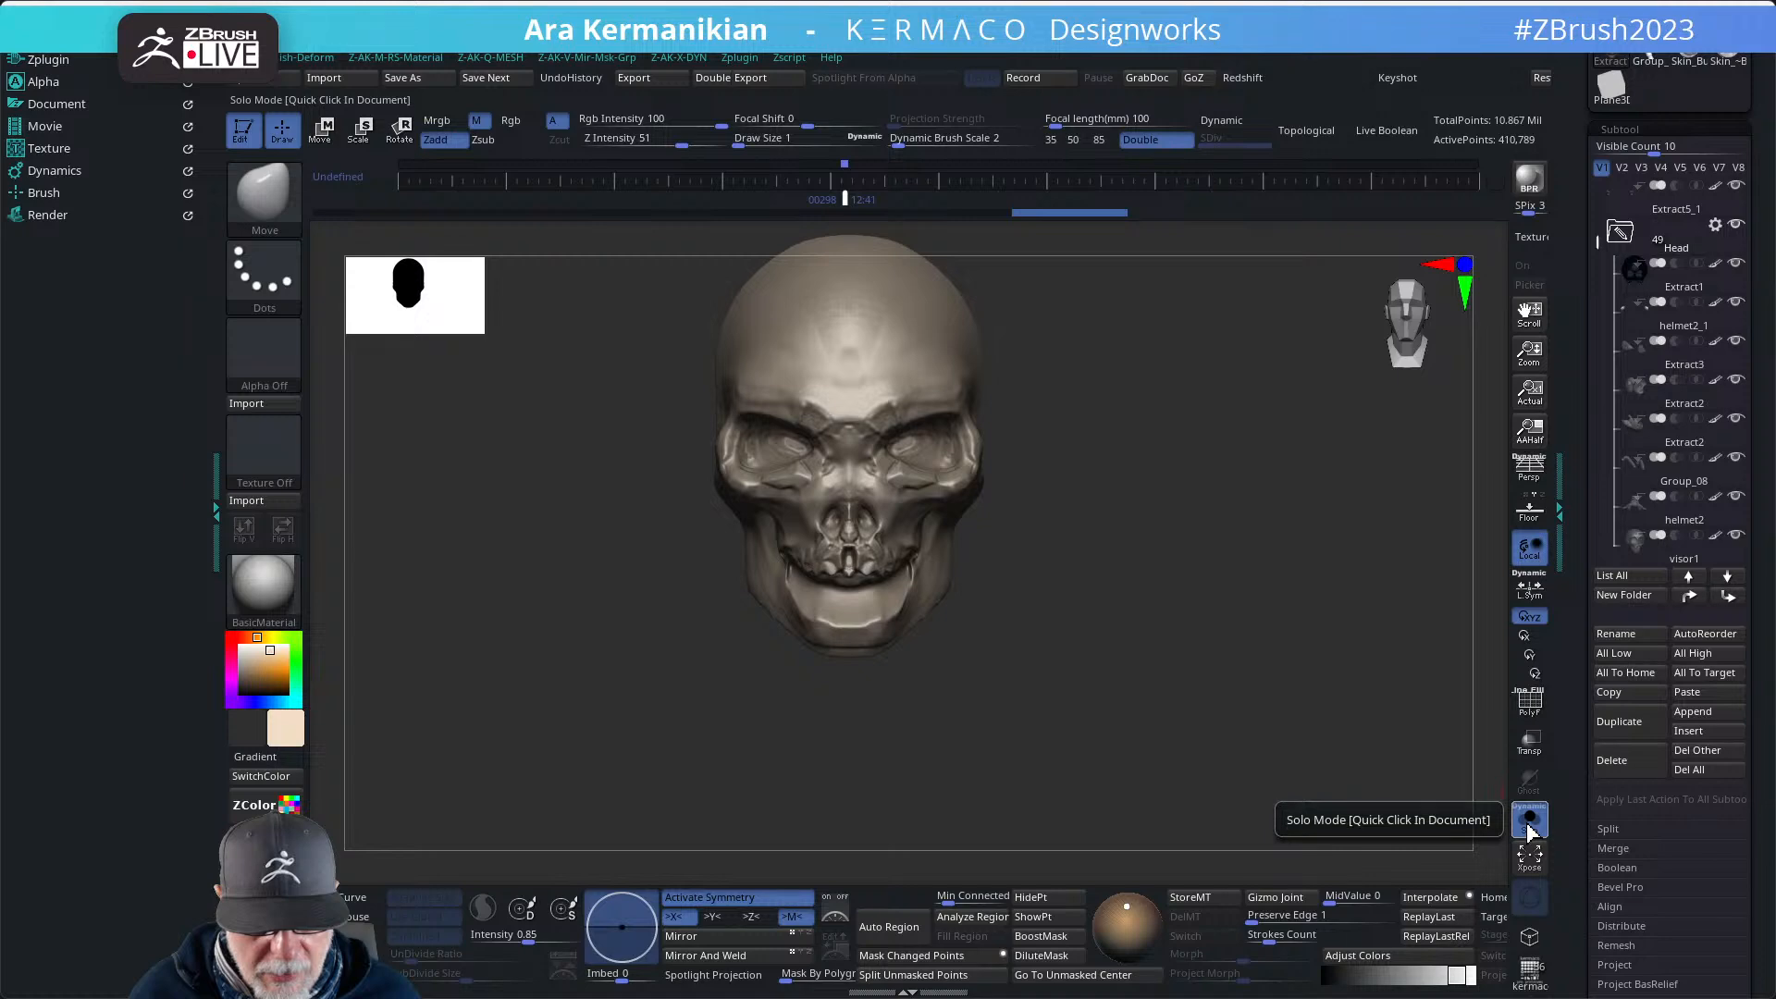
pyautogui.click(1530, 828)
pyautogui.click(1530, 828)
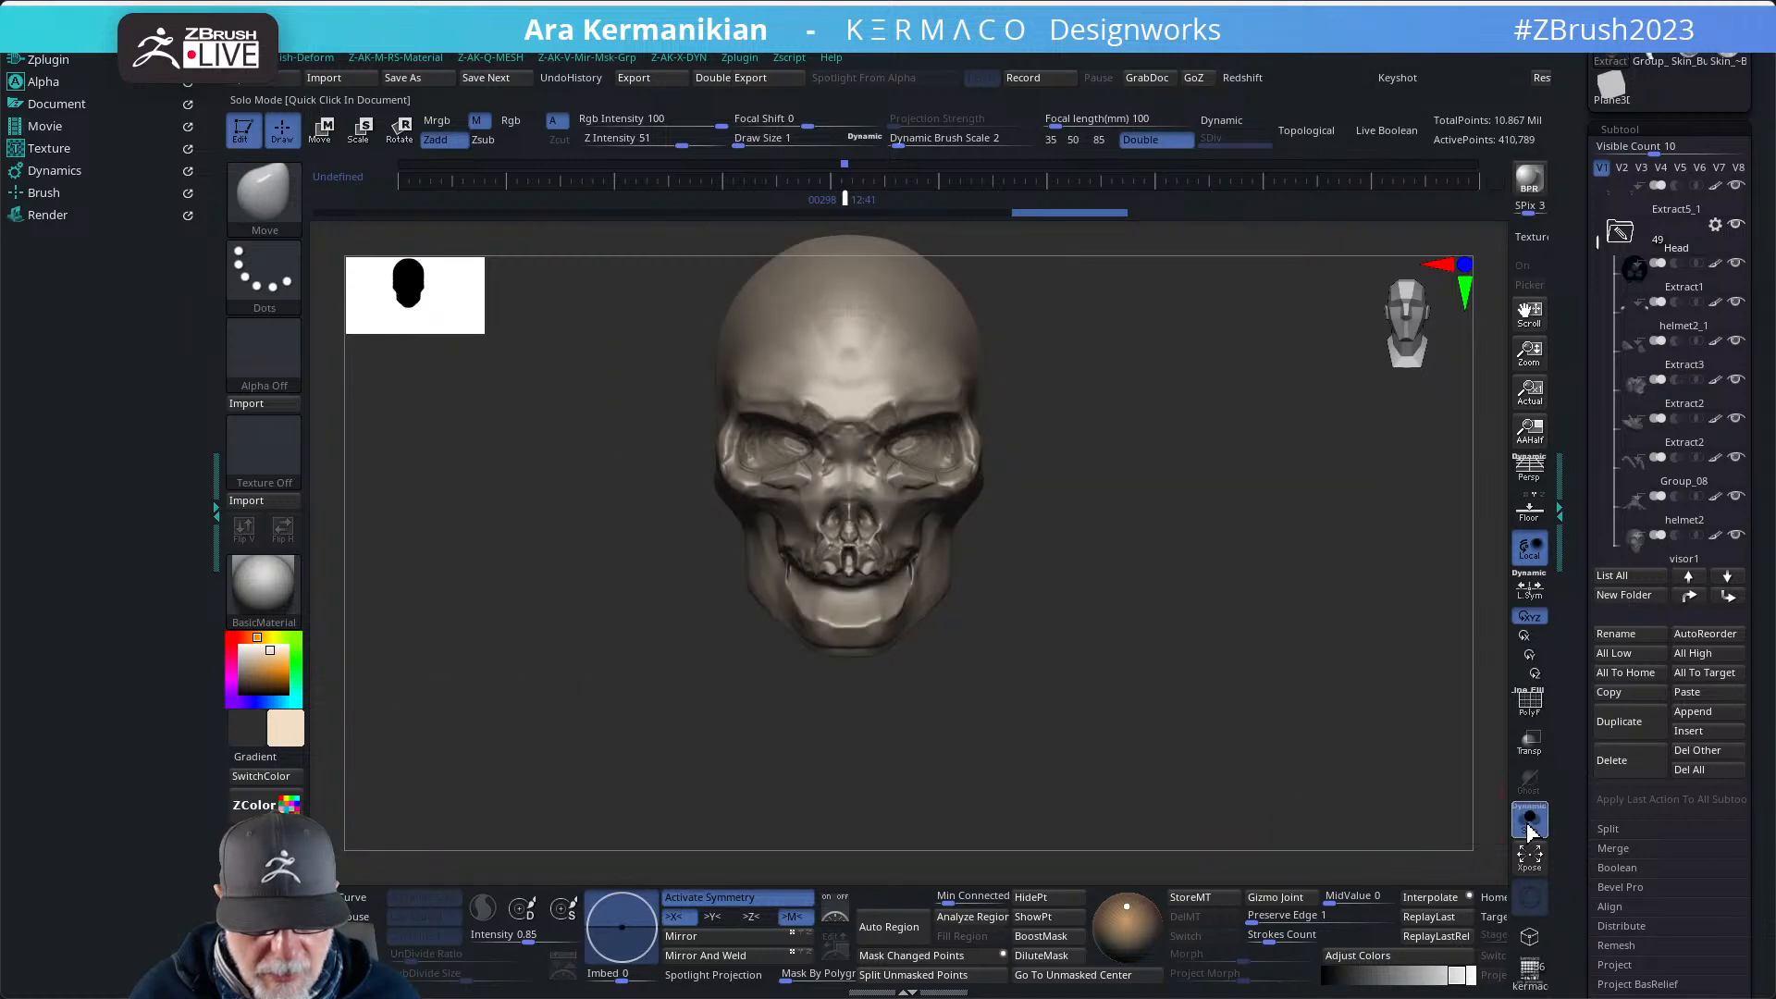
pyautogui.click(1530, 828)
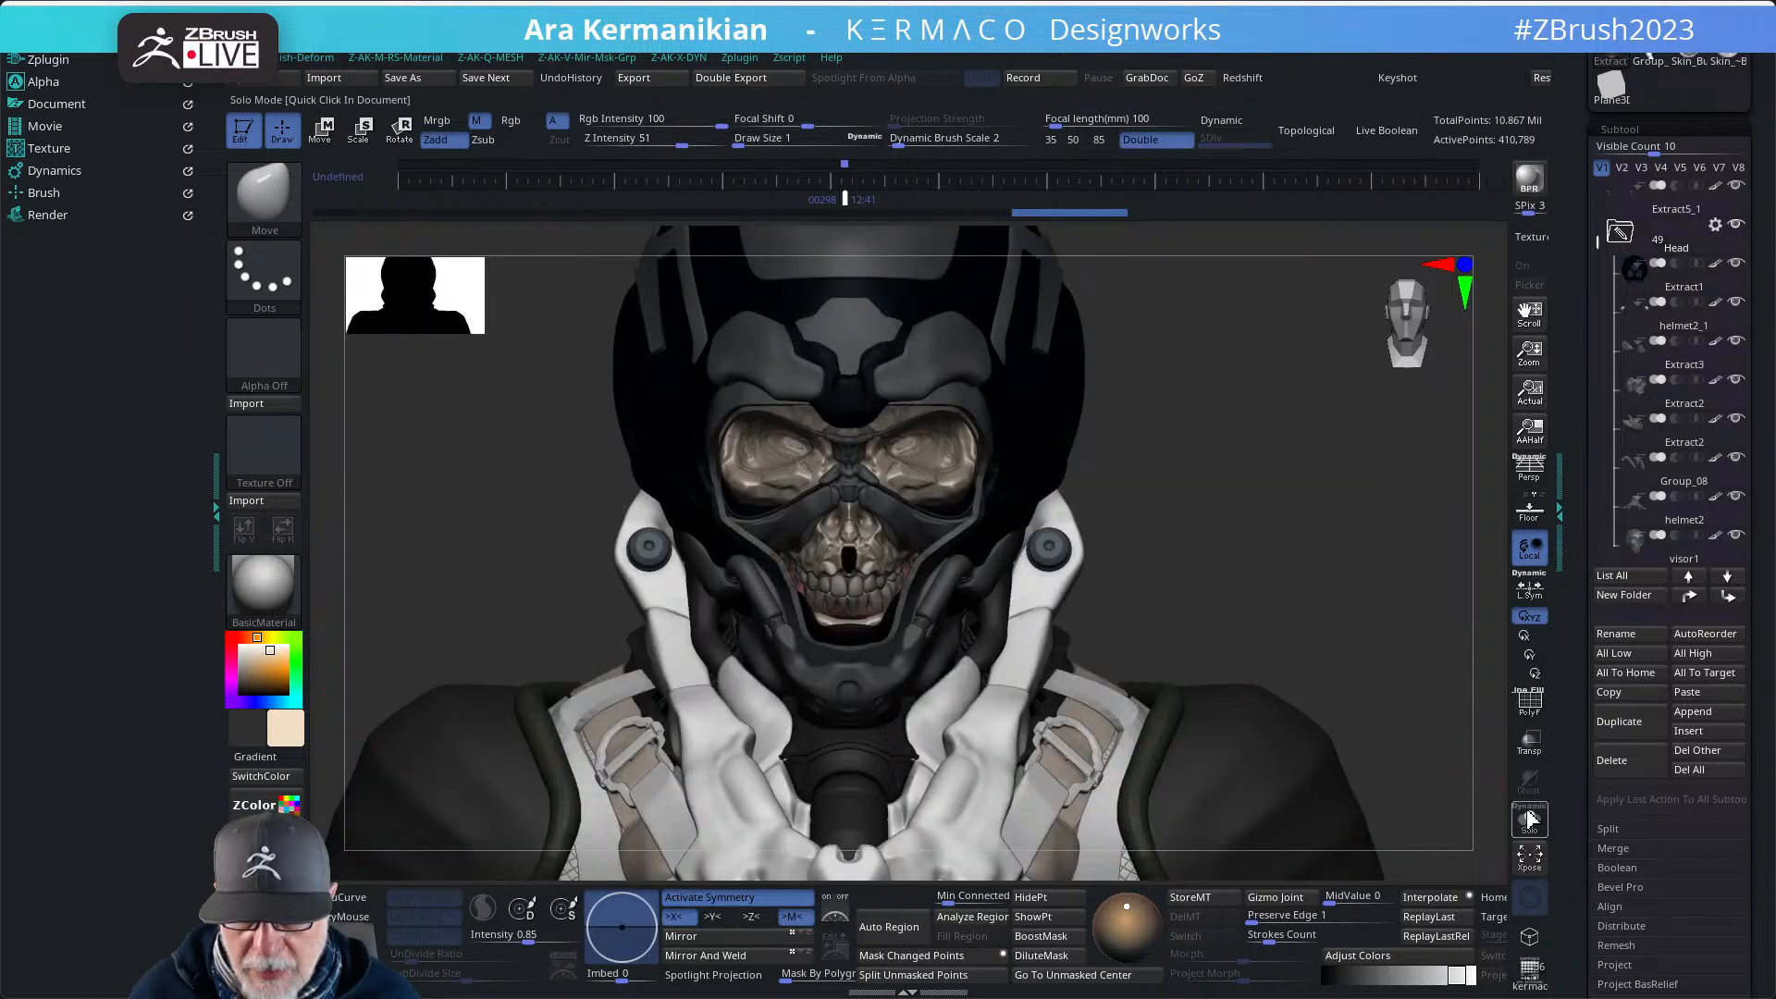
pyautogui.click(1528, 817)
pyautogui.moveTo(1244, 680)
pyautogui.mouseDown()
pyautogui.moveTo(1280, 690)
pyautogui.moveTo(1257, 680)
pyautogui.mouseUp()
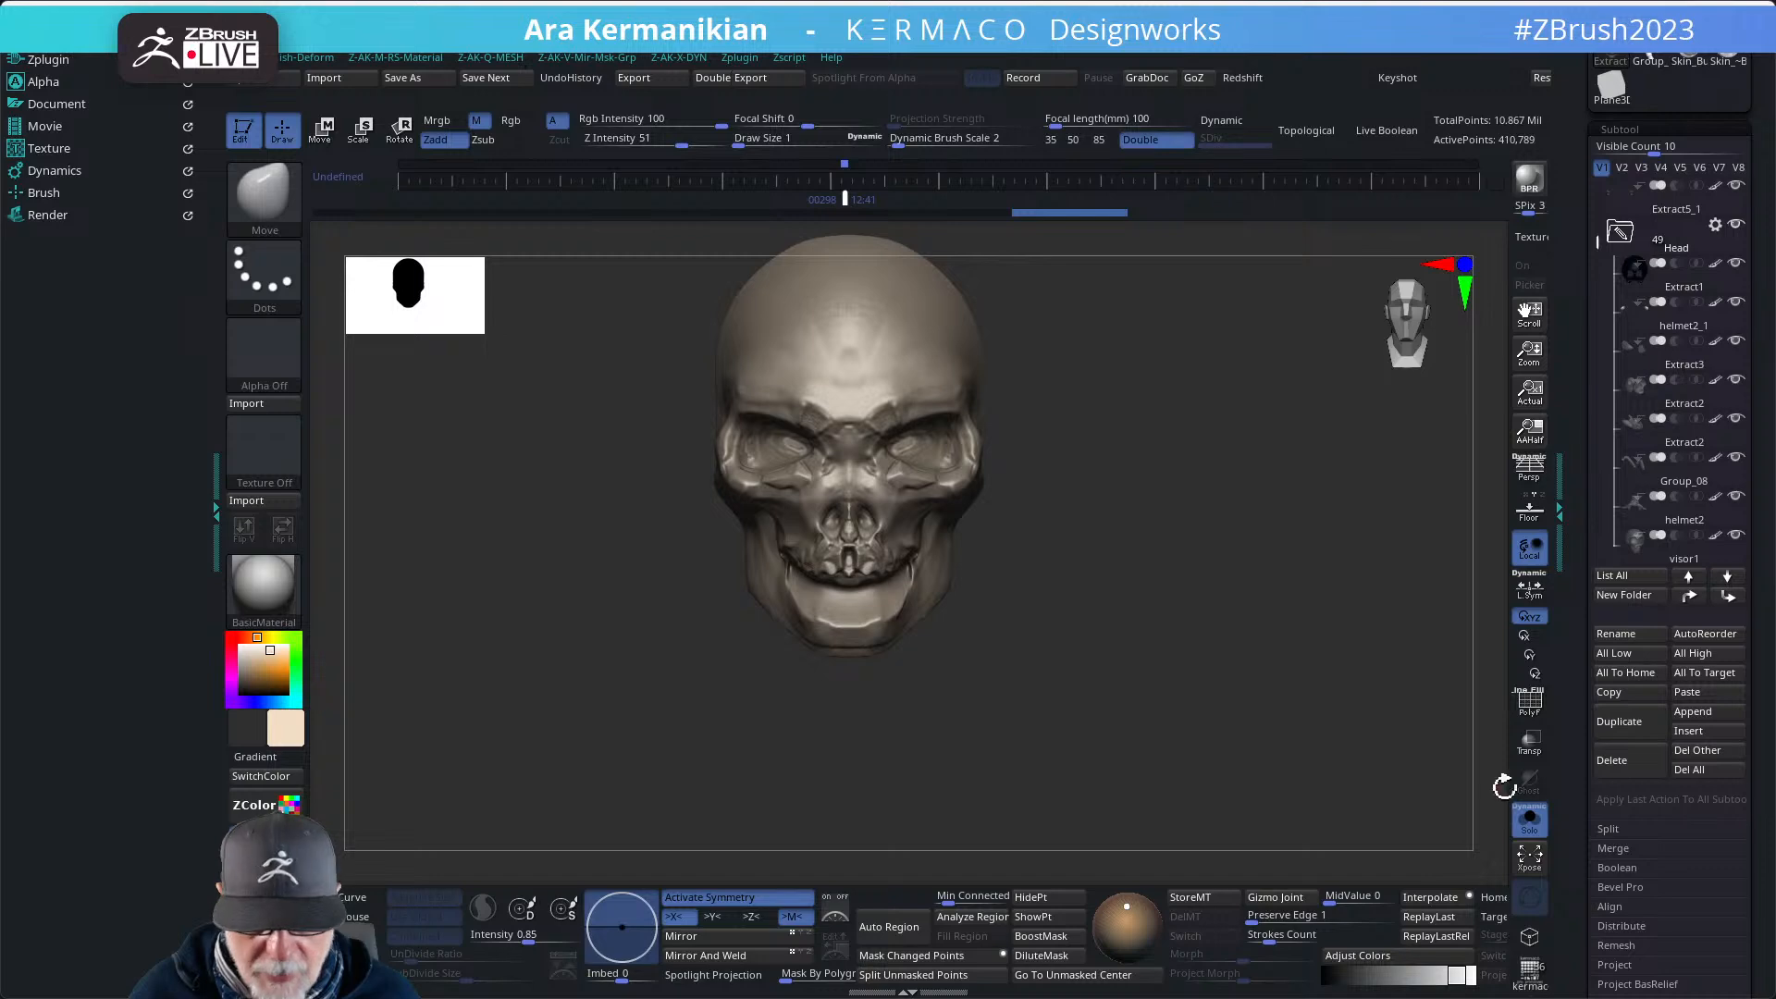
pyautogui.click(1531, 823)
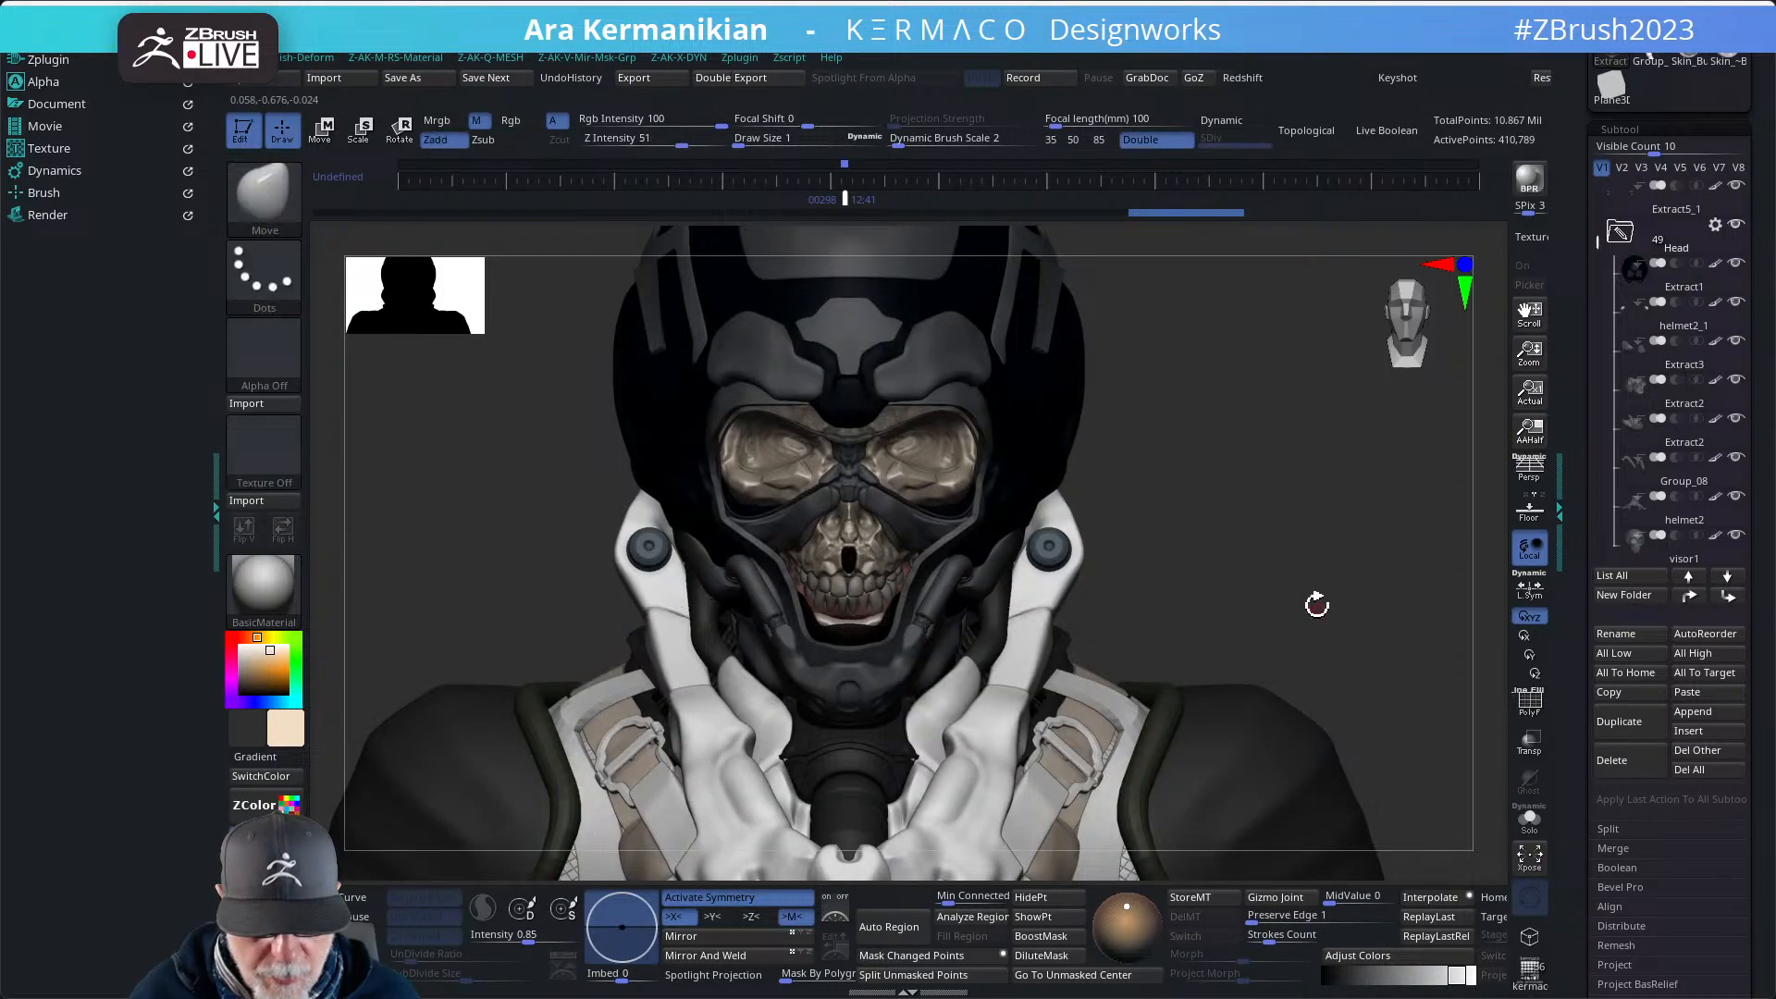
pyautogui.moveTo(1341, 639); pyautogui.dragTo(1293, 571)
pyautogui.keyDown('alt'); pyautogui.moveTo(1259, 639); pyautogui.dragTo(1279, 594); pyautogui.keyUp('alt')
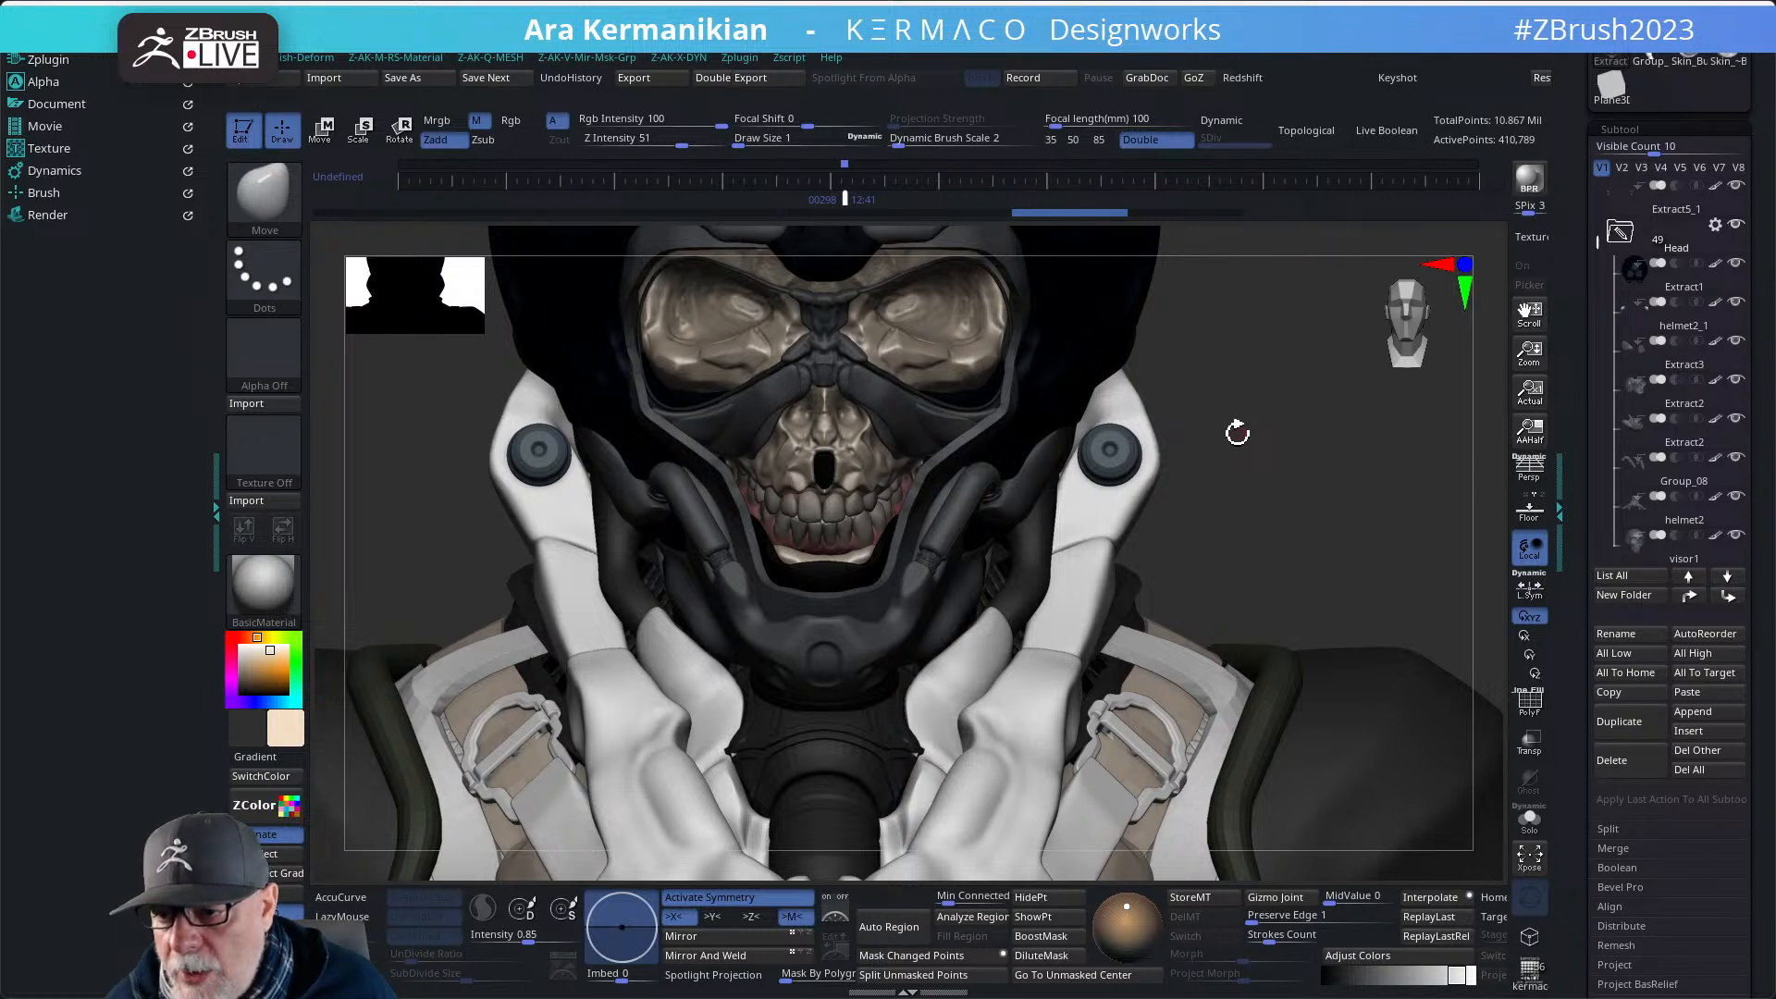
pyautogui.moveTo(1242, 512)
pyautogui.mouseDown()
pyautogui.moveTo(1223, 504)
pyautogui.moveTo(1238, 496)
pyautogui.moveTo(1225, 567)
pyautogui.moveTo(1240, 561)
pyautogui.moveTo(1205, 539)
pyautogui.moveTo(1217, 553)
pyautogui.moveTo(1267, 509)
pyautogui.moveTo(1239, 519)
pyautogui.mouseUp()
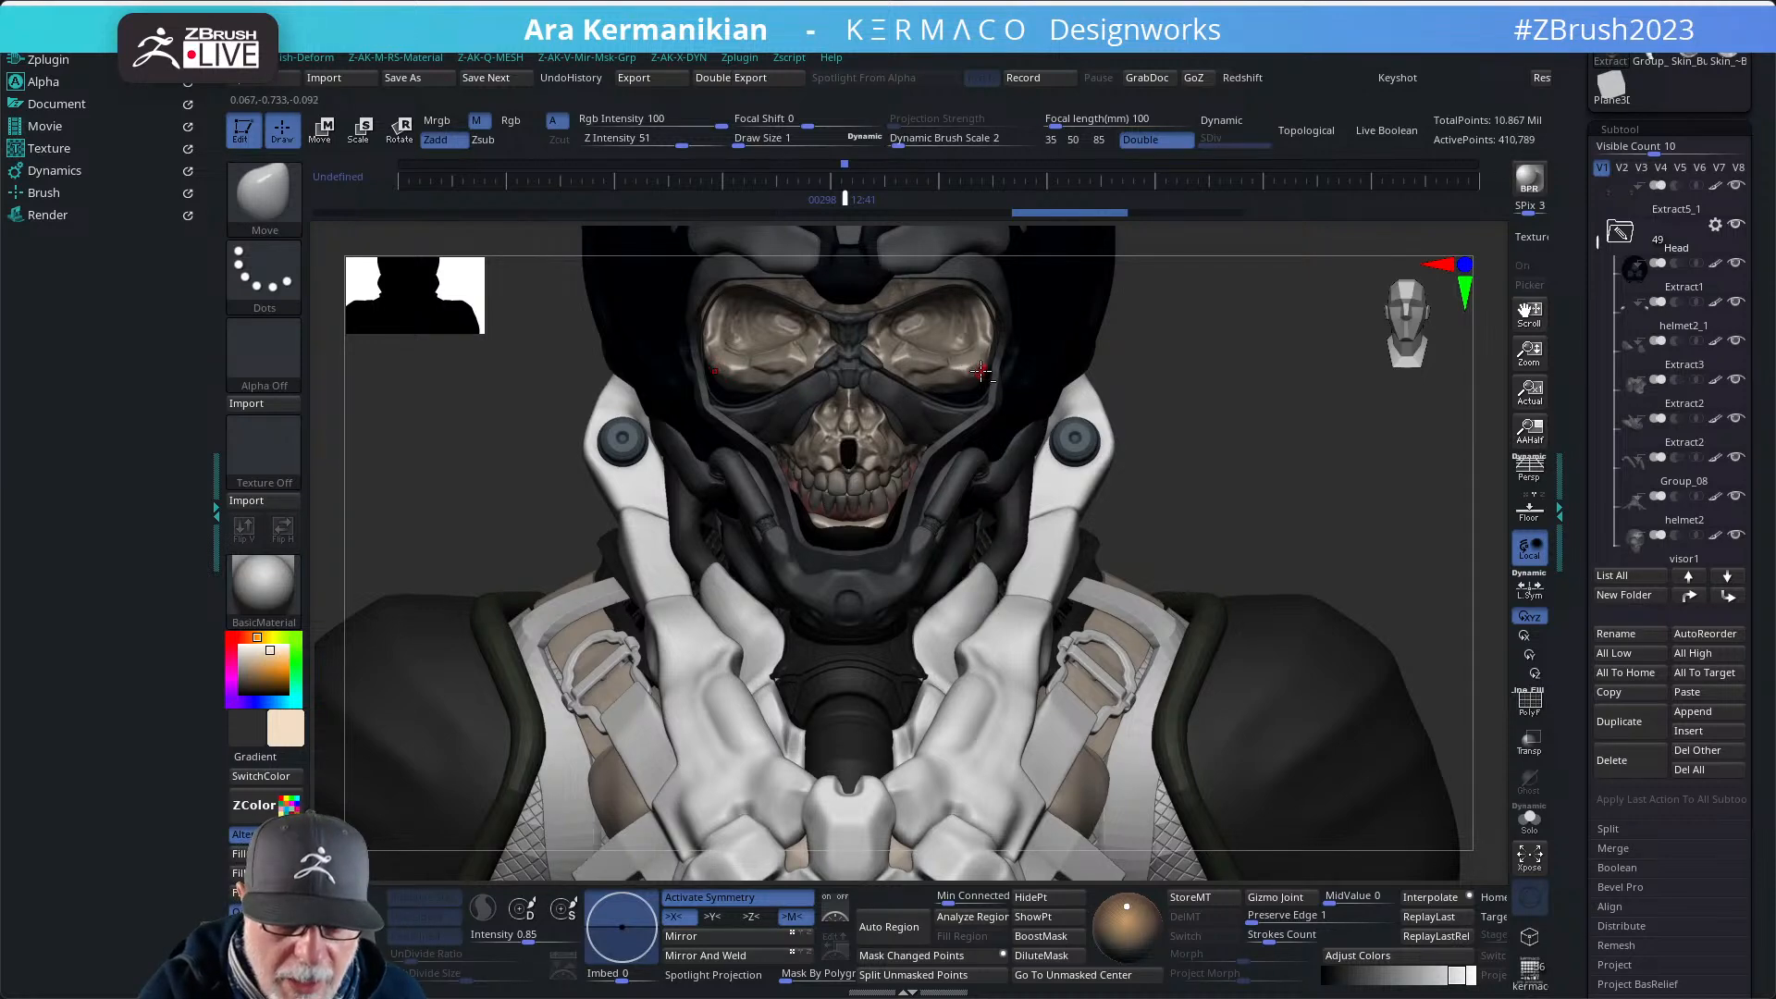
# - Compare the isolated skull's eye sockets and cranium with the parts showing through the helmet openings
pyautogui.click(1529, 822)
pyautogui.click(1529, 821)
pyautogui.click(1529, 822)
pyautogui.moveTo(1457, 795); pyautogui.dragTo(1151, 687)
pyautogui.click(1528, 824)
pyautogui.click(1527, 819)
pyautogui.moveTo(1101, 590); pyautogui.dragTo(1227, 648)
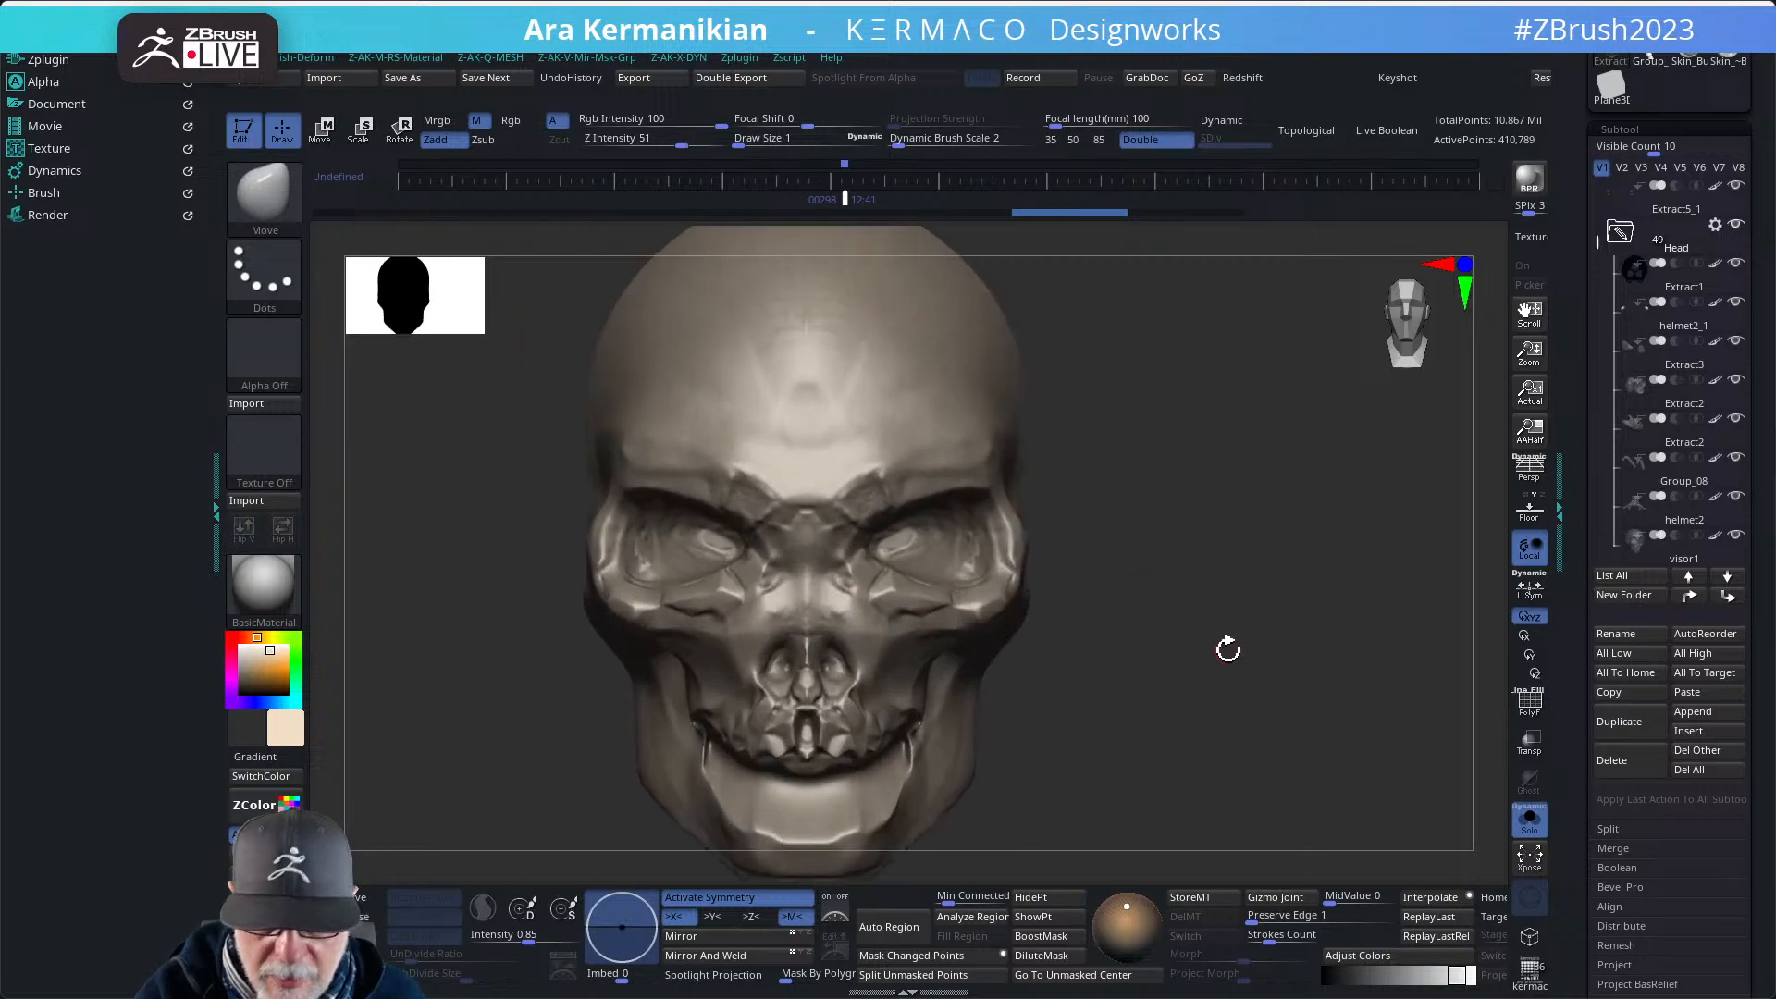
pyautogui.click(1528, 818)
pyautogui.click(1532, 820)
pyautogui.moveTo(1268, 662); pyautogui.dragTo(1273, 606)
# - Turn on transparency for the surrounding helmet and cut away the skull's hidden upper cranium with a Knife brush
pyautogui.hotkey('ctrl', 'shift')
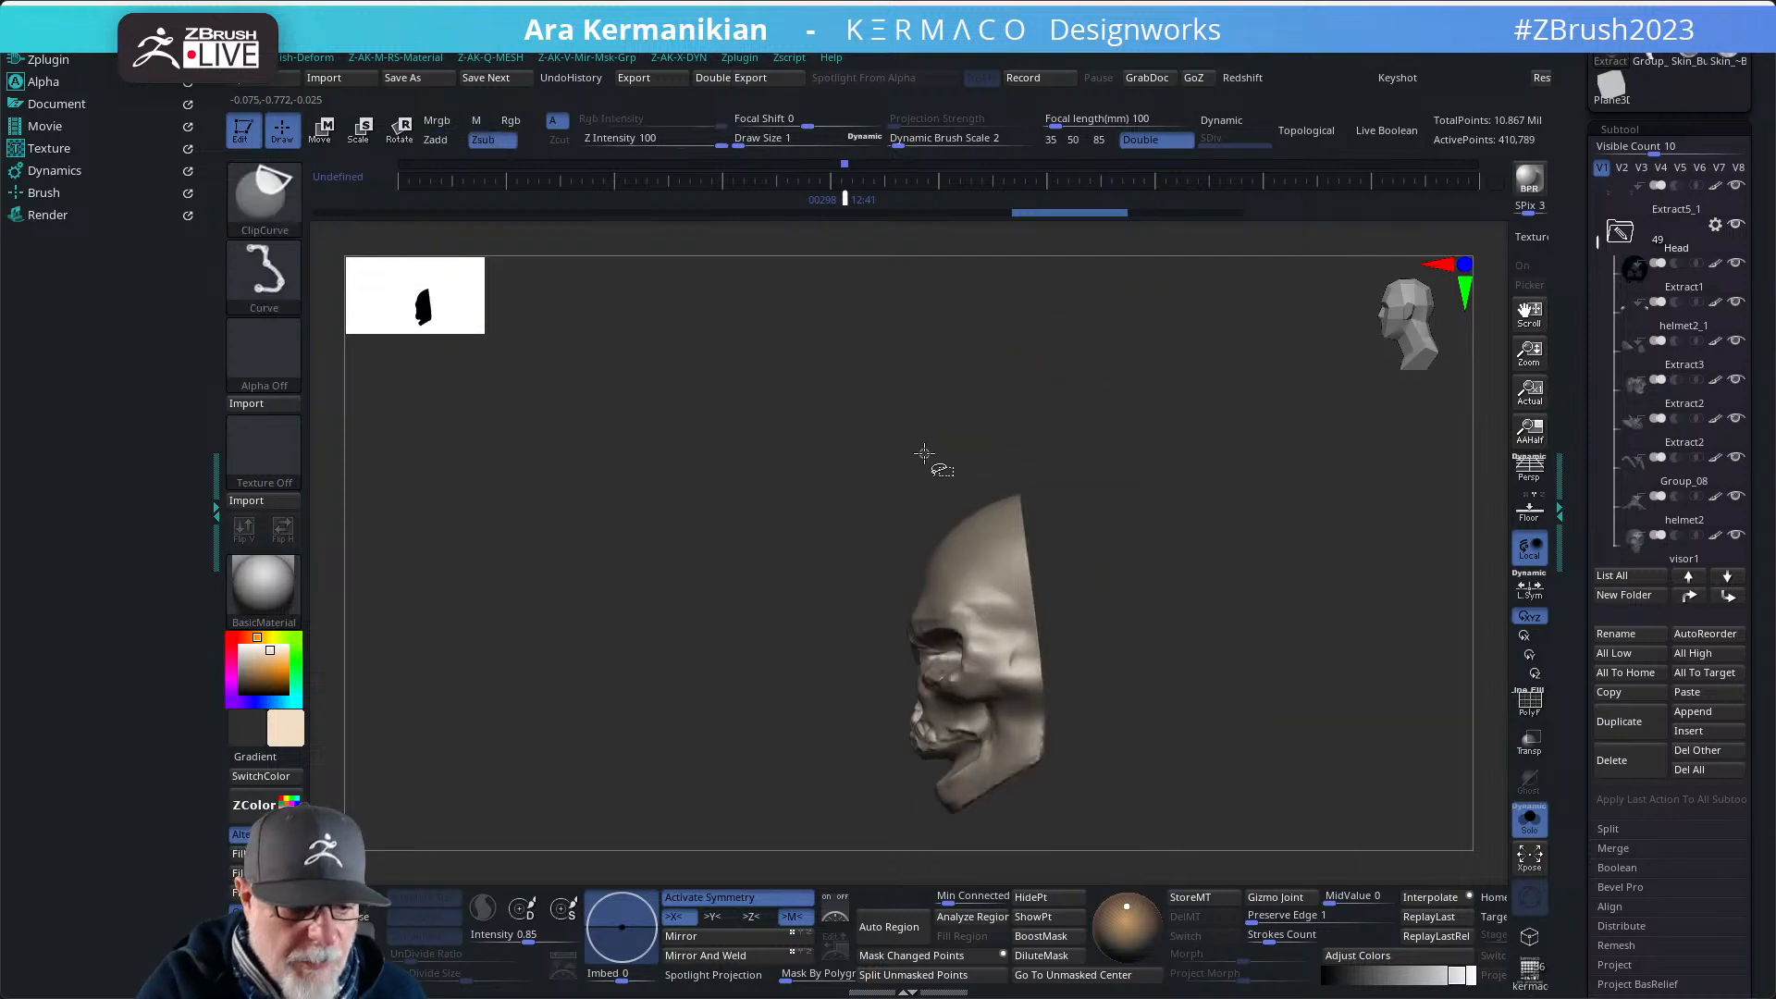
pyautogui.click(266, 196)
pyautogui.click(523, 219)
pyautogui.moveTo(1147, 552)
pyautogui.keyDown('ctrl'); pyautogui.keyDown('shift'); pyautogui.mouseDown()
pyautogui.moveTo(1141, 595)
pyautogui.moveTo(1221, 567)
pyautogui.moveTo(1240, 584)
pyautogui.mouseUp(); pyautogui.keyUp('shift'); pyautogui.keyUp('ctrl')
pyautogui.click(1529, 821)
pyautogui.moveTo(1233, 664)
pyautogui.mouseDown()
pyautogui.moveTo(1276, 673)
pyautogui.moveTo(1212, 553)
pyautogui.moveTo(1252, 646)
pyautogui.moveTo(1233, 639)
pyautogui.moveTo(1231, 666)
pyautogui.moveTo(1272, 688)
pyautogui.moveTo(1268, 619)
pyautogui.moveTo(1229, 610)
pyautogui.moveTo(1280, 496)
pyautogui.moveTo(1221, 610)
pyautogui.moveTo(1217, 597)
pyautogui.mouseUp()
pyautogui.click(1531, 748)
pyautogui.hotkey('ctrl', 'shift')
pyautogui.keyDown('ctrl'); pyautogui.keyDown('shift'); pyautogui.moveTo(894, 352); pyautogui.dragTo(1091, 625); pyautogui.keyUp('shift'); pyautogui.keyUp('ctrl')
pyautogui.moveTo(1388, 641); pyautogui.dragTo(1394, 583)
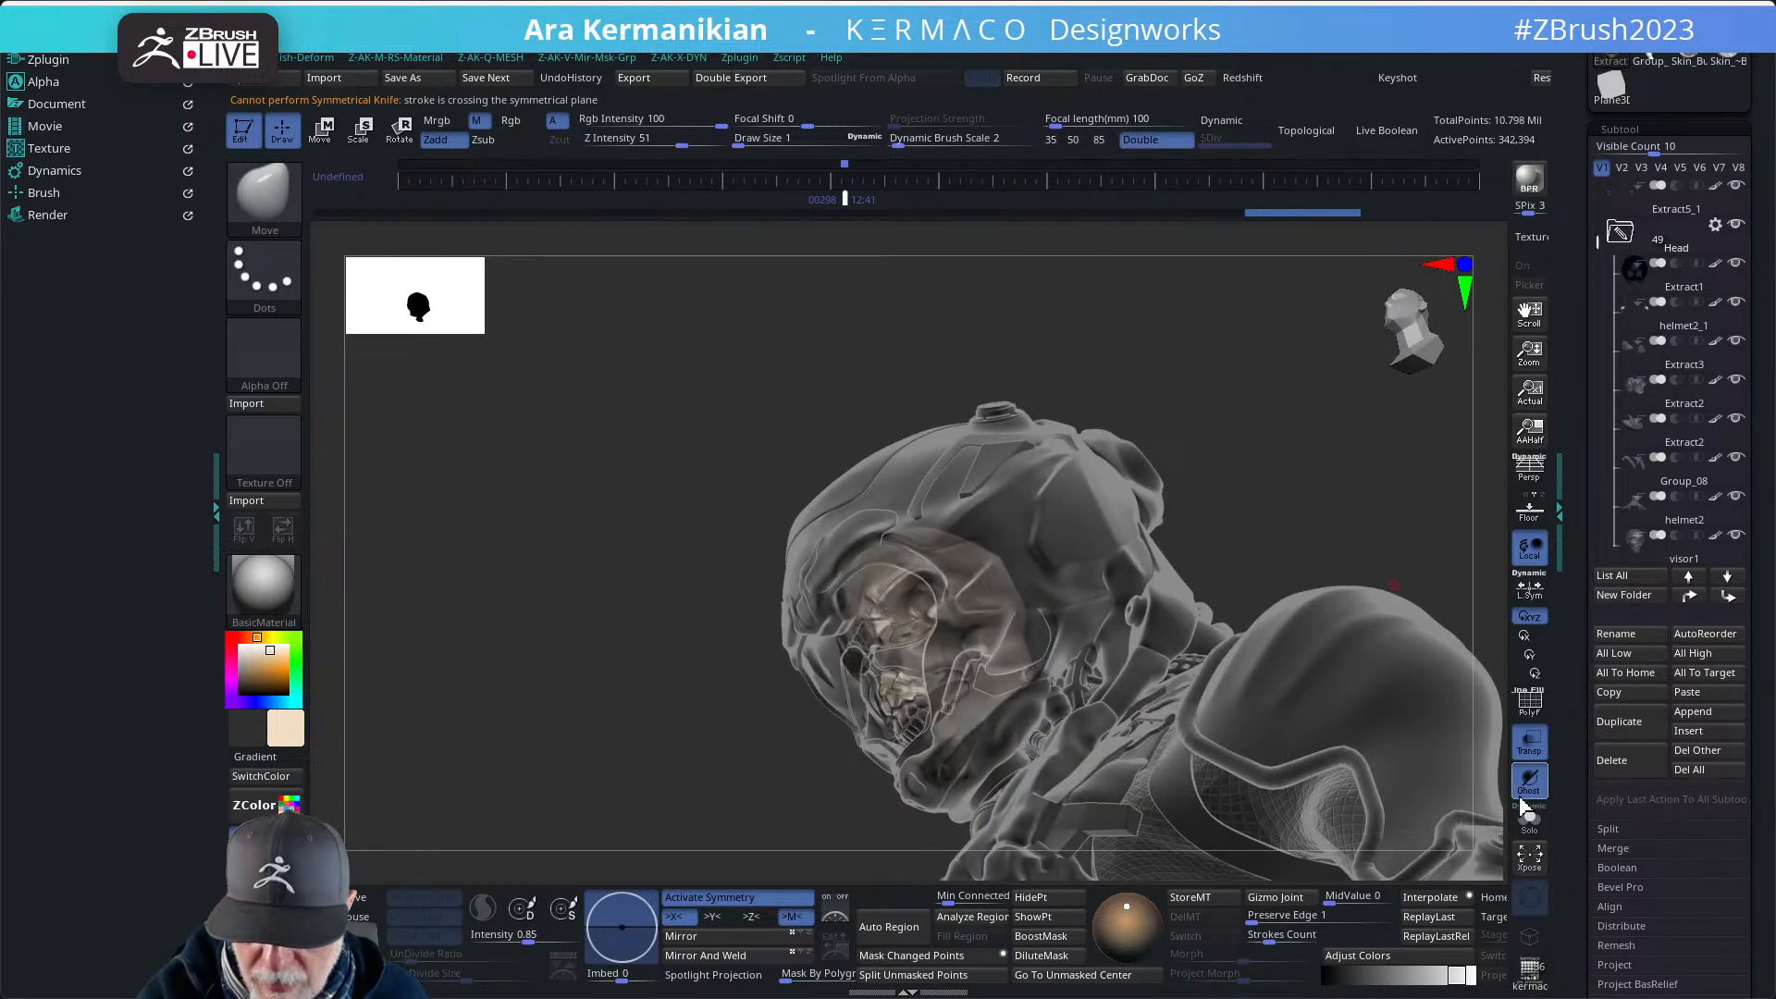
# - Isolate the skull, frame its cut-out underside, and ready the ClayTubes brush with a Draw Size of about 7.4
pyautogui.click(1528, 818)
pyautogui.moveTo(1286, 700); pyautogui.dragTo(933, 561)
pyautogui.press('f')
pyautogui.moveTo(1195, 558); pyautogui.dragTo(1144, 561)
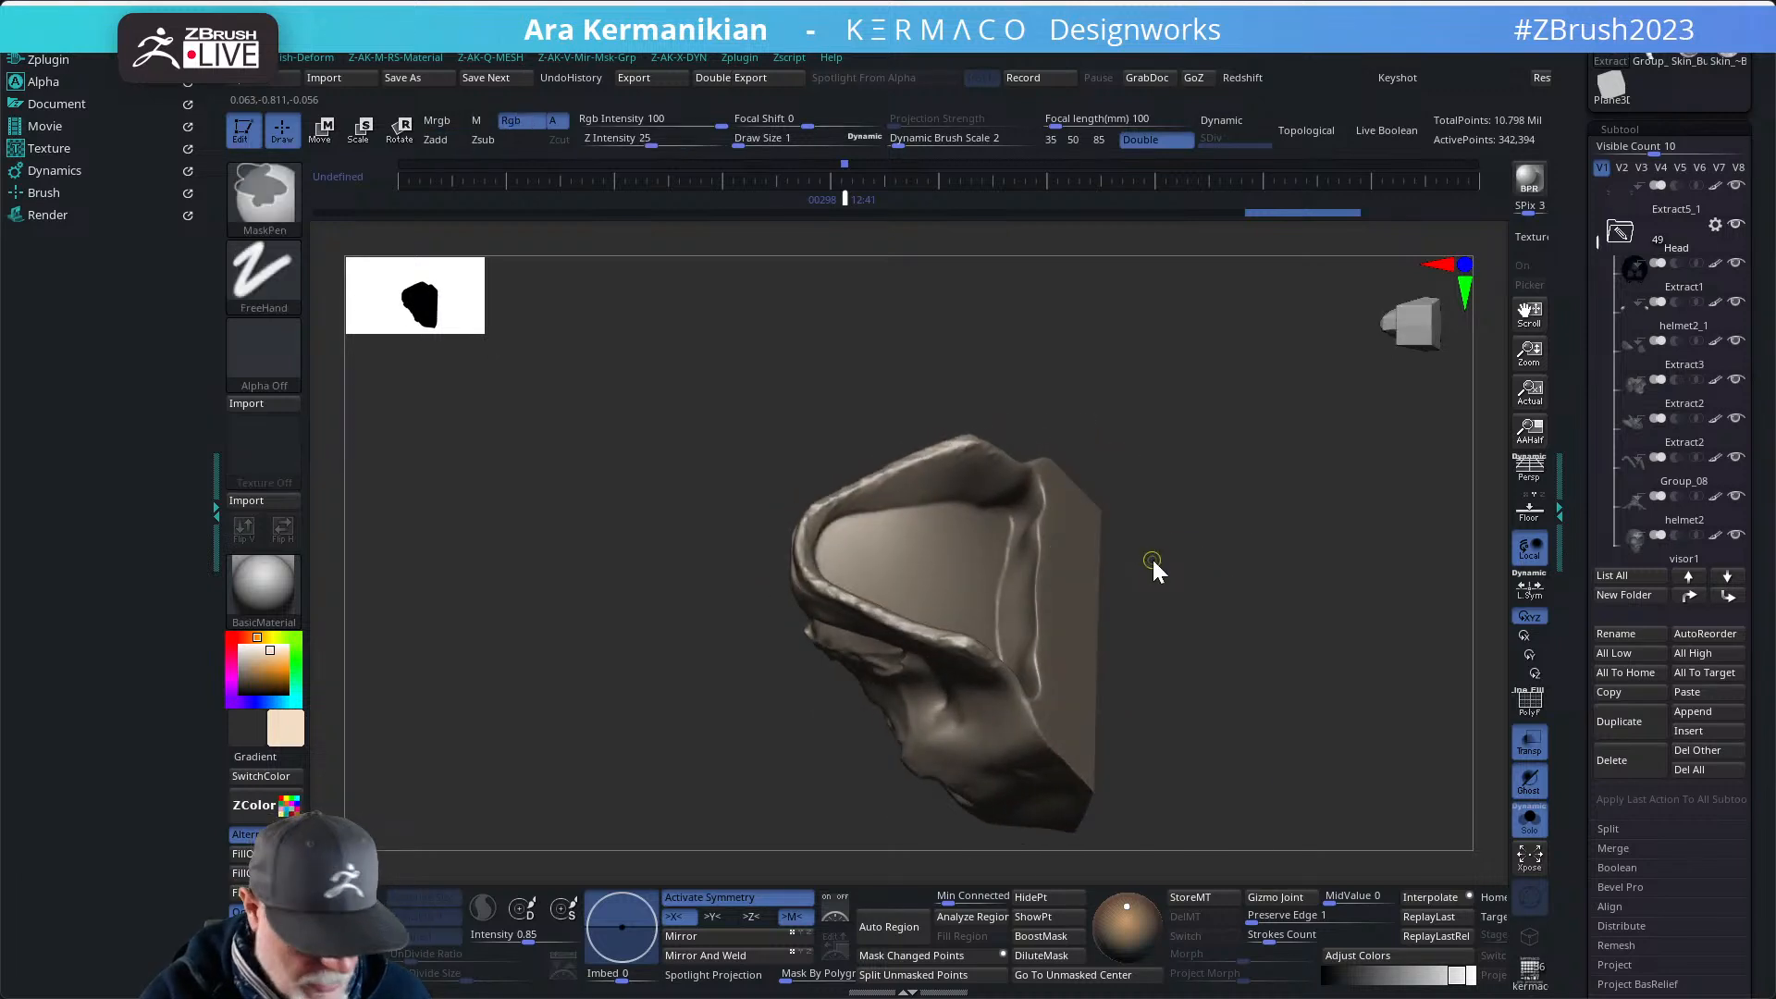
pyautogui.press('b')
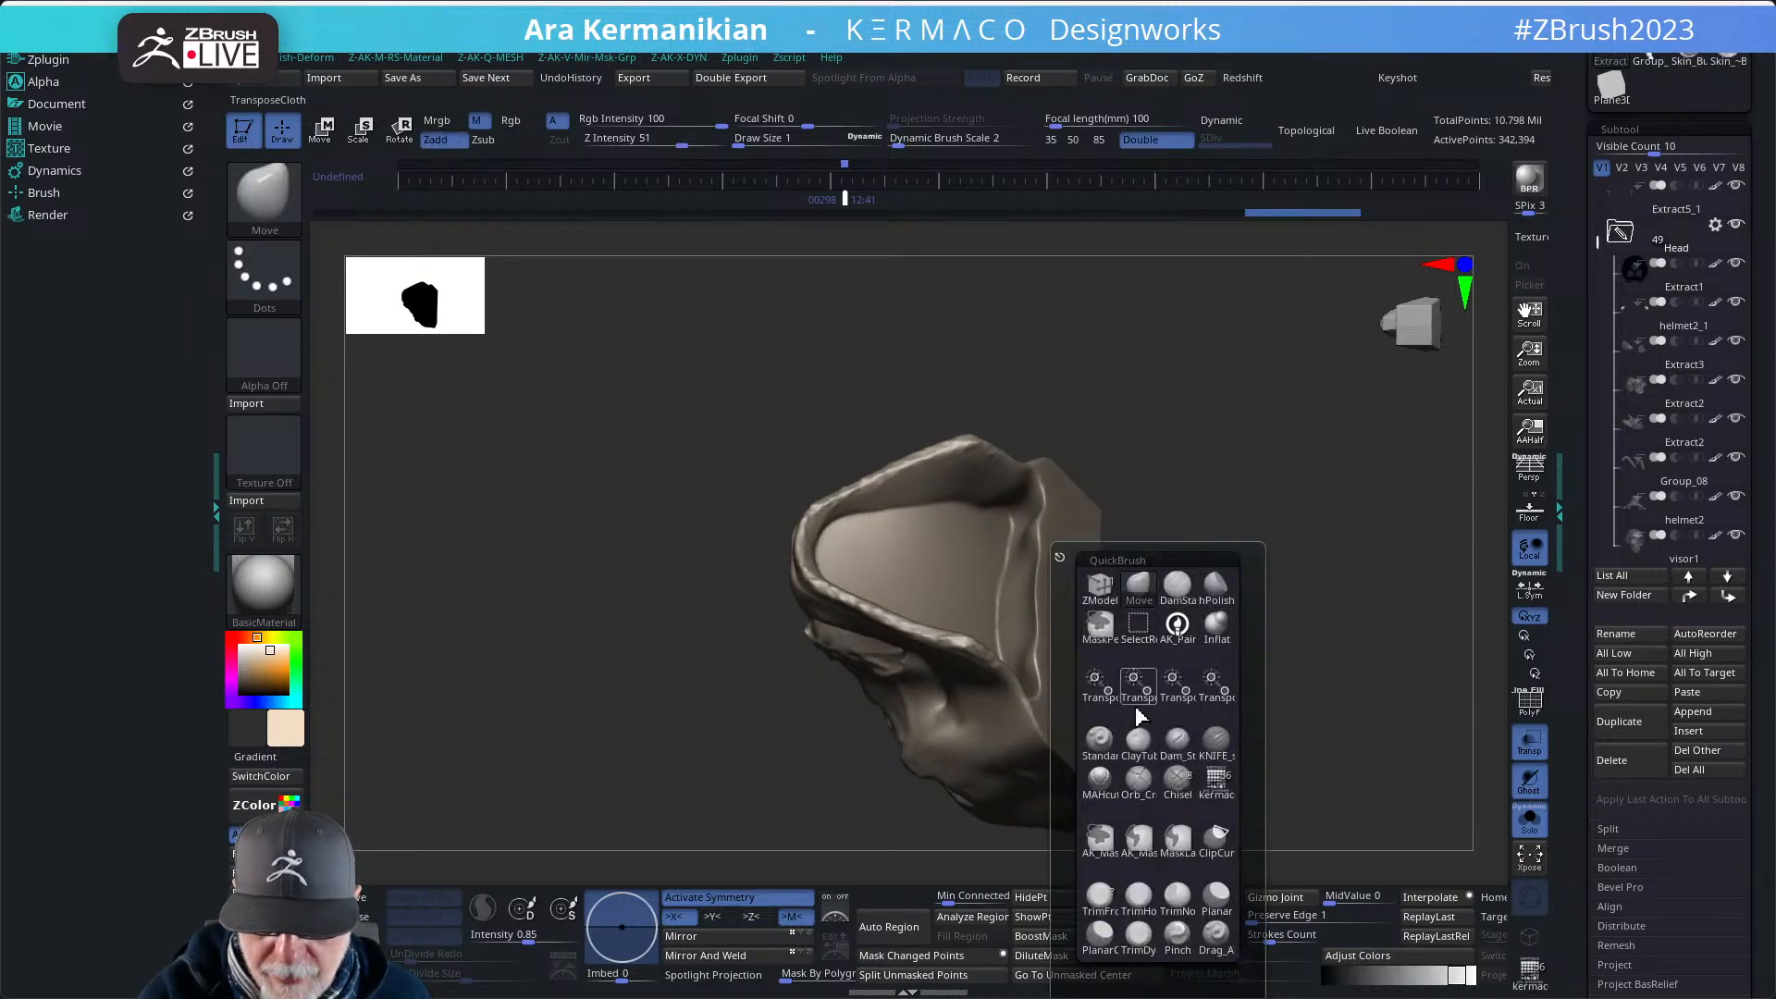
pyautogui.click(1178, 740)
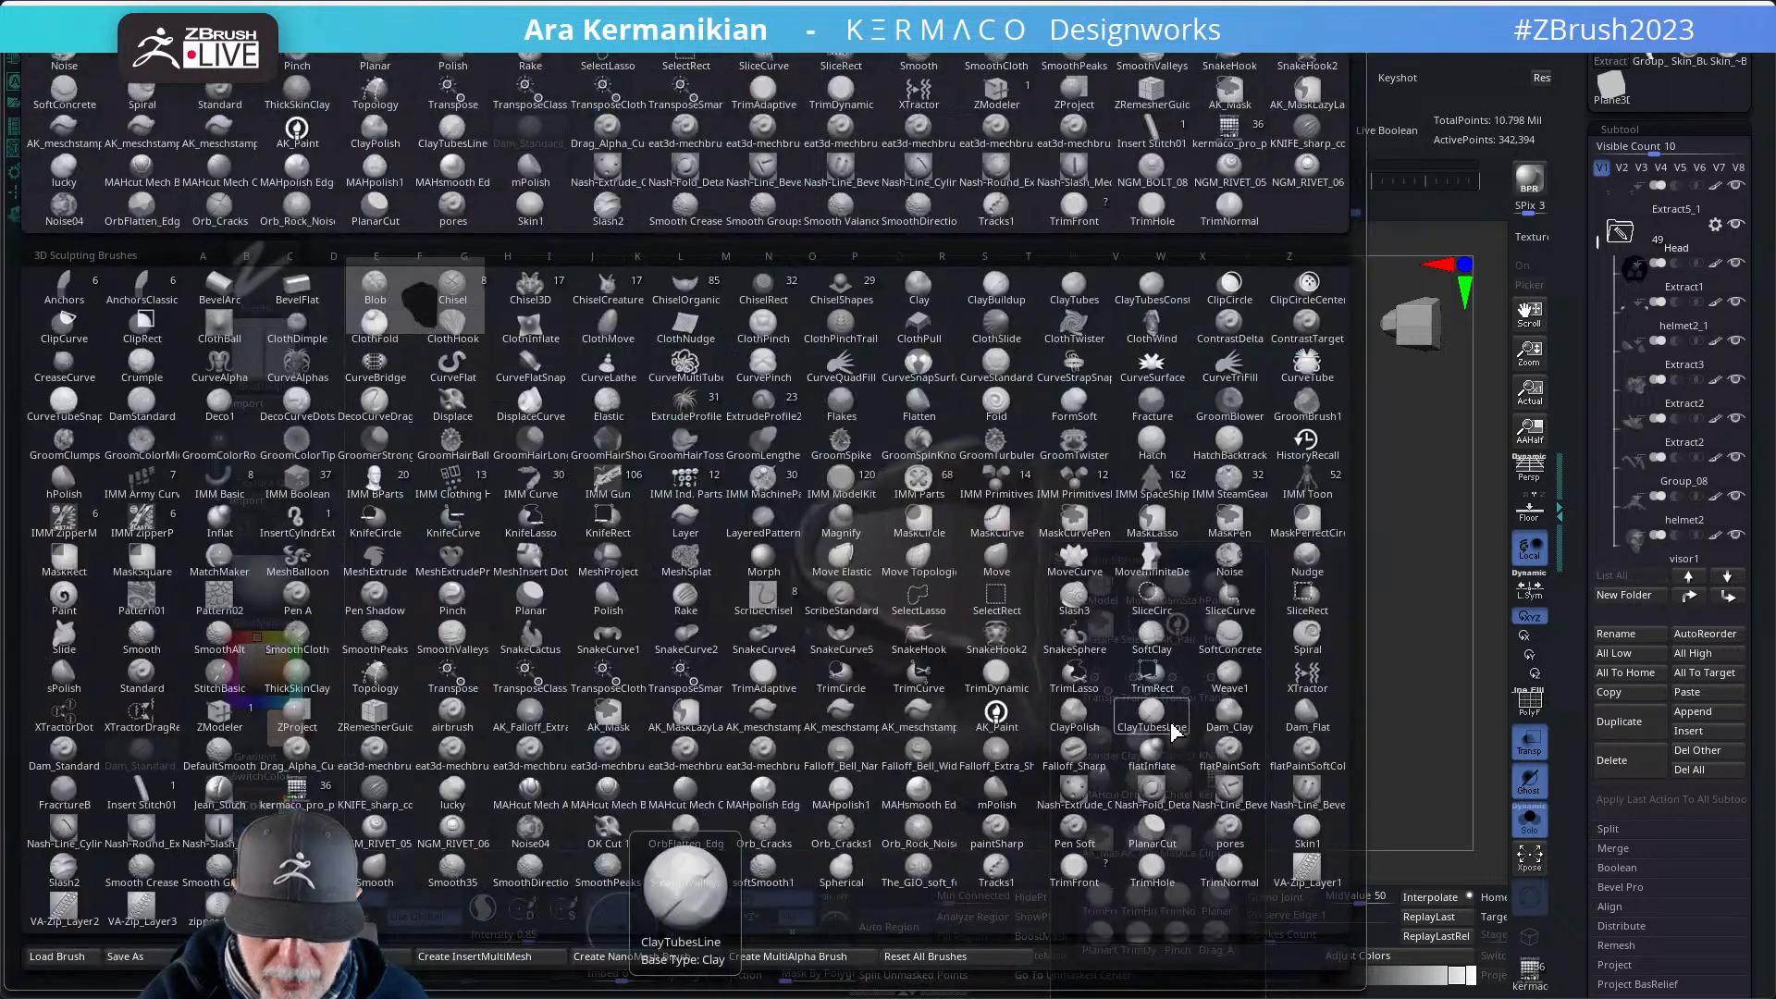
pyautogui.press('s')
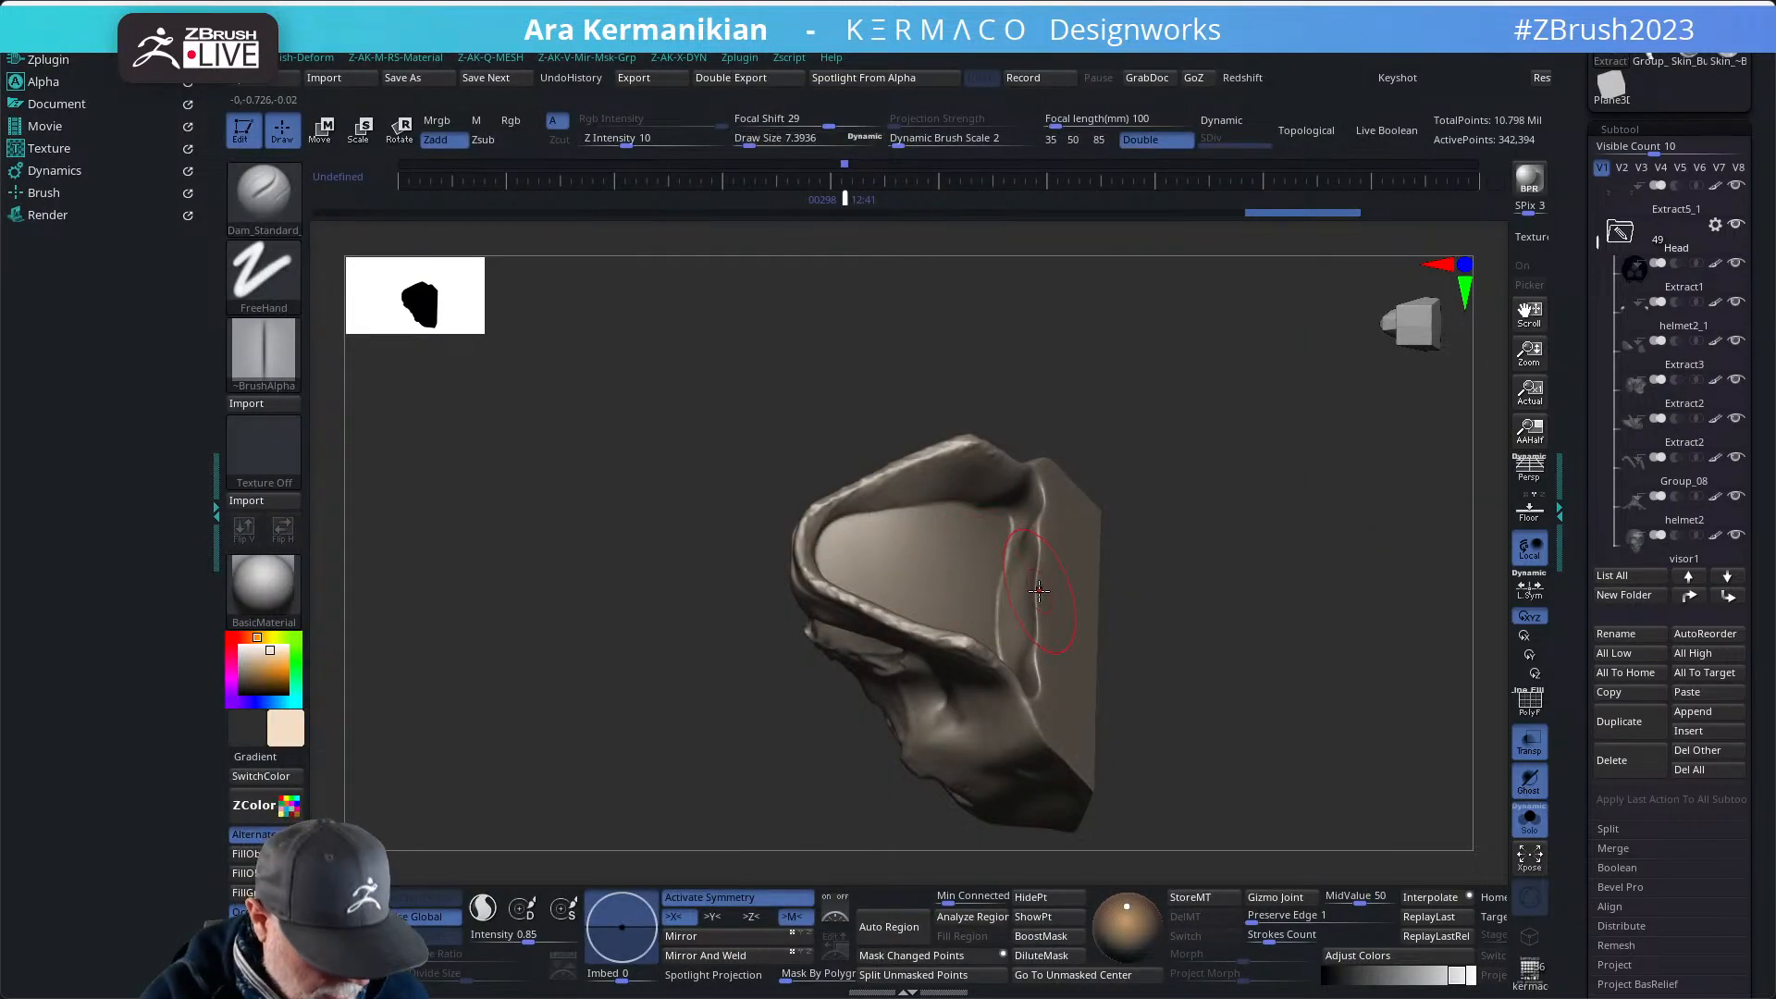
pyautogui.press('b')
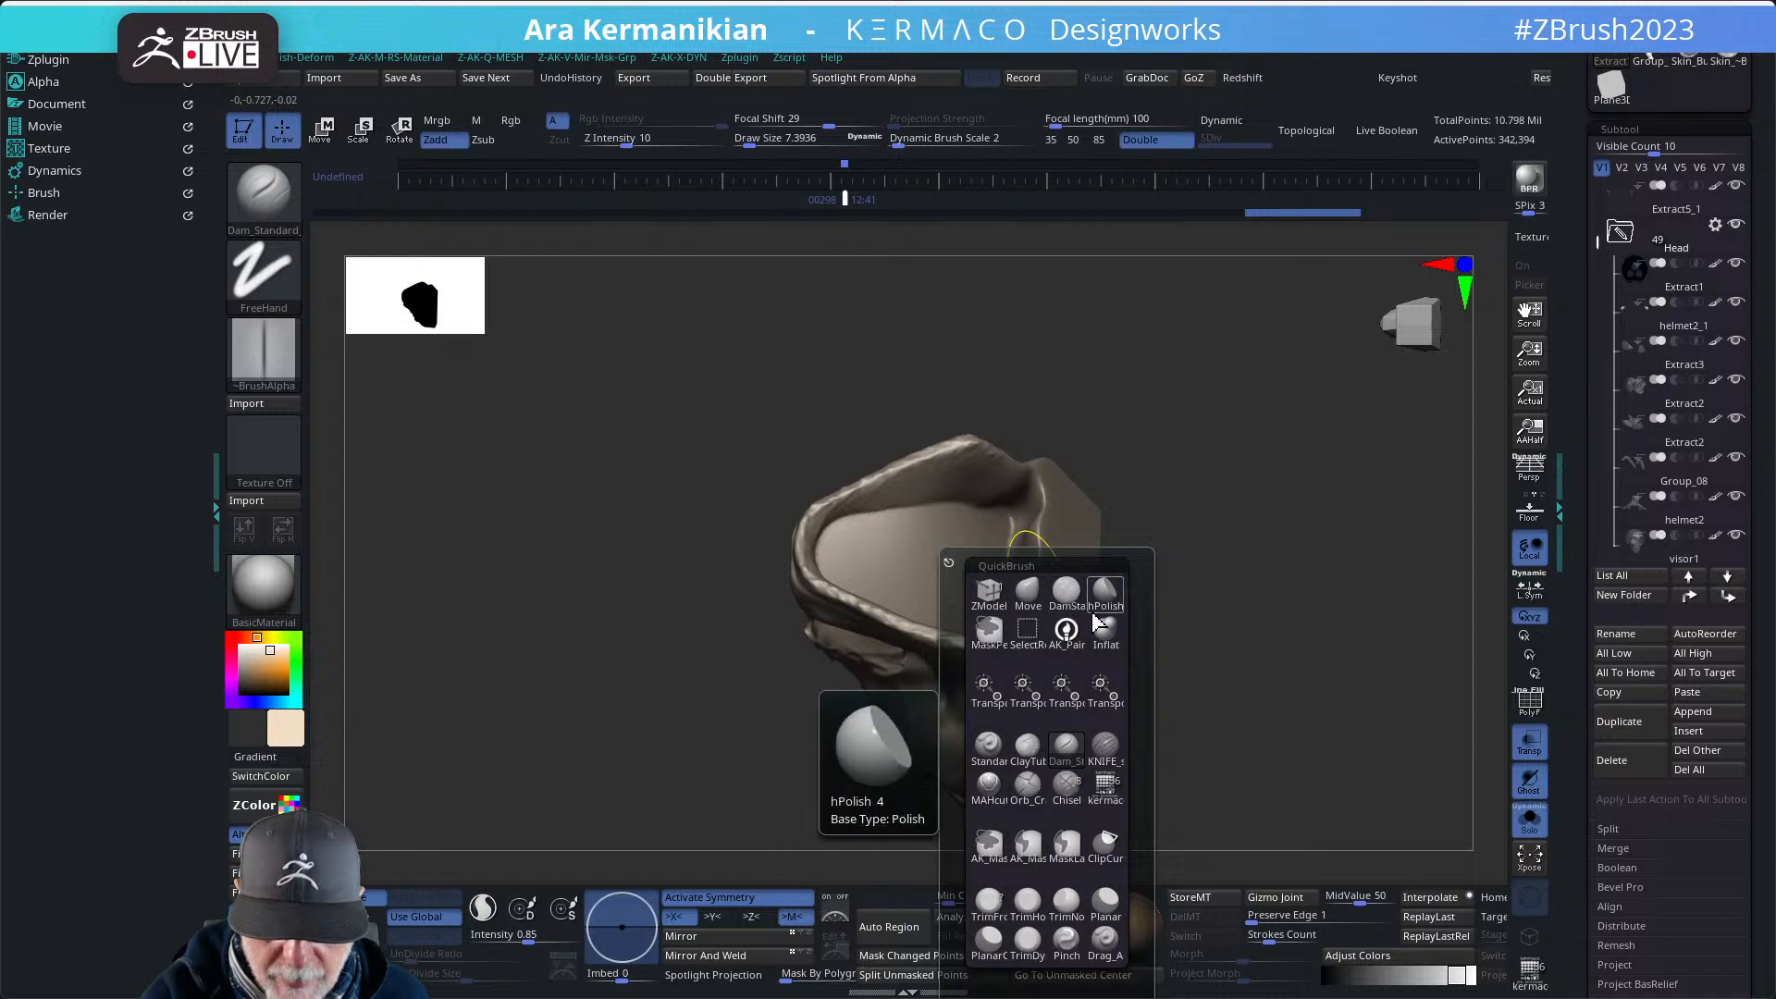
pyautogui.click(1028, 745)
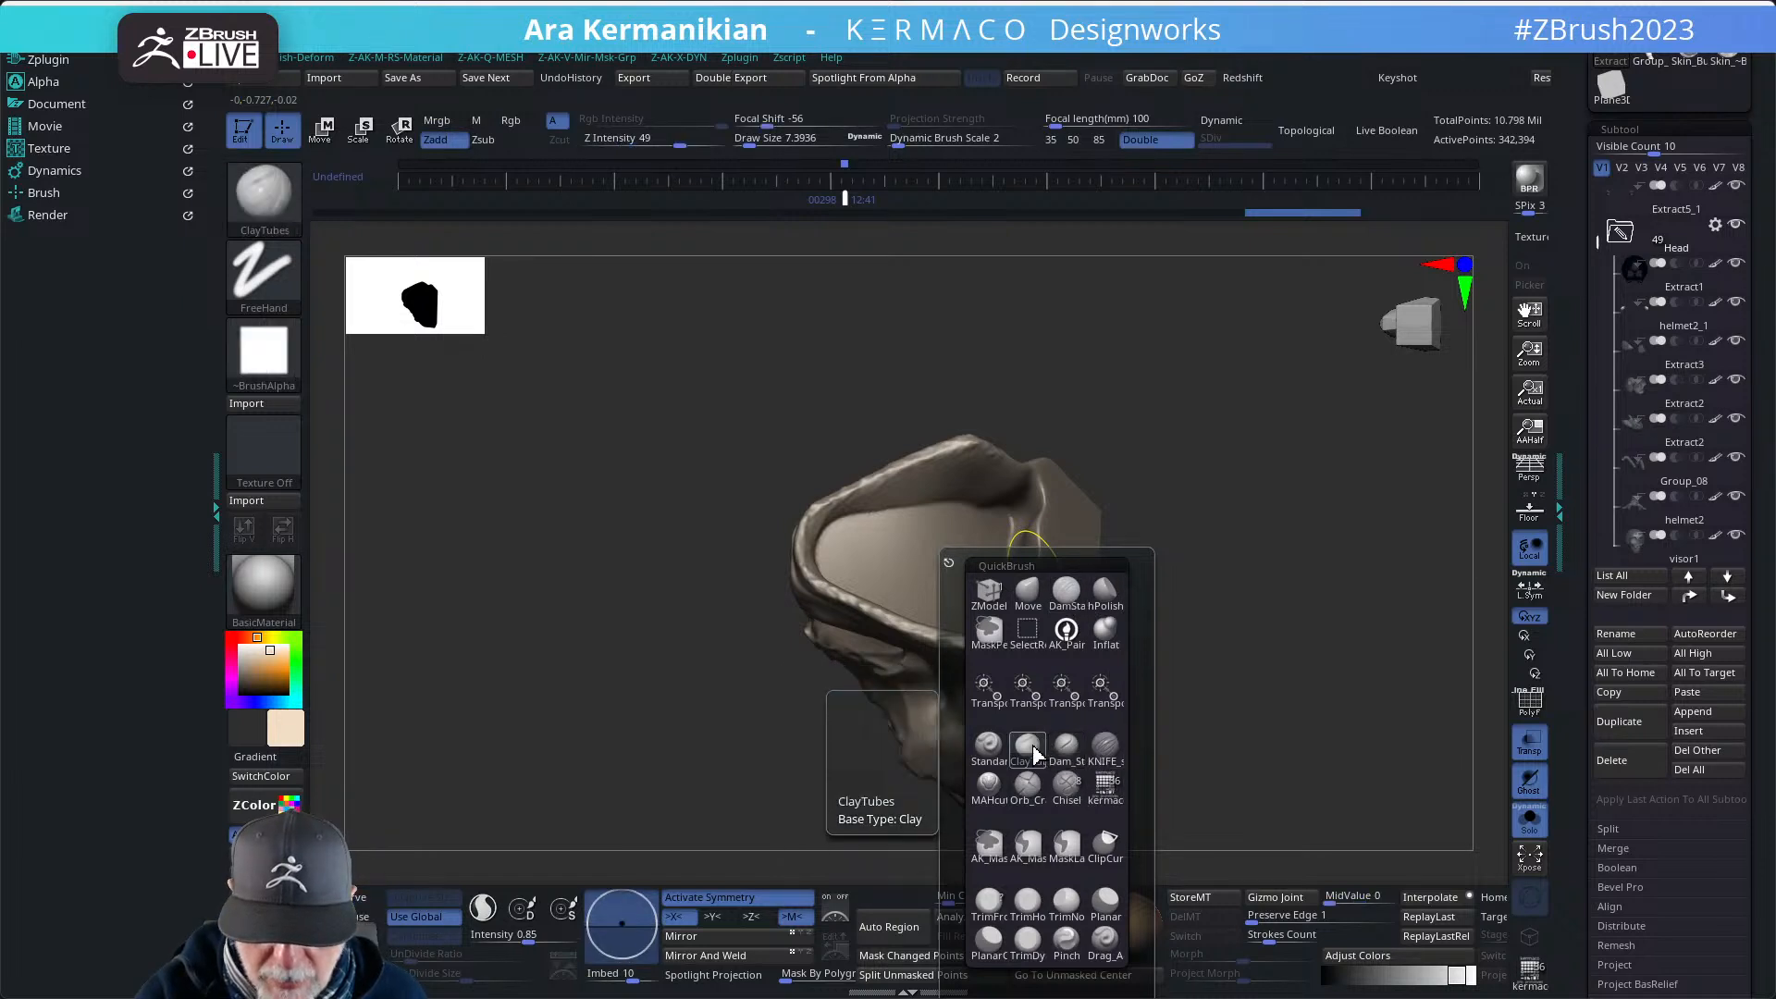
pyautogui.moveTo(1196, 461)
pyautogui.mouseDown()
pyautogui.moveTo(1217, 441)
pyautogui.moveTo(1201, 527)
pyautogui.moveTo(1183, 530)
pyautogui.mouseUp()
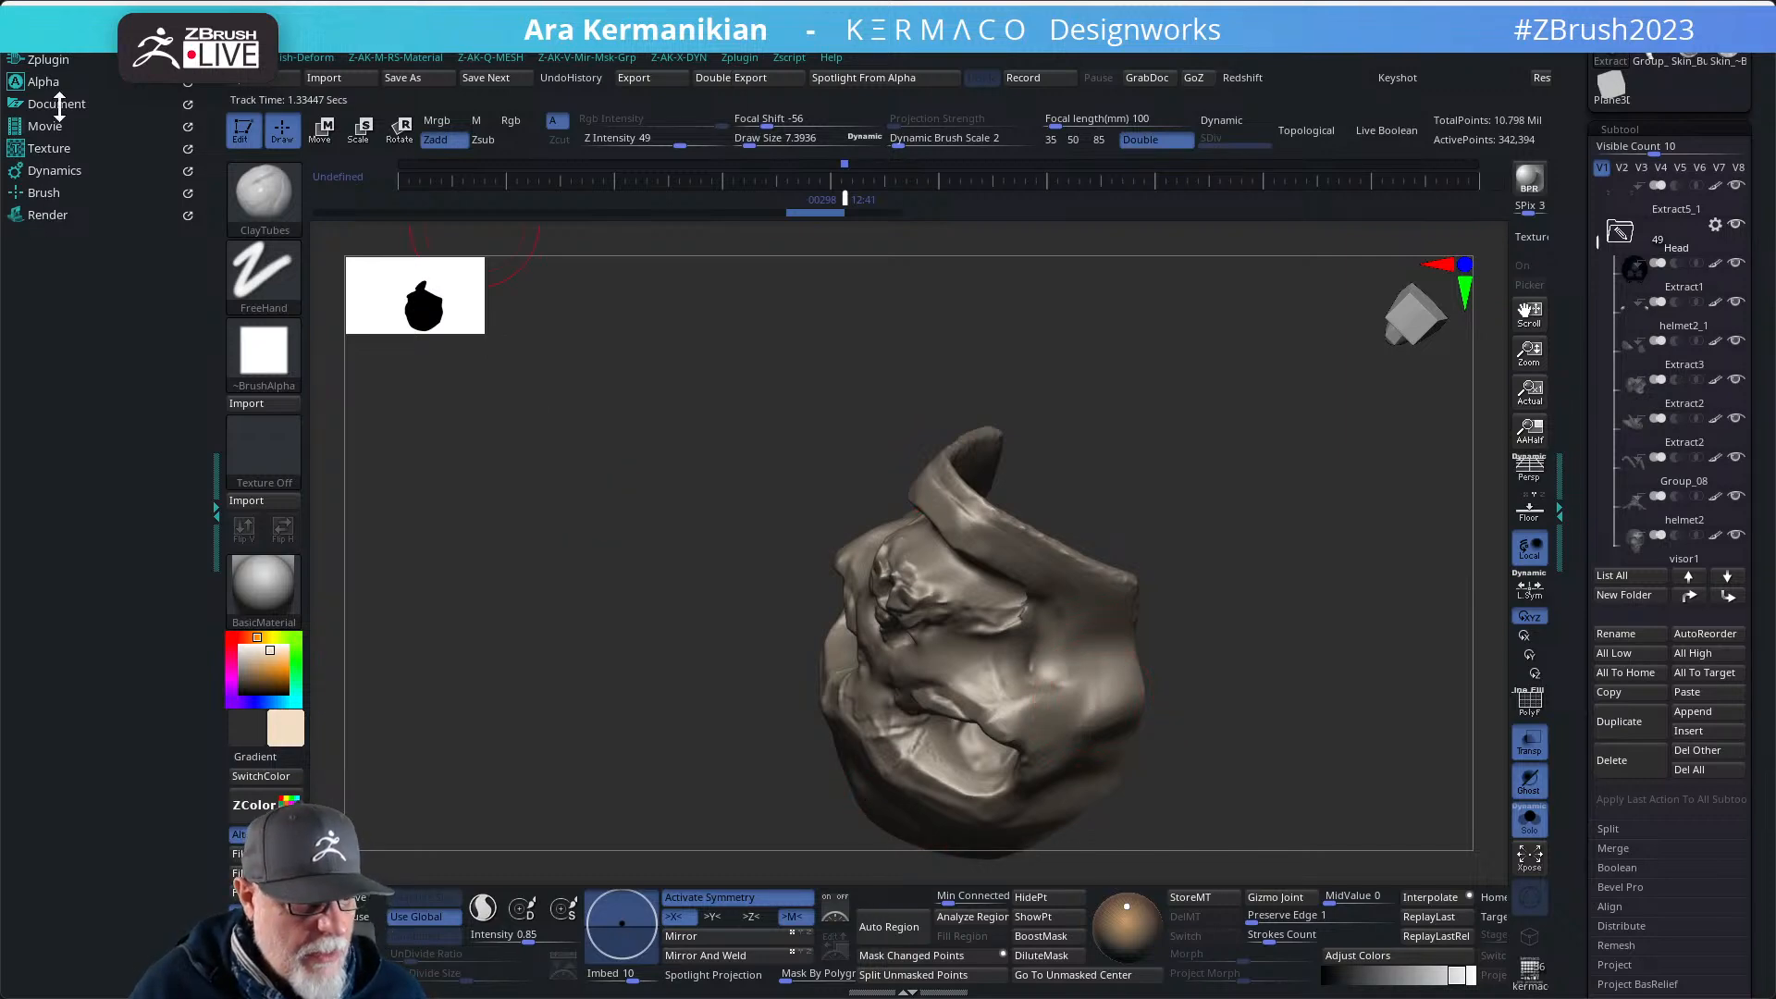
# - Open the ClayTubes brush's Auto Masking settings and switch BackfaceMask on and off, leaving it off
pyautogui.click(42, 192)
pyautogui.scroll(-5, 208, 403)
pyautogui.scroll(4, 209, 403)
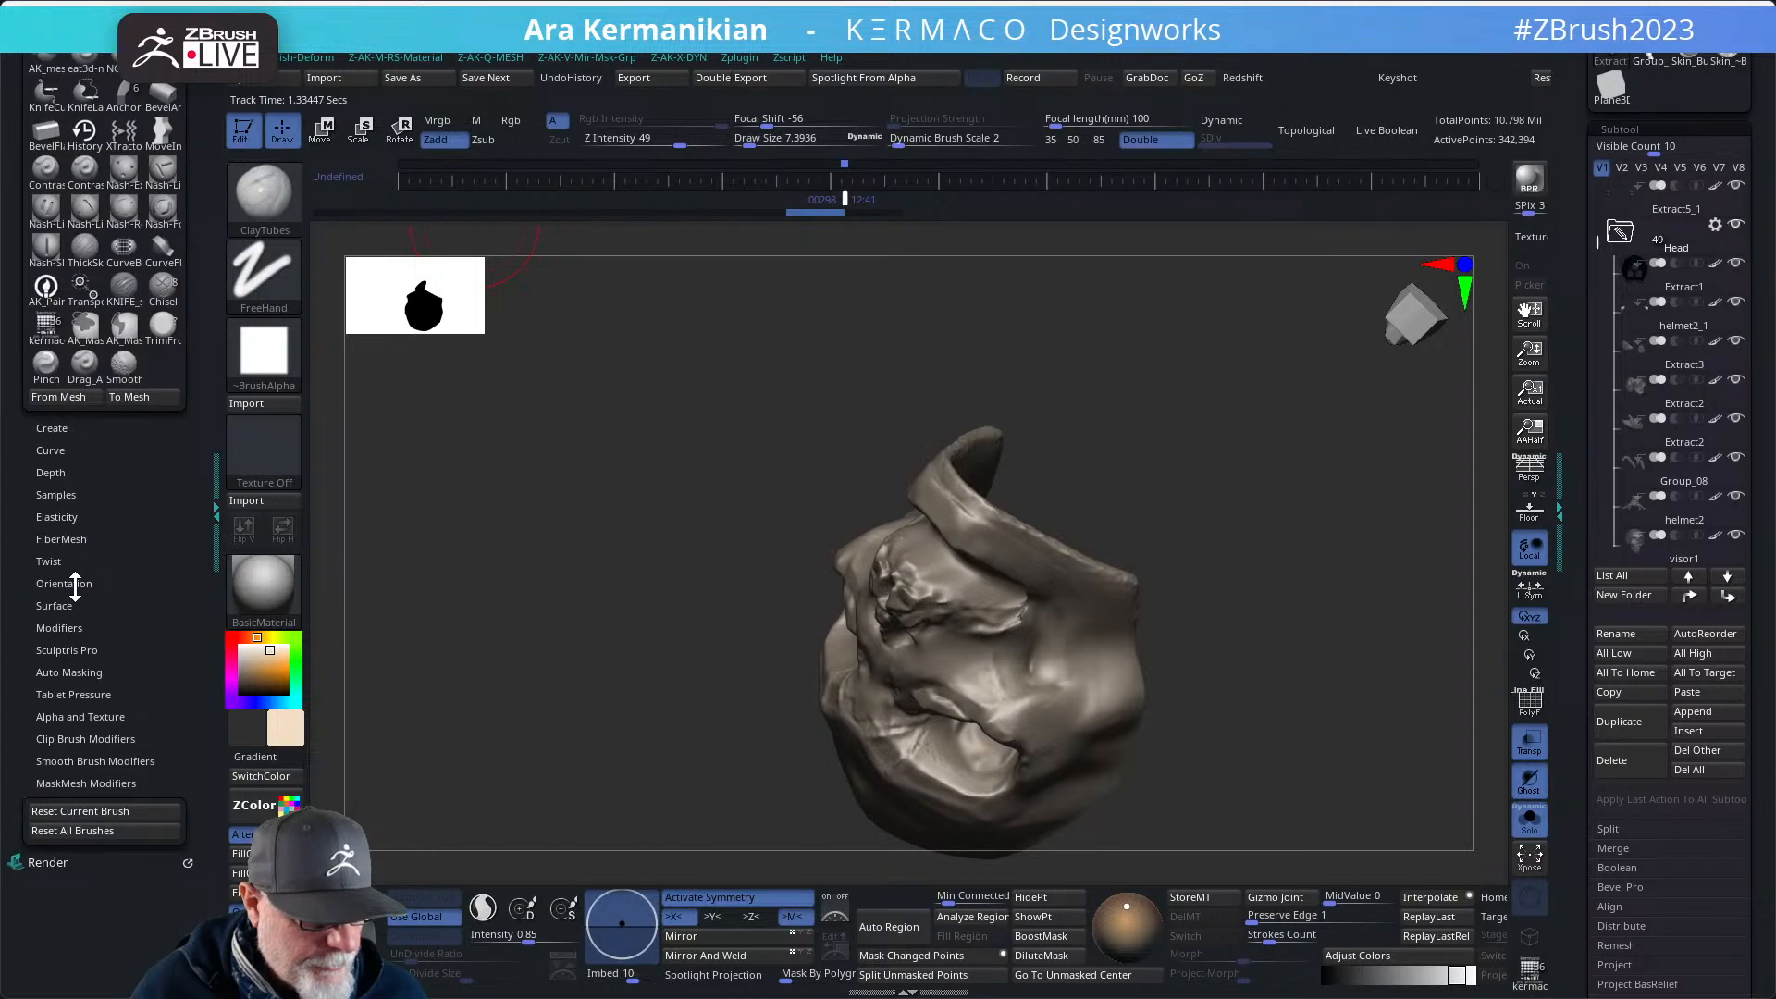
pyautogui.click(84, 673)
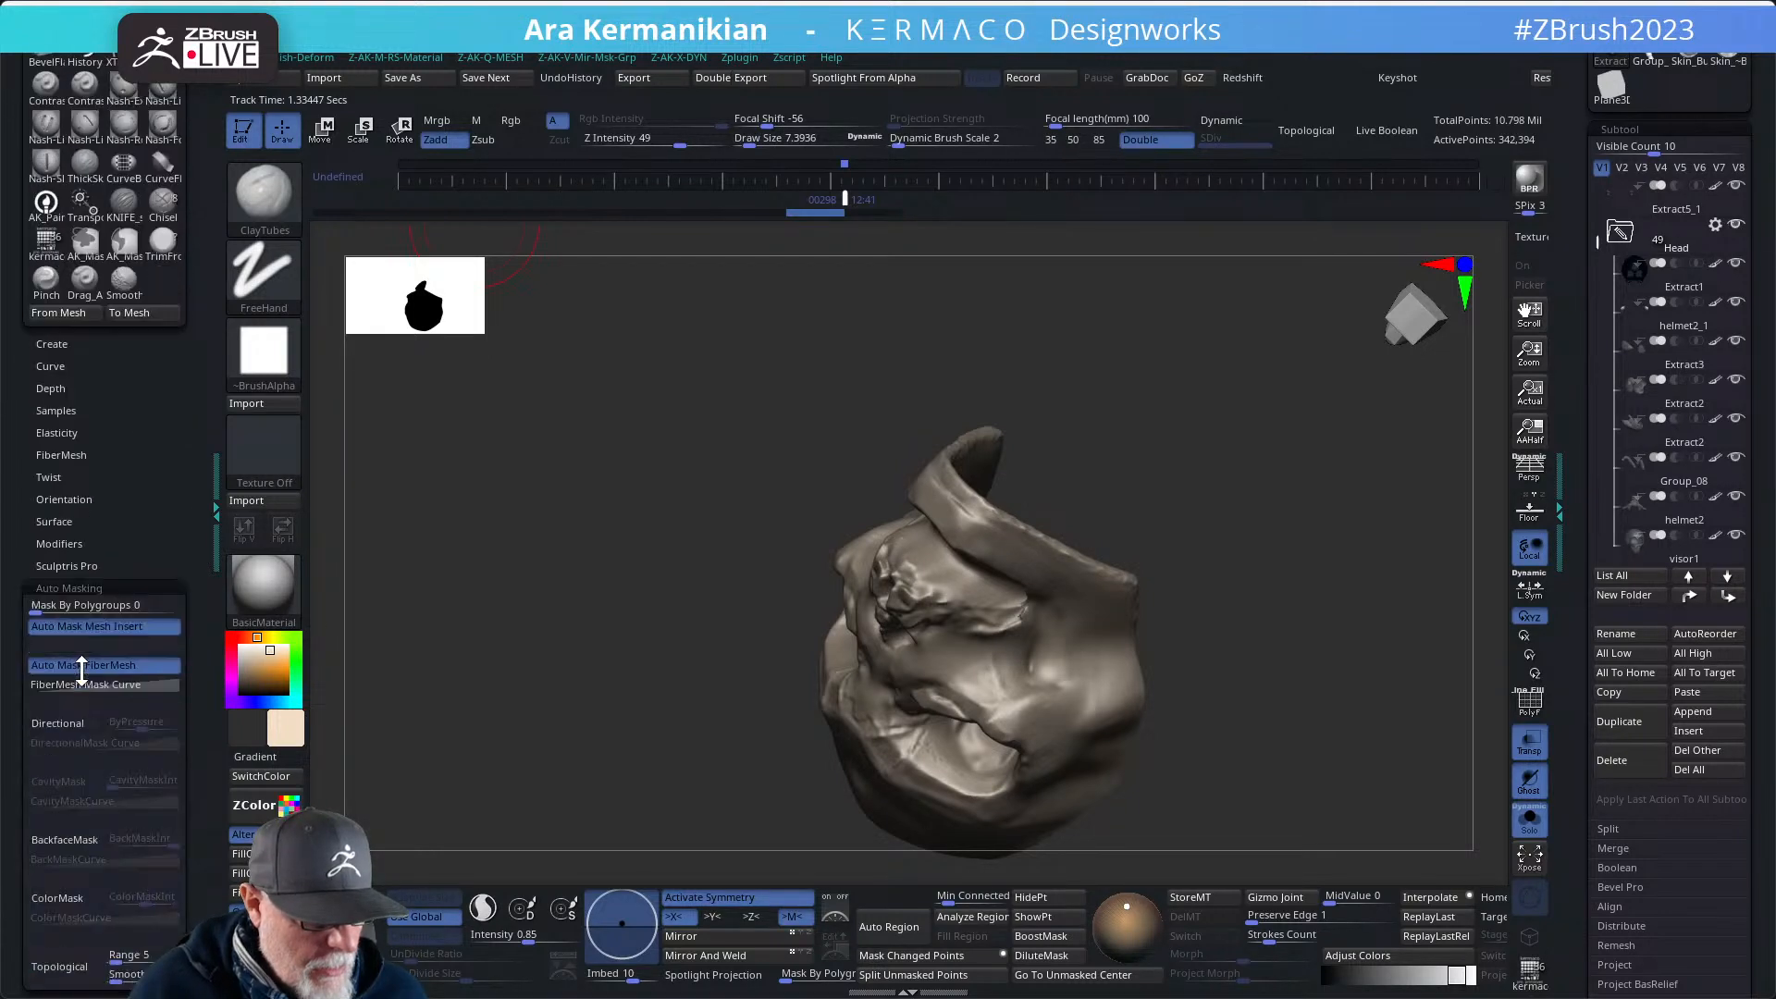
pyautogui.click(70, 834)
pyautogui.click(69, 832)
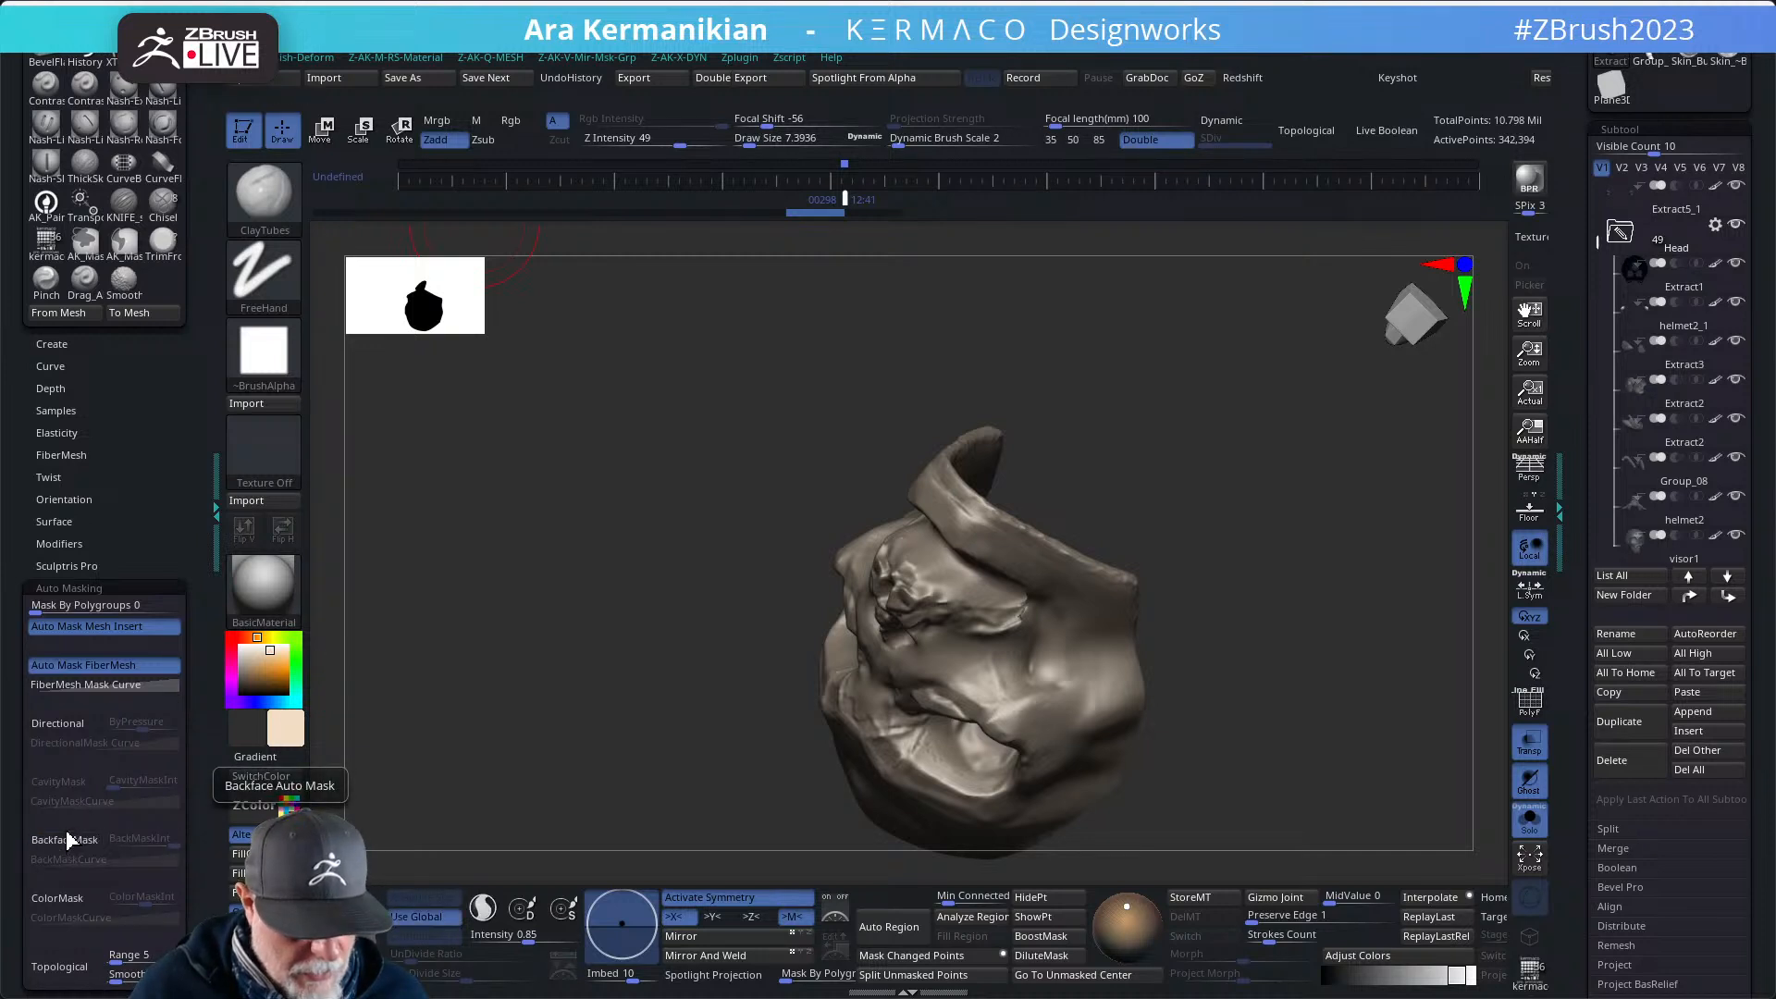
pyautogui.click(64, 837)
pyautogui.click(64, 837)
pyautogui.click(63, 837)
pyautogui.click(63, 836)
pyautogui.click(63, 837)
pyautogui.click(63, 836)
pyautogui.click(63, 836)
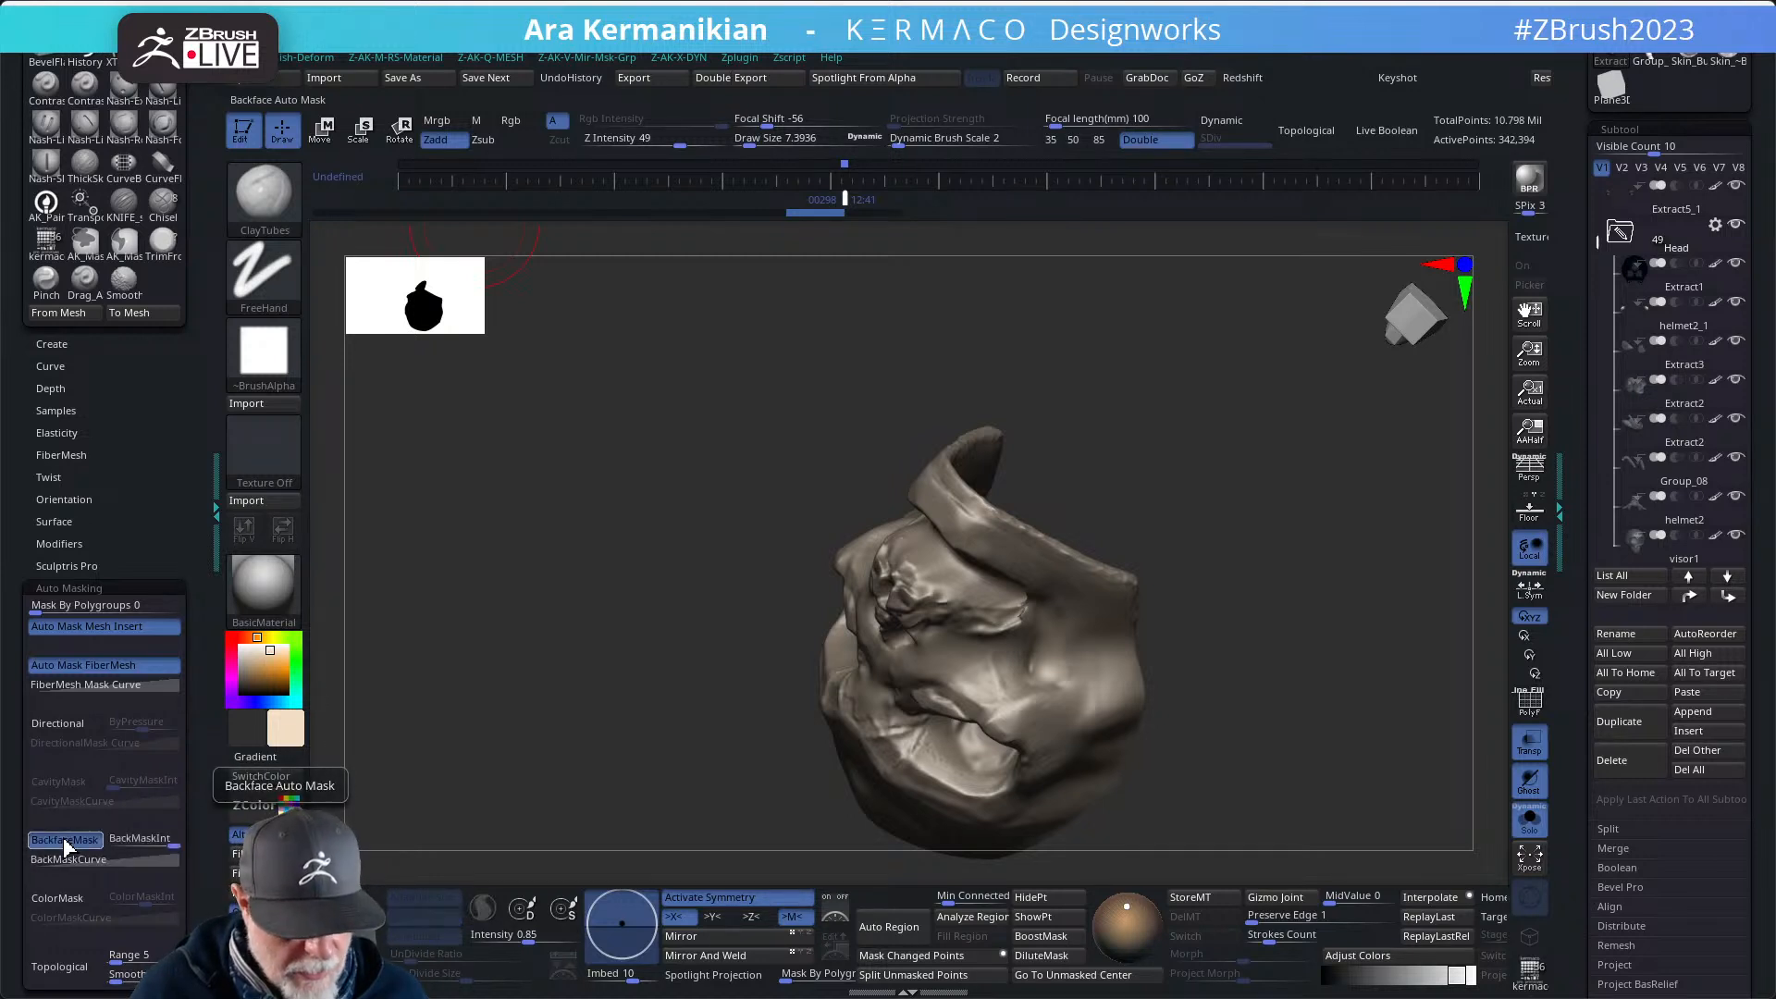
pyautogui.click(63, 837)
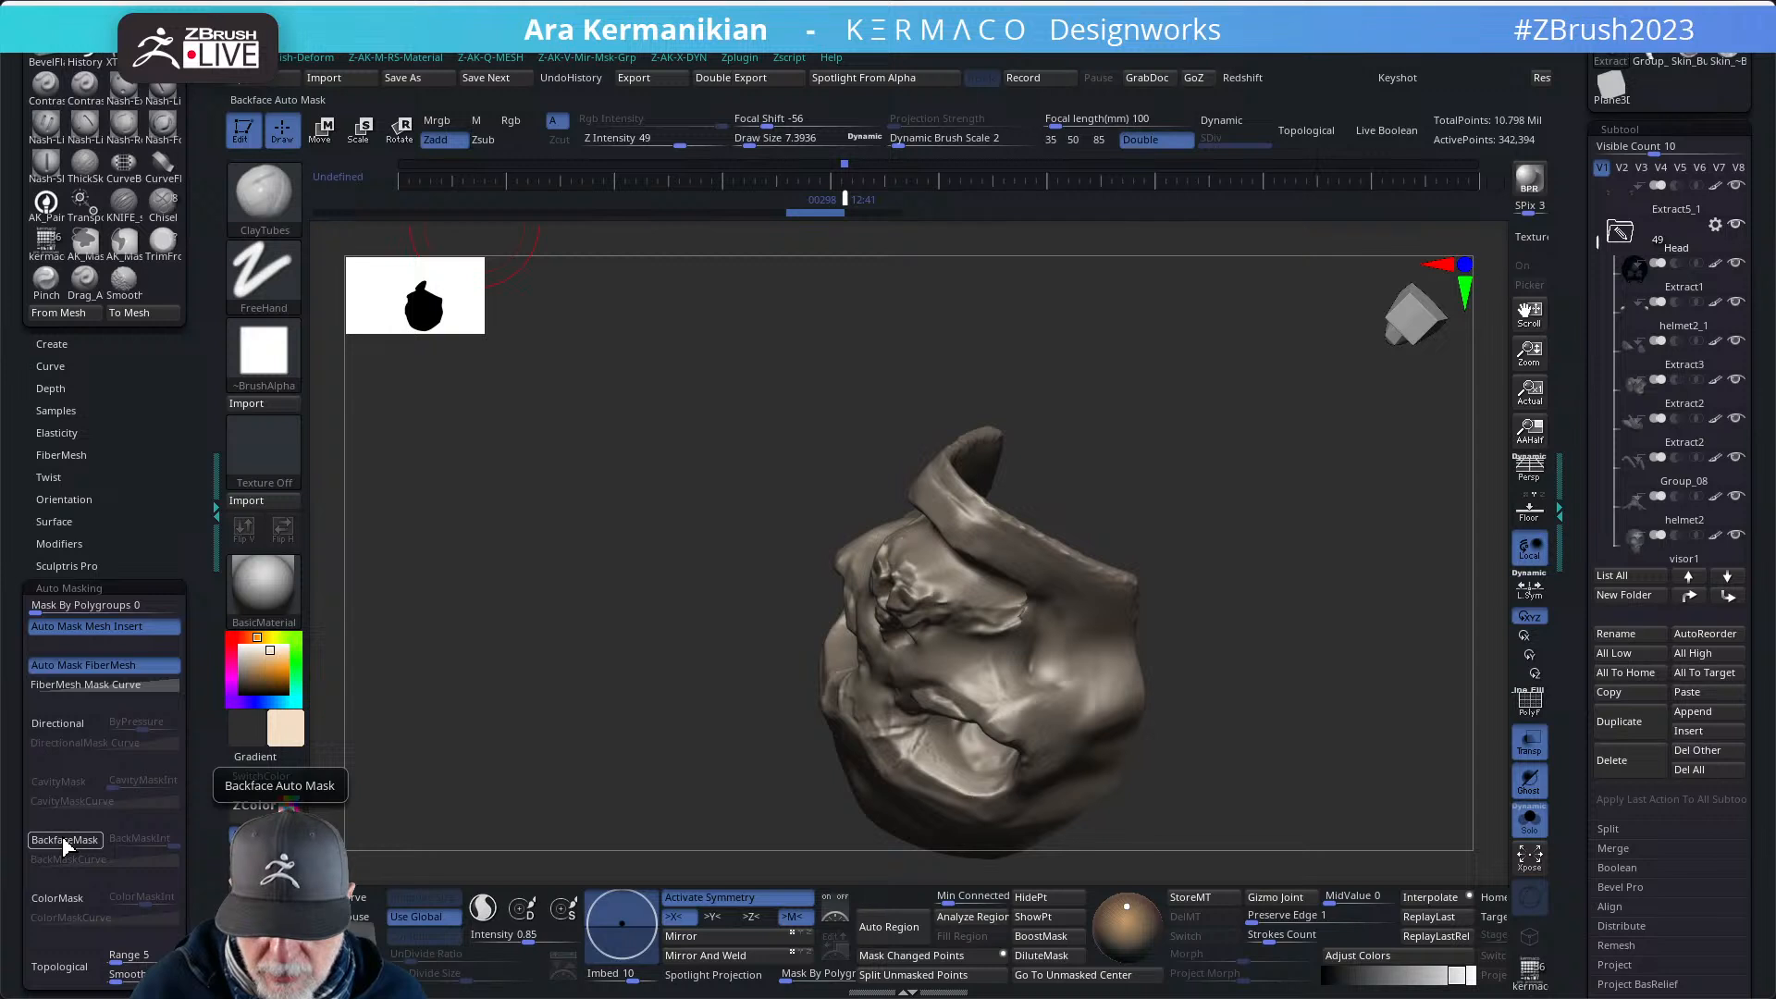
pyautogui.click(63, 837)
pyautogui.click(60, 832)
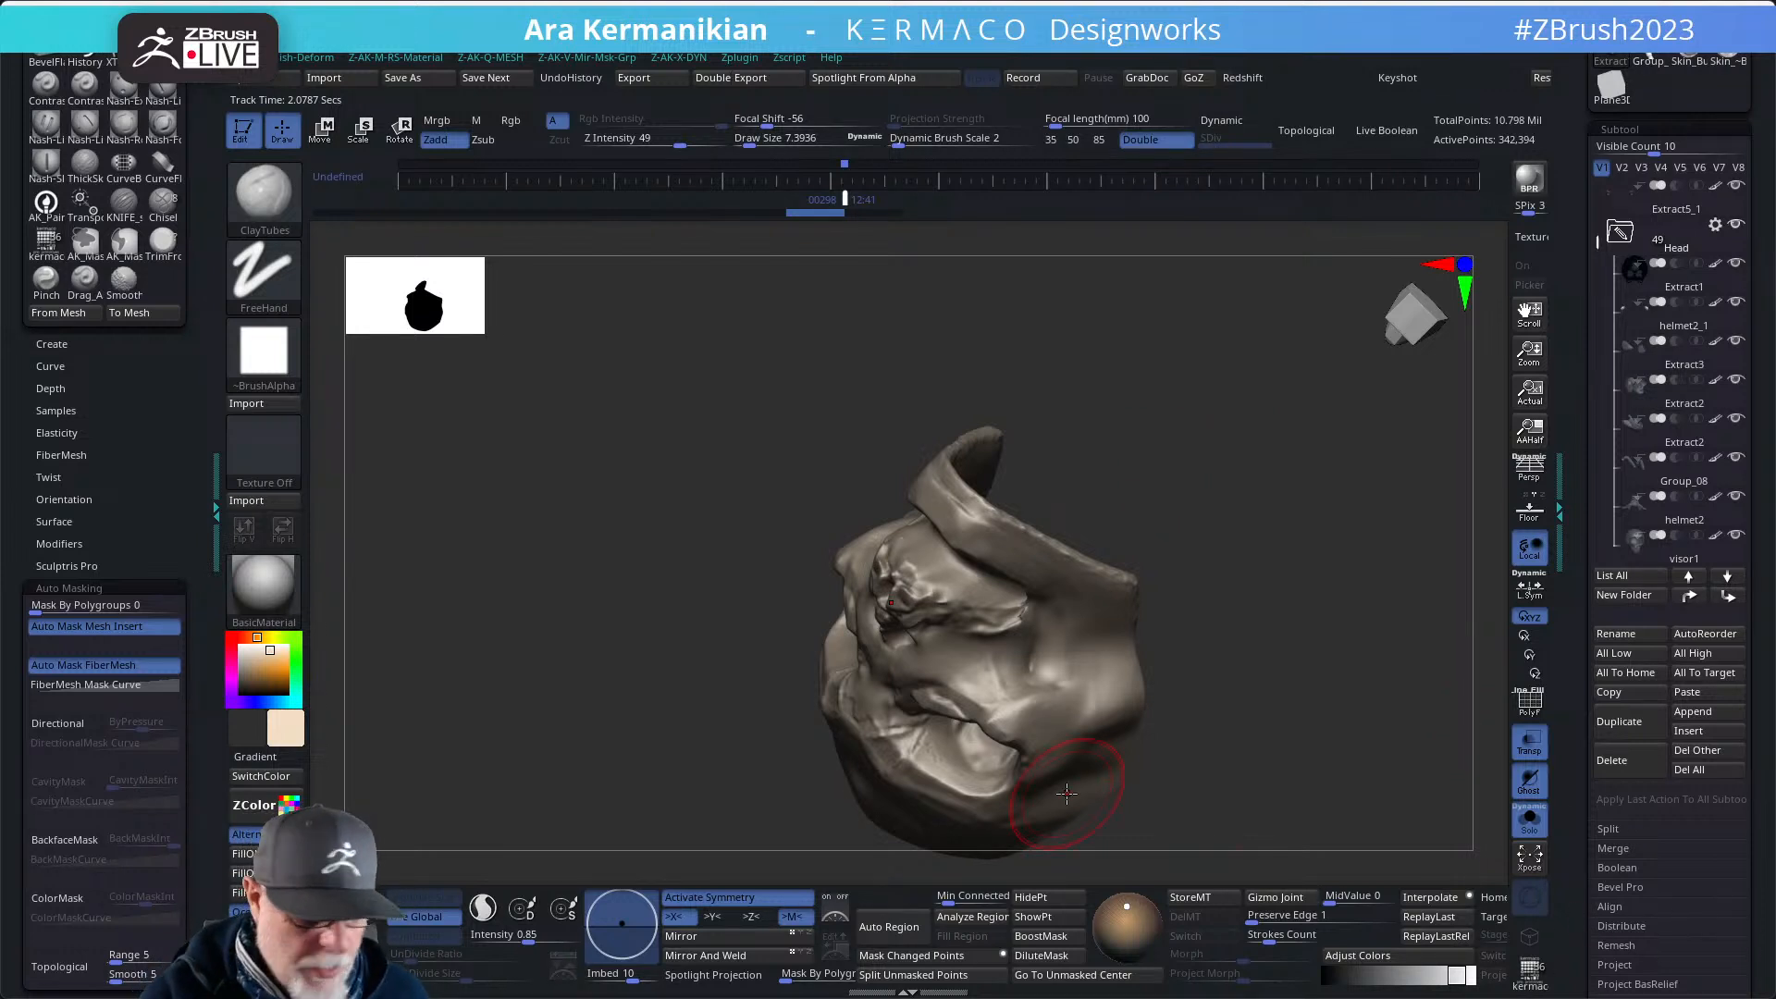
# - Build up ClayTubes strokes across the floor of the skull's hollow underside and smooth its rear part
pyautogui.moveTo(1234, 558)
pyautogui.mouseDown()
pyautogui.moveTo(1169, 460)
pyautogui.moveTo(1103, 578)
pyautogui.mouseUp()
pyautogui.moveTo(1217, 541); pyautogui.dragTo(1018, 546)
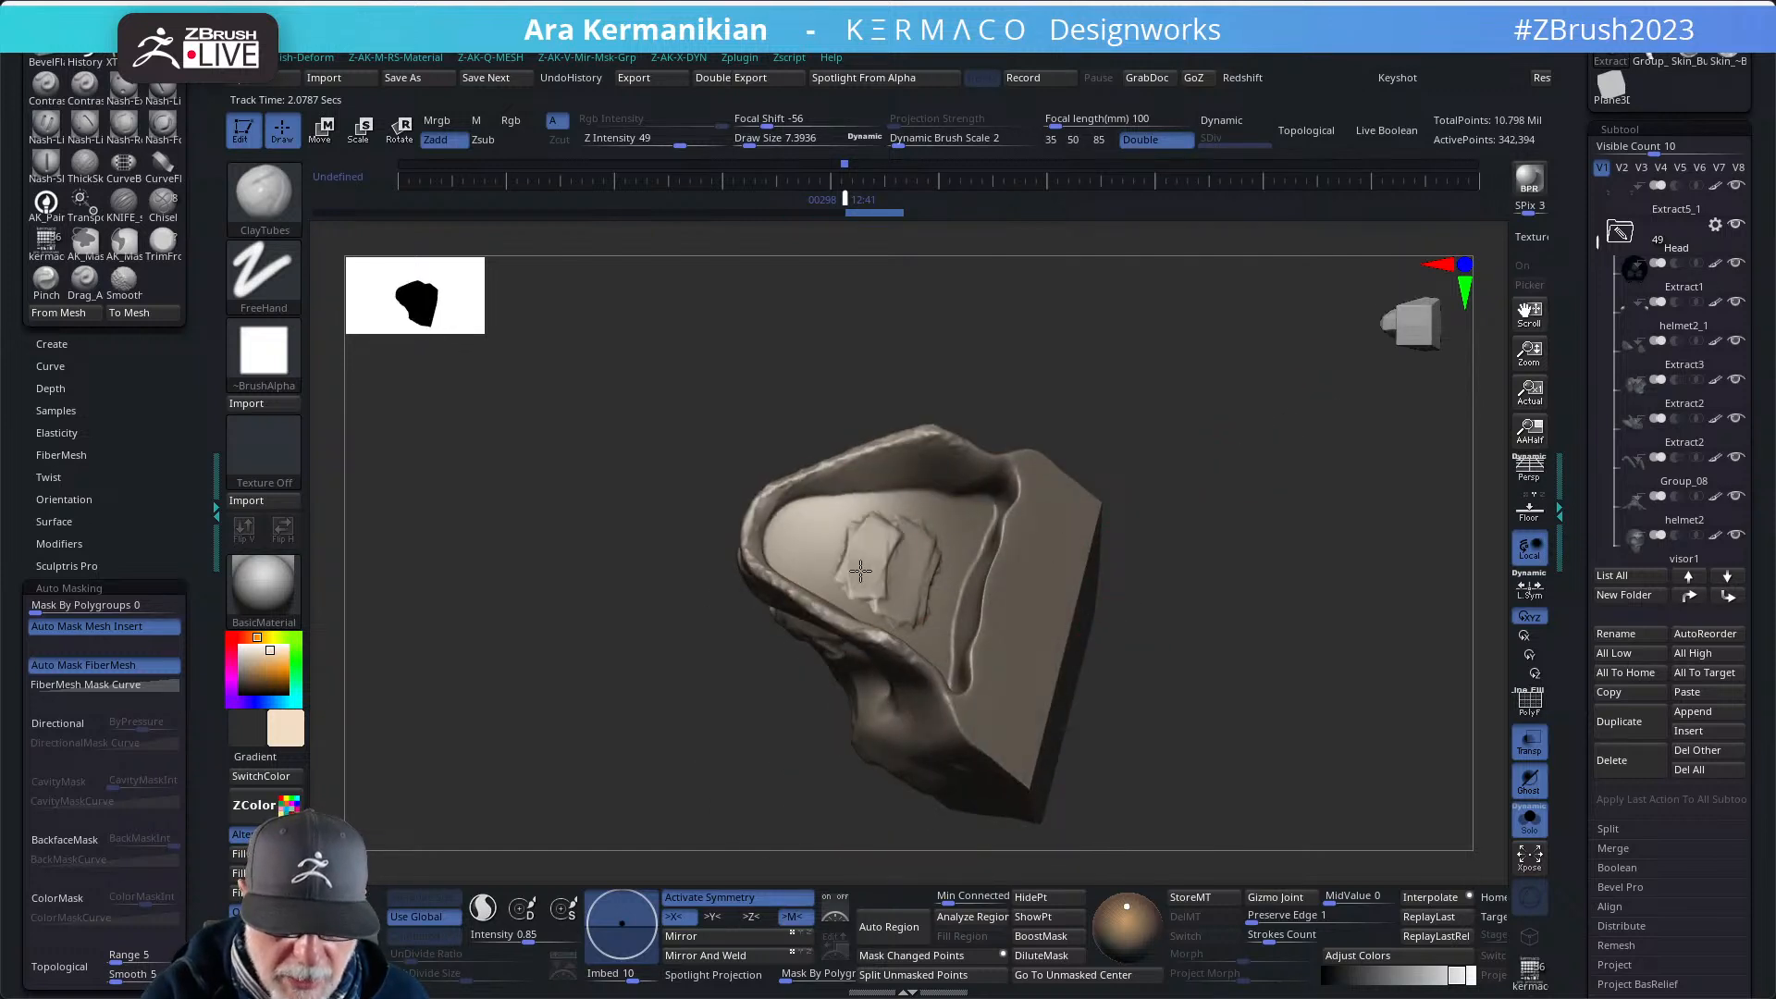
pyautogui.moveTo(780, 543)
pyautogui.mouseDown()
pyautogui.moveTo(786, 518)
pyautogui.moveTo(806, 573)
pyautogui.moveTo(849, 509)
pyautogui.moveTo(826, 544)
pyautogui.mouseUp()
pyautogui.moveTo(1107, 465)
pyautogui.mouseDown()
pyautogui.moveTo(1024, 508)
pyautogui.moveTo(995, 548)
pyautogui.mouseUp()
pyautogui.moveTo(875, 572)
pyautogui.mouseDown()
pyautogui.moveTo(812, 561)
pyautogui.moveTo(810, 505)
pyautogui.mouseUp()
pyautogui.moveTo(1106, 477); pyautogui.dragTo(1018, 504)
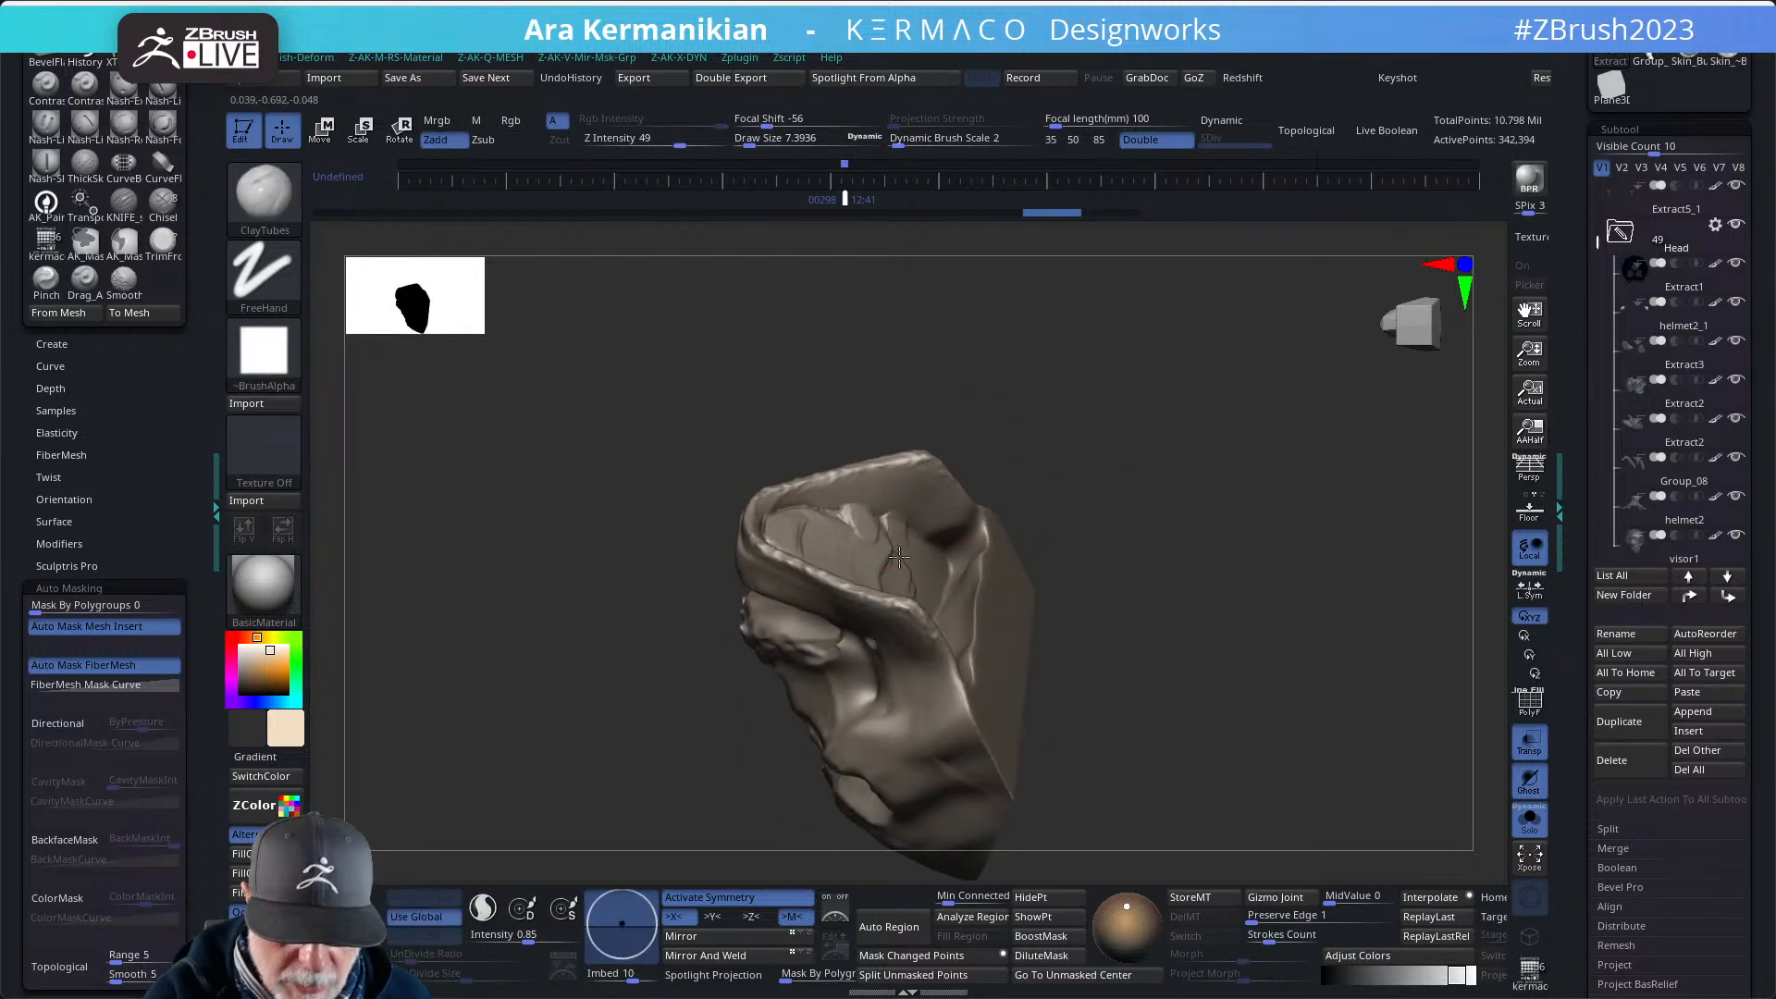
pyautogui.moveTo(932, 552); pyautogui.dragTo(931, 597)
pyautogui.moveTo(1078, 496)
pyautogui.mouseDown()
pyautogui.moveTo(999, 541)
pyautogui.moveTo(875, 677)
pyautogui.mouseUp()
pyautogui.moveTo(929, 571)
pyautogui.mouseDown()
pyautogui.moveTo(899, 717)
pyautogui.moveTo(939, 568)
pyautogui.moveTo(964, 547)
pyautogui.mouseUp()
pyautogui.moveTo(1133, 504)
pyautogui.mouseDown()
pyautogui.moveTo(1206, 444)
pyautogui.moveTo(1237, 378)
pyautogui.moveTo(1154, 486)
pyautogui.mouseUp()
pyautogui.keyDown('shift'); pyautogui.moveTo(1066, 559); pyautogui.dragTo(1053, 535); pyautogui.keyUp('shift')
pyautogui.moveTo(1188, 436)
pyautogui.mouseDown()
pyautogui.moveTo(1189, 460)
pyautogui.moveTo(1189, 400)
pyautogui.moveTo(1185, 538)
pyautogui.moveTo(1174, 453)
pyautogui.moveTo(1194, 469)
pyautogui.mouseUp()
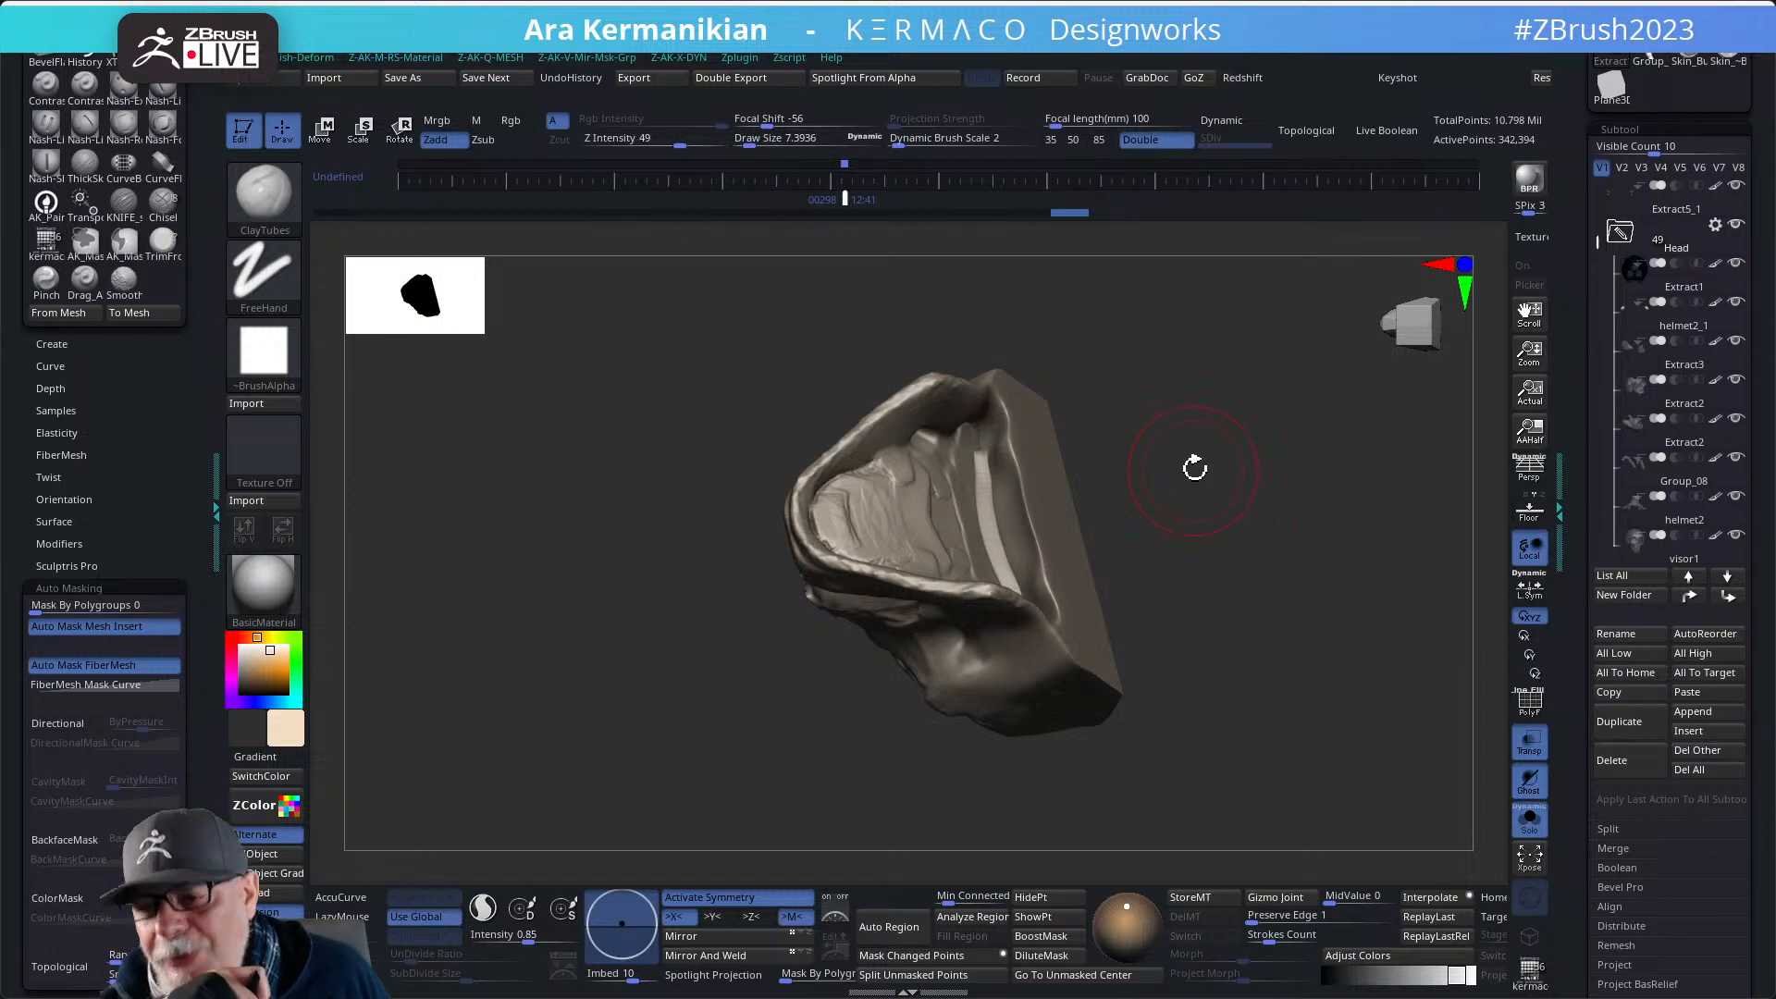
# - Fill the deep groove at the back of the underside hollow with clay strokes and smooth it into the rear edge
pyautogui.moveTo(1010, 588)
pyautogui.mouseDown()
pyautogui.moveTo(973, 447)
pyautogui.moveTo(997, 504)
pyautogui.mouseUp()
pyautogui.moveTo(992, 430); pyautogui.dragTo(1028, 501)
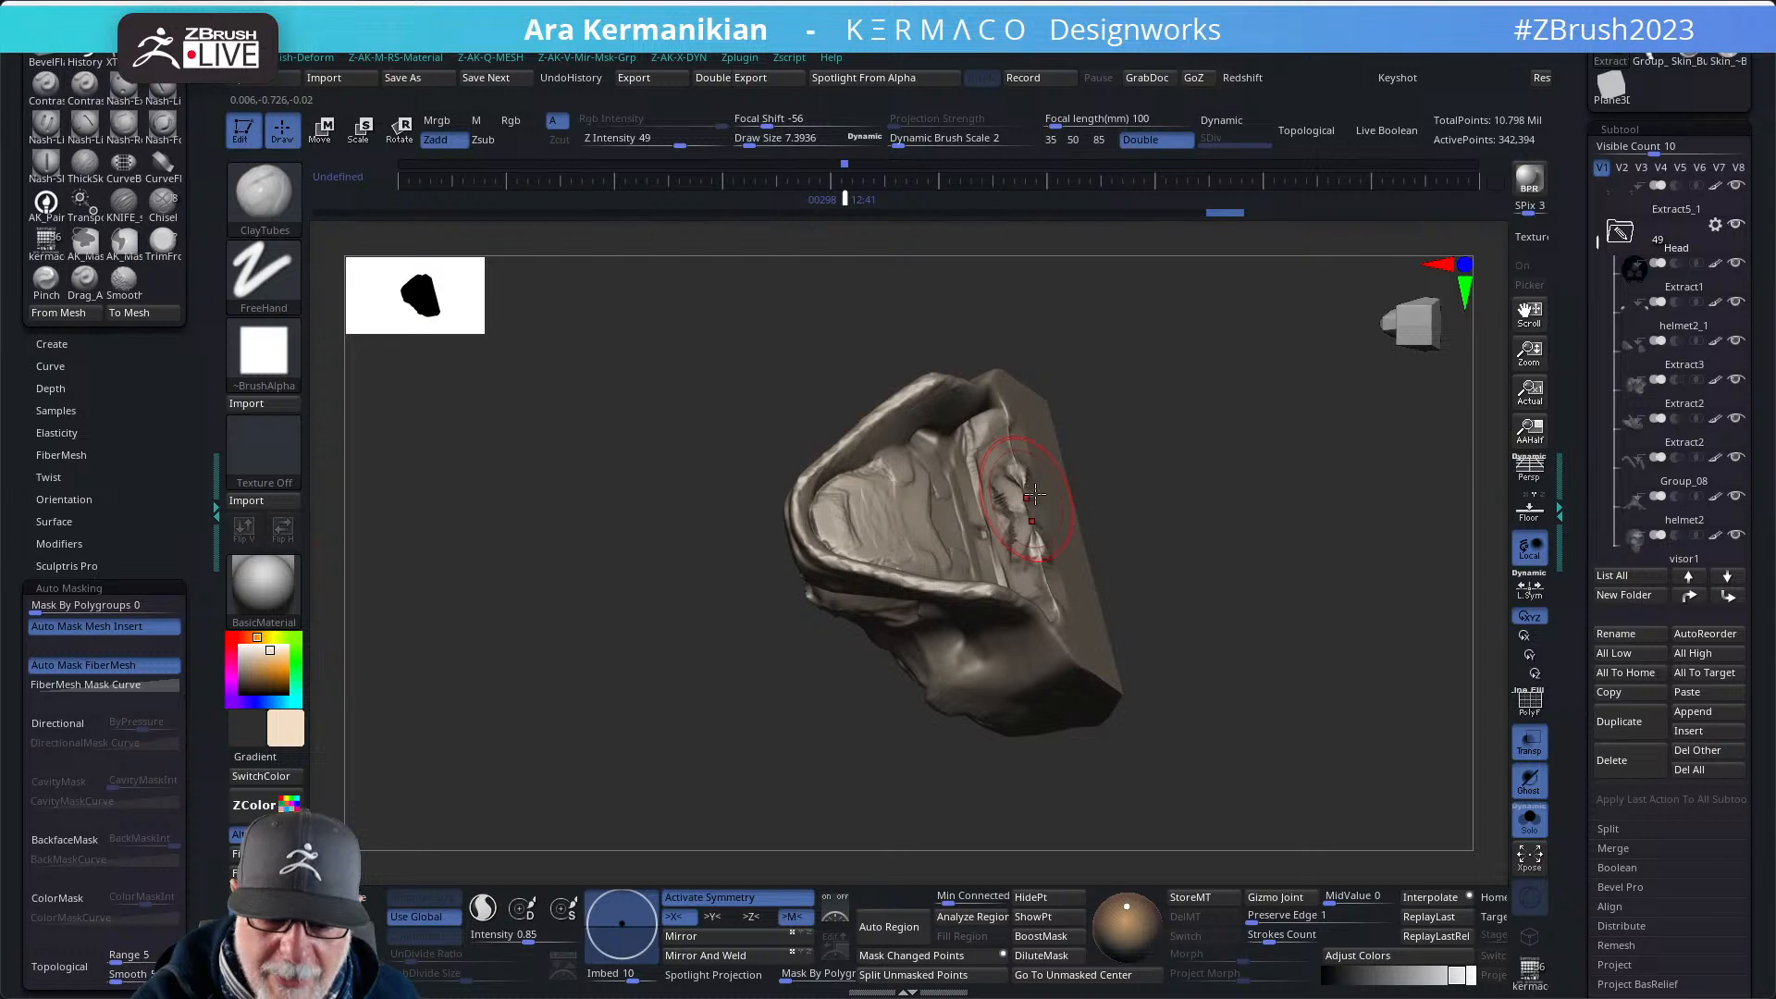
pyautogui.moveTo(1174, 412); pyautogui.dragTo(1130, 446)
pyautogui.keyDown('shift'); pyautogui.moveTo(1023, 511); pyautogui.dragTo(1018, 554); pyautogui.keyUp('shift')
pyautogui.keyDown('shift'); pyautogui.moveTo(1022, 478); pyautogui.dragTo(1033, 518); pyautogui.keyUp('shift')
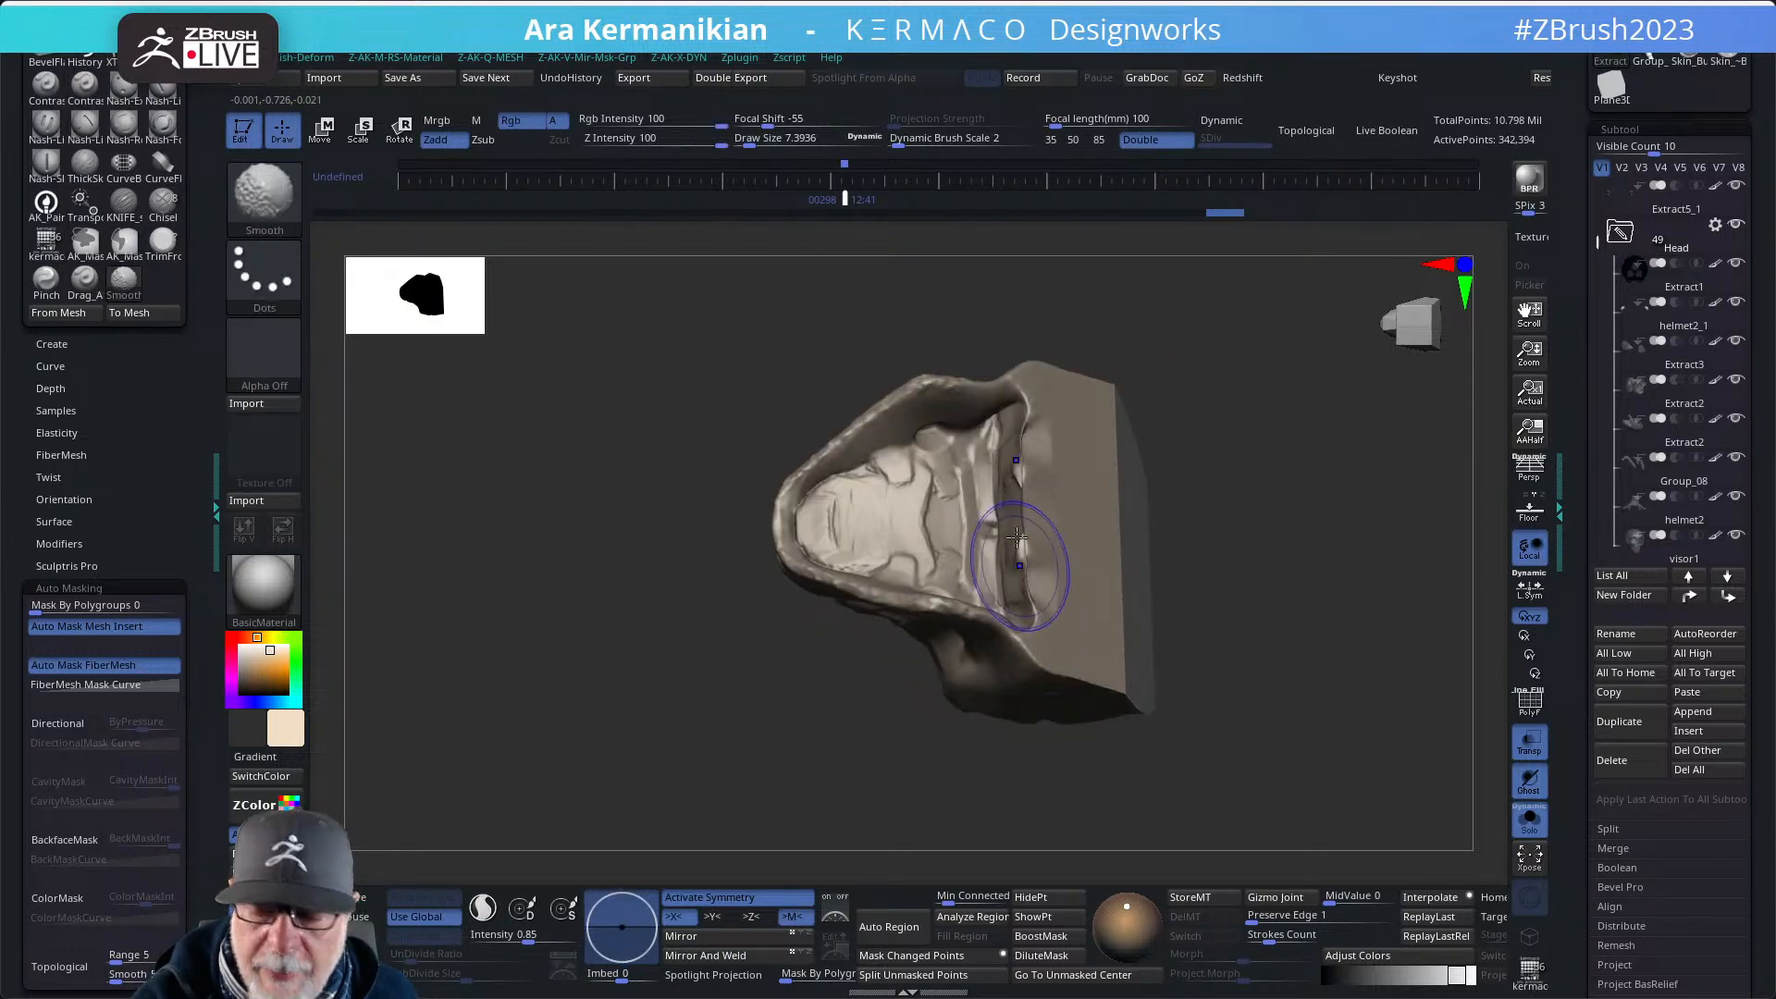
pyautogui.moveTo(1251, 373); pyautogui.dragTo(1221, 405)
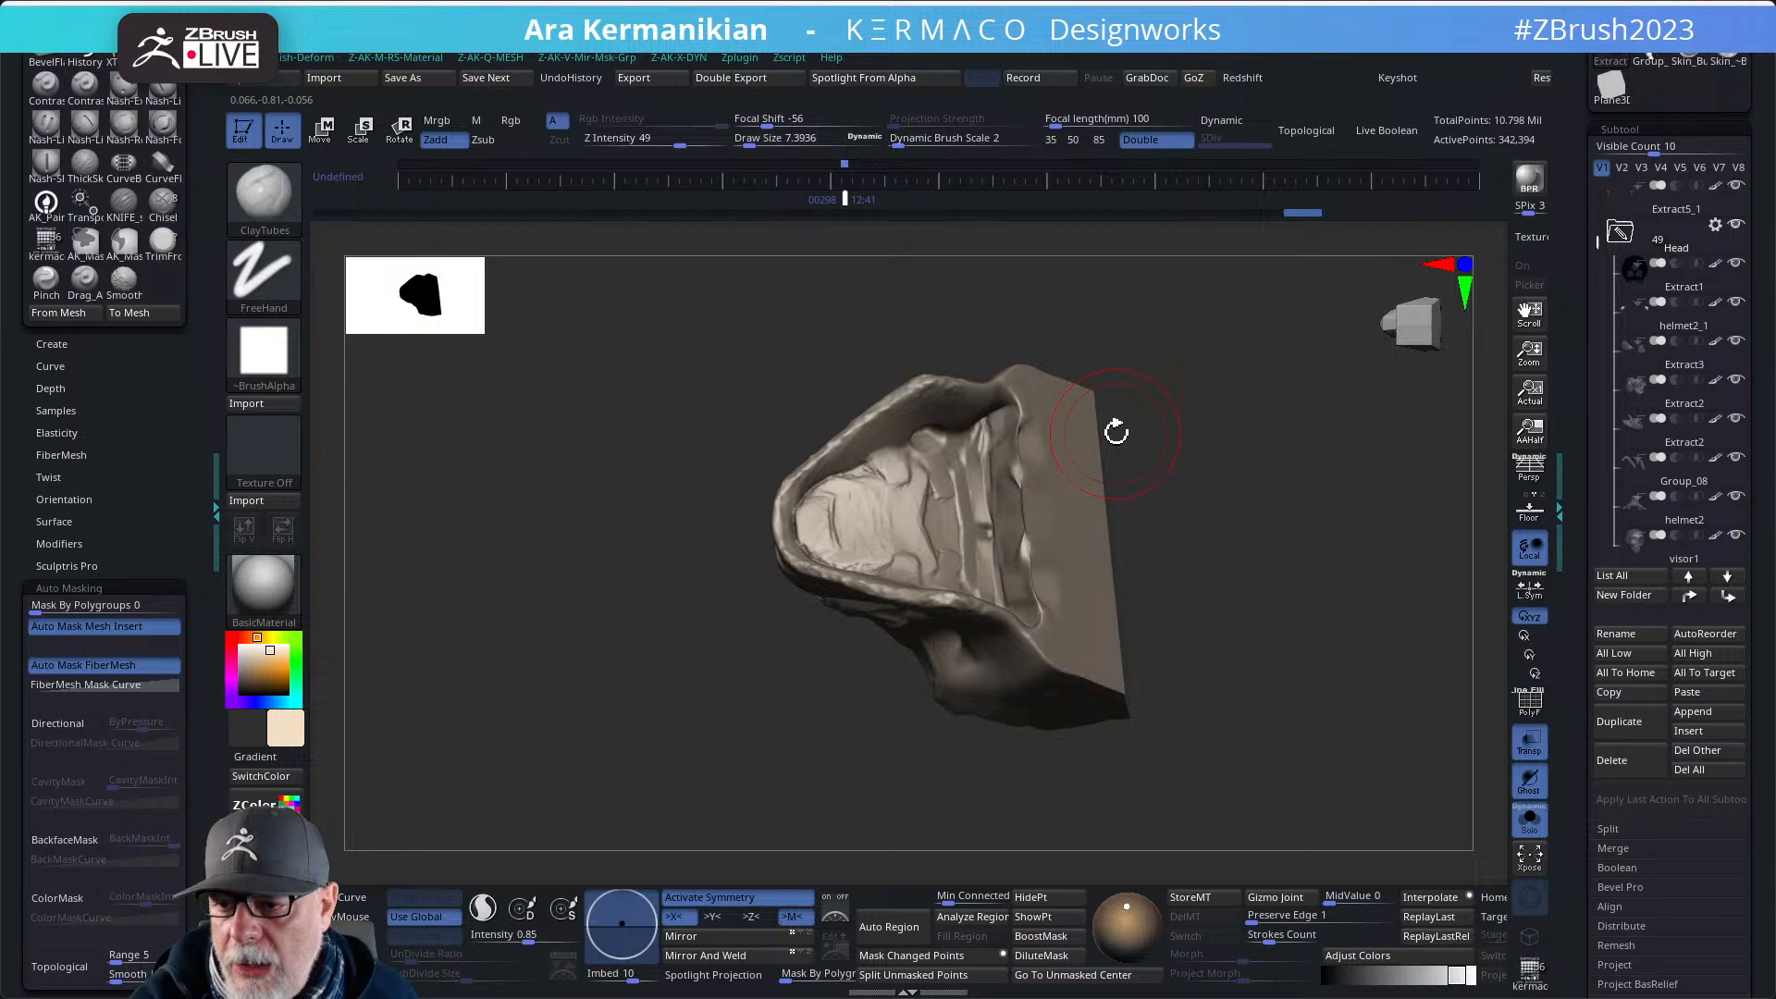
pyautogui.moveTo(981, 455)
pyautogui.mouseDown()
pyautogui.moveTo(964, 437)
pyautogui.moveTo(997, 414)
pyautogui.moveTo(988, 475)
pyautogui.mouseUp()
pyautogui.moveTo(1160, 488)
pyautogui.mouseDown()
pyautogui.moveTo(1169, 420)
pyautogui.moveTo(1153, 476)
pyautogui.mouseUp()
pyautogui.hotkey('ctrl', 'z')
# - Reduce the Draw Size to about 3.2, inflate a spot on the hollow's inner side wall with the Inflat brush, and smooth it
pyautogui.moveTo(1221, 388)
pyautogui.mouseDown()
pyautogui.moveTo(1224, 345)
pyautogui.moveTo(1237, 357)
pyautogui.moveTo(1145, 492)
pyautogui.moveTo(1171, 464)
pyautogui.mouseUp()
pyautogui.press('s')
pyautogui.moveTo(928, 435); pyautogui.dragTo(920, 433)
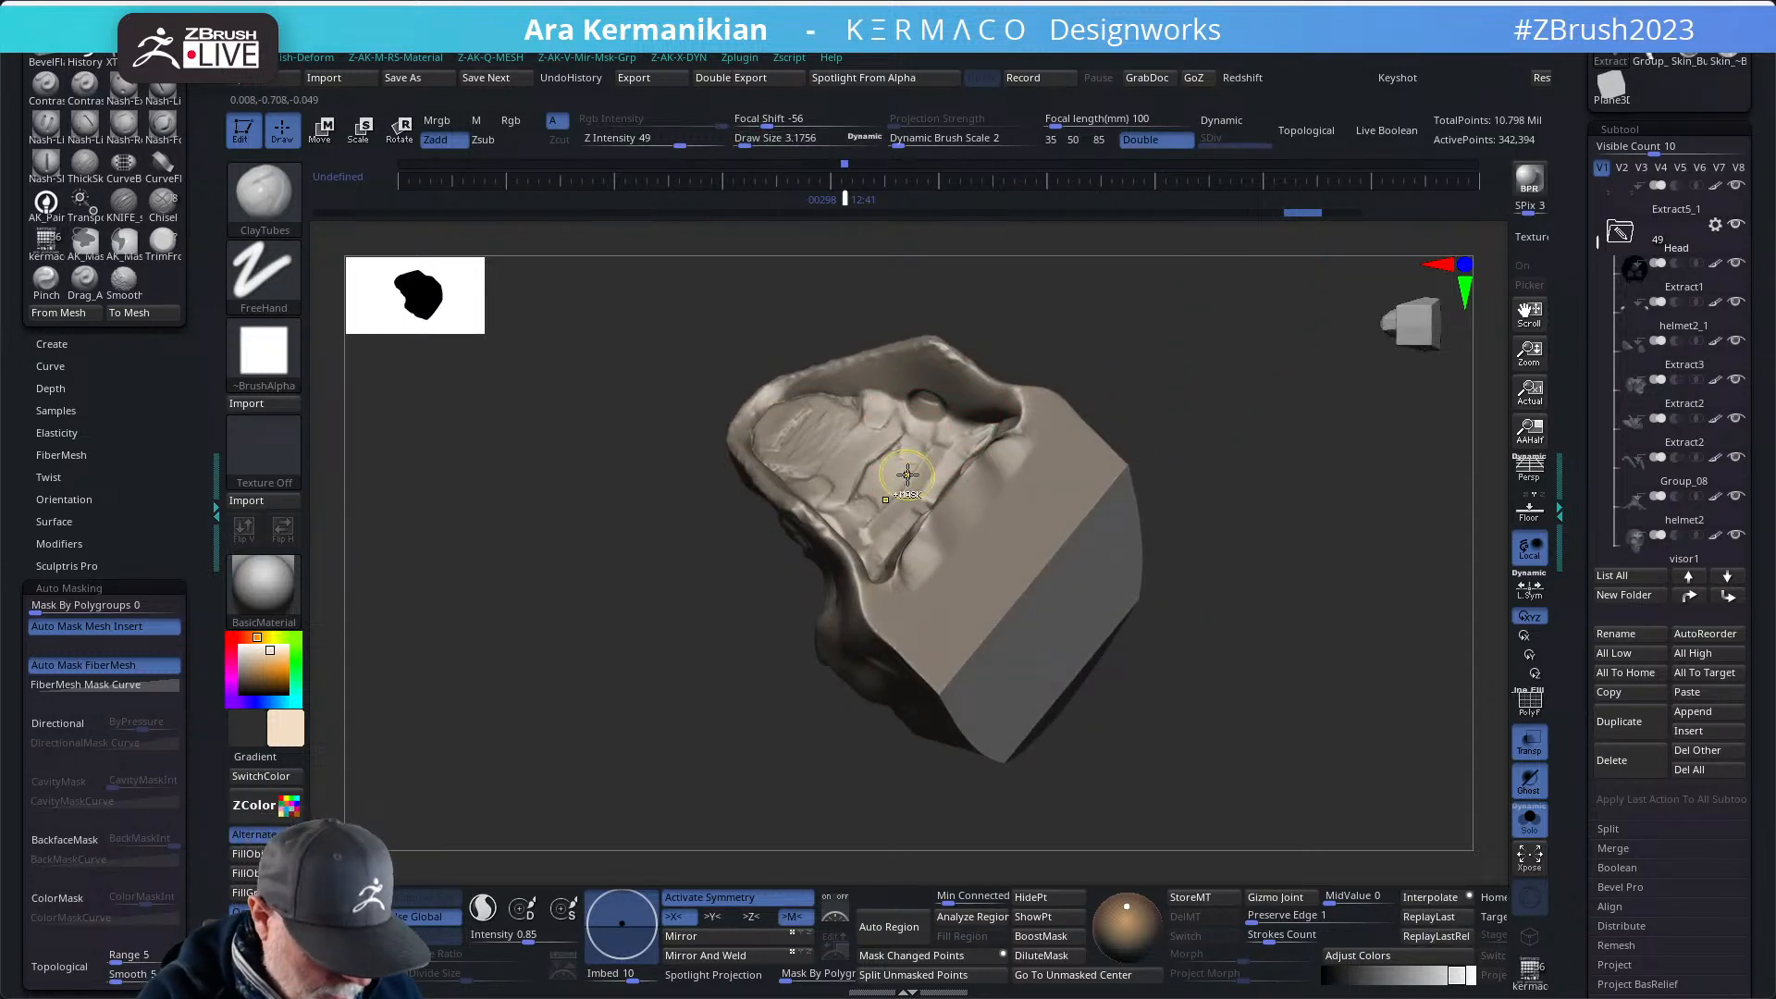
pyautogui.hotkey('ctrl', 'q')
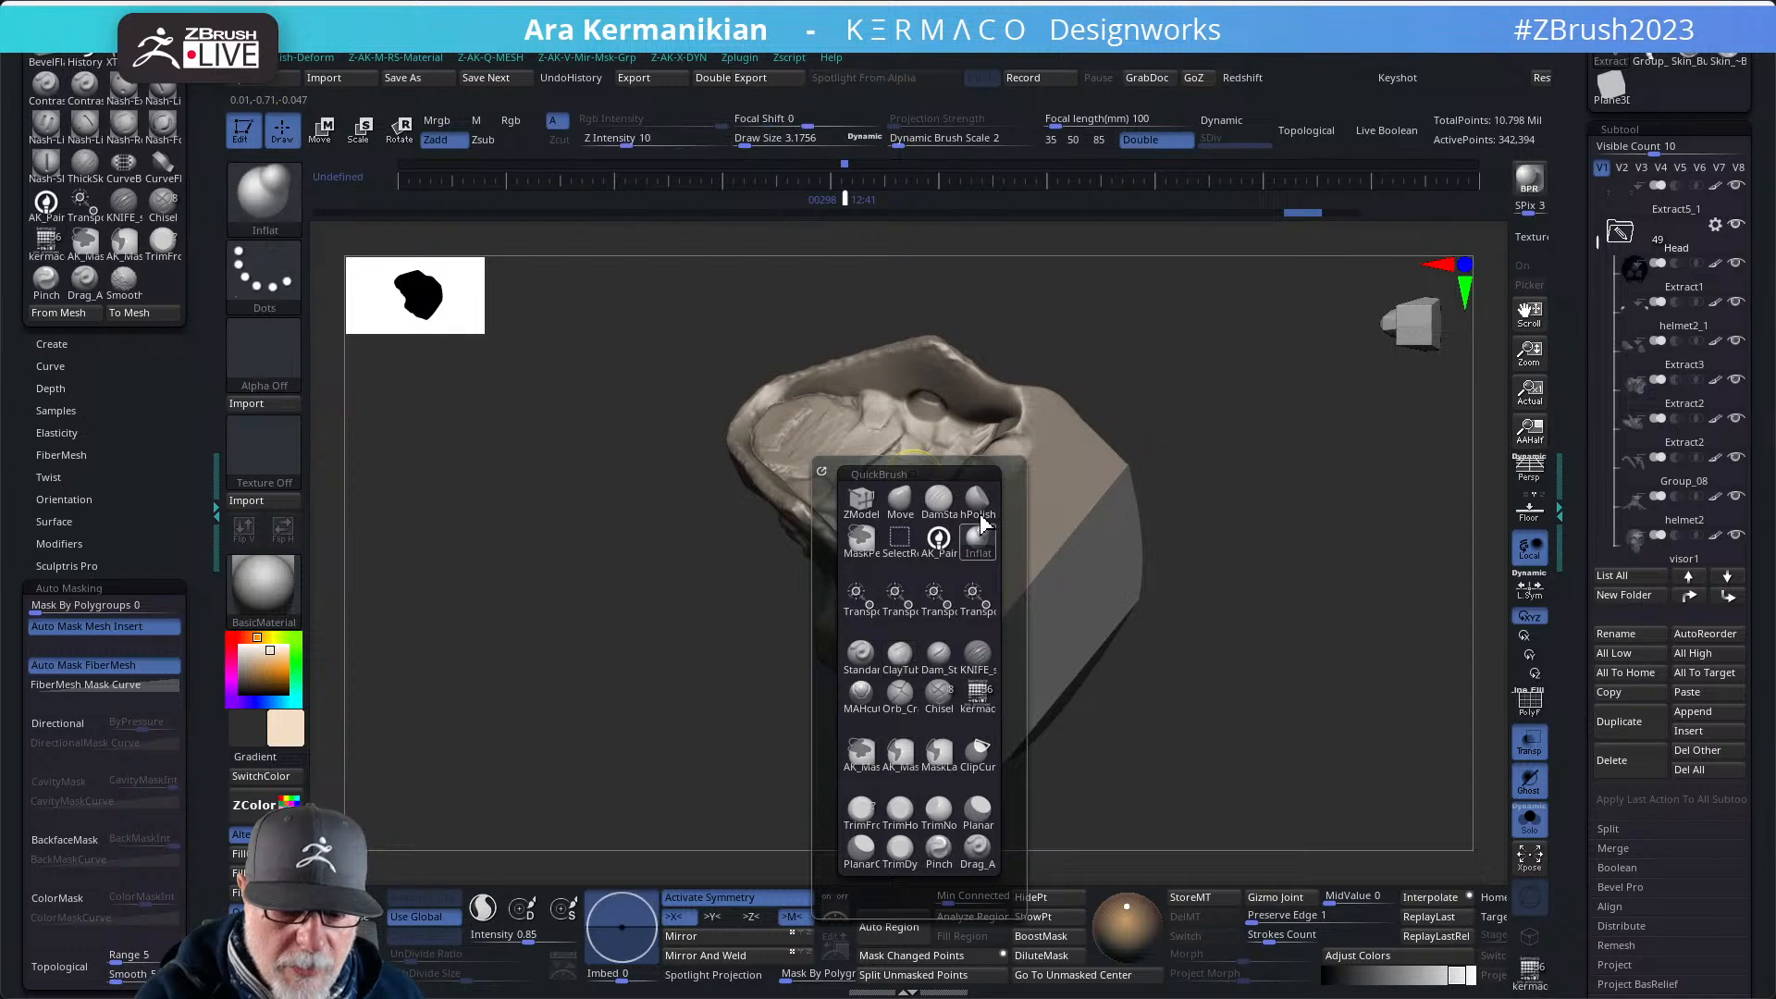
pyautogui.click(977, 537)
pyautogui.moveTo(922, 404); pyautogui.dragTo(930, 405)
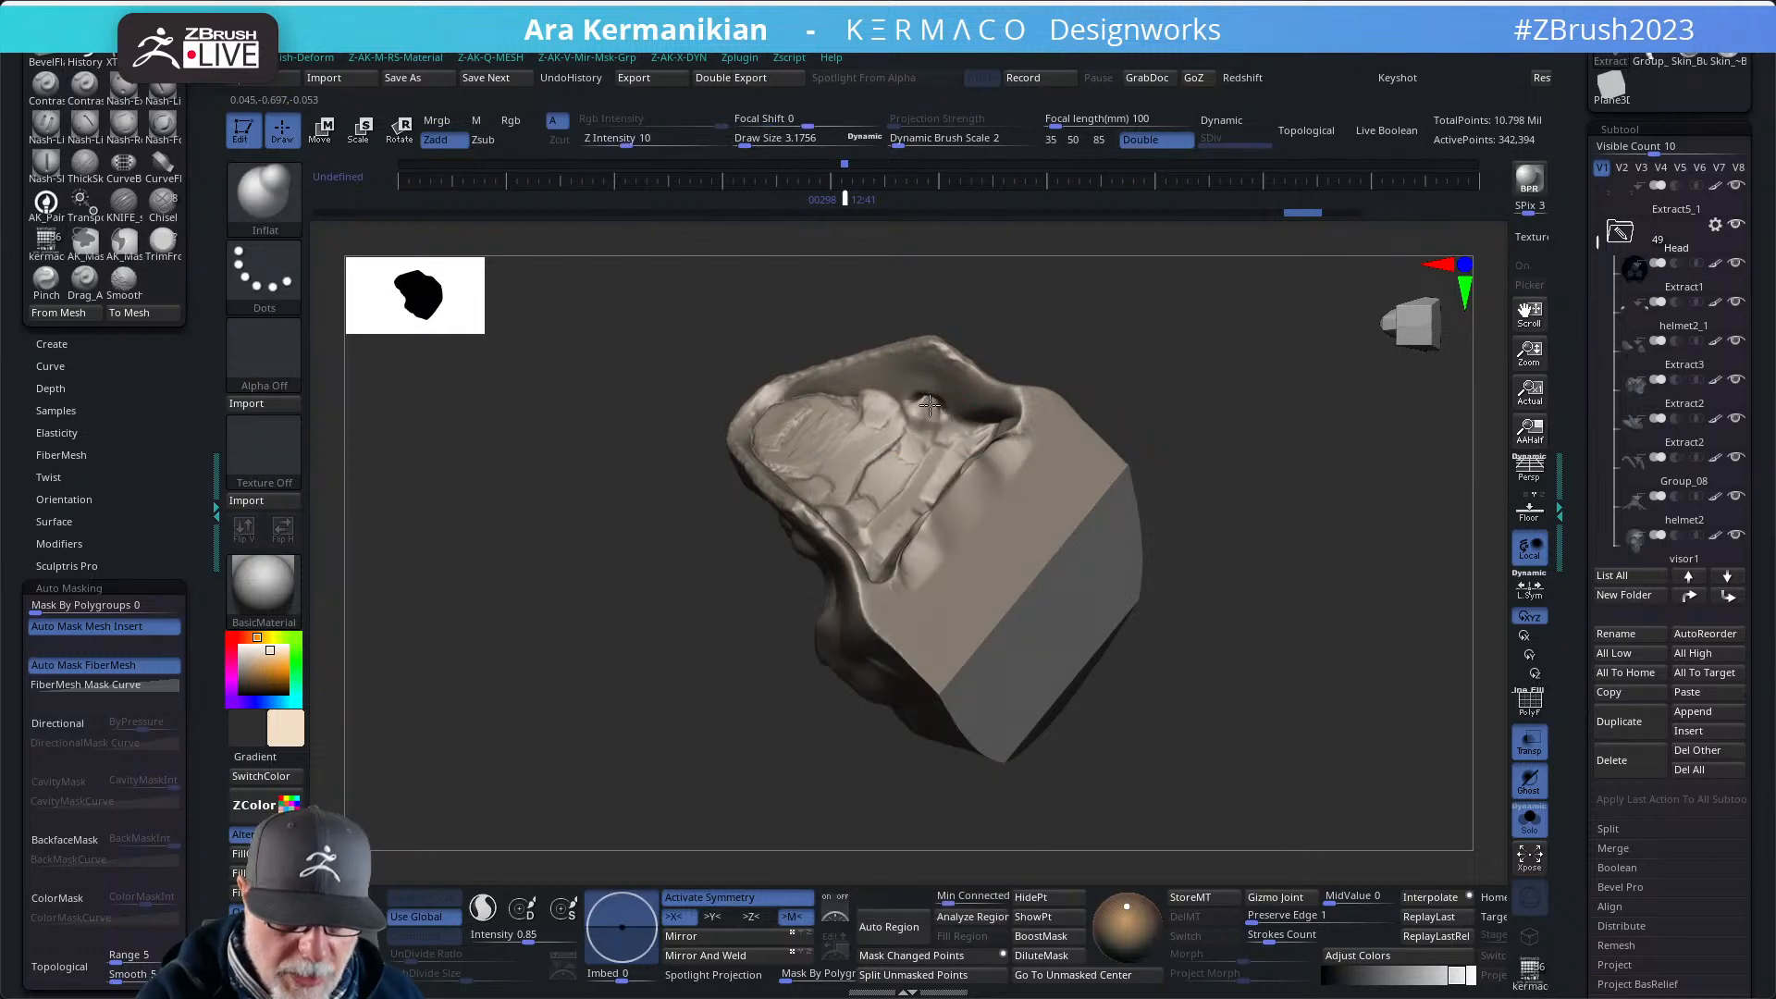
pyautogui.moveTo(1110, 407)
pyautogui.mouseDown()
pyautogui.moveTo(1095, 555)
pyautogui.moveTo(1086, 488)
pyautogui.moveTo(1064, 499)
pyautogui.mouseUp()
pyautogui.keyDown('shift'); pyautogui.moveTo(935, 408); pyautogui.dragTo(938, 404); pyautogui.keyUp('shift')
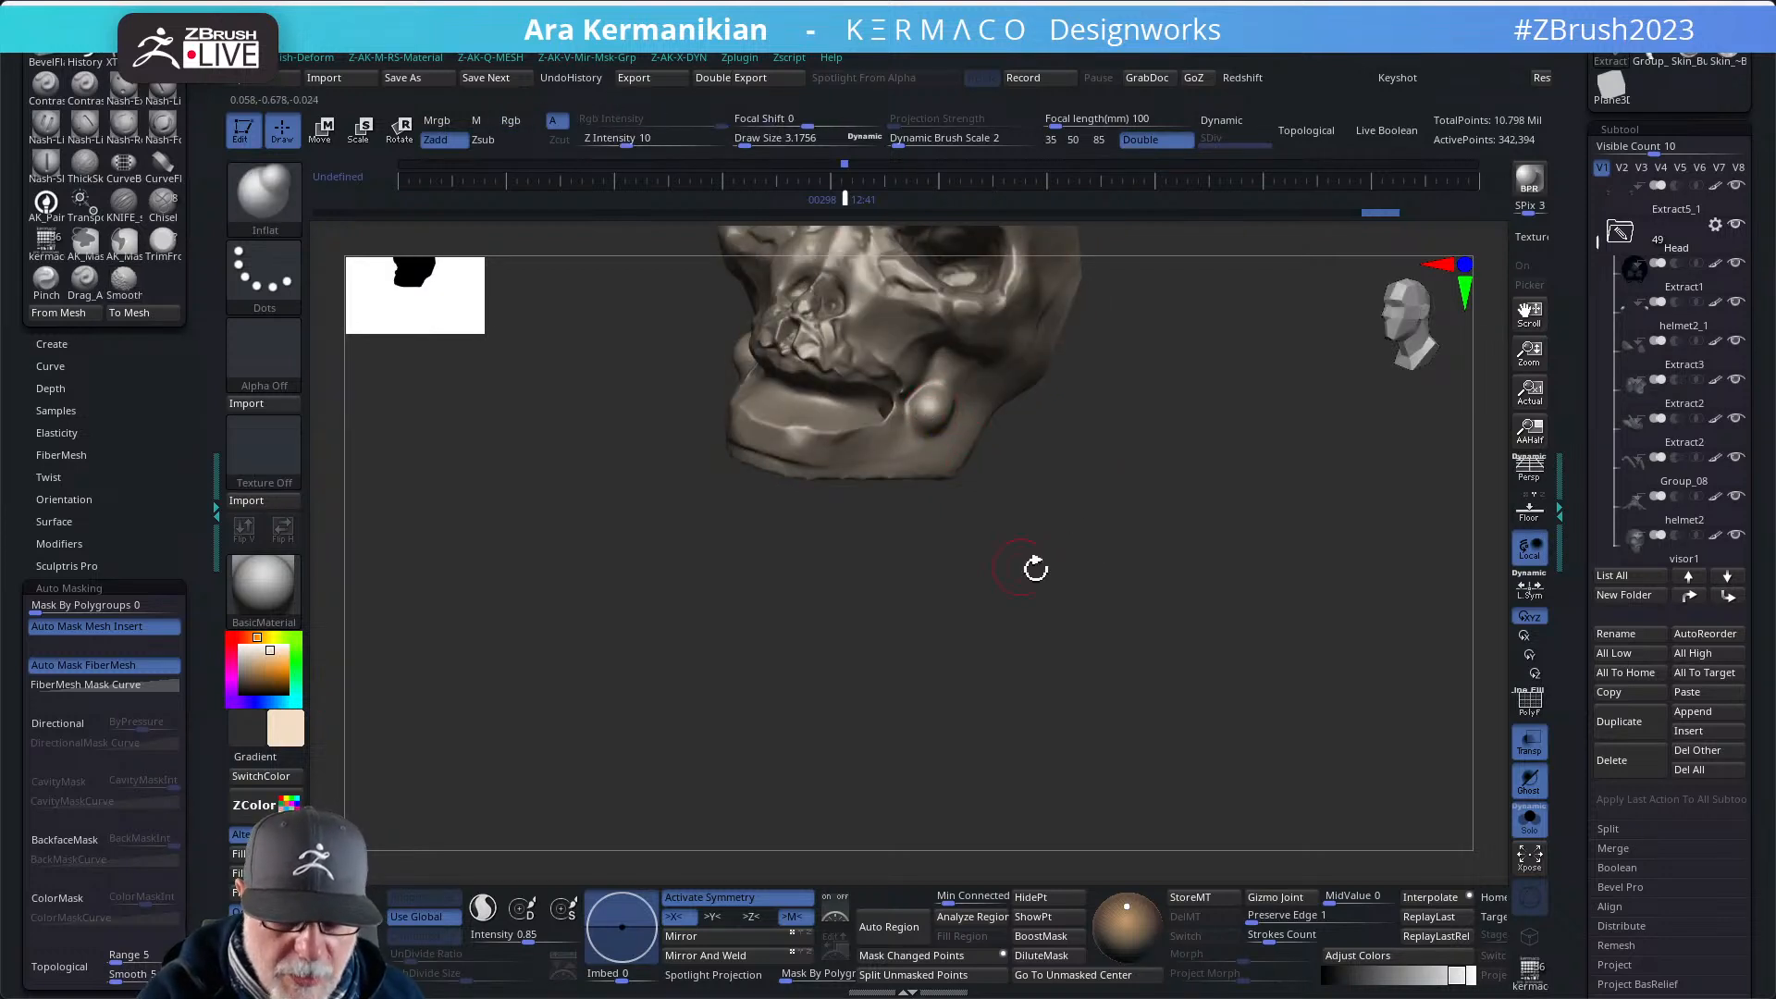
# - Inflate and smooth the clay ridges covering the floor of the skull's underside
pyautogui.moveTo(1035, 568); pyautogui.dragTo(1043, 364)
pyautogui.moveTo(905, 434)
pyautogui.keyDown('shift'); pyautogui.mouseDown()
pyautogui.moveTo(879, 462)
pyautogui.moveTo(787, 457)
pyautogui.moveTo(841, 444)
pyautogui.mouseUp(); pyautogui.keyUp('shift')
pyautogui.moveTo(1066, 441); pyautogui.dragTo(1039, 383)
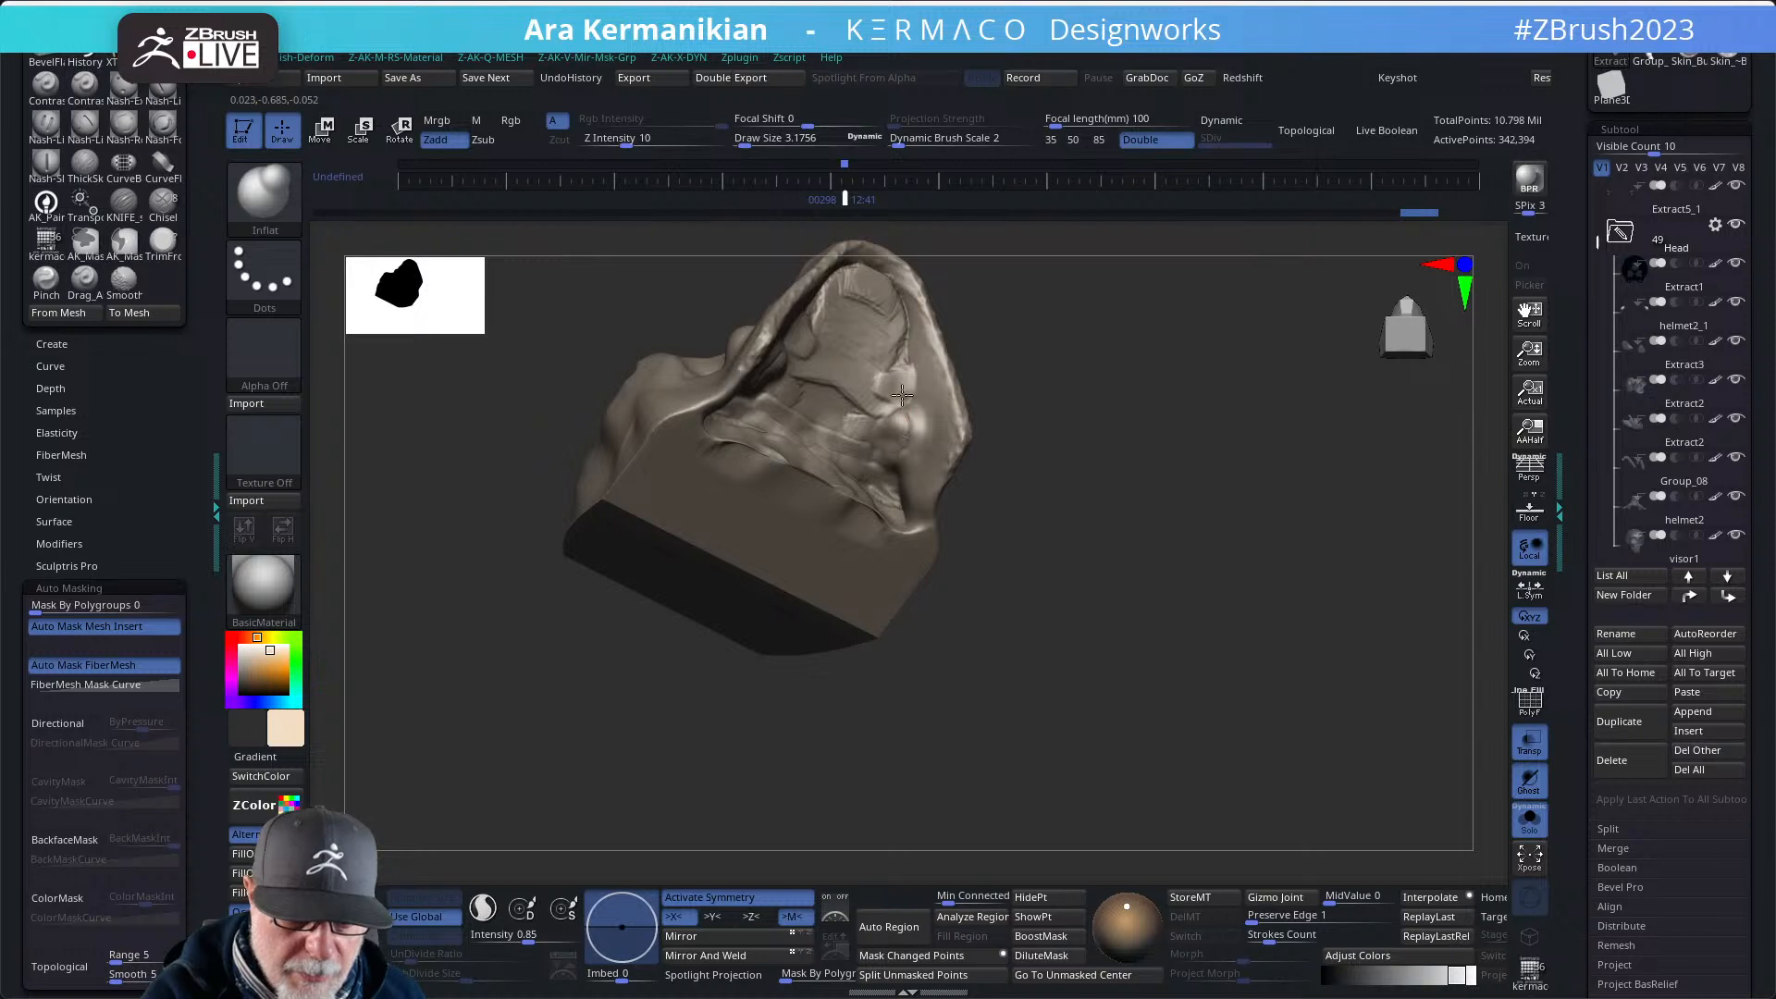
pyautogui.moveTo(880, 299)
pyautogui.keyDown('shift'); pyautogui.mouseDown()
pyautogui.moveTo(818, 425)
pyautogui.moveTo(801, 410)
pyautogui.moveTo(816, 410)
pyautogui.mouseUp(); pyautogui.keyUp('shift')
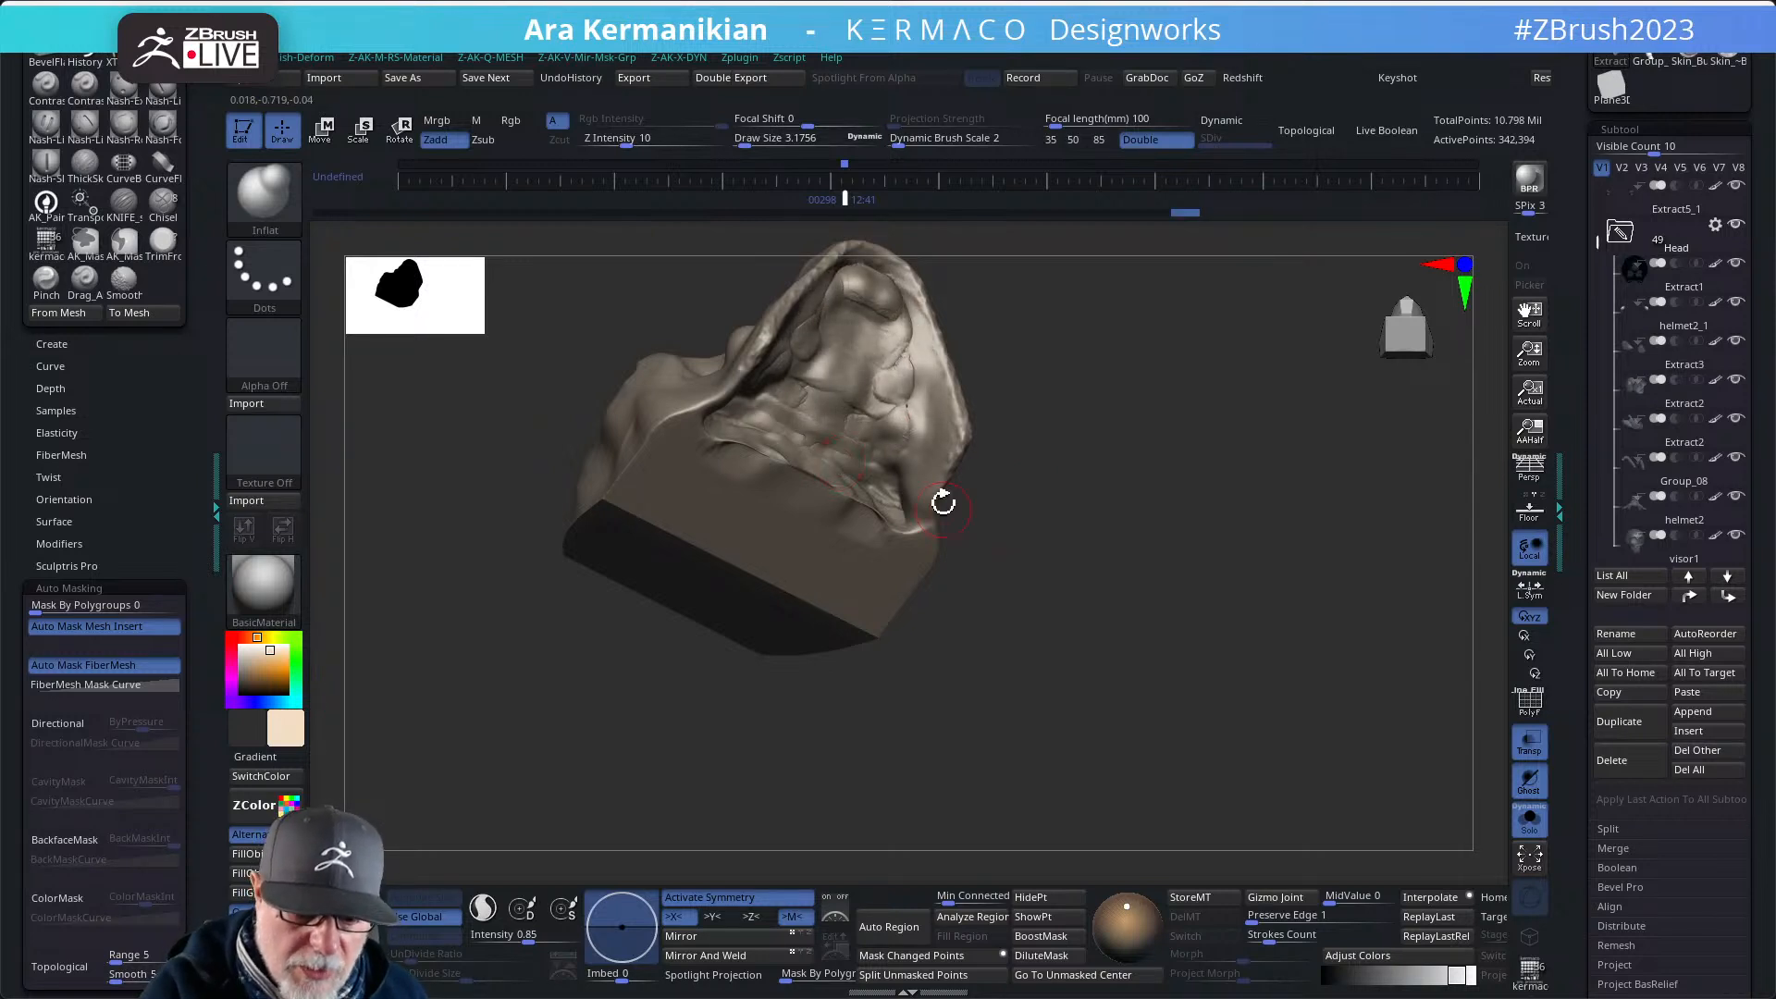
# - Add fine ClayTubes strokes along the side and rear edge of the underside hollow
pyautogui.press('b')
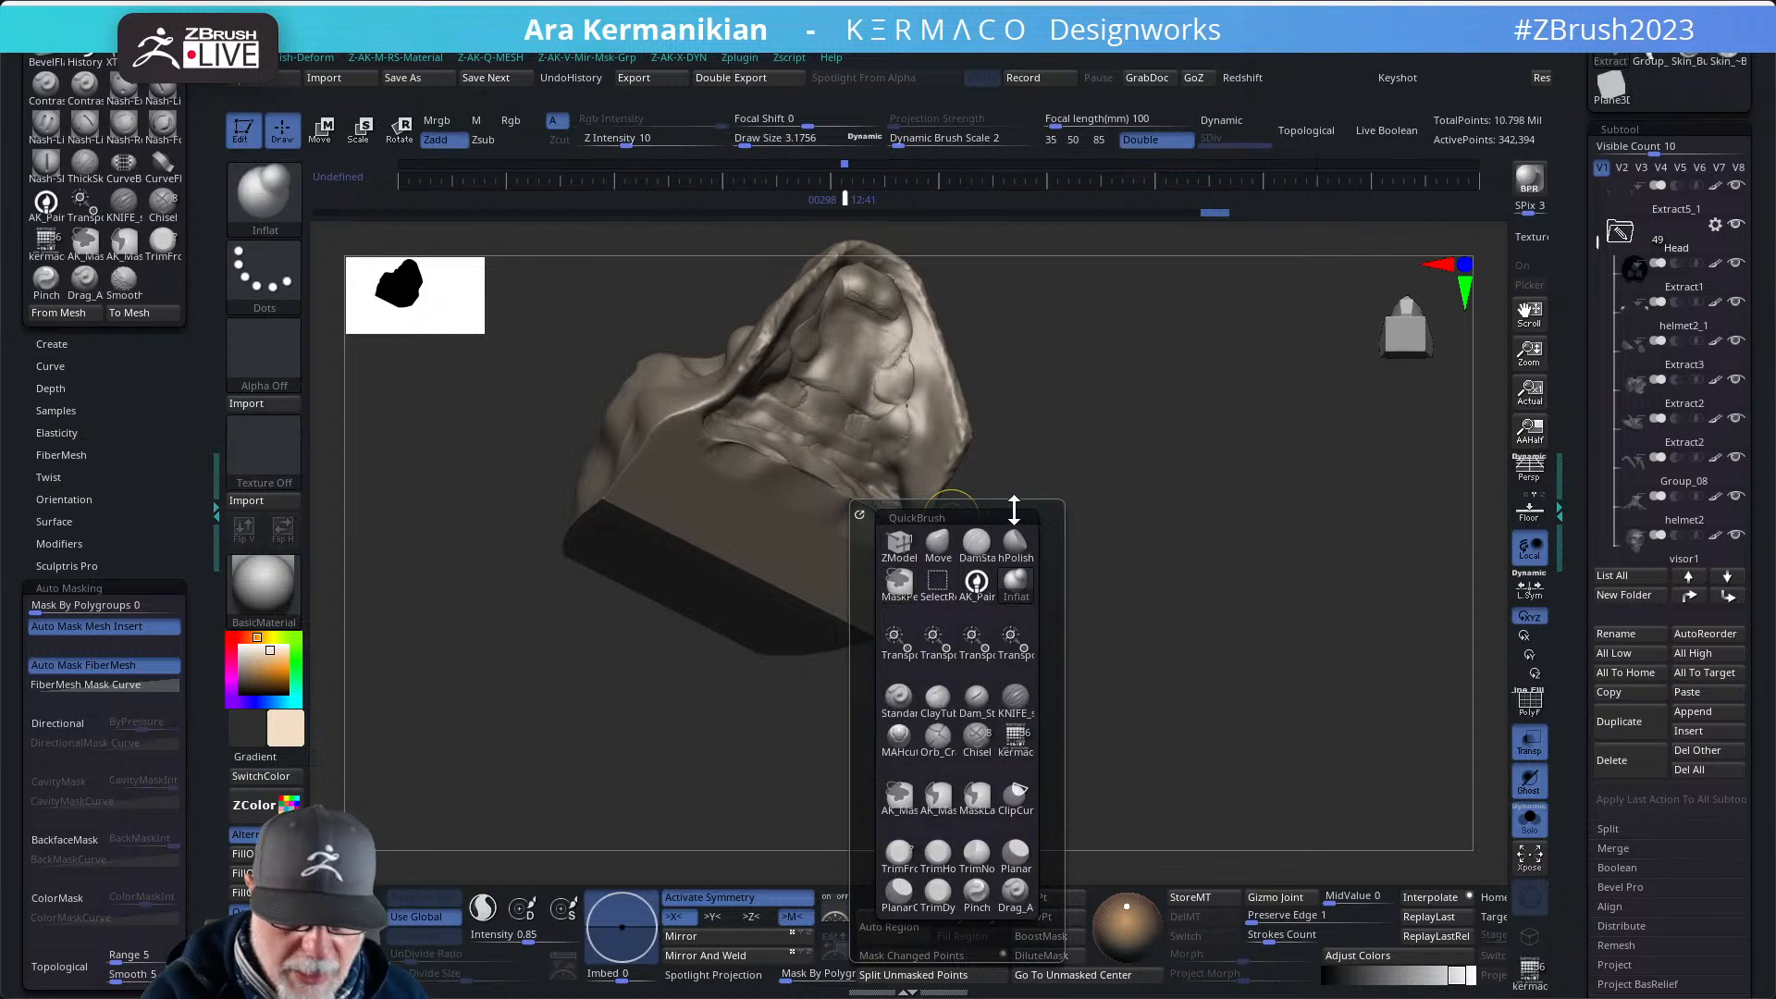
pyautogui.click(941, 703)
pyautogui.moveTo(904, 464)
pyautogui.mouseDown()
pyautogui.moveTo(886, 413)
pyautogui.moveTo(904, 387)
pyautogui.mouseUp()
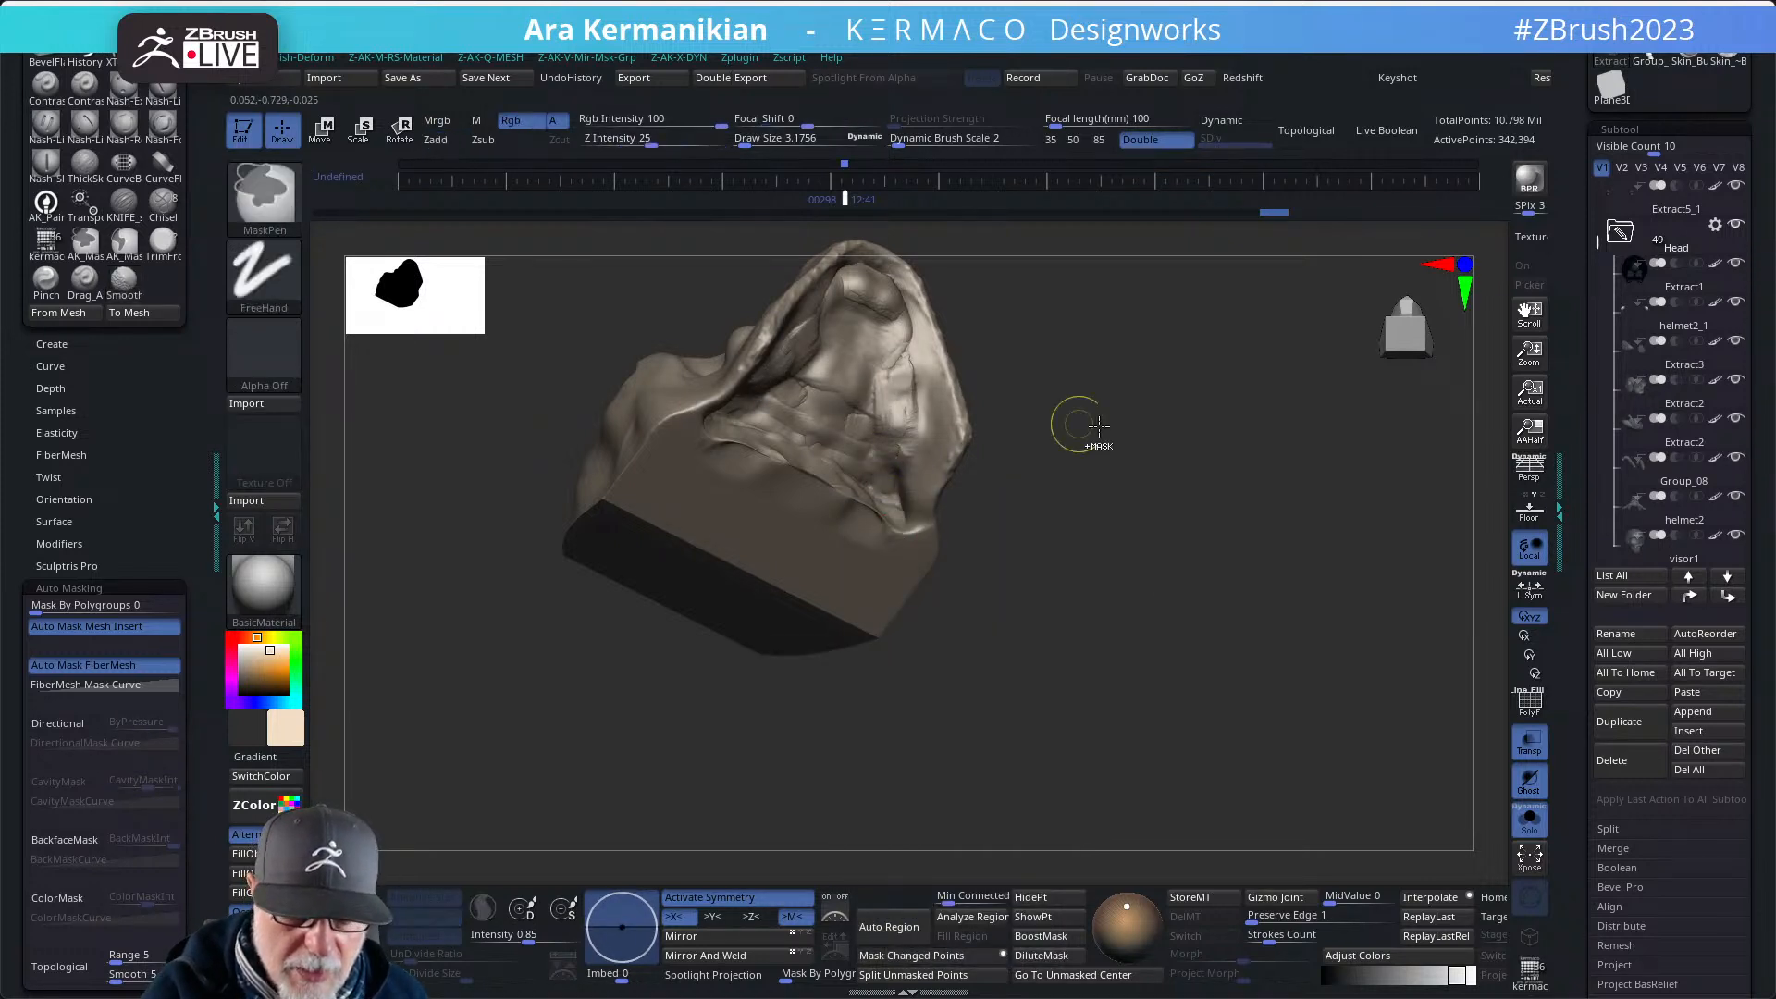
pyautogui.moveTo(892, 514)
pyautogui.mouseDown()
pyautogui.moveTo(761, 480)
pyautogui.moveTo(755, 424)
pyautogui.moveTo(711, 446)
pyautogui.moveTo(743, 441)
pyautogui.mouseUp()
# - Check the skull from the front, bring the surrounding helmet and body back, and turn off the Ghost transparency mode
pyautogui.moveTo(1036, 411)
pyautogui.mouseDown()
pyautogui.moveTo(1122, 385)
pyautogui.moveTo(1233, 428)
pyautogui.moveTo(1157, 386)
pyautogui.mouseUp()
pyautogui.moveTo(1161, 550); pyautogui.dragTo(1126, 519)
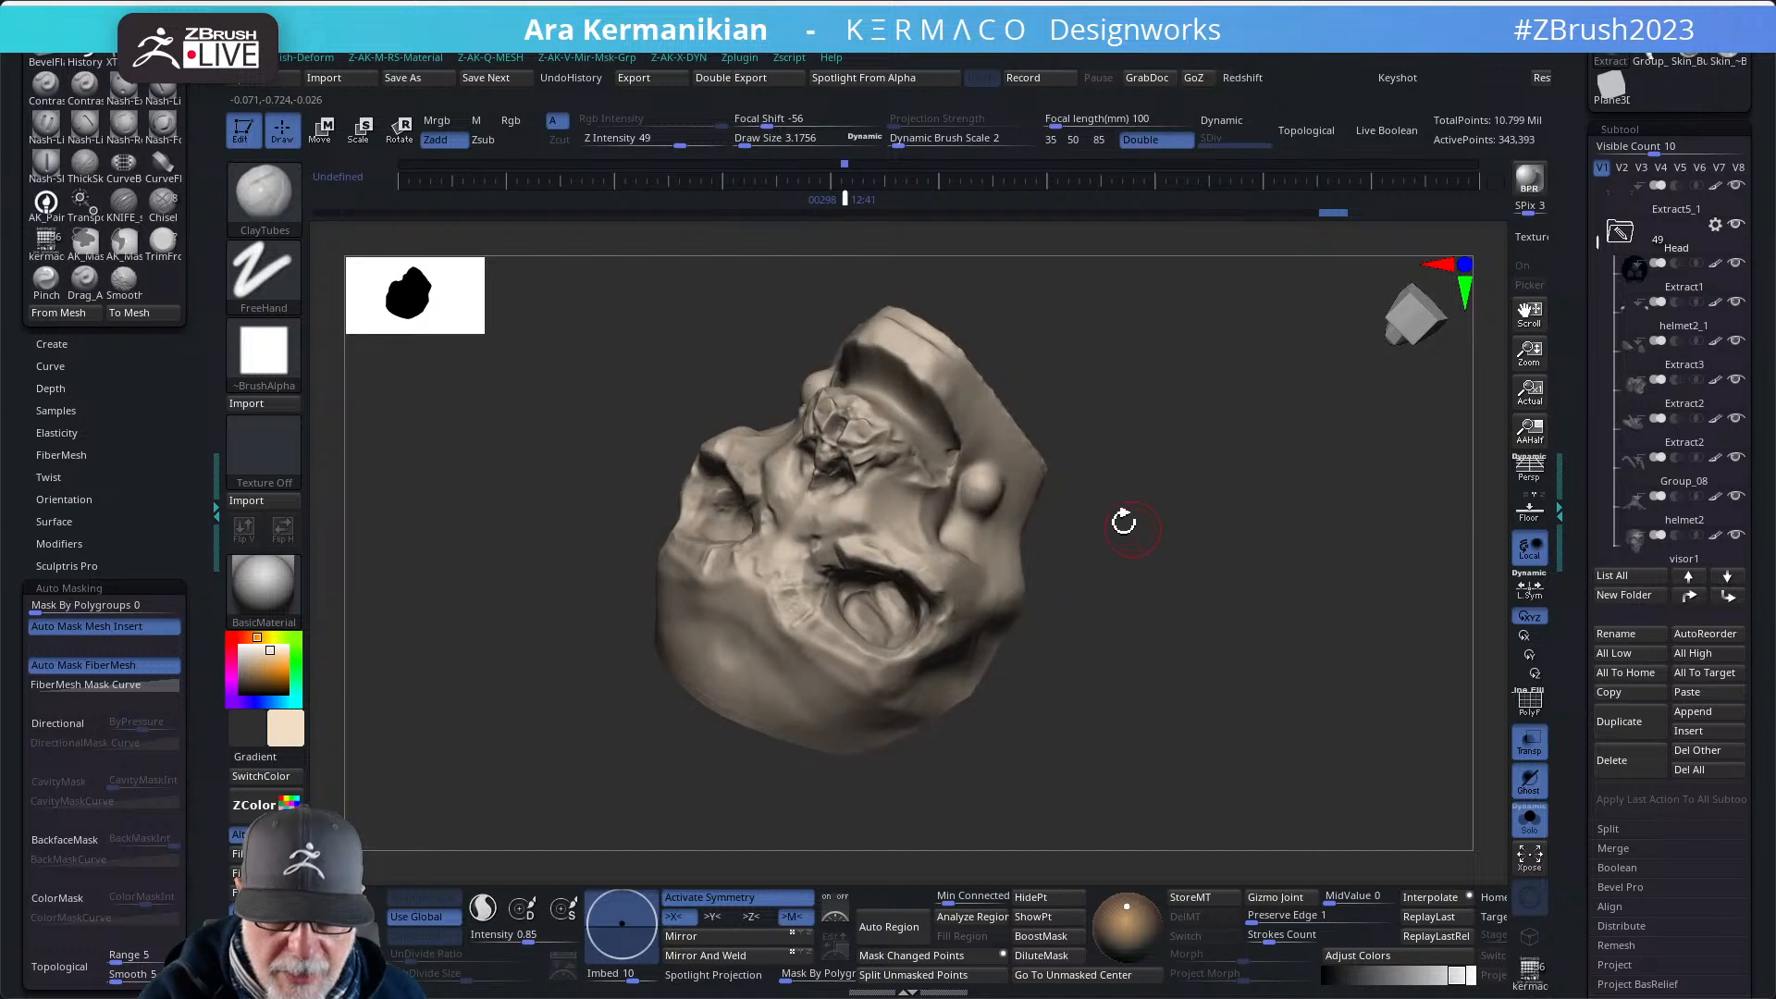
pyautogui.moveTo(1209, 448)
pyautogui.mouseDown()
pyautogui.moveTo(976, 545)
pyautogui.moveTo(1162, 385)
pyautogui.moveTo(1273, 468)
pyautogui.moveTo(1171, 642)
pyautogui.moveTo(1177, 735)
pyautogui.moveTo(1209, 662)
pyautogui.moveTo(1189, 643)
pyautogui.moveTo(1197, 752)
pyautogui.moveTo(1202, 674)
pyautogui.mouseUp()
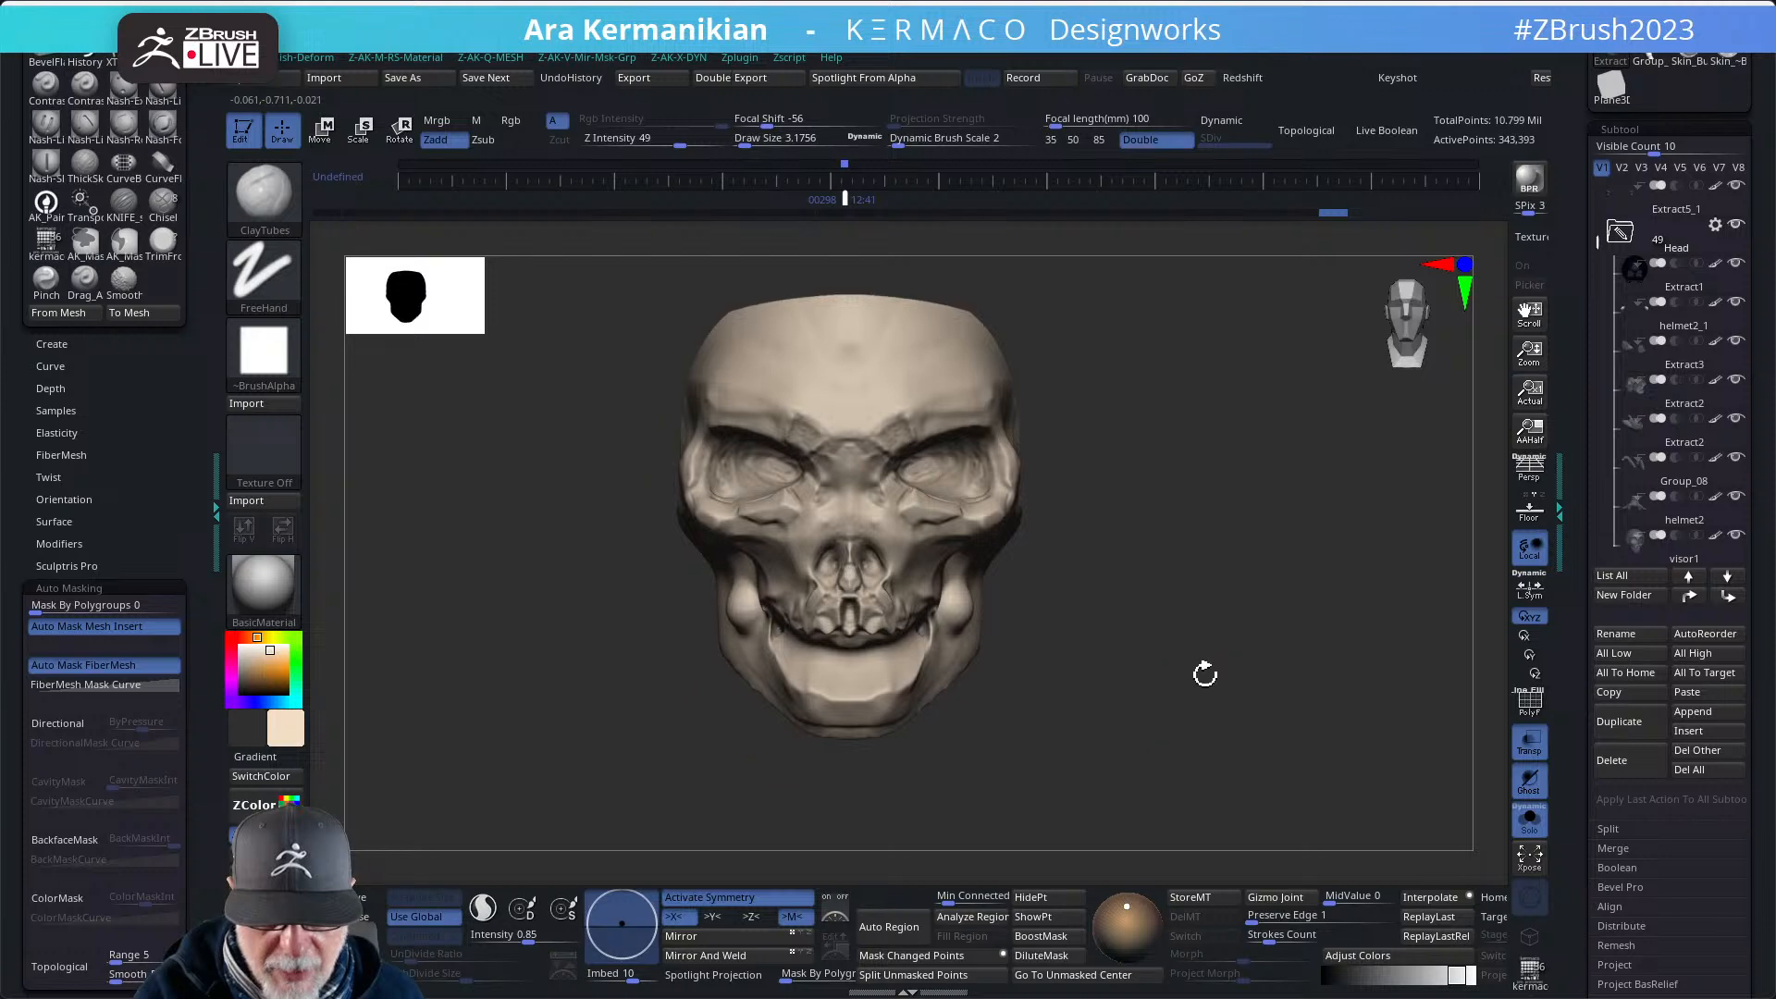
pyautogui.click(1531, 826)
pyautogui.click(1531, 828)
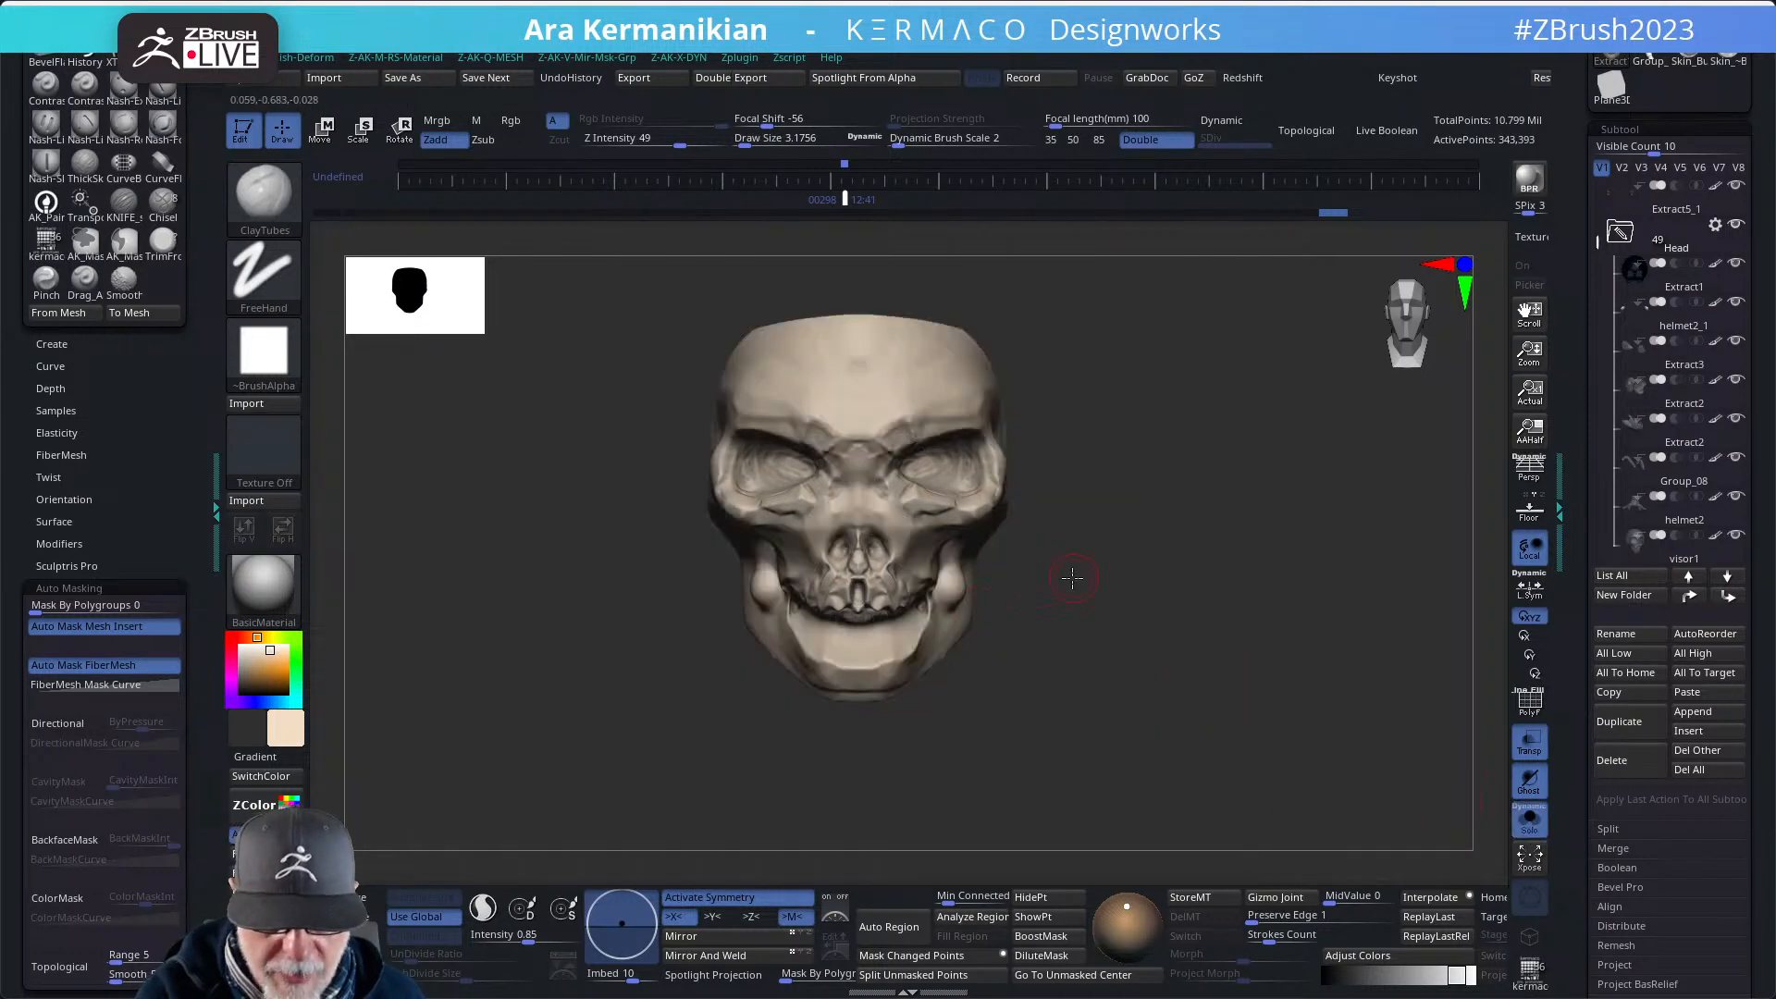
pyautogui.click(1528, 823)
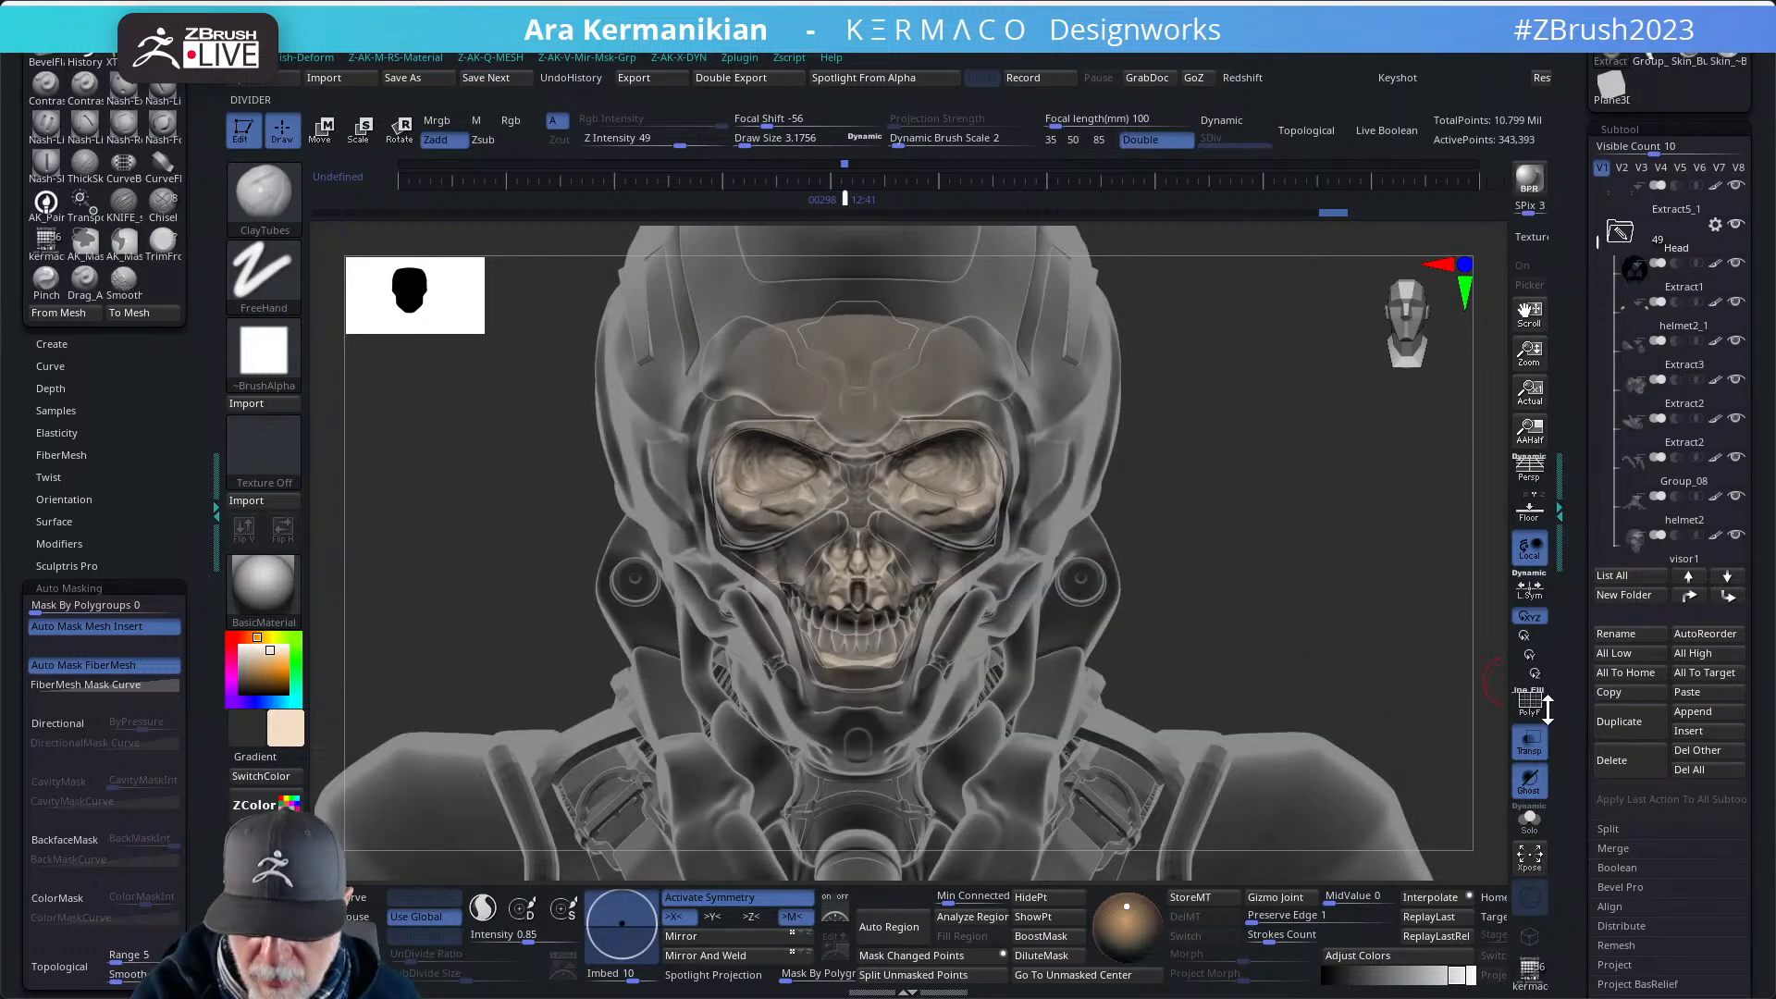
pyautogui.click(1529, 780)
pyautogui.moveTo(1328, 642)
pyautogui.mouseDown()
pyautogui.moveTo(1348, 666)
pyautogui.moveTo(1309, 624)
pyautogui.mouseUp()
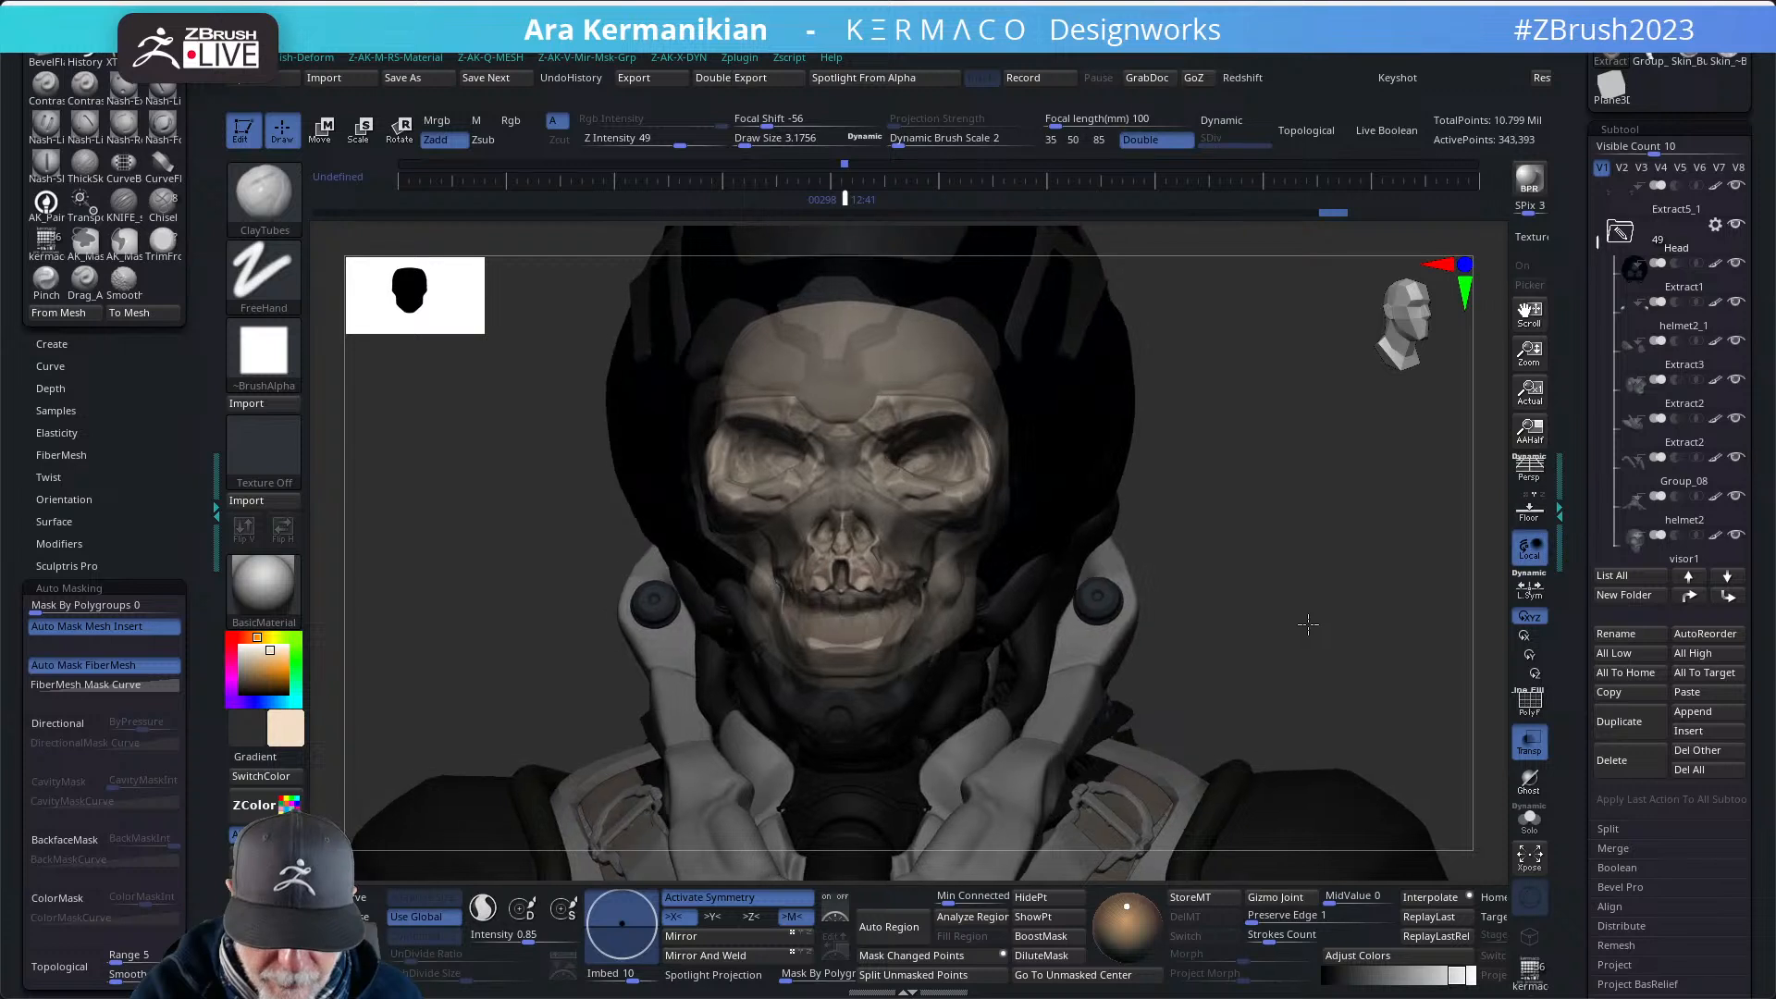
# - Isolate the skull again and flatten the round bumps on the sides of the jaw with the hPolish brush
pyautogui.click(1529, 818)
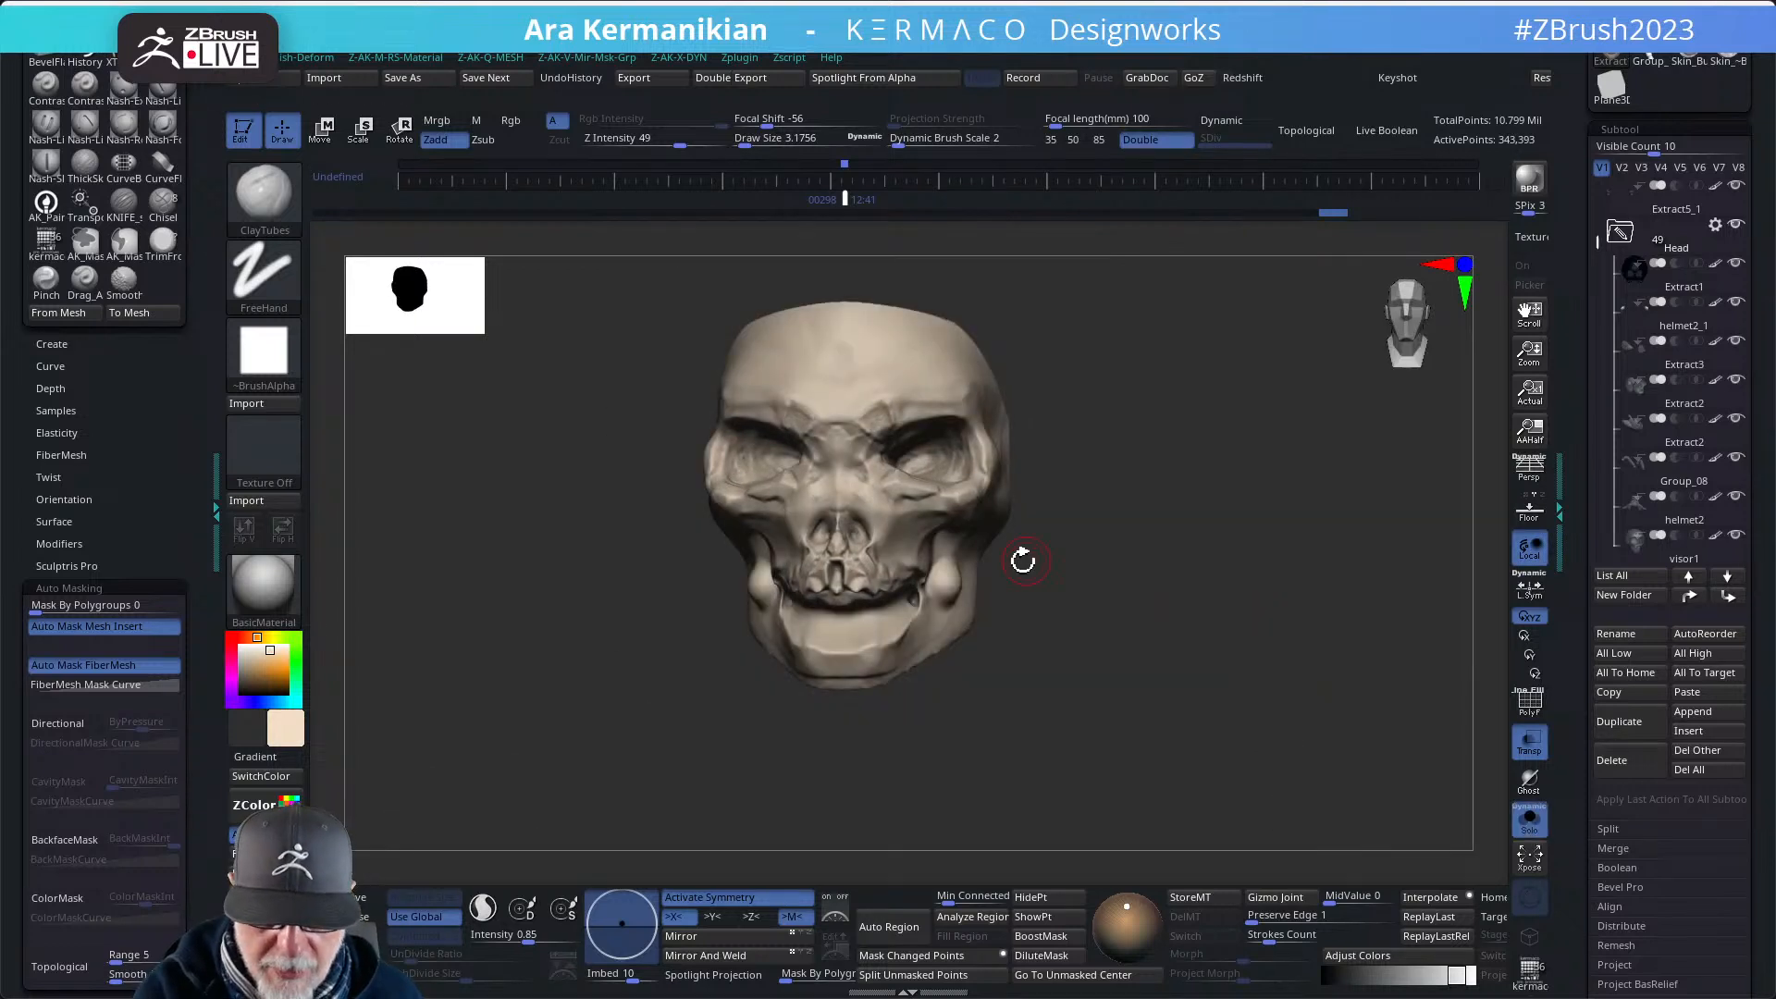
pyautogui.moveTo(1038, 521); pyautogui.dragTo(1073, 561)
pyautogui.press('b')
pyautogui.press('h')
pyautogui.press('p')
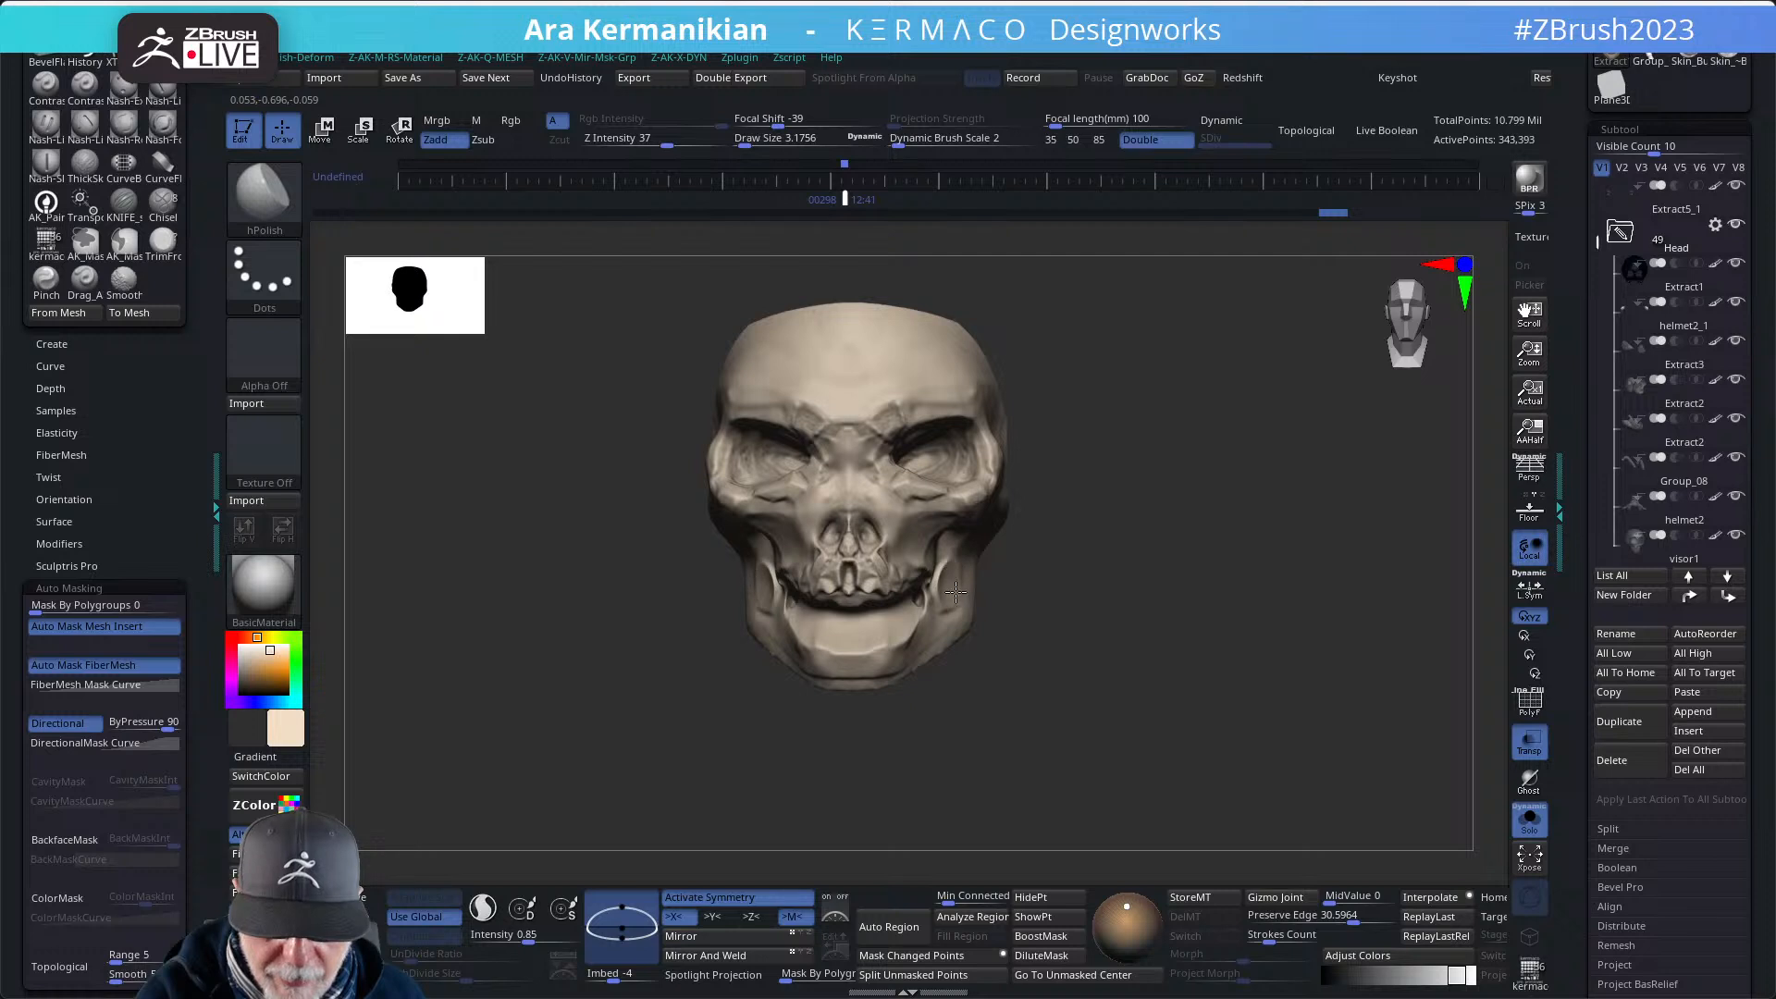
pyautogui.moveTo(1167, 537); pyautogui.dragTo(963, 586)
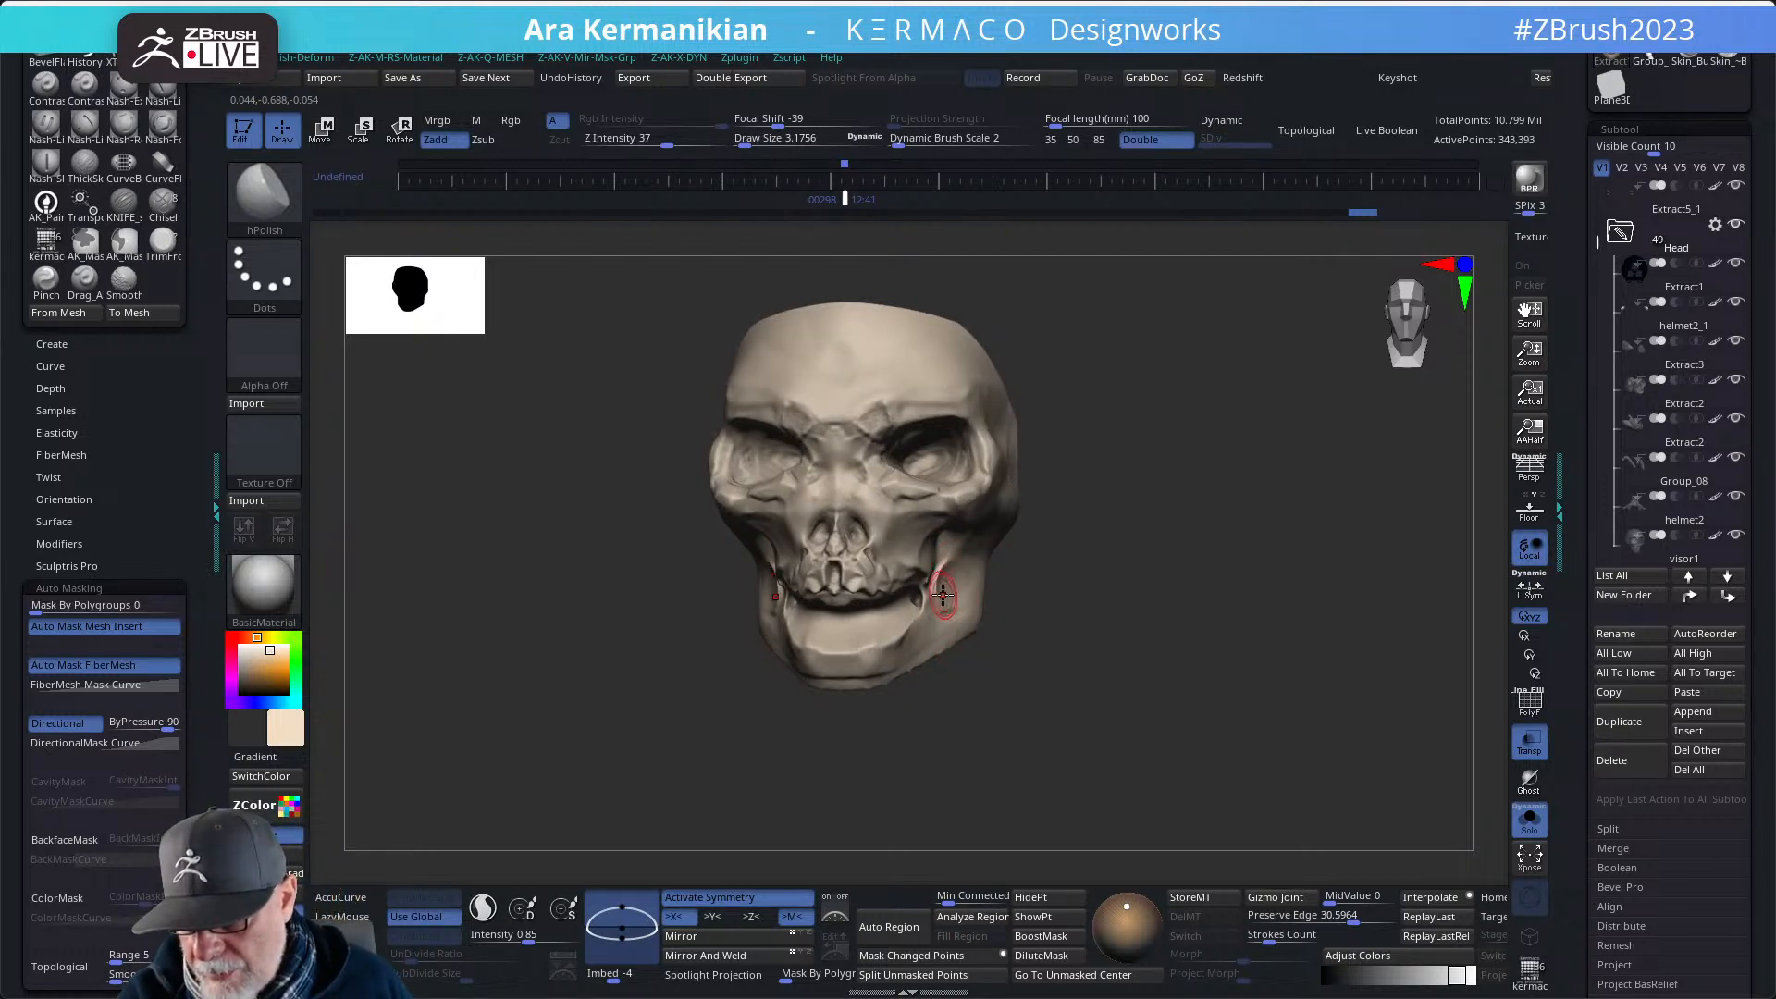
# - Smooth the sides of the jaw, the corners of the mouth and the lower edge of the chin
pyautogui.press('shift')
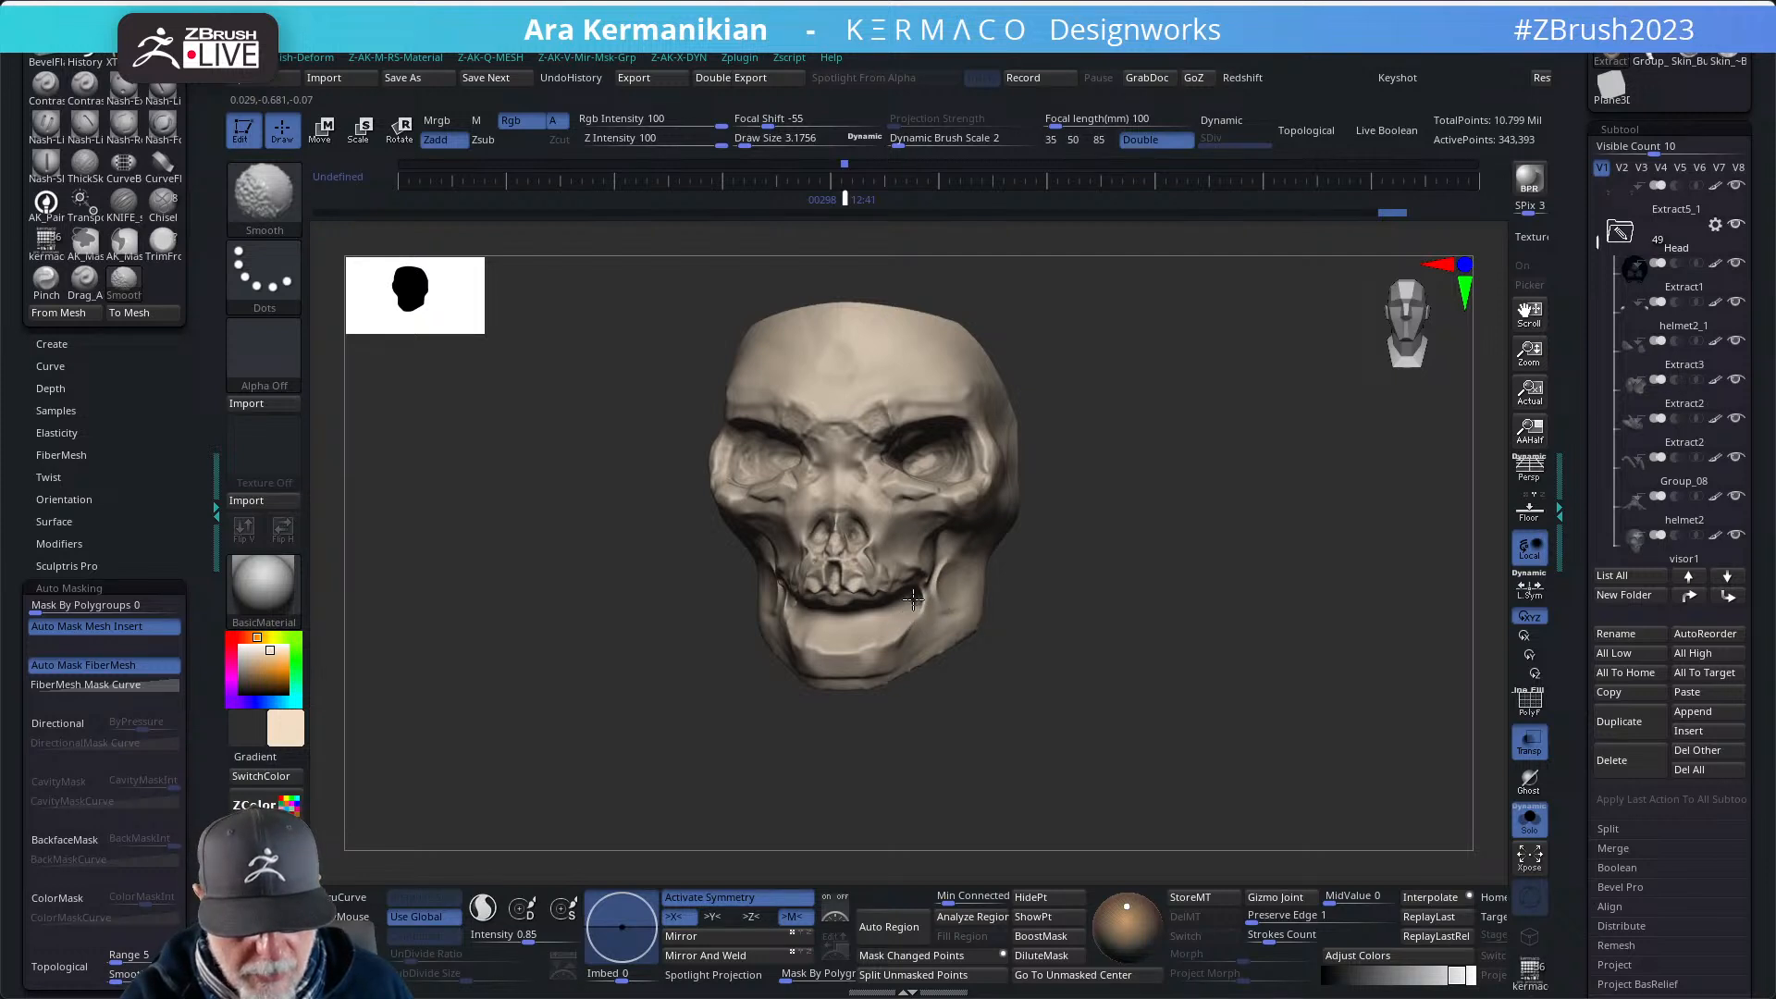
pyautogui.keyDown('shift'); pyautogui.moveTo(941, 624); pyautogui.dragTo(941, 566); pyautogui.keyUp('shift')
pyautogui.moveTo(1054, 569)
pyautogui.mouseDown()
pyautogui.moveTo(1125, 552)
pyautogui.moveTo(1101, 610)
pyautogui.moveTo(1055, 601)
pyautogui.mouseUp()
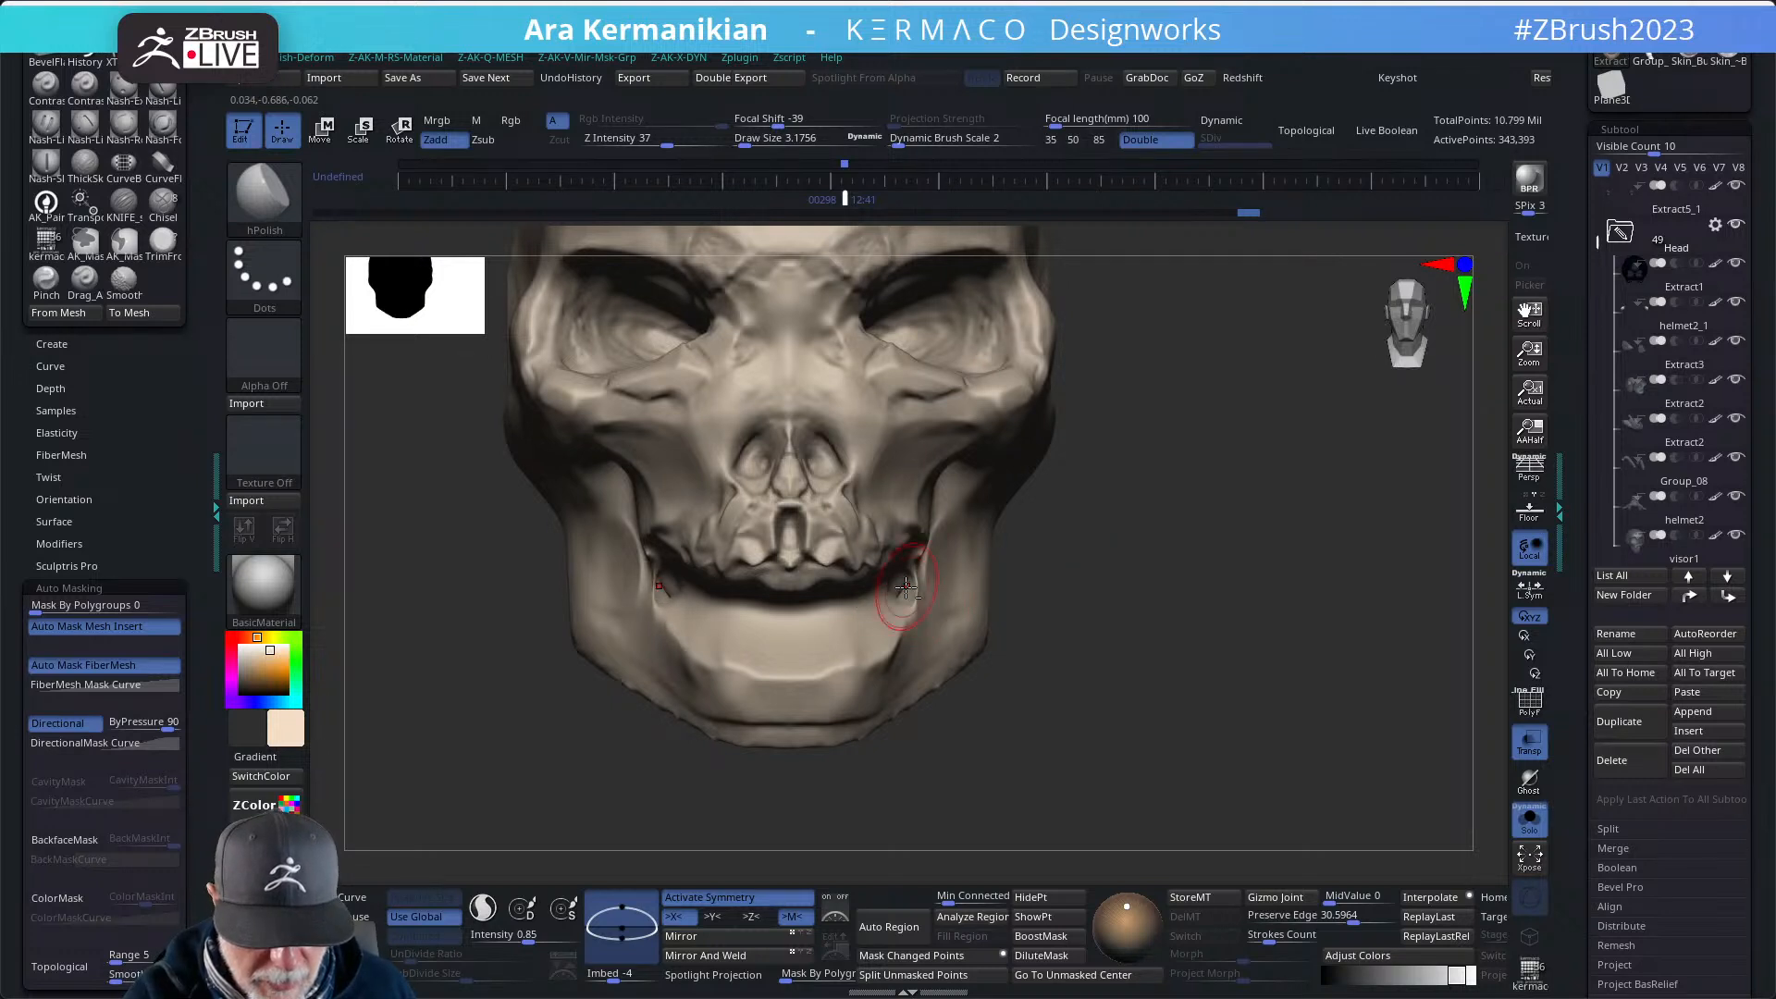
pyautogui.press('shift')
pyautogui.keyDown('shift'); pyautogui.moveTo(908, 595); pyautogui.dragTo(906, 578); pyautogui.keyUp('shift')
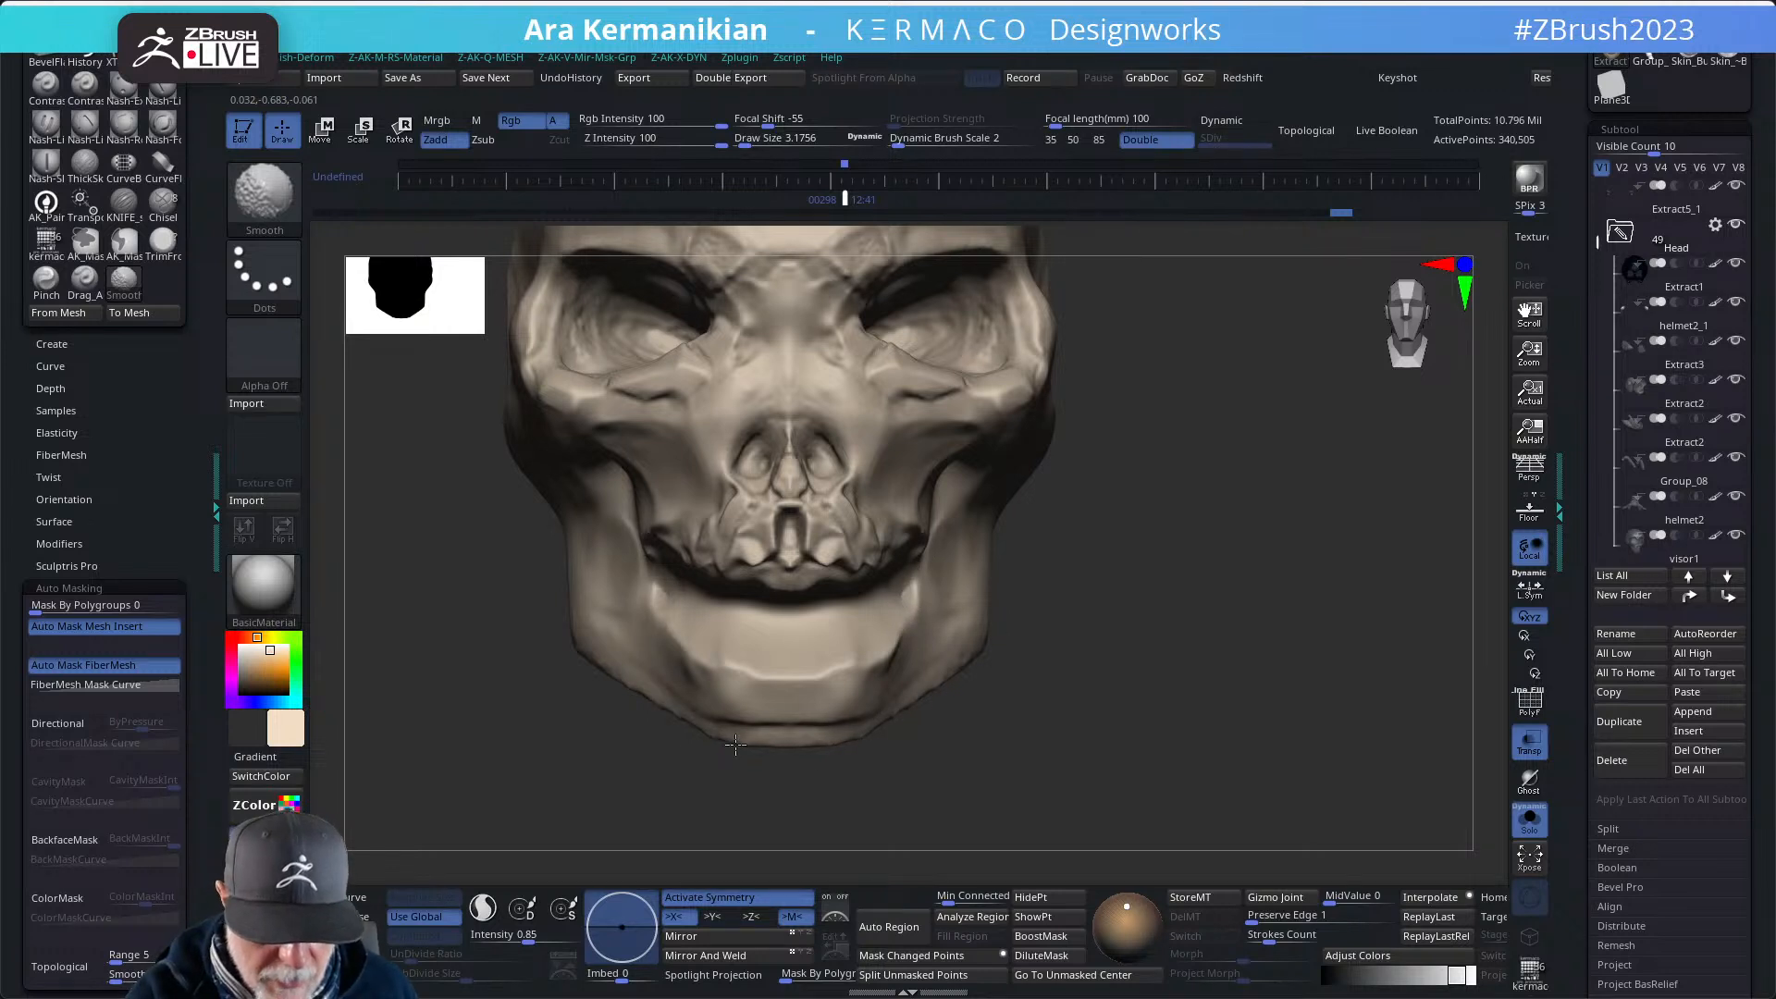
pyautogui.moveTo(1136, 626)
pyautogui.keyDown('alt'); pyautogui.mouseDown()
pyautogui.moveTo(1177, 635)
pyautogui.moveTo(1189, 583)
pyautogui.moveTo(1170, 420)
pyautogui.moveTo(1261, 508)
pyautogui.moveTo(1175, 500)
pyautogui.mouseUp(); pyautogui.keyUp('alt')
pyautogui.press('shift')
pyautogui.keyDown('shift'); pyautogui.moveTo(862, 657); pyautogui.dragTo(908, 677); pyautogui.keyUp('shift')
# - Fill the cracks and uneven areas of the skull's underside hollow with ClayTubes brush strokes
pyautogui.press('q')
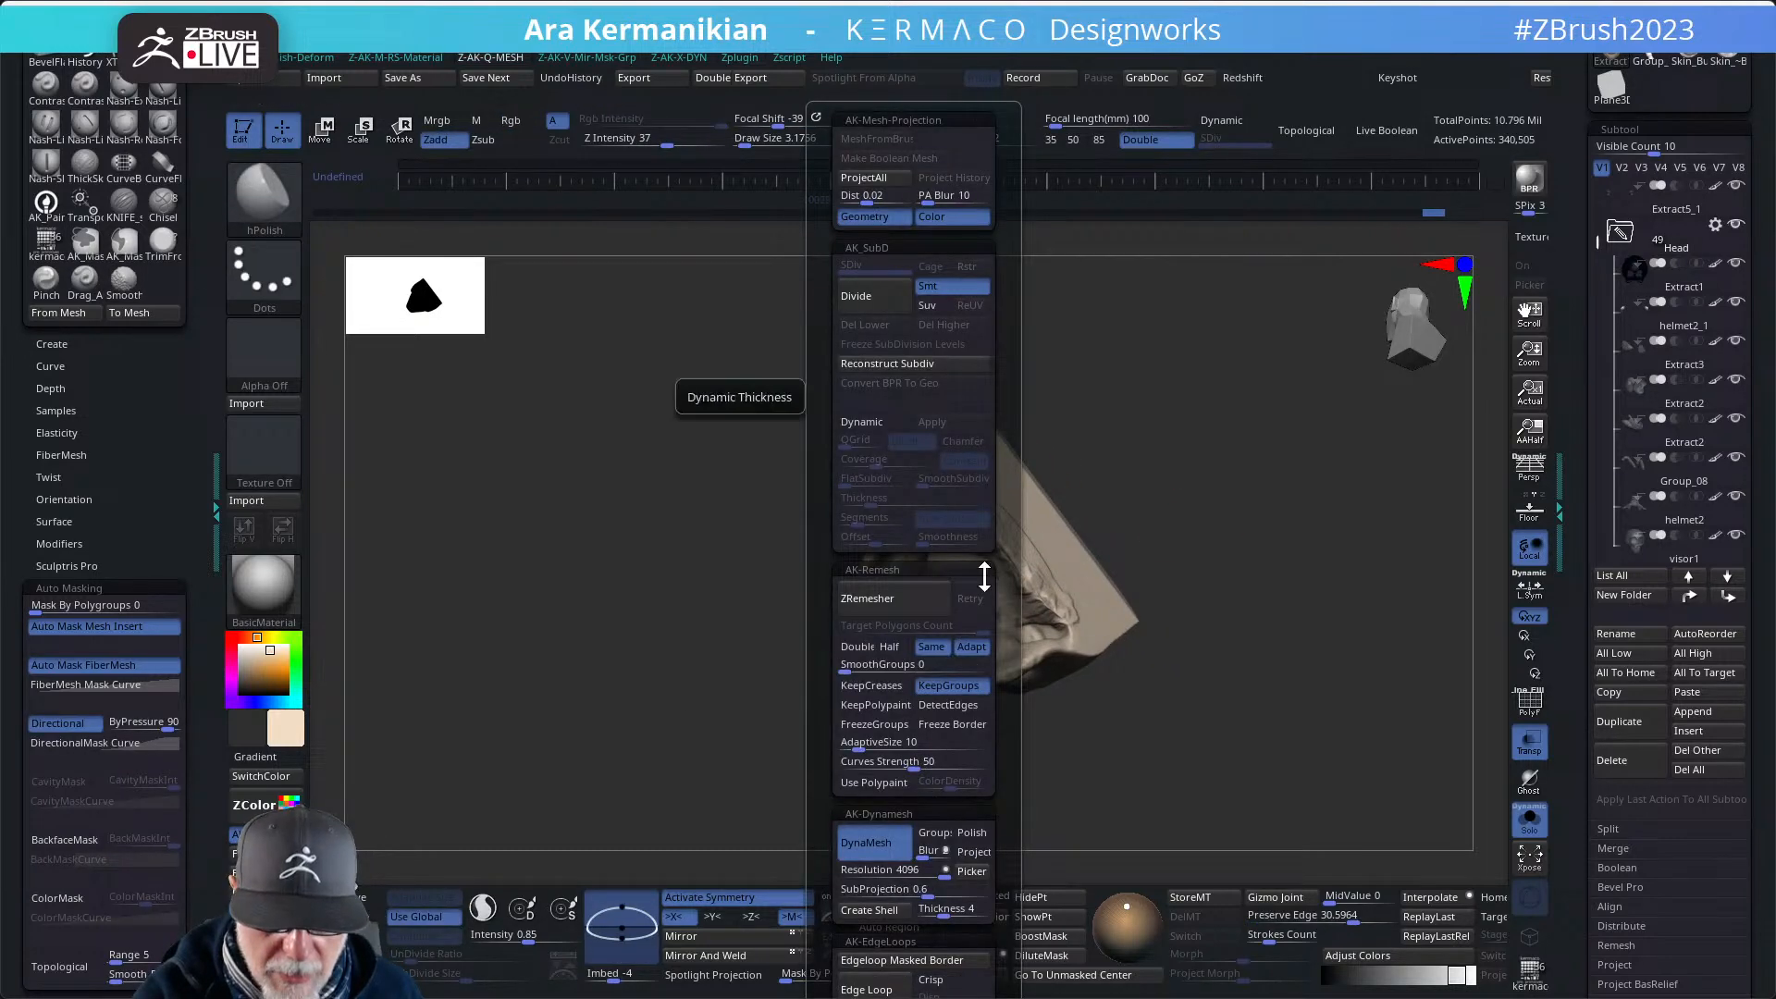
pyautogui.hotkey('ctrl', 'q')
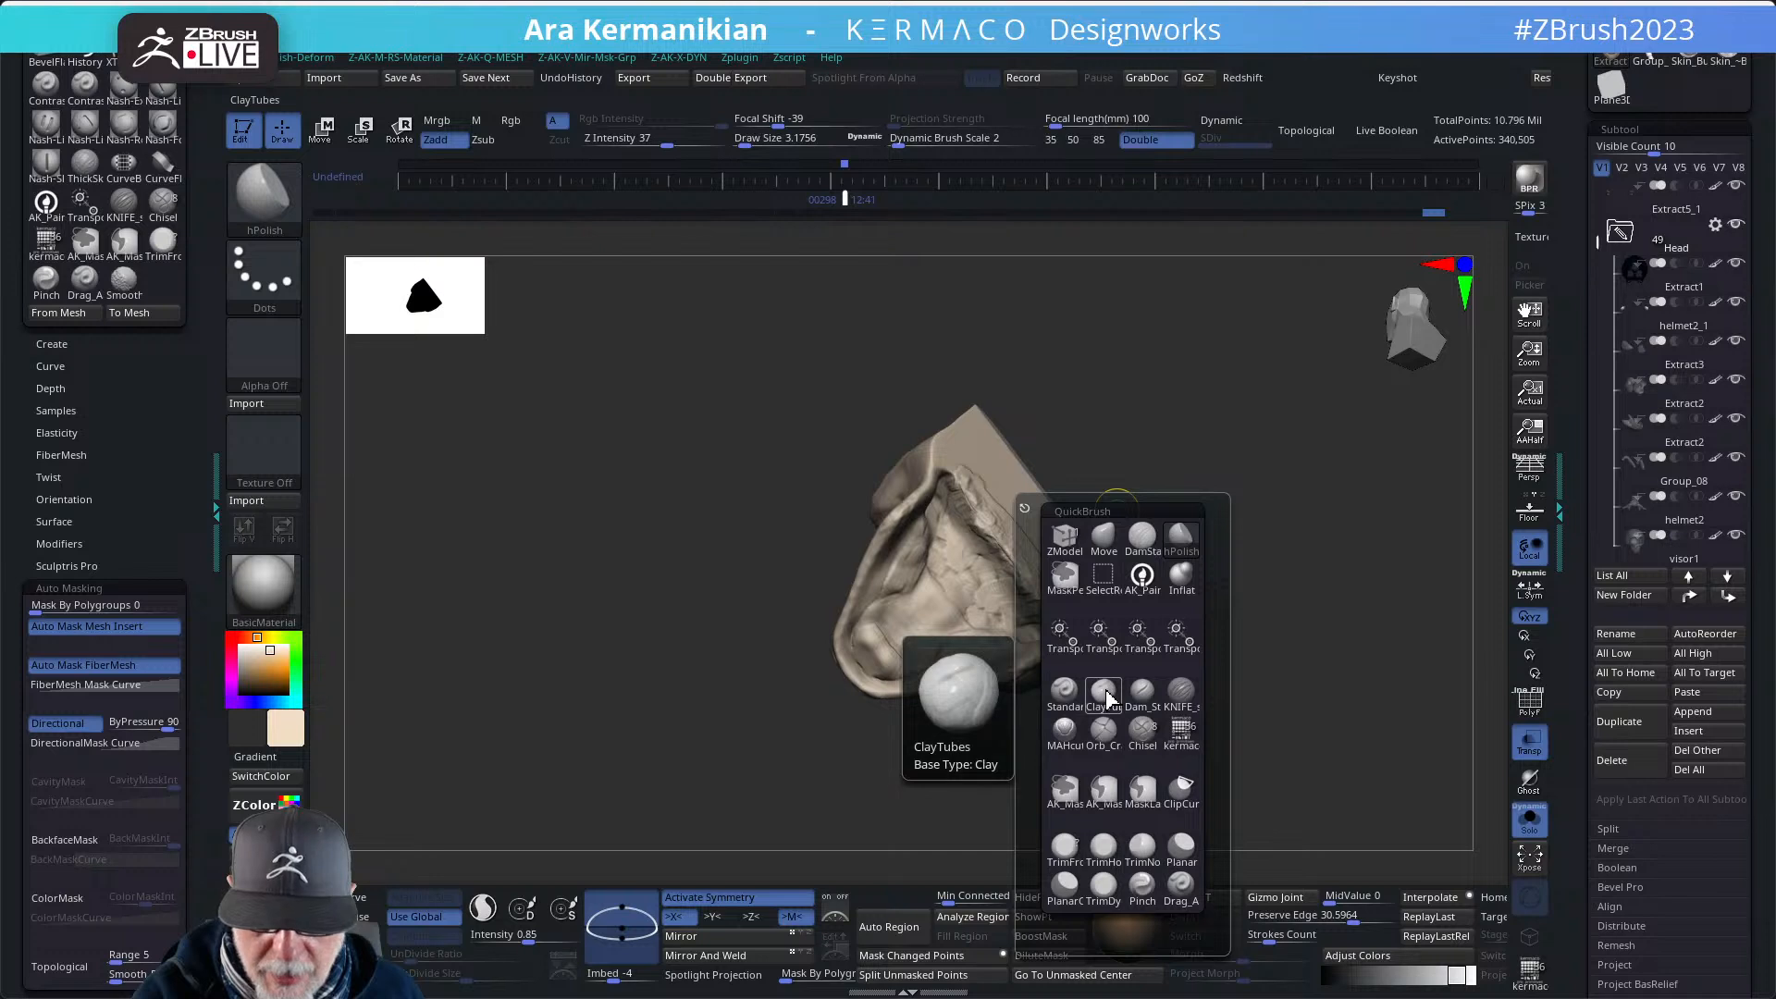
pyautogui.click(1104, 694)
pyautogui.moveTo(1227, 516); pyautogui.dragTo(1126, 515)
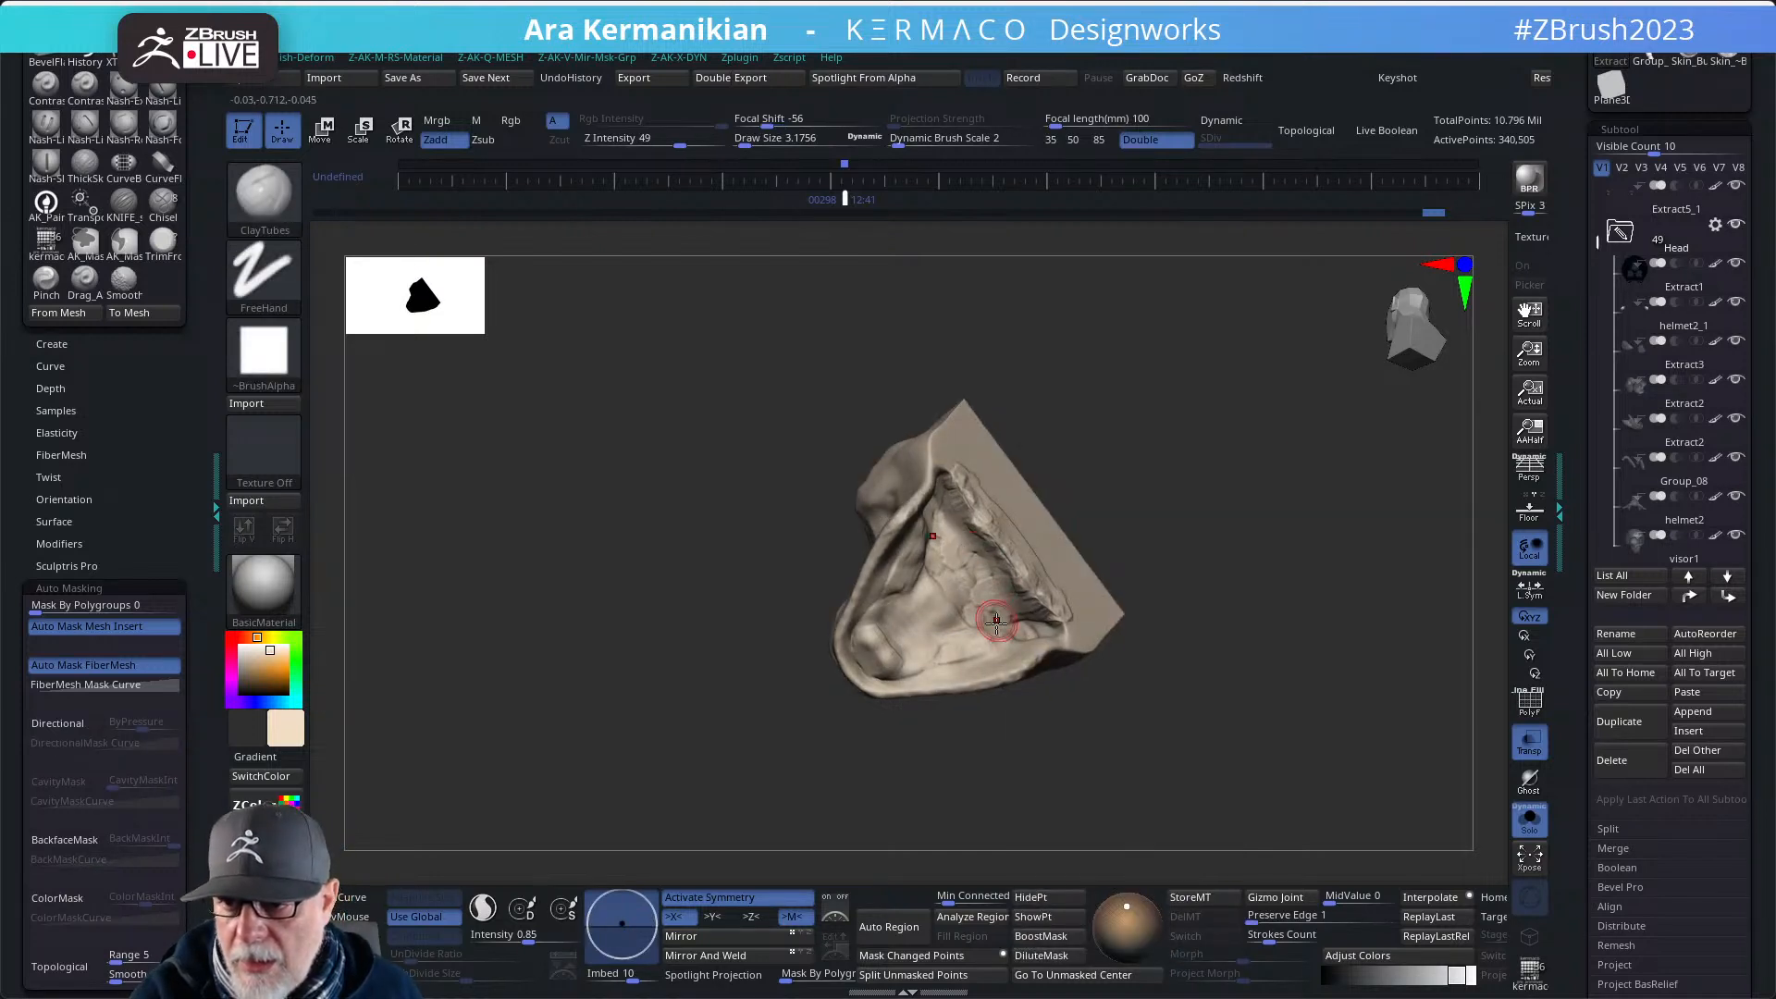
pyautogui.moveTo(954, 581)
pyautogui.mouseDown()
pyautogui.moveTo(975, 596)
pyautogui.moveTo(952, 541)
pyautogui.moveTo(1009, 564)
pyautogui.moveTo(982, 534)
pyautogui.moveTo(962, 592)
pyautogui.moveTo(988, 578)
pyautogui.moveTo(945, 592)
pyautogui.moveTo(946, 568)
pyautogui.moveTo(962, 597)
pyautogui.moveTo(953, 573)
pyautogui.moveTo(930, 629)
pyautogui.moveTo(887, 659)
pyautogui.moveTo(868, 613)
pyautogui.moveTo(916, 571)
pyautogui.mouseUp()
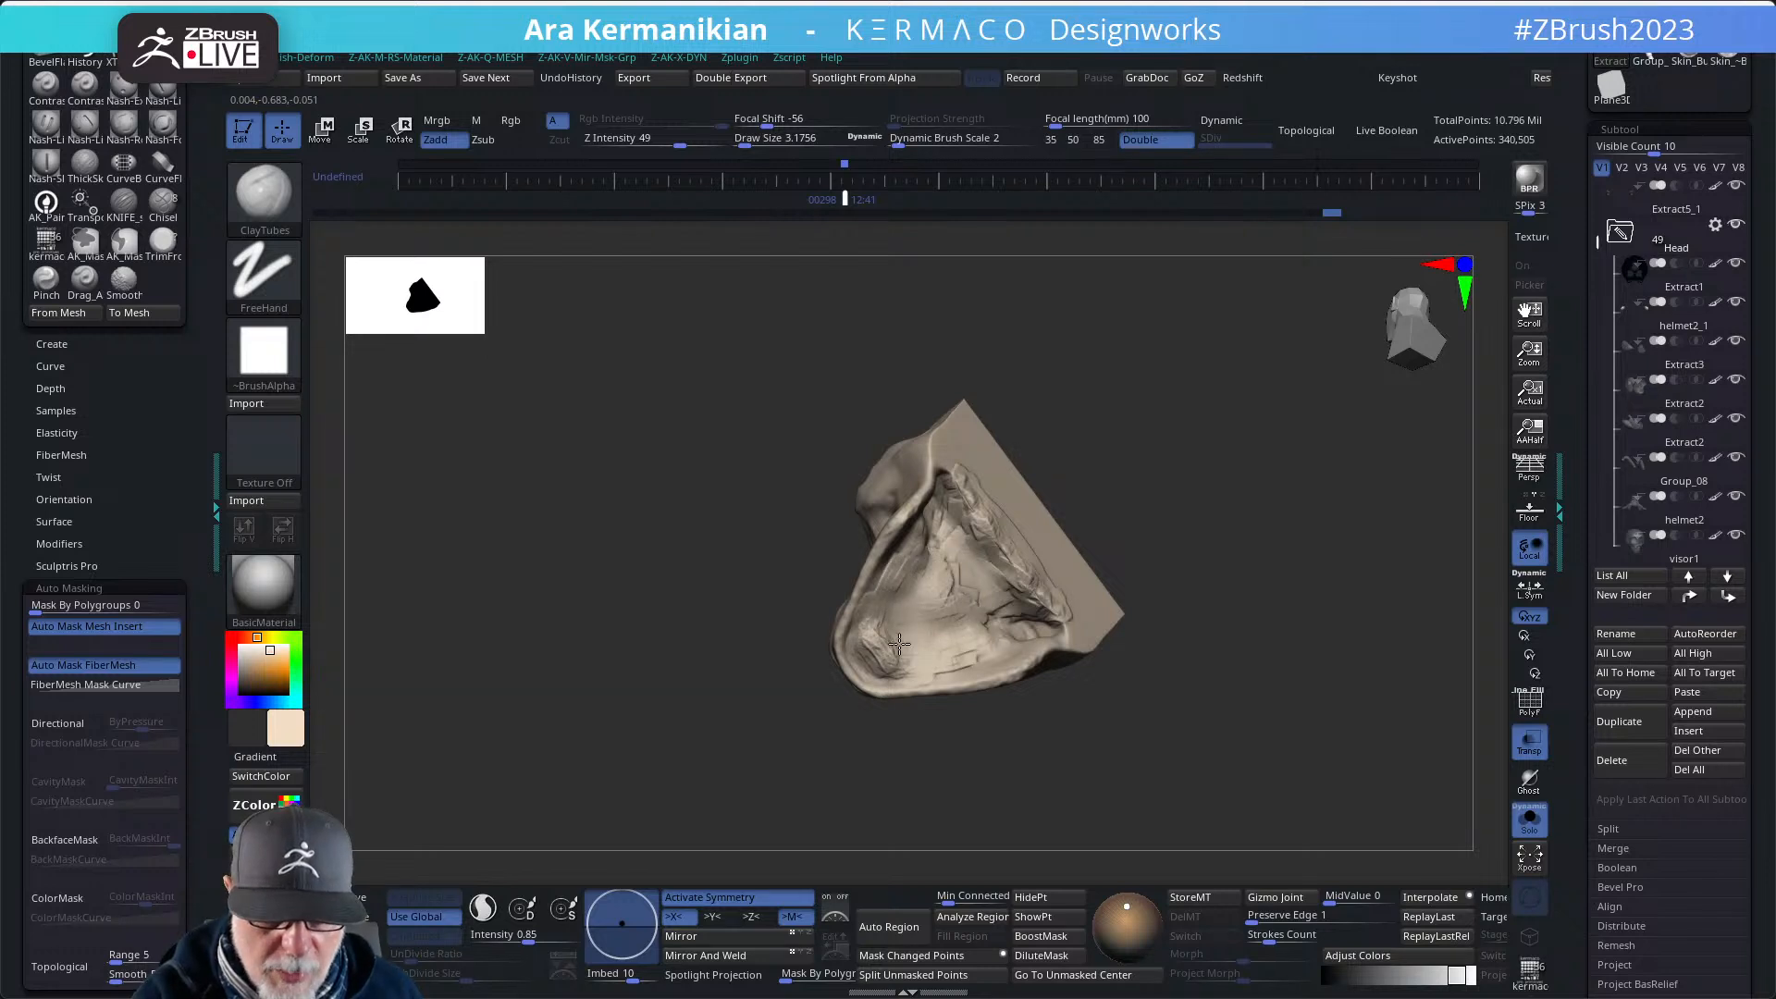
pyautogui.moveTo(915, 653)
pyautogui.mouseDown()
pyautogui.moveTo(921, 597)
pyautogui.moveTo(962, 638)
pyautogui.moveTo(1004, 611)
pyautogui.moveTo(1034, 631)
pyautogui.moveTo(1055, 618)
pyautogui.moveTo(883, 559)
pyautogui.moveTo(934, 601)
pyautogui.moveTo(884, 647)
pyautogui.moveTo(861, 636)
pyautogui.mouseUp()
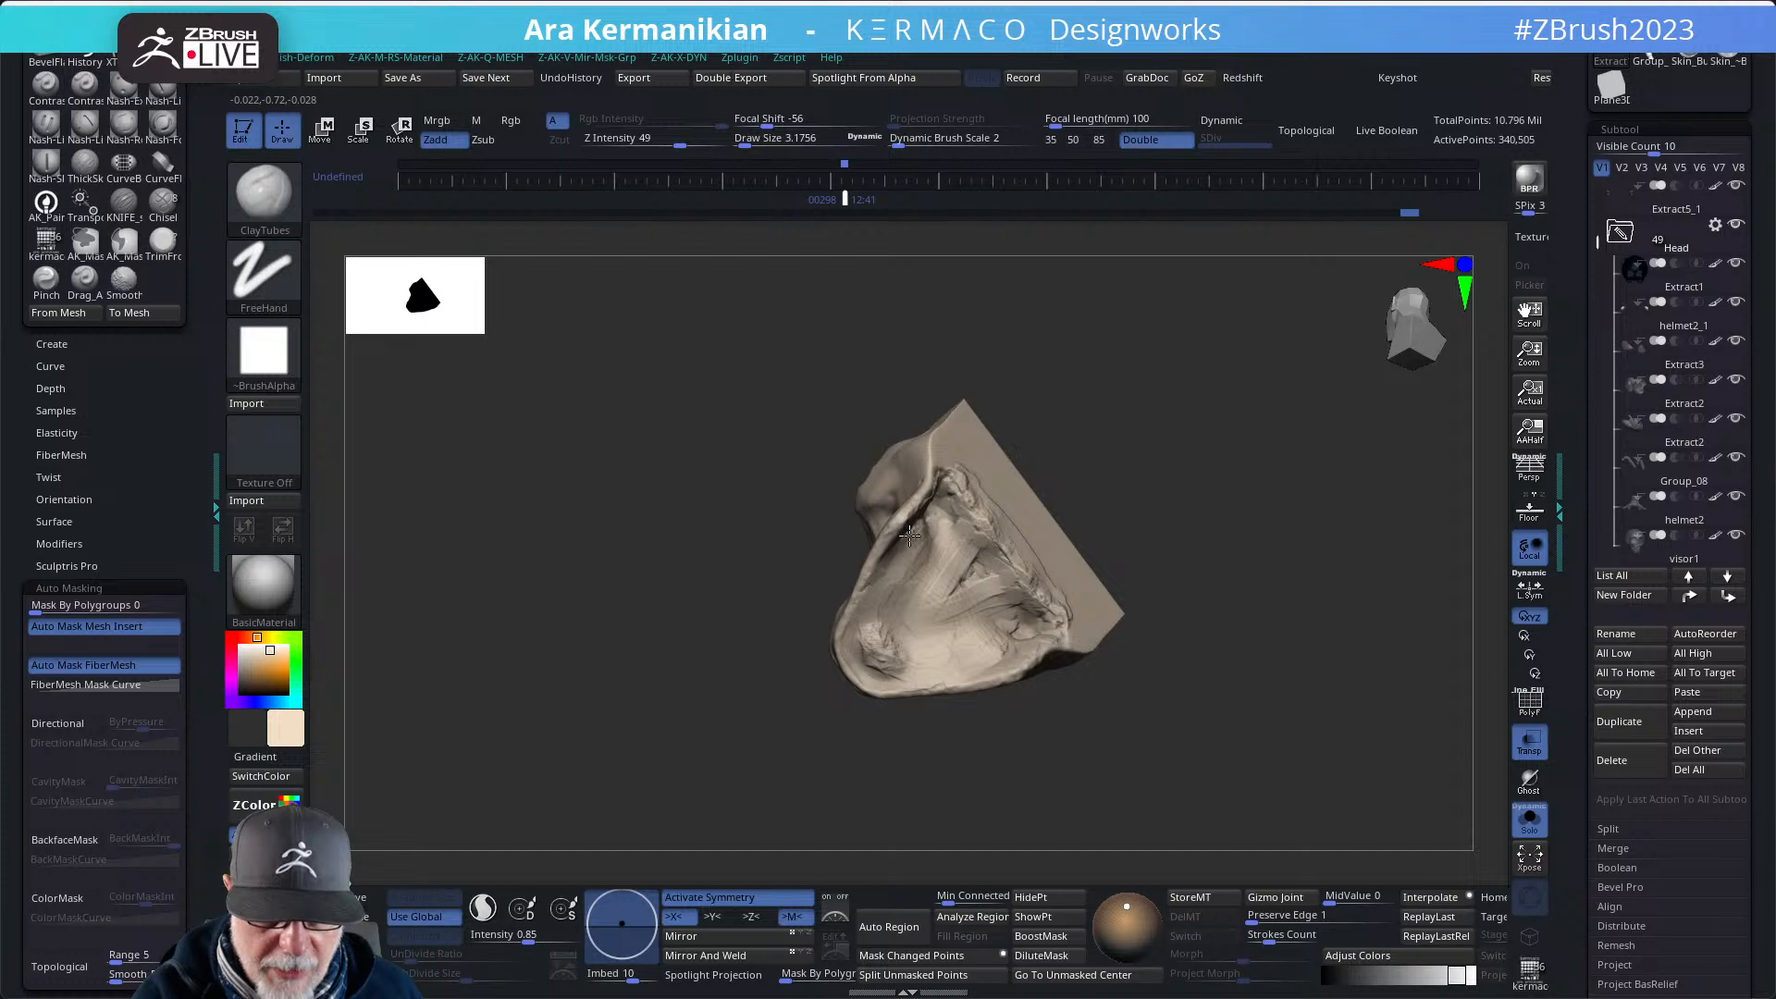
pyautogui.moveTo(947, 553)
pyautogui.mouseDown()
pyautogui.moveTo(1008, 597)
pyautogui.moveTo(939, 518)
pyautogui.moveTo(1025, 616)
pyautogui.mouseUp()
pyautogui.moveTo(1038, 630); pyautogui.dragTo(1008, 639)
# - Check the skull from the side and front, and quick-save the project
pyautogui.moveTo(1158, 507)
pyautogui.mouseDown()
pyautogui.moveTo(1225, 423)
pyautogui.moveTo(1206, 476)
pyautogui.moveTo(1137, 547)
pyautogui.moveTo(1062, 543)
pyautogui.mouseUp()
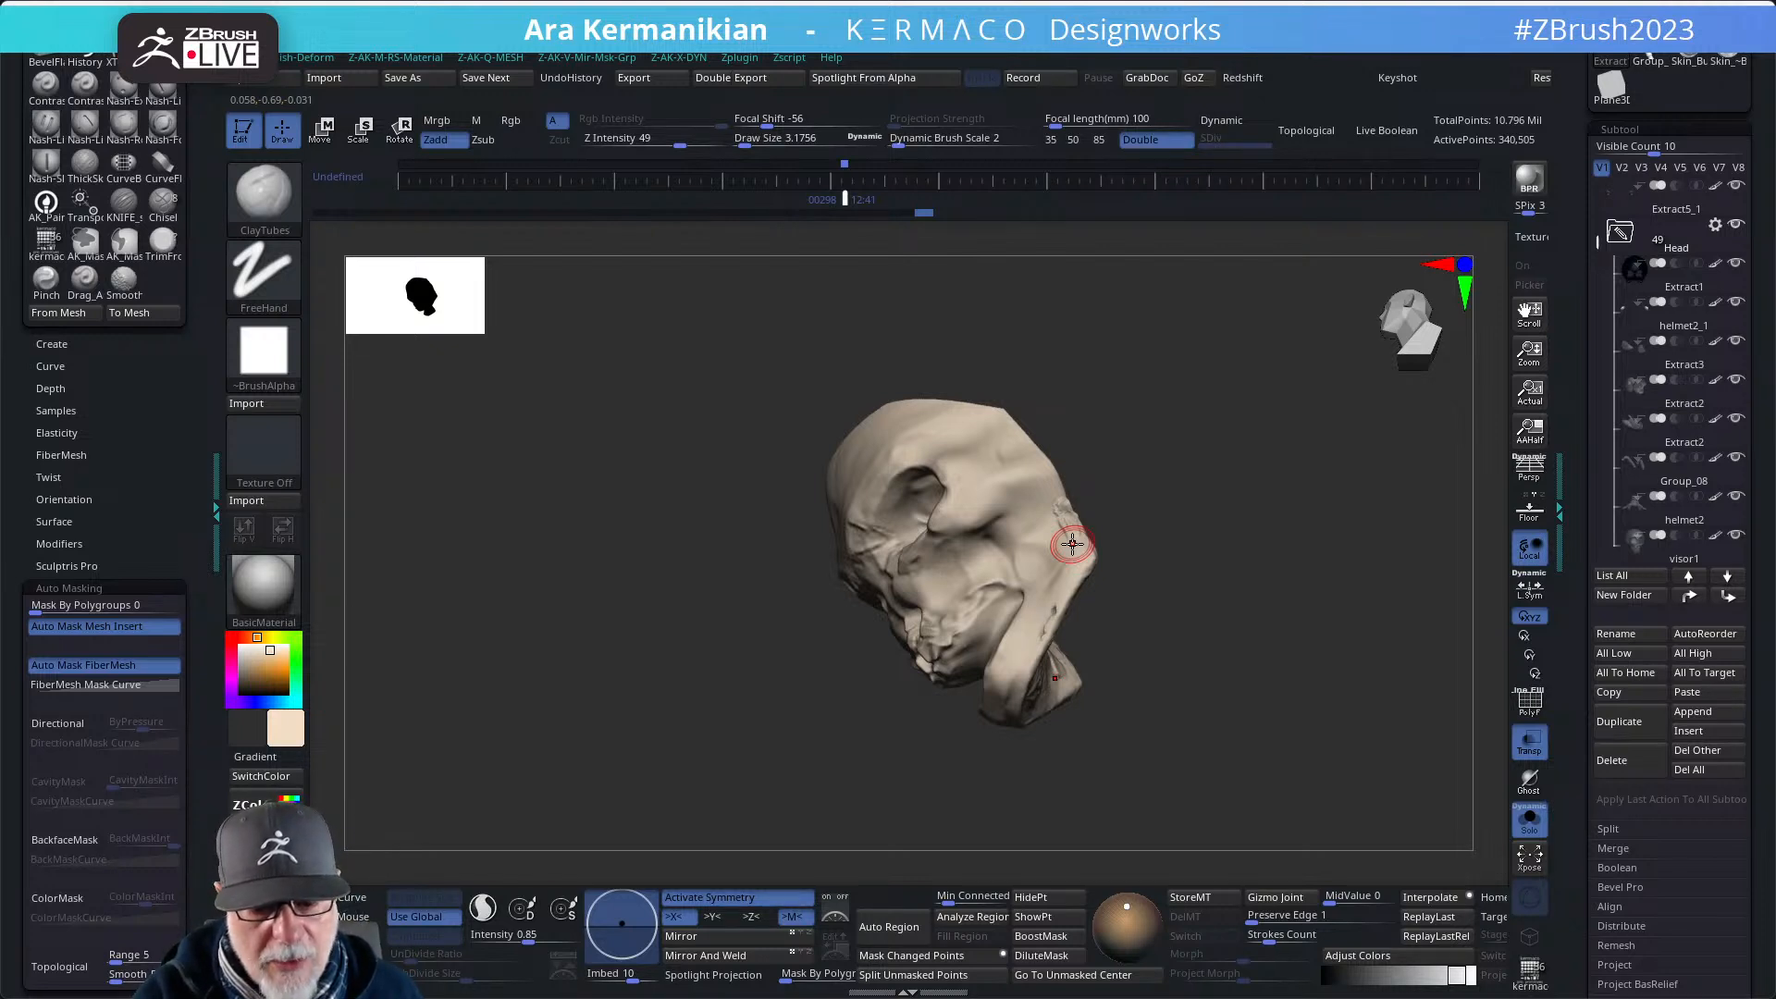
pyautogui.moveTo(481, 483); pyautogui.dragTo(543, 504)
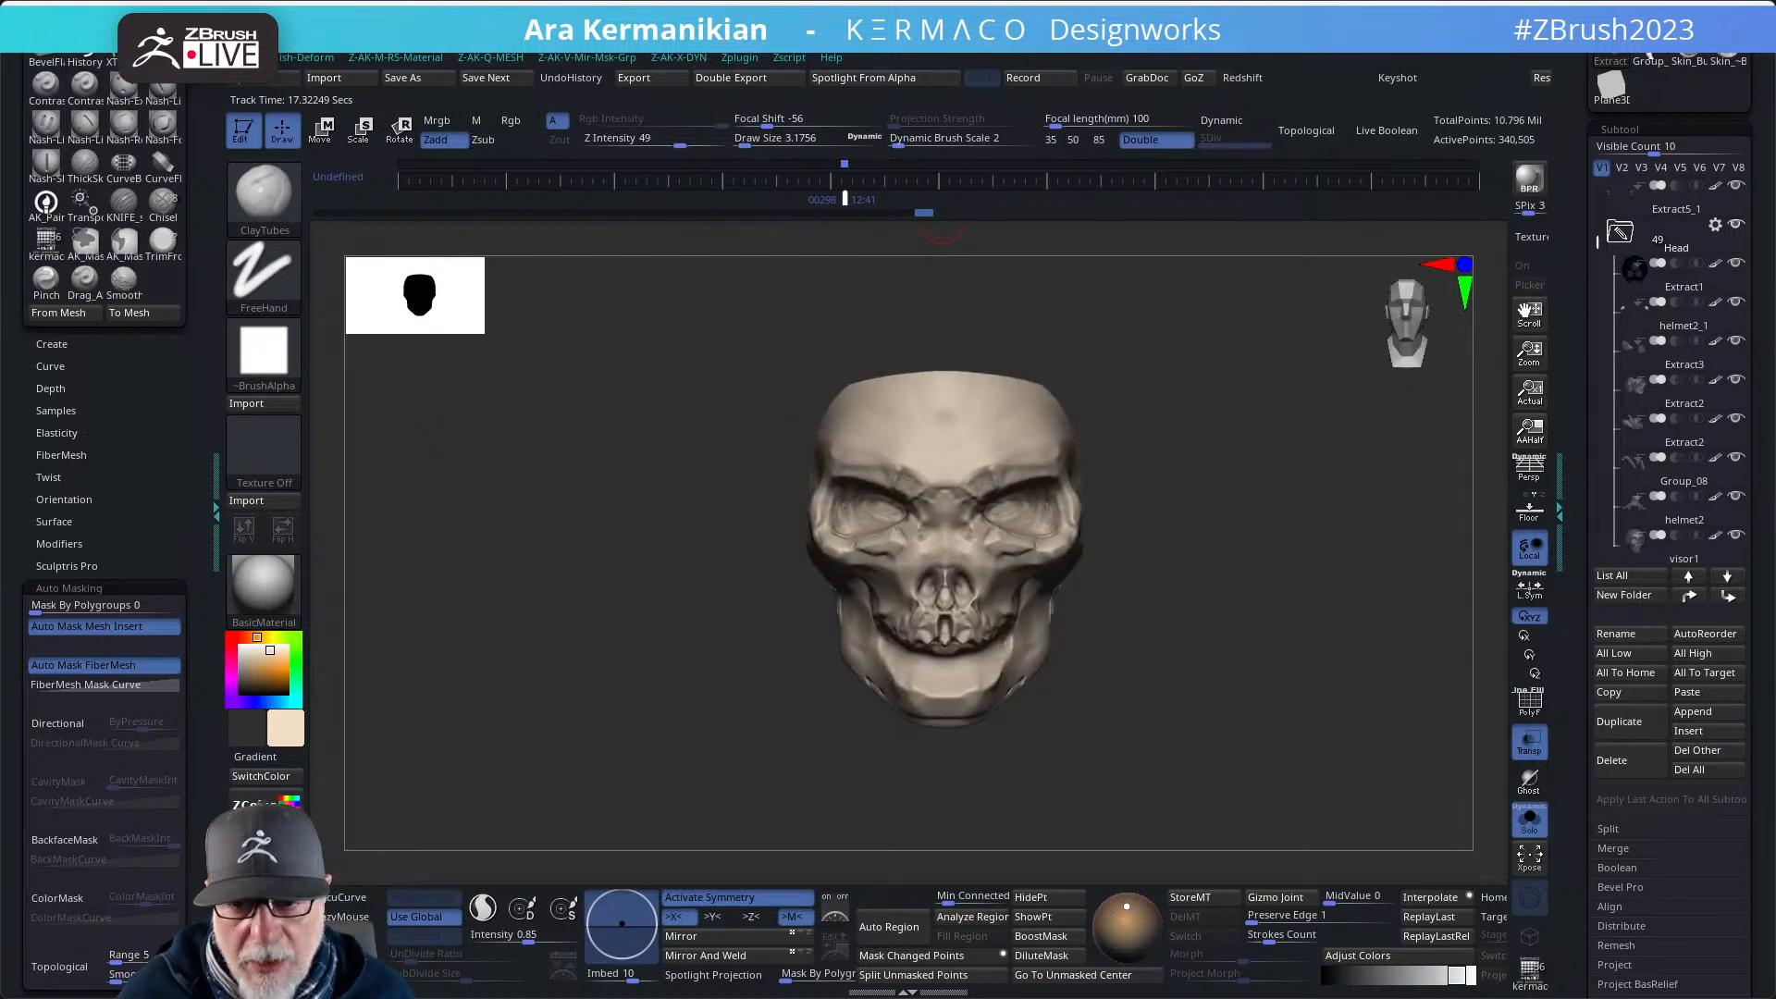
pyautogui.hotkey('ctrl', 's')
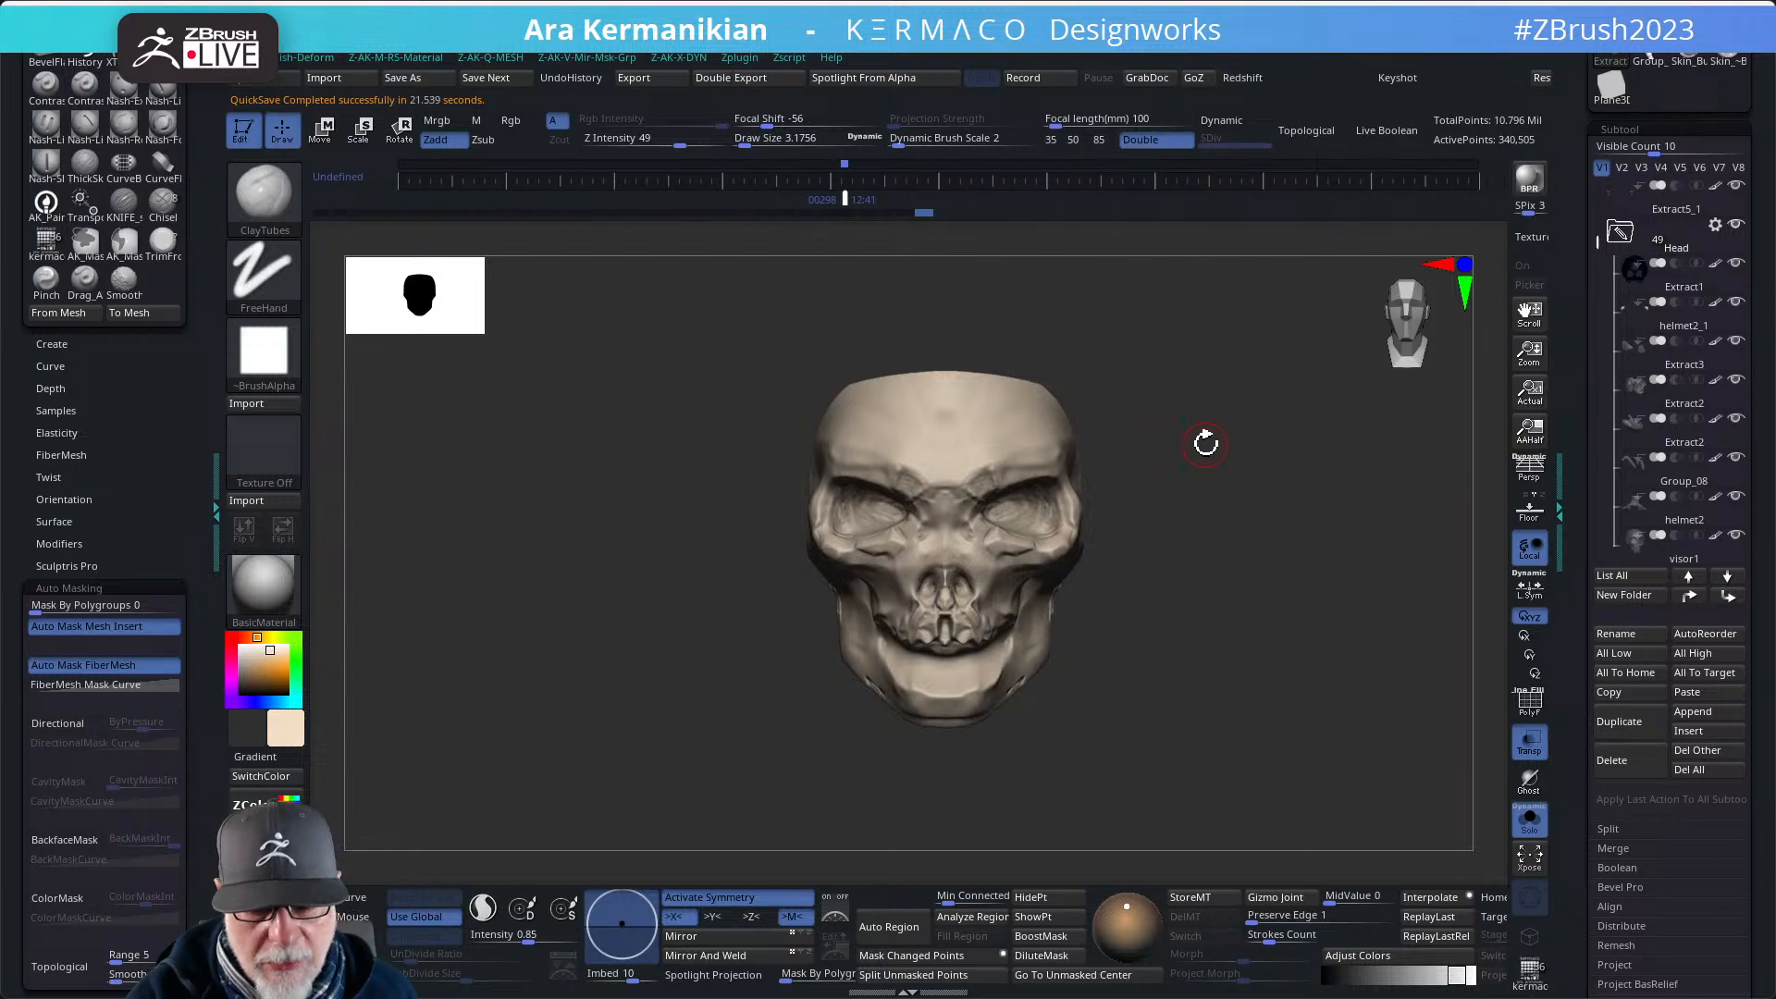
pyautogui.moveTo(1138, 508); pyautogui.dragTo(1076, 540)
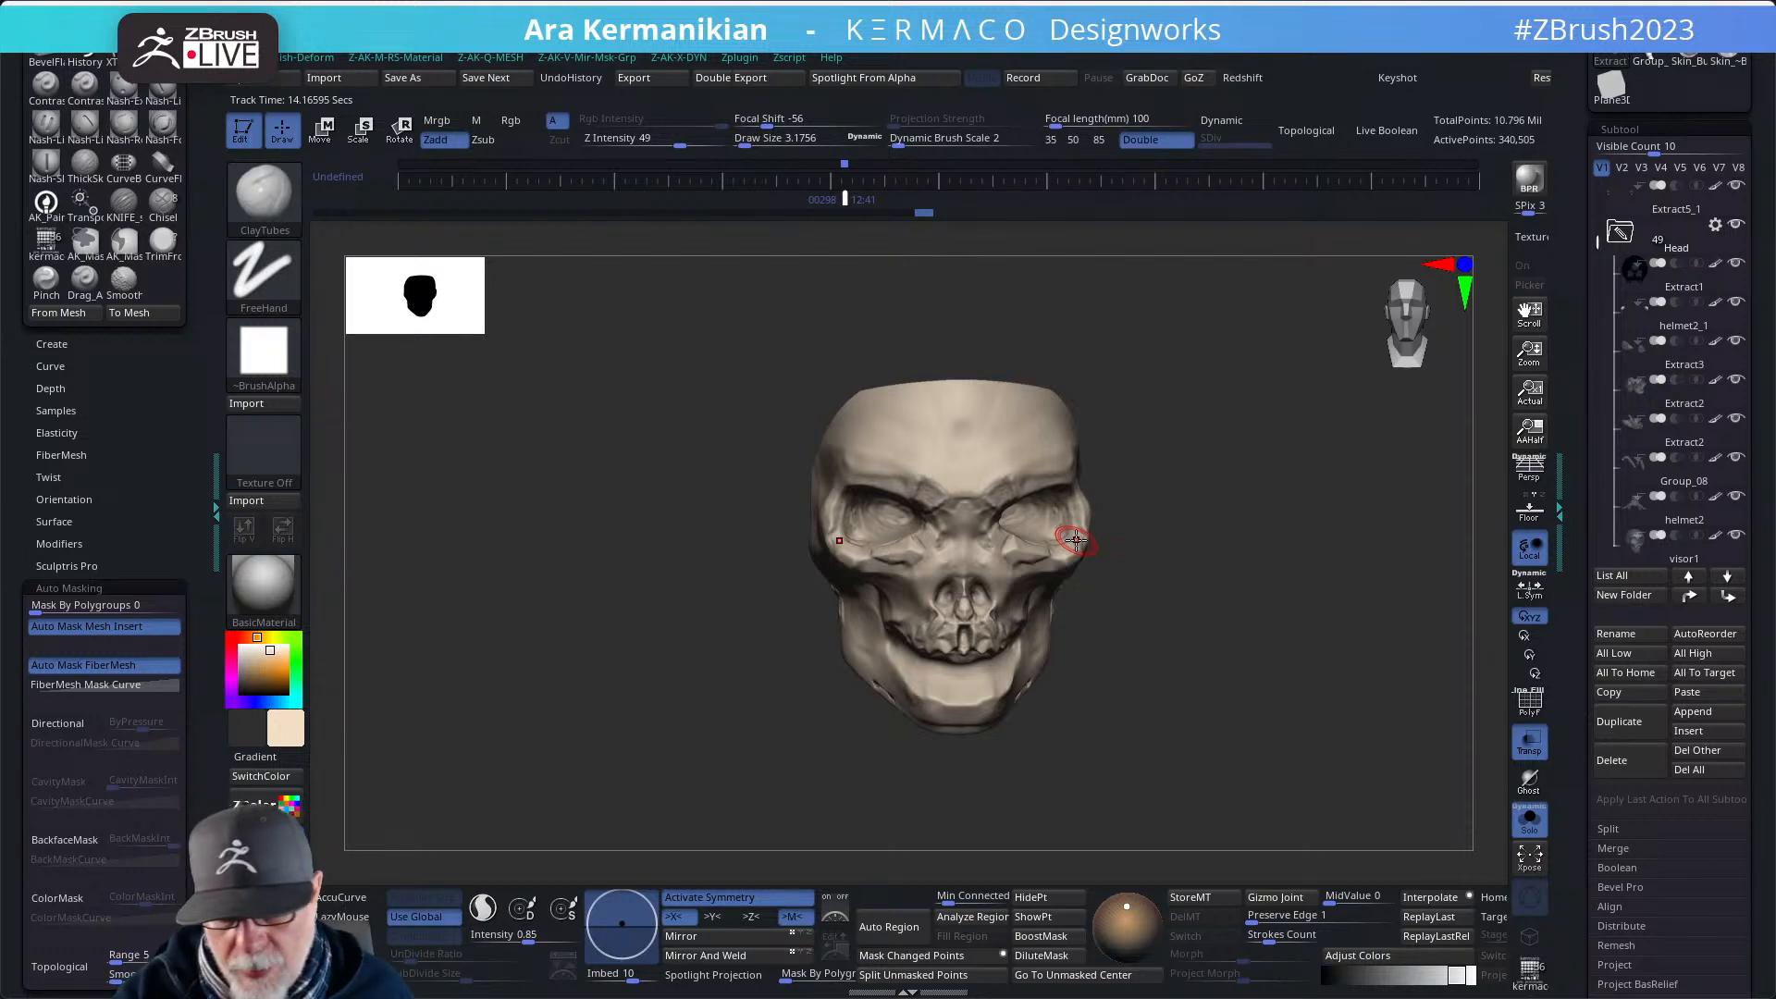
pyautogui.moveTo(1249, 649); pyautogui.dragTo(1114, 579)
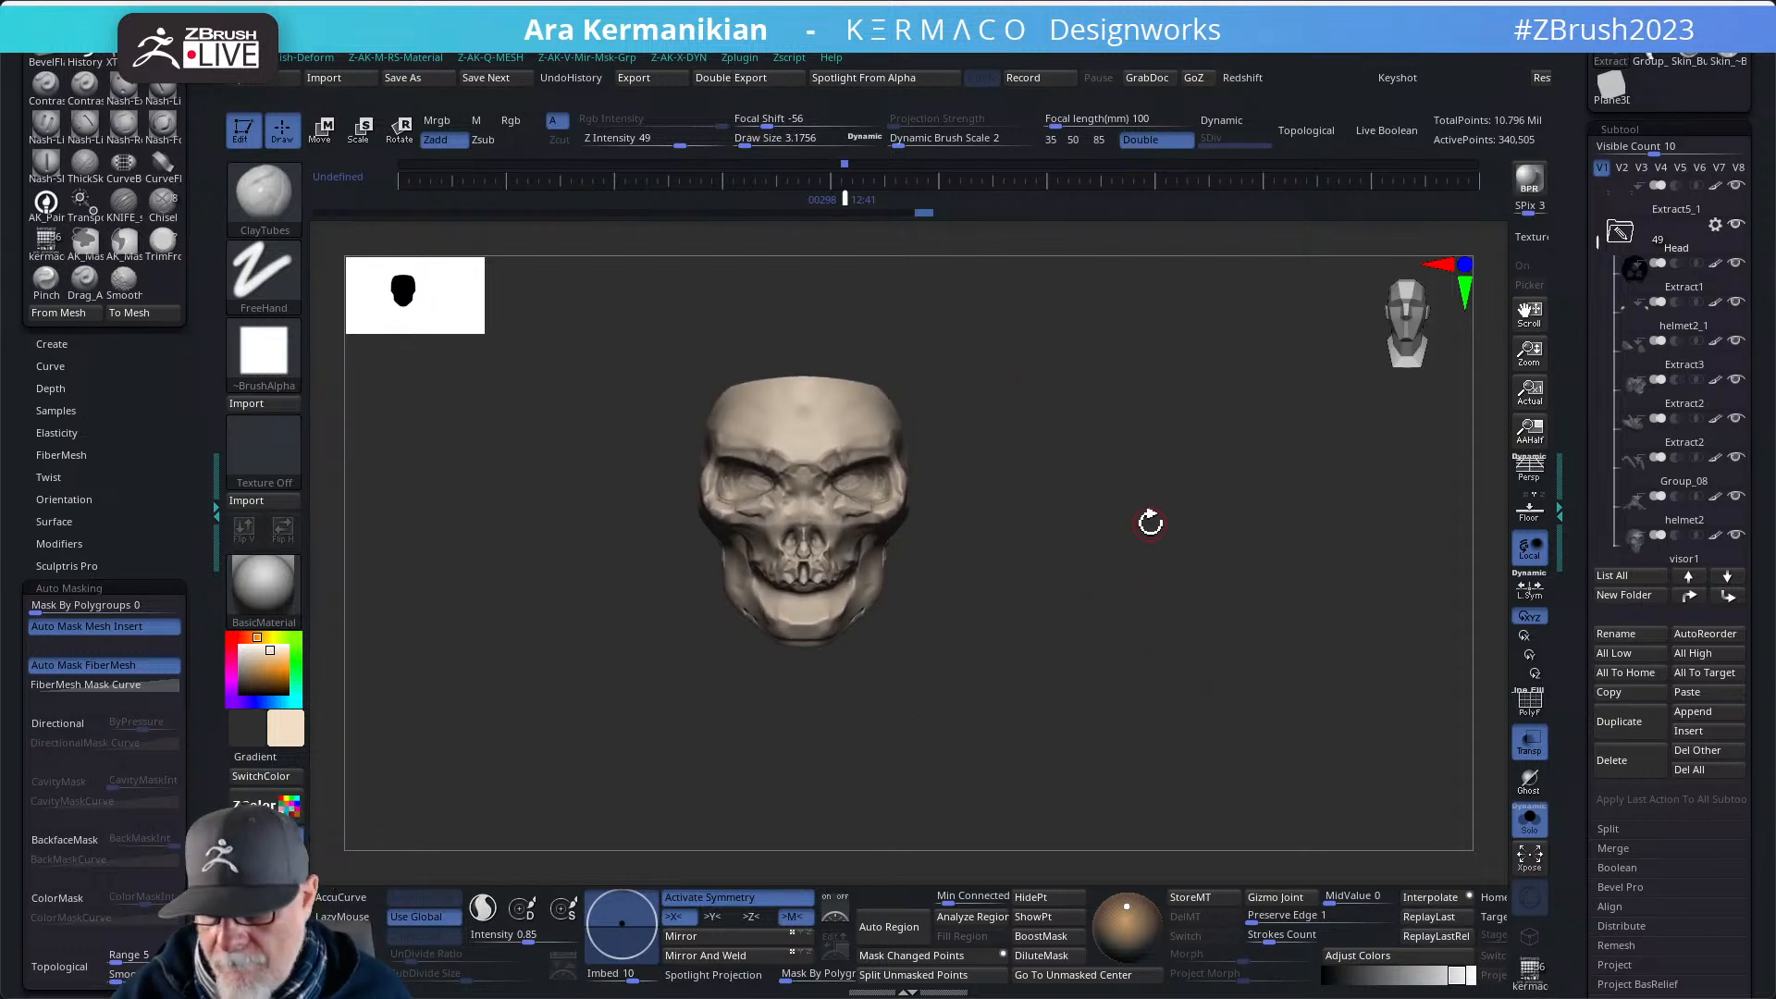
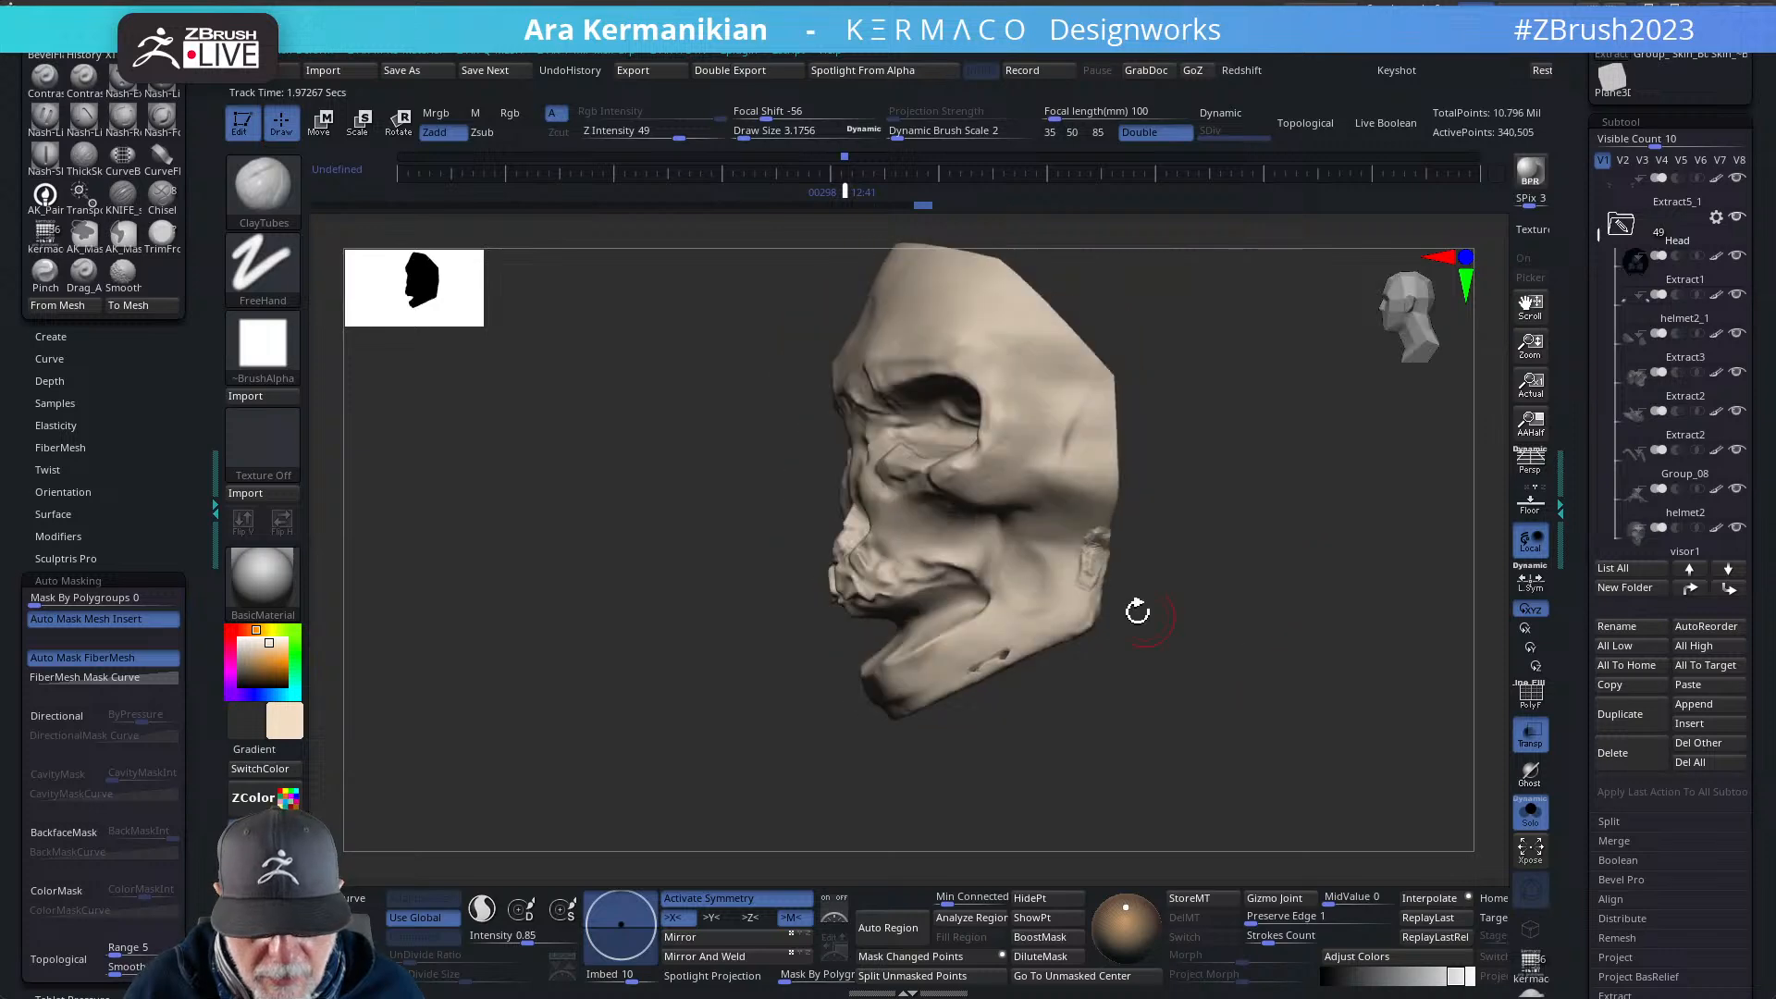
# - Smooth the pitted lower edge of the jaw from behind
pyautogui.moveTo(1035, 701); pyautogui.dragTo(1252, 539)
pyautogui.moveTo(1247, 629)
pyautogui.mouseDown()
pyautogui.moveTo(1340, 587)
pyautogui.moveTo(1193, 674)
pyautogui.mouseUp()
pyautogui.press('shift')
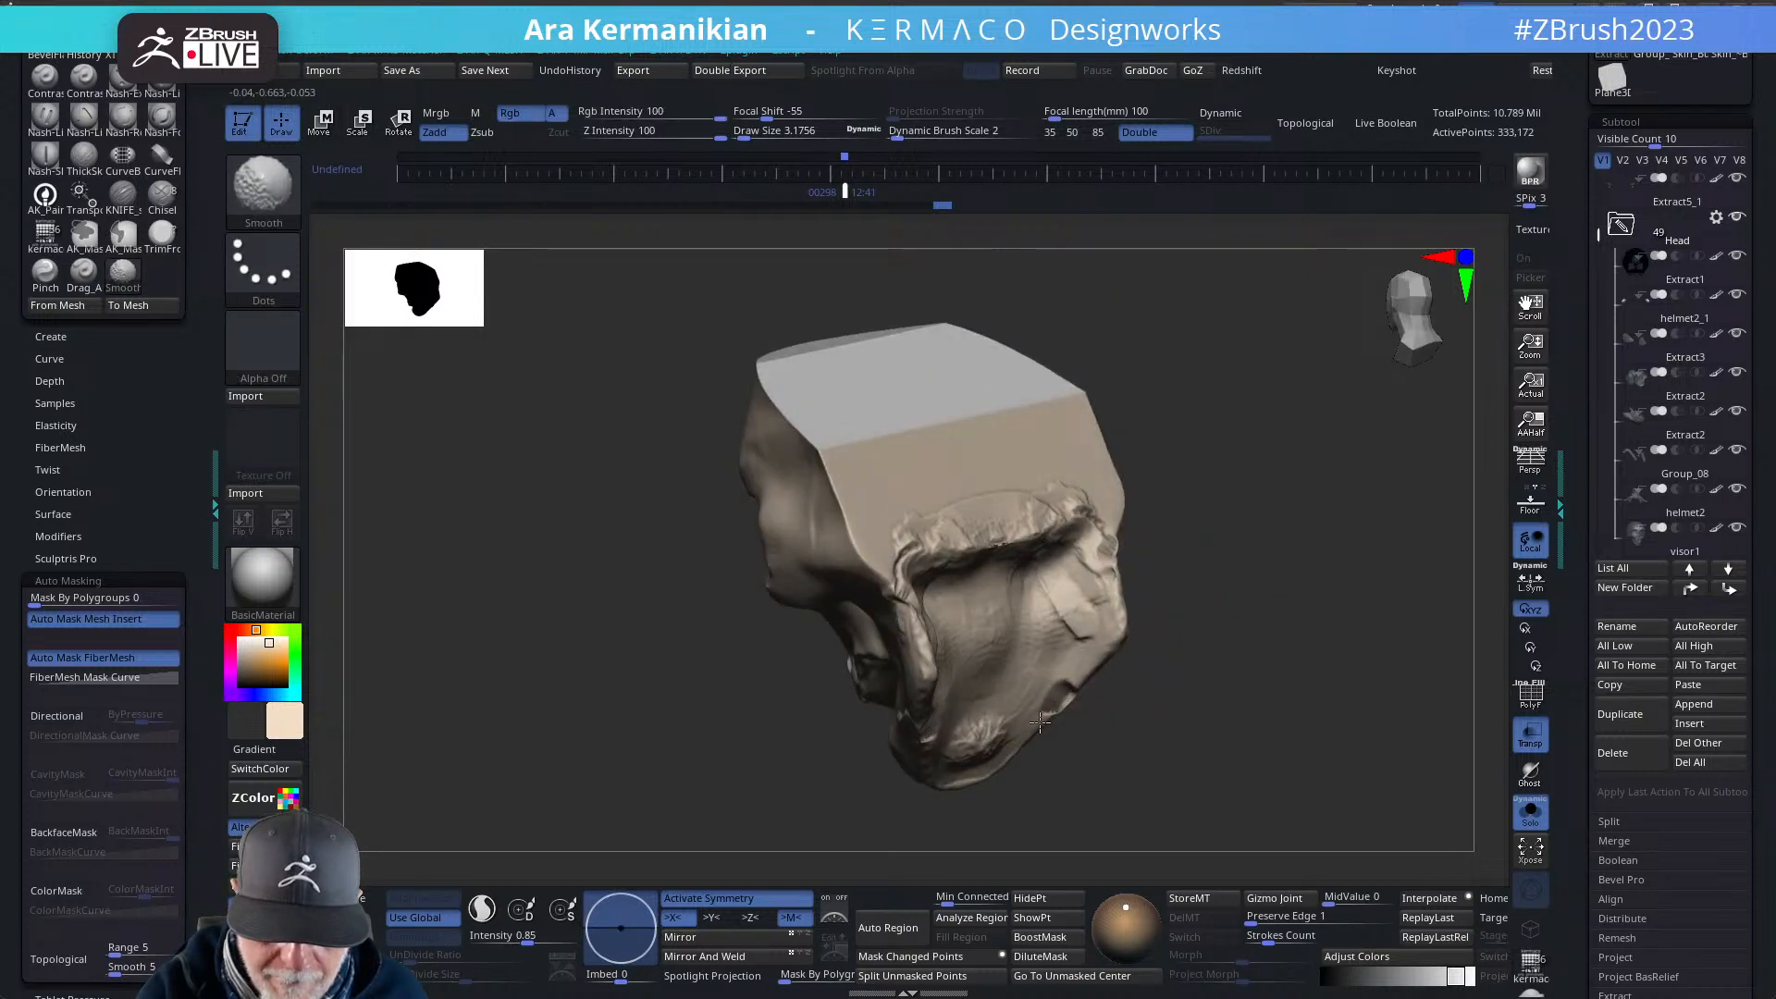
pyautogui.keyDown('shift'); pyautogui.moveTo(1066, 696); pyautogui.dragTo(996, 729); pyautogui.keyUp('shift')
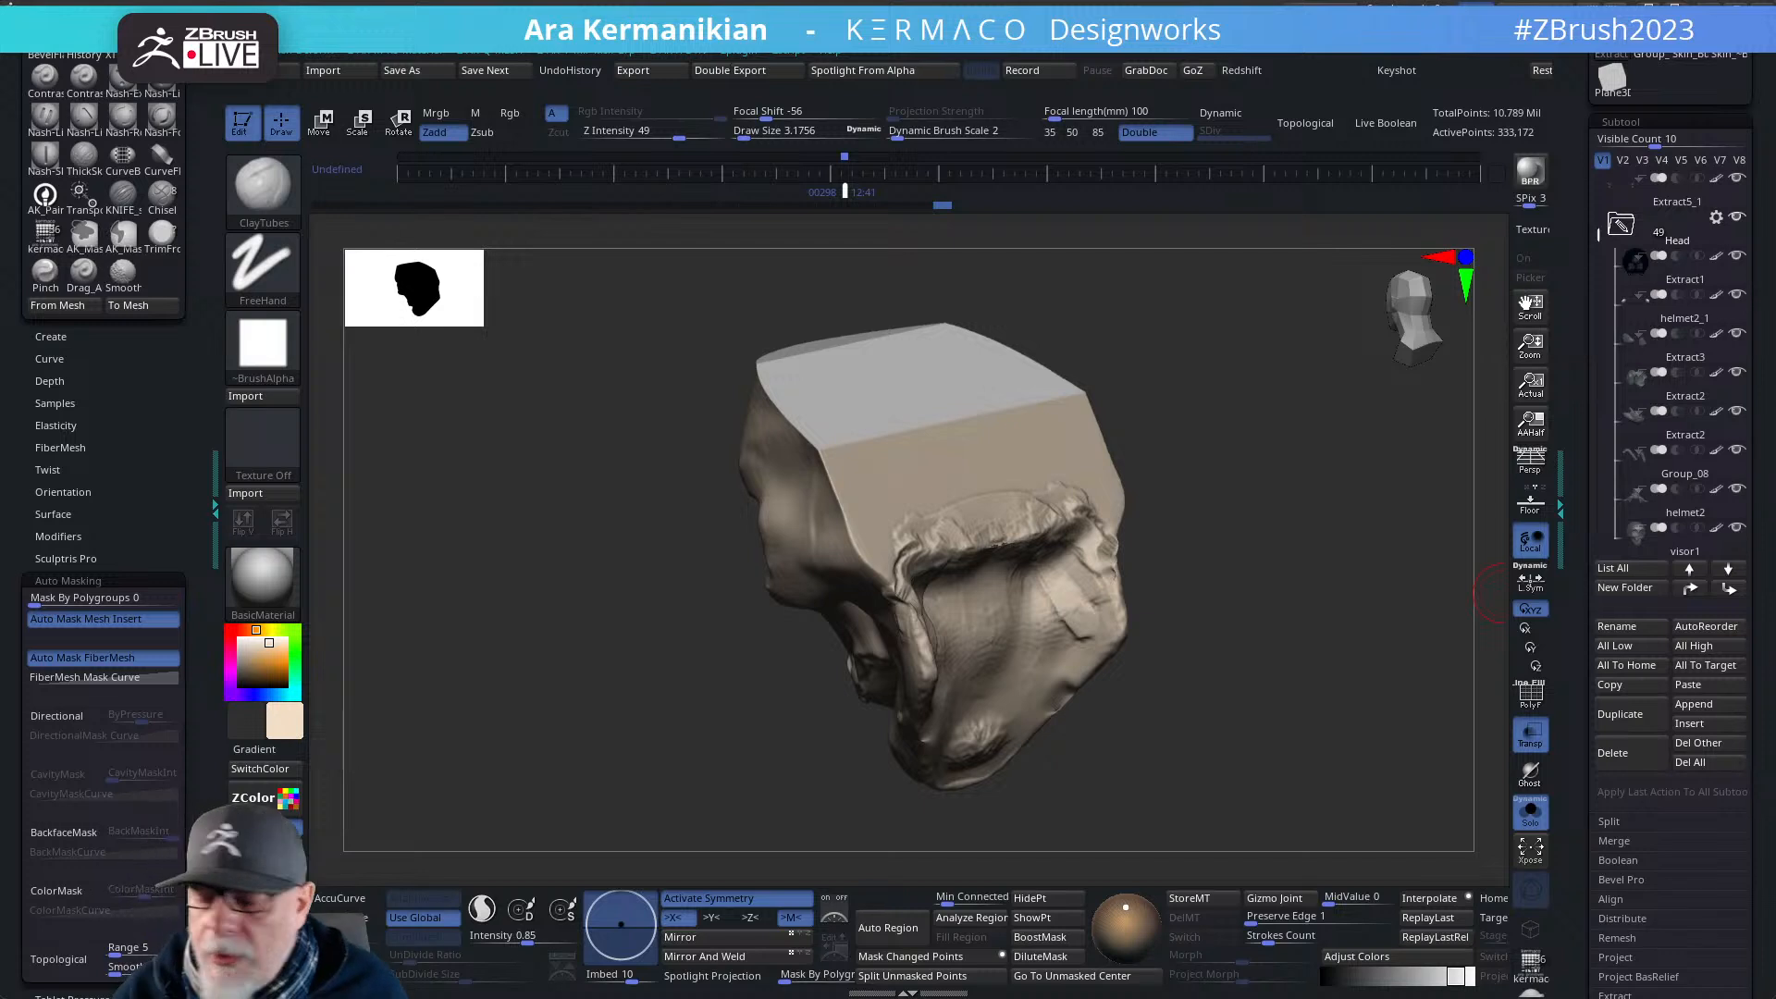
# - Build up the floor and rear of the underside hollow with broad ClayTubes strokes
pyautogui.moveTo(1073, 584)
pyautogui.mouseDown()
pyautogui.moveTo(1069, 614)
pyautogui.moveTo(1044, 595)
pyautogui.moveTo(978, 683)
pyautogui.moveTo(965, 590)
pyautogui.mouseUp()
pyautogui.moveTo(1221, 522); pyautogui.dragTo(1167, 449)
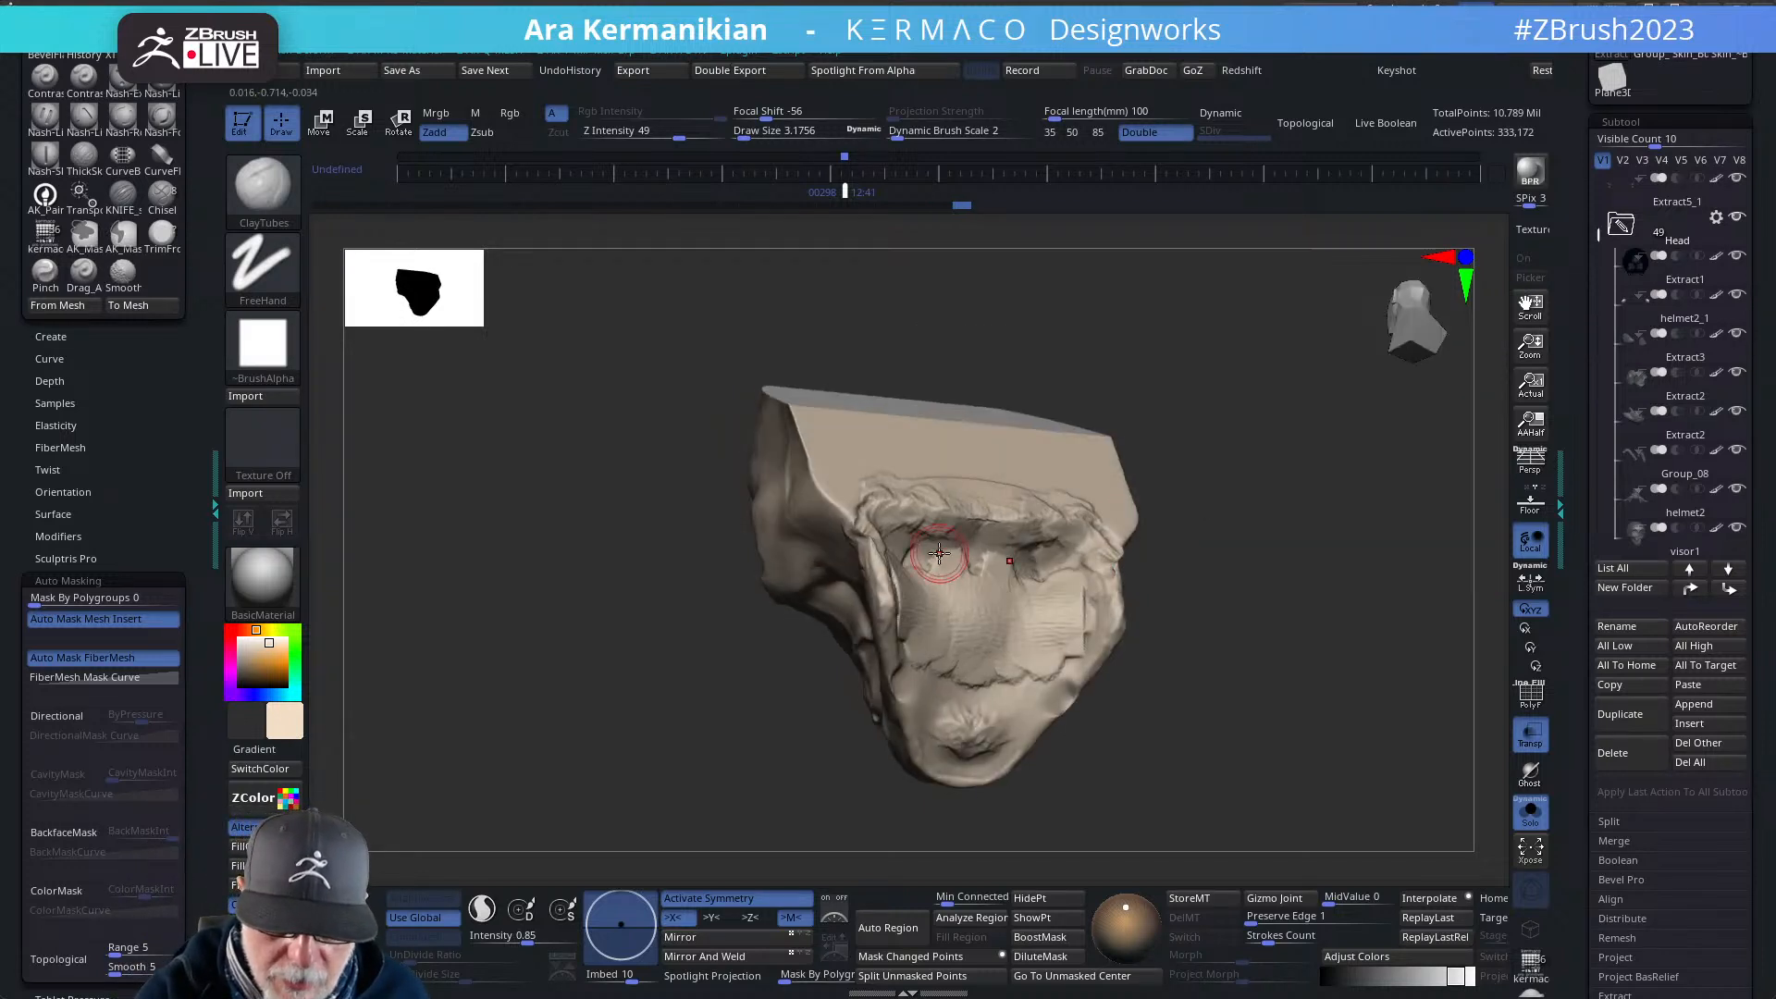
pyautogui.moveTo(939, 553)
pyautogui.mouseDown()
pyautogui.moveTo(911, 569)
pyautogui.moveTo(1008, 546)
pyautogui.moveTo(976, 555)
pyautogui.moveTo(1027, 560)
pyautogui.moveTo(915, 569)
pyautogui.moveTo(1063, 586)
pyautogui.moveTo(987, 657)
pyautogui.moveTo(1009, 675)
pyautogui.moveTo(935, 703)
pyautogui.moveTo(1018, 731)
pyautogui.moveTo(925, 689)
pyautogui.moveTo(994, 754)
pyautogui.moveTo(953, 751)
pyautogui.moveTo(886, 681)
pyautogui.moveTo(908, 618)
pyautogui.moveTo(885, 521)
pyautogui.moveTo(861, 531)
pyautogui.mouseUp()
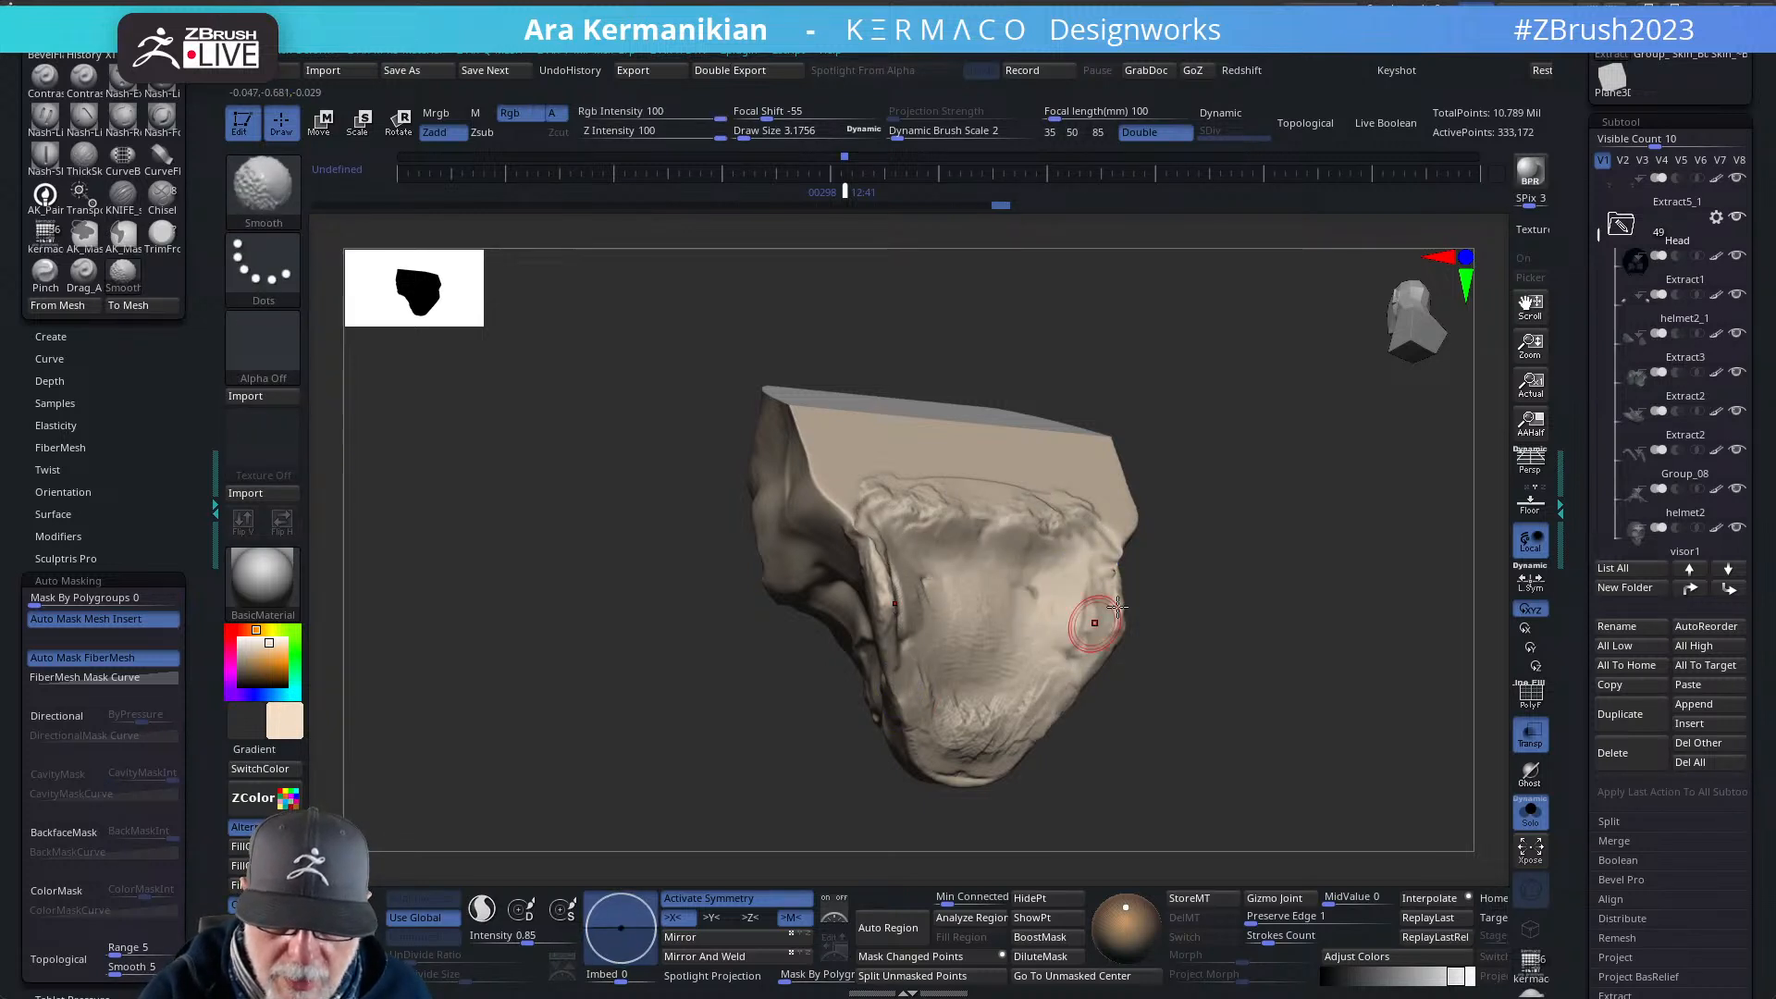
# - Smooth the rear corners of the jaw and add ClayTubes strokes along the ridge behind the underside hollow
pyautogui.moveTo(1118, 606); pyautogui.dragTo(1241, 508, button='right')
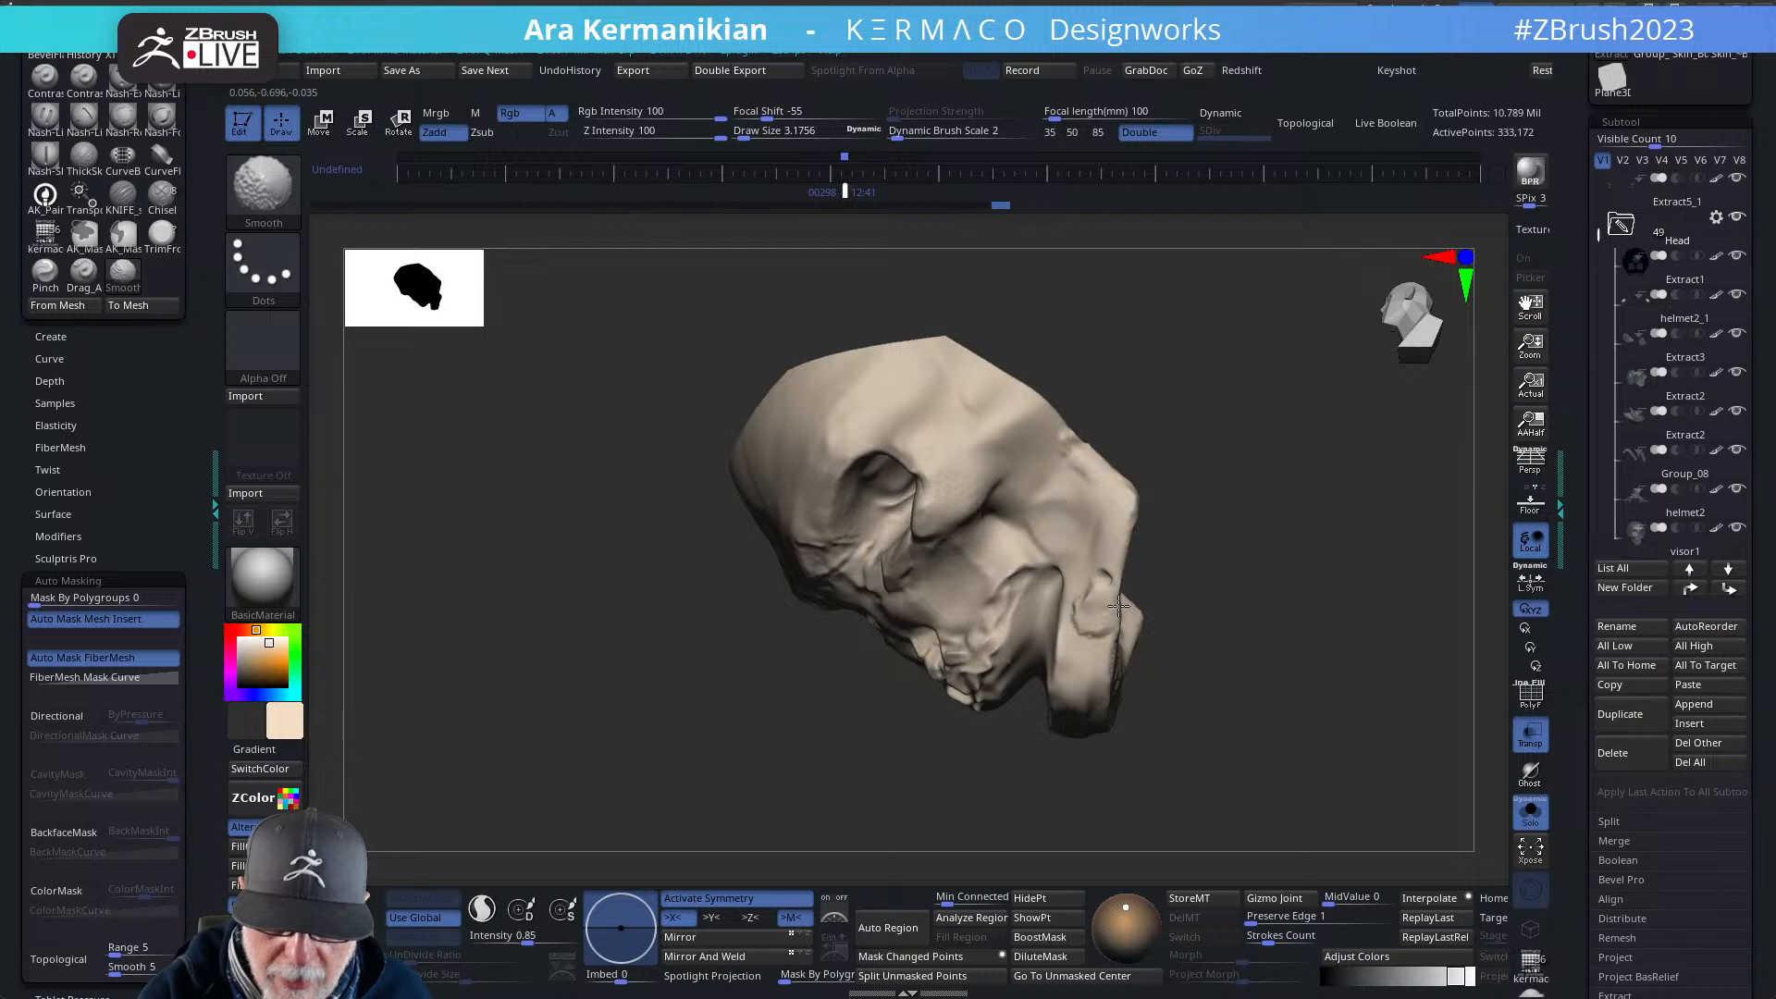
pyautogui.keyDown('shift'); pyautogui.moveTo(1118, 606); pyautogui.dragTo(1112, 565); pyautogui.keyUp('shift')
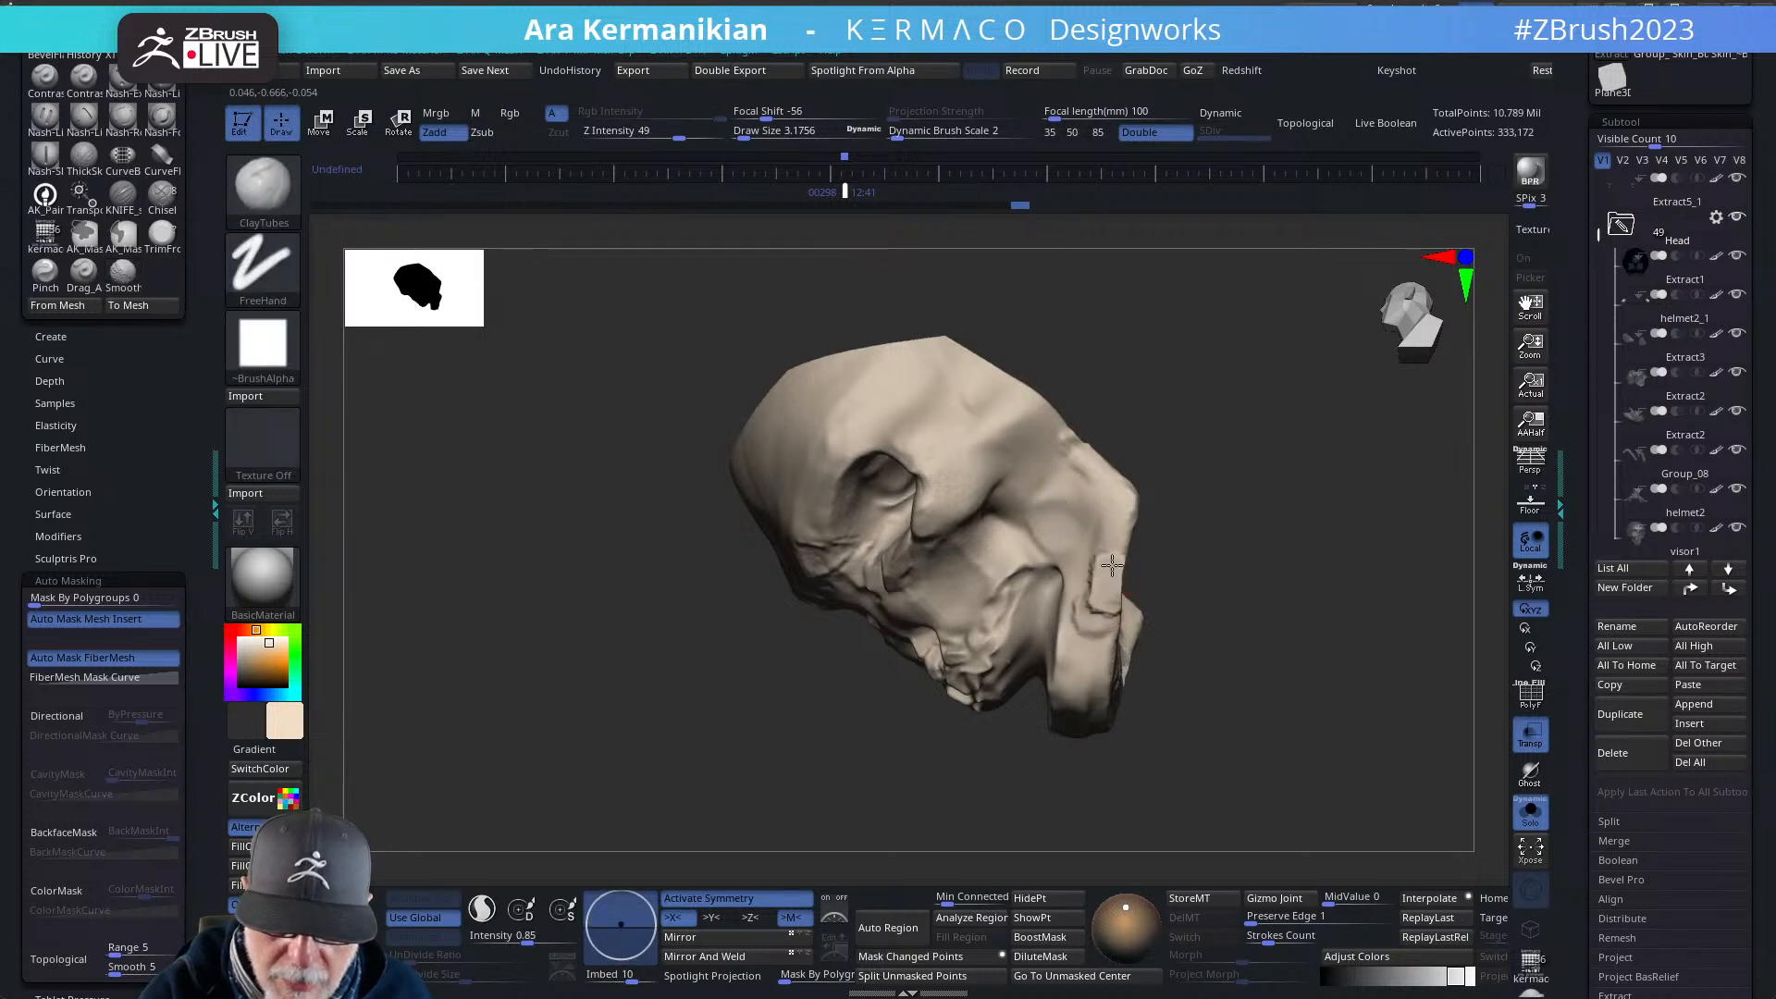
pyautogui.moveTo(1221, 562)
pyautogui.mouseDown()
pyautogui.moveTo(1147, 566)
pyautogui.moveTo(1108, 622)
pyautogui.moveTo(1115, 565)
pyautogui.mouseUp()
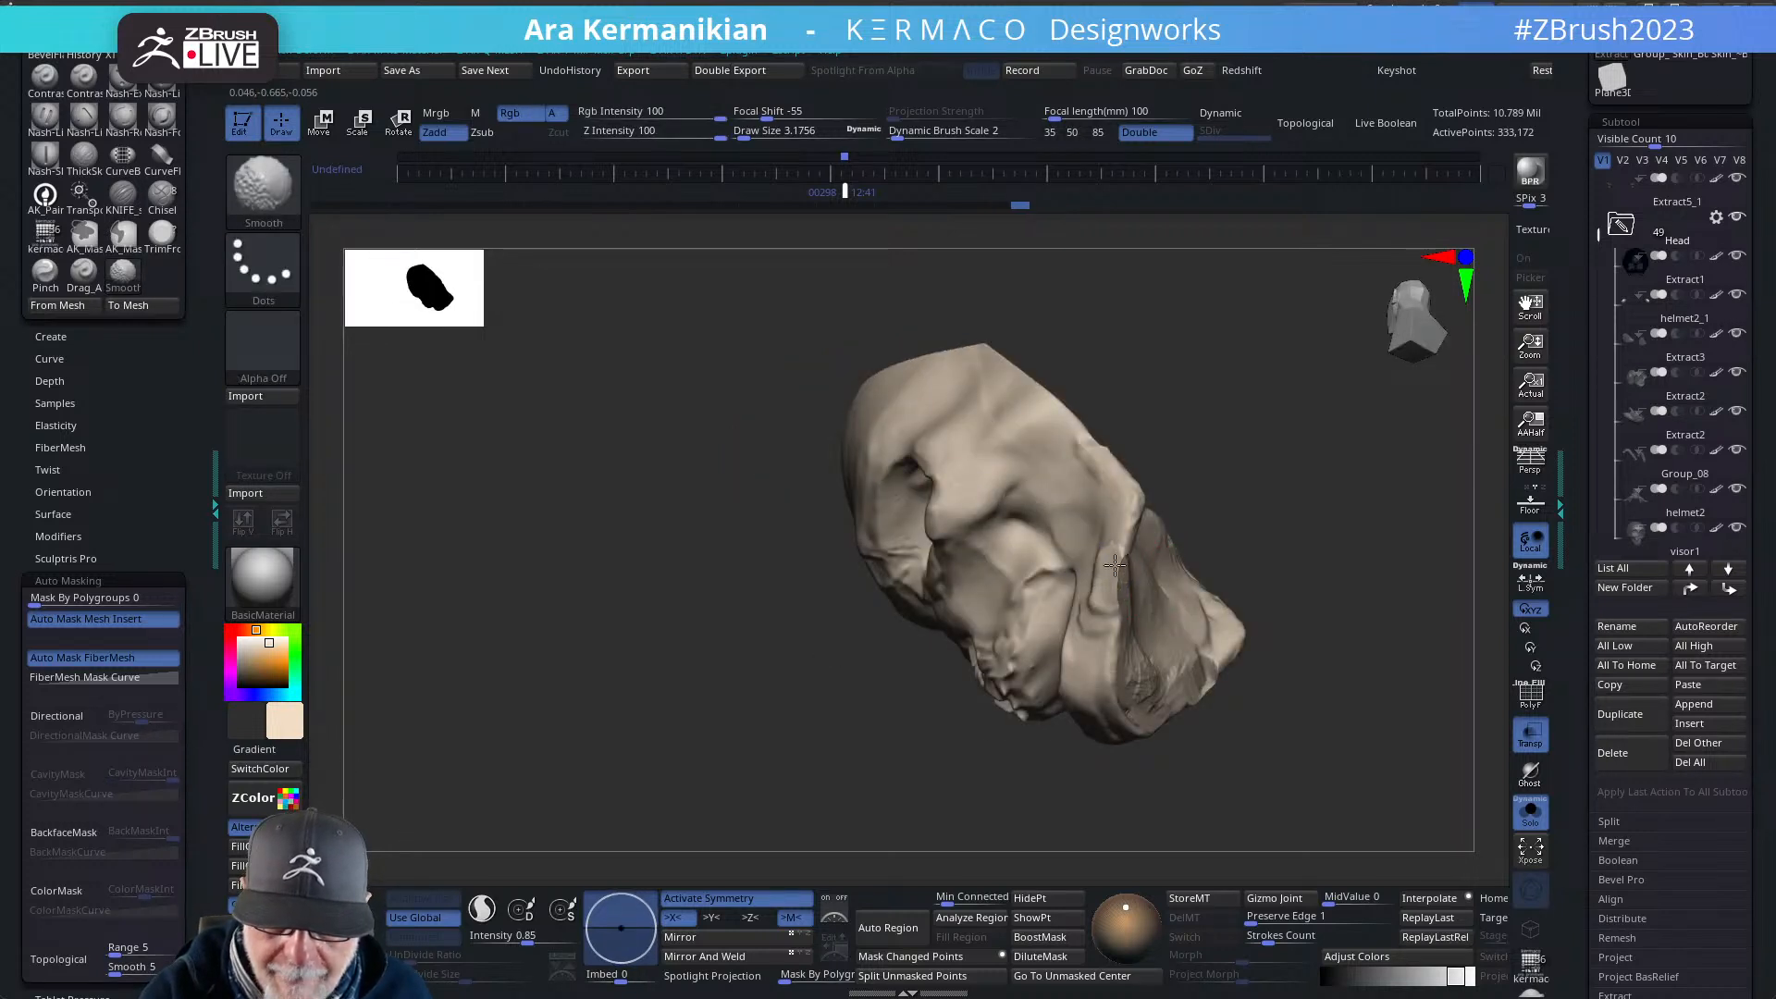
pyautogui.moveTo(1115, 565)
pyautogui.mouseDown(button='right')
pyautogui.moveTo(1150, 491)
pyautogui.moveTo(1261, 420)
pyautogui.mouseUp(button='right')
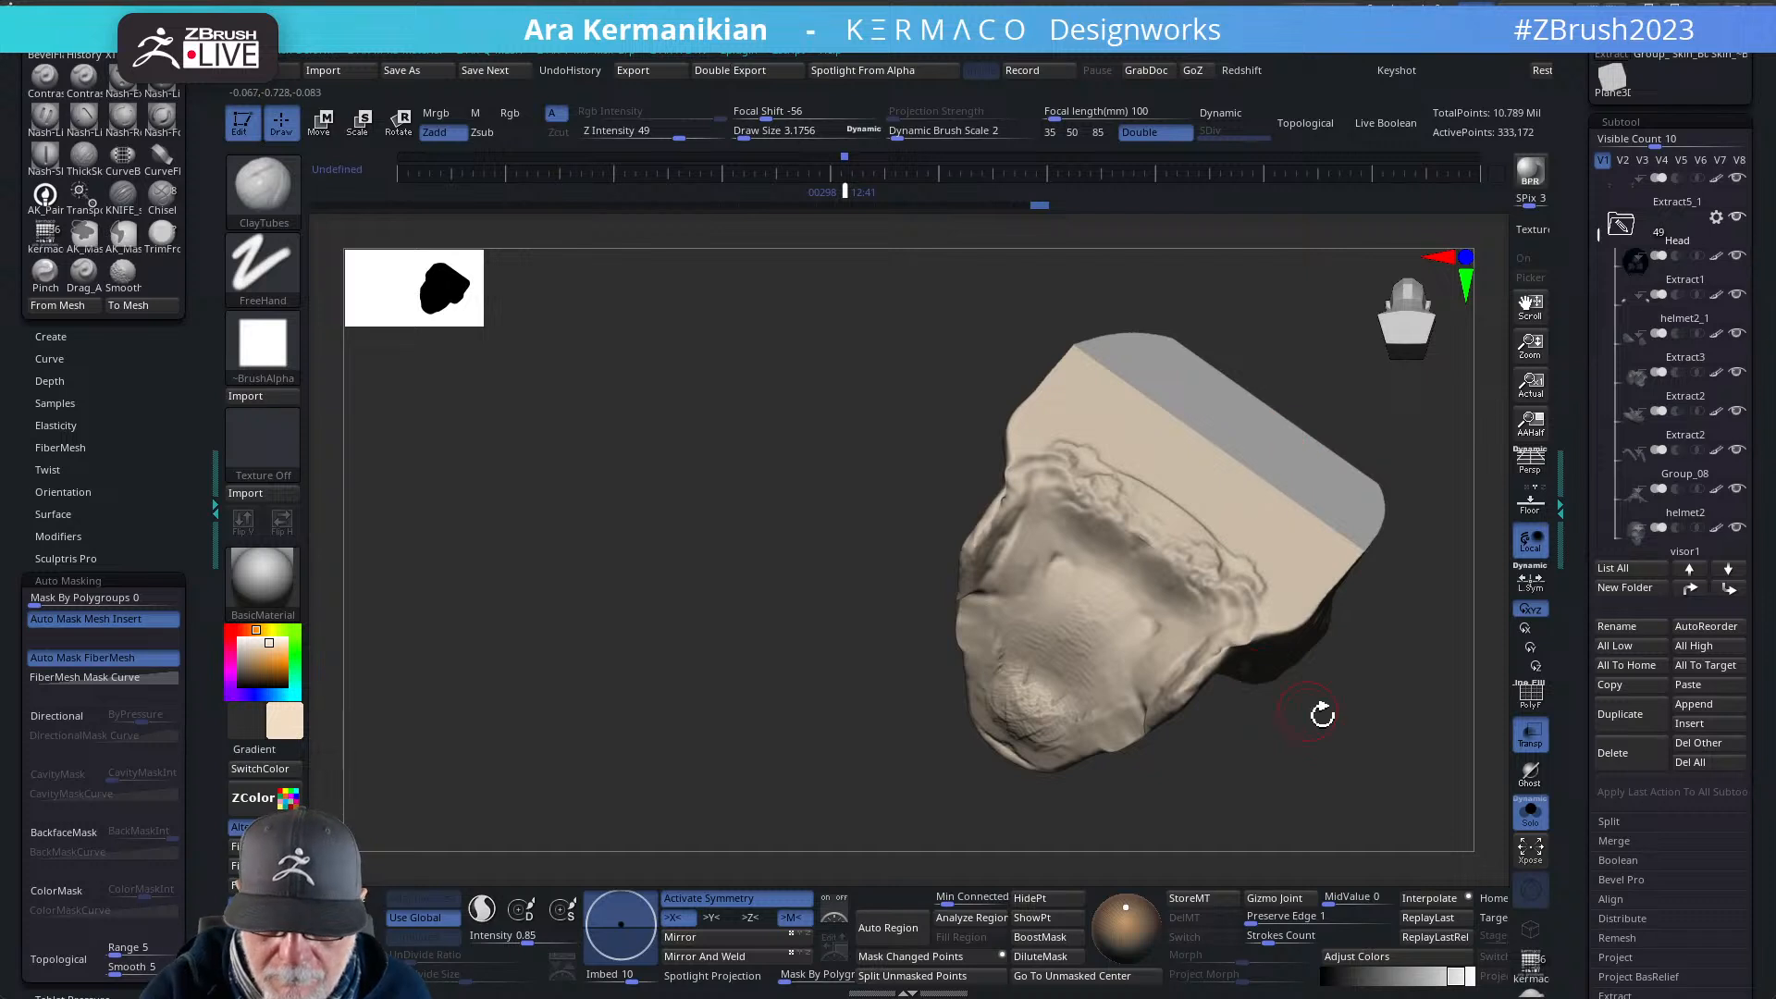
pyautogui.moveTo(1322, 714)
pyautogui.mouseDown(button='right')
pyautogui.moveTo(1252, 679)
pyautogui.moveTo(1312, 701)
pyautogui.mouseUp(button='right')
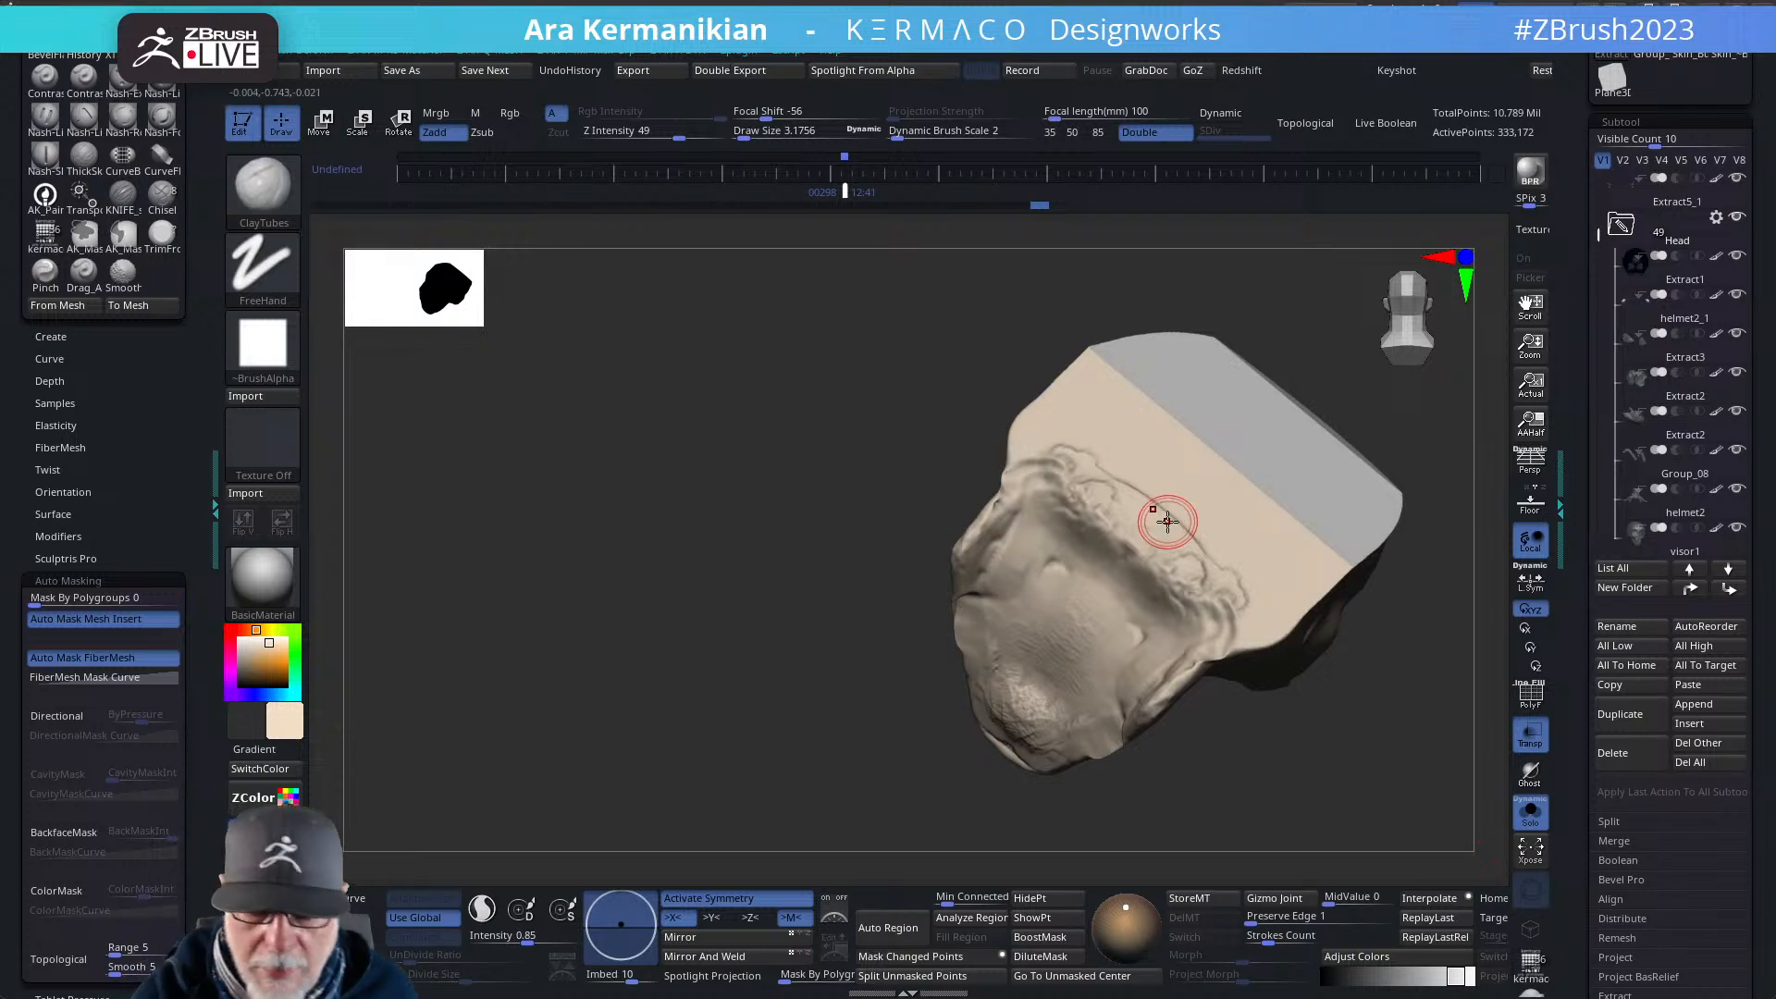
pyautogui.moveTo(1161, 519)
pyautogui.mouseDown()
pyautogui.moveTo(1097, 493)
pyautogui.moveTo(1040, 514)
pyautogui.moveTo(1059, 627)
pyautogui.moveTo(1084, 659)
pyautogui.mouseUp()
pyautogui.moveTo(1238, 711)
pyautogui.mouseDown()
pyautogui.moveTo(1174, 713)
pyautogui.moveTo(1233, 651)
pyautogui.moveTo(1209, 618)
pyautogui.moveTo(1233, 654)
pyautogui.moveTo(1280, 639)
pyautogui.moveTo(1256, 626)
pyautogui.moveTo(1330, 608)
pyautogui.moveTo(1240, 638)
pyautogui.moveTo(1251, 608)
pyautogui.moveTo(1237, 654)
pyautogui.mouseUp()
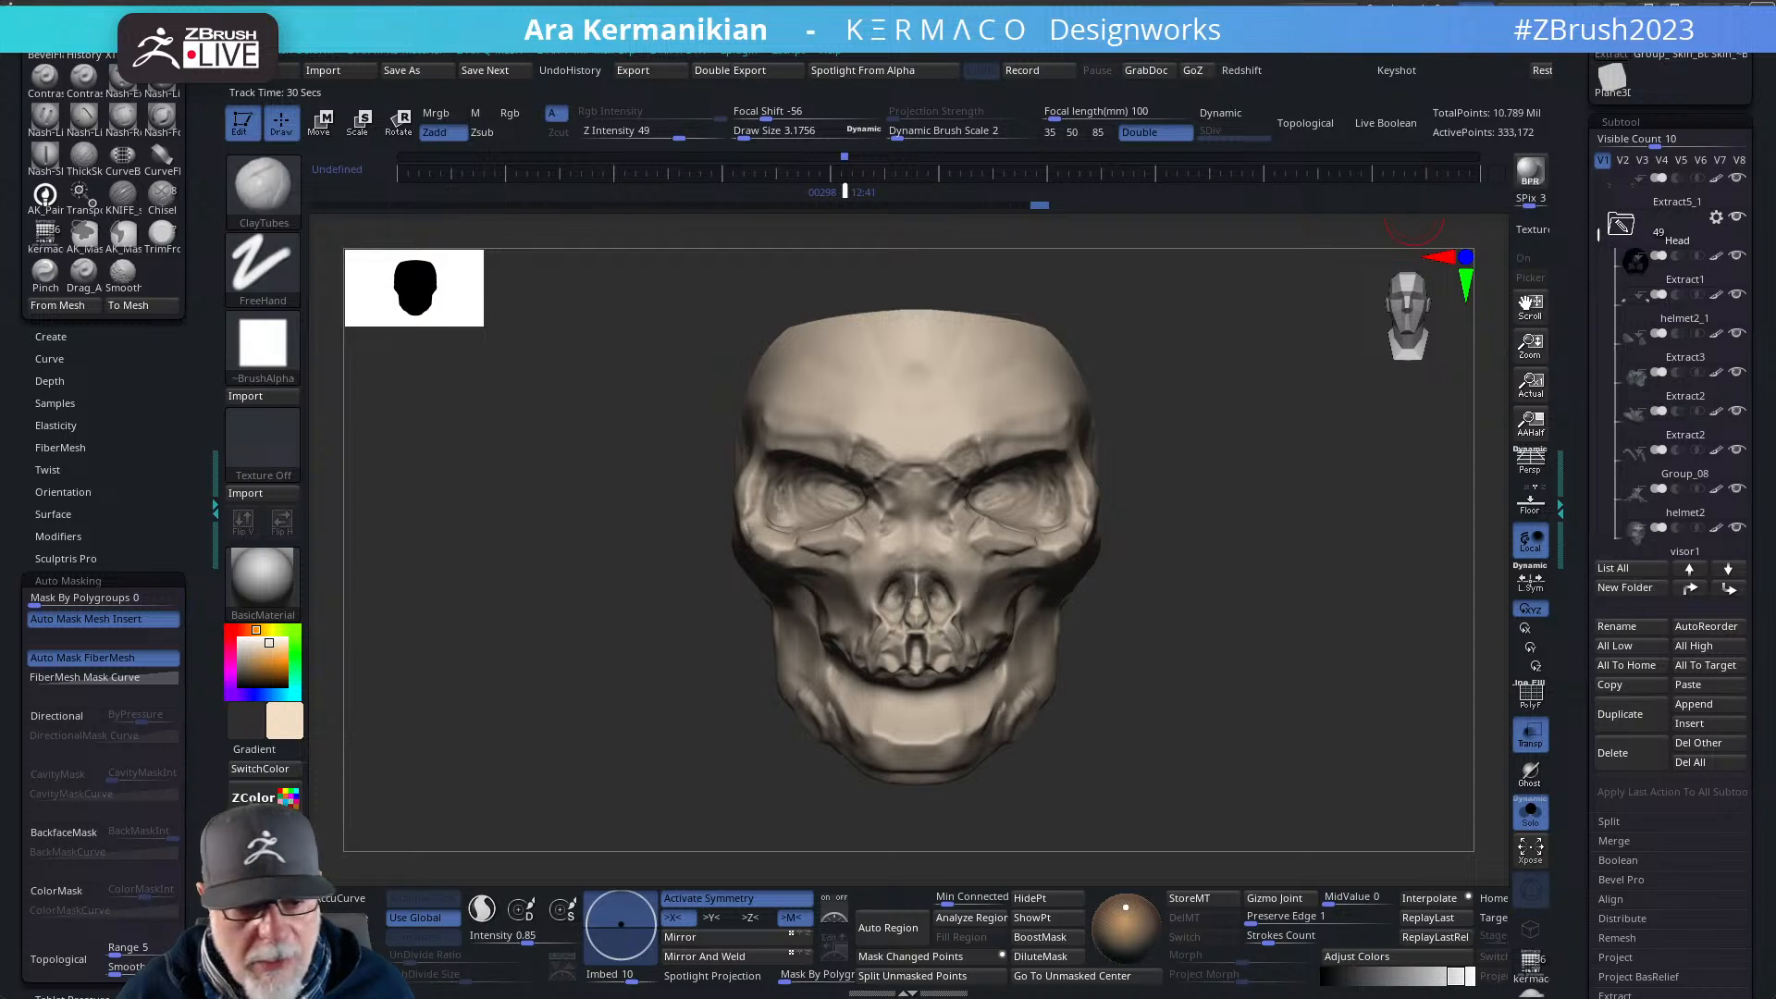
# - Close ZBrush without saving the changes to the project
pyautogui.click(1761, 8)
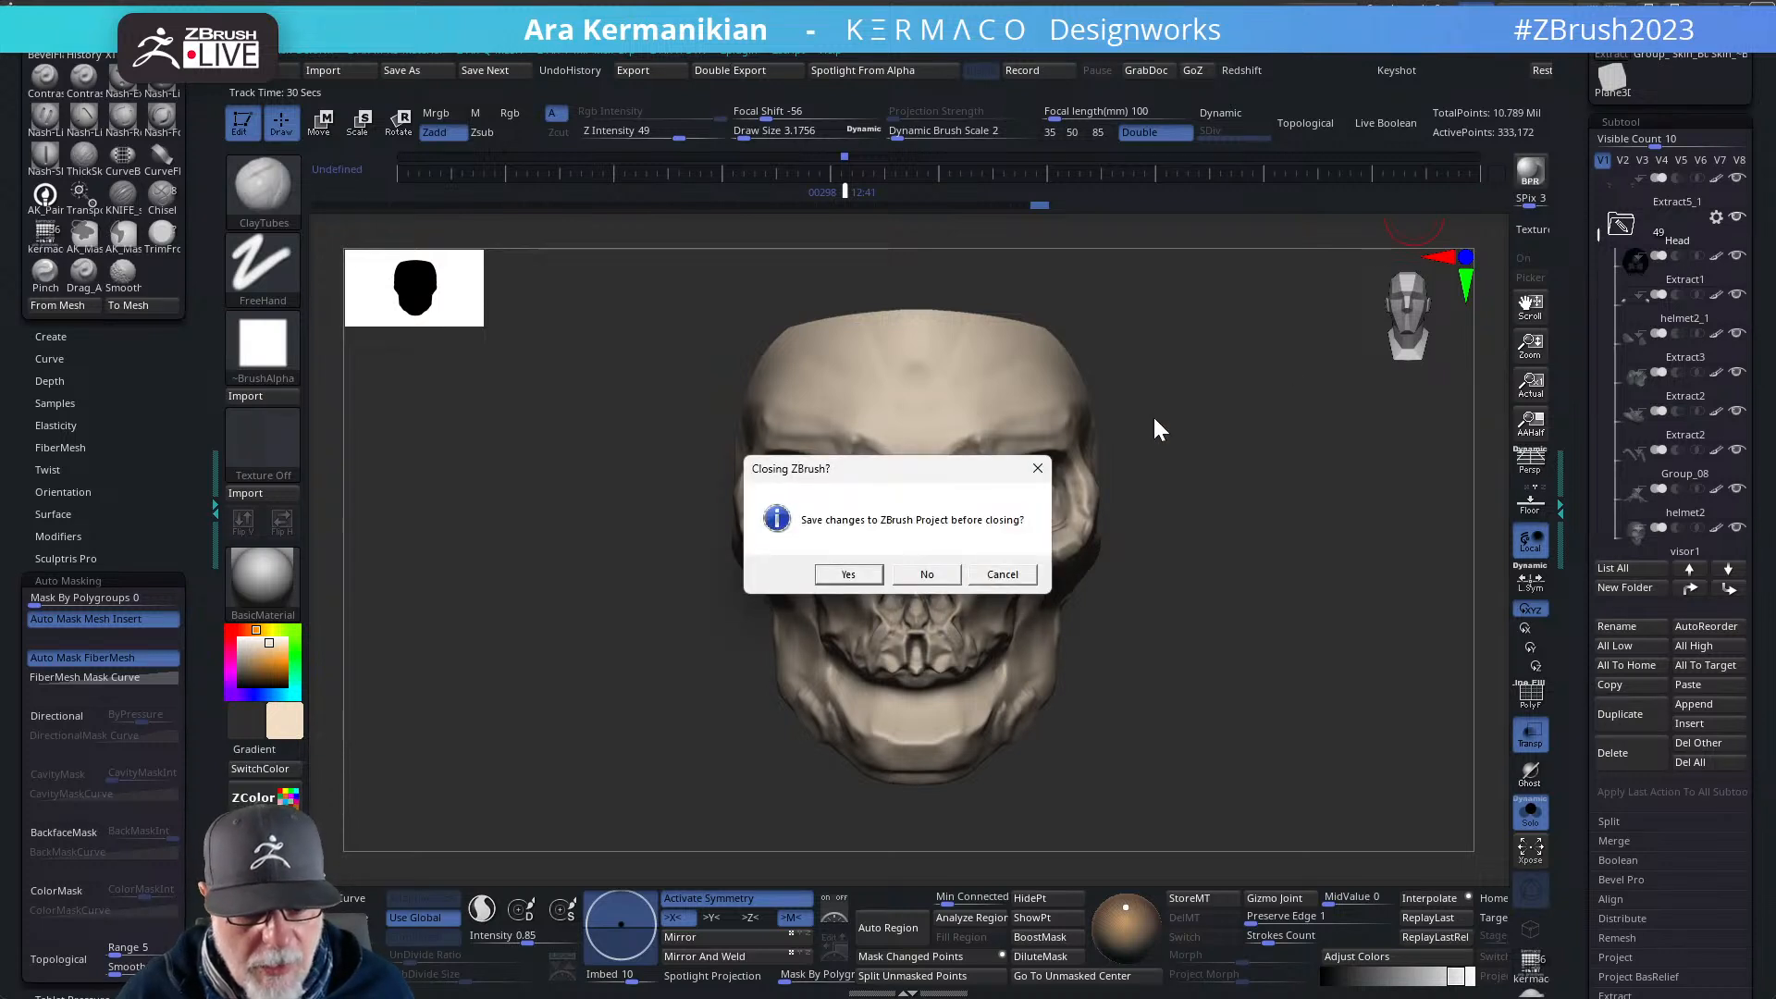
pyautogui.click(927, 575)
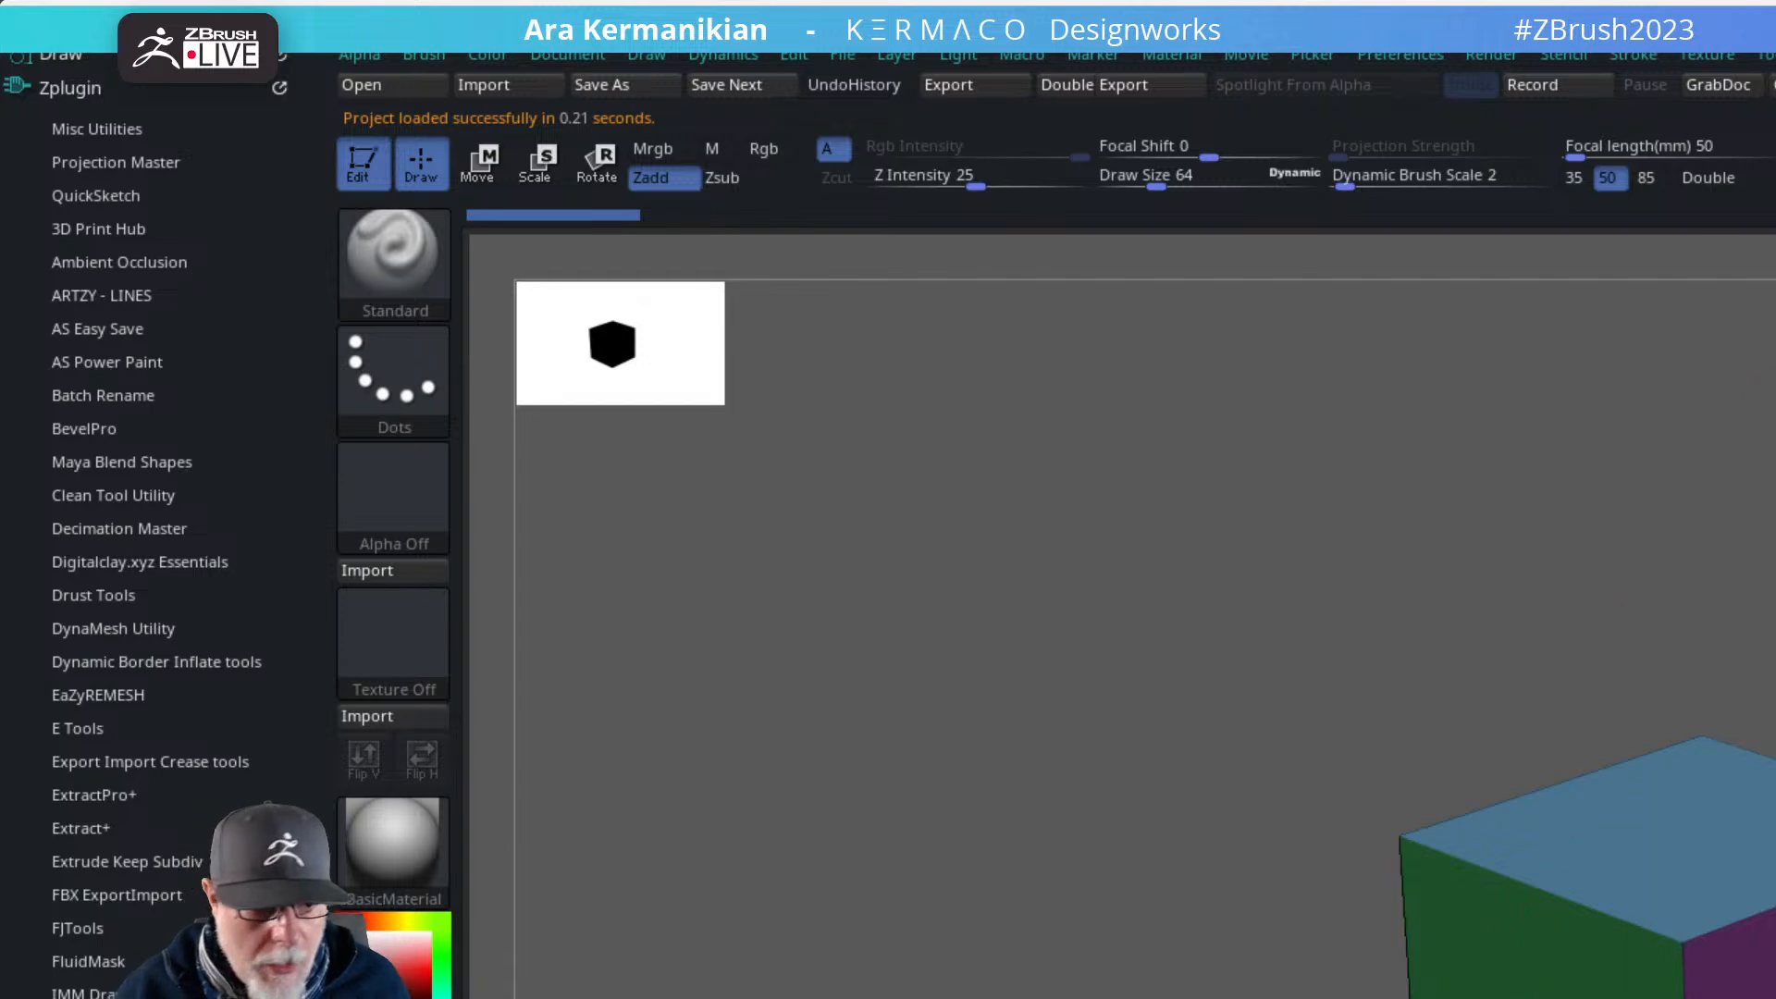
# - Reposition and resize the restarted ZBrush window so it fills the visible screen area
pyautogui.moveTo(813, 31); pyautogui.dragTo(6, 221)
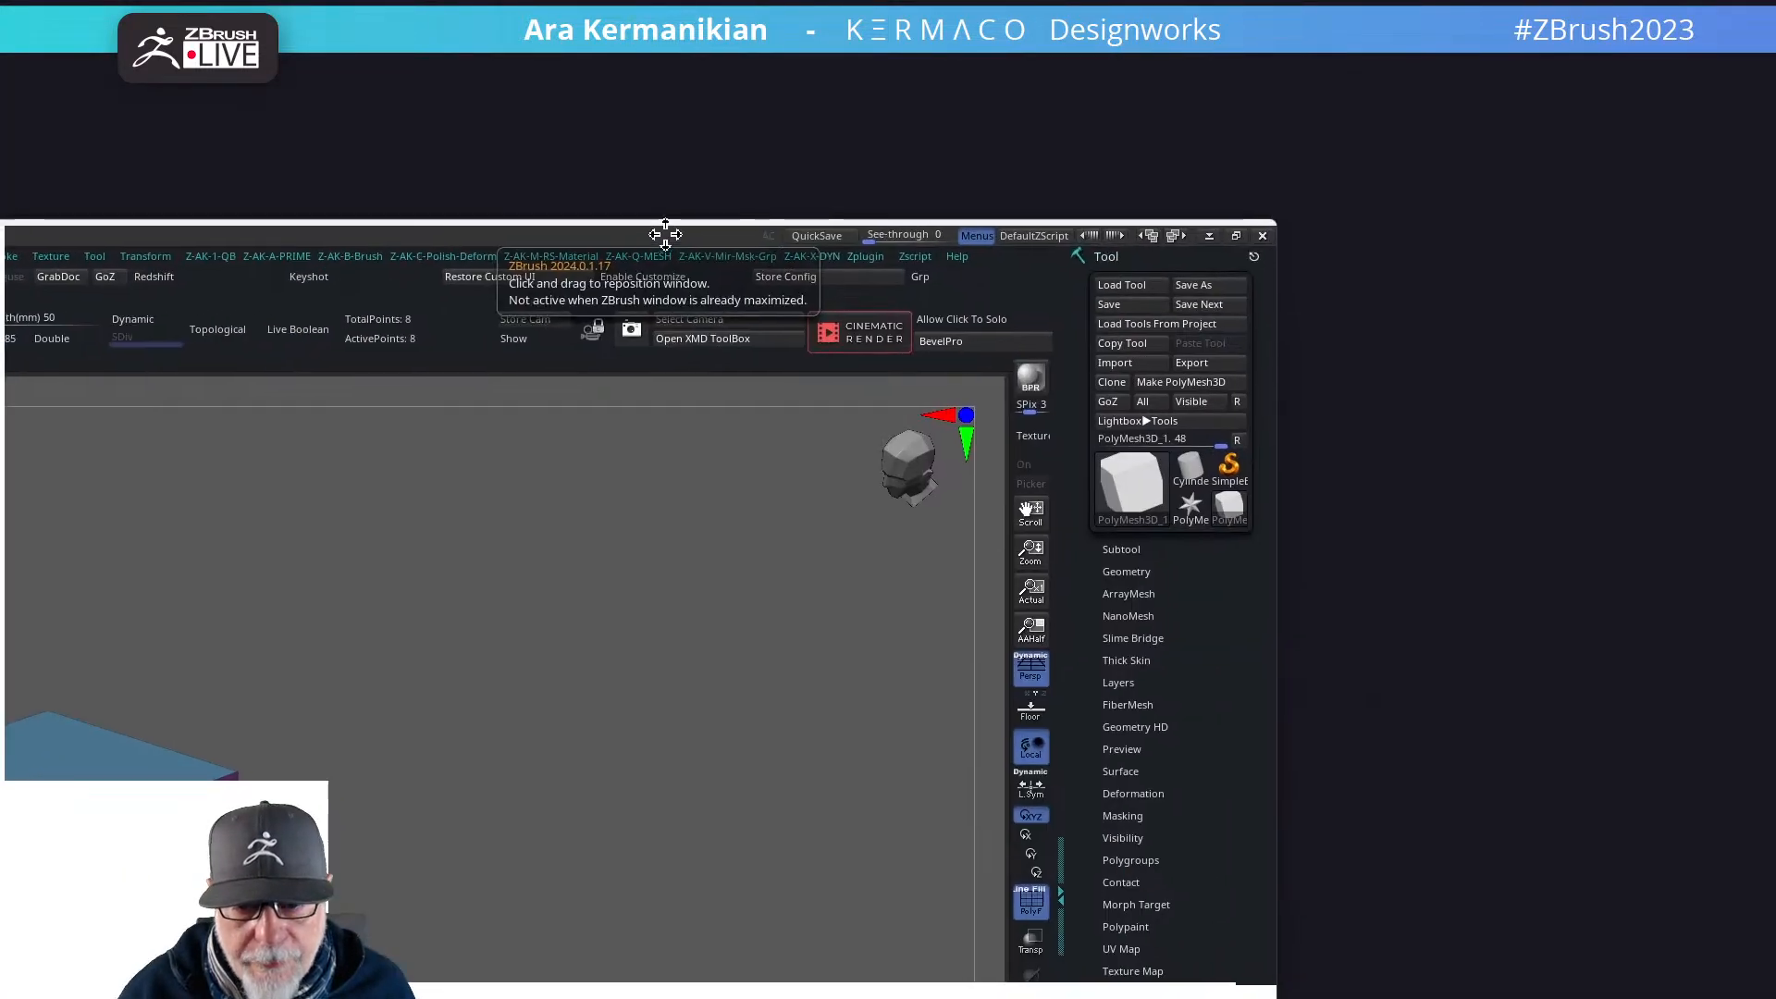
pyautogui.moveTo(1280, 222); pyautogui.dragTo(297, 268)
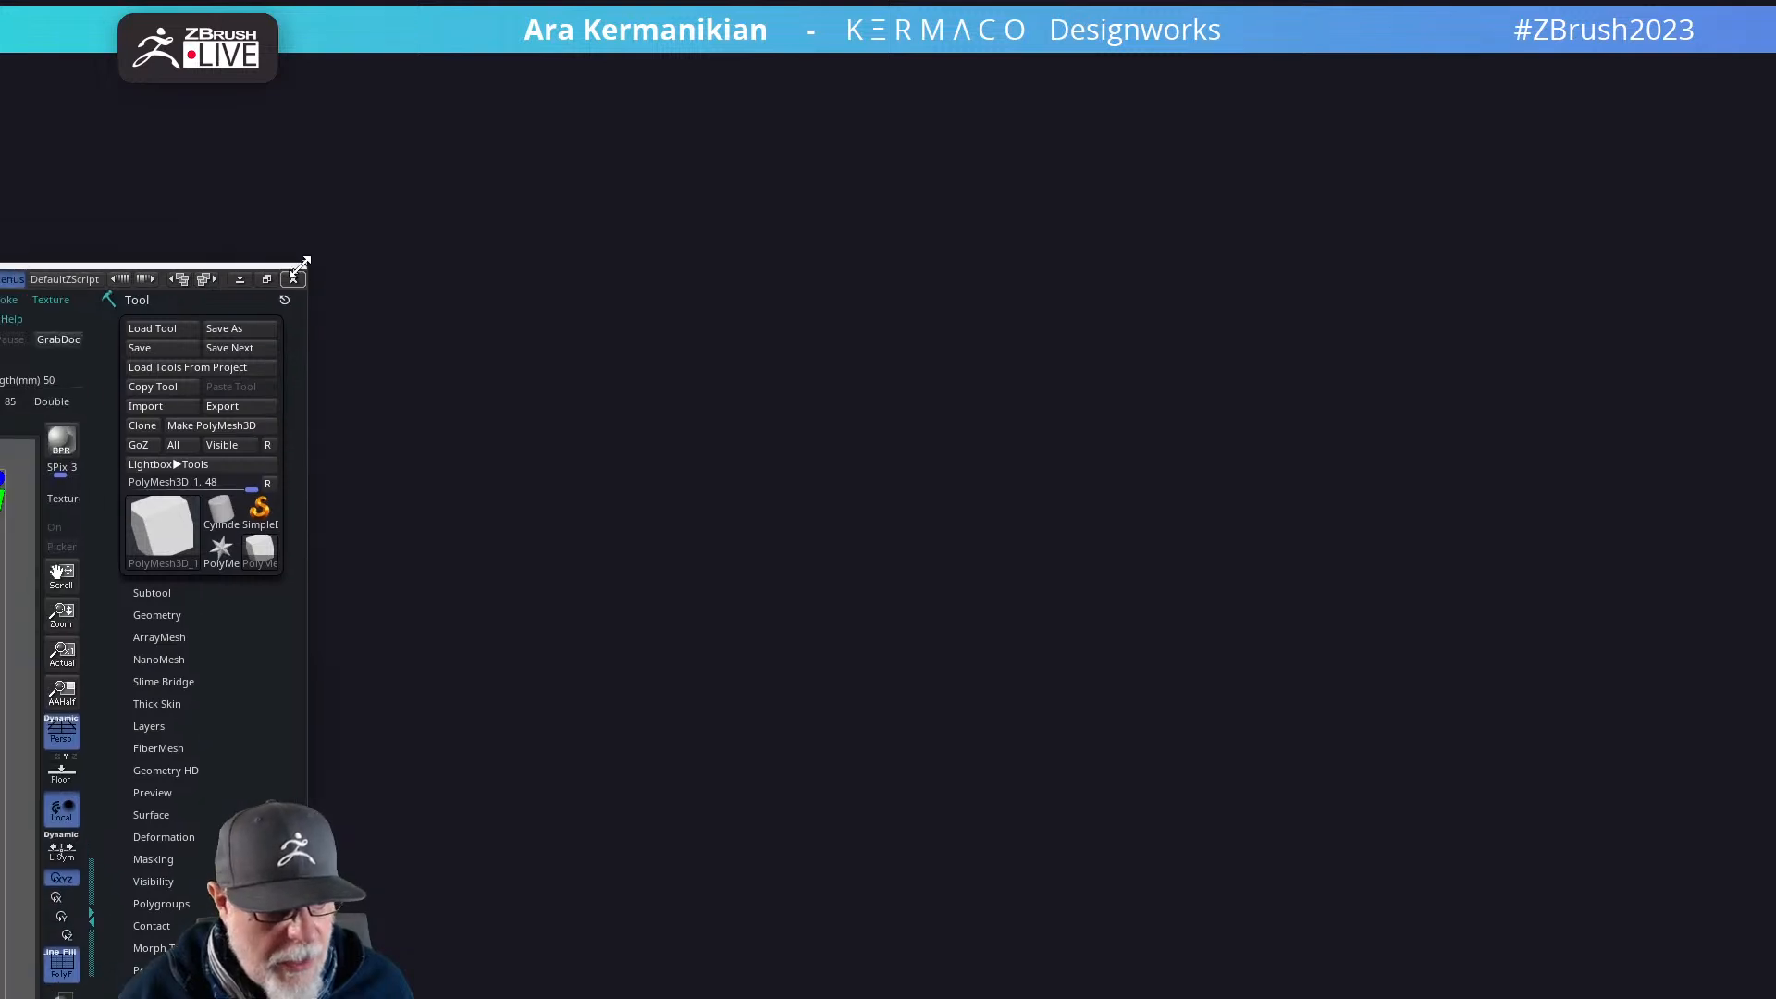
pyautogui.moveTo(318, 352); pyautogui.dragTo(690, 397)
pyautogui.moveTo(168, 281); pyautogui.dragTo(1052, 133)
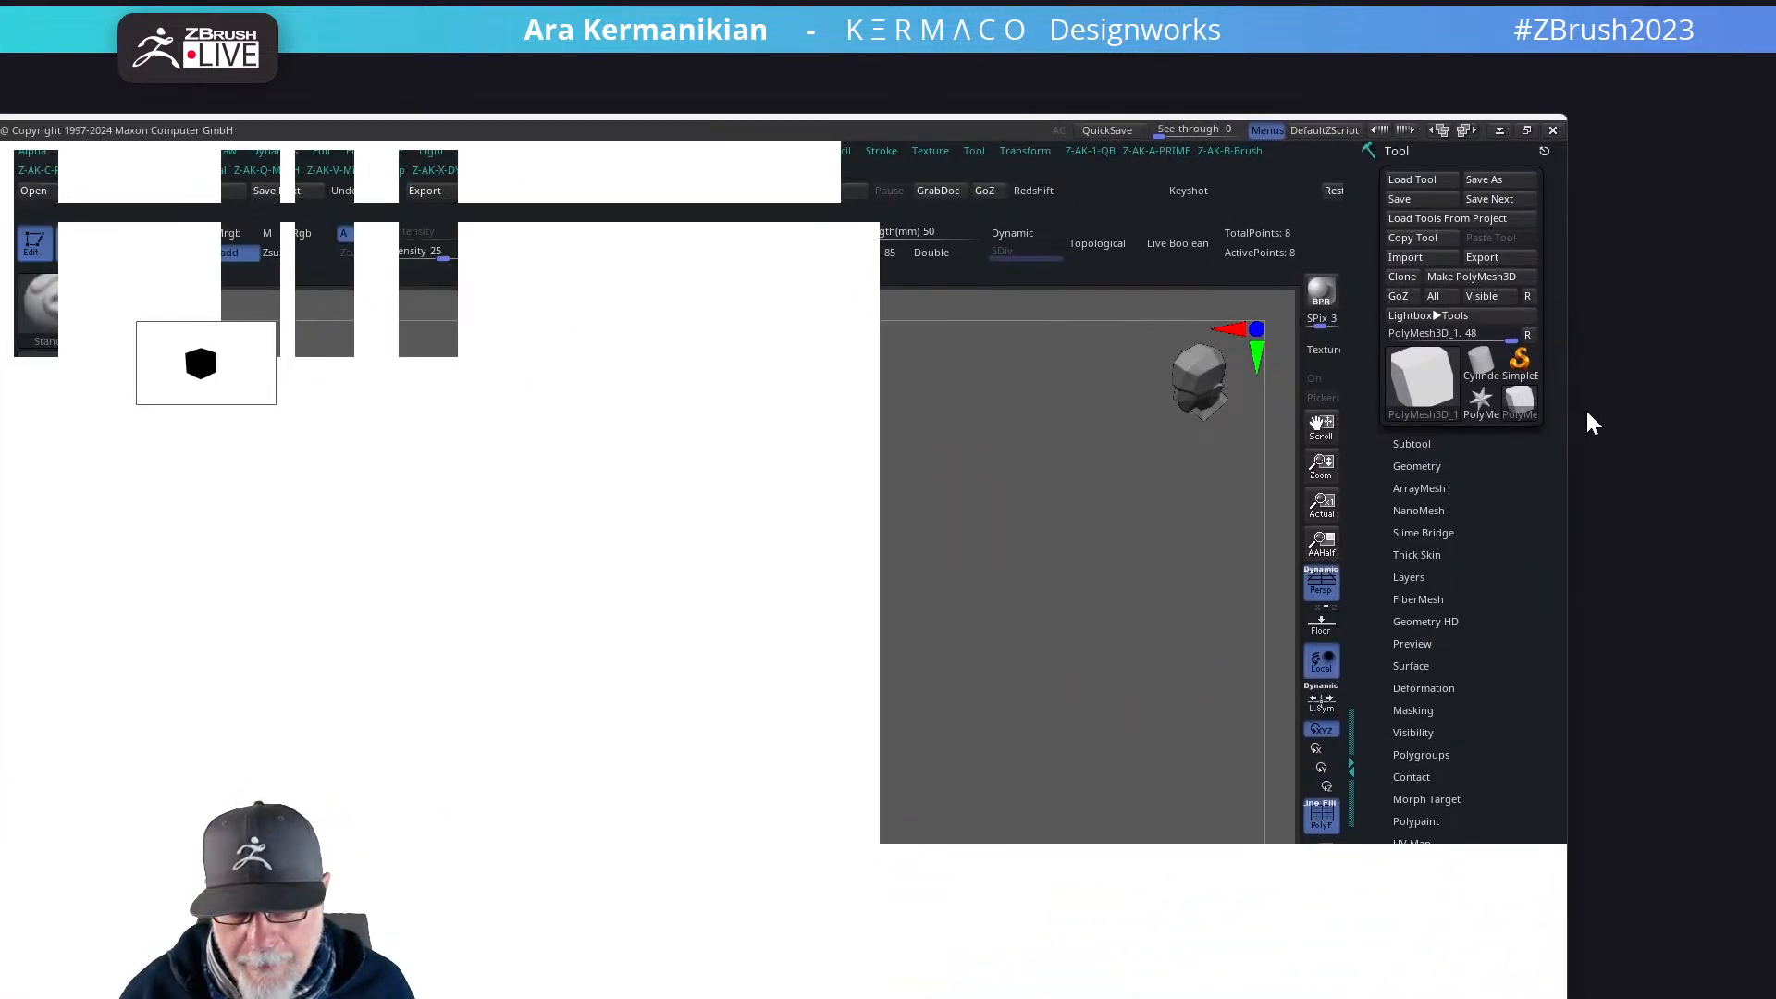
pyautogui.moveTo(1566, 440); pyautogui.dragTo(761, 441)
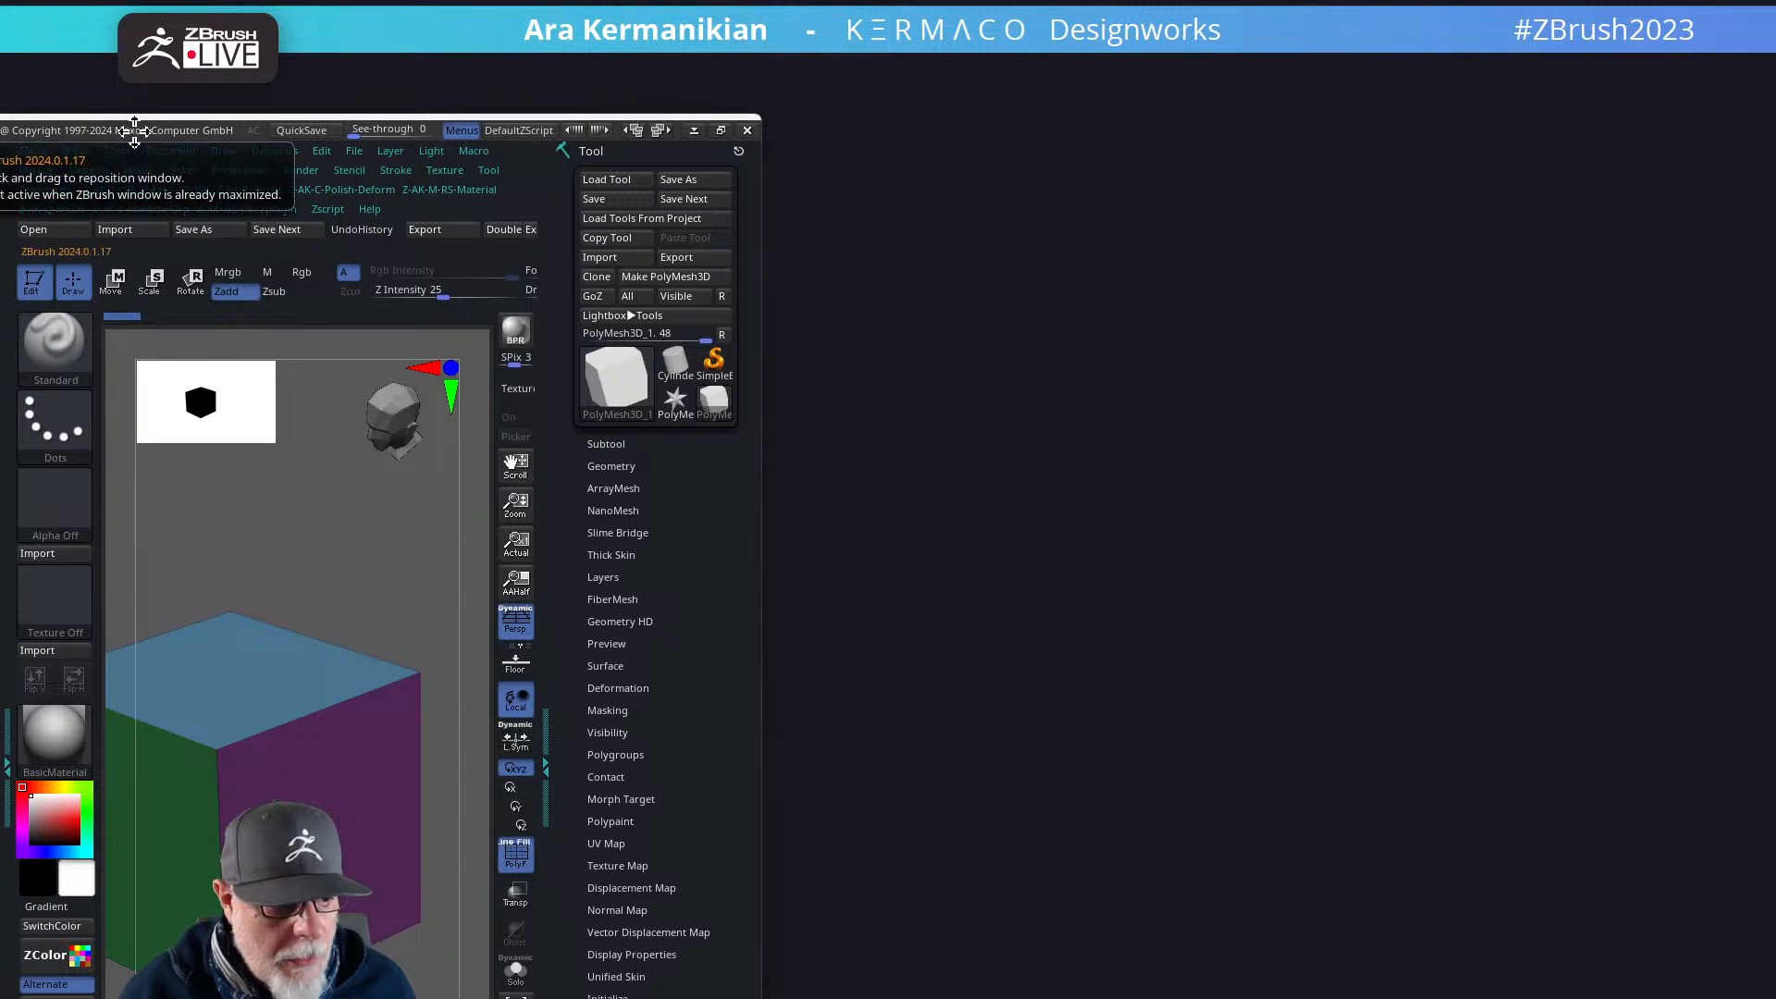
pyautogui.moveTo(136, 129); pyautogui.dragTo(365, 34)
pyautogui.moveTo(627, 24); pyautogui.dragTo(468, 487)
pyautogui.moveTo(177, 499); pyautogui.dragTo(77, 3)
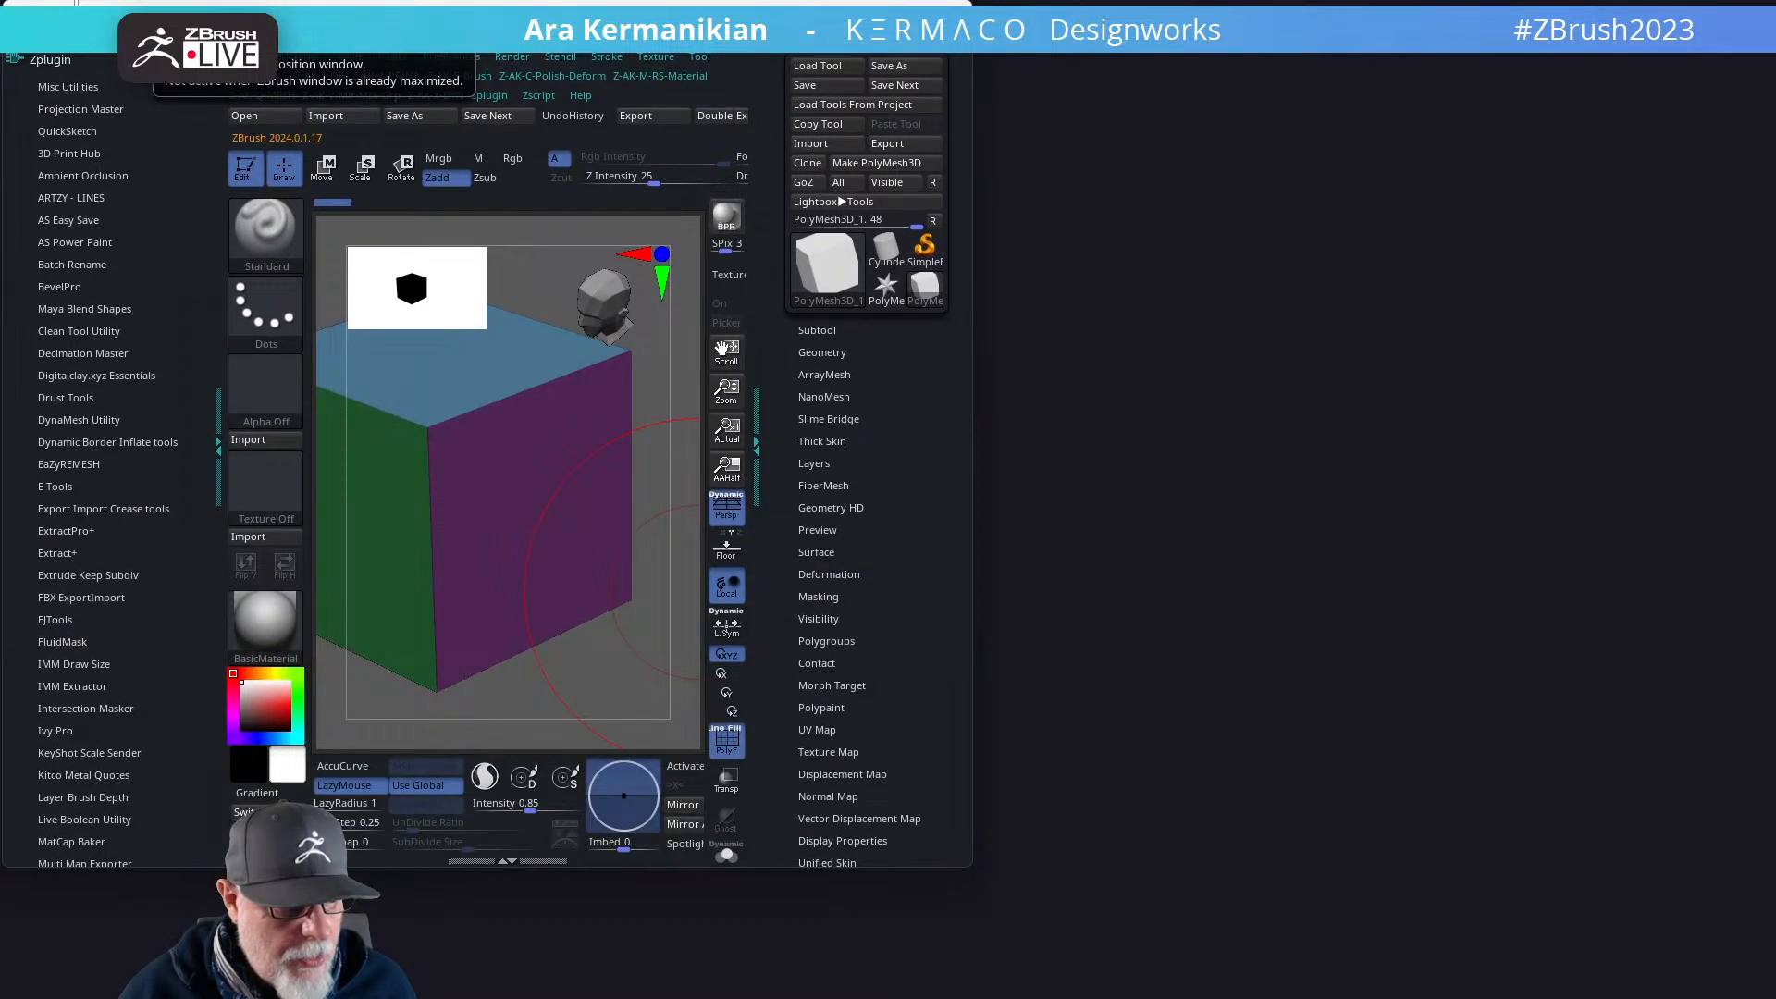
pyautogui.moveTo(969, 865); pyautogui.dragTo(1767, 985)
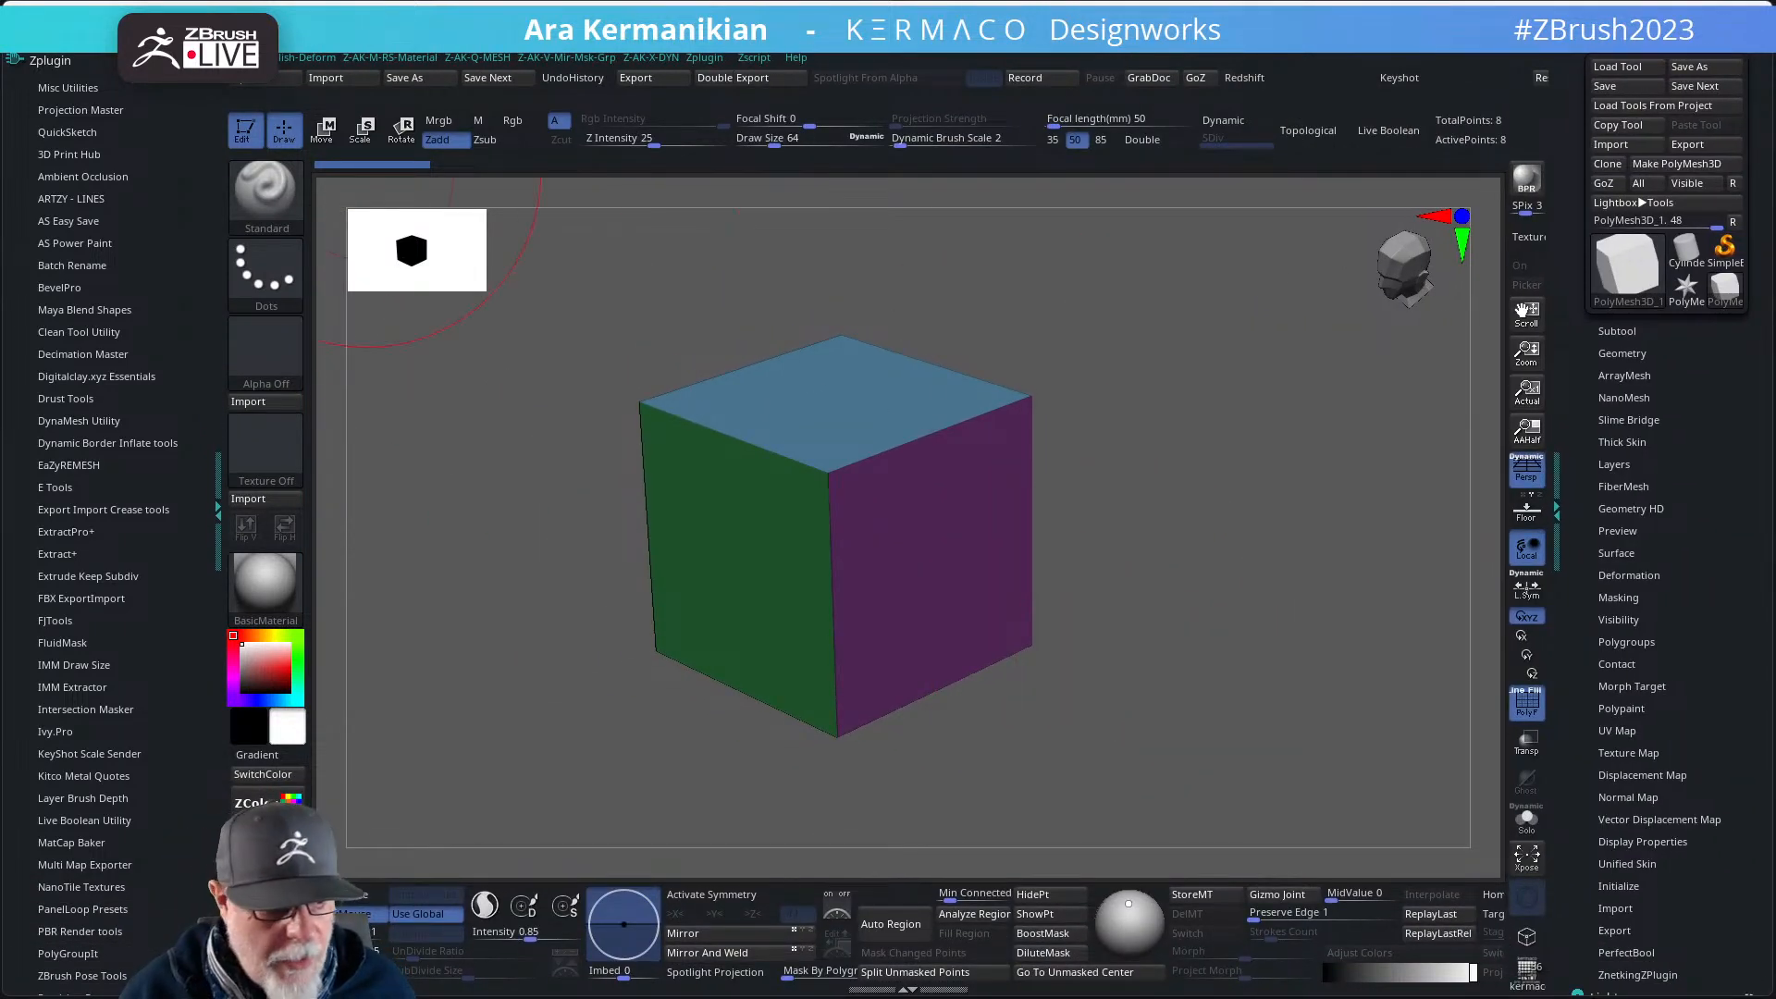
# - Discard the changes to the startup cube project and reopen the armoured character project
pyautogui.click(307, 82)
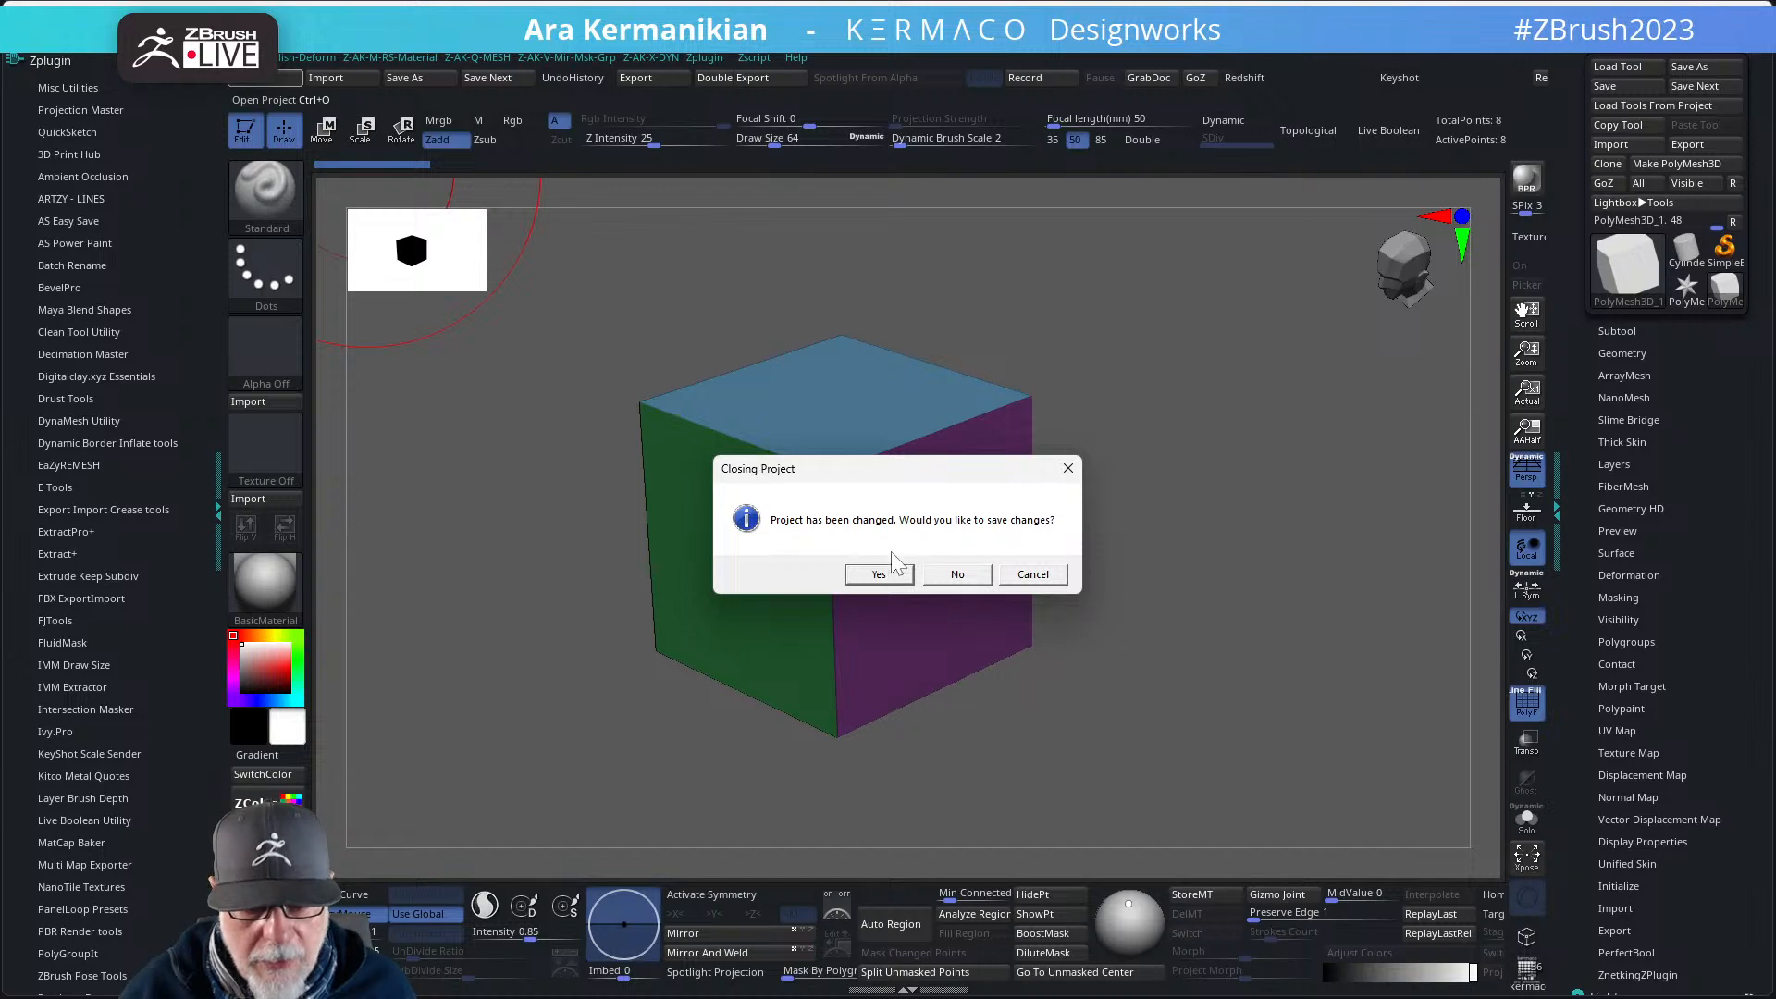
pyautogui.click(969, 579)
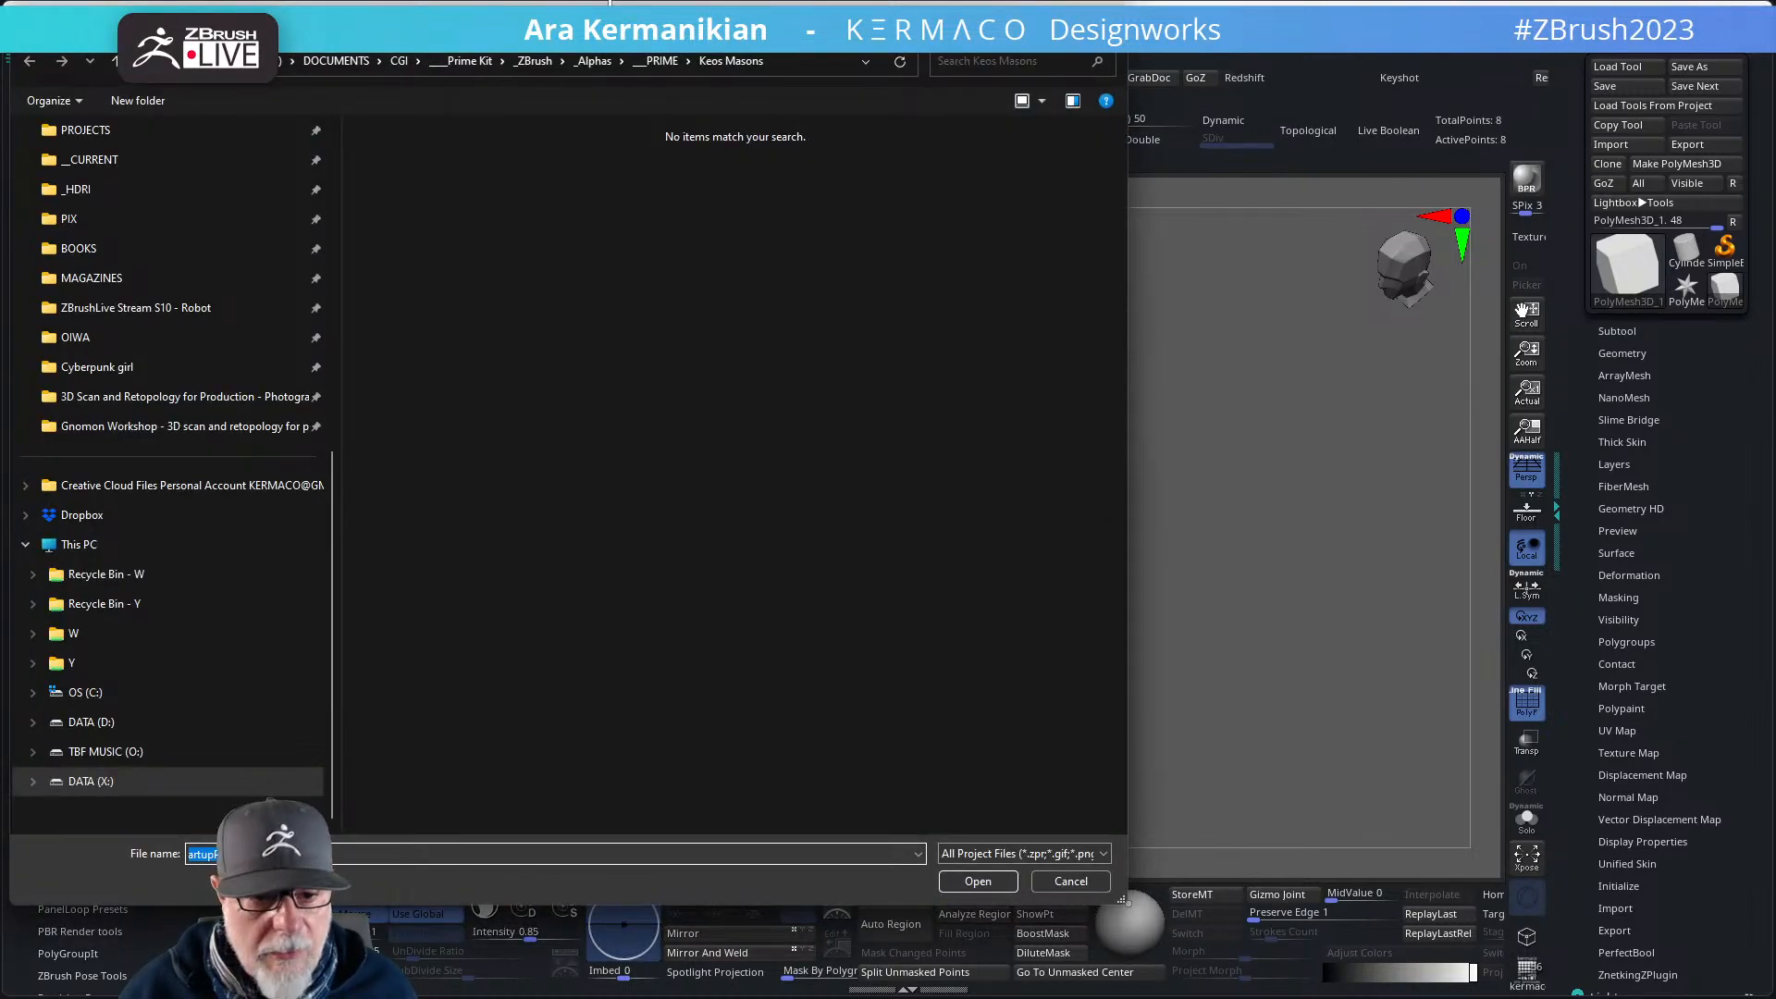
pyautogui.press('Escape')
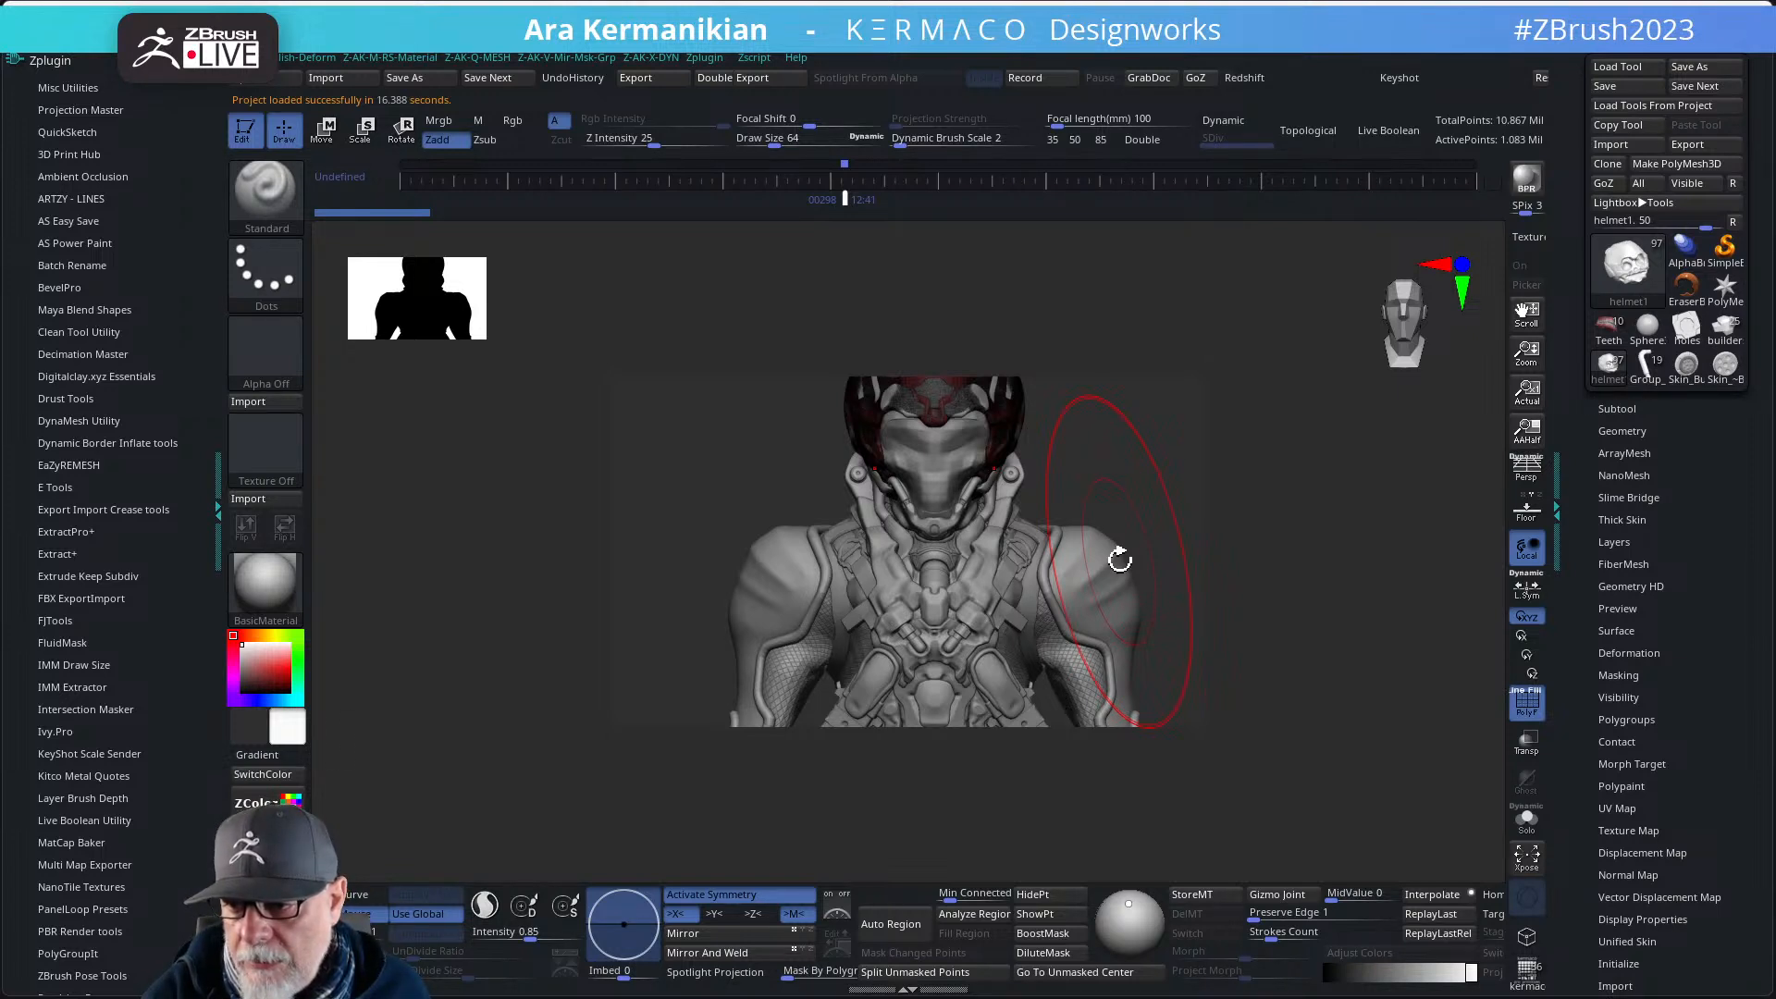
# - Create a new document without saving the current one, and double the canvas size
pyautogui.moveTo(1119, 560); pyautogui.dragTo(1146, 492)
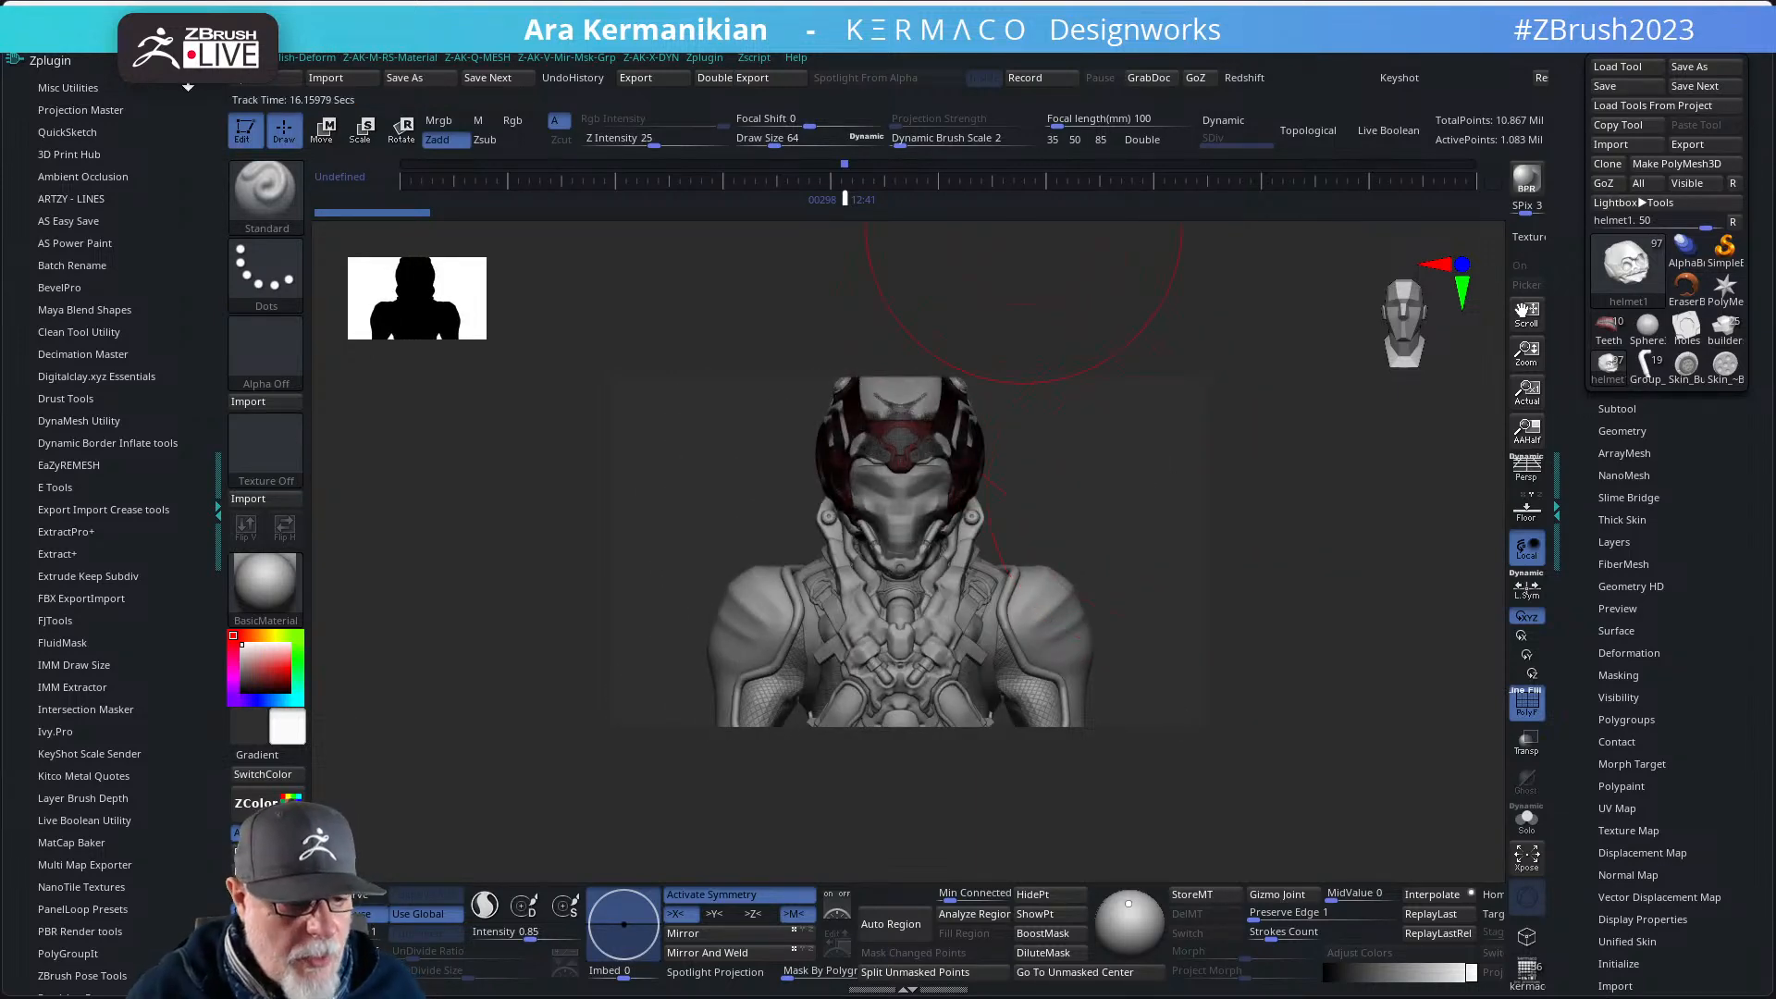
pyautogui.click(417, 58)
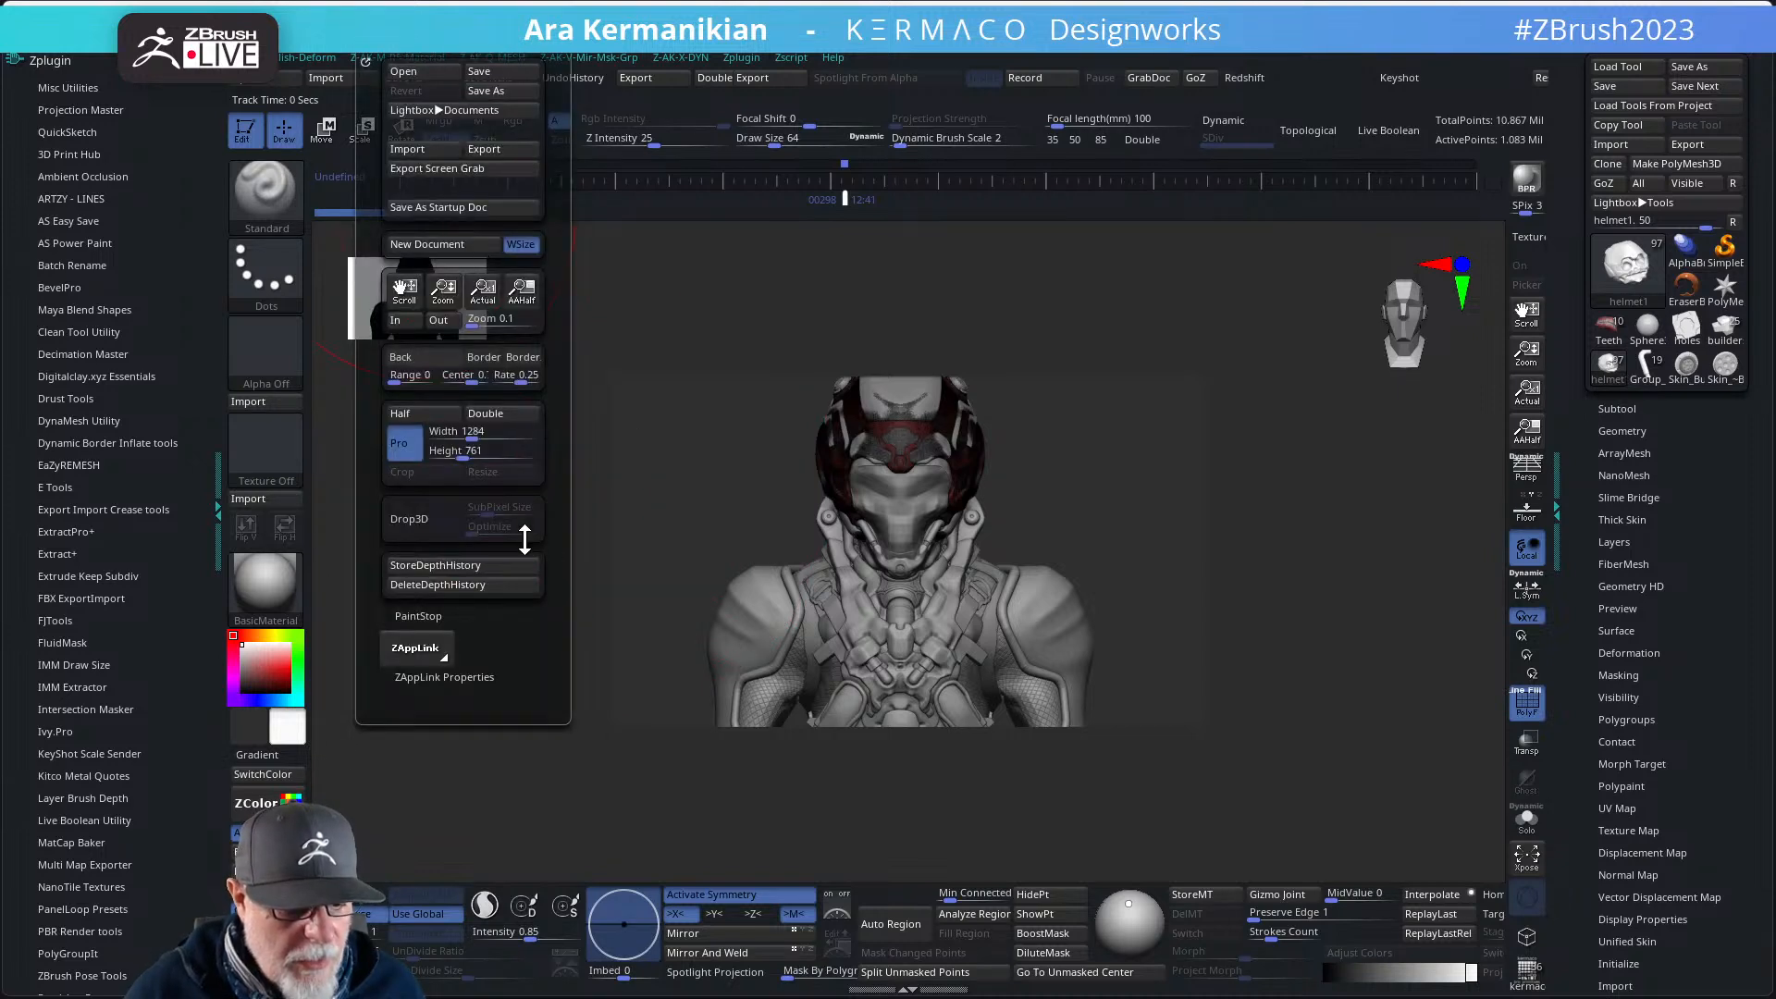
pyautogui.click(433, 248)
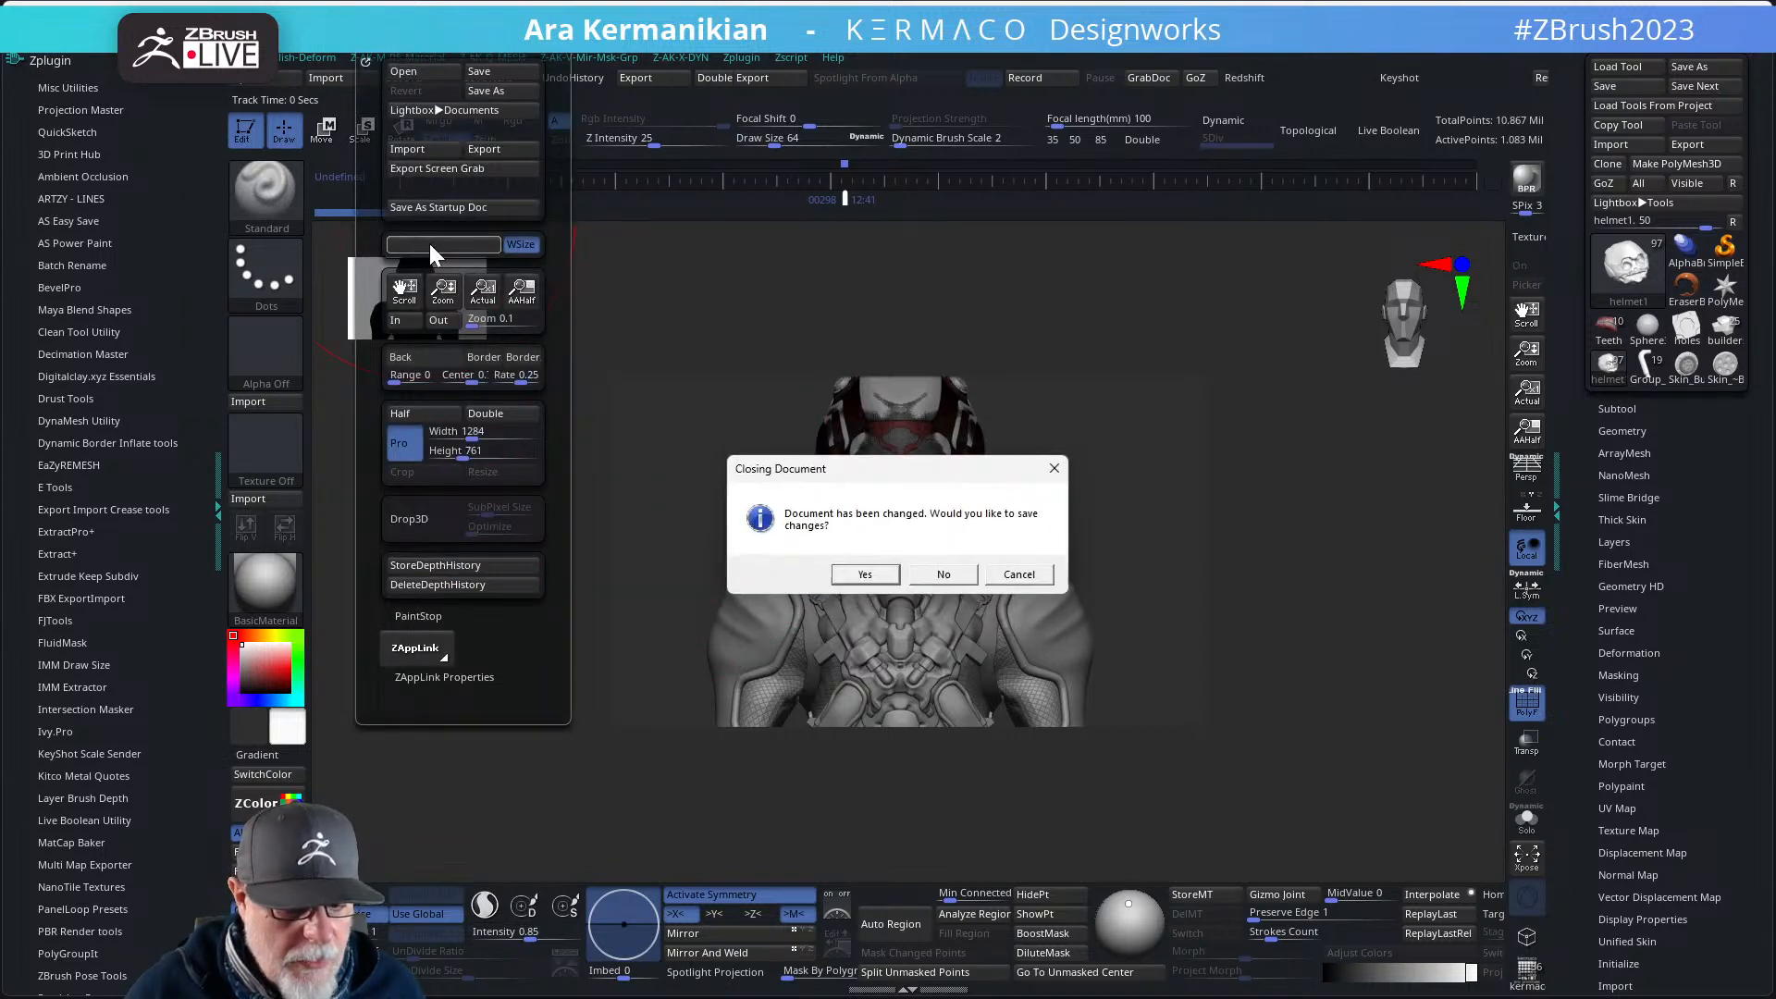
pyautogui.click(937, 573)
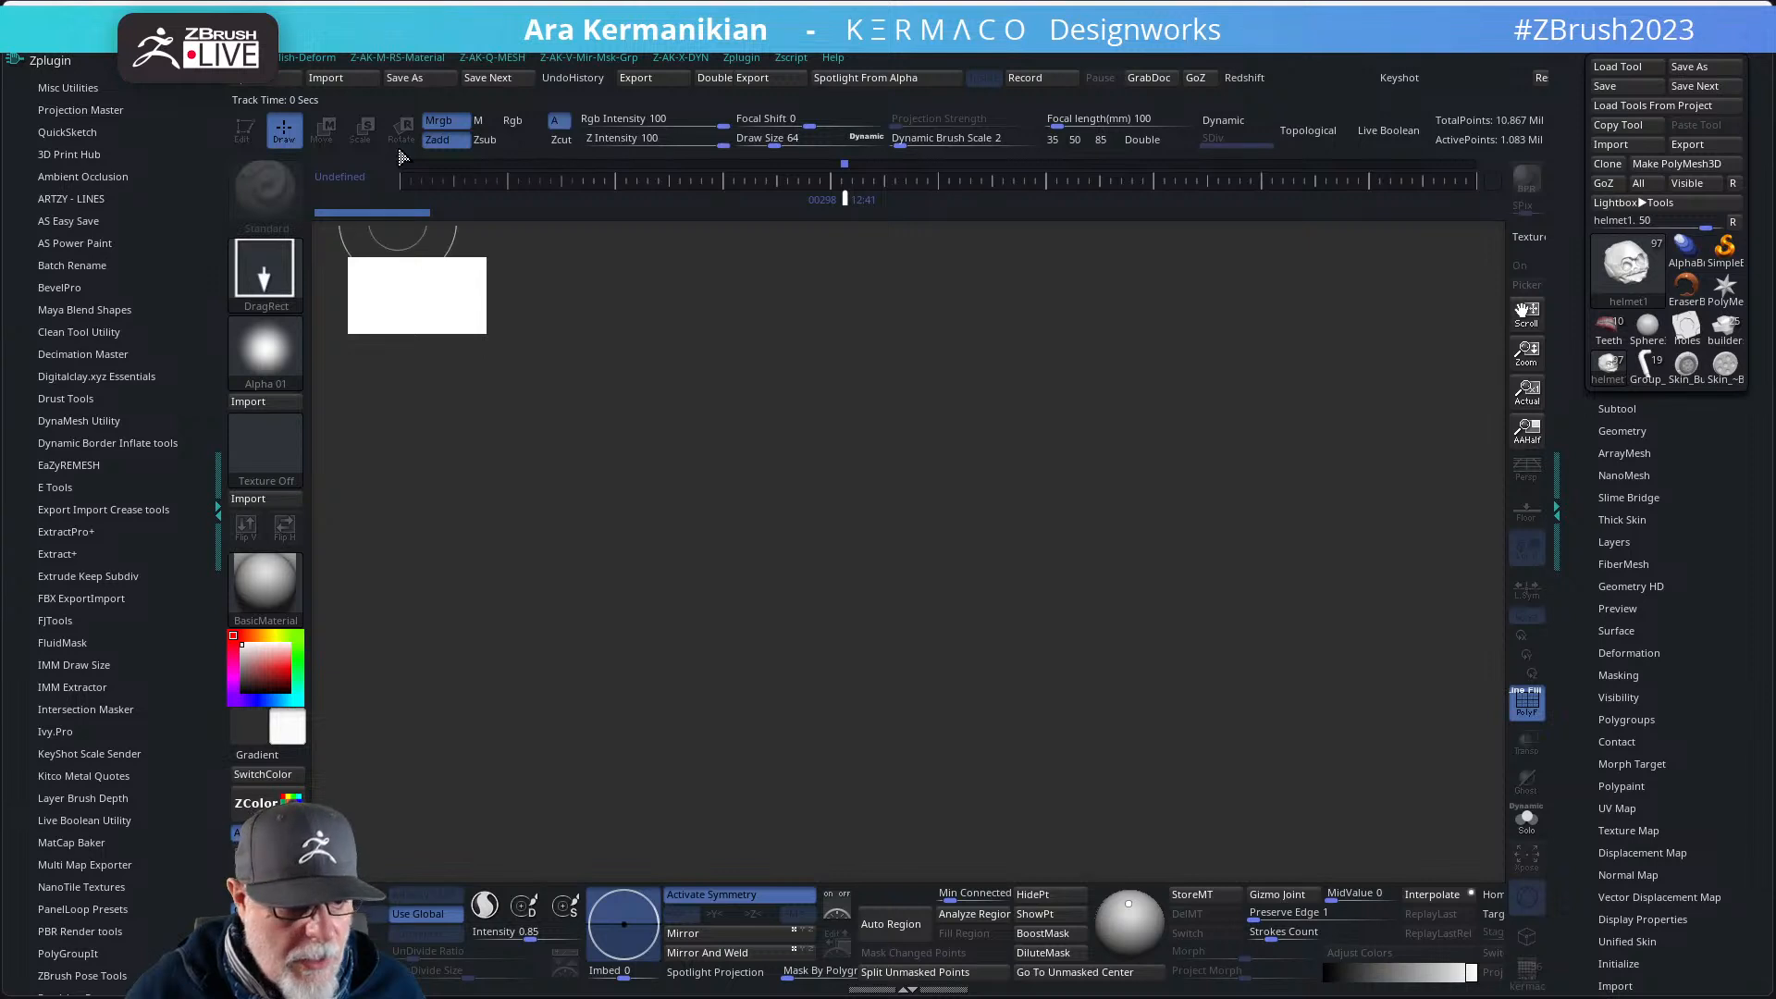
pyautogui.click(389, 58)
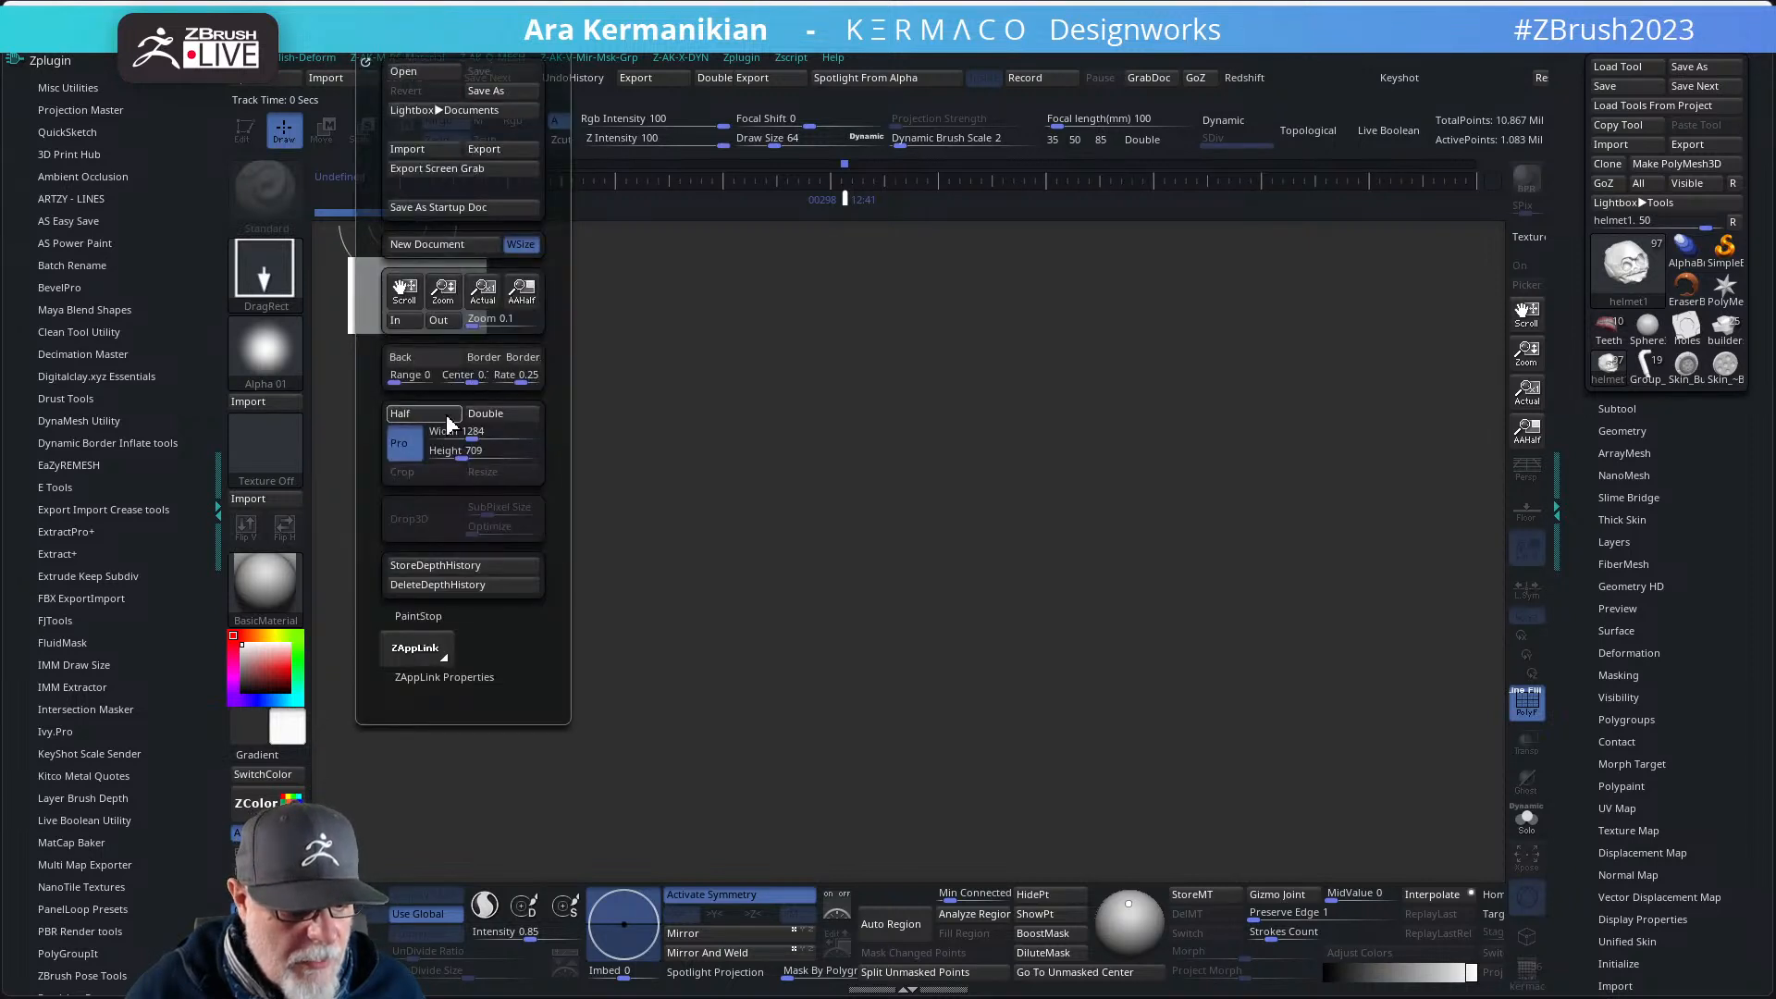
# - Draw the armoured character on the empty canvas, enter Edit mode, frame it and display the document at AAHalf
pyautogui.moveTo(864, 475); pyautogui.dragTo(931, 682)
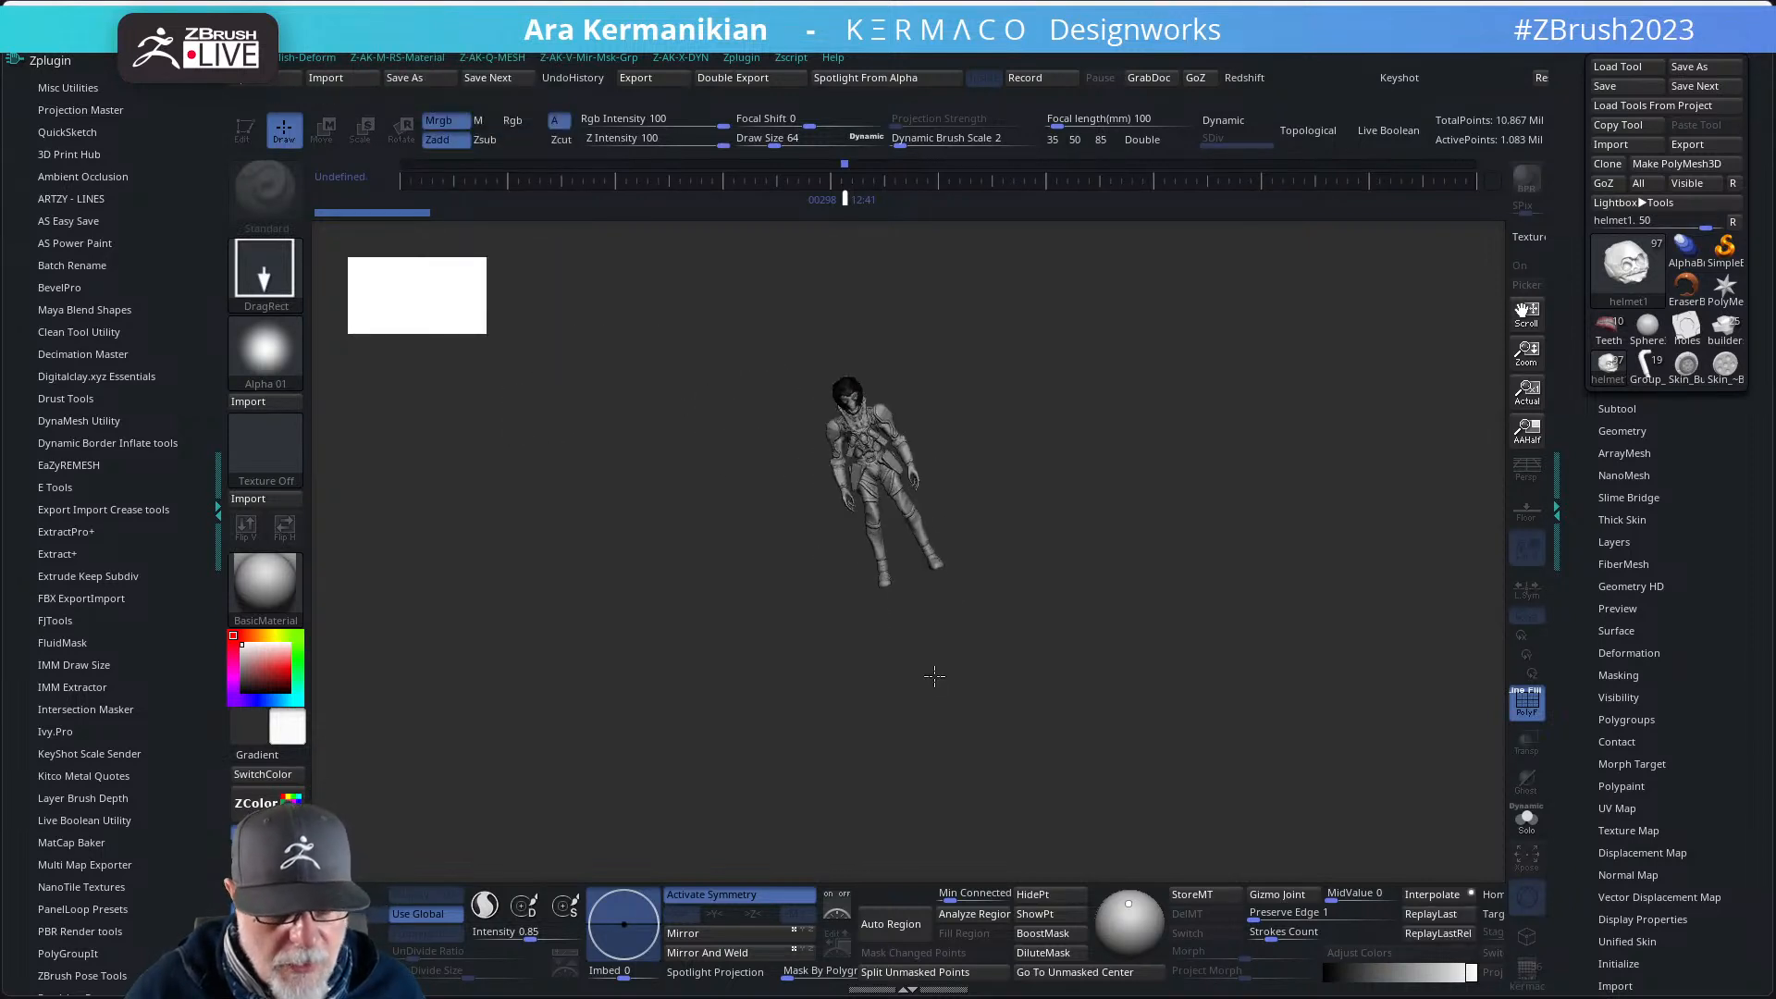
pyautogui.press('t')
pyautogui.press('f')
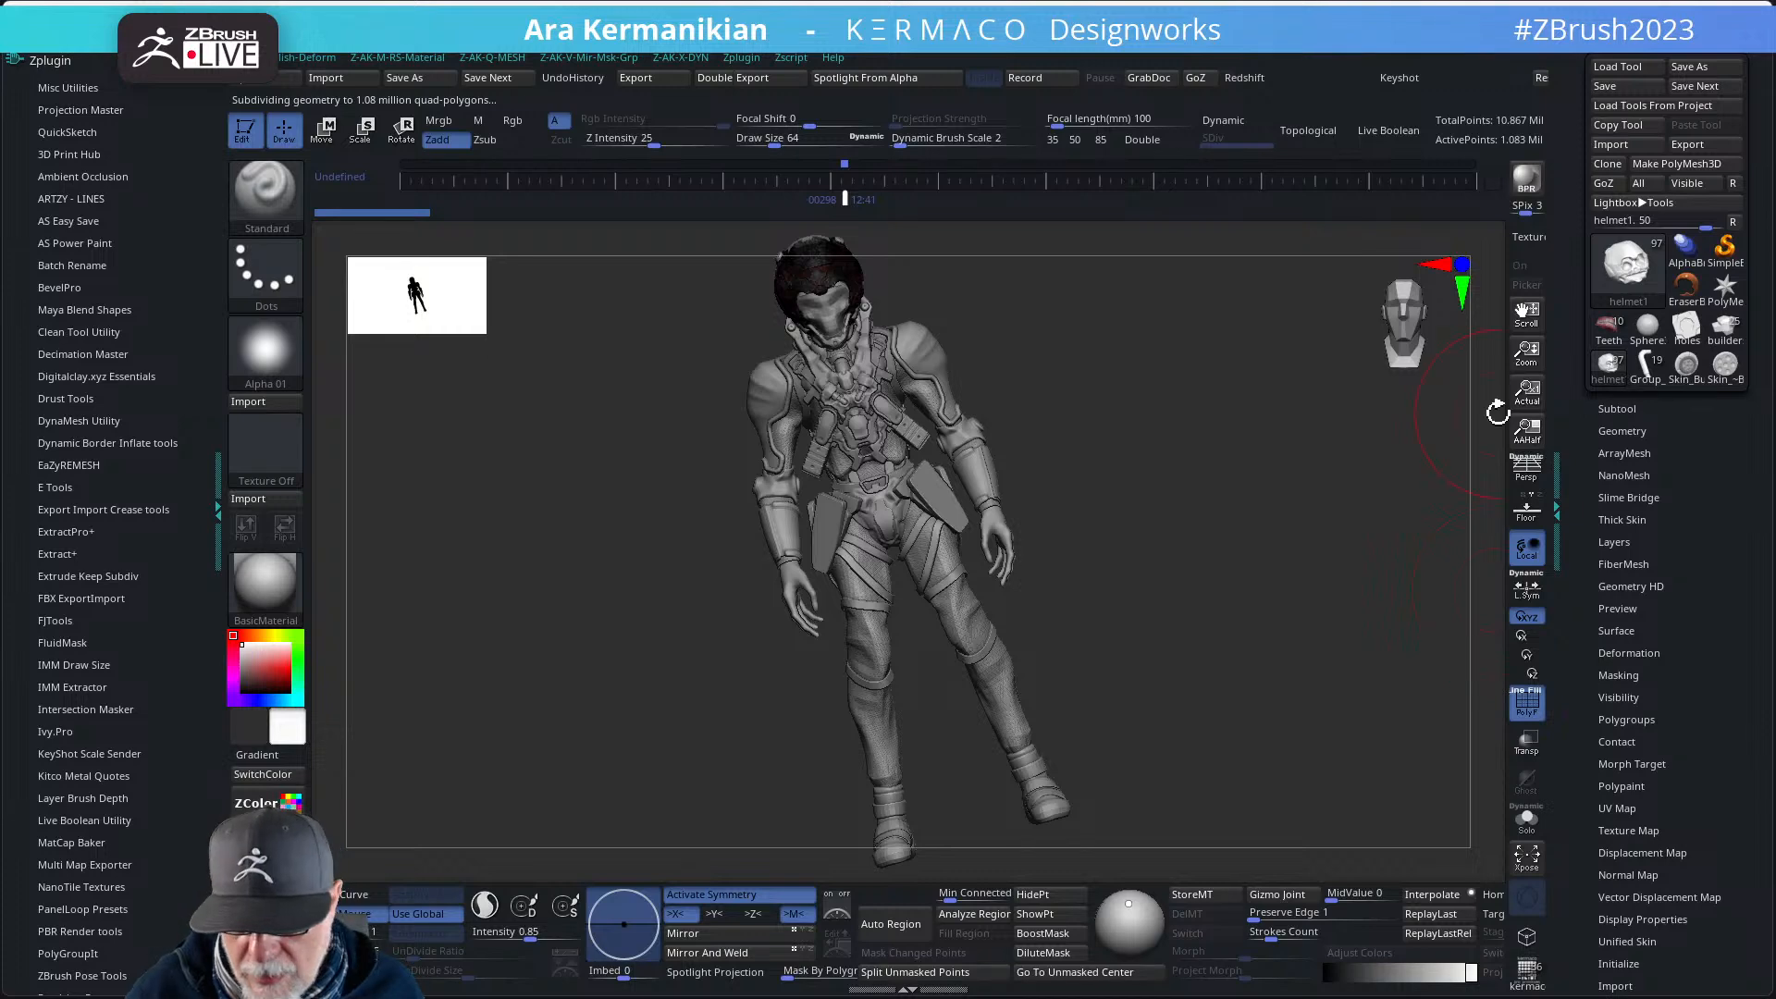
pyautogui.click(1521, 437)
# - Align the character to a front view of its head and shoulders with the PolyF wireframe display turned off
pyautogui.keyDown('shift'); pyautogui.moveTo(1301, 516); pyautogui.dragTo(1245, 711); pyautogui.keyUp('shift')
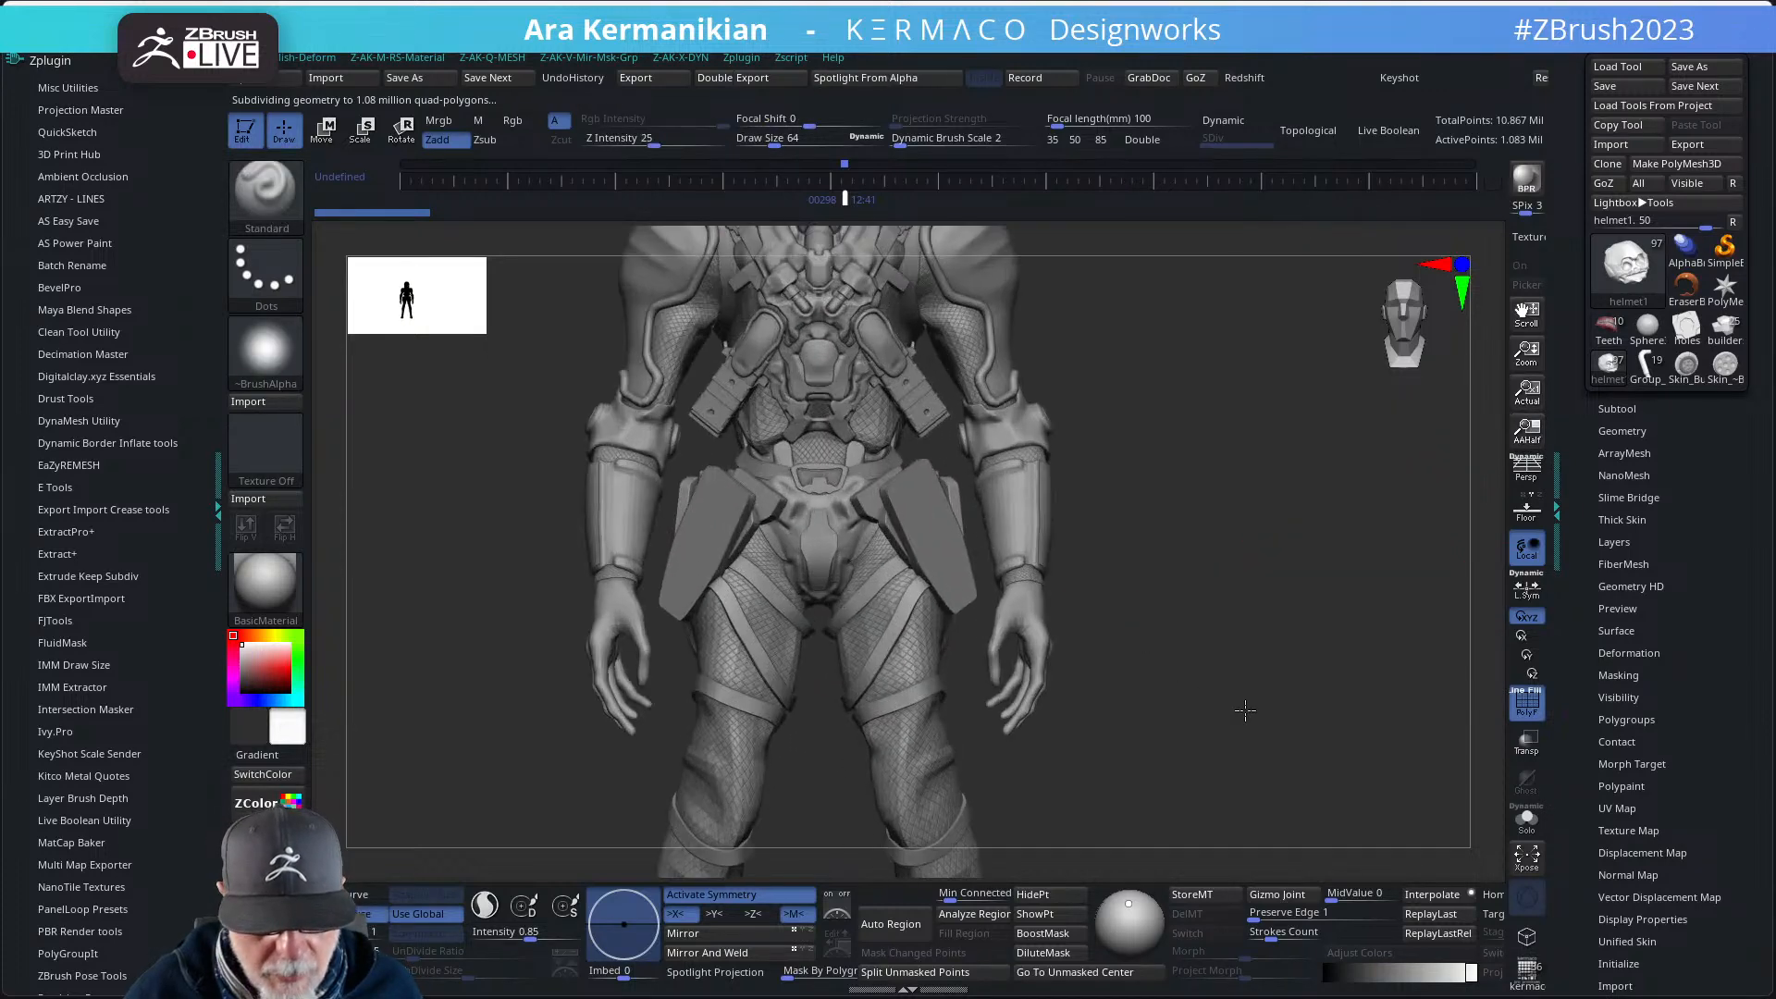
pyautogui.keyDown('alt'); pyautogui.moveTo(1192, 481); pyautogui.dragTo(1215, 809); pyautogui.keyUp('alt')
pyautogui.click(1528, 705)
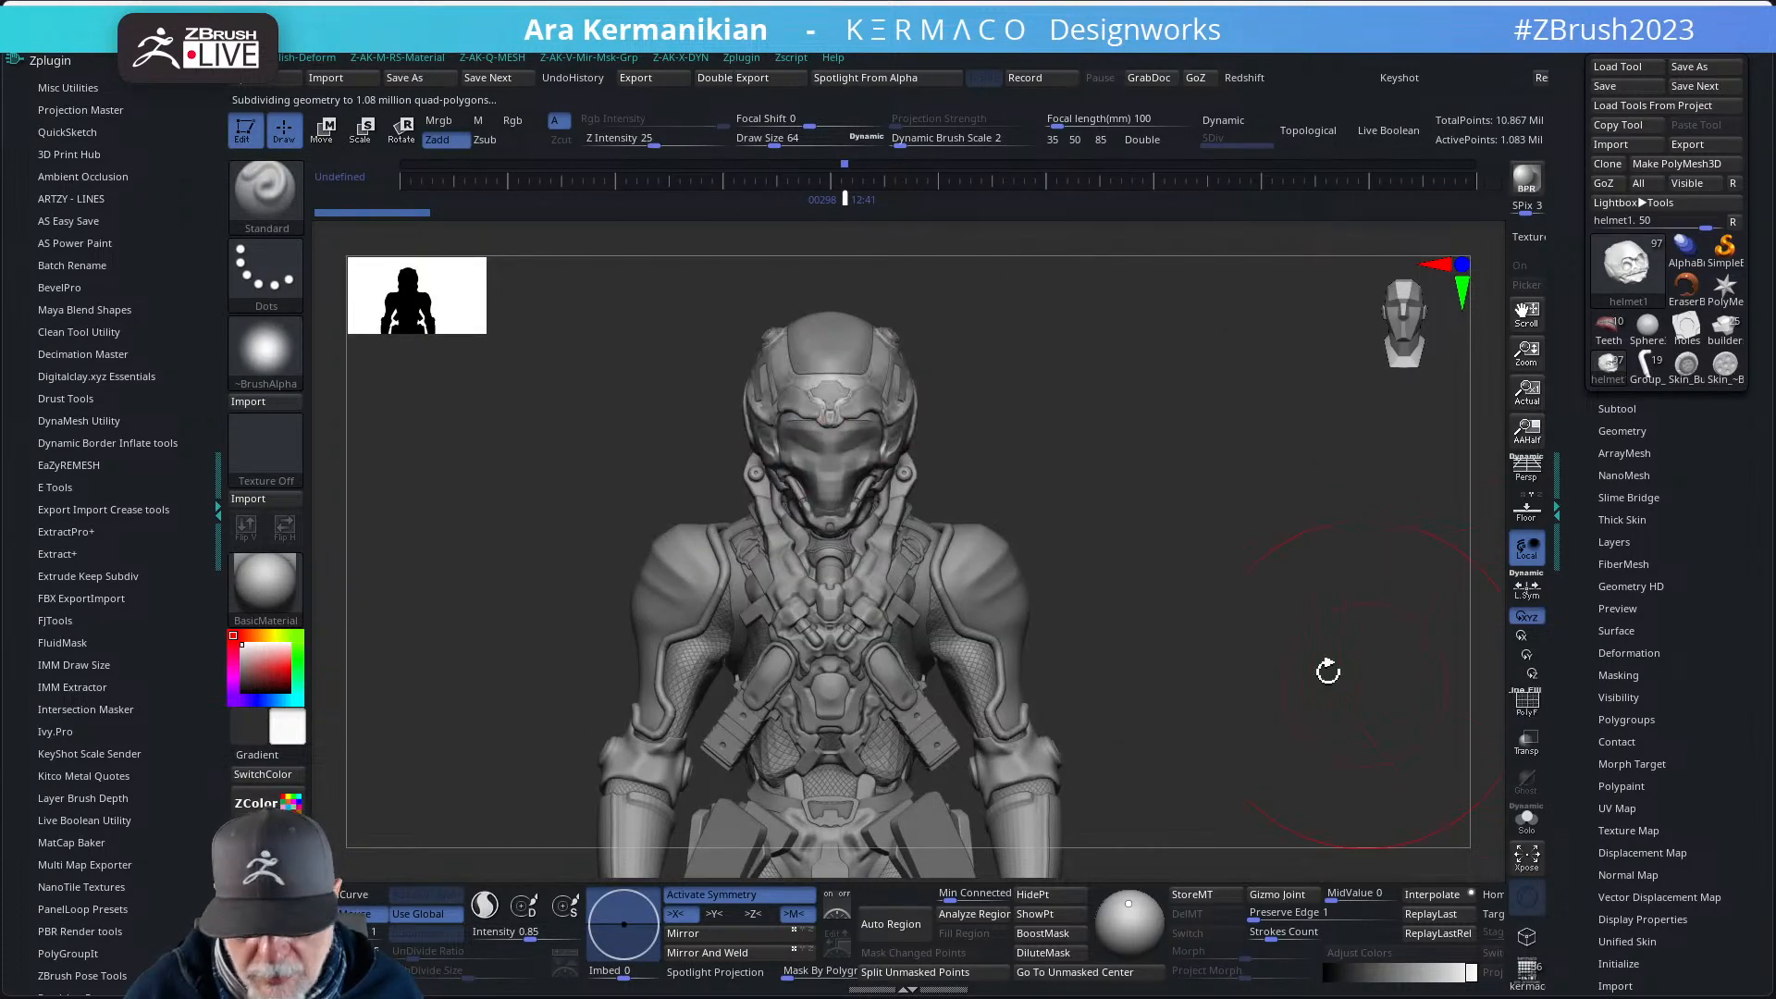
pyautogui.keyDown('alt'); pyautogui.moveTo(1162, 617); pyautogui.dragTo(1193, 607); pyautogui.keyUp('alt')
pyautogui.keyDown('alt'); pyautogui.moveTo(1203, 407); pyautogui.dragTo(1200, 503); pyautogui.keyUp('alt')
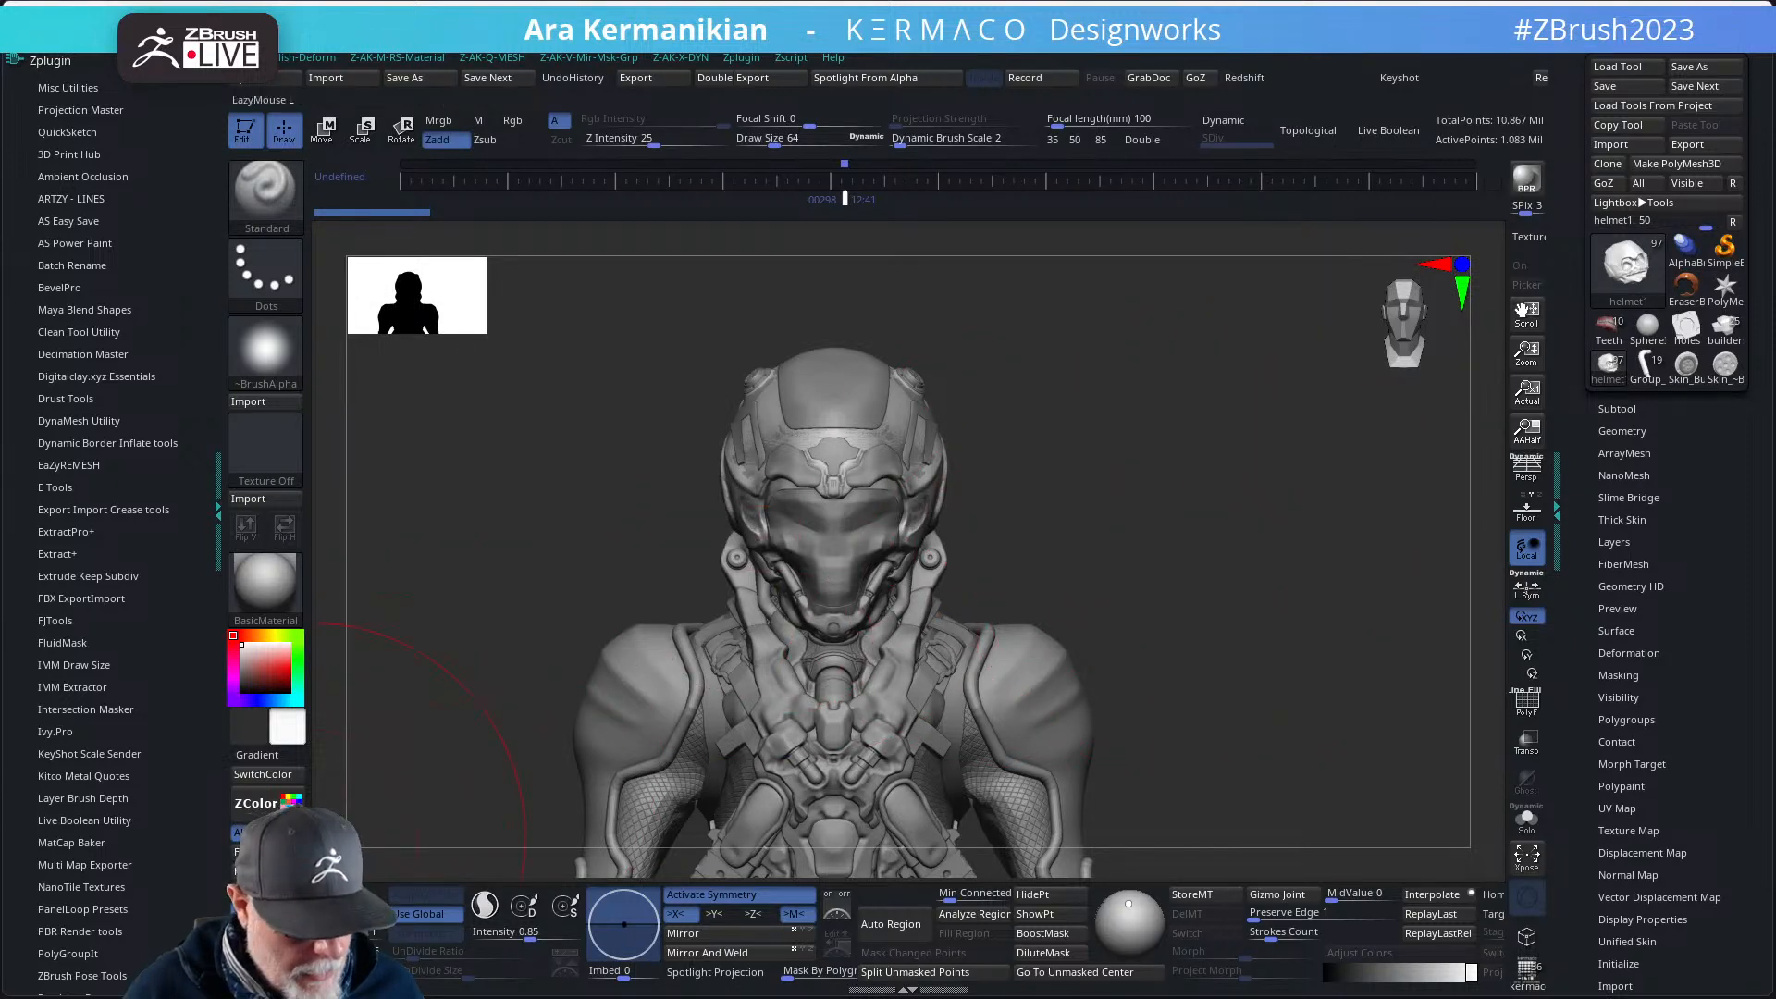
# - Load the skull project QS_3188.zpr from the QuickSave files in Lightbox without saving the current project
pyautogui.press(',')
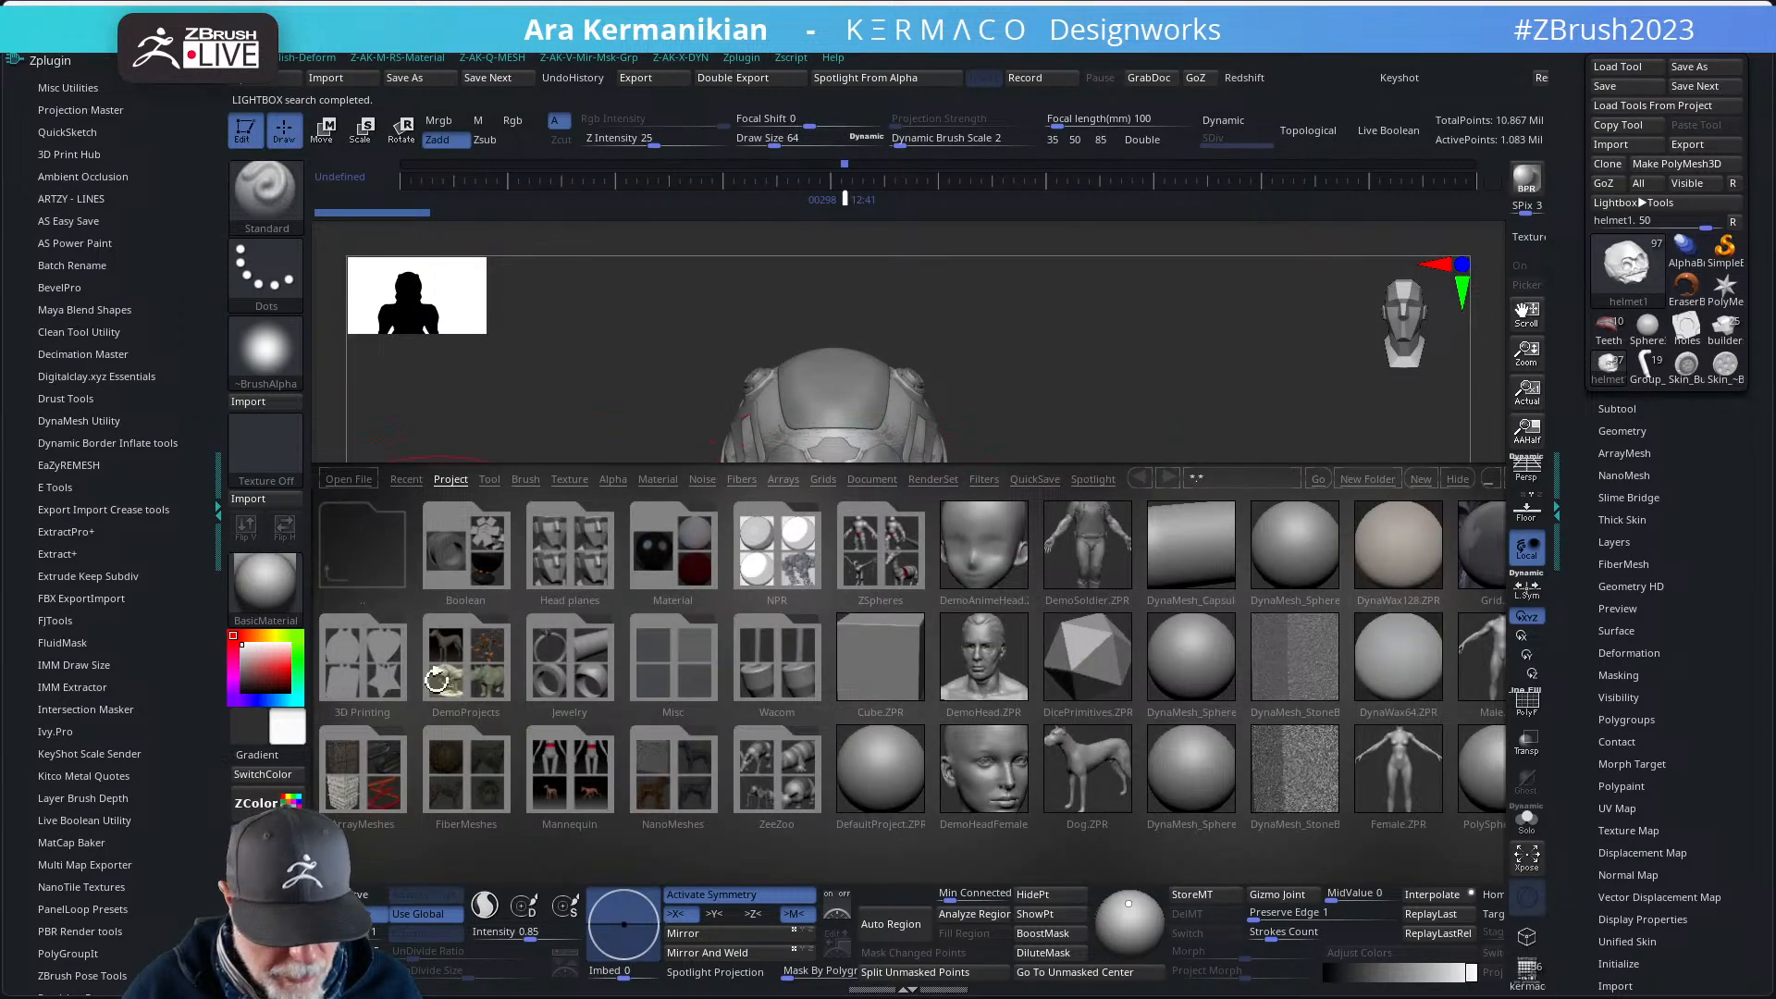
pyautogui.click(1018, 479)
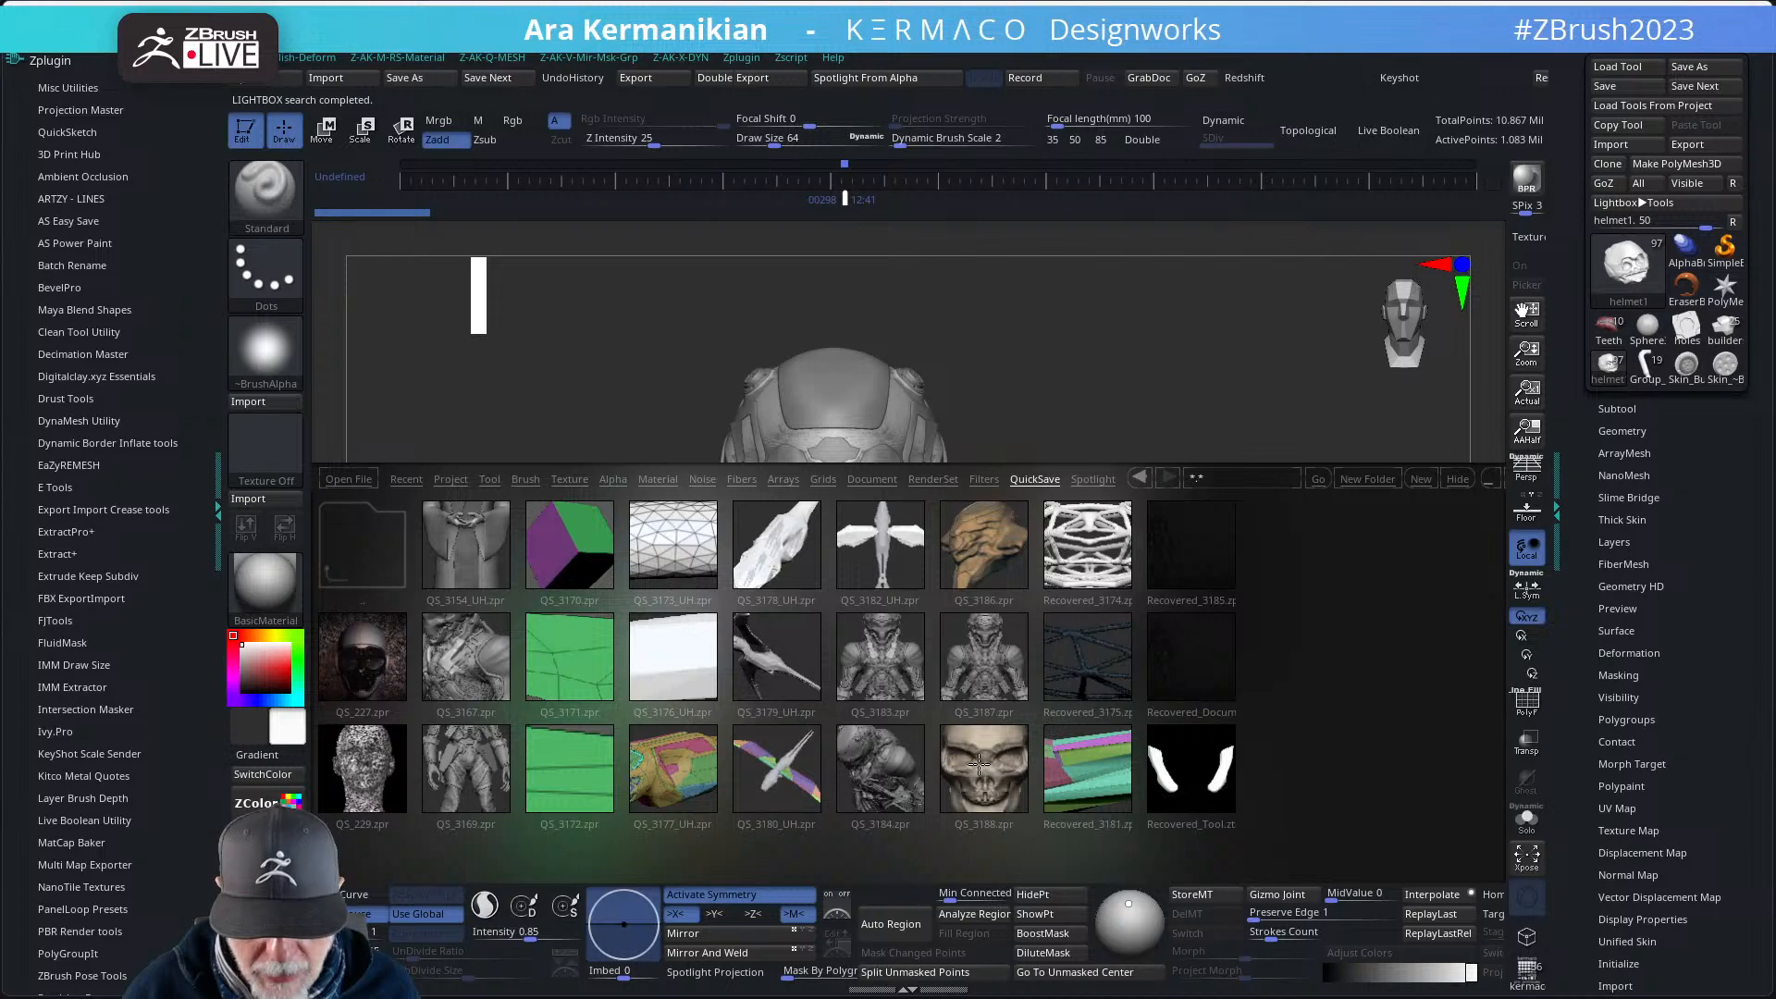
pyautogui.click(979, 765)
pyautogui.doubleClick(980, 764)
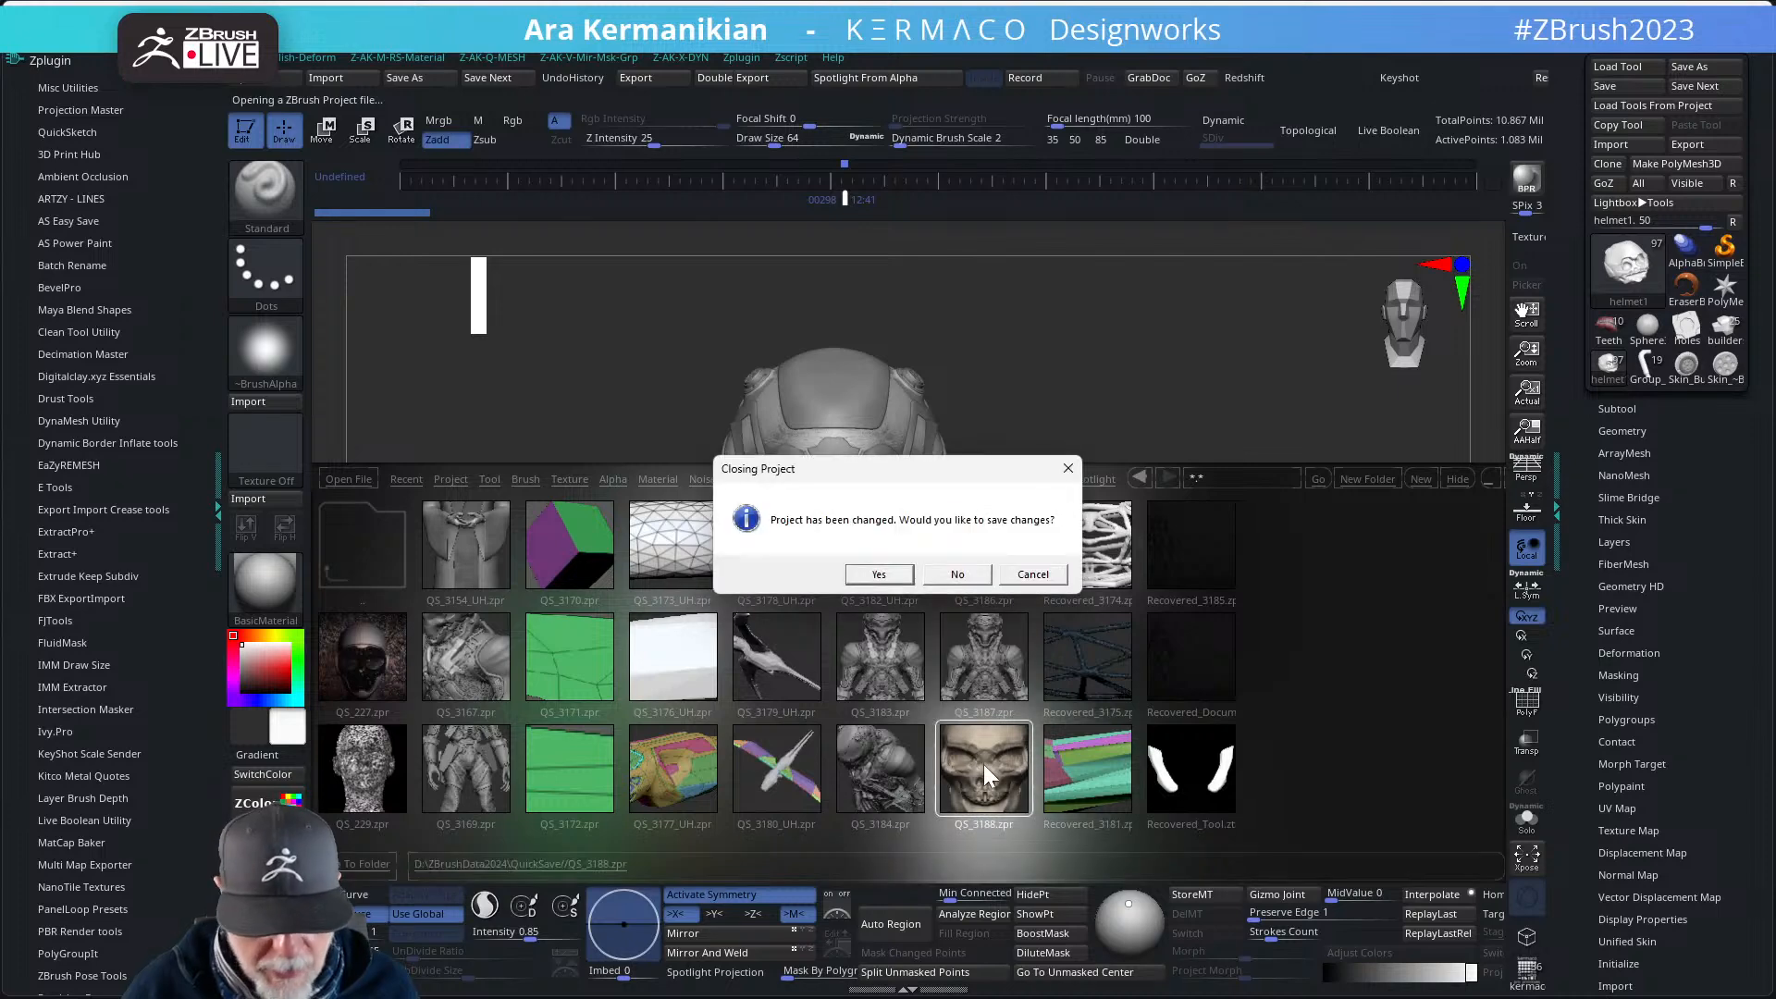
pyautogui.click(941, 571)
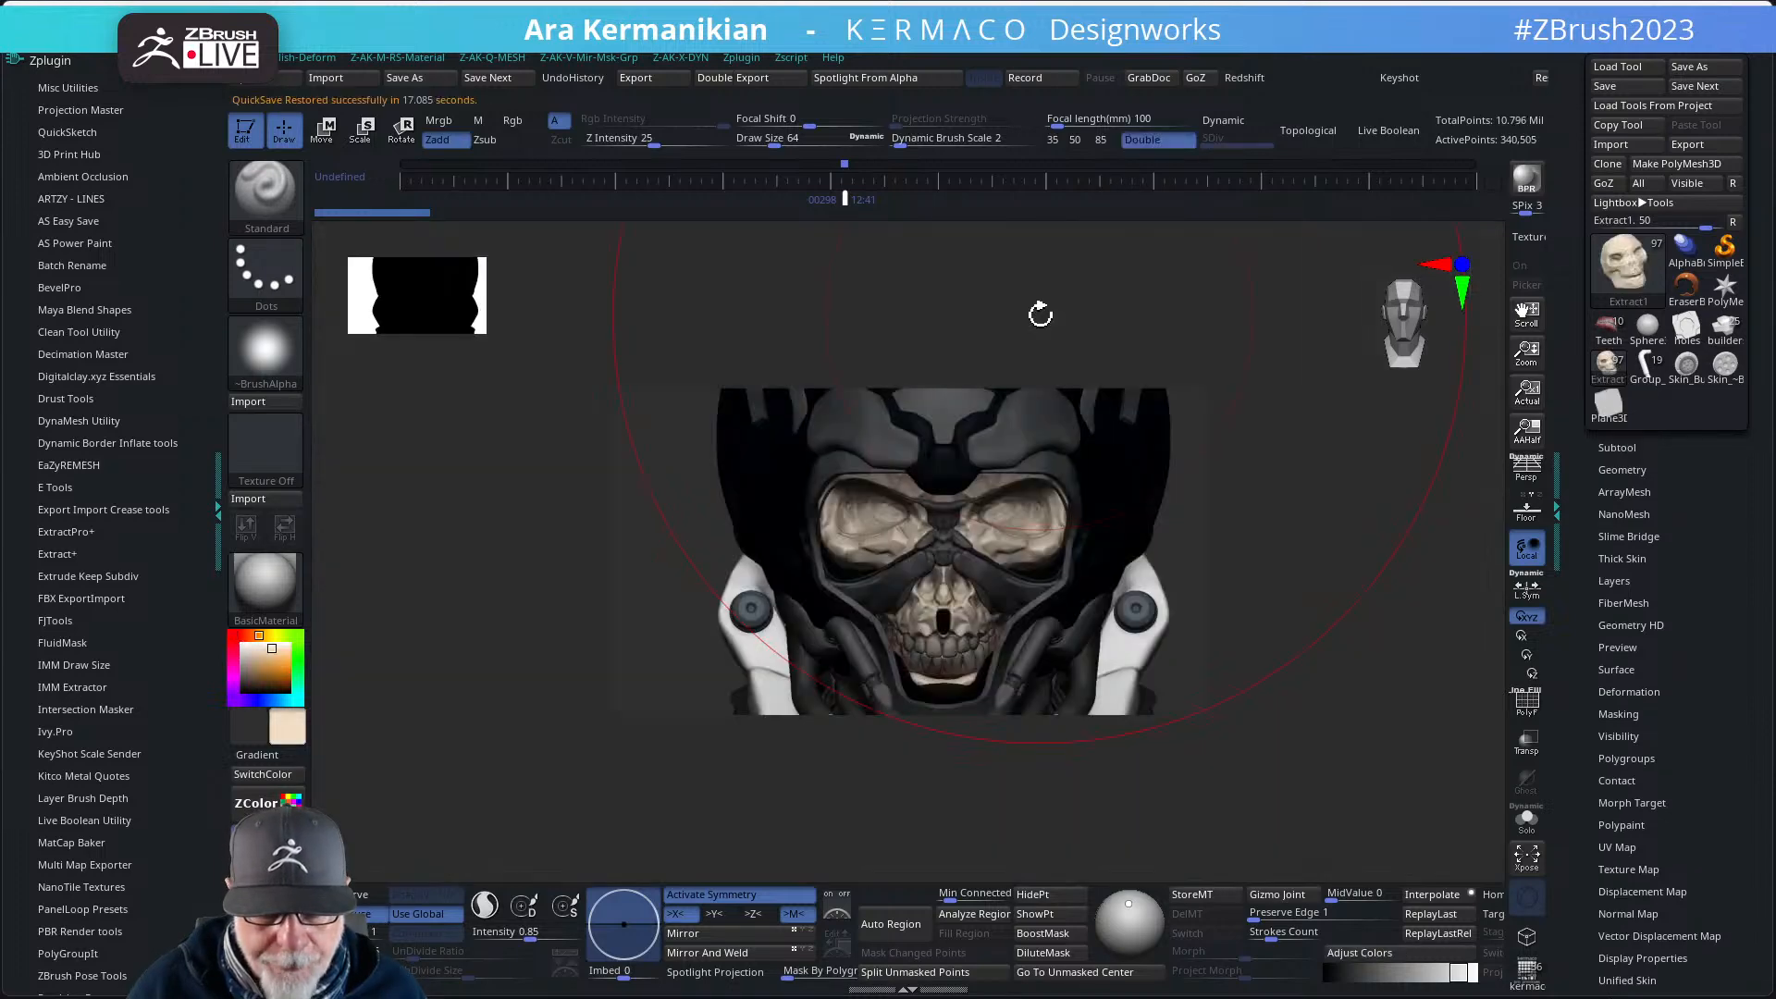
# - Replace the restored project's document with a new one of double size, discarding the document changes
pyautogui.click(369, 59)
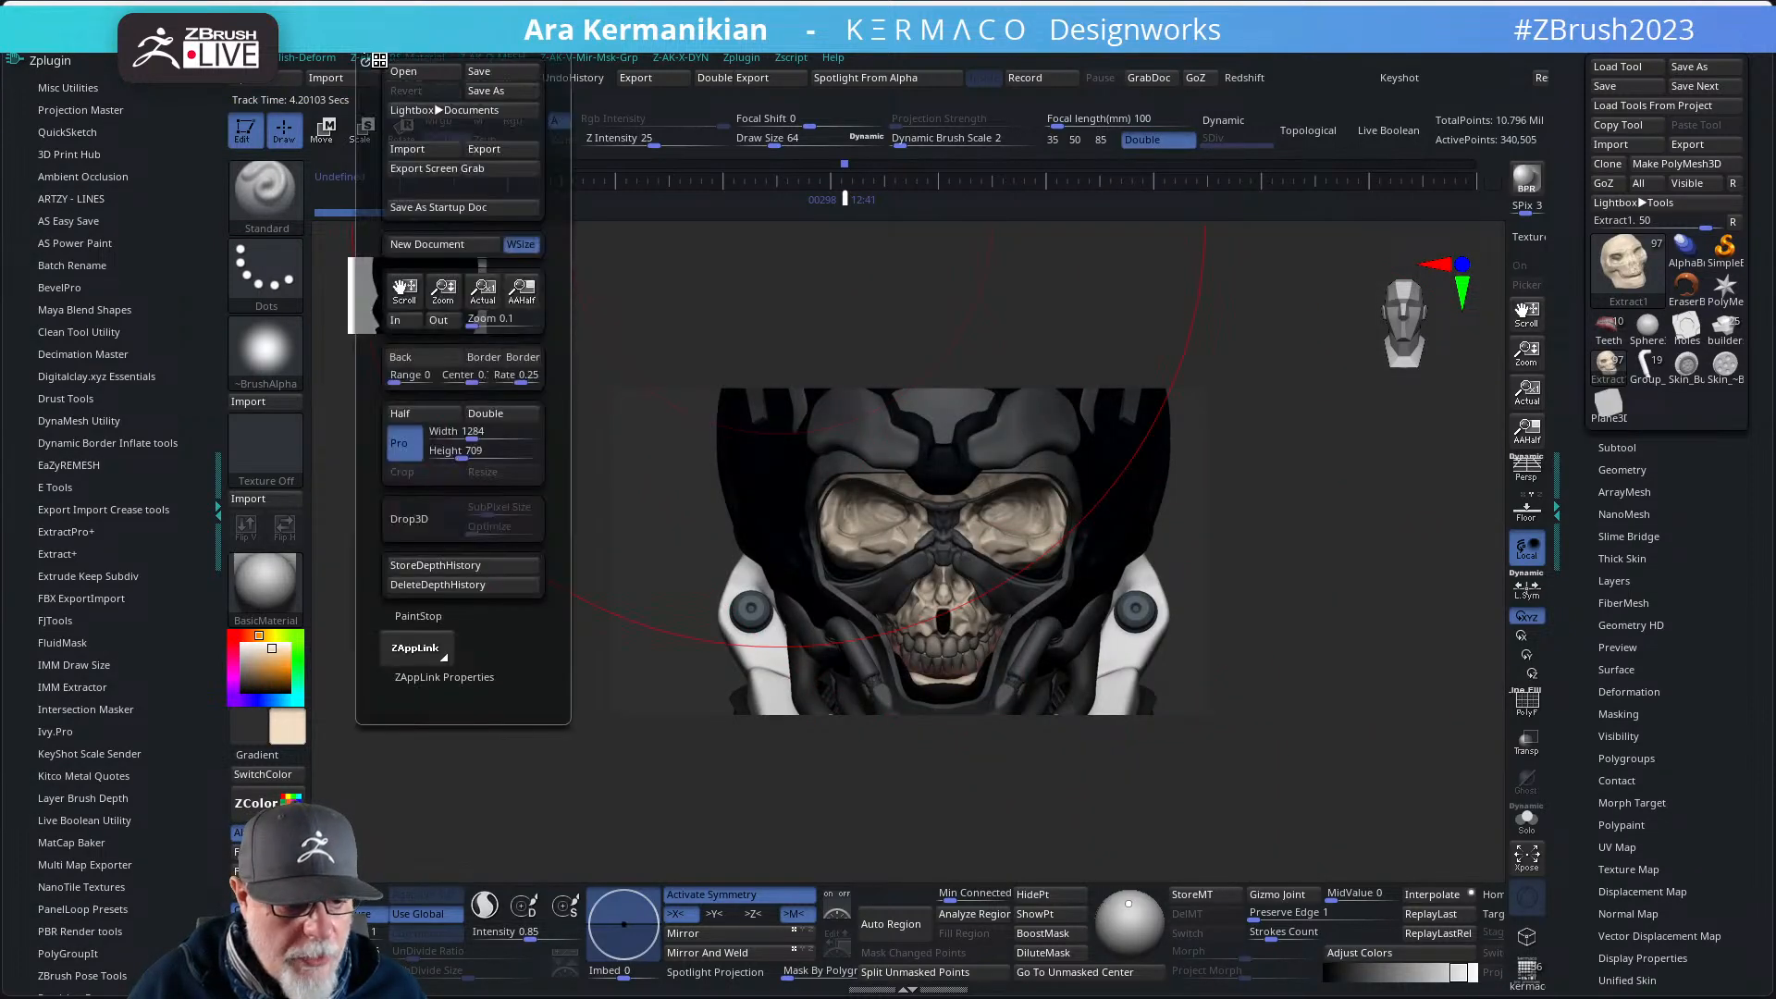
pyautogui.click(450, 246)
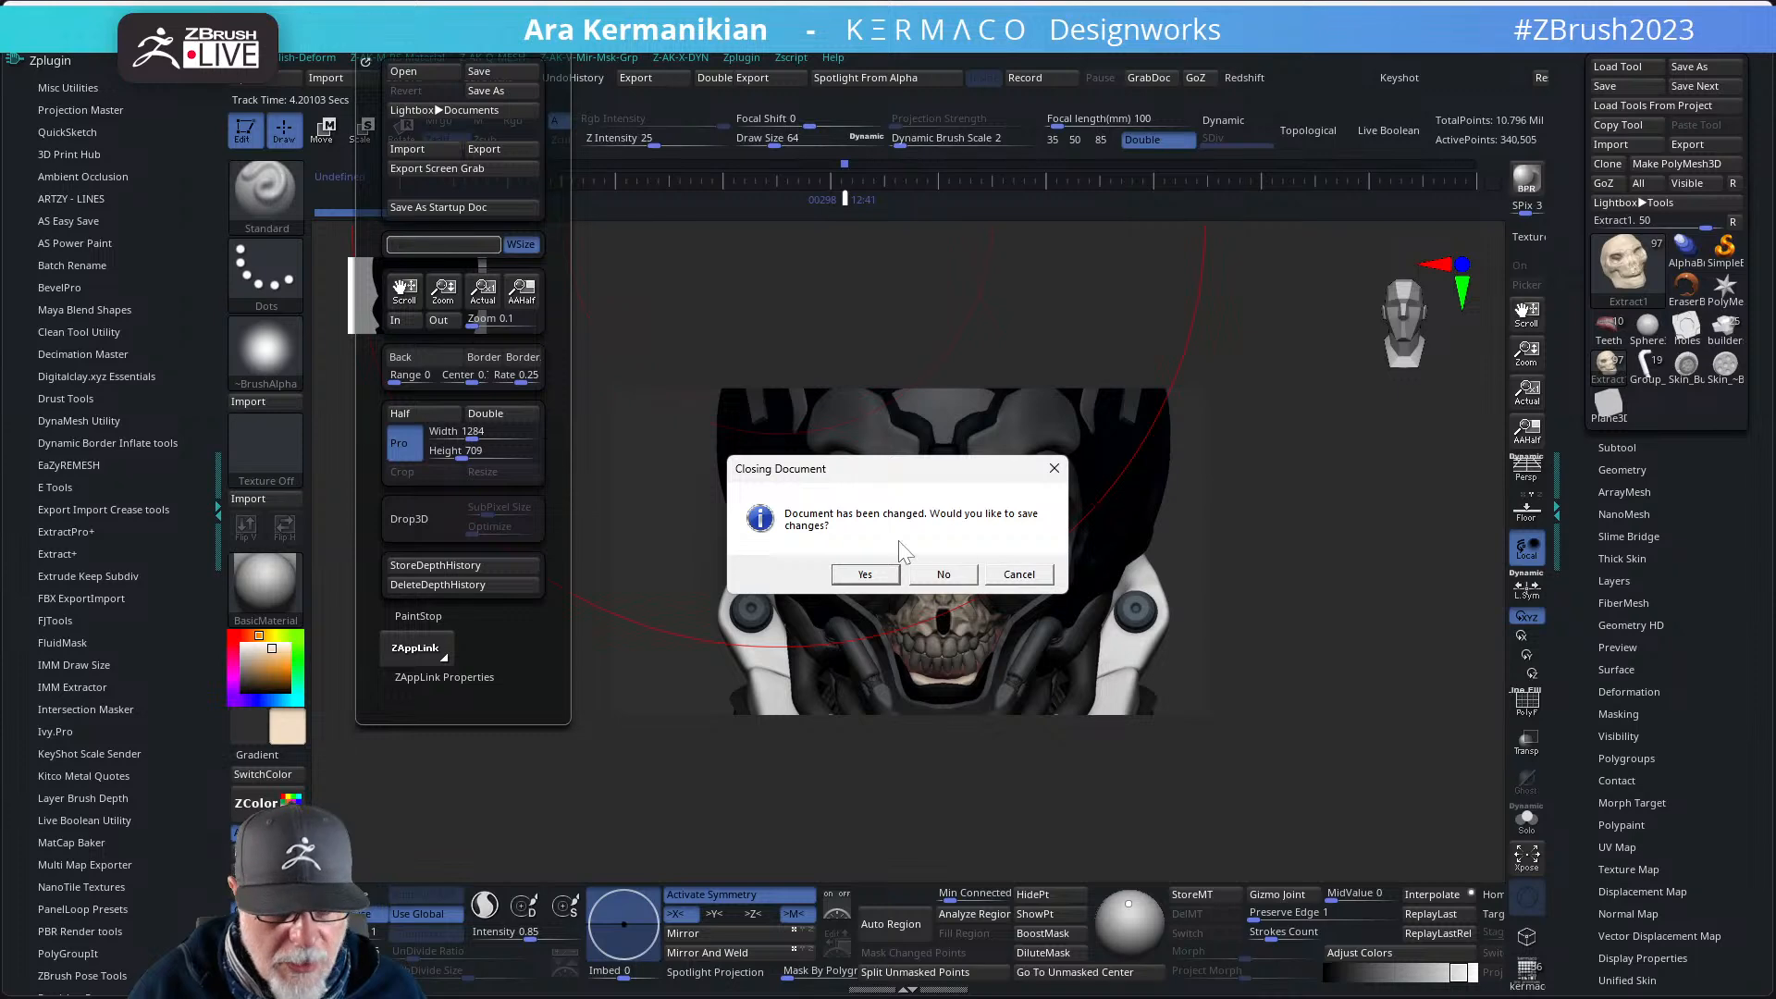
pyautogui.click(944, 576)
pyautogui.click(378, 59)
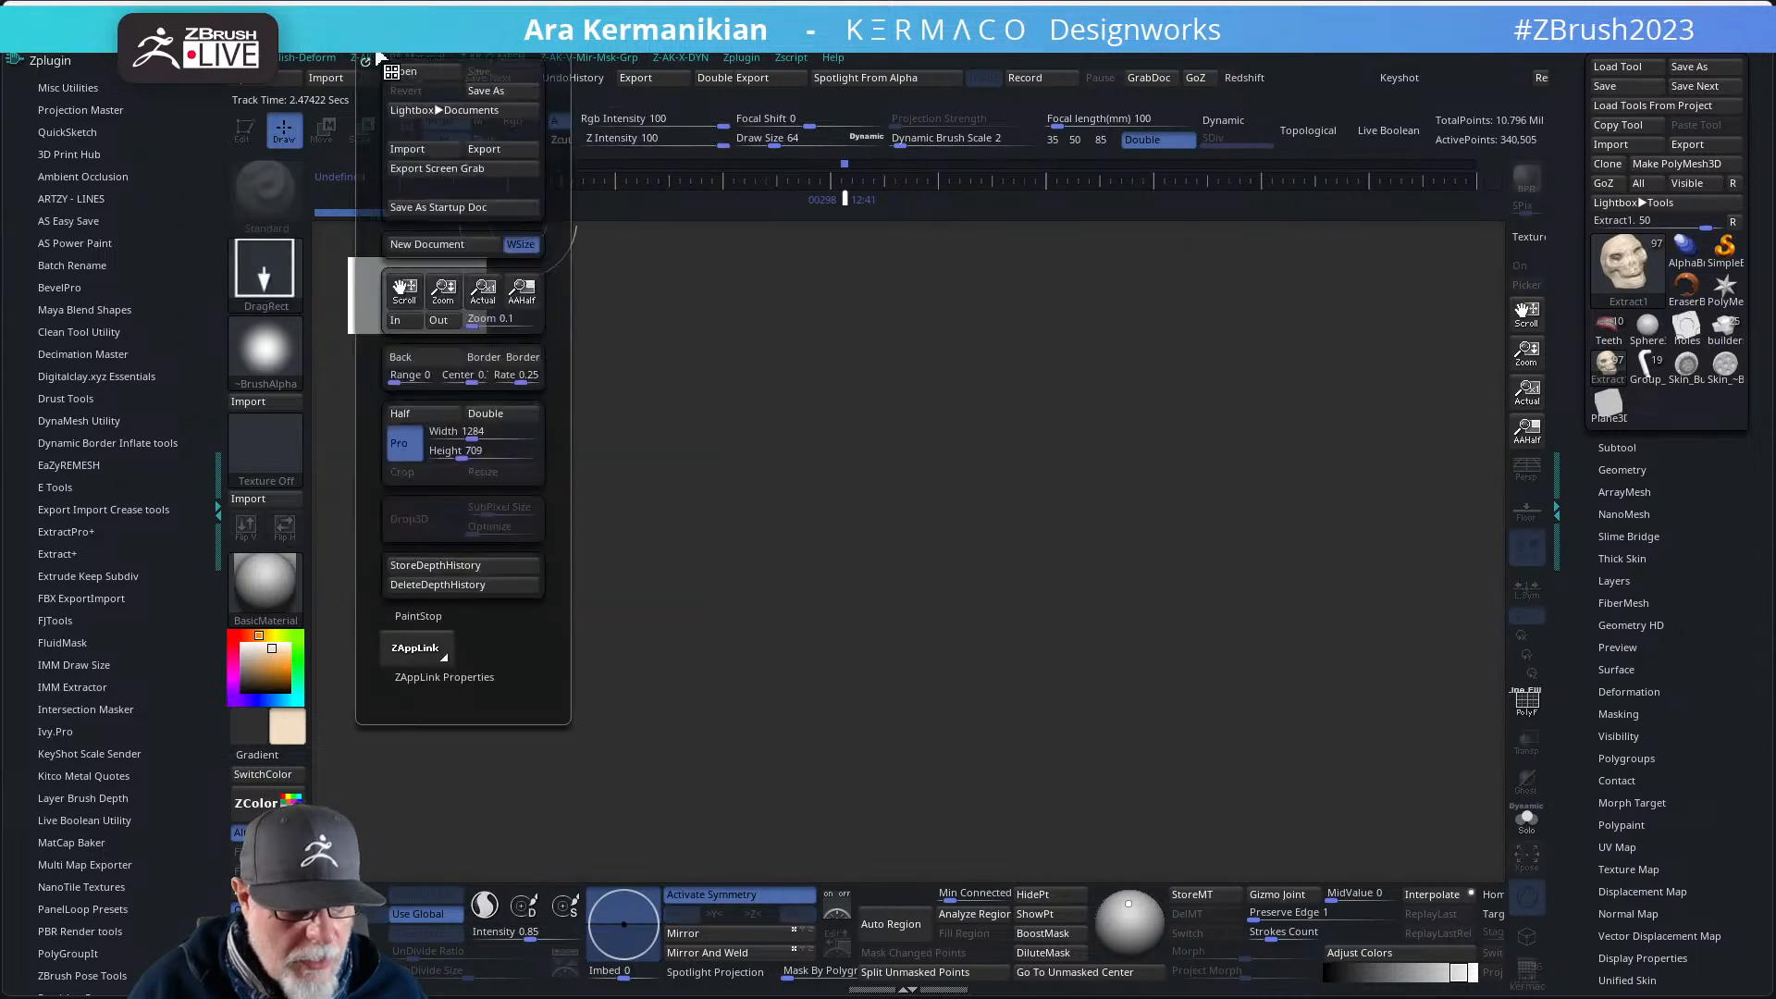
pyautogui.click(472, 417)
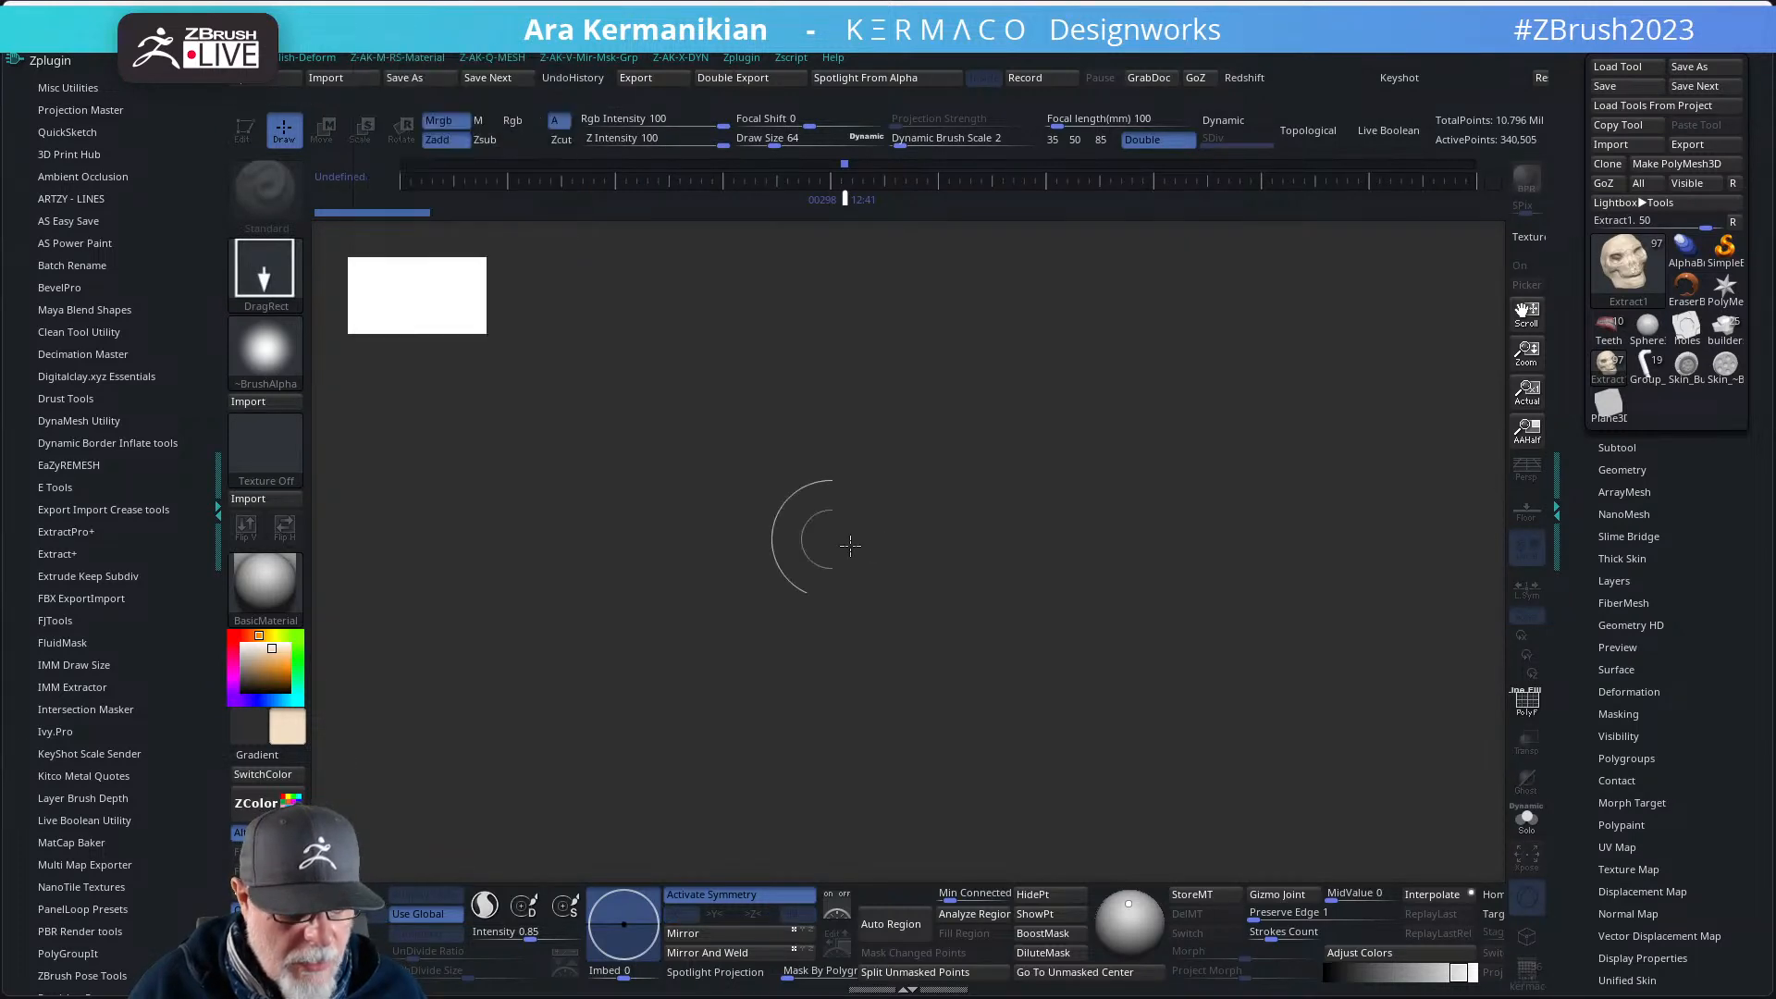
# - Place the coloured character in Edit mode, frame its head and display the canvas at AAHalf
pyautogui.press('t')
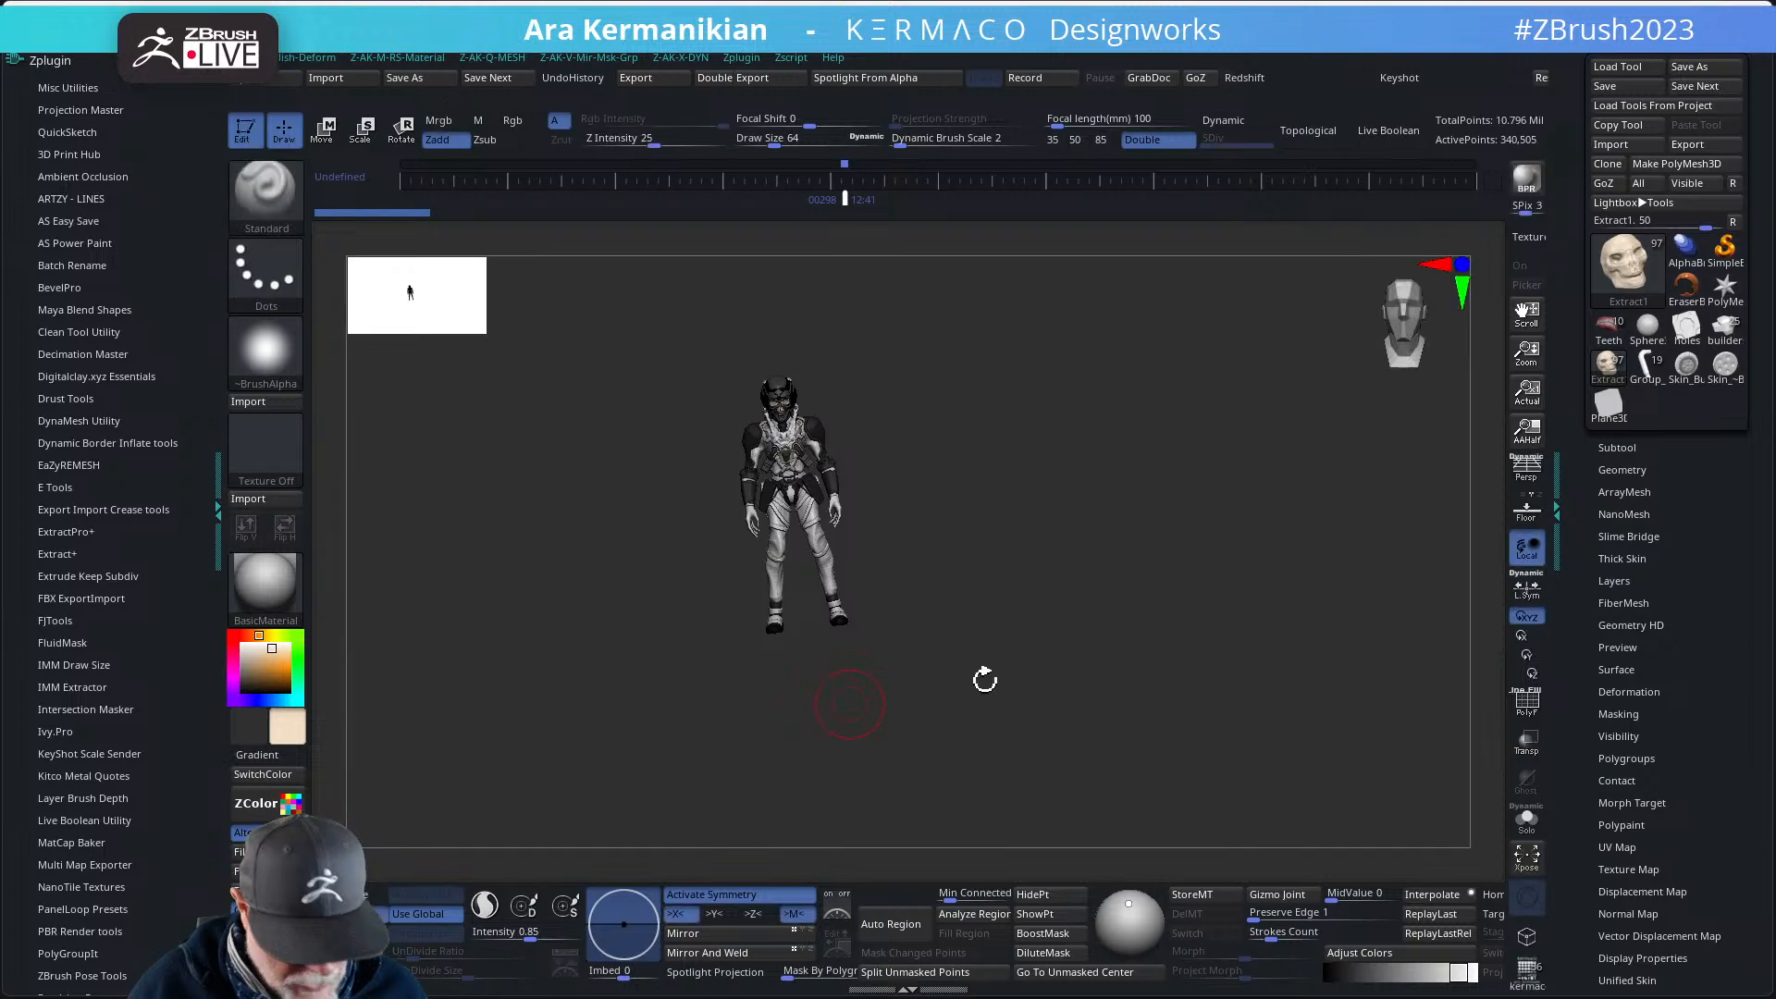
pyautogui.press('f')
pyautogui.click(1527, 432)
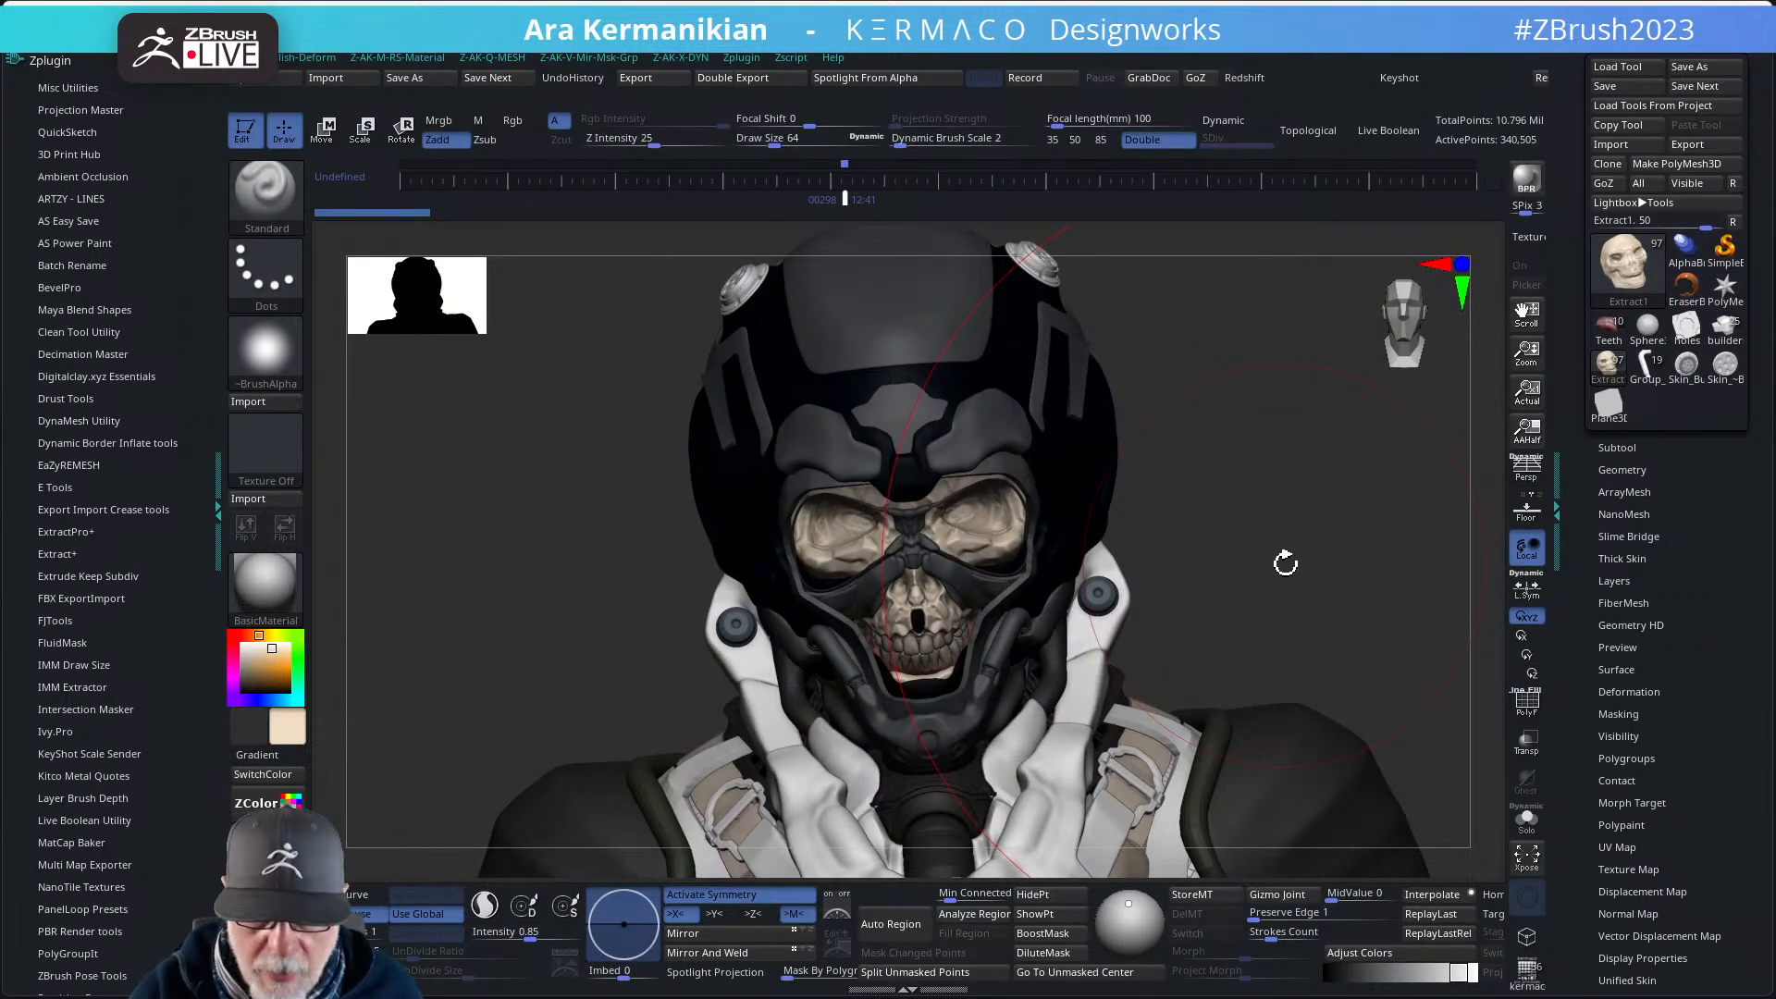
# - Set the draw size to about 17 and isolate the skull with Solo
pyautogui.press('s')
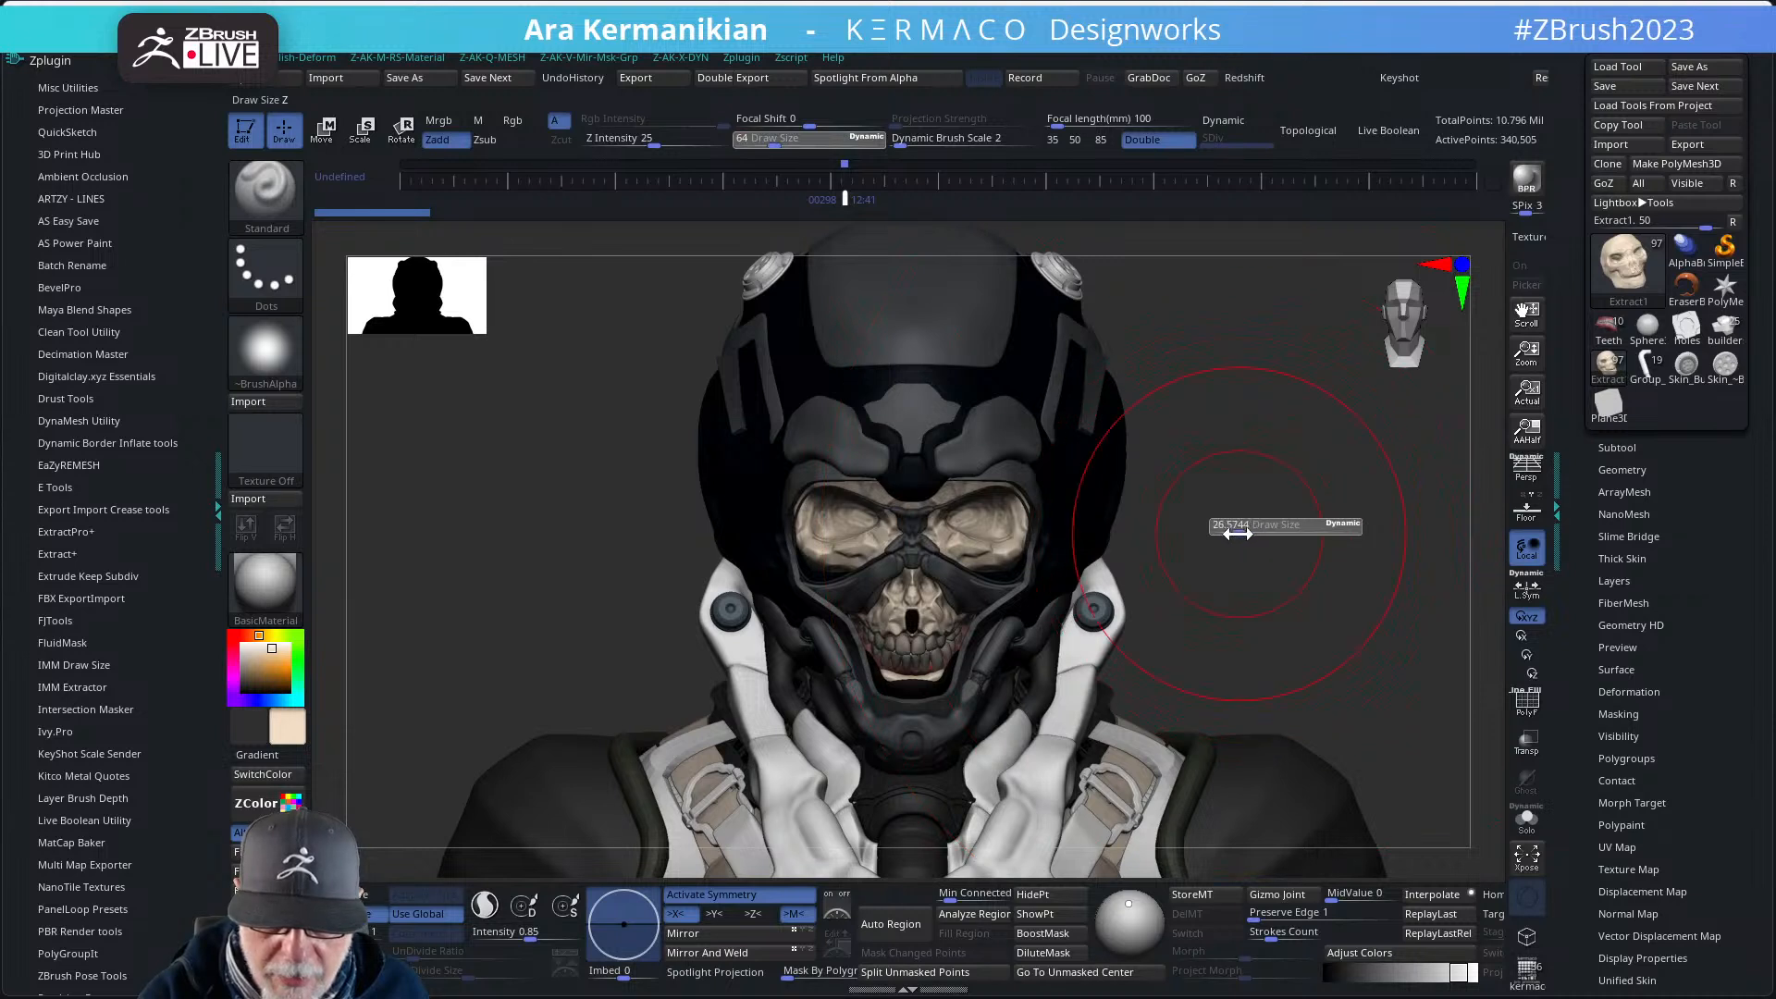
pyautogui.moveTo(1237, 534); pyautogui.dragTo(1227, 533)
pyautogui.hotkey('ctrl', 'd')
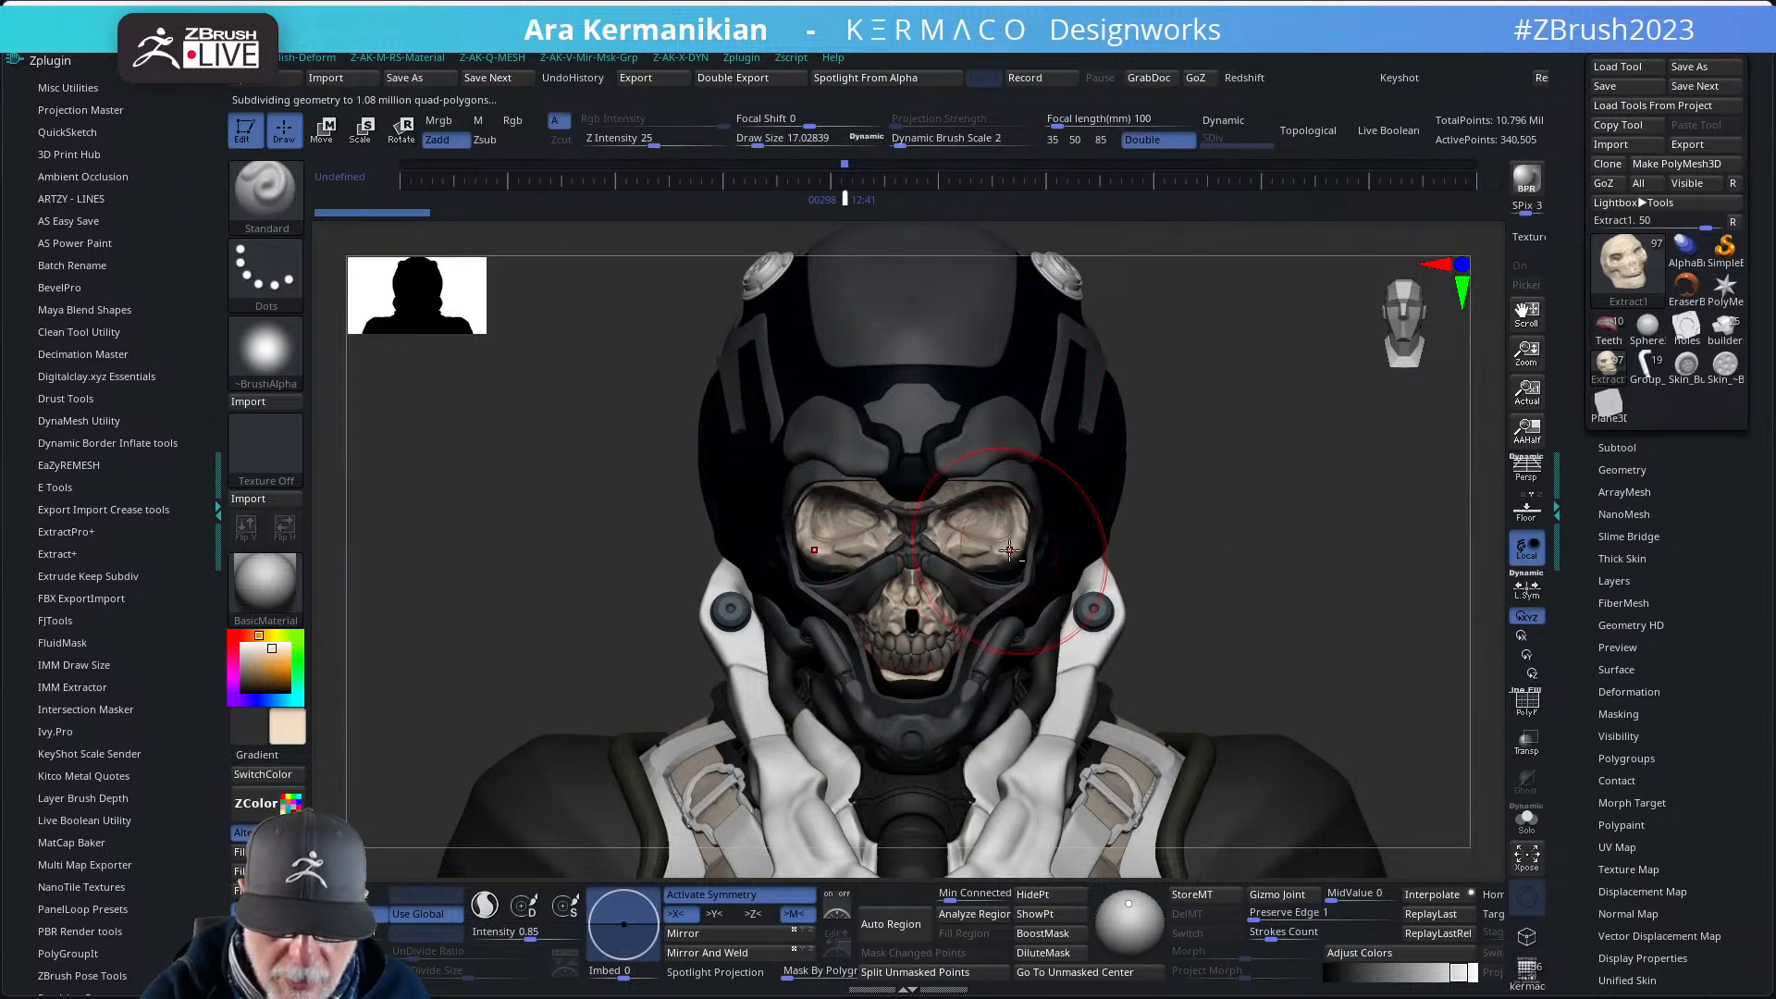
pyautogui.click(1526, 819)
pyautogui.moveTo(1257, 613); pyautogui.dragTo(1147, 607)
# - Select ClayTubes with a draw size of about 1.7 and smooth the rough lower edge and rear corner of the jaw
pyautogui.hotkey('ctrl', 'space')
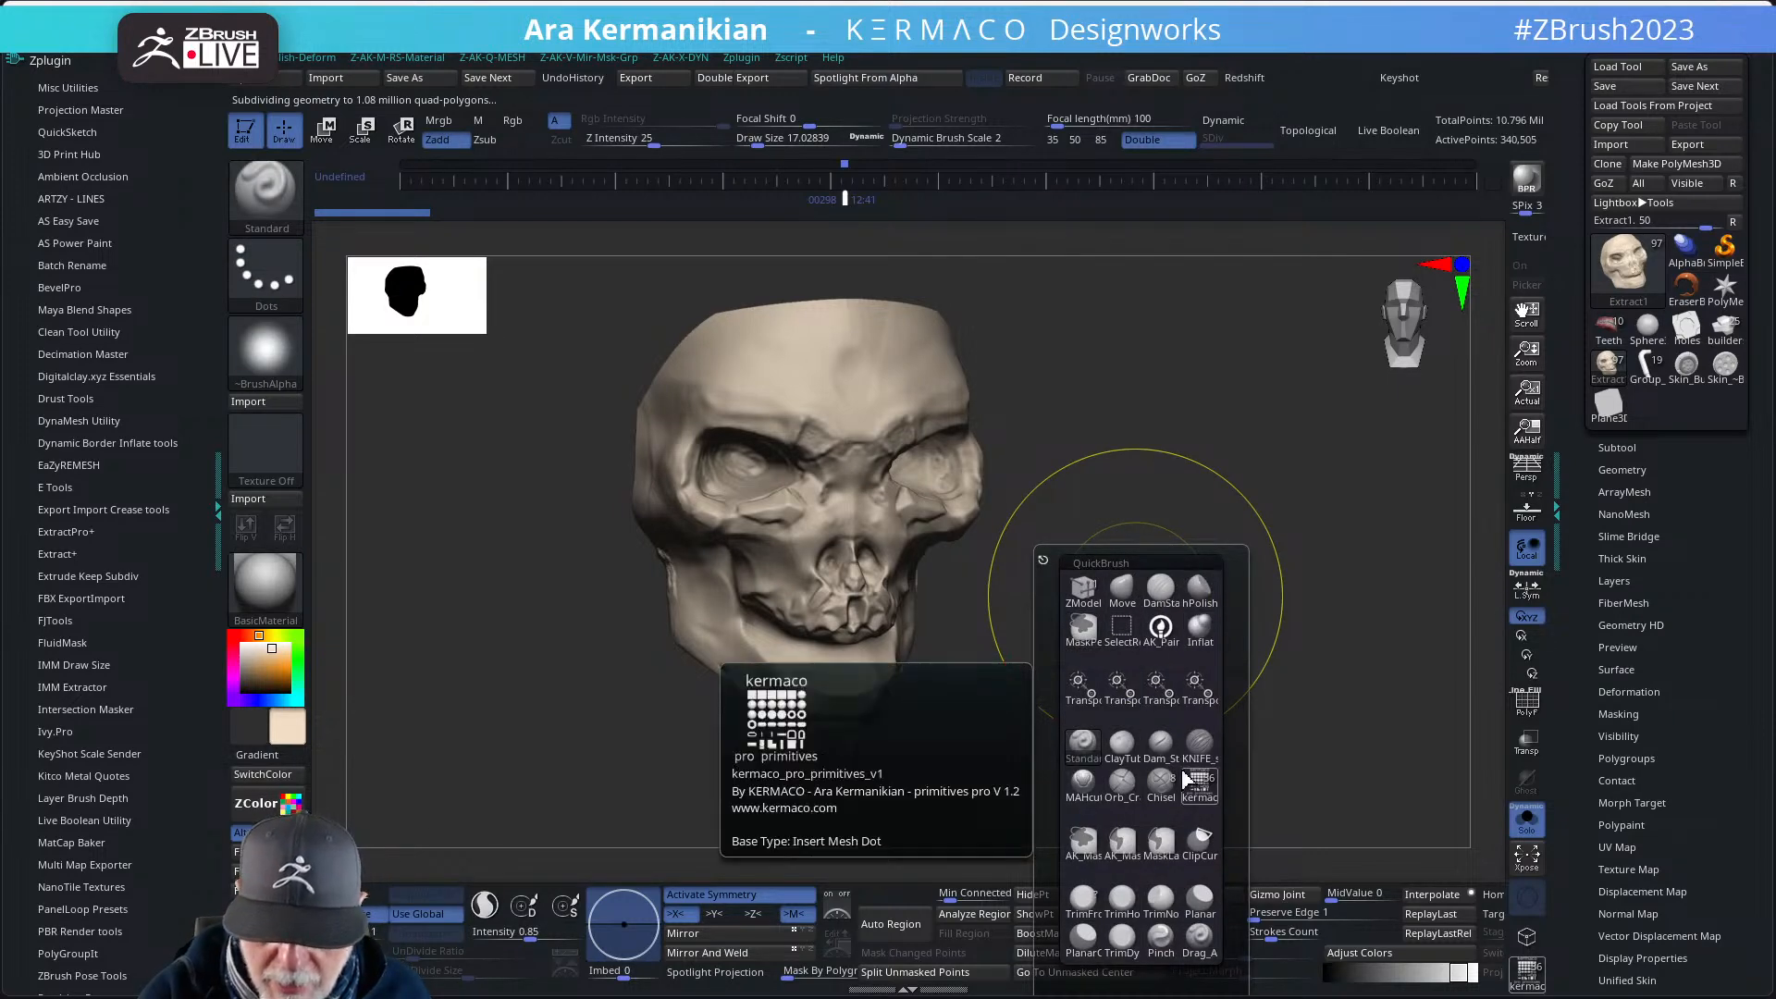
pyautogui.click(1122, 743)
pyautogui.press('s')
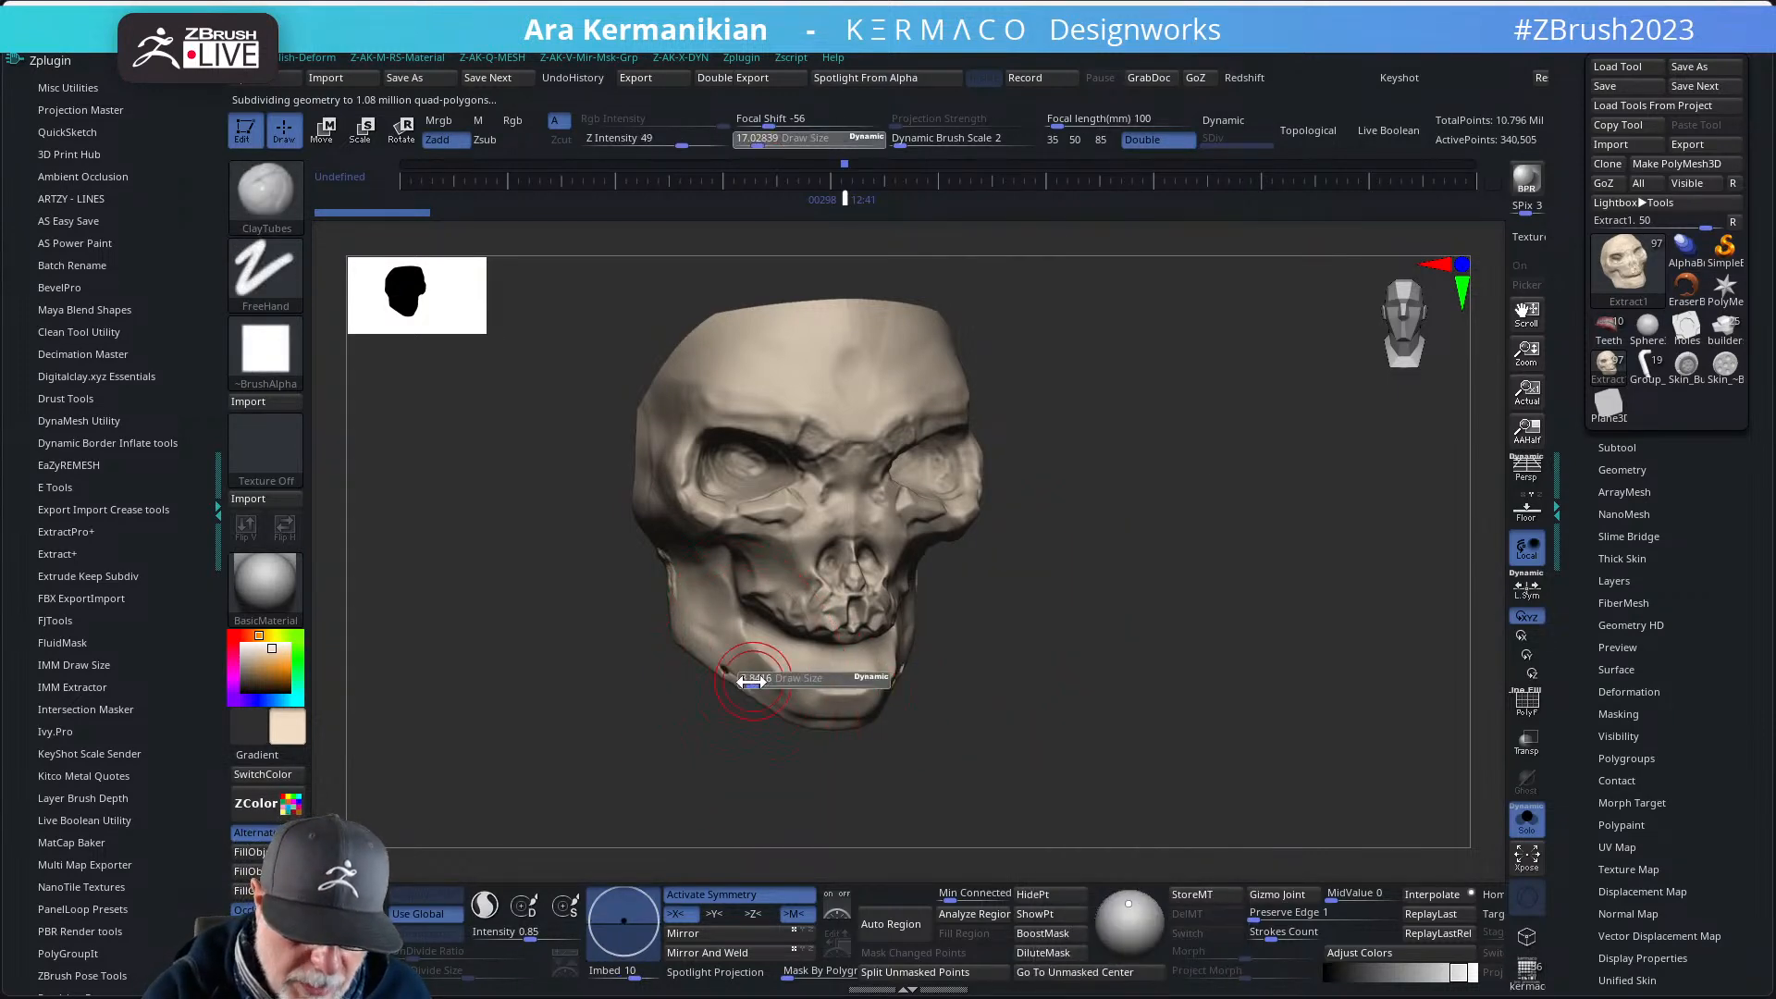
pyautogui.moveTo(687, 757); pyautogui.dragTo(785, 740)
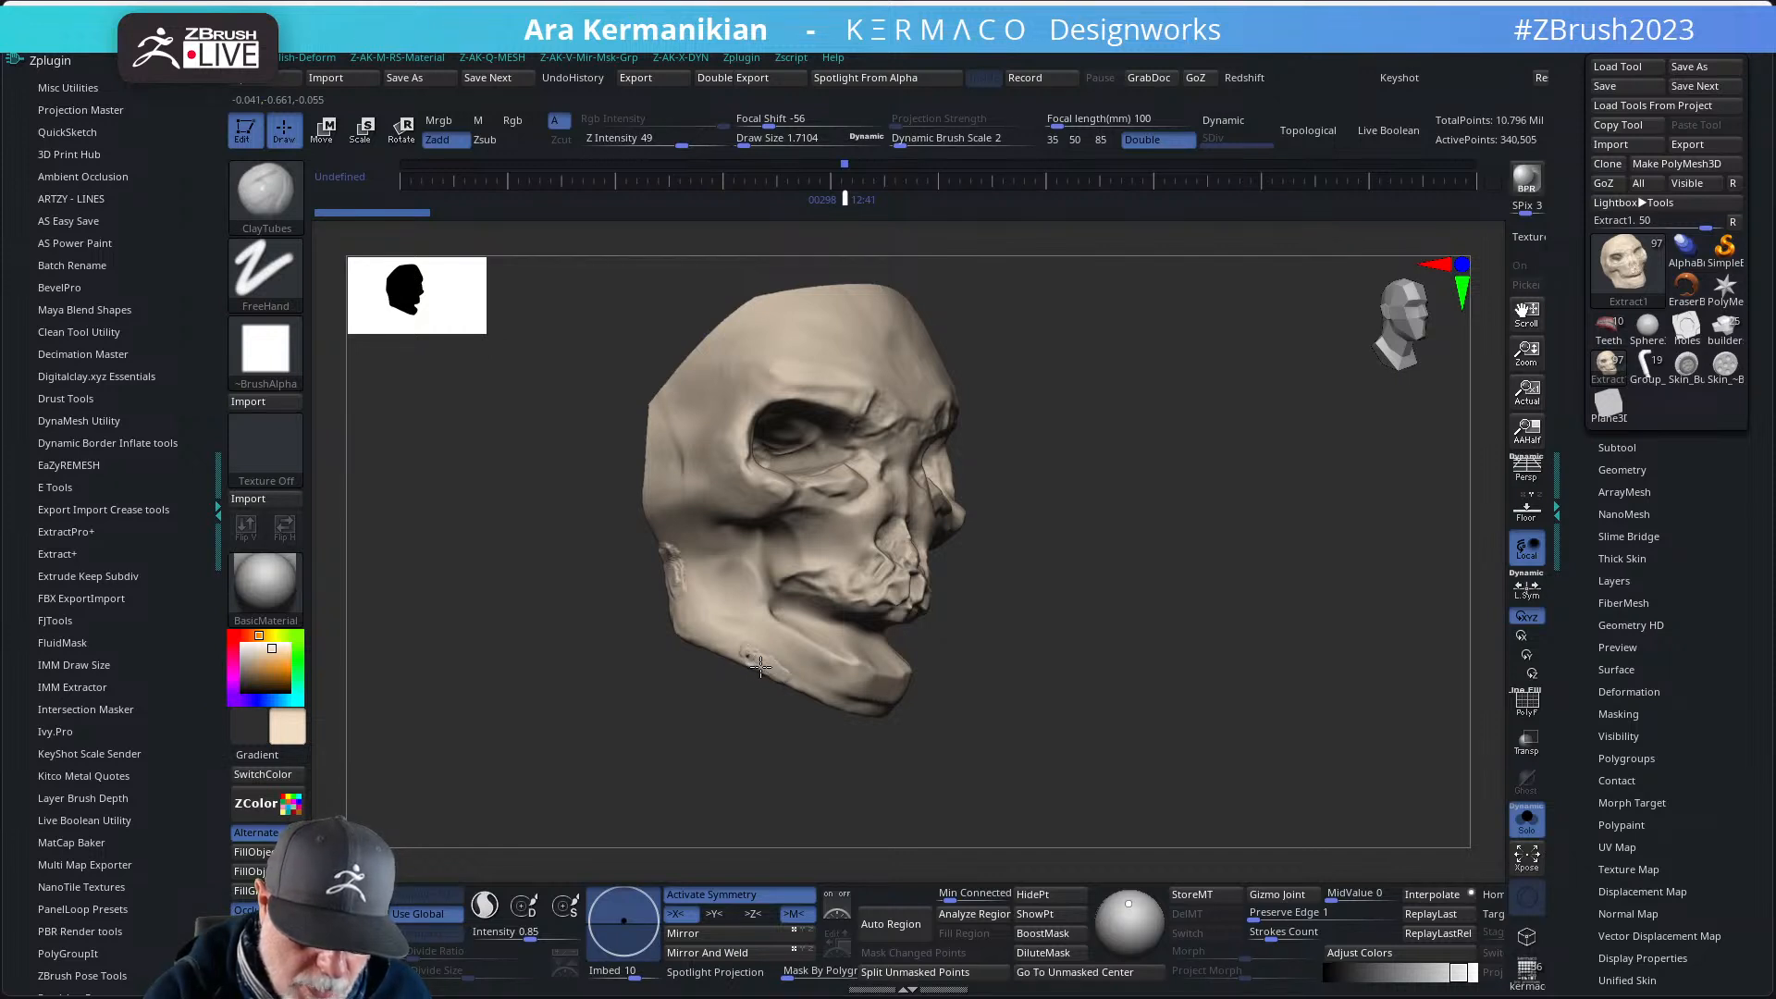
pyautogui.press('shift')
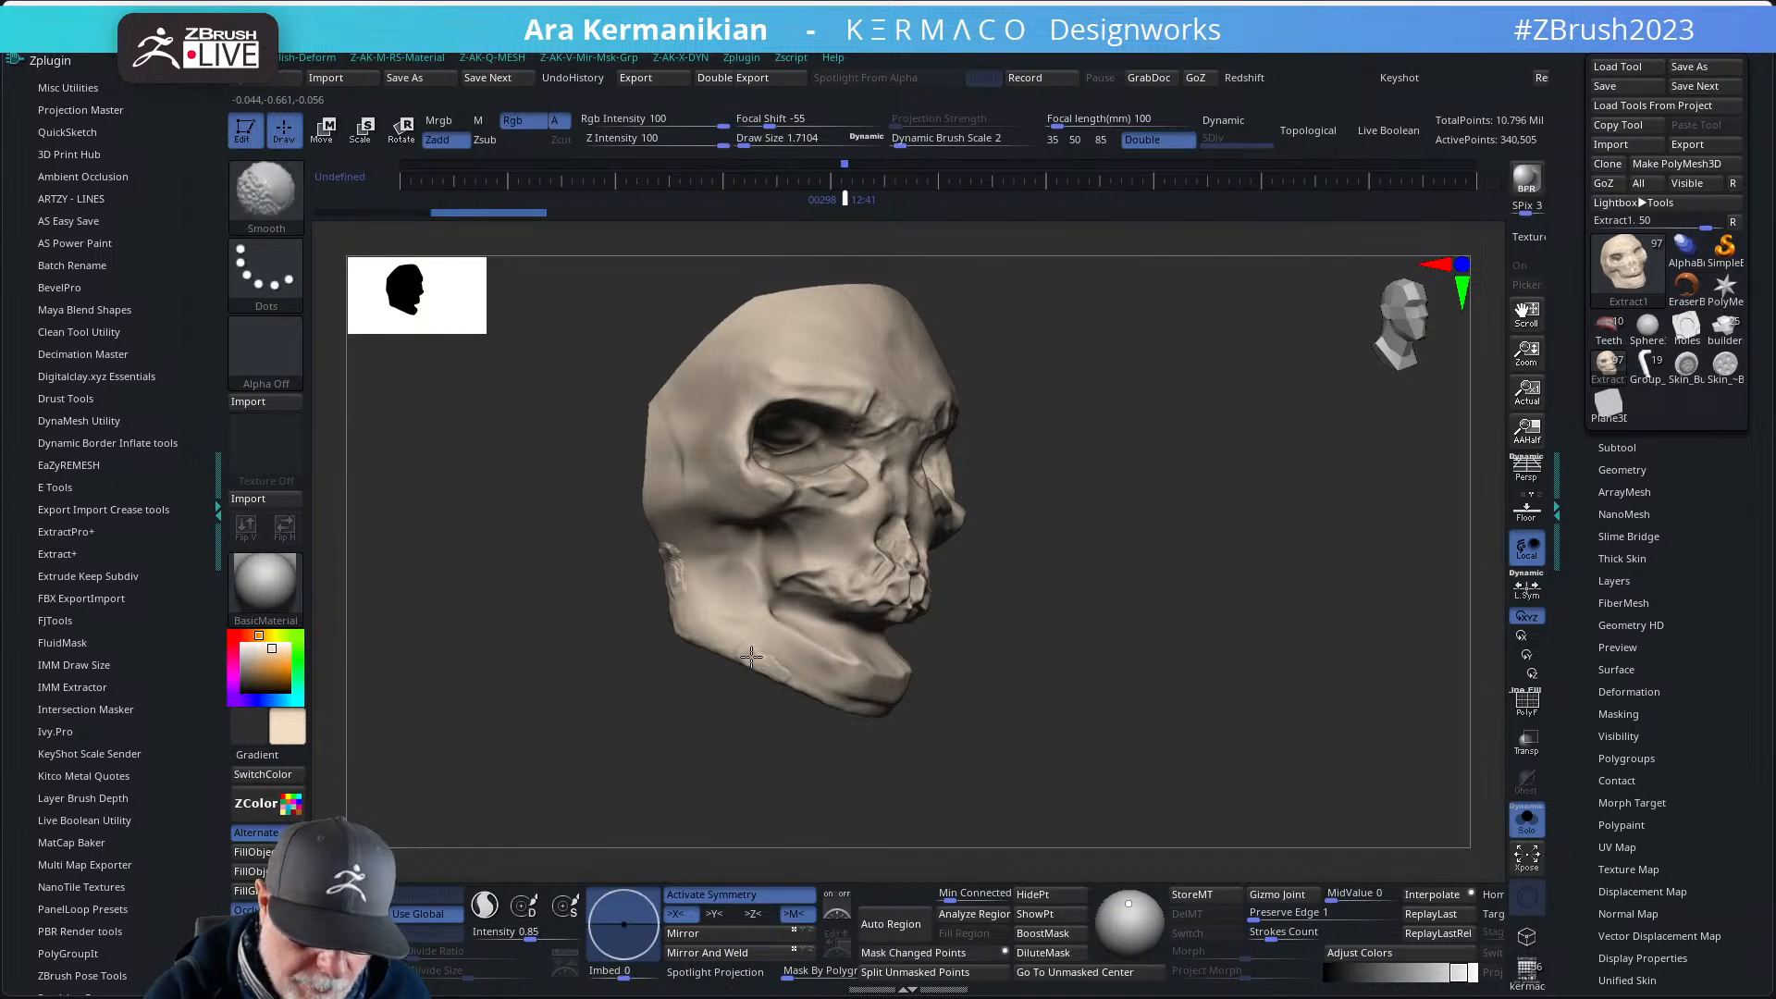
pyautogui.keyDown('shift'); pyautogui.moveTo(751, 657); pyautogui.dragTo(813, 670); pyautogui.keyUp('shift')
pyautogui.keyDown('shift'); pyautogui.moveTo(673, 547); pyautogui.dragTo(674, 583); pyautogui.keyUp('shift')
# - Smooth the rim of the hollow under the jaw, then add ClayTubes strokes inside it at draw size about 4.6
pyautogui.moveTo(1193, 560); pyautogui.dragTo(1084, 557)
pyautogui.moveTo(920, 621); pyautogui.dragTo(849, 625)
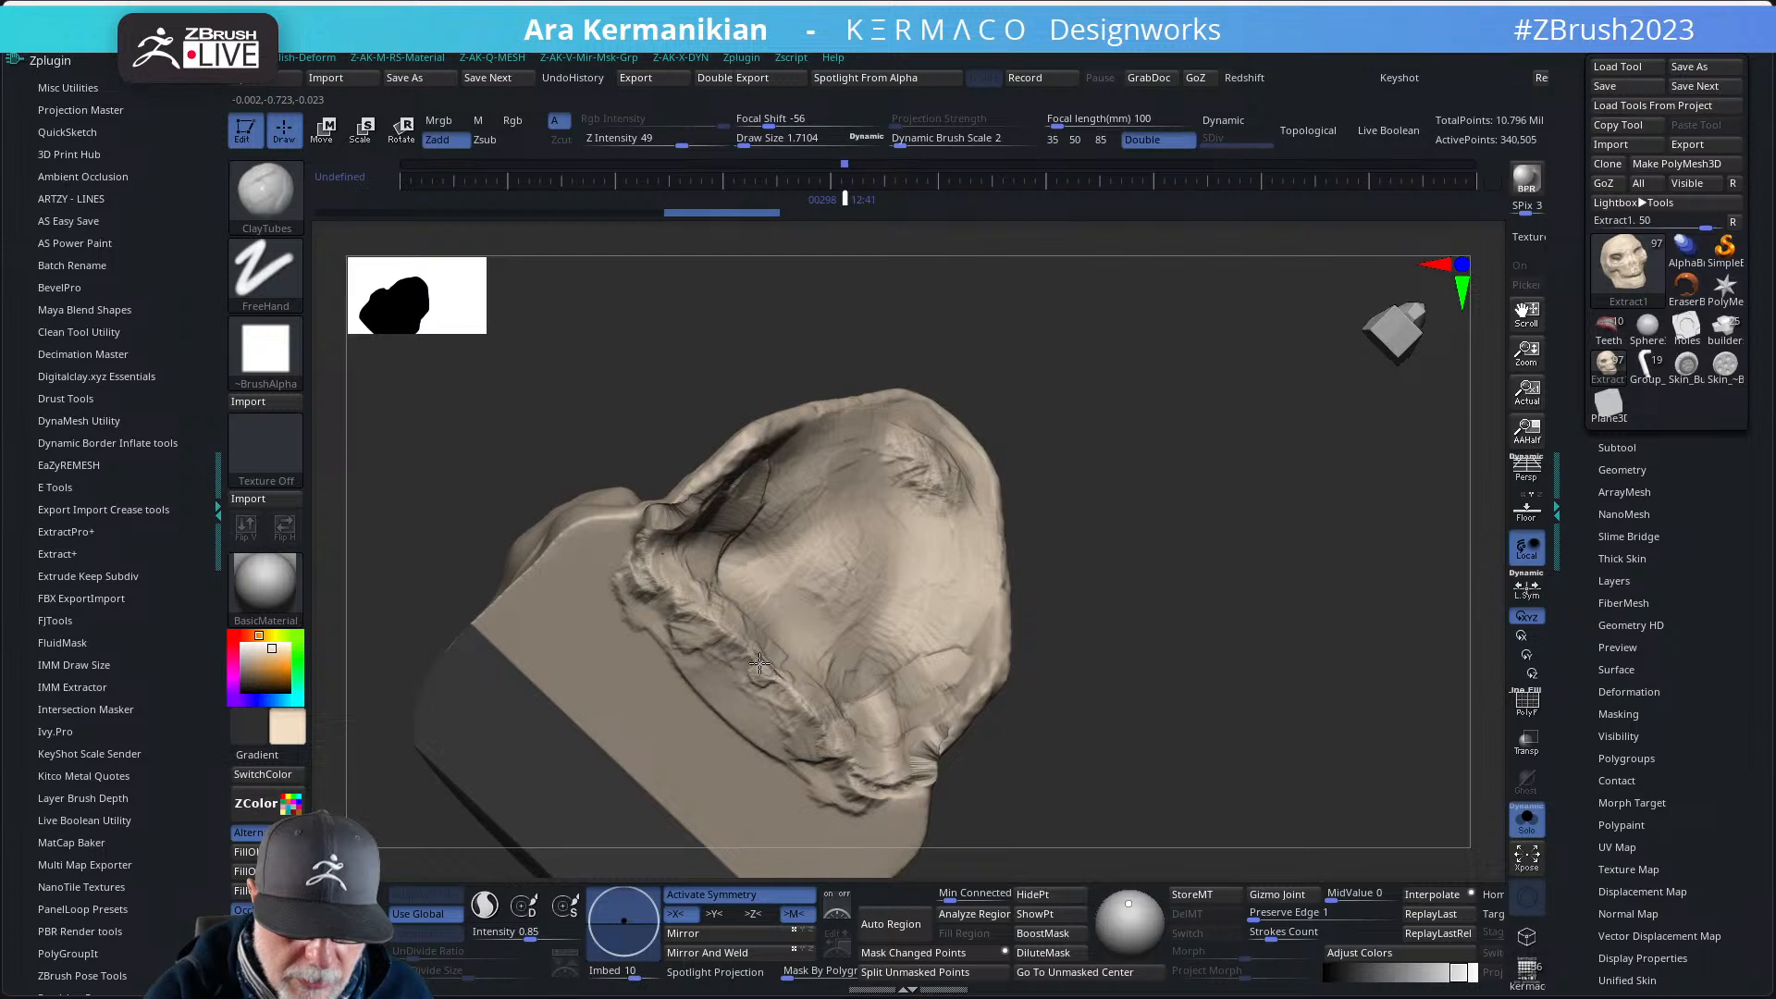
pyautogui.press('shift')
pyautogui.press('s')
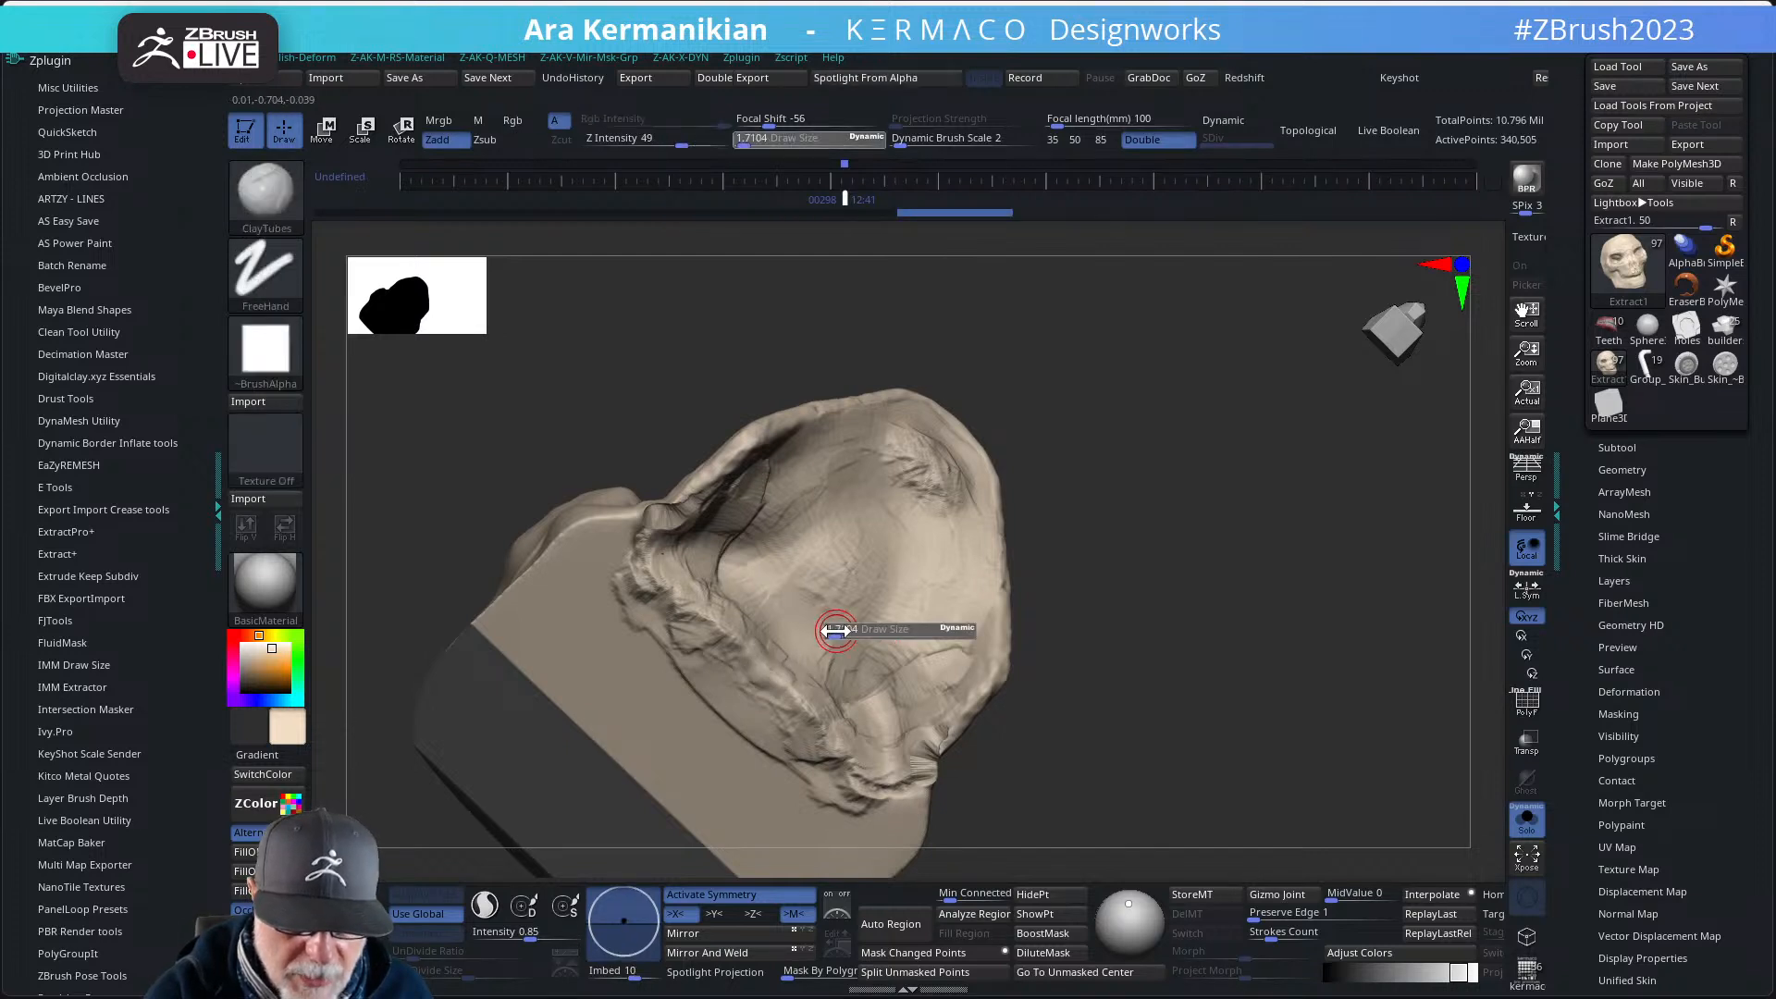
pyautogui.moveTo(835, 631); pyautogui.dragTo(809, 667)
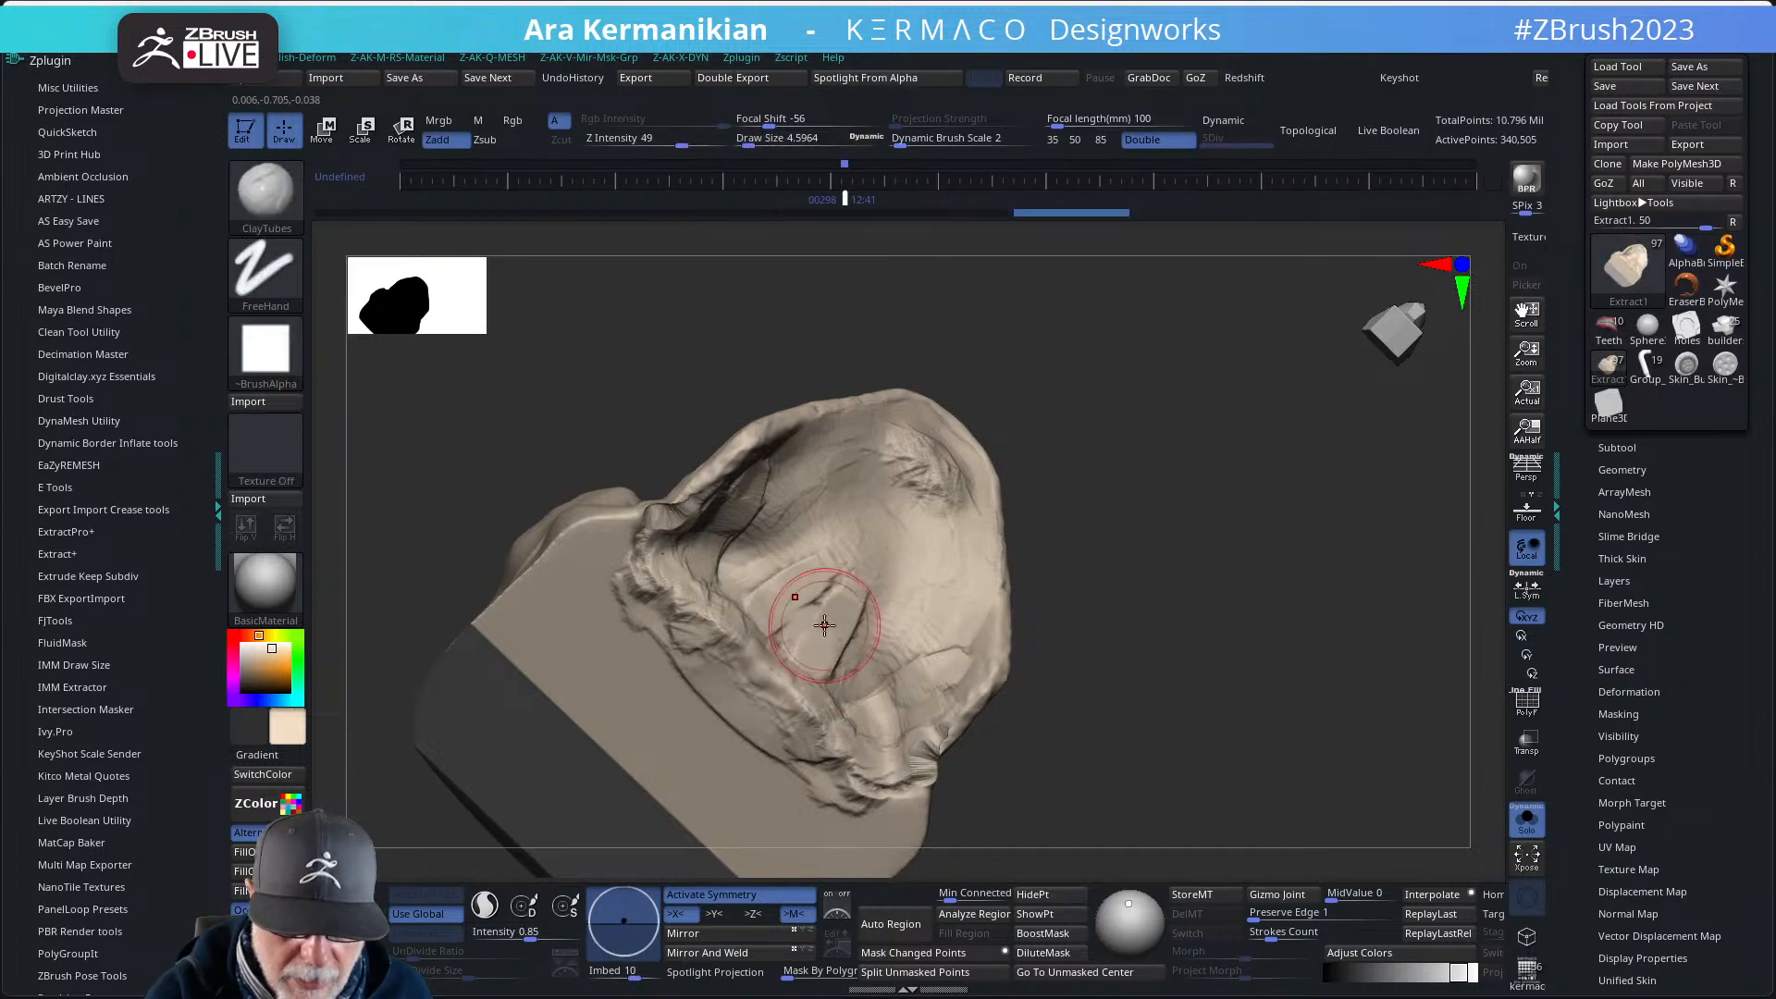
pyautogui.moveTo(1184, 499); pyautogui.dragTo(1133, 513)
# - Build up further ClayTubes strokes across the floor and side walls of the hollow under the jaw
pyautogui.moveTo(821, 673)
pyautogui.mouseDown()
pyautogui.moveTo(858, 731)
pyautogui.moveTo(787, 680)
pyautogui.moveTo(807, 616)
pyautogui.moveTo(880, 689)
pyautogui.moveTo(881, 740)
pyautogui.moveTo(816, 620)
pyautogui.mouseUp()
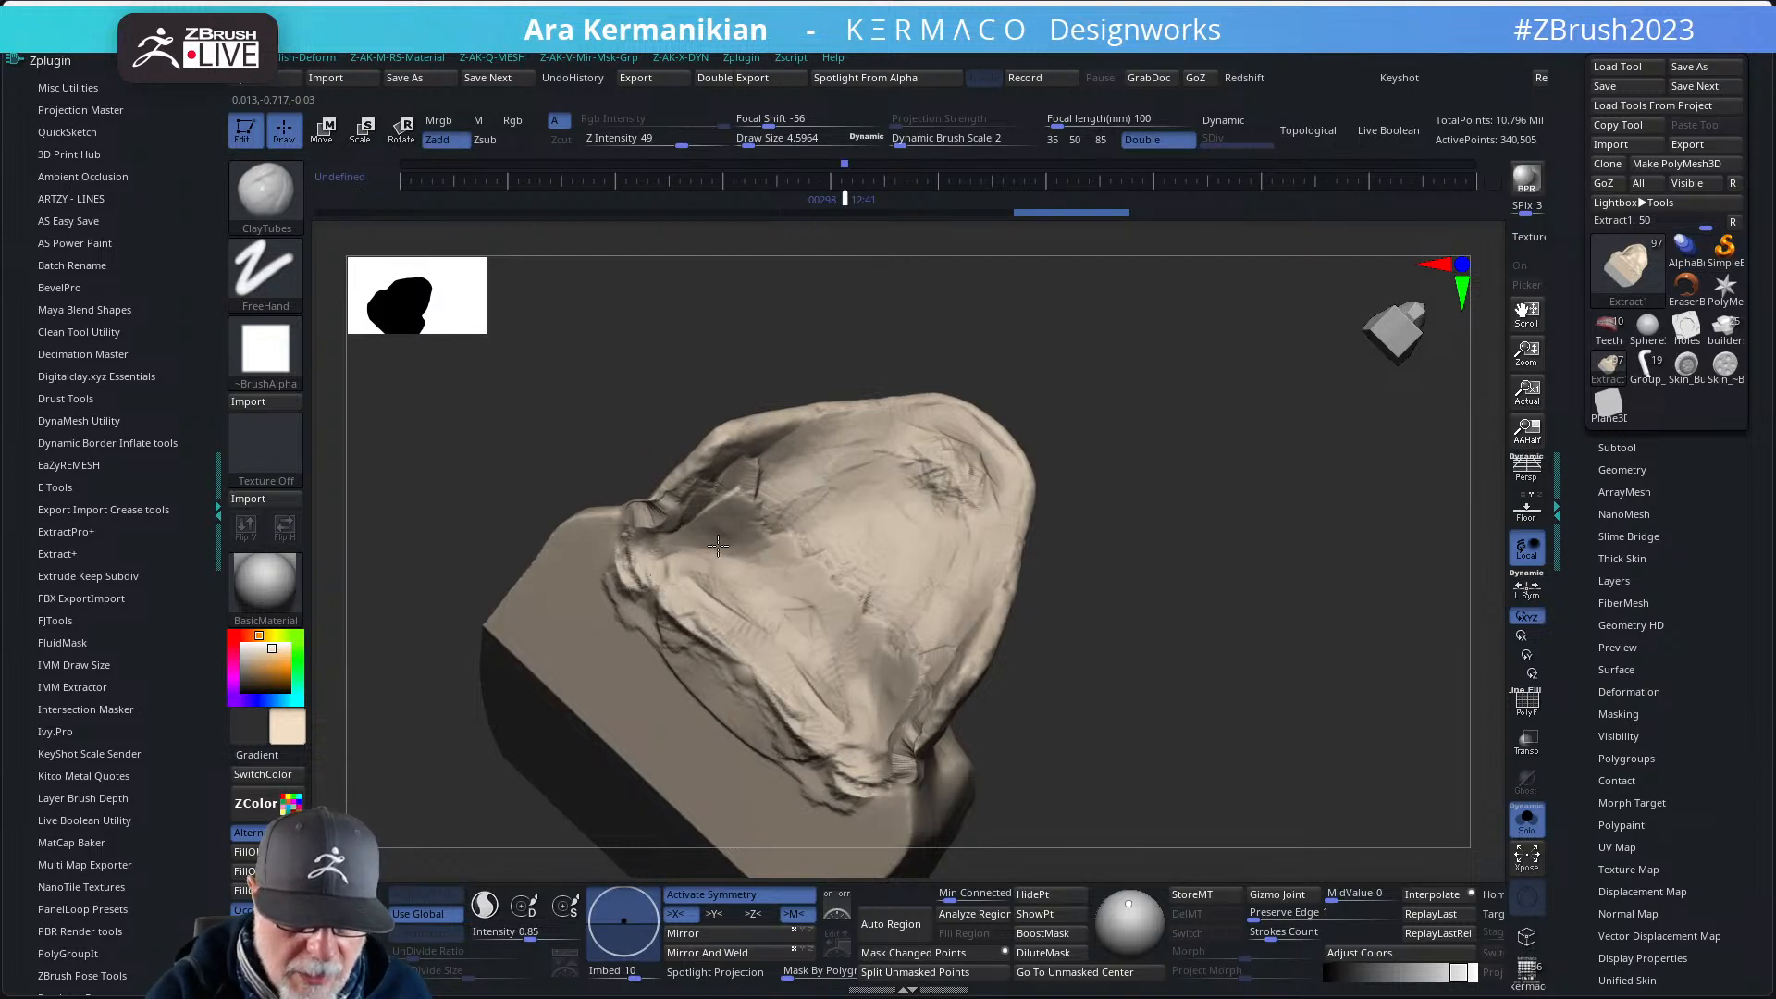
pyautogui.moveTo(718, 546); pyautogui.dragTo(722, 532)
pyautogui.moveTo(712, 522)
pyautogui.mouseDown()
pyautogui.moveTo(652, 518)
pyautogui.moveTo(652, 548)
pyautogui.moveTo(639, 504)
pyautogui.moveTo(745, 470)
pyautogui.moveTo(751, 495)
pyautogui.moveTo(828, 504)
pyautogui.moveTo(865, 552)
pyautogui.moveTo(823, 671)
pyautogui.moveTo(855, 717)
pyautogui.moveTo(786, 649)
pyautogui.moveTo(883, 690)
pyautogui.moveTo(870, 740)
pyautogui.moveTo(851, 648)
pyautogui.moveTo(879, 777)
pyautogui.moveTo(803, 542)
pyautogui.mouseUp()
pyautogui.moveTo(1157, 572); pyautogui.dragTo(1147, 577)
pyautogui.moveTo(874, 566)
pyautogui.mouseDown()
pyautogui.moveTo(911, 694)
pyautogui.moveTo(916, 568)
pyautogui.moveTo(962, 619)
pyautogui.moveTo(943, 694)
pyautogui.moveTo(832, 740)
pyautogui.moveTo(900, 683)
pyautogui.moveTo(911, 518)
pyautogui.moveTo(990, 574)
pyautogui.moveTo(772, 590)
pyautogui.moveTo(833, 684)
pyautogui.moveTo(860, 555)
pyautogui.moveTo(916, 601)
pyautogui.moveTo(979, 515)
pyautogui.moveTo(1010, 532)
pyautogui.moveTo(1006, 573)
pyautogui.mouseUp()
pyautogui.moveTo(1231, 481); pyautogui.dragTo(1168, 480)
pyautogui.moveTo(1040, 481)
pyautogui.mouseDown()
pyautogui.moveTo(1069, 508)
pyautogui.moveTo(1068, 570)
pyautogui.moveTo(959, 654)
pyautogui.mouseUp()
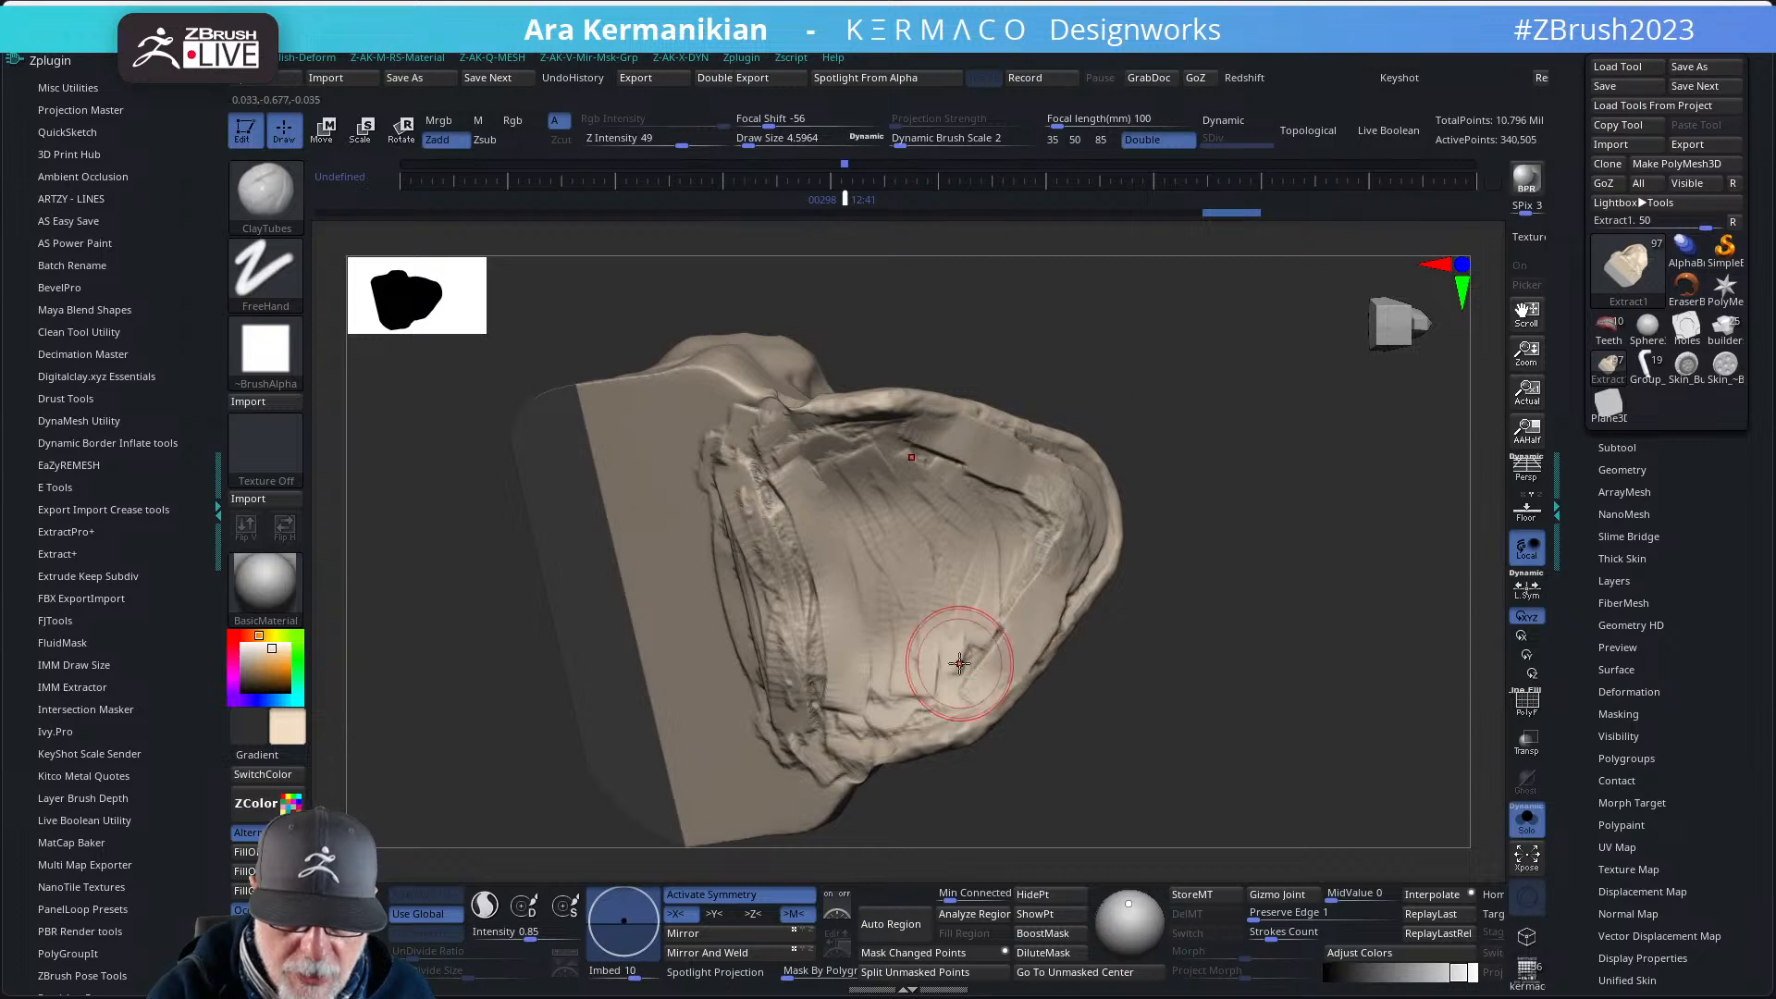
# - Check the outer side of the jaw and undo the last series of ClayTubes strokes in the hollow
pyautogui.moveTo(1133, 574)
pyautogui.mouseDown()
pyautogui.moveTo(1146, 662)
pyautogui.moveTo(1042, 614)
pyautogui.moveTo(1063, 646)
pyautogui.moveTo(1161, 593)
pyautogui.moveTo(1036, 536)
pyautogui.mouseUp()
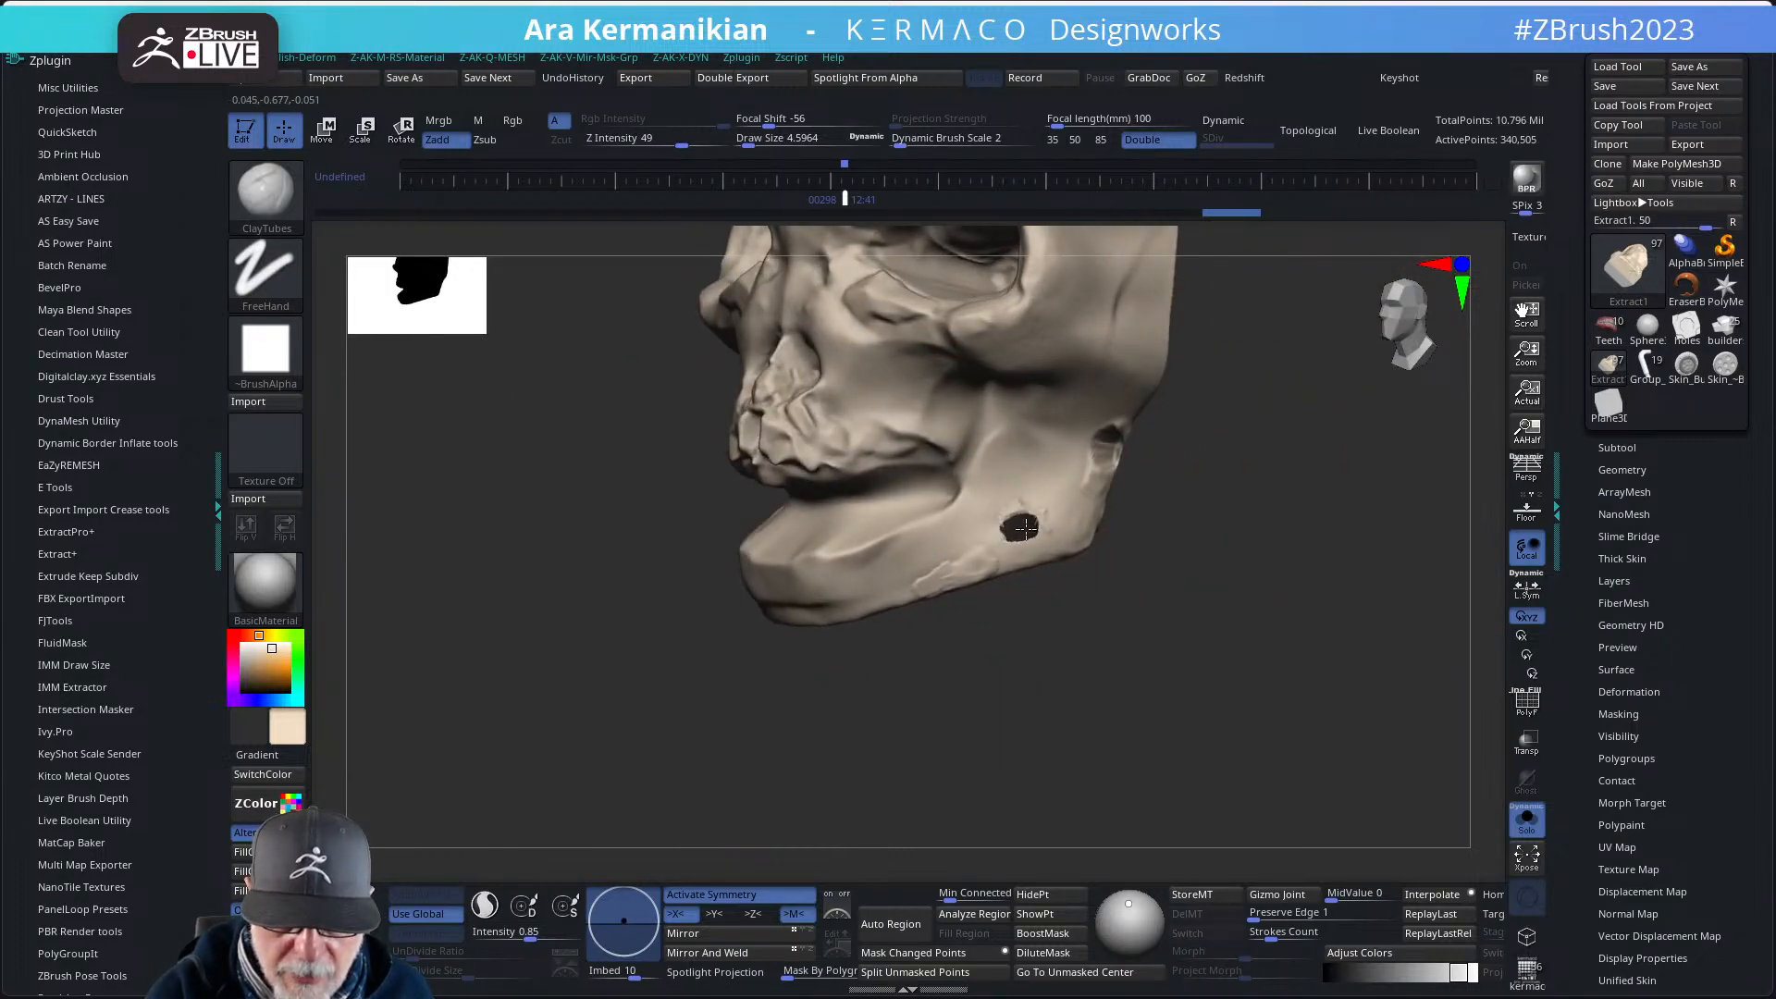
pyautogui.hotkey('ctrl', 'z')
pyautogui.hotkey('ctrl', 'z')
pyautogui.hotkey('ctrl', 'z')
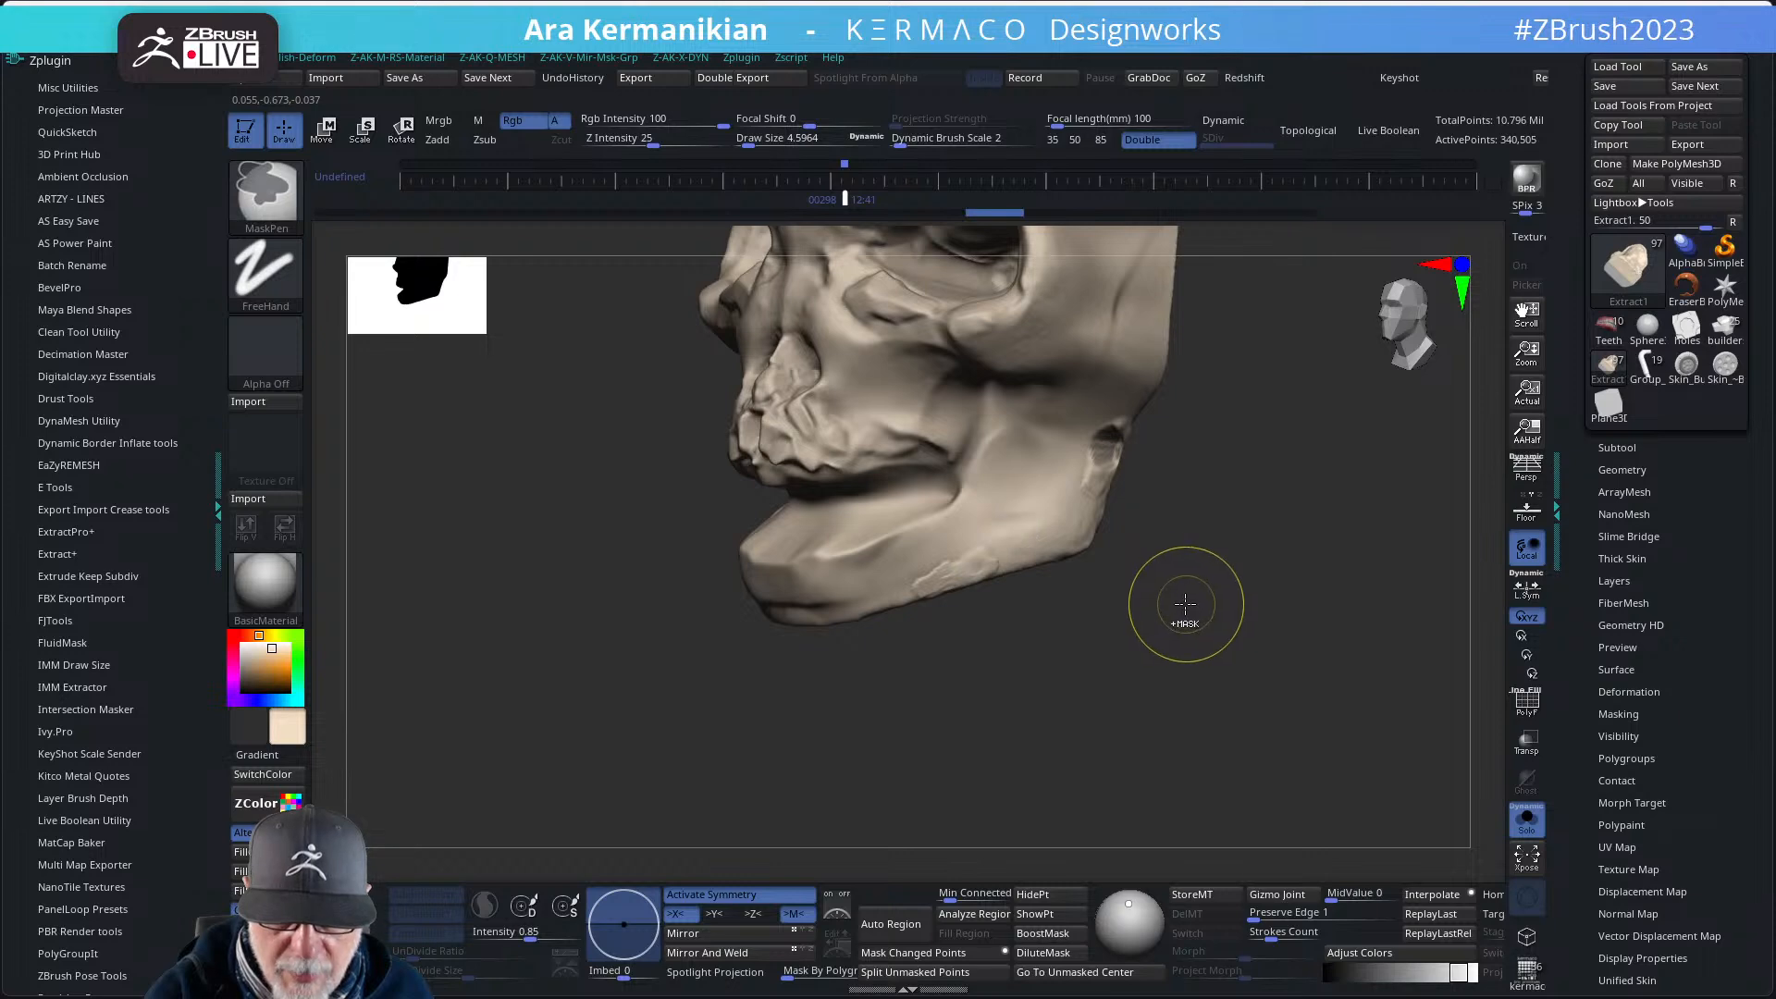
pyautogui.hotkey('ctrl', 'z')
pyautogui.hotkey('ctrl', 'z')
pyautogui.hotkey('ctrl', 'z')
pyautogui.hotkey('ctrl', 'z')
pyautogui.hotkey('ctrl', 'z')
# - Enable backface masking in the ClayTubes brush's auto-masking settings
pyautogui.moveTo(1157, 567)
pyautogui.mouseDown()
pyautogui.moveTo(1197, 557)
pyautogui.moveTo(1188, 435)
pyautogui.moveTo(1168, 444)
pyautogui.mouseUp()
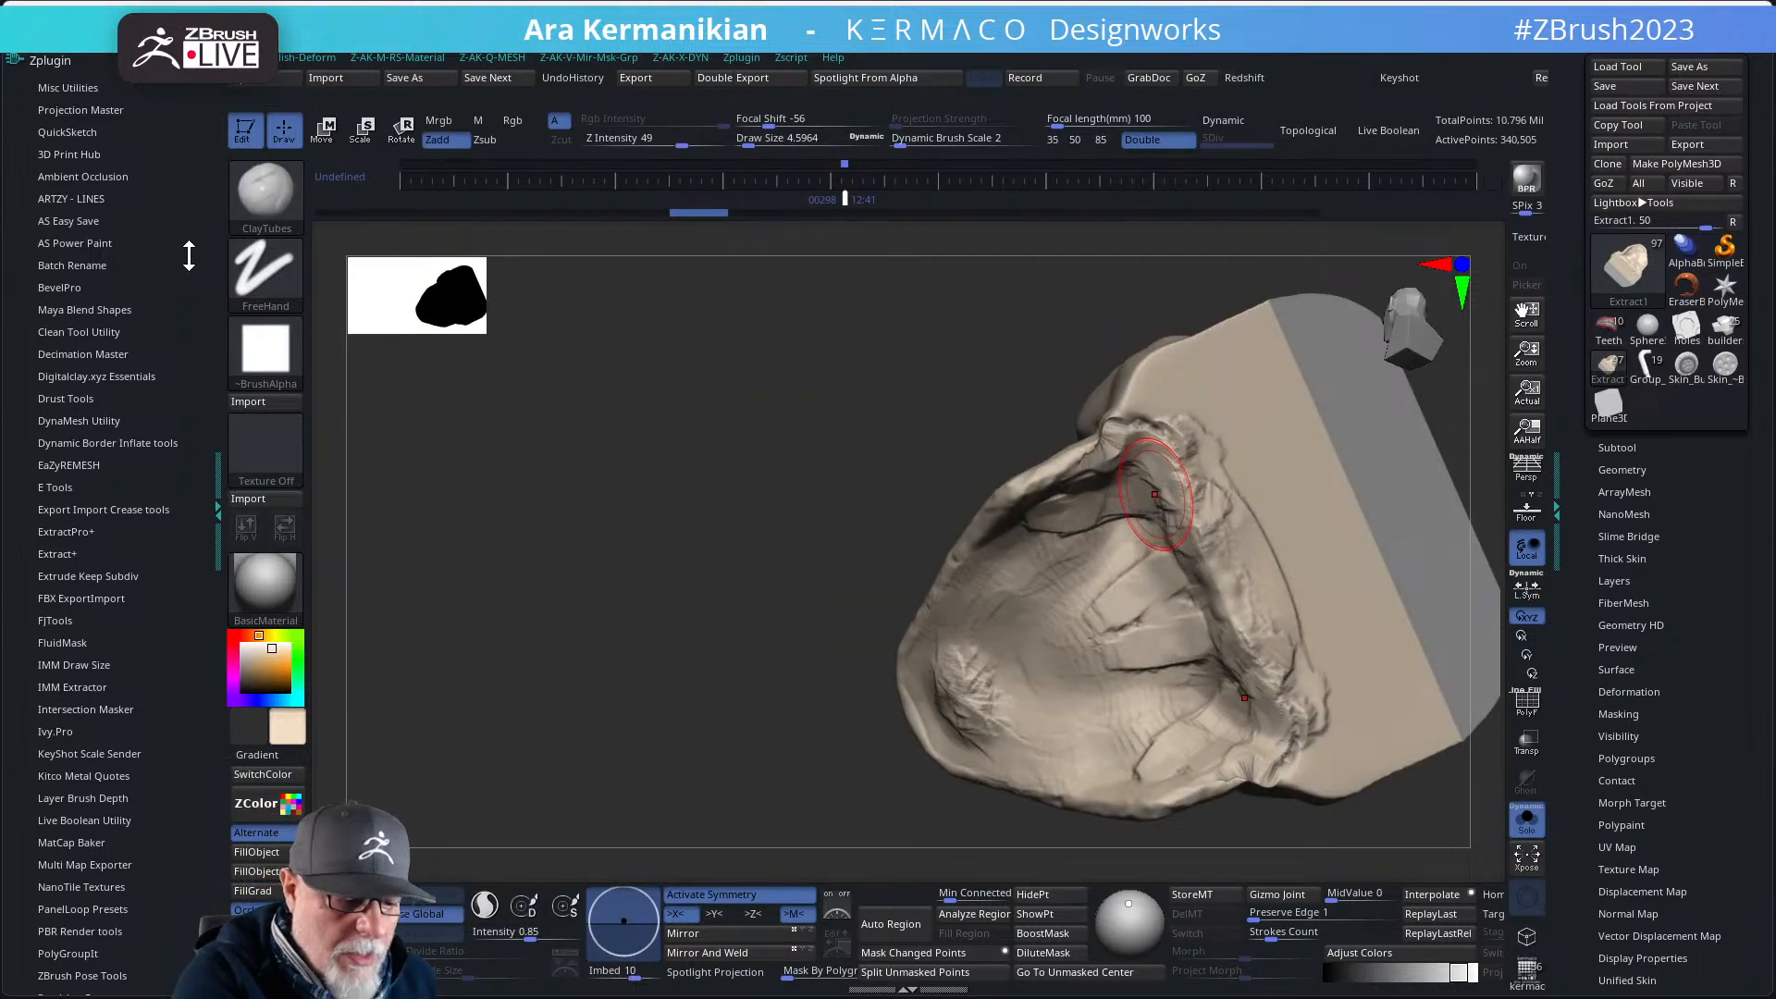
pyautogui.click(70, 62)
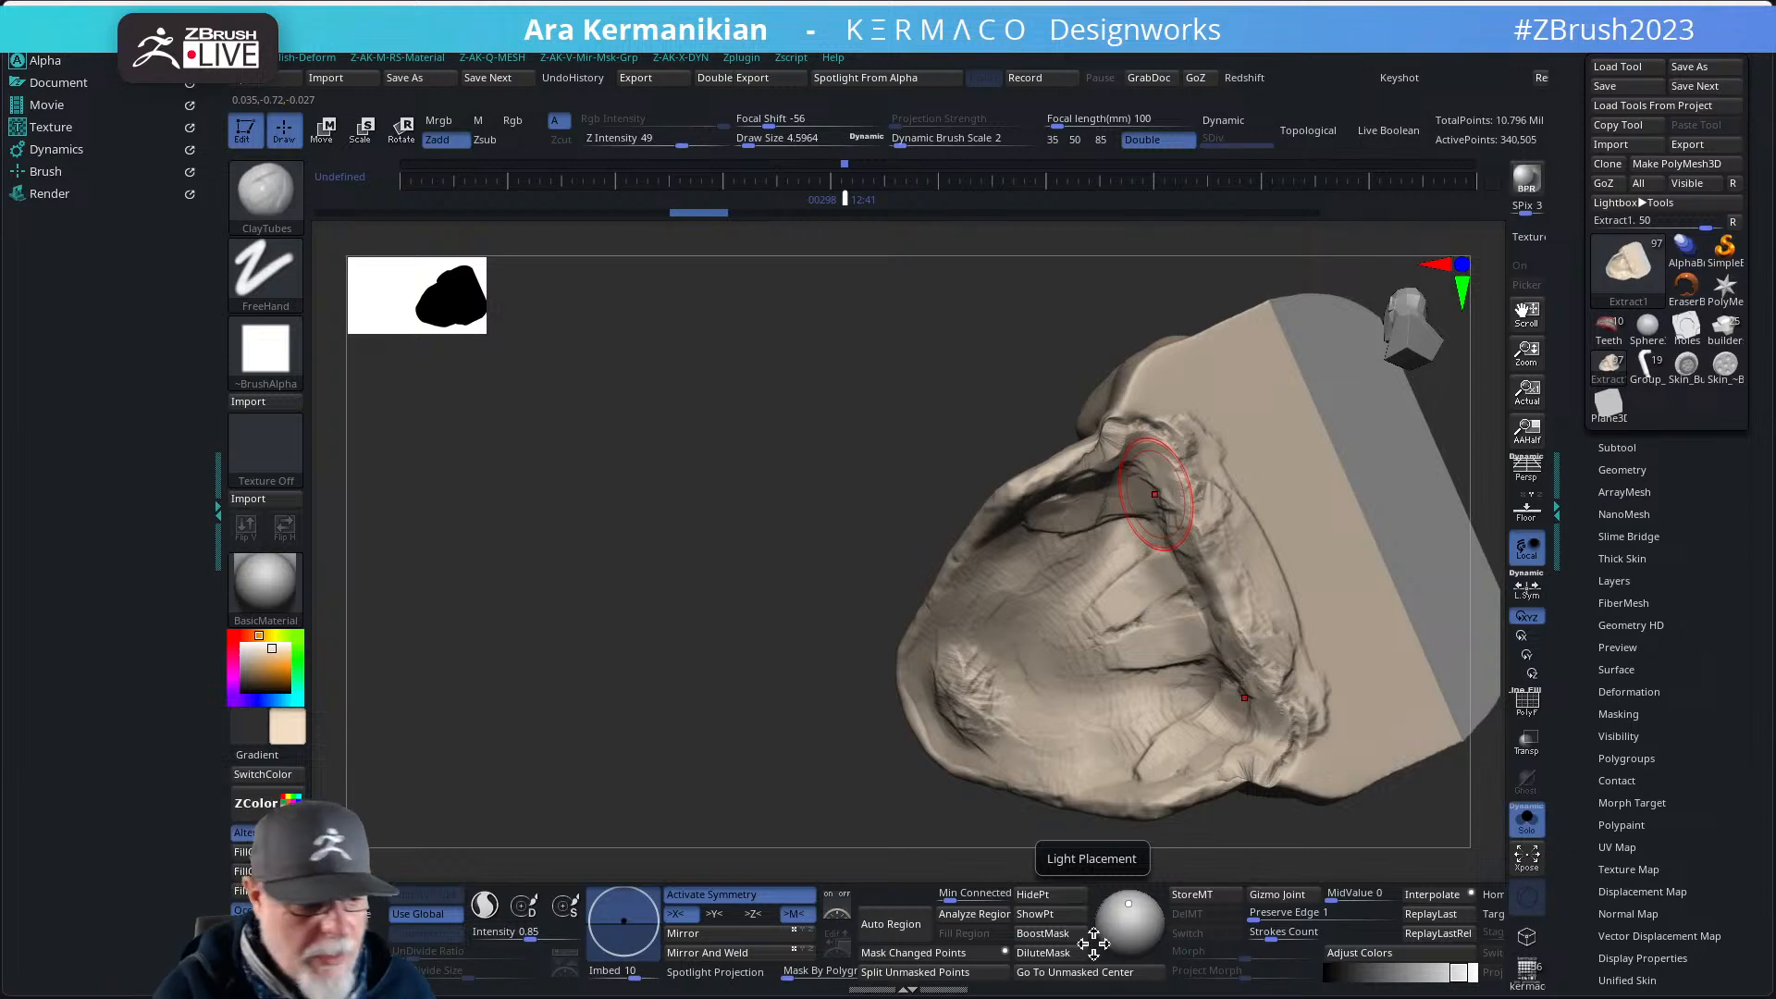
pyautogui.click(49, 171)
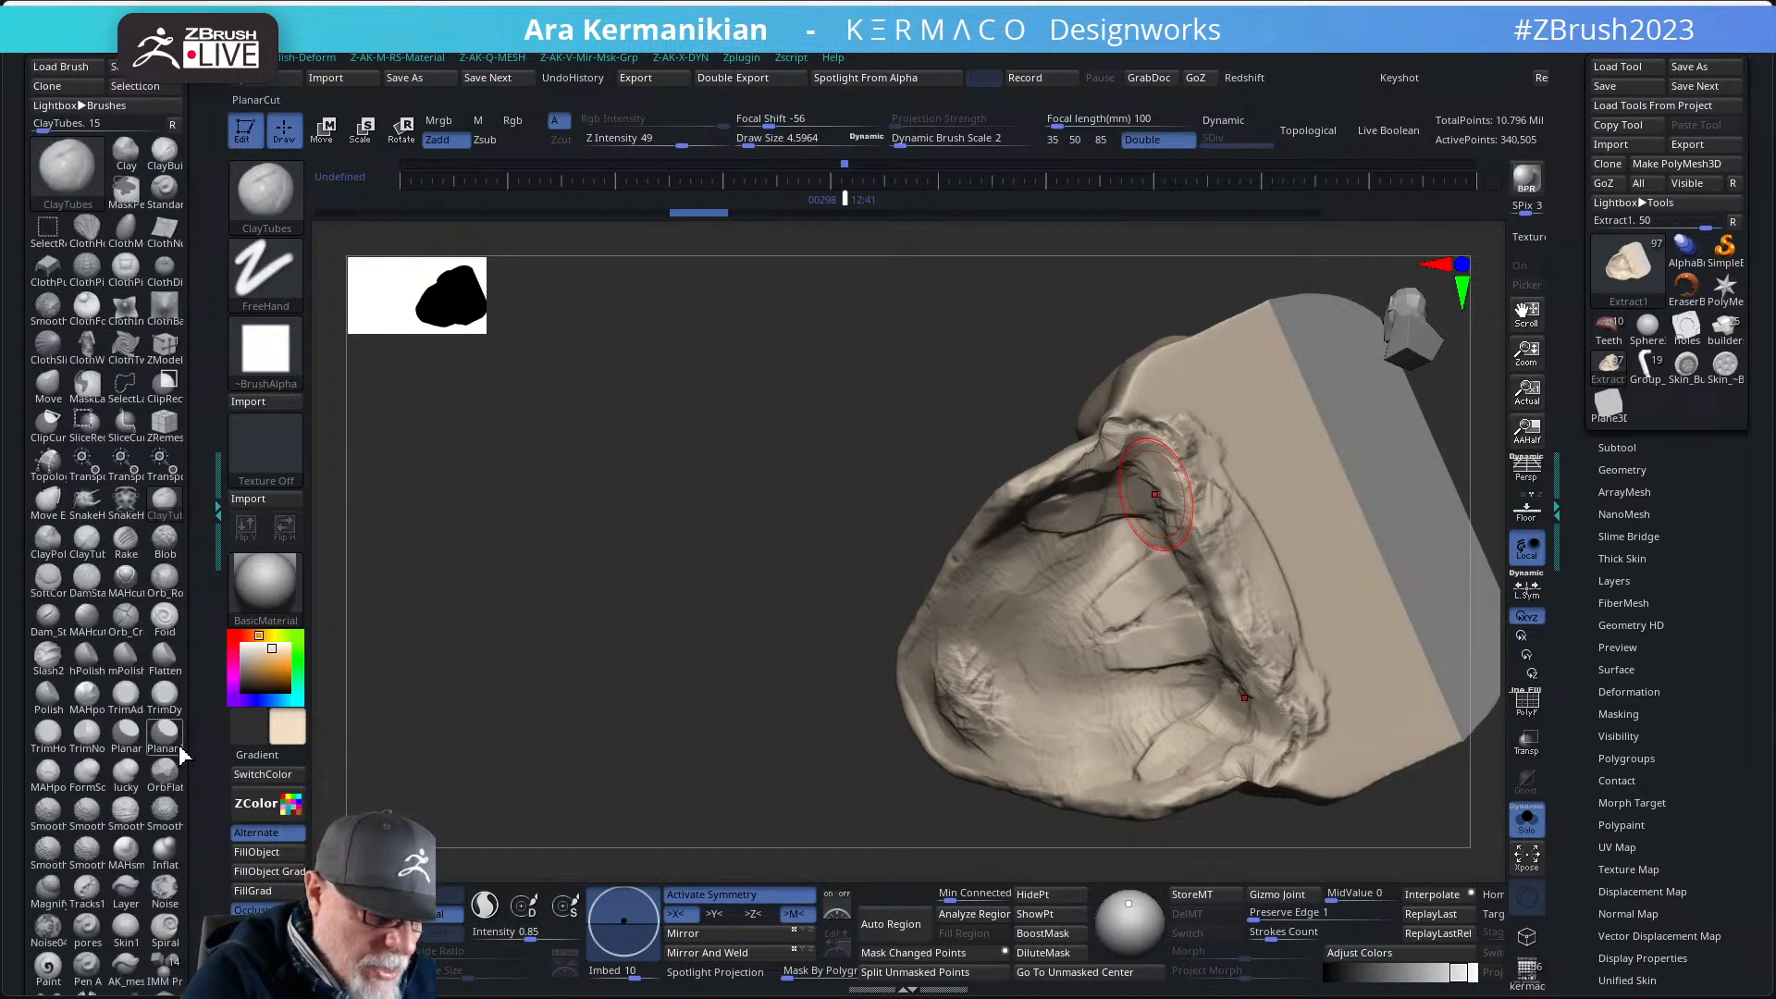
pyautogui.moveTo(171, 743); pyautogui.dragTo(188, 601)
pyautogui.scroll(-10, 61, 625)
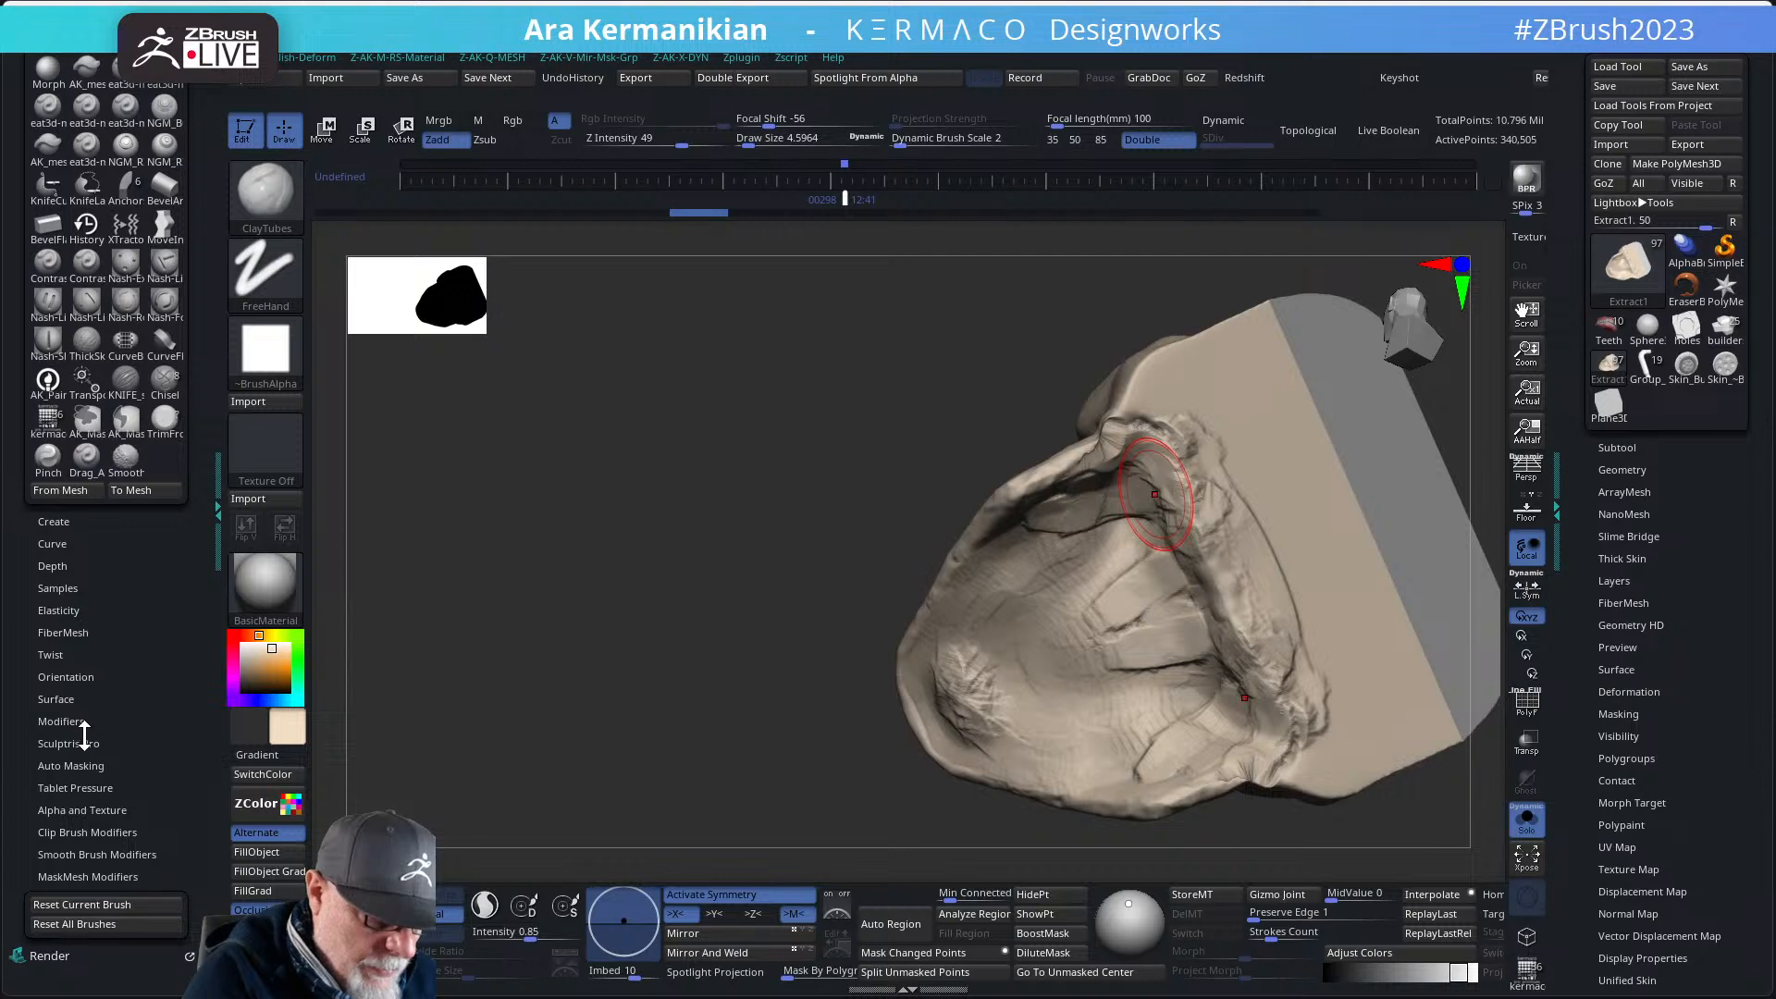
pyautogui.click(82, 765)
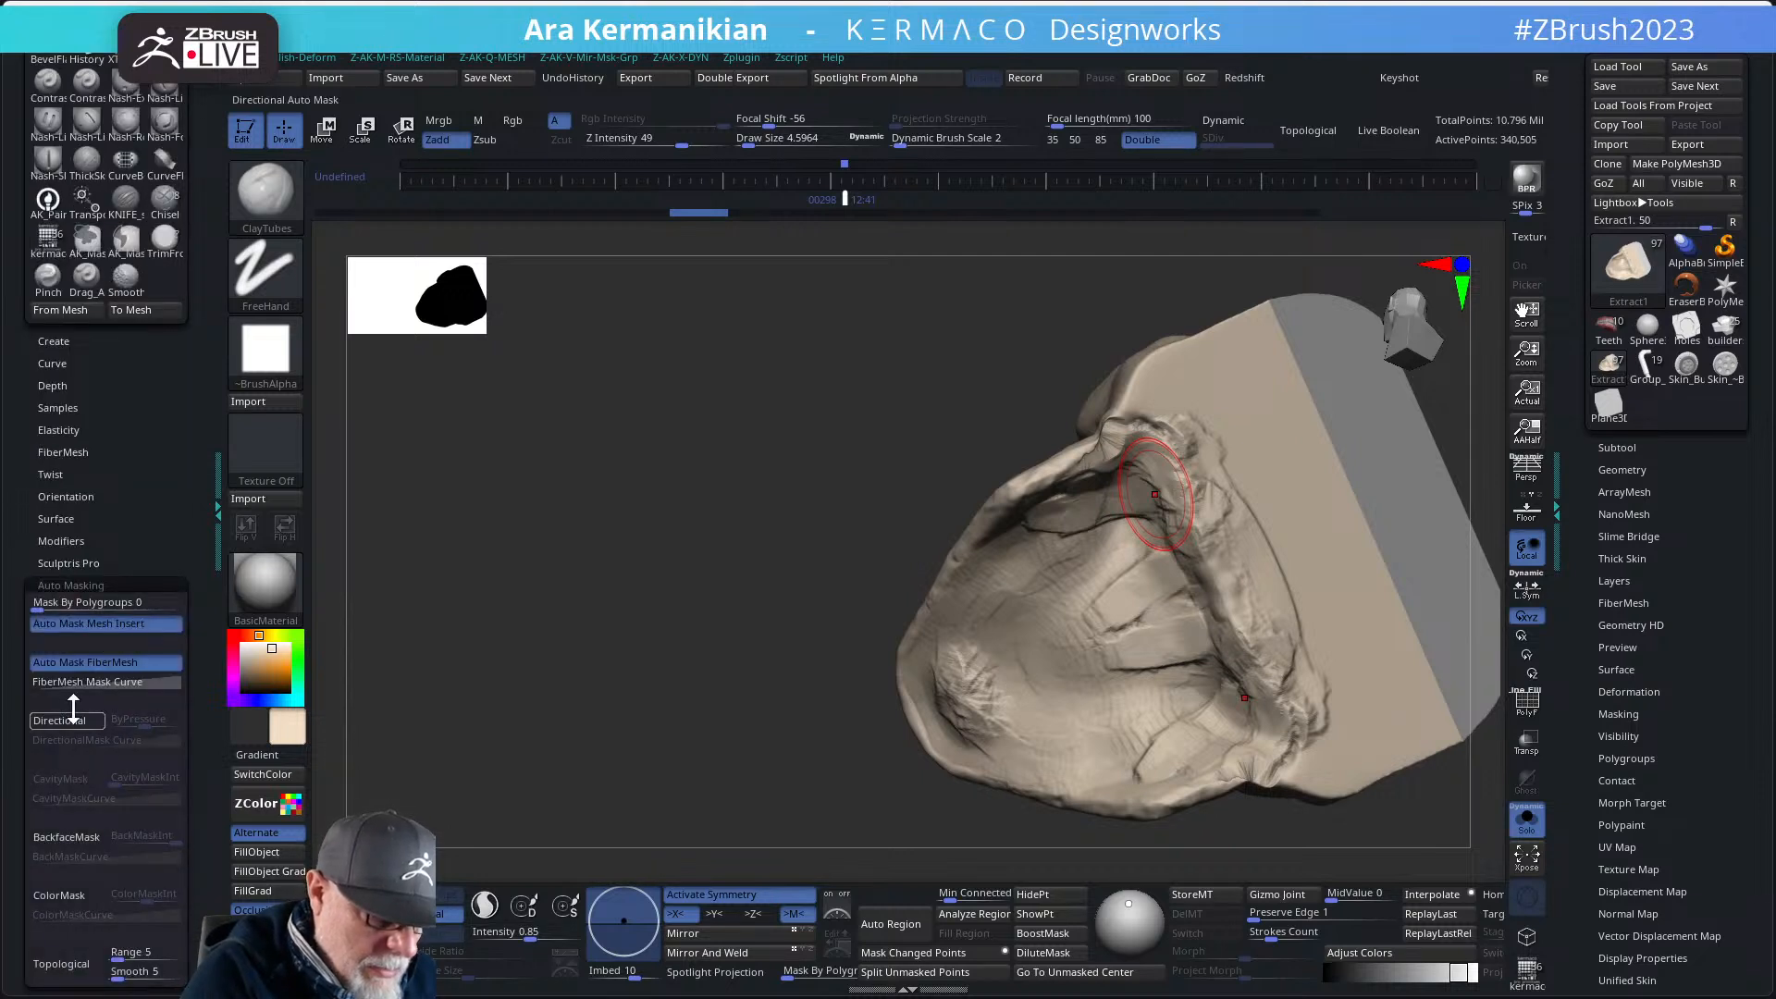
pyautogui.click(67, 836)
# - Build up ClayTubes strokes across the hollow under the jaw from several angles to fill it in
pyautogui.moveTo(1131, 575)
pyautogui.mouseDown()
pyautogui.moveTo(1003, 677)
pyautogui.moveTo(958, 659)
pyautogui.moveTo(975, 586)
pyautogui.moveTo(1019, 538)
pyautogui.moveTo(1063, 500)
pyautogui.moveTo(1143, 481)
pyautogui.moveTo(1040, 679)
pyautogui.moveTo(1171, 606)
pyautogui.moveTo(1242, 608)
pyautogui.moveTo(1203, 610)
pyautogui.mouseUp()
pyautogui.keyDown('alt'); pyautogui.moveTo(703, 600); pyautogui.dragTo(657, 578); pyautogui.keyUp('alt')
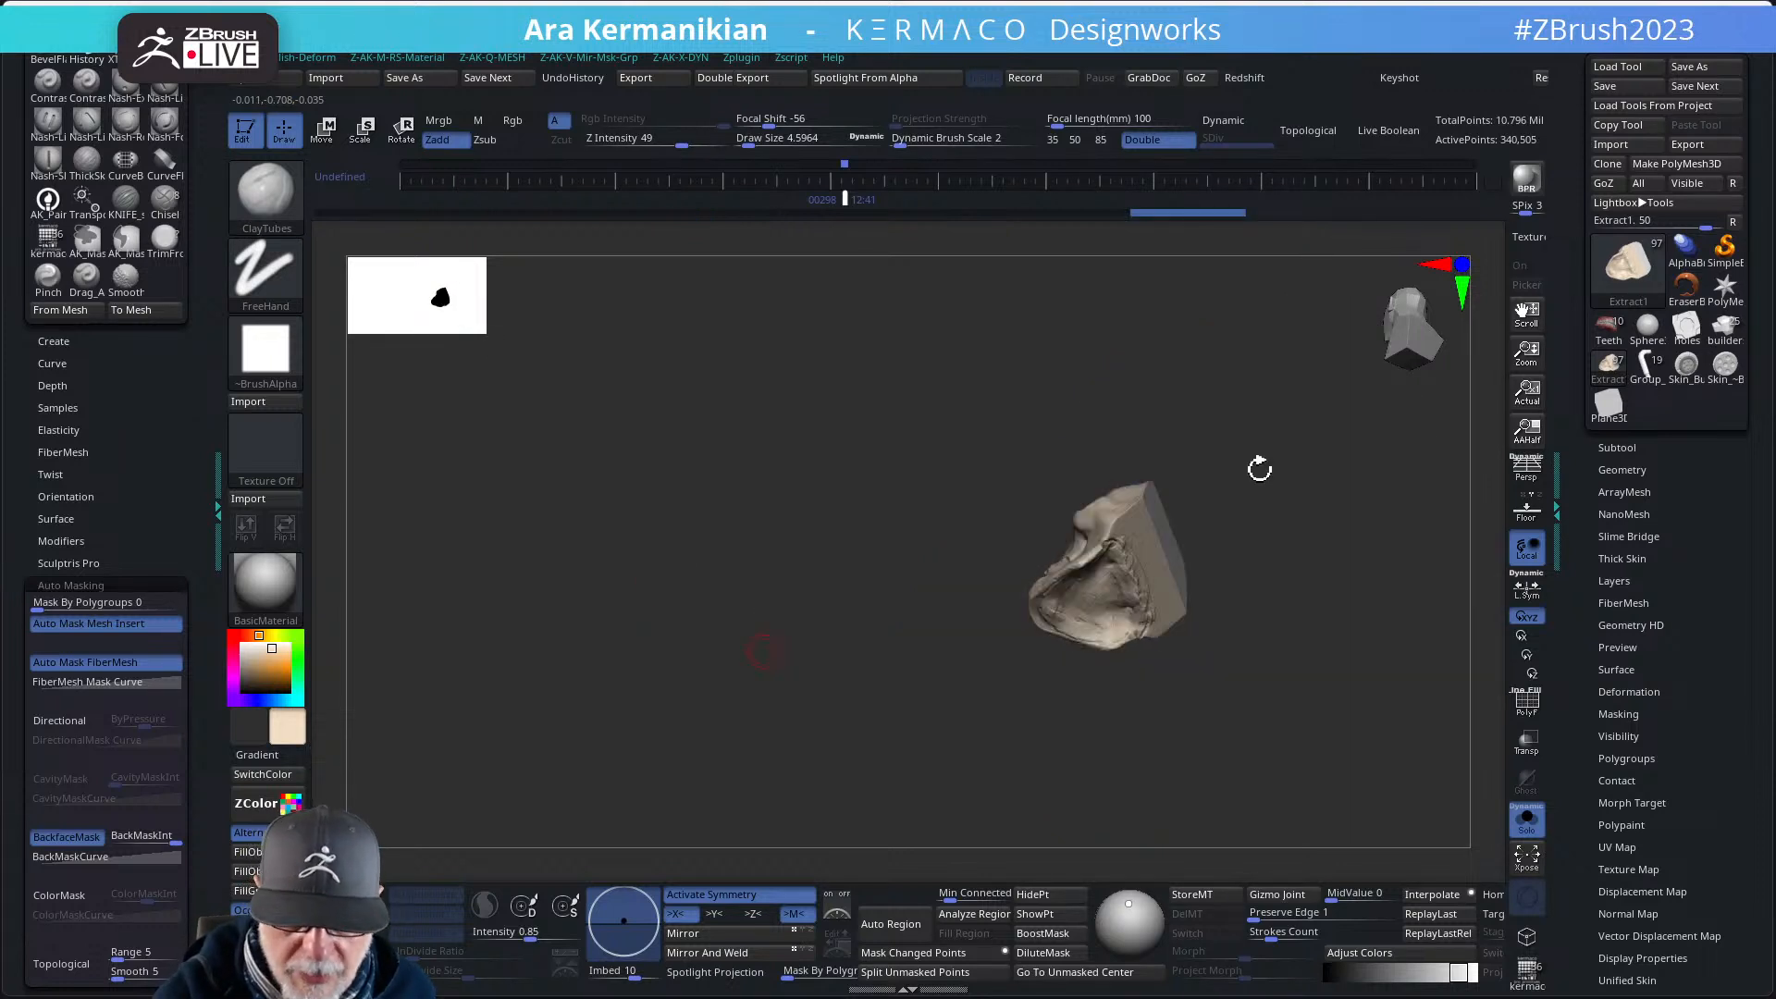
pyautogui.moveTo(1261, 468)
pyautogui.mouseDown()
pyautogui.moveTo(1281, 542)
pyautogui.moveTo(1198, 566)
pyautogui.moveTo(1165, 414)
pyautogui.moveTo(1229, 491)
pyautogui.moveTo(1203, 509)
pyautogui.moveTo(1207, 460)
pyautogui.moveTo(1180, 490)
pyautogui.moveTo(1203, 545)
pyautogui.moveTo(1173, 586)
pyautogui.moveTo(1096, 585)
pyautogui.mouseUp()
pyautogui.moveTo(984, 555)
pyautogui.keyDown('ctrl'); pyautogui.mouseDown()
pyautogui.moveTo(971, 532)
pyautogui.moveTo(949, 570)
pyautogui.mouseUp(); pyautogui.keyUp('ctrl')
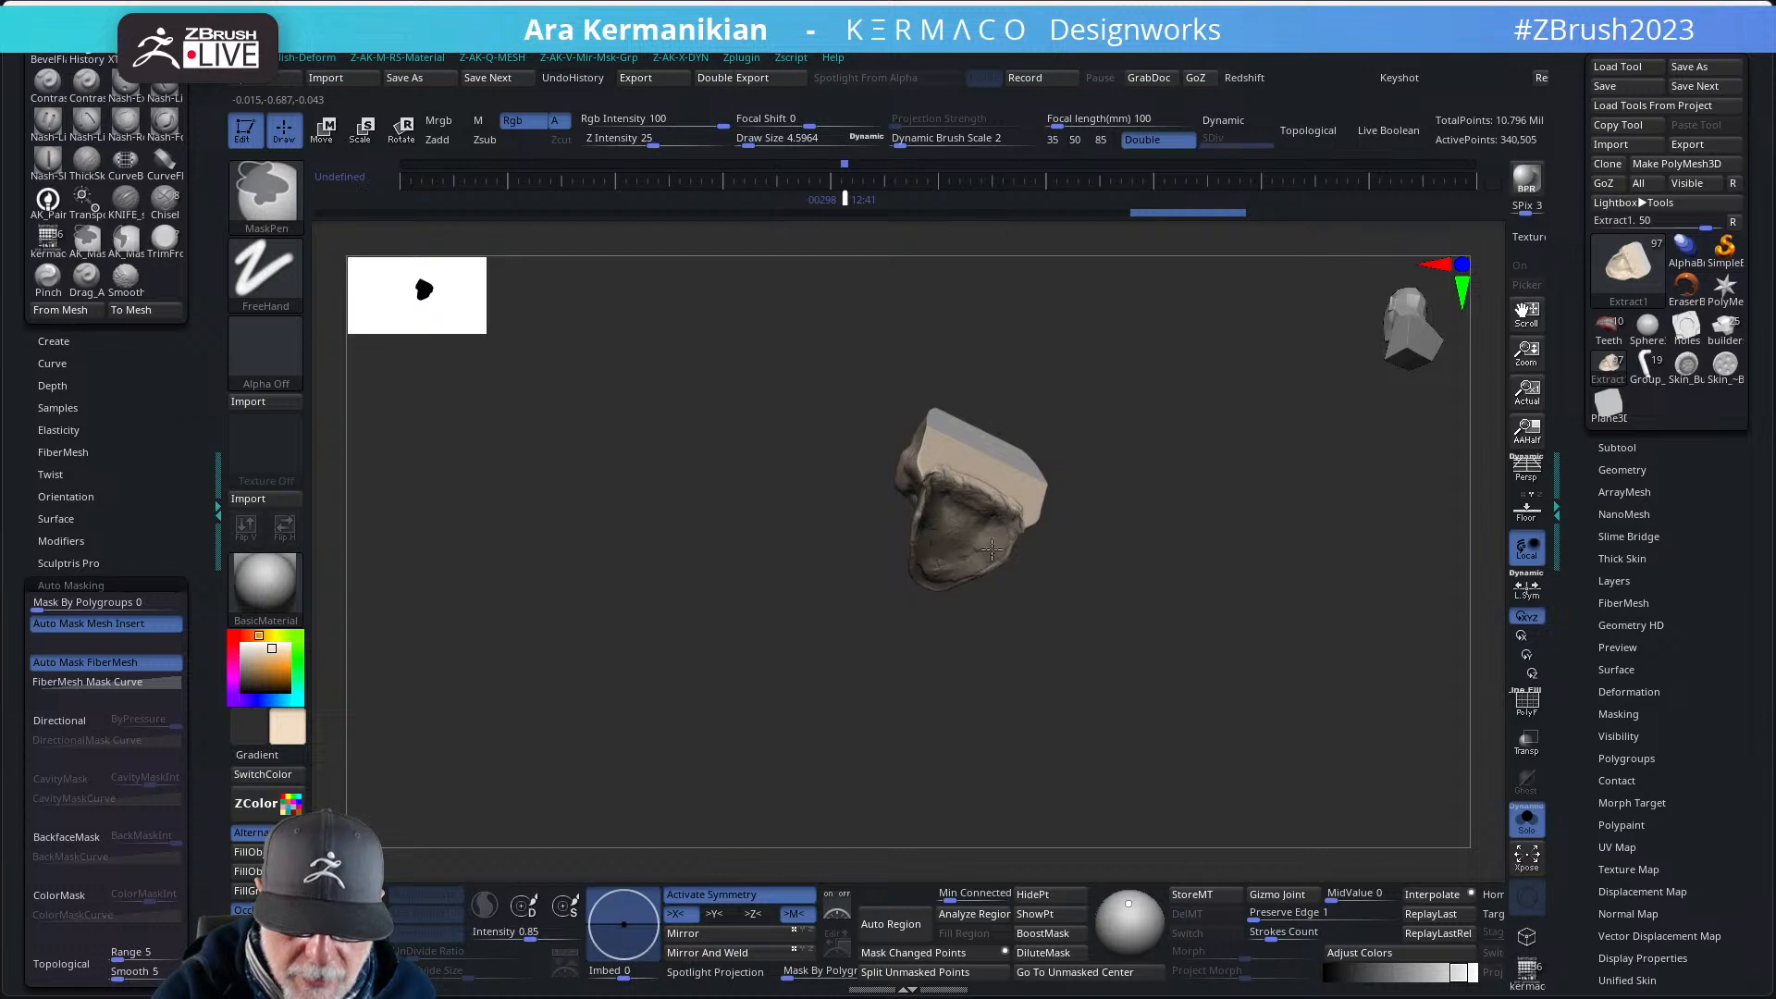
pyautogui.moveTo(1055, 481)
pyautogui.mouseDown()
pyautogui.moveTo(1123, 433)
pyautogui.moveTo(1122, 475)
pyautogui.moveTo(1101, 490)
pyautogui.moveTo(1092, 473)
pyautogui.moveTo(1128, 519)
pyautogui.mouseUp()
pyautogui.keyDown('ctrl'); pyautogui.moveTo(906, 548); pyautogui.dragTo(896, 569); pyautogui.keyUp('ctrl')
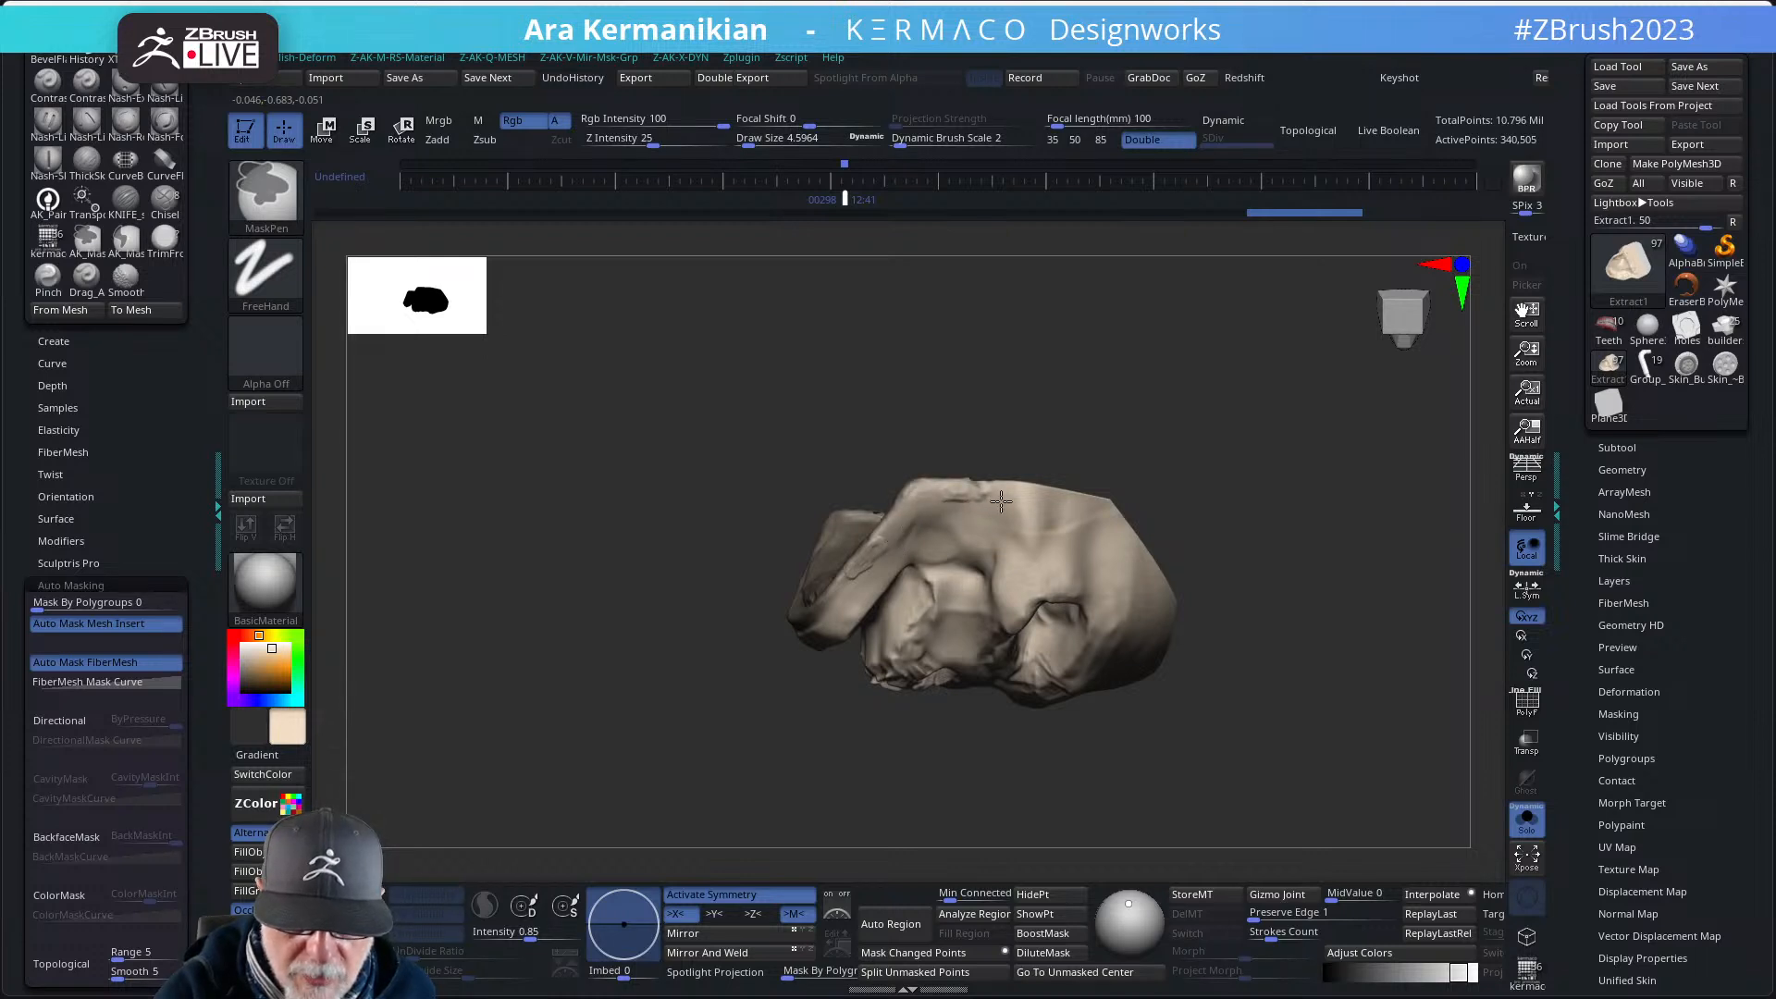
pyautogui.moveTo(1113, 396)
pyautogui.mouseDown()
pyautogui.moveTo(1162, 508)
pyautogui.moveTo(874, 440)
pyautogui.mouseUp()
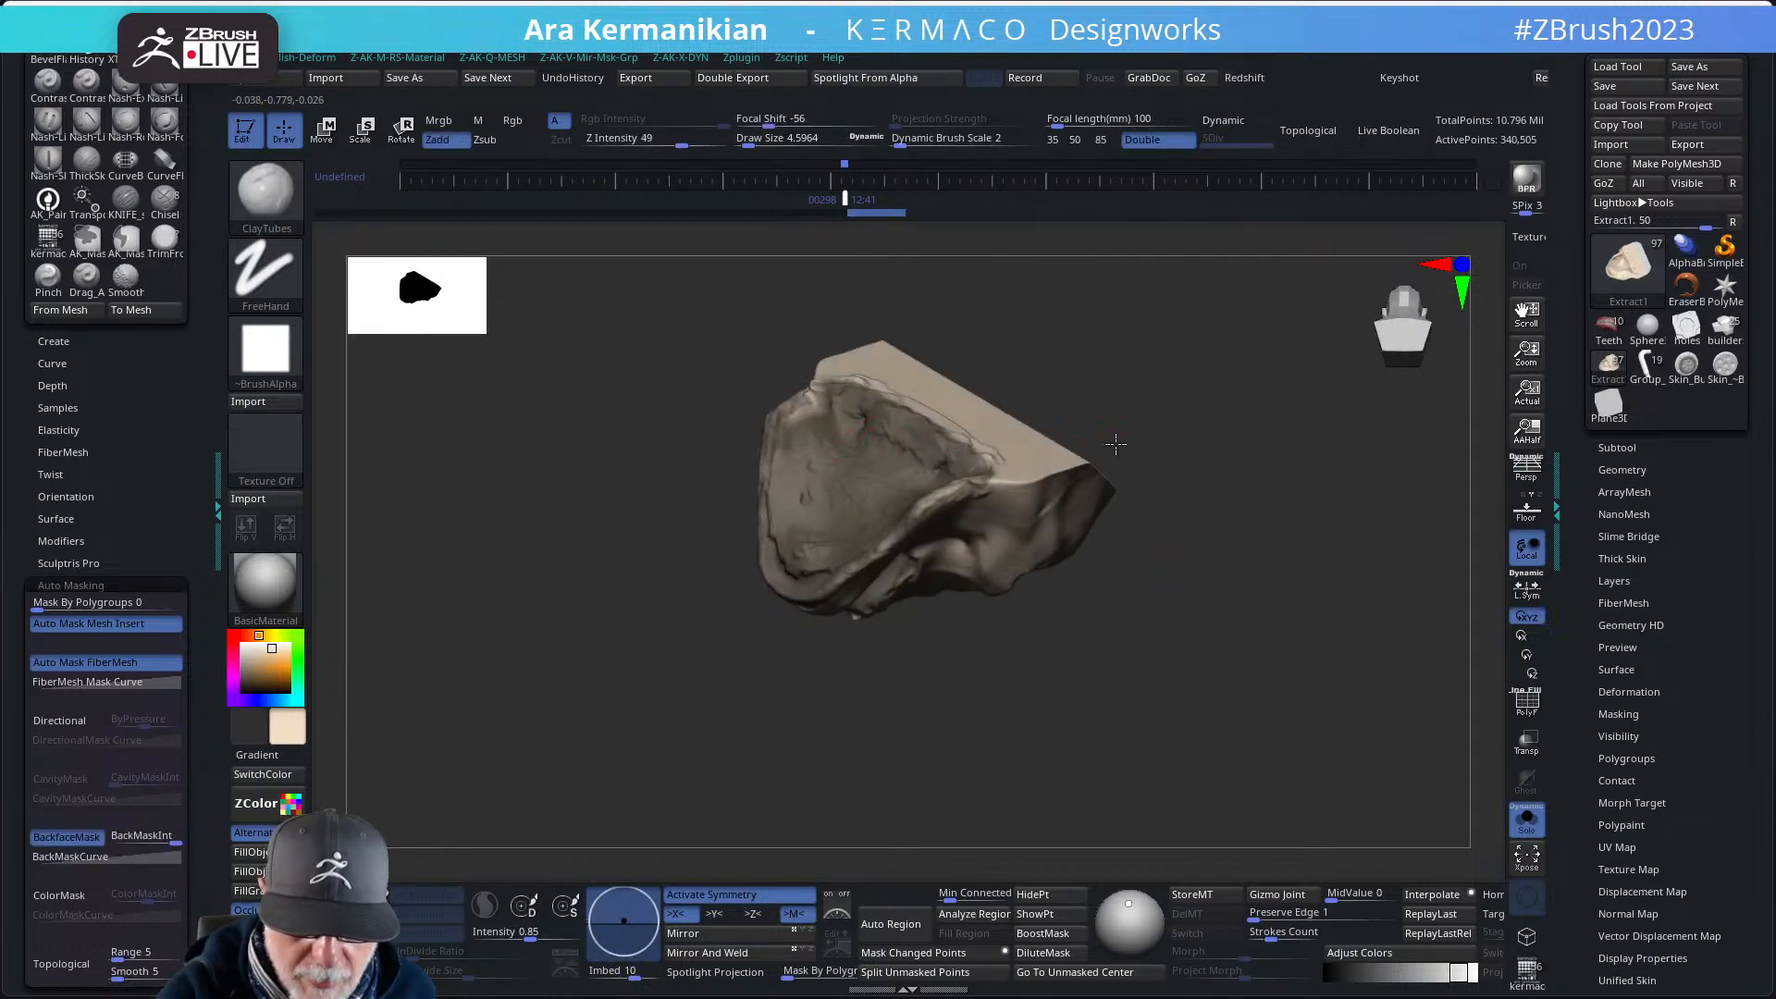
pyautogui.moveTo(1115, 445)
pyautogui.mouseDown()
pyautogui.moveTo(1018, 467)
pyautogui.moveTo(1062, 519)
pyautogui.moveTo(1094, 495)
pyautogui.moveTo(1110, 528)
pyautogui.moveTo(1089, 503)
pyautogui.moveTo(1155, 544)
pyautogui.mouseUp()
# - Clip the jaw's underside along a slanted line and its protruding back along a vertical line with ClipCurve
pyautogui.press('shift')
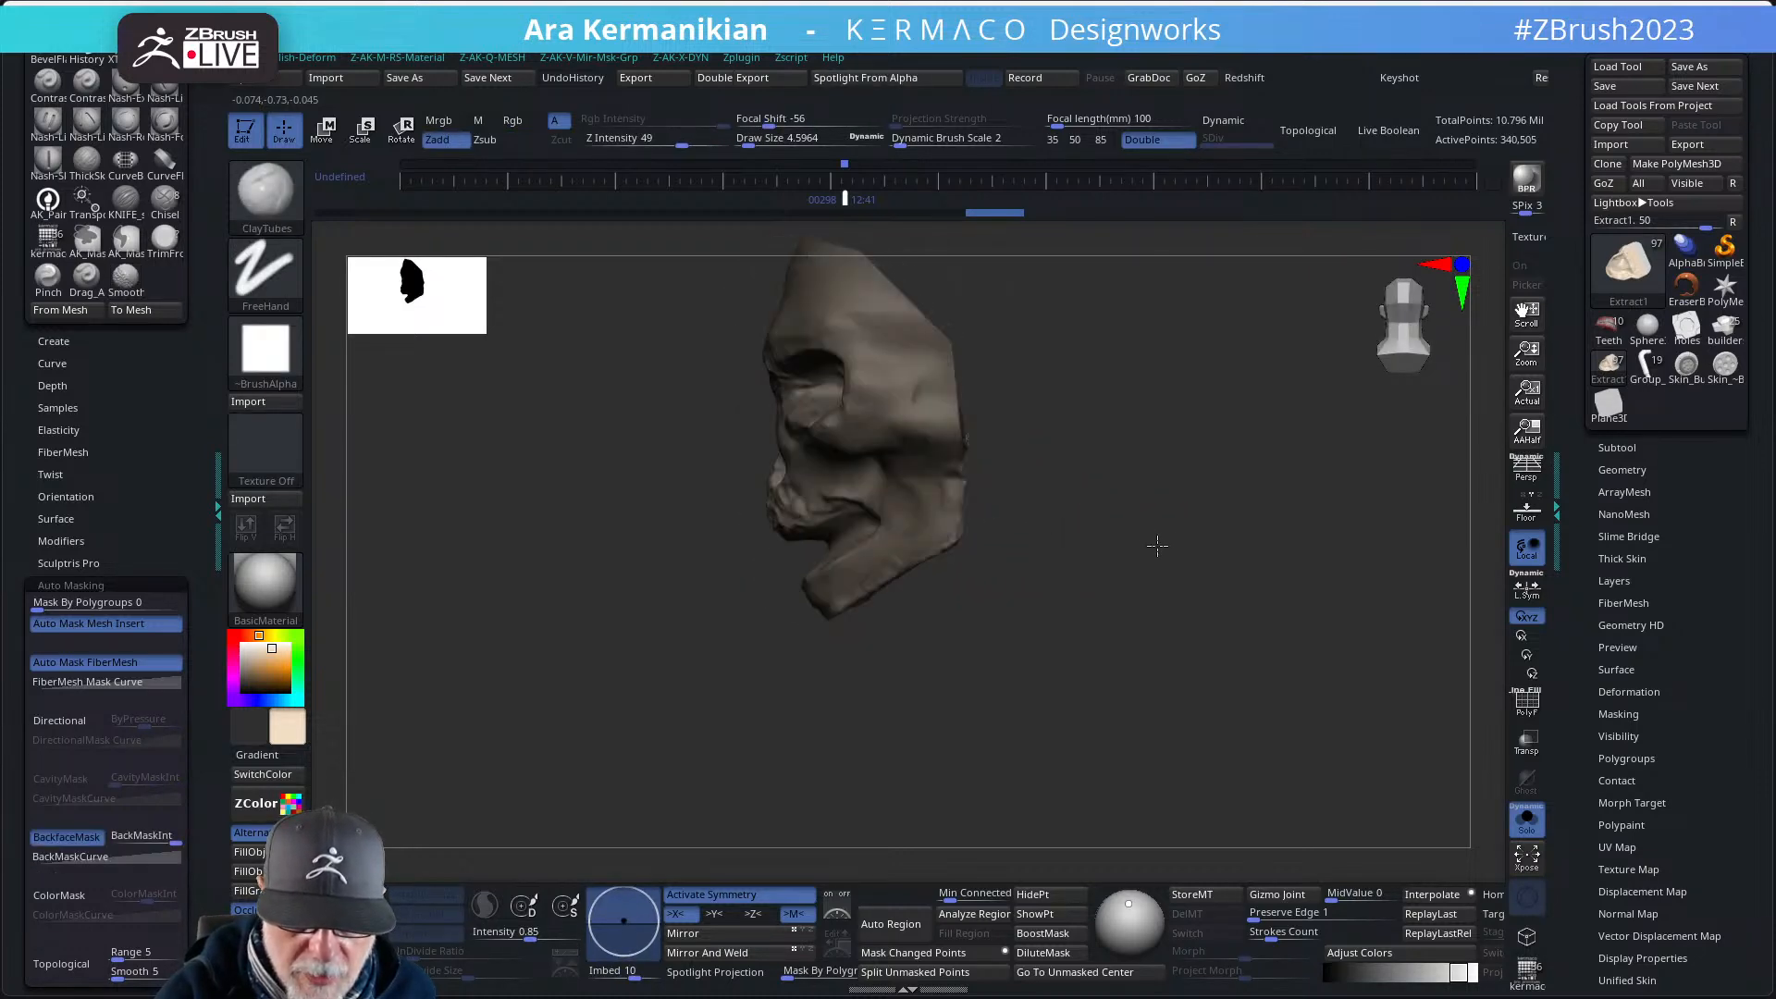
pyautogui.hotkey('ctrl', 'shift')
pyautogui.click(270, 197)
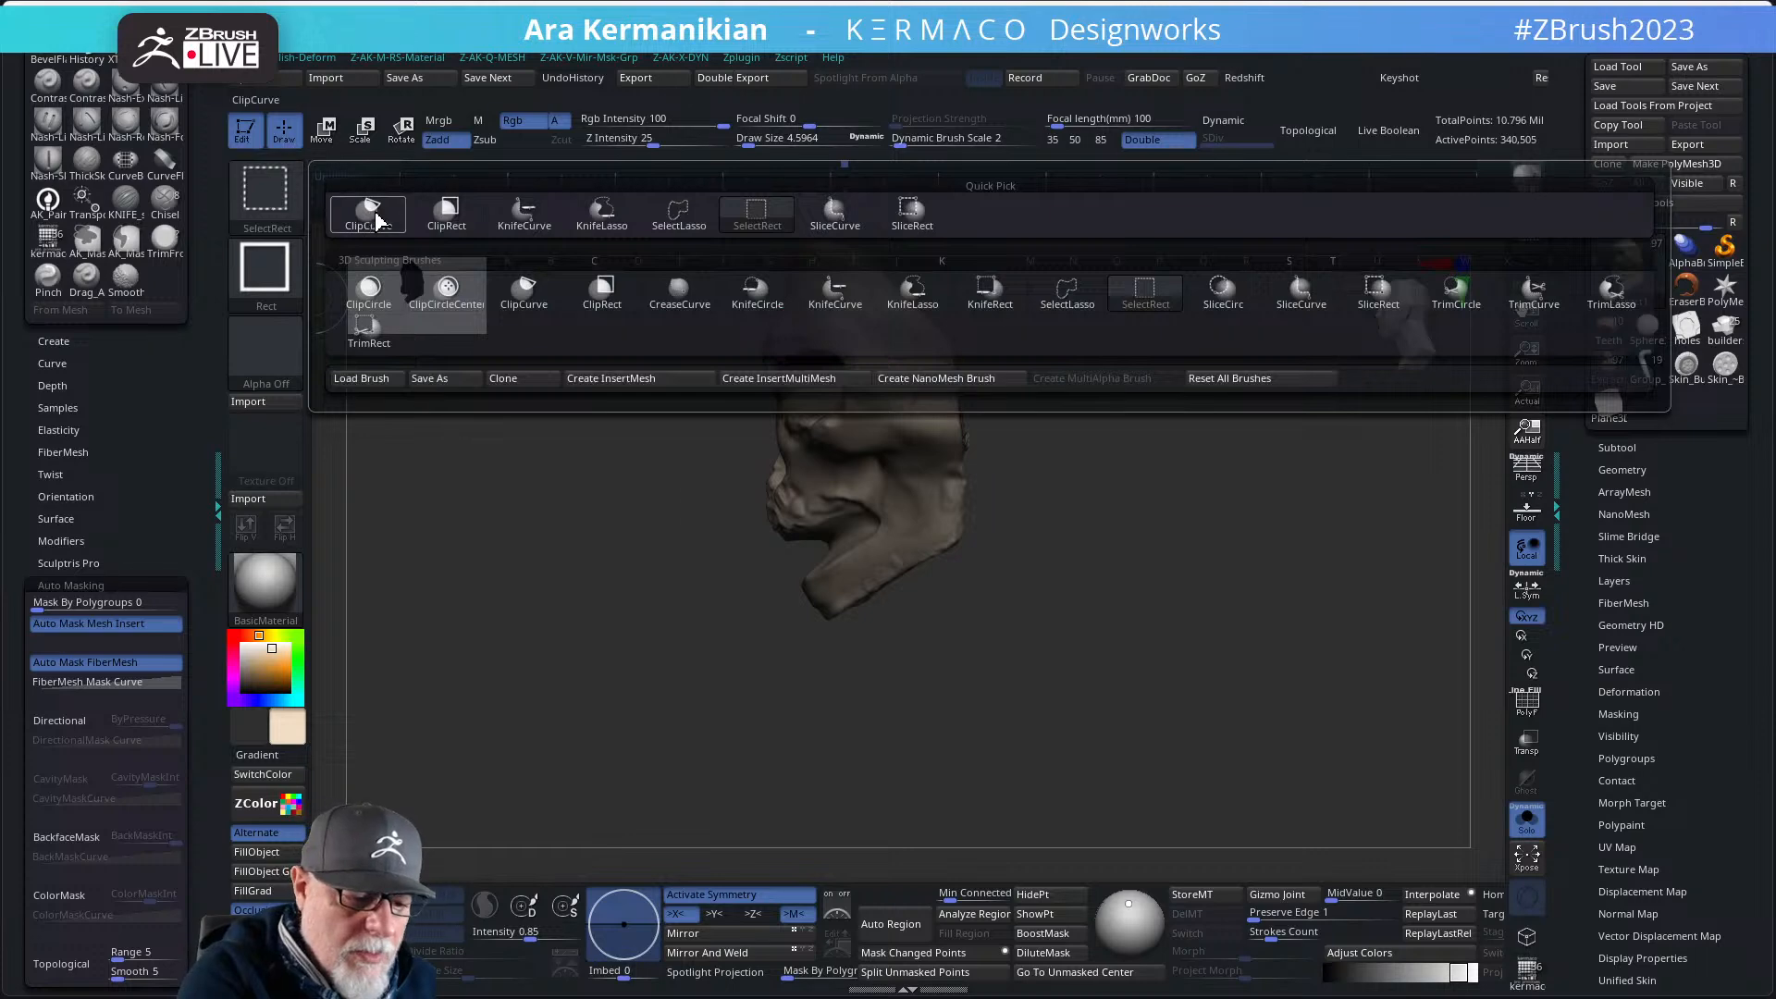
pyautogui.click(375, 206)
pyautogui.keyDown('ctrl'); pyautogui.keyDown('shift'); pyautogui.moveTo(682, 697); pyautogui.dragTo(1145, 421); pyautogui.keyUp('shift'); pyautogui.keyUp('ctrl')
pyautogui.moveTo(1202, 567)
pyautogui.mouseDown()
pyautogui.moveTo(1147, 454)
pyautogui.moveTo(1203, 525)
pyautogui.mouseUp()
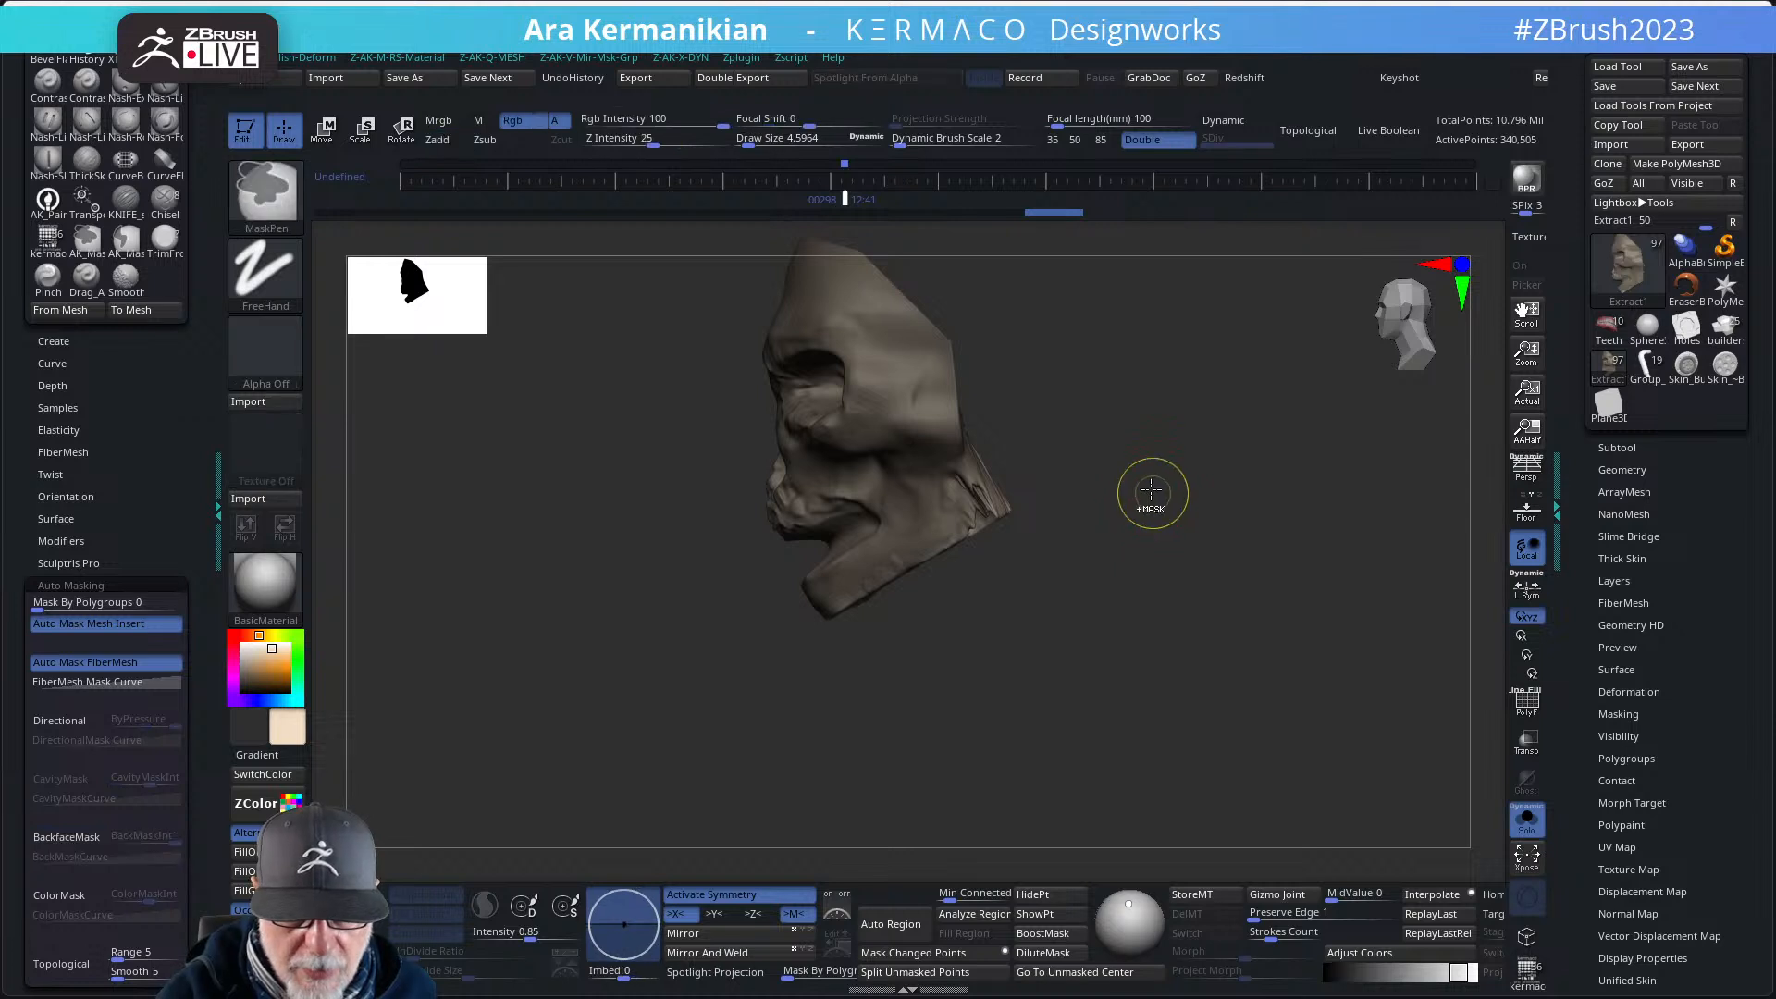
pyautogui.keyDown('ctrl'); pyautogui.keyDown('shift'); pyautogui.moveTo(983, 348); pyautogui.dragTo(988, 657); pyautogui.keyUp('shift'); pyautogui.keyUp('ctrl')
pyautogui.moveTo(1134, 608); pyautogui.dragTo(1049, 481)
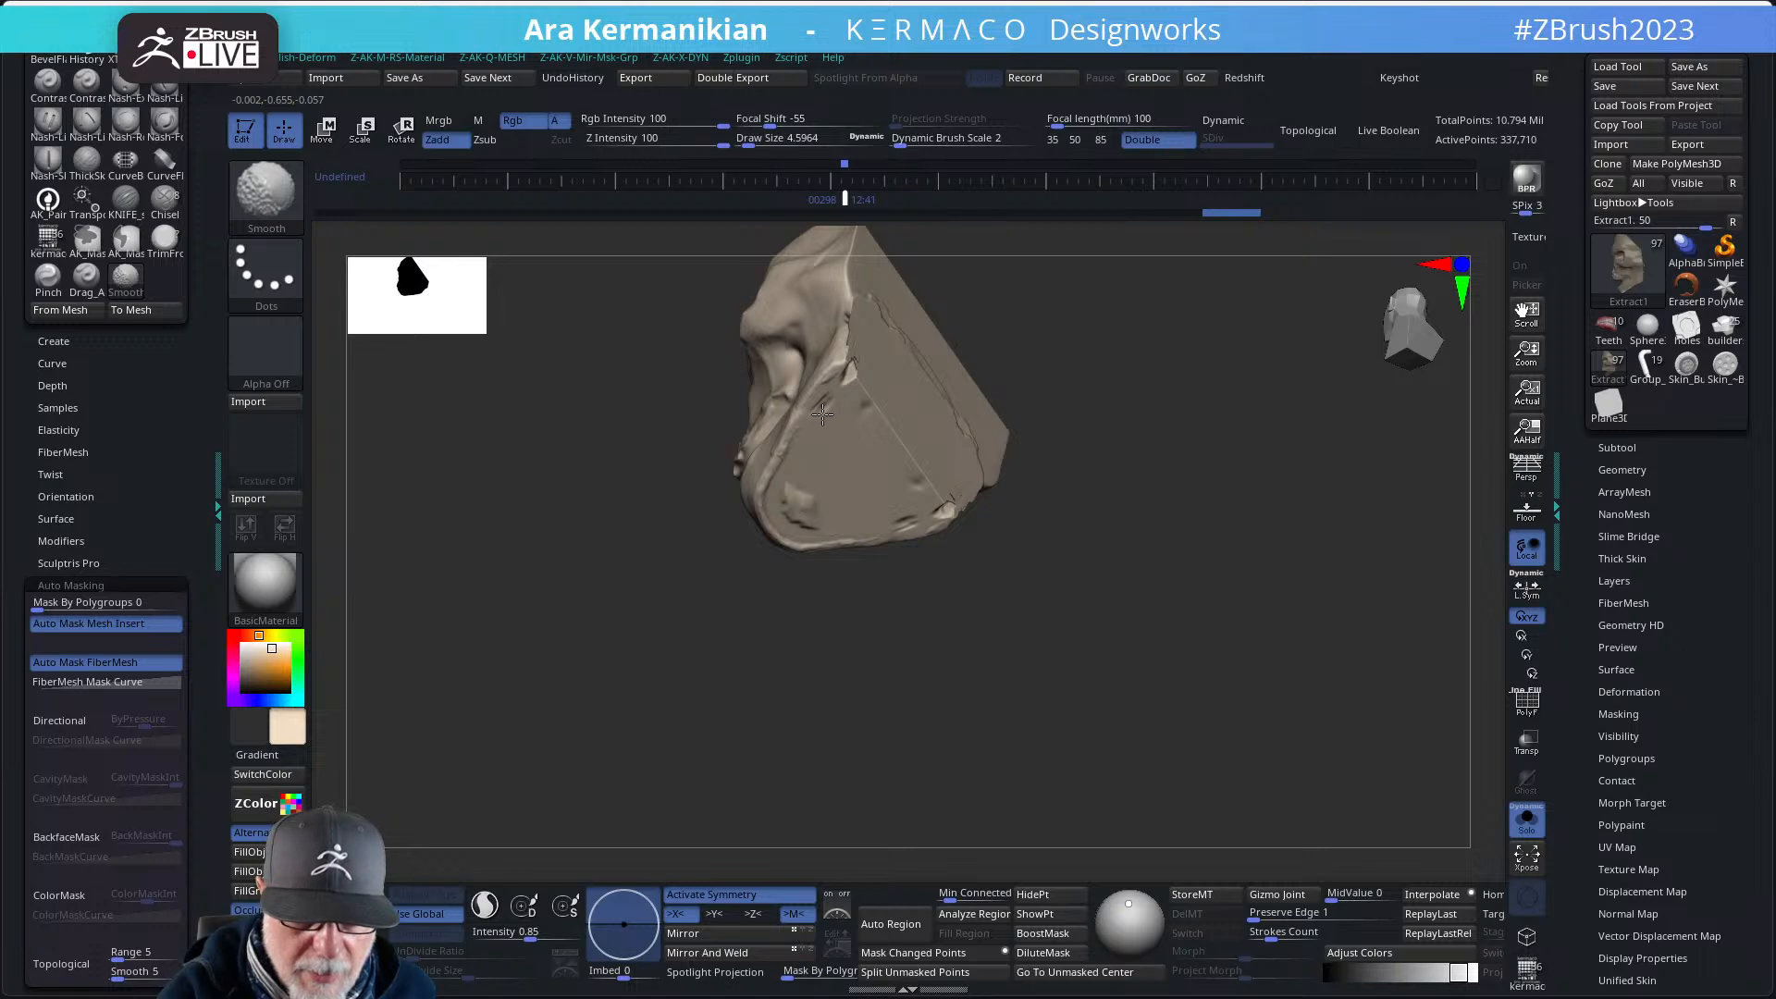
# - Smooth the jaw's rear underside corners, patch their gaps with ClayTubes, remesh the skull and smooth the patches
pyautogui.keyDown('shift'); pyautogui.moveTo(835, 394); pyautogui.dragTo(846, 381); pyautogui.keyUp('shift')
pyautogui.moveTo(1110, 523); pyautogui.dragTo(1148, 446)
pyautogui.moveTo(1147, 446)
pyautogui.keyDown('alt'); pyautogui.mouseDown()
pyautogui.moveTo(1098, 519)
pyautogui.moveTo(1096, 606)
pyautogui.moveTo(1042, 645)
pyautogui.mouseUp(); pyautogui.keyUp('alt')
pyautogui.moveTo(1232, 481); pyautogui.dragTo(1027, 629)
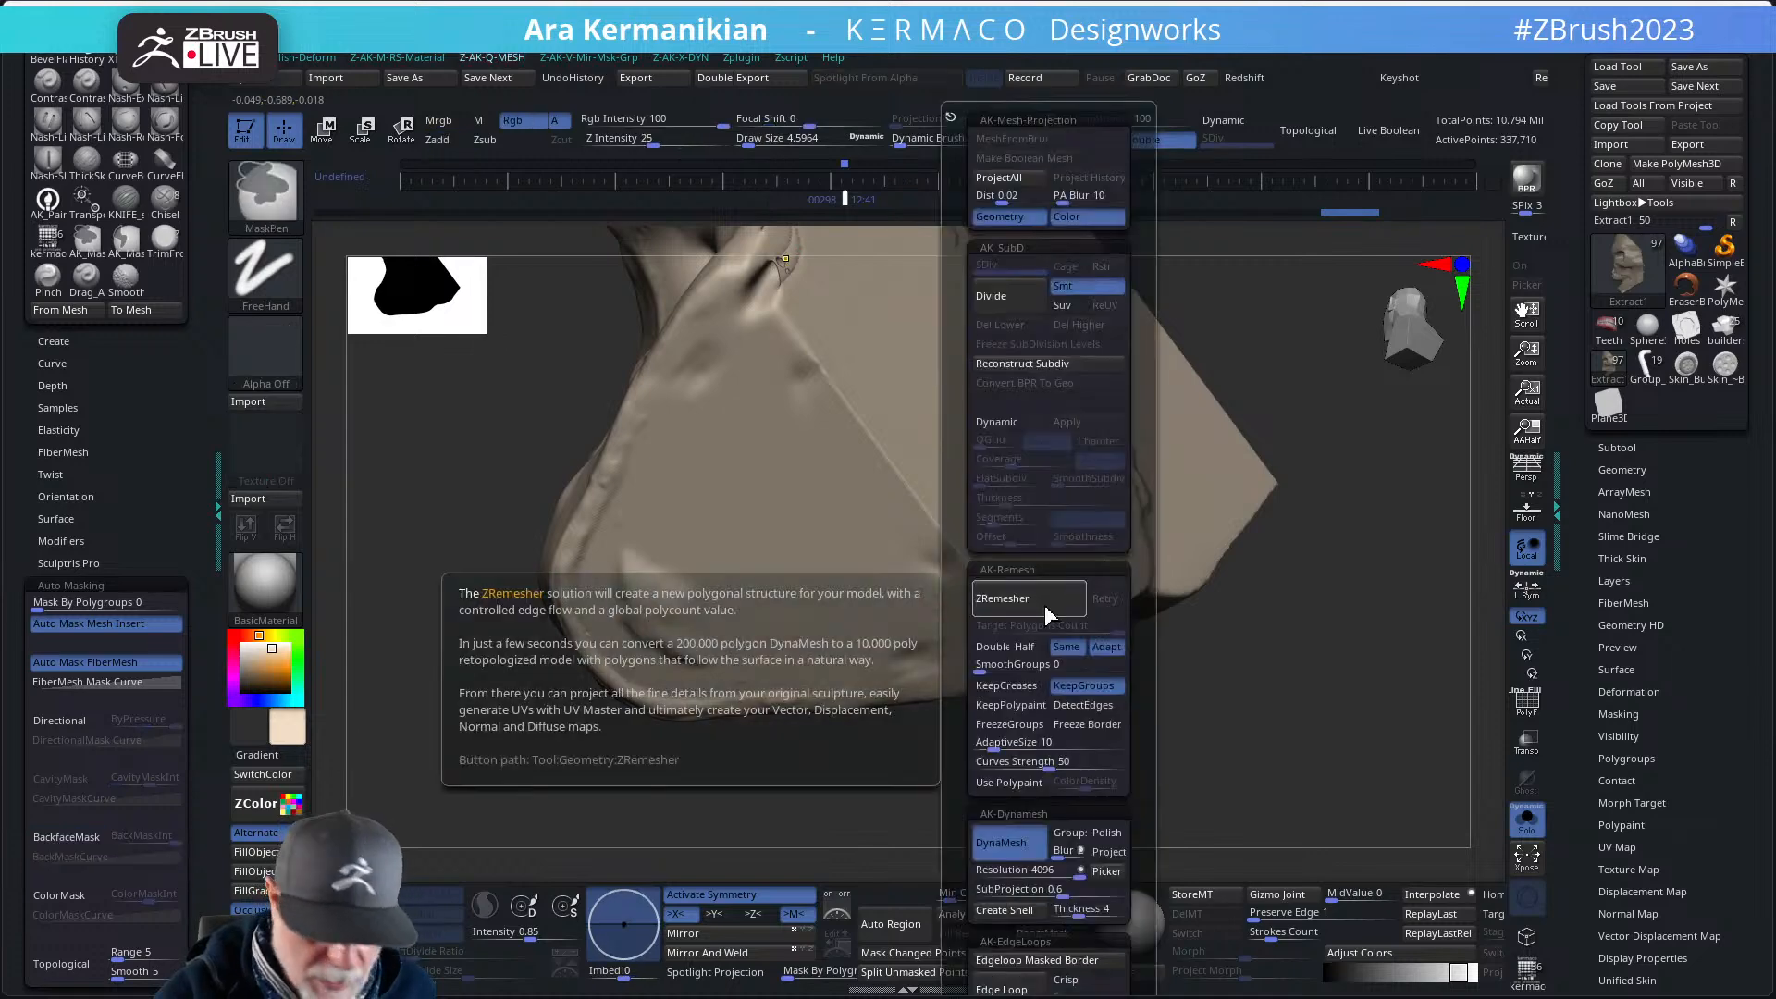
pyautogui.press('b')
pyautogui.click(1099, 585)
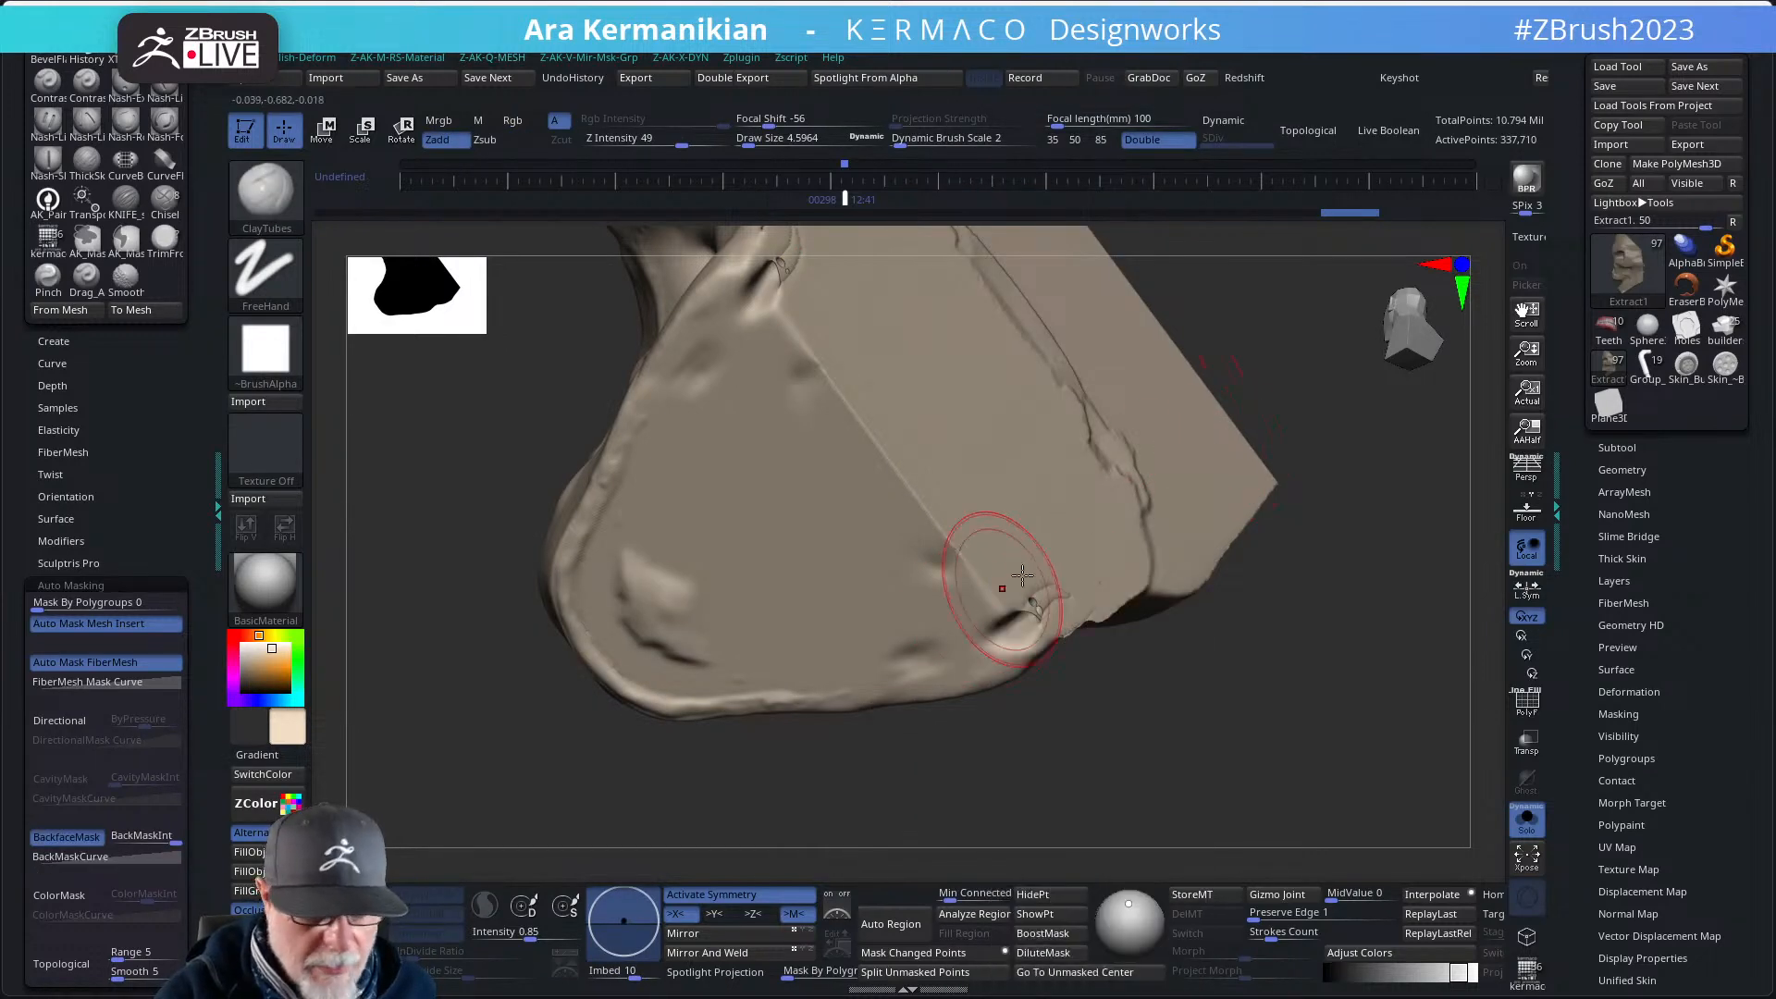
pyautogui.moveTo(1148, 593); pyautogui.dragTo(1193, 620)
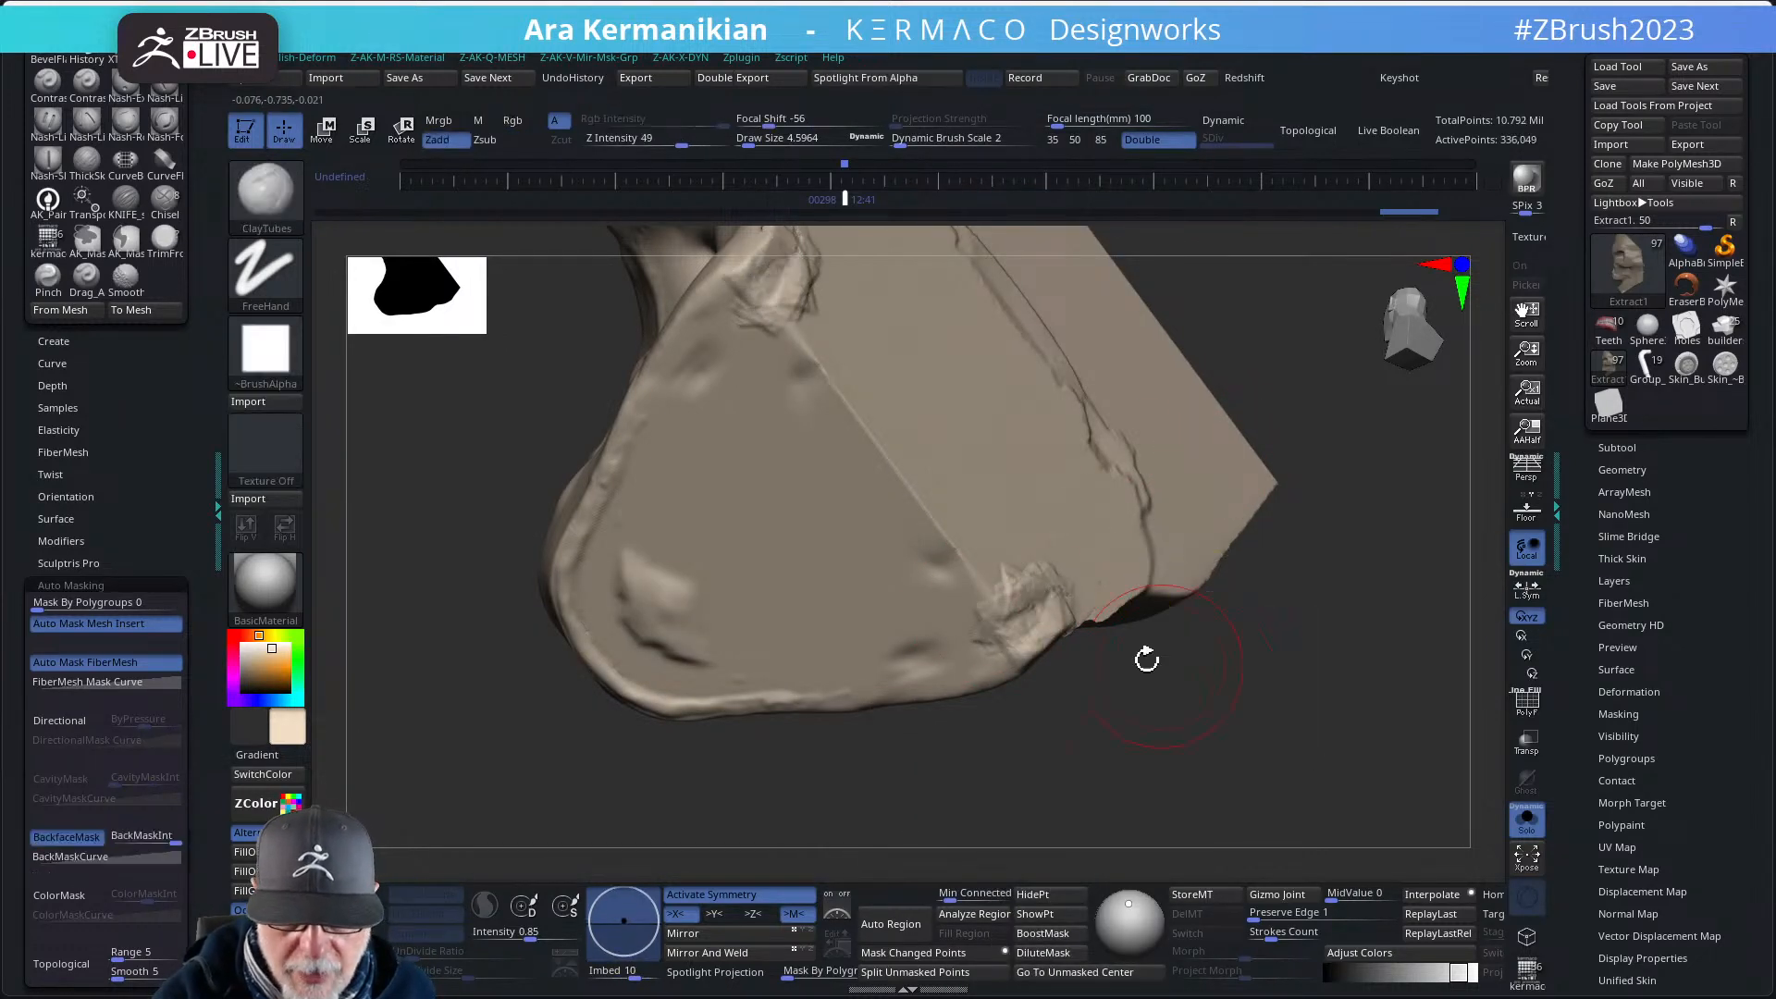
pyautogui.keyDown('shift'); pyautogui.moveTo(1039, 580); pyautogui.dragTo(1055, 627); pyautogui.keyUp('shift')
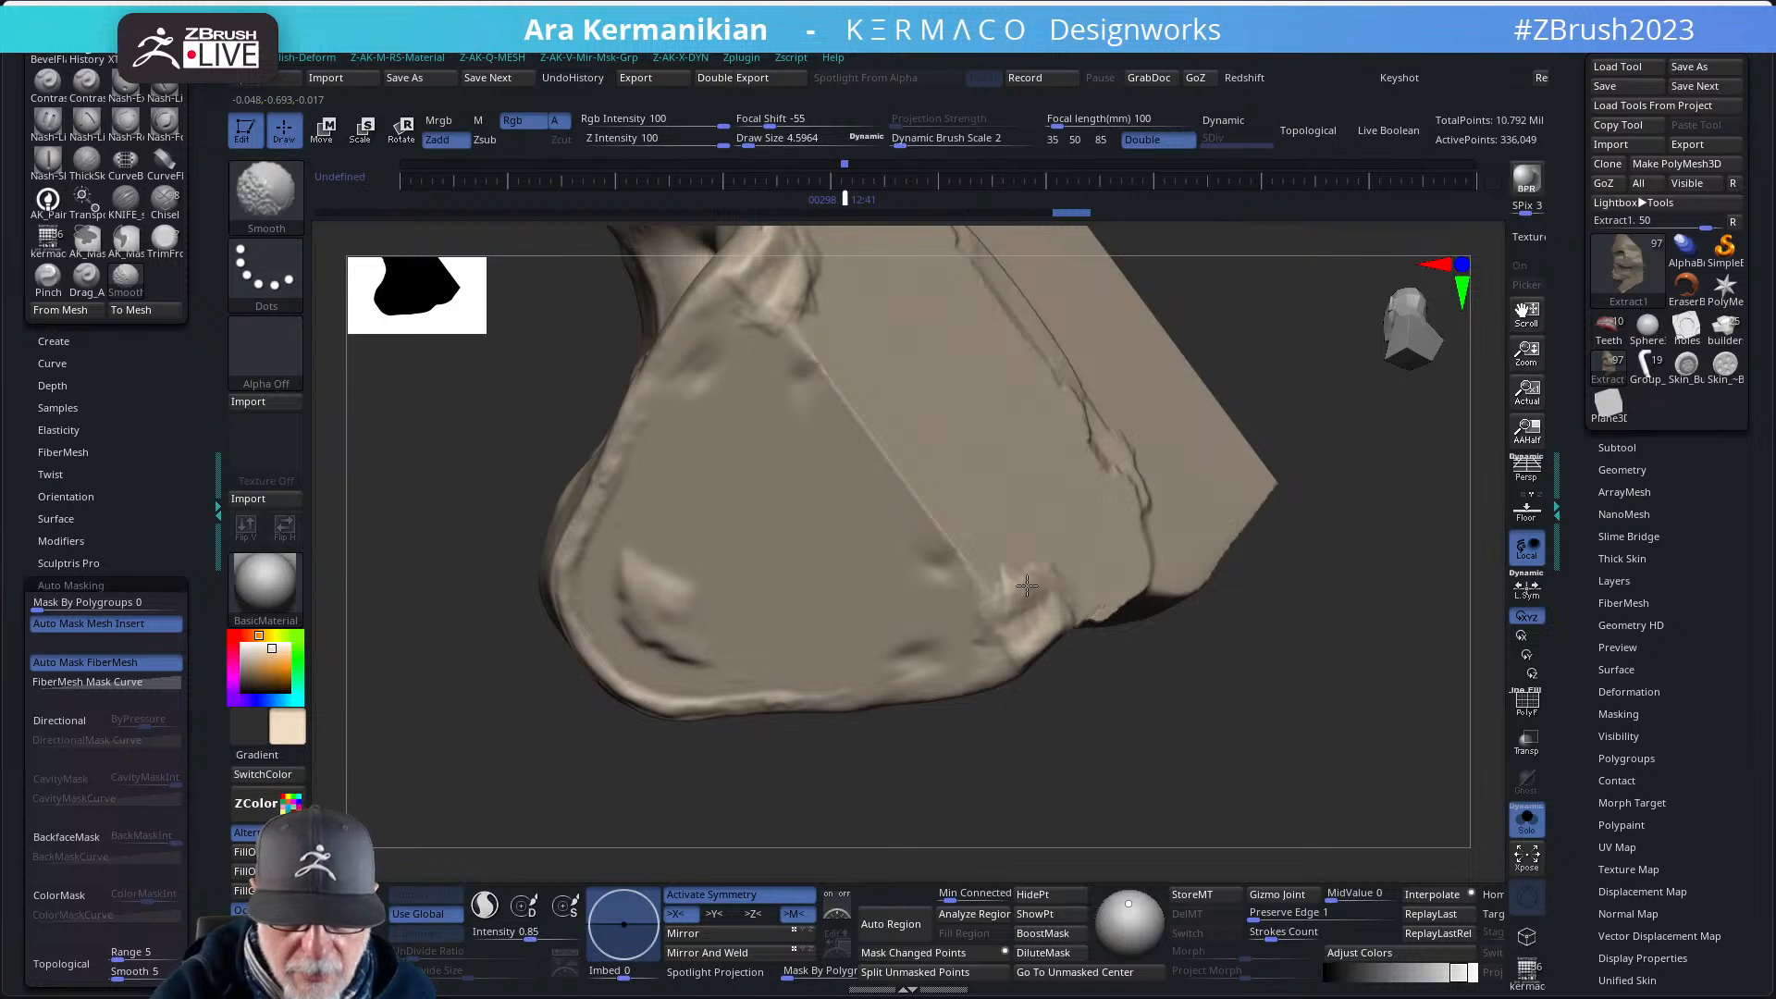
# - Clip the back and lower edge of the jaw again with ClipCurve, remeshing the skull after each cut
pyautogui.moveTo(1230, 555)
pyautogui.mouseDown()
pyautogui.moveTo(1240, 490)
pyautogui.moveTo(1221, 555)
pyautogui.moveTo(1225, 528)
pyautogui.mouseUp()
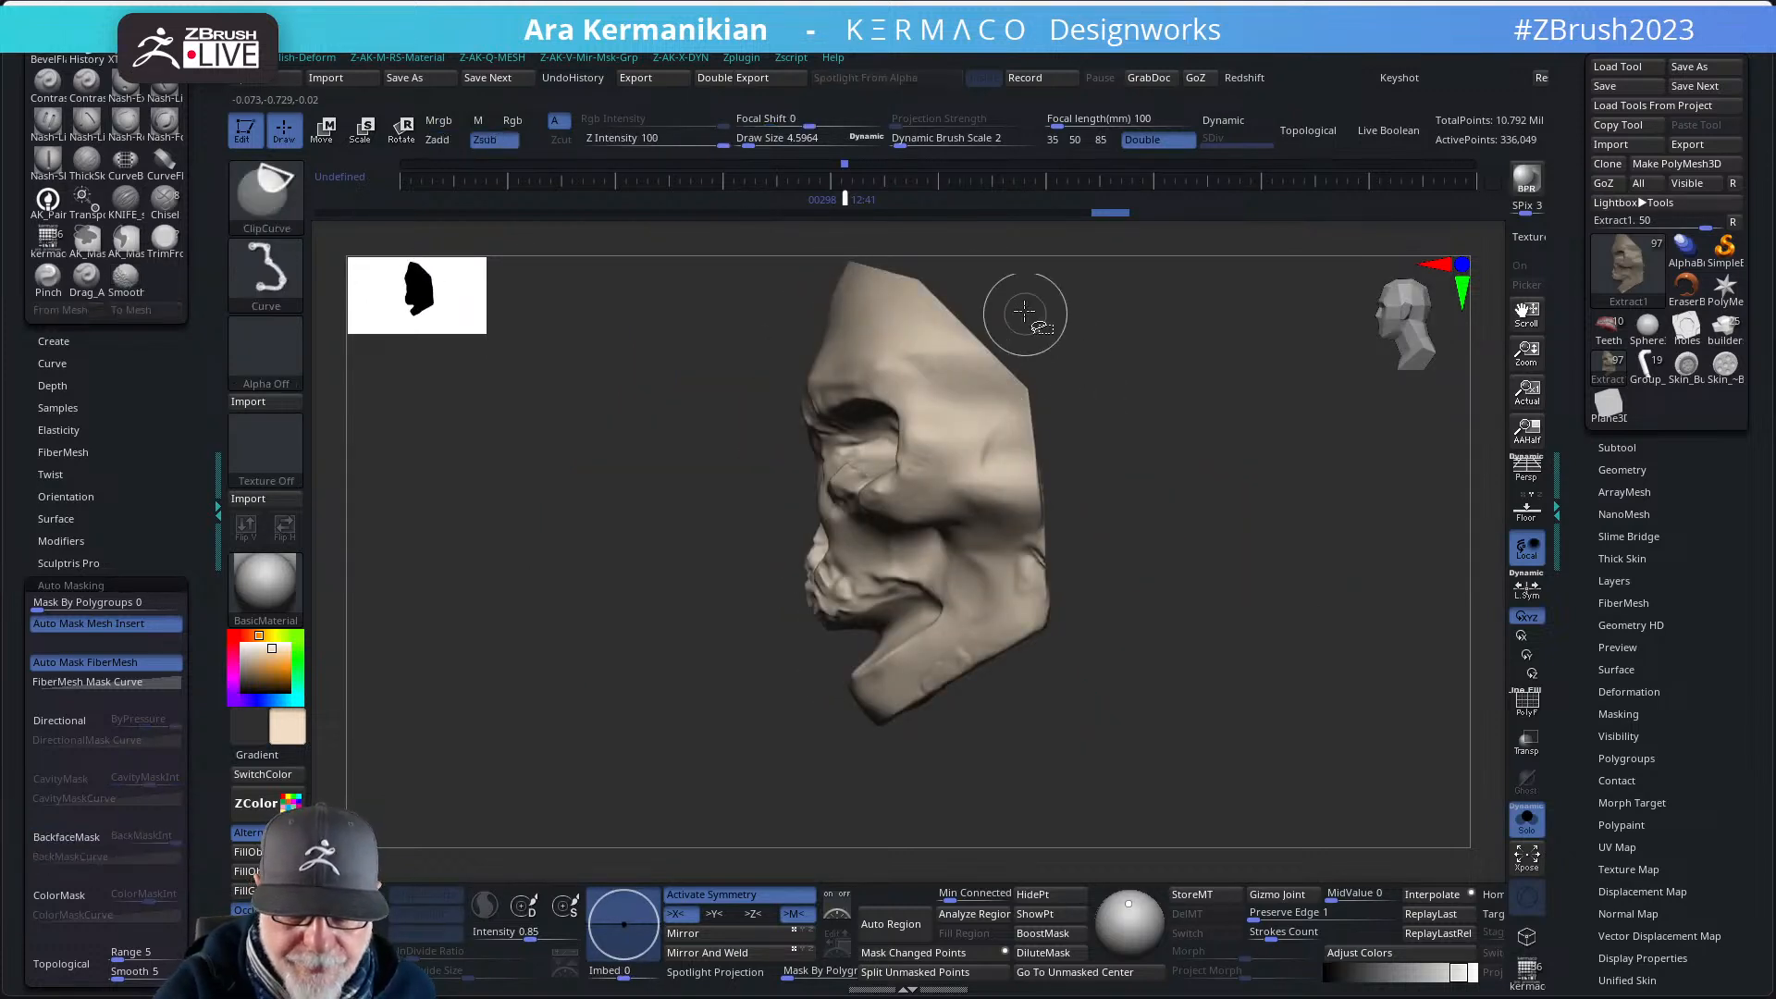
pyautogui.keyDown('ctrl'); pyautogui.keyDown('shift'); pyautogui.moveTo(1025, 312); pyautogui.dragTo(1061, 728); pyautogui.keyUp('shift'); pyautogui.keyUp('ctrl')
pyautogui.keyDown('ctrl'); pyautogui.moveTo(1177, 552); pyautogui.dragTo(959, 731); pyautogui.keyUp('ctrl')
pyautogui.moveTo(1182, 526)
pyautogui.keyDown('ctrl'); pyautogui.keyDown('shift'); pyautogui.mouseDown()
pyautogui.moveTo(864, 753)
pyautogui.moveTo(856, 730)
pyautogui.moveTo(832, 744)
pyautogui.mouseUp(); pyautogui.keyUp('shift'); pyautogui.keyUp('ctrl')
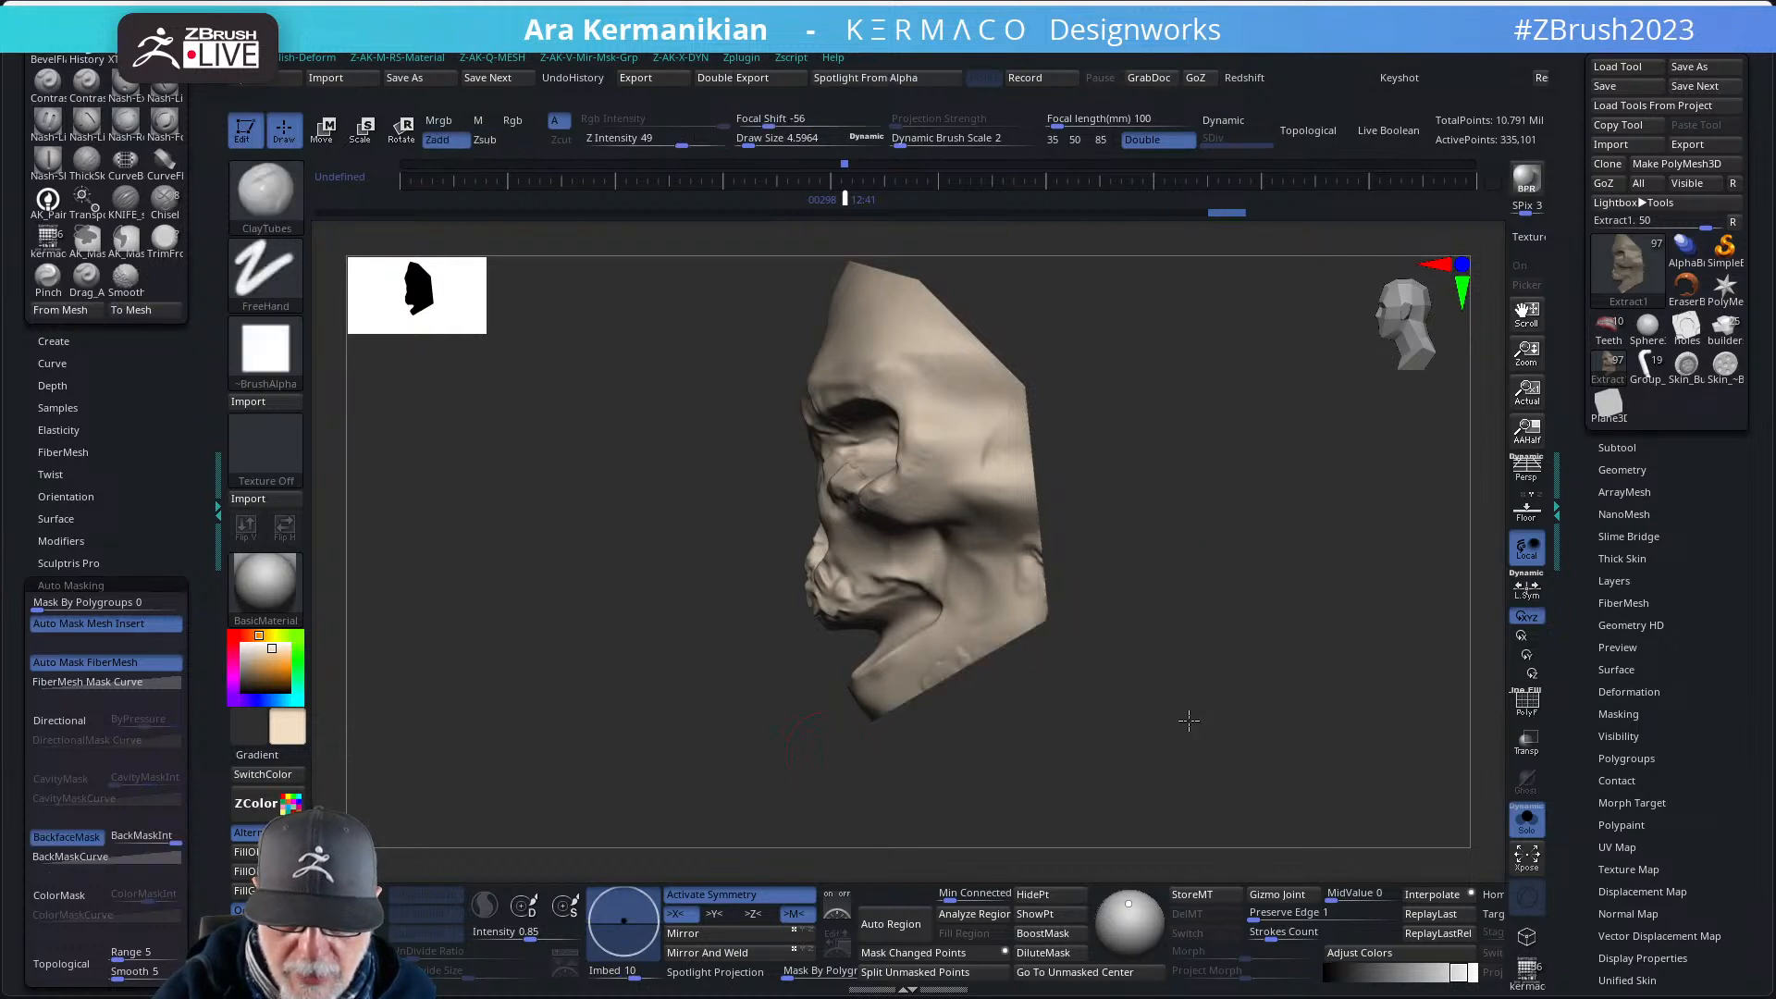
pyautogui.moveTo(1189, 720); pyautogui.dragTo(1122, 631)
pyautogui.keyDown('ctrl'); pyautogui.moveTo(1166, 636); pyautogui.dragTo(1237, 751); pyautogui.keyUp('ctrl')
# - Smooth the rear edge, outer side and pinched corner of the jaw
pyautogui.press('shift')
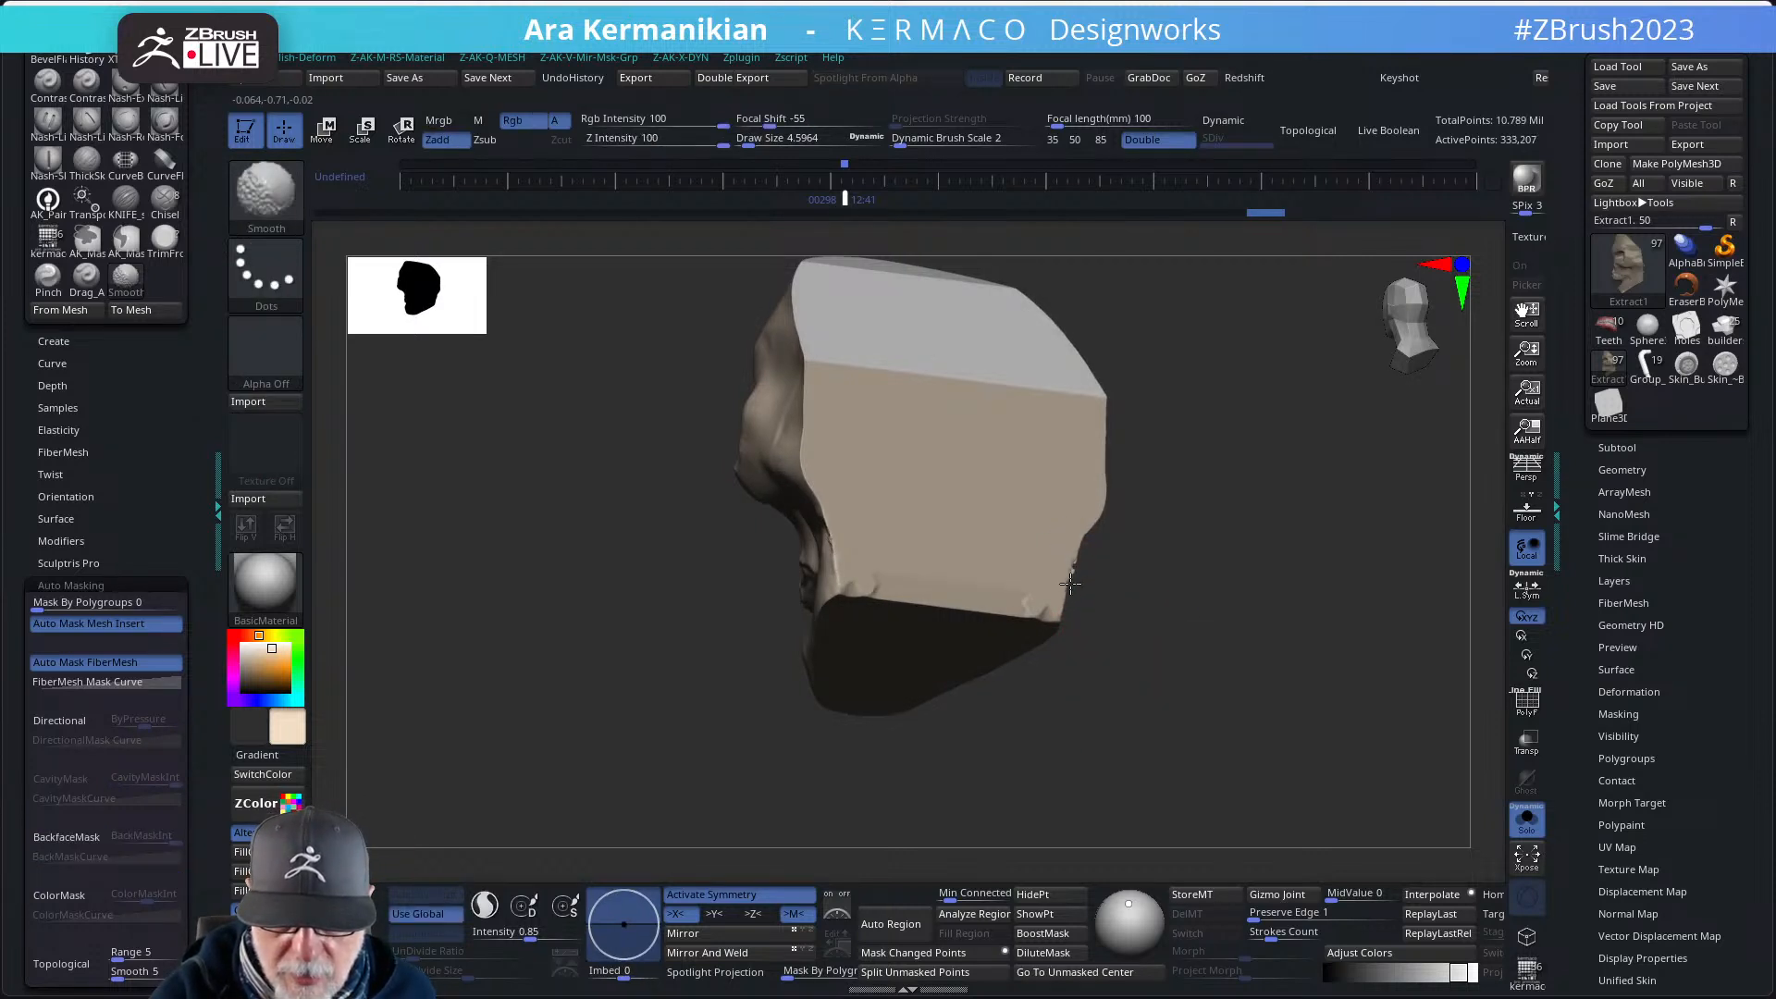
pyautogui.moveTo(1133, 583)
pyautogui.keyDown('alt'); pyautogui.mouseDown()
pyautogui.moveTo(1067, 563)
pyautogui.moveTo(1239, 638)
pyautogui.mouseUp(); pyautogui.keyUp('alt')
pyautogui.moveTo(960, 575)
pyautogui.keyDown('shift'); pyautogui.mouseDown()
pyautogui.moveTo(1076, 584)
pyautogui.moveTo(1155, 677)
pyautogui.mouseUp(); pyautogui.keyUp('shift')
pyautogui.keyDown('alt'); pyautogui.moveTo(1084, 622); pyautogui.dragTo(1156, 572); pyautogui.keyUp('alt')
pyautogui.press('shift')
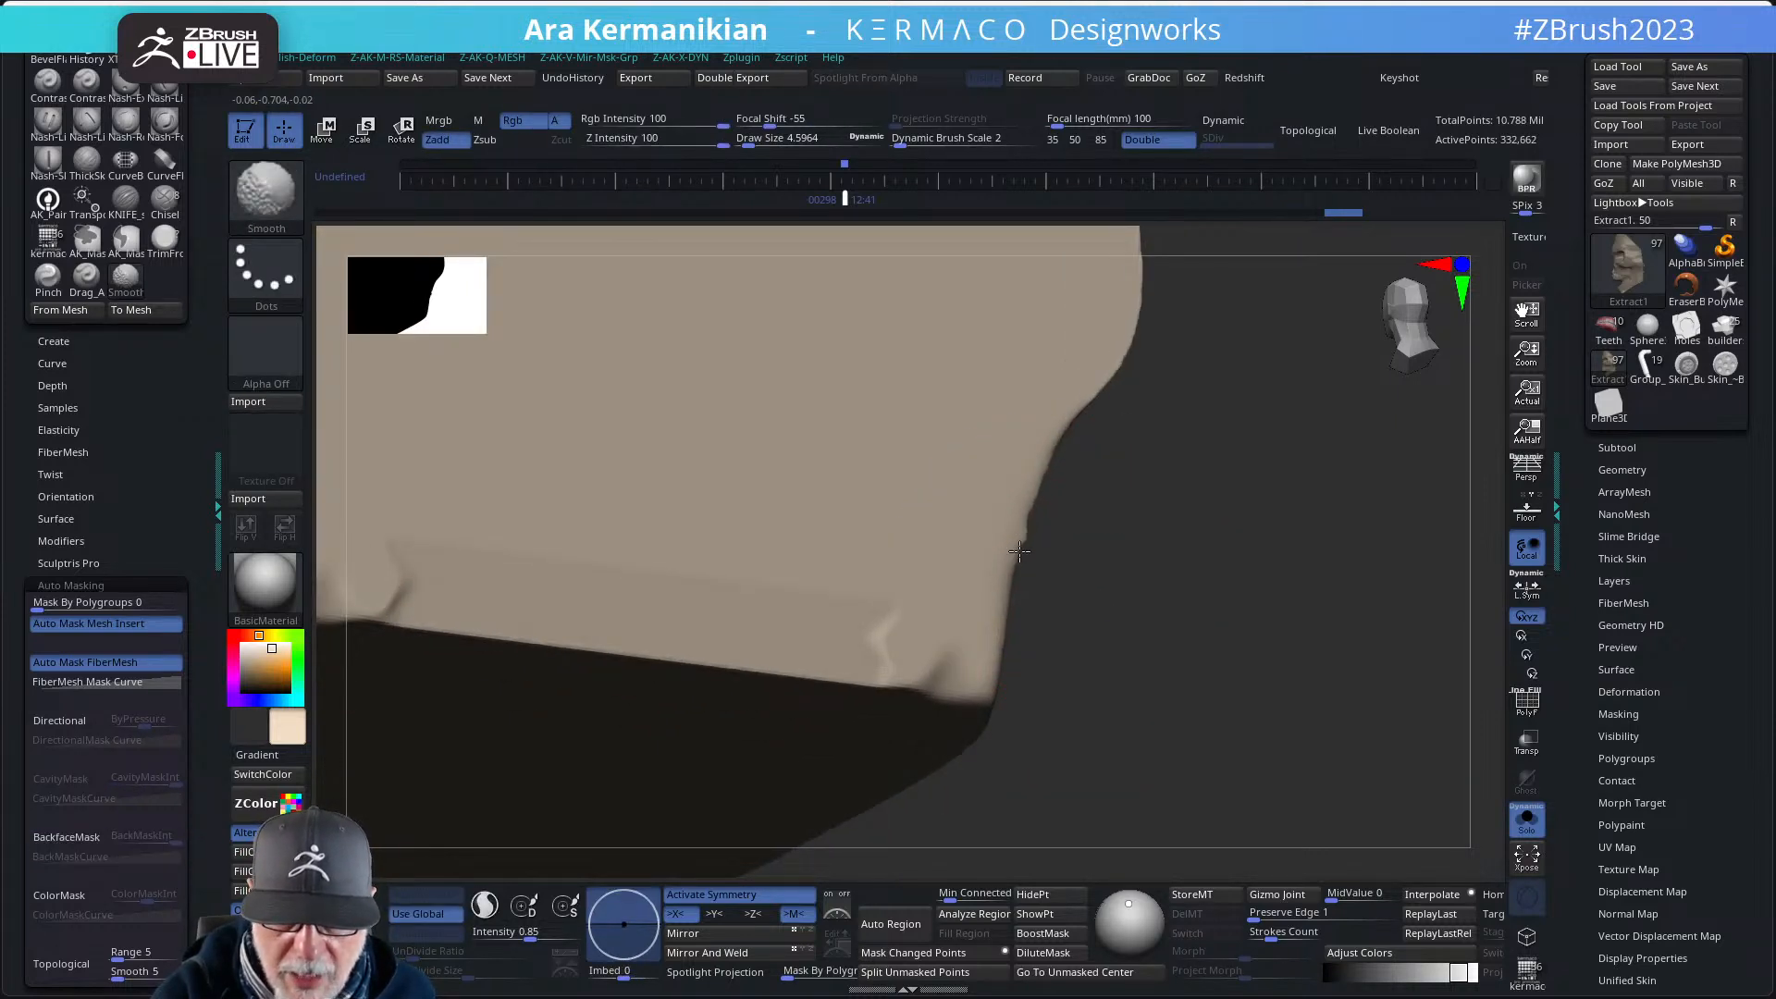
pyautogui.keyDown('shift'); pyautogui.moveTo(1020, 552); pyautogui.dragTo(994, 617); pyautogui.keyUp('shift')
pyautogui.keyDown('shift'); pyautogui.moveTo(896, 662); pyautogui.dragTo(912, 706); pyautogui.keyUp('shift')
# - Show the complete helmet and mask around the skull and set the ClayTubes draw size to about 1.7
pyautogui.press('f')
pyautogui.moveTo(1027, 581)
pyautogui.mouseDown()
pyautogui.moveTo(1209, 563)
pyautogui.moveTo(1098, 565)
pyautogui.moveTo(1114, 590)
pyautogui.moveTo(1083, 583)
pyautogui.mouseUp()
pyautogui.click(1526, 819)
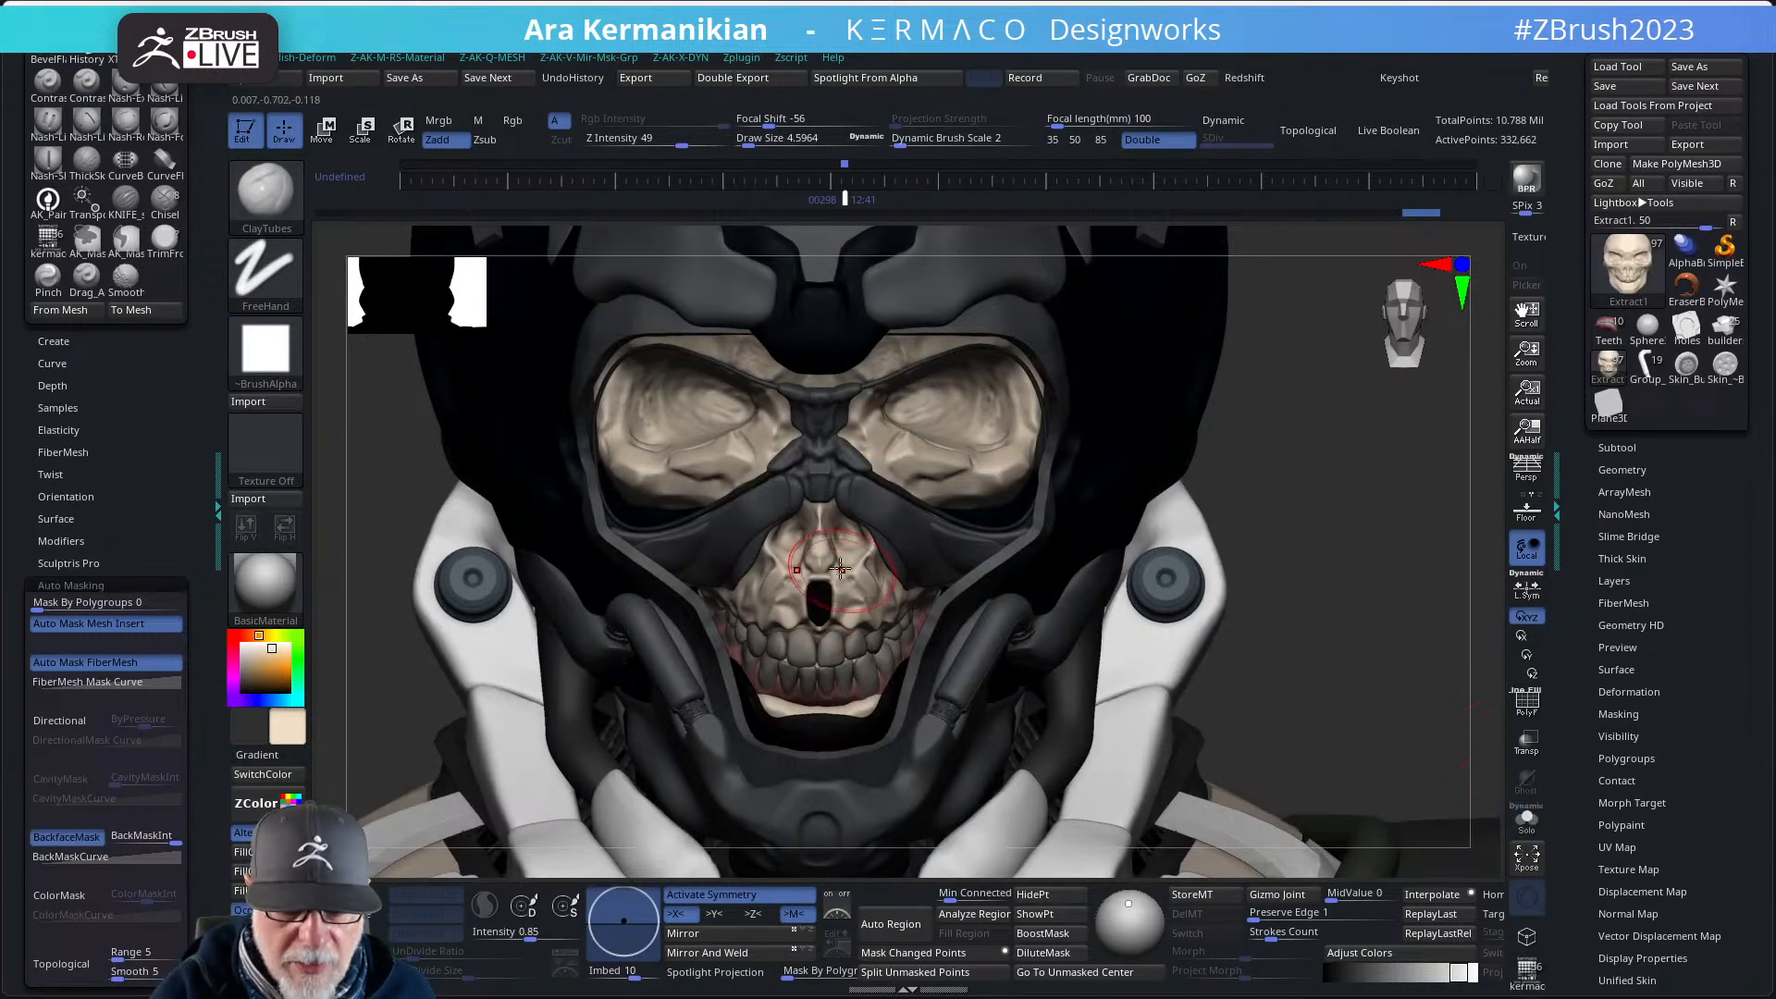
pyautogui.press('shift')
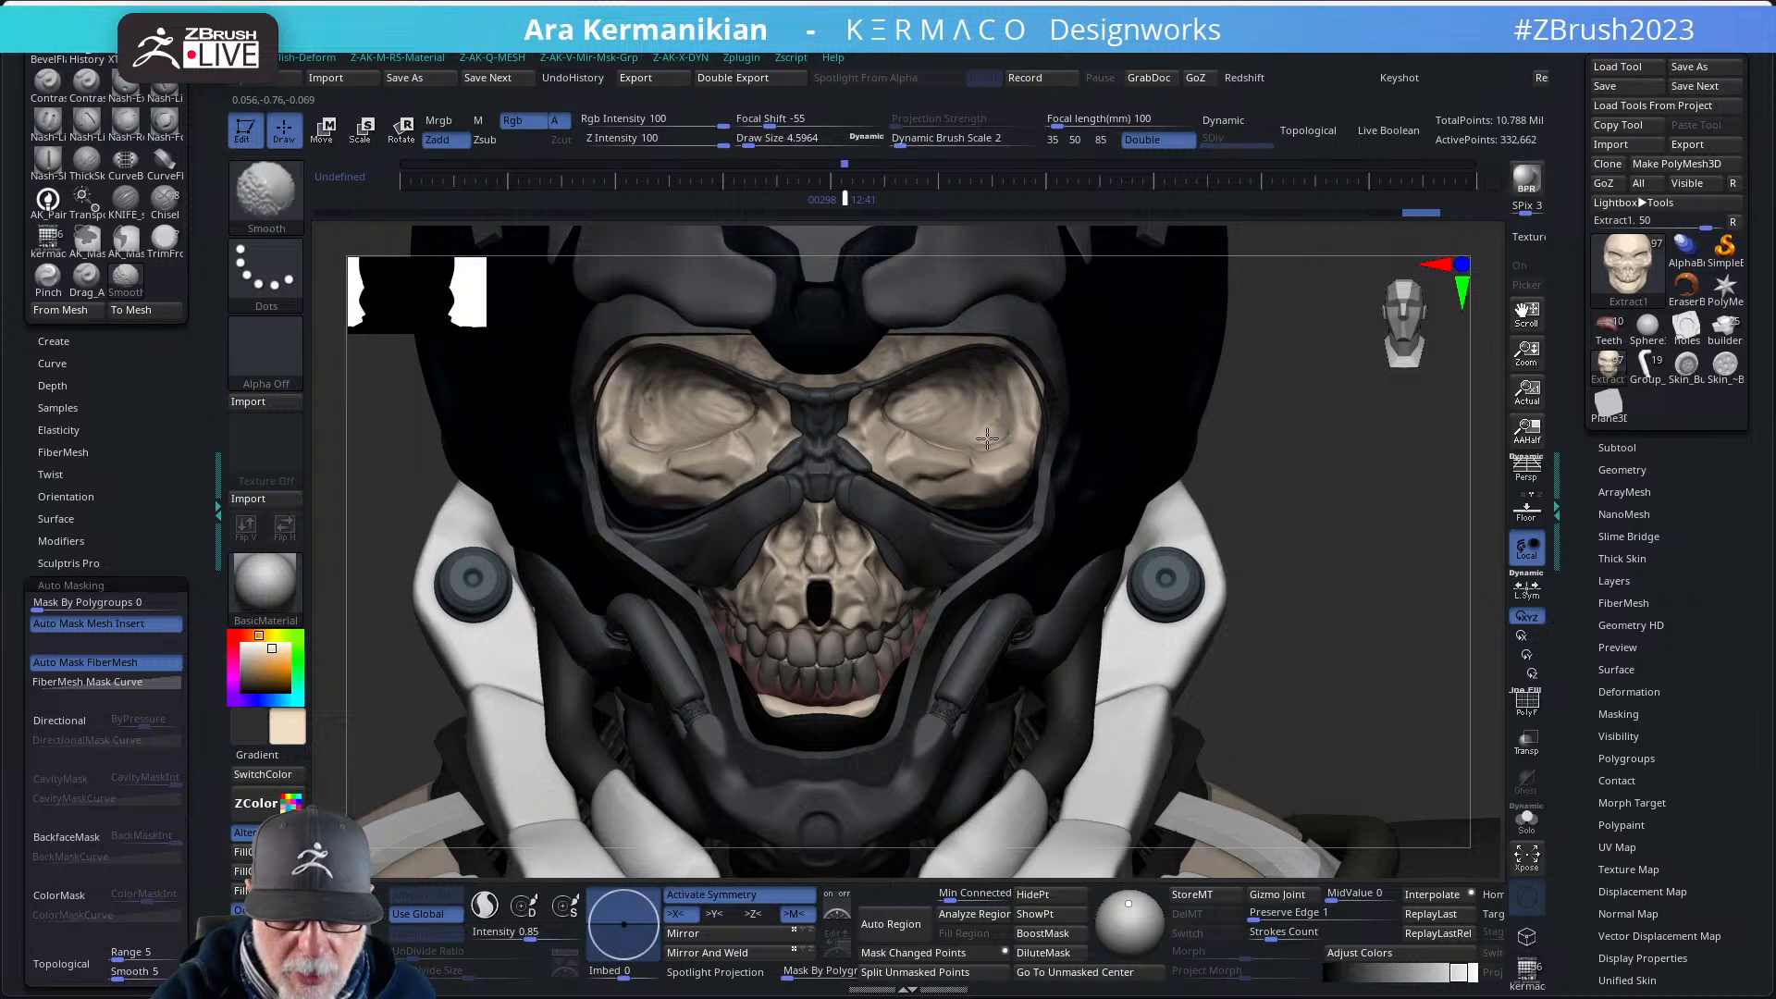
pyautogui.moveTo(1316, 444)
pyautogui.keyDown('alt'); pyautogui.mouseDown()
pyautogui.moveTo(1187, 413)
pyautogui.moveTo(1162, 456)
pyautogui.moveTo(1231, 494)
pyautogui.moveTo(822, 566)
pyautogui.mouseUp(); pyautogui.keyUp('alt')
pyautogui.press('s')
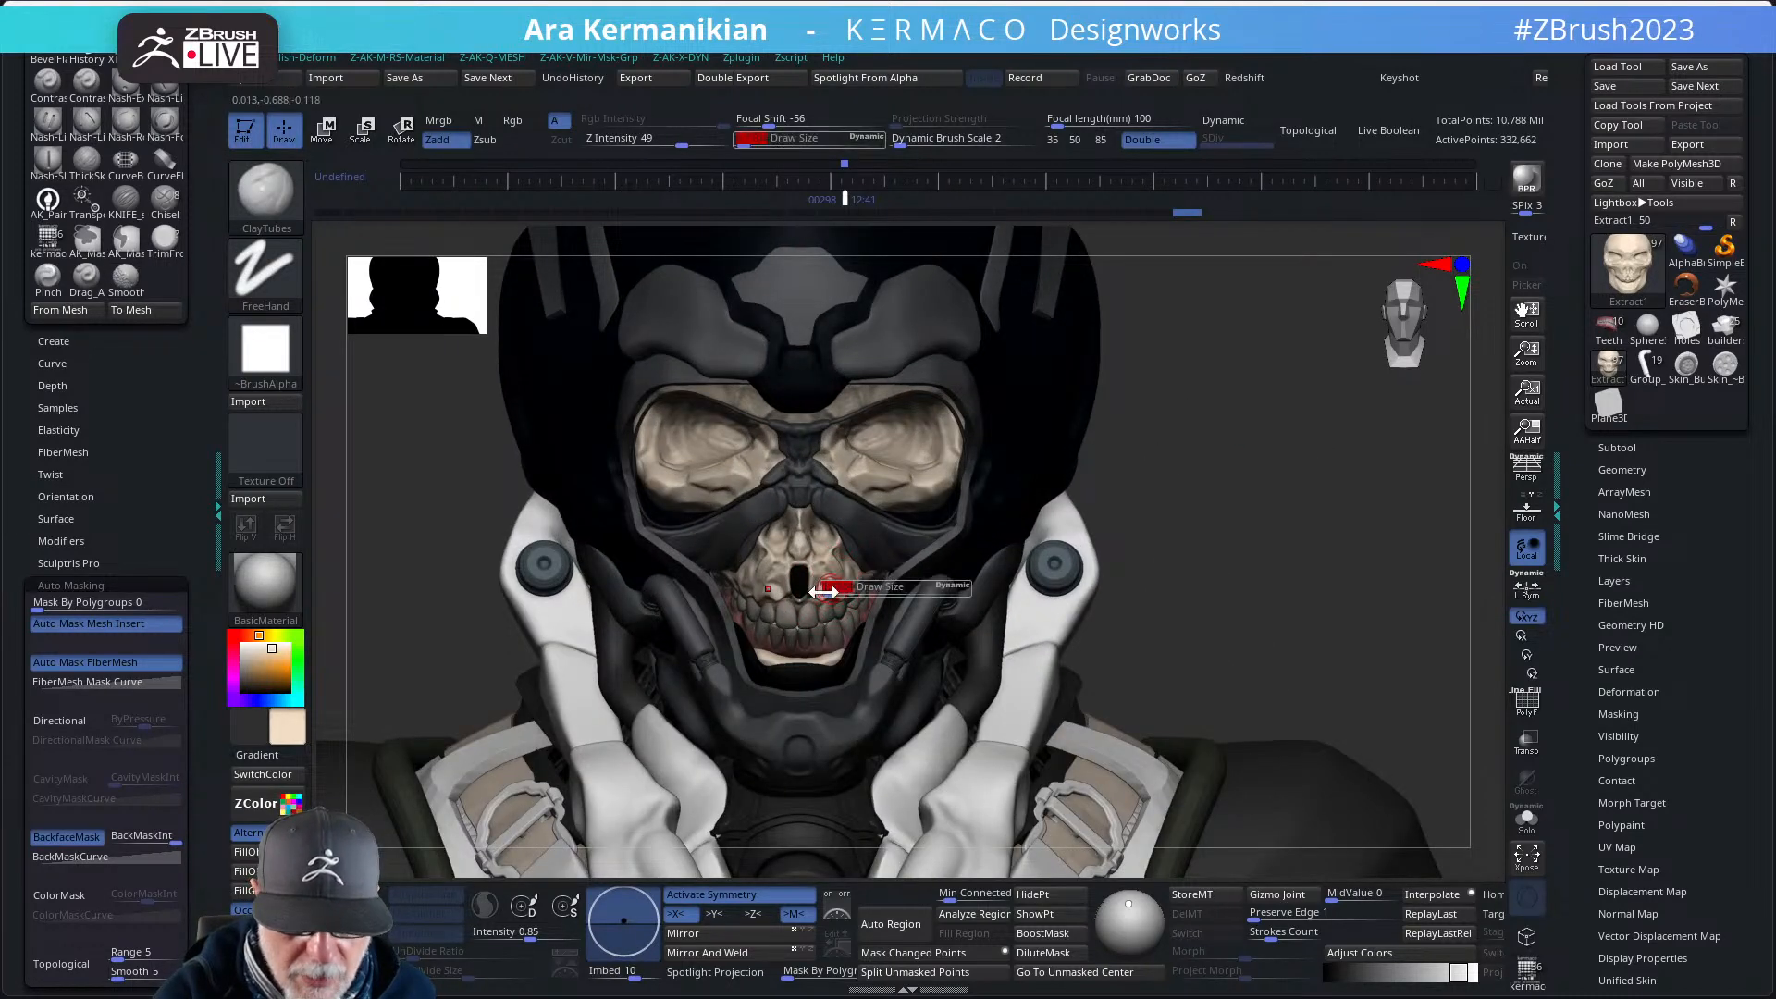
pyautogui.keyDown('alt'); pyautogui.moveTo(1167, 488); pyautogui.dragTo(1185, 559); pyautogui.keyUp('alt')
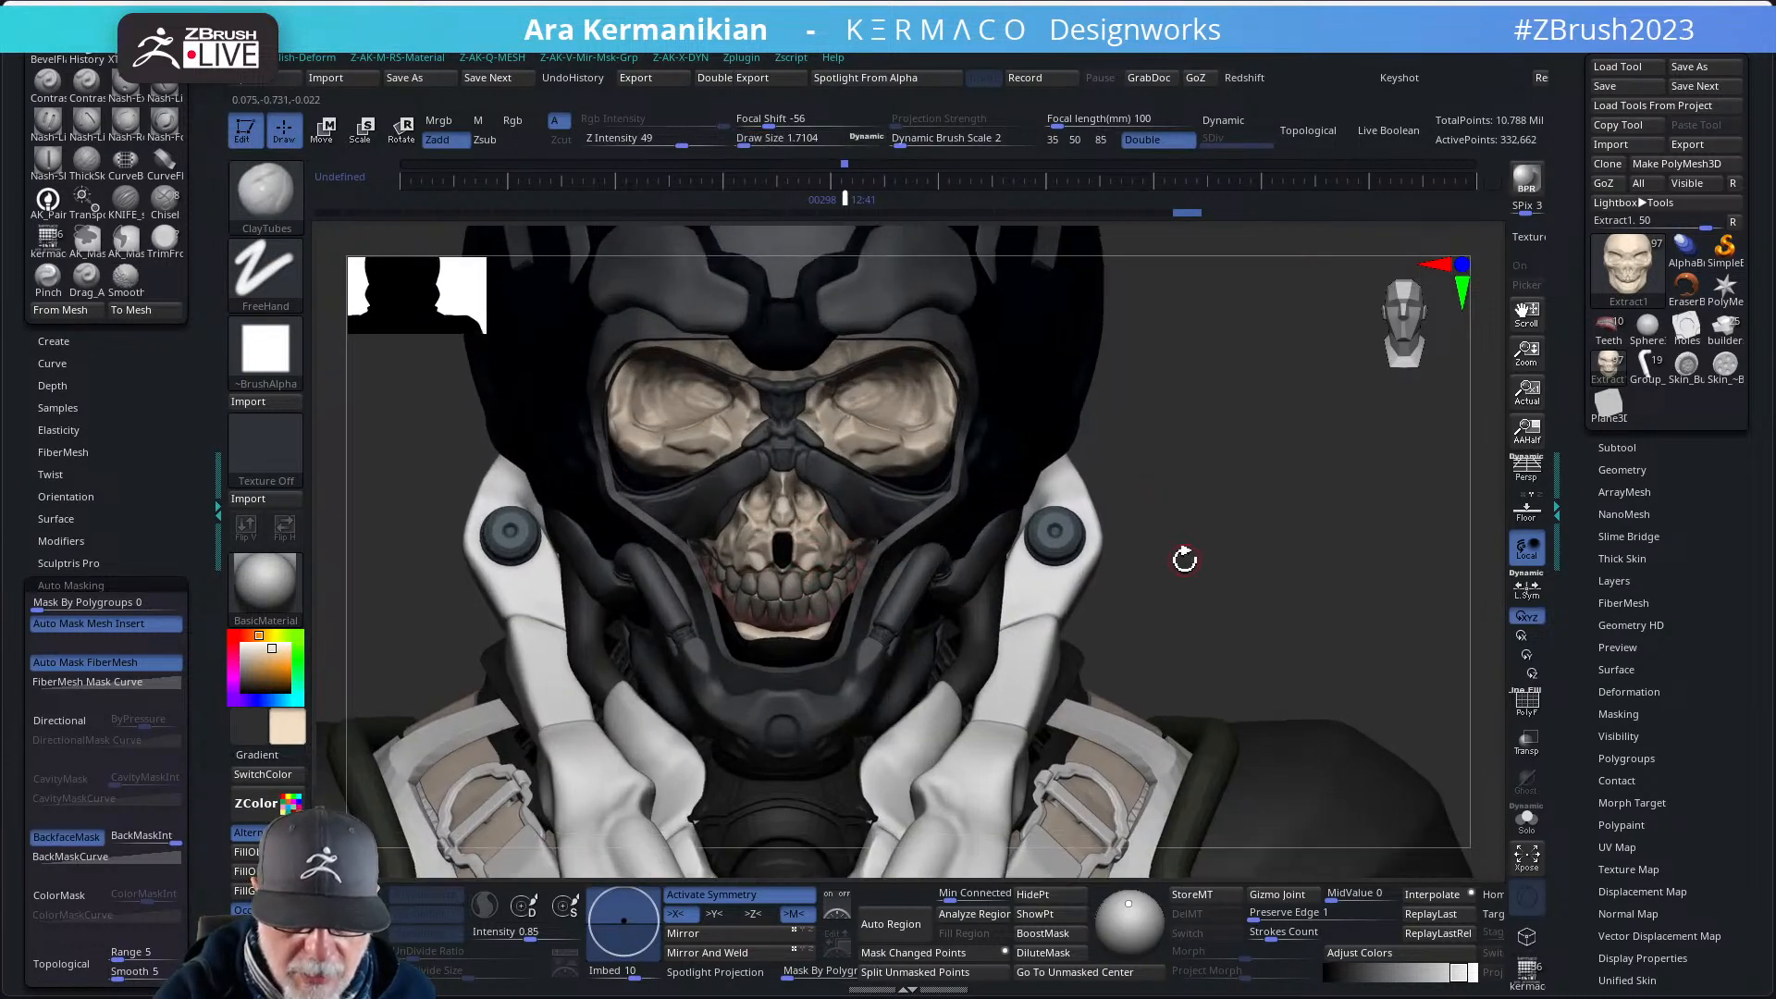
# - Turn on transparency with Ghost mode so the skull shows through the helmet and mask
pyautogui.click(1524, 828)
pyautogui.click(1527, 819)
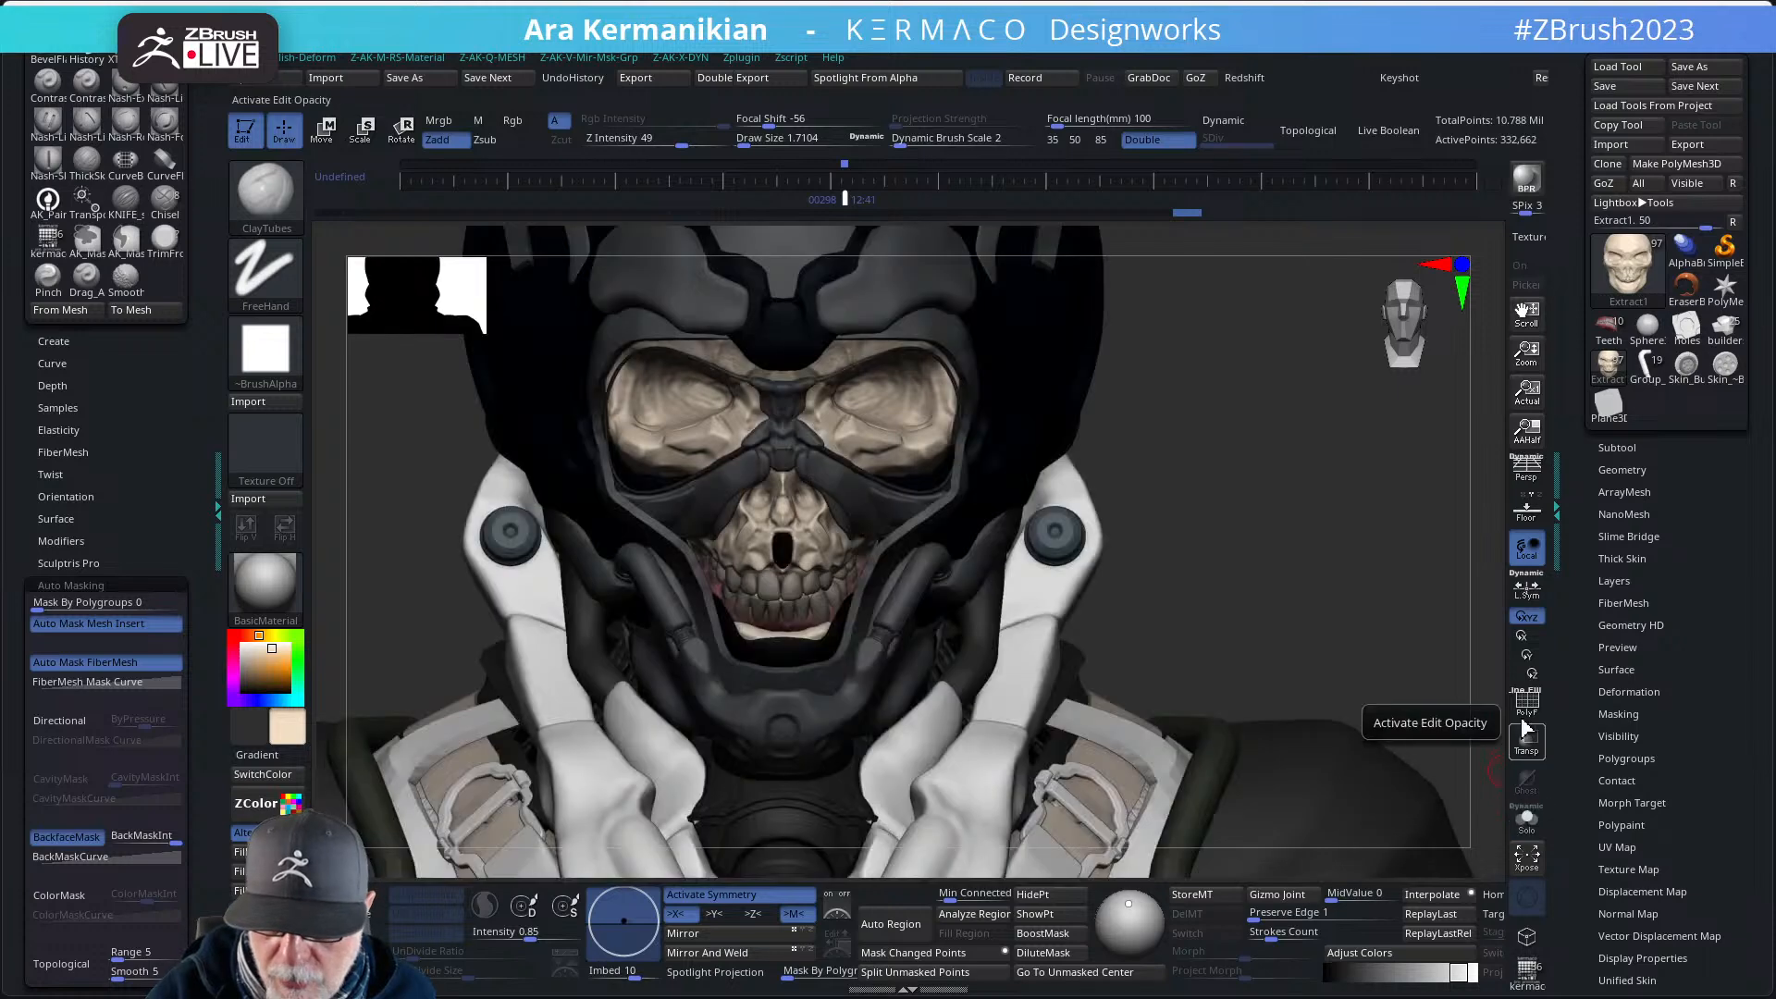
pyautogui.click(1526, 740)
pyautogui.click(1526, 782)
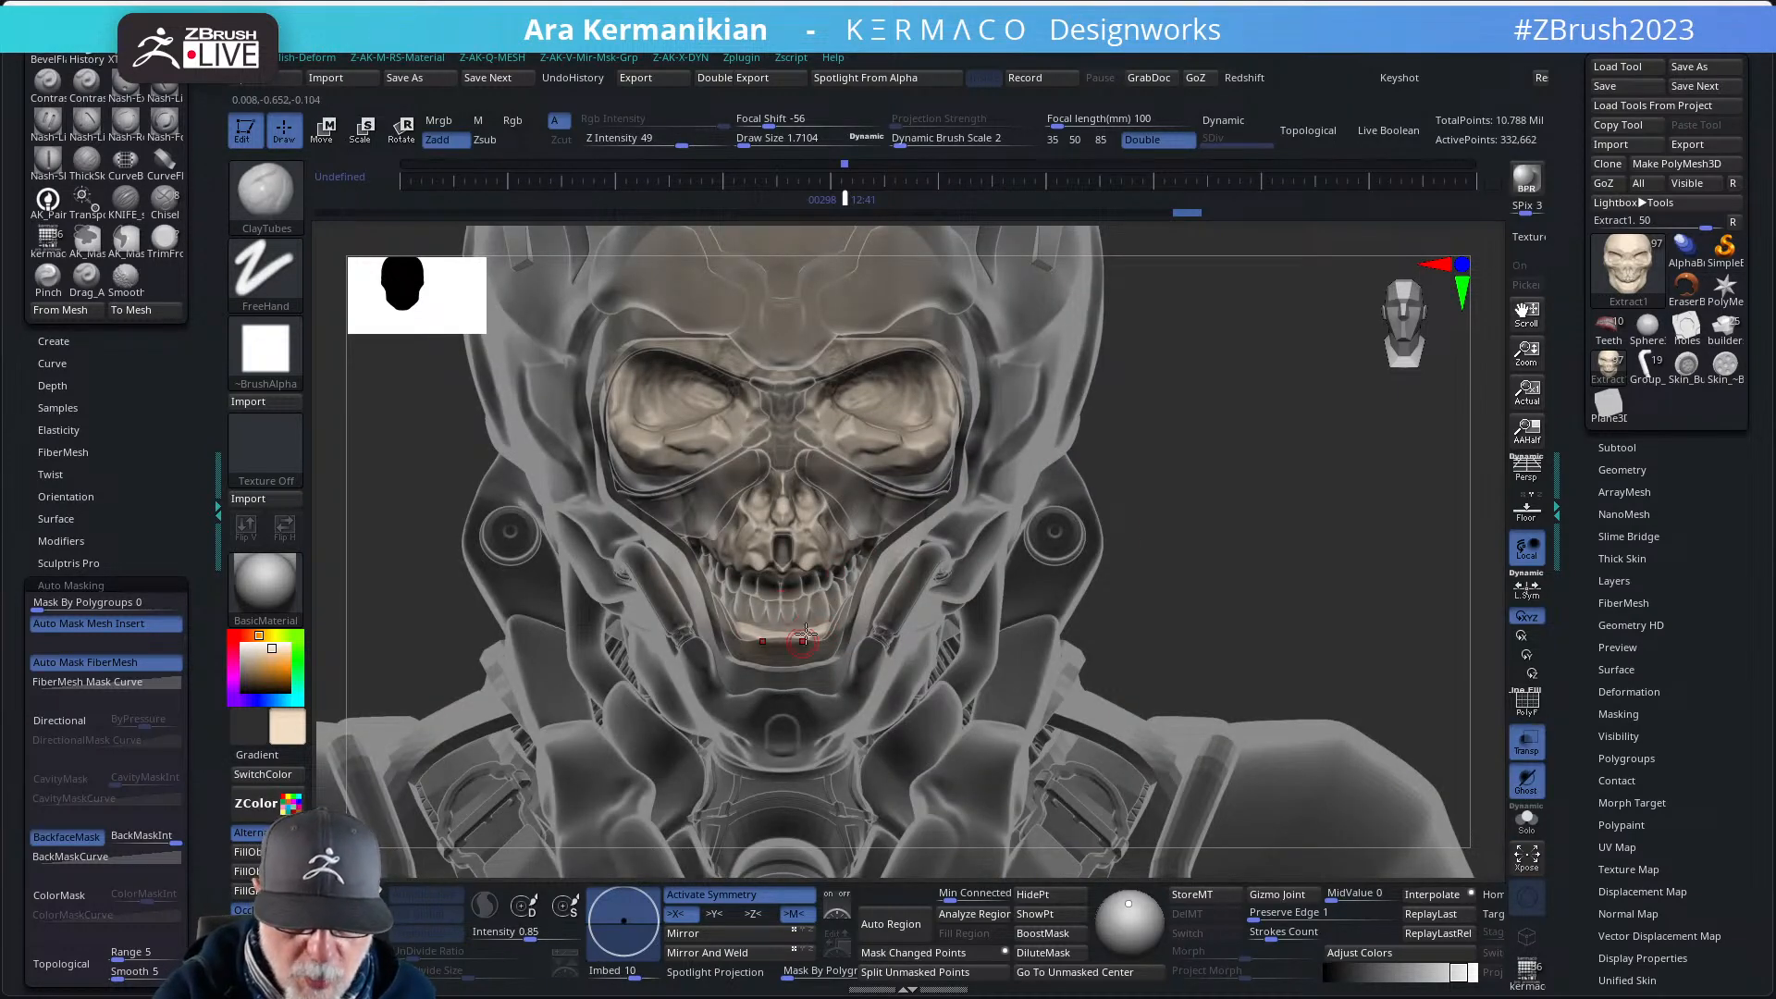
pyautogui.moveTo(1207, 492)
pyautogui.mouseDown()
pyautogui.moveTo(1194, 495)
pyautogui.moveTo(1209, 491)
pyautogui.mouseUp()
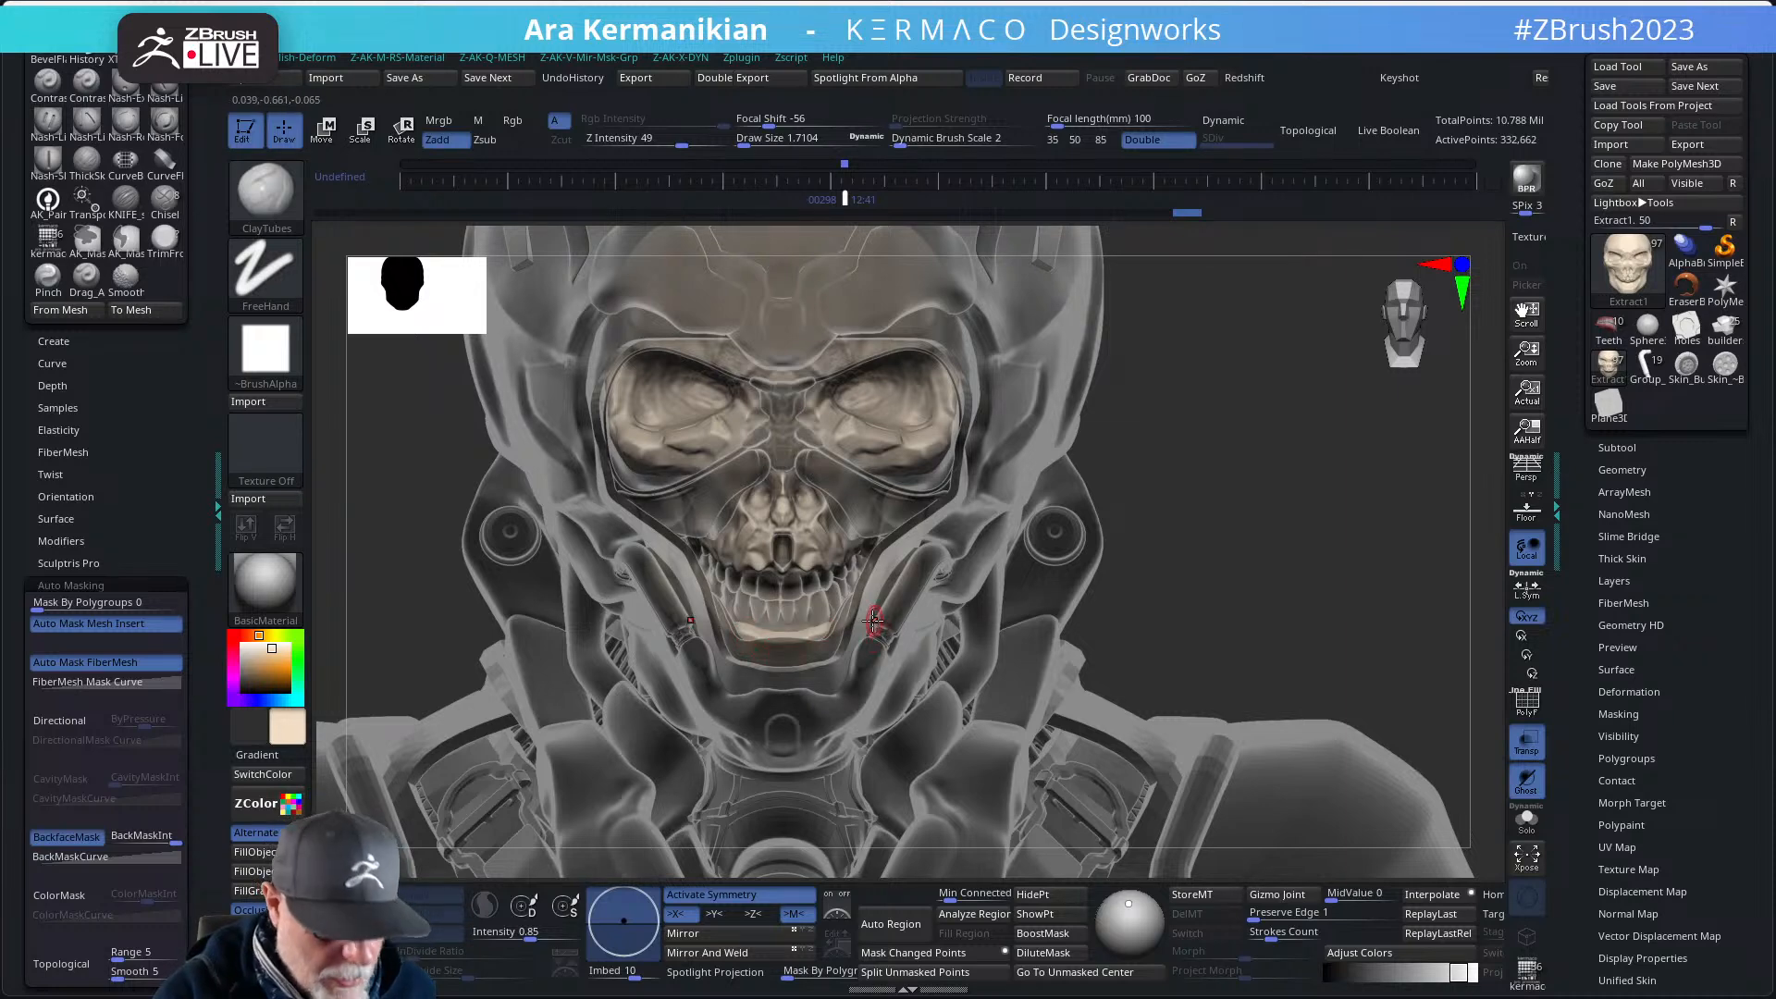
# - Set the ClayTubes draw size to 1 and build up the jawbone just below the lower front teeth
pyautogui.keyDown('alt'); pyautogui.moveTo(1154, 535); pyautogui.dragTo(1188, 512); pyautogui.keyUp('alt')
pyautogui.press('s')
pyautogui.press('s')
pyautogui.click(789, 701)
pyautogui.press('s')
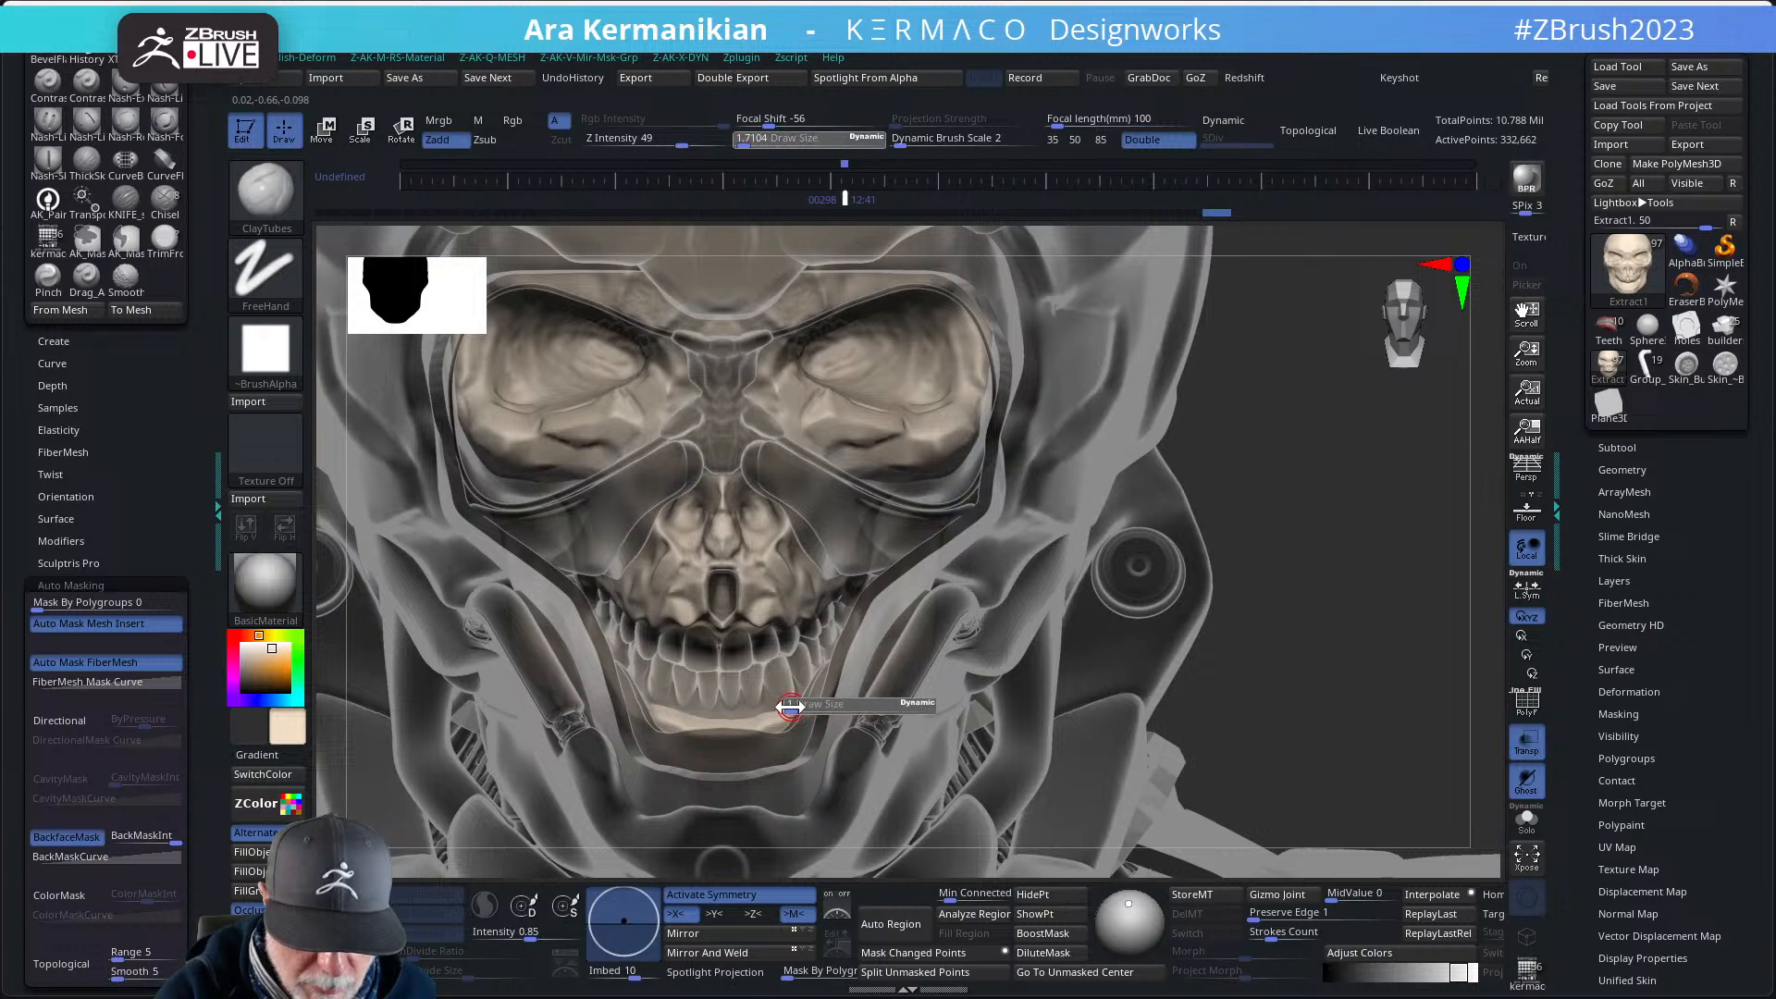
pyautogui.moveTo(789, 706); pyautogui.dragTo(715, 728)
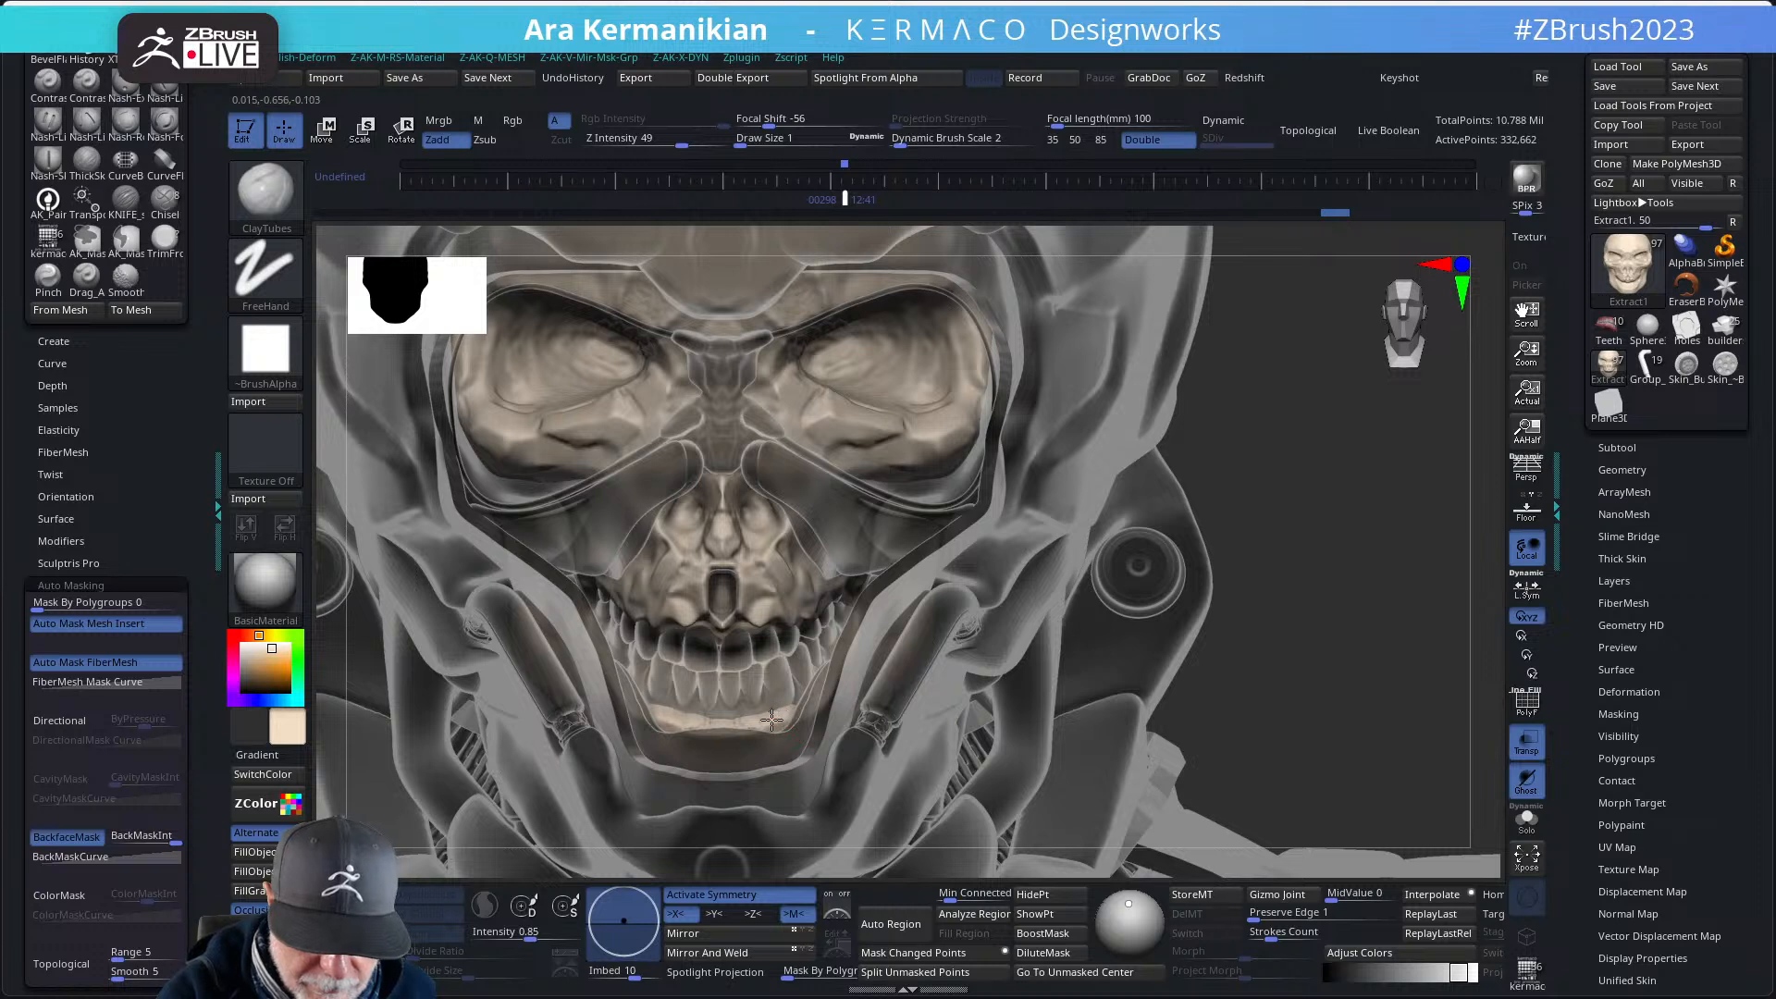
pyautogui.moveTo(781, 719); pyautogui.dragTo(770, 720)
# - Select the Move brush and pull the jawbone's upper edge up between the lower front teeth
pyautogui.press('b')
pyautogui.press('m')
pyautogui.press('v')
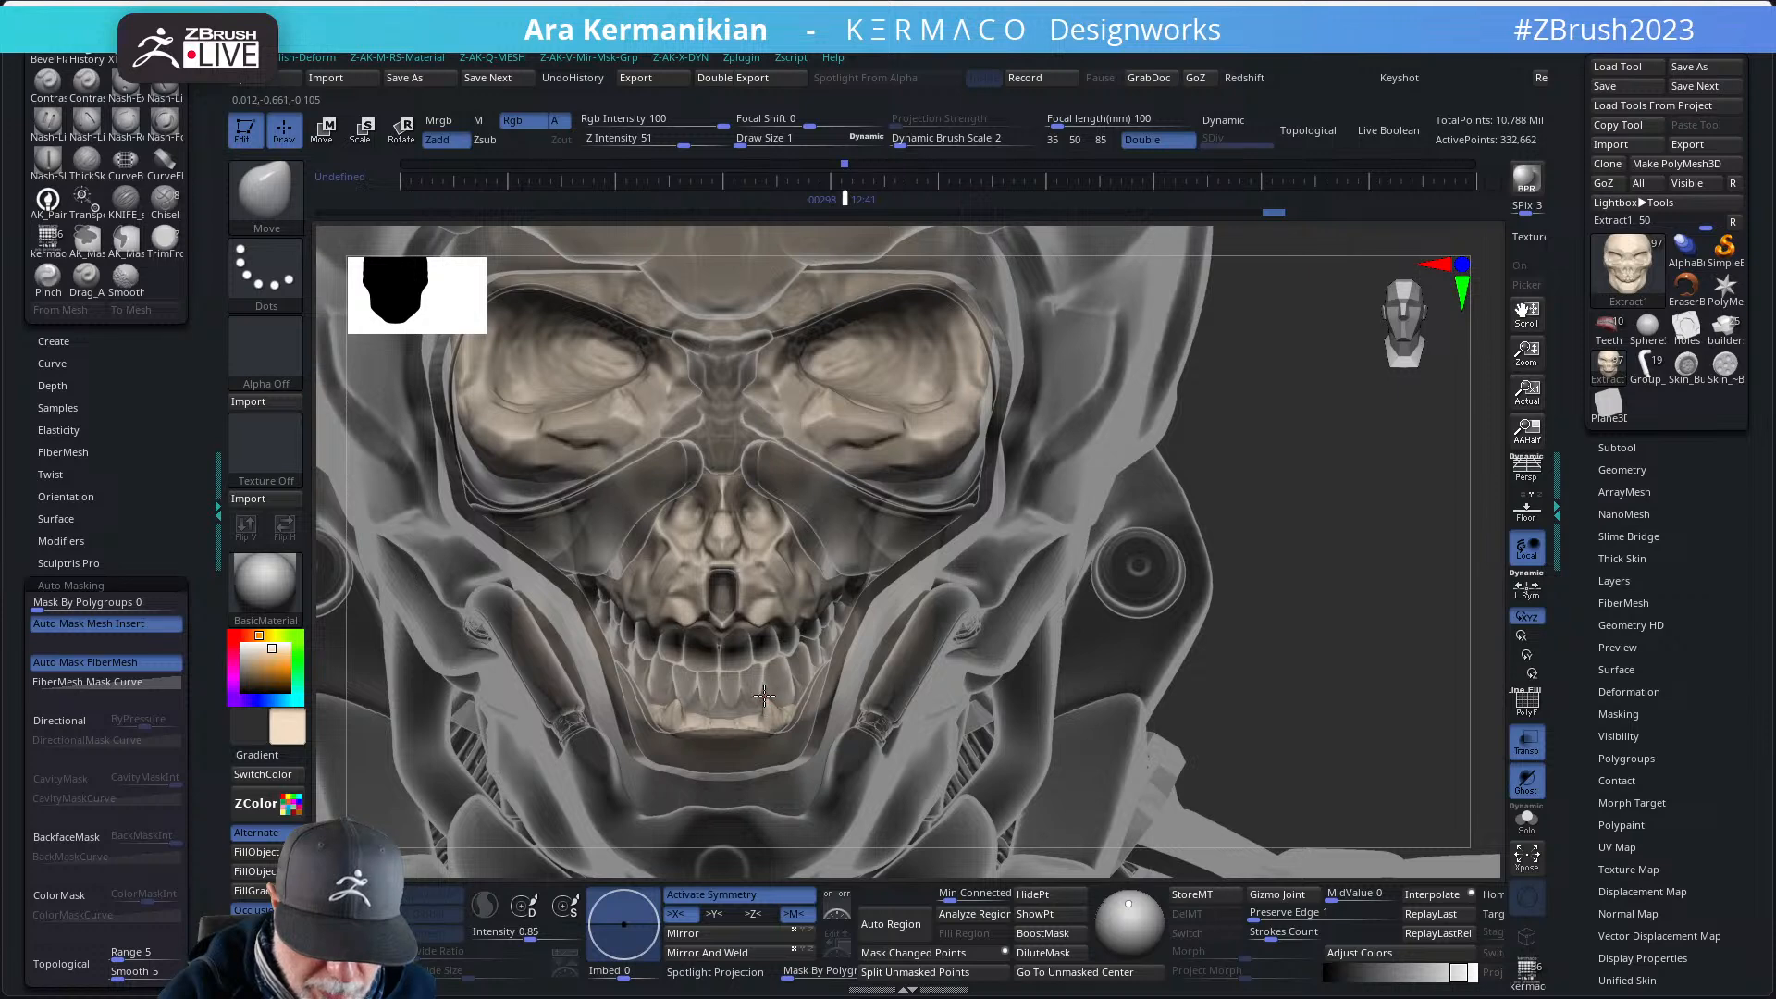
pyautogui.moveTo(743, 710); pyautogui.dragTo(746, 714)
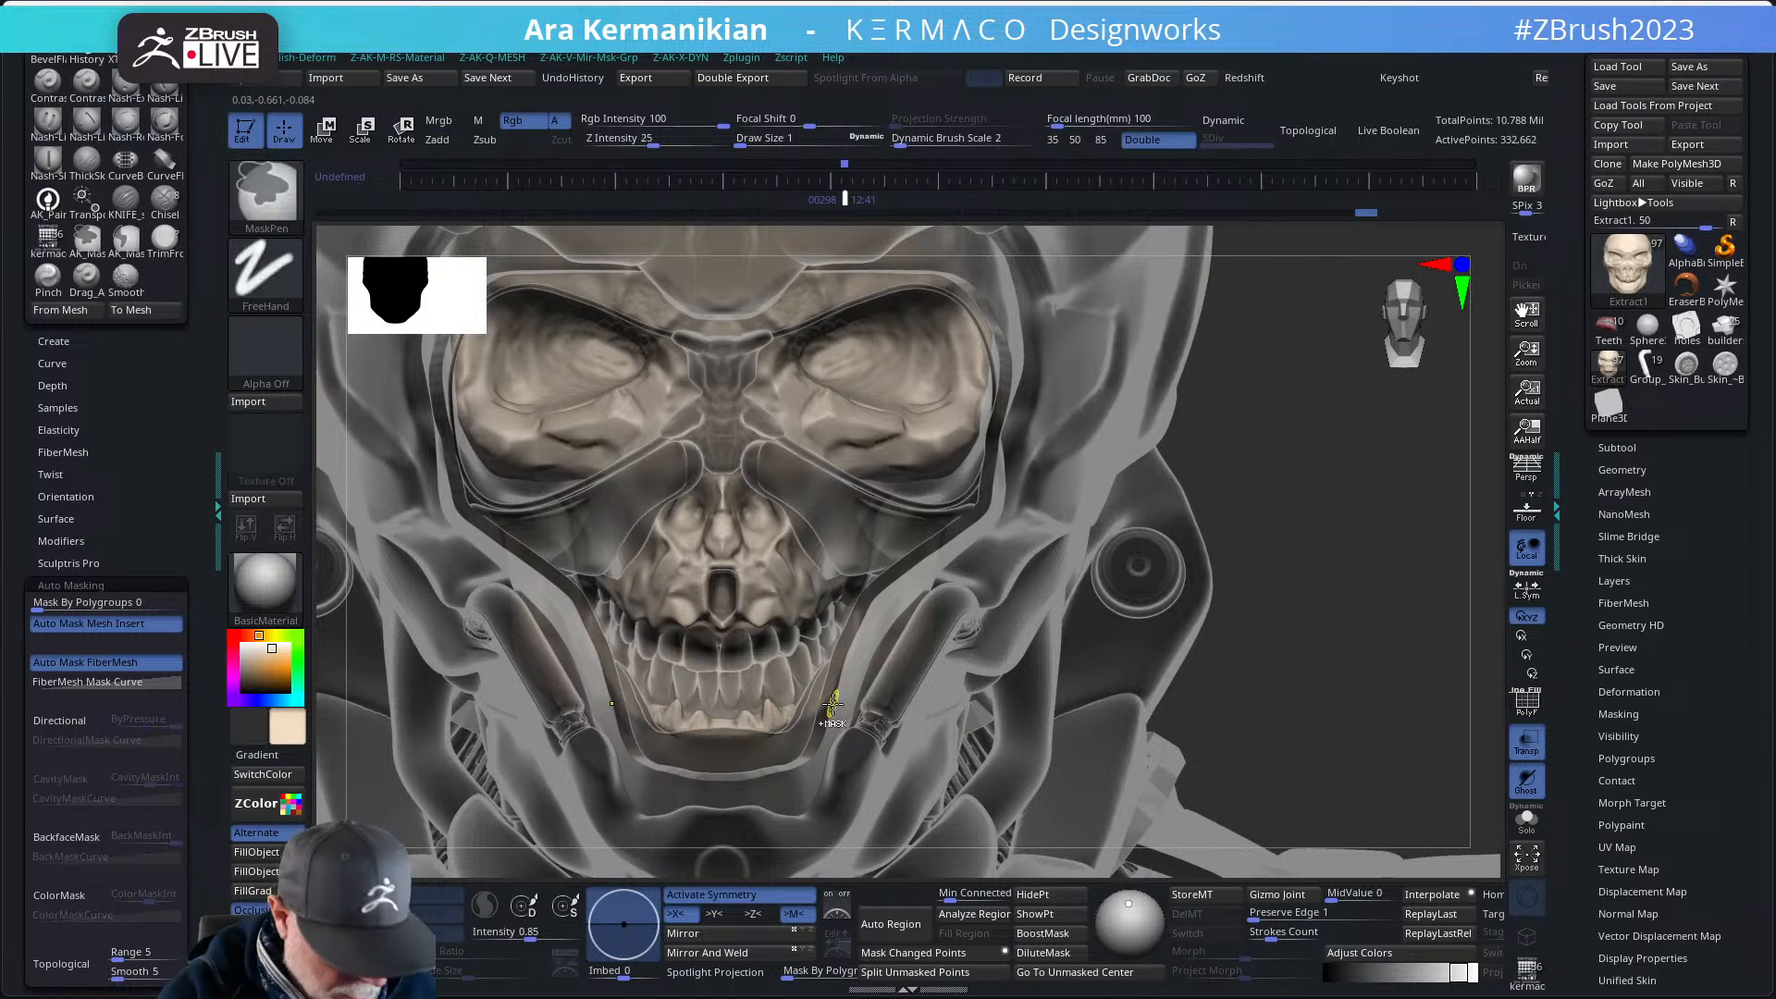
# - Turn off symmetry, undo the last Move stroke and reshape the bone edge around the individual lower teeth
pyautogui.hotkey('shift', 'space')
pyautogui.click(860, 637)
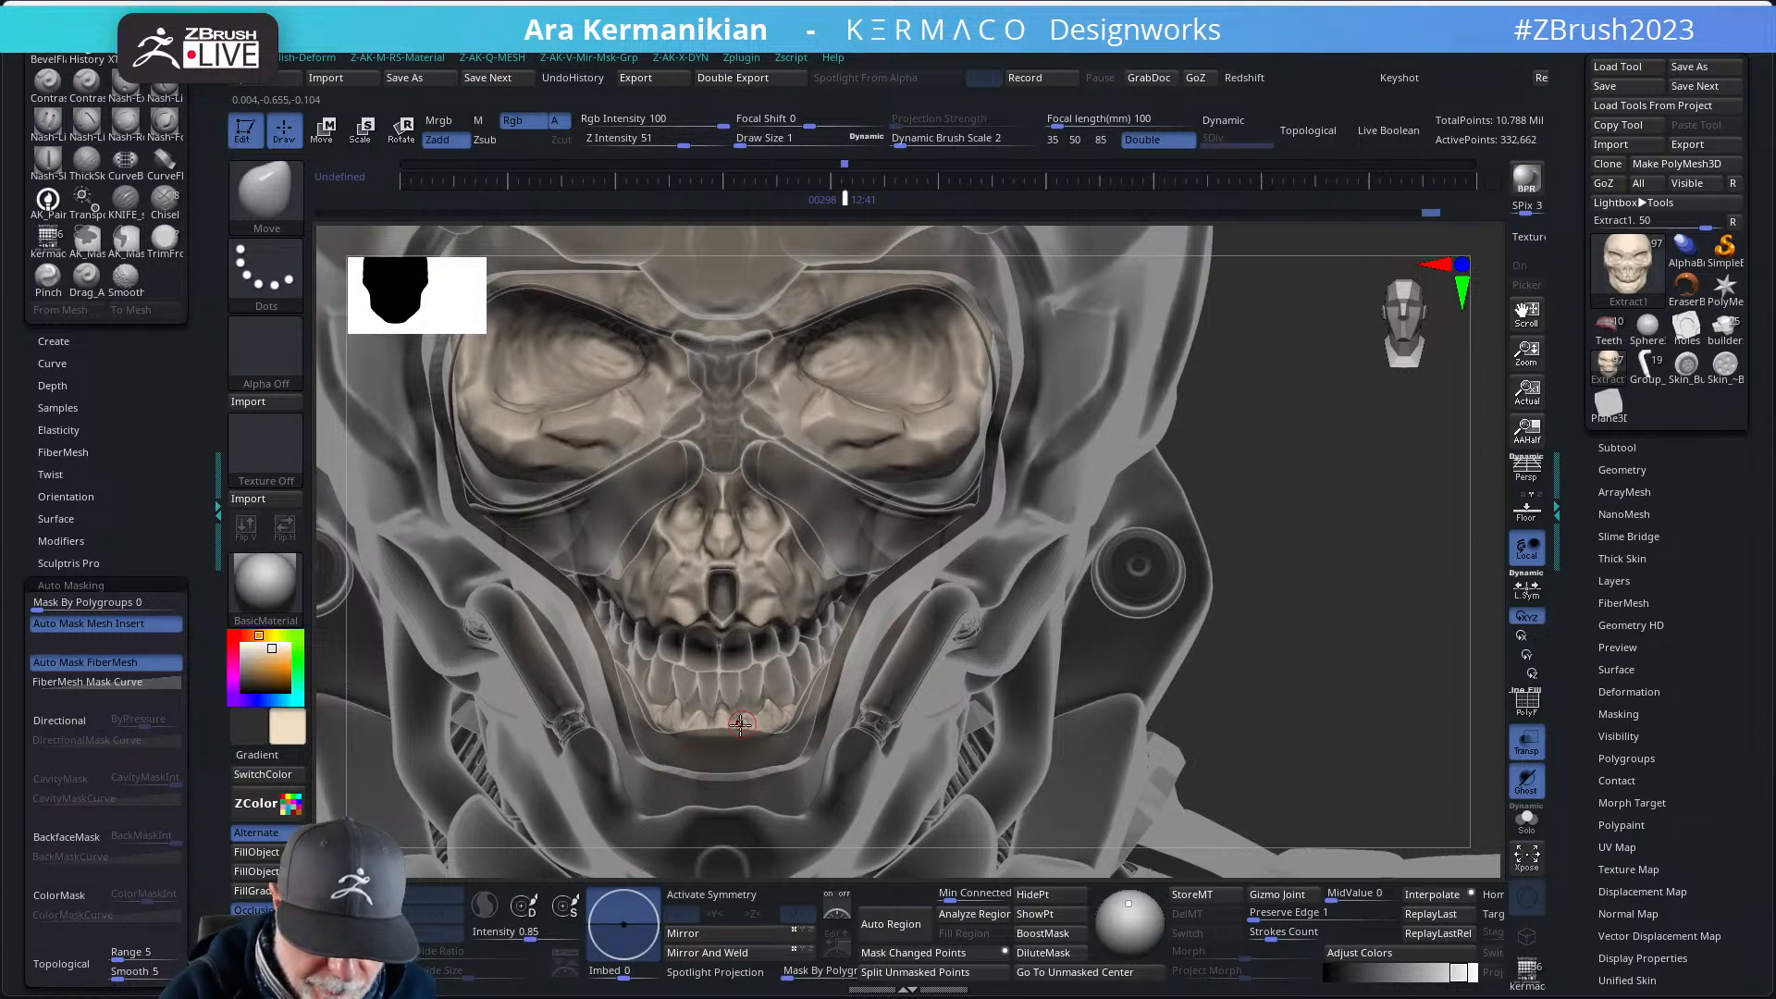
pyautogui.hotkey('ctrl', 'z')
pyautogui.moveTo(720, 714); pyautogui.dragTo(652, 705)
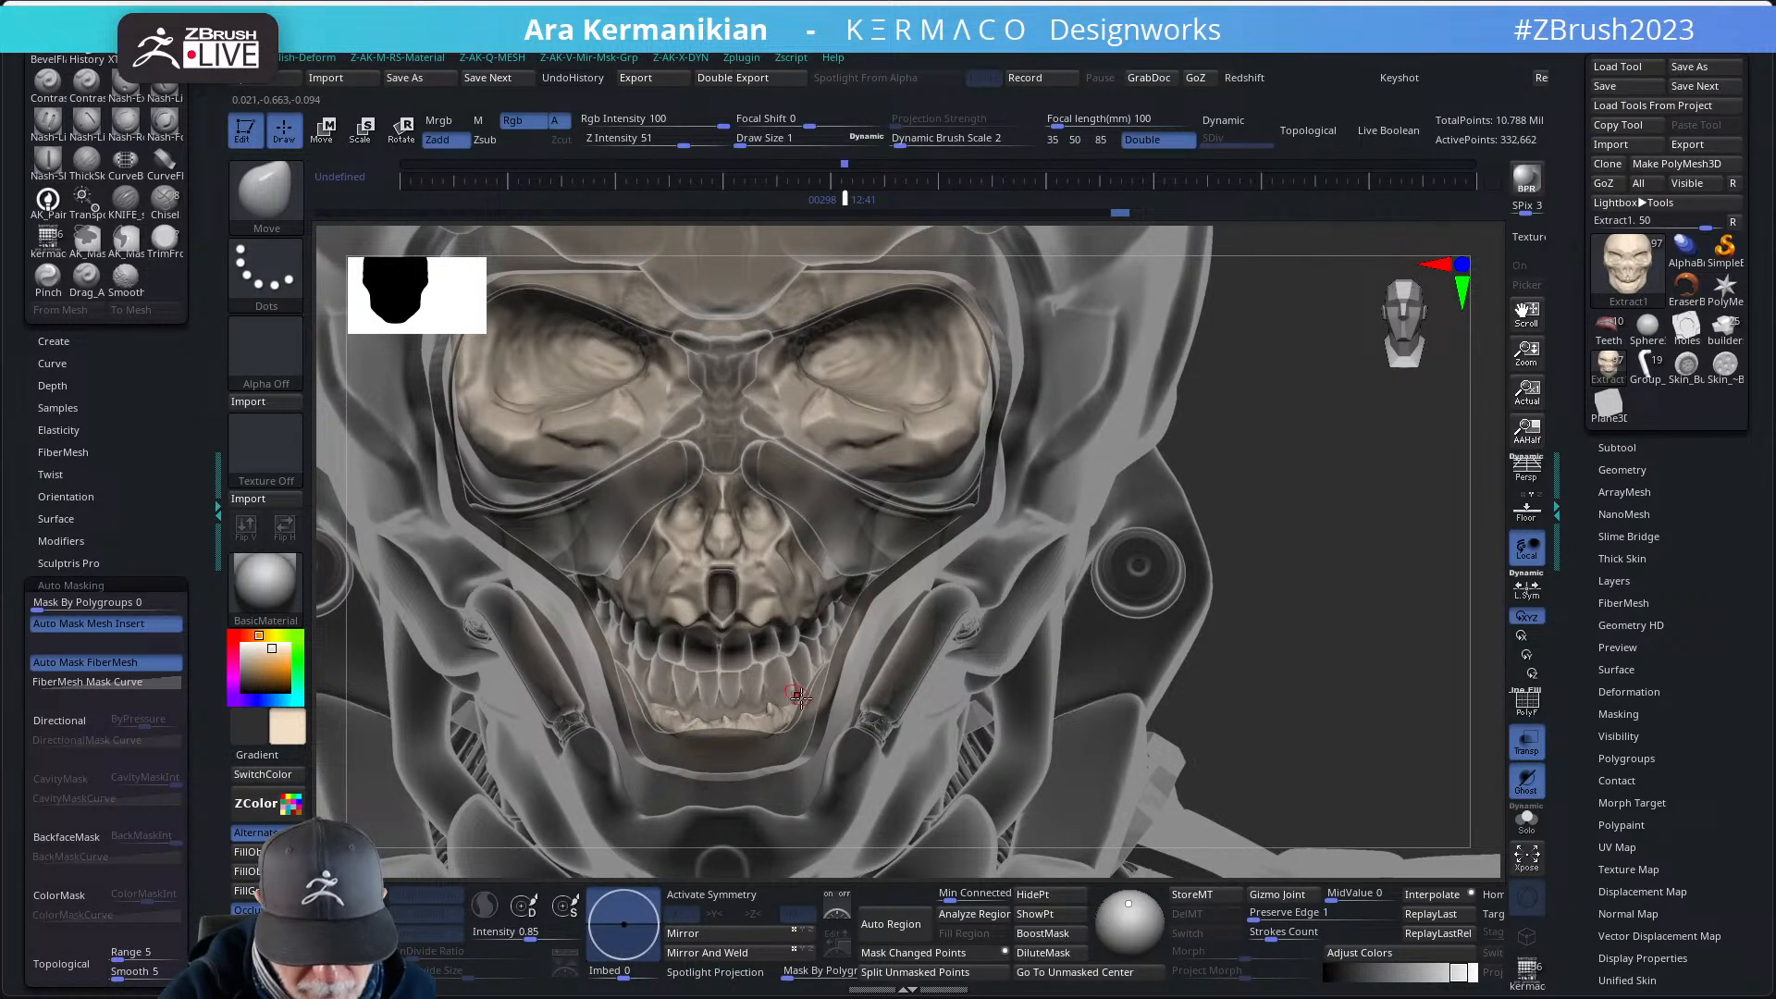
# - Smooth and reshape the skull's jawbone edge beneath the lower teeth, using the Move brush to fit it around the tooth roots
pyautogui.keyDown('shift'); pyautogui.moveTo(798, 696); pyautogui.dragTo(721, 724); pyautogui.keyUp('shift')
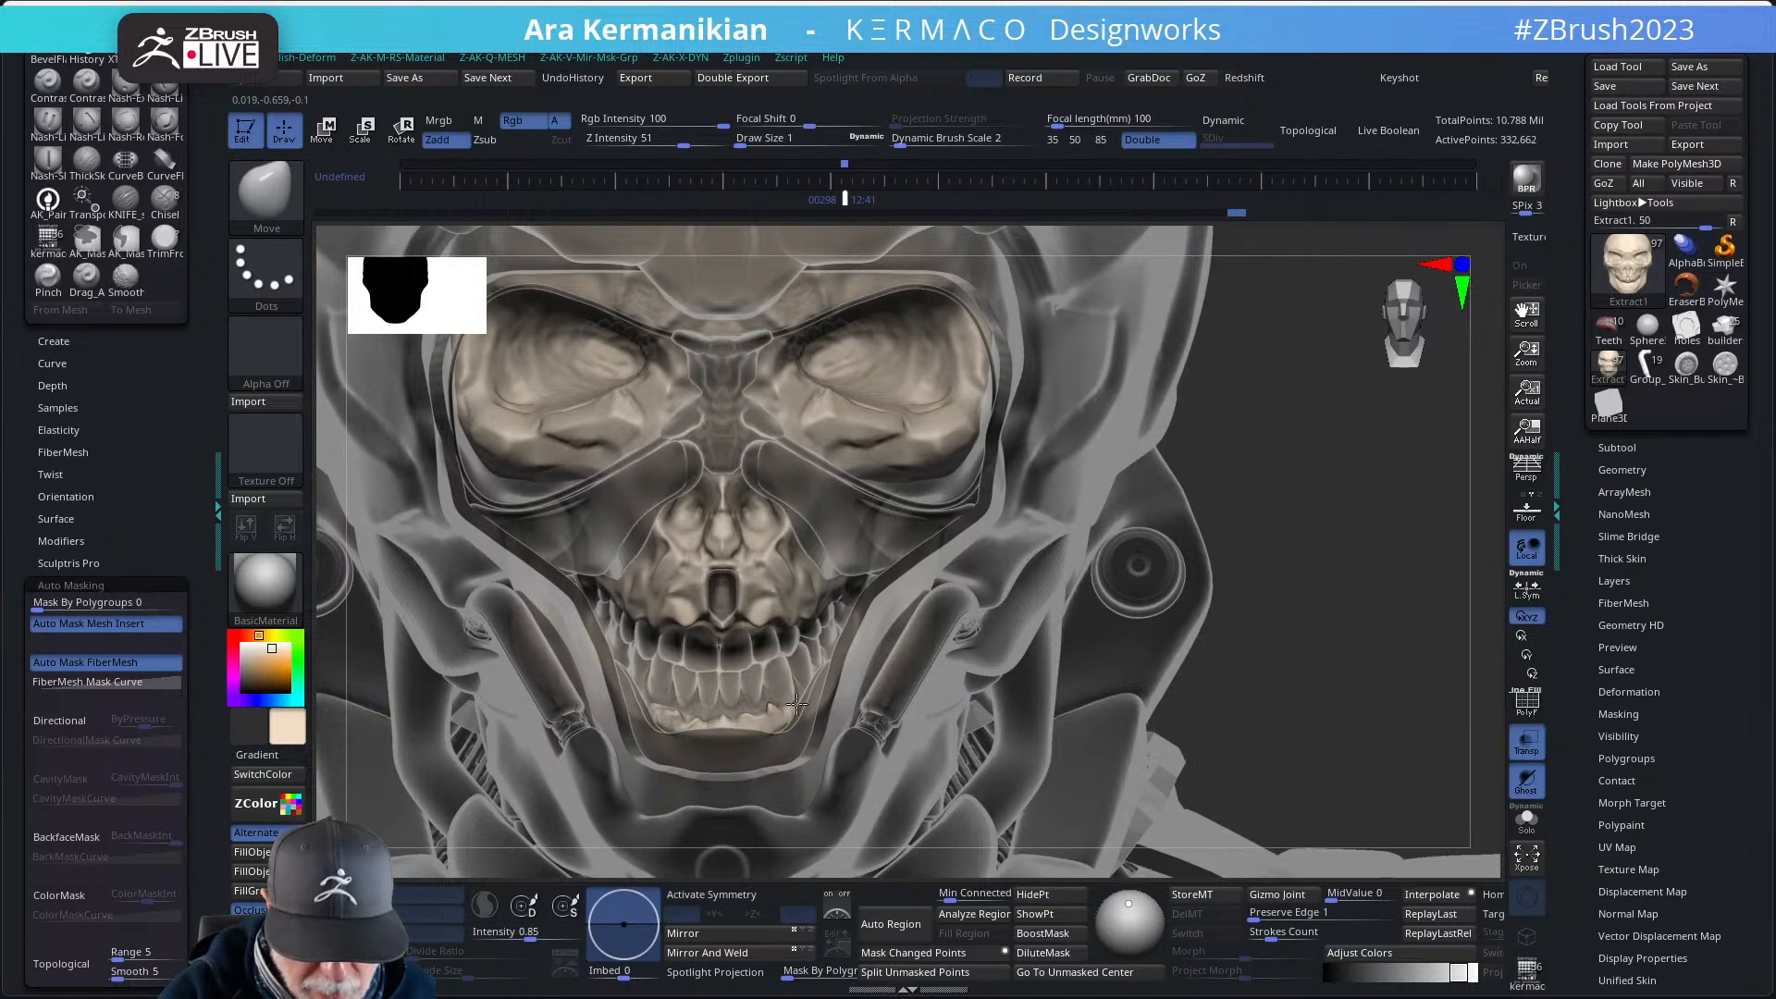
pyautogui.moveTo(801, 700); pyautogui.dragTo(791, 713)
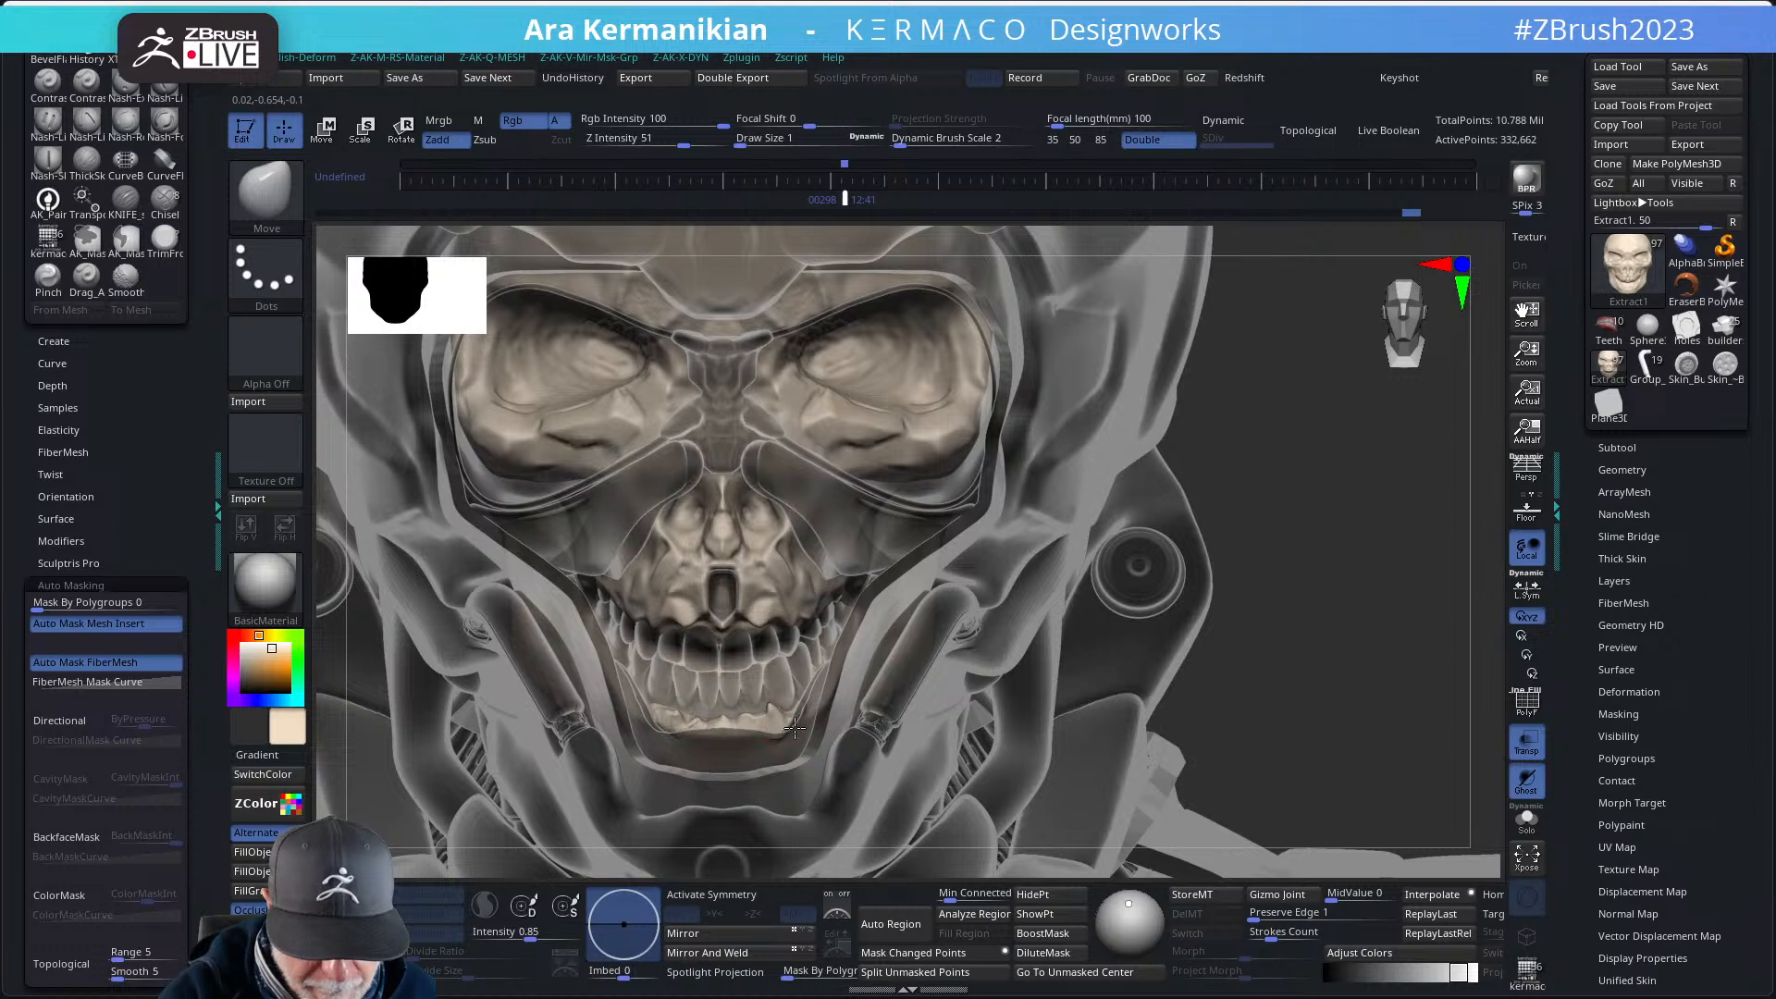
pyautogui.moveTo(794, 728); pyautogui.dragTo(655, 760, button='right')
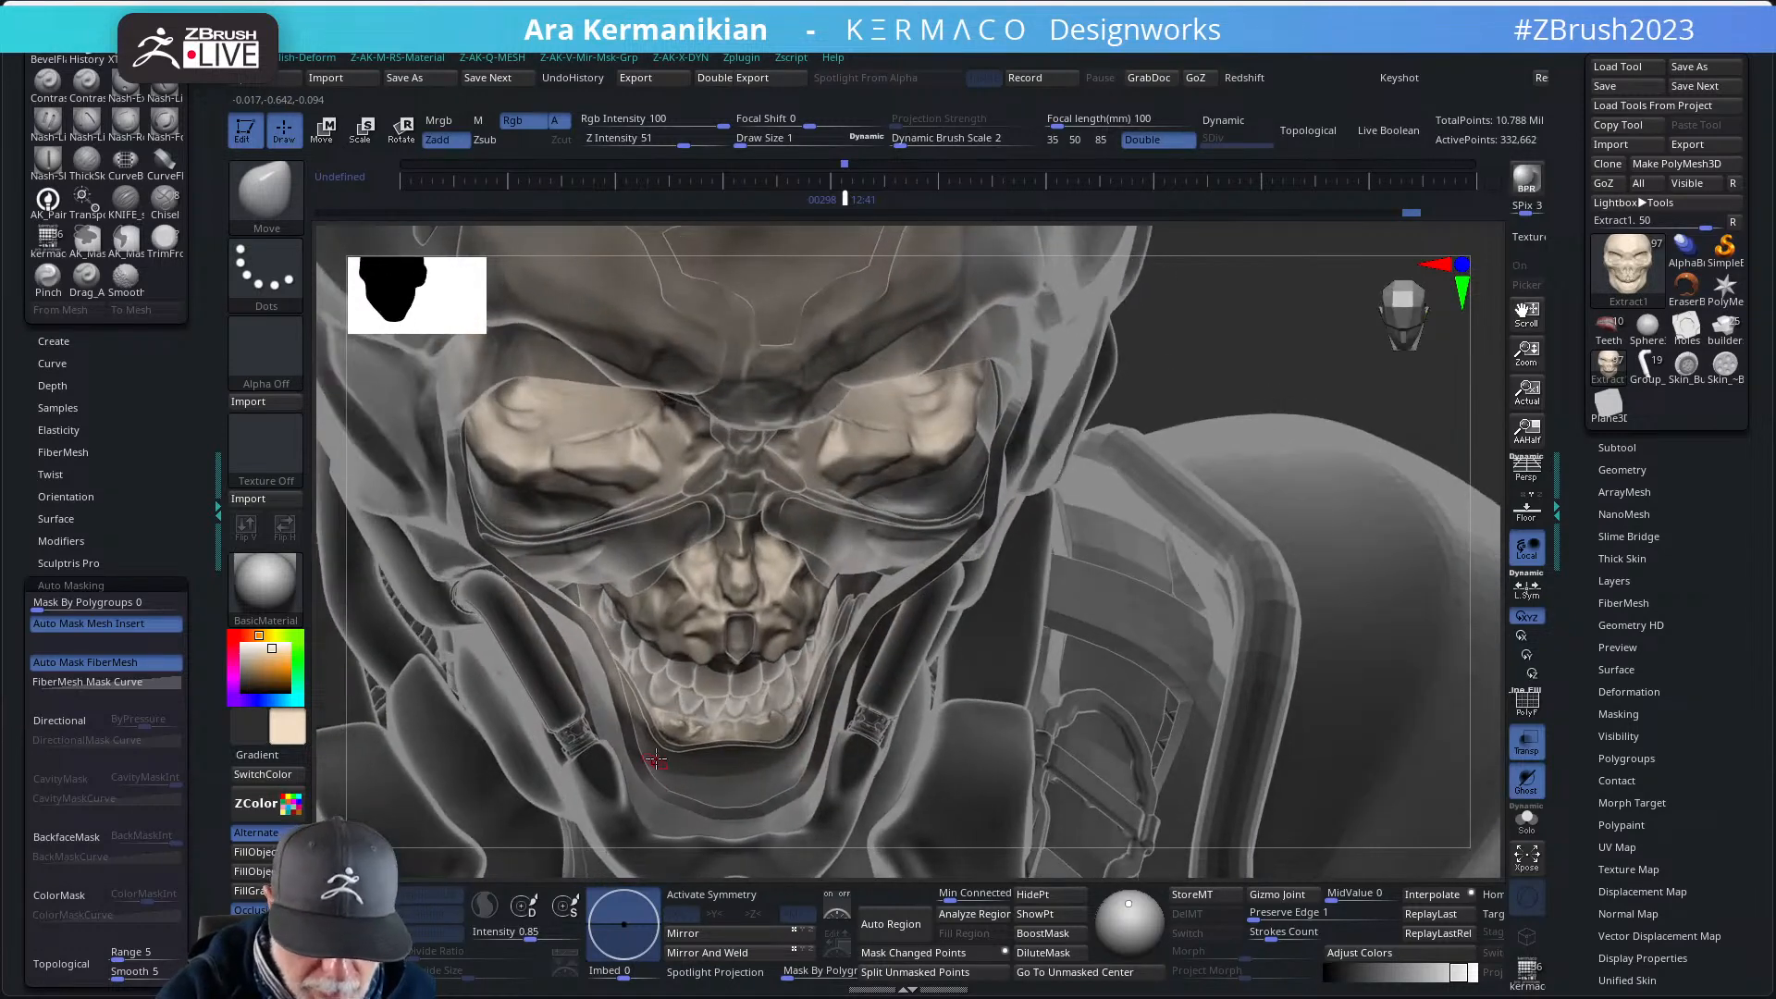
pyautogui.moveTo(696, 742); pyautogui.dragTo(728, 733)
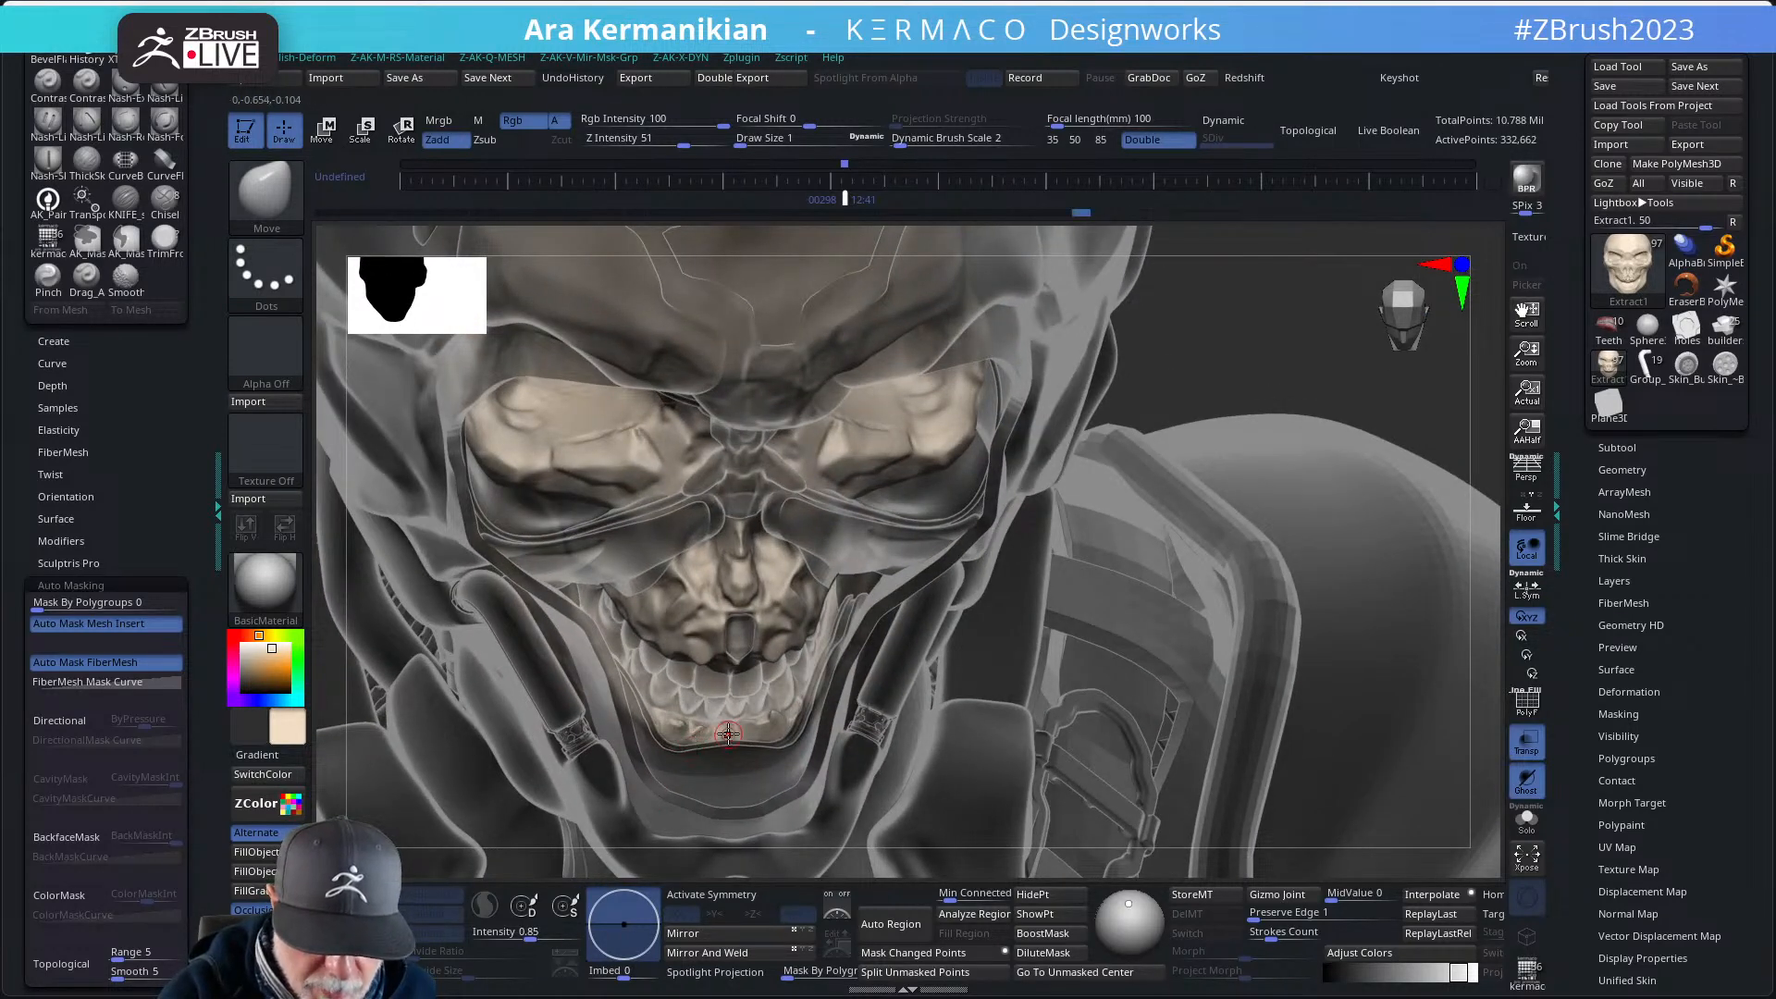
pyautogui.moveTo(1194, 428); pyautogui.dragTo(1129, 513, button='right')
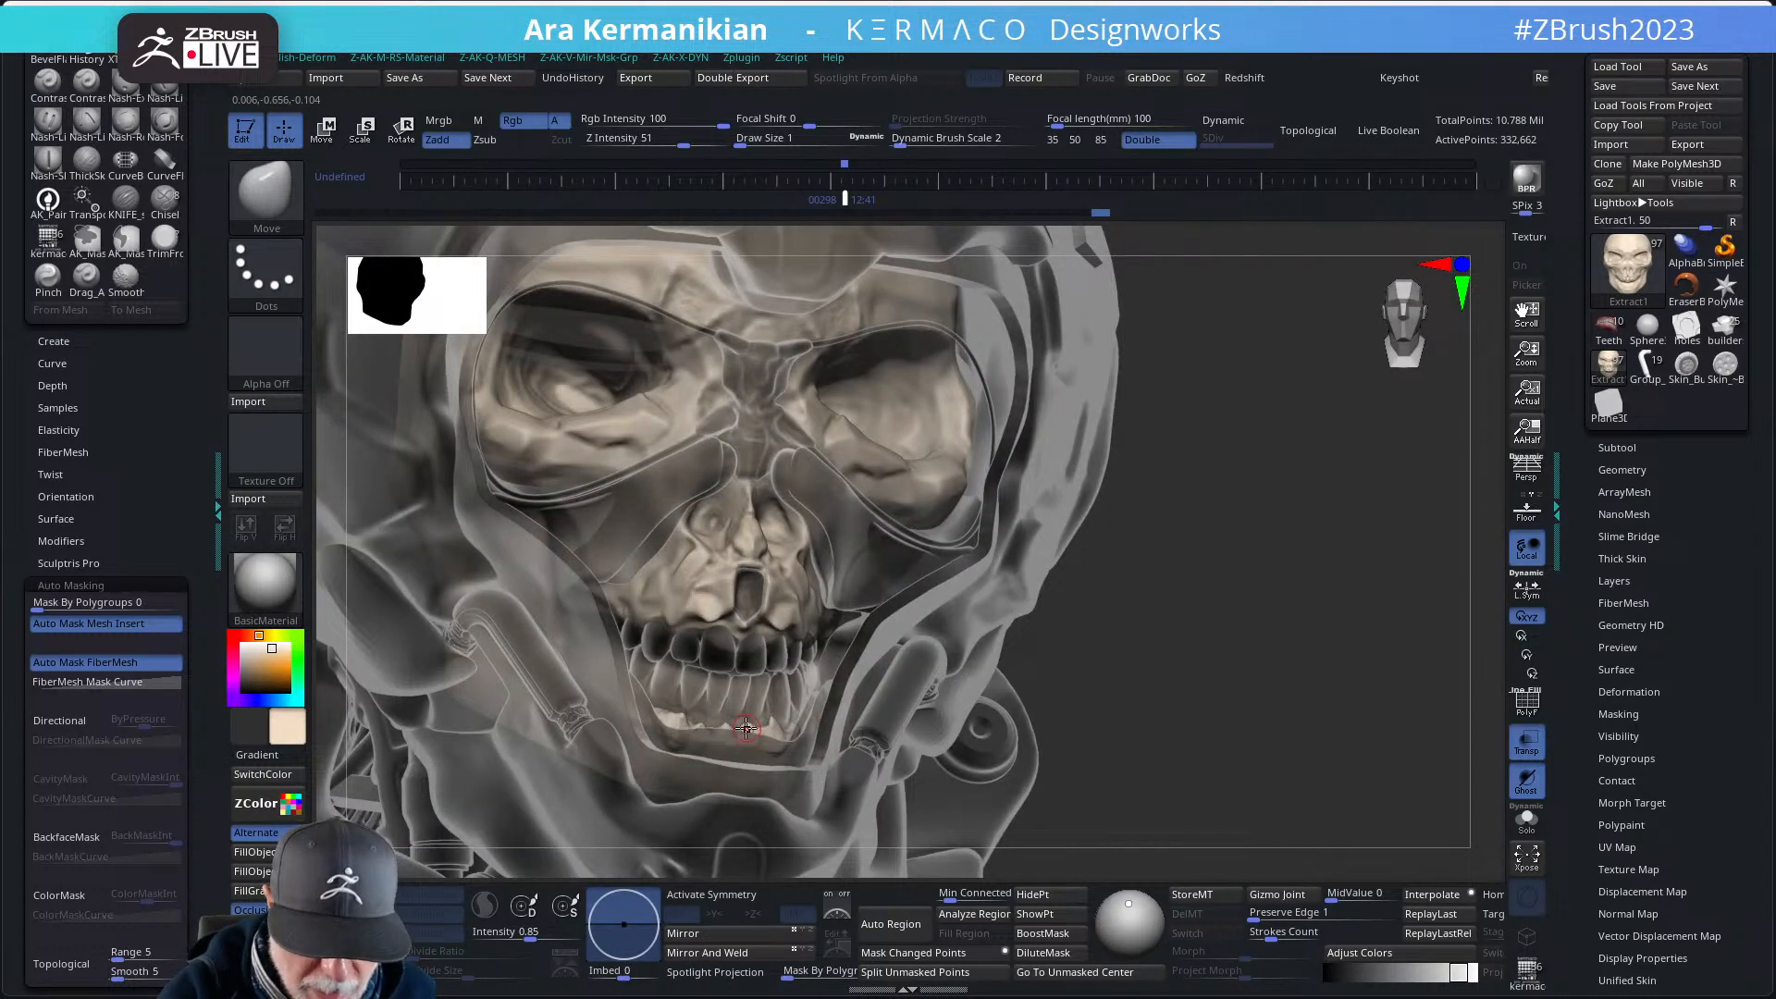
pyautogui.moveTo(746, 728); pyautogui.dragTo(745, 726)
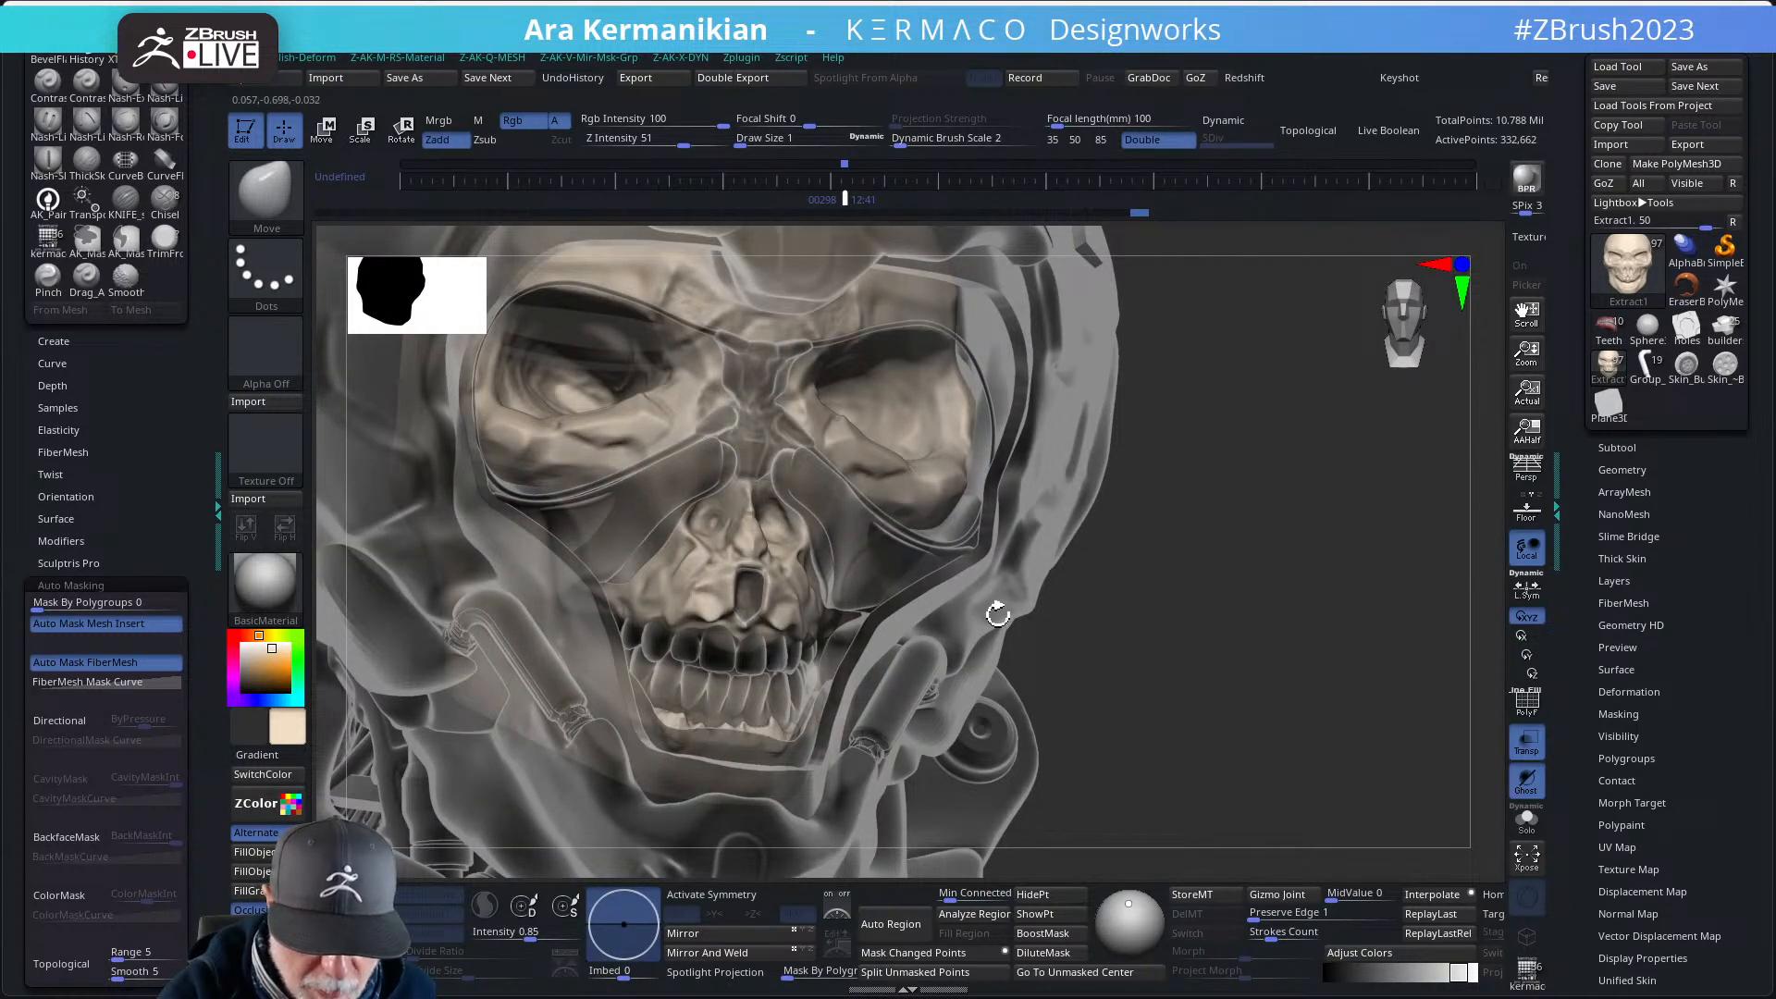
# - Adjust the bone around the lower front teeth and toward the side teeth with small Move brush strokes
pyautogui.moveTo(1229, 549); pyautogui.dragTo(1179, 527)
pyautogui.moveTo(749, 732); pyautogui.dragTo(754, 725)
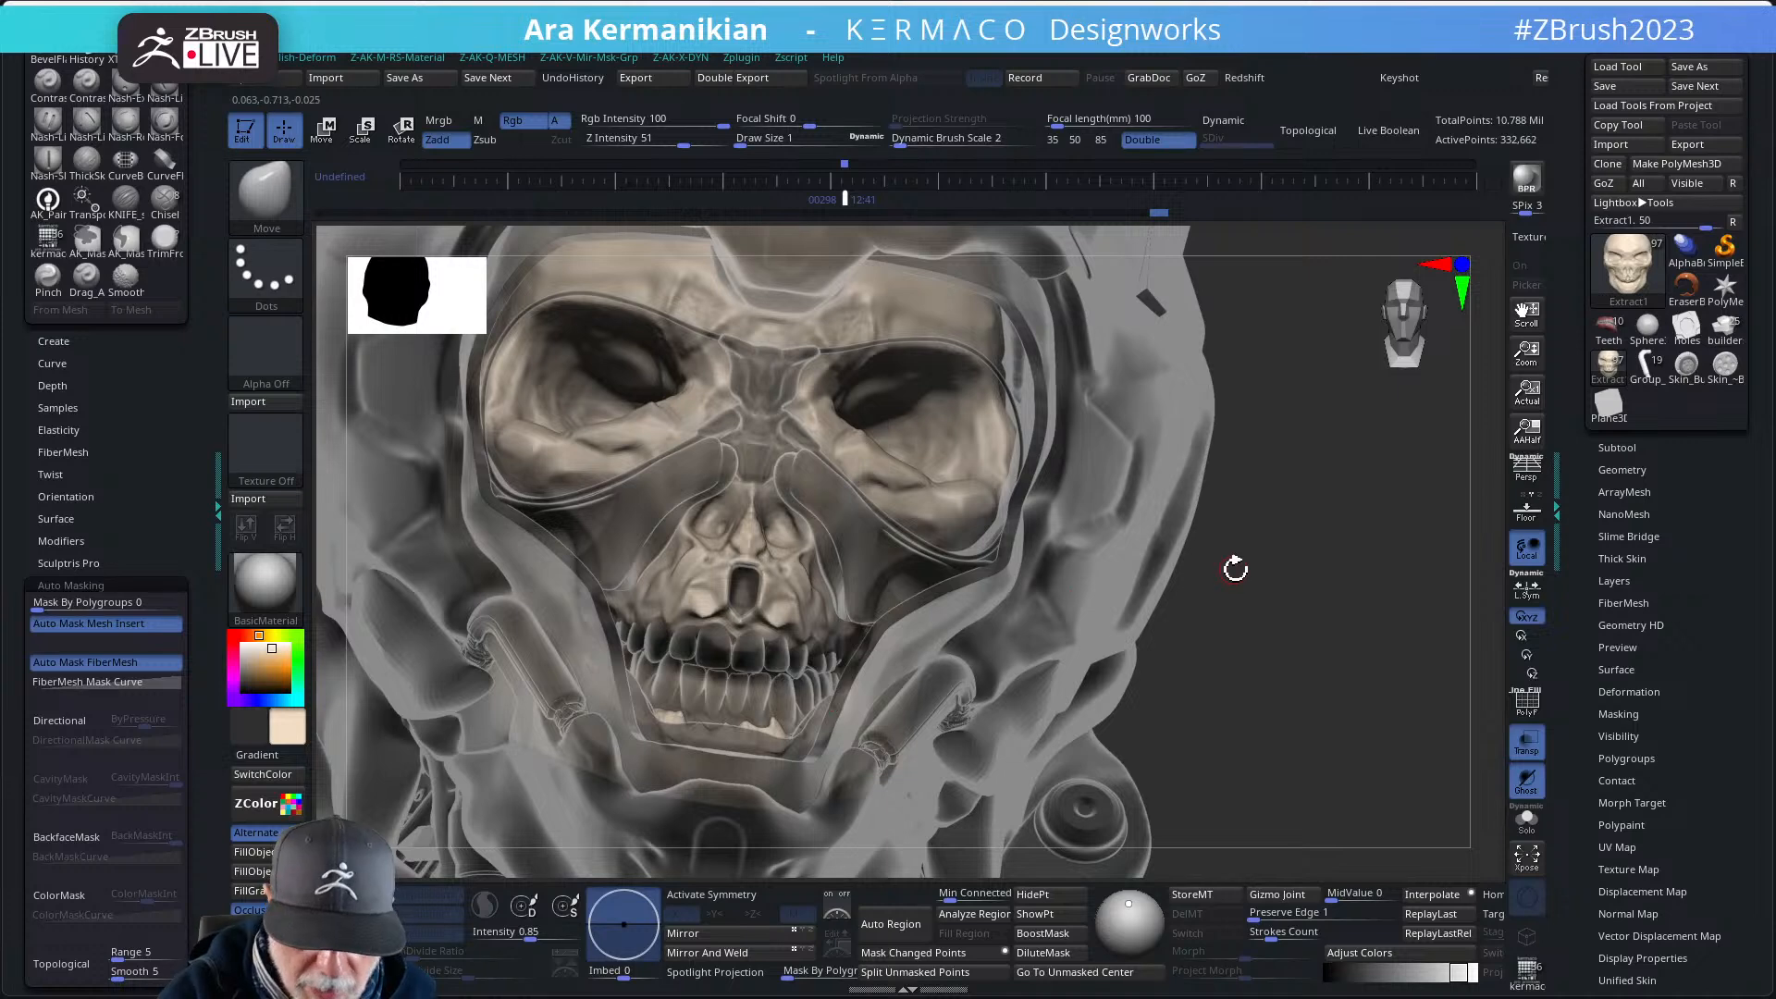
pyautogui.moveTo(1236, 569); pyautogui.dragTo(1166, 583)
pyautogui.moveTo(707, 732); pyautogui.dragTo(693, 725)
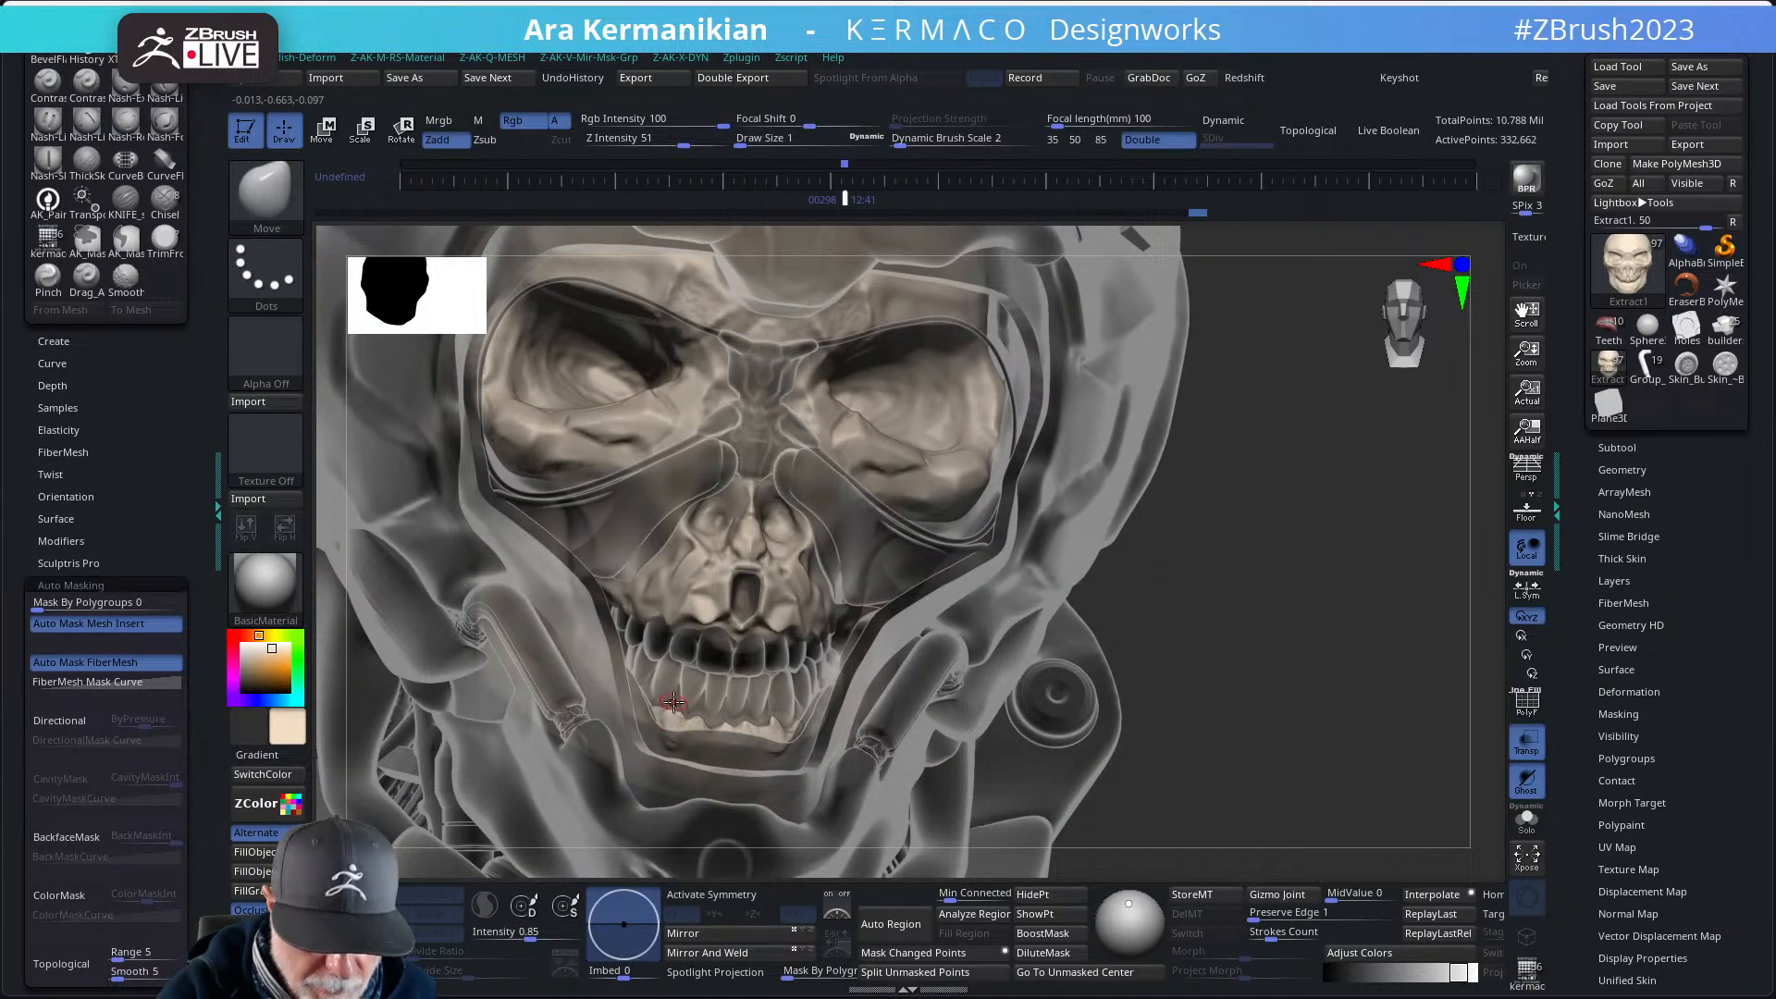
pyautogui.moveTo(1189, 610)
pyautogui.mouseDown()
pyautogui.moveTo(673, 703)
pyautogui.moveTo(655, 682)
pyautogui.mouseUp()
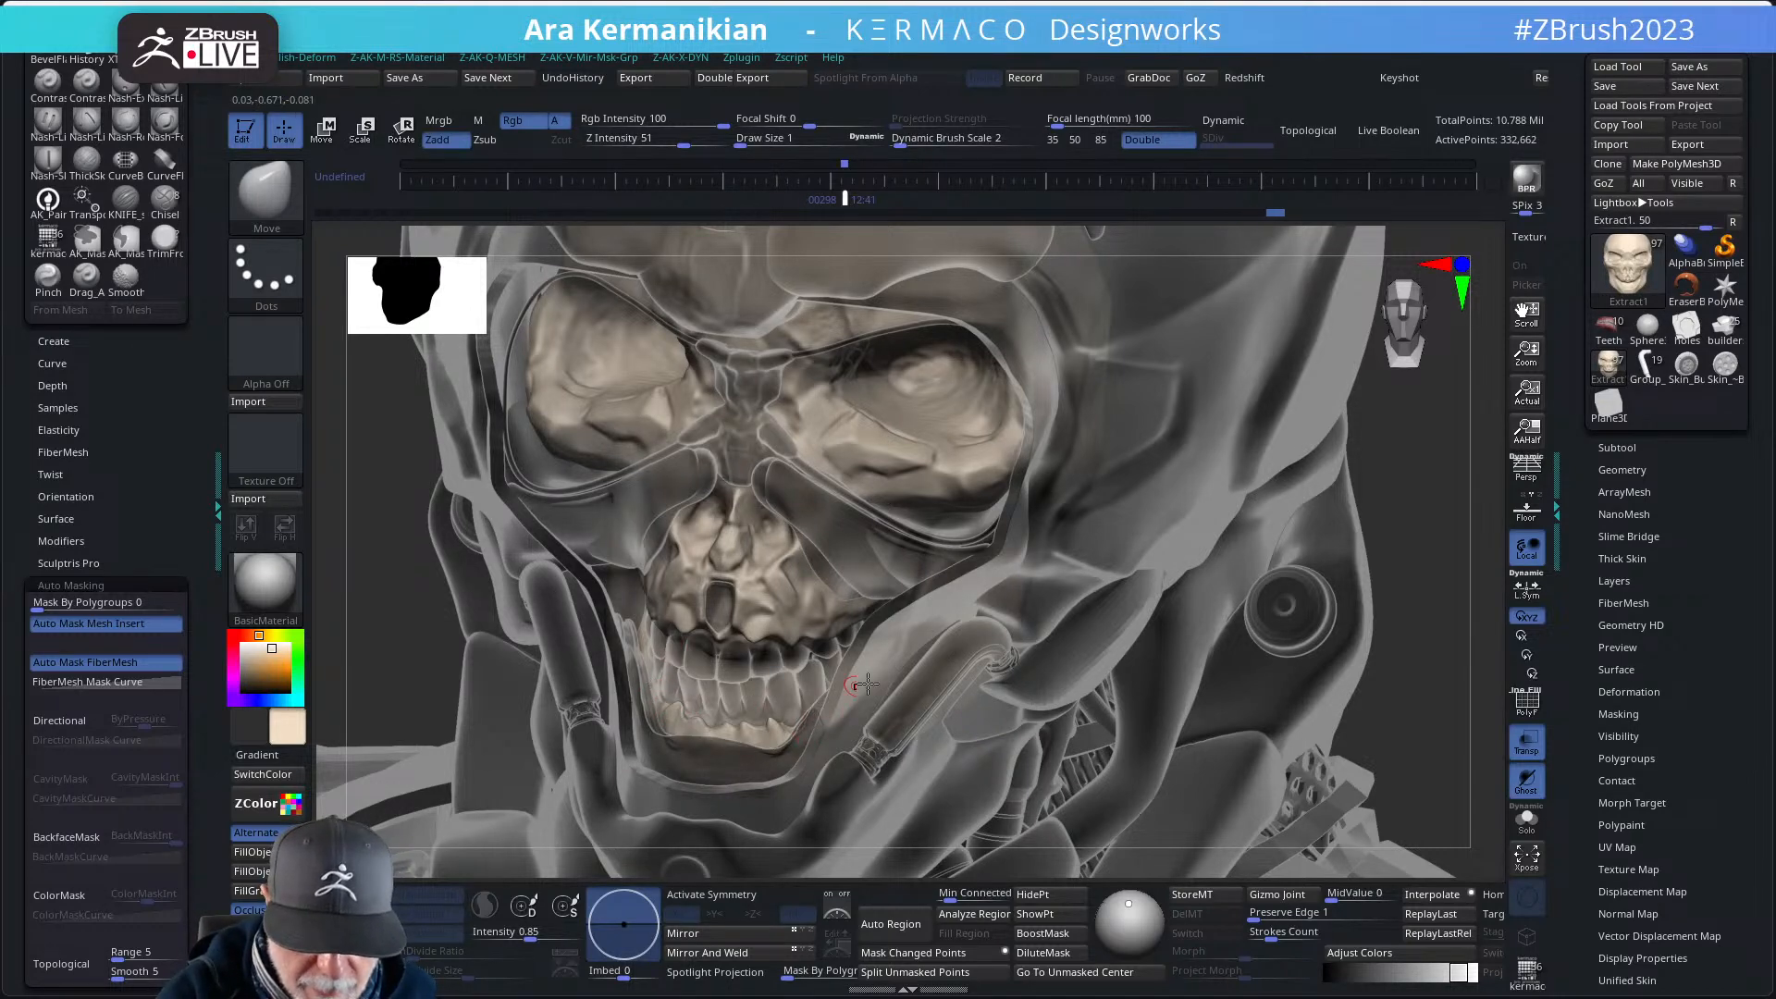
# - Even out the bone contour across the lower tooth row from the front with the Move brush
pyautogui.keyDown('alt'); pyautogui.moveTo(1326, 537); pyautogui.dragTo(1262, 606); pyautogui.keyUp('alt')
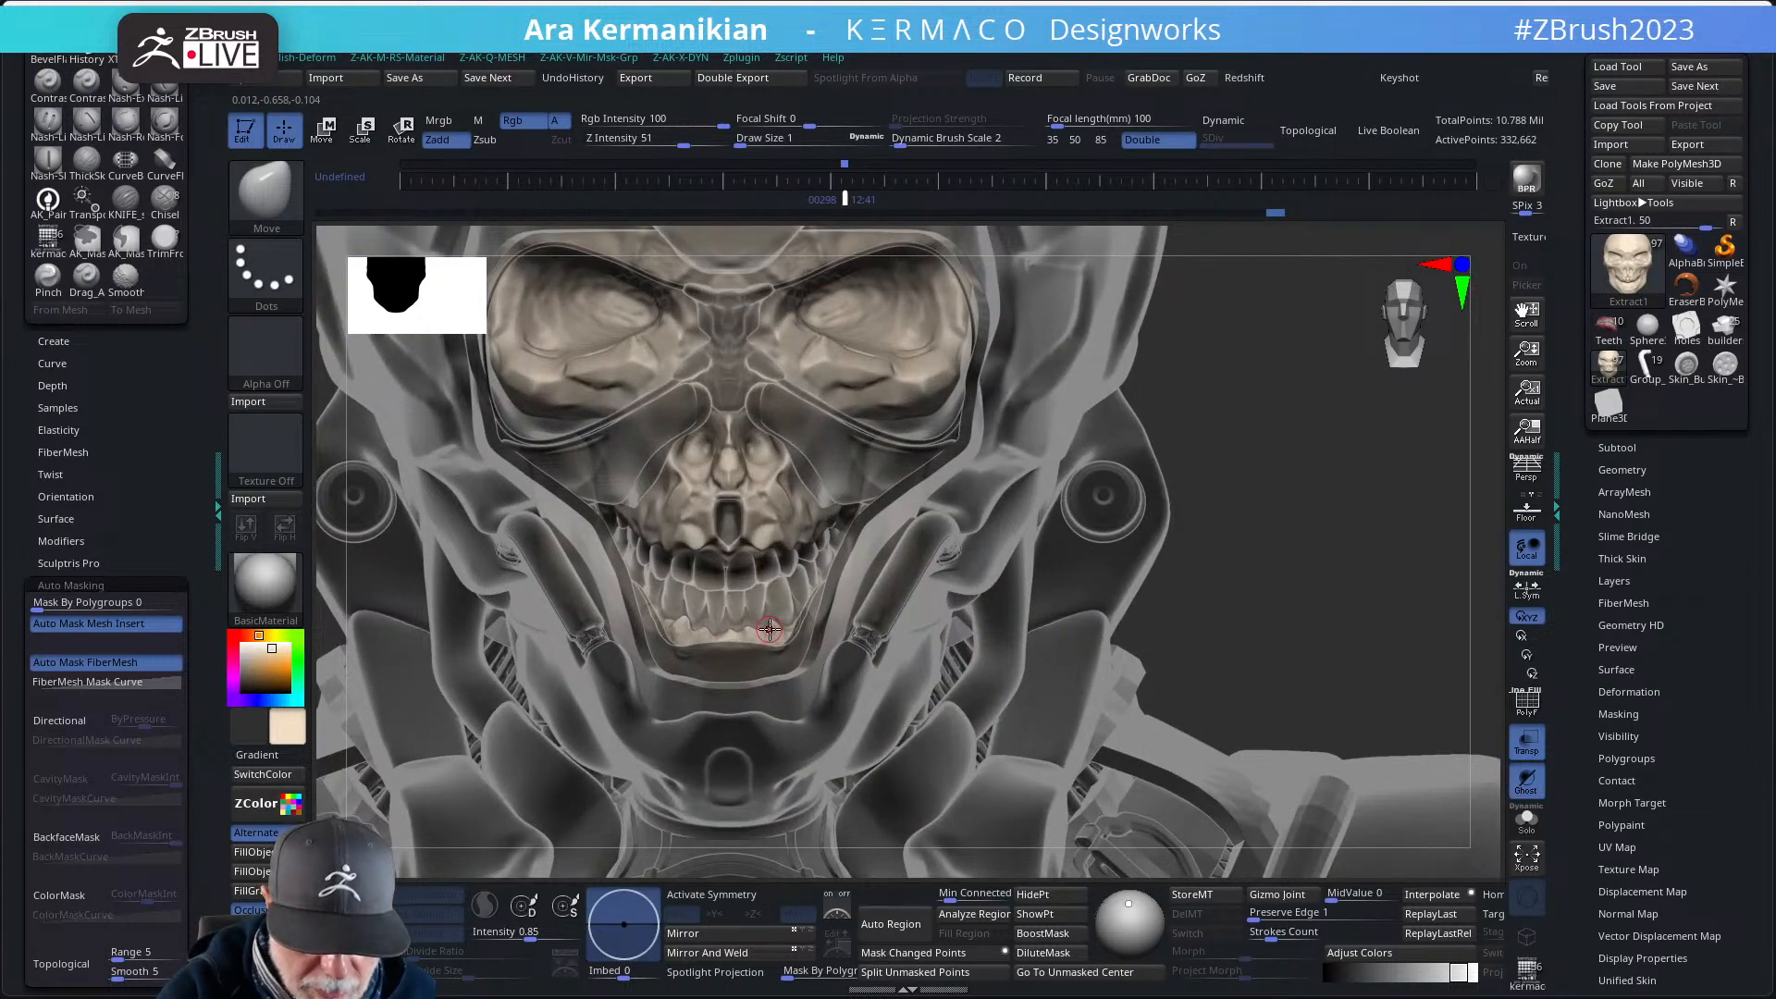
pyautogui.moveTo(773, 632); pyautogui.dragTo(762, 634)
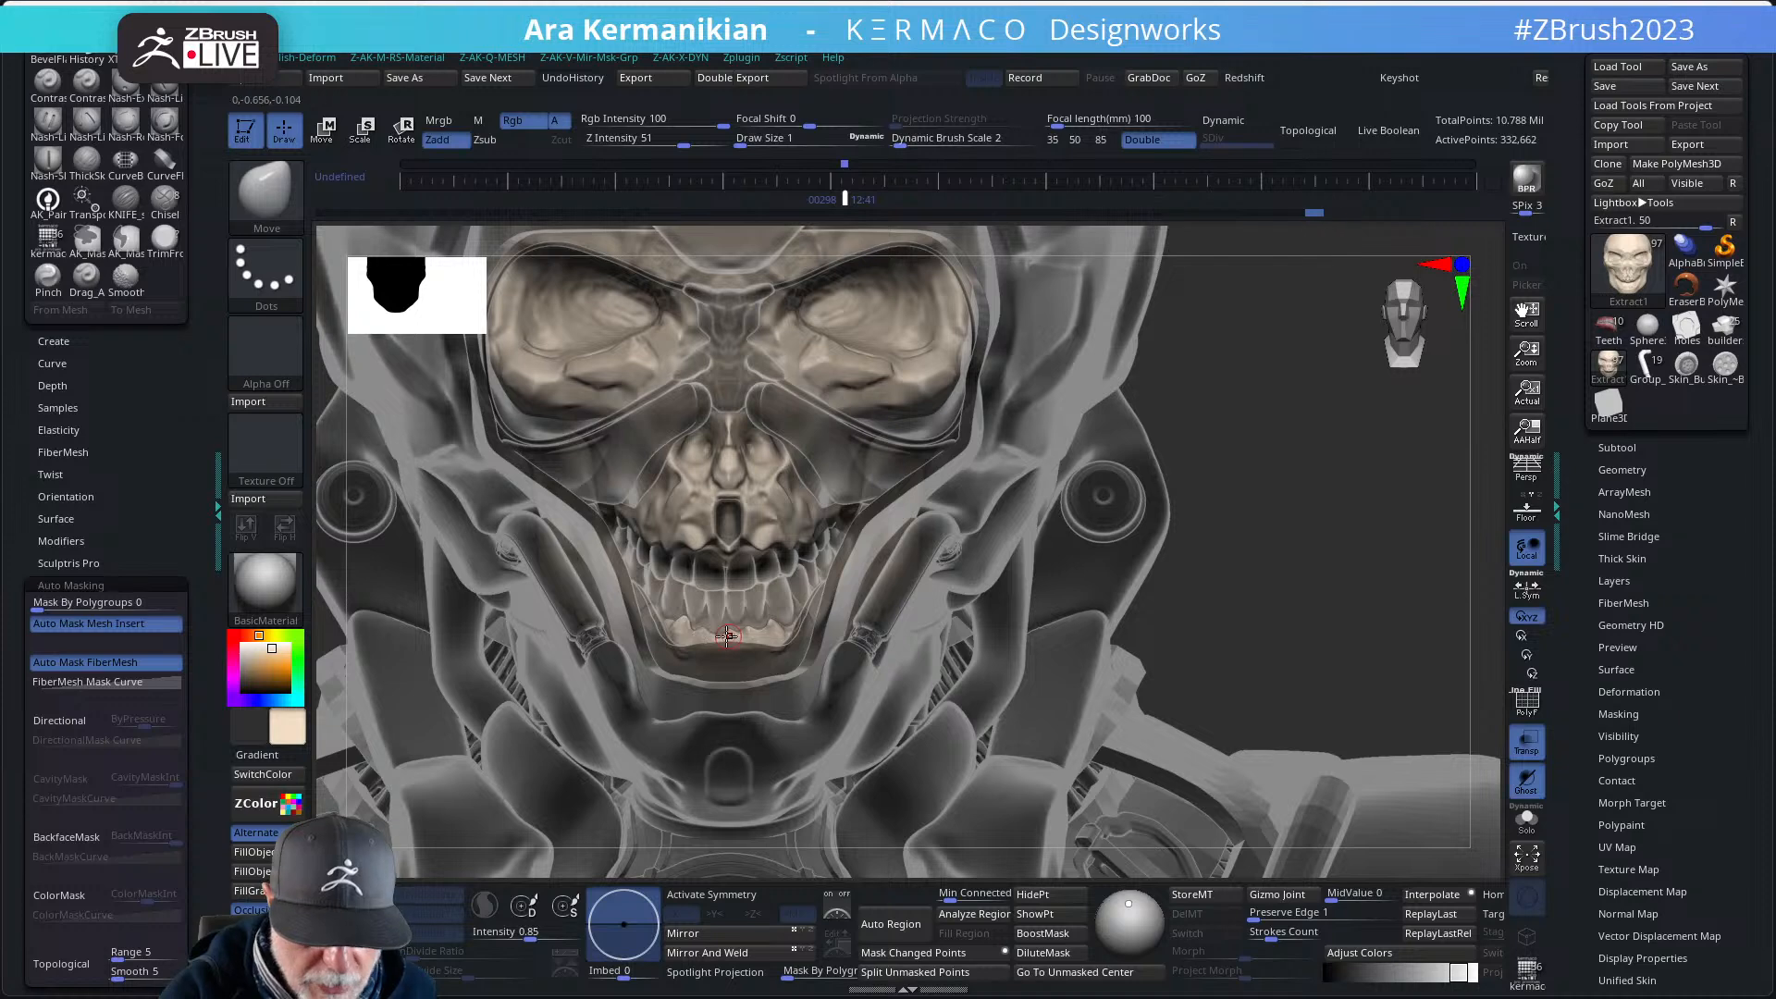
pyautogui.moveTo(729, 633); pyautogui.dragTo(719, 630)
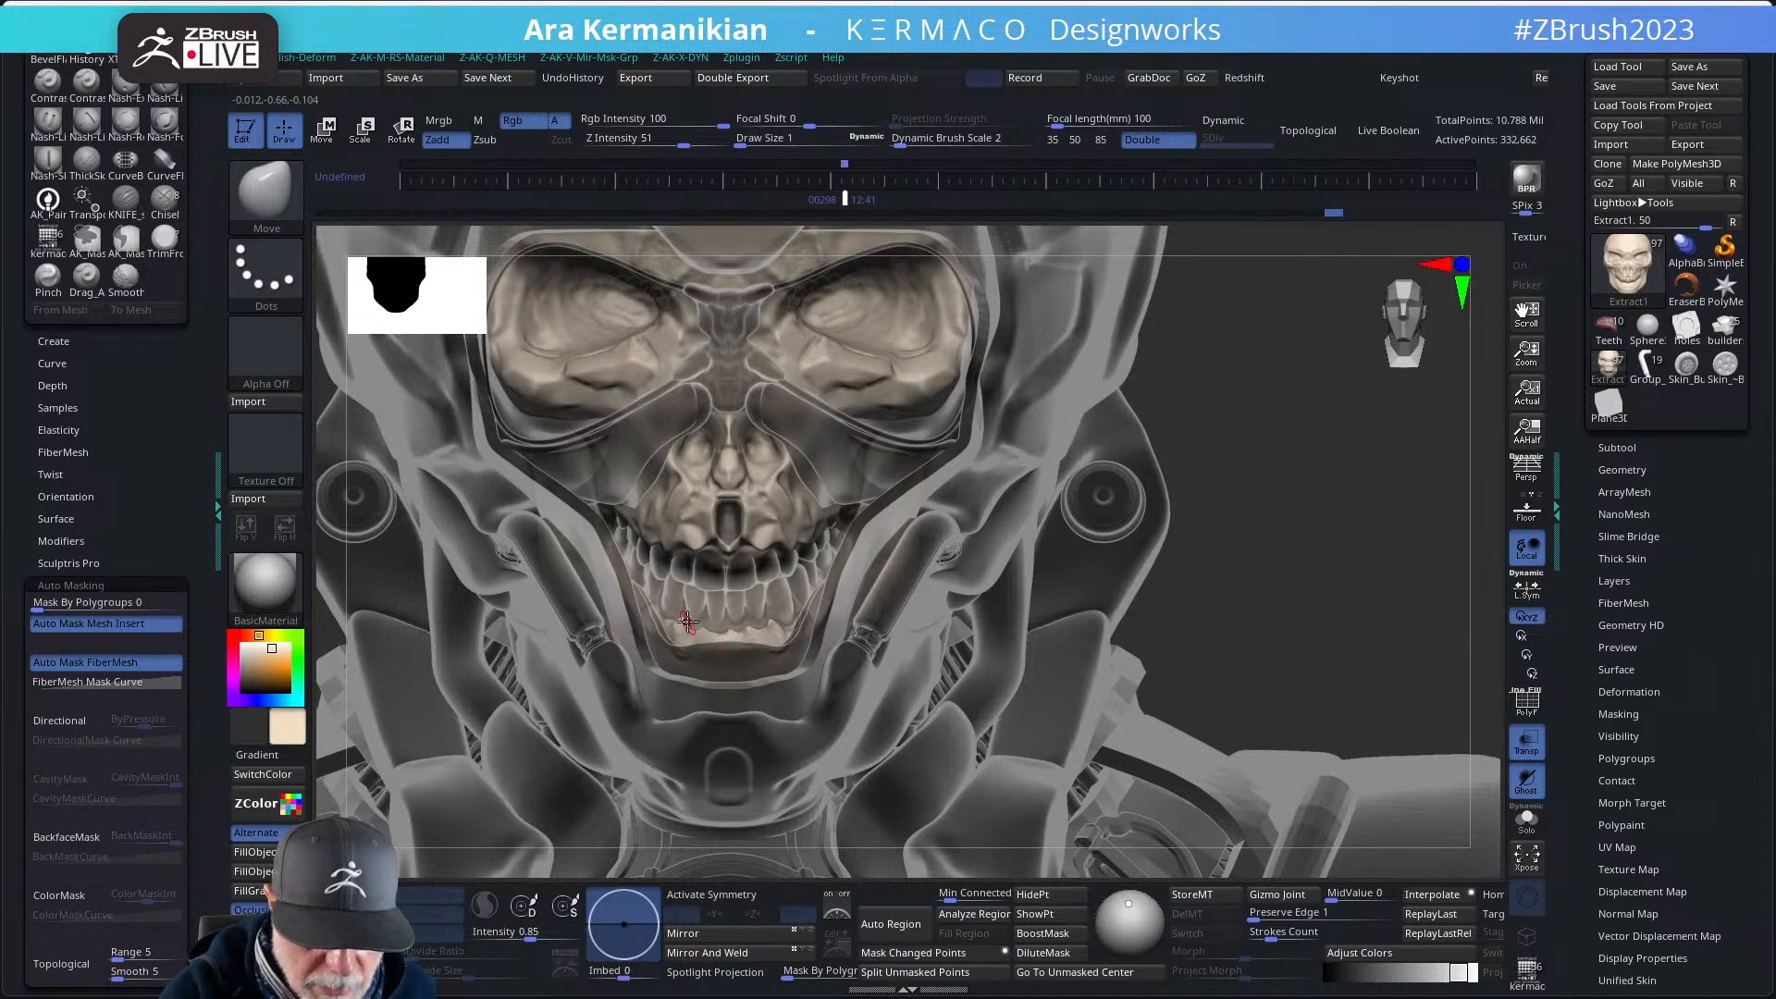
pyautogui.moveTo(840, 615); pyautogui.dragTo(825, 618)
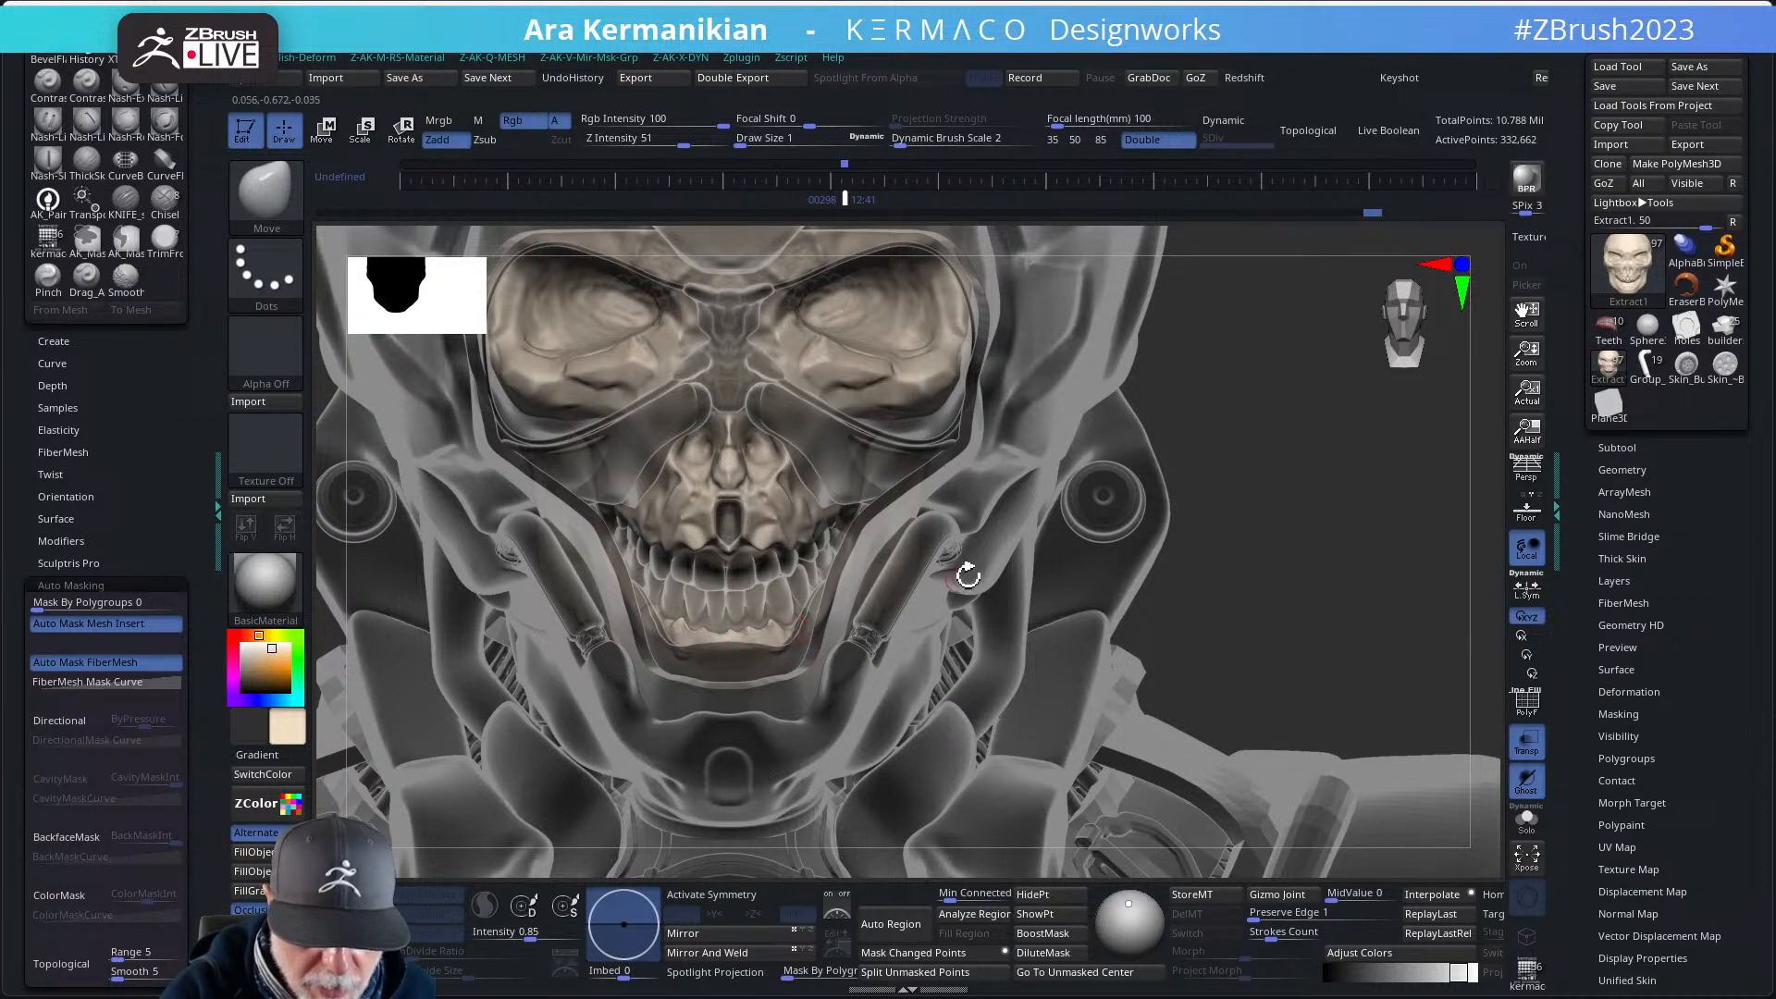
pyautogui.moveTo(968, 576); pyautogui.dragTo(966, 571, button='right')
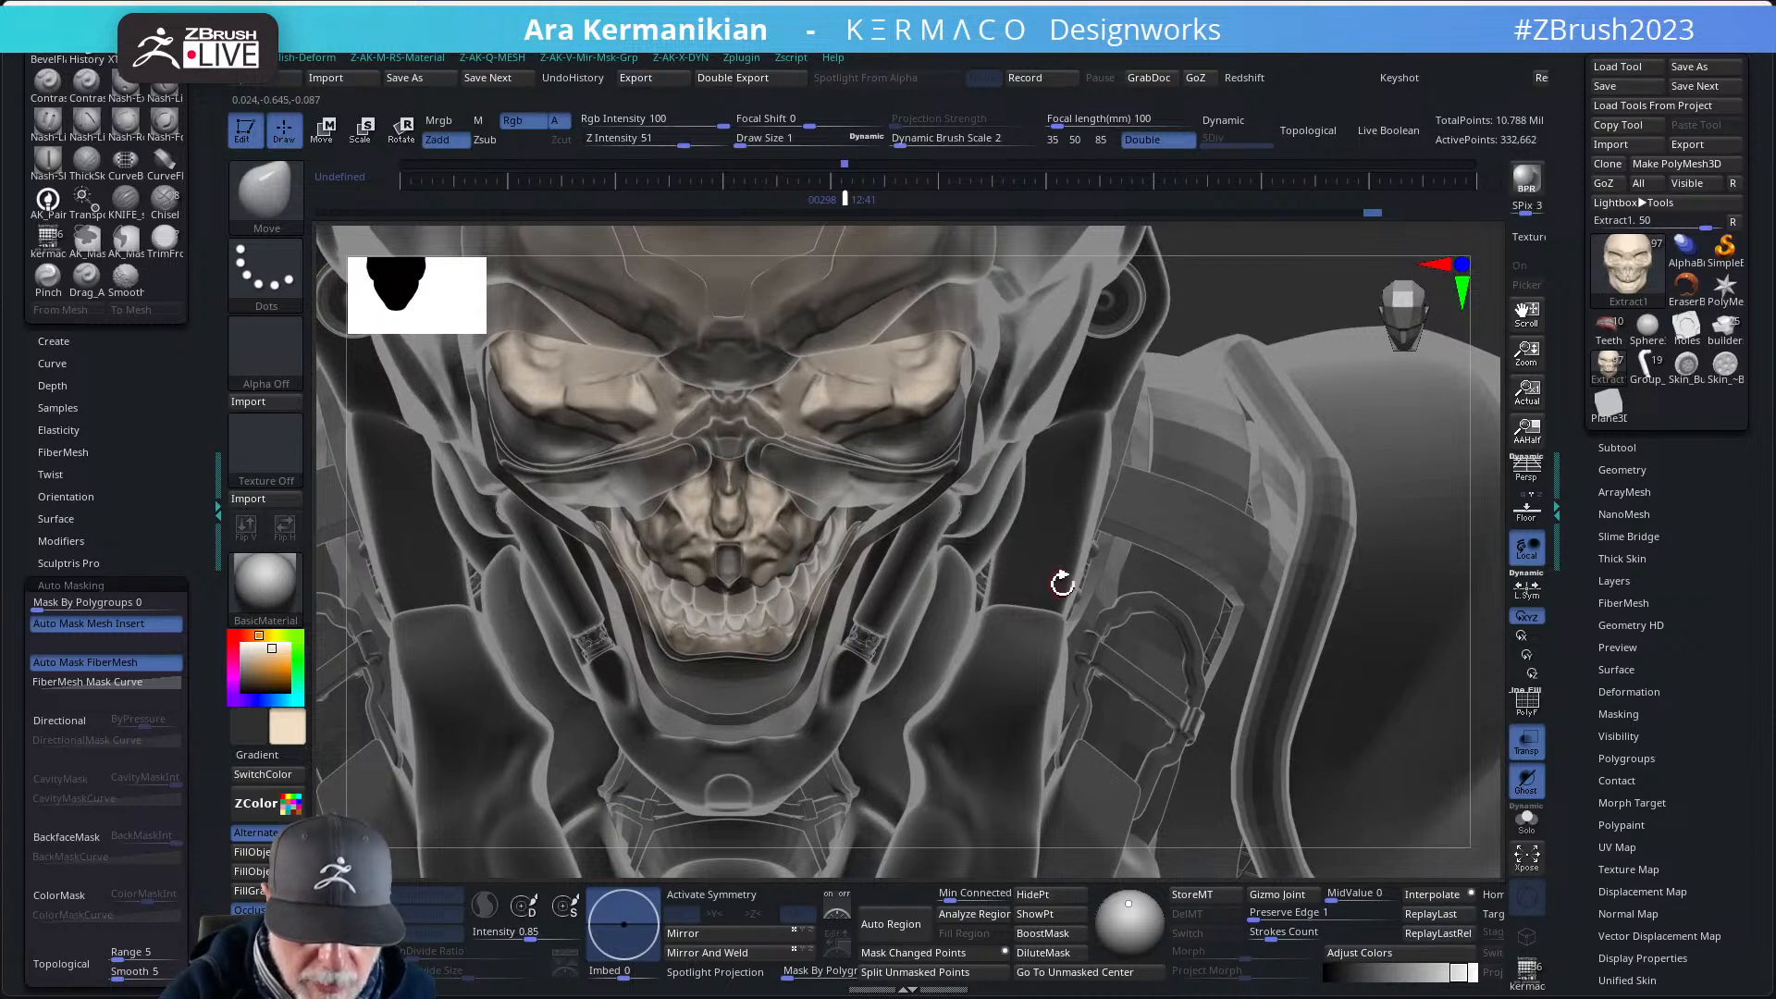
# - Refine the depth of the lower gum bone around the side teeth with the Move brush and smooth its surface
pyautogui.moveTo(1230, 351); pyautogui.dragTo(1157, 393, button='right')
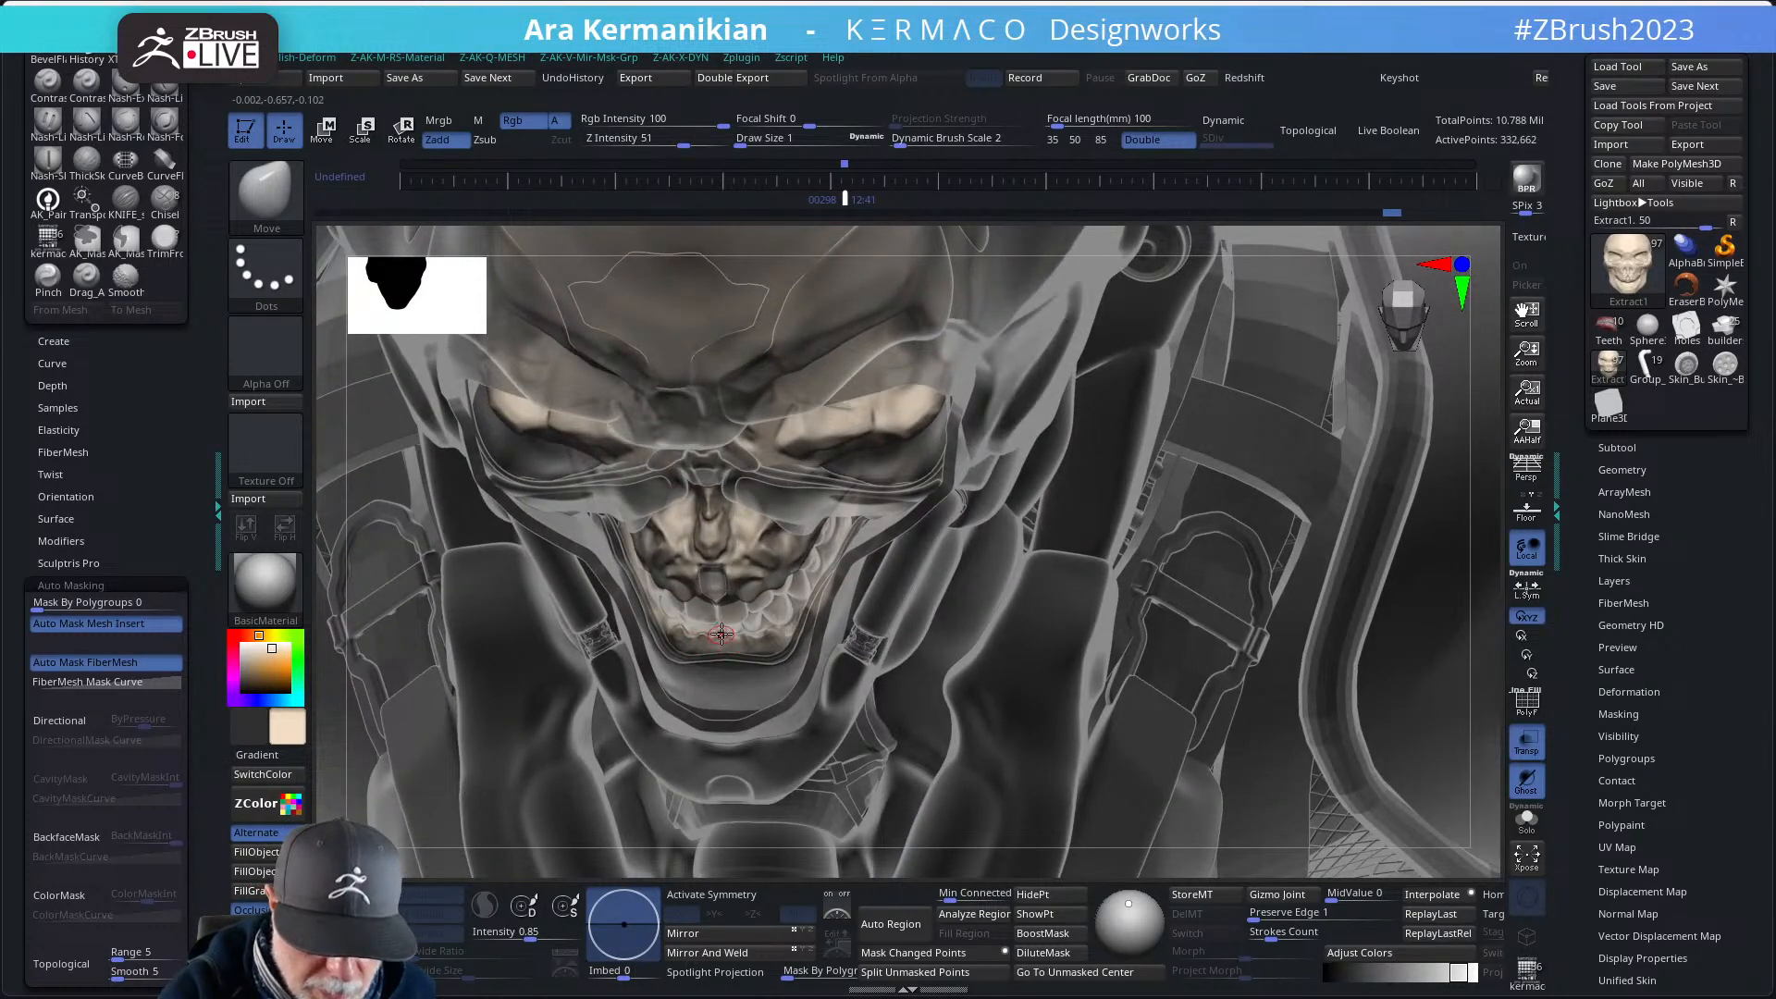
pyautogui.moveTo(790, 627); pyautogui.dragTo(801, 622)
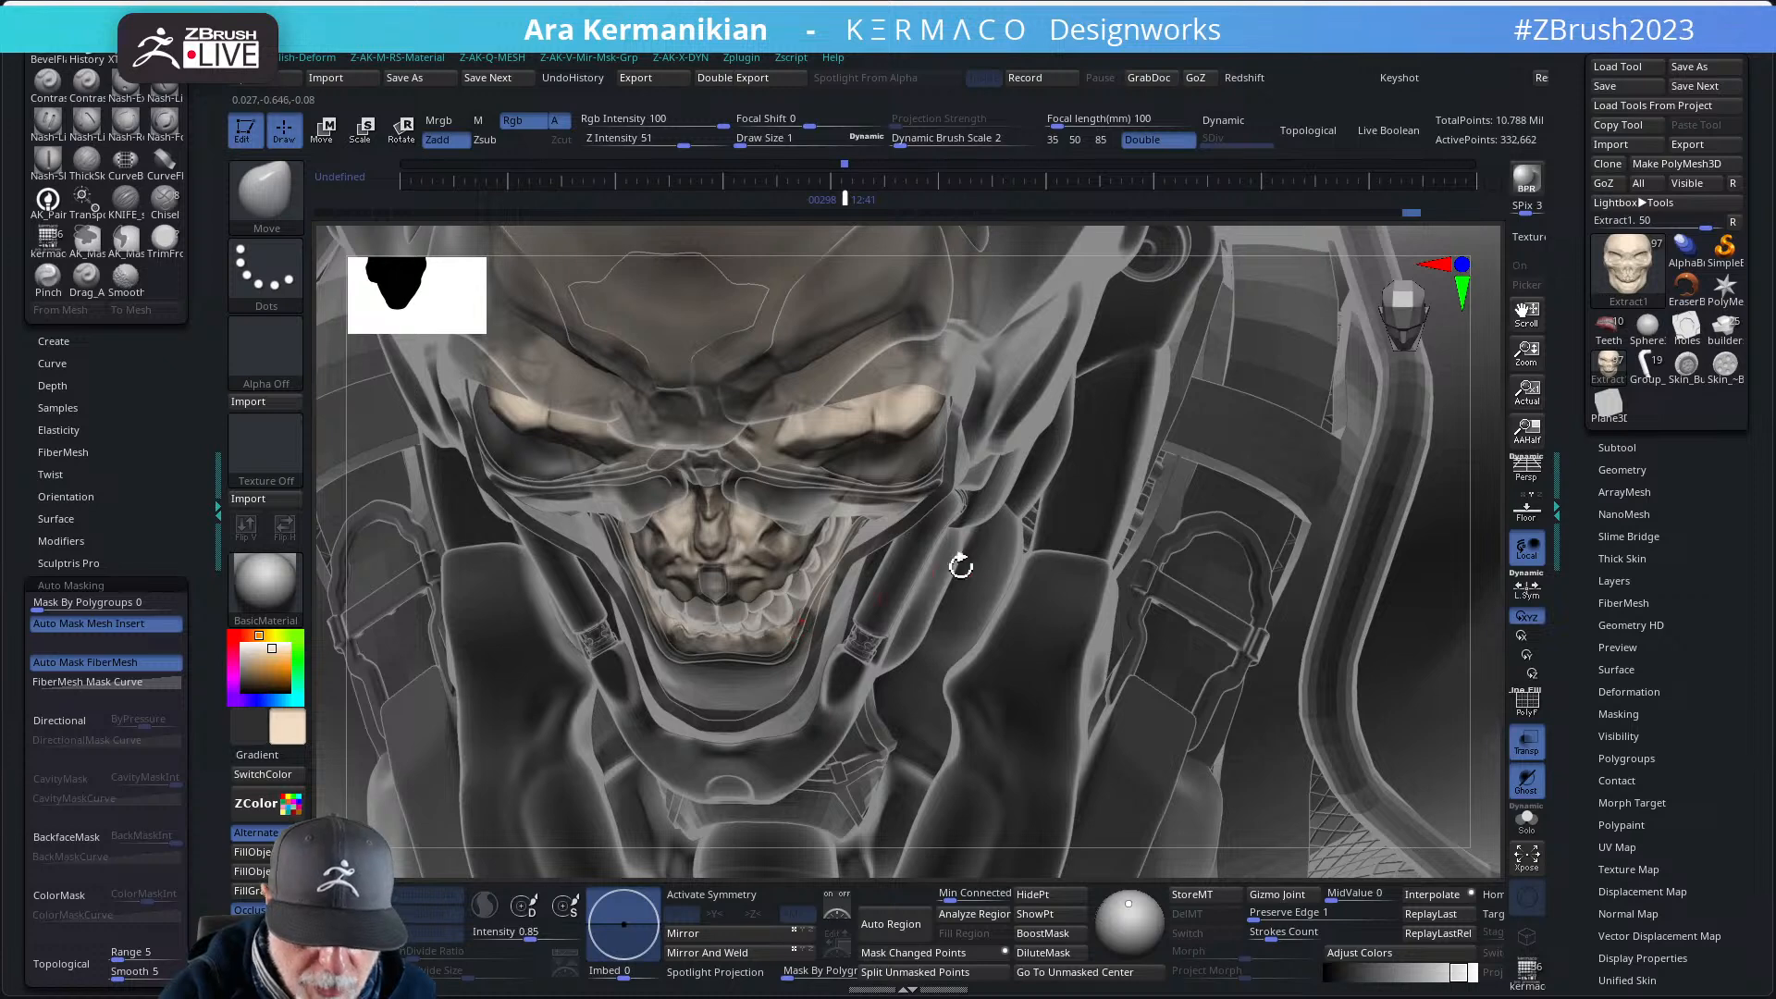
pyautogui.moveTo(1455, 567); pyautogui.dragTo(1213, 555)
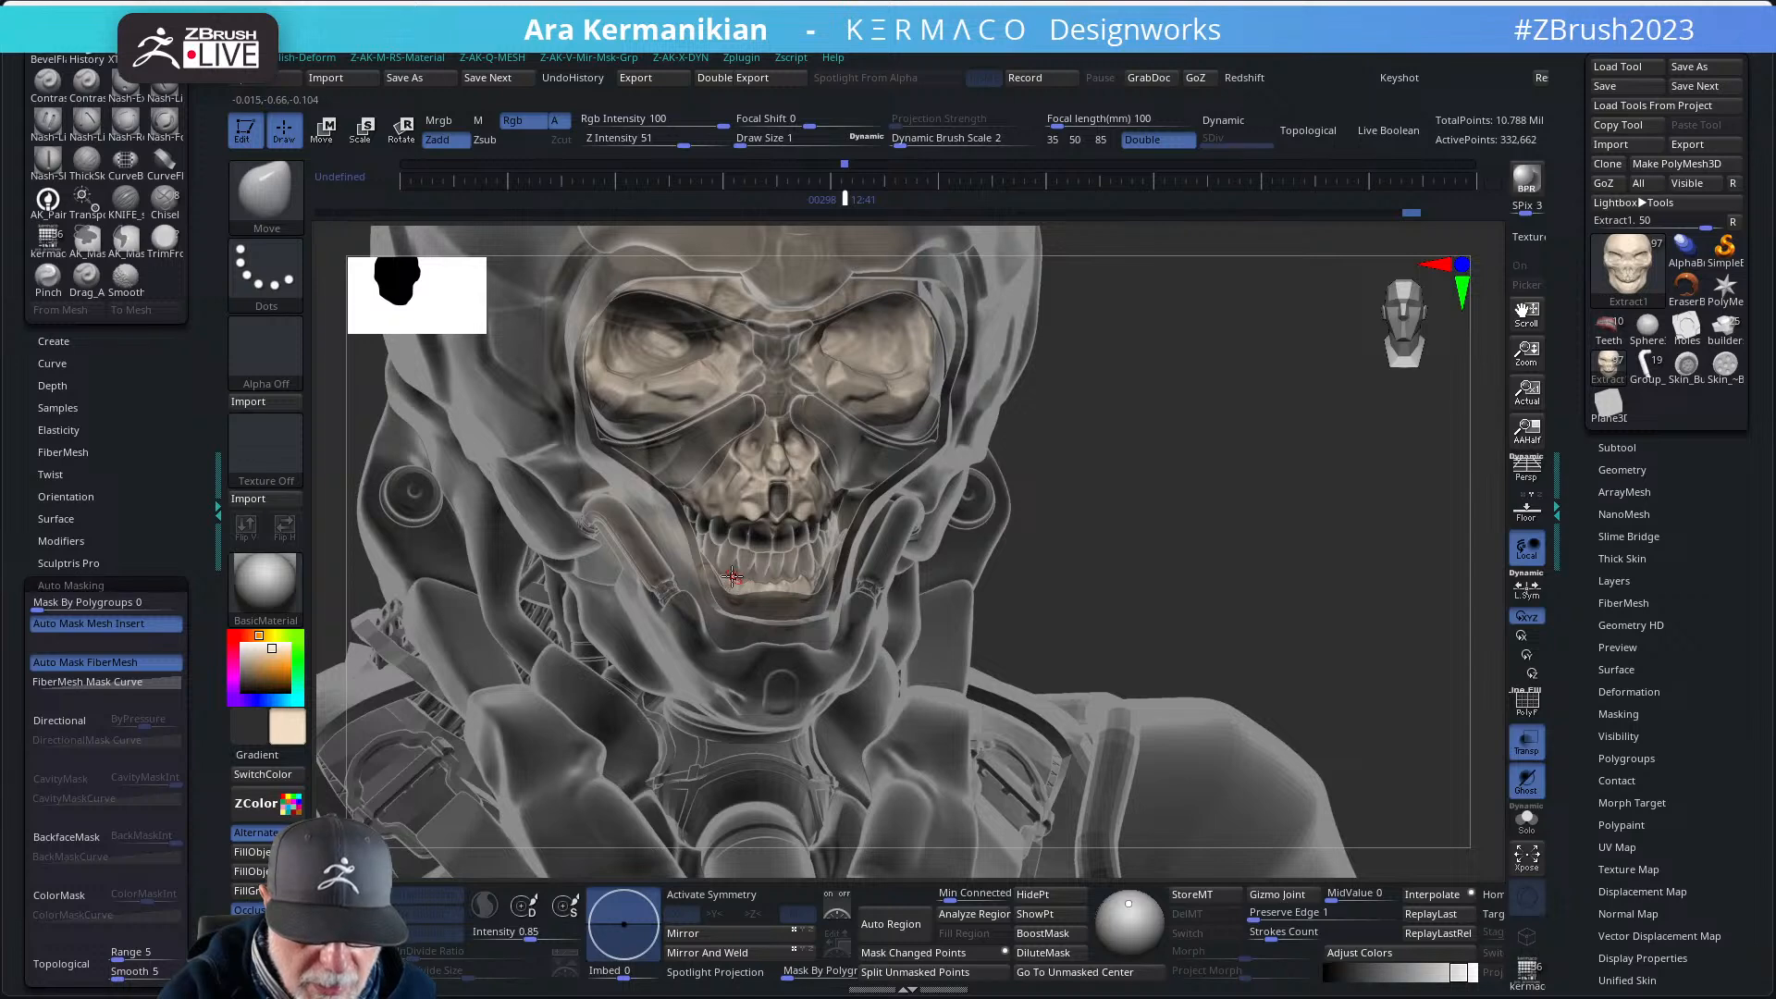
pyautogui.moveTo(1228, 485); pyautogui.dragTo(1216, 516)
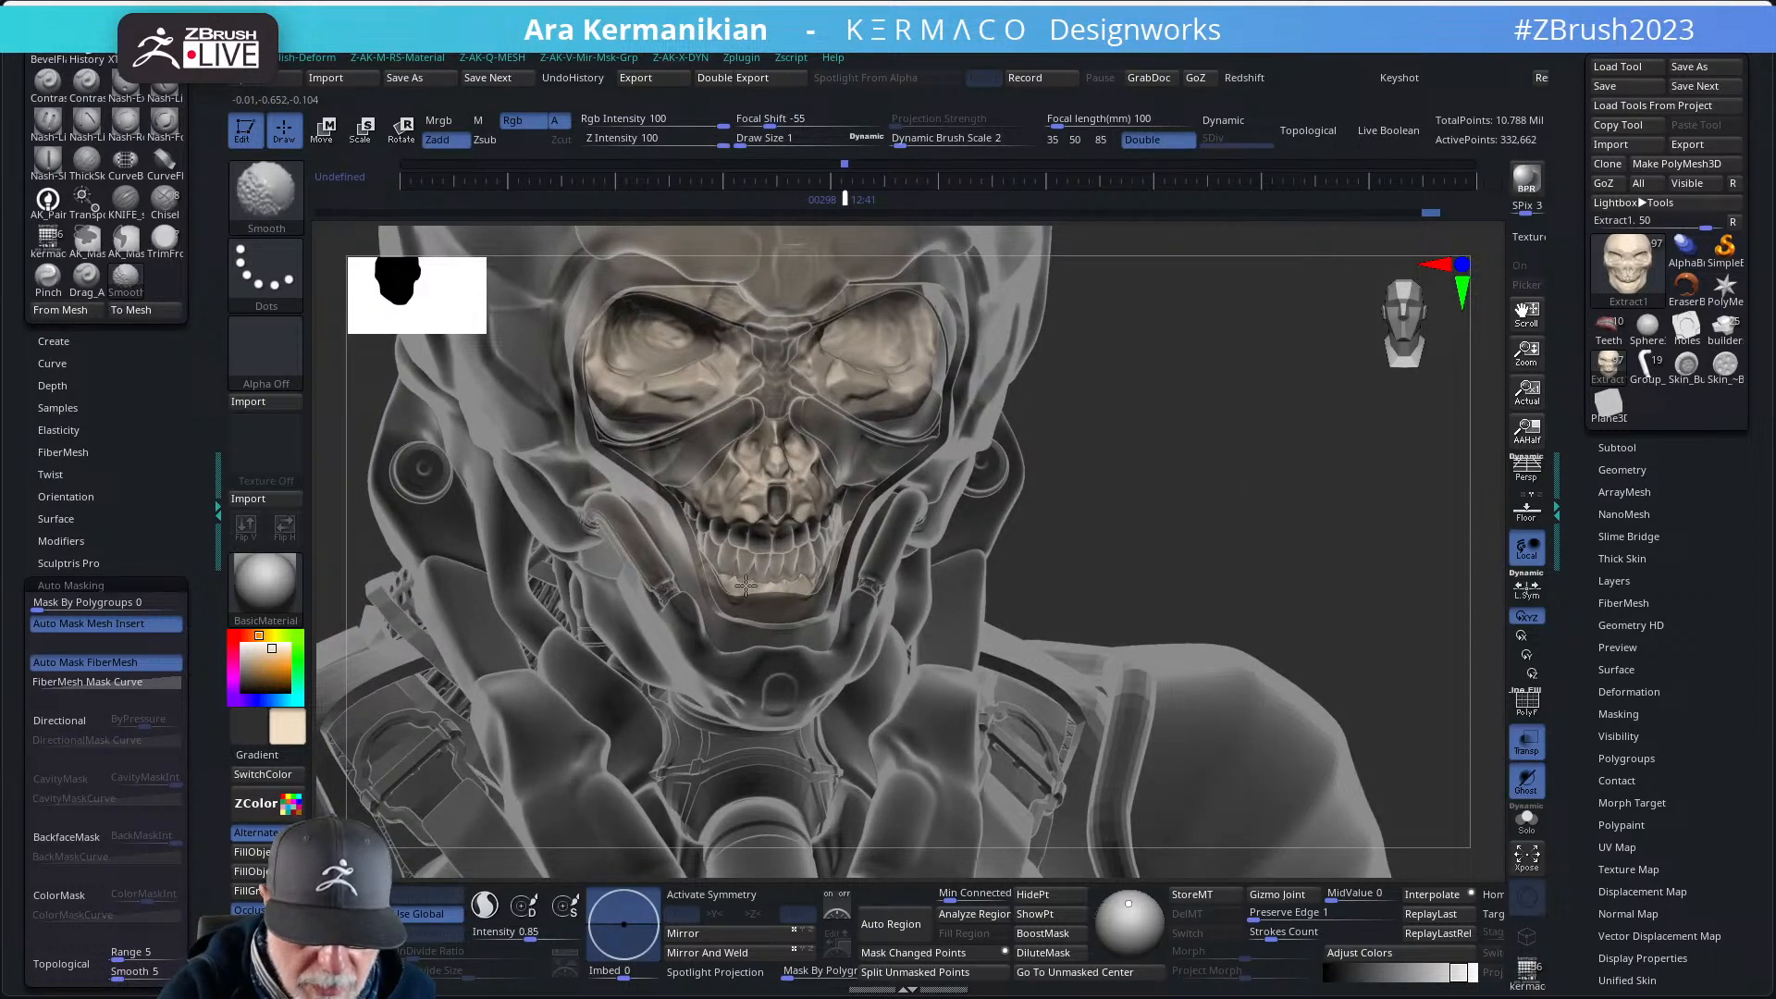
# - Update the skull's DynaMesh and turn off transparency to show the head with its helmet in full colour
pyautogui.keyDown('ctrl'); pyautogui.moveTo(1179, 452); pyautogui.dragTo(1232, 541); pyautogui.keyUp('ctrl')
pyautogui.moveTo(1225, 462); pyautogui.dragTo(1001, 559)
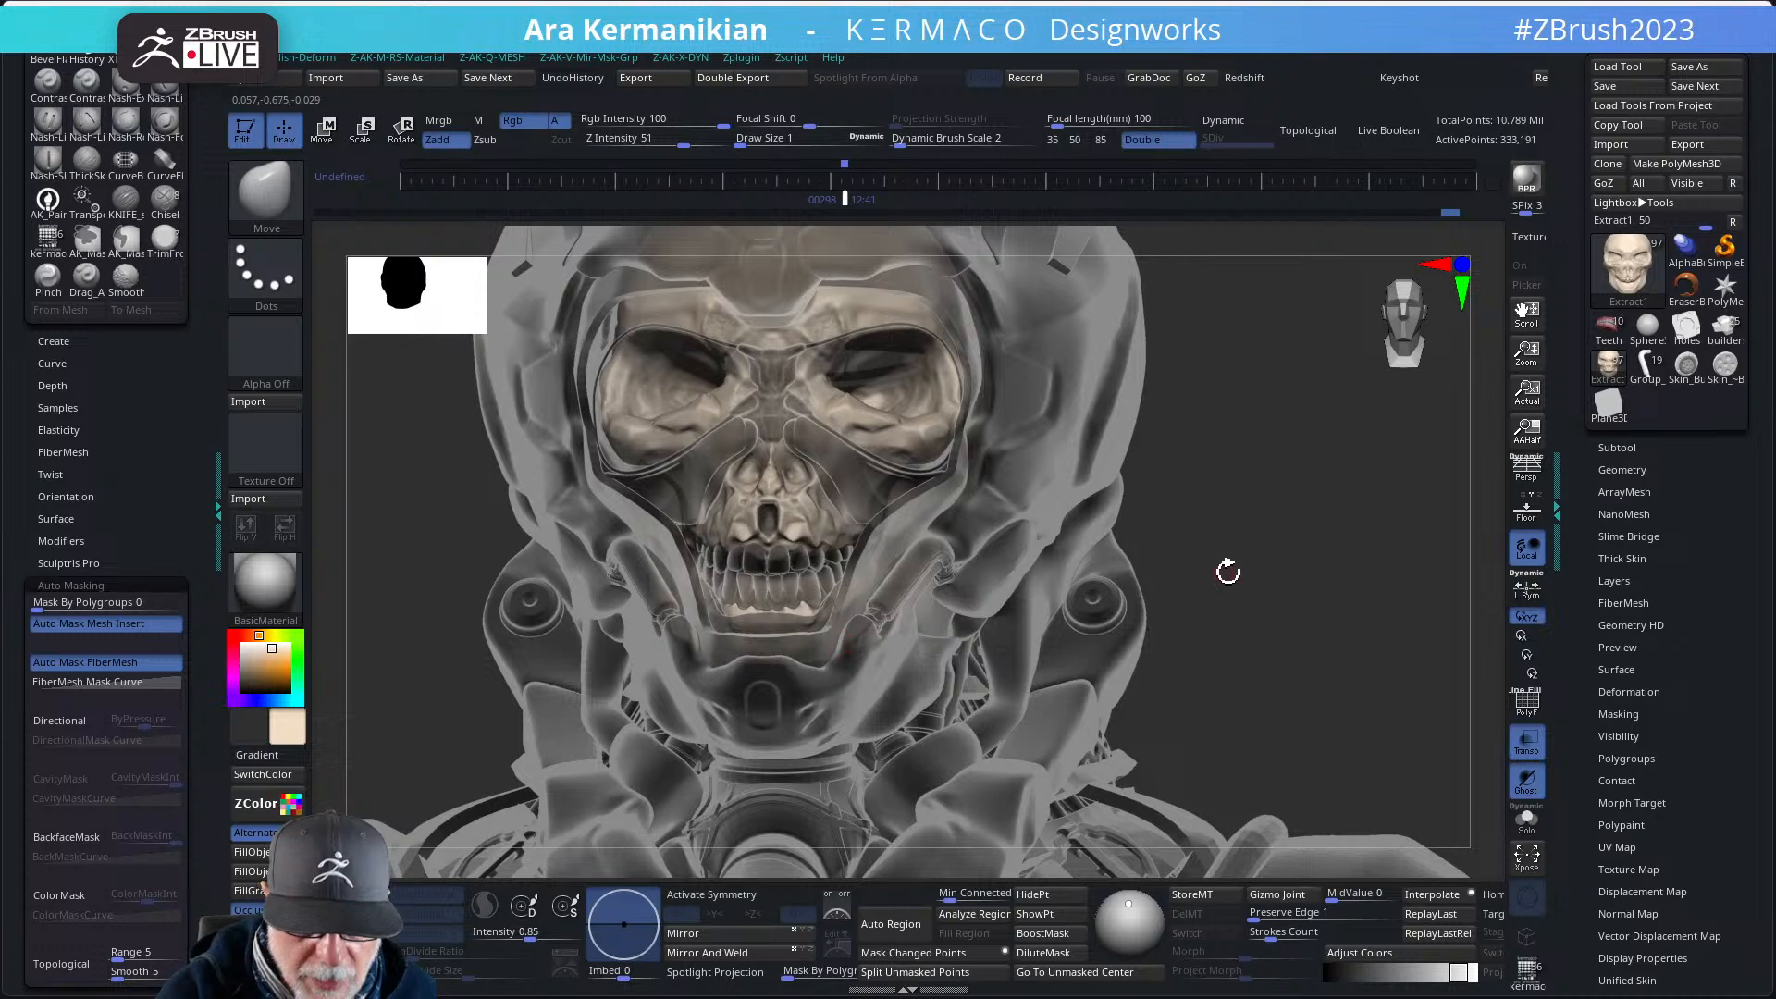
pyautogui.moveTo(1227, 571)
pyautogui.mouseDown()
pyautogui.moveTo(1146, 556)
pyautogui.moveTo(1185, 599)
pyautogui.moveTo(1198, 555)
pyautogui.moveTo(1143, 613)
pyautogui.moveTo(1166, 612)
pyautogui.moveTo(1158, 626)
pyautogui.moveTo(1149, 567)
pyautogui.moveTo(1233, 586)
pyautogui.mouseUp()
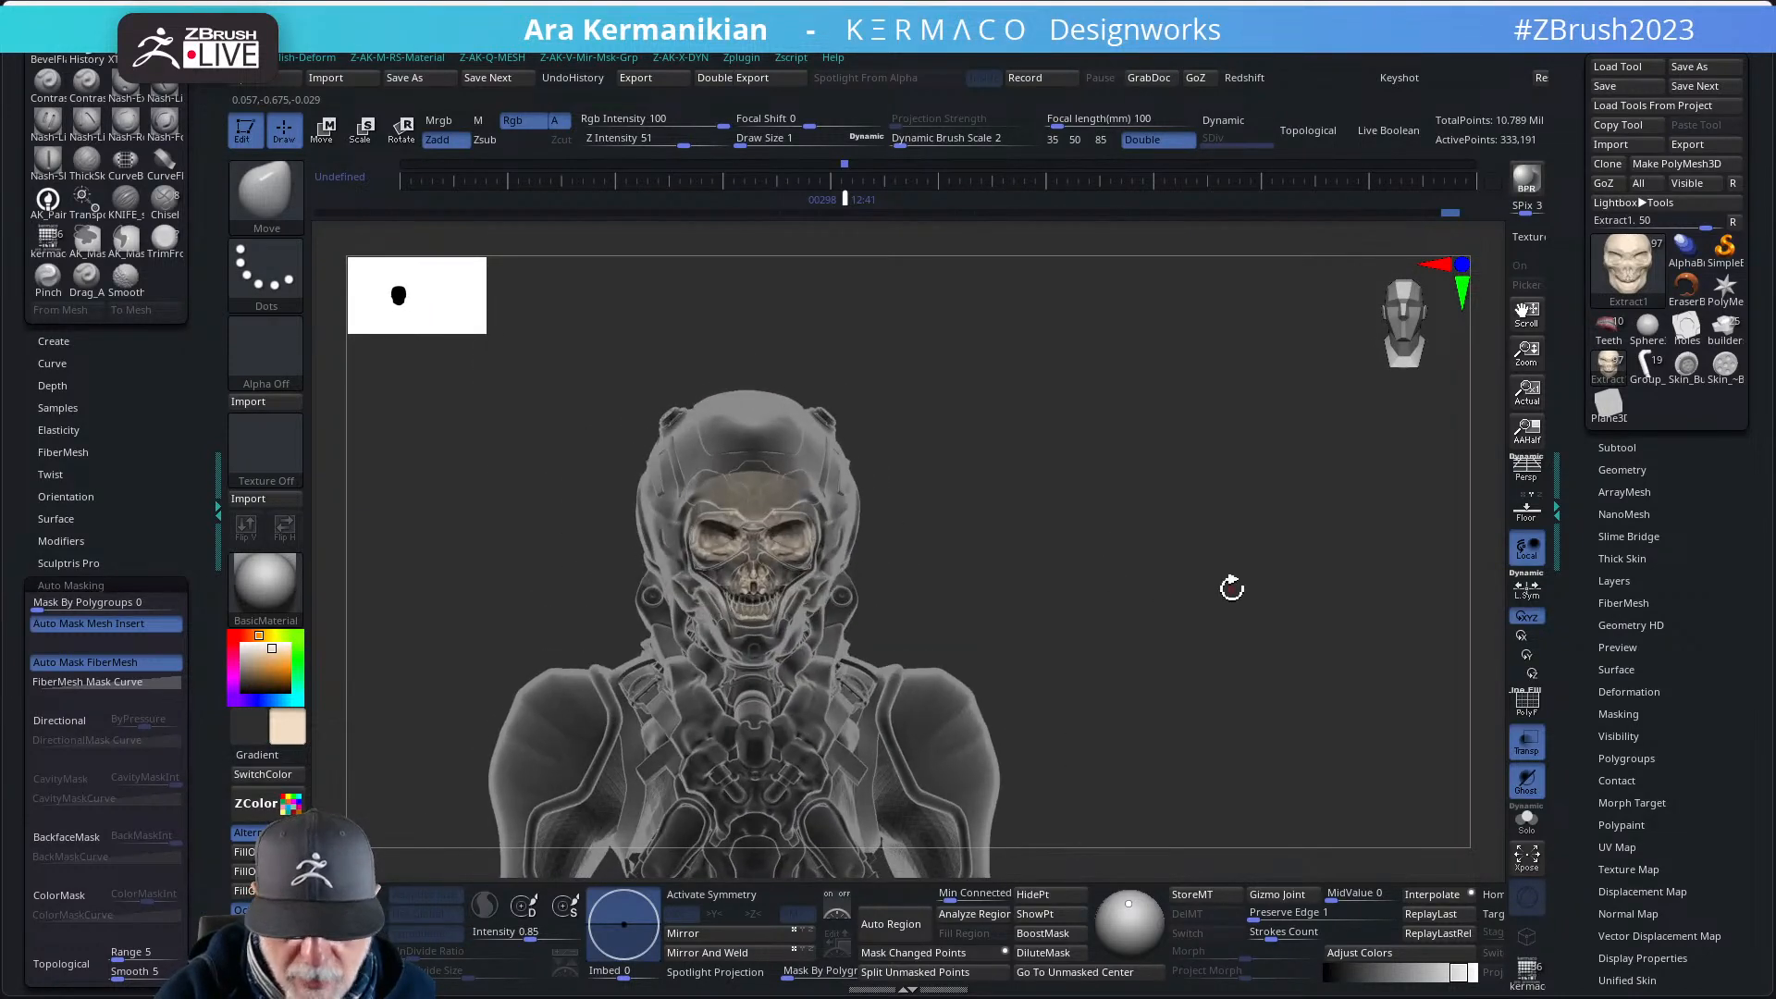
pyautogui.click(1528, 748)
pyautogui.moveTo(1197, 698); pyautogui.dragTo(1244, 768)
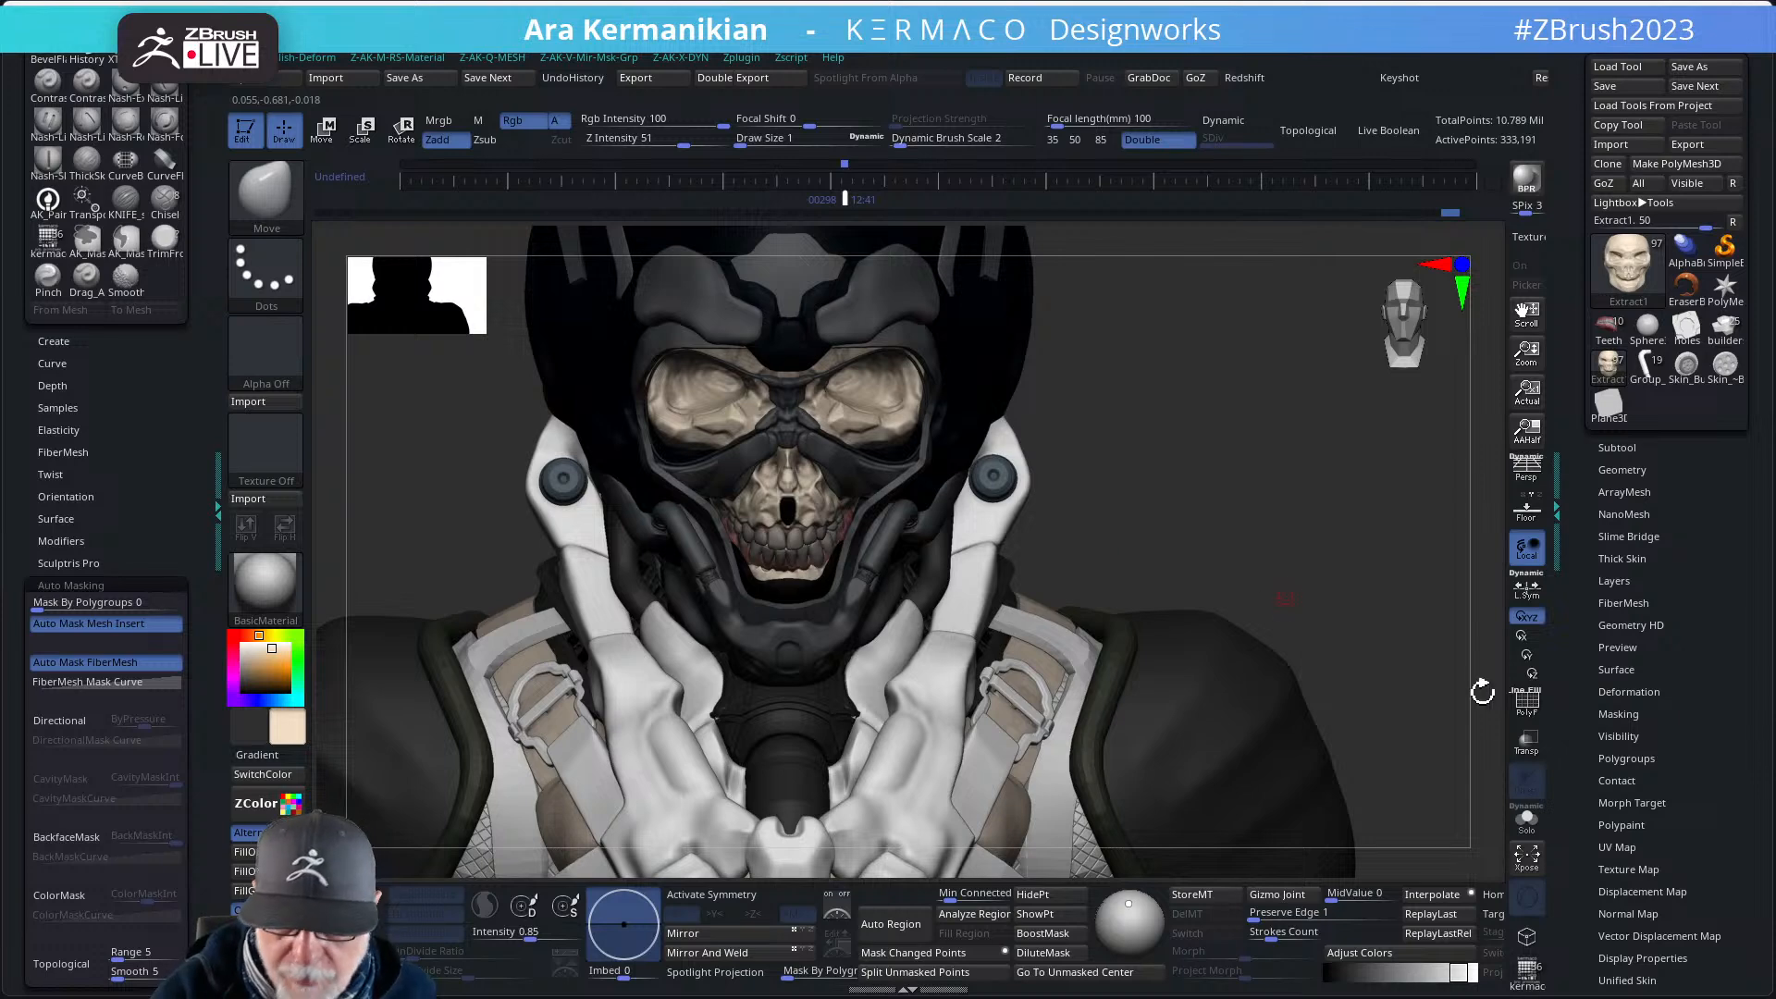
# - Isolate the skull, build up the jawbone below the lower tooth sockets with the ClayTubes brush, and smooth the strokes
pyautogui.click(1527, 818)
pyautogui.keyDown('alt'); pyautogui.moveTo(1104, 545); pyautogui.dragTo(1096, 621); pyautogui.keyUp('alt')
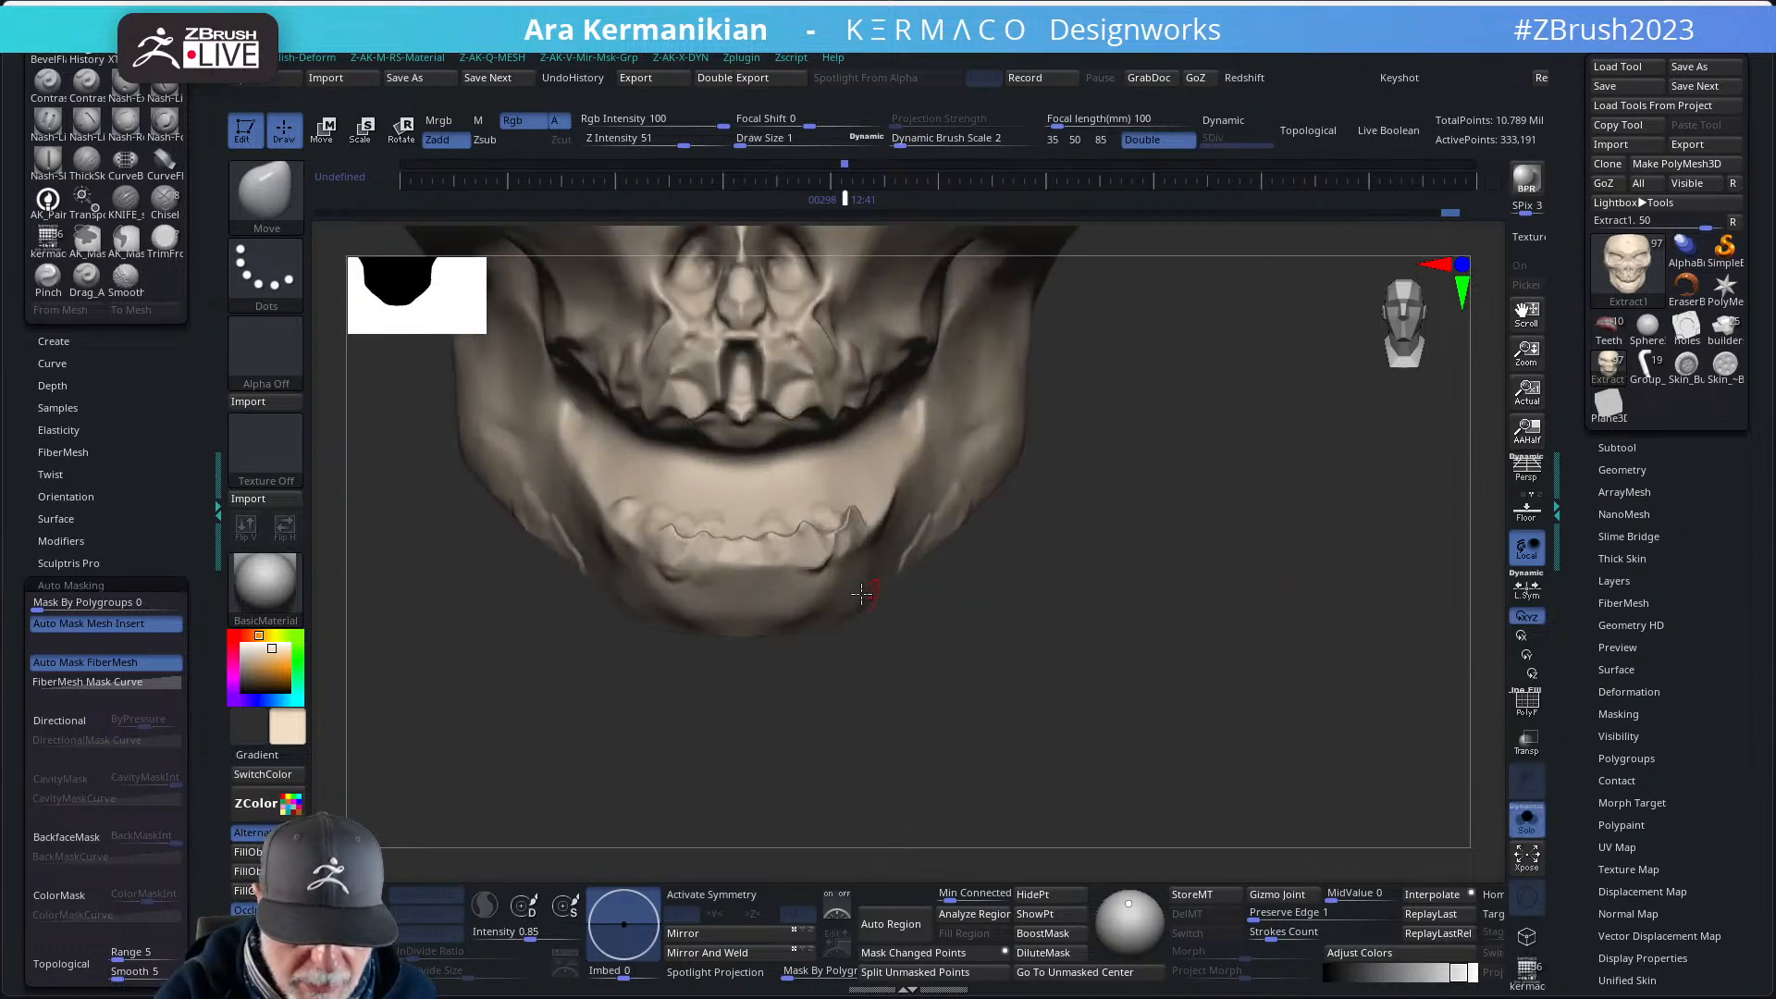
pyautogui.moveTo(863, 660); pyautogui.dragTo(856, 625)
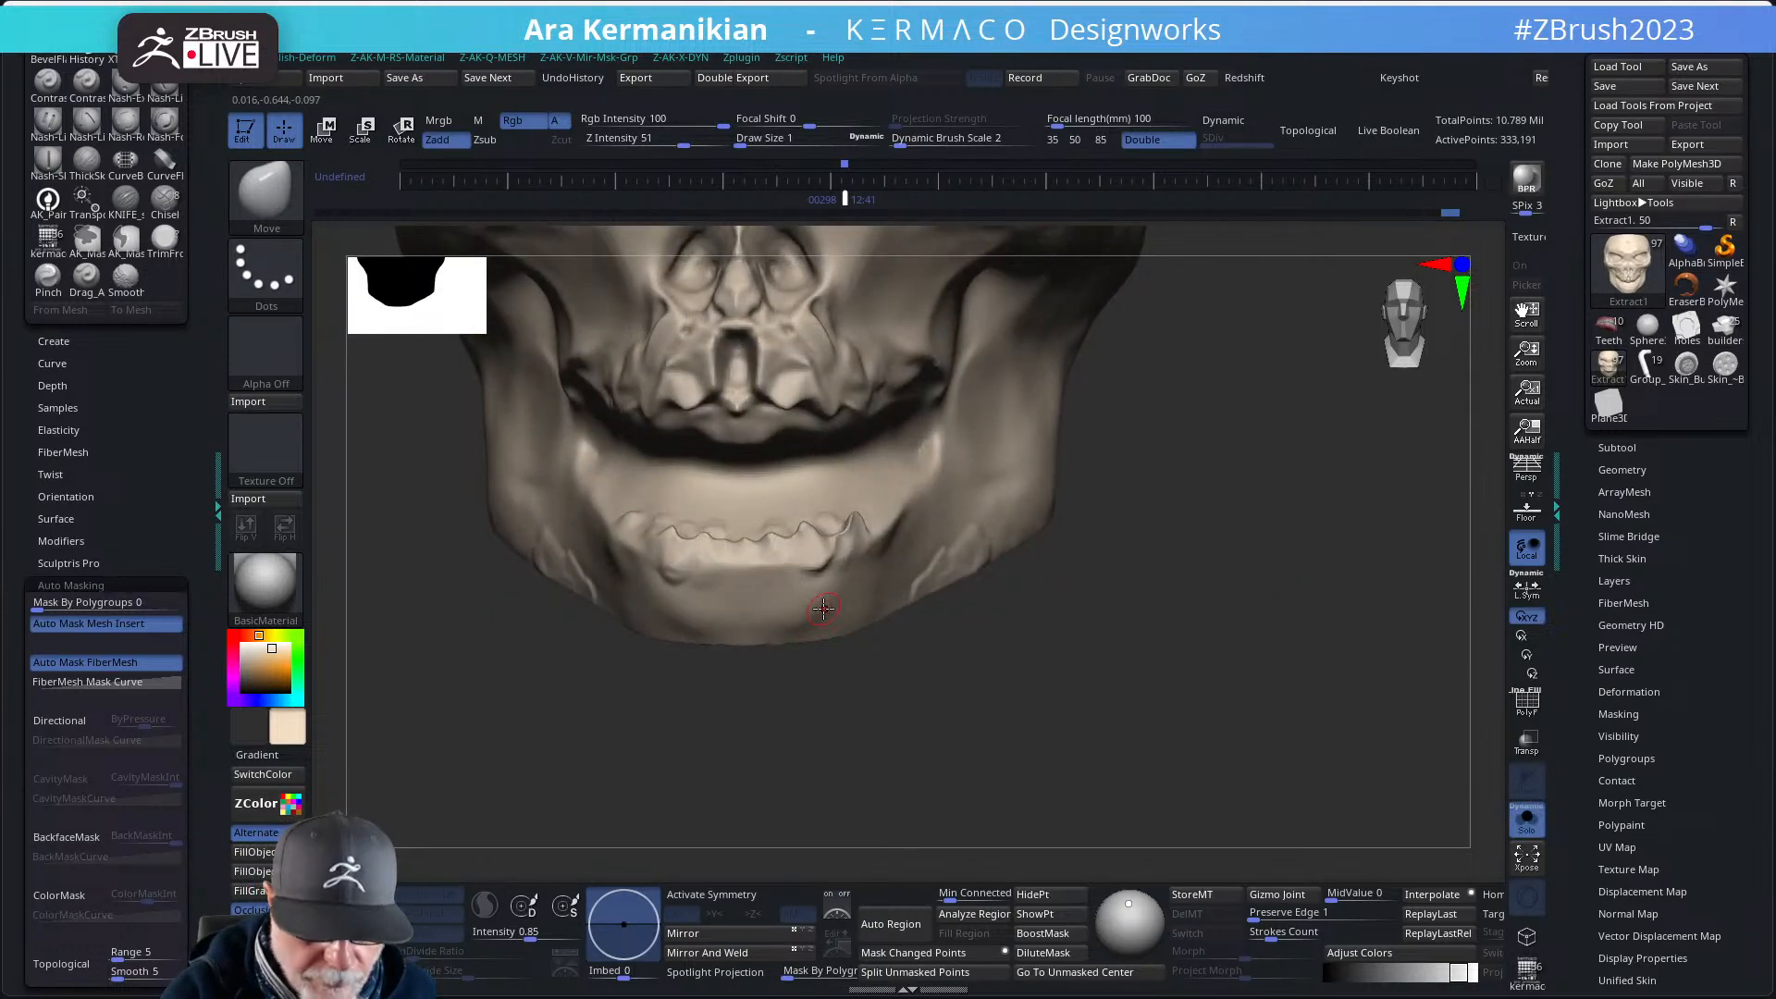
pyautogui.press('b')
pyautogui.press('c')
pyautogui.press('t')
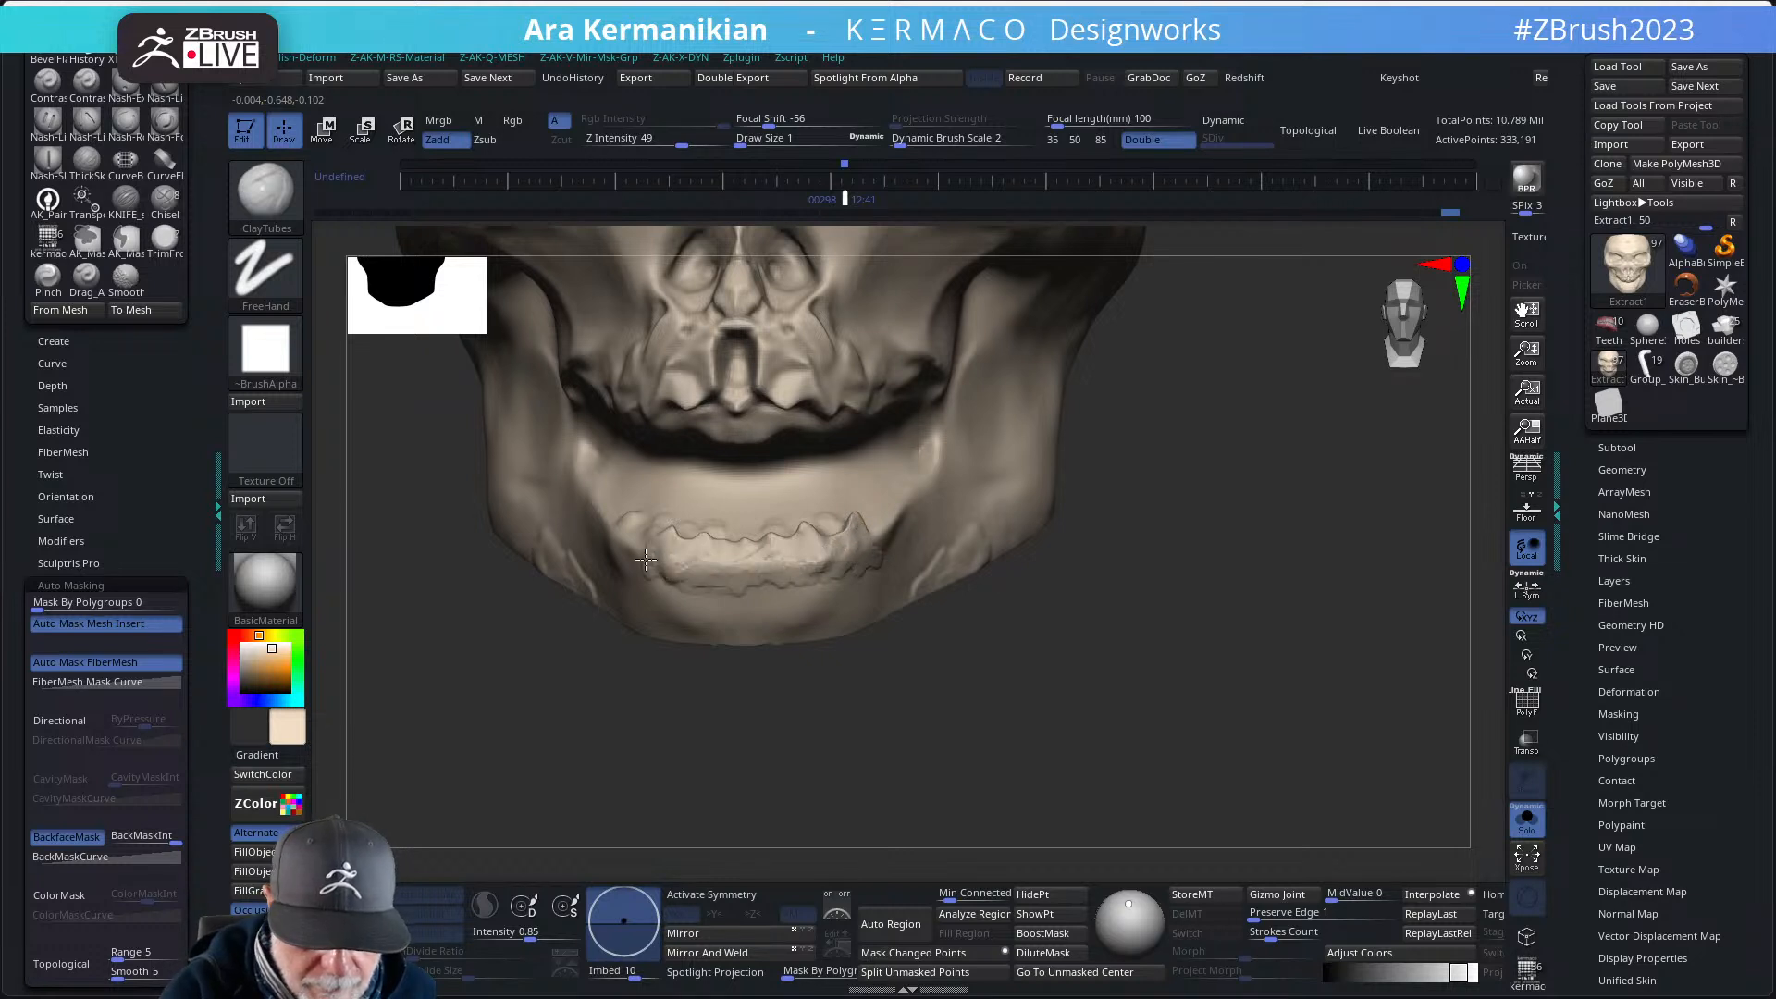
pyautogui.press('shift')
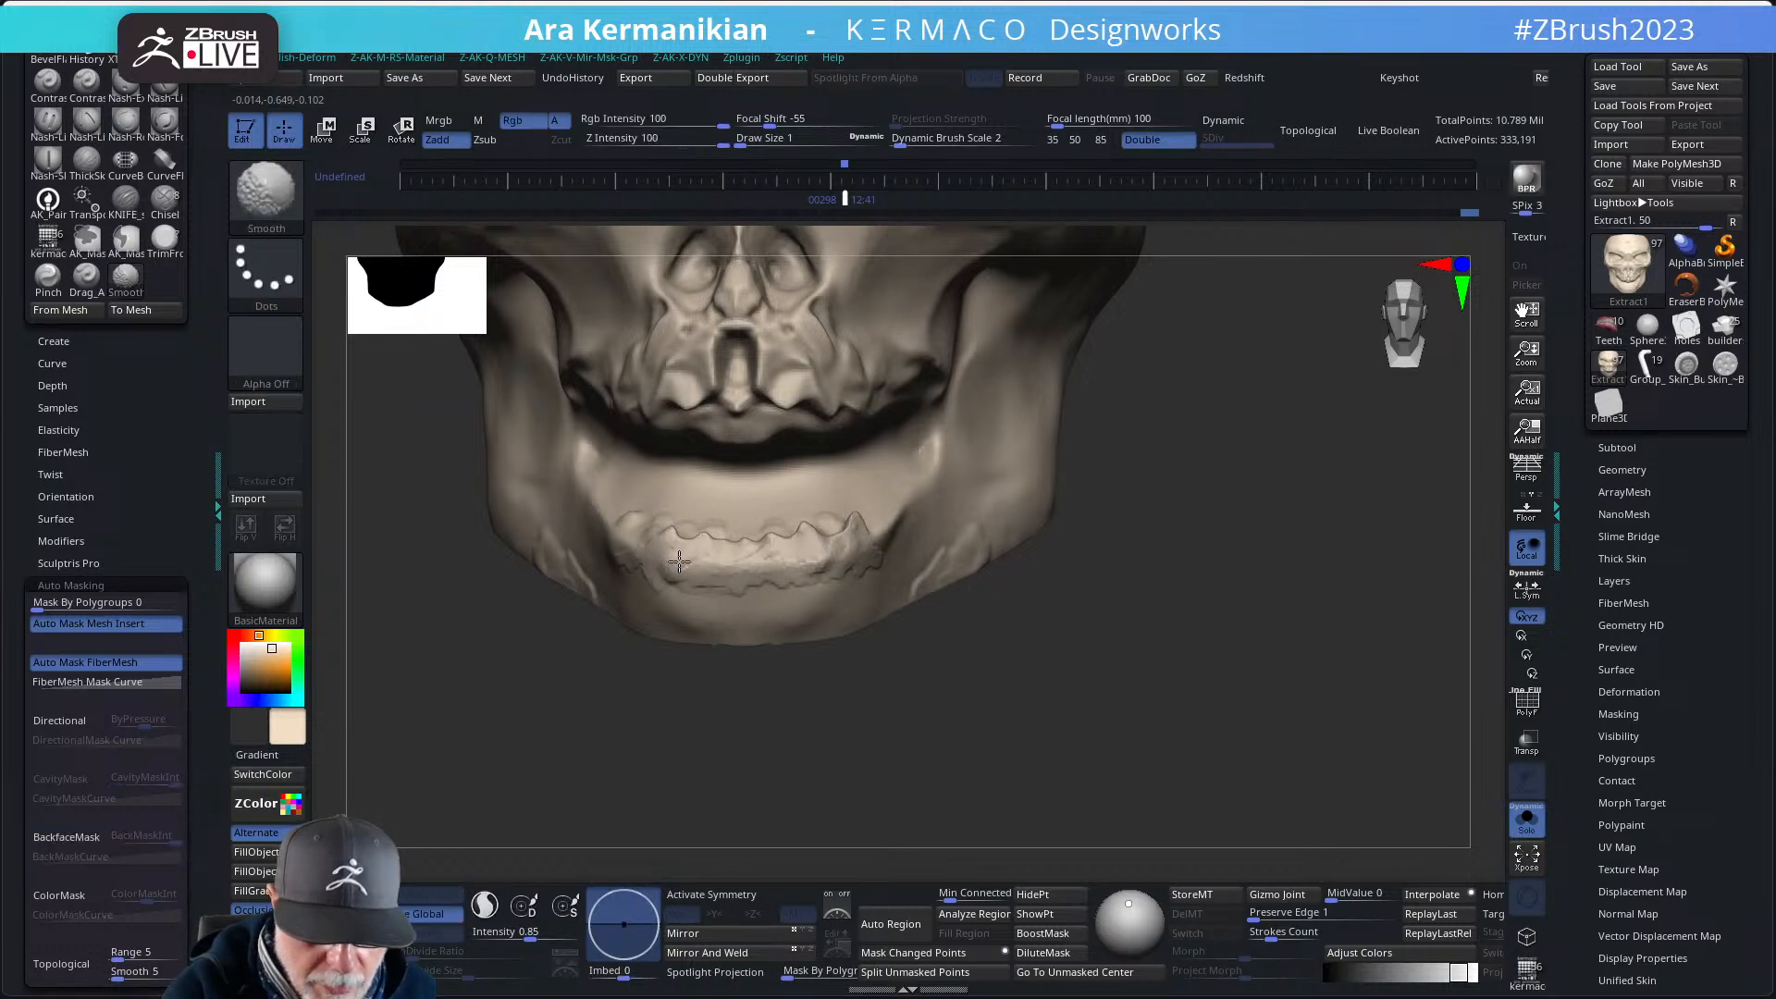
# - Remesh the skull with DynaMesh again and smooth the ridge below the lower tooth sockets
pyautogui.keyDown('ctrl'); pyautogui.moveTo(1105, 557); pyautogui.dragTo(1226, 605); pyautogui.keyUp('ctrl')
pyautogui.press('shift')
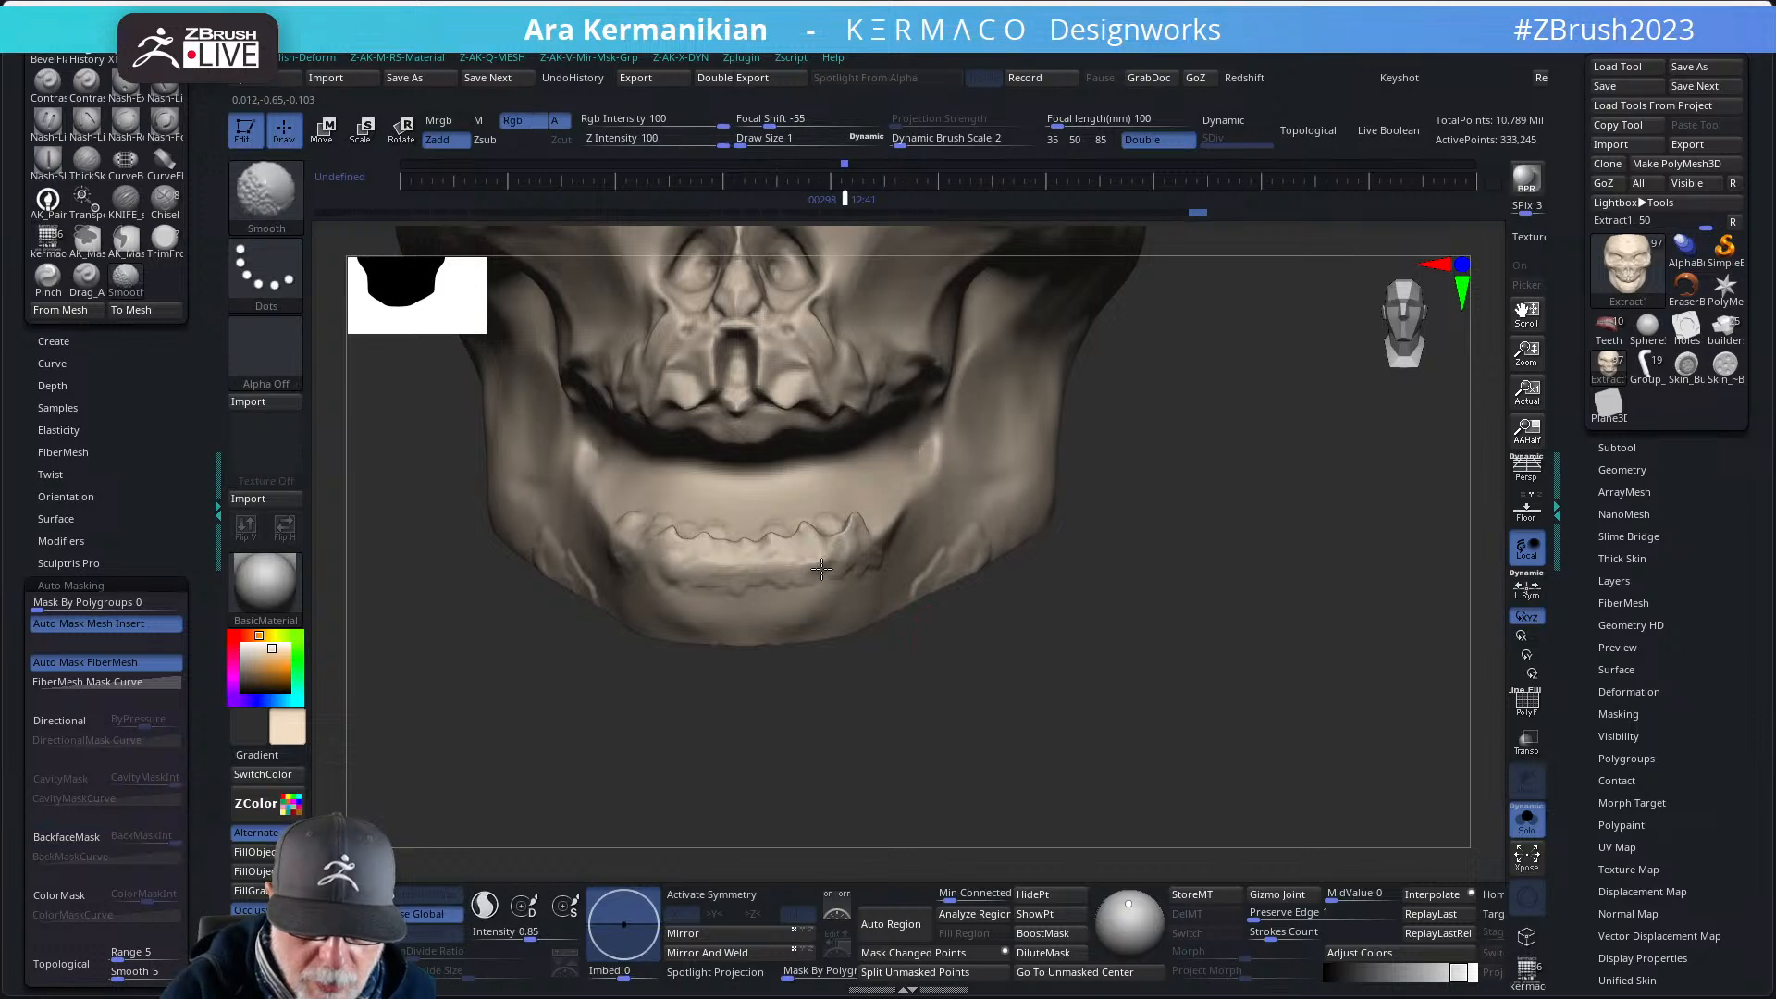
pyautogui.keyDown('alt'); pyautogui.moveTo(1206, 524); pyautogui.dragTo(1201, 634); pyautogui.keyUp('alt')
pyautogui.press('shift')
# - Turn off PolyFrame, transparency and Solo mode to show the skull together with the complete helmet and suit
pyautogui.click(1522, 707)
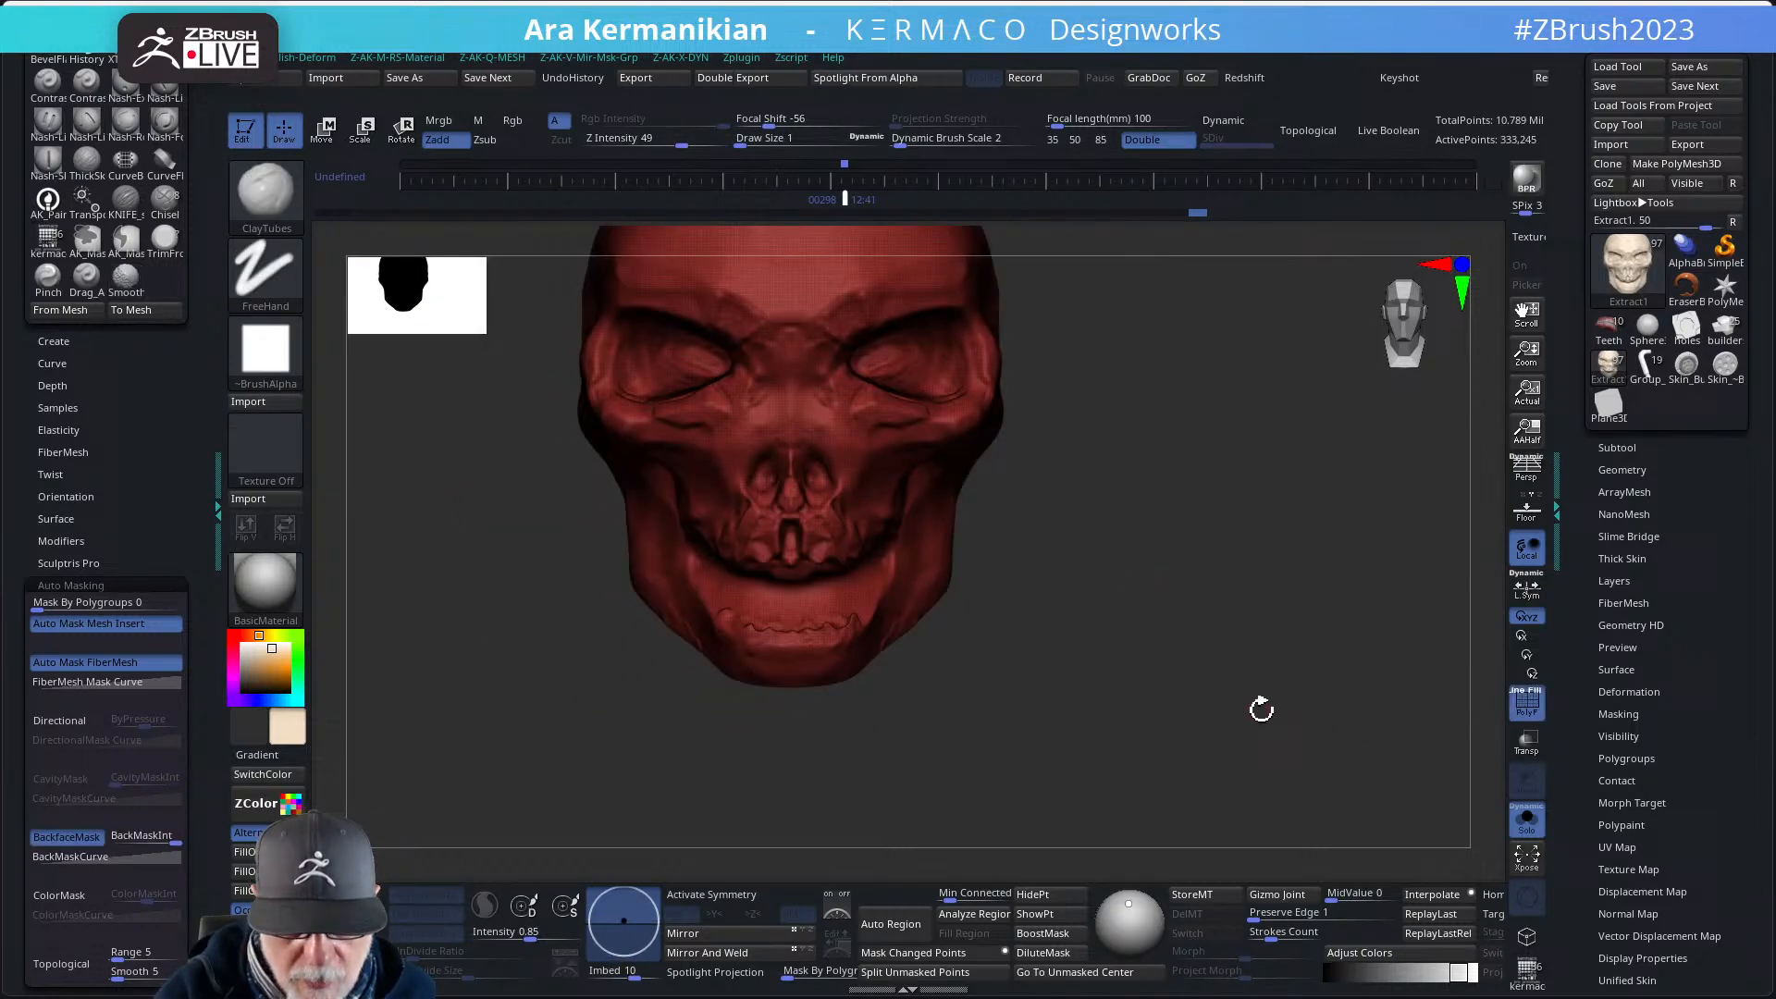
pyautogui.click(1527, 705)
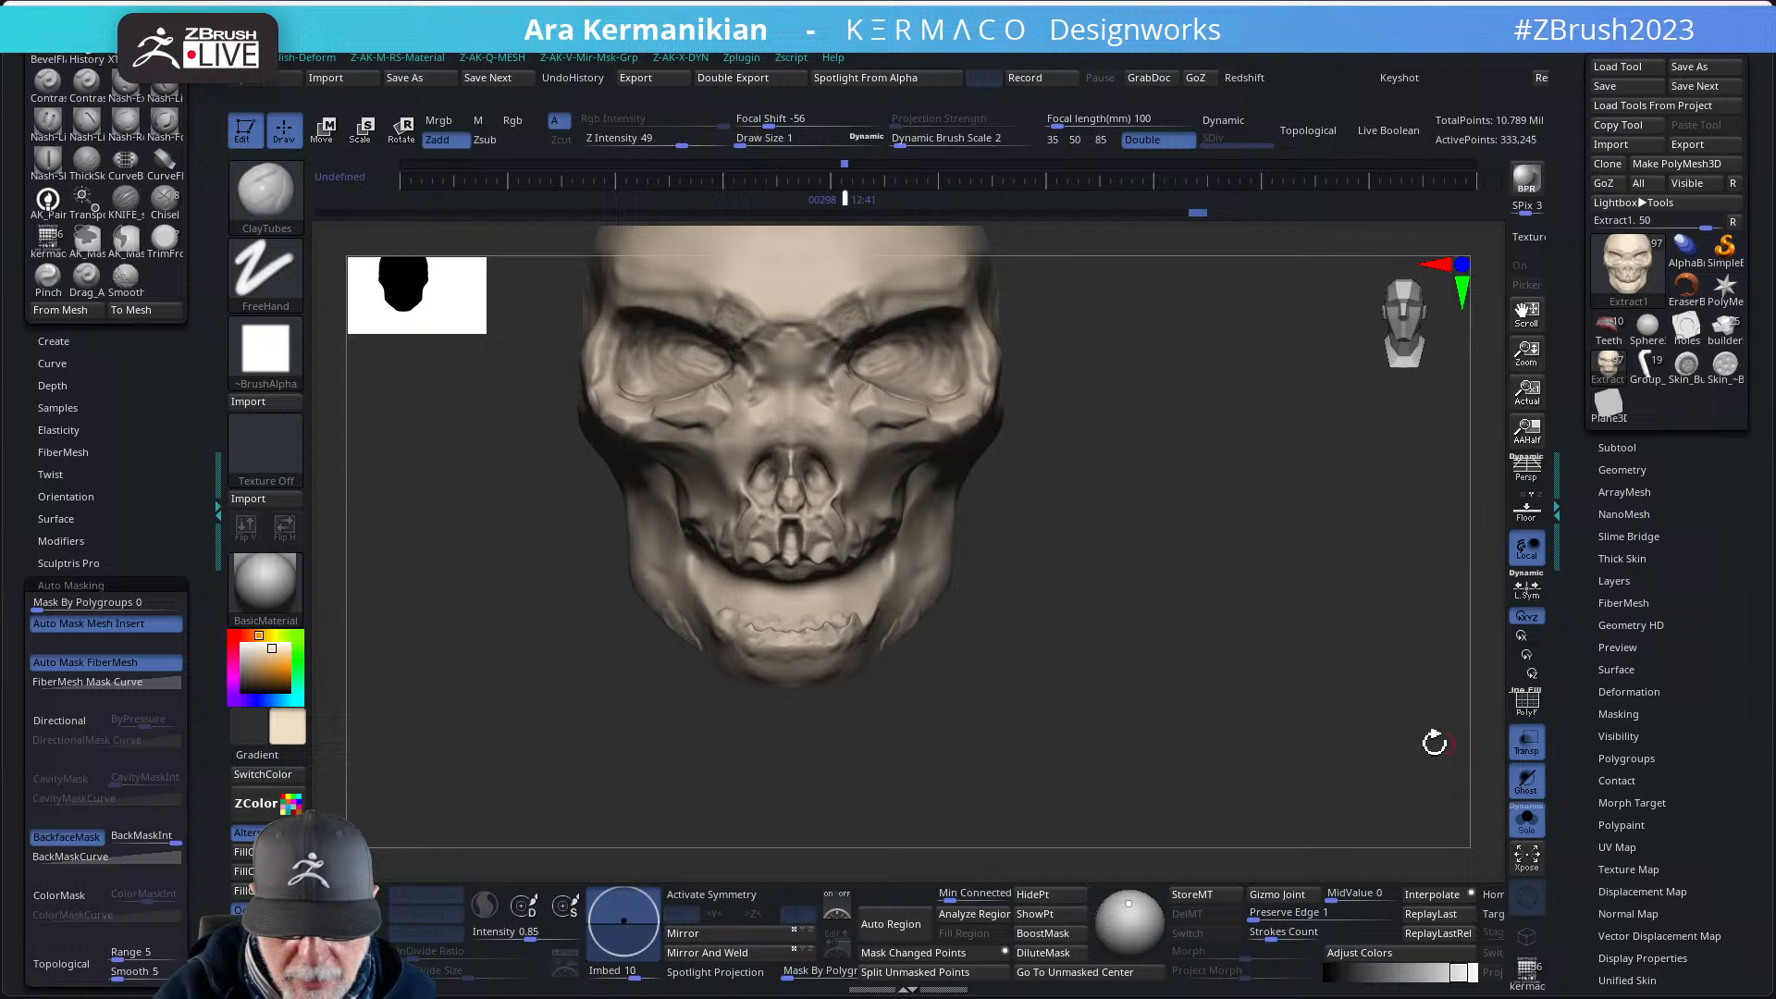
pyautogui.click(1527, 743)
pyautogui.click(1526, 820)
pyautogui.keyDown('alt'); pyautogui.moveTo(1302, 652); pyautogui.dragTo(1261, 605); pyautogui.keyUp('alt')
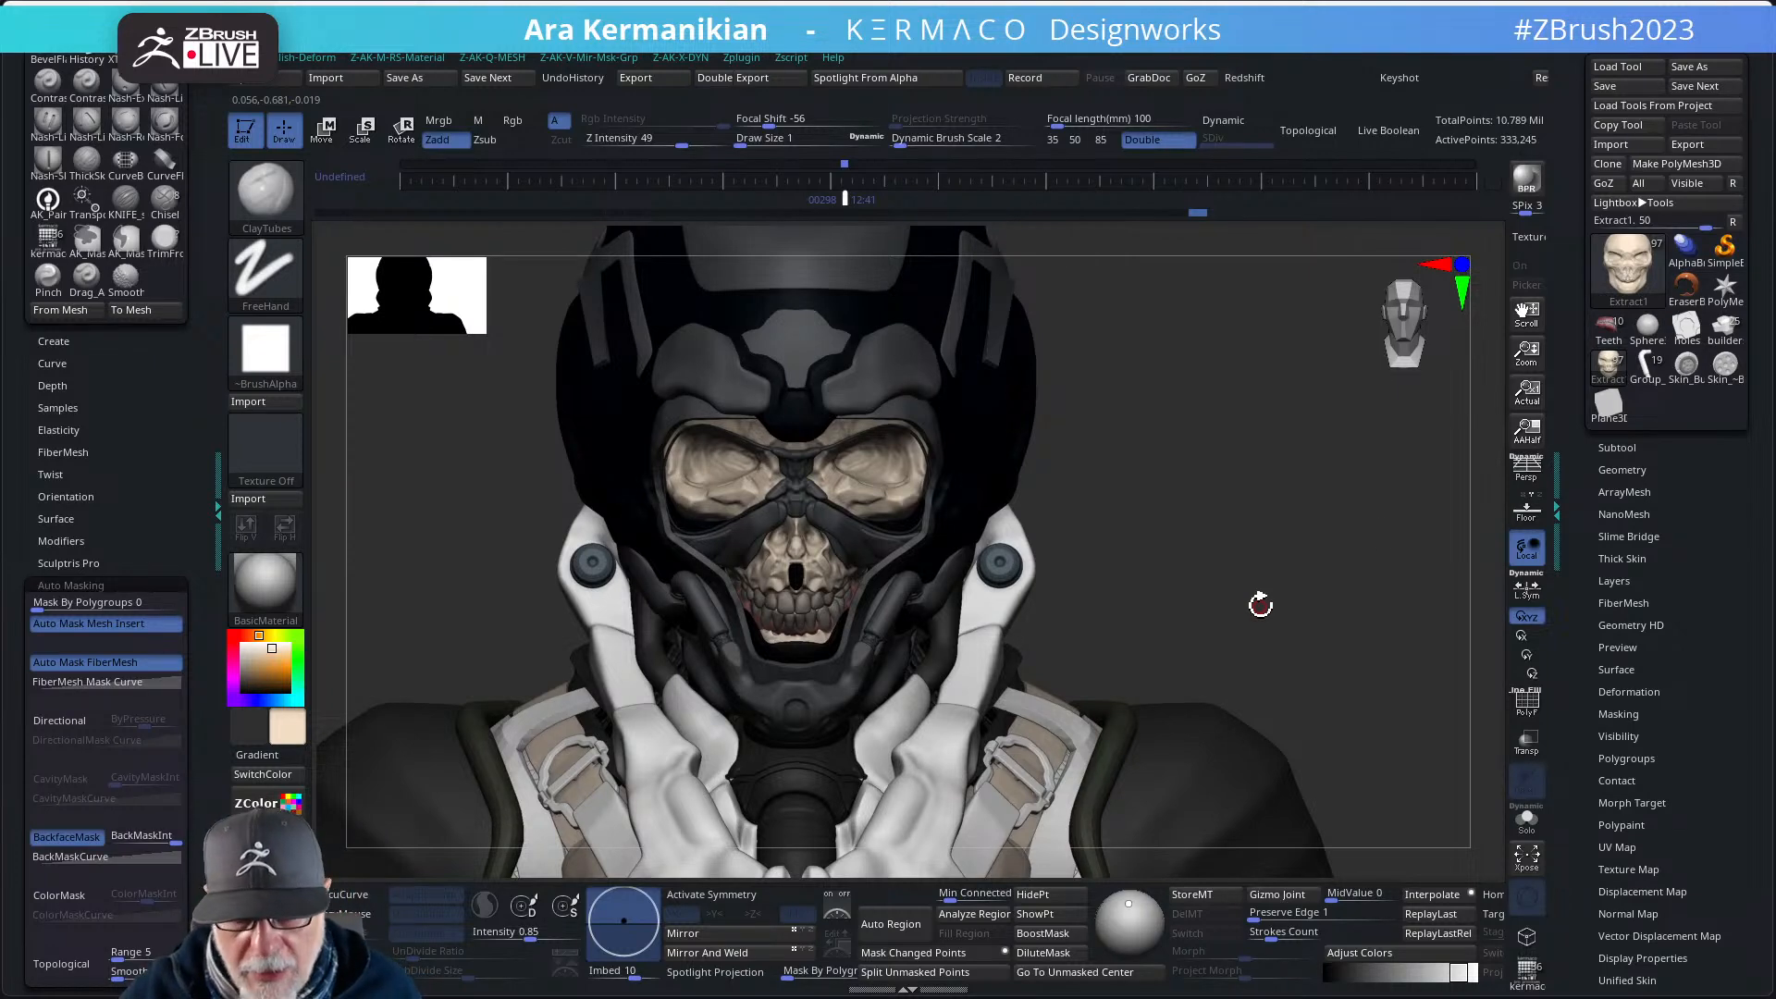
# - Isolate the skull and apply ClayPolish to it with Edge set to 1
pyautogui.click(1623, 469)
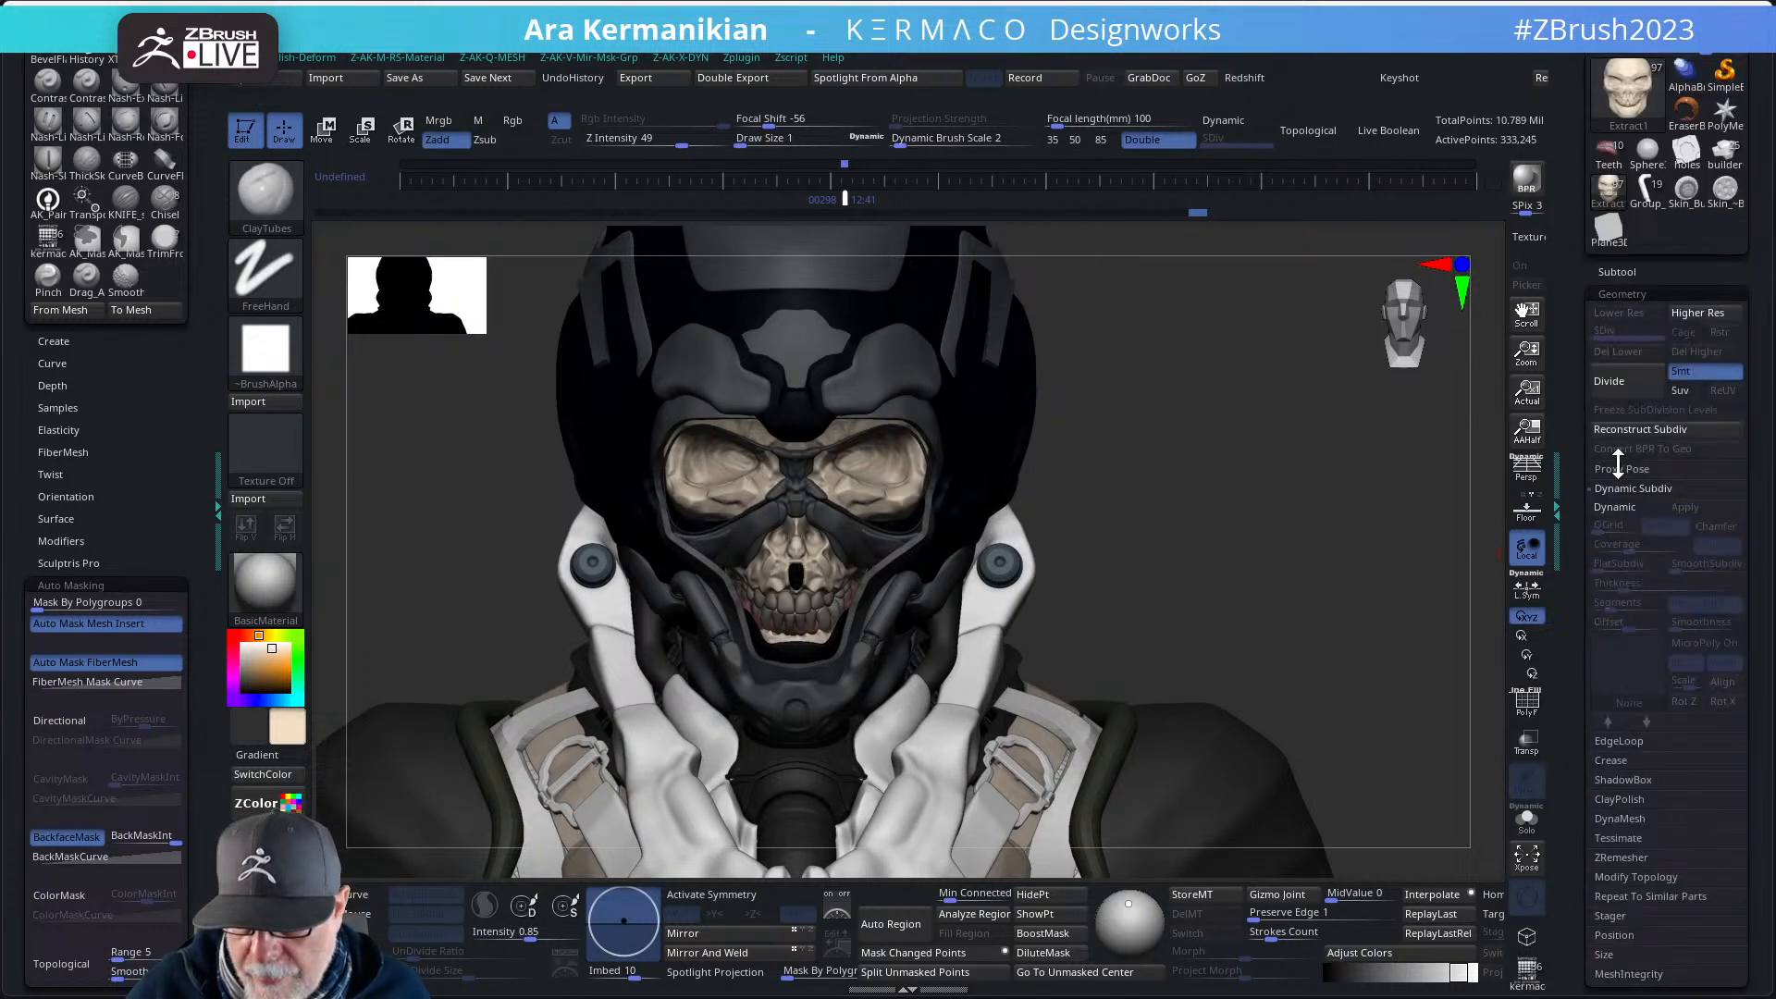
pyautogui.click(1628, 801)
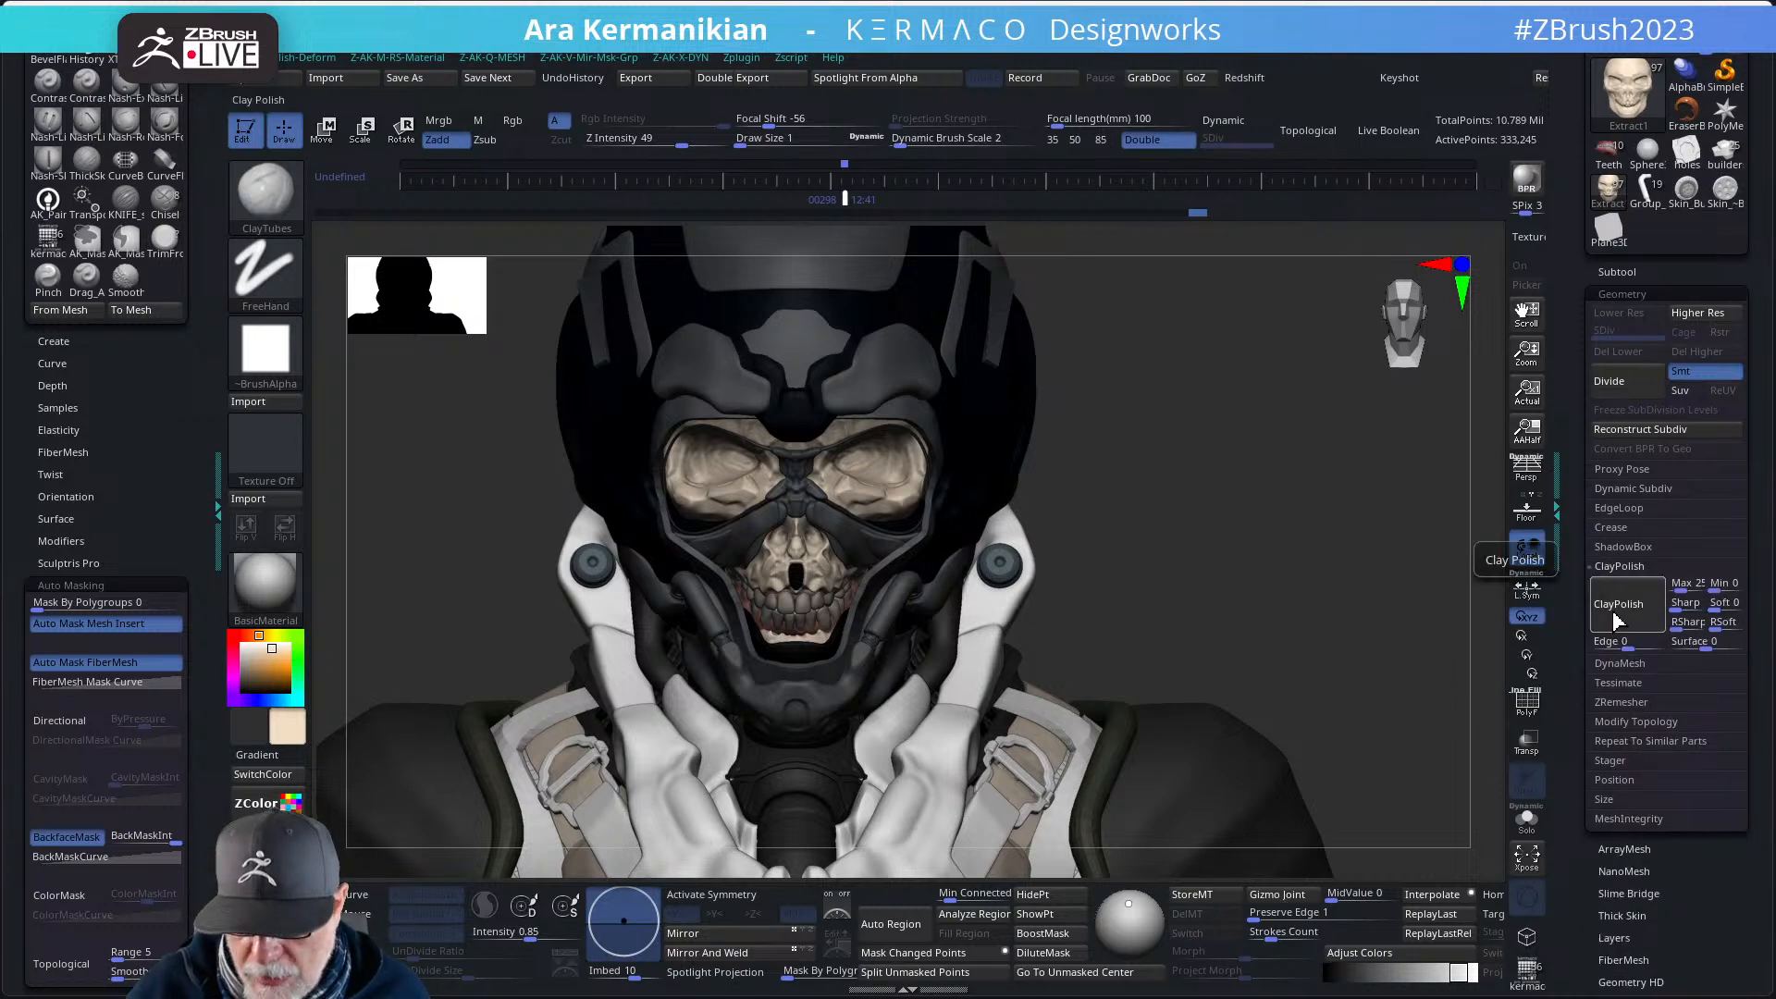
pyautogui.click(1527, 819)
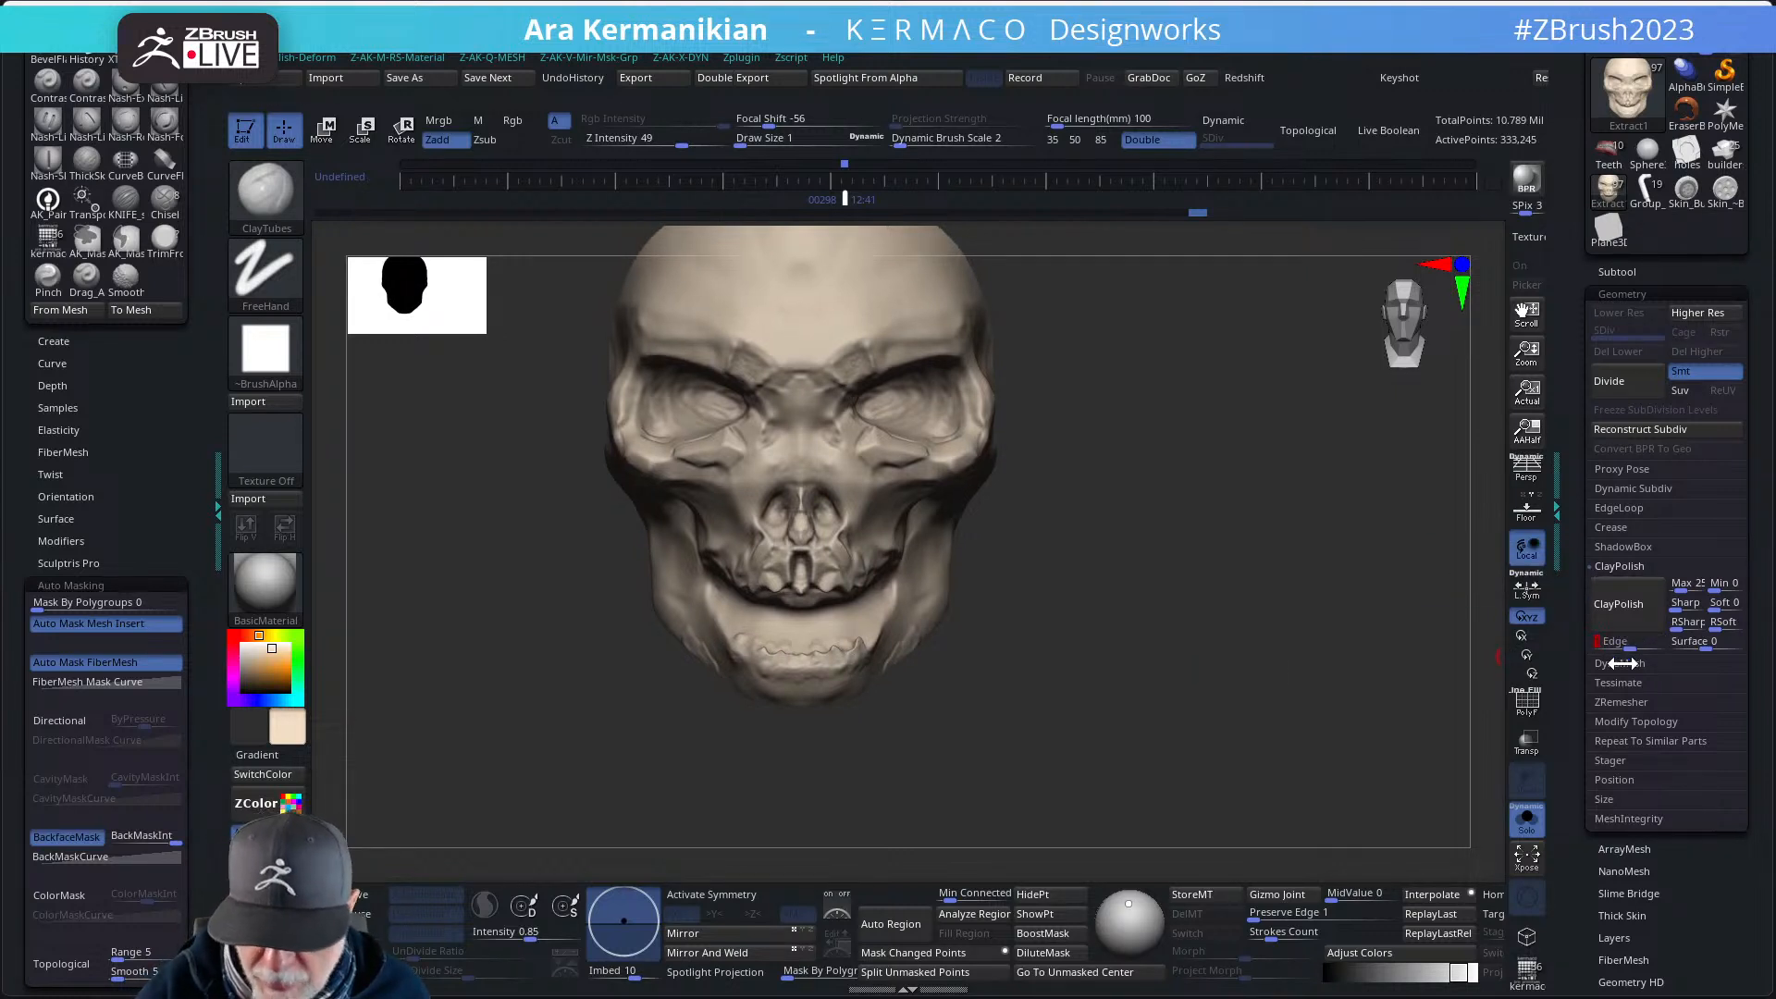
pyautogui.moveTo(1620, 663); pyautogui.dragTo(1627, 659)
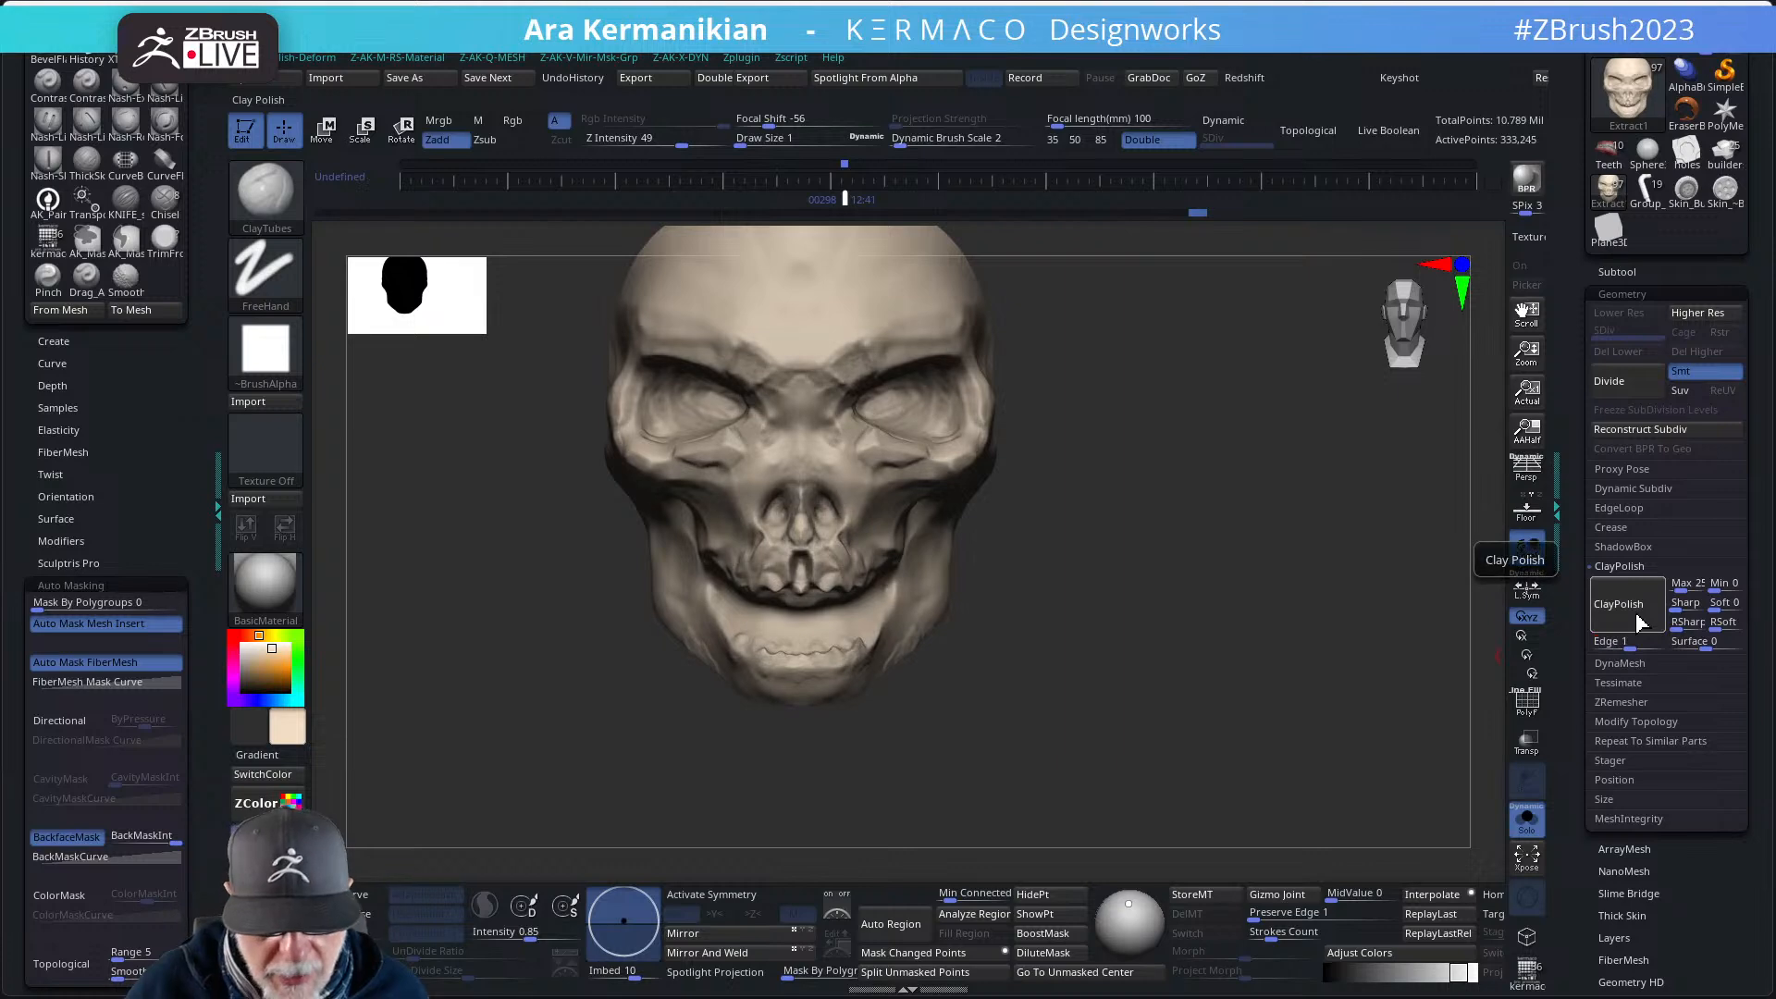
pyautogui.click(1636, 622)
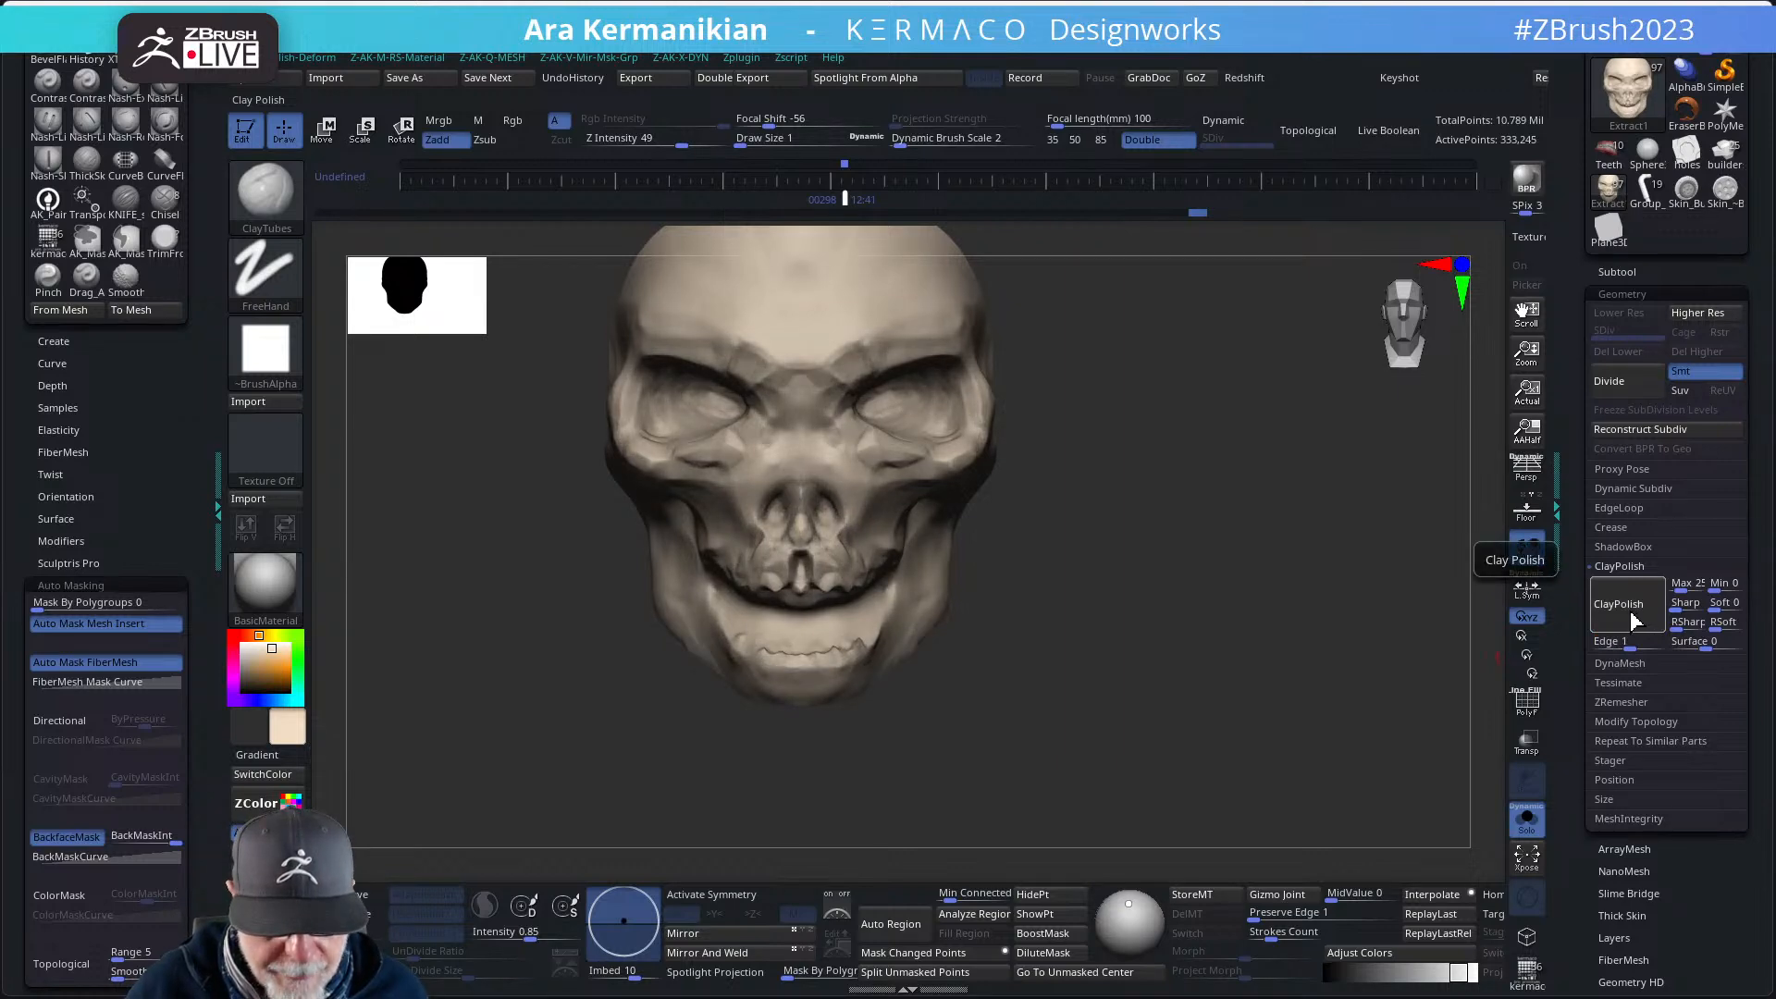
pyautogui.moveTo(1185, 581)
pyautogui.mouseDown()
pyautogui.moveTo(1249, 614)
pyautogui.moveTo(1190, 602)
pyautogui.moveTo(1187, 619)
pyautogui.moveTo(1208, 626)
pyautogui.moveTo(1217, 607)
pyautogui.moveTo(1200, 611)
pyautogui.mouseUp()
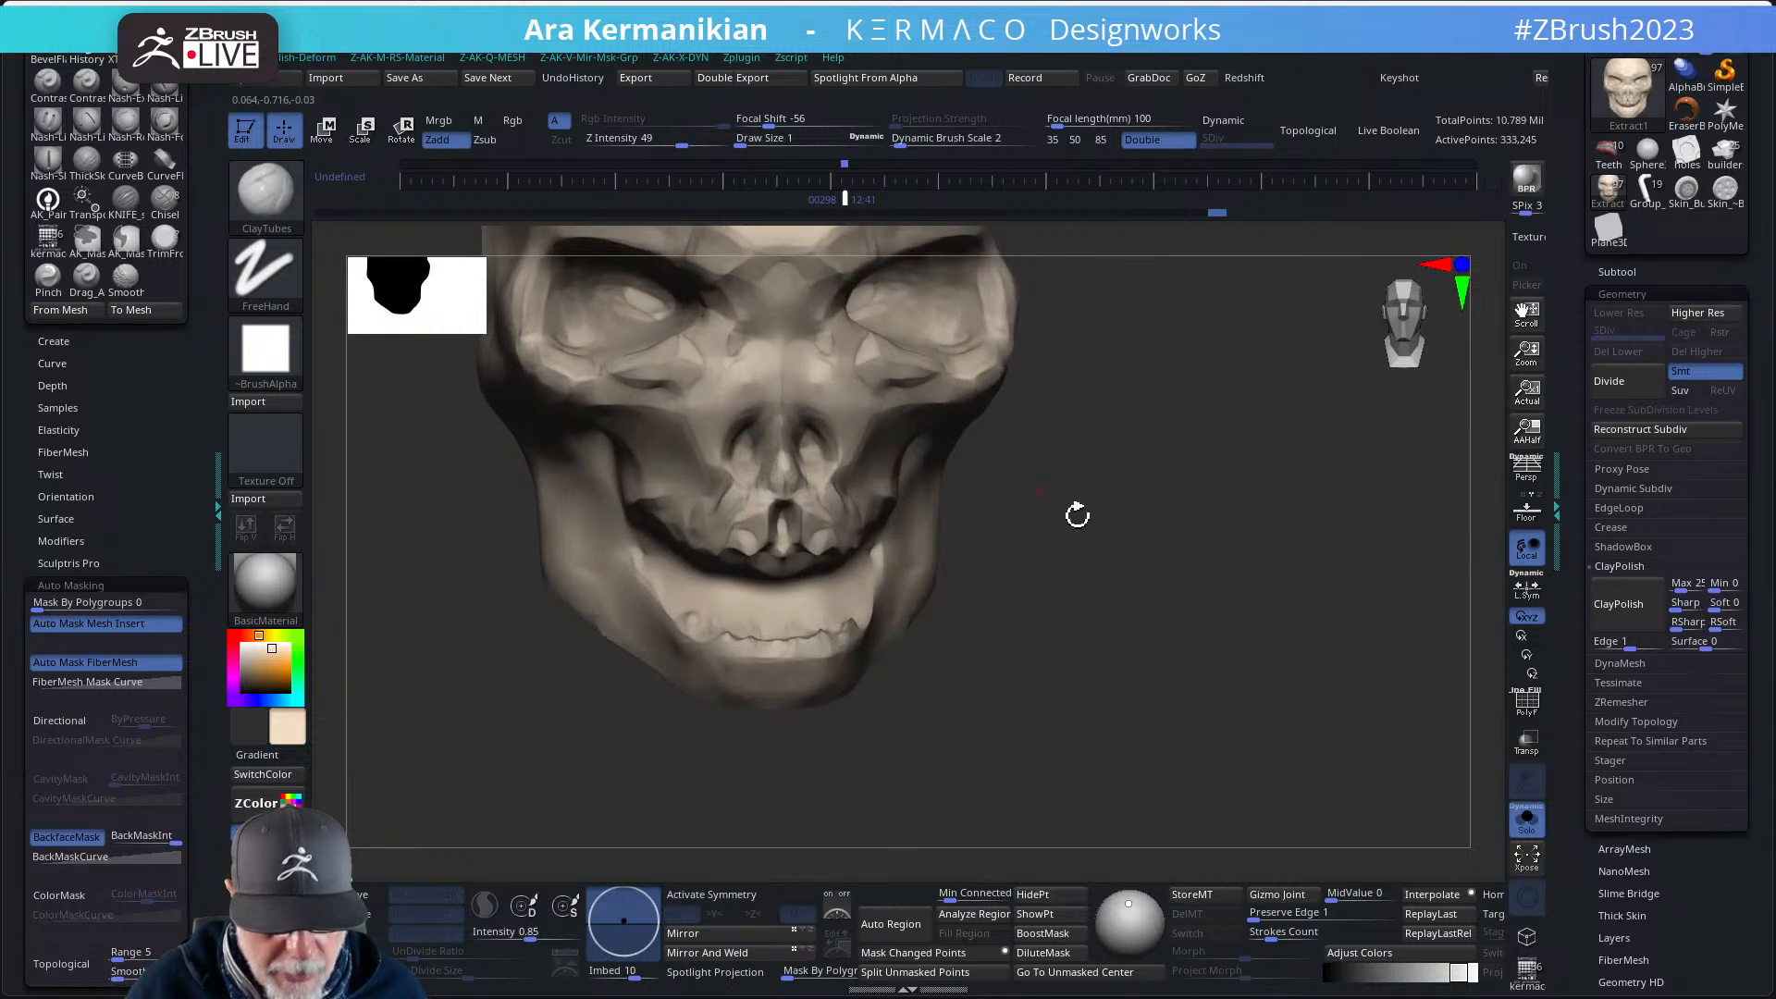
# - Undo the last ClayPolish and apply ClayPolish to the skull repeatedly with Edge set to 2
pyautogui.moveTo(1074, 511)
pyautogui.mouseDown()
pyautogui.moveTo(1106, 456)
pyautogui.moveTo(1110, 503)
pyautogui.moveTo(1162, 528)
pyautogui.moveTo(1092, 529)
pyautogui.moveTo(1150, 519)
pyautogui.moveTo(1173, 603)
pyautogui.moveTo(1257, 626)
pyautogui.mouseUp()
pyautogui.press('ctrl')
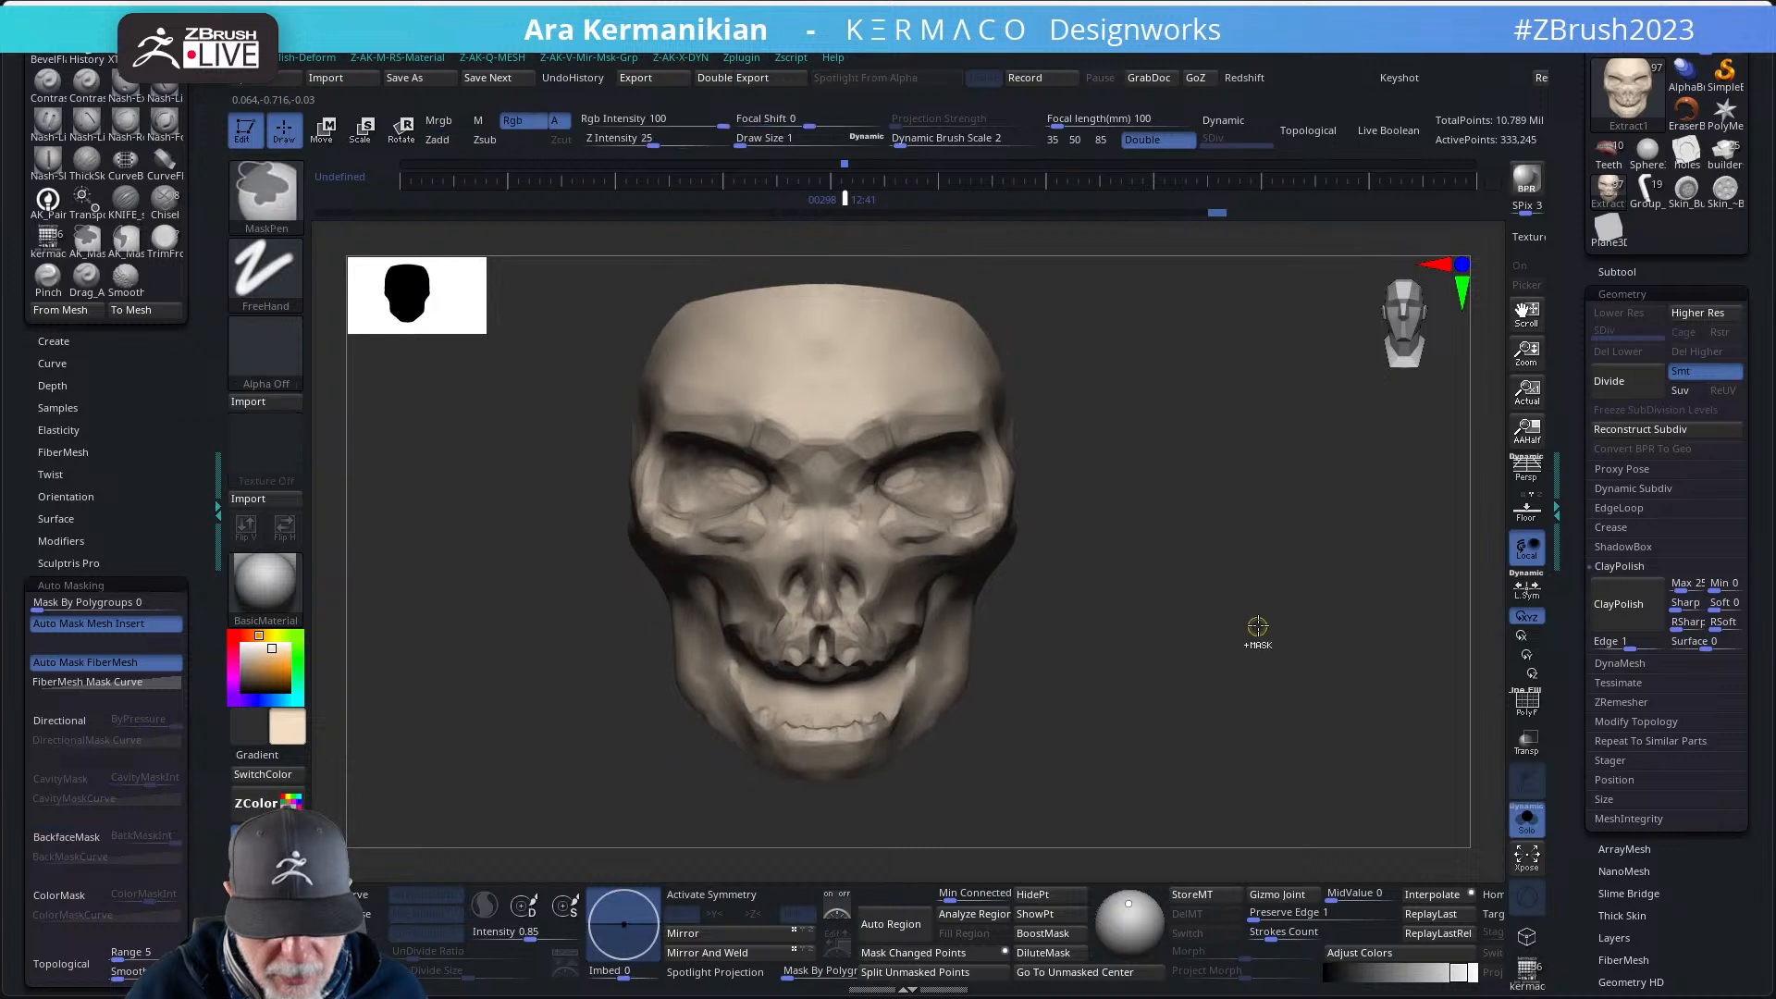
pyautogui.hotkey('ctrl', 'z')
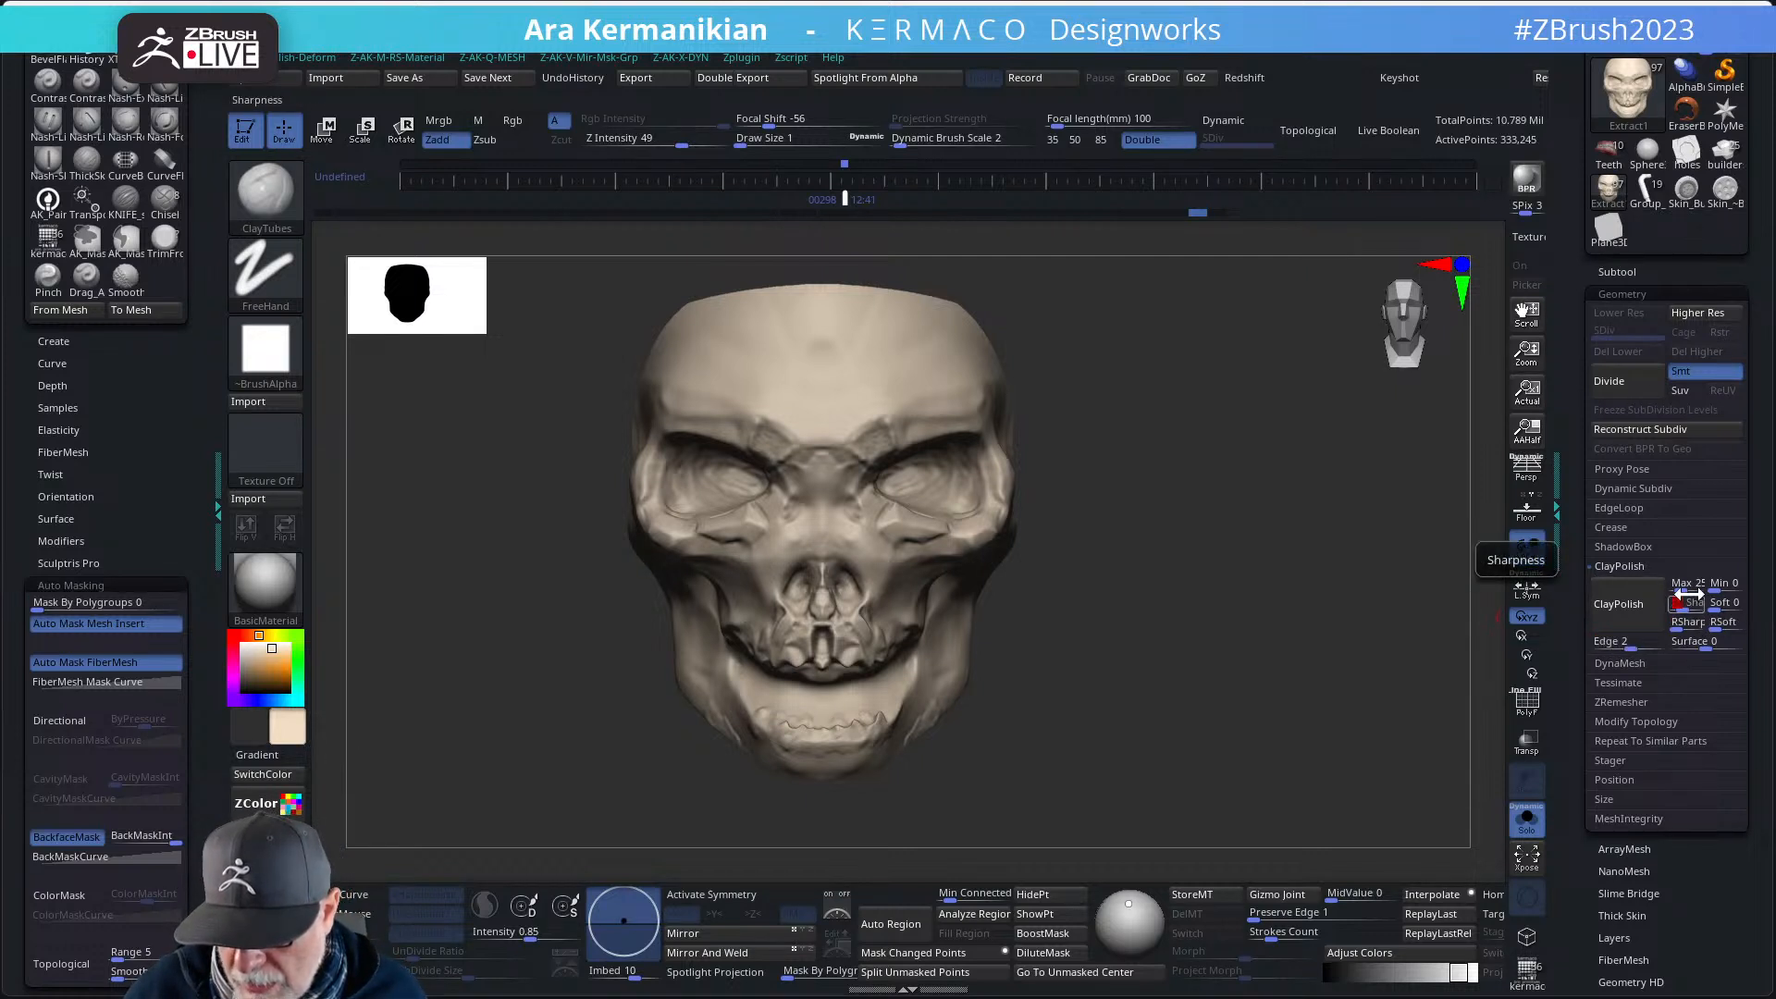
pyautogui.click(1630, 616)
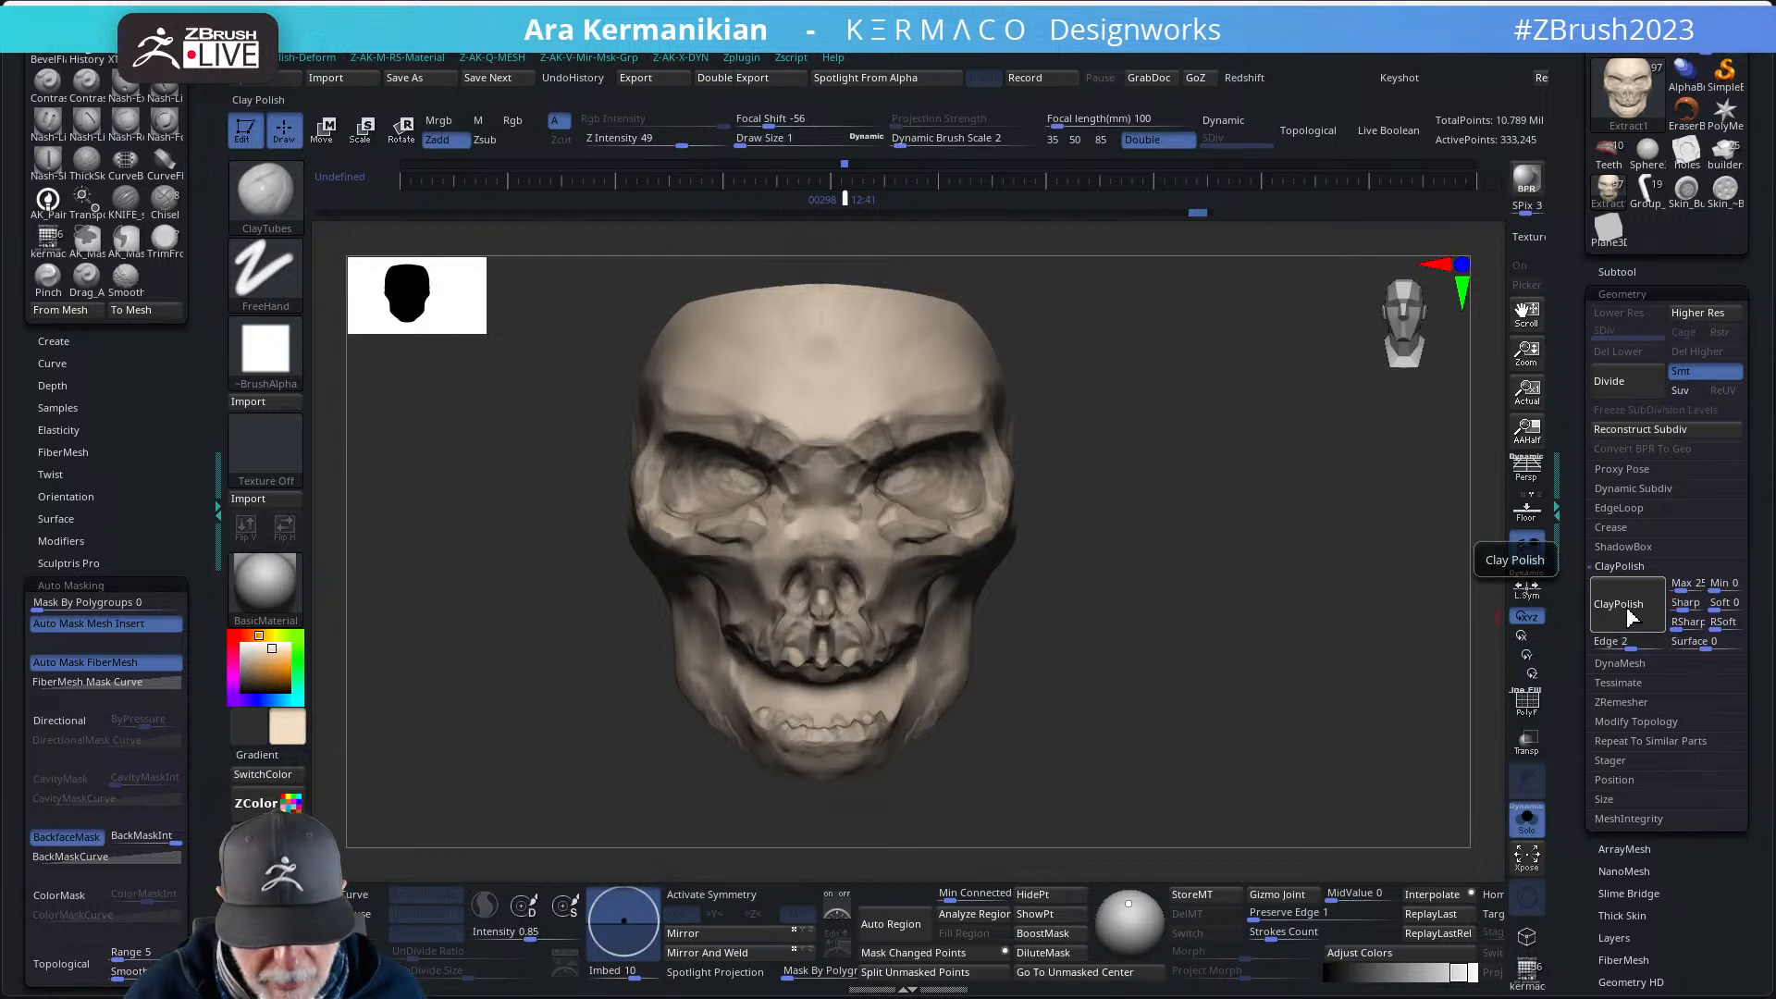
pyautogui.click(1630, 617)
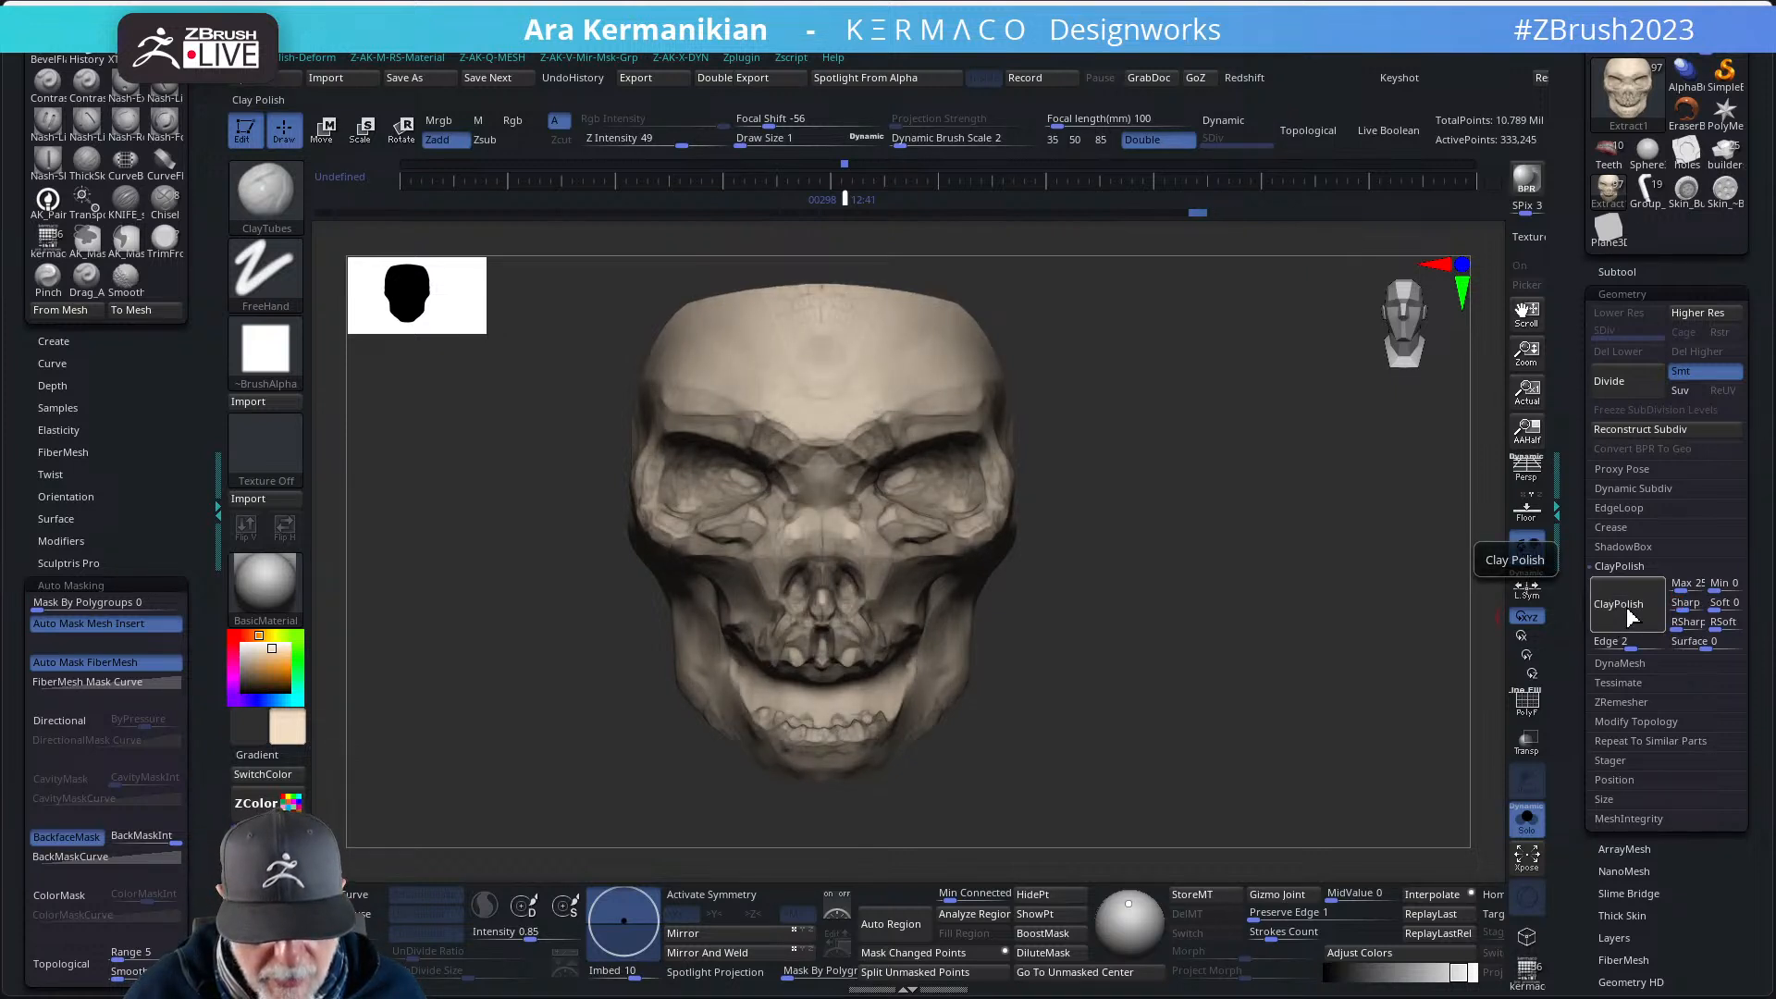
pyautogui.click(1630, 617)
pyautogui.click(1630, 617)
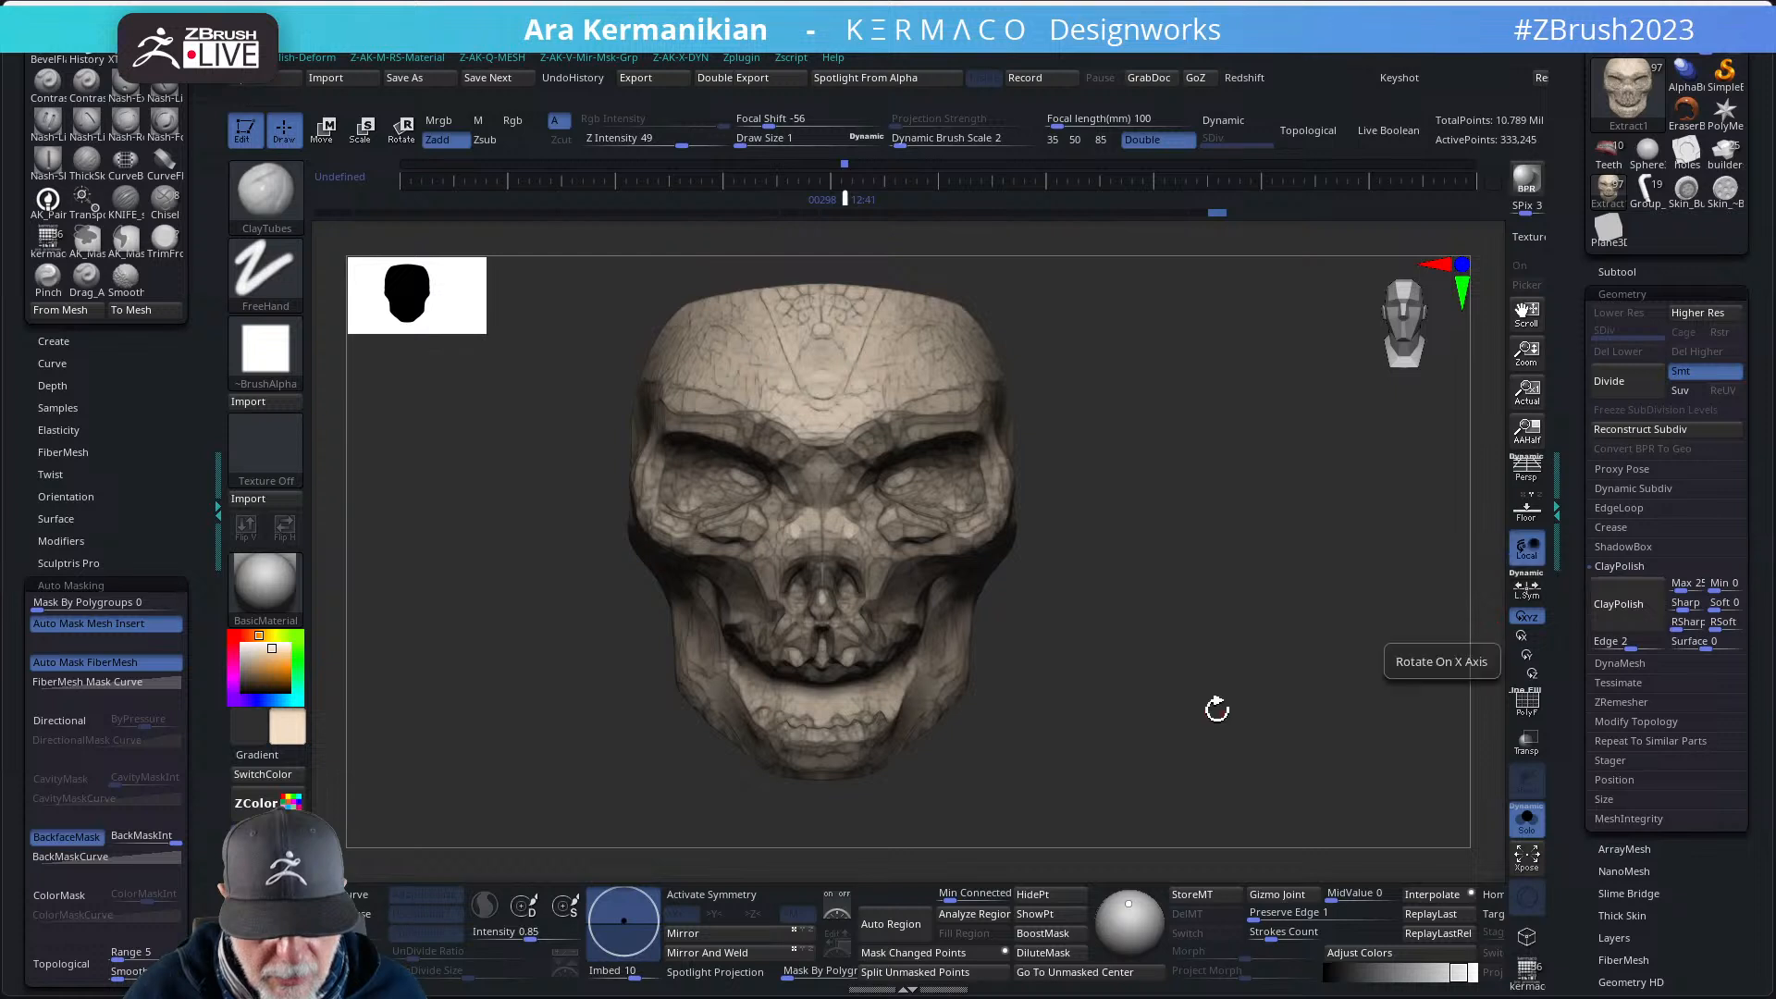
pyautogui.moveTo(1300, 650)
pyautogui.keyDown('alt'); pyautogui.mouseDown()
pyautogui.moveTo(1304, 617)
pyautogui.moveTo(1295, 648)
pyautogui.mouseUp(); pyautogui.keyUp('alt')
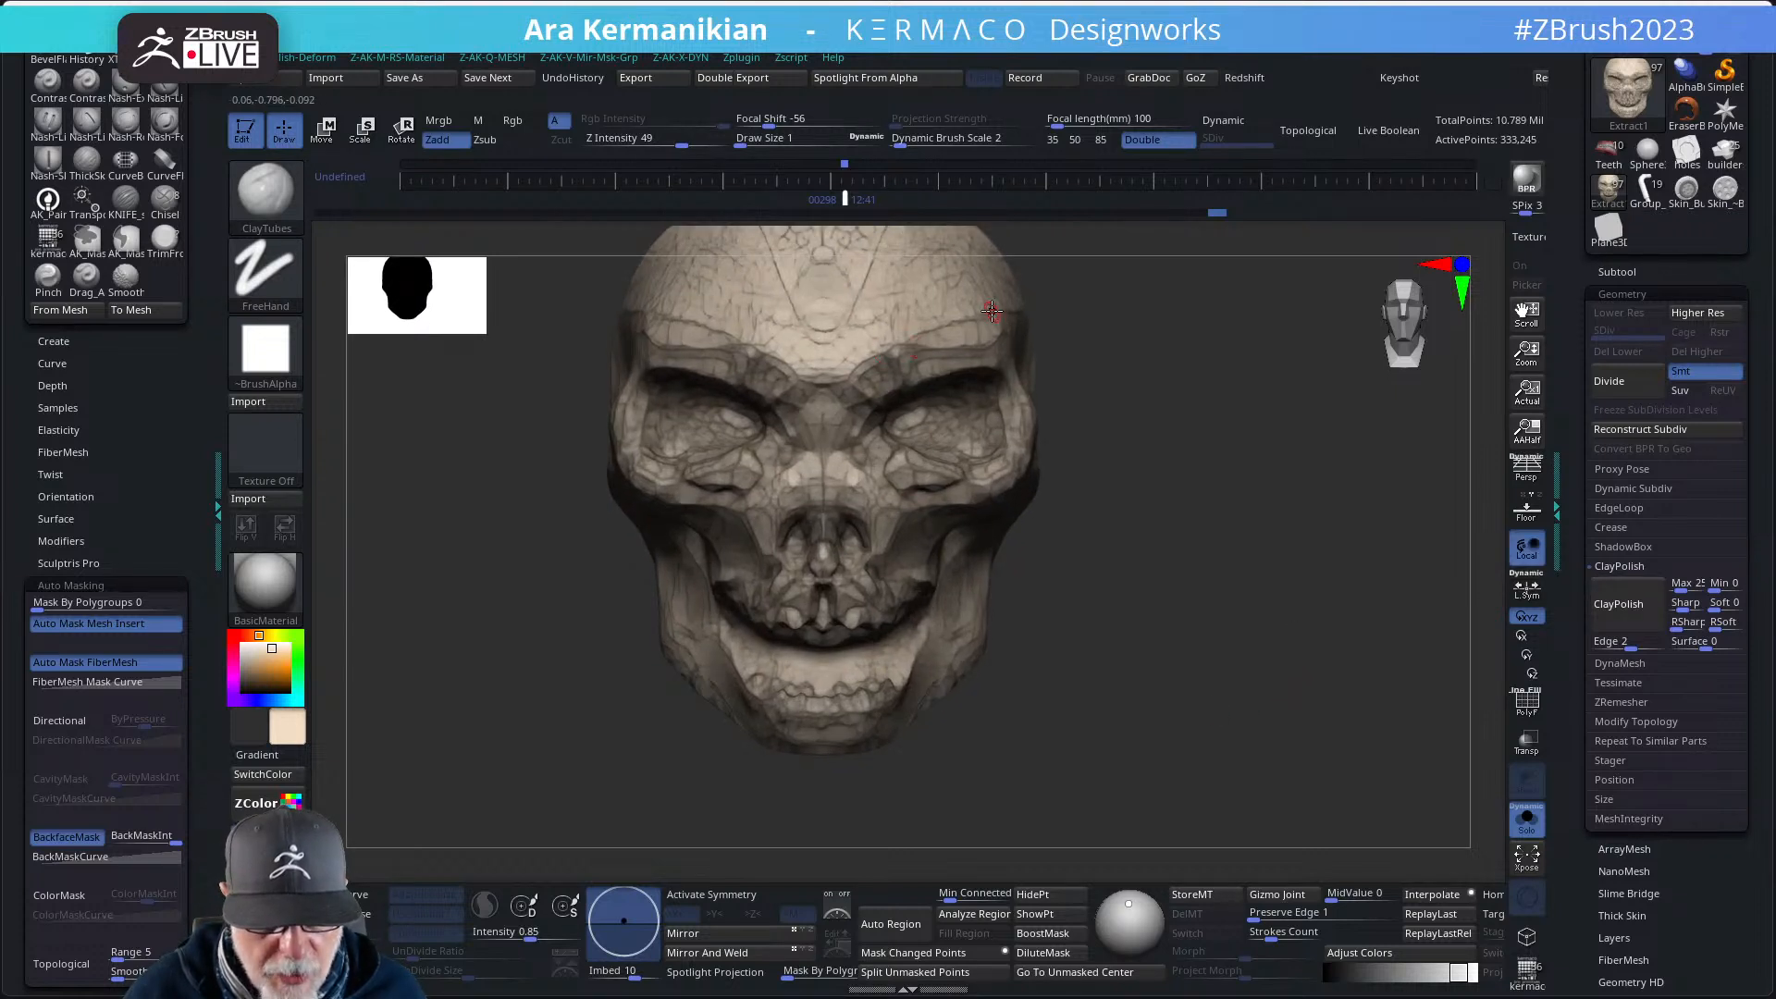
pyautogui.moveTo(1196, 552); pyautogui.dragTo(1334, 632)
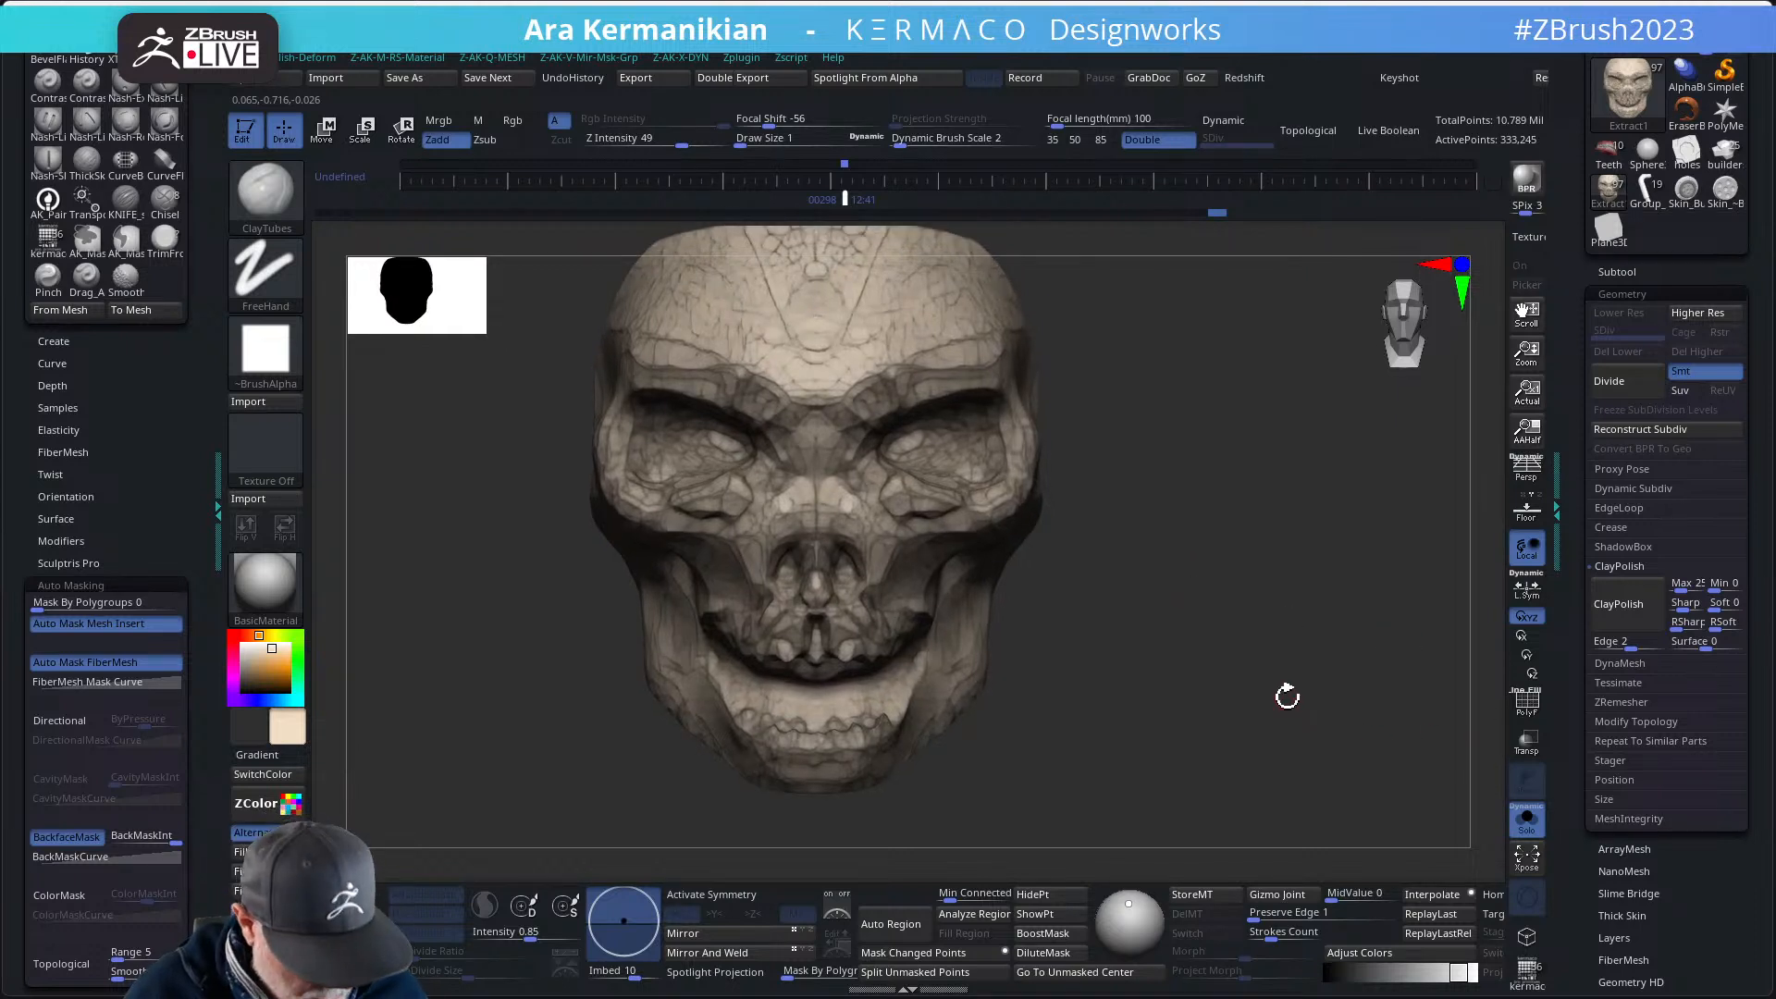
# - Try to inflate the whole skull surface with the Inflate deformation
pyautogui.press('d')
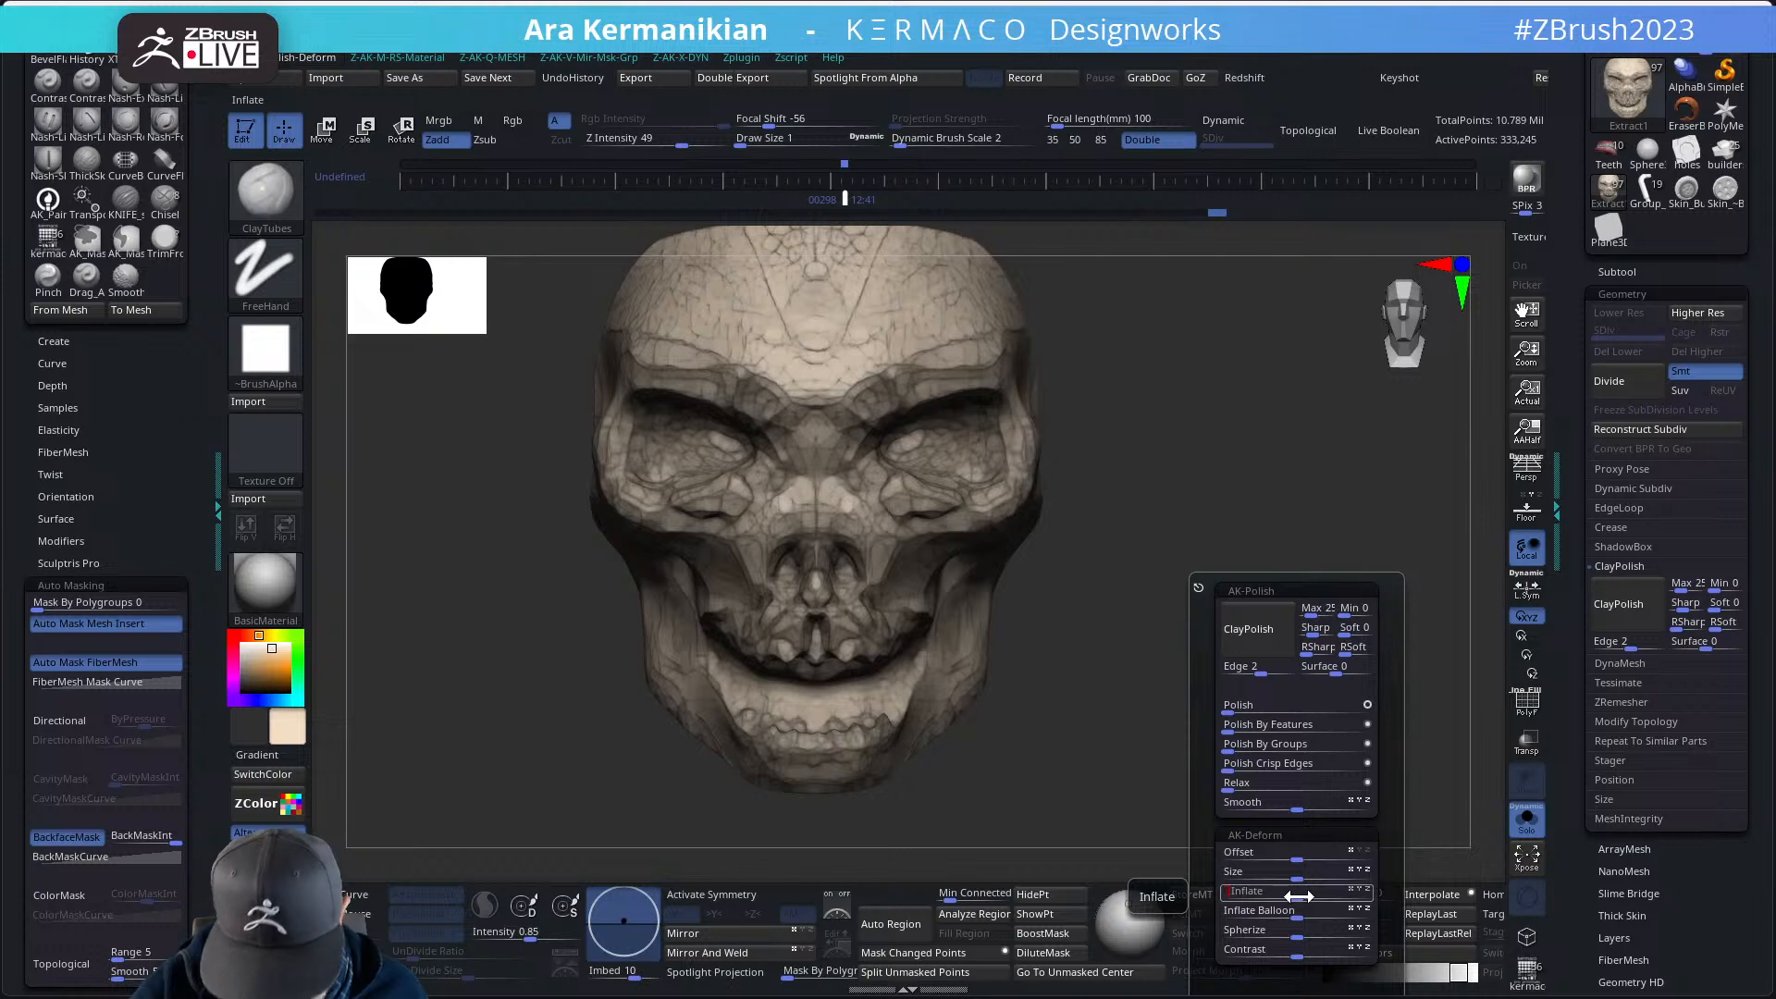
pyautogui.click(1298, 897)
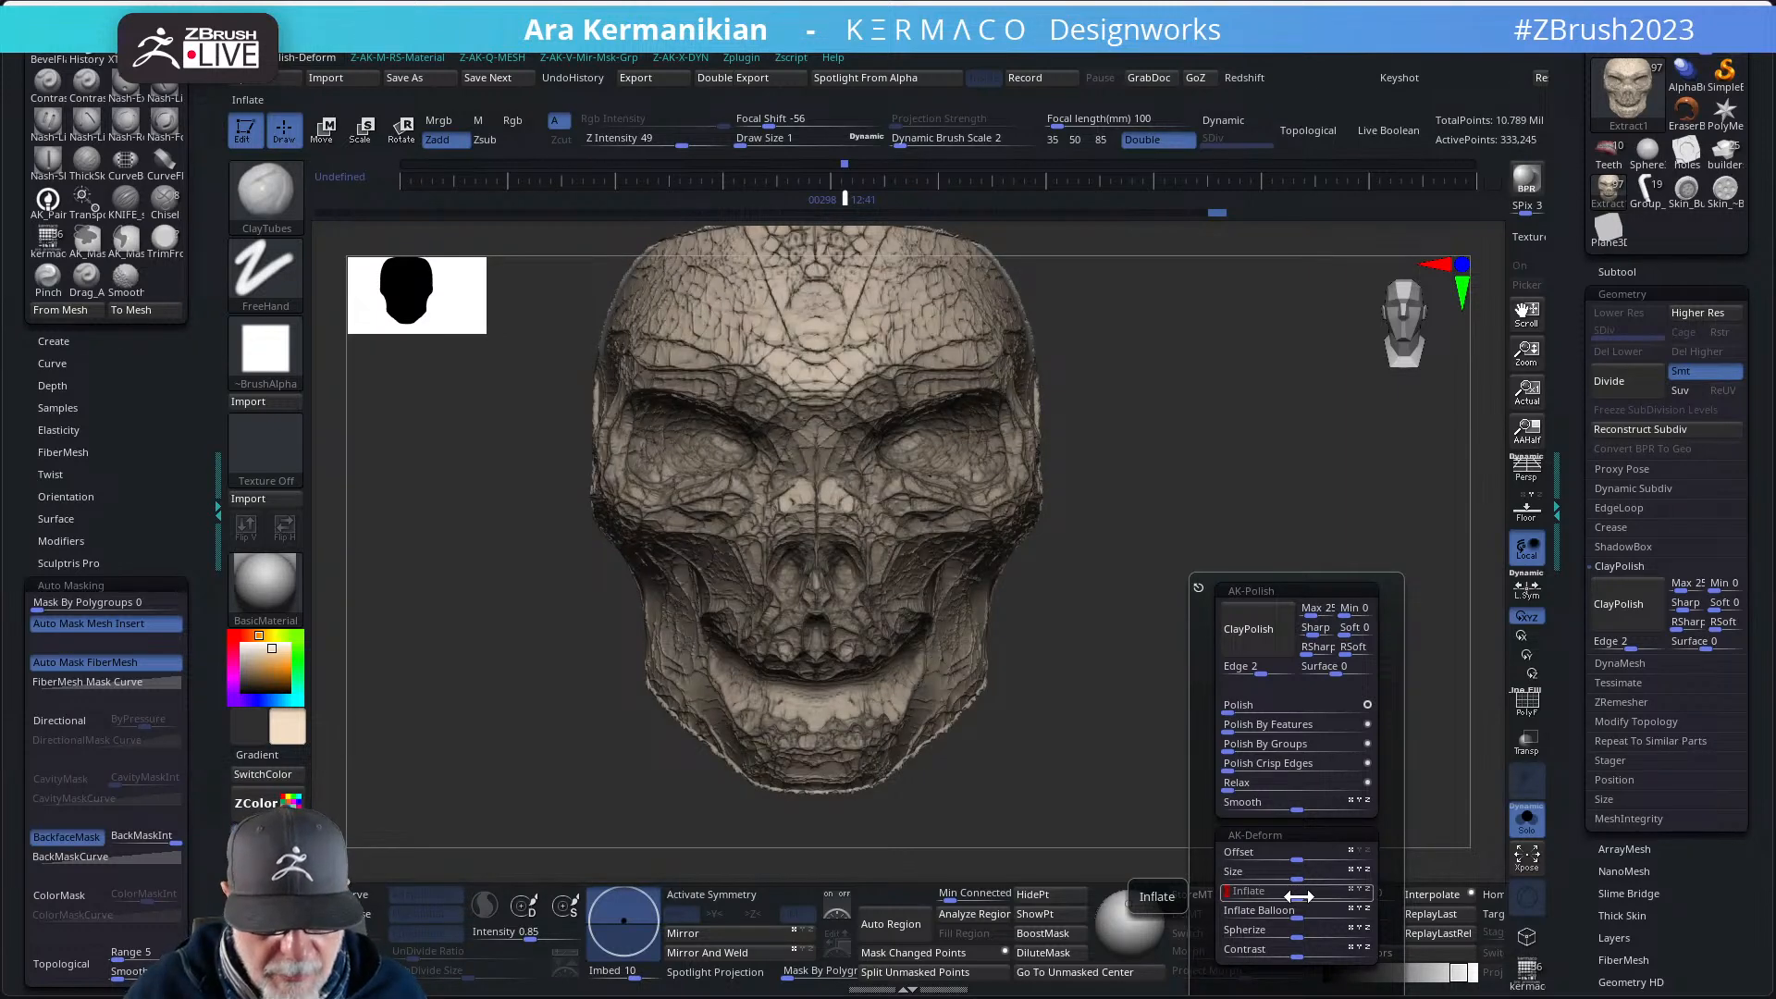
pyautogui.moveTo(1110, 694); pyautogui.dragTo(1163, 656)
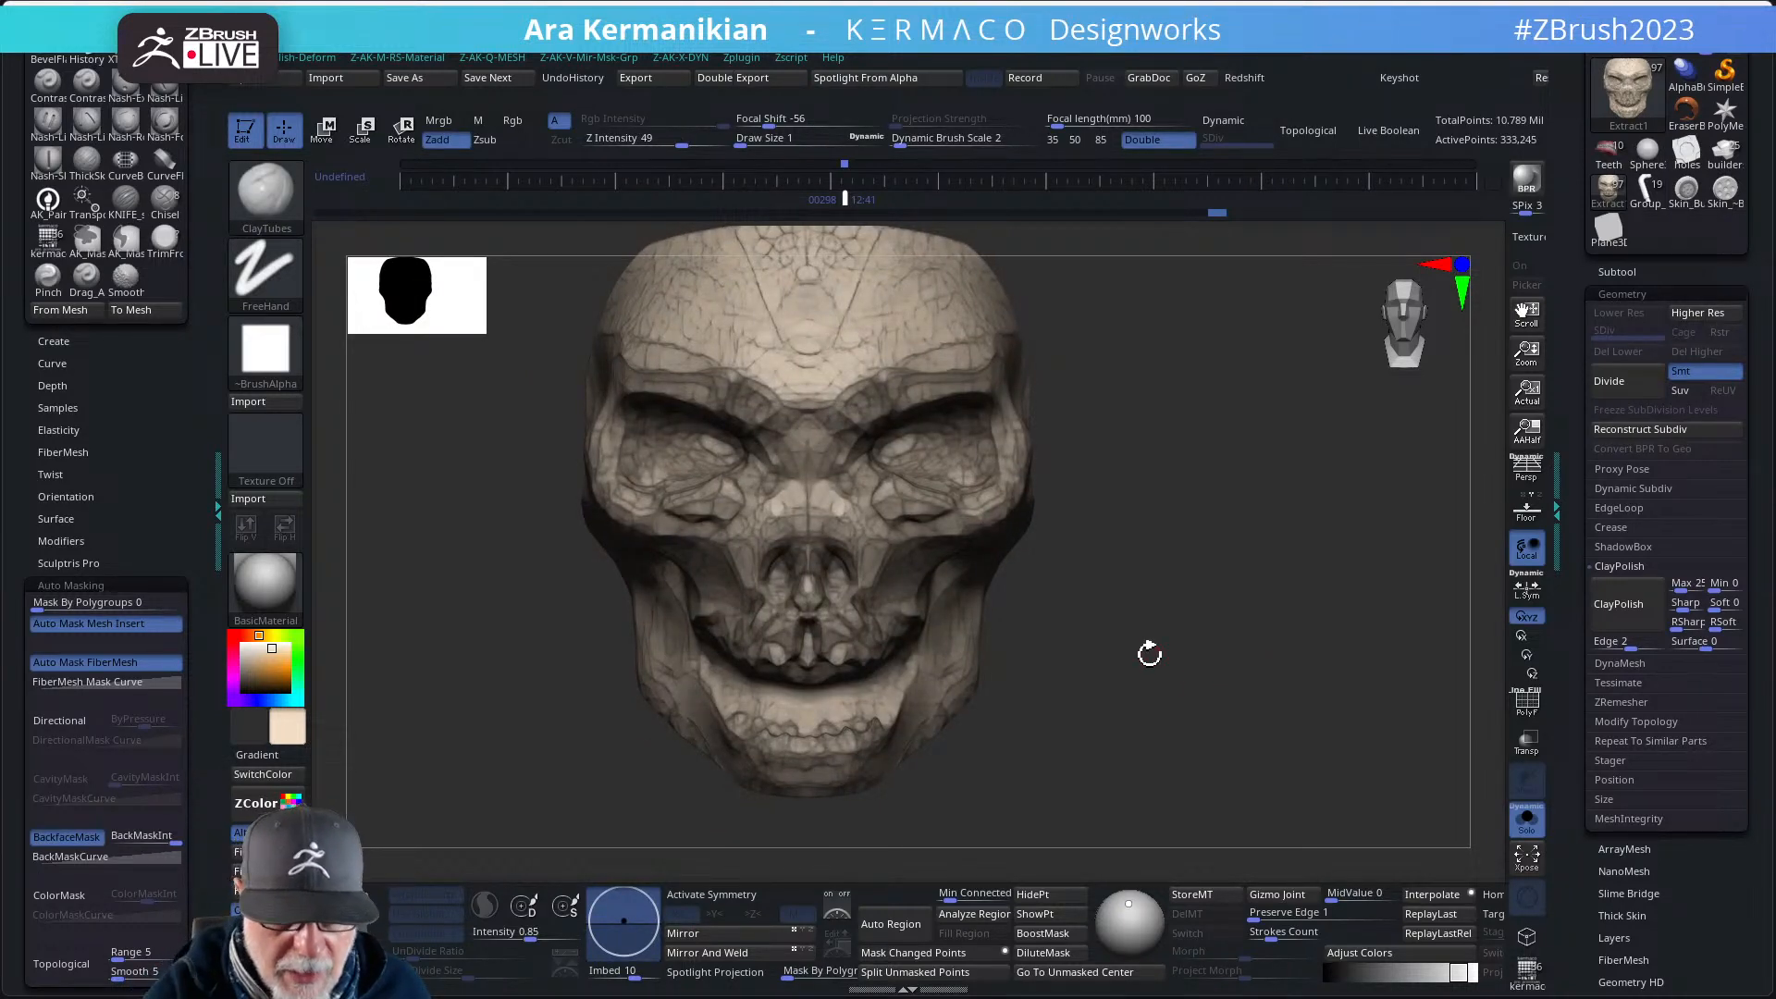
pyautogui.press('ctrl')
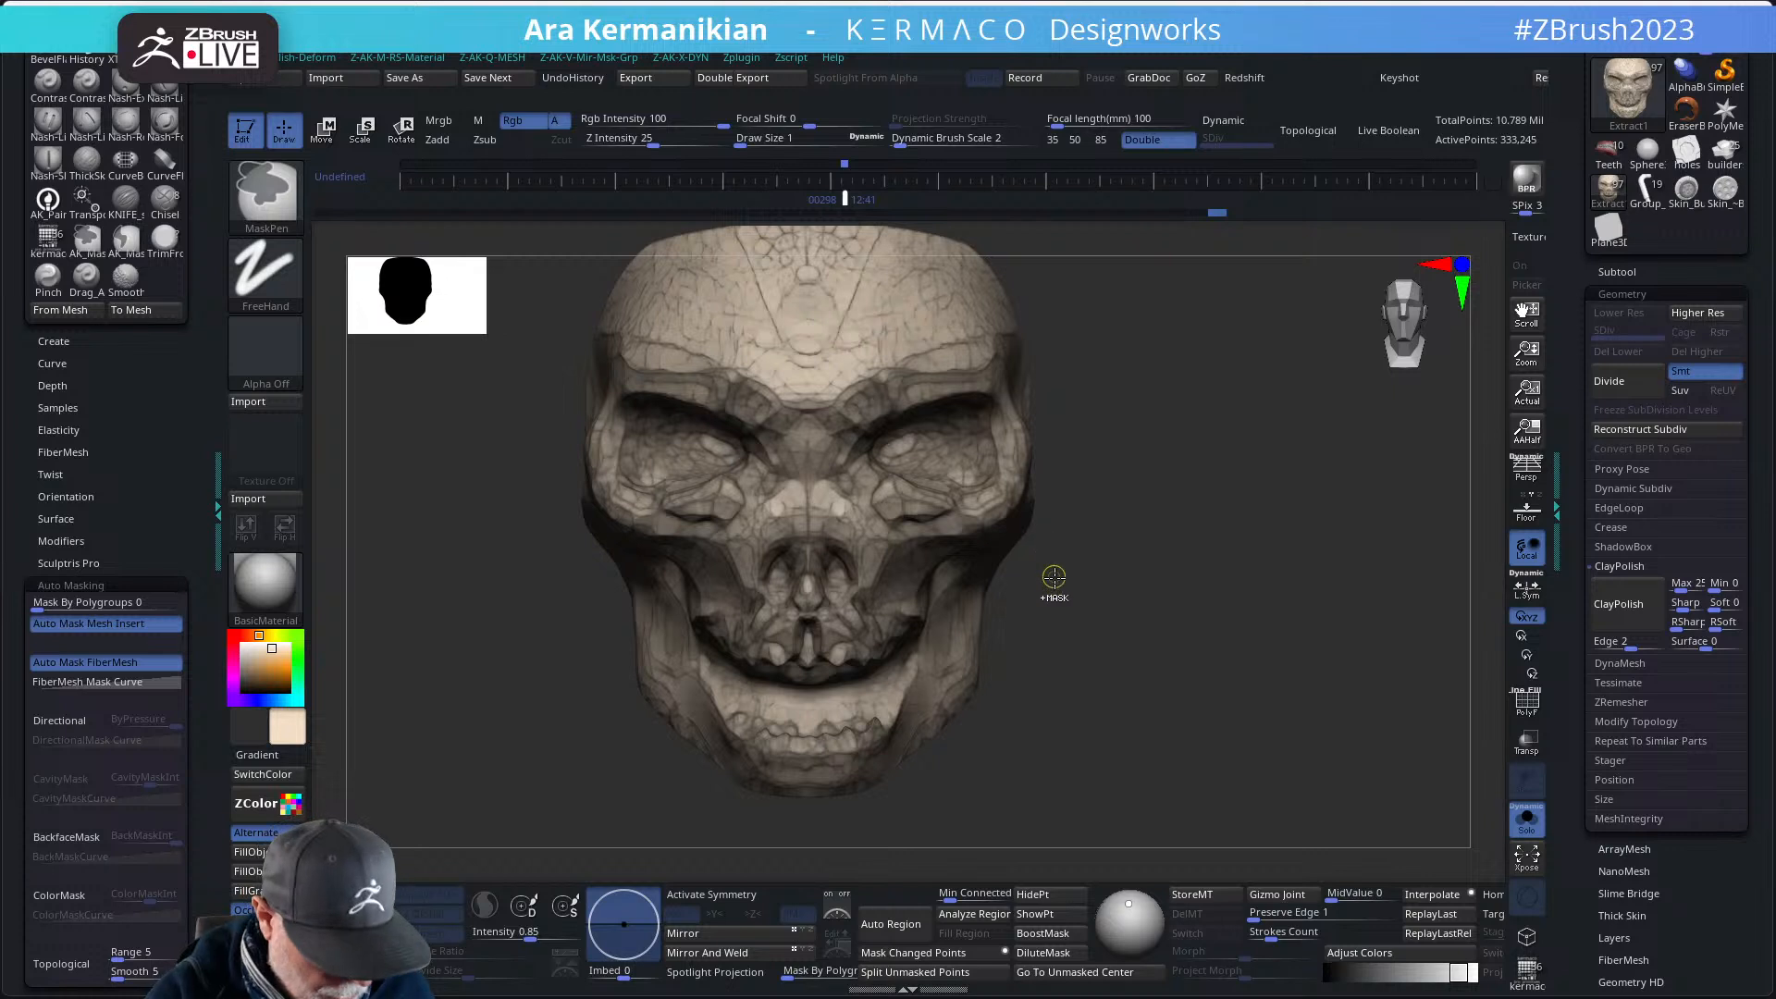
# - Work over the skull's nose, cheeks, eye sockets, brow and forehead with the Inflat brush at draw size 5.44
pyautogui.press('b')
pyautogui.press('i')
pyautogui.press('n')
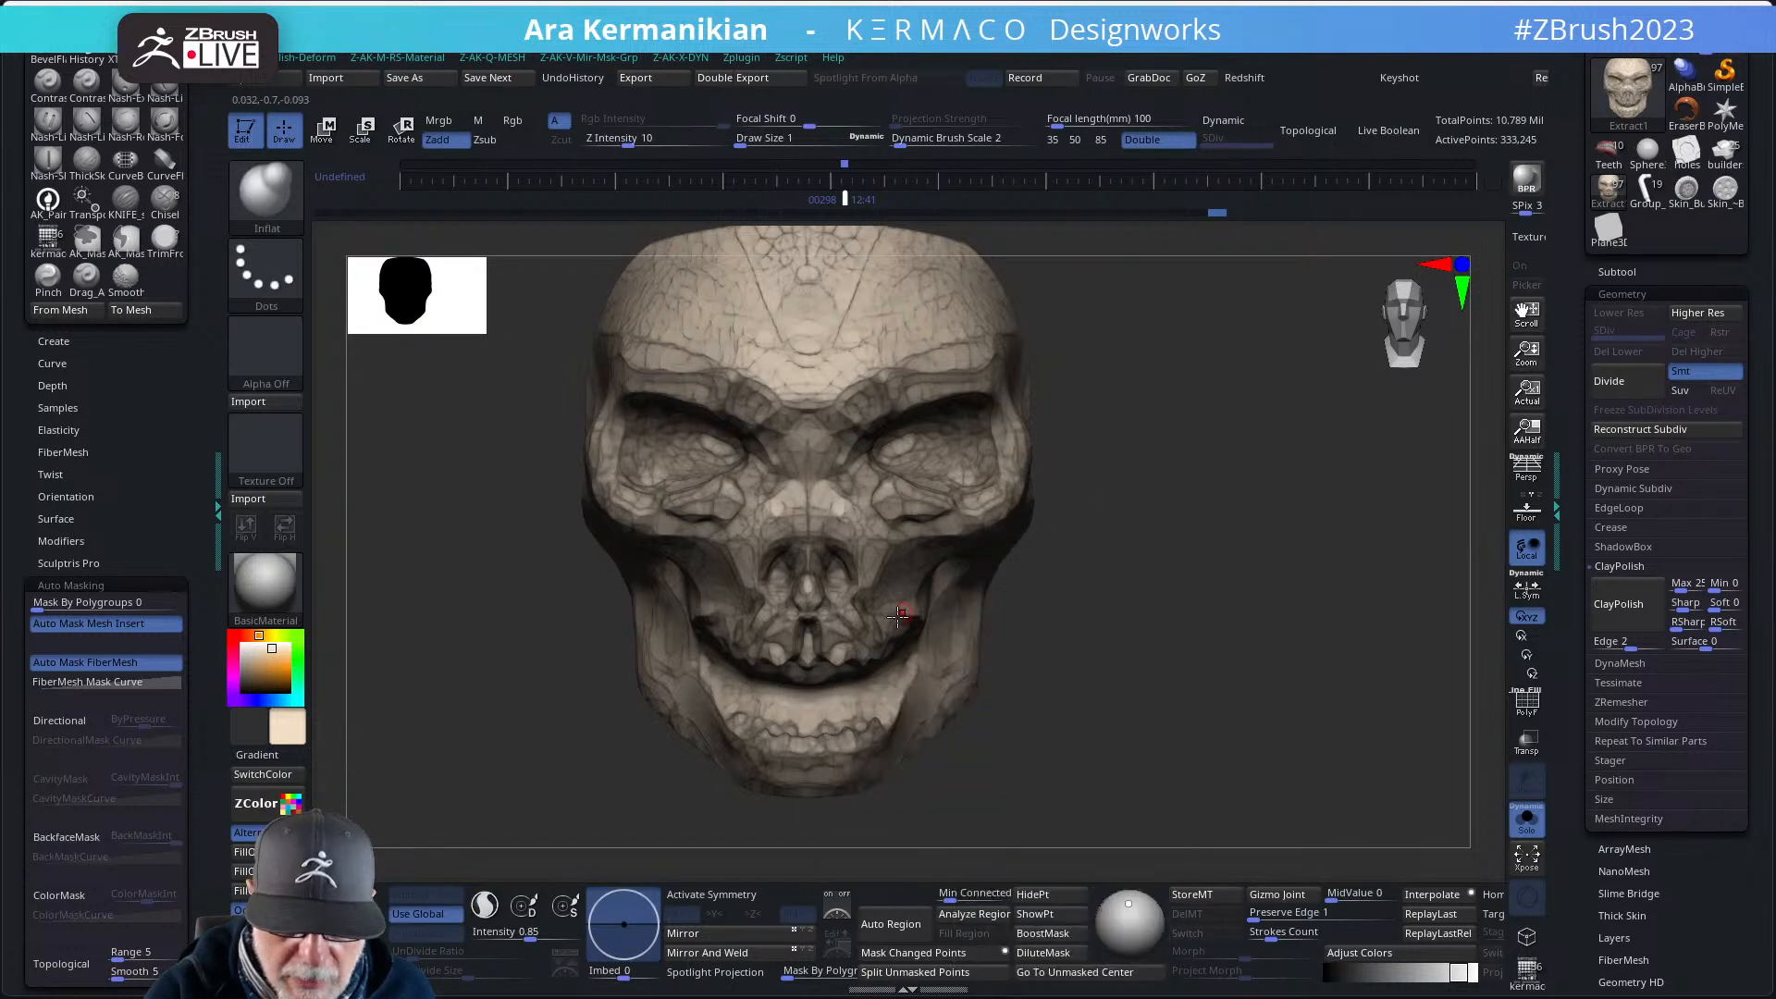
pyautogui.press('s')
pyautogui.click(895, 619)
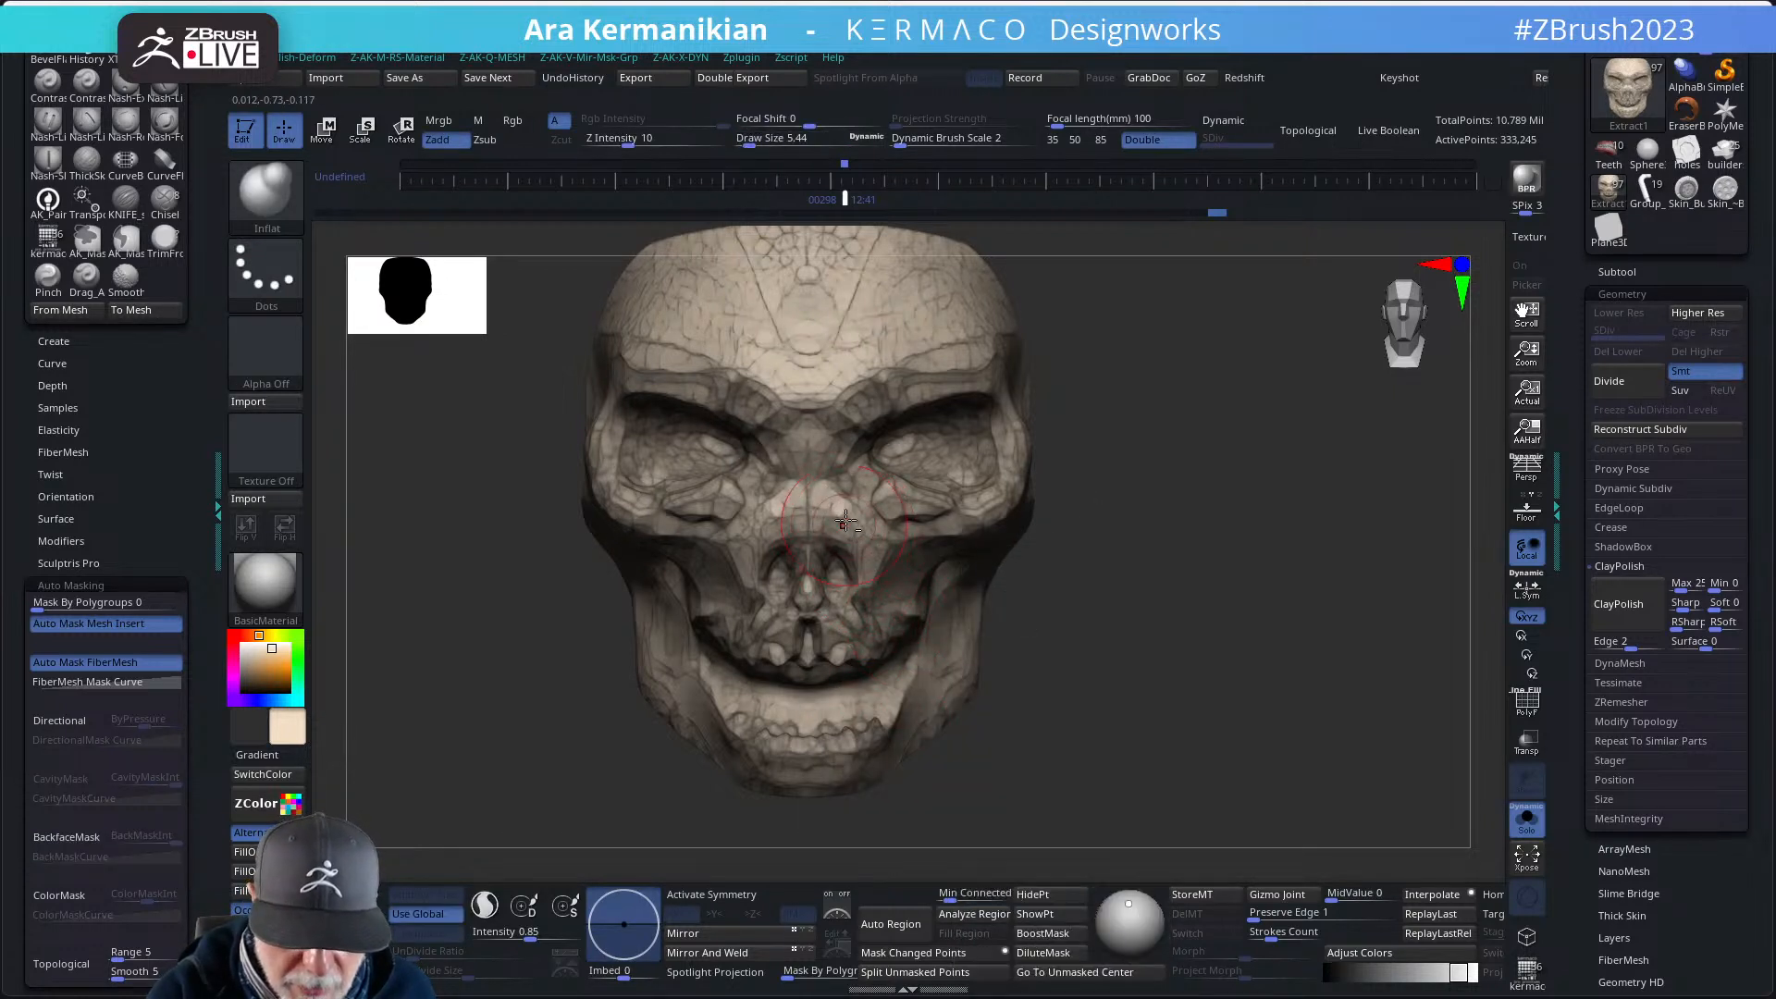
pyautogui.keyDown('alt'); pyautogui.moveTo(845, 512); pyautogui.dragTo(858, 575); pyautogui.keyUp('alt')
pyautogui.keyDown('alt'); pyautogui.moveTo(766, 735); pyautogui.dragTo(774, 721); pyautogui.keyUp('alt')
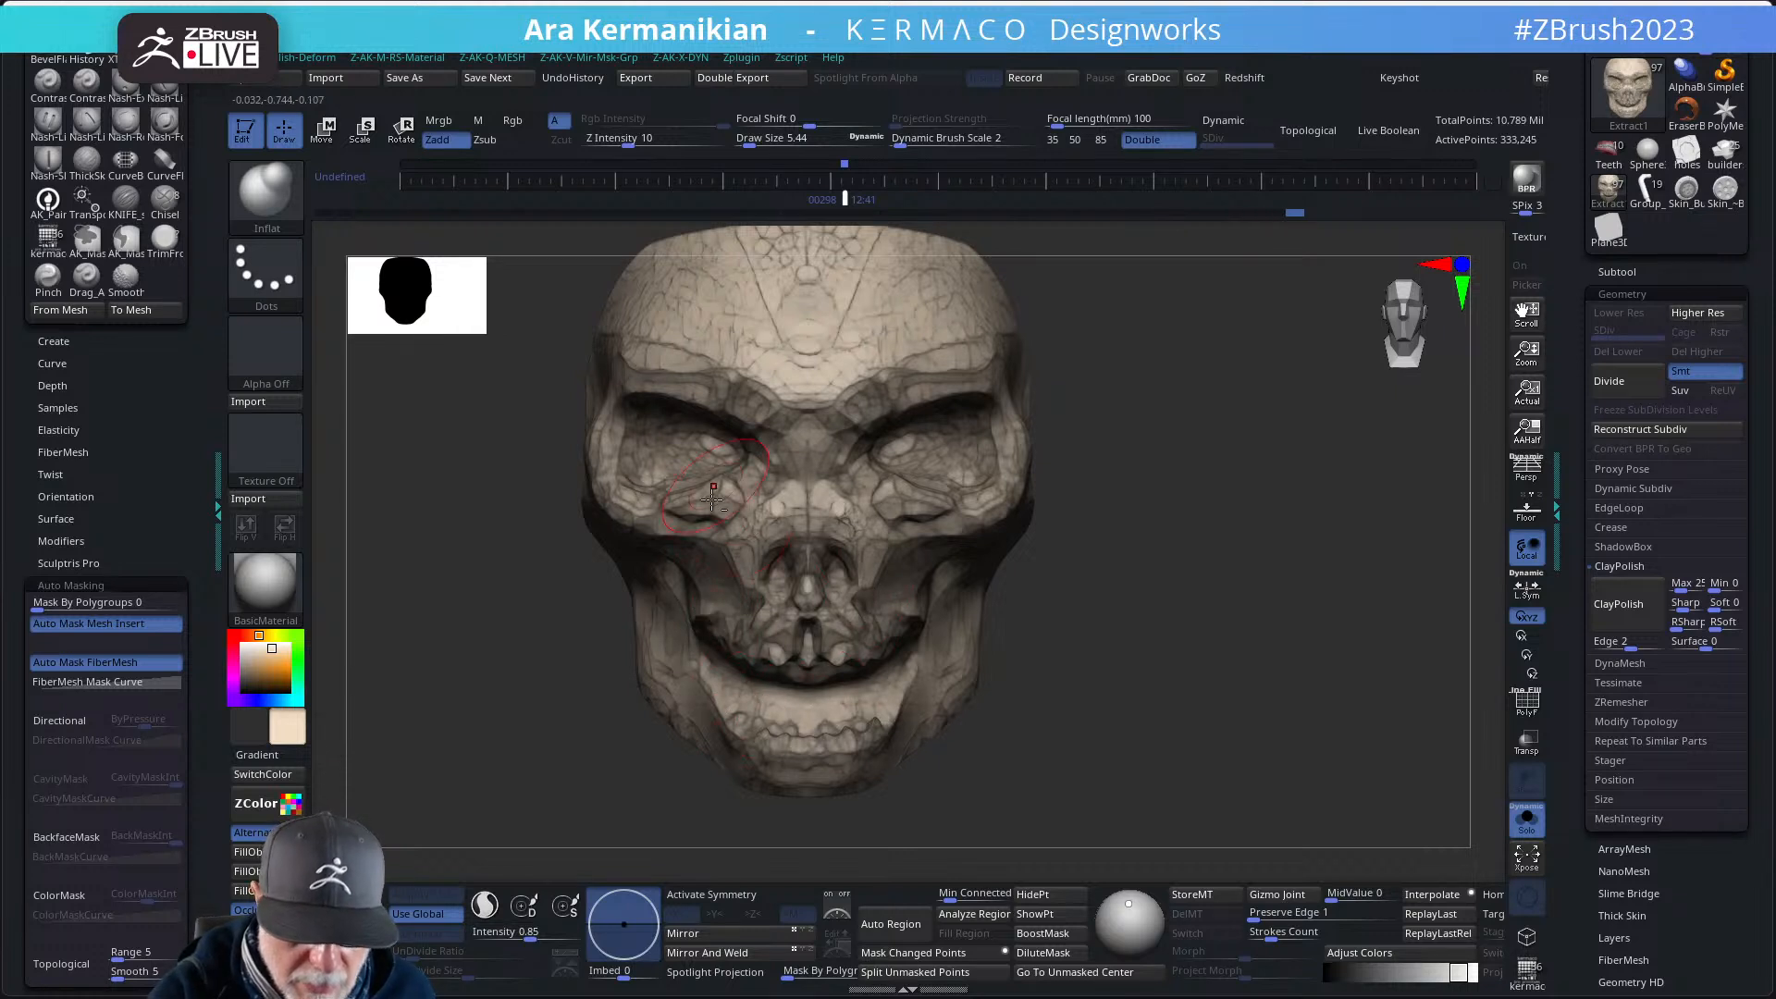
pyautogui.keyDown('alt'); pyautogui.moveTo(752, 555); pyautogui.dragTo(757, 565); pyautogui.keyUp('alt')
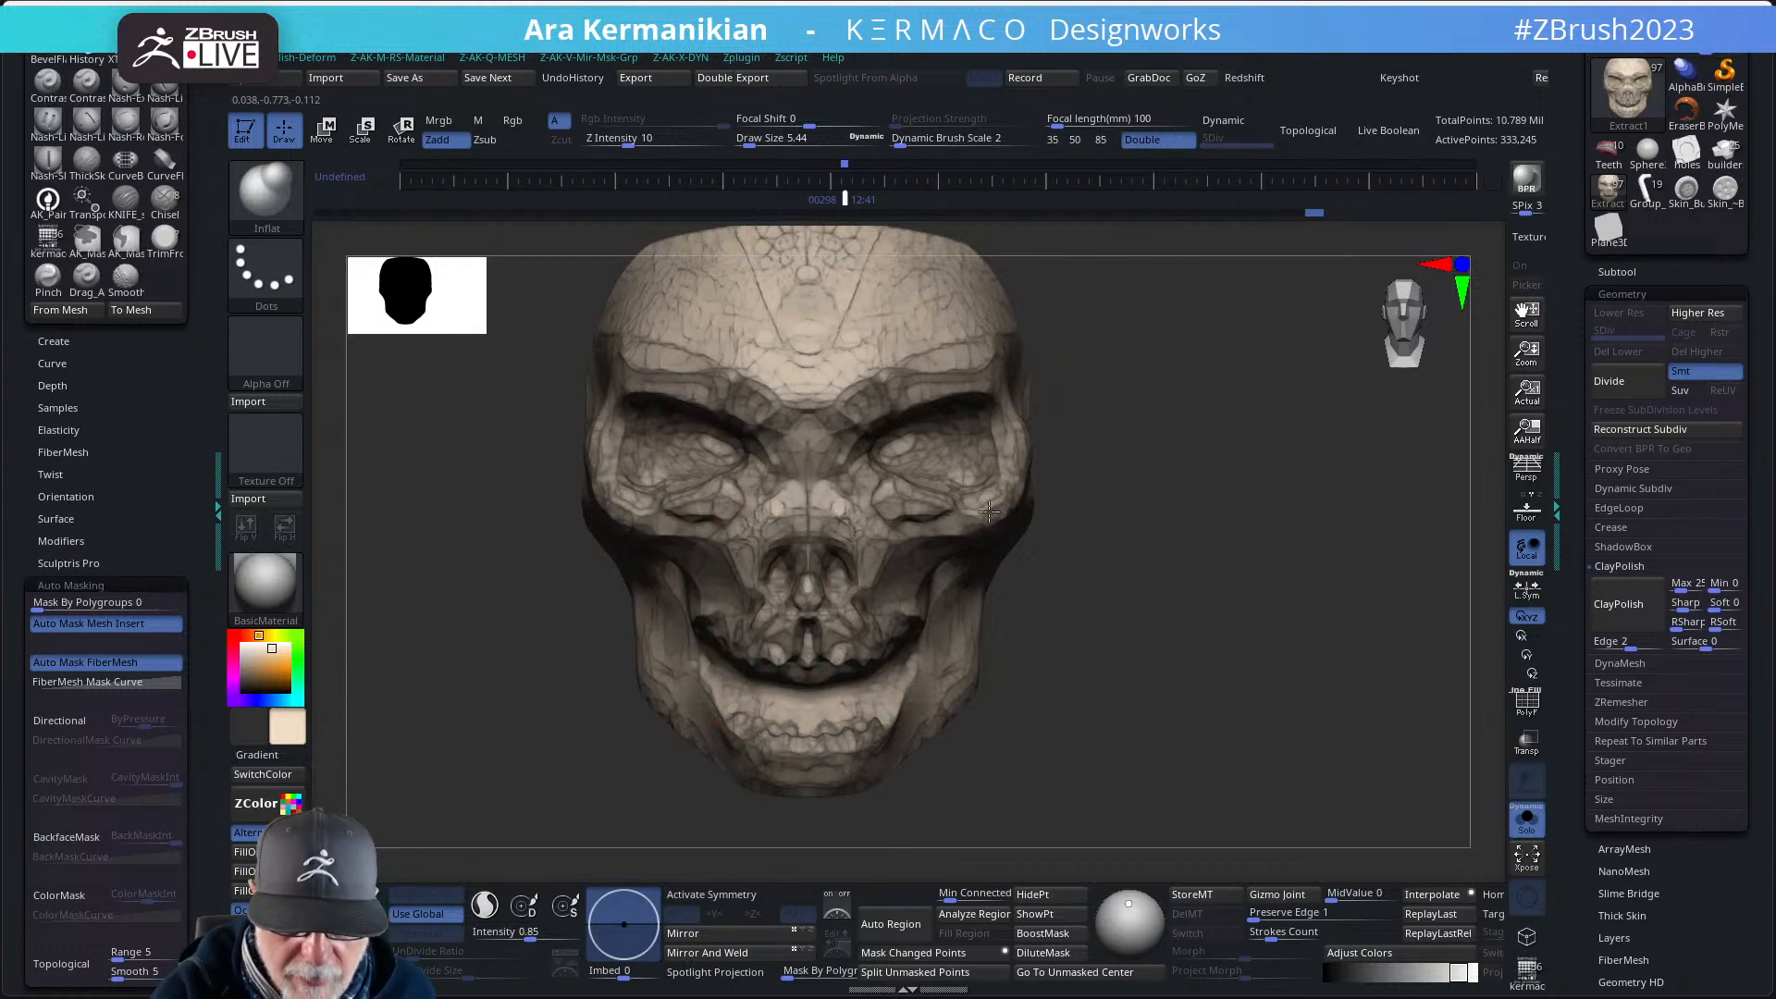
pyautogui.moveTo(890, 459); pyautogui.dragTo(877, 465)
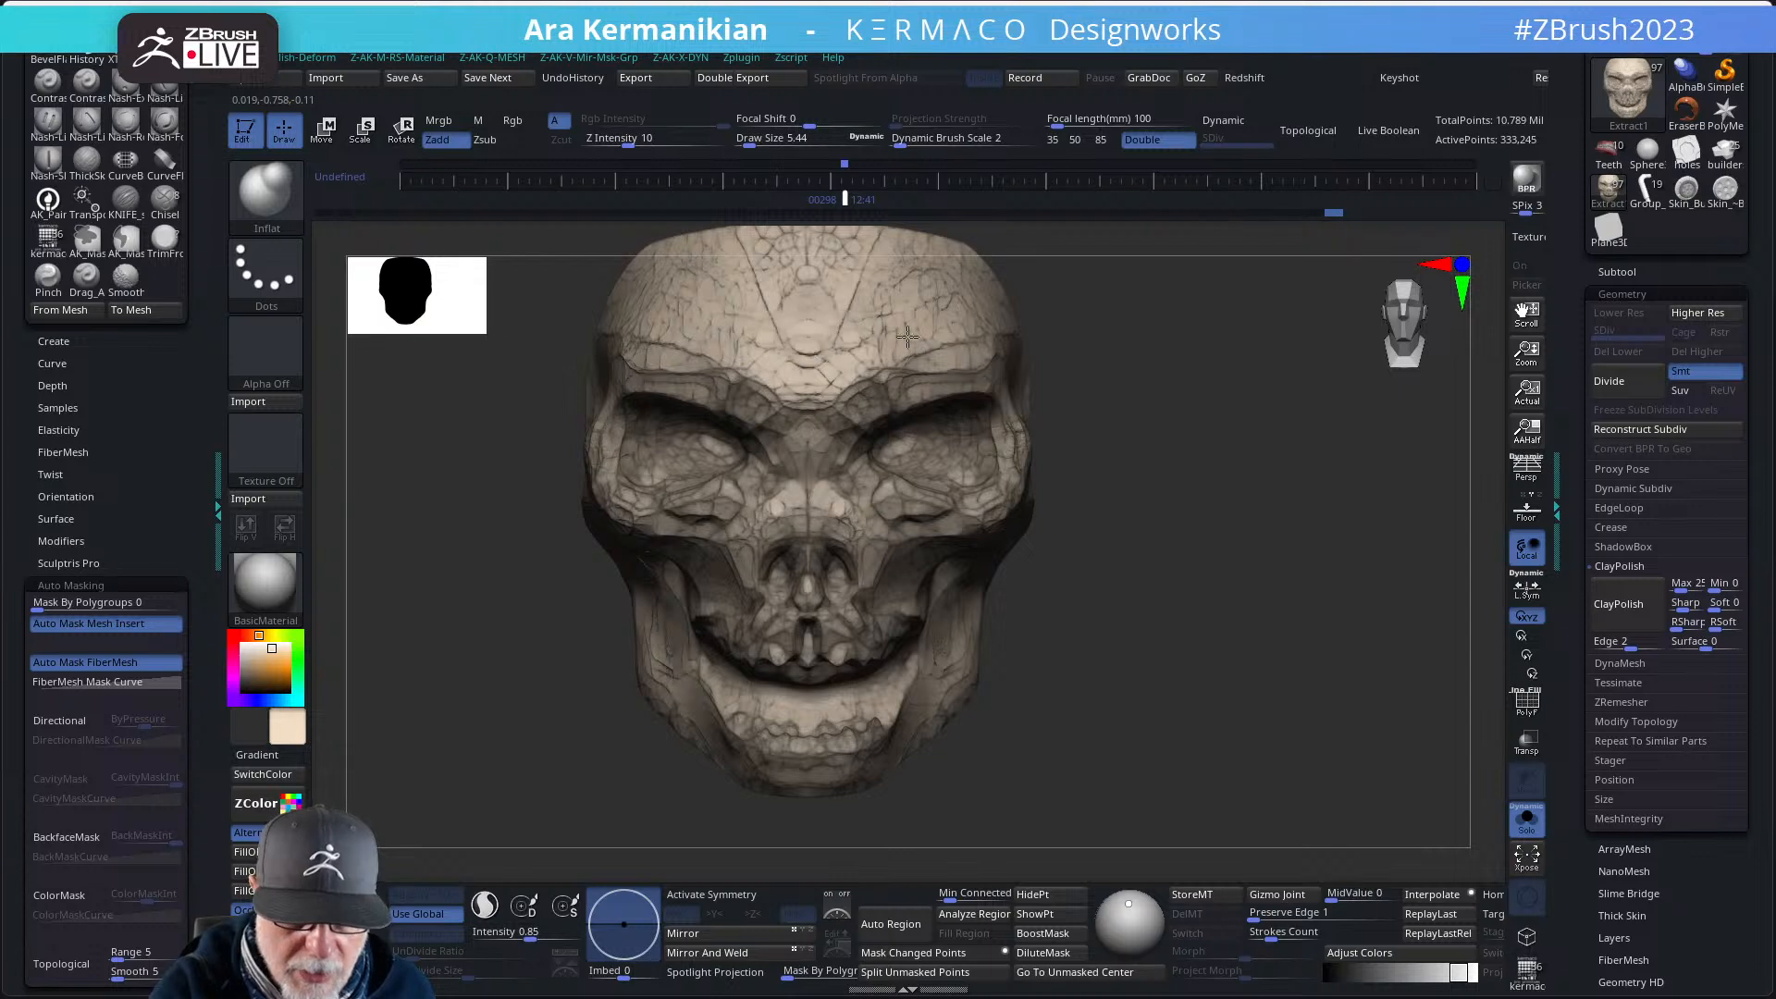
pyautogui.moveTo(778, 324); pyautogui.dragTo(834, 427)
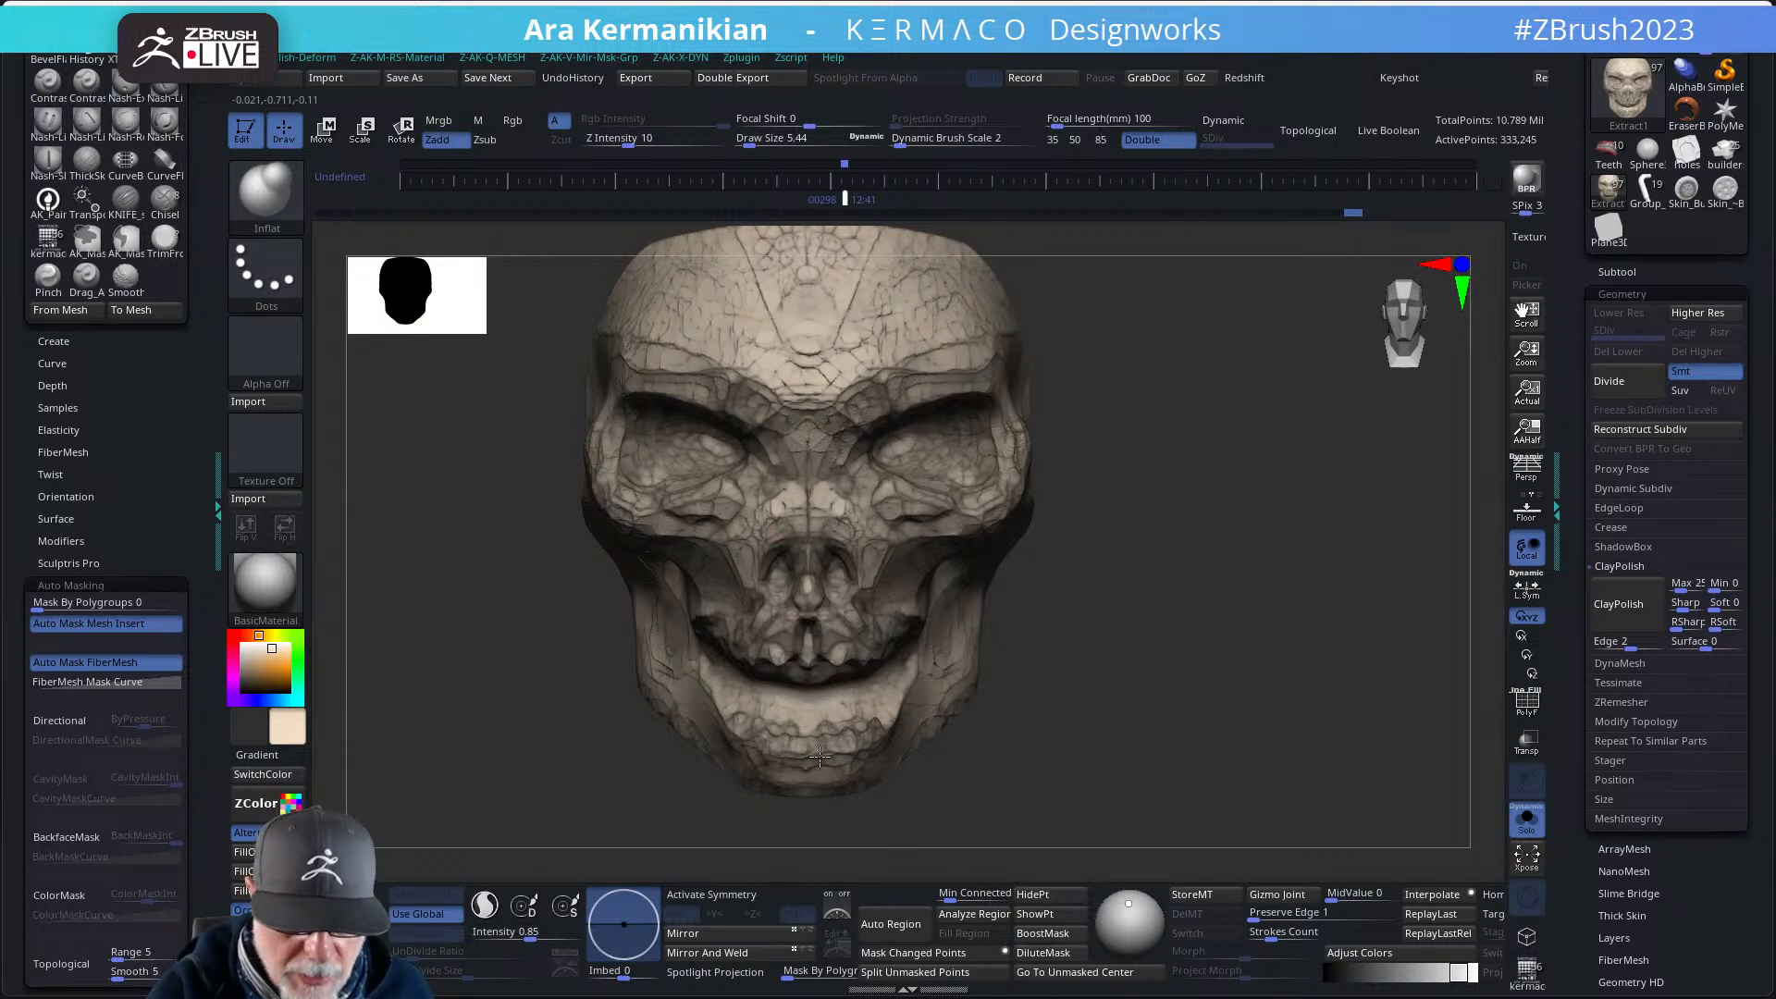
pyautogui.moveTo(681, 373); pyautogui.dragTo(745, 374)
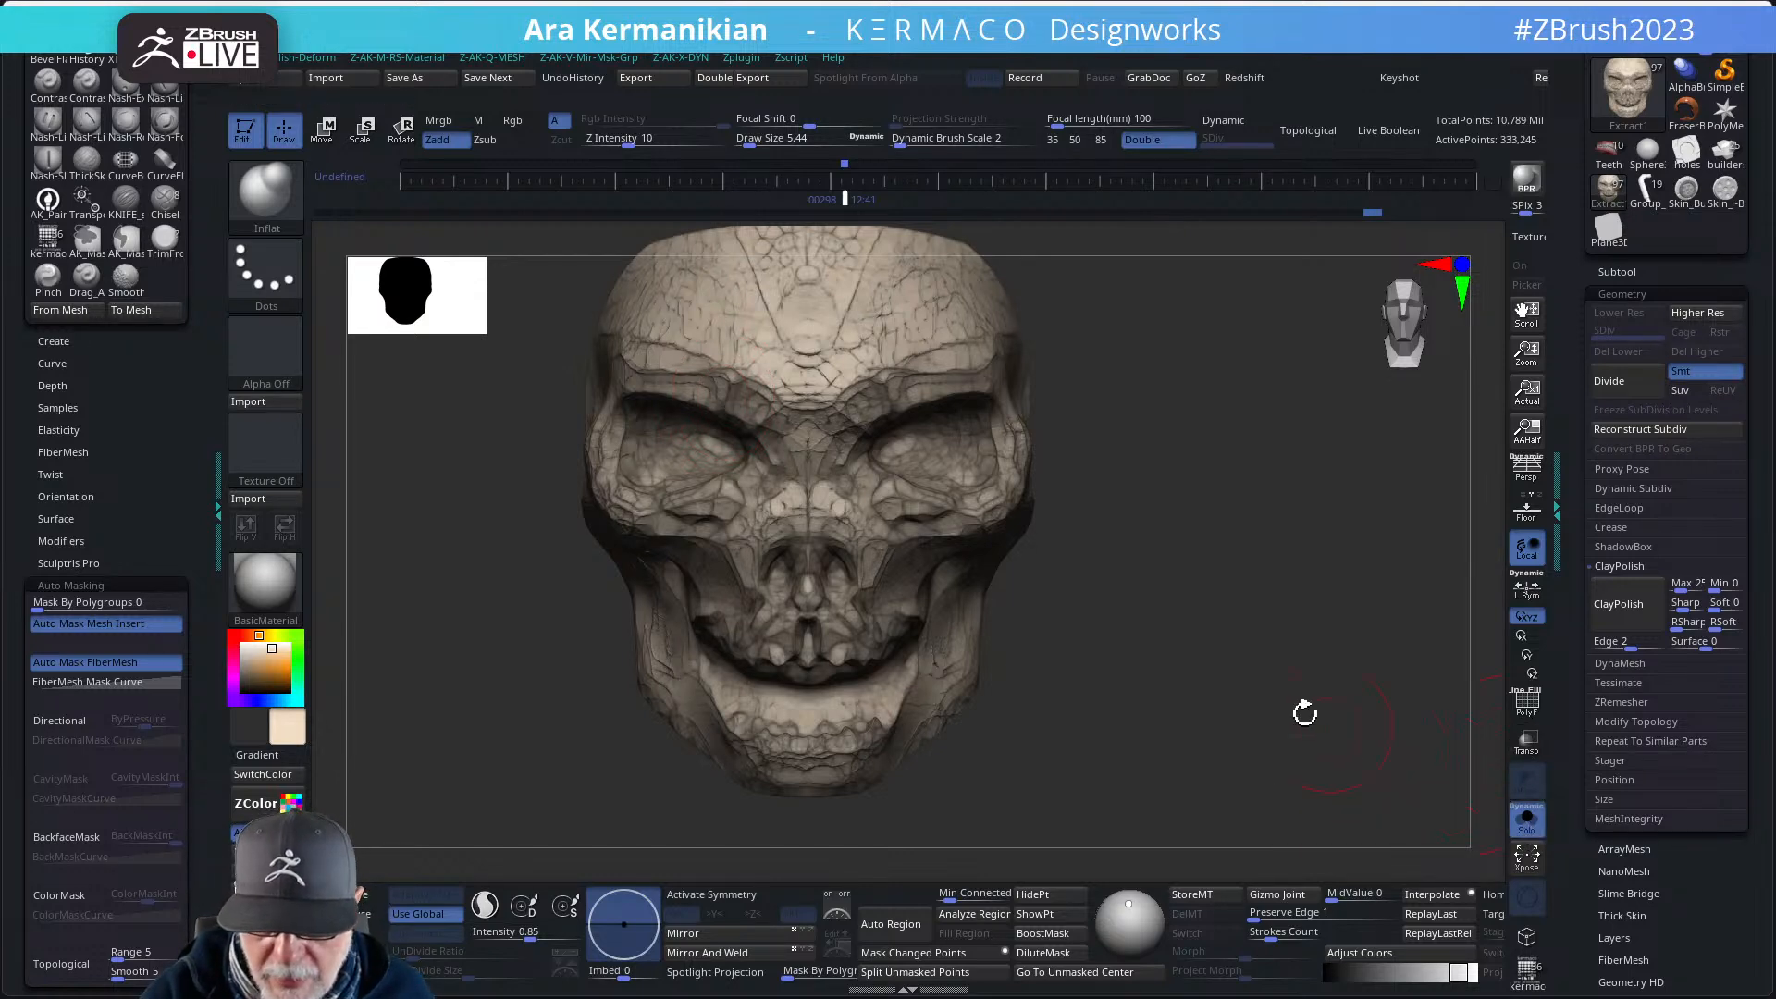
# - Remesh the skull with DynaMesh and smooth the rough patch on the forehead above the brow
pyautogui.moveTo(1304, 714)
pyautogui.keyDown('ctrl'); pyautogui.mouseDown()
pyautogui.moveTo(1292, 785)
pyautogui.moveTo(1268, 718)
pyautogui.moveTo(1240, 736)
pyautogui.mouseUp(); pyautogui.keyUp('ctrl')
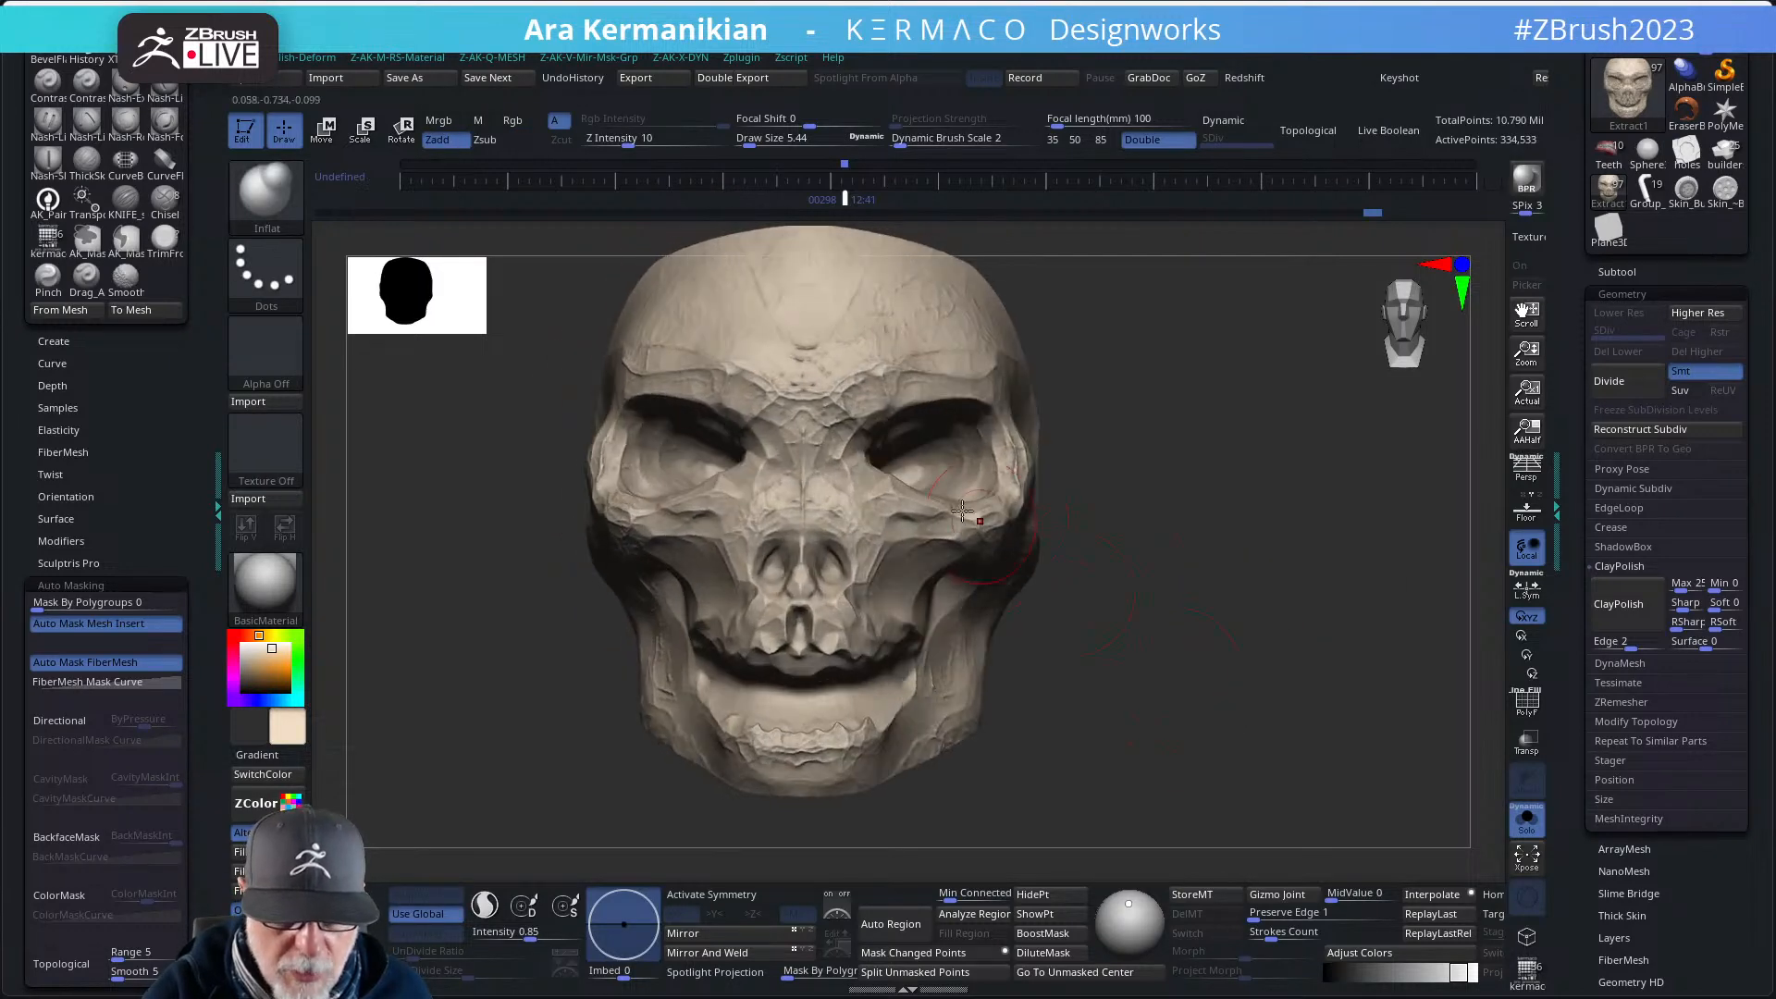
pyautogui.keyDown('shift'); pyautogui.moveTo(808, 361); pyautogui.dragTo(880, 384); pyautogui.keyUp('shift')
pyautogui.keyDown('shift'); pyautogui.moveTo(1157, 447); pyautogui.dragTo(1130, 491); pyautogui.keyUp('shift')
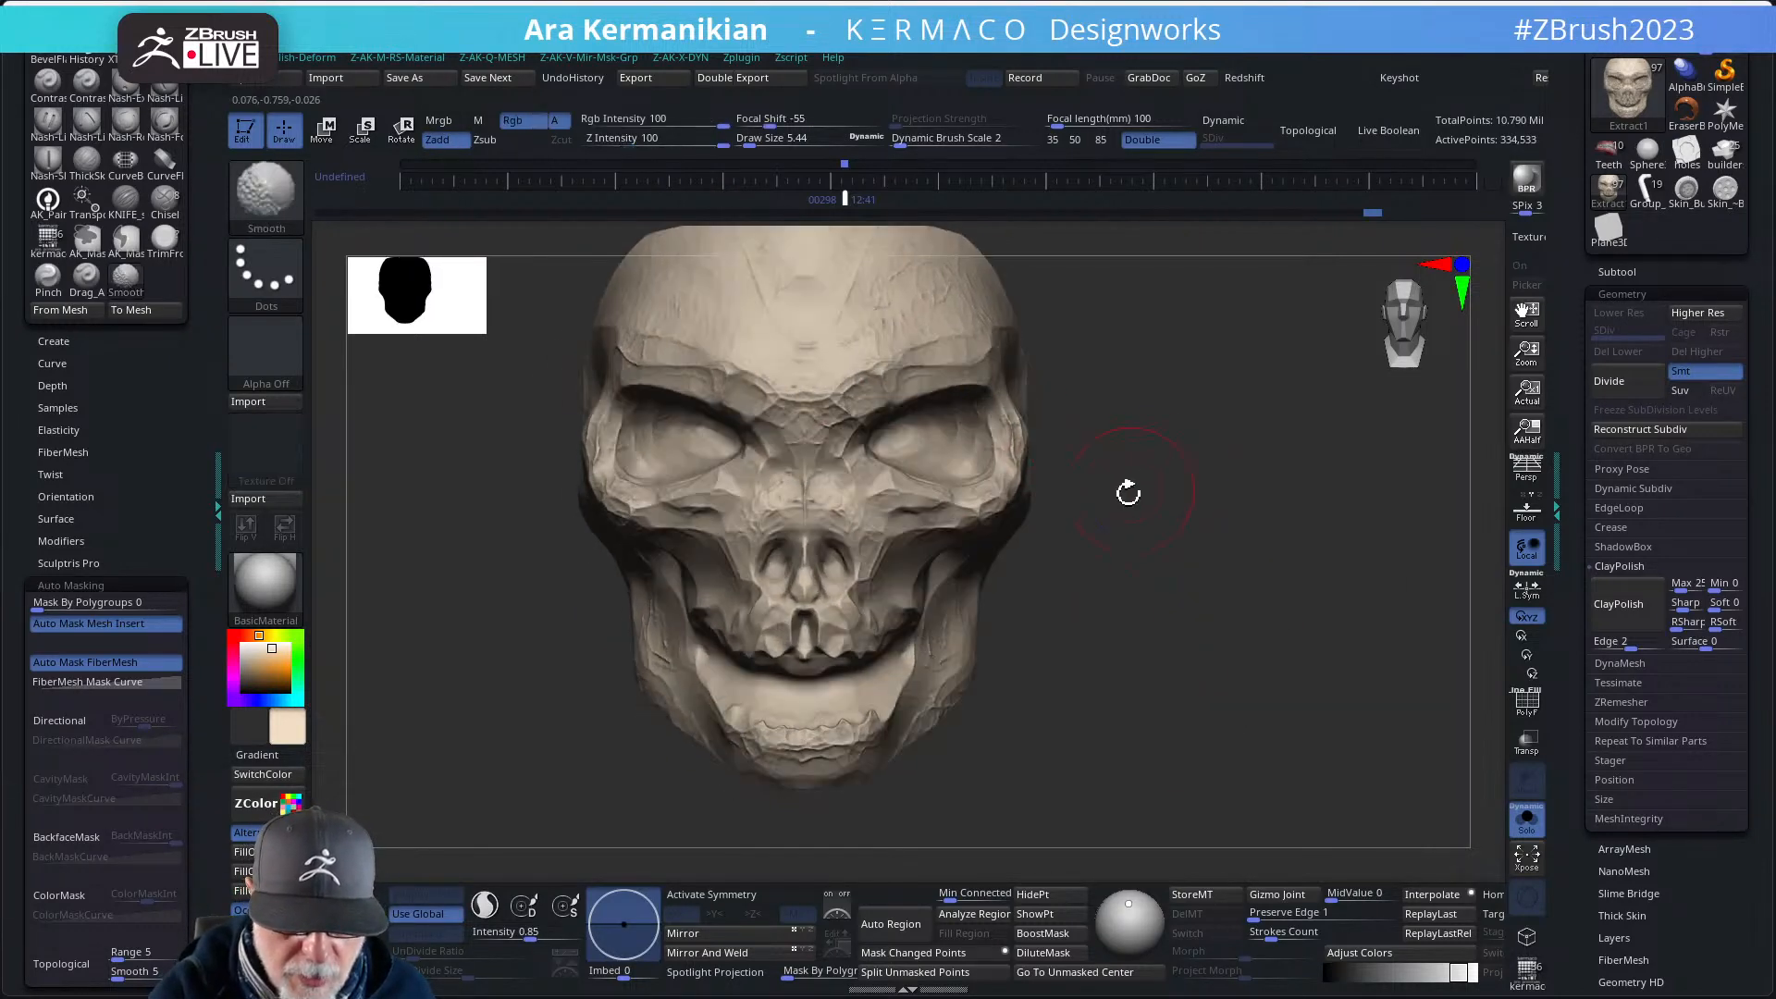
# - Turn off Solo mode to show the skull inside the complete helmet, and set the draw size to 3.1756
pyautogui.click(1526, 822)
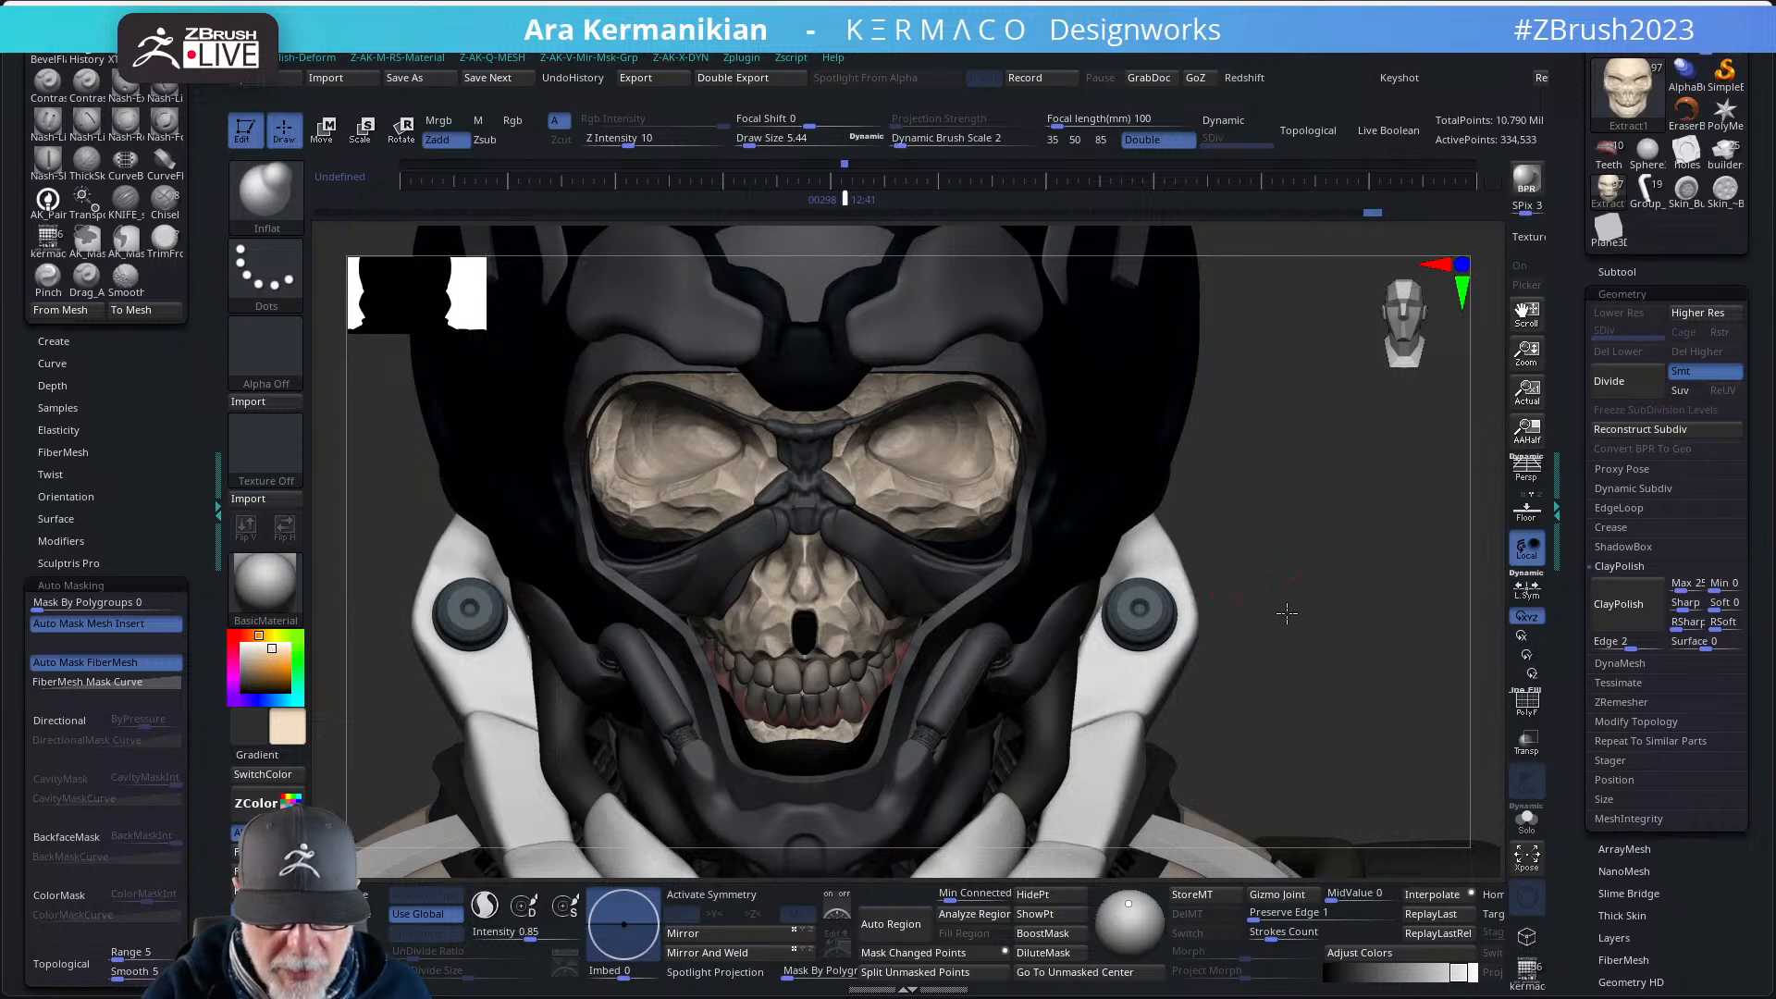
pyautogui.moveTo(1286, 613)
pyautogui.keyDown('alt'); pyautogui.mouseDown()
pyautogui.moveTo(1268, 627)
pyautogui.moveTo(1296, 564)
pyautogui.moveTo(1239, 532)
pyautogui.moveTo(1189, 468)
pyautogui.moveTo(1212, 529)
pyautogui.moveTo(1207, 498)
pyautogui.moveTo(1201, 531)
pyautogui.moveTo(1150, 495)
pyautogui.moveTo(1197, 527)
pyautogui.moveTo(1210, 504)
pyautogui.moveTo(1205, 527)
pyautogui.moveTo(1268, 516)
pyautogui.moveTo(1249, 496)
pyautogui.moveTo(1223, 500)
pyautogui.moveTo(1255, 529)
pyautogui.mouseUp(); pyautogui.keyUp('alt')
pyautogui.press('s')
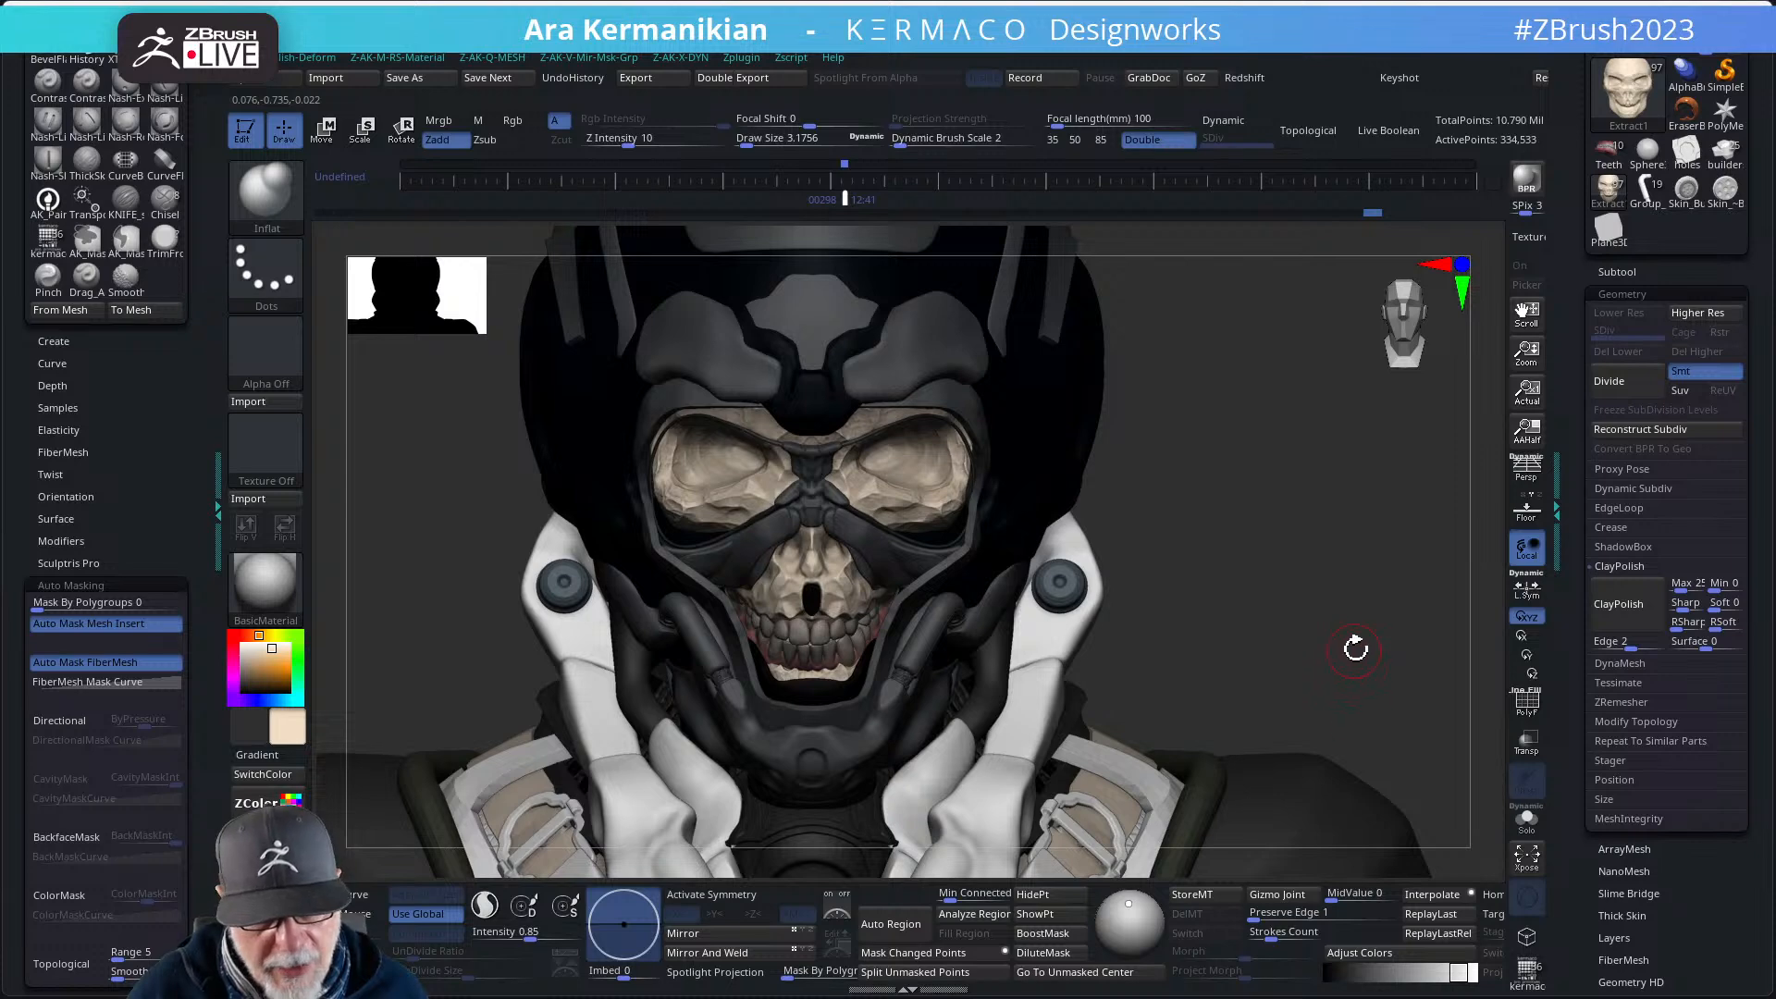
pyautogui.moveTo(1355, 648)
pyautogui.mouseDown()
pyautogui.moveTo(1390, 566)
pyautogui.moveTo(1368, 587)
pyautogui.moveTo(1368, 642)
pyautogui.mouseUp()
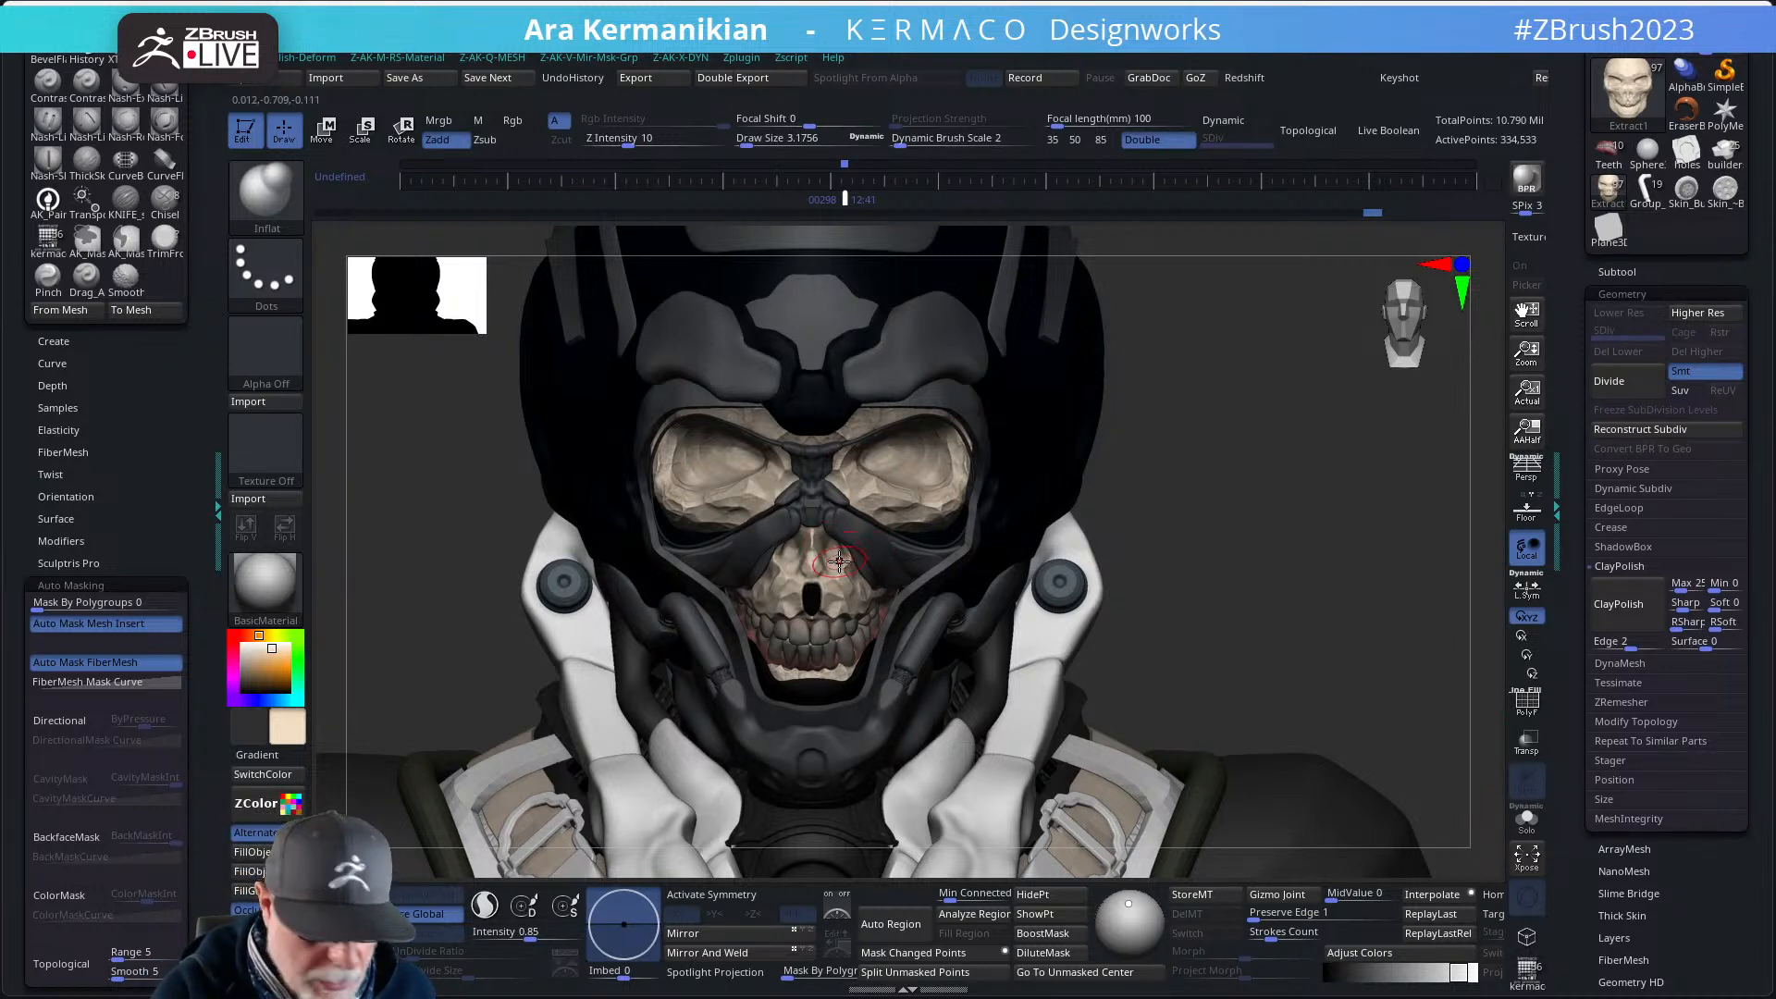
# - Activate symmetry and carve creases along the nasal bone and beside the nose cavity with the DamStandard brush, undoing the last stroke
pyautogui.press('b')
pyautogui.press('d')
pyautogui.press('s')
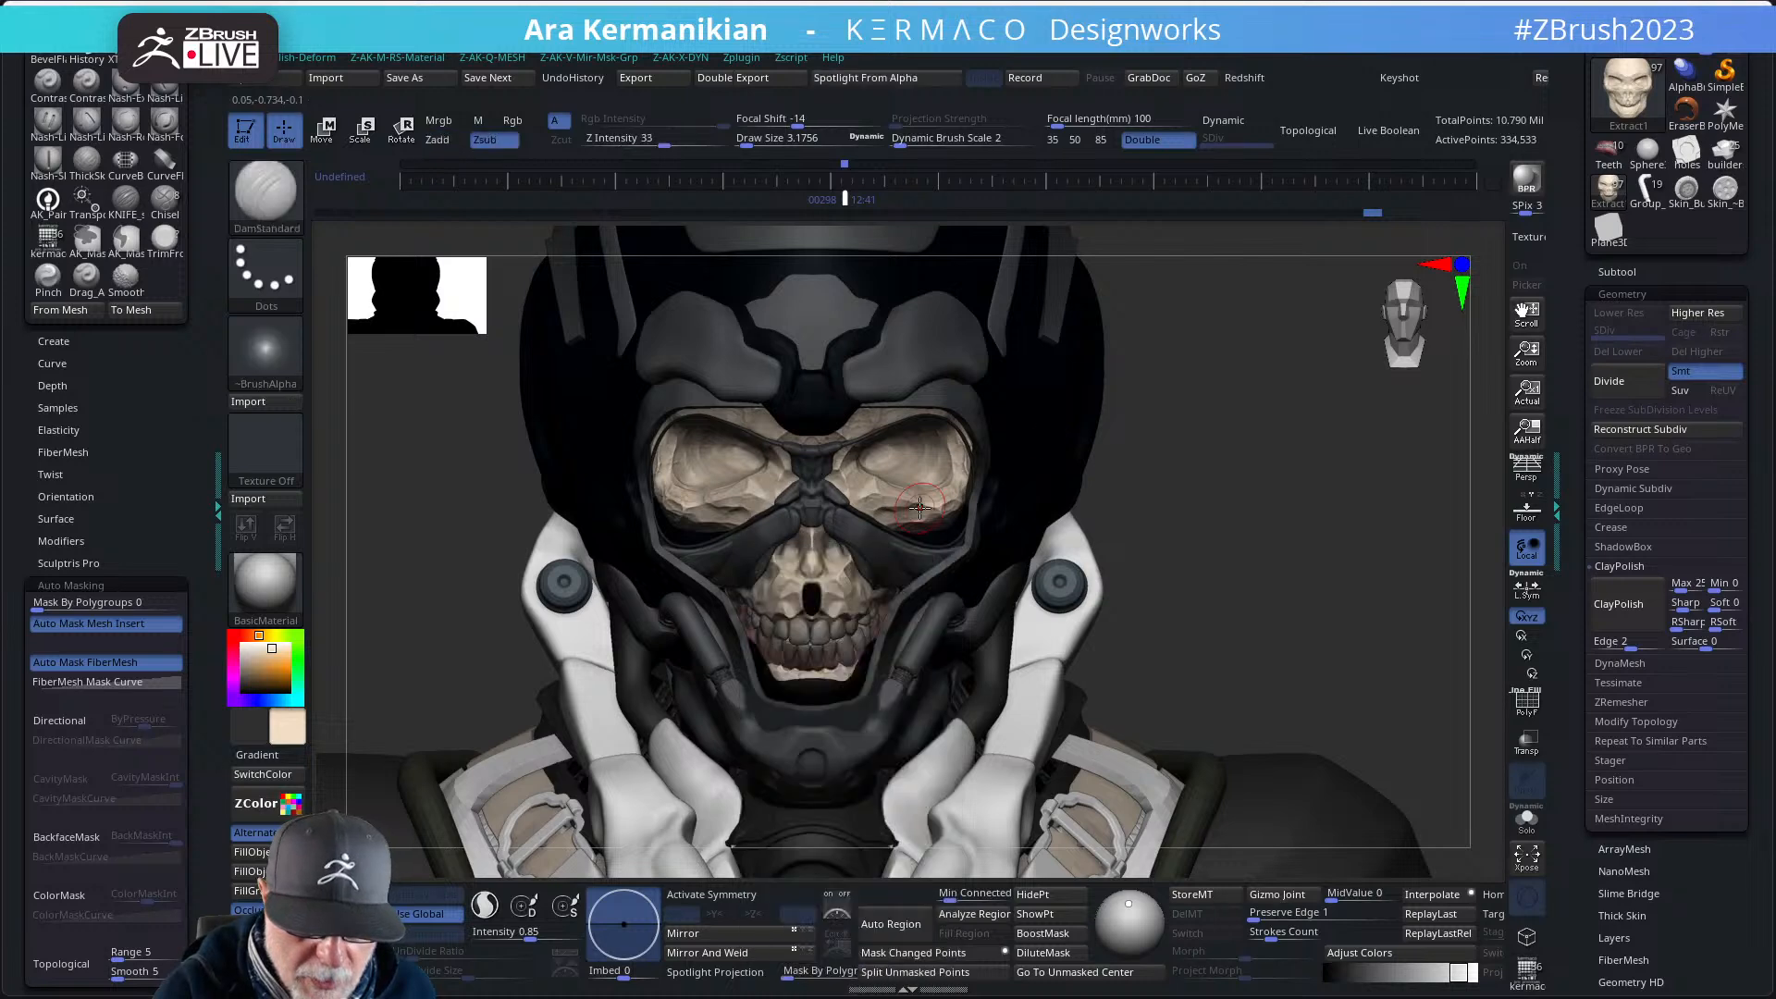
pyautogui.press('v')
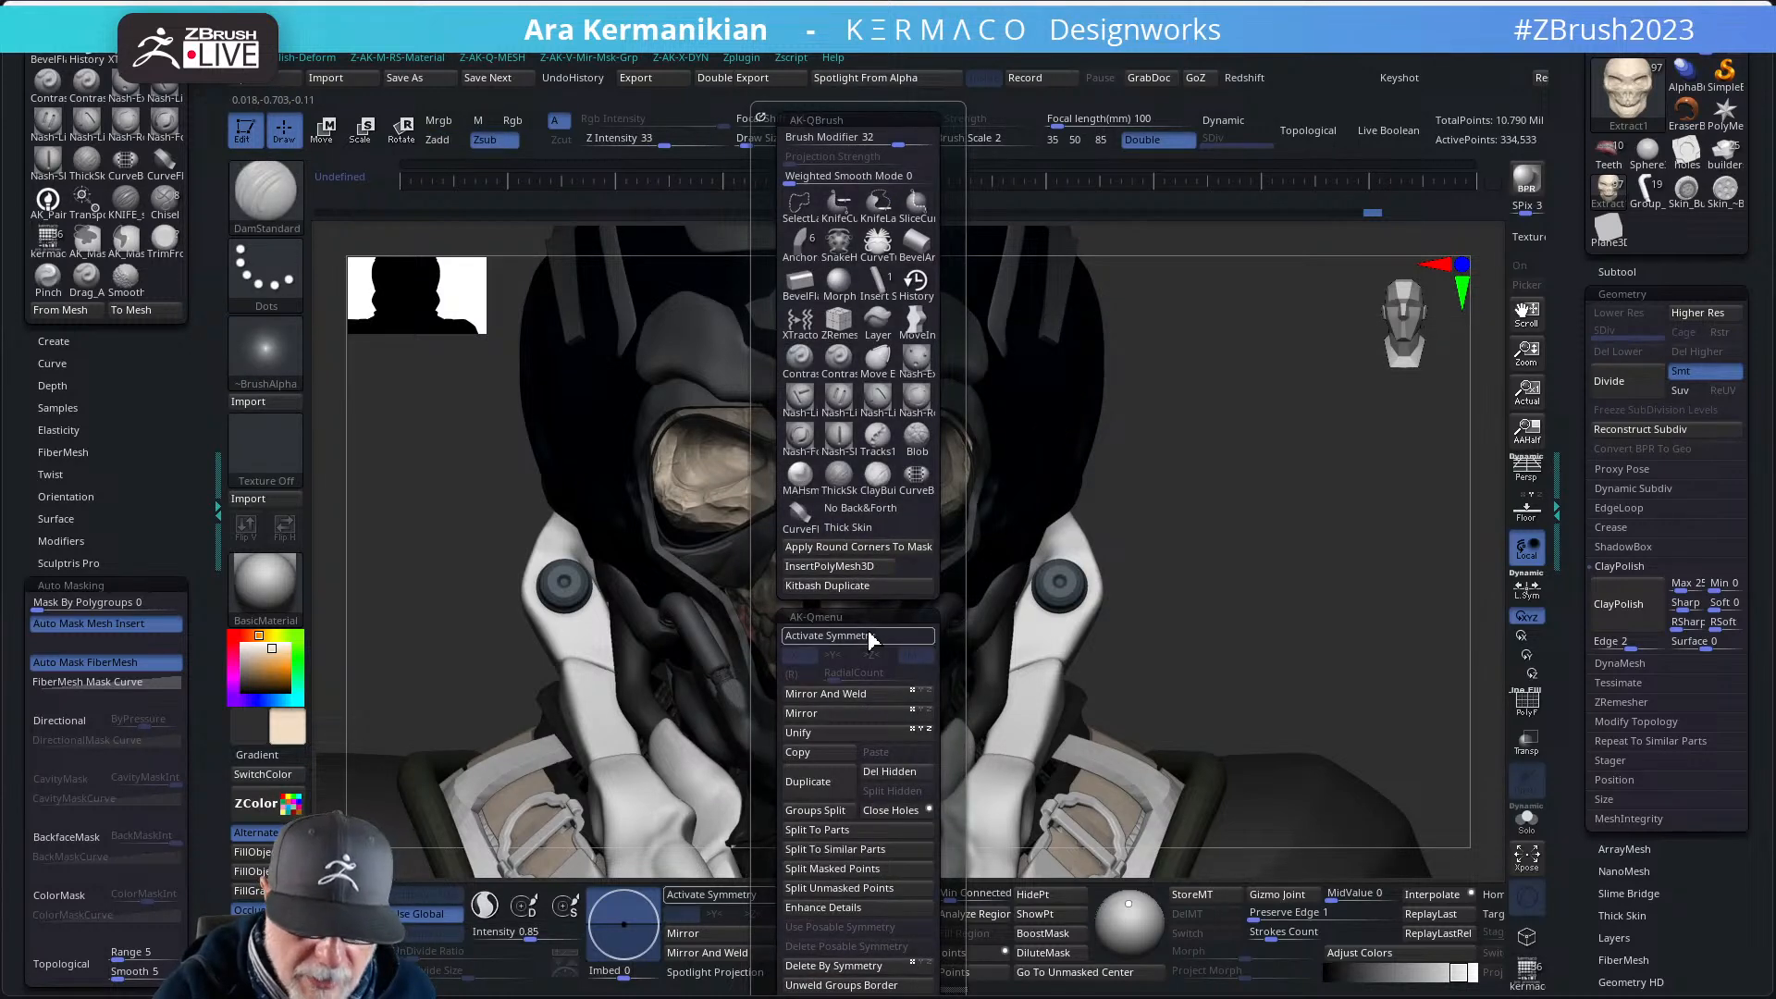
pyautogui.click(869, 637)
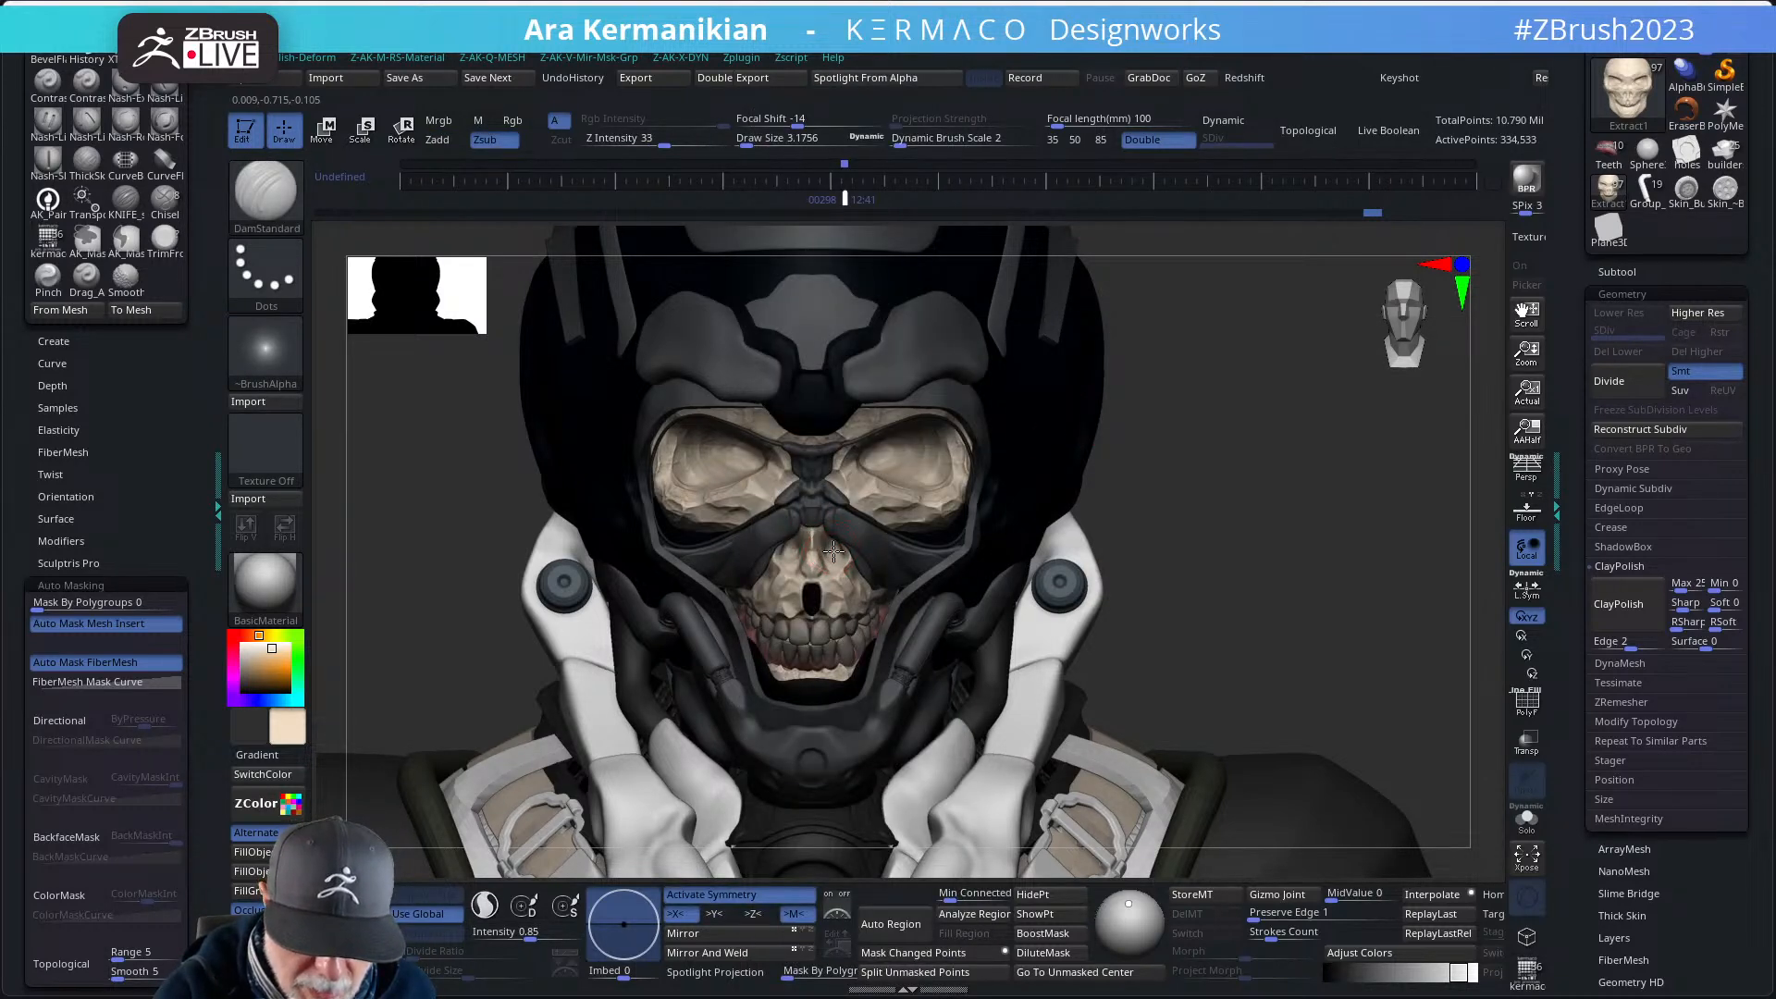
pyautogui.moveTo(832, 552); pyautogui.dragTo(832, 557)
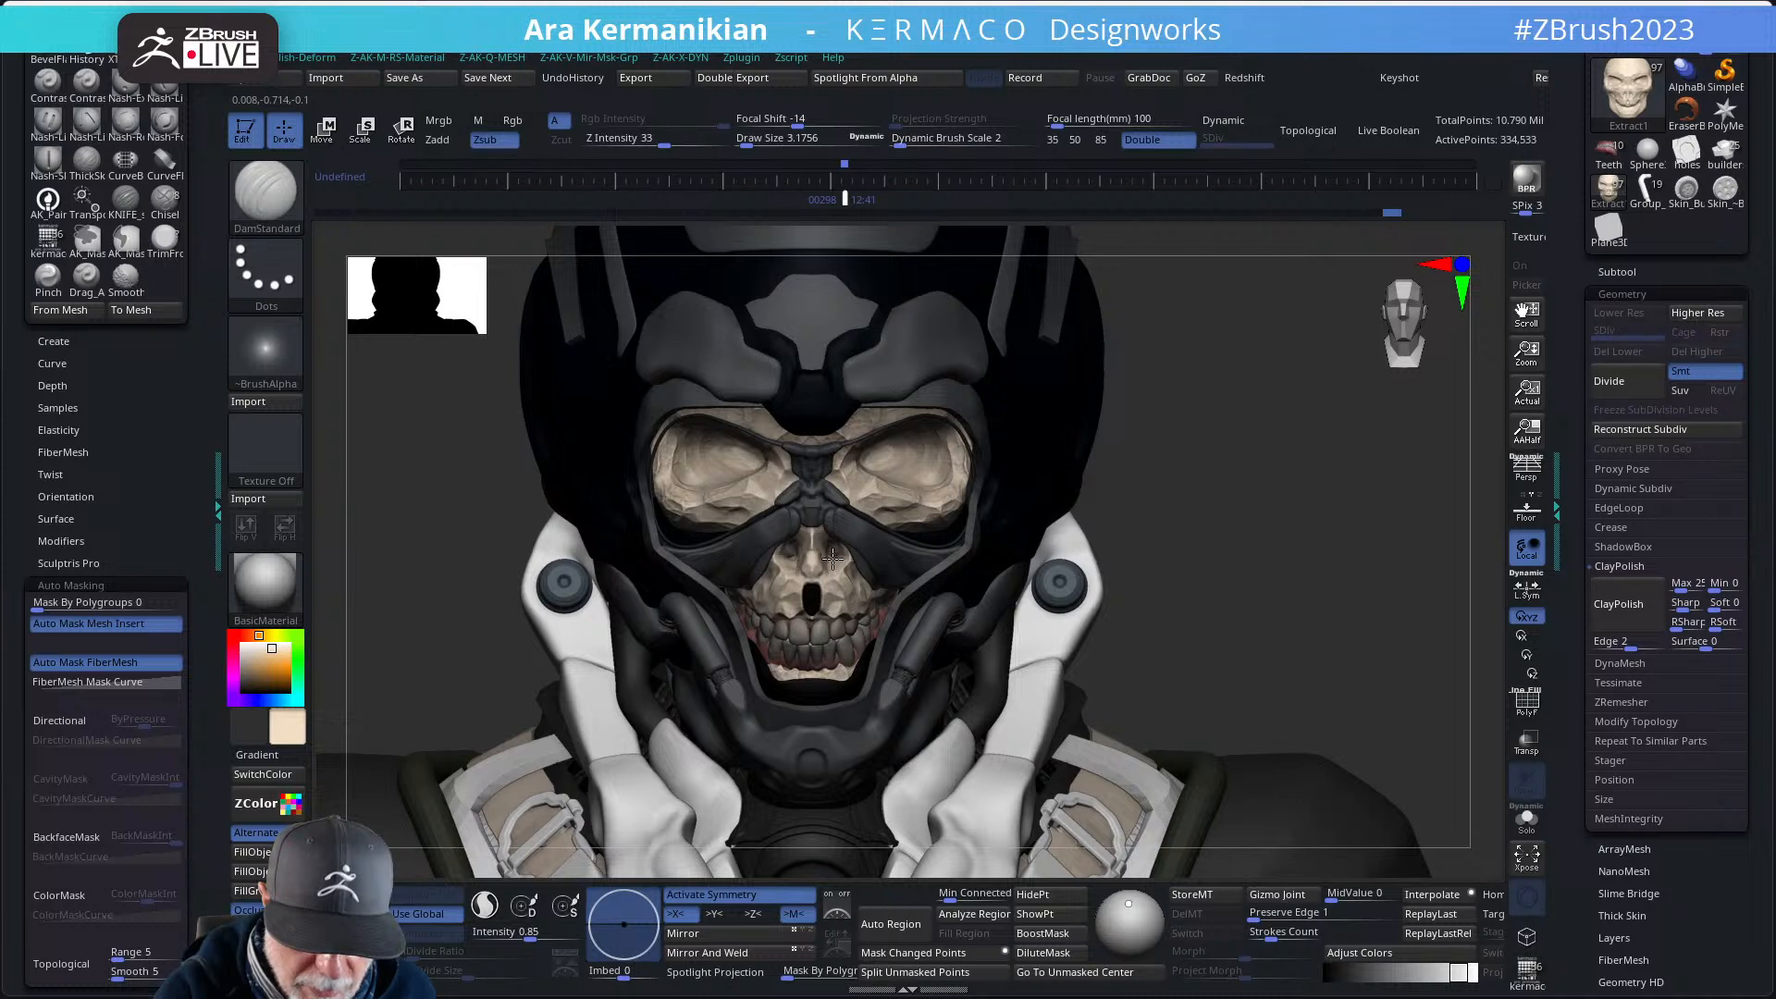
pyautogui.press('shift')
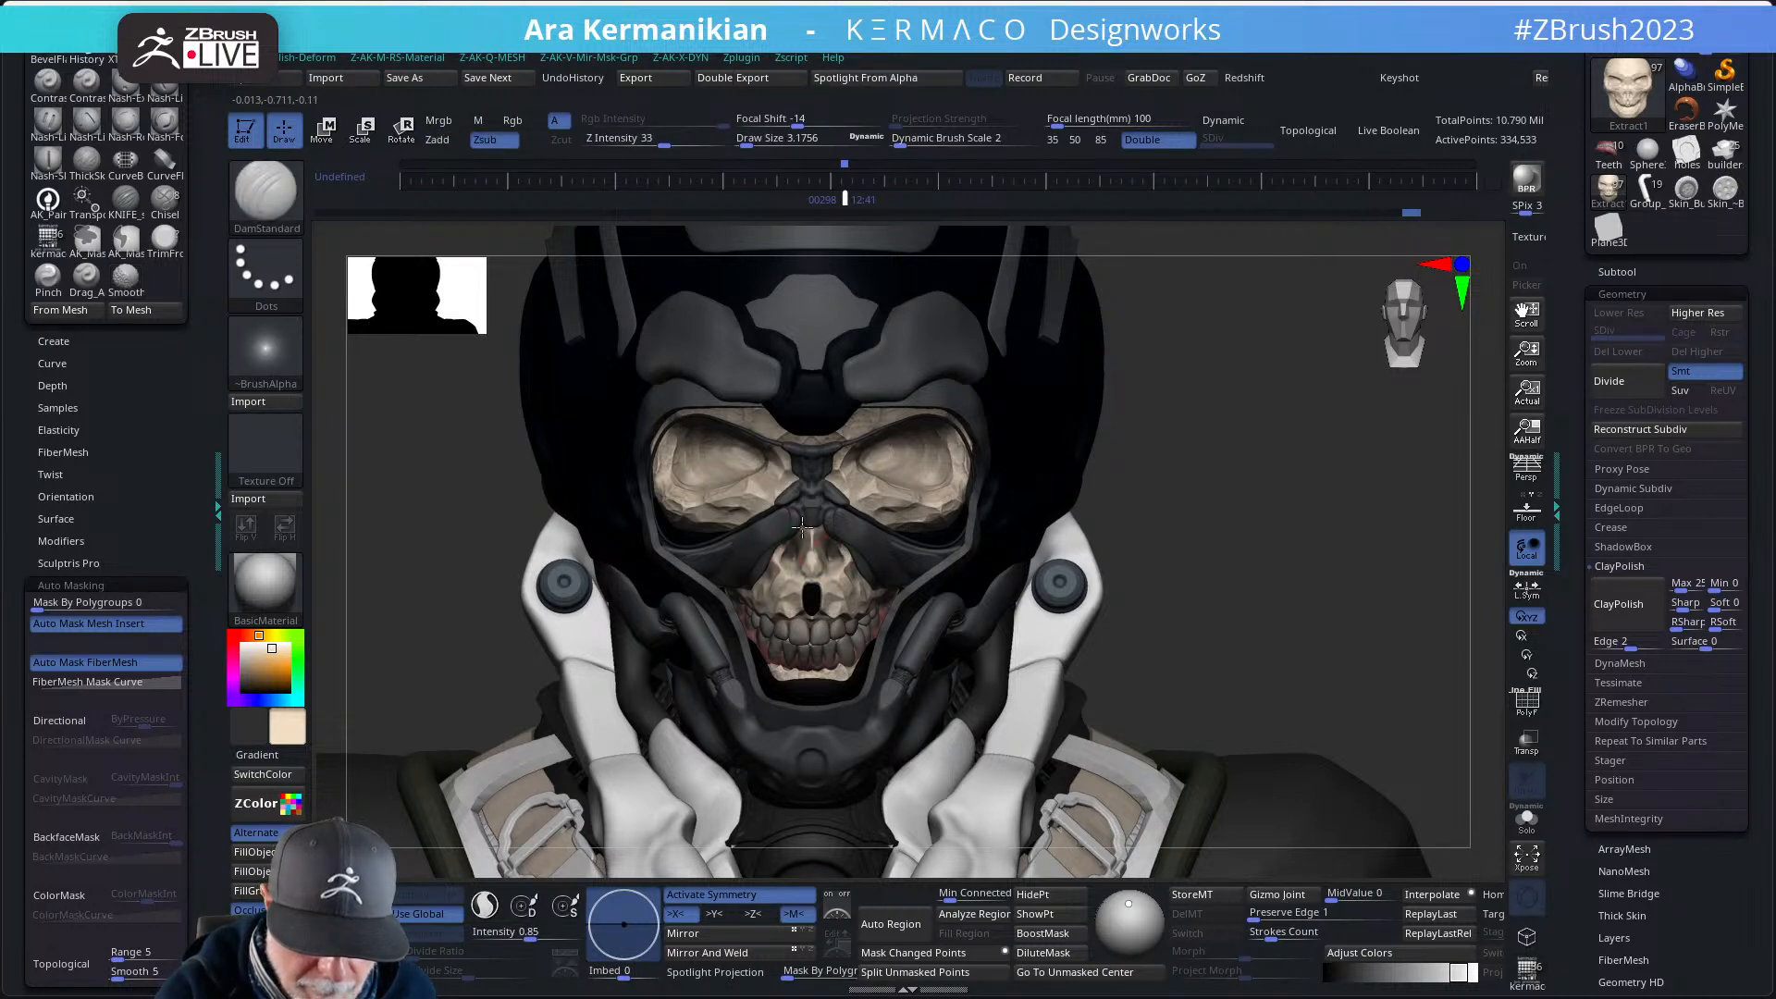
pyautogui.moveTo(802, 529); pyautogui.dragTo(810, 547)
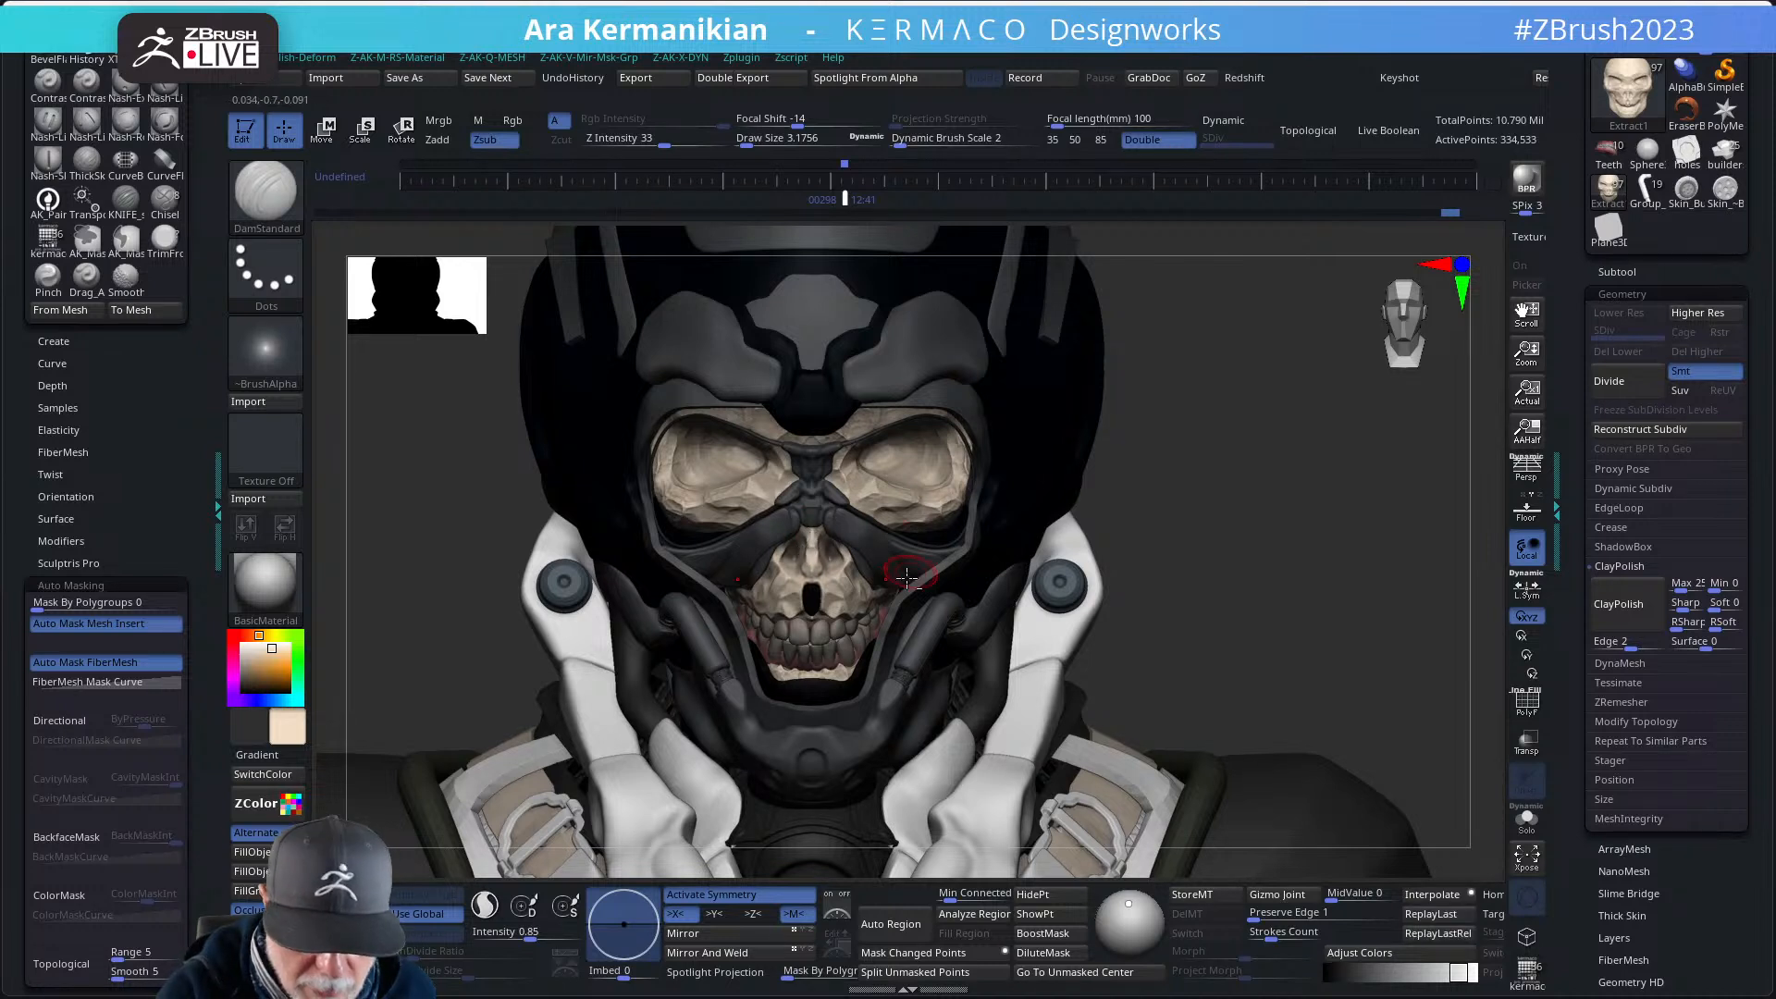
pyautogui.moveTo(836, 576); pyautogui.dragTo(842, 600)
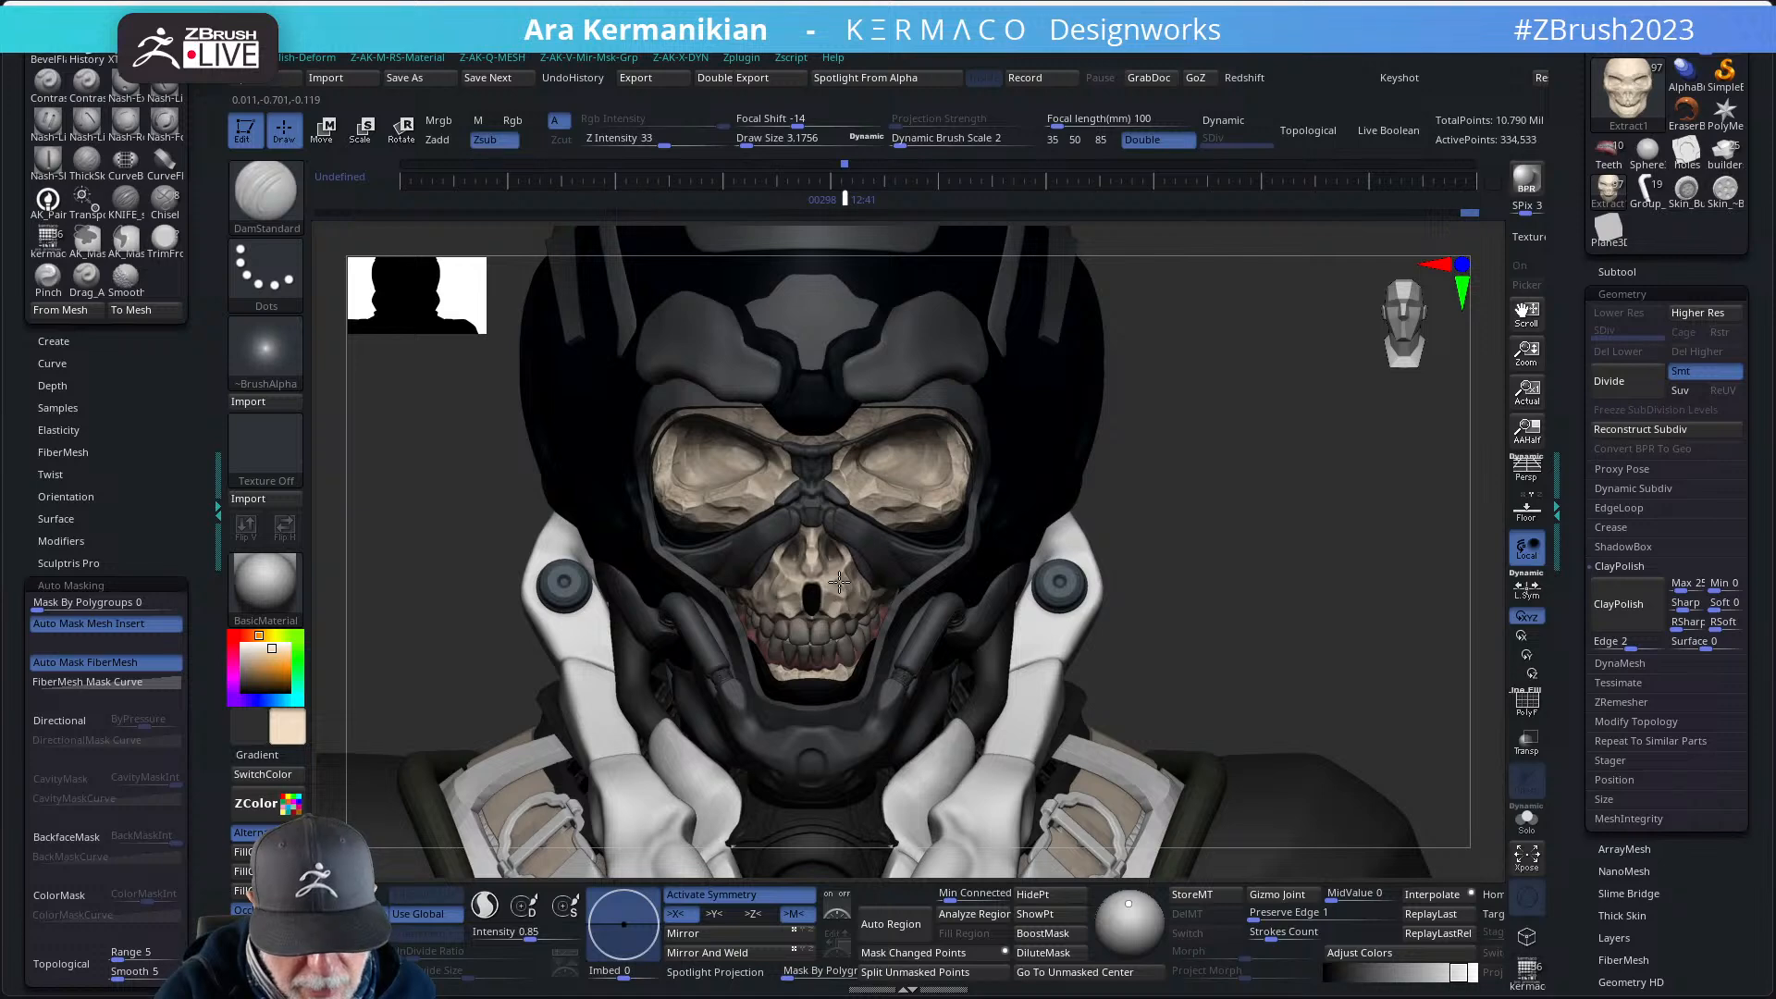
pyautogui.hotkey('ctrl', 'z')
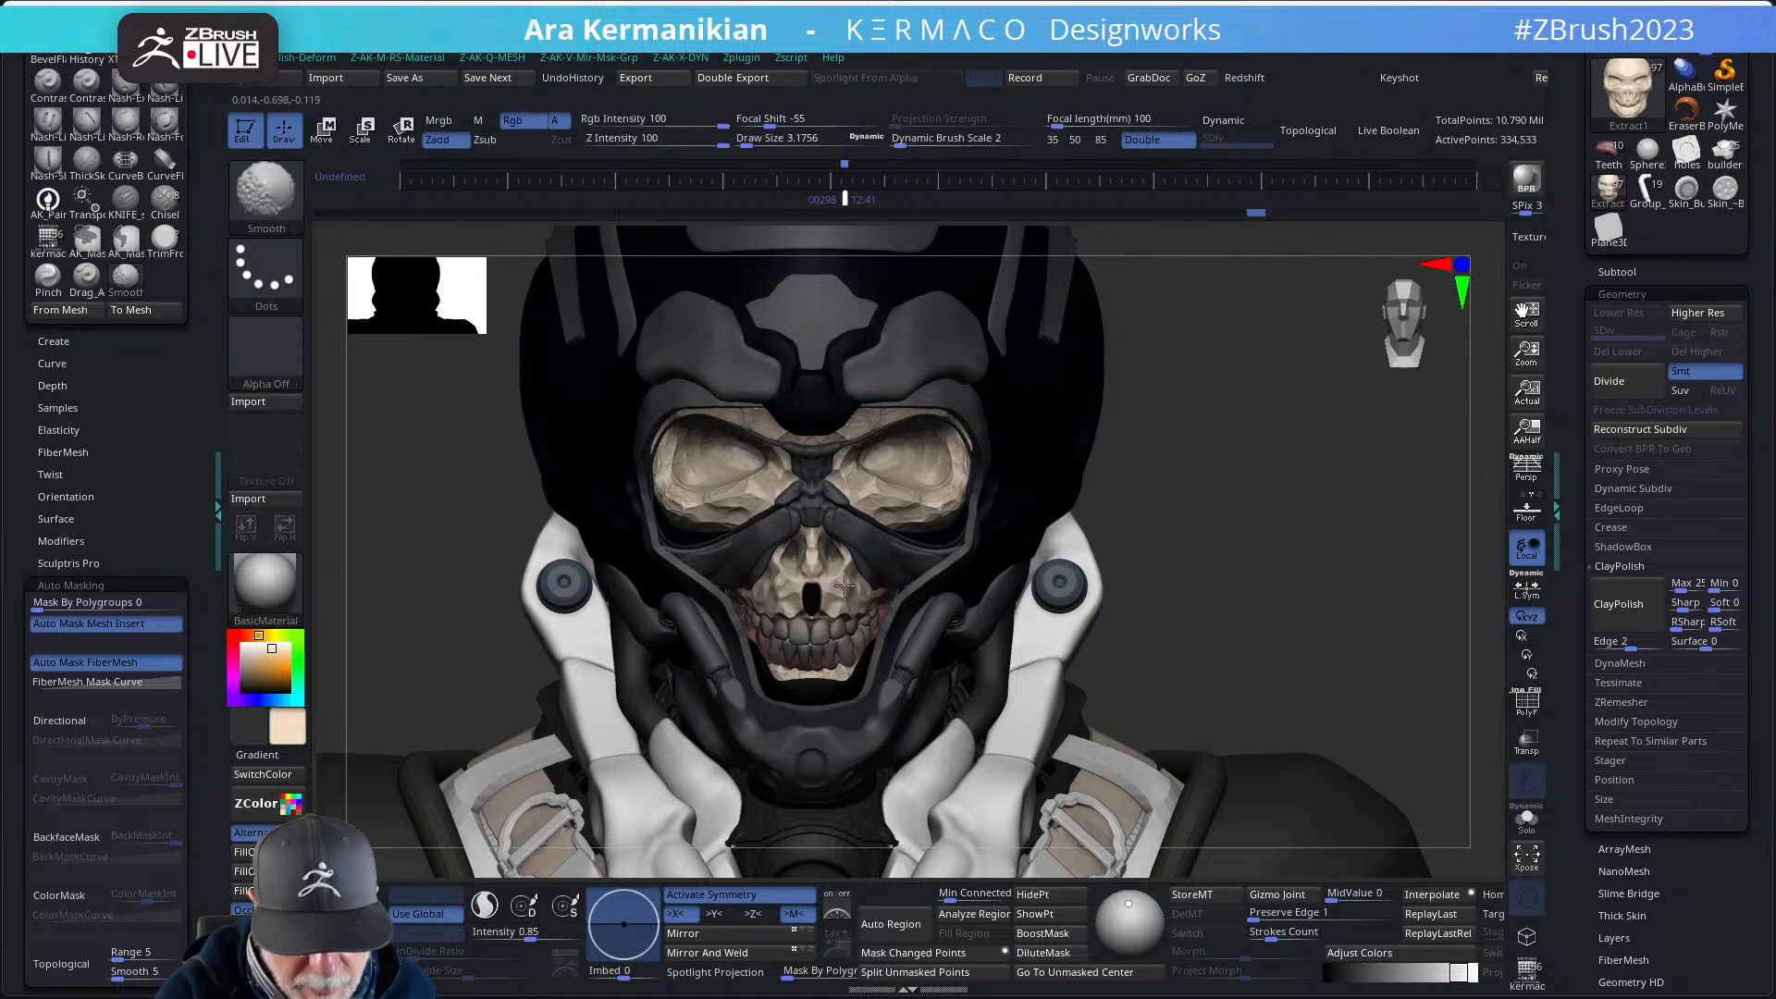
# - Switch to the hPolish brush and bring the whole helmeted head into a front view
pyautogui.keyDown('ctrl'); pyautogui.moveTo(1116, 489); pyautogui.dragTo(1130, 530, button='right'); pyautogui.keyUp('ctrl')
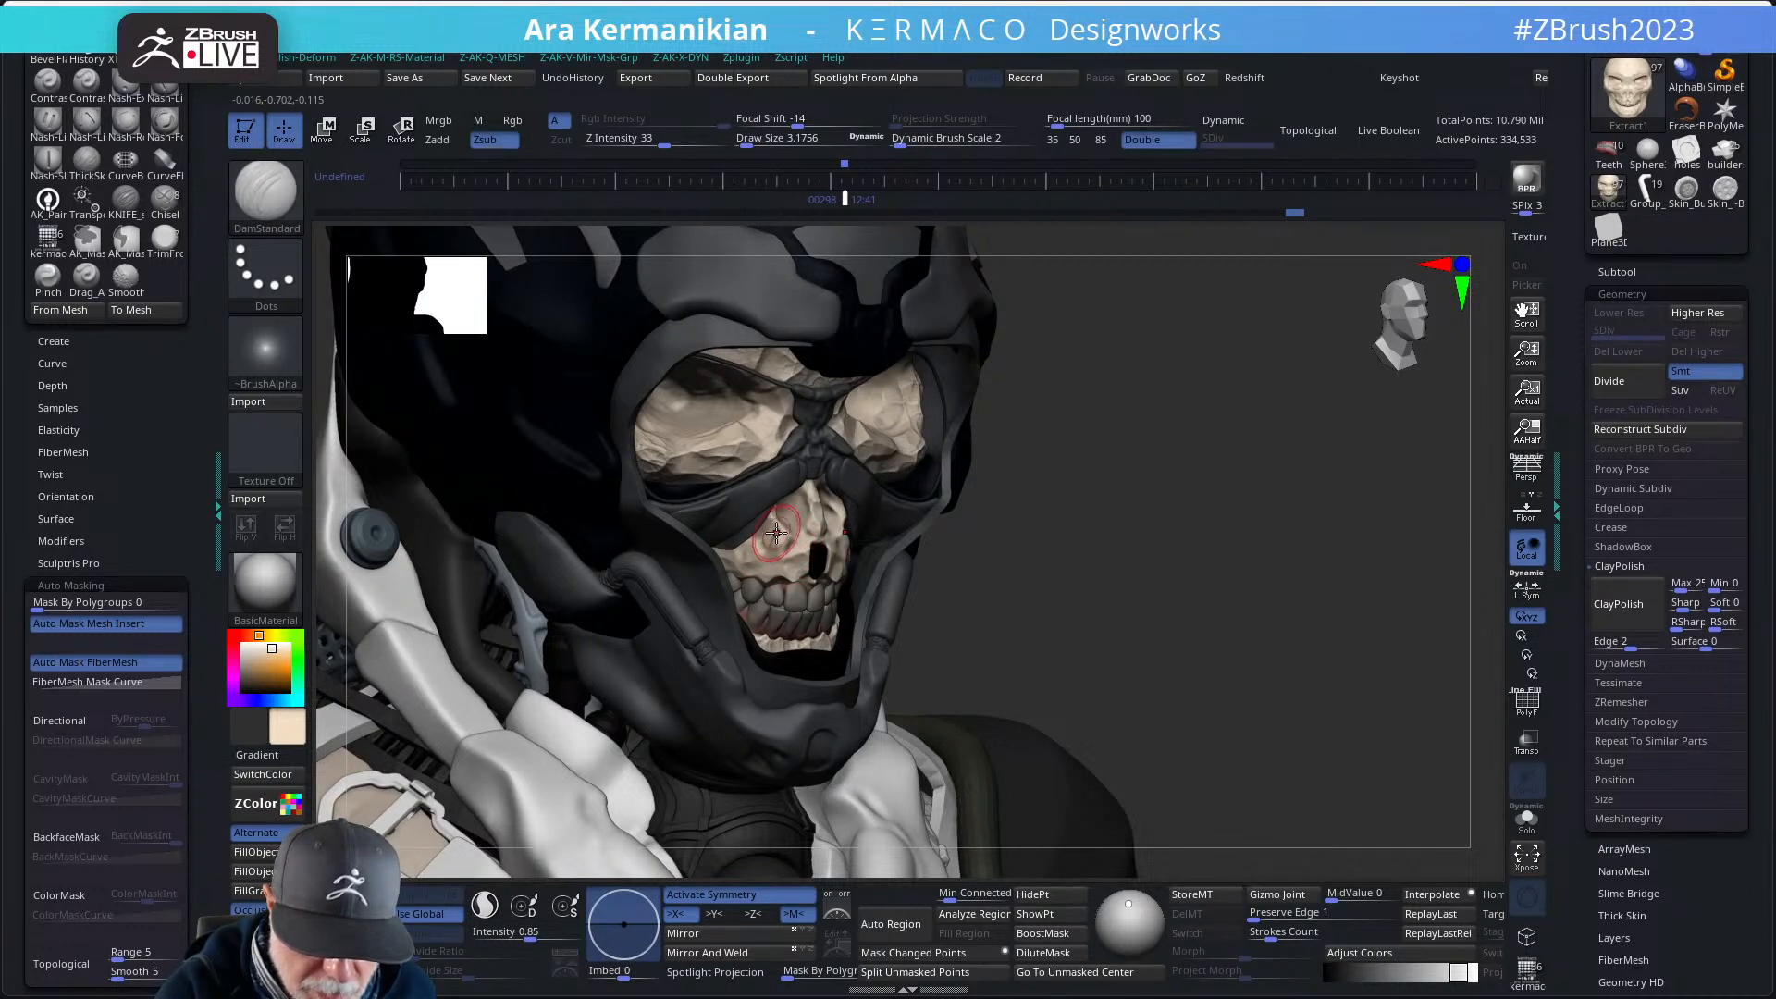
pyautogui.keyDown('shift'); pyautogui.moveTo(997, 514); pyautogui.dragTo(961, 548, button='right'); pyautogui.keyUp('shift')
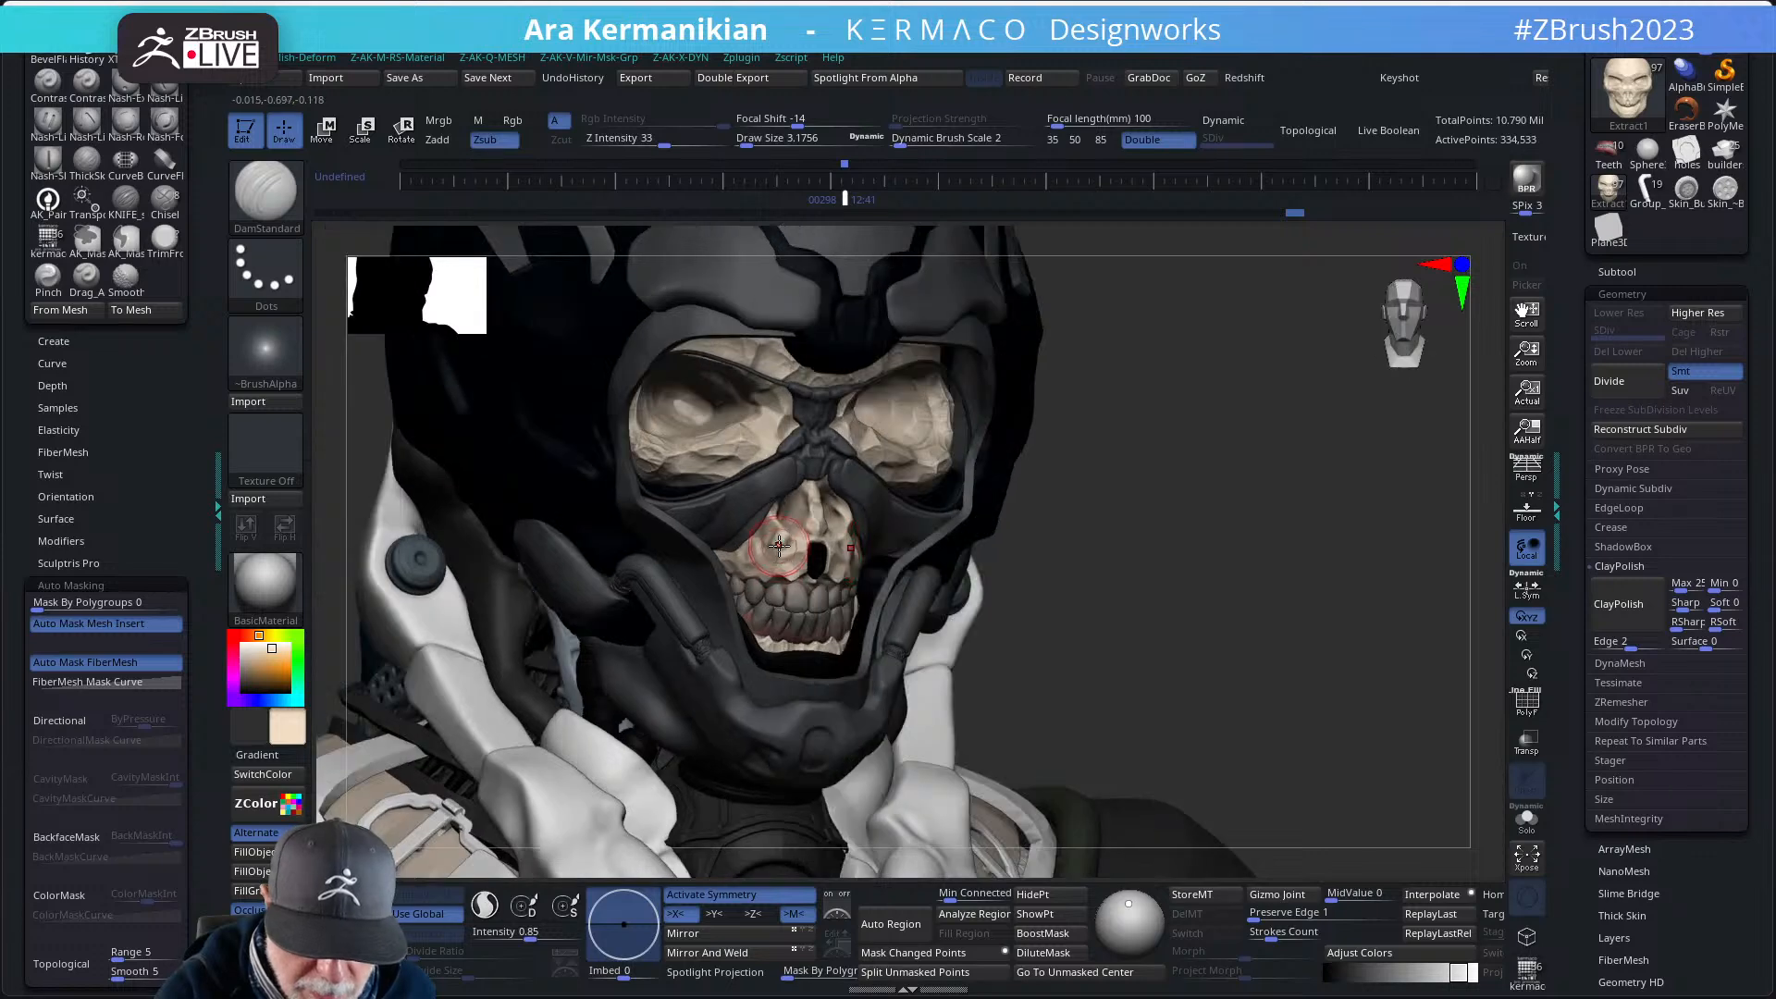
pyautogui.hotkey('ctrl', 'space')
pyautogui.click(1024, 573)
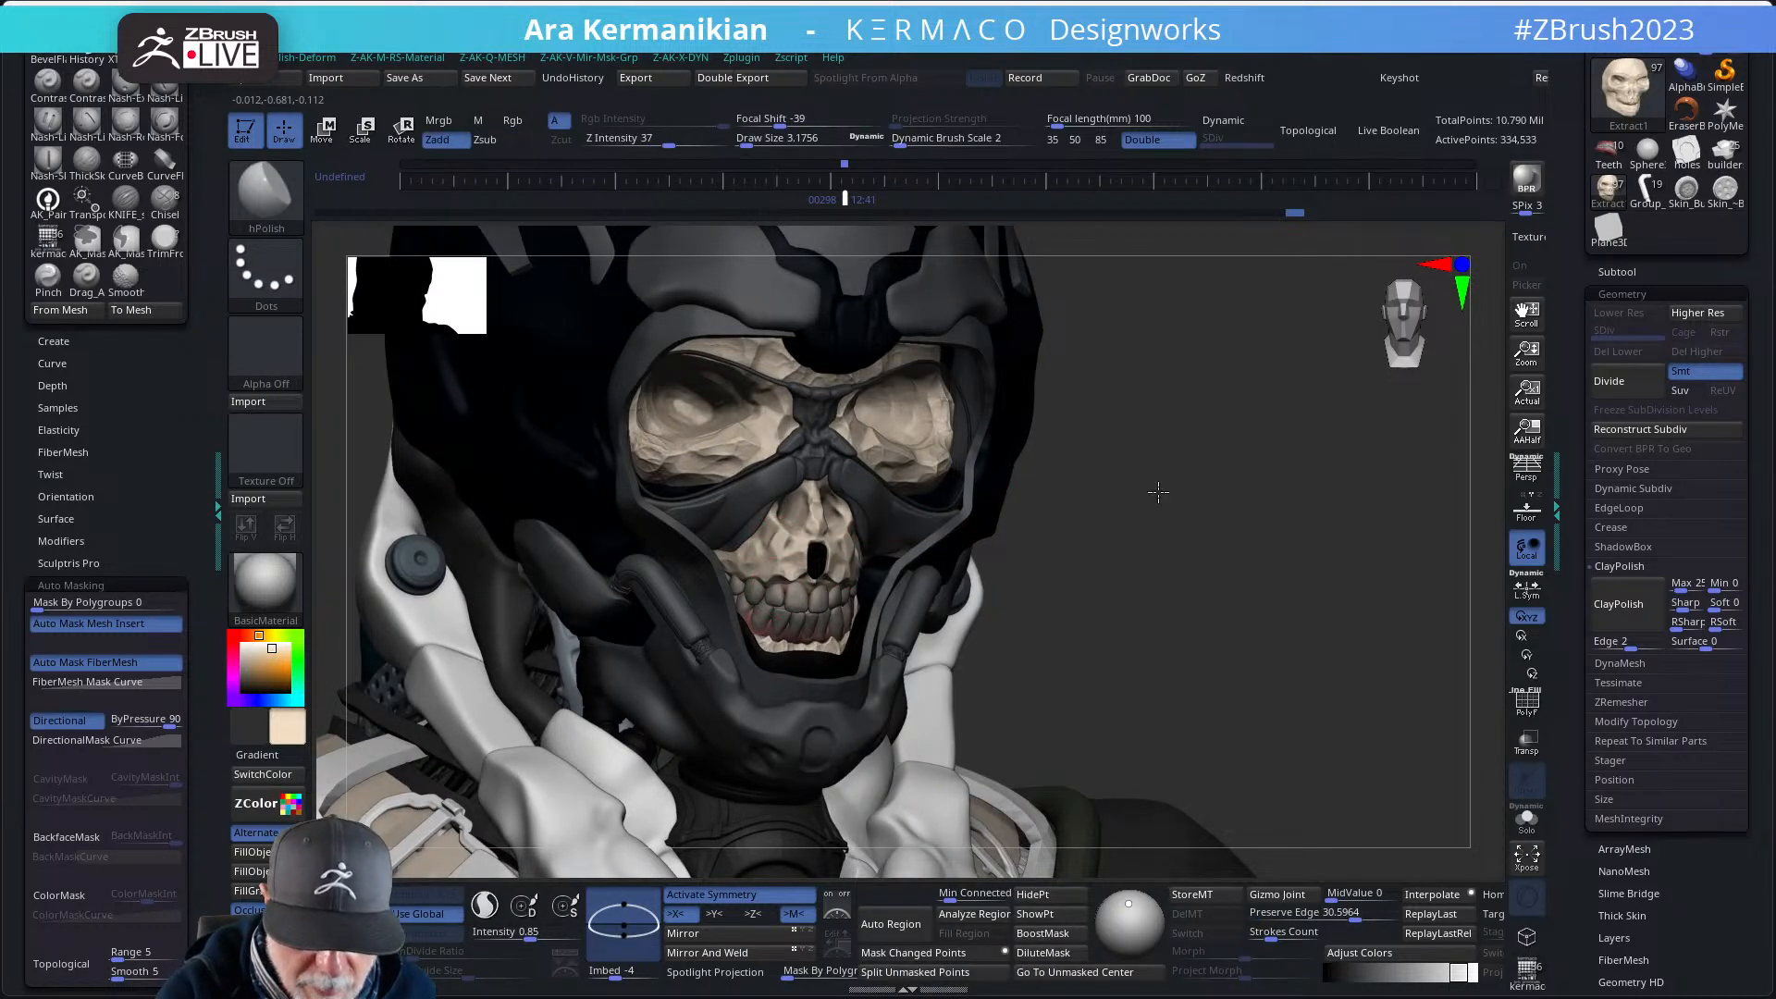
pyautogui.press('f')
pyautogui.moveTo(1149, 469); pyautogui.dragTo(1127, 474)
pyautogui.moveTo(1125, 473); pyautogui.dragTo(1167, 523)
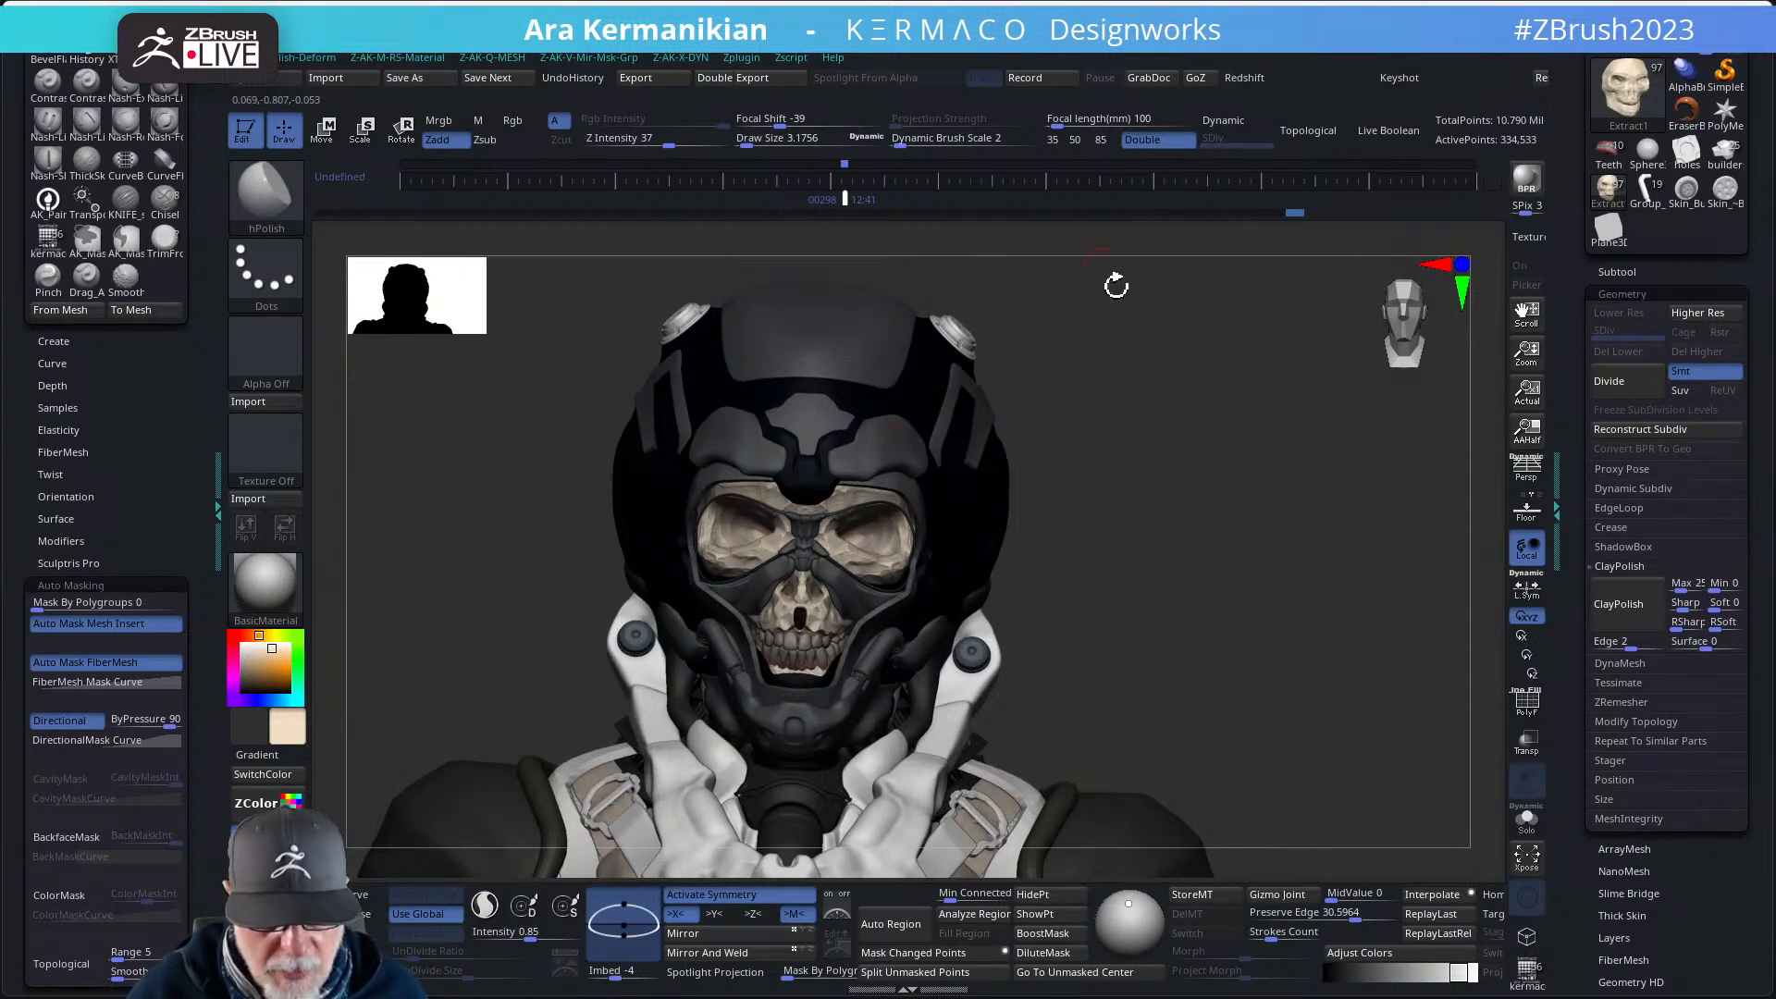
# - Browse the NoiseMaker presets for the skull, try Noise42 as surface noise, and undo it
pyautogui.moveTo(1289, 536); pyautogui.dragTo(1365, 615)
pyautogui.moveTo(1562, 785); pyautogui.dragTo(1582, 663)
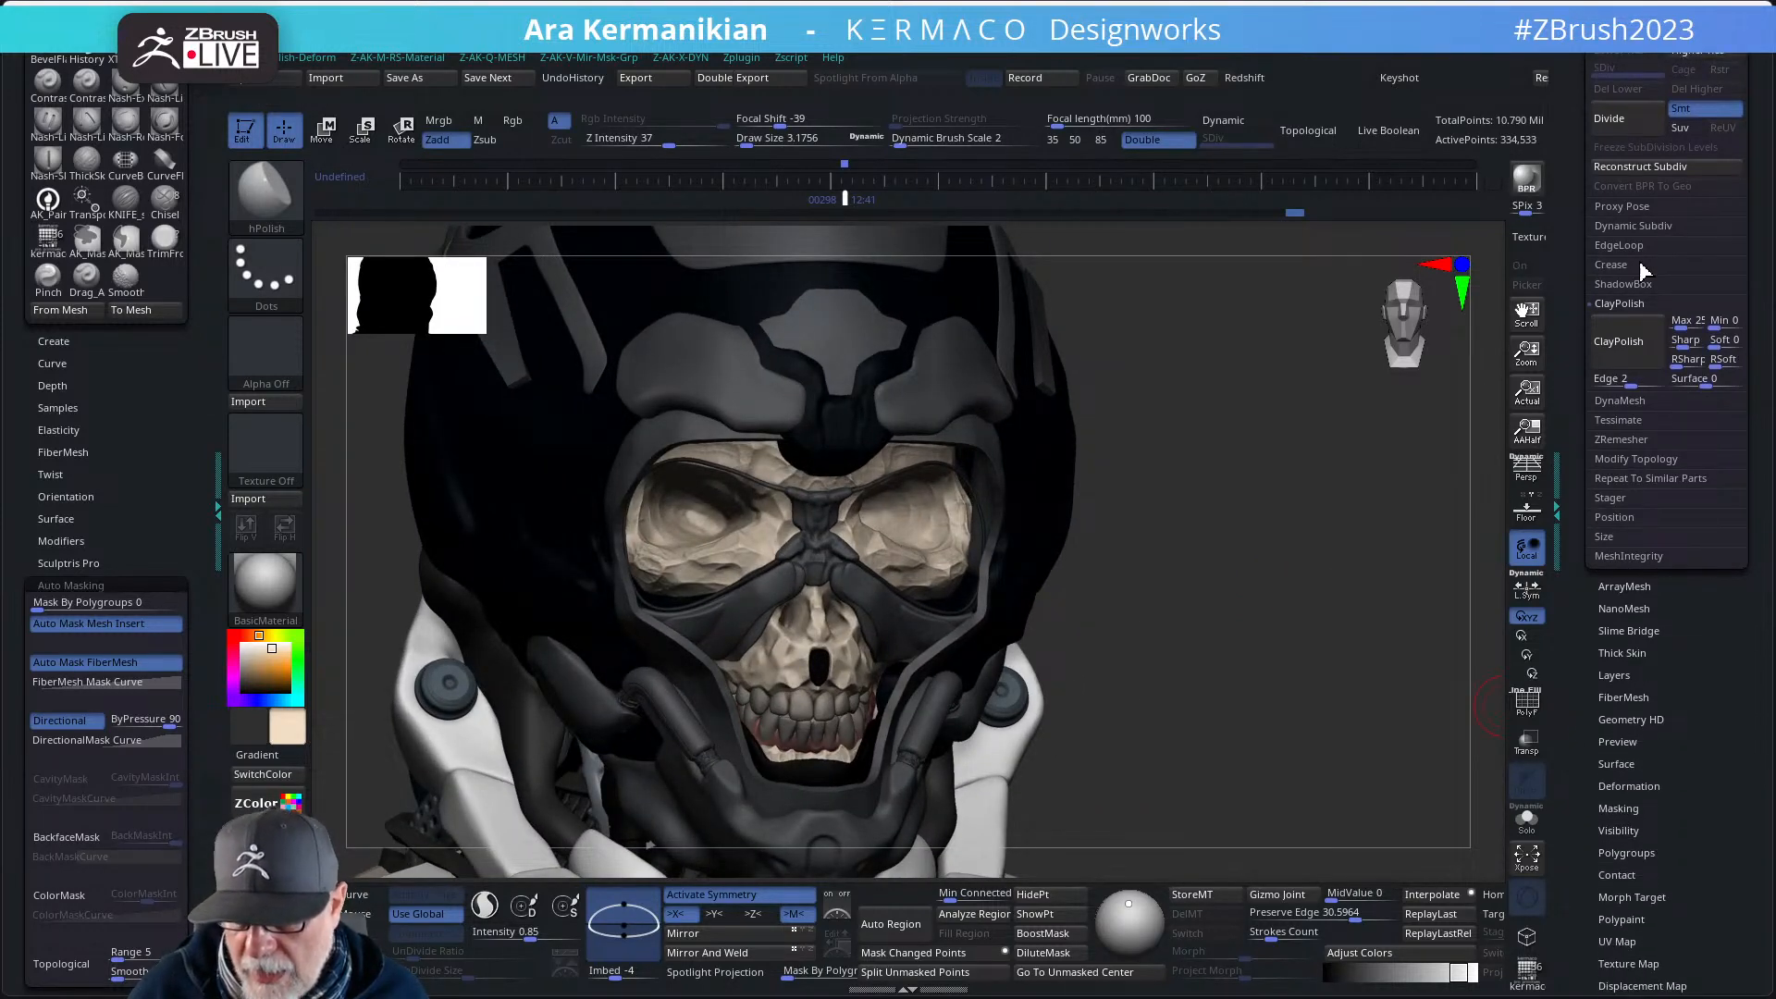
pyautogui.click(1618, 763)
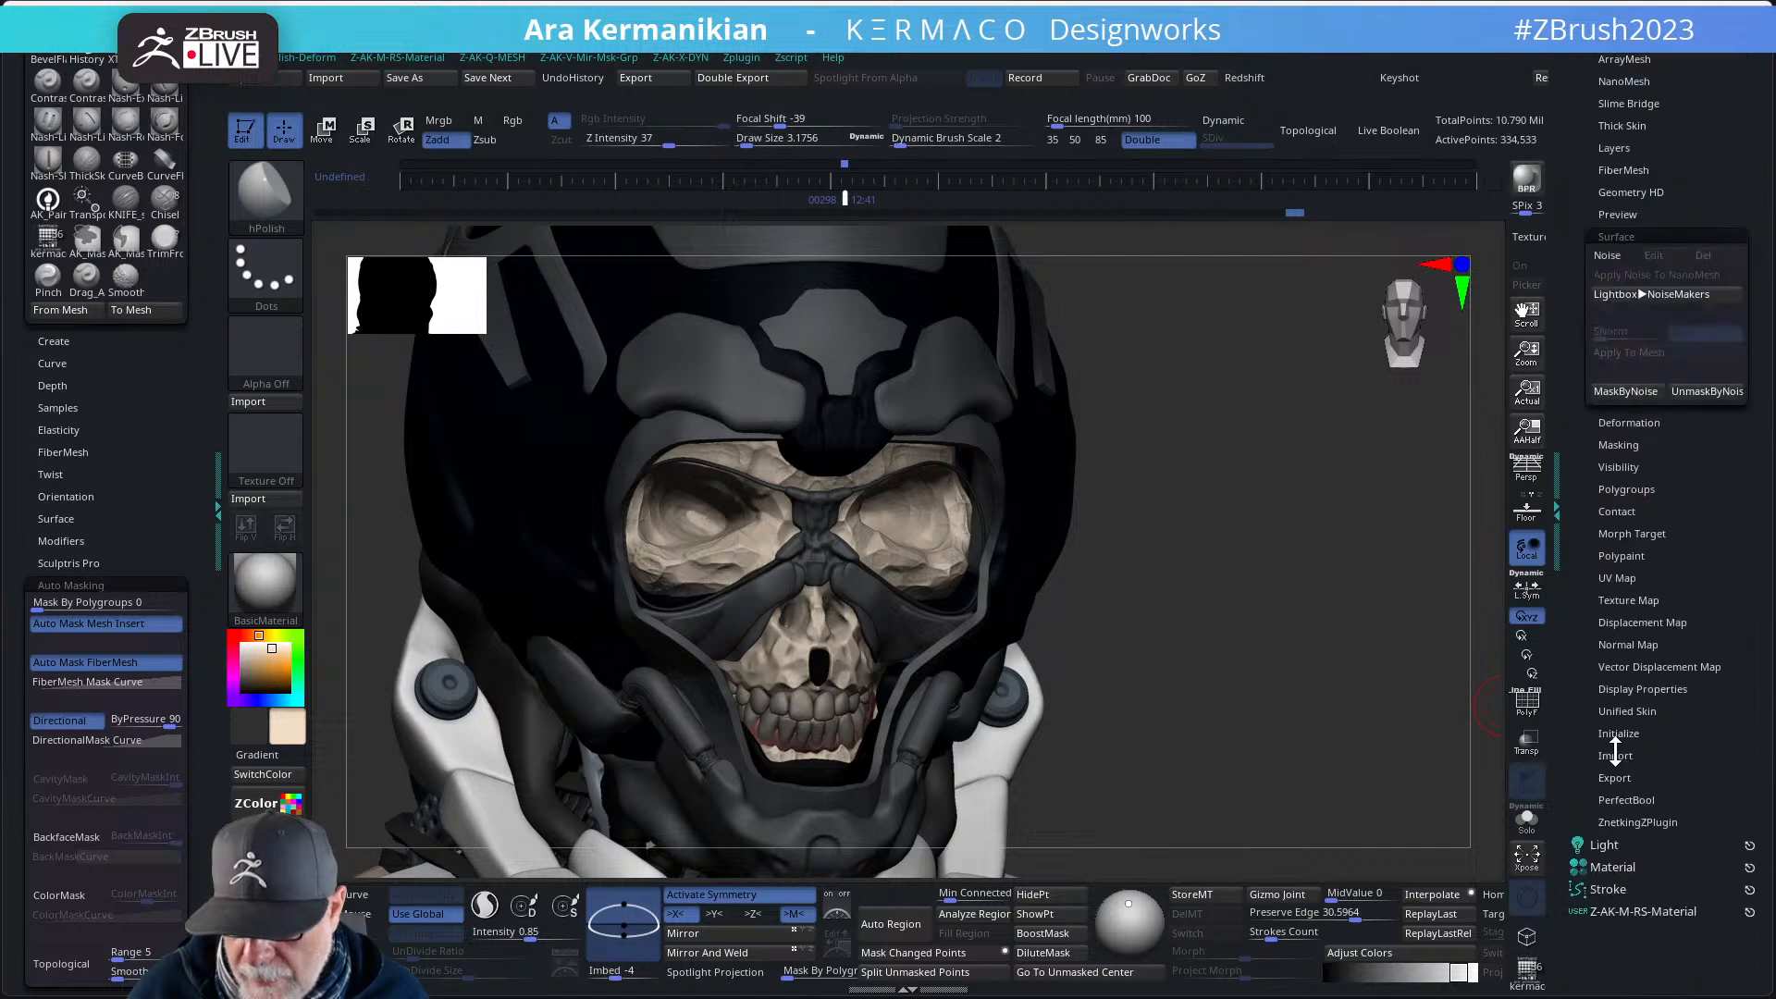
pyautogui.click(1654, 295)
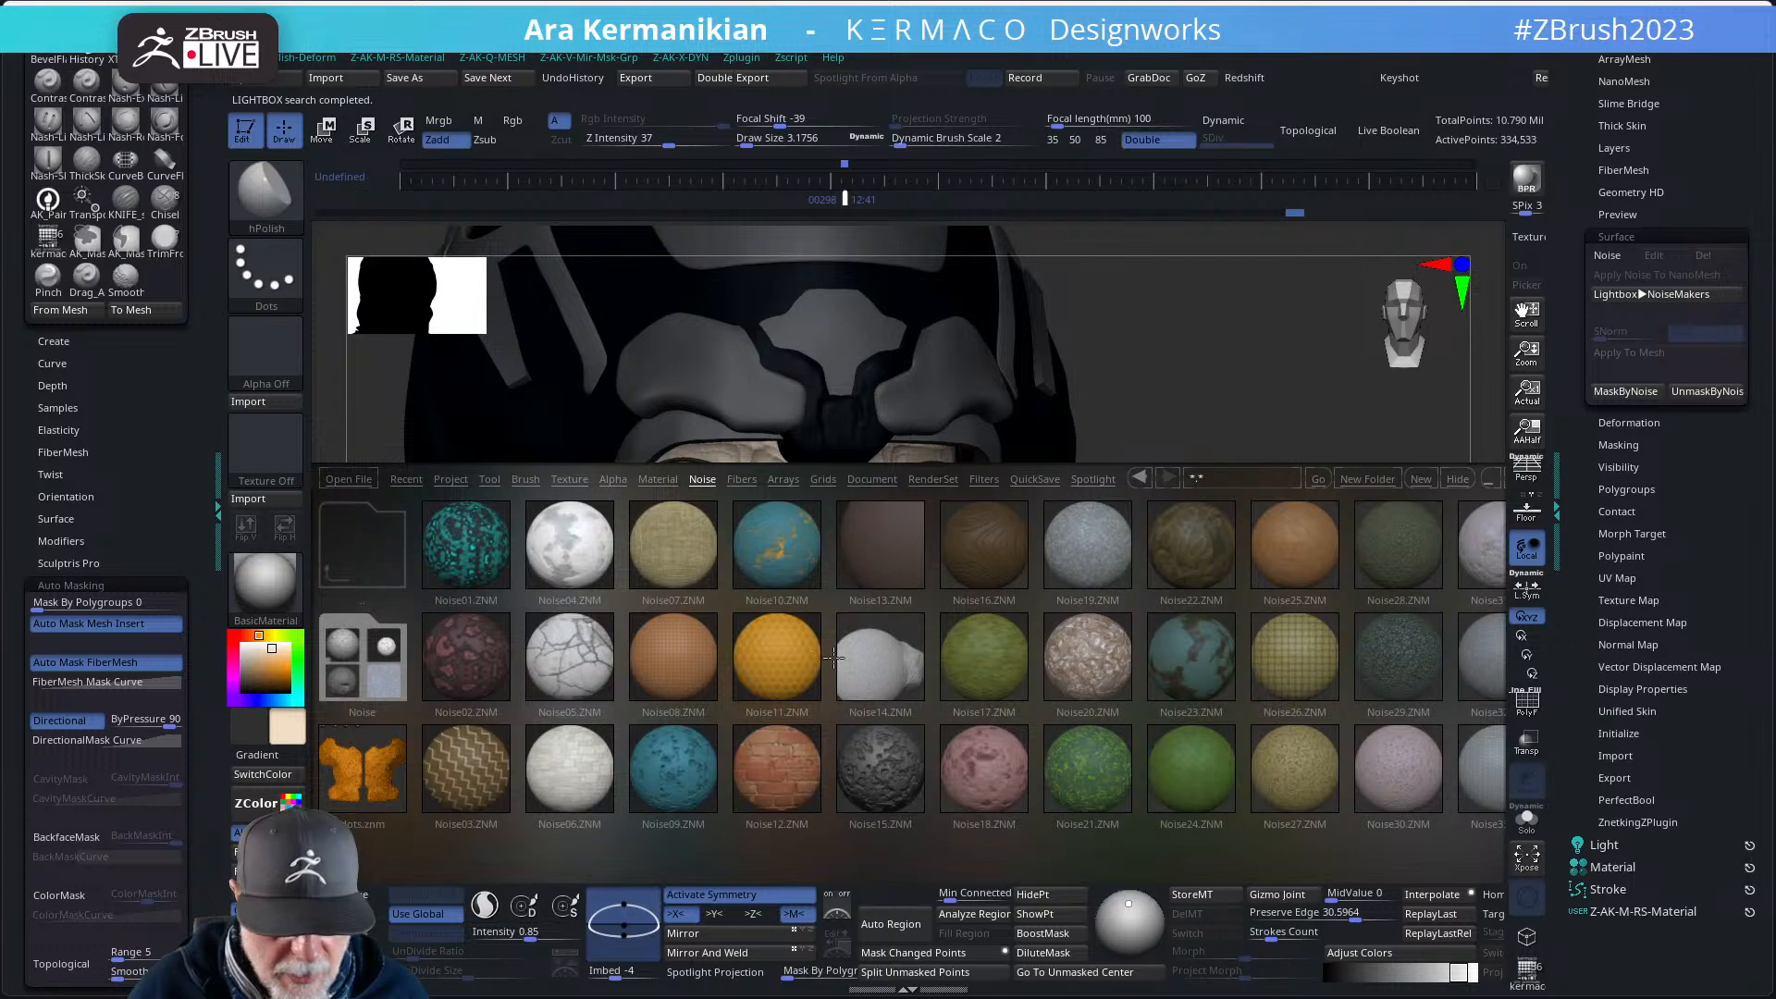
pyautogui.click(881, 671)
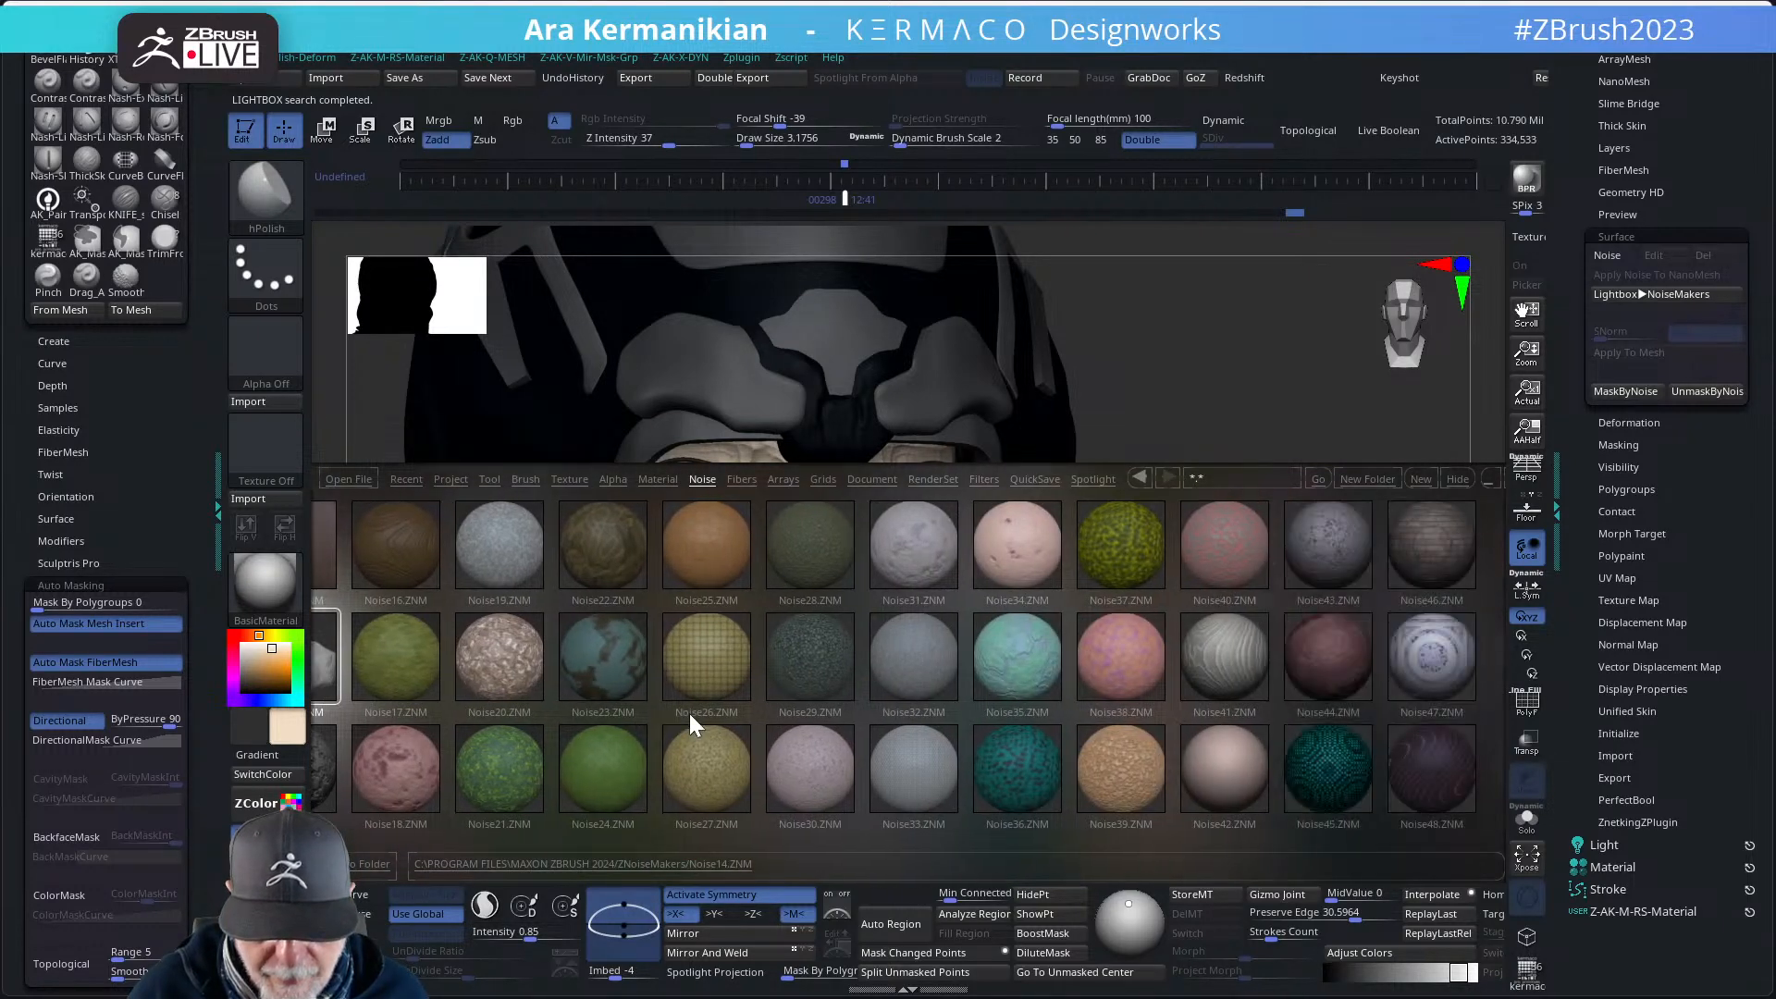
pyautogui.moveTo(1002, 548); pyautogui.dragTo(858, 622)
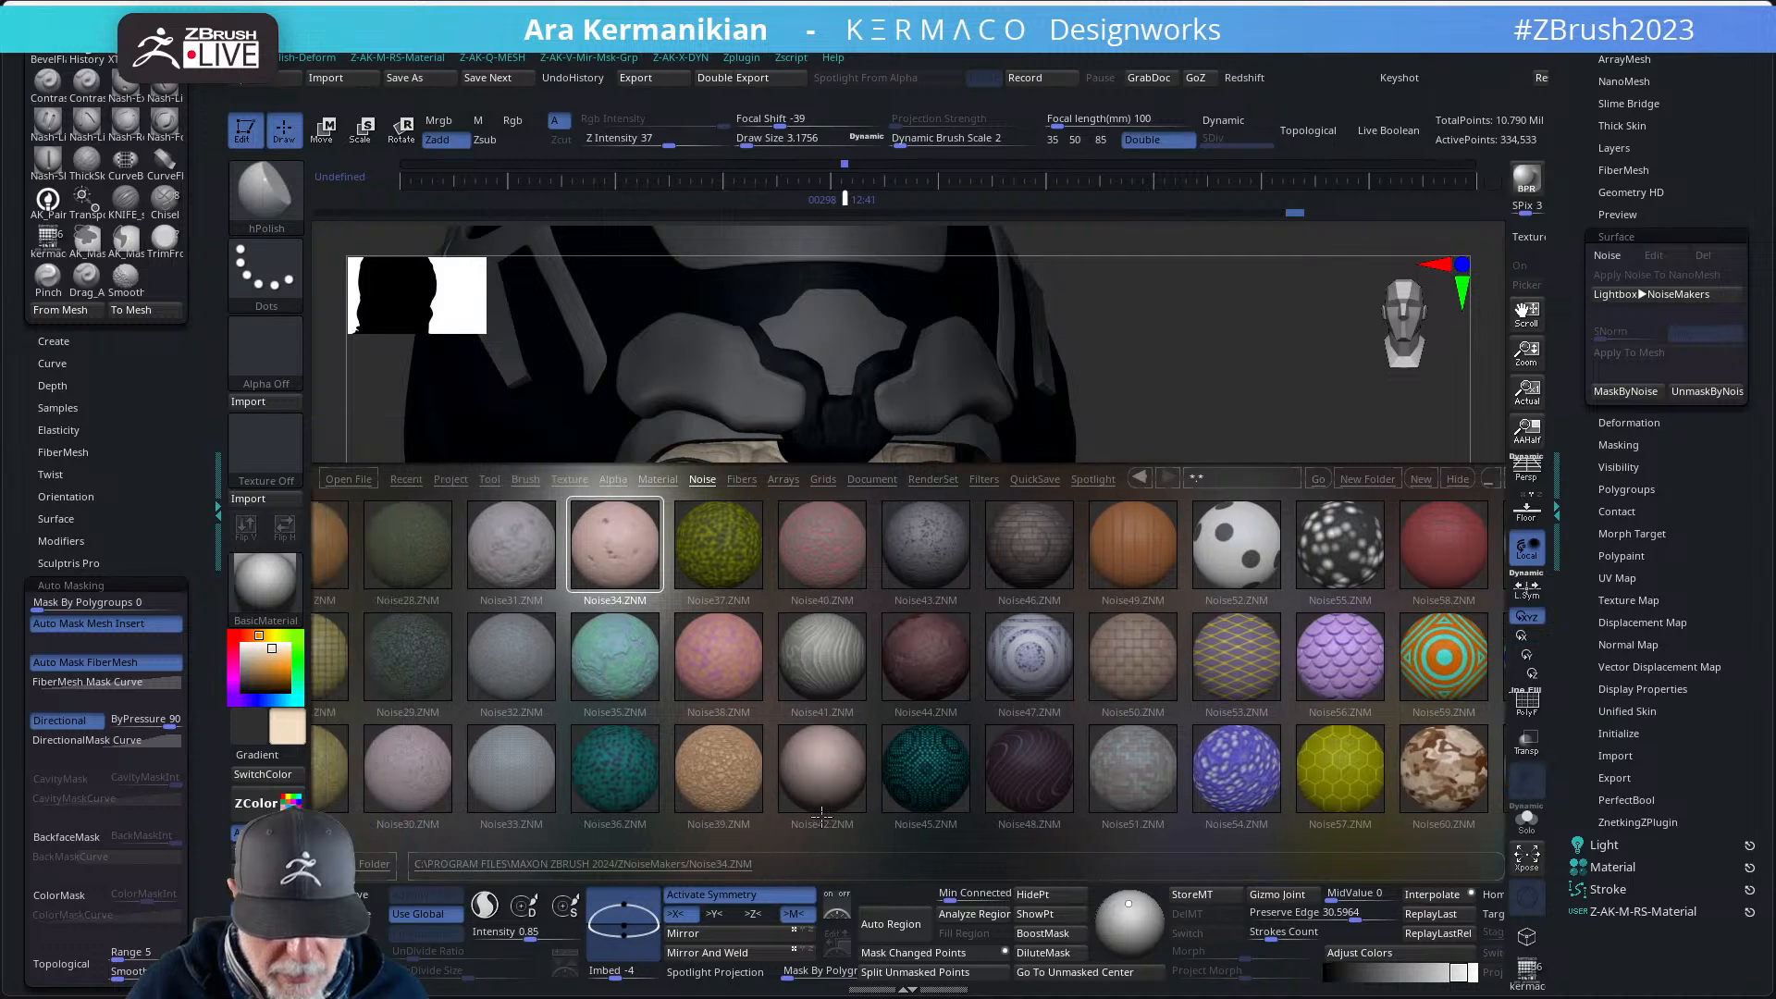
pyautogui.click(823, 771)
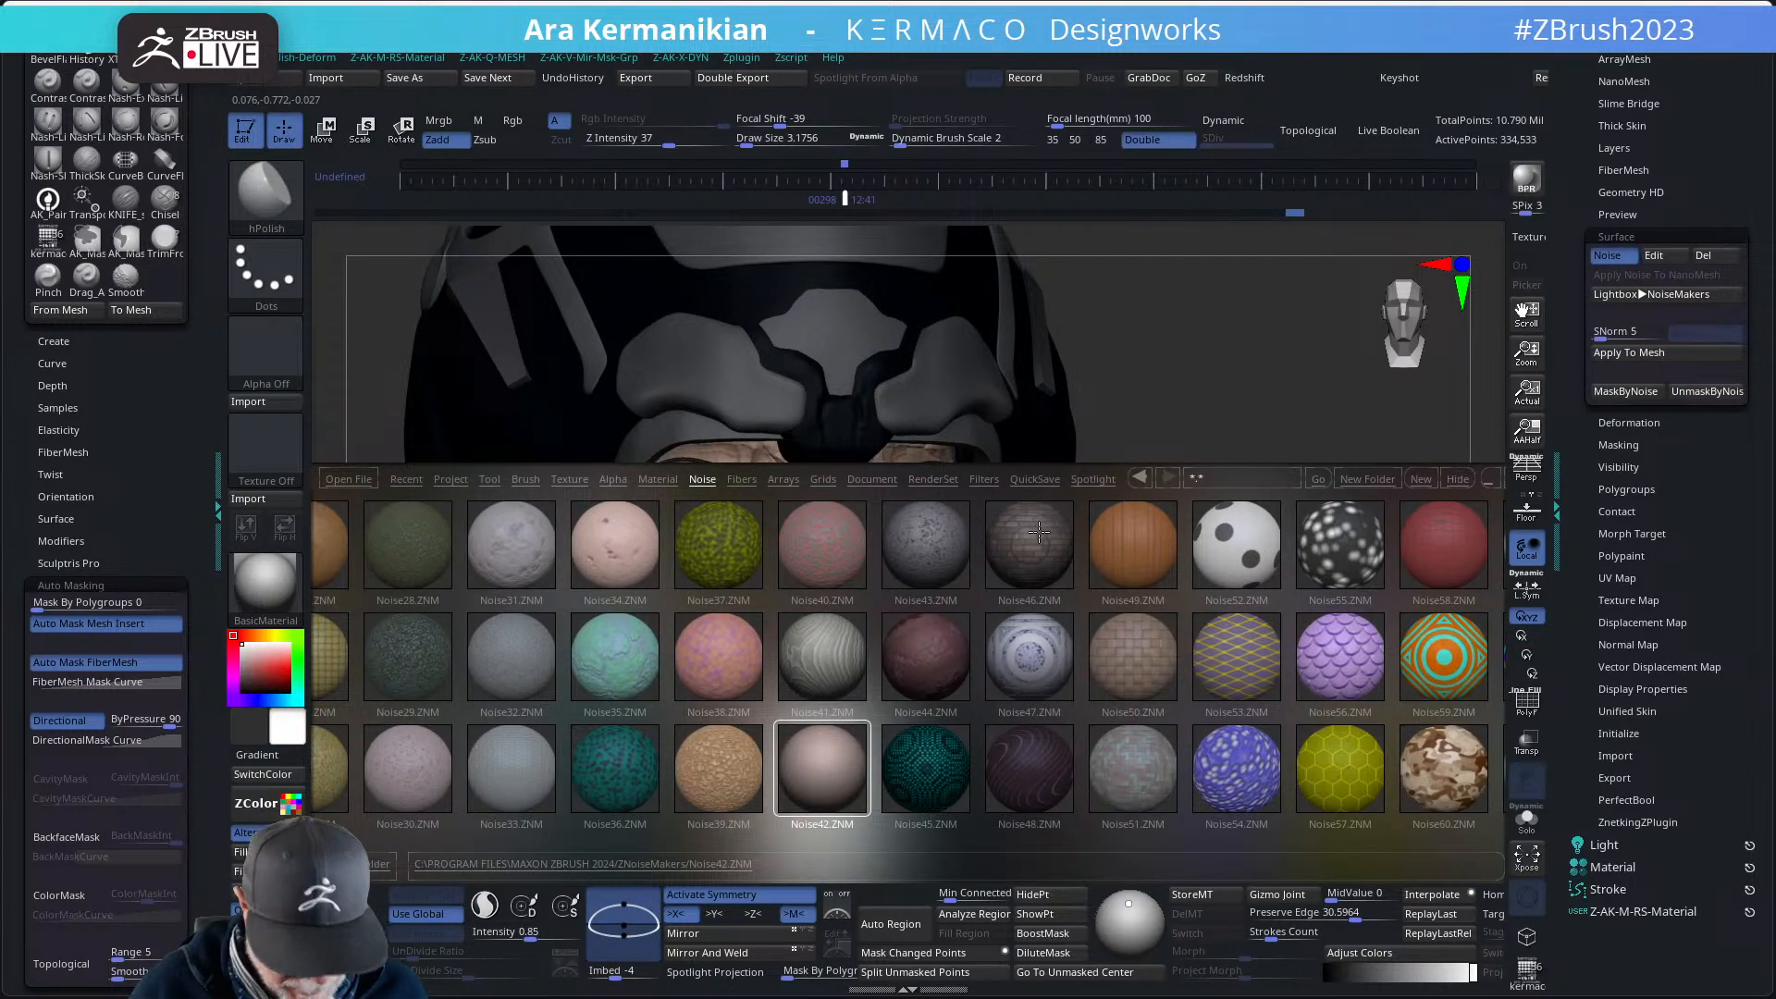
pyautogui.press(',')
pyautogui.press(',')
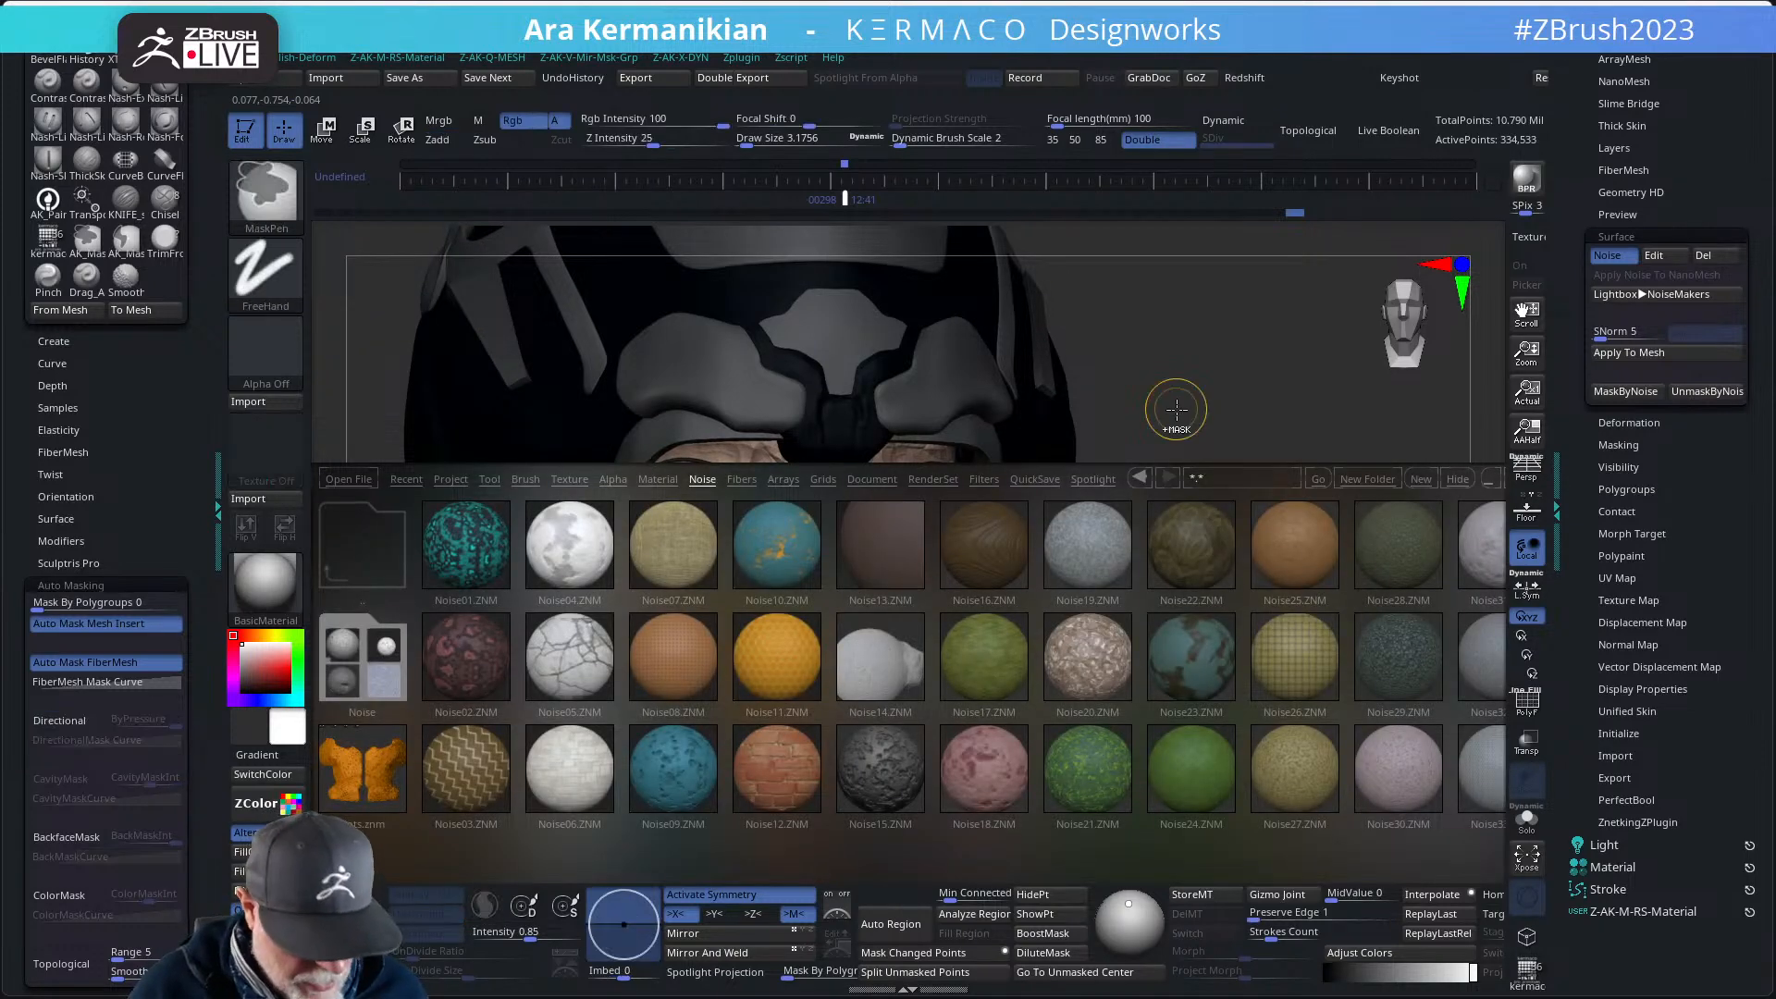
pyautogui.hotkey('ctrl', 'z')
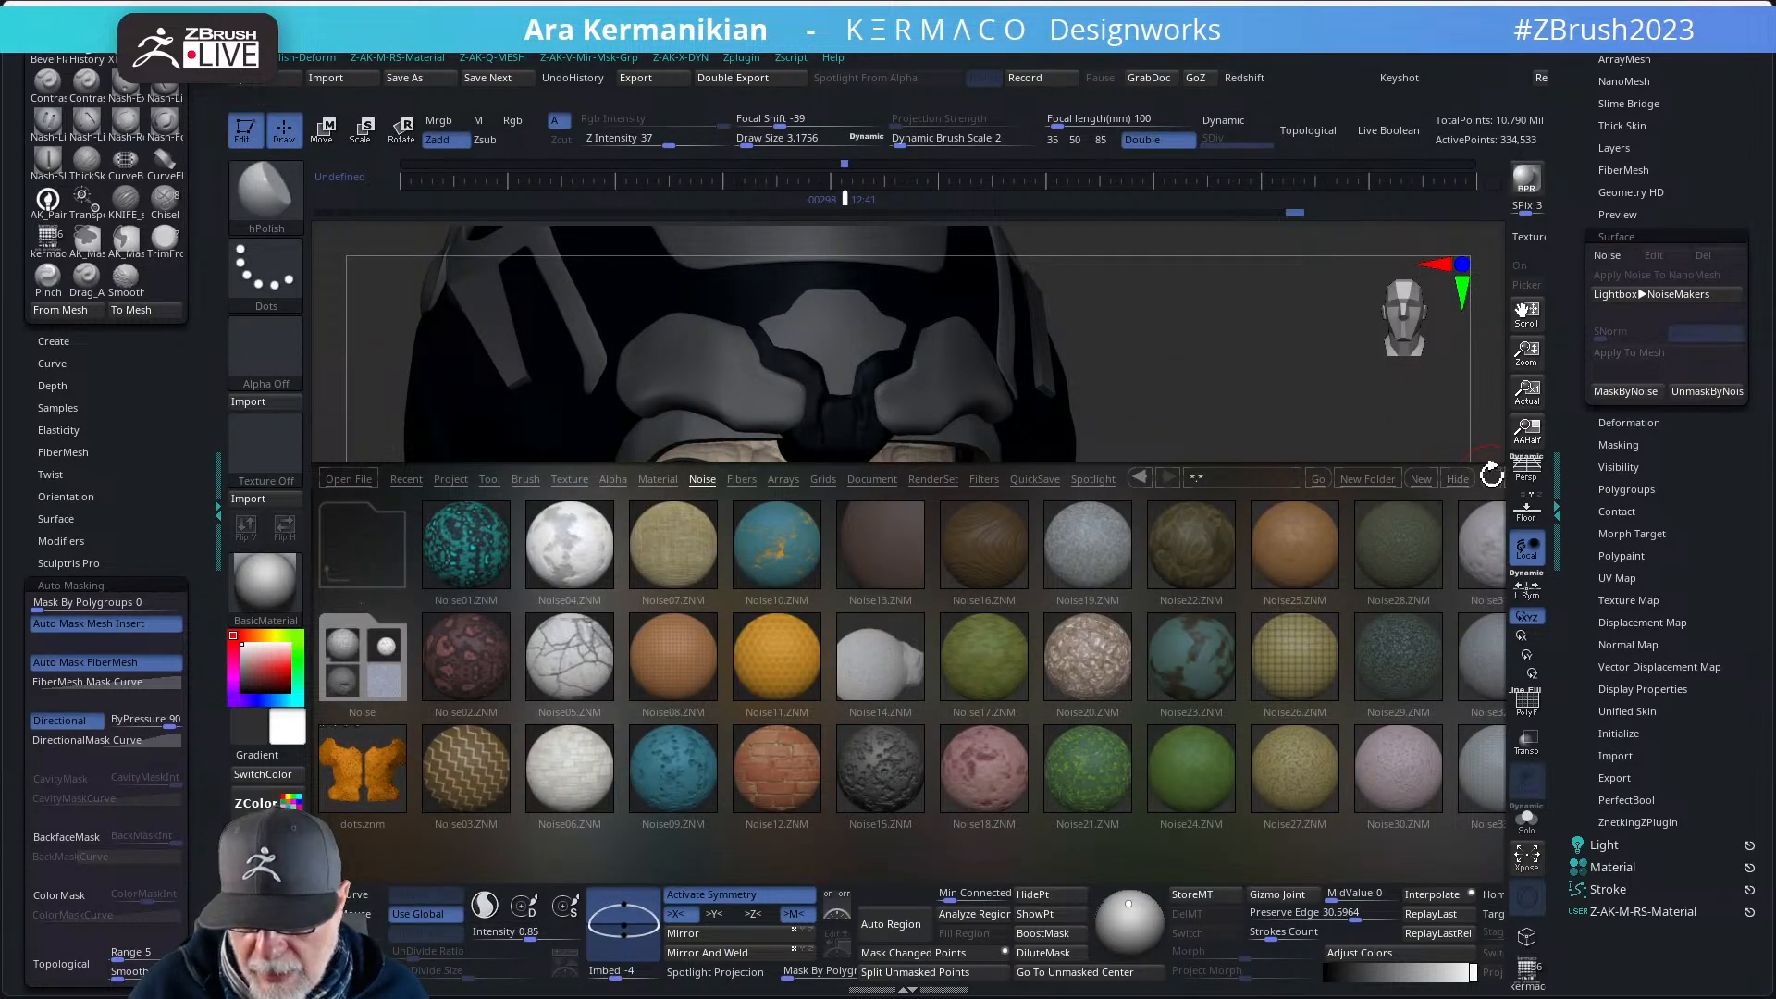
# - Try the Noise04 and Noise09 presets as surface noise on the skull, undoing the result
pyautogui.click(1491, 477)
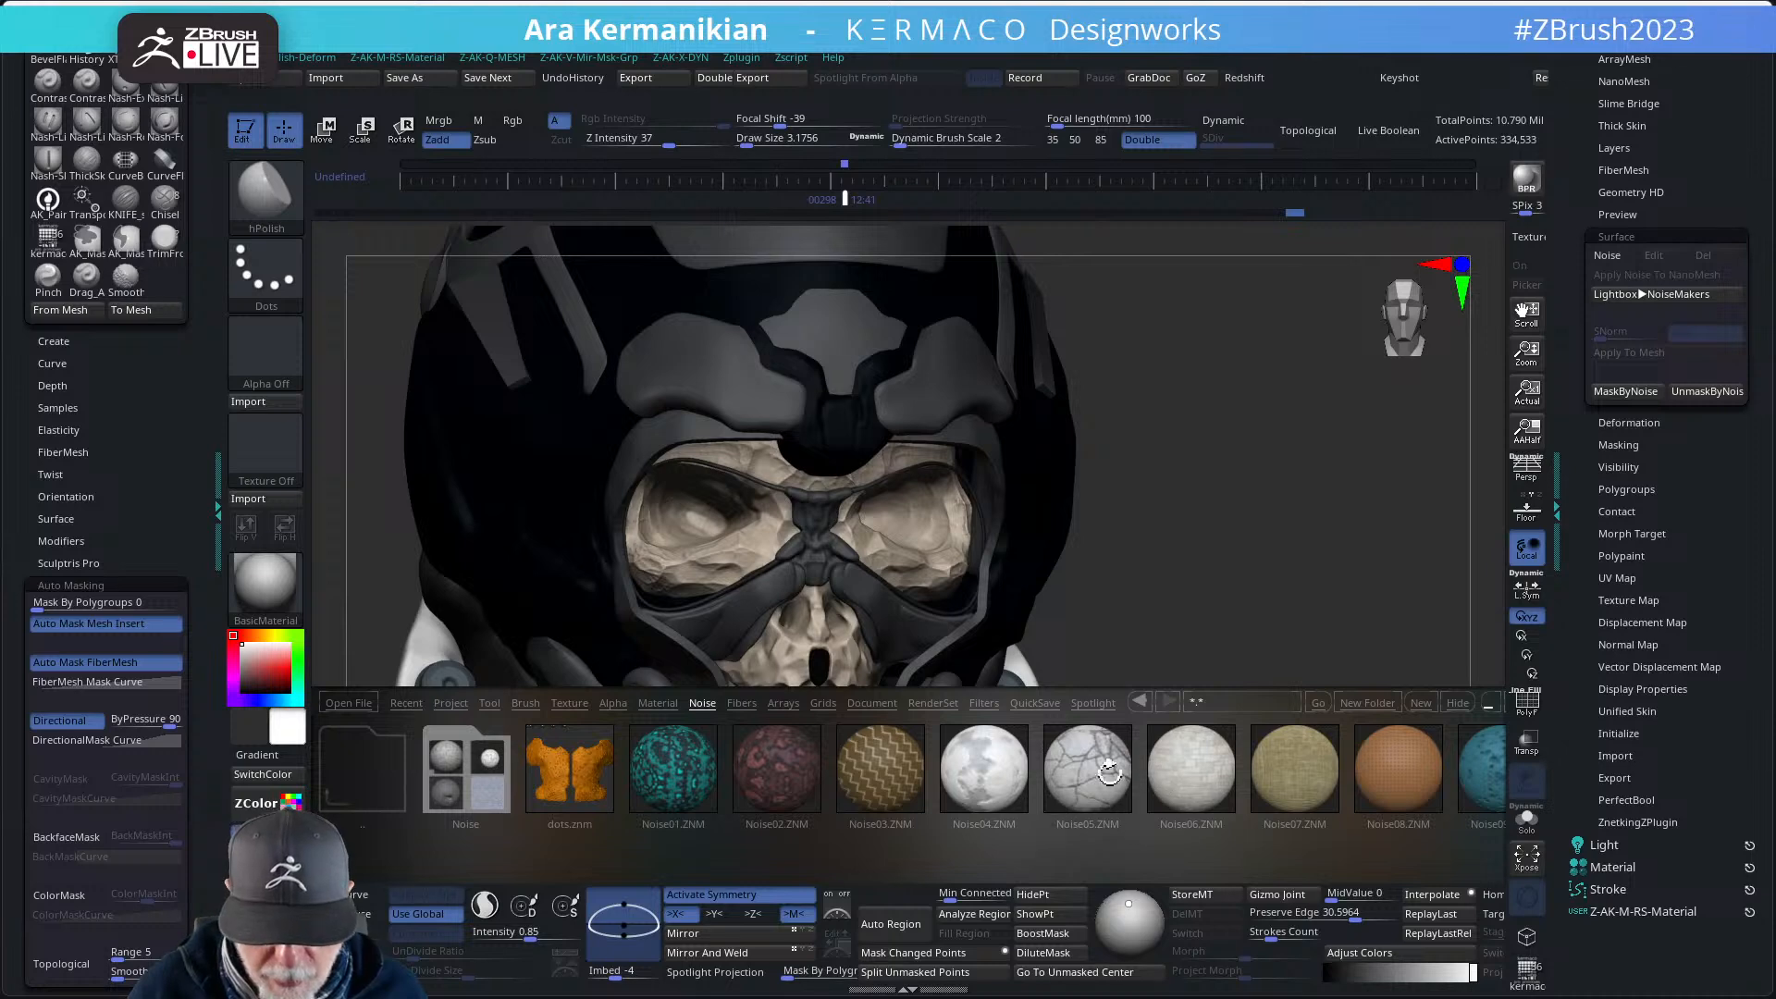
pyautogui.doubleClick(1000, 769)
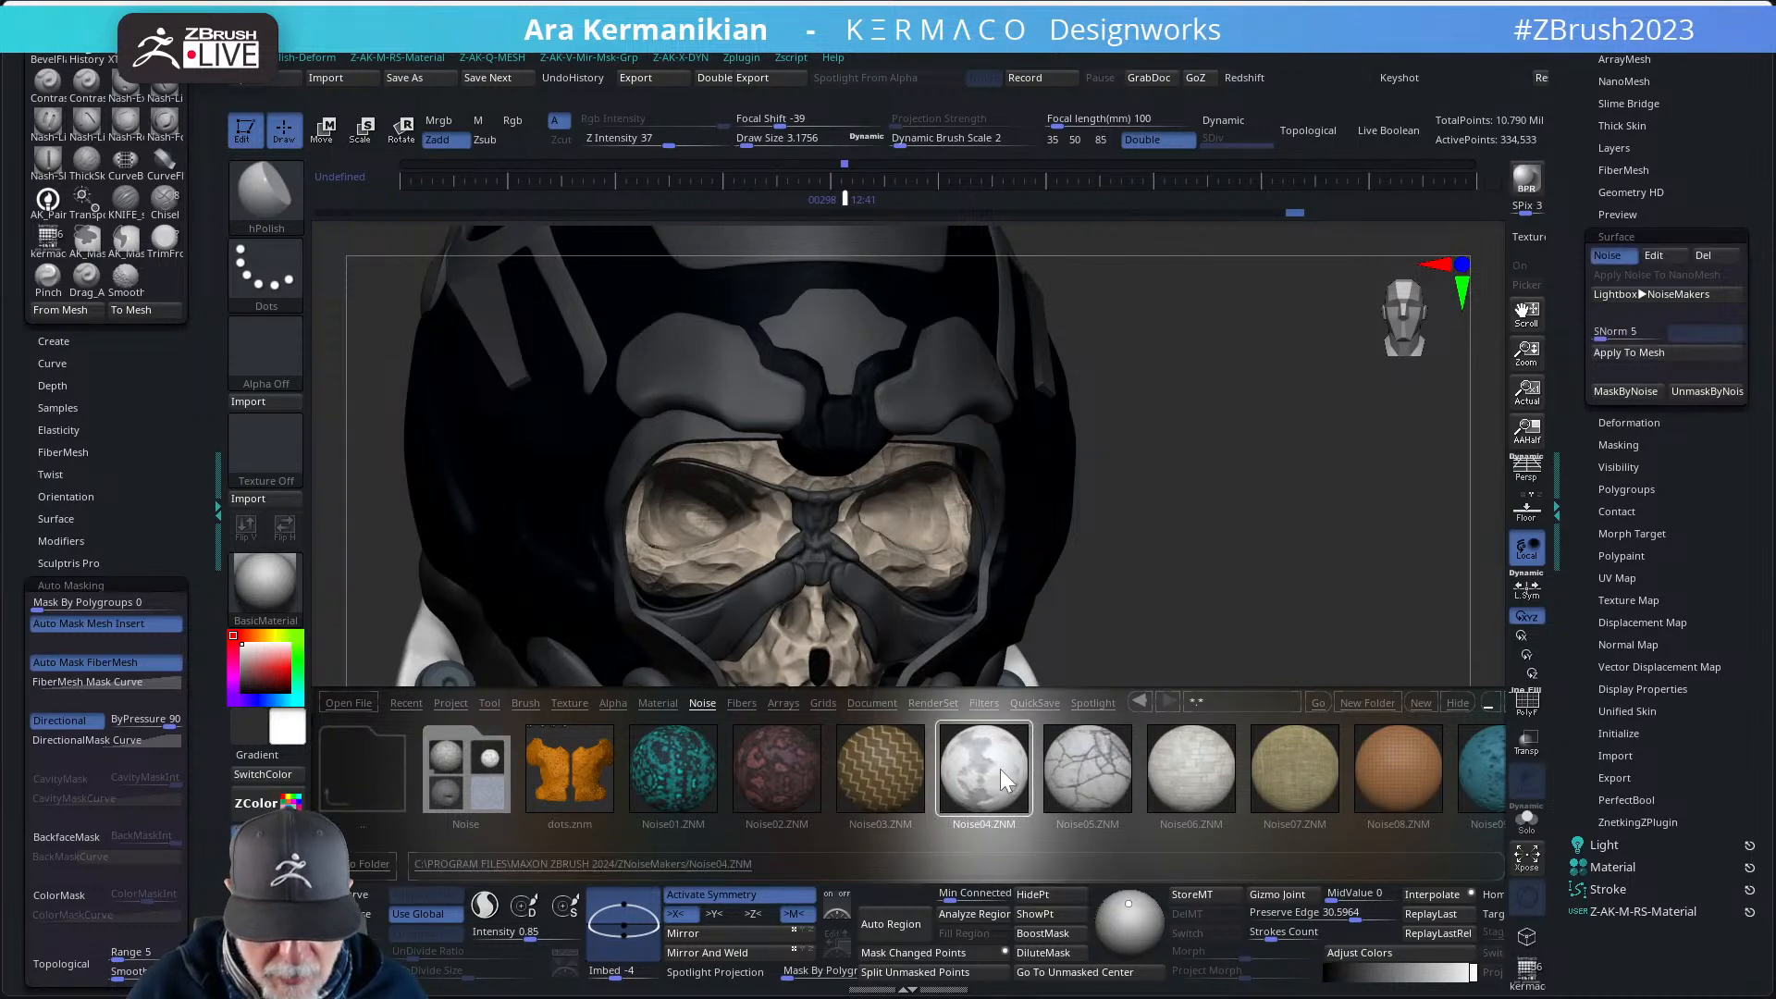
pyautogui.click(1091, 770)
pyautogui.moveTo(1098, 767); pyautogui.dragTo(733, 777)
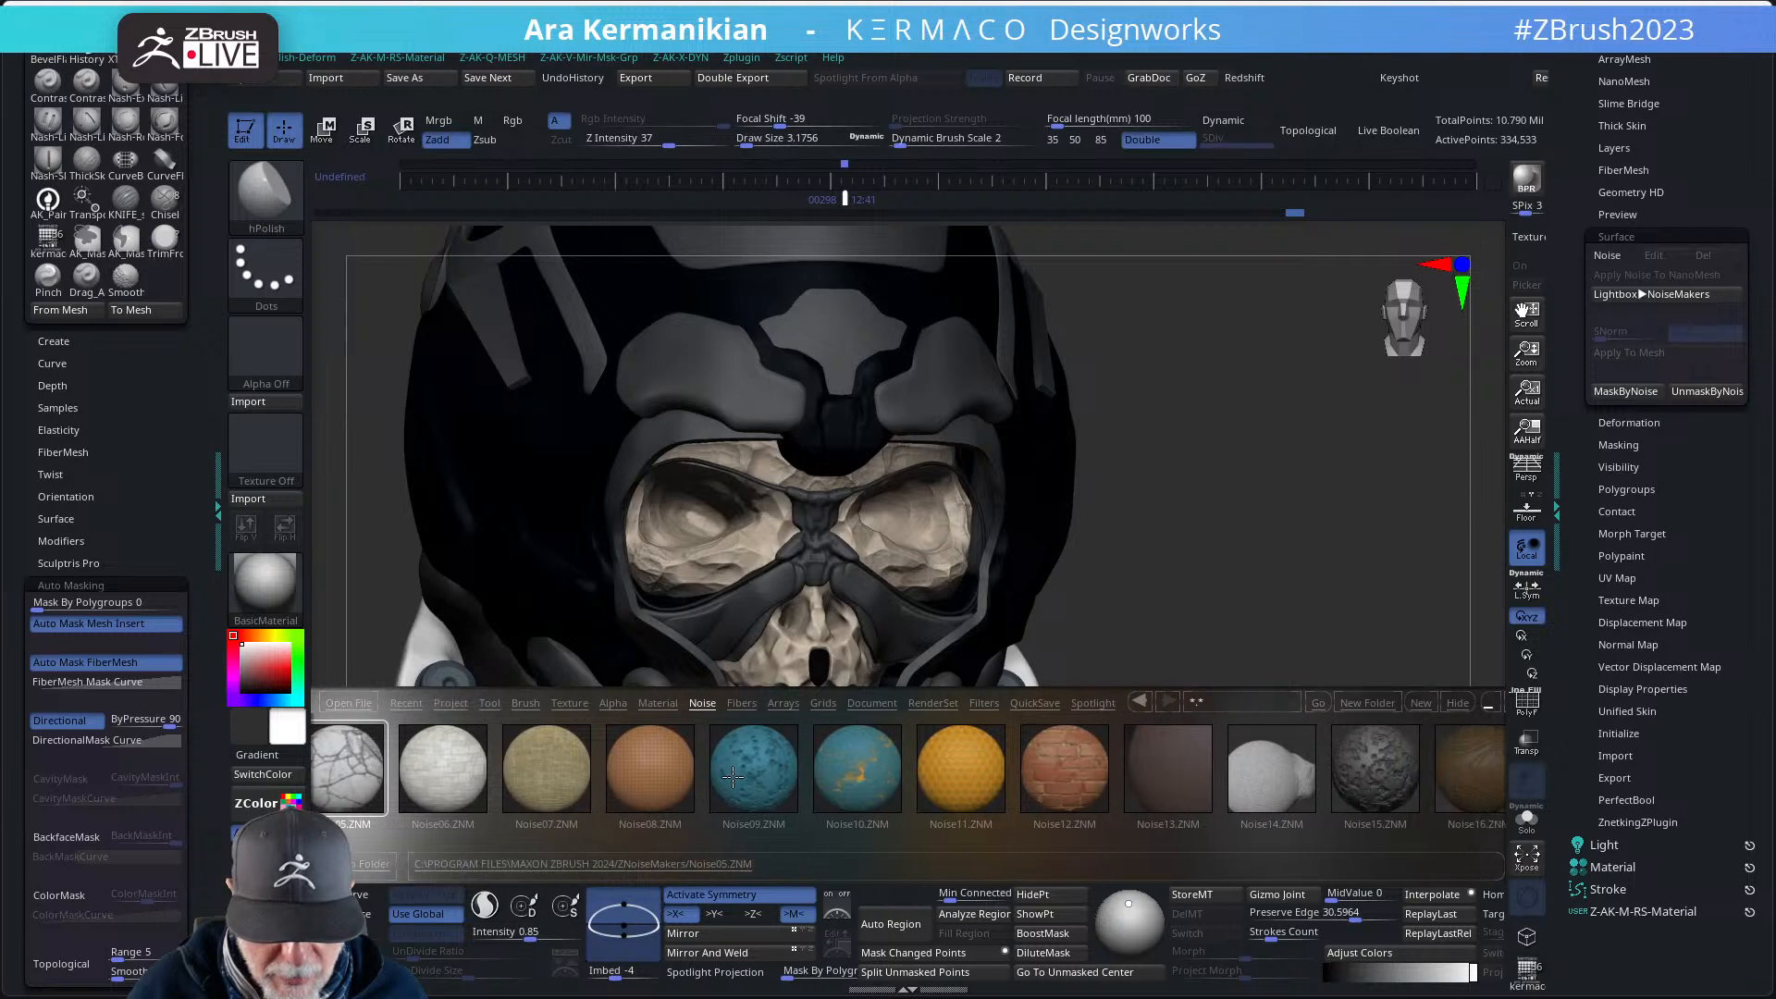
pyautogui.doubleClick(758, 774)
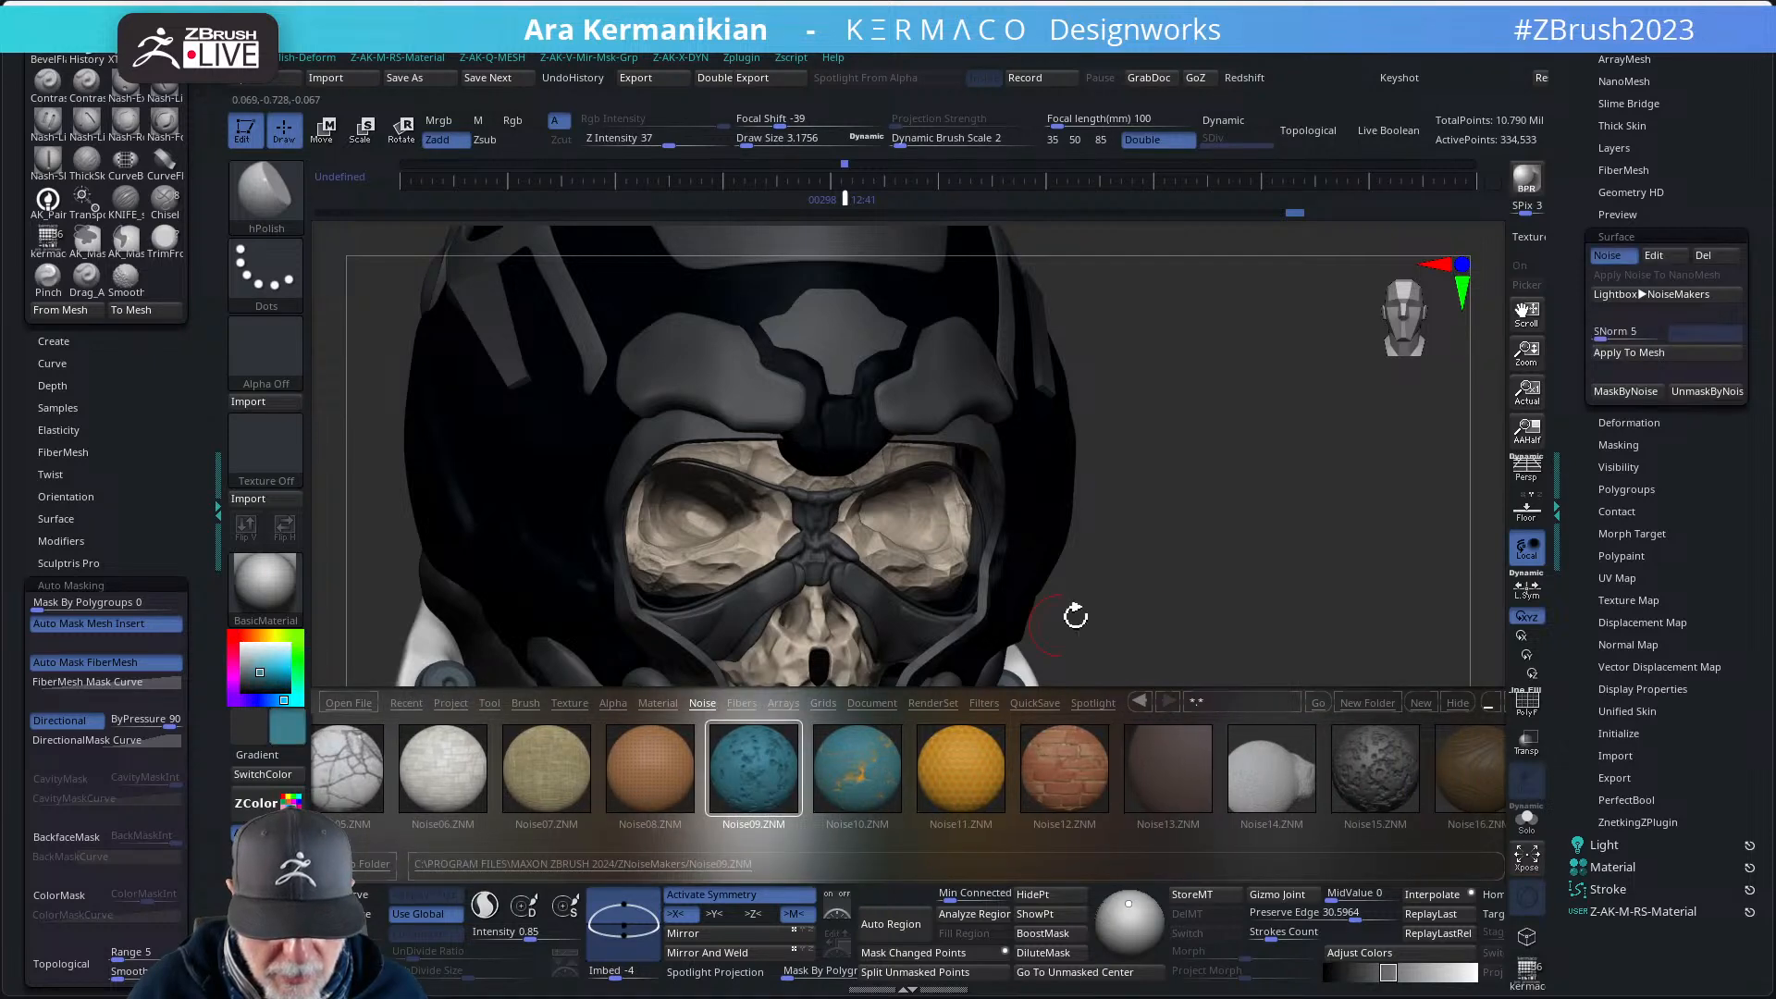
pyautogui.moveTo(1215, 533); pyautogui.dragTo(1217, 523)
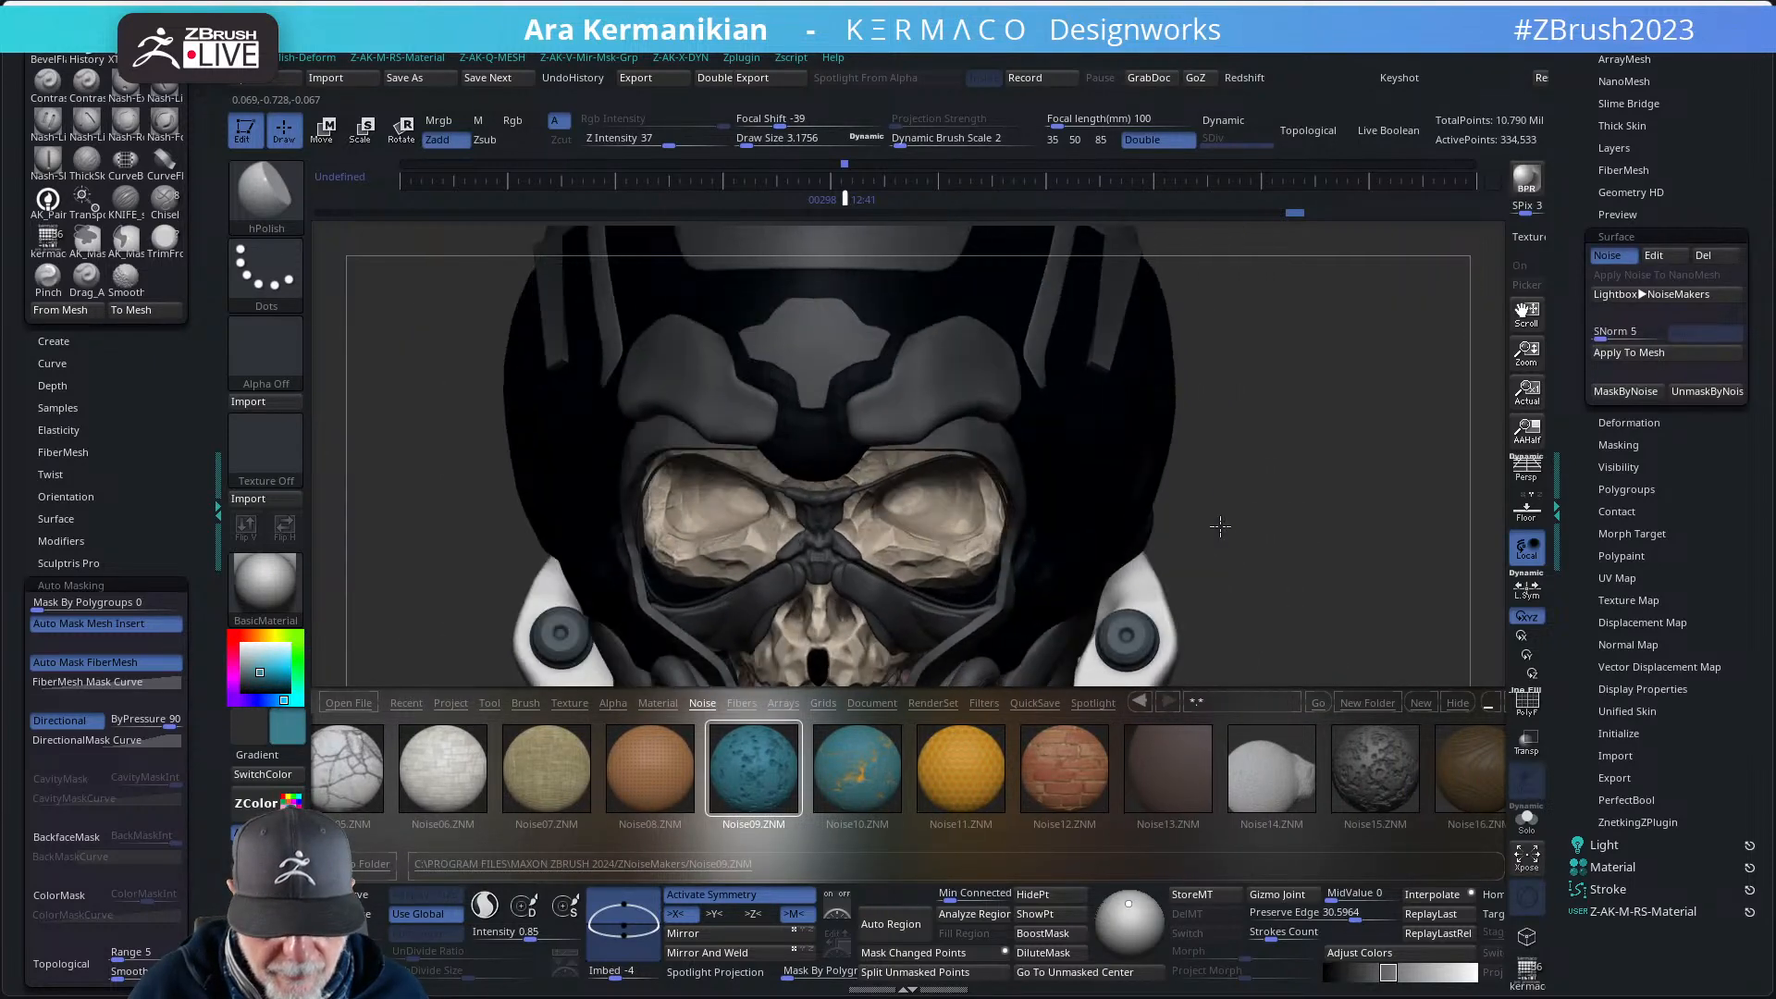
pyautogui.hotkey('ctrl', 'z')
# - Isolate the skull in Solo mode, try the Noise10 preset on it, and undo the noise
pyautogui.click(1526, 818)
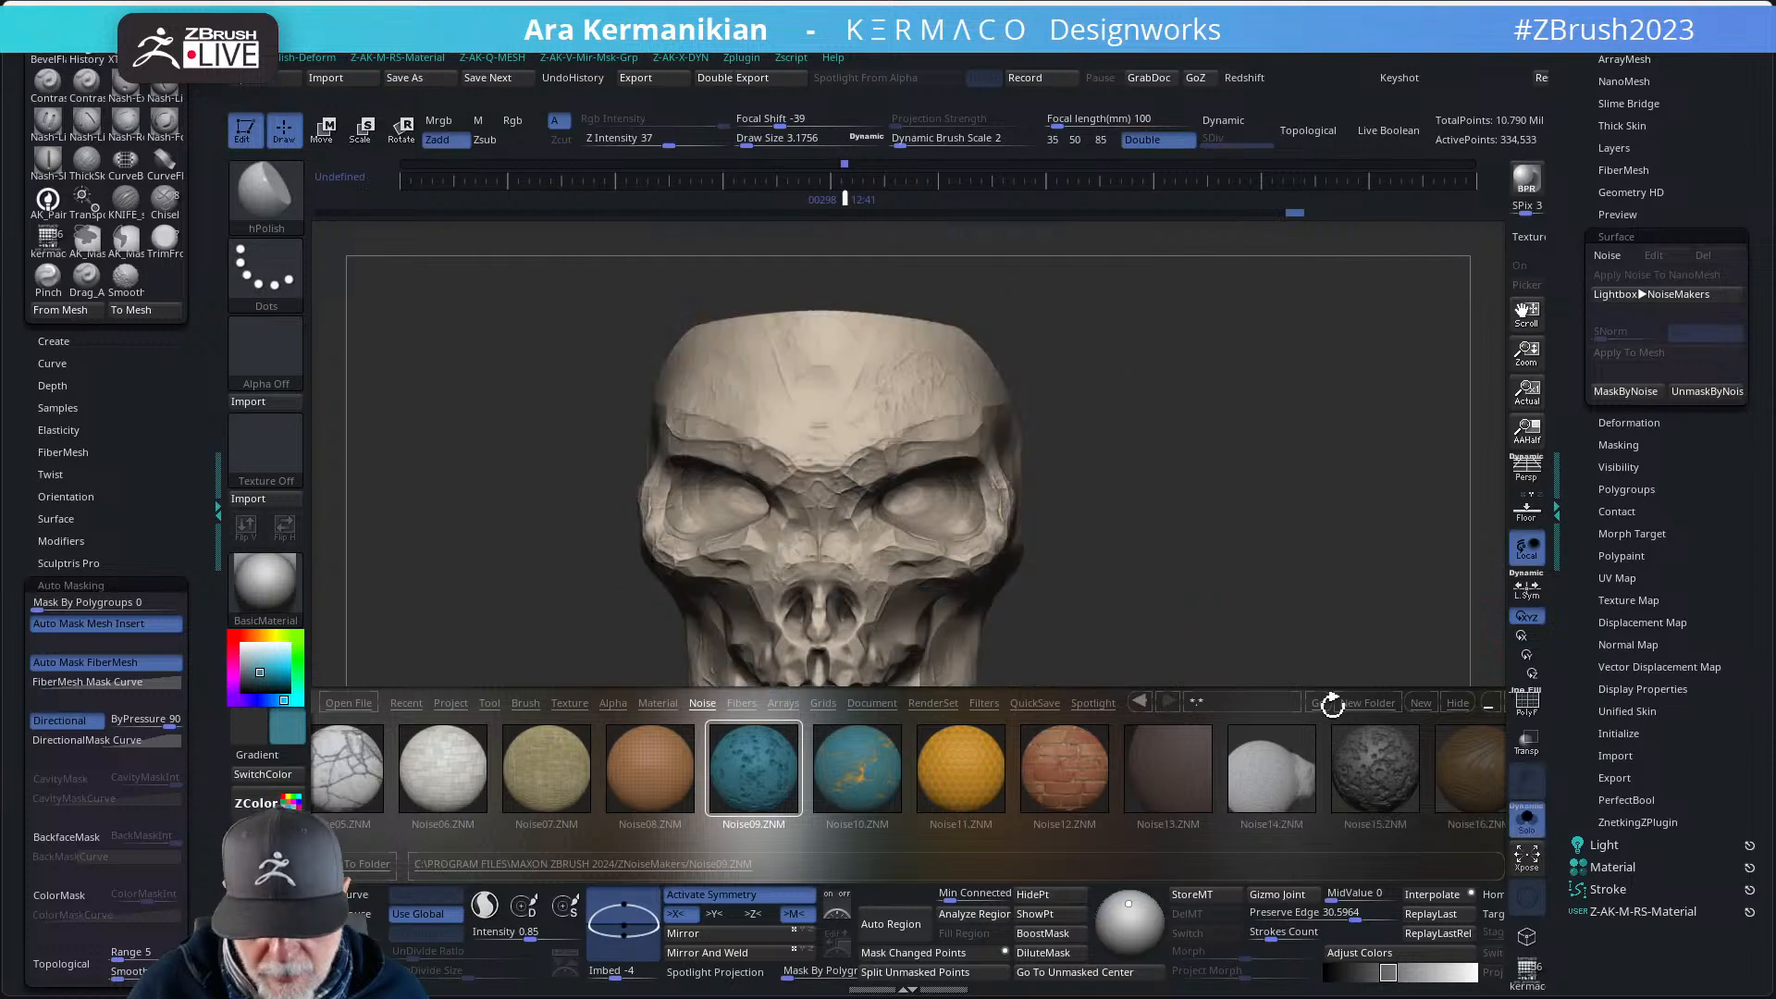
pyautogui.click(853, 777)
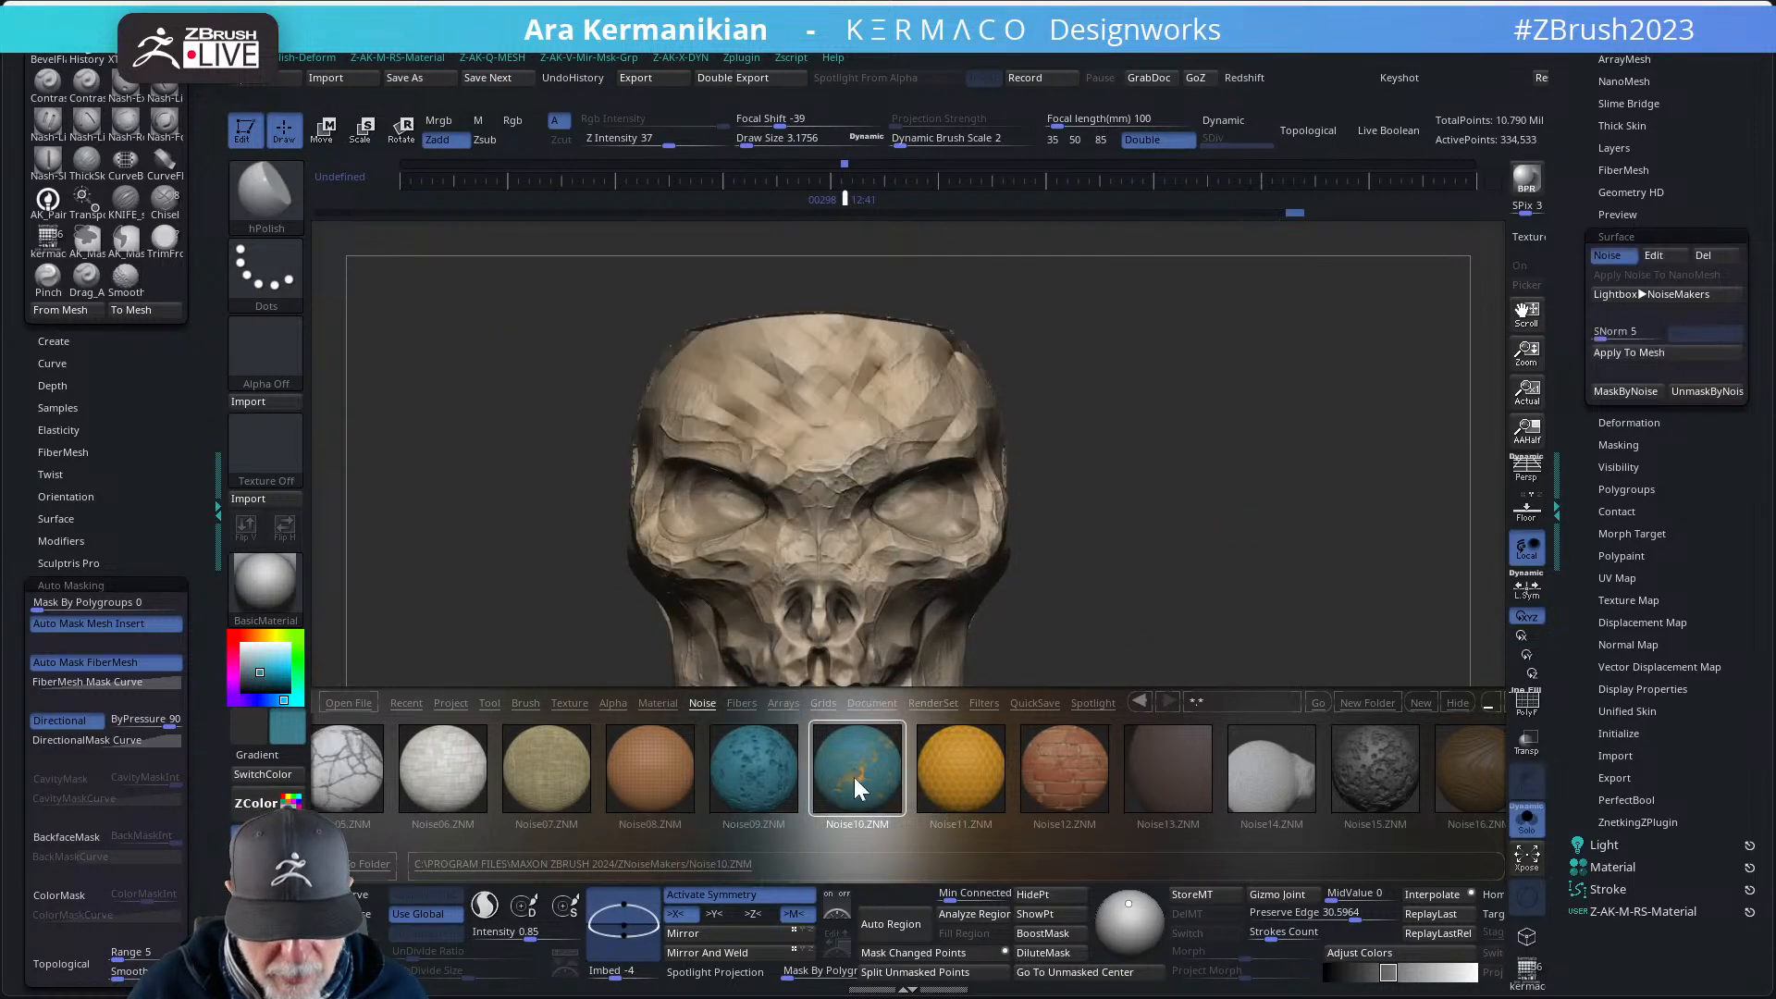
pyautogui.hotkey('ctrl', 'z')
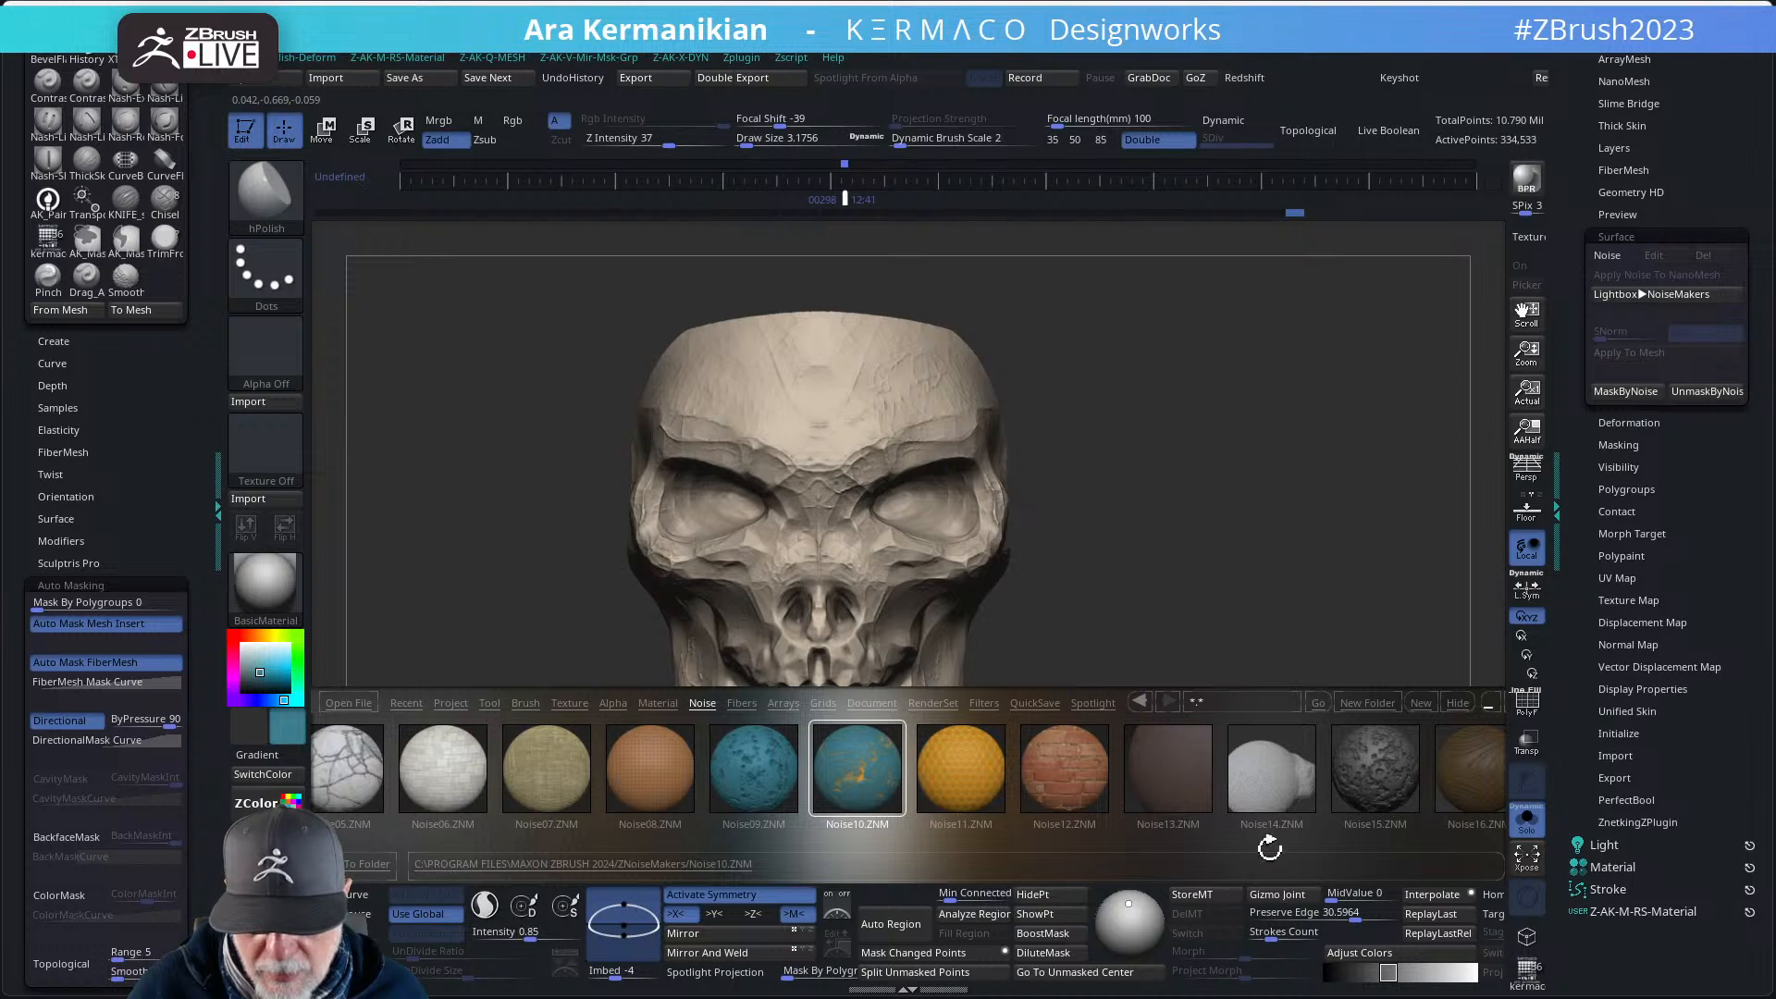
# - Preview the default surface noise framed on the skull in NoiseMaker, cancel it, and turn off Solo mode
pyautogui.click(1607, 256)
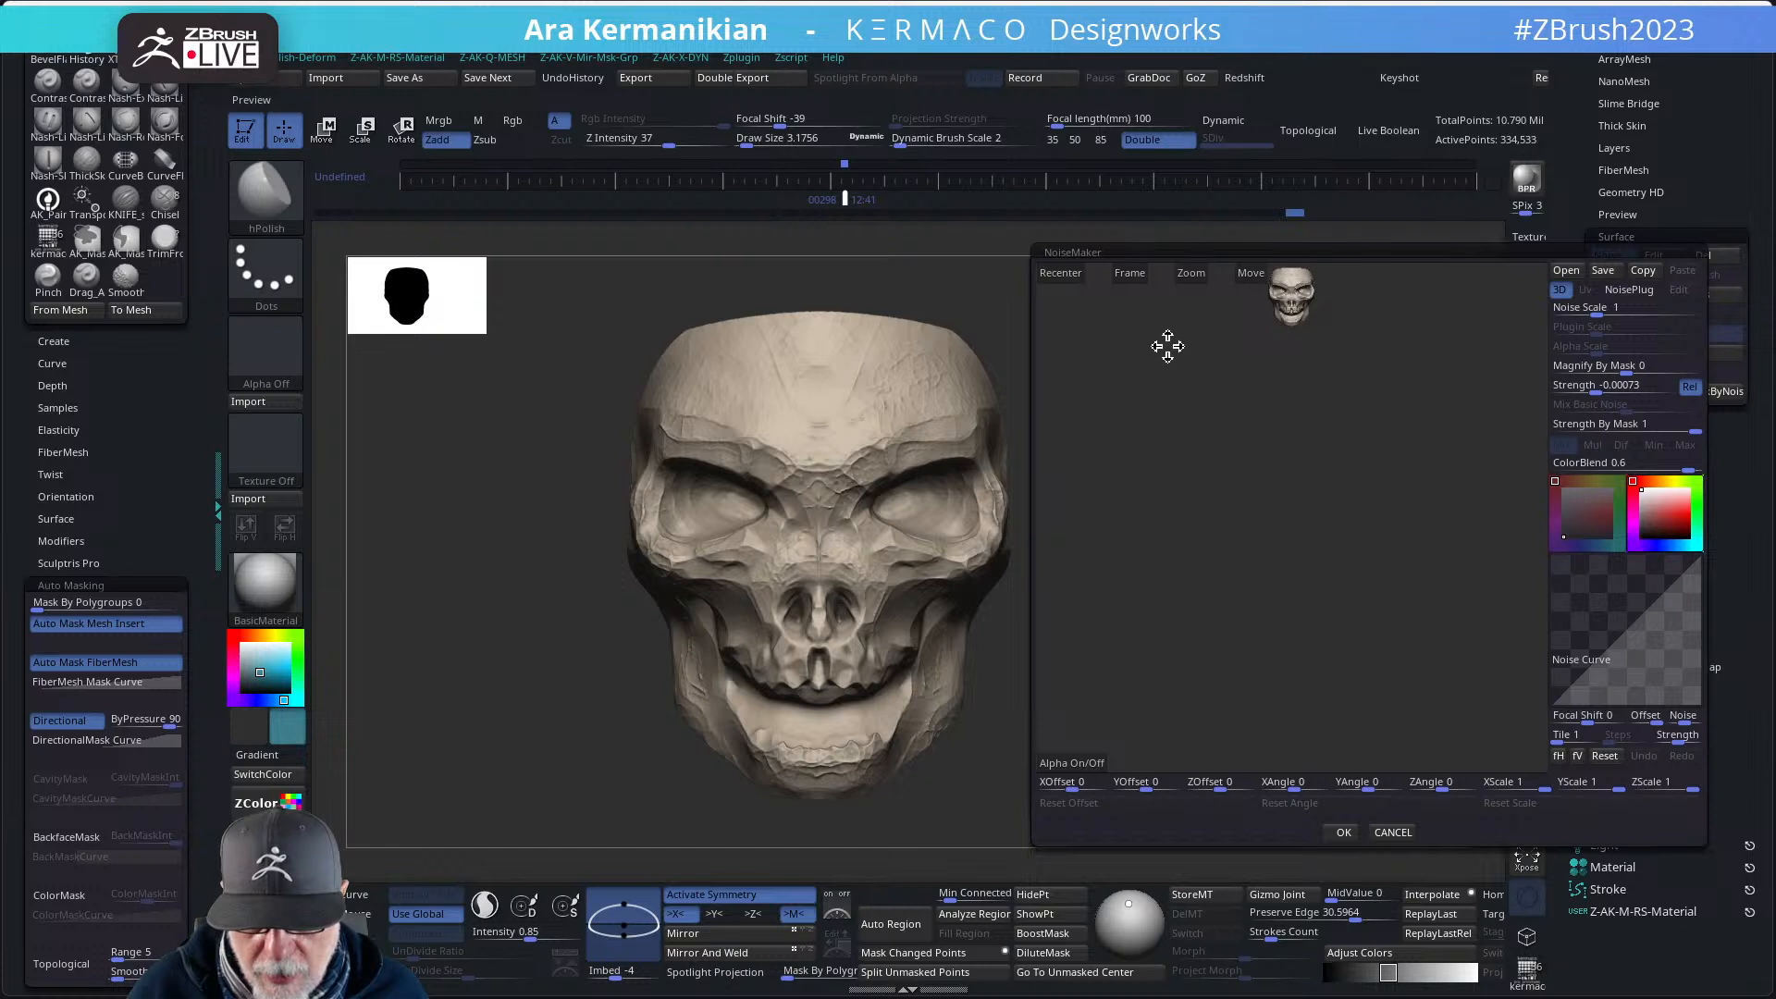
pyautogui.click(1166, 273)
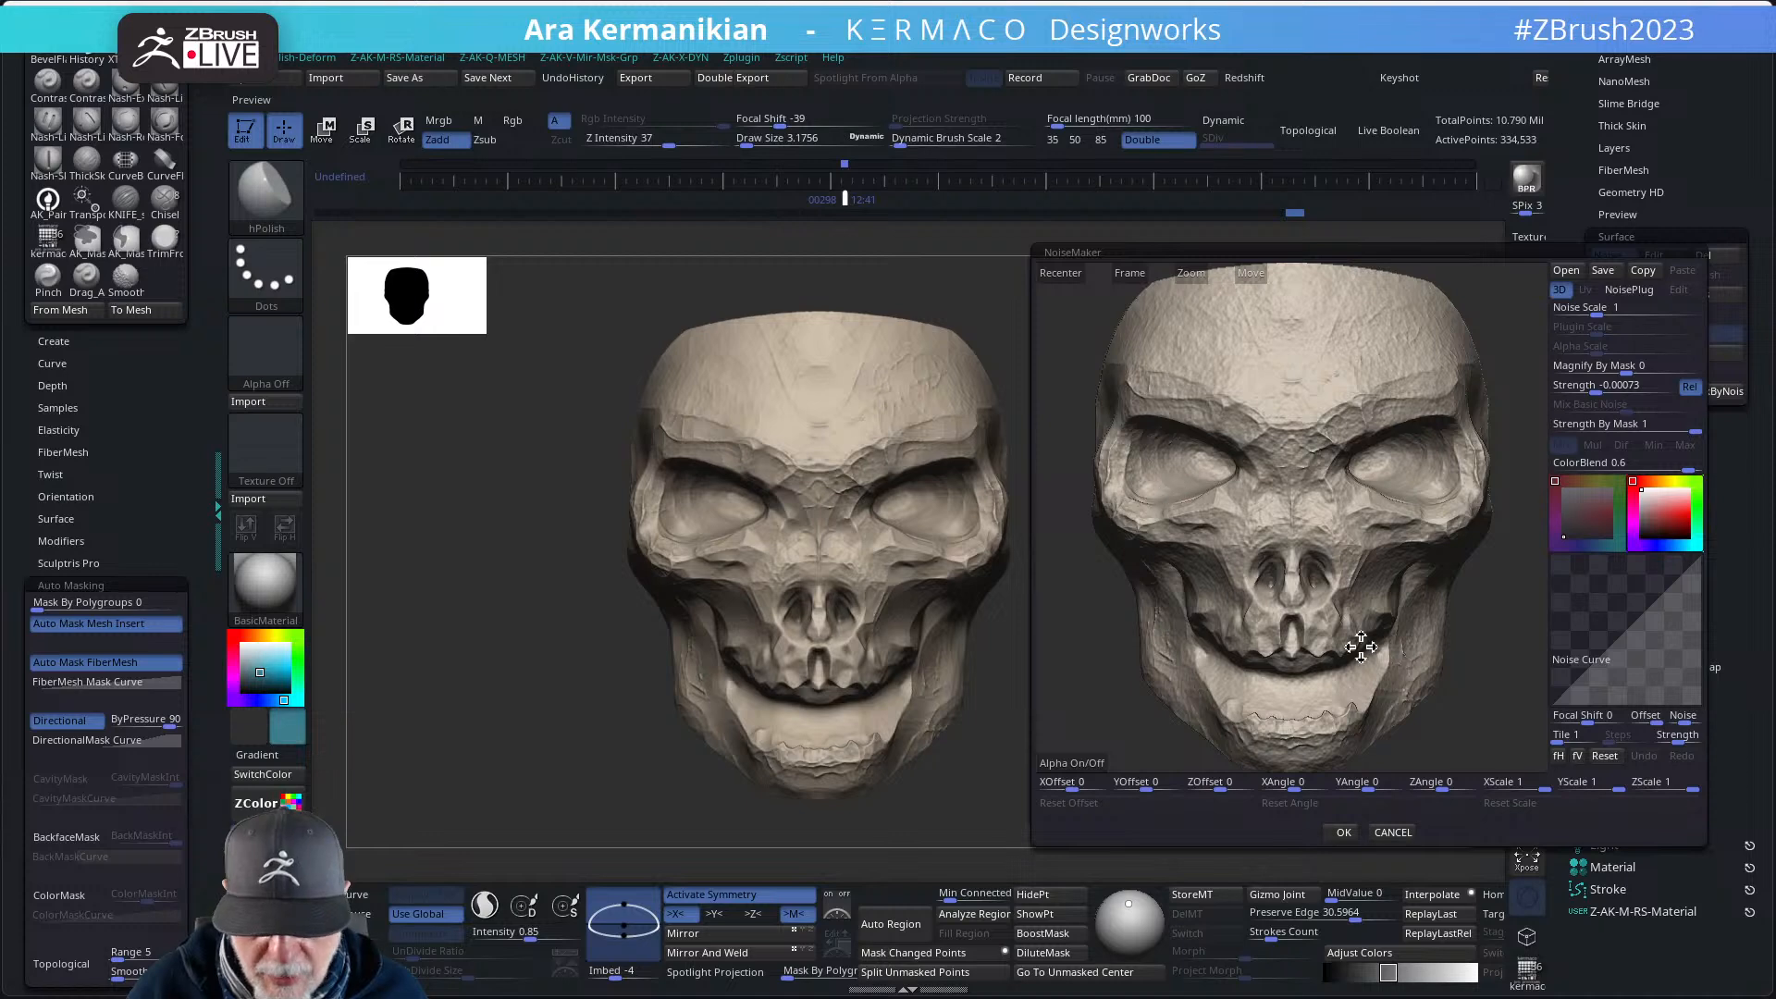
pyautogui.click(1392, 831)
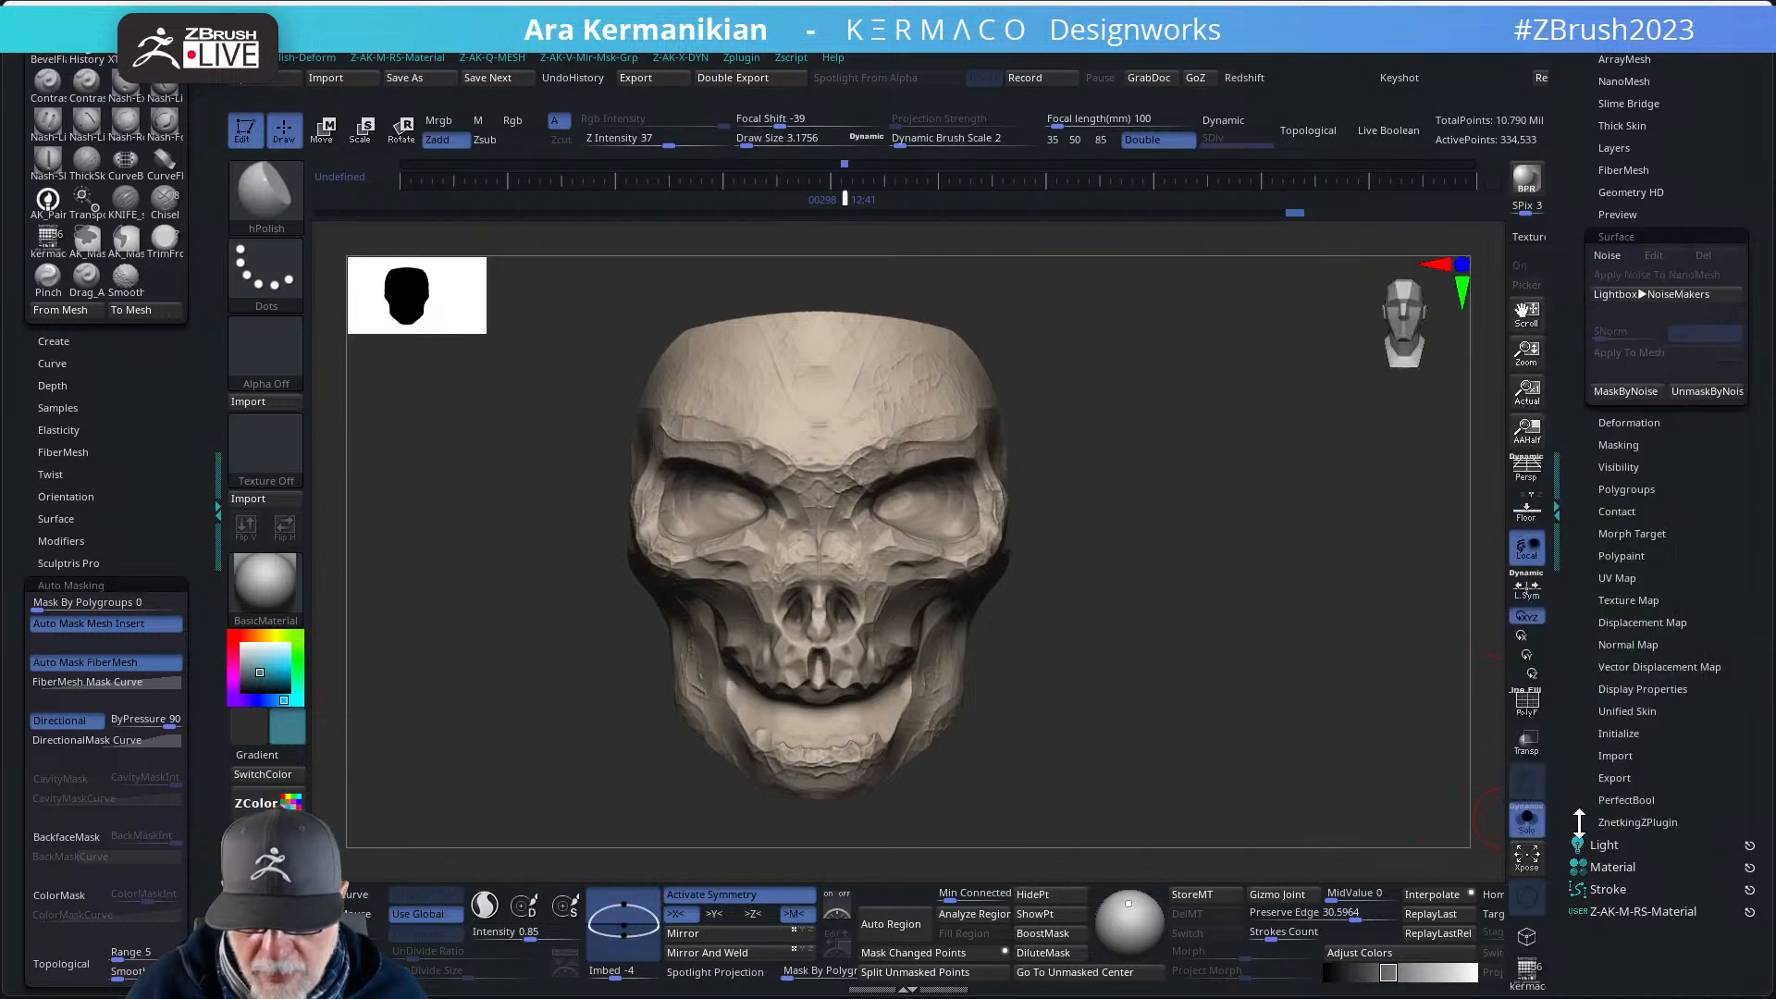
pyautogui.click(1527, 818)
pyautogui.moveTo(1351, 586); pyautogui.dragTo(1315, 610)
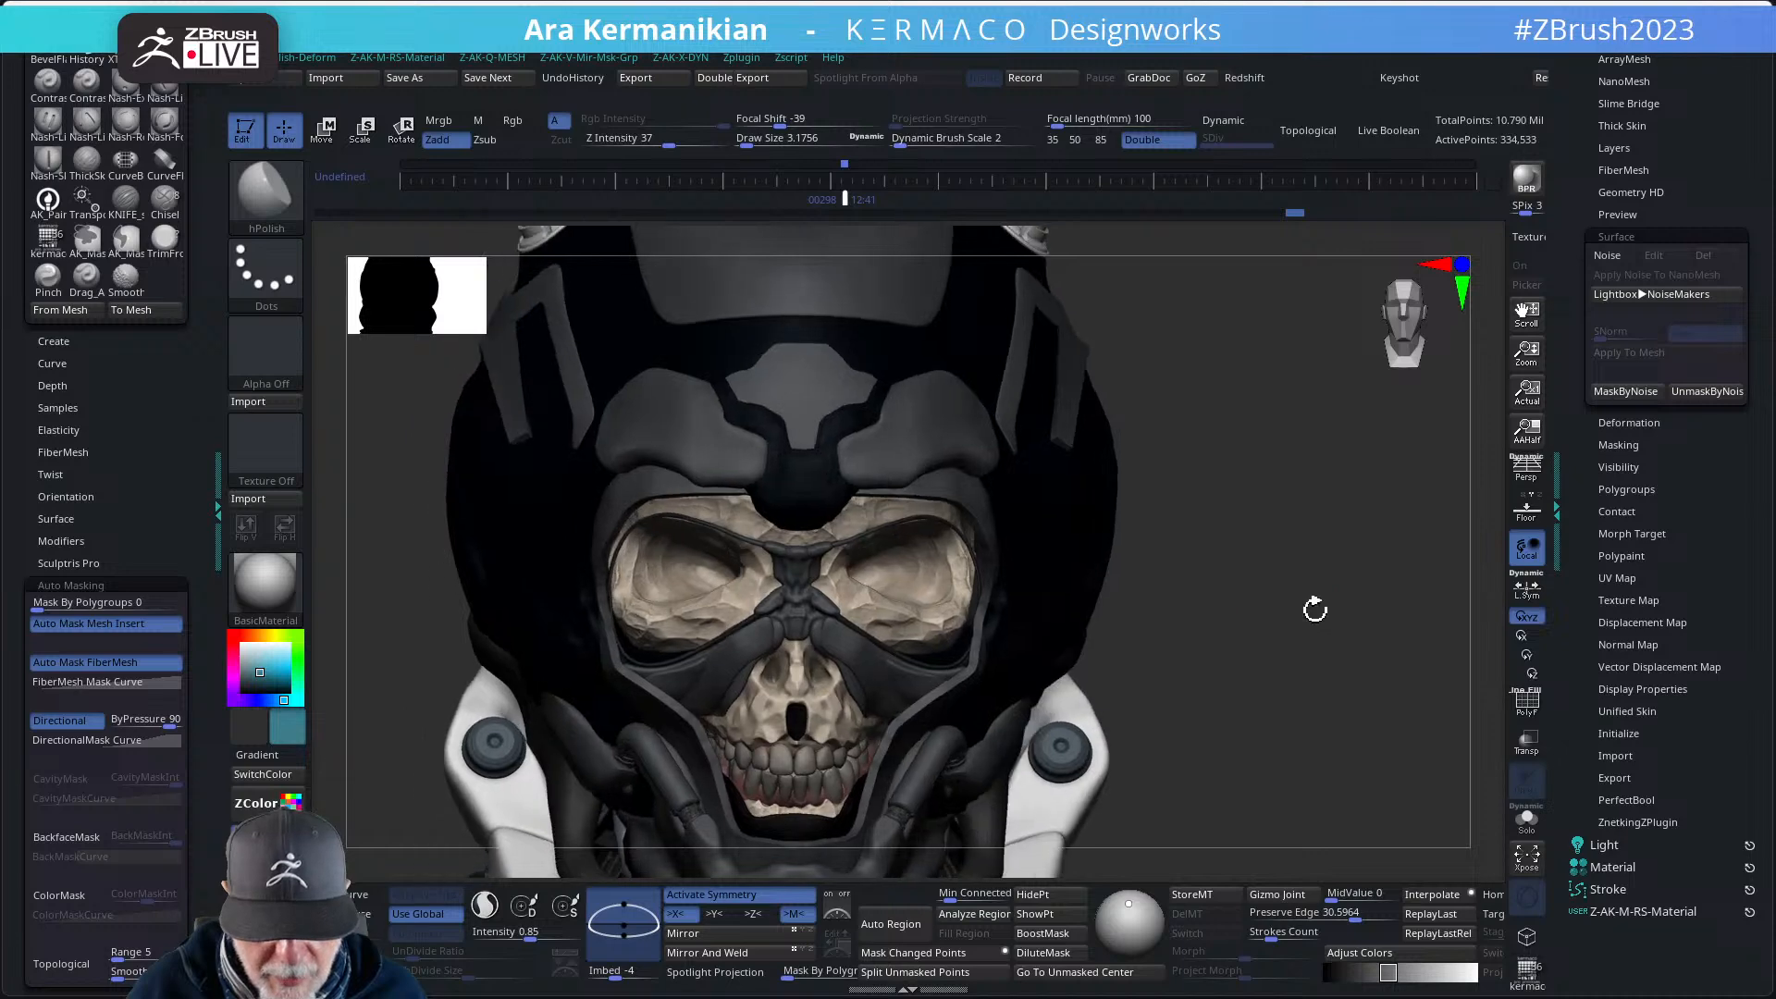
# - Add surface noise to the skull in NoiseMaker with a noise scale of 0.26386 and a stronger negative strength
pyautogui.click(1606, 256)
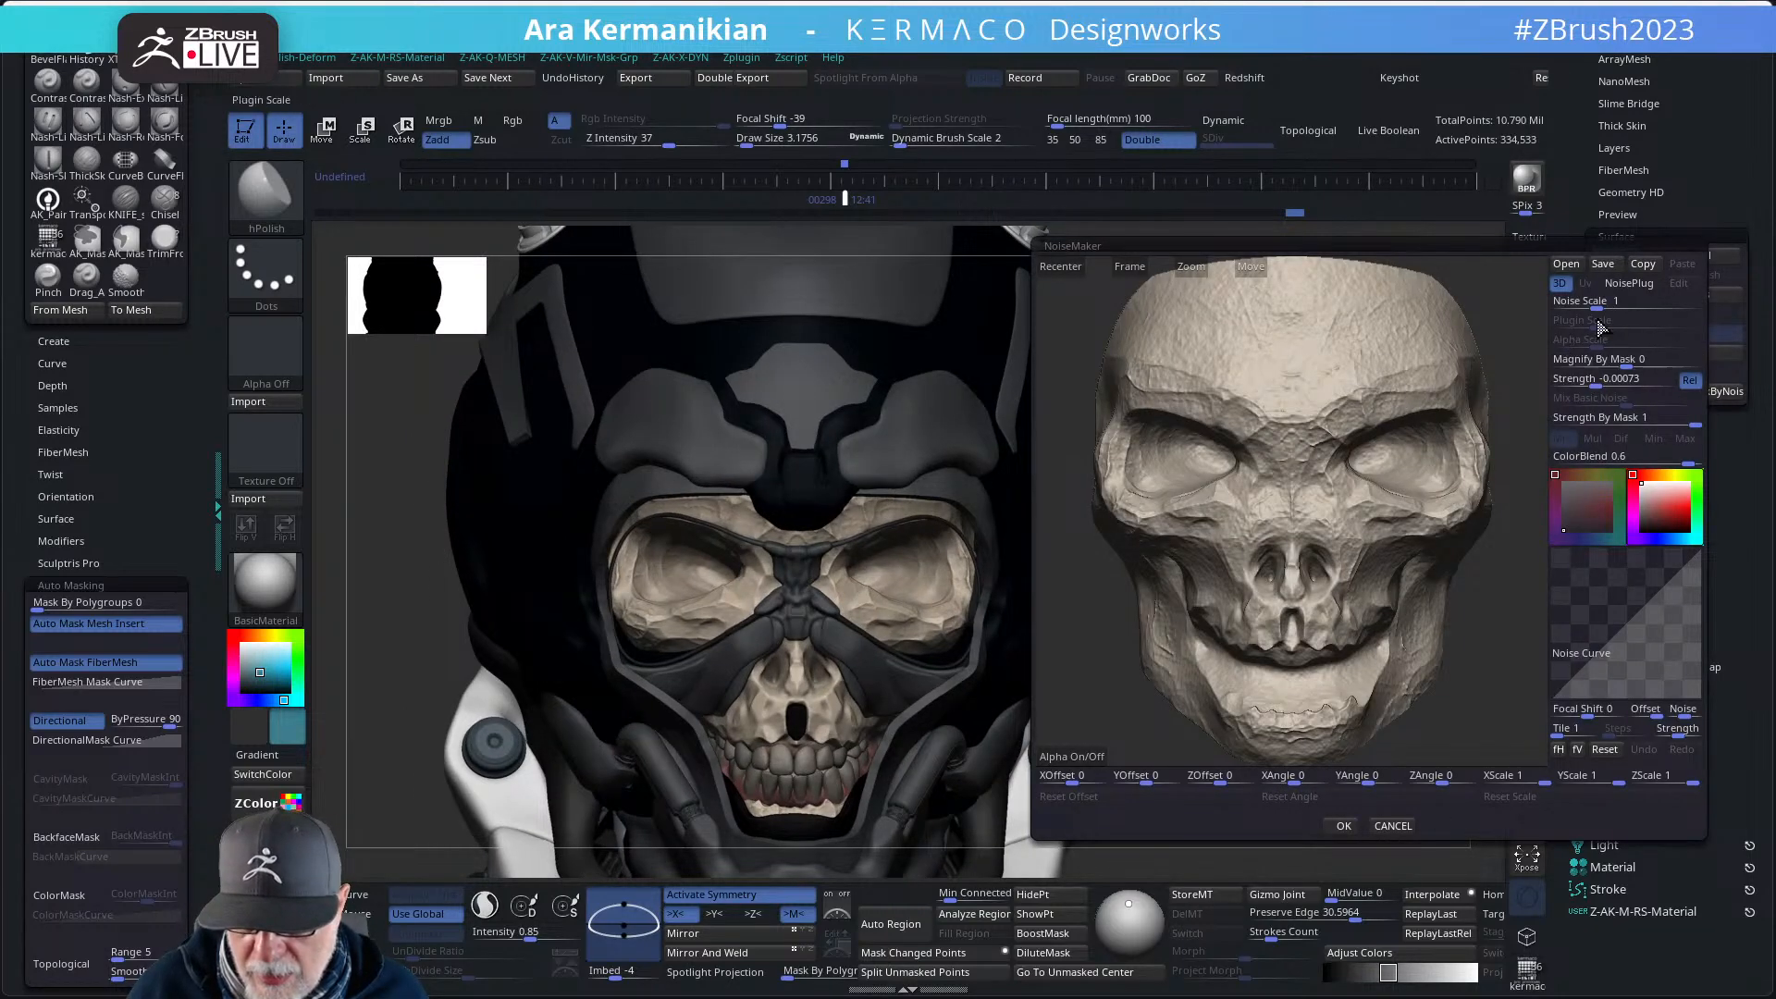
pyautogui.moveTo(1588, 308); pyautogui.dragTo(1579, 308)
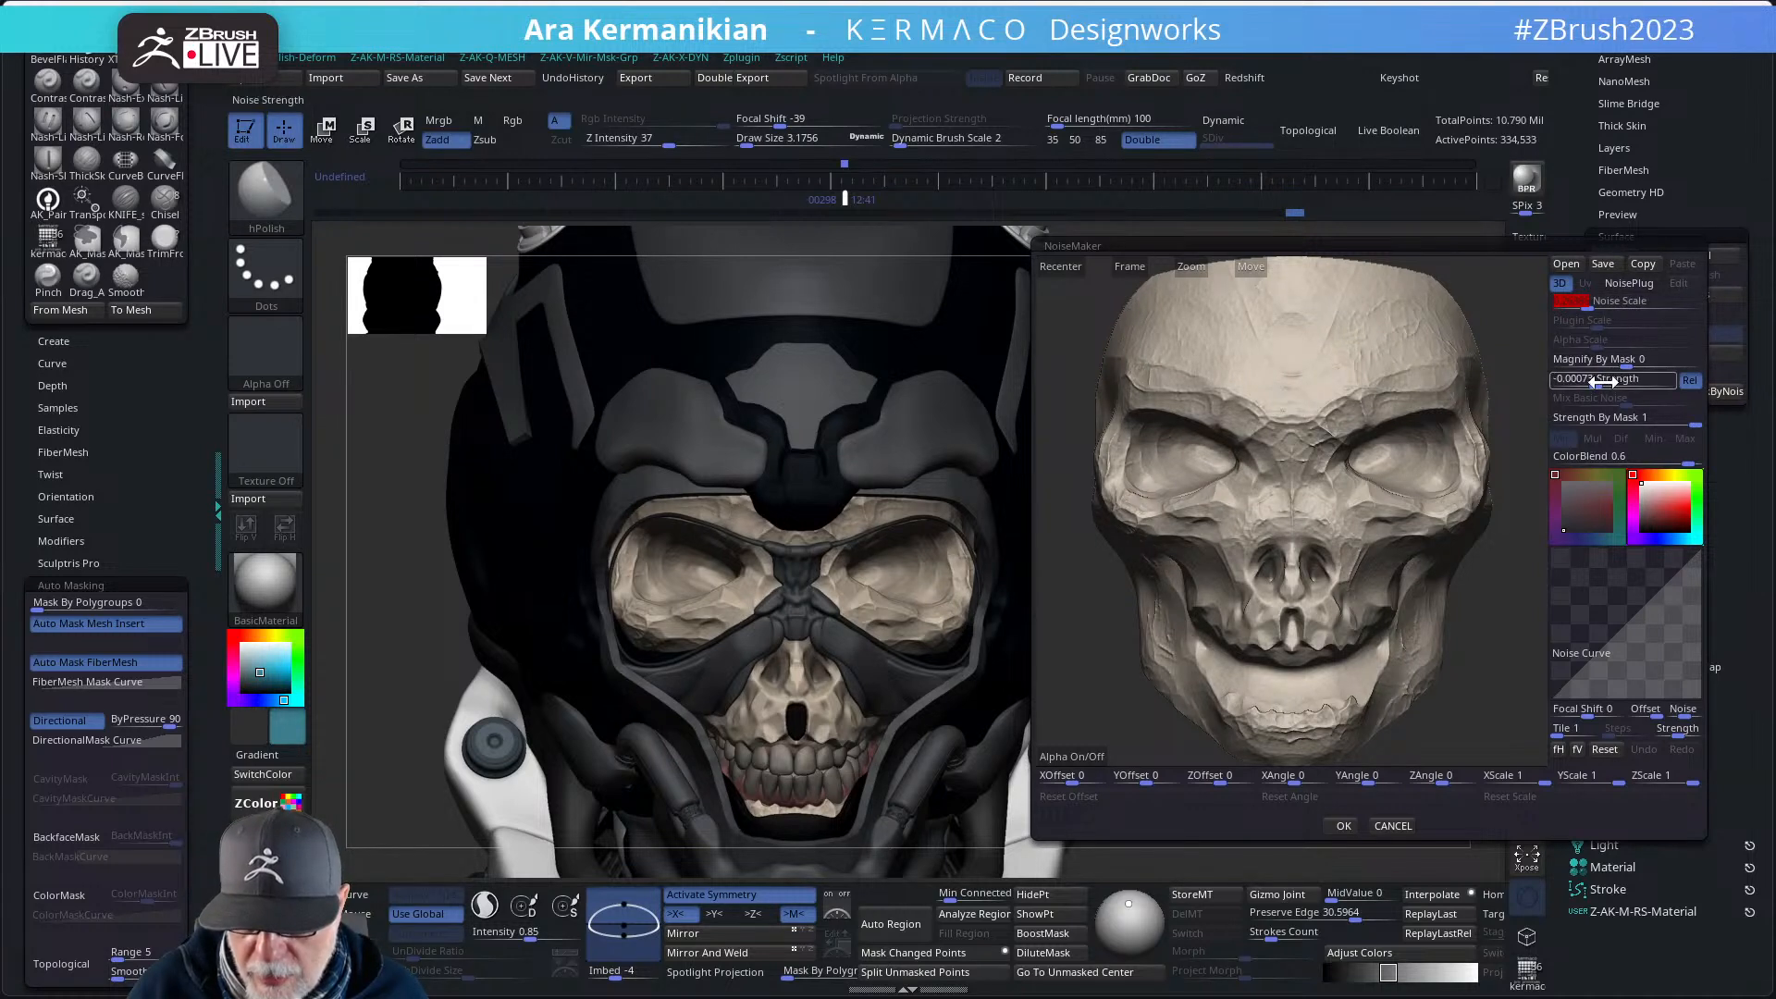
pyautogui.moveTo(1607, 385); pyautogui.dragTo(1601, 386)
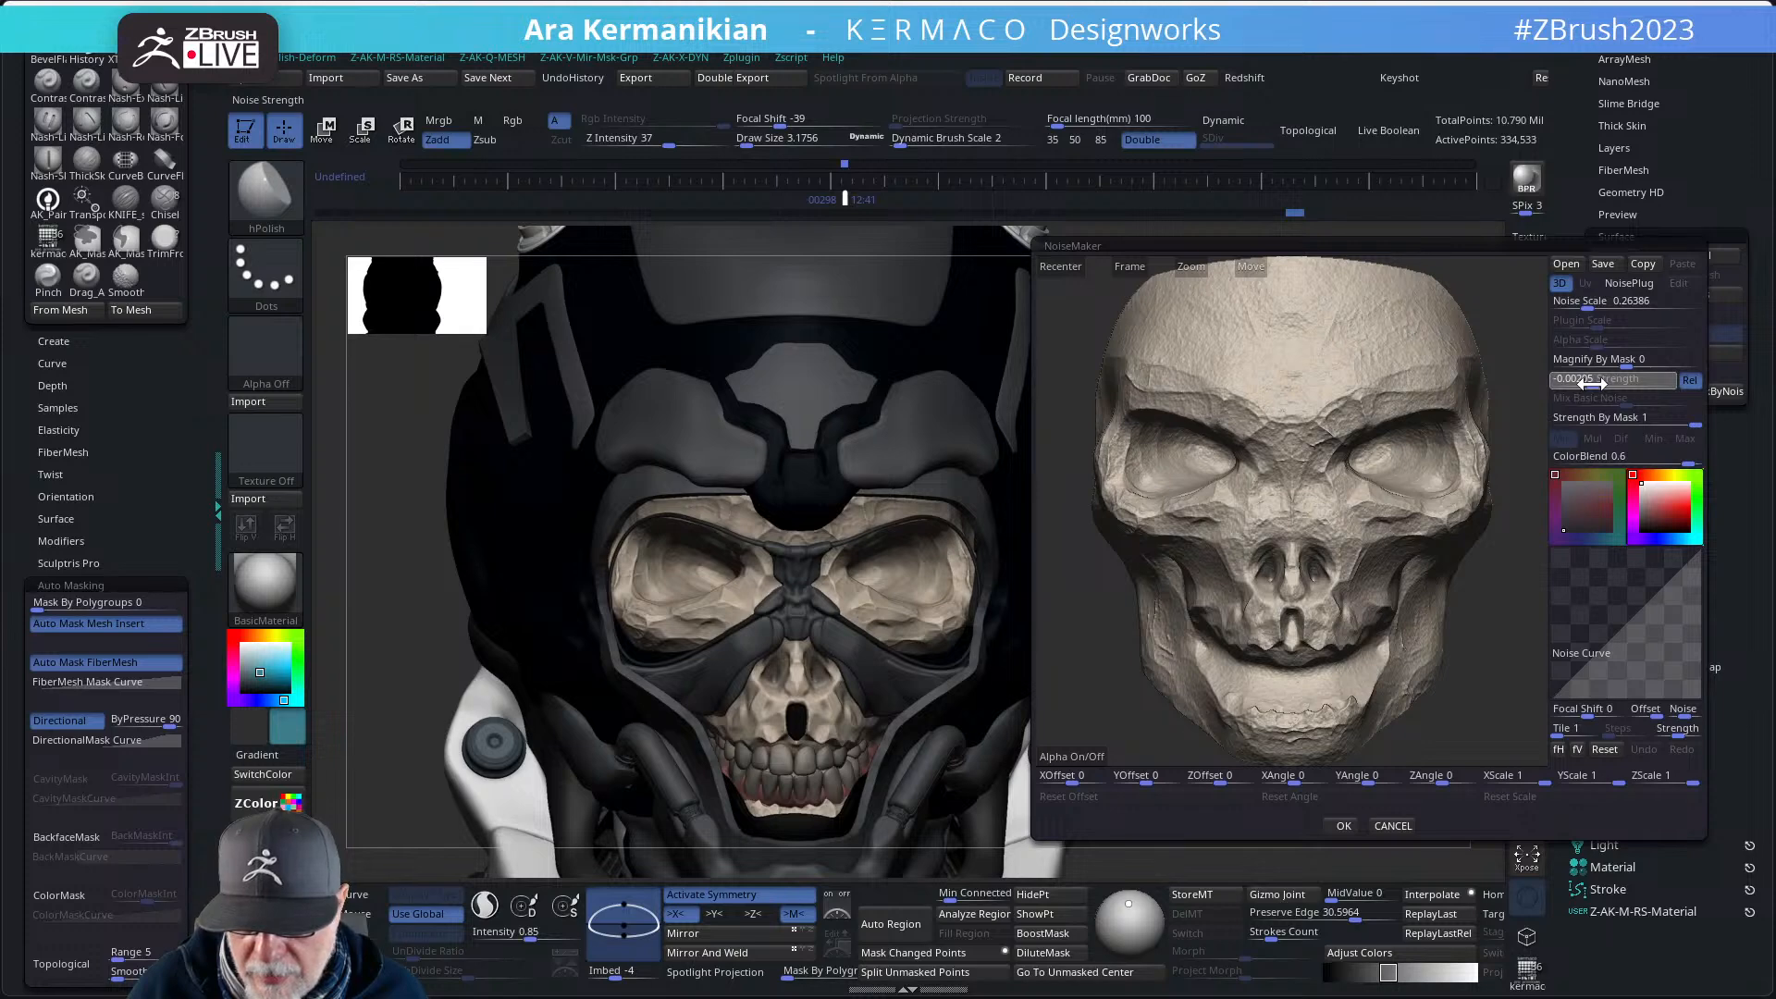
pyautogui.moveTo(1603, 383); pyautogui.dragTo(1599, 383)
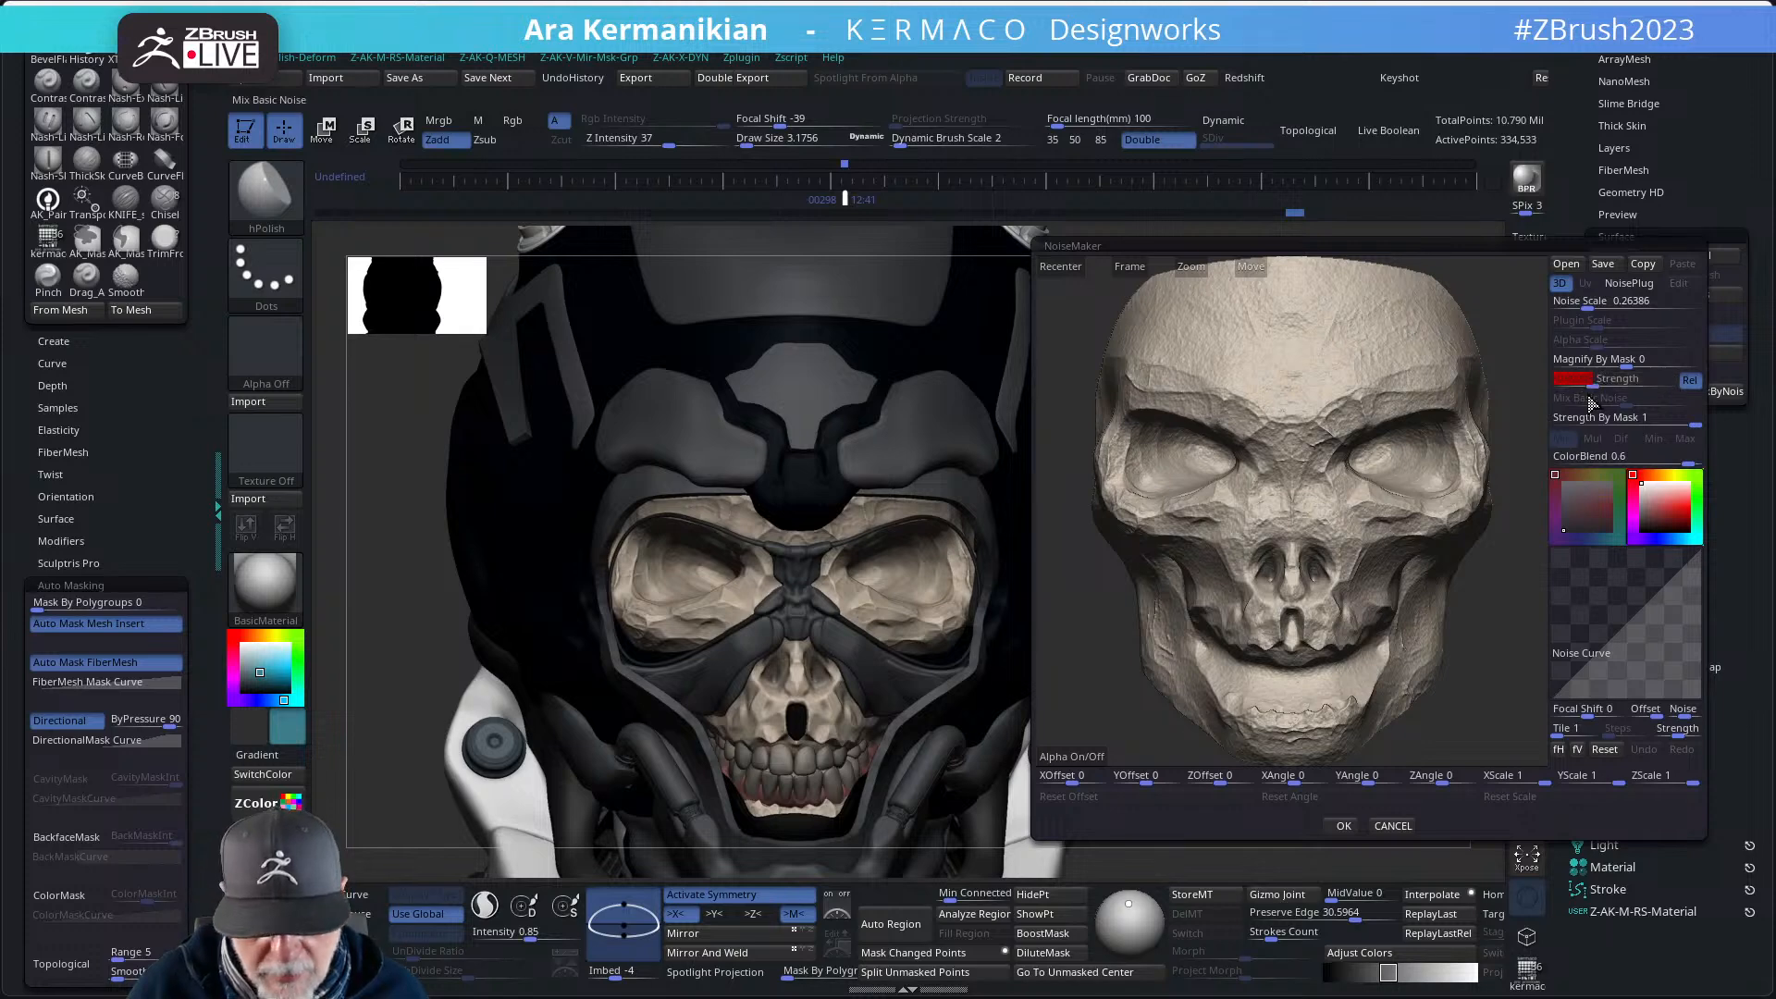
pyautogui.click(1343, 826)
# - Examine the noise on the skull through the helmet openings from three-quarter and front views
pyautogui.moveTo(1233, 722); pyautogui.dragTo(1332, 724)
pyautogui.keyDown('alt'); pyautogui.moveTo(1370, 574); pyautogui.dragTo(1318, 566); pyautogui.keyUp('alt')
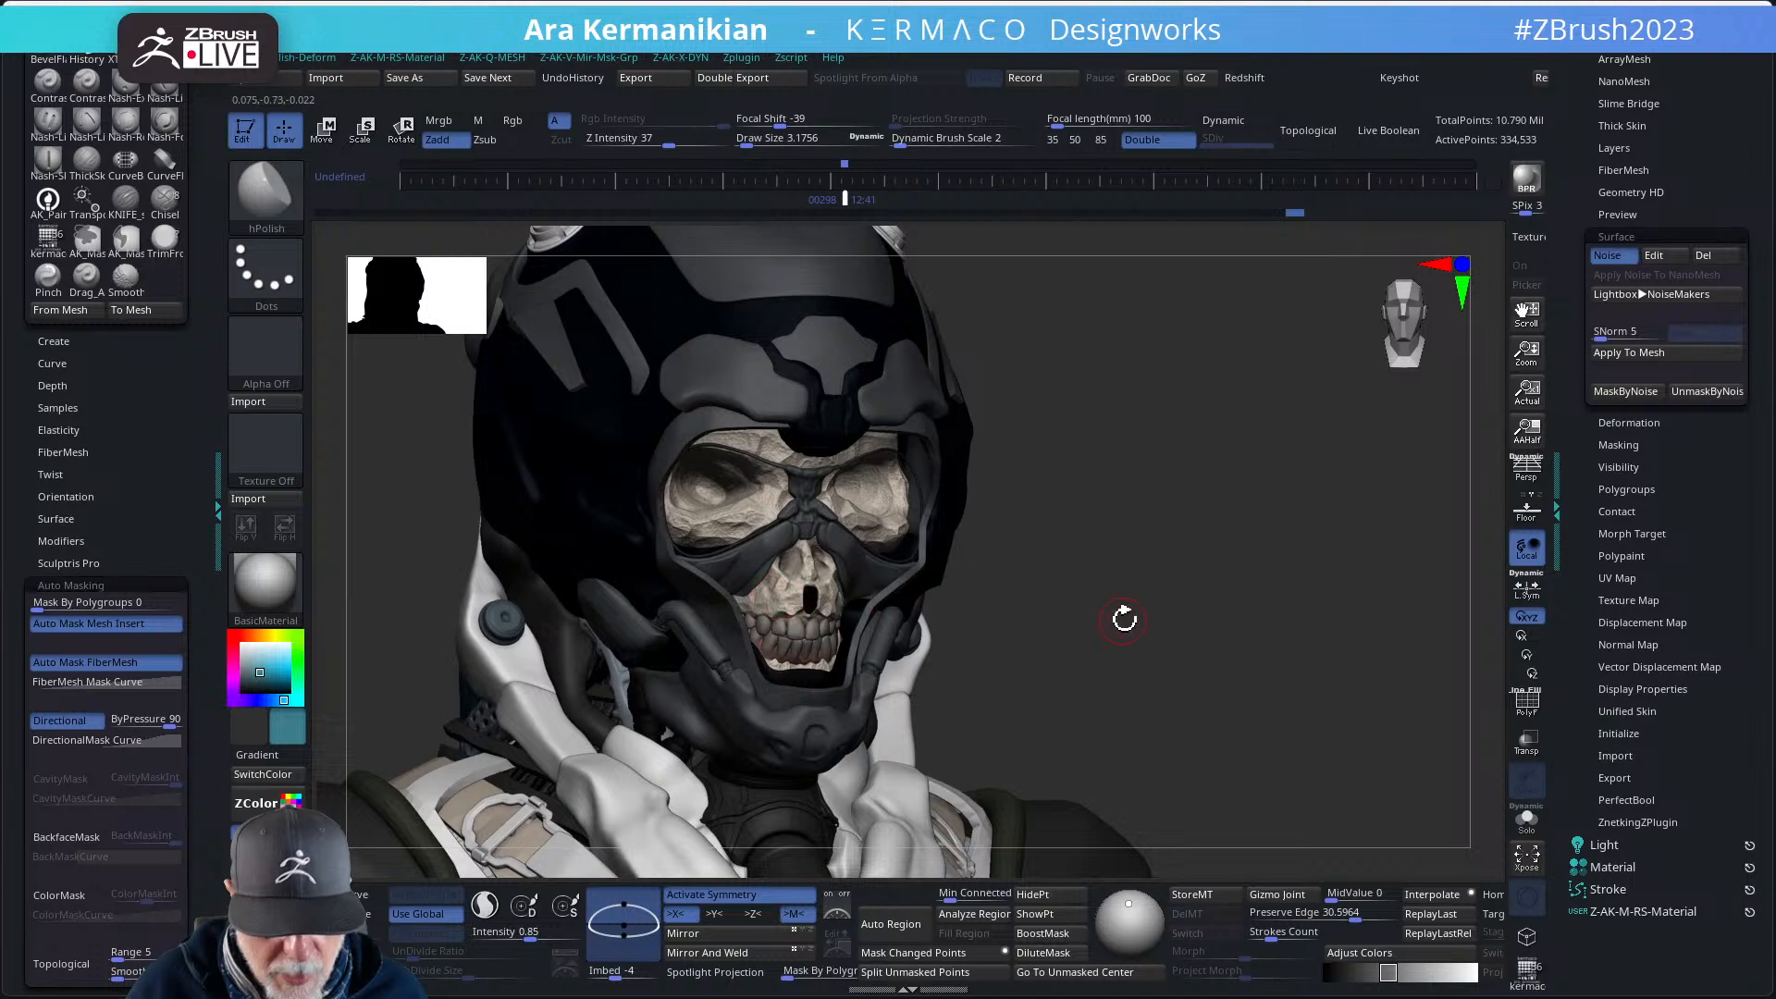
pyautogui.moveTo(1124, 619)
pyautogui.mouseDown()
pyautogui.moveTo(1166, 606)
pyautogui.moveTo(1132, 624)
pyautogui.mouseUp()
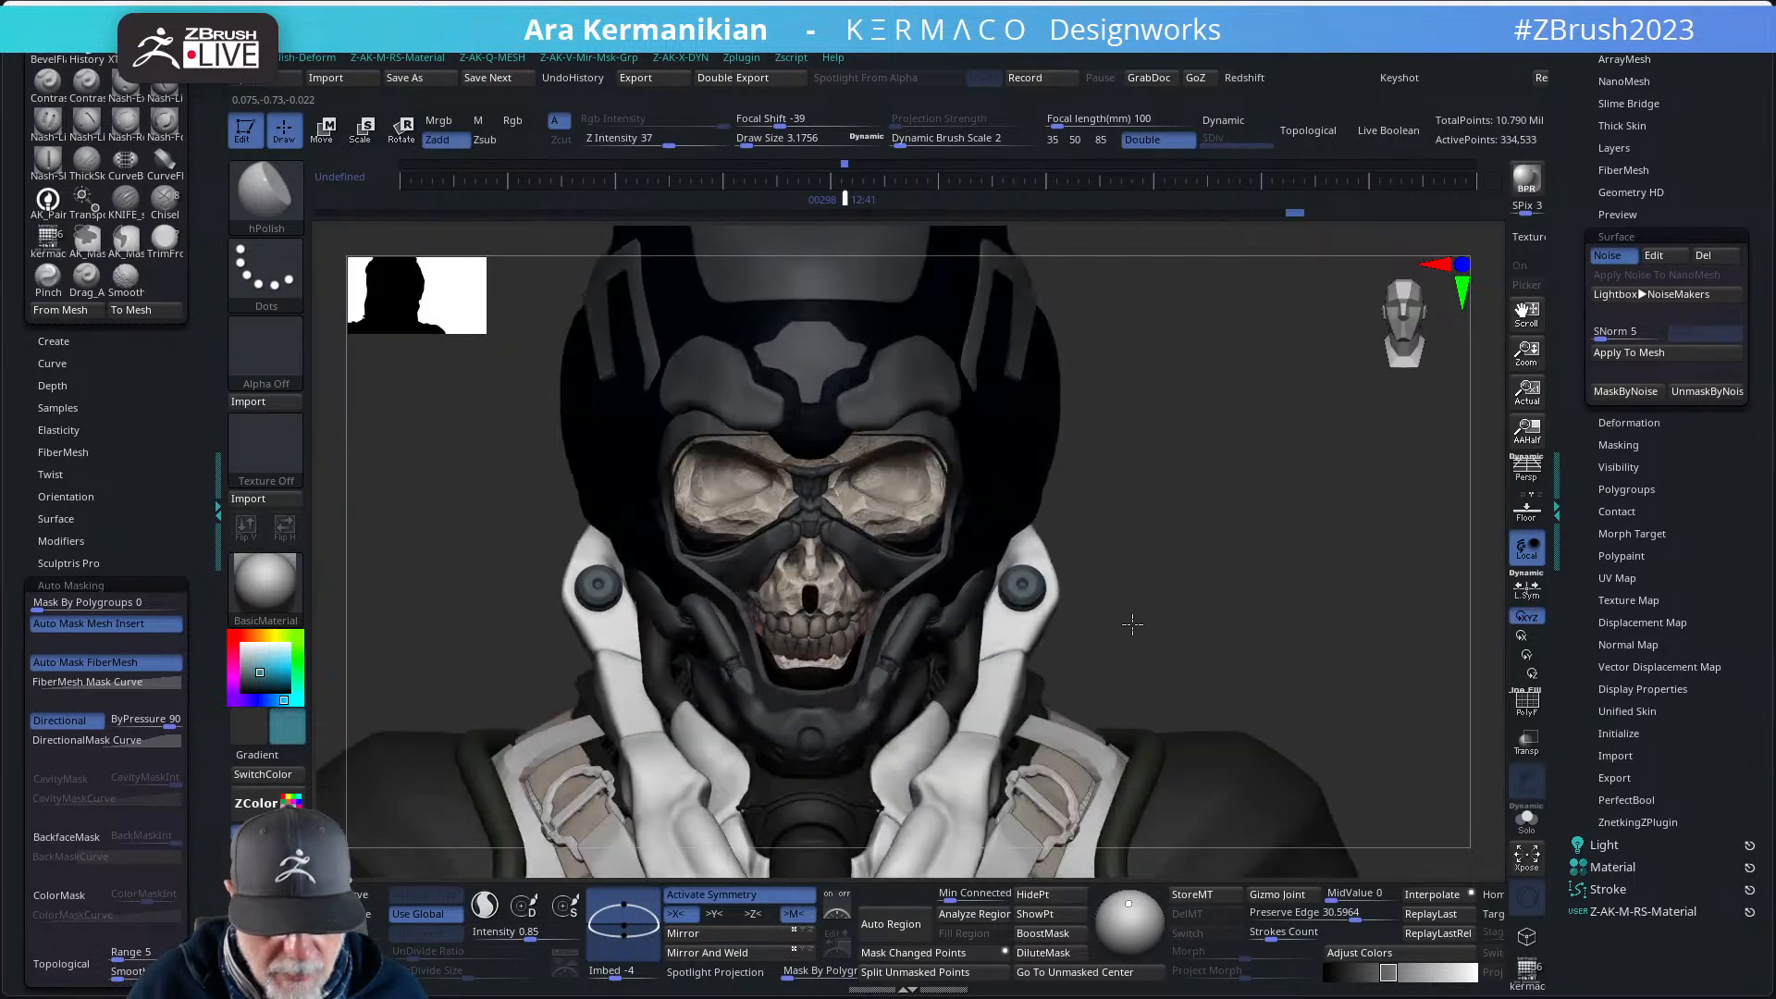
pyautogui.keyDown('alt'); pyautogui.moveTo(1268, 583); pyautogui.dragTo(1396, 548); pyautogui.keyUp('alt')
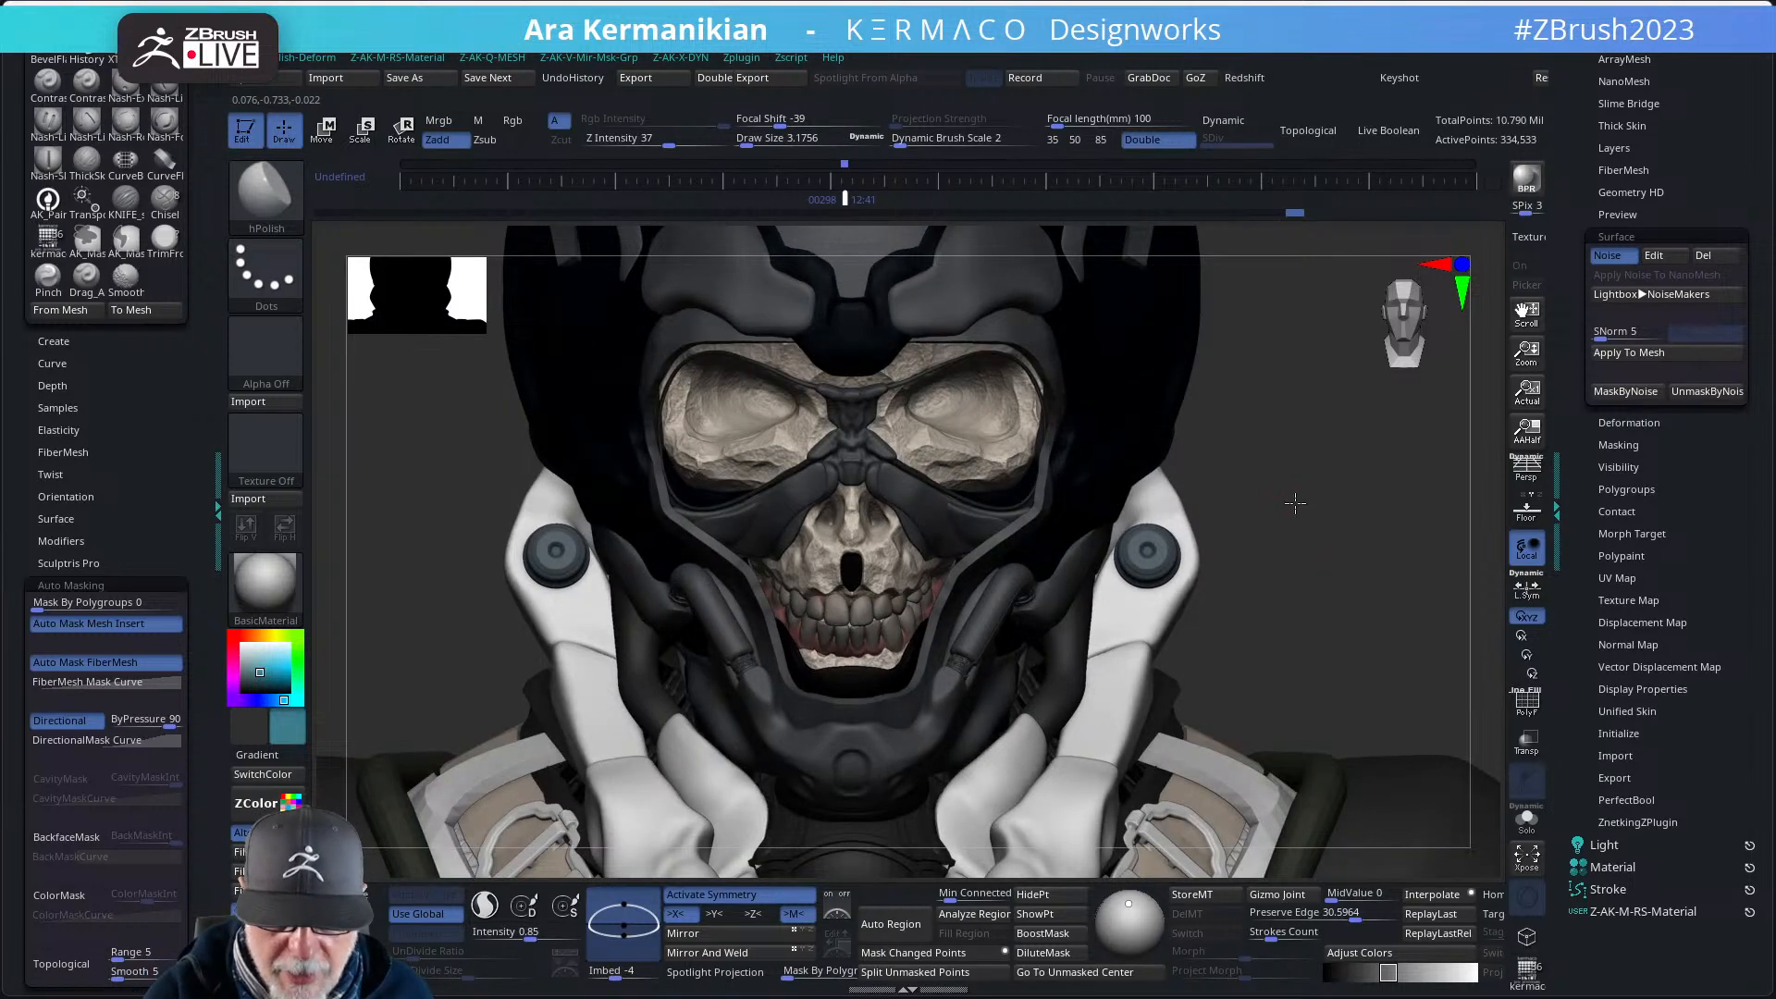
pyautogui.keyDown('alt'); pyautogui.moveTo(1295, 503); pyautogui.dragTo(1188, 502); pyautogui.keyUp('alt')
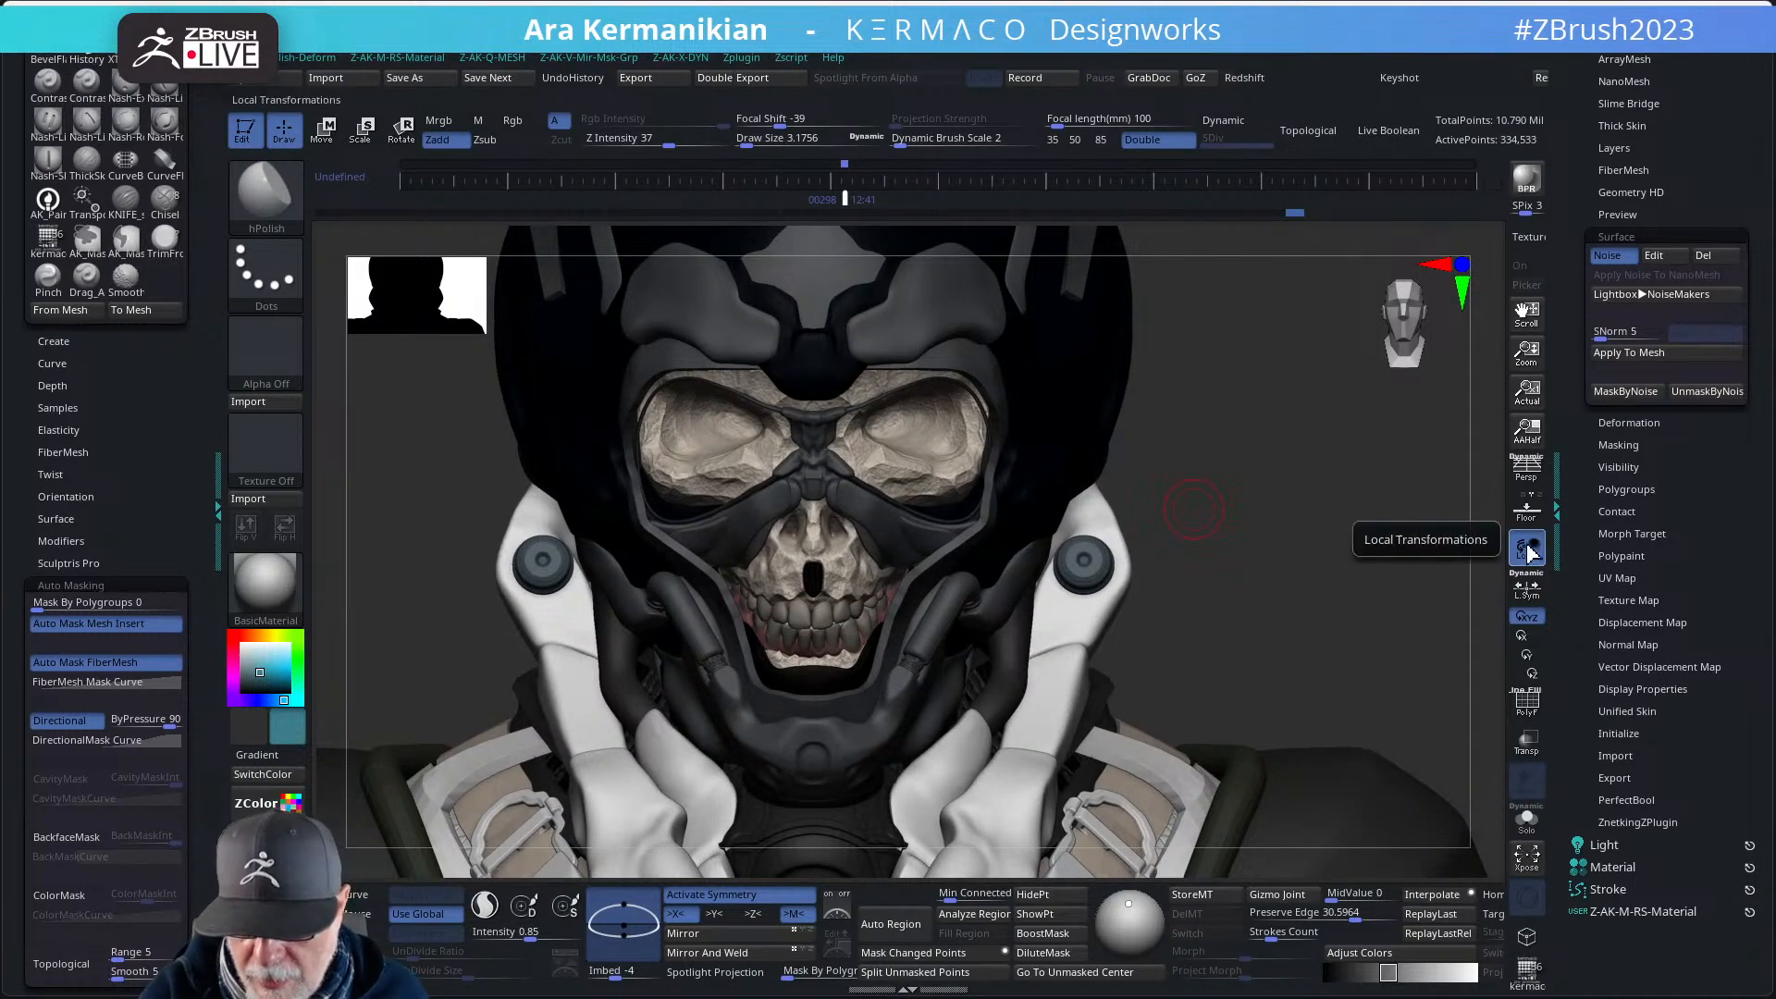
# - Isolate the skull in Solo mode and mask it by peaks and valleys
pyautogui.click(1527, 819)
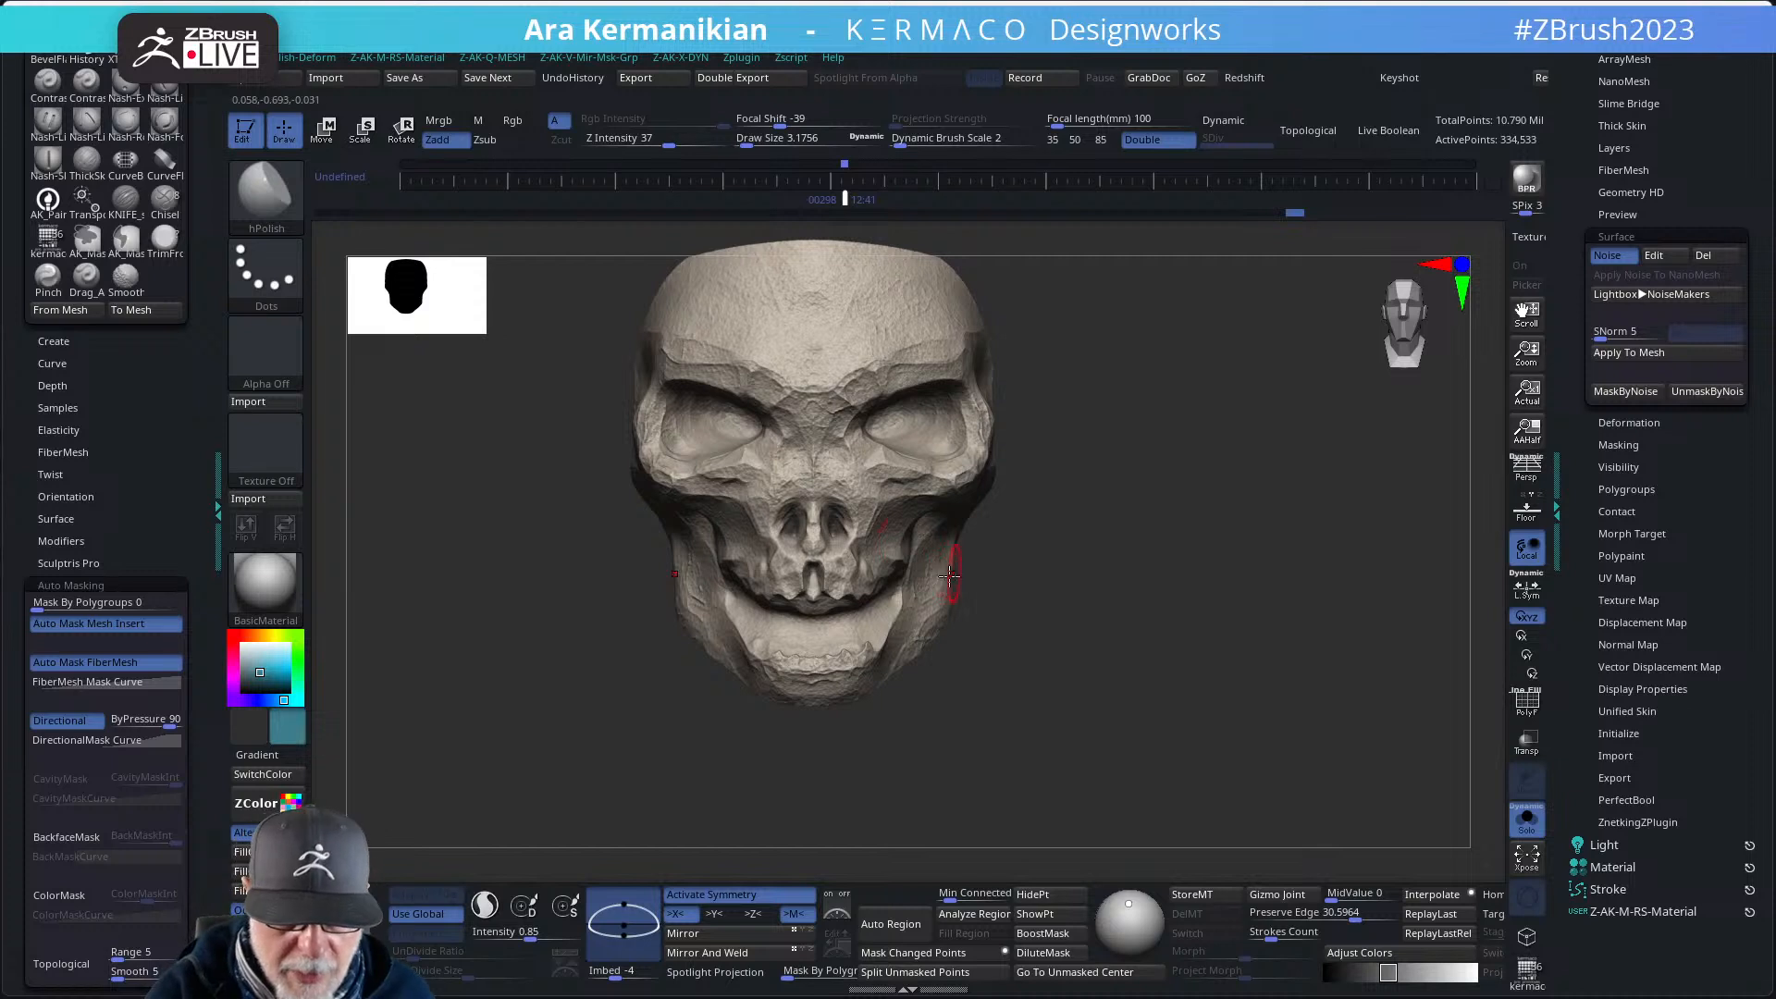
pyautogui.keyDown('alt'); pyautogui.moveTo(1145, 553); pyautogui.dragTo(1144, 558); pyautogui.keyUp('alt')
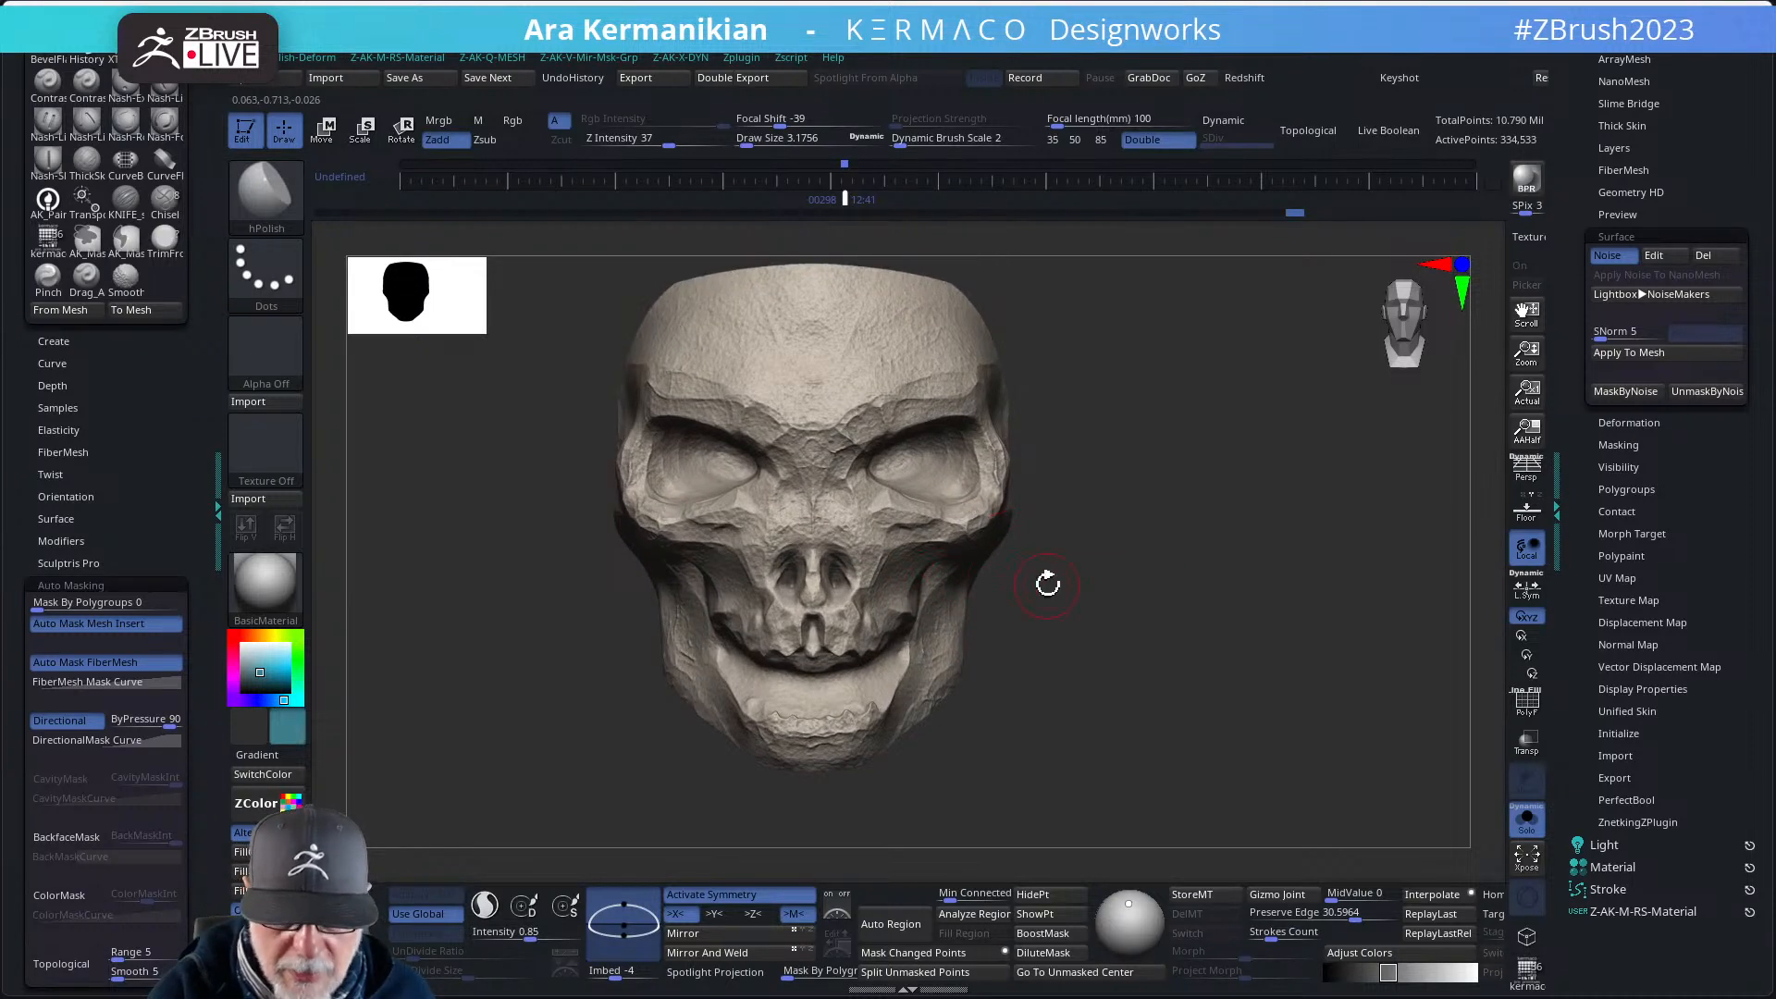
pyautogui.moveTo(1565, 805); pyautogui.dragTo(1565, 968)
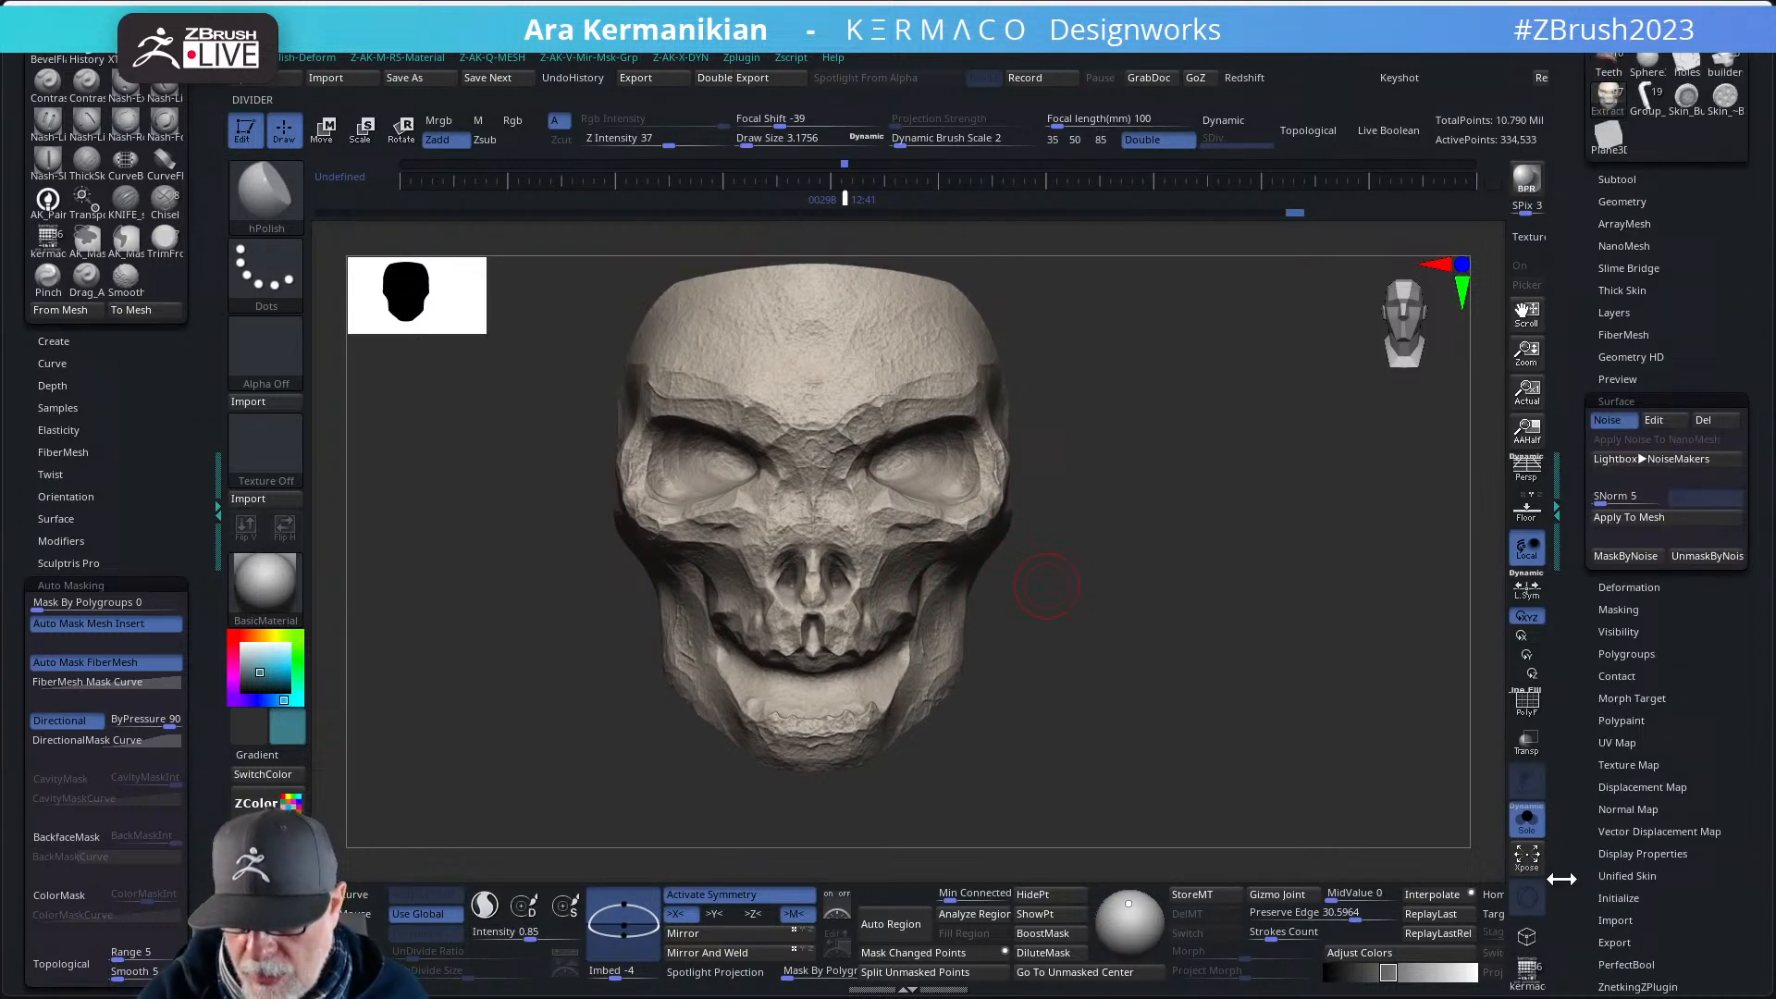
pyautogui.click(1616, 402)
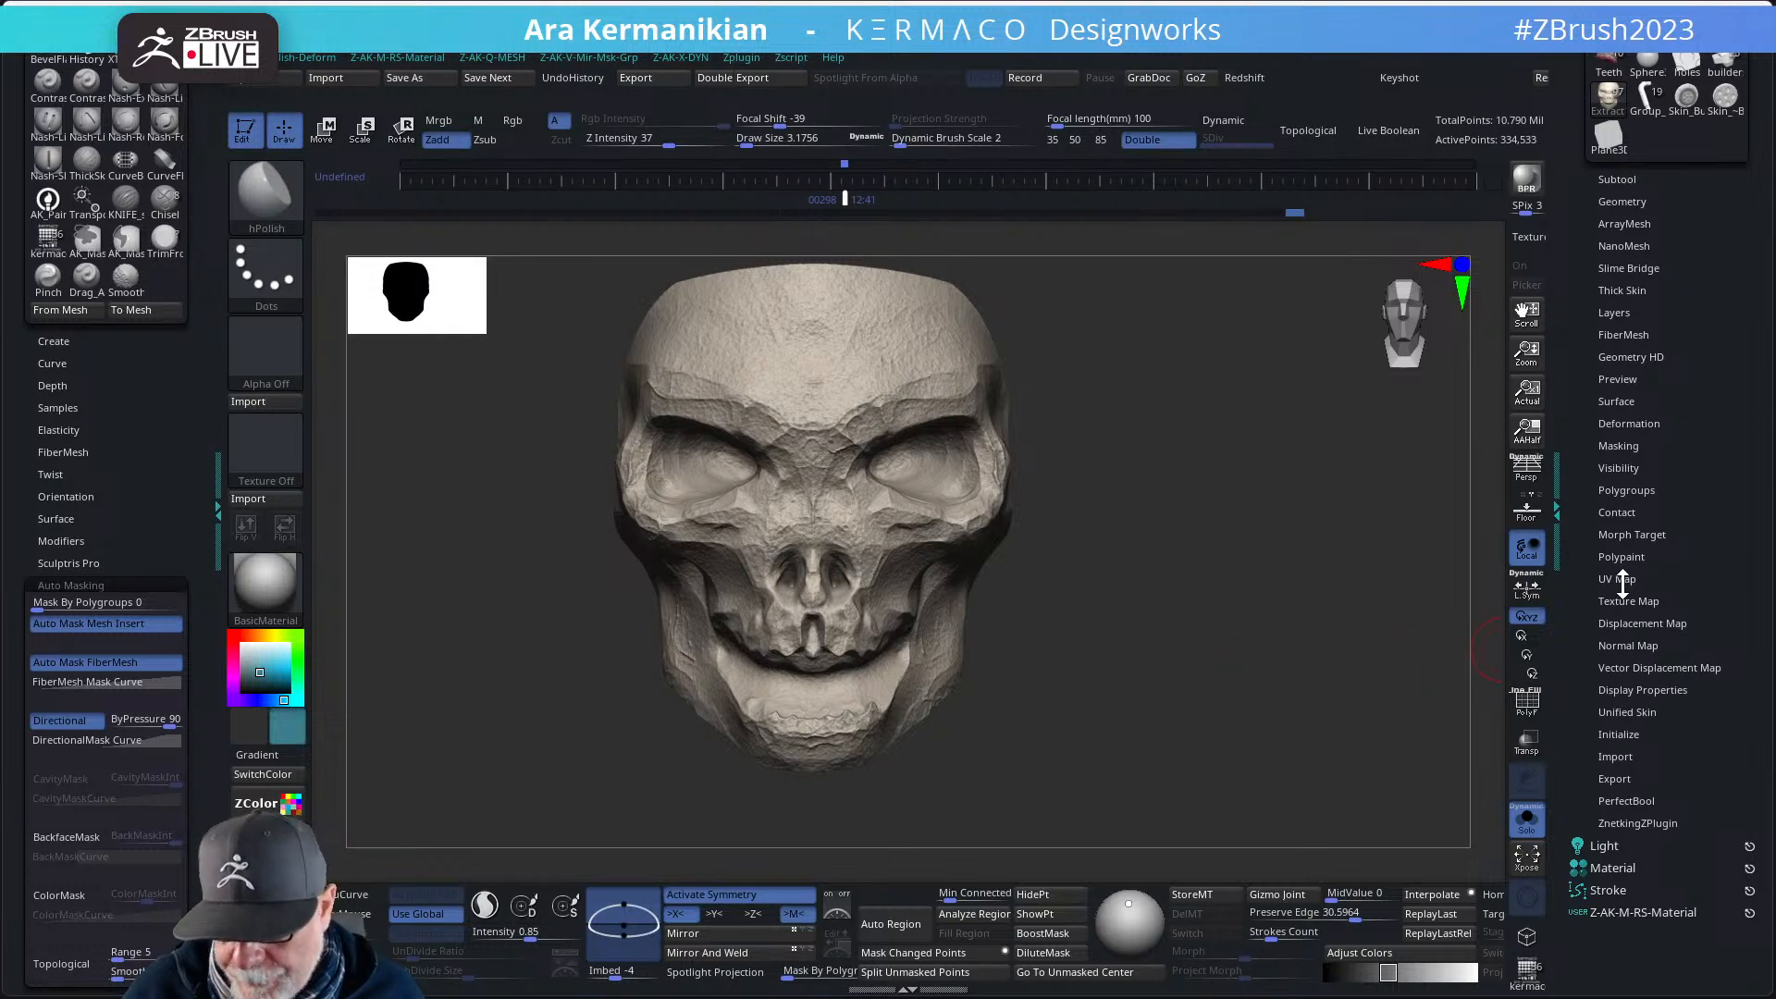
pyautogui.moveTo(1674, 271); pyautogui.dragTo(1675, 314)
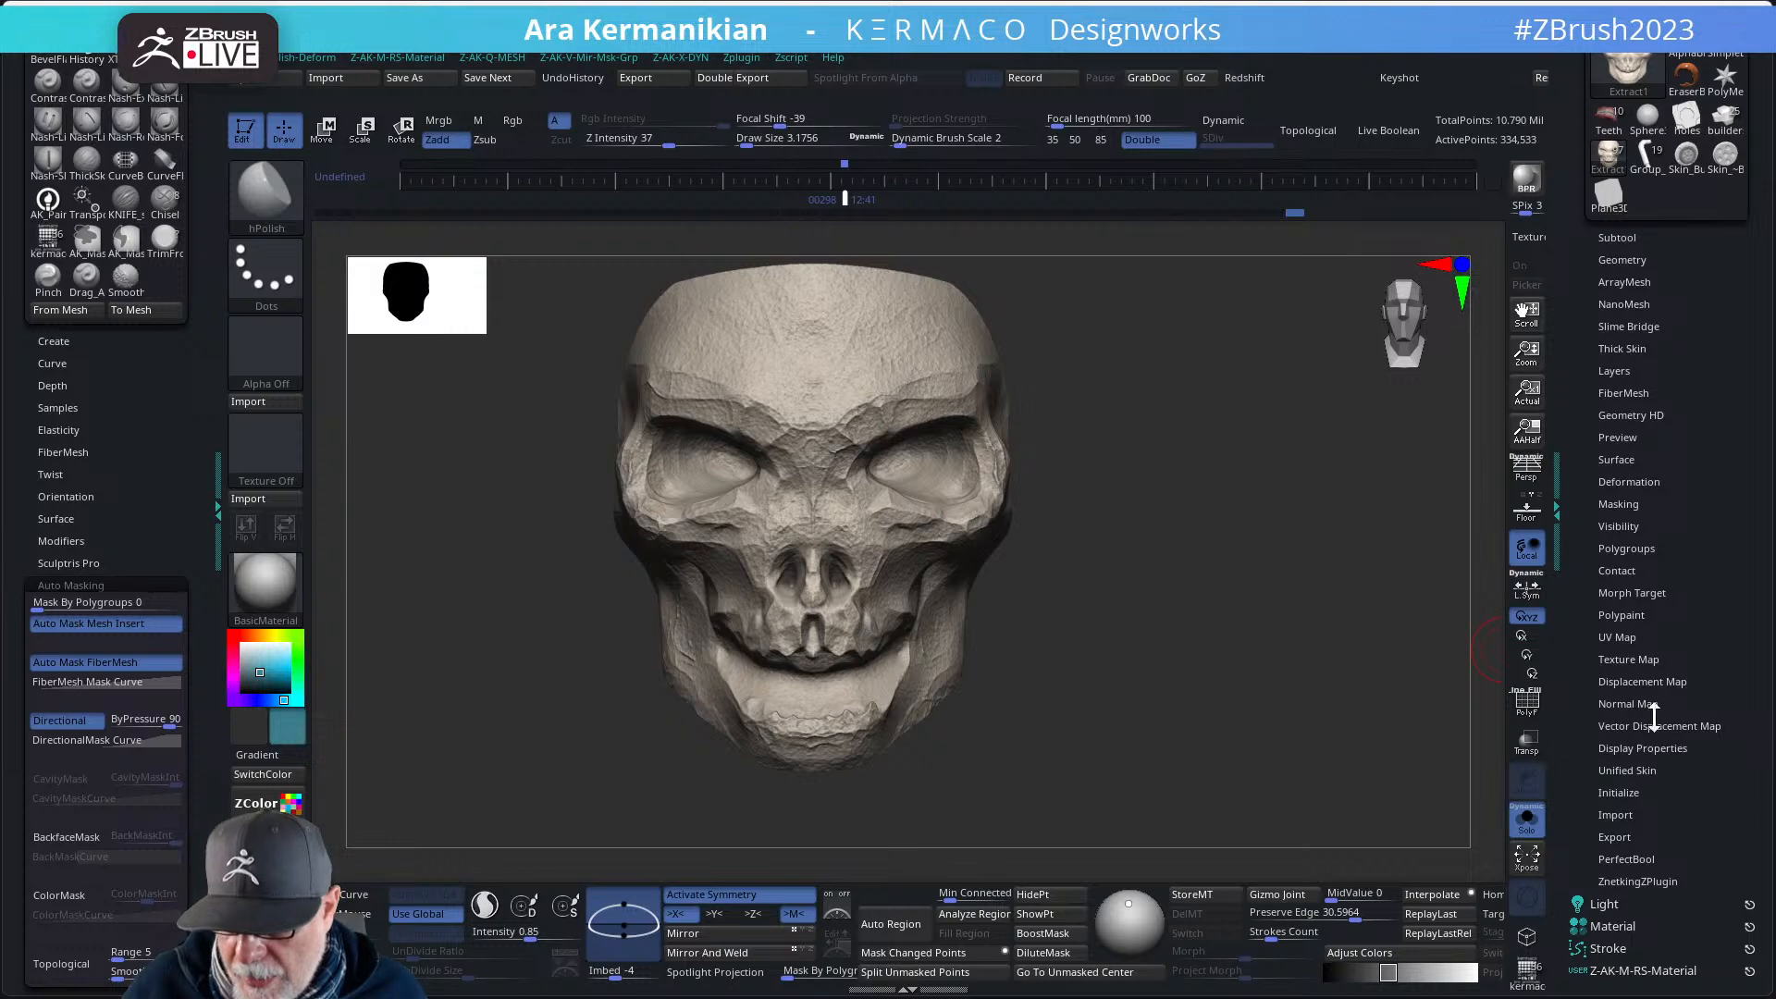
pyautogui.moveTo(1717, 826); pyautogui.dragTo(1715, 824)
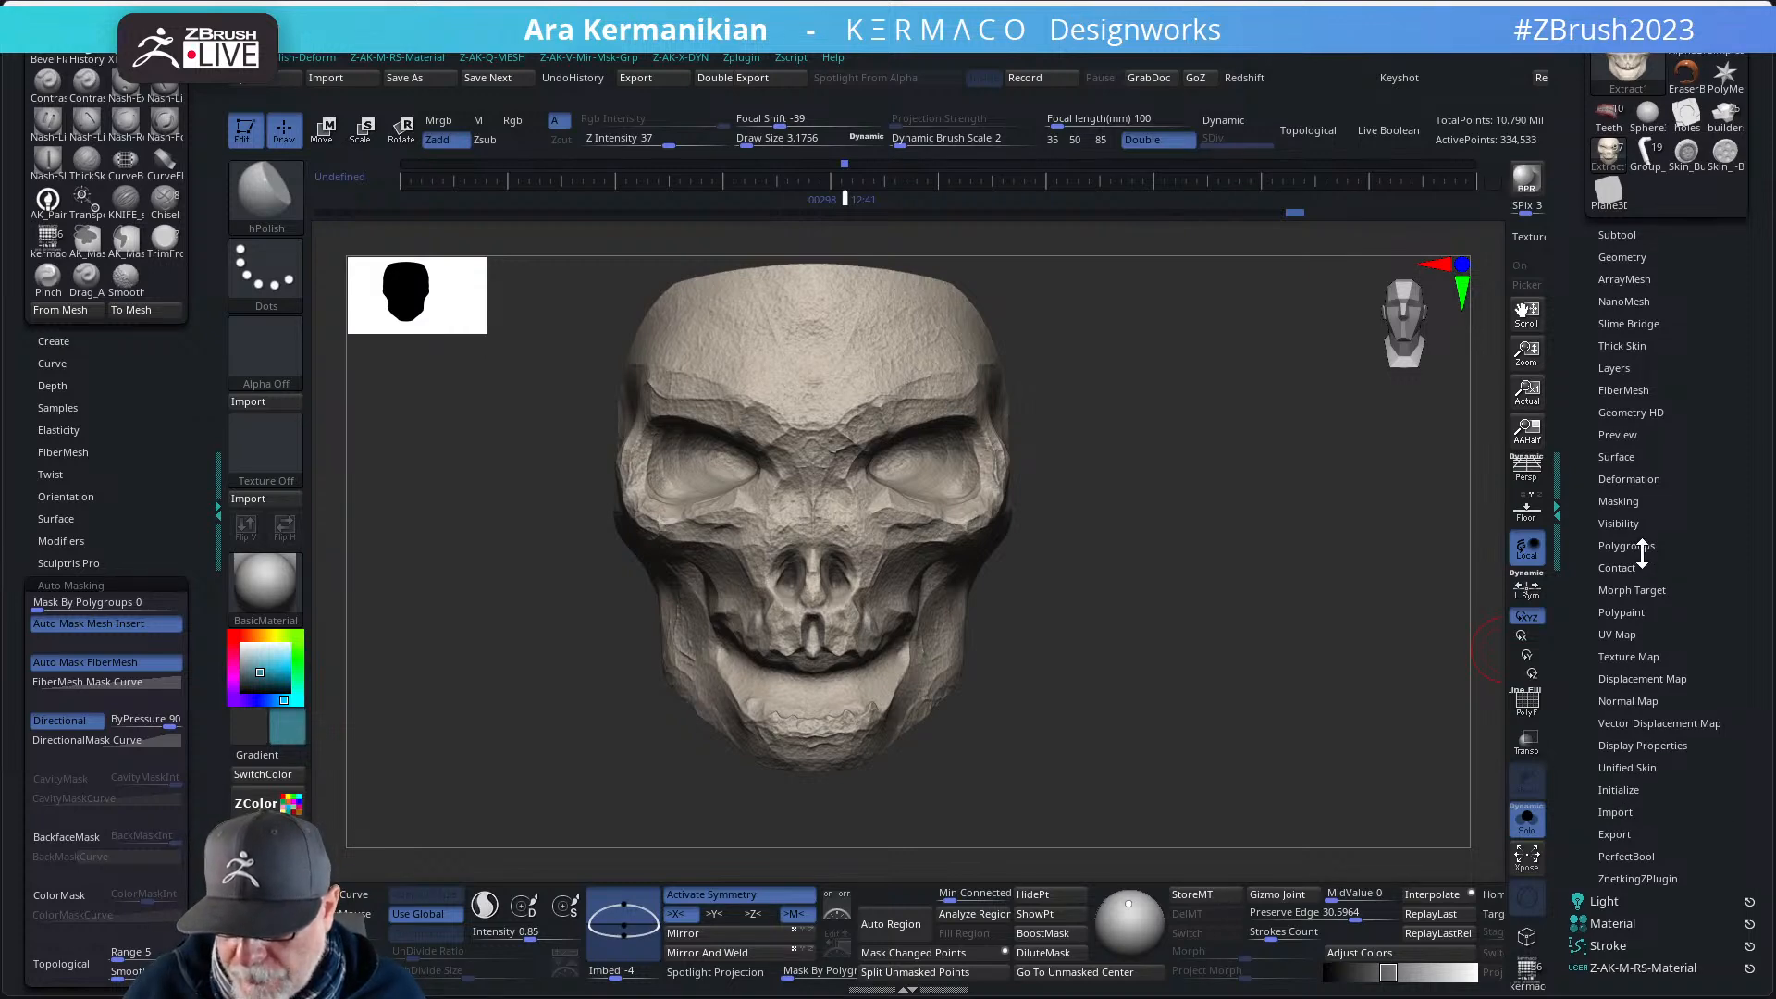
pyautogui.click(1628, 500)
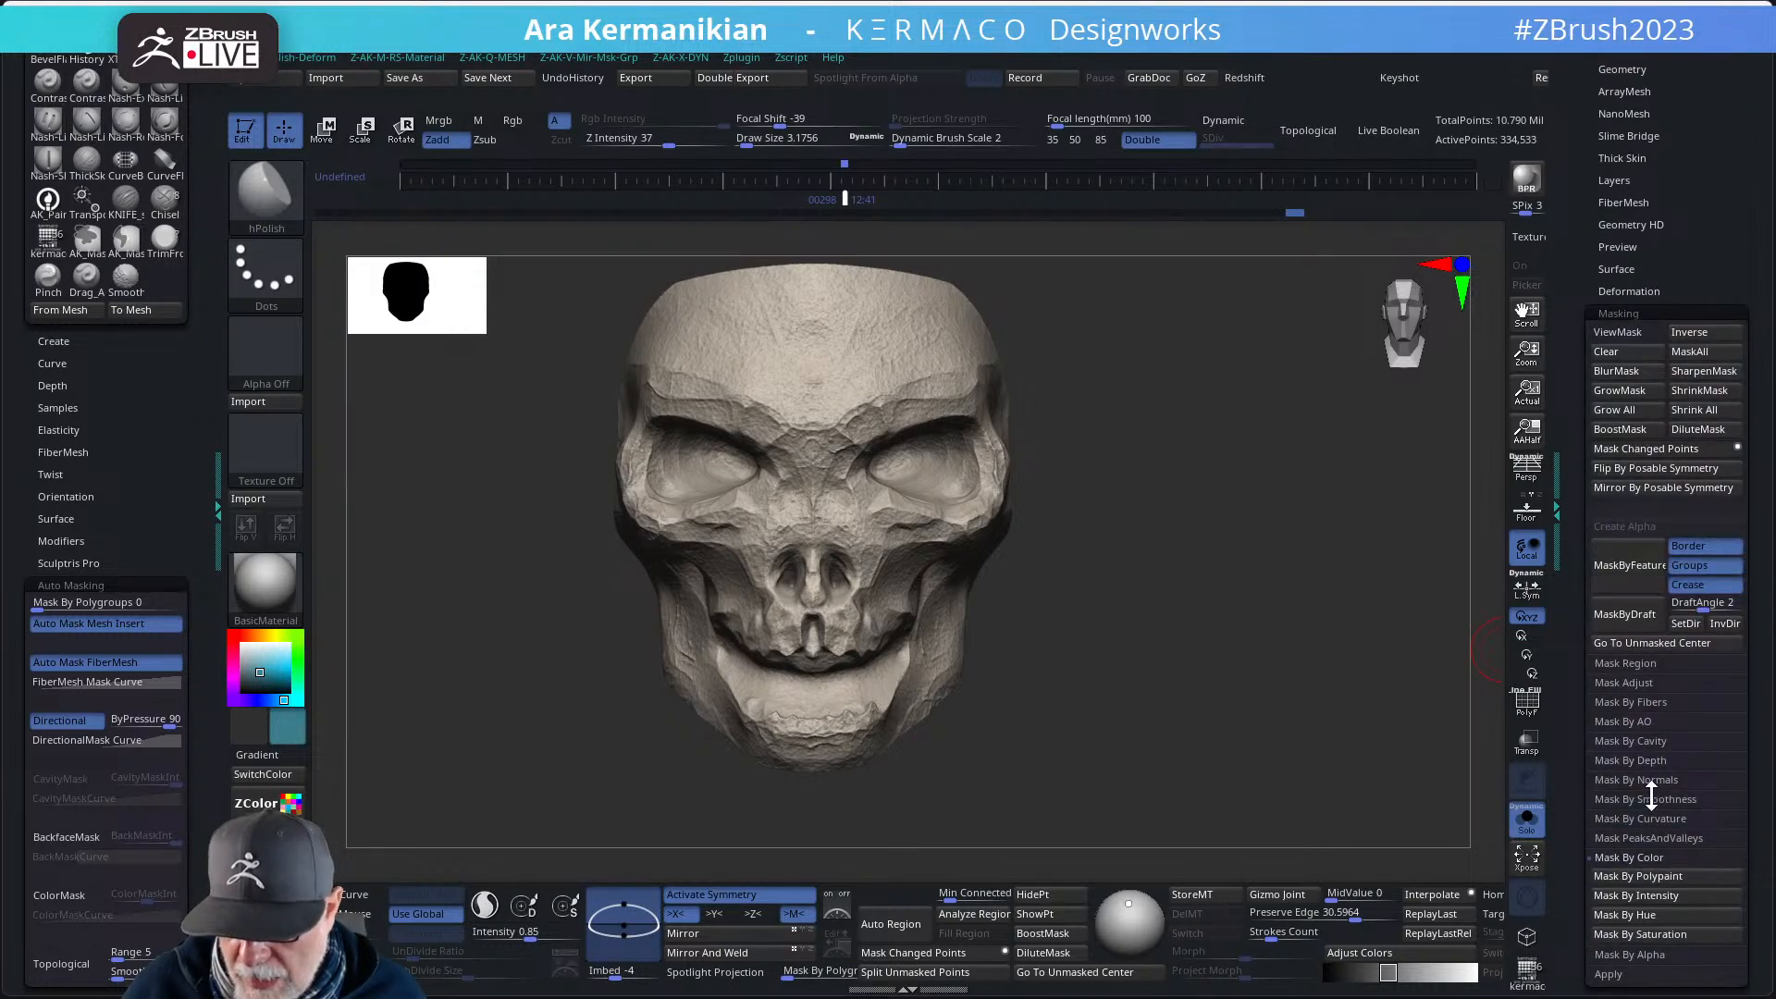
pyautogui.moveTo(1585, 865); pyautogui.dragTo(1586, 749)
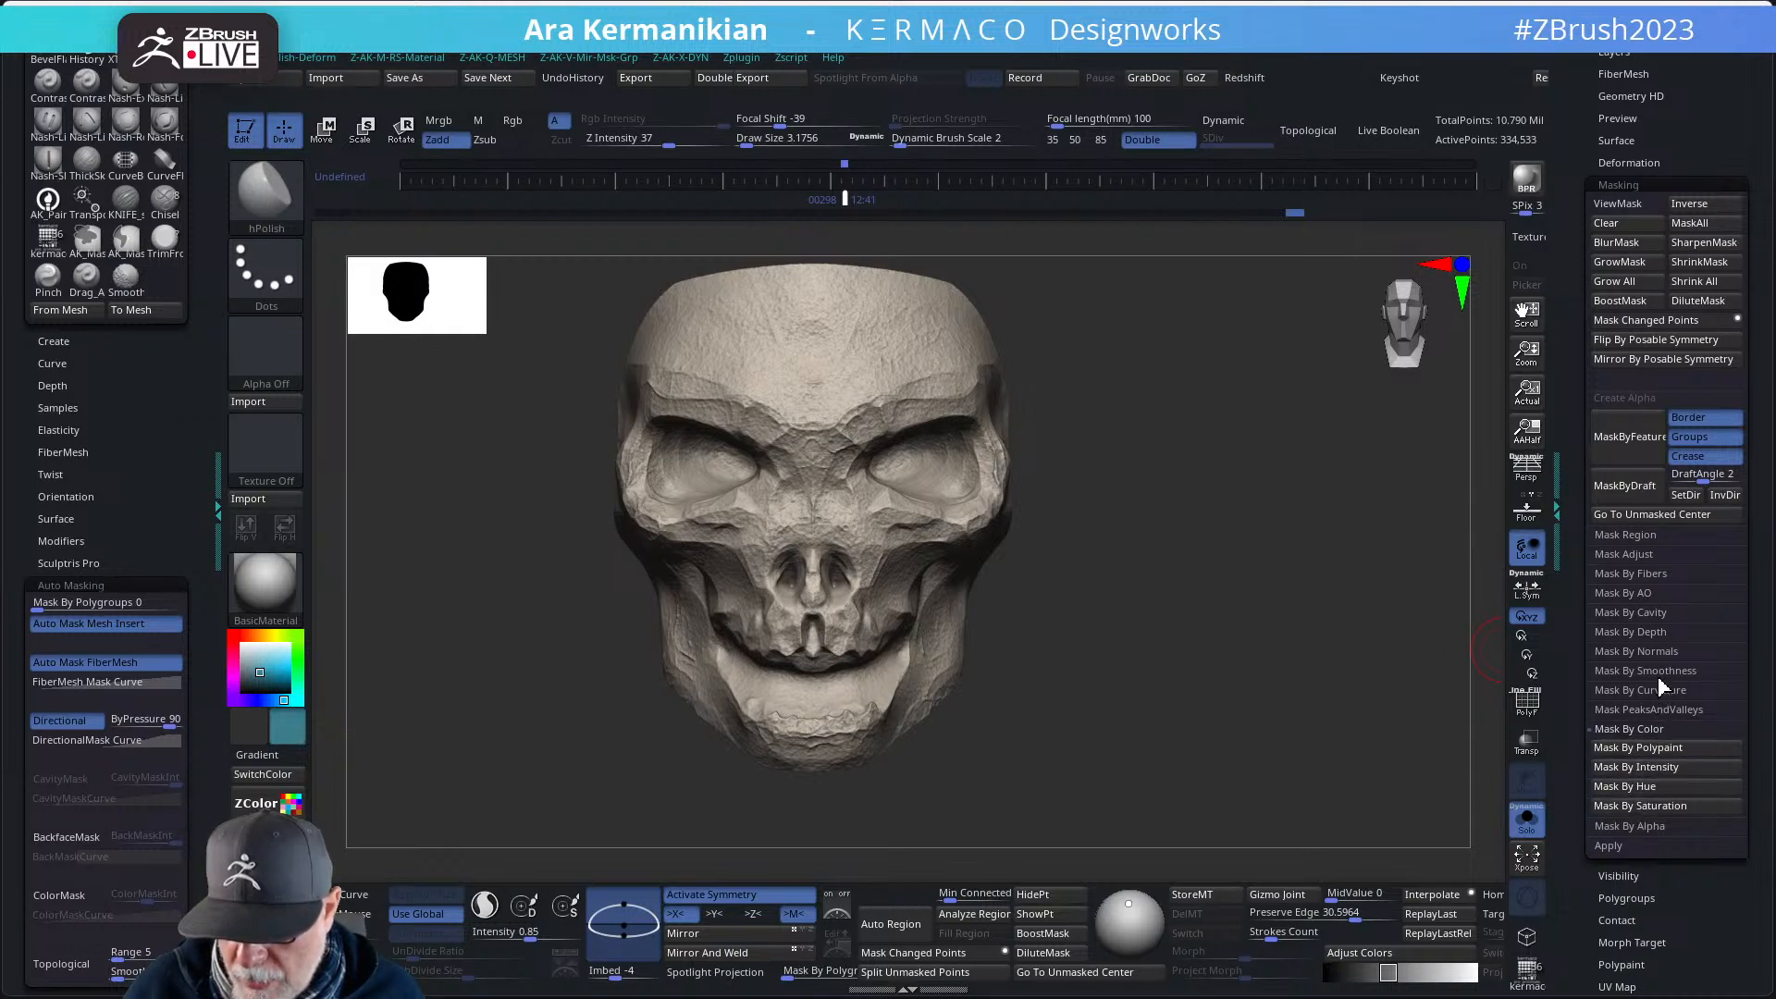
pyautogui.click(1646, 708)
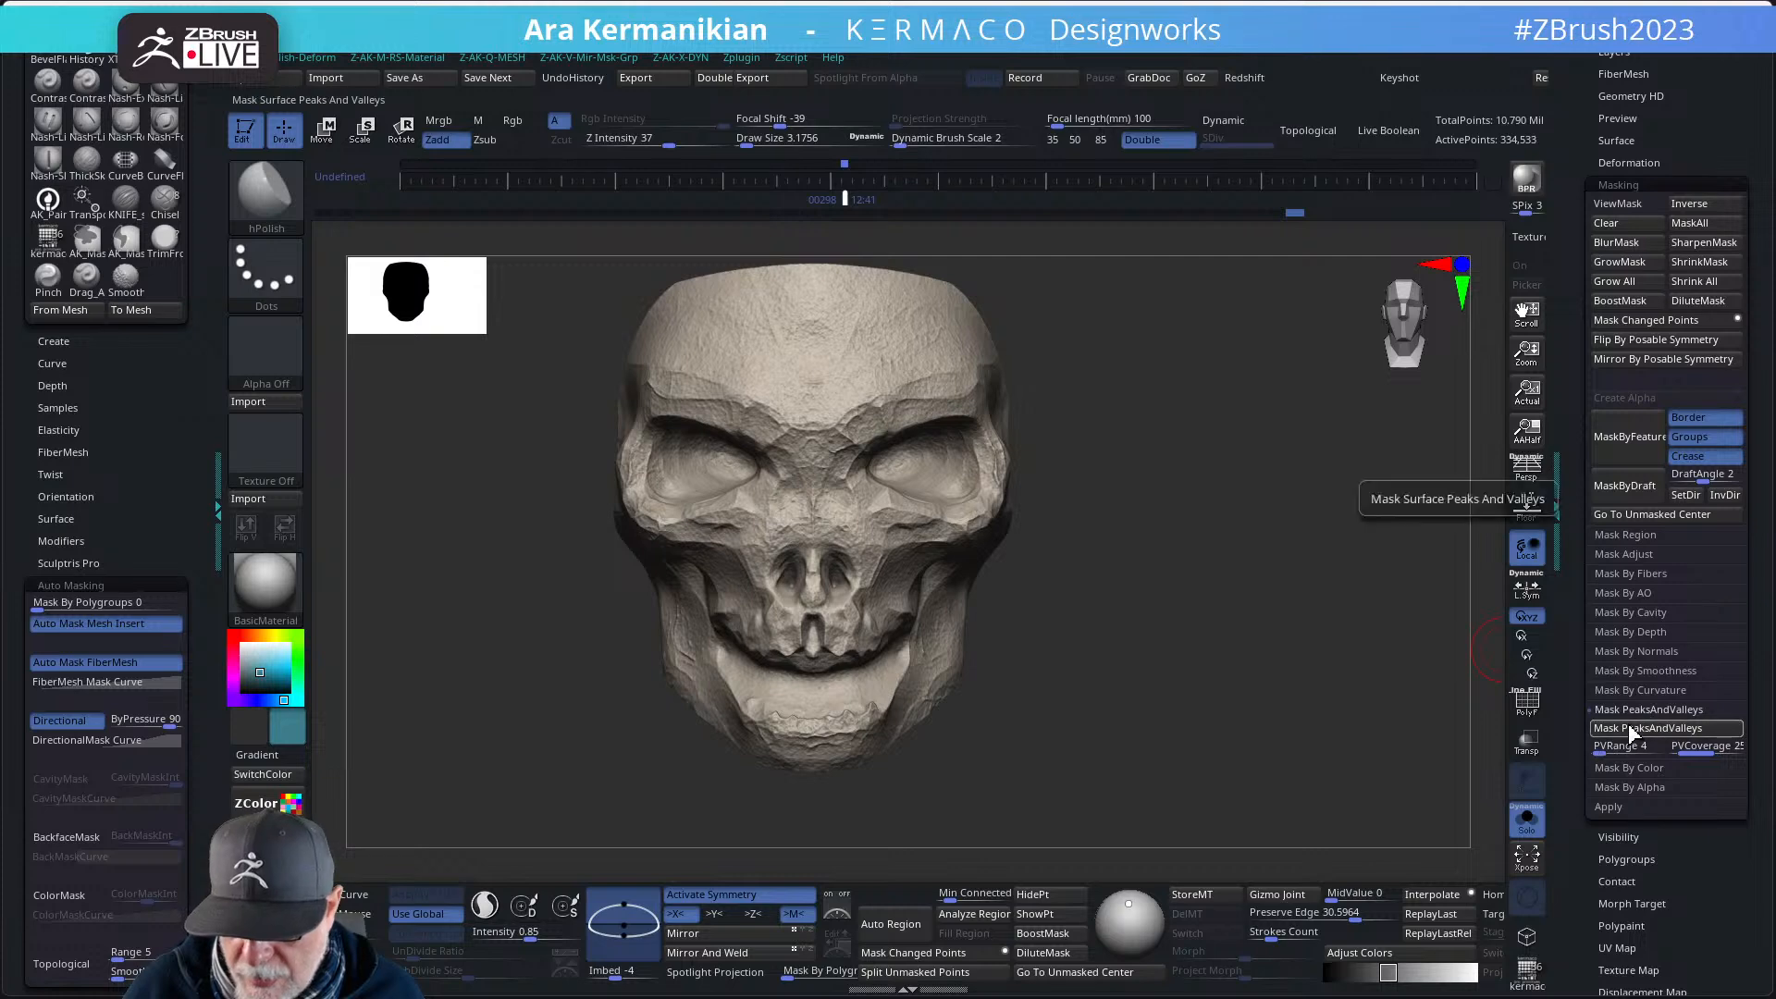
pyautogui.click(1645, 728)
pyautogui.moveTo(1237, 626)
pyautogui.mouseDown()
pyautogui.moveTo(1301, 614)
pyautogui.moveTo(1252, 619)
pyautogui.mouseUp()
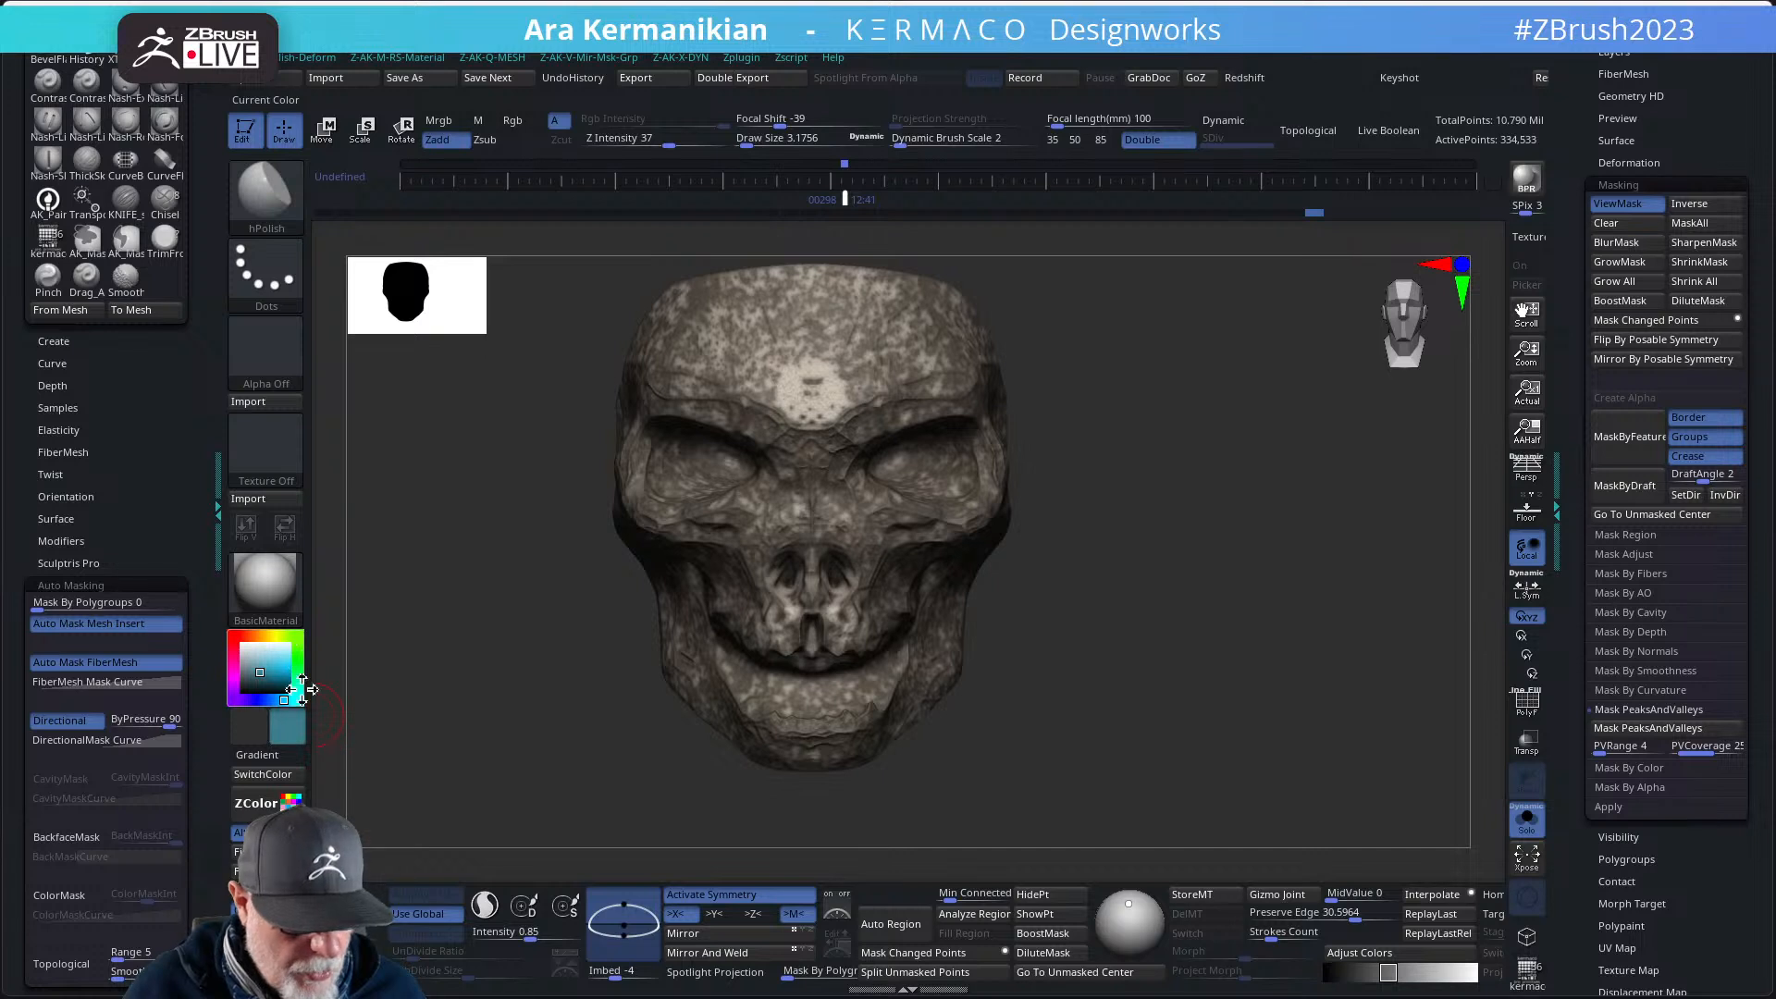
# - Try filling the unmasked areas of the skull with an orange-tan color and undo the fill
pyautogui.moveTo(303, 689); pyautogui.dragTo(825, 400)
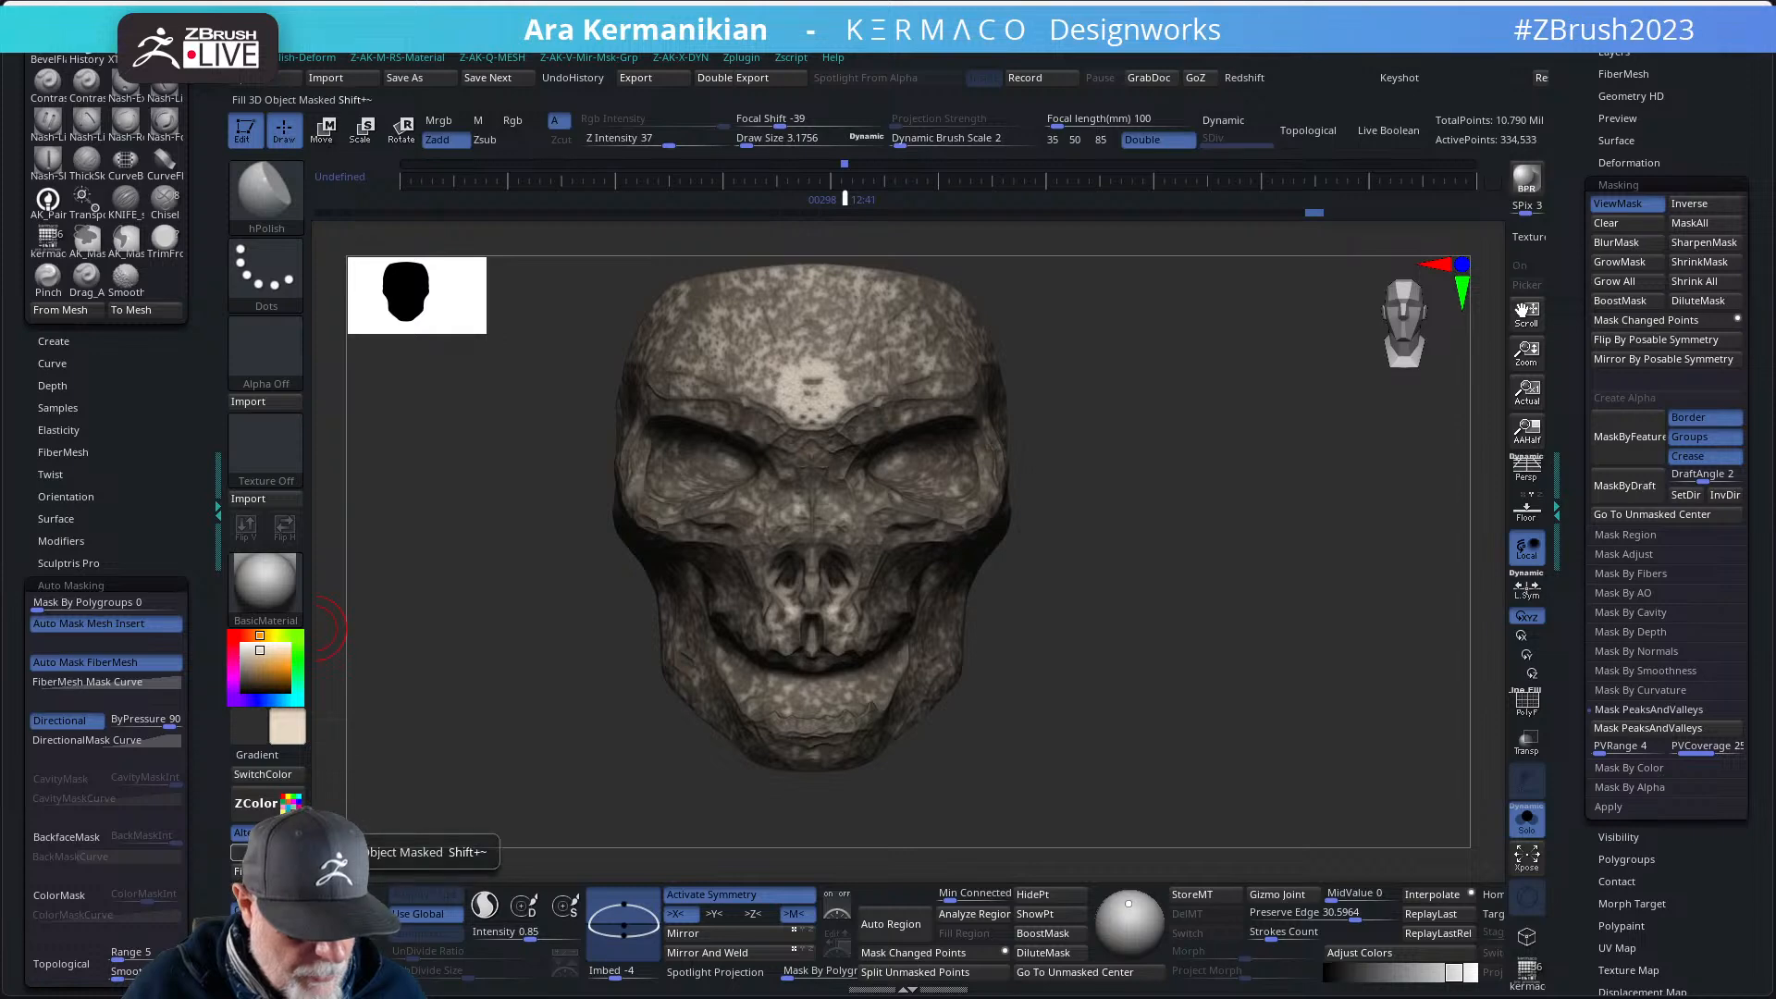
pyautogui.keyDown('ctrl'); pyautogui.moveTo(1199, 481); pyautogui.dragTo(1229, 594); pyautogui.keyUp('ctrl')
pyautogui.hotkey('ctrl', 'h')
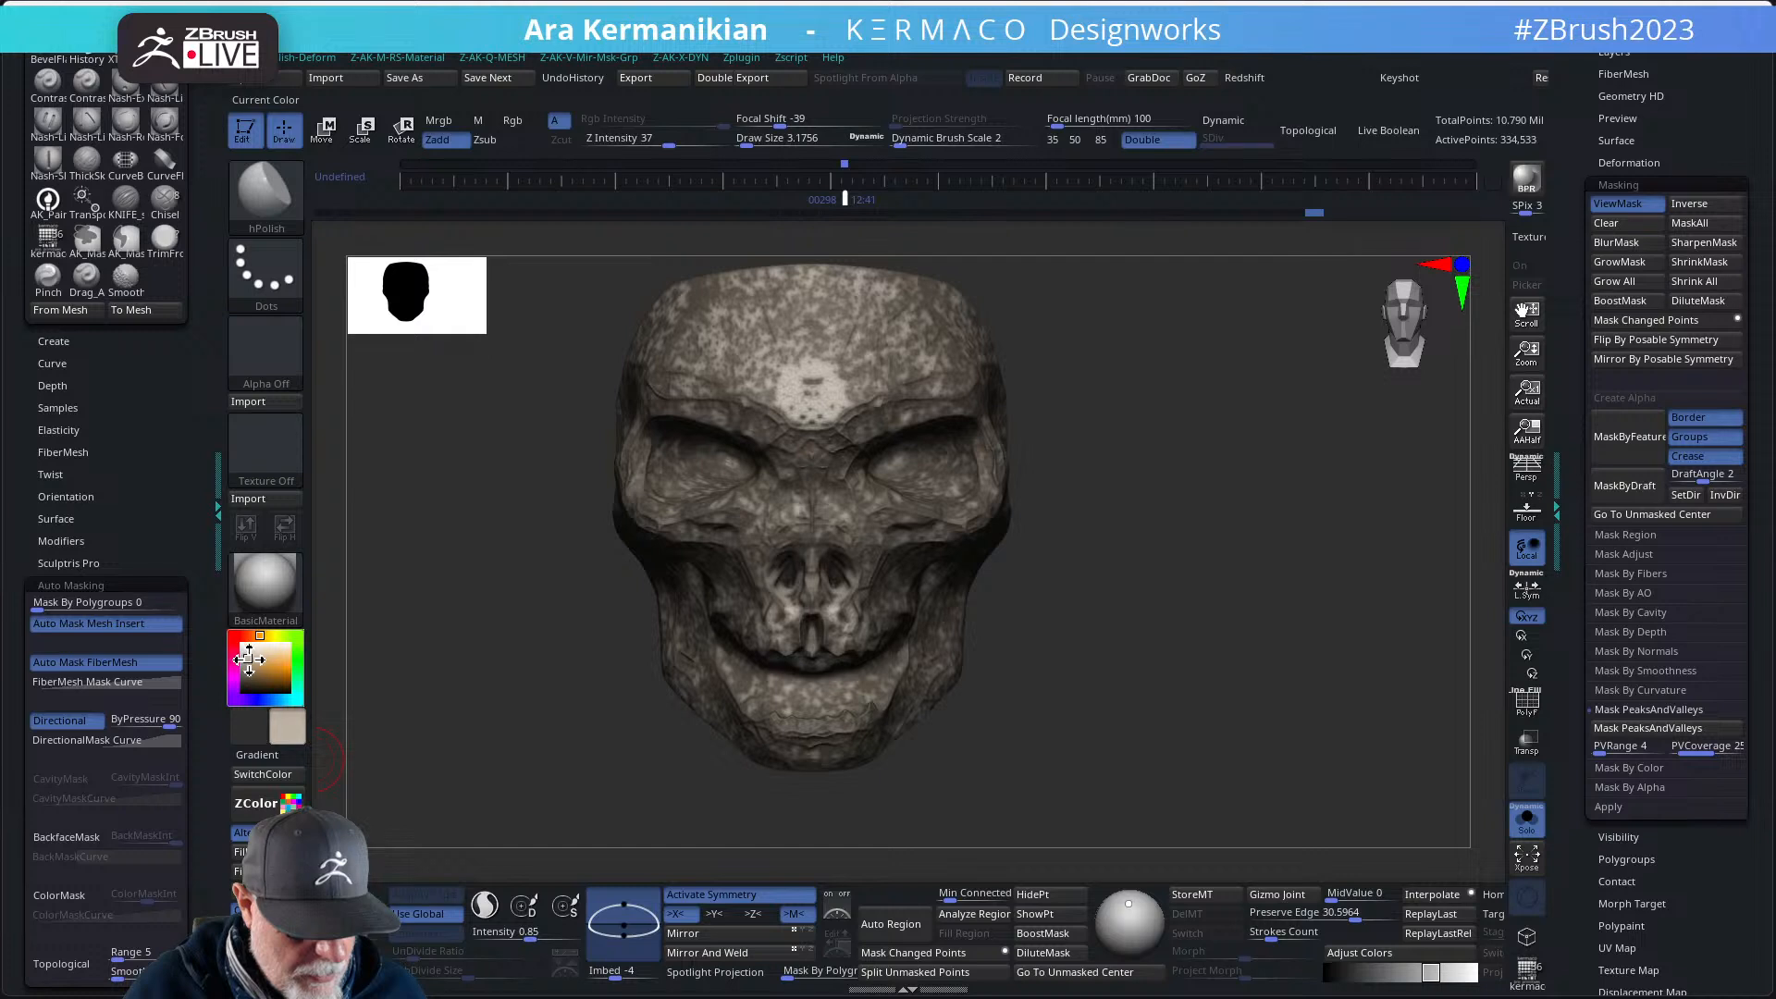
pyautogui.moveTo(248, 660); pyautogui.dragTo(267, 666)
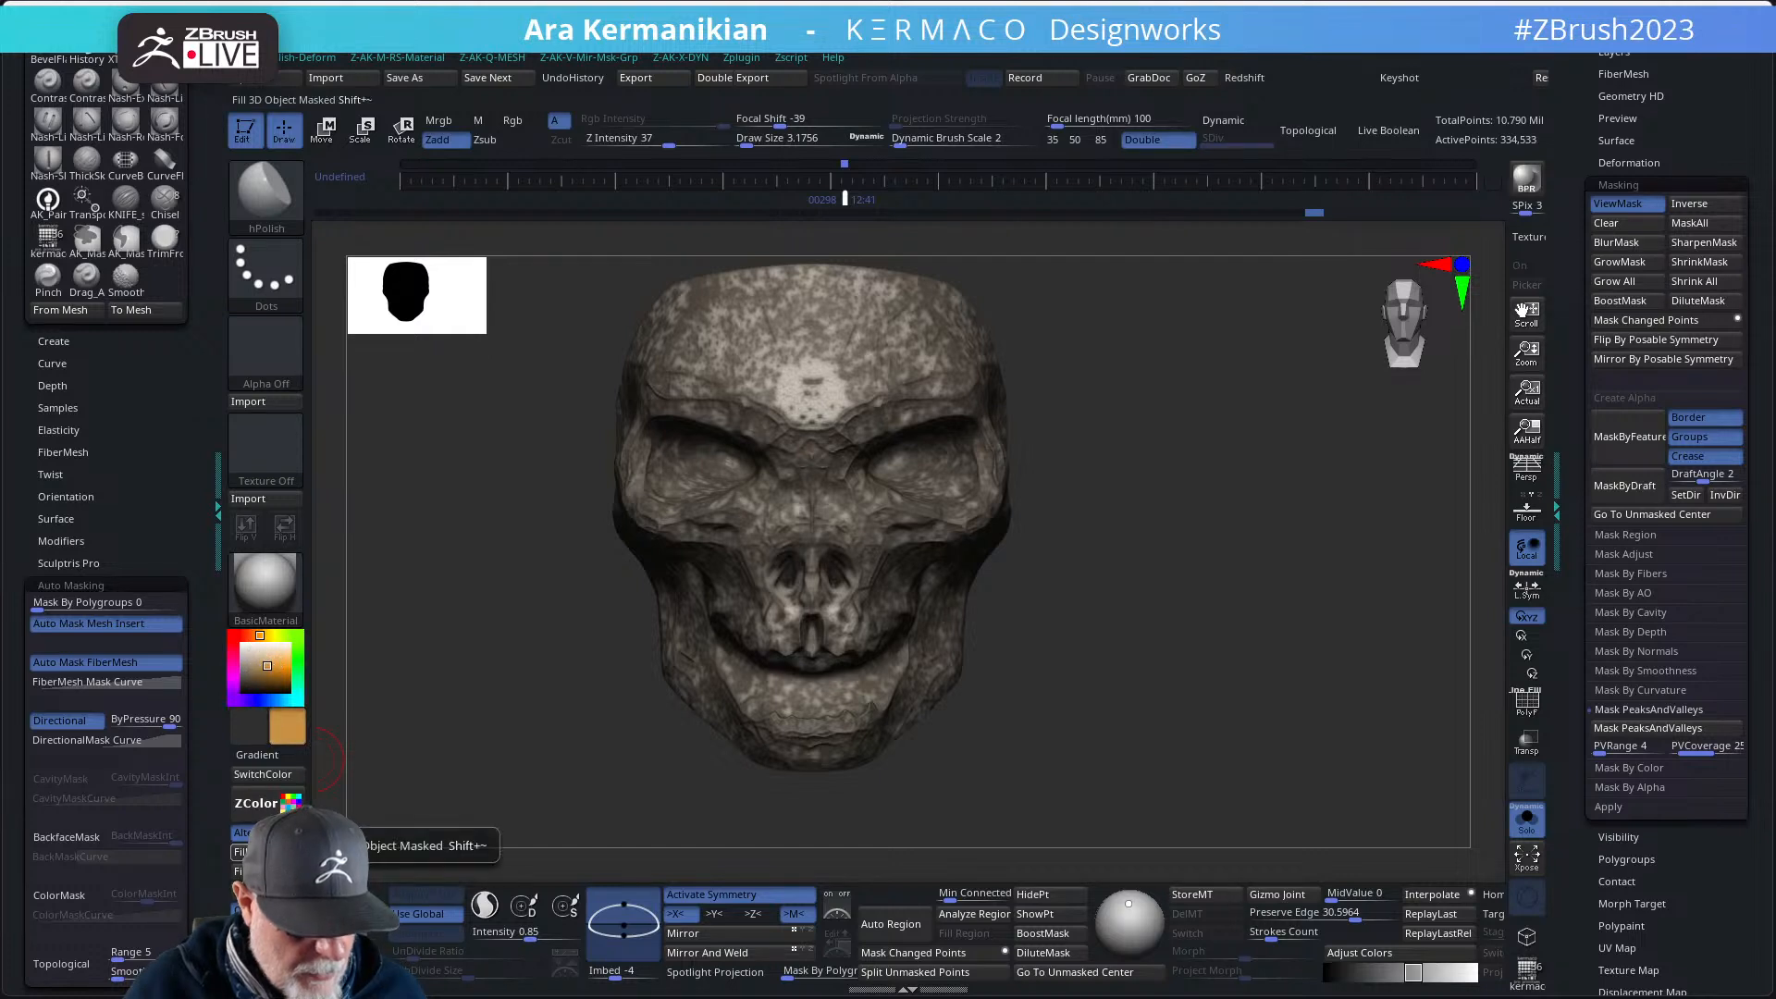
pyautogui.click(241, 851)
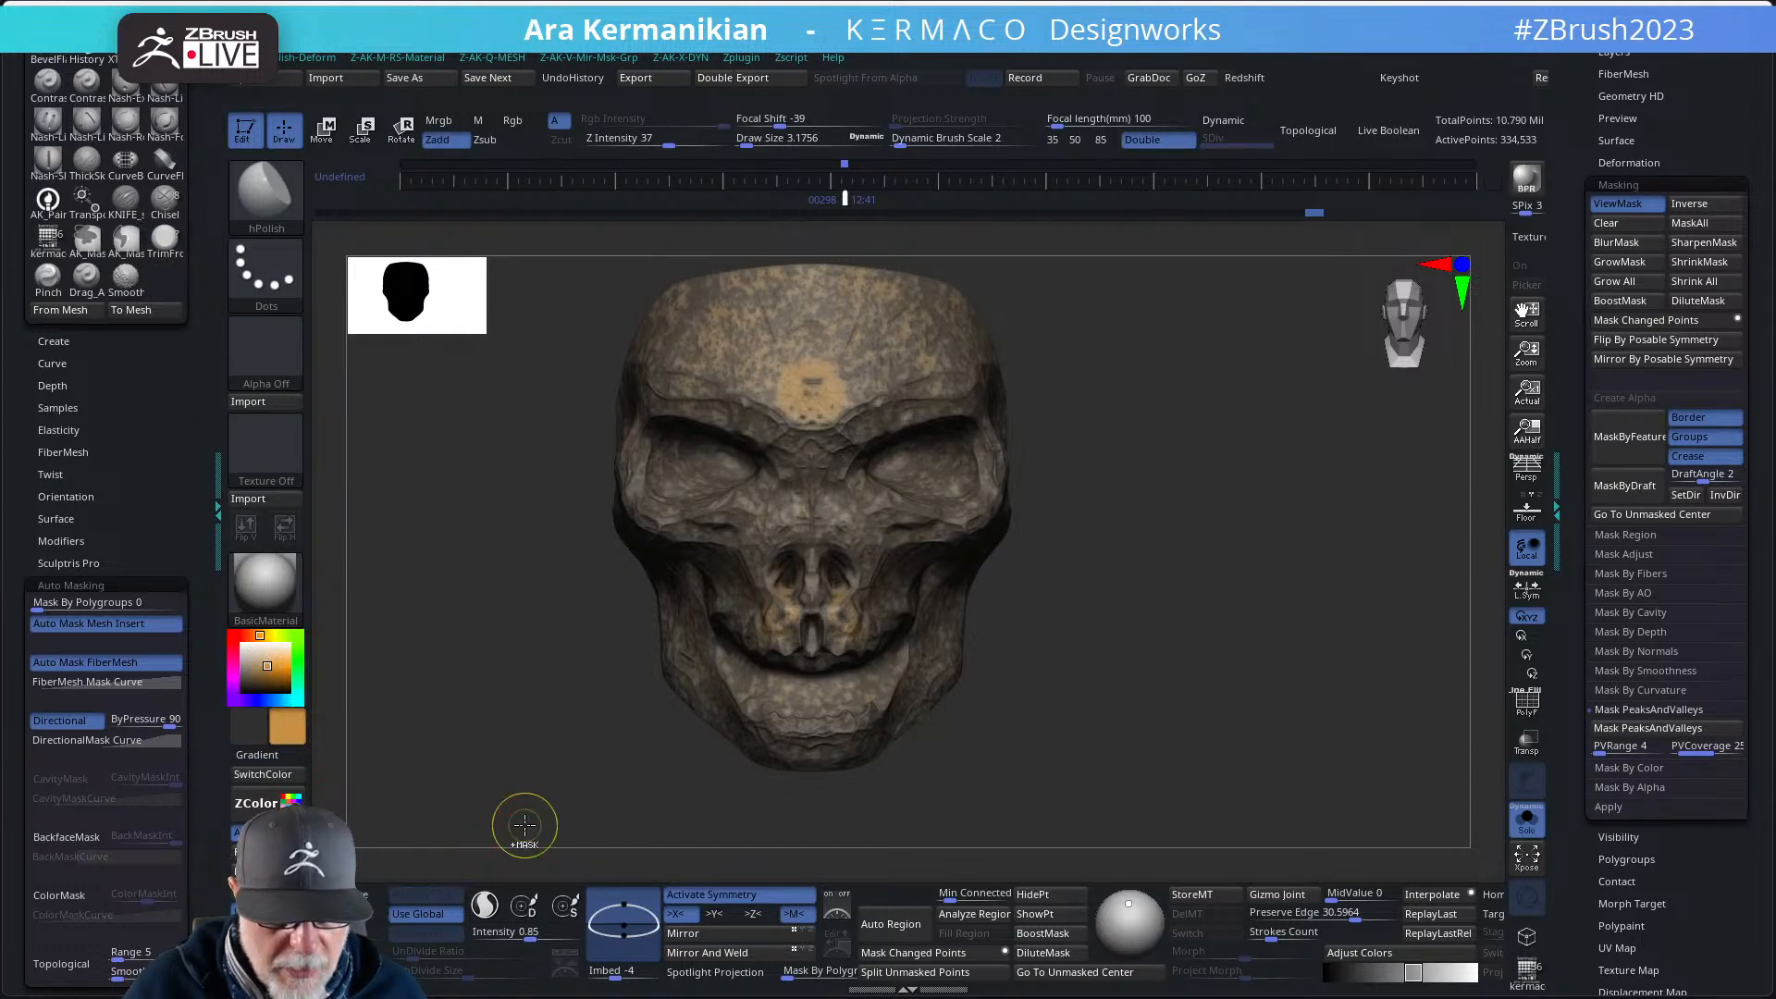
pyautogui.hotkey('ctrl', 'z')
# - Set the main color to a pale bone tone of RGB 224, 215, 203 and check the skull with the mask hidden
pyautogui.moveTo(267, 667); pyautogui.dragTo(258, 656)
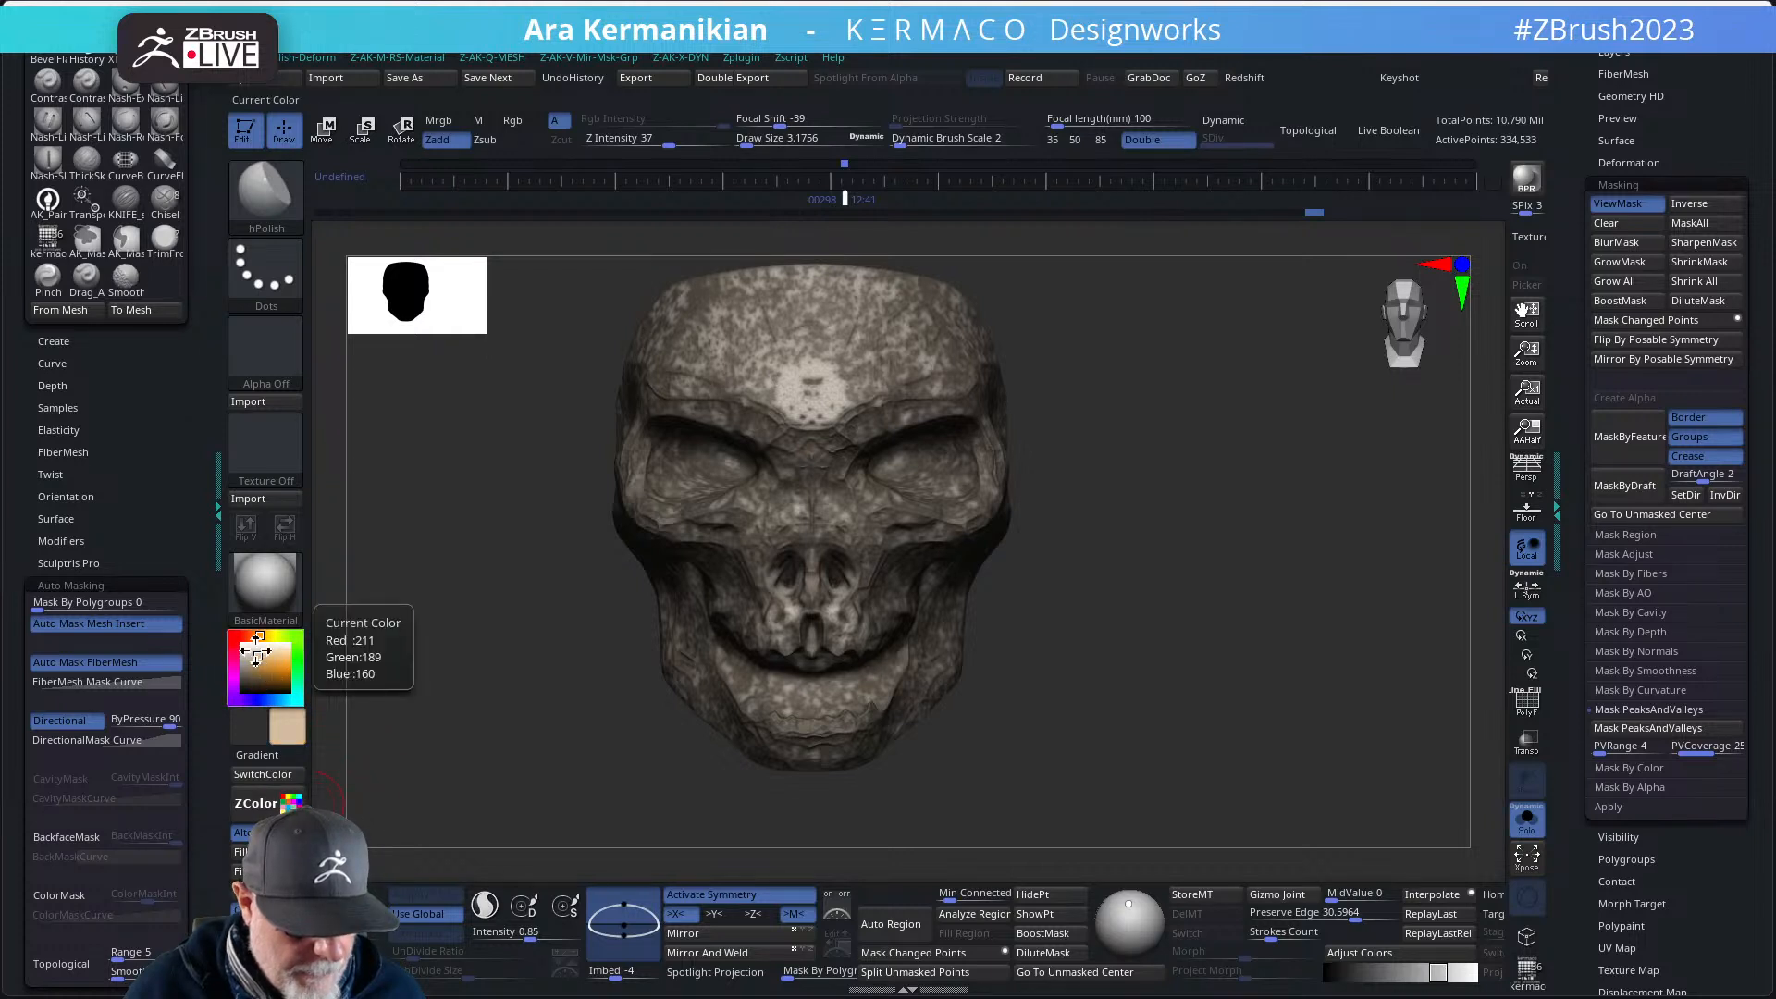
pyautogui.moveTo(255, 654); pyautogui.dragTo(252, 650)
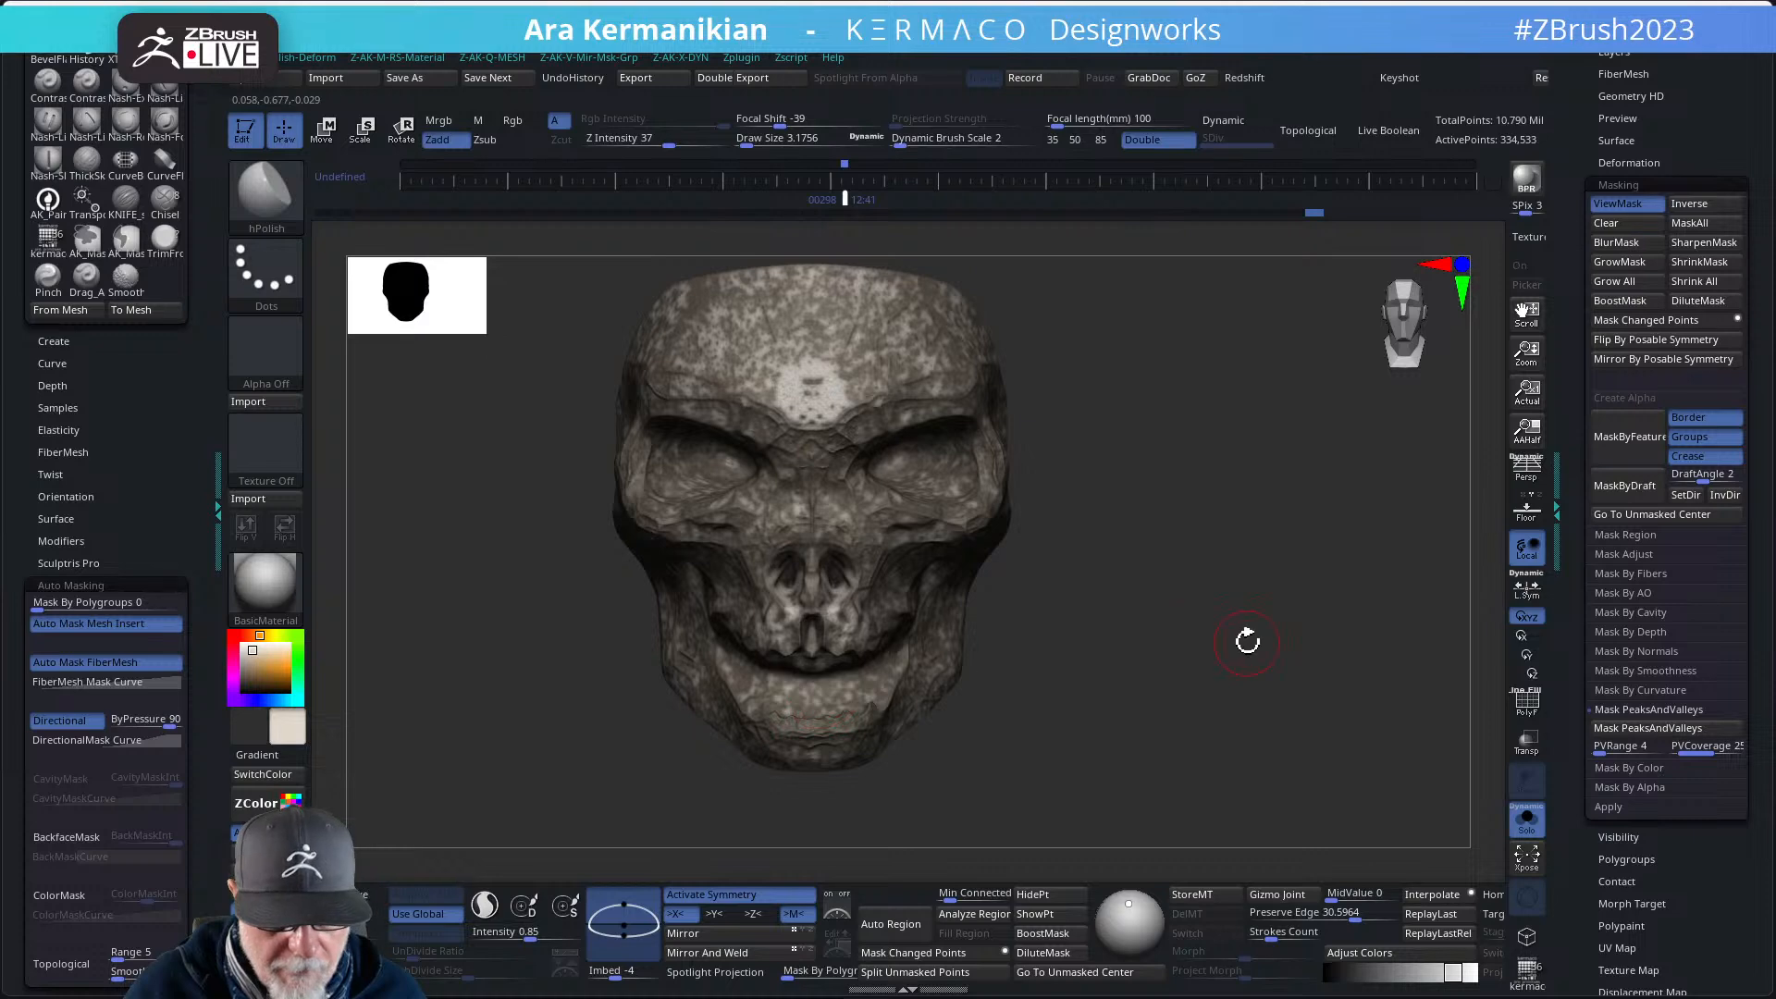
pyautogui.hotkey('ctrl', 'h')
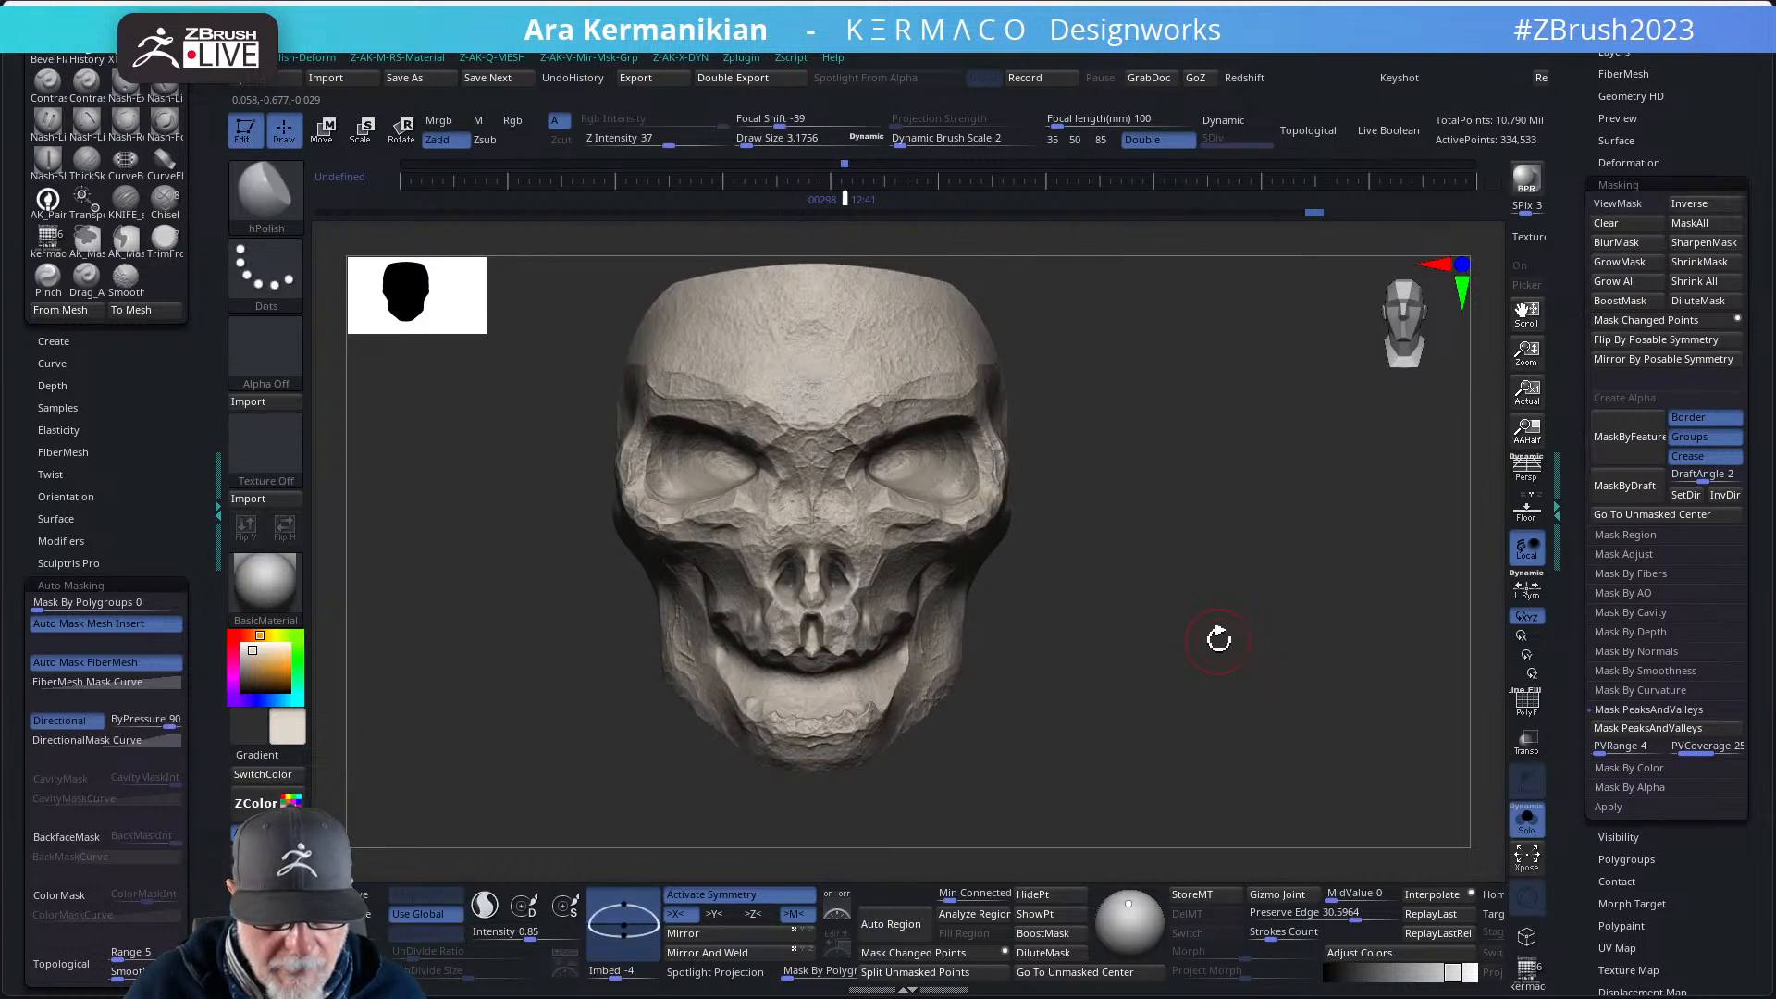
pyautogui.moveTo(1218, 638)
pyautogui.mouseDown()
pyautogui.moveTo(1256, 634)
pyautogui.moveTo(1192, 603)
pyautogui.mouseUp()
pyautogui.hotkey('ctrl', 'h')
pyautogui.press('ctrl')
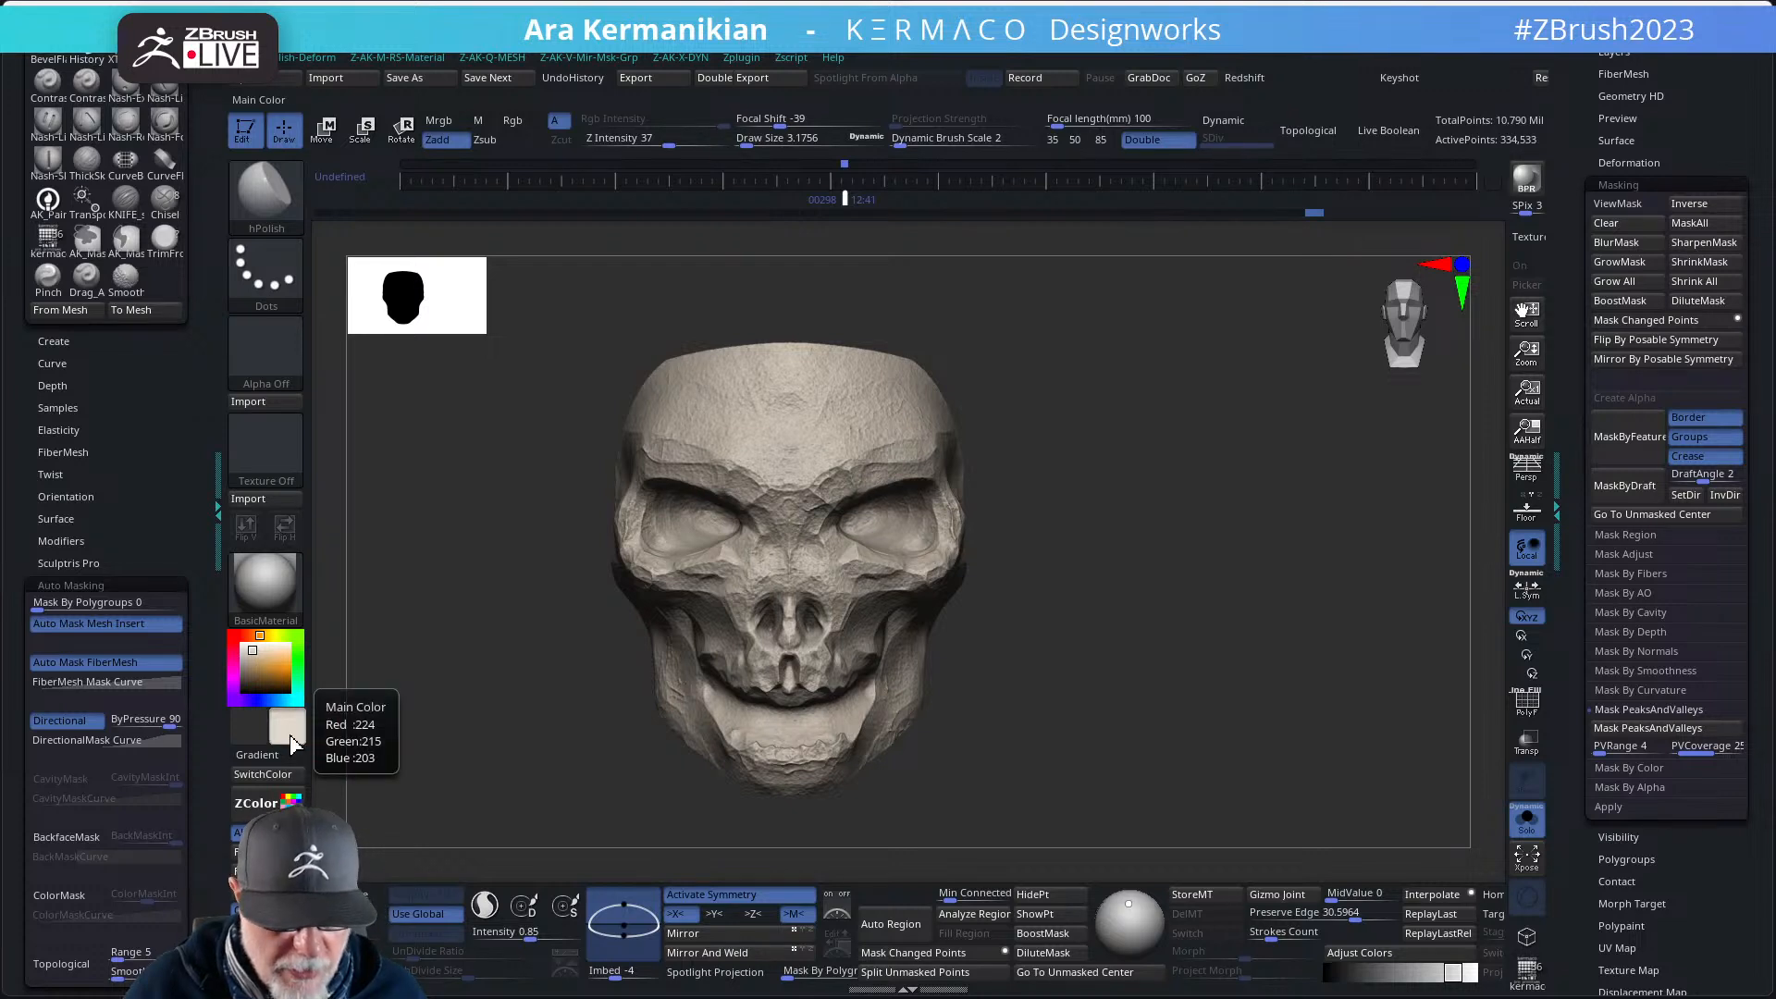
# - Enable Rgb, mask the skull by peaks and valleys again, and fill its unmasked areas with a pale bone color
pyautogui.moveTo(290, 742)
pyautogui.mouseDown()
pyautogui.moveTo(805, 634)
pyautogui.moveTo(850, 598)
pyautogui.mouseUp()
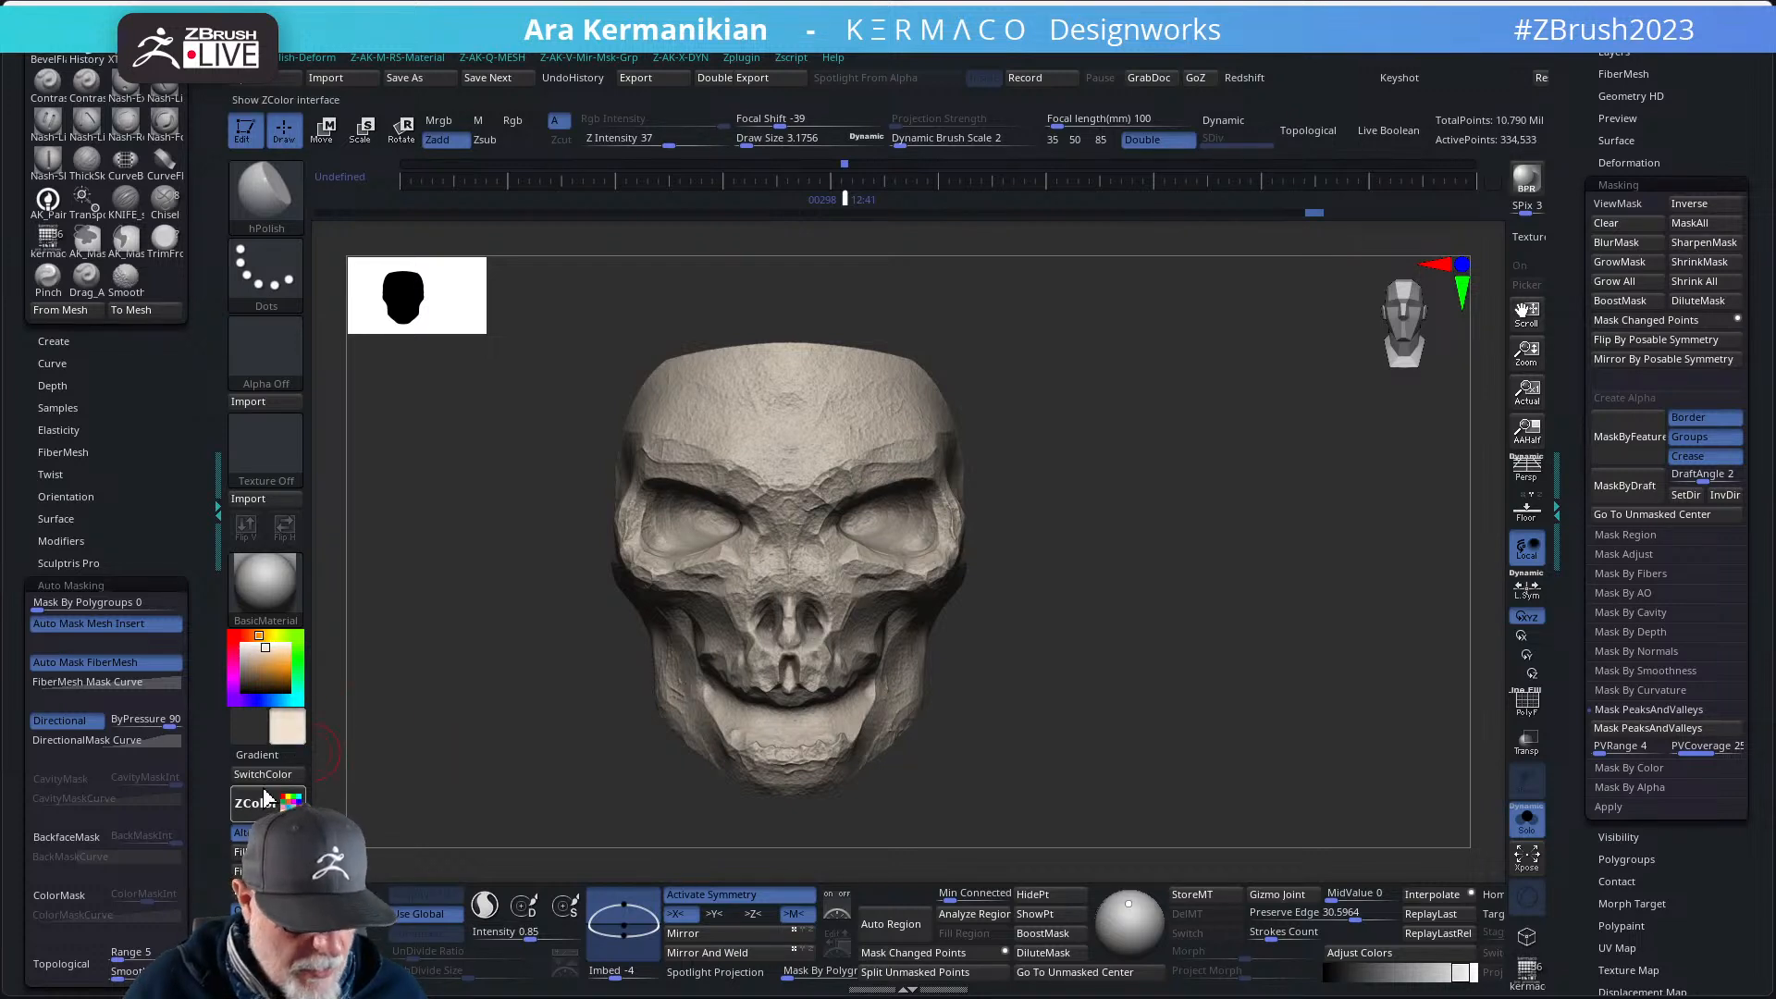
pyautogui.click(511, 121)
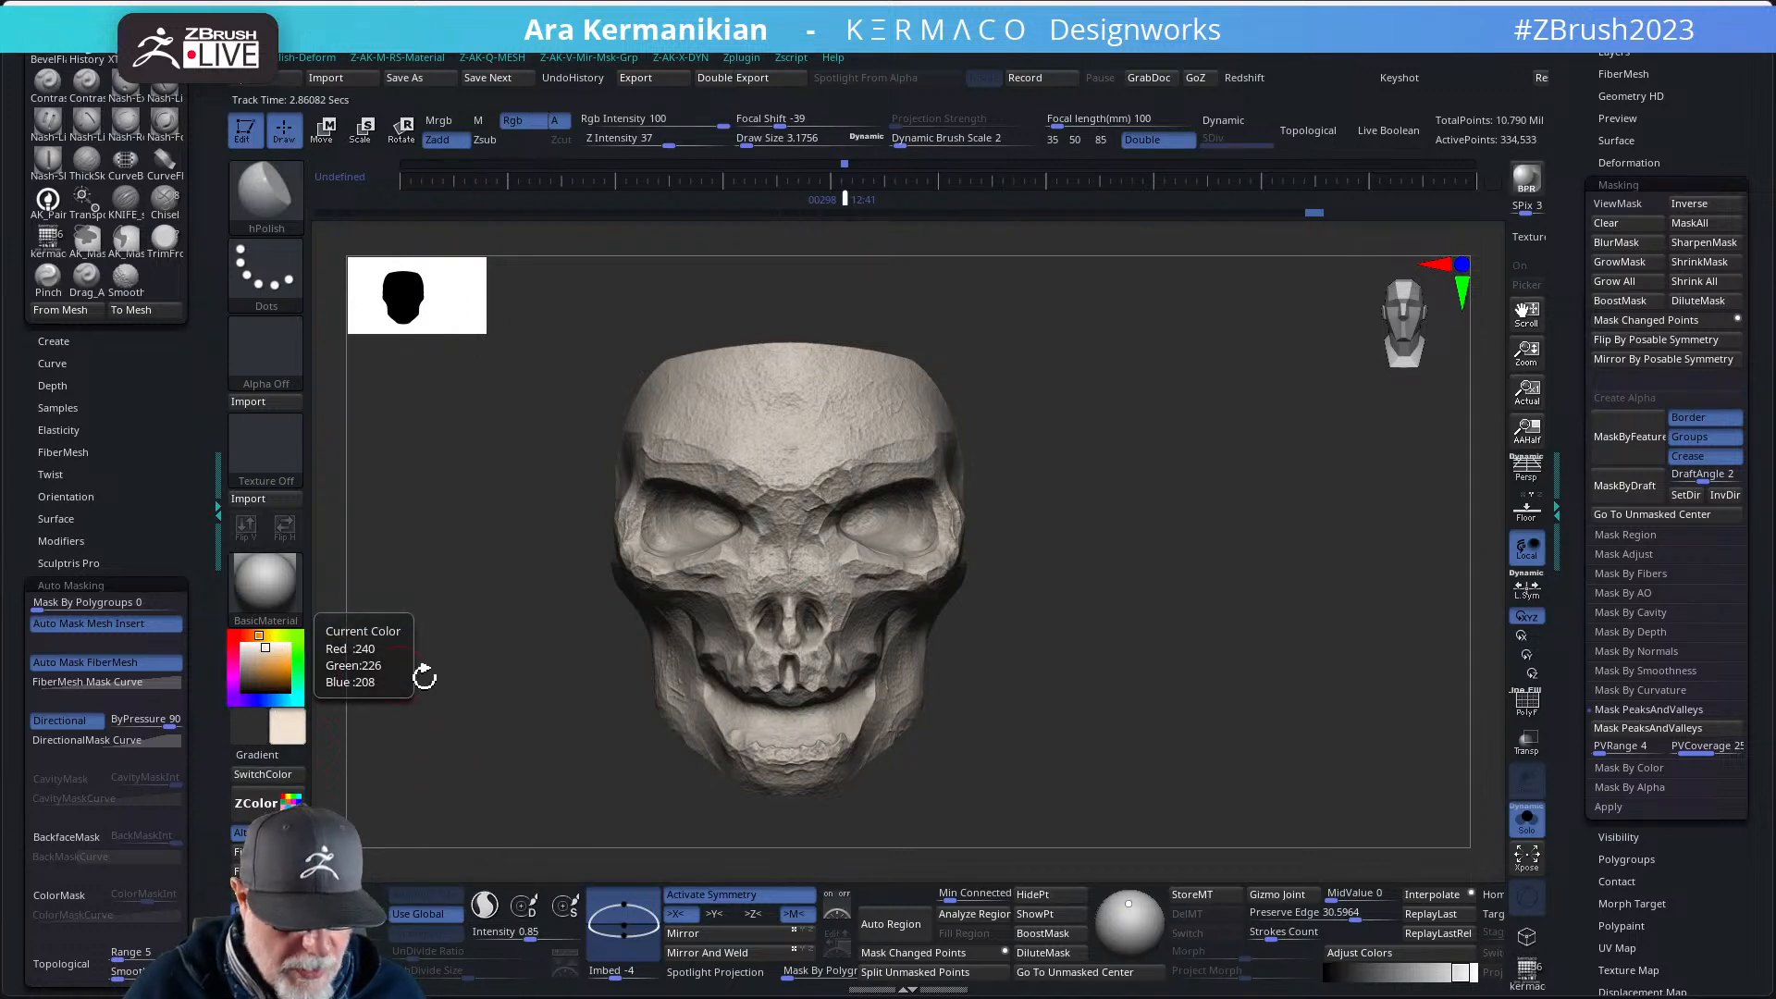
pyautogui.click(1633, 729)
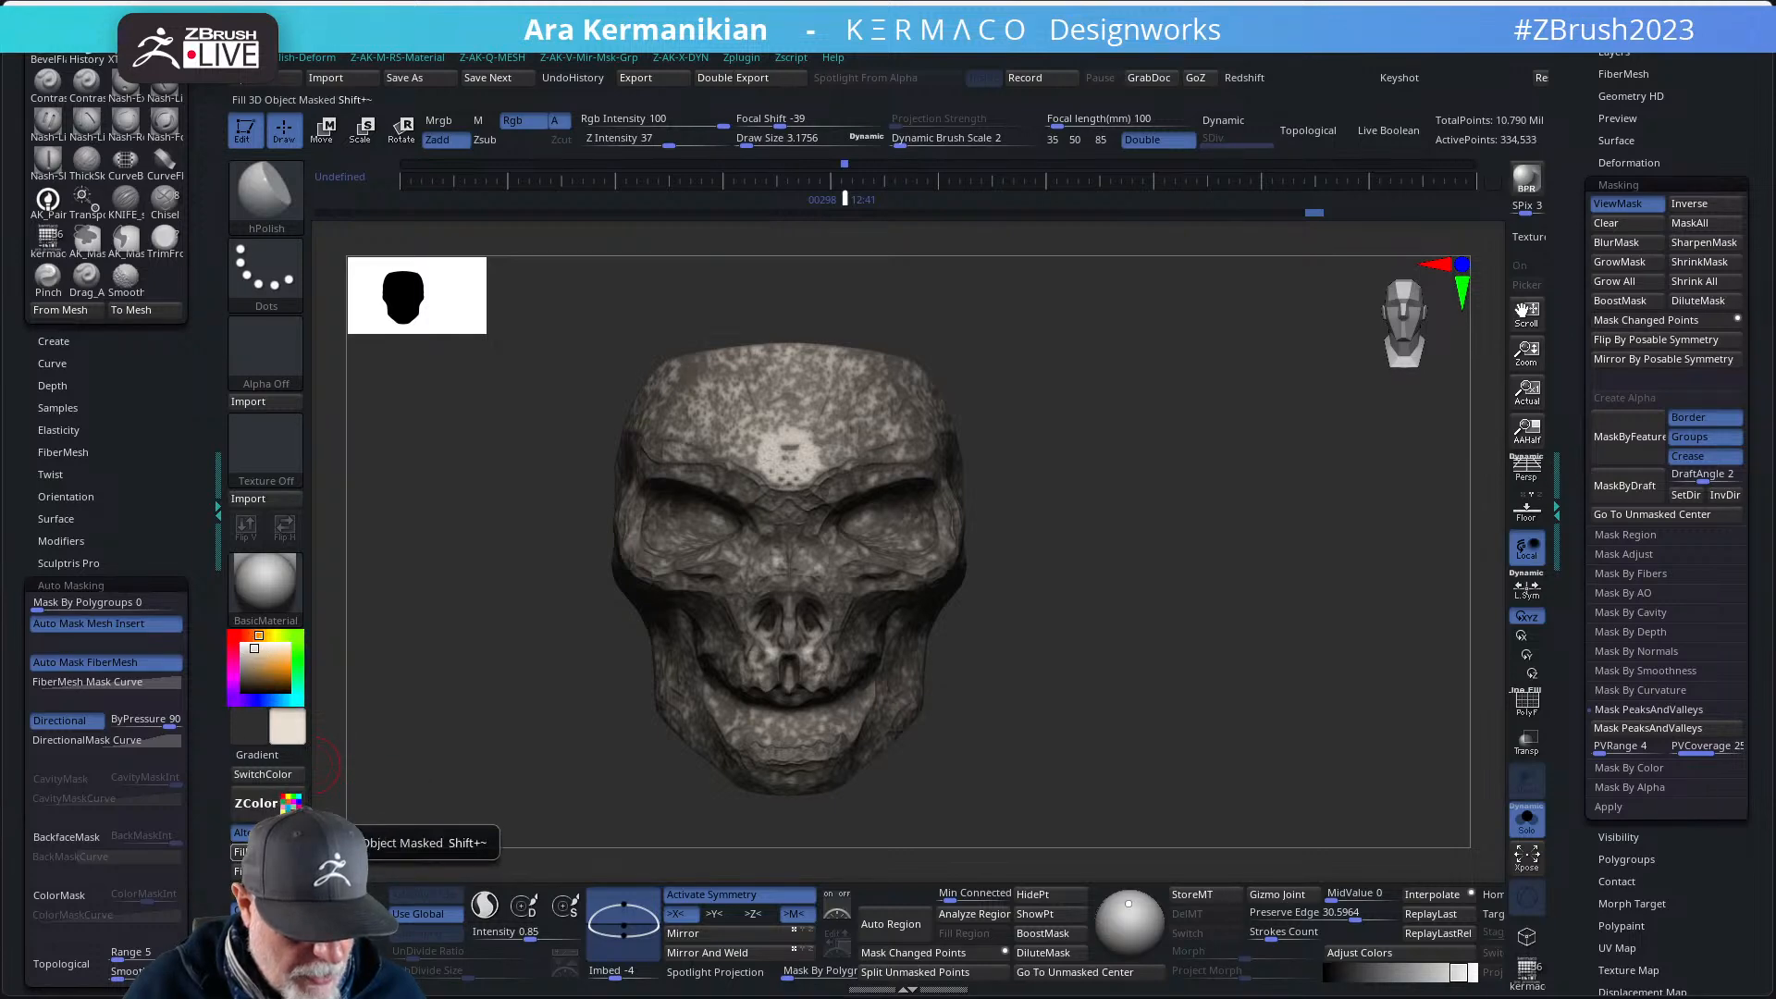
pyautogui.hotkey('ctrl', 'h')
pyautogui.moveTo(1182, 571); pyautogui.dragTo(1242, 603)
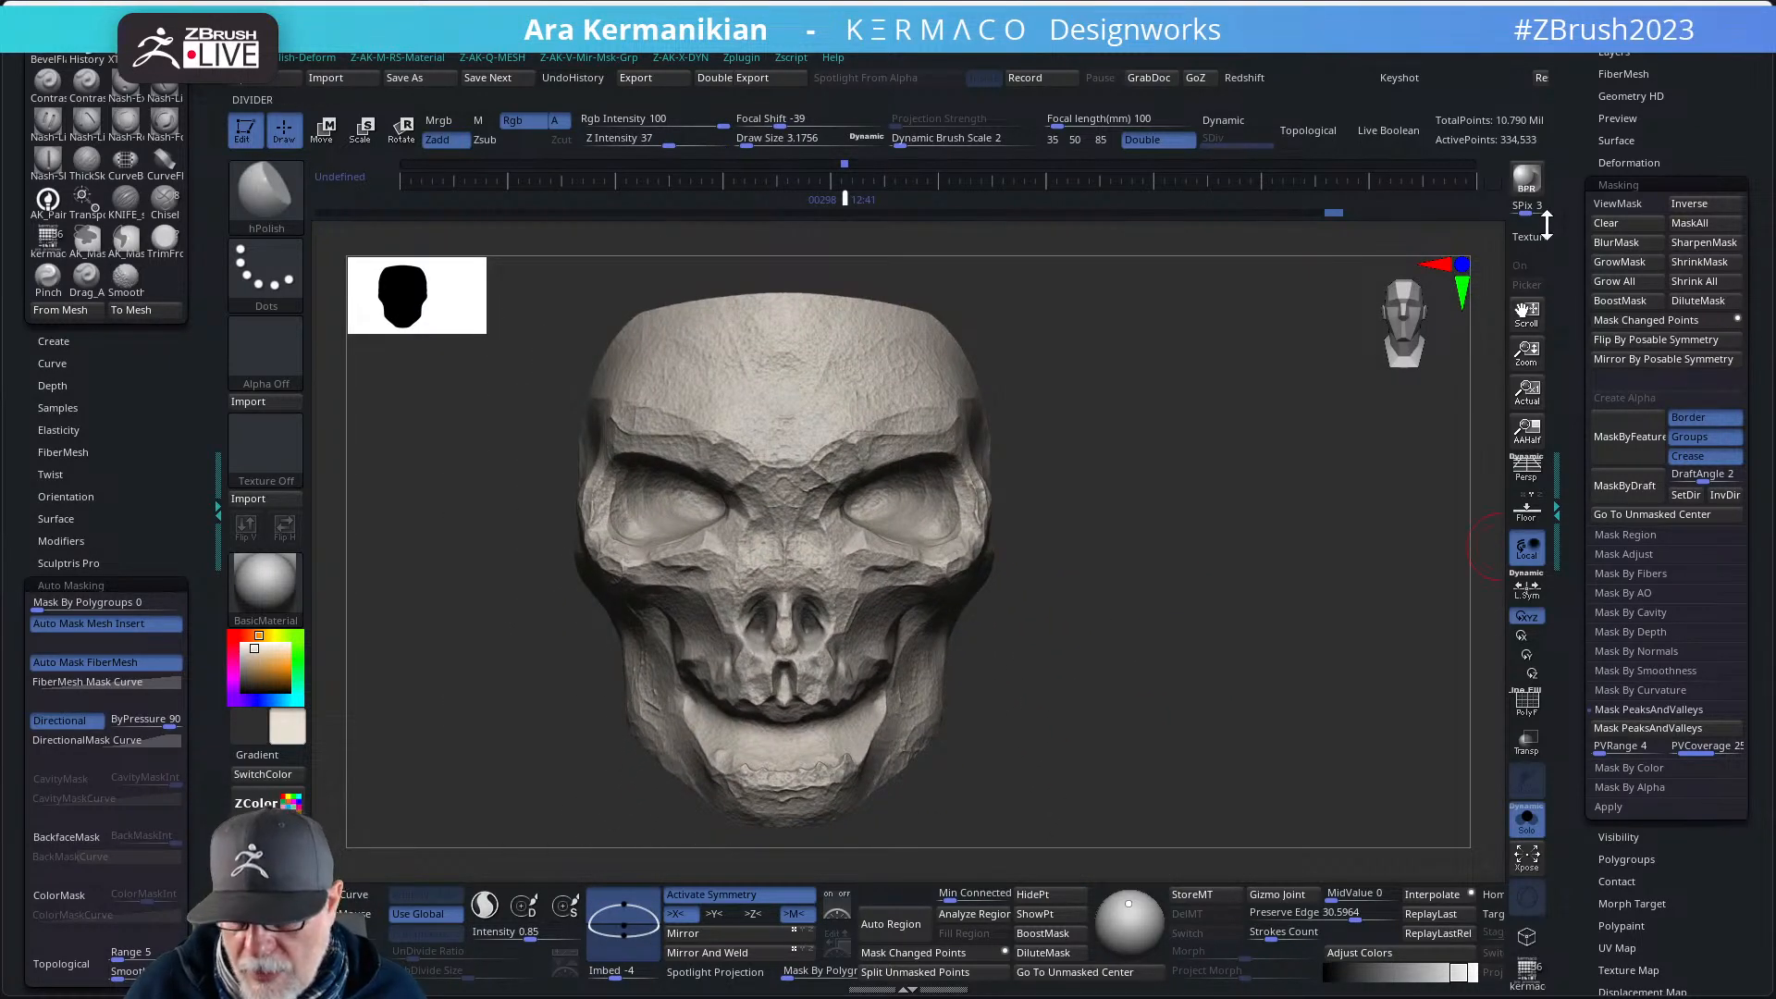
# - Locate the skull's Extract1 entry in the subtool list and check the skull from the front
pyautogui.moveTo(1587, 201); pyautogui.dragTo(1637, 441)
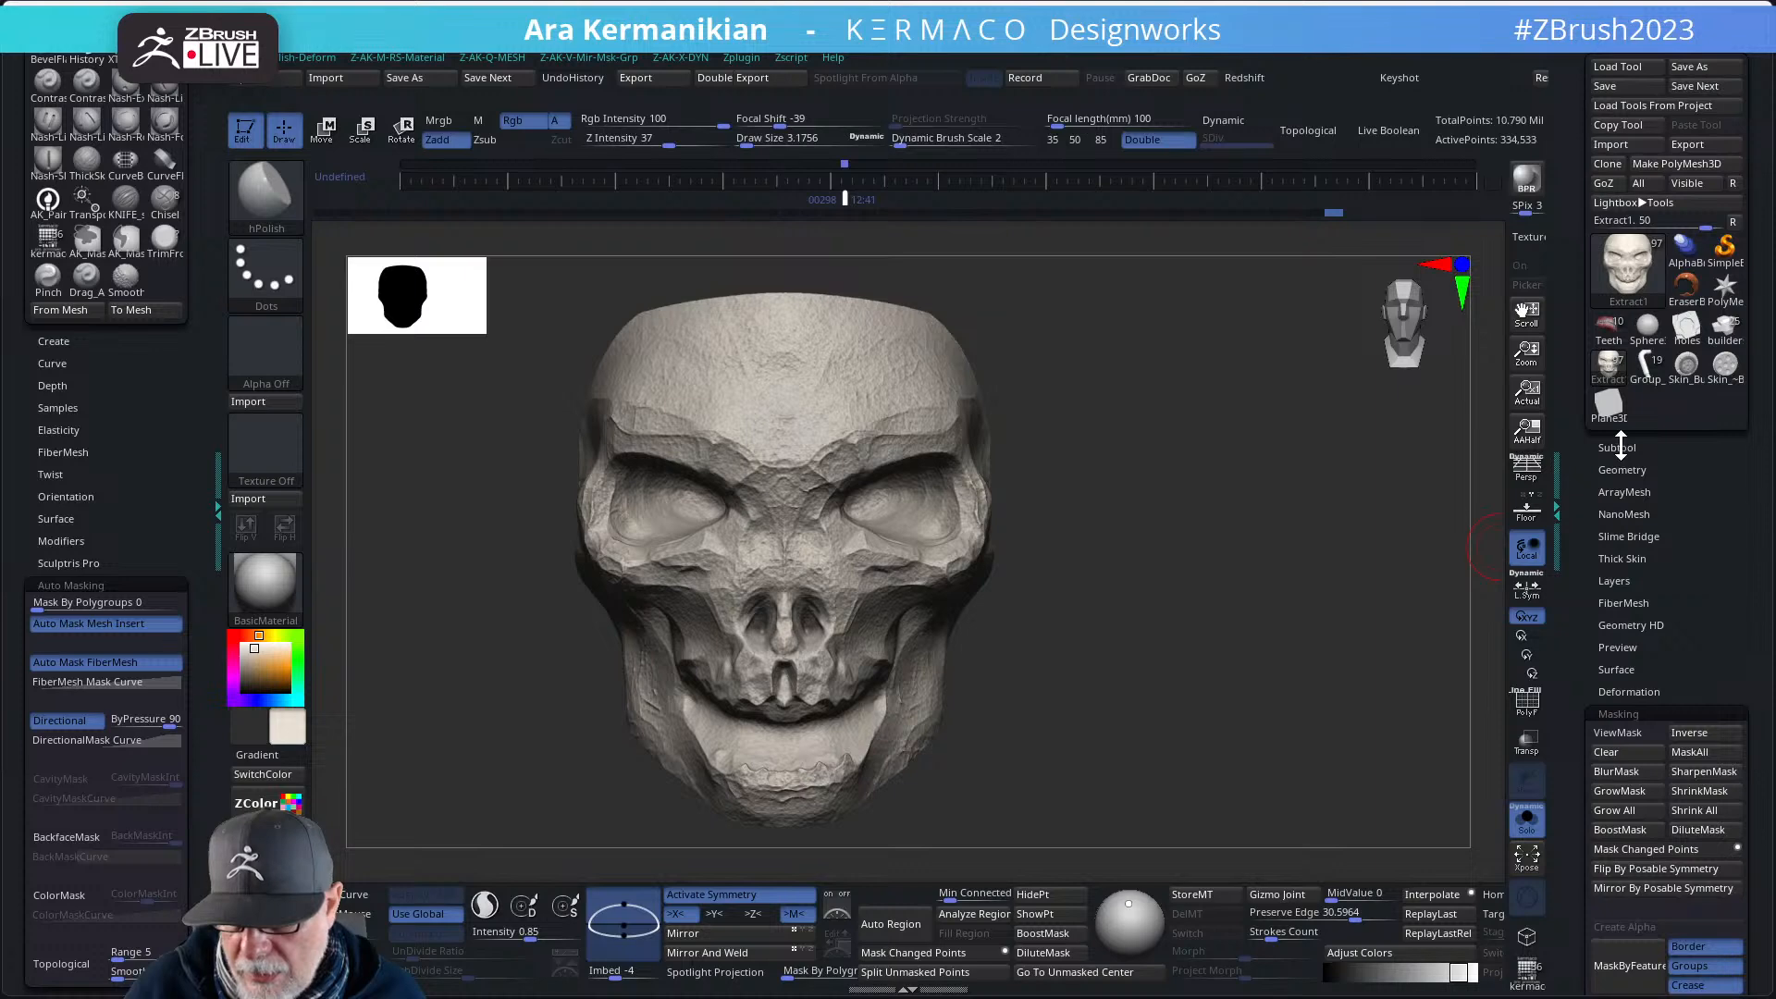
pyautogui.click(1618, 447)
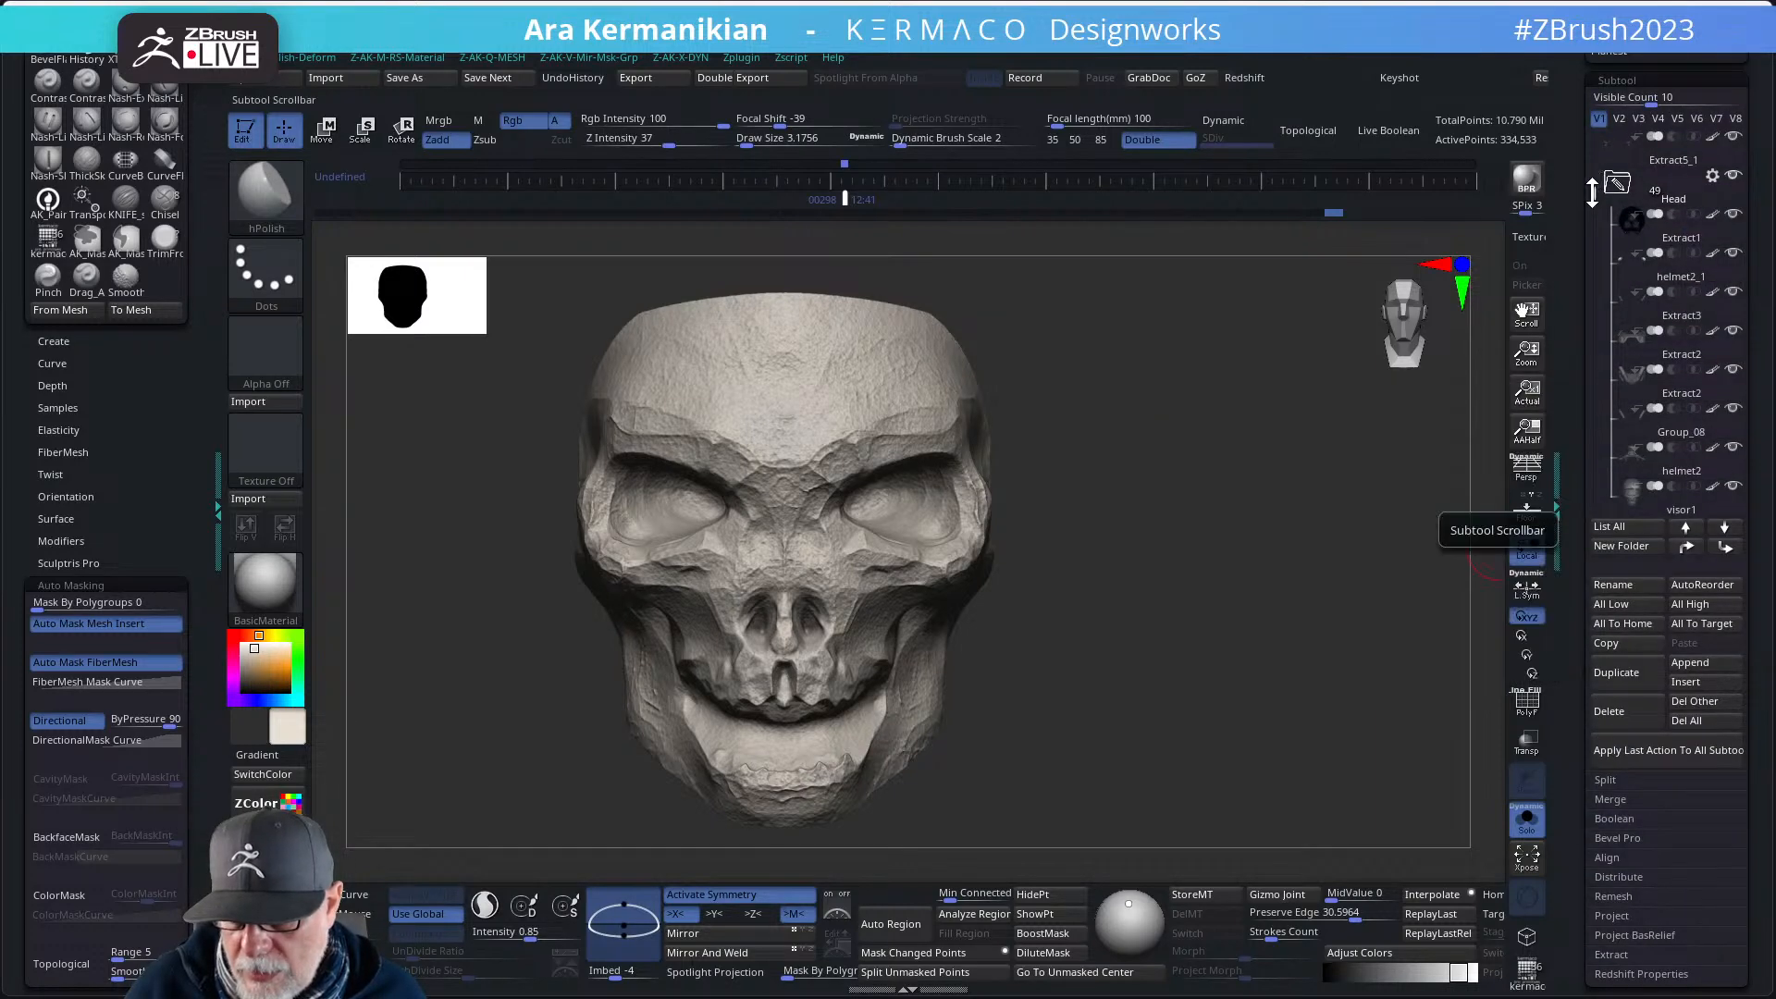
pyautogui.moveTo(1592, 192); pyautogui.dragTo(1580, 293)
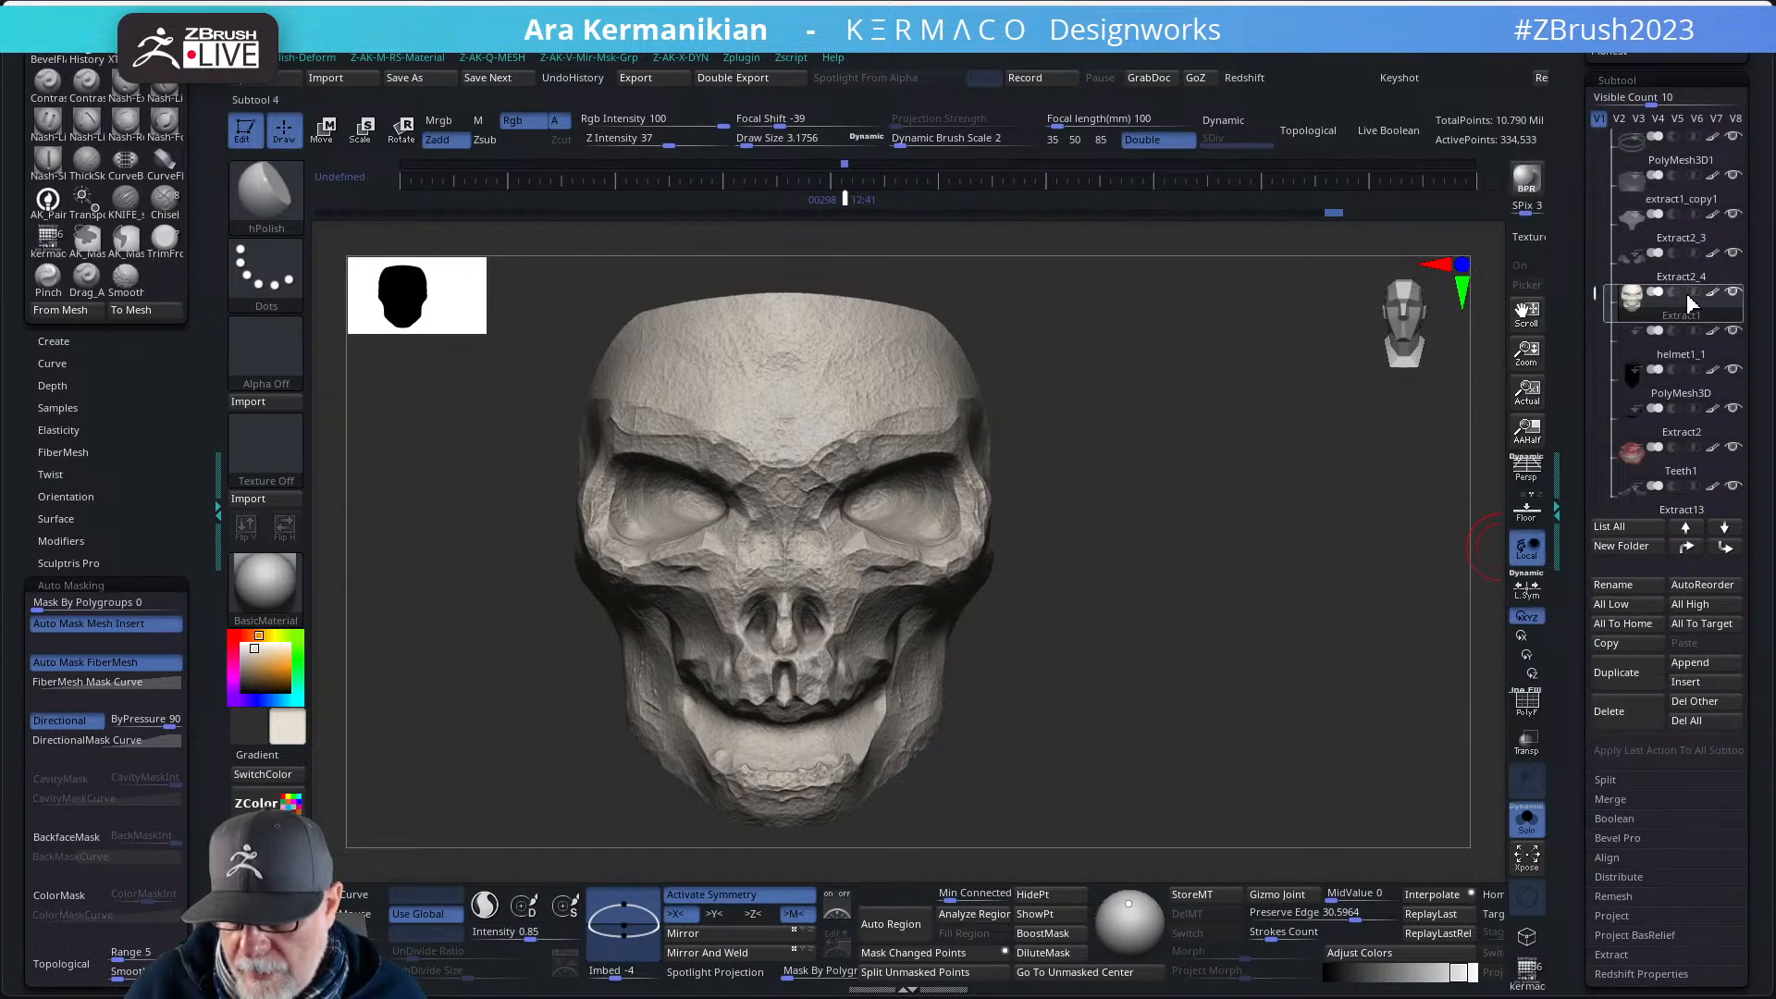
pyautogui.moveTo(1173, 629); pyautogui.dragTo(1202, 664)
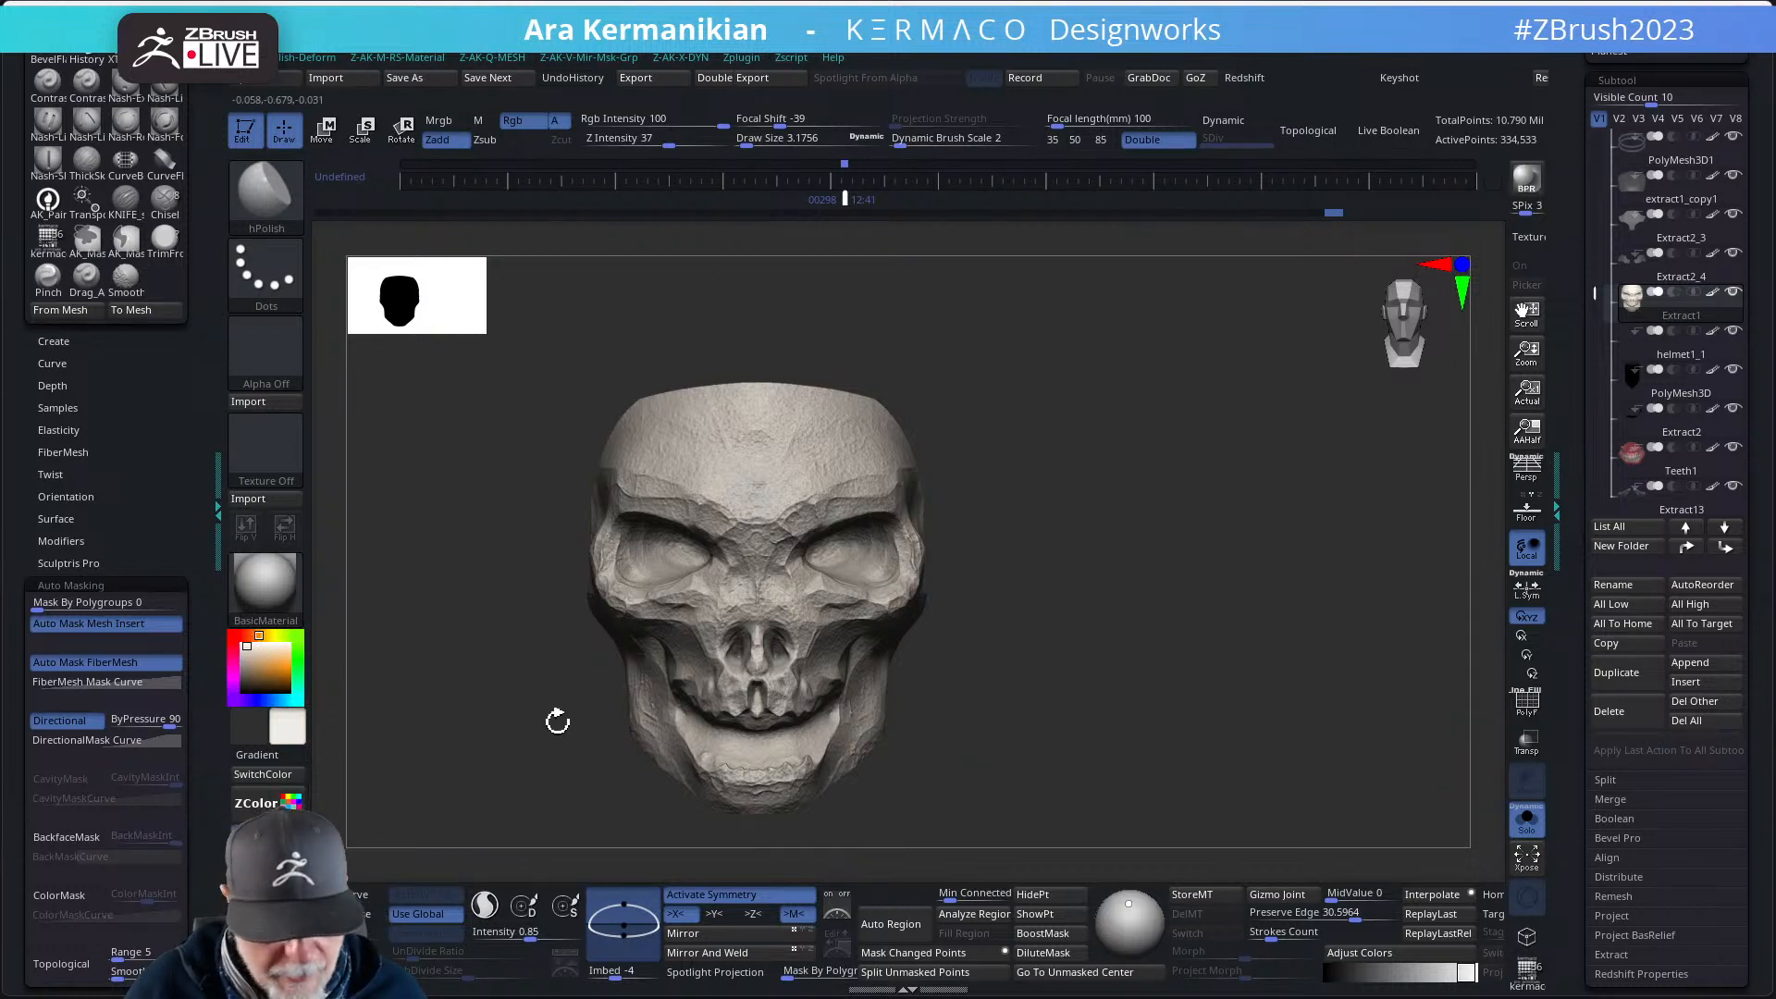
# - Fill the skull with a tan brown through an inverted peaks-and-valleys mask and clear the mask
pyautogui.click(278, 671)
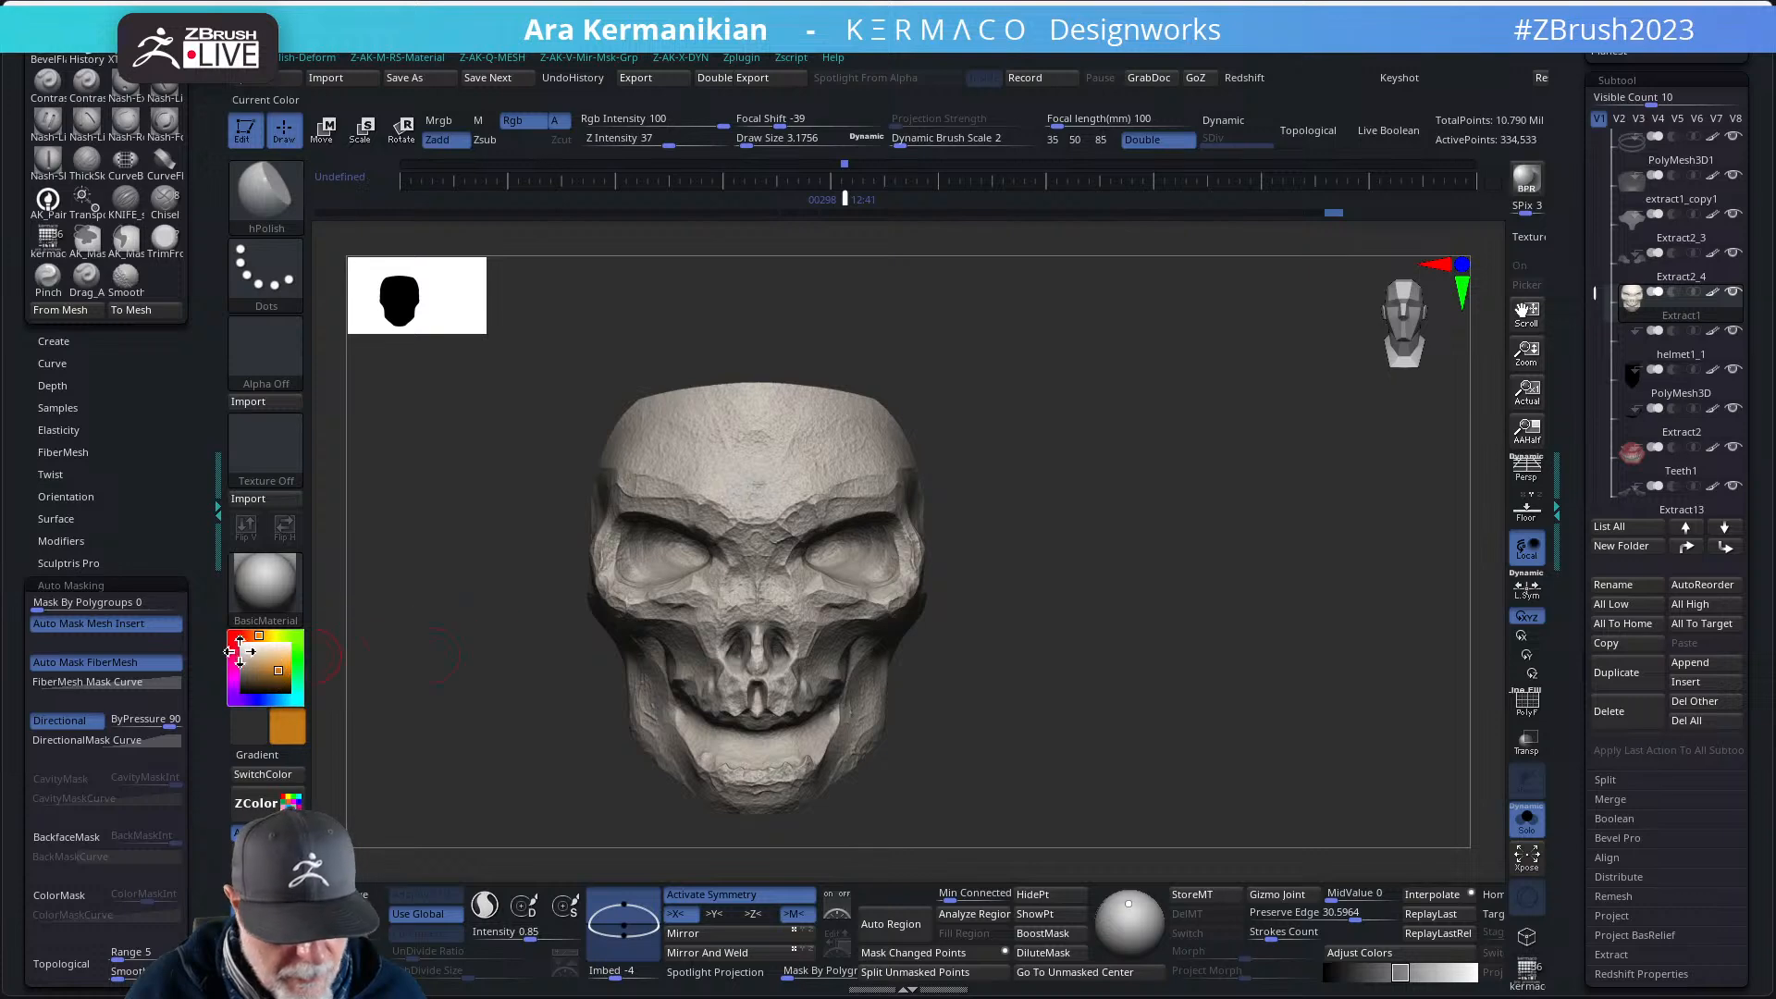
pyautogui.click(265, 657)
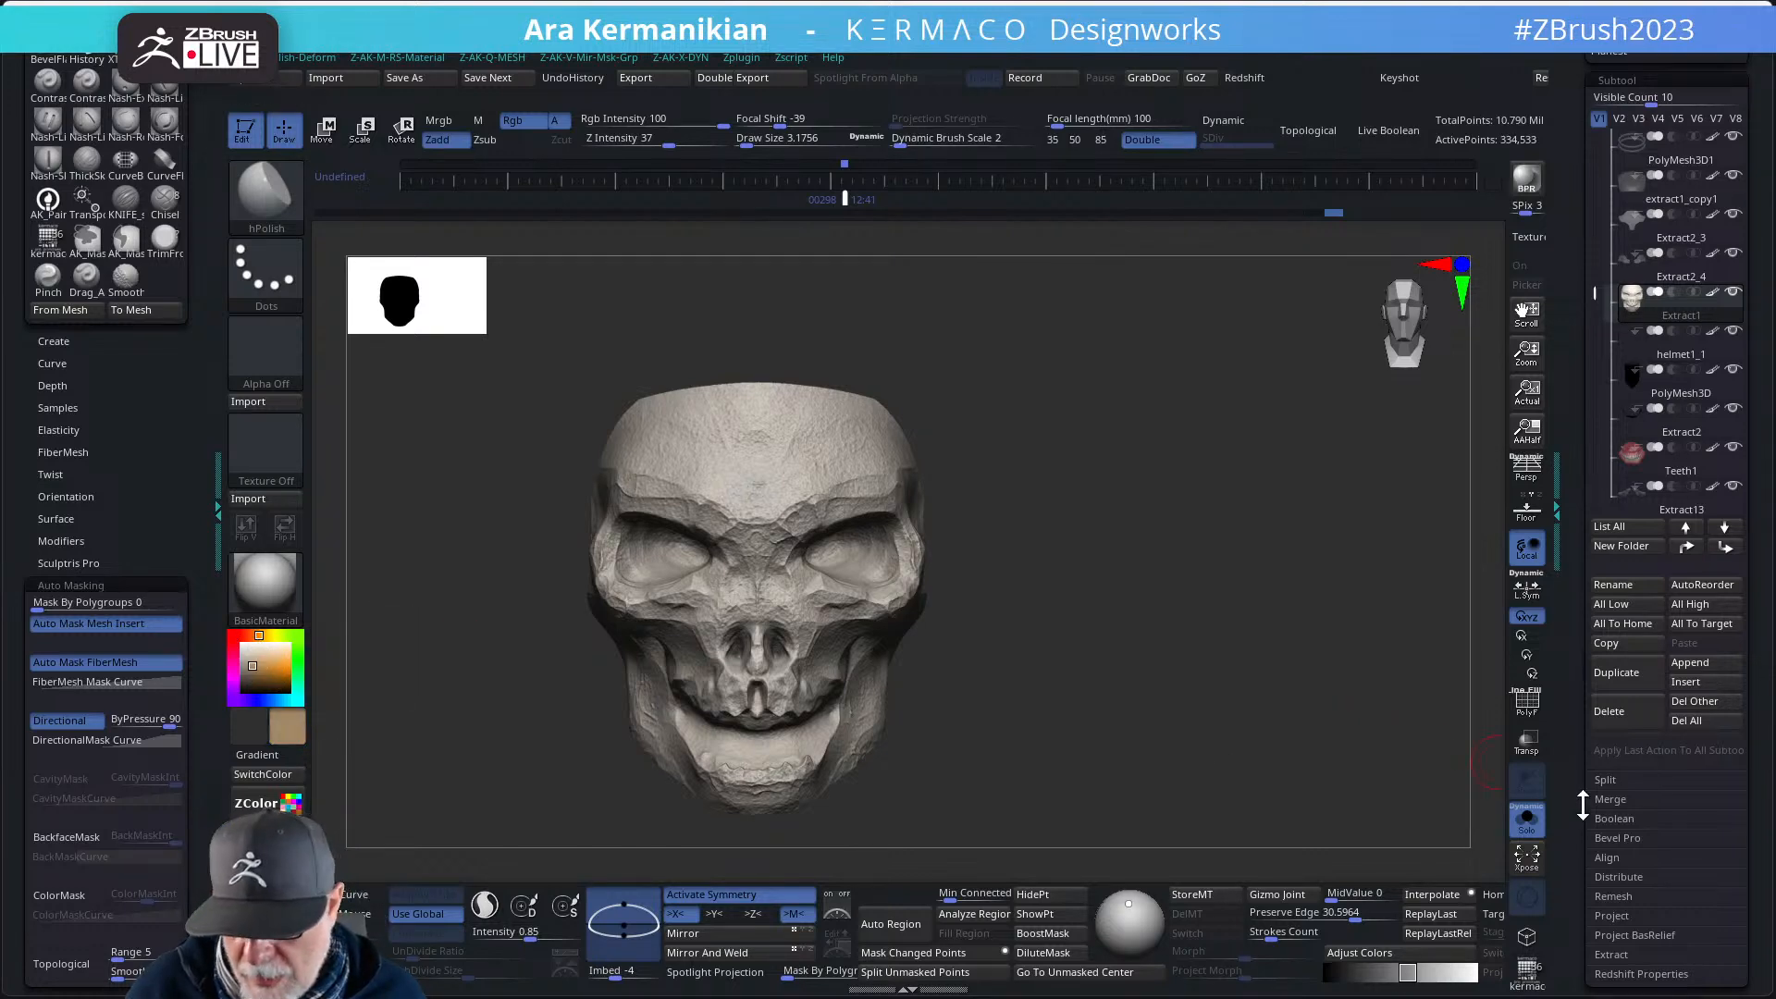
pyautogui.moveTo(1568, 726); pyautogui.dragTo(1576, 560)
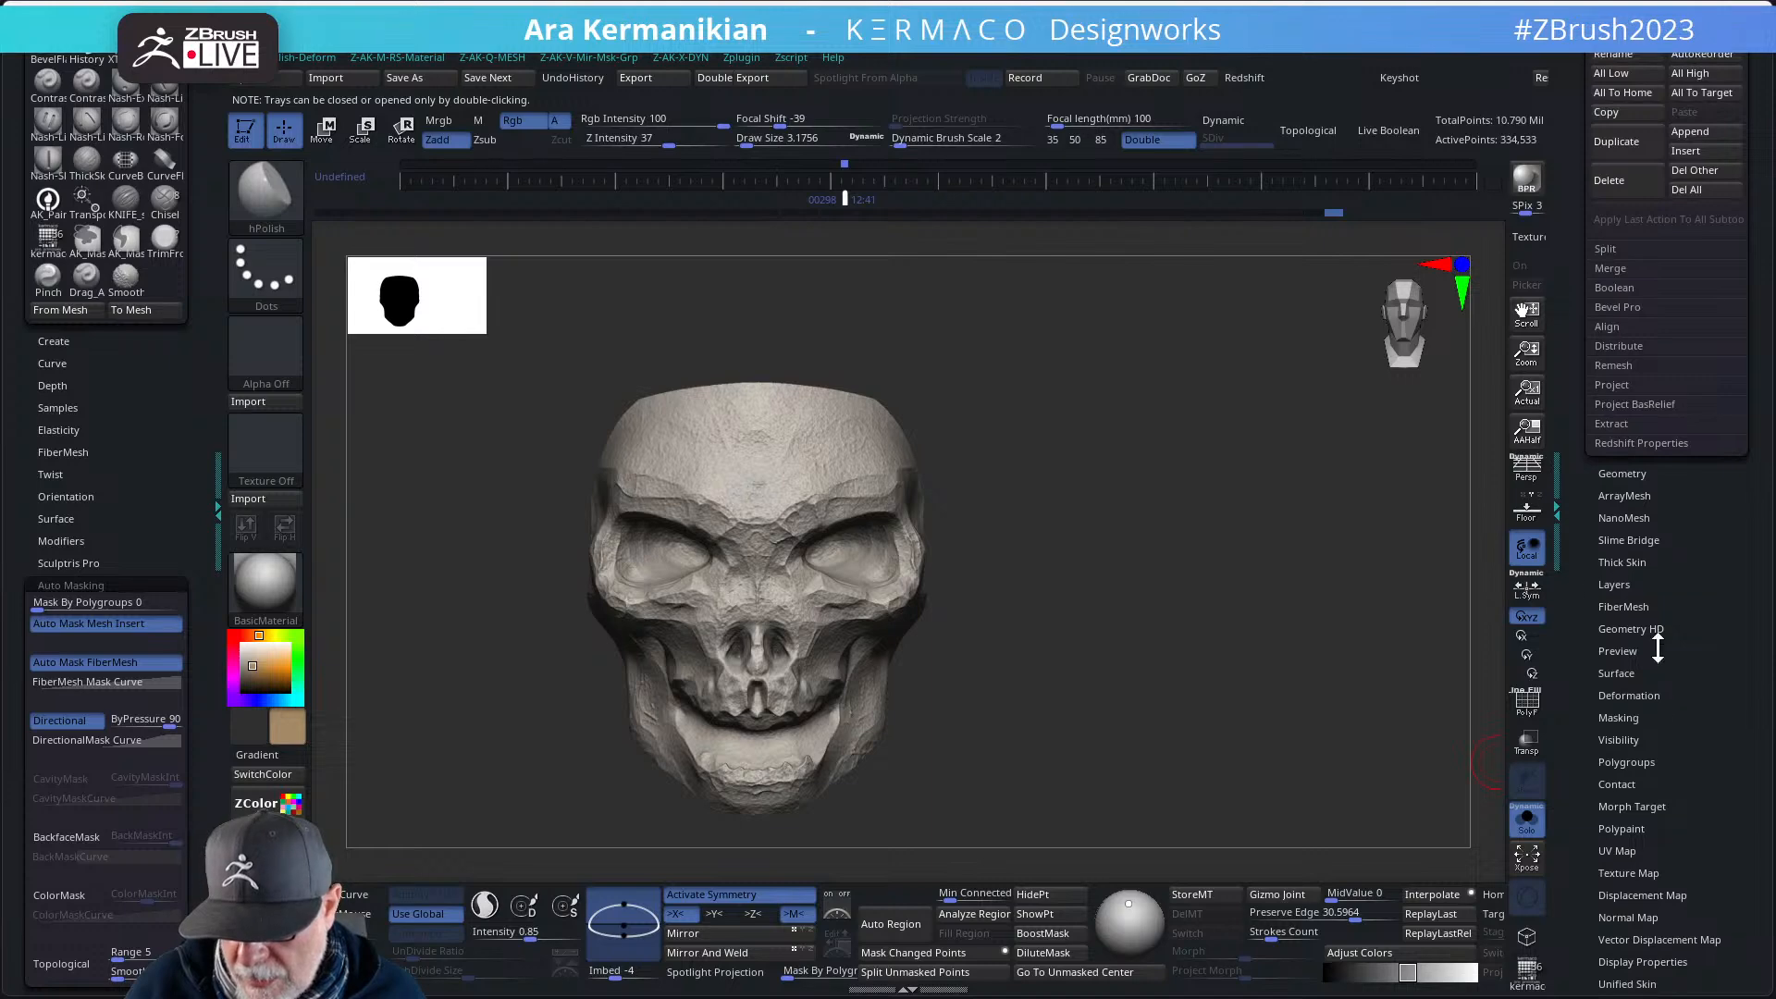
pyautogui.moveTo(1743, 857); pyautogui.dragTo(1652, 529)
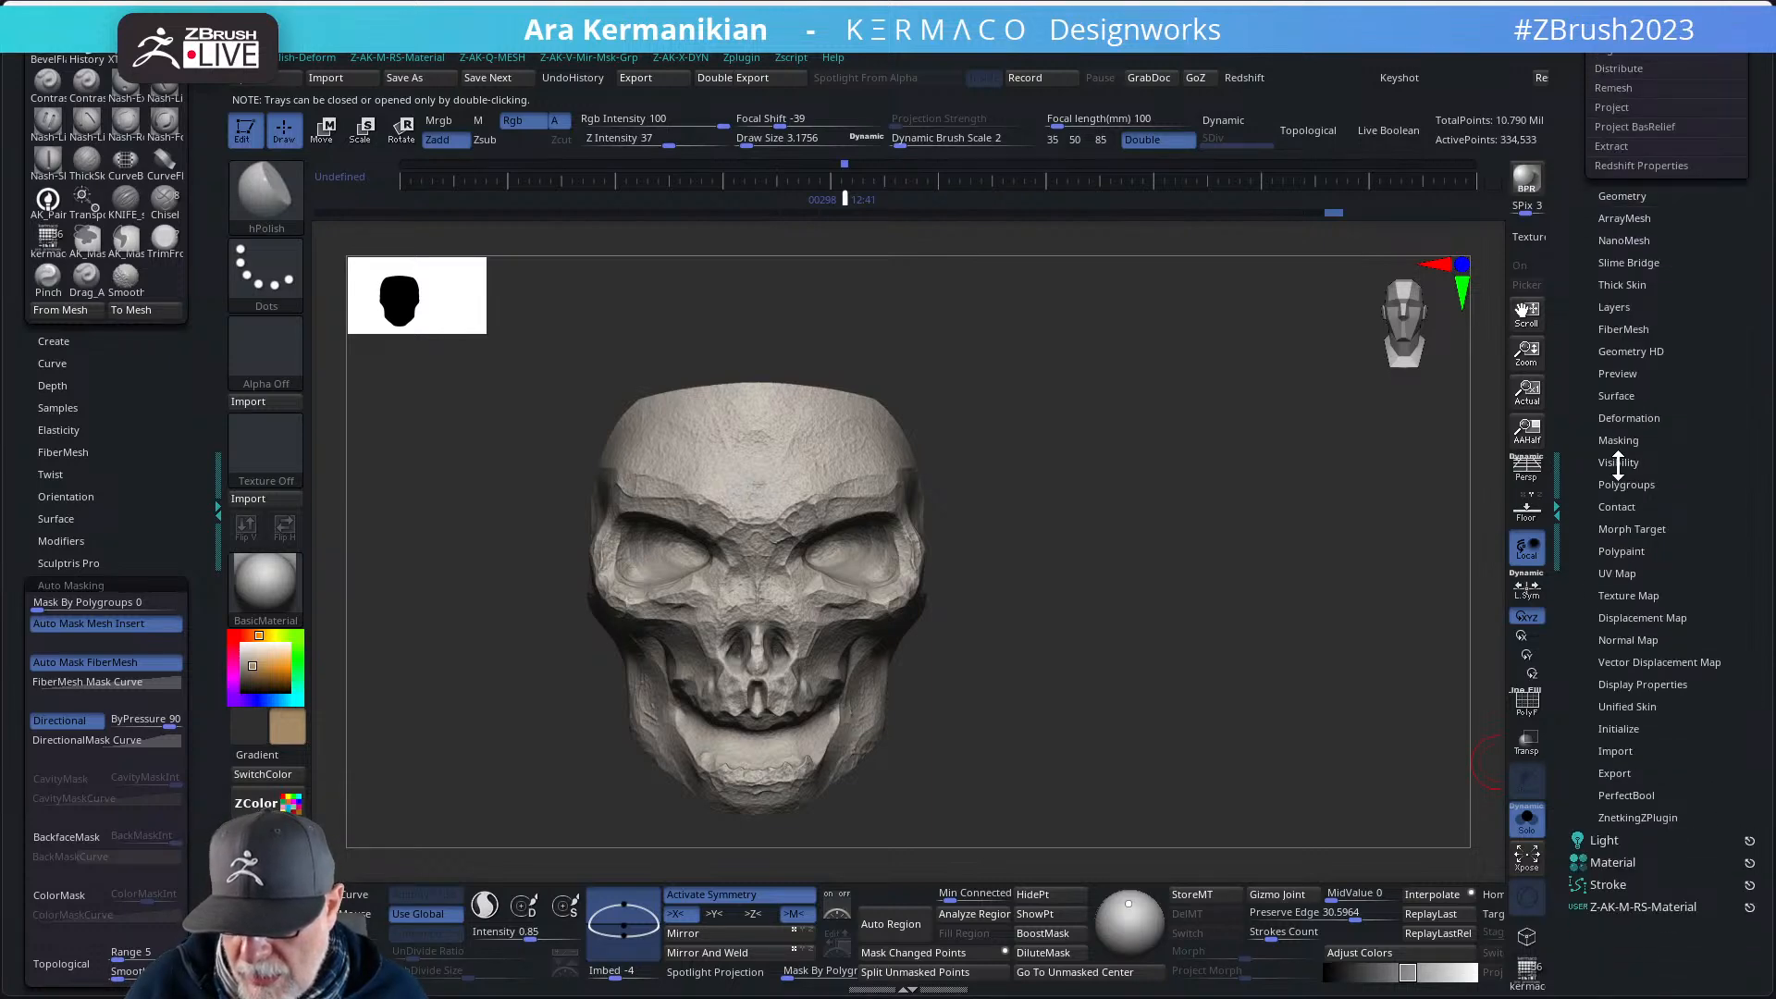
pyautogui.click(1617, 442)
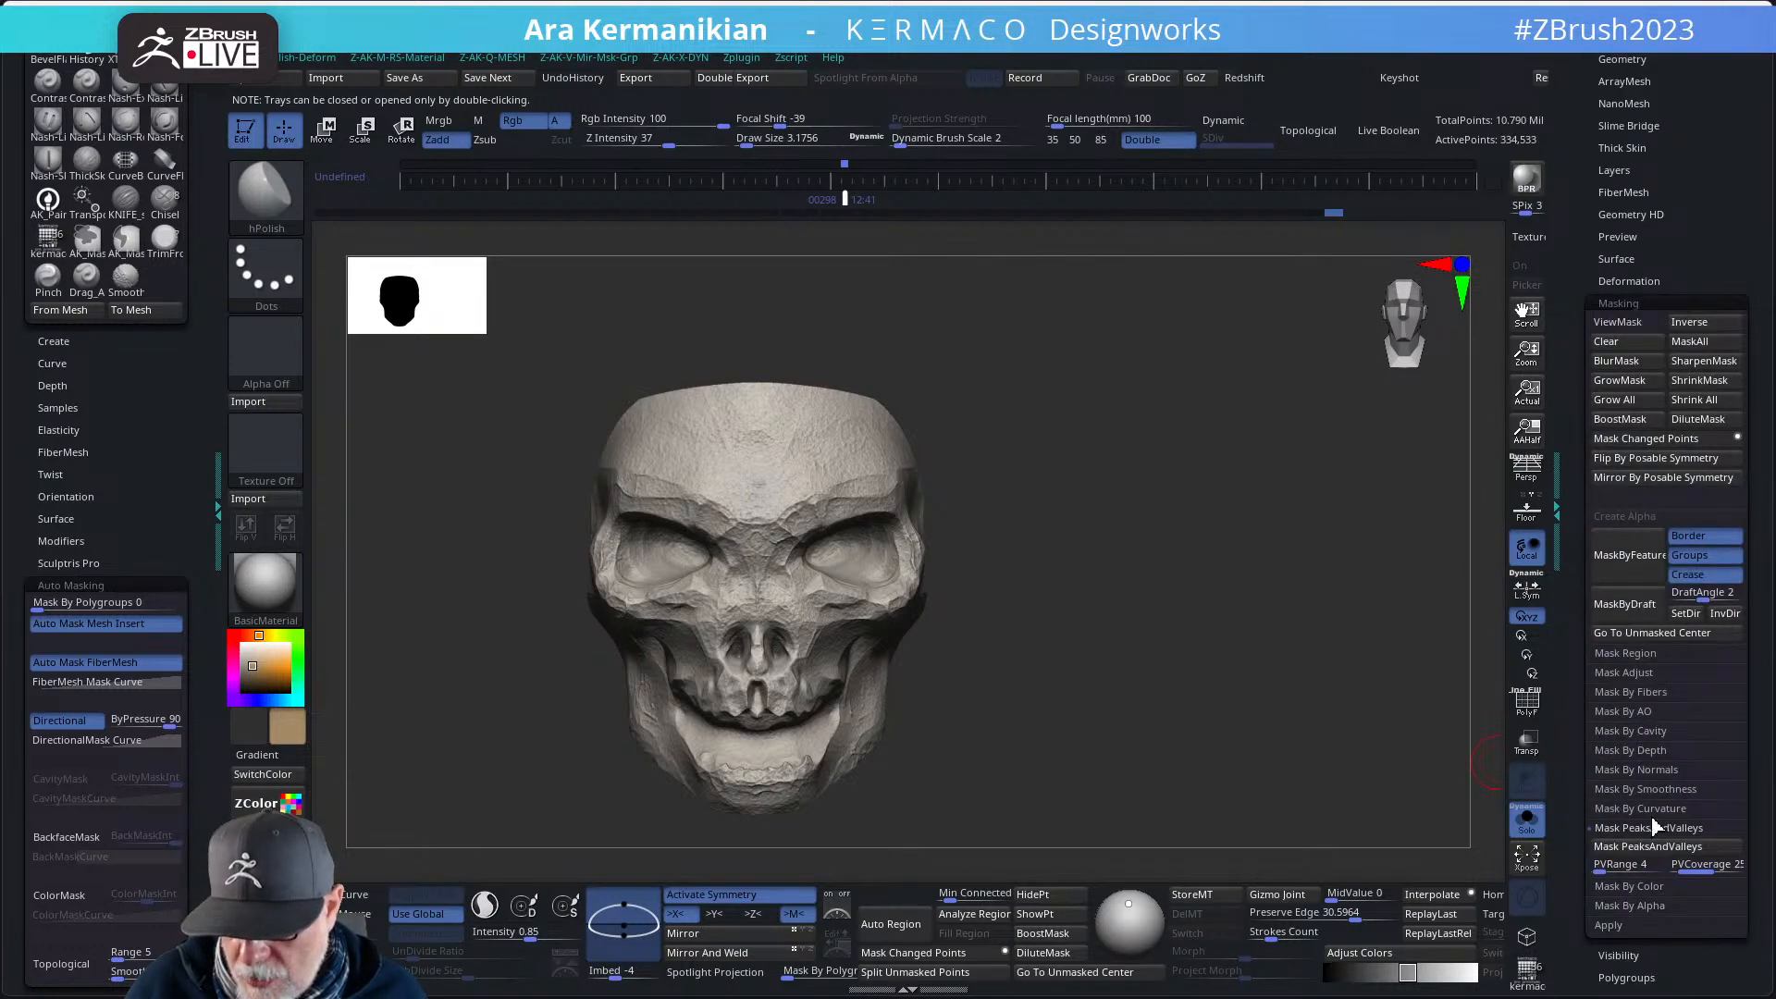
pyautogui.click(1651, 847)
pyautogui.keyDown('ctrl'); pyautogui.click(1204, 487); pyautogui.keyUp('ctrl')
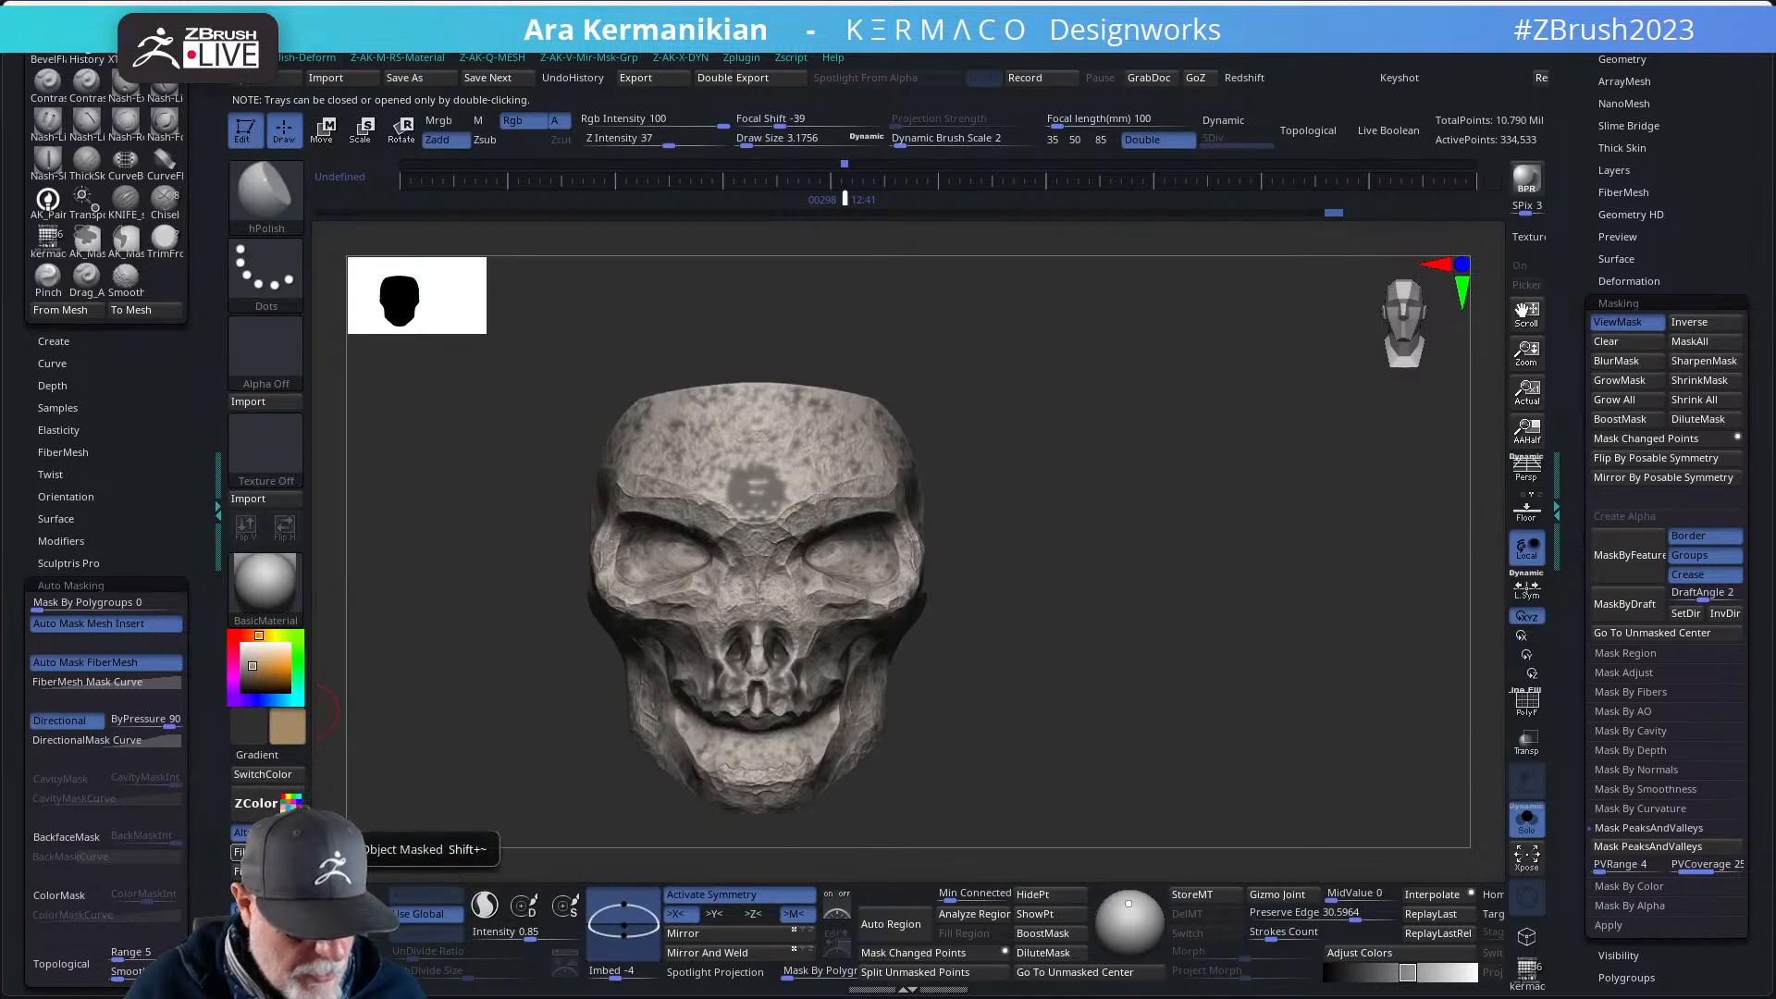
pyautogui.keyDown('ctrl'); pyautogui.click(417, 804); pyautogui.keyUp('ctrl')
pyautogui.moveTo(1136, 556)
pyautogui.keyDown('ctrl'); pyautogui.mouseDown()
pyautogui.moveTo(1255, 640)
pyautogui.moveTo(1218, 647)
pyautogui.moveTo(1212, 605)
pyautogui.mouseUp(); pyautogui.keyUp('ctrl')
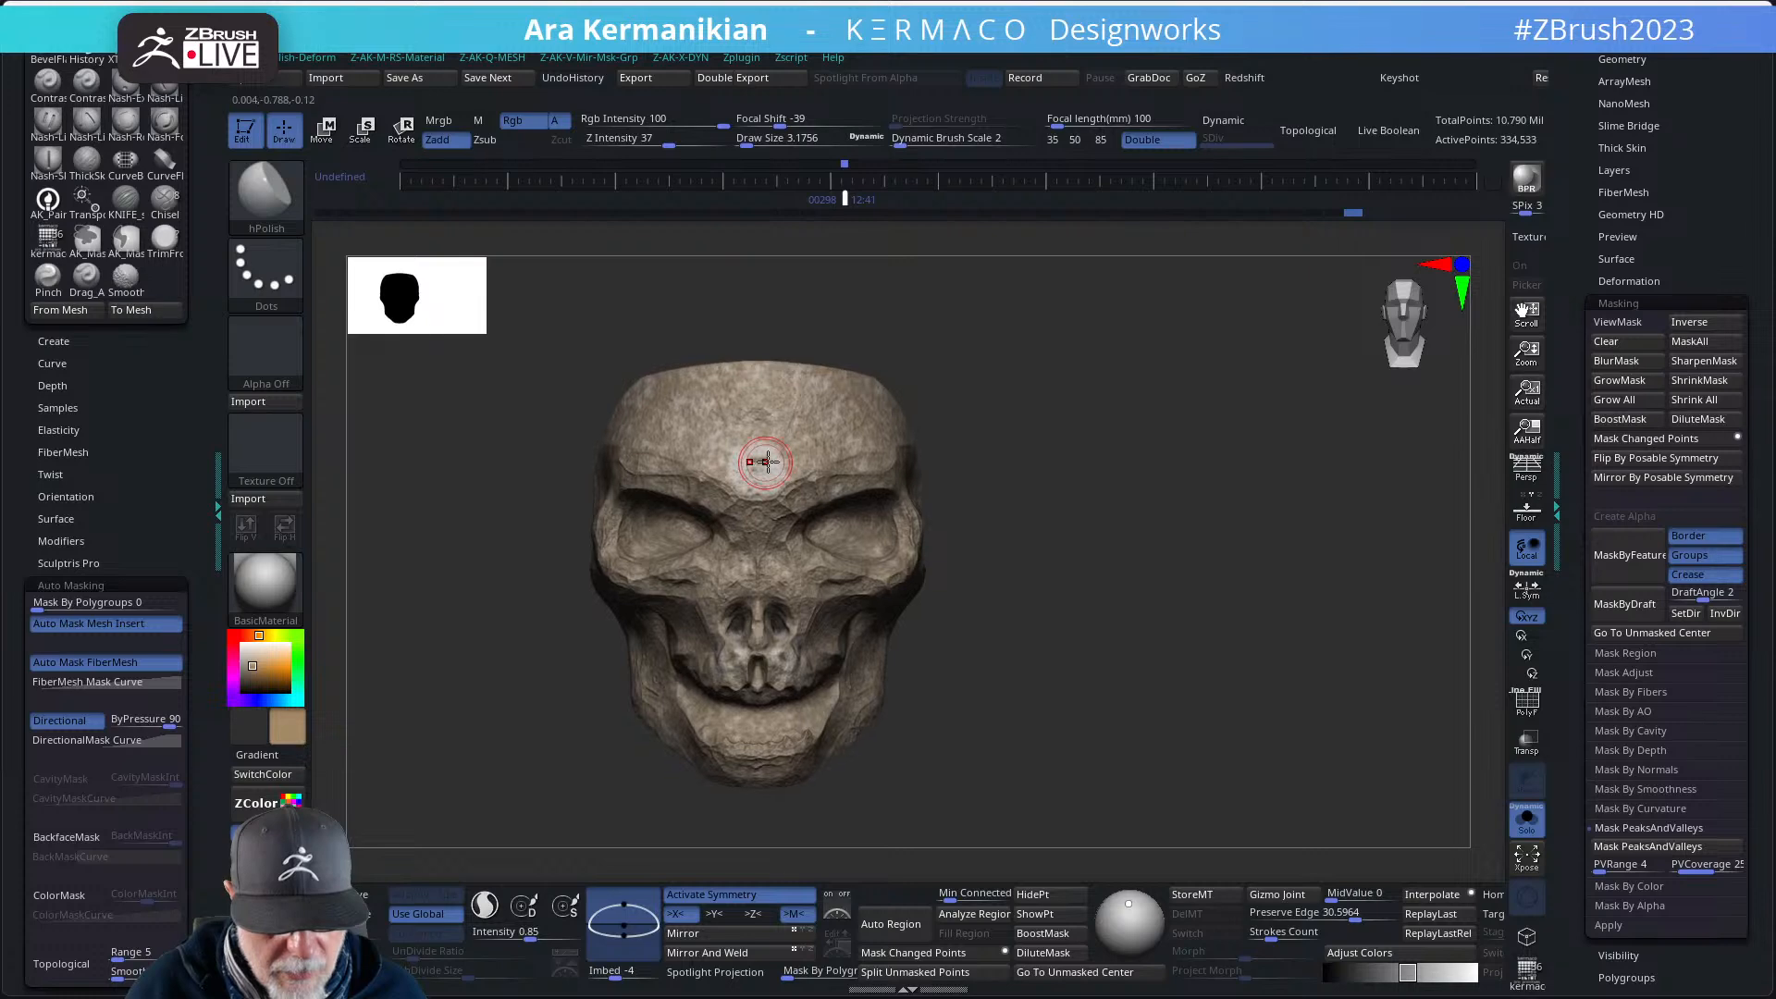
# - Smooth the light spotted patch on the forehead between the brows and turn off Solo mode
pyautogui.keyDown('shift'); pyautogui.click(765, 462); pyautogui.keyUp('shift')
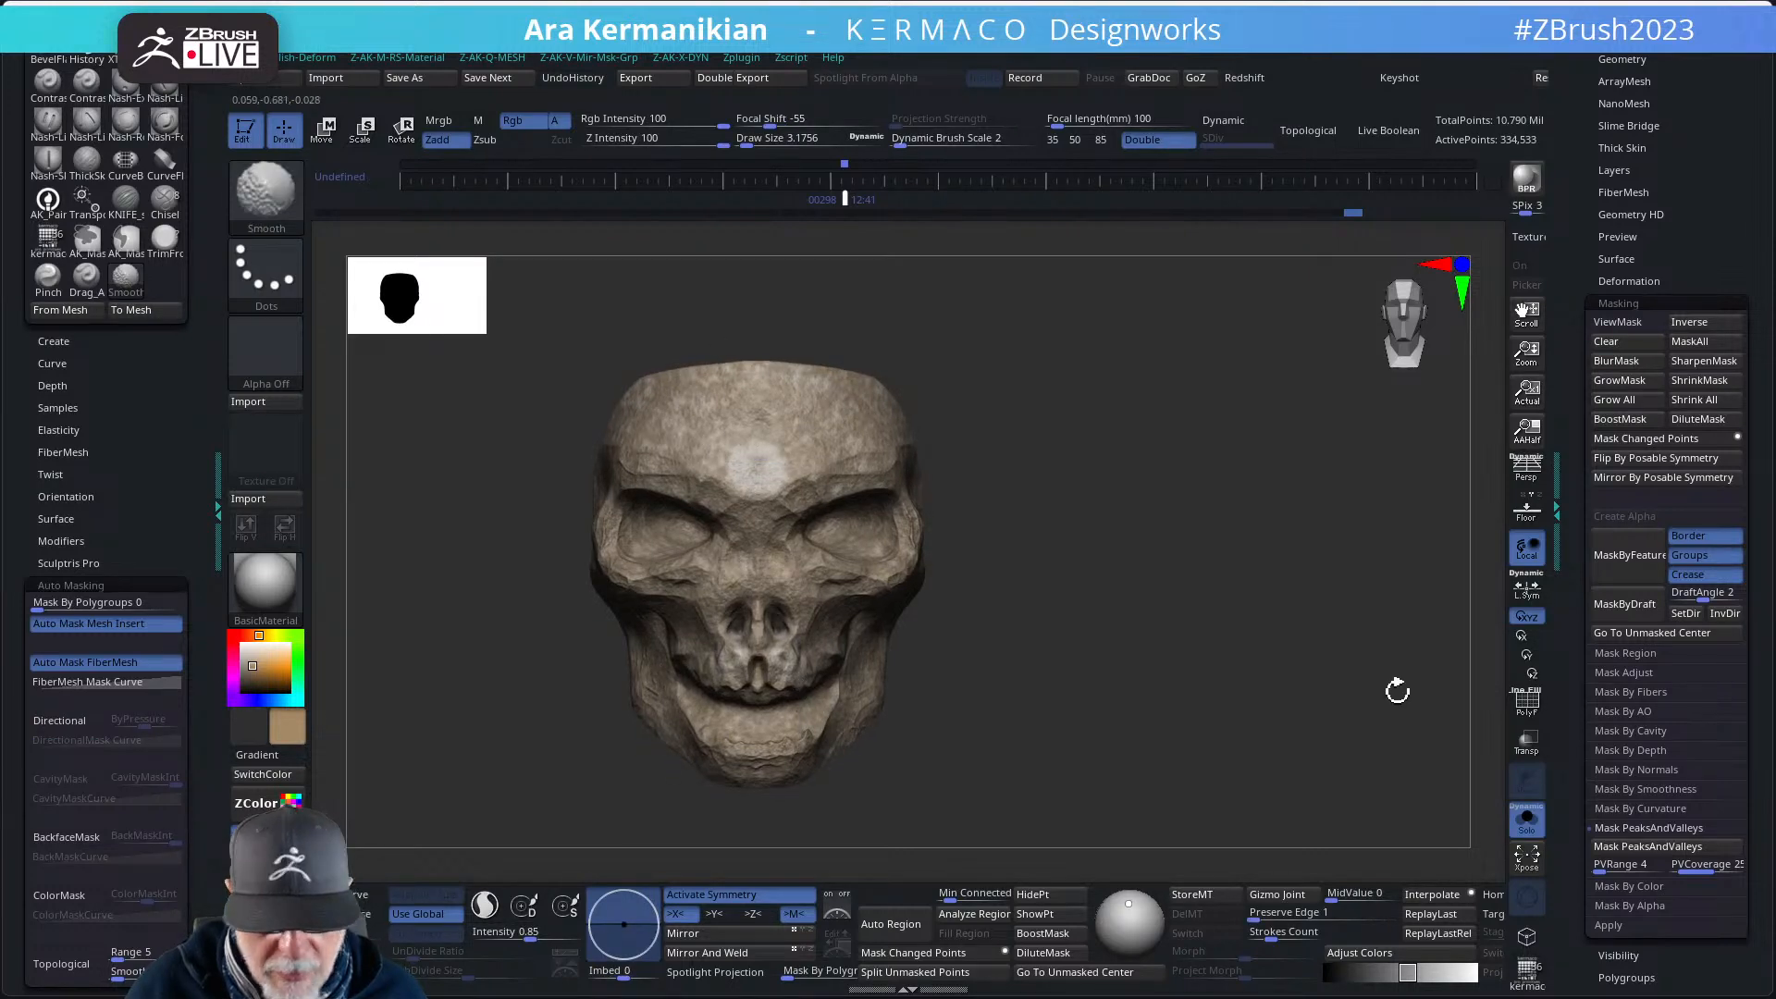
pyautogui.click(1526, 819)
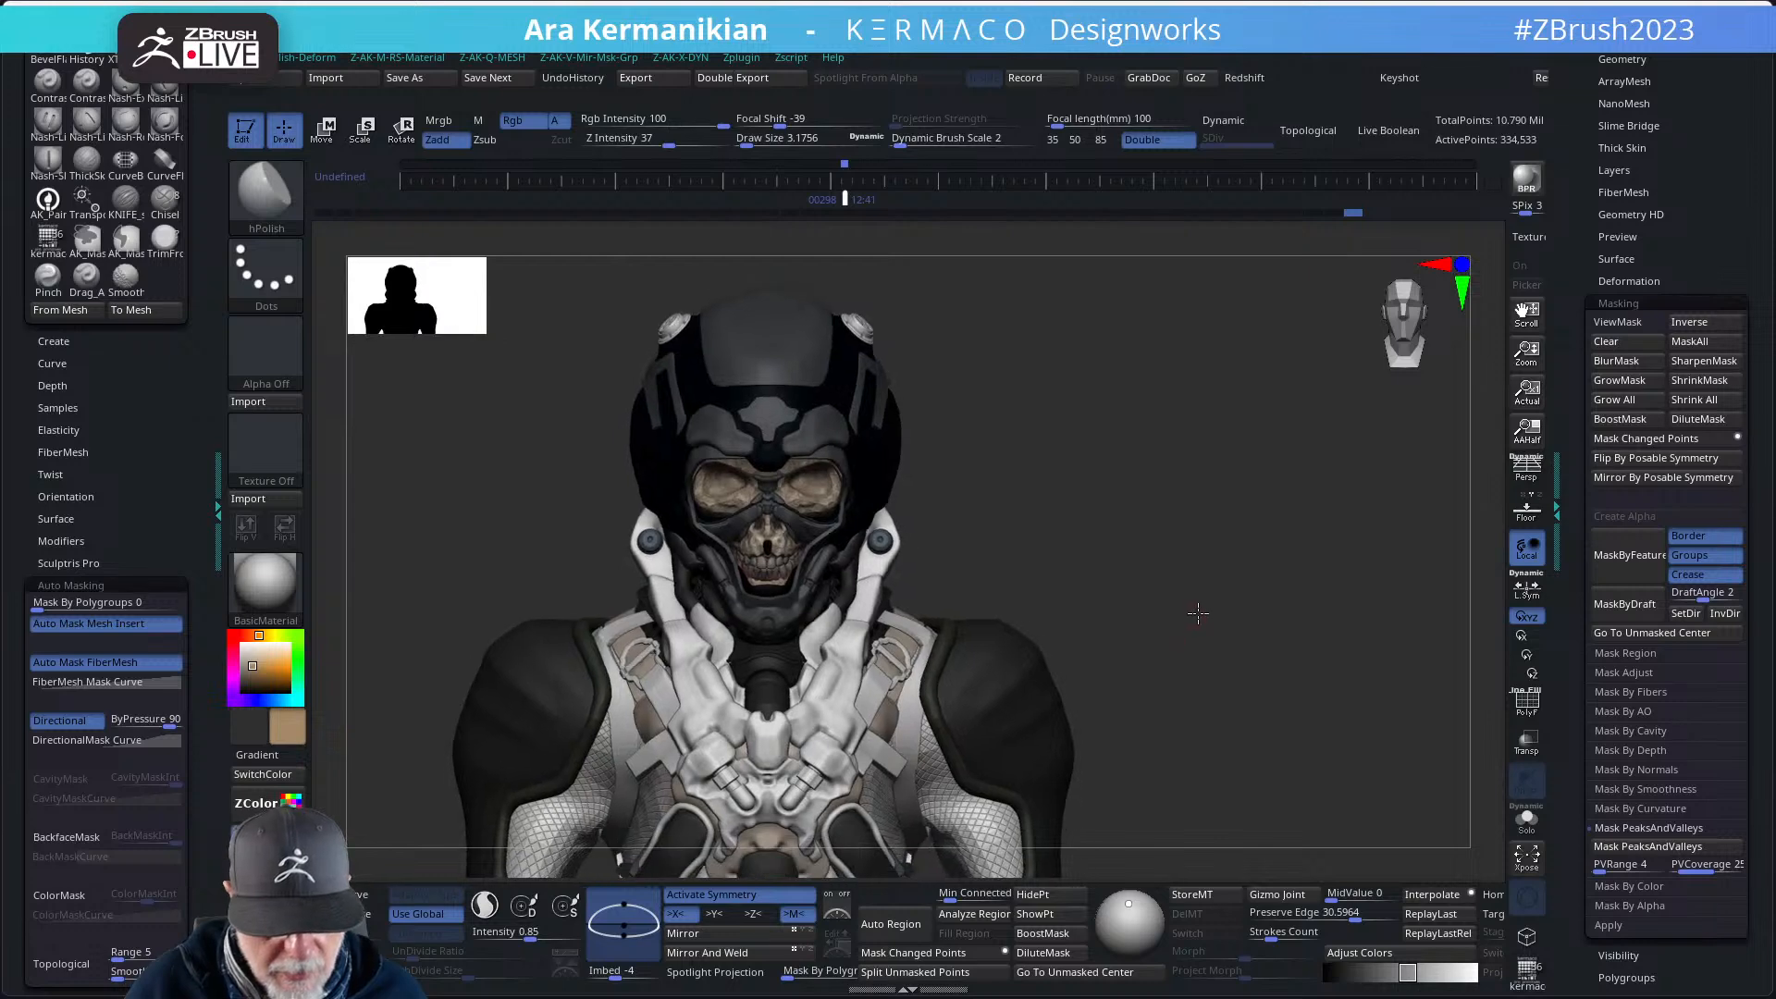
# - Turn on the mask display for the skull inside the helmet and invert its mask
pyautogui.moveTo(1197, 613)
pyautogui.mouseDown()
pyautogui.moveTo(1217, 602)
pyautogui.moveTo(1162, 595)
pyautogui.moveTo(1226, 603)
pyautogui.moveTo(1268, 635)
pyautogui.moveTo(1277, 614)
pyautogui.moveTo(1332, 614)
pyautogui.moveTo(1323, 580)
pyautogui.moveTo(1217, 594)
pyautogui.moveTo(1468, 667)
pyautogui.mouseUp()
pyautogui.press('ctrl')
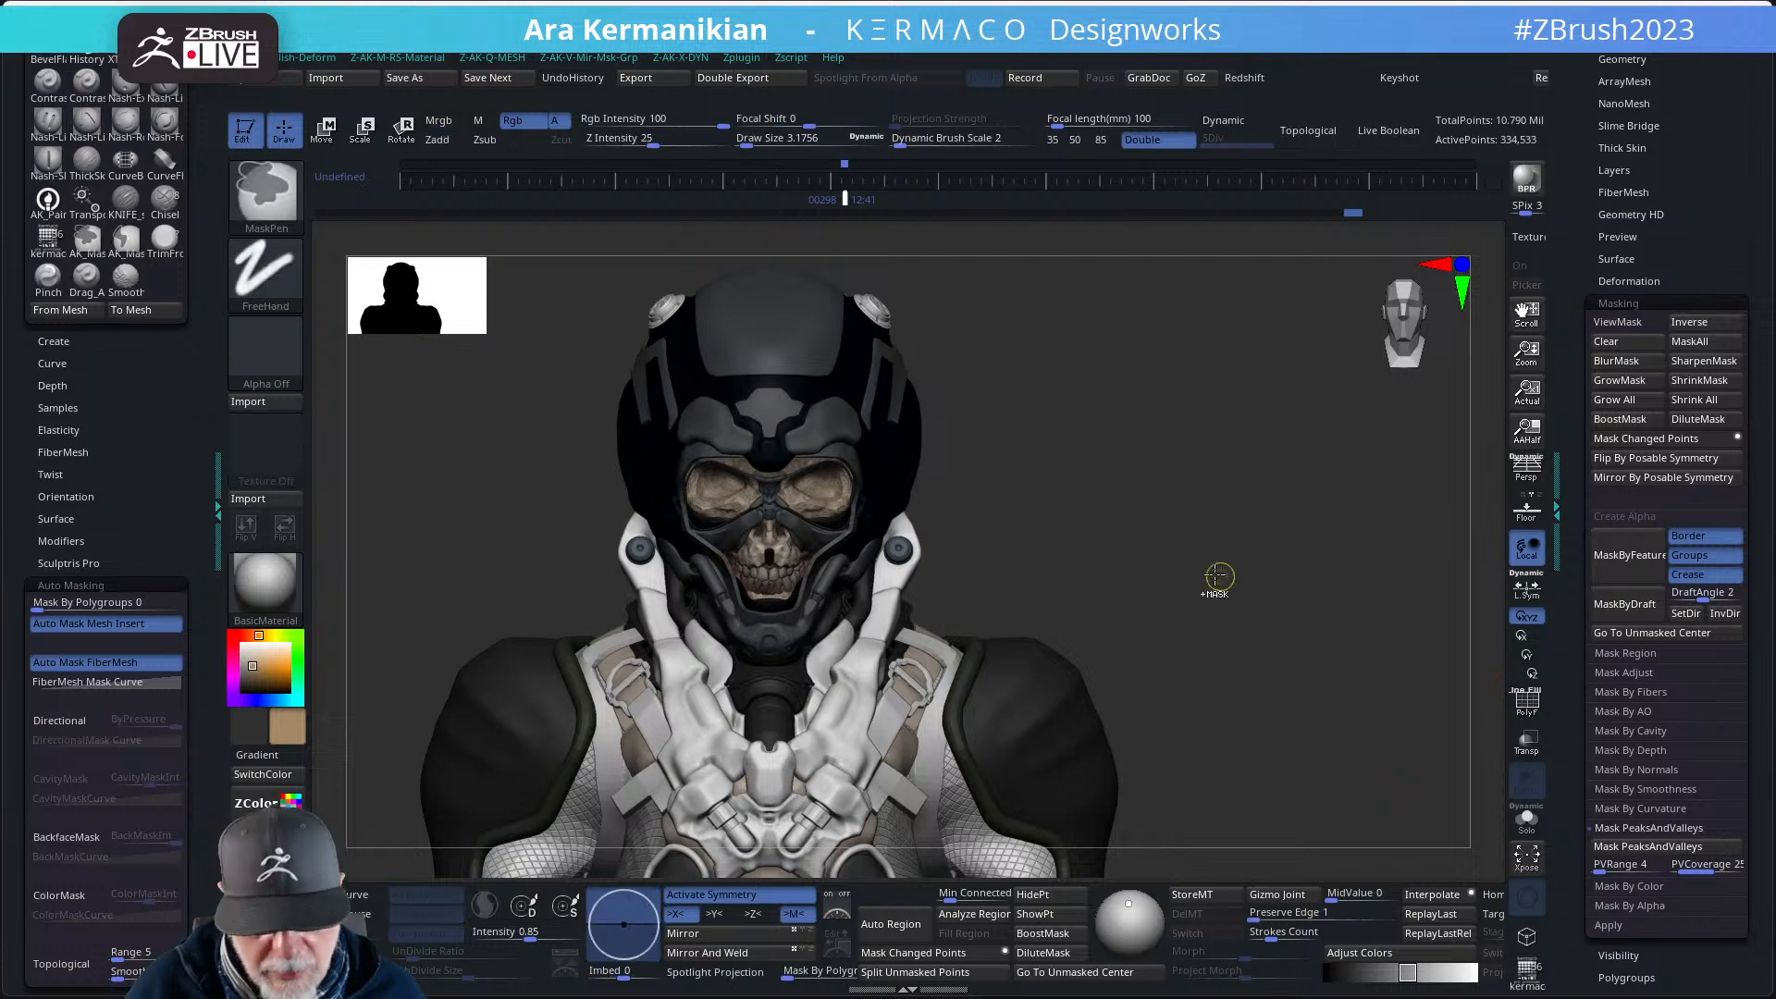
pyautogui.hotkey('ctrl', 'h')
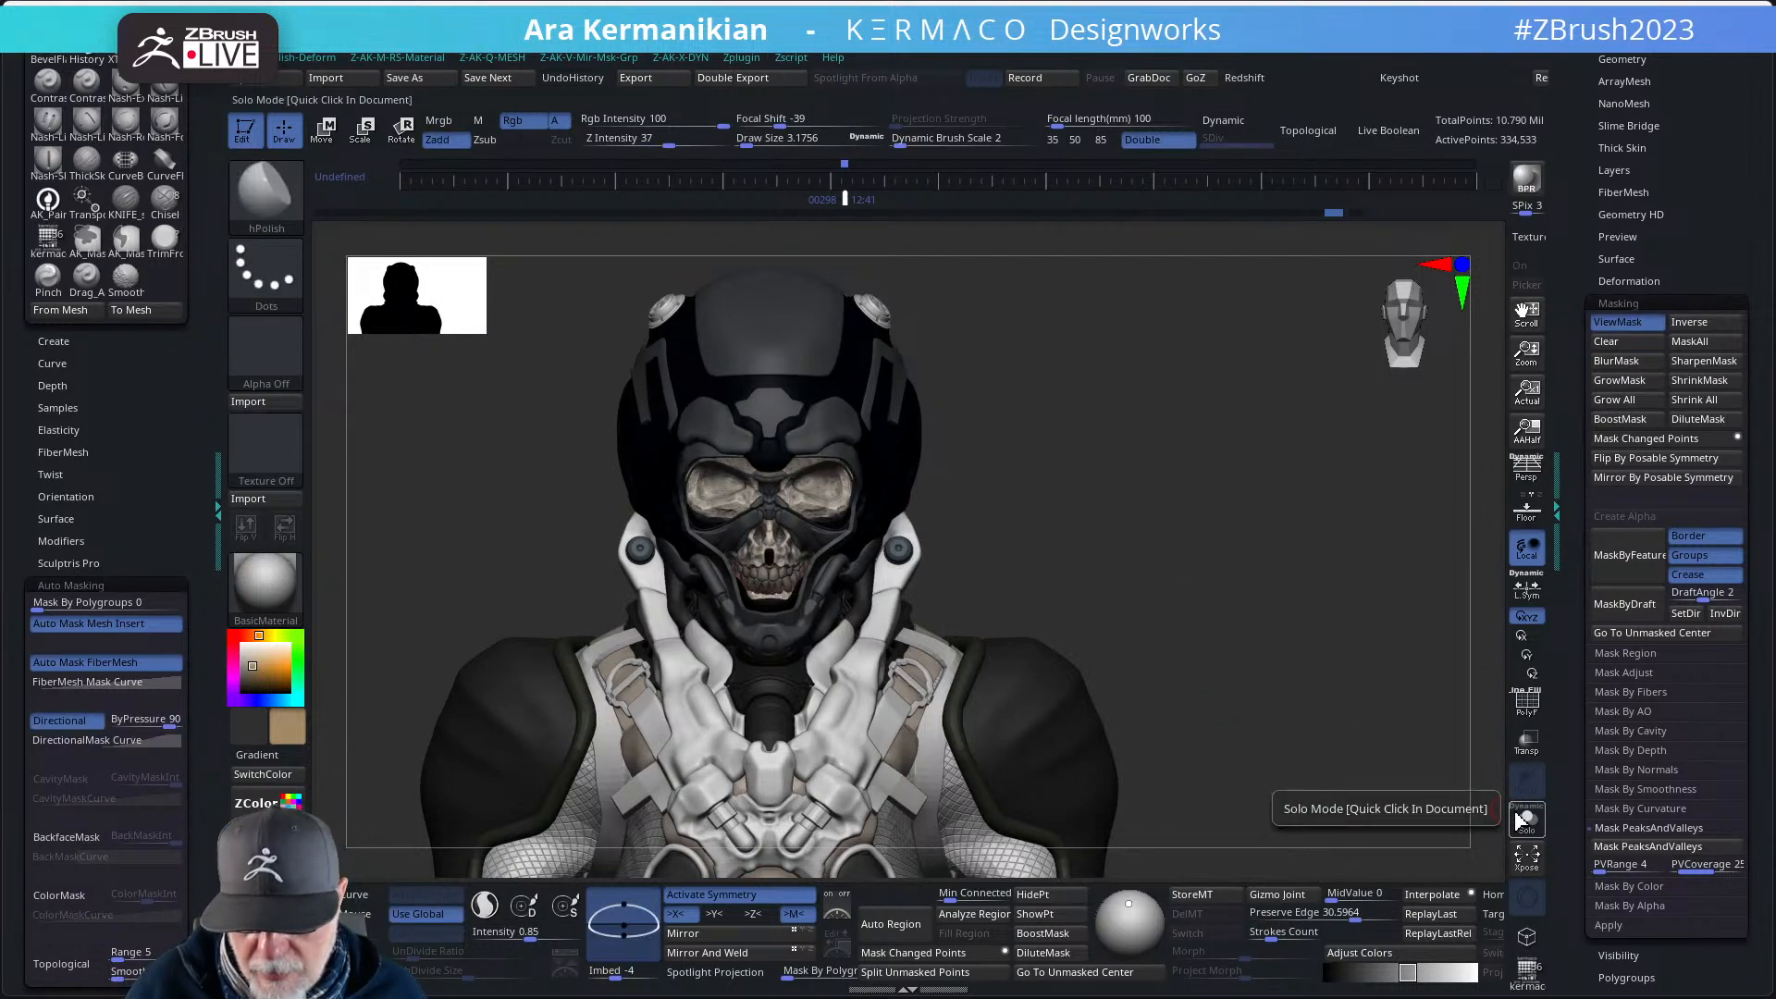
pyautogui.moveTo(1273, 736)
pyautogui.mouseDown()
pyautogui.moveTo(1288, 706)
pyautogui.moveTo(1255, 722)
pyautogui.moveTo(1217, 703)
pyautogui.moveTo(1122, 615)
pyautogui.moveTo(1142, 635)
pyautogui.moveTo(1181, 622)
pyautogui.moveTo(1198, 590)
pyautogui.moveTo(1285, 583)
pyautogui.moveTo(1235, 592)
pyautogui.mouseUp()
pyautogui.press('ctrl')
pyautogui.keyDown('ctrl'); pyautogui.click(1285, 583); pyautogui.keyUp('ctrl')
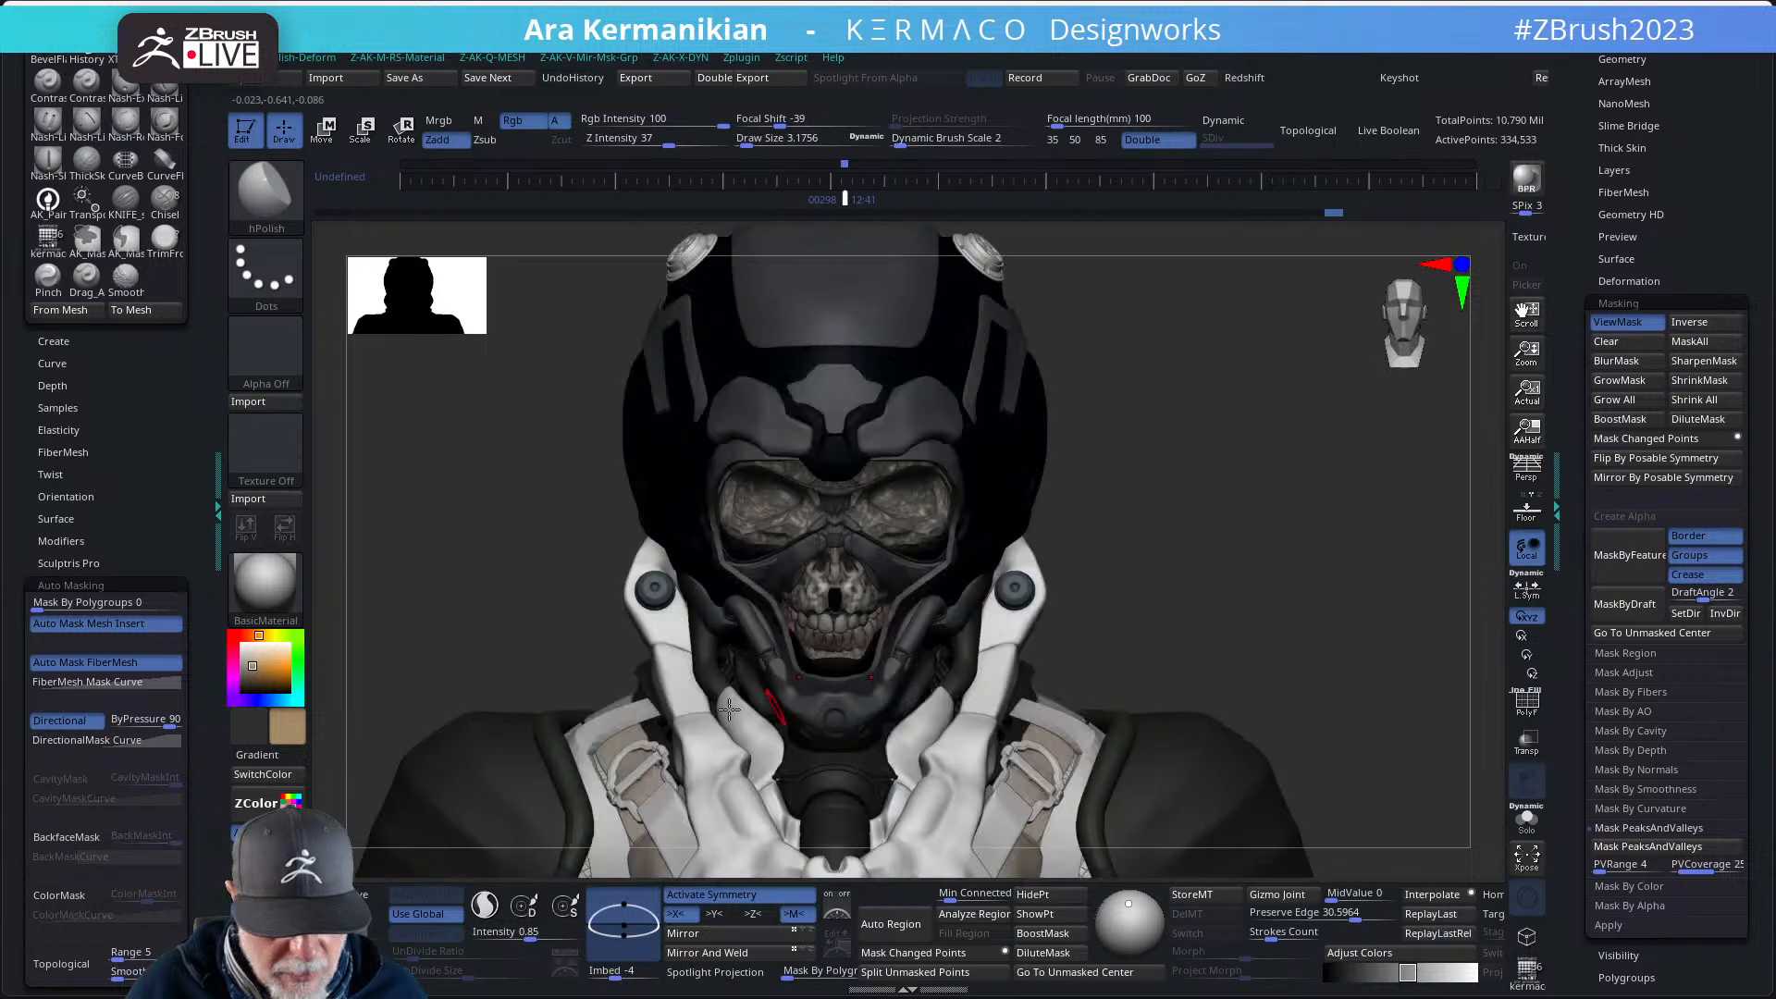
# - Fill the skull's unmasked areas with a pale beige bone color and clear the mask
pyautogui.moveTo(267, 657); pyautogui.dragTo(245, 645)
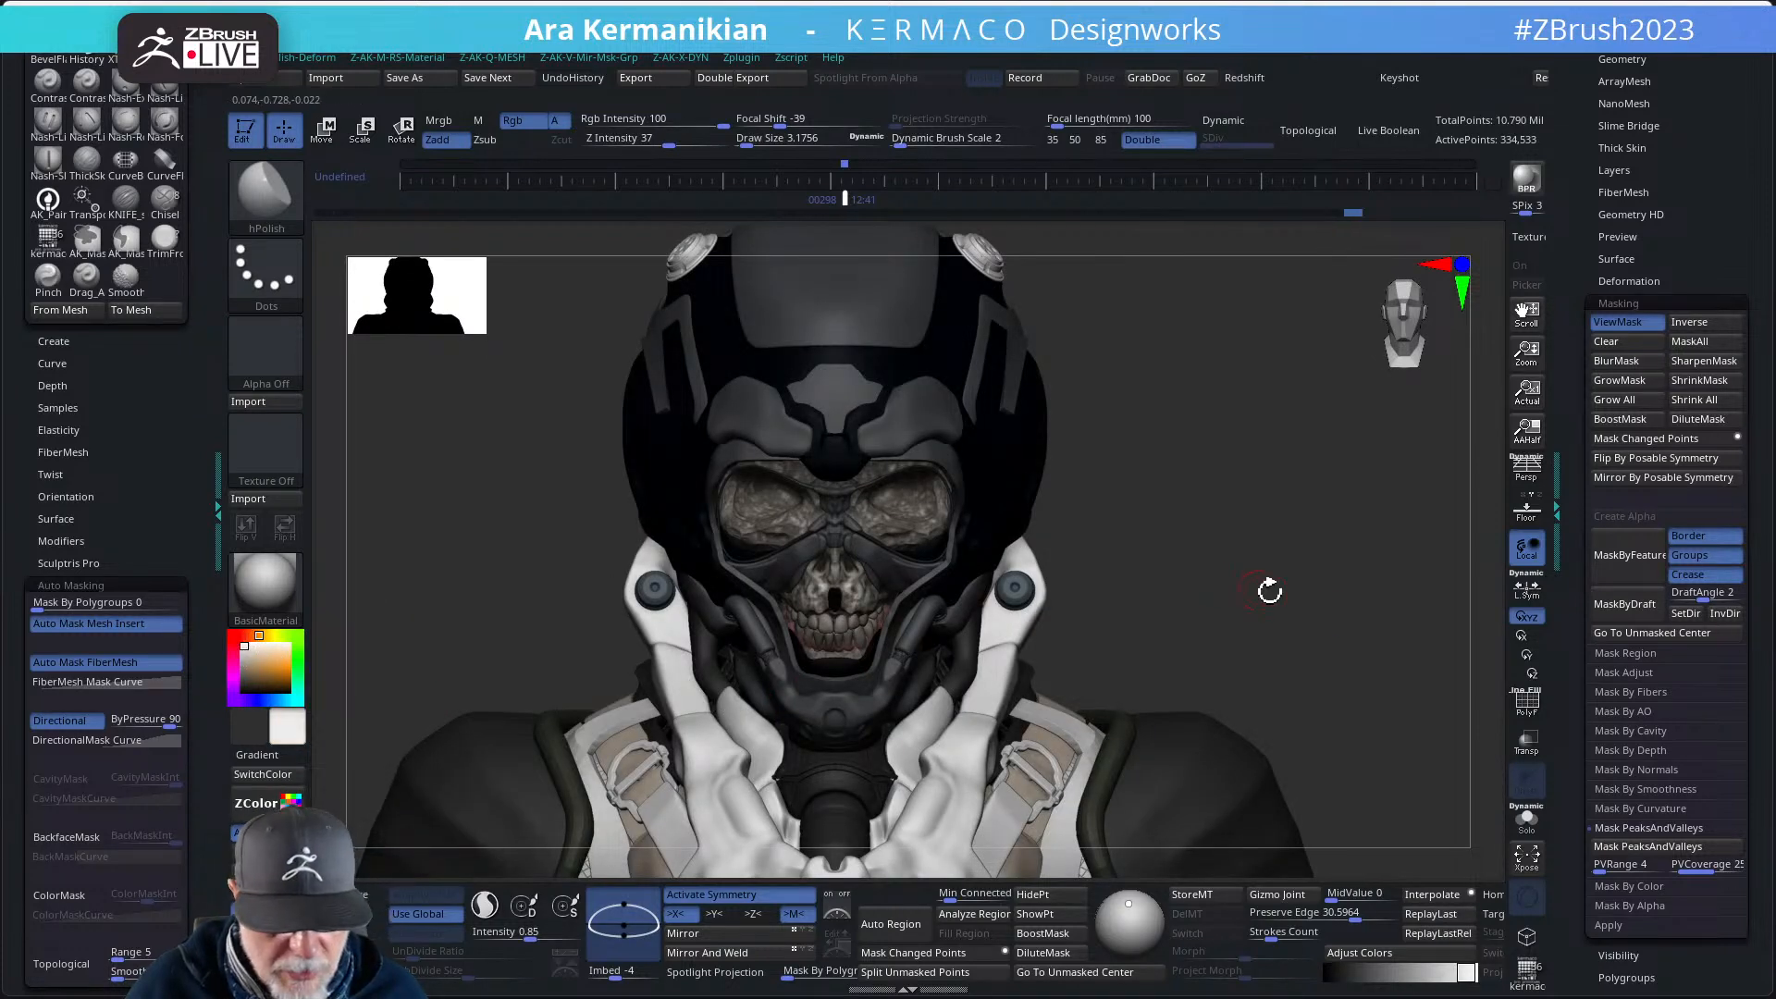
pyautogui.keyDown('ctrl'); pyautogui.moveTo(419, 558); pyautogui.dragTo(393, 576); pyautogui.keyUp('ctrl')
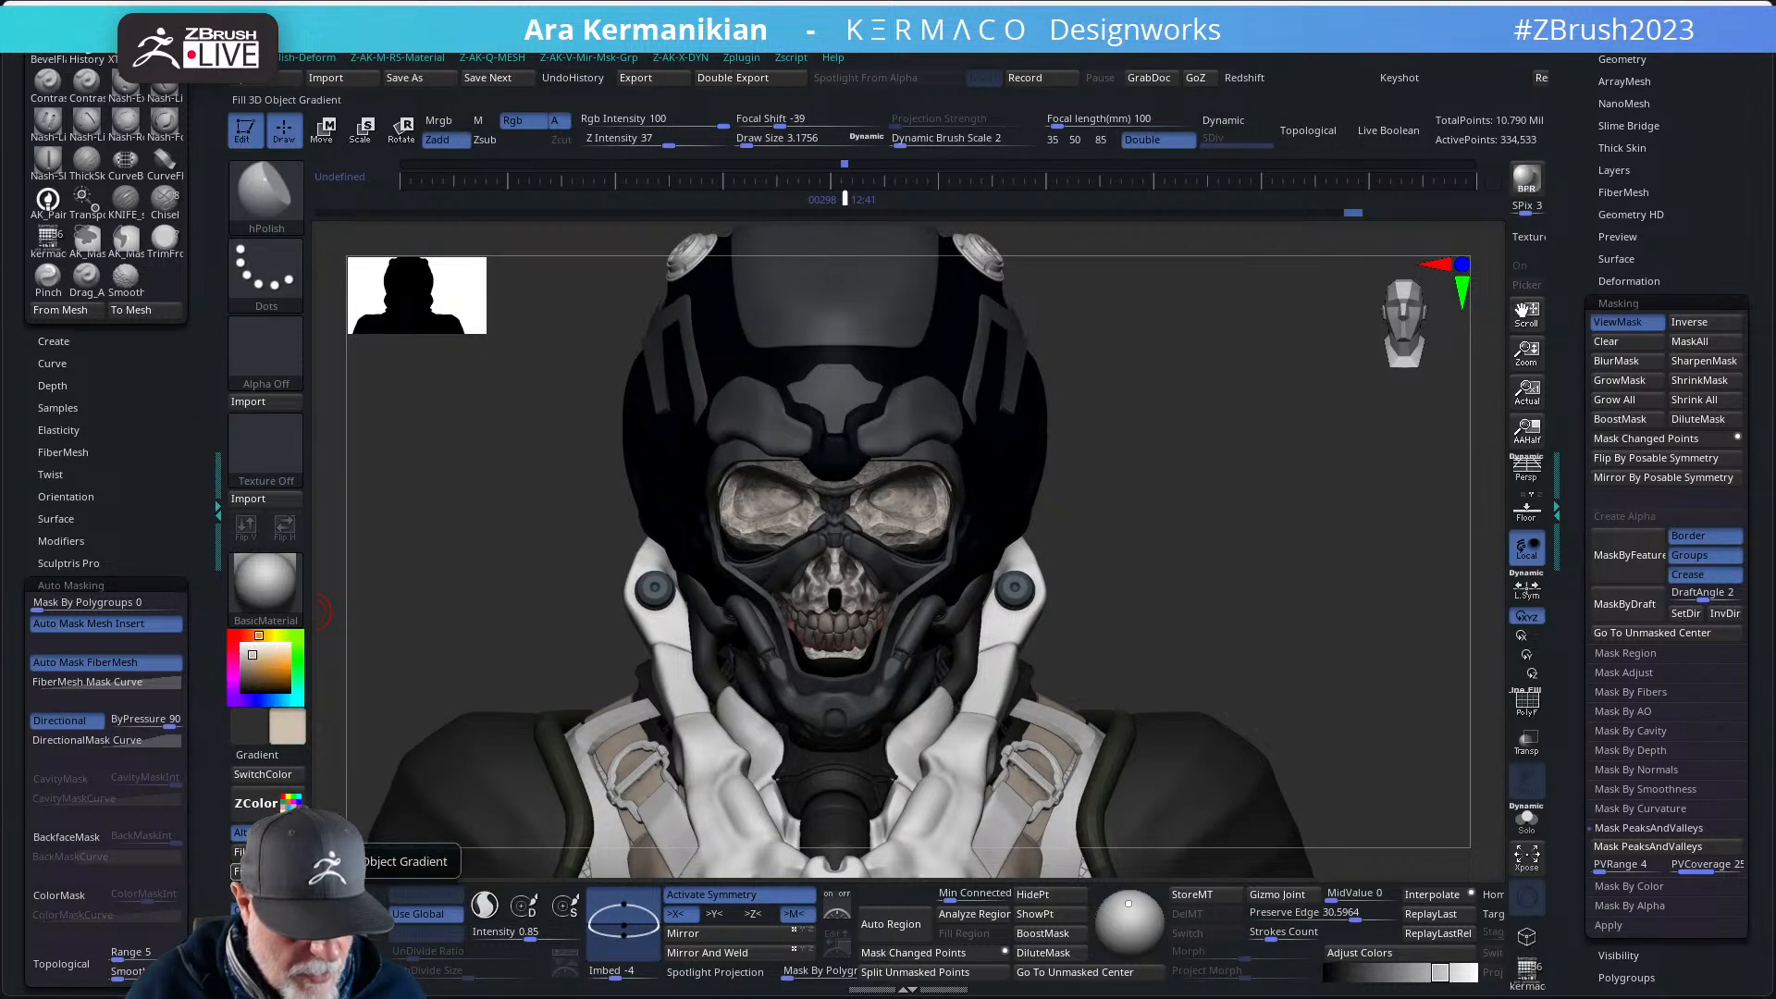
pyautogui.click(259, 852)
pyautogui.keyDown('ctrl'); pyautogui.moveTo(1212, 582); pyautogui.dragTo(1282, 667); pyautogui.keyUp('ctrl')
# - Set the draw size to 2.11 and examine the skull's coloring through the helmet openings
pyautogui.moveTo(1264, 605)
pyautogui.mouseDown()
pyautogui.moveTo(1293, 595)
pyautogui.moveTo(1233, 619)
pyautogui.moveTo(1251, 631)
pyautogui.mouseUp()
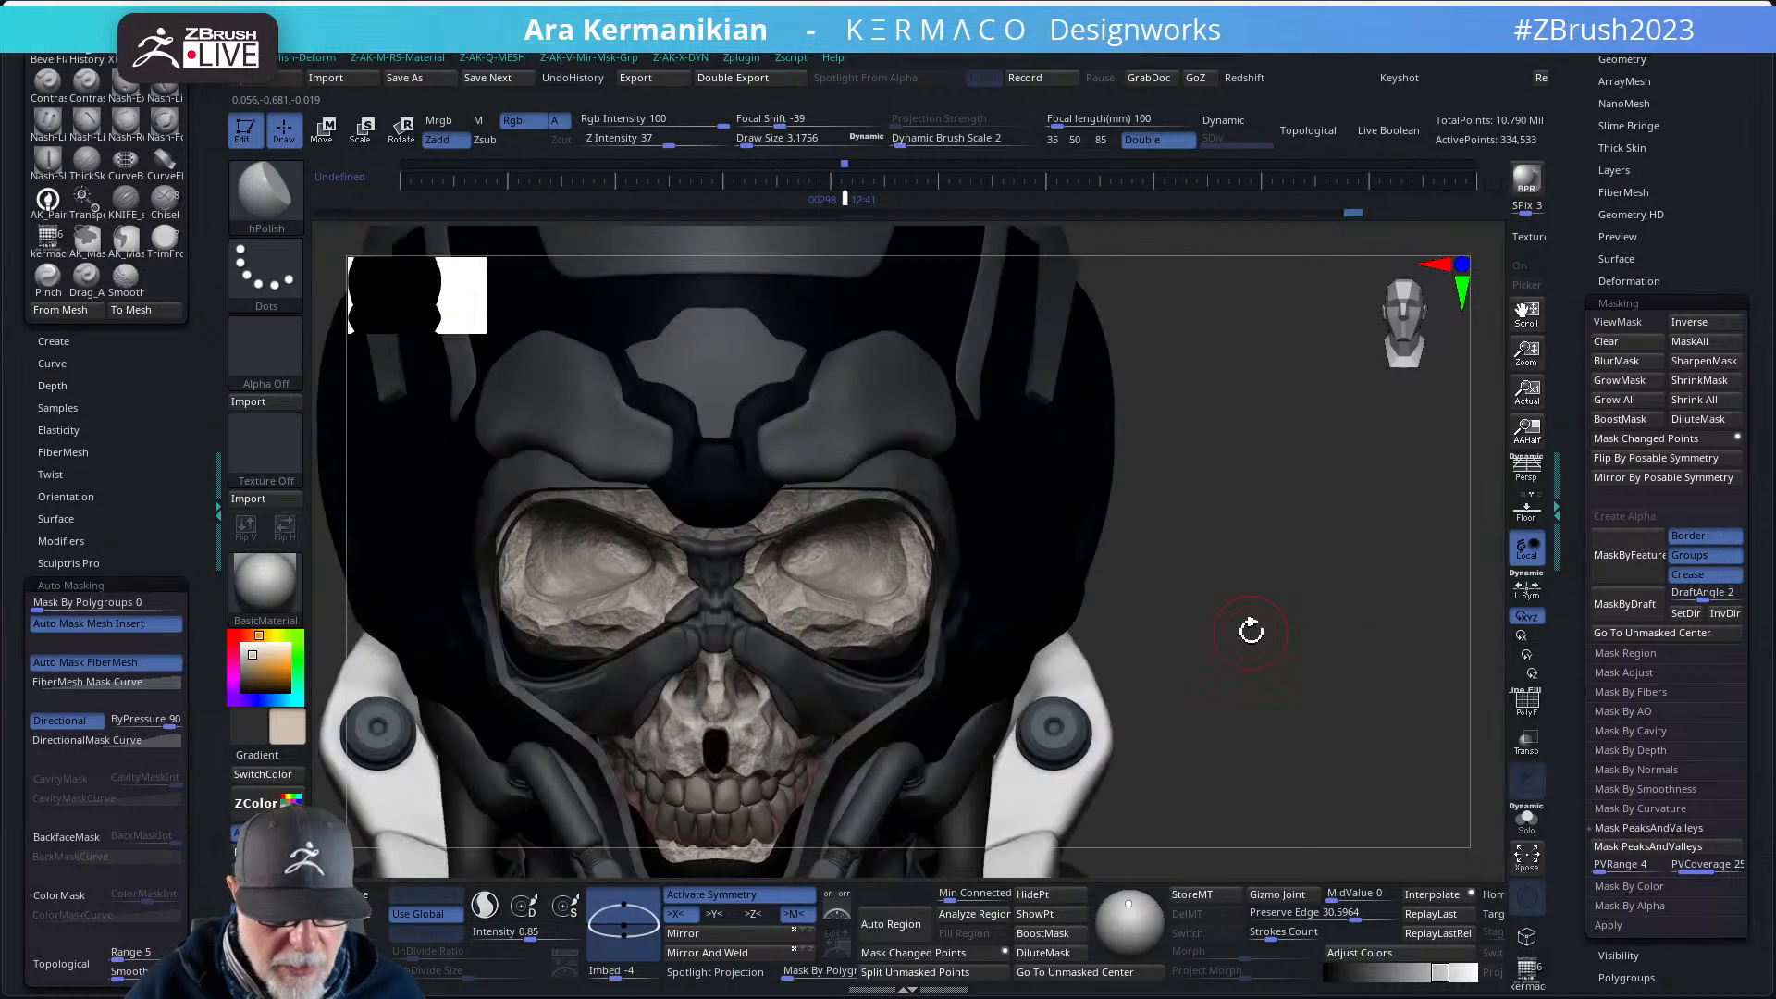
pyautogui.keyDown('alt'); pyautogui.moveTo(1195, 562); pyautogui.dragTo(1234, 510); pyautogui.keyUp('alt')
pyautogui.press('s')
pyautogui.moveTo(879, 588); pyautogui.dragTo(872, 588)
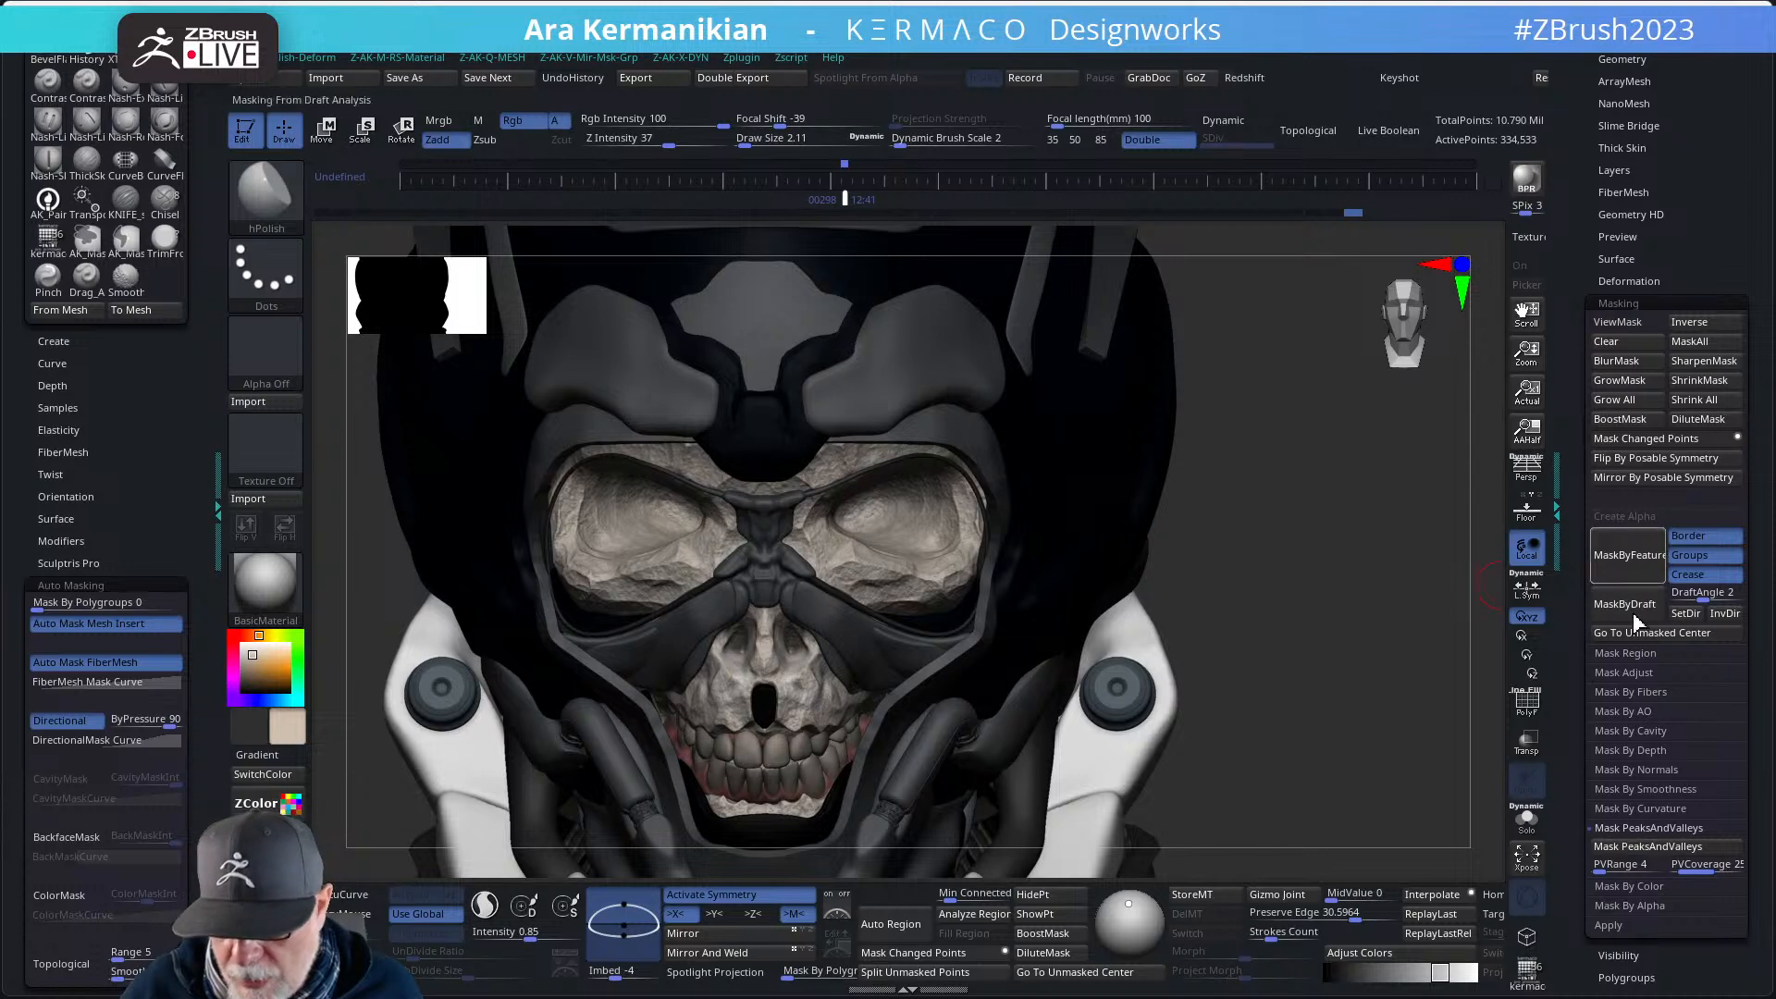
pyautogui.moveTo(1341, 758)
pyautogui.keyDown('alt'); pyautogui.mouseDown()
pyautogui.moveTo(1350, 651)
pyautogui.moveTo(1266, 655)
pyautogui.mouseUp(); pyautogui.keyUp('alt')
pyautogui.moveTo(1261, 527)
pyautogui.mouseDown()
pyautogui.moveTo(1306, 516)
pyautogui.moveTo(1235, 515)
pyautogui.moveTo(1265, 515)
pyautogui.moveTo(1264, 470)
pyautogui.moveTo(1281, 490)
pyautogui.mouseUp()
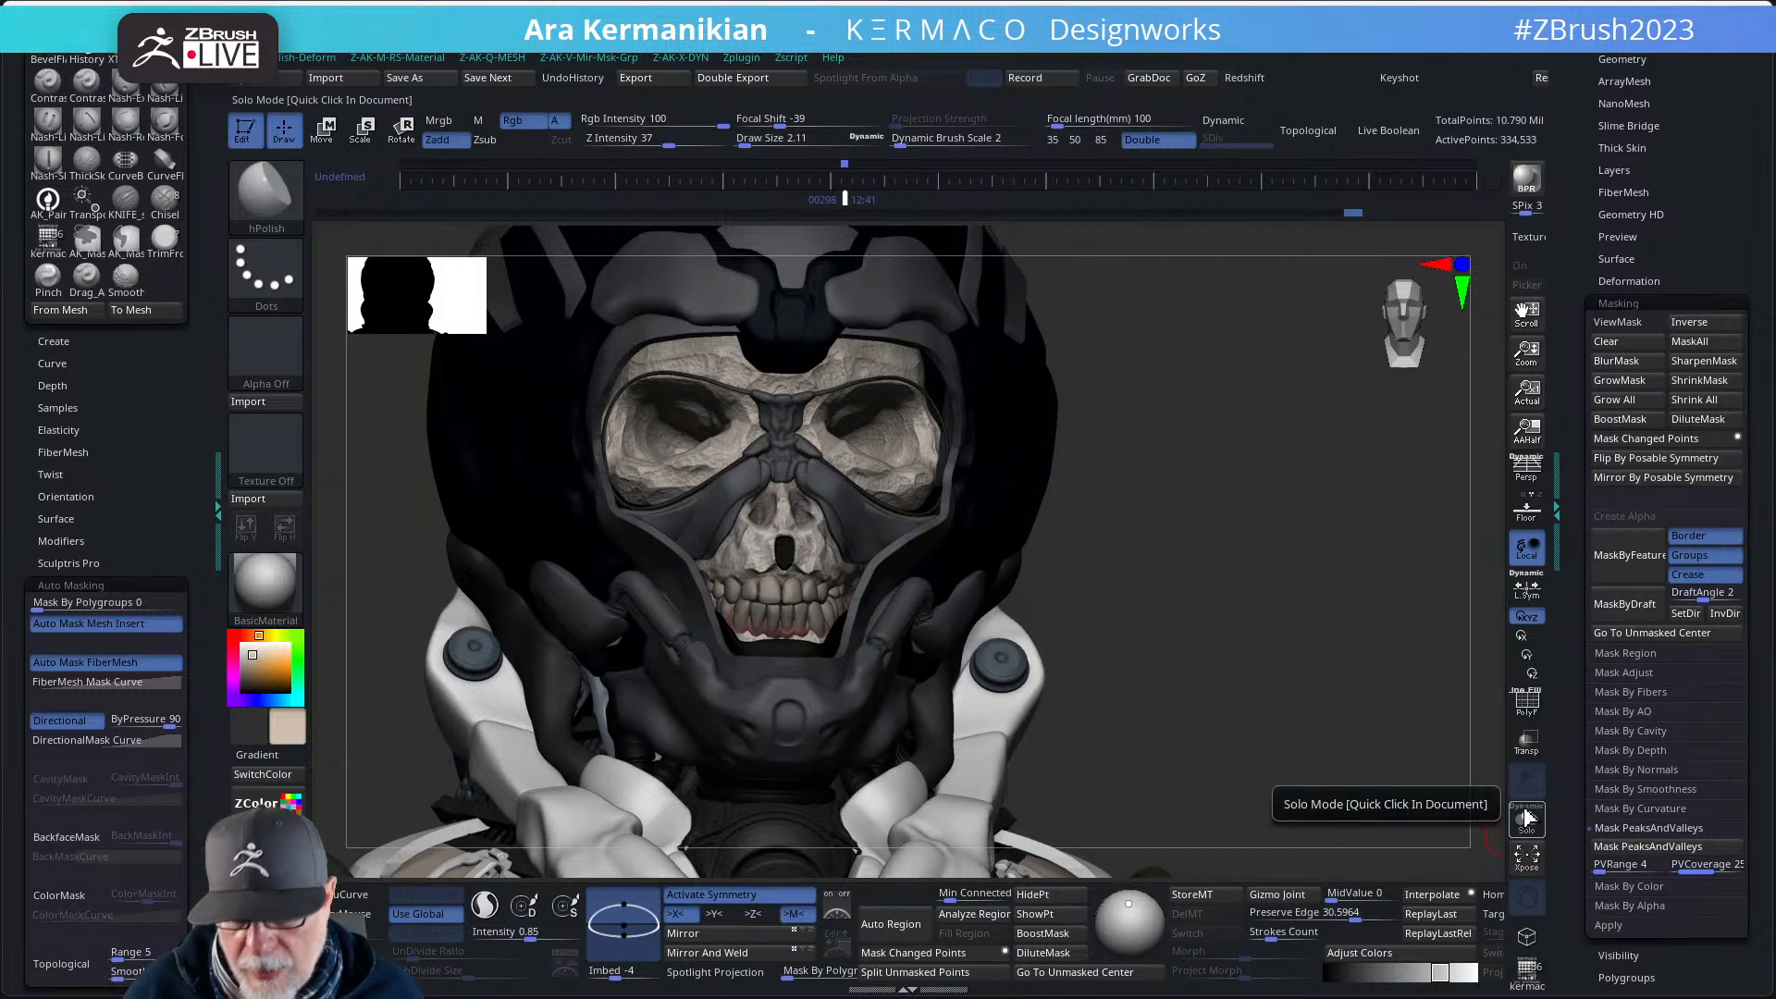
pyautogui.keyDown('alt'); pyautogui.moveTo(1191, 617); pyautogui.dragTo(1209, 346); pyautogui.keyUp('alt')
pyautogui.keyDown('alt'); pyautogui.moveTo(1209, 346); pyautogui.dragTo(1294, 455); pyautogui.keyUp('alt')
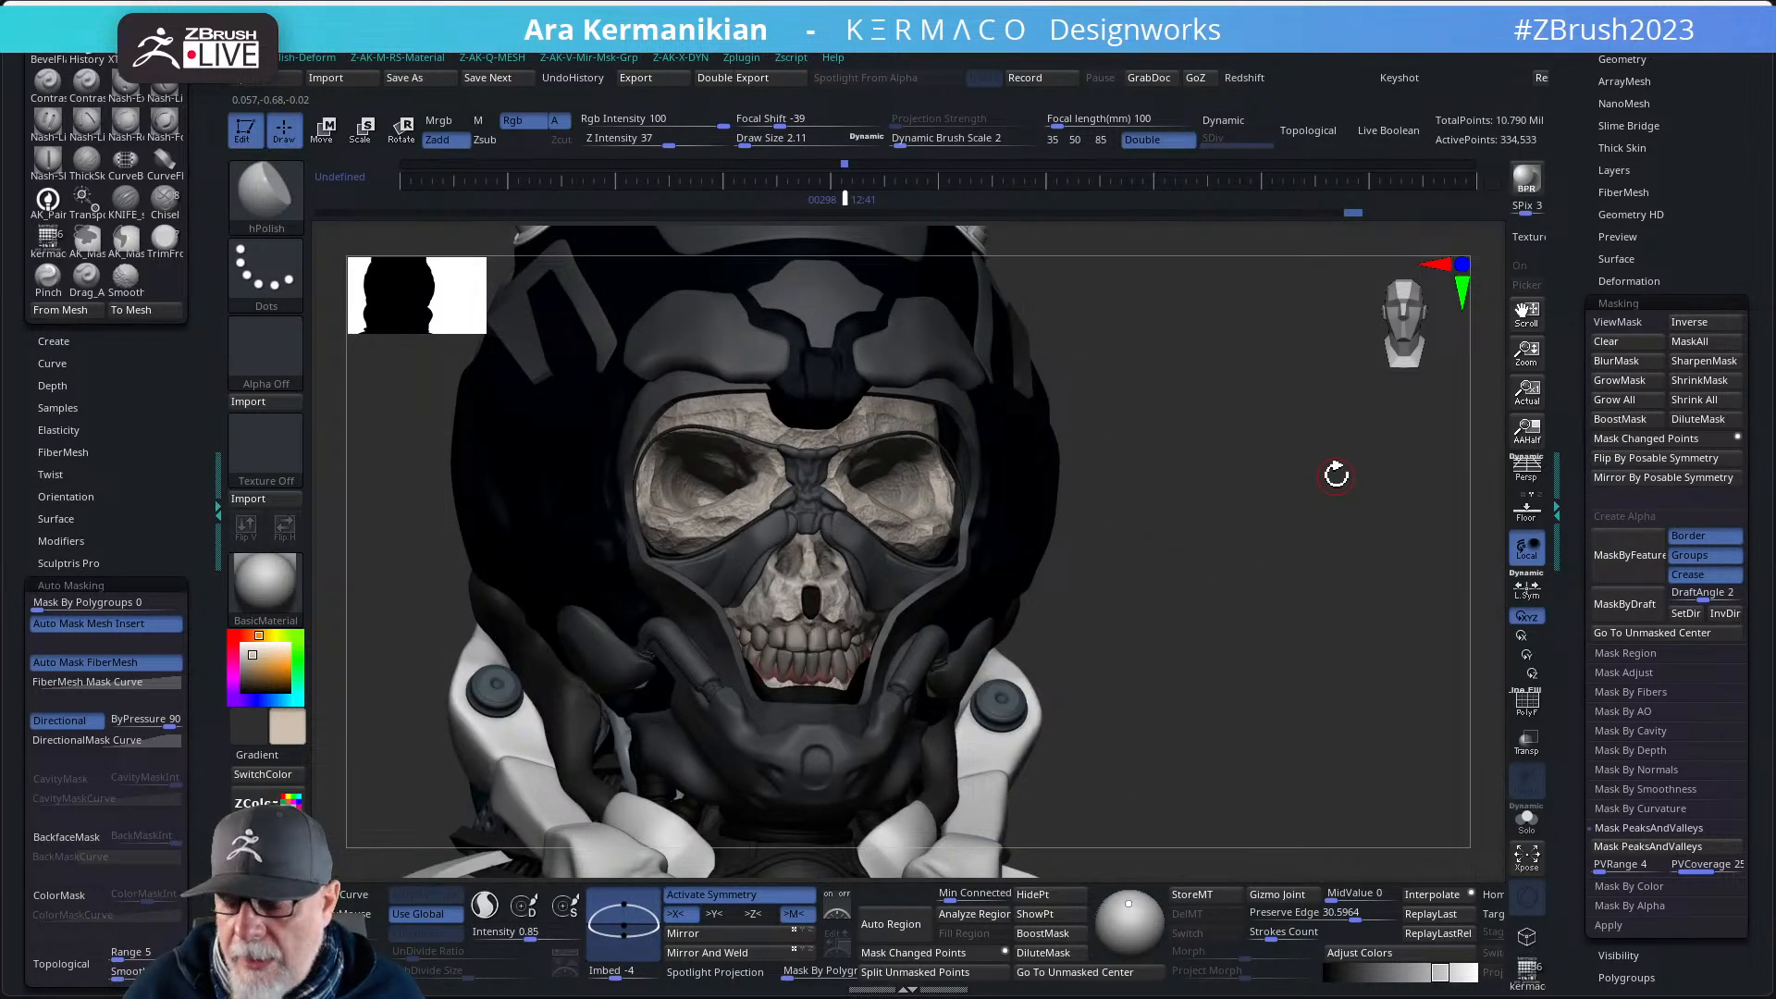
# - Isolate the skull in Solo mode and mask it by cavity with blur 2 and intensity 100
pyautogui.click(1527, 818)
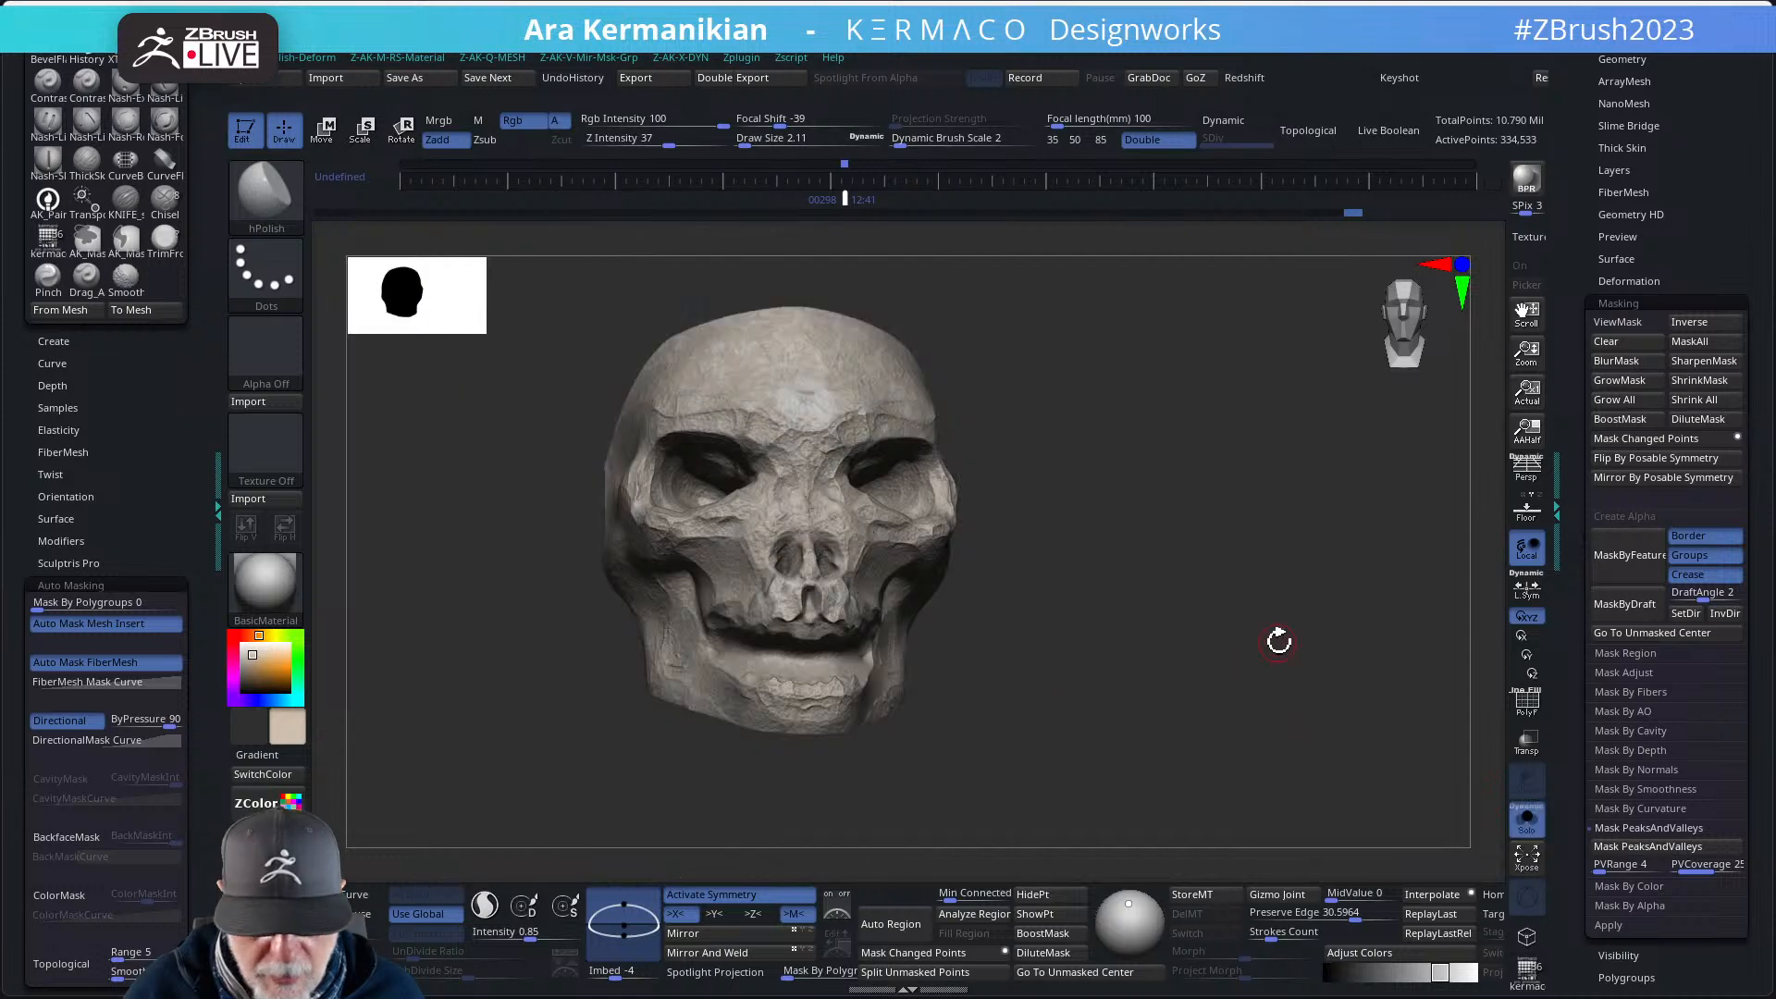
pyautogui.moveTo(1277, 638); pyautogui.dragTo(1125, 602)
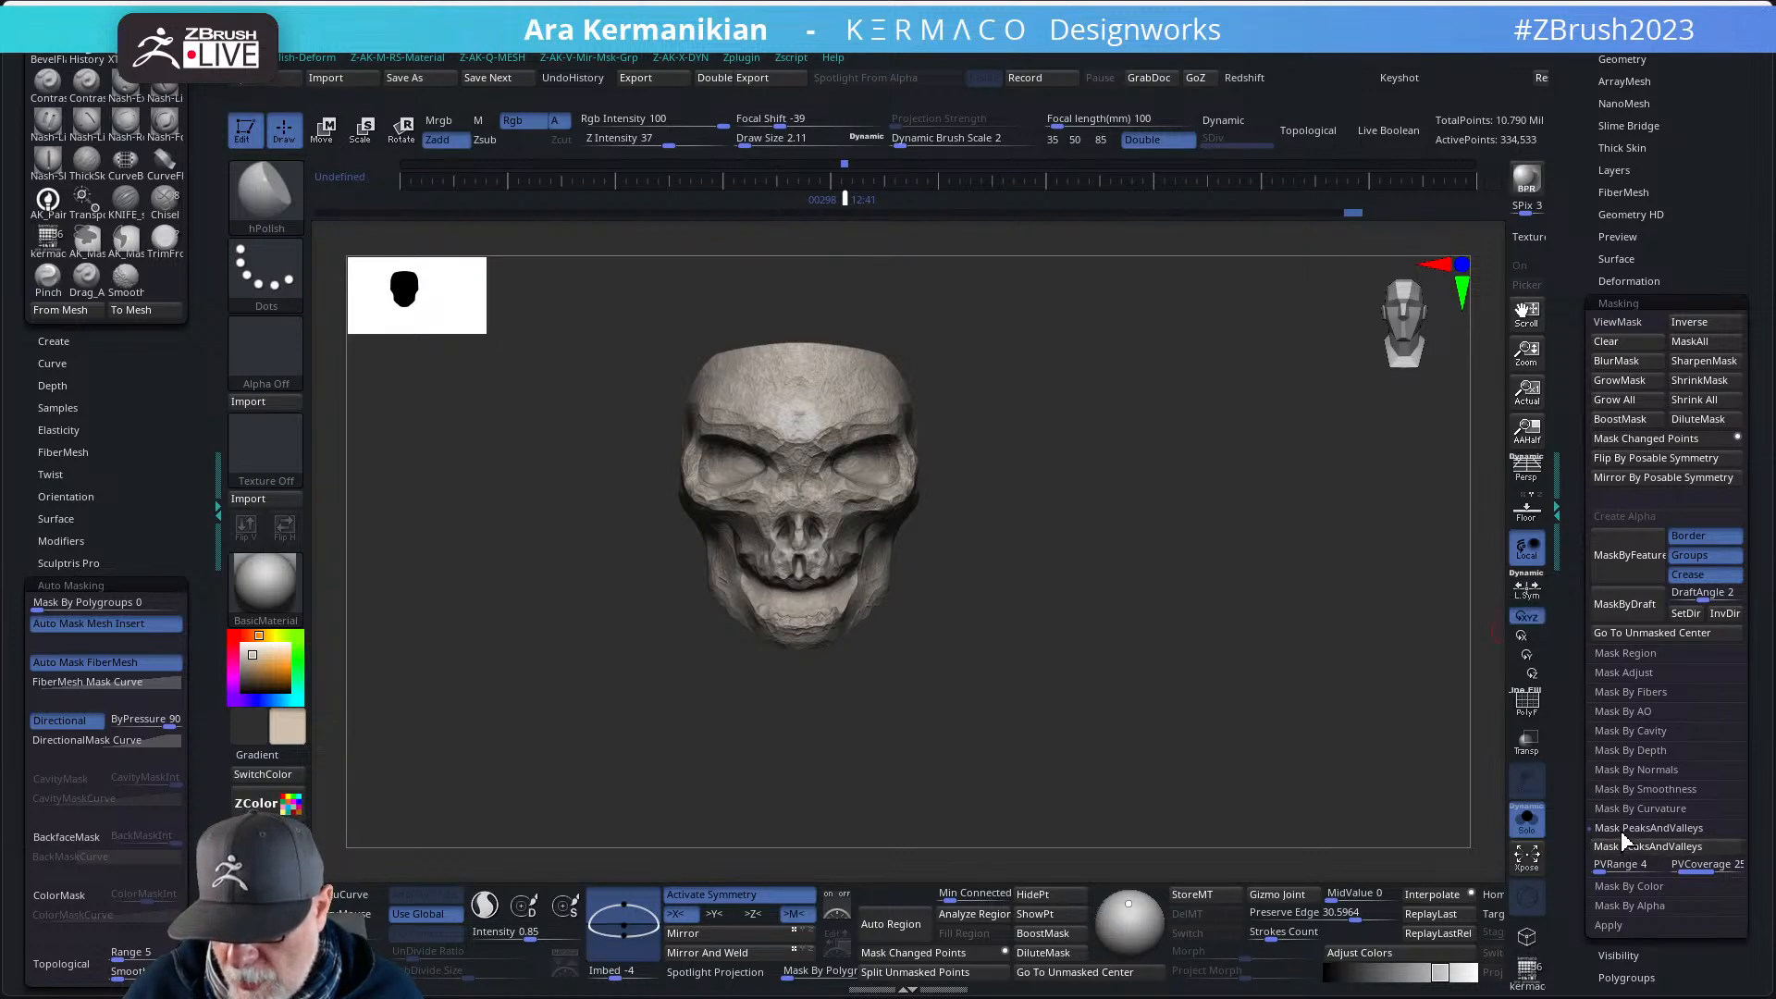
pyautogui.click(1620, 831)
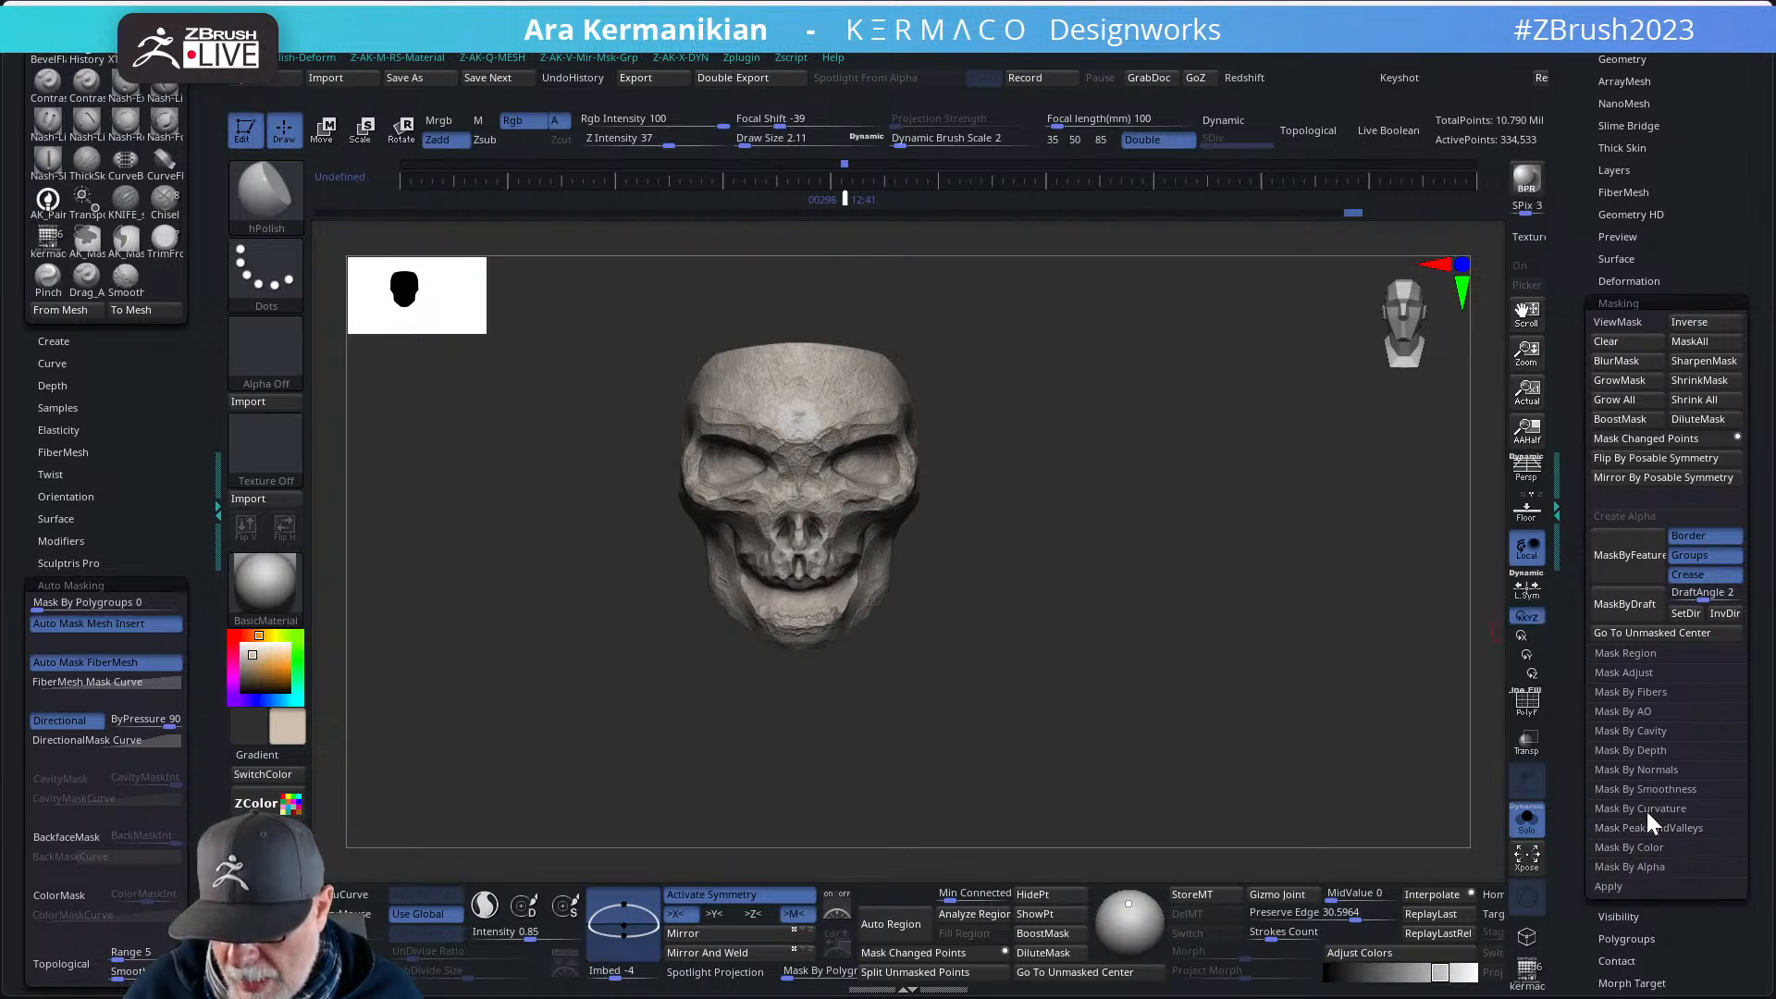
pyautogui.click(1650, 729)
pyautogui.click(1651, 752)
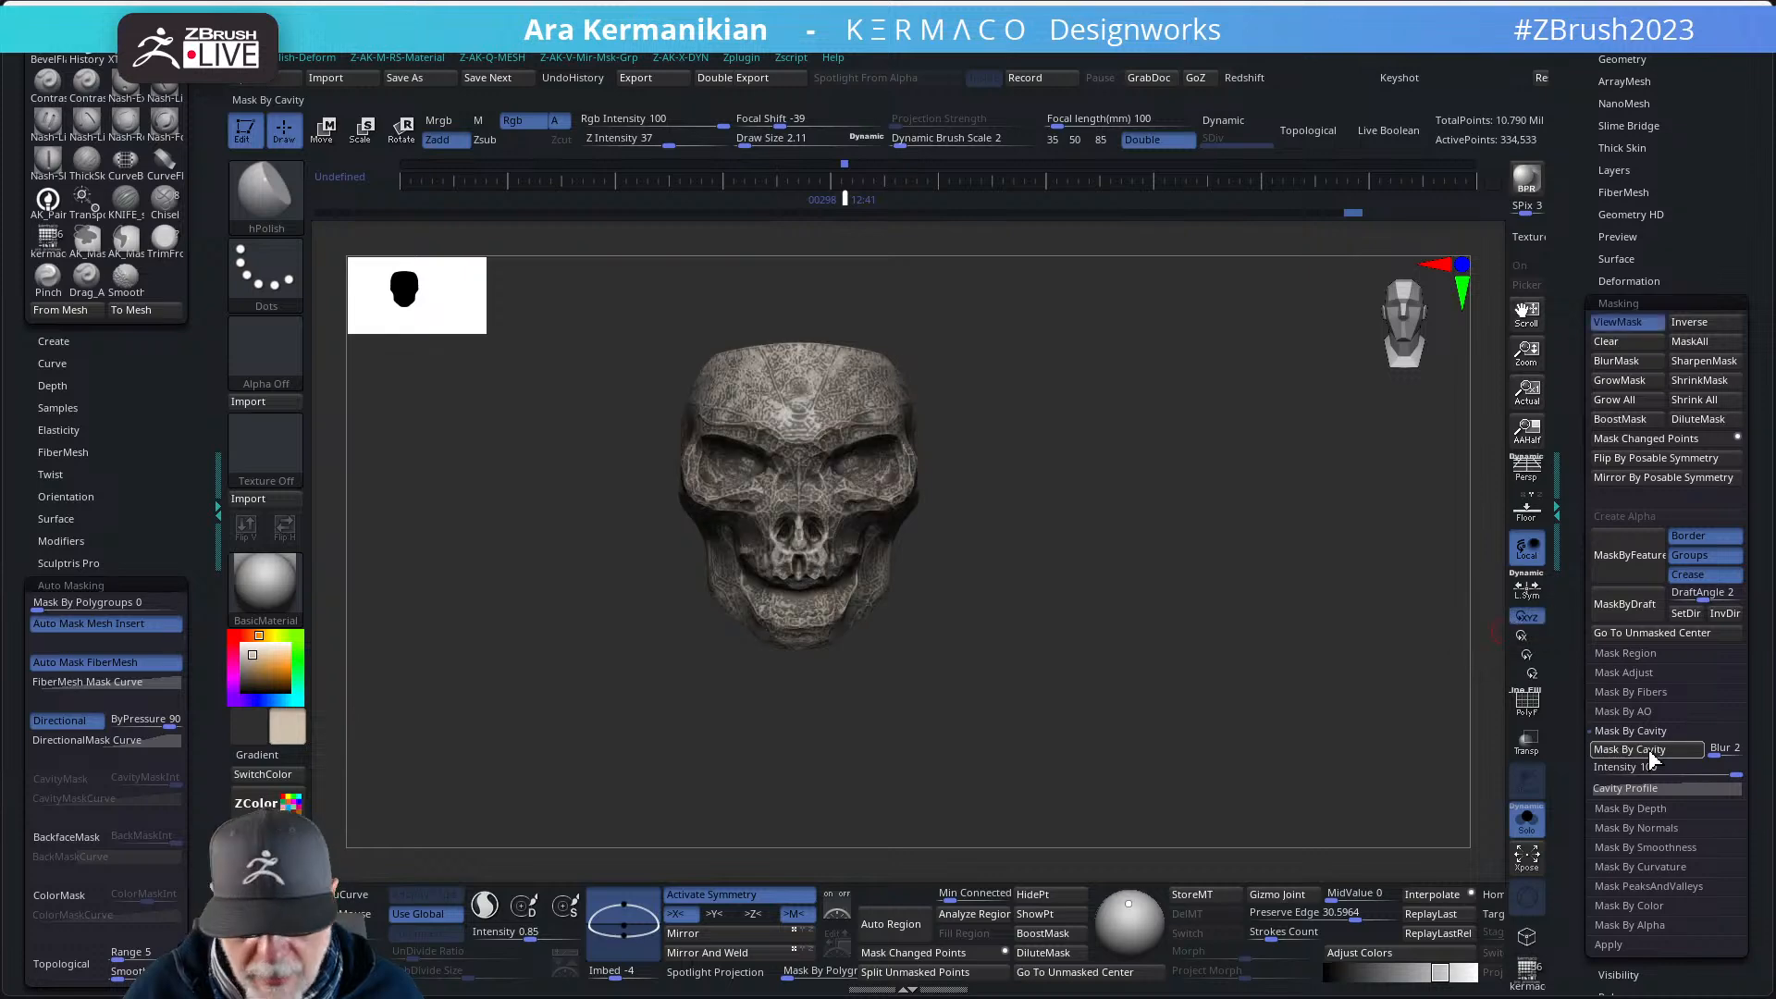
pyautogui.keyDown('alt'); pyautogui.moveTo(1196, 621); pyautogui.dragTo(1110, 684); pyautogui.keyUp('alt')
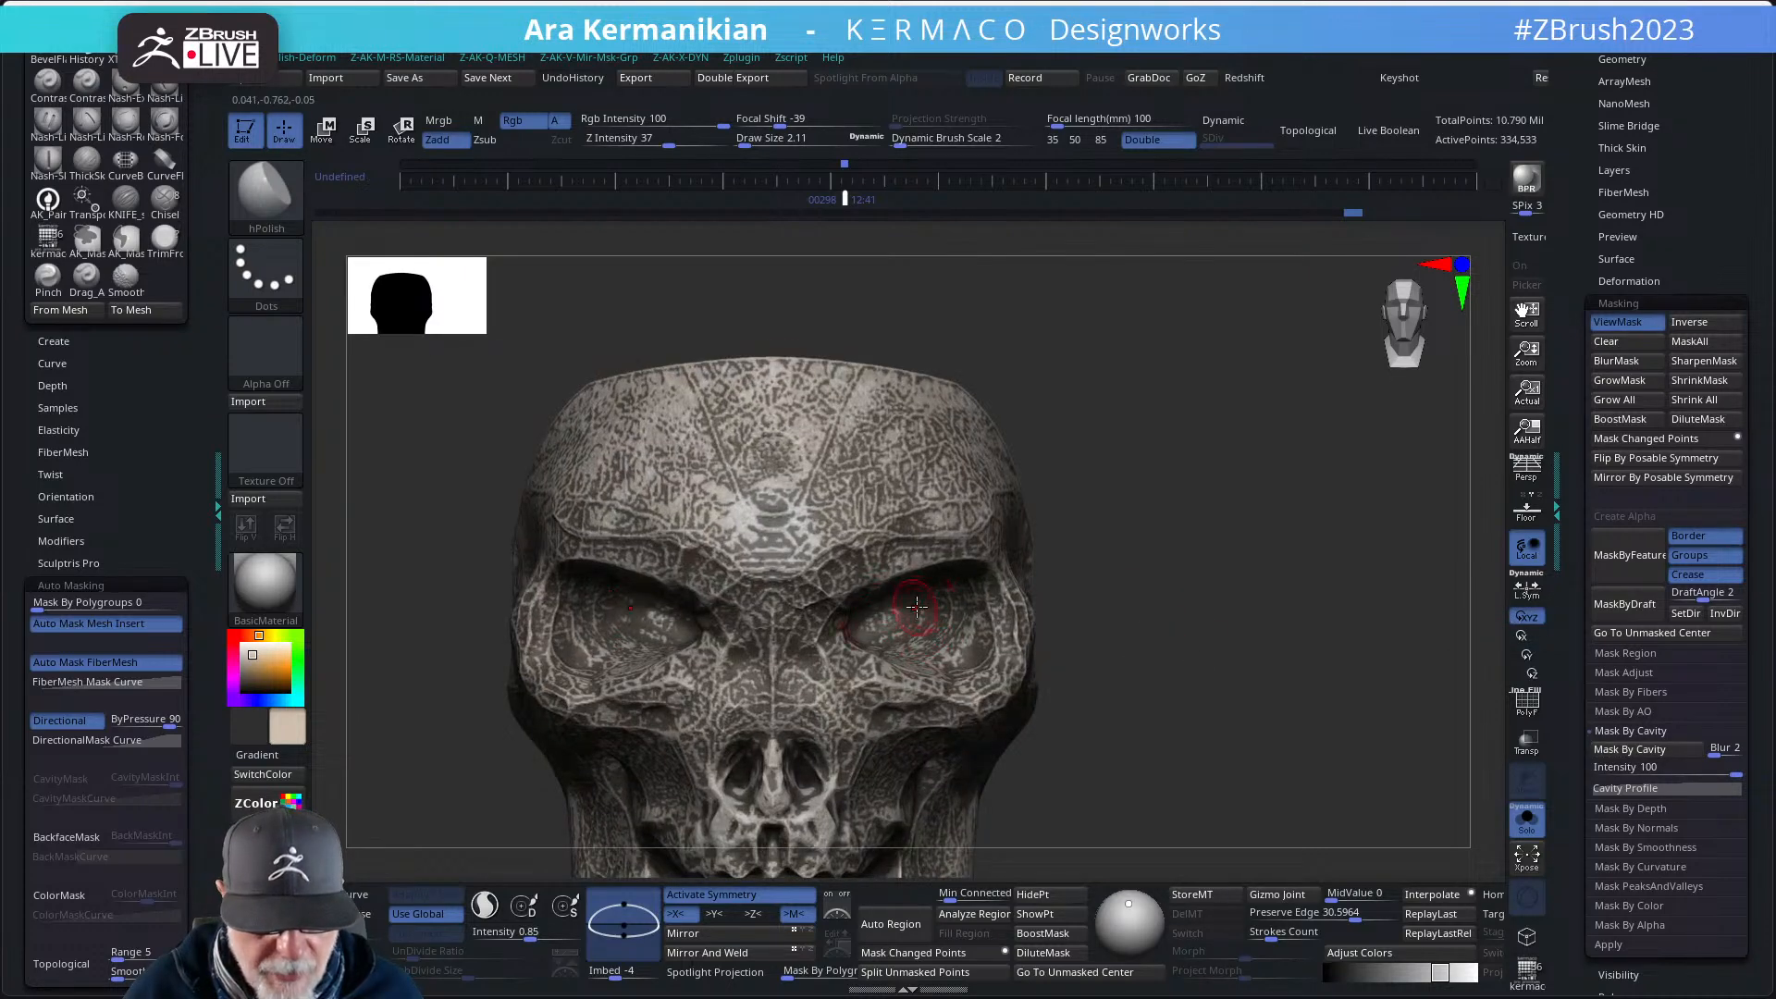
pyautogui.moveTo(1272, 672); pyautogui.dragTo(1269, 617)
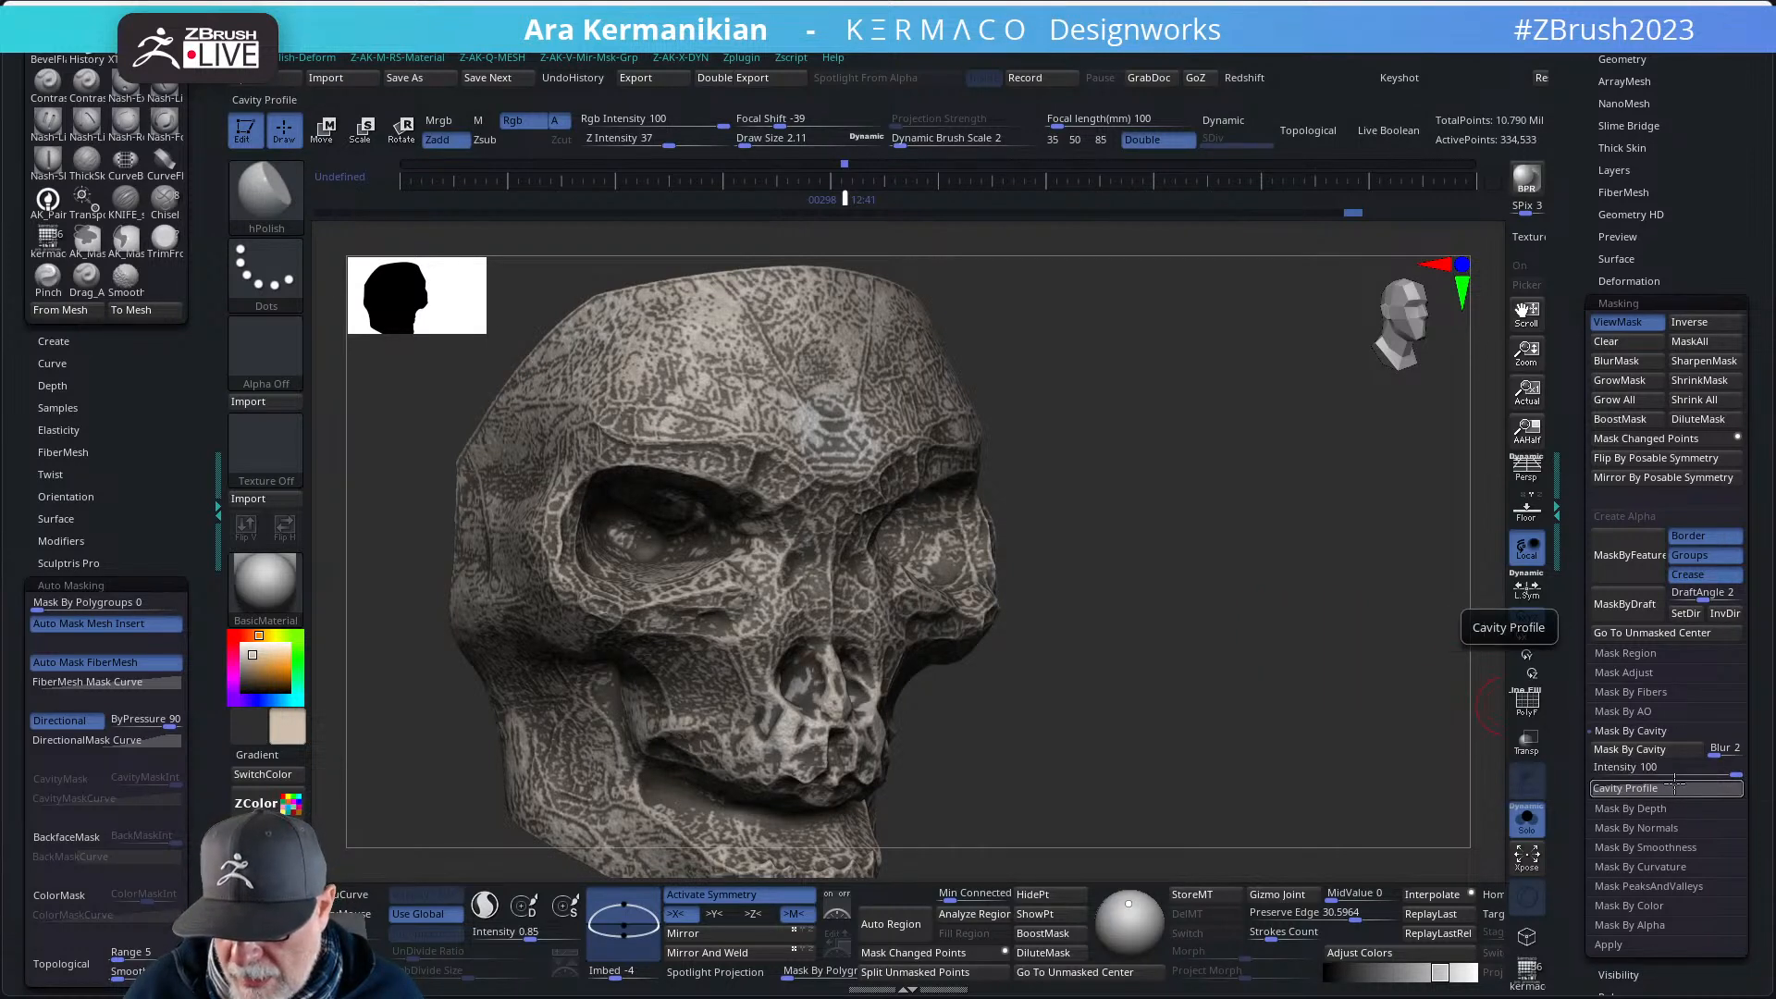
# - Expand the cavity profile, try different cavity blur values, and reapply the cavity mask with a much stronger blur
pyautogui.click(1639, 789)
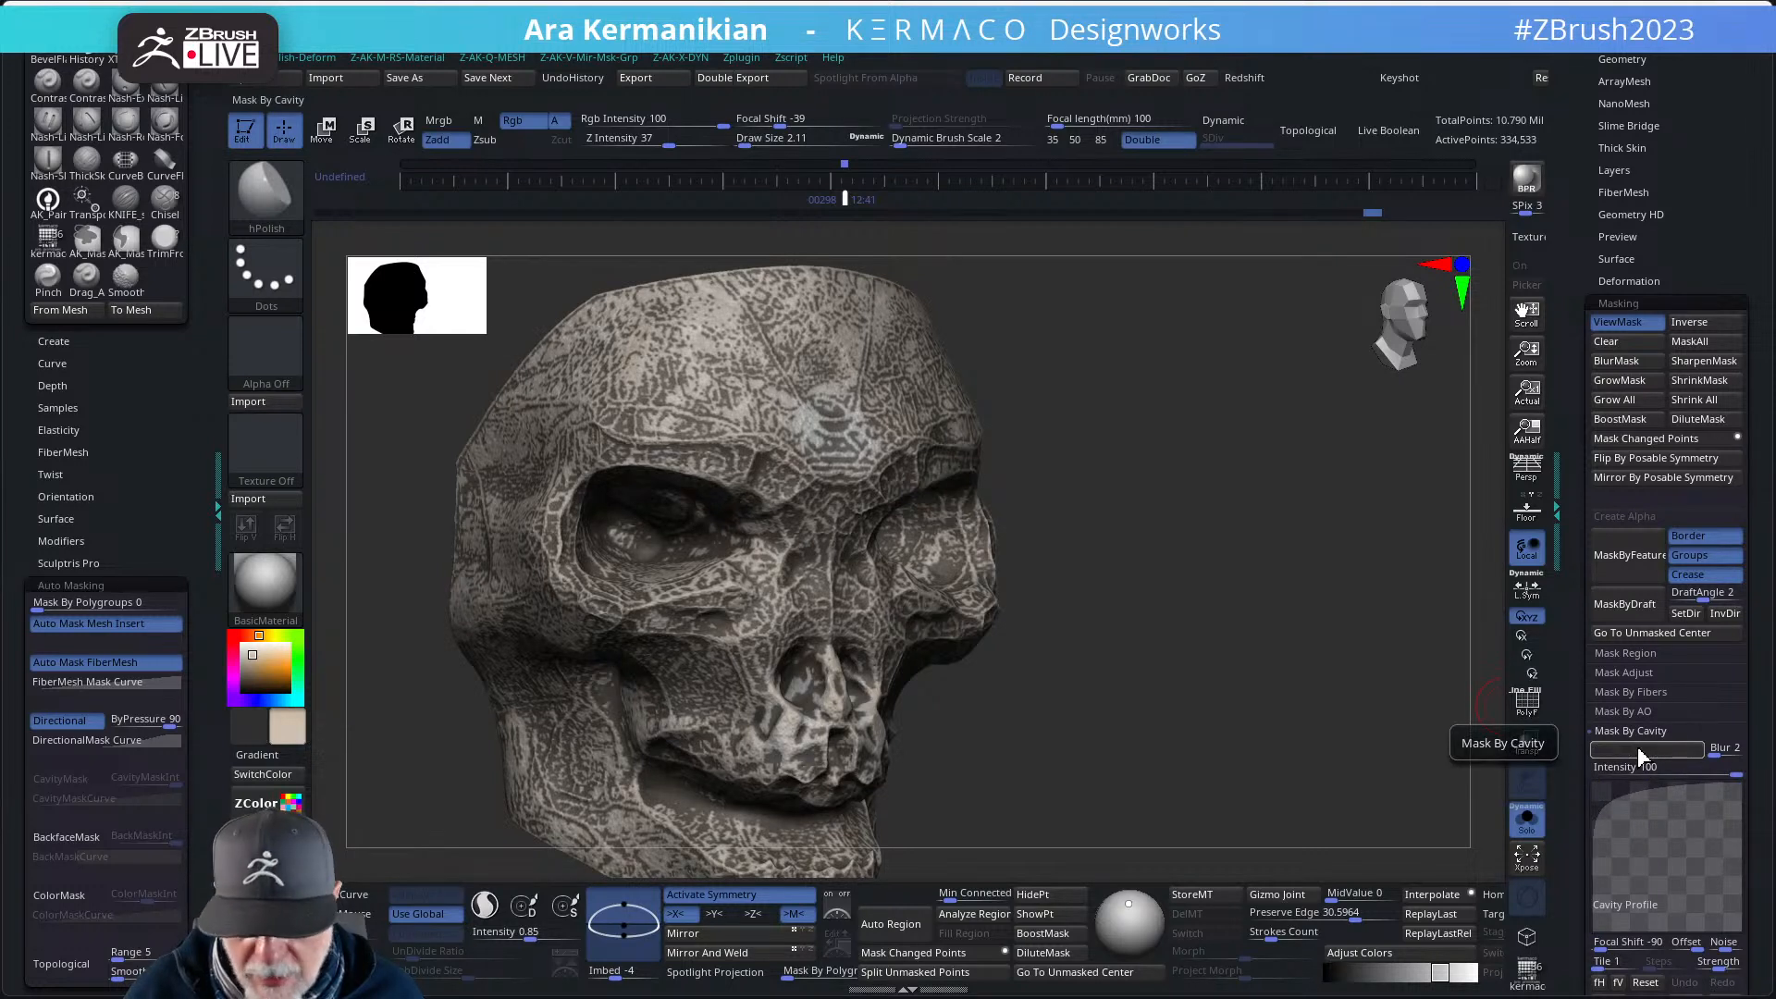
pyautogui.moveTo(1712, 753); pyautogui.dragTo(1706, 756)
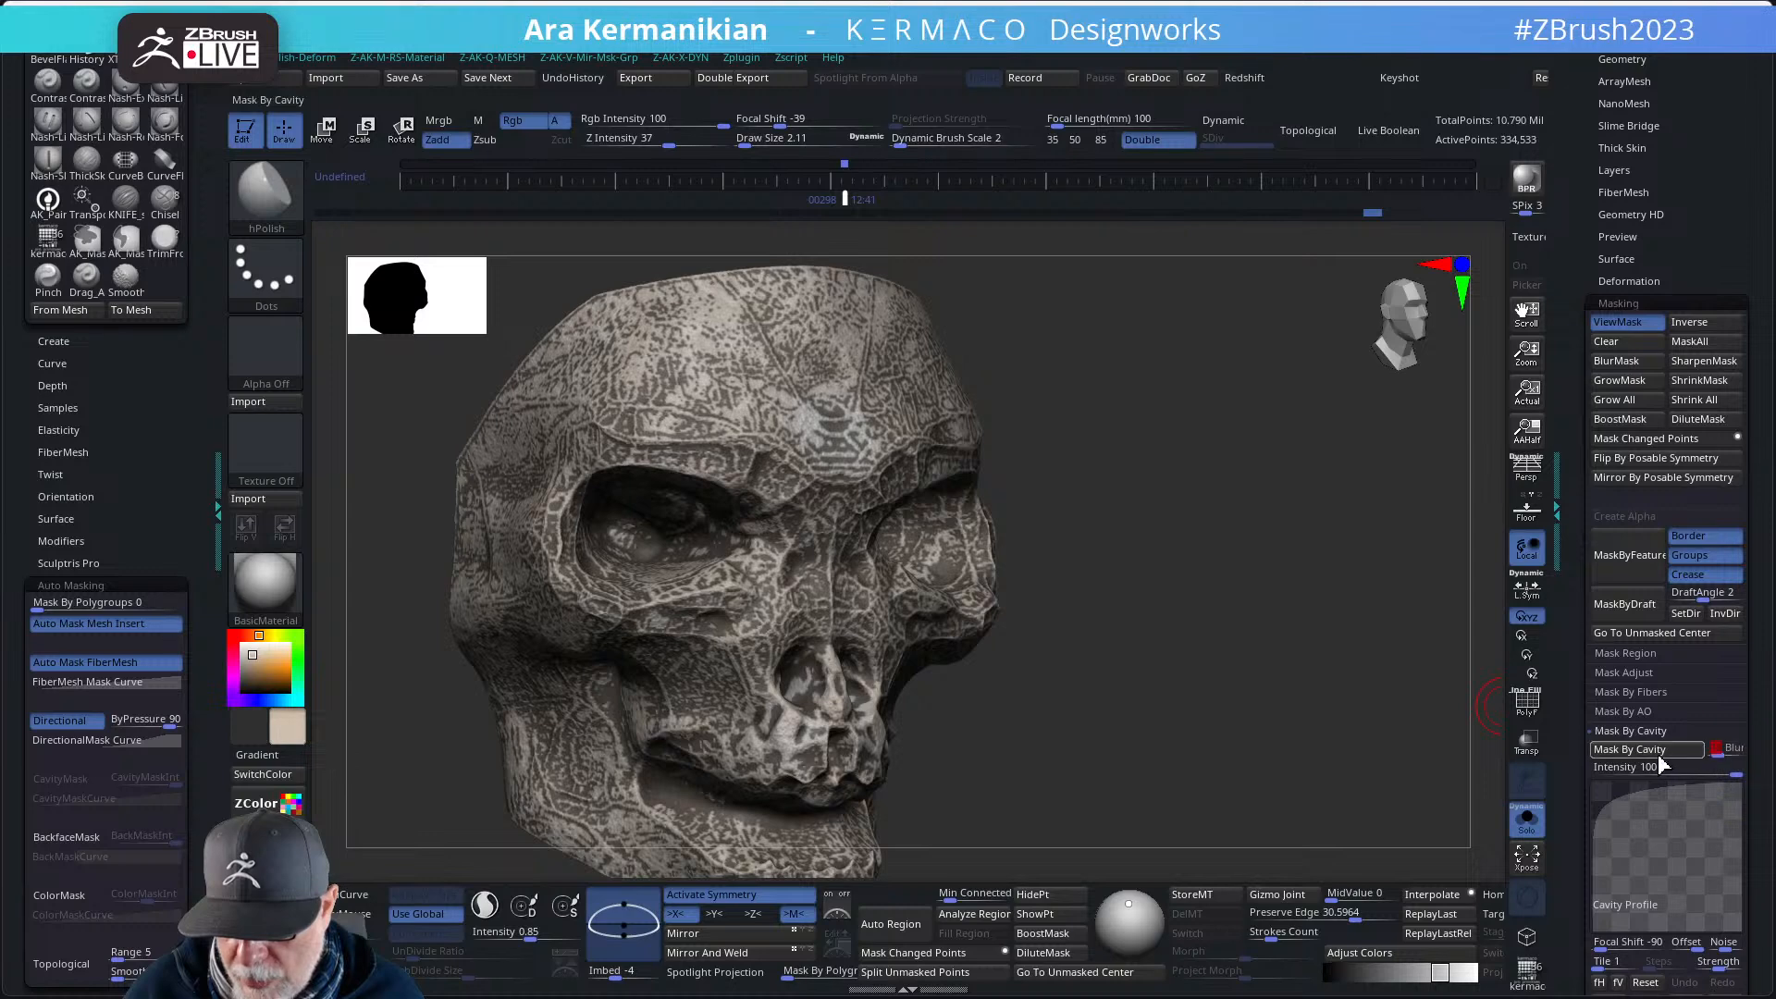
pyautogui.moveTo(1293, 686)
pyautogui.keyDown('shift'); pyautogui.mouseDown()
pyautogui.moveTo(1278, 679)
pyautogui.moveTo(1323, 658)
pyautogui.moveTo(1270, 659)
pyautogui.moveTo(1276, 646)
pyautogui.moveTo(1280, 662)
pyautogui.mouseUp(); pyautogui.keyUp('shift')
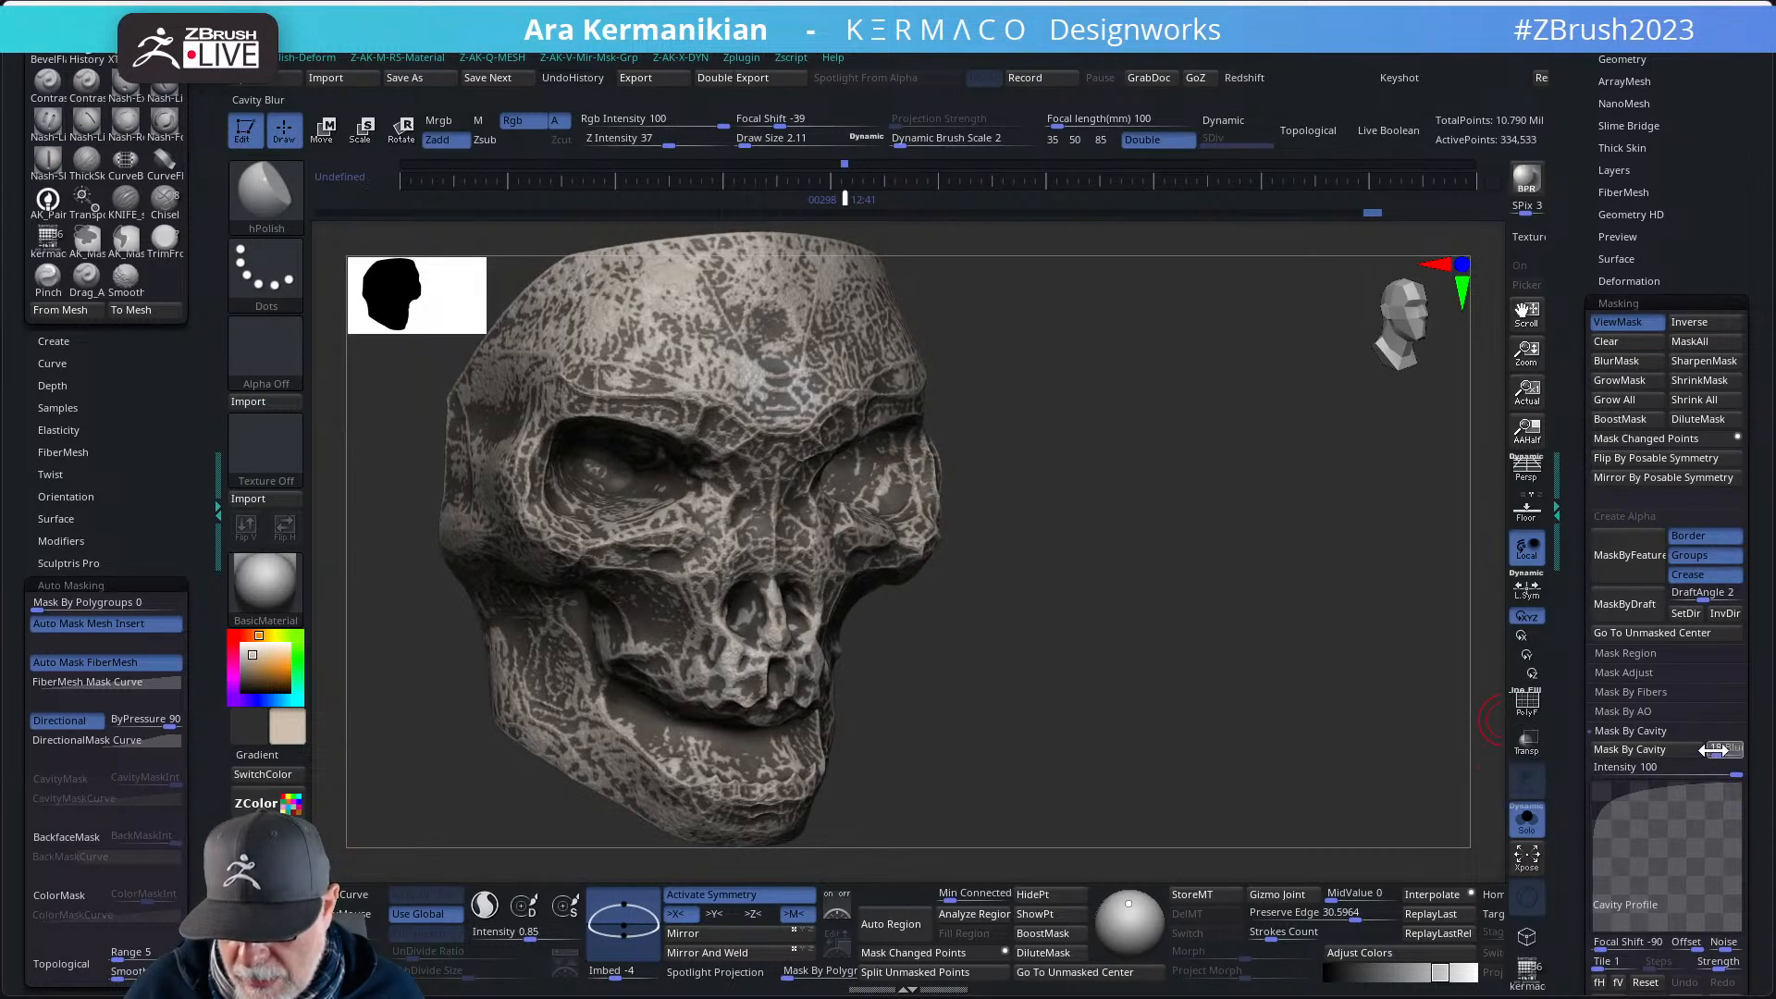
pyautogui.click(1611, 745)
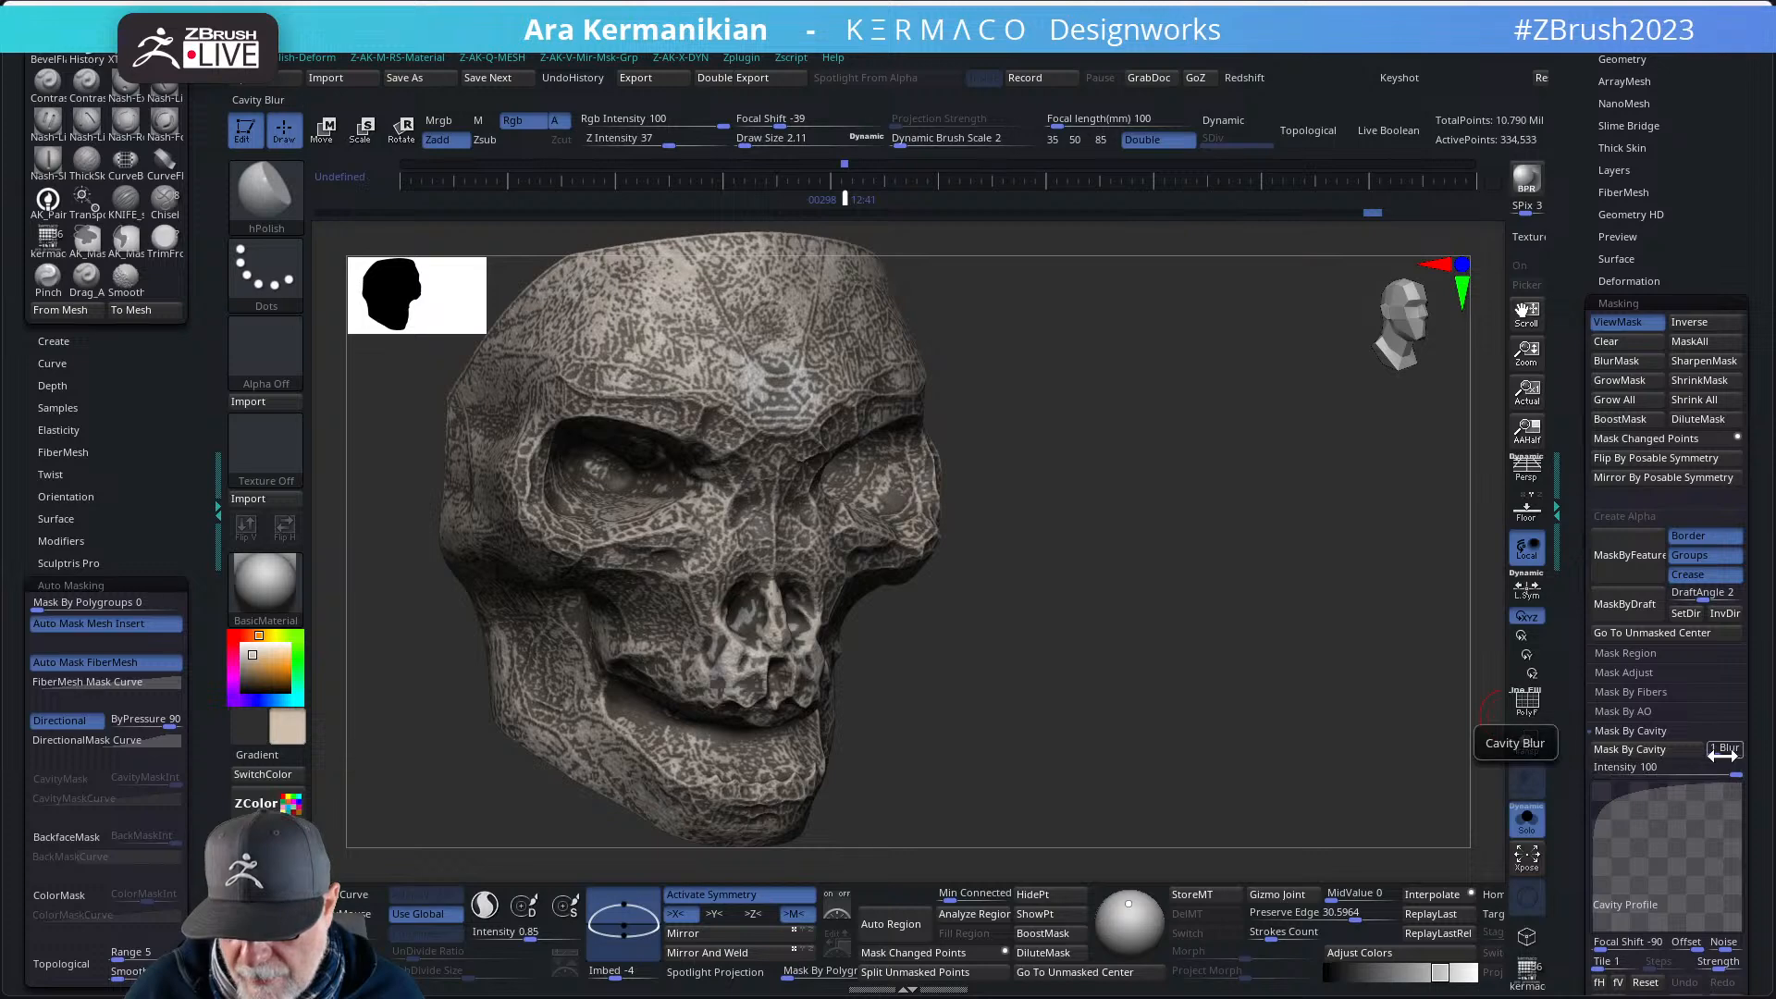
pyautogui.click(1622, 747)
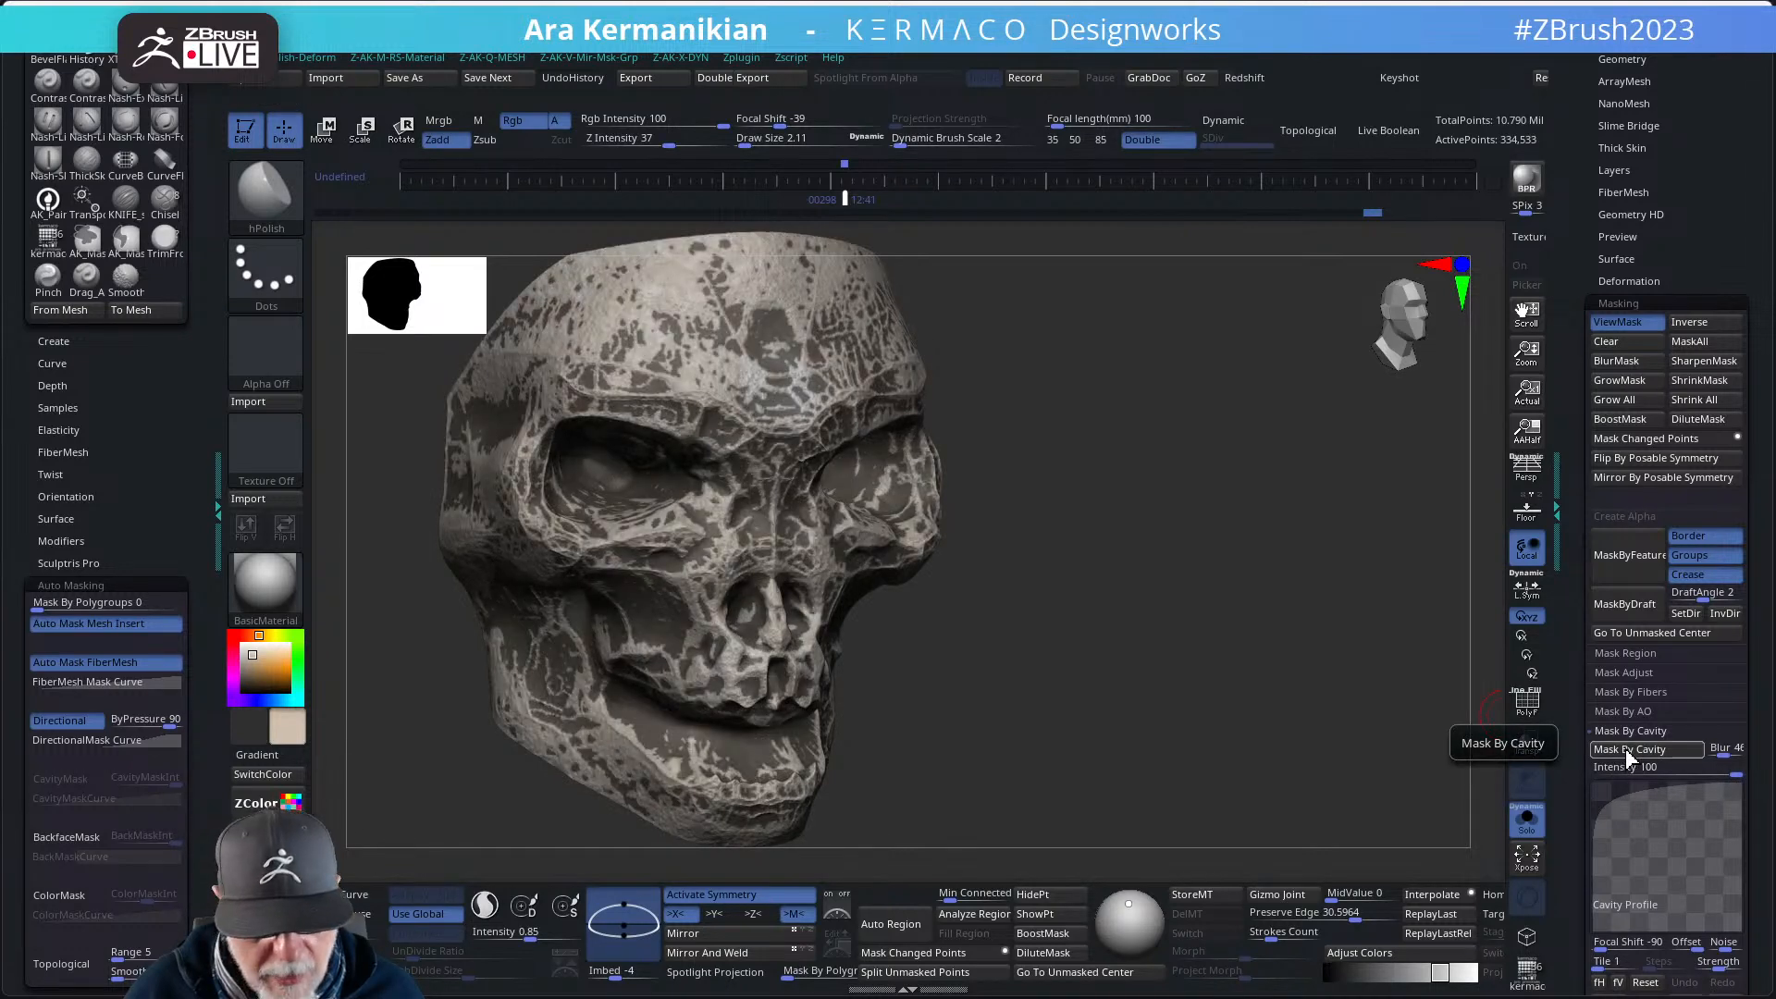
# - Examine the blurred cavity mask around the skull's face in both its normal and inverted state
pyautogui.moveTo(1332, 712); pyautogui.dragTo(812, 540)
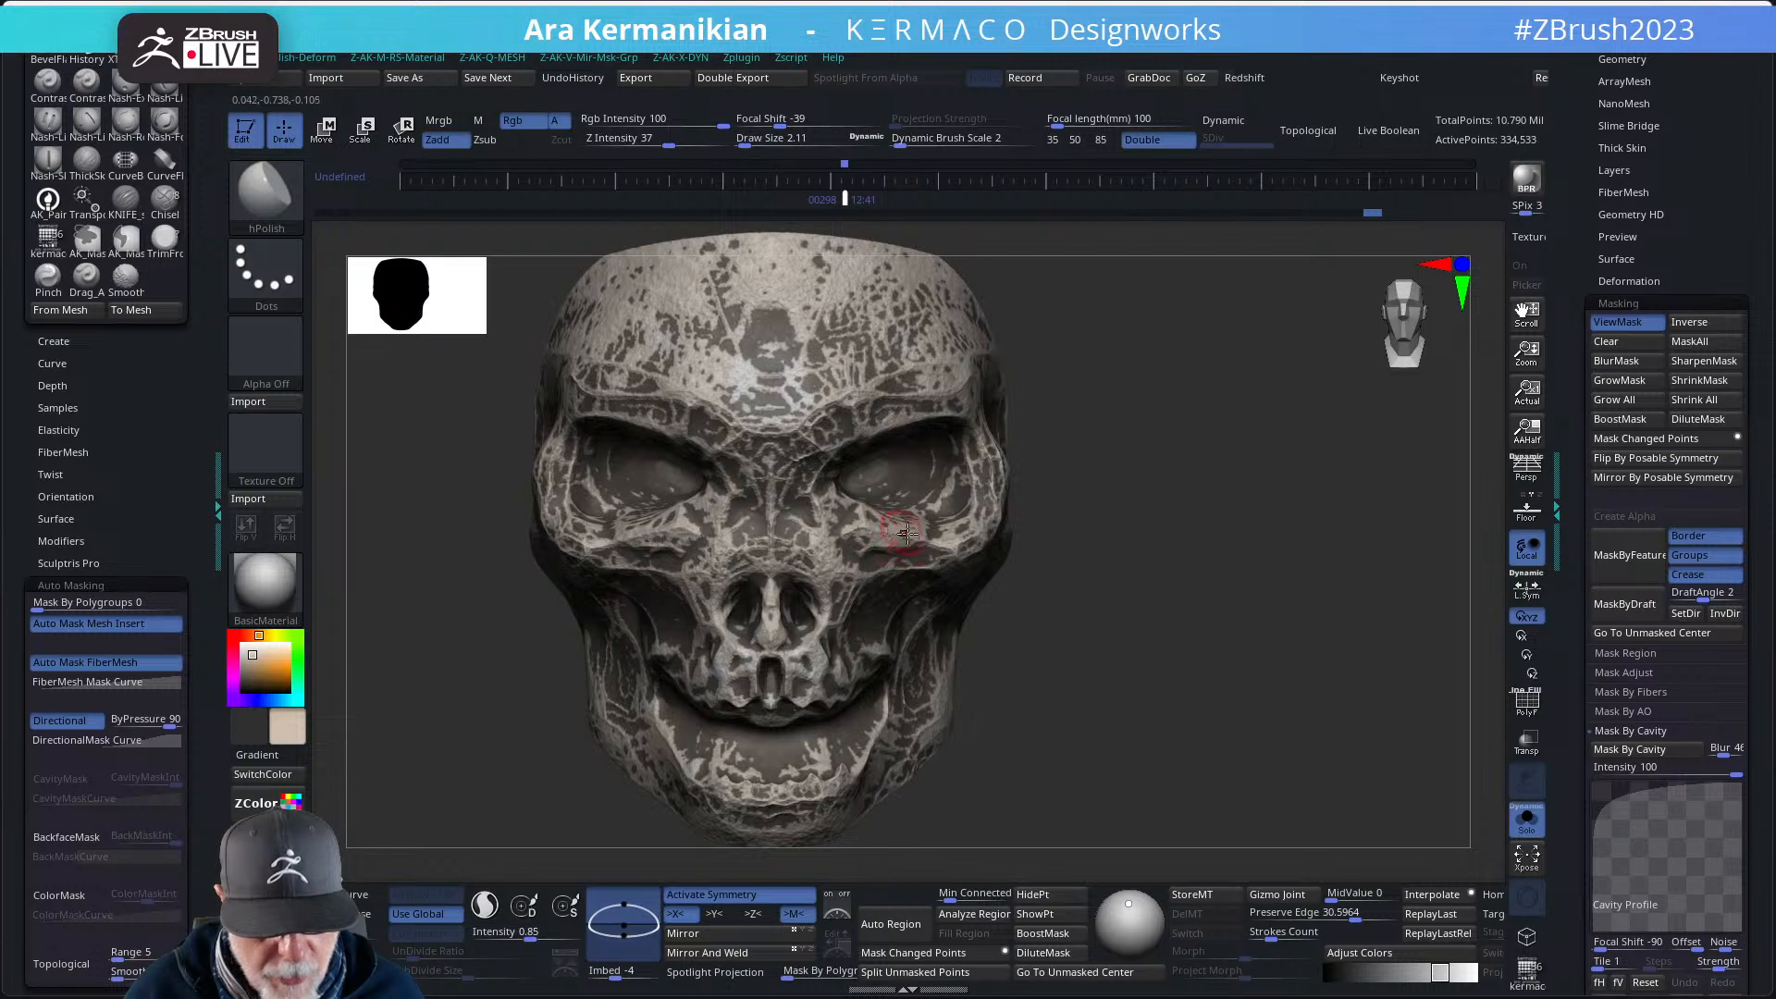
pyautogui.moveTo(1143, 641); pyautogui.dragTo(836, 518)
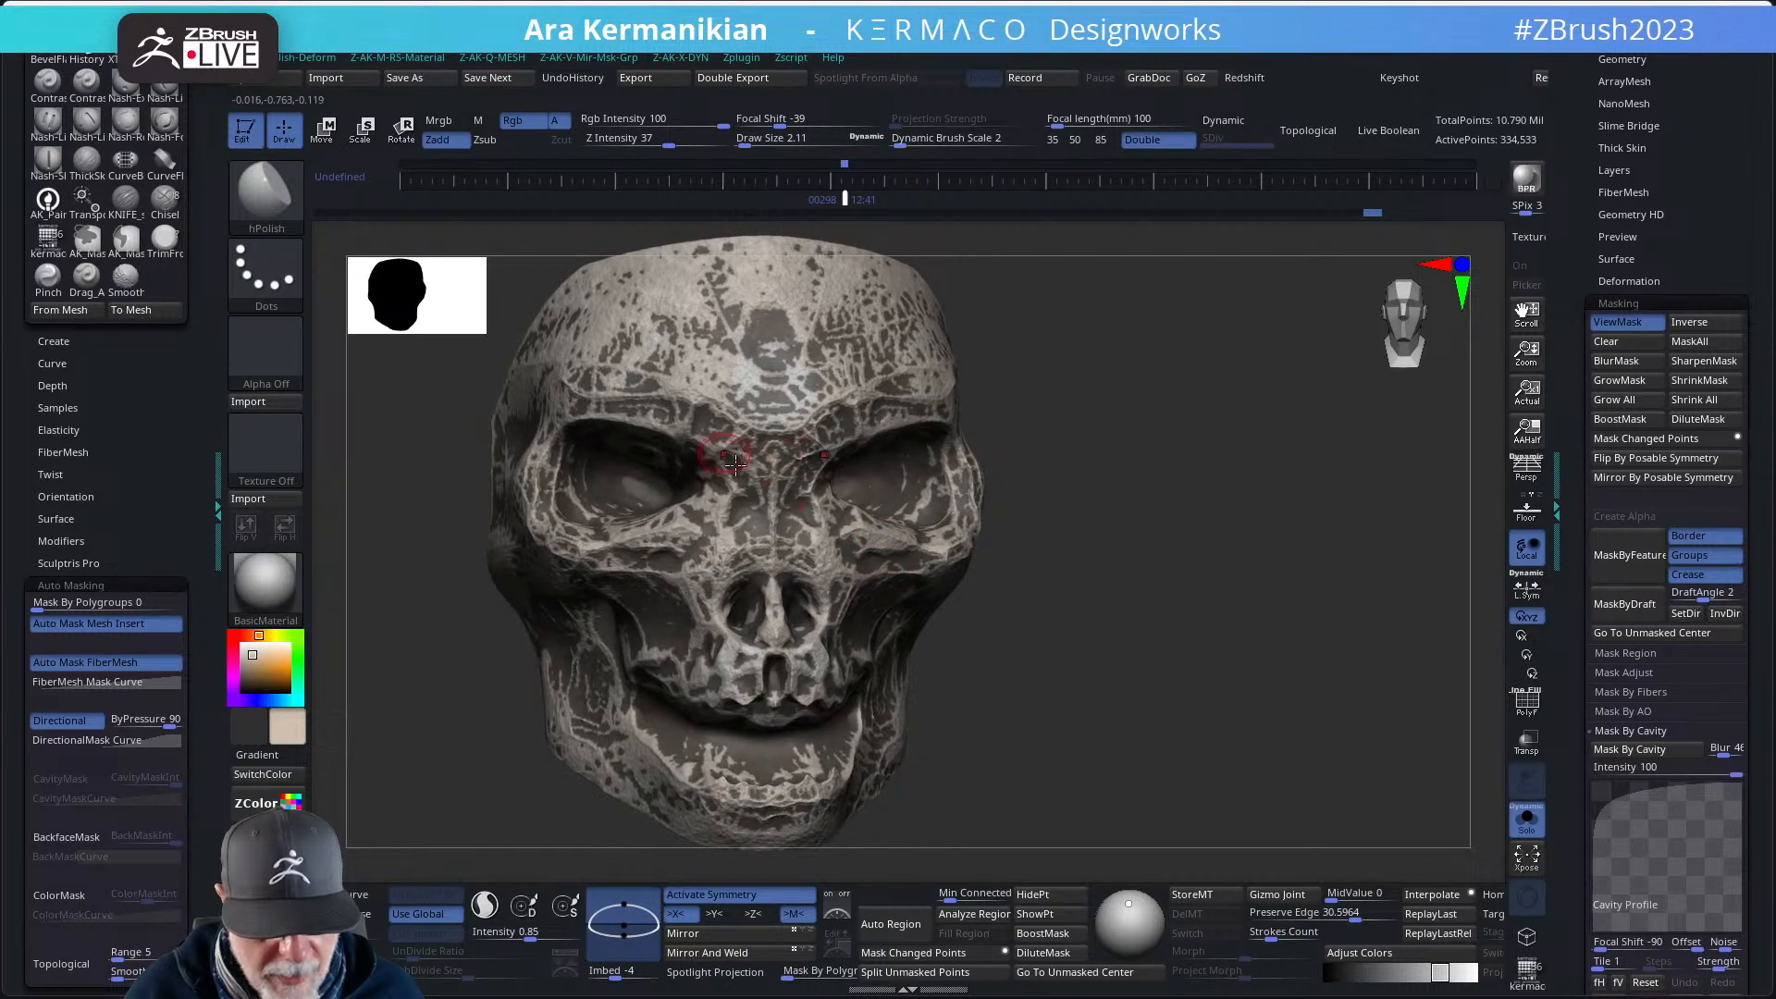
pyautogui.keyDown('ctrl'); pyautogui.click(1196, 580); pyautogui.keyUp('ctrl')
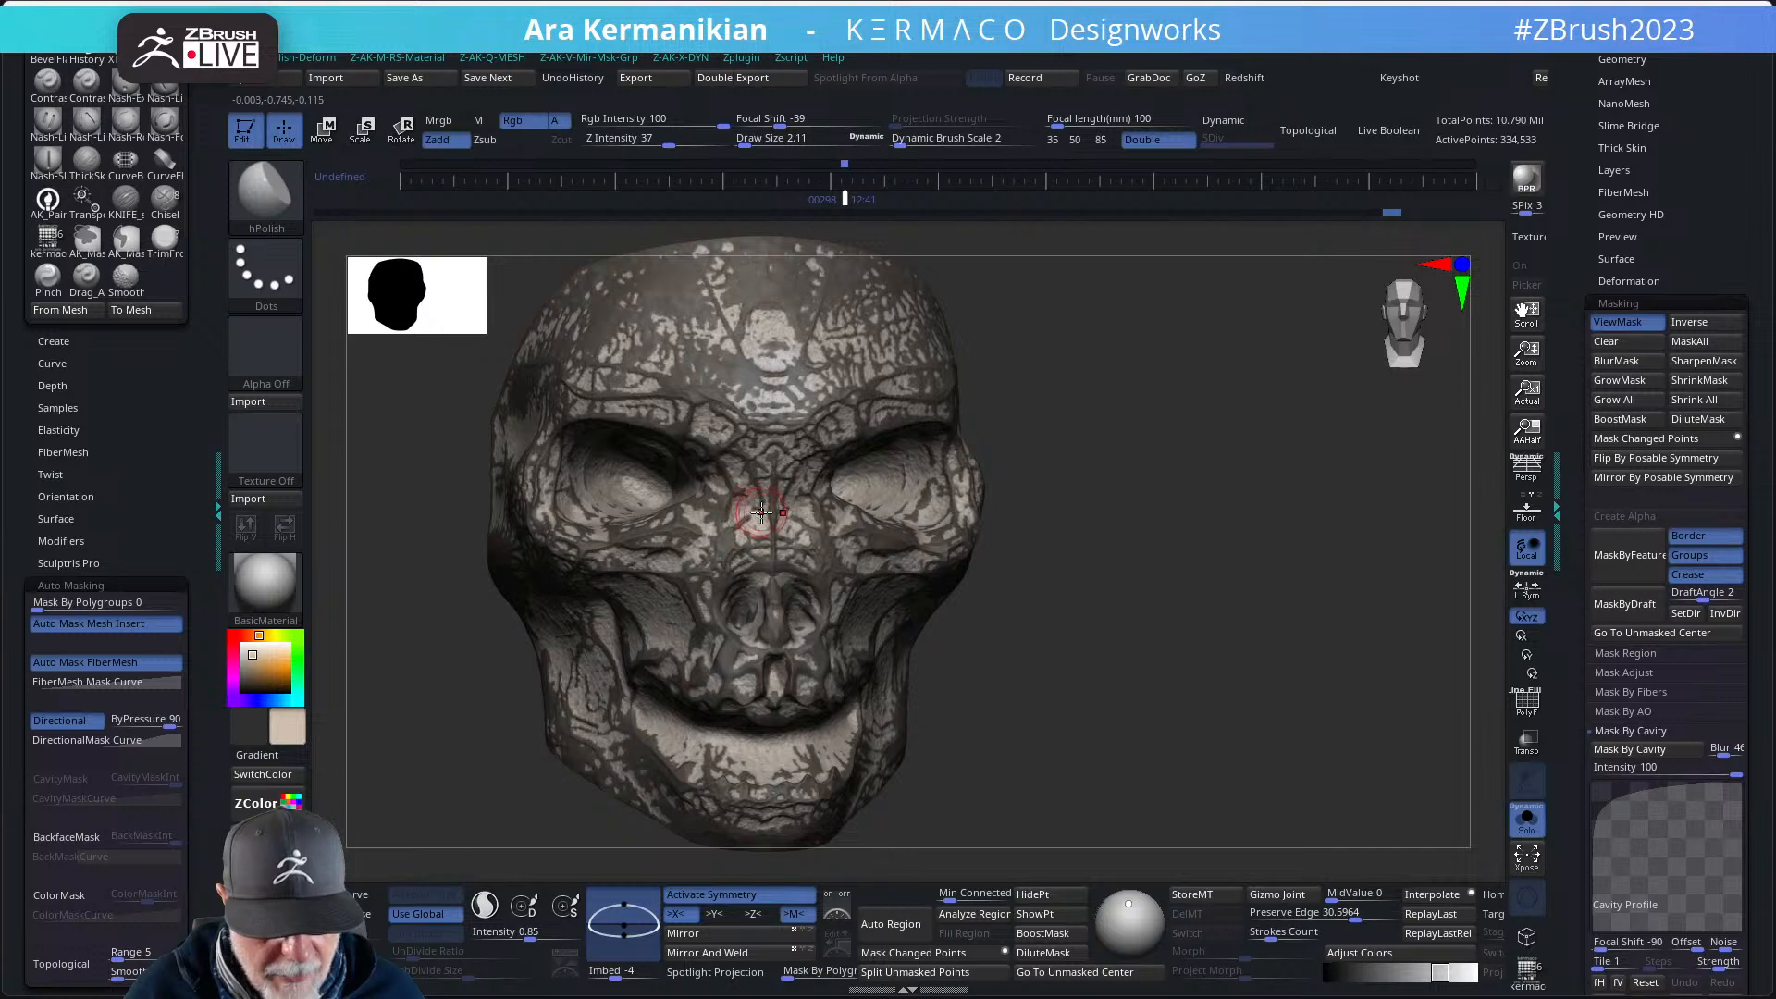
pyautogui.moveTo(1377, 656); pyautogui.dragTo(1181, 630)
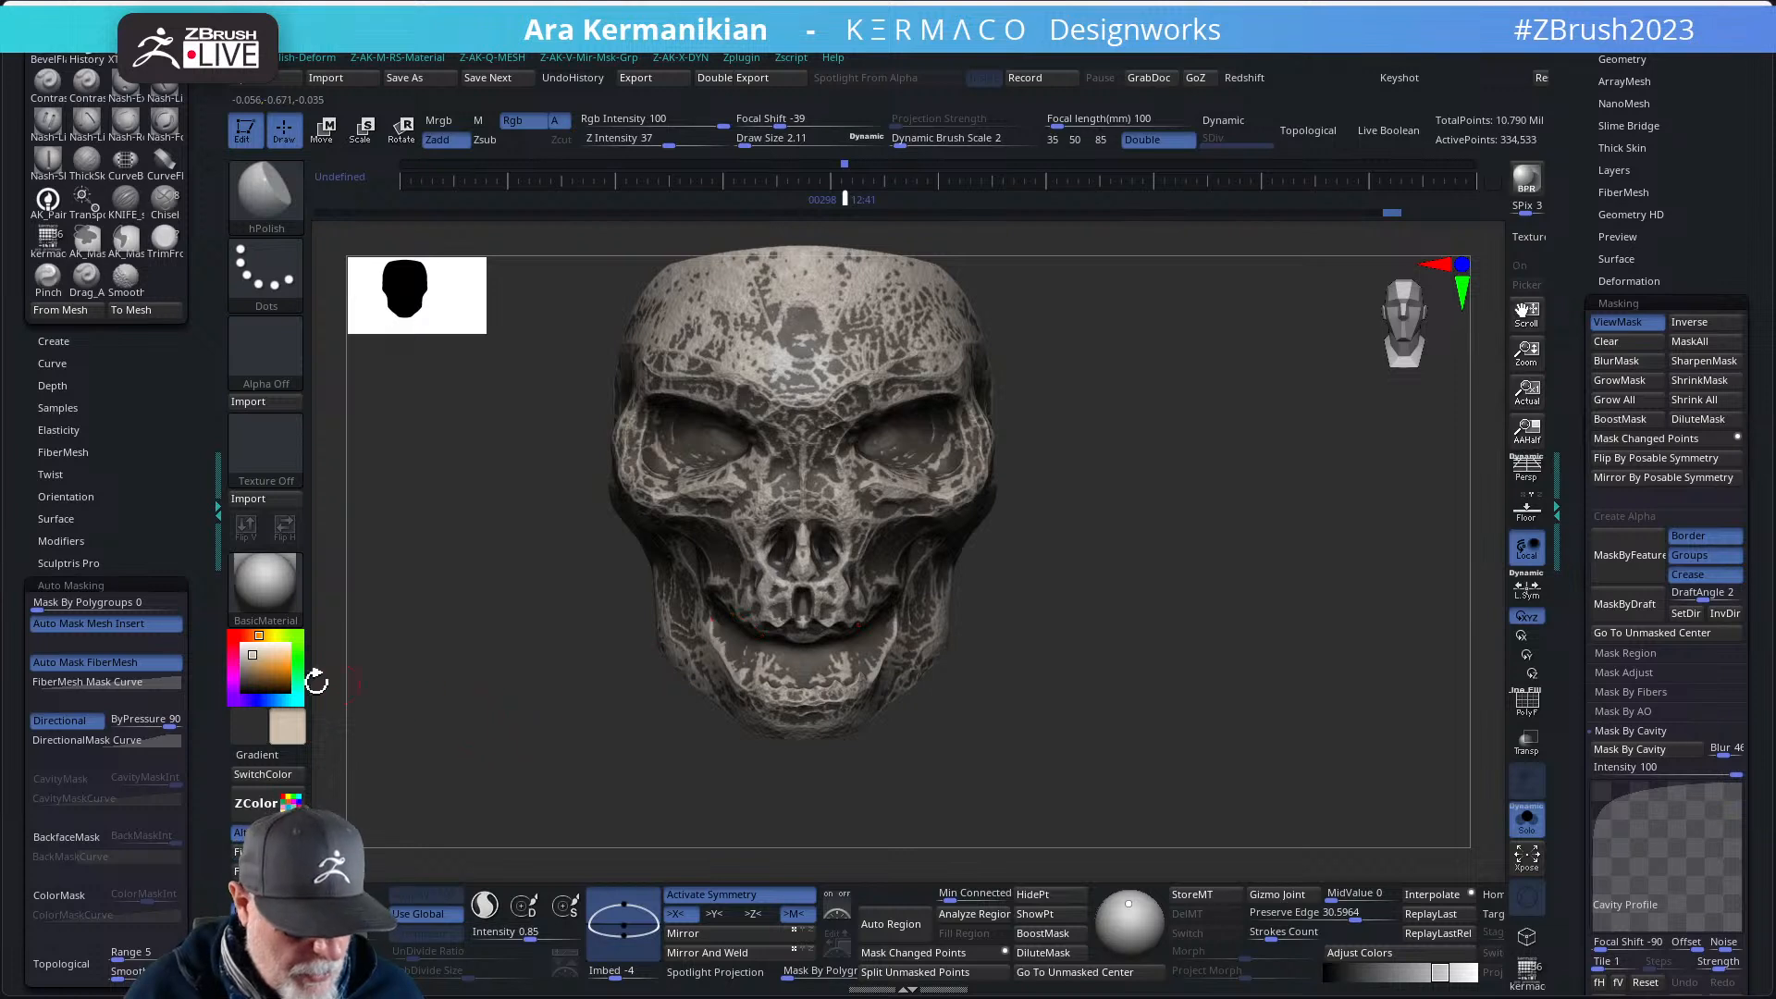
# - Fill the skull's unmasked areas with an off-white bone color and check the result with the mask inverted and restored
pyautogui.click(252, 652)
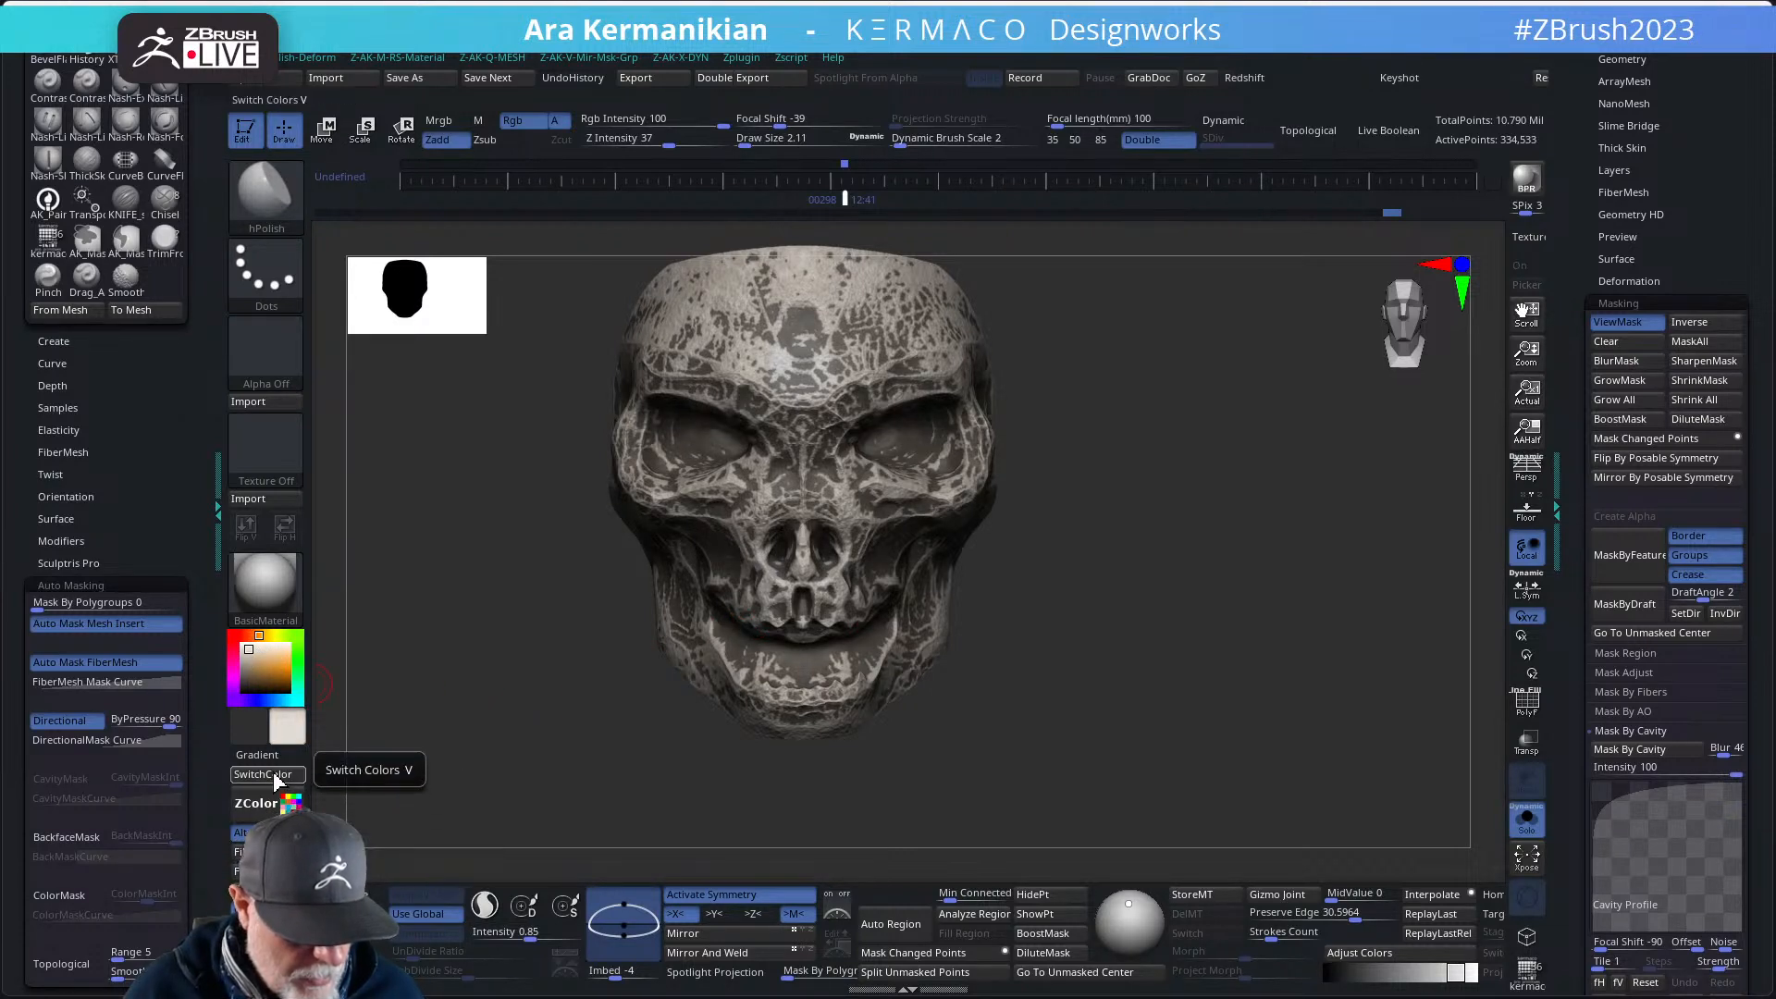
pyautogui.click(257, 852)
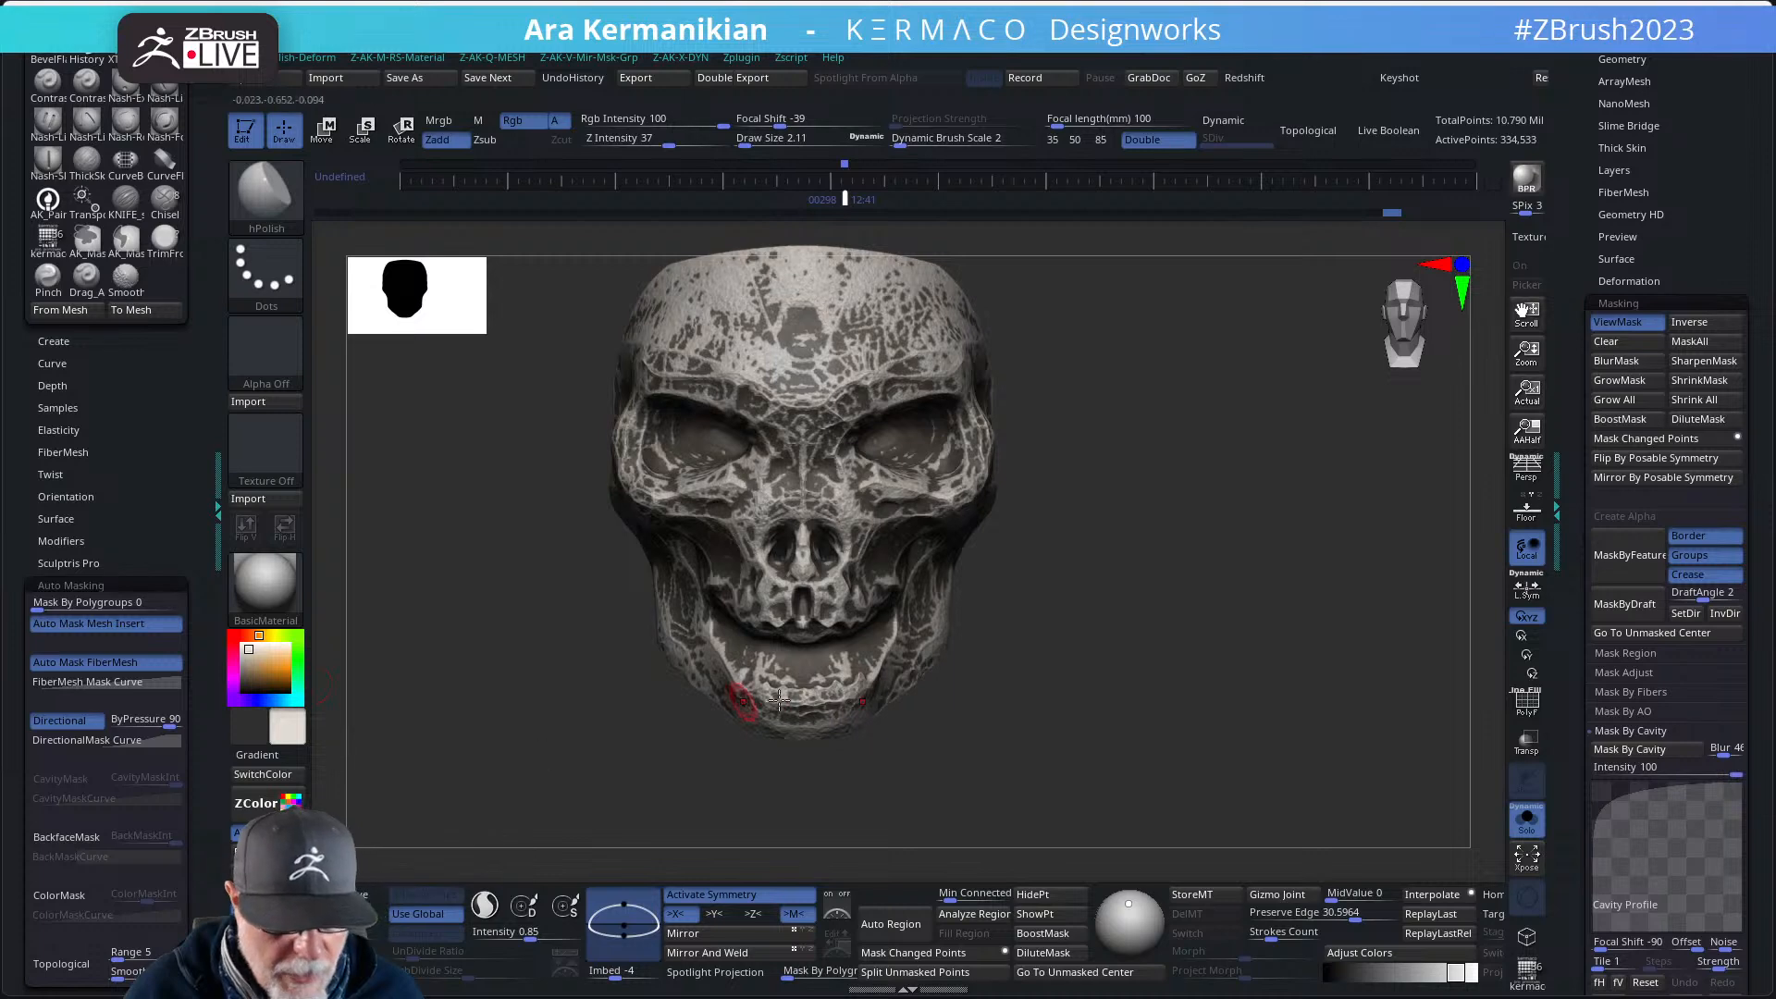
pyautogui.moveTo(1180, 668); pyautogui.dragTo(1157, 550)
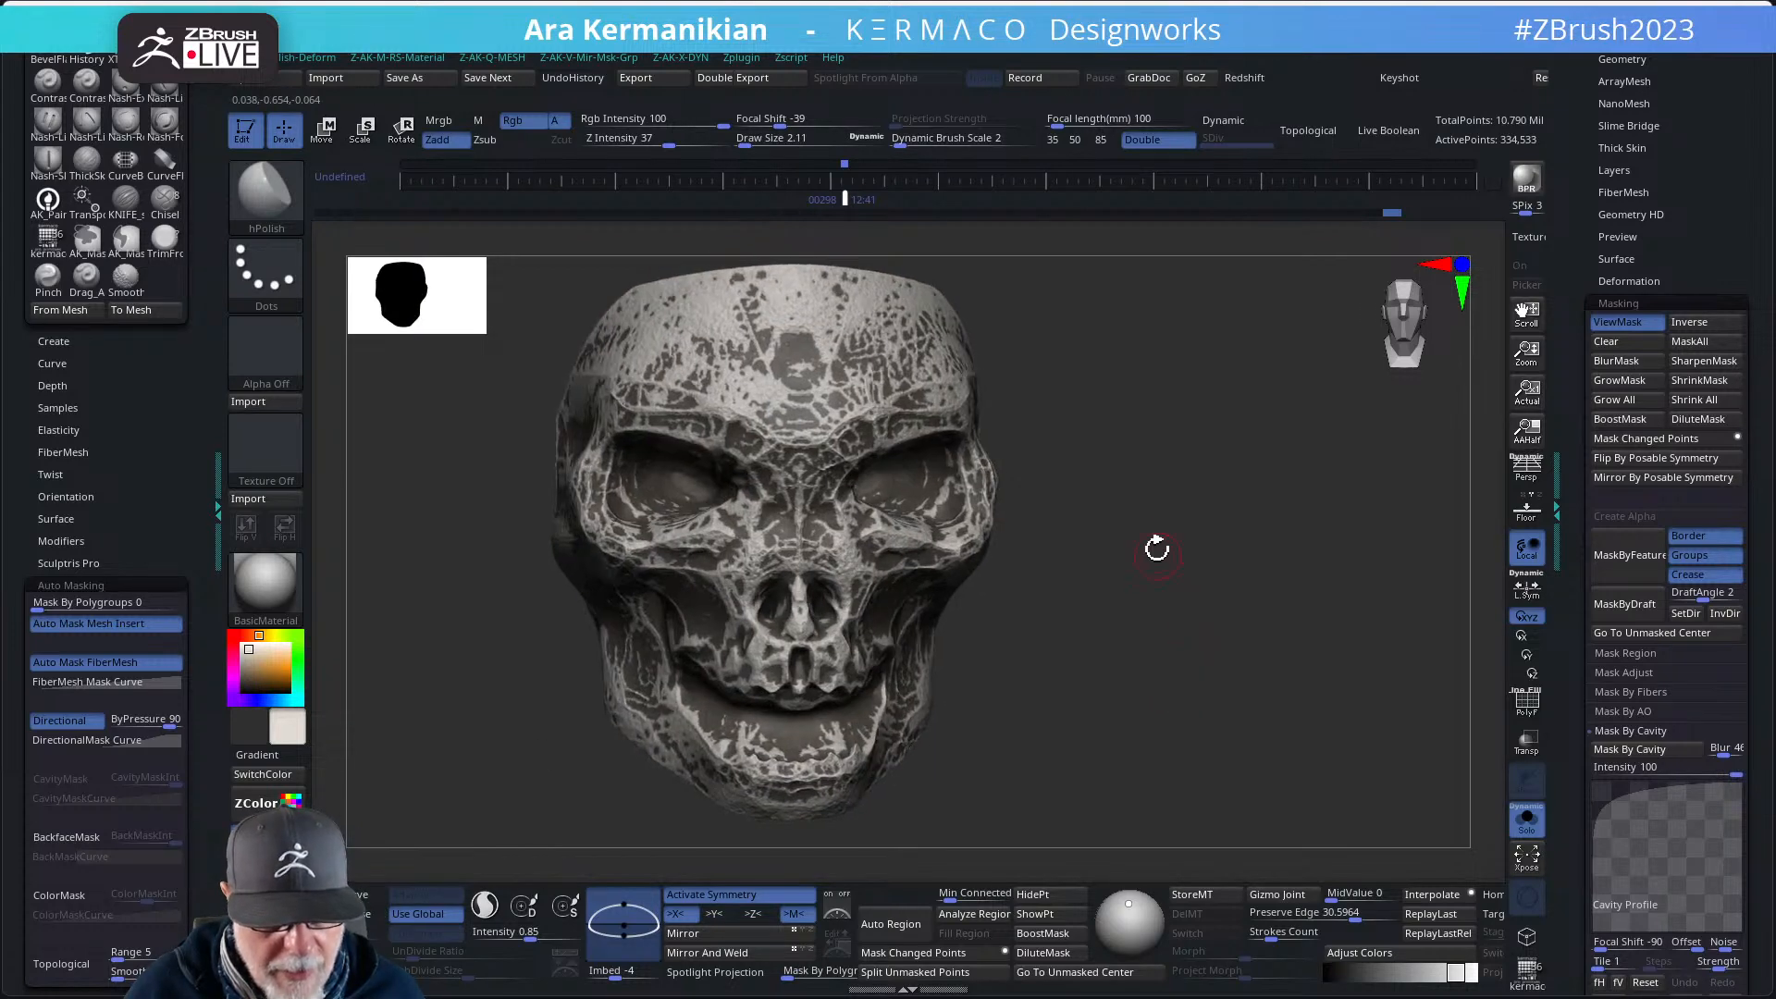
pyautogui.press('ctrl')
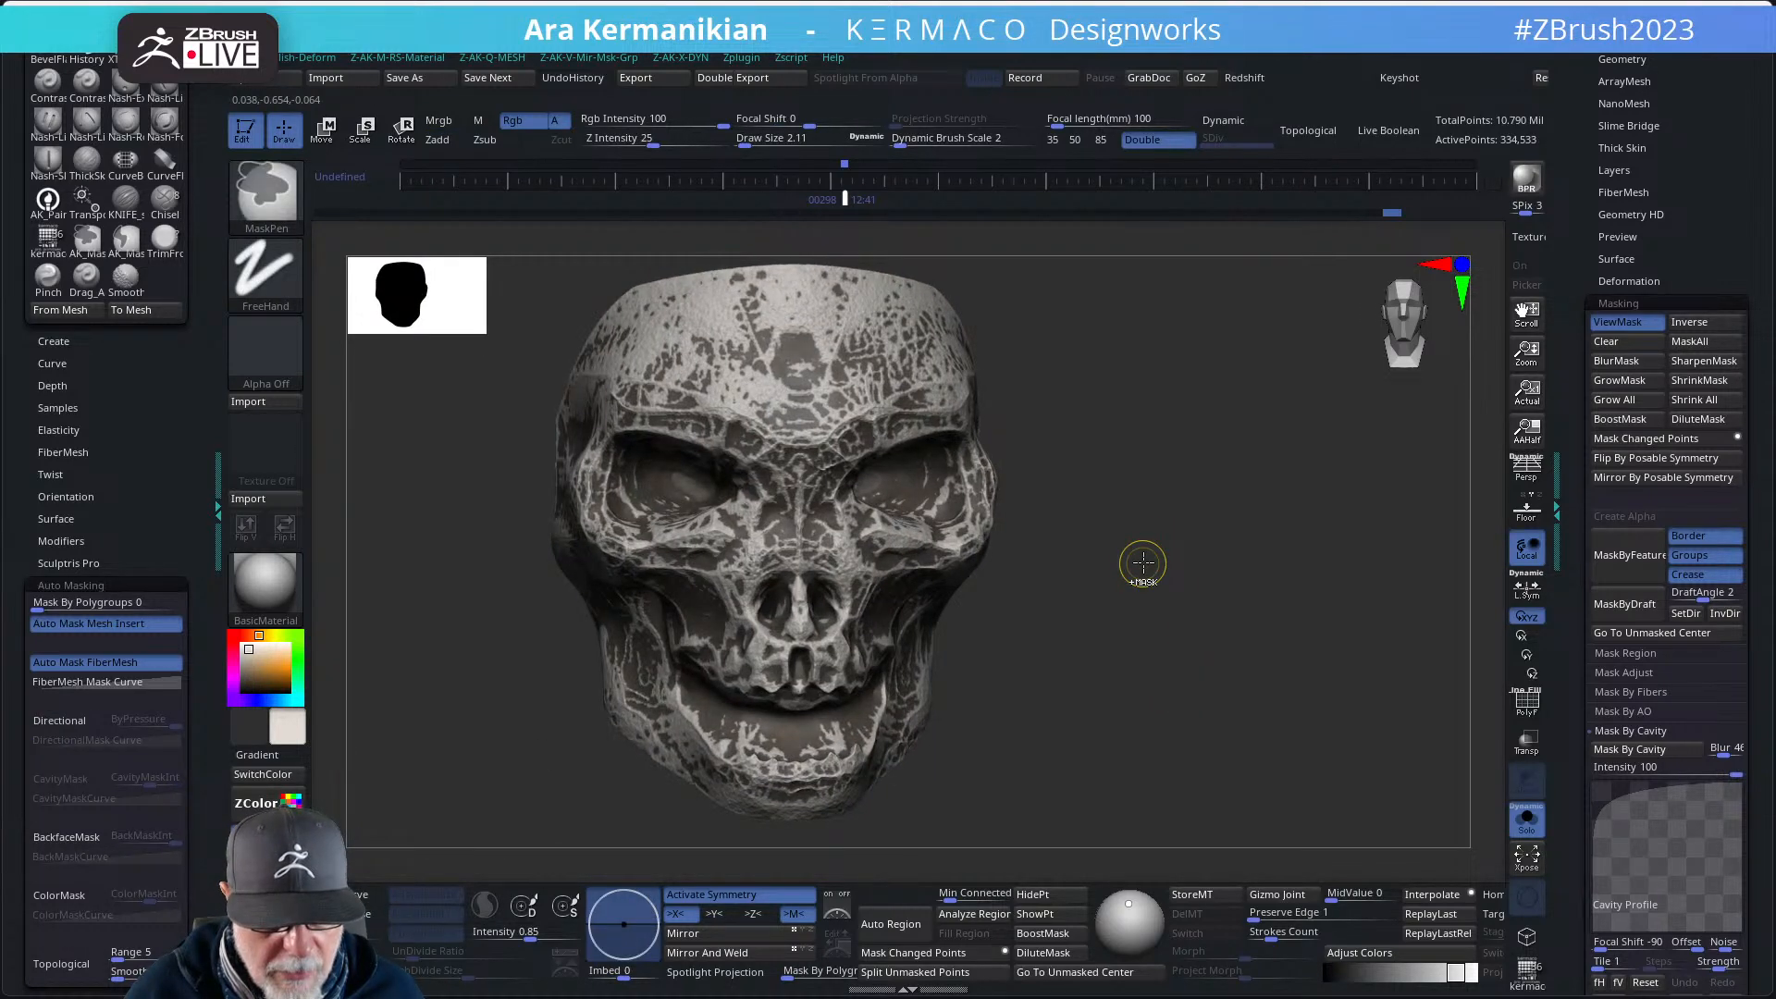
pyautogui.keyDown('ctrl'); pyautogui.click(1143, 563); pyautogui.keyUp('ctrl')
pyautogui.keyDown('ctrl'); pyautogui.click(1143, 562); pyautogui.keyUp('ctrl')
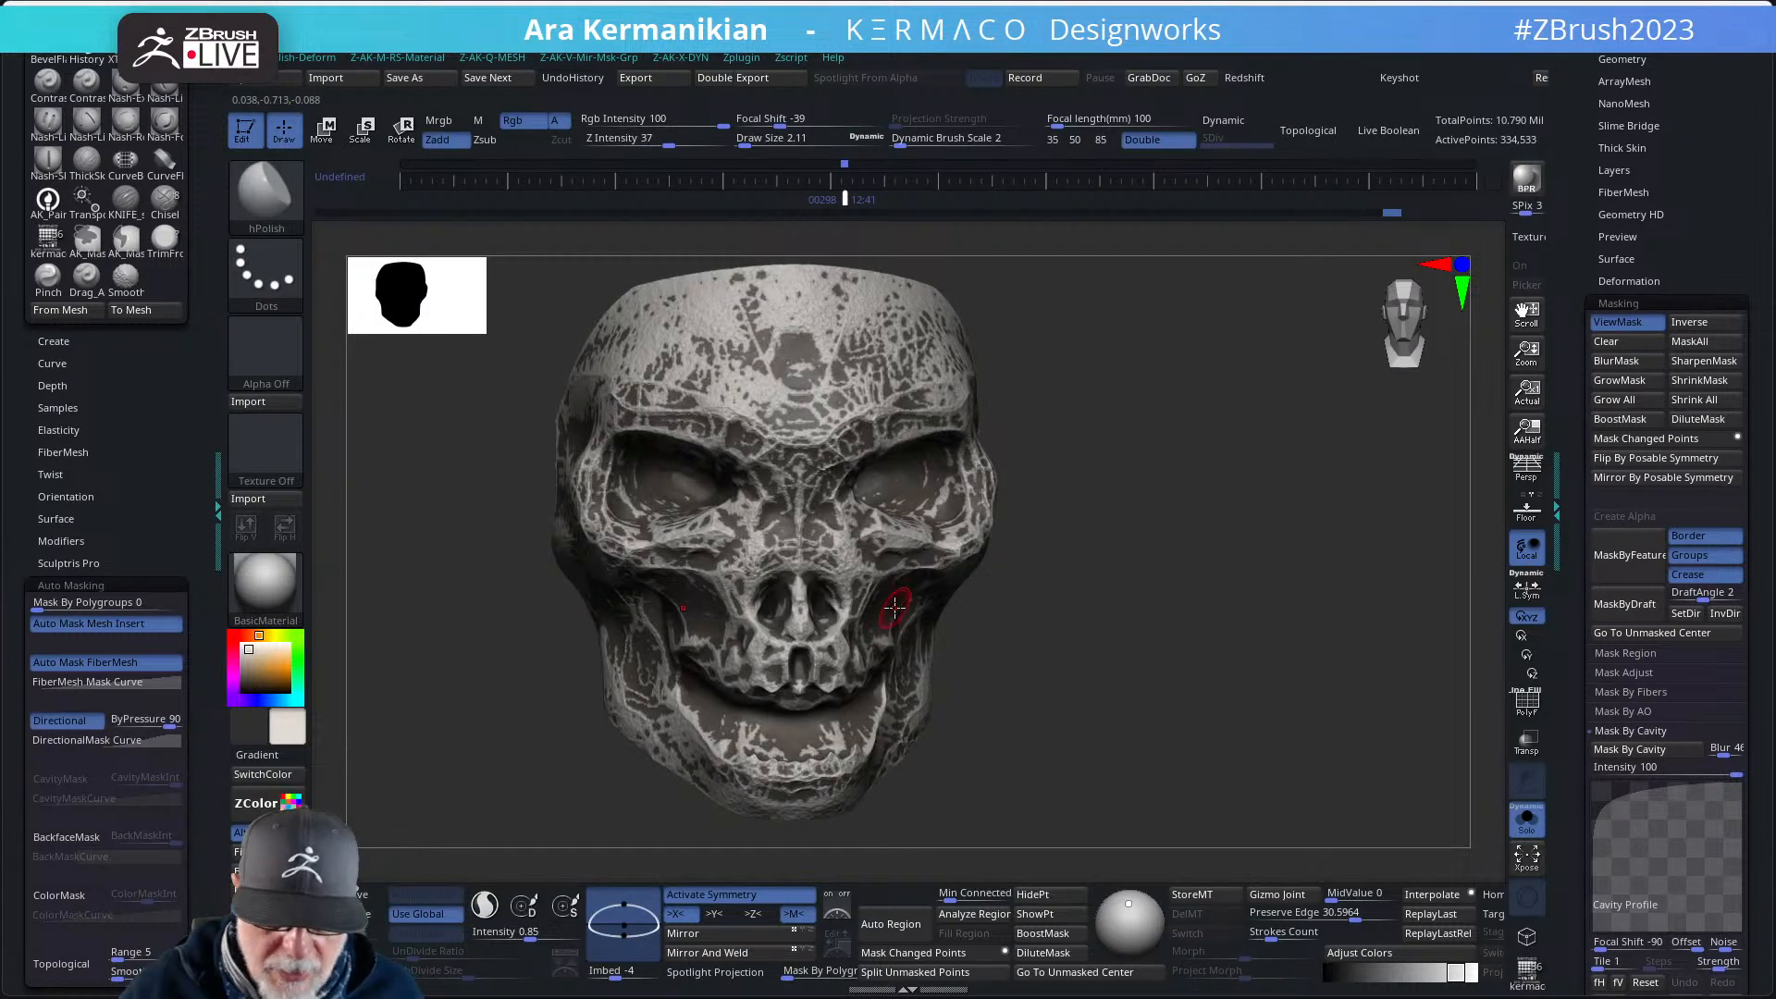
pyautogui.moveTo(1083, 611); pyautogui.dragTo(1078, 634)
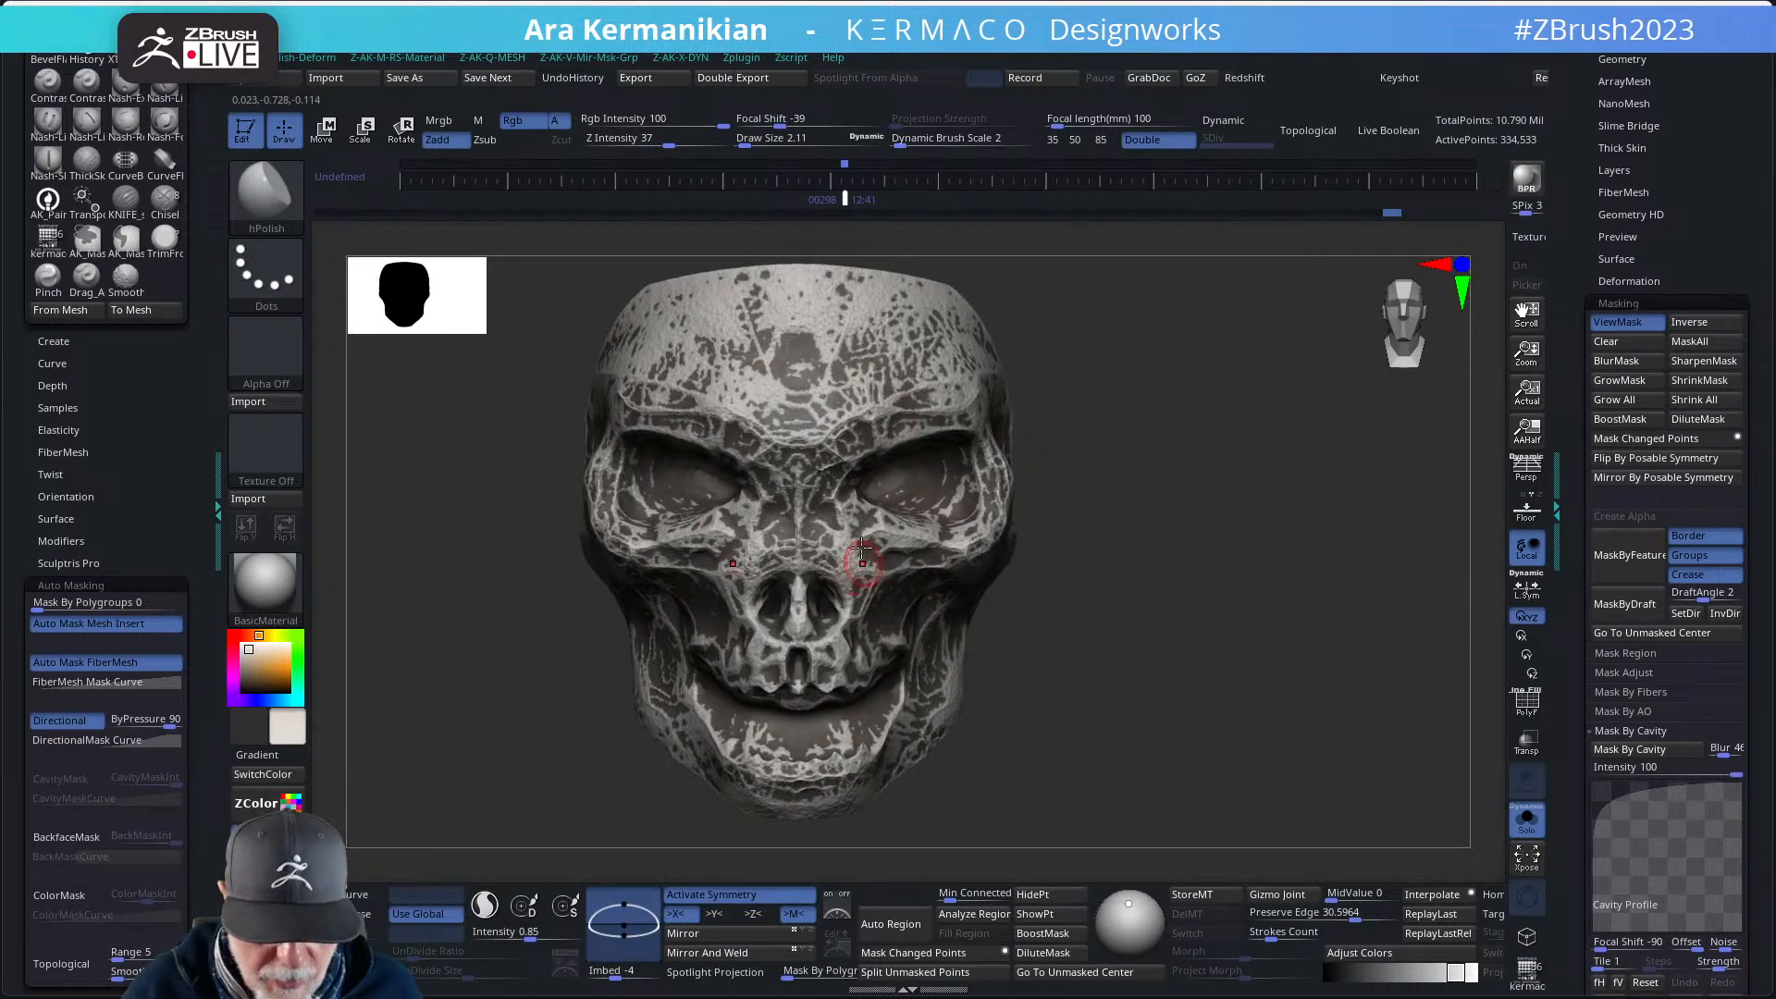
# - Apply a slight Polish Crisp Edges deformation to the unmasked areas of the skull
pyautogui.press('shift')
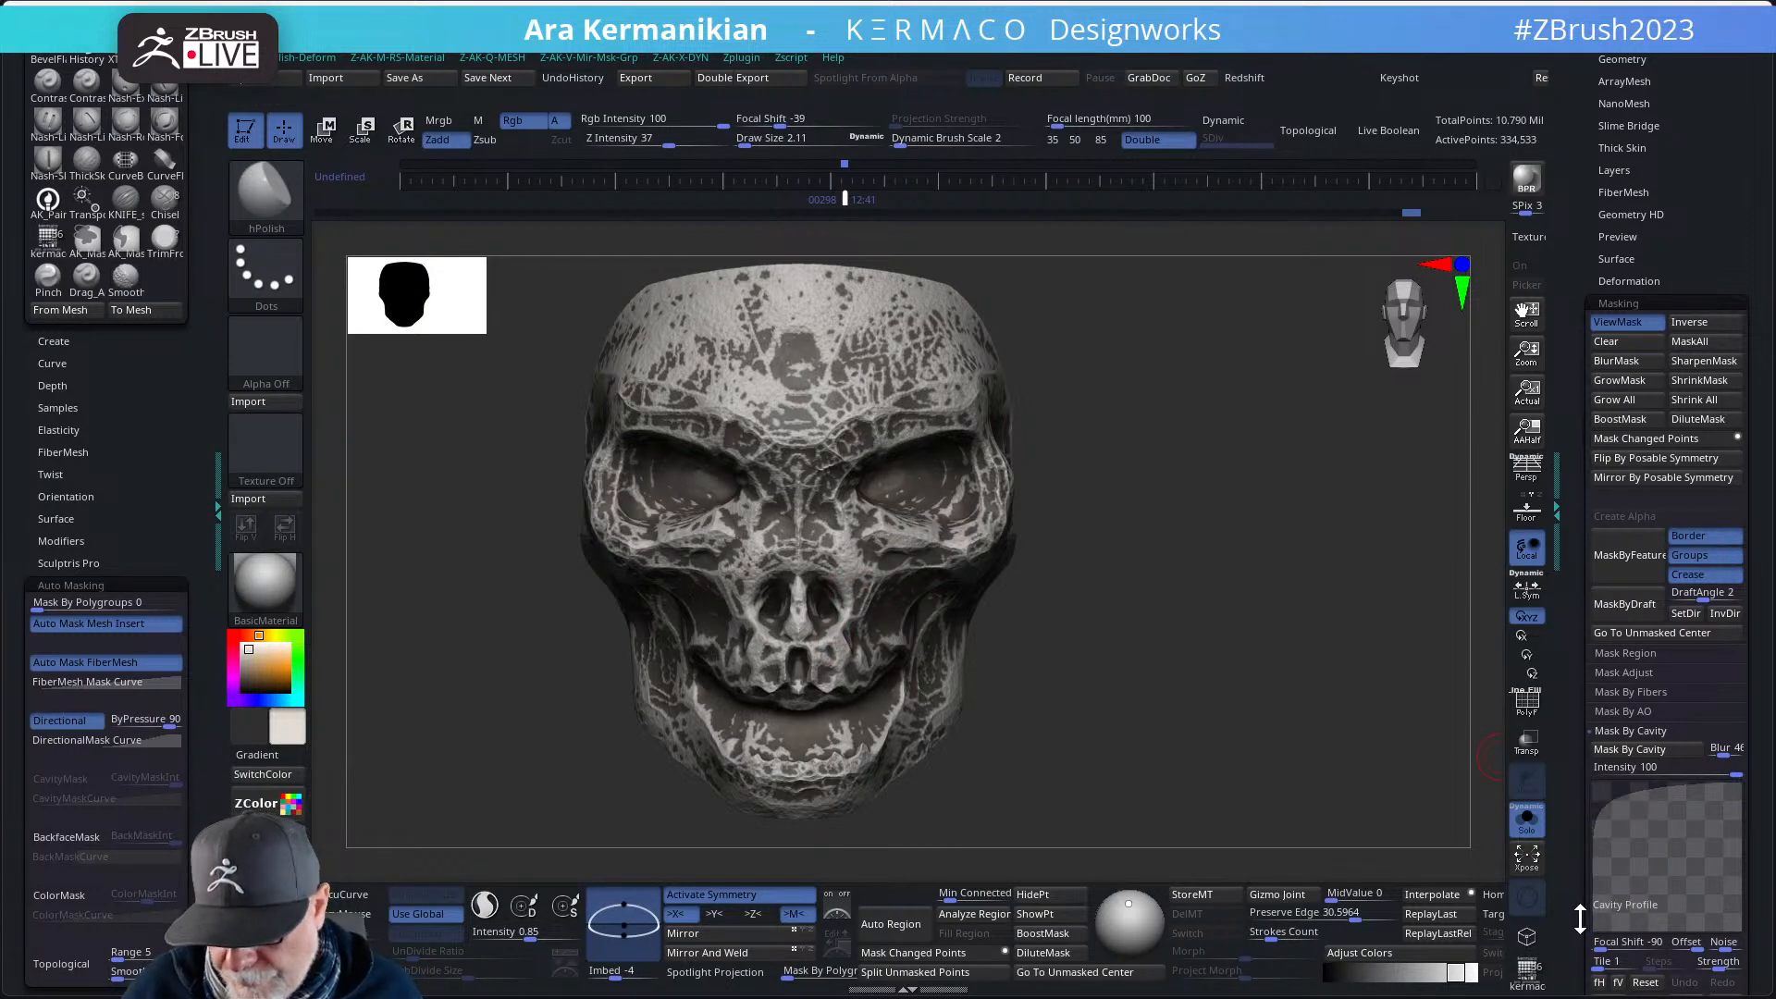
pyautogui.moveTo(1580, 919); pyautogui.dragTo(1560, 735)
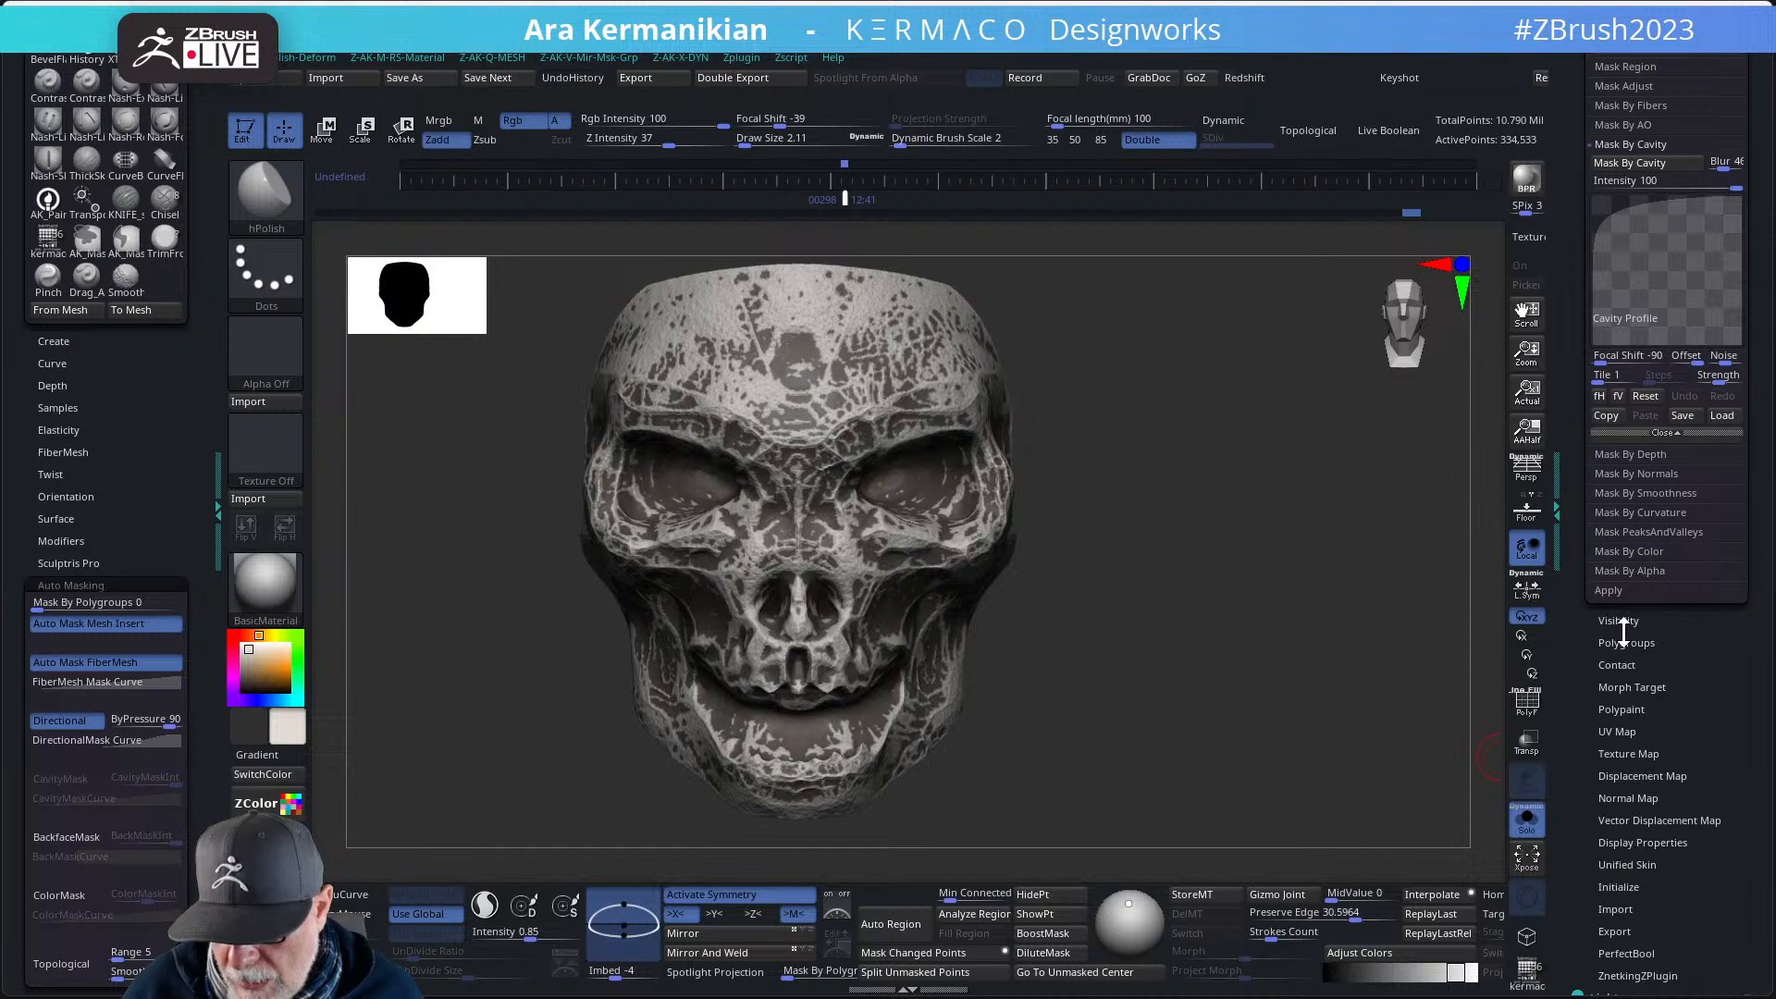
pyautogui.hotkey('ctrl', 'c')
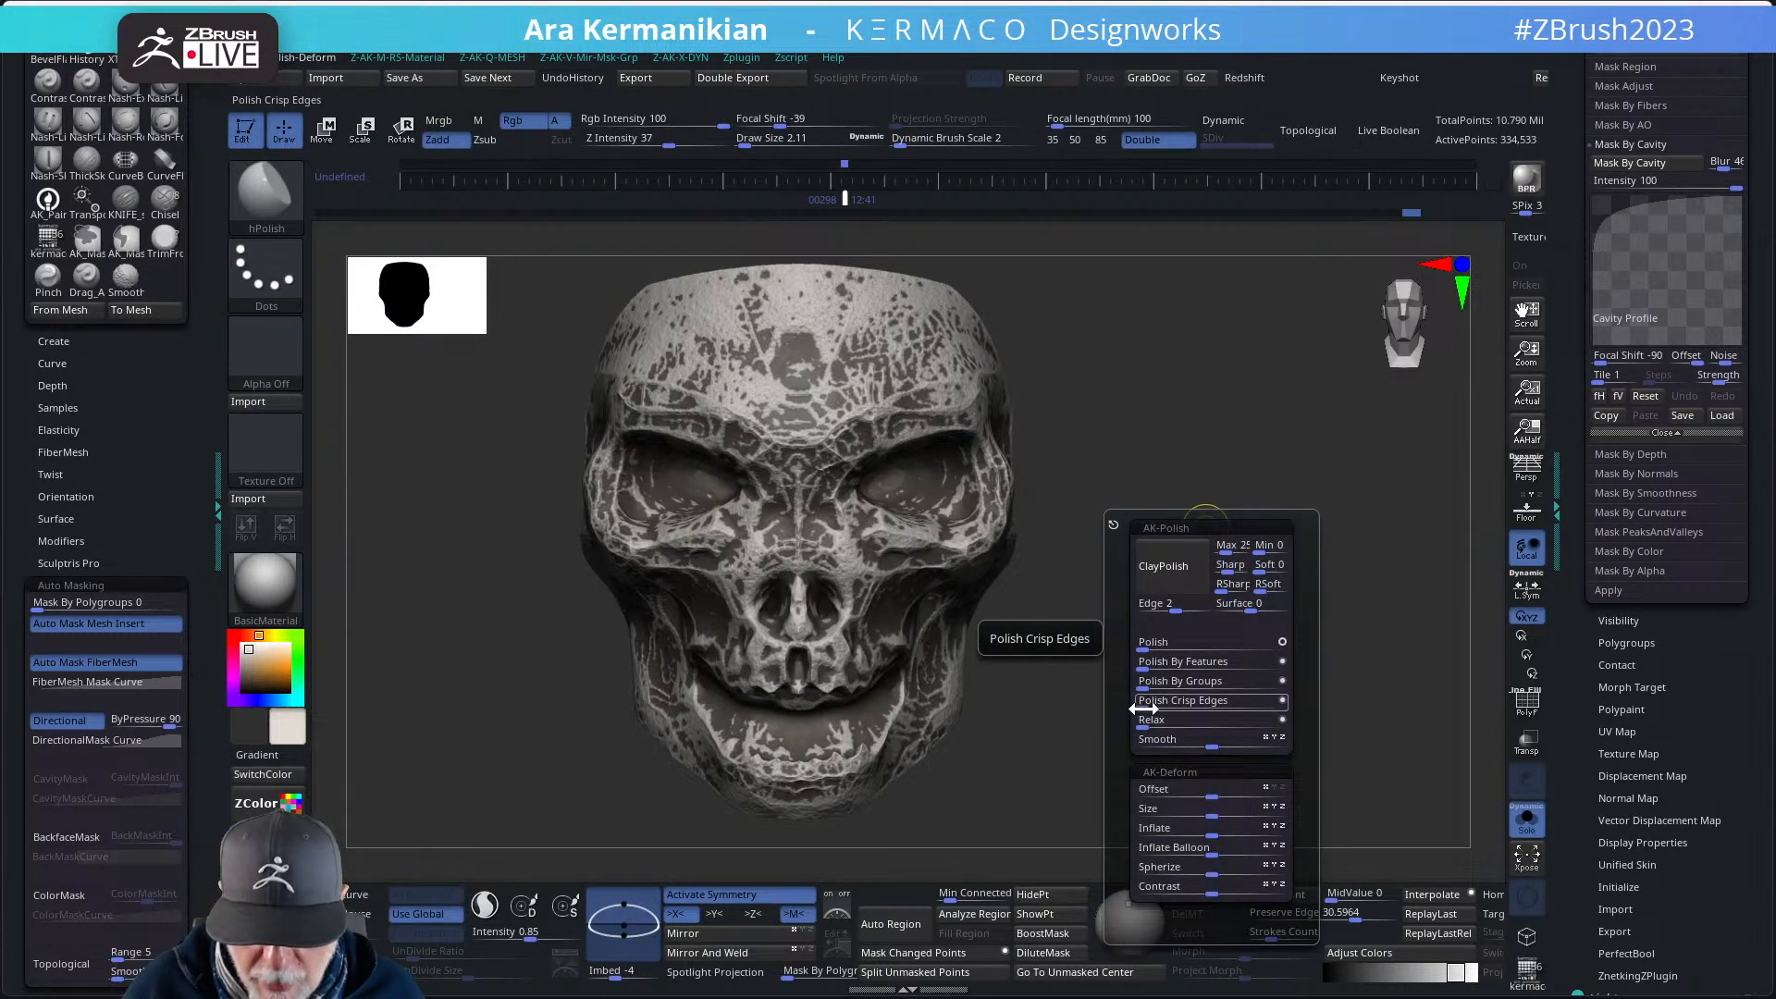
pyautogui.moveTo(1144, 709); pyautogui.dragTo(1156, 710)
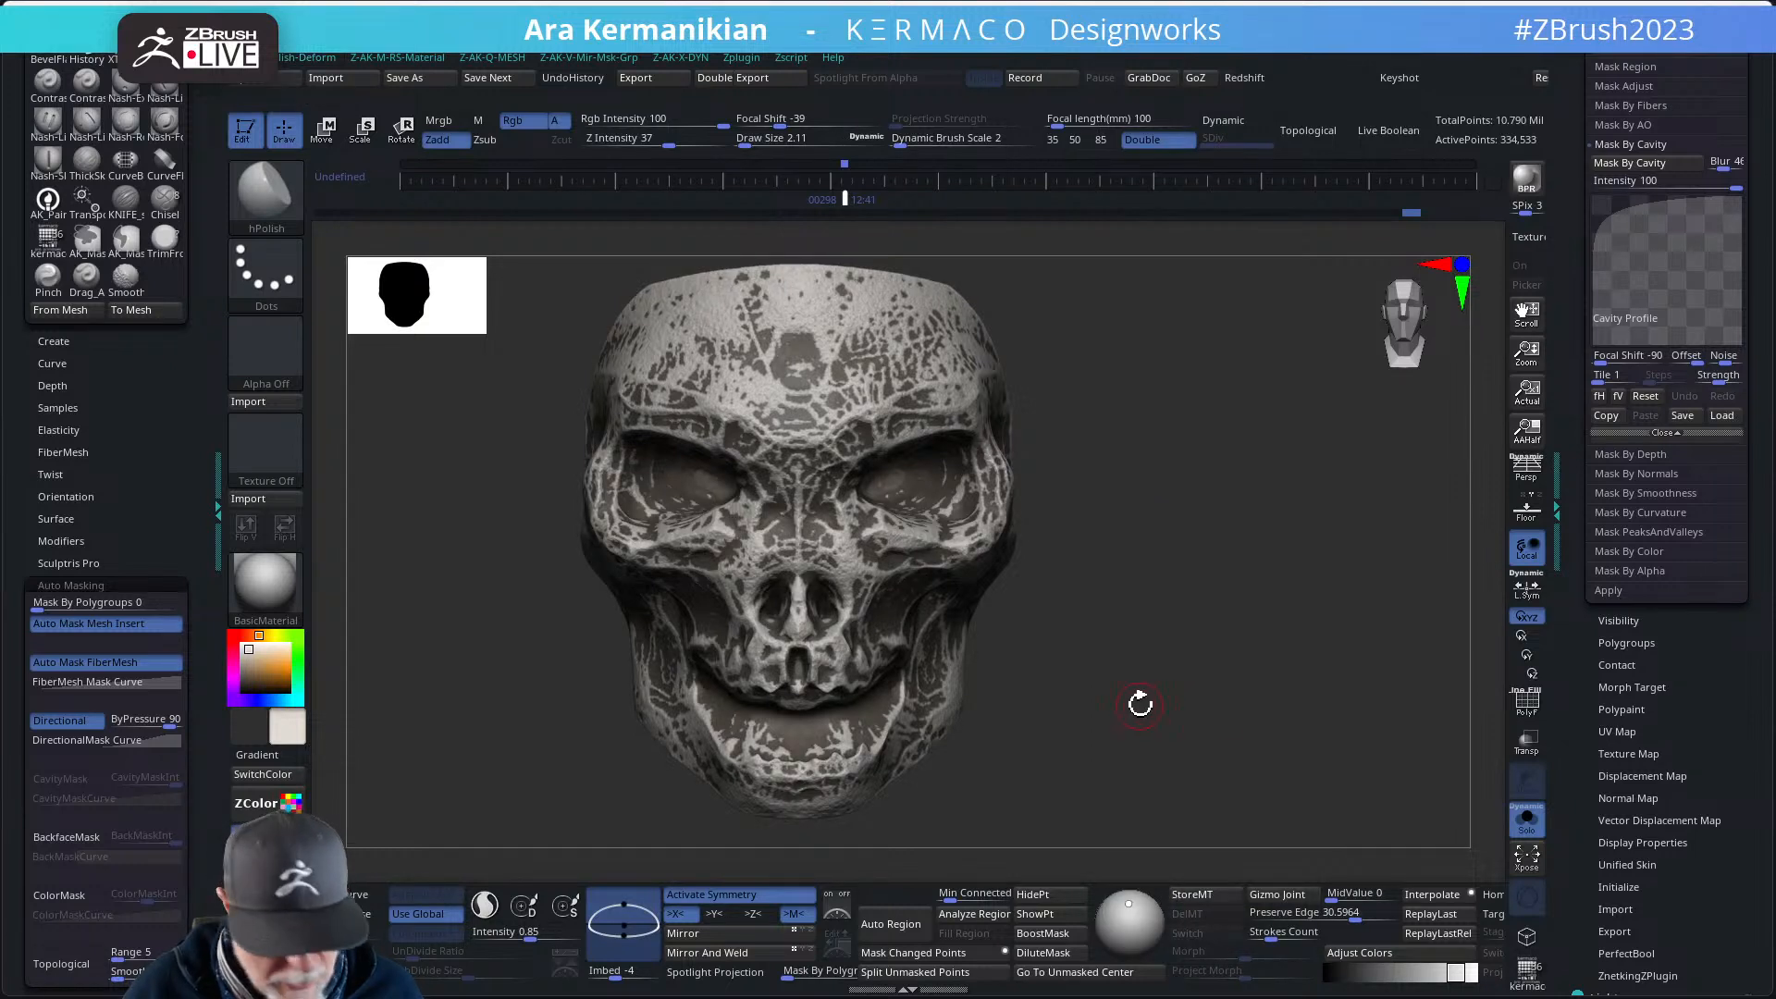
pyautogui.press('ctrl')
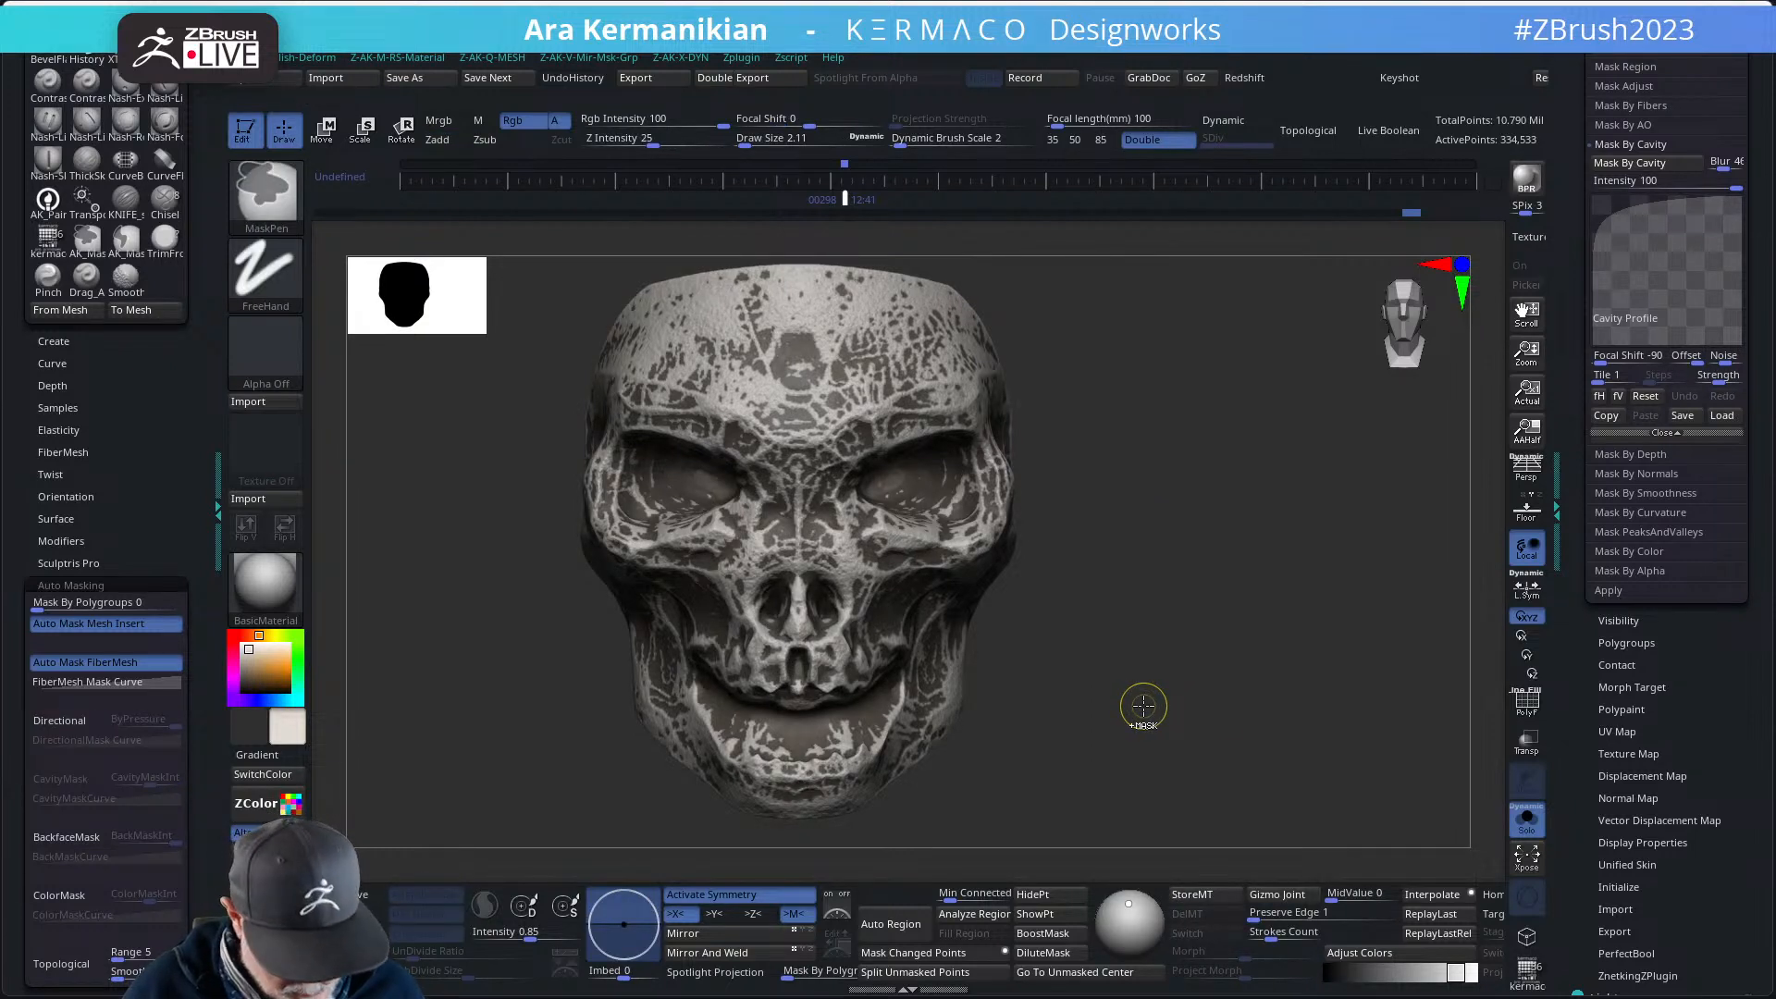
# - Apply a Polish deformation to the unmasked areas of the skull and clear the cavity mask
pyautogui.hotkey('ctrl', 'c')
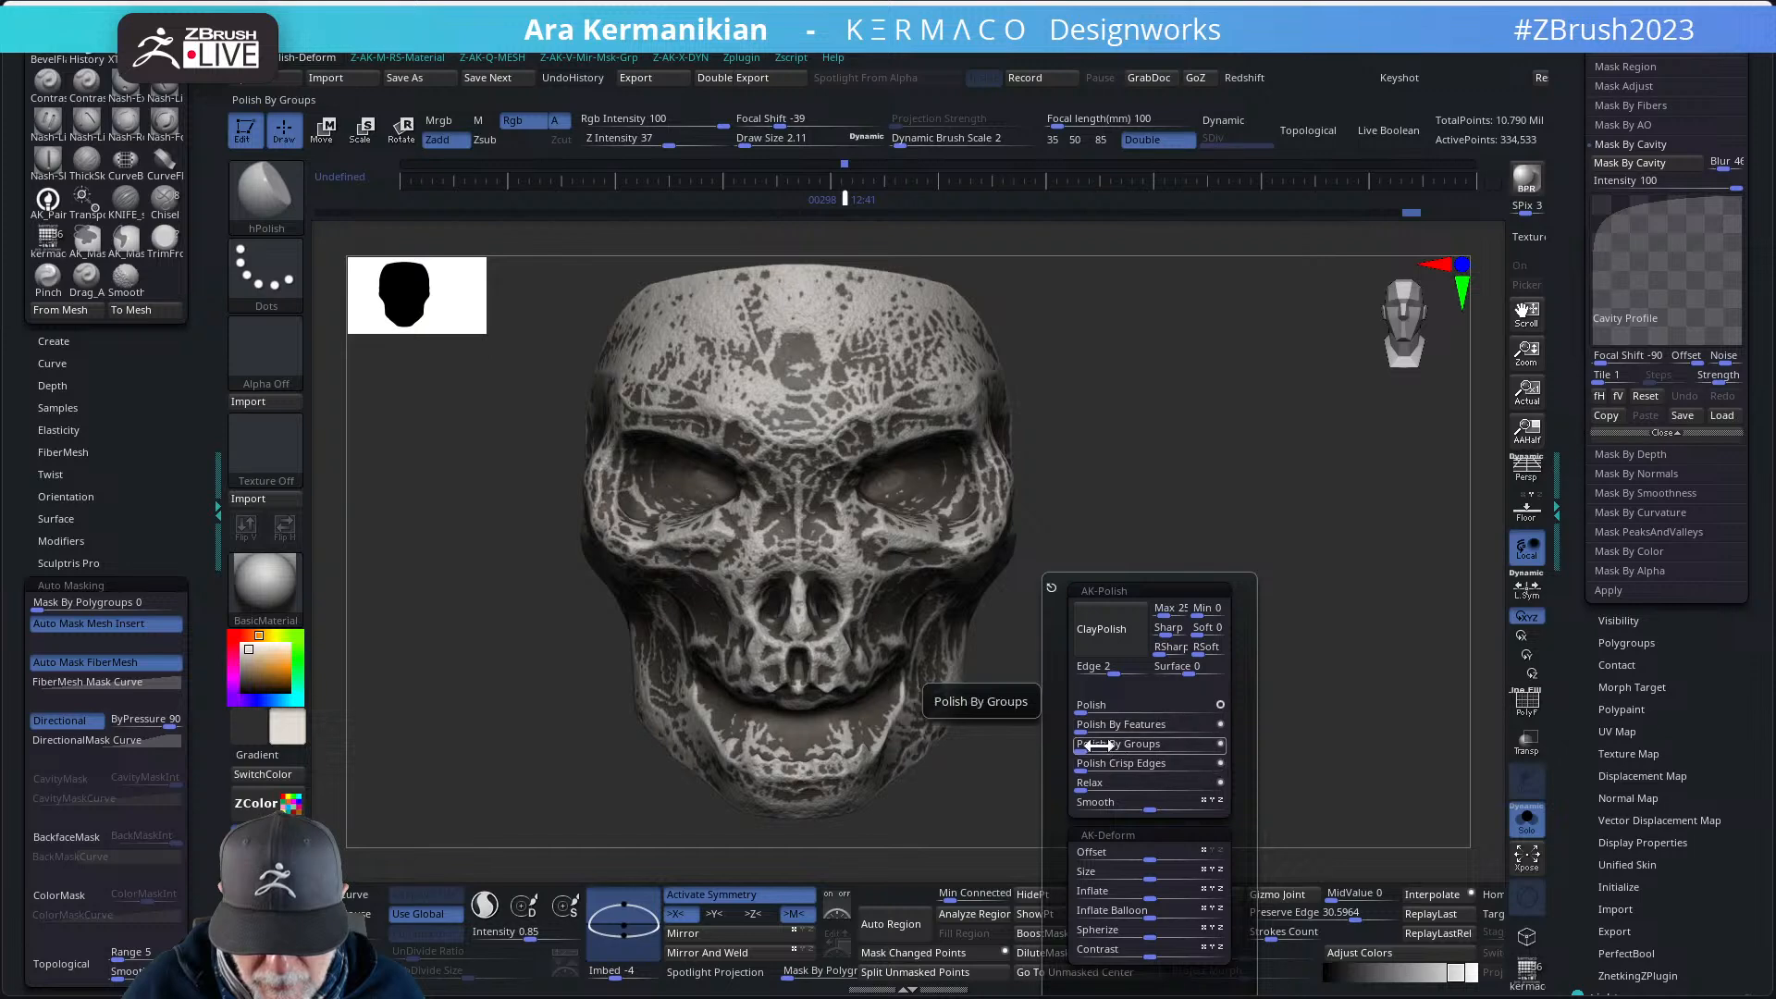
pyautogui.click(1144, 705)
pyautogui.press('Return')
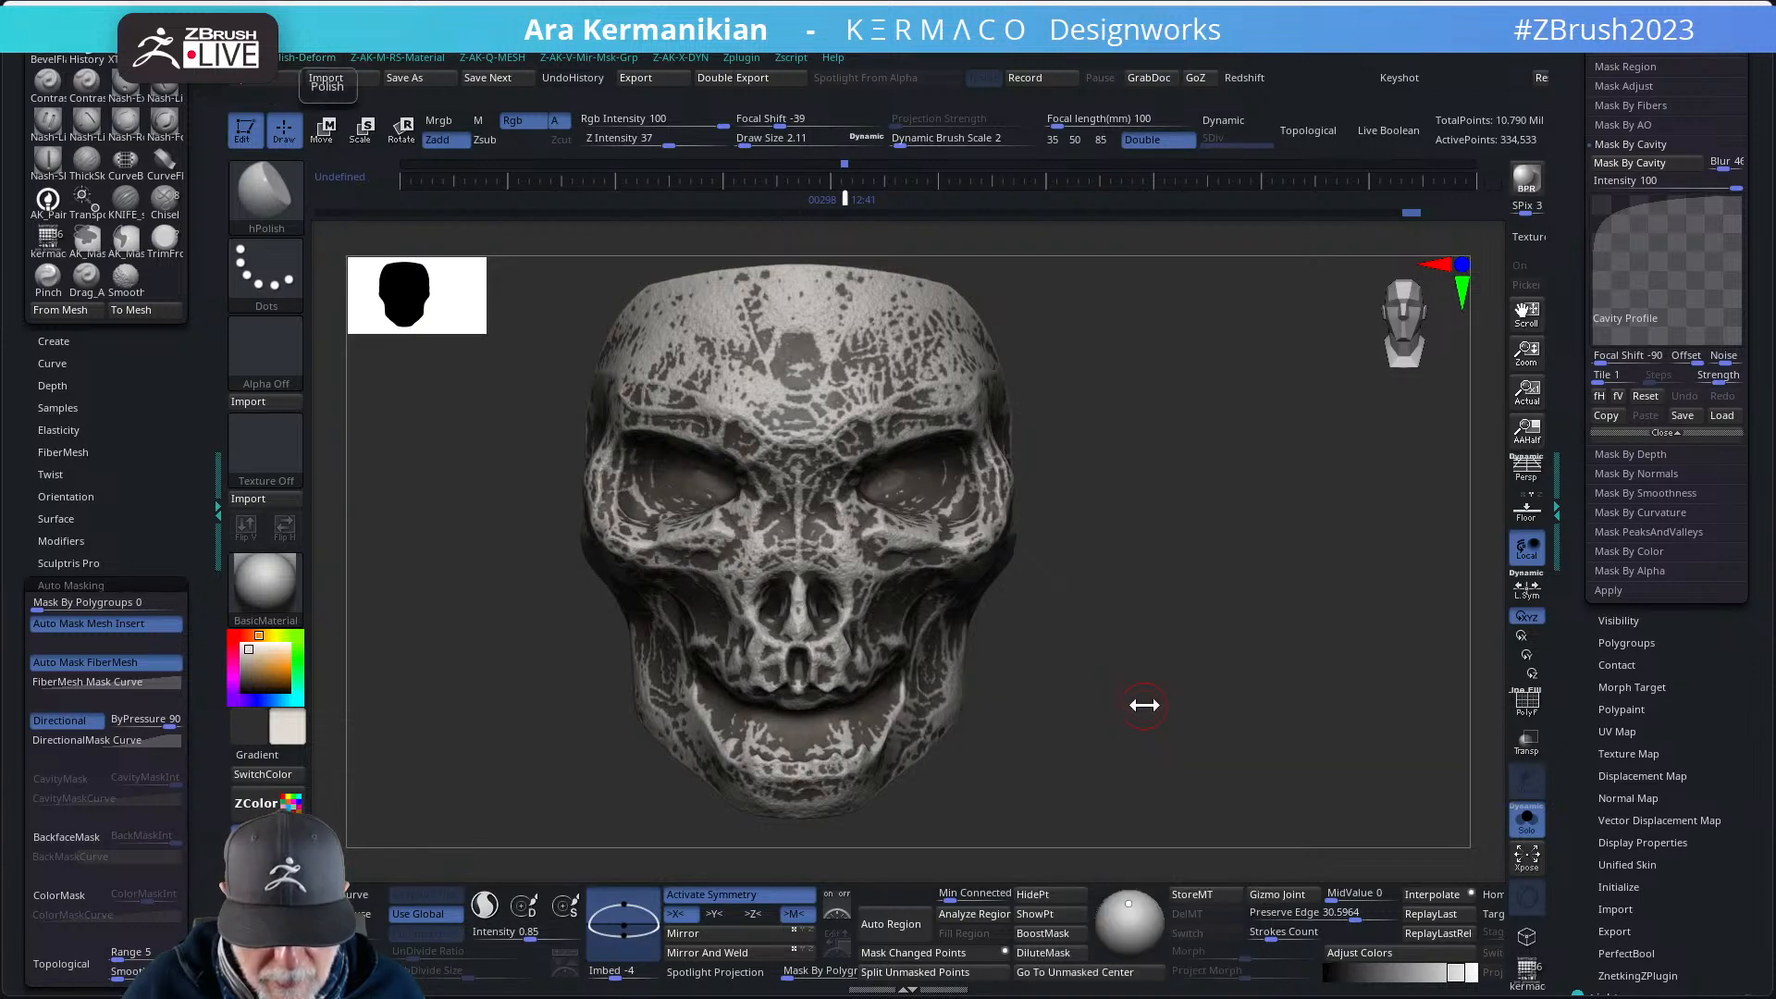
pyautogui.keyDown('ctrl'); pyautogui.moveTo(1157, 583); pyautogui.dragTo(1247, 659); pyautogui.keyUp('ctrl')
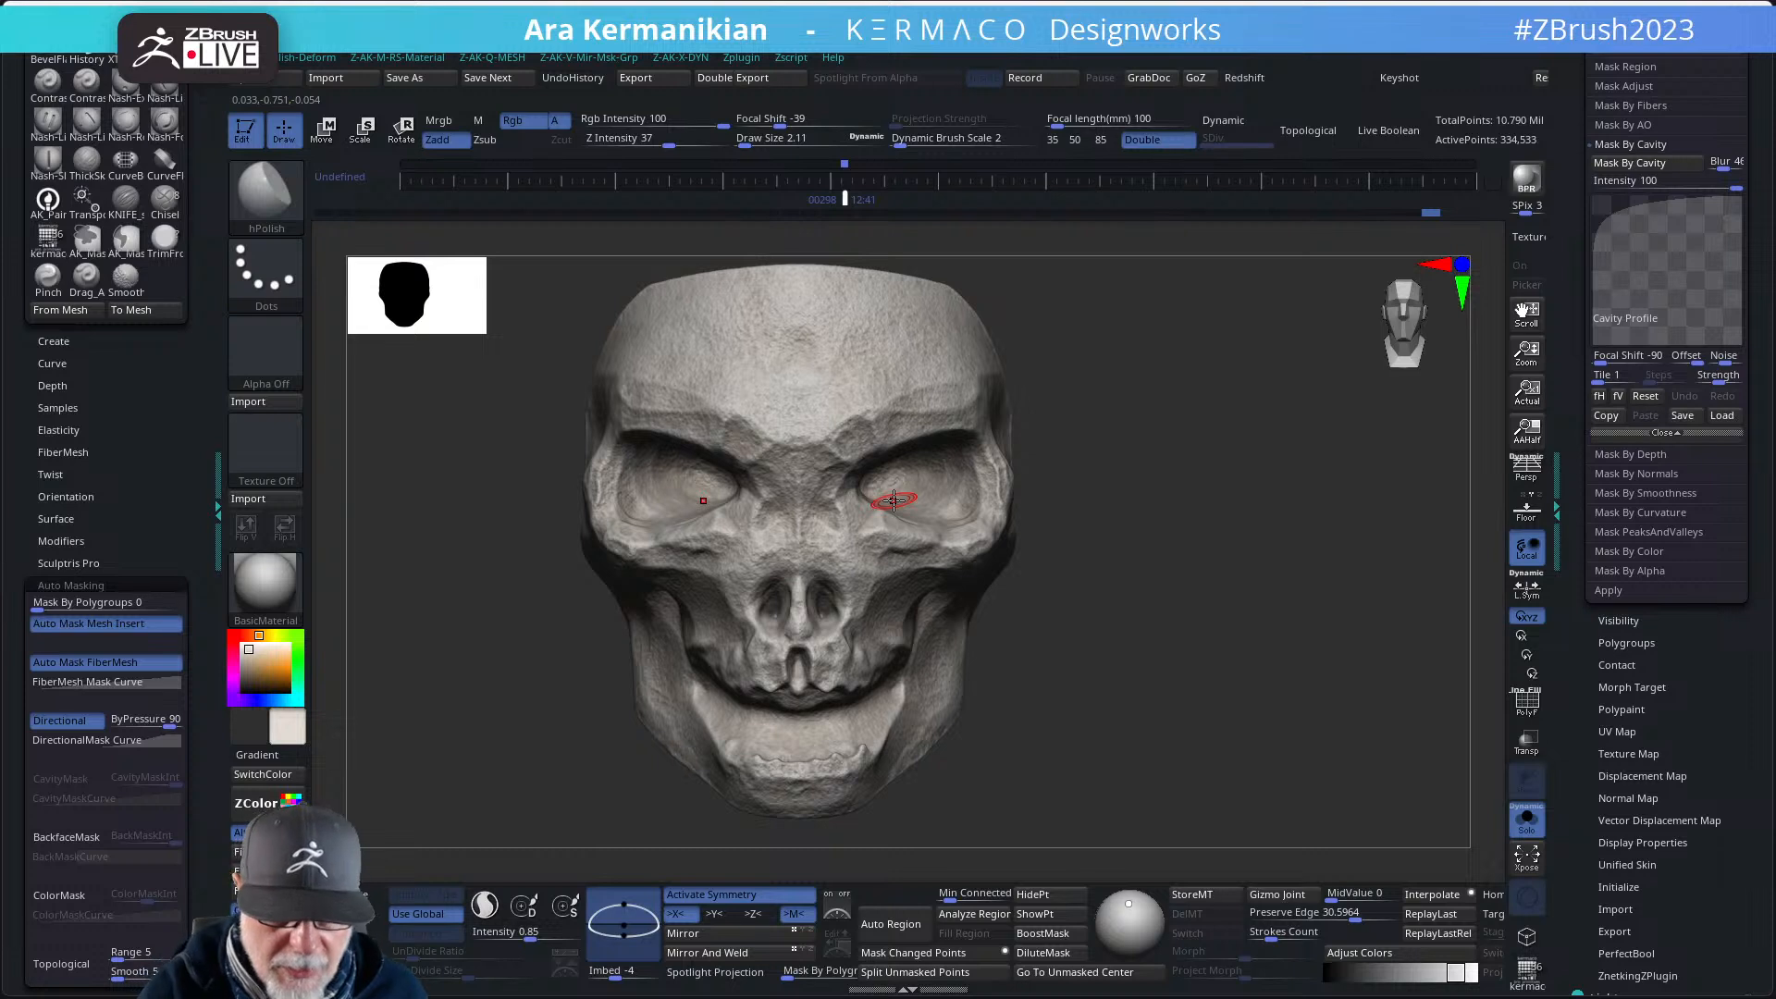
# - Smooth the skull's surface below the eye socket, towards the nose bridge and along the inner brow
pyautogui.moveTo(1110, 561)
pyautogui.mouseDown()
pyautogui.moveTo(1119, 537)
pyautogui.moveTo(1101, 563)
pyautogui.moveTo(1102, 549)
pyautogui.moveTo(1125, 581)
pyautogui.mouseUp()
pyautogui.press('shift')
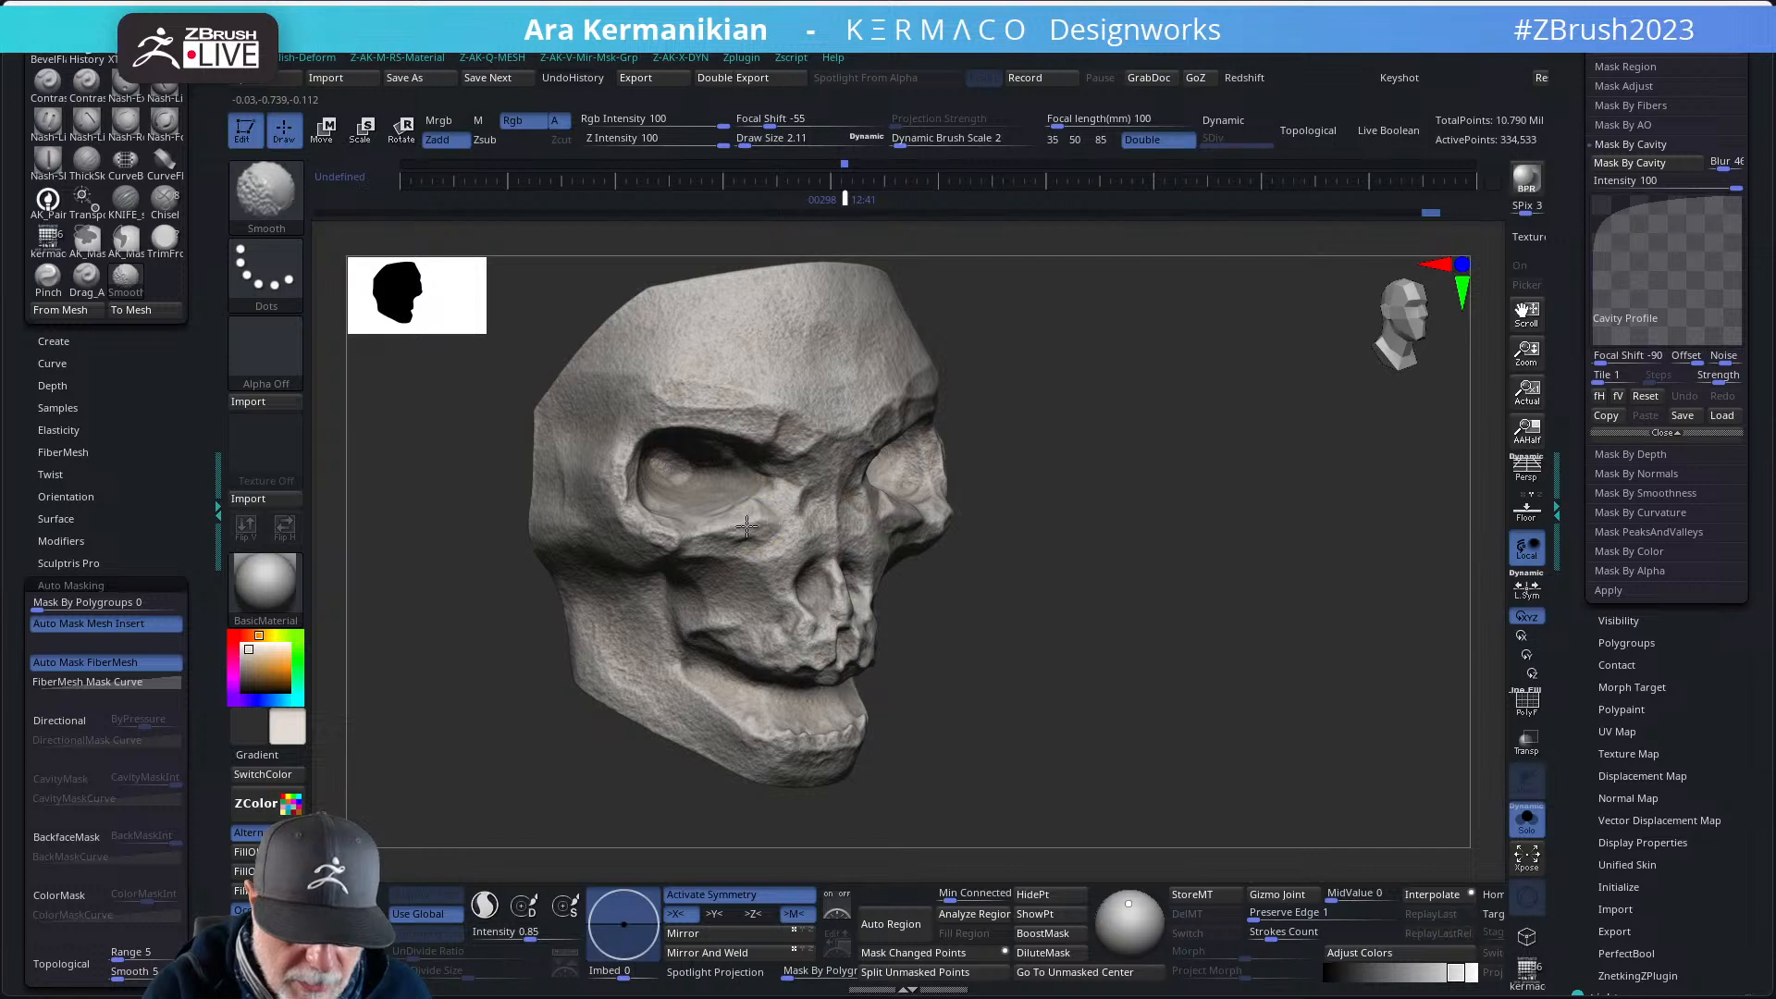
pyautogui.keyDown('shift'); pyautogui.moveTo(747, 523); pyautogui.dragTo(805, 505); pyautogui.keyUp('shift')
pyautogui.moveTo(1165, 477)
pyautogui.keyDown('shift'); pyautogui.mouseDown()
pyautogui.moveTo(1154, 421)
pyautogui.moveTo(1166, 490)
pyautogui.mouseUp(); pyautogui.keyUp('shift')
pyautogui.press('shift')
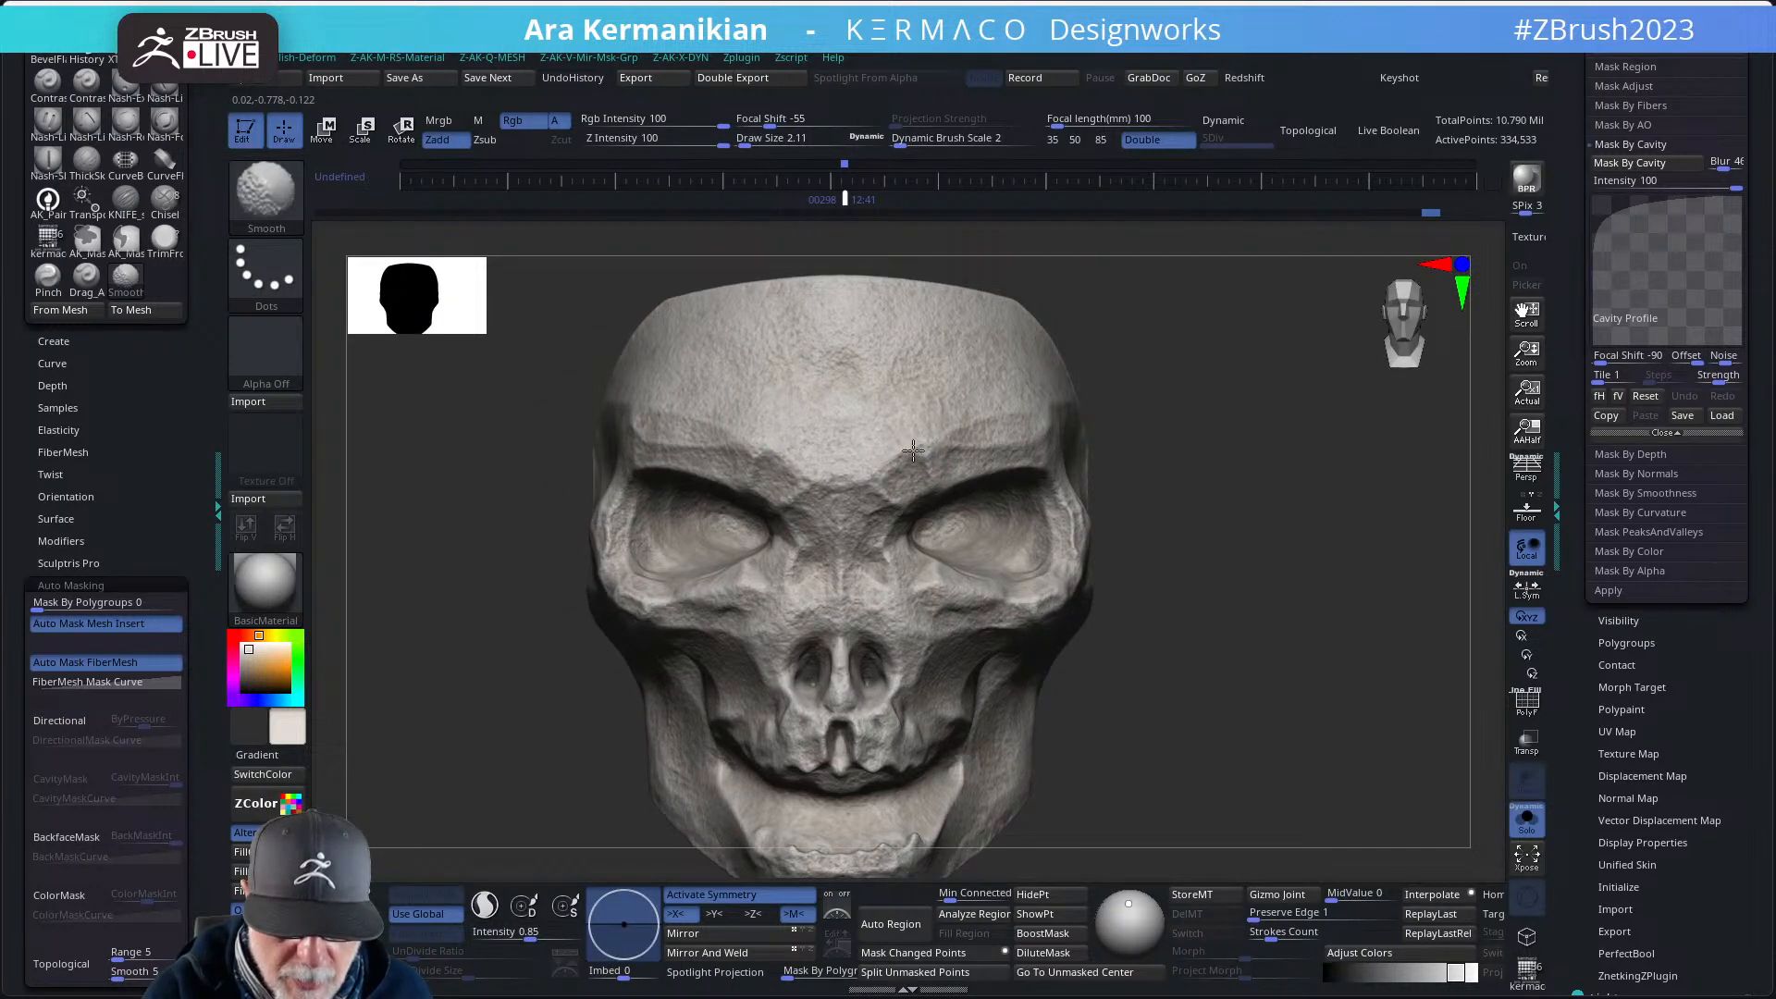
pyautogui.keyDown('shift'); pyautogui.moveTo(891, 469); pyautogui.dragTo(887, 483); pyautogui.keyUp('shift')
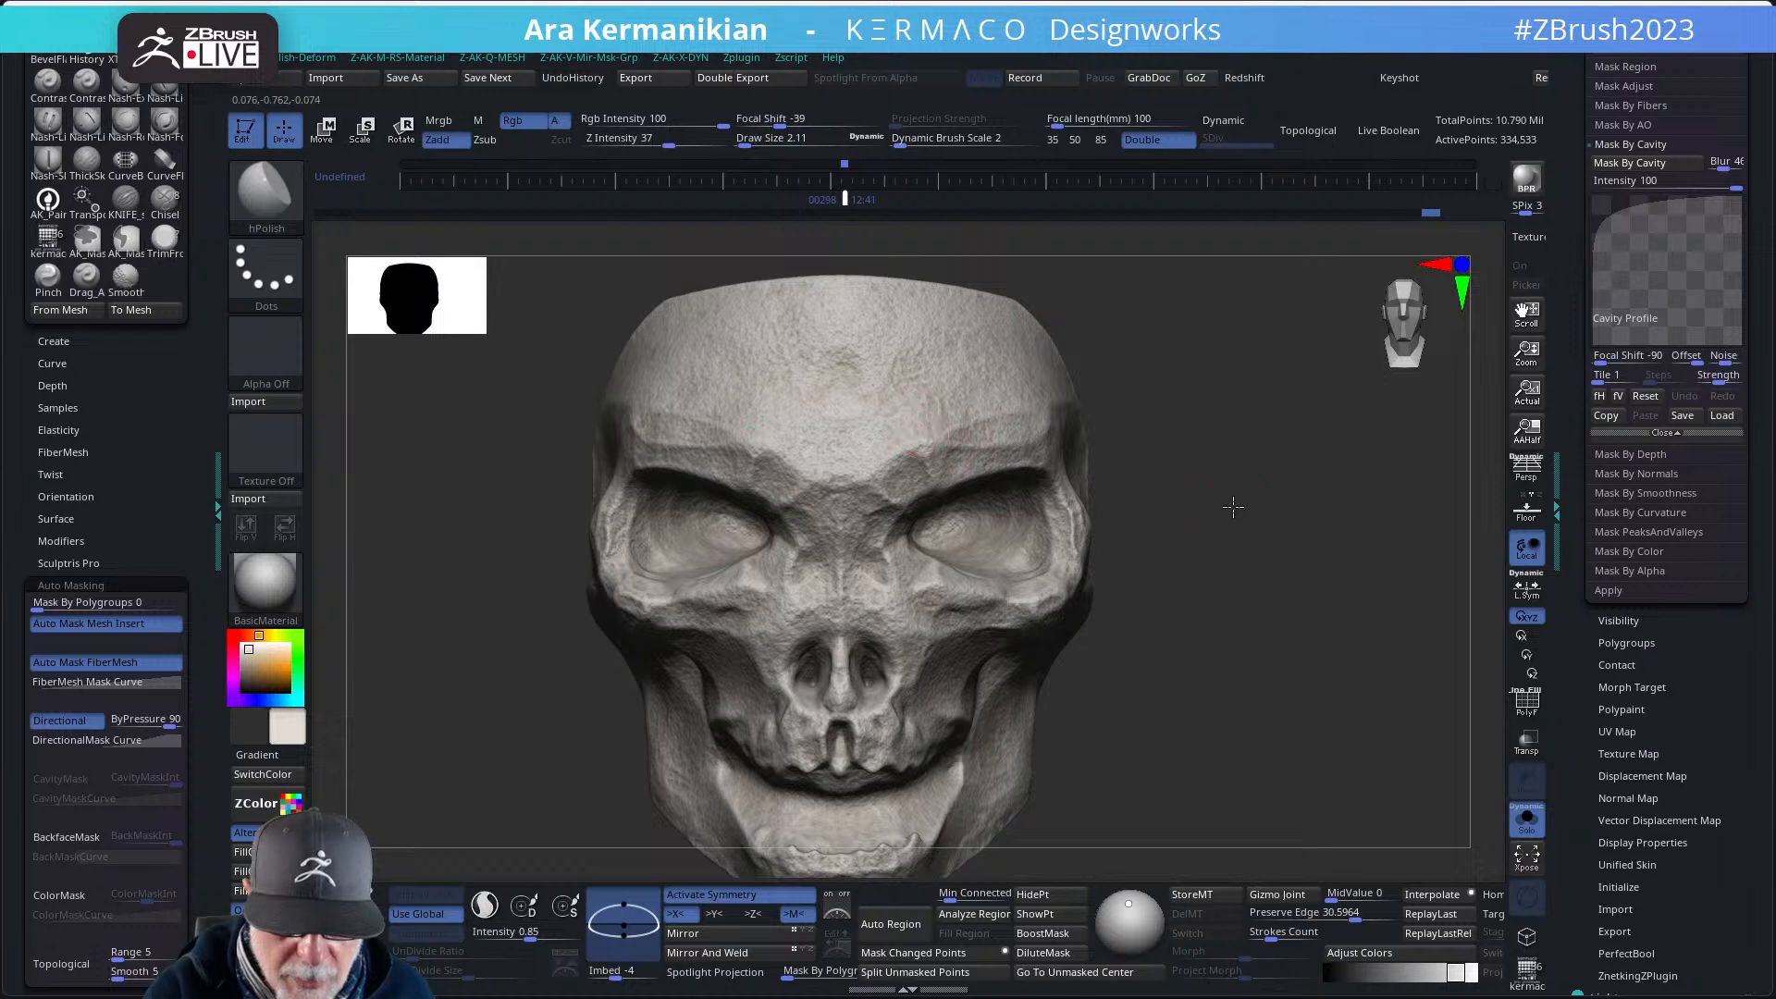
pyautogui.keyDown('alt'); pyautogui.moveTo(1233, 508); pyautogui.dragTo(1144, 531); pyautogui.keyUp('alt')
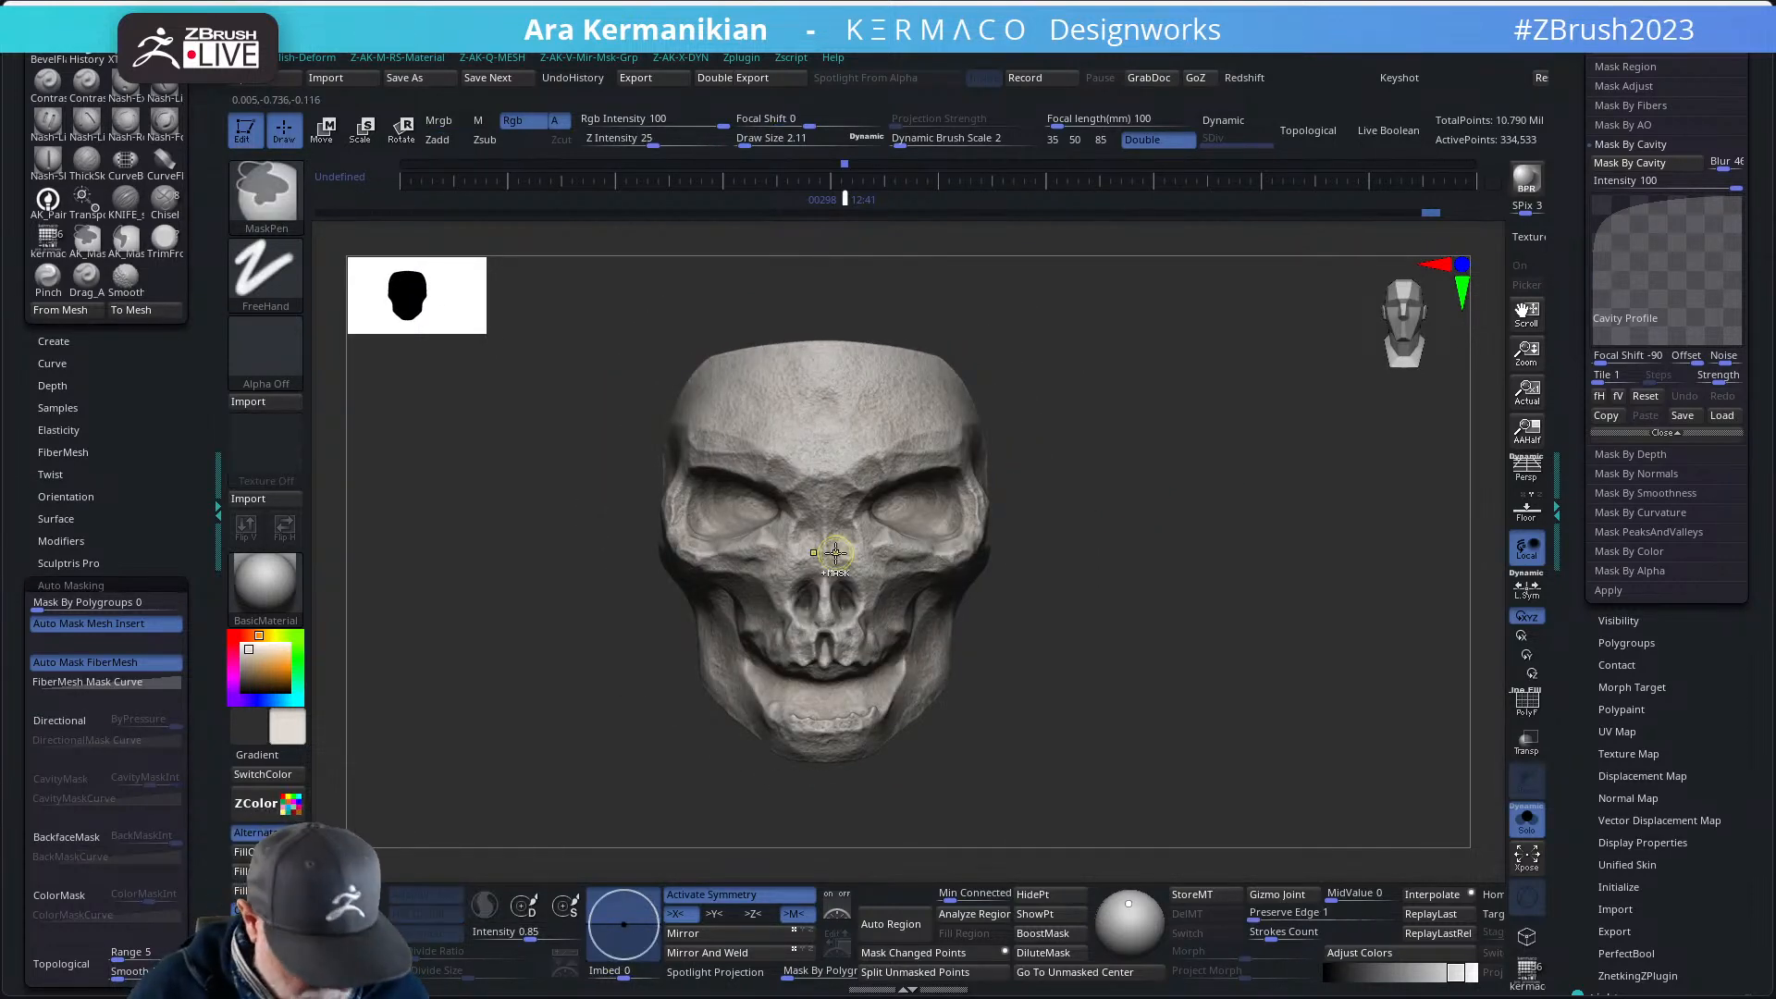
# - Apply a Polish Crisp Edges deformation to the whole skull and run ClayPolish on it
pyautogui.press('space')
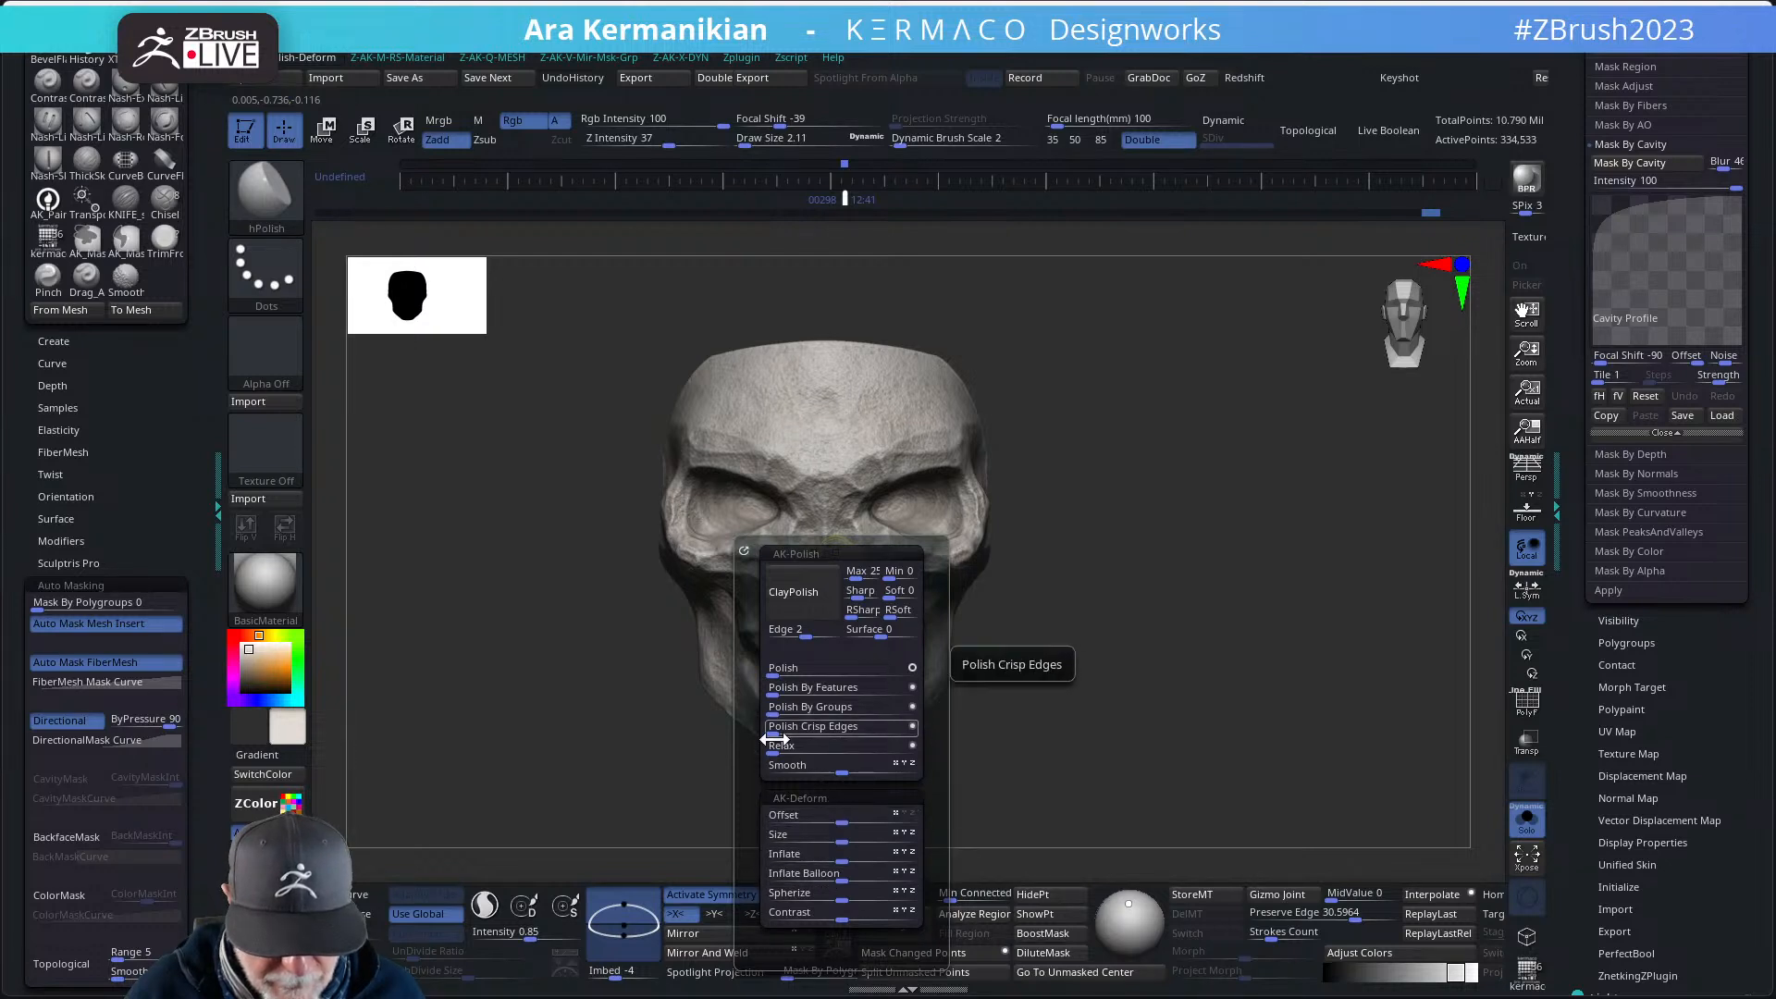
pyautogui.moveTo(778, 734); pyautogui.dragTo(916, 742)
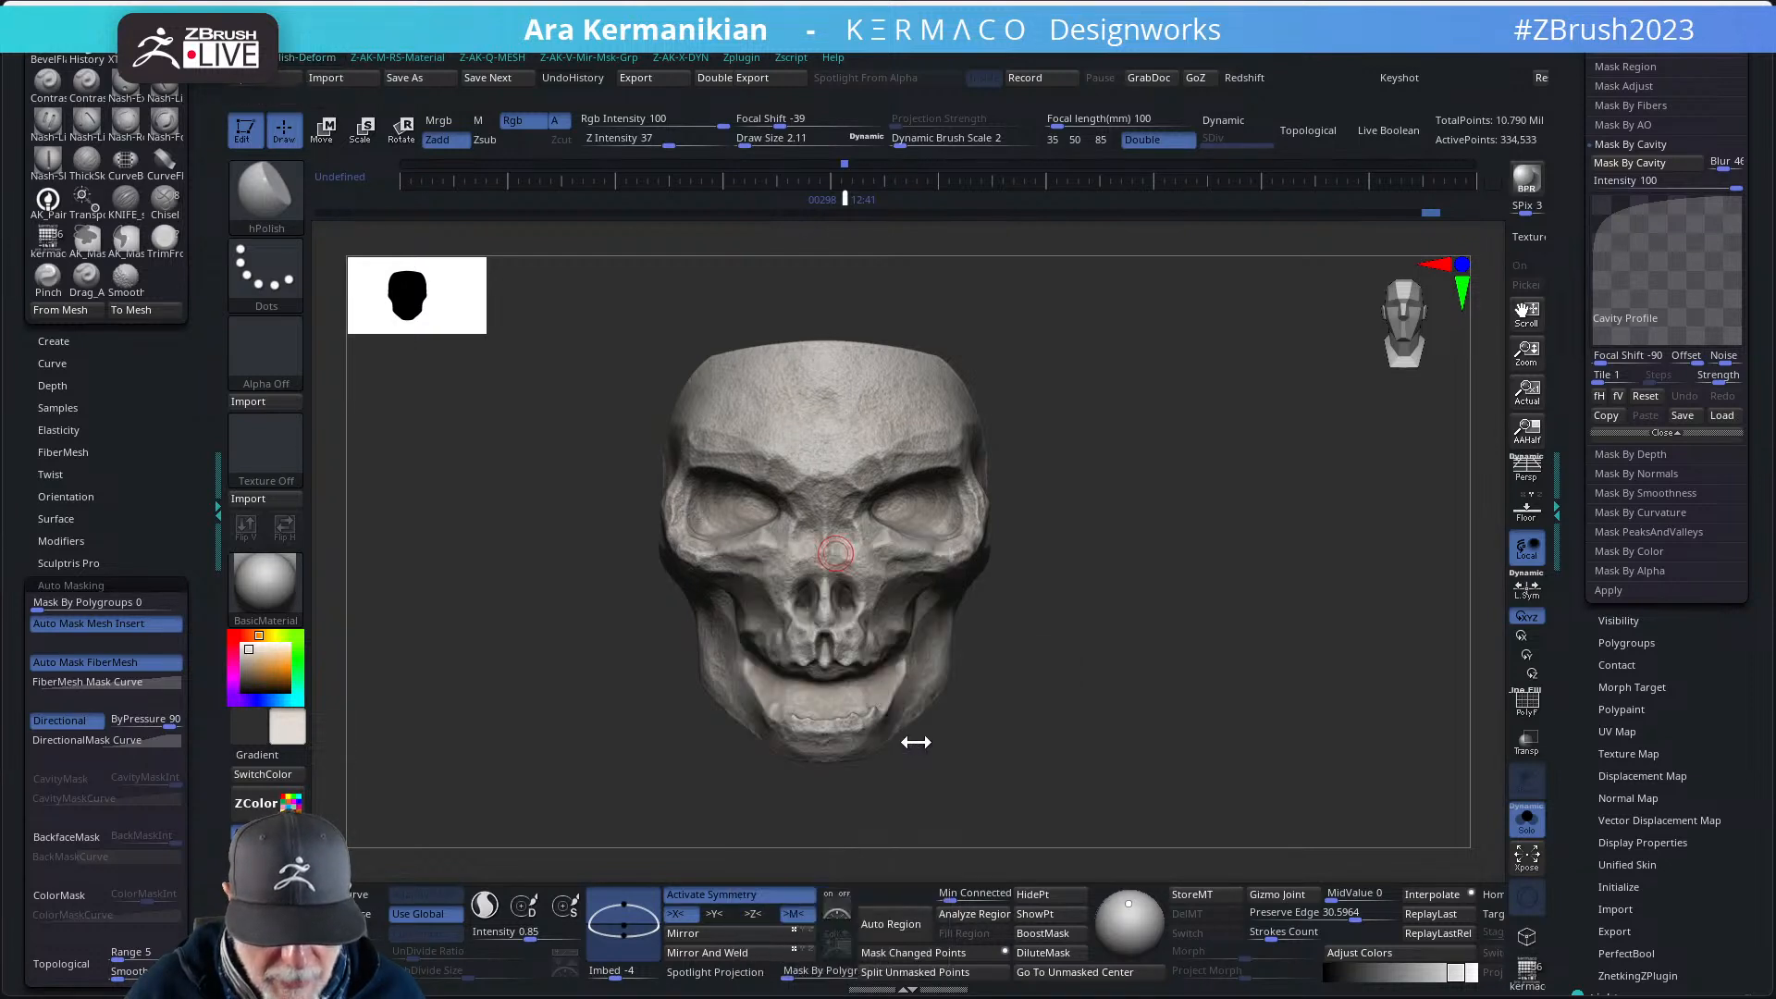
pyautogui.press('ctrl')
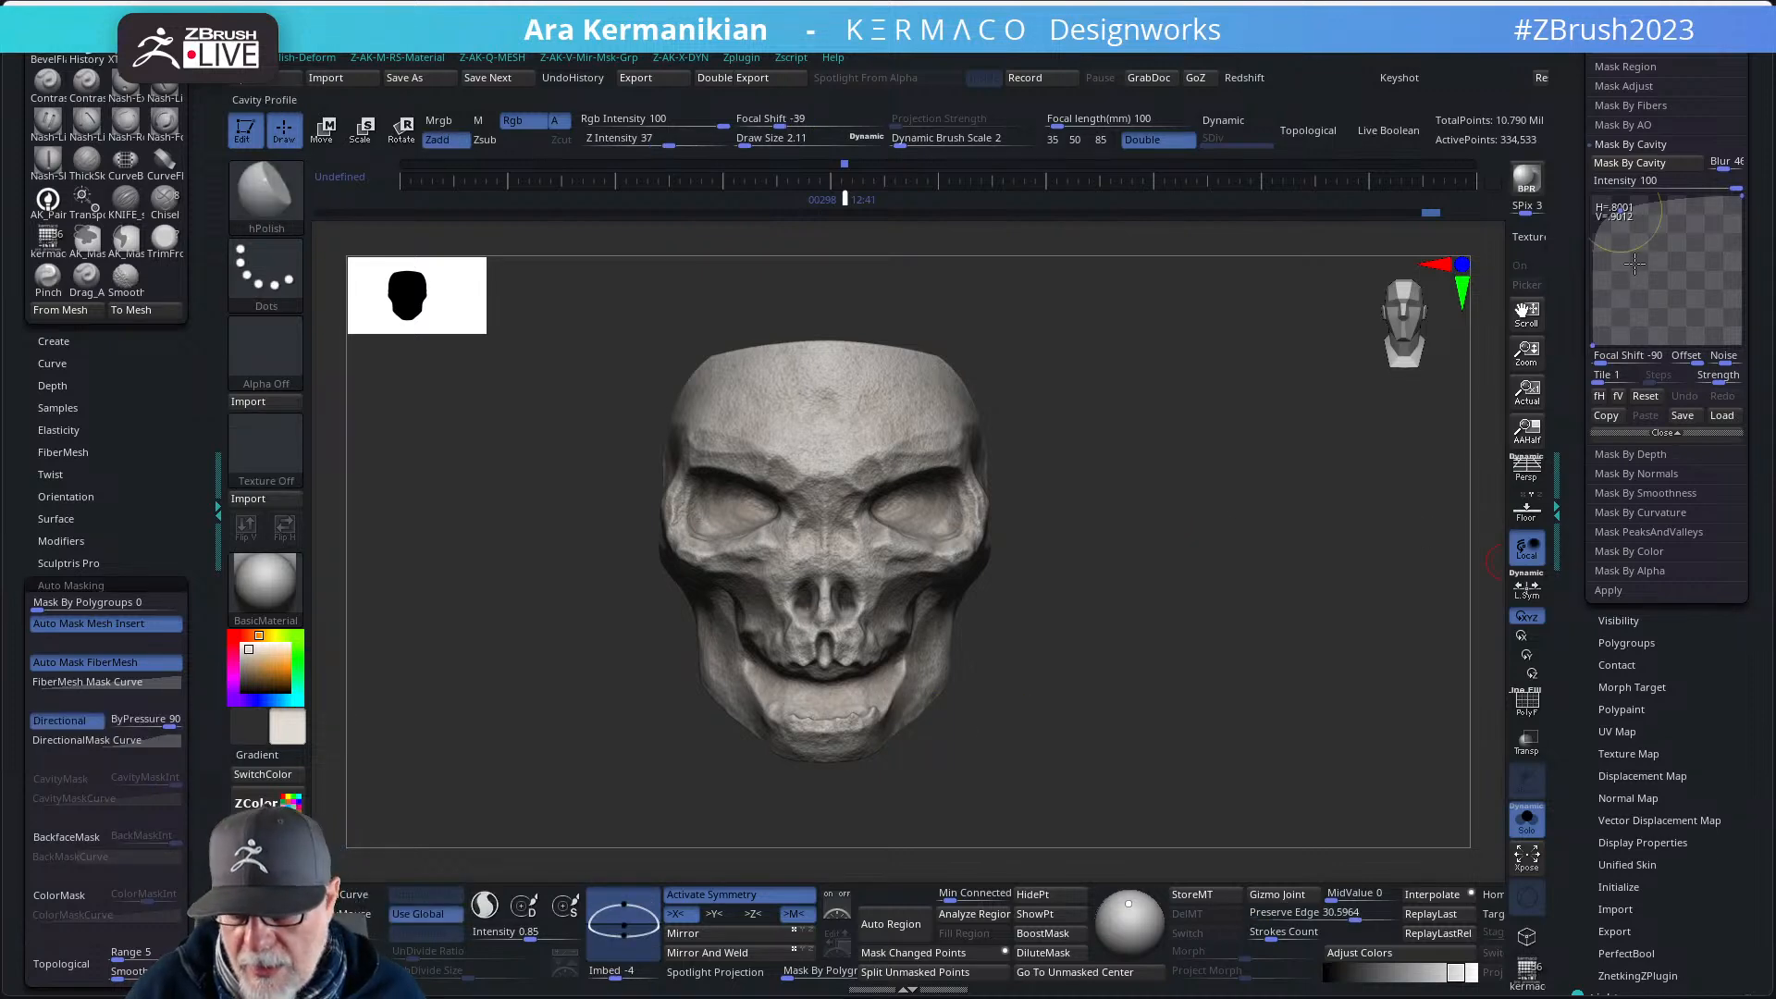
pyautogui.moveTo(1571, 154); pyautogui.dragTo(1560, 357)
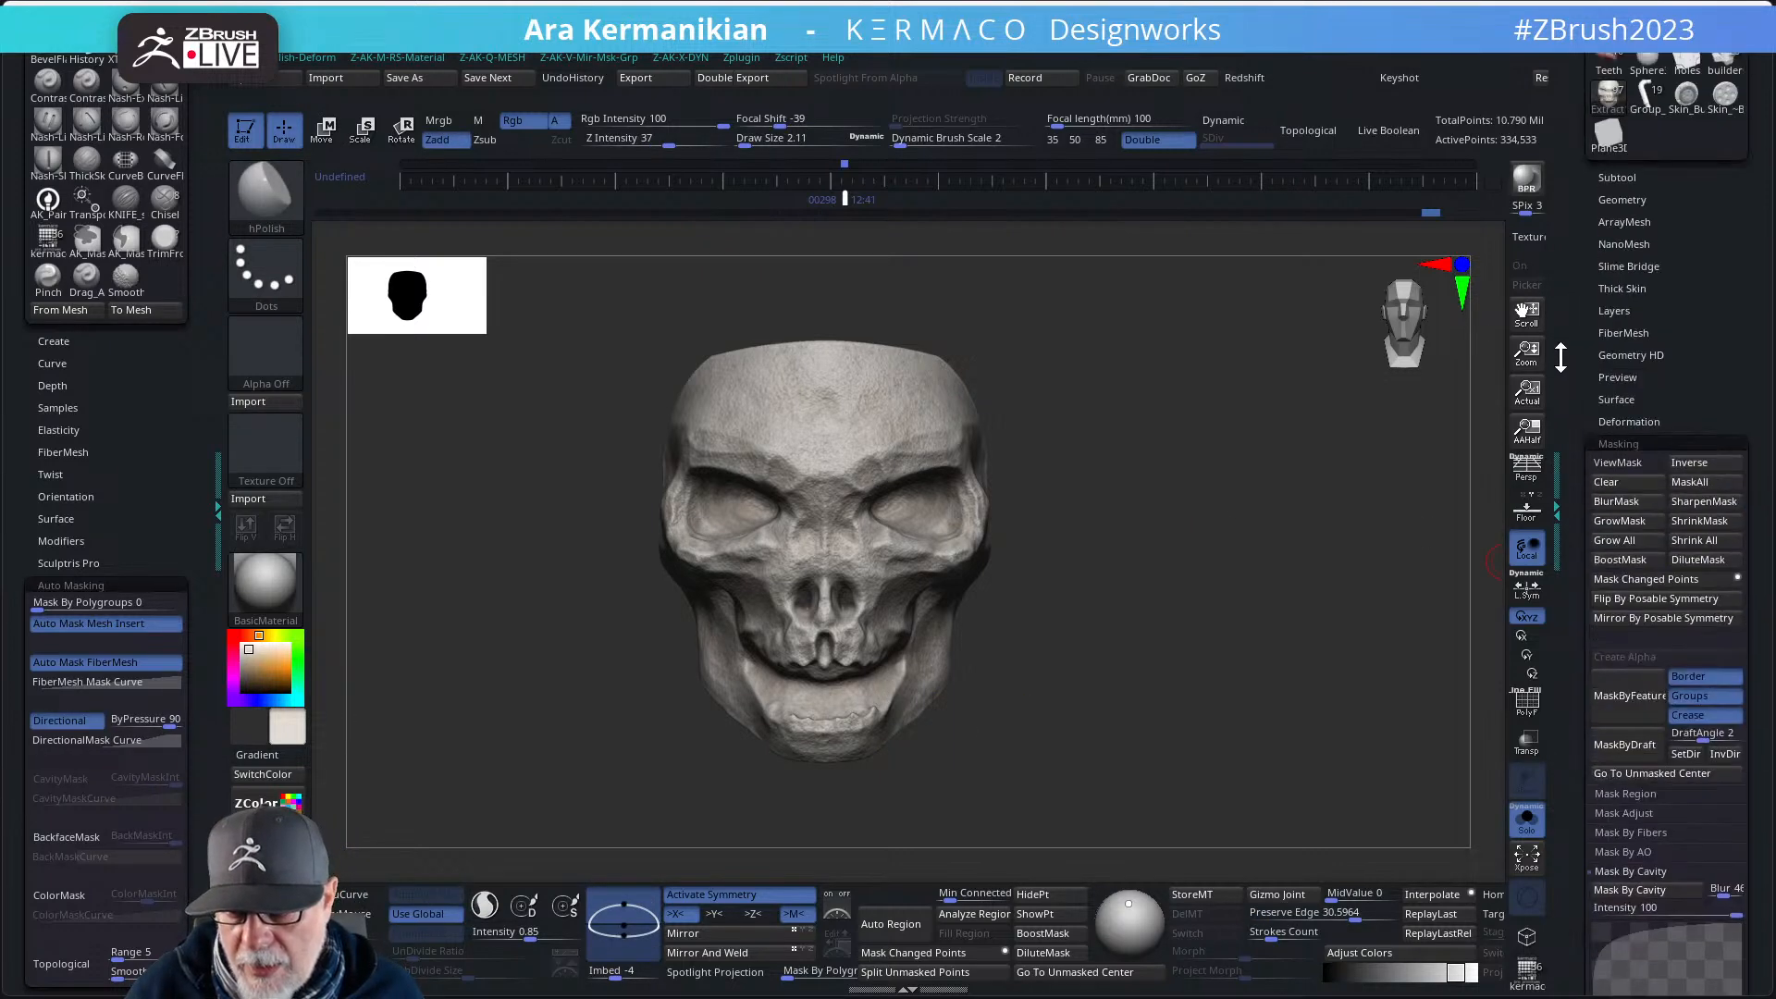
pyautogui.click(1612, 439)
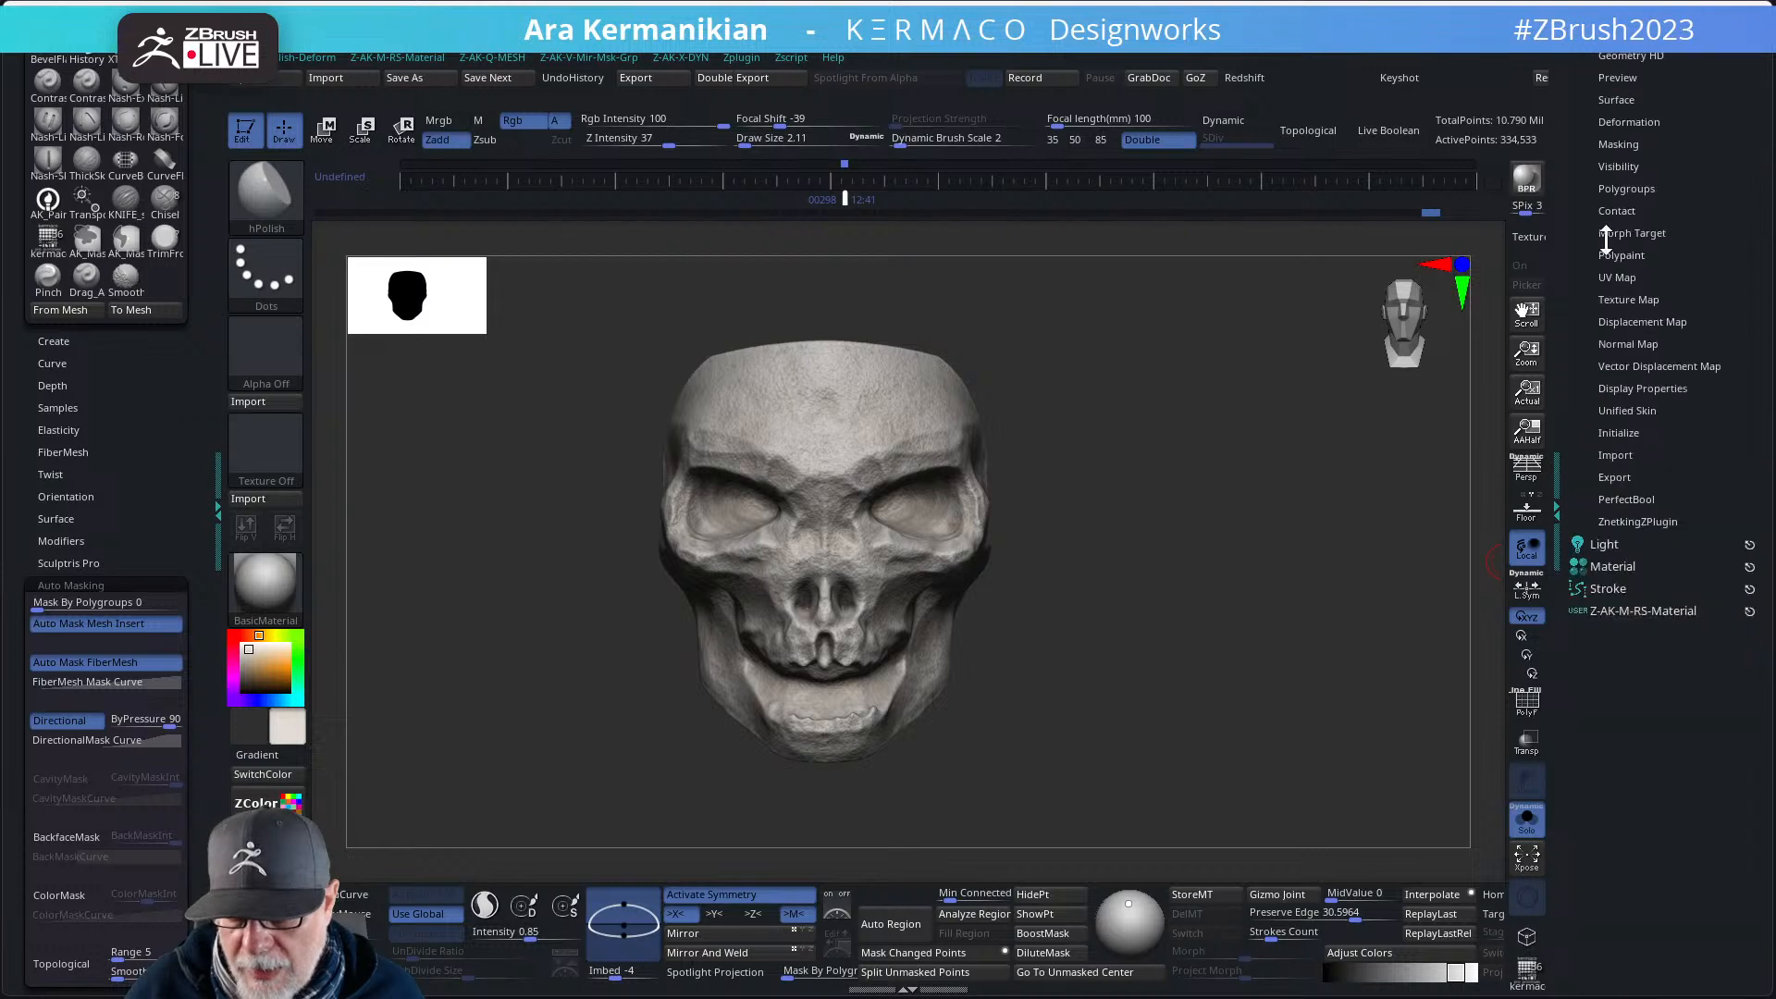
pyautogui.moveTo(1605, 245); pyautogui.dragTo(1645, 319)
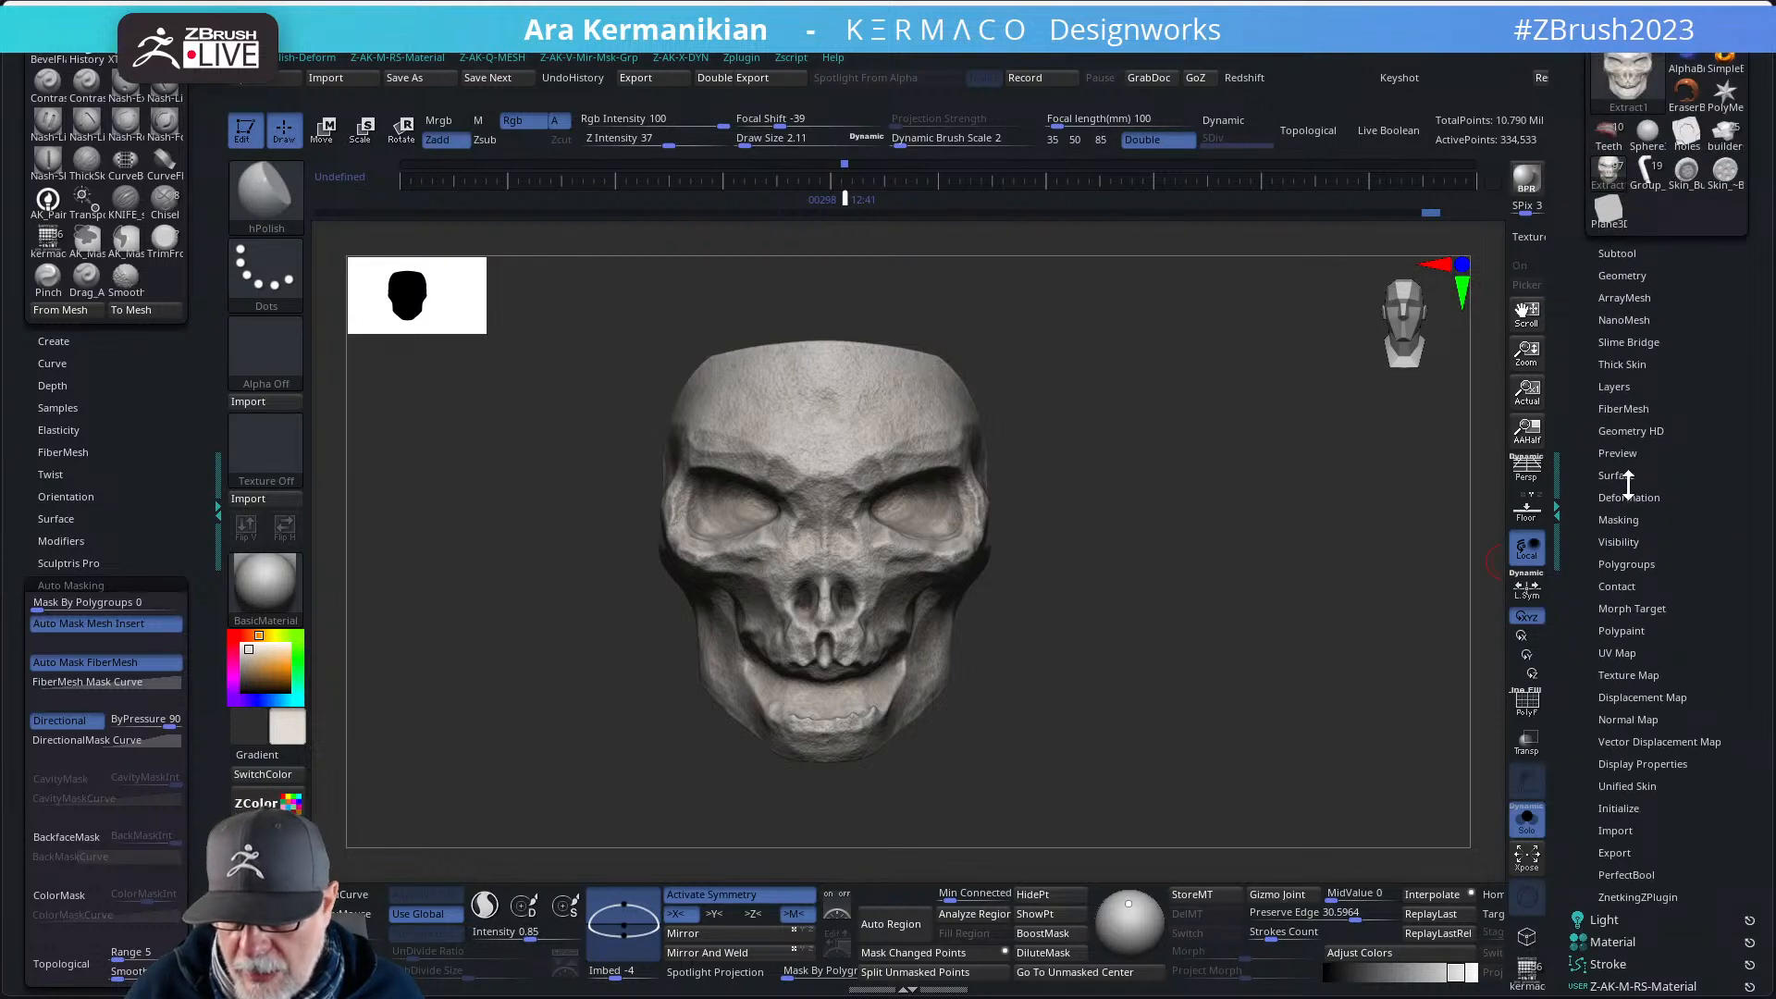
pyautogui.click(1625, 274)
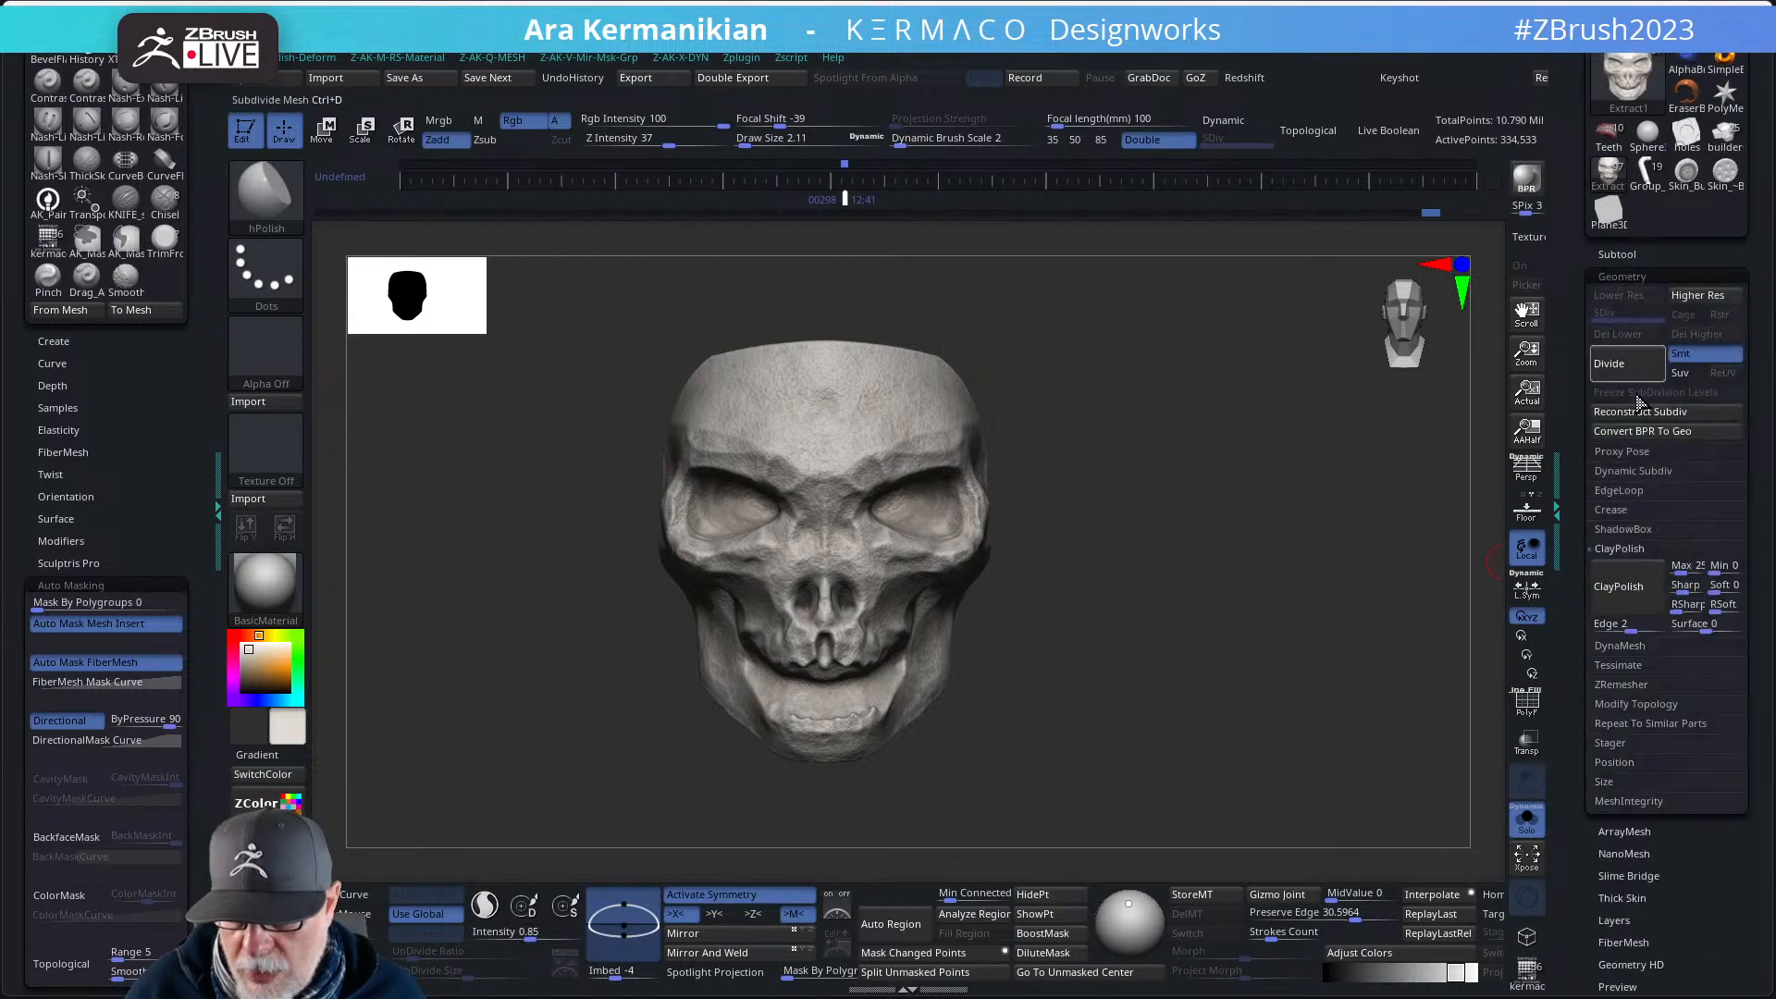
pyautogui.click(1627, 602)
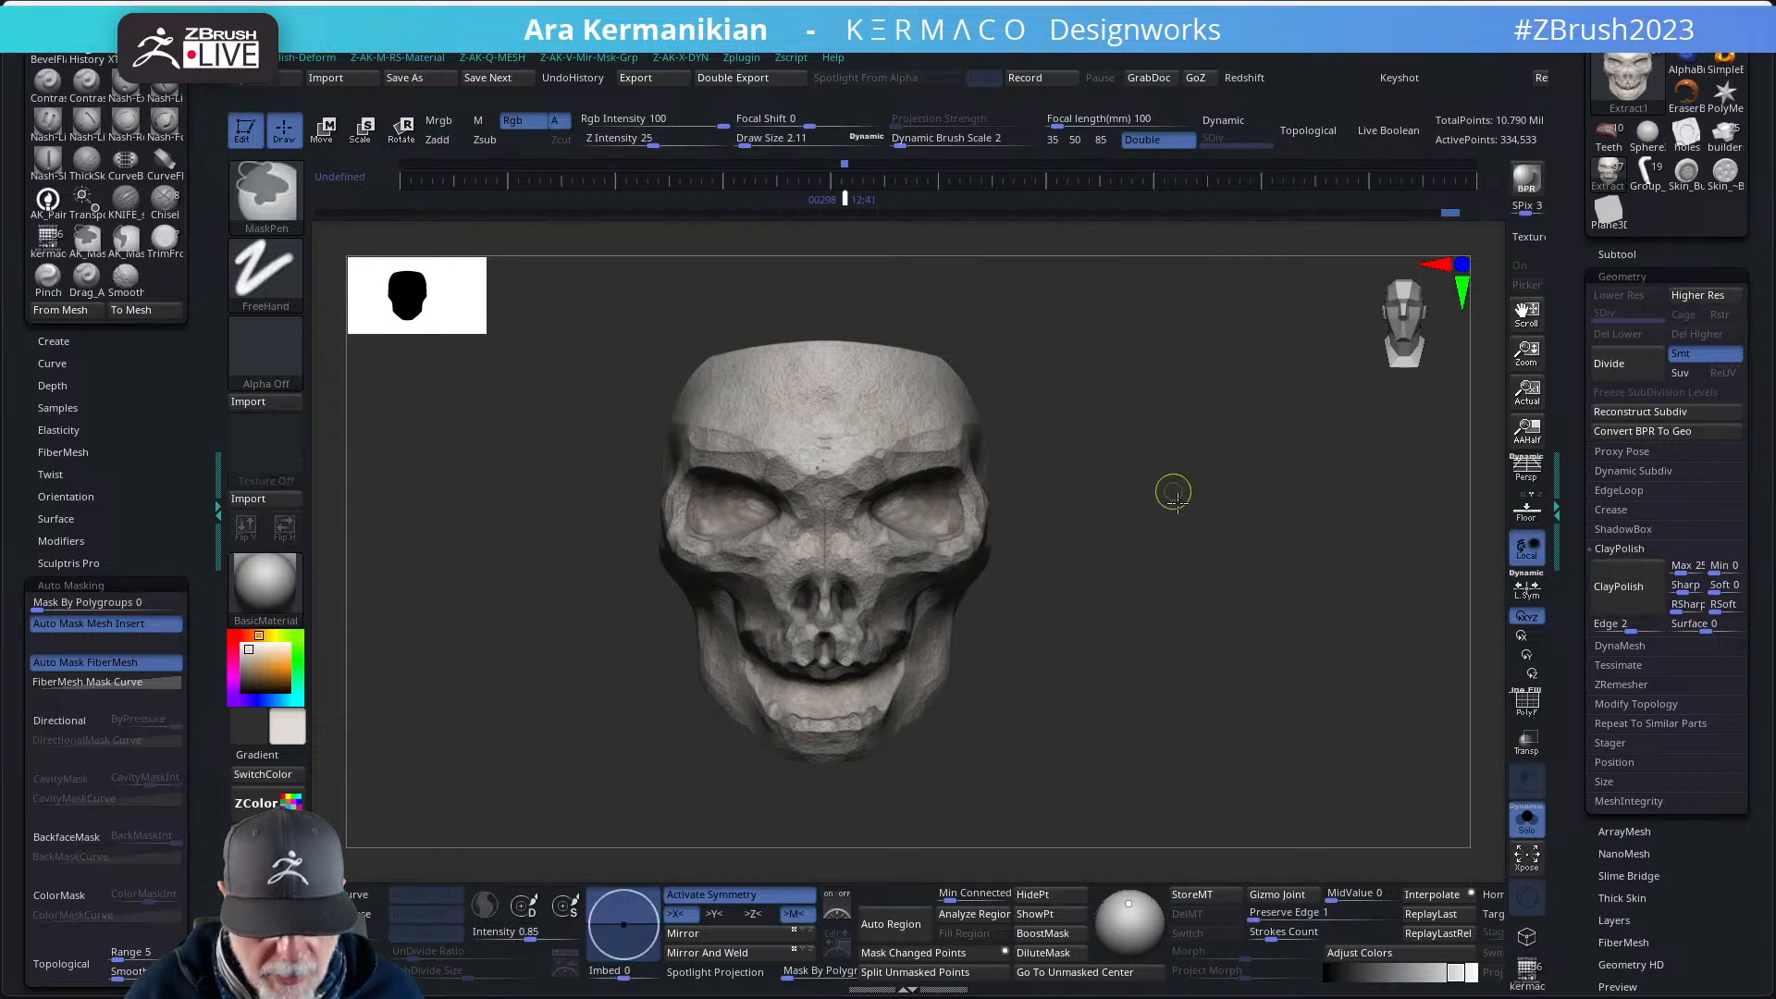
pyautogui.moveTo(1197, 635); pyautogui.dragTo(1249, 607)
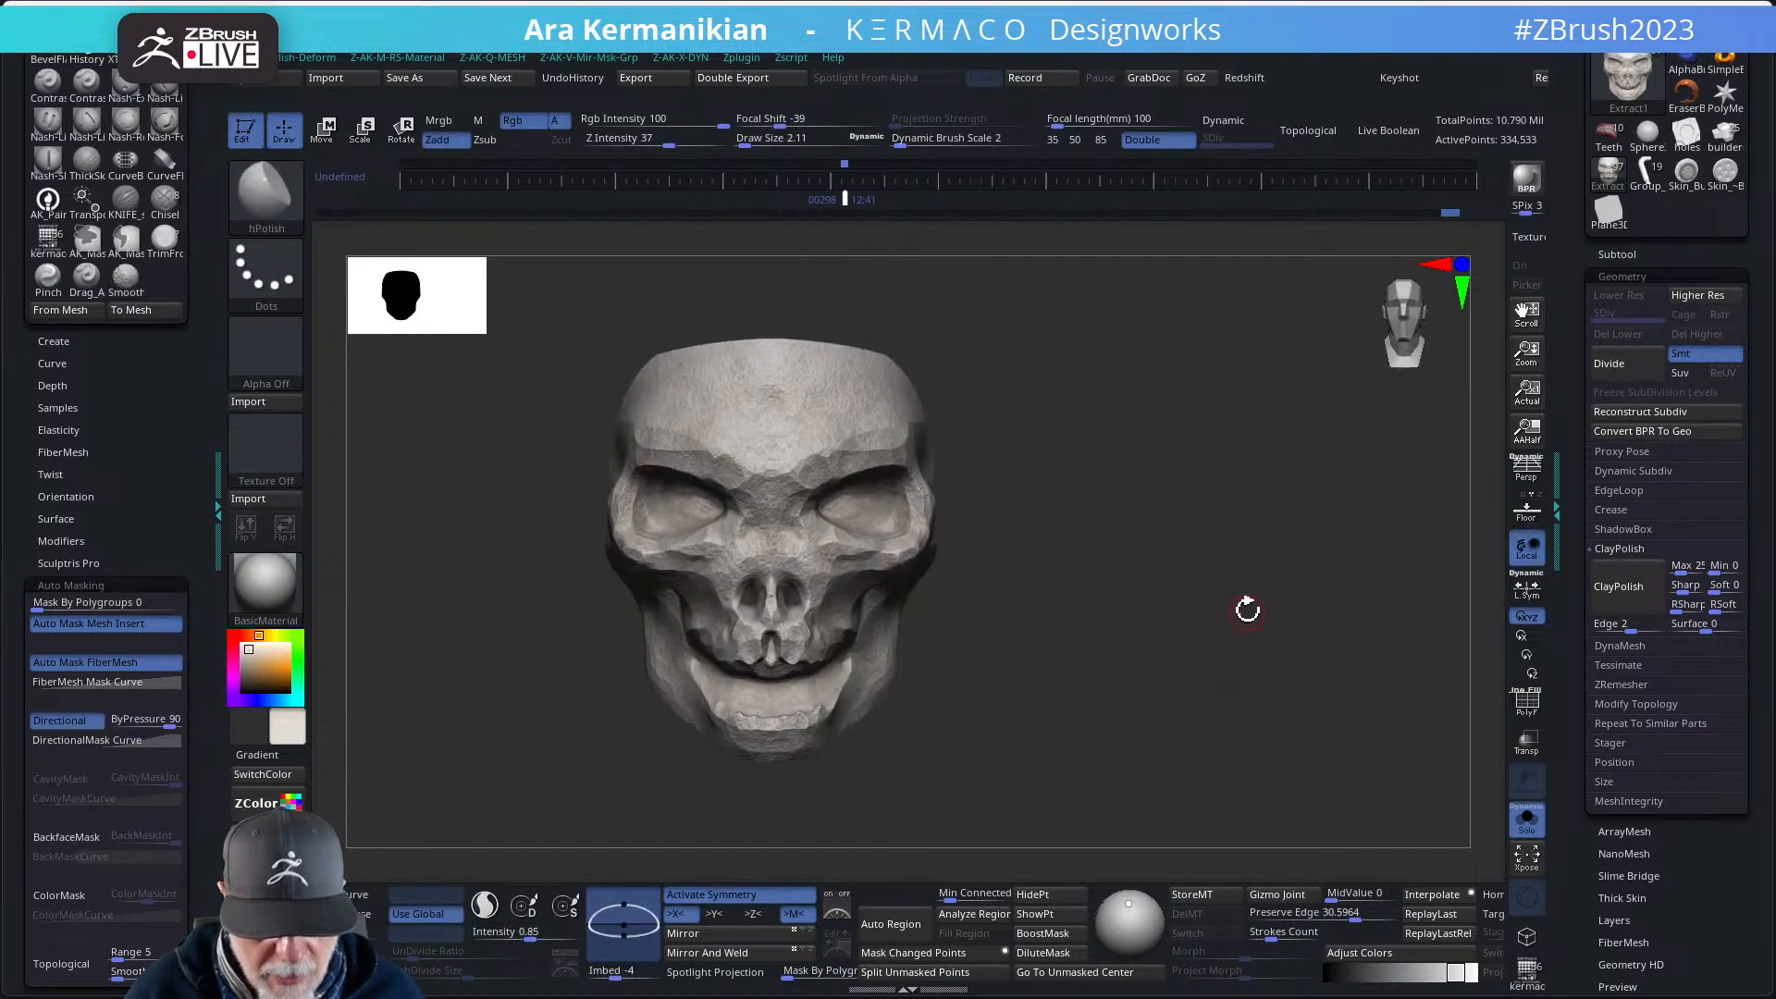
# - Show the full helmeted character again and examine the polished skull through the eye and mouth openings
pyautogui.click(1526, 819)
pyautogui.moveTo(1248, 685); pyautogui.dragTo(1357, 691)
pyautogui.keyDown('alt'); pyautogui.moveTo(1246, 652); pyautogui.dragTo(1187, 650); pyautogui.keyUp('alt')
pyautogui.keyDown('alt'); pyautogui.moveTo(1116, 547); pyautogui.dragTo(1273, 589); pyautogui.keyUp('alt')
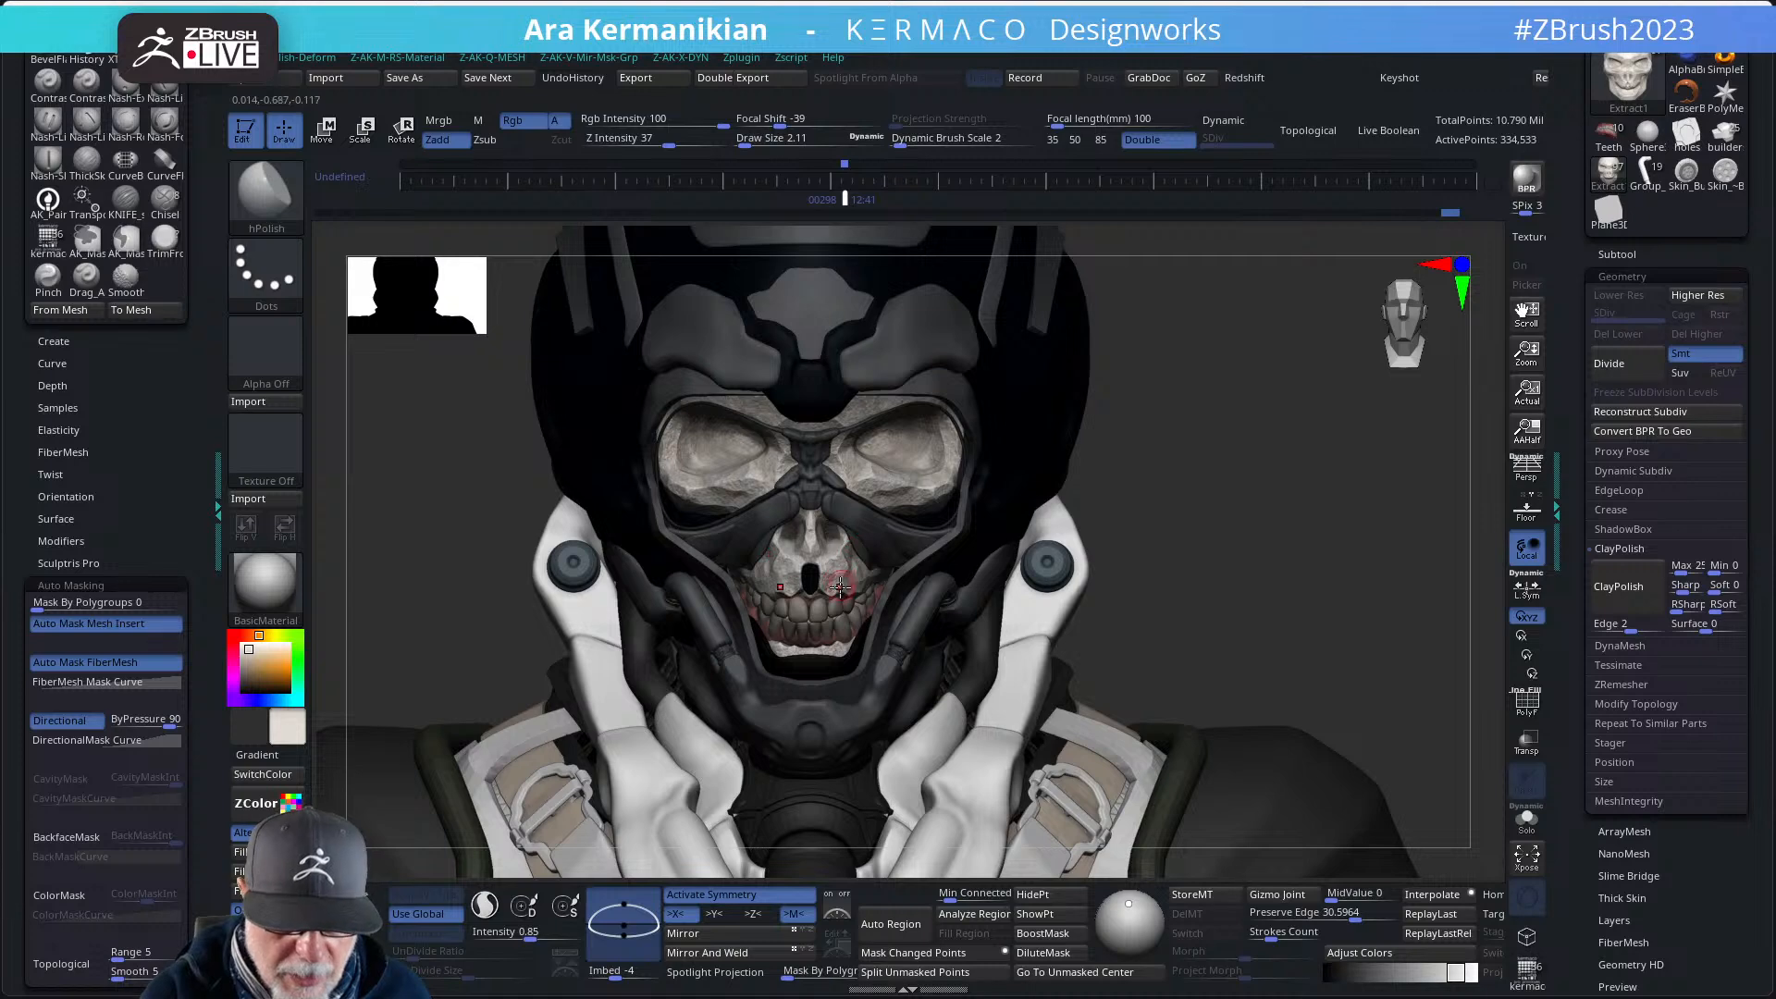
pyautogui.moveTo(1205, 500); pyautogui.dragTo(1192, 498)
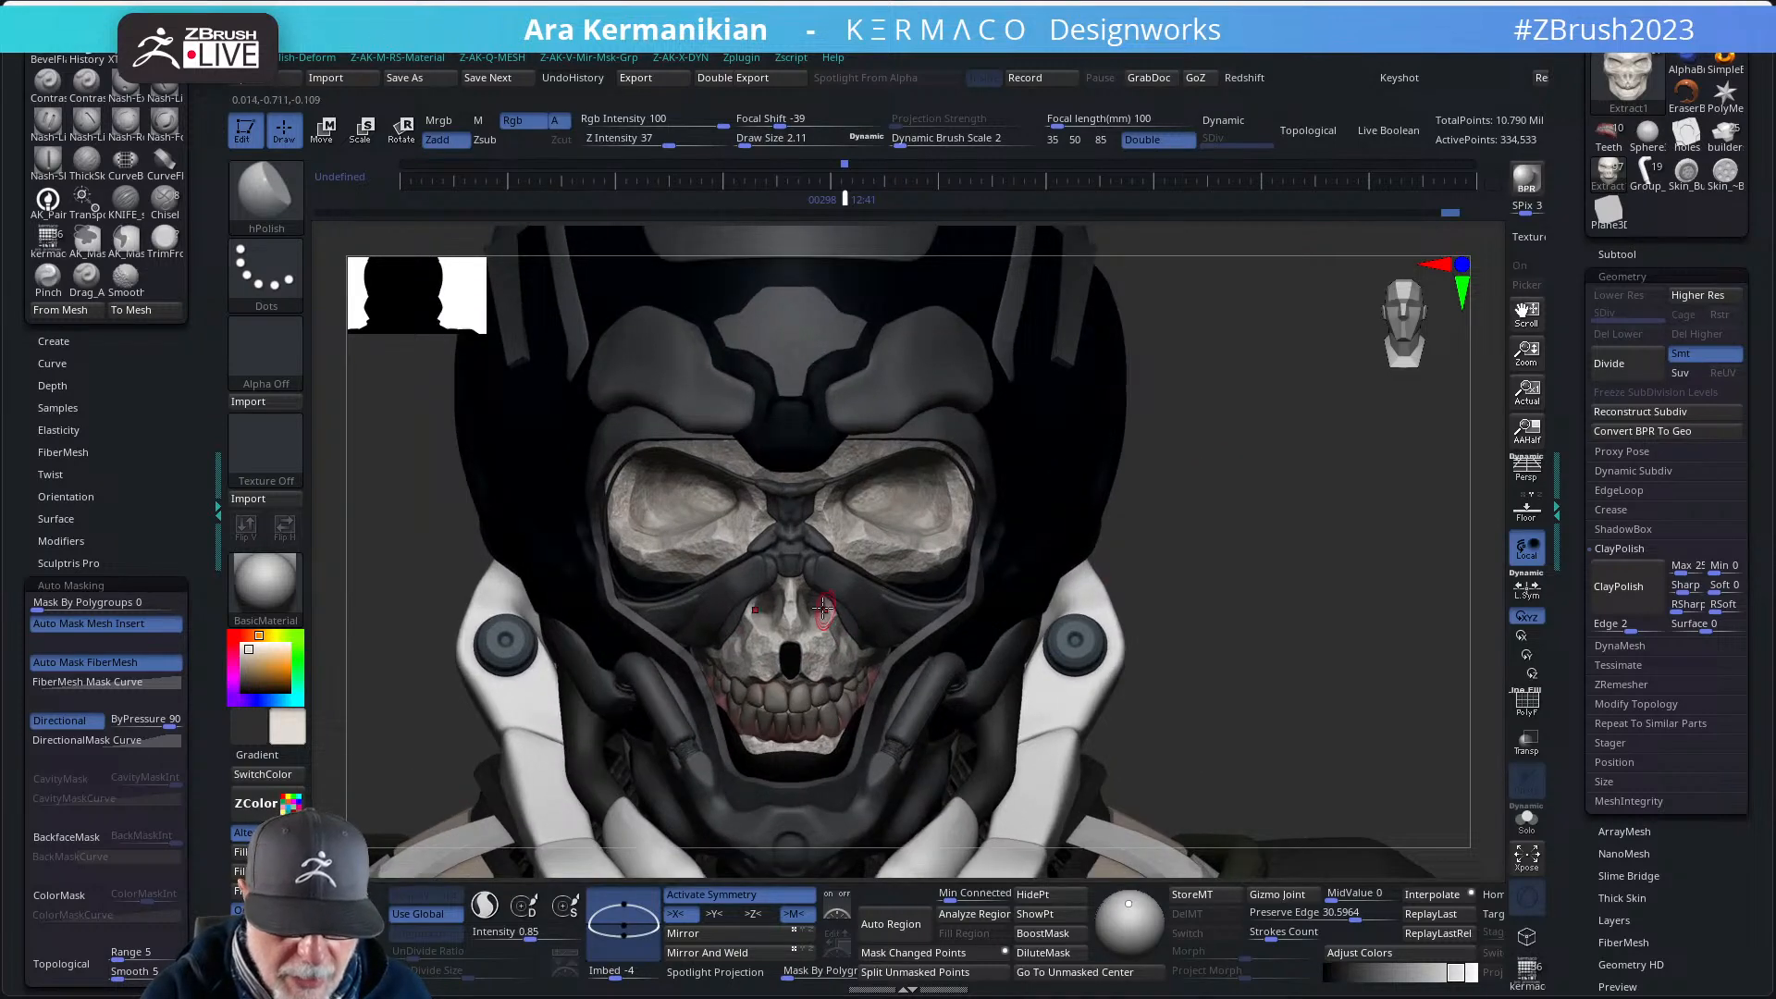
pyautogui.press('shift')
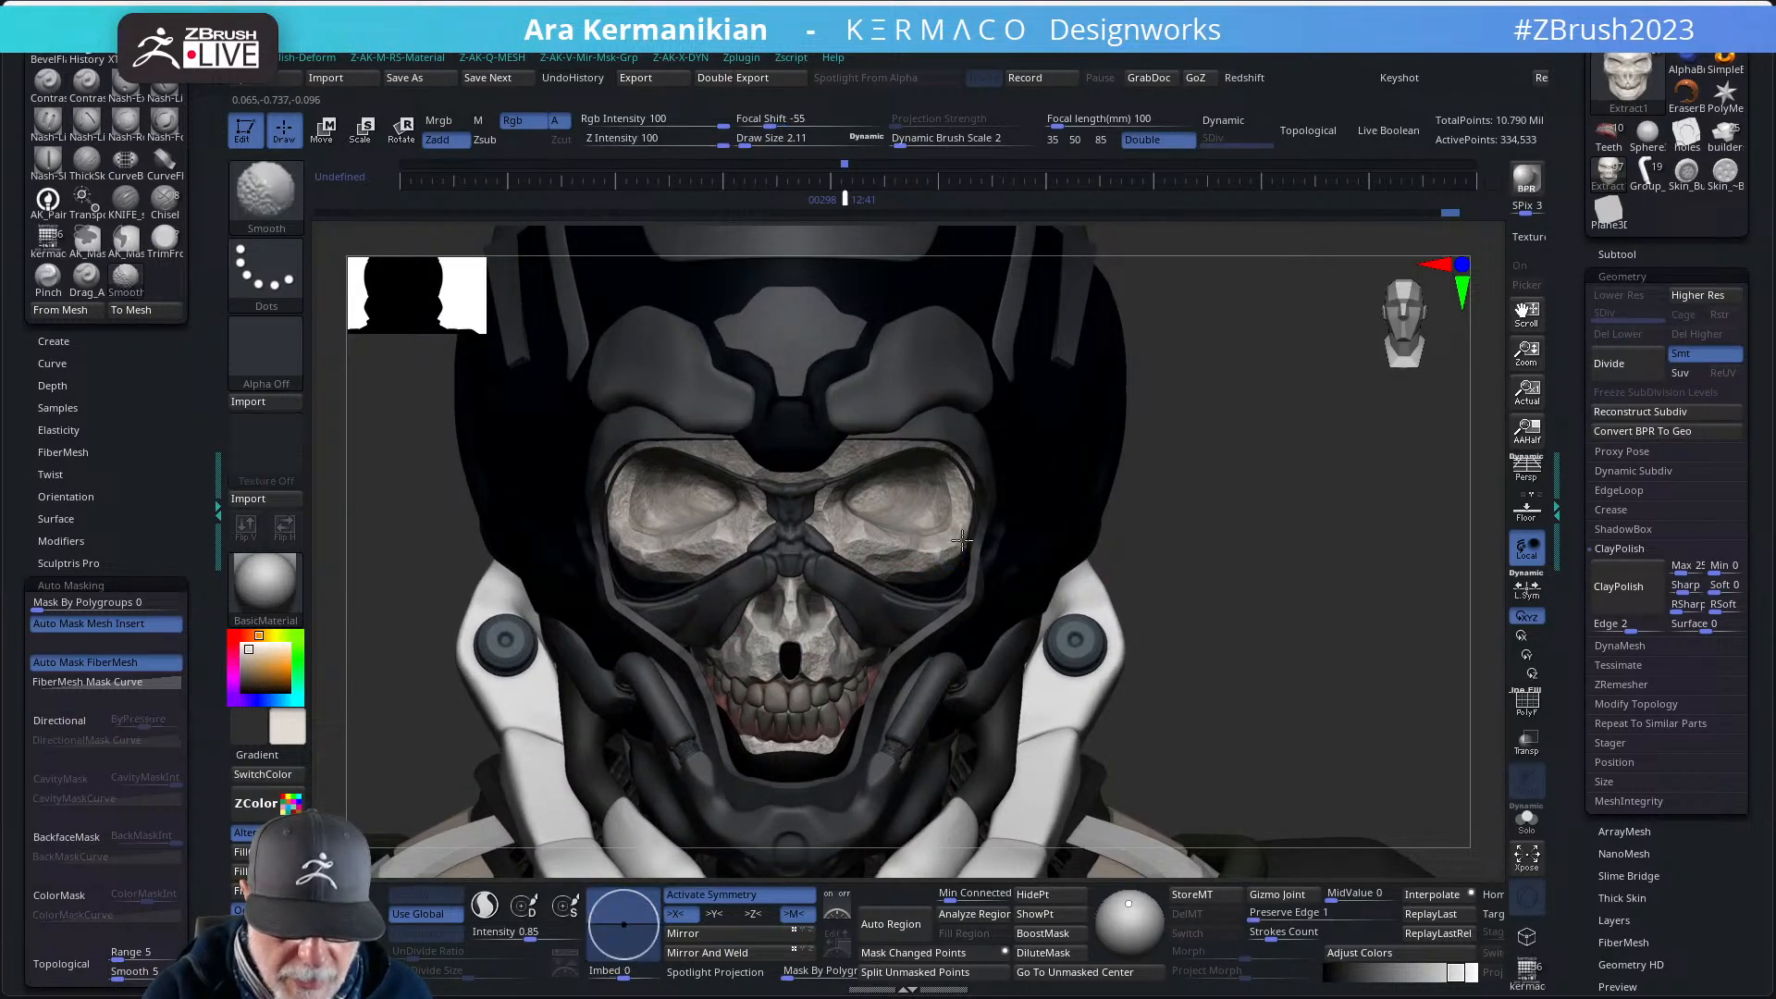
pyautogui.moveTo(1230, 500); pyautogui.dragTo(1215, 497)
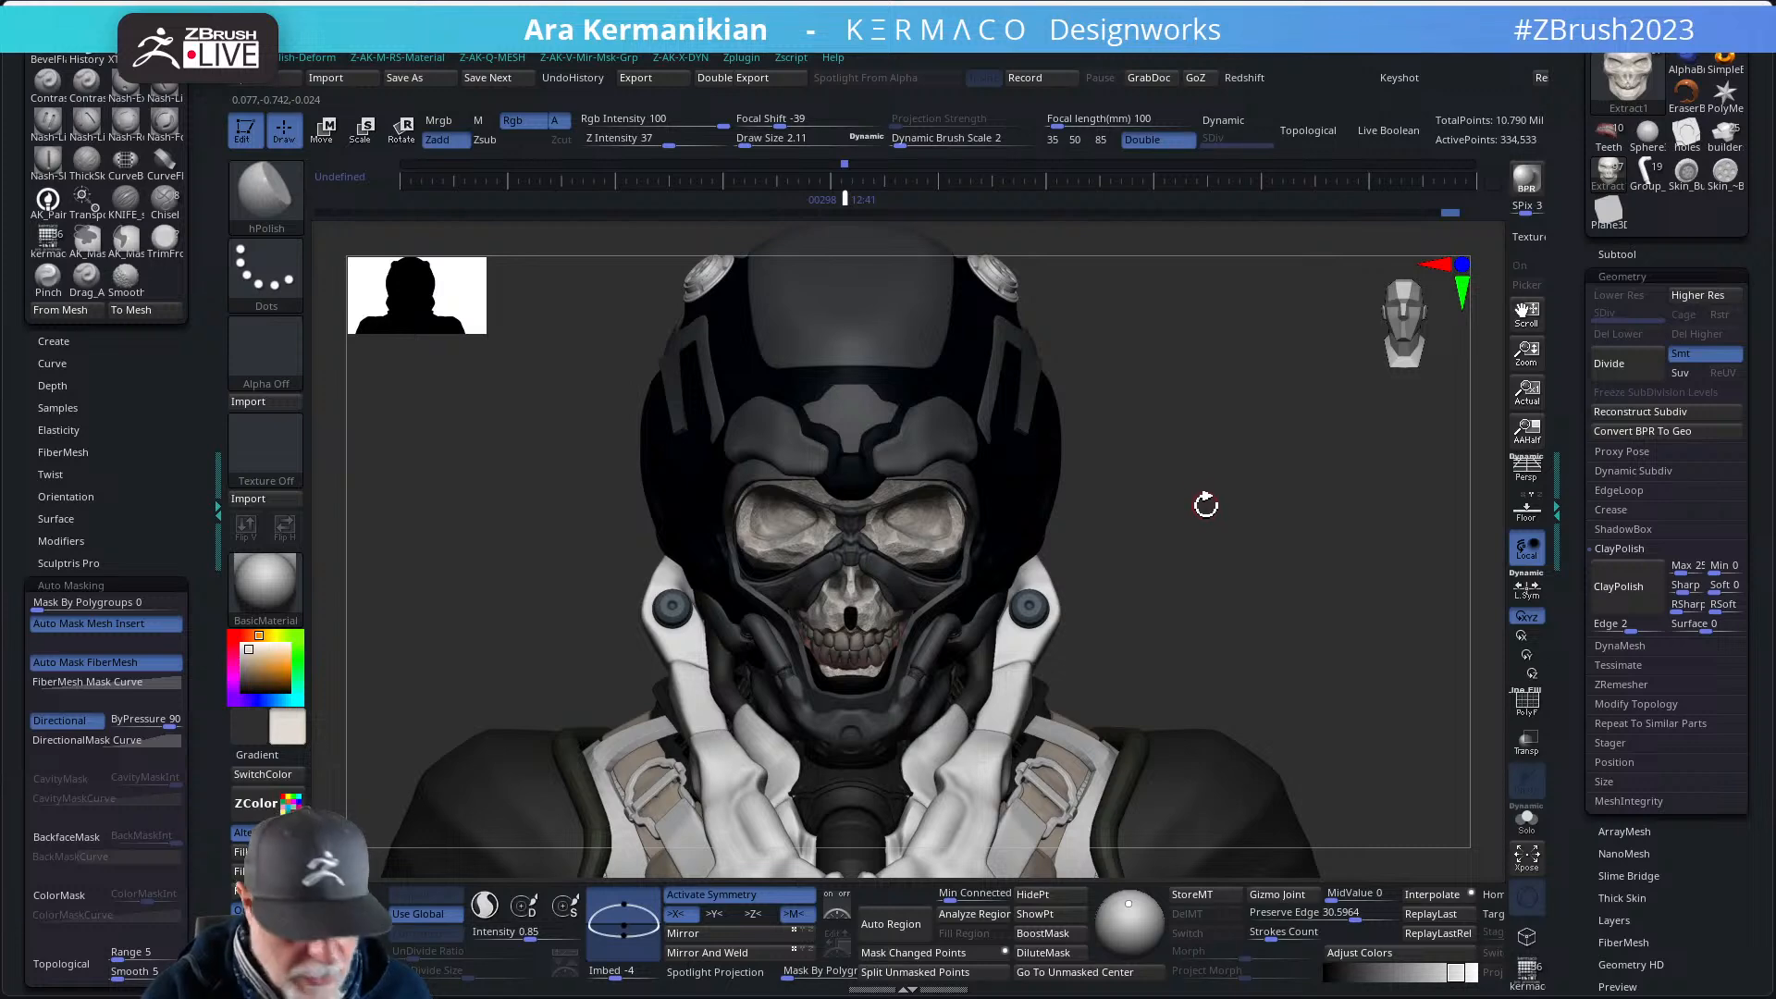
# - Set the DynaMesh resolution to 2048 and remesh the skull
pyautogui.hotkey('ctrl', 'q')
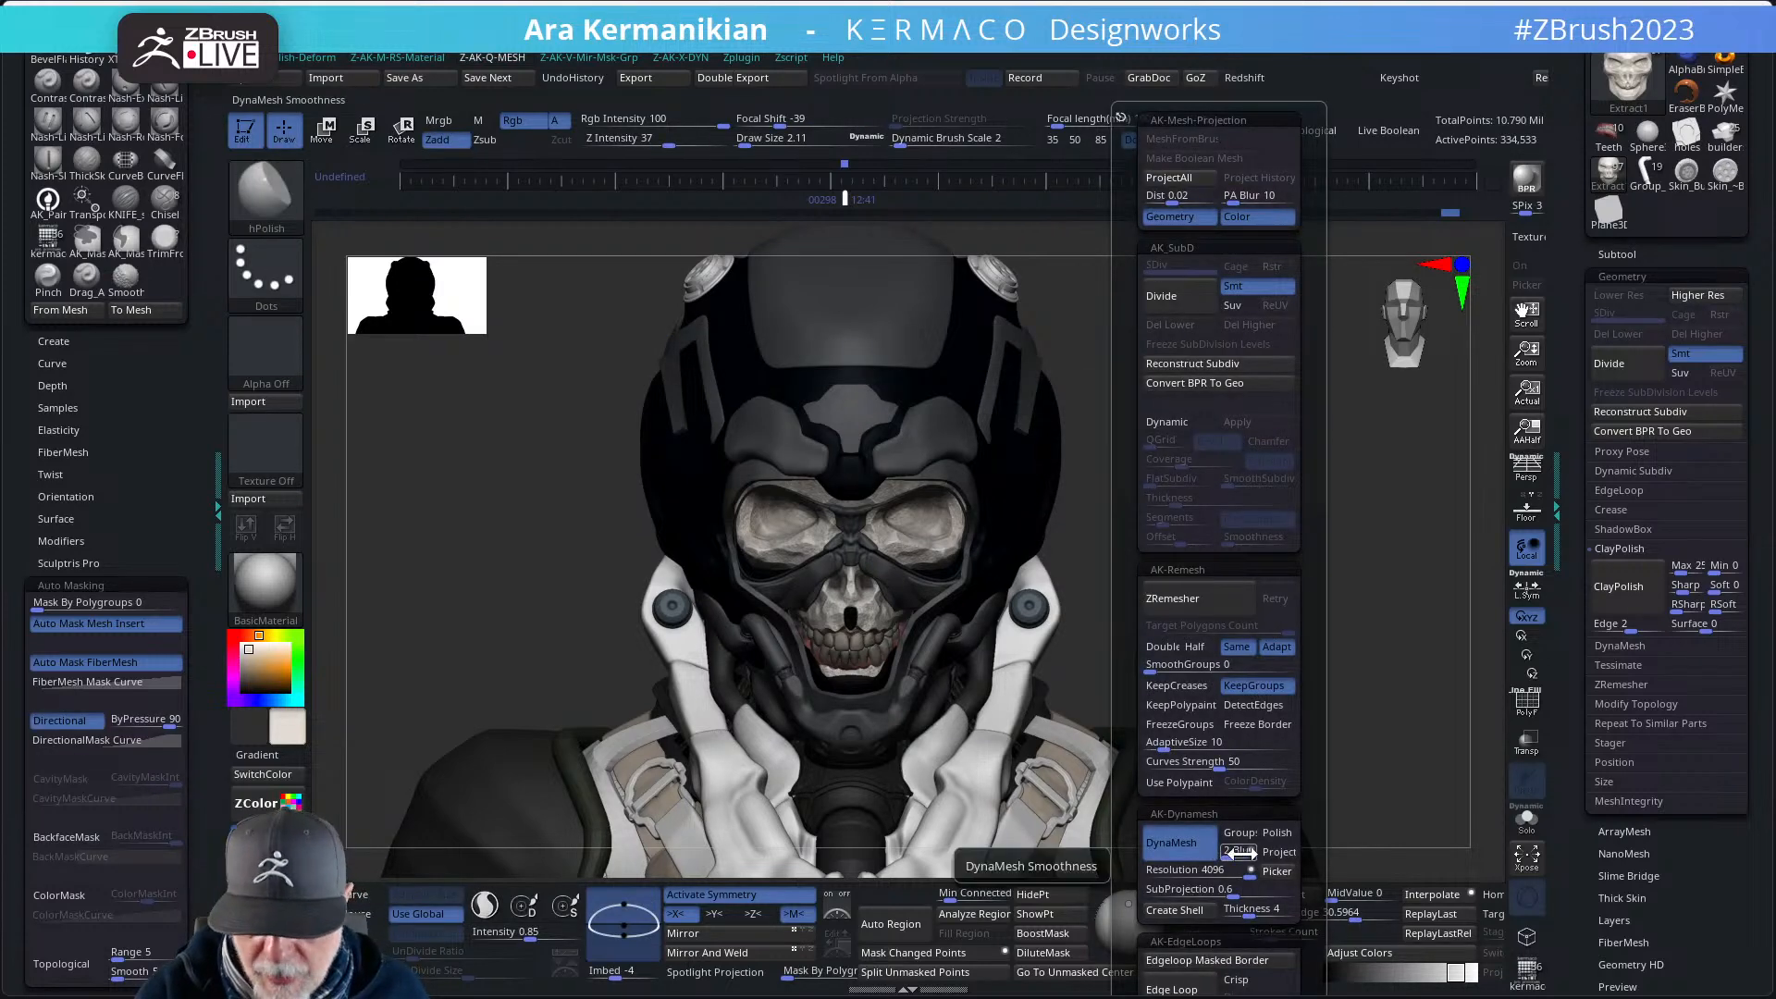
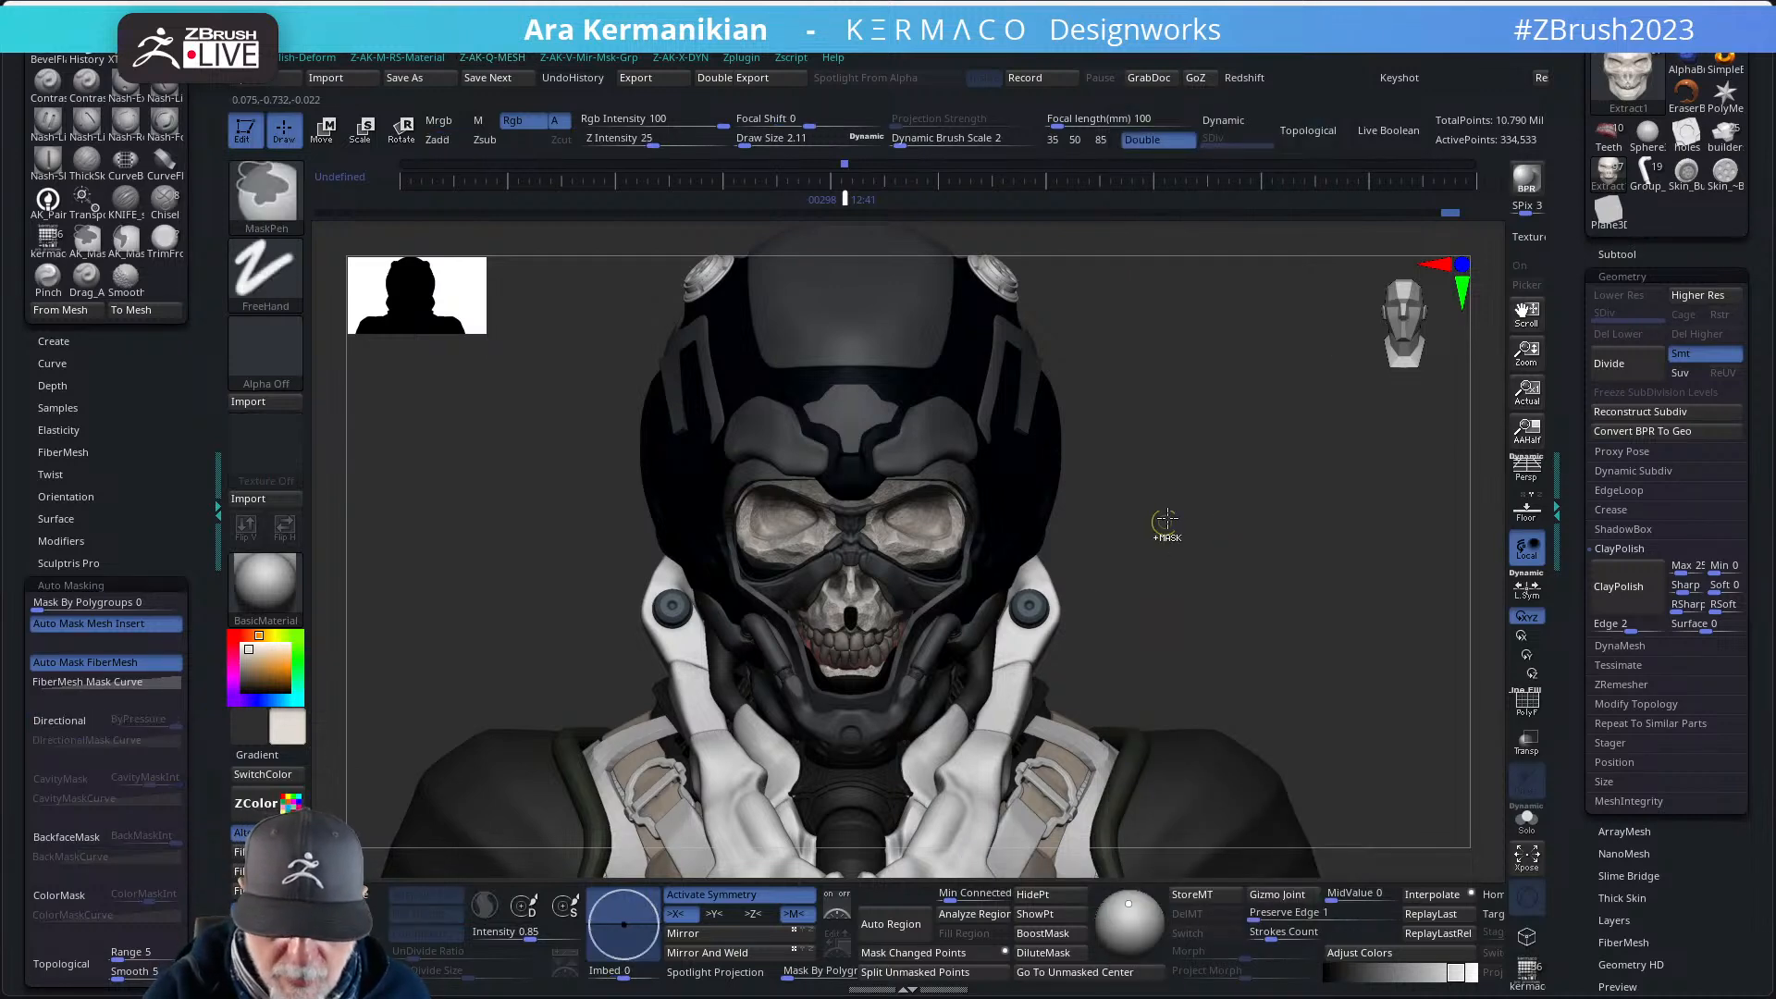
pyautogui.keyDown('ctrl'); pyautogui.moveTo(1174, 507); pyautogui.dragTo(1269, 643); pyautogui.keyUp('ctrl')
pyautogui.keyDown('alt'); pyautogui.moveTo(1210, 553); pyautogui.dragTo(1236, 615); pyautogui.keyUp('alt')
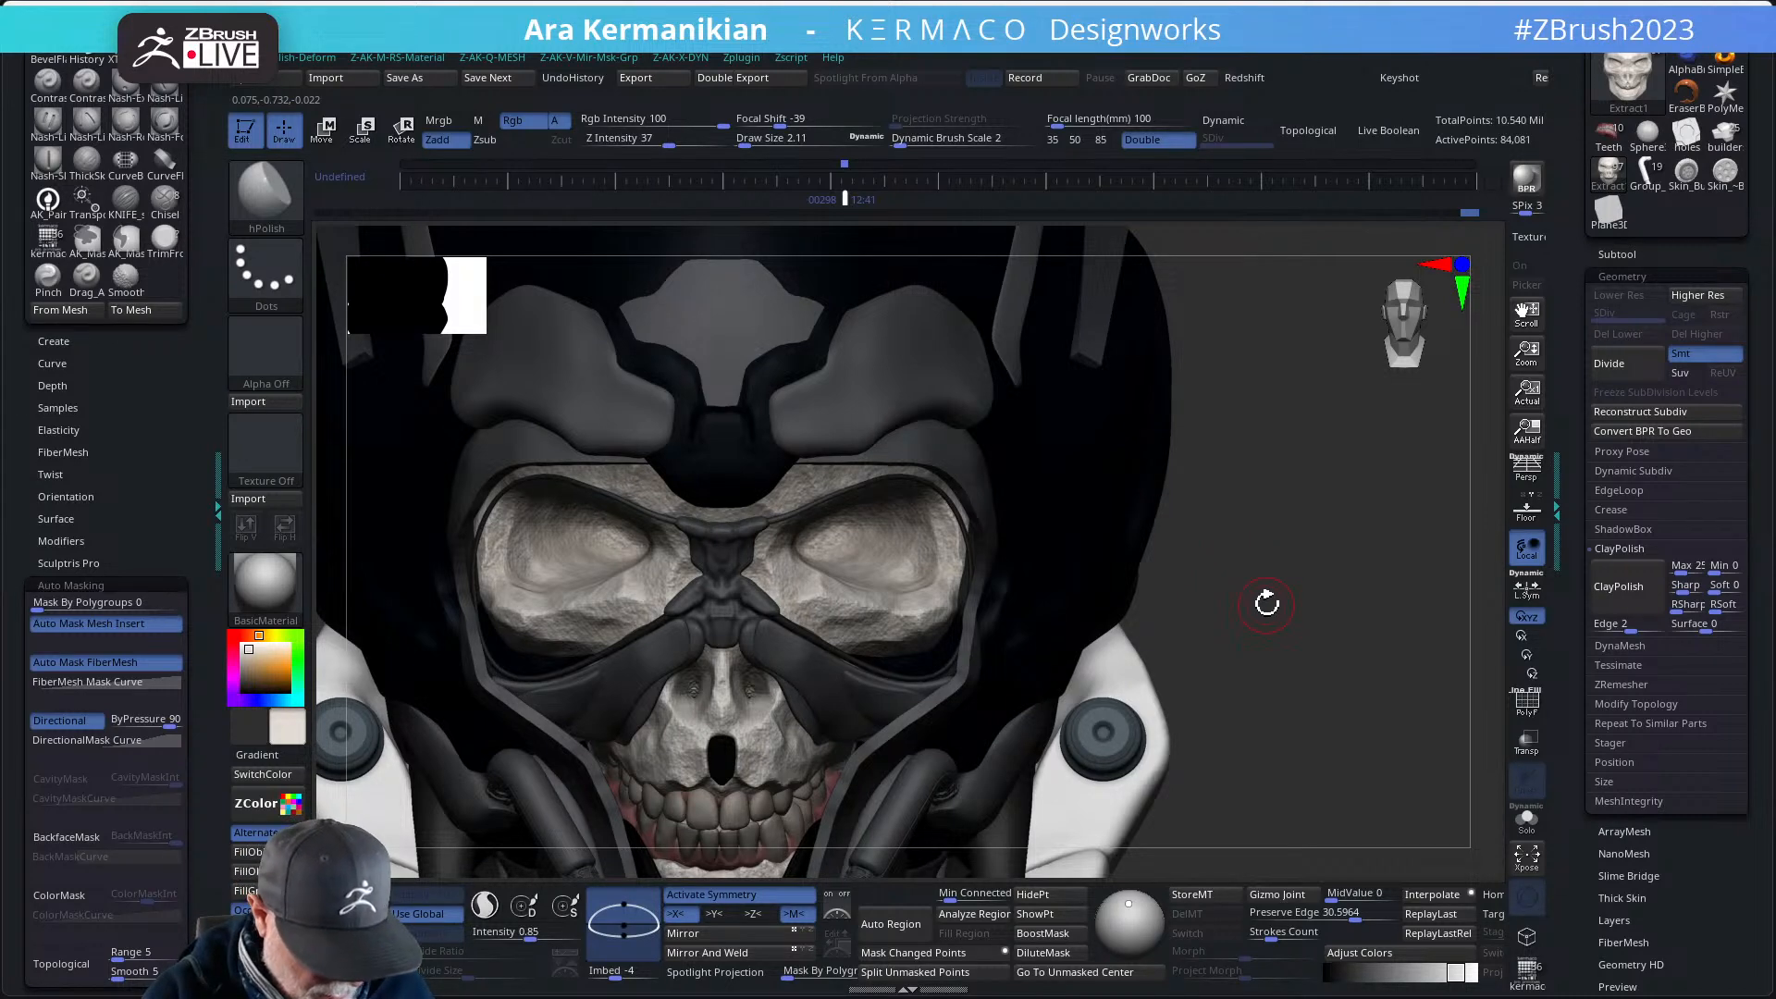
# - Set the DynaMesh resolution to 1072 and try to remesh the skull again
pyautogui.hotkey('ctrl', 'a')
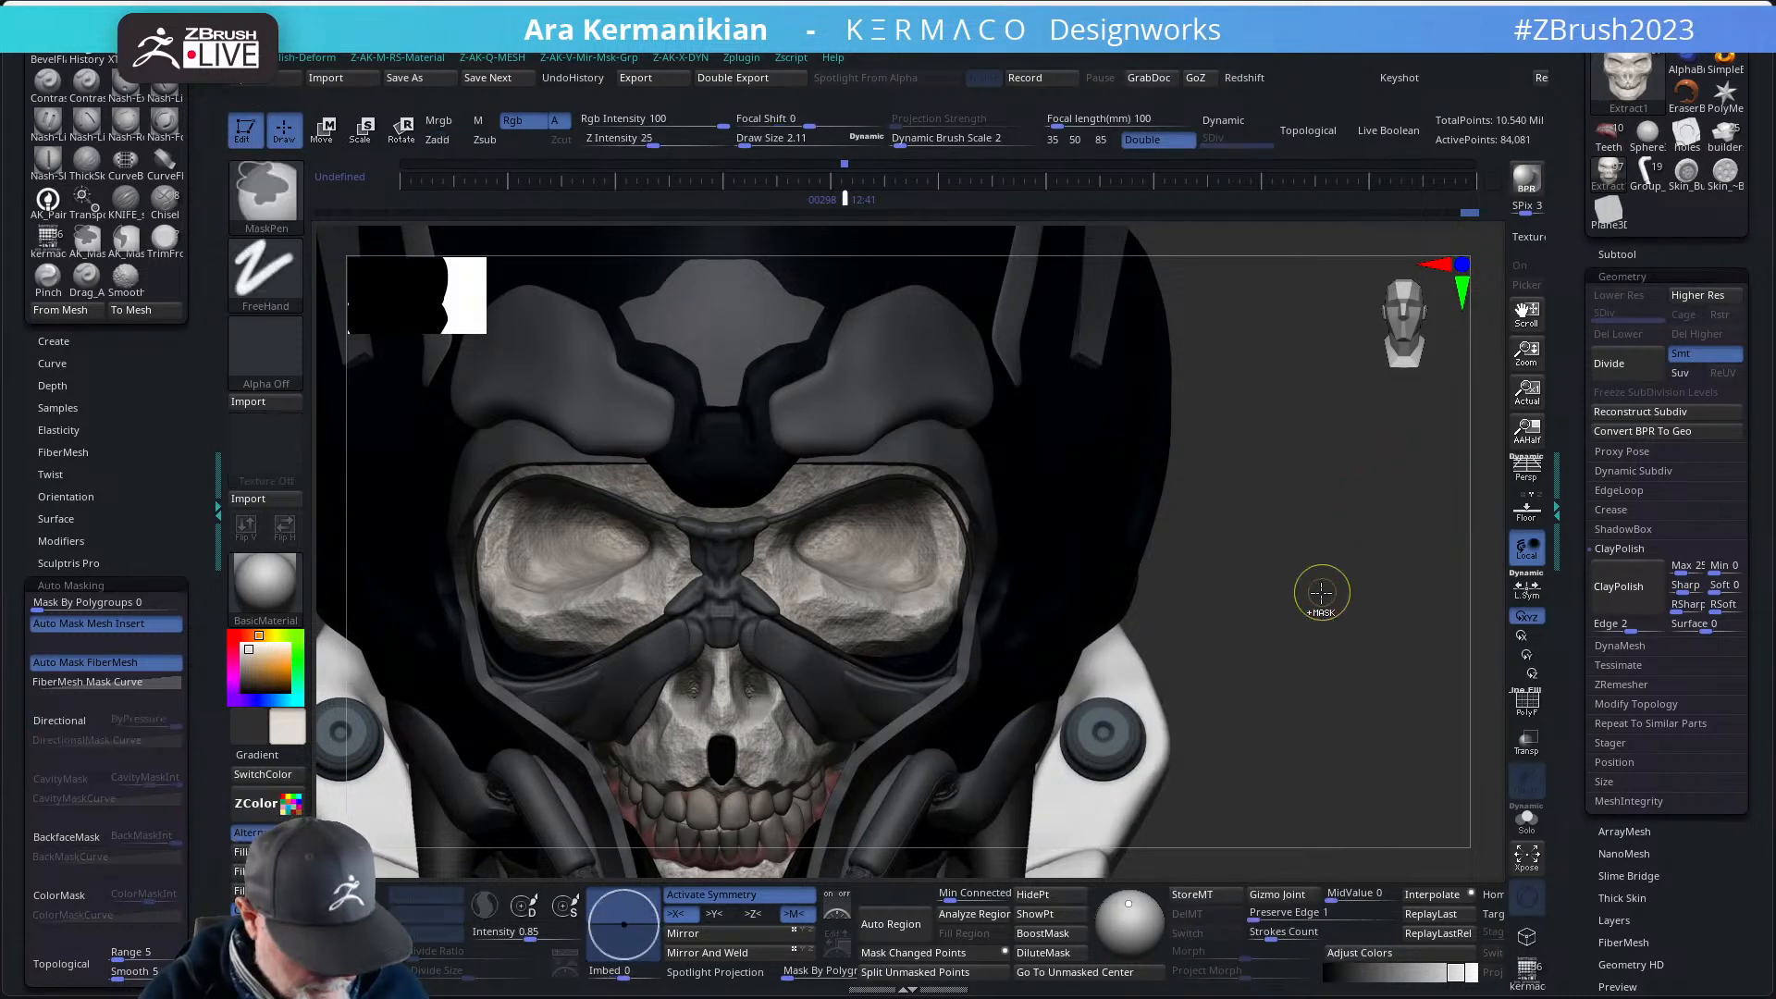
pyautogui.hotkey('ctrl', 'q')
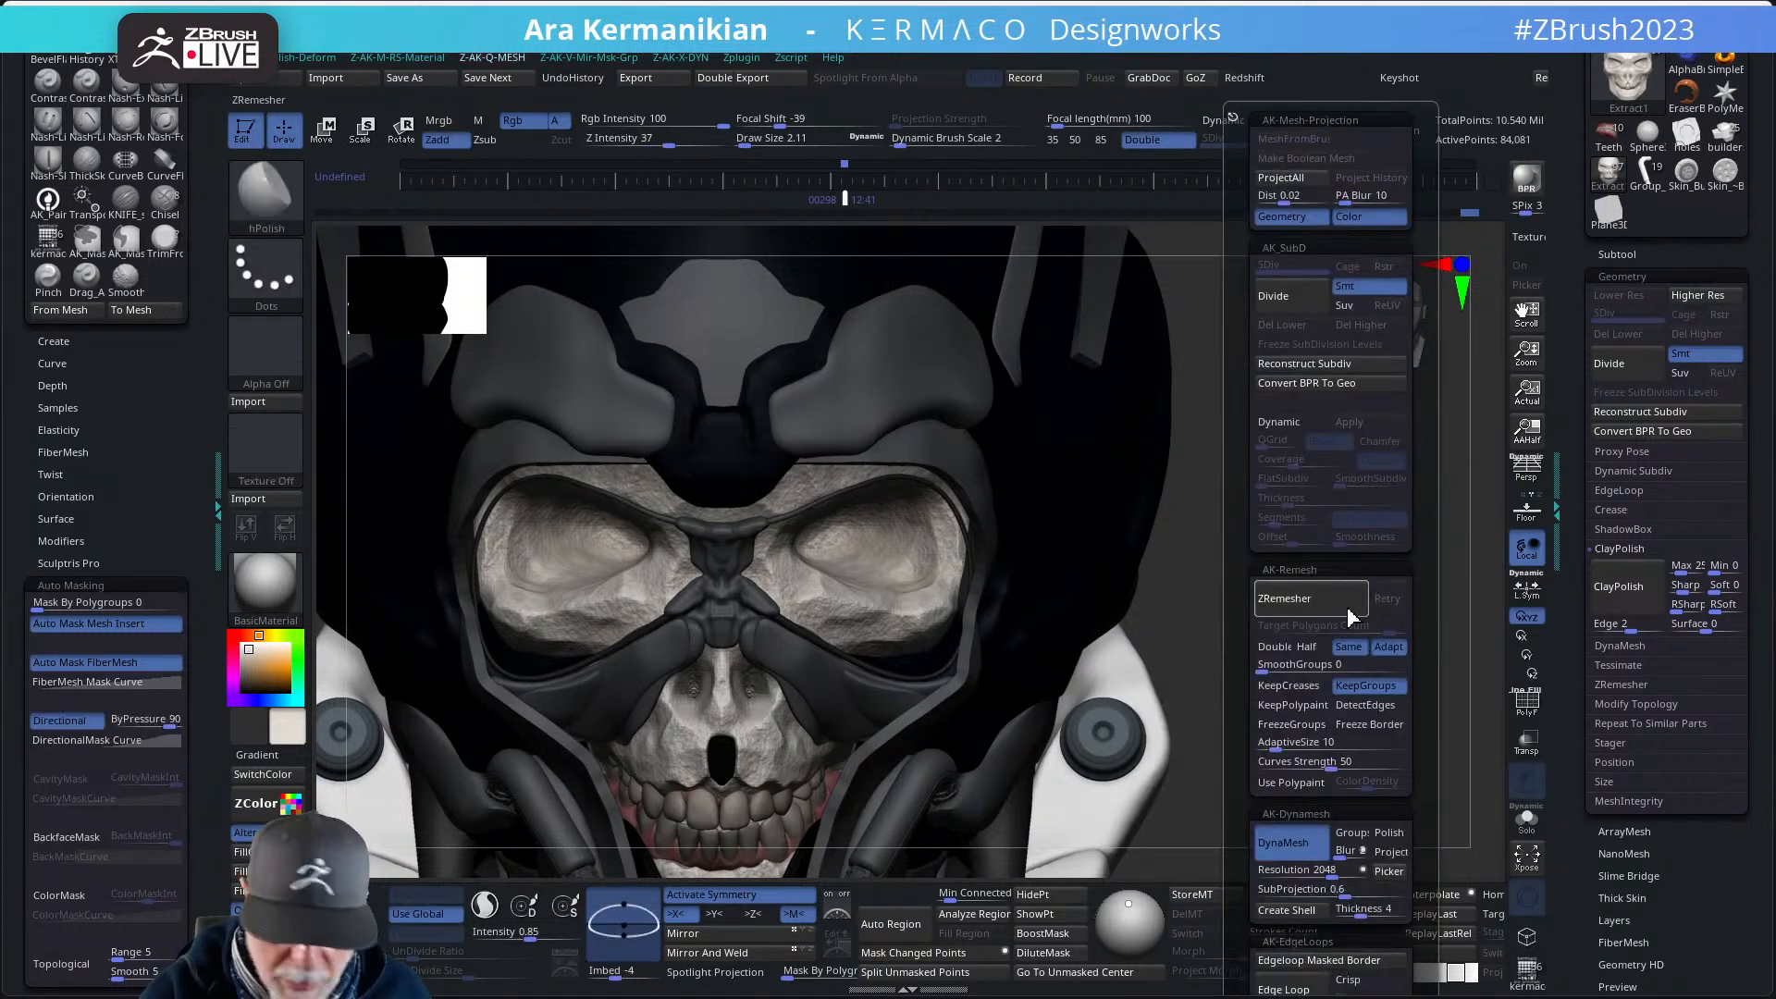
pyautogui.click(1323, 872)
pyautogui.write('992')
pyautogui.click(1309, 871)
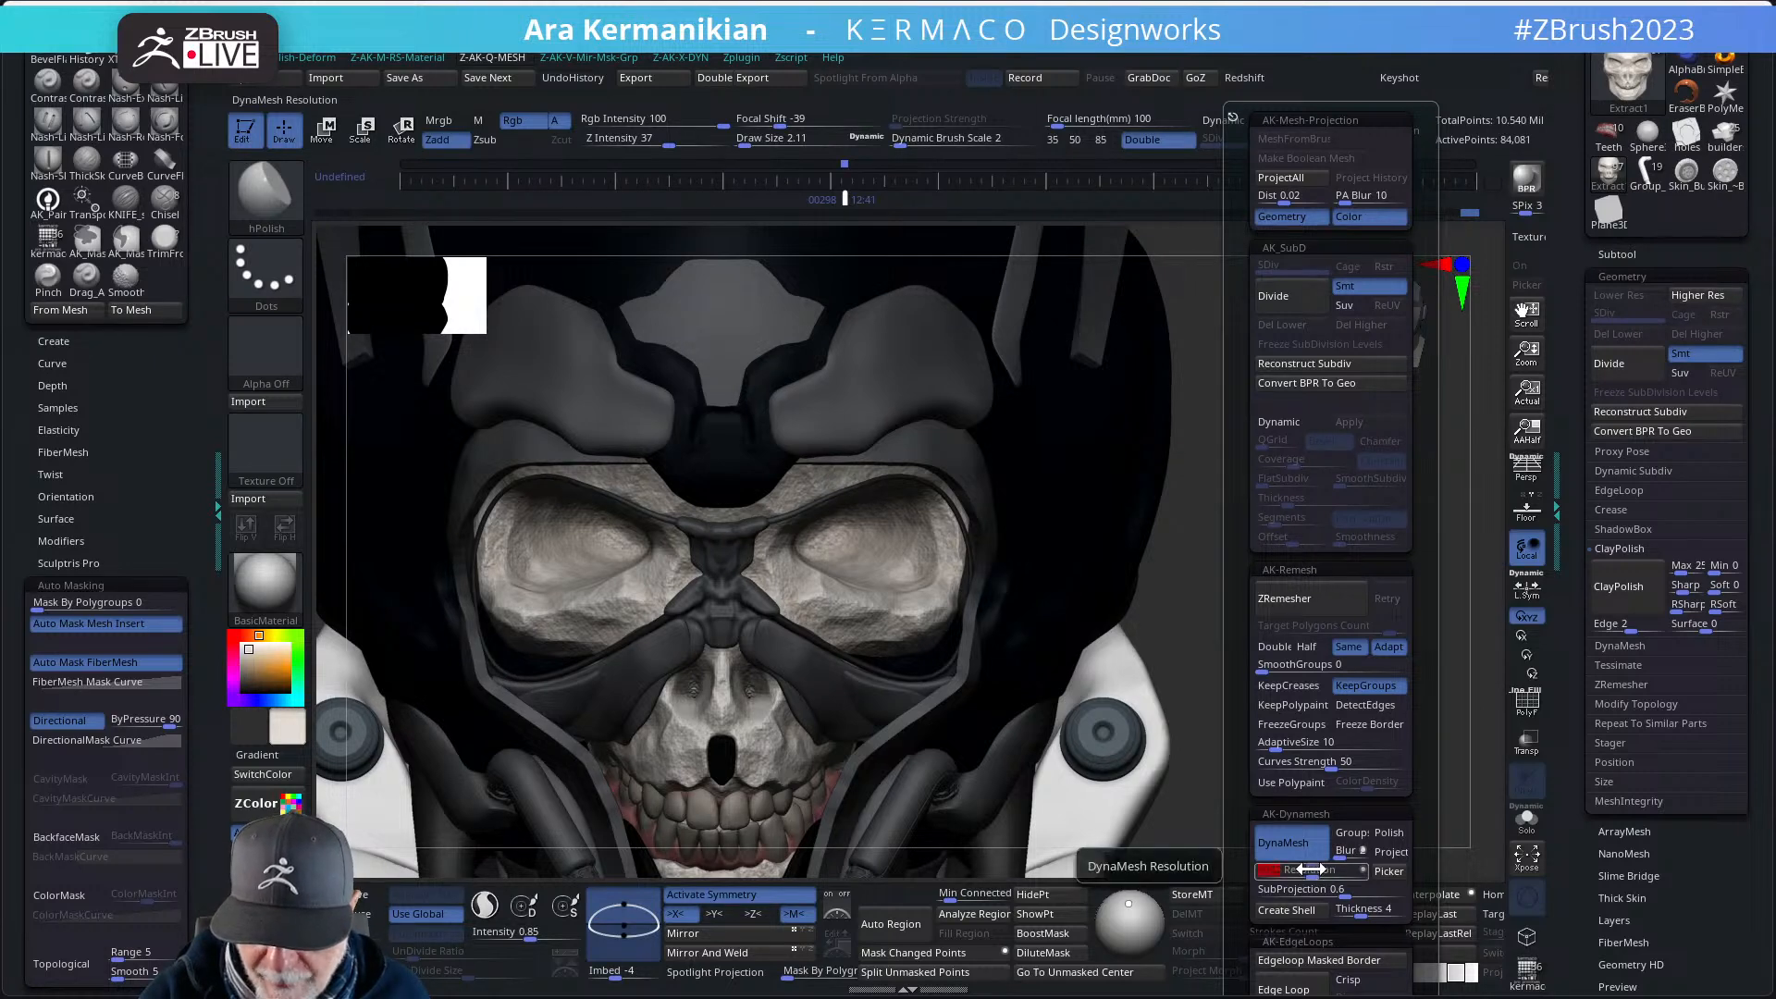
pyautogui.moveTo(1241, 483)
pyautogui.keyDown('ctrl'); pyautogui.mouseDown()
pyautogui.moveTo(1252, 551)
pyautogui.moveTo(1312, 635)
pyautogui.mouseUp(); pyautogui.keyUp('ctrl')
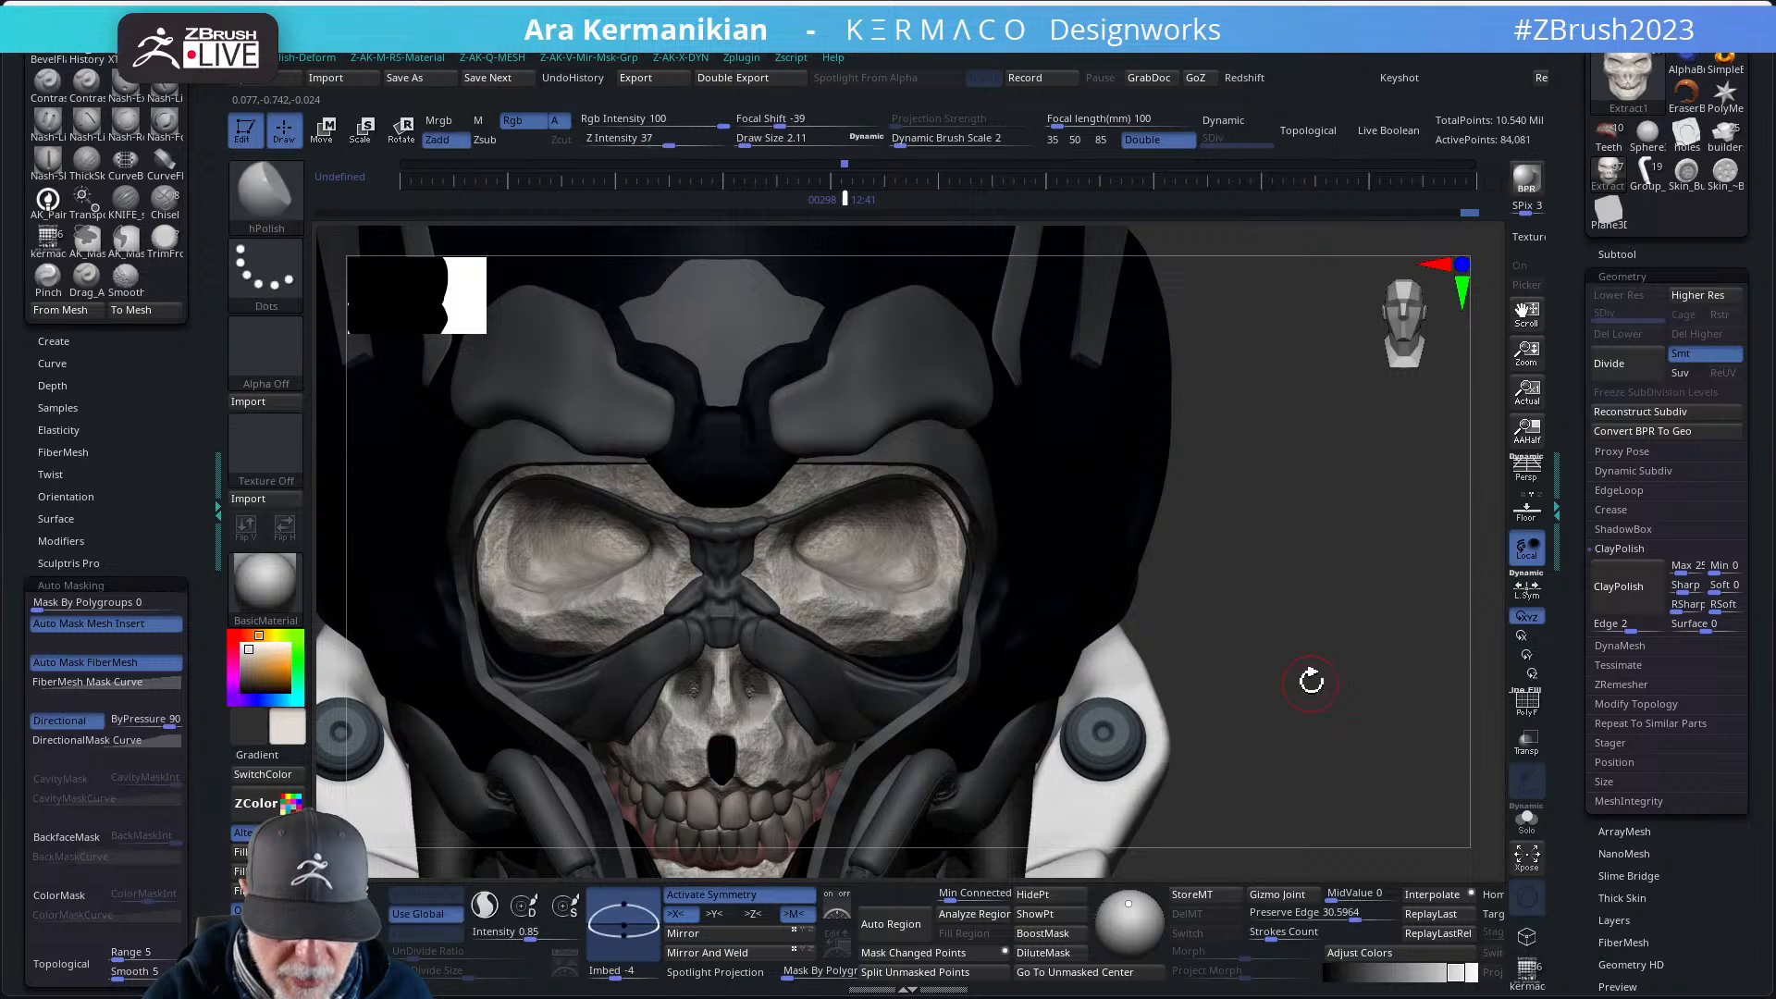
pyautogui.hotkey('ctrl', 'space')
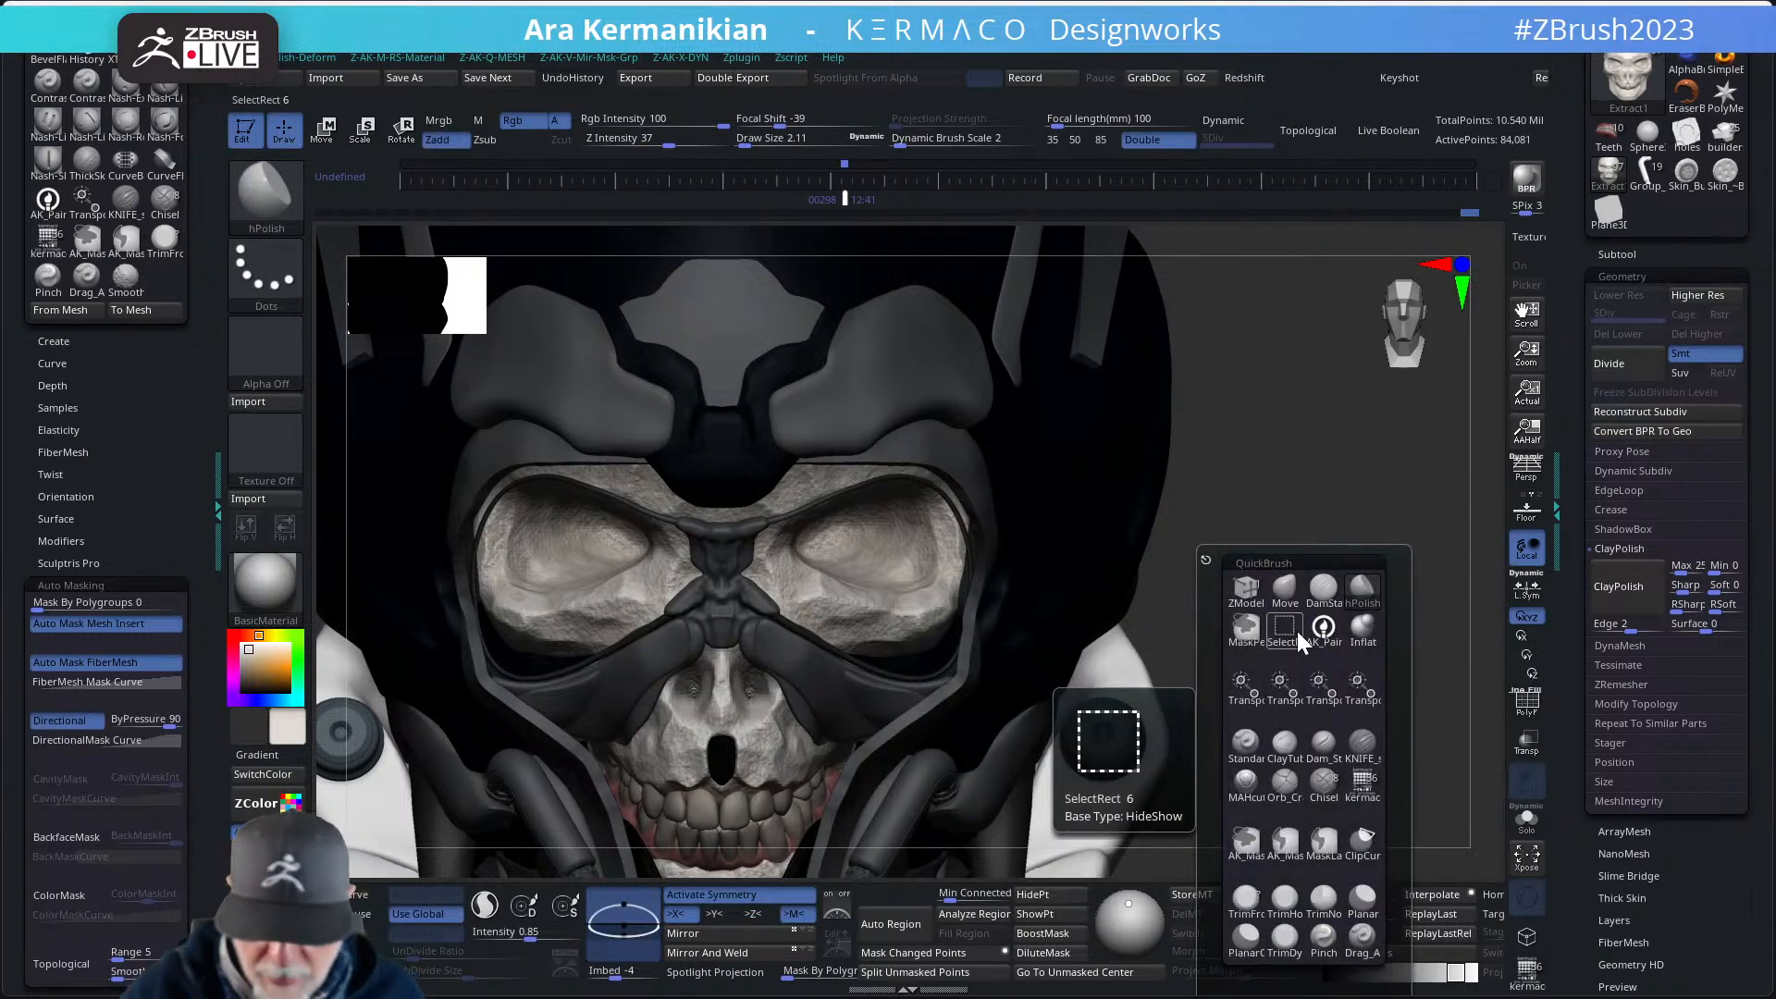
pyautogui.hotkey('ctrl', 'space')
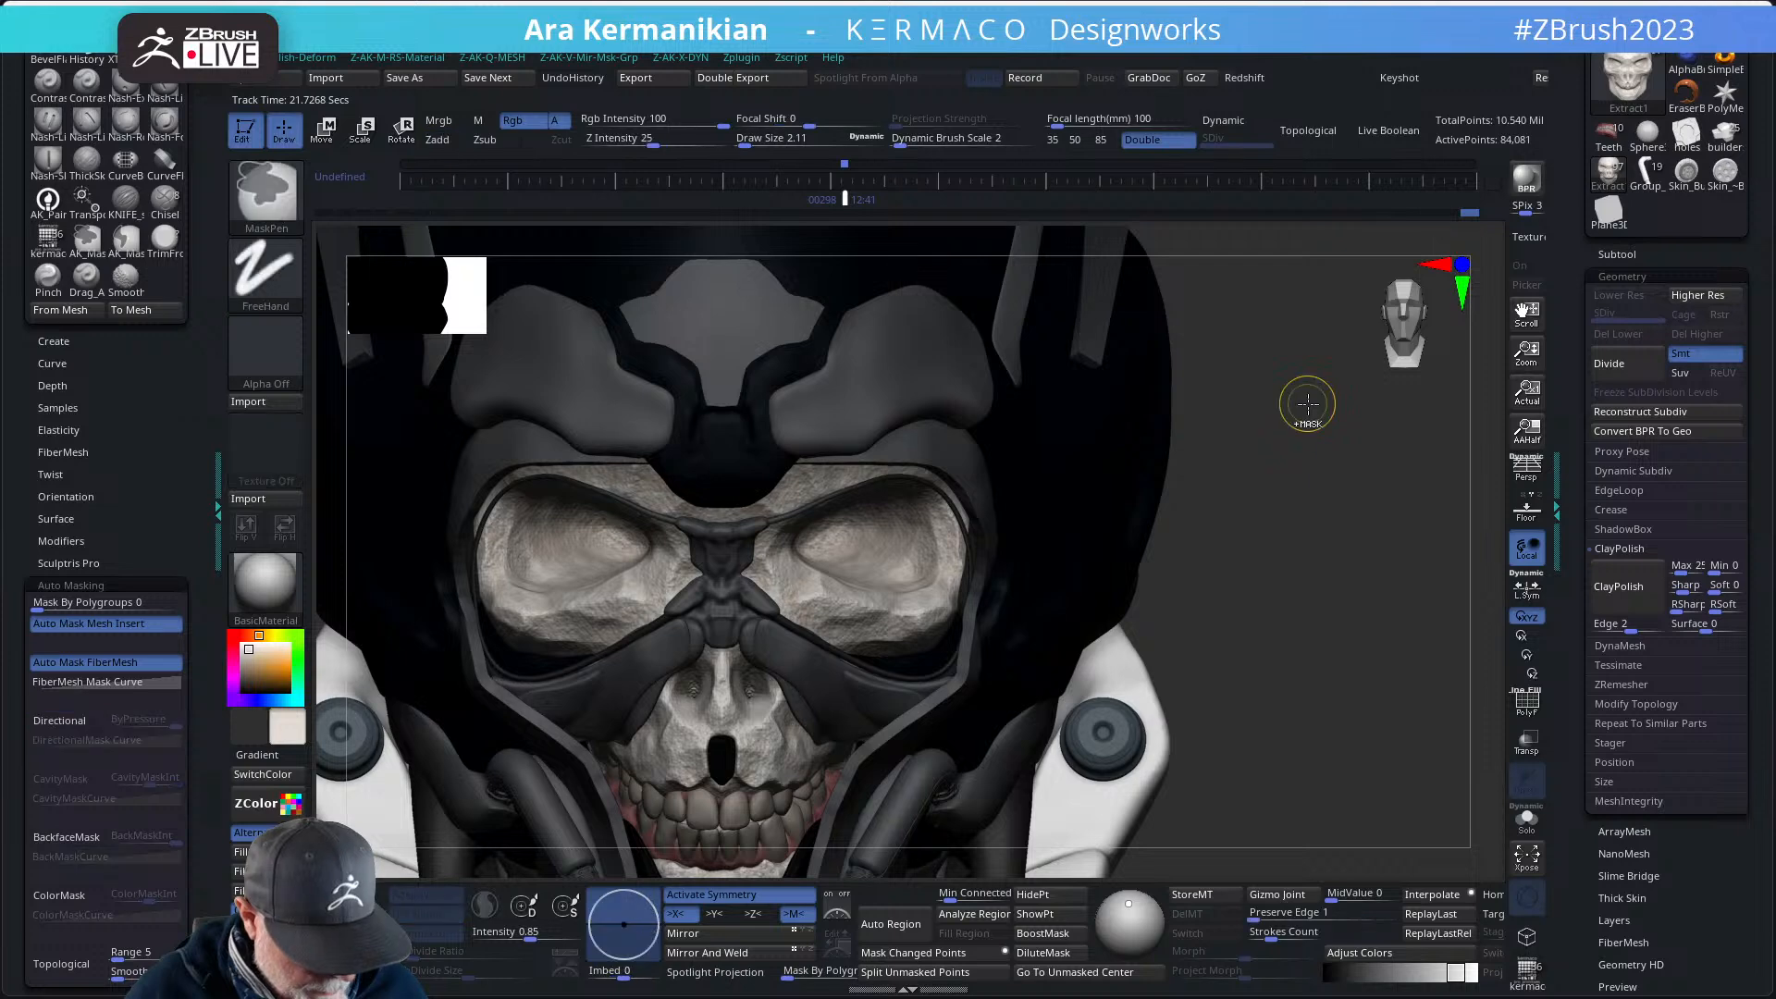
pyautogui.hotkey('ctrl', 'space')
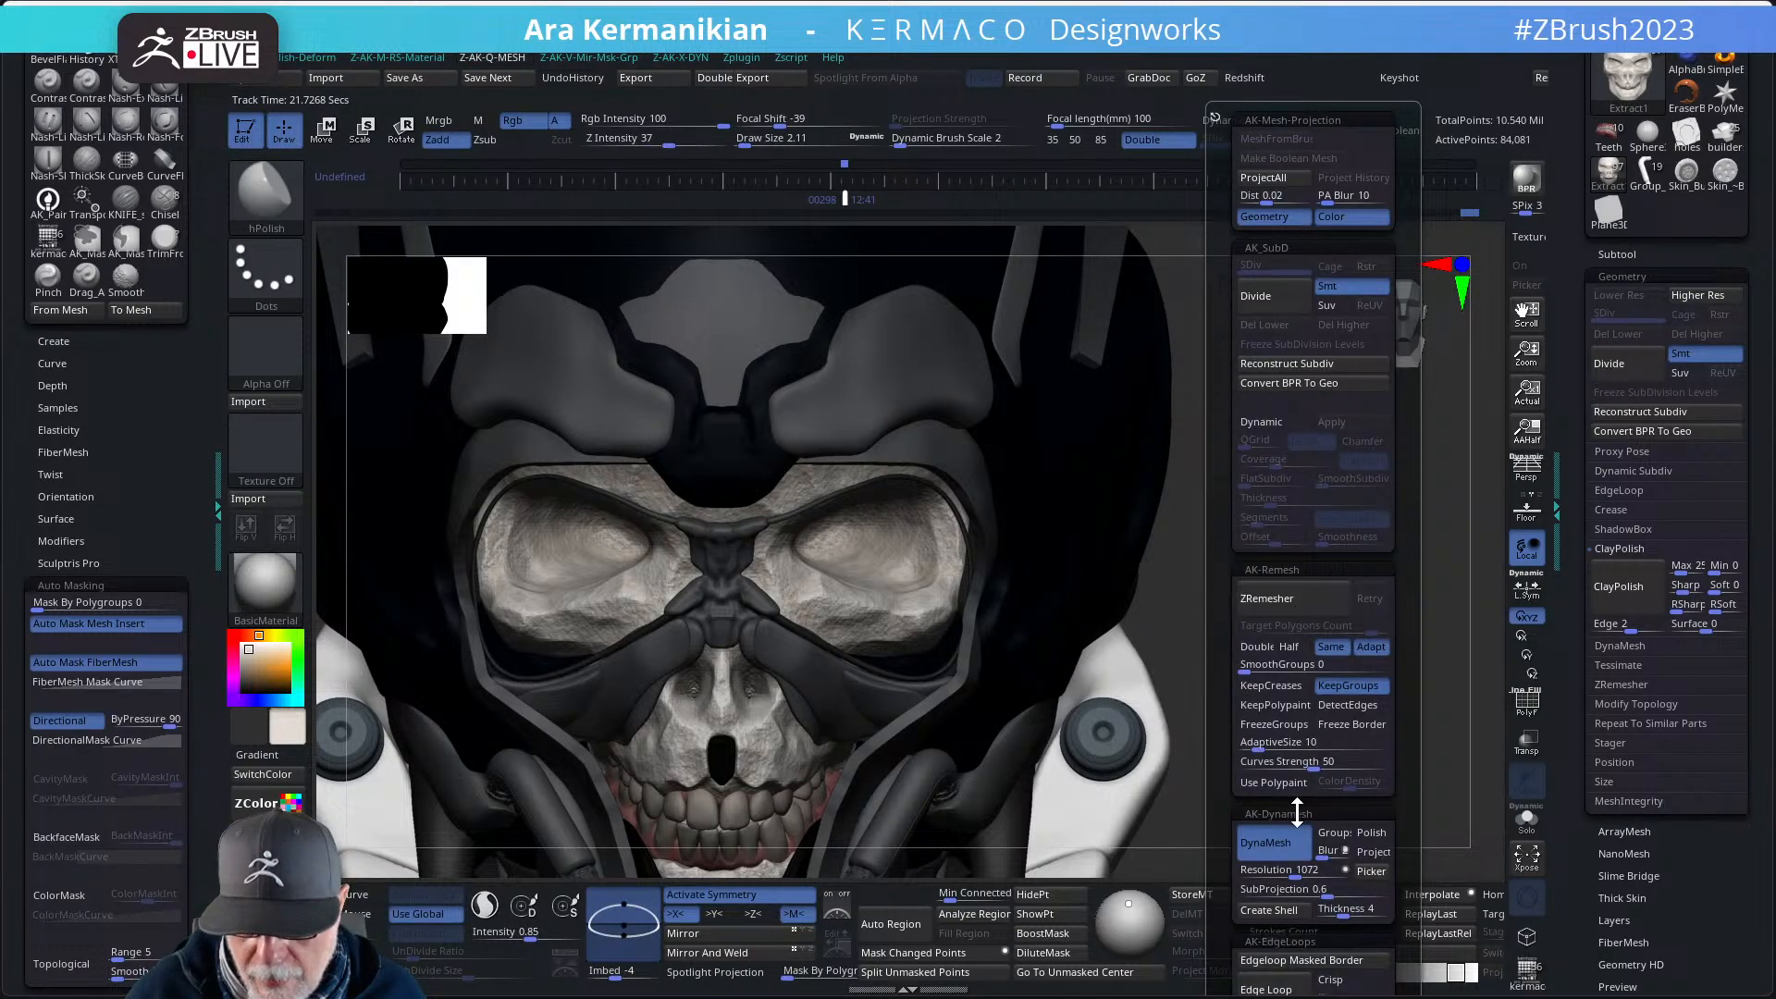
pyautogui.click(1273, 853)
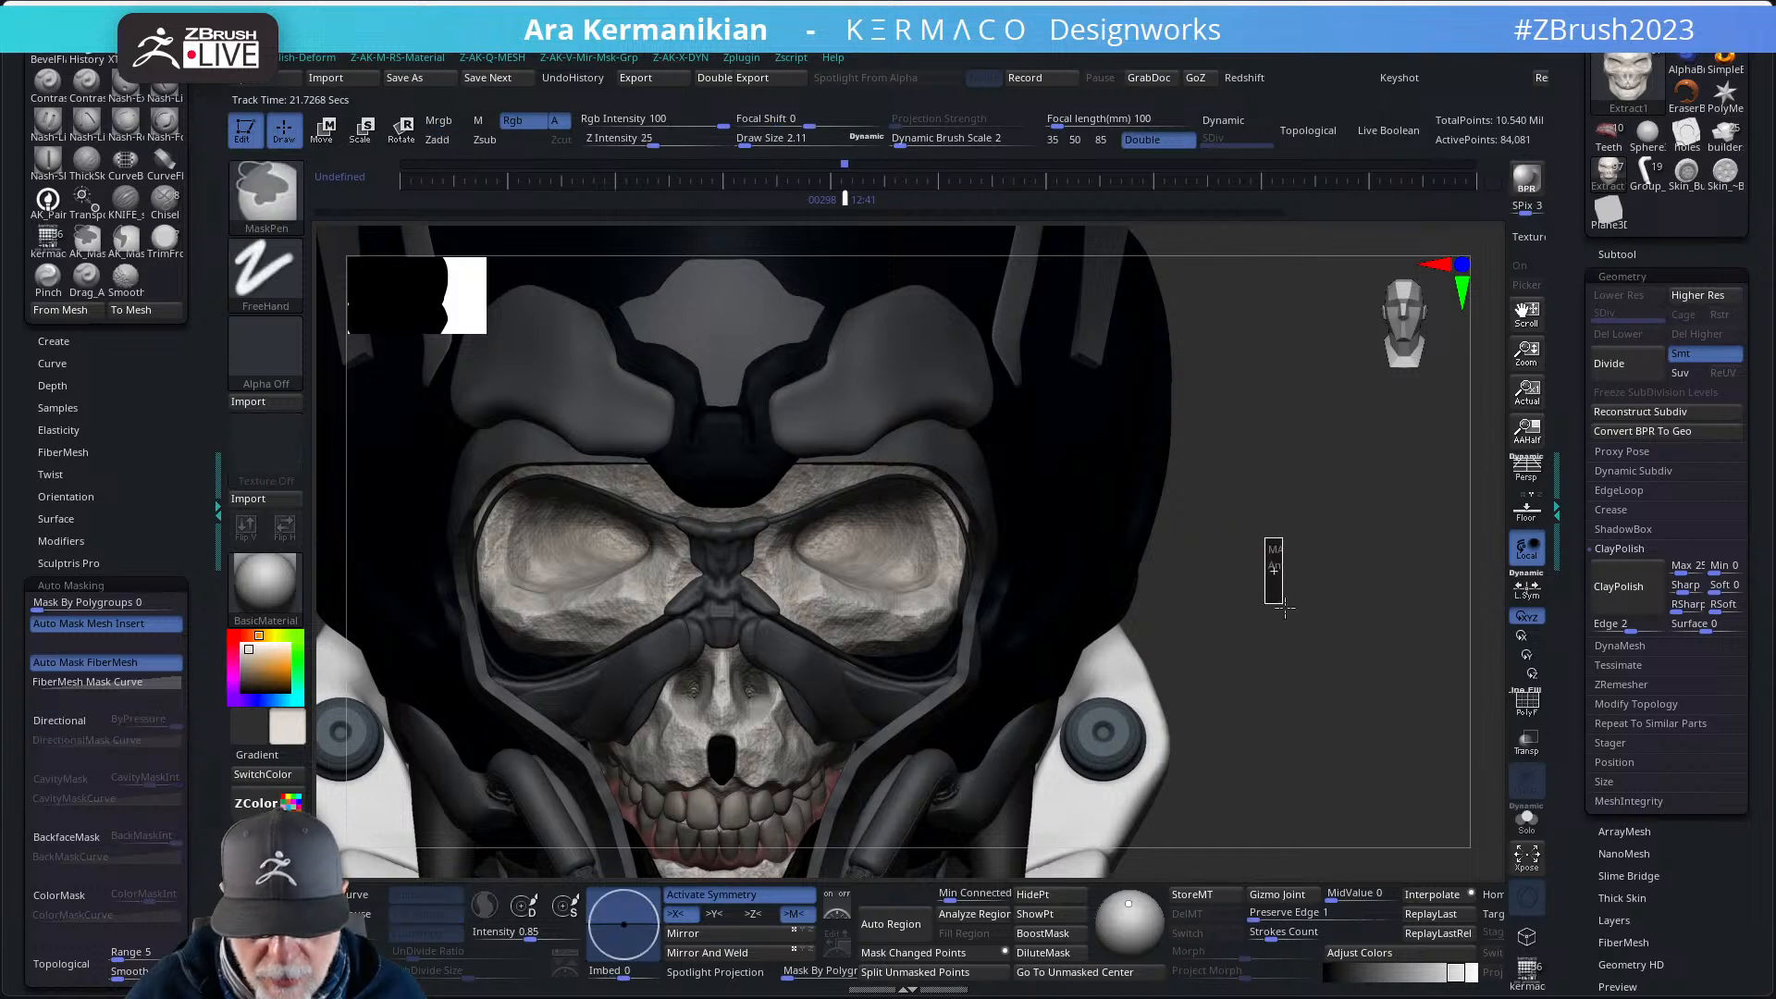
# - Remesh the skull with DynaMesh and check it through the helmet's eye and mouth openings
pyautogui.moveTo(1245, 676); pyautogui.dragTo(1274, 615)
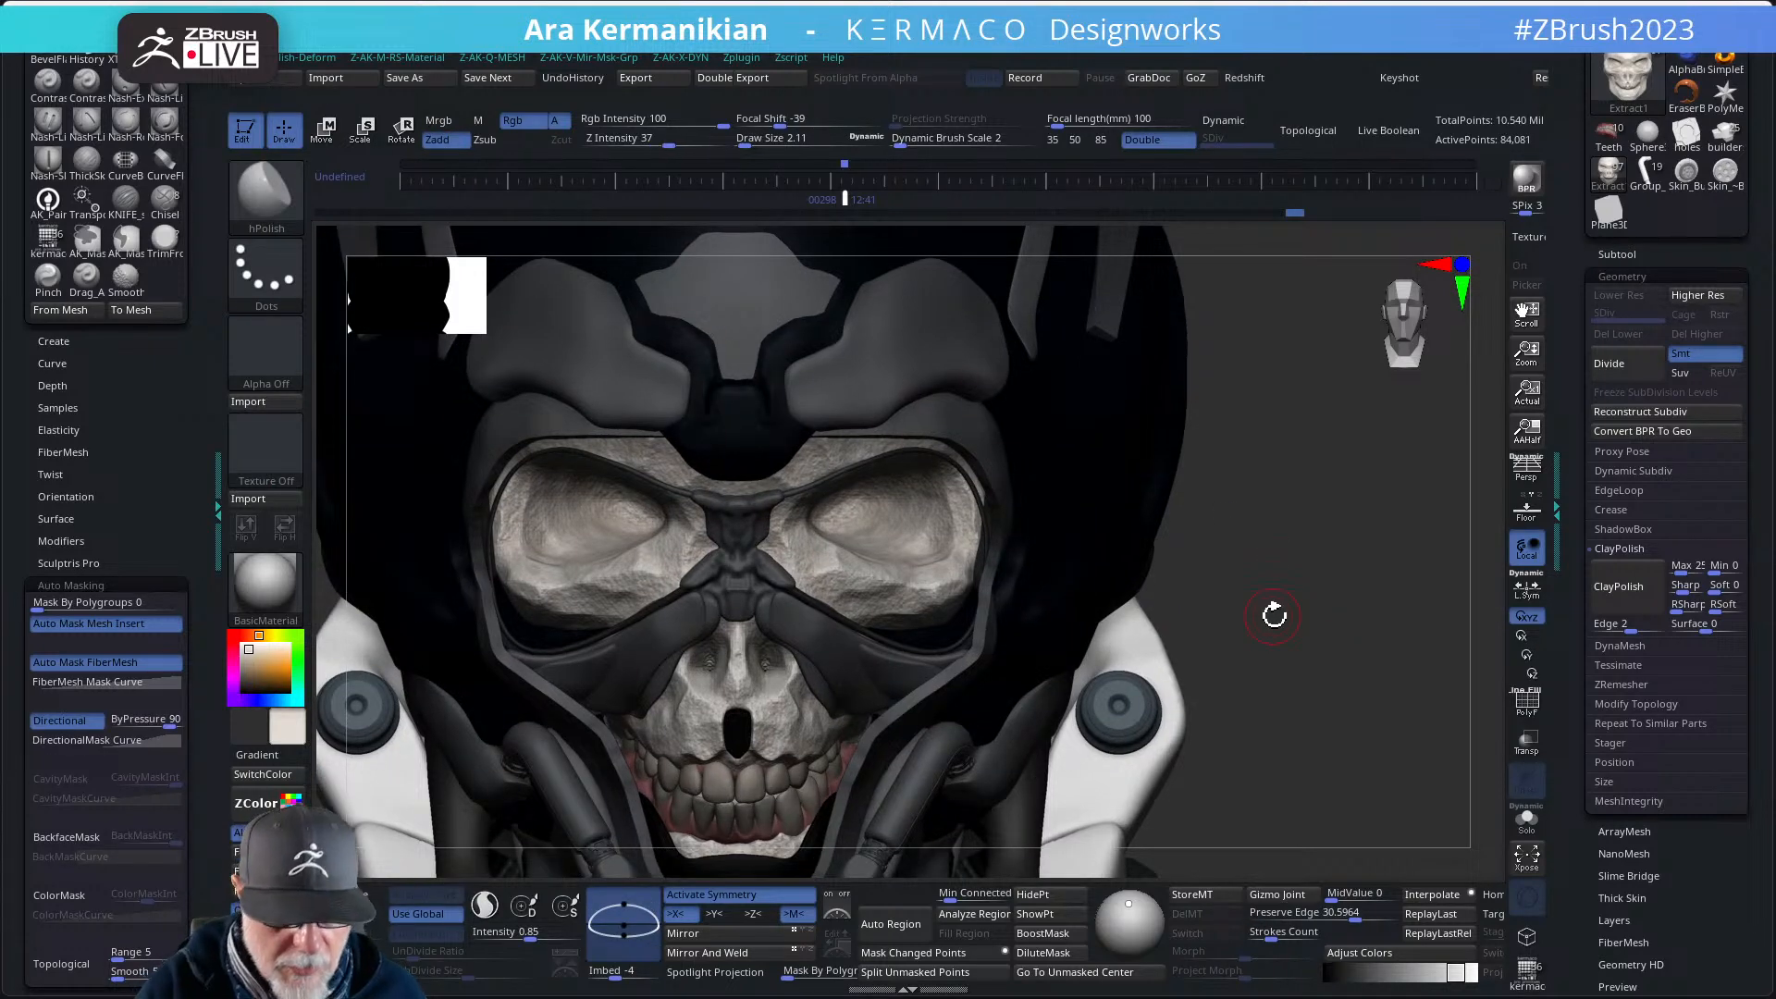
pyautogui.press('shift')
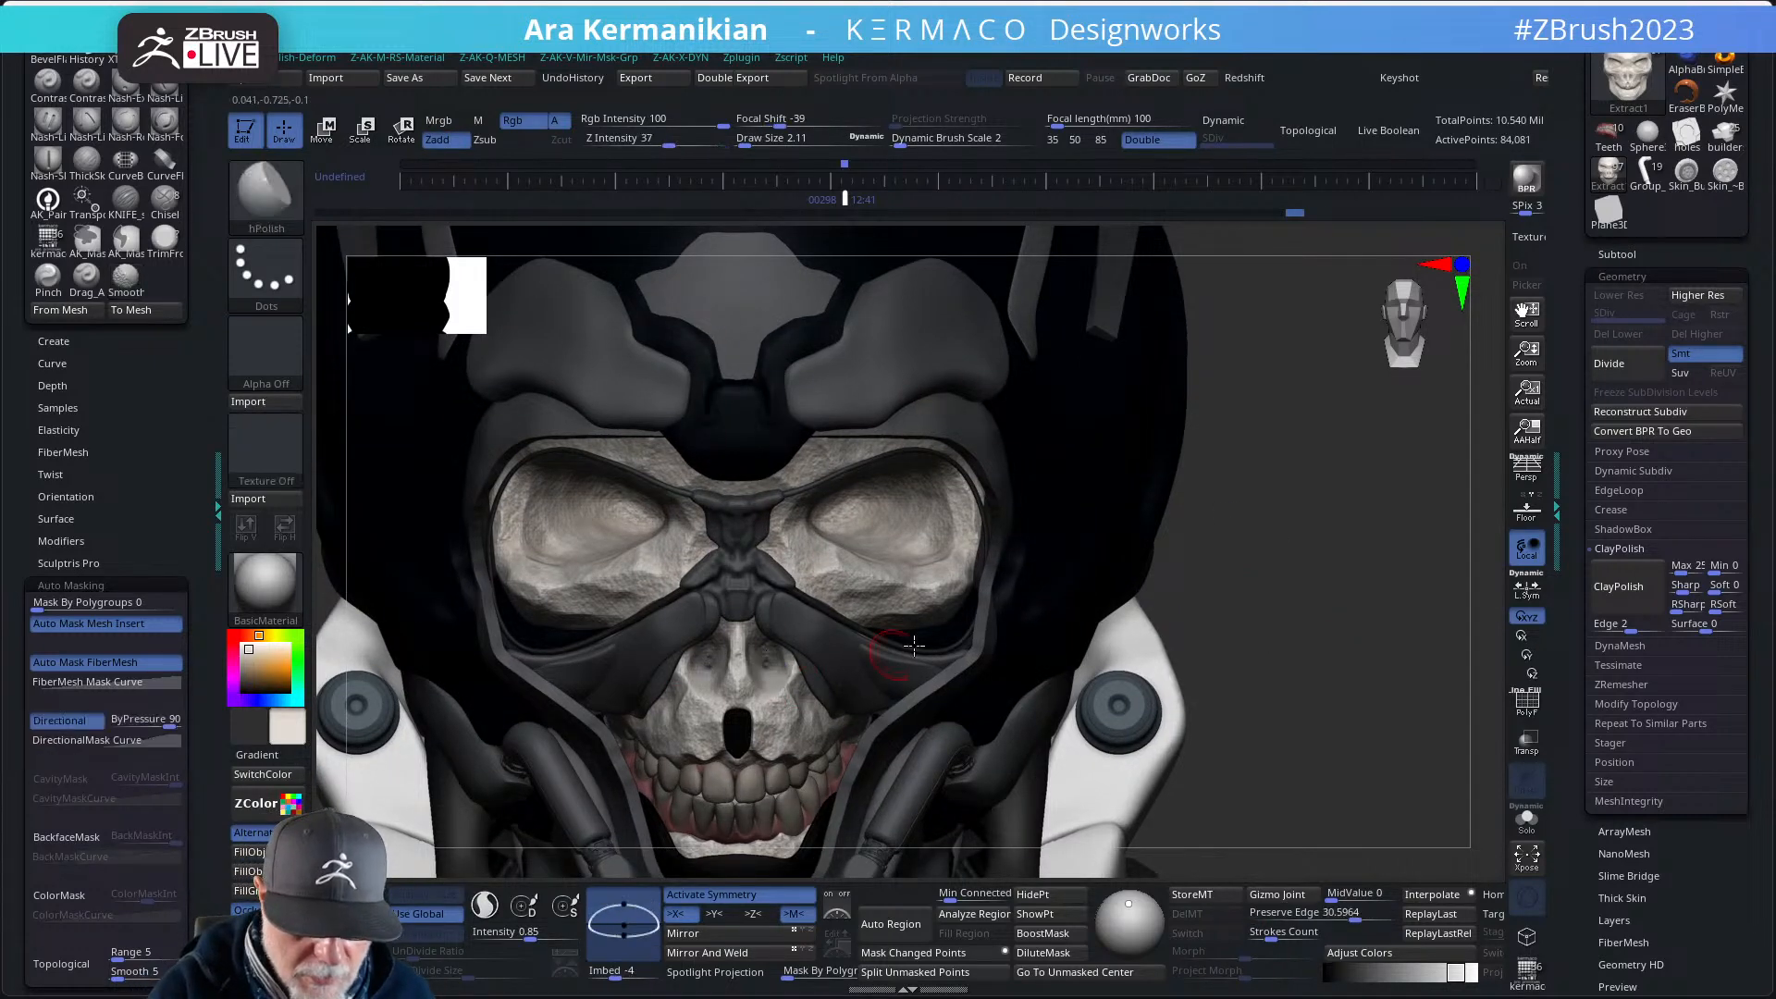
pyautogui.moveTo(1296, 531); pyautogui.dragTo(1160, 534)
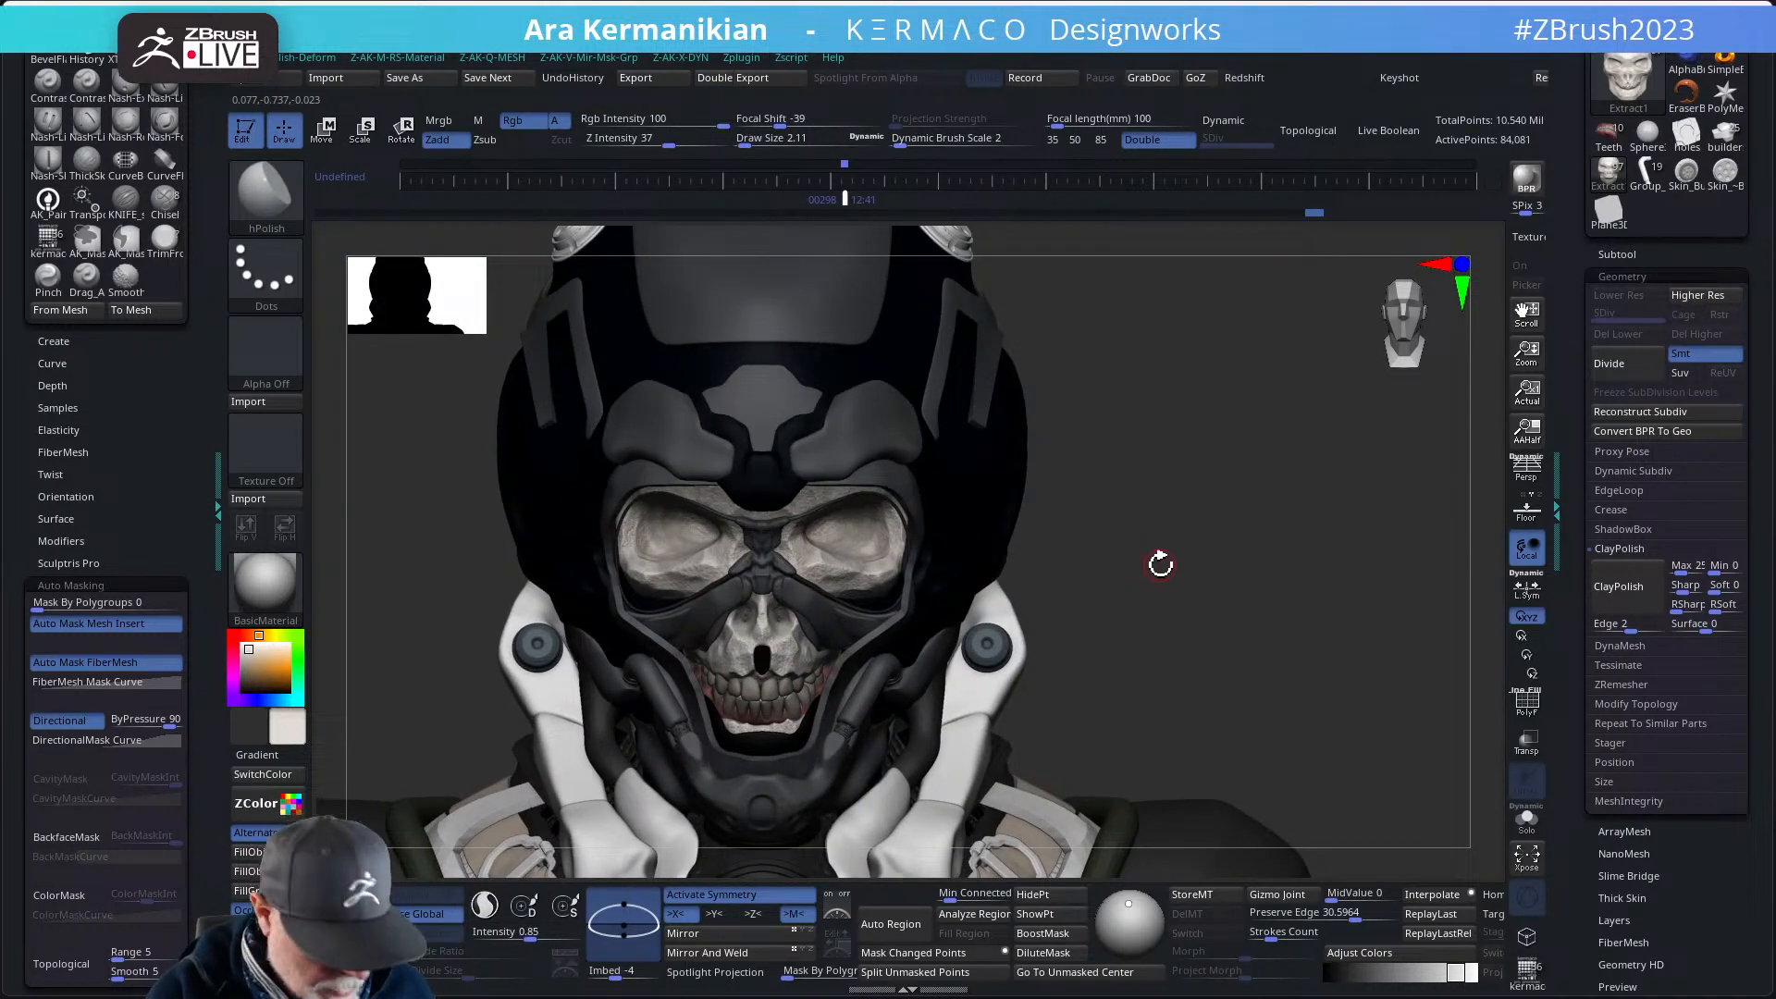
# - Select the DamStandard brush and carve a short symmetrical crease into the skull's upper jaw beside the nasal opening
pyautogui.press('b')
pyautogui.press('d')
pyautogui.press('s')
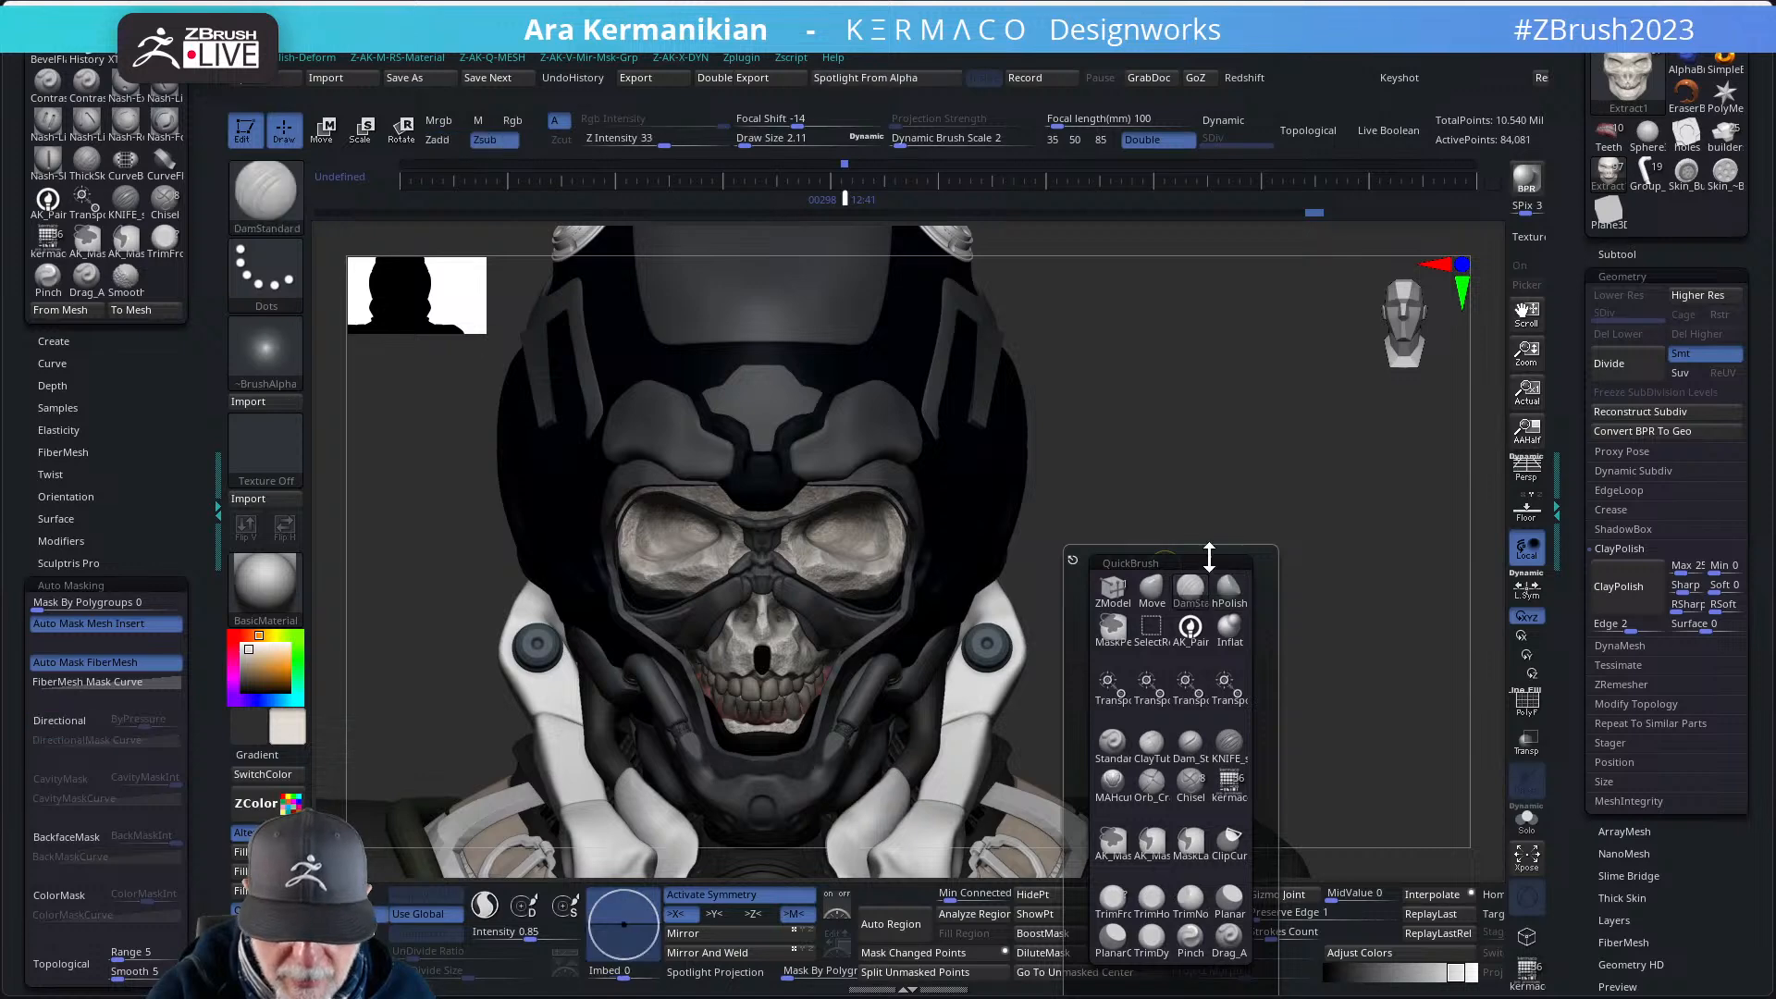
pyautogui.moveTo(1131, 559)
pyautogui.keyDown('alt'); pyautogui.mouseDown()
pyautogui.moveTo(1169, 527)
pyautogui.moveTo(1167, 559)
pyautogui.mouseUp(); pyautogui.keyUp('alt')
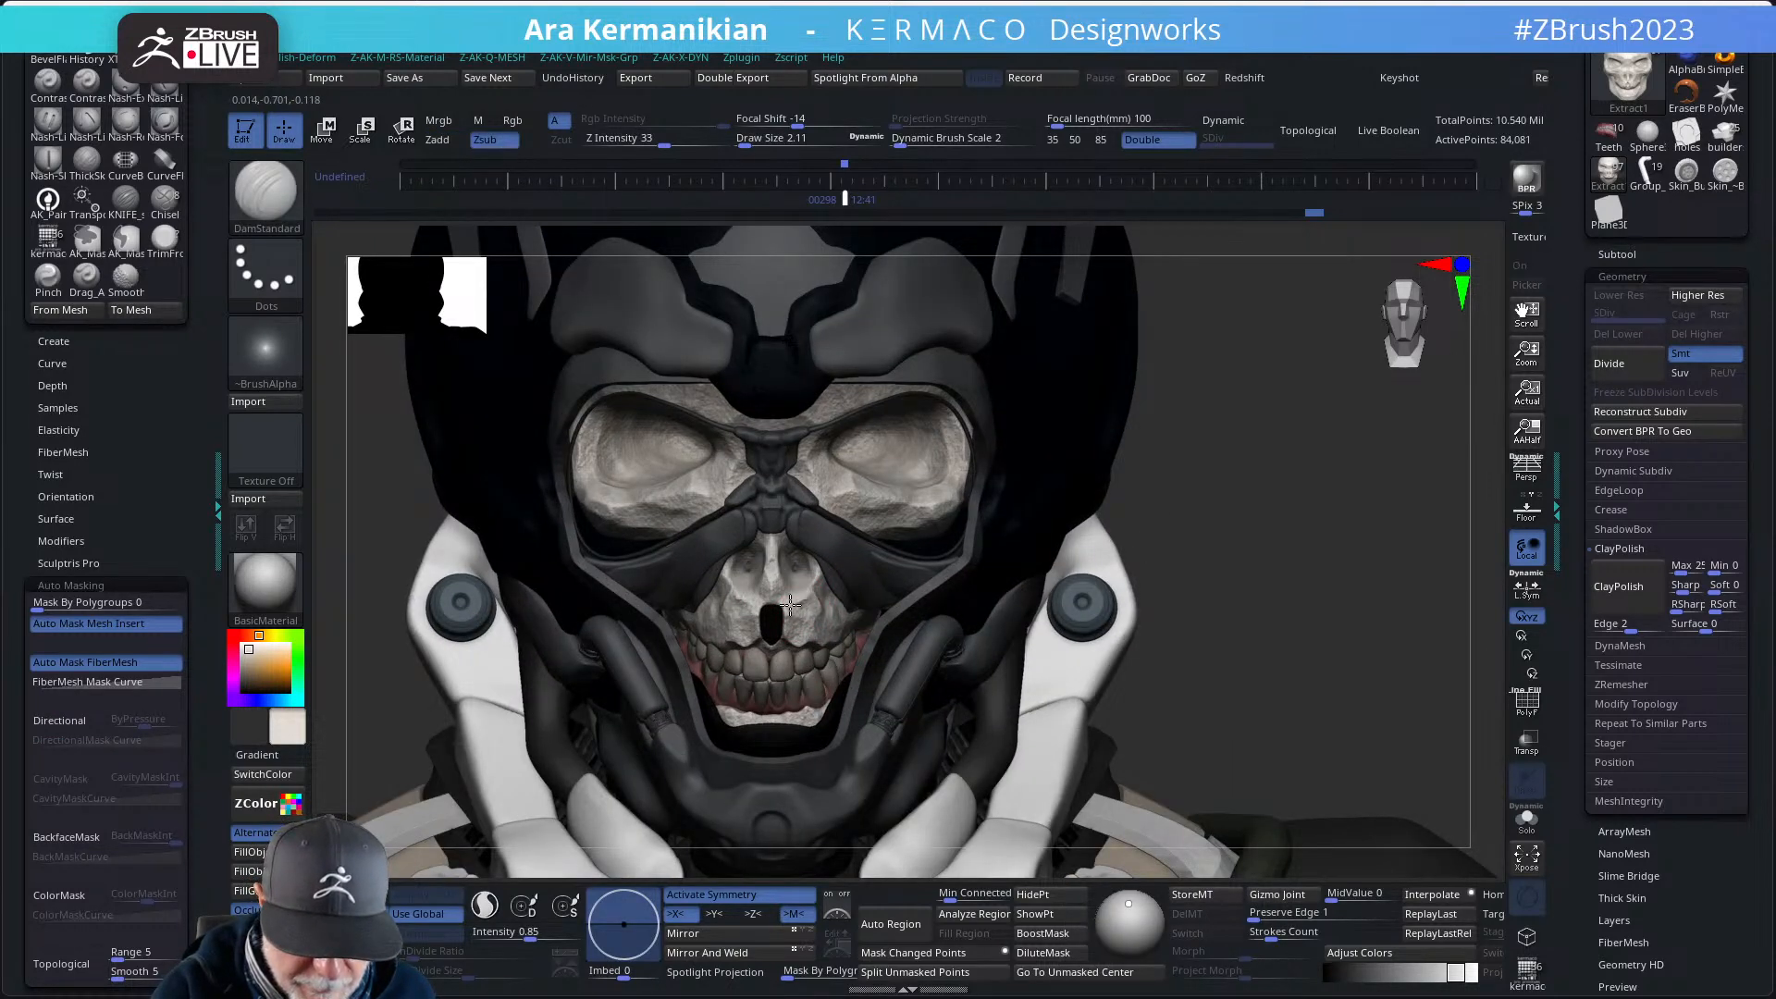
pyautogui.moveTo(816, 602); pyautogui.dragTo(809, 602)
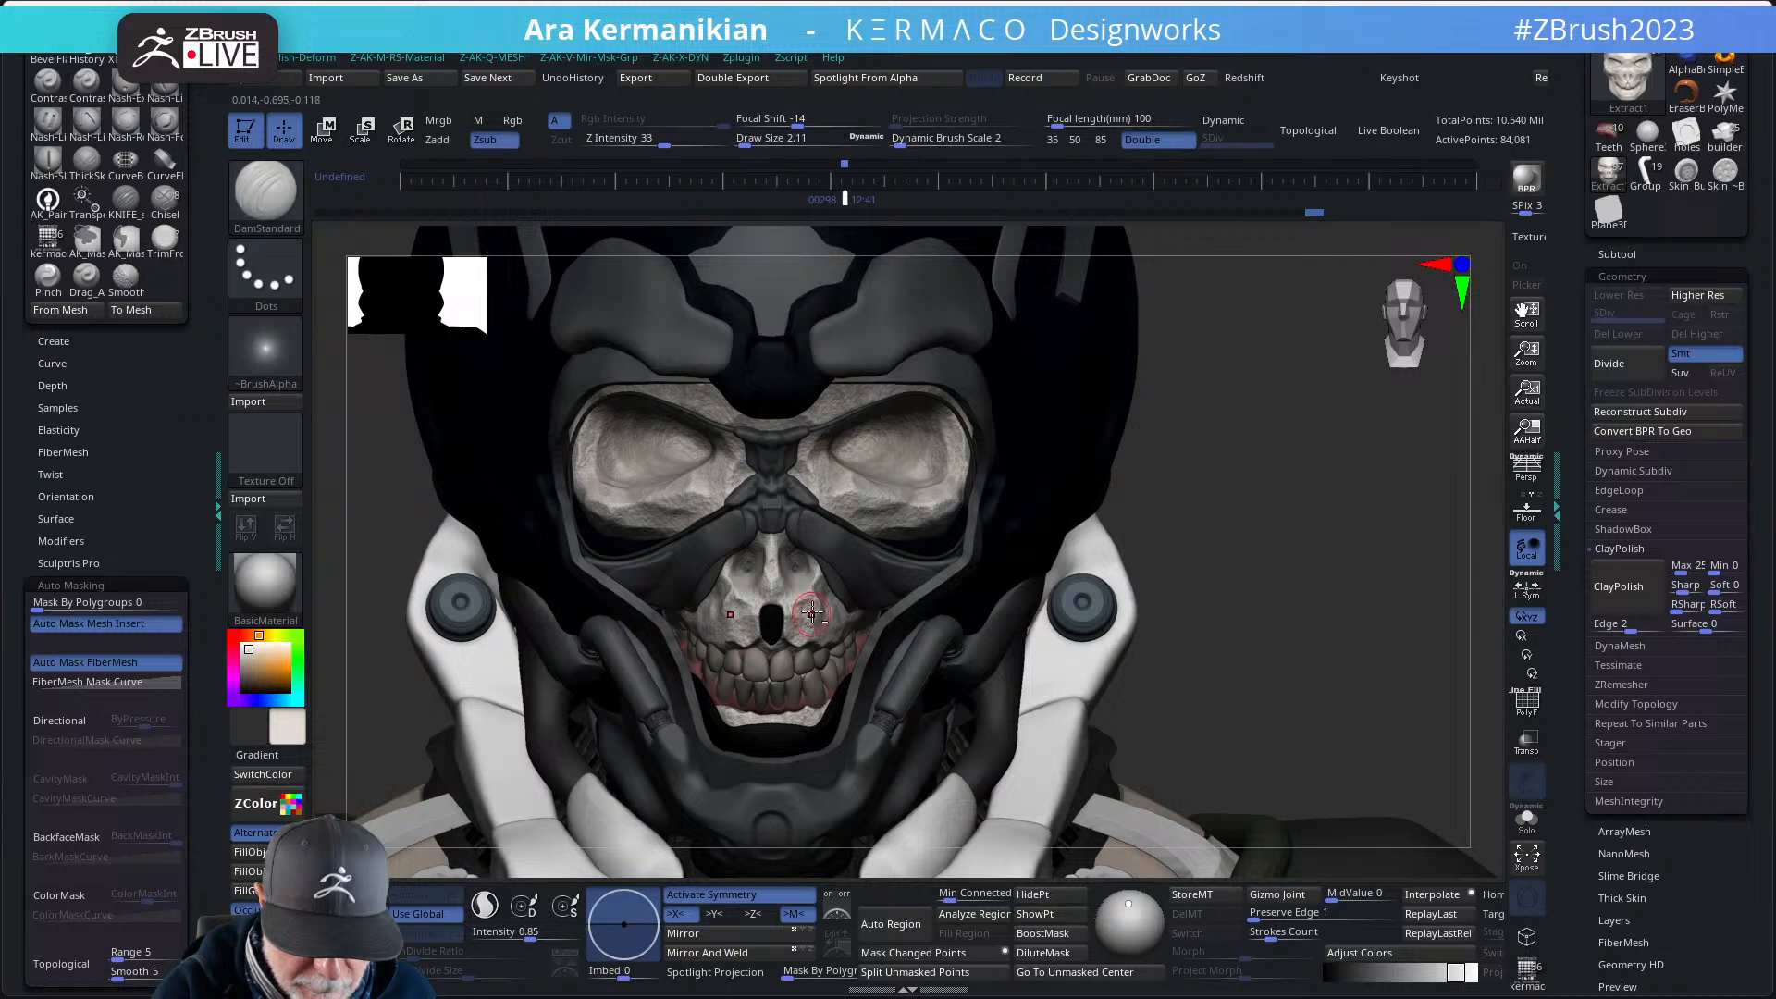
pyautogui.press('shift')
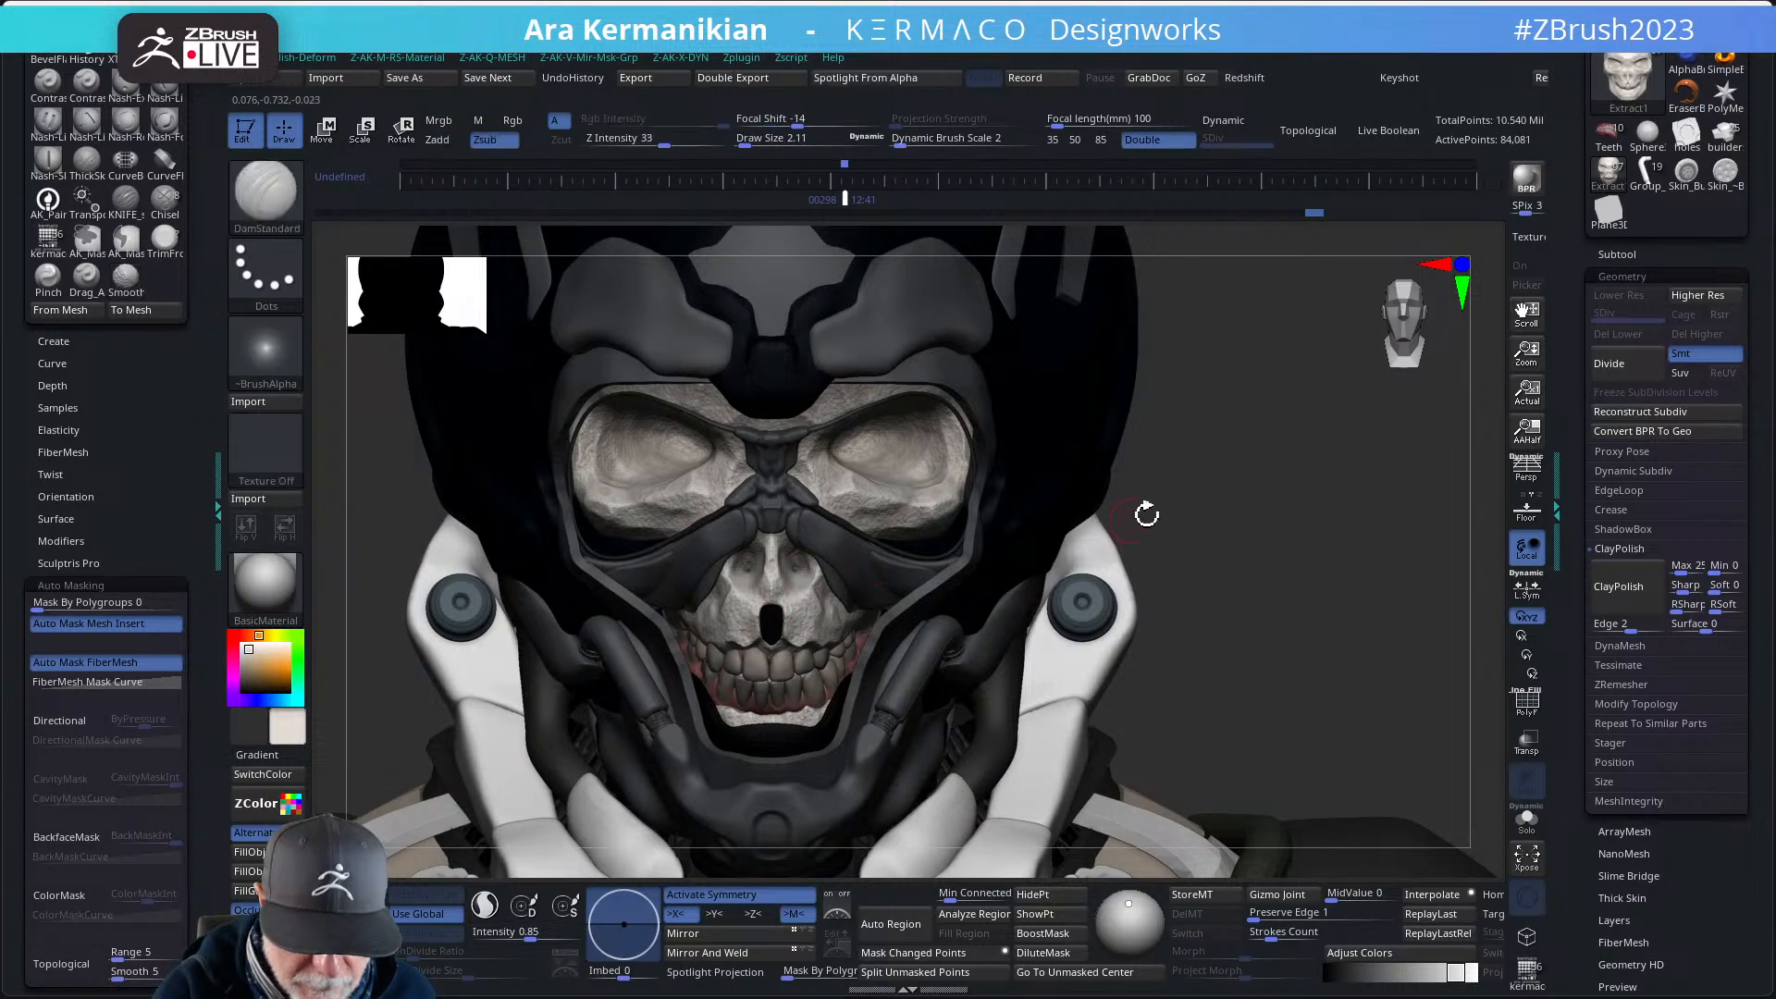
pyautogui.moveTo(1147, 508); pyautogui.dragTo(1234, 485)
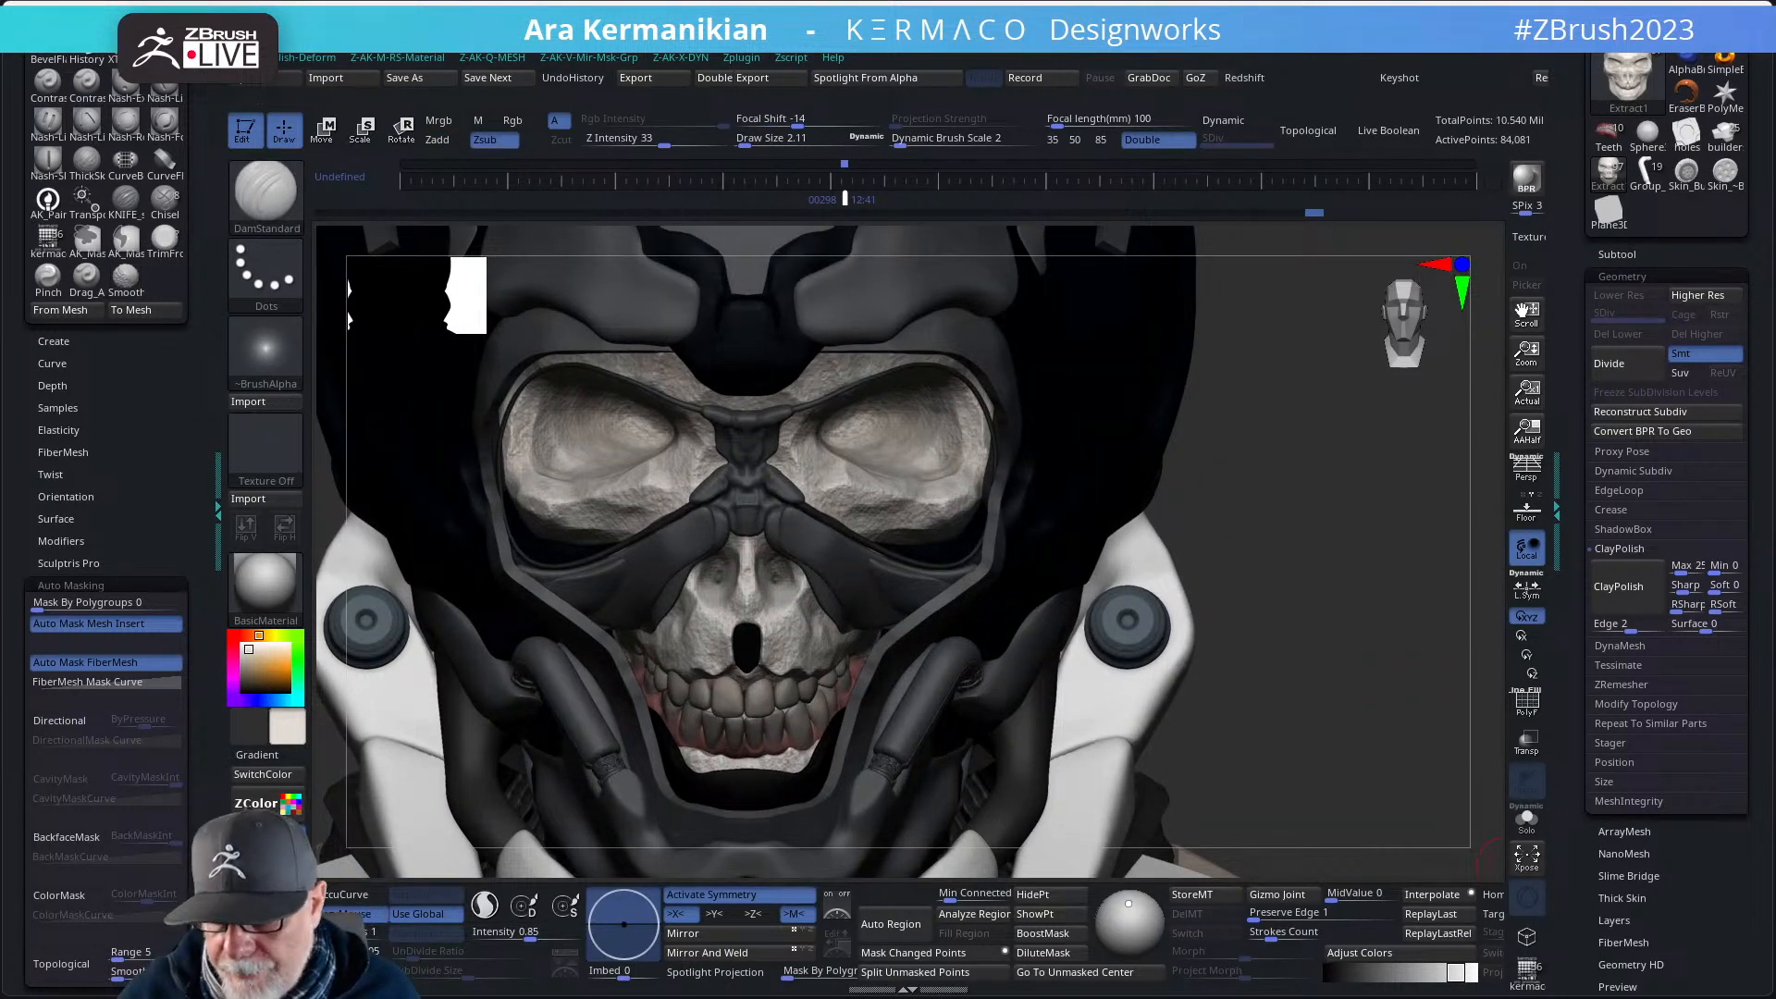
# - Turn off the skull's surface noise and judge the bone surface in the full helmet view
pyautogui.moveTo(1707, 947); pyautogui.dragTo(1695, 561)
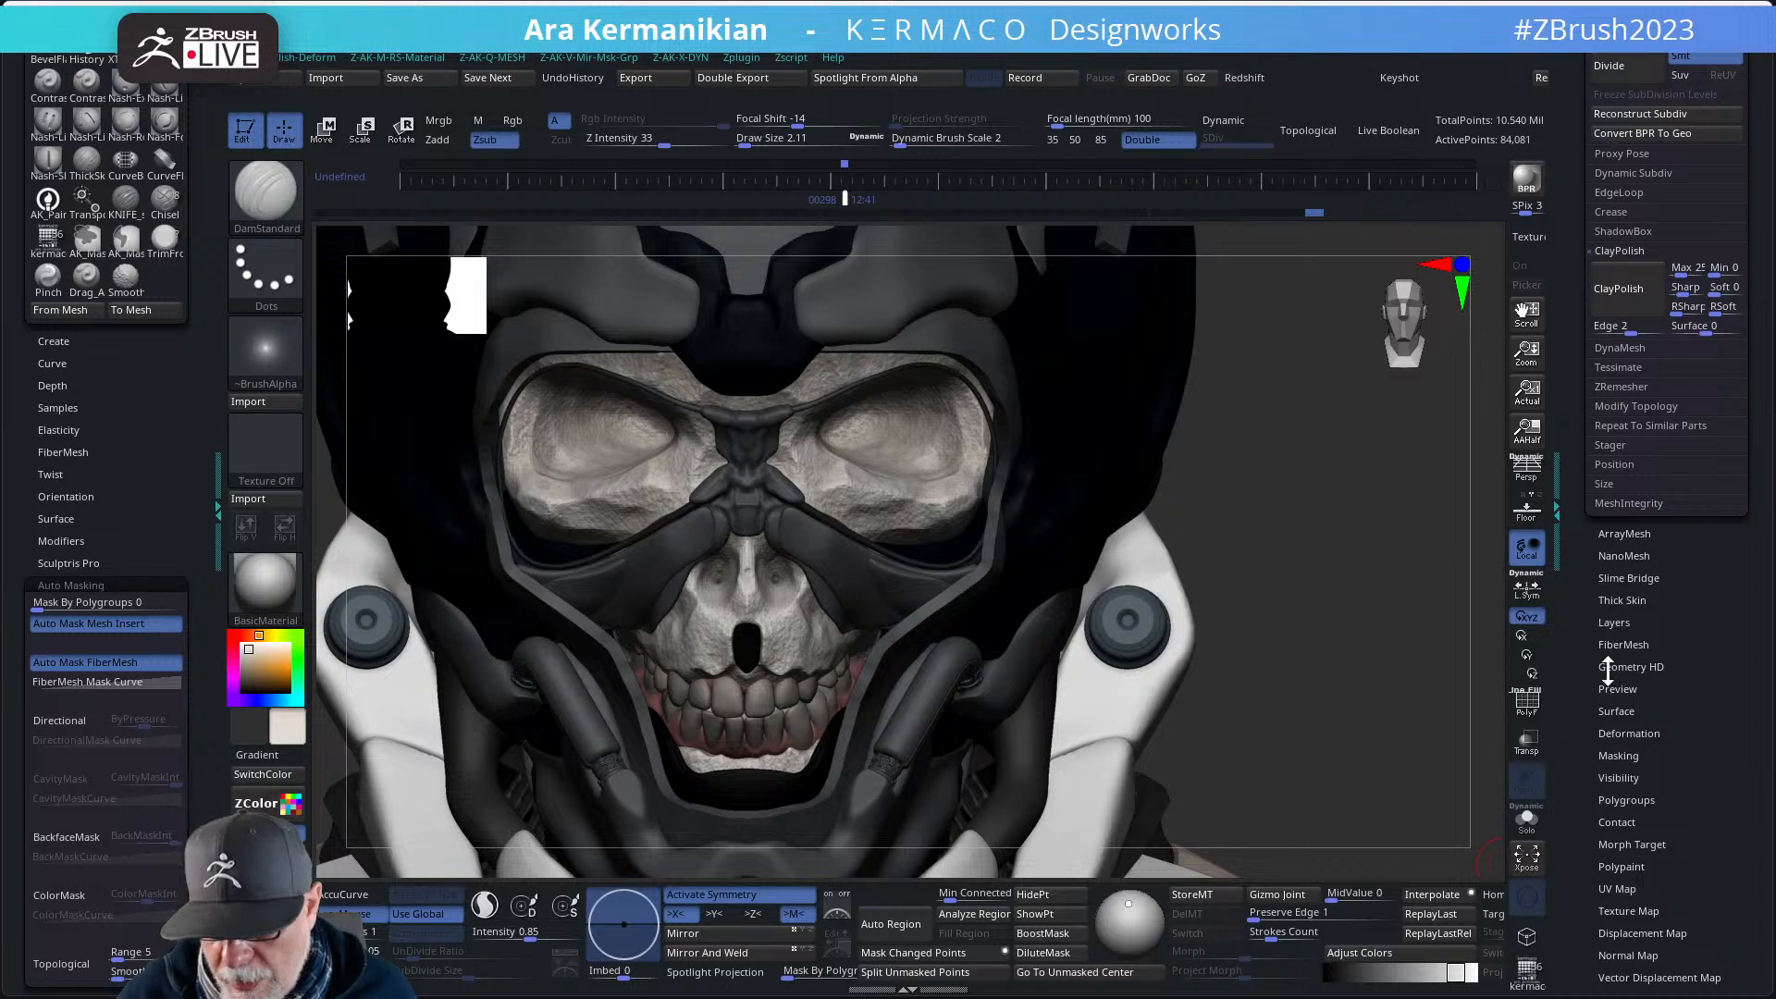
pyautogui.moveTo(1713, 865); pyautogui.dragTo(1711, 717)
pyautogui.press('shift')
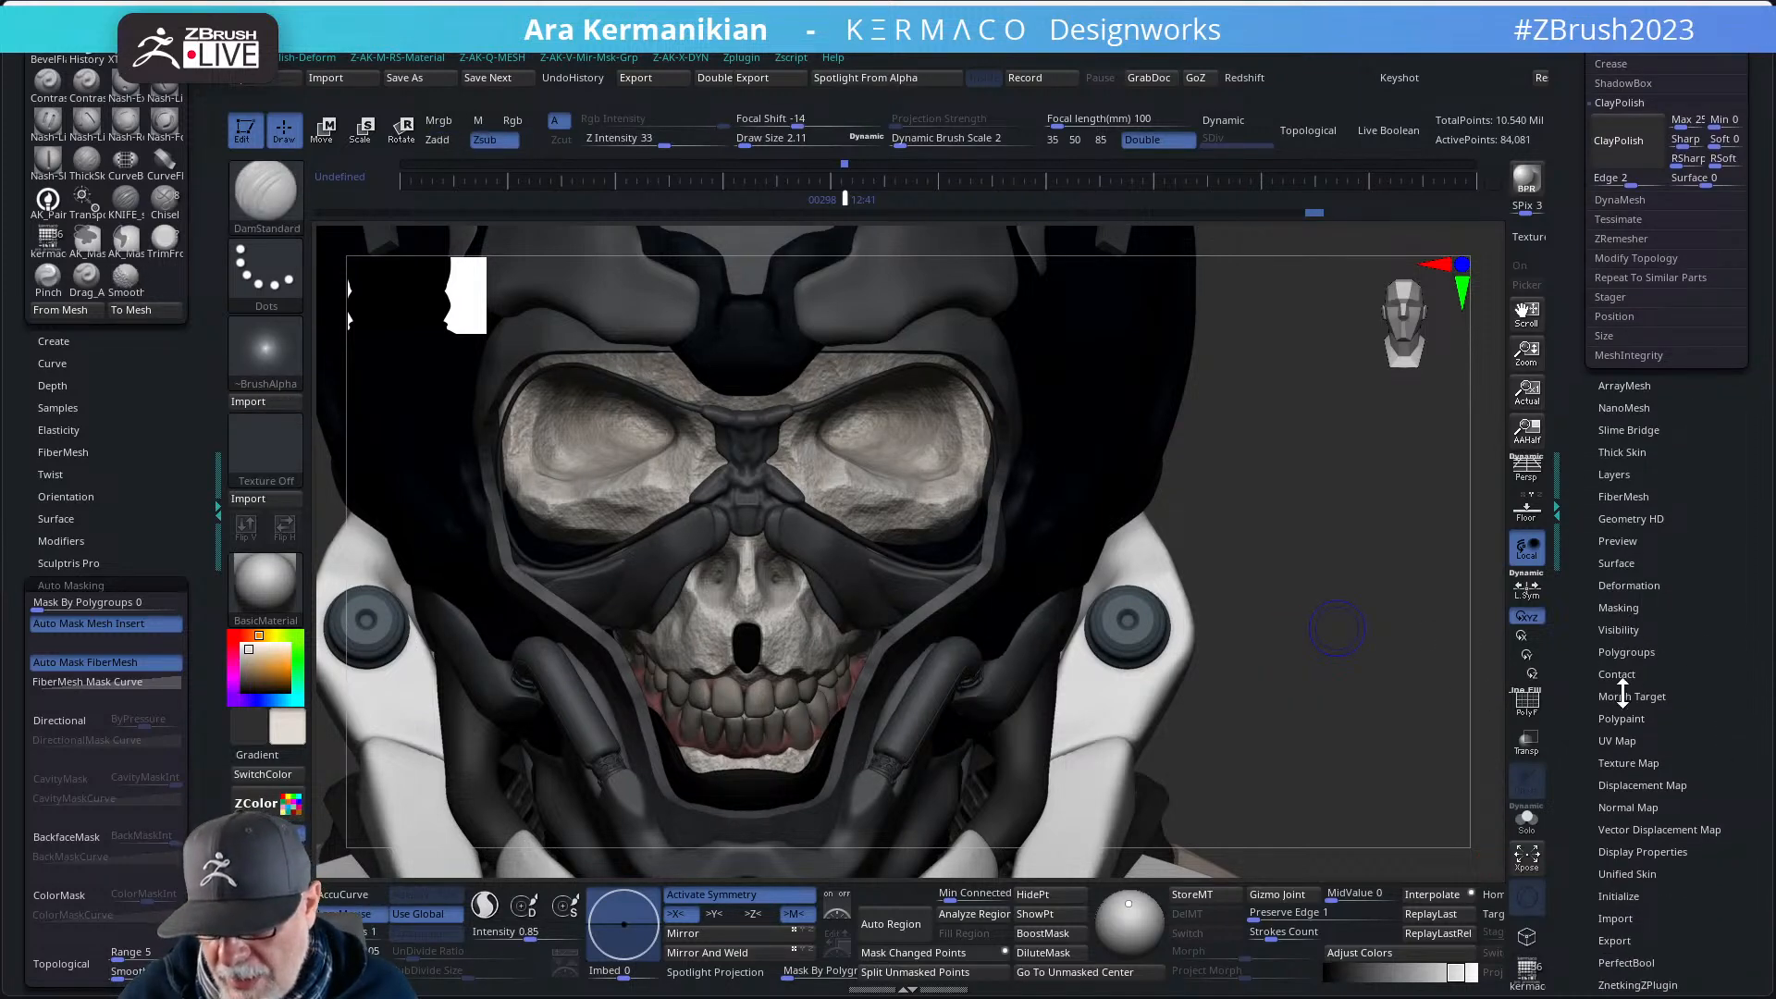
pyautogui.click(1614, 563)
pyautogui.click(1607, 256)
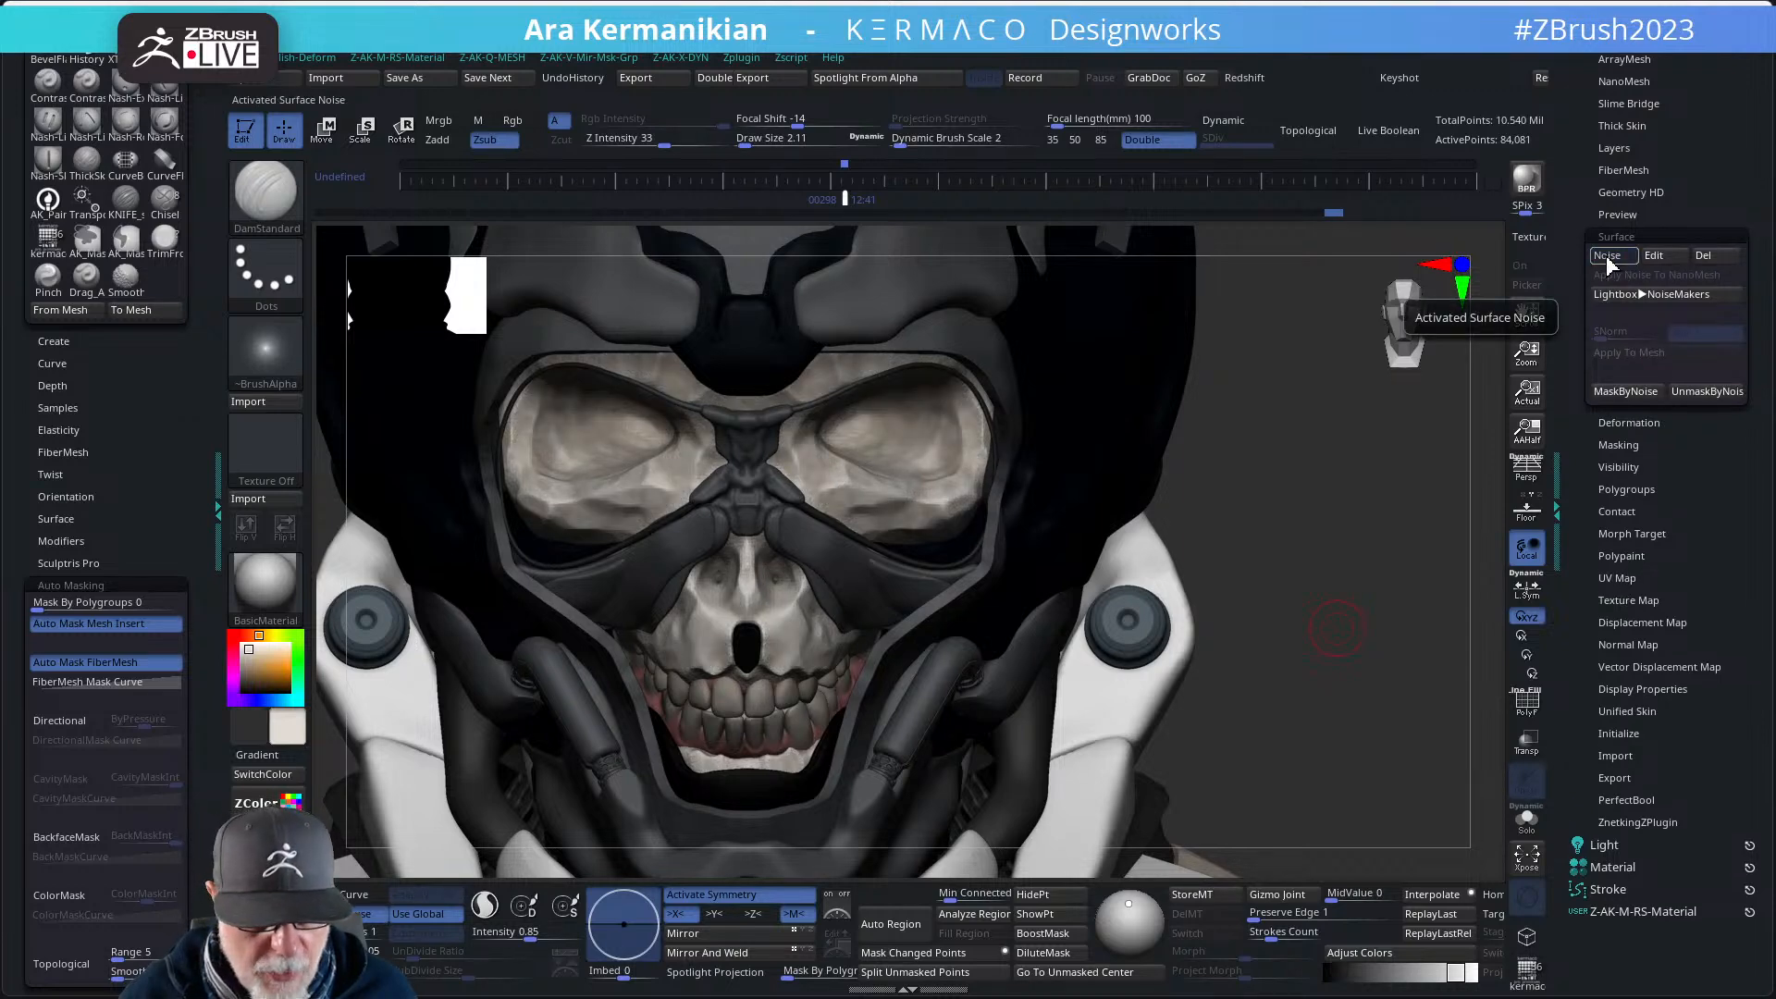
pyautogui.press('ctrl')
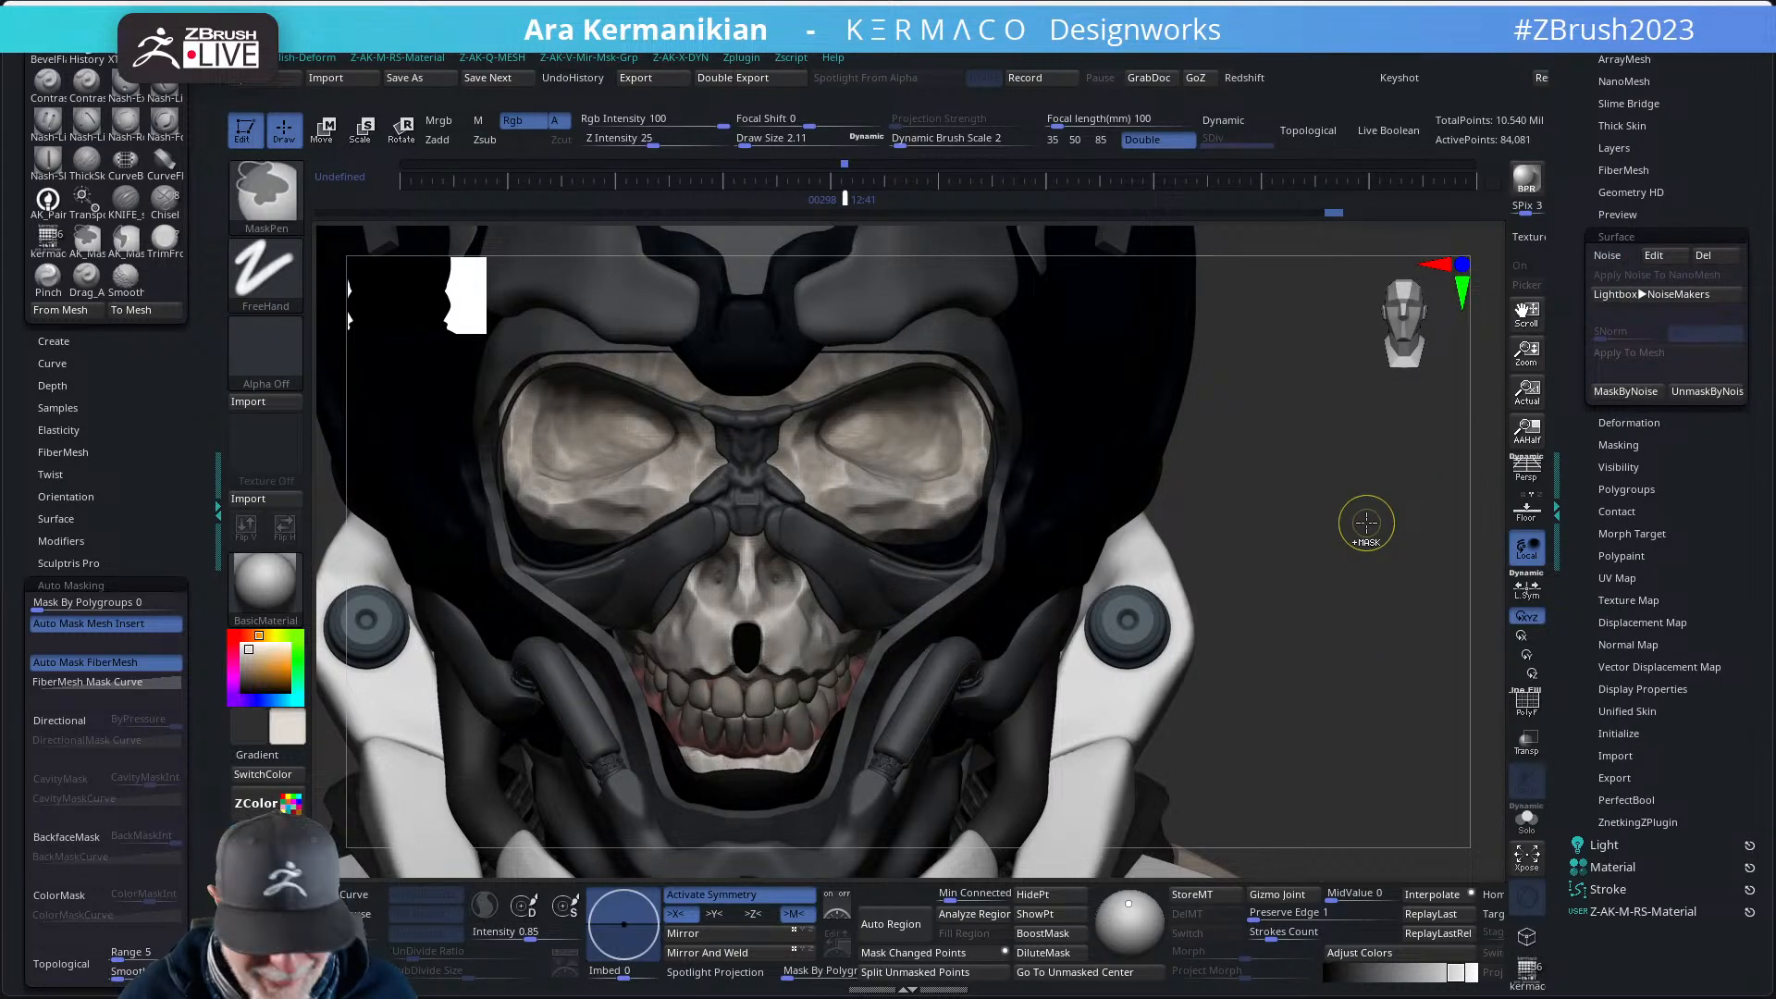
pyautogui.moveTo(1355, 573)
pyautogui.keyDown('alt'); pyautogui.mouseDown()
pyautogui.moveTo(1313, 555)
pyautogui.moveTo(1359, 552)
pyautogui.moveTo(1327, 556)
pyautogui.mouseUp(); pyautogui.keyUp('alt')
pyautogui.press('ctrl')
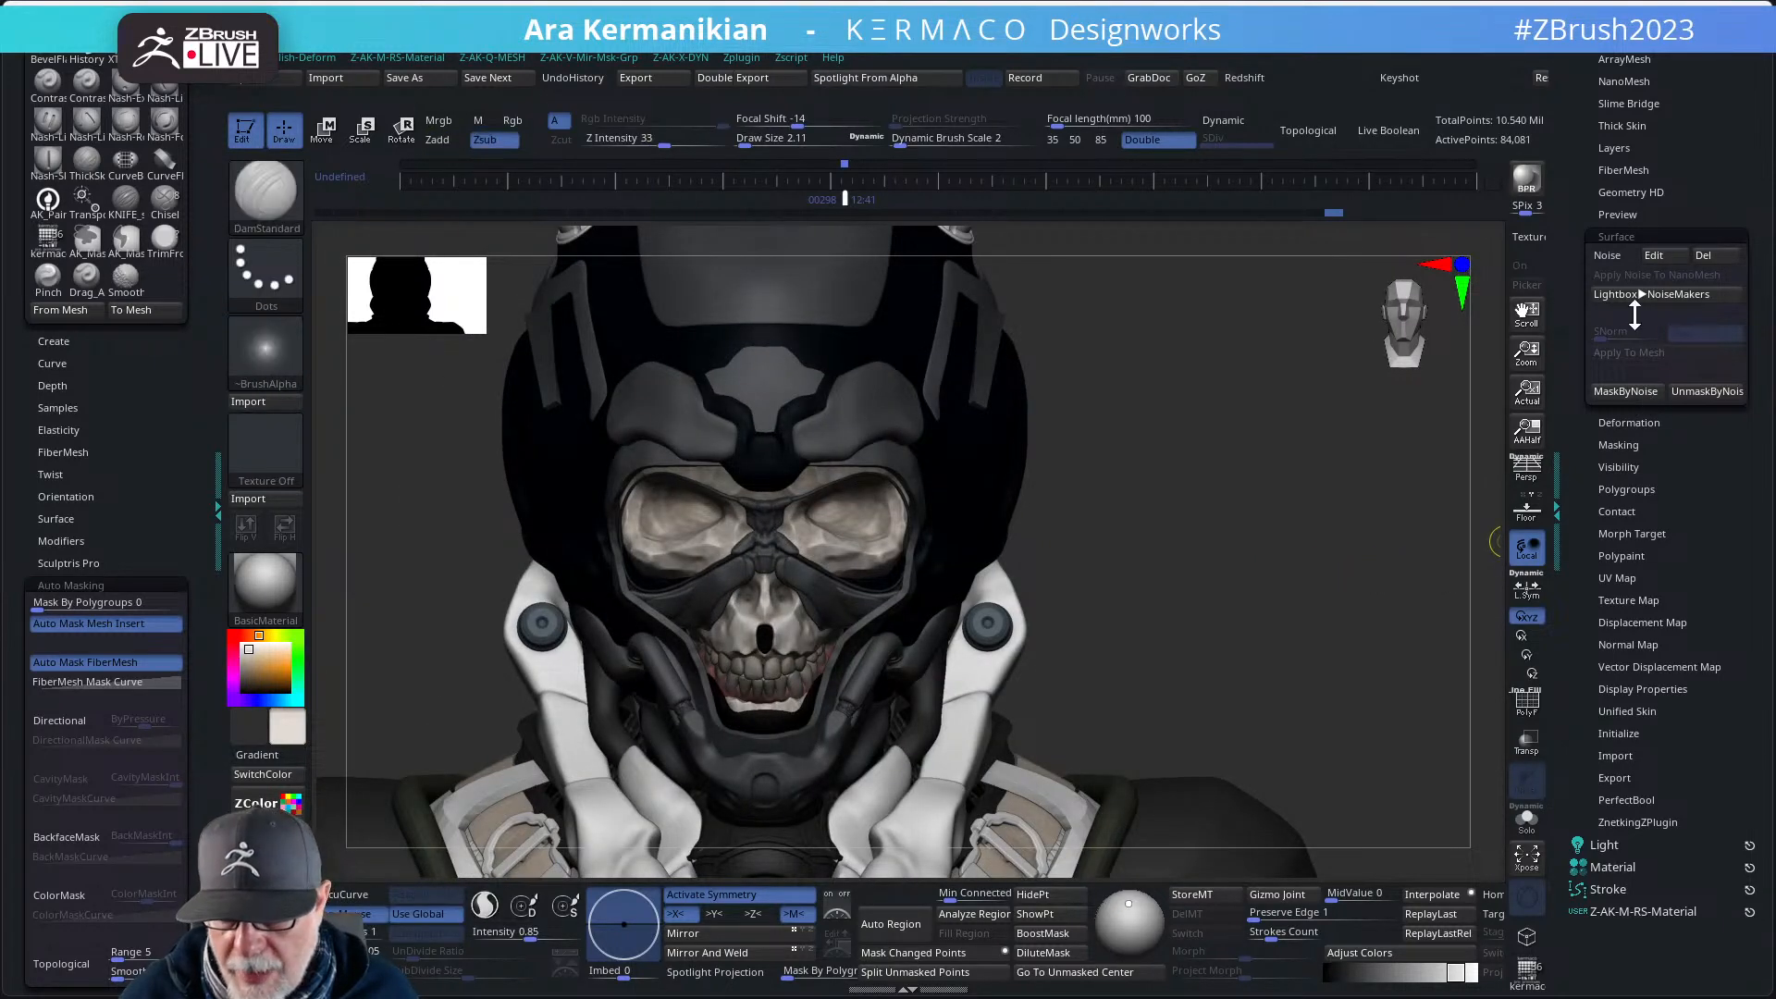
# - Reactivate the surface noise on the skull and apply it to the mesh
pyautogui.click(1611, 257)
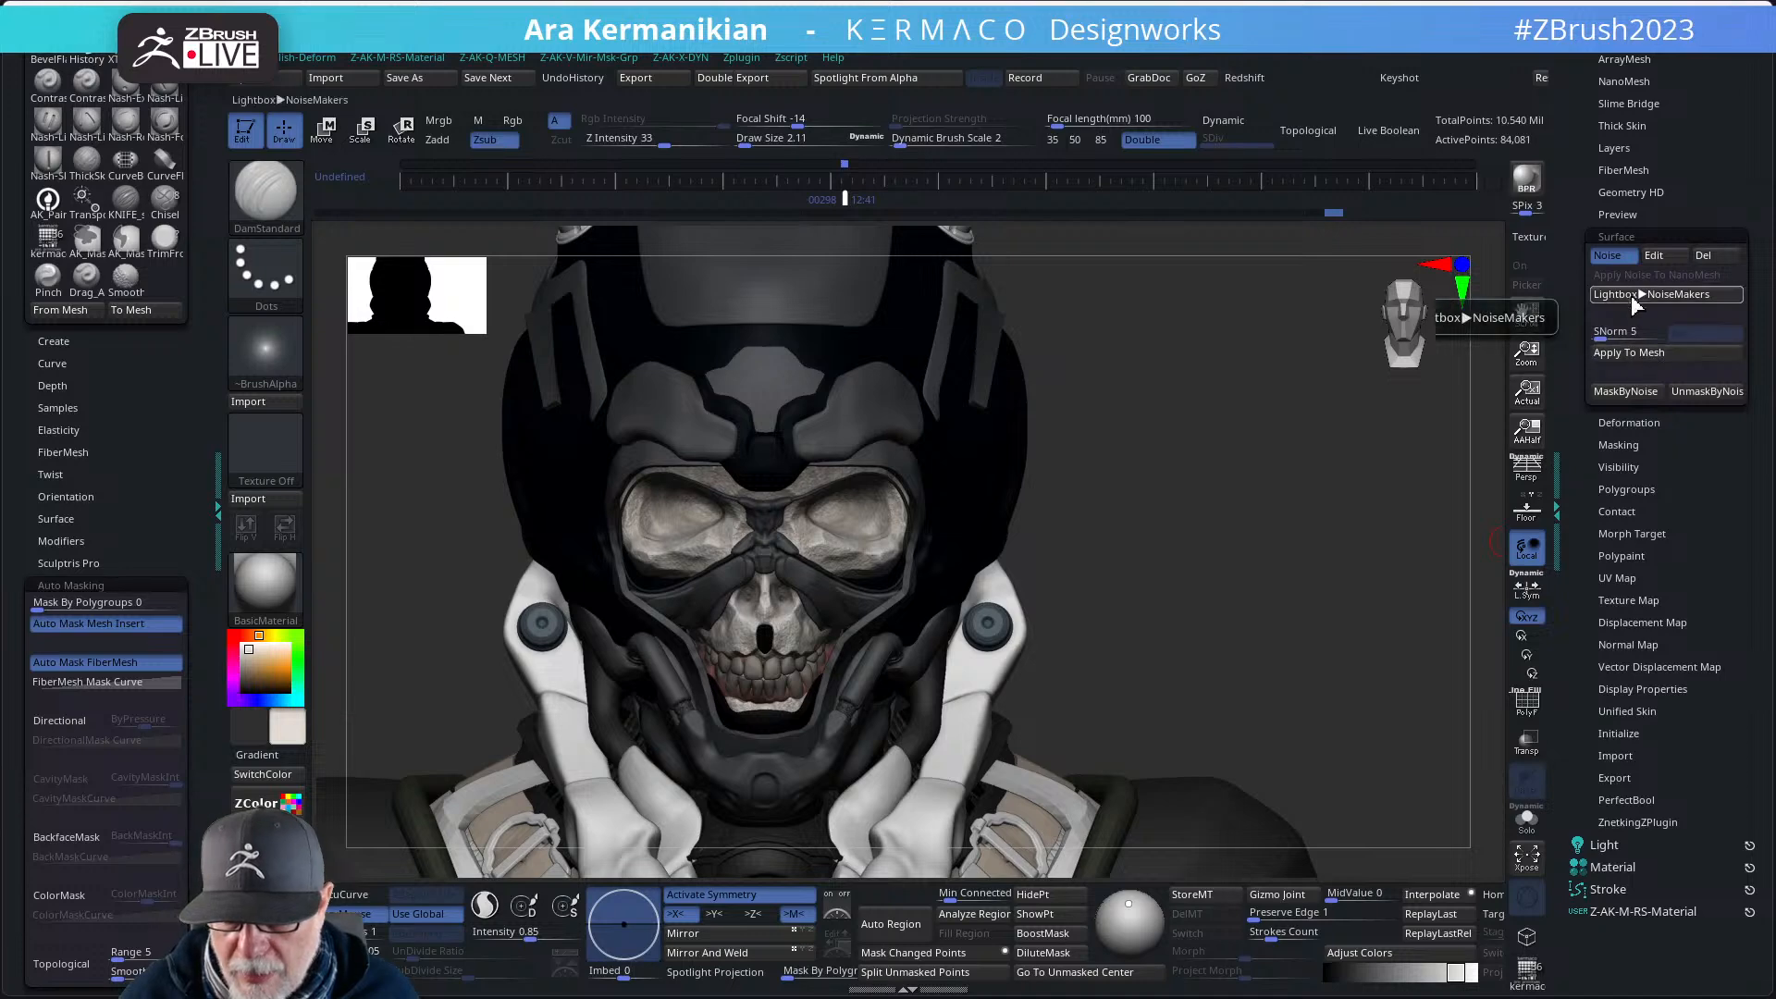
pyautogui.click(1636, 357)
pyautogui.keyDown('alt'); pyautogui.moveTo(1250, 475); pyautogui.dragTo(1297, 538); pyautogui.keyUp('alt')
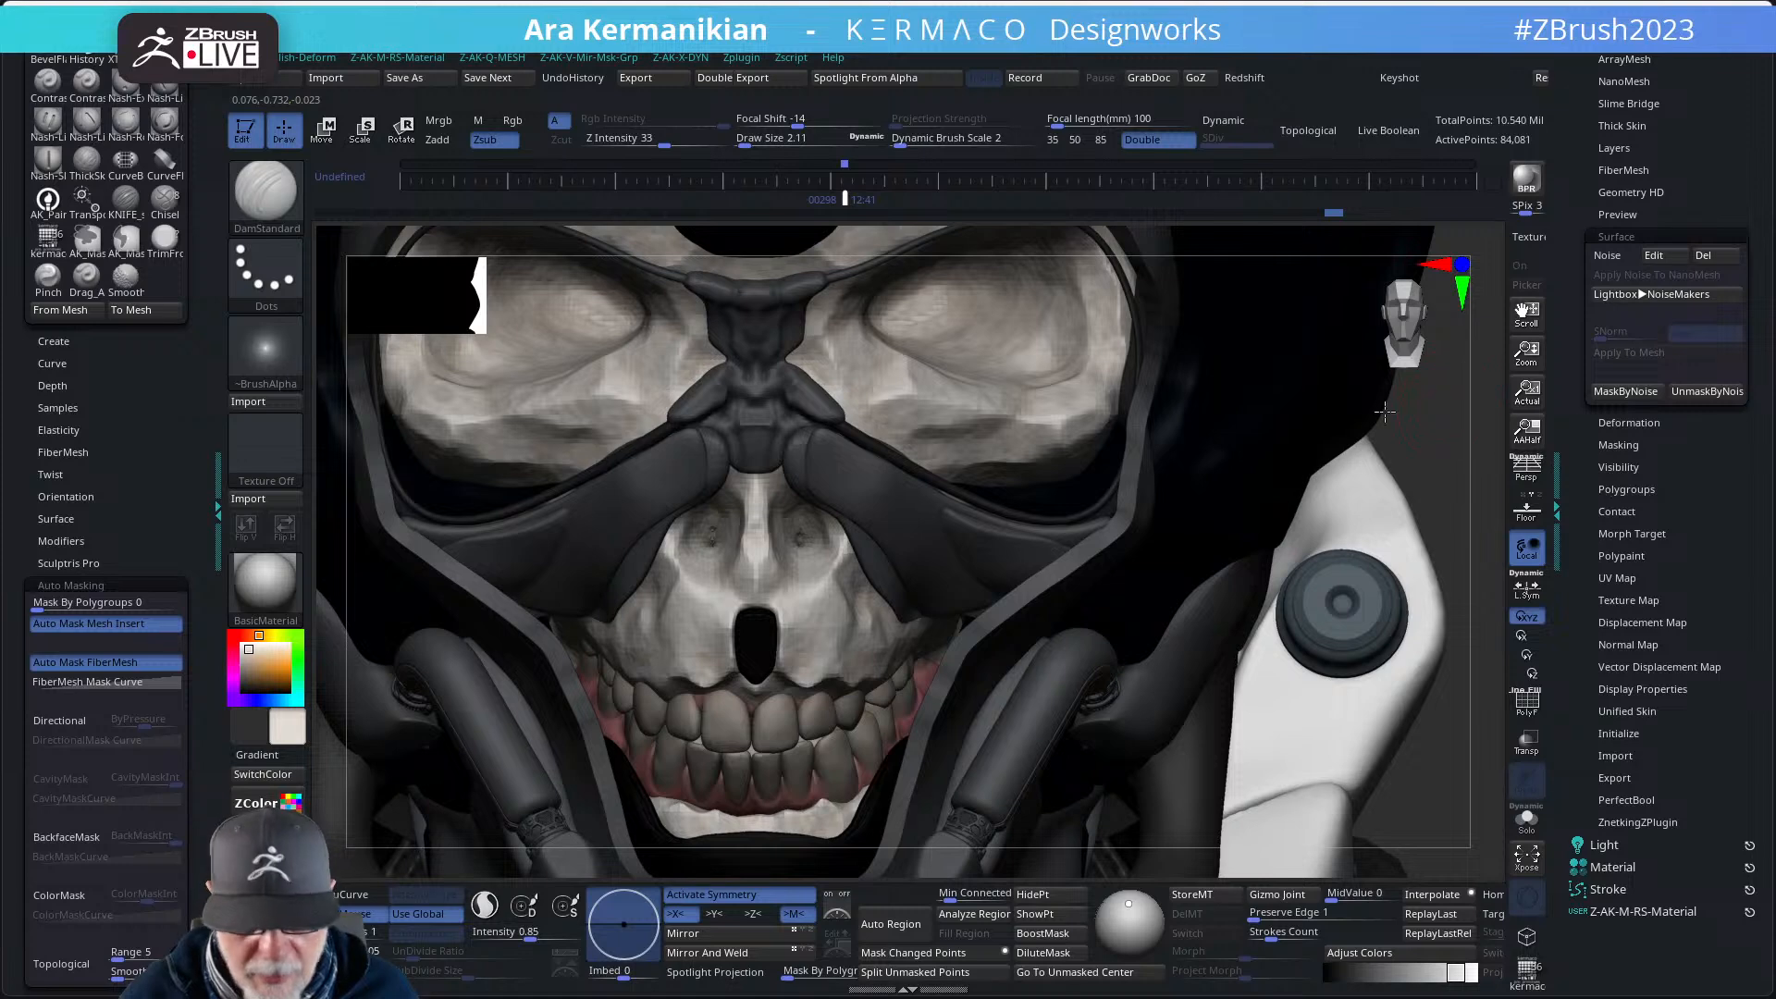
pyautogui.keyDown('alt'); pyautogui.moveTo(1384, 412); pyautogui.dragTo(1360, 416); pyautogui.keyUp('alt')
# - Remesh the skull with DynaMesh at a higher density and turn its surface noise back on
pyautogui.press('q')
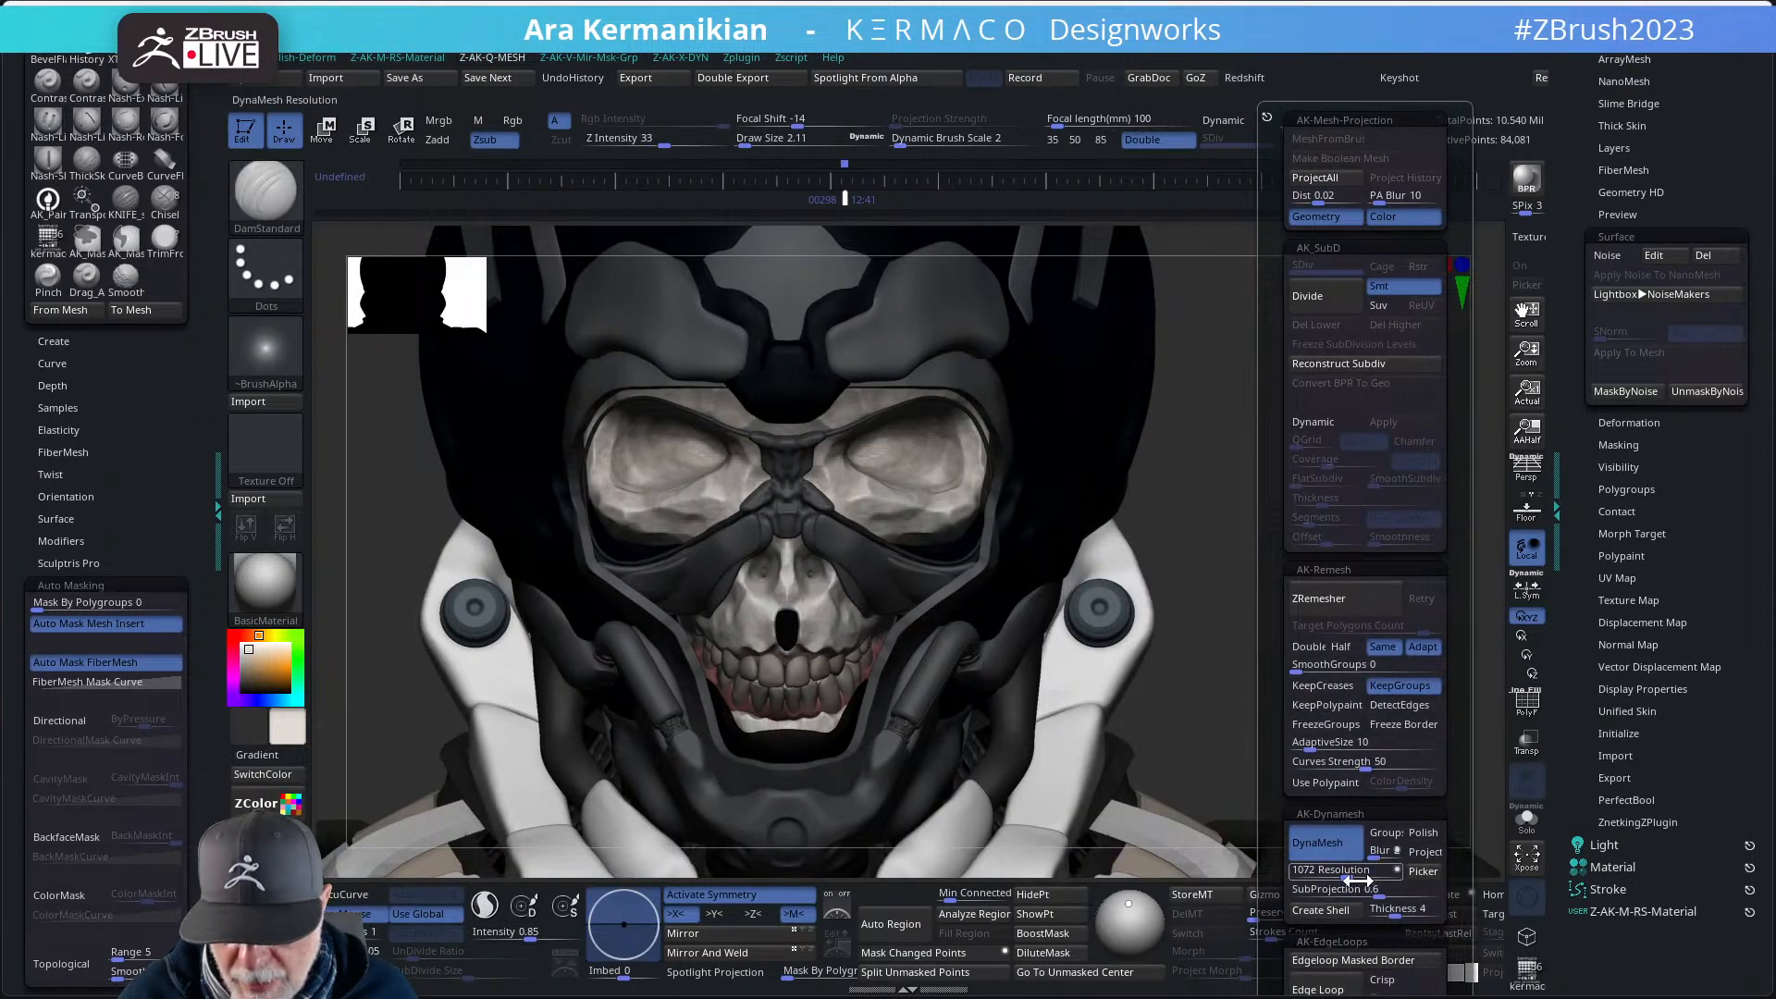
pyautogui.press('ctrl')
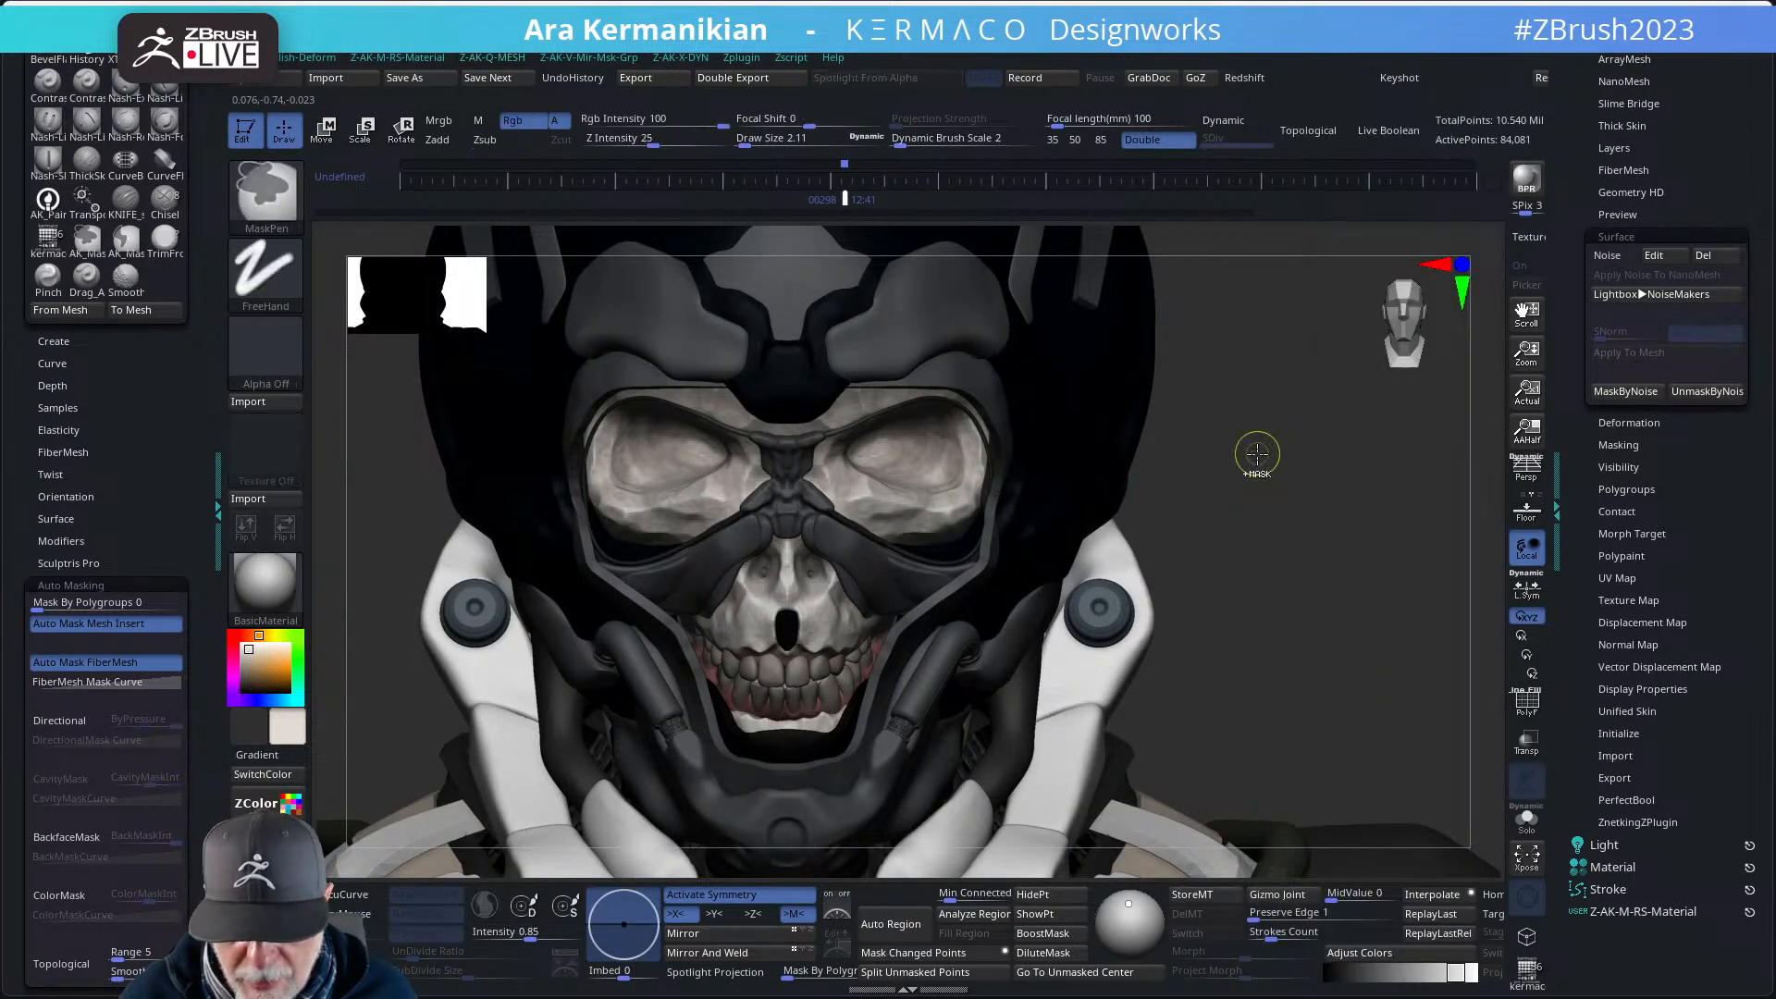
pyautogui.keyDown('ctrl'); pyautogui.moveTo(1257, 454); pyautogui.dragTo(1368, 625); pyautogui.keyUp('ctrl')
pyautogui.click(1605, 257)
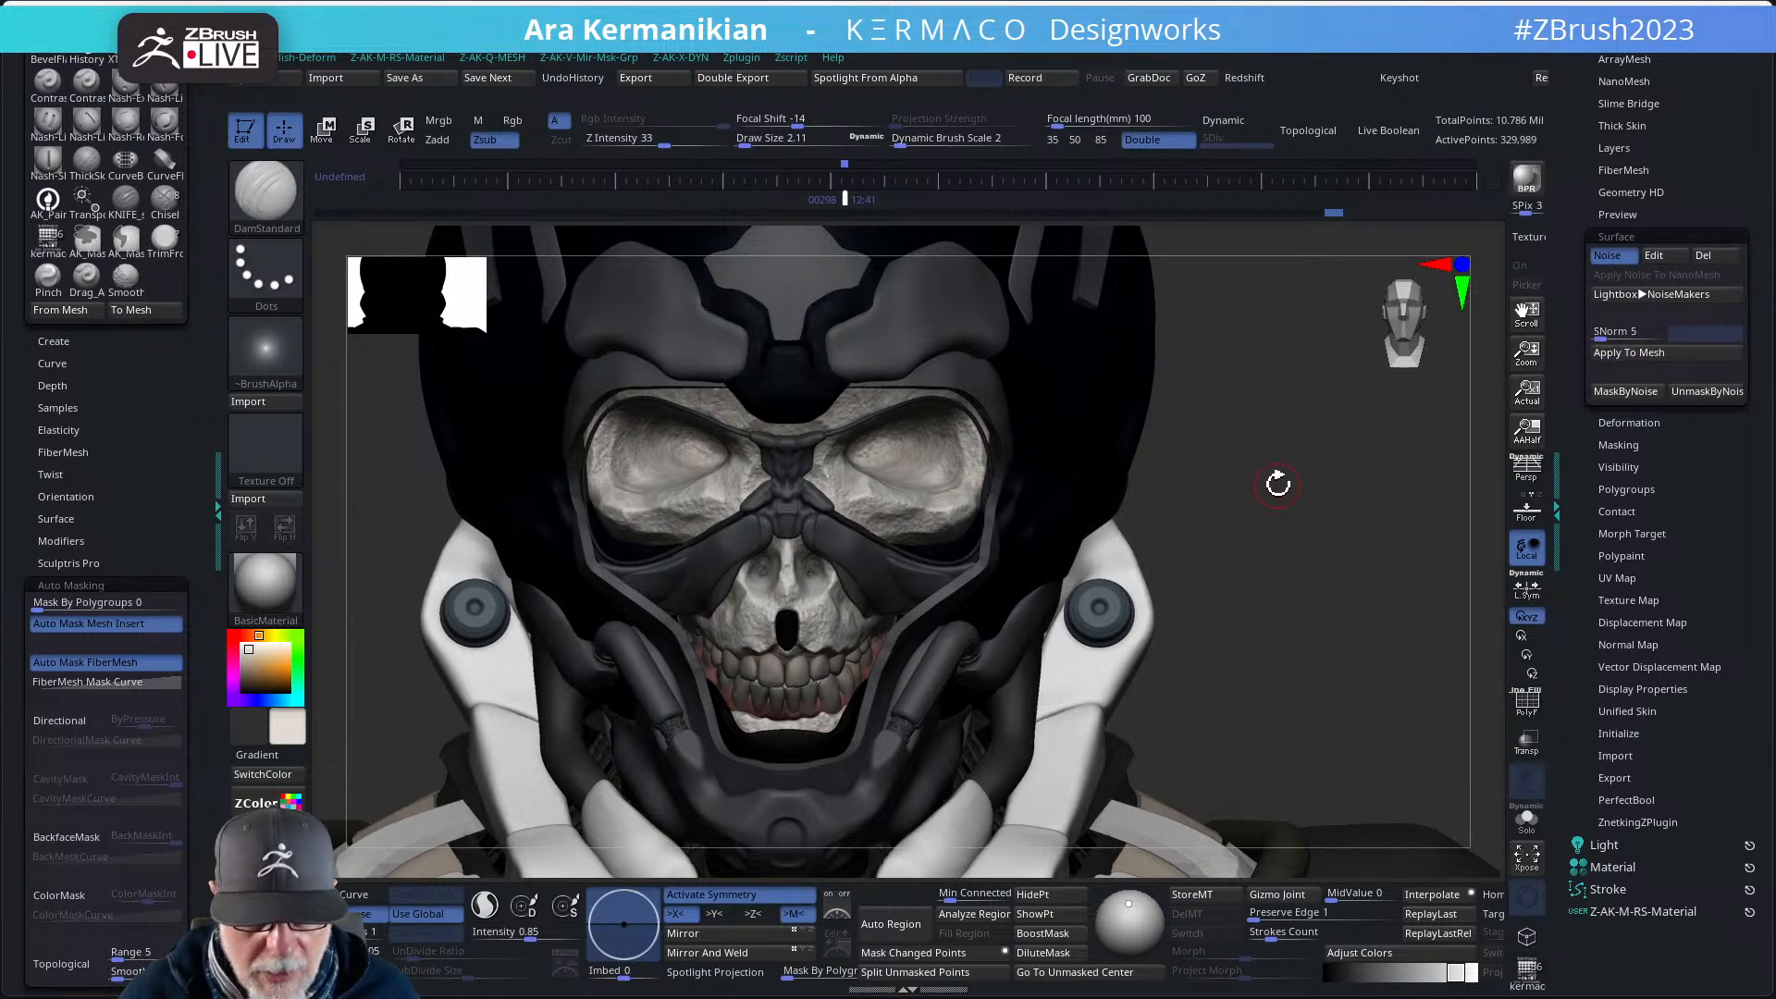
pyautogui.moveTo(1268, 484); pyautogui.dragTo(1277, 474)
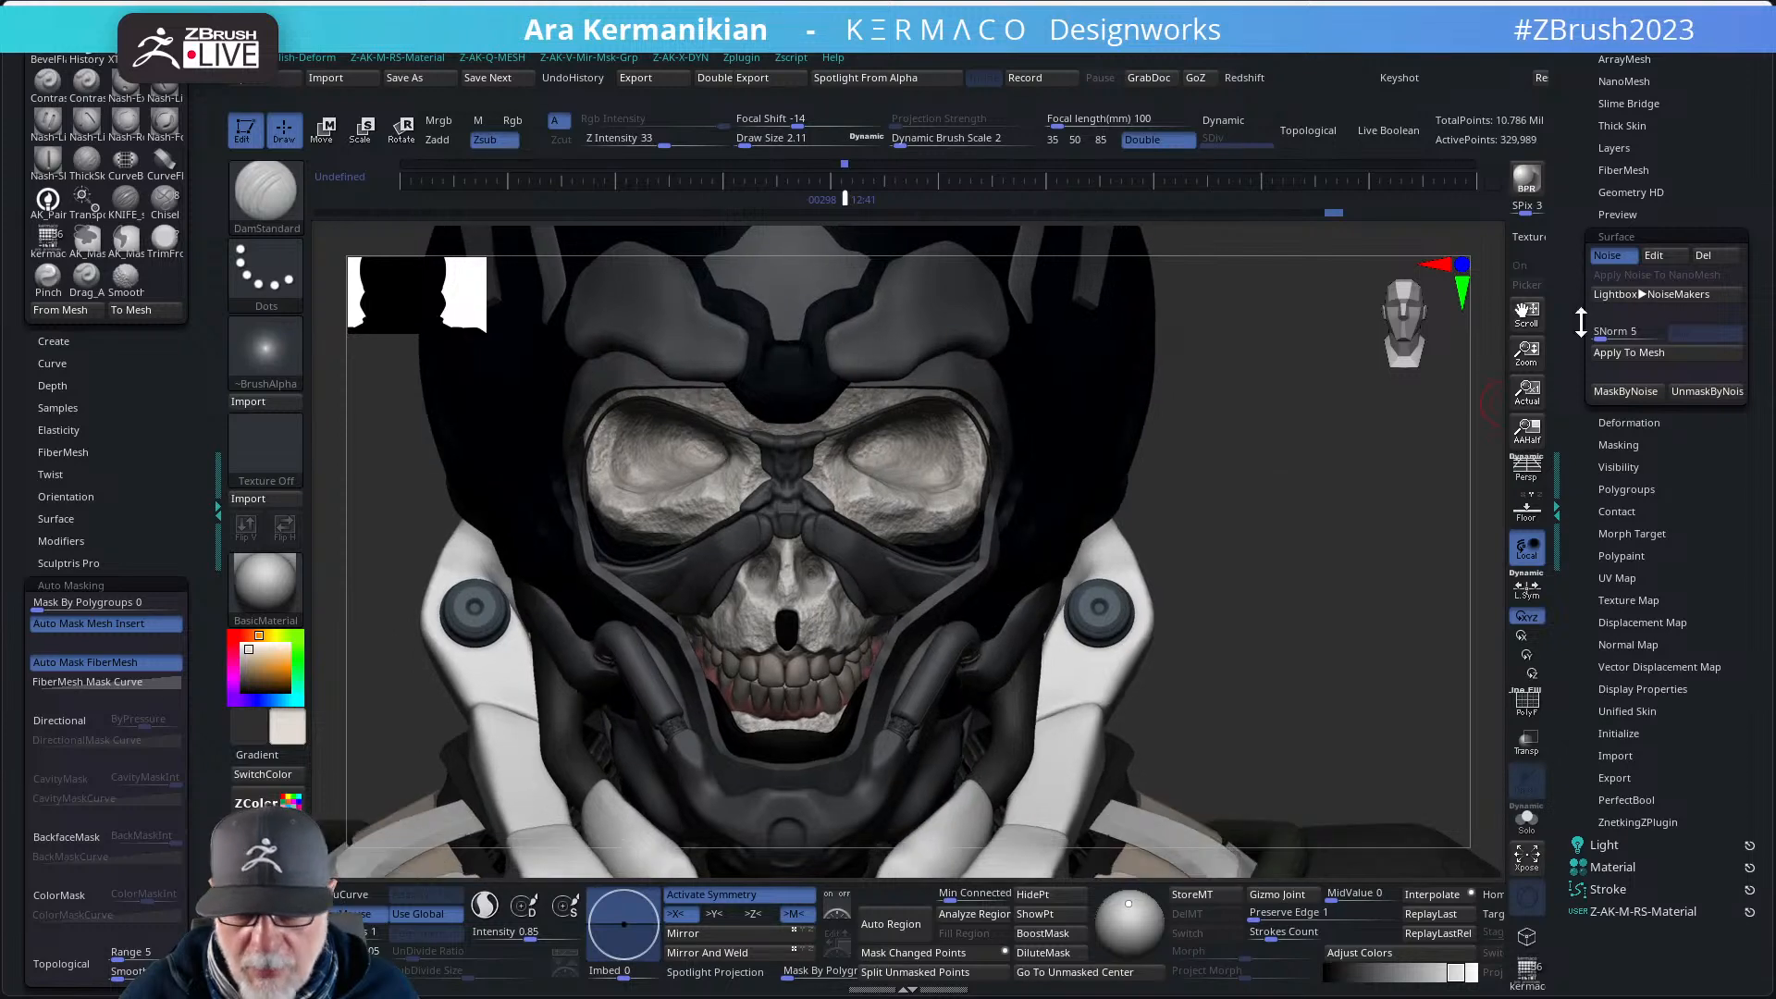
# - Run ClayPolish repeatedly on the skull to sharpen its bone surface and inspect it inside the helmet
pyautogui.moveTo(1577, 154); pyautogui.dragTo(1574, 385)
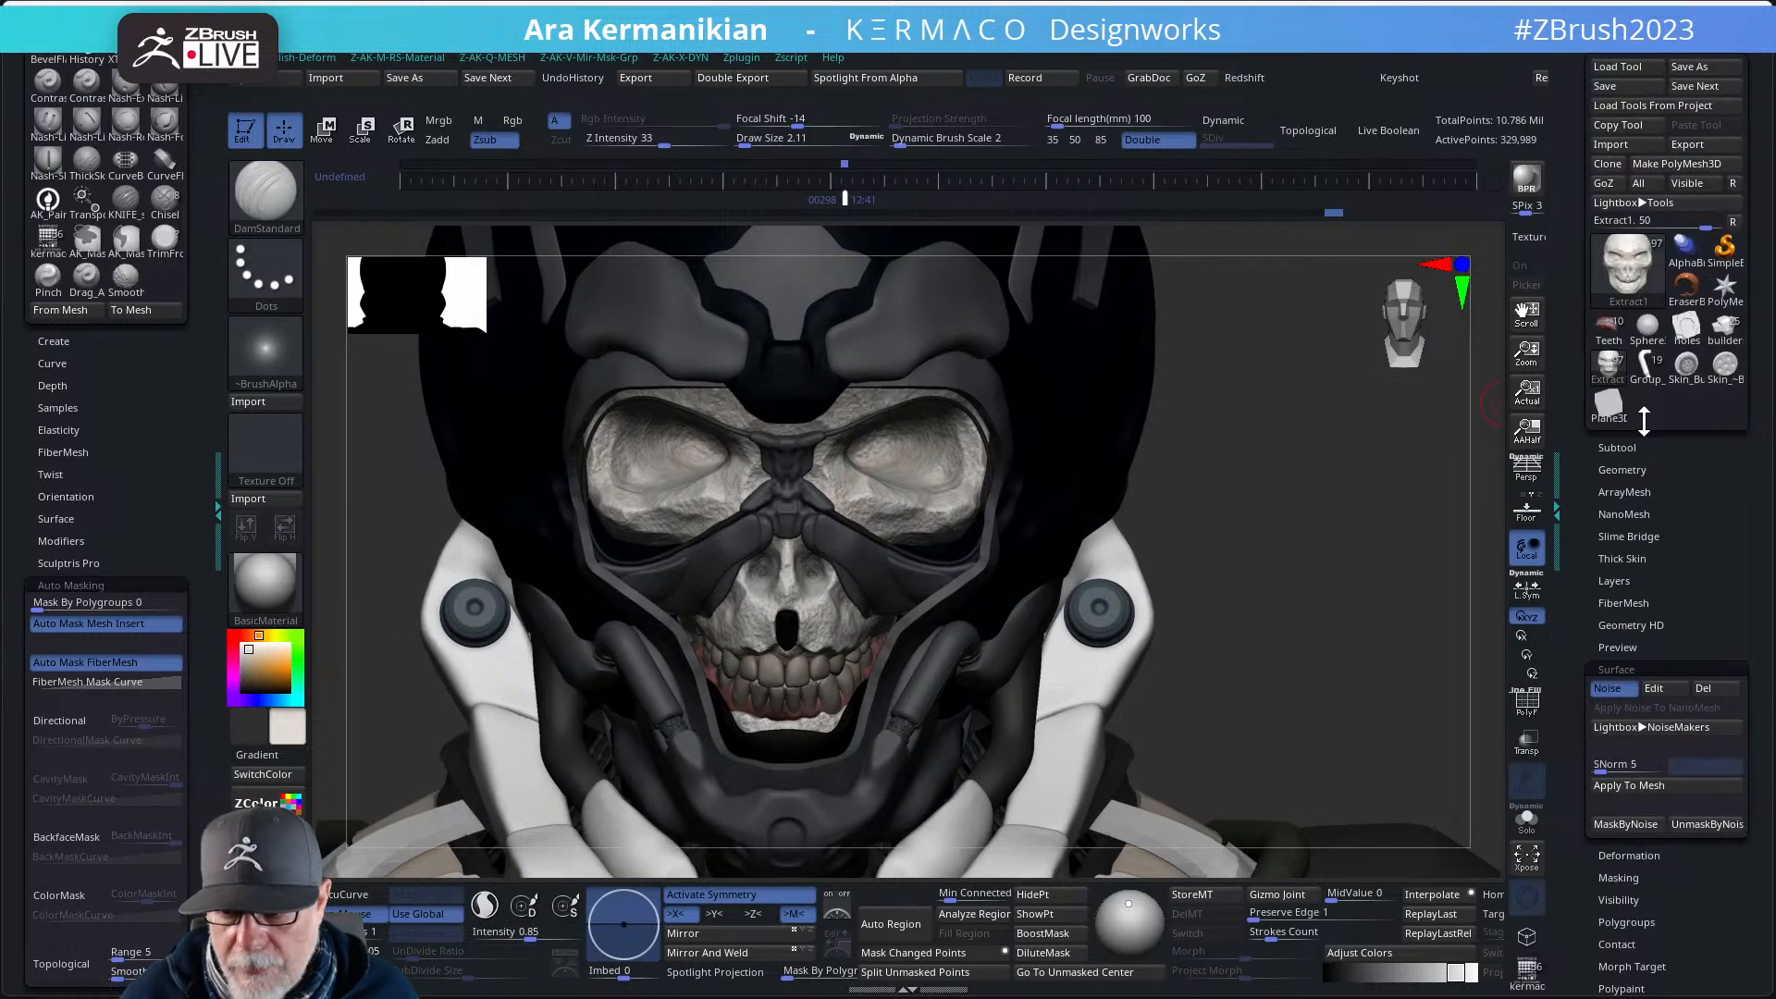
pyautogui.click(1623, 469)
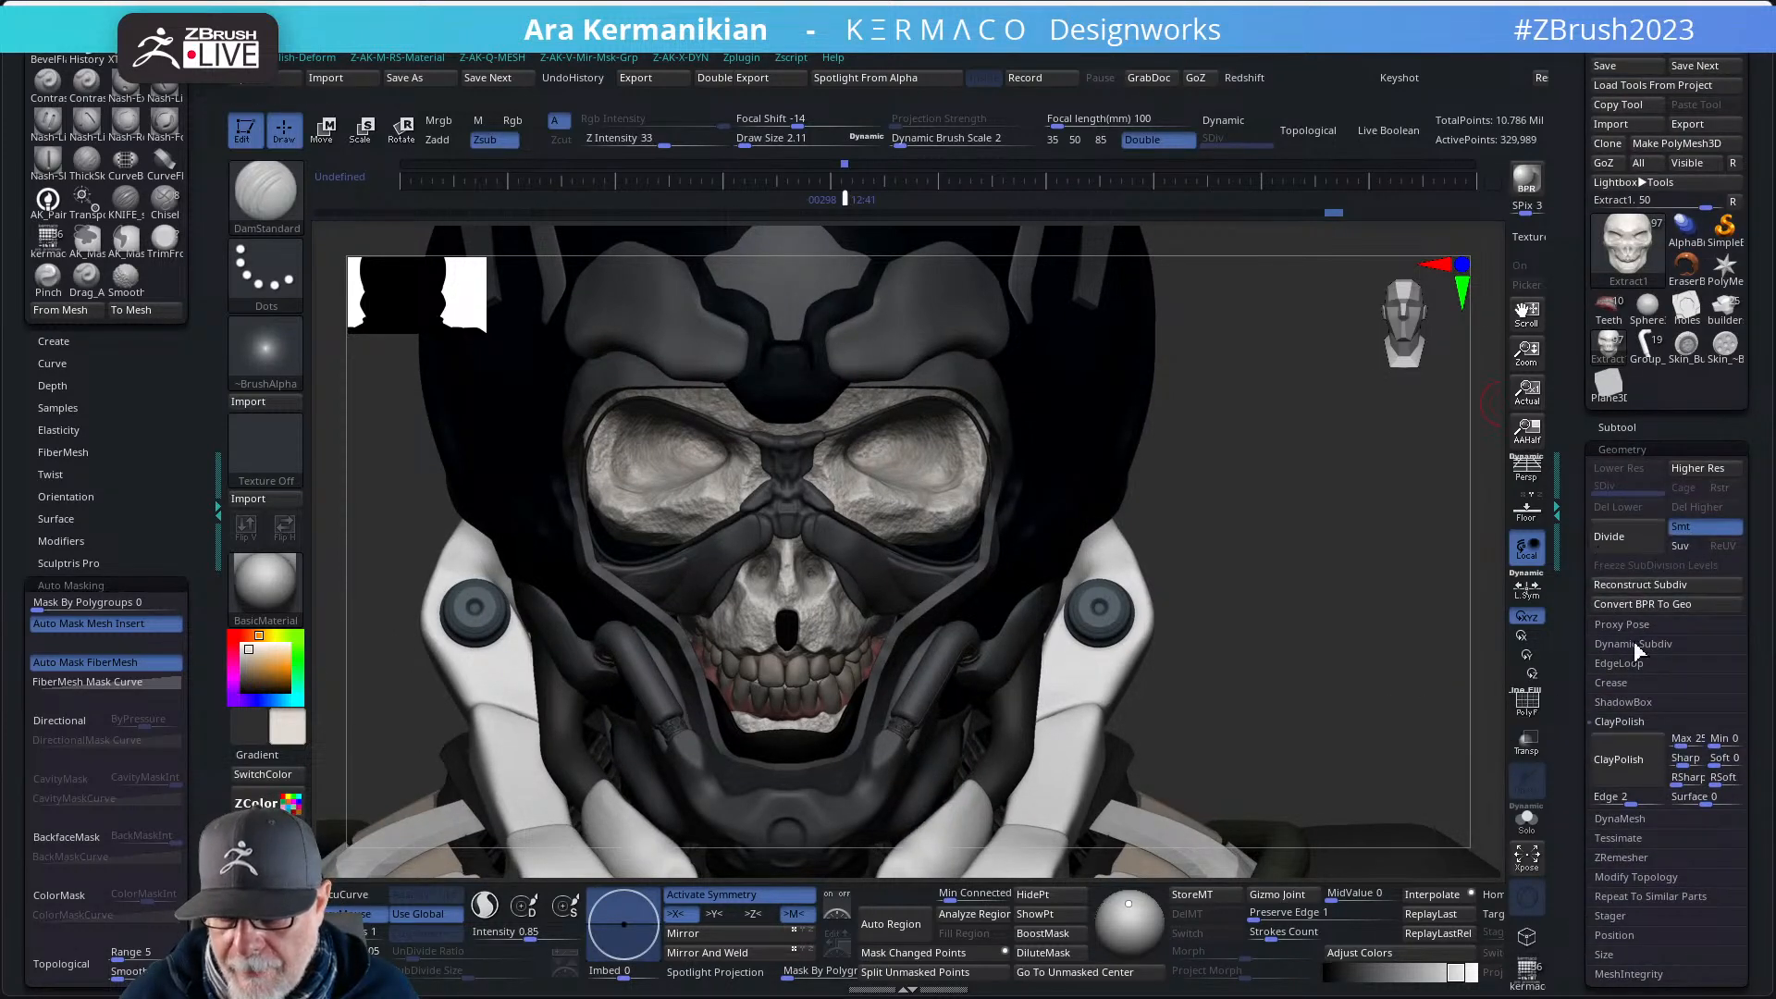
pyautogui.click(1633, 771)
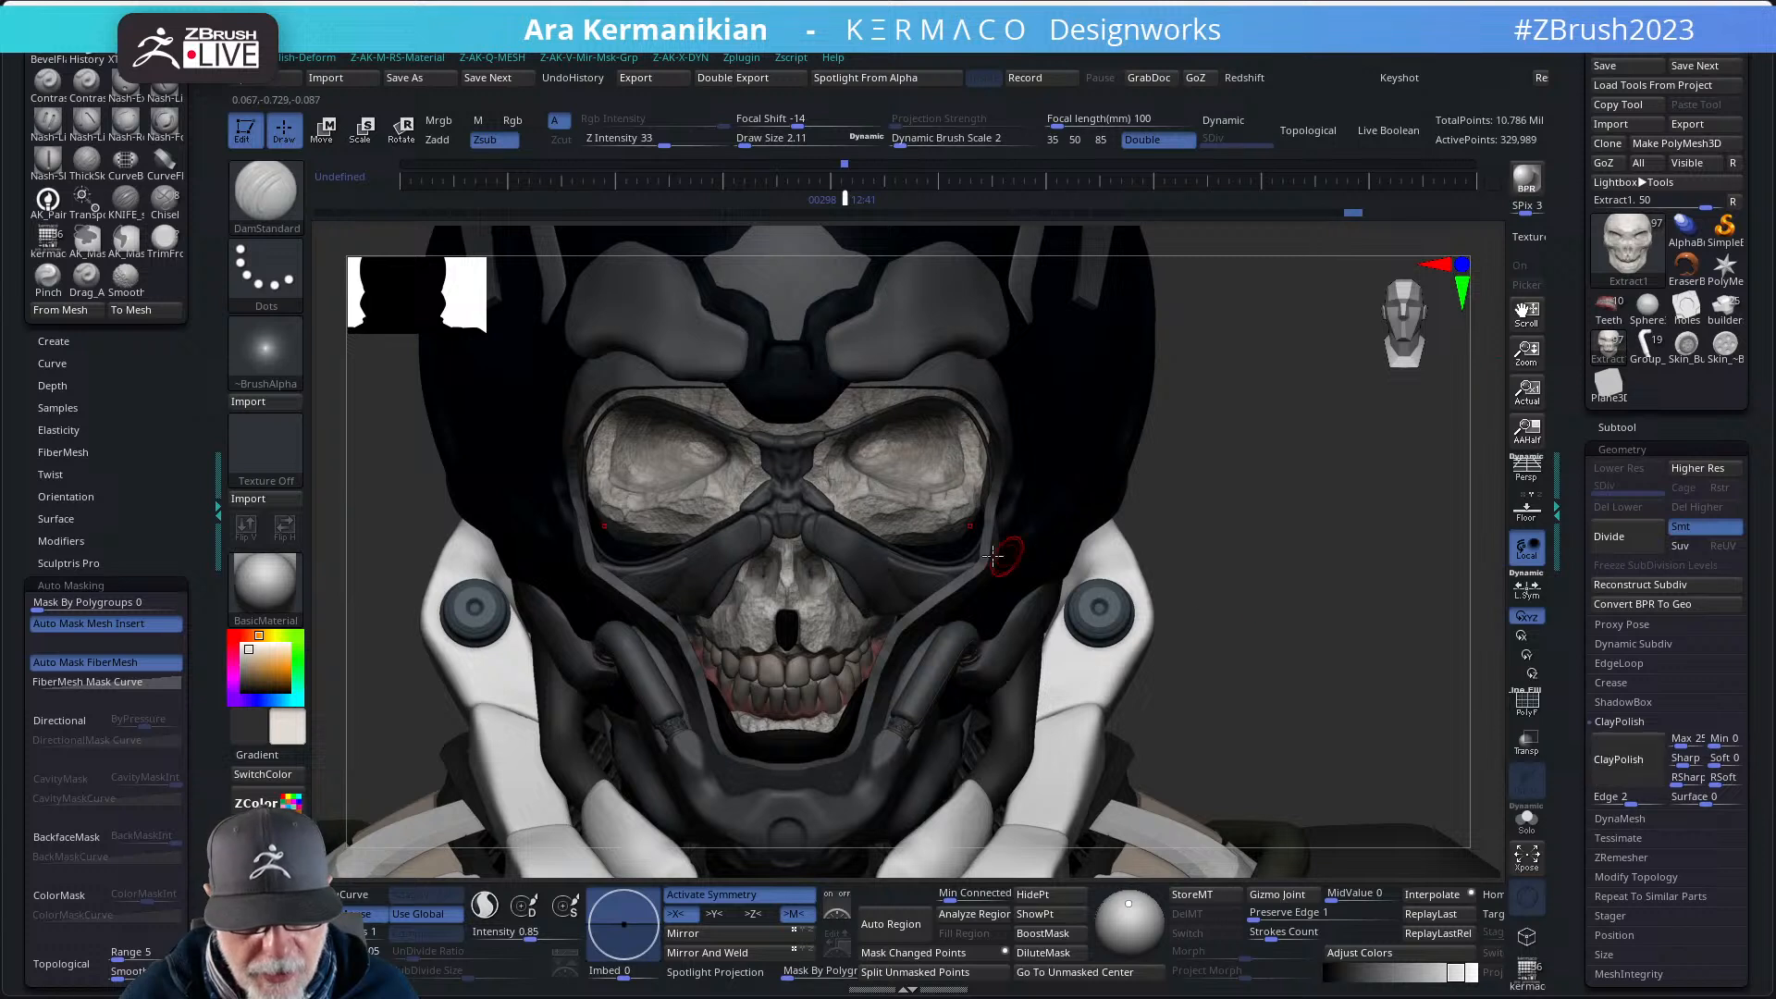
pyautogui.click(1603, 773)
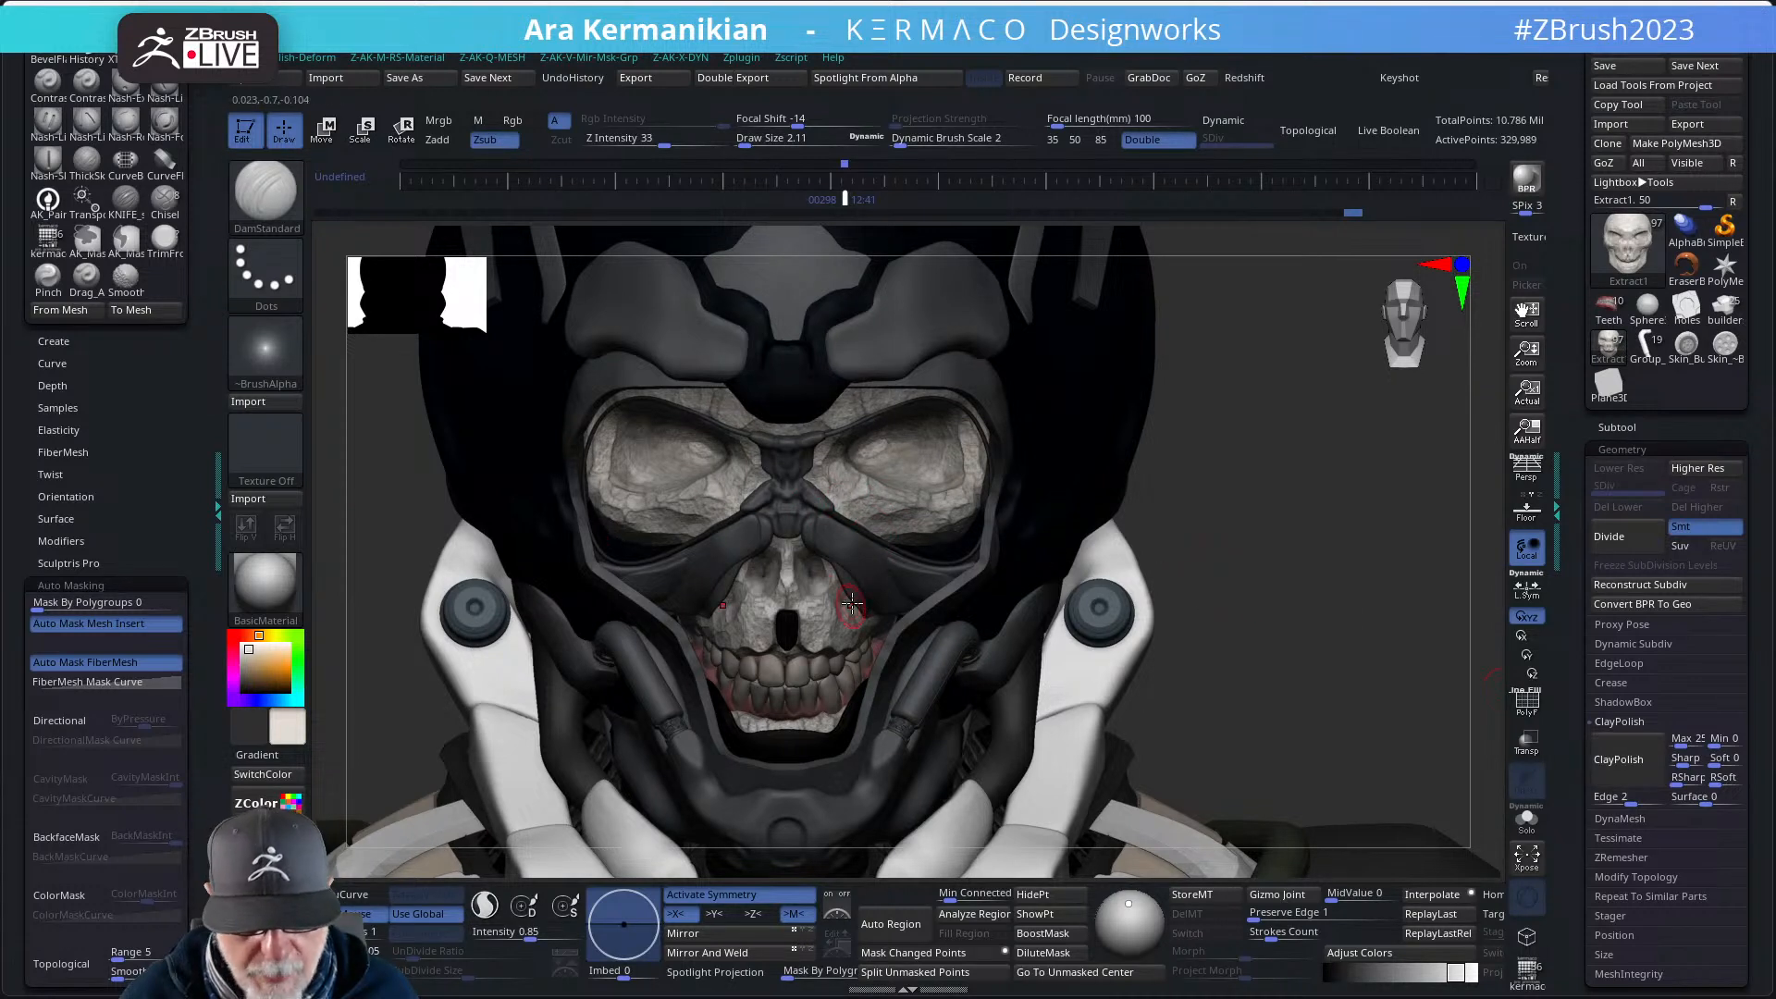
pyautogui.click(1619, 760)
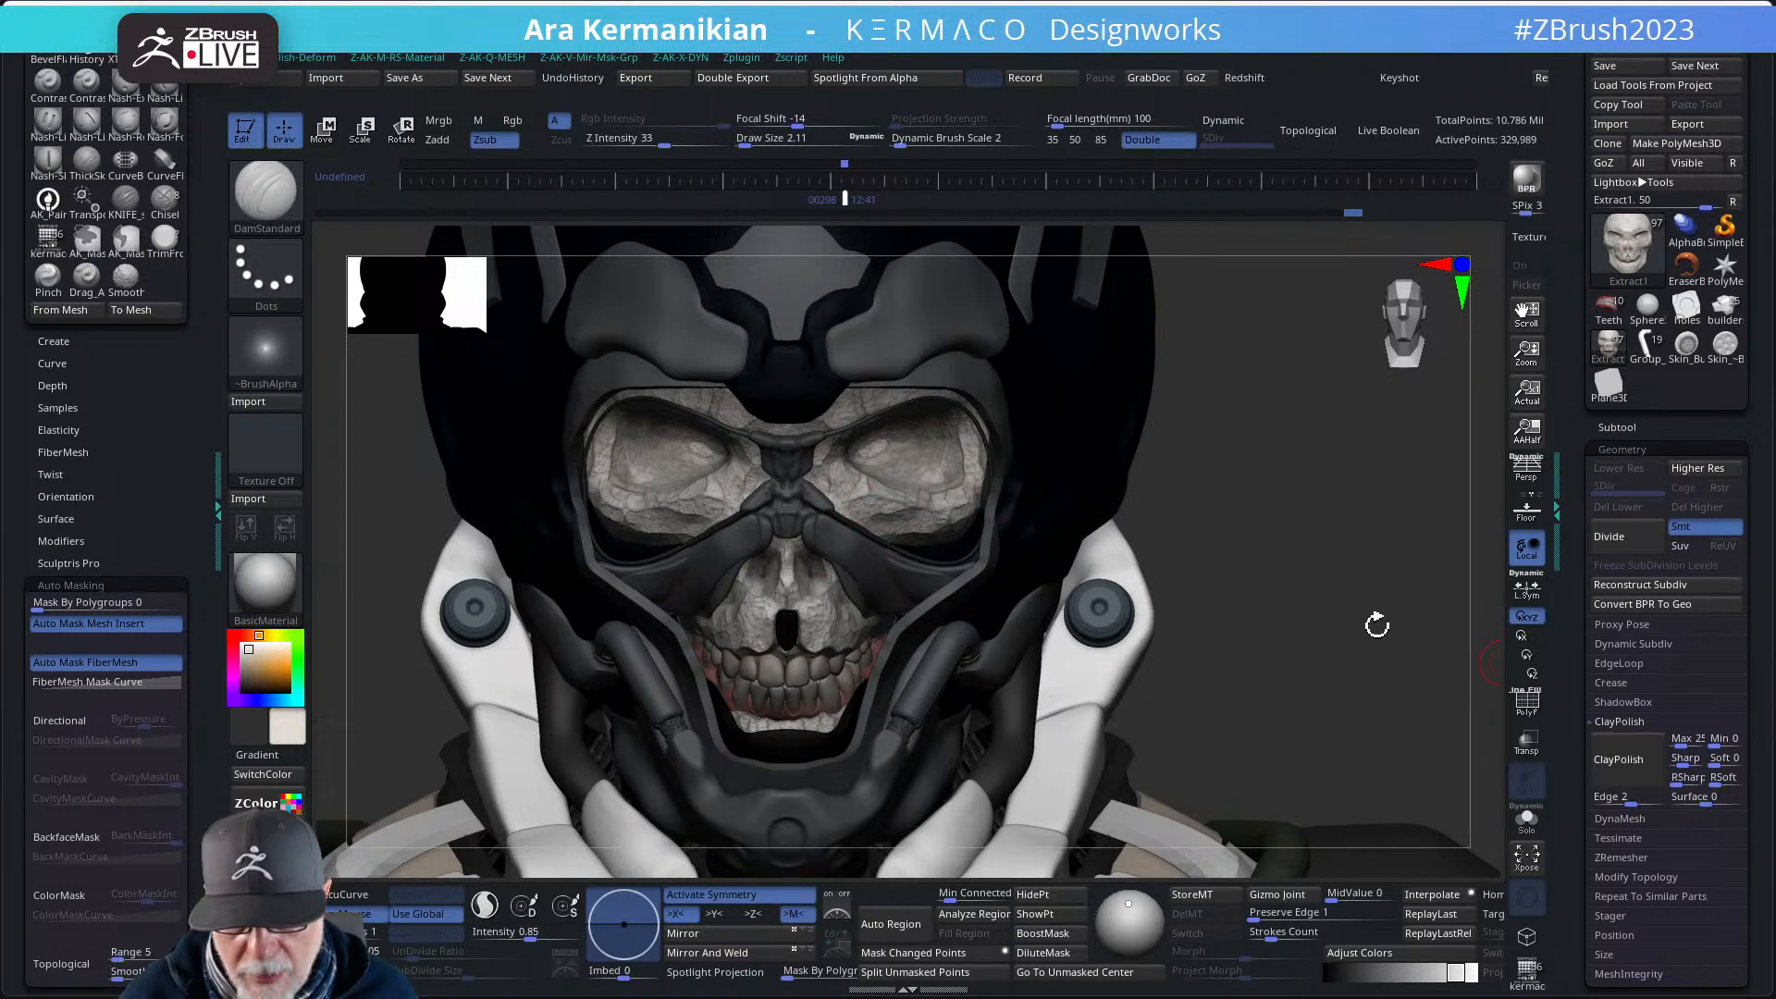
pyautogui.keyDown('alt'); pyautogui.moveTo(1296, 543); pyautogui.dragTo(1296, 586); pyautogui.keyUp('alt')
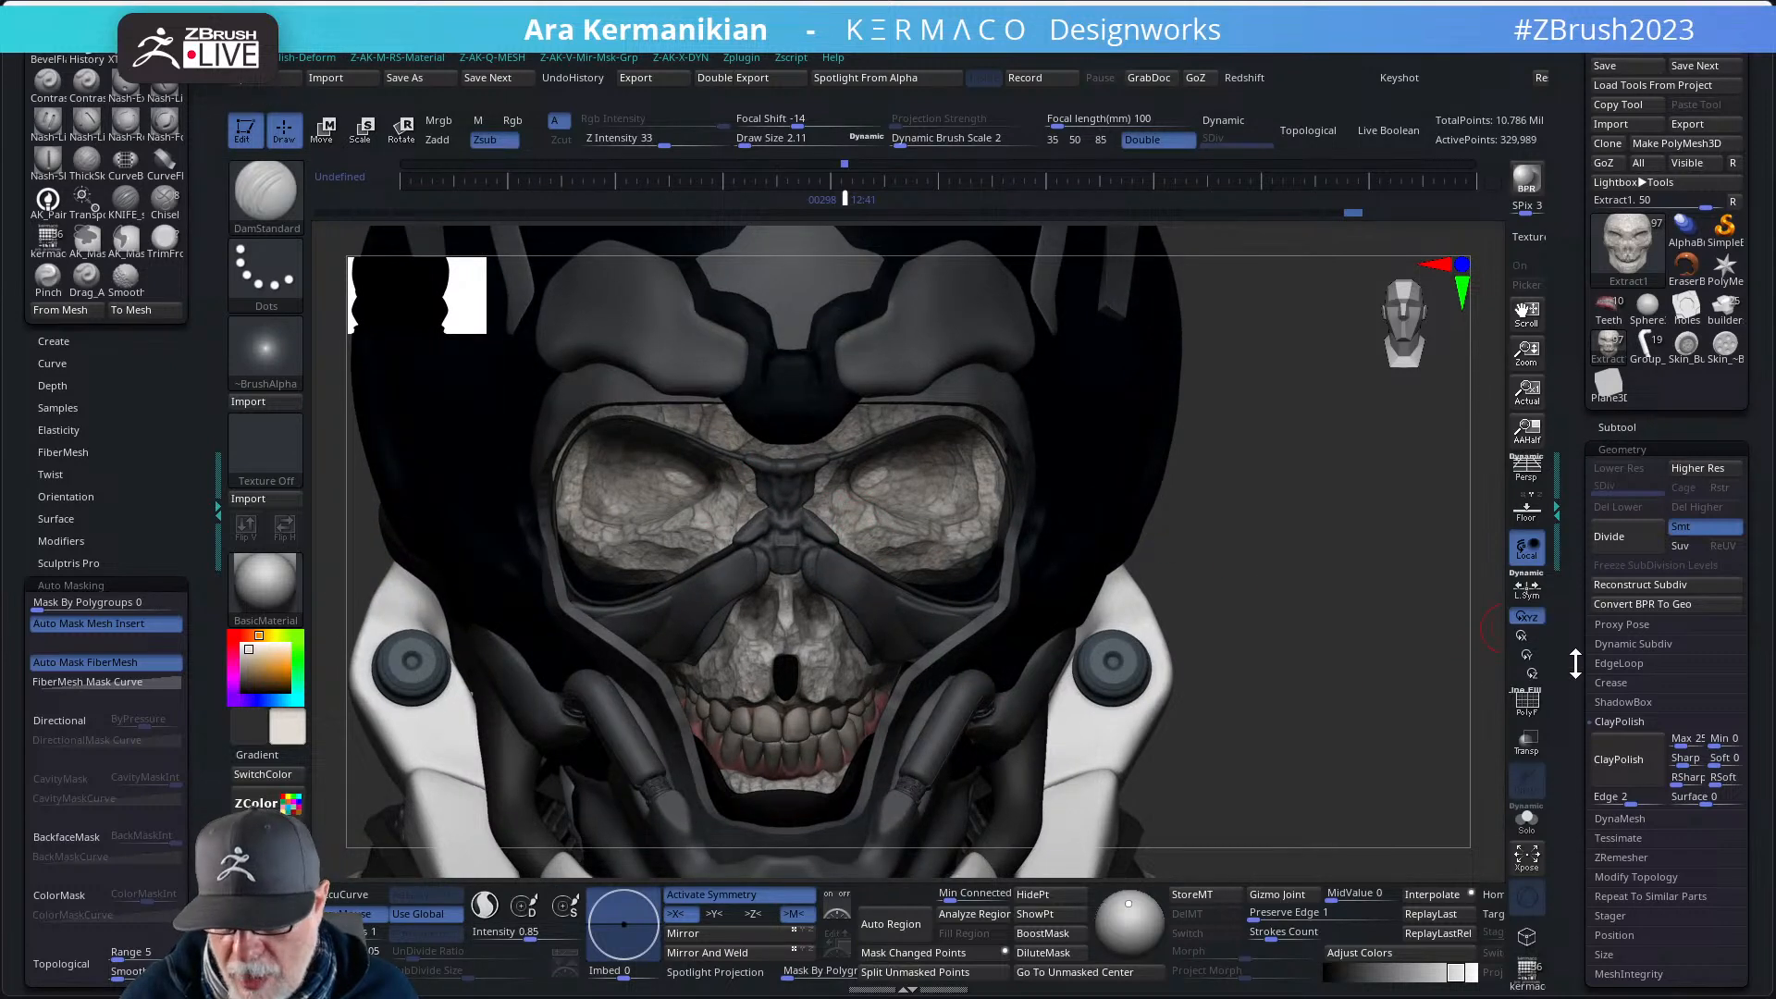
# - Compare the polished skull with its surface noise off and on, and apply the noise to the mesh
pyautogui.click(1622, 450)
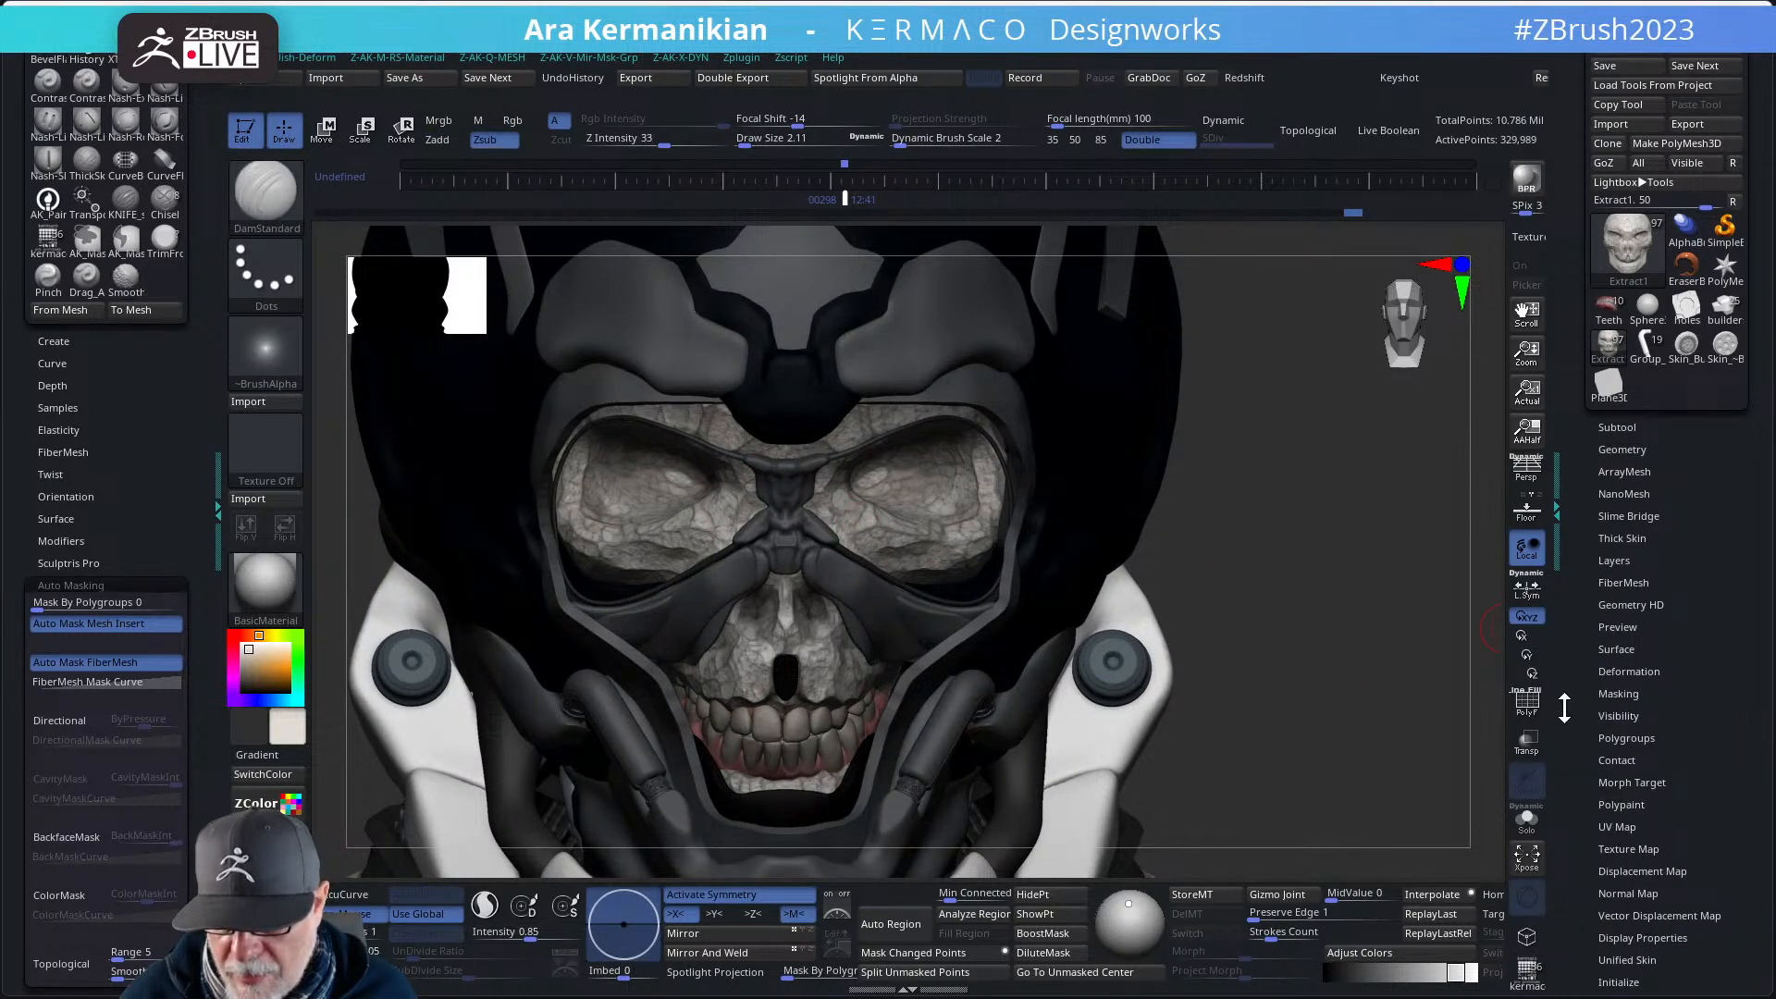
pyautogui.moveTo(1580, 729); pyautogui.dragTo(1578, 654)
pyautogui.click(1616, 536)
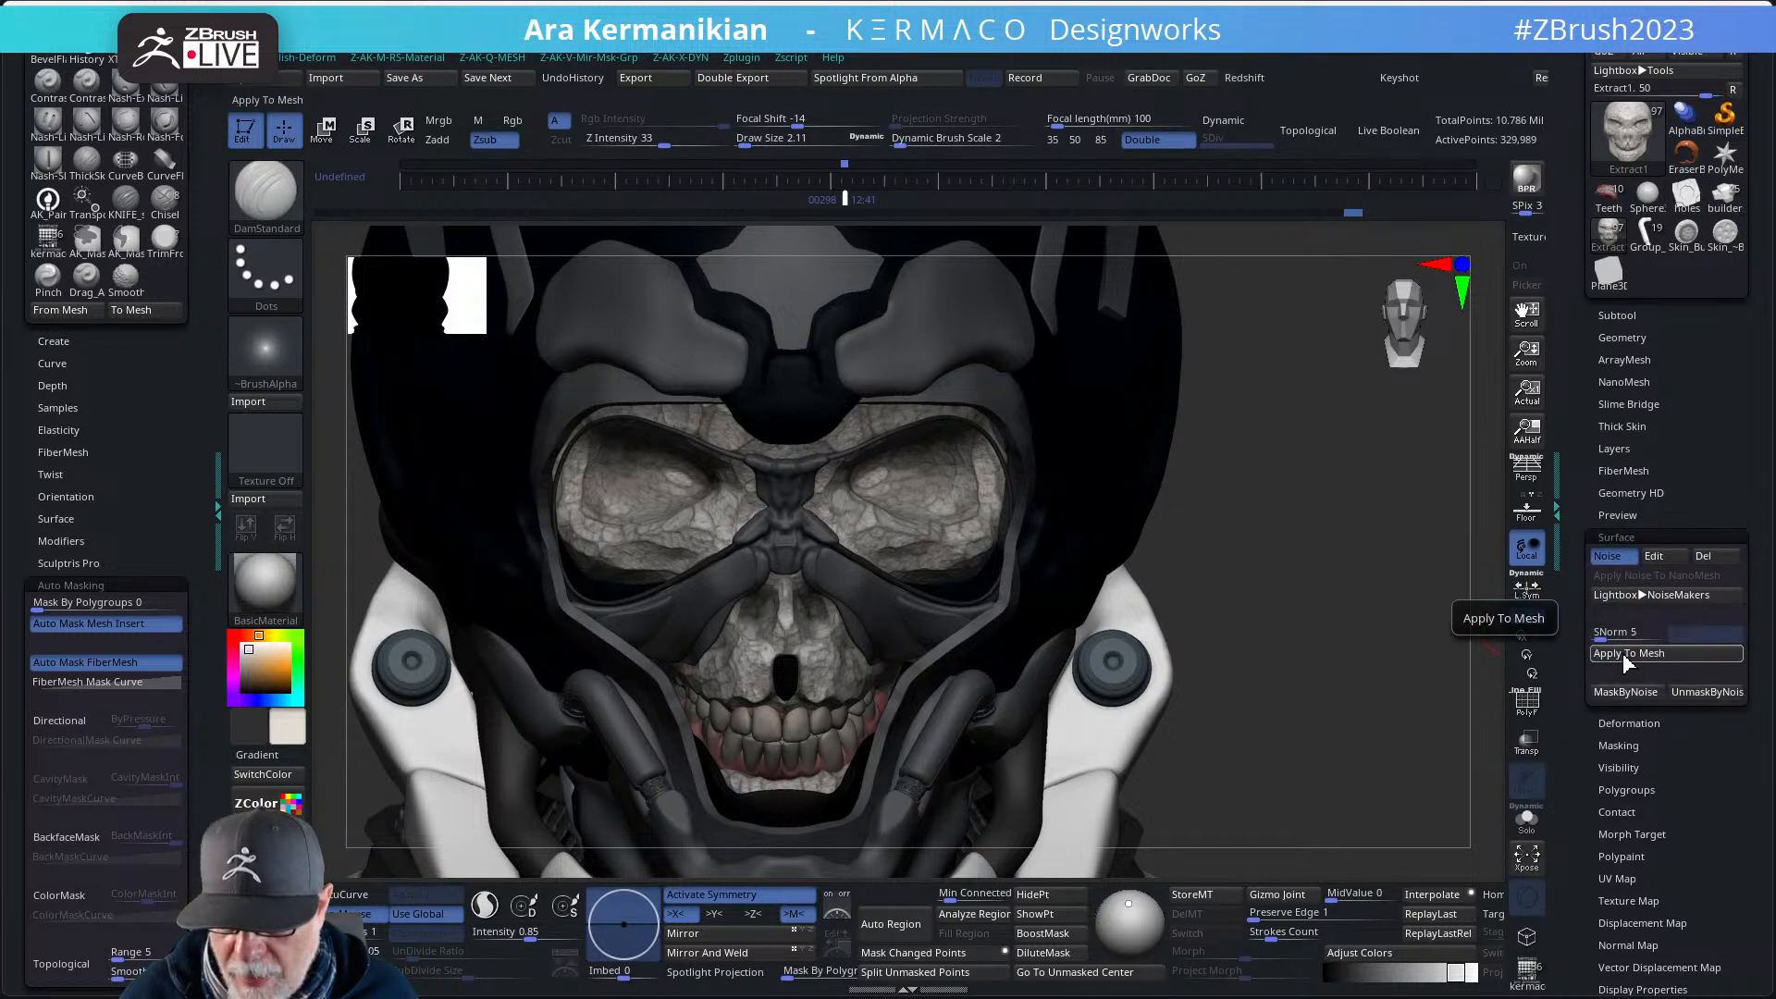
pyautogui.click(1607, 556)
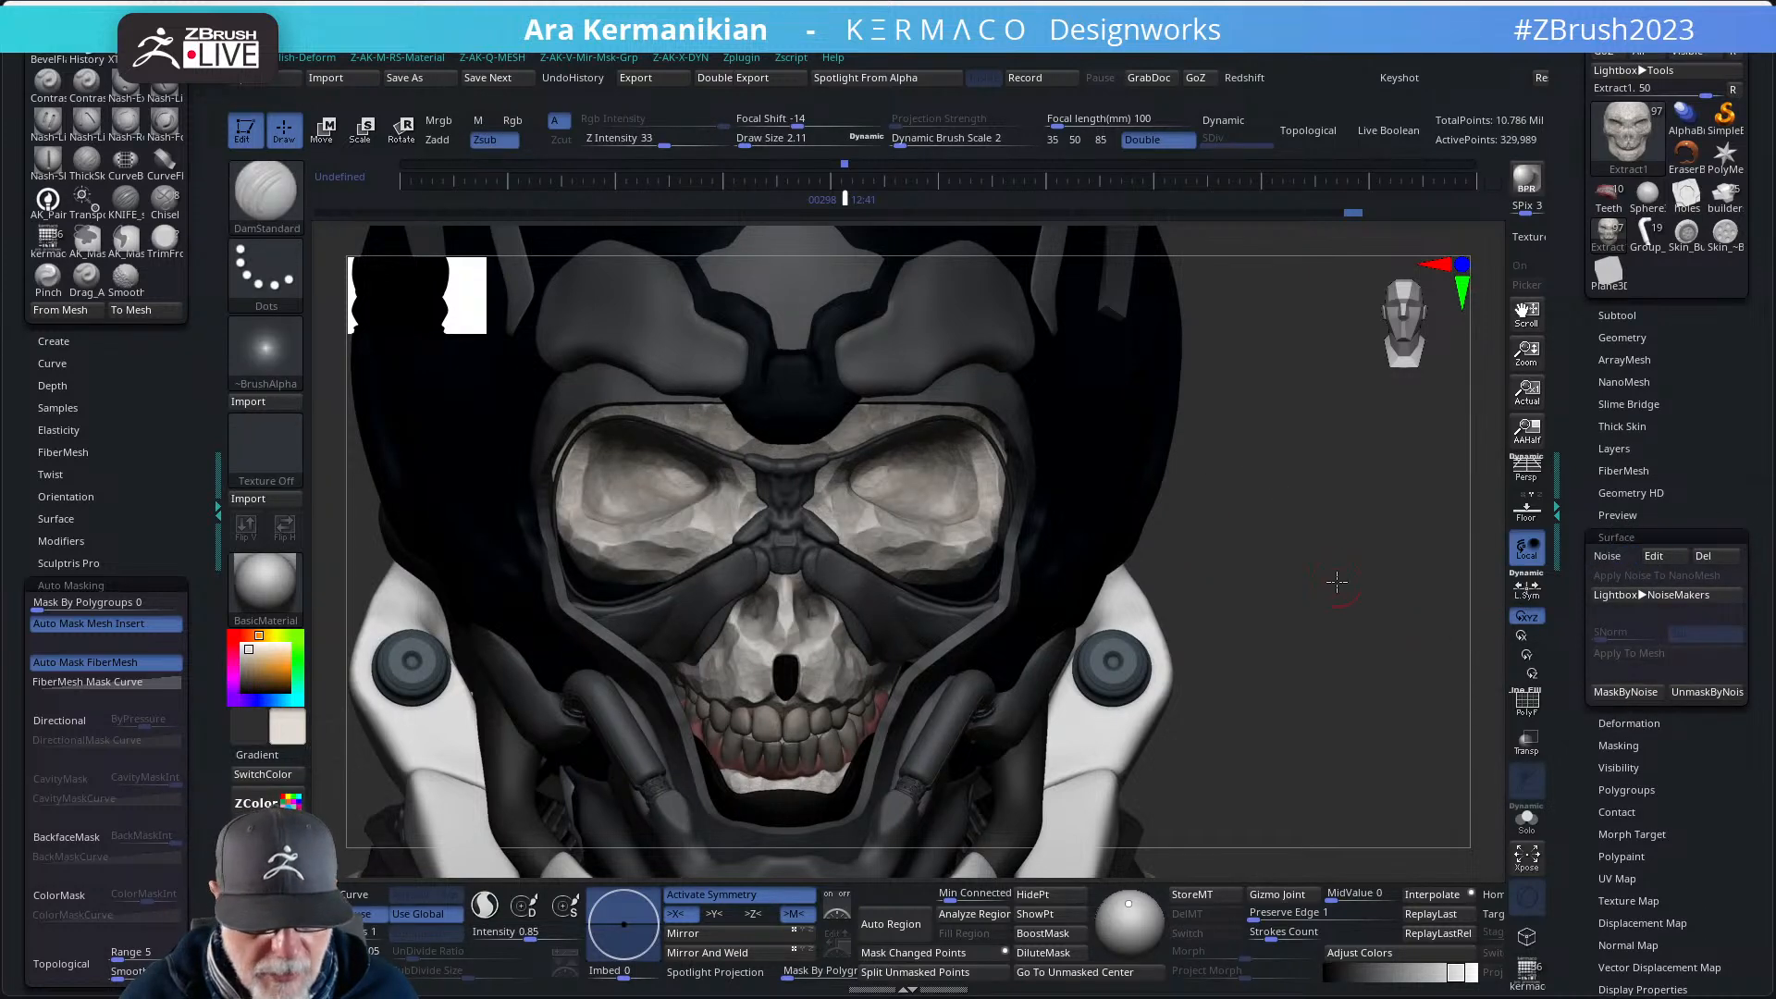
pyautogui.moveTo(1345, 589); pyautogui.dragTo(1332, 601)
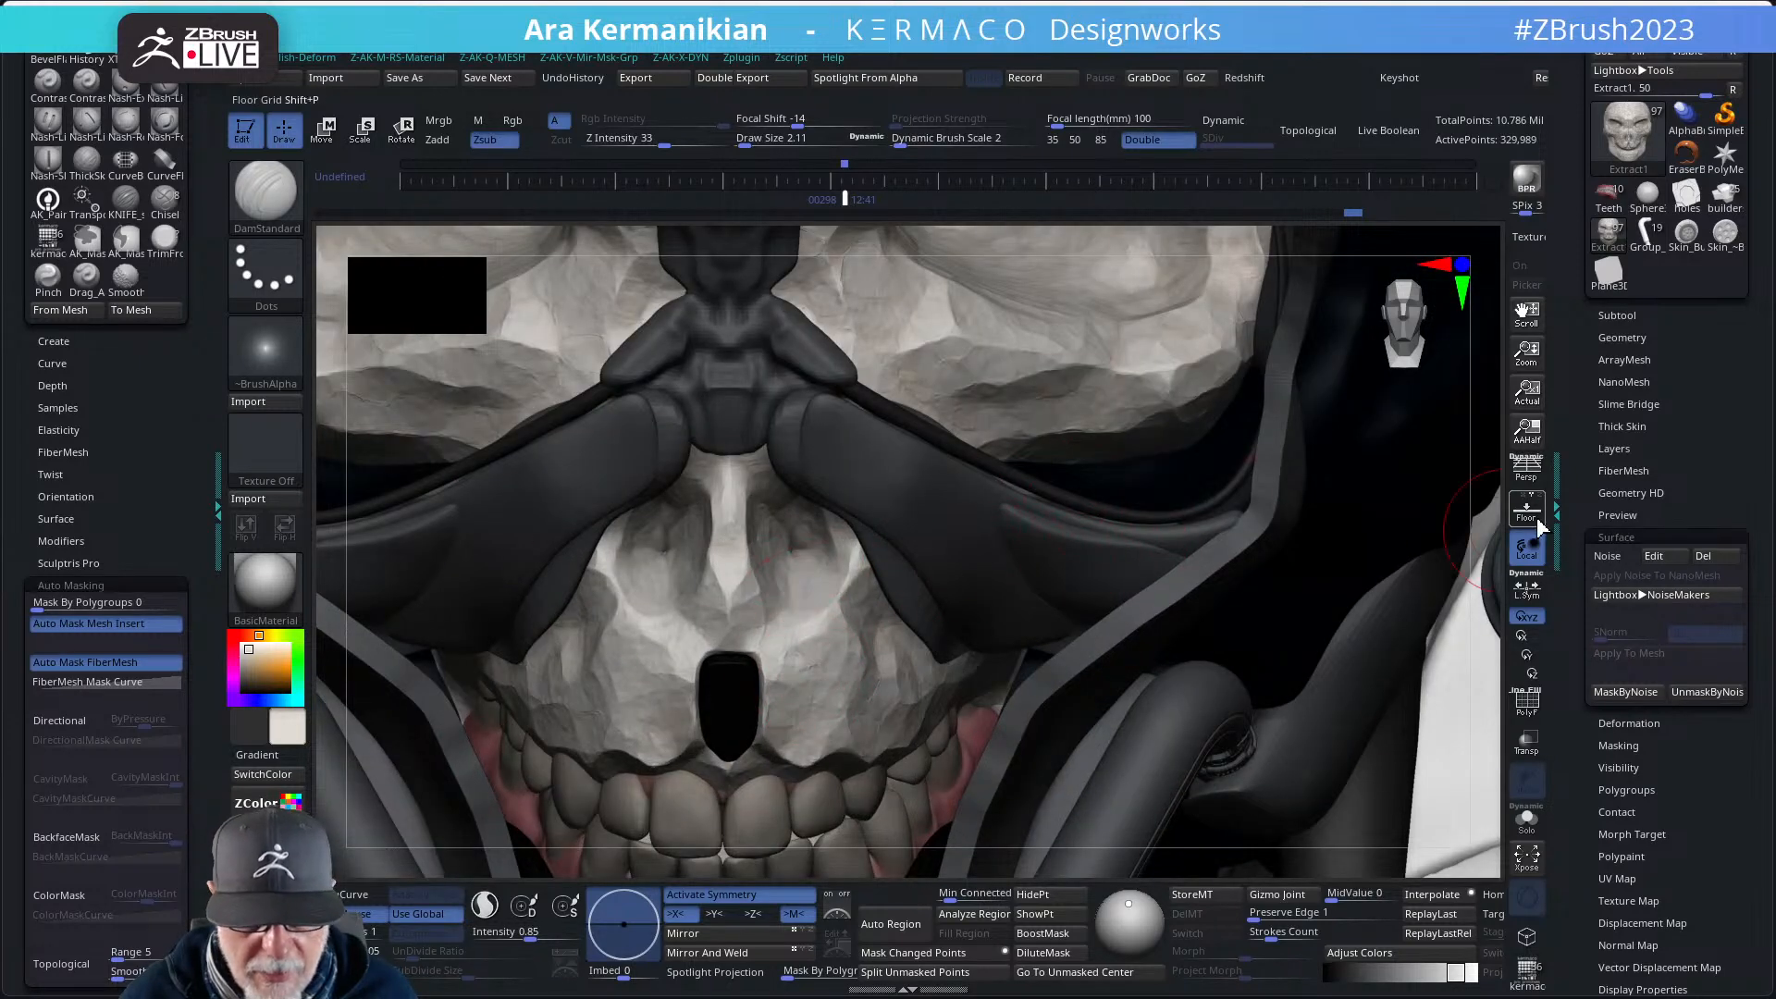
pyautogui.click(1607, 556)
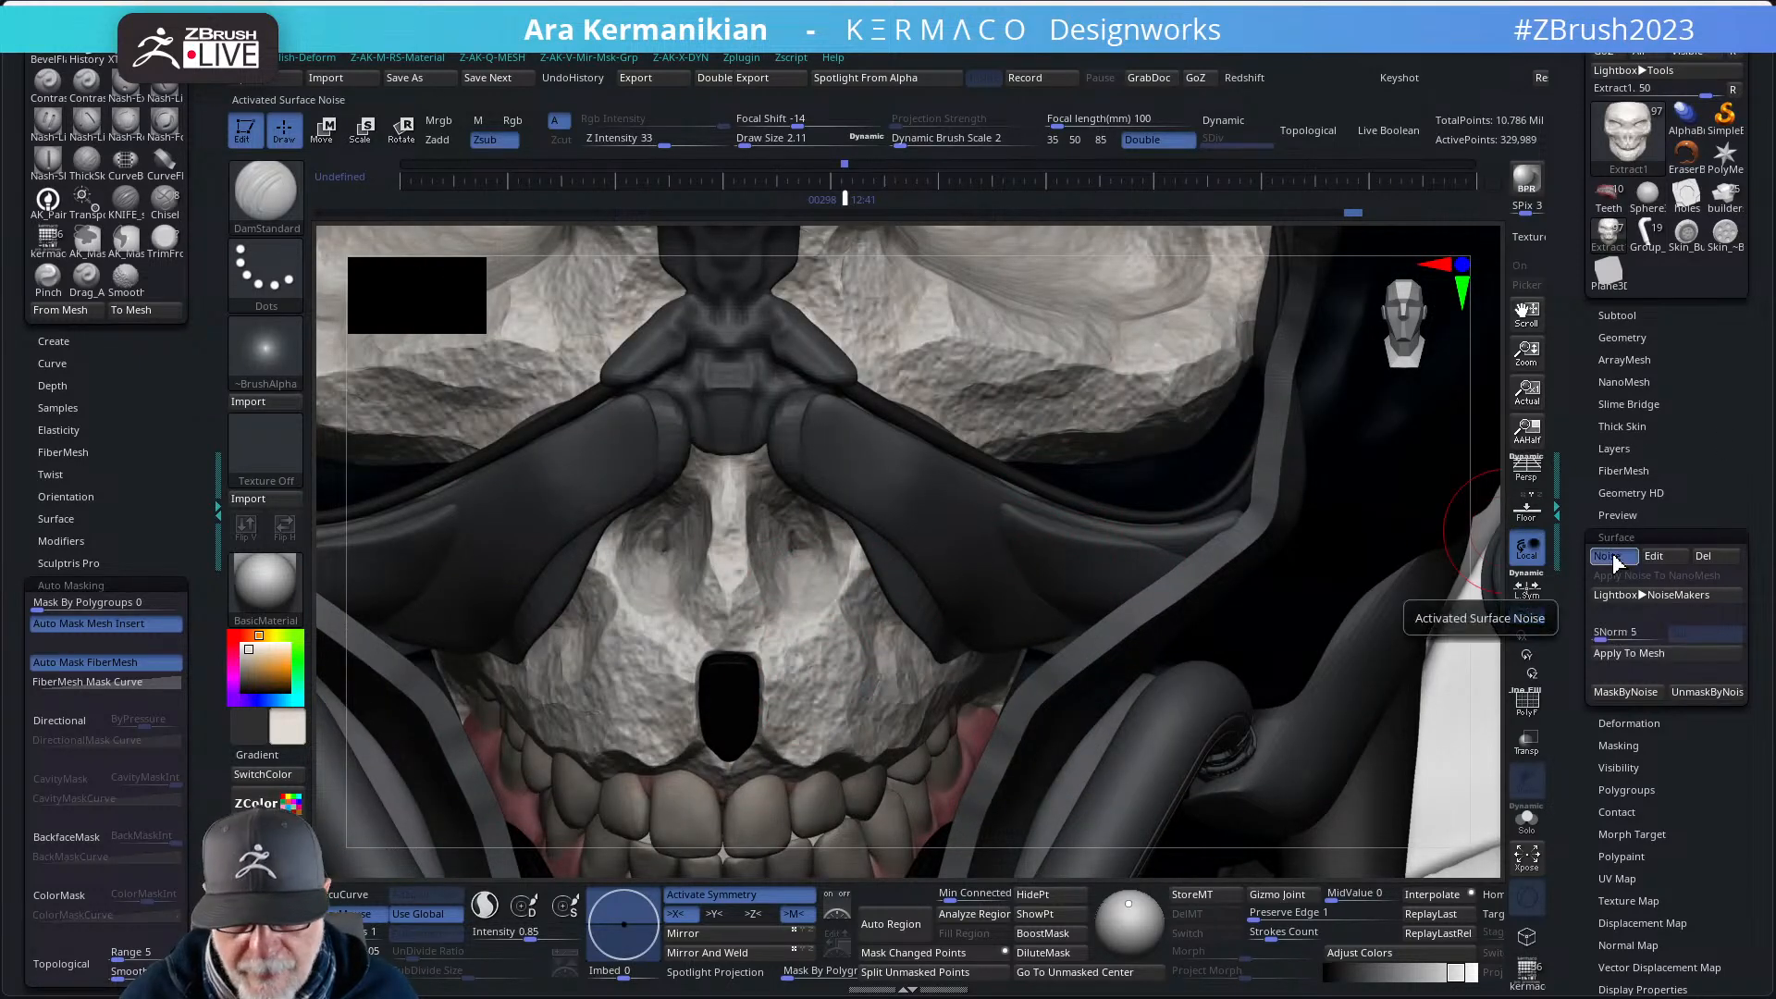
pyautogui.click(1652, 659)
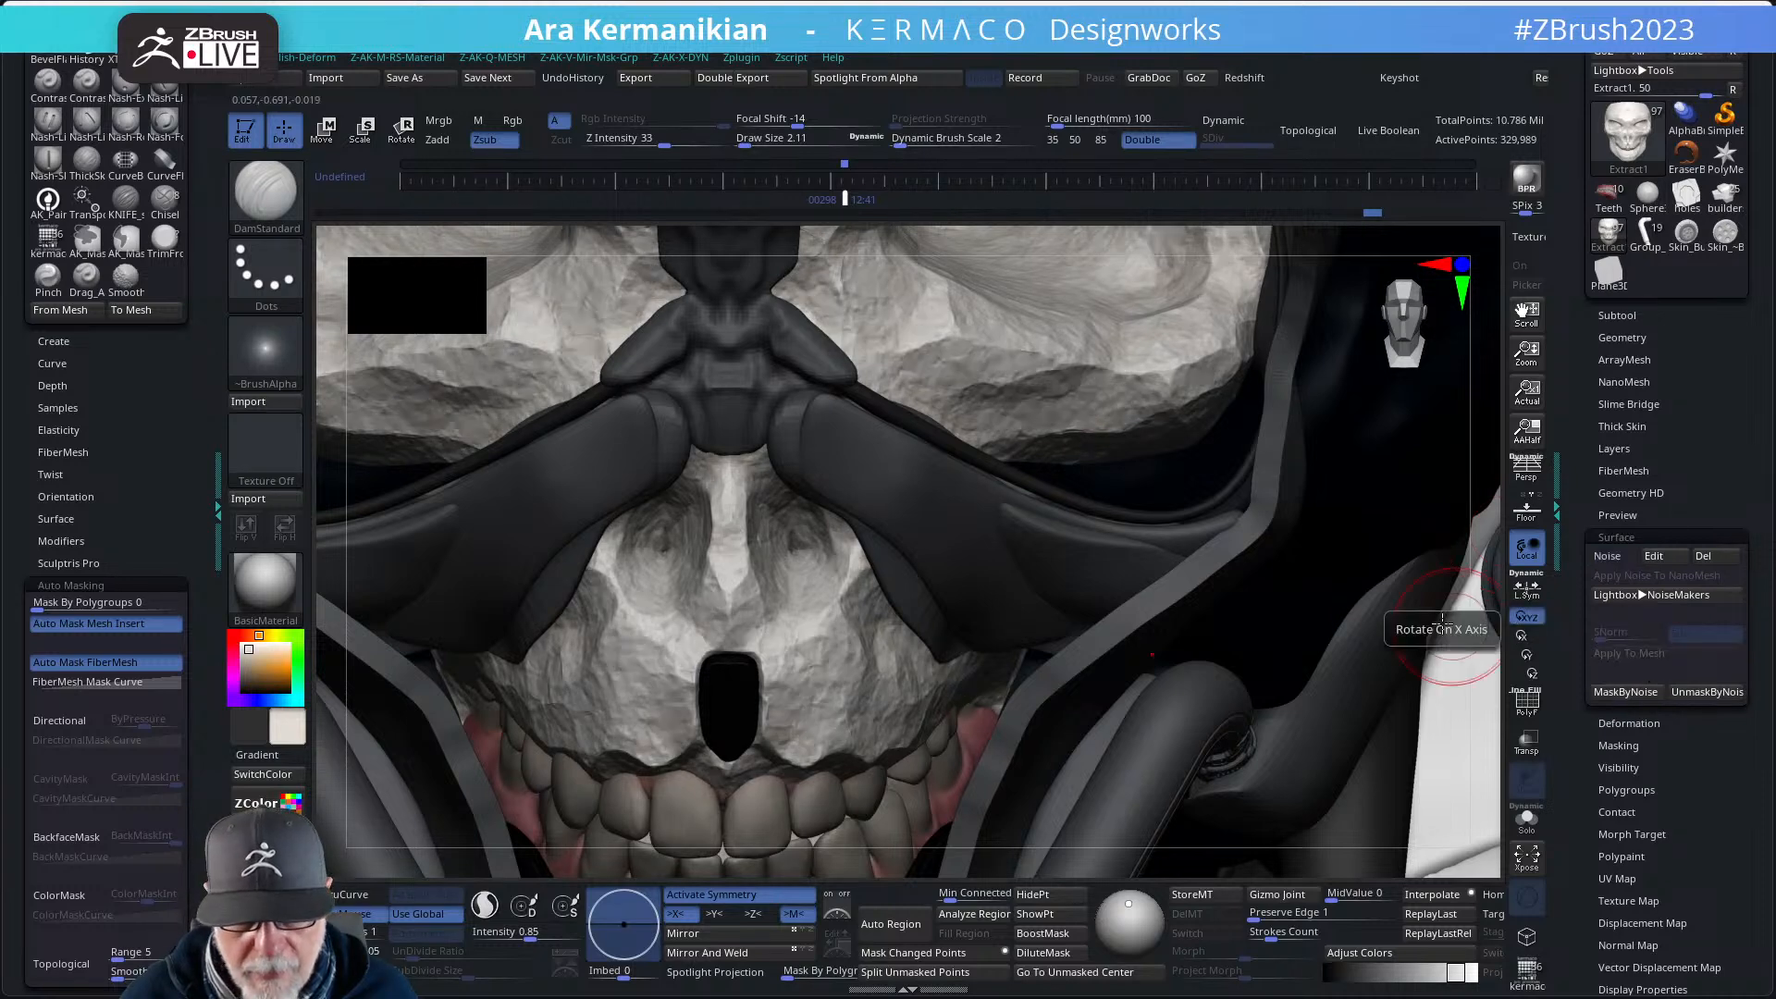
# - Carve symmetrical detail into the skull's upper jaw around the nasal opening with the DamStandard brush
pyautogui.press('f')
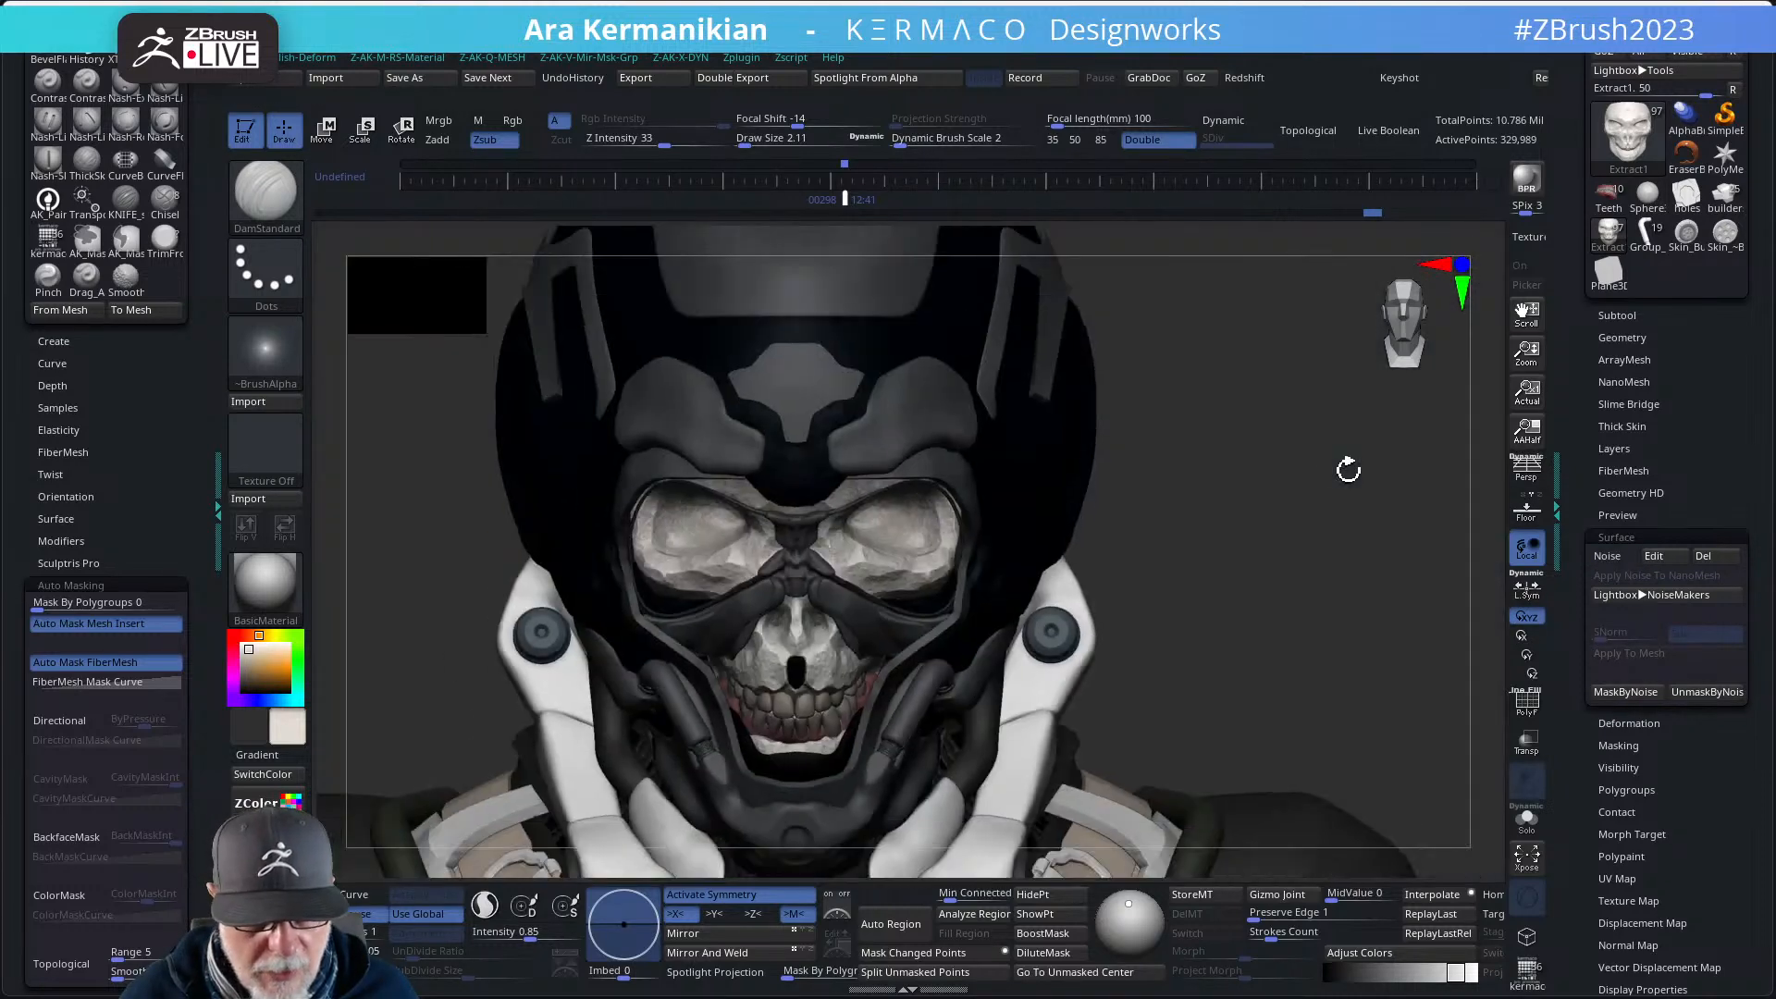
pyautogui.keyDown('shift'); pyautogui.moveTo(1288, 497); pyautogui.dragTo(1292, 453); pyautogui.keyUp('shift')
pyautogui.press('shift')
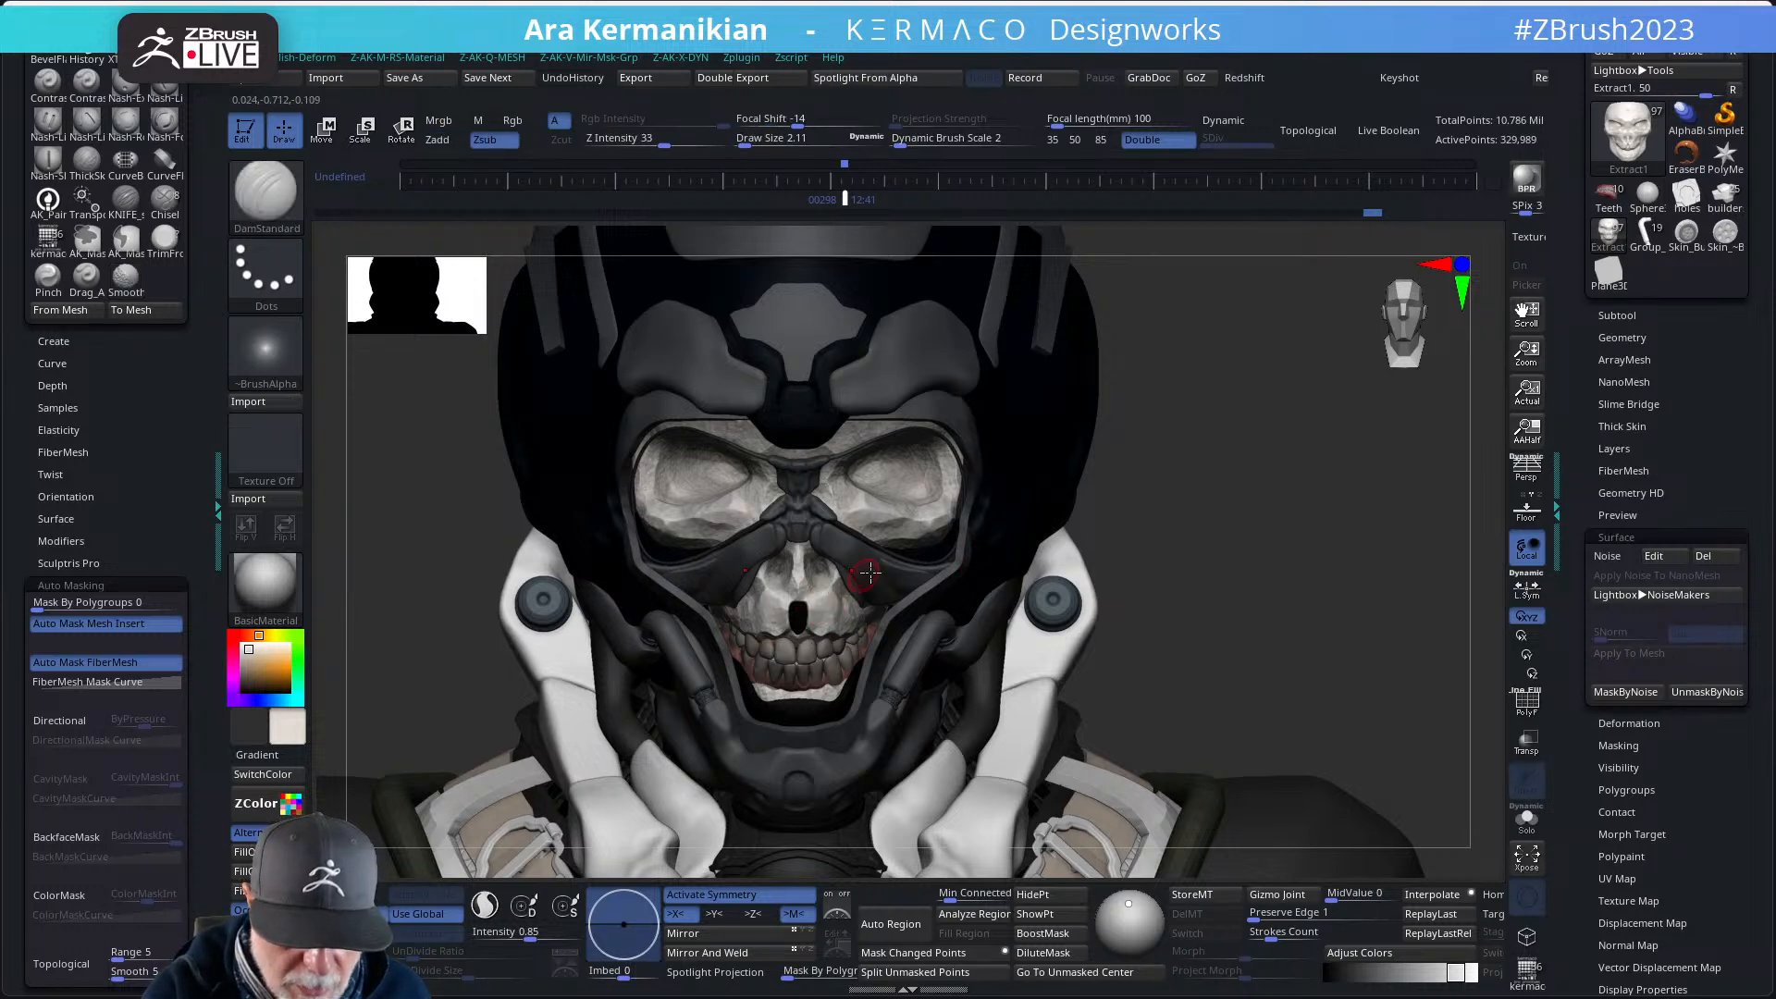
pyautogui.keyDown('alt'); pyautogui.moveTo(1171, 492); pyautogui.dragTo(1210, 479); pyautogui.keyUp('alt')
pyautogui.keyDown('alt'); pyautogui.moveTo(1098, 502); pyautogui.dragTo(1092, 564); pyautogui.keyUp('alt')
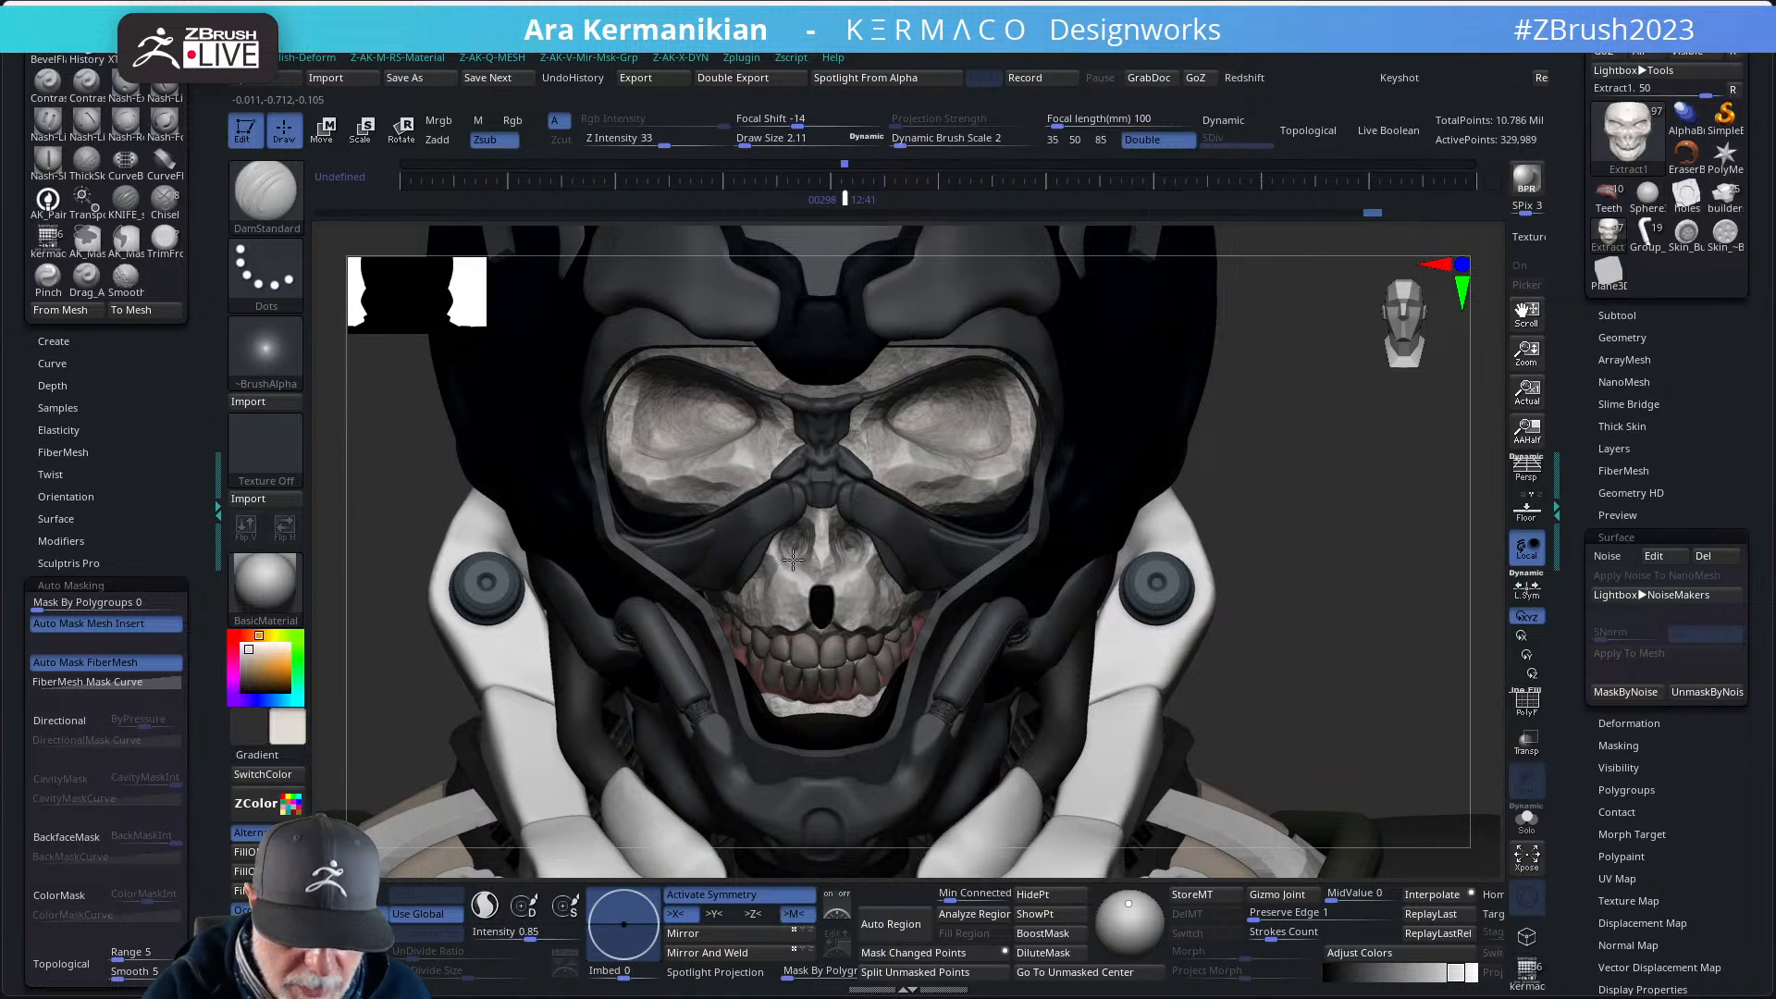
pyautogui.moveTo(793, 559); pyautogui.dragTo(857, 560)
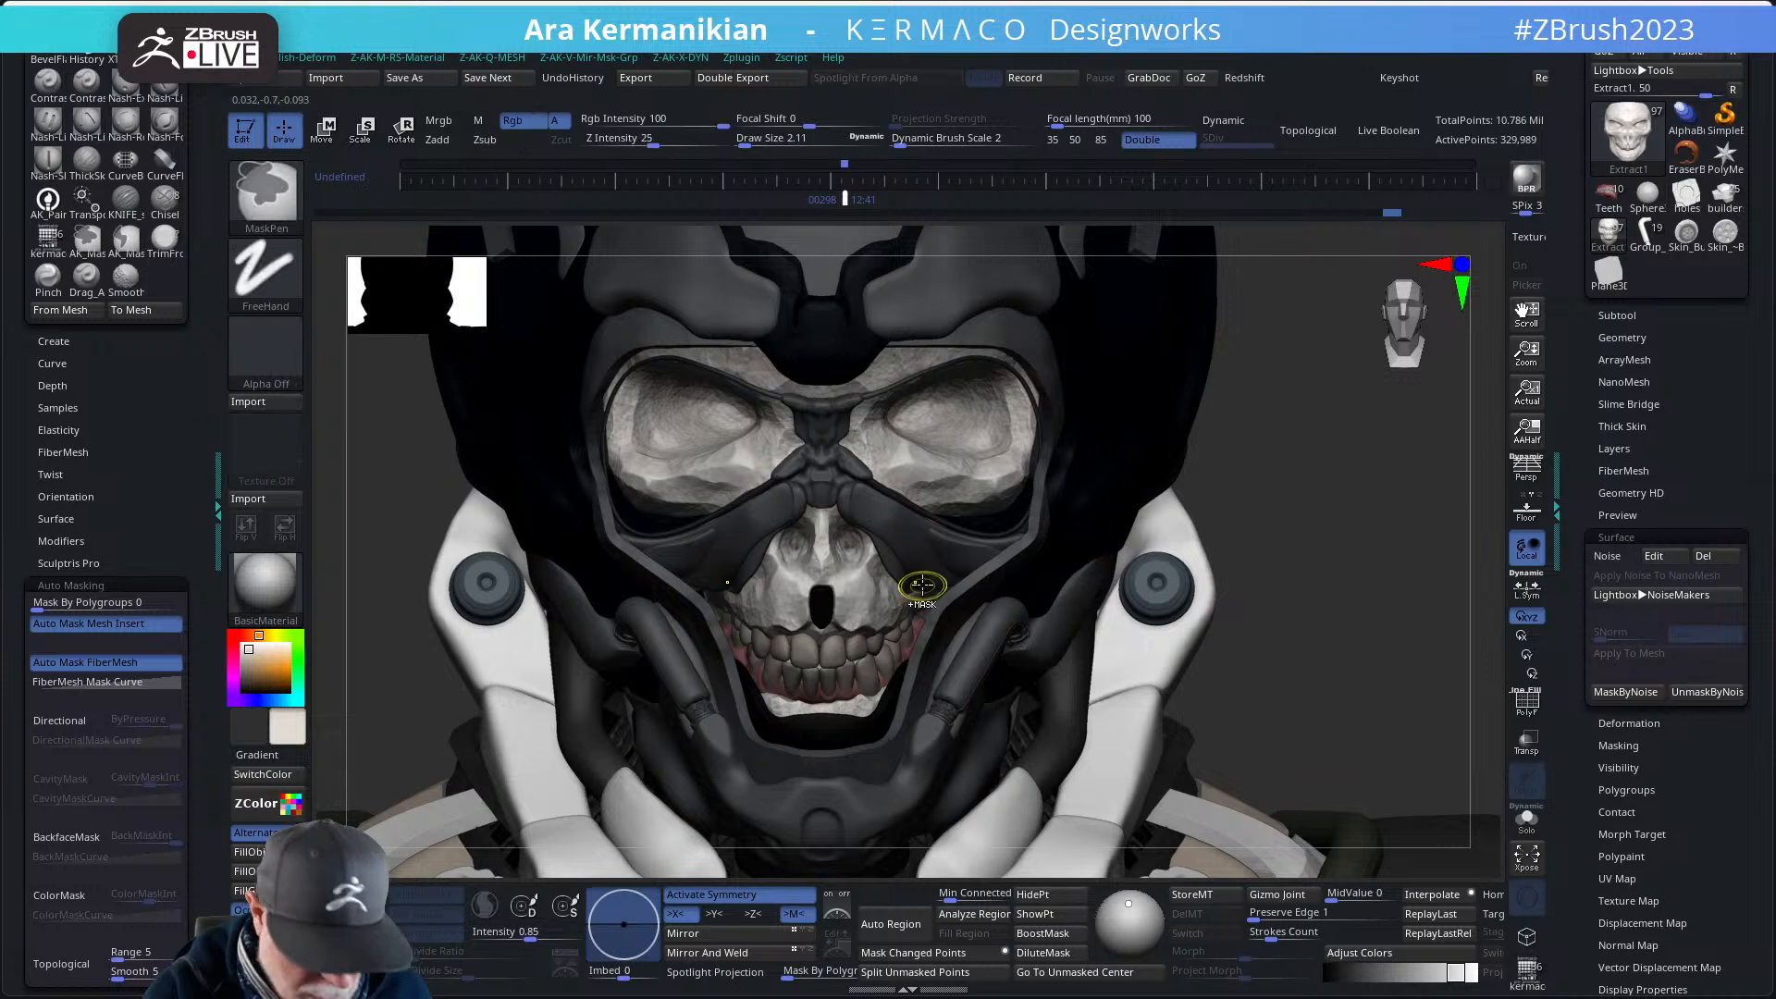
# - Turn off the skull's symmetry and carve irregular detail into the upper jaw above the teeth with the DamStandard brush
pyautogui.hotkey('ctrl', 'q')
pyautogui.hotkey('ctrl', 'q')
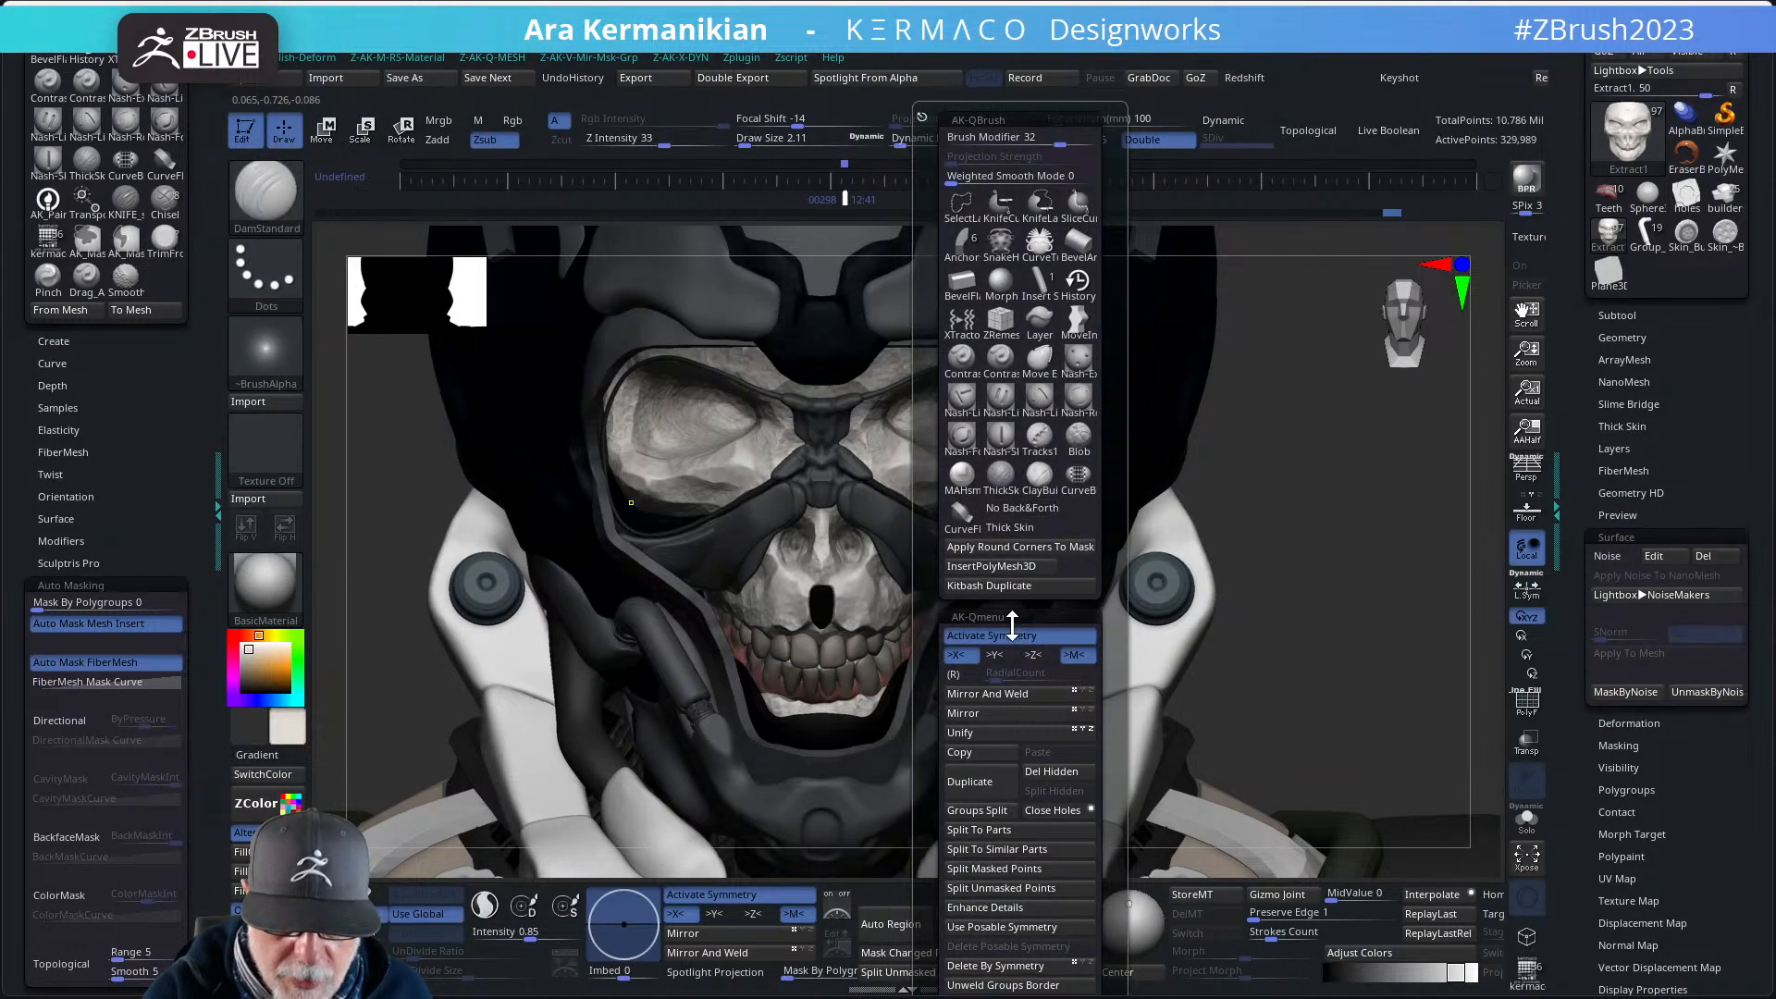
pyautogui.click(1011, 635)
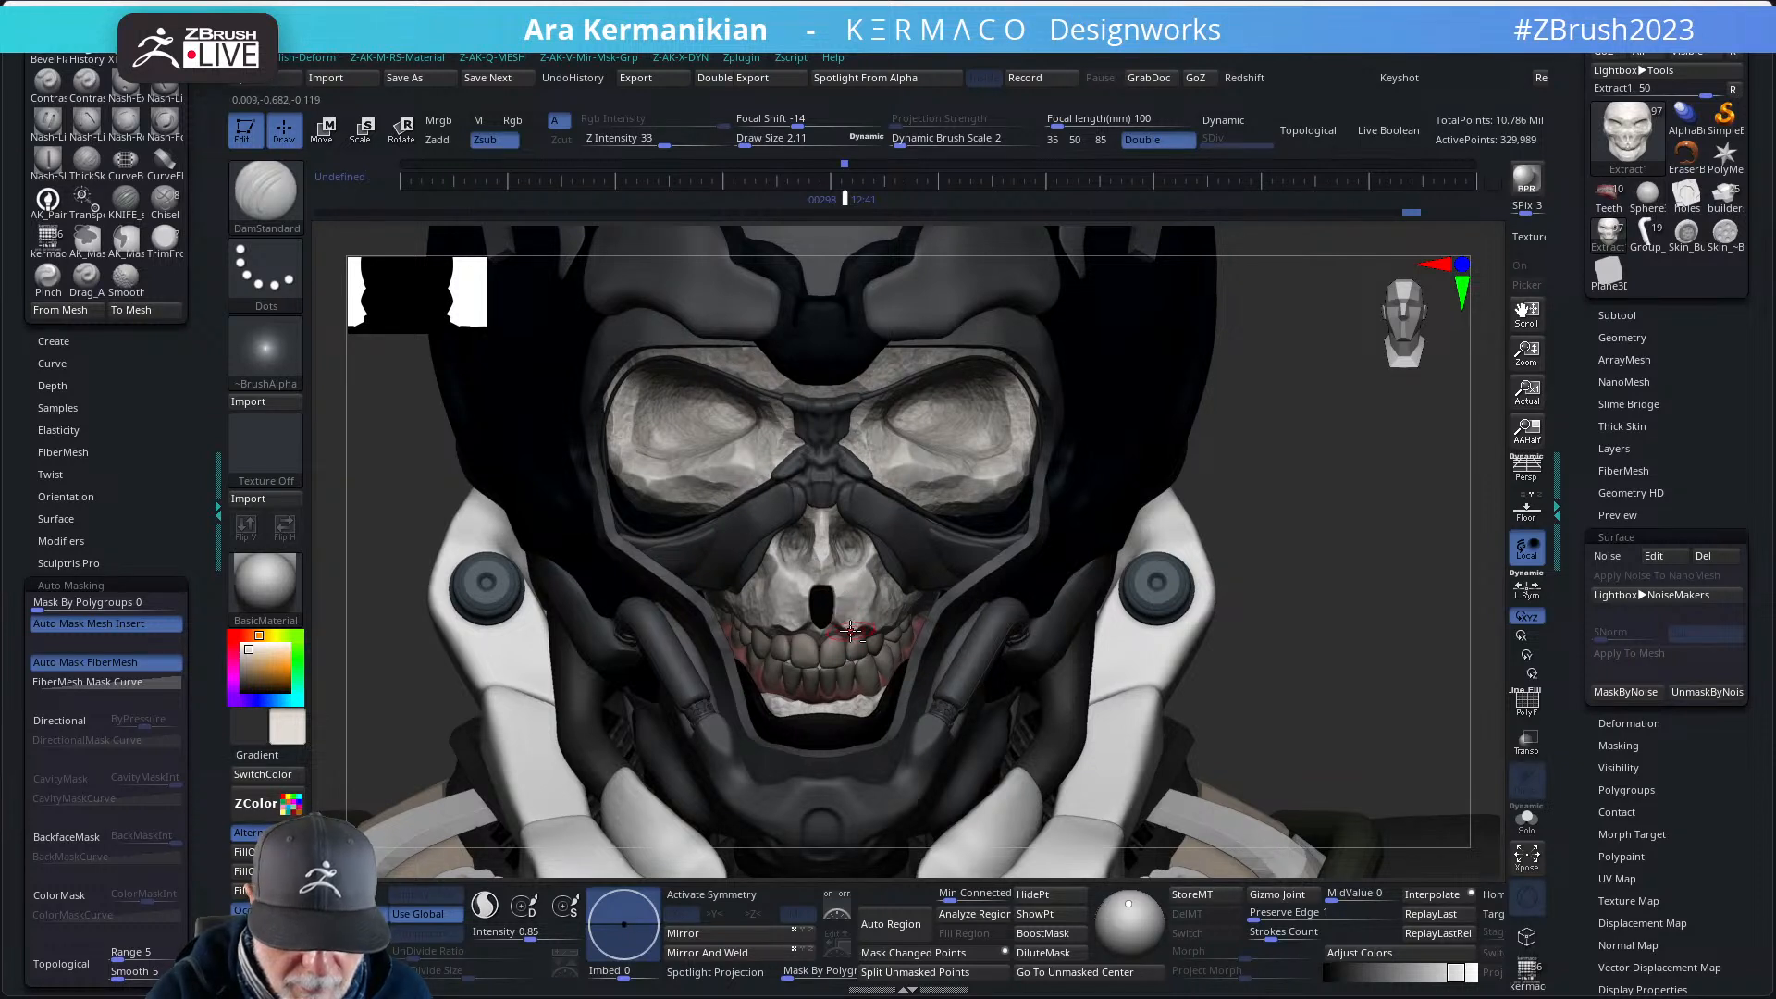
pyautogui.moveTo(877, 627); pyautogui.dragTo(877, 640)
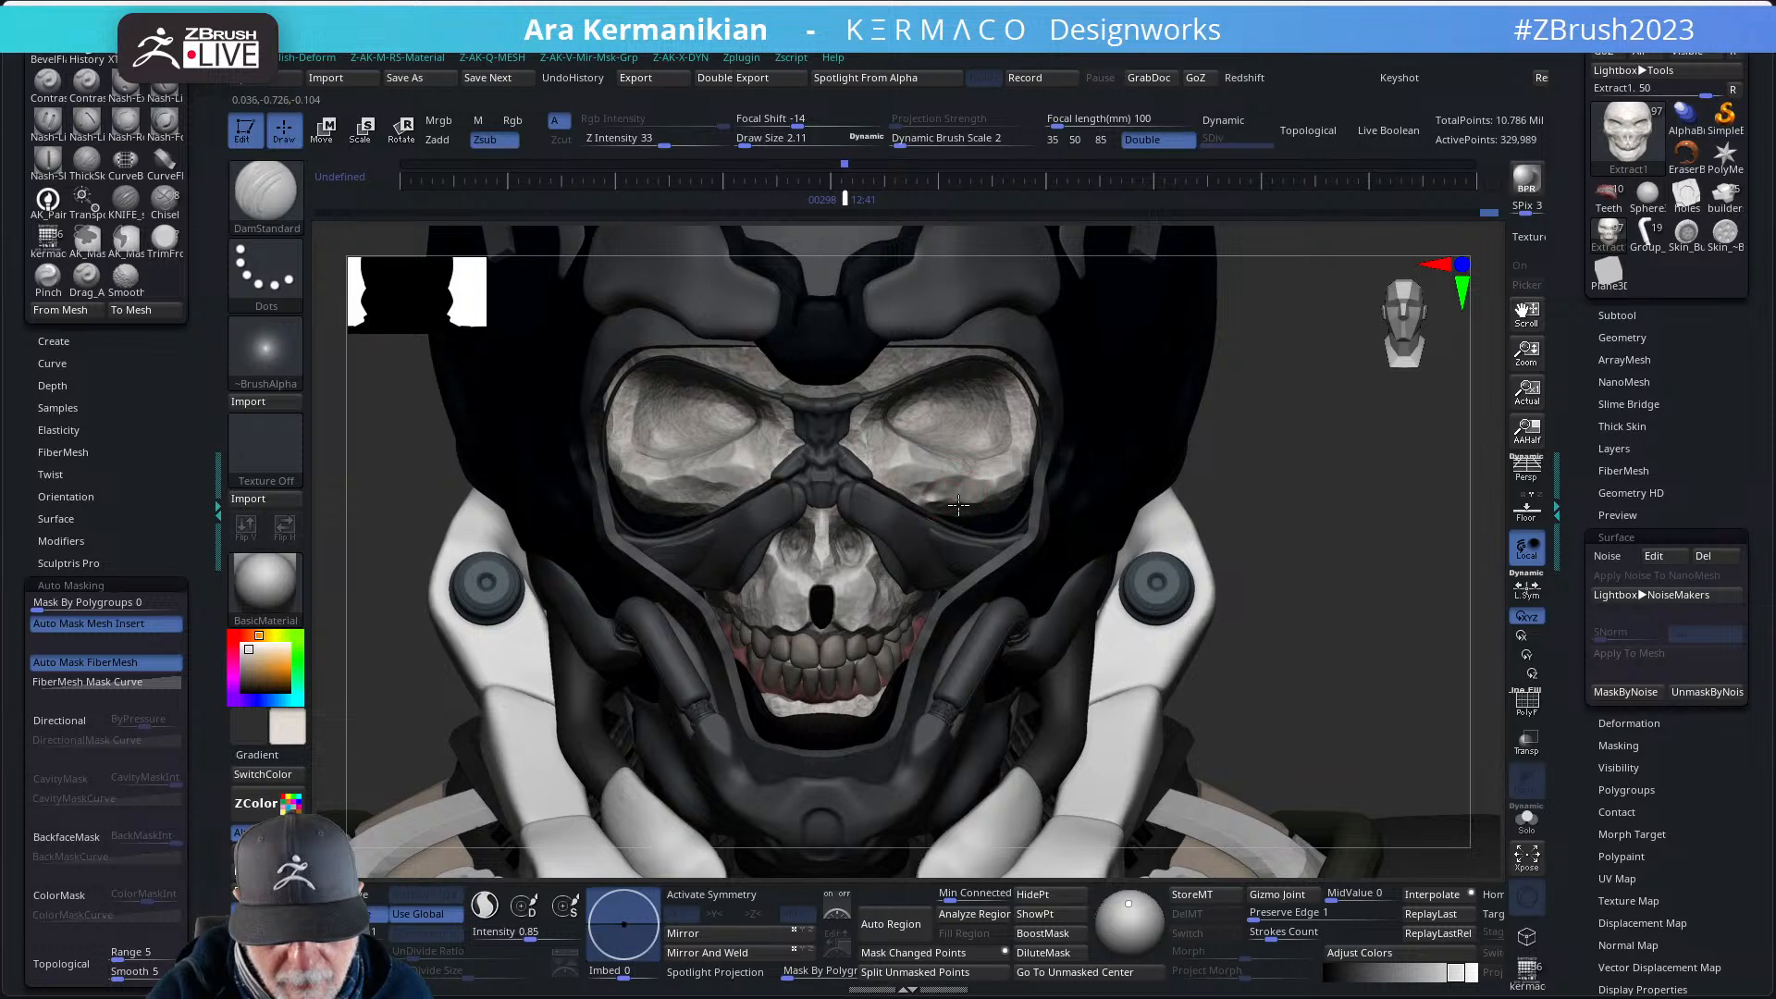
pyautogui.moveTo(1280, 467); pyautogui.dragTo(962, 546)
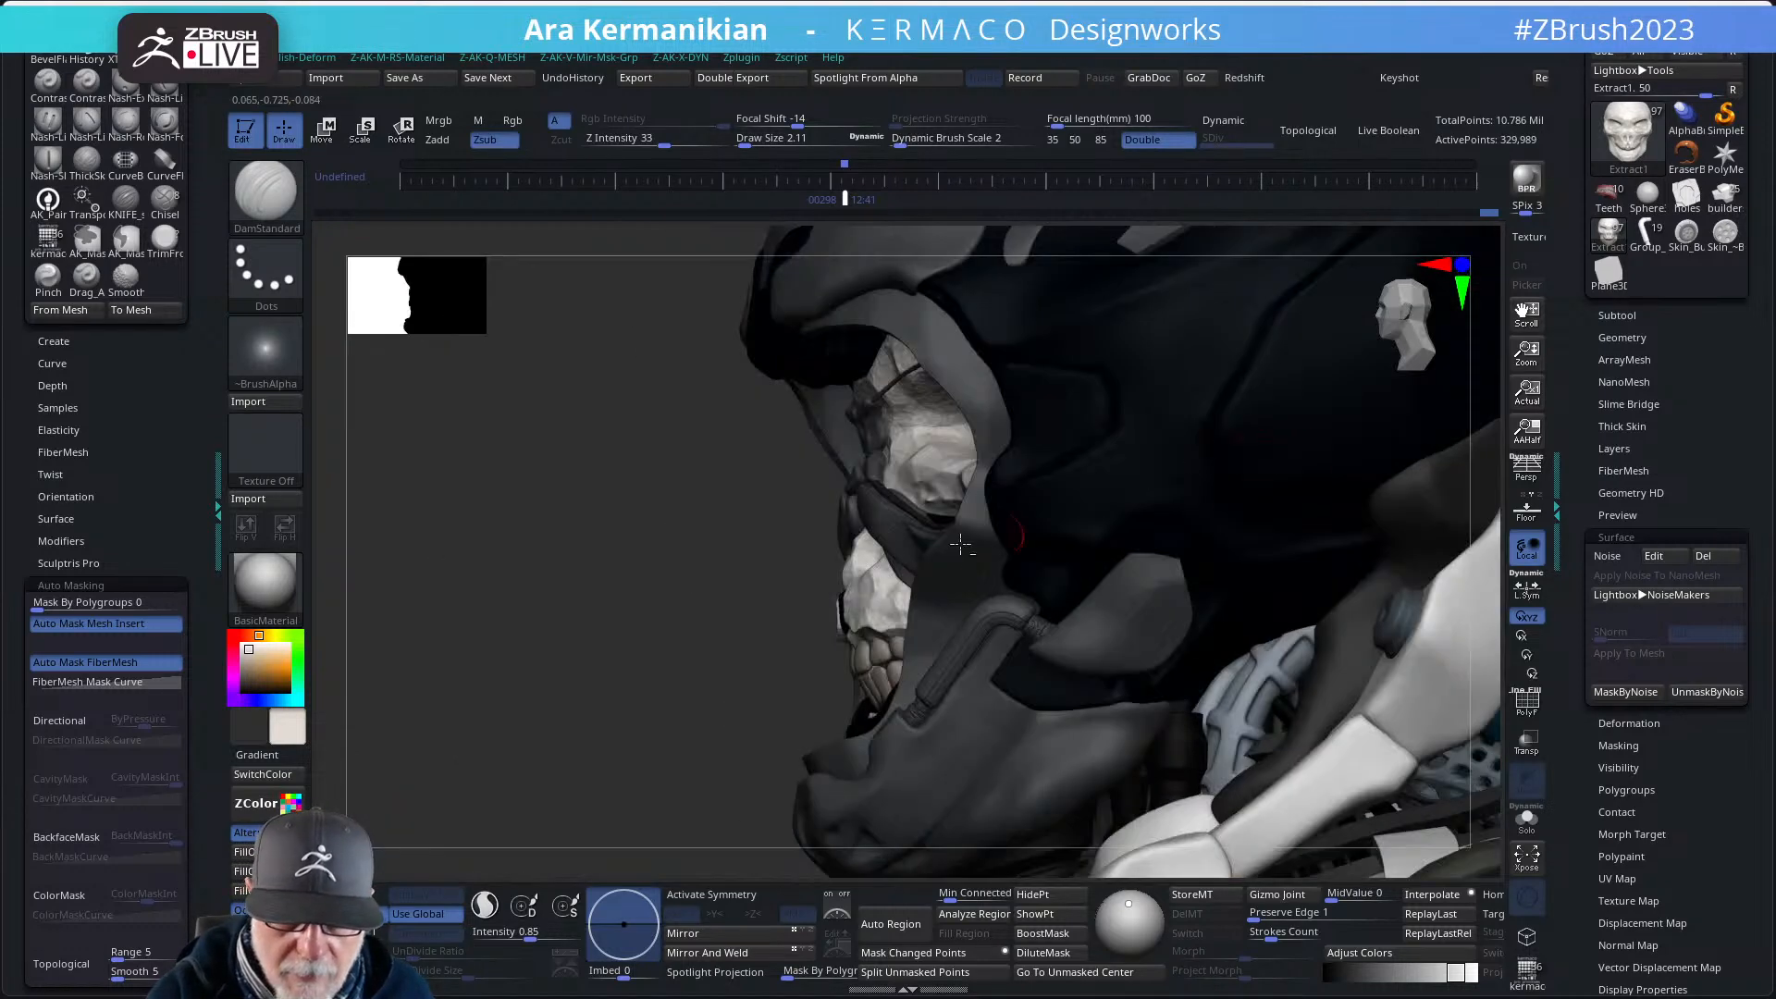
pyautogui.moveTo(797, 592)
pyautogui.mouseDown()
pyautogui.moveTo(694, 623)
pyautogui.moveTo(777, 622)
pyautogui.moveTo(1162, 480)
pyautogui.moveTo(1176, 525)
pyautogui.moveTo(1173, 509)
pyautogui.moveTo(1214, 508)
pyautogui.moveTo(1137, 497)
pyautogui.moveTo(1165, 508)
pyautogui.moveTo(1157, 532)
pyautogui.mouseUp()
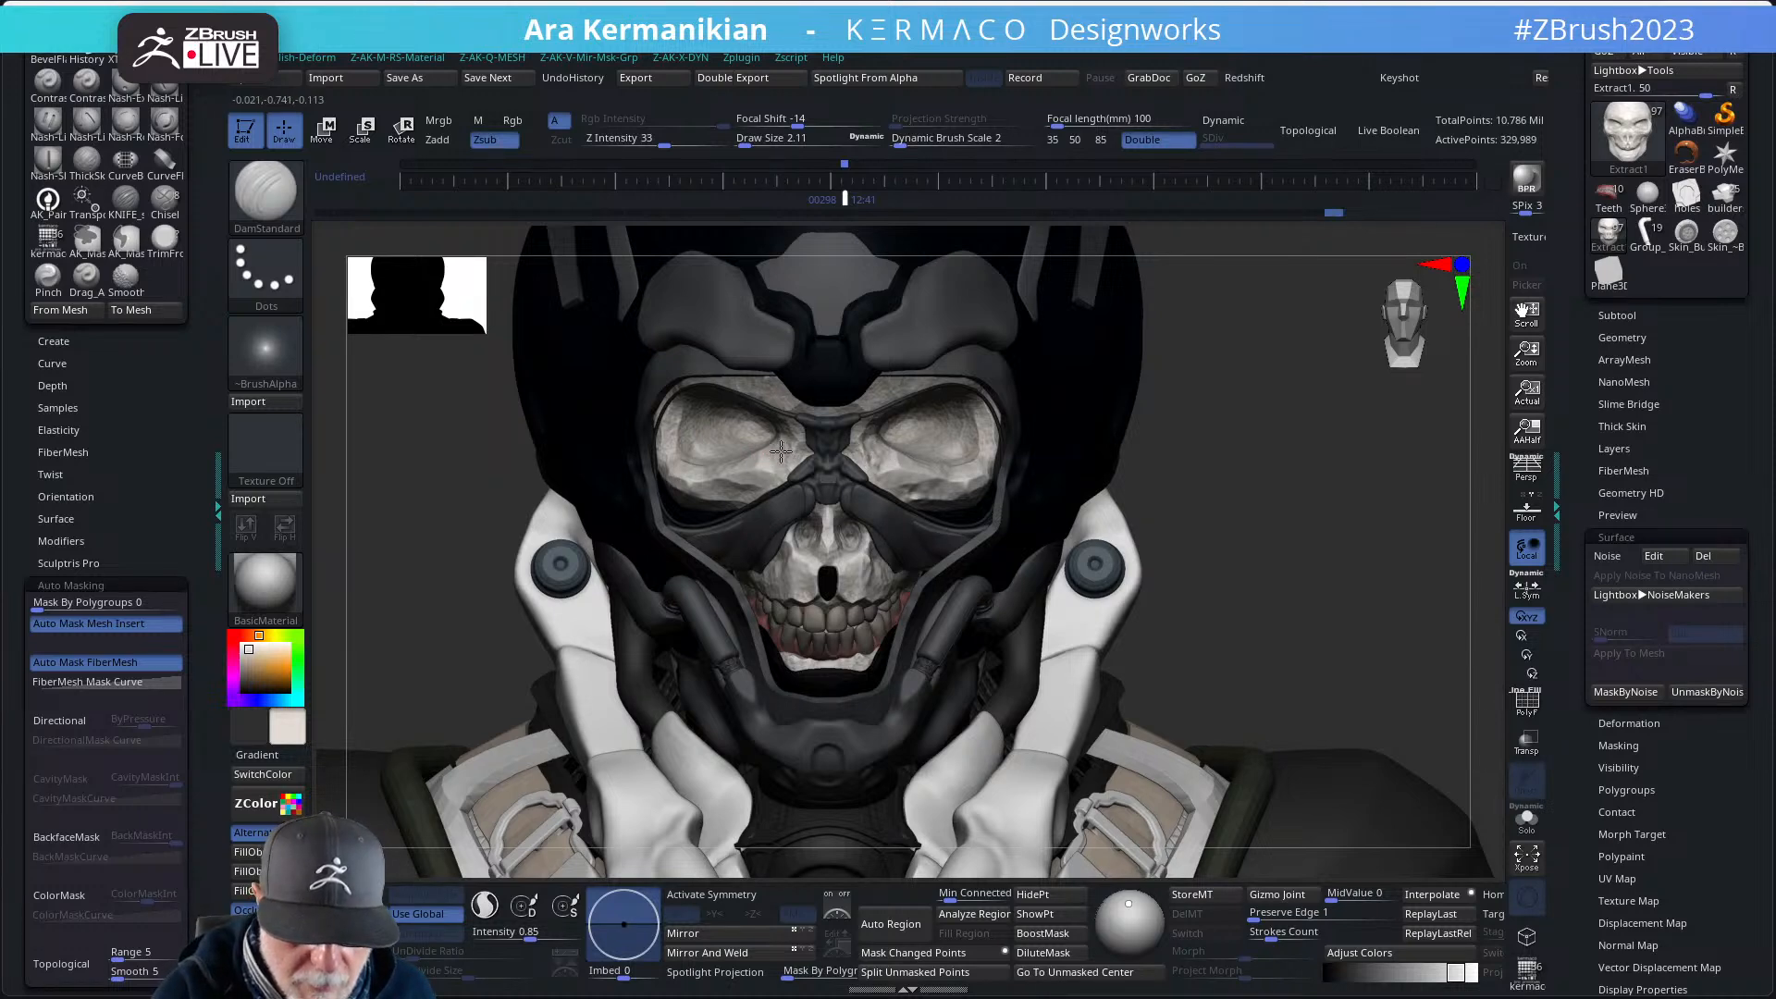
pyautogui.keyDown('alt'); pyautogui.moveTo(1212, 483); pyautogui.dragTo(1051, 500); pyautogui.keyUp('alt')
pyautogui.moveTo(1171, 459); pyautogui.dragTo(1016, 467)
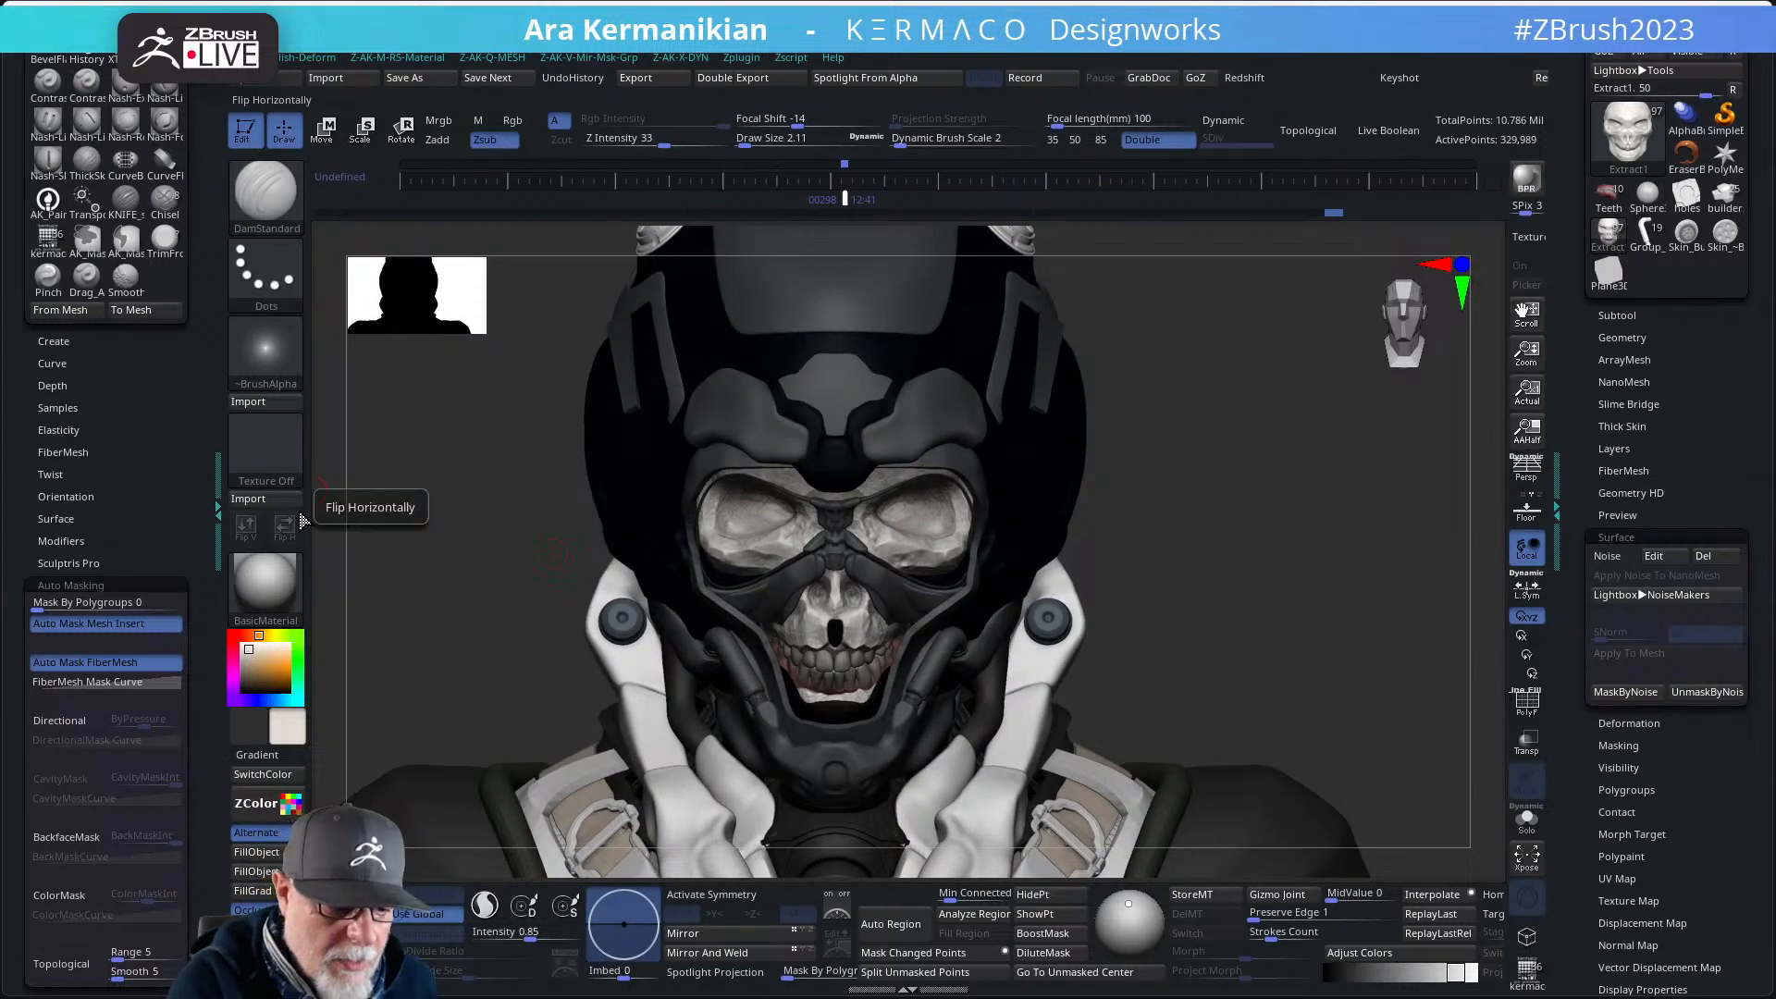
# - Switch DamStandard to the Spray stroke and roughen the insides of both eye sockets with irregular pitted texture
pyautogui.click(282, 290)
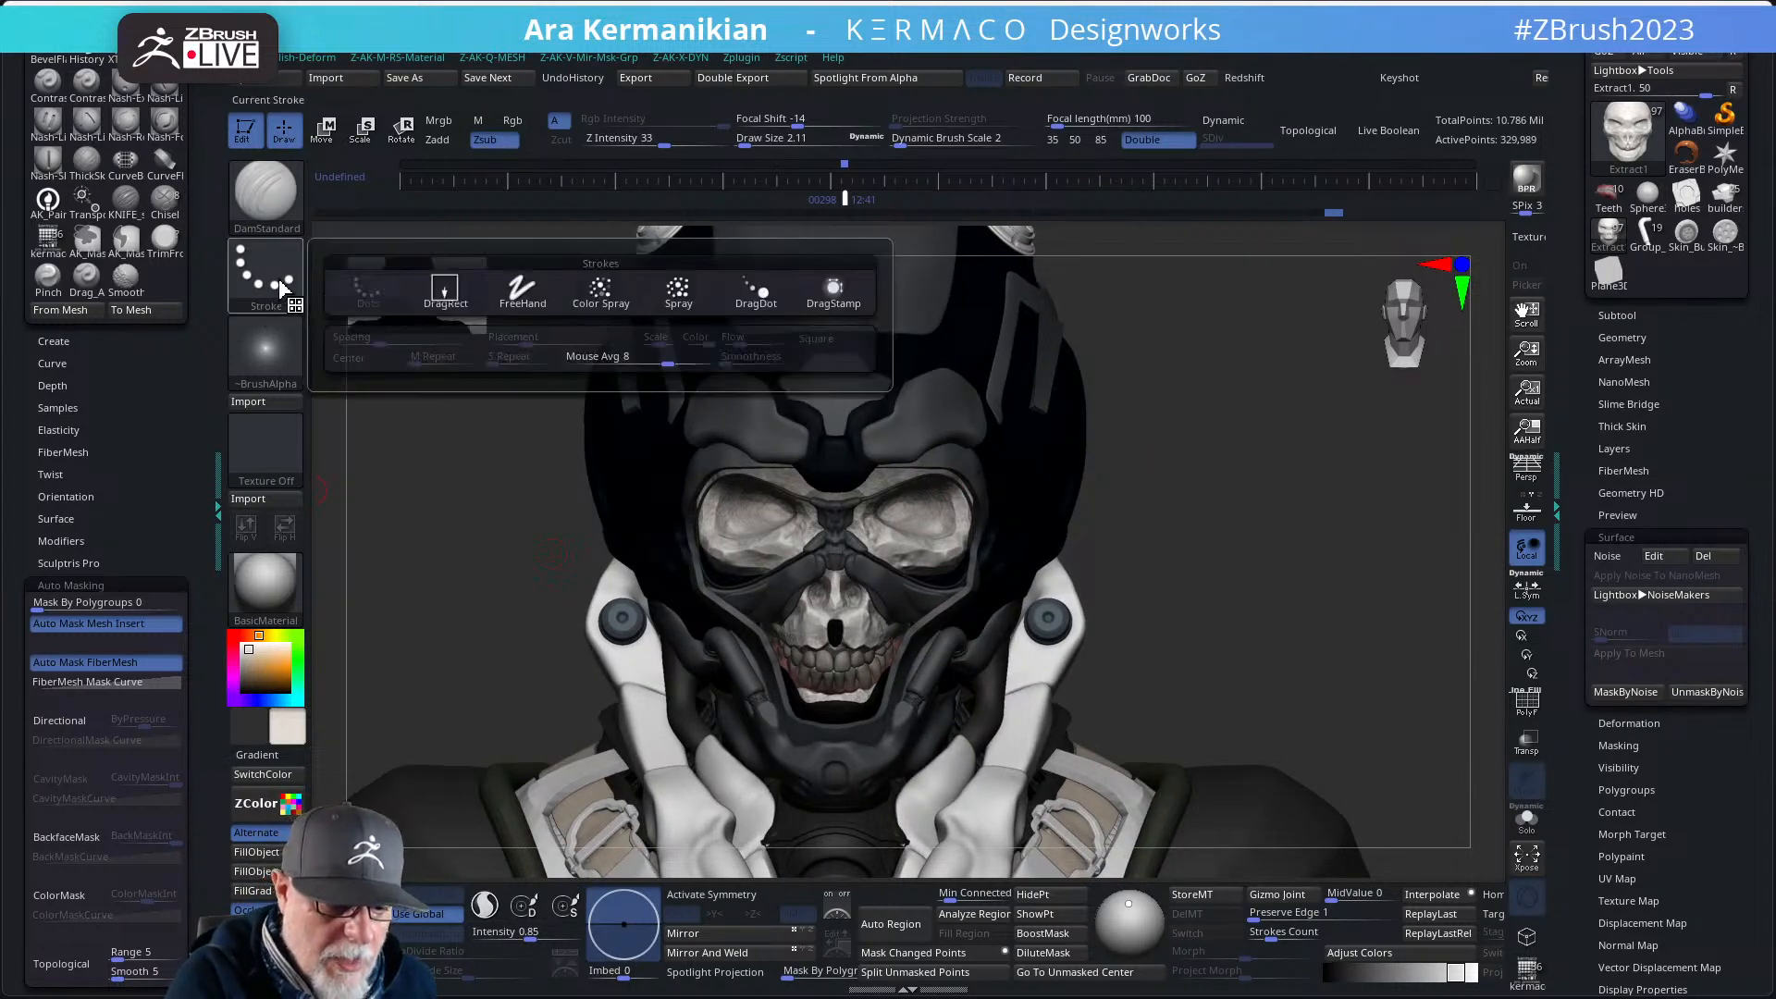
pyautogui.click(678, 289)
pyautogui.keyDown('alt'); pyautogui.moveTo(1214, 484); pyautogui.dragTo(1260, 545); pyautogui.keyUp('alt')
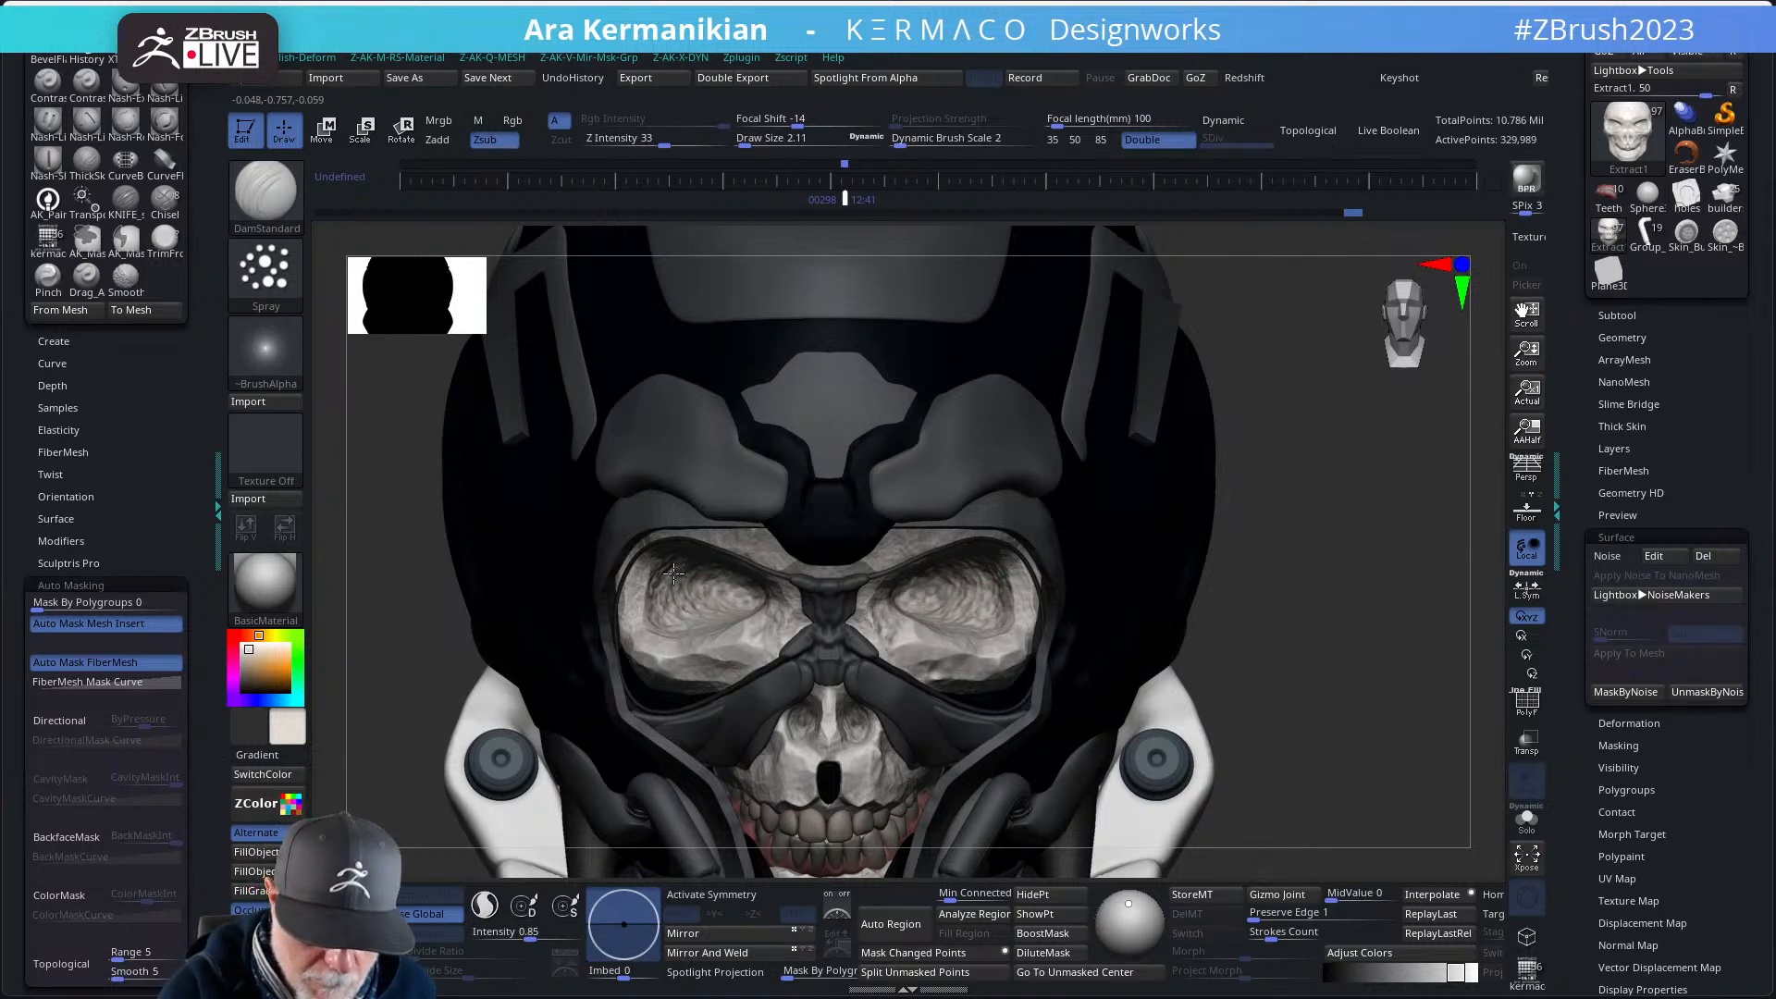
pyautogui.keyDown('alt'); pyautogui.moveTo(1264, 505); pyautogui.dragTo(872, 603); pyautogui.keyUp('alt')
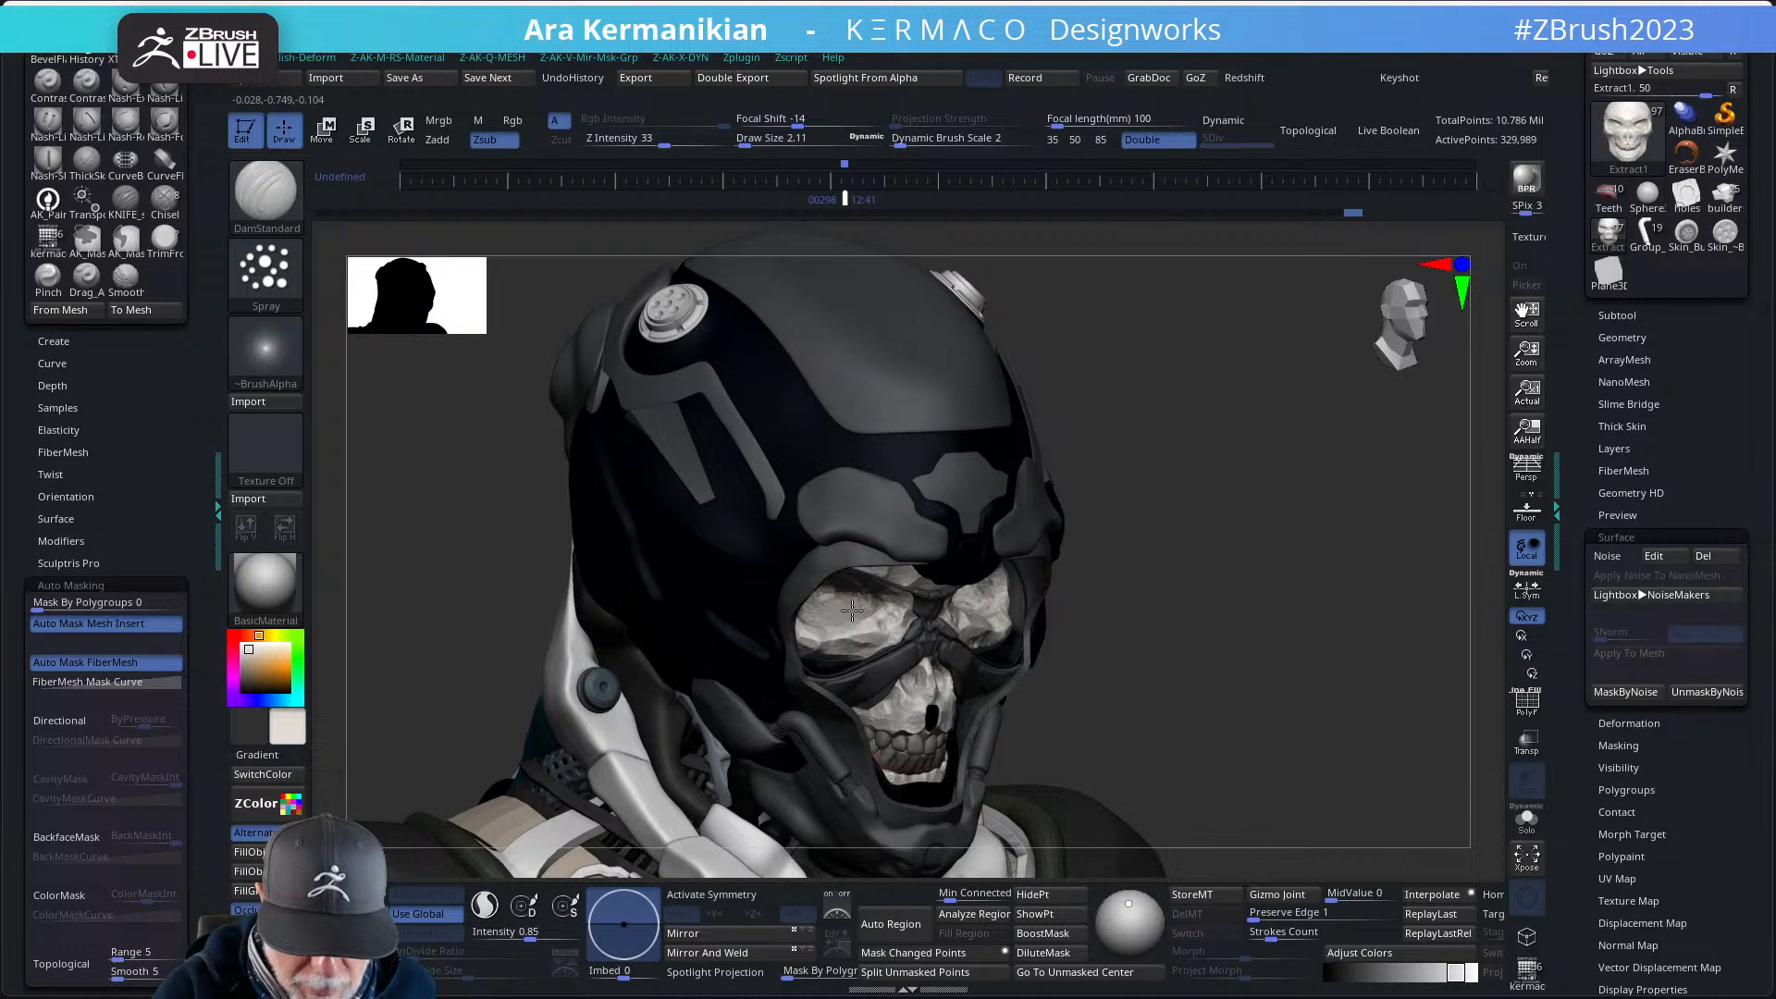
pyautogui.moveTo(1241, 519)
pyautogui.mouseDown()
pyautogui.moveTo(1209, 508)
pyautogui.moveTo(997, 580)
pyautogui.moveTo(1030, 598)
pyautogui.mouseUp()
pyautogui.keyDown('alt'); pyautogui.moveTo(674, 731); pyautogui.dragTo(615, 708); pyautogui.keyUp('alt')
pyautogui.keyDown('shift'); pyautogui.moveTo(1207, 518); pyautogui.dragTo(1285, 639); pyautogui.keyUp('shift')
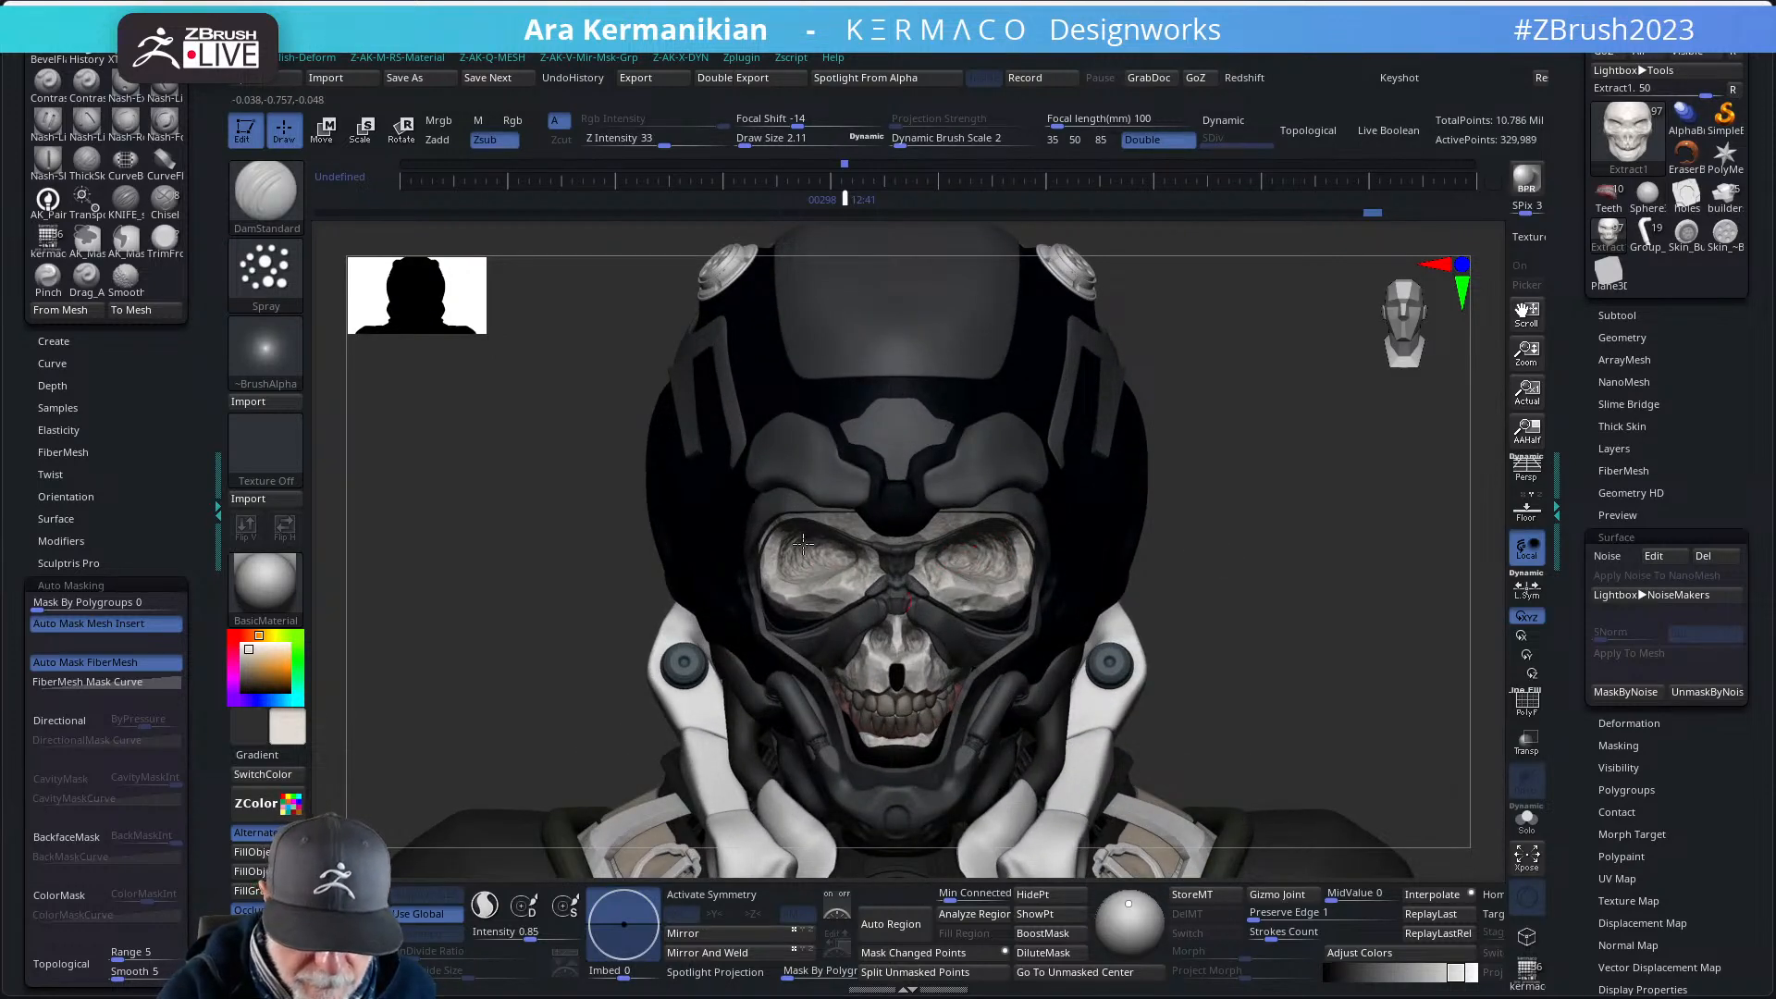
pyautogui.keyDown('alt'); pyautogui.moveTo(1229, 525); pyautogui.dragTo(1198, 444); pyautogui.keyUp('alt')
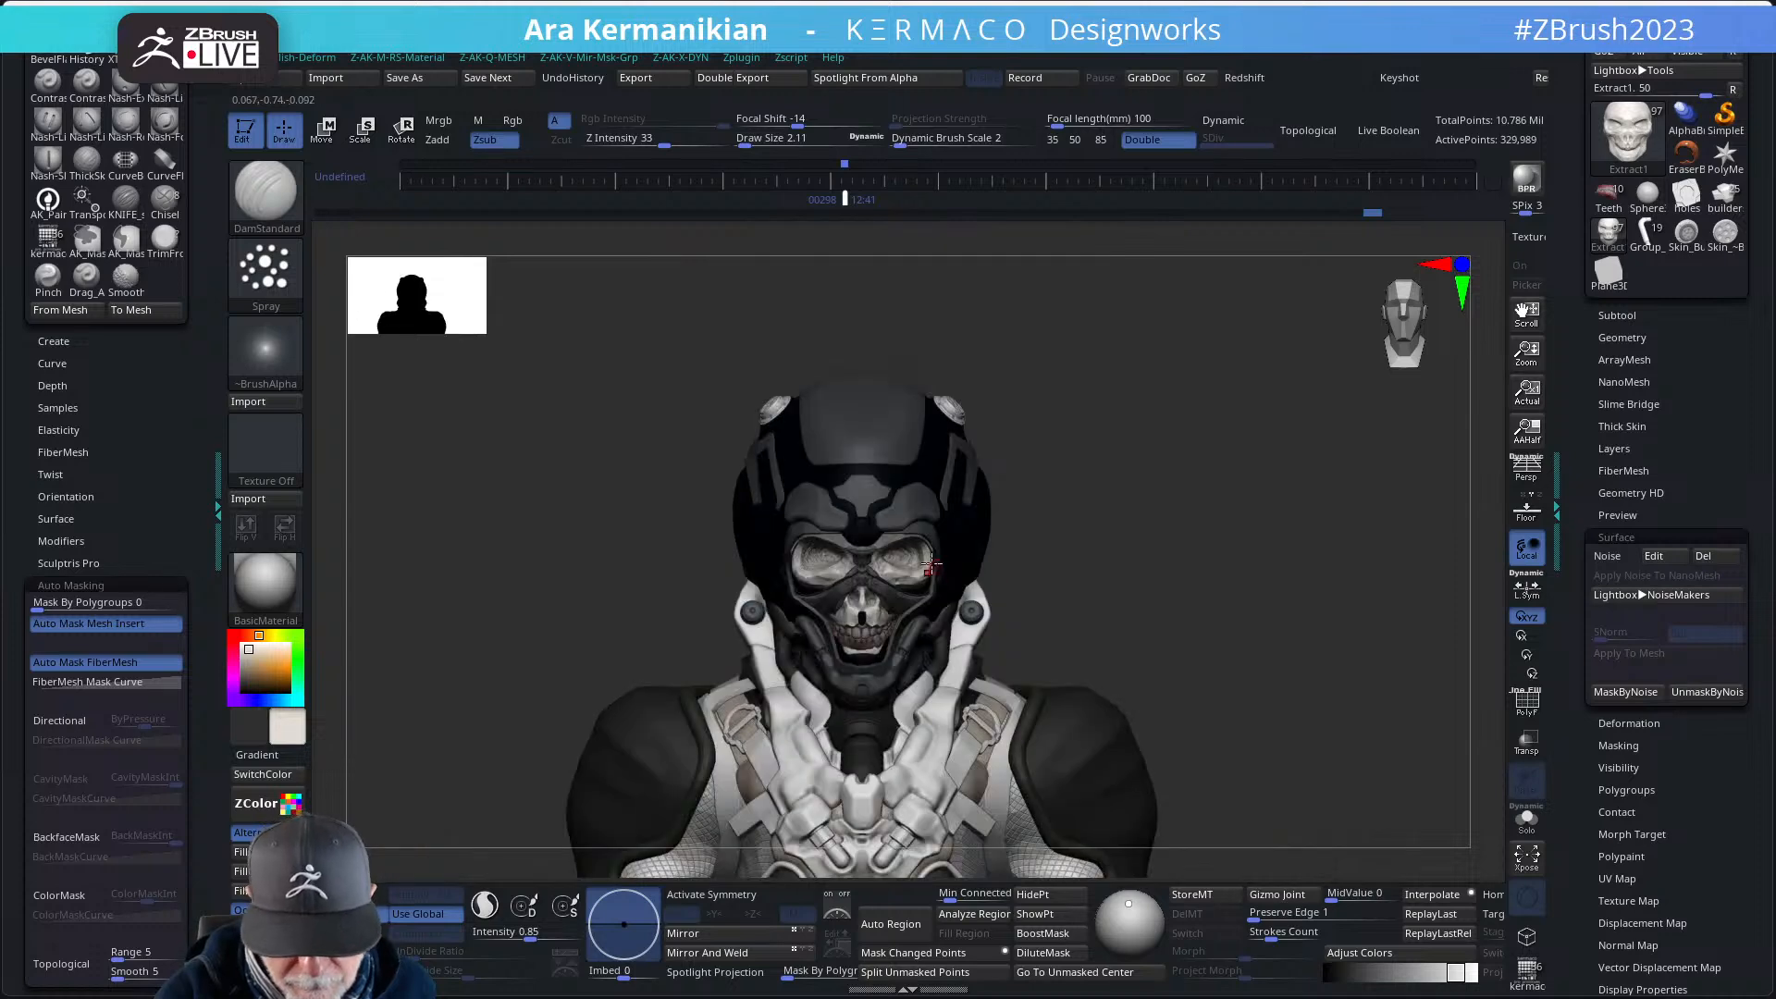
pyautogui.keyDown('alt'); pyautogui.moveTo(1108, 555); pyautogui.dragTo(1147, 680); pyautogui.keyUp('alt')
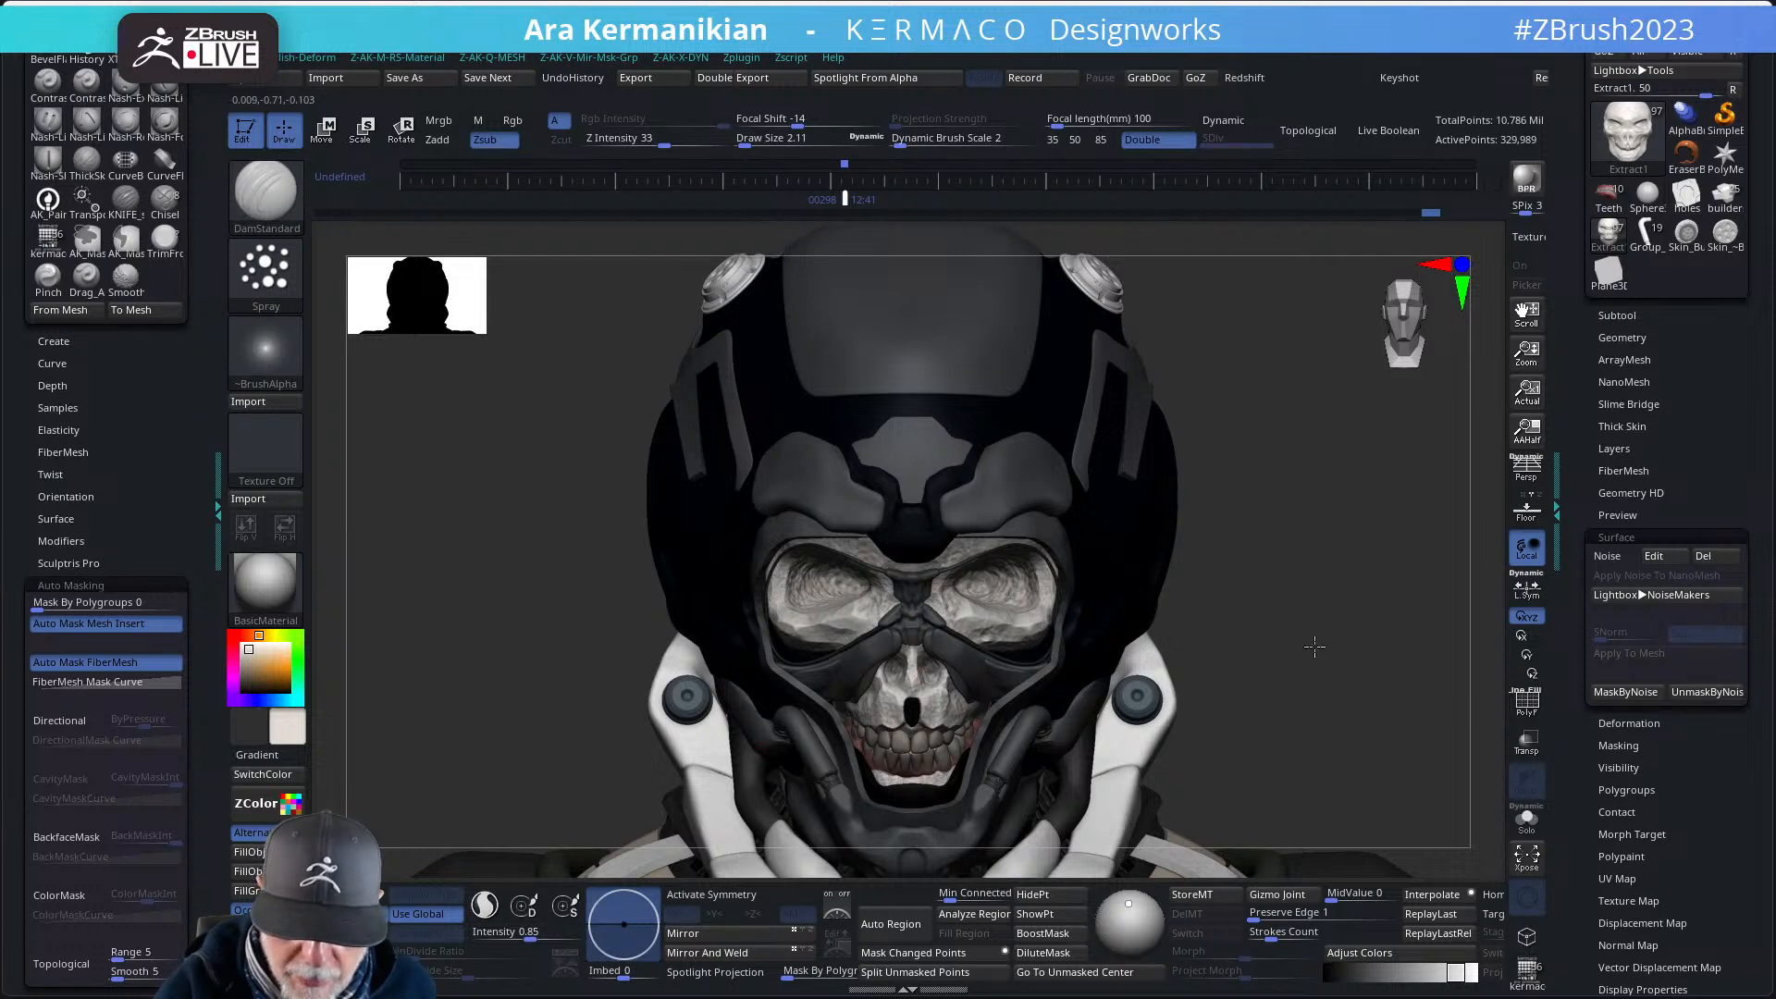
pyautogui.keyDown('alt'); pyautogui.moveTo(1249, 641); pyautogui.dragTo(1193, 627); pyautogui.keyUp('alt')
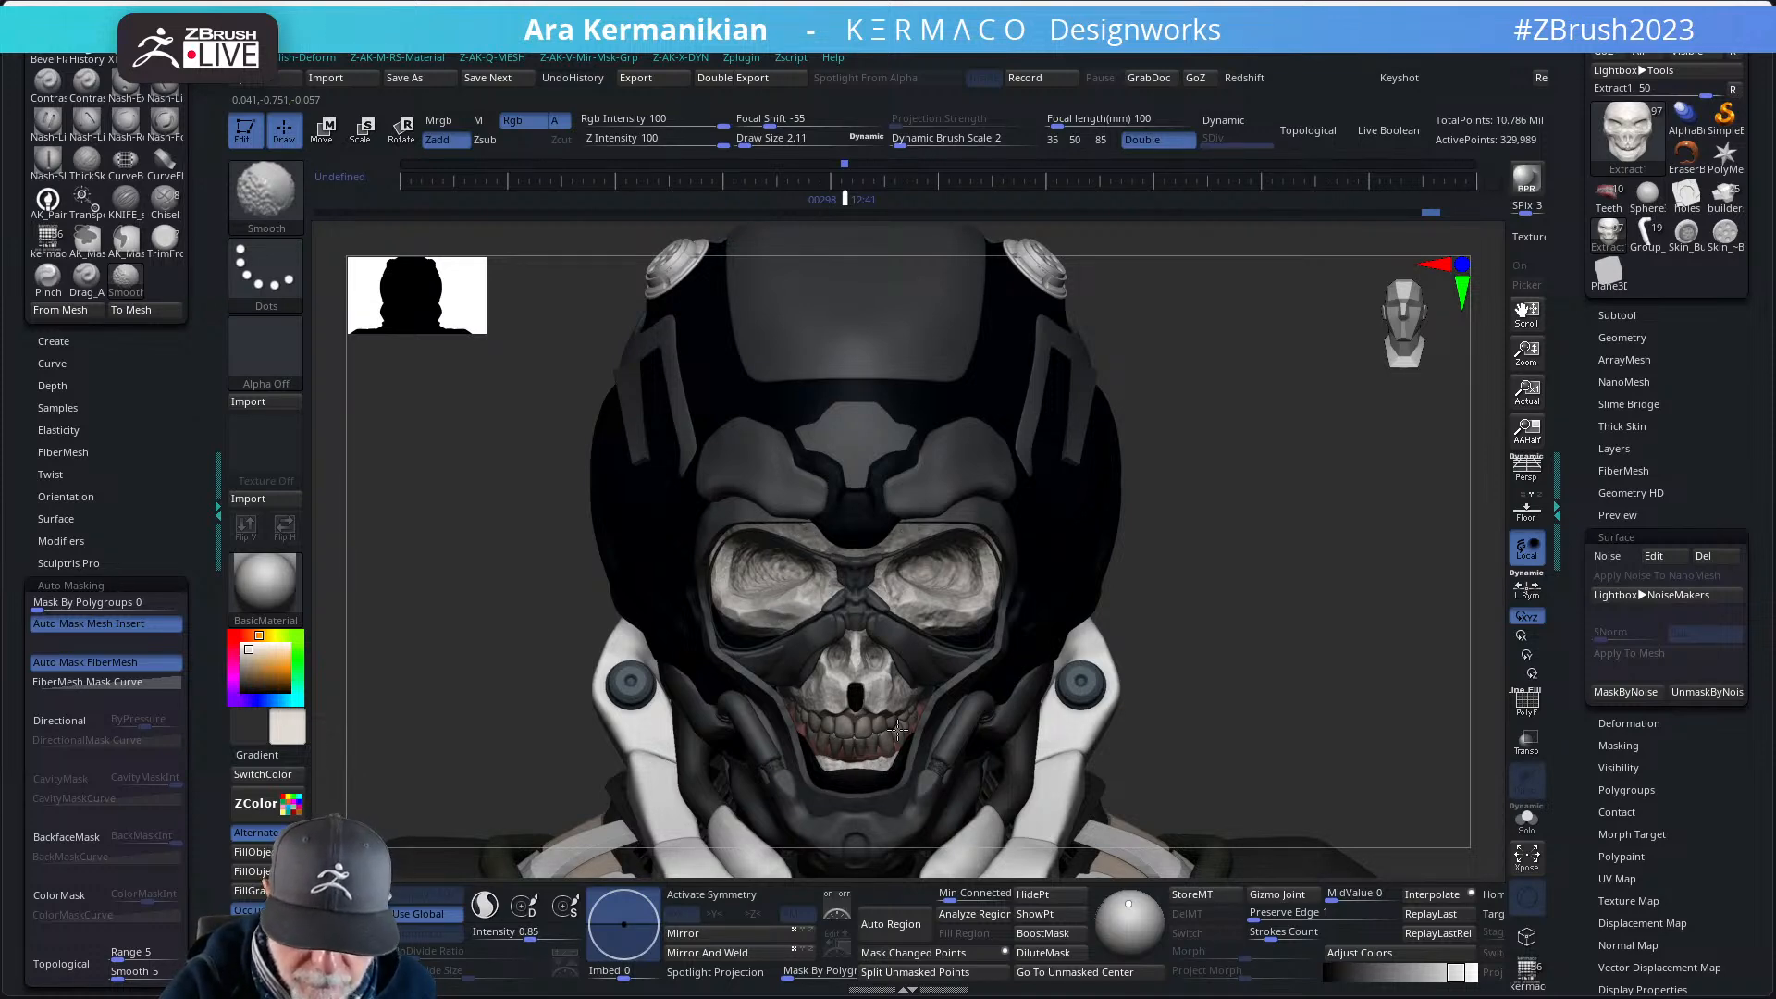
pyautogui.moveTo(1240, 655)
pyautogui.keyDown('alt'); pyautogui.mouseDown()
pyautogui.moveTo(1174, 636)
pyautogui.moveTo(1229, 670)
pyautogui.moveTo(1185, 646)
pyautogui.moveTo(1209, 619)
pyautogui.moveTo(1233, 637)
pyautogui.moveTo(1203, 660)
pyautogui.moveTo(1200, 636)
pyautogui.moveTo(1221, 706)
pyautogui.moveTo(1221, 614)
pyautogui.moveTo(1147, 518)
pyautogui.moveTo(1120, 556)
pyautogui.moveTo(1188, 592)
pyautogui.mouseUp(); pyautogui.keyUp('alt')
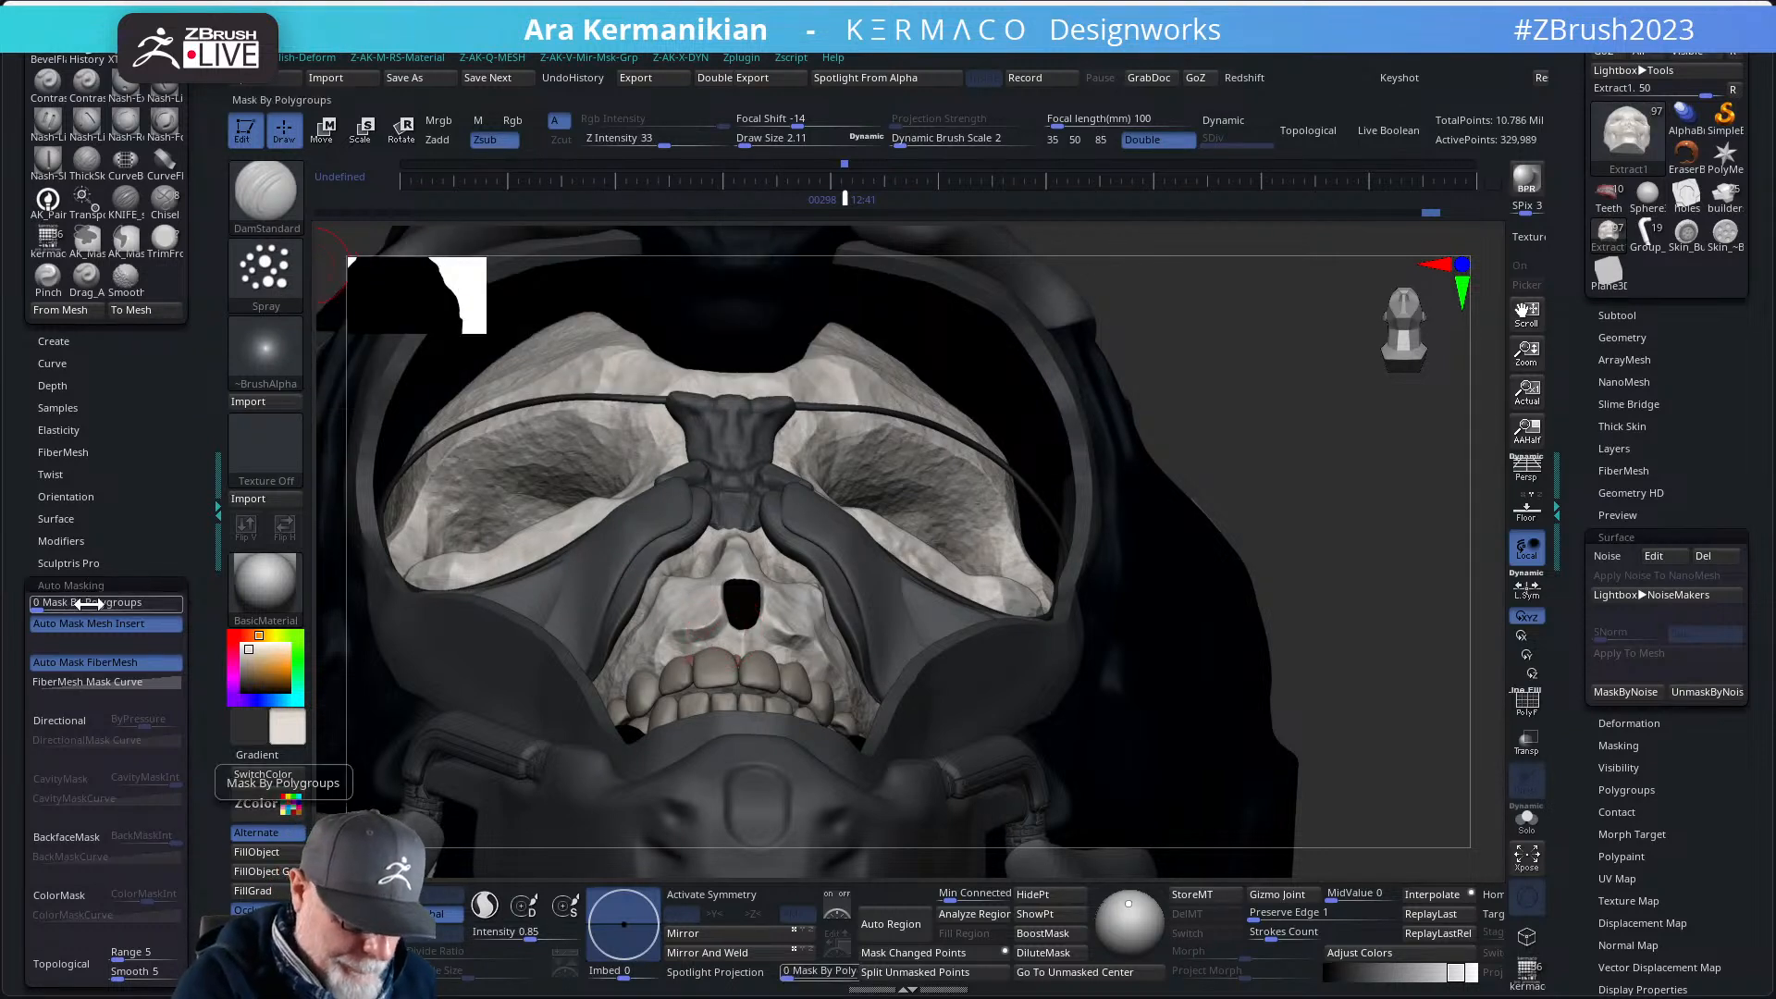
# - Reset the DamStandard brush to its default settings and check the skull's face through the helmet openings
pyautogui.click(111, 586)
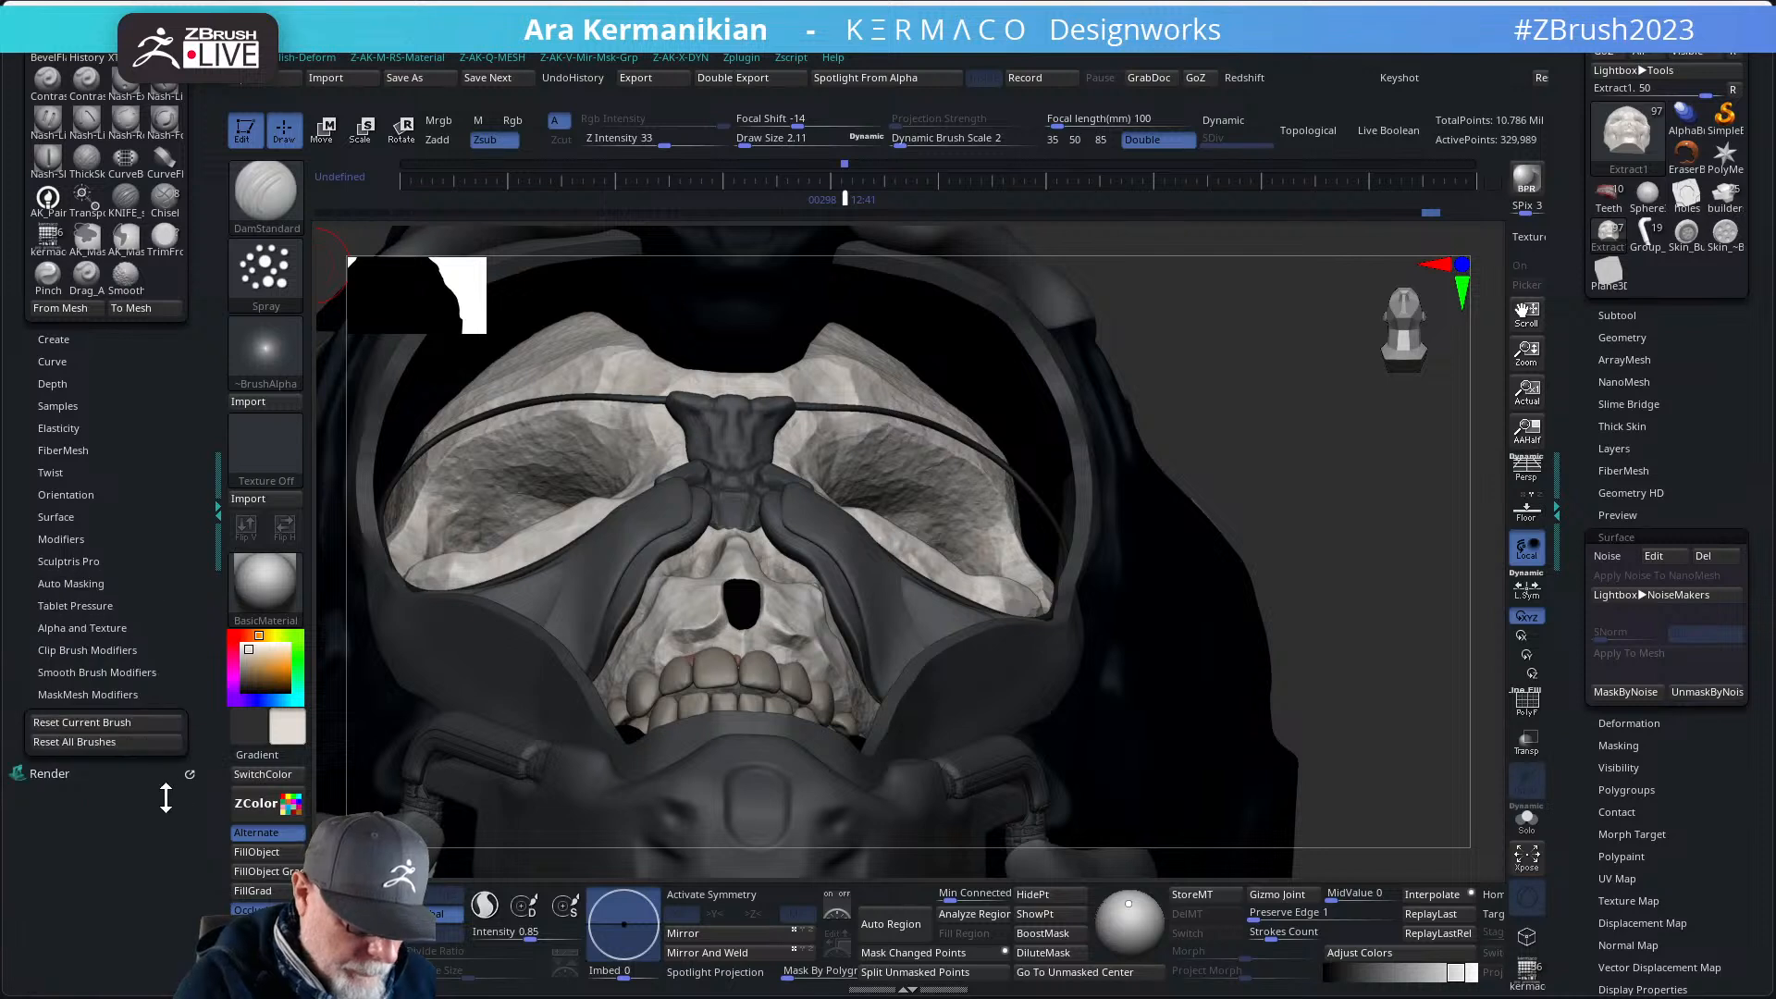
pyautogui.click(110, 722)
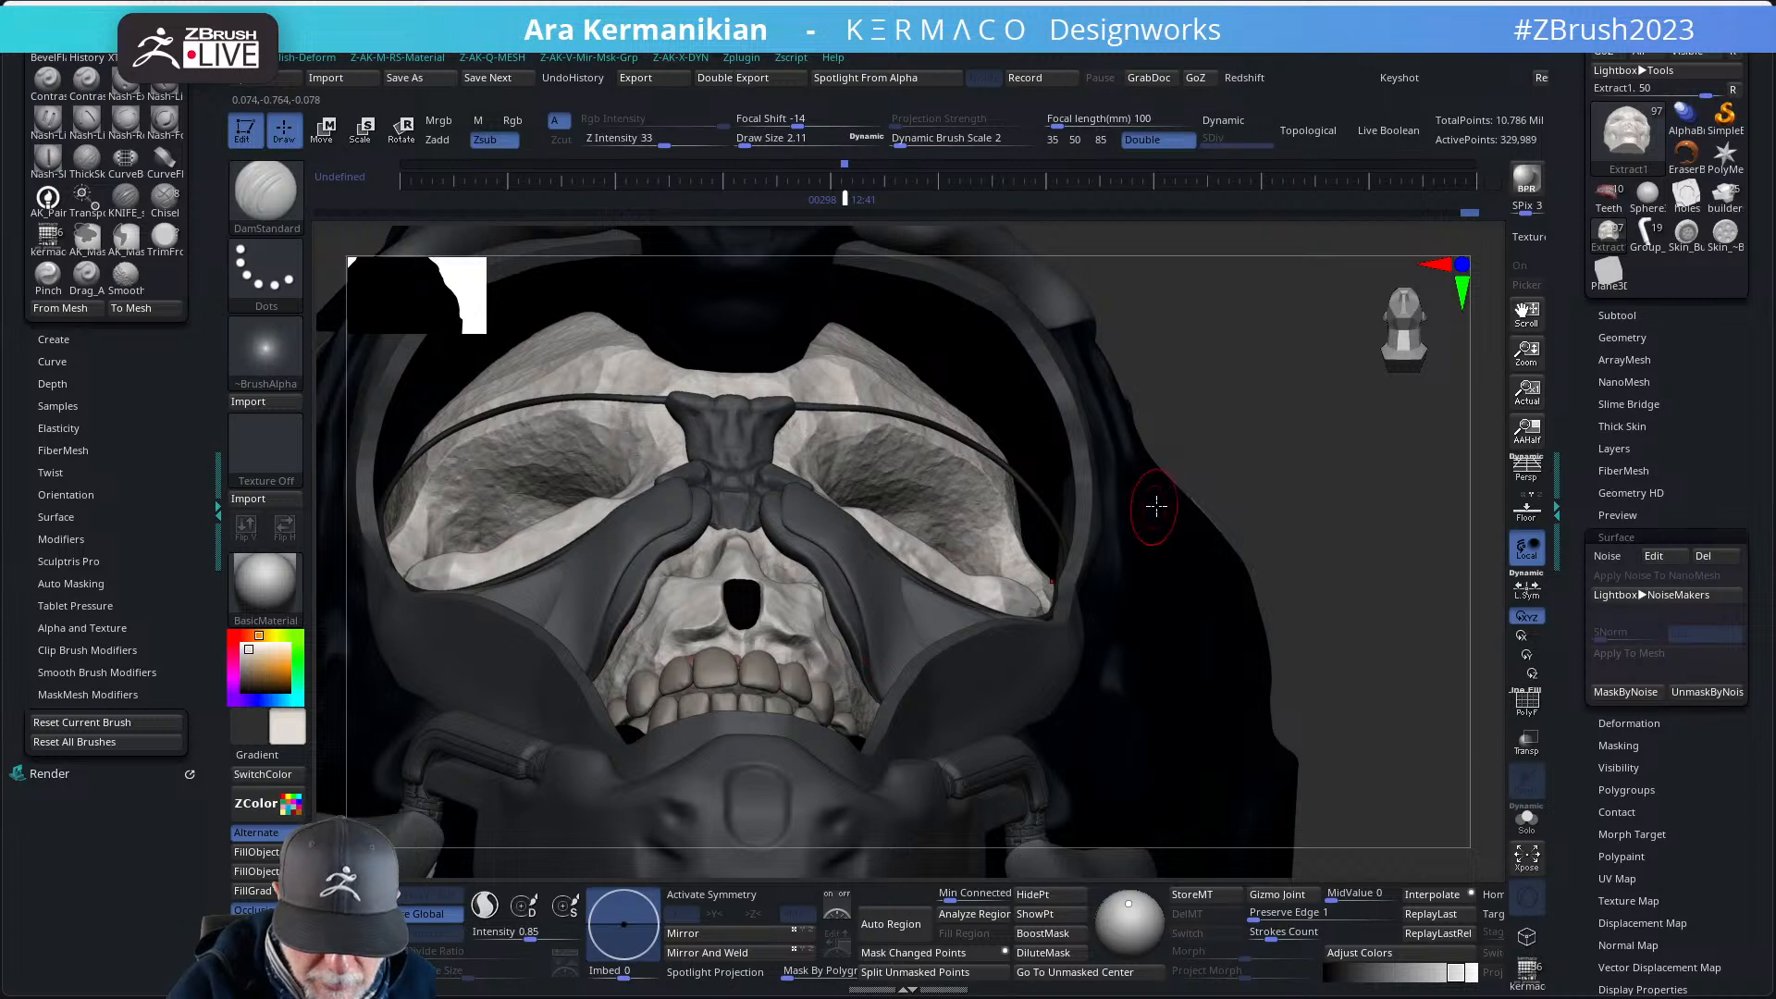
pyautogui.moveTo(1217, 524); pyautogui.dragTo(944, 658)
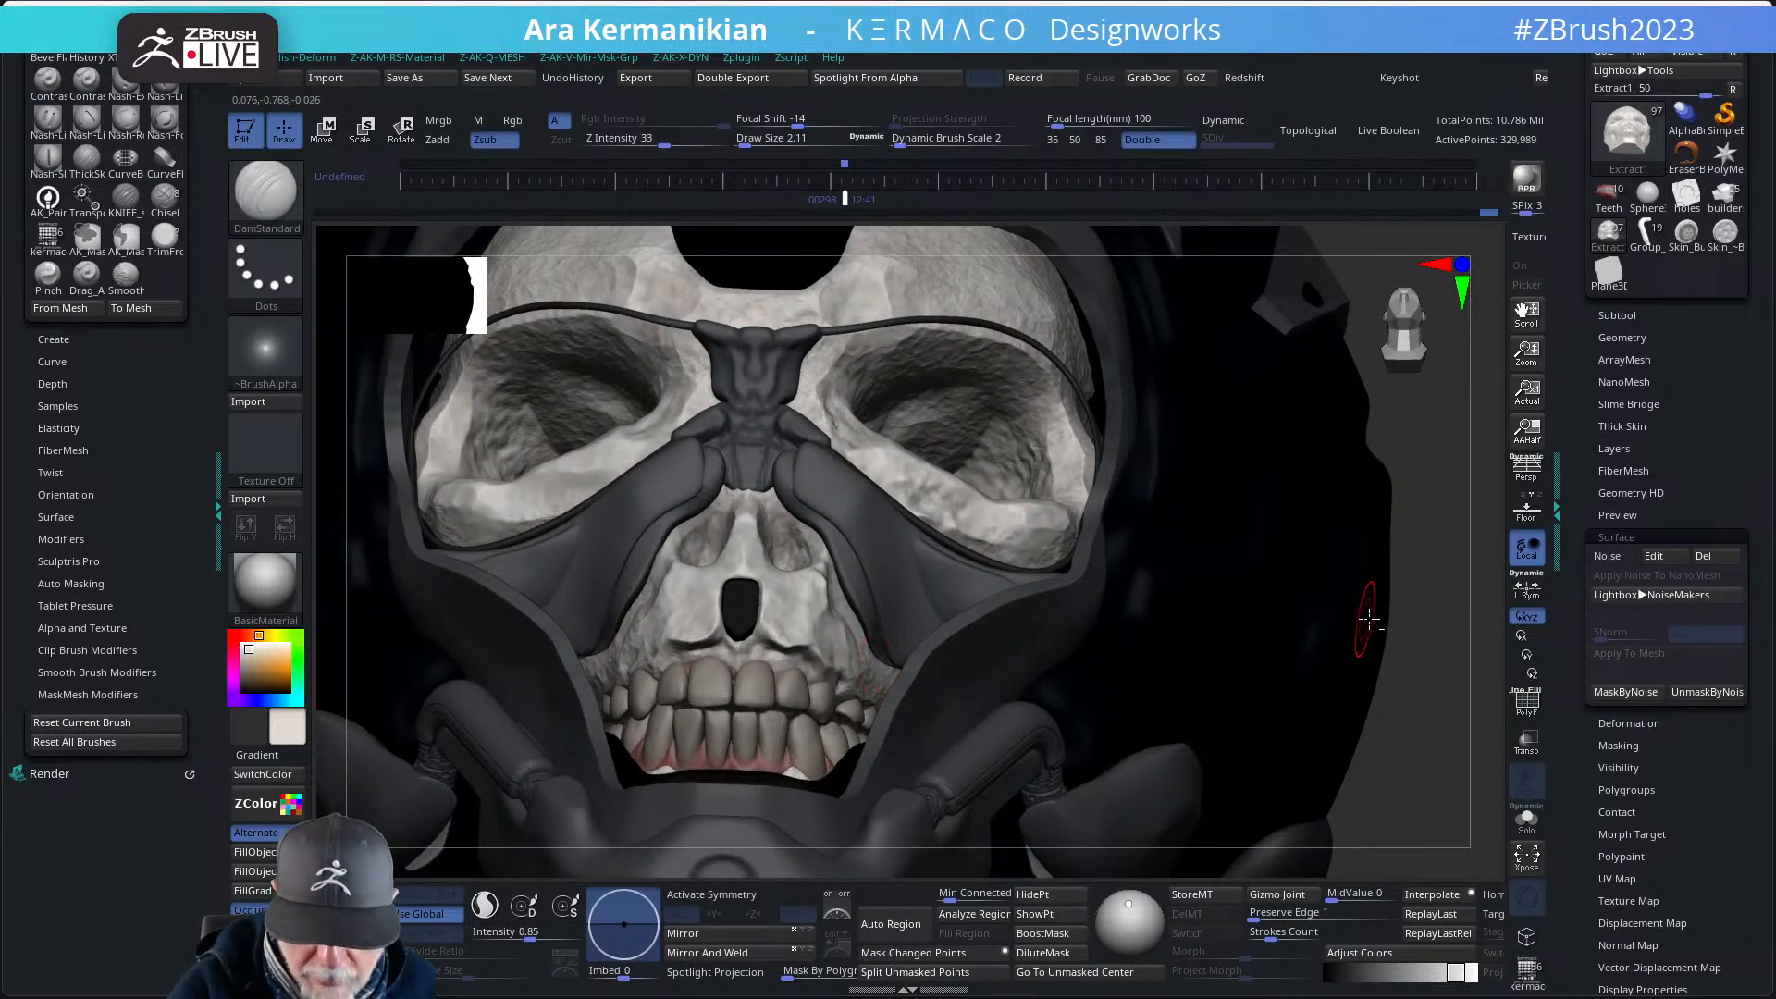
pyautogui.press('f')
pyautogui.moveTo(1289, 659)
pyautogui.keyDown('shift'); pyautogui.mouseDown()
pyautogui.moveTo(1217, 611)
pyautogui.moveTo(1305, 703)
pyautogui.mouseUp(); pyautogui.keyUp('shift')
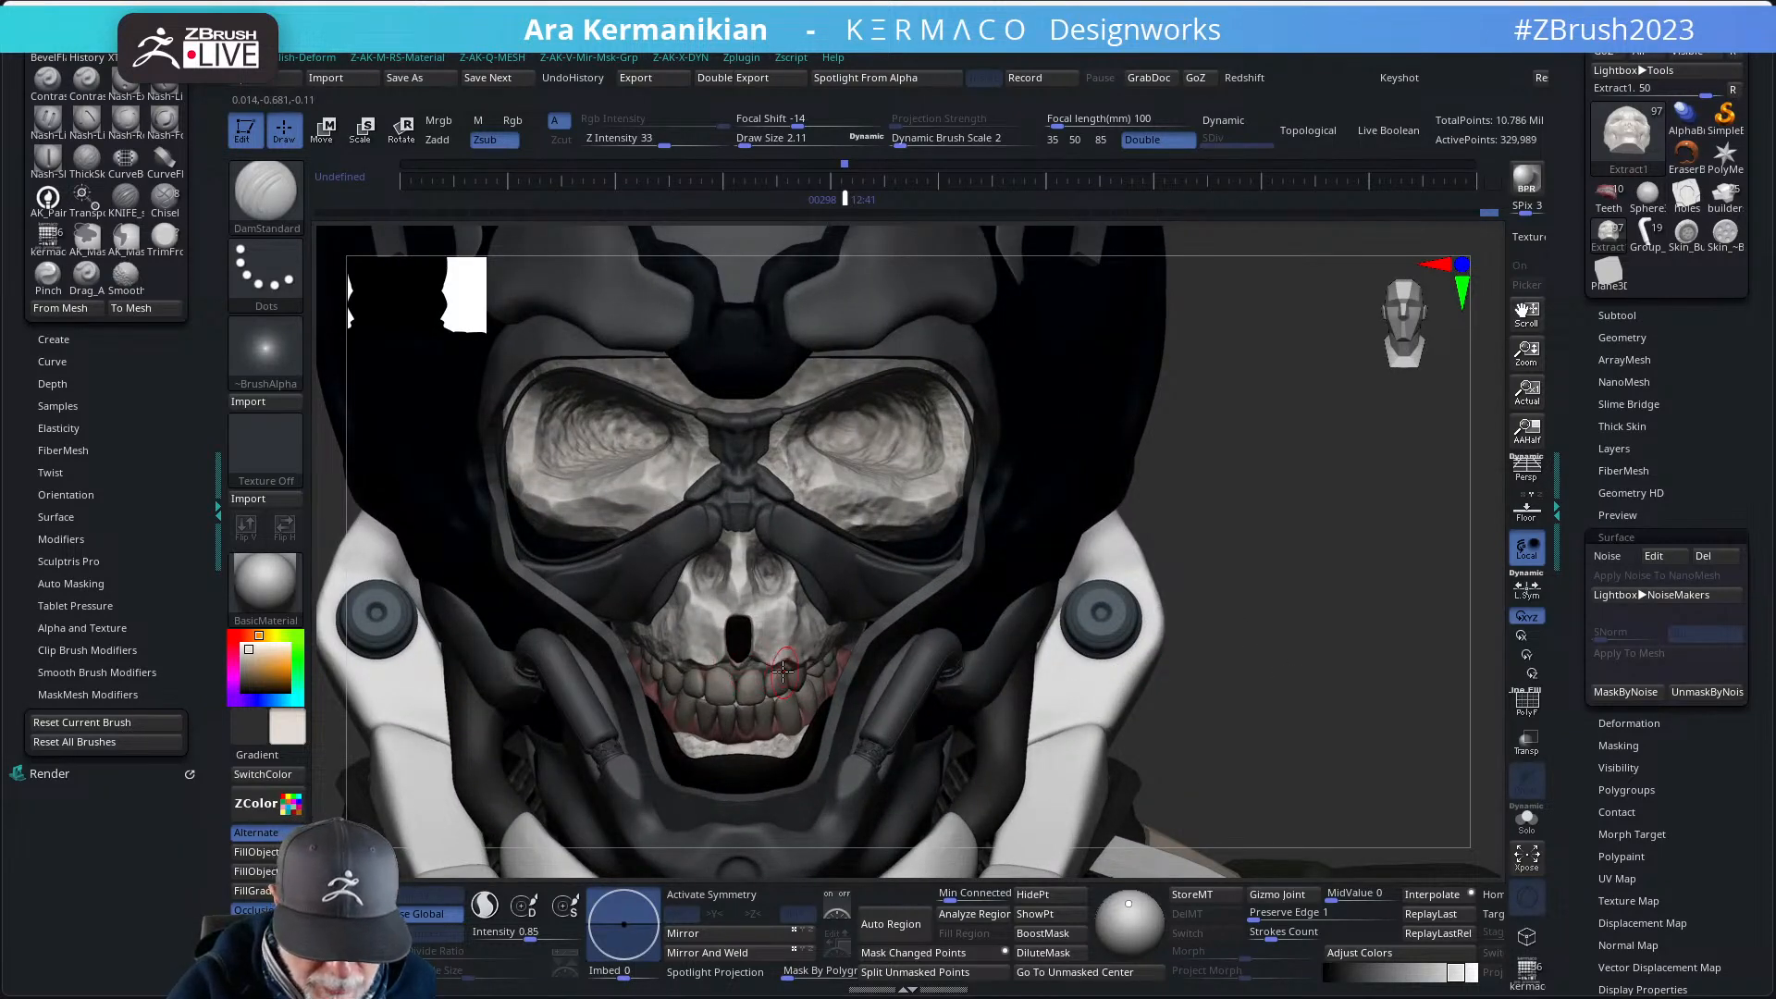
# - Adjust the skull's jaw around the teeth asymmetrically with the Move brush
pyautogui.press('b')
pyautogui.press('m')
pyautogui.press('v')
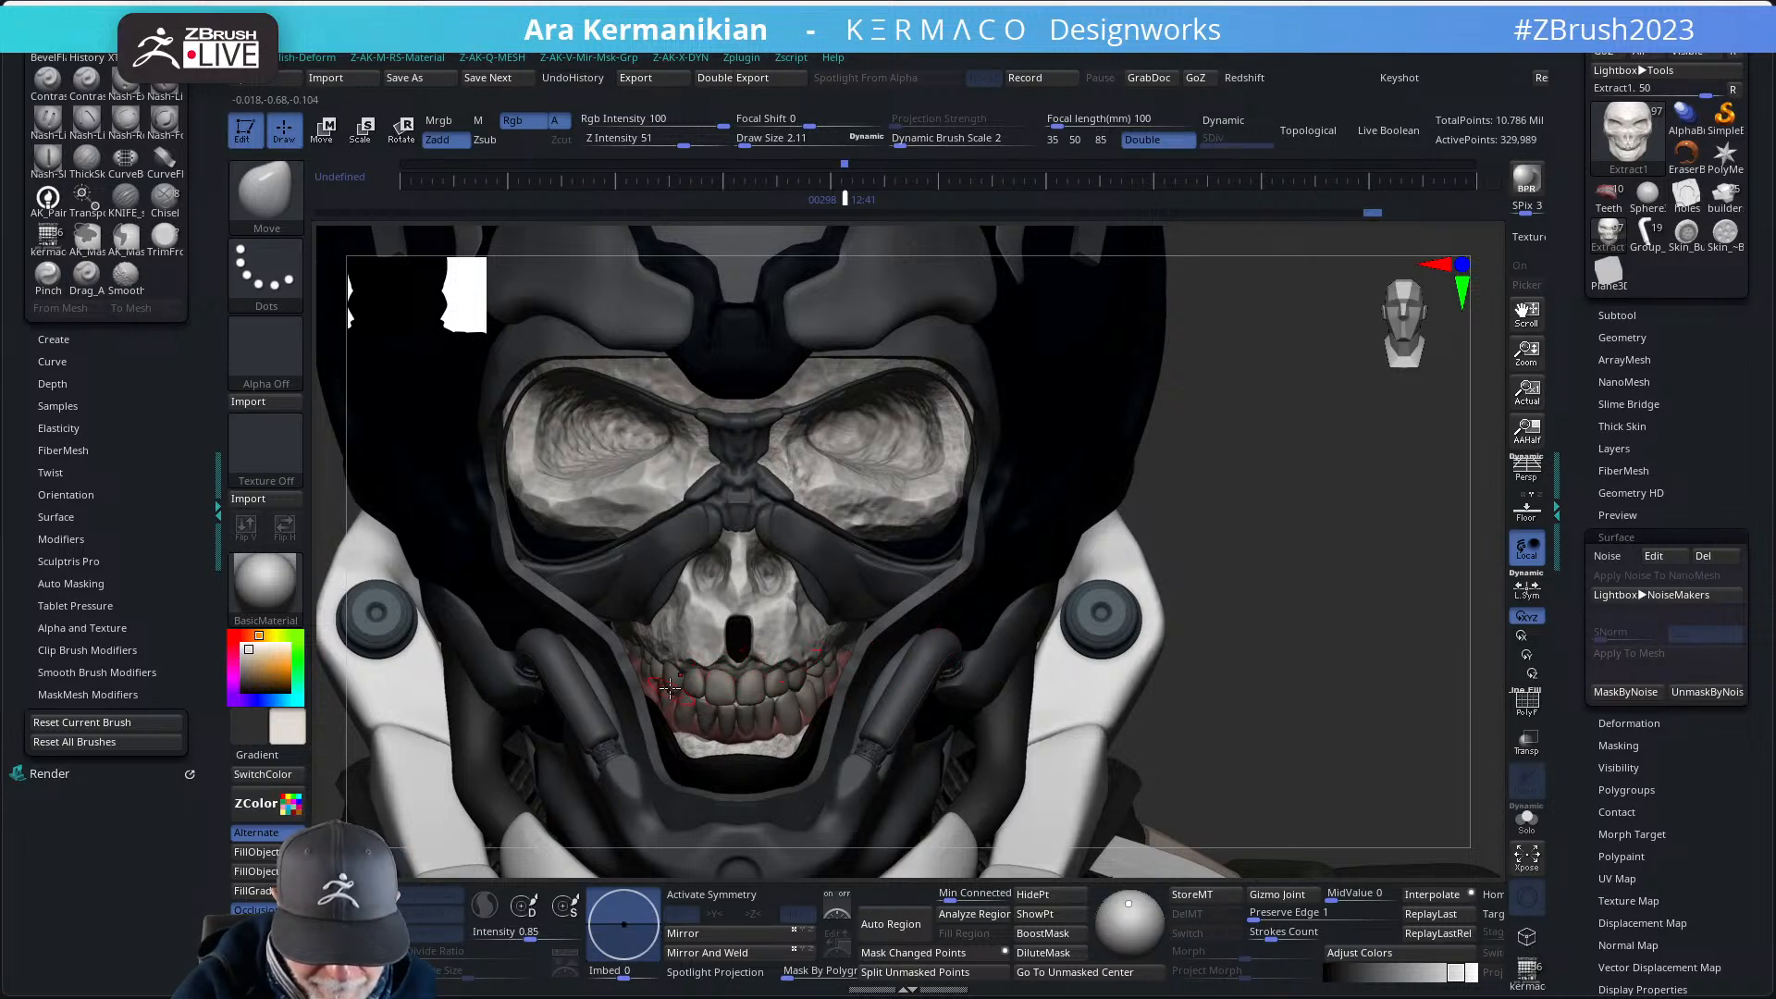
pyautogui.moveTo(1255, 587)
pyautogui.keyDown('alt'); pyautogui.mouseDown()
pyautogui.moveTo(1086, 548)
pyautogui.moveTo(1107, 566)
pyautogui.moveTo(1132, 545)
pyautogui.moveTo(1166, 559)
pyautogui.moveTo(1101, 588)
pyautogui.moveTo(1086, 571)
pyautogui.moveTo(1115, 574)
pyautogui.moveTo(1018, 661)
pyautogui.moveTo(728, 703)
pyautogui.mouseUp(); pyautogui.keyUp('alt')
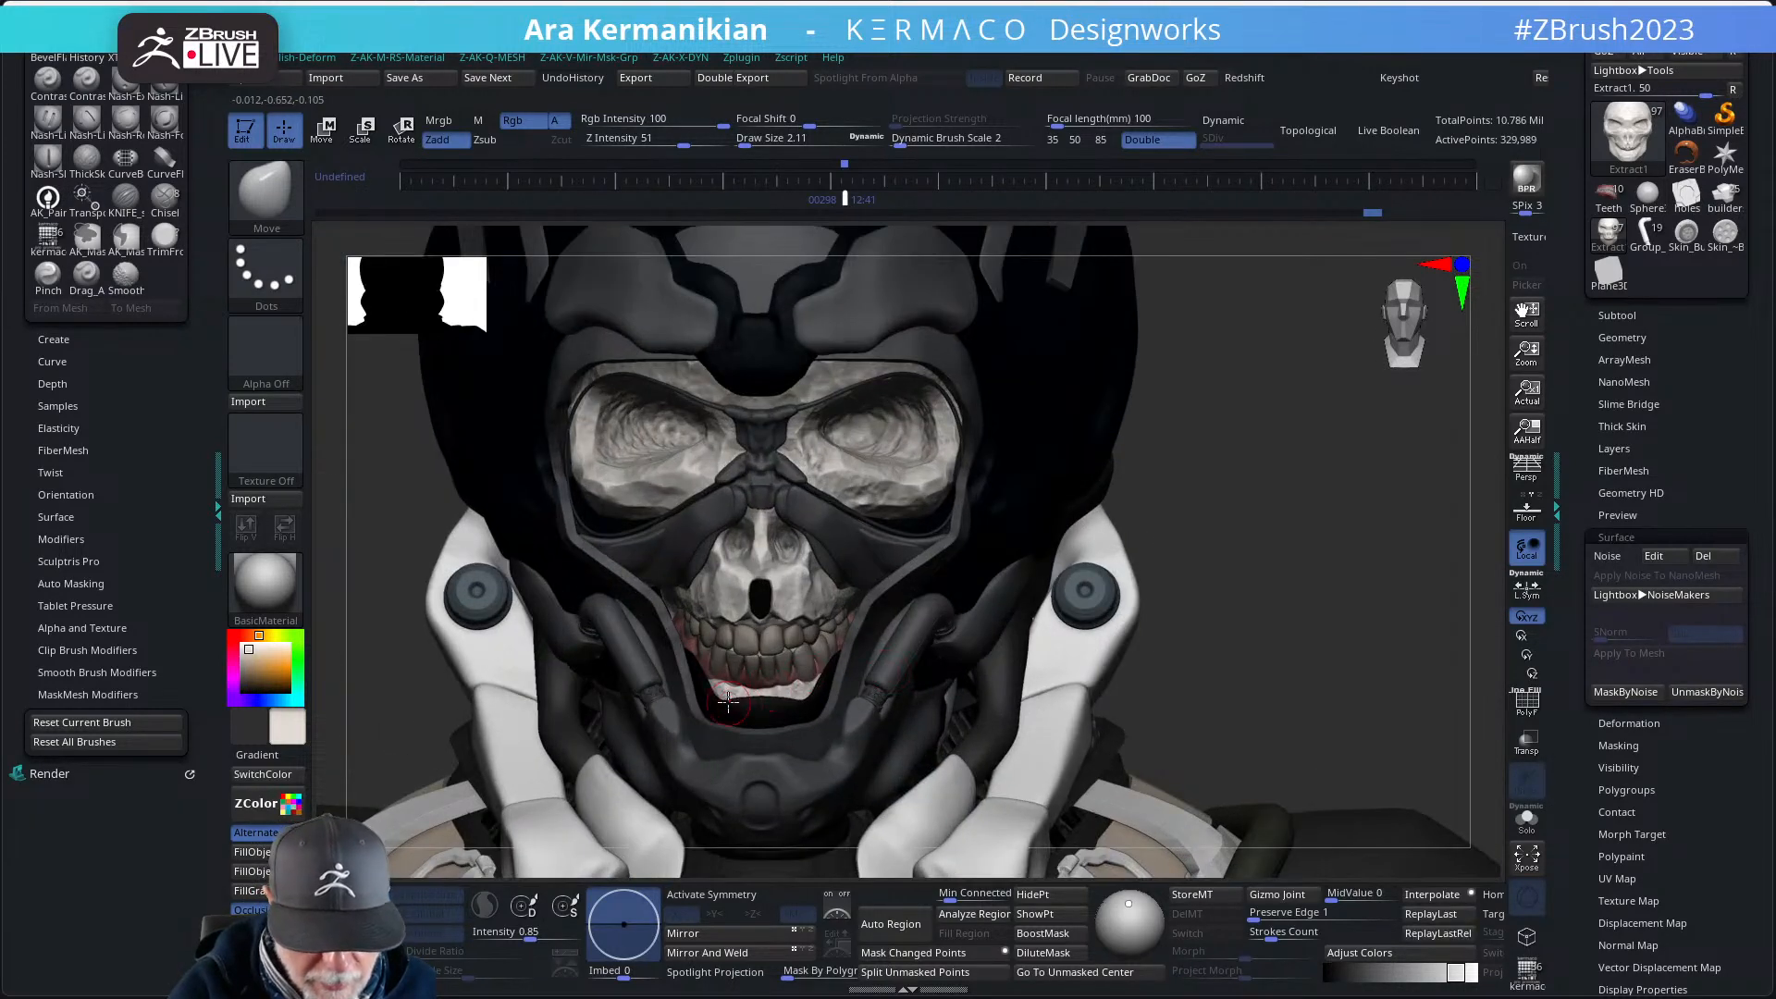
pyautogui.moveTo(1072, 548); pyautogui.dragTo(811, 701)
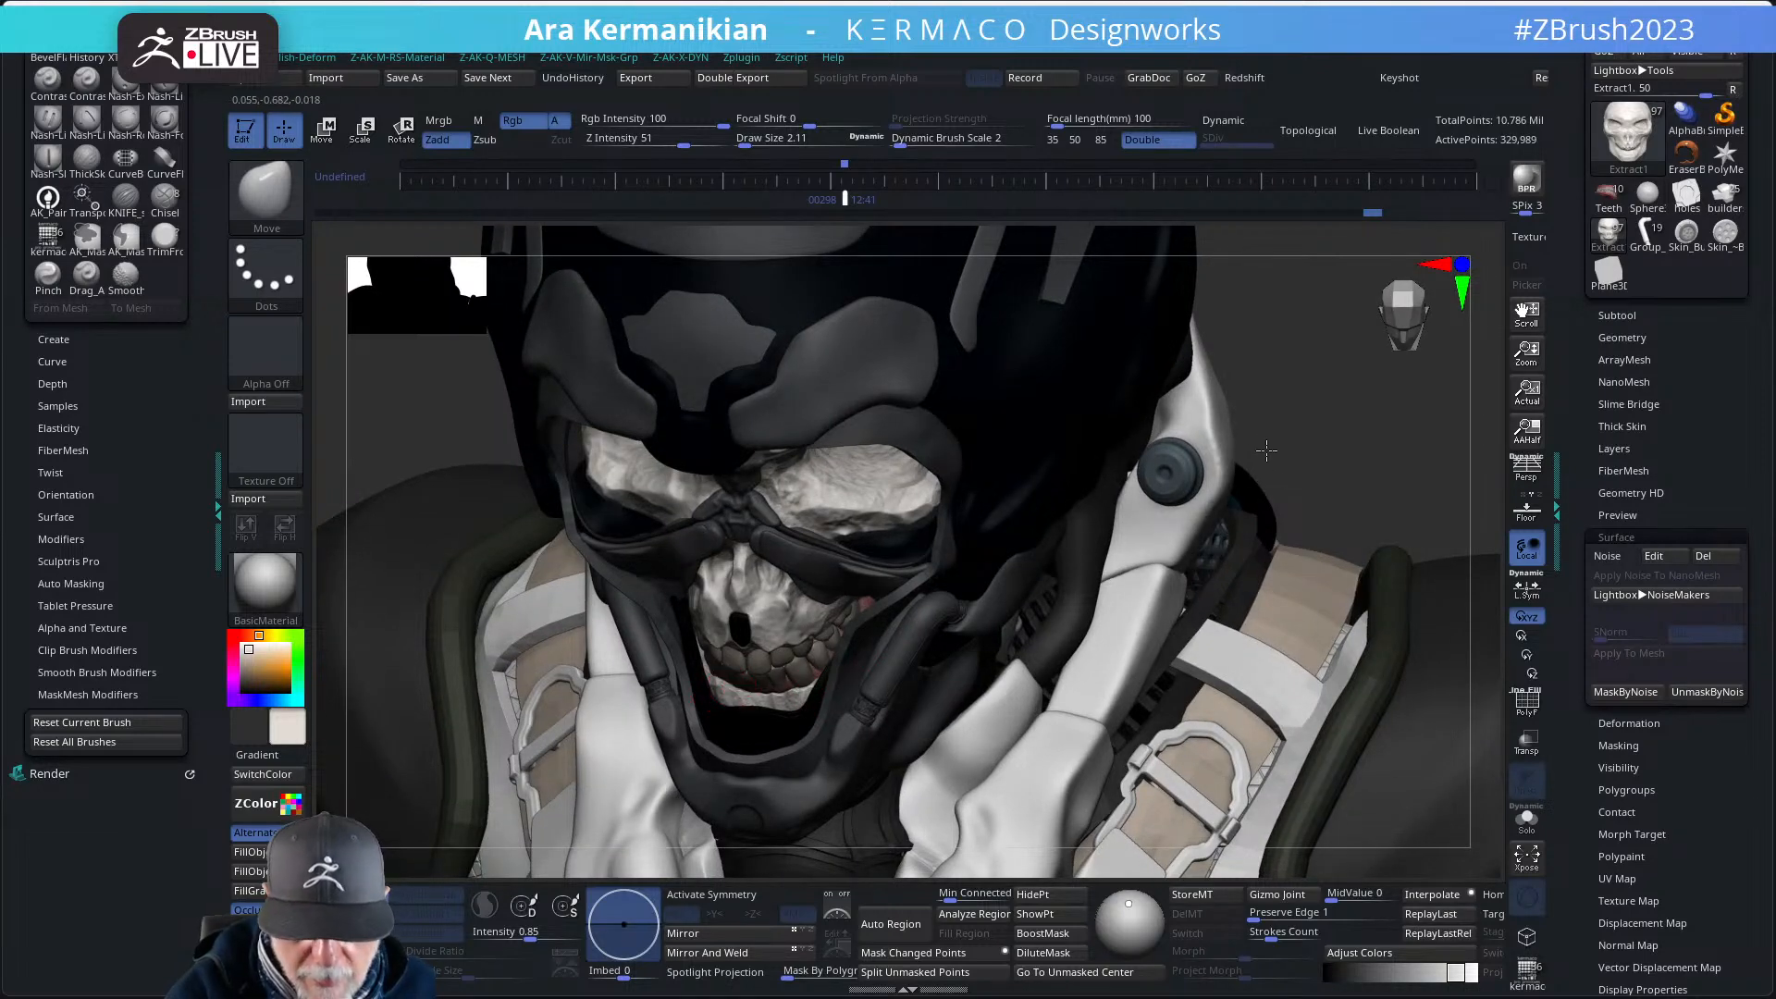
# - Enlarge the Move brush to a draw size of about 4.6 and reshape both eye sockets, checking them from several angles
pyautogui.keyDown('alt'); pyautogui.moveTo(1267, 450); pyautogui.dragTo(1241, 310); pyautogui.keyUp('alt')
pyautogui.moveTo(1197, 460)
pyautogui.keyDown('shift'); pyautogui.mouseDown()
pyautogui.moveTo(1190, 488)
pyautogui.moveTo(789, 518)
pyautogui.mouseUp(); pyautogui.keyUp('shift')
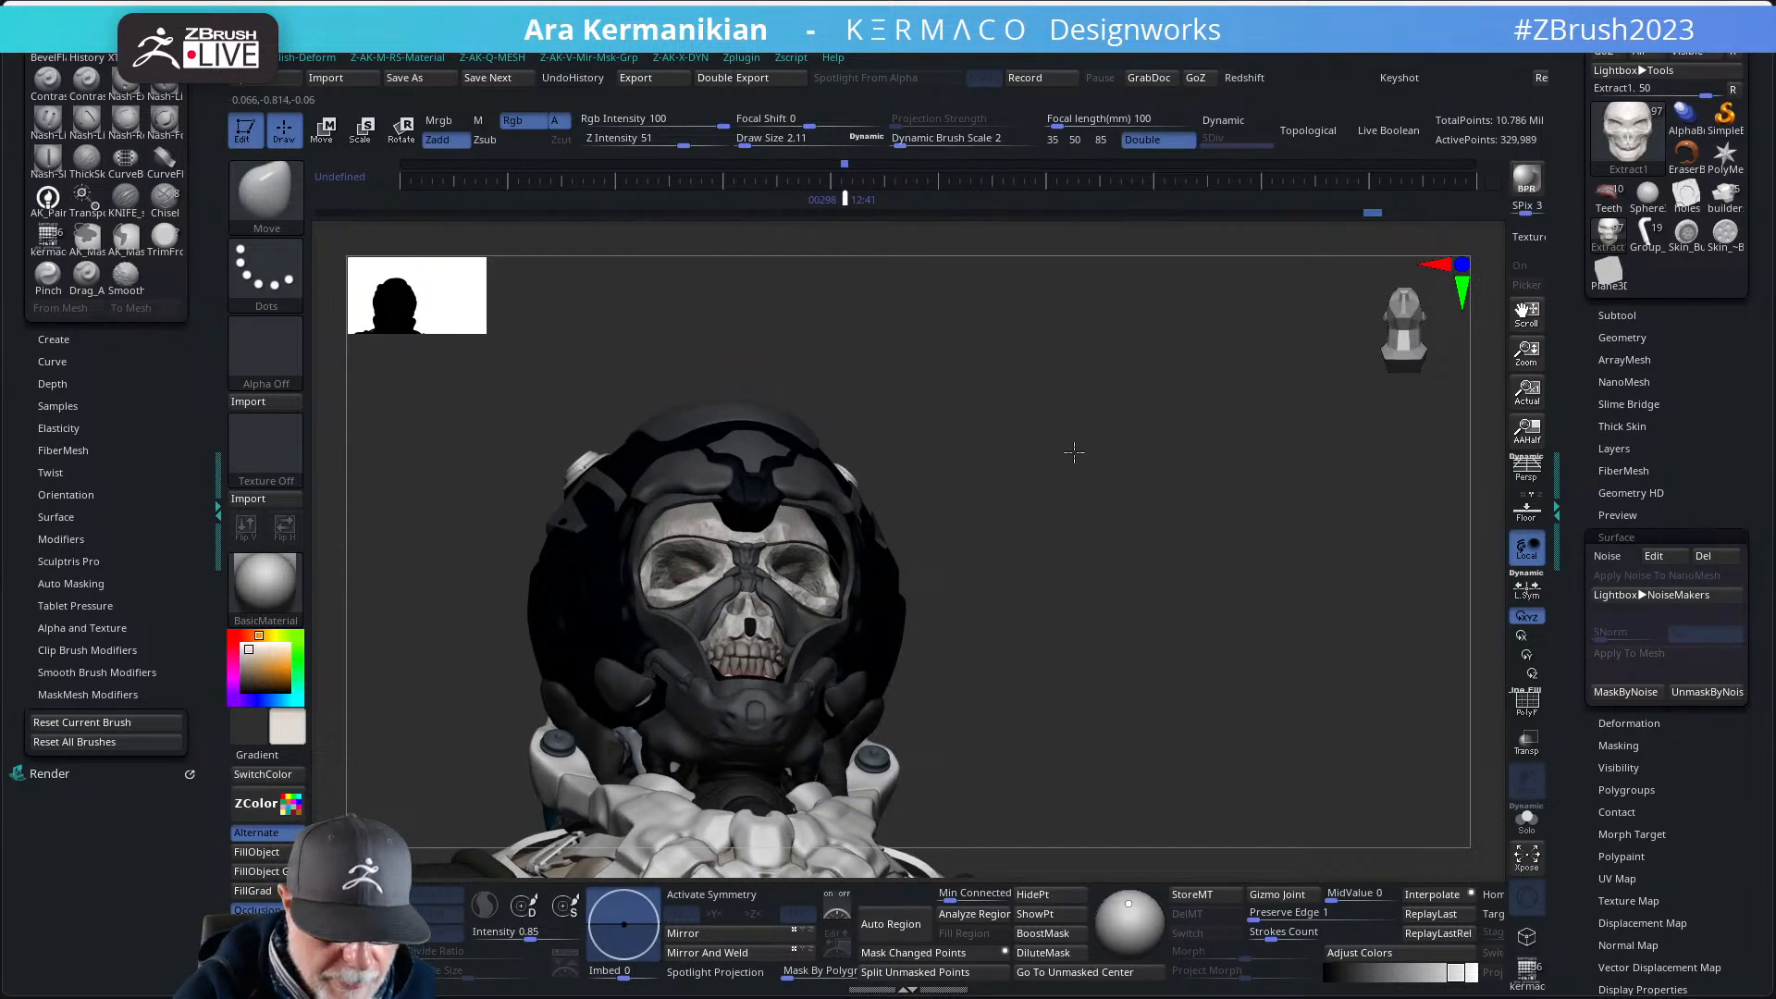
pyautogui.moveTo(1073, 453); pyautogui.dragTo(1103, 466)
pyautogui.press('s')
pyautogui.click(673, 567)
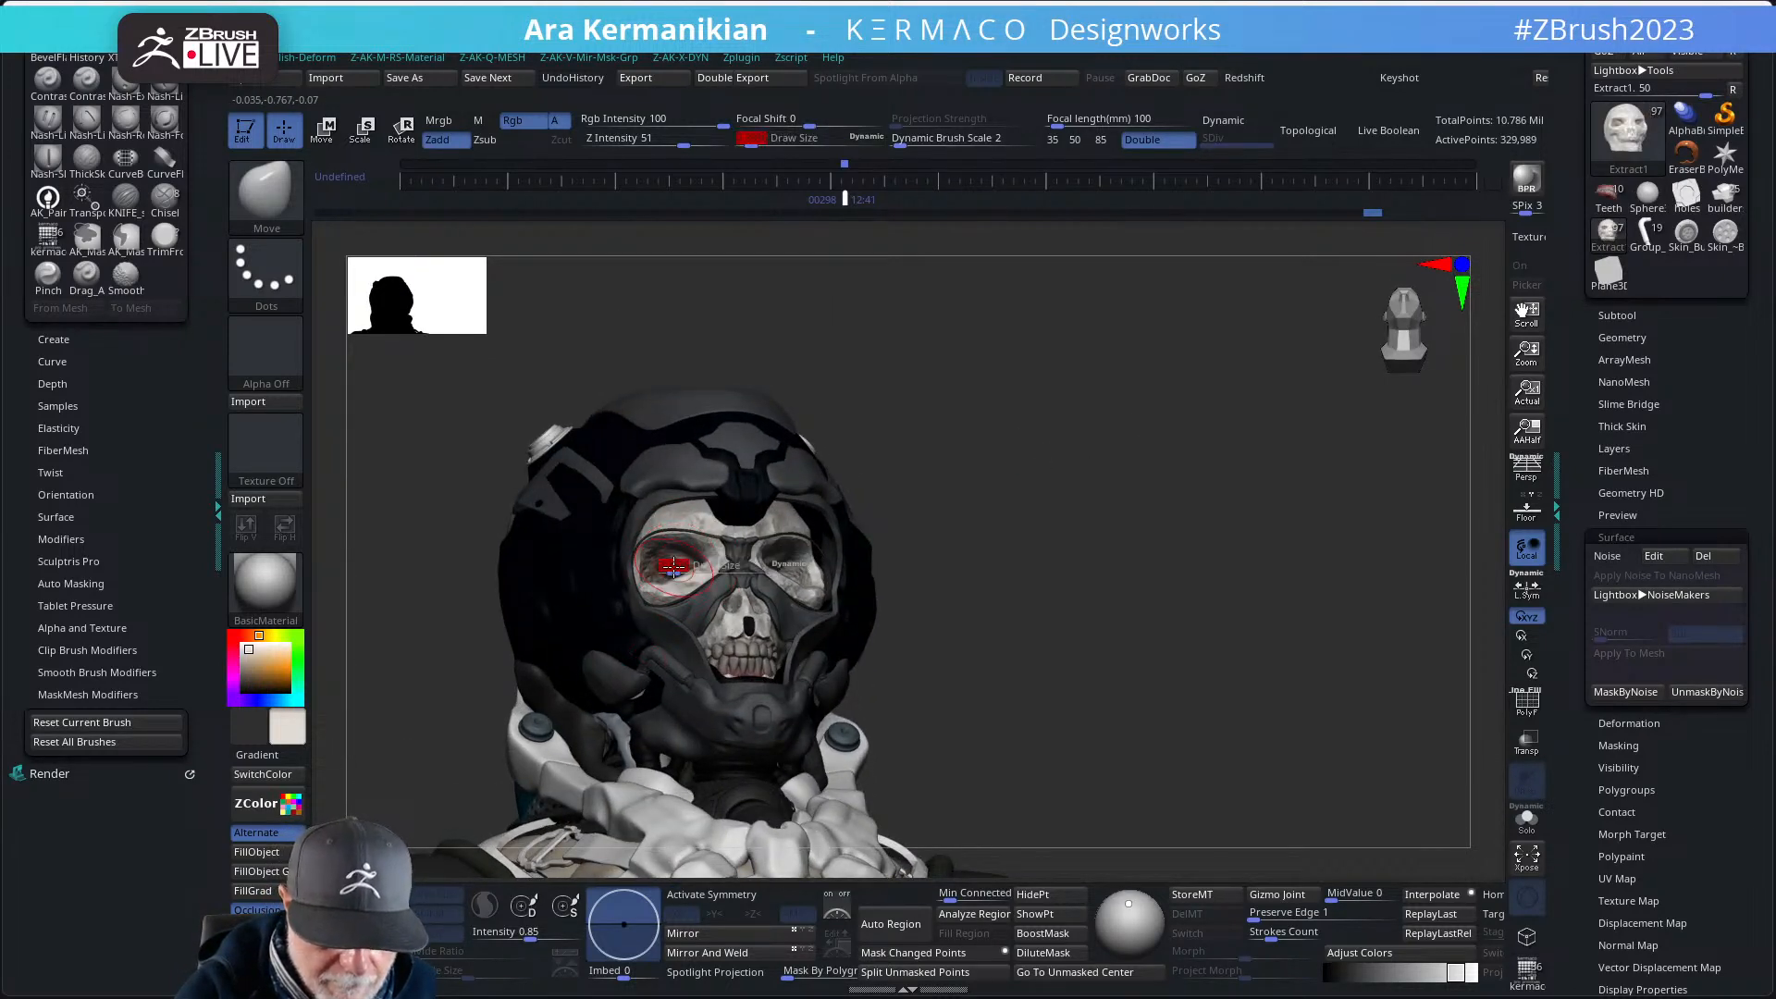
pyautogui.moveTo(673, 567); pyautogui.dragTo(683, 558)
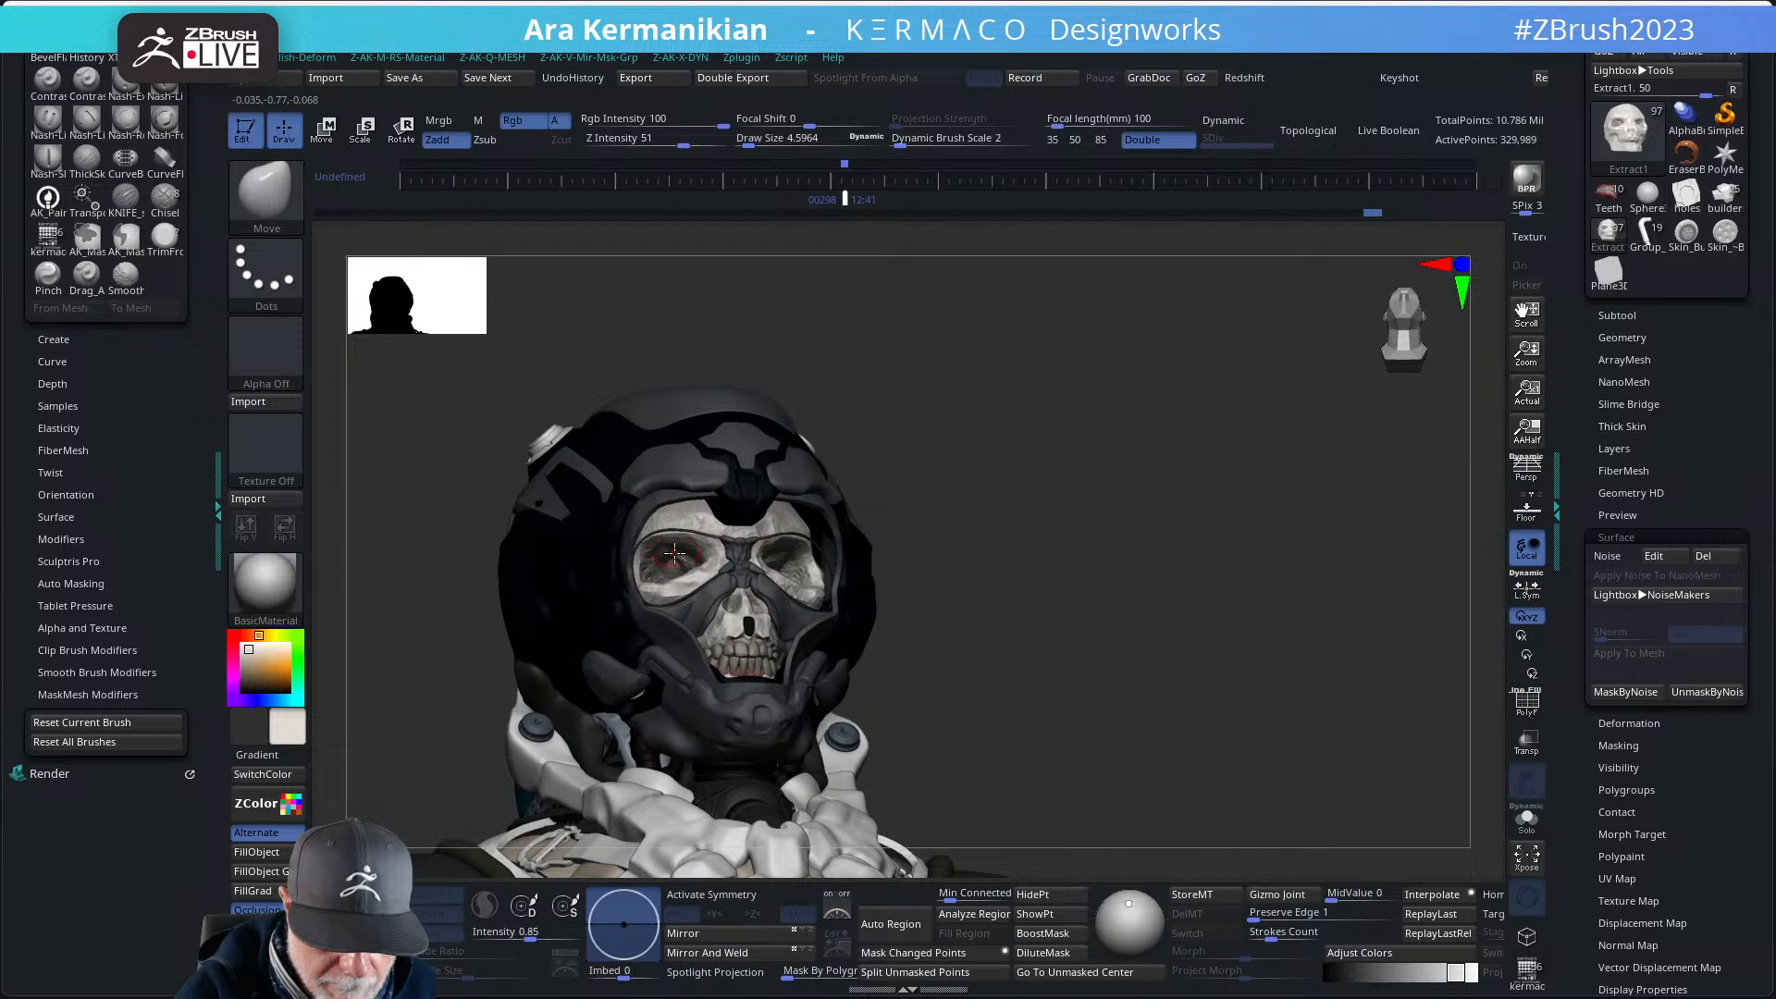
pyautogui.moveTo(1082, 467); pyautogui.dragTo(796, 552)
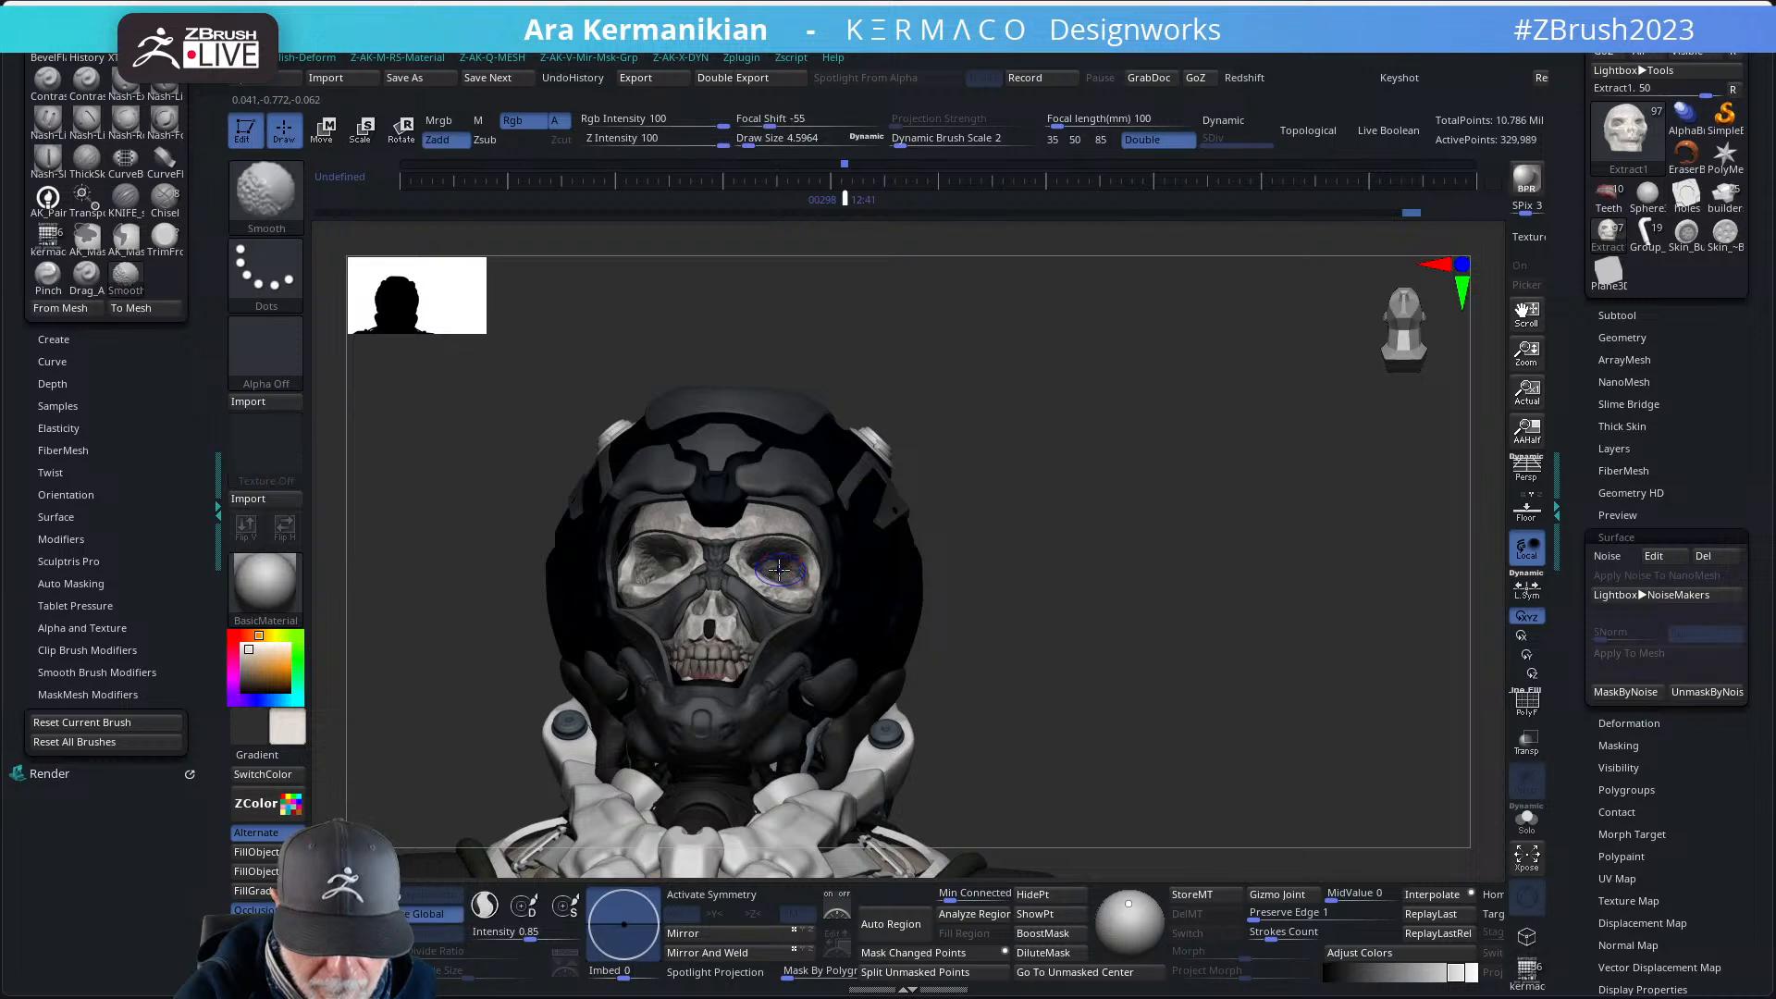
pyautogui.moveTo(1002, 439); pyautogui.dragTo(847, 555)
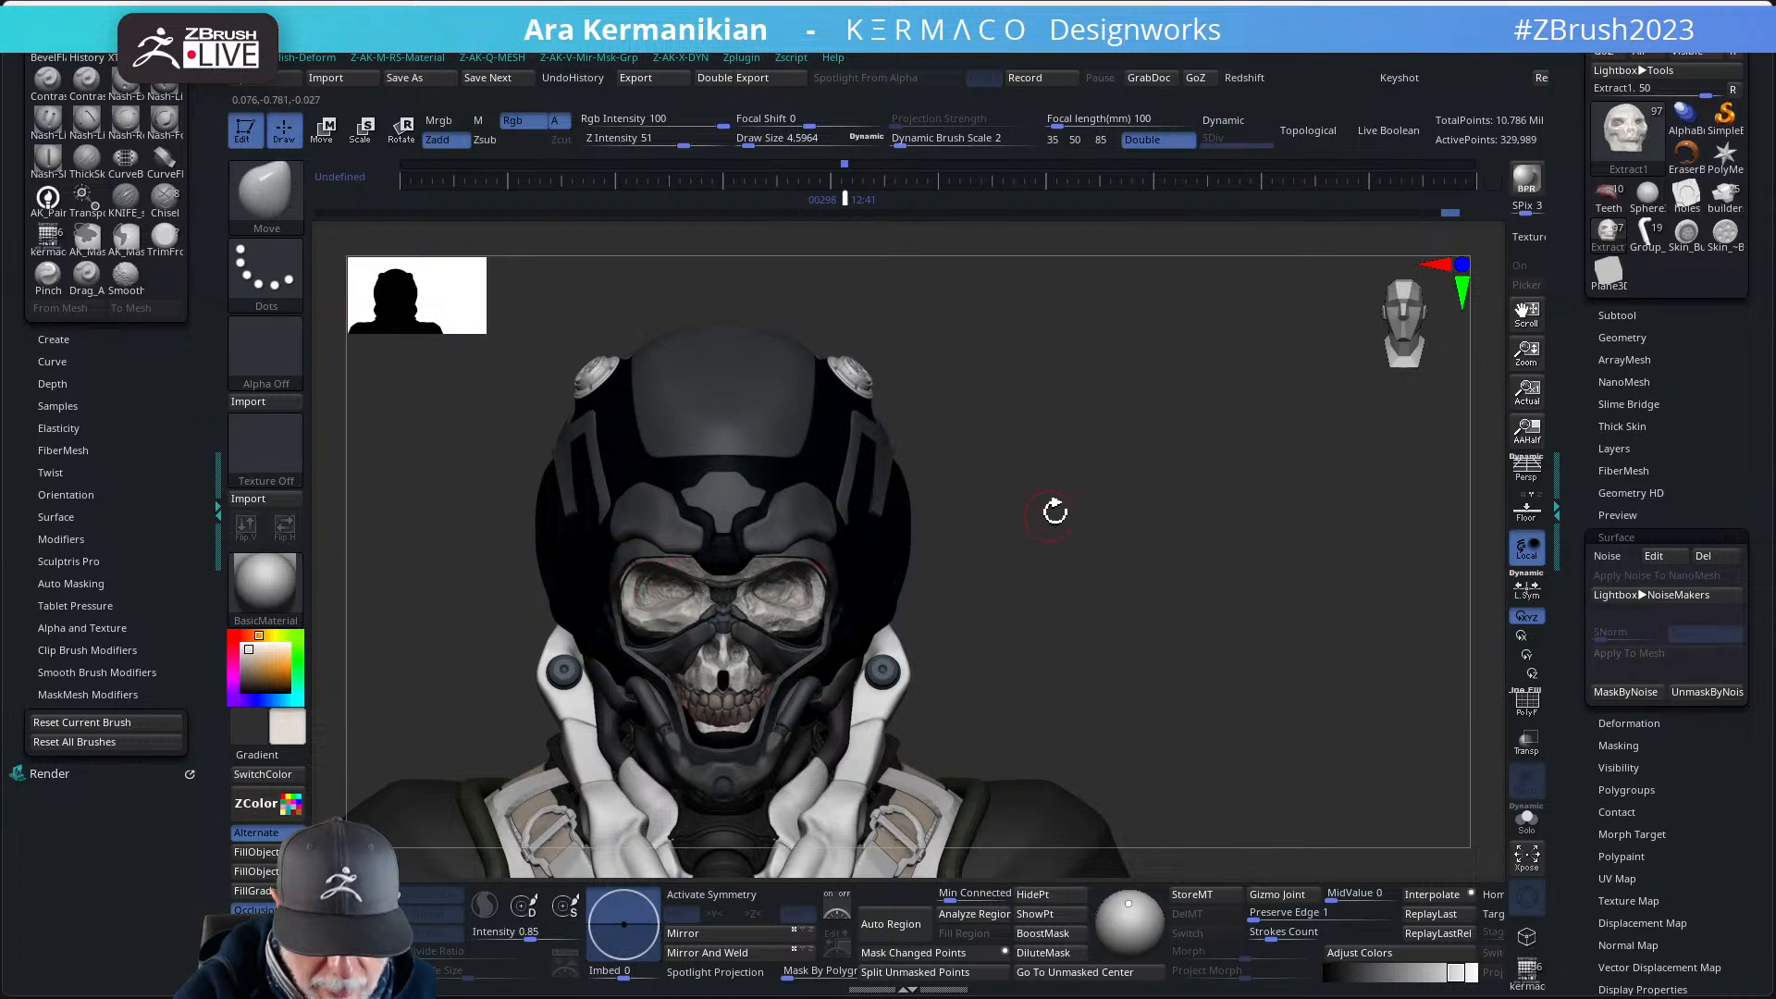
pyautogui.moveTo(1054, 511); pyautogui.dragTo(1119, 485)
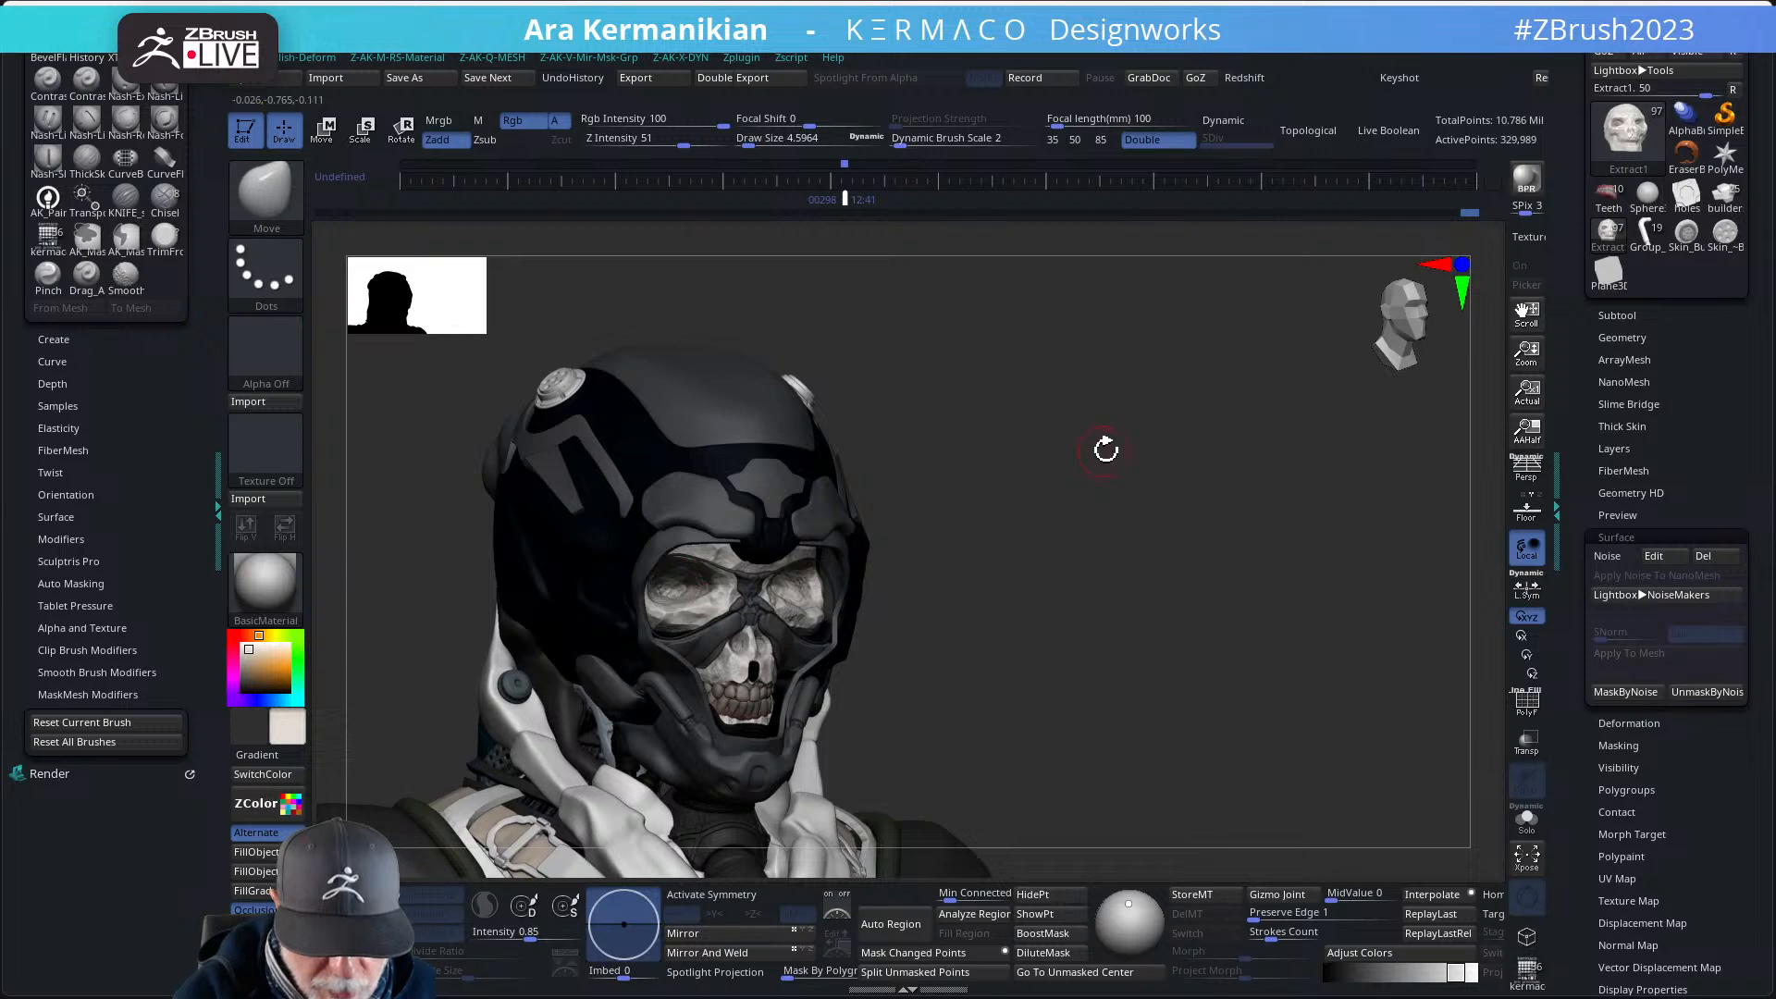
pyautogui.keyDown('shift'); pyautogui.moveTo(1106, 450); pyautogui.dragTo(786, 614); pyautogui.keyUp('shift')
pyautogui.moveTo(984, 508); pyautogui.dragTo(793, 617)
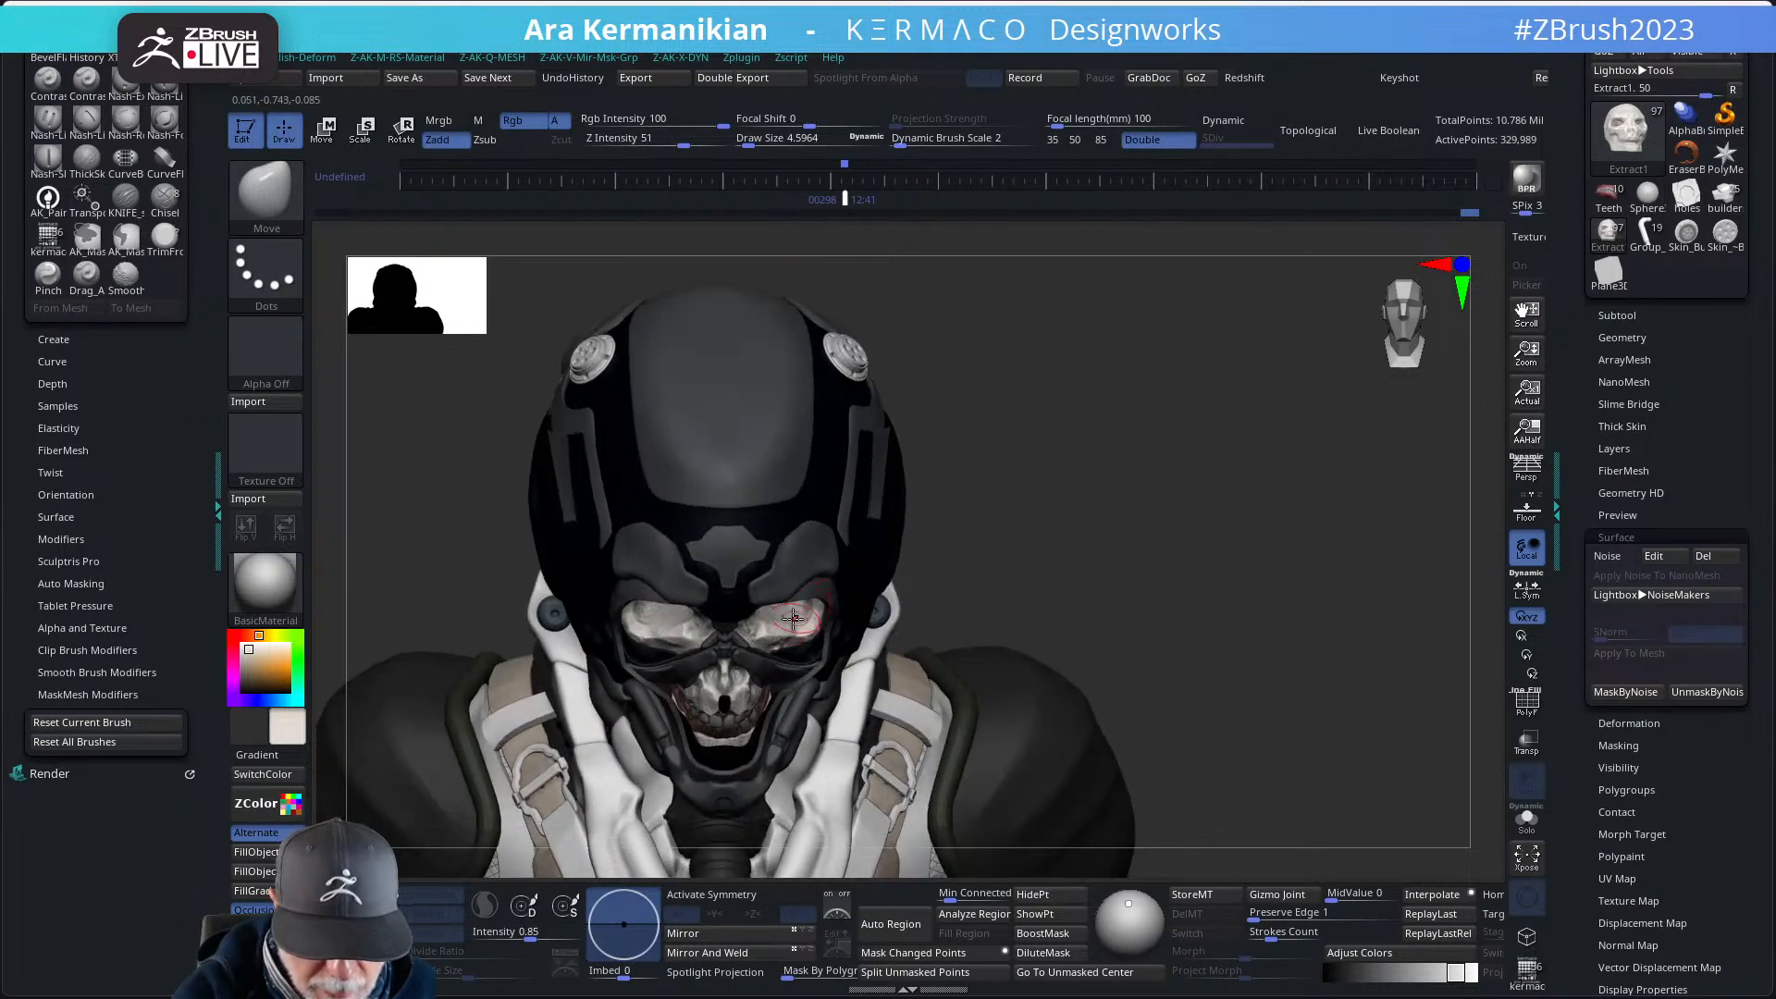
pyautogui.moveTo(1028, 553); pyautogui.dragTo(764, 633)
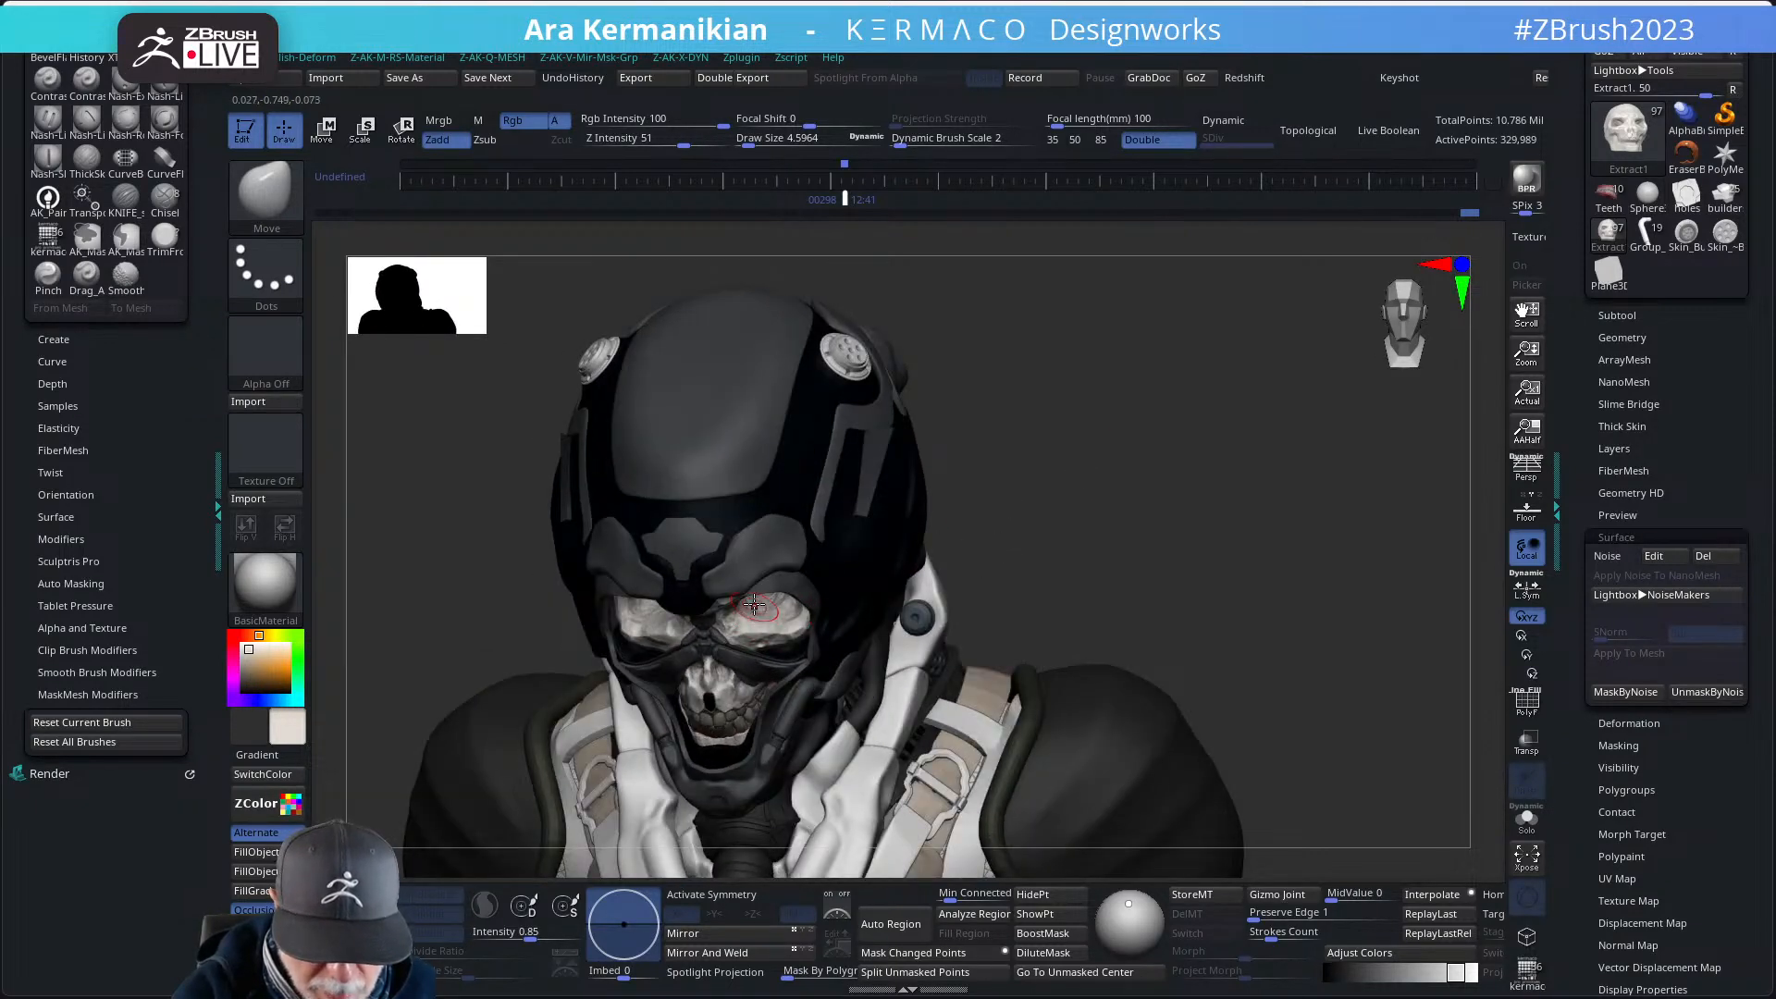
pyautogui.moveTo(1085, 505); pyautogui.dragTo(699, 629)
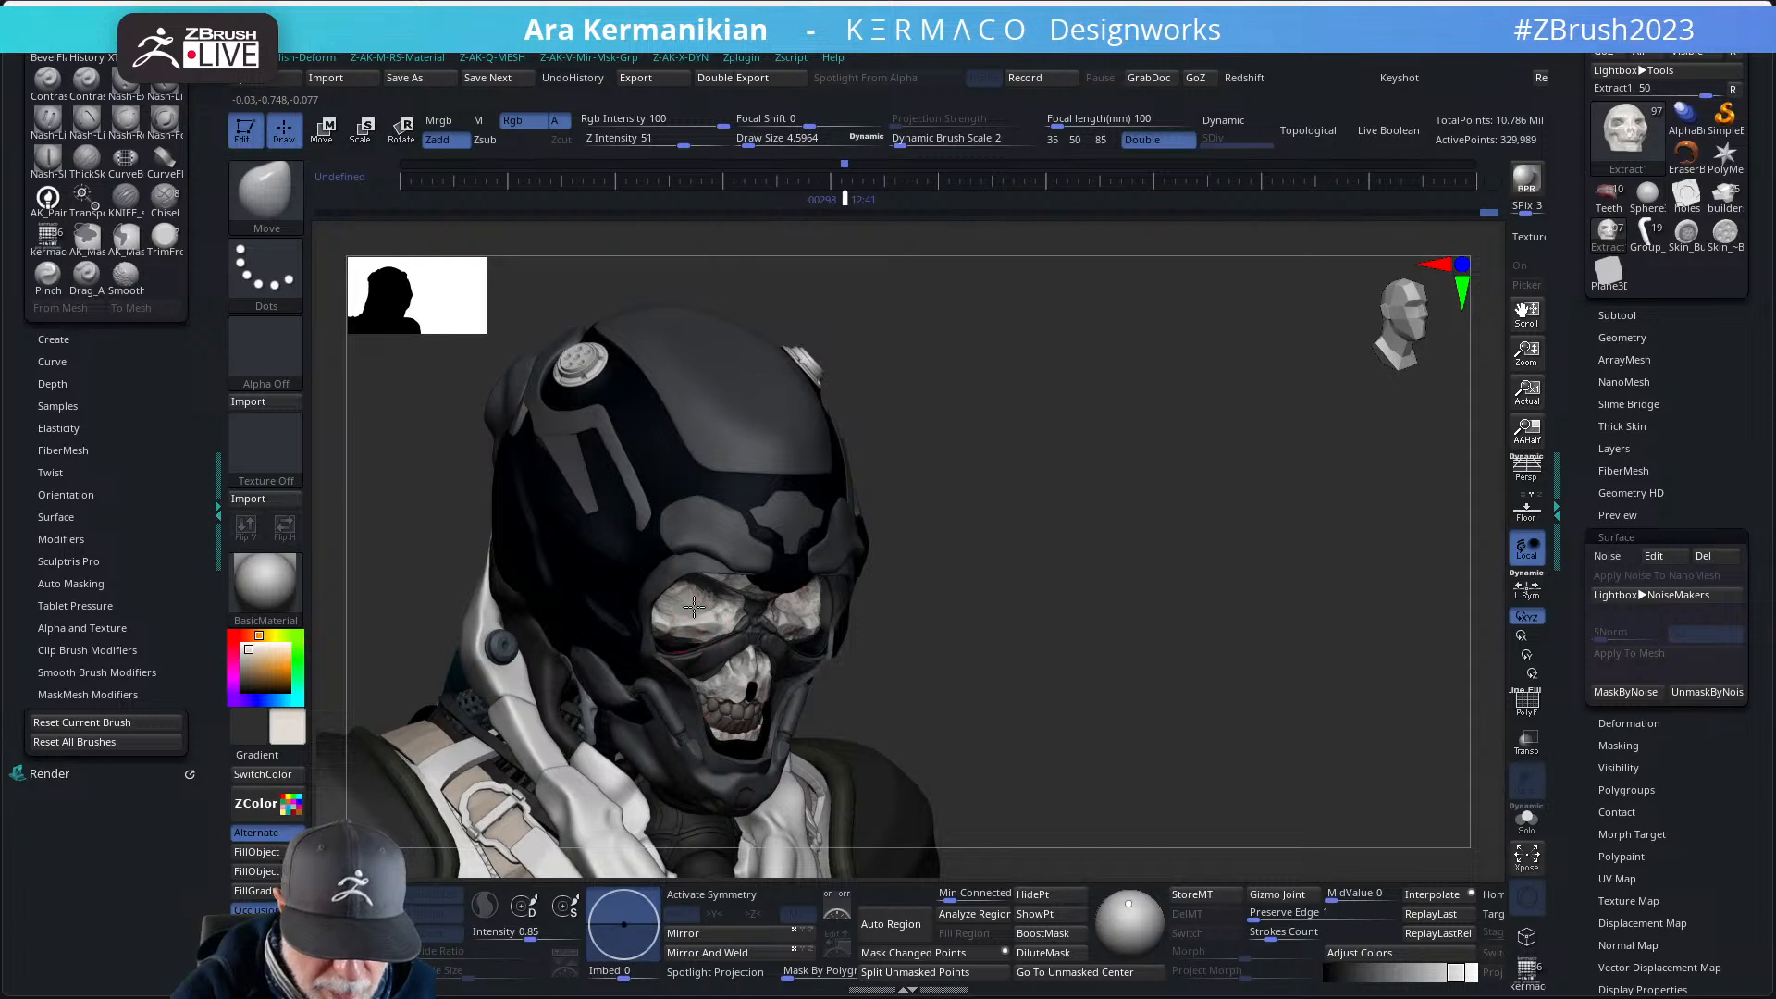
pyautogui.moveTo(1029, 474)
pyautogui.keyDown('alt'); pyautogui.mouseDown()
pyautogui.moveTo(1003, 496)
pyautogui.moveTo(998, 477)
pyautogui.mouseUp(); pyautogui.keyUp('alt')
pyautogui.keyDown('alt'); pyautogui.moveTo(999, 550); pyautogui.dragTo(987, 412); pyautogui.keyUp('alt')
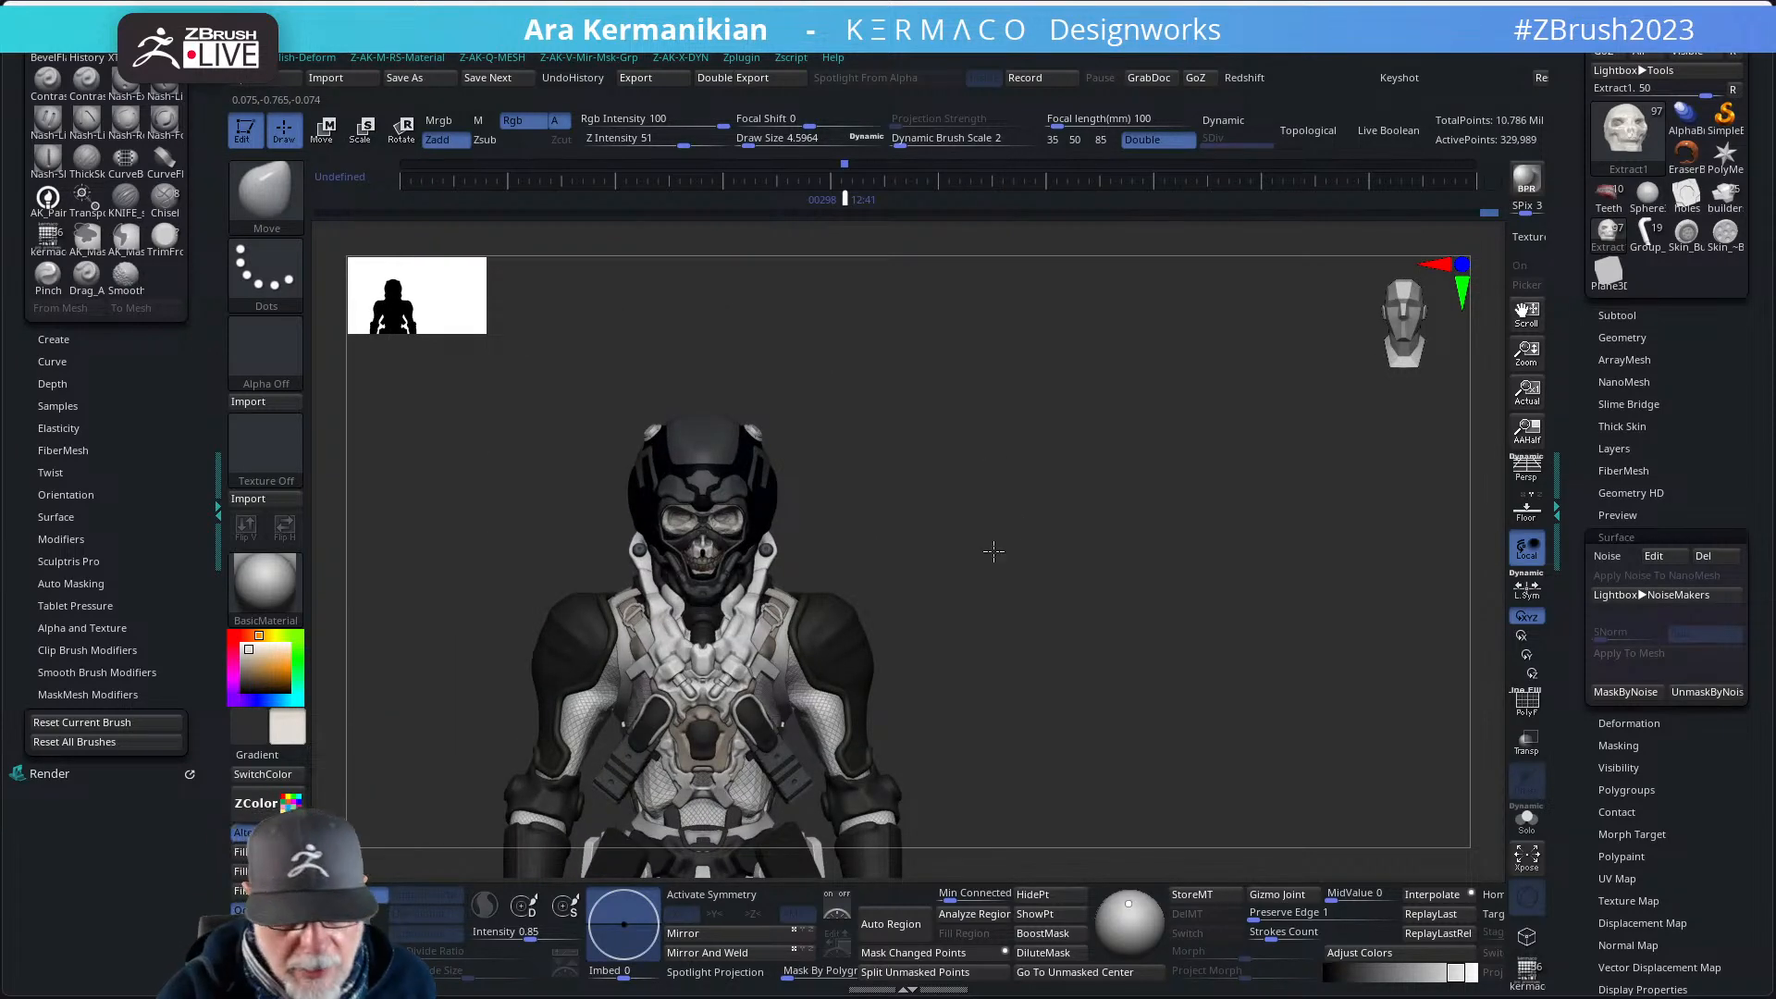
# - Select the black helmet shell beneath the cheek plate and isolate it with Solo
pyautogui.keyDown('alt'); pyautogui.moveTo(990, 551); pyautogui.dragTo(1040, 499); pyautogui.keyUp('alt')
pyautogui.keyDown('shift'); pyautogui.moveTo(1192, 508); pyautogui.dragTo(1413, 507); pyautogui.keyUp('shift')
pyautogui.moveTo(1296, 480); pyautogui.dragTo(1109, 560)
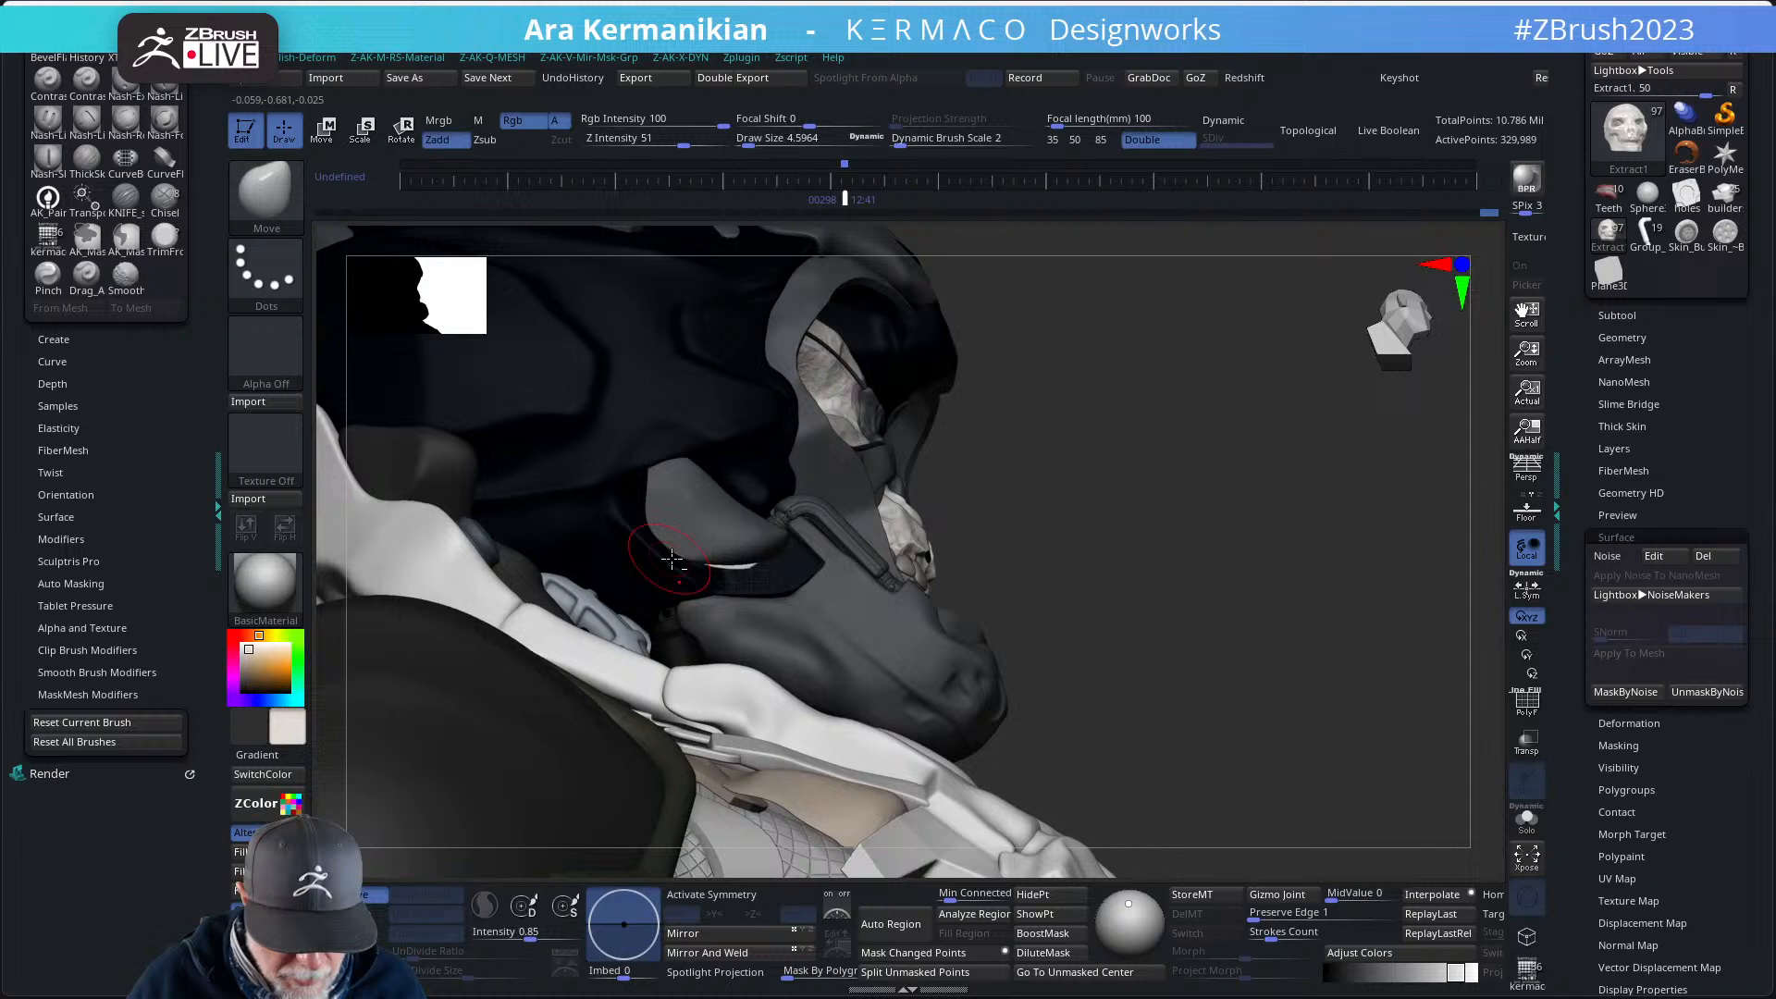
pyautogui.keyDown('alt'); pyautogui.click(740, 566); pyautogui.keyUp('alt')
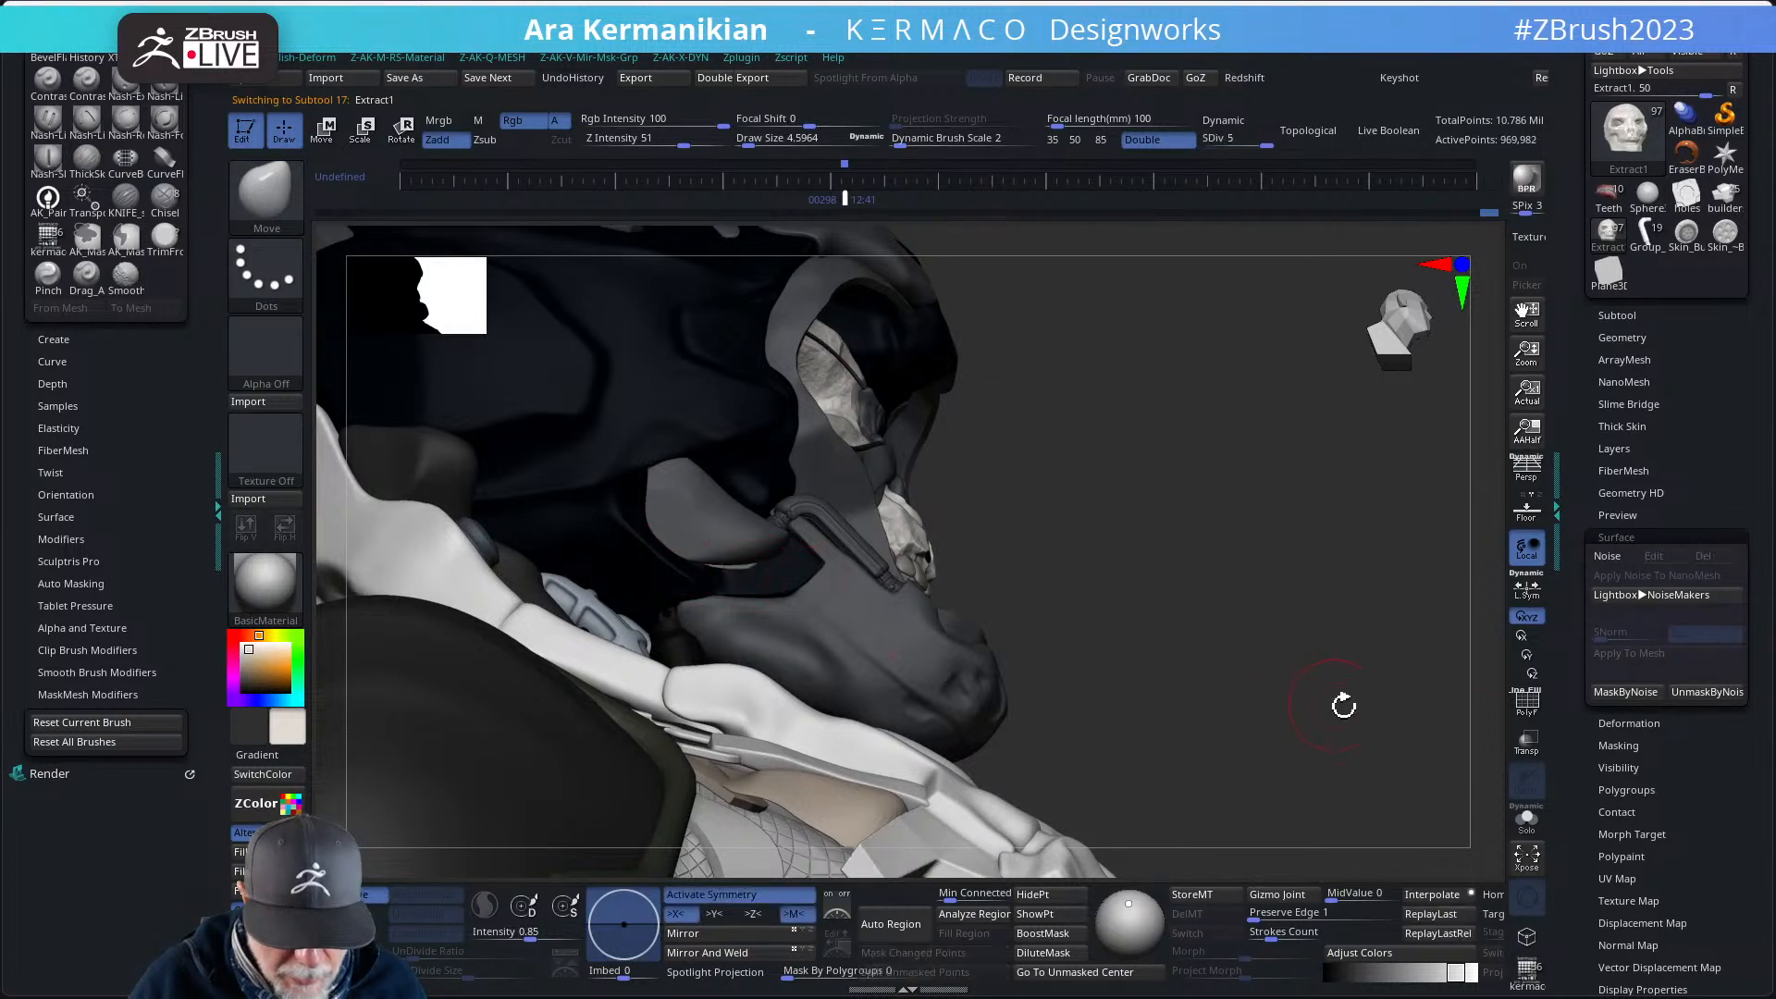
pyautogui.click(1522, 818)
# - Fill the isolated helmet shell with its own sampled near-black colour, covering the two white patches, and show the full model again
pyautogui.moveTo(1193, 666); pyautogui.dragTo(1146, 730)
pyautogui.moveTo(1236, 615); pyautogui.dragTo(986, 605)
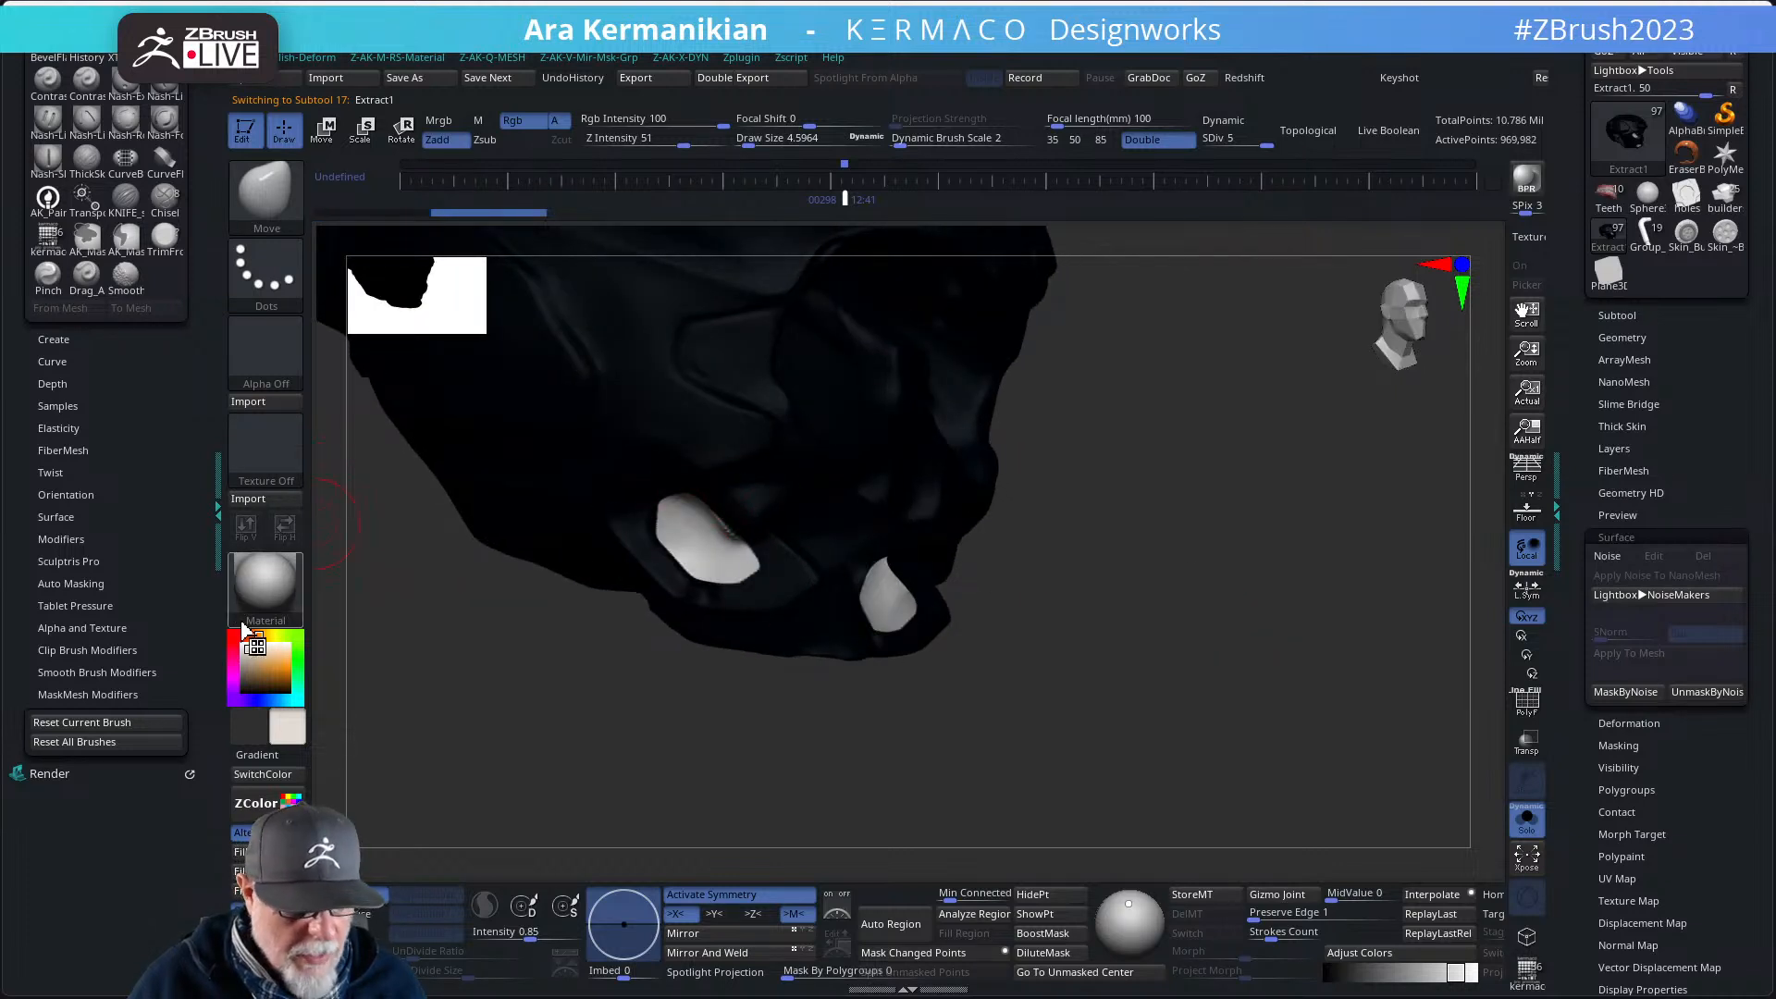
pyautogui.moveTo(291, 735); pyautogui.dragTo(561, 537)
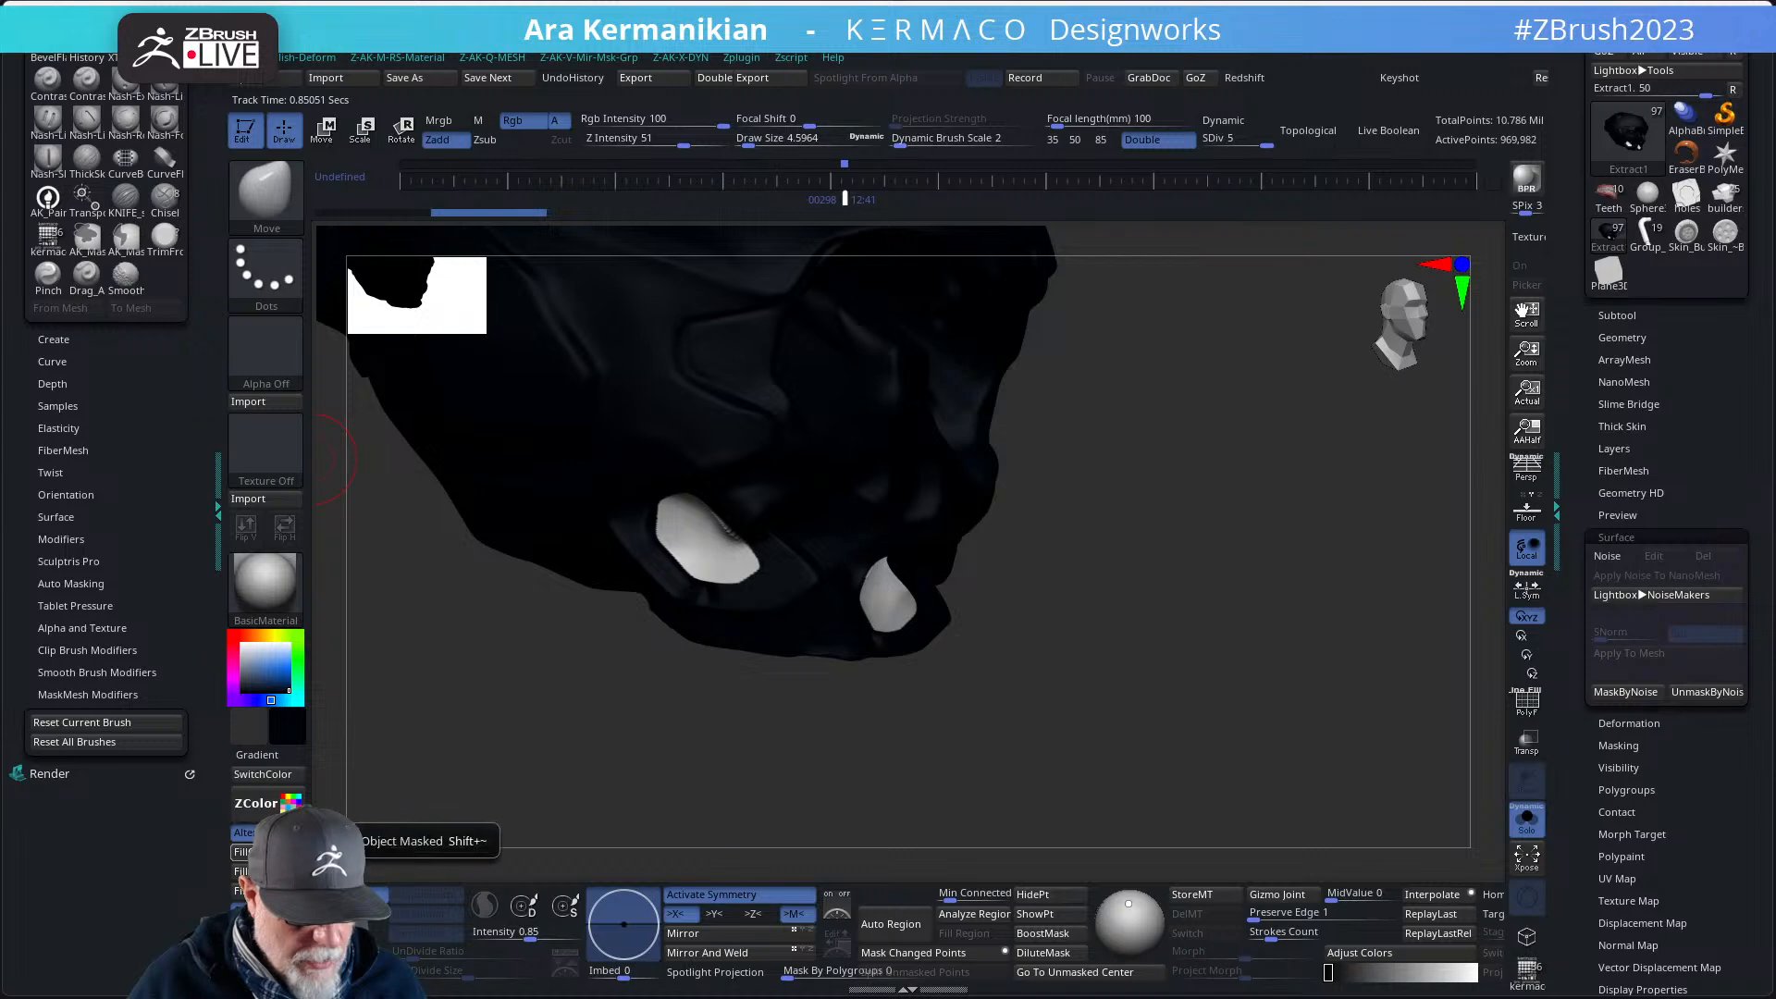
pyautogui.click(243, 851)
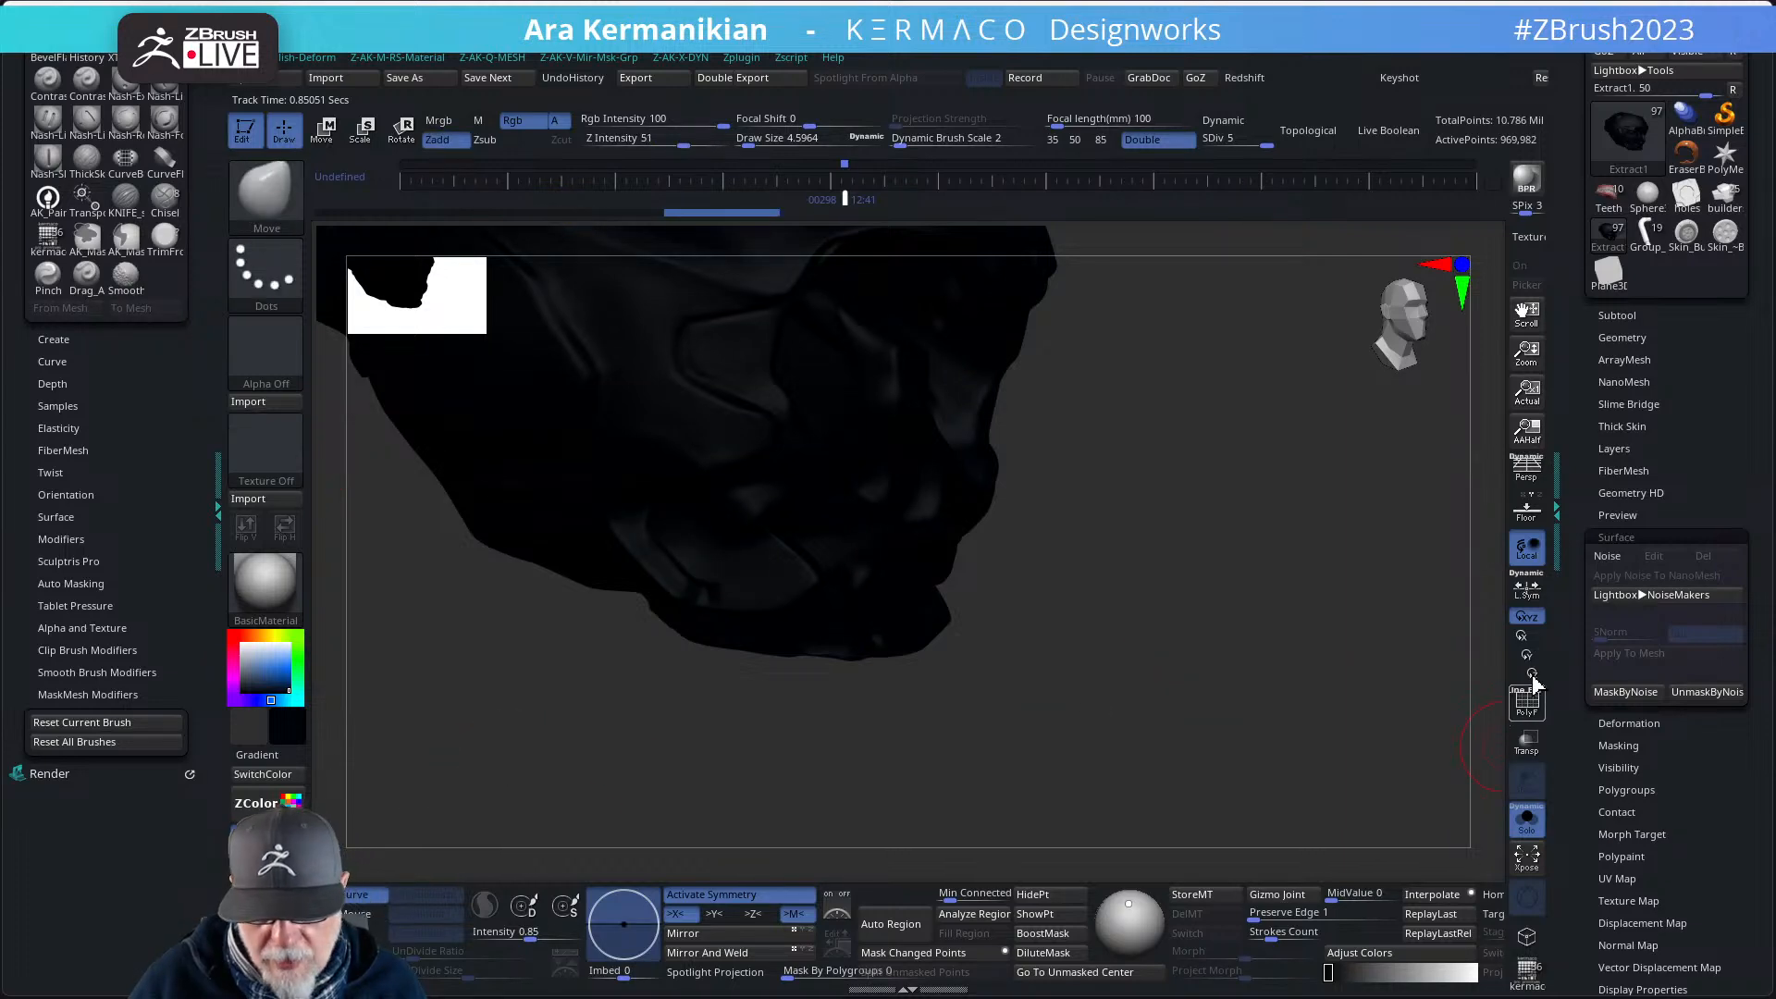
pyautogui.click(1527, 826)
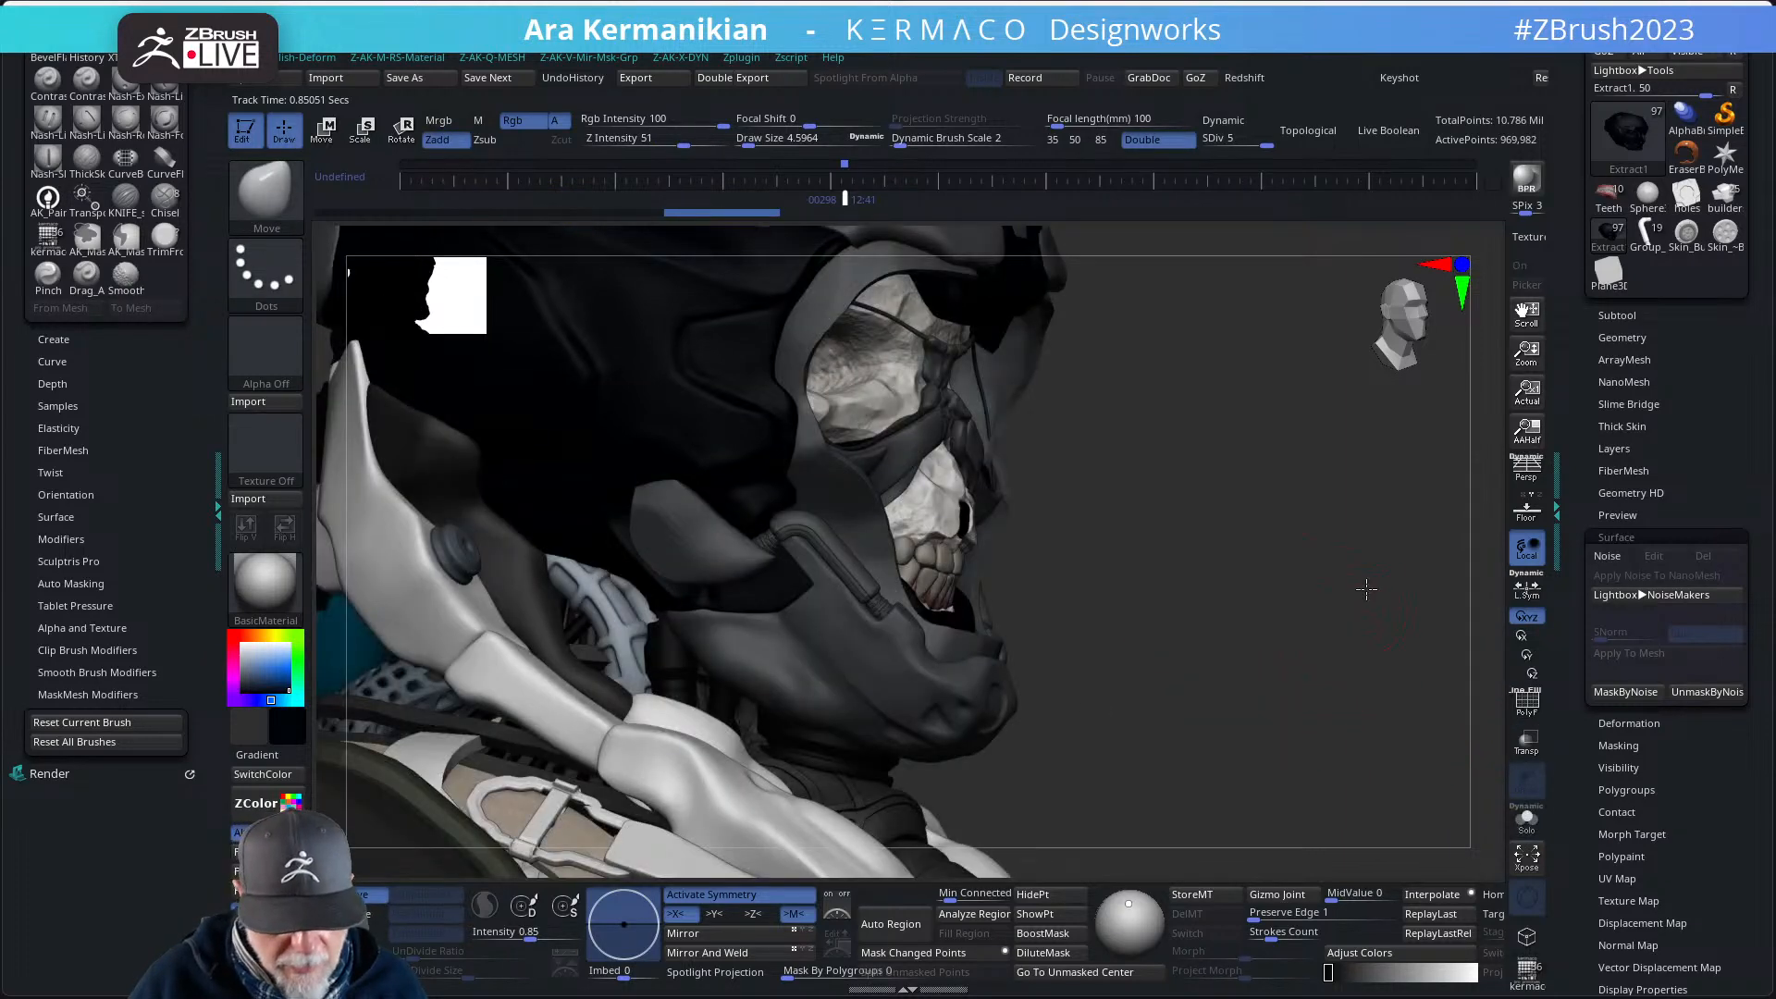
# - Select the white upper rear collar piece behind the jaw and fill it with the helmet's near-black colour
pyautogui.moveTo(1366, 589); pyautogui.dragTo(1131, 491)
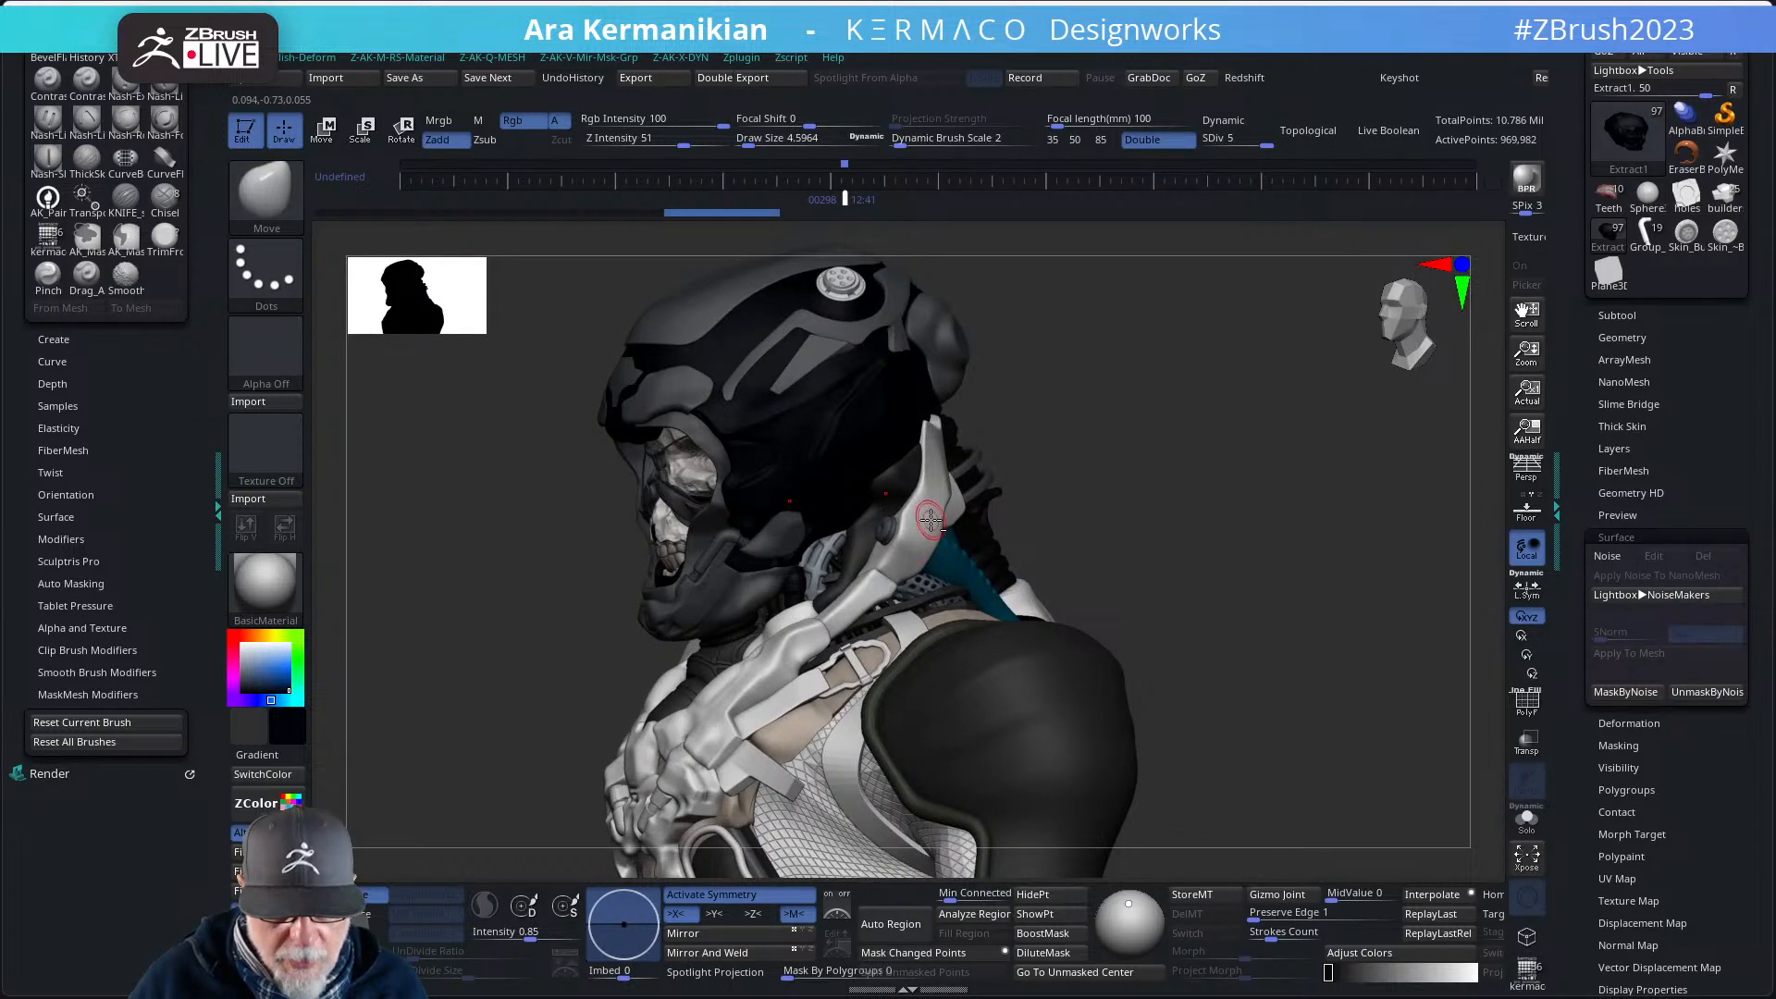
pyautogui.keyDown('alt'); pyautogui.click(930, 522); pyautogui.keyUp('alt')
pyautogui.moveTo(1252, 482); pyautogui.dragTo(1210, 486)
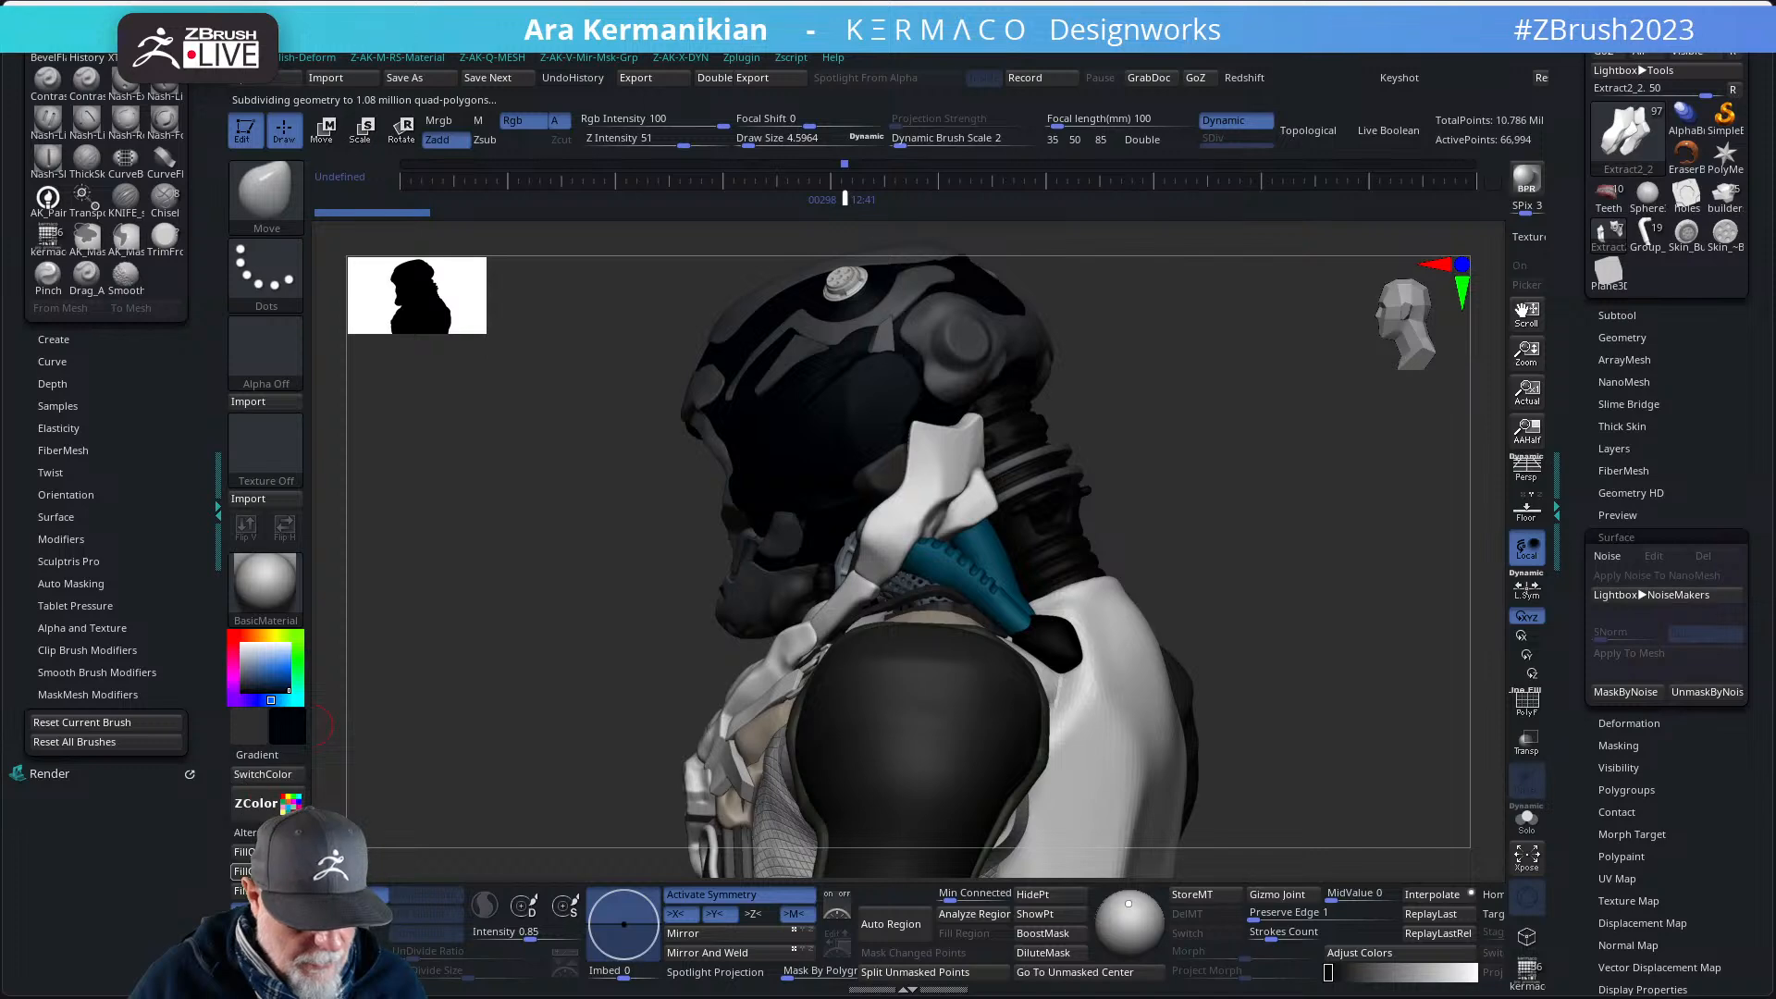
pyautogui.moveTo(467, 851); pyautogui.dragTo(708, 710)
pyautogui.moveTo(1137, 528)
pyautogui.keyDown('alt'); pyautogui.mouseDown()
pyautogui.moveTo(1154, 500)
pyautogui.moveTo(1157, 528)
pyautogui.mouseUp(); pyautogui.keyUp('alt')
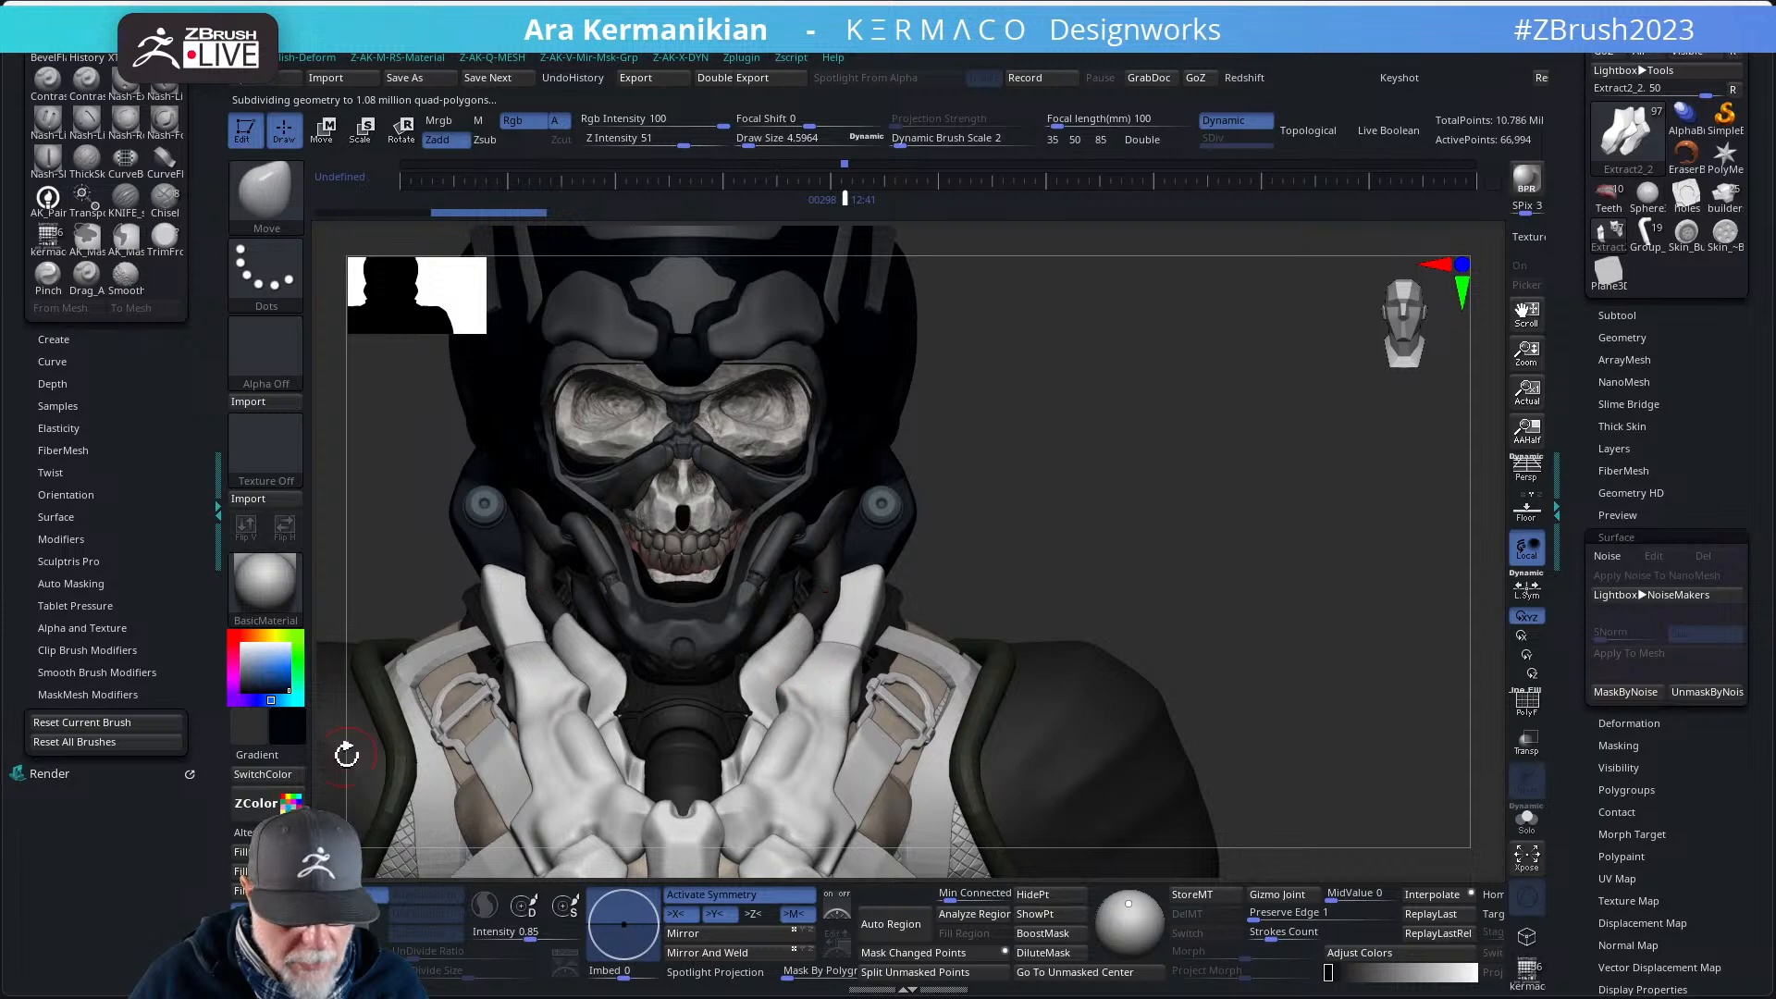
# - Sample the jaw guard's dark grey and fill the white upper collar arms beside the jaw with it
pyautogui.moveTo(285, 734); pyautogui.dragTo(743, 624)
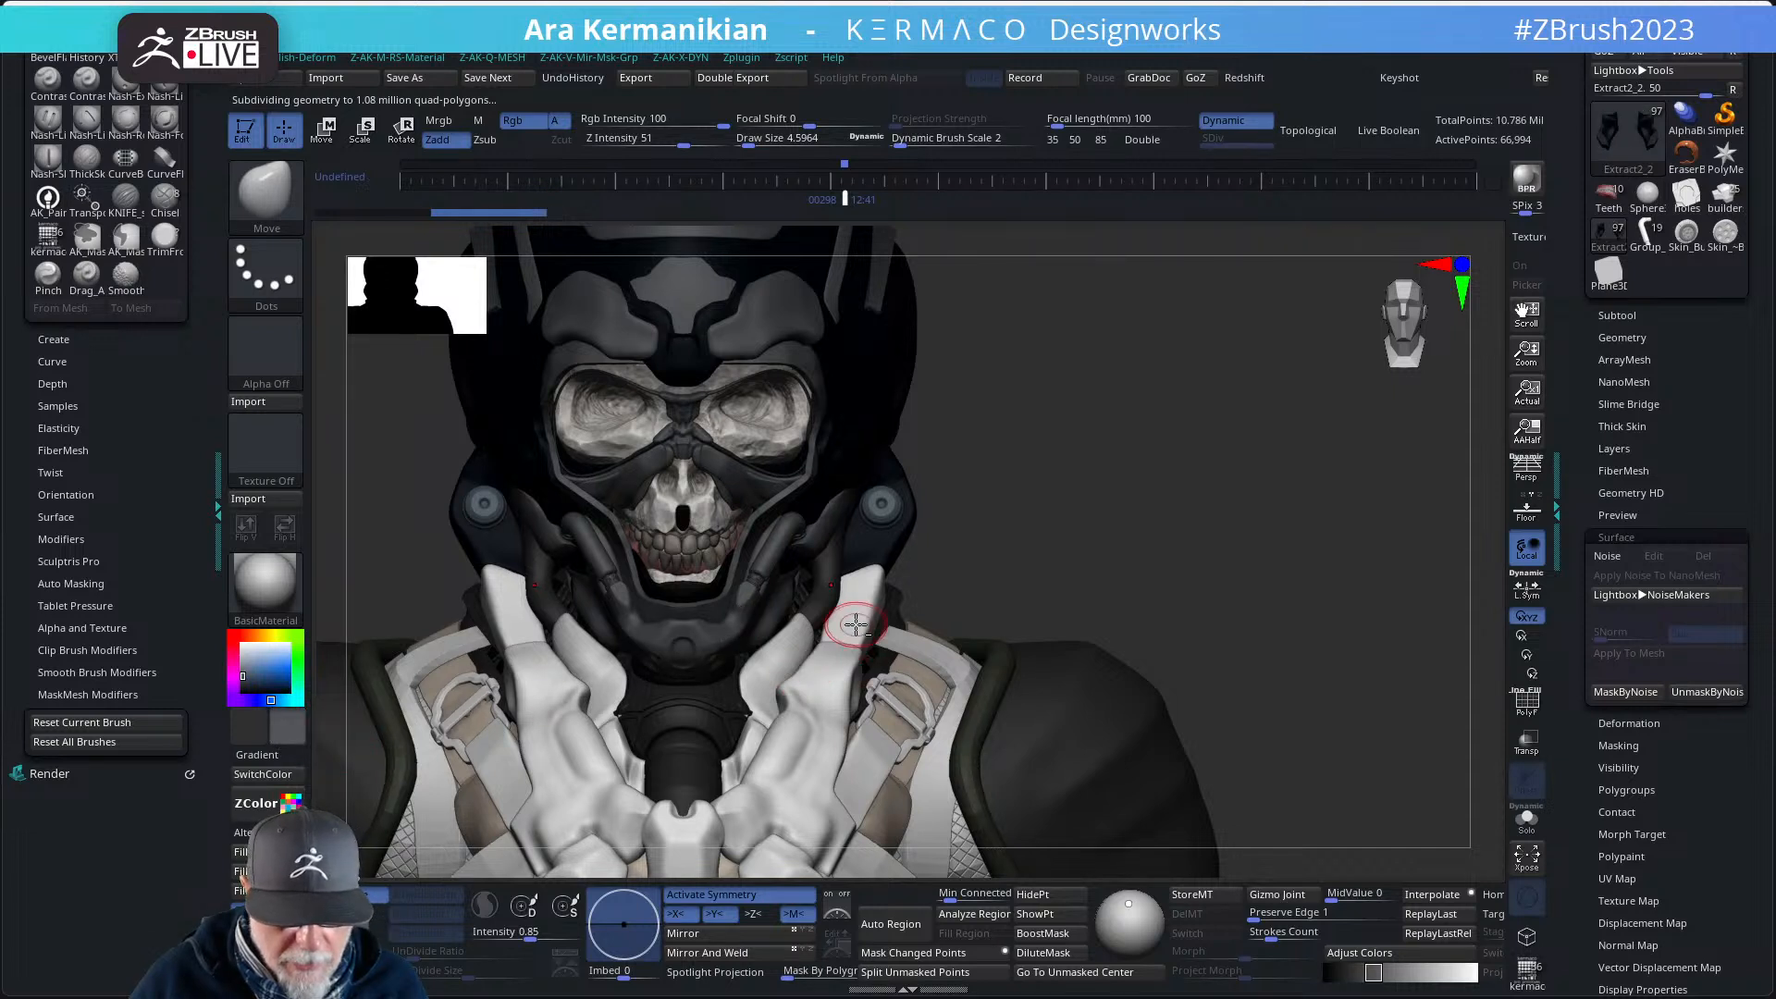
pyautogui.keyDown('alt'); pyautogui.click(800, 638); pyautogui.keyUp('alt')
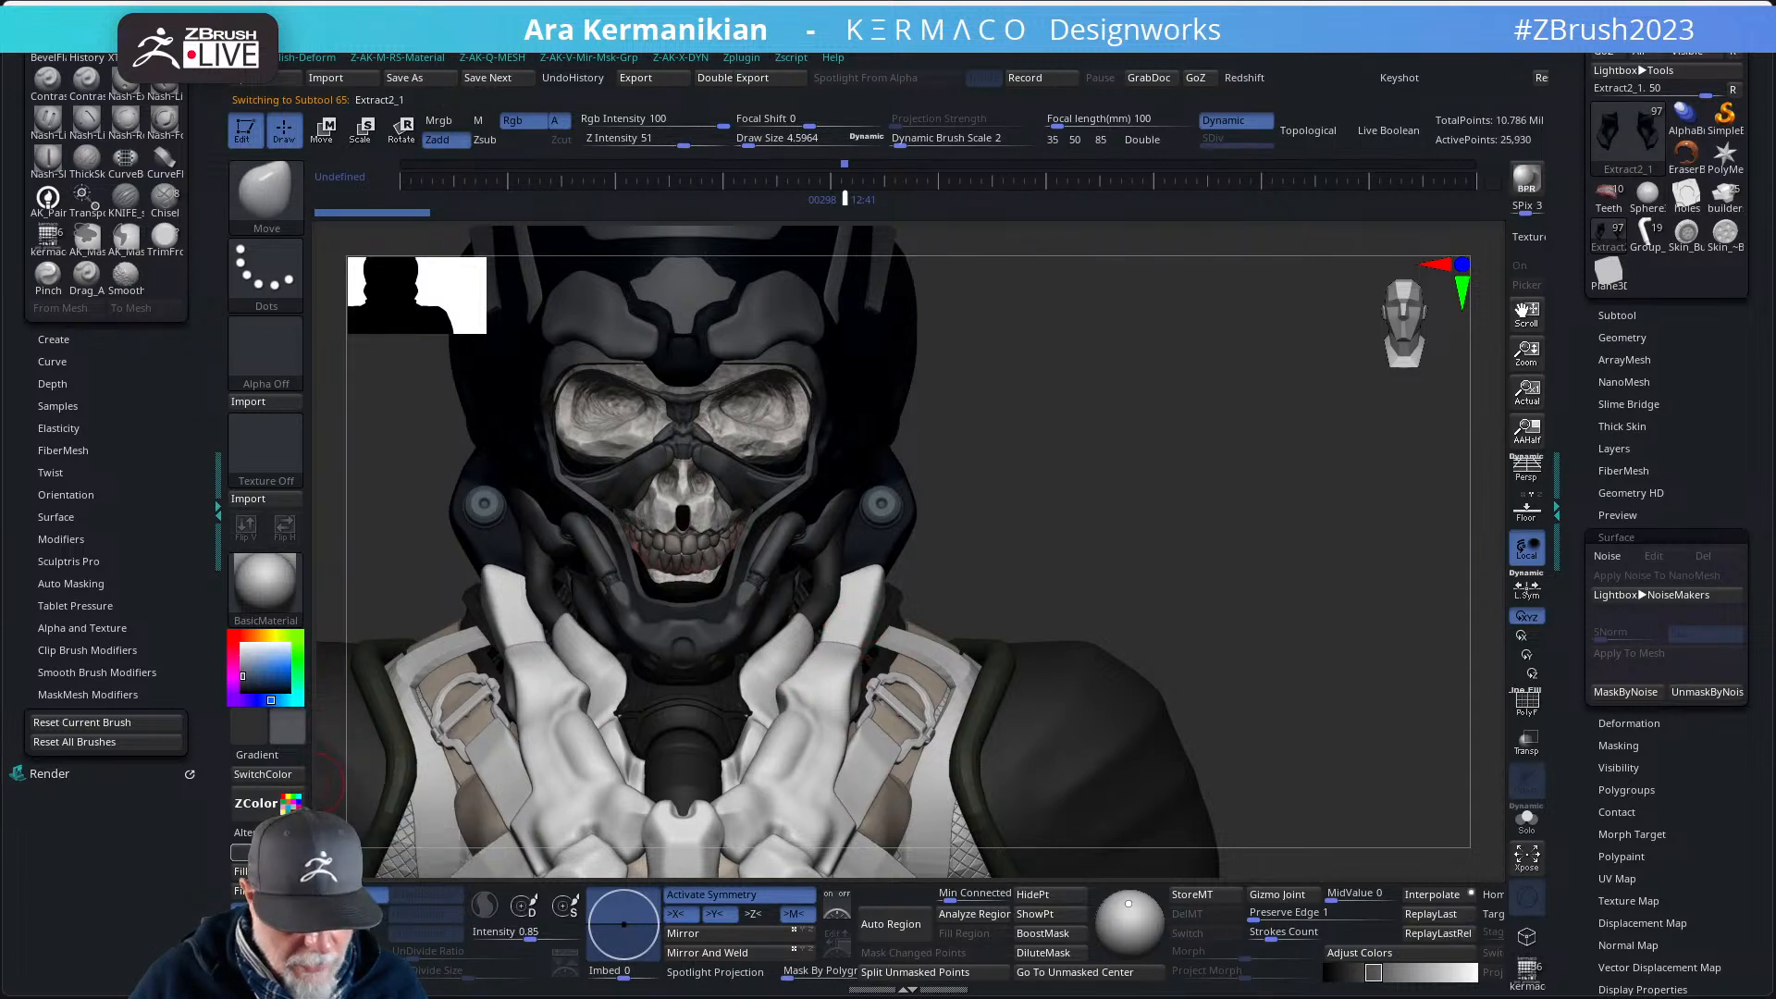
pyautogui.keyDown('alt'); pyautogui.moveTo(1058, 570); pyautogui.dragTo(1122, 456); pyautogui.keyUp('alt')
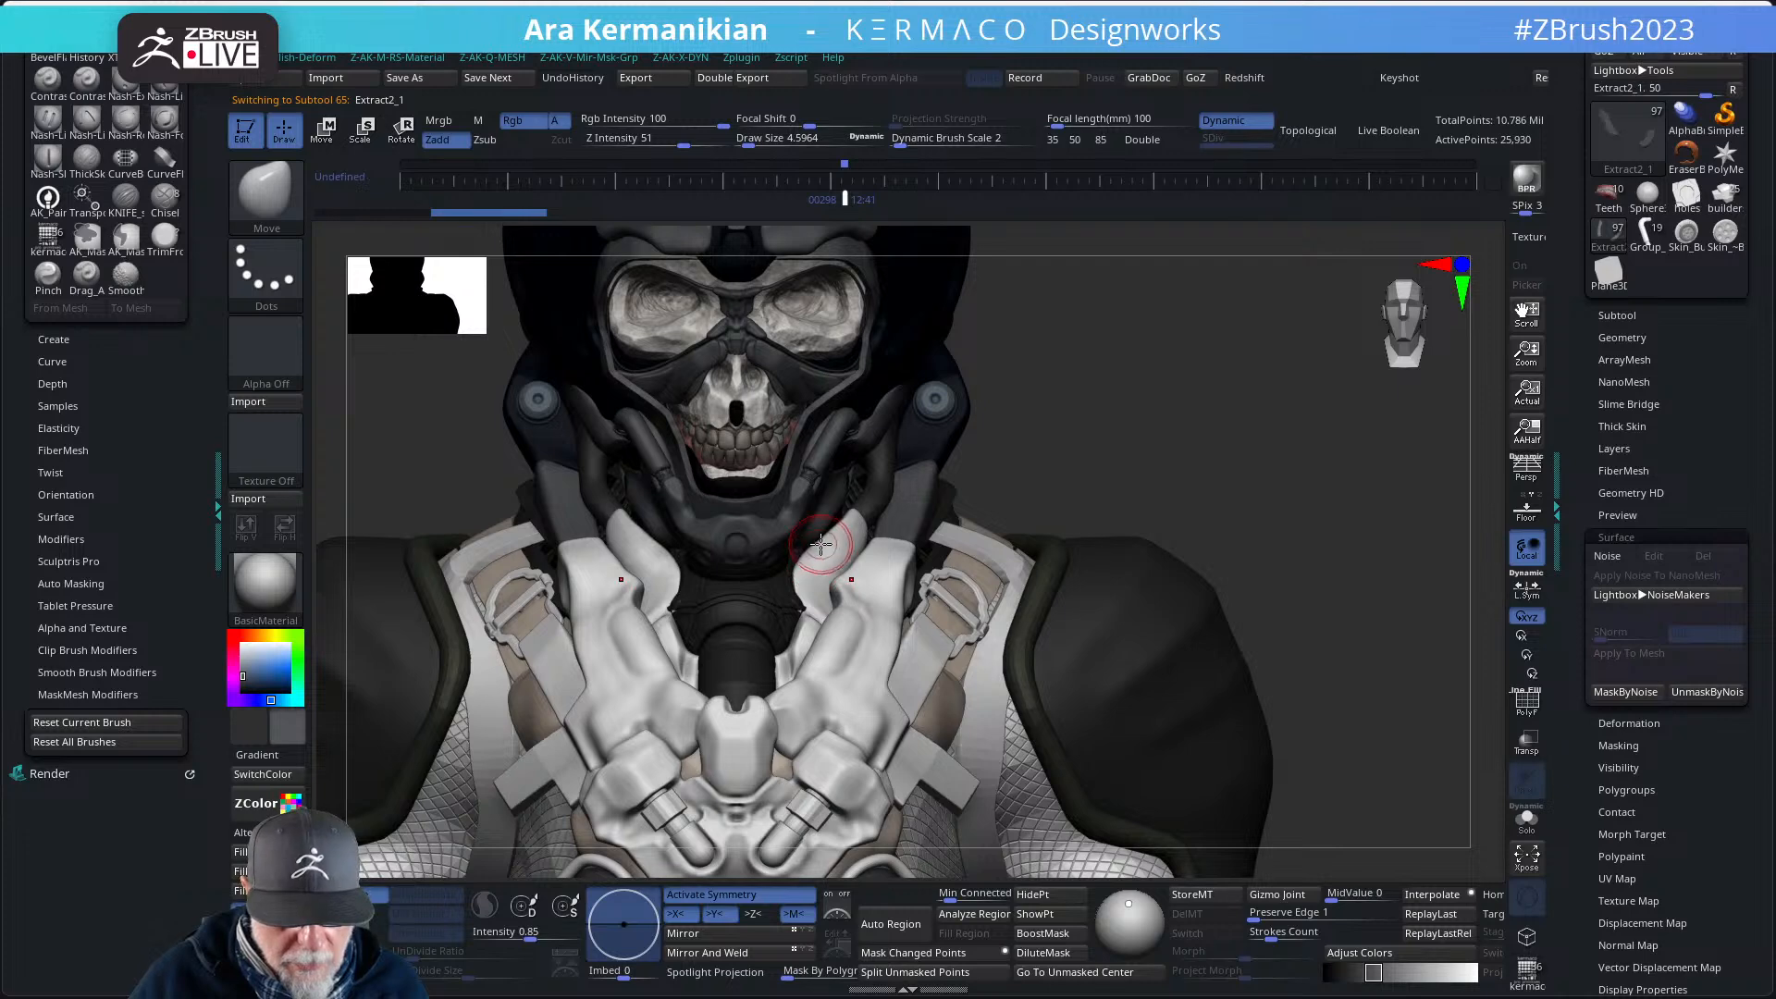
# - Select the white inner collar piece, identify it in Solo, and fill it with the helmet's near-black colour (RGB 0, 5, 12)
pyautogui.keyDown('alt'); pyautogui.click(812, 558); pyautogui.keyUp('alt')
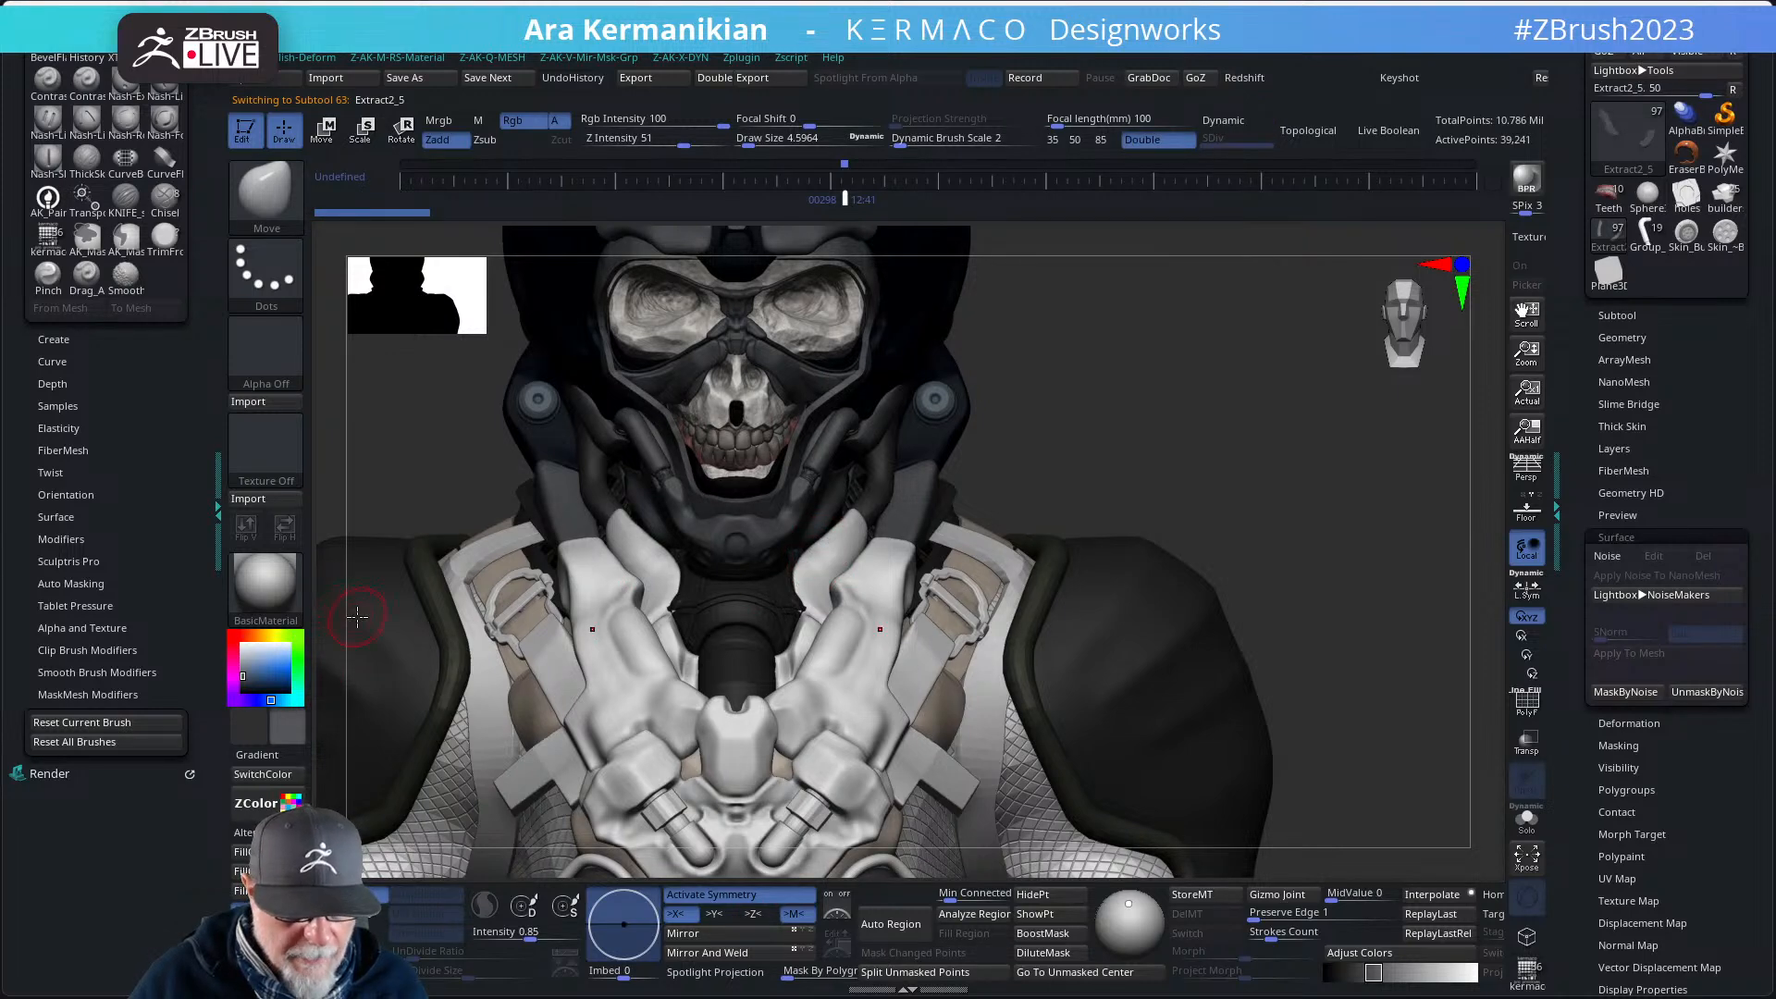
pyautogui.click(1524, 826)
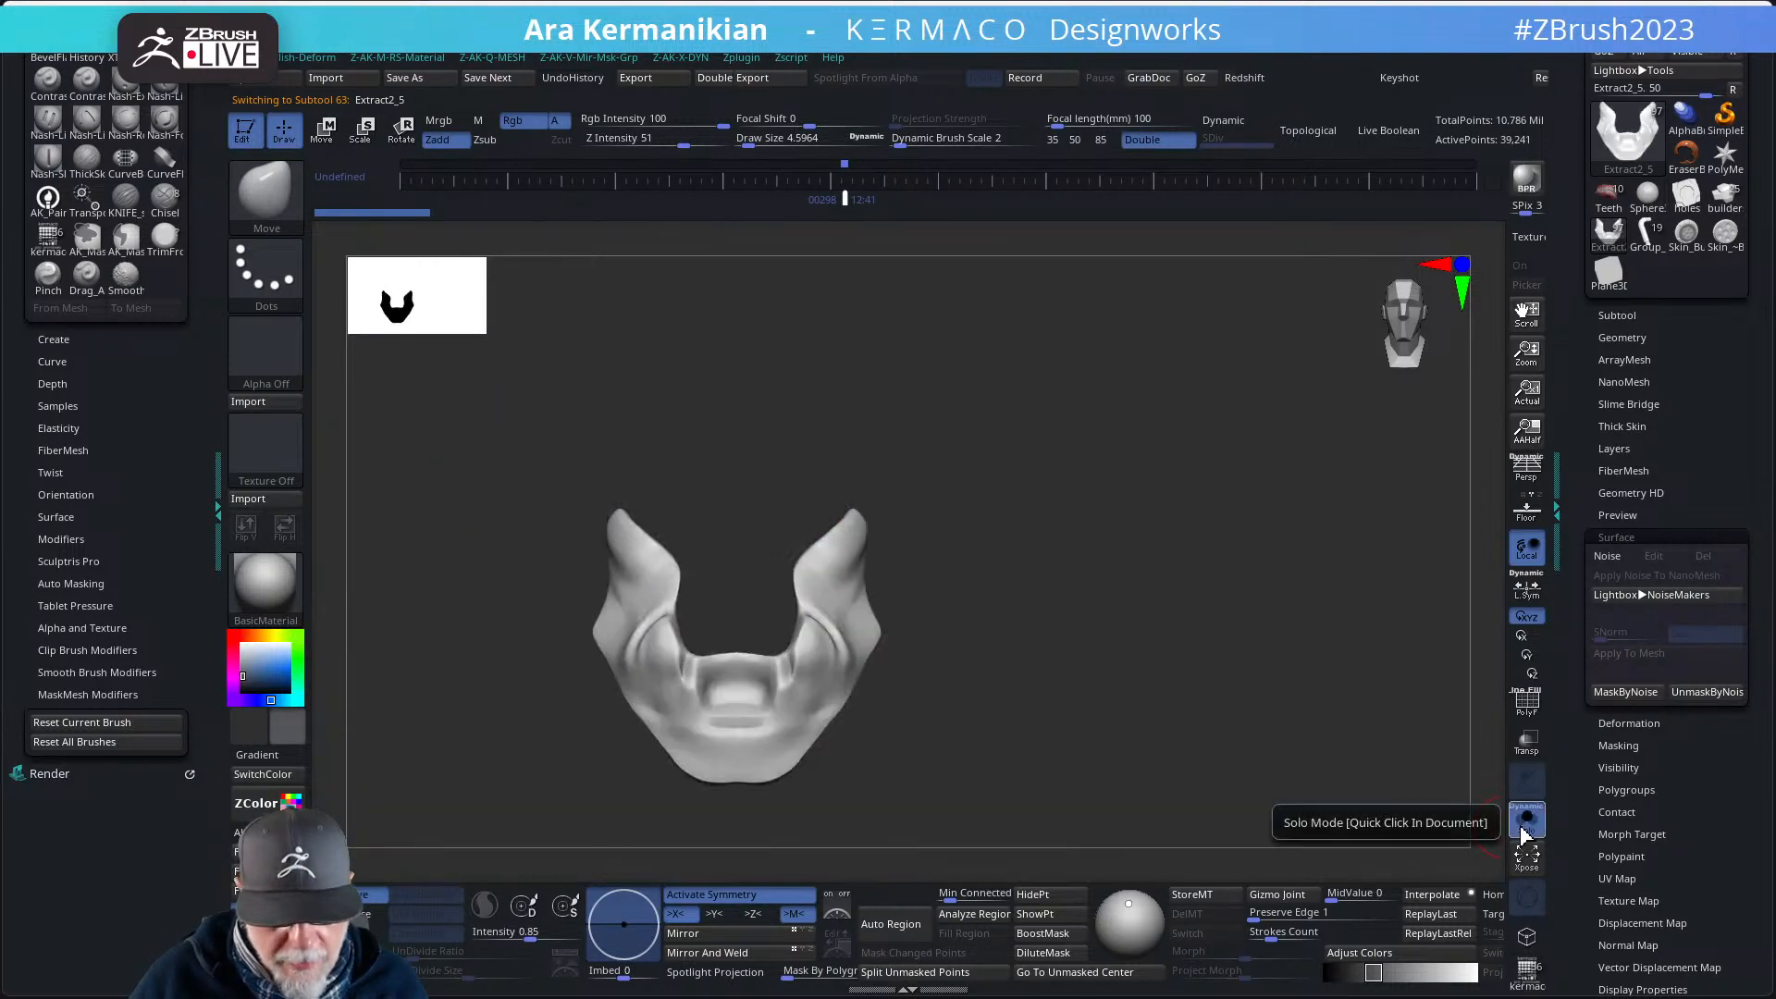
pyautogui.click(1523, 828)
pyautogui.click(1524, 828)
pyautogui.click(1524, 830)
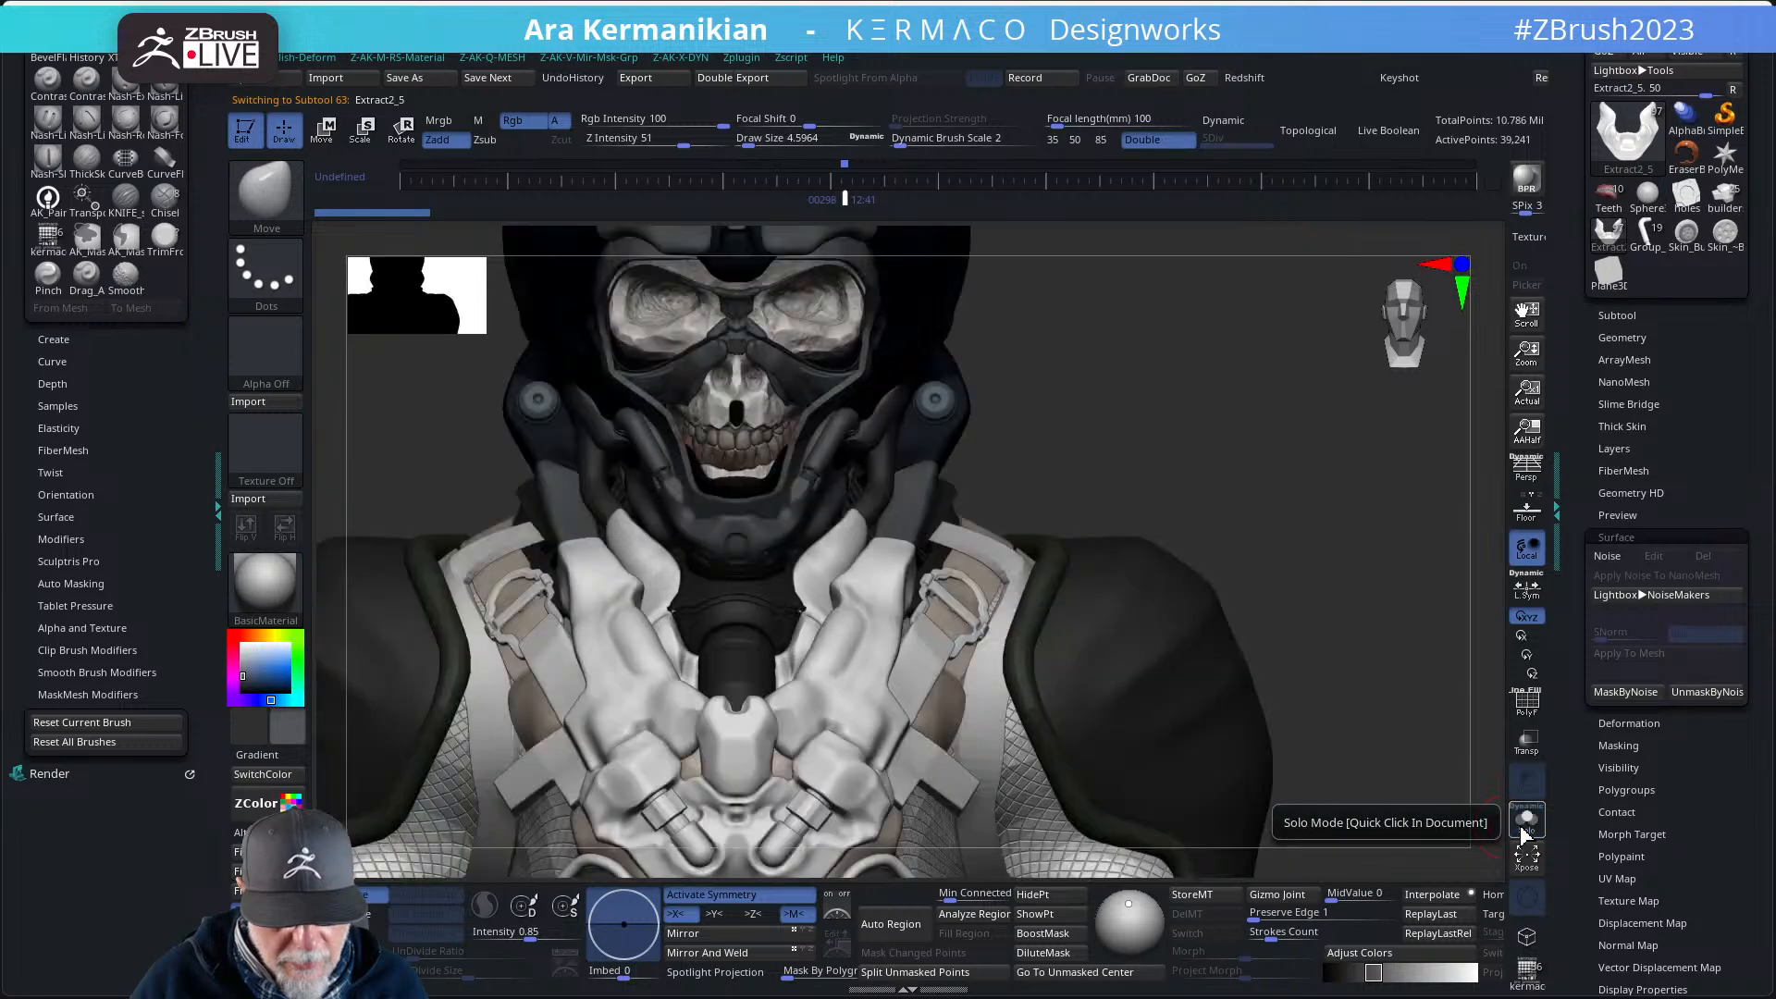
pyautogui.moveTo(284, 738); pyautogui.dragTo(597, 346)
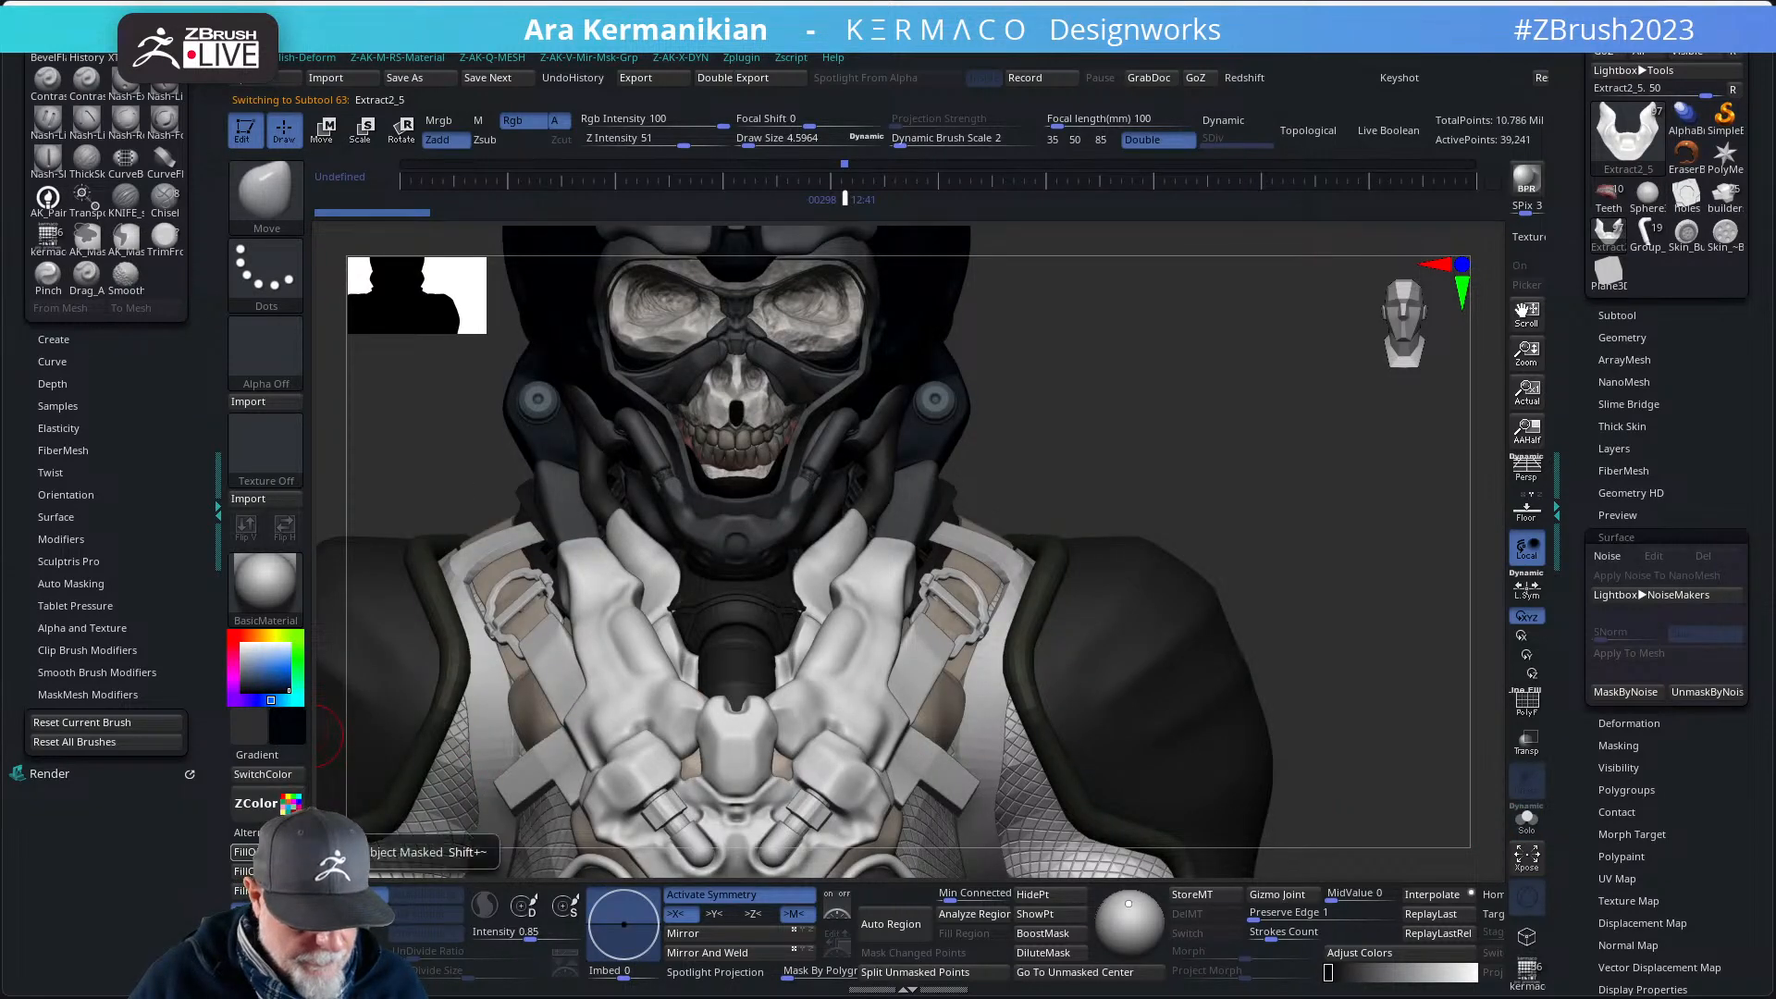
pyautogui.moveTo(1173, 418)
pyautogui.mouseDown()
pyautogui.moveTo(1147, 433)
pyautogui.moveTo(1177, 409)
pyautogui.mouseUp()
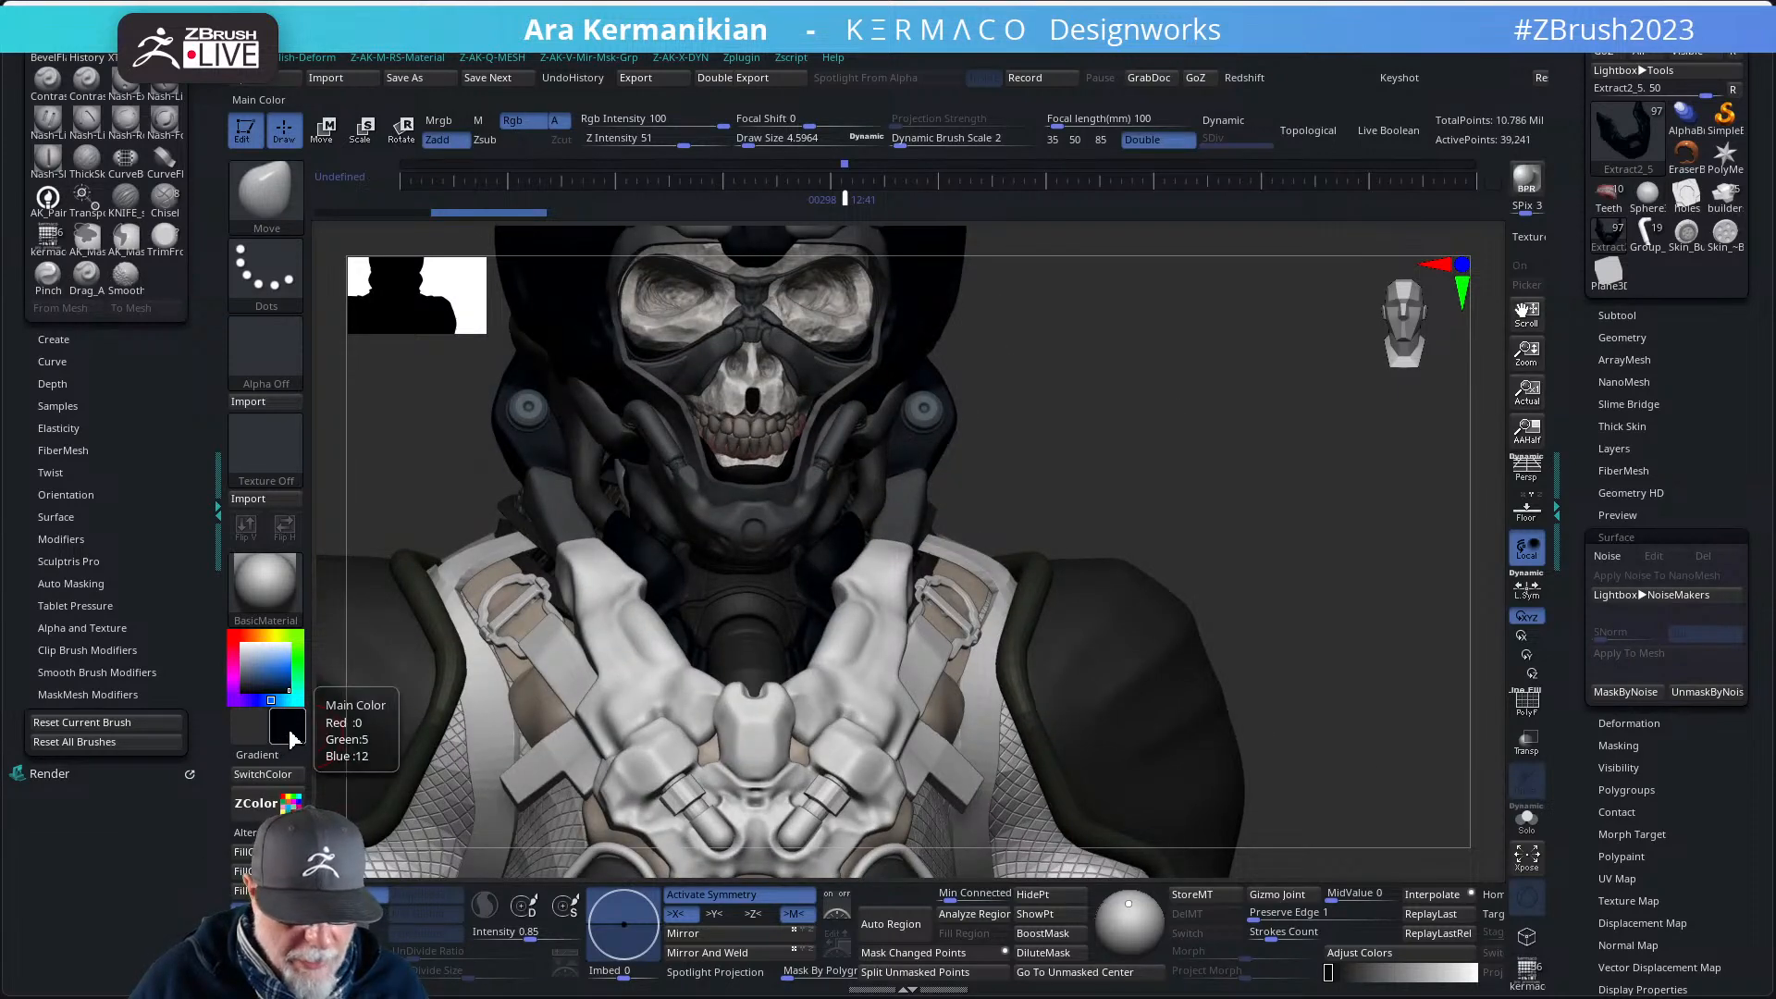
# - Fill the neck piece below the chin with the jaw guard's dark grey, and check the black connector beside it in Solo
pyautogui.moveTo(287, 740); pyautogui.dragTo(733, 515)
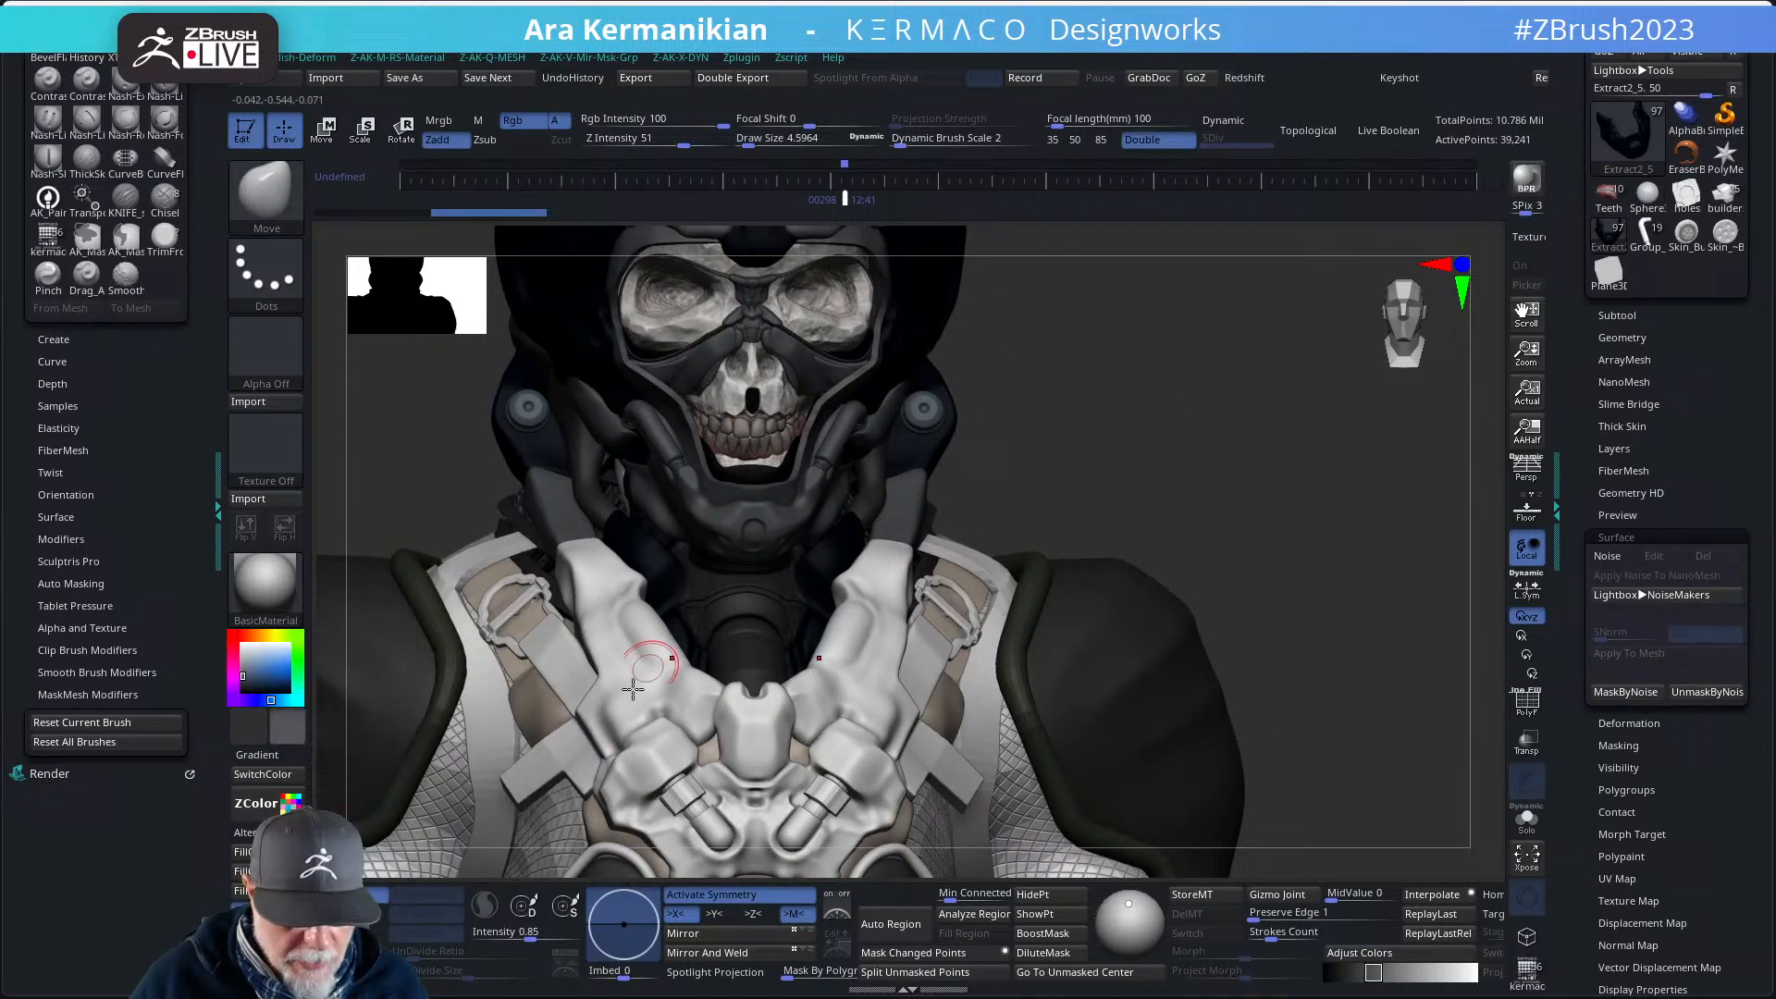
pyautogui.keyDown('alt'); pyautogui.click(743, 608); pyautogui.keyUp('alt')
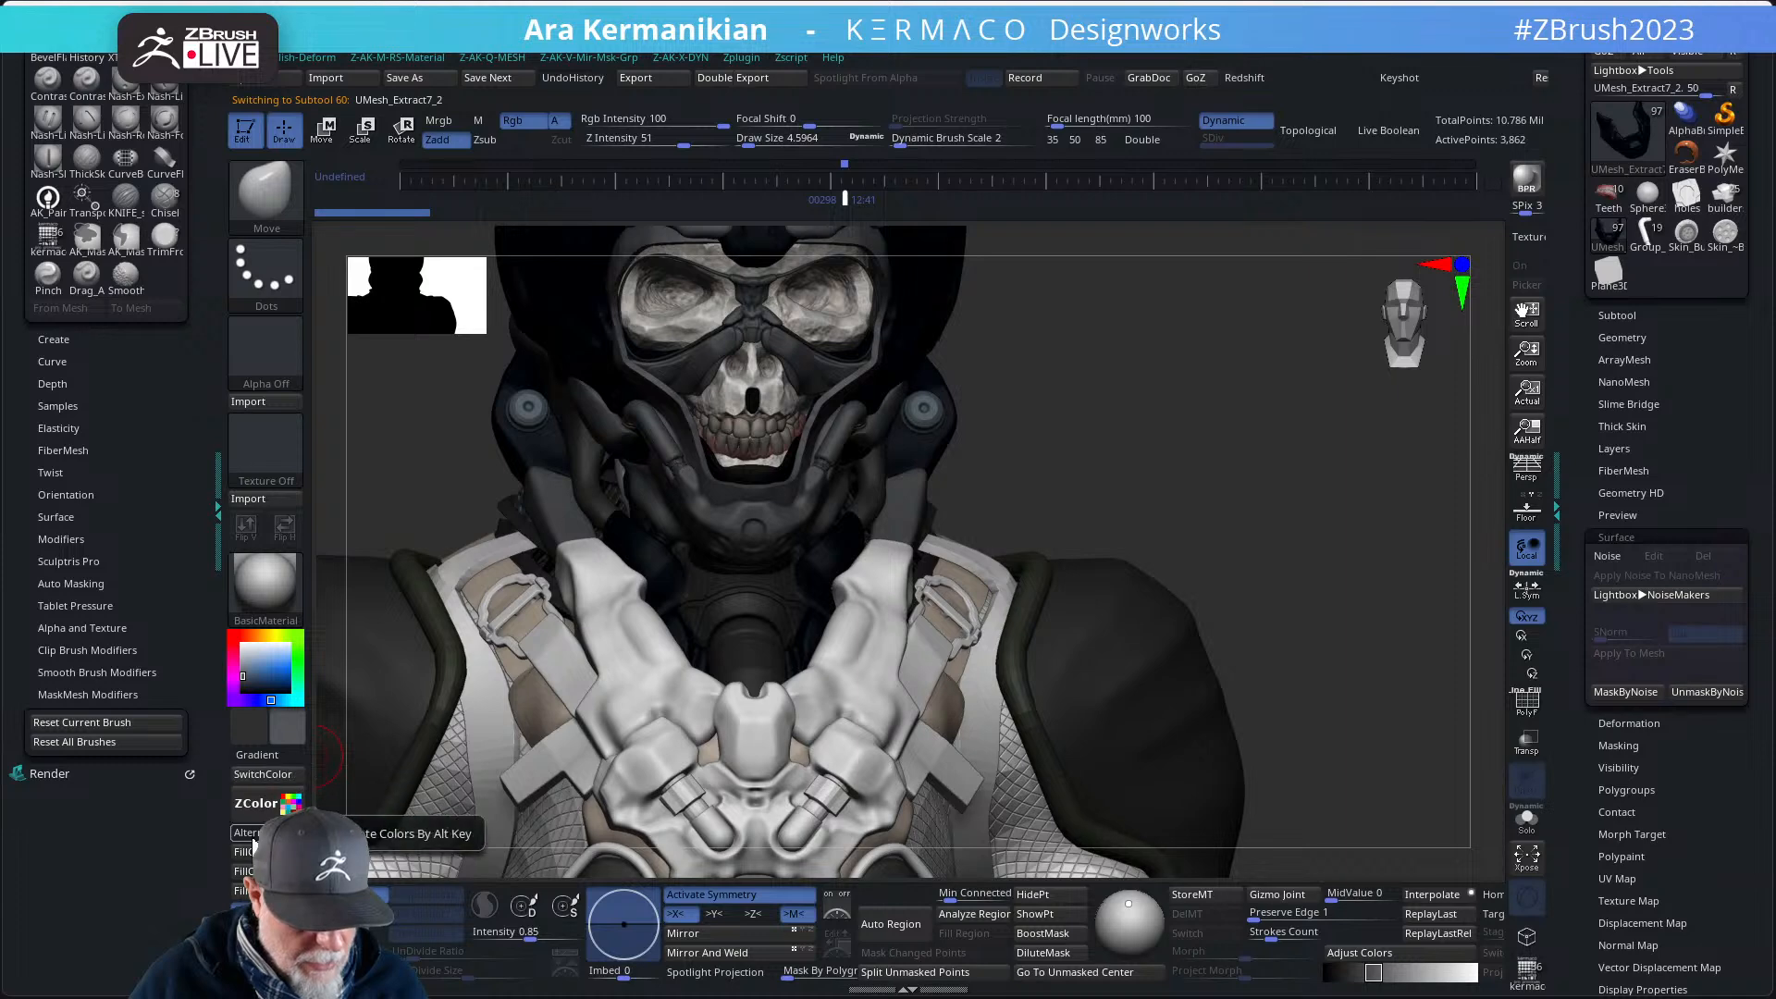
pyautogui.moveTo(1211, 425)
pyautogui.mouseDown()
pyautogui.moveTo(1178, 440)
pyautogui.moveTo(1162, 425)
pyautogui.moveTo(885, 540)
pyautogui.mouseUp()
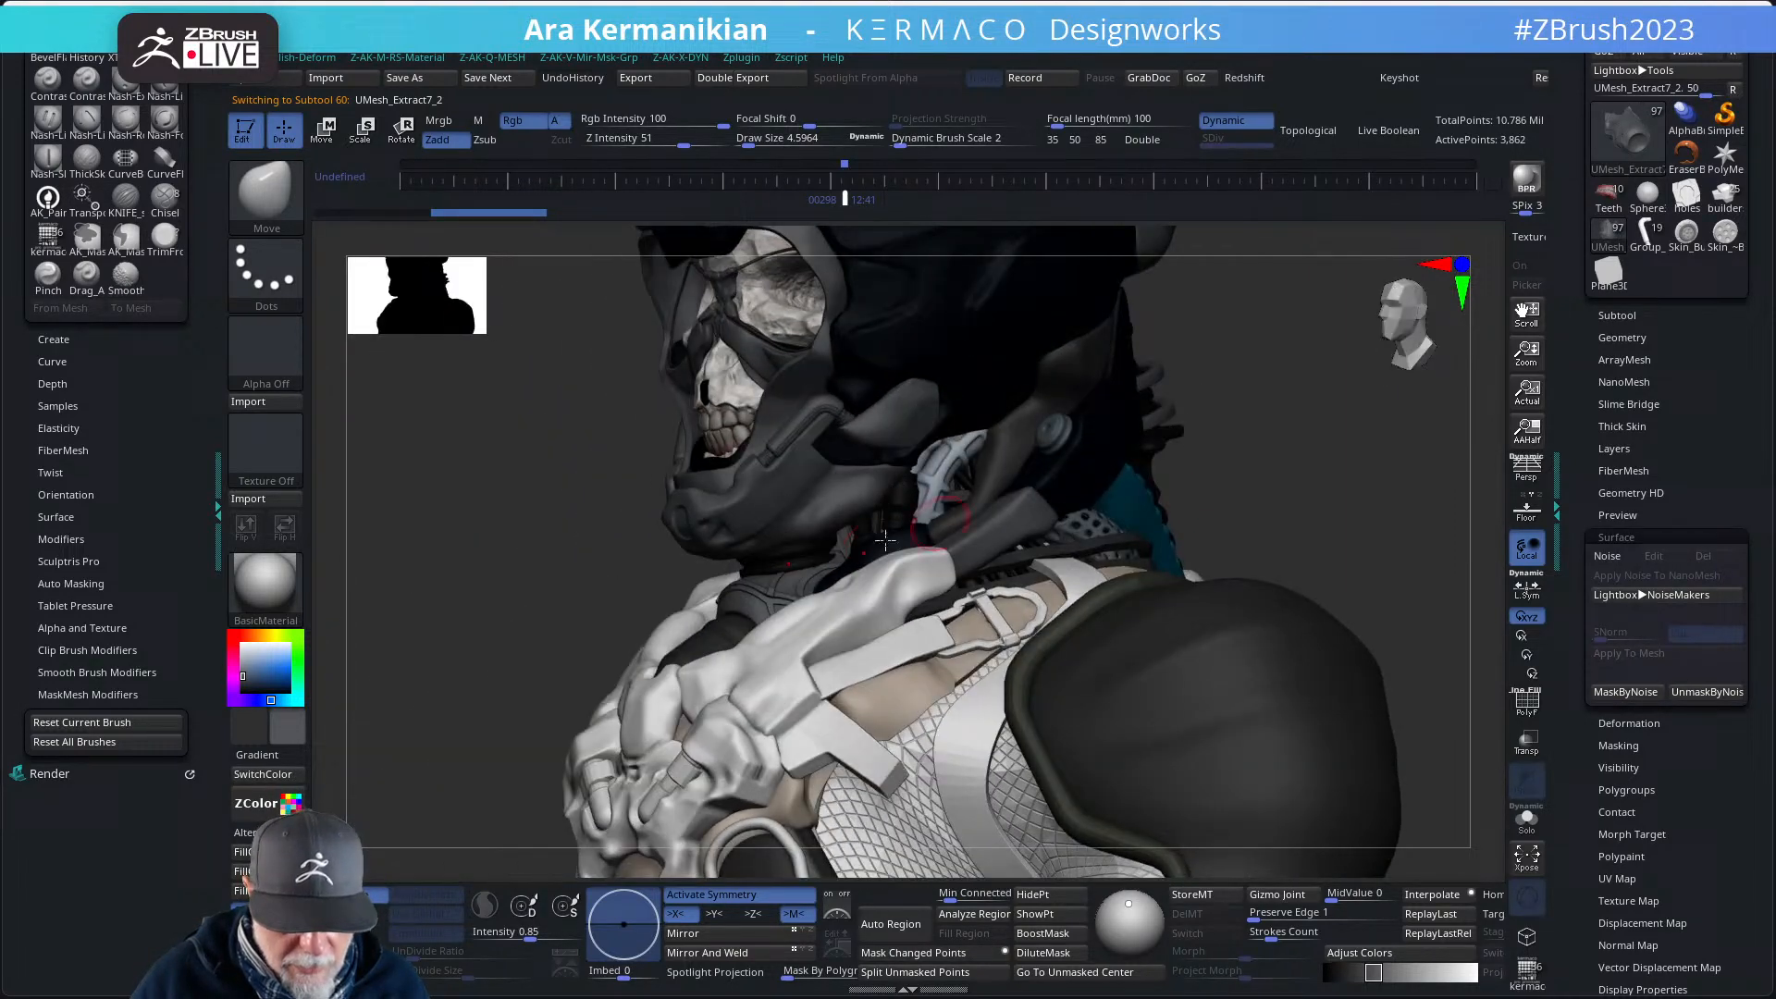
pyautogui.keyDown('alt'); pyautogui.click(805, 555); pyautogui.keyUp('alt')
pyautogui.click(1526, 819)
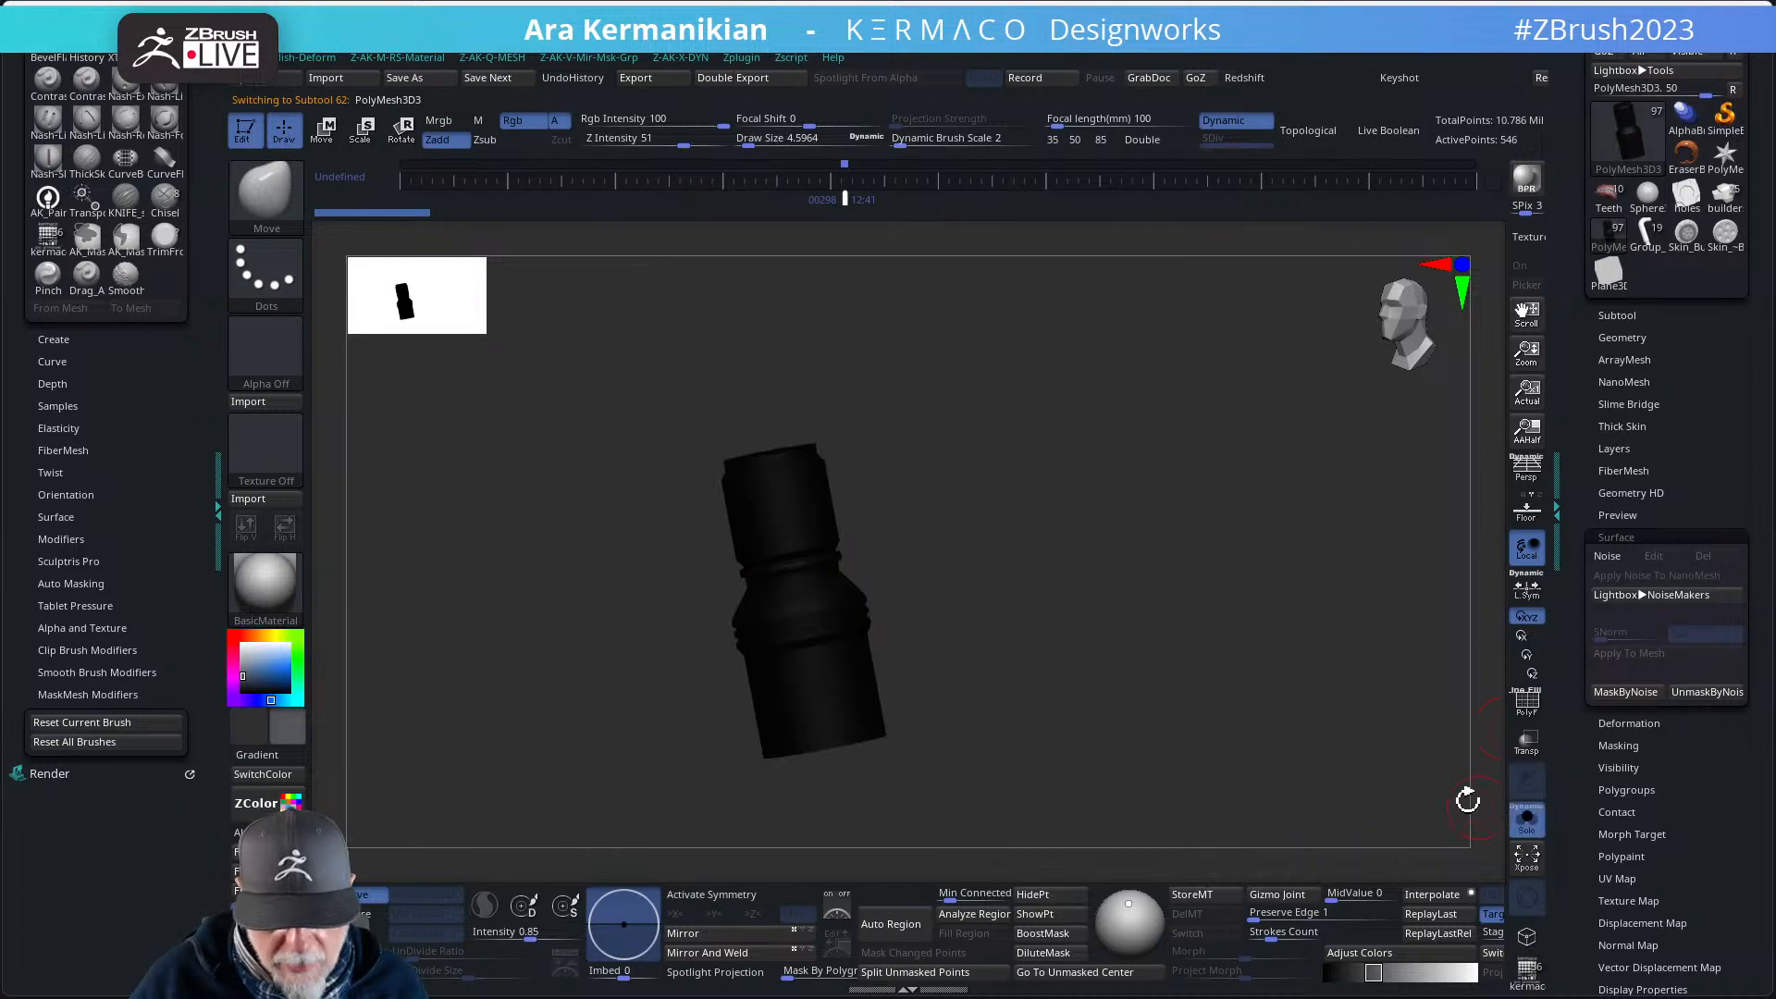
pyautogui.moveTo(1144, 638); pyautogui.dragTo(1136, 618)
pyautogui.click(1526, 818)
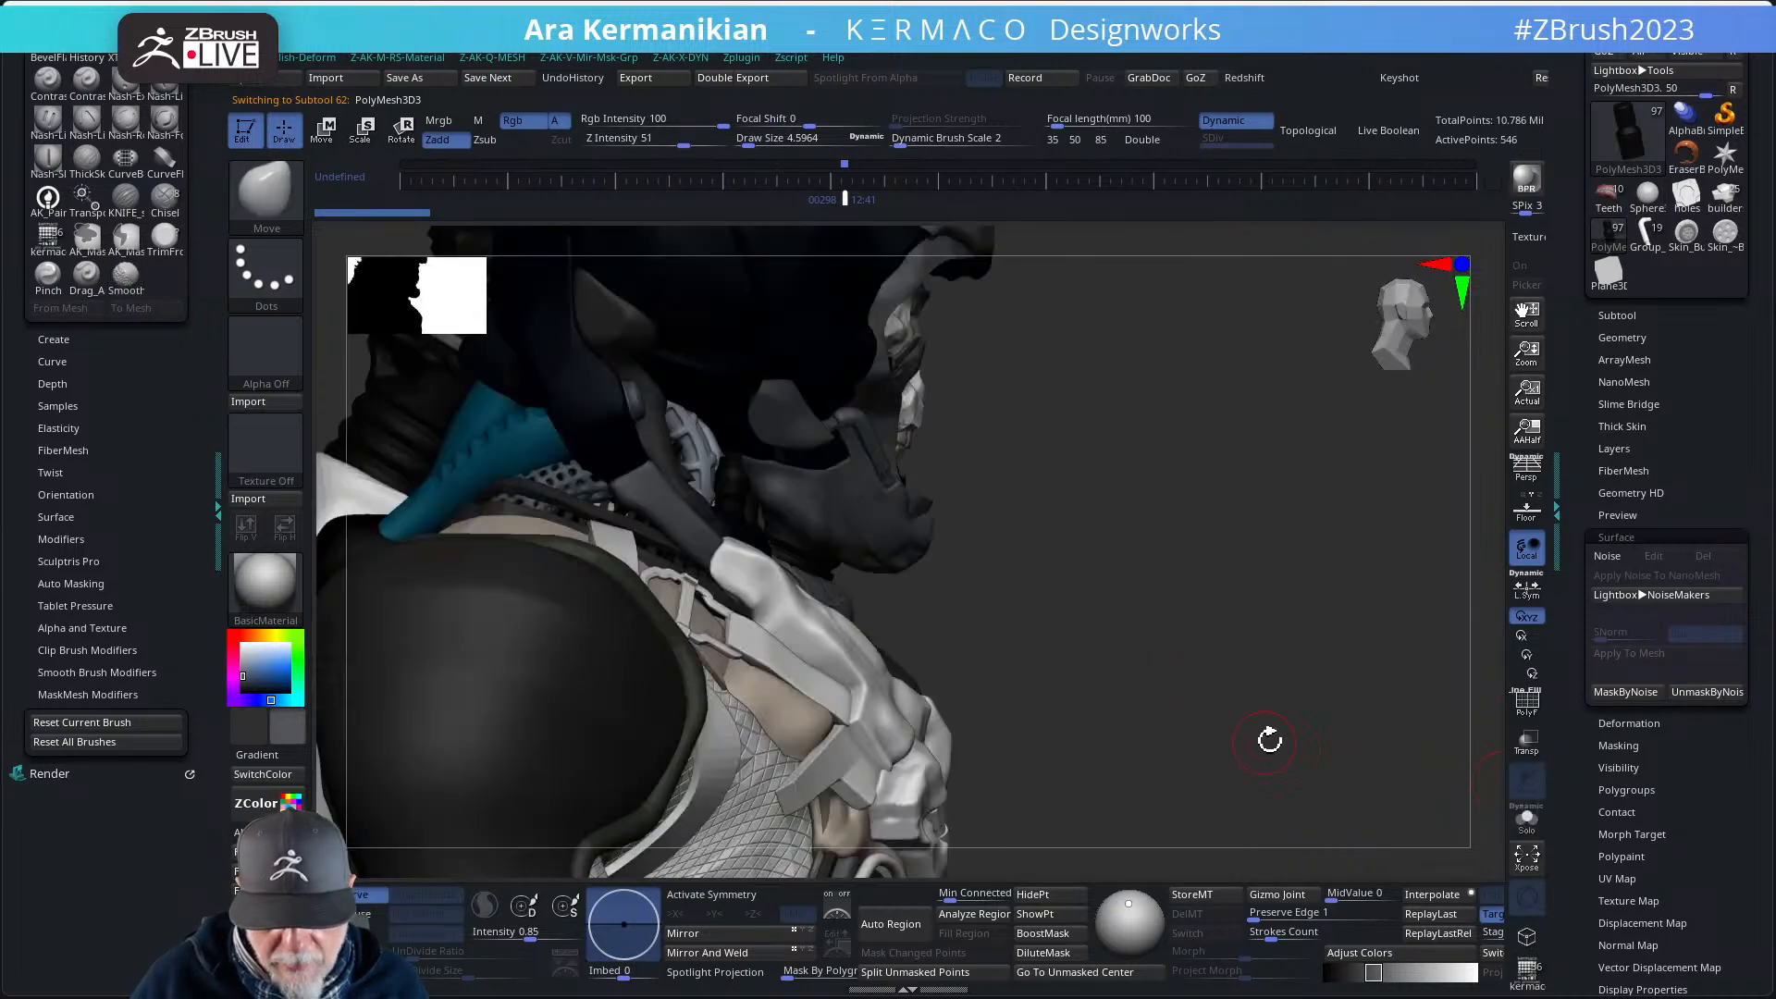
# - Select the throat cylinder between the collar arms and fill it with the mid-grey 8C8C8C swatch from ZColor's UNDONE palette
pyautogui.moveTo(1288, 674); pyautogui.dragTo(740, 678)
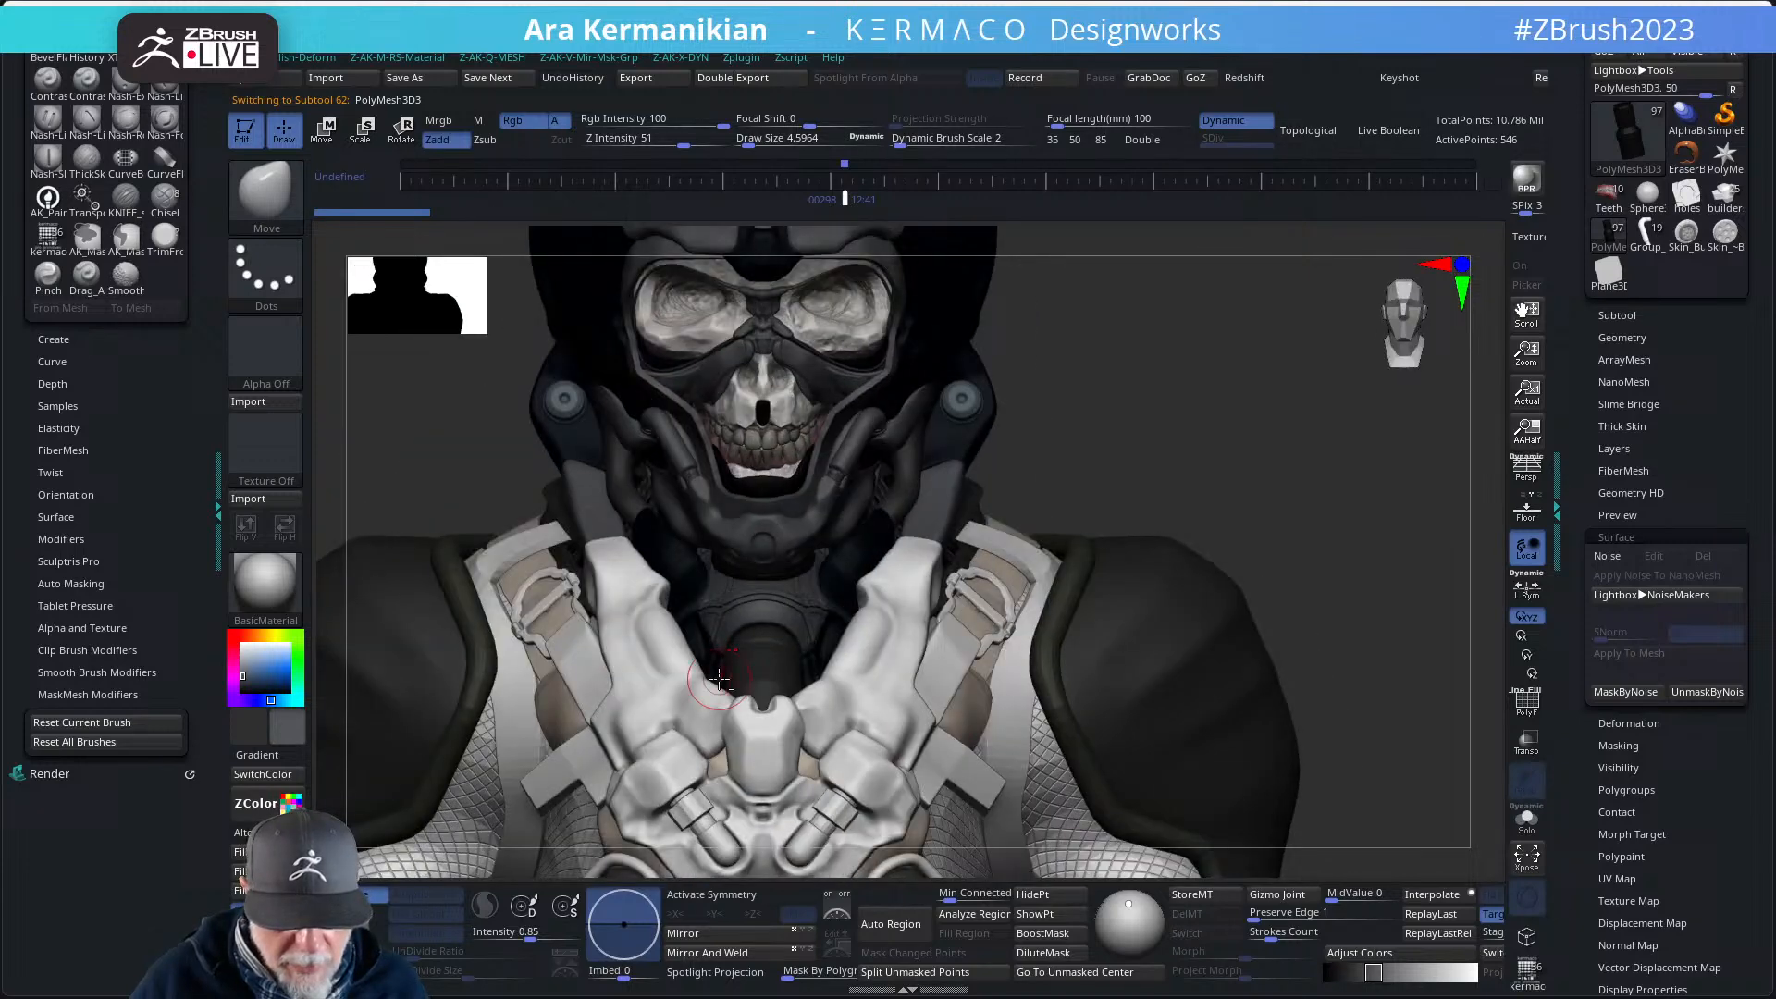
pyautogui.keyDown('alt'); pyautogui.click(770, 668); pyautogui.keyUp('alt')
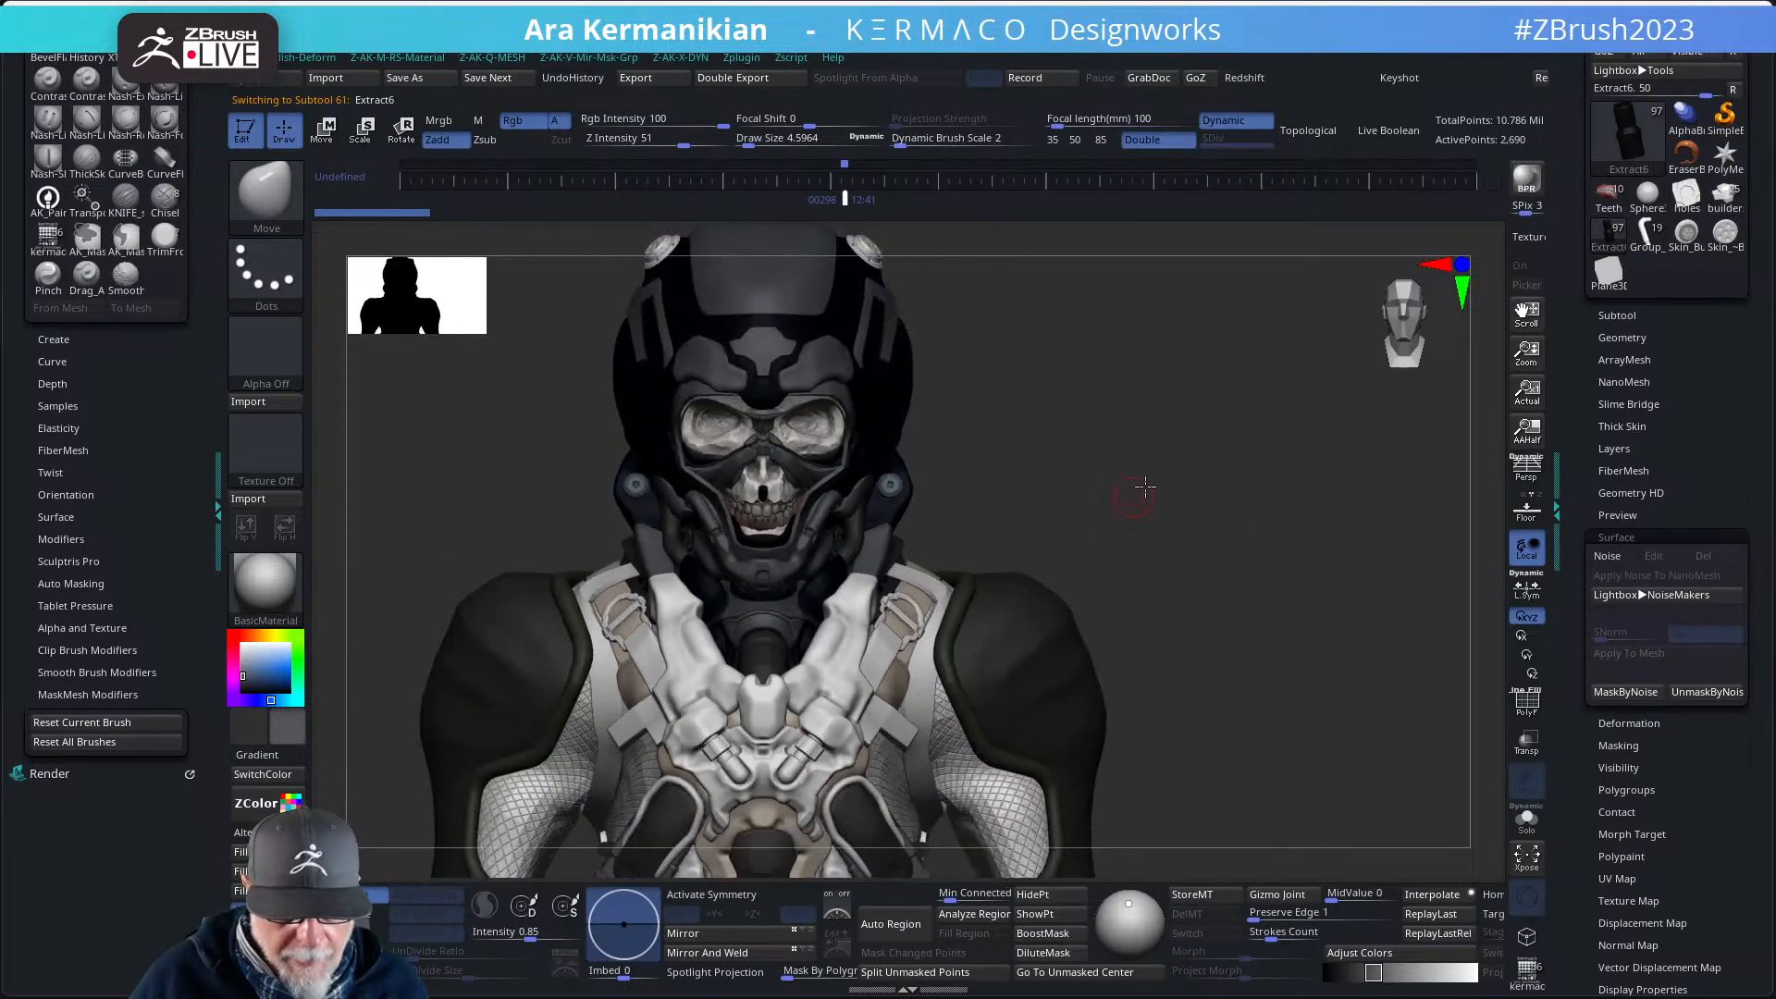
pyautogui.moveTo(1141, 491); pyautogui.dragTo(1163, 462)
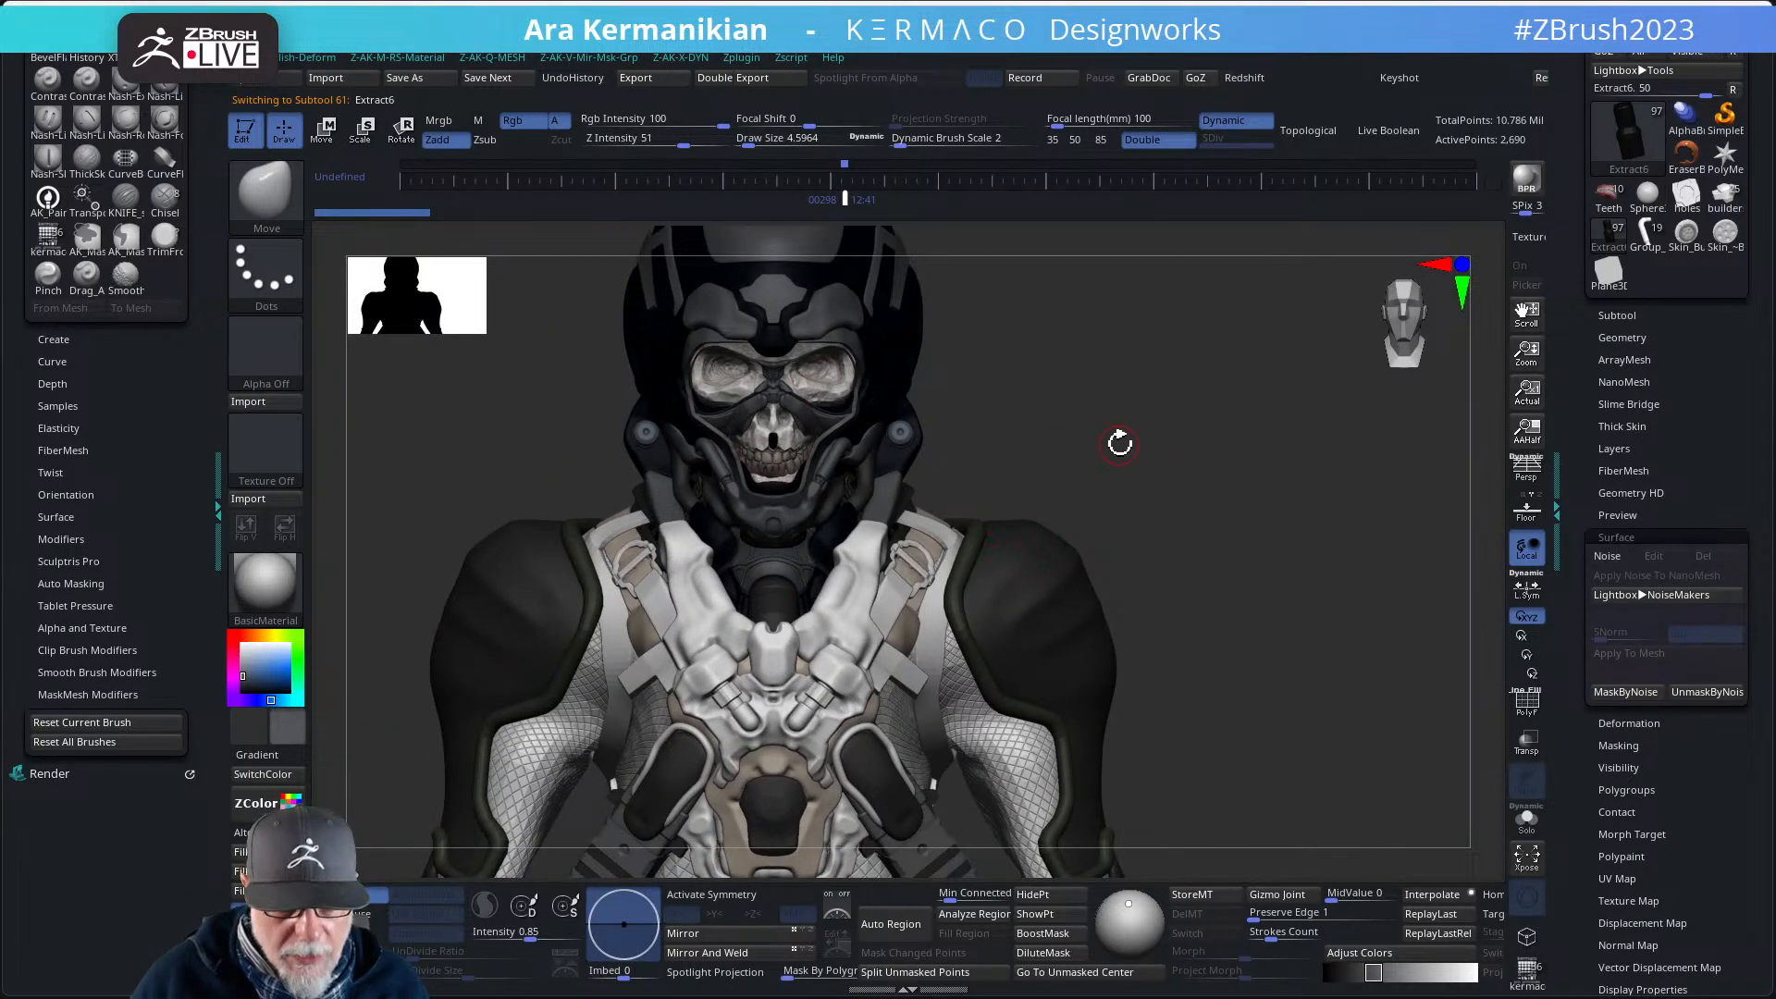
pyautogui.moveTo(1120, 443); pyautogui.dragTo(1108, 427)
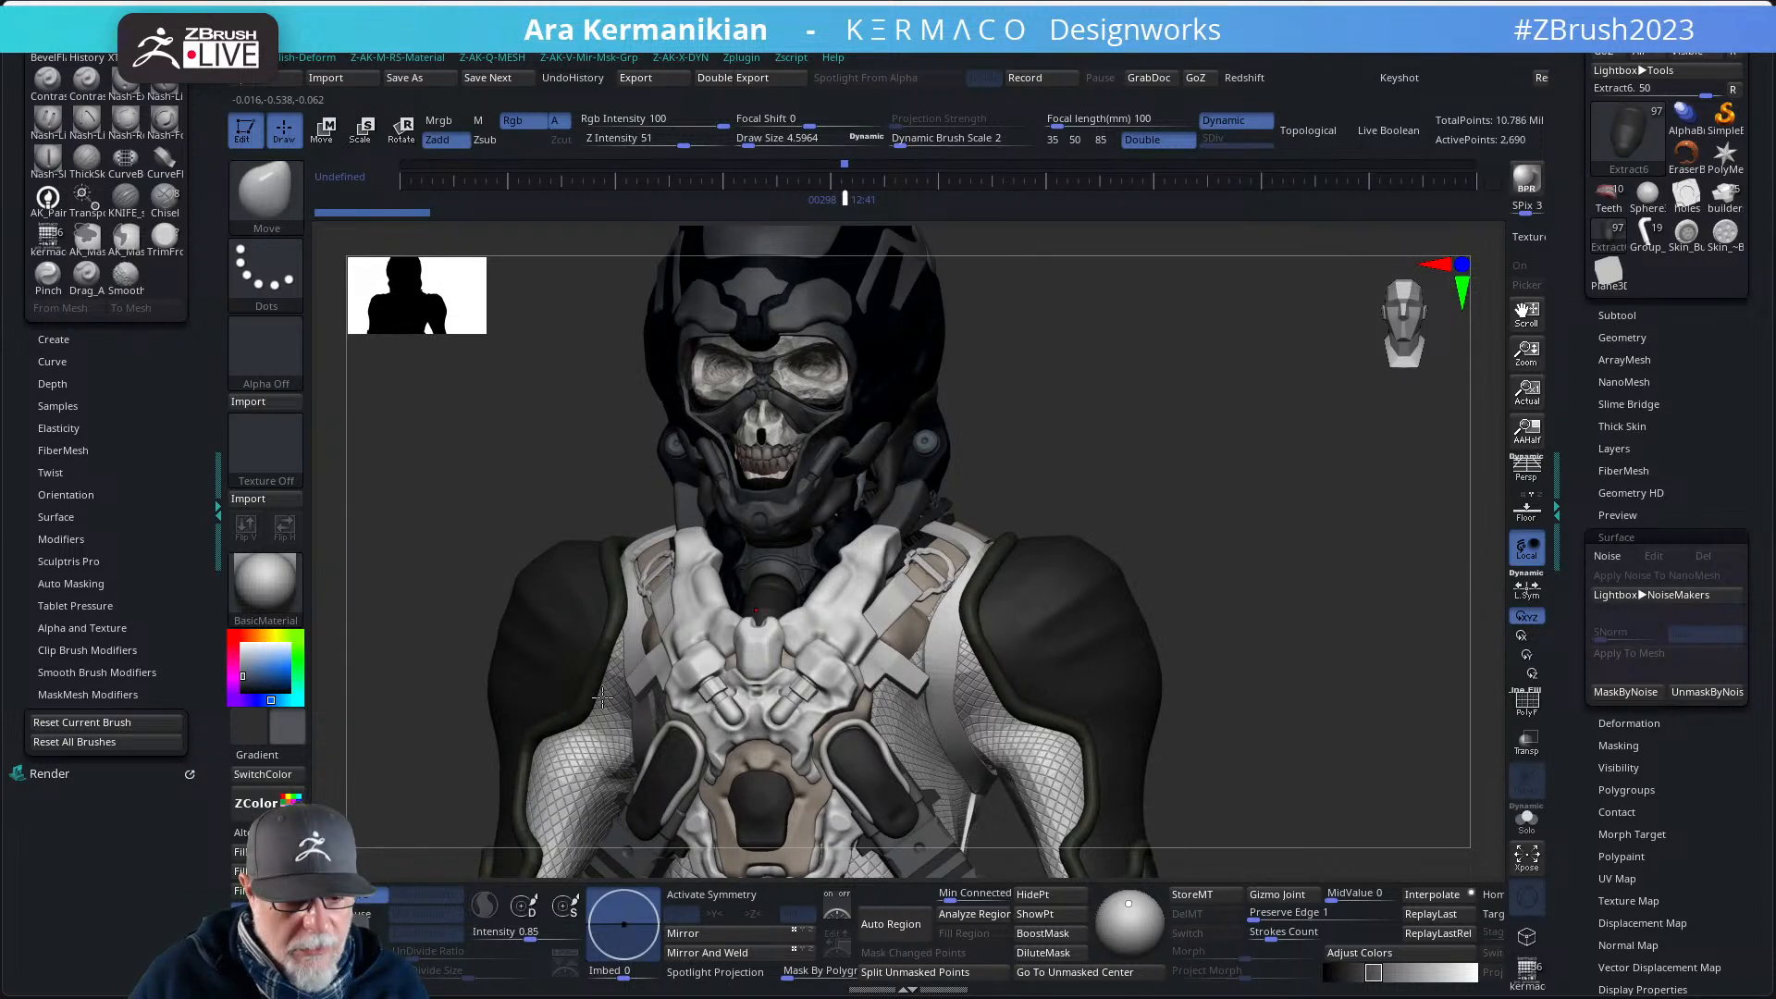
pyautogui.click(266, 803)
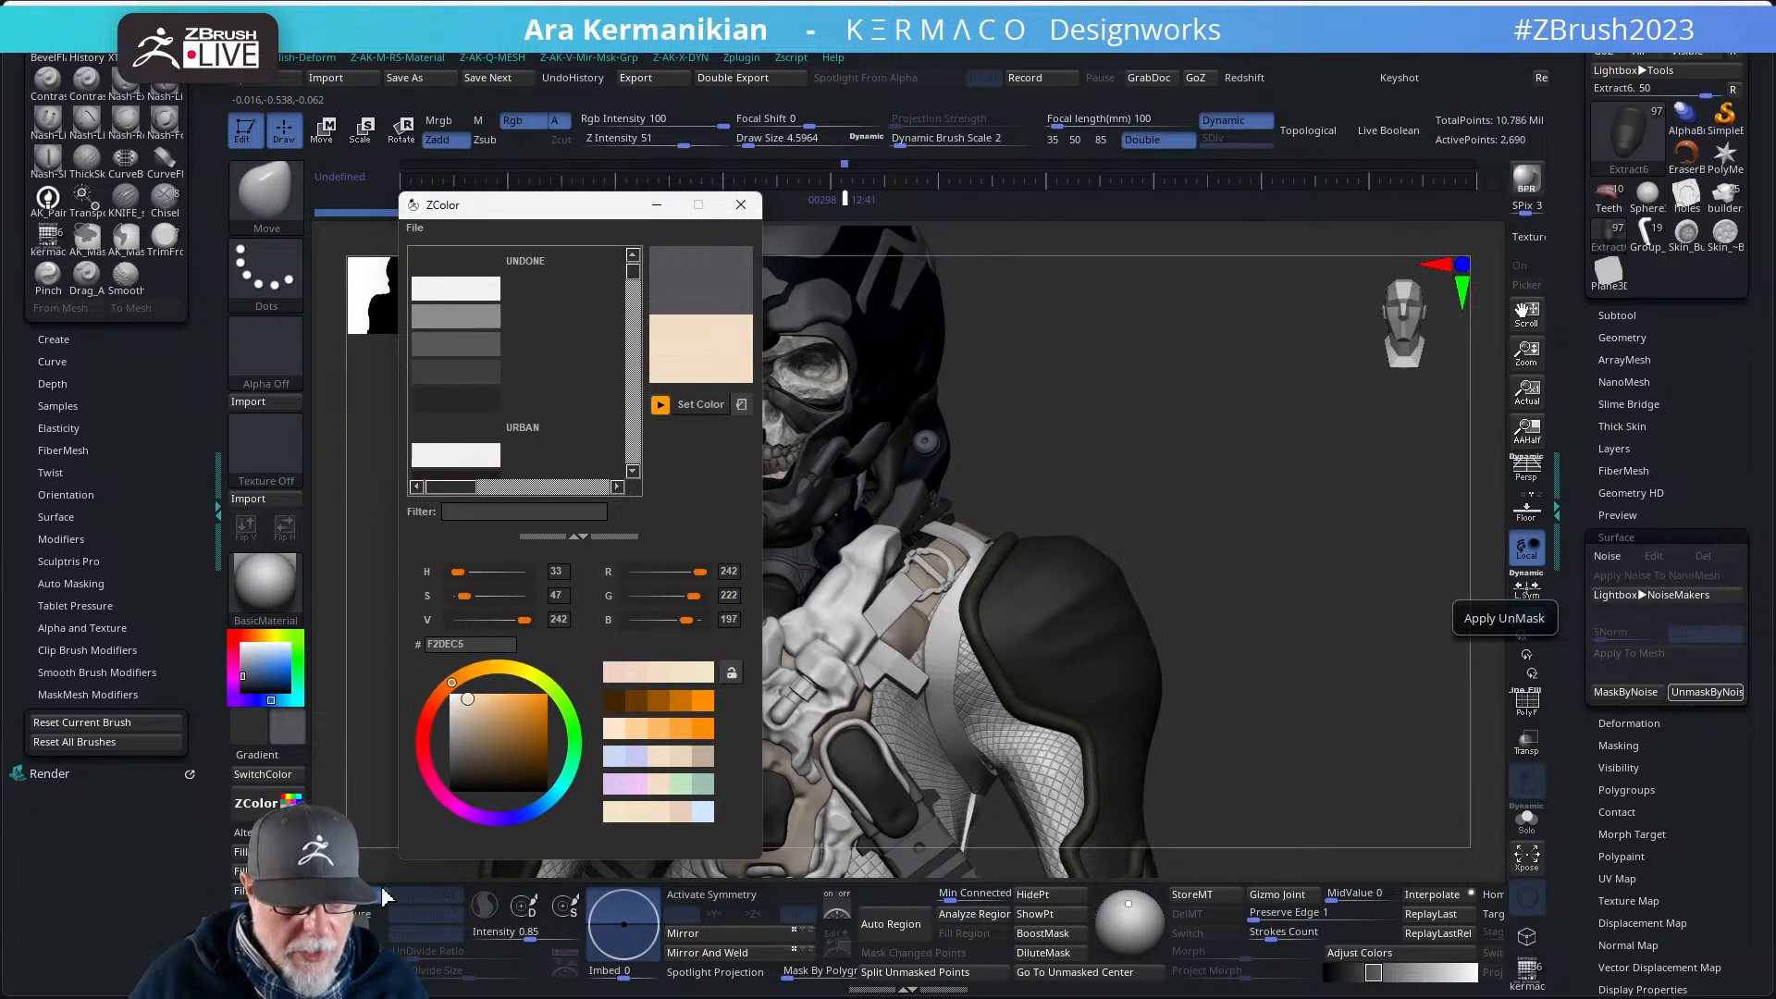
pyautogui.moveTo(572, 214); pyautogui.dragTo(435, 221)
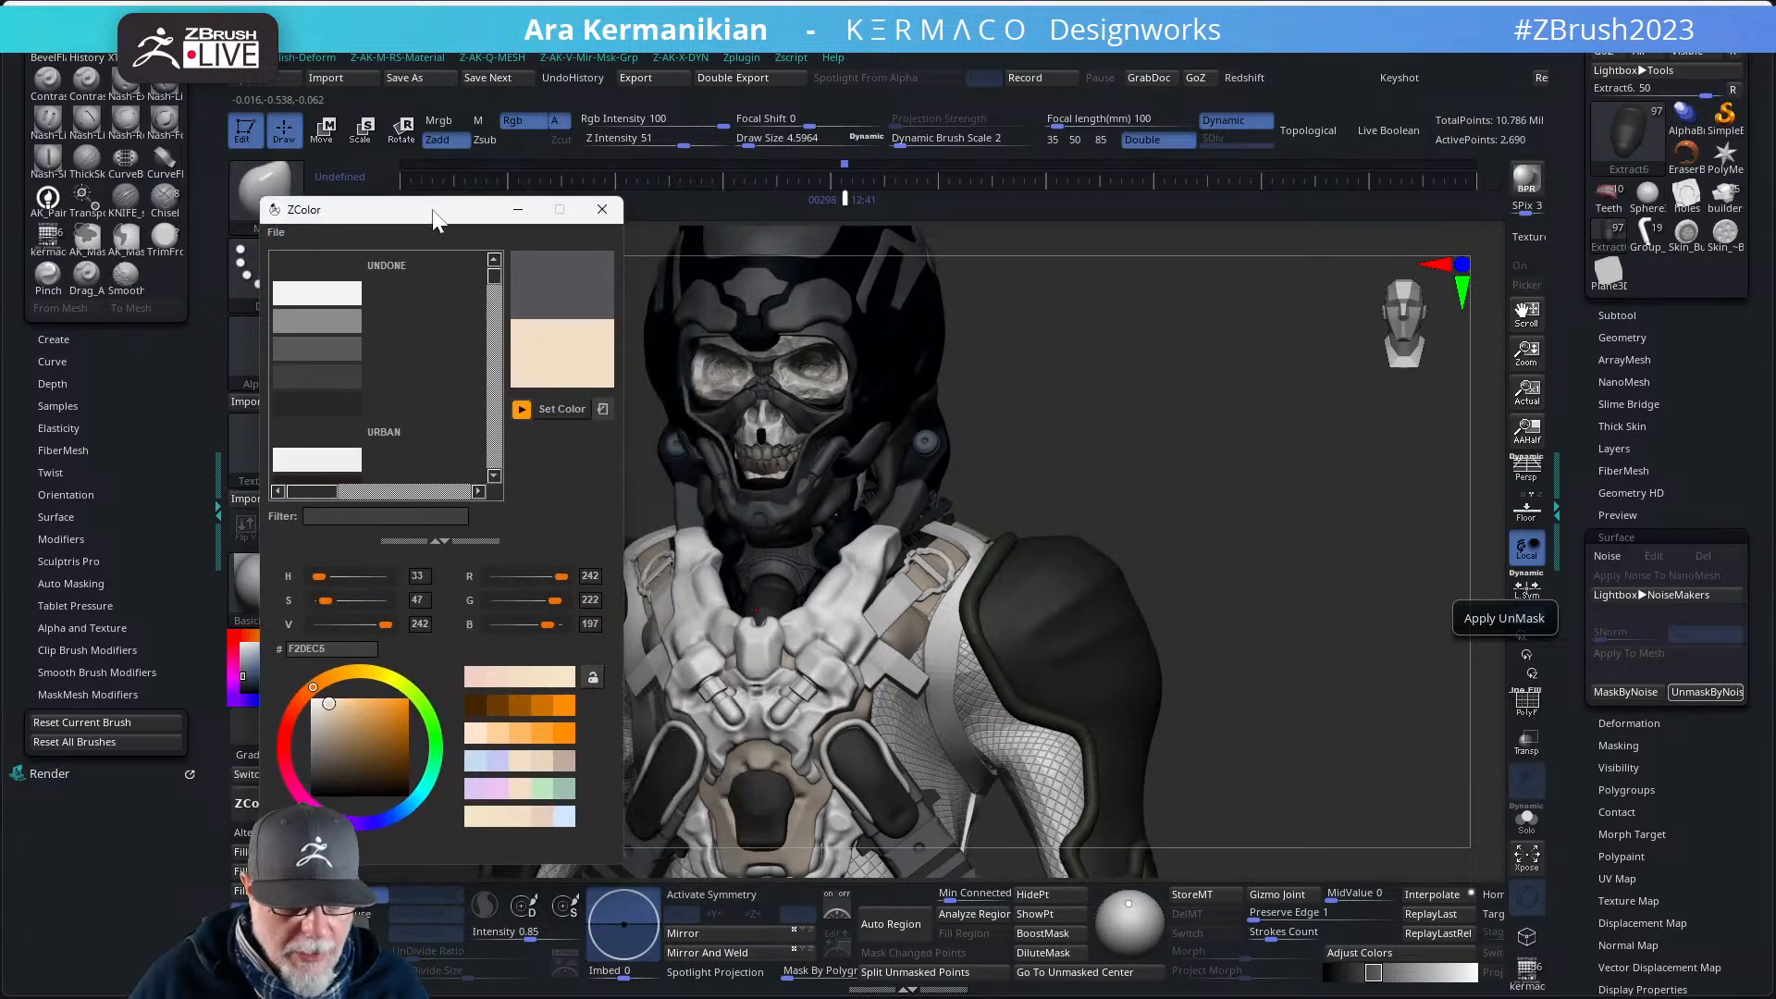
pyautogui.click(331, 322)
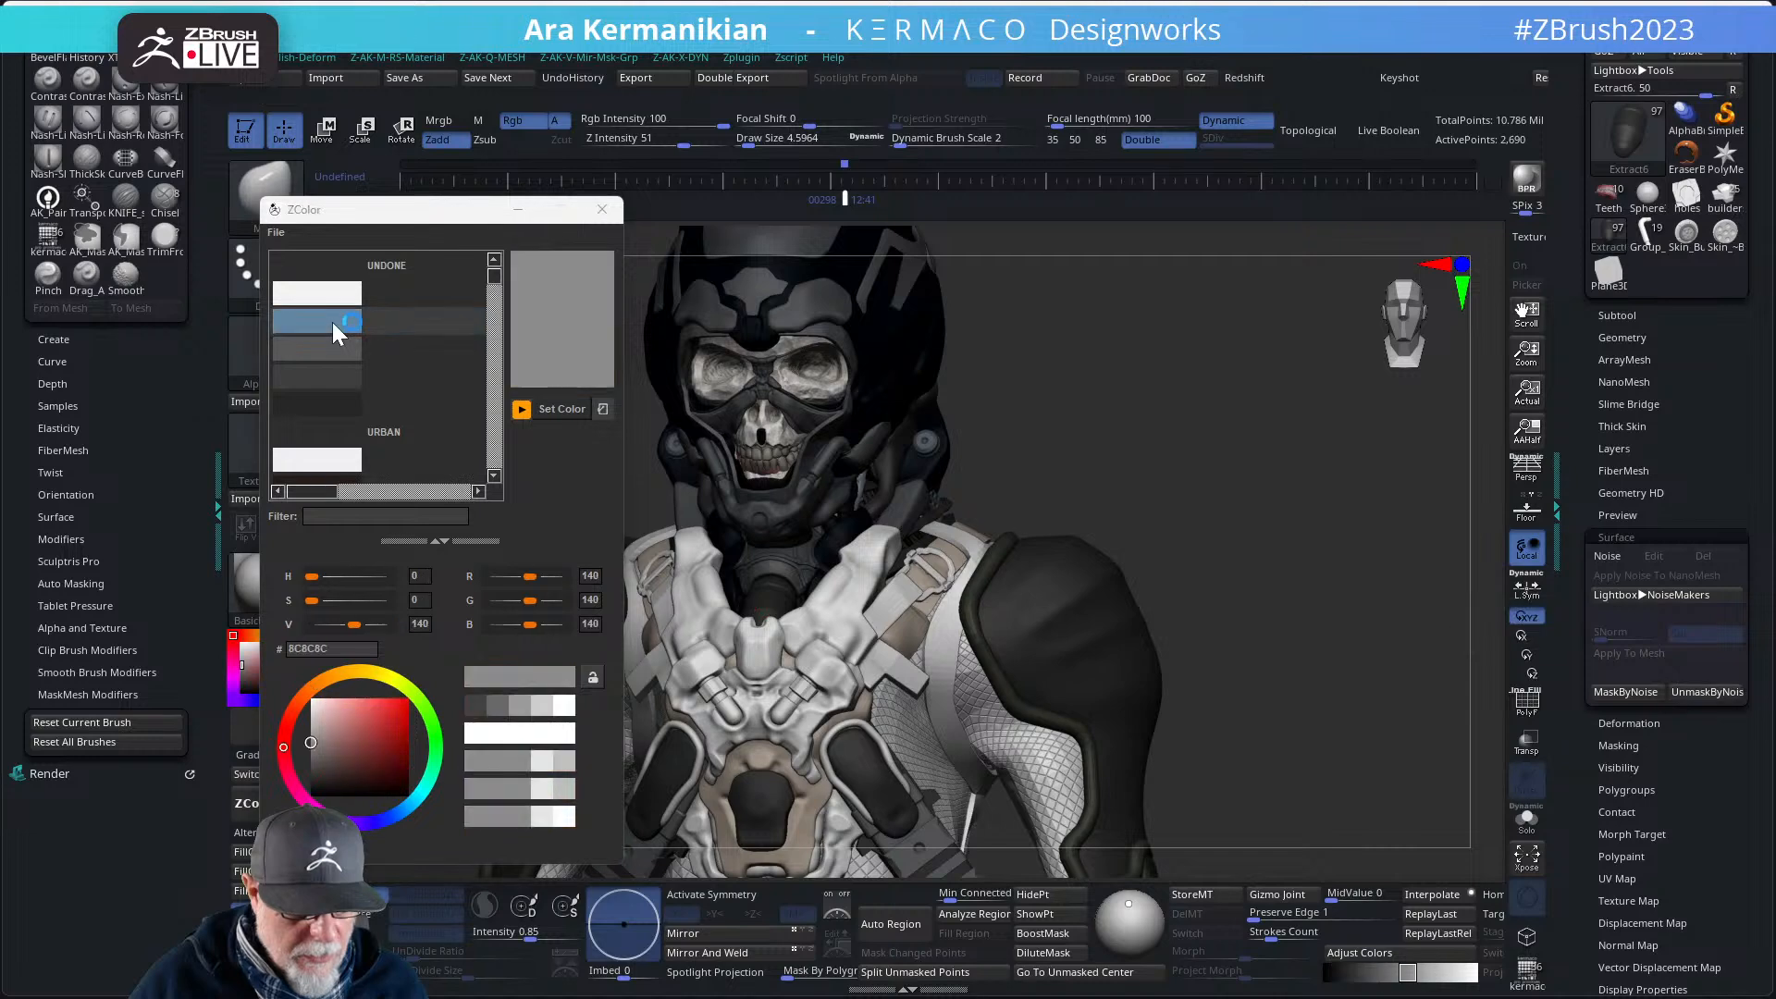
pyautogui.moveTo(1200, 470); pyautogui.dragTo(831, 629)
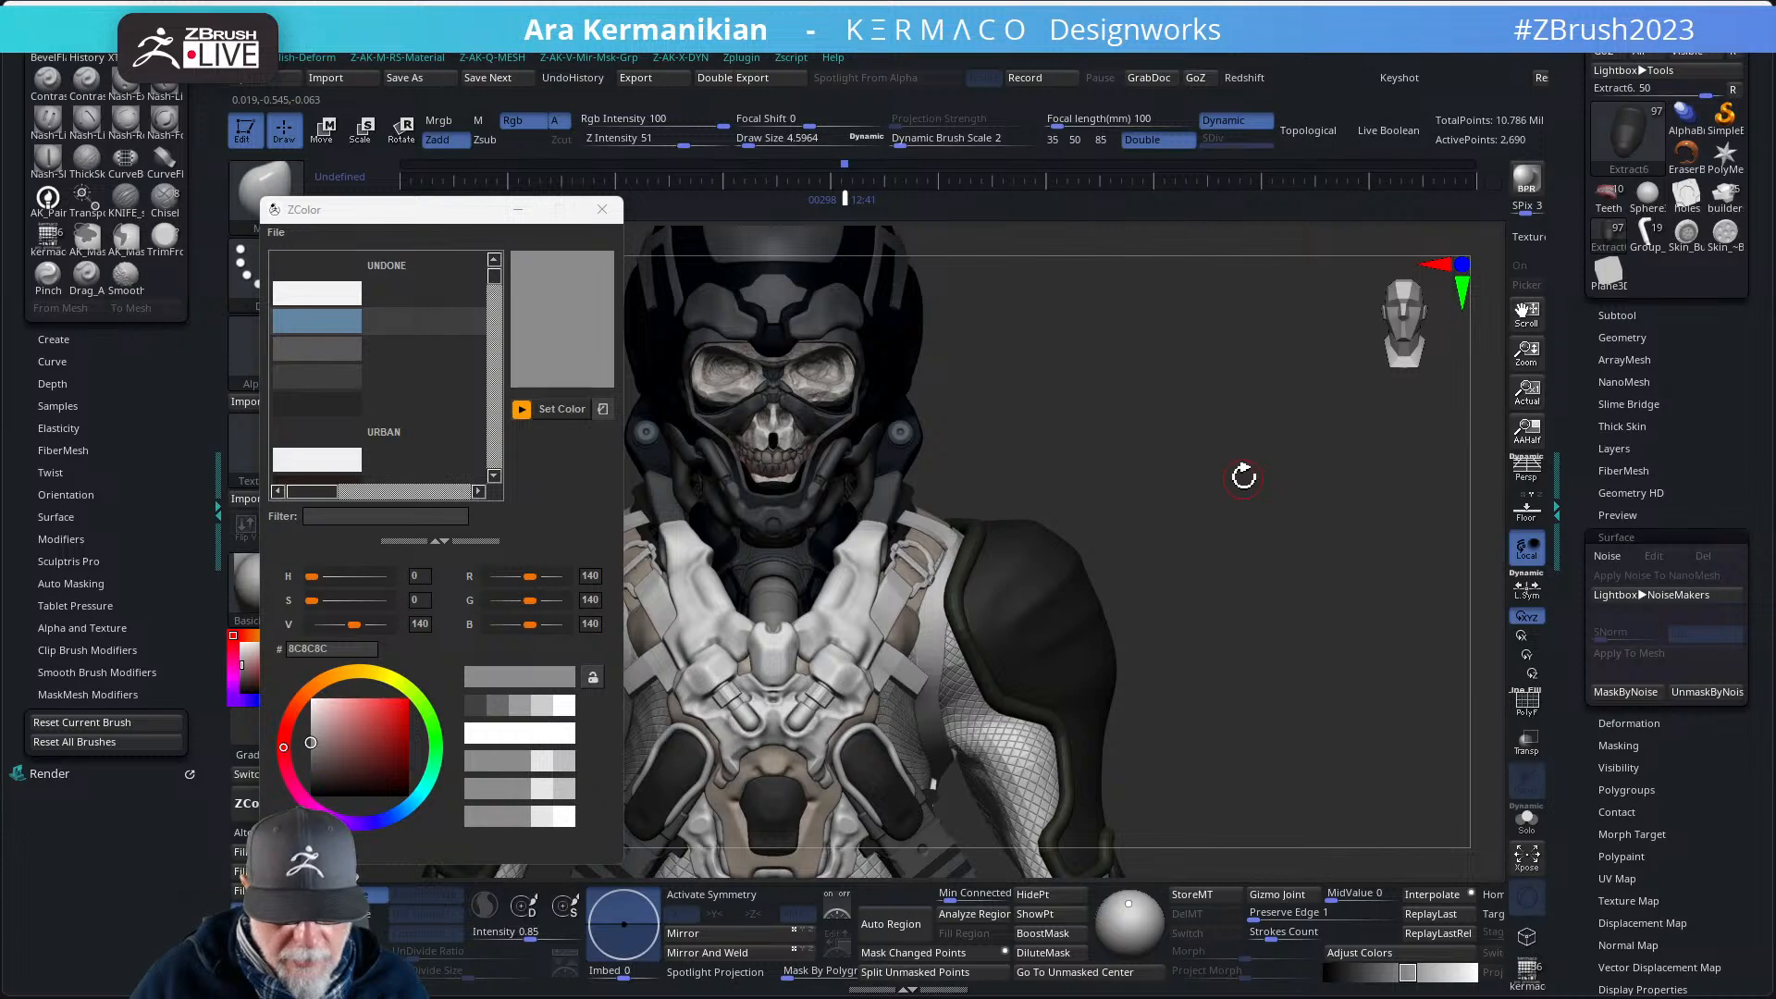
pyautogui.moveTo(1243, 476); pyautogui.dragTo(1293, 486)
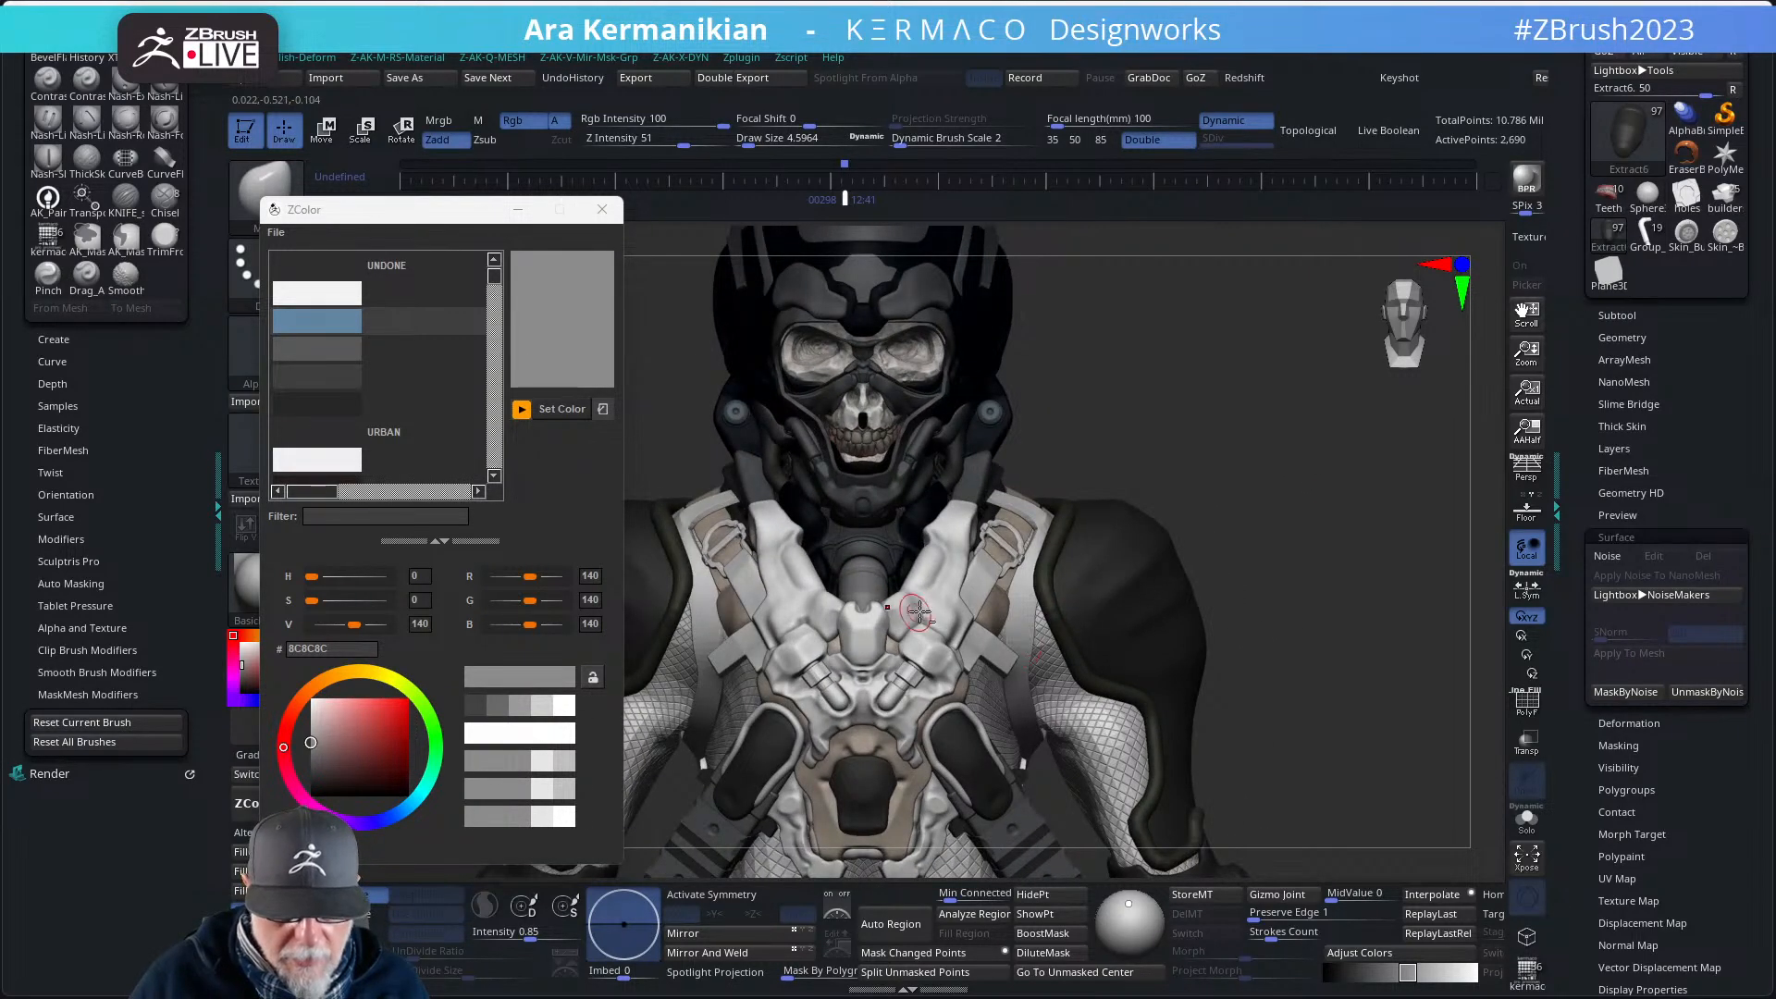
# - Select the white front collar arms, try the helmet's near-black on them, and fill them with the throat cylinder's mid grey
pyautogui.keyDown('alt'); pyautogui.click(924, 571); pyautogui.keyUp('alt')
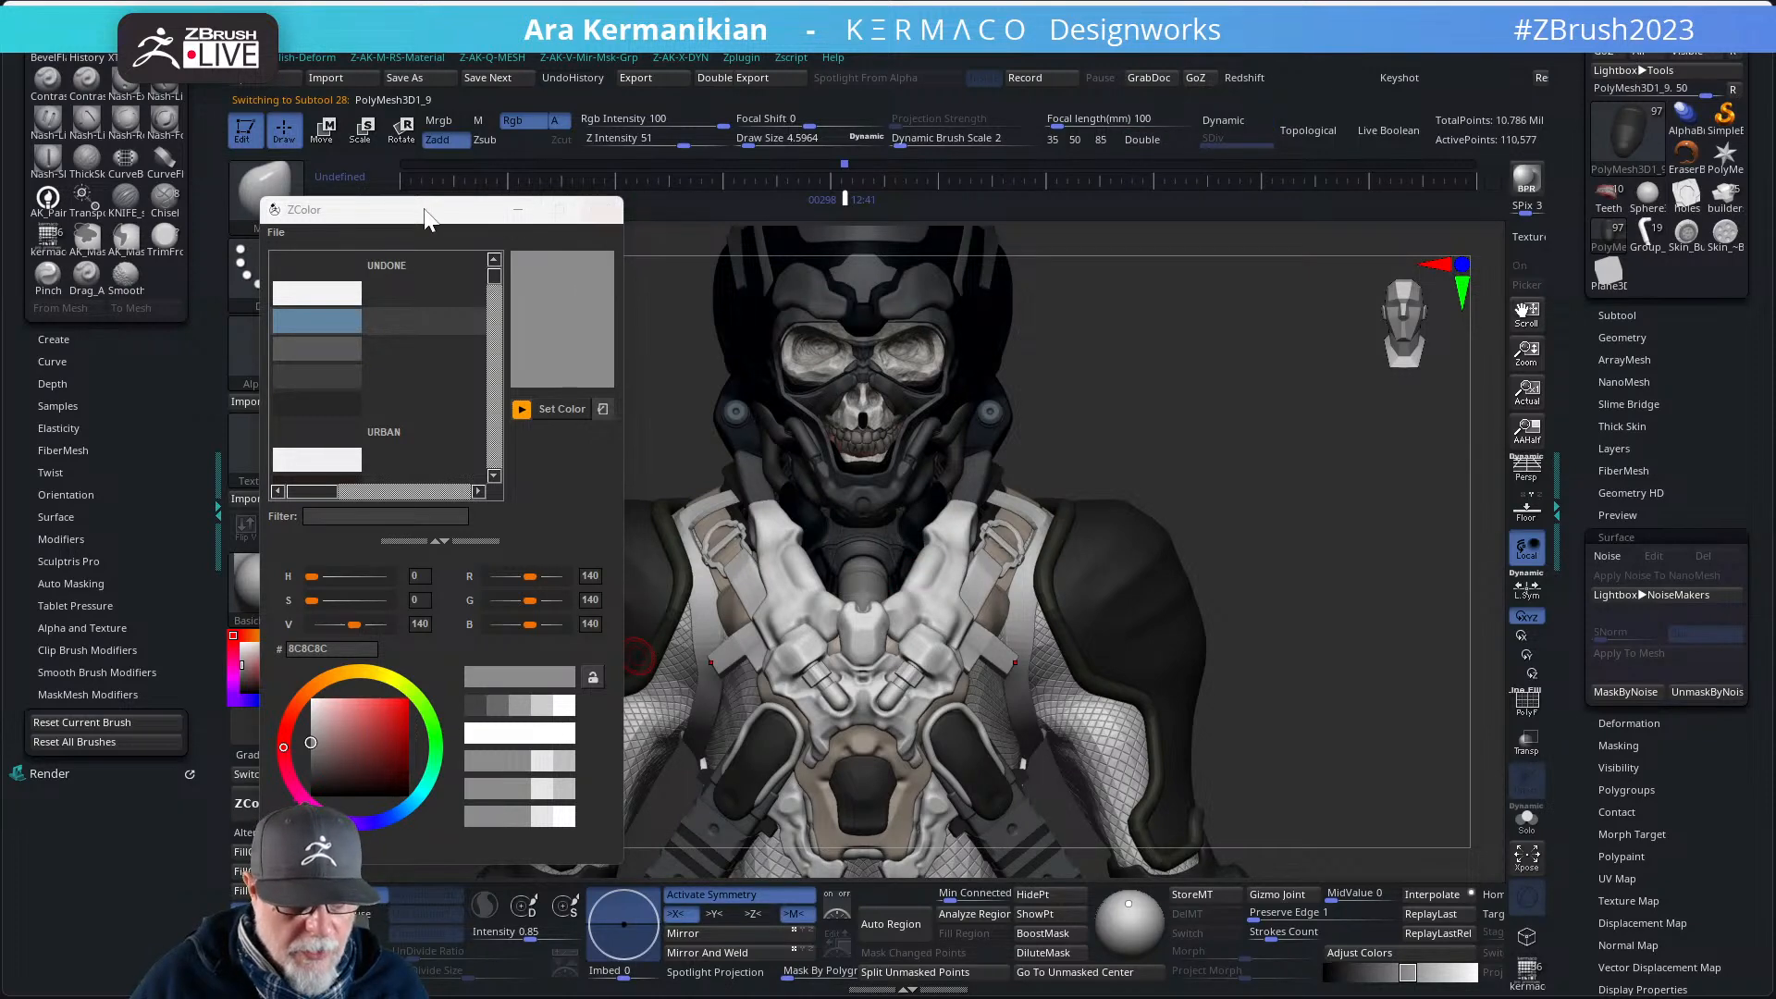
pyautogui.moveTo(428, 213); pyautogui.dragTo(427, 2)
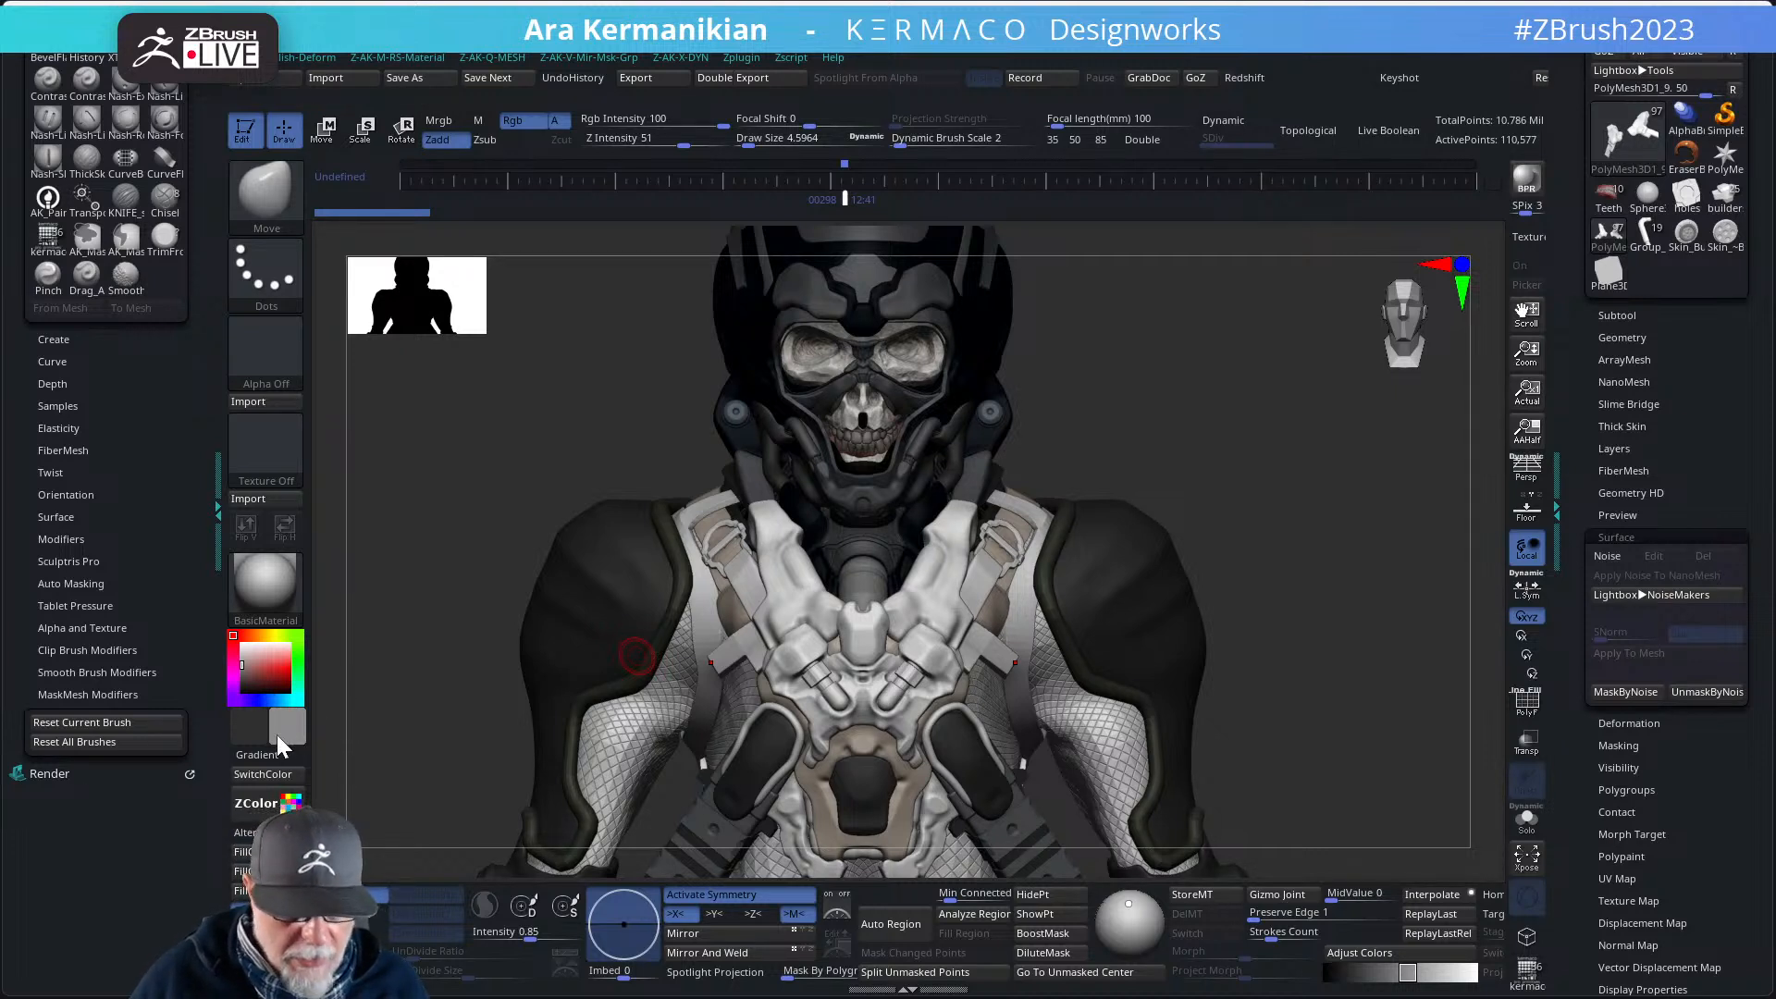
pyautogui.moveTo(276, 735)
pyautogui.mouseDown()
pyautogui.moveTo(647, 534)
pyautogui.moveTo(749, 435)
pyautogui.mouseUp()
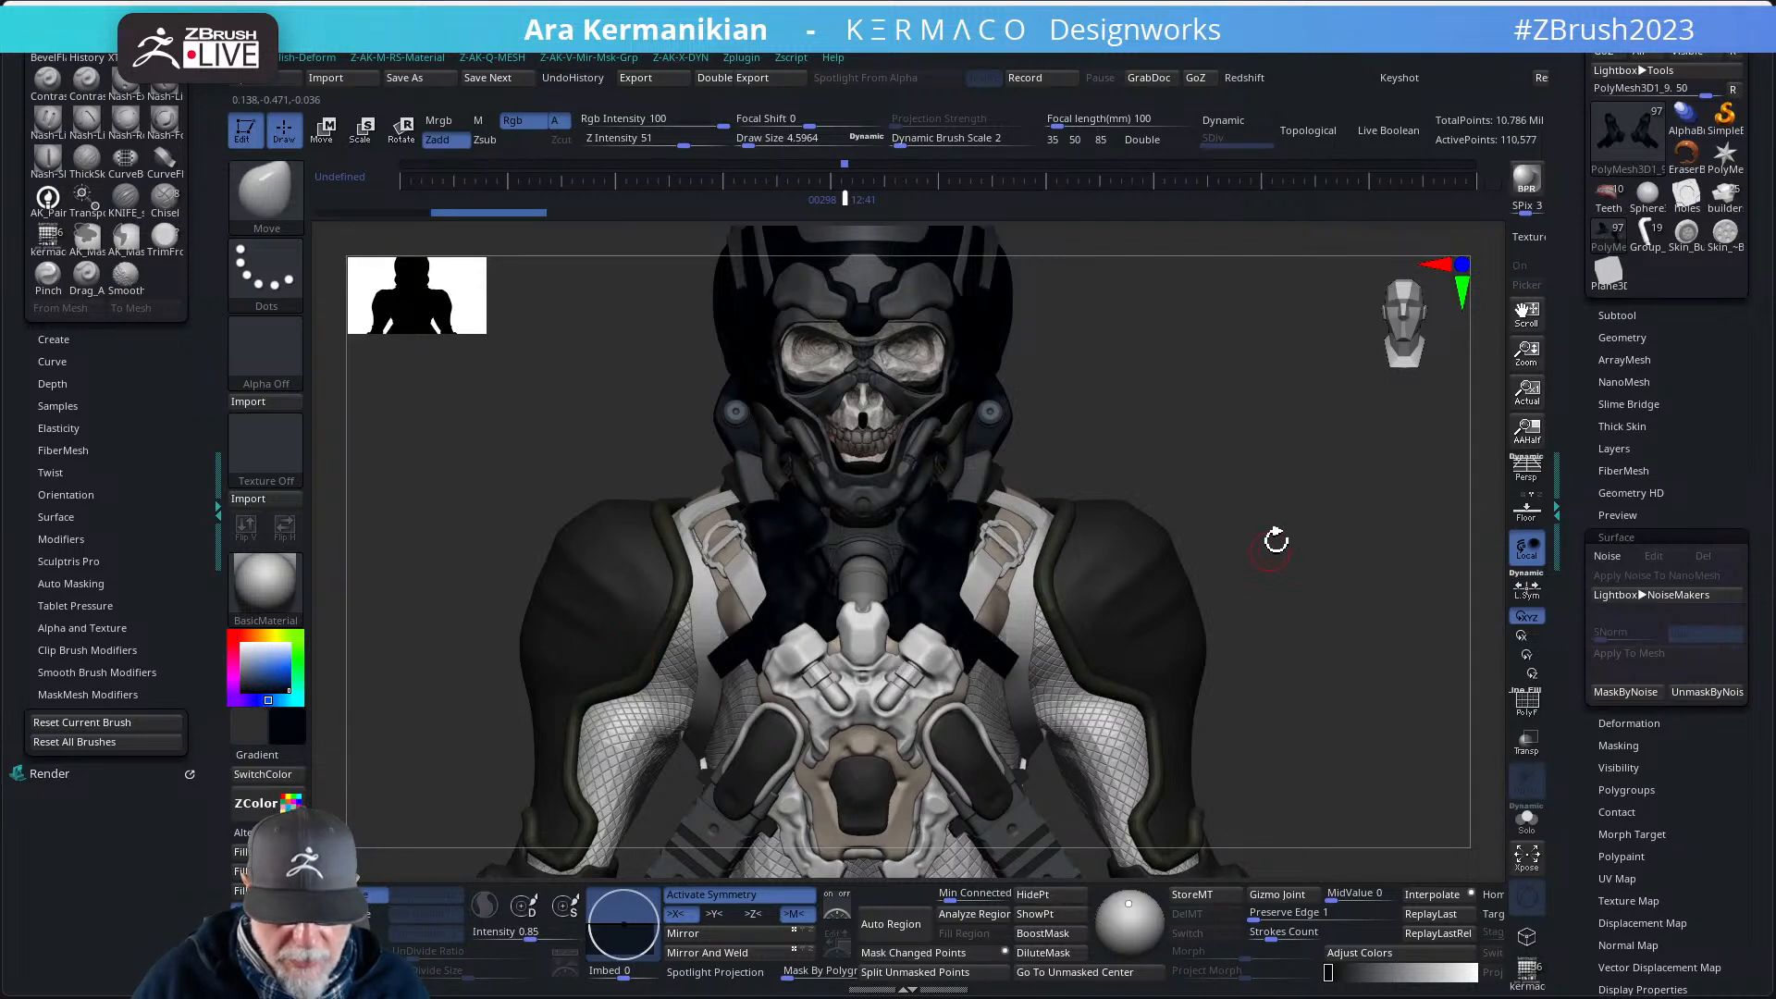
pyautogui.moveTo(1277, 535)
pyautogui.mouseDown()
pyautogui.moveTo(1319, 465)
pyautogui.moveTo(1296, 478)
pyautogui.moveTo(1364, 448)
pyautogui.moveTo(1397, 463)
pyautogui.moveTo(1368, 456)
pyautogui.moveTo(1401, 505)
pyautogui.mouseUp()
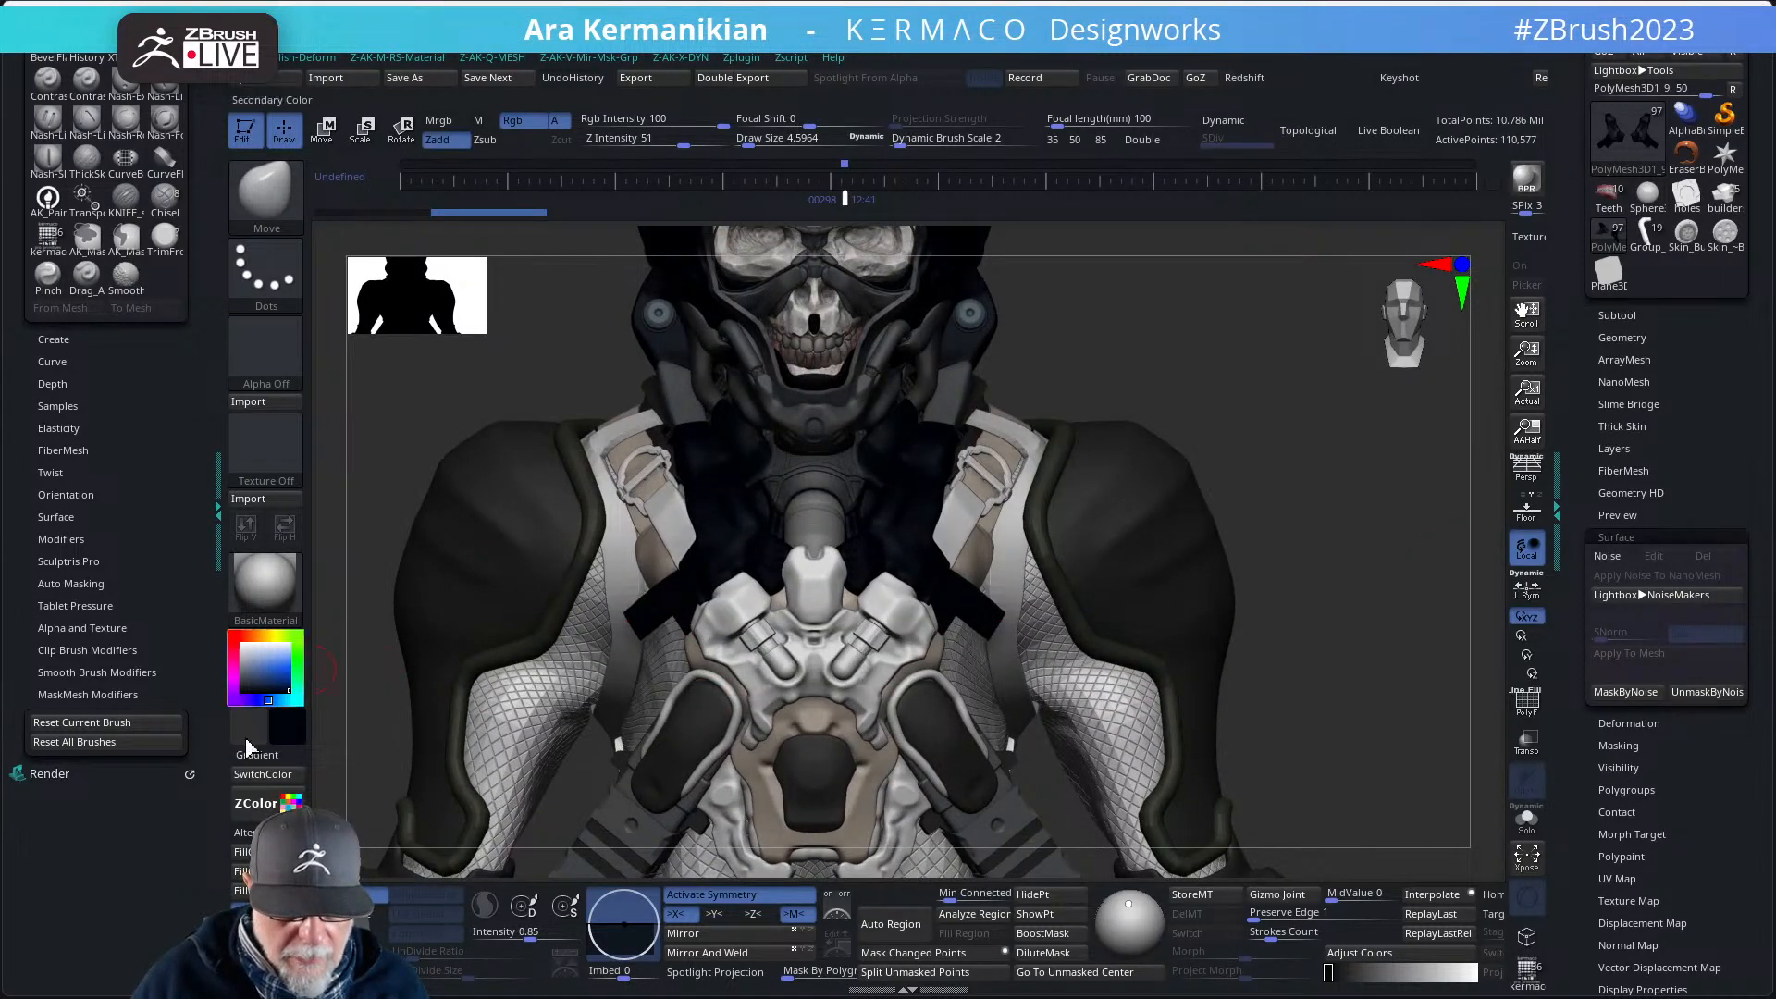
pyautogui.moveTo(287, 726); pyautogui.dragTo(848, 536)
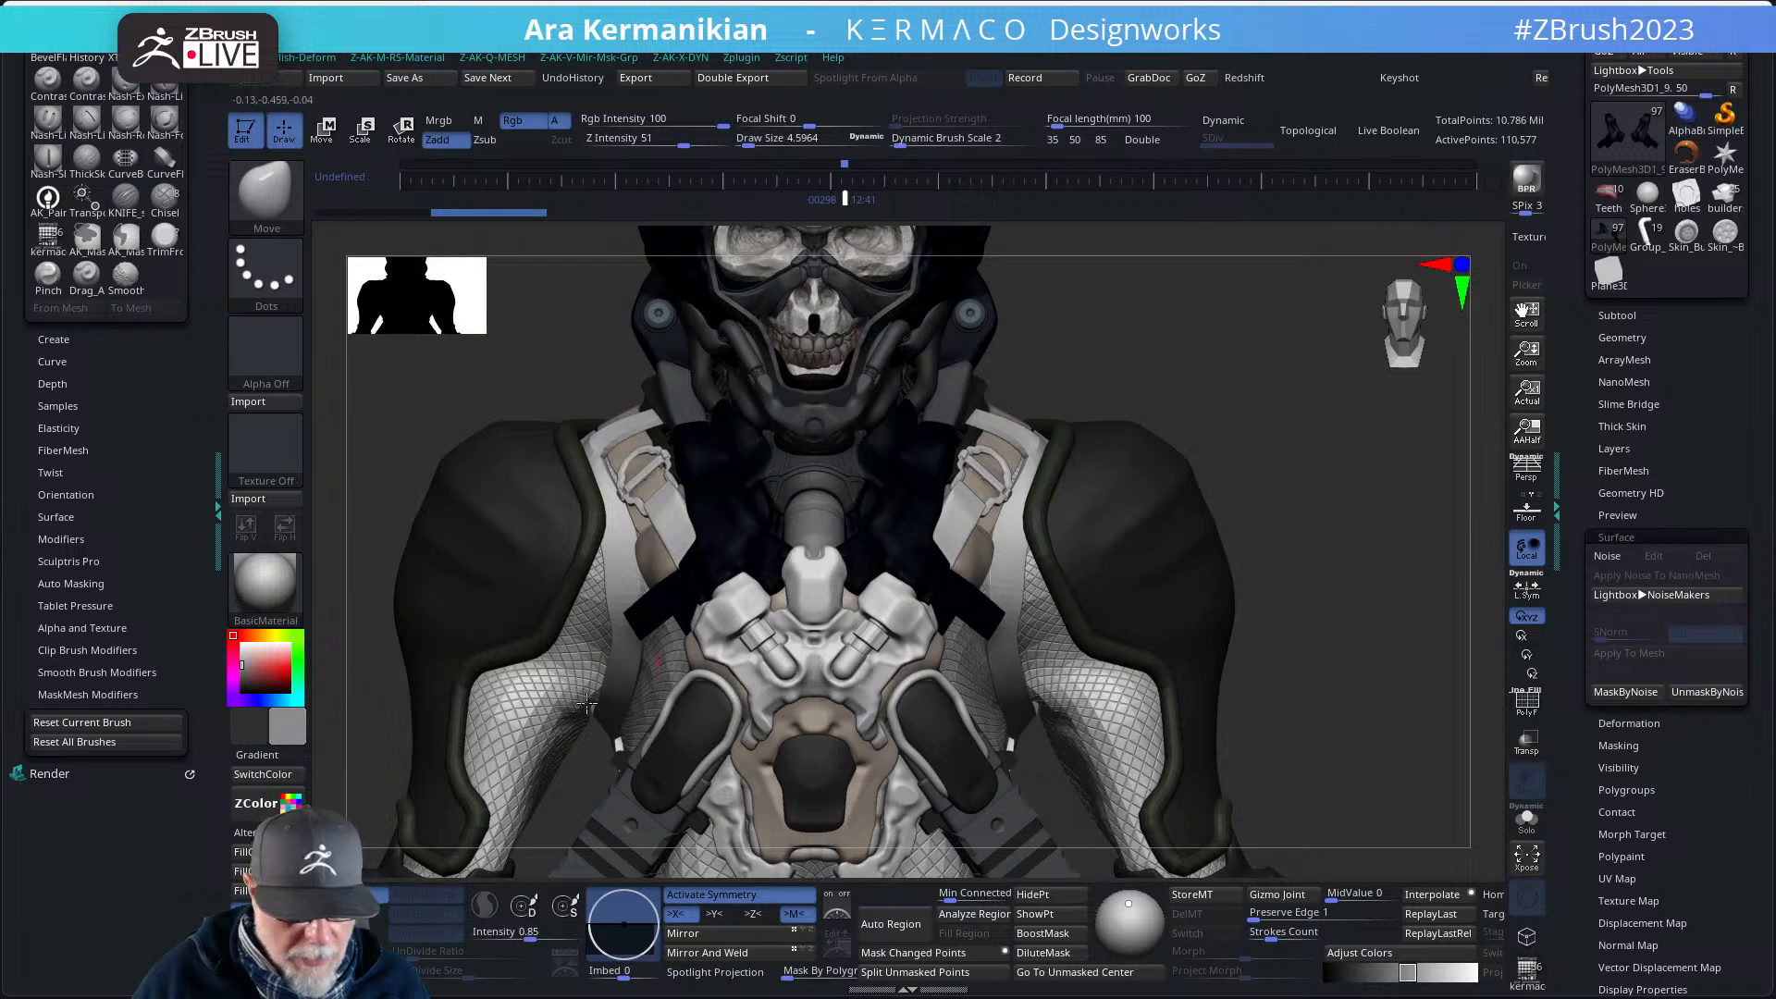
pyautogui.click(245, 852)
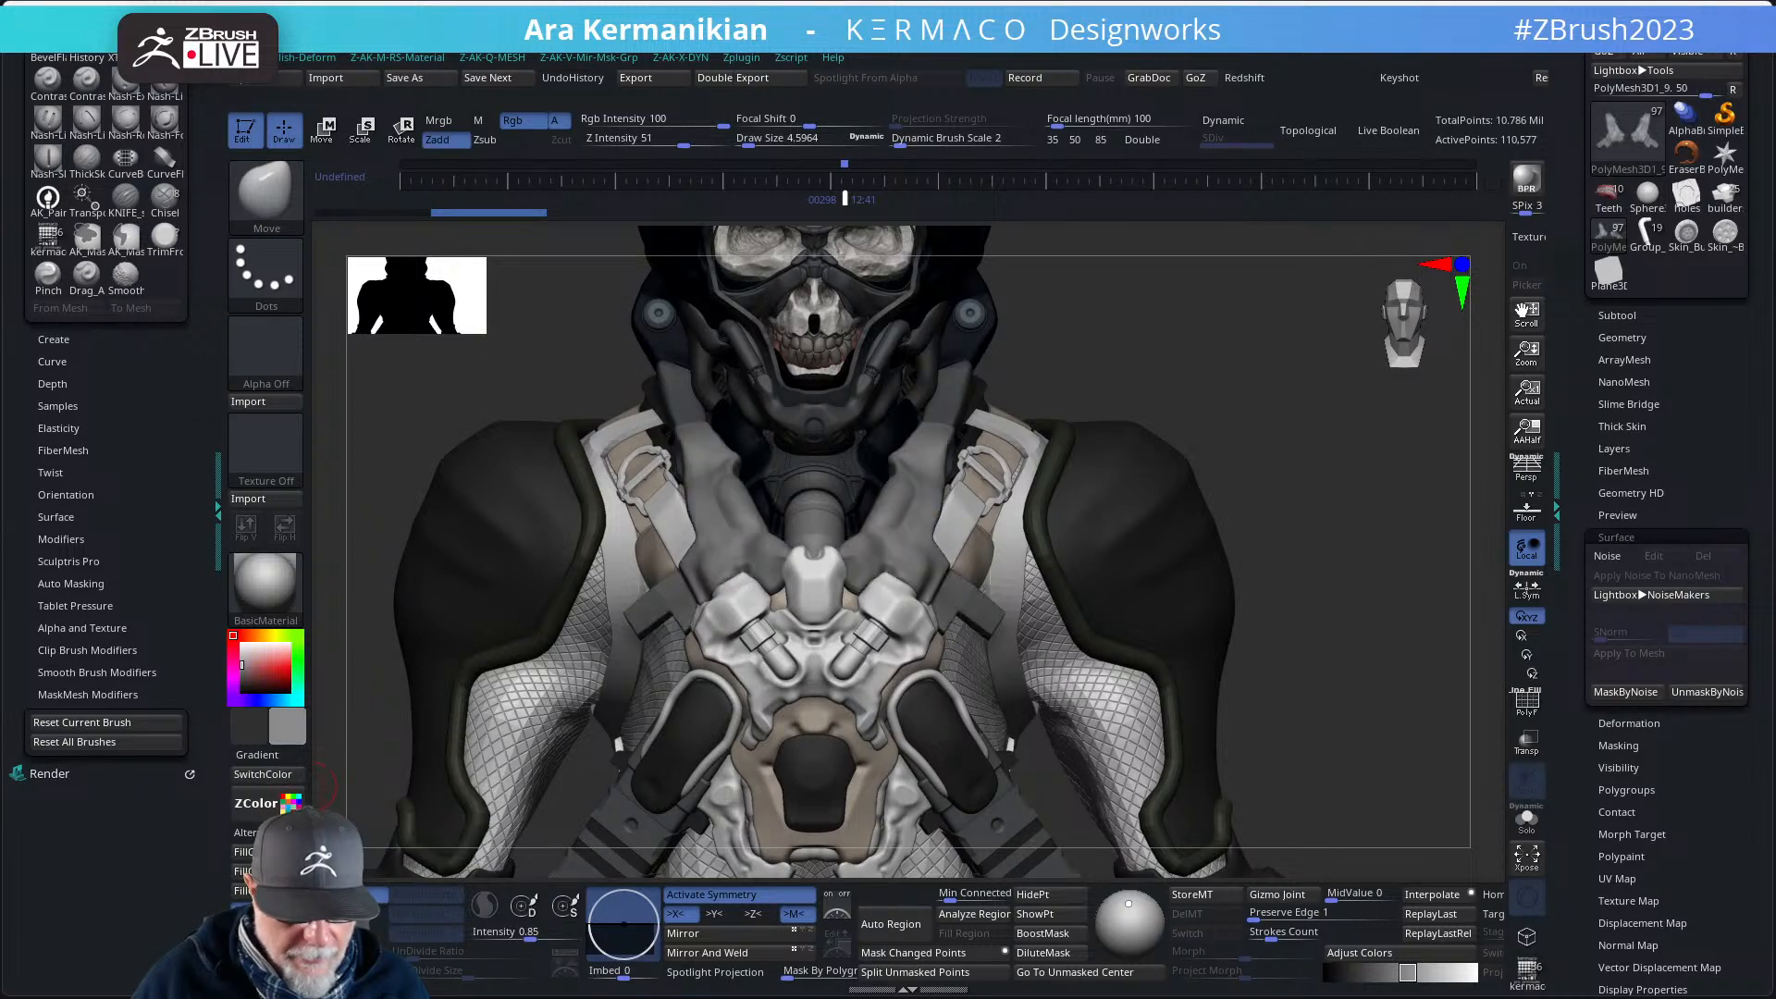
# - Try the helmet's near-black as the fill colour on the front collar arms
pyautogui.press('f')
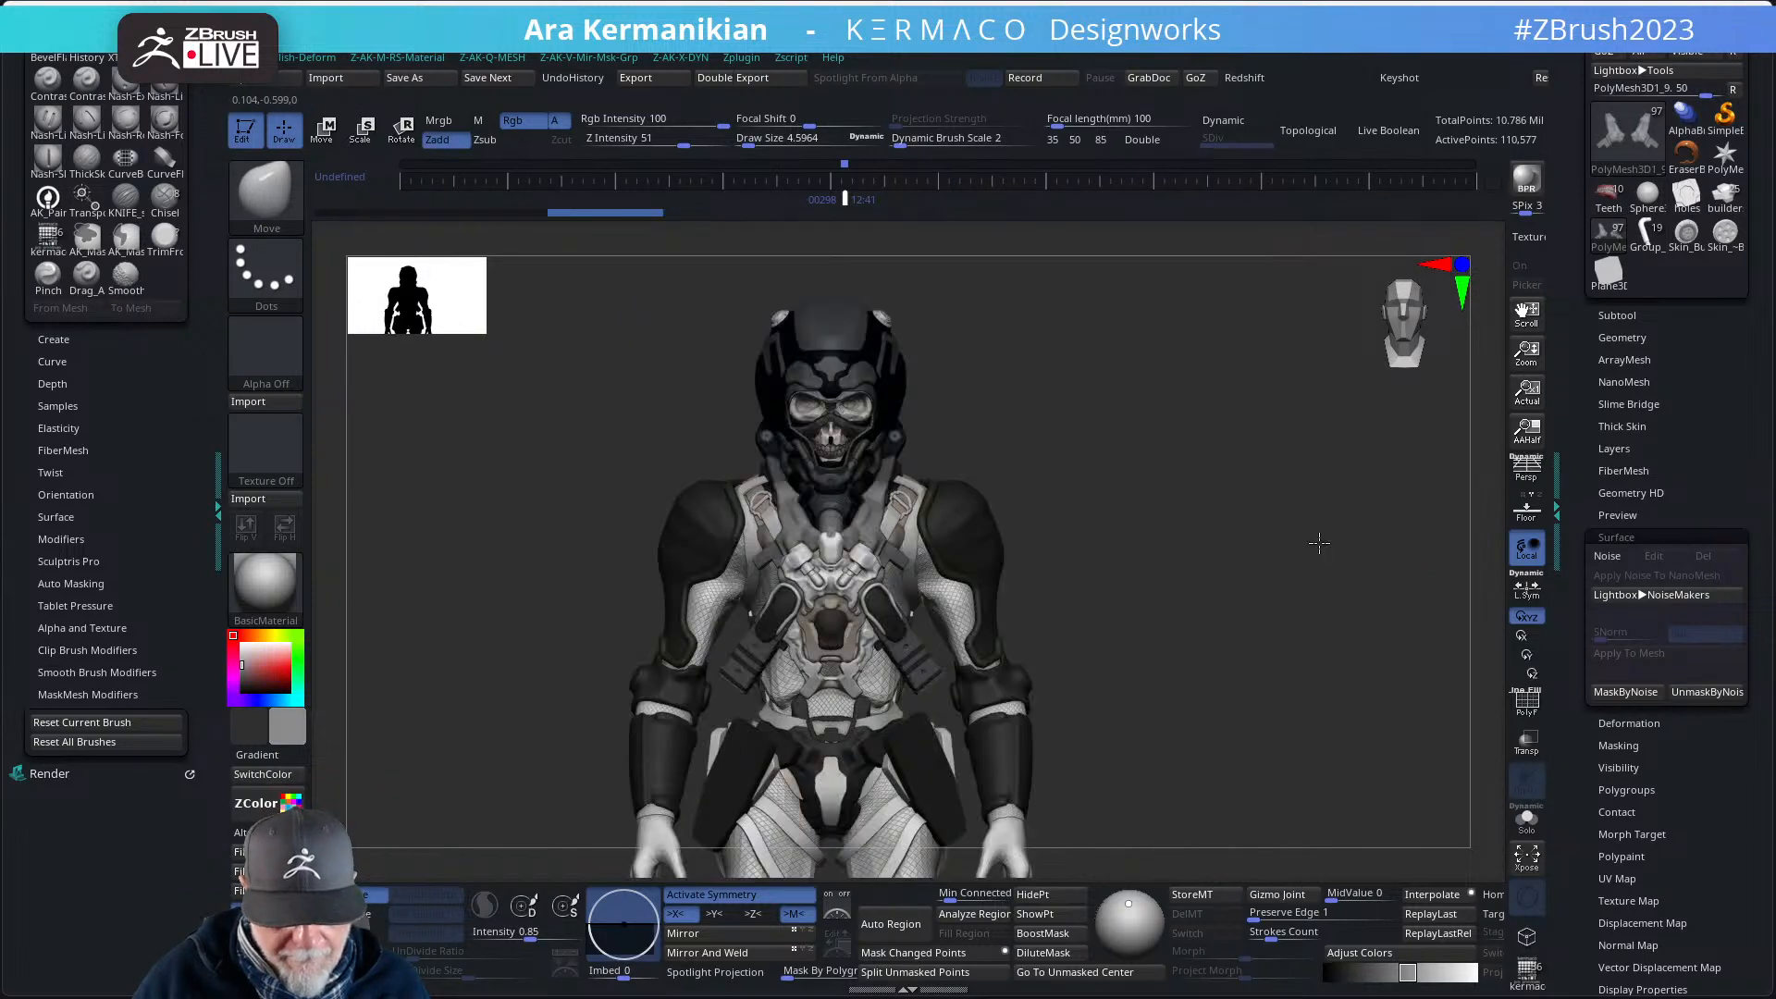
pyautogui.moveTo(1317, 535)
pyautogui.mouseDown()
pyautogui.moveTo(1407, 539)
pyautogui.moveTo(1275, 552)
pyautogui.moveTo(1318, 560)
pyautogui.mouseUp()
pyautogui.keyDown('alt'); pyautogui.moveTo(1295, 707); pyautogui.dragTo(1342, 634); pyautogui.keyUp('alt')
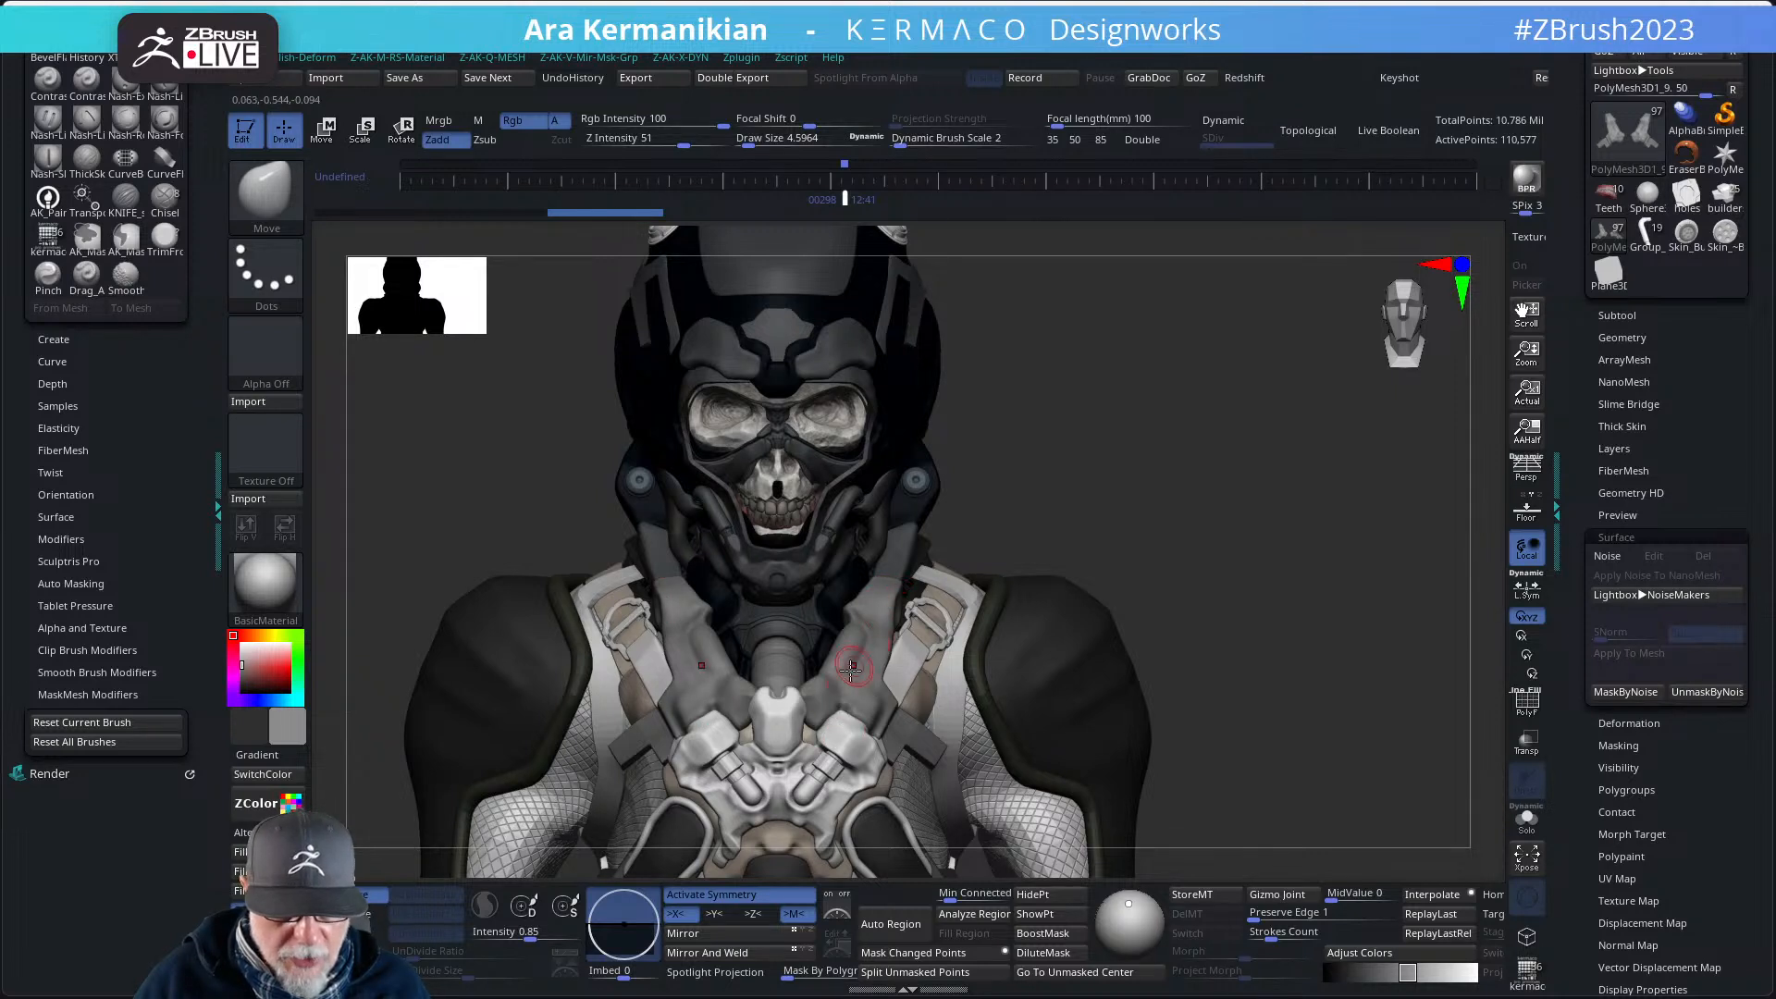
pyautogui.moveTo(285, 732); pyautogui.dragTo(668, 429)
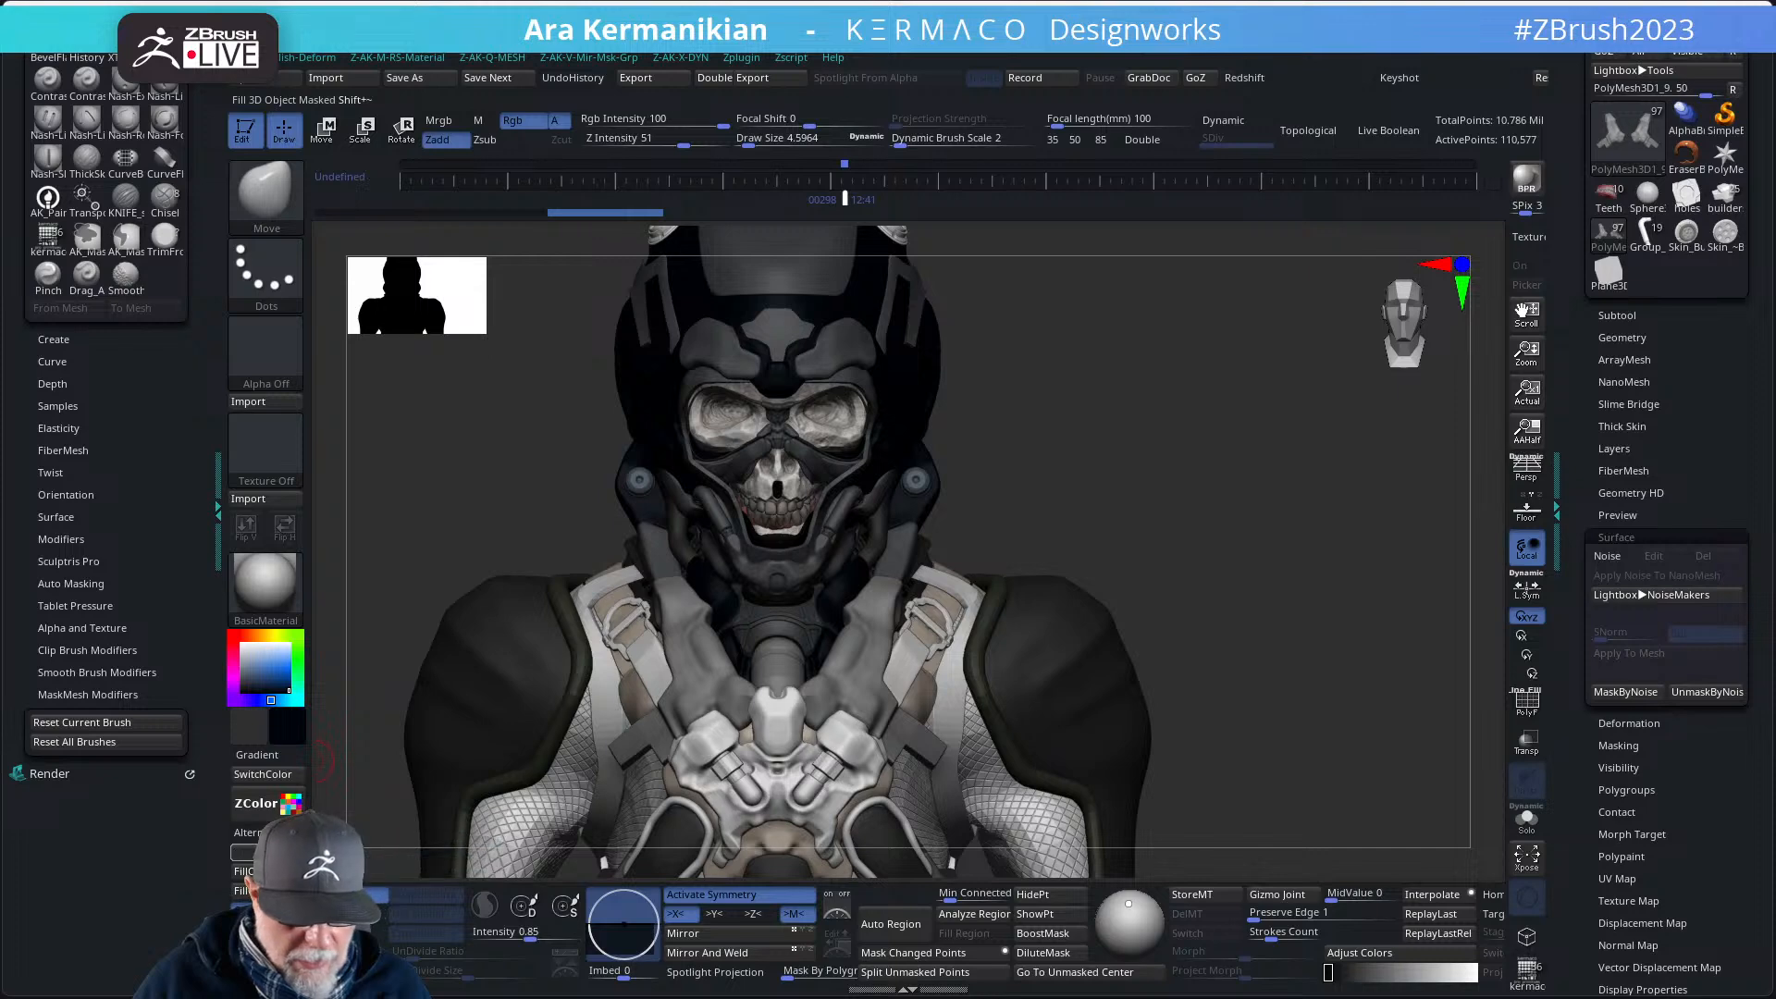
pyautogui.click(245, 871)
pyautogui.moveTo(1216, 507)
pyautogui.mouseDown()
pyautogui.moveTo(1158, 505)
pyautogui.moveTo(1268, 499)
pyautogui.moveTo(1221, 515)
pyautogui.moveTo(1288, 564)
pyautogui.moveTo(1207, 549)
pyautogui.mouseUp()
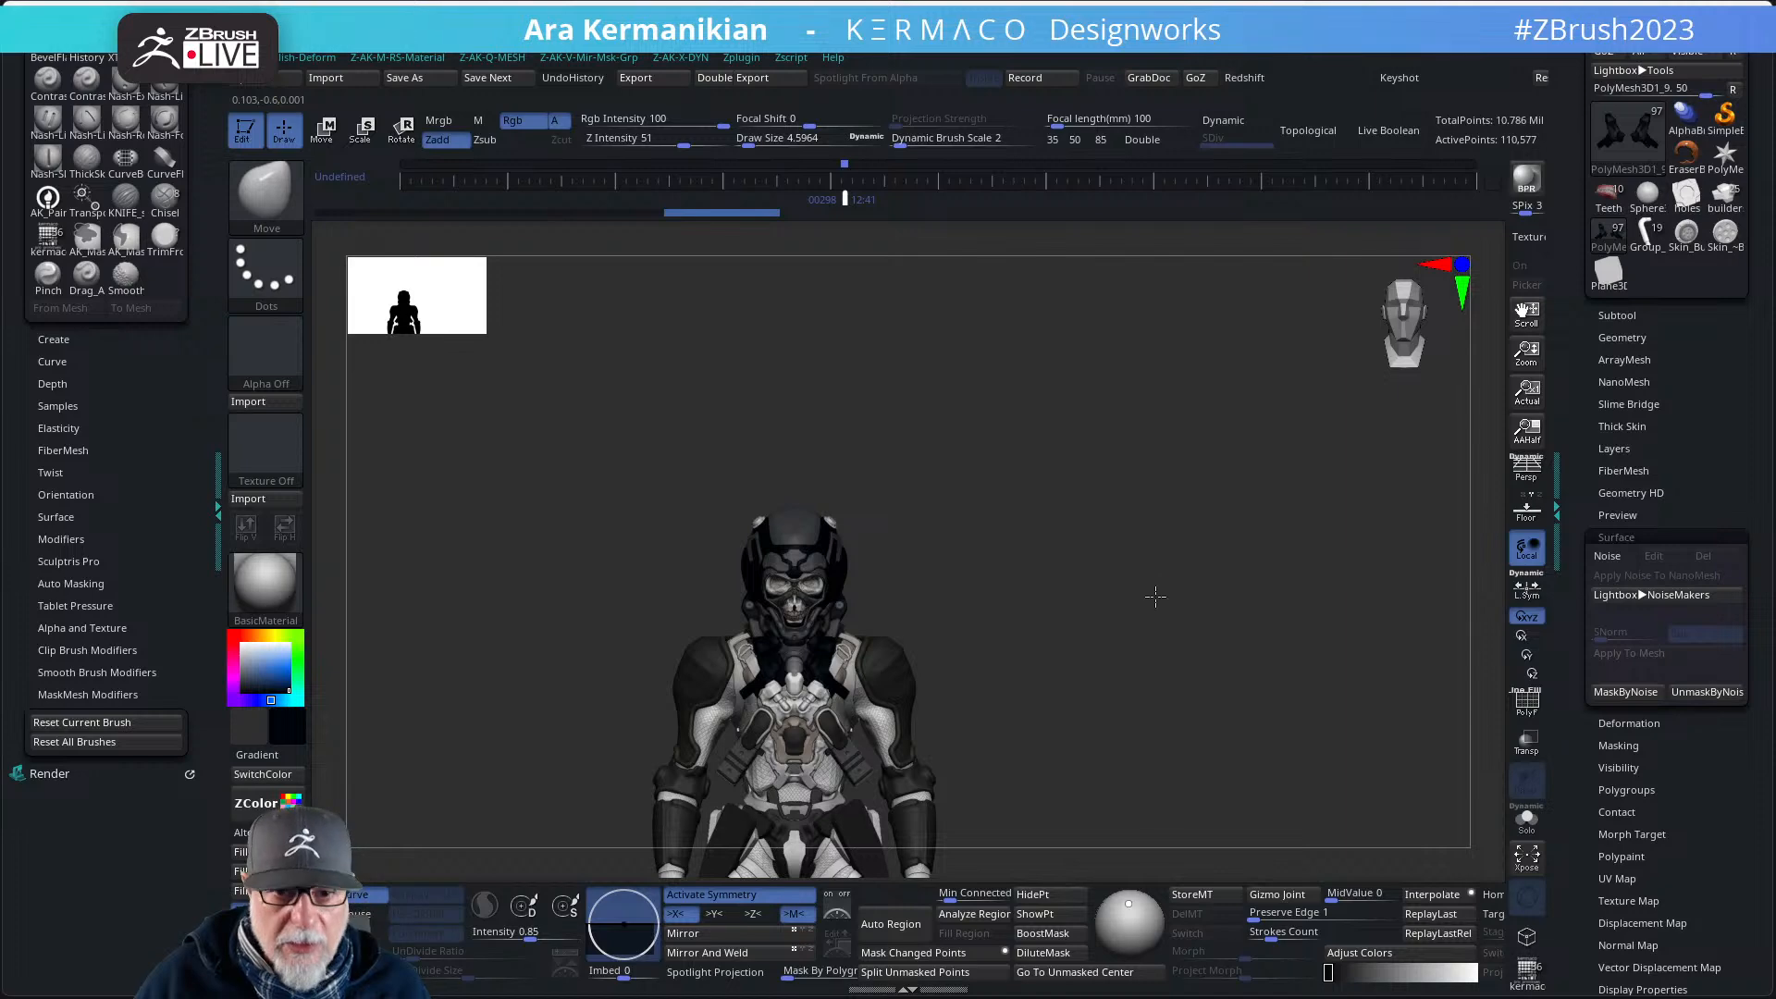
pyautogui.moveTo(1153, 602)
pyautogui.keyDown('alt'); pyautogui.mouseDown()
pyautogui.moveTo(1141, 515)
pyautogui.moveTo(1194, 559)
pyautogui.moveTo(1150, 592)
pyautogui.mouseUp(); pyautogui.keyUp('alt')
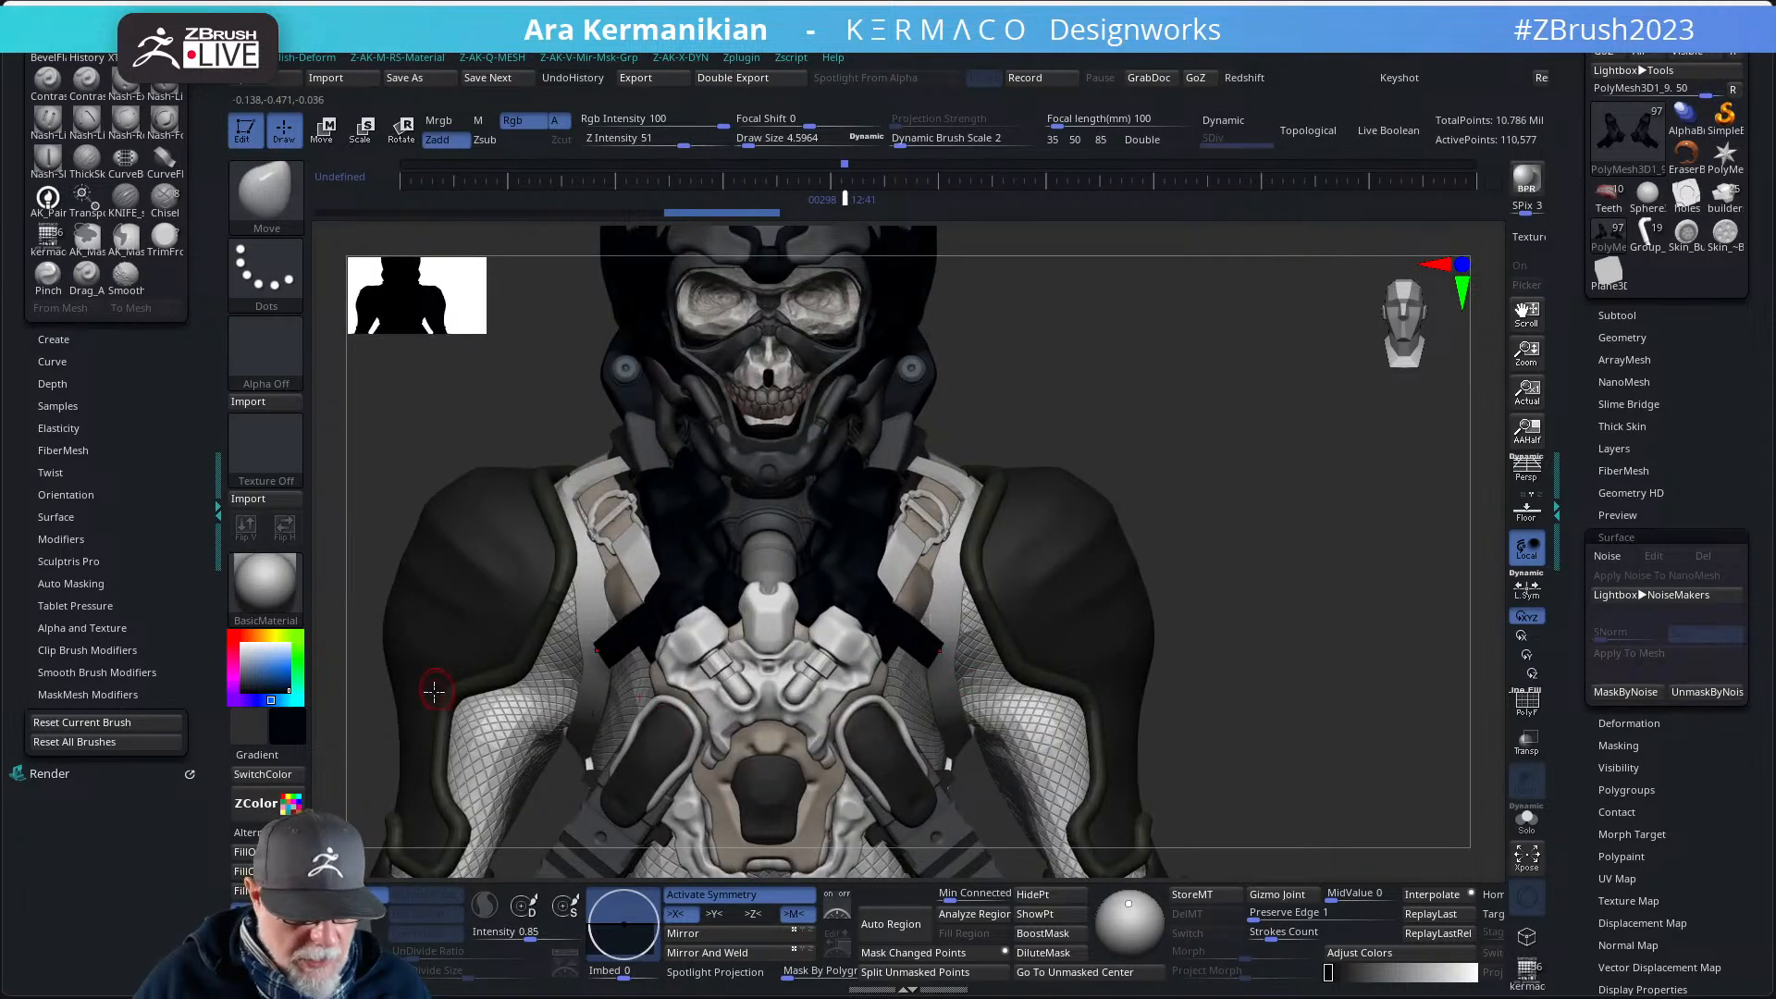
# - Fill the front collar arms with the dark grey sampled from the helmet's jaw guard
pyautogui.moveTo(294, 742); pyautogui.dragTo(653, 456)
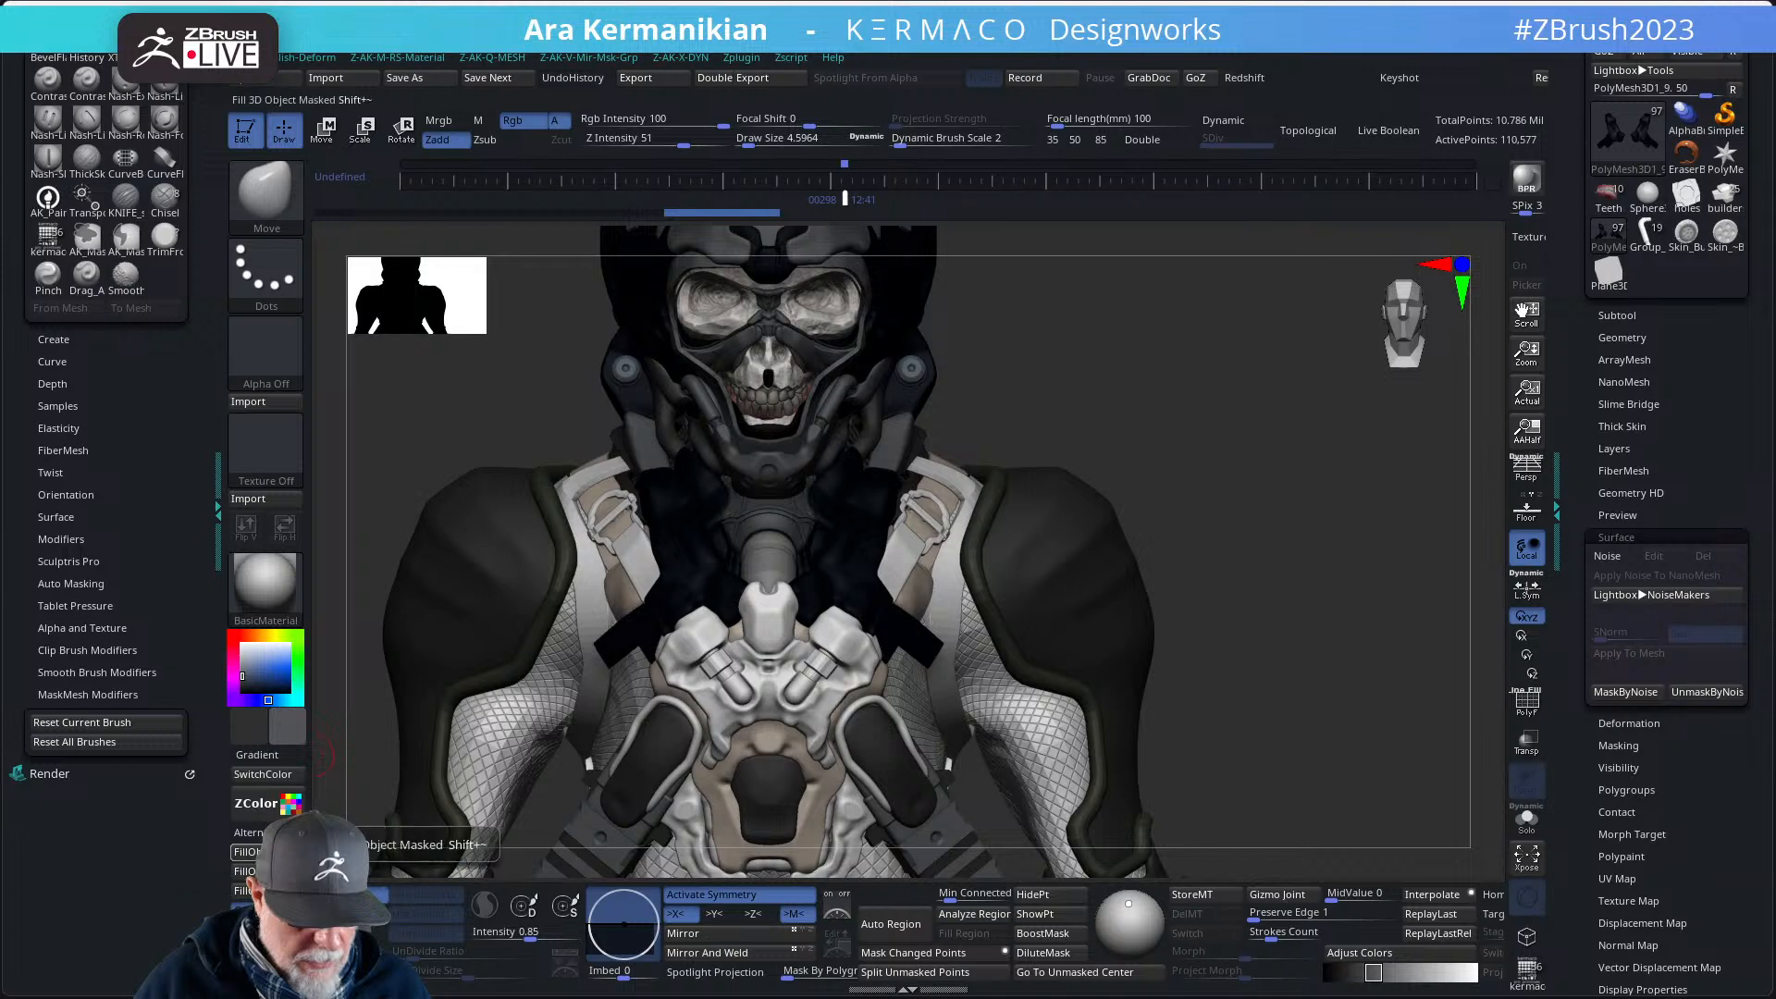
pyautogui.click(252, 852)
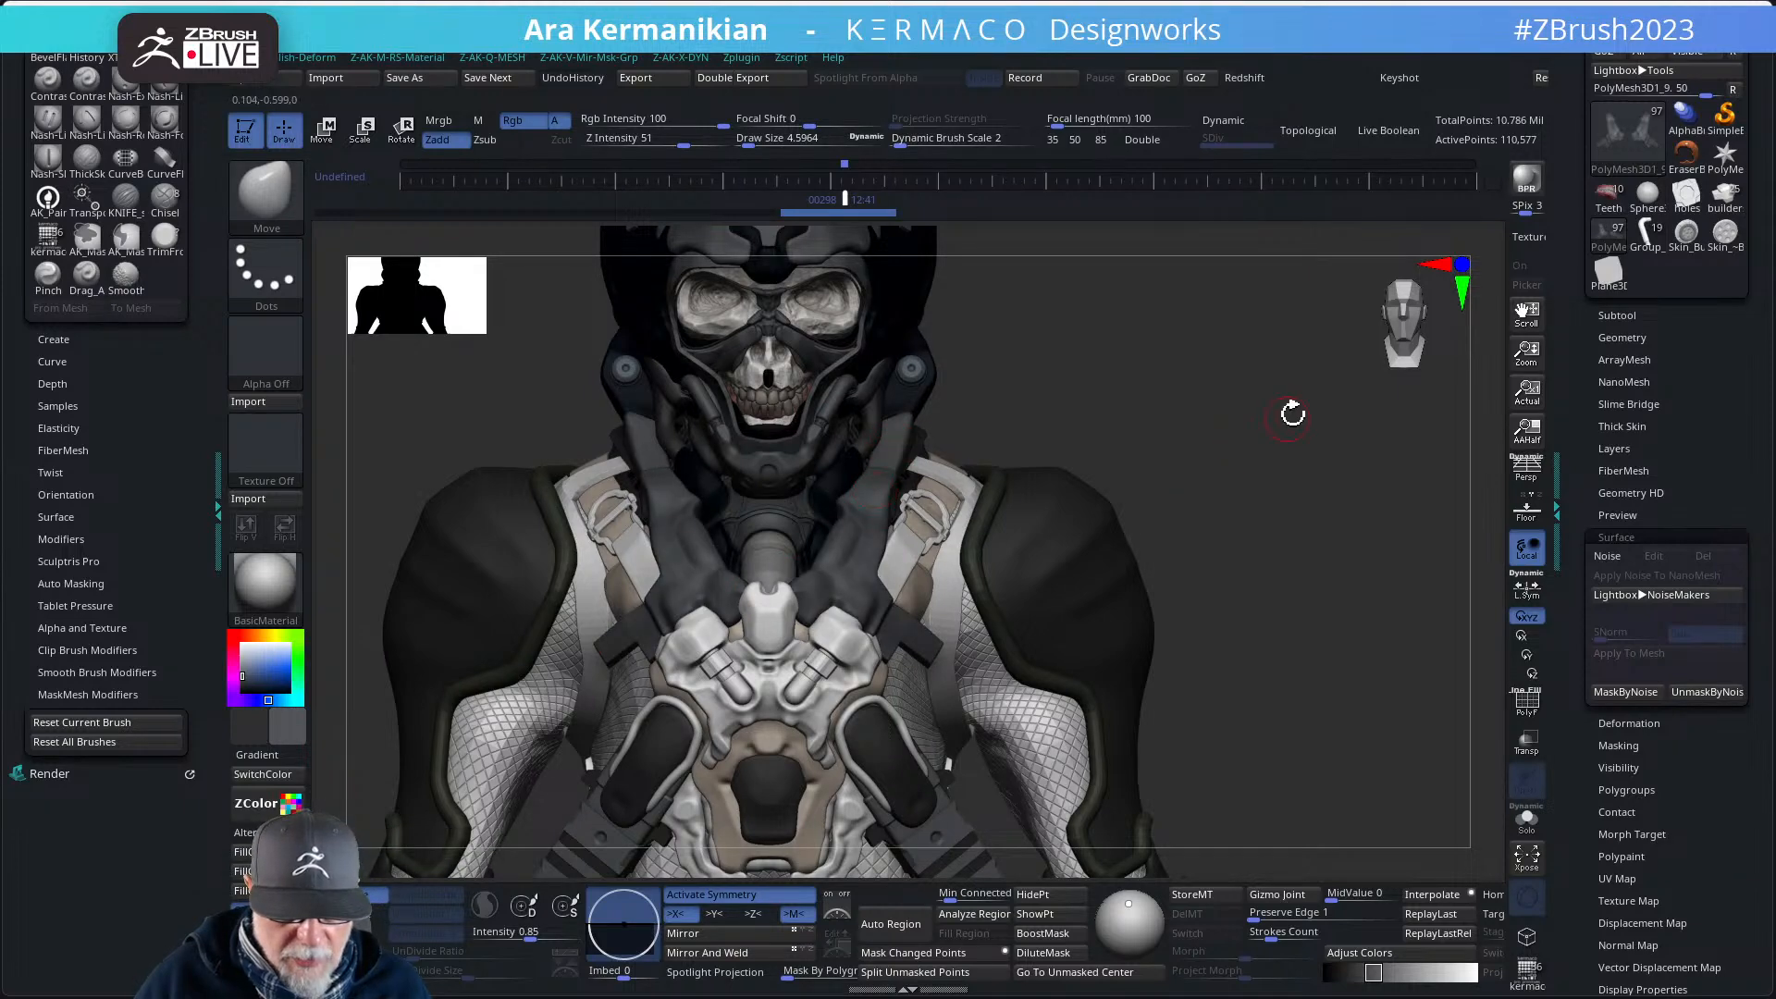
pyautogui.moveTo(1292, 413); pyautogui.dragTo(1311, 492)
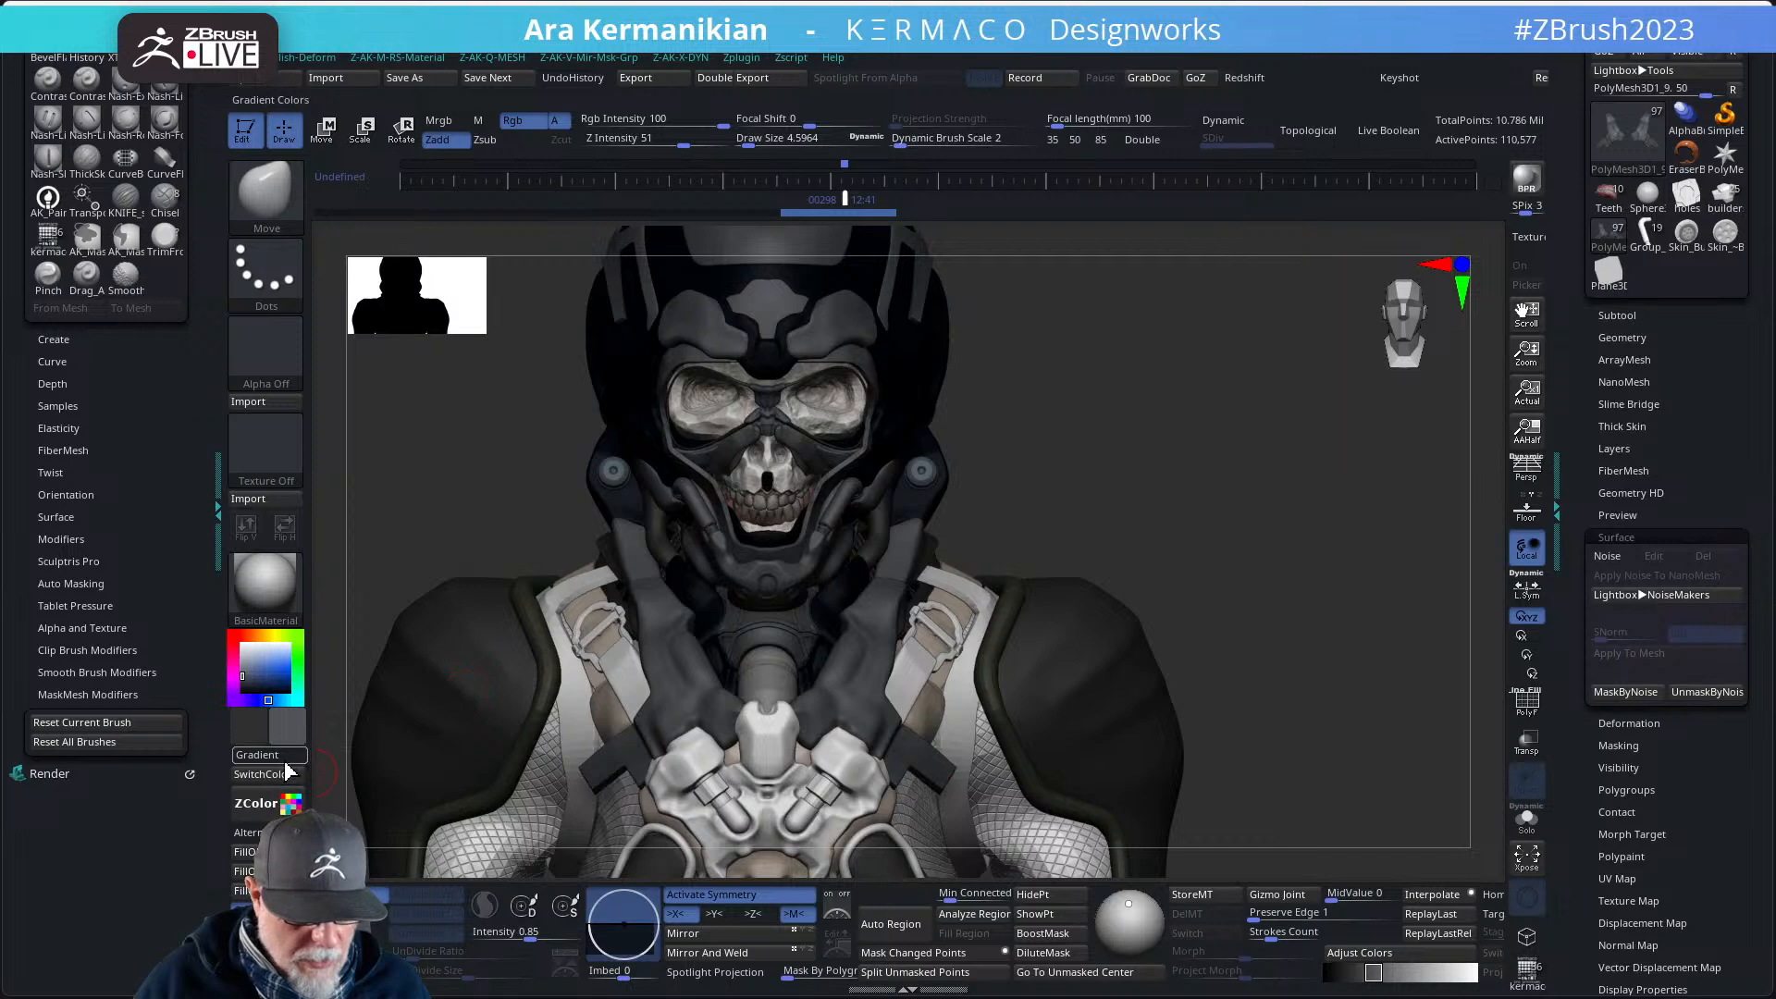
# - Select the collar supports below the helmet's hinge discs, try the throat cylinder's mid grey, and fill them with the collar arms' dark grey
pyautogui.moveTo(279, 738); pyautogui.dragTo(771, 682)
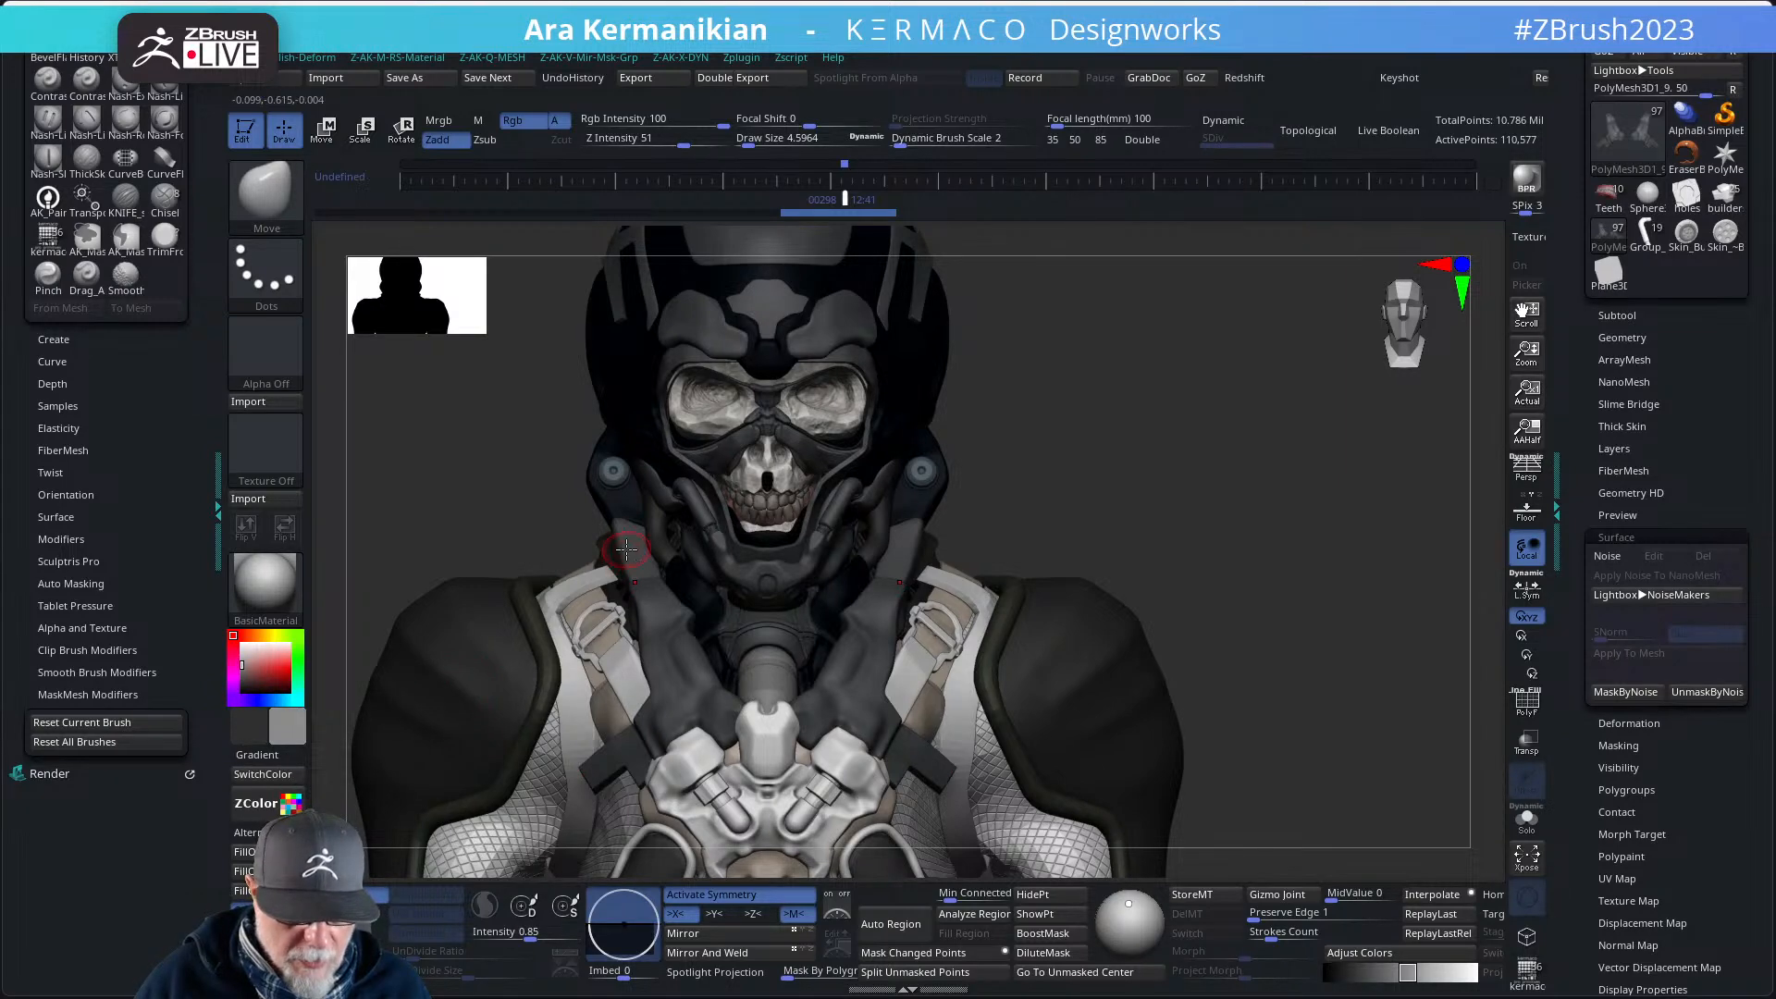
pyautogui.keyDown('alt'); pyautogui.click(626, 549); pyautogui.keyUp('alt')
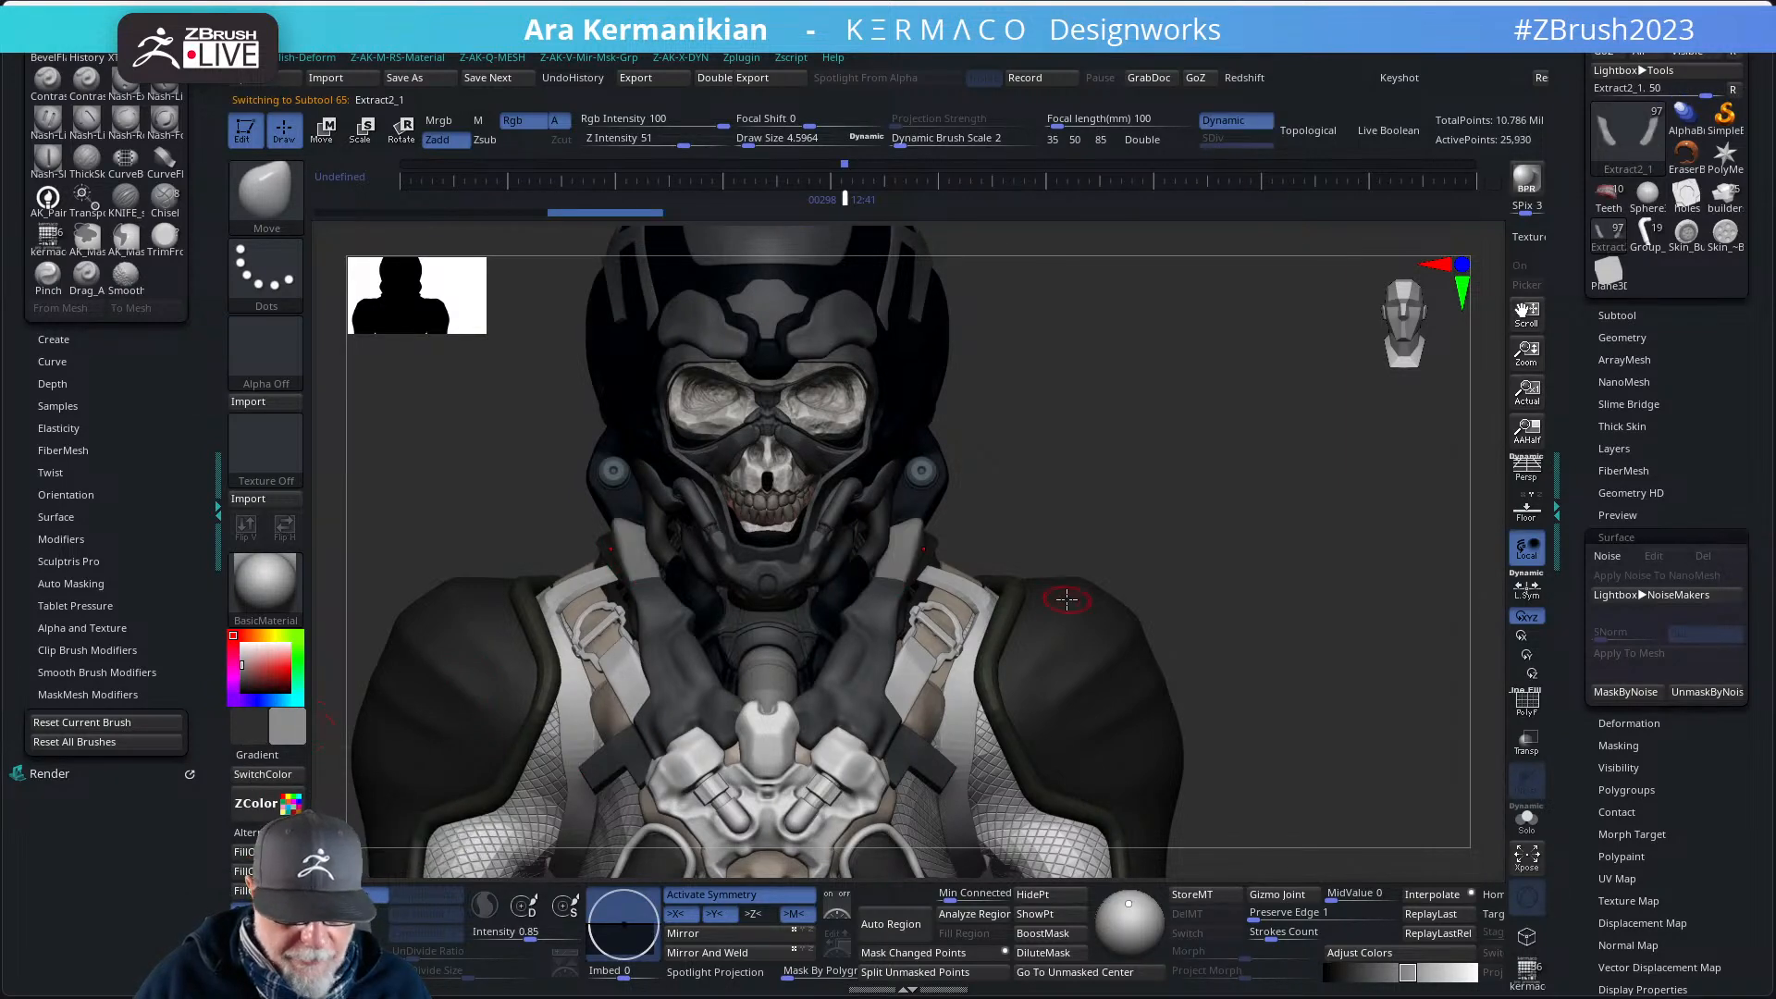
pyautogui.keyDown('alt'); pyautogui.moveTo(1240, 498); pyautogui.dragTo(1184, 515); pyautogui.keyUp('alt')
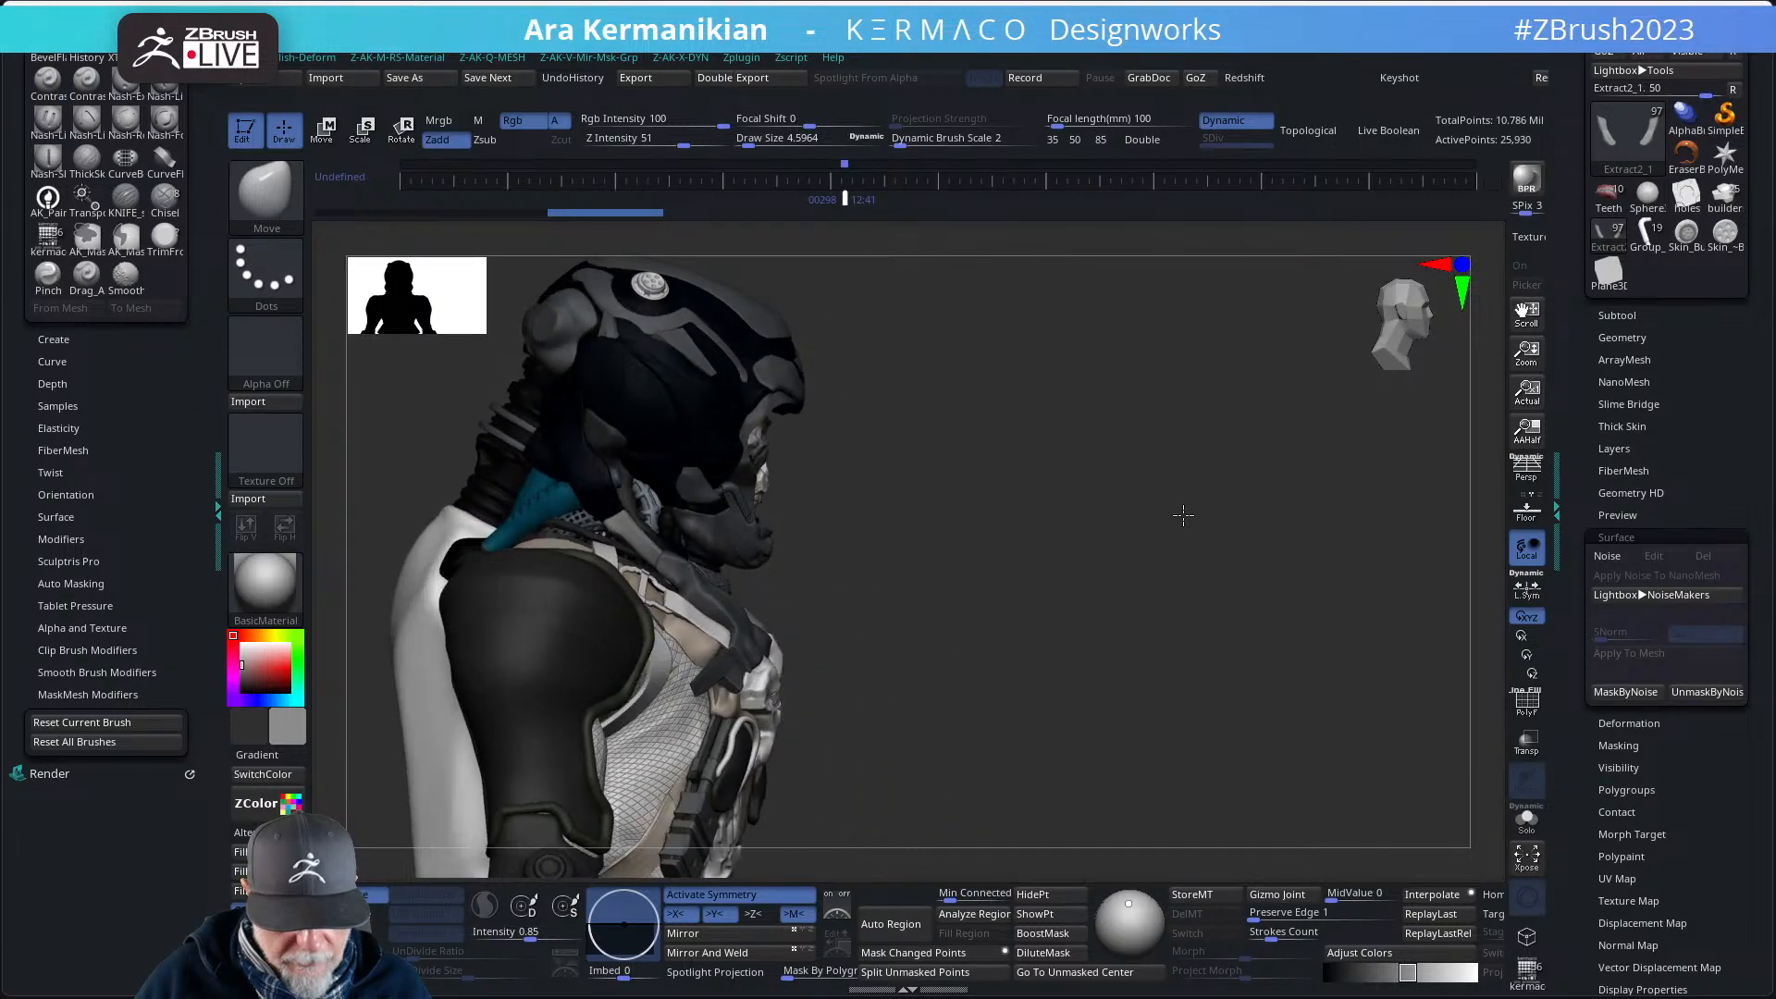
pyautogui.keyDown('shift'); pyautogui.moveTo(1113, 614); pyautogui.dragTo(983, 620); pyautogui.keyUp('shift')
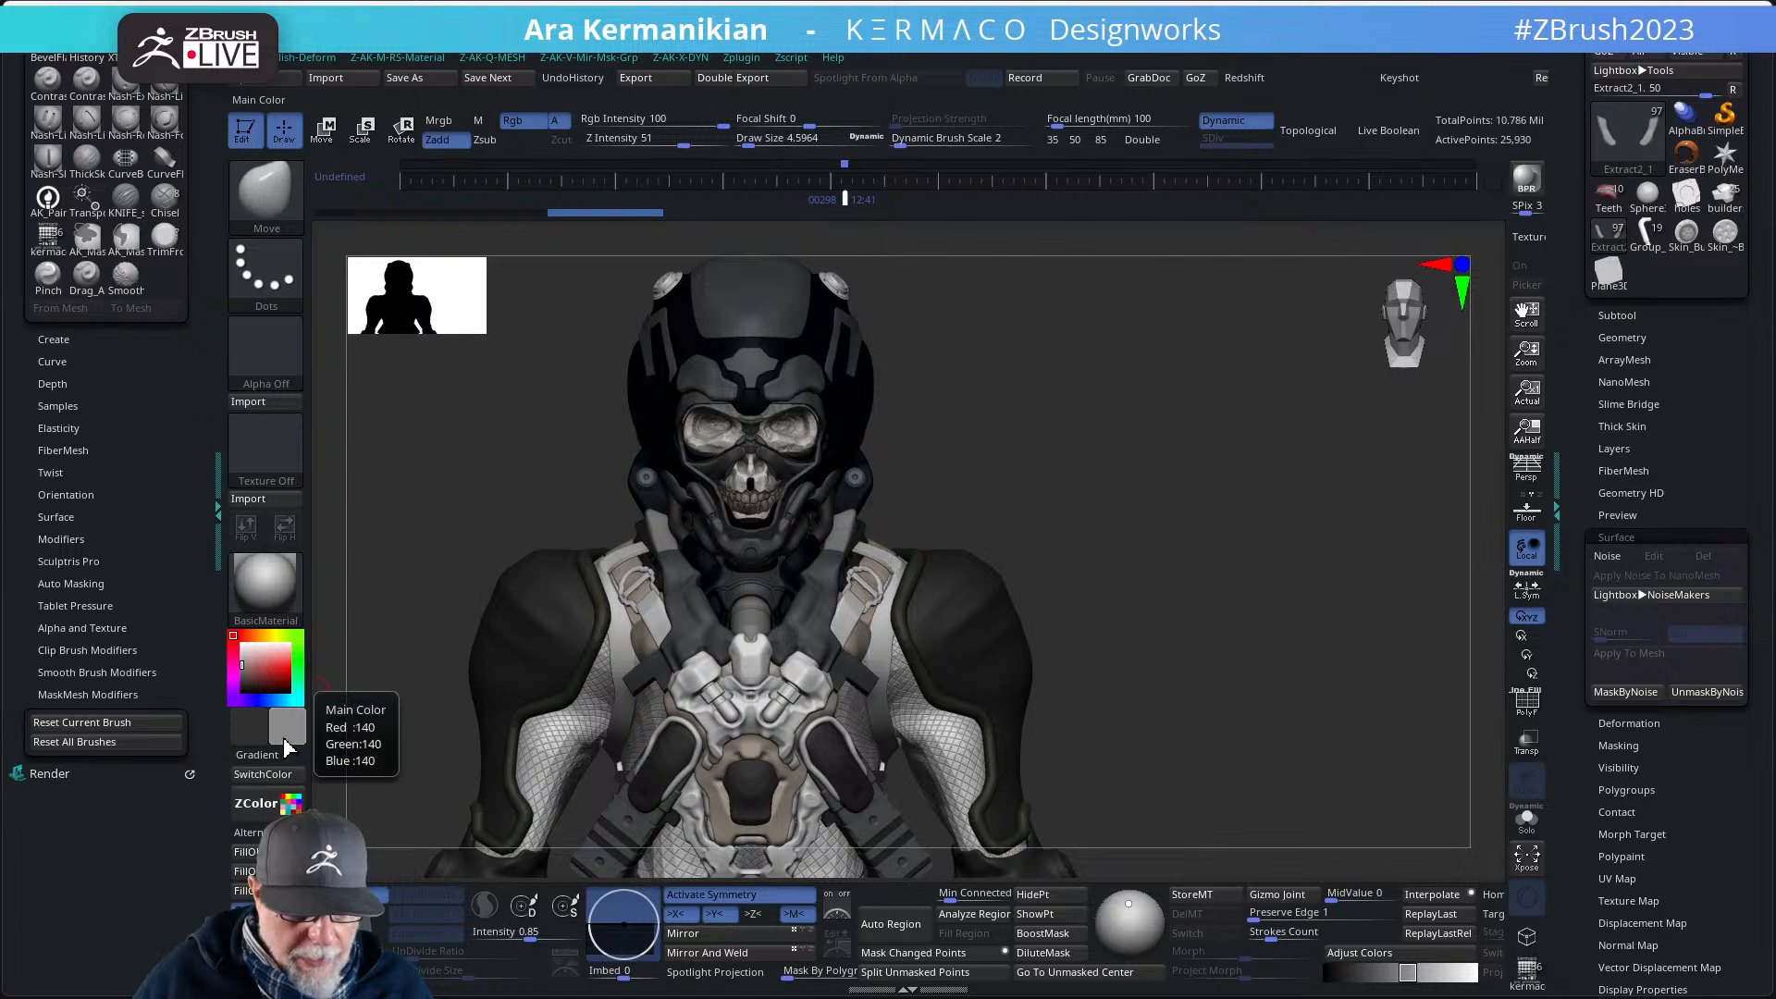
pyautogui.moveTo(290, 729); pyautogui.dragTo(677, 618)
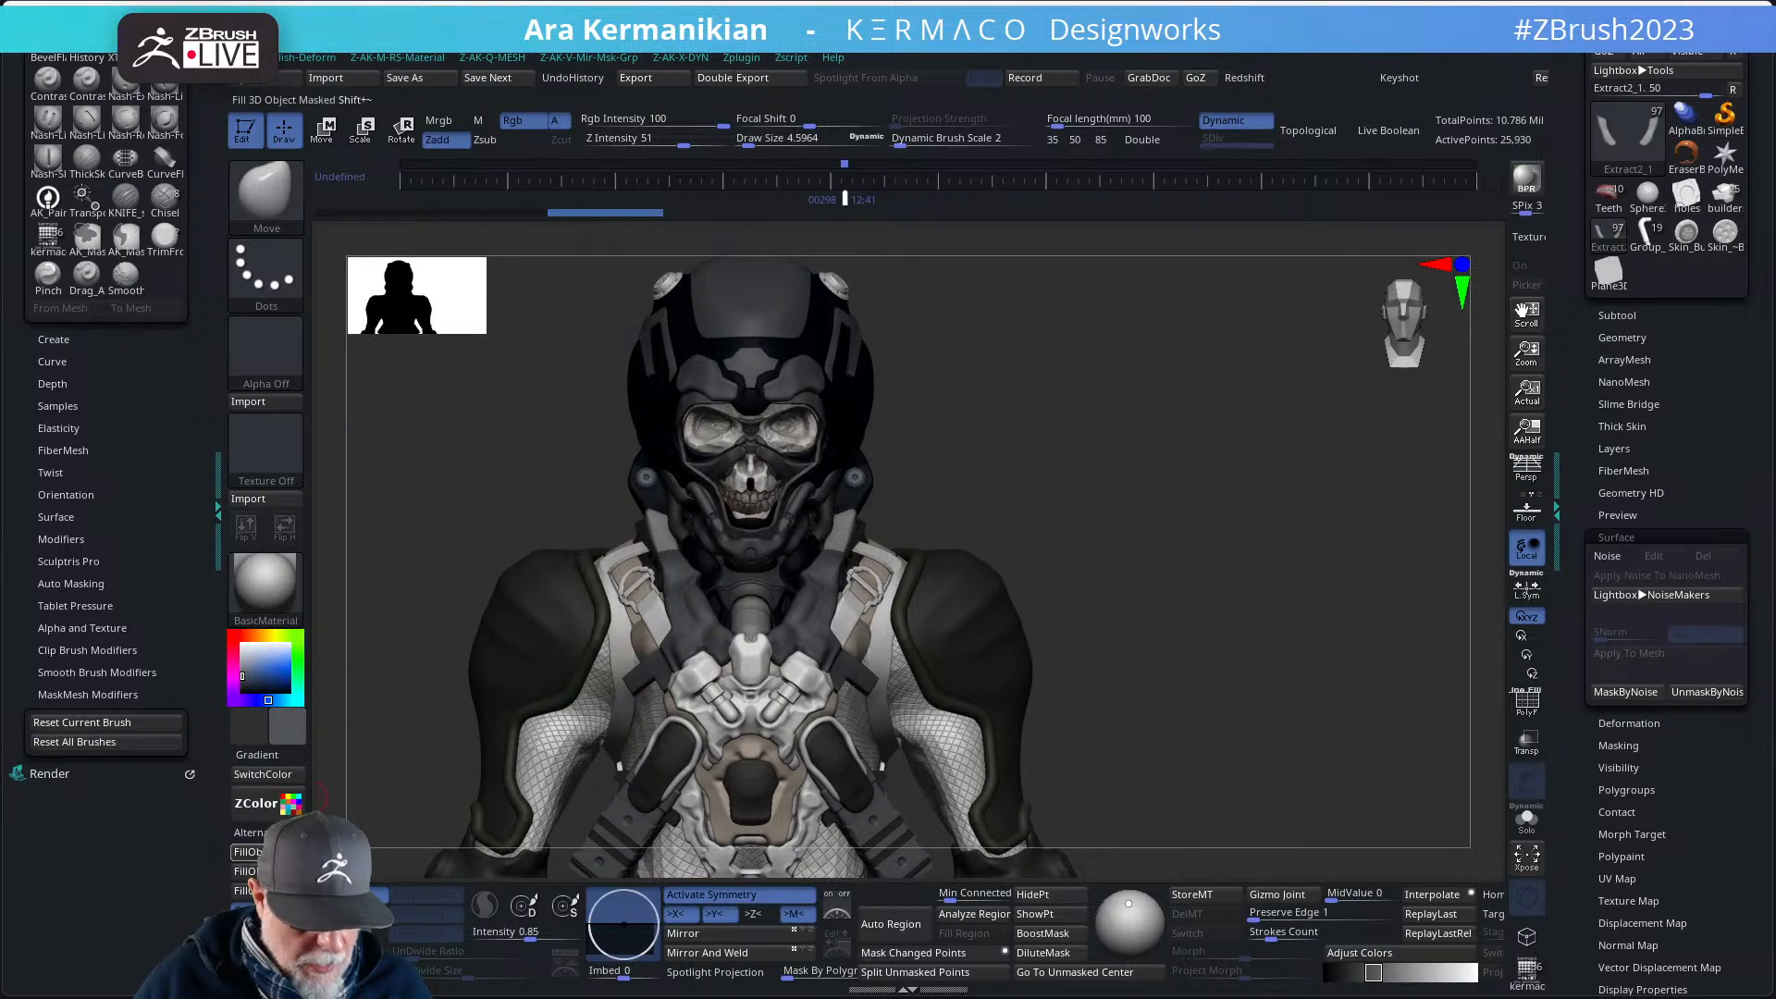
pyautogui.moveTo(1199, 492); pyautogui.dragTo(1138, 495)
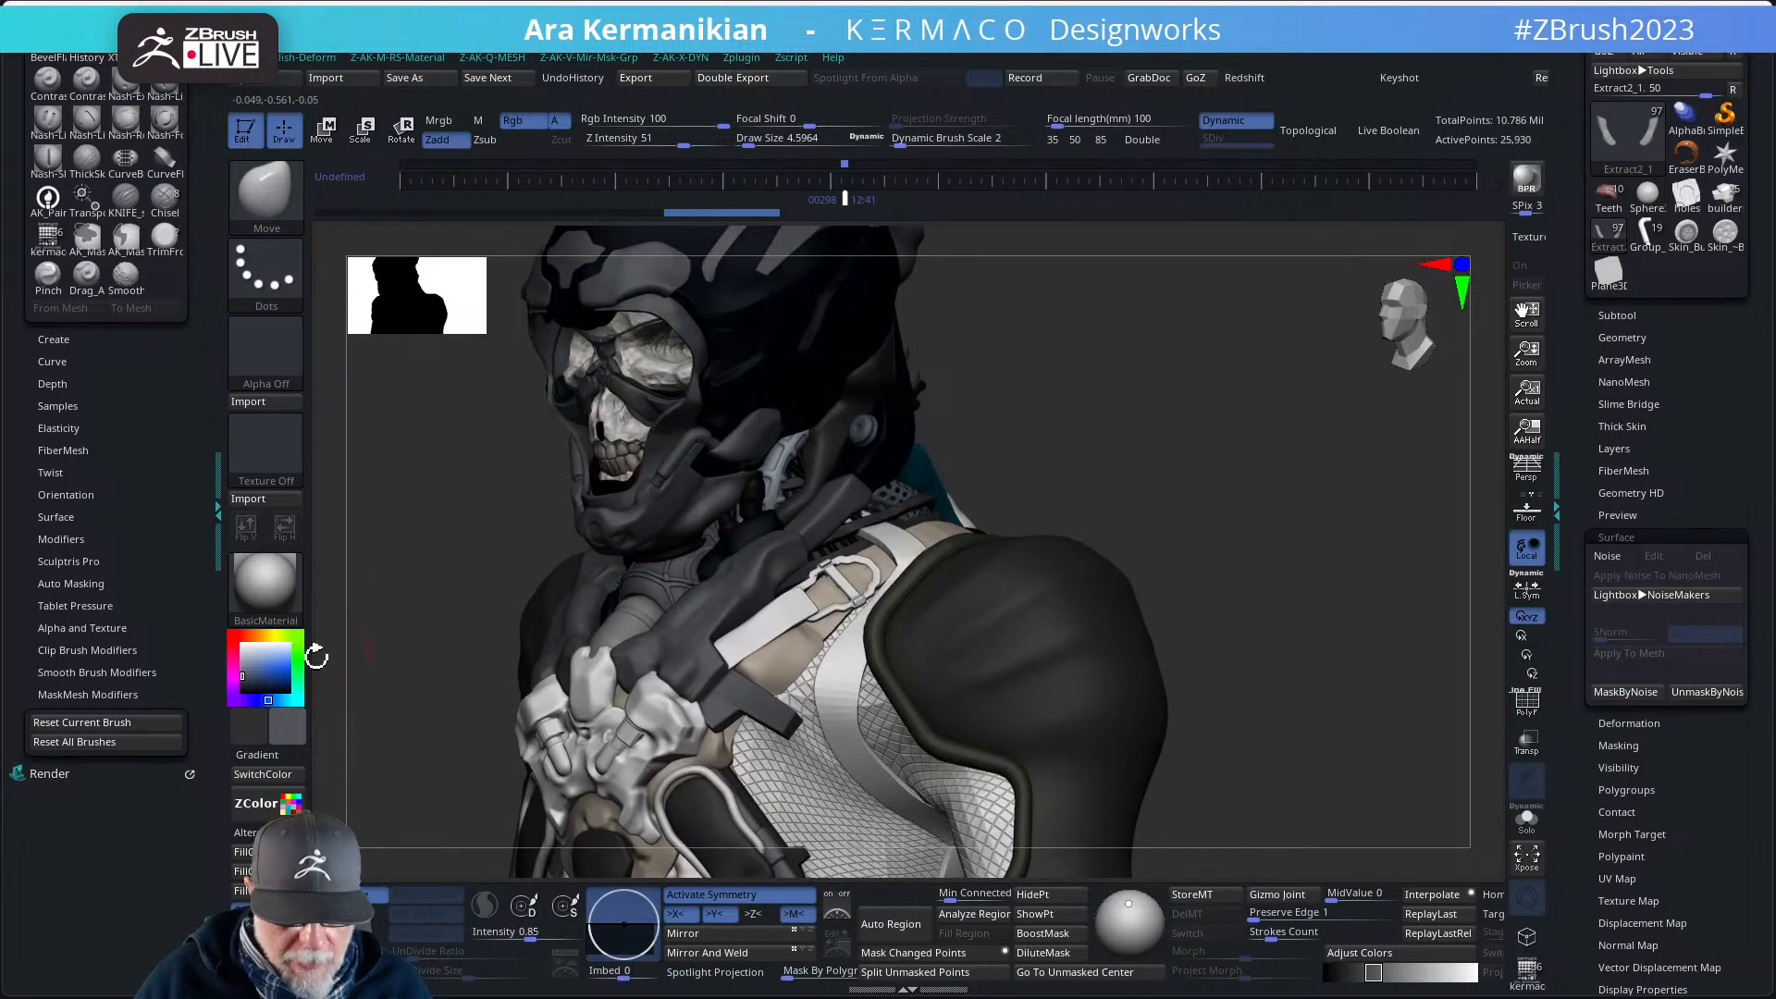
# - Select the round hinge discs on the sides of the helmet and fill them with mid grey (RGB 140, 140, 140)
pyautogui.keyDown('alt'); pyautogui.click(857, 428); pyautogui.keyUp('alt')
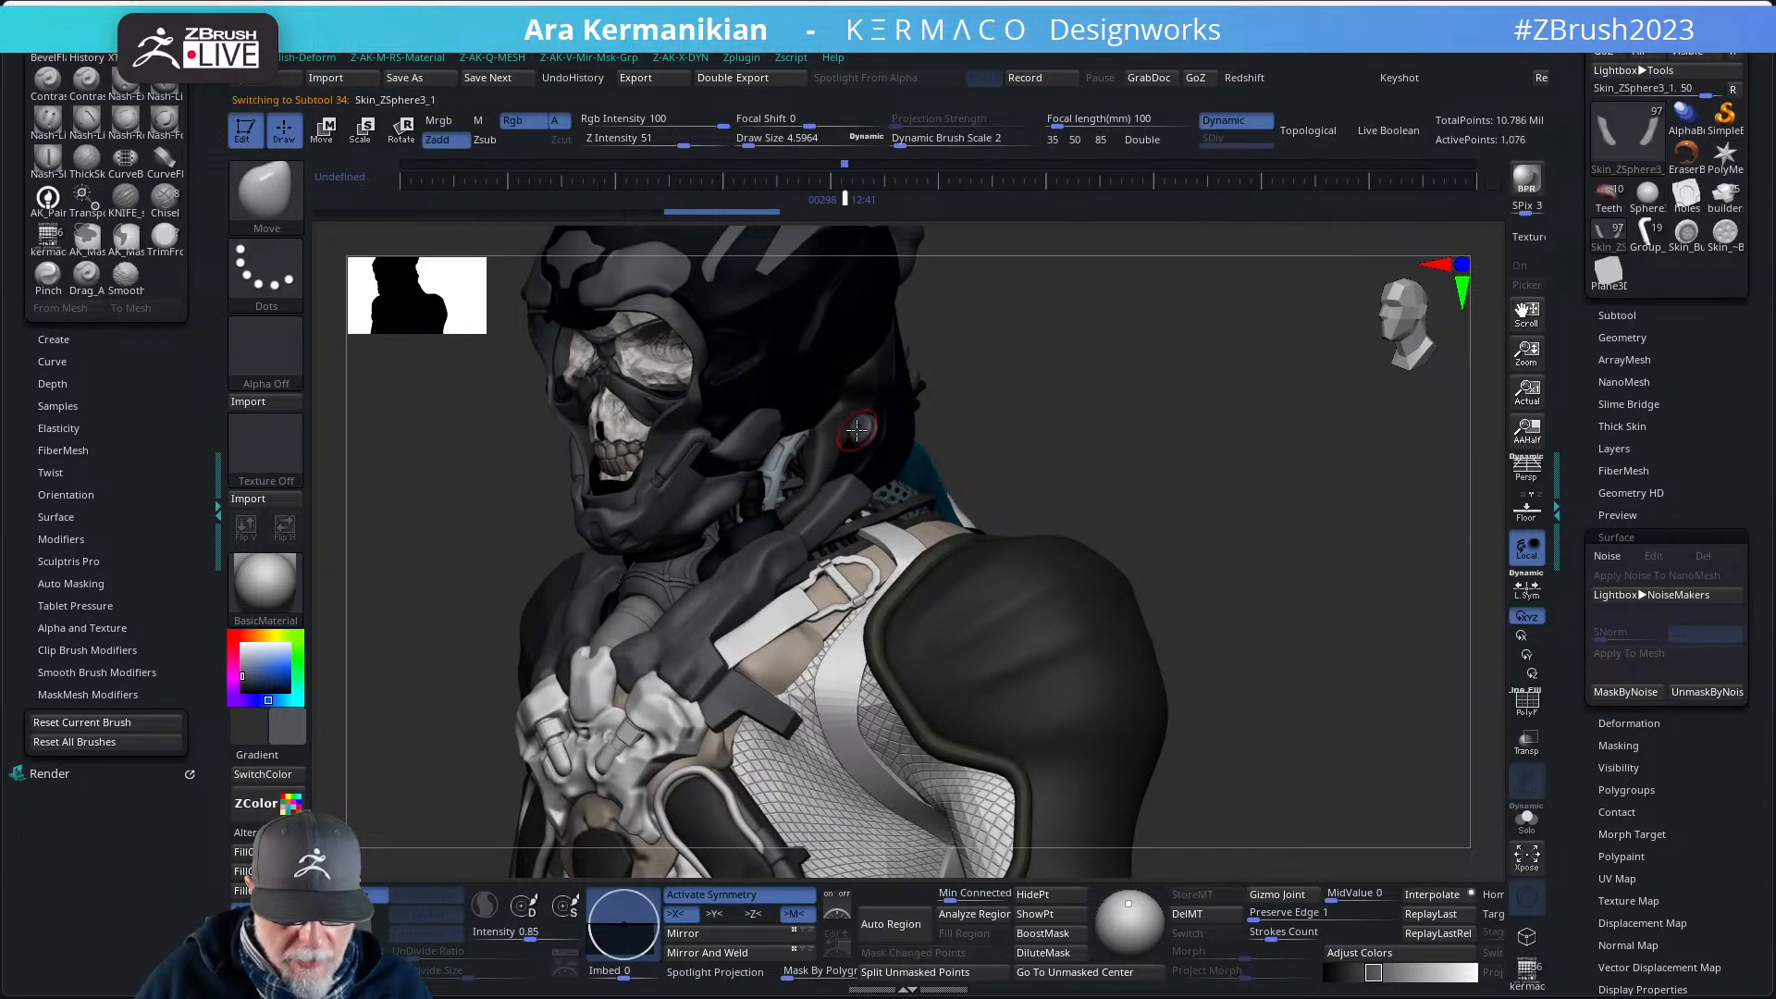
pyautogui.click(298, 779)
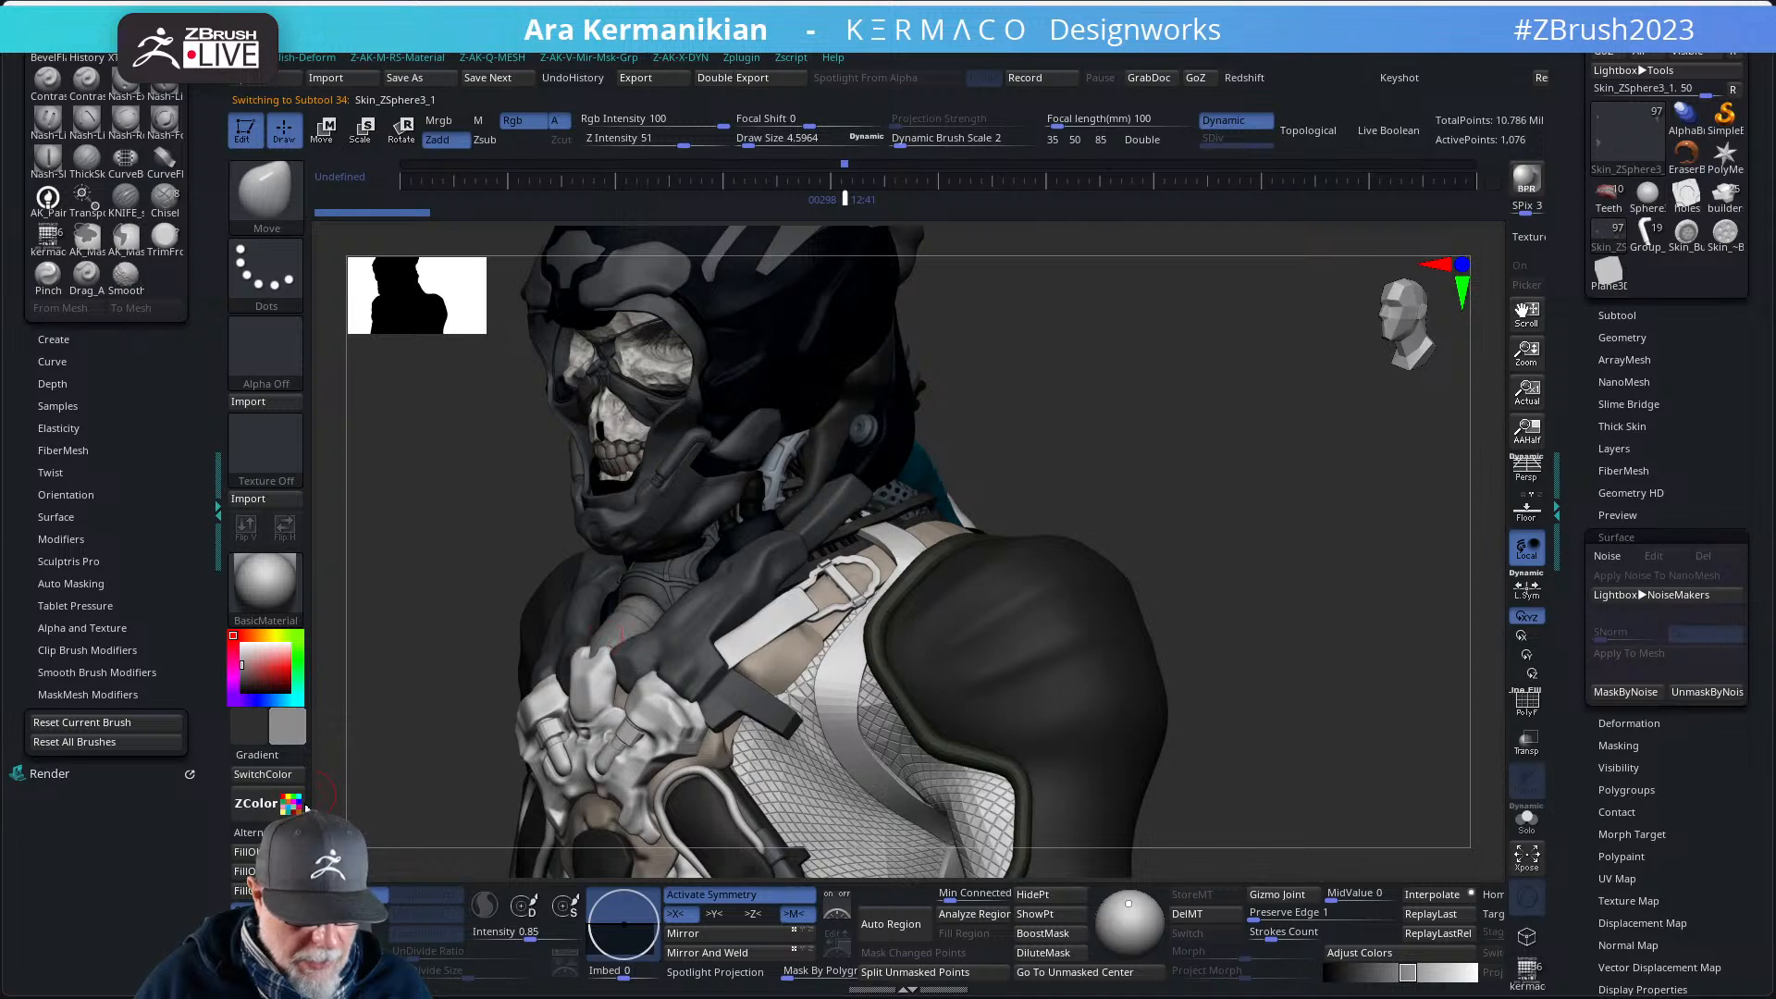
pyautogui.moveTo(456, 644); pyautogui.dragTo(1264, 626)
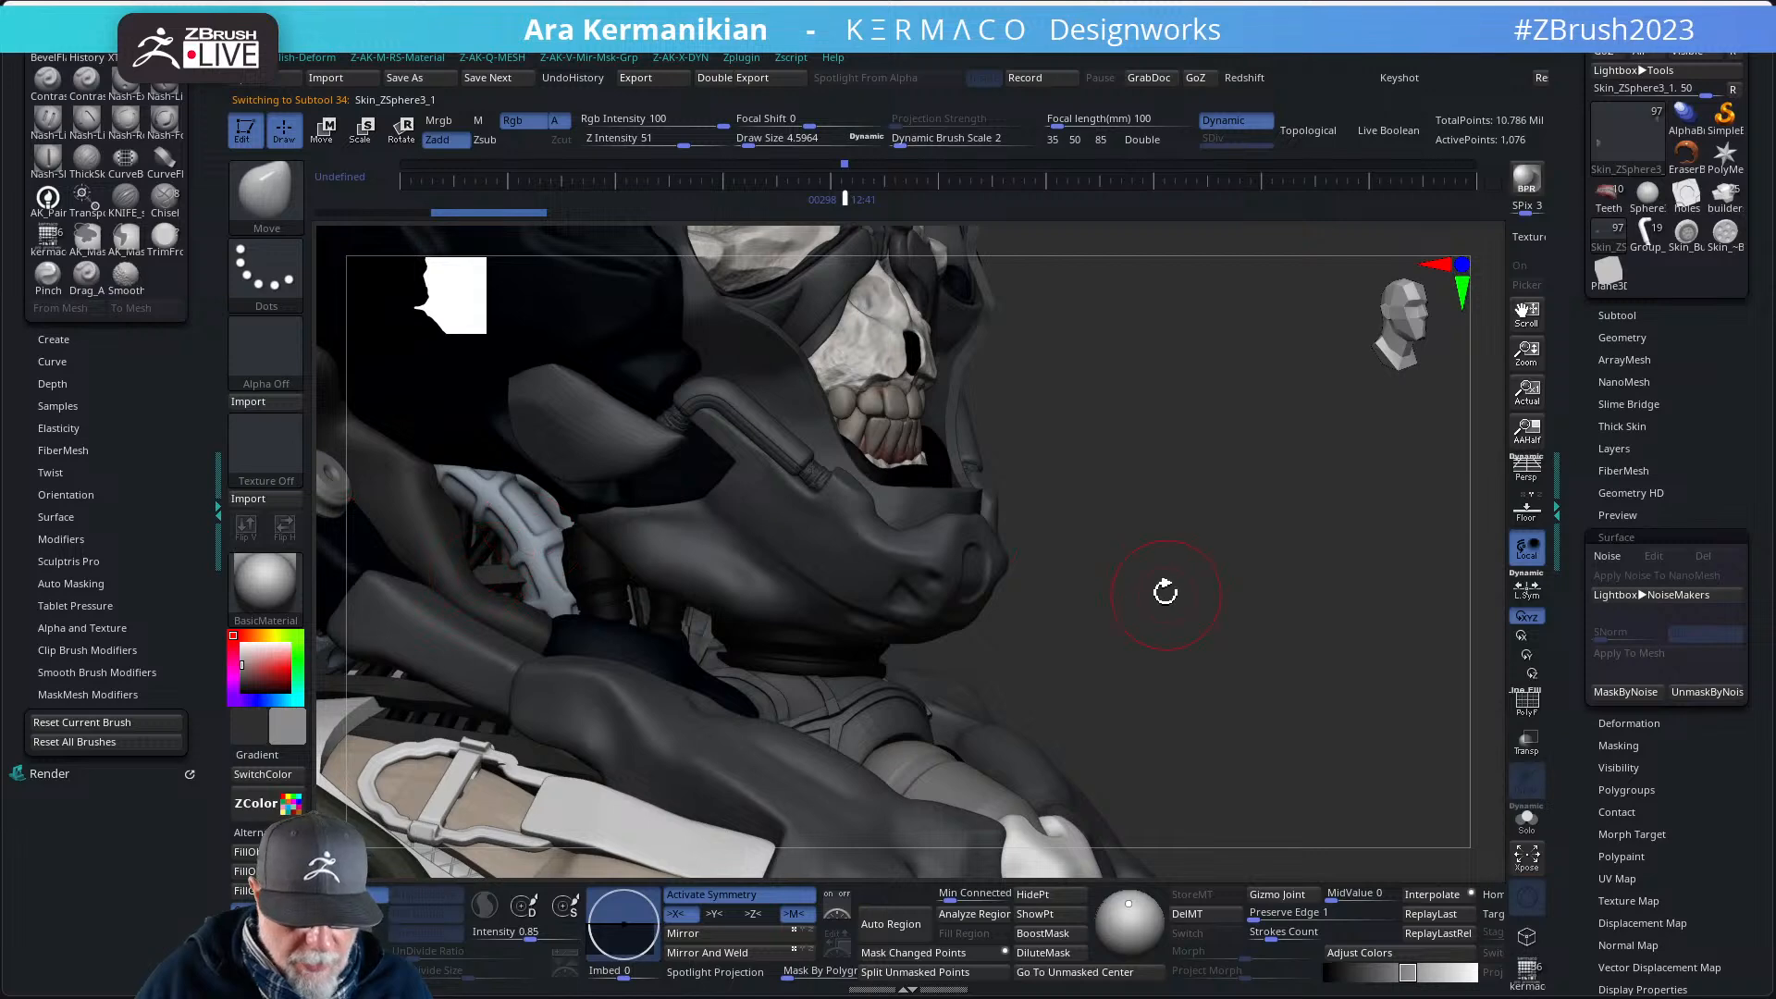
pyautogui.keyDown('alt'); pyautogui.moveTo(1165, 592); pyautogui.dragTo(1131, 435); pyautogui.keyUp('alt')
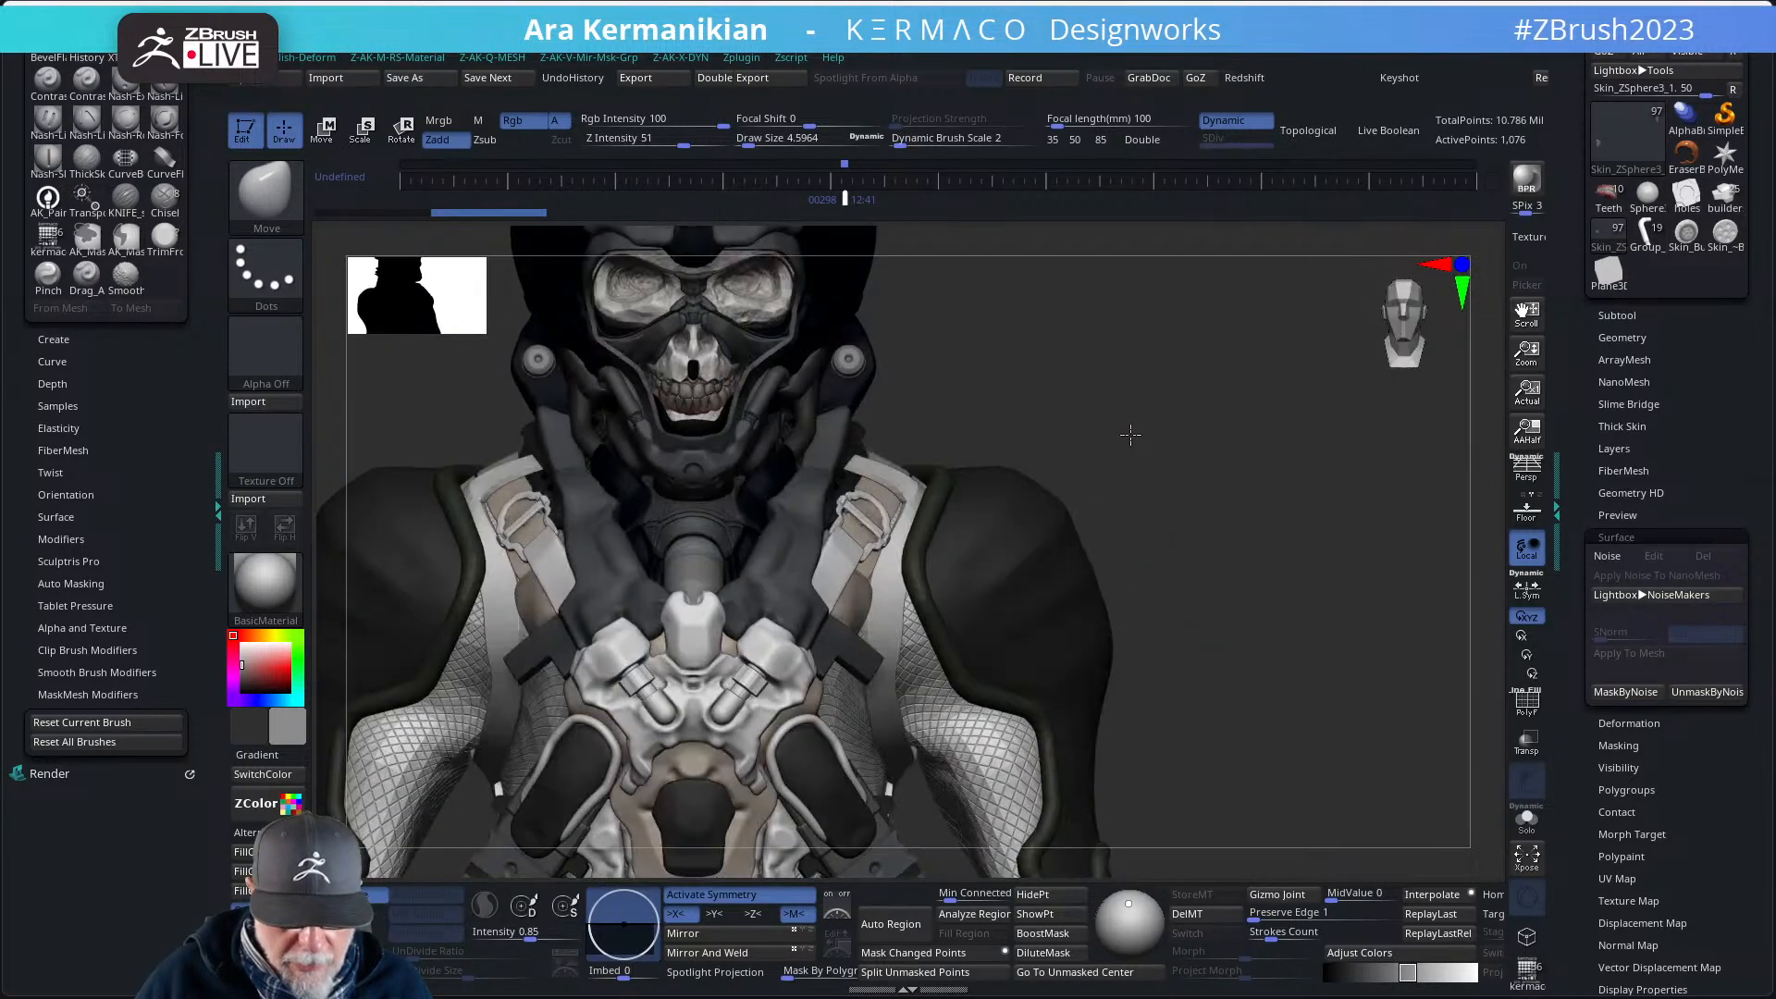
pyautogui.keyDown('alt'); pyautogui.moveTo(1243, 533); pyautogui.dragTo(1199, 529); pyautogui.keyUp('alt')
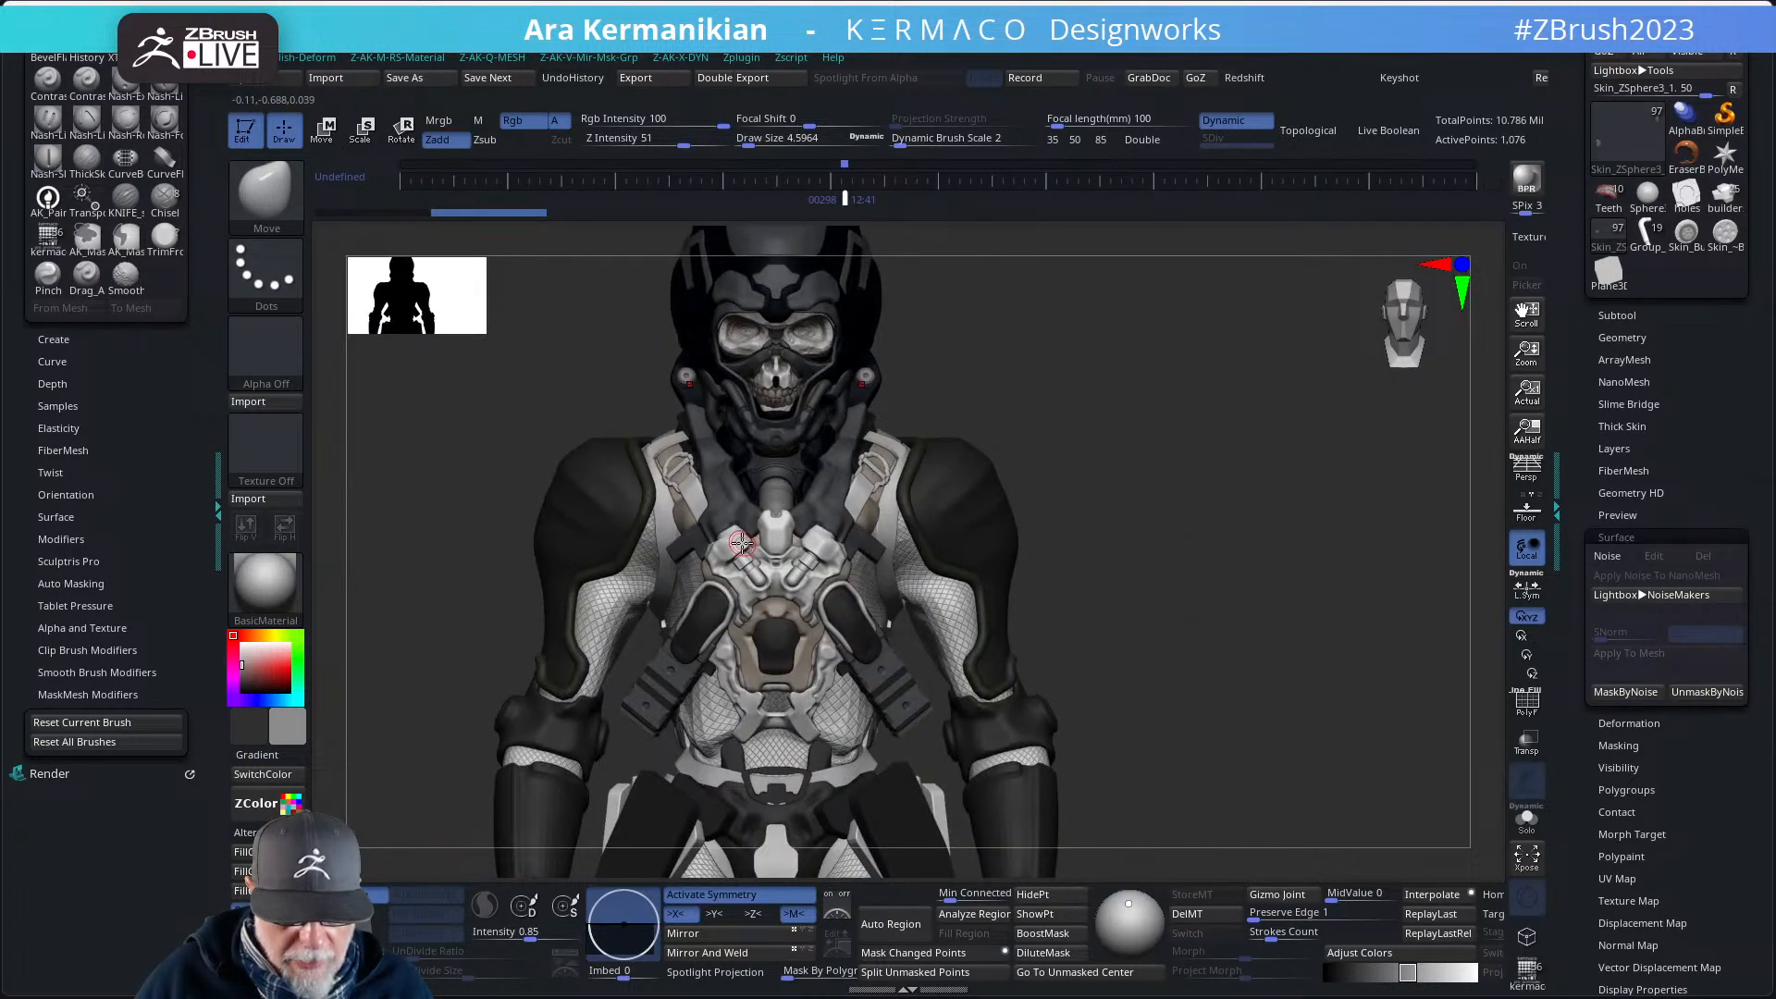
# - Select the white chest frame below the throat cylinder and fill it with the same mid grey as the hinge discs
pyautogui.keyDown('alt'); pyautogui.click(779, 528); pyautogui.keyUp('alt')
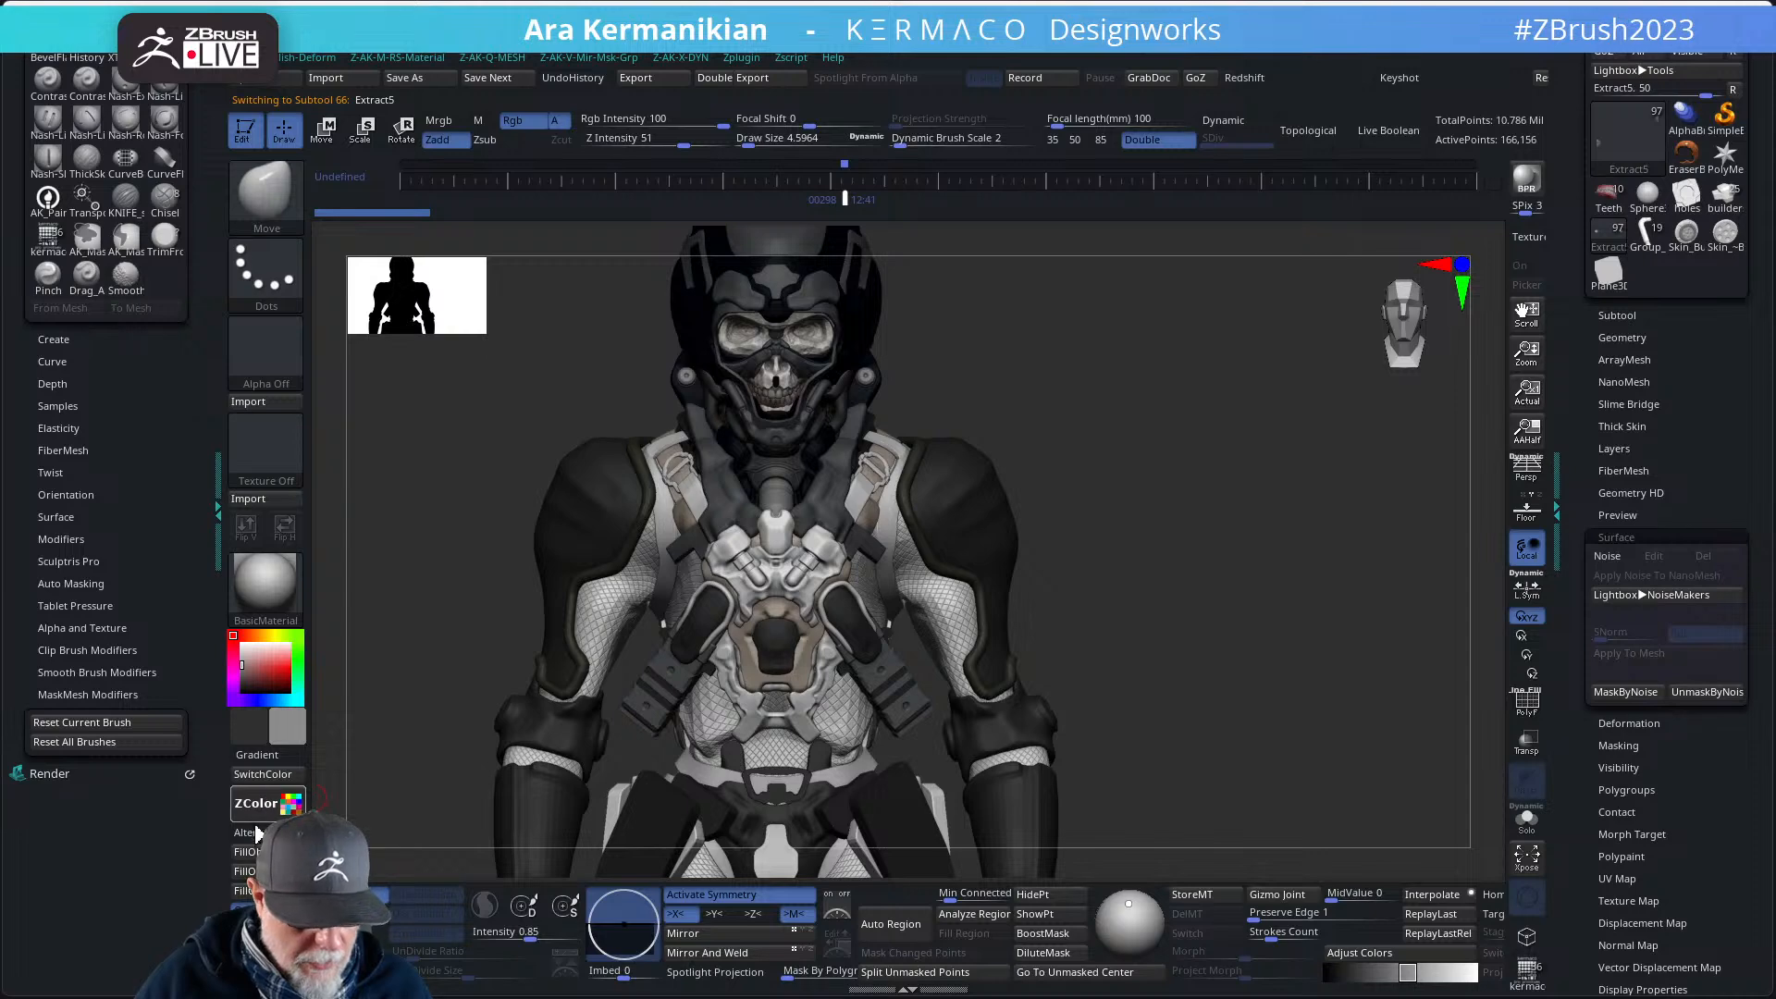
pyautogui.click(268, 852)
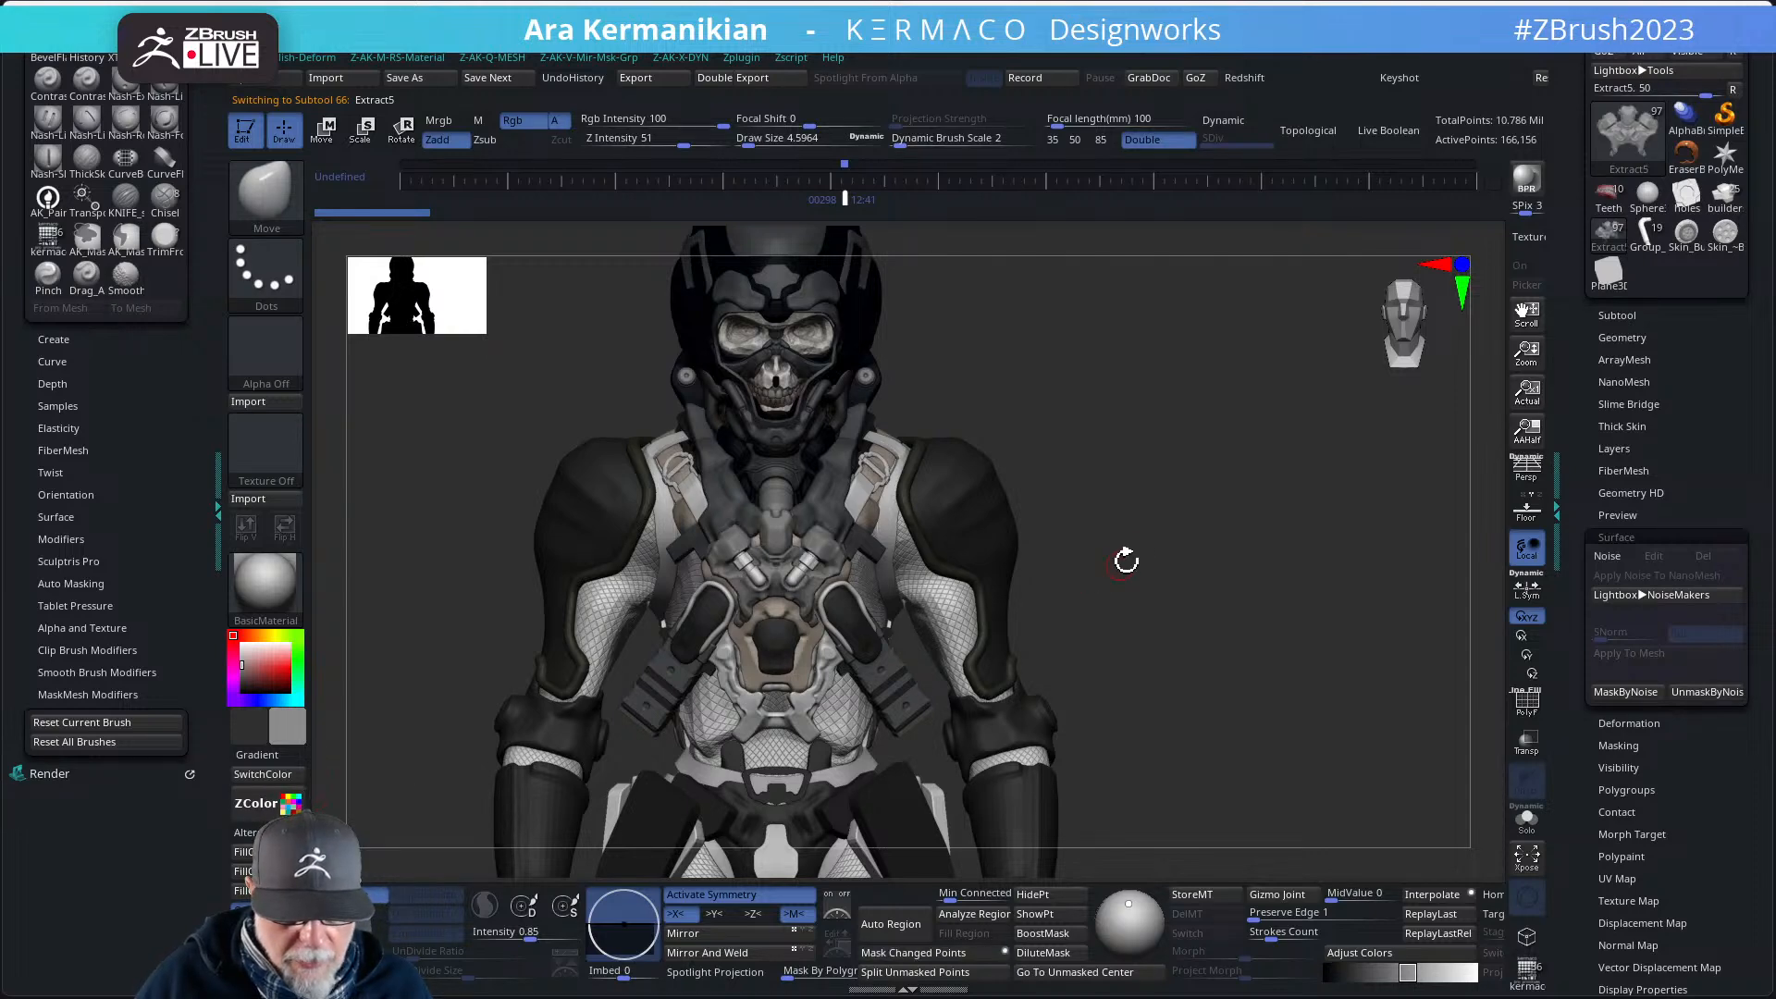
pyautogui.keyDown('alt'); pyautogui.moveTo(1127, 561); pyautogui.dragTo(932, 810); pyautogui.keyUp('alt')
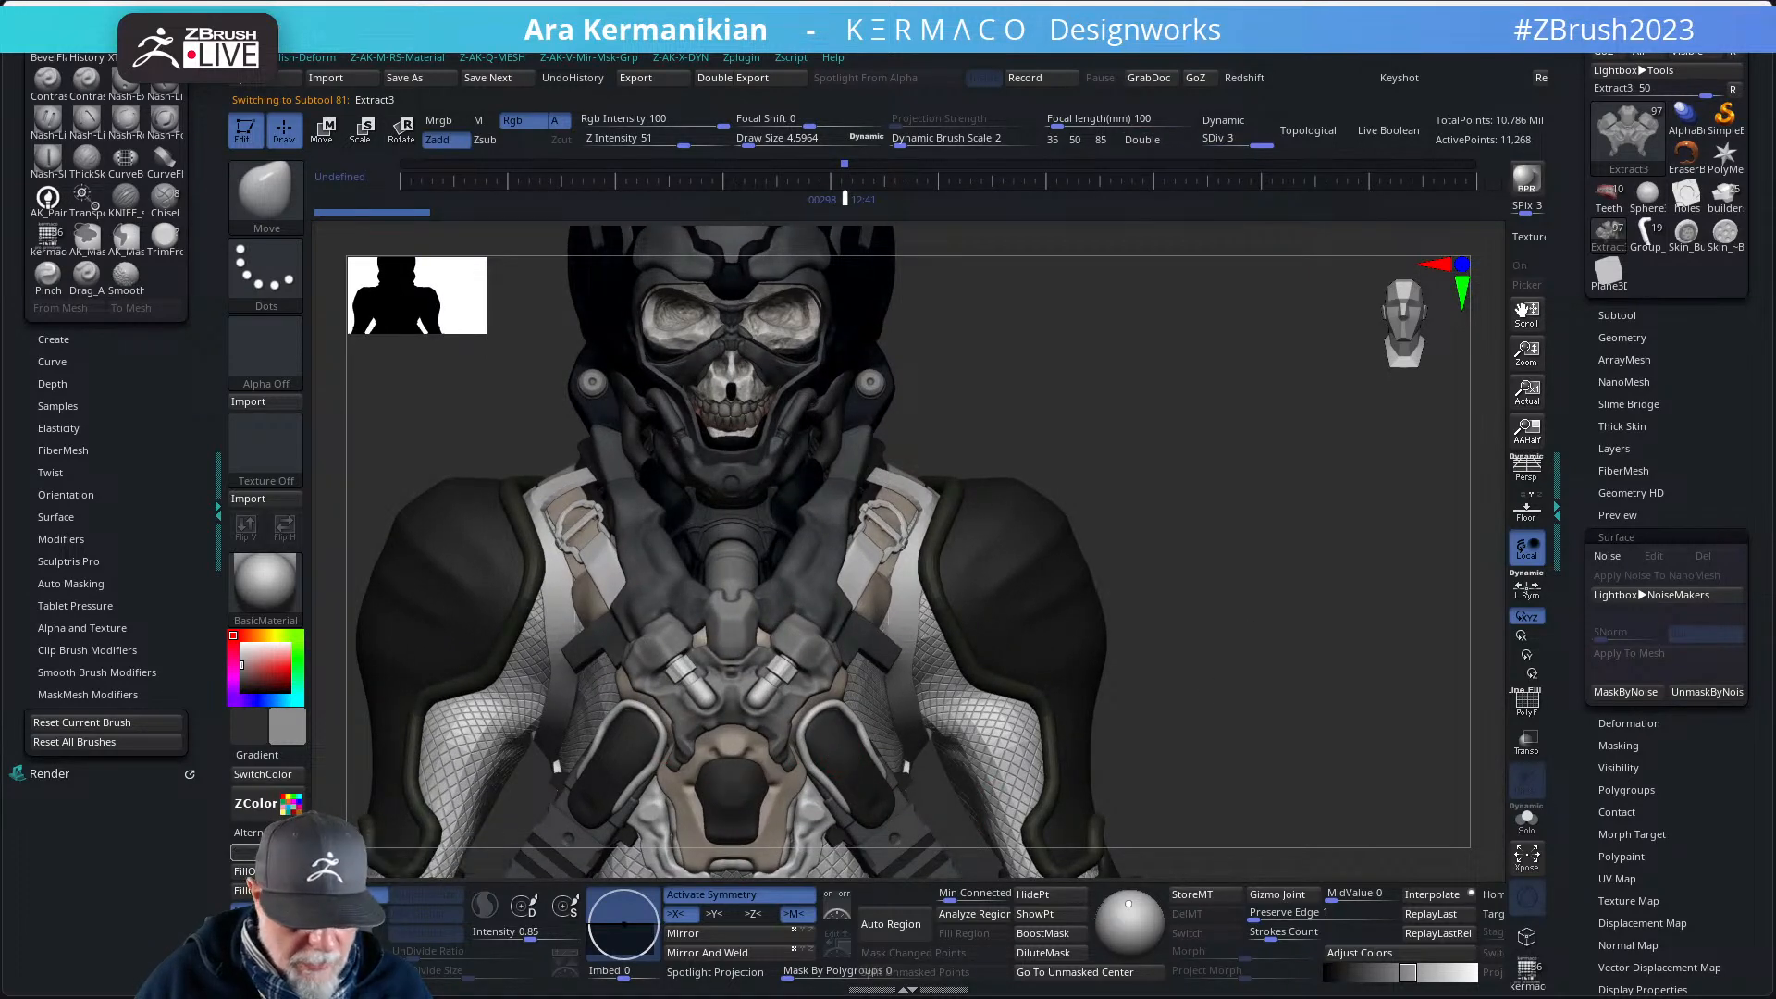
# - Try the mid grey on the two elongated side pads of the chest, and fill them with the collar arms' dark grey
pyautogui.keyDown('alt'); pyautogui.moveTo(1147, 583); pyautogui.dragTo(1140, 511); pyautogui.keyUp('alt')
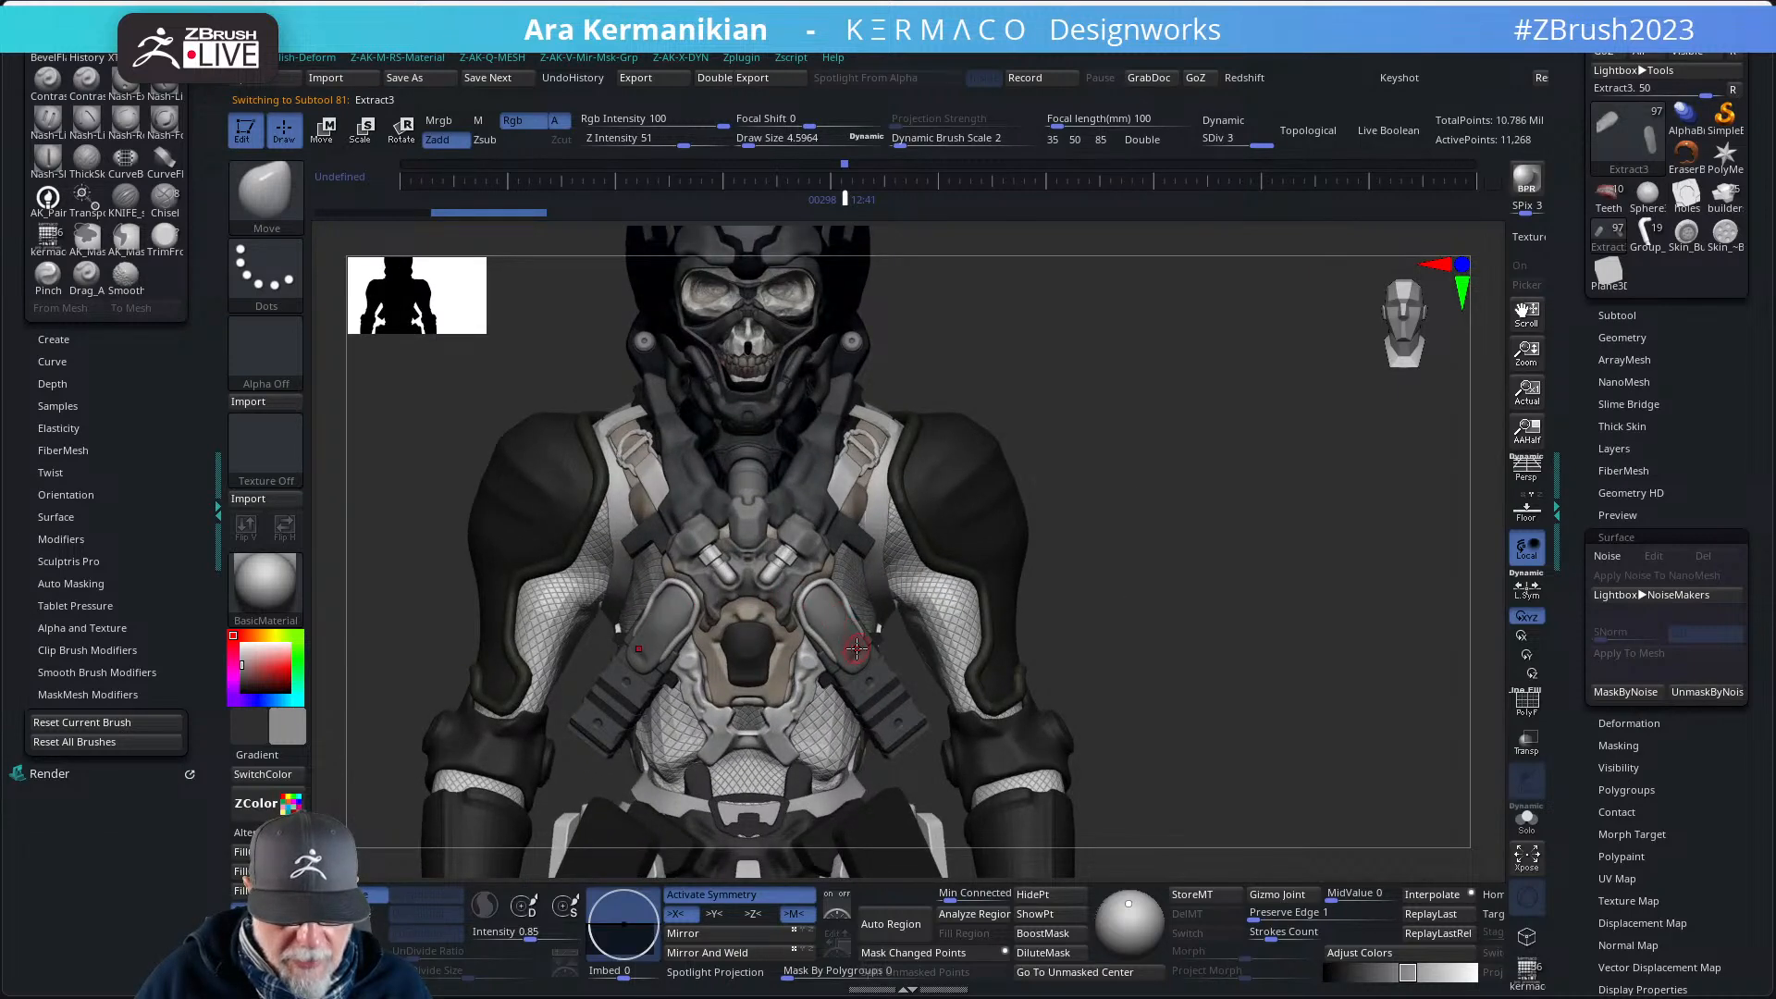
pyautogui.keyDown('alt'); pyautogui.moveTo(1227, 564); pyautogui.dragTo(1236, 575); pyautogui.keyUp('alt')
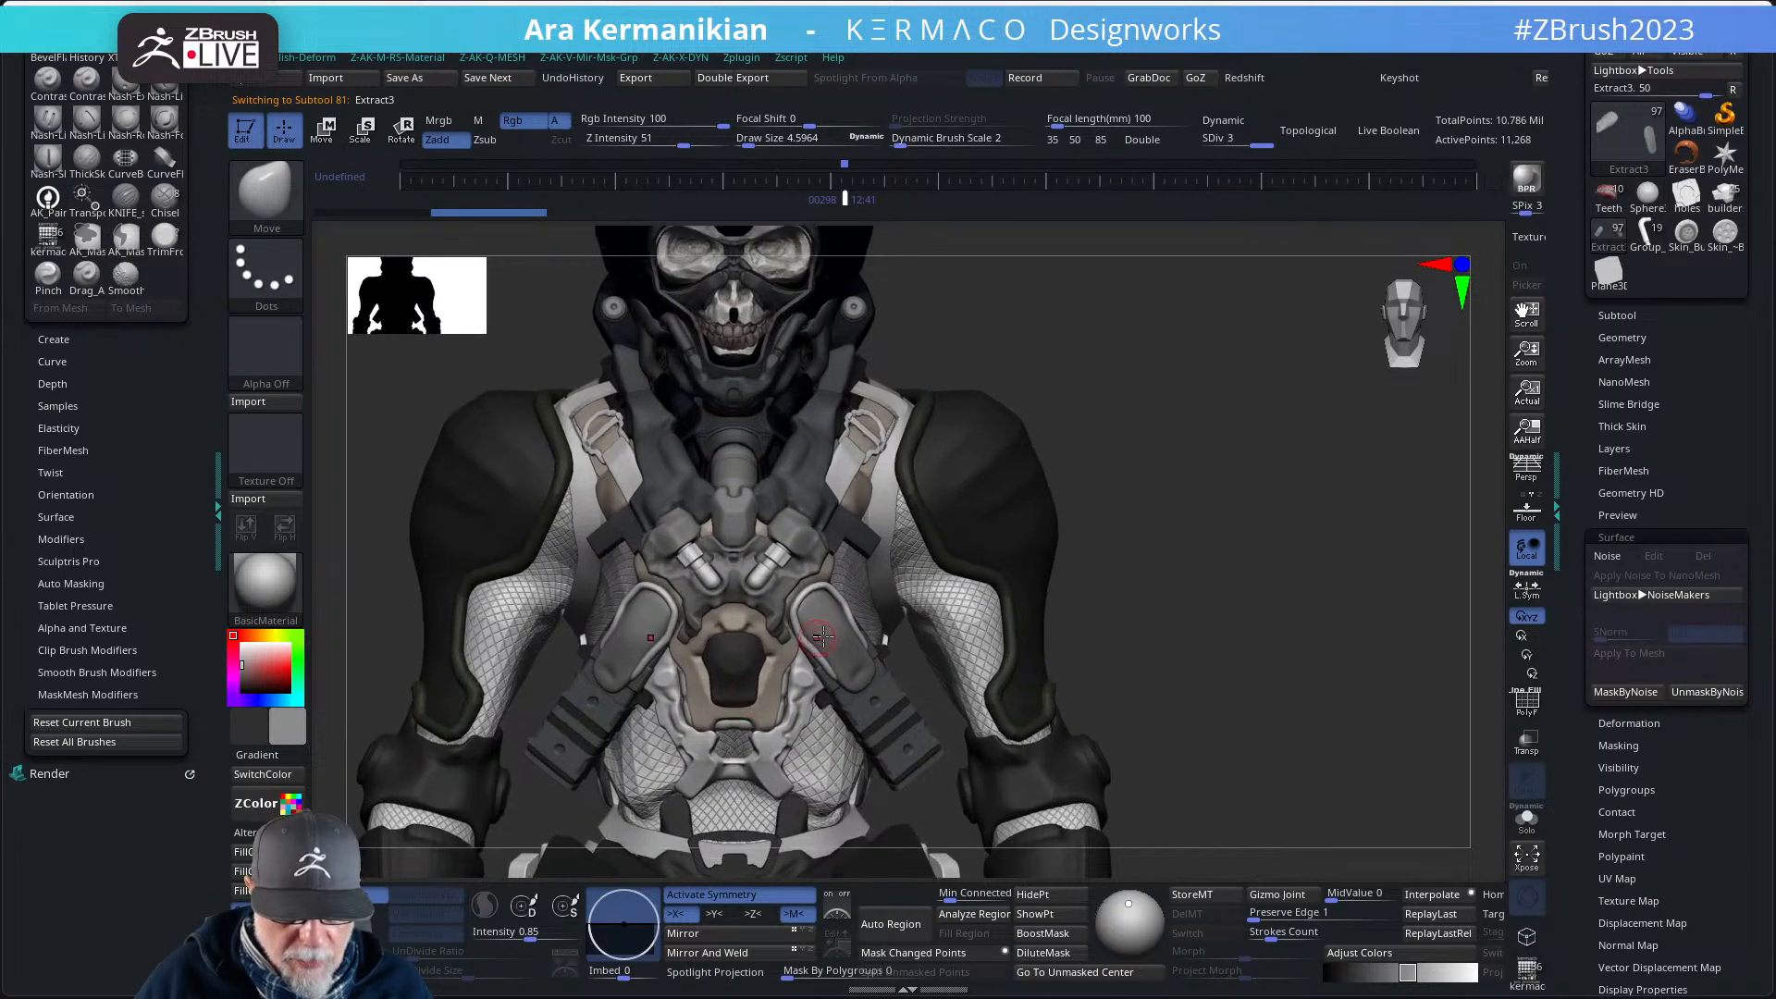
pyautogui.click(288, 730)
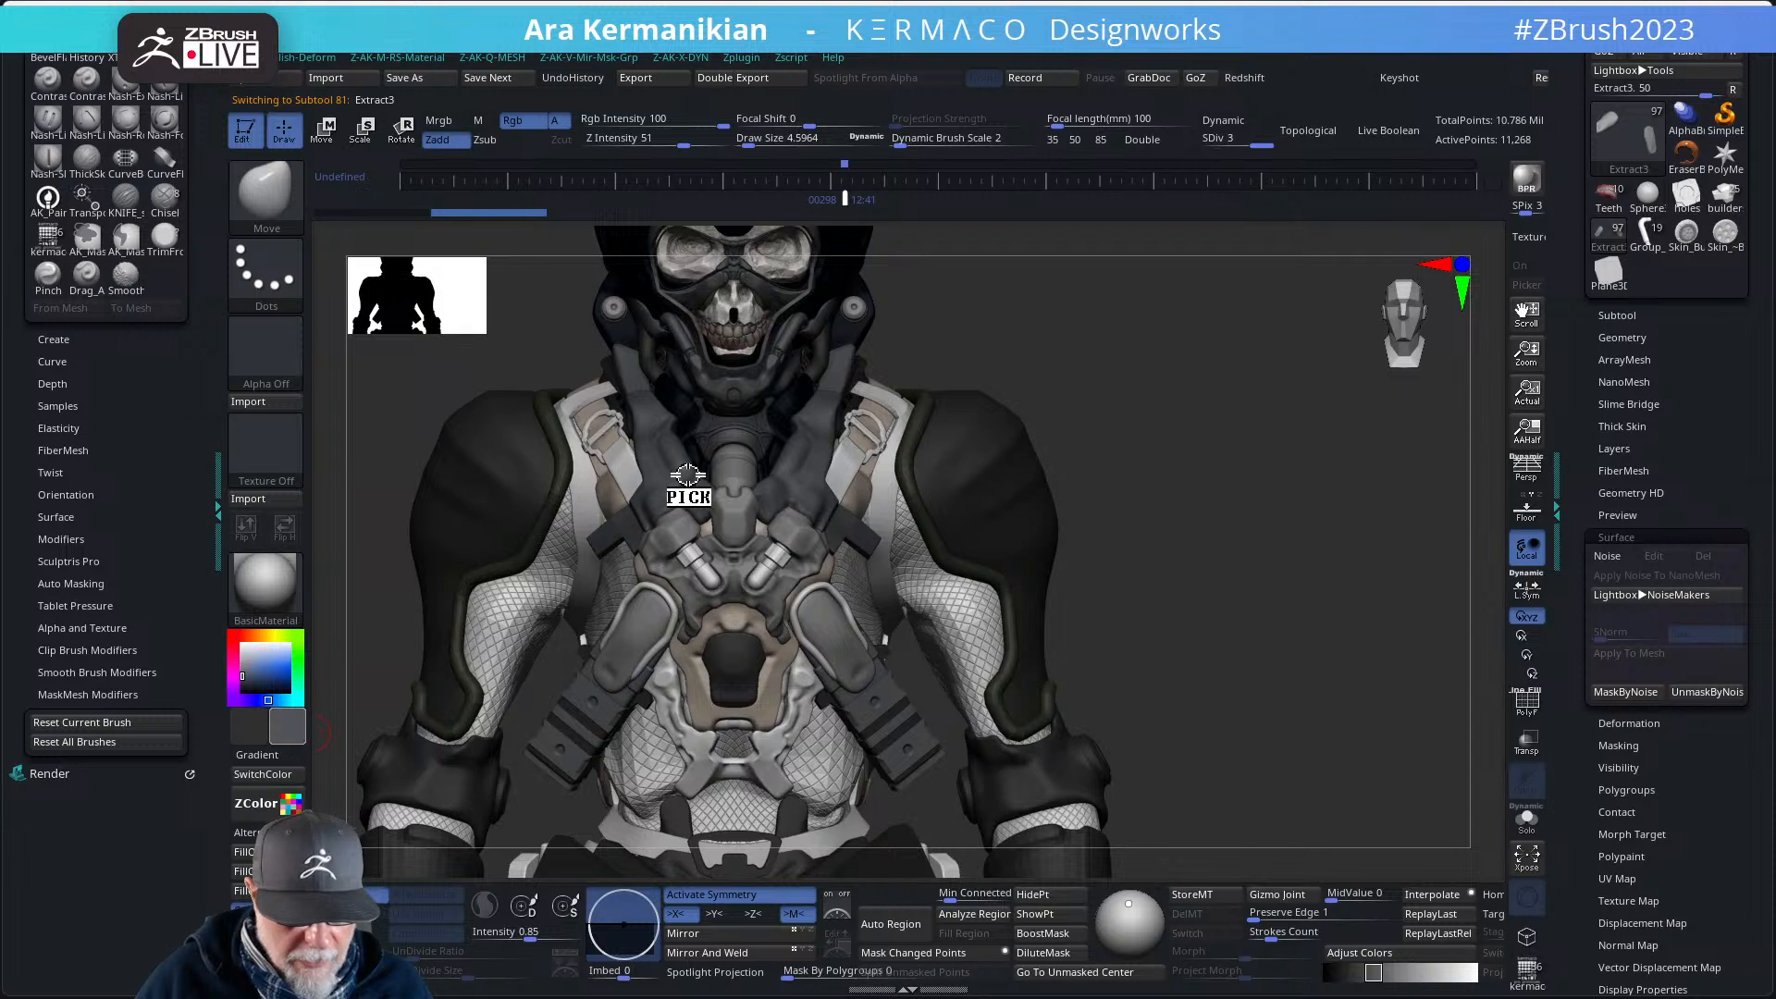
pyautogui.click(259, 852)
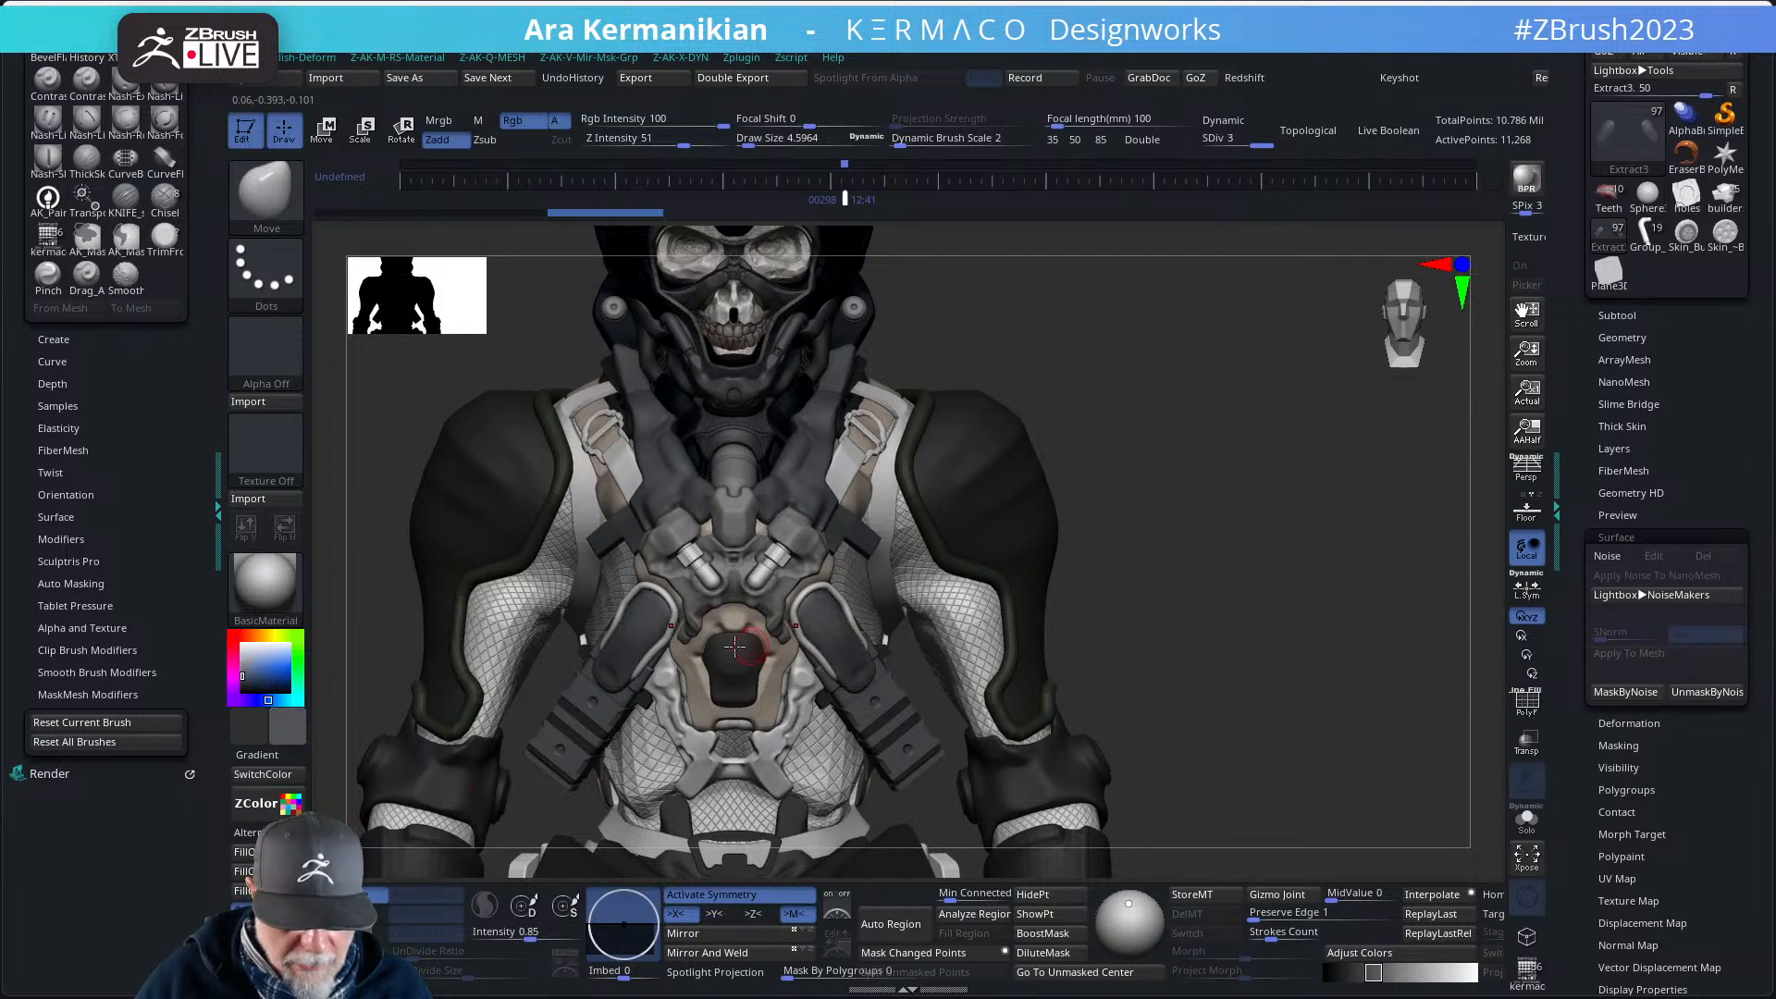
# - Select the light rims around the chest side pads and fill them with the chest frame's mid grey
pyautogui.moveTo(286, 730); pyautogui.dragTo(742, 527)
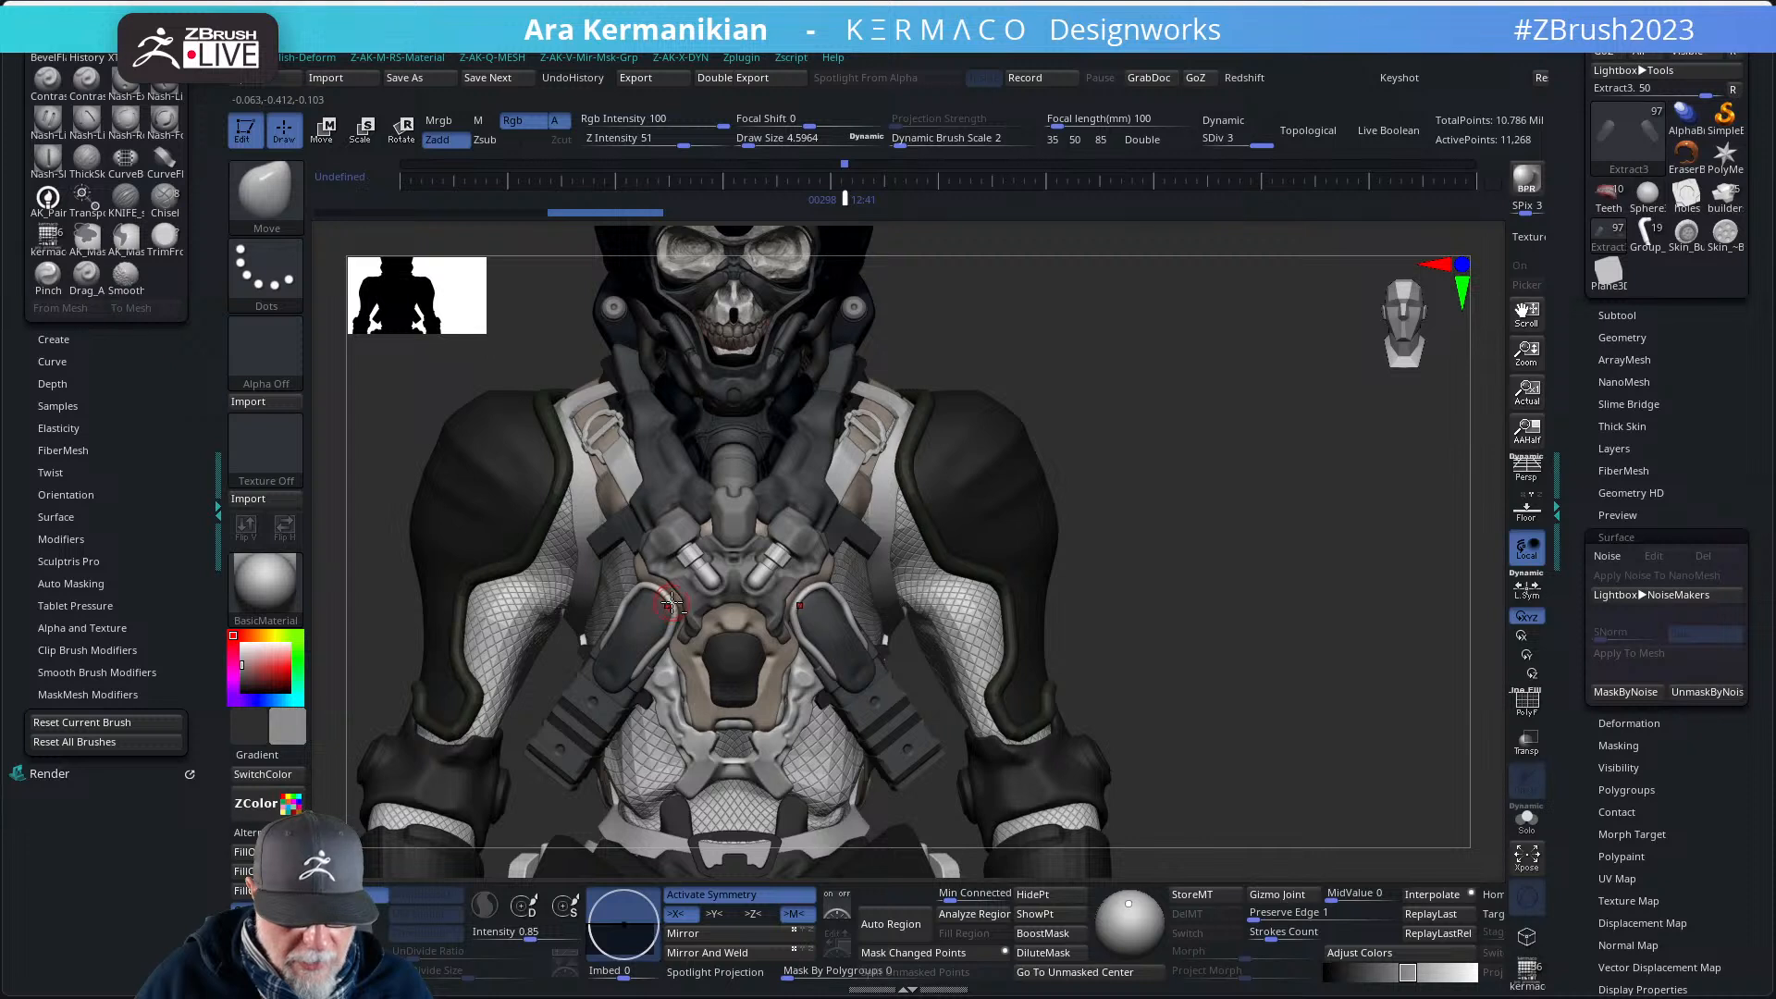
pyautogui.keyDown('alt'); pyautogui.click(672, 602); pyautogui.keyUp('alt')
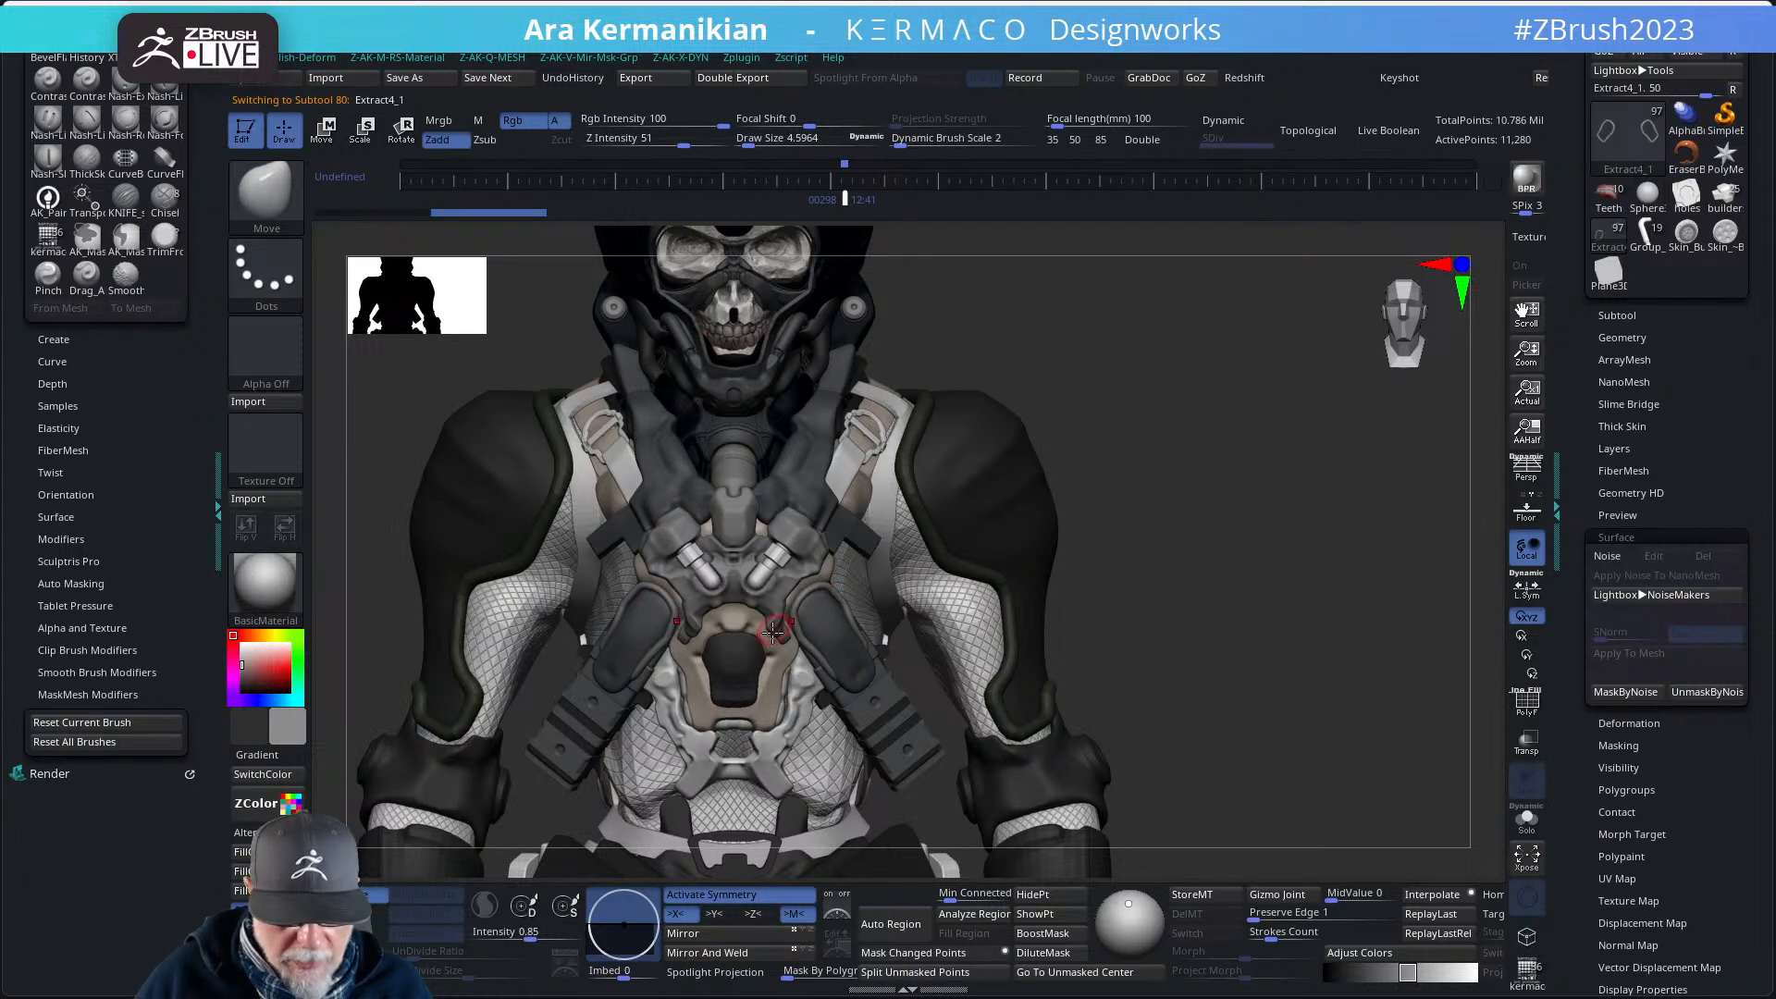
# - Select the small angled cylinder parts on the upper chest and fill them with the collar arms' dark grey
pyautogui.moveTo(1350, 586); pyautogui.dragTo(1431, 603)
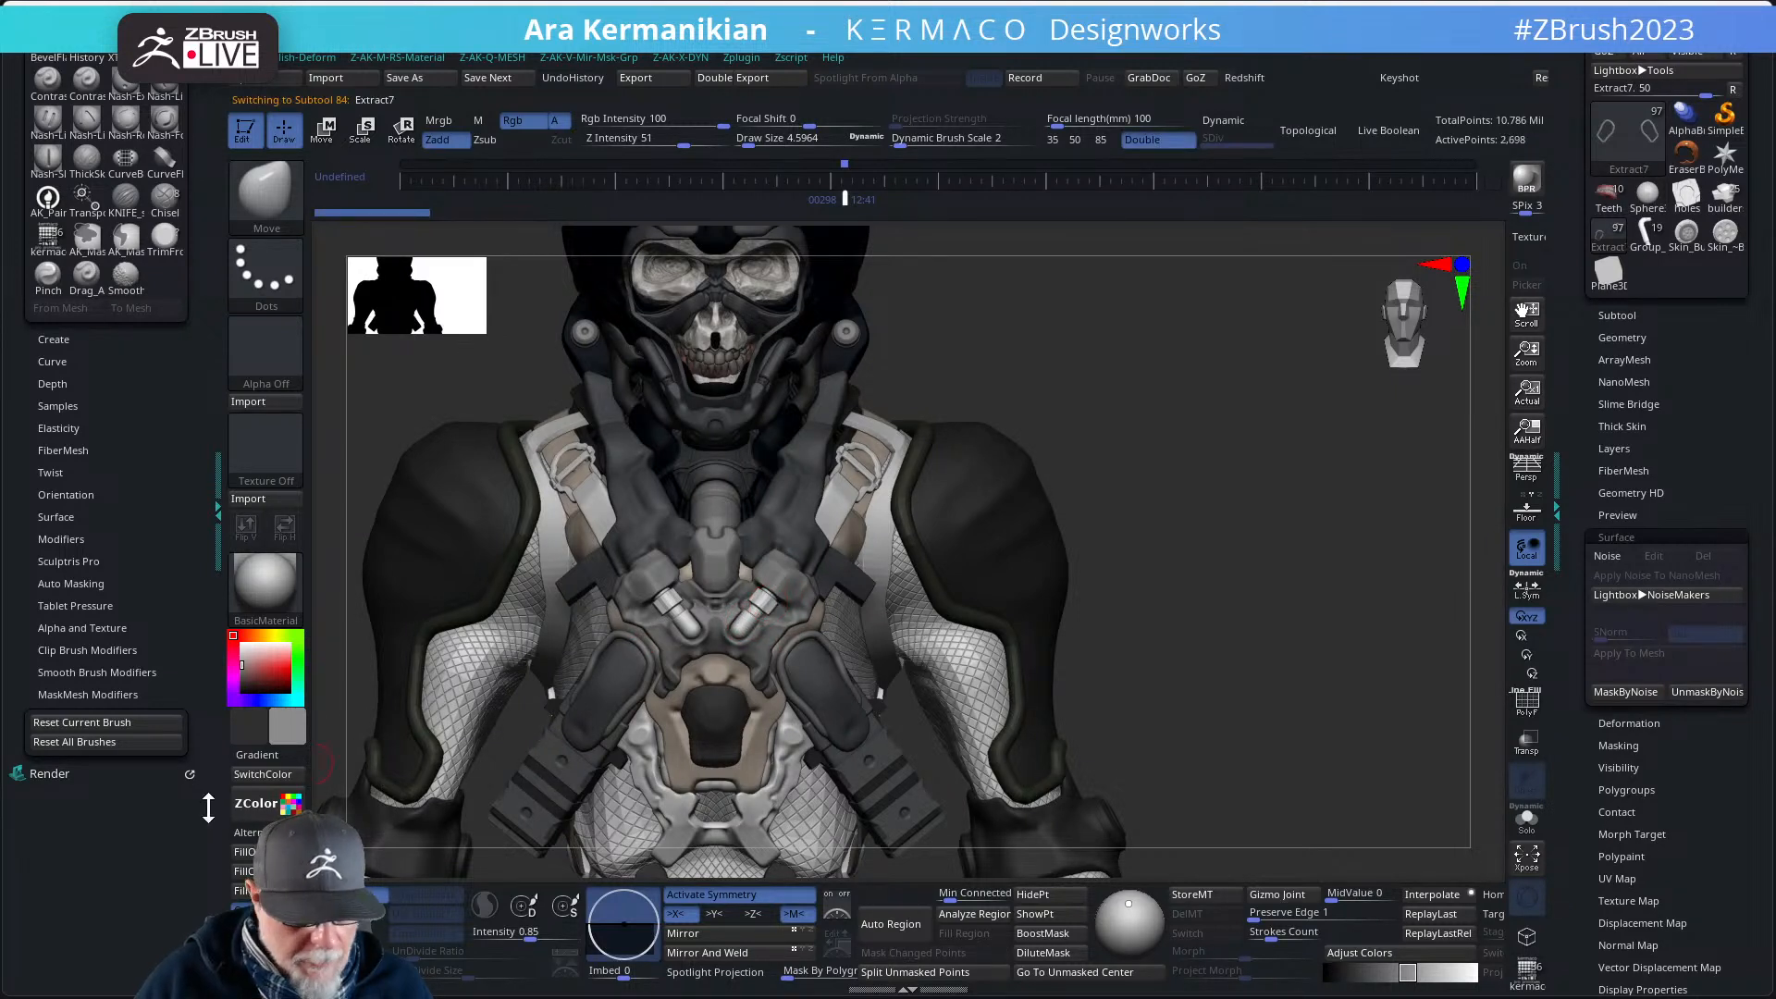
pyautogui.moveTo(294, 734); pyautogui.dragTo(652, 532)
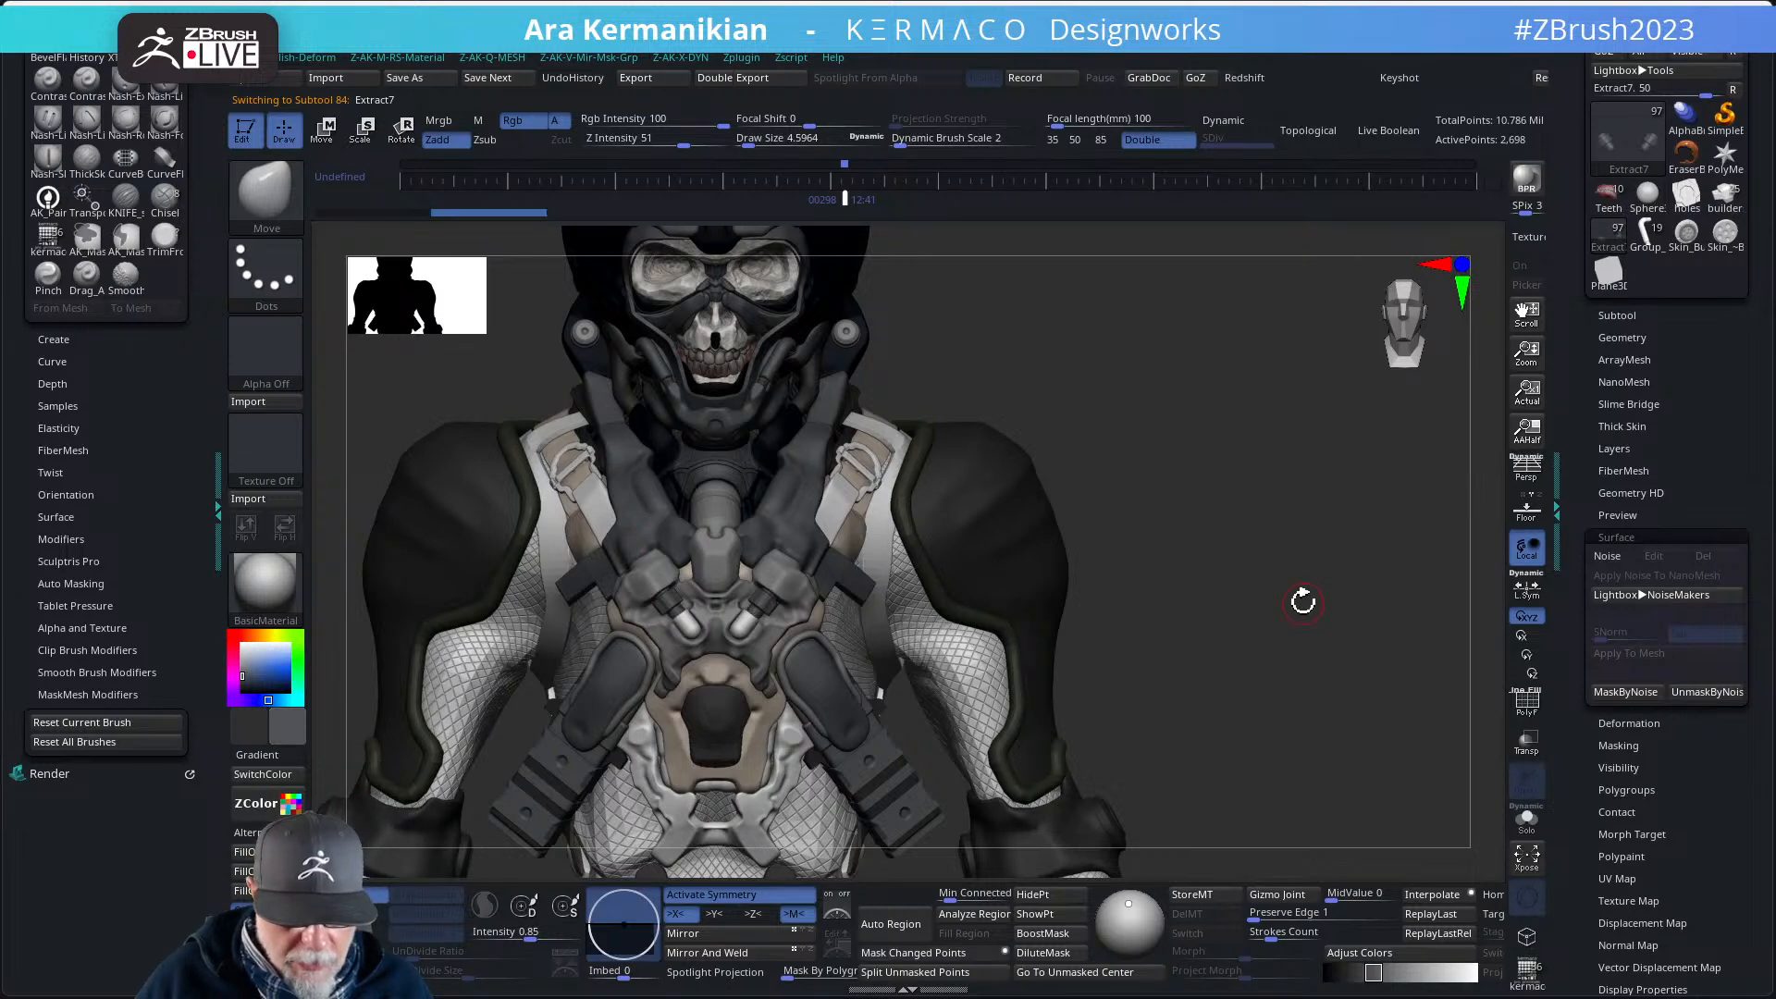
pyautogui.keyDown('alt'); pyautogui.moveTo(1301, 602); pyautogui.dragTo(1226, 499); pyautogui.keyUp('alt')
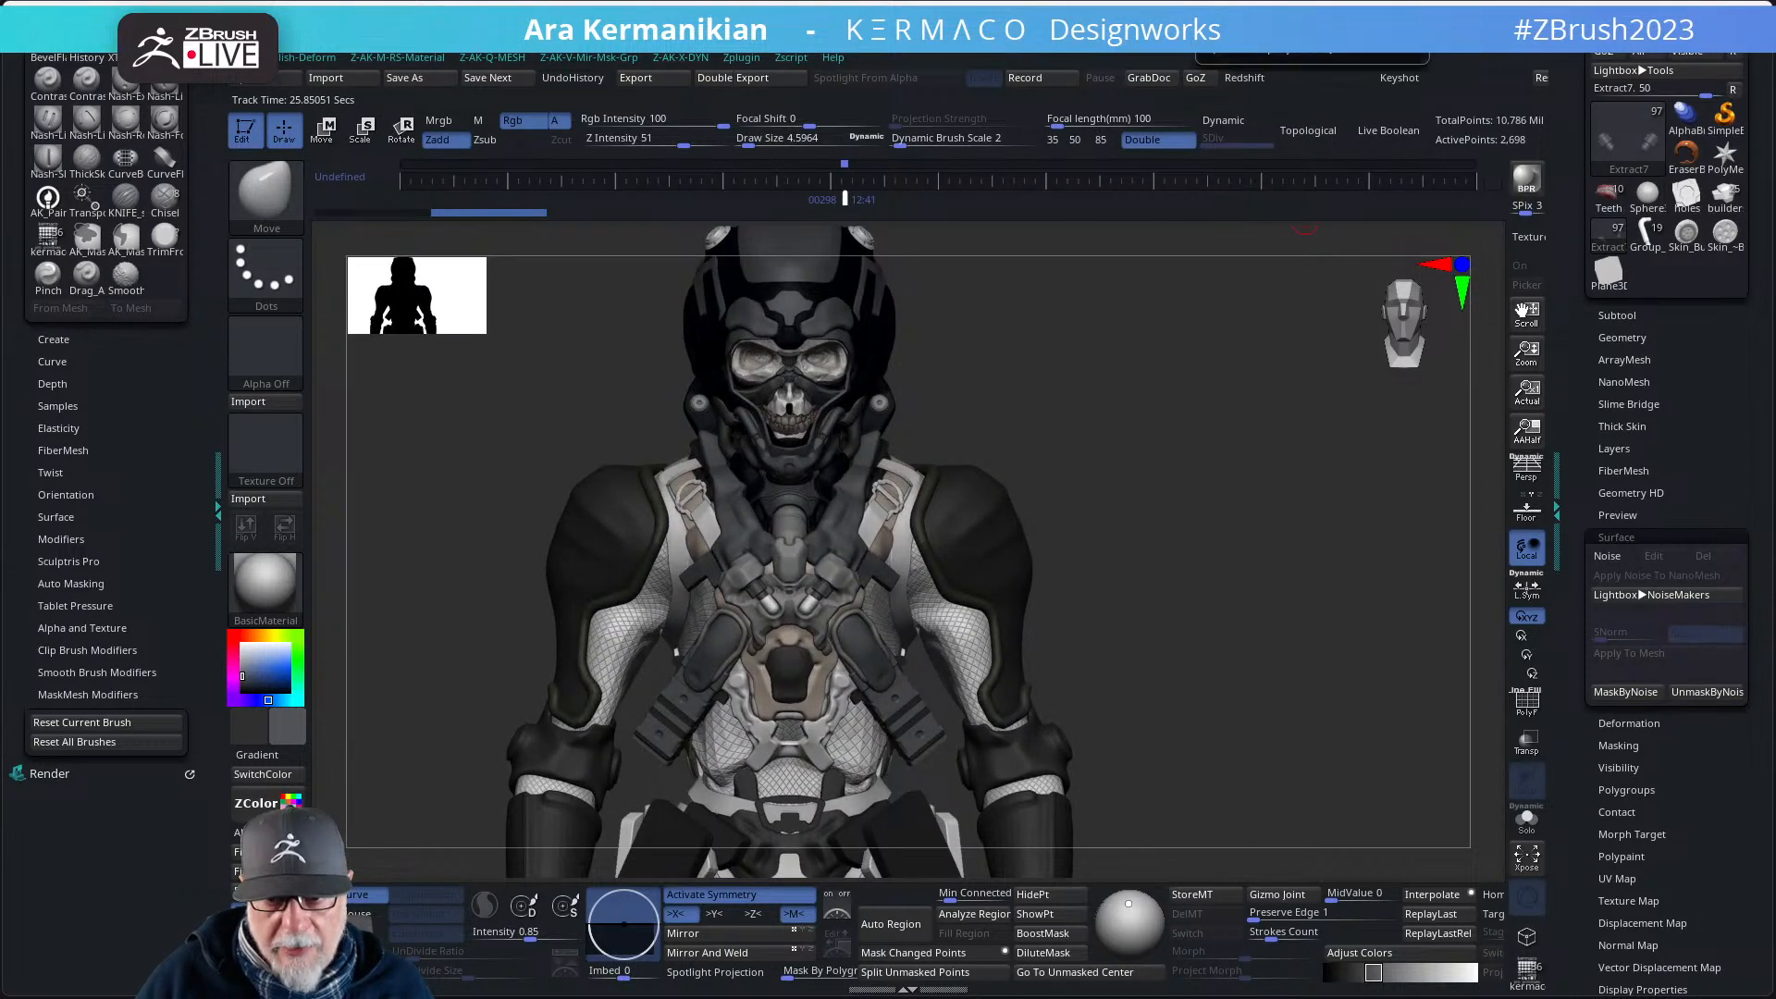
# - Quick-save the project with the recoloured collar and chest parts
pyautogui.click(1309, 37)
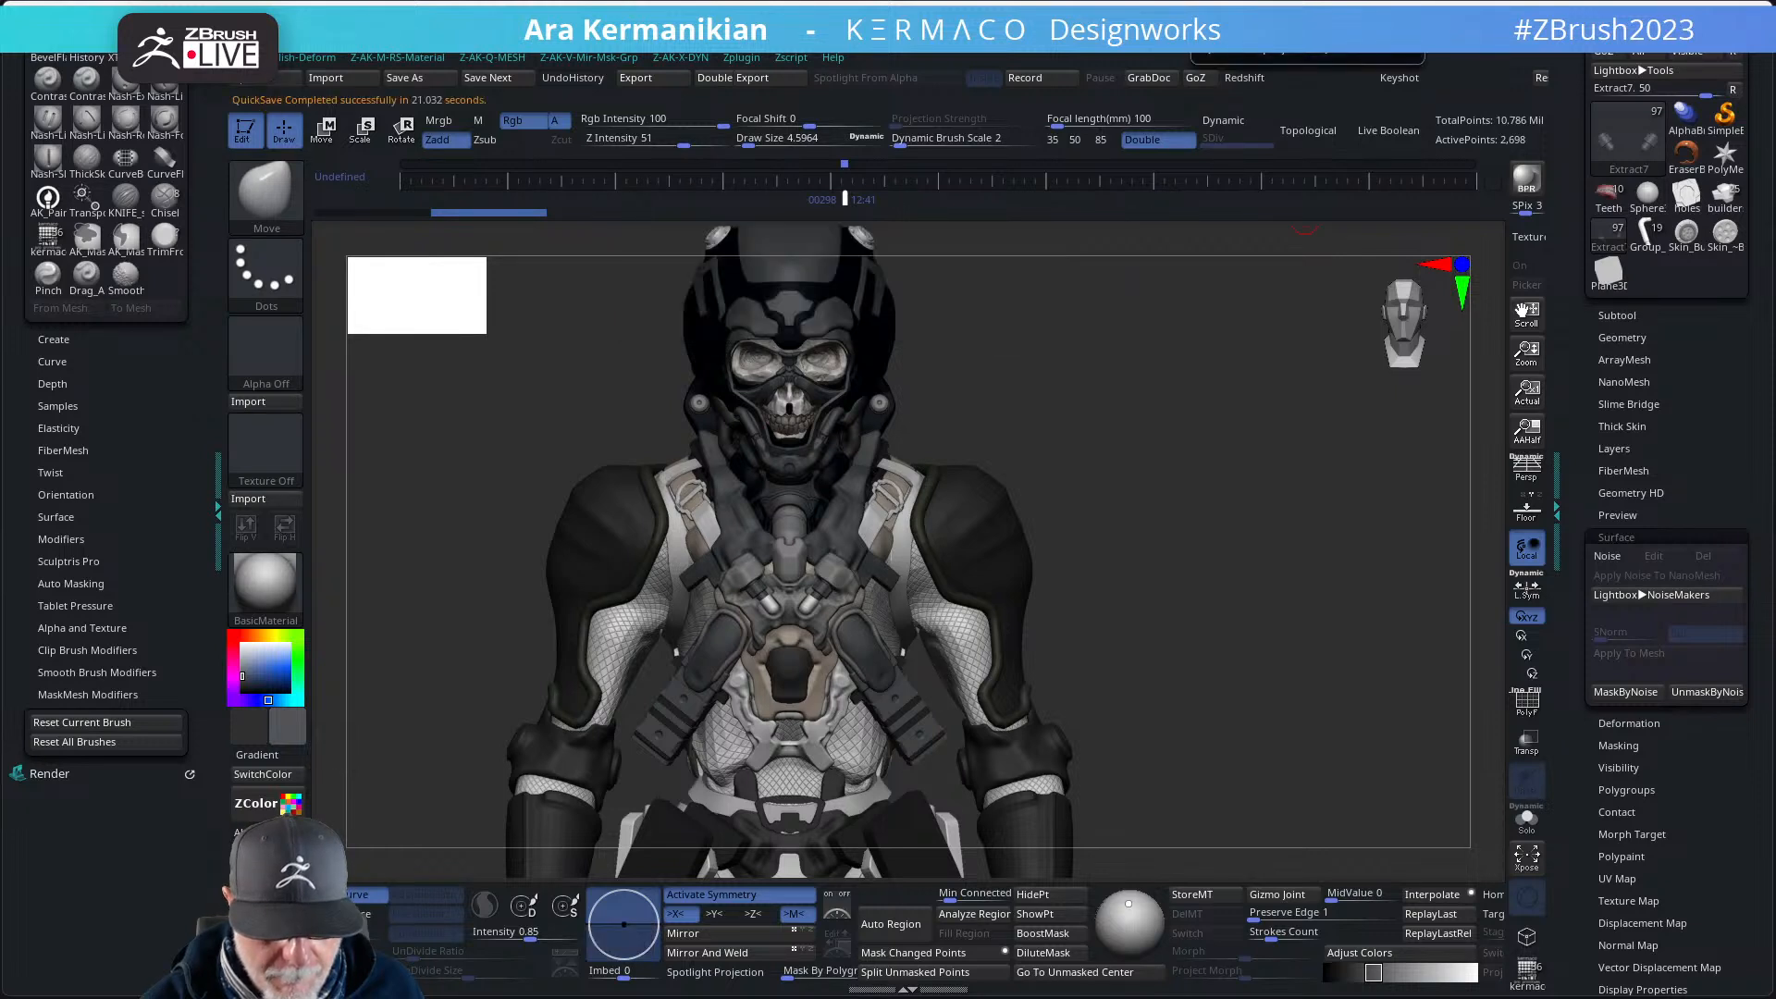
pyautogui.moveTo(1258, 540); pyautogui.dragTo(1177, 595)
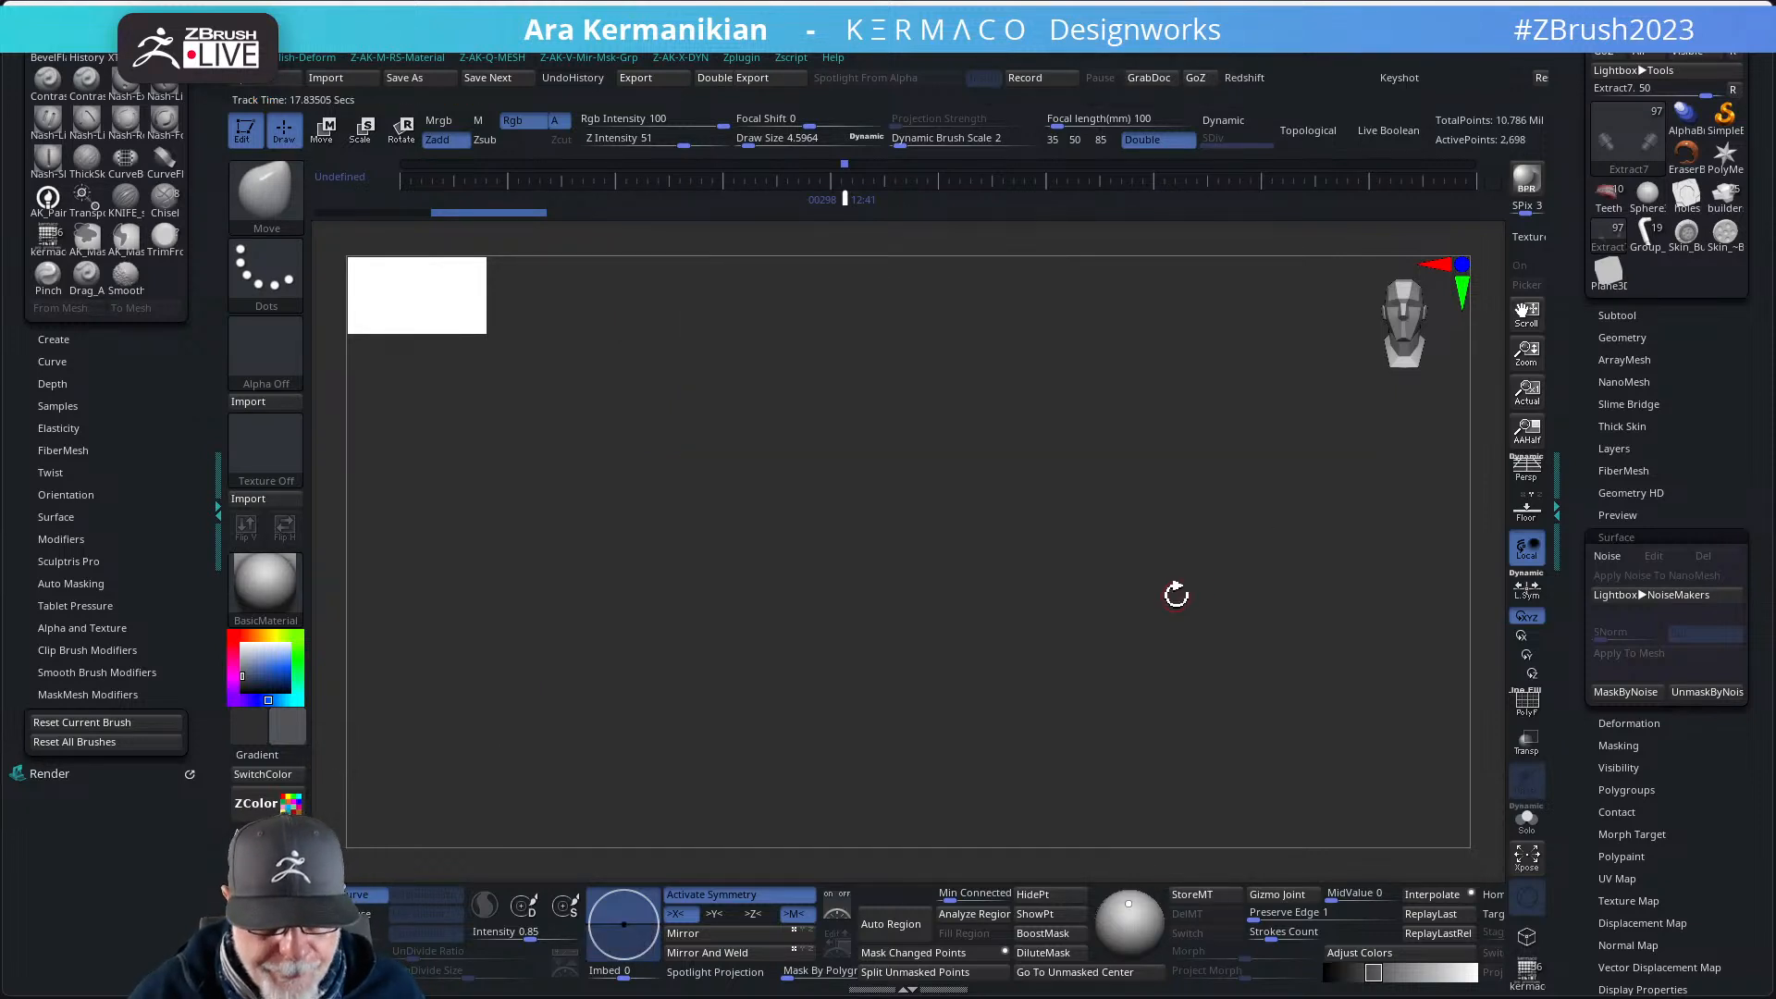
pyautogui.moveTo(1183, 533); pyautogui.dragTo(1326, 417)
pyautogui.moveTo(1343, 544); pyautogui.dragTo(1241, 492)
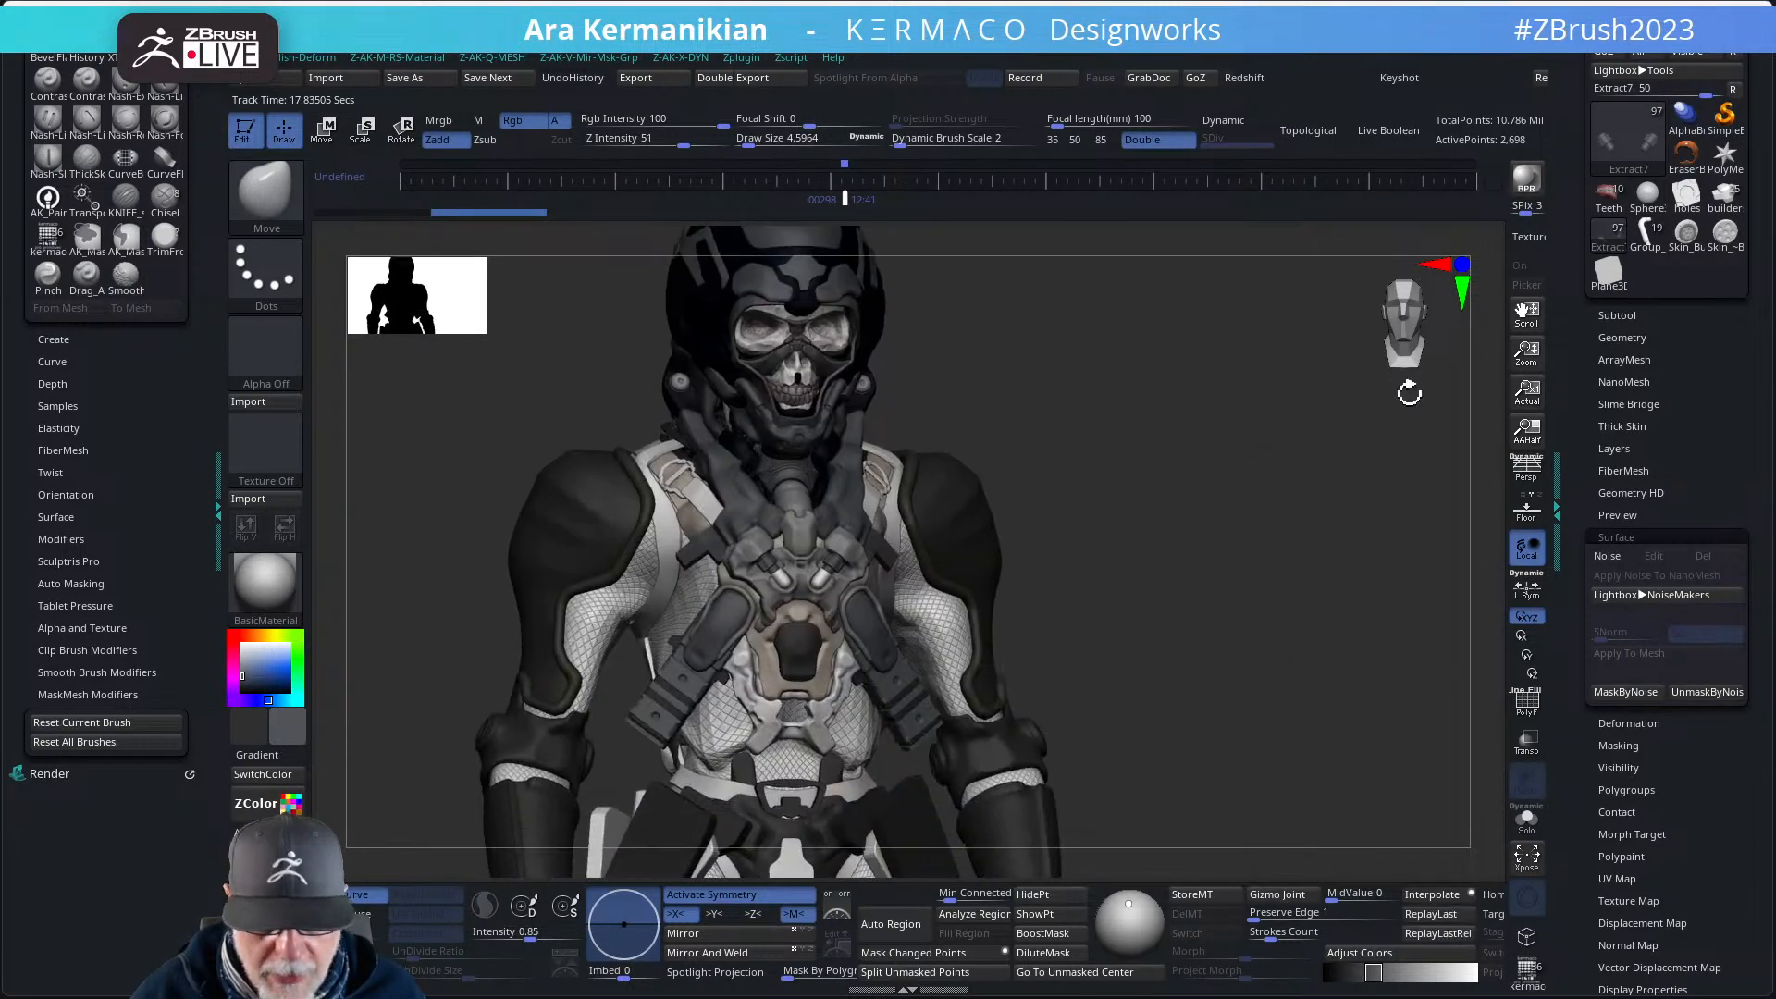
# - Make the hidden visor subtools of the helmet visible
pyautogui.click(1619, 315)
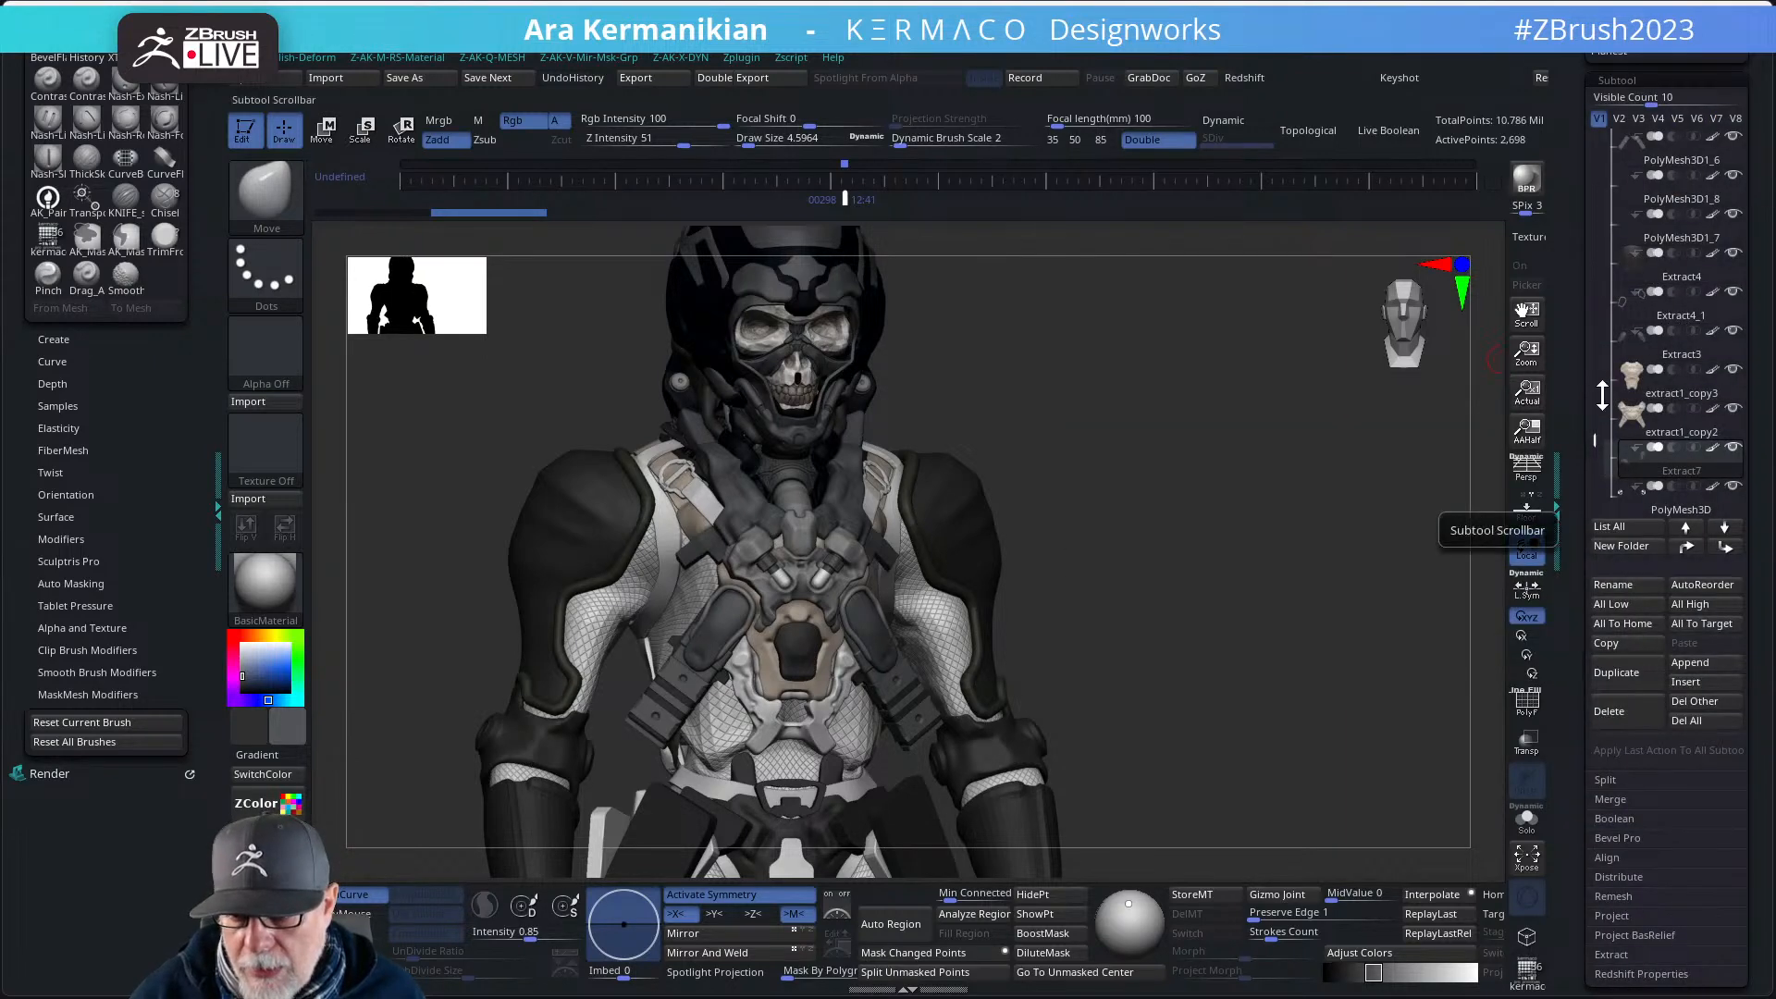
pyautogui.moveTo(1603, 395); pyautogui.dragTo(1583, 209)
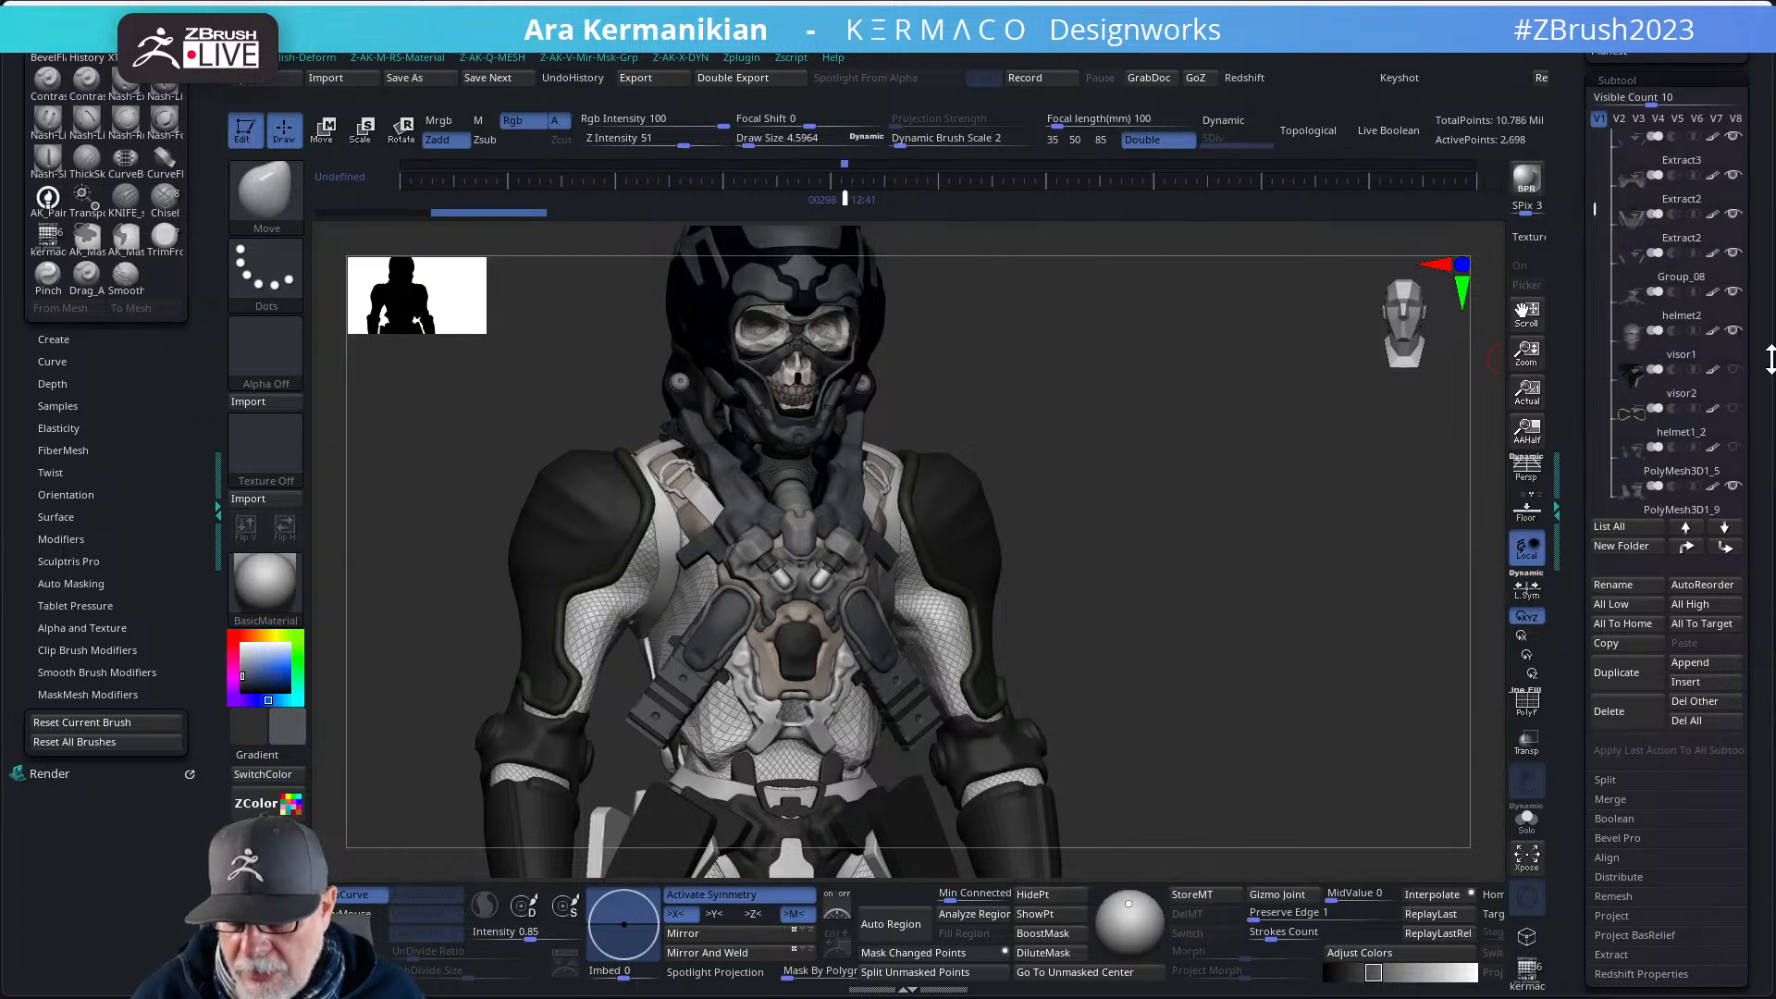
pyautogui.click(1734, 409)
pyautogui.click(1731, 371)
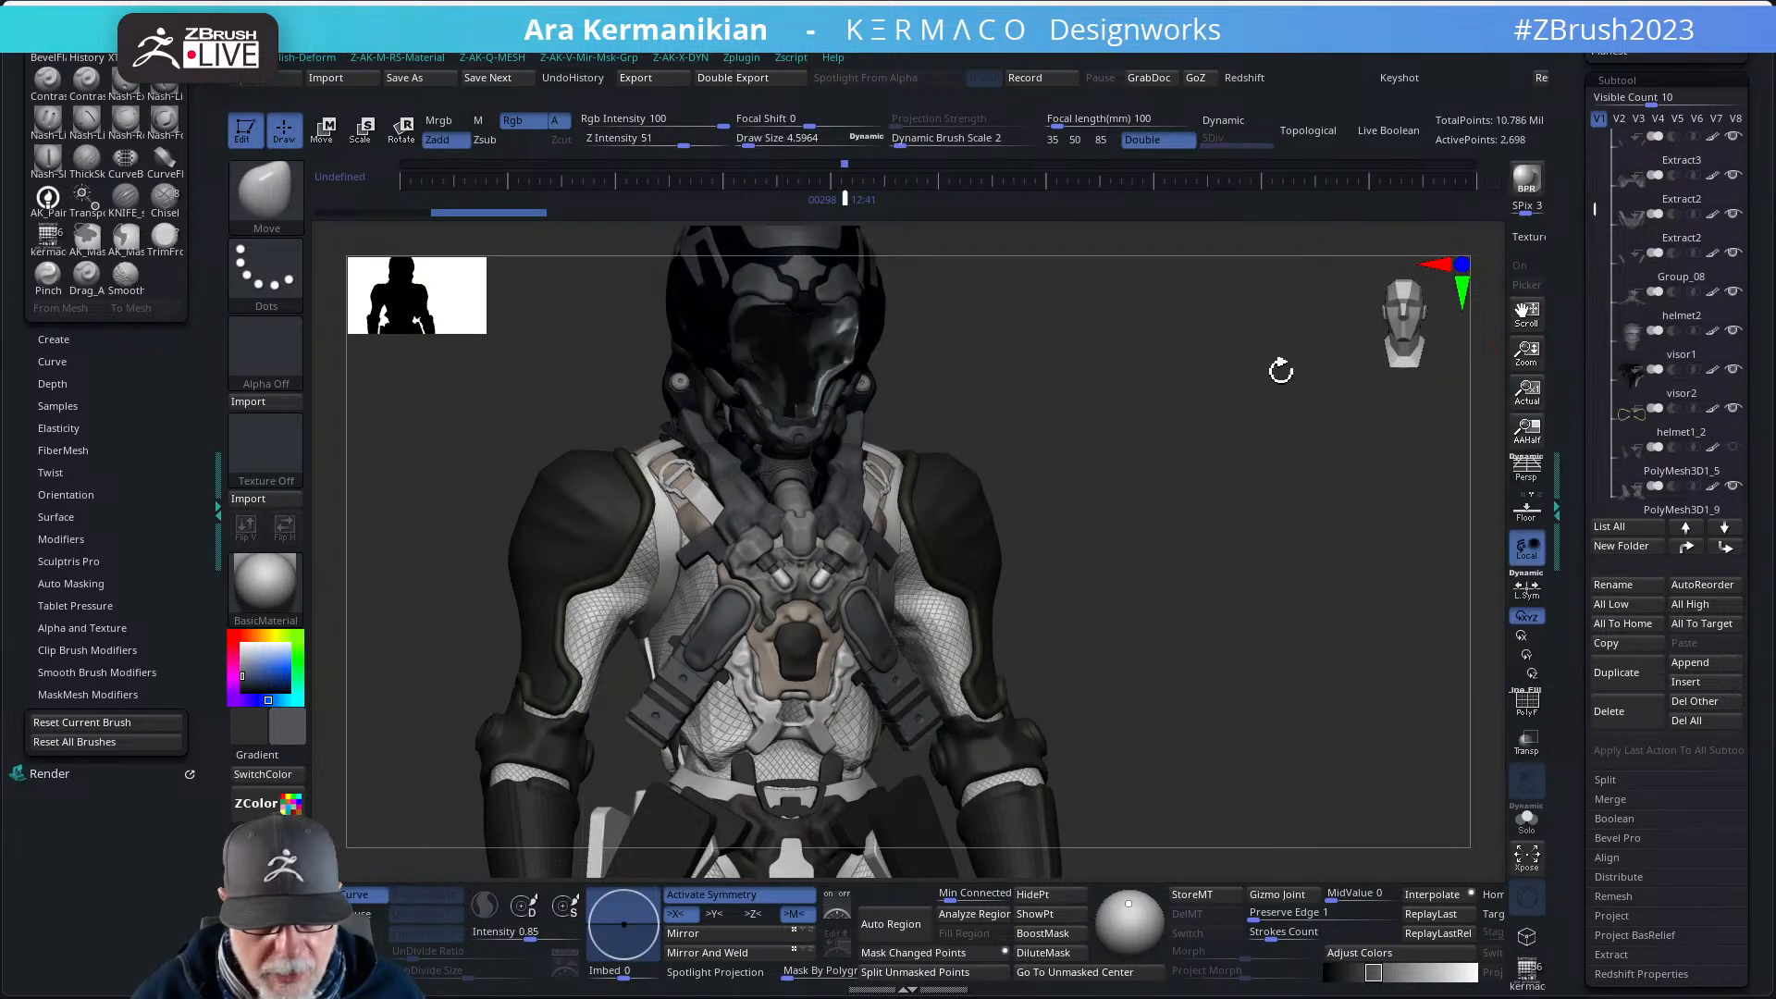
pyautogui.moveTo(1204, 384); pyautogui.dragTo(1172, 375)
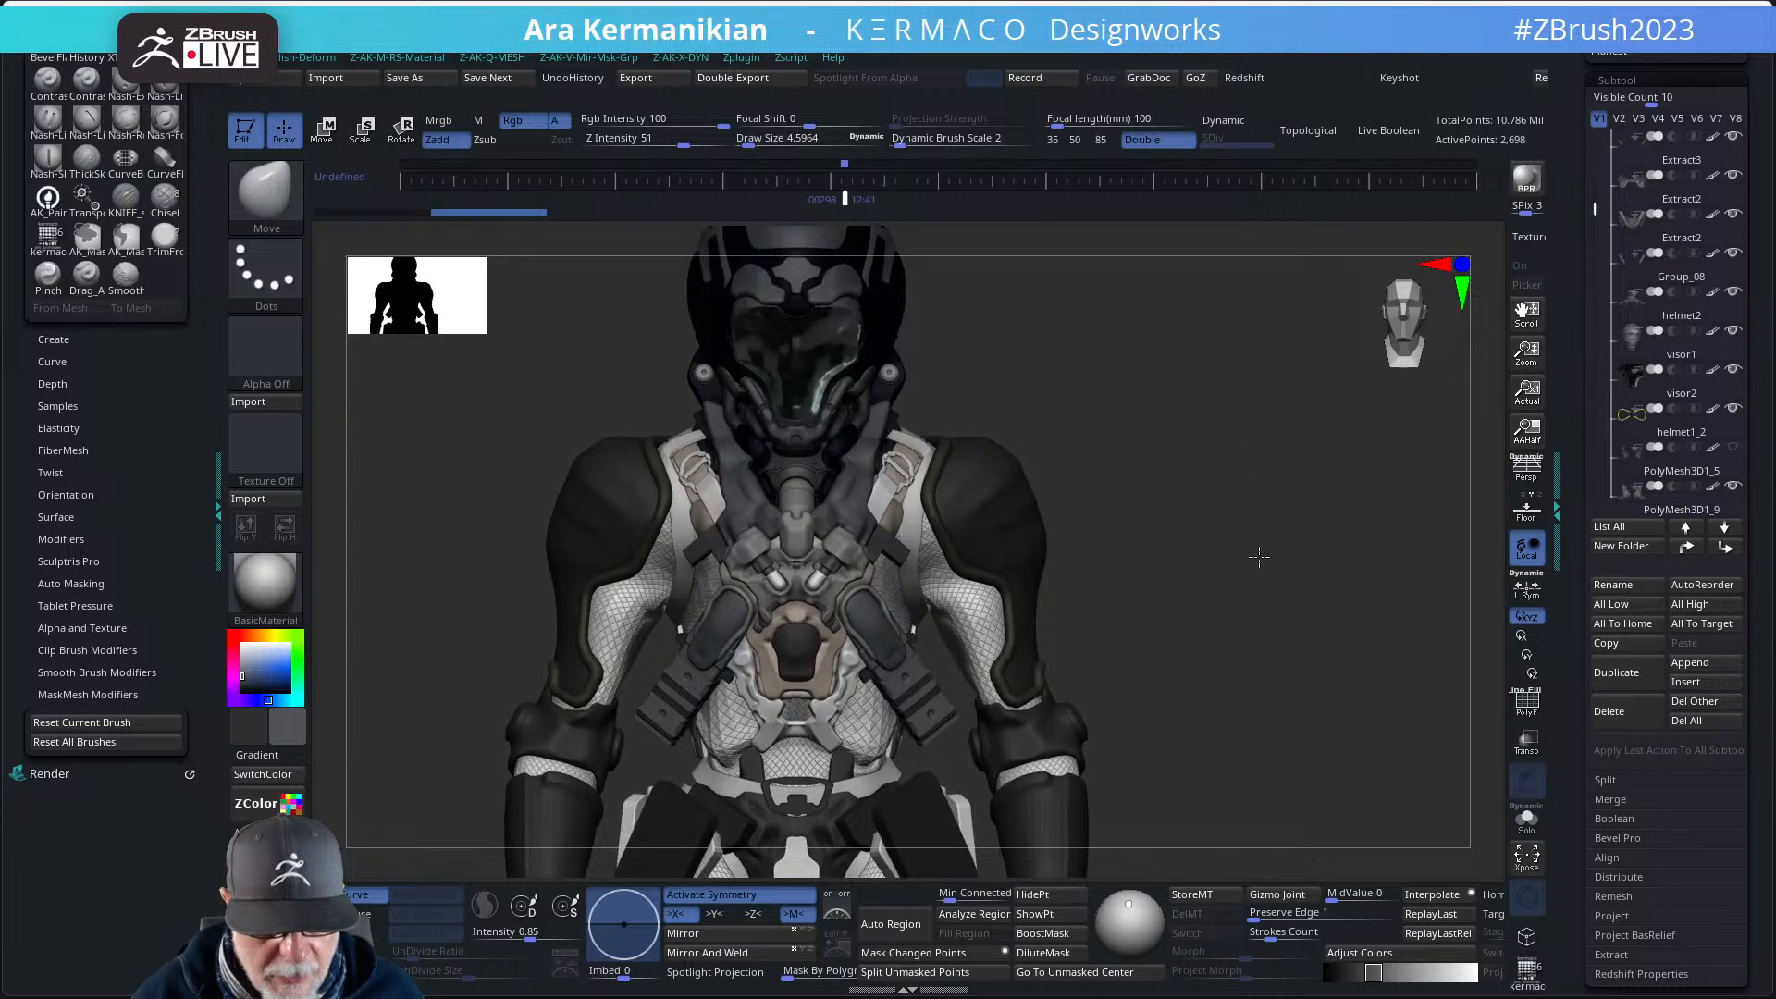
pyautogui.moveTo(1260, 558)
pyautogui.mouseDown()
pyautogui.moveTo(1259, 590)
pyautogui.moveTo(1268, 555)
pyautogui.moveTo(1261, 577)
pyautogui.moveTo(1251, 519)
pyautogui.moveTo(1248, 549)
pyautogui.moveTo(1187, 464)
pyautogui.moveTo(1203, 462)
pyautogui.moveTo(1189, 547)
pyautogui.mouseUp()
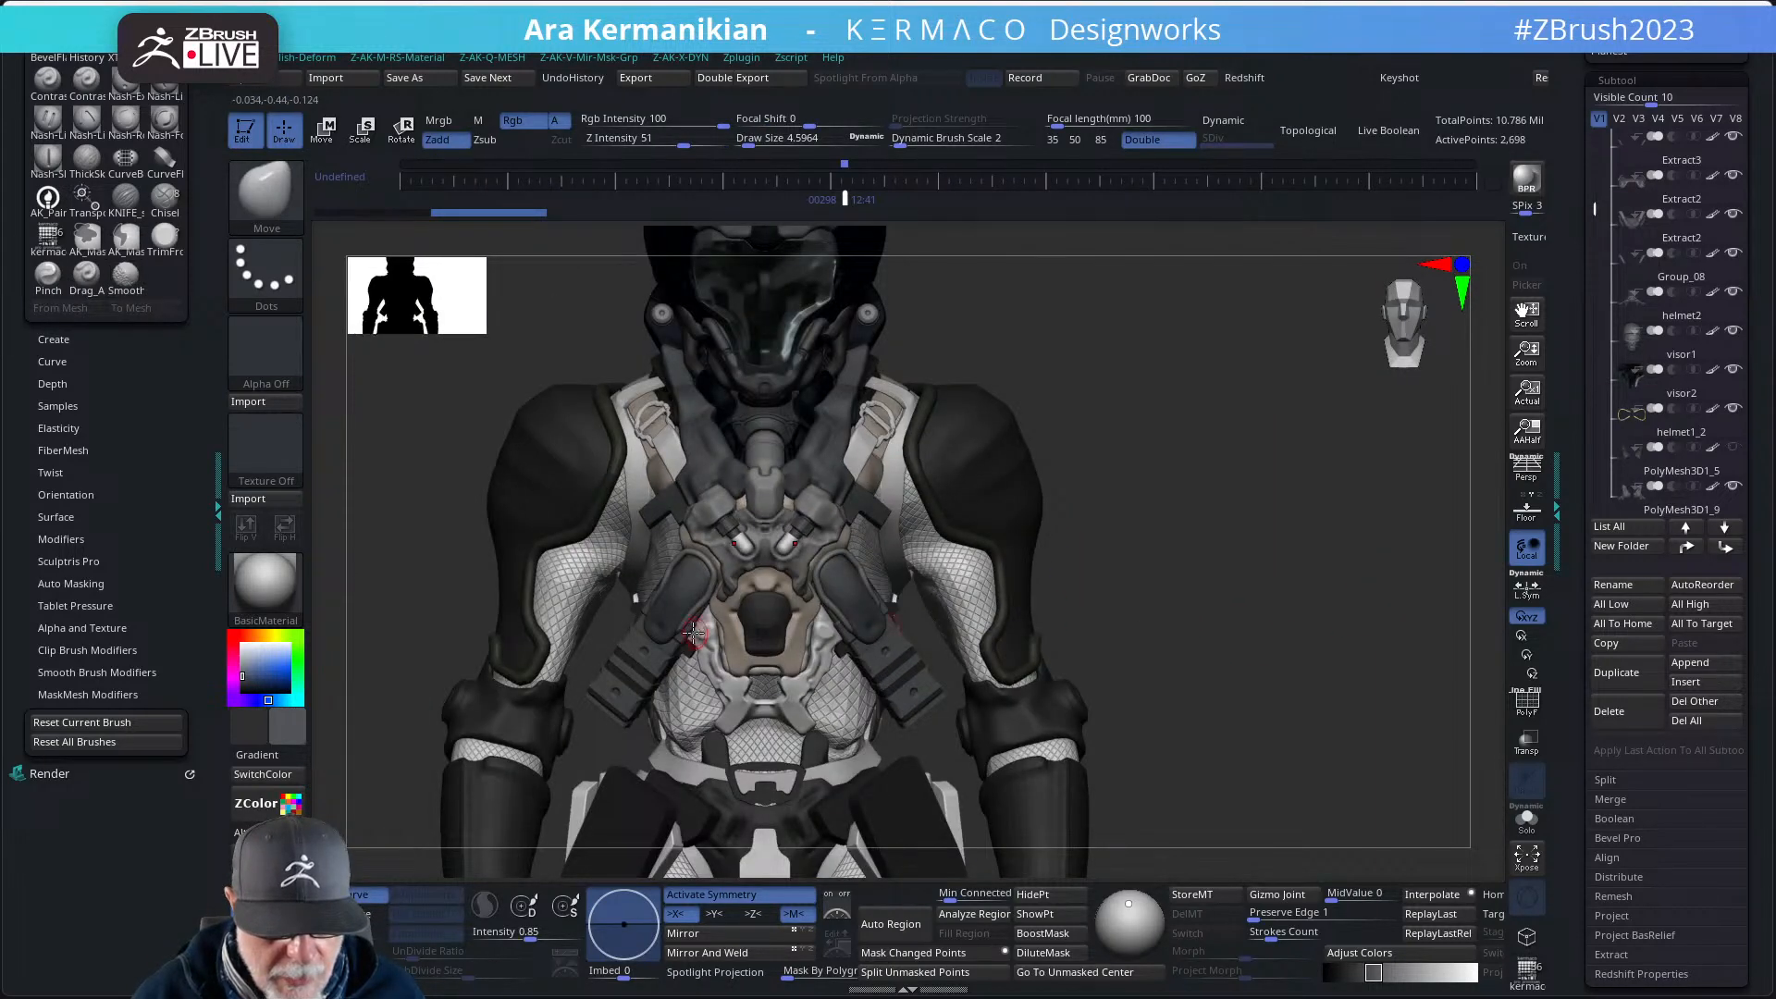
# - Select the abdominal armour subtool extract1_copy3 and fill it with a medium grey sampled from the chest armour
pyautogui.keyDown('alt'); pyautogui.click(730, 653); pyautogui.keyUp('alt')
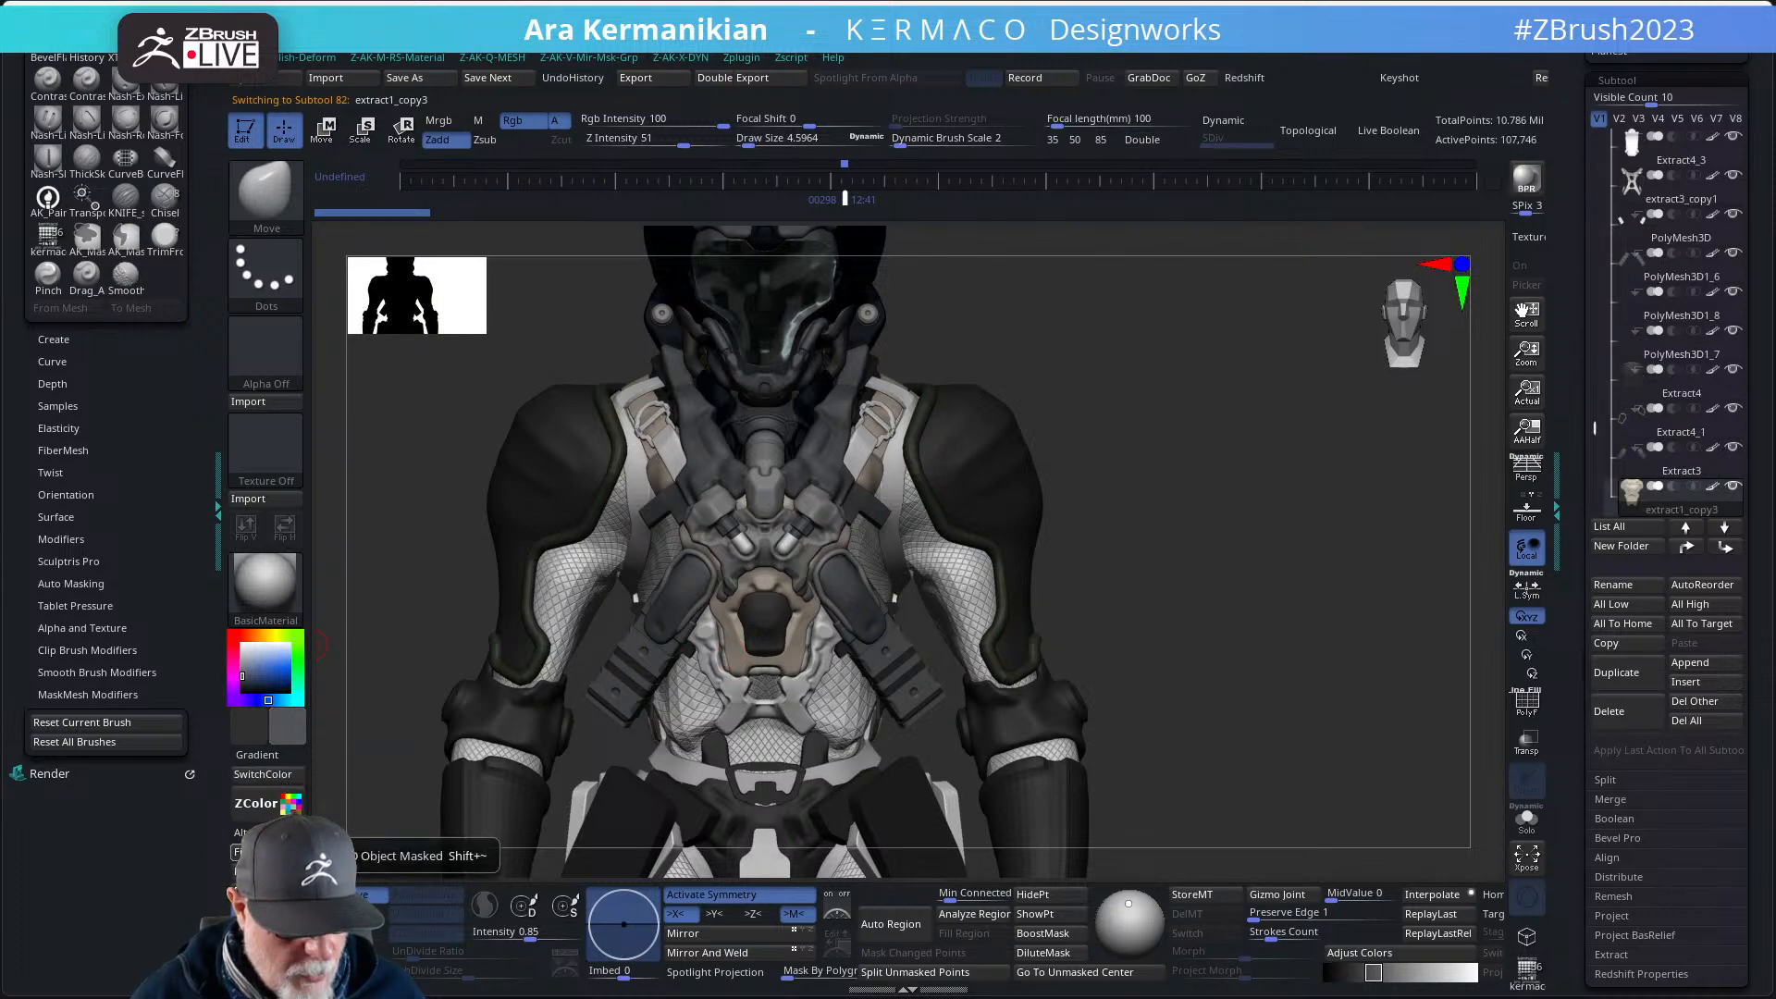
pyautogui.click(272, 852)
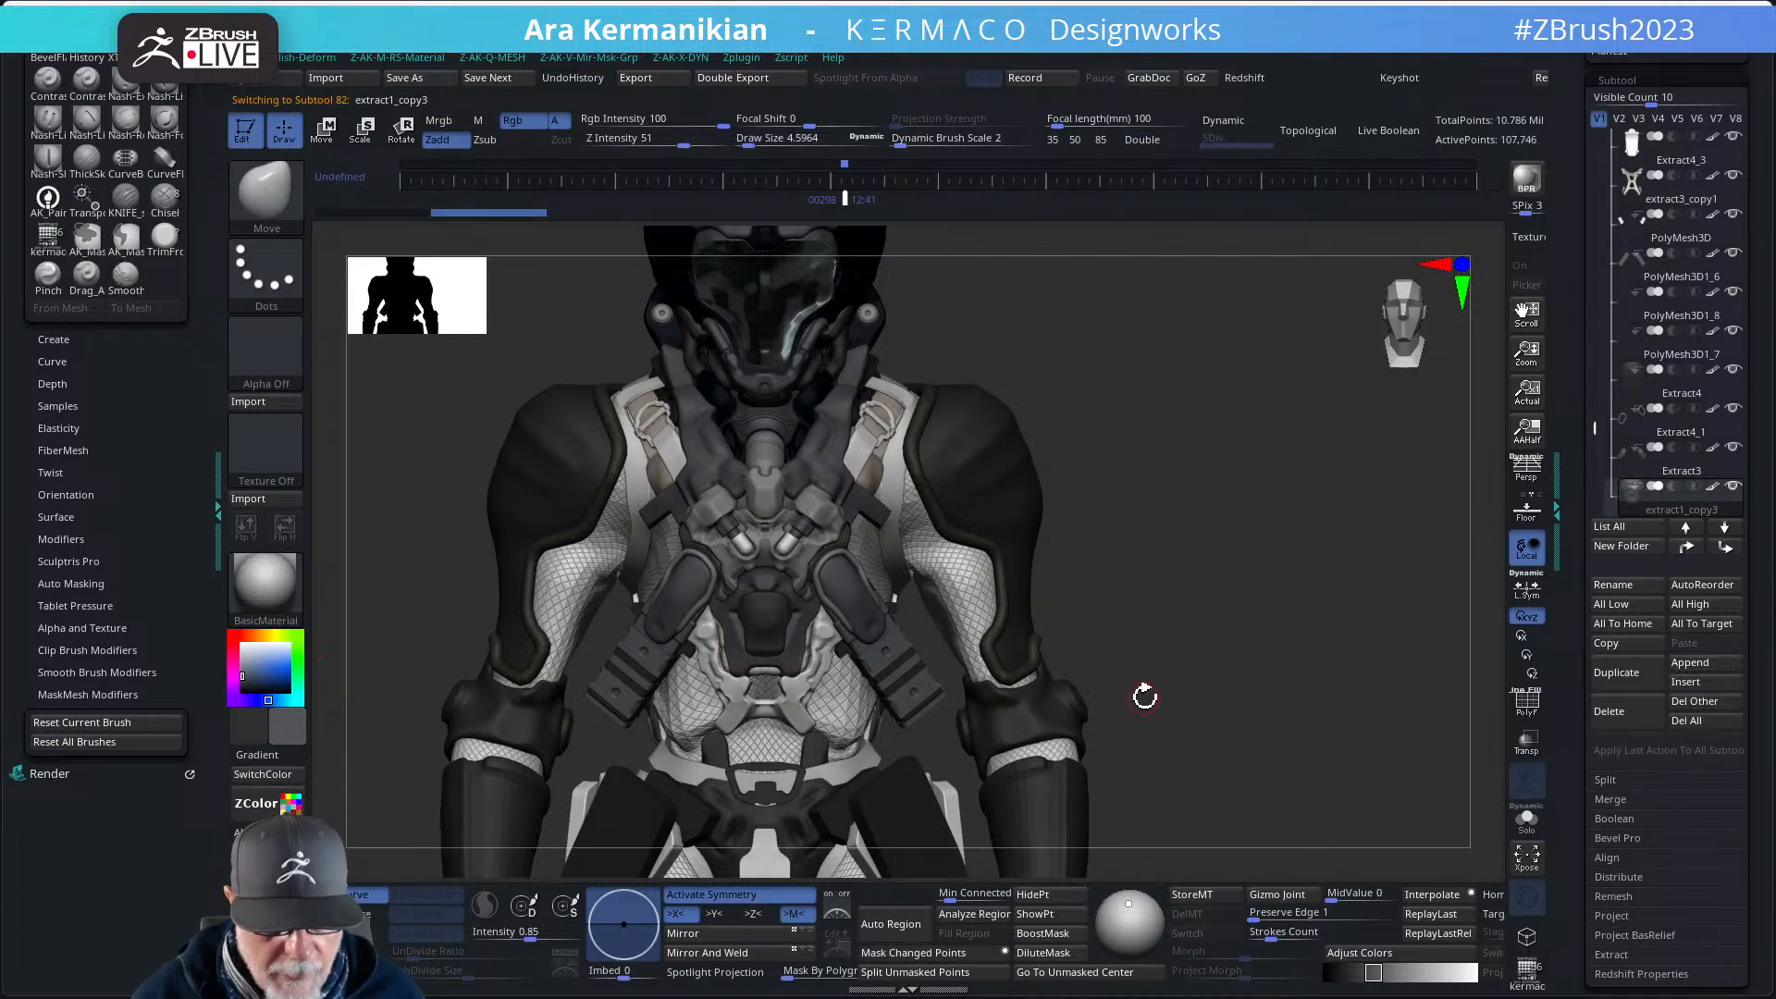
pyautogui.moveTo(1267, 696); pyautogui.dragTo(1301, 692)
pyautogui.moveTo(1196, 670)
pyautogui.keyDown('alt'); pyautogui.mouseDown()
pyautogui.moveTo(1217, 662)
pyautogui.moveTo(1185, 670)
pyautogui.moveTo(1189, 640)
pyautogui.moveTo(1212, 626)
pyautogui.moveTo(1178, 642)
pyautogui.moveTo(1207, 629)
pyautogui.moveTo(1273, 674)
pyautogui.mouseUp(); pyautogui.keyUp('alt')
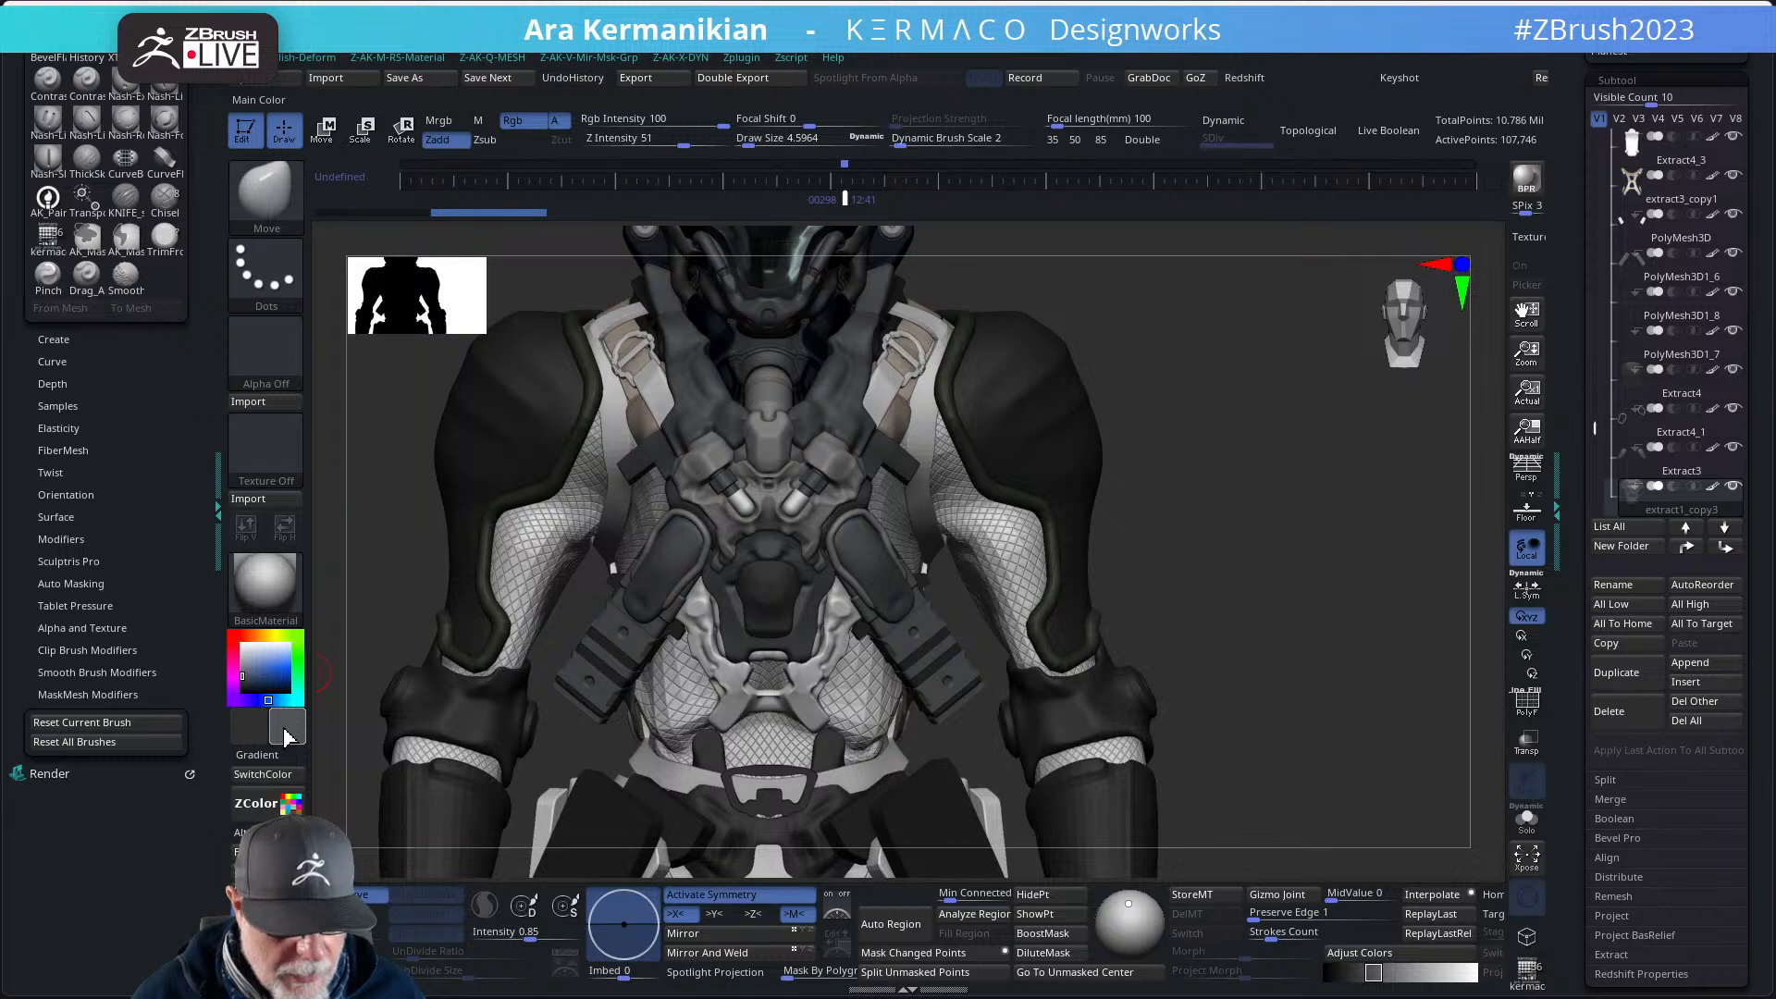
pyautogui.moveTo(287, 736); pyautogui.dragTo(620, 453)
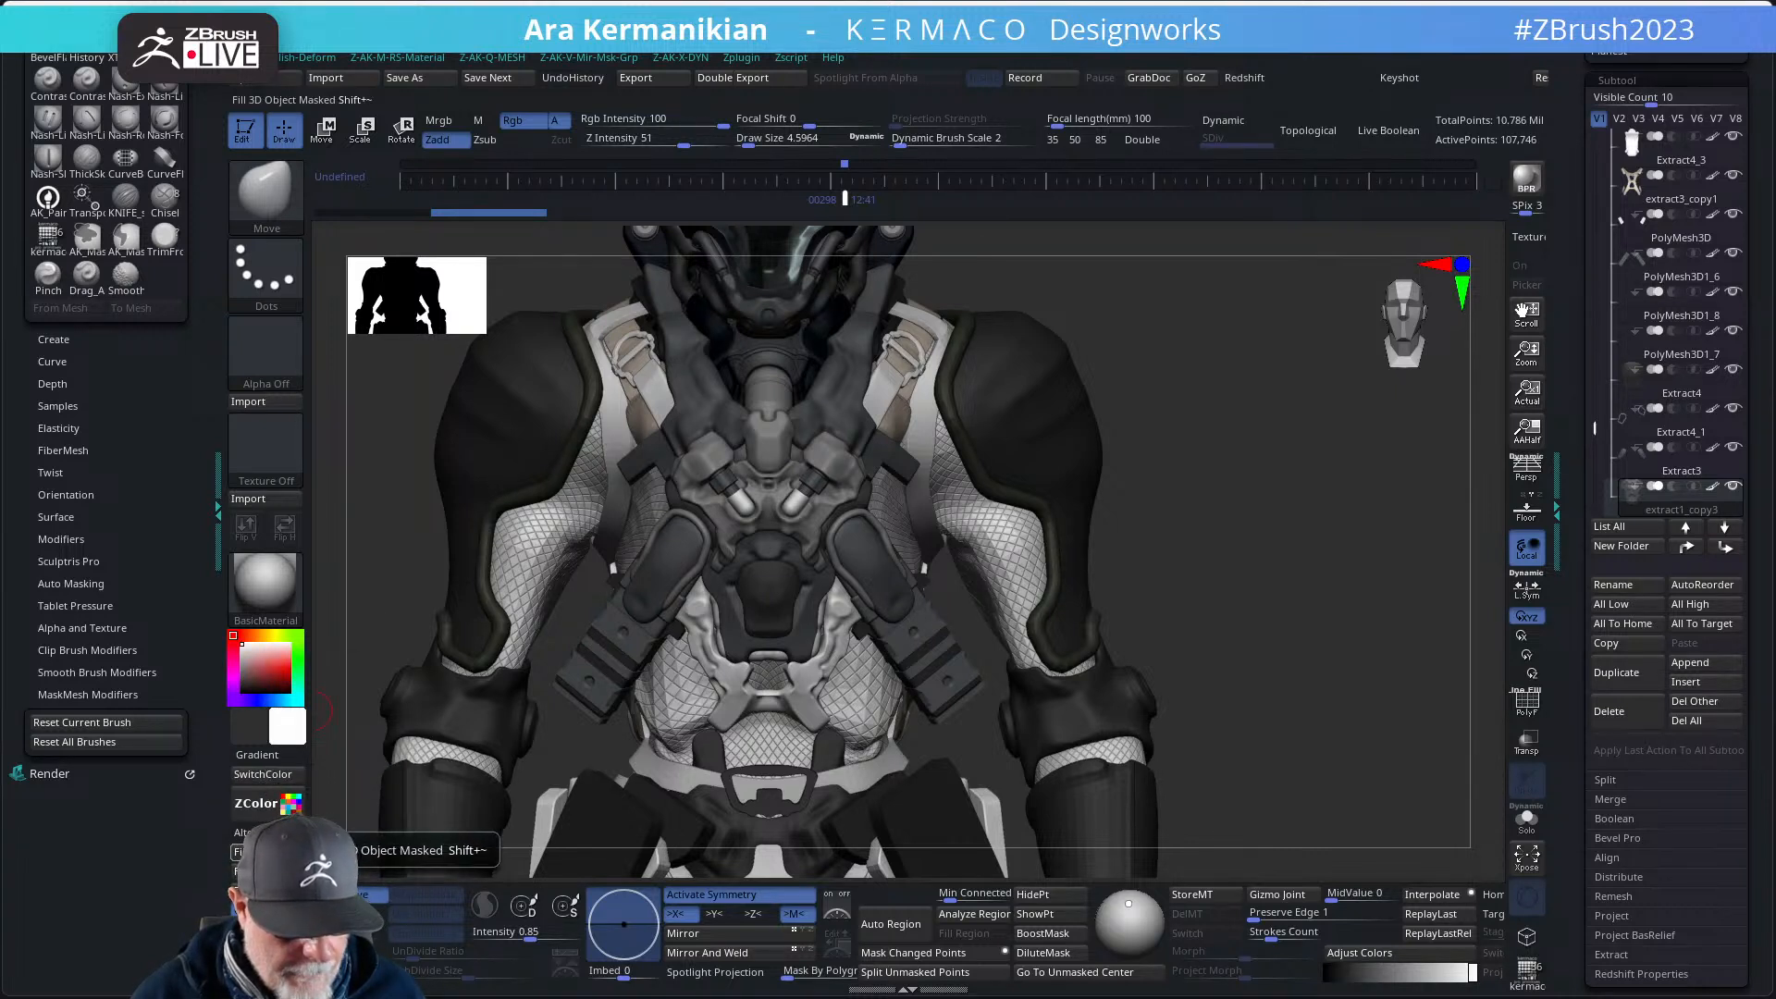
pyautogui.click(271, 851)
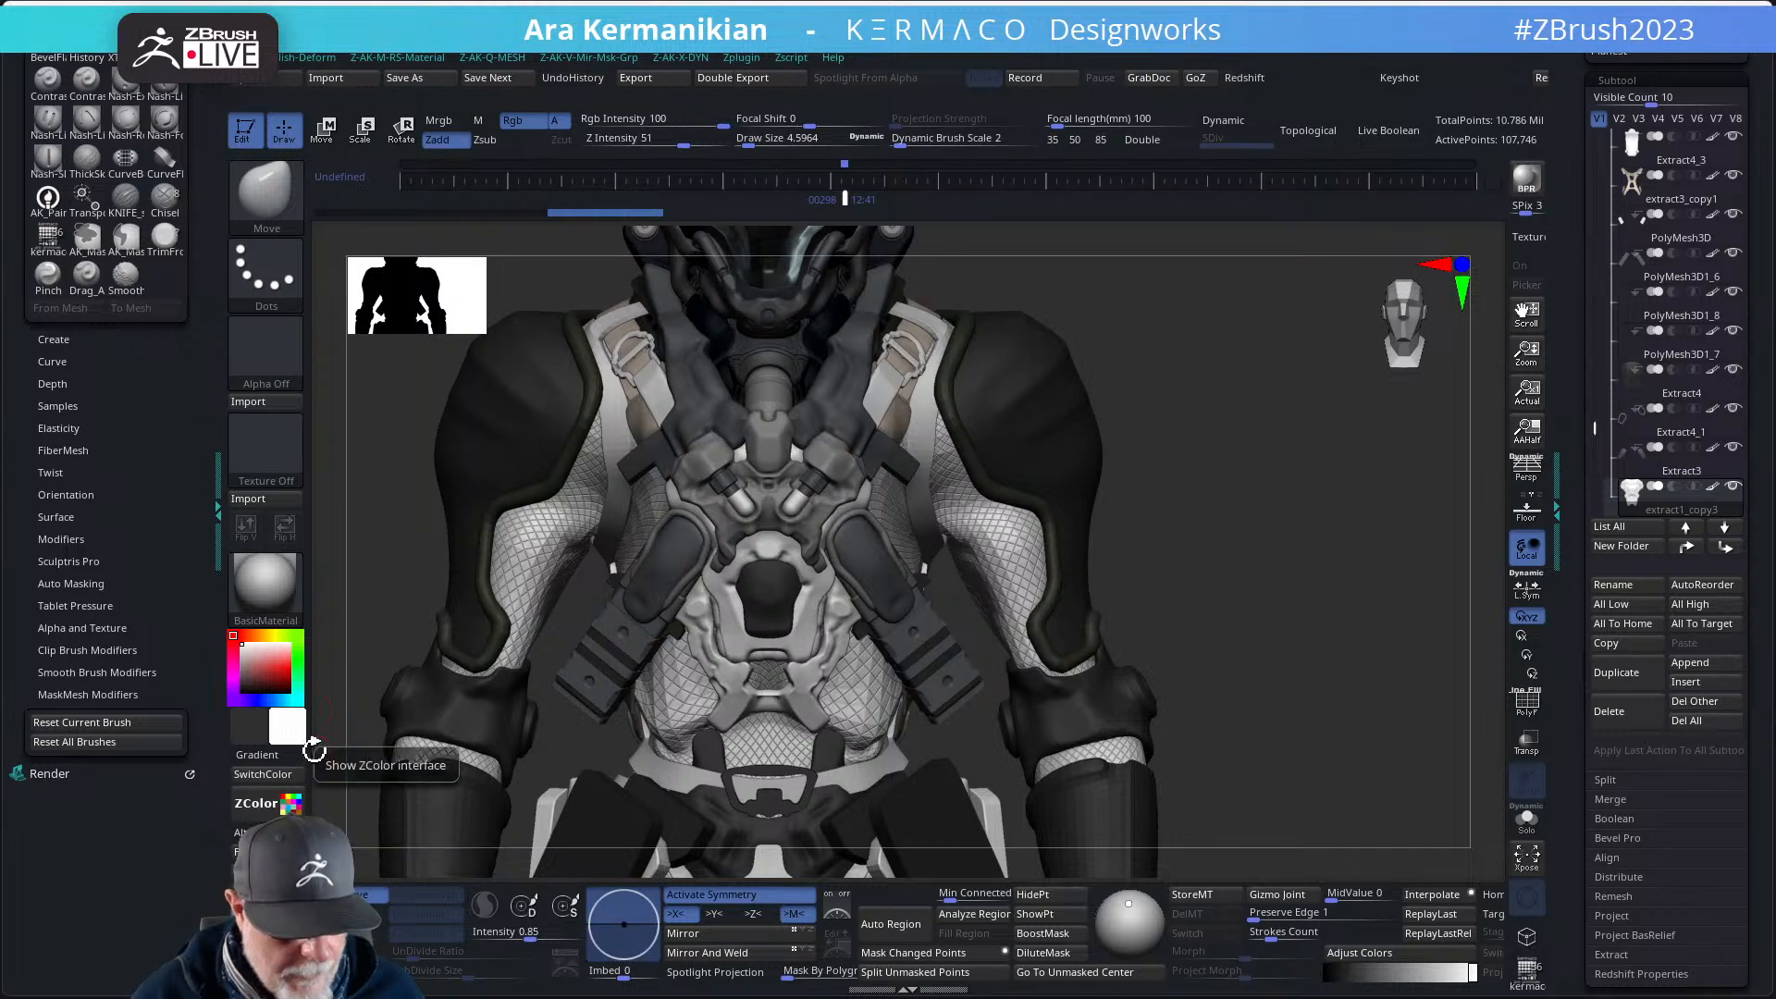
pyautogui.moveTo(286, 731); pyautogui.dragTo(682, 507)
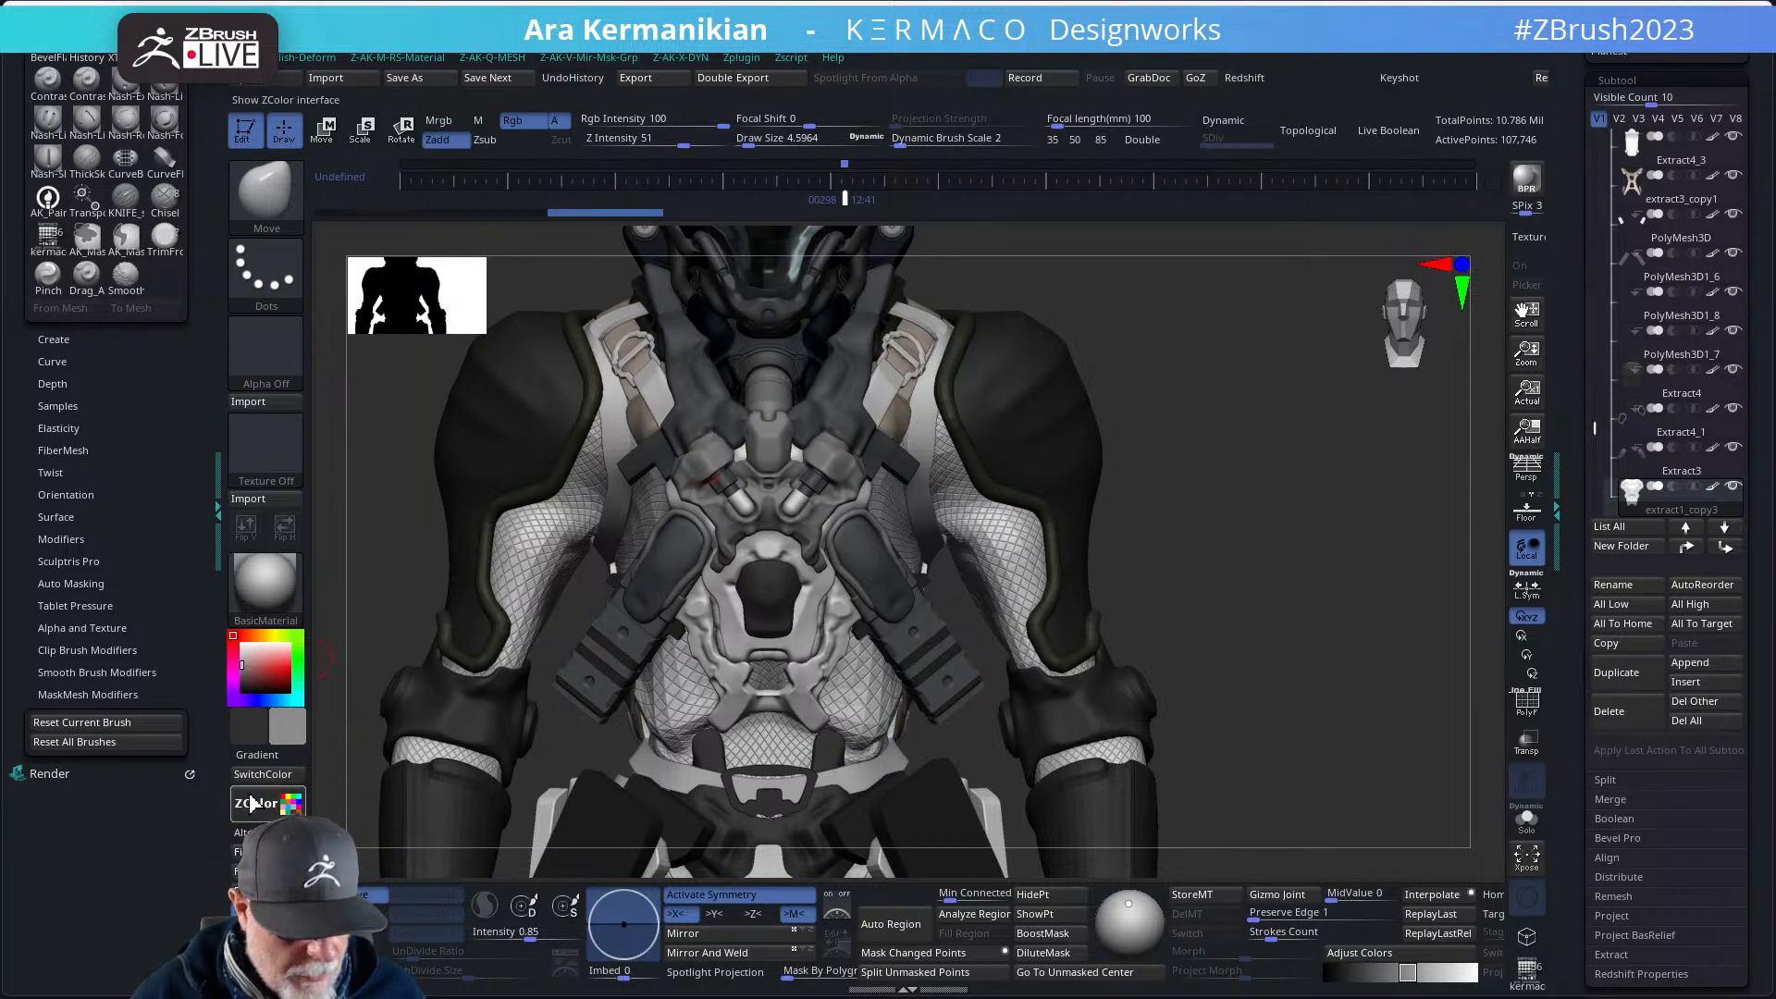
pyautogui.click(268, 851)
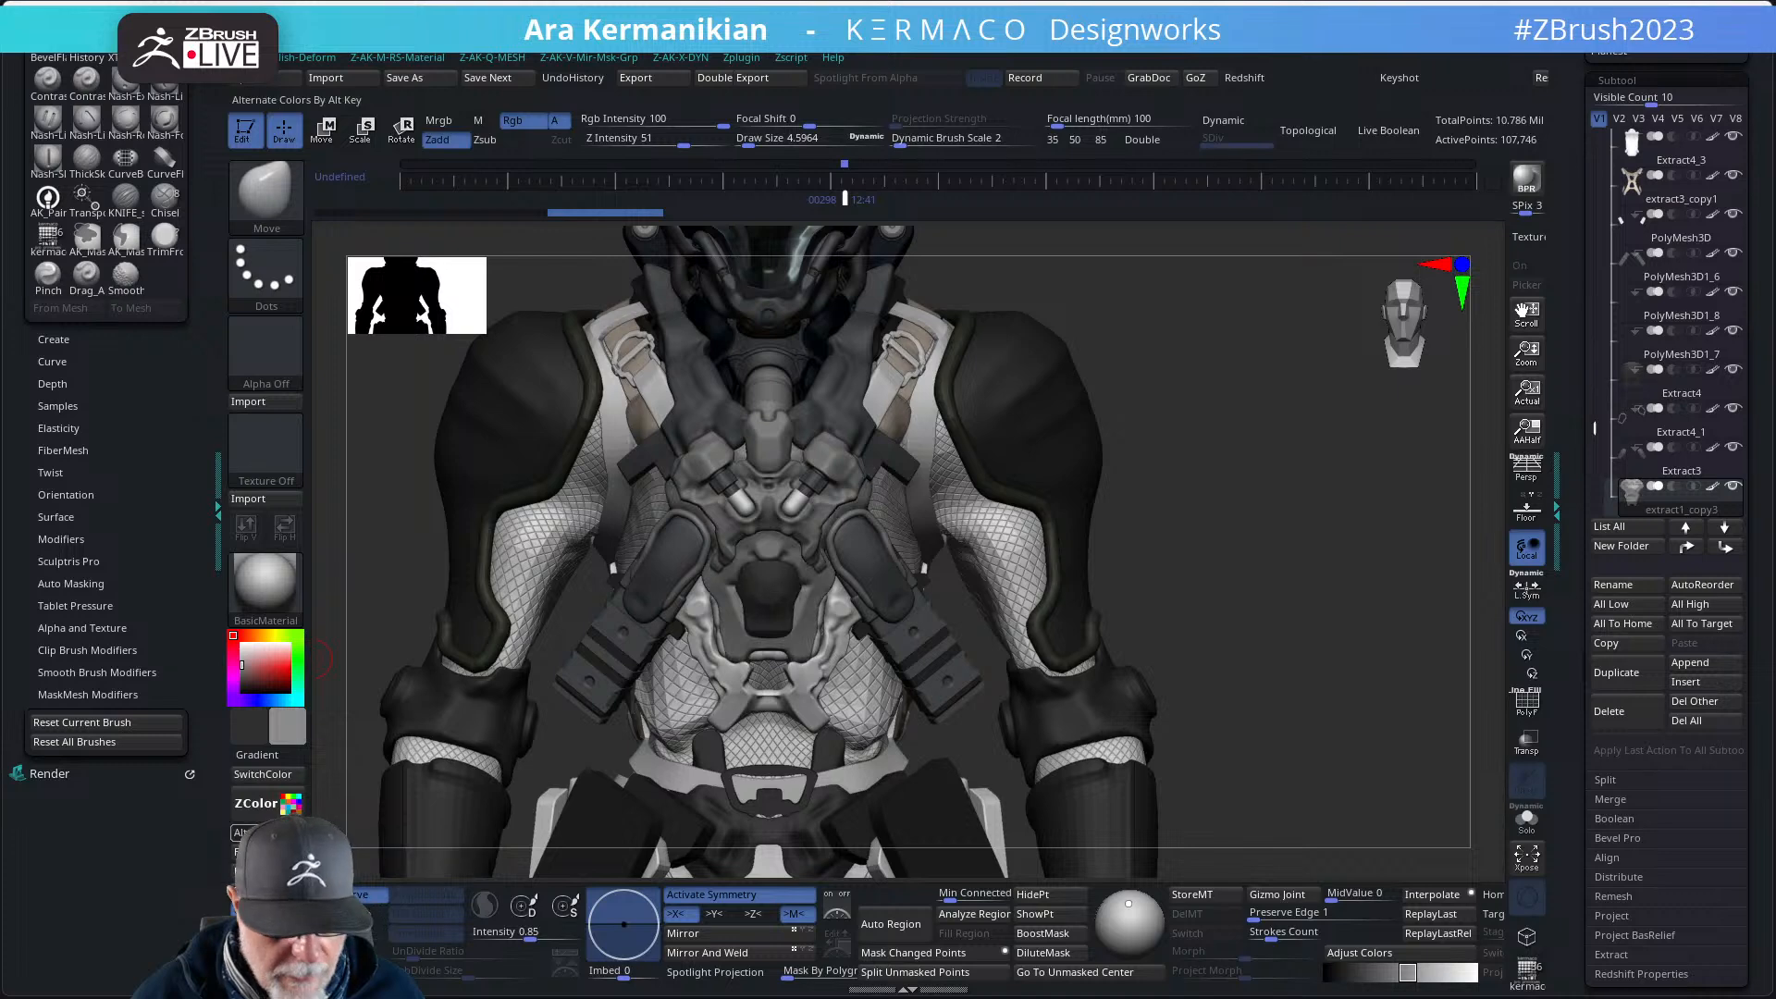
# - Select the lower abdominal subtool Extract2_2 and fill it with a dark grey sampled from the upper chest gear
pyautogui.moveTo(1348, 632); pyautogui.dragTo(1305, 567)
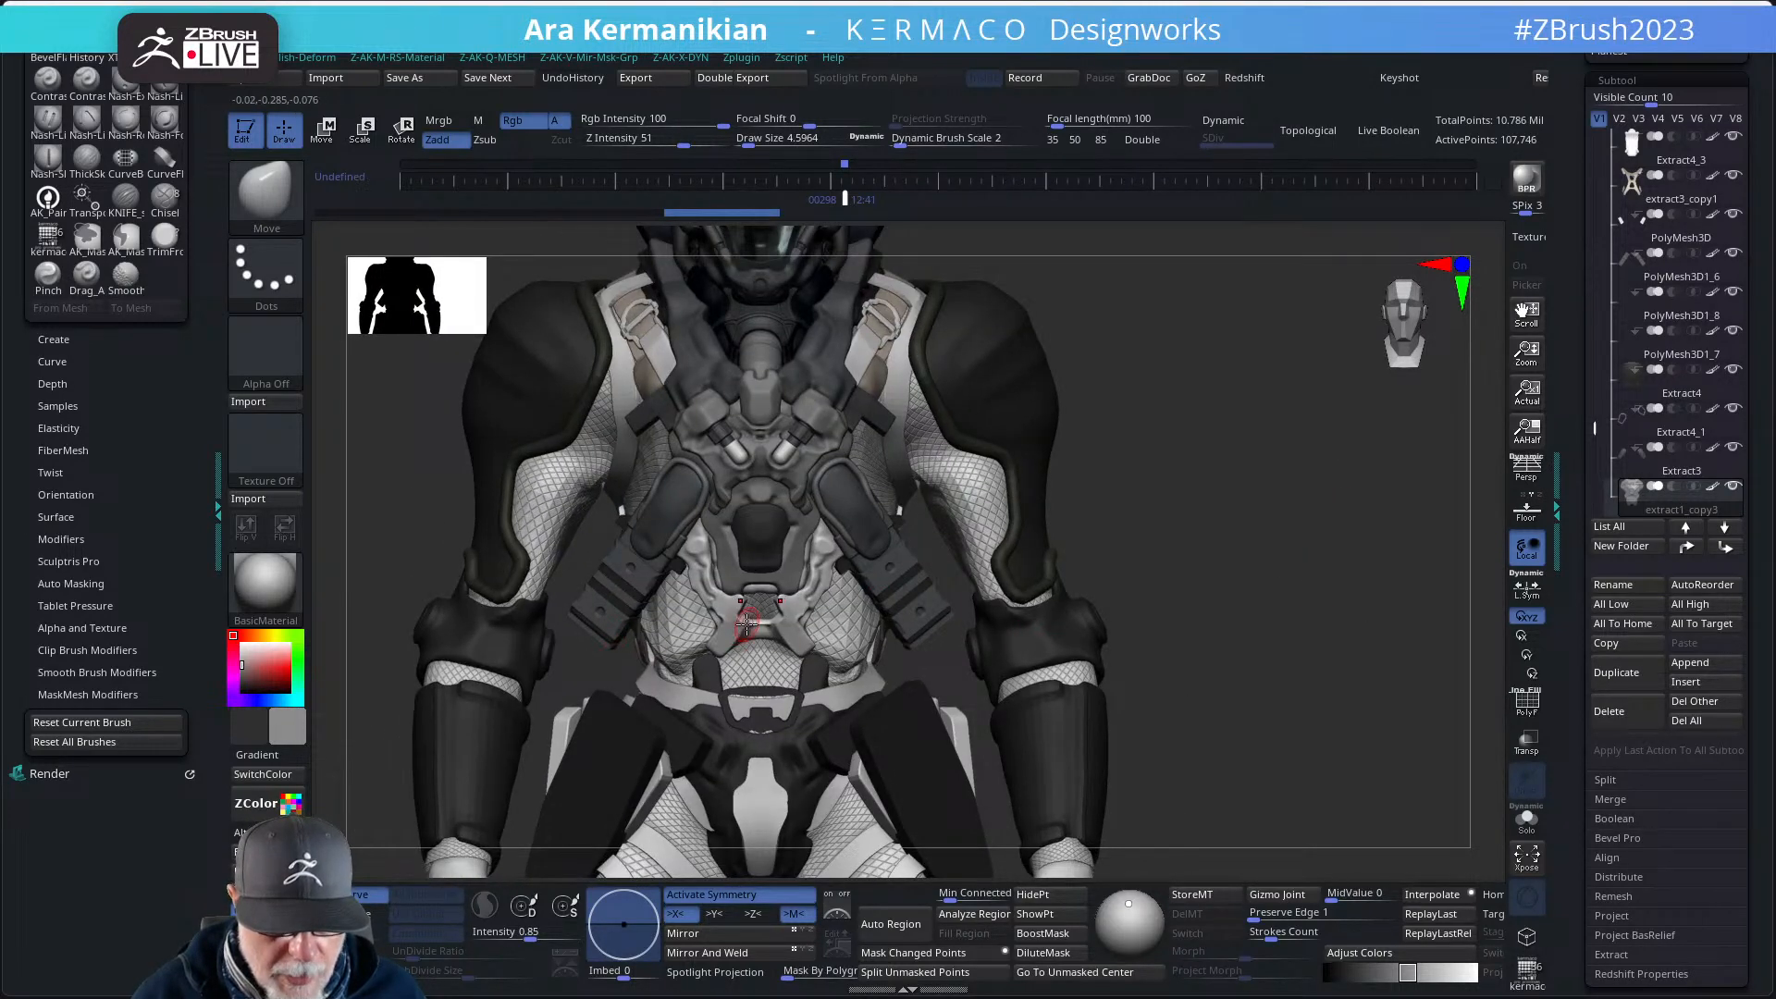
pyautogui.keyDown('alt'); pyautogui.click(721, 622); pyautogui.keyUp('alt')
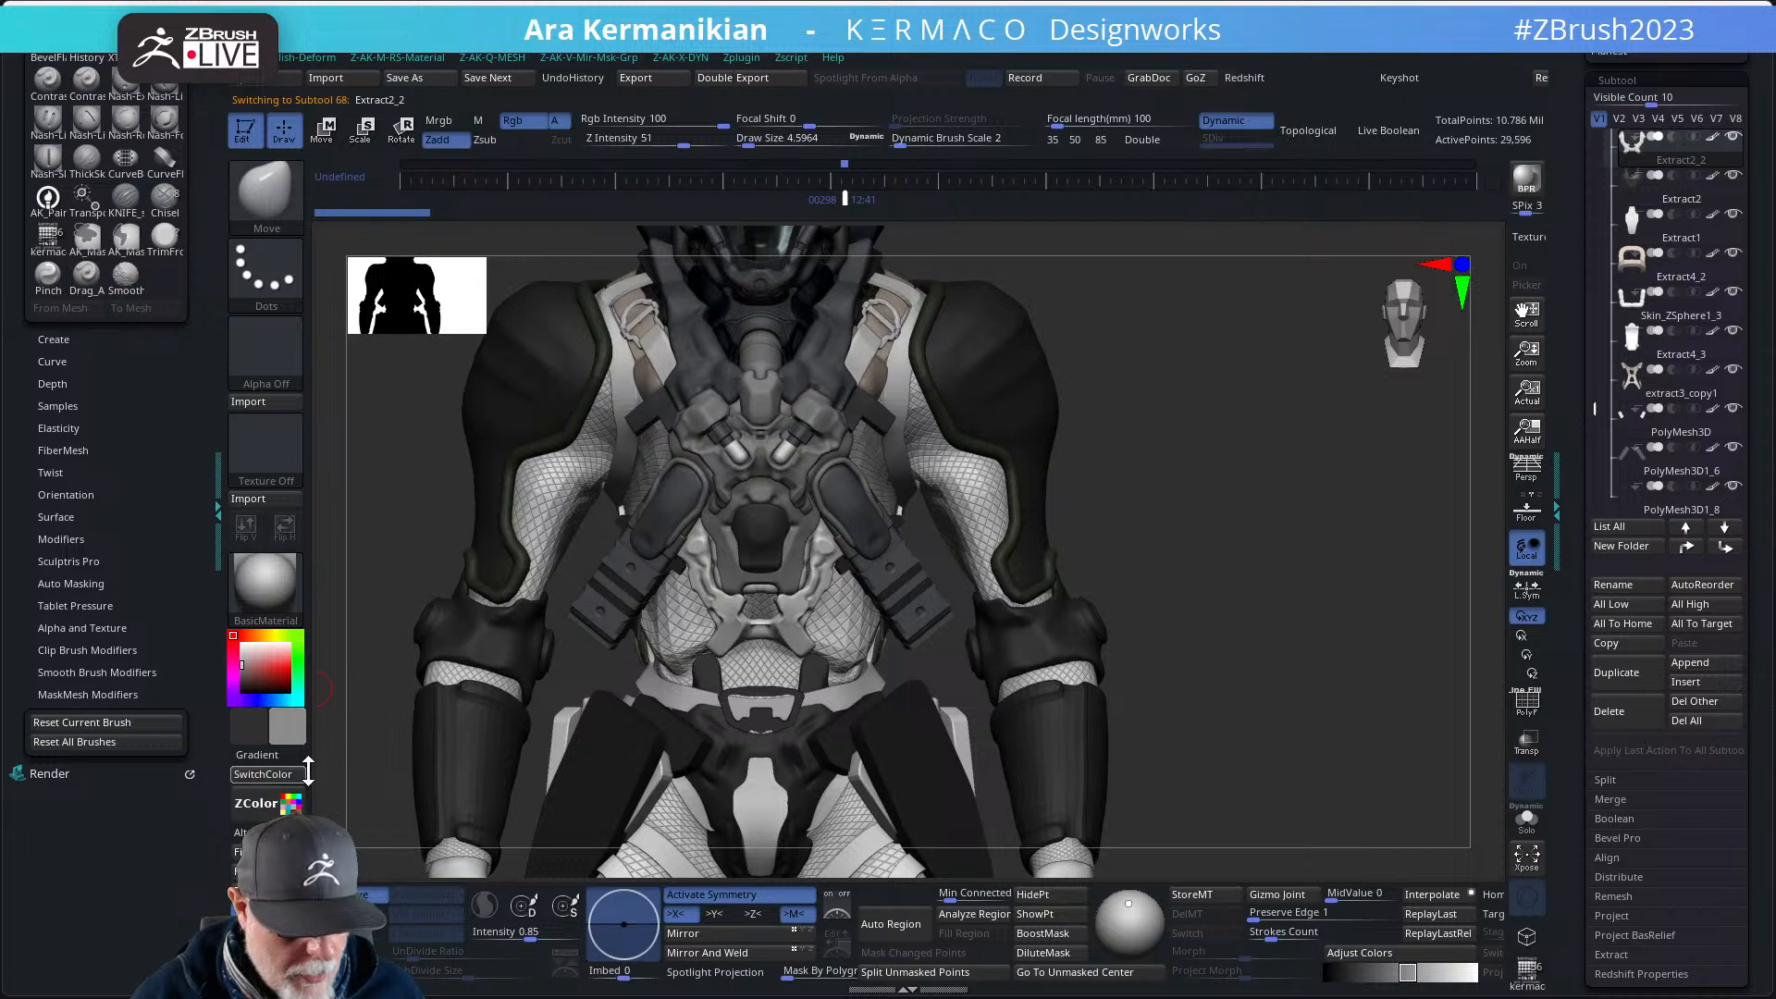
pyautogui.moveTo(296, 740)
pyautogui.mouseDown()
pyautogui.moveTo(647, 536)
pyautogui.moveTo(725, 569)
pyautogui.moveTo(768, 548)
pyautogui.moveTo(789, 361)
pyautogui.mouseUp()
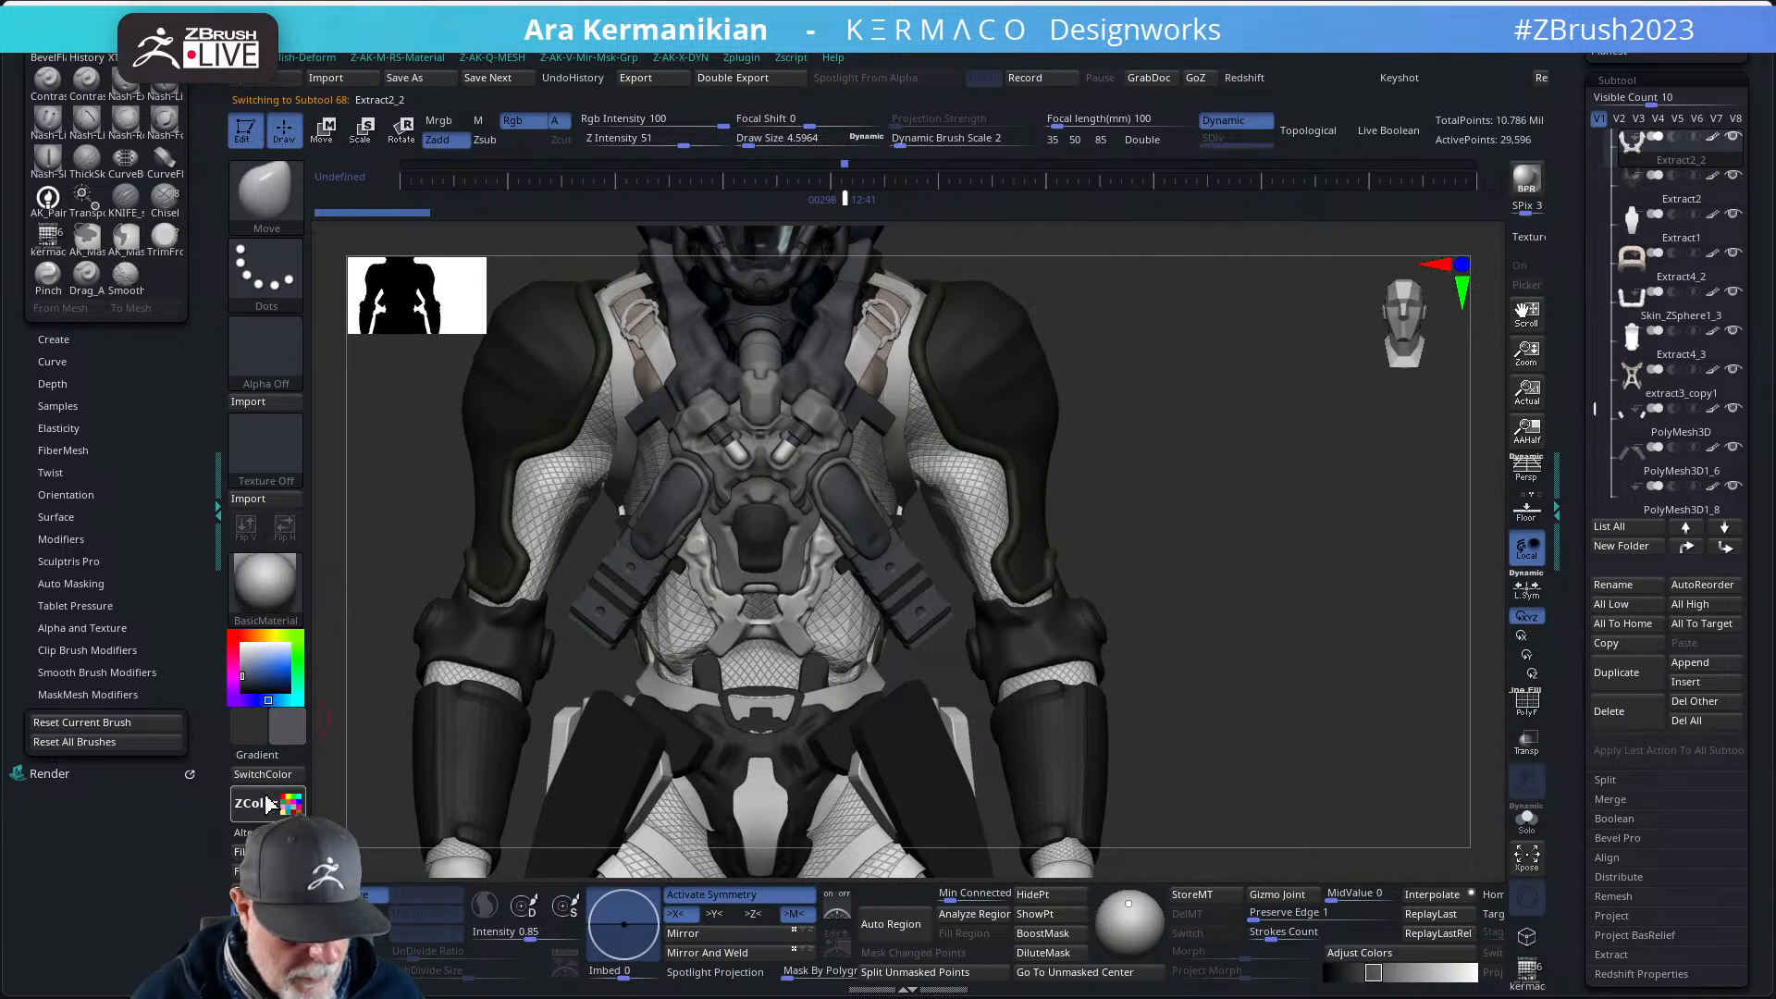
pyautogui.click(264, 852)
pyautogui.moveTo(1293, 580); pyautogui.dragTo(1209, 579)
pyautogui.moveTo(1323, 496); pyautogui.dragTo(1312, 497)
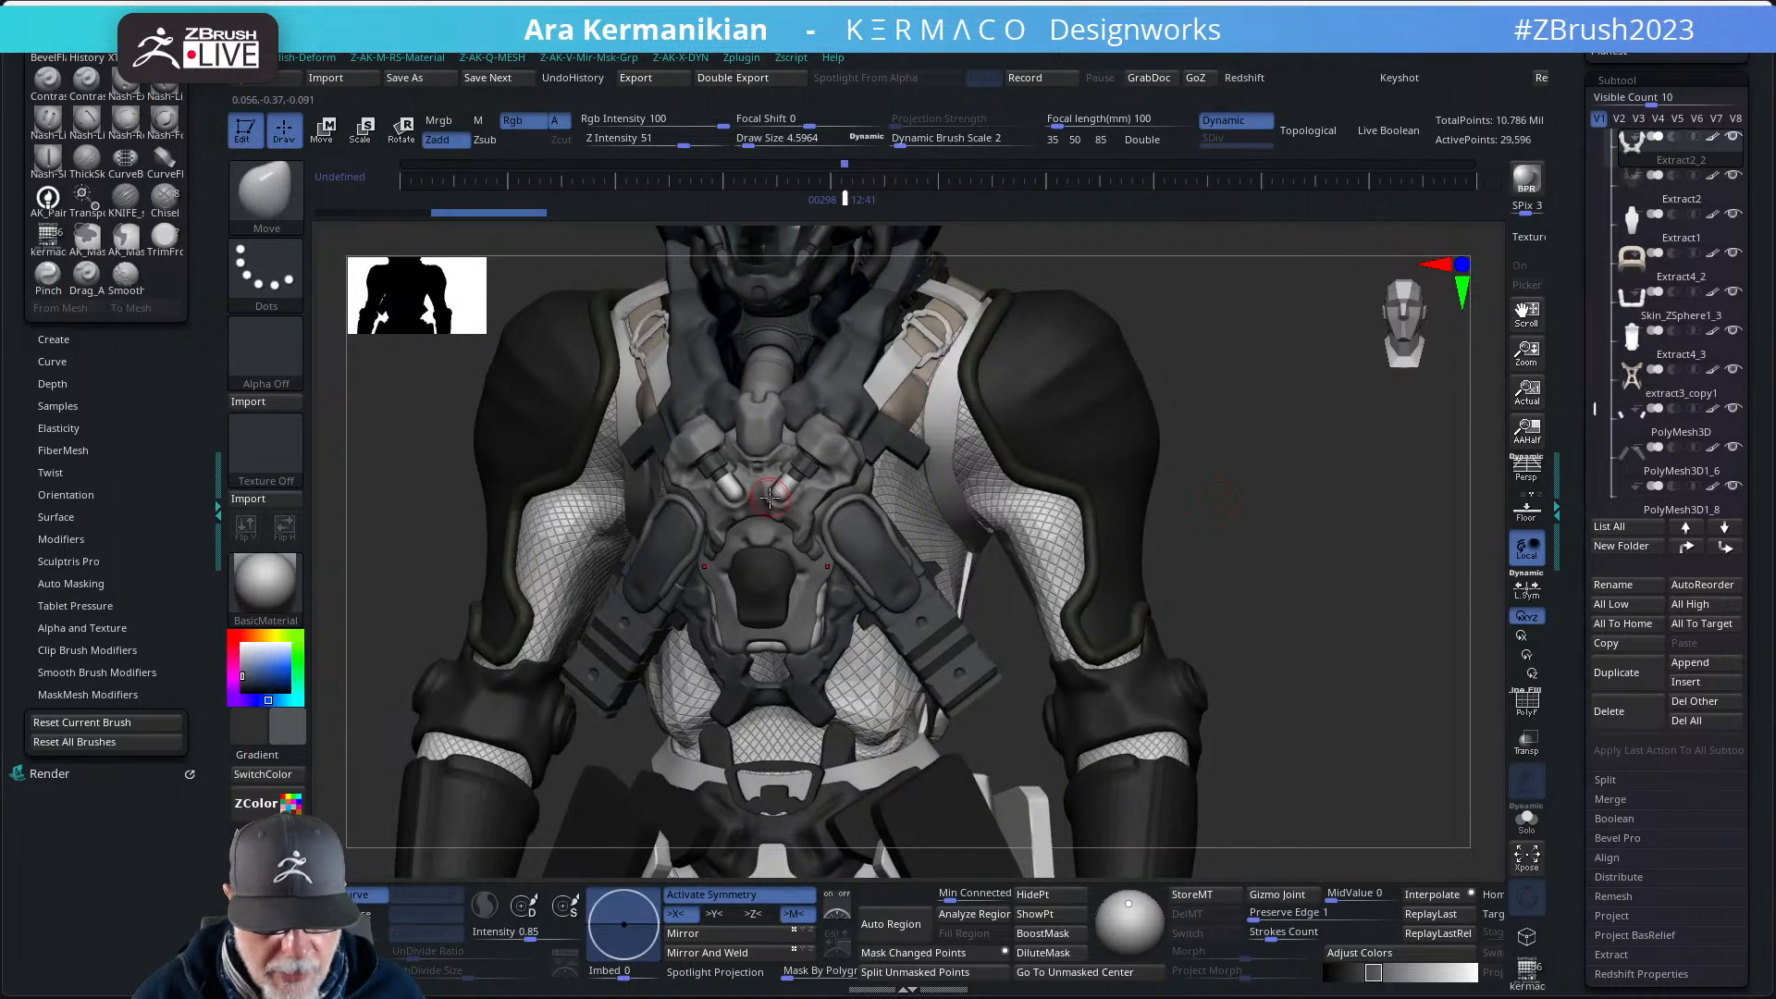
# - Select the upper chest subtool extract1_copy2 and fill it with a grey sampled from the armour at the chest's centre
pyautogui.keyDown('alt'); pyautogui.click(912, 388); pyautogui.keyUp('alt')
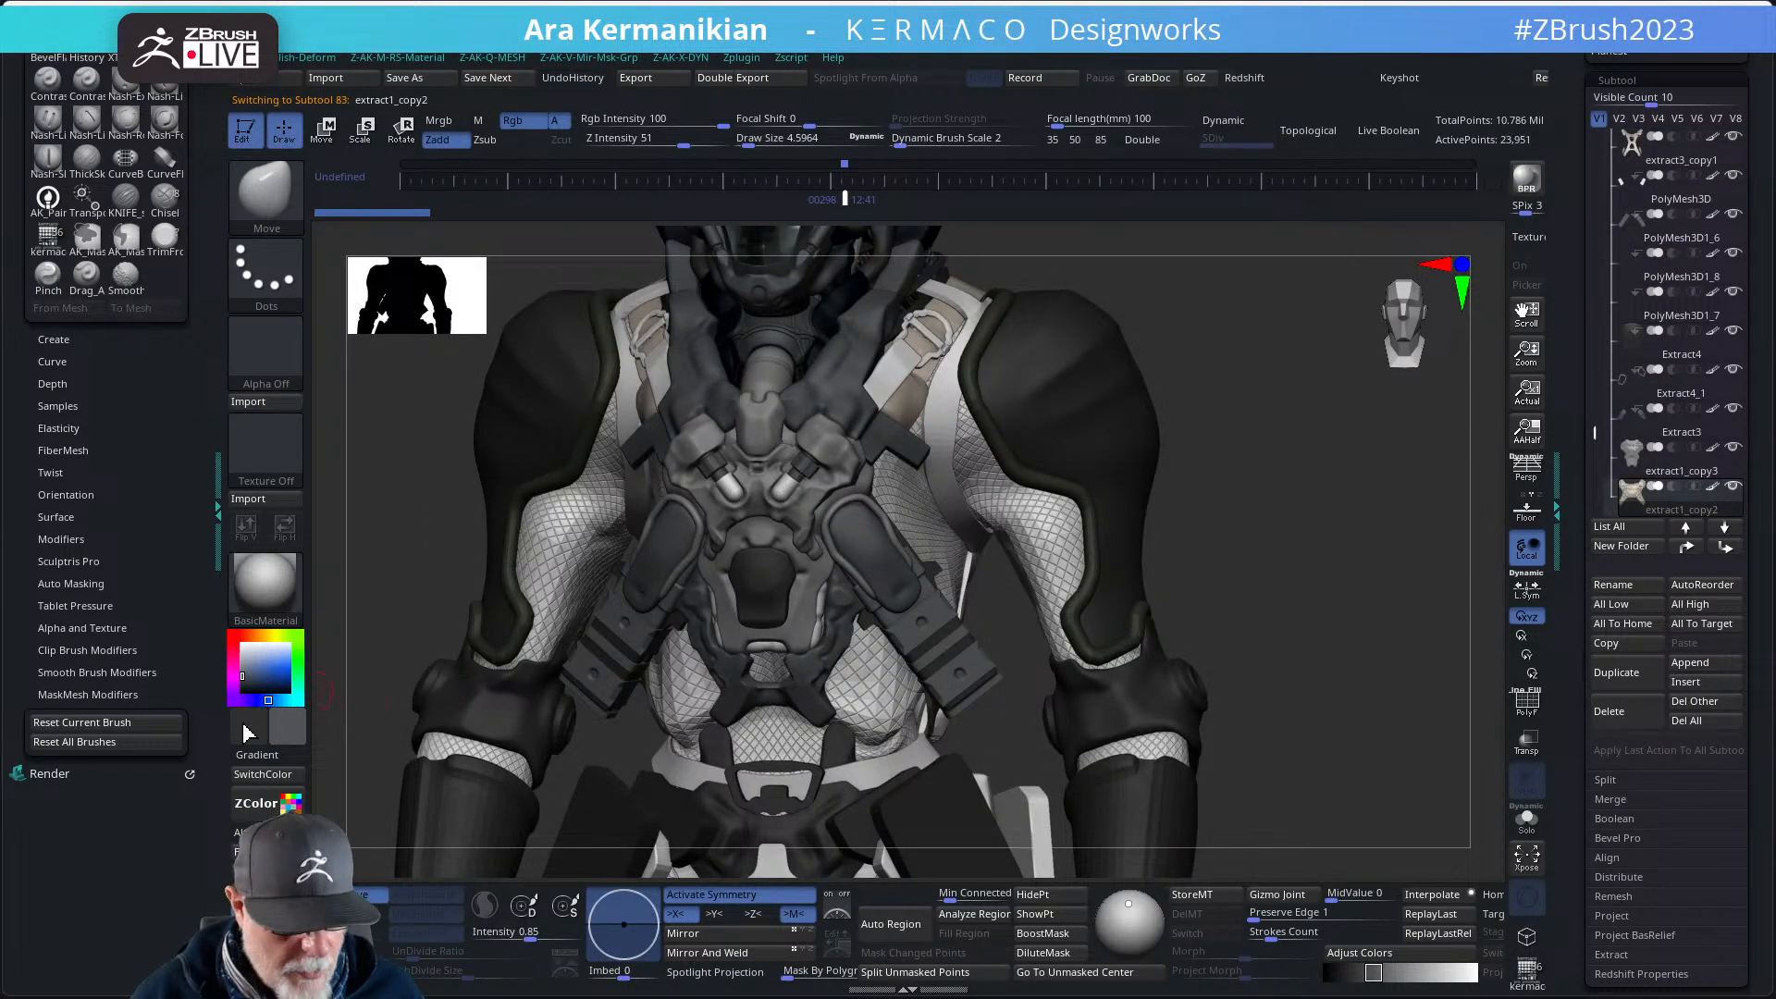
pyautogui.moveTo(288, 740); pyautogui.dragTo(760, 509)
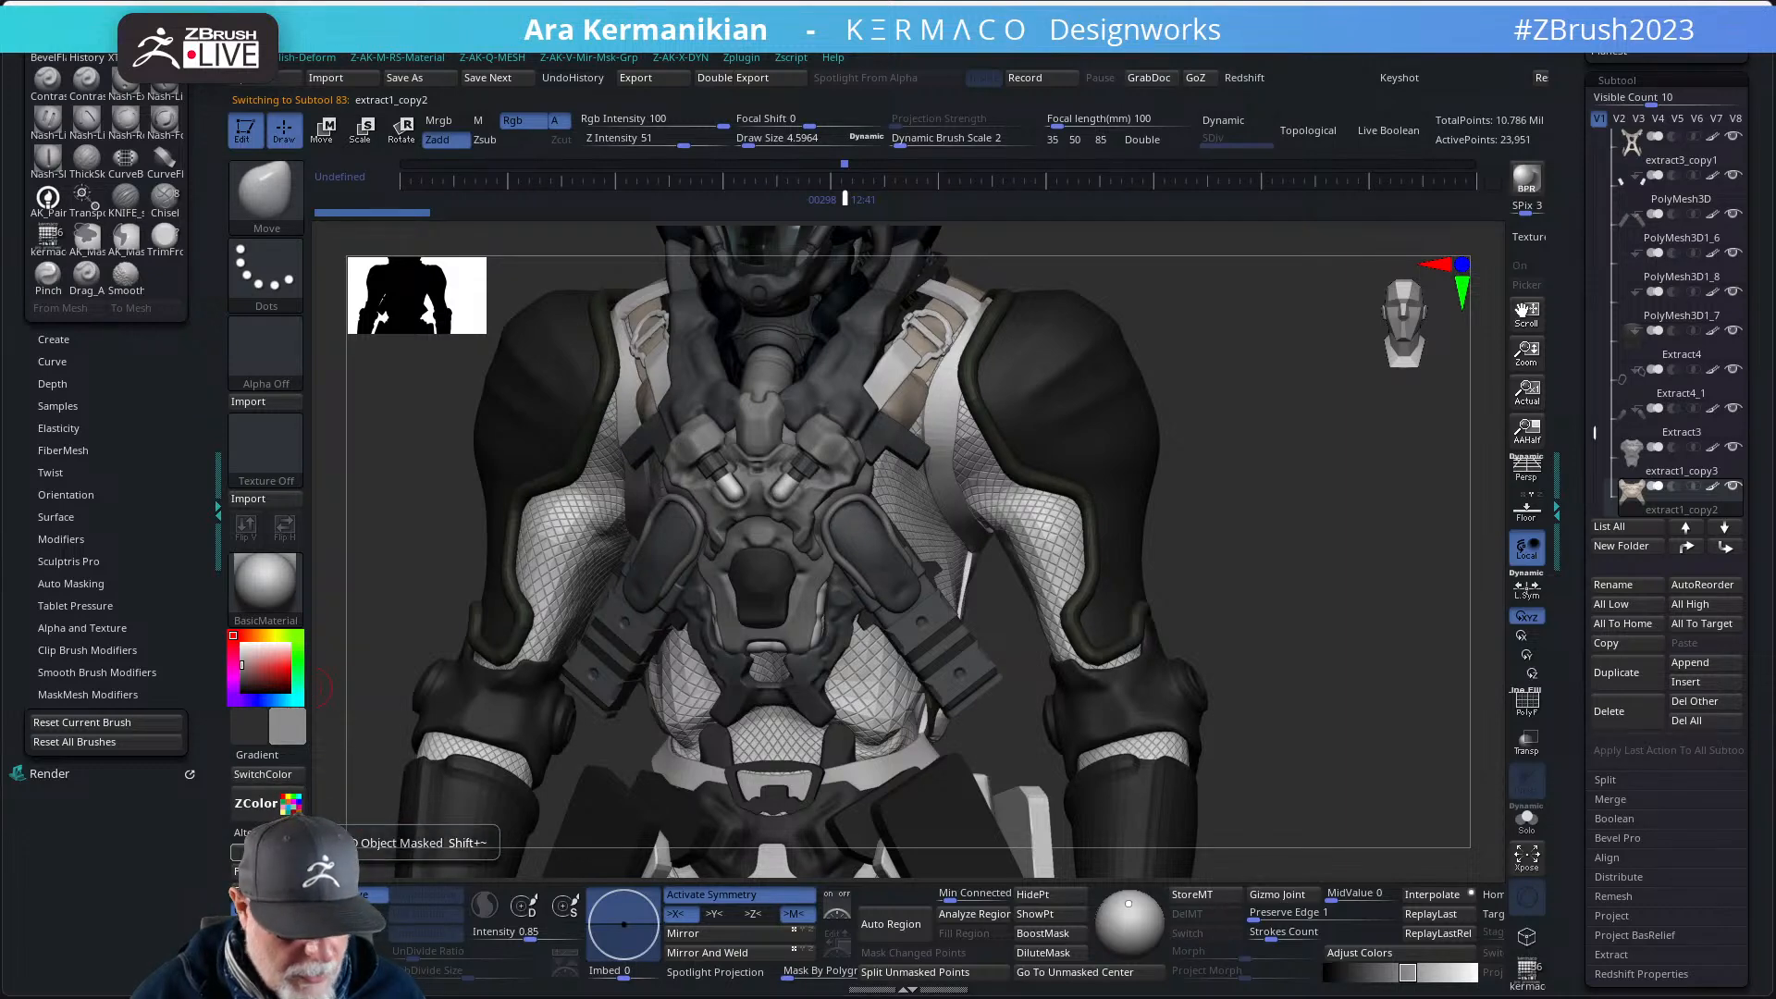
pyautogui.moveTo(1238, 574); pyautogui.dragTo(1336, 540)
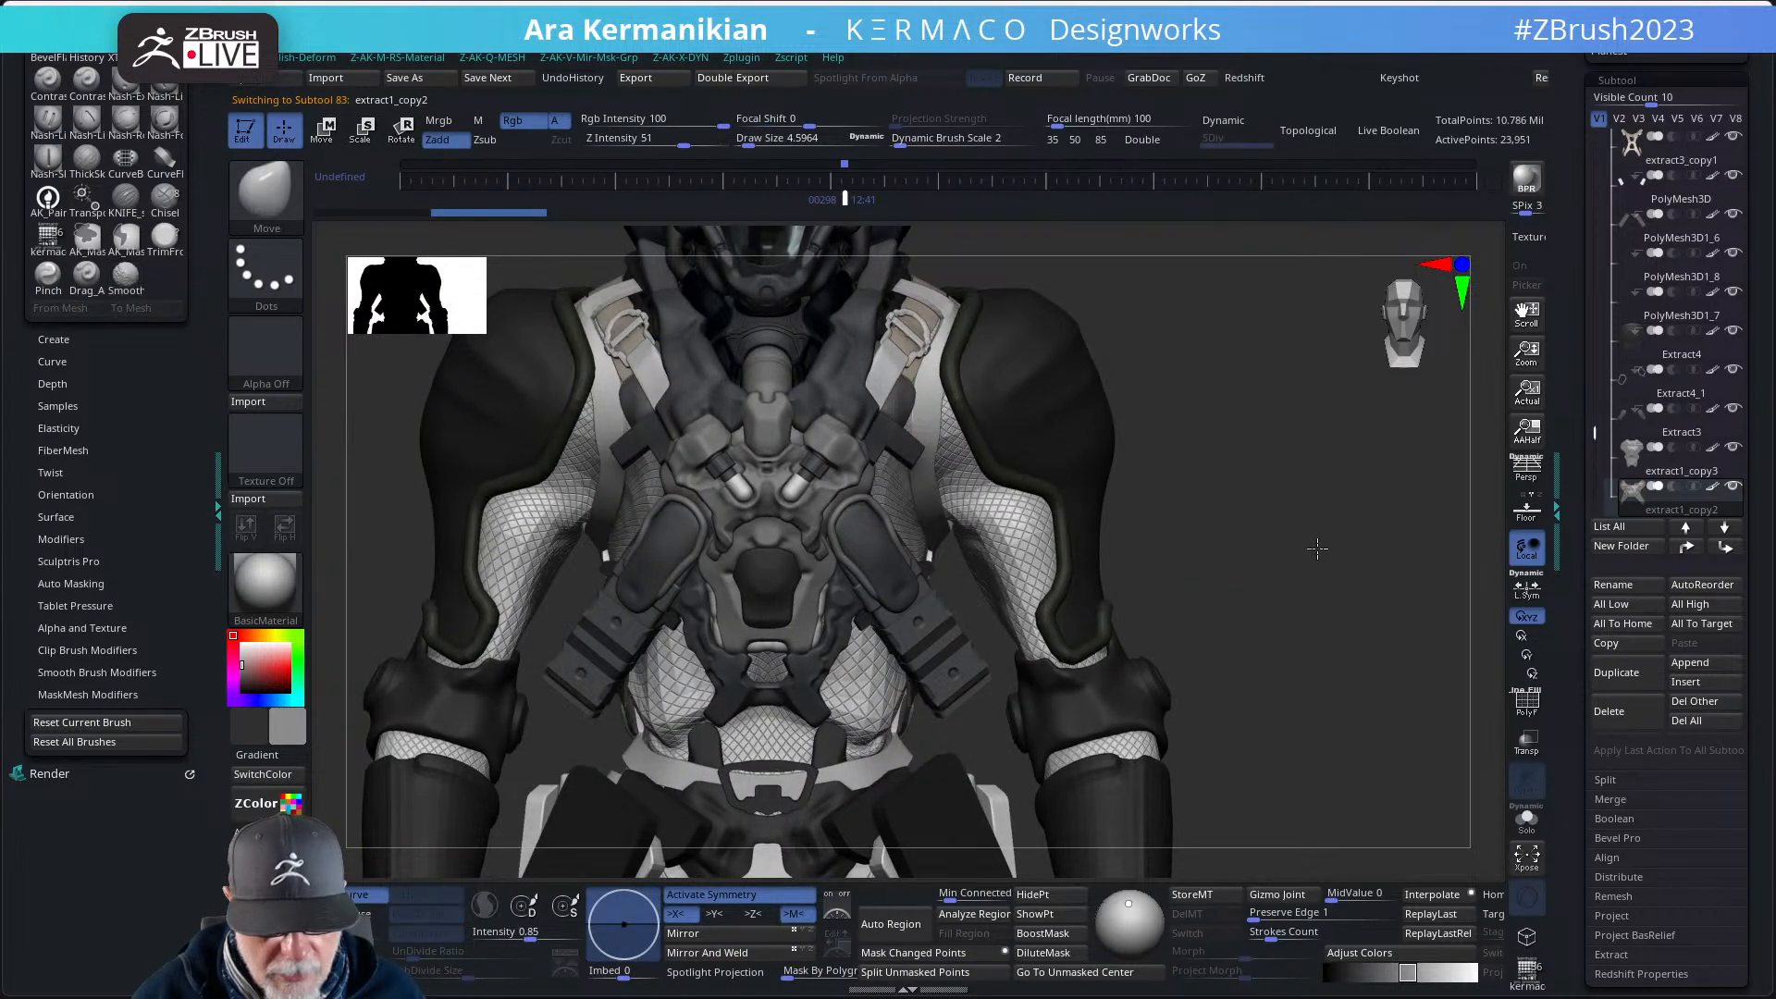
pyautogui.keyDown('ctrl'); pyautogui.moveTo(1318, 549); pyautogui.dragTo(1227, 583, button='right'); pyautogui.keyUp('ctrl')
pyautogui.moveTo(1227, 582); pyautogui.dragTo(1145, 580)
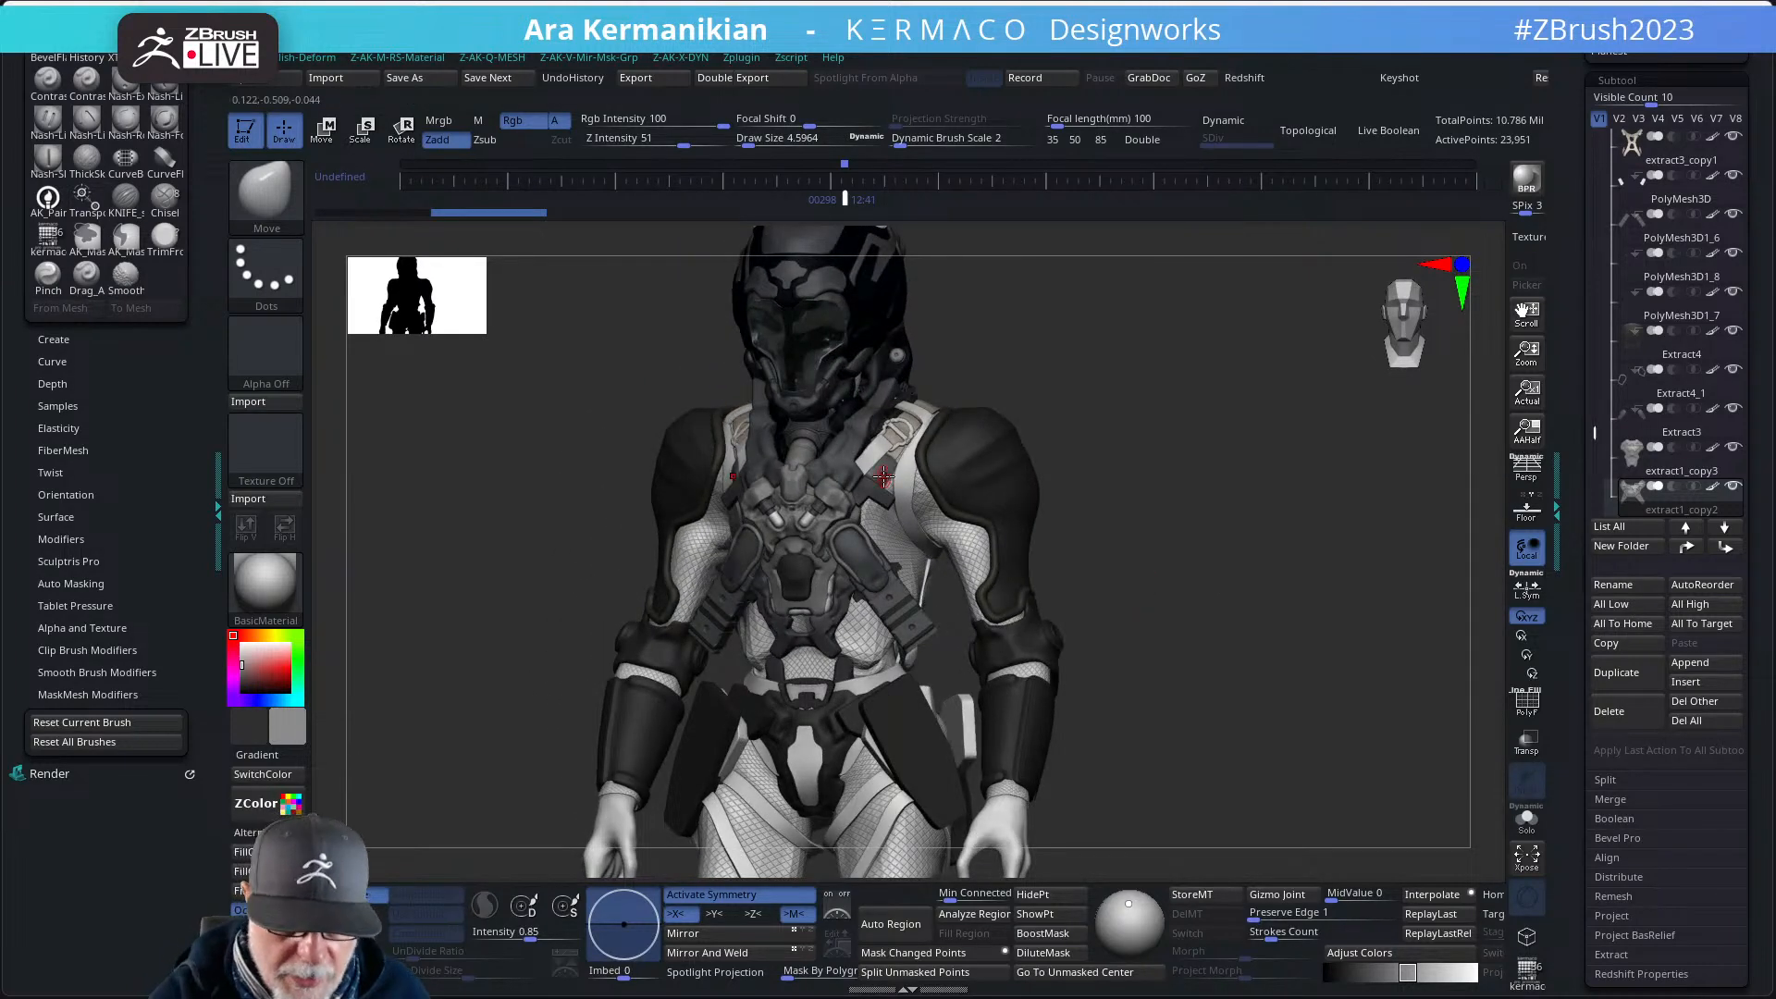
pyautogui.keyDown('alt'); pyautogui.moveTo(1199, 458); pyautogui.dragTo(1162, 557); pyautogui.keyUp('alt')
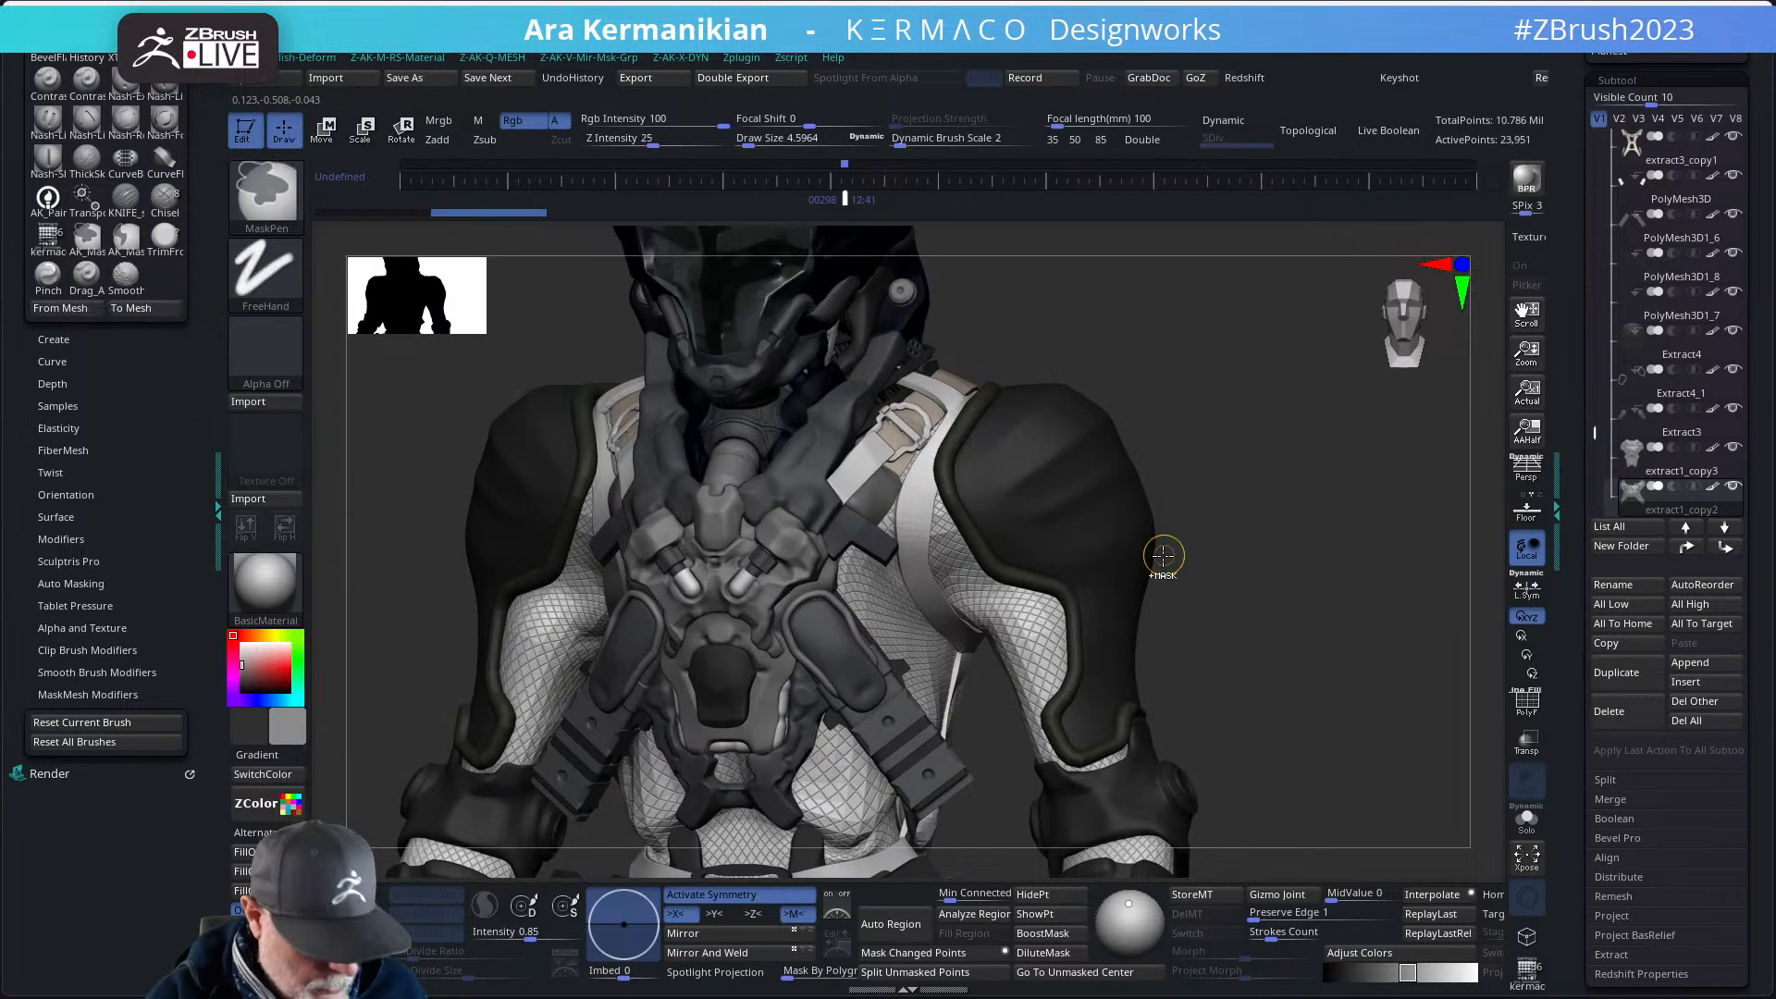
# - Polish the upper arms of the extract1_copy2 chest plate with the hPolish brush and isolate the plate to check its shape
pyautogui.hotkey('ctrl', 'q')
pyautogui.press('b')
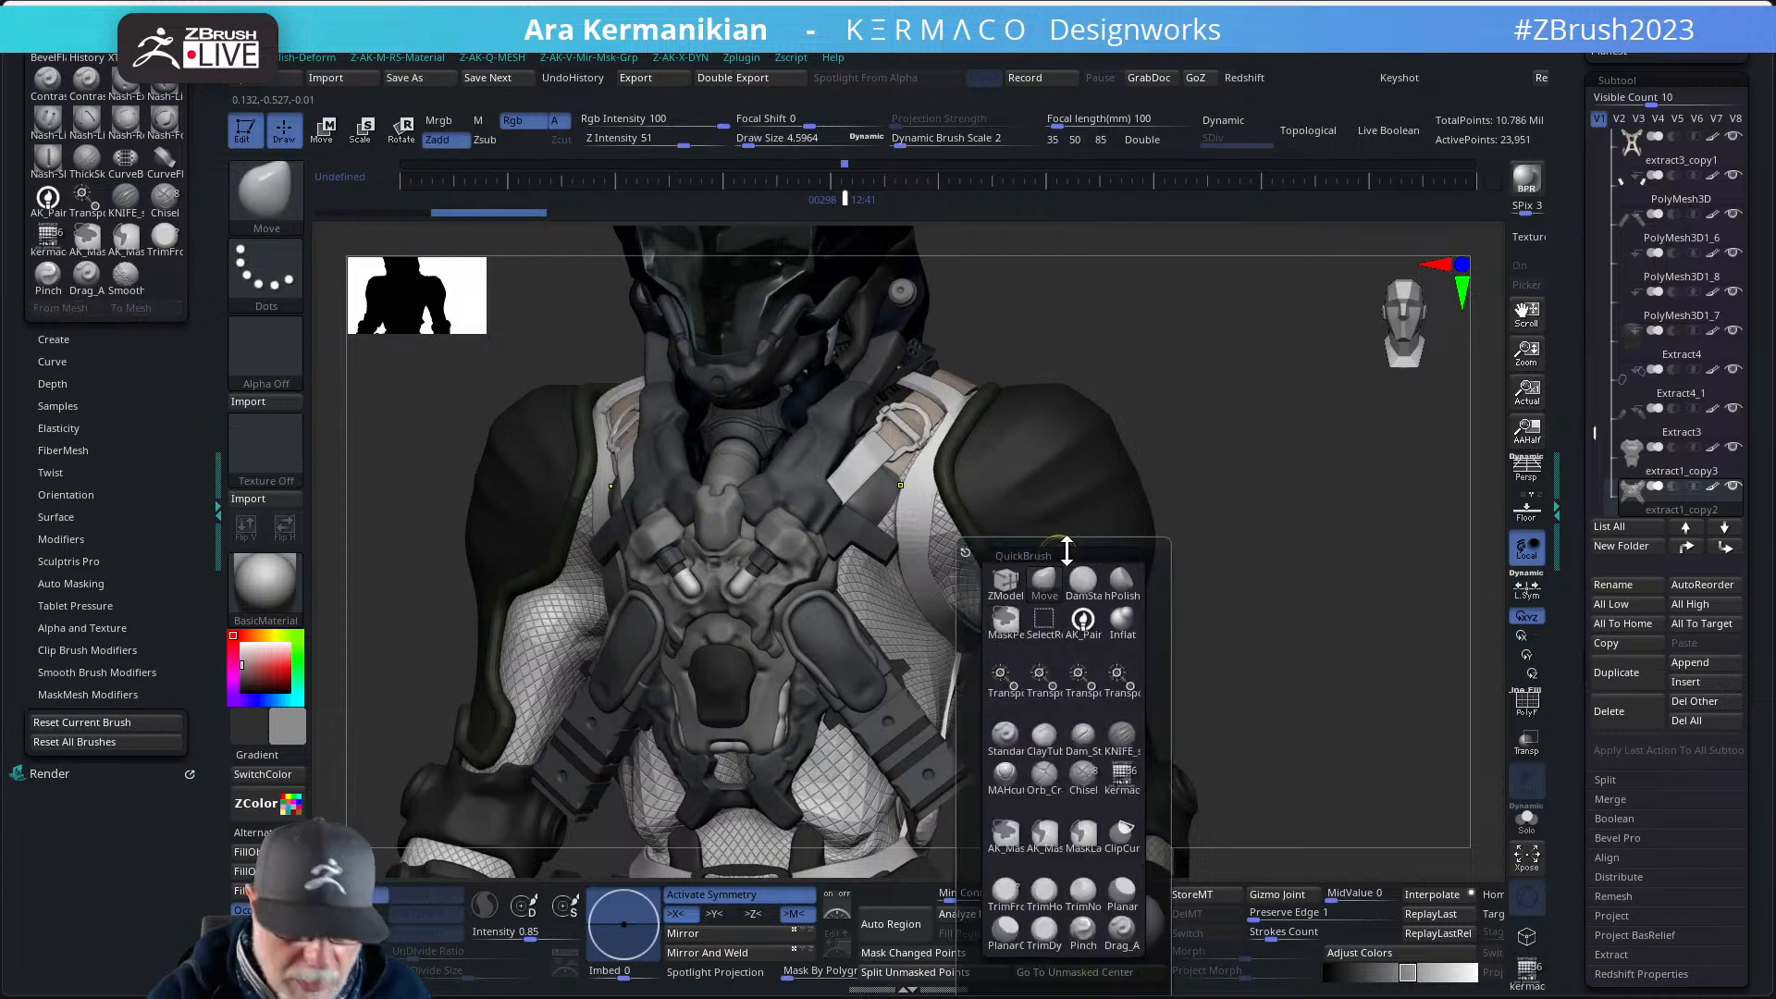
pyautogui.click(1120, 589)
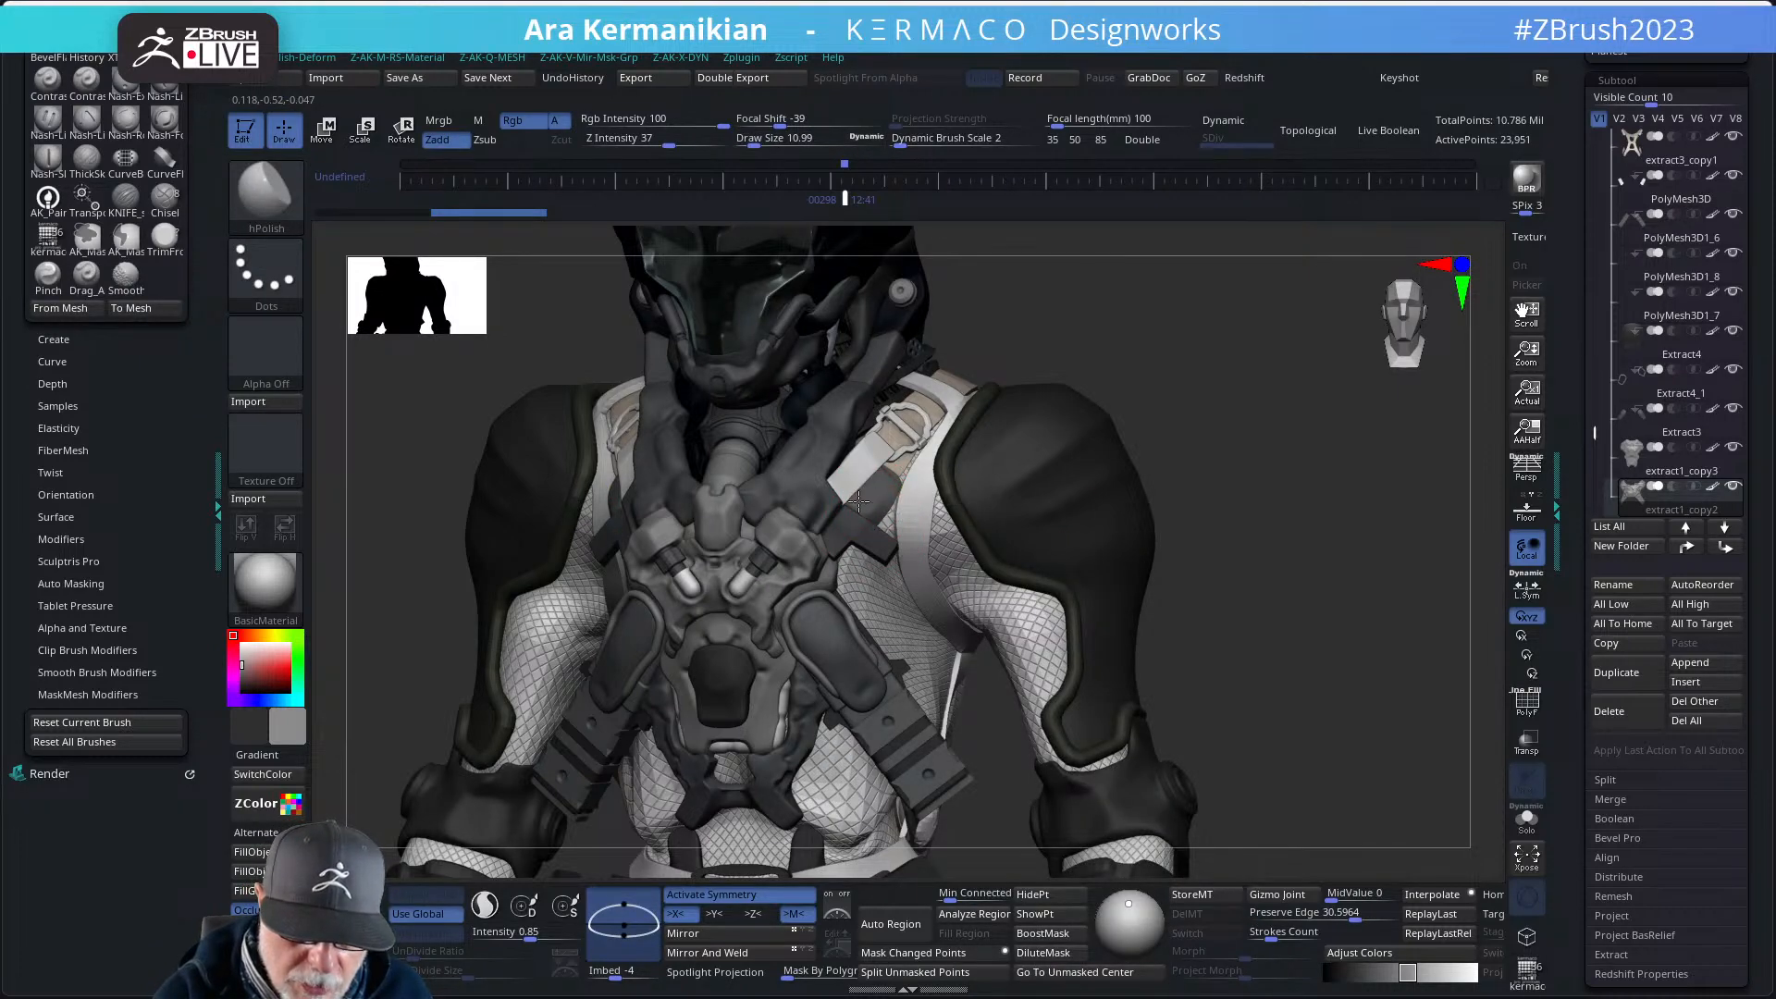
pyautogui.moveTo(859, 500)
pyautogui.mouseDown()
pyautogui.moveTo(892, 492)
pyautogui.moveTo(871, 531)
pyautogui.mouseUp()
pyautogui.moveTo(1150, 439); pyautogui.dragTo(999, 446)
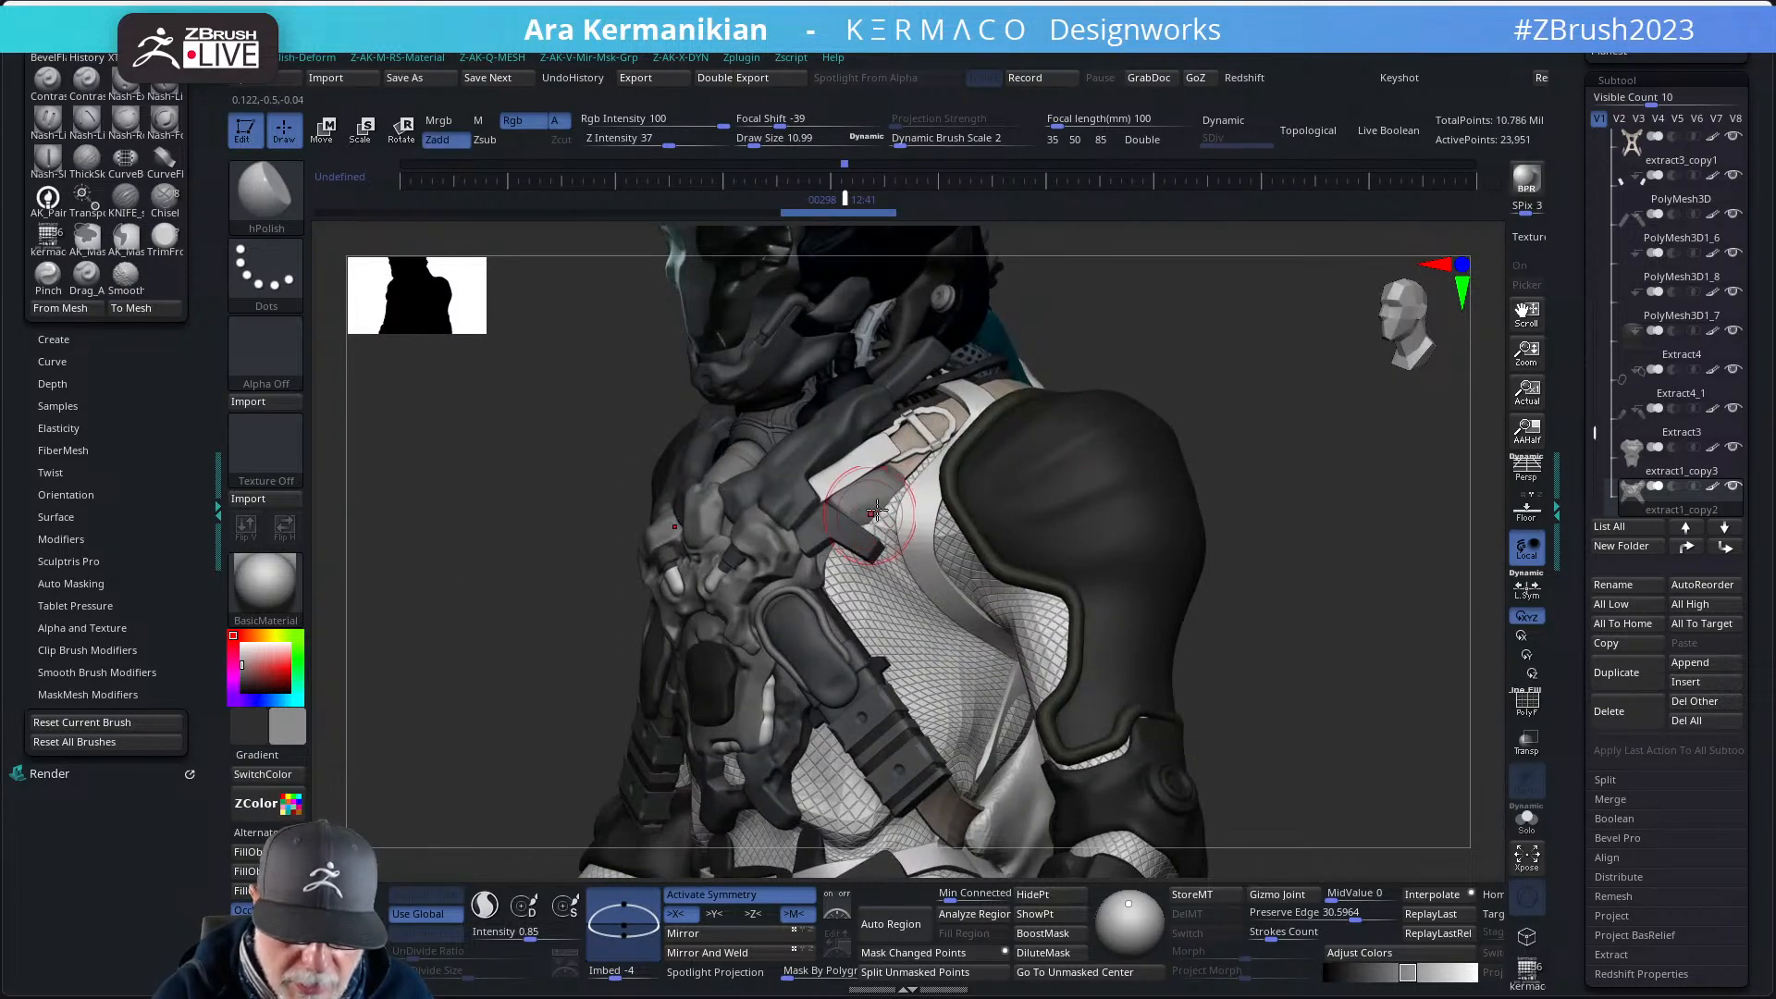
pyautogui.click(1526, 819)
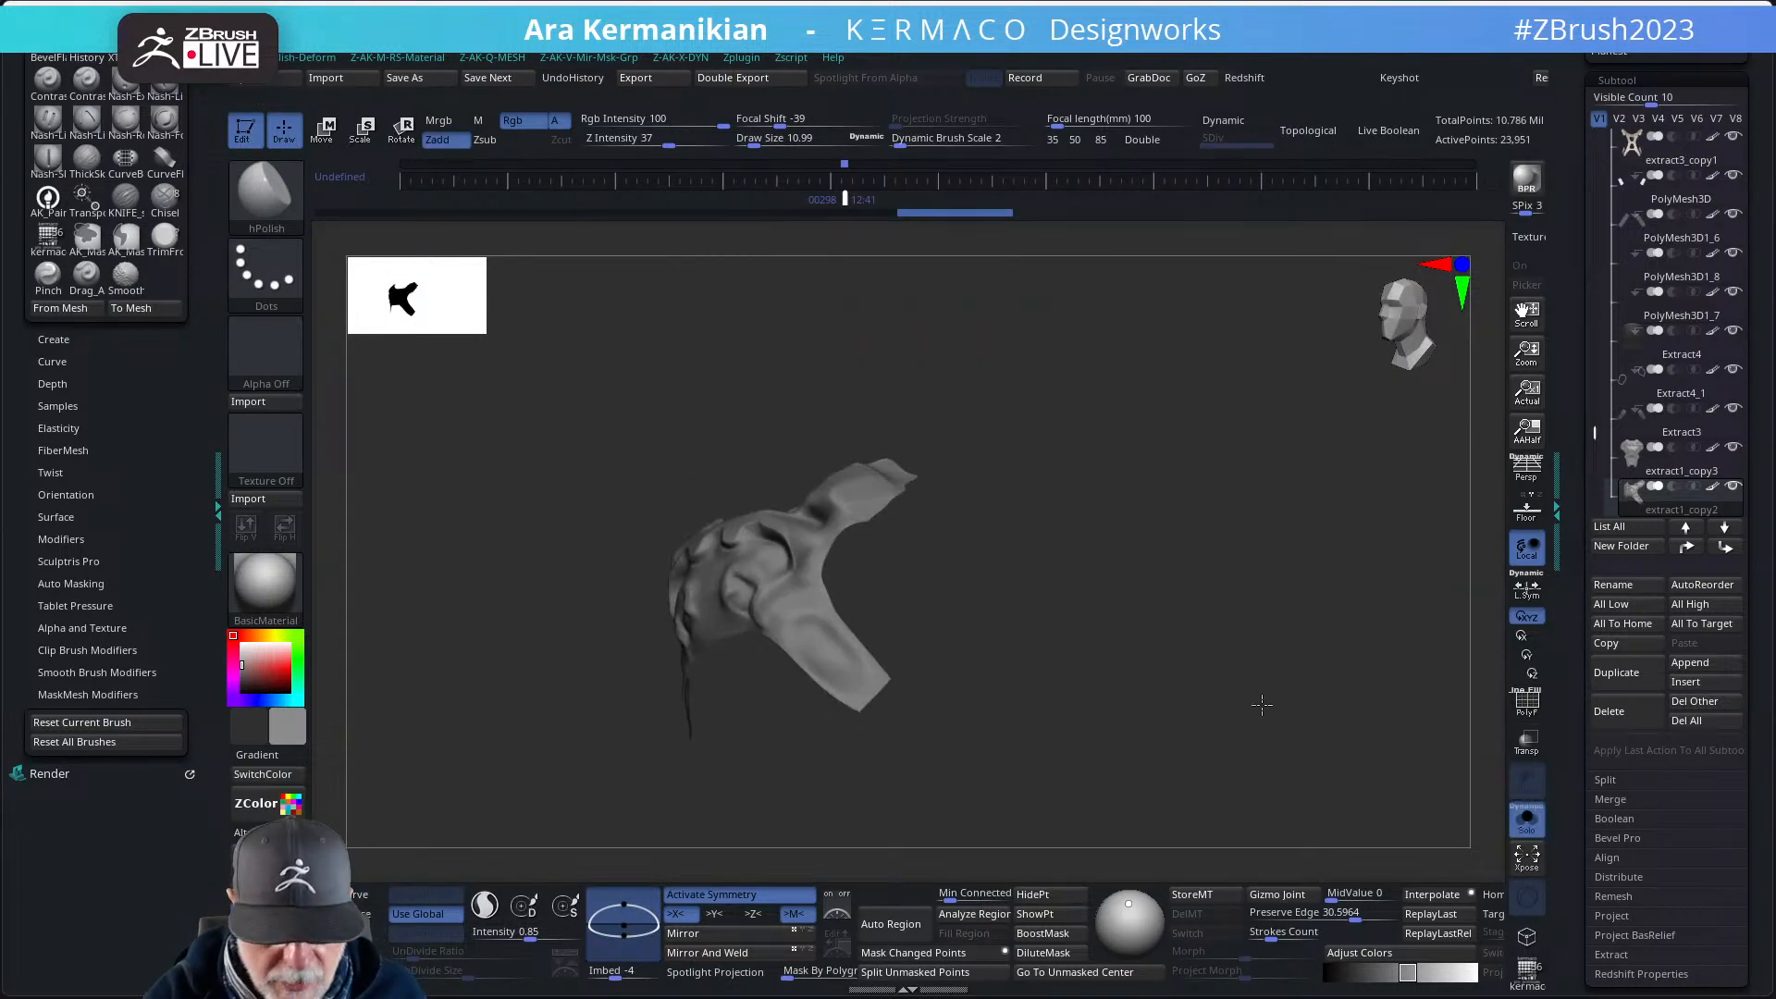
pyautogui.moveTo(1262, 704); pyautogui.dragTo(839, 595)
pyautogui.moveTo(950, 607); pyautogui.dragTo(888, 527)
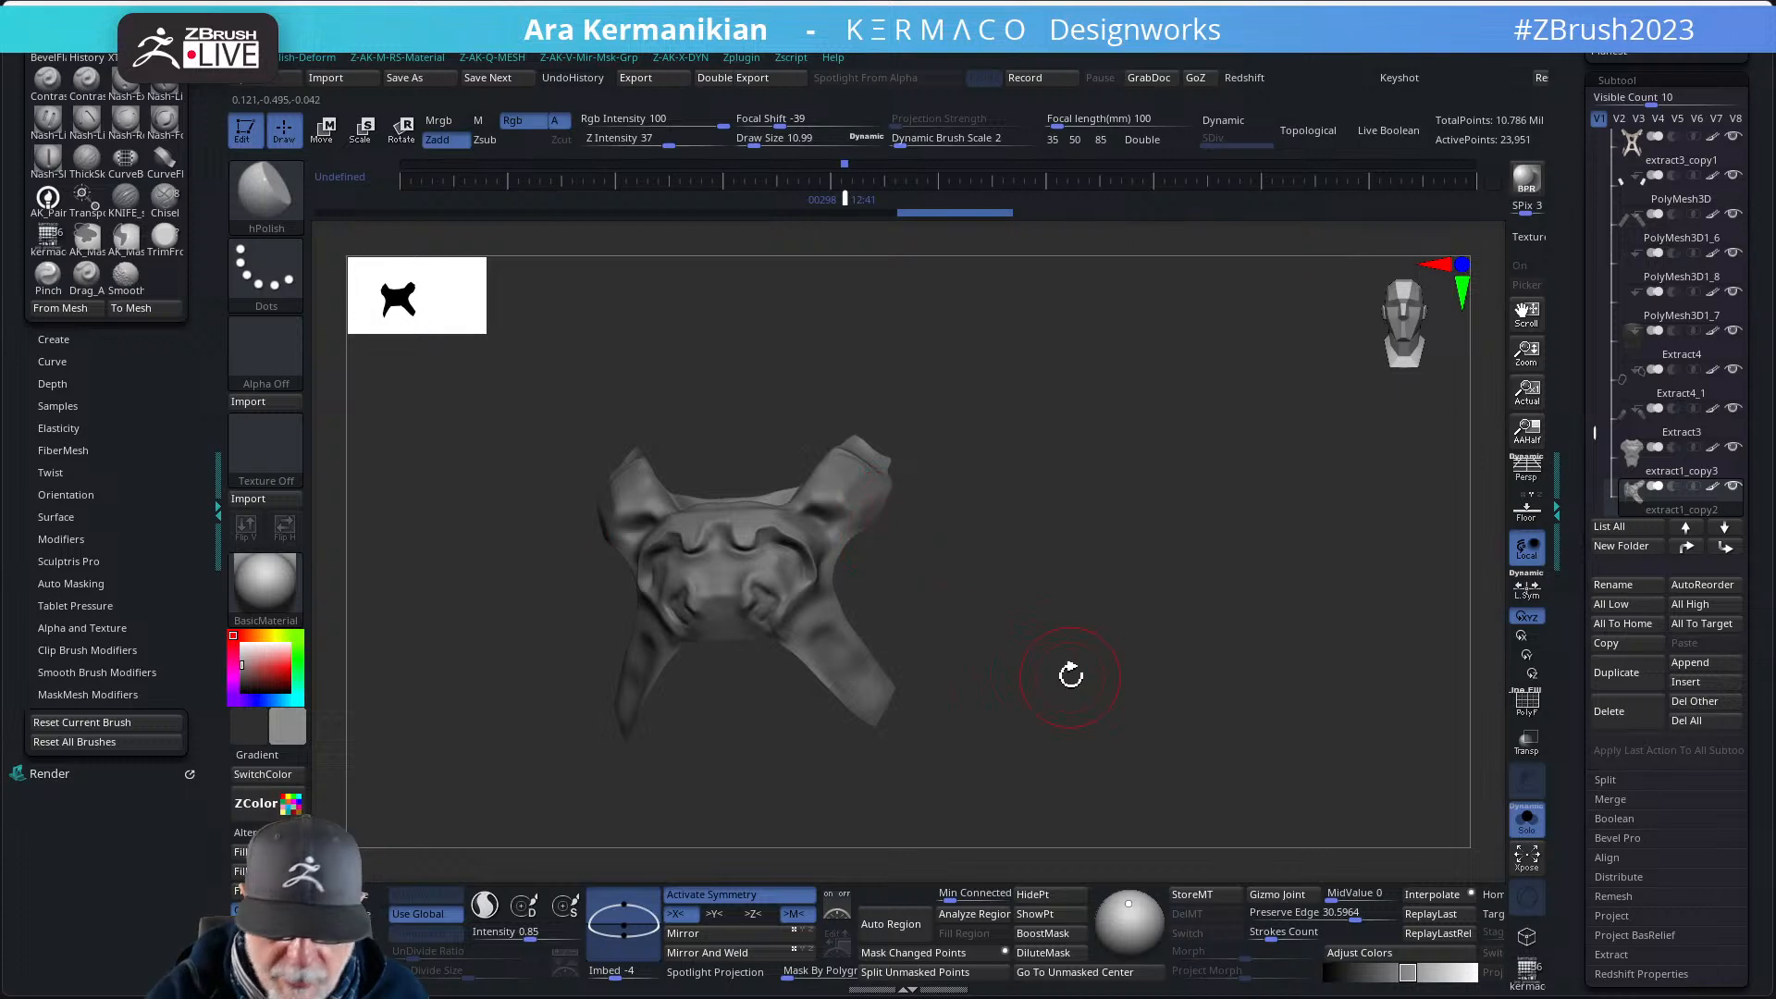
pyautogui.click(1527, 819)
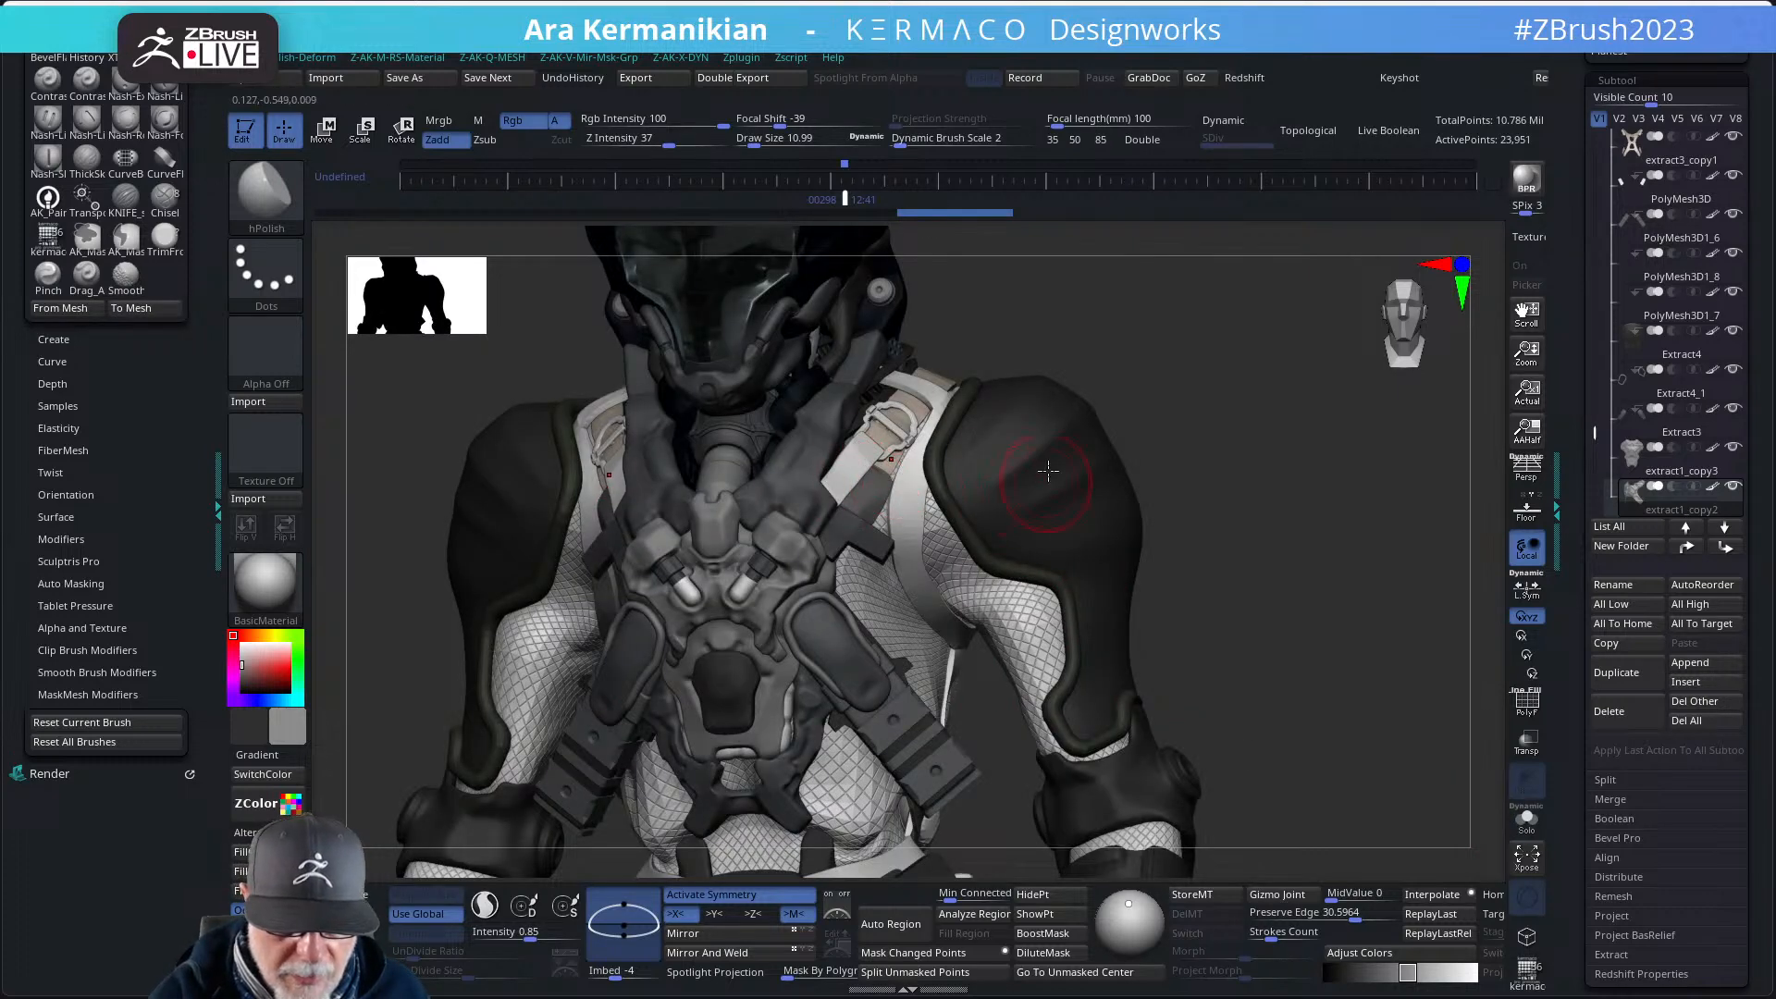
# - Trim the outer ends of the chest plate's upper arms with the ClipCurve brush from the front view
pyautogui.moveTo(1182, 418); pyautogui.dragTo(1193, 458)
pyautogui.moveTo(1080, 426)
pyautogui.keyDown('ctrl'); pyautogui.keyDown('shift'); pyautogui.mouseDown()
pyautogui.moveTo(1210, 520)
pyautogui.moveTo(993, 552)
pyautogui.mouseUp(); pyautogui.keyUp('shift'); pyautogui.keyUp('ctrl')
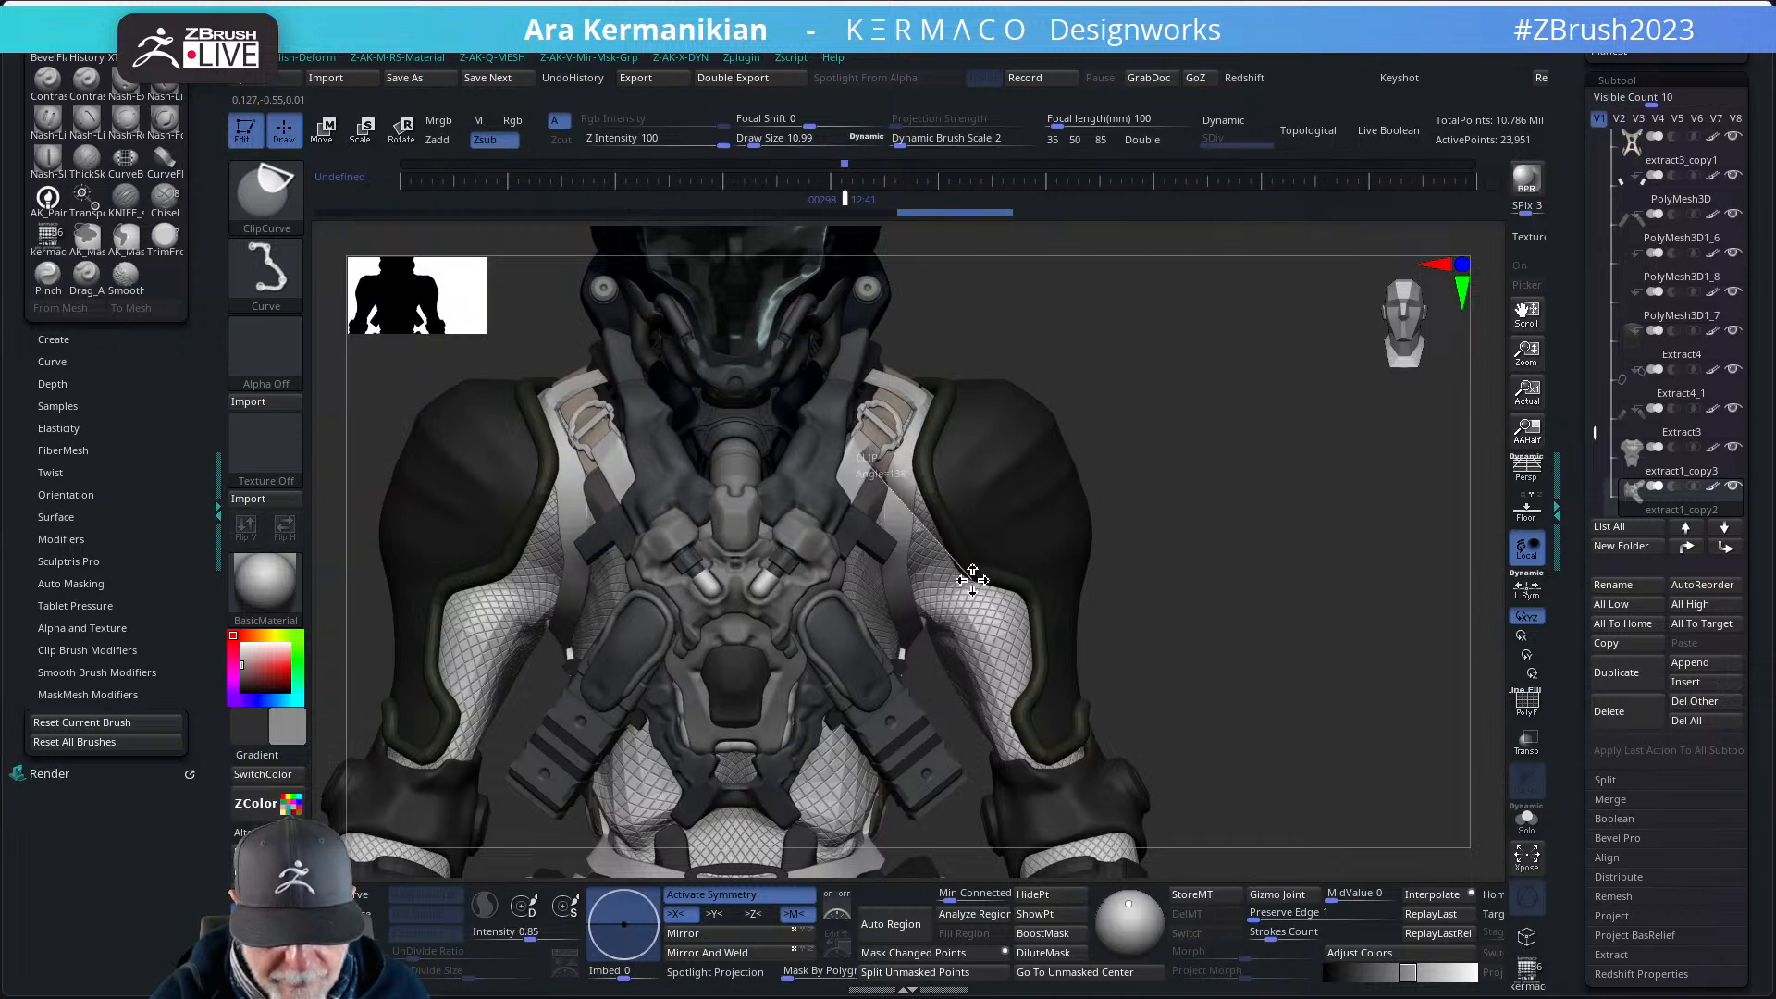
pyautogui.keyDown('ctrl'); pyautogui.keyDown('shift'); pyautogui.moveTo(978, 562); pyautogui.dragTo(977, 559); pyautogui.keyUp('shift'); pyautogui.keyUp('ctrl')
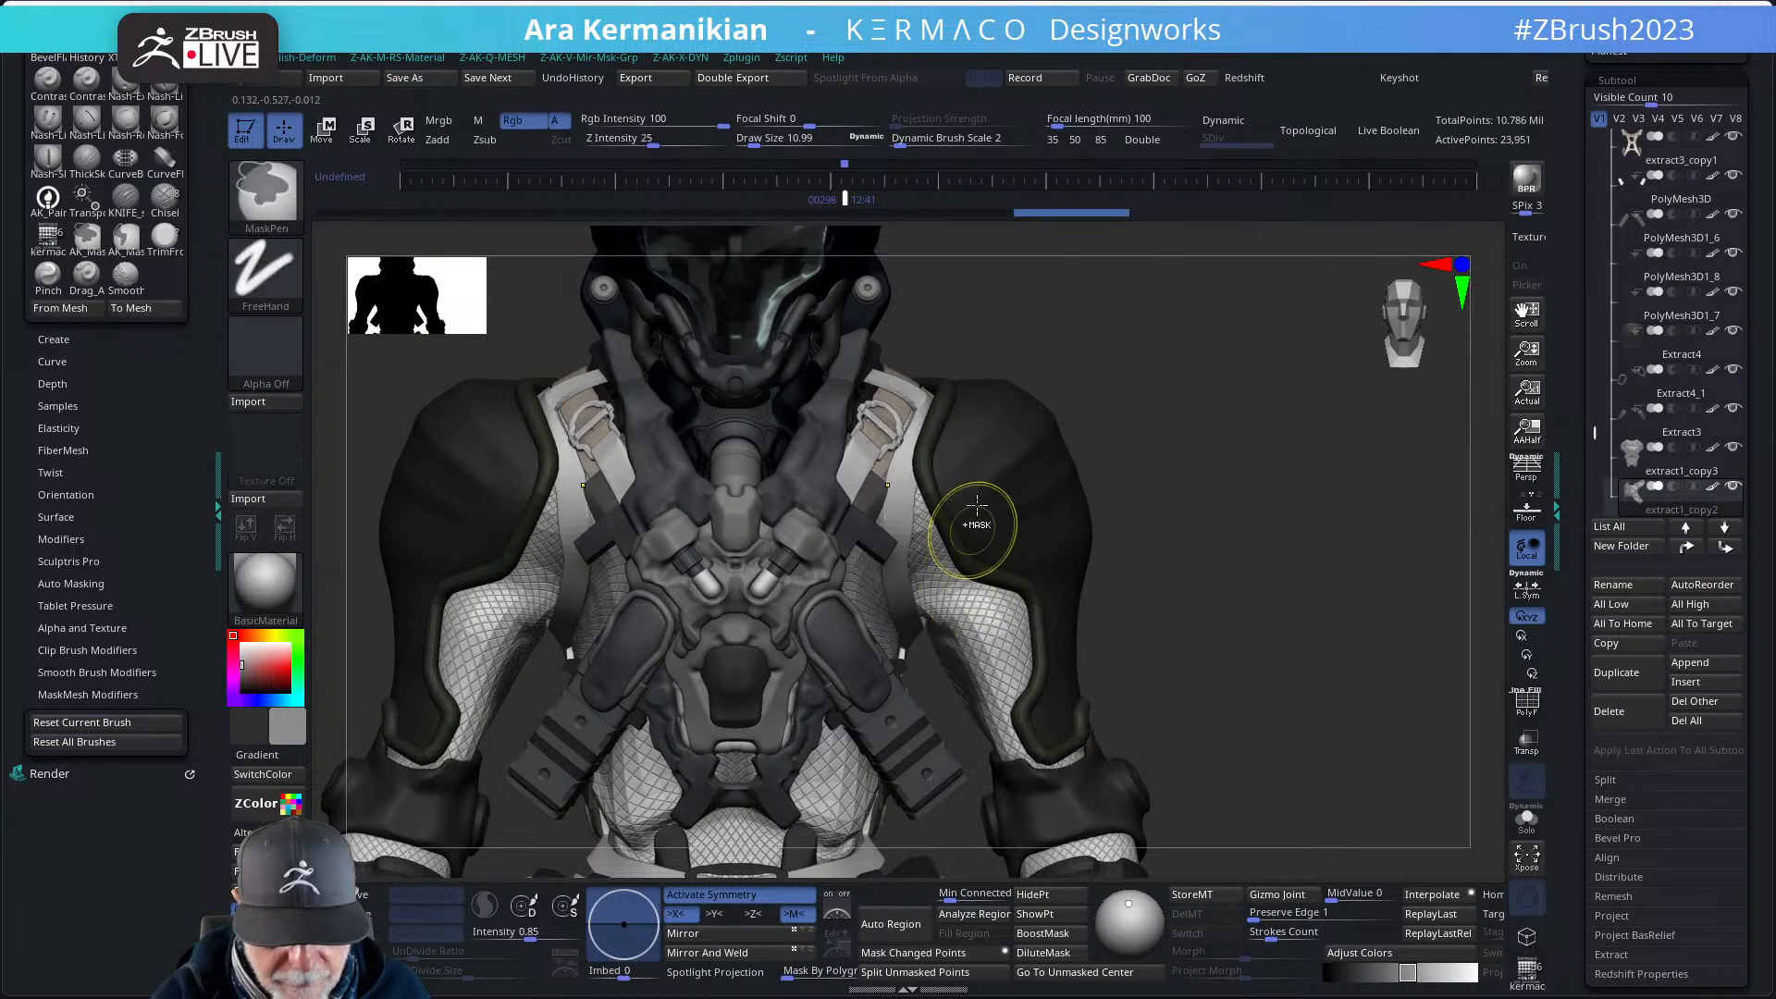
pyautogui.hotkey('ctrl', 'shift', 'space')
pyautogui.hotkey('ctrl', 'shift', 'space')
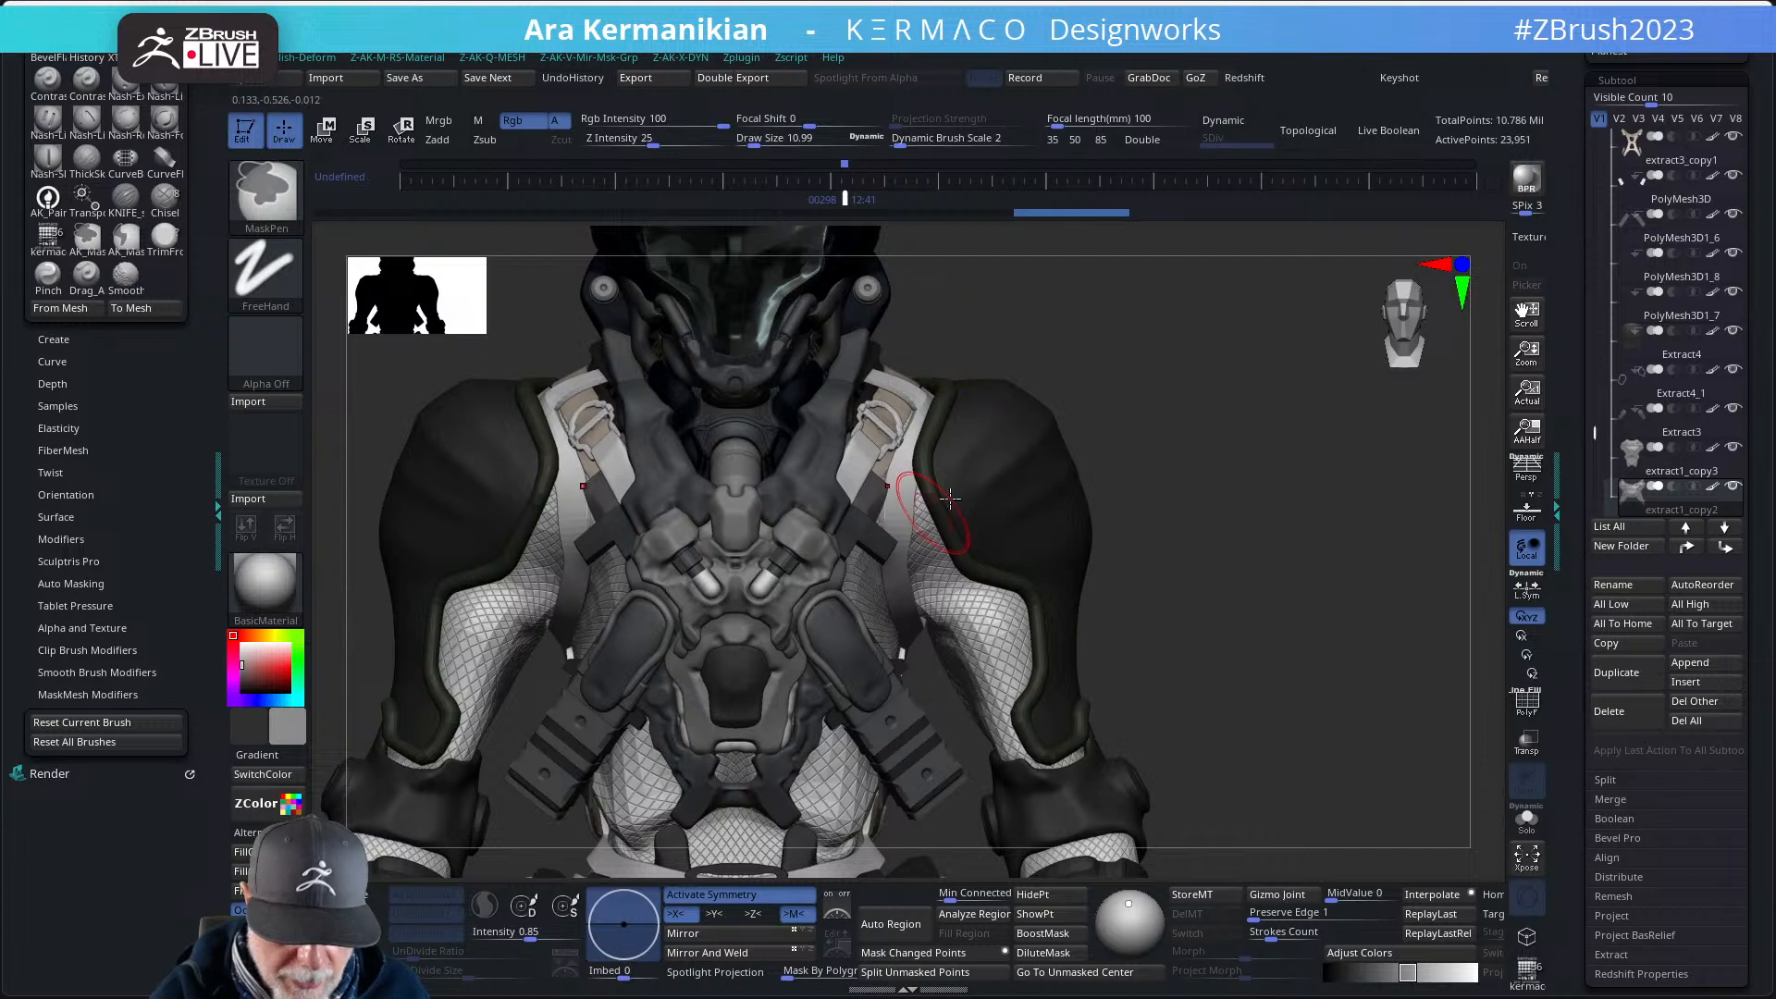
pyautogui.moveTo(970, 304)
pyautogui.keyDown('ctrl'); pyautogui.keyDown('shift'); pyautogui.mouseDown()
pyautogui.moveTo(972, 561)
pyautogui.moveTo(903, 571)
pyautogui.moveTo(883, 601)
pyautogui.mouseUp(); pyautogui.keyUp('shift'); pyautogui.keyUp('ctrl')
# - Clip the chest plate's arm edges with the ClipCurve brush from the side view
pyautogui.moveTo(1196, 499)
pyautogui.mouseDown()
pyautogui.moveTo(1177, 508)
pyautogui.moveTo(1154, 474)
pyautogui.moveTo(874, 516)
pyautogui.moveTo(845, 500)
pyautogui.mouseUp()
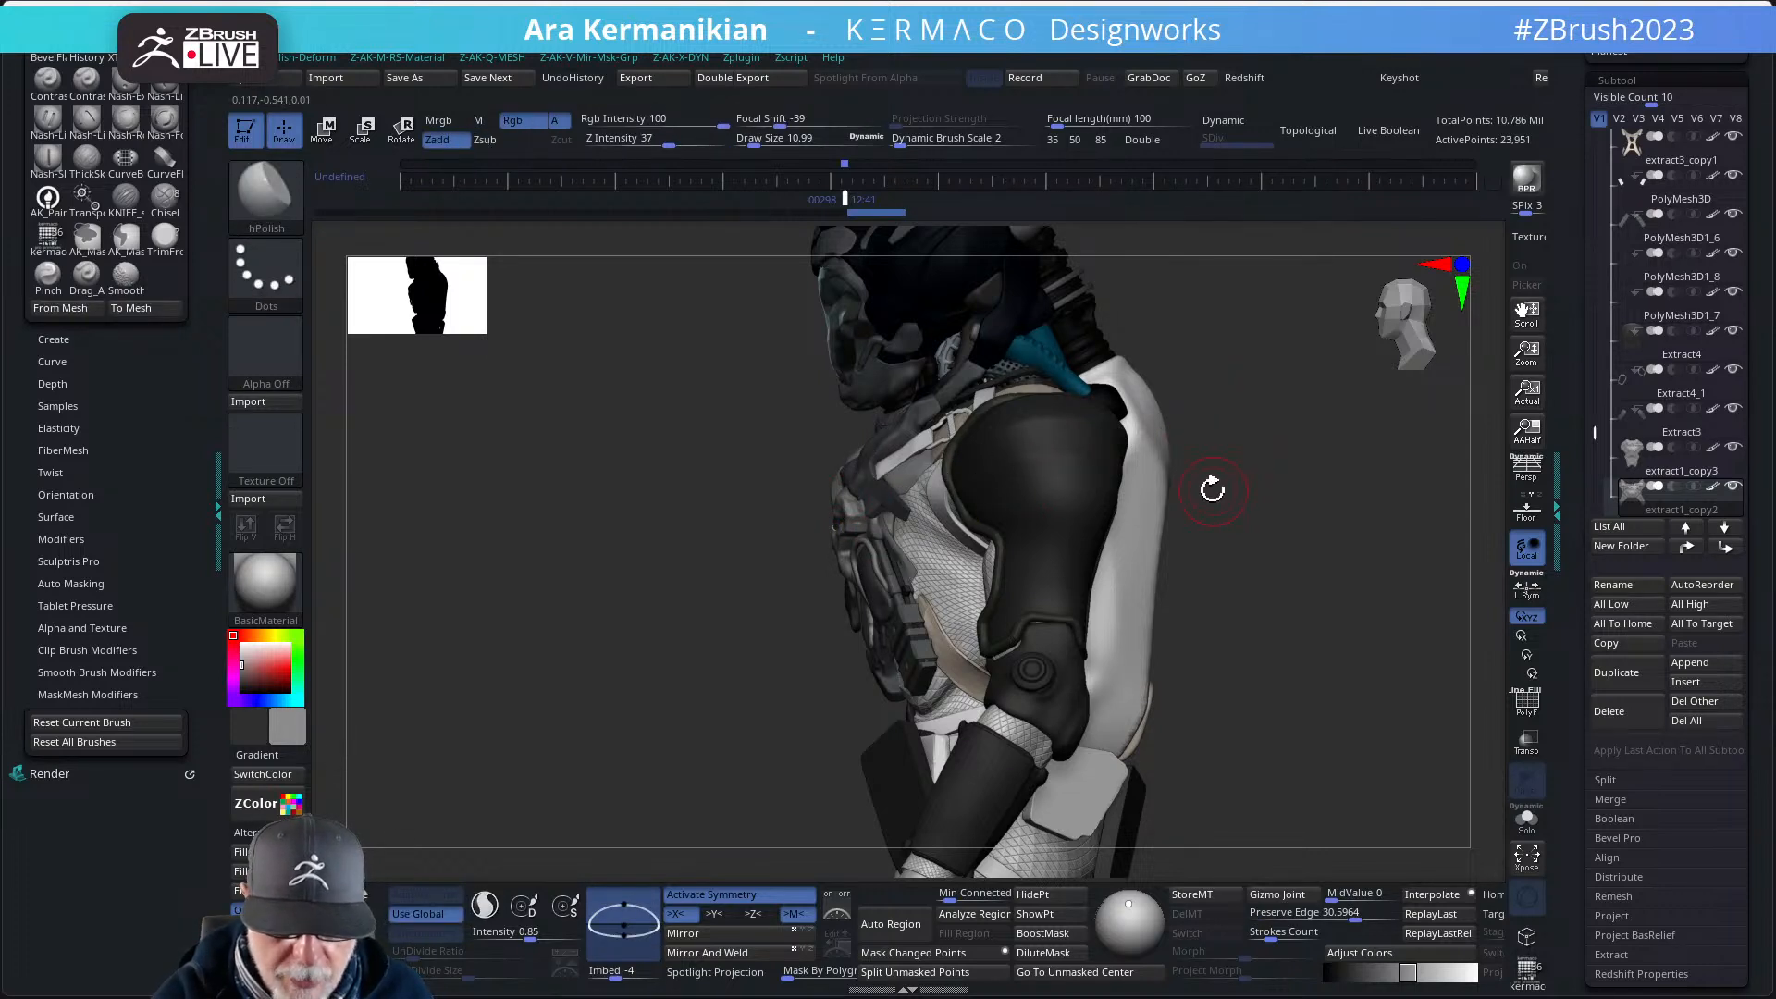
pyautogui.hotkey('ctrl', 'shift')
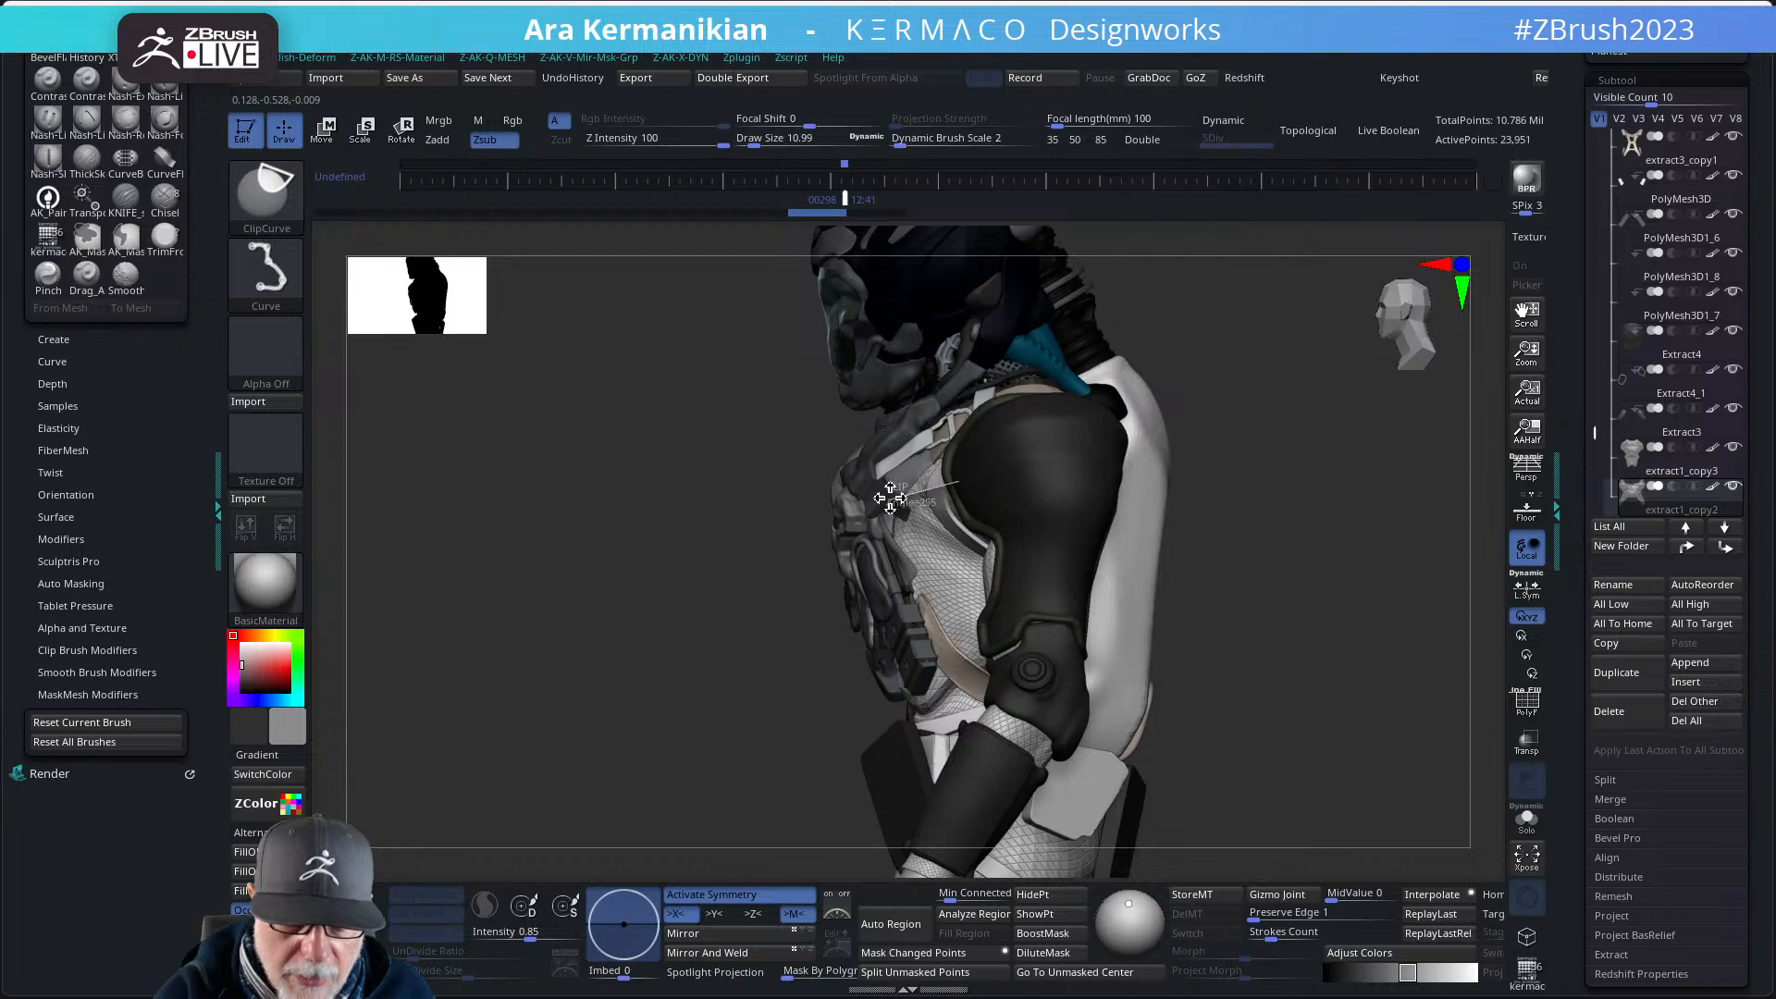
pyautogui.keyDown('ctrl'); pyautogui.keyDown('shift'); pyautogui.moveTo(905, 505); pyautogui.dragTo(966, 626); pyautogui.keyUp('shift'); pyautogui.keyUp('ctrl')
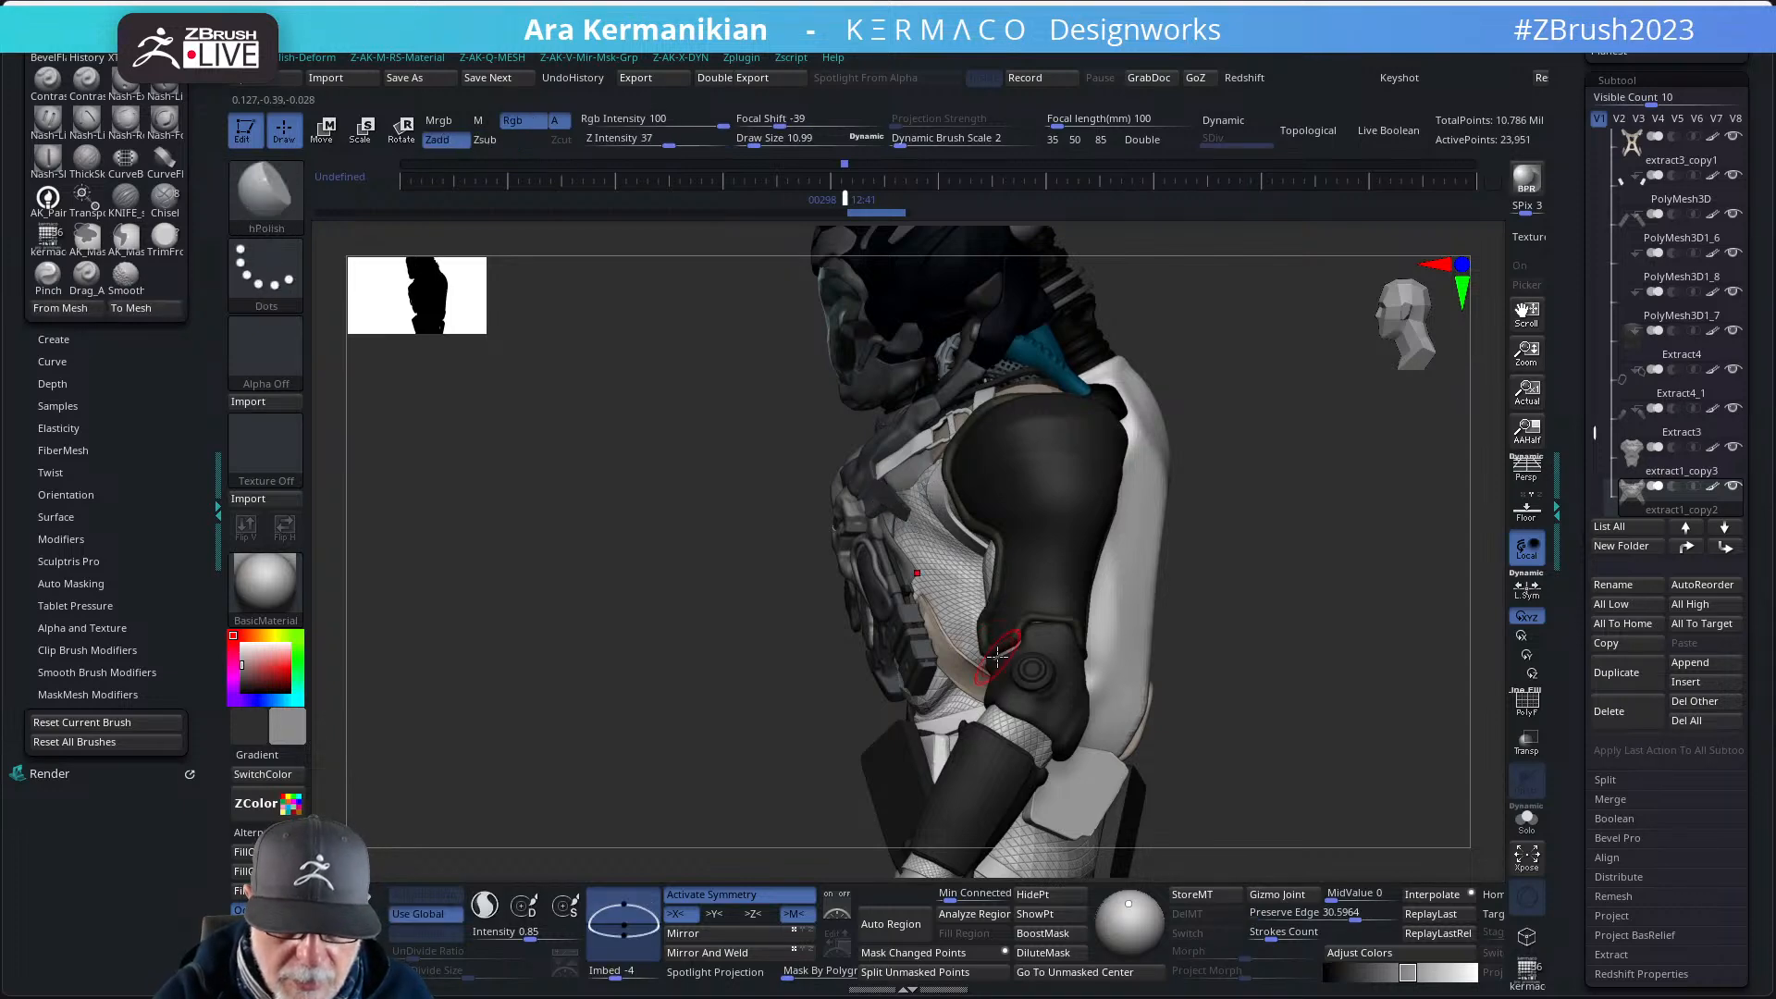
# - Try giving the extract1_copy2 chest plate a greater thickness with Dynamic Subdiv
pyautogui.moveTo(1243, 550)
pyautogui.mouseDown()
pyautogui.moveTo(1305, 549)
pyautogui.moveTo(1079, 555)
pyautogui.mouseUp()
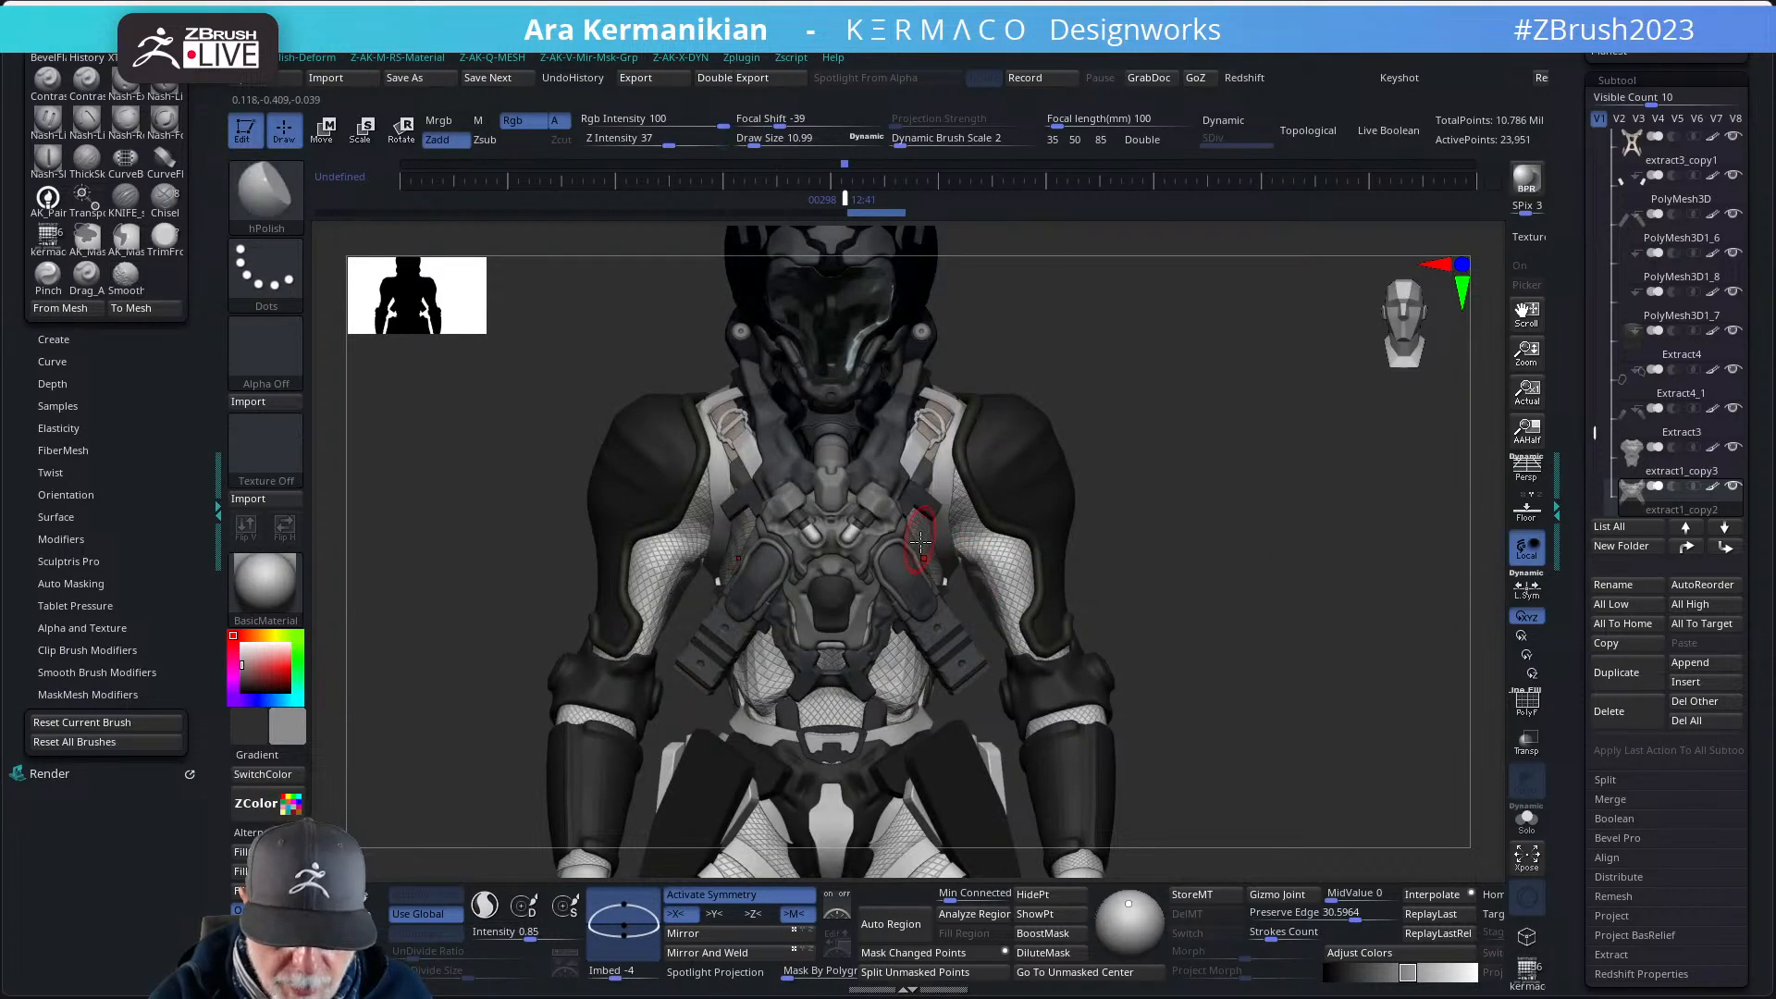
pyautogui.moveTo(1227, 524); pyautogui.dragTo(1182, 543)
pyautogui.hotkey('ctrl', 'q')
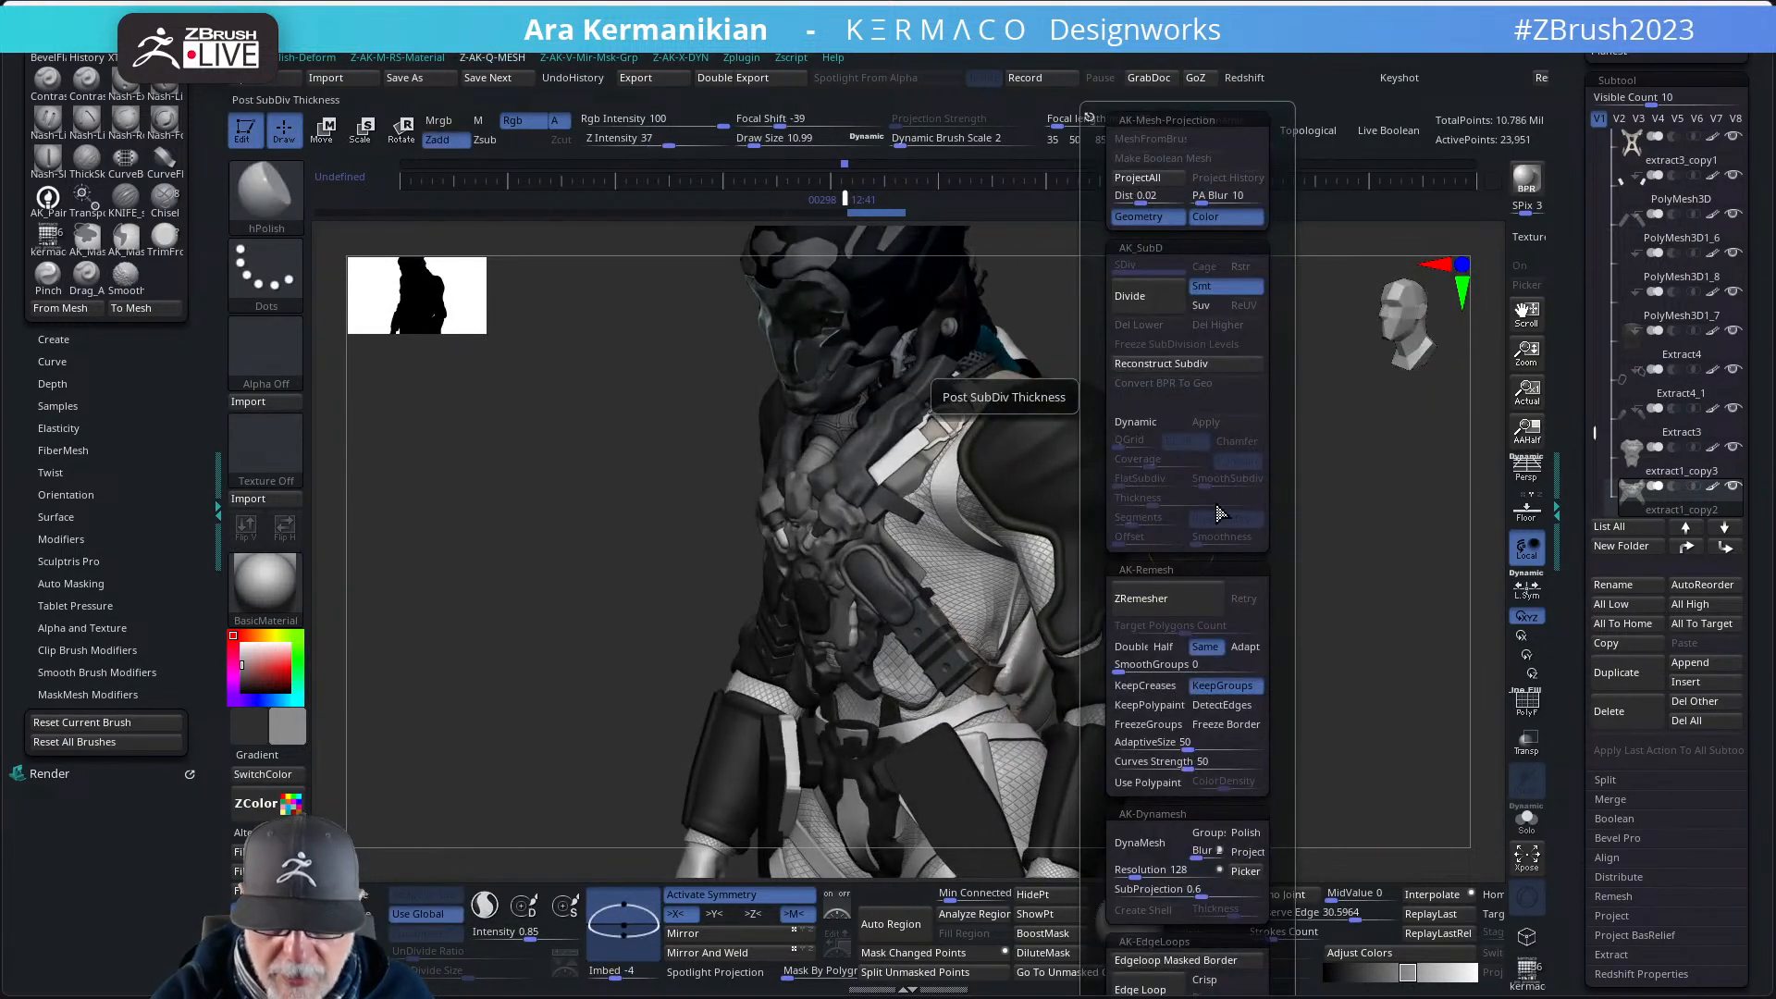
pyautogui.click(1162, 432)
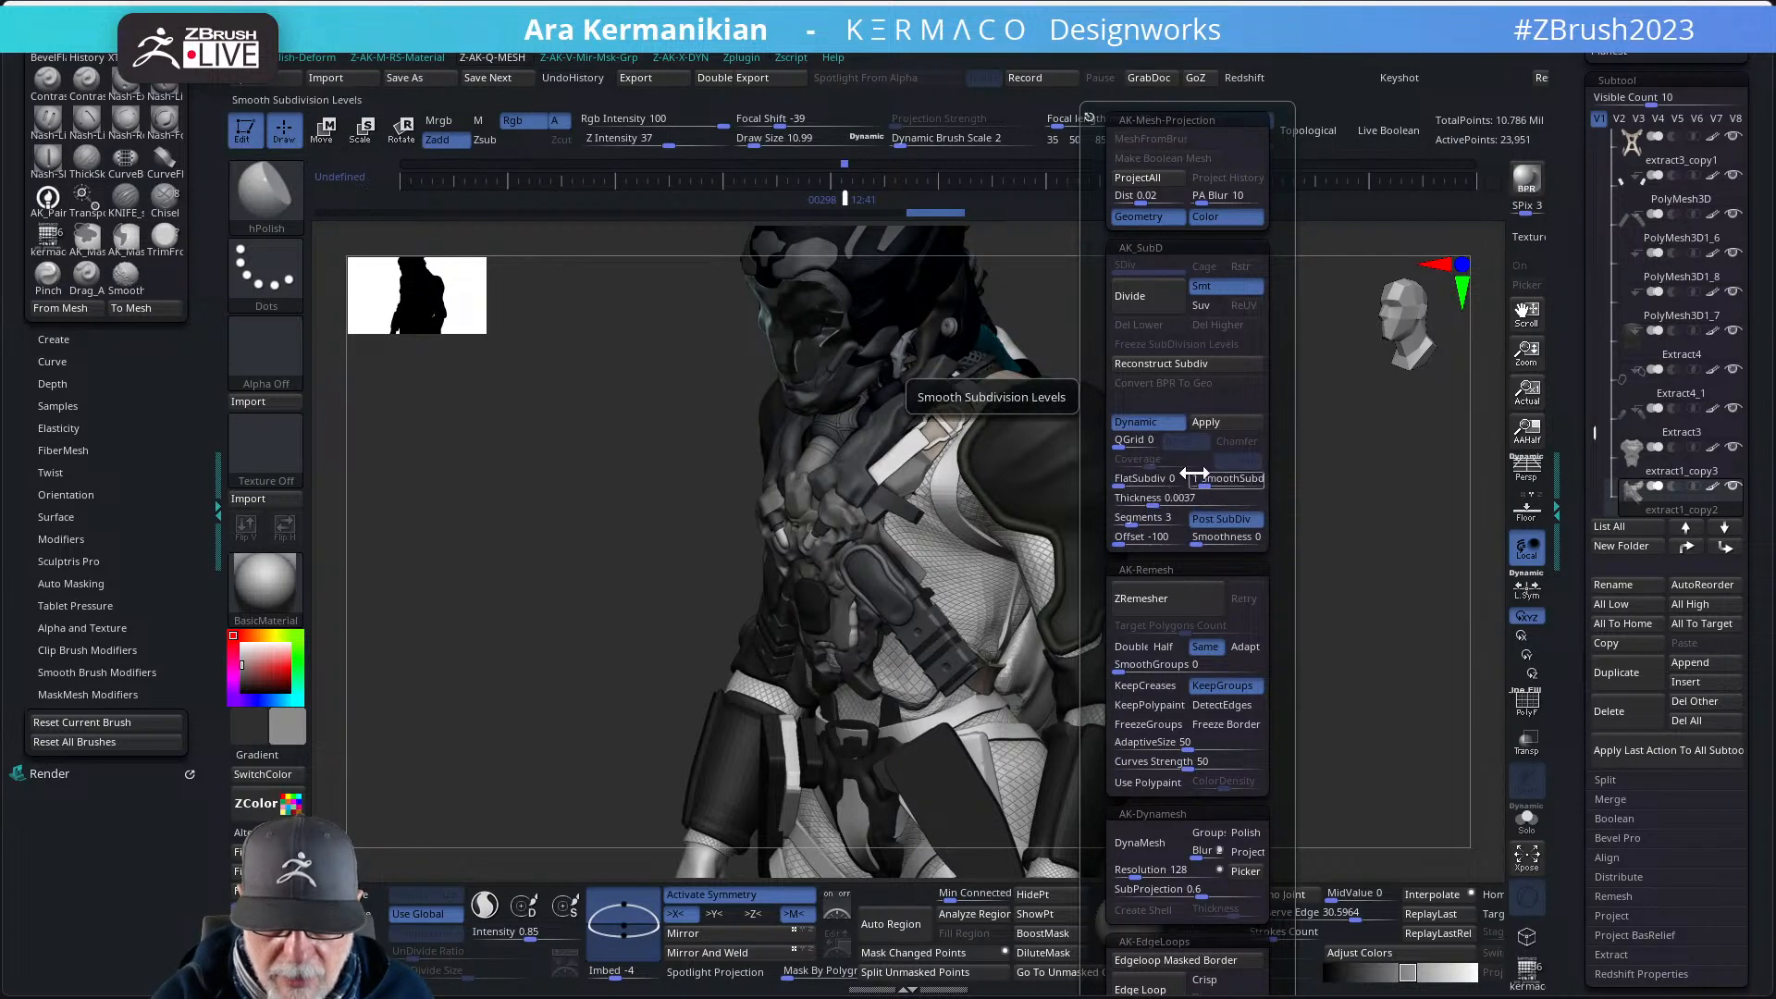
pyautogui.moveTo(1152, 499); pyautogui.dragTo(1172, 500)
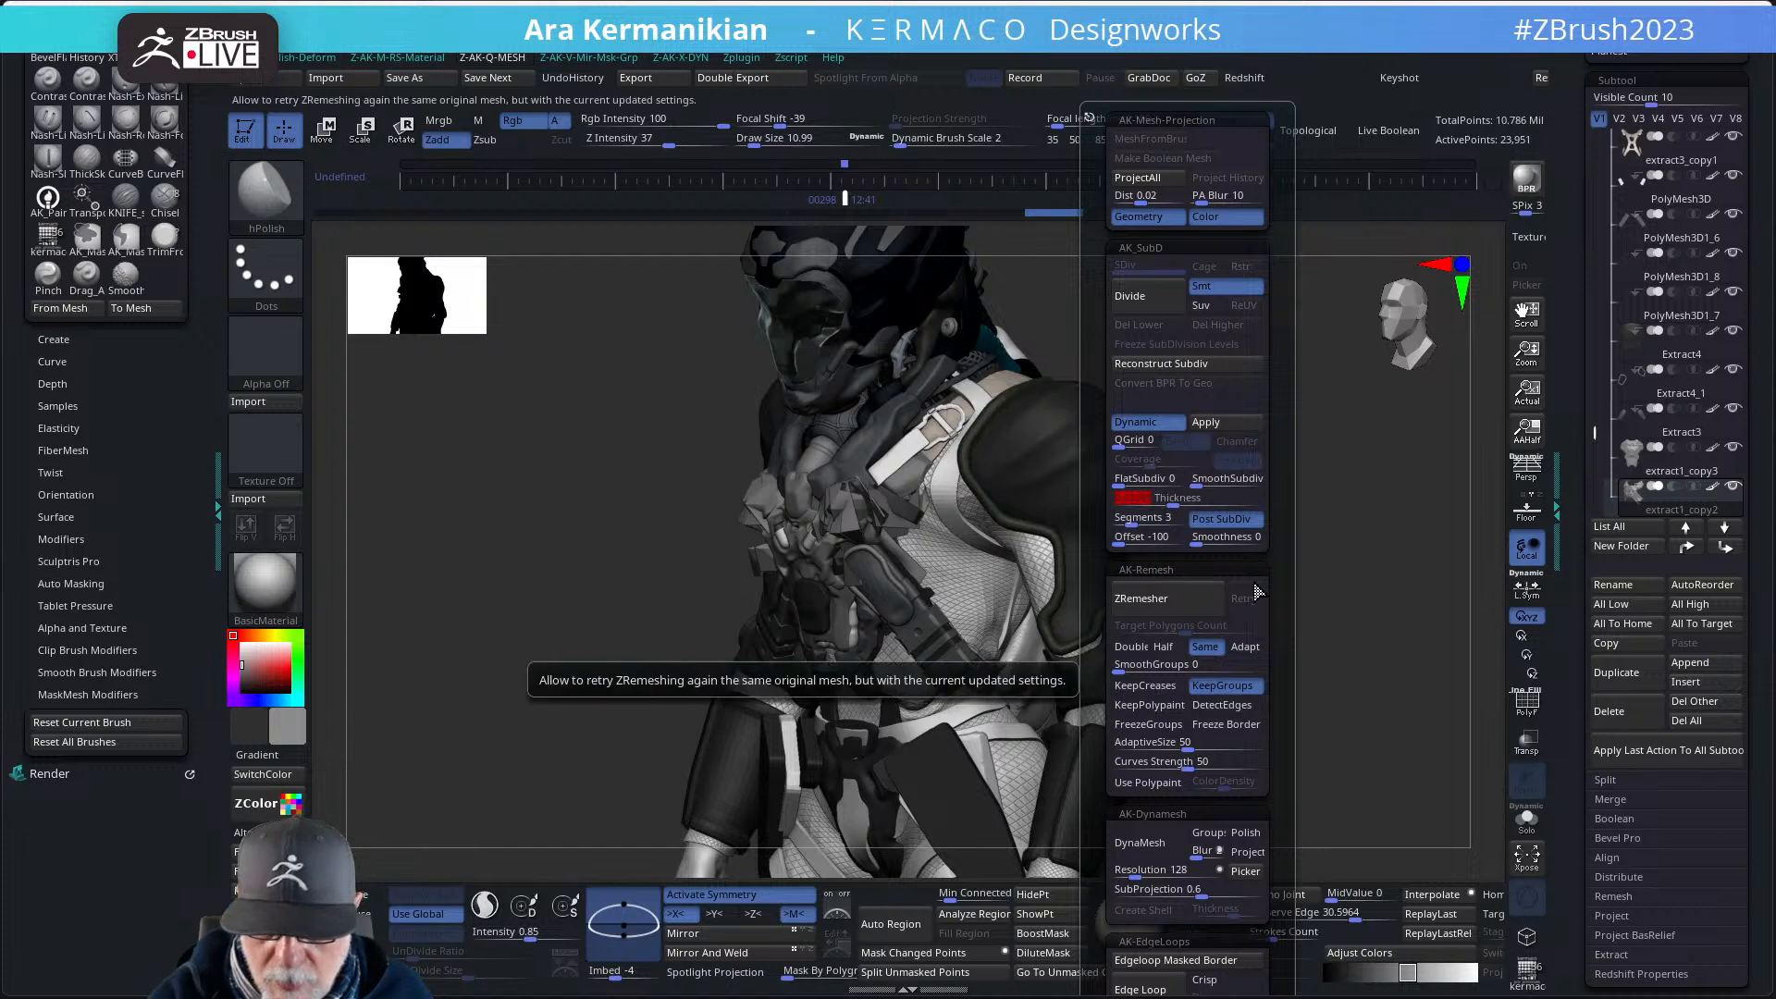
# - Isolate the chest plate and undo its smoothing stroke and dynamic thickness
pyautogui.click(1527, 827)
pyautogui.keyDown('shift'); pyautogui.moveTo(1191, 655); pyautogui.dragTo(1215, 718); pyautogui.keyUp('shift')
pyautogui.hotkey('ctrl', 'z')
pyautogui.moveTo(1183, 666)
pyautogui.mouseDown()
pyautogui.moveTo(1096, 680)
pyautogui.moveTo(1122, 689)
pyautogui.mouseUp()
pyautogui.press('ctrl')
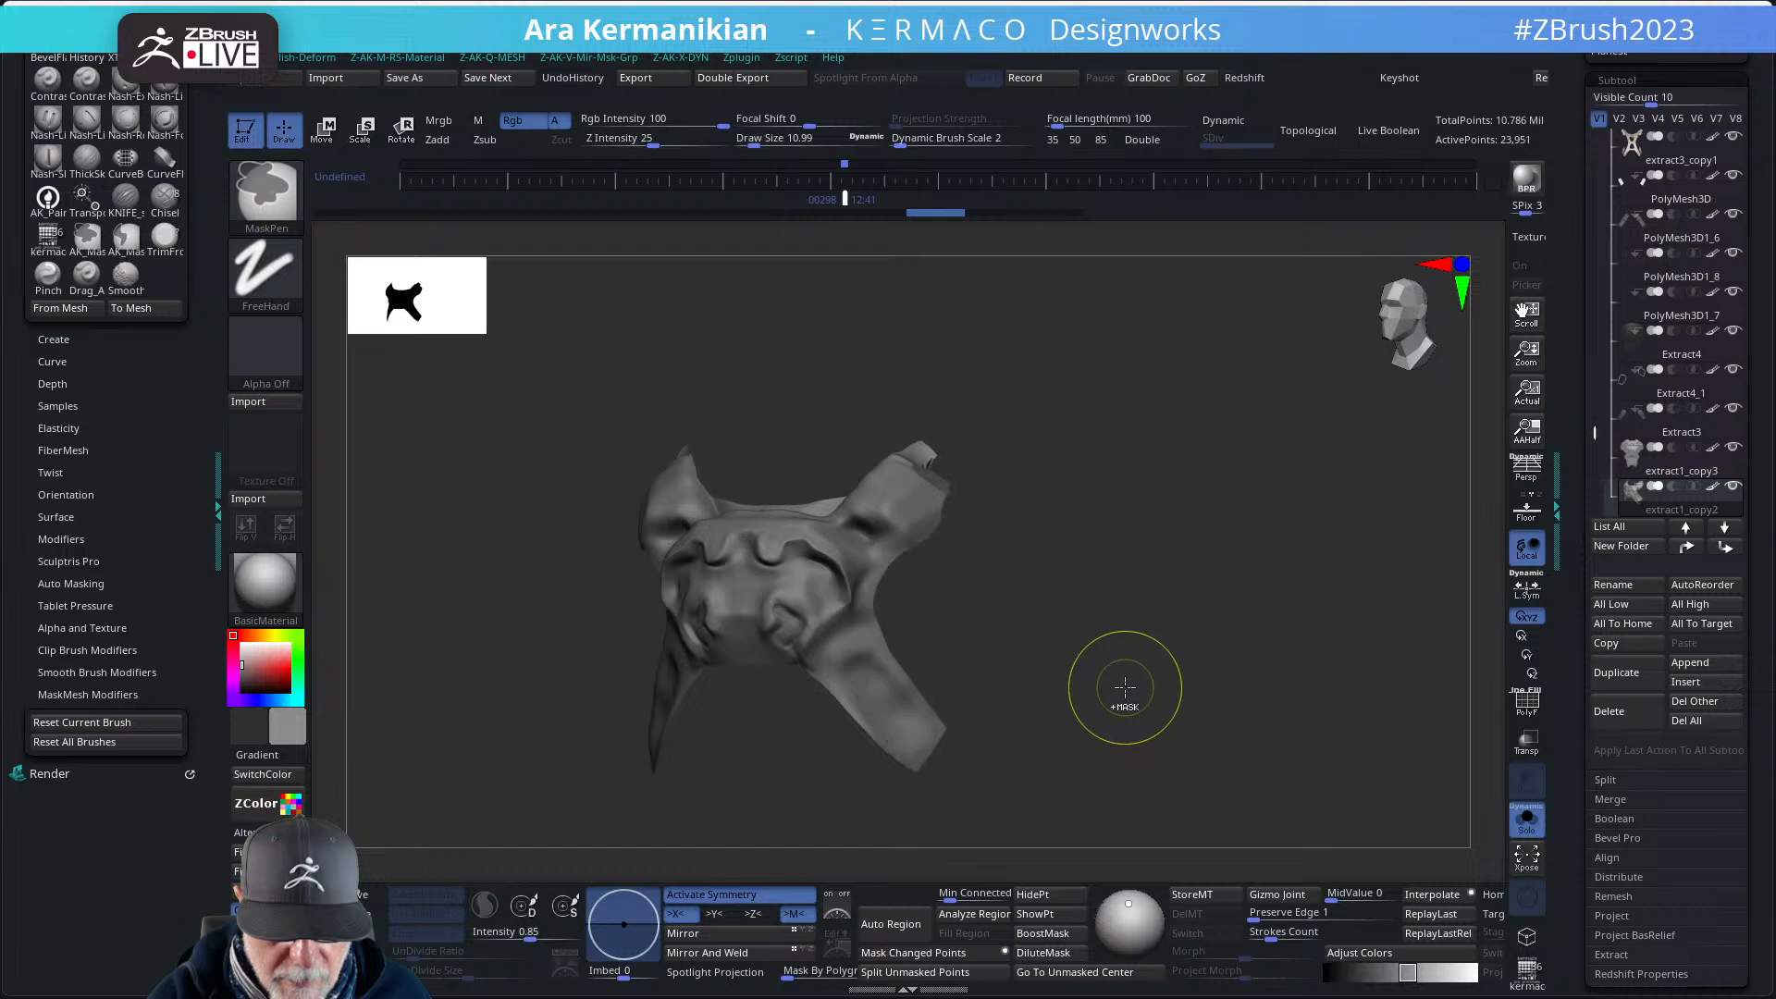
pyautogui.hotkey('ctrl', 'shift')
pyautogui.hotkey('ctrl', 'shift', 'z')
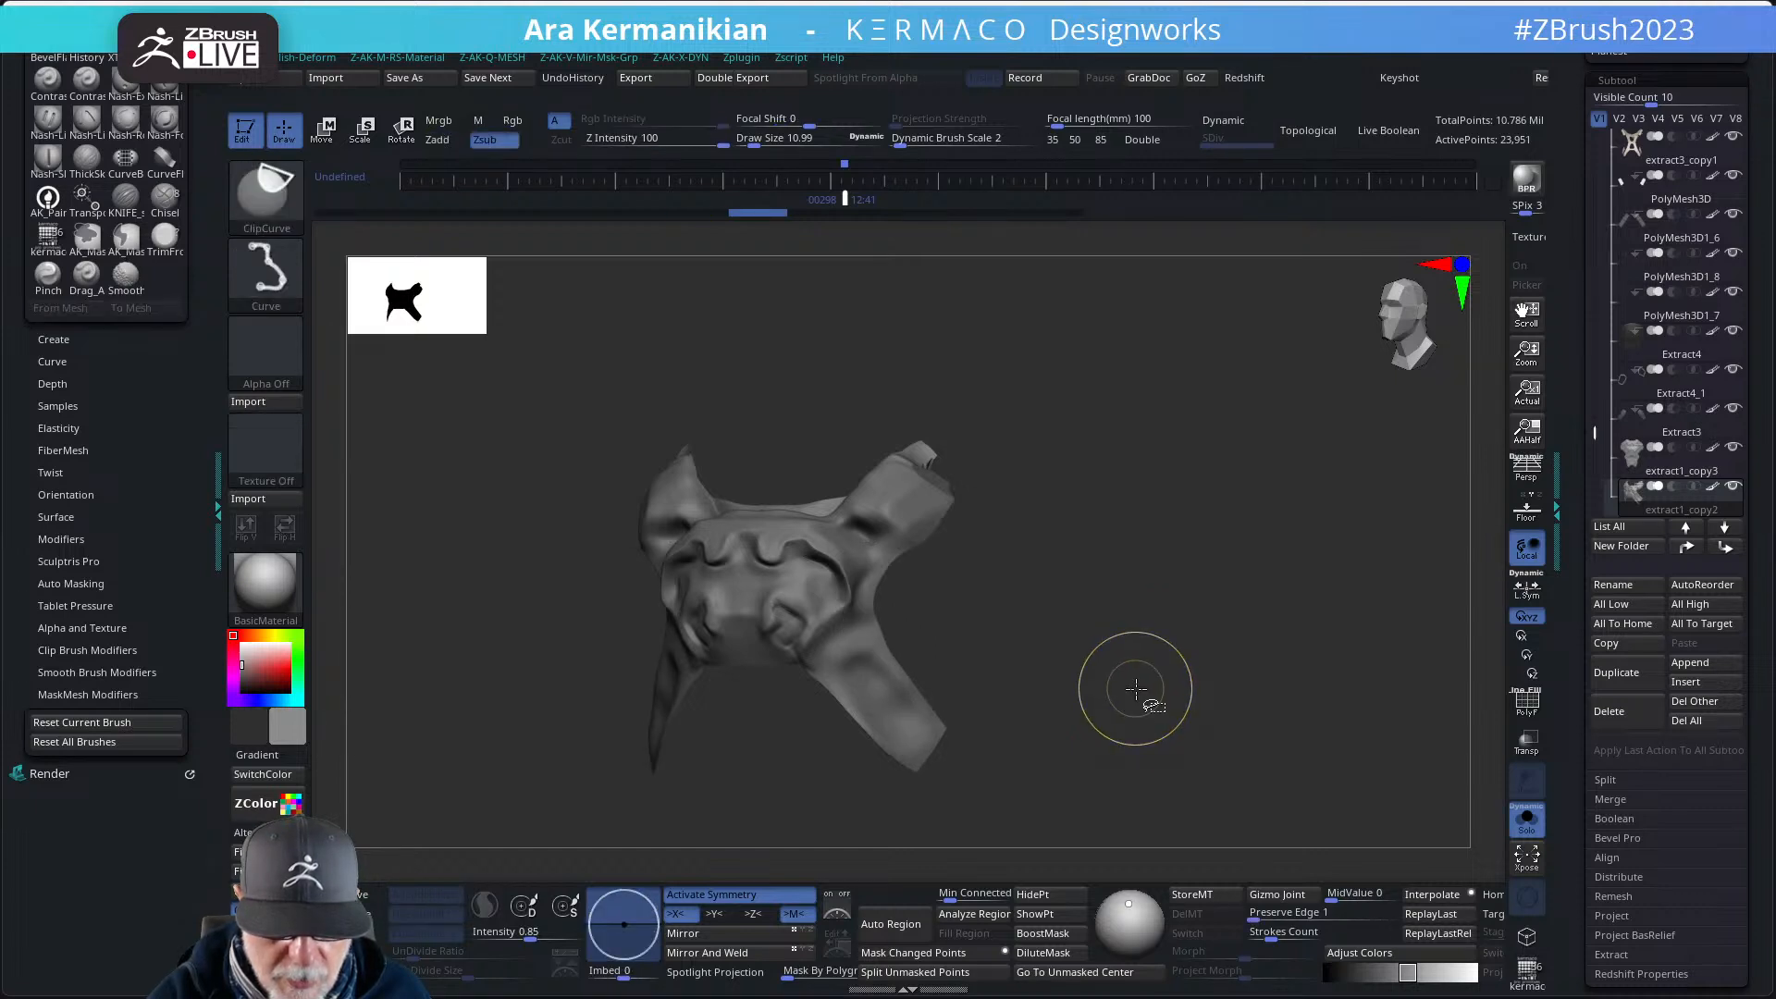
pyautogui.hotkey('ctrl', 'shift', 'z')
pyautogui.hotkey('ctrl', 'z')
pyautogui.hotkey('ctrl', 'z')
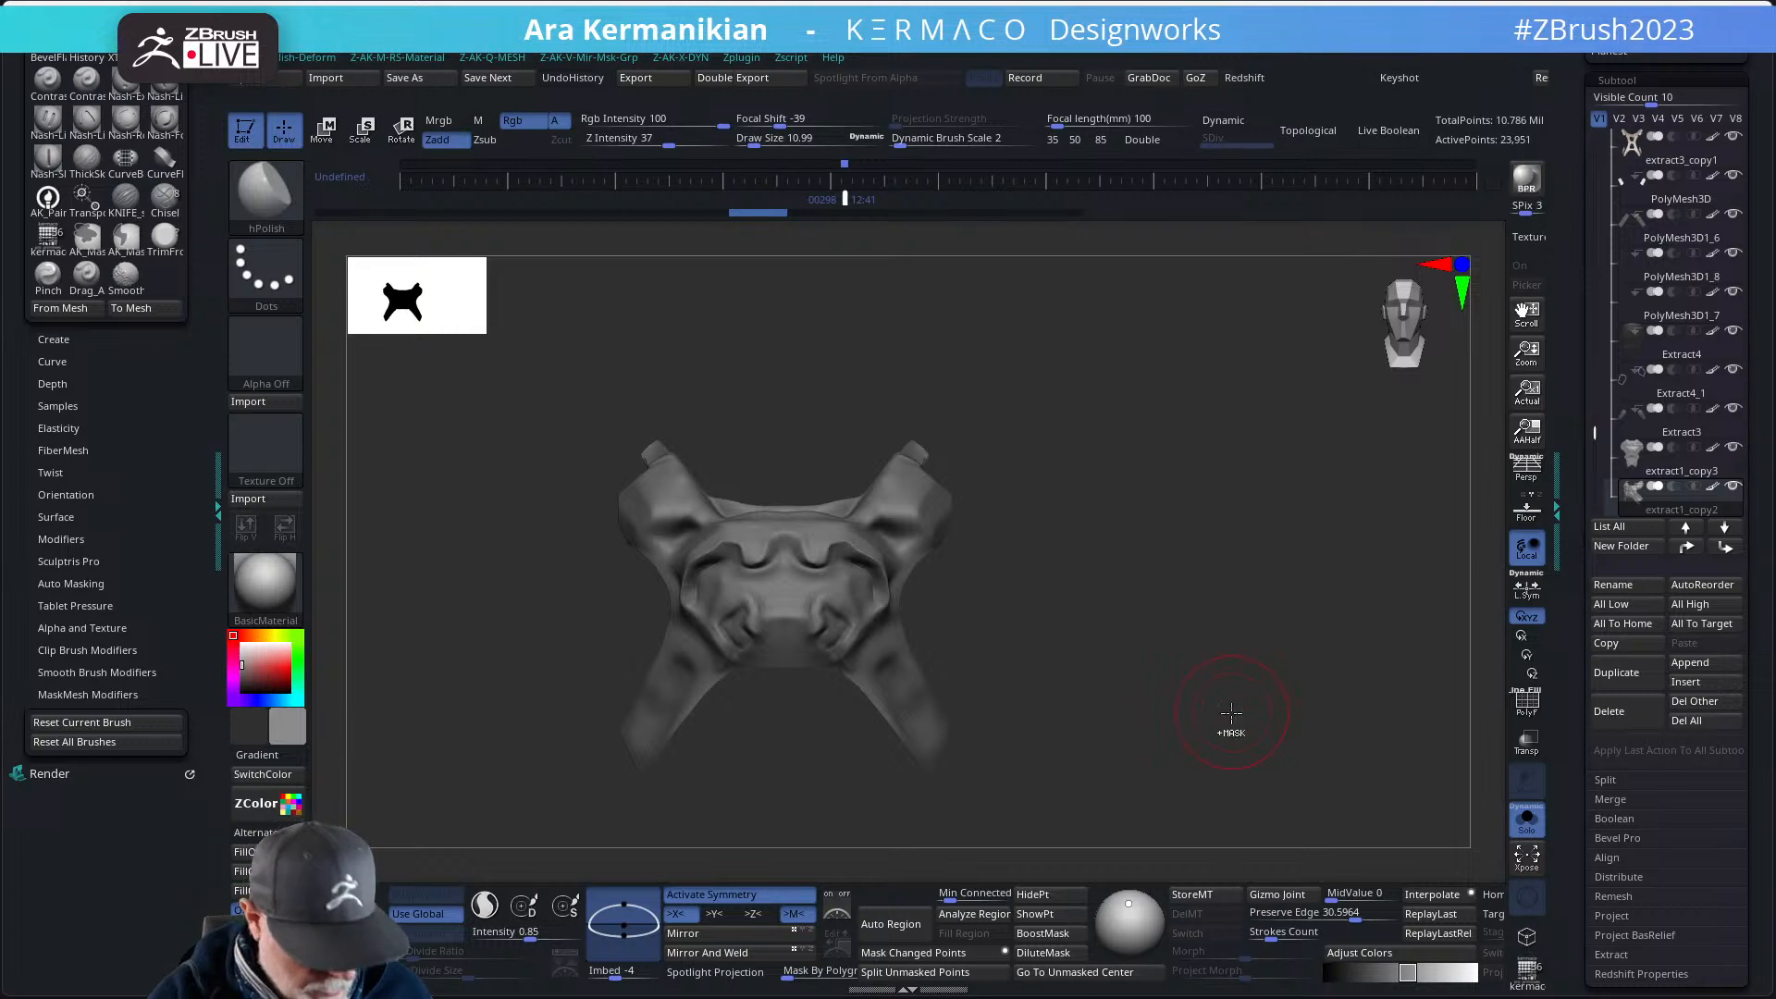
# - Enable Dynamic Subdiv on the isolated chest plate and set its thickness to 0.01048
pyautogui.hotkey('ctrl', 'q')
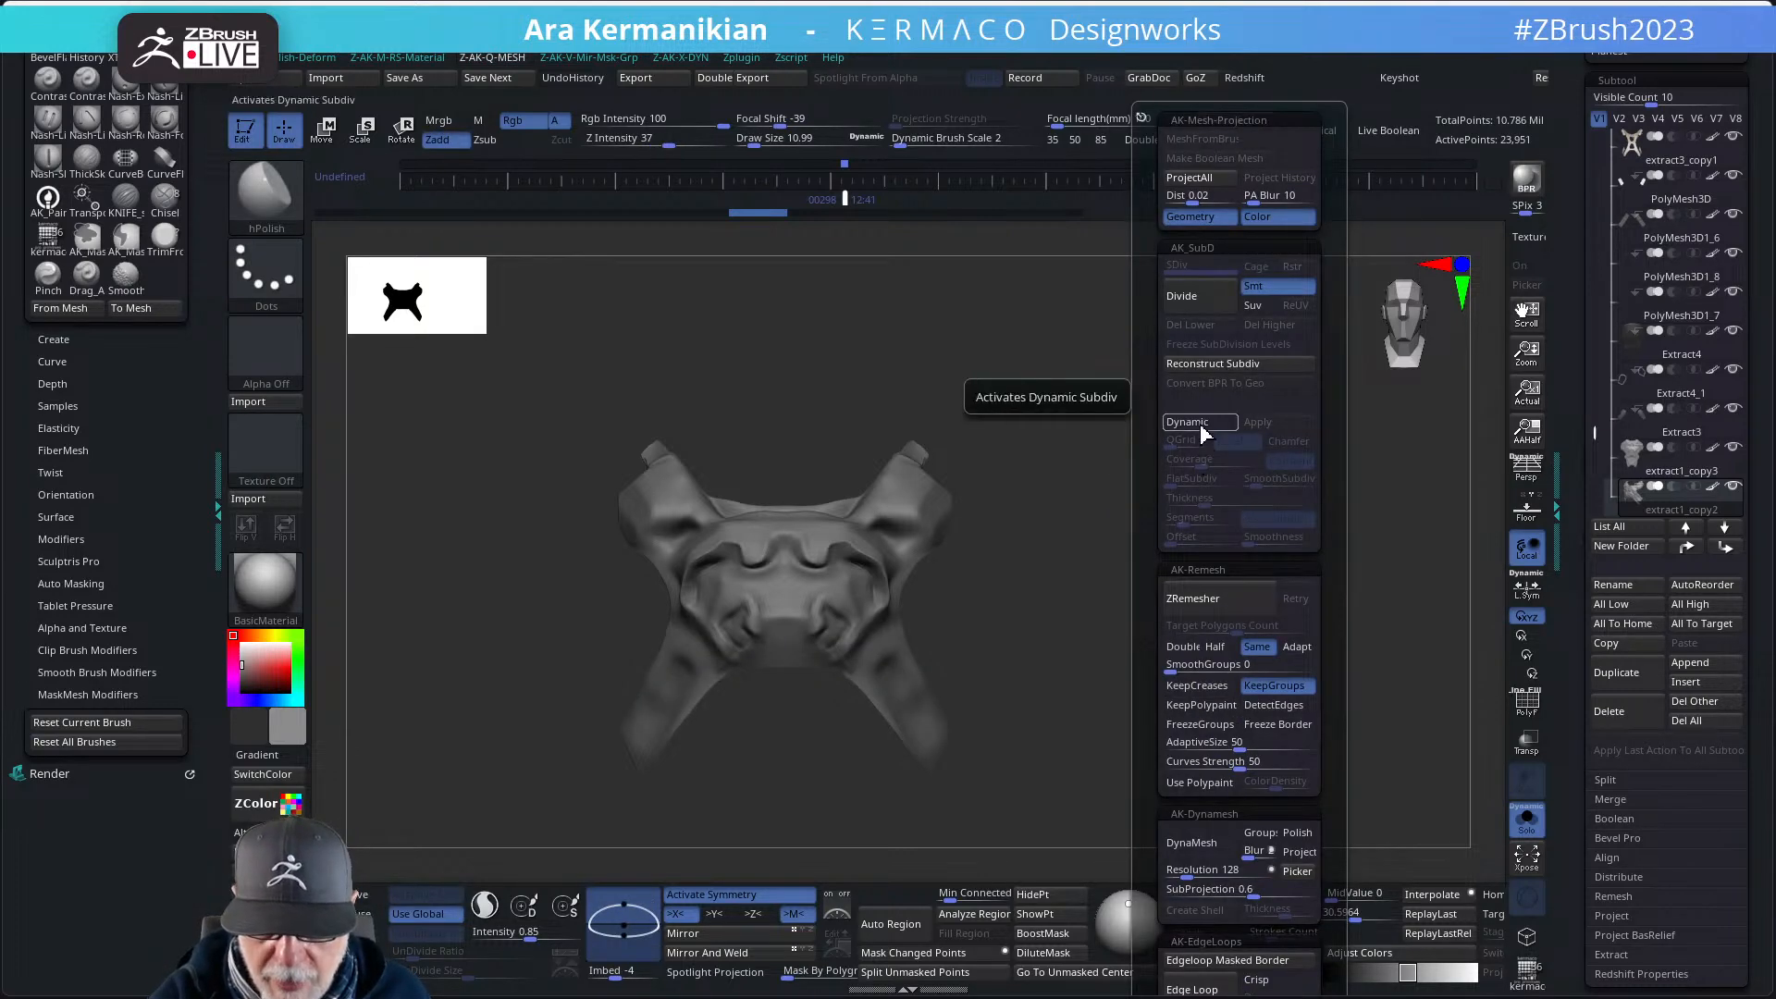
pyautogui.click(1199, 421)
pyautogui.hotkey('ctrl', 'q')
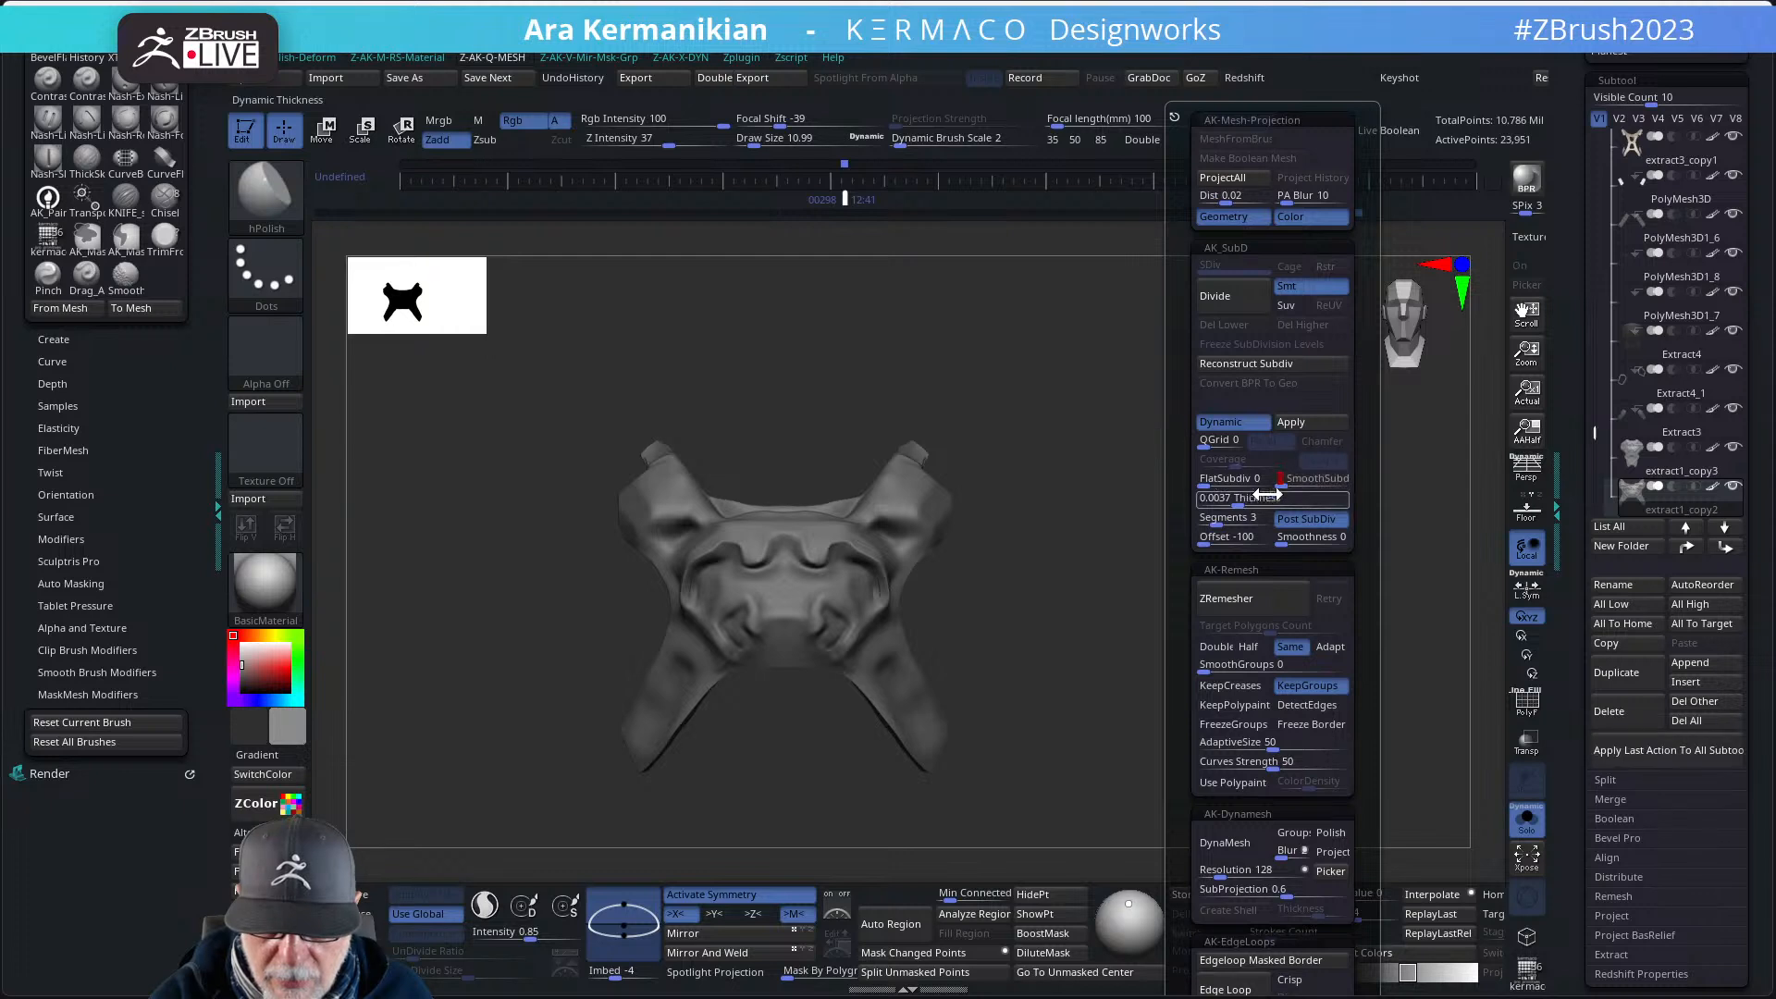
pyautogui.moveTo(1319, 659); pyautogui.dragTo(1205, 675)
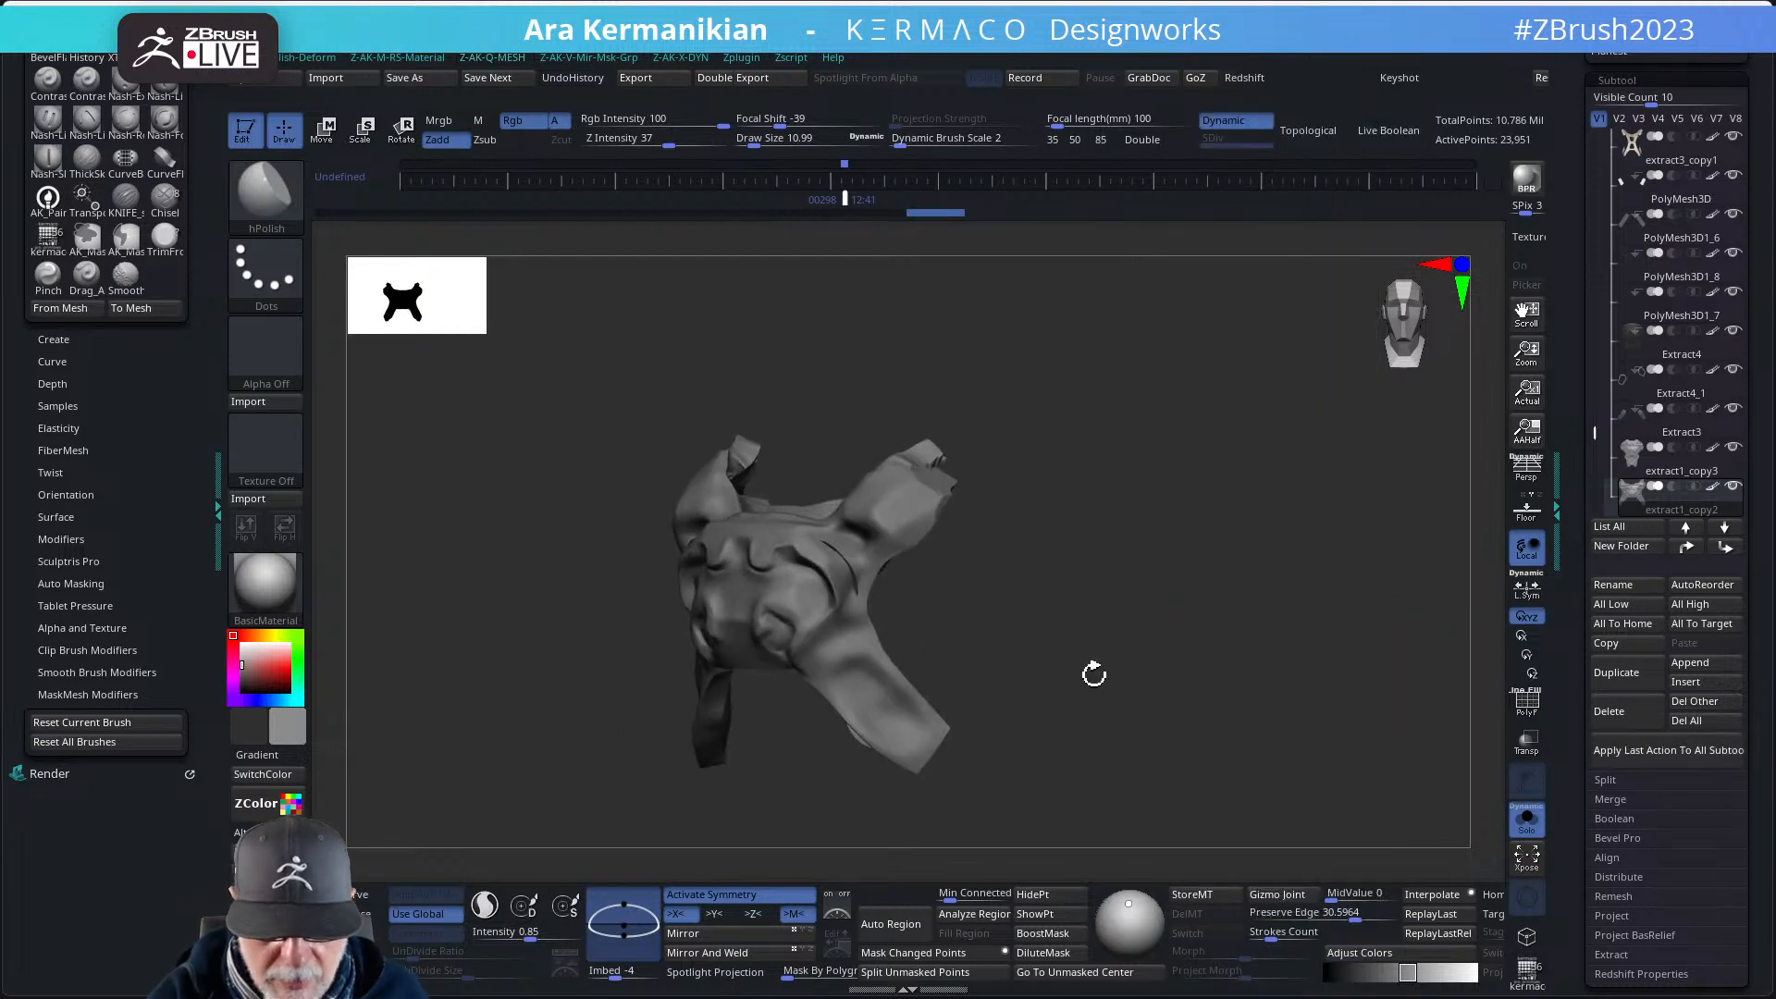
pyautogui.press('shift')
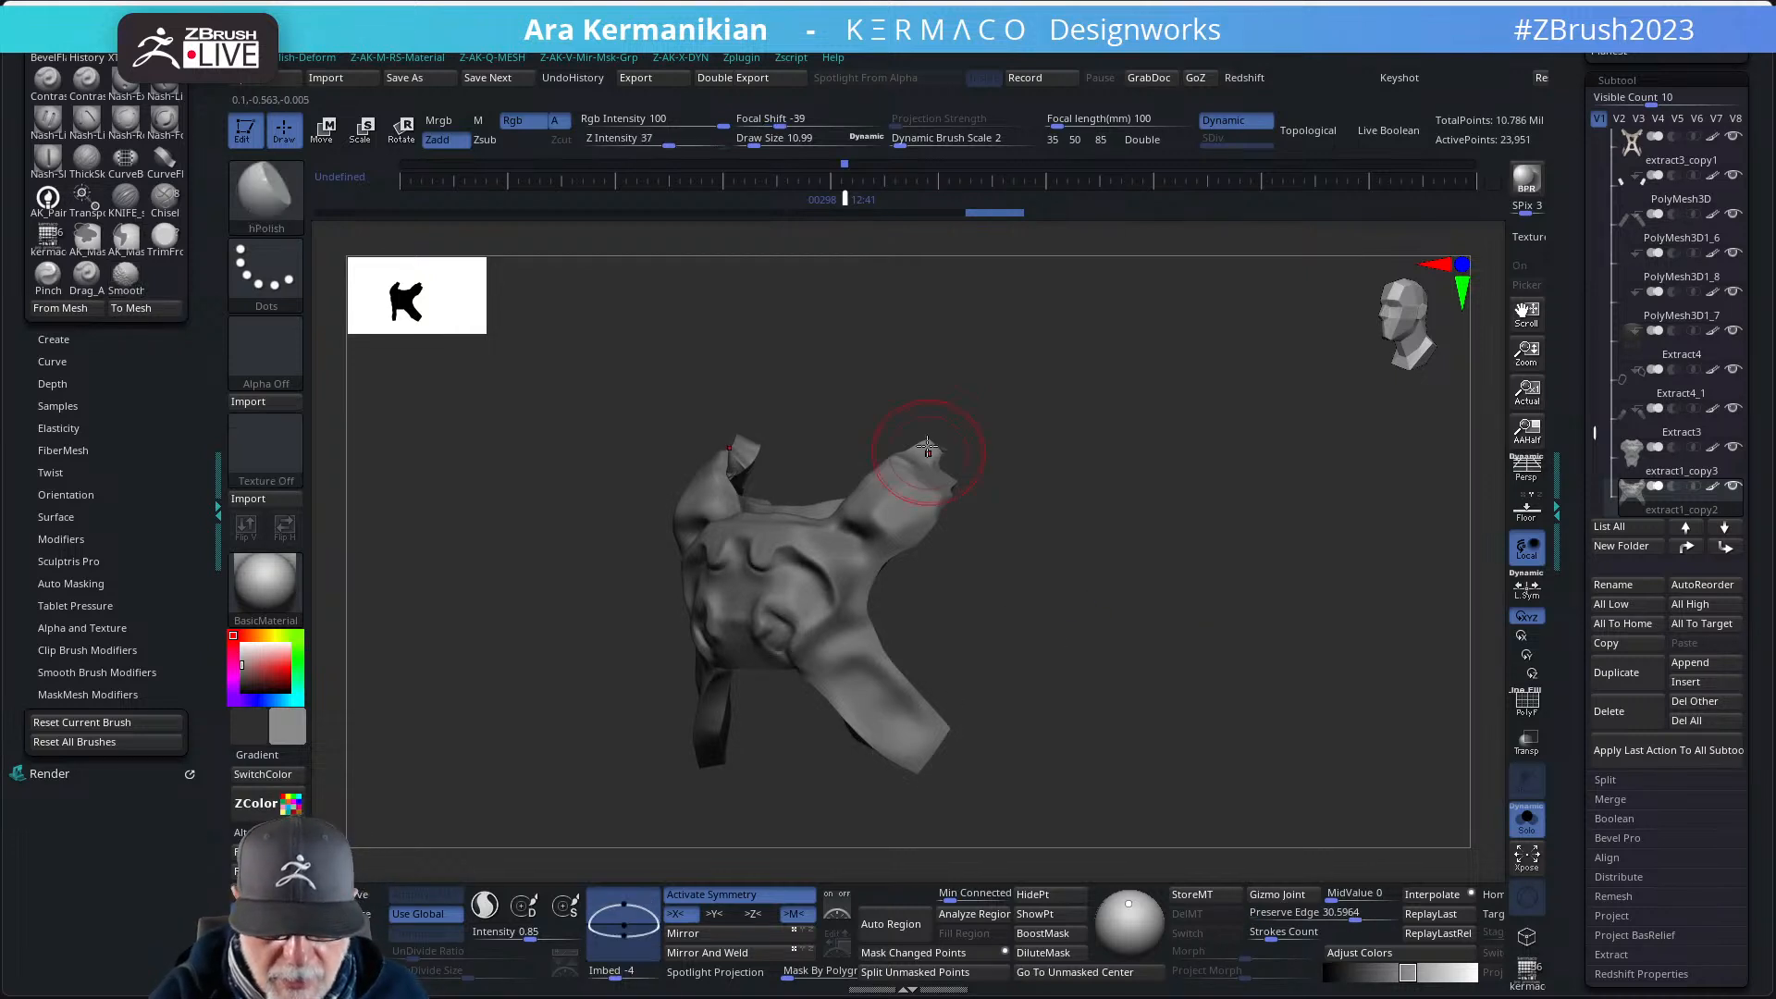
pyautogui.moveTo(916, 474)
pyautogui.mouseDown()
pyautogui.moveTo(975, 472)
pyautogui.moveTo(1009, 442)
pyautogui.moveTo(1073, 445)
pyautogui.mouseUp()
pyautogui.press('space')
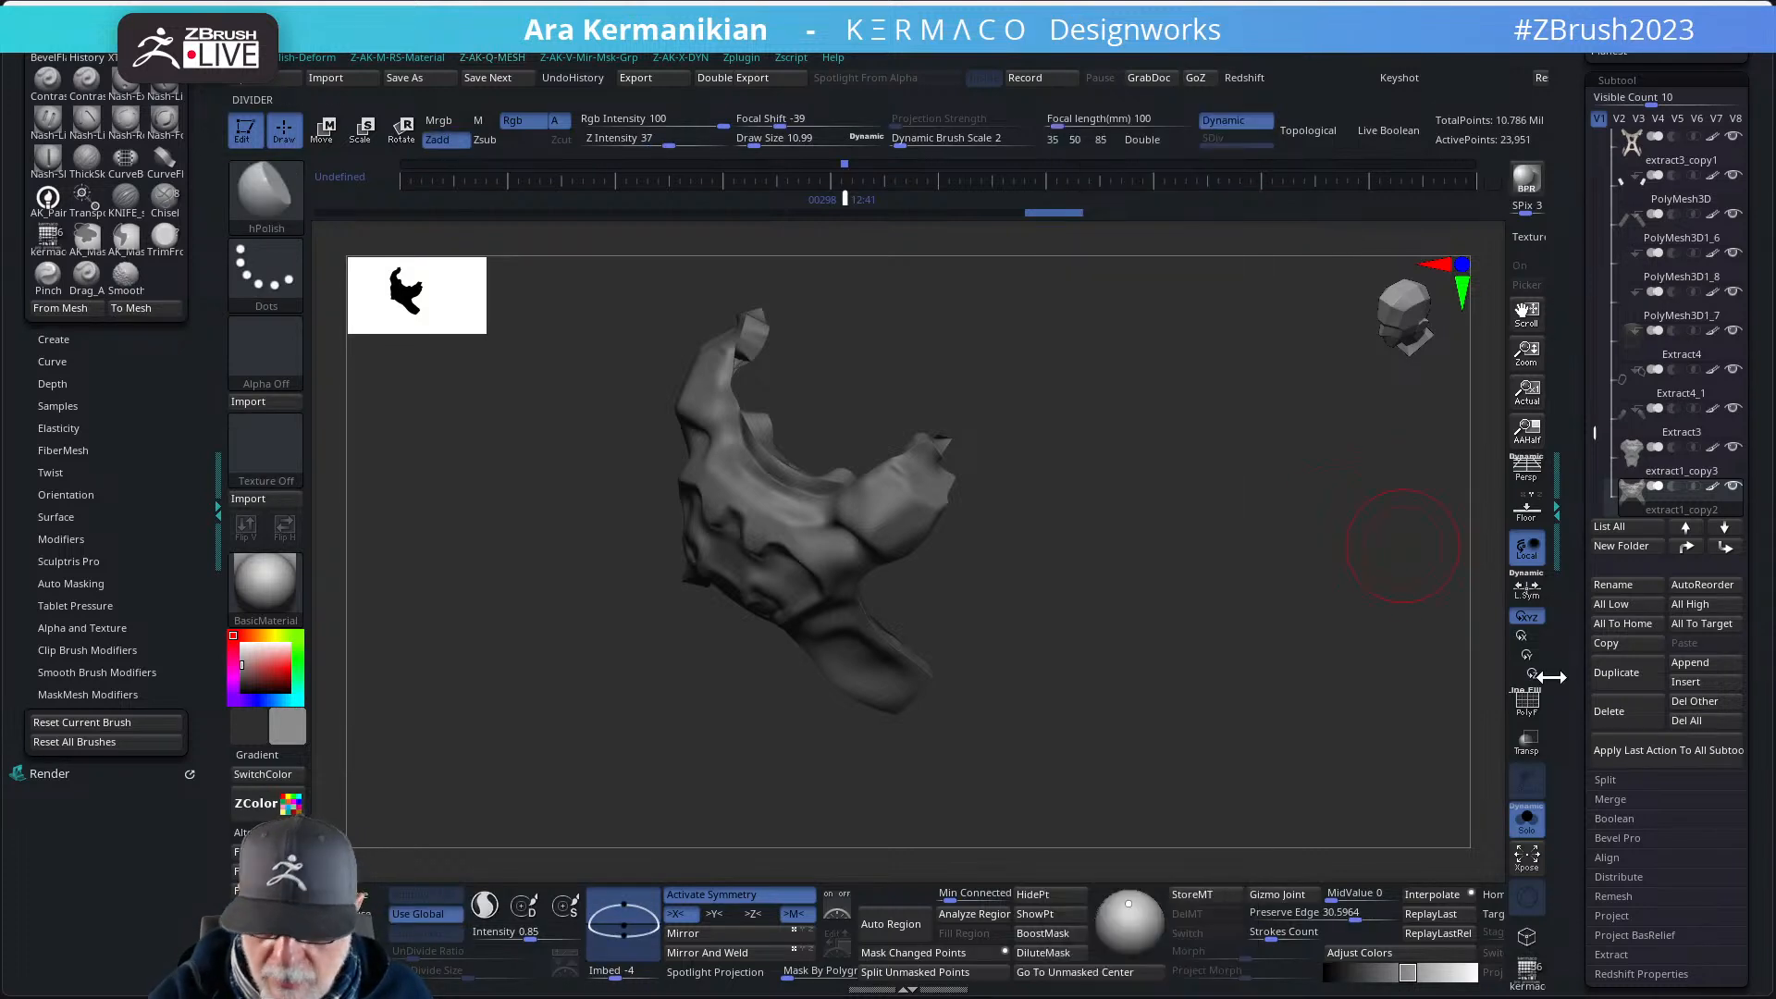
# - Show the chest plate's polyframe to check its inner side and apply the dynamic thickness as real geometry
pyautogui.click(1526, 703)
pyautogui.moveTo(1396, 713); pyautogui.dragTo(1129, 569)
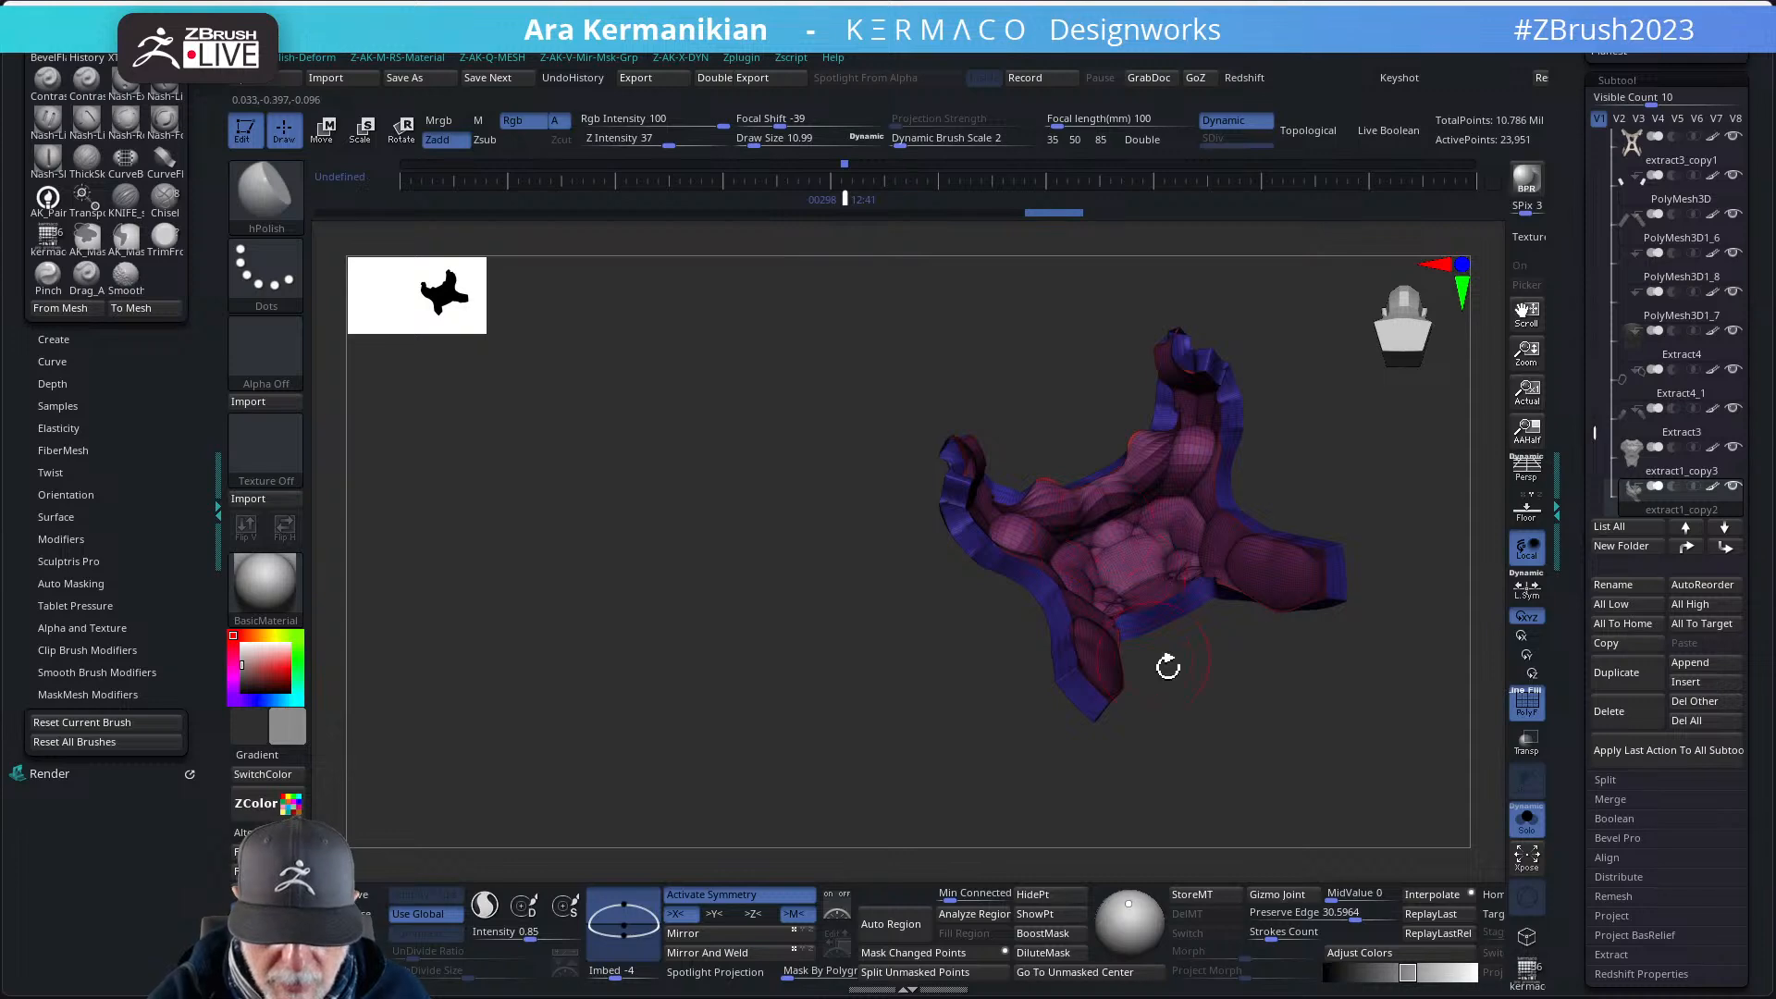
pyautogui.moveTo(1167, 666); pyautogui.dragTo(1171, 567)
pyautogui.click(1526, 817)
pyautogui.click(1527, 818)
pyautogui.press('space')
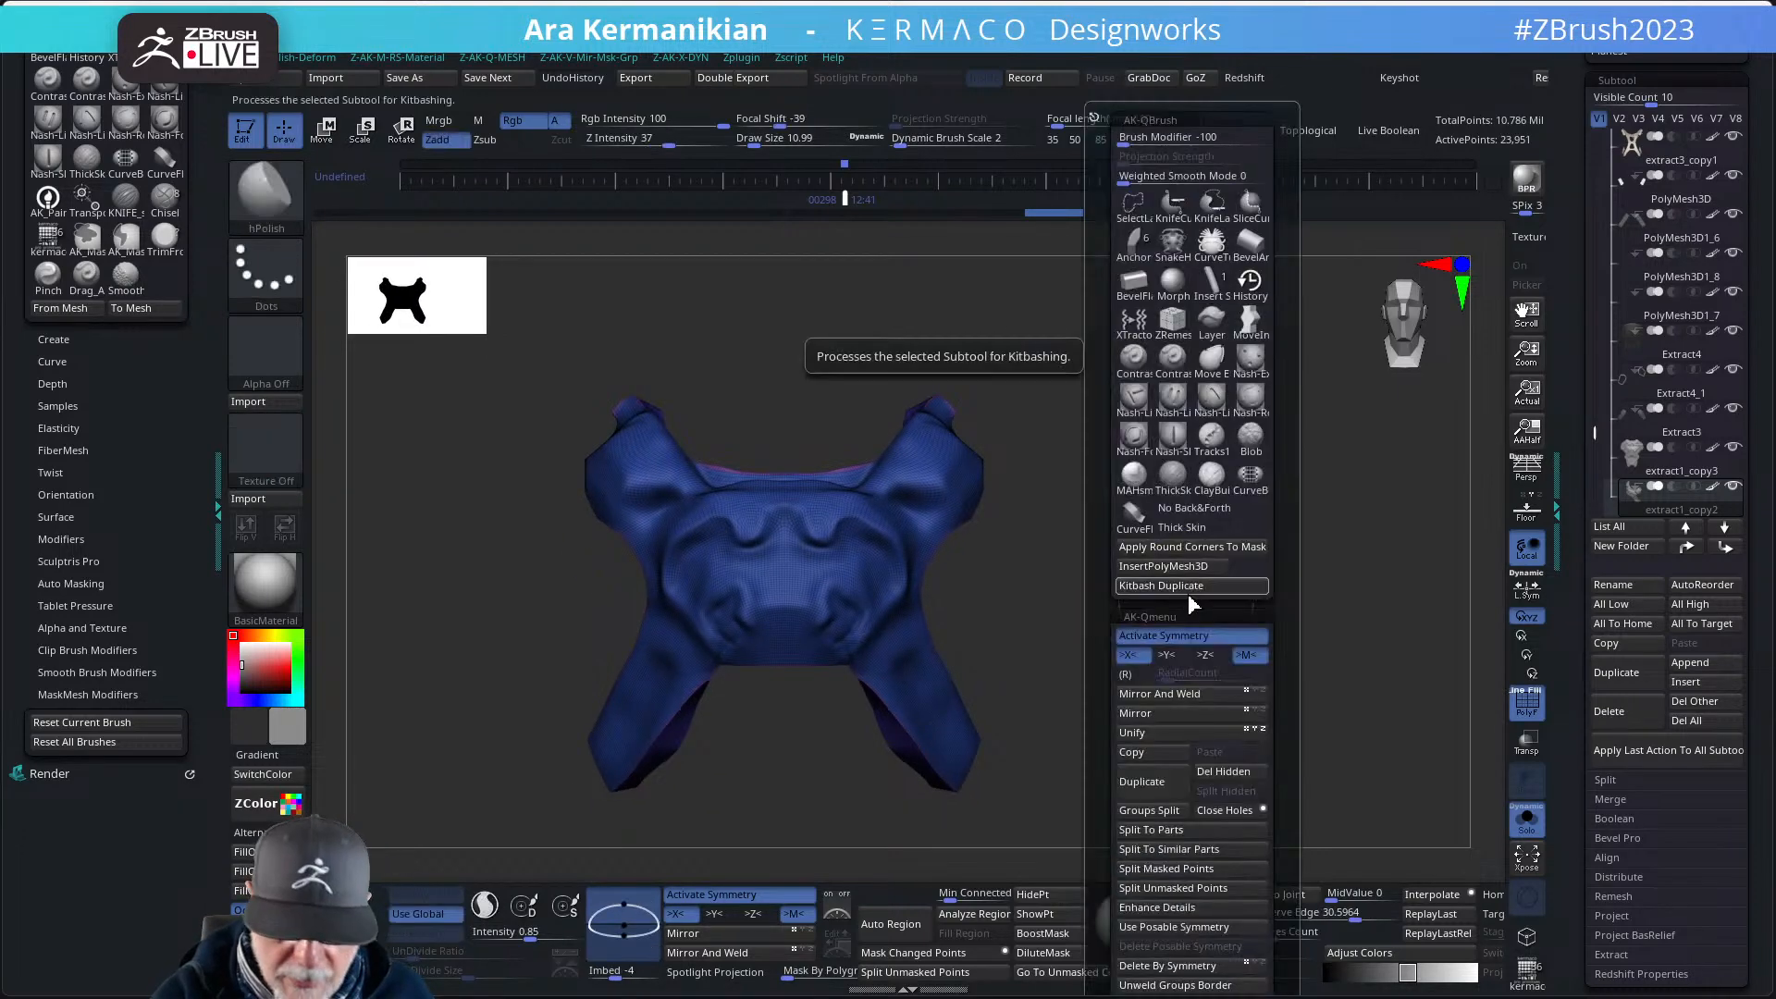
pyautogui.press('q')
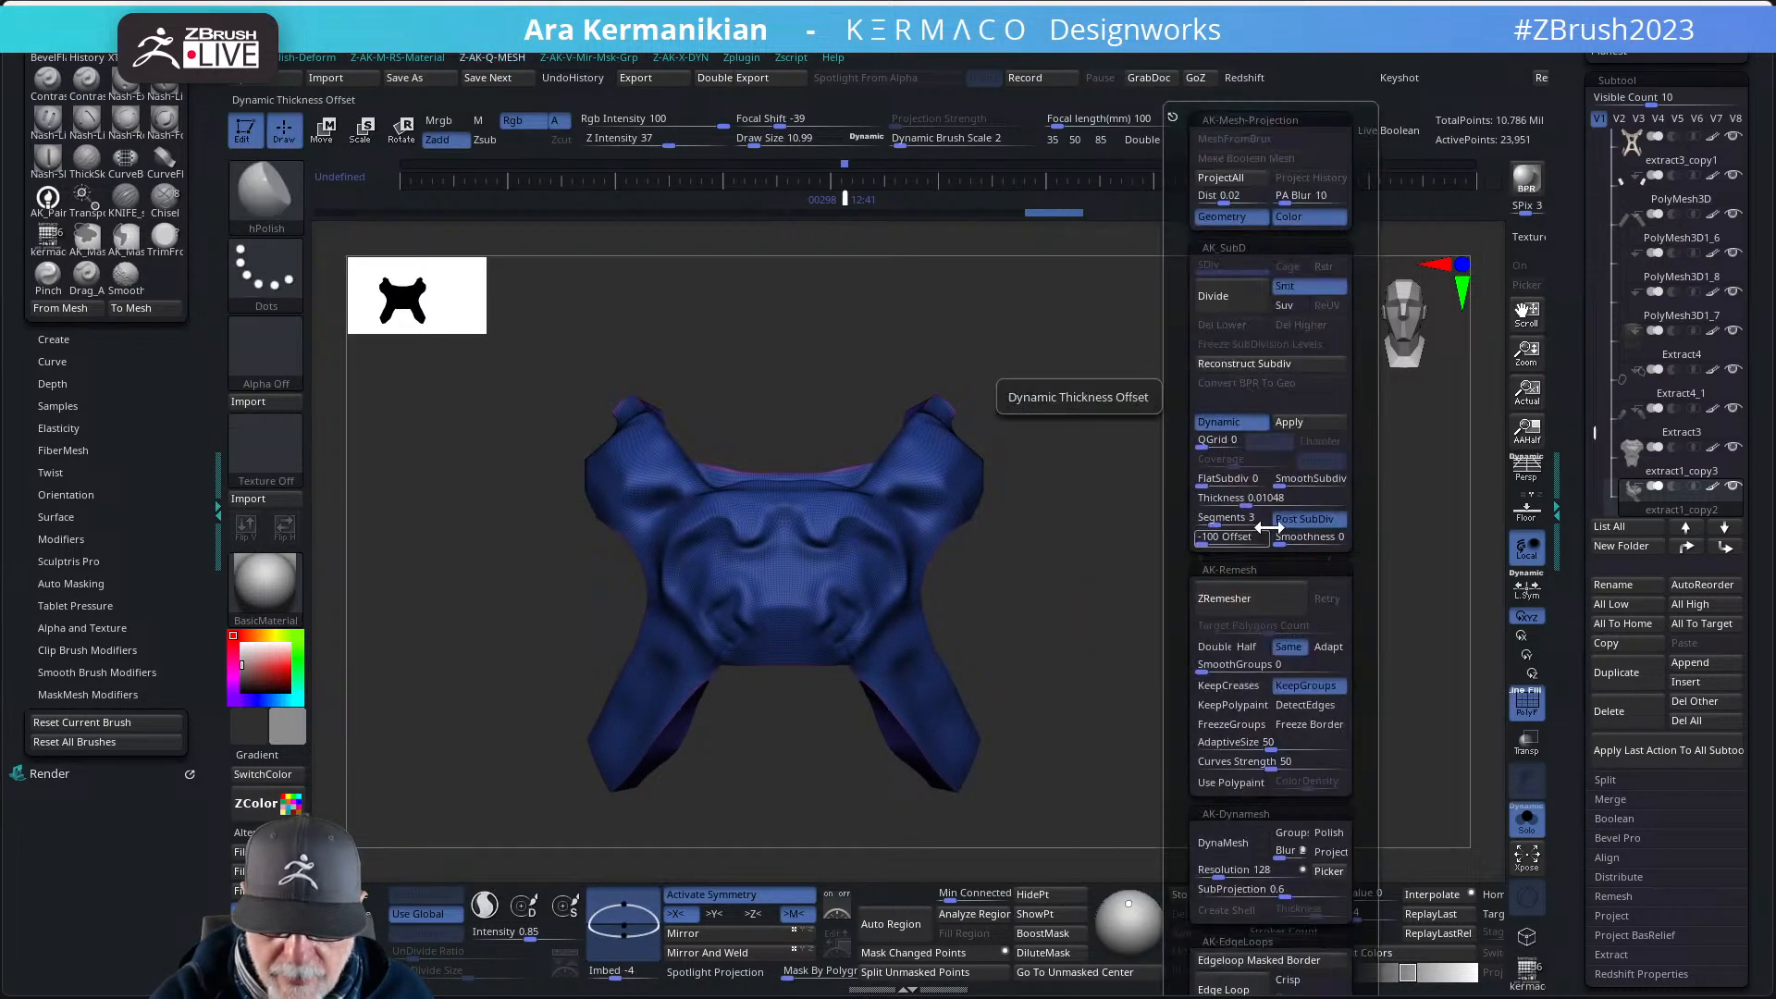
pyautogui.click(1305, 424)
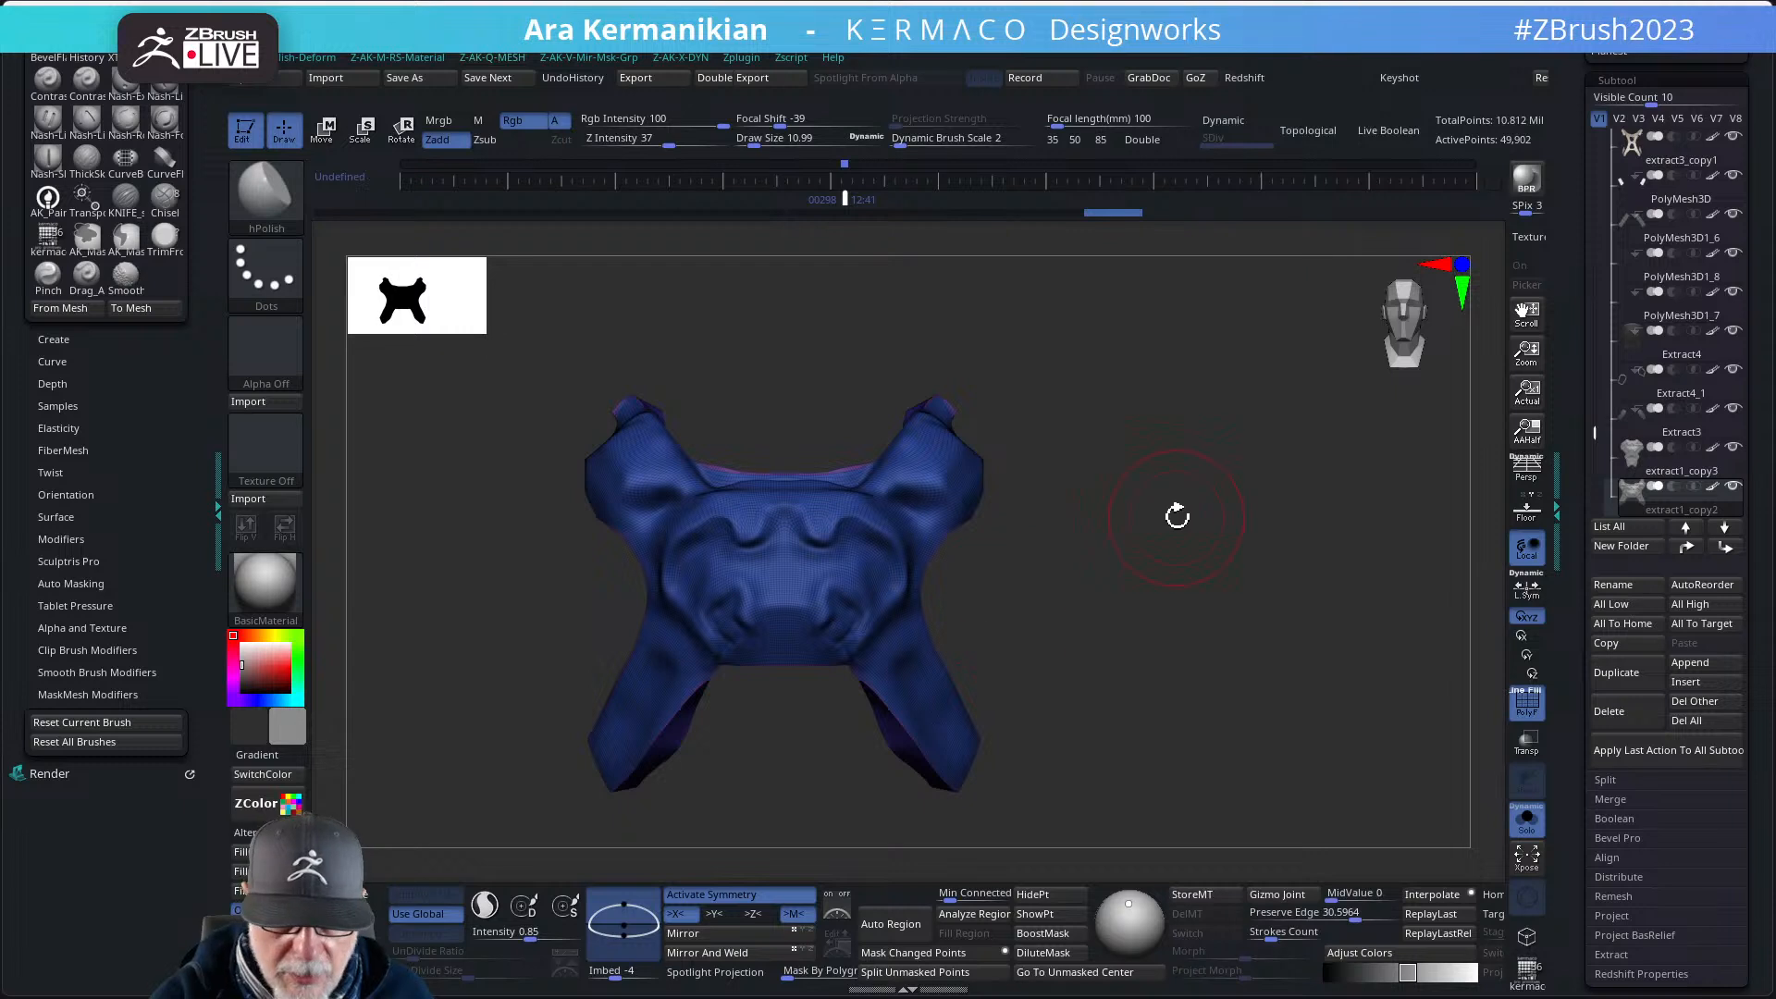
# - Try remeshing the thickened chest plate with DynaMesh at a resolution above 128
pyautogui.press('q')
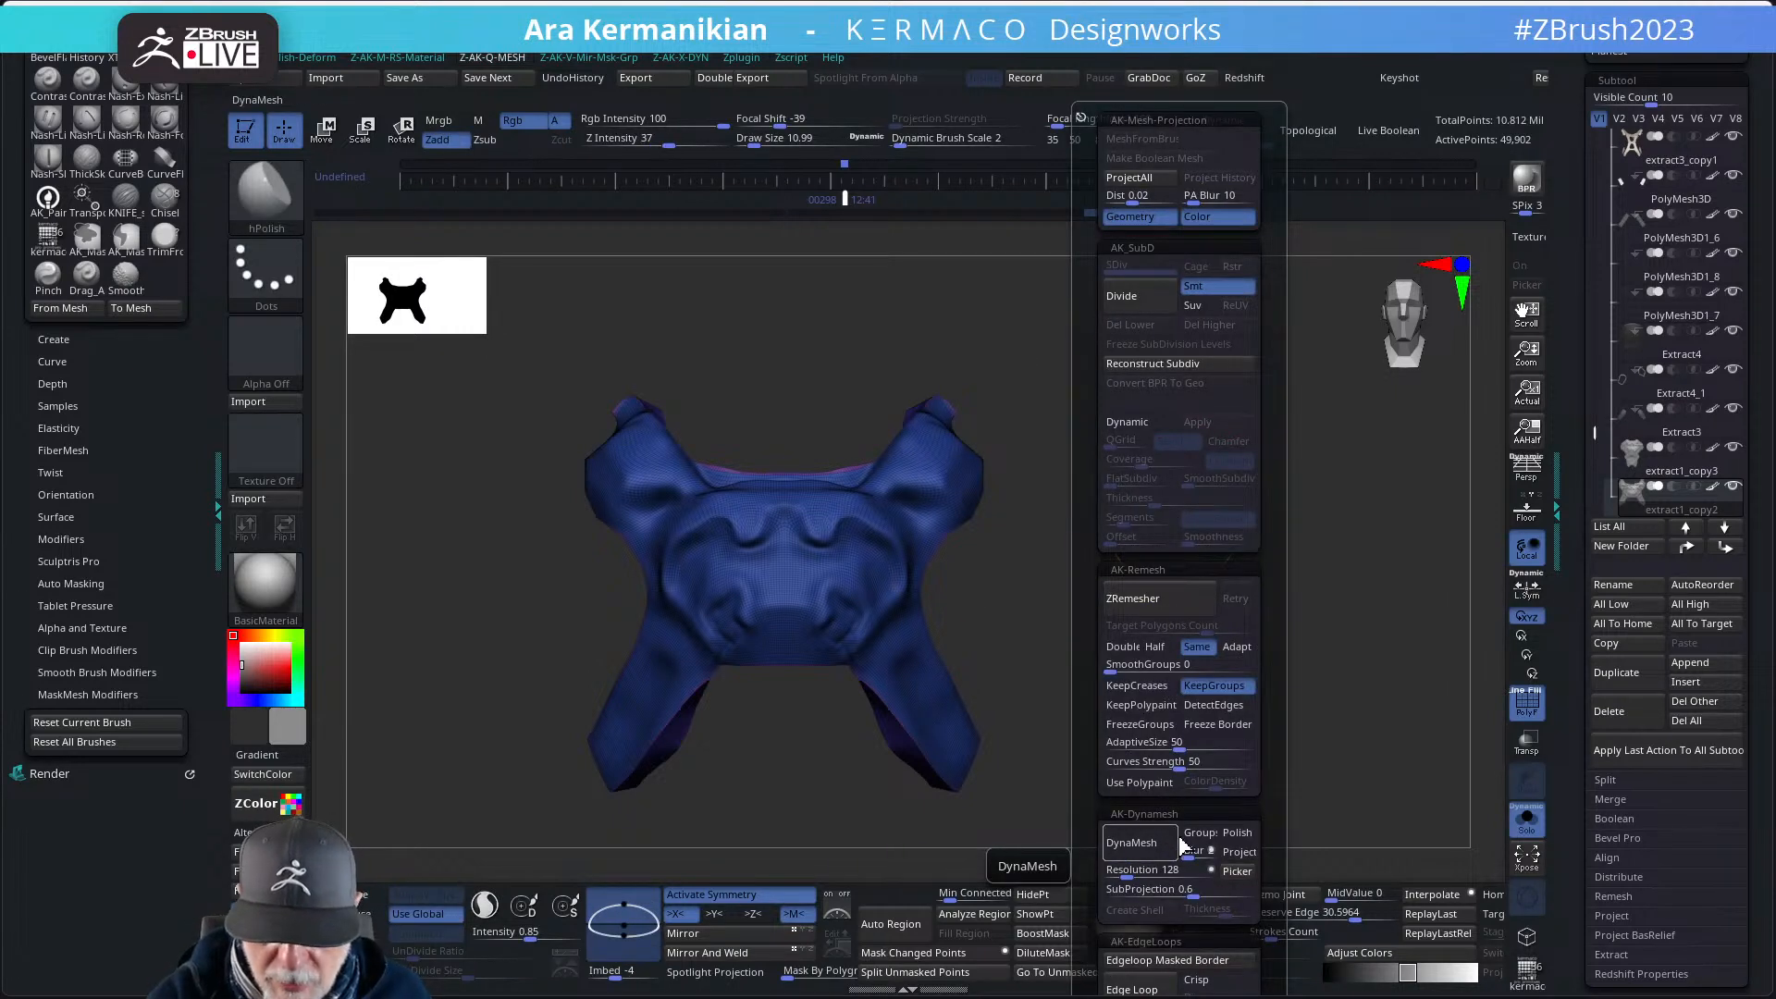
pyautogui.moveTo(1155, 870); pyautogui.dragTo(1180, 872)
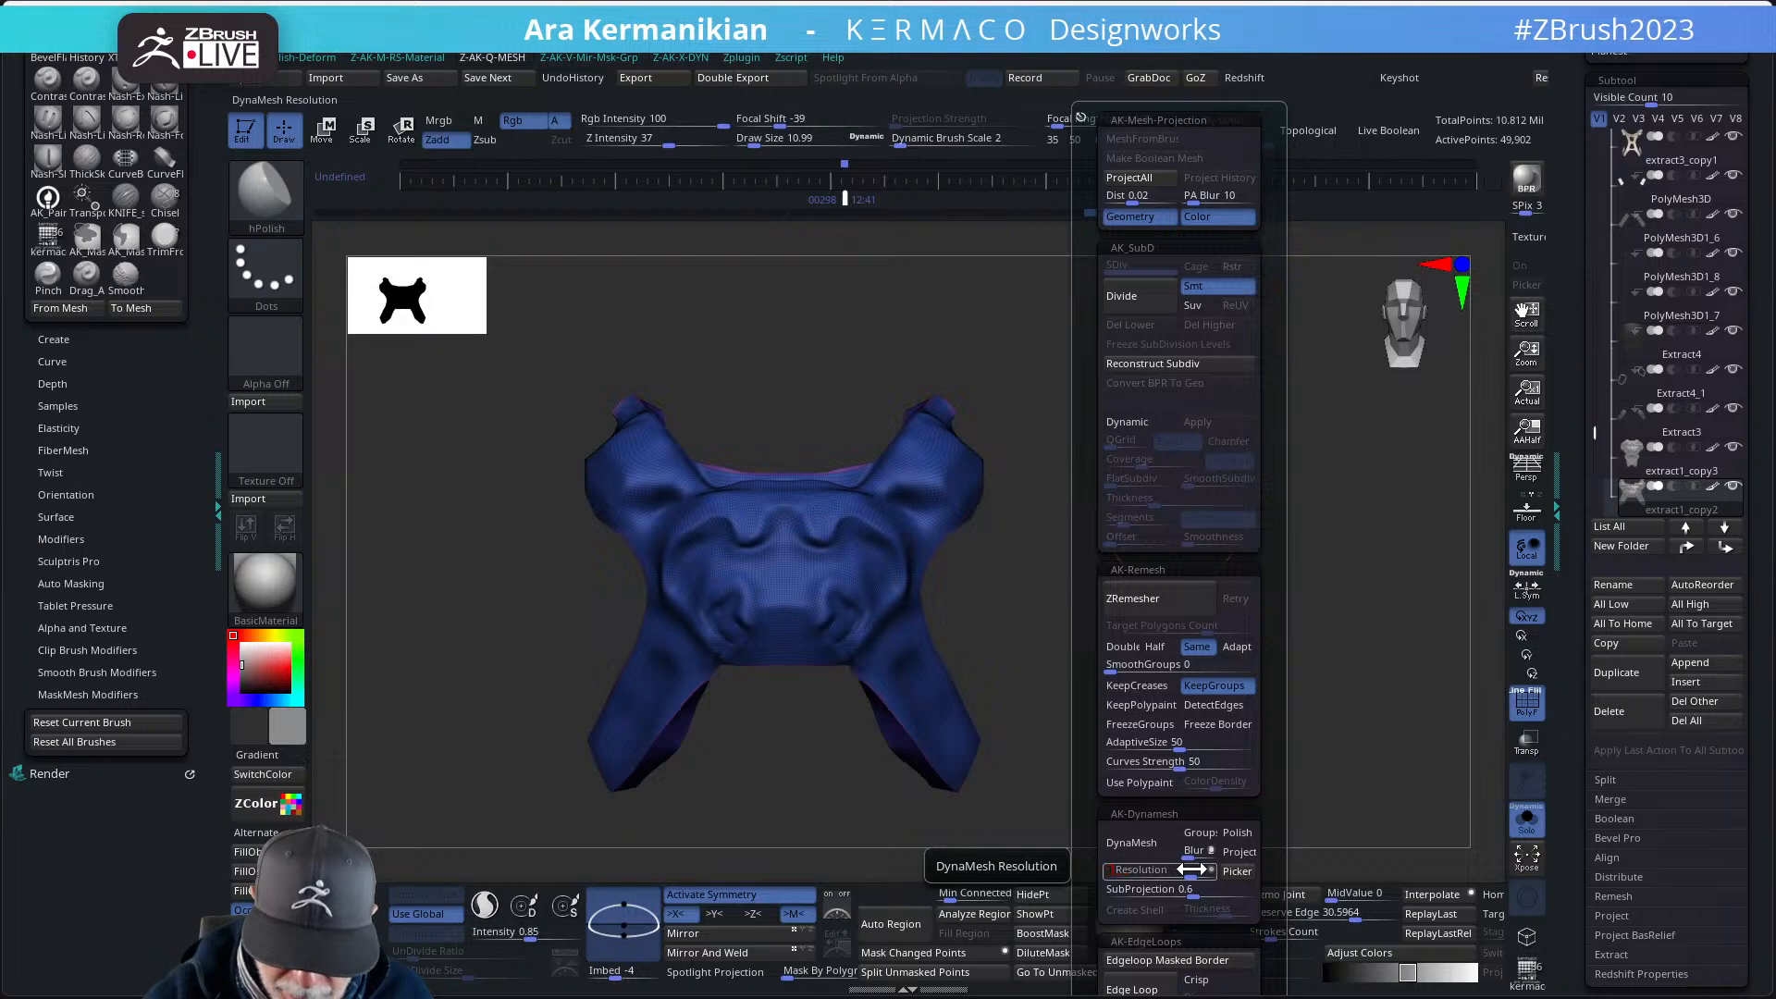
pyautogui.click(1131, 843)
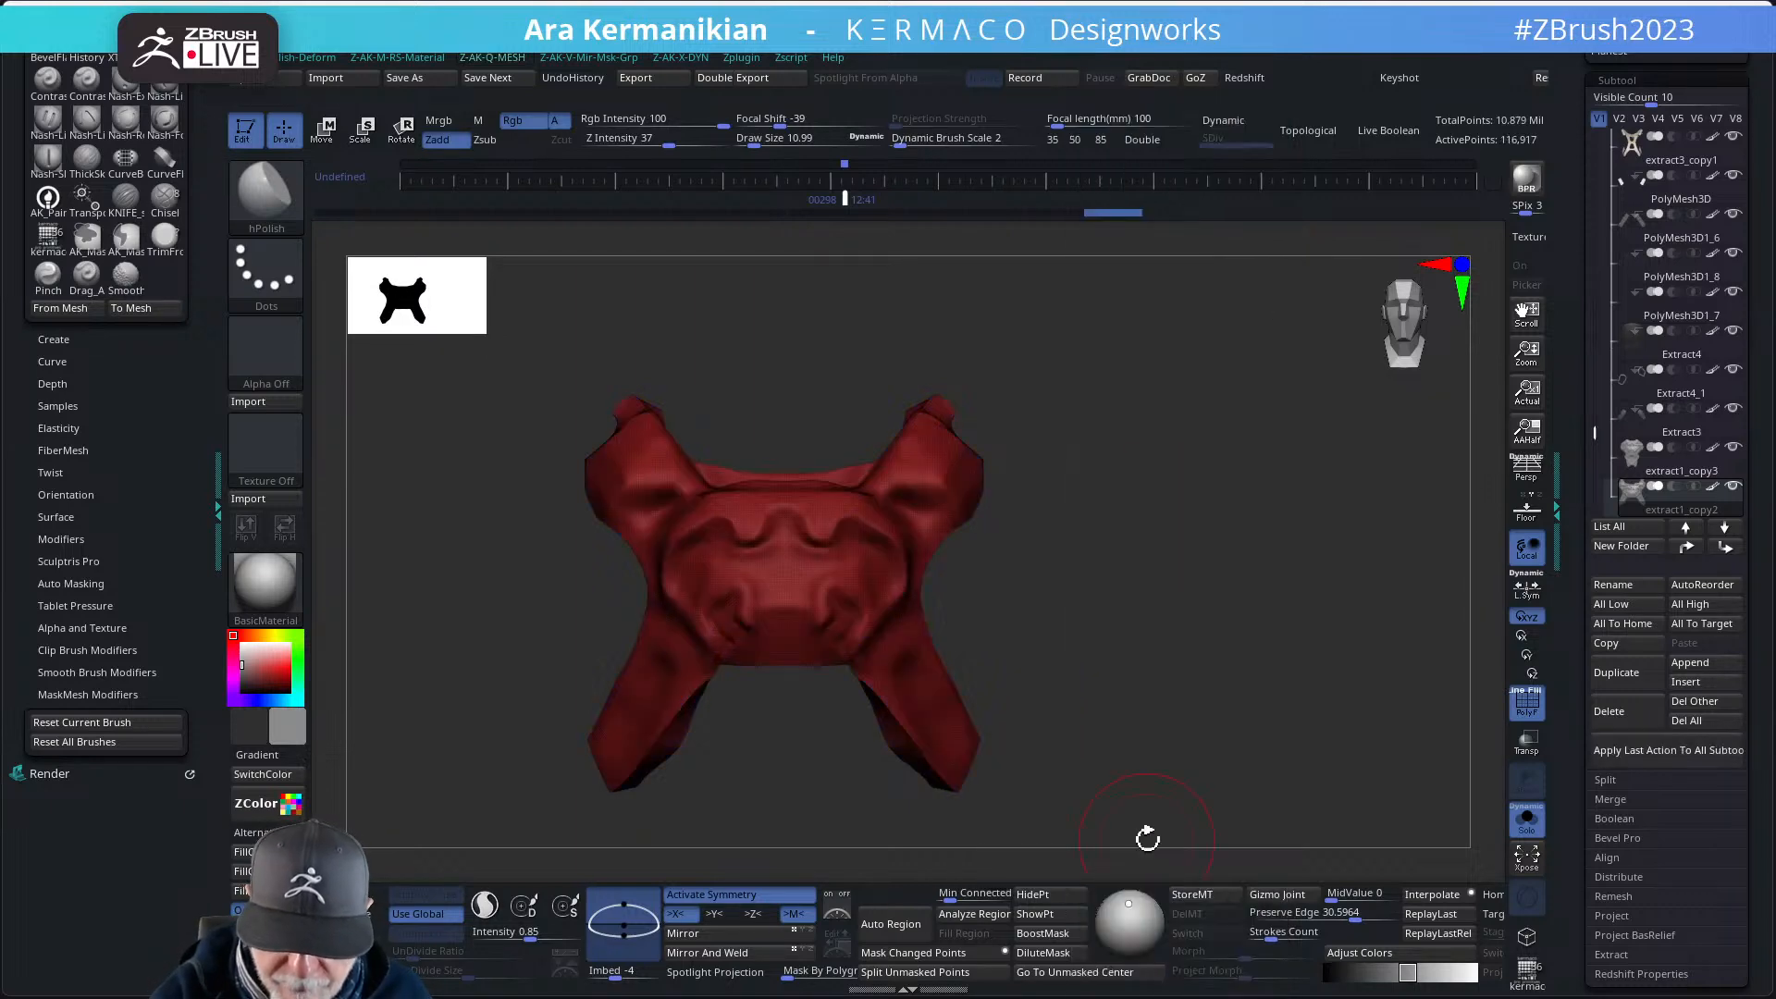
pyautogui.moveTo(1118, 612); pyautogui.dragTo(1126, 666)
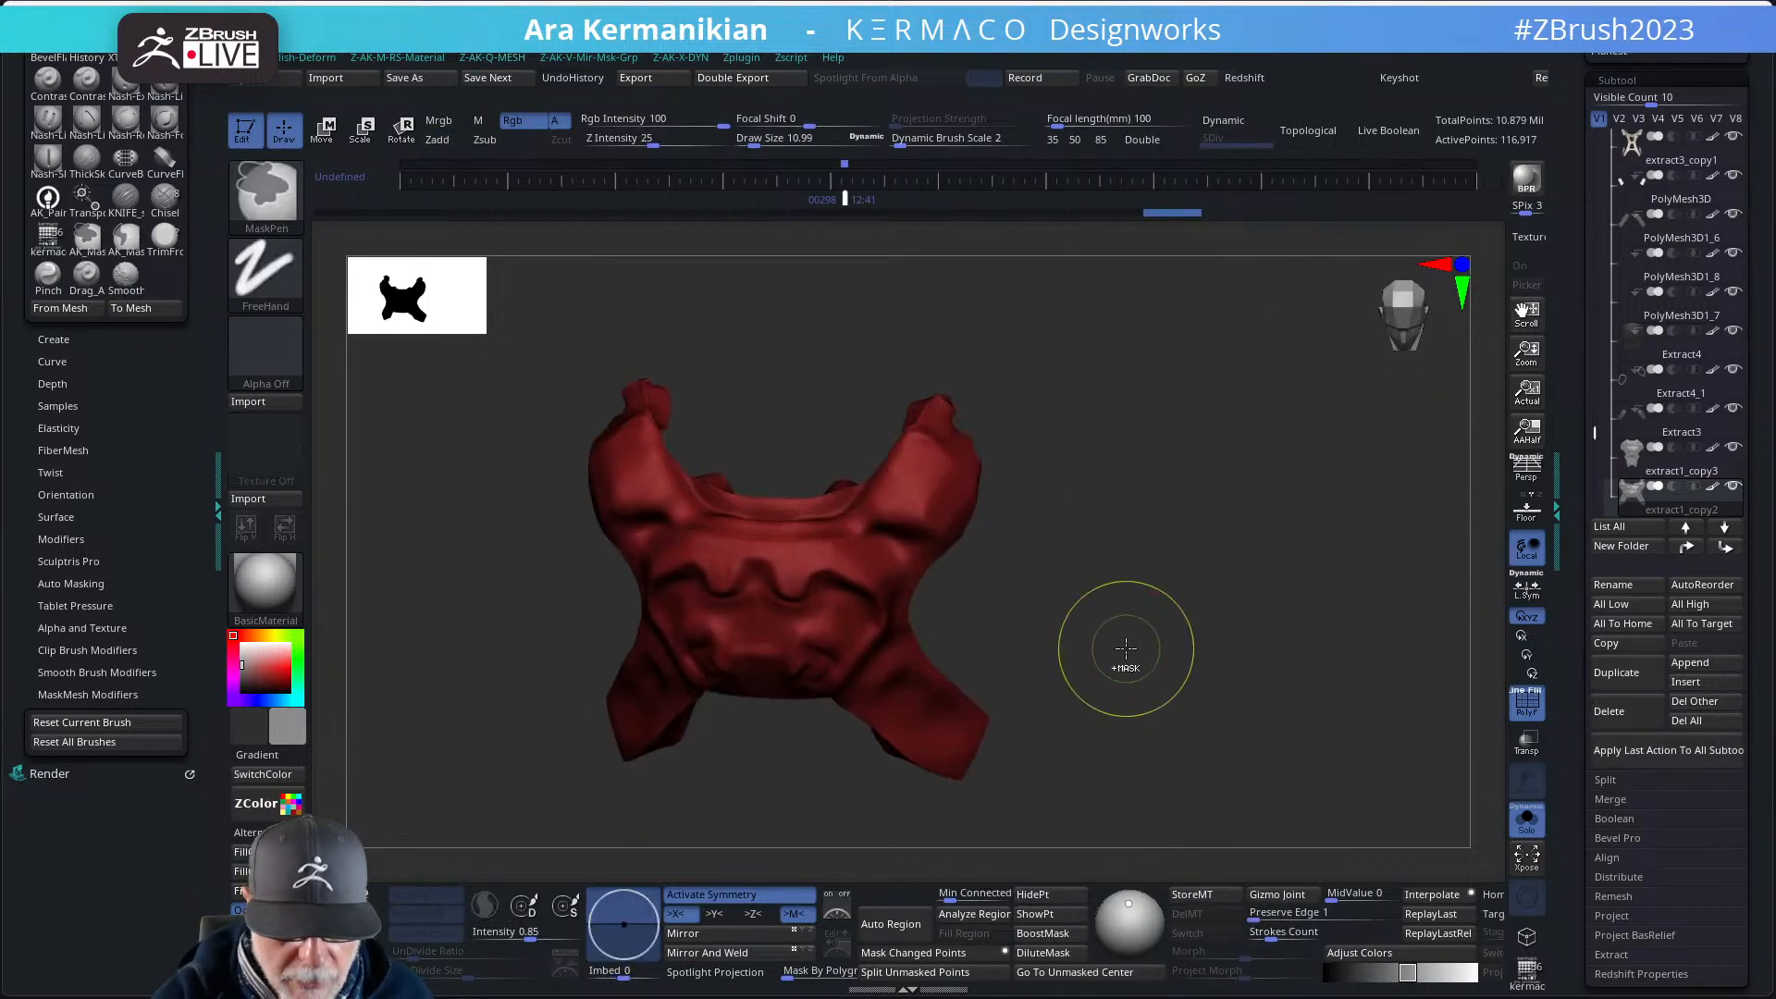
pyautogui.hotkey('ctrl', 'q')
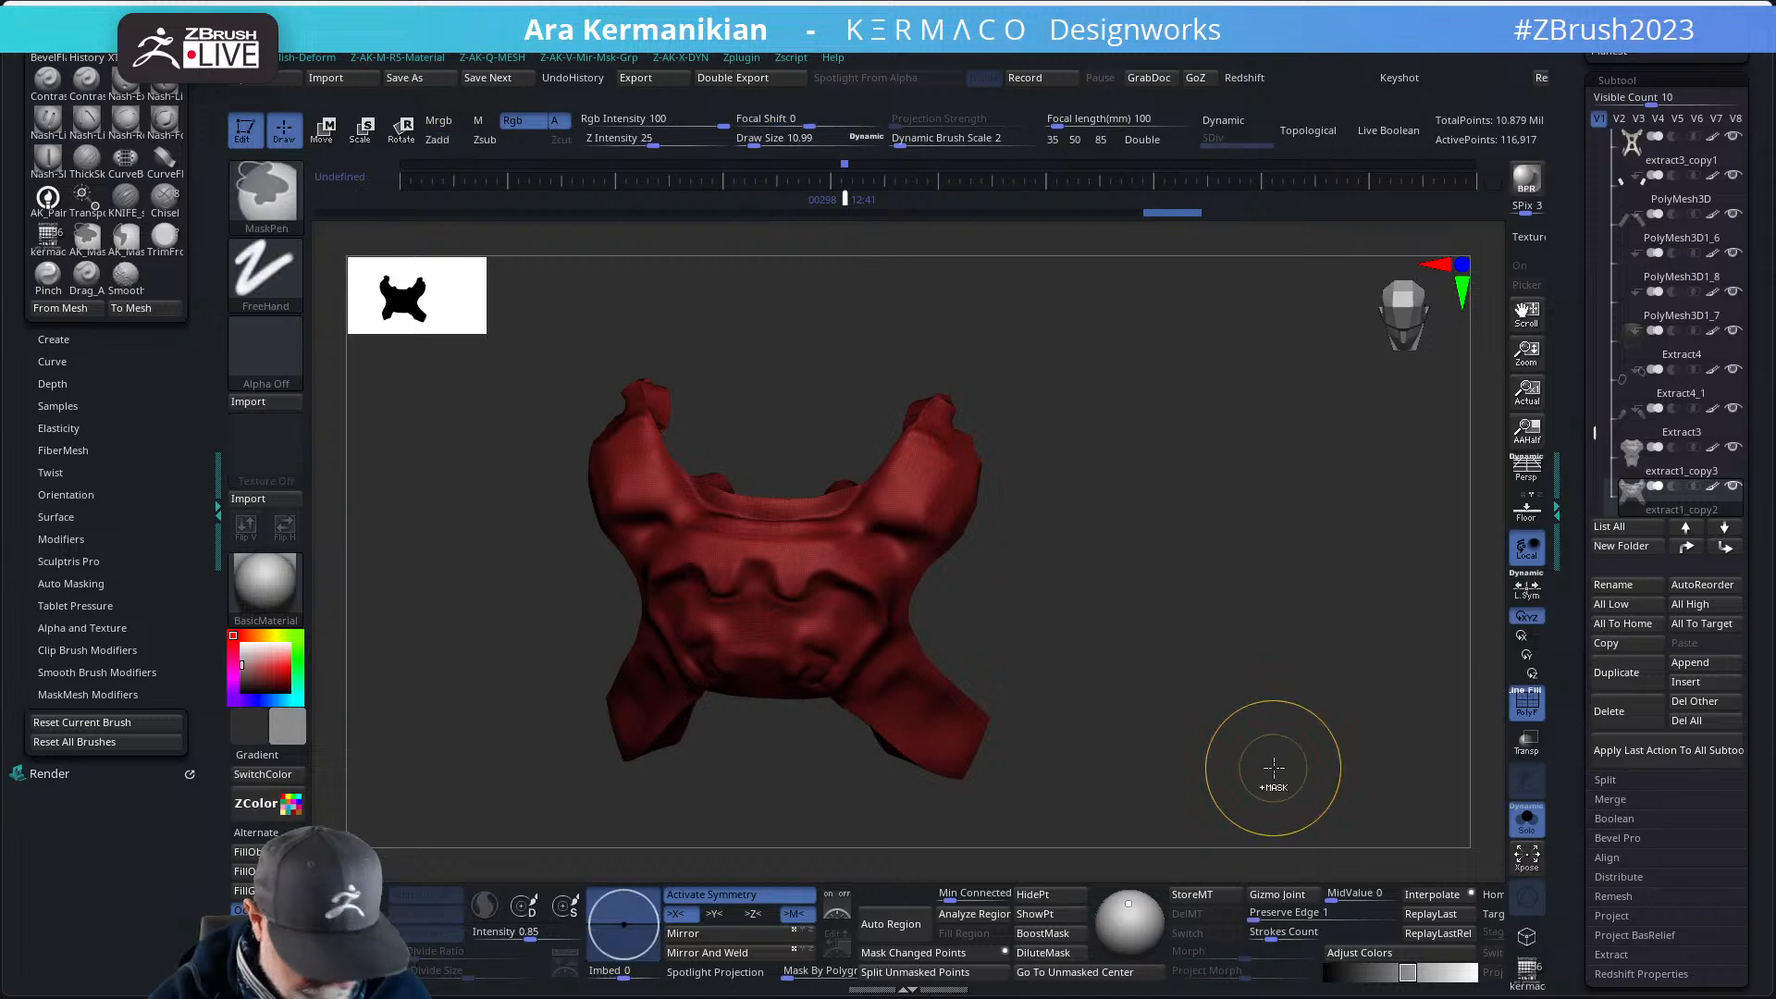
pyautogui.hotkey('ctrl', 'z')
# - Remesh the thickened chest plate with DynaMesh at a lower resolution than the previous attempt
pyautogui.hotkey('ctrl', 'q')
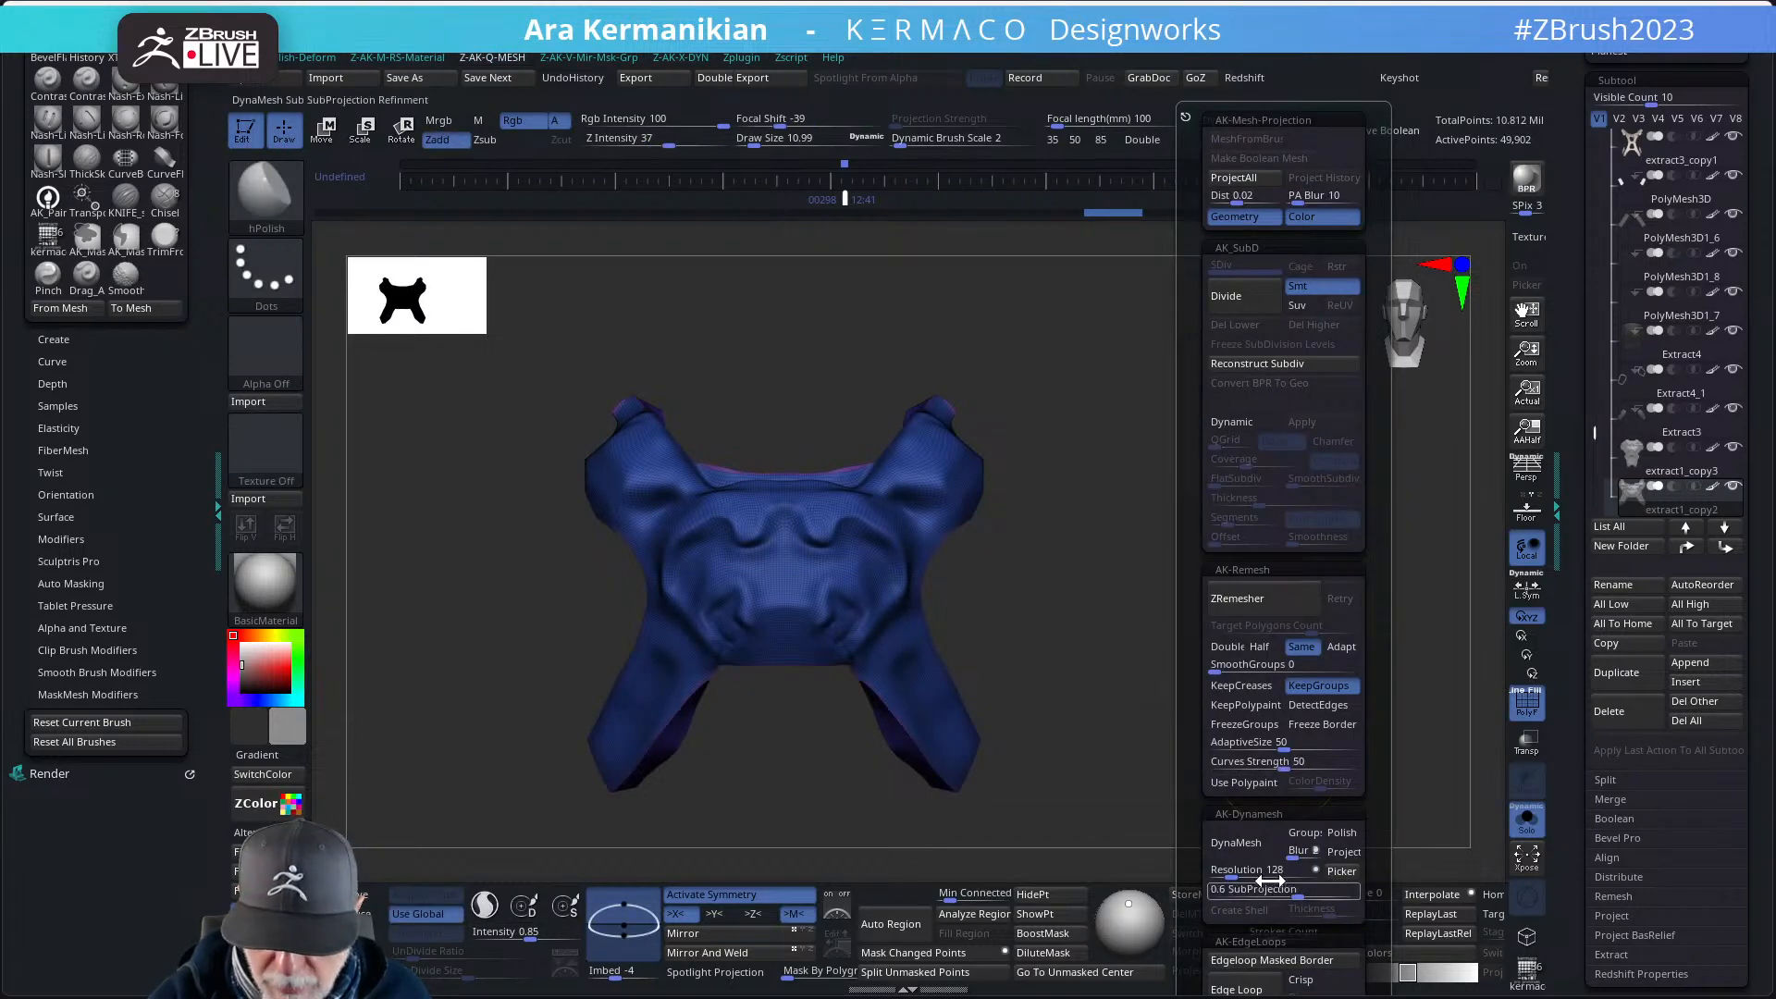
pyautogui.click(1269, 871)
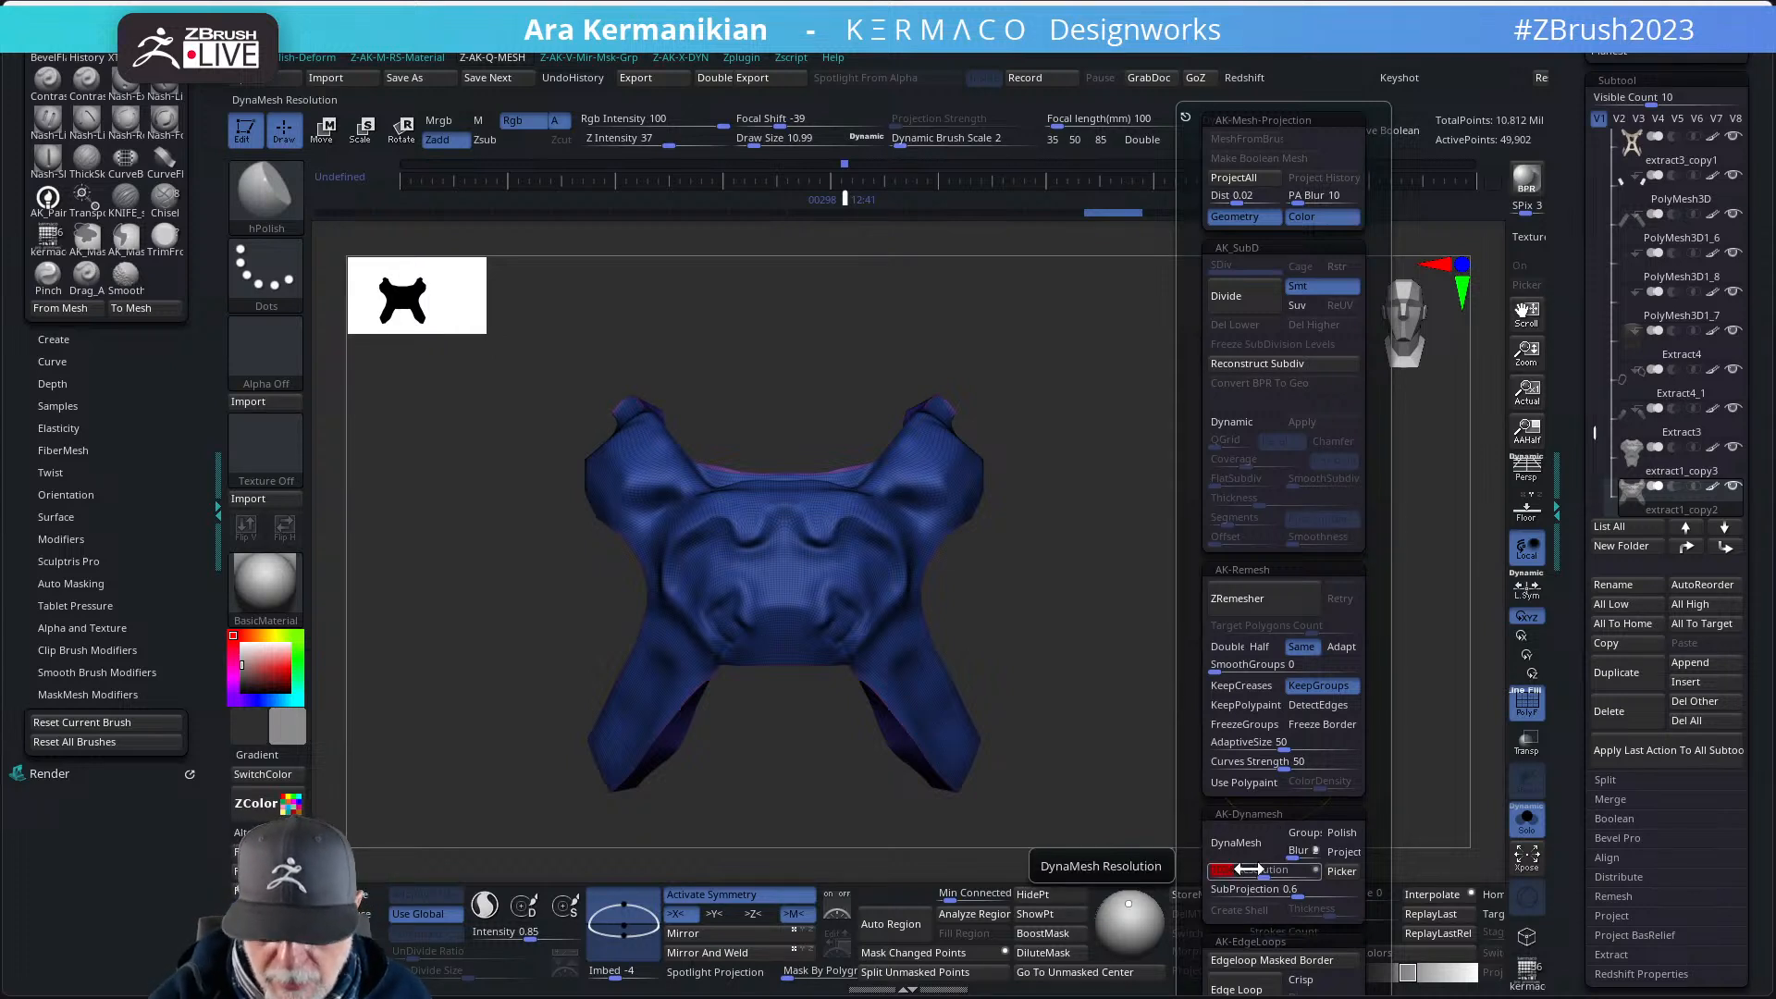
pyautogui.click(1241, 844)
pyautogui.keyDown('alt'); pyautogui.moveTo(1113, 529); pyautogui.dragTo(1107, 631); pyautogui.keyUp('alt')
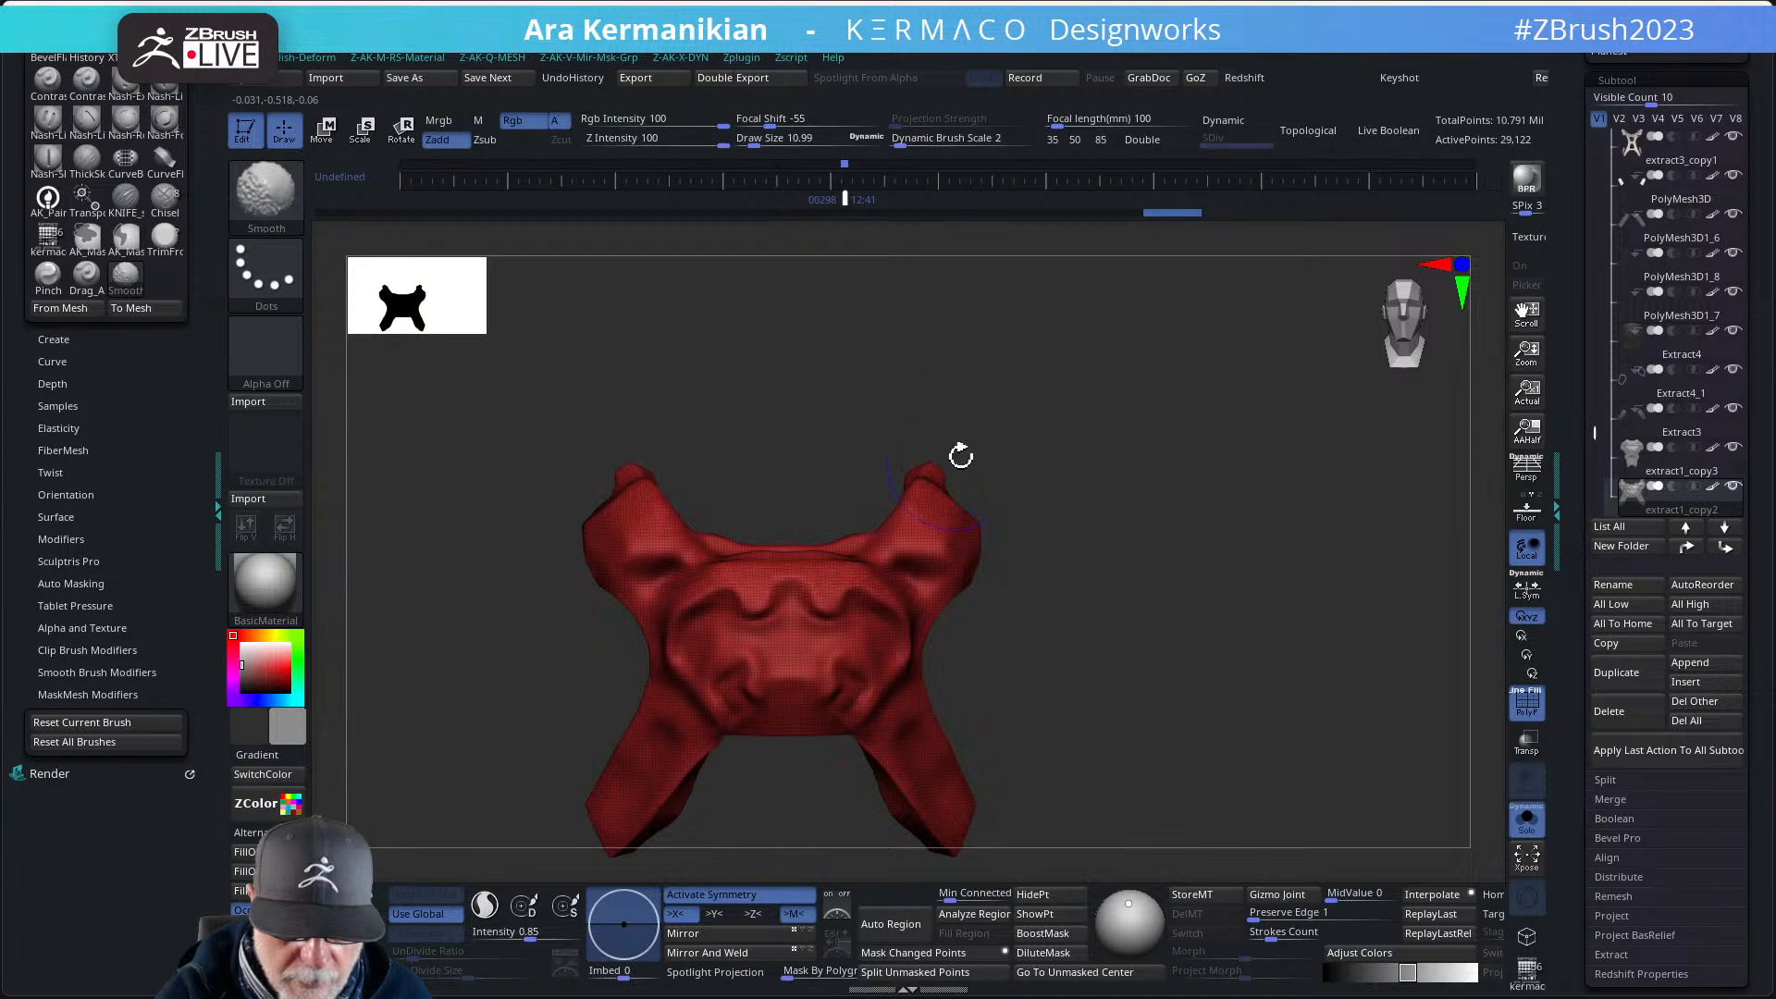
pyautogui.moveTo(961, 455); pyautogui.dragTo(1122, 515)
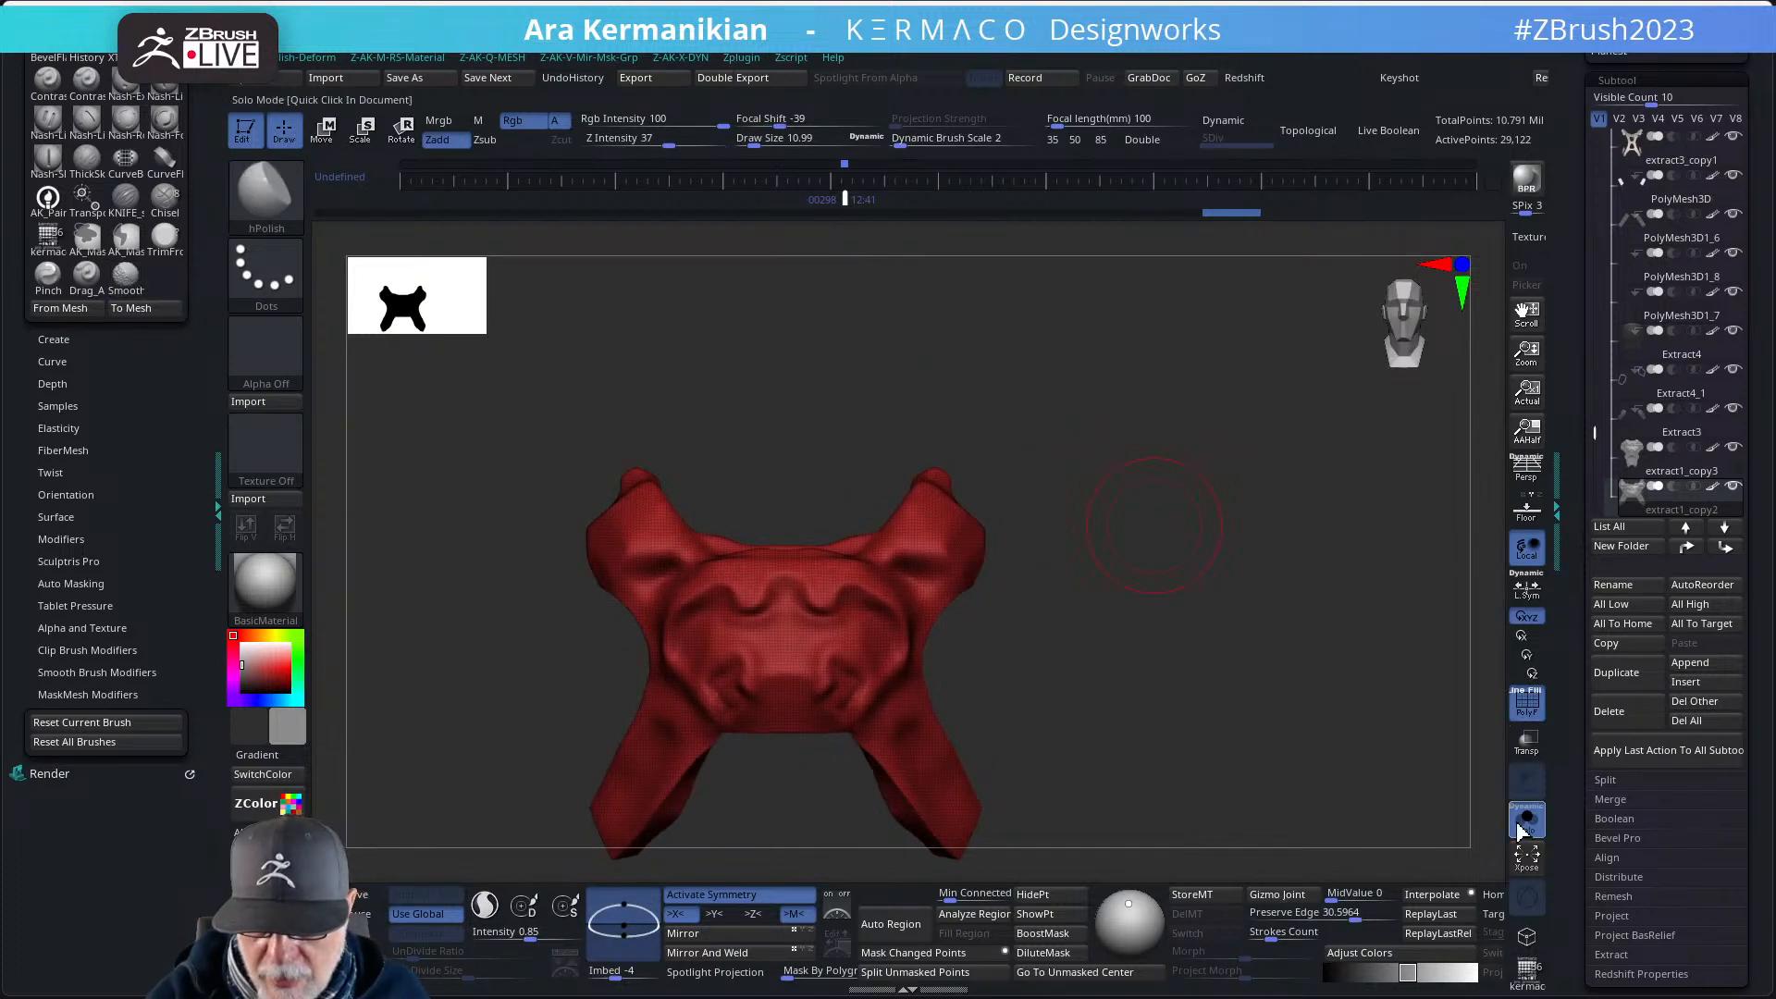
# - Show the whole character without the polyframe and adjust the chest plate's upper arms under the shoulder straps with the Move brush
pyautogui.click(1523, 825)
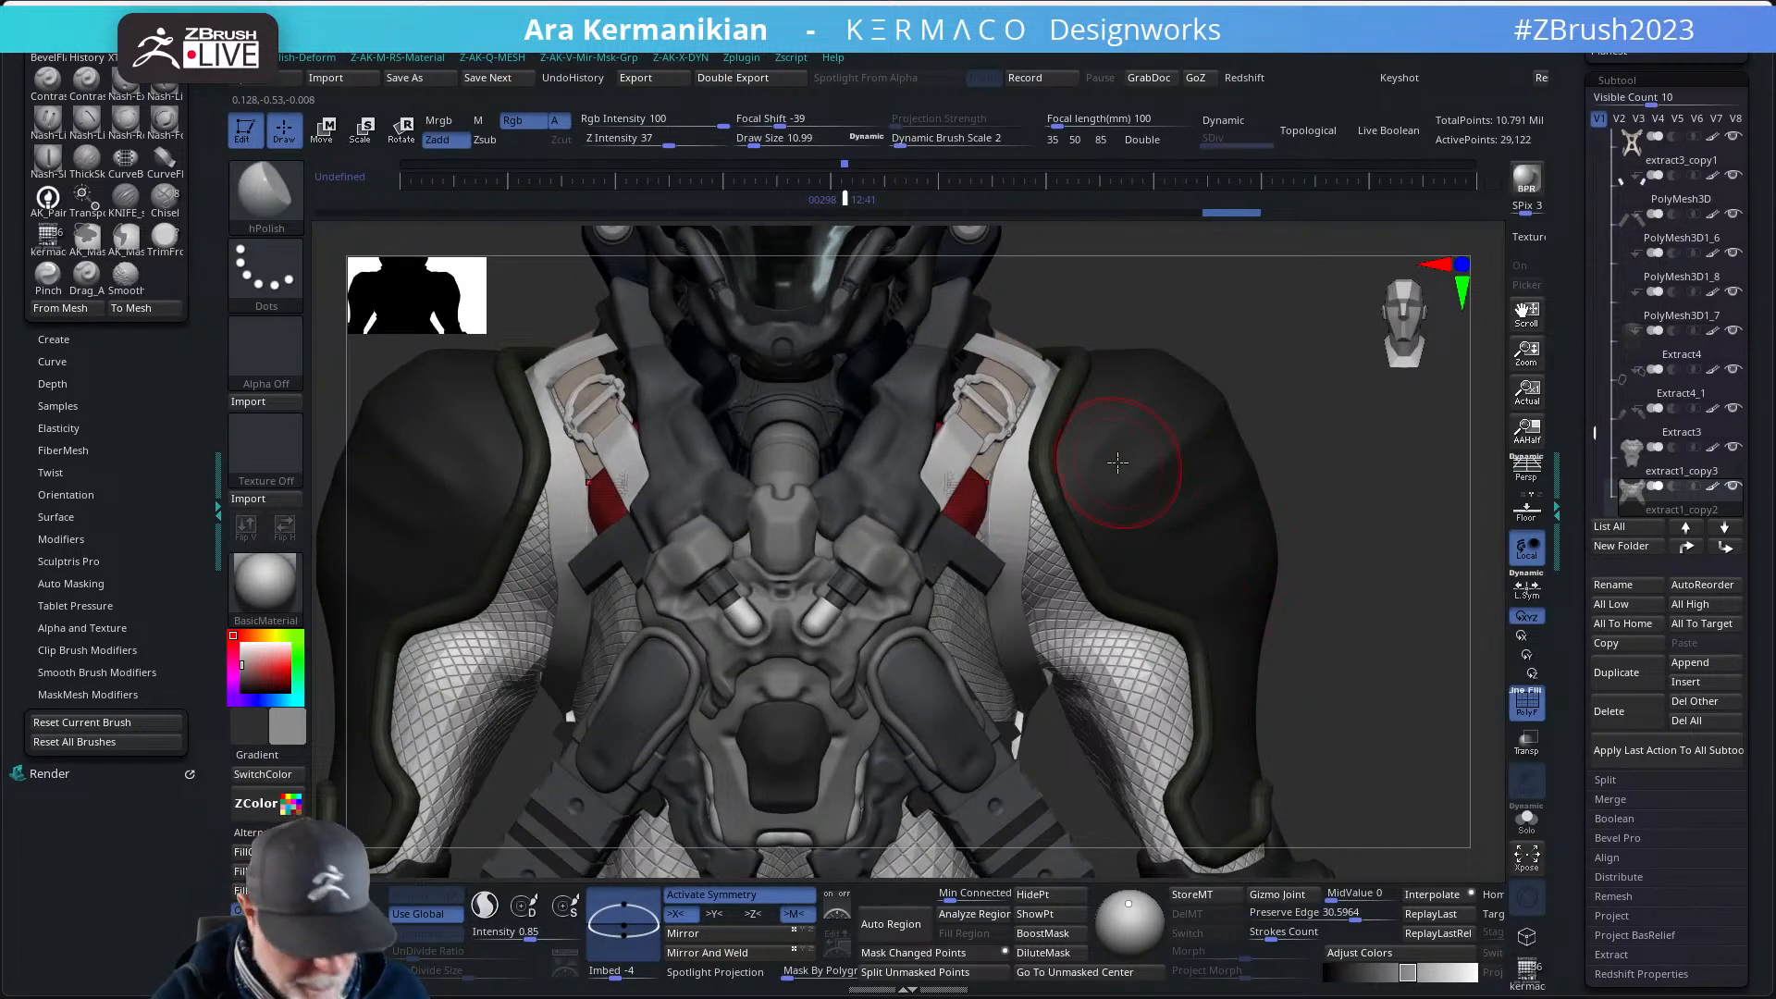
pyautogui.press('b')
pyautogui.press('m')
pyautogui.press('v')
pyautogui.click(1517, 699)
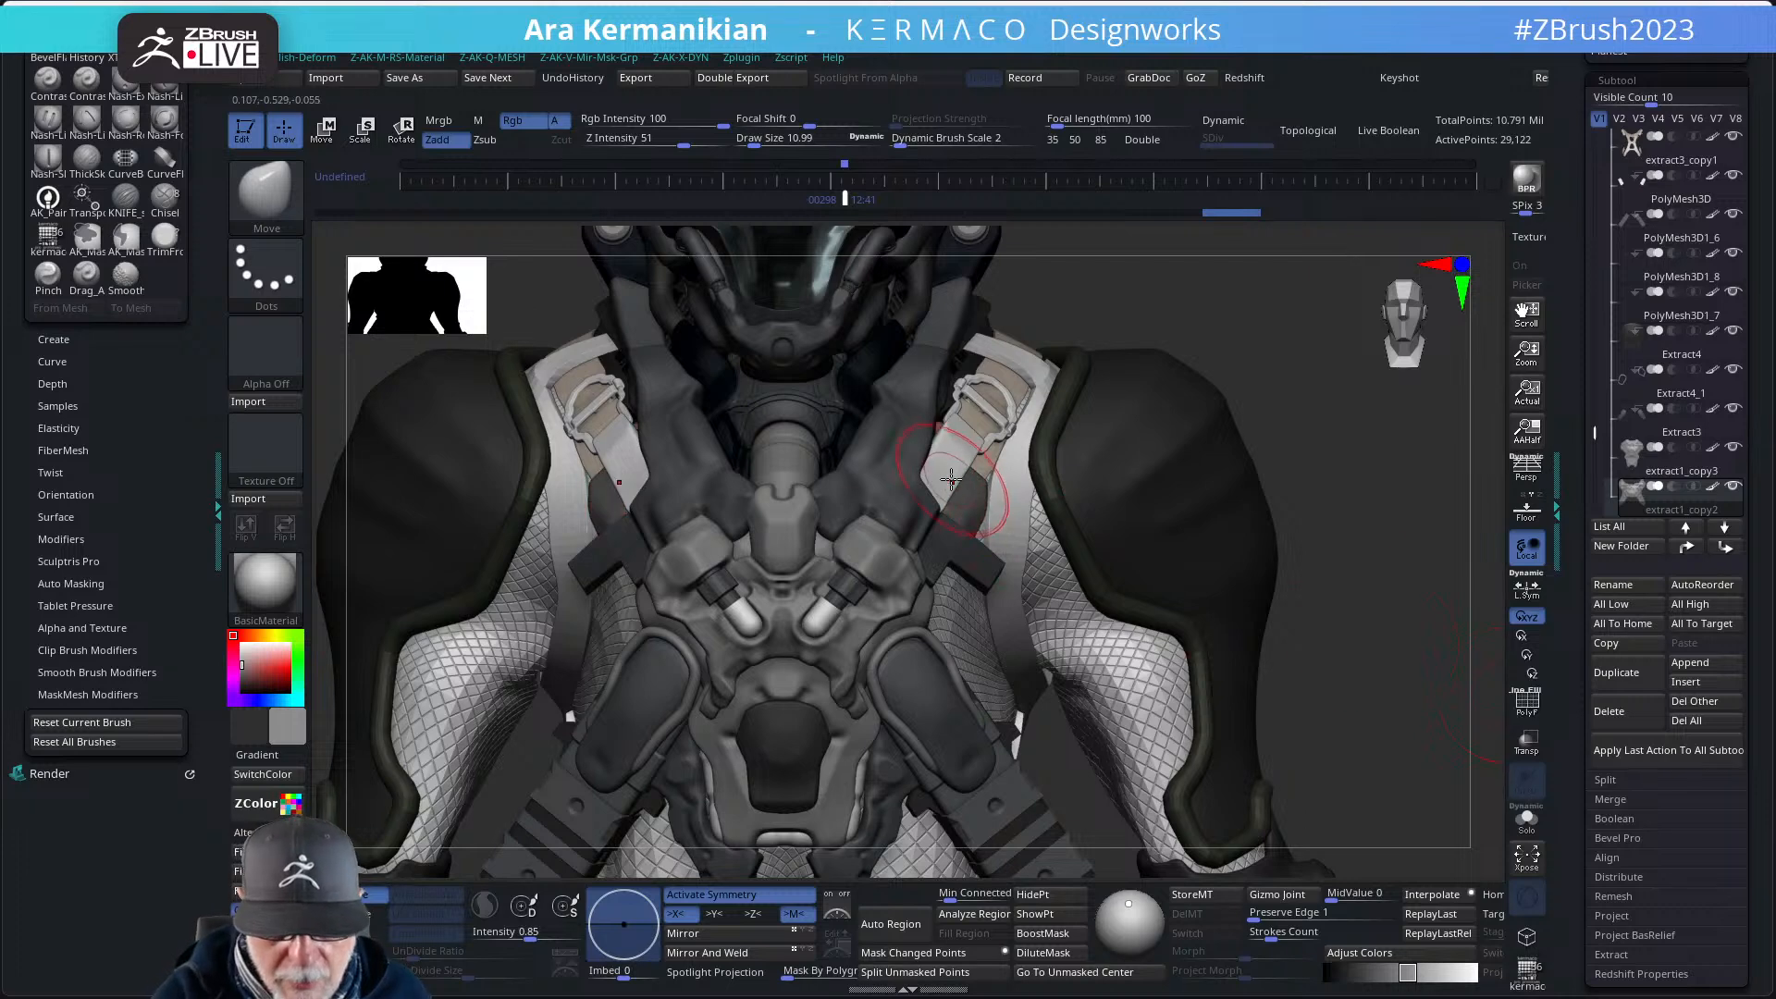
pyautogui.moveTo(1250, 428); pyautogui.dragTo(937, 490, button='right')
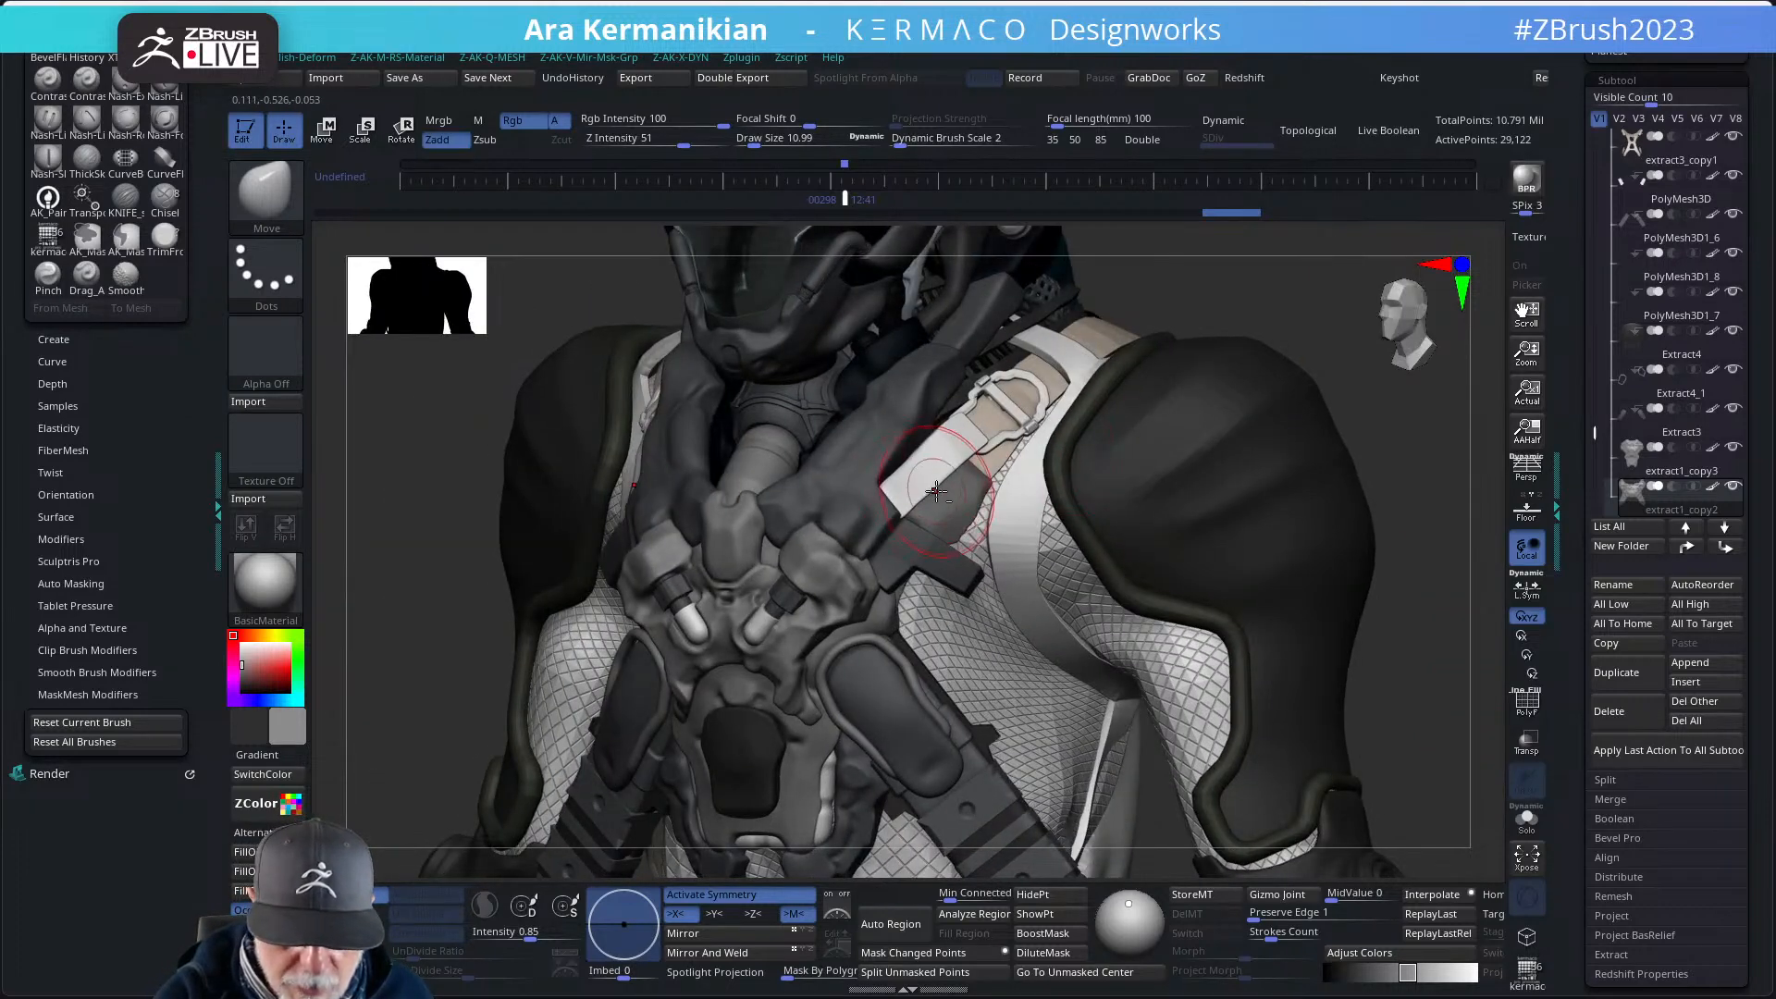
pyautogui.moveTo(1324, 405); pyautogui.dragTo(1013, 477, button='right')
# - Clip the chest plate's upper arm beside the shoulder strap with the ClipCurve brush and smooth the plate's side
pyautogui.hotkey('ctrl', 'shift')
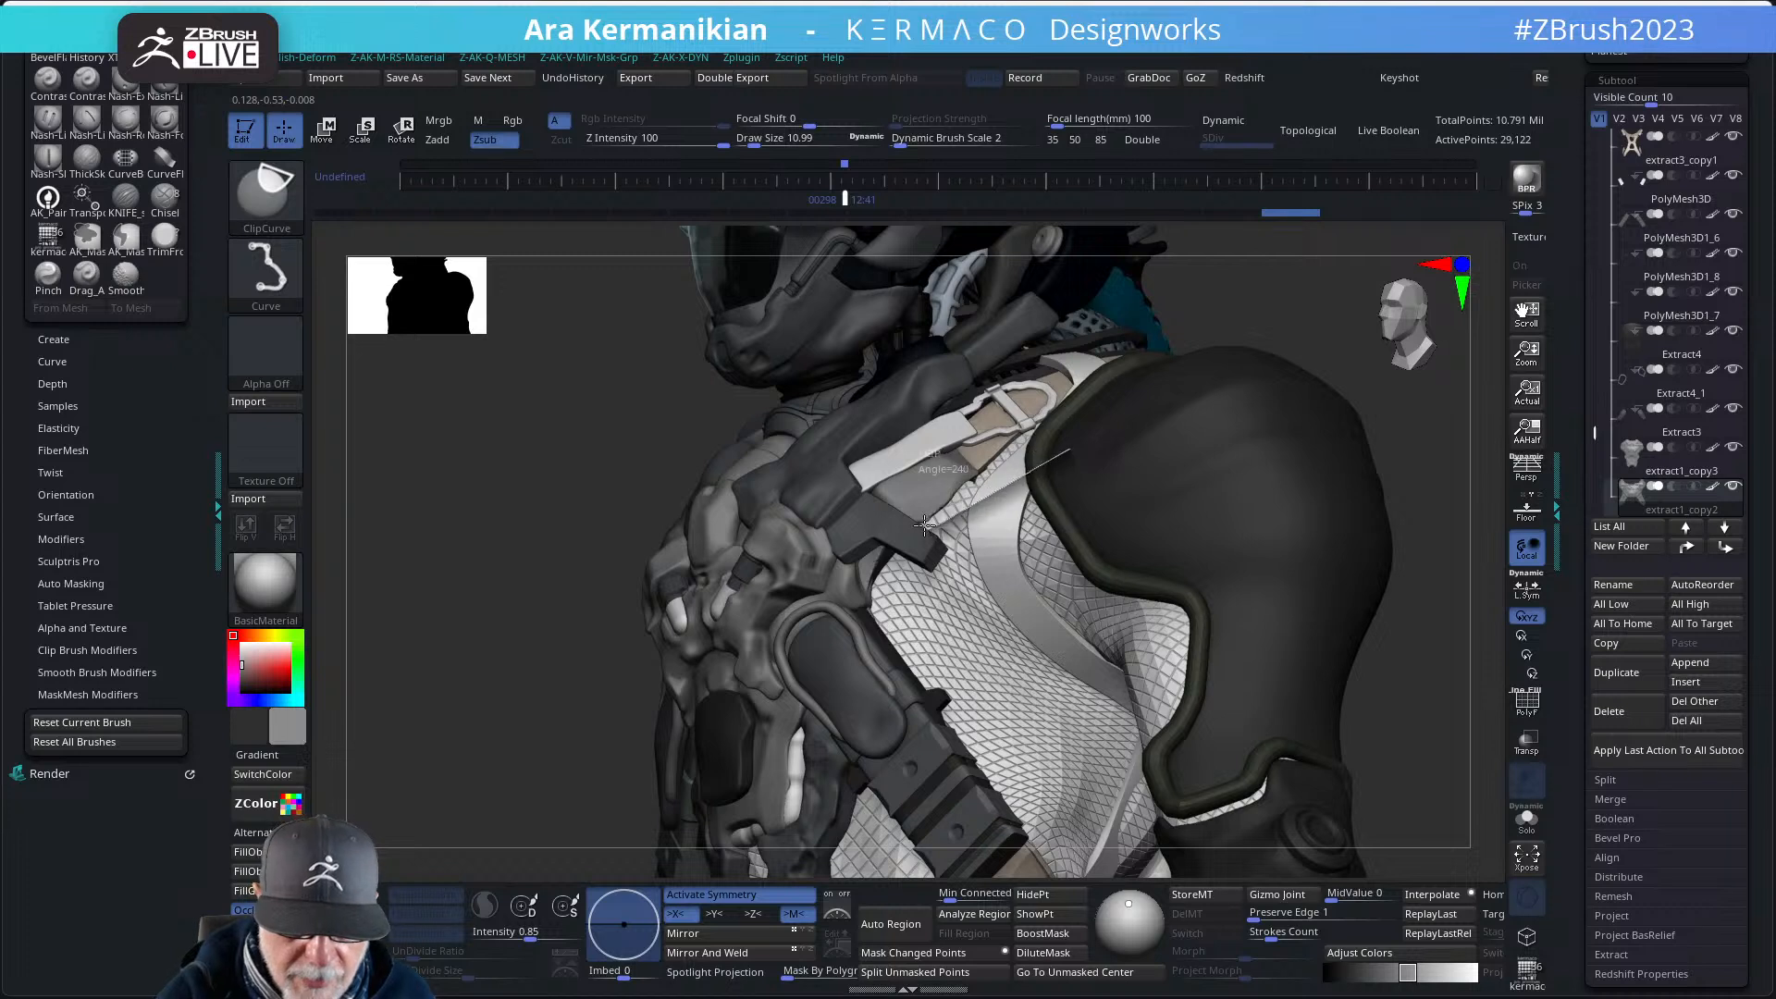
pyautogui.keyDown('ctrl'); pyautogui.keyDown('shift'); pyautogui.moveTo(913, 523); pyautogui.dragTo(935, 555); pyautogui.keyUp('shift'); pyautogui.keyUp('ctrl')
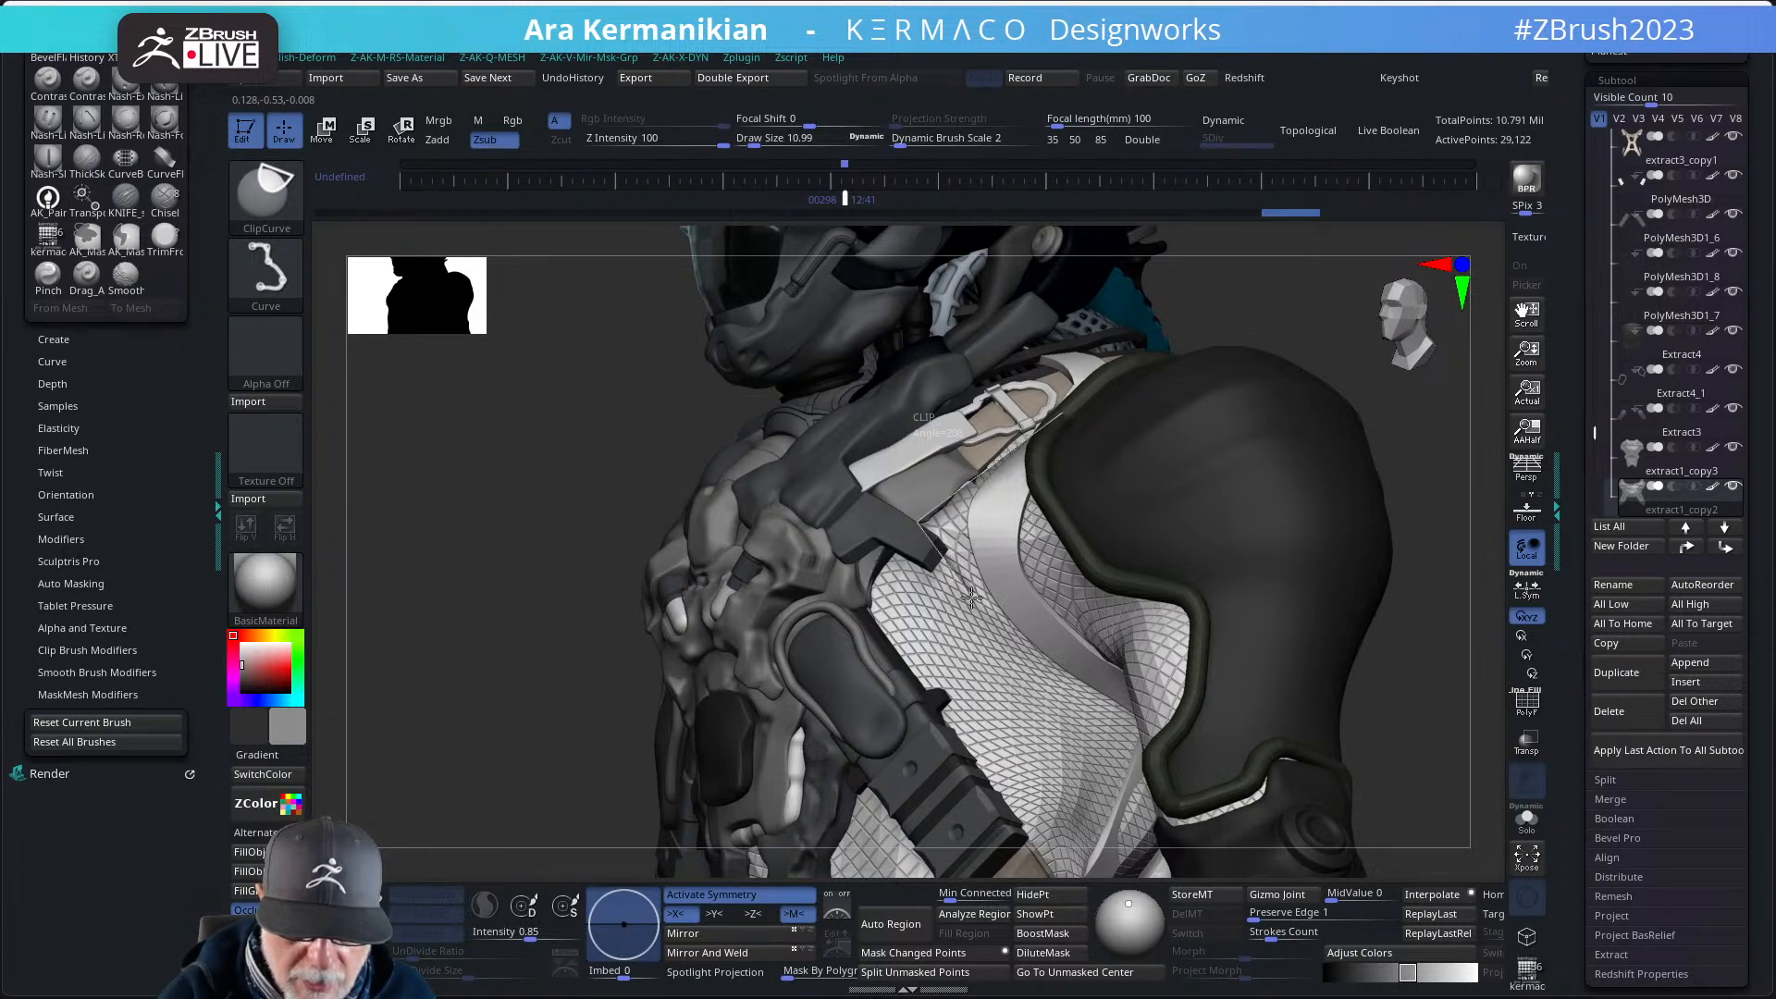
pyautogui.keyDown('ctrl'); pyautogui.keyDown('shift'); pyautogui.moveTo(971, 599); pyautogui.dragTo(1095, 765); pyautogui.keyUp('shift'); pyautogui.keyUp('ctrl')
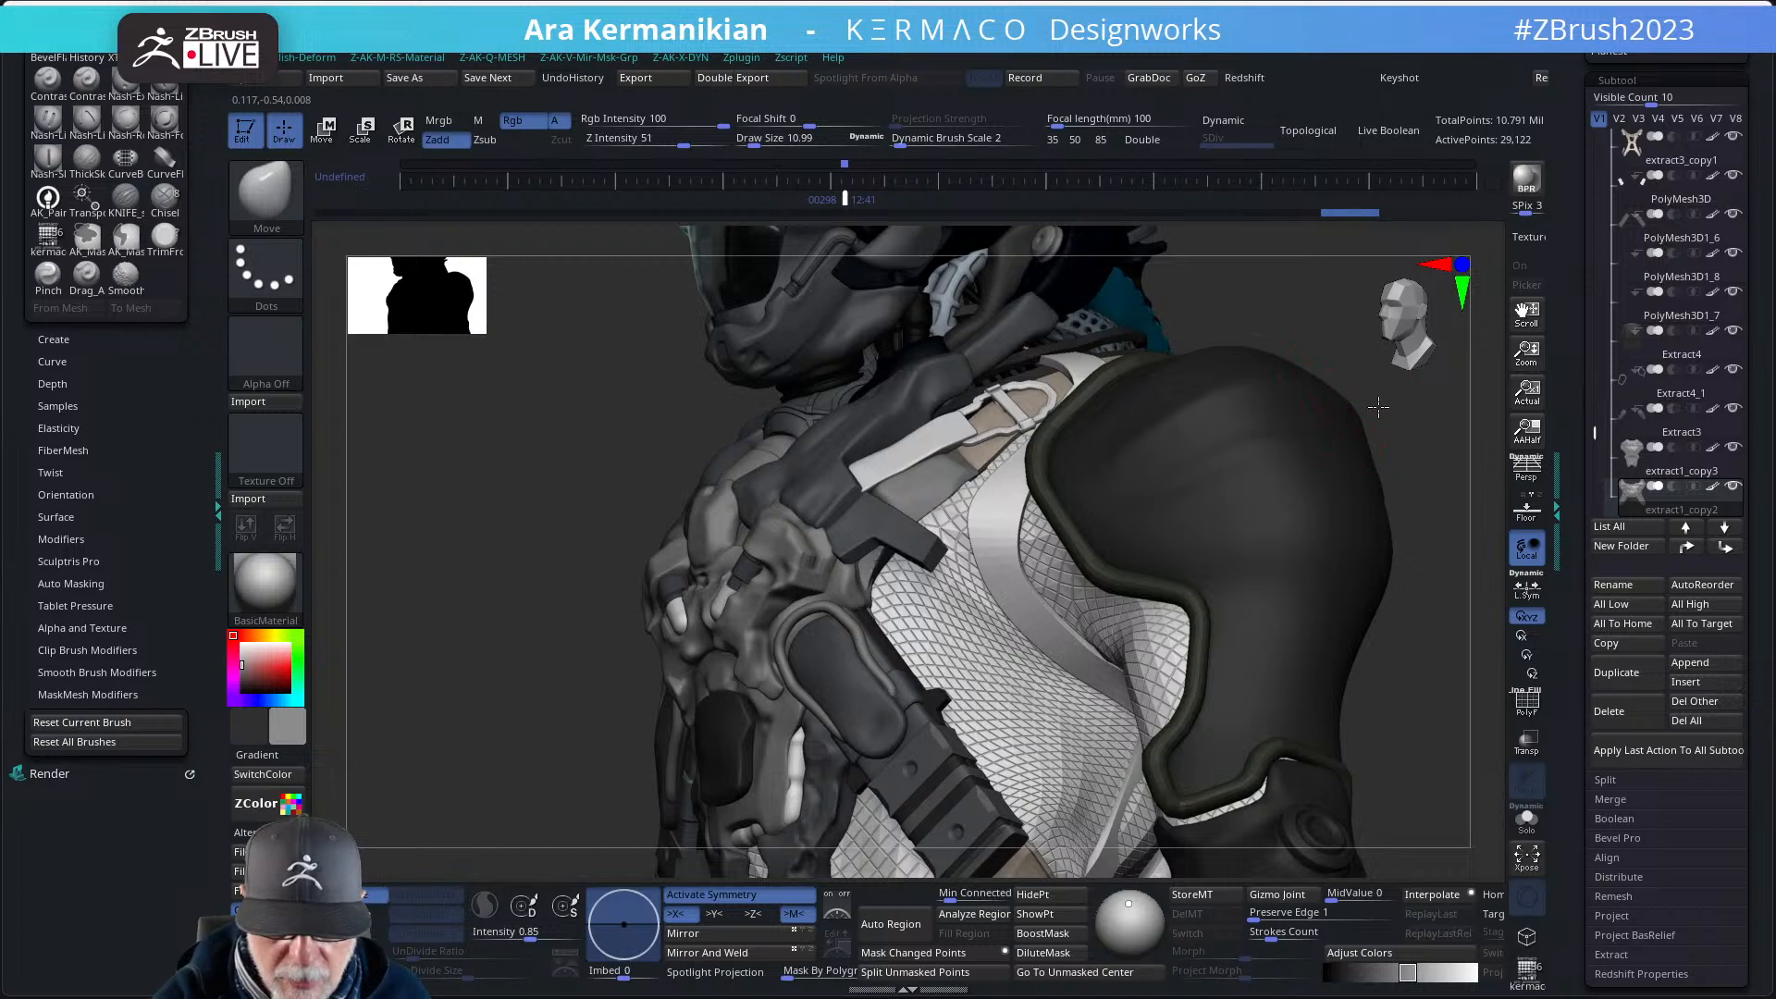
pyautogui.moveTo(1388, 439)
pyautogui.mouseDown(button='right')
pyautogui.moveTo(1427, 448)
pyautogui.moveTo(1217, 518)
pyautogui.moveTo(1306, 468)
pyautogui.moveTo(1288, 488)
pyautogui.moveTo(911, 524)
pyautogui.mouseUp(button='right')
pyautogui.press('shift')
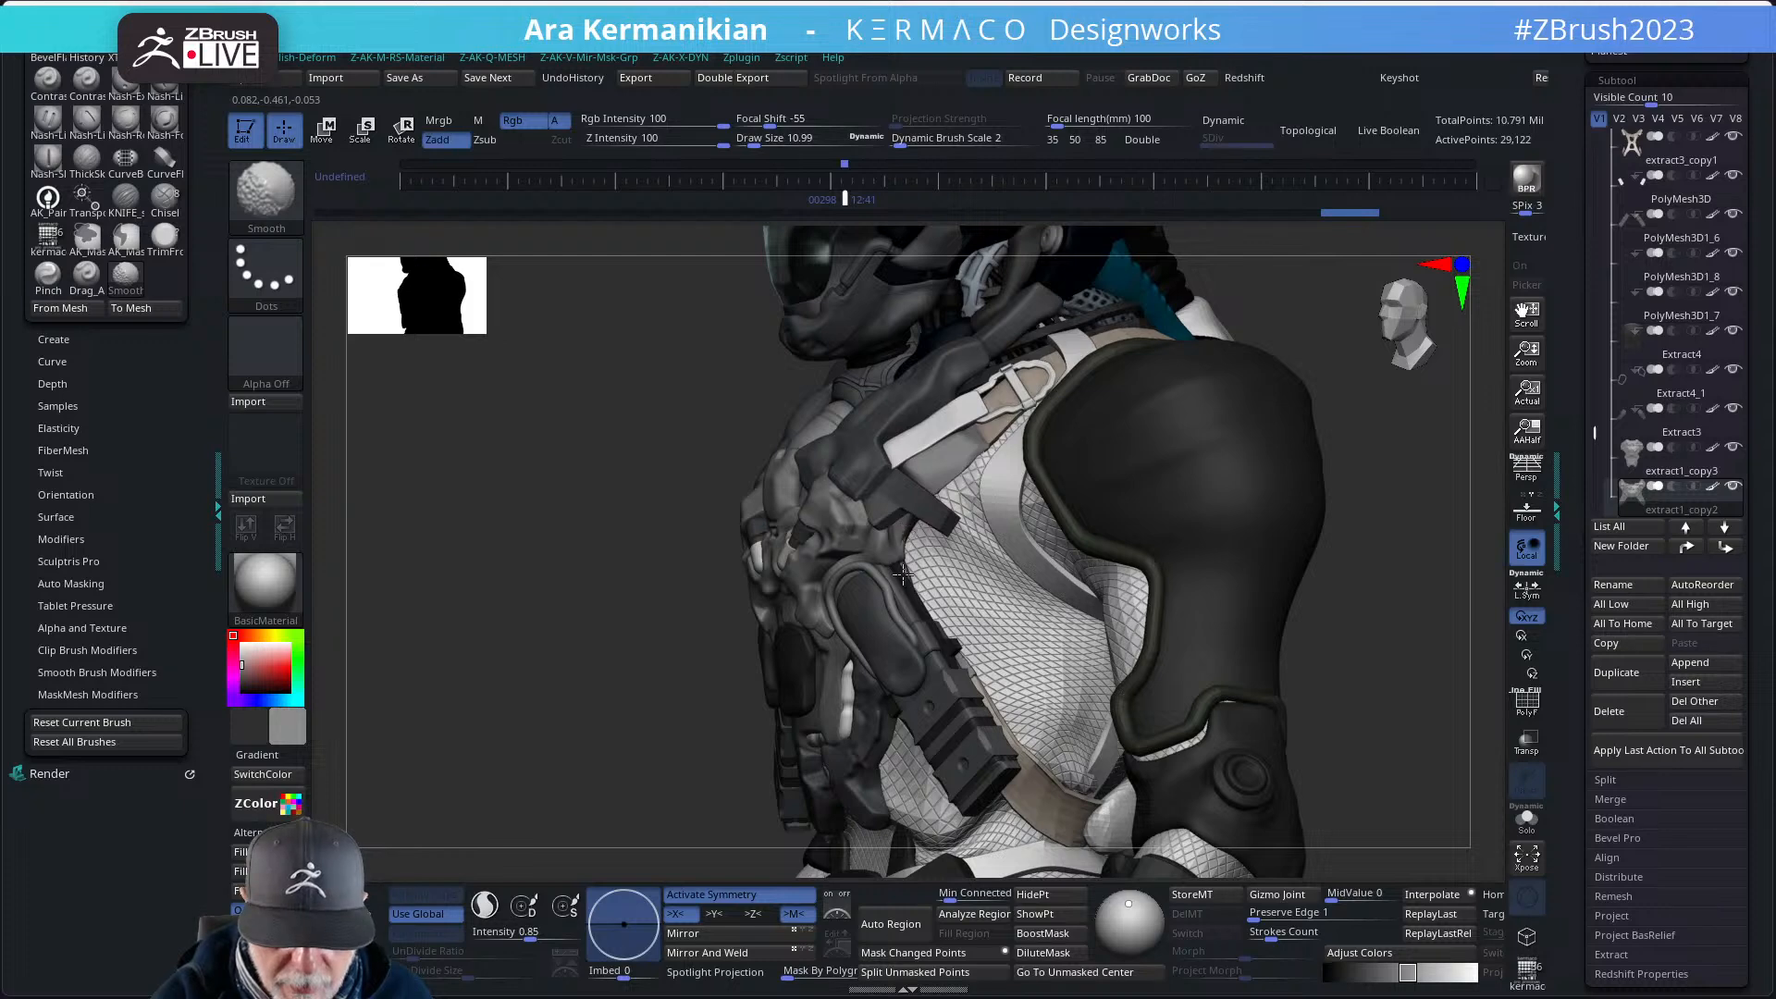
# - Check the chest plate's fit beneath the surrounding armour from the front using transparency with and without Ghost mode
pyautogui.click(1526, 743)
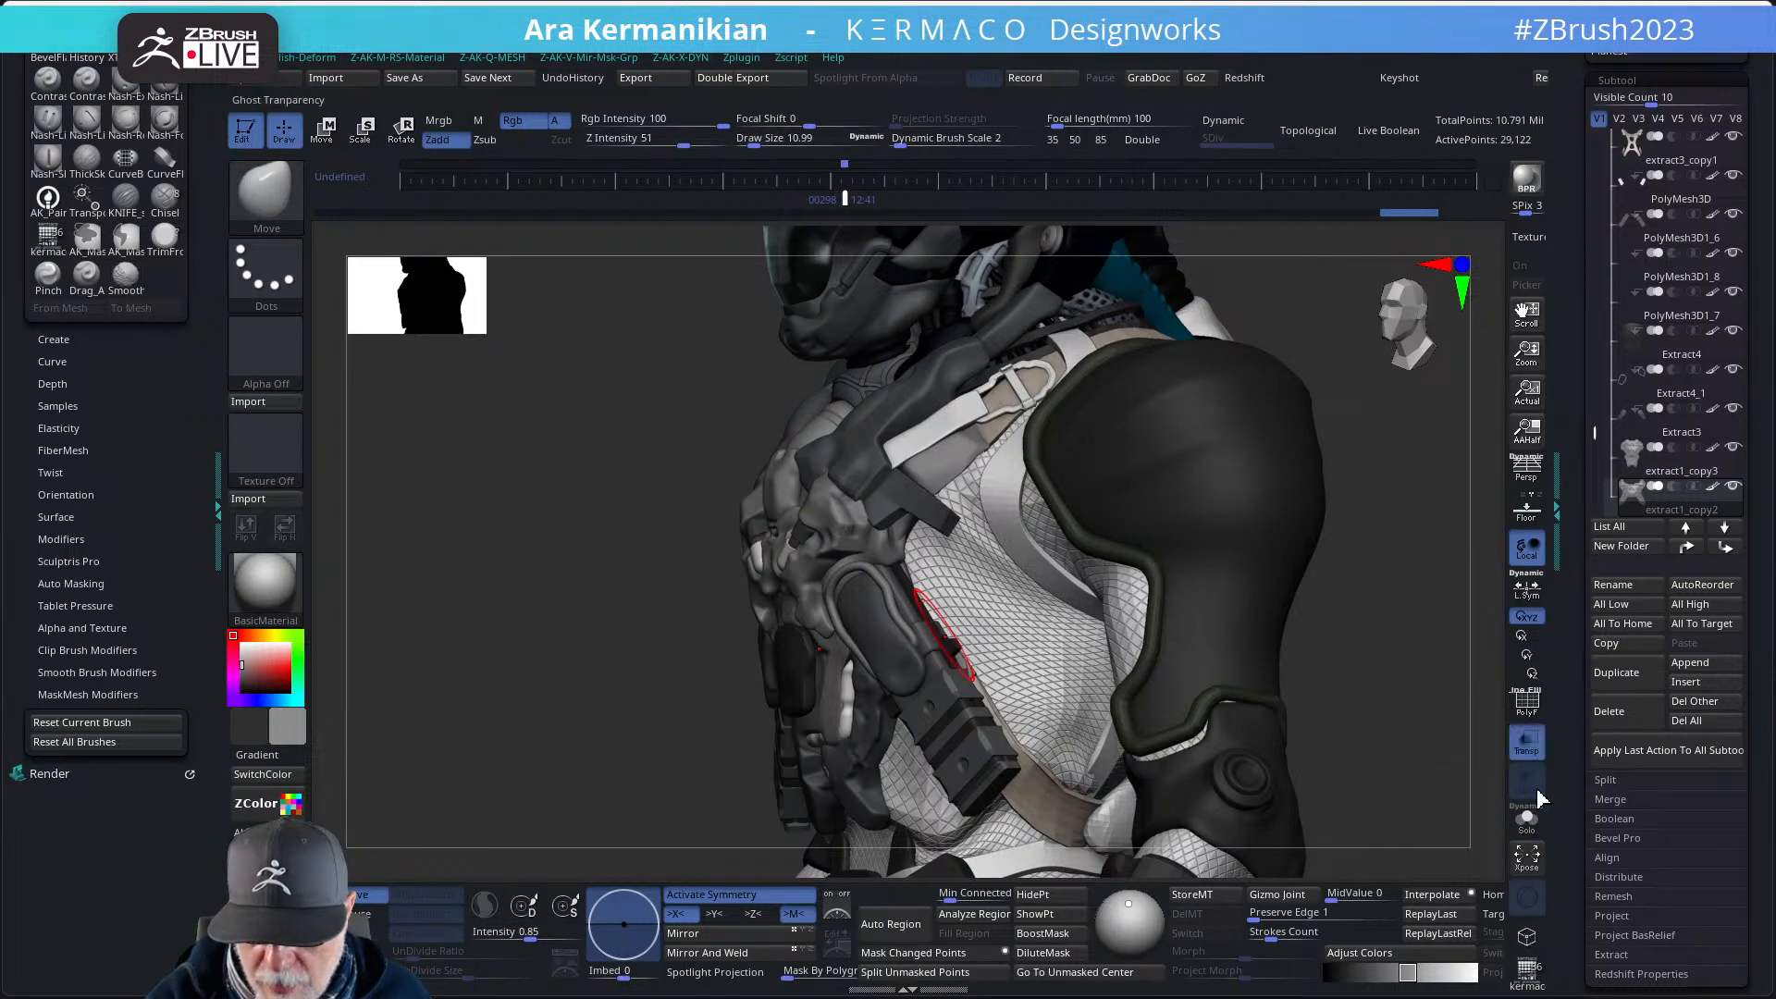
pyautogui.moveTo(1348, 725); pyautogui.dragTo(1231, 641, button='right')
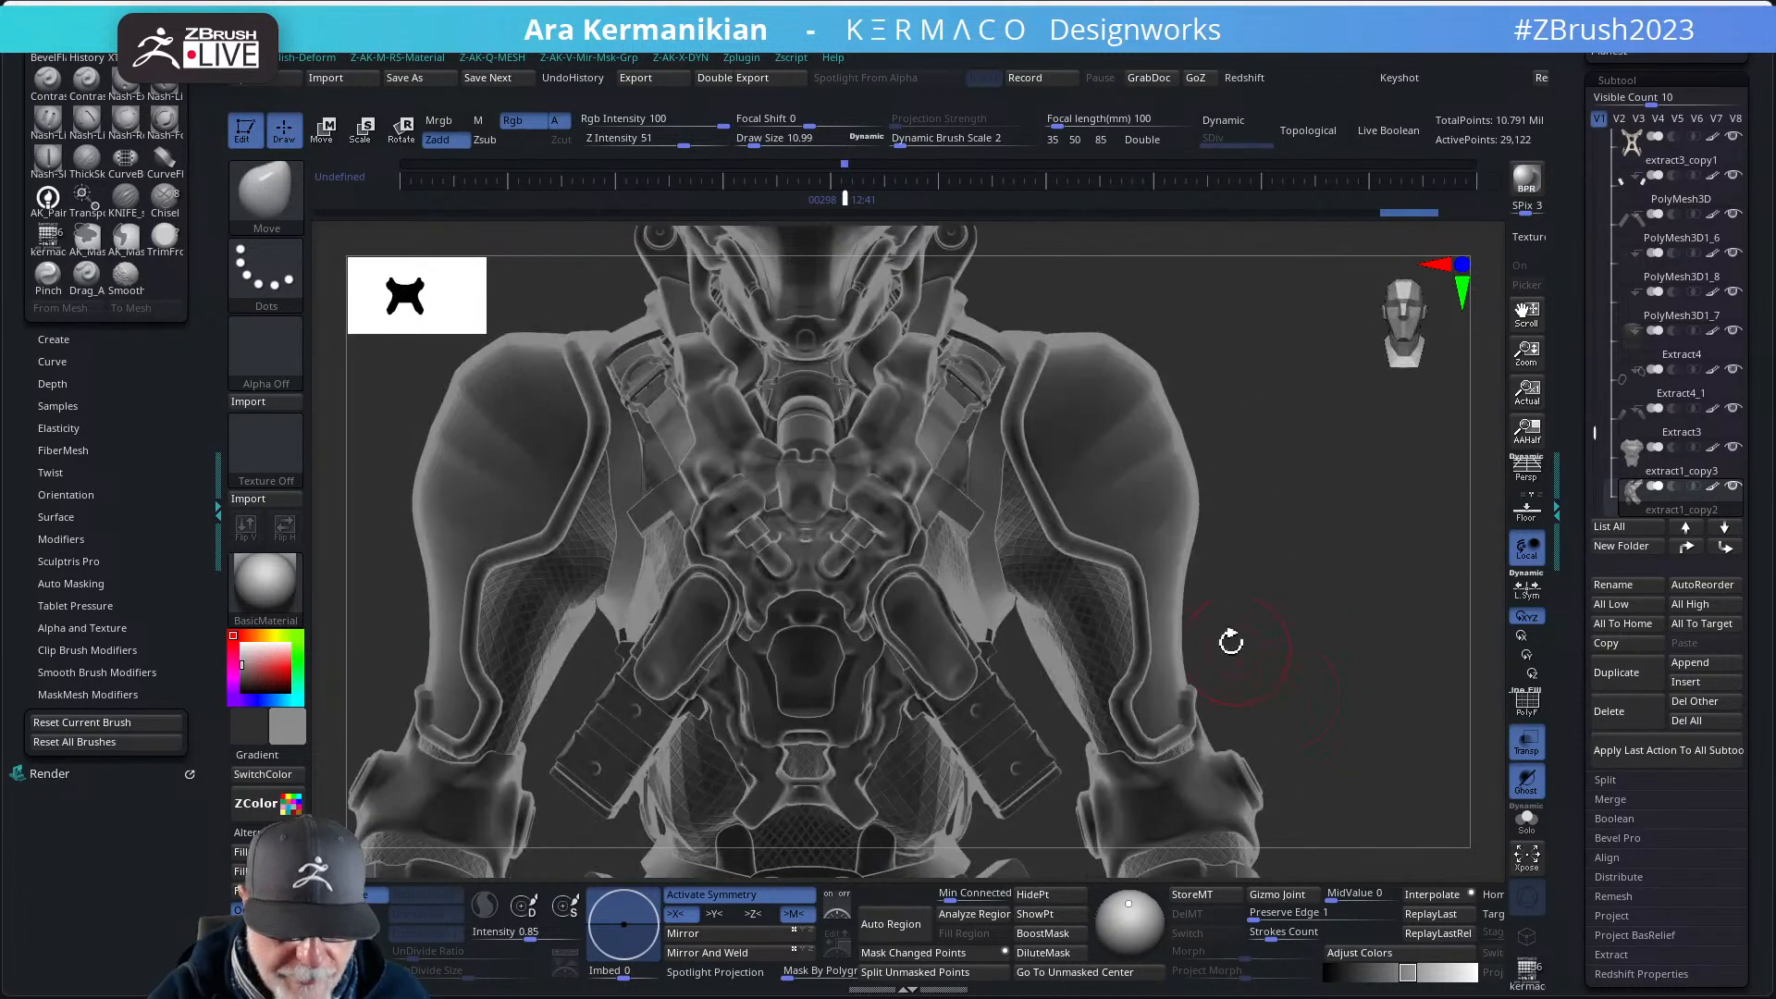
pyautogui.click(1528, 785)
pyautogui.moveTo(1403, 745); pyautogui.dragTo(1348, 735, button='right')
pyautogui.click(1527, 782)
pyautogui.click(1528, 748)
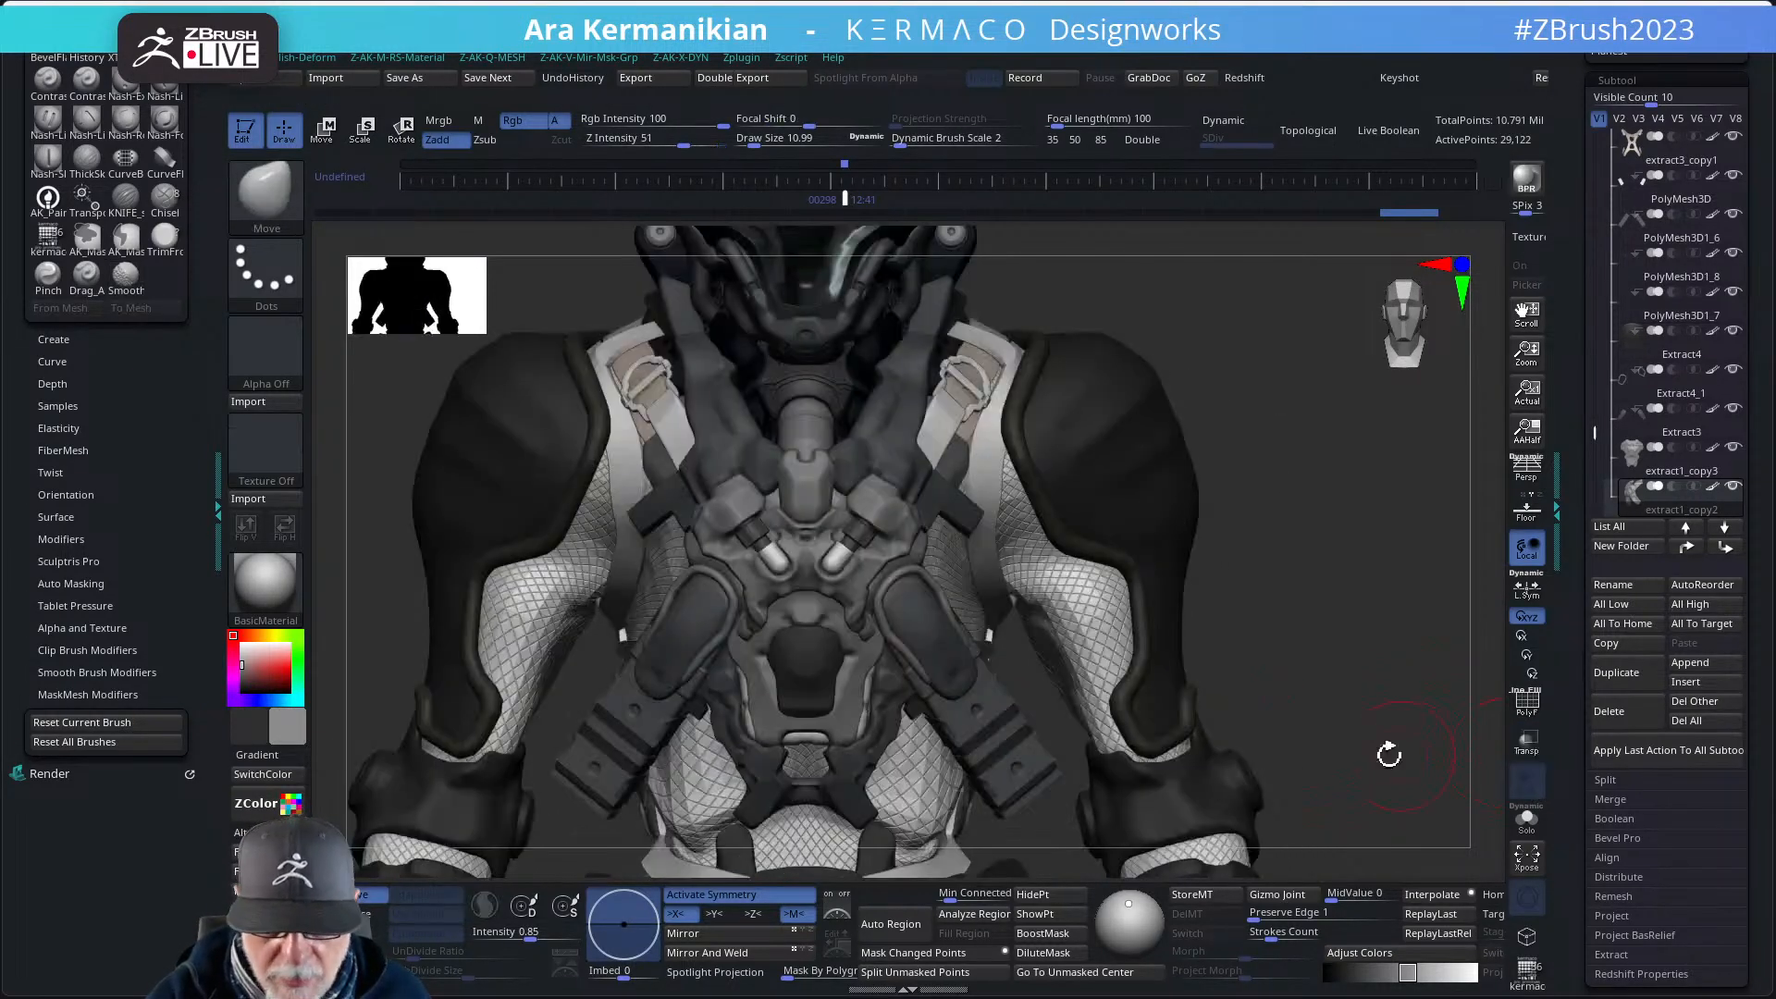
# - Isolate the chest plate from the rest of the character with Solo mode
pyautogui.click(1533, 826)
pyautogui.moveTo(1137, 566)
pyautogui.mouseDown()
pyautogui.moveTo(1134, 626)
pyautogui.moveTo(1134, 571)
pyautogui.mouseUp()
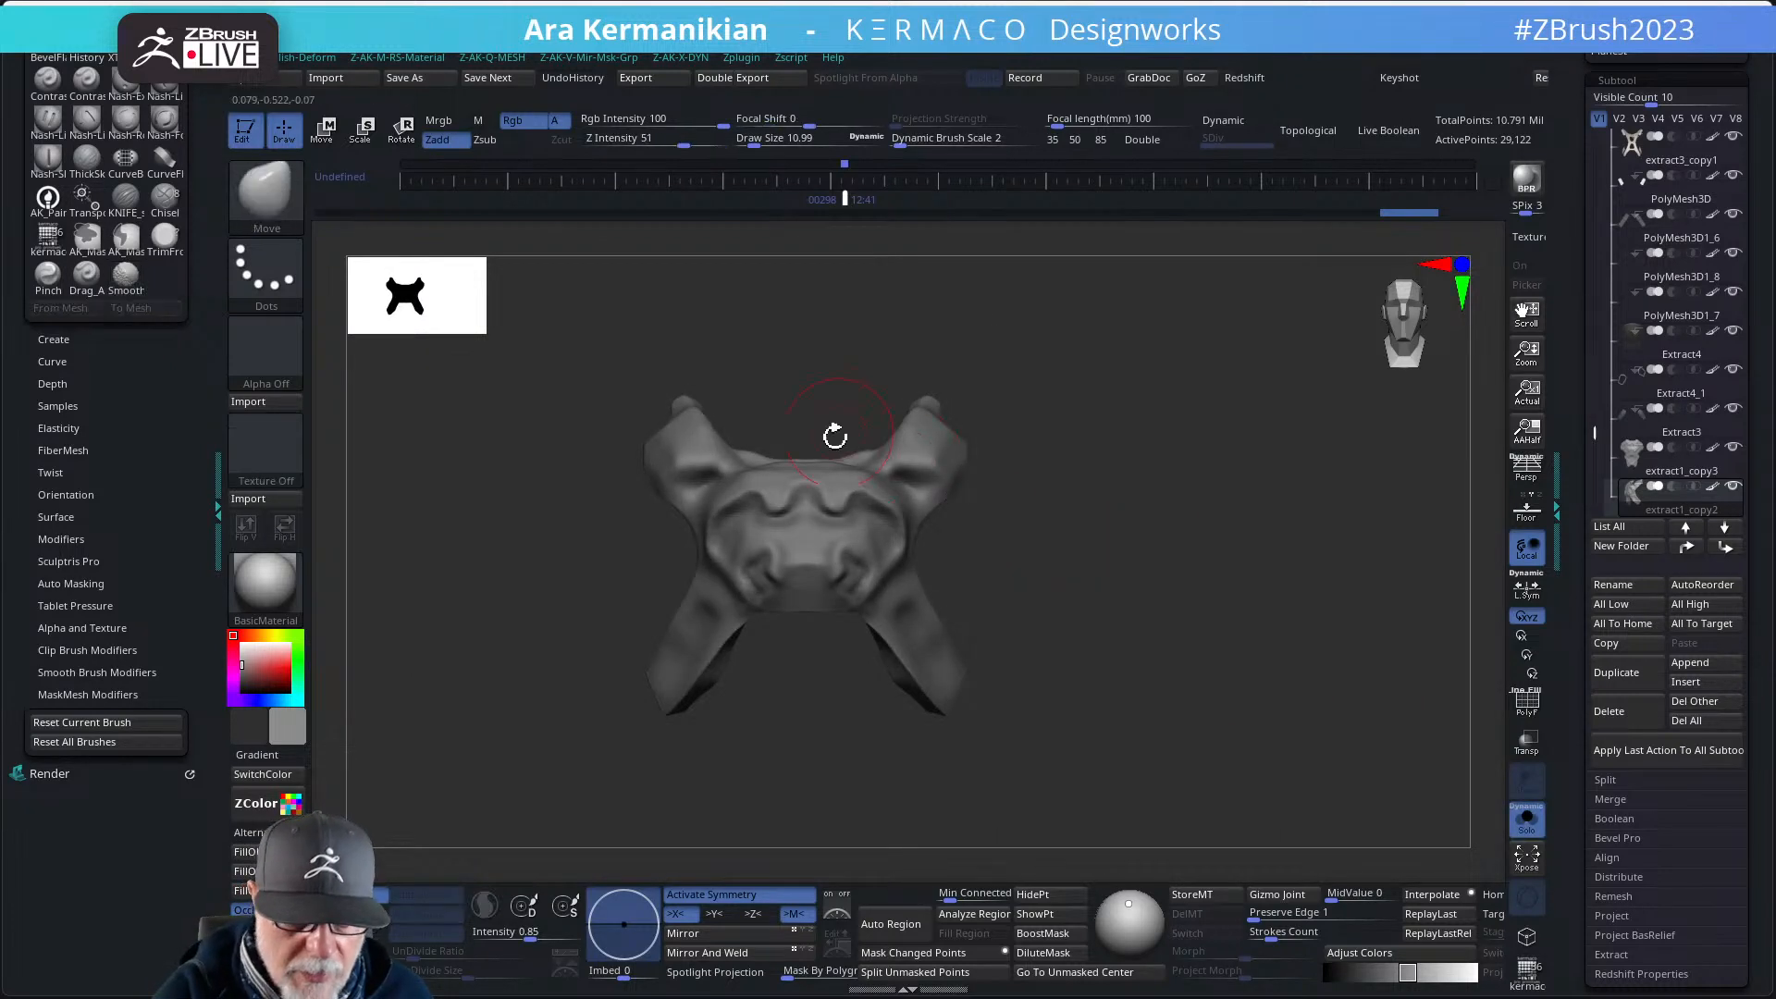
# - Try to clip the chest plate's upper edge into an angular neckline between the shoulder arms with the ClipCurve brush
pyautogui.hotkey('ctrl', 'shift')
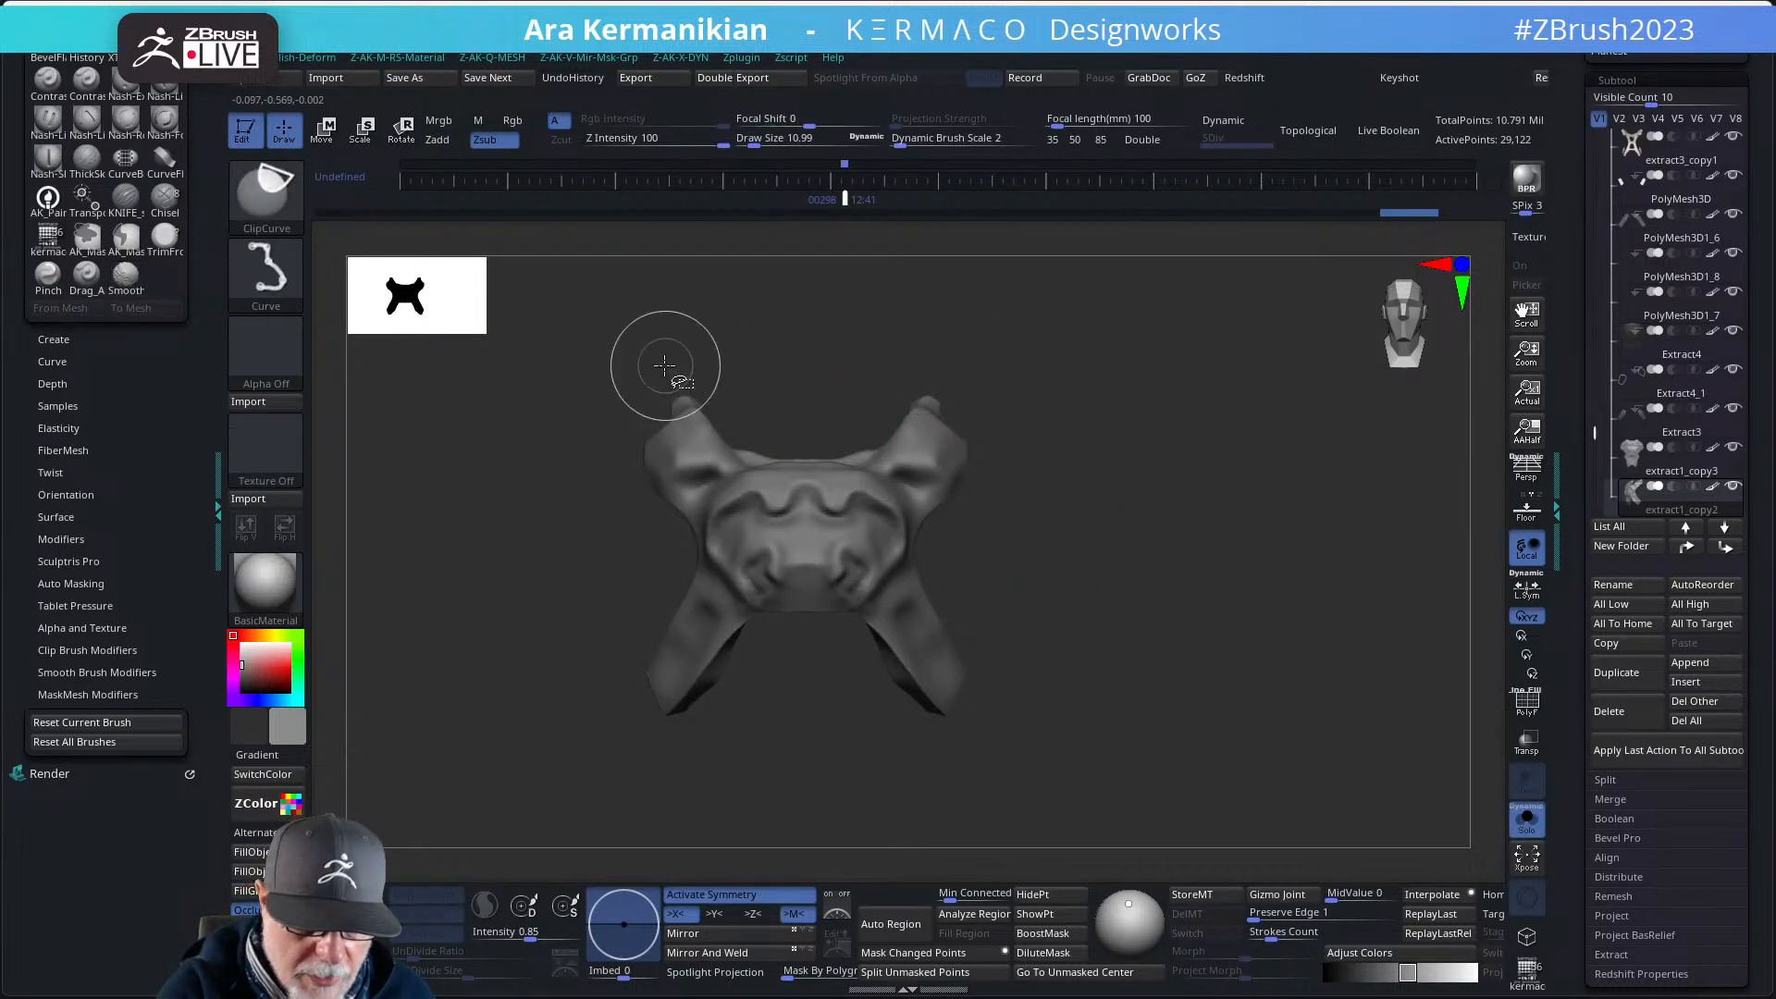
pyautogui.moveTo(657, 359)
pyautogui.keyDown('ctrl'); pyautogui.keyDown('shift'); pyautogui.mouseDown()
pyautogui.moveTo(759, 515)
pyautogui.moveTo(823, 510)
pyautogui.mouseUp(); pyautogui.keyUp('shift'); pyautogui.keyUp('ctrl')
pyautogui.press('alt')
pyautogui.press('alt')
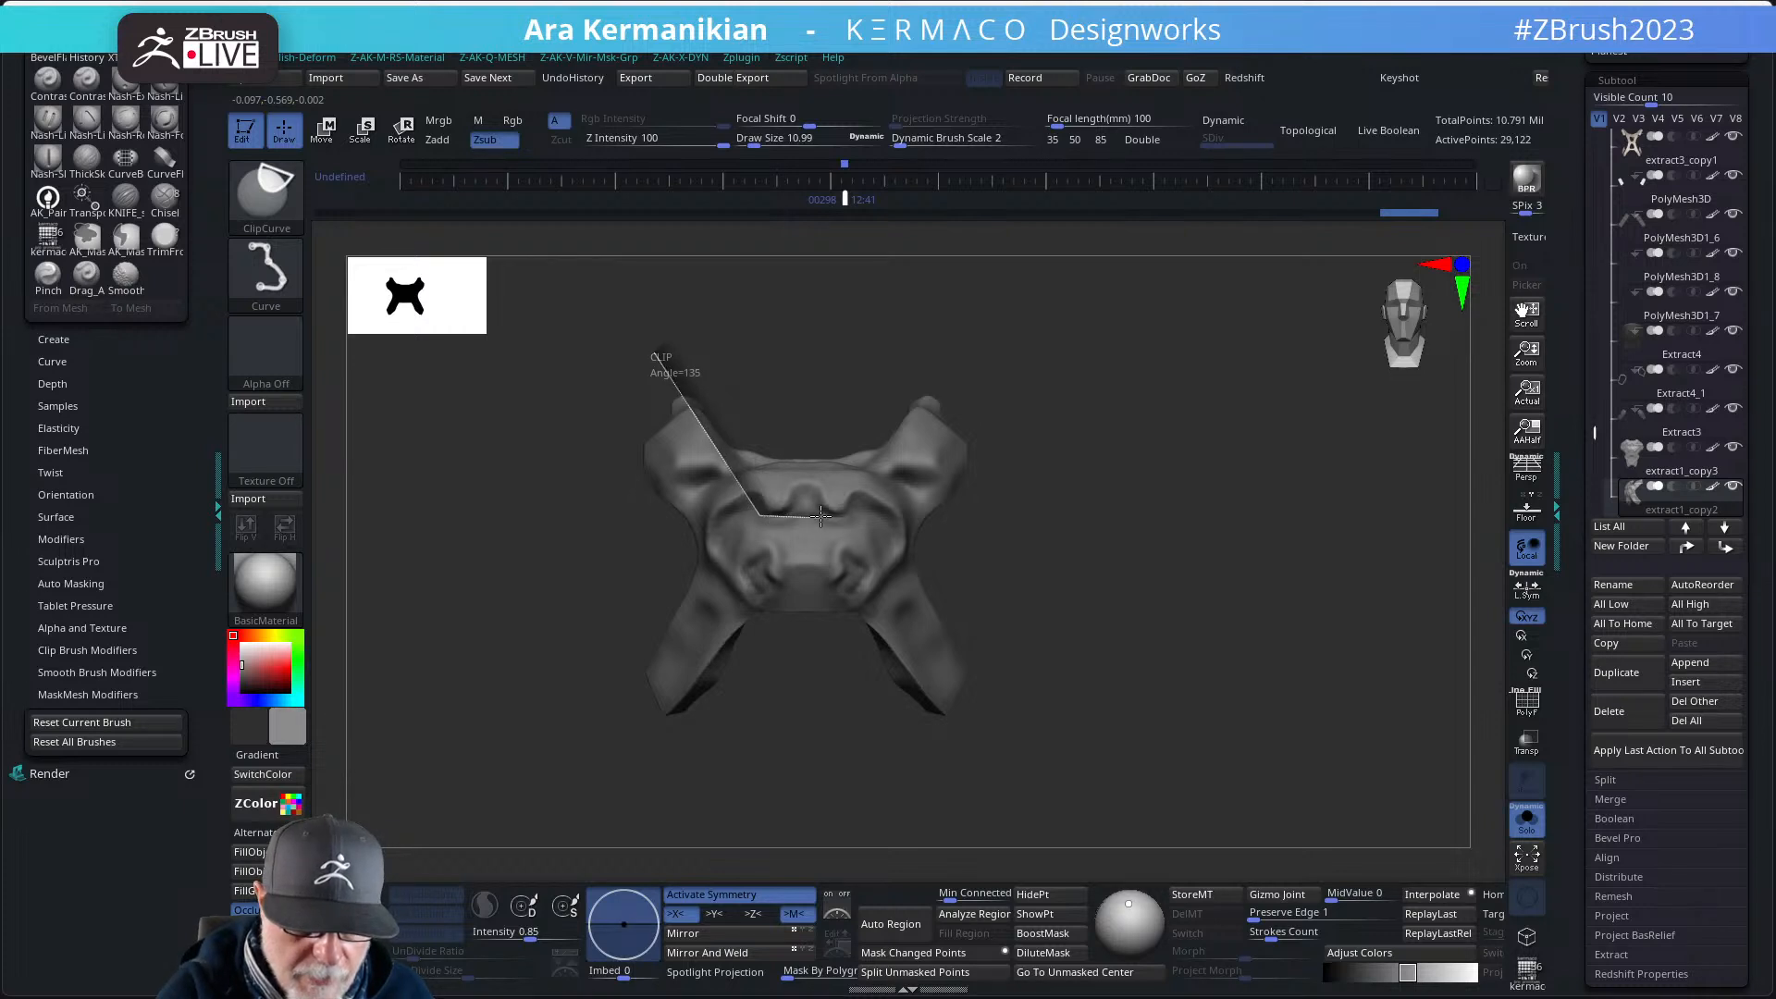
pyautogui.keyDown('ctrl'); pyautogui.keyDown('shift'); pyautogui.moveTo(821, 515); pyautogui.dragTo(818, 284); pyautogui.keyUp('shift'); pyautogui.keyUp('ctrl')
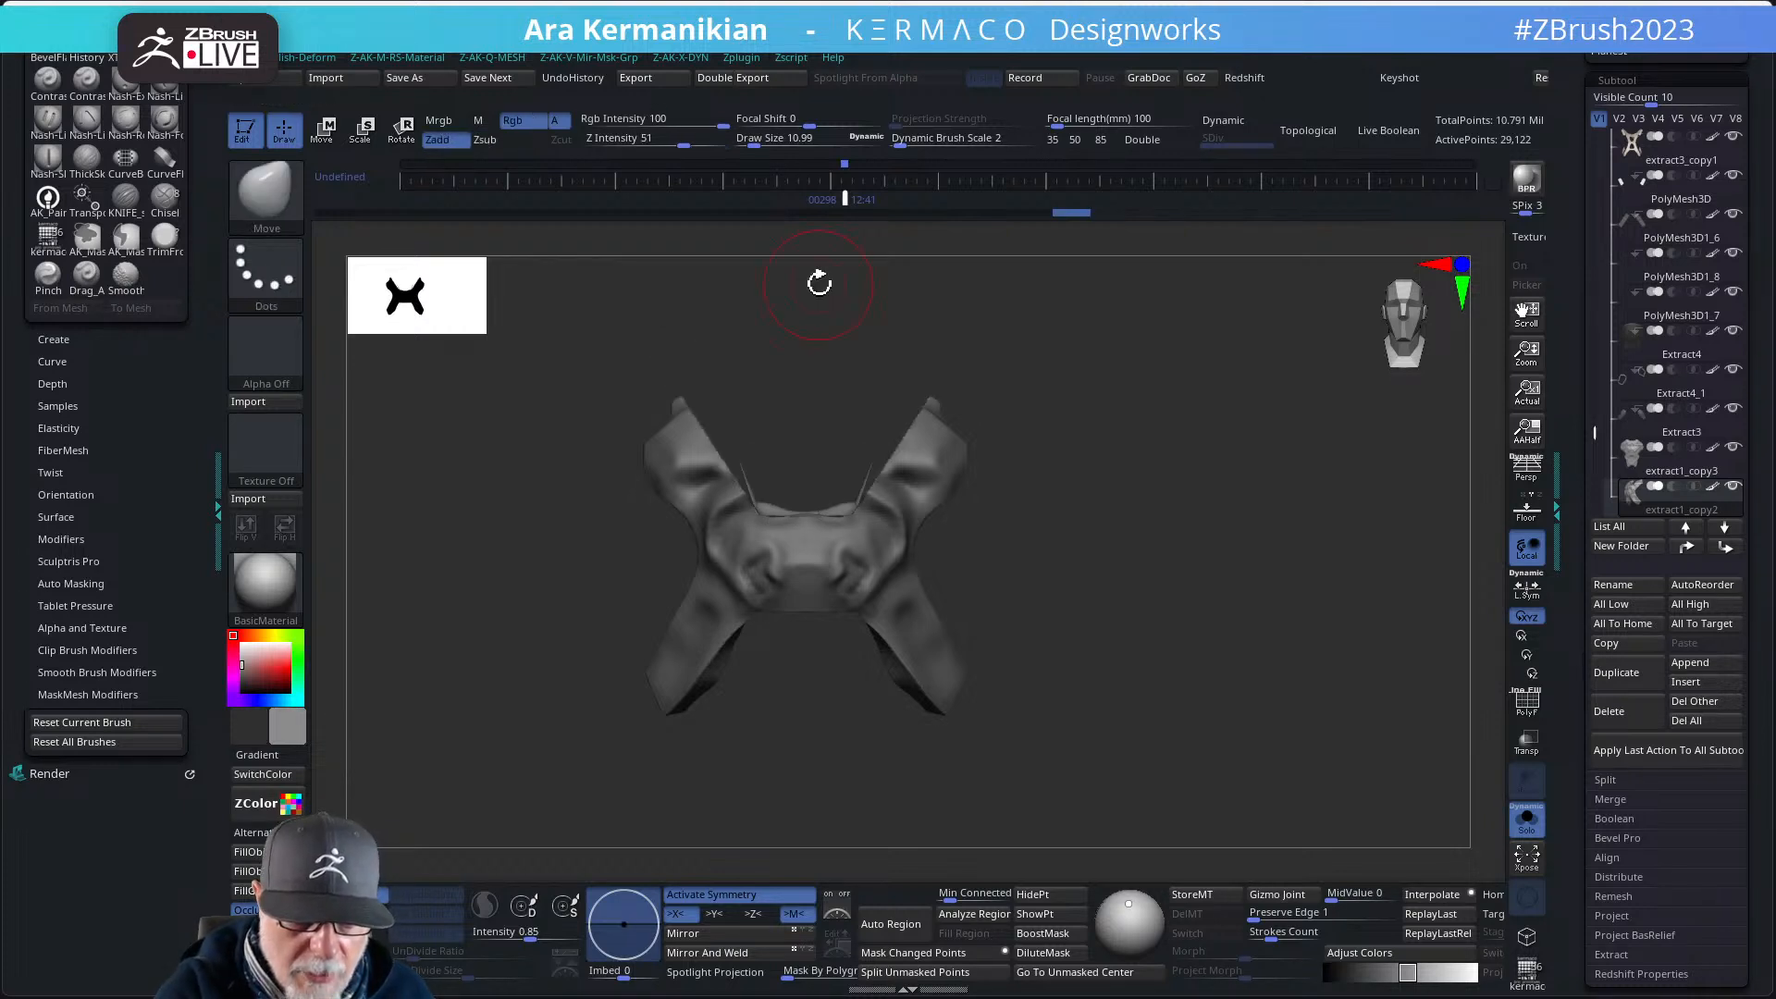
# - Smooth the clipped edge at the plate's centre, then undo the smoothing and the neckline clip
pyautogui.moveTo(955, 538); pyautogui.dragTo(1063, 555)
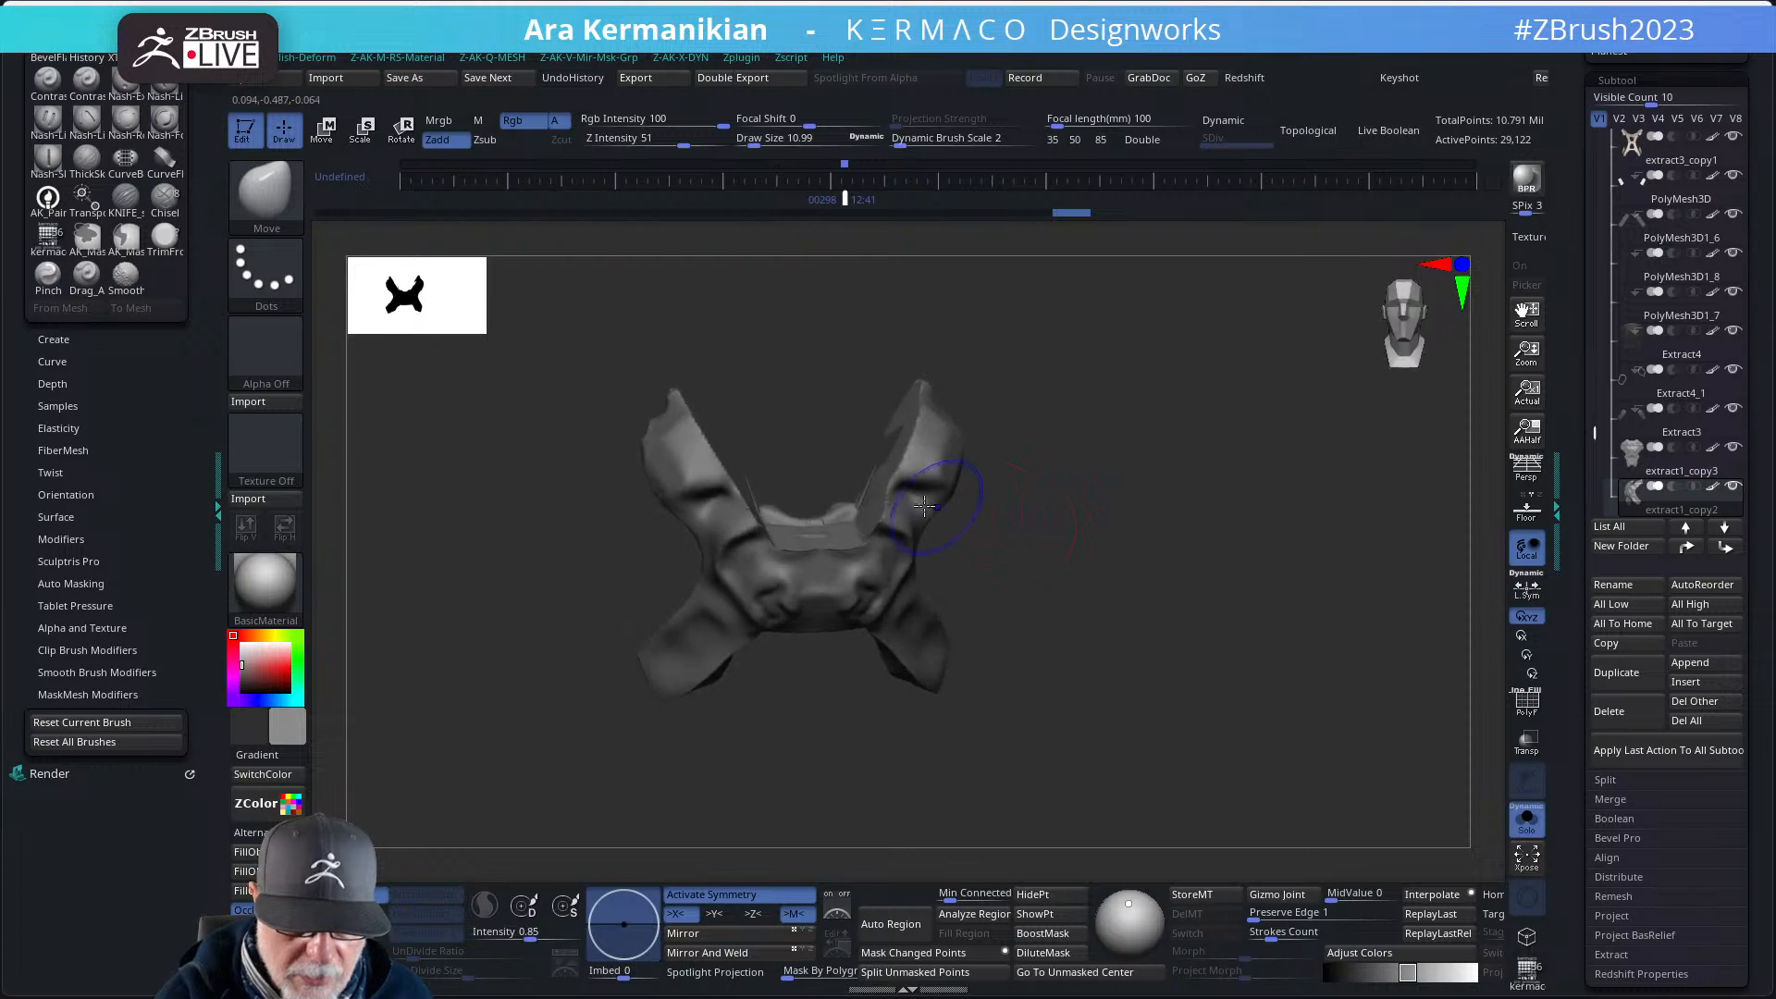
pyautogui.press('shift')
pyautogui.press('ctrl')
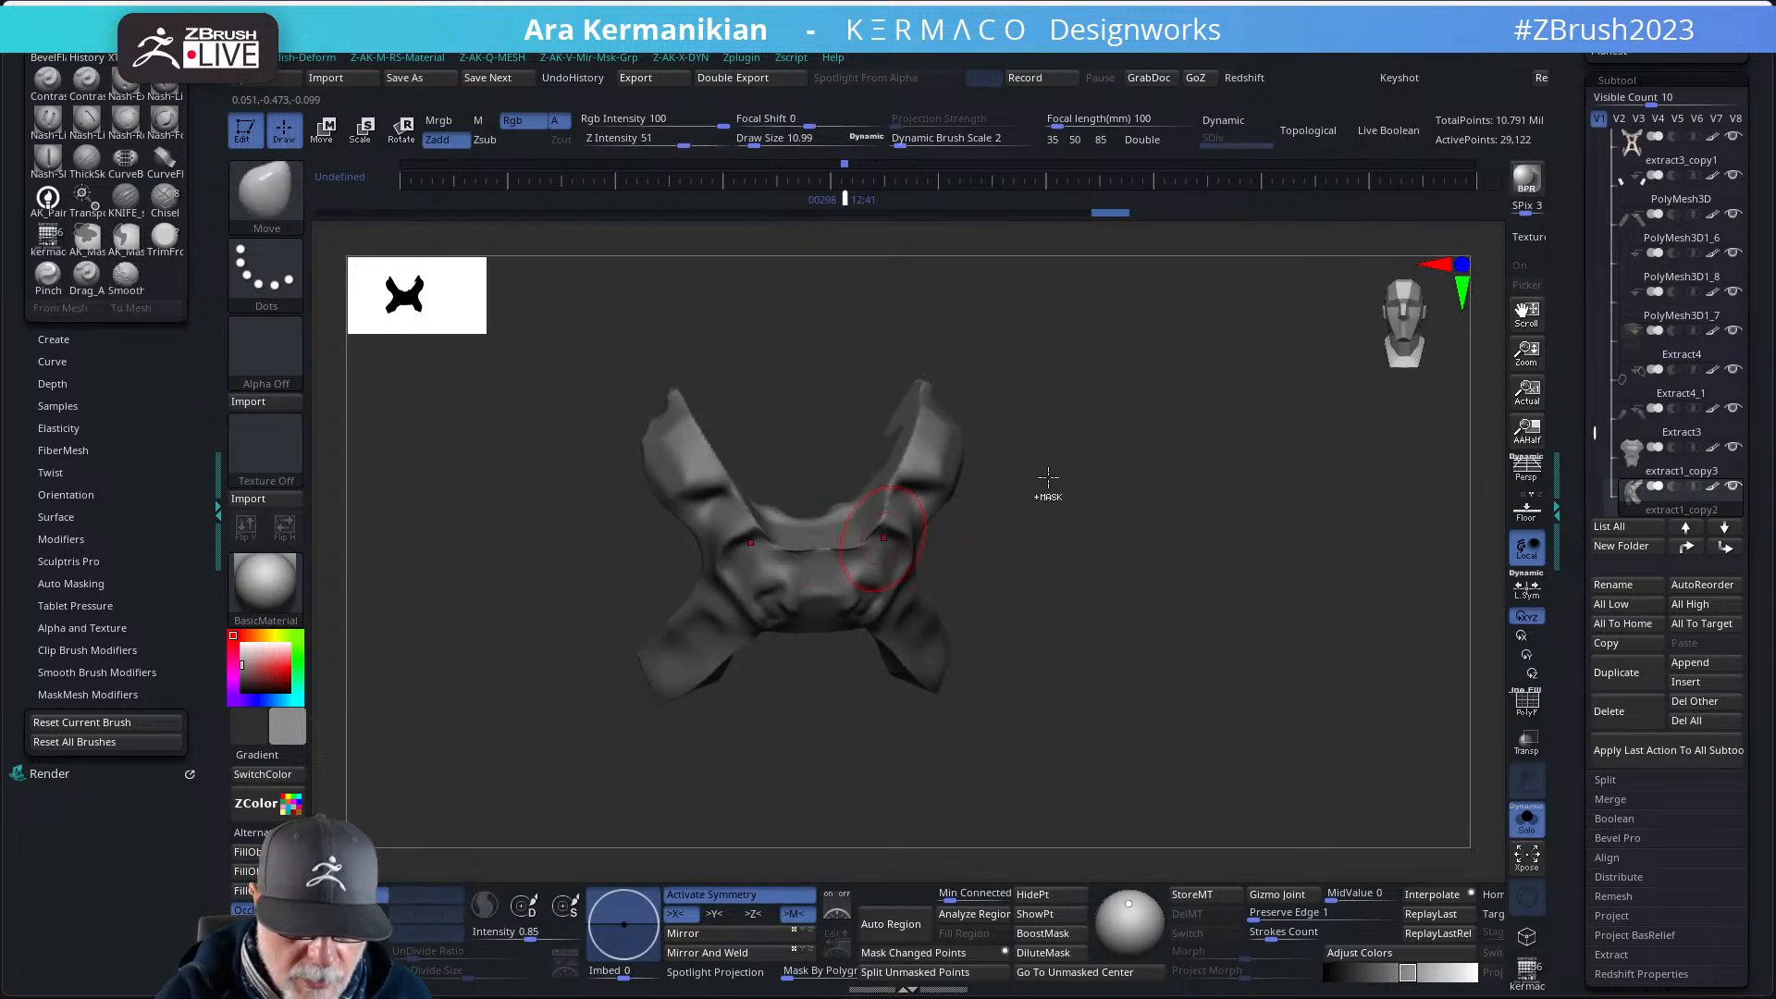
pyautogui.keyDown('shift'); pyautogui.moveTo(877, 557); pyautogui.dragTo(814, 555); pyautogui.keyUp('shift')
pyautogui.moveTo(1045, 444)
pyautogui.mouseDown()
pyautogui.moveTo(1165, 504)
pyautogui.moveTo(1133, 521)
pyautogui.mouseUp()
pyautogui.hotkey('ctrl', 'z')
pyautogui.hotkey('ctrl', 'z')
pyautogui.hotkey('ctrl', 'z')
pyautogui.hotkey('ctrl', 'z')
# - Try to cut the neckline out of the chest plate with the KnifeCurve brush and undo the cuts
pyautogui.keyDown('ctrl'); pyautogui.keyDown('shift'); pyautogui.click(266, 196); pyautogui.keyUp('shift'); pyautogui.keyUp('ctrl')
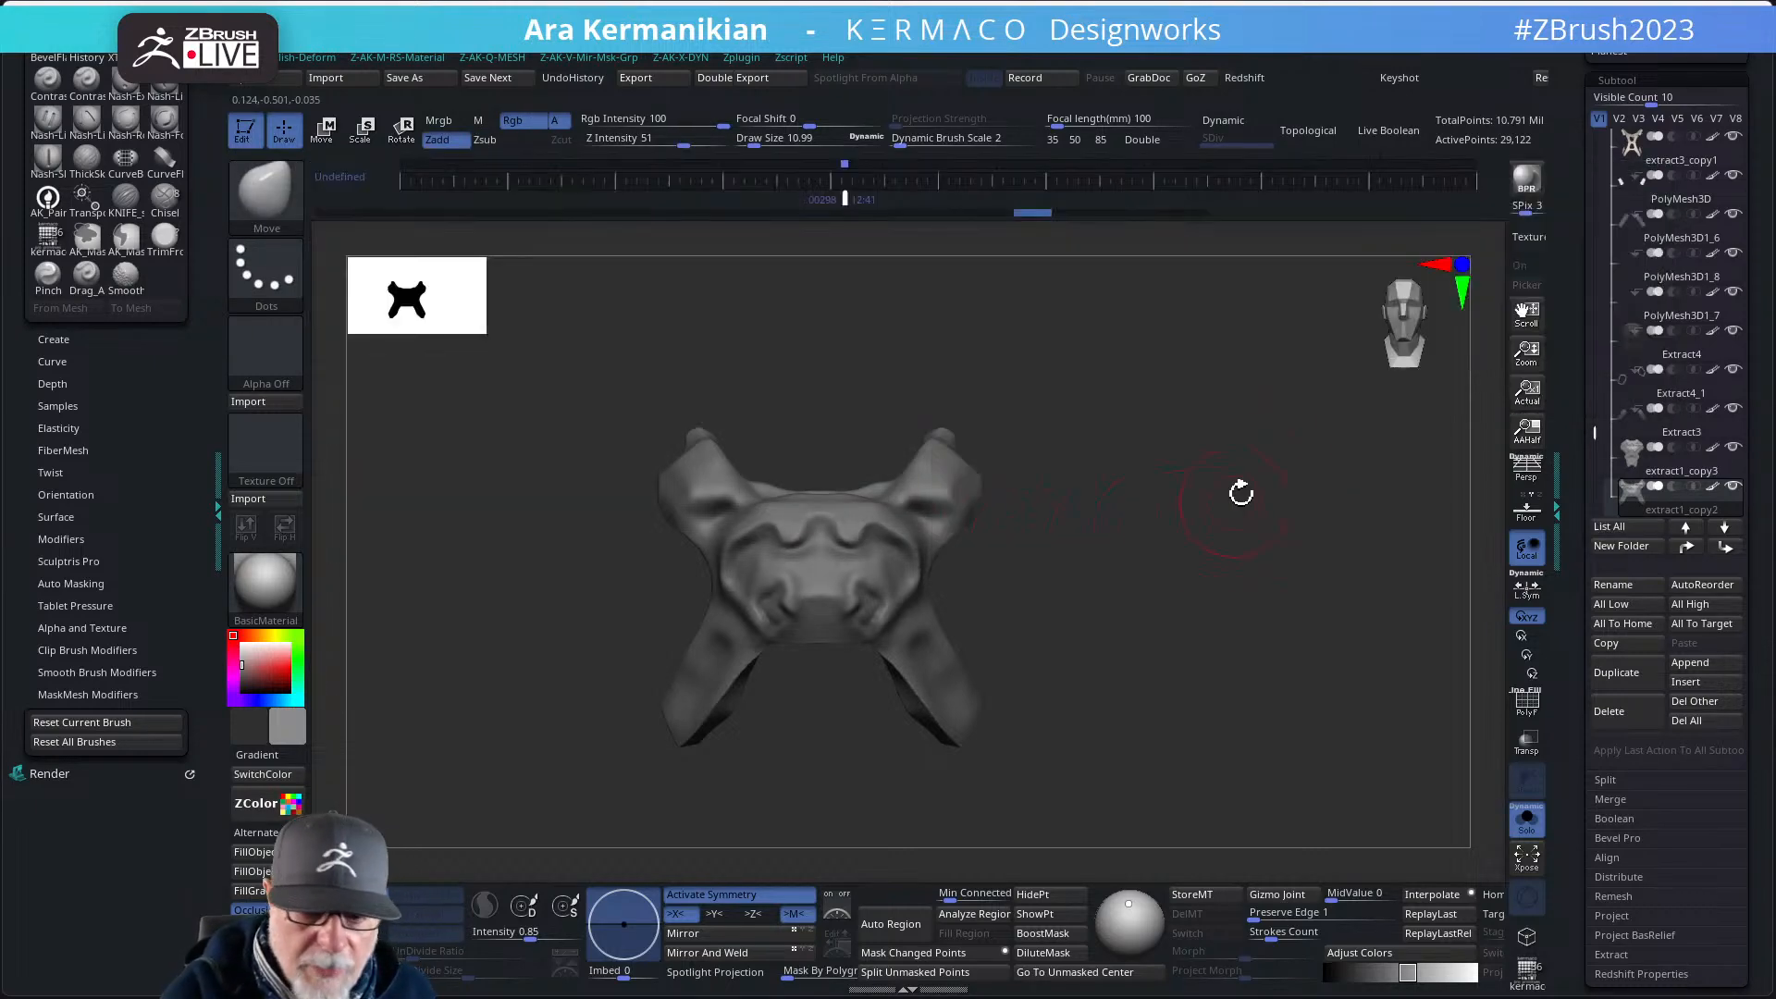
pyautogui.keyDown('ctrl'); pyautogui.keyDown('shift'); pyautogui.moveTo(645, 339); pyautogui.dragTo(731, 502); pyautogui.keyUp('shift'); pyautogui.keyUp('ctrl')
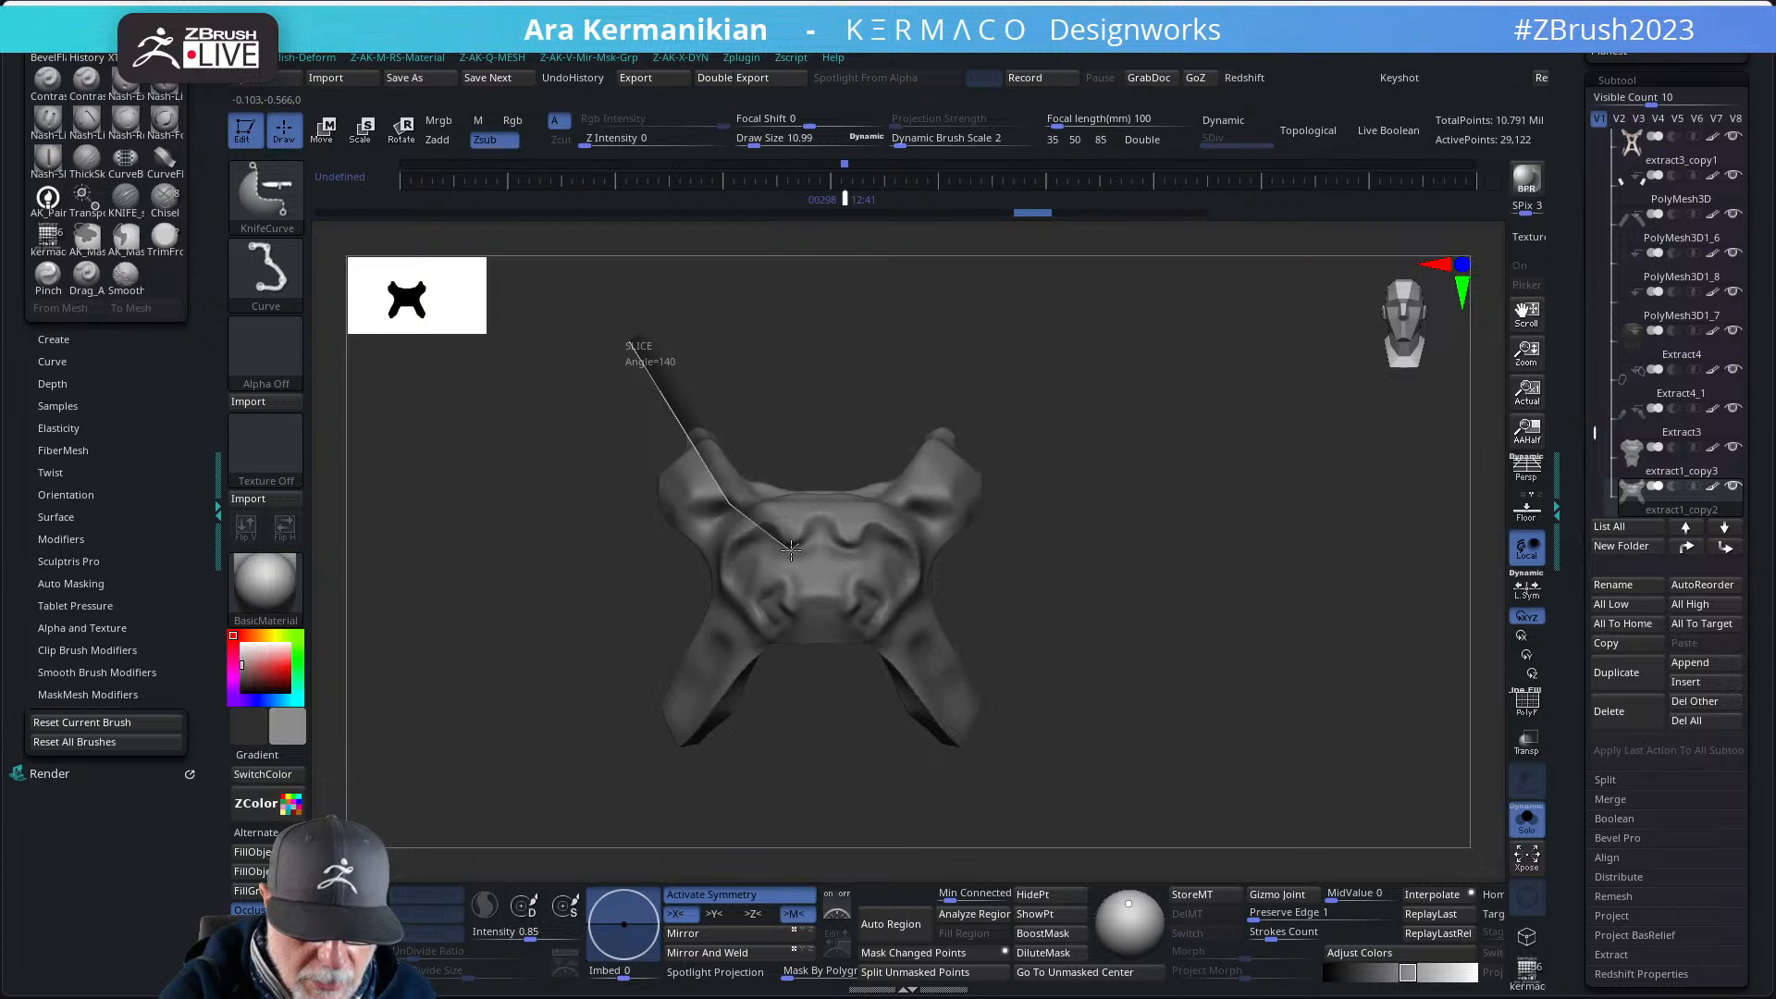
pyautogui.keyDown('ctrl'); pyautogui.keyDown('shift'); pyautogui.moveTo(863, 447); pyautogui.dragTo(864, 449); pyautogui.keyUp('shift'); pyautogui.keyUp('ctrl')
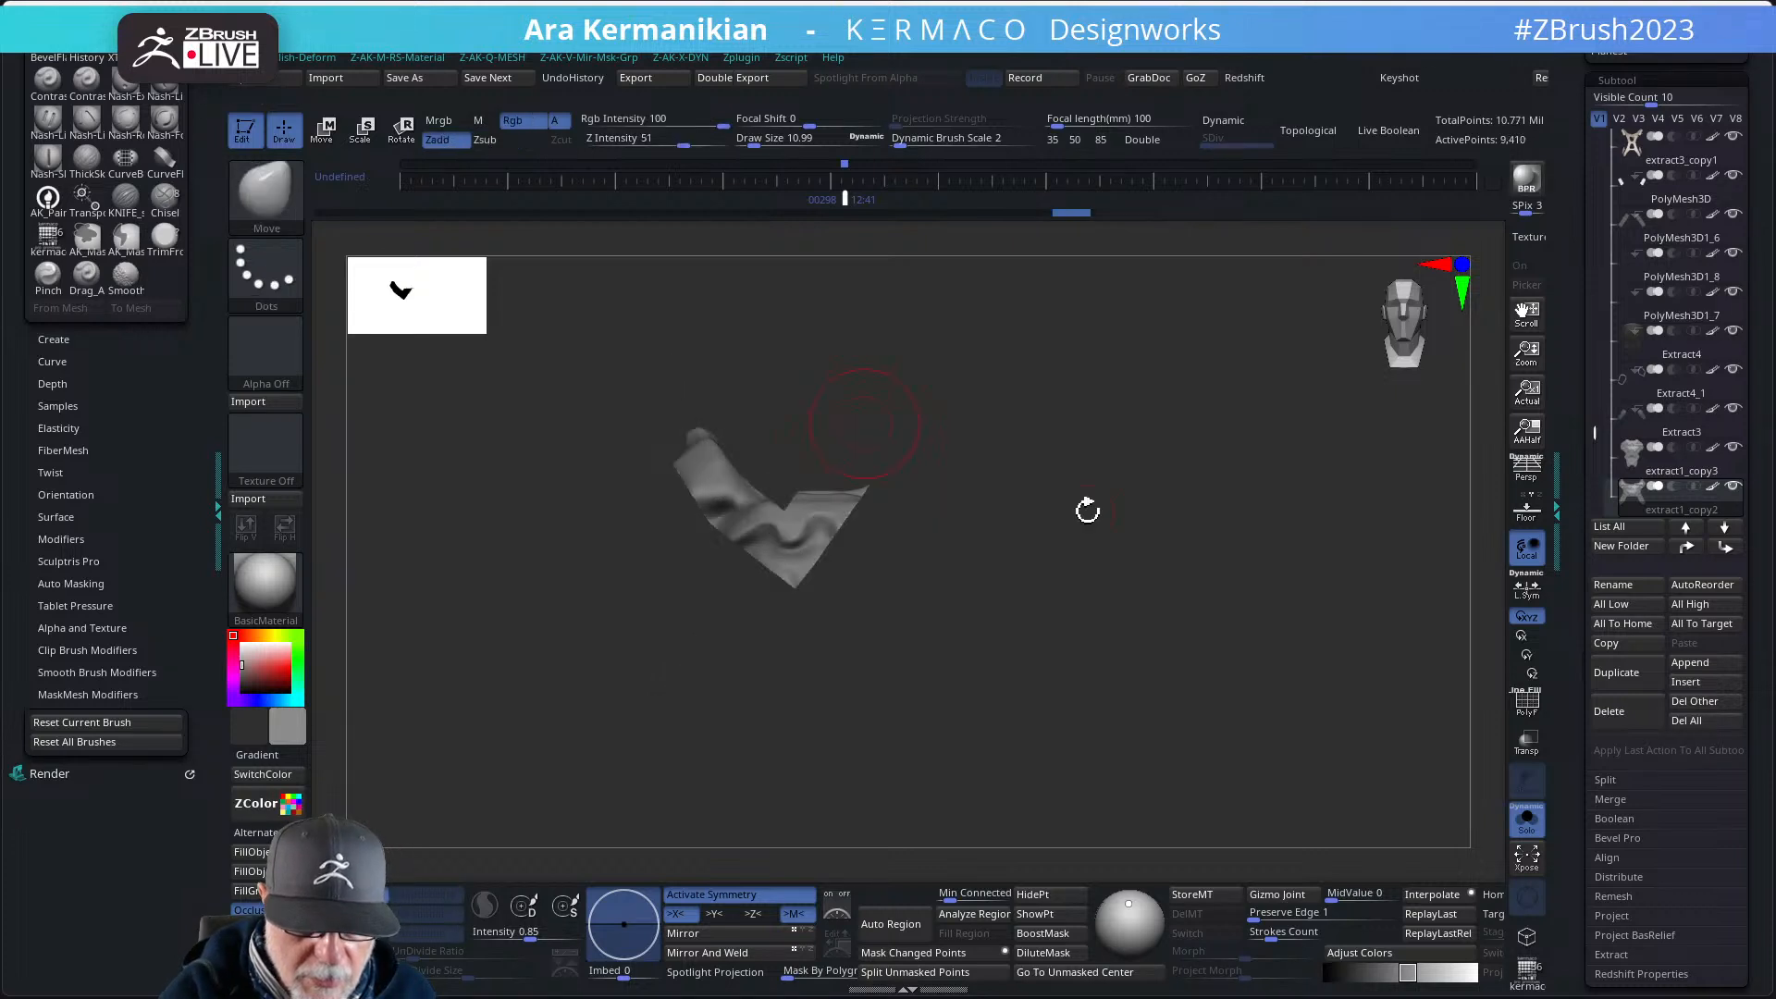
pyautogui.hotkey('ctrl', 'z')
pyautogui.moveTo(645, 368)
pyautogui.keyDown('ctrl'); pyautogui.keyDown('shift'); pyautogui.mouseDown()
pyautogui.moveTo(749, 526)
pyautogui.moveTo(797, 309)
pyautogui.mouseUp(); pyautogui.keyUp('shift'); pyautogui.keyUp('ctrl')
pyautogui.hotkey('ctrl', 'z')
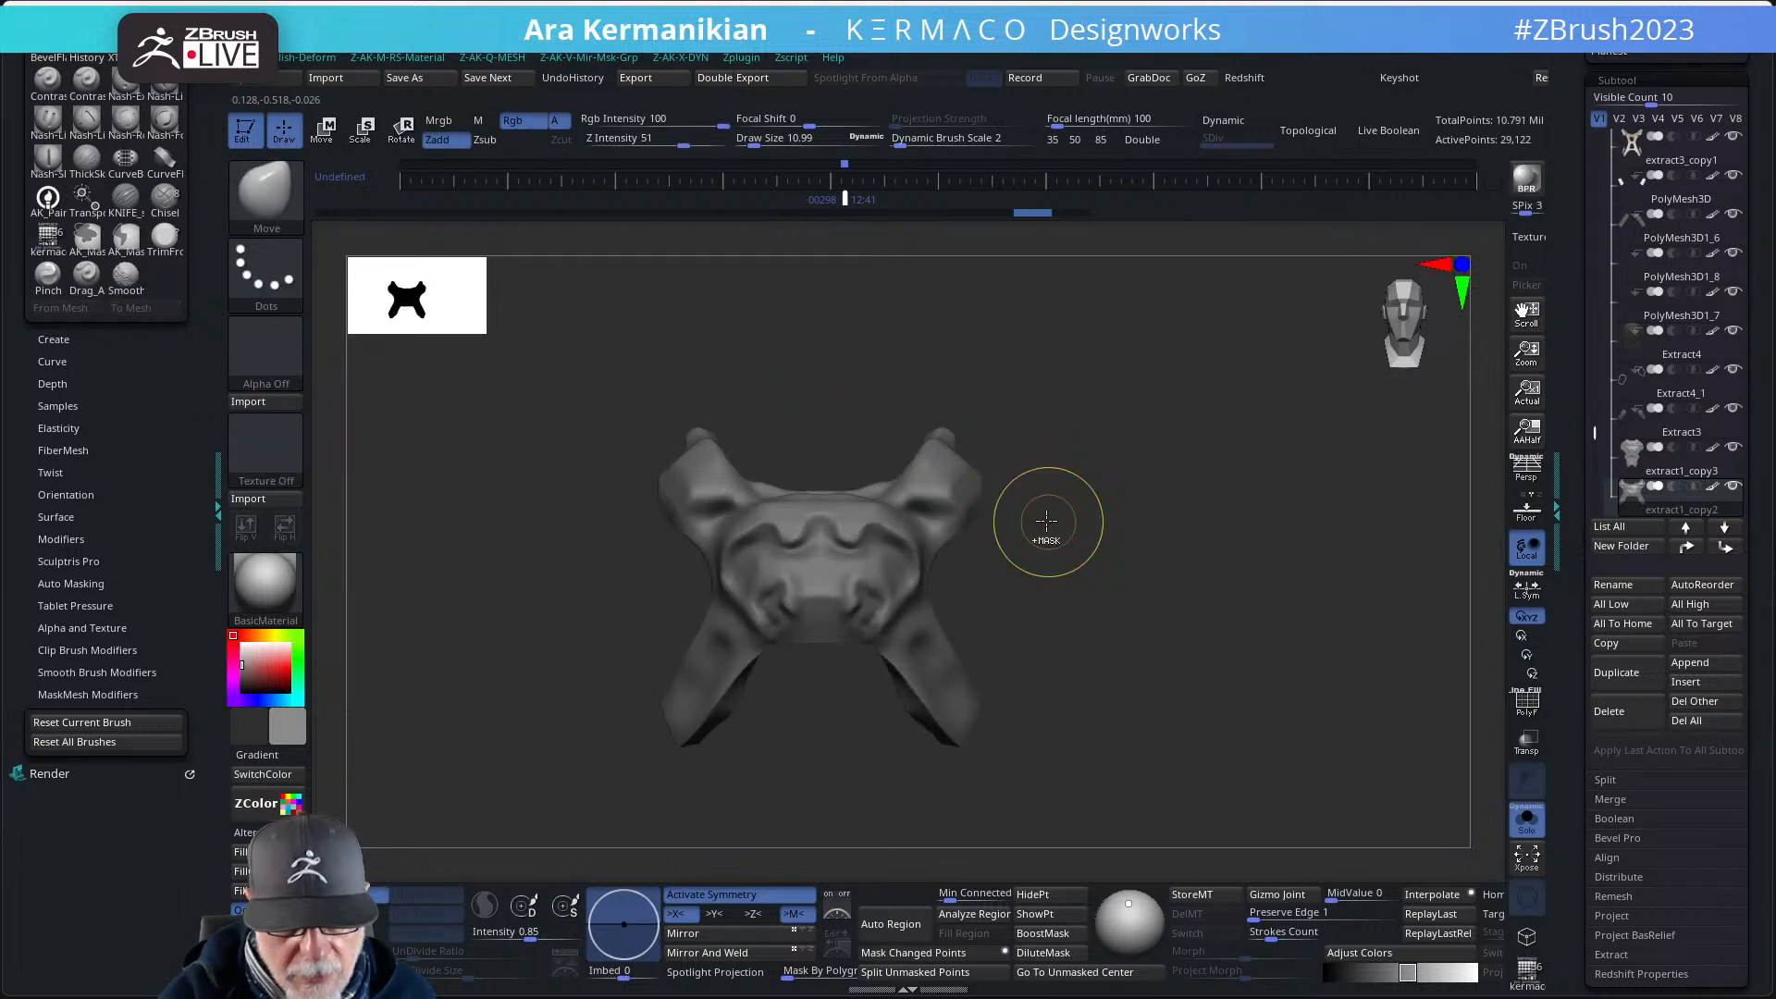
# - Try to slice the neckline shape with the SliceCurve brush, check the polygroups with the polyframe, and undo the slice
pyautogui.press('q')
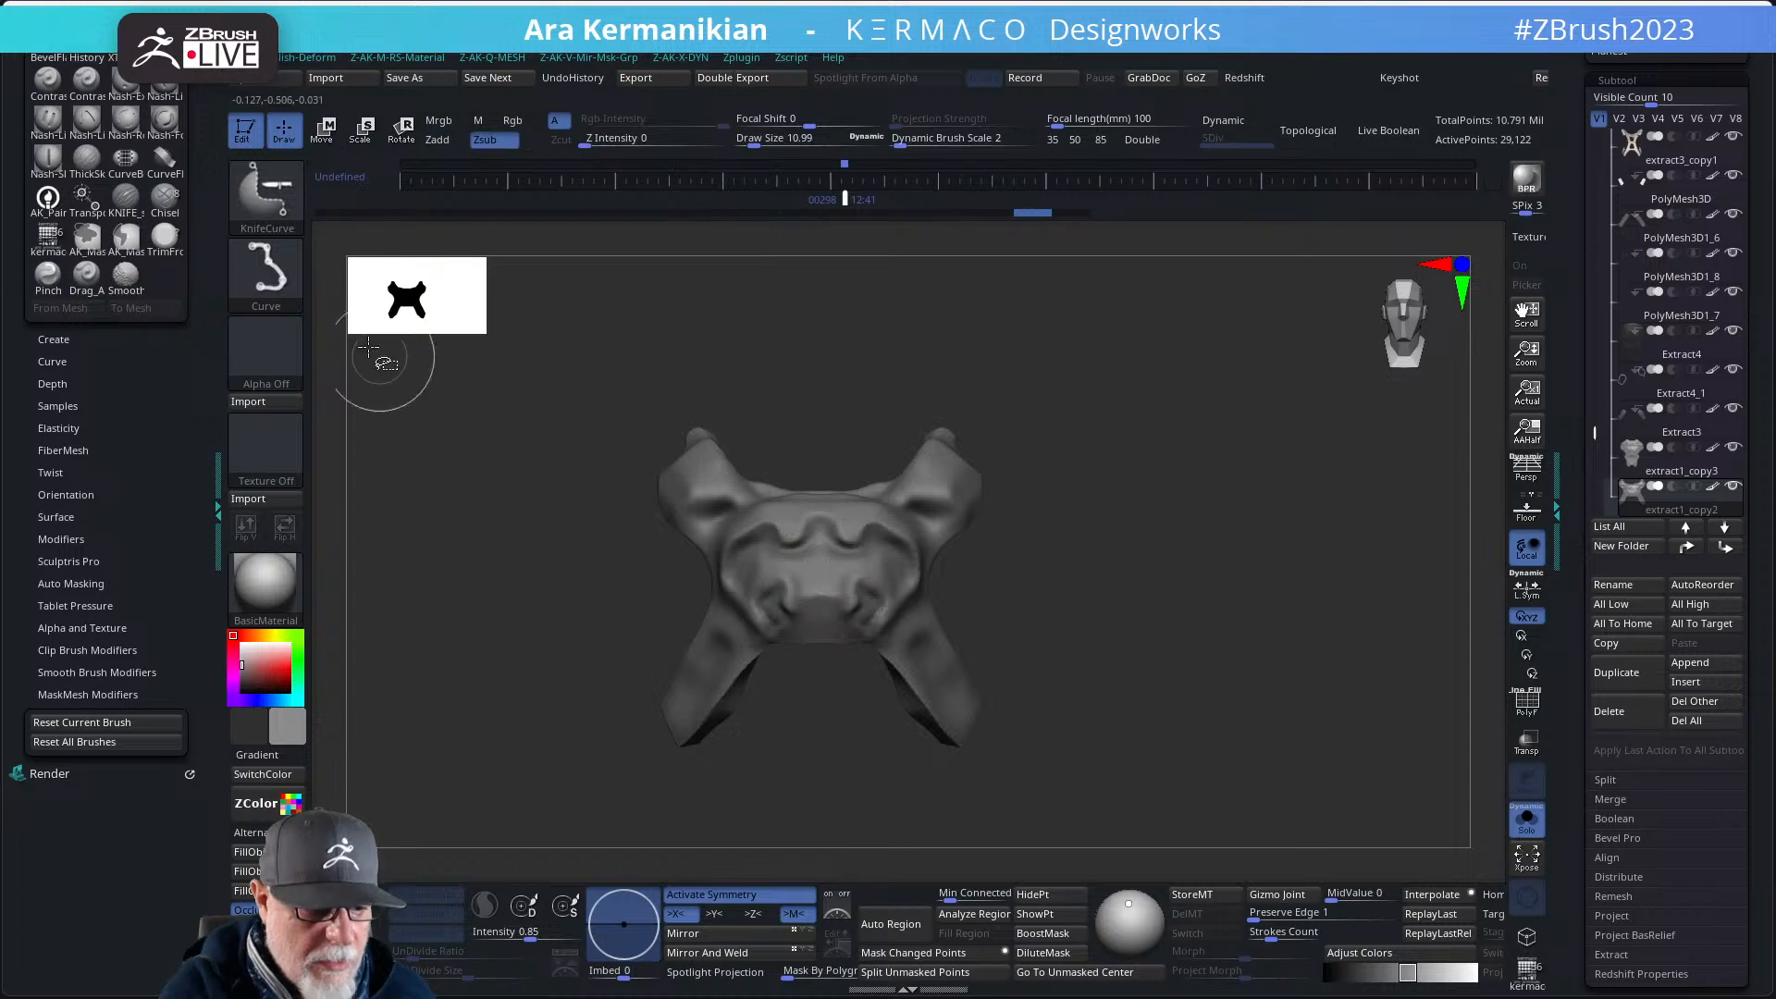
pyautogui.click(274, 197)
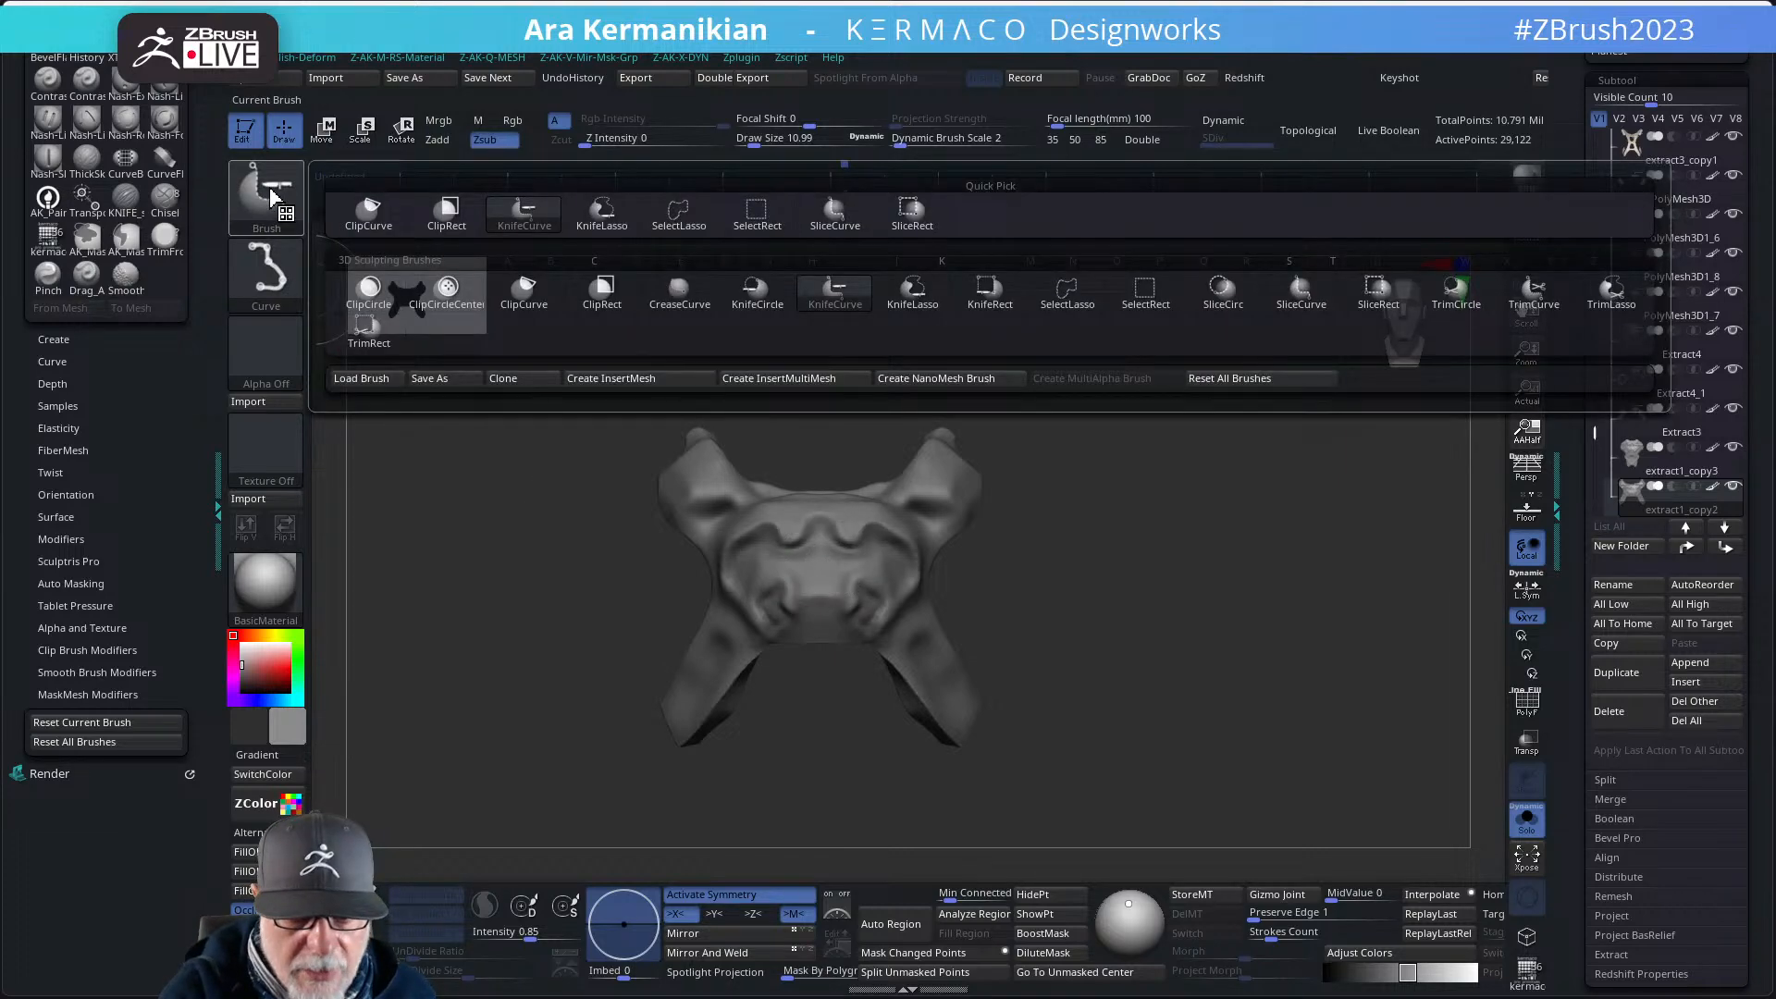
pyautogui.click(833, 217)
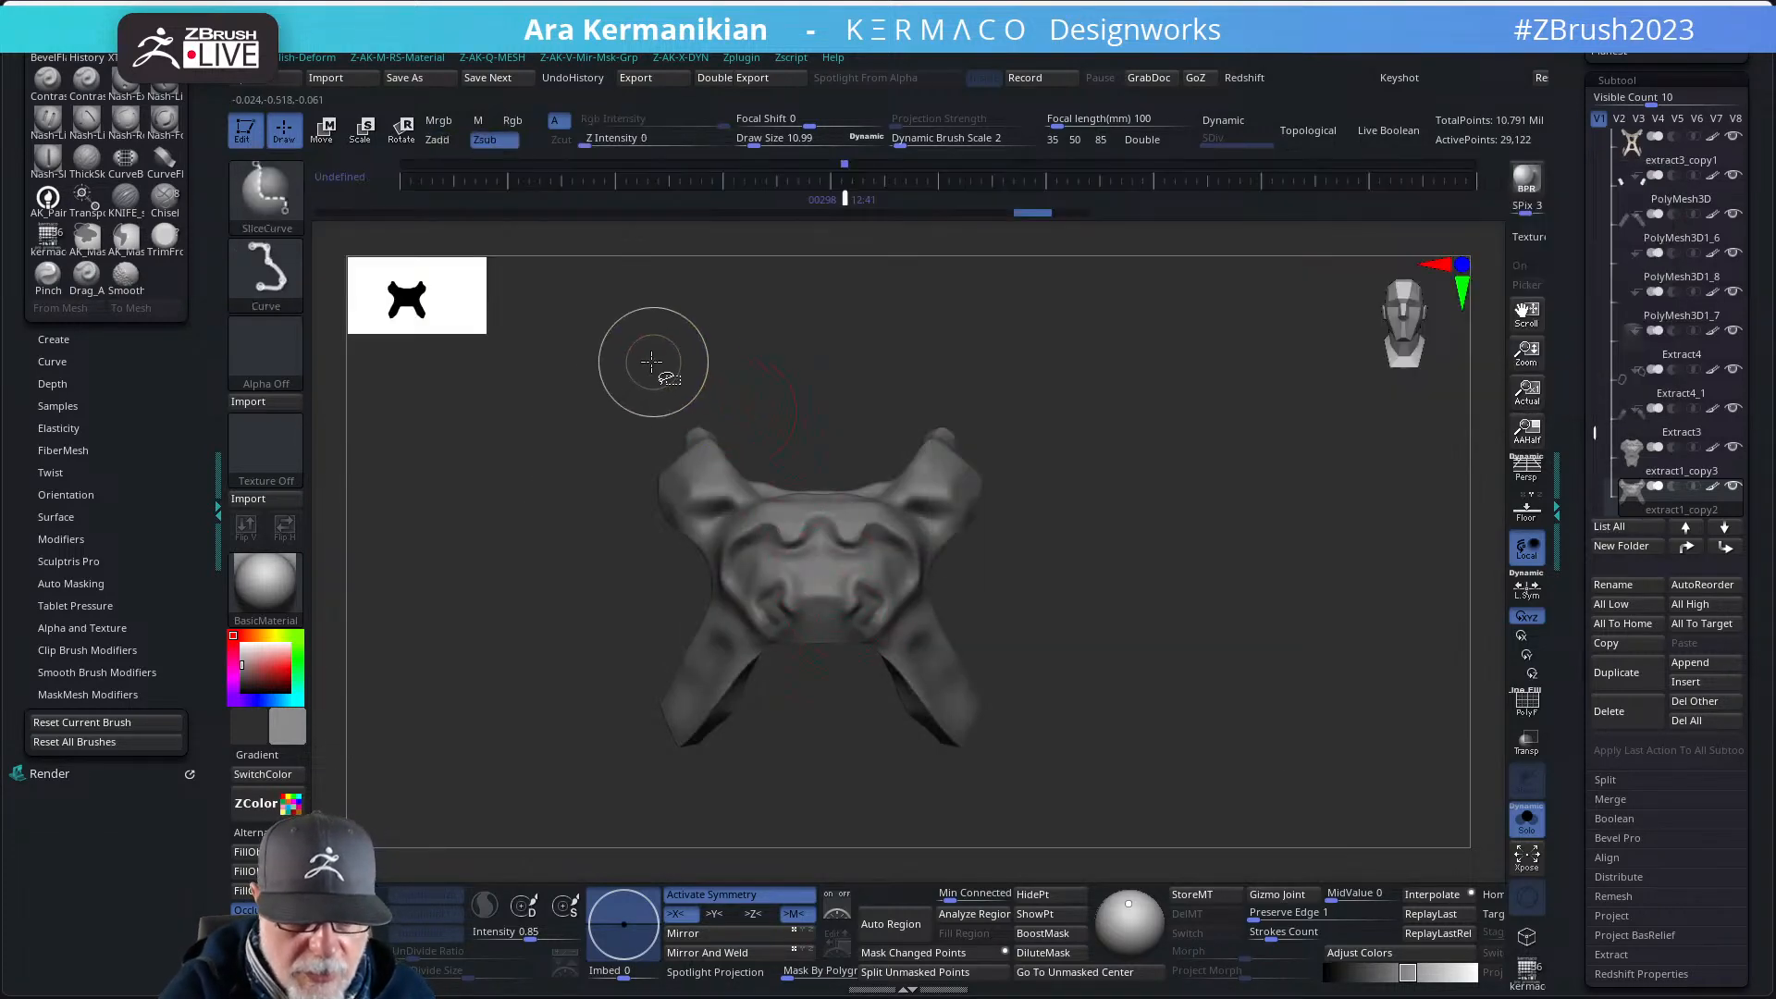
pyautogui.moveTo(627, 372)
pyautogui.keyDown('ctrl'); pyautogui.keyDown('shift'); pyautogui.mouseDown()
pyautogui.moveTo(782, 544)
pyautogui.moveTo(759, 557)
pyautogui.moveTo(826, 357)
pyautogui.mouseUp(); pyautogui.keyUp('shift'); pyautogui.keyUp('ctrl')
pyautogui.press('alt')
pyautogui.click(1526, 703)
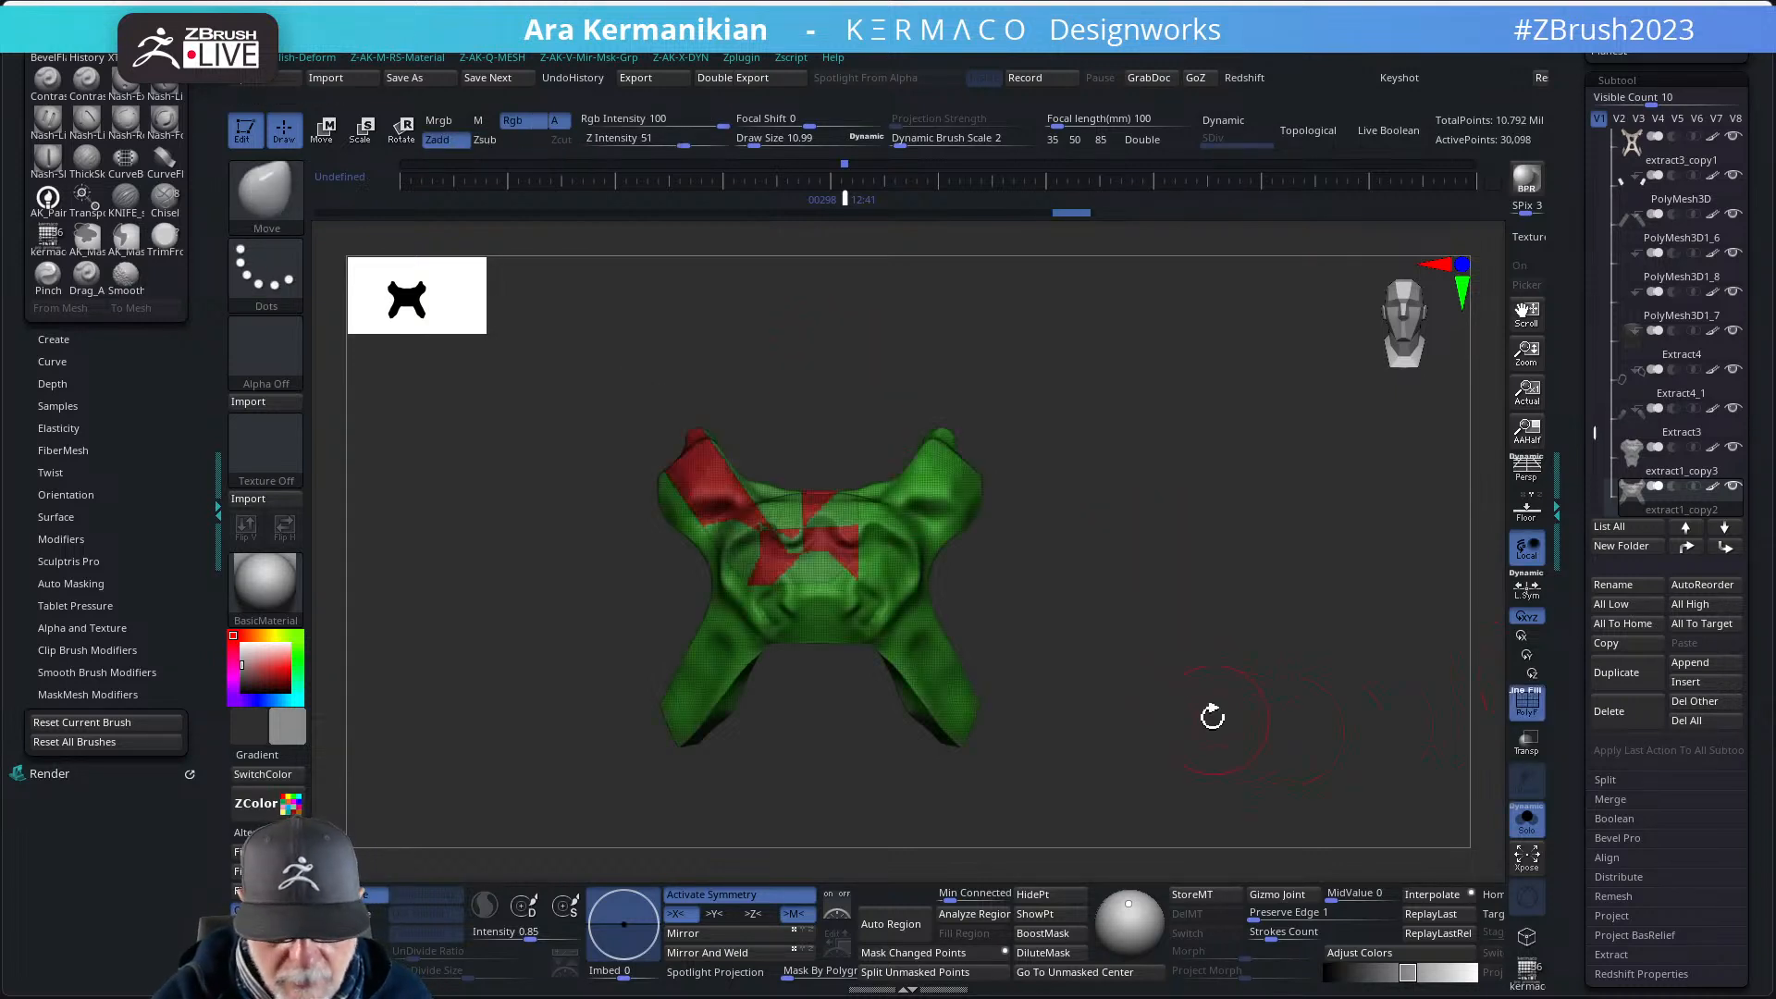
pyautogui.moveTo(1209, 713)
pyautogui.mouseDown()
pyautogui.moveTo(1209, 666)
pyautogui.moveTo(1225, 705)
pyautogui.moveTo(1245, 675)
pyautogui.moveTo(1225, 709)
pyautogui.mouseUp()
pyautogui.hotkey('ctrl', 'z')
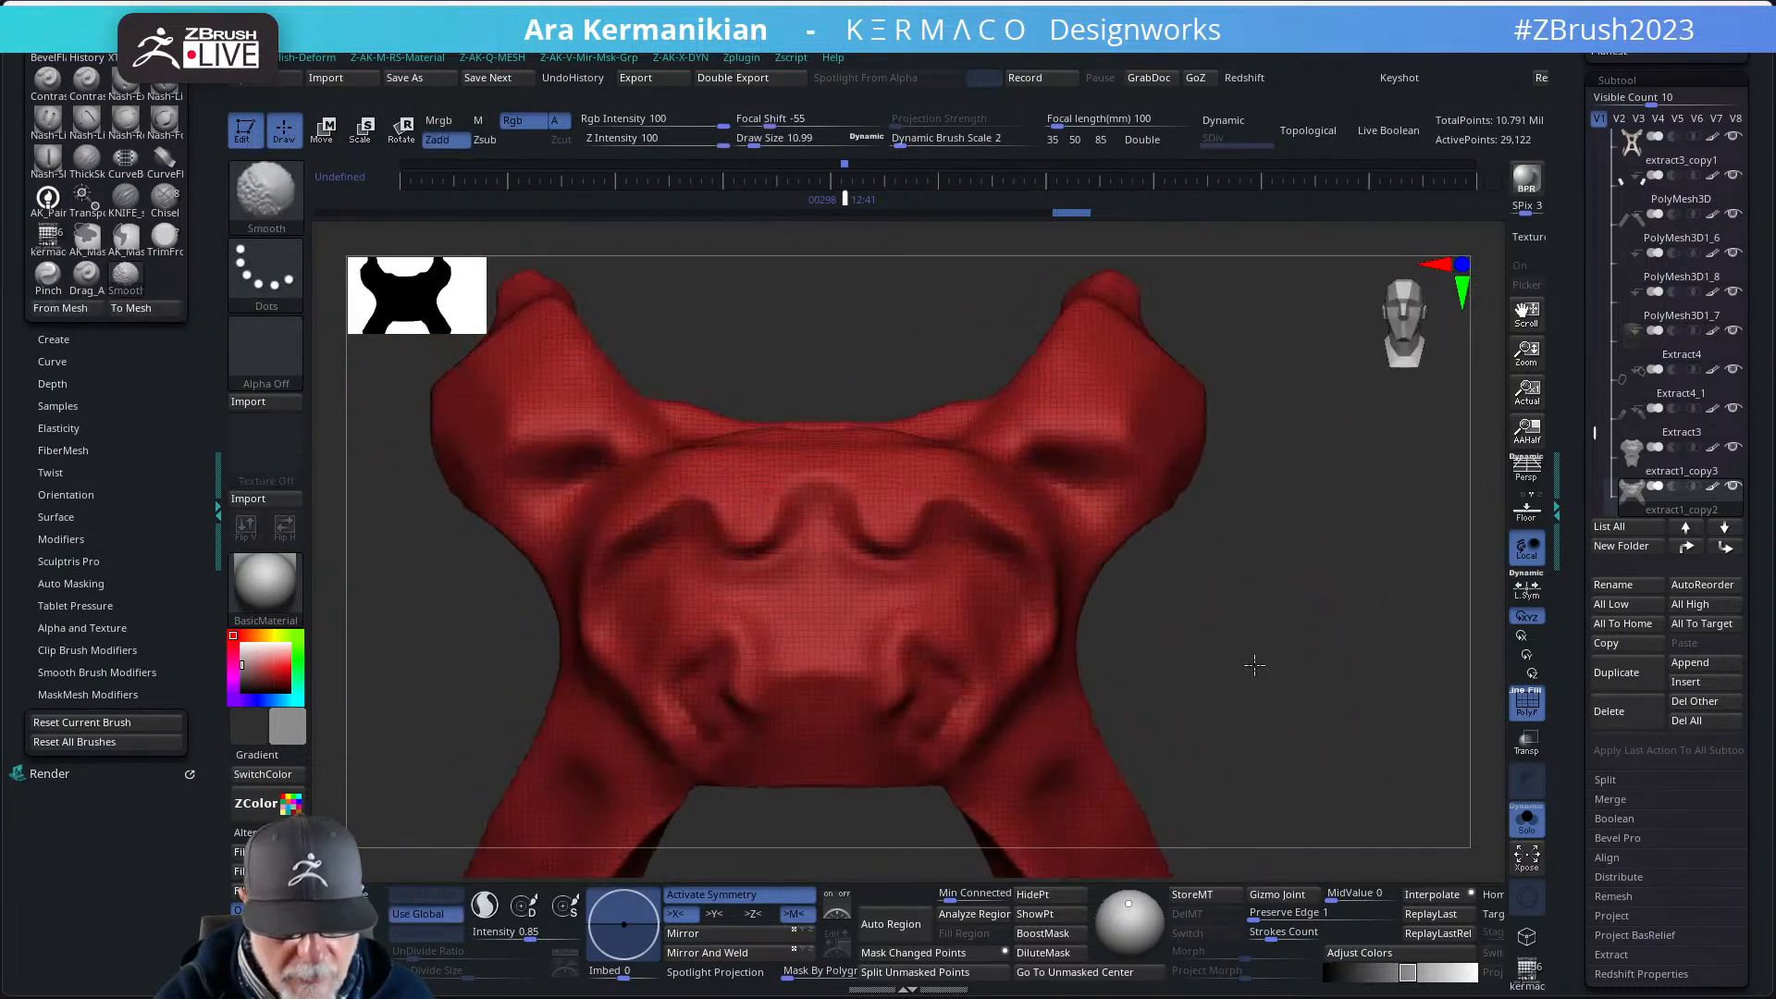
# - Try to trim the neckline between the upper arms with the TrimCurve brush and undo the trim
pyautogui.click(279, 205)
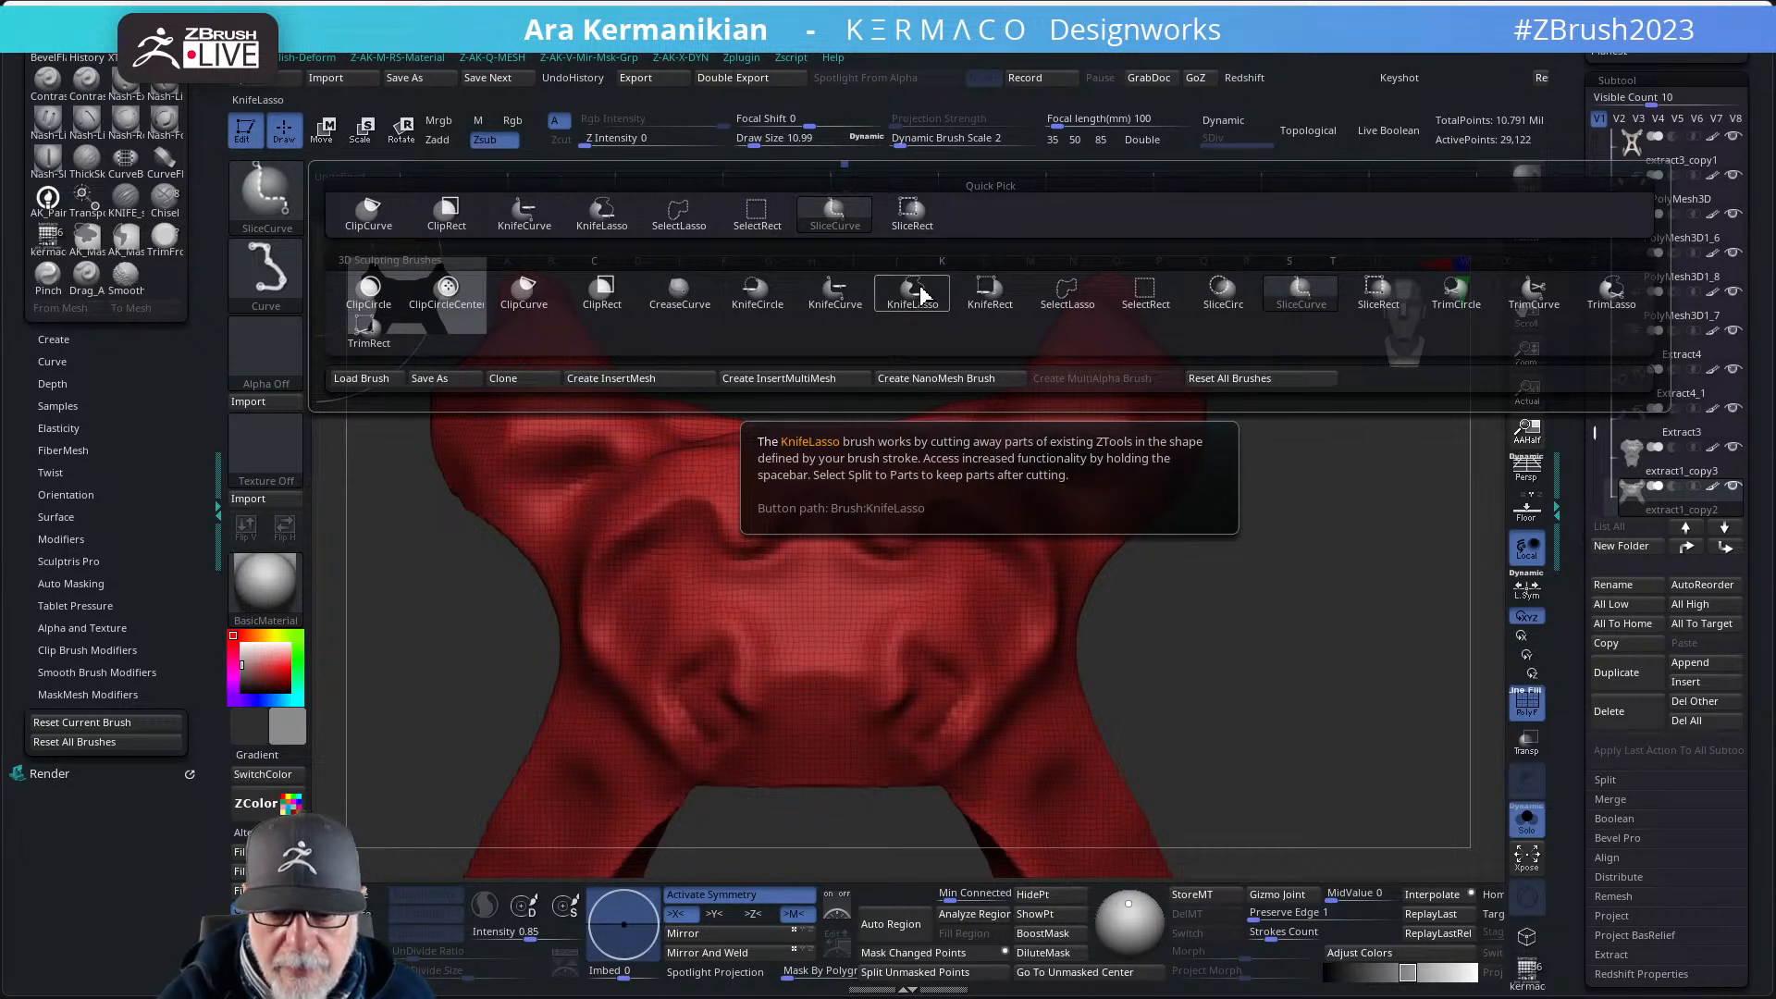
pyautogui.click(1531, 312)
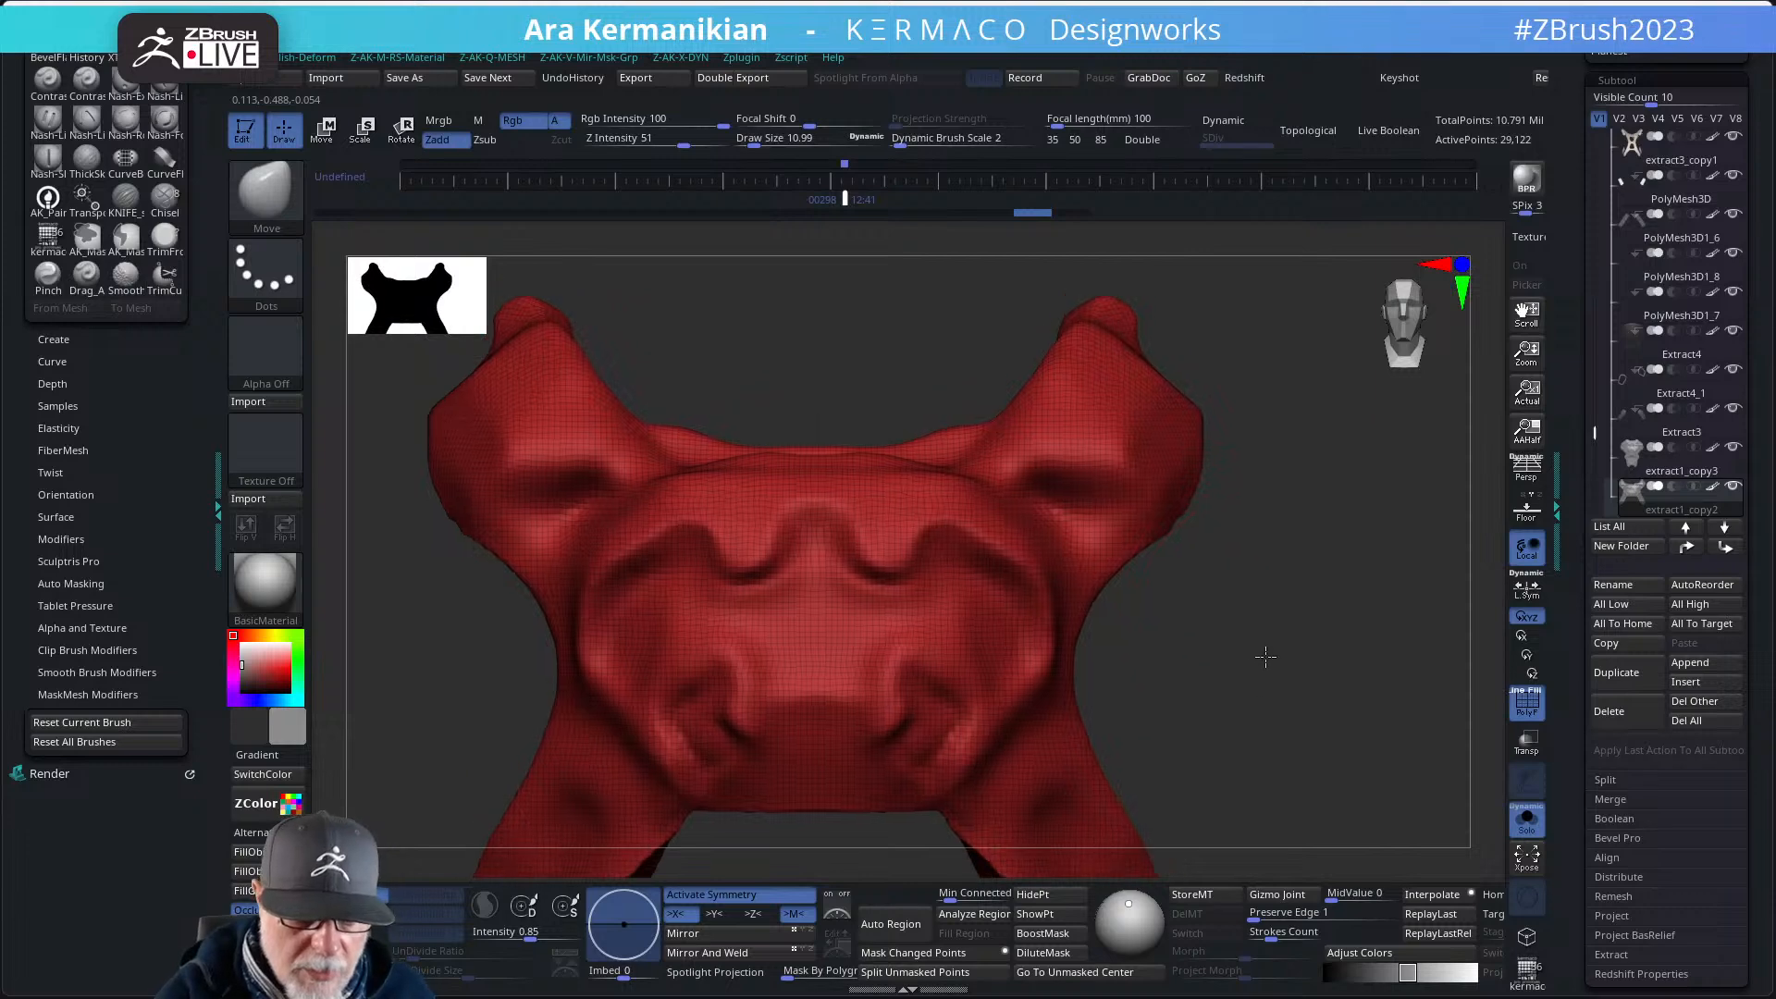
pyautogui.keyDown('alt'); pyautogui.moveTo(1265, 657); pyautogui.dragTo(1249, 592); pyautogui.keyUp('alt')
pyautogui.keyDown('ctrl'); pyautogui.keyDown('shift'); pyautogui.moveTo(600, 387); pyautogui.dragTo(722, 580); pyautogui.keyUp('shift'); pyautogui.keyUp('ctrl')
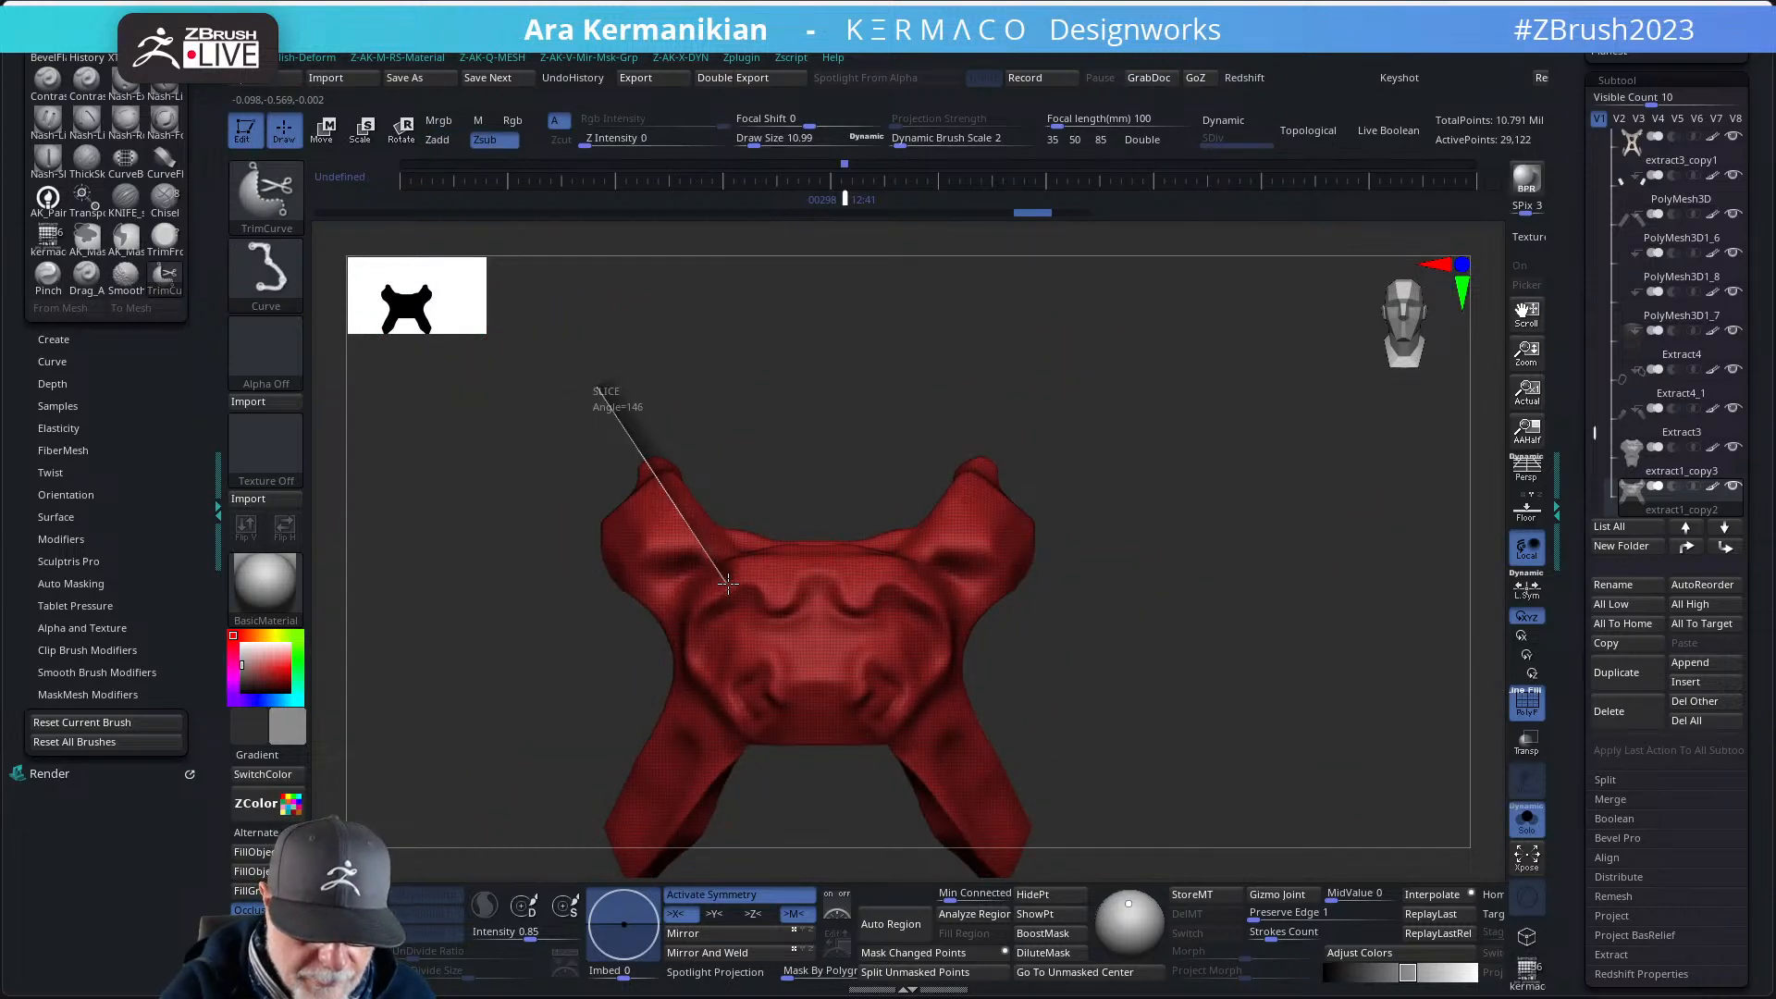
pyautogui.keyDown('ctrl'); pyautogui.keyDown('shift'); pyautogui.moveTo(819, 624); pyautogui.dragTo(825, 351); pyautogui.keyUp('shift'); pyautogui.keyUp('ctrl')
pyautogui.hotkey('ctrl', 'z')
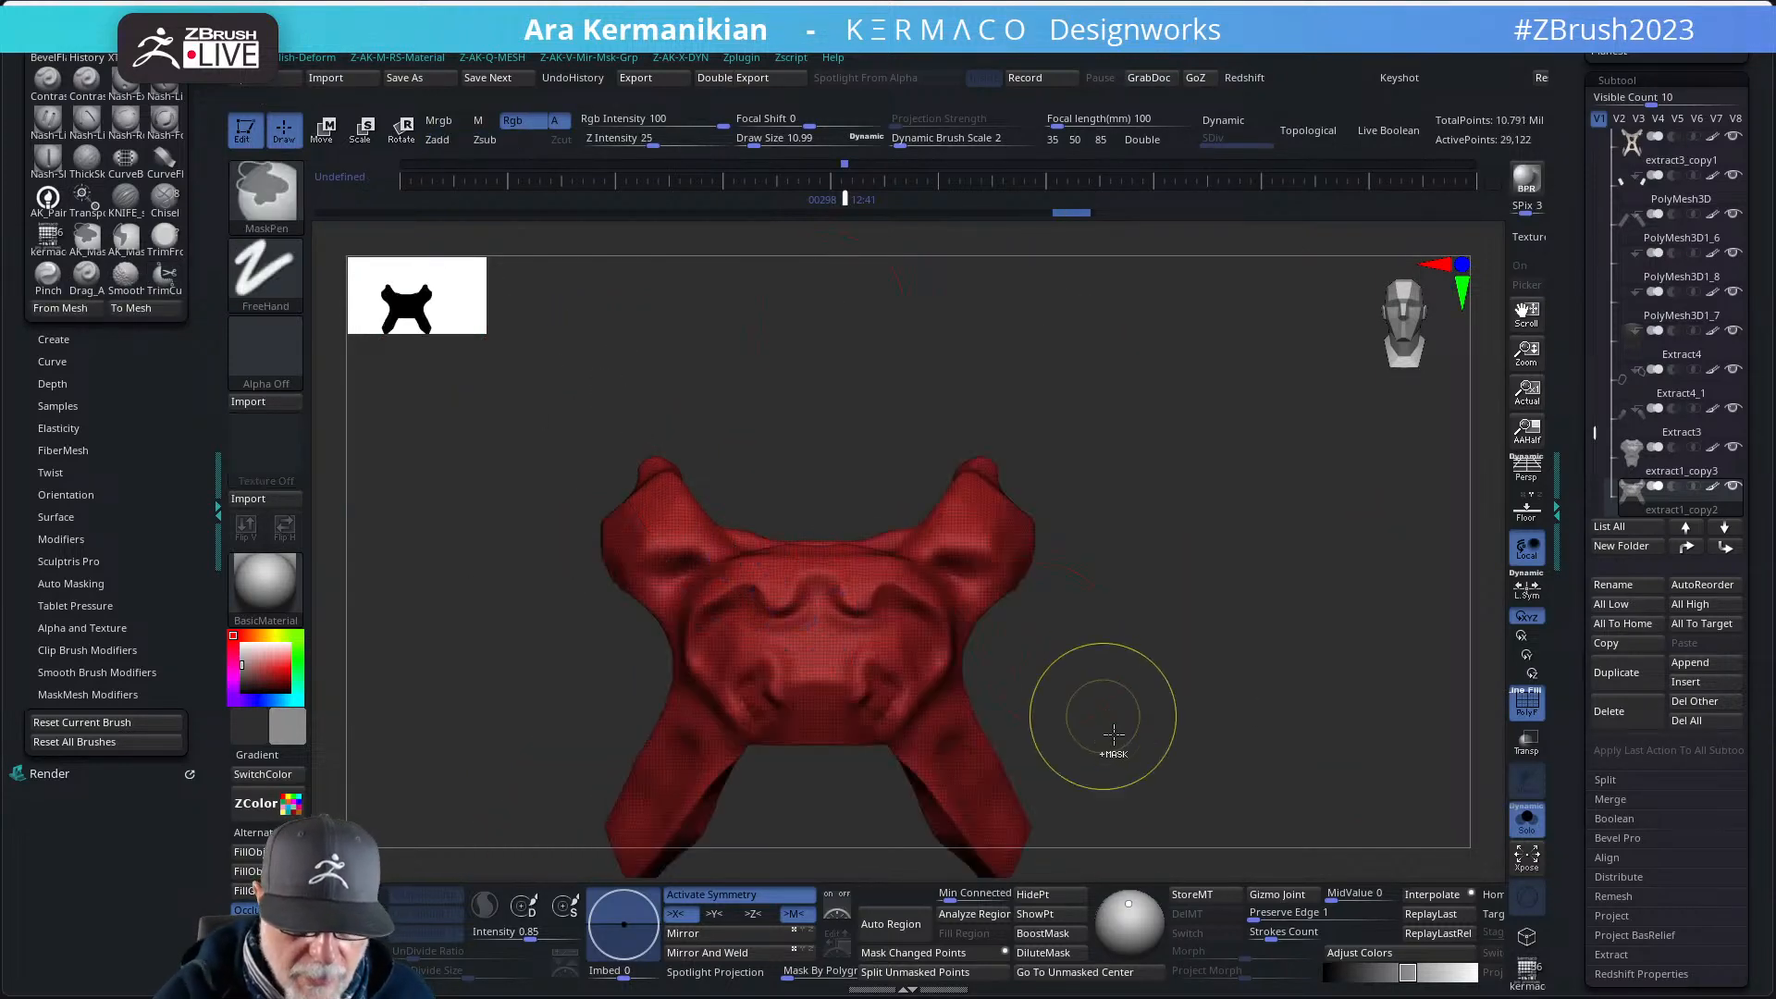
# - Smooth the chest plate's inner edges and upper arm tips from behind, then remesh it with DynaMesh
pyautogui.moveTo(1316, 698); pyautogui.dragTo(1221, 657)
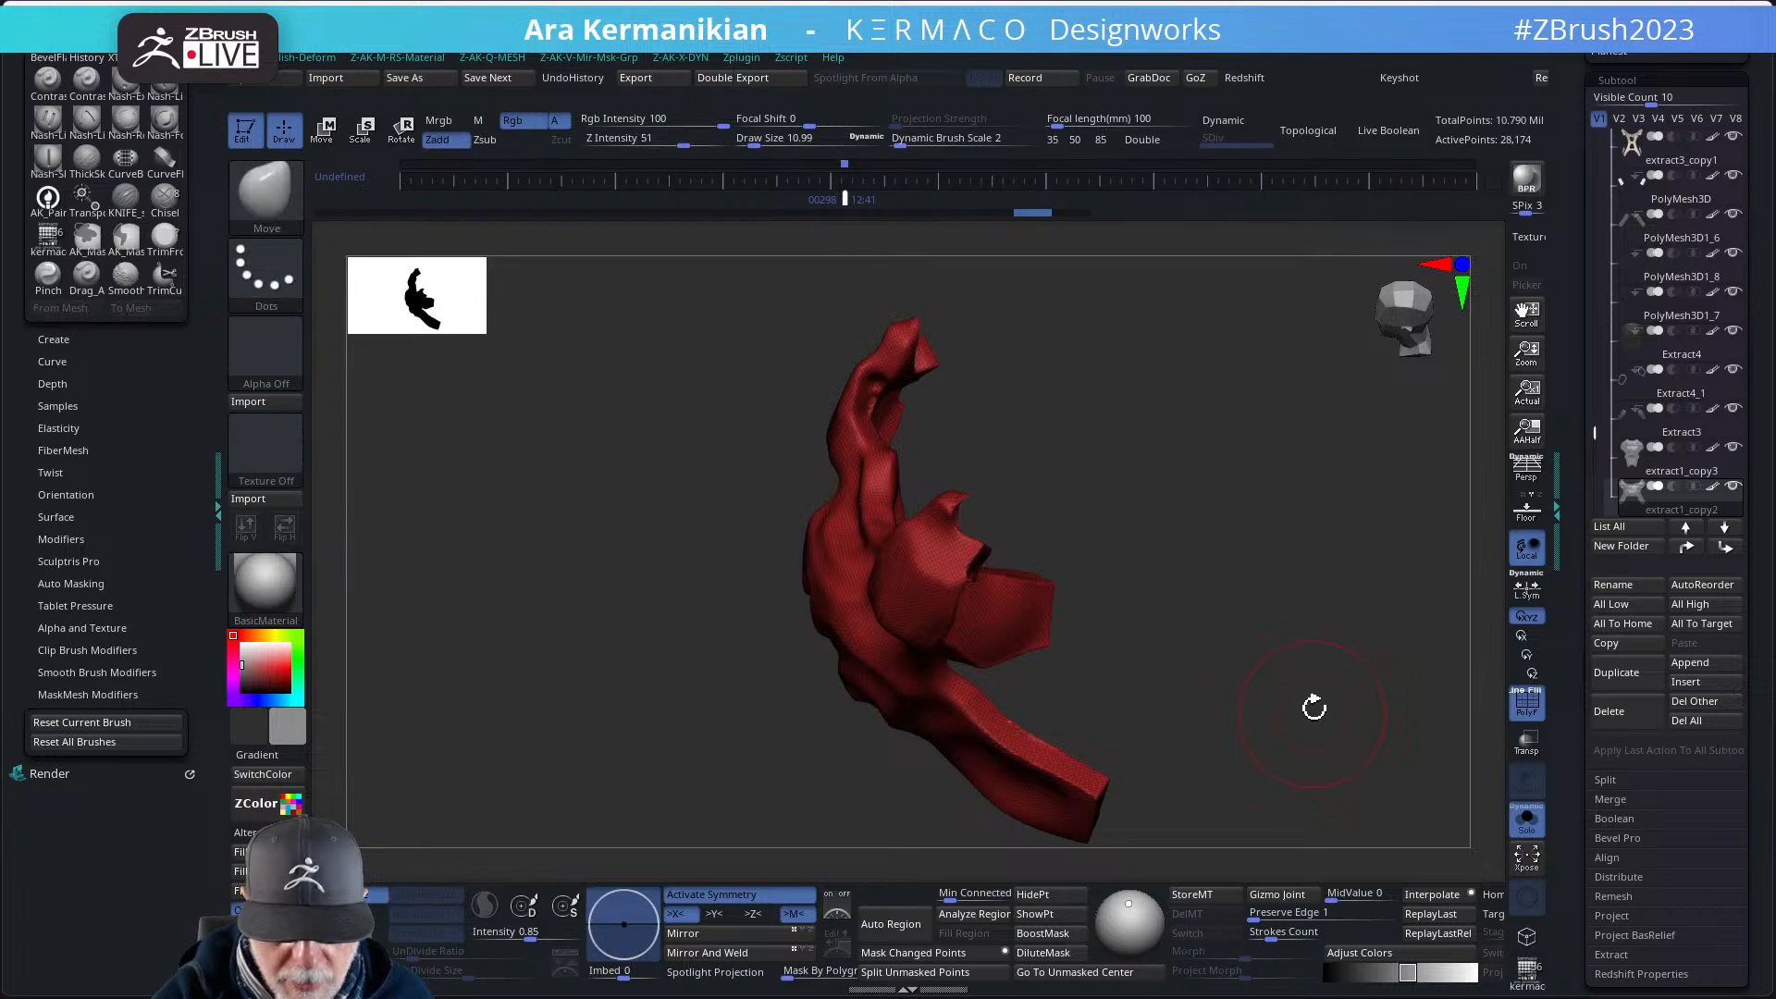
pyautogui.moveTo(1313, 706)
pyautogui.mouseDown()
pyautogui.moveTo(1233, 682)
pyautogui.moveTo(1207, 643)
pyautogui.mouseUp()
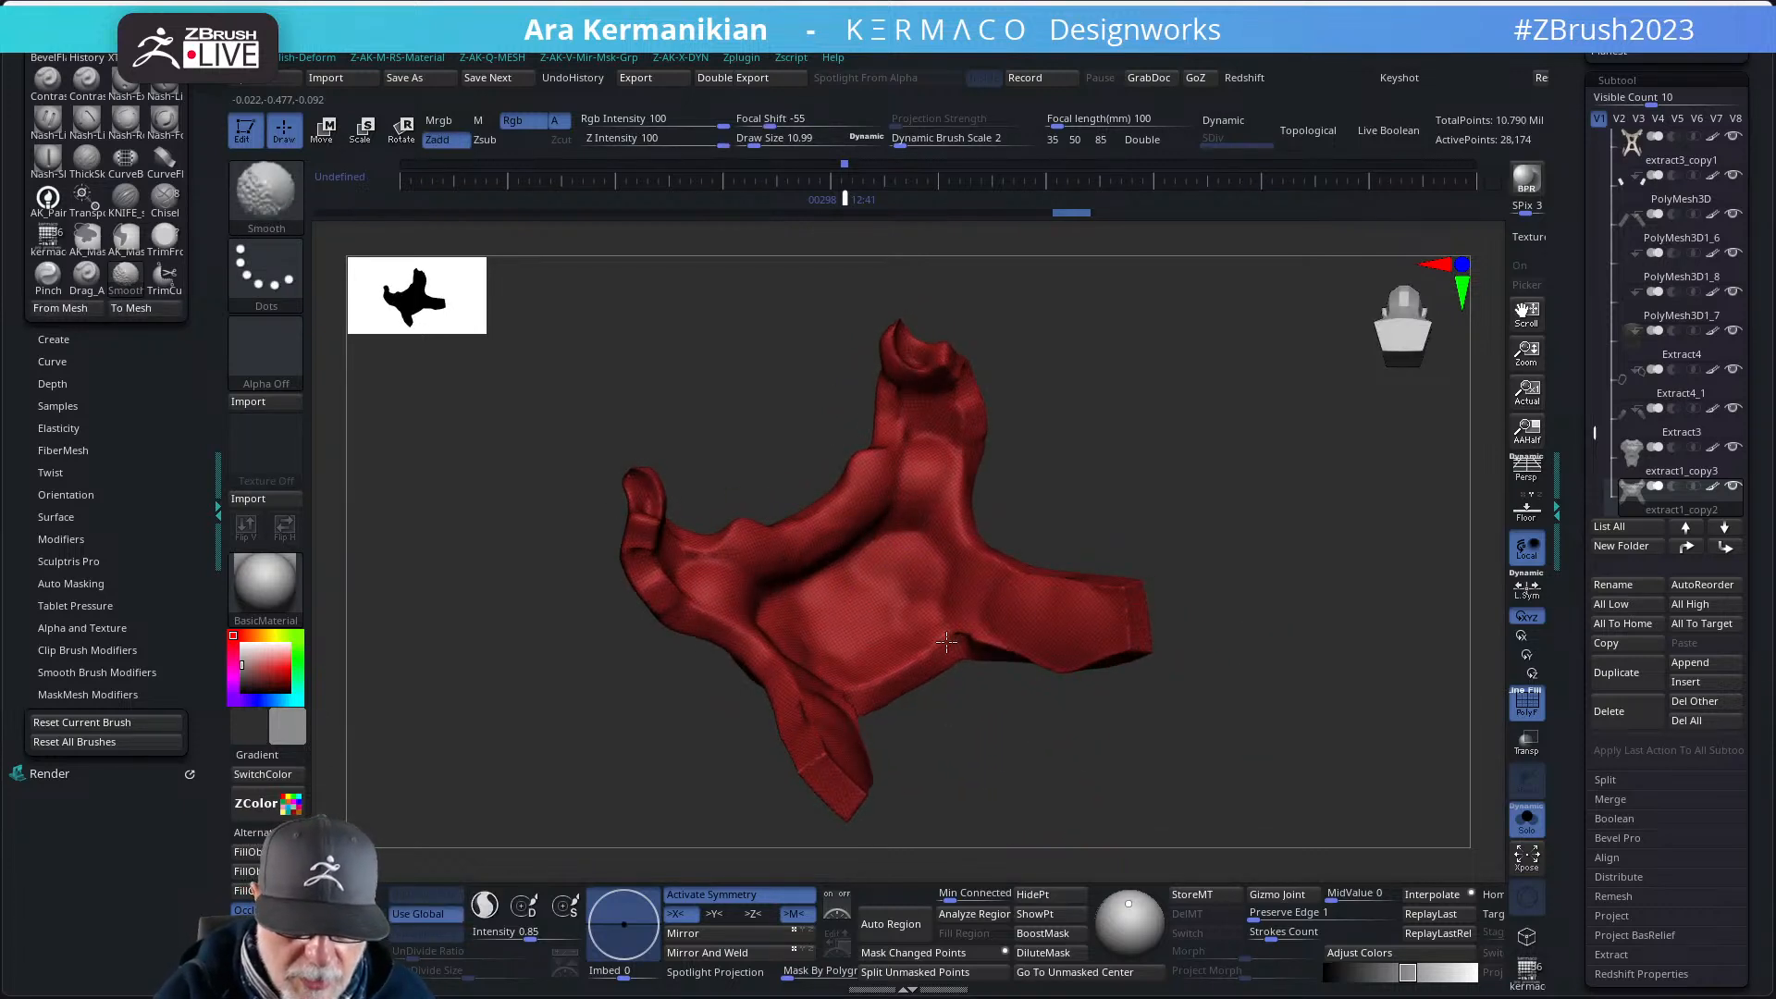
pyautogui.keyDown('shift'); pyautogui.moveTo(979, 621); pyautogui.dragTo(1024, 673); pyautogui.keyUp('shift')
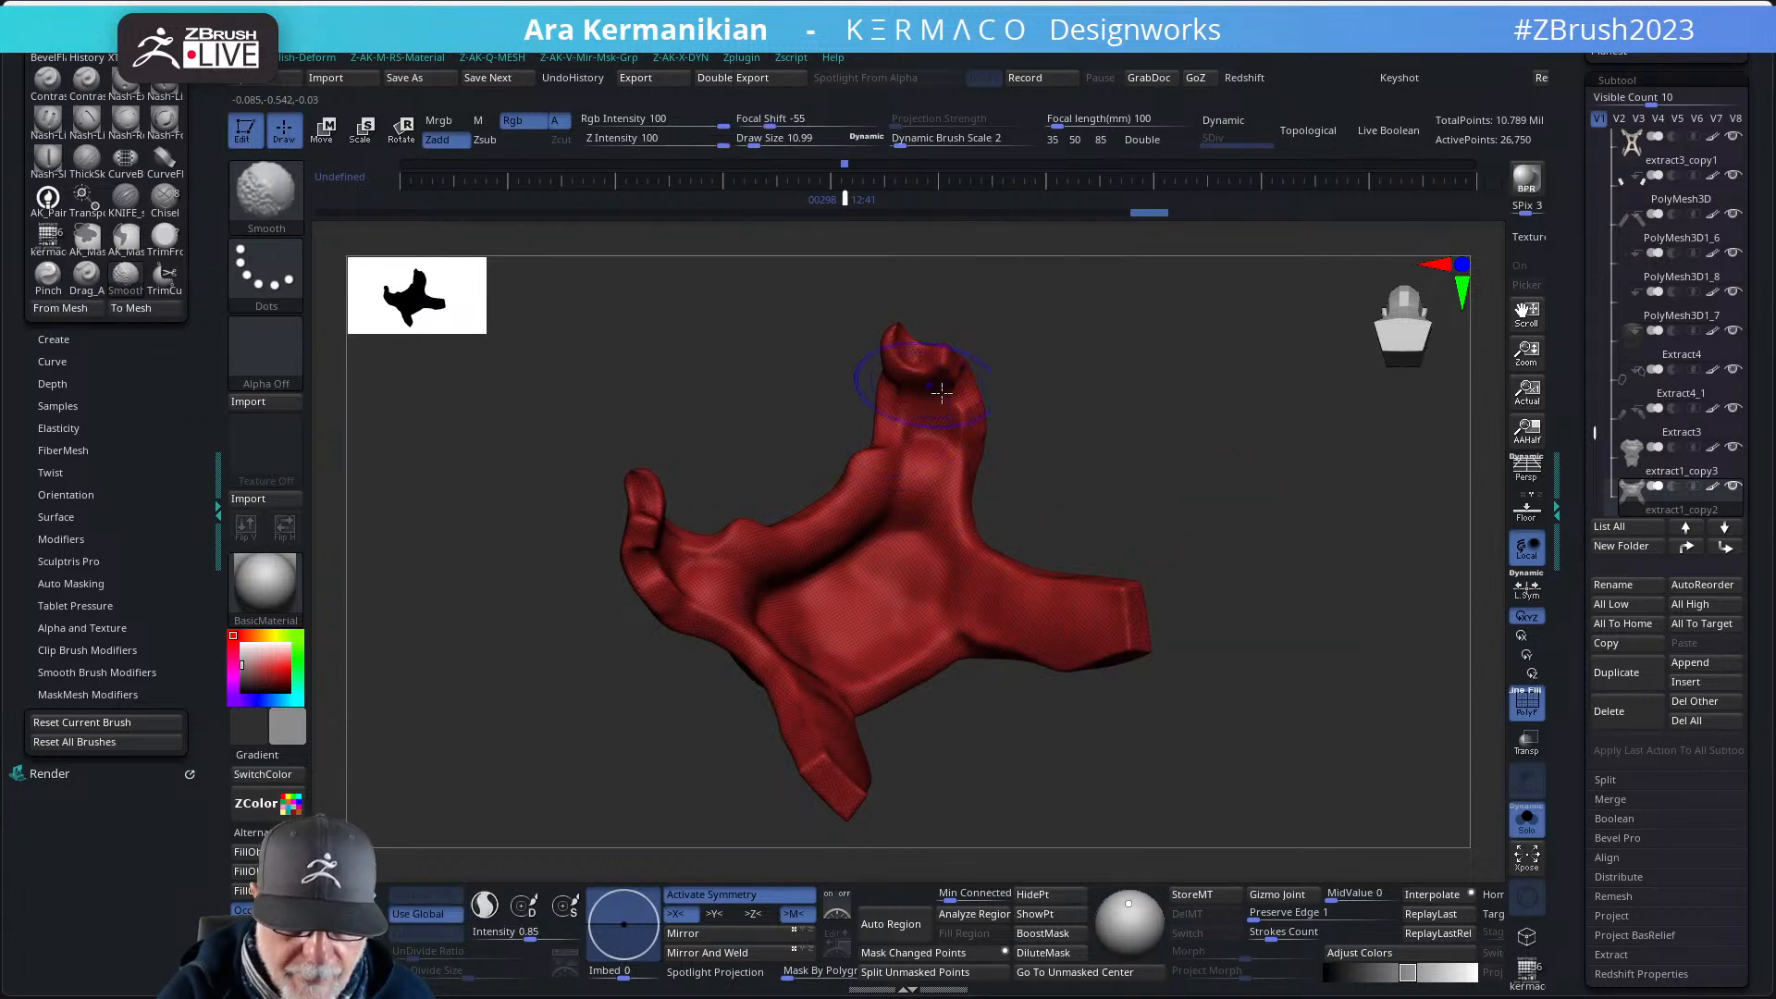
pyautogui.keyDown('shift'); pyautogui.moveTo(941, 393); pyautogui.dragTo(953, 400); pyautogui.keyUp('shift')
pyautogui.moveTo(1078, 416)
pyautogui.mouseDown()
pyautogui.moveTo(1059, 512)
pyautogui.moveTo(1073, 499)
pyautogui.mouseUp()
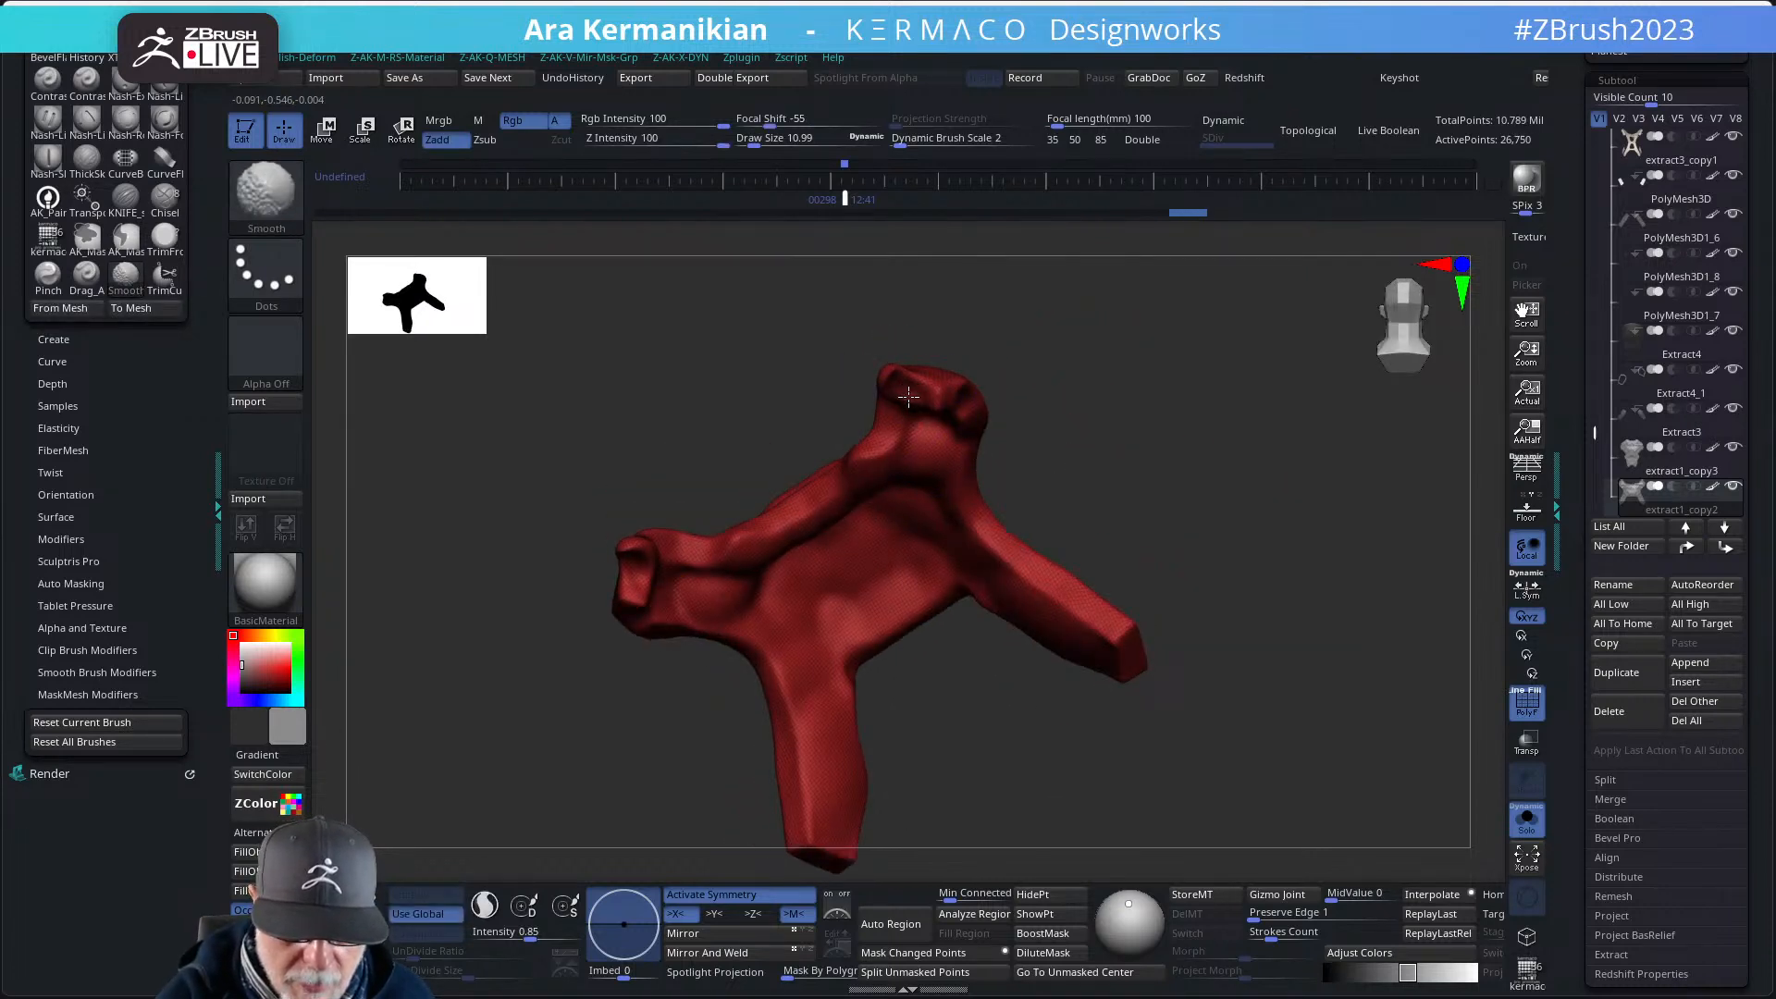
pyautogui.keyDown('shift'); pyautogui.moveTo(915, 393); pyautogui.dragTo(930, 397); pyautogui.keyUp('shift')
pyautogui.keyDown('ctrl'); pyautogui.moveTo(1135, 392); pyautogui.dragTo(1238, 483); pyautogui.keyUp('ctrl')
# - Try the TrimCurve neckline cut again on the remeshed chest plate and undo it
pyautogui.moveTo(1238, 483)
pyautogui.mouseDown()
pyautogui.moveTo(1153, 483)
pyautogui.moveTo(1064, 444)
pyautogui.mouseUp()
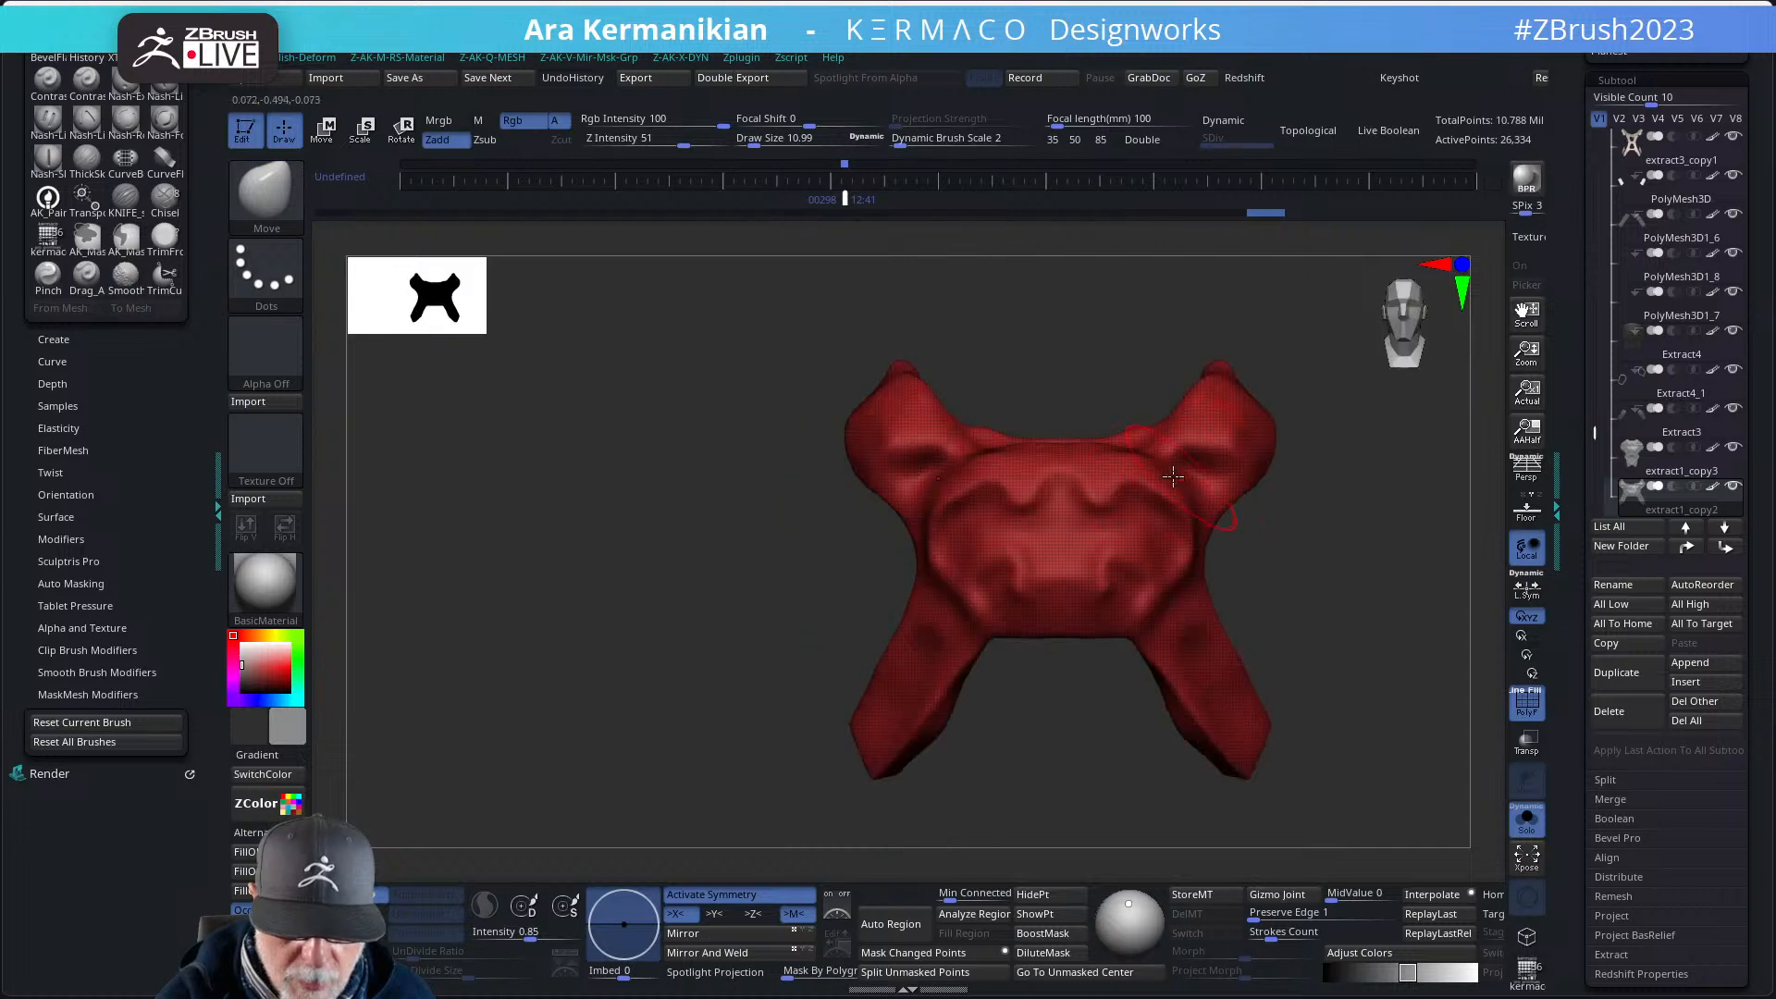
pyautogui.keyDown('alt'); pyautogui.moveTo(1053, 347); pyautogui.dragTo(850, 438); pyautogui.keyUp('alt')
pyautogui.moveTo(706, 382)
pyautogui.keyDown('ctrl'); pyautogui.keyDown('shift'); pyautogui.mouseDown()
pyautogui.moveTo(822, 592)
pyautogui.moveTo(913, 379)
pyautogui.moveTo(916, 290)
pyautogui.mouseUp(); pyautogui.keyUp('shift'); pyautogui.keyUp('ctrl')
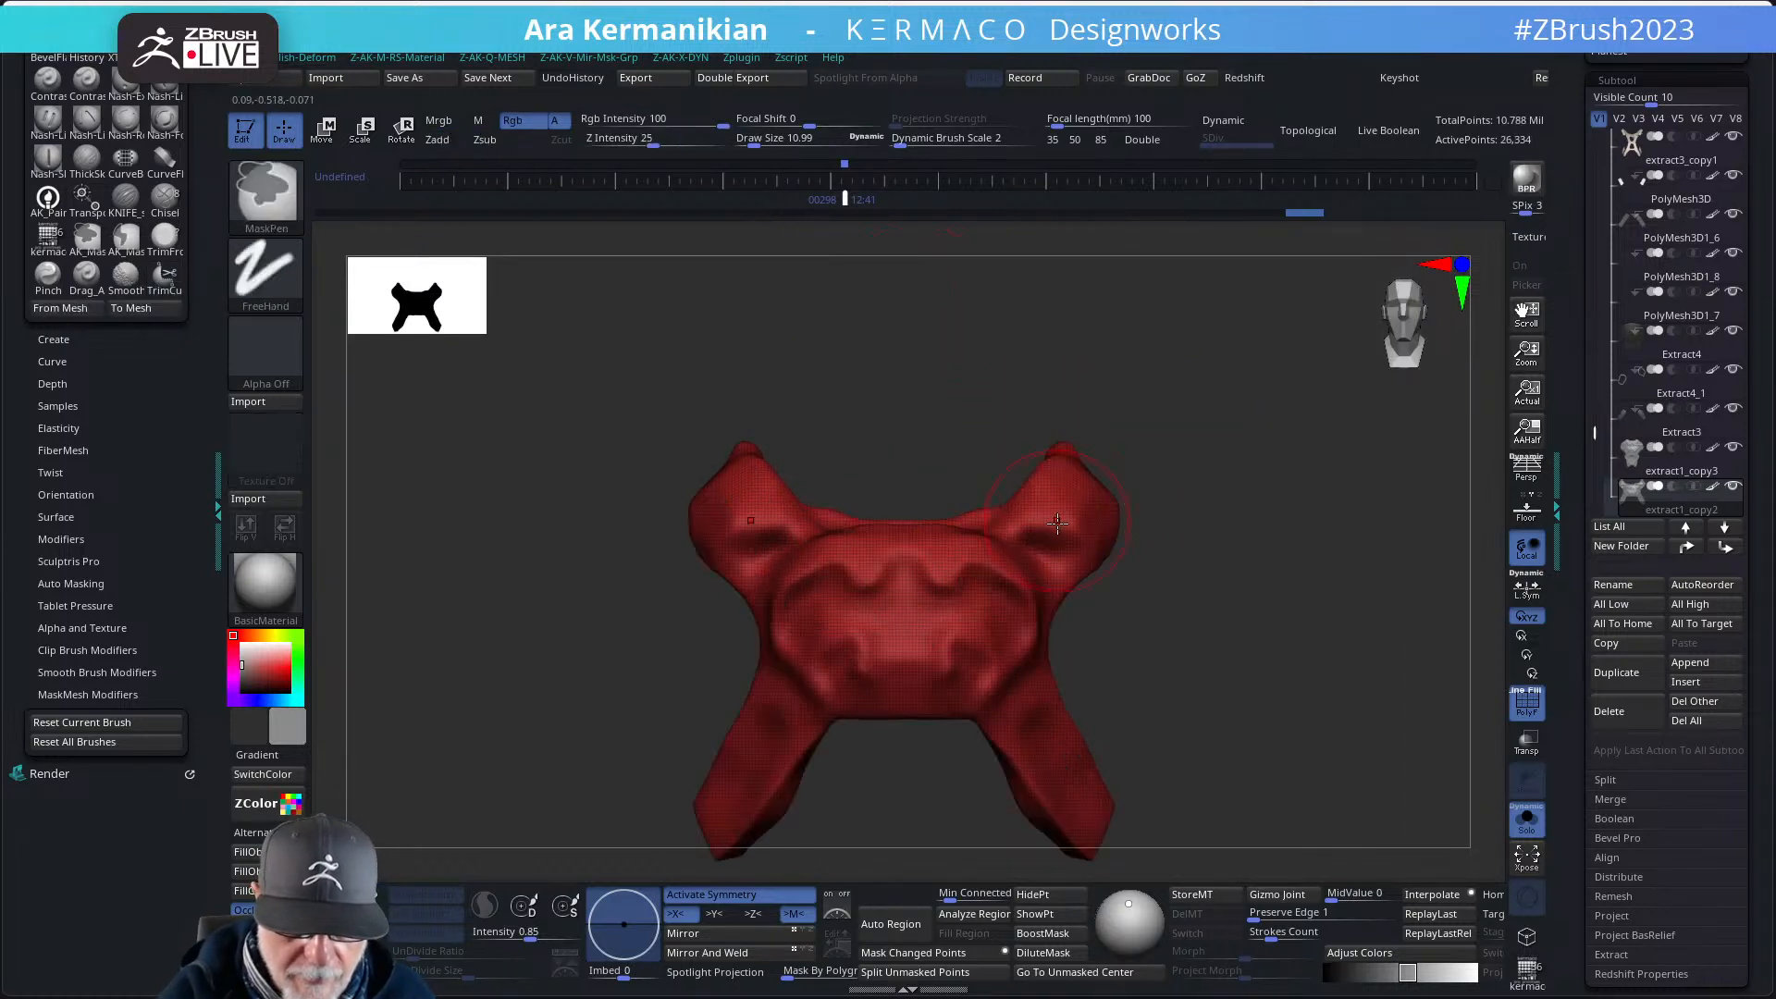
pyautogui.moveTo(680, 350)
pyautogui.keyDown('ctrl'); pyautogui.keyDown('shift'); pyautogui.mouseDown()
pyautogui.moveTo(846, 590)
pyautogui.moveTo(905, 284)
pyautogui.mouseUp(); pyautogui.keyUp('shift'); pyautogui.keyUp('ctrl')
pyautogui.hotkey('ctrl', 'z')
pyautogui.keyDown('alt'); pyautogui.moveTo(1184, 501); pyautogui.dragTo(1149, 528); pyautogui.keyUp('alt')
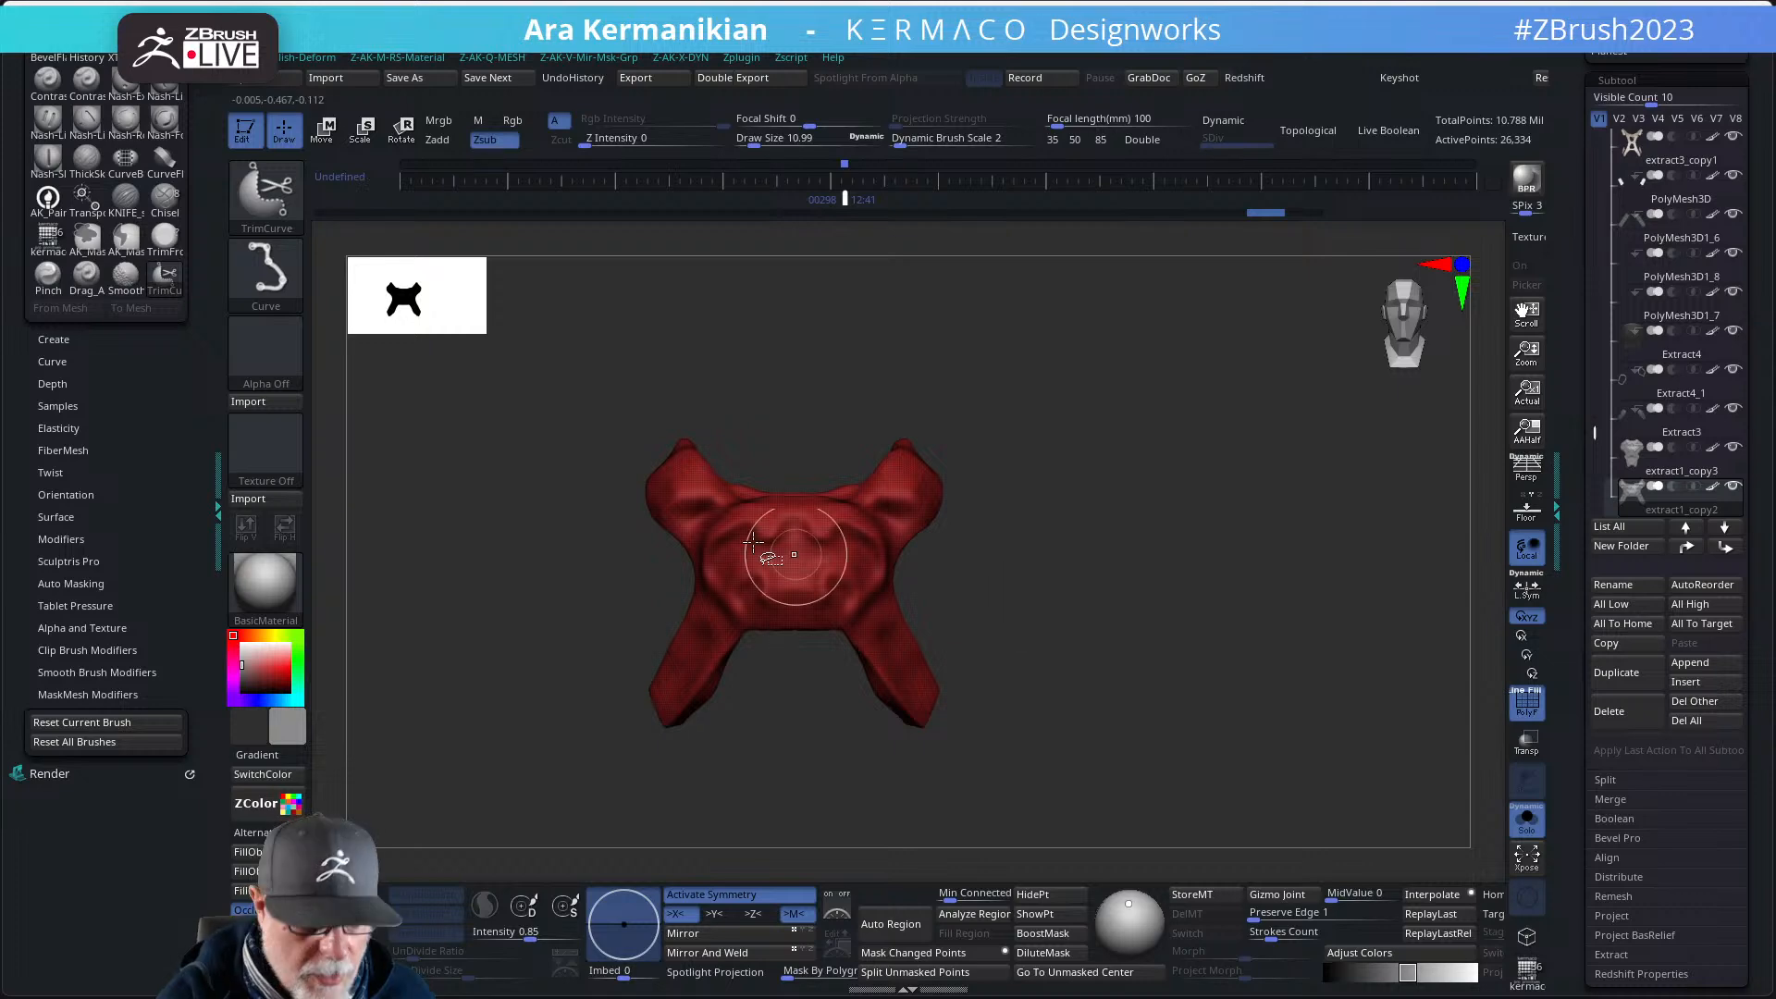
# - Clip the chest plate's upper edge into a lower neckline between the shoulder arms with the ClipCurve brush
pyautogui.keyDown('ctrl'); pyautogui.keyDown('shift'); pyautogui.click(269, 192); pyautogui.keyUp('shift'); pyautogui.keyUp('ctrl')
pyautogui.keyDown('ctrl'); pyautogui.keyDown('shift'); pyautogui.click(378, 217); pyautogui.keyUp('shift'); pyautogui.keyUp('ctrl')
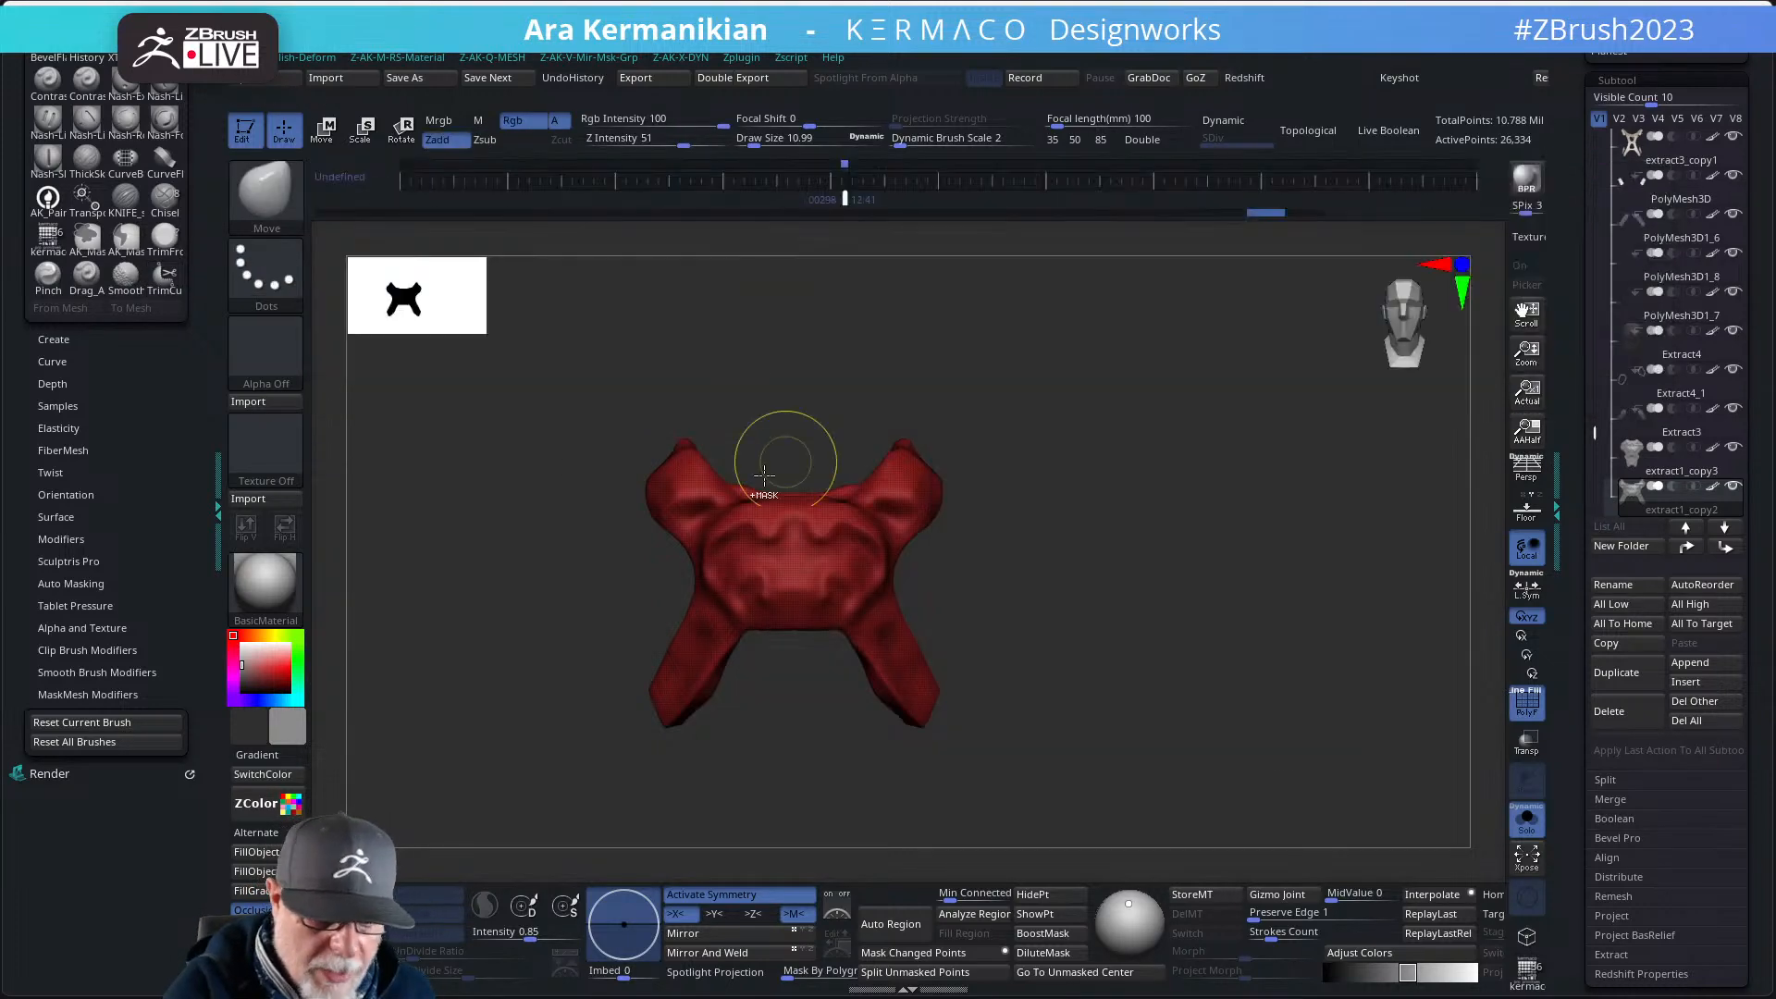
pyautogui.moveTo(627, 380)
pyautogui.keyDown('ctrl'); pyautogui.keyDown('shift'); pyautogui.mouseDown()
pyautogui.moveTo(717, 515)
pyautogui.moveTo(793, 287)
pyautogui.moveTo(809, 317)
pyautogui.mouseUp(); pyautogui.keyUp('shift'); pyautogui.keyUp('ctrl')
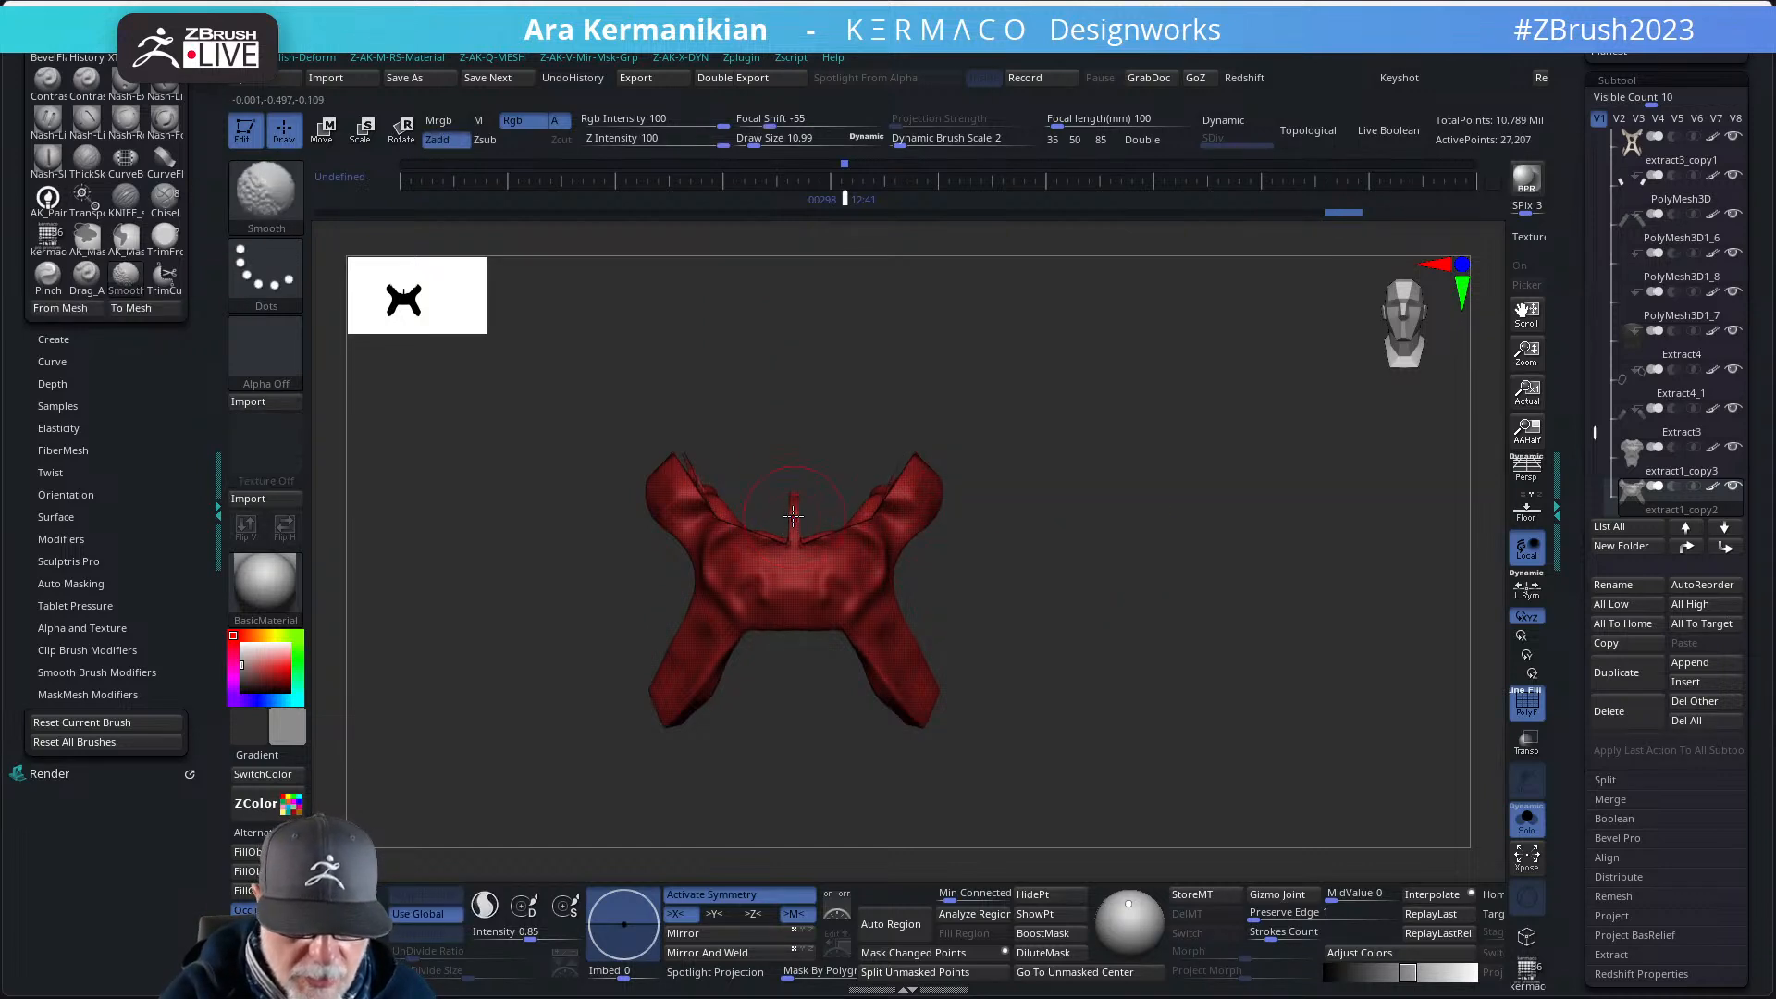
pyautogui.moveTo(604, 382)
pyautogui.keyDown('ctrl'); pyautogui.keyDown('shift'); pyautogui.mouseDown()
pyautogui.moveTo(740, 541)
pyautogui.moveTo(834, 339)
pyautogui.mouseUp(); pyautogui.keyUp('shift'); pyautogui.keyUp('ctrl')
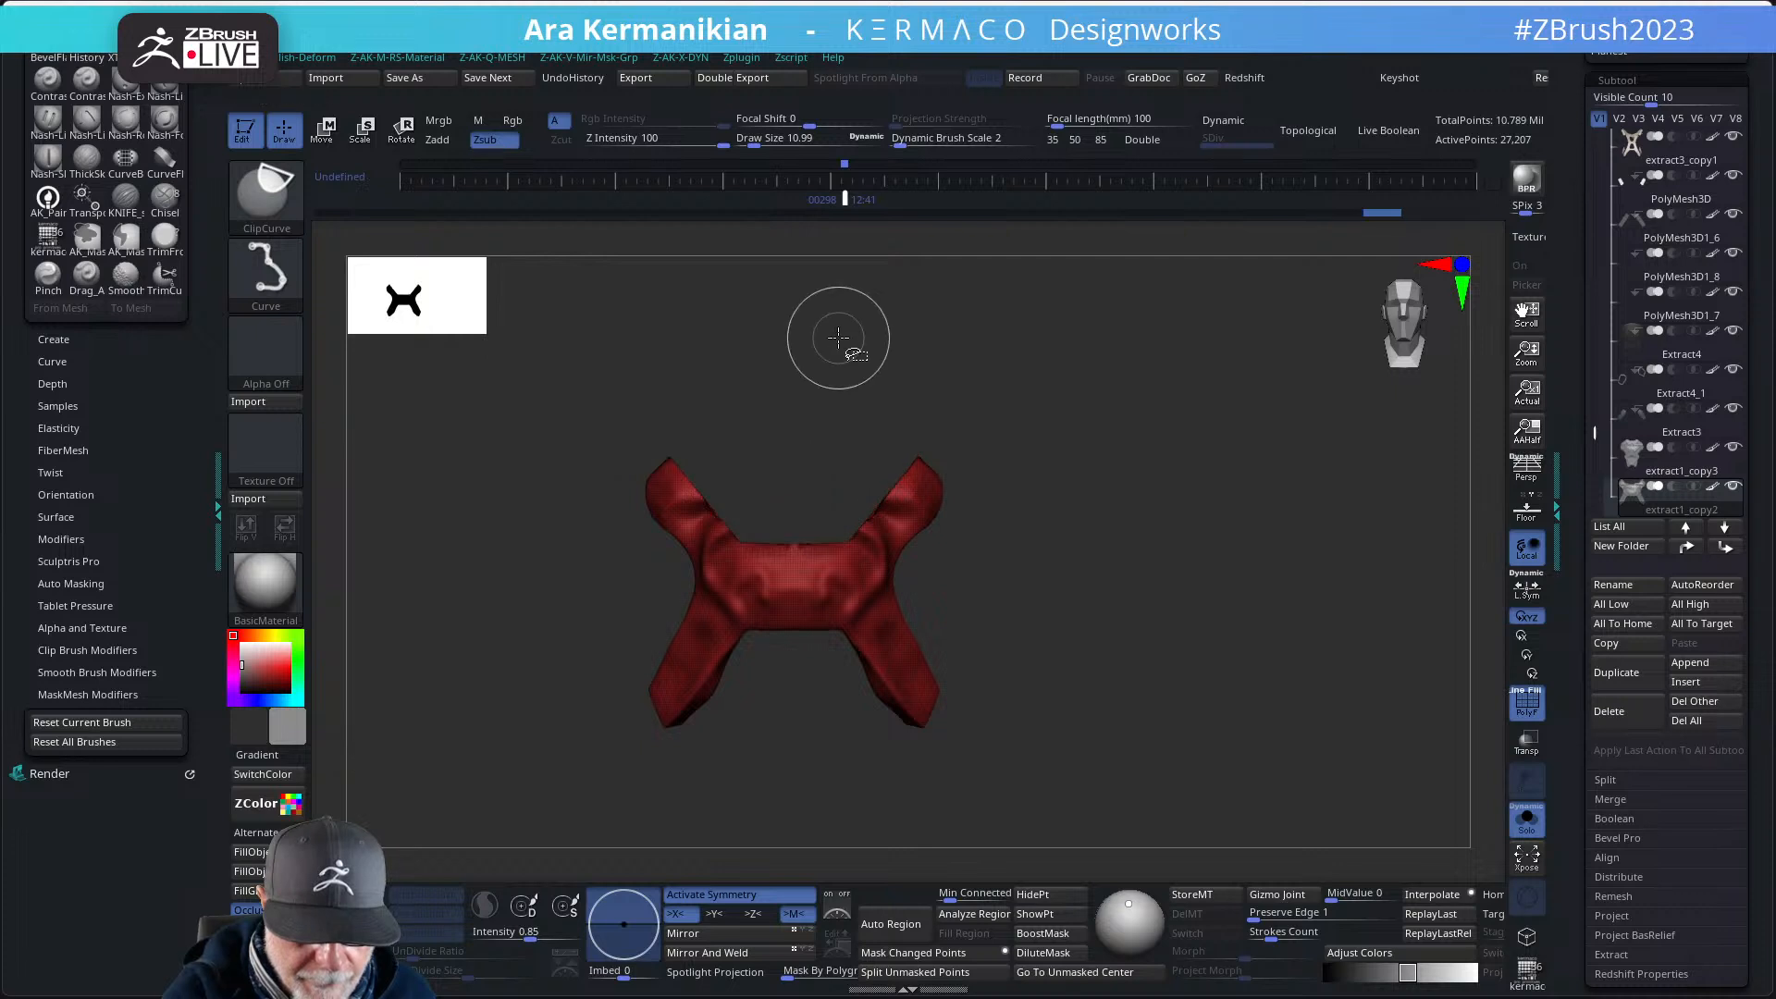
# - Clip away the ragged remnants behind the neckline along the inside of the shoulder arm with ClipCurve
pyautogui.moveTo(1157, 632)
pyautogui.mouseDown()
pyautogui.moveTo(1023, 594)
pyautogui.moveTo(1190, 503)
pyautogui.moveTo(1126, 397)
pyautogui.moveTo(1078, 421)
pyautogui.moveTo(1091, 369)
pyautogui.moveTo(1063, 472)
pyautogui.moveTo(1078, 440)
pyautogui.moveTo(1122, 457)
pyautogui.moveTo(904, 416)
pyautogui.moveTo(804, 337)
pyautogui.moveTo(844, 425)
pyautogui.mouseUp()
pyautogui.press('shift')
pyautogui.keyDown('ctrl'); pyautogui.keyDown('shift'); pyautogui.moveTo(726, 337); pyautogui.dragTo(712, 475); pyautogui.keyUp('shift'); pyautogui.keyUp('ctrl')
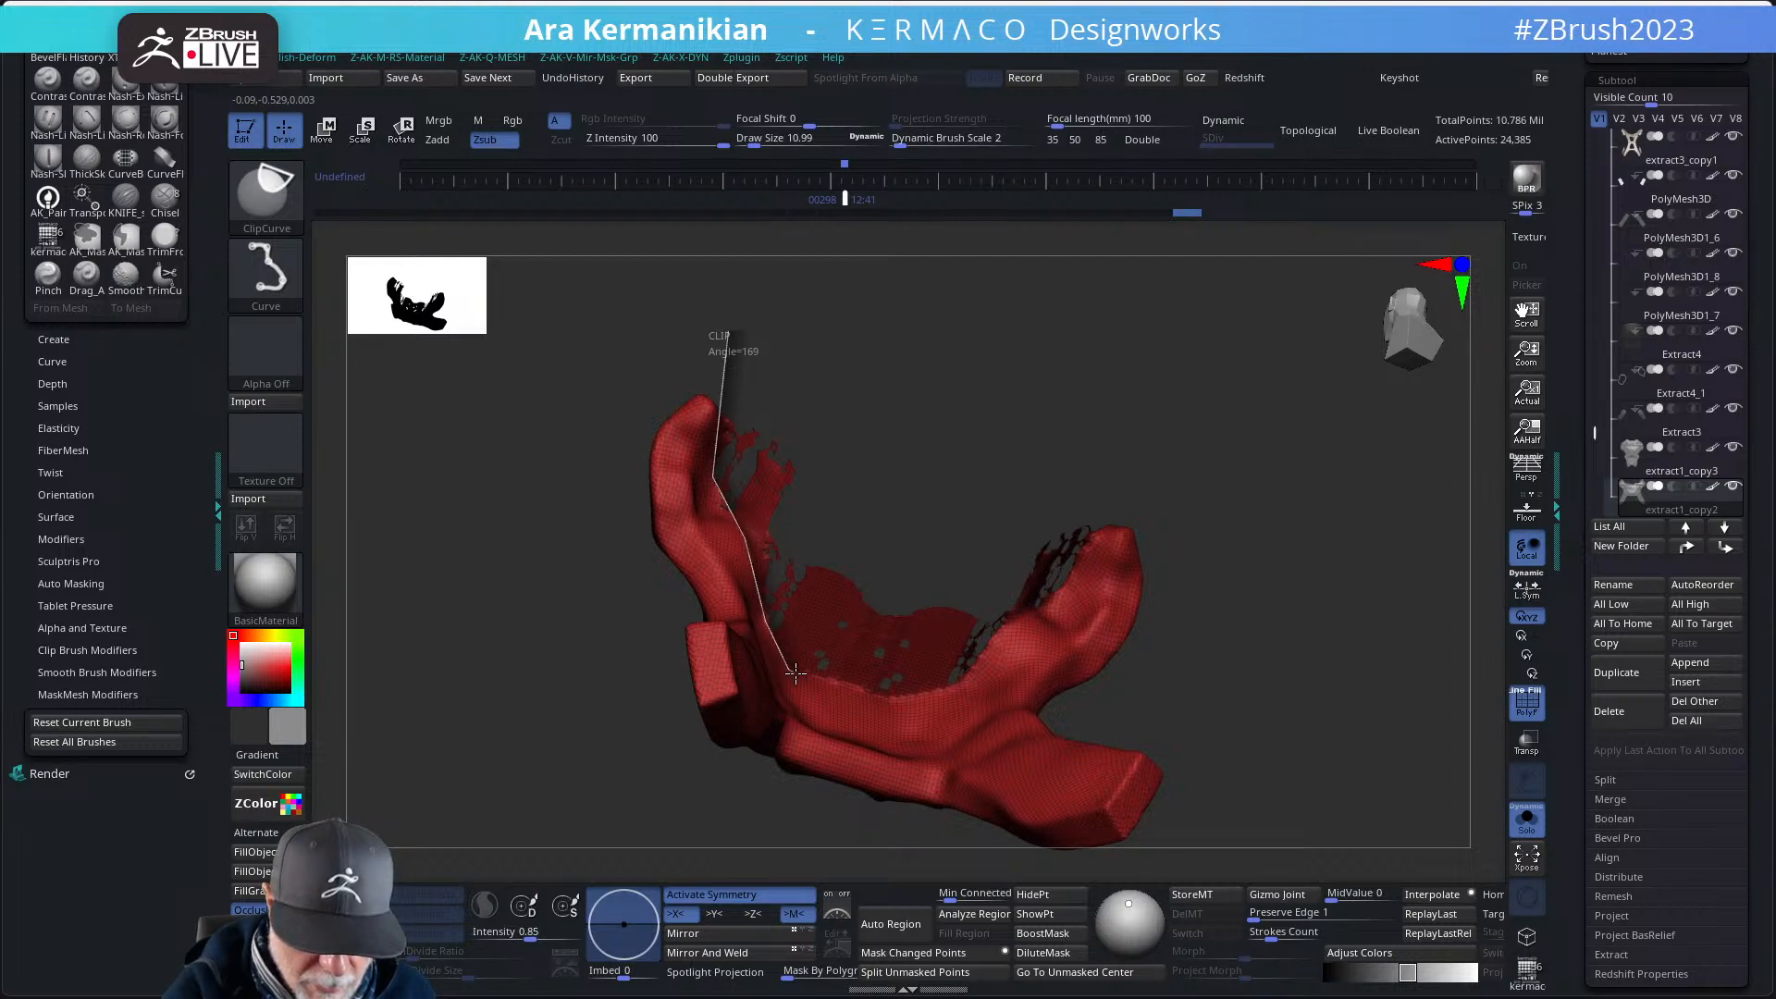
pyautogui.keyDown('ctrl'); pyautogui.keyDown('shift'); pyautogui.moveTo(920, 552); pyautogui.dragTo(923, 549); pyautogui.keyUp('shift'); pyautogui.keyUp('ctrl')
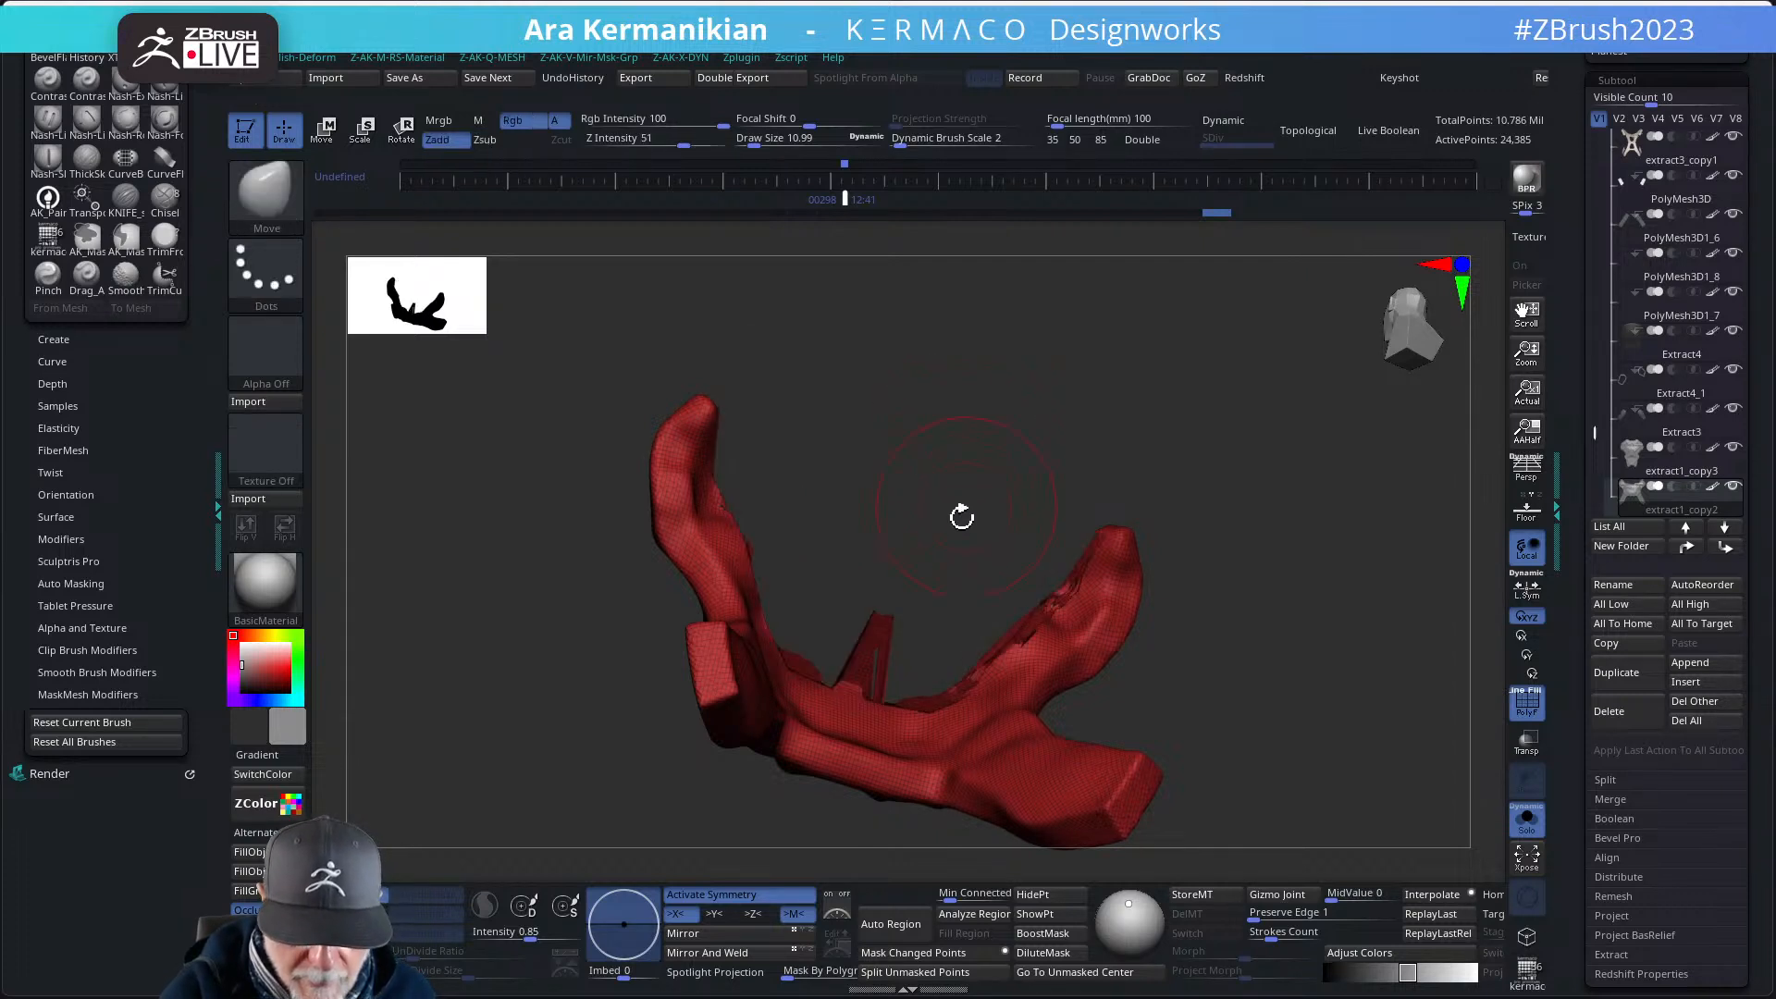
# - Smooth the ragged neckline edge on the inner side of the chest plate
pyautogui.moveTo(1098, 682); pyautogui.dragTo(1028, 620)
pyautogui.press('shift')
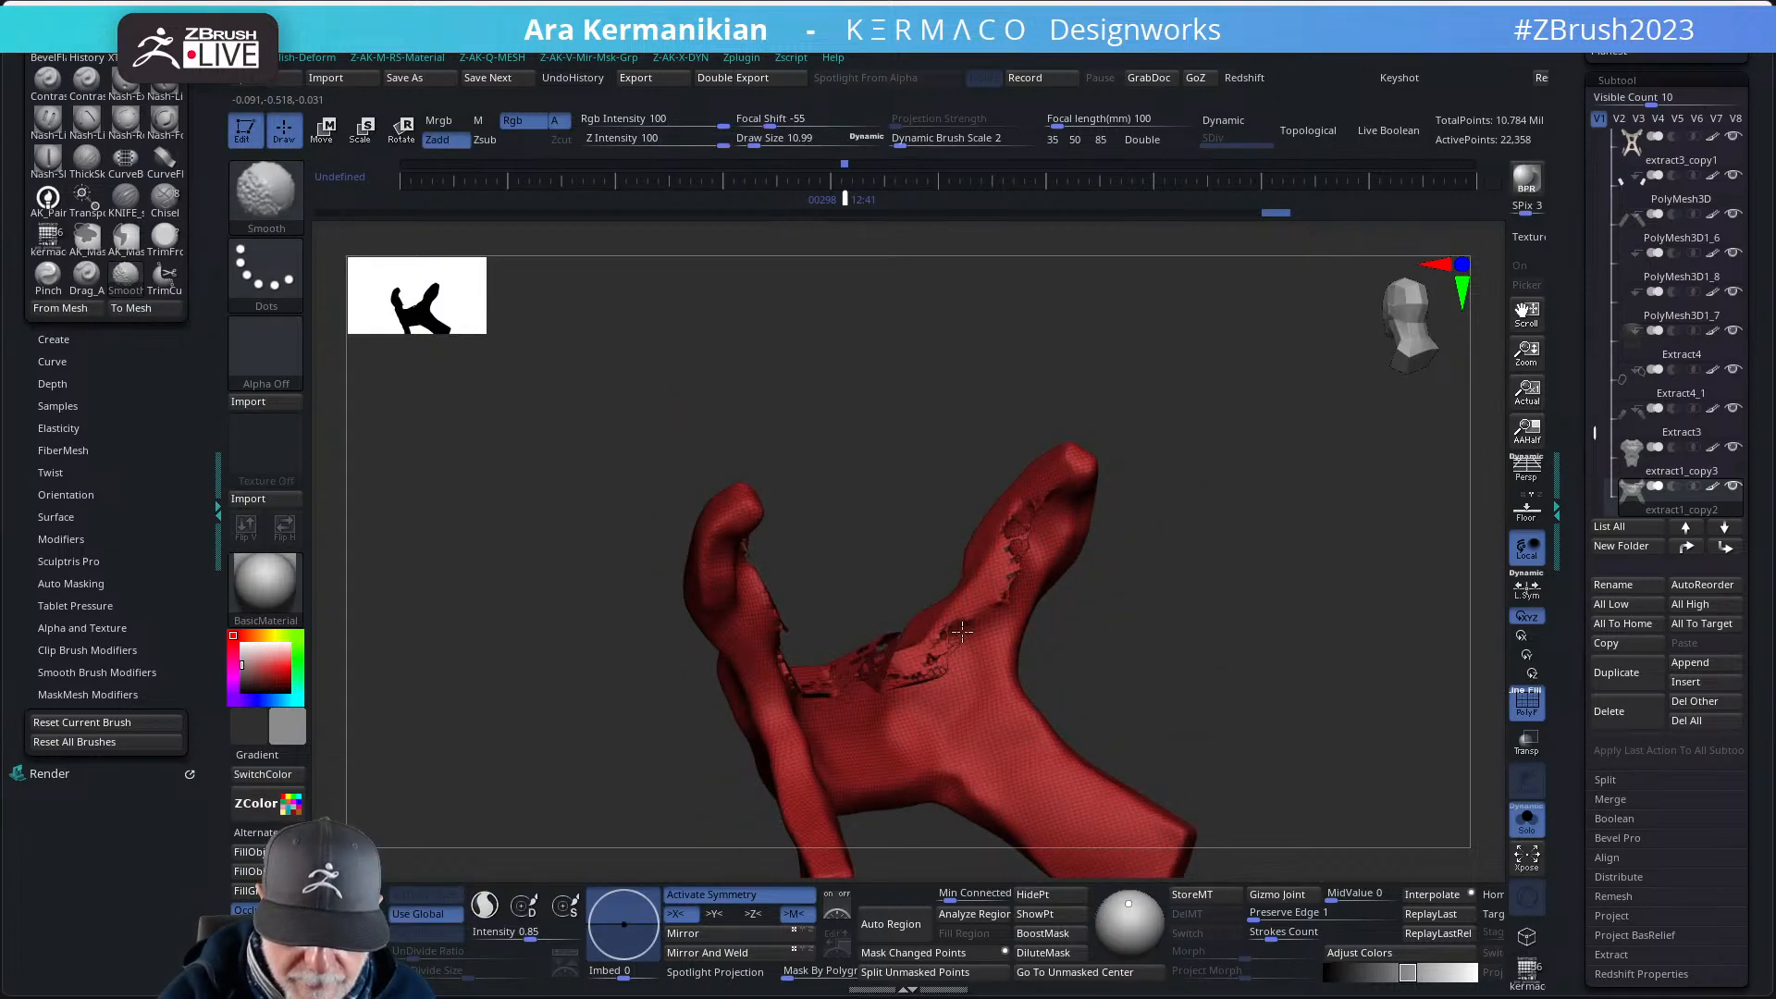
pyautogui.keyDown('shift'); pyautogui.moveTo(837, 677); pyautogui.dragTo(851, 673); pyautogui.keyUp('shift')
# - Smooth away the ragged neckline of the chest plate with Sculptris Pro active, using the Standard brush, and remesh the piece
pyautogui.moveTo(1115, 676)
pyautogui.mouseDown()
pyautogui.moveTo(1185, 611)
pyautogui.moveTo(1184, 523)
pyautogui.moveTo(1158, 520)
pyautogui.mouseUp()
pyautogui.hotkey('ctrl', 'space')
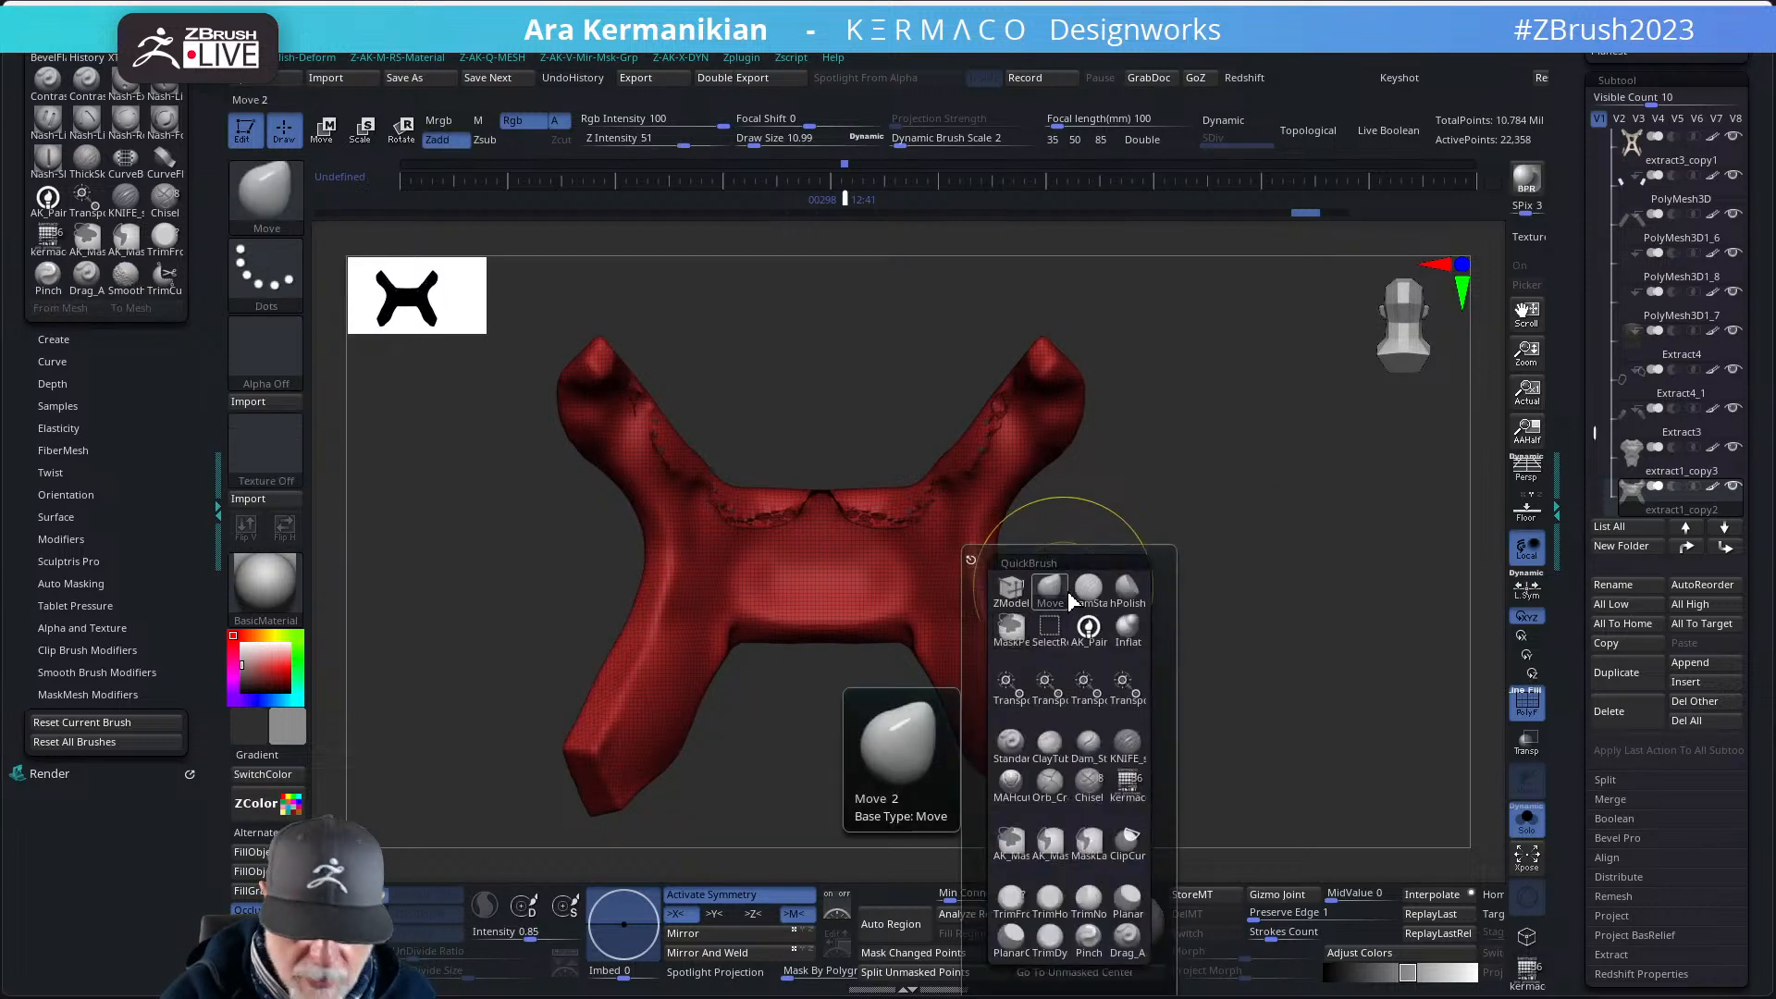
pyautogui.click(1052, 743)
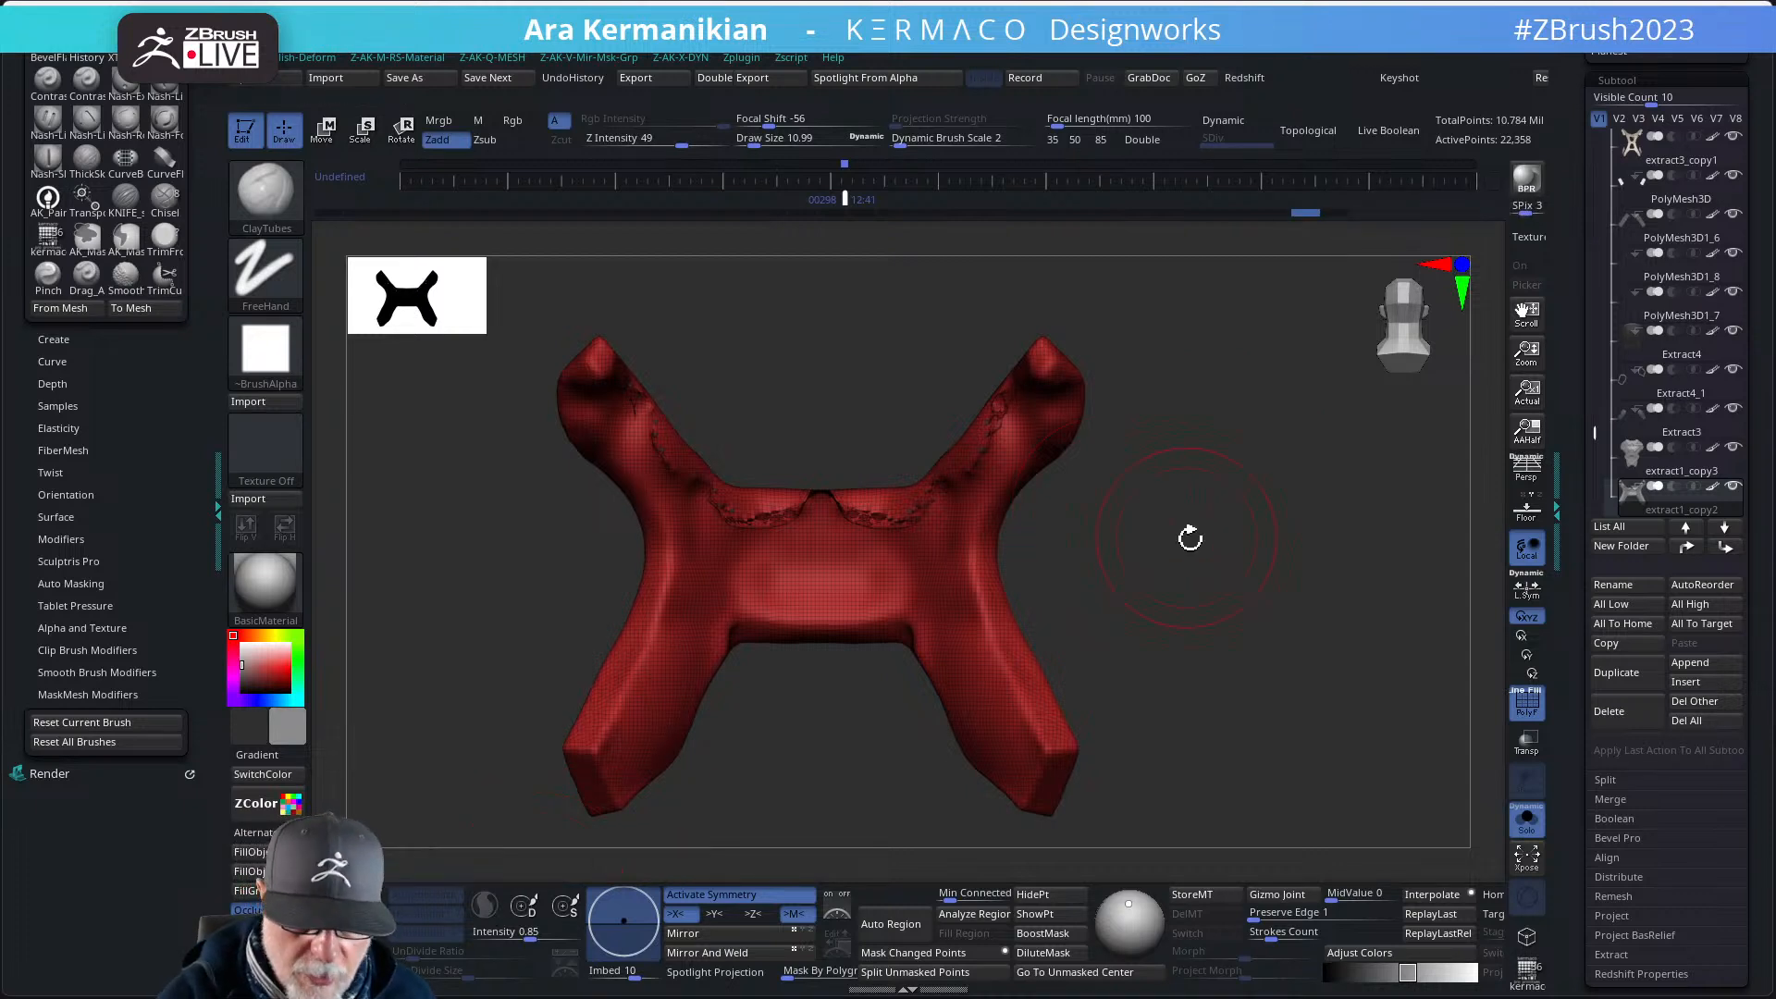
pyautogui.moveTo(1190, 535); pyautogui.dragTo(1134, 535)
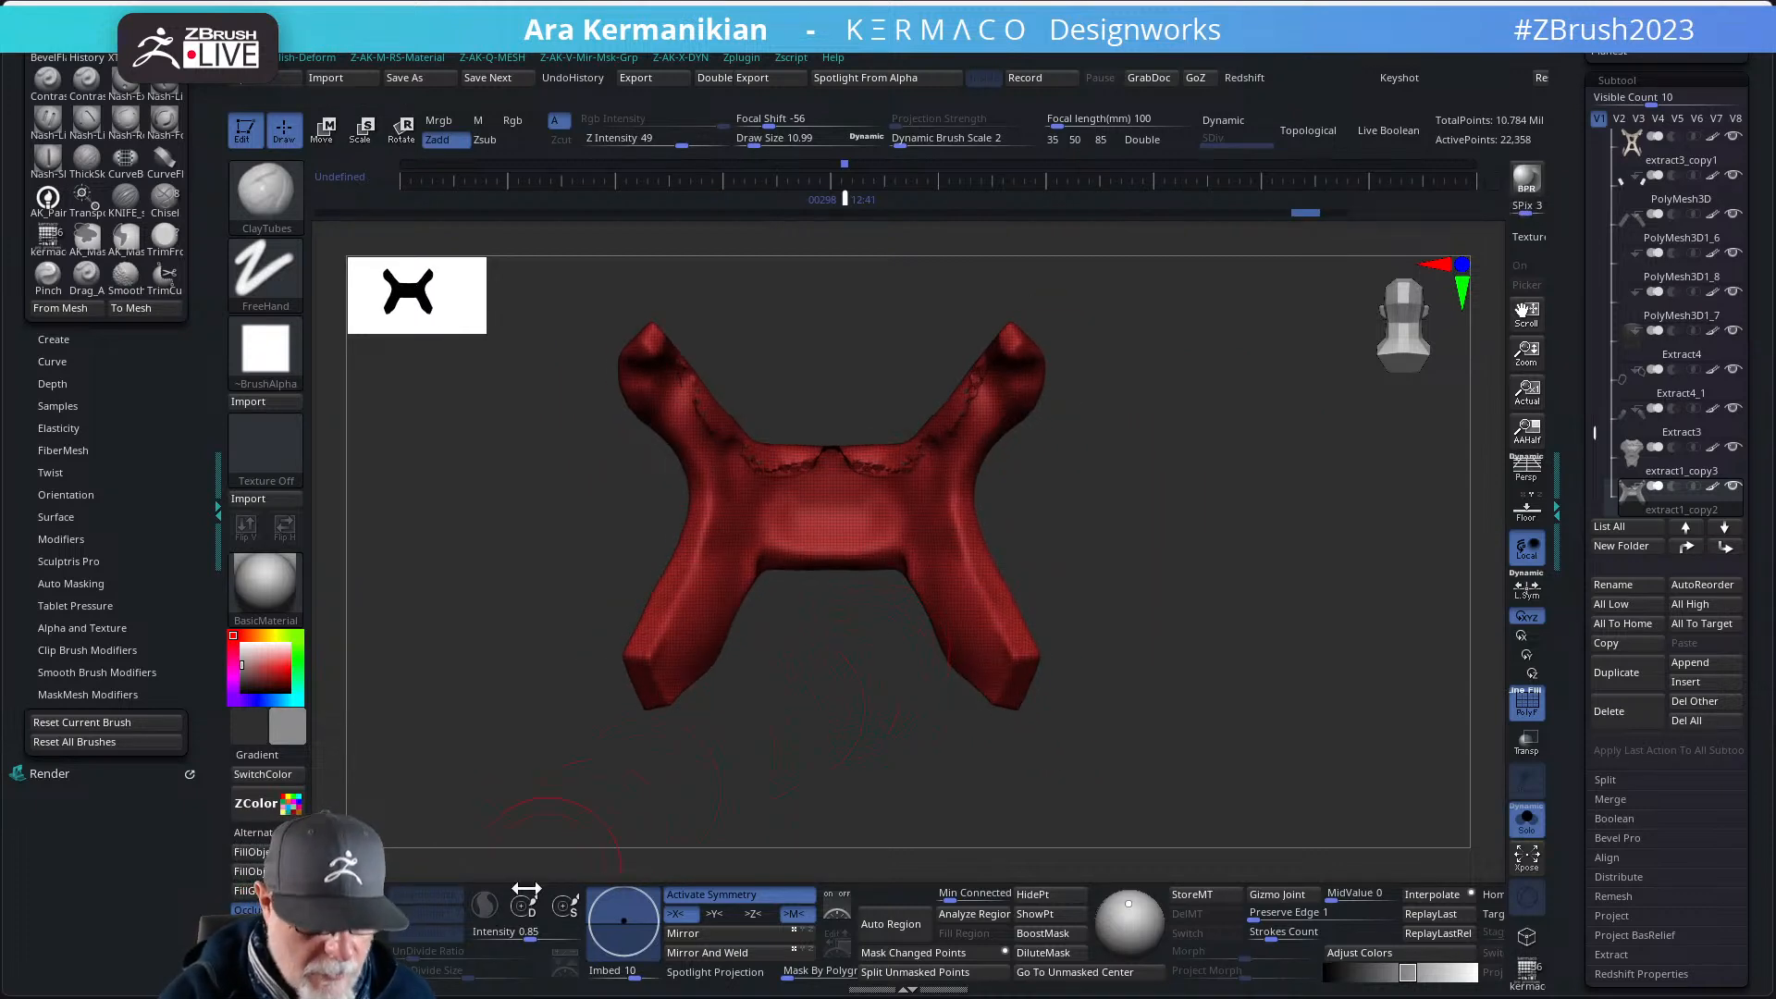
pyautogui.hotkey('ctrl', 'z')
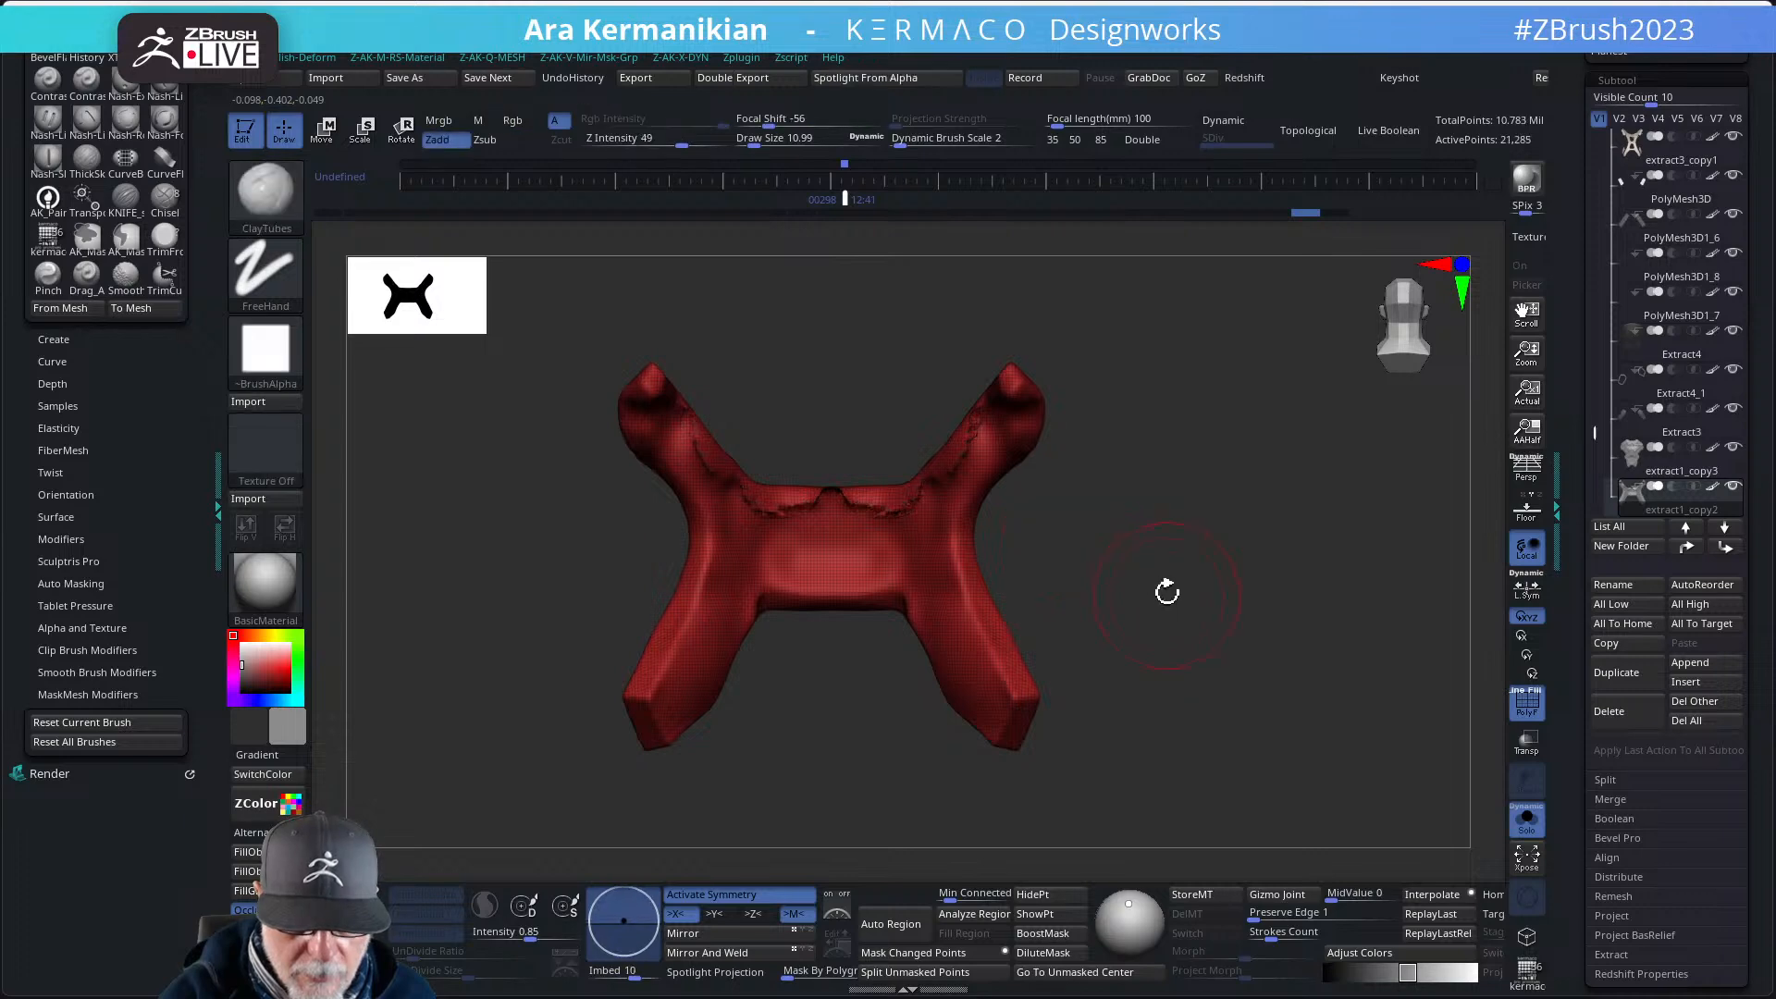
pyautogui.hotkey('ctrl', 'q')
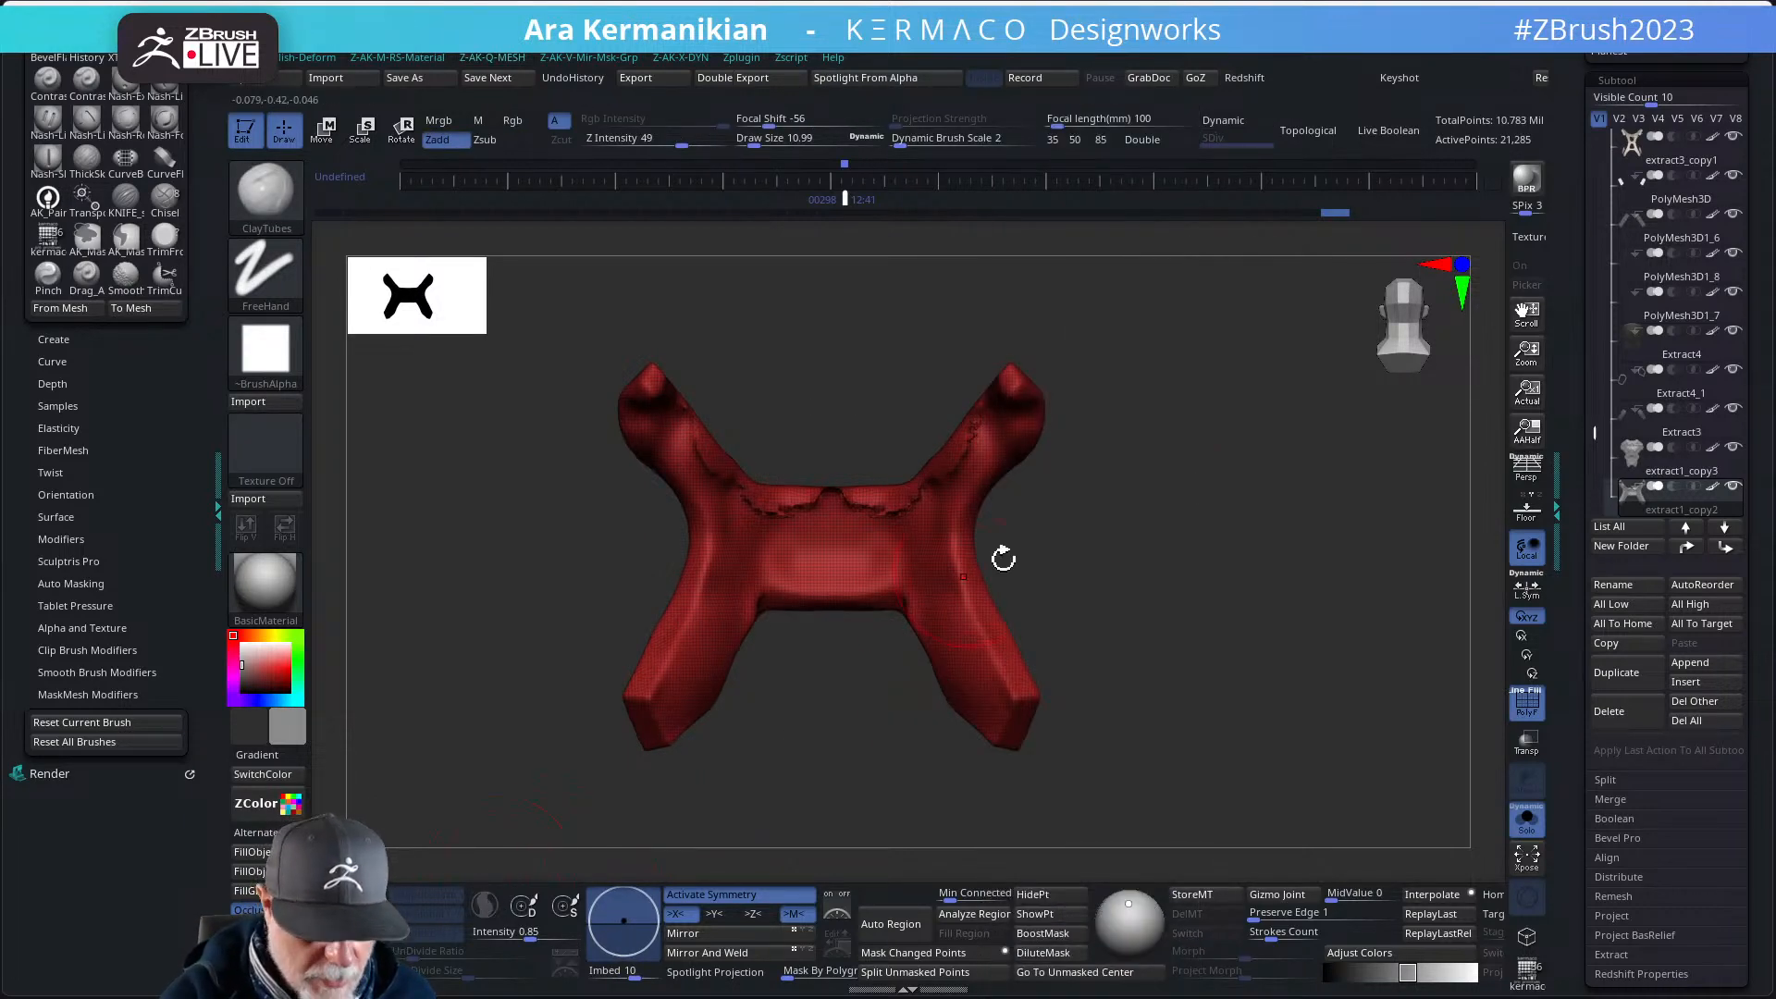
pyautogui.press('ctrl')
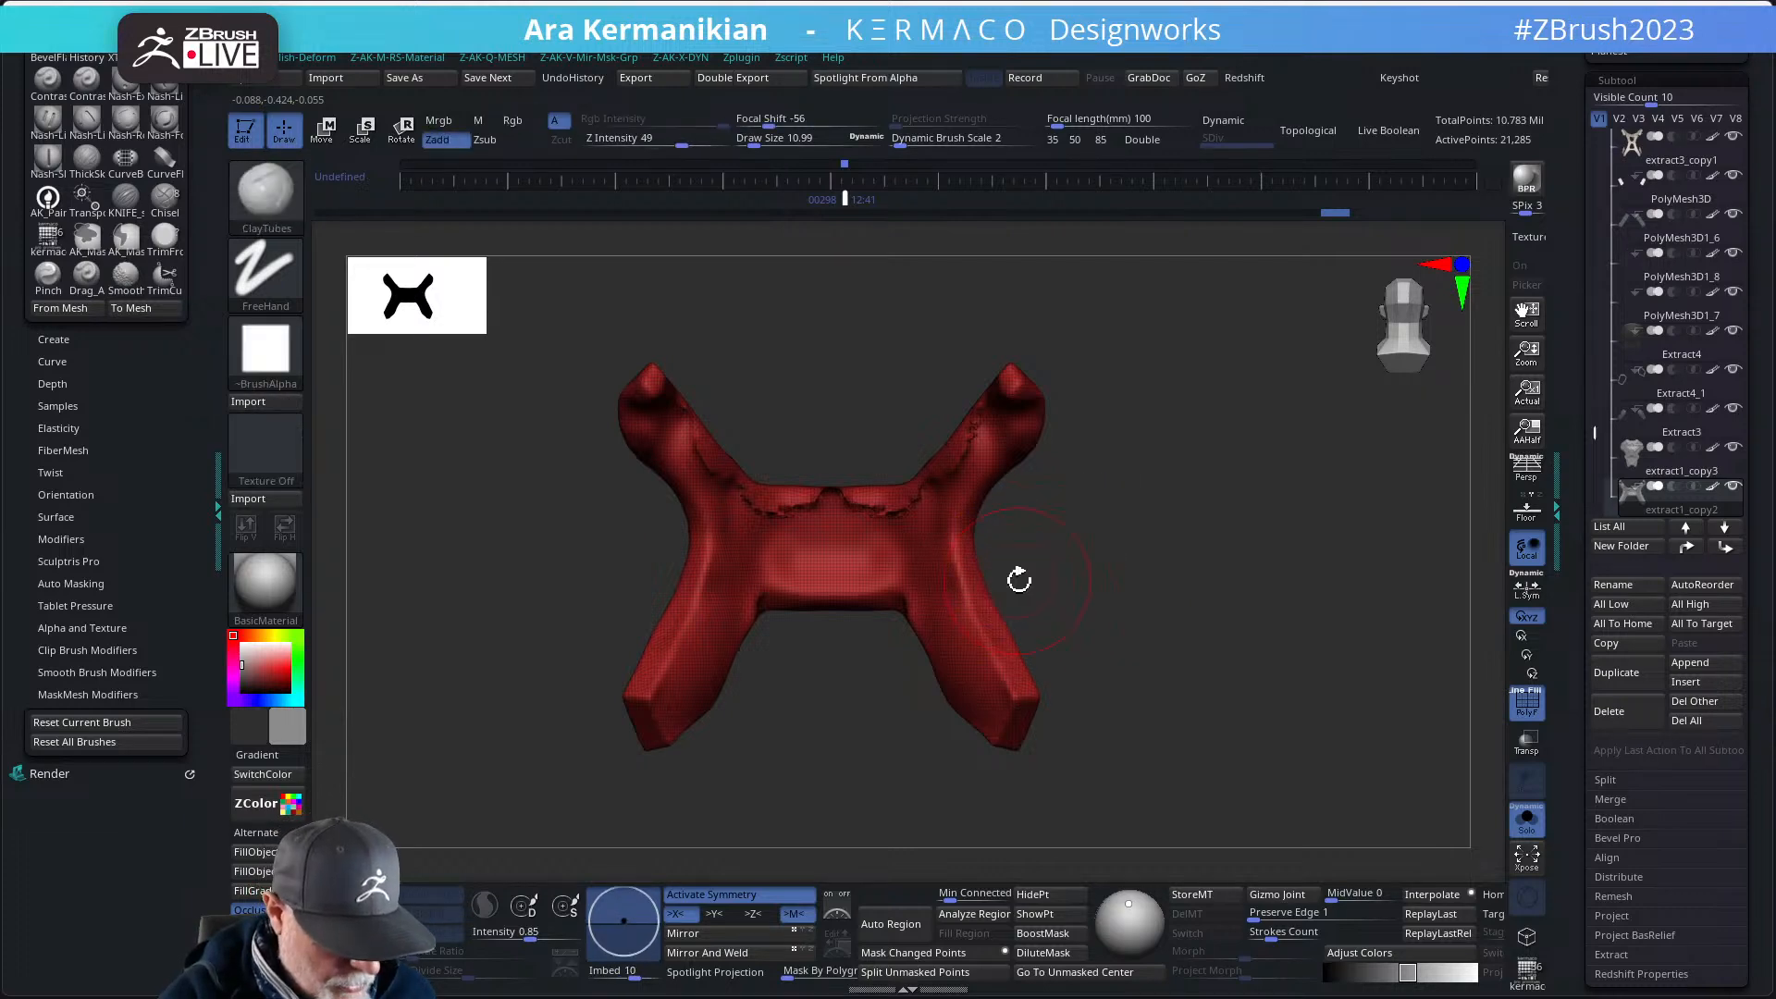
pyautogui.press('b')
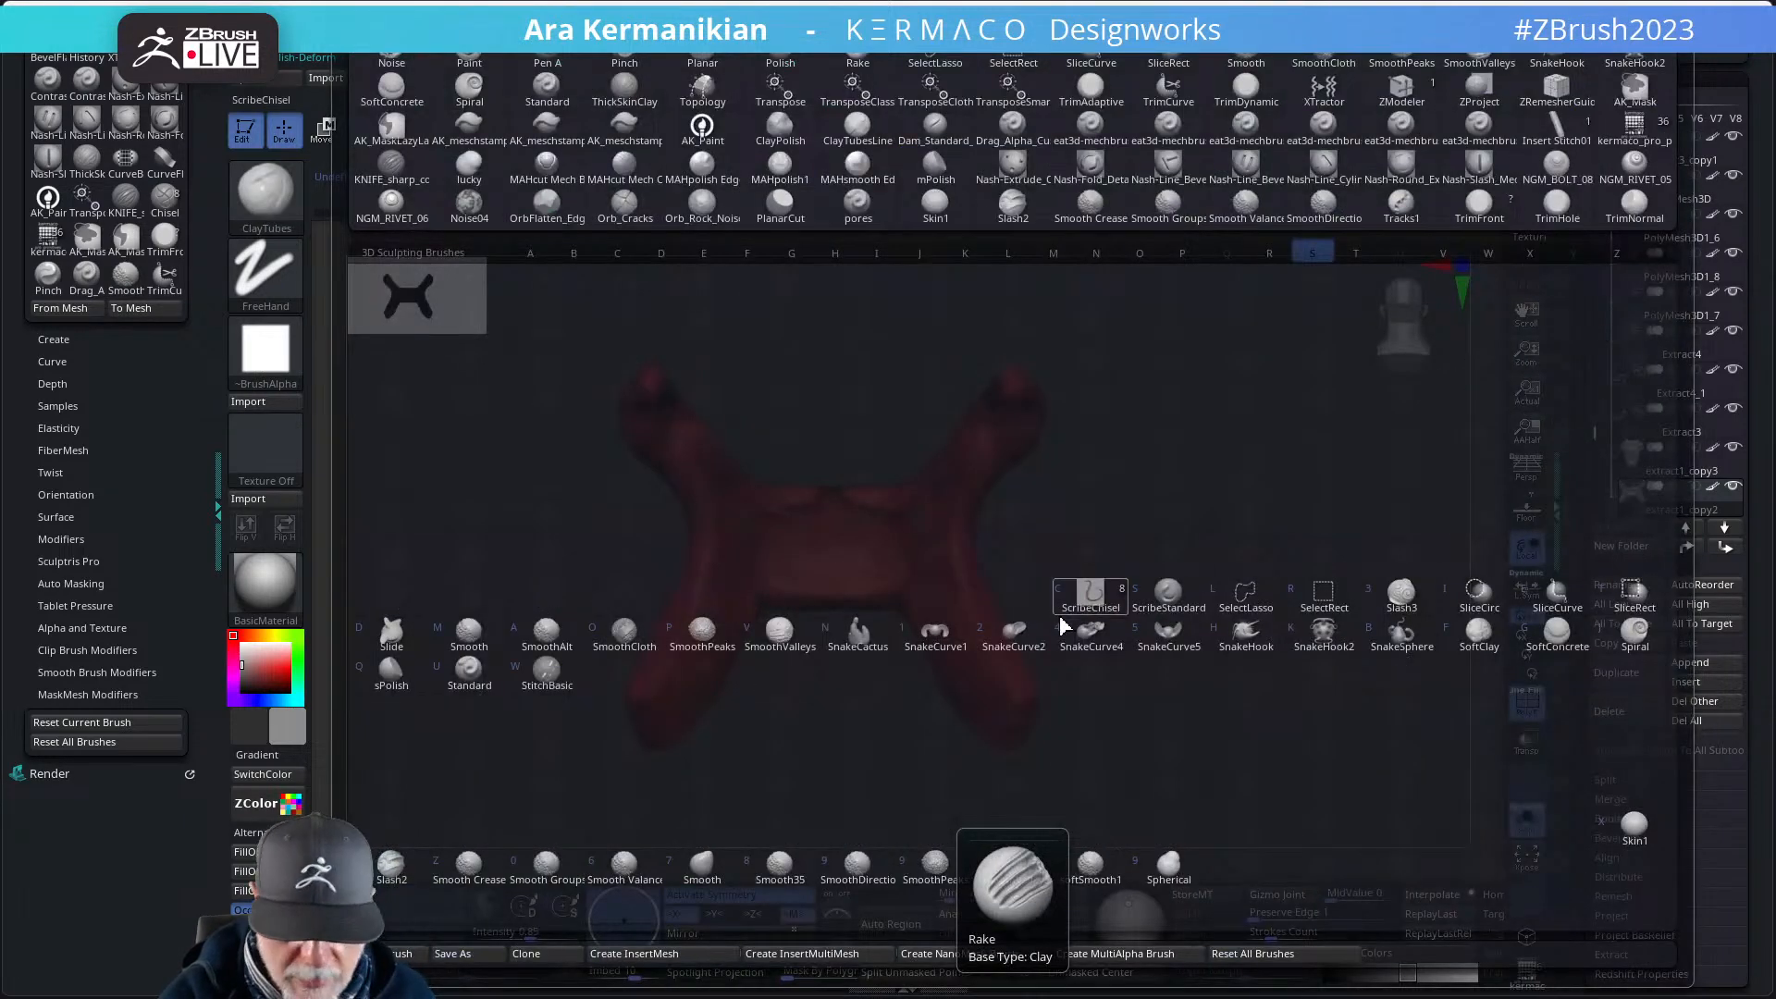
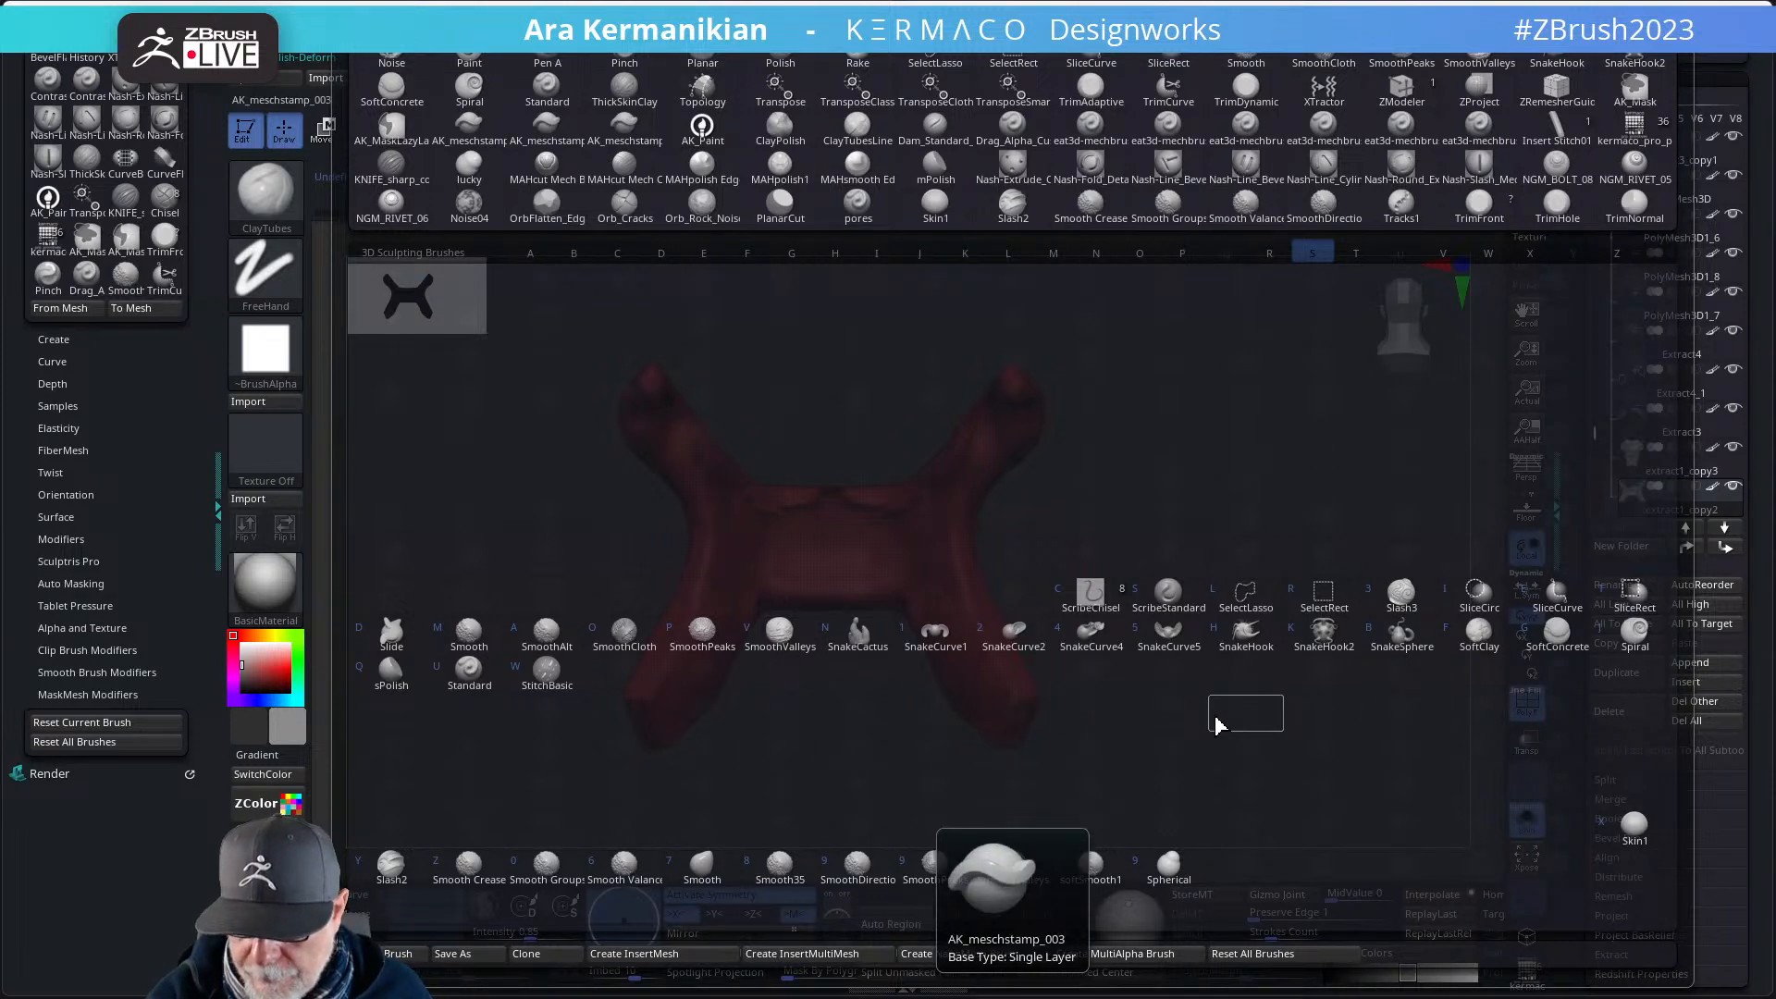
pyautogui.click(469, 667)
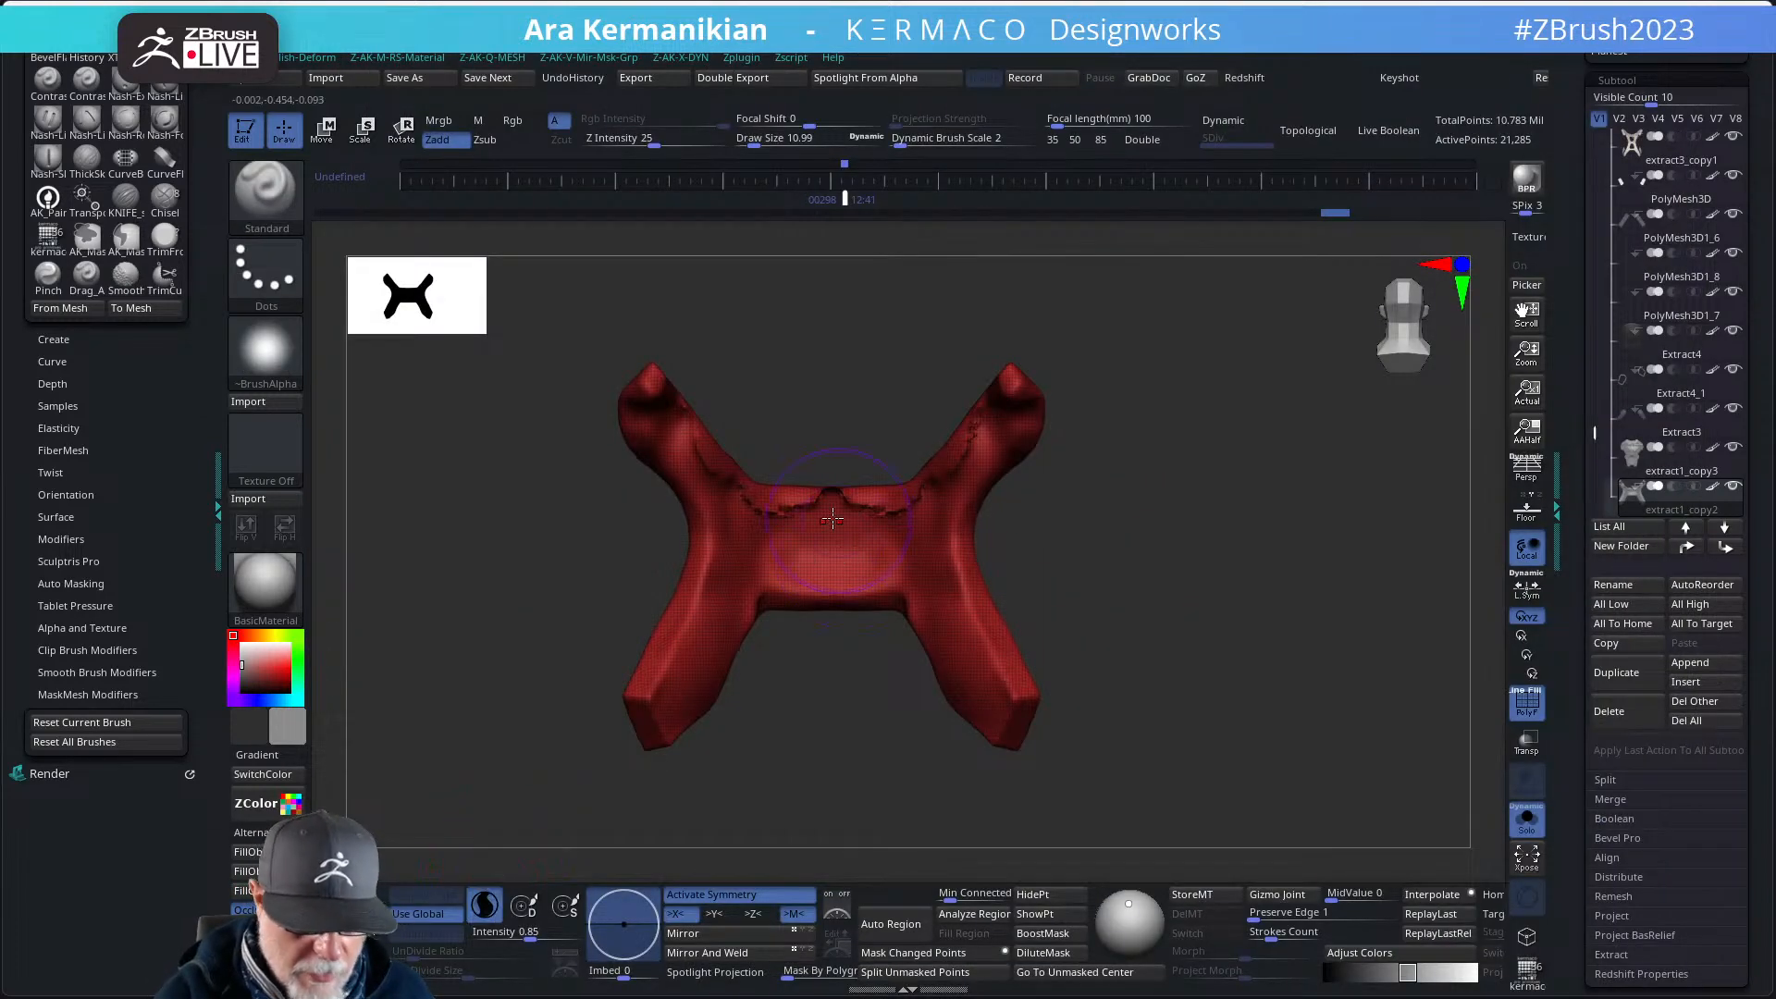
pyautogui.press('shift')
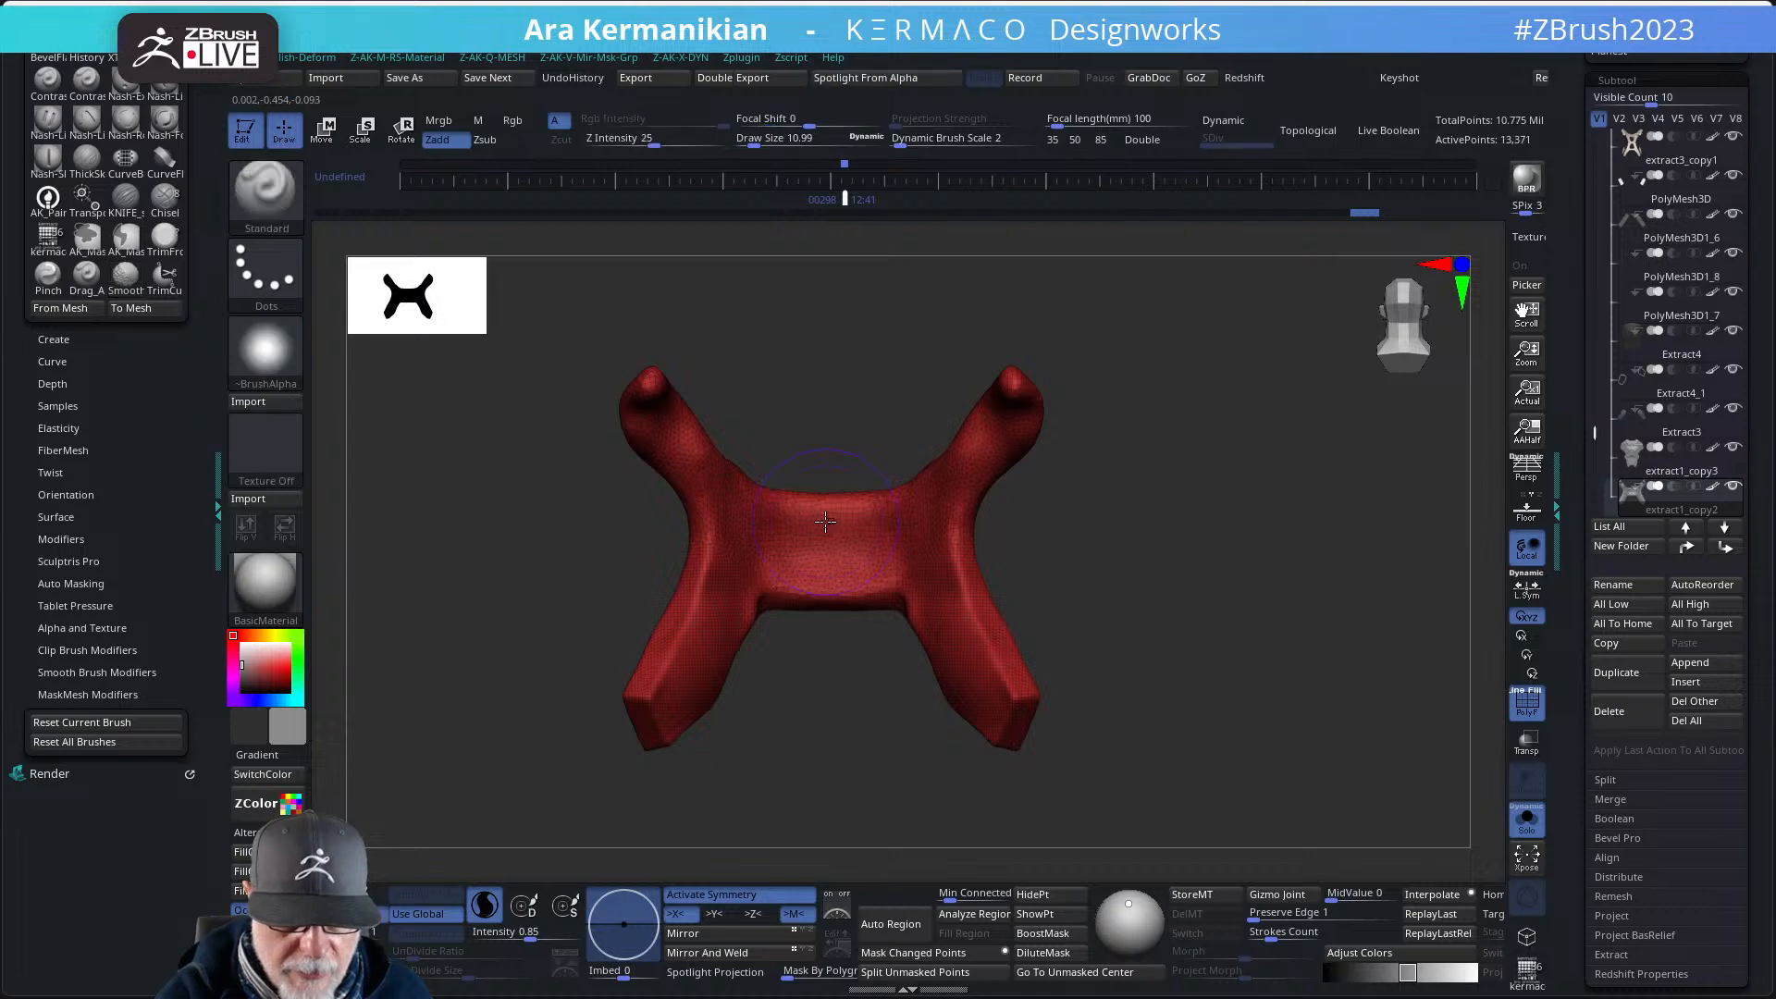
pyautogui.moveTo(1096, 435)
pyautogui.mouseDown()
pyautogui.moveTo(1046, 475)
pyautogui.moveTo(1109, 492)
pyautogui.mouseUp()
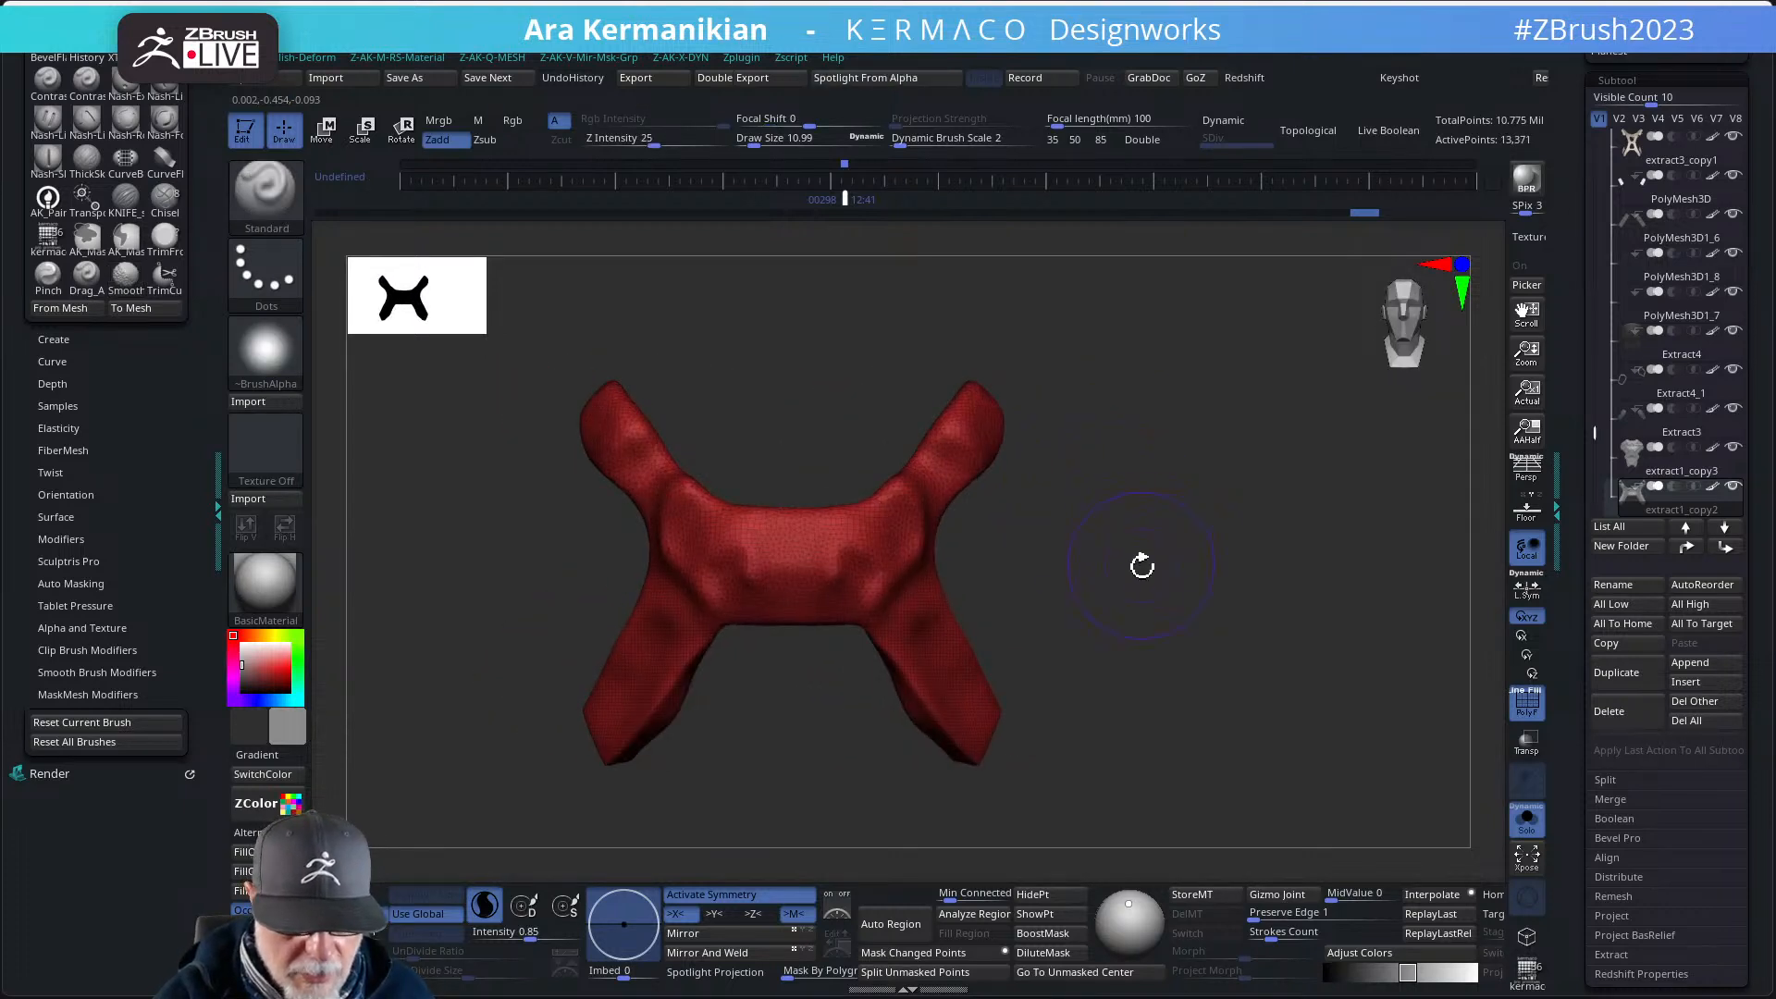
pyautogui.keyDown('ctrl'); pyautogui.moveTo(1126, 590); pyautogui.dragTo(1178, 596); pyautogui.keyUp('ctrl')
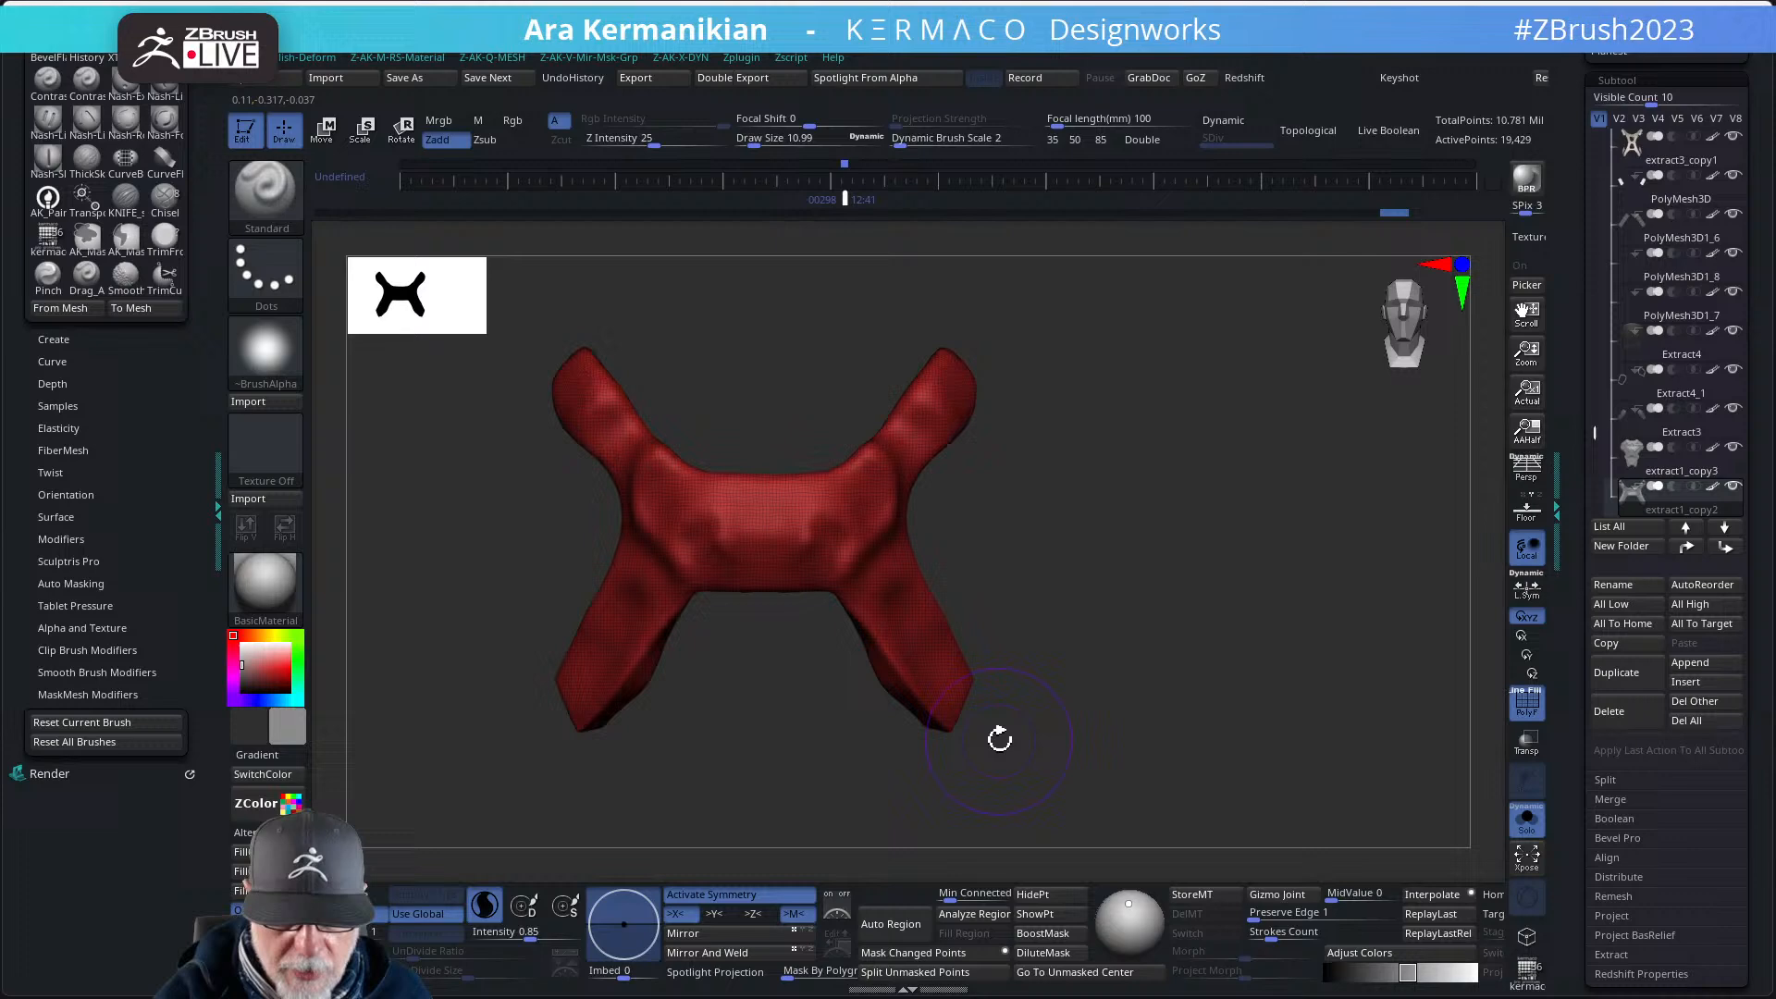
# - Show the whole character and reshape the chest plate's lower arm to fit under the strap with the Move brush
pyautogui.click(1526, 818)
pyautogui.moveTo(1389, 634)
pyautogui.mouseDown()
pyautogui.moveTo(1285, 658)
pyautogui.moveTo(1300, 657)
pyautogui.mouseUp()
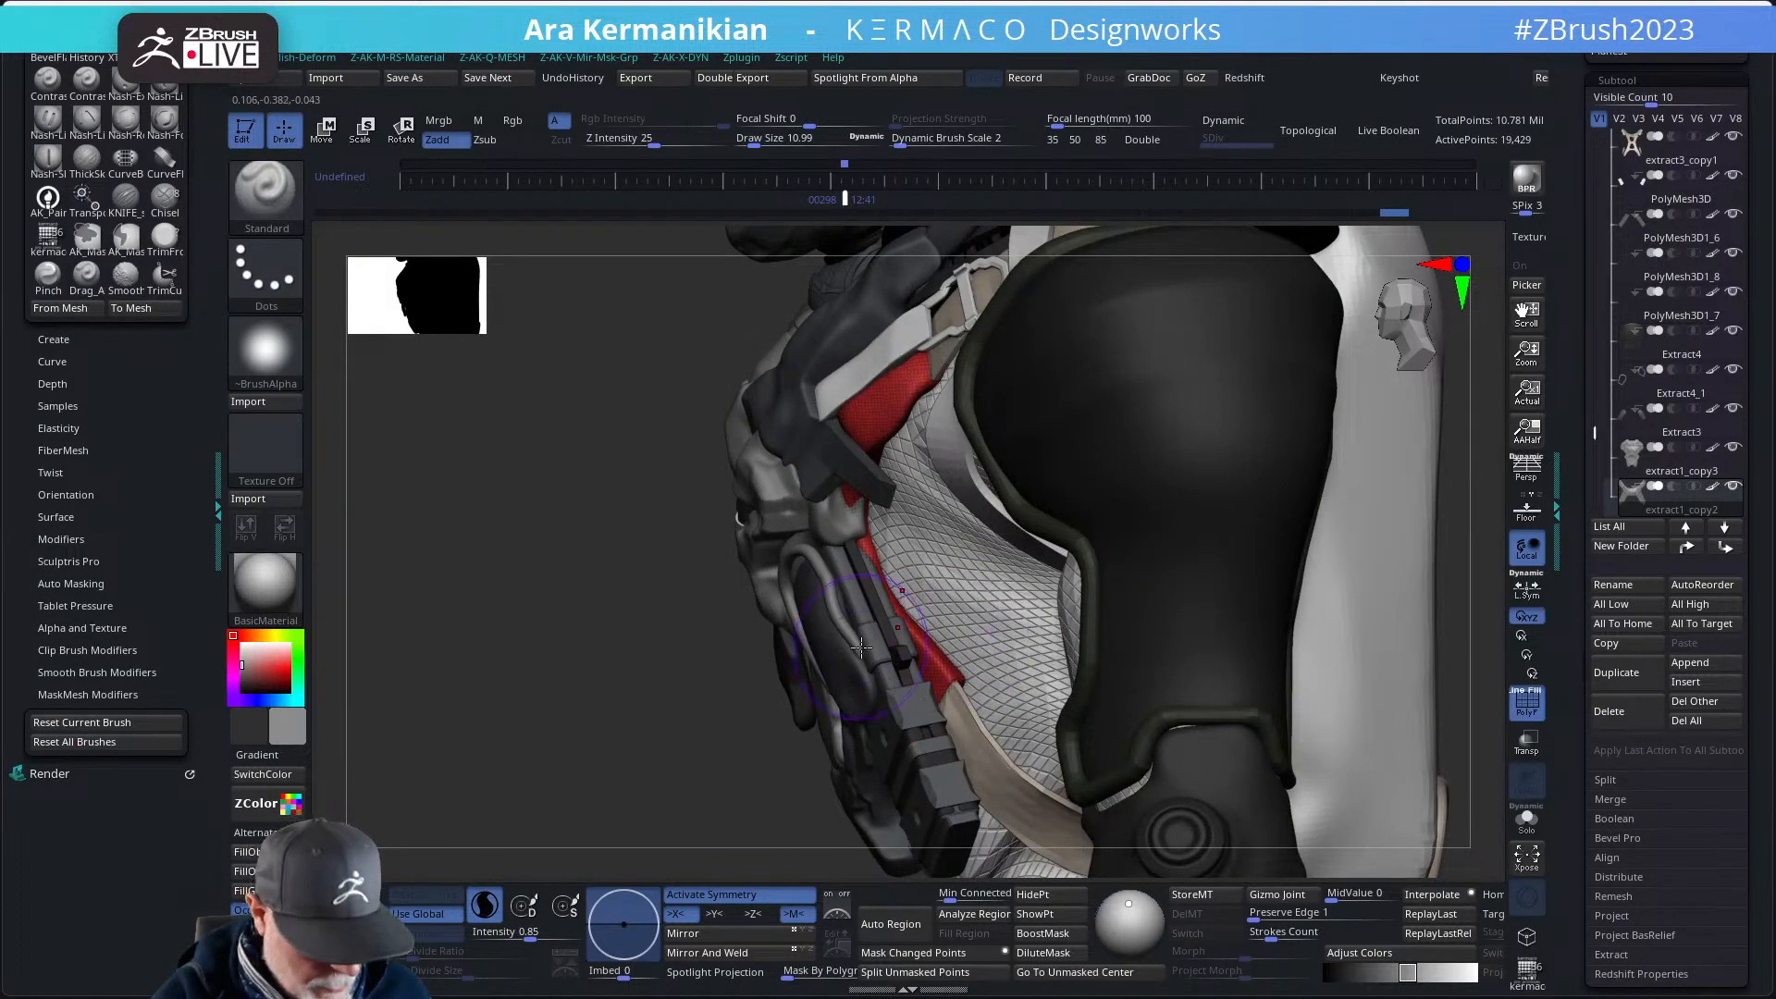
pyautogui.press('b')
pyautogui.press('m')
pyautogui.press('v')
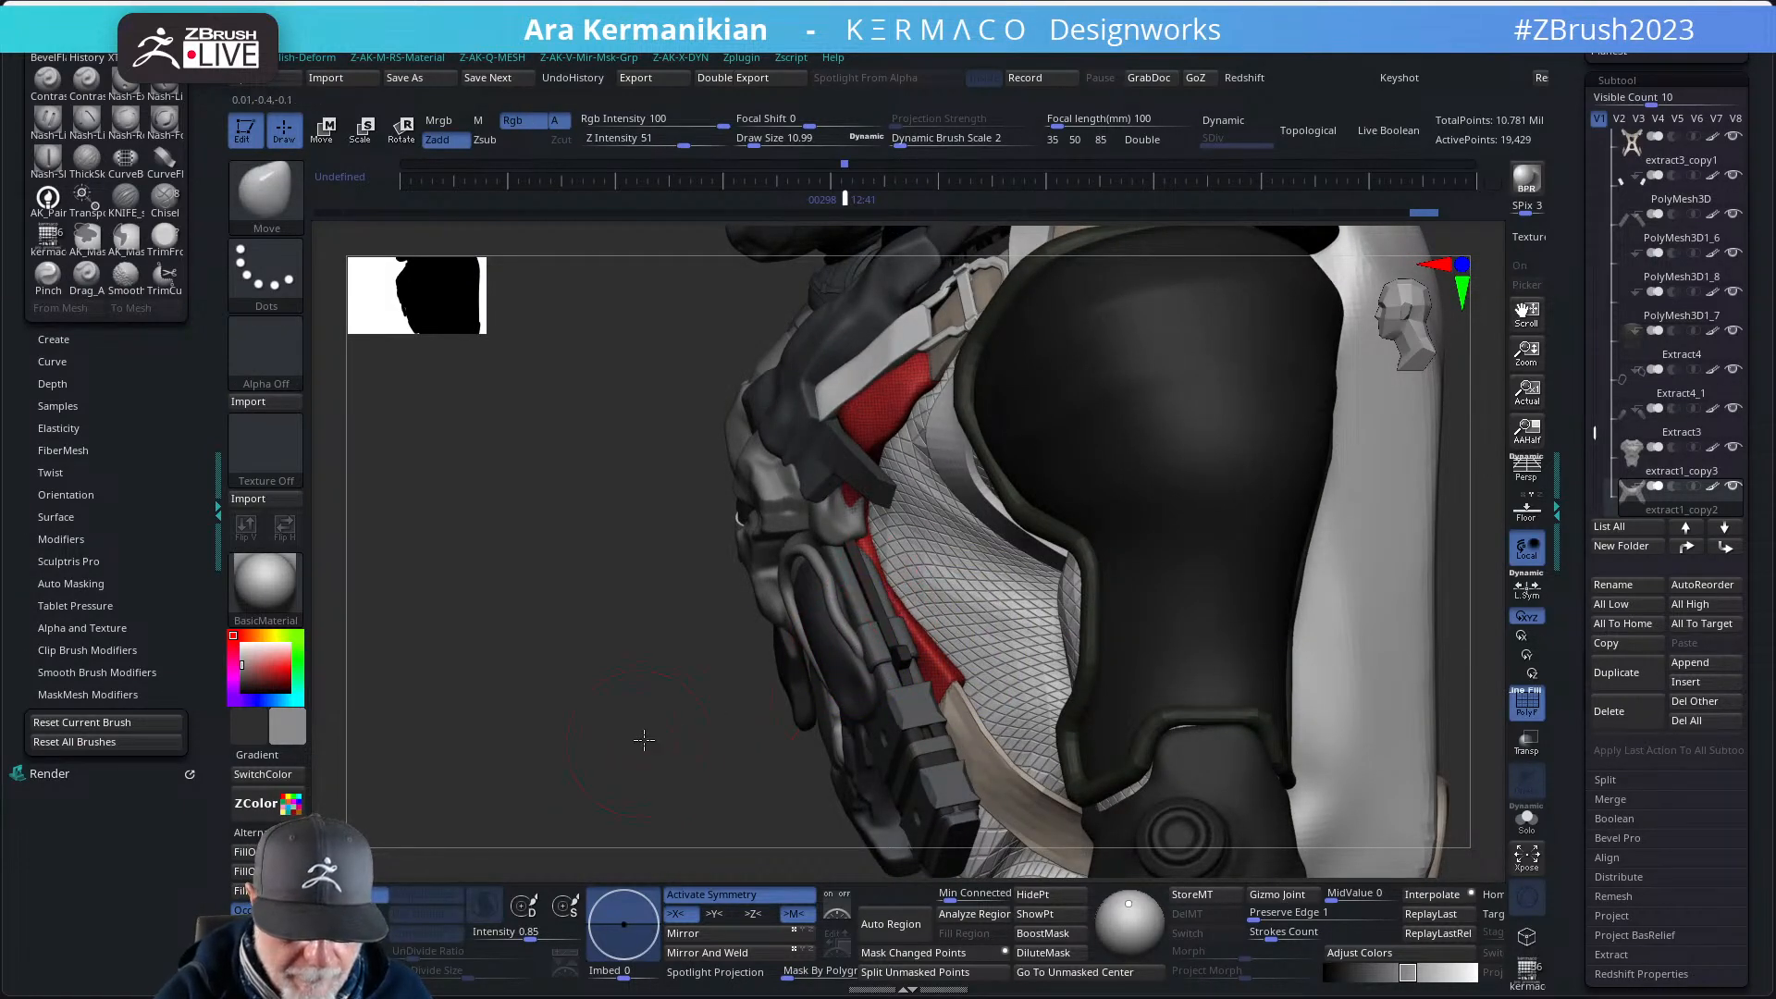
pyautogui.moveTo(645, 740); pyautogui.dragTo(888, 588)
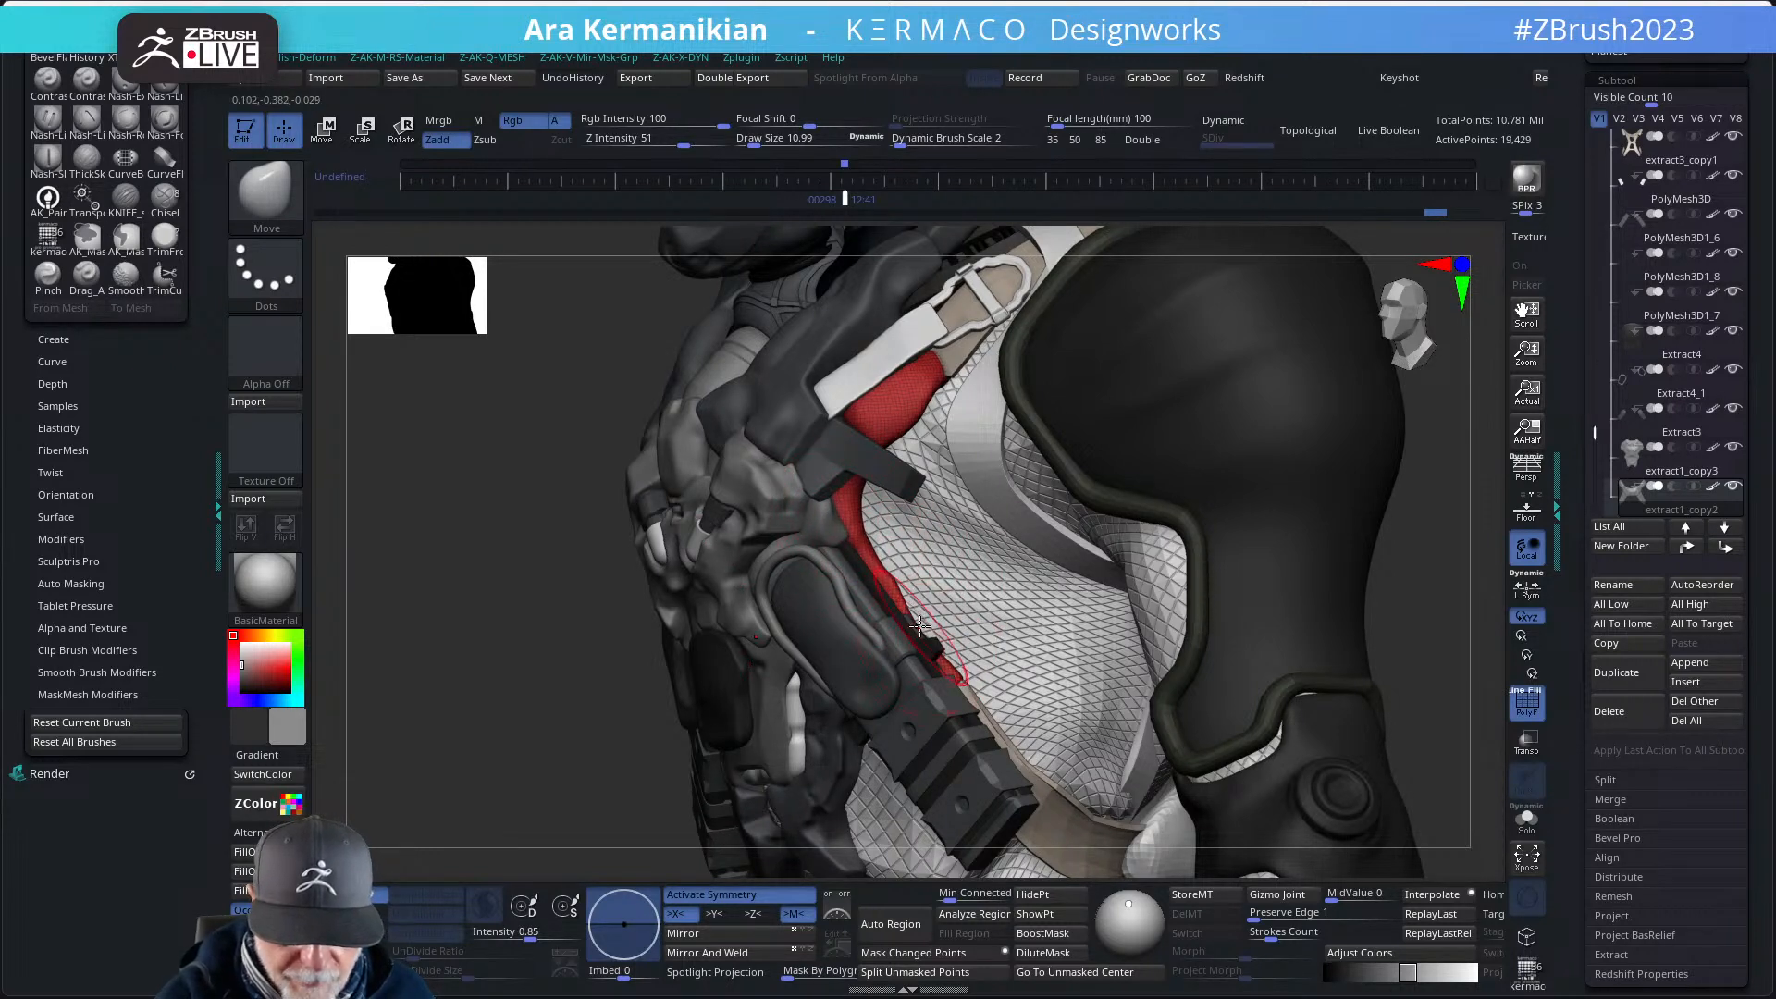
pyautogui.moveTo(618, 705); pyautogui.dragTo(942, 655)
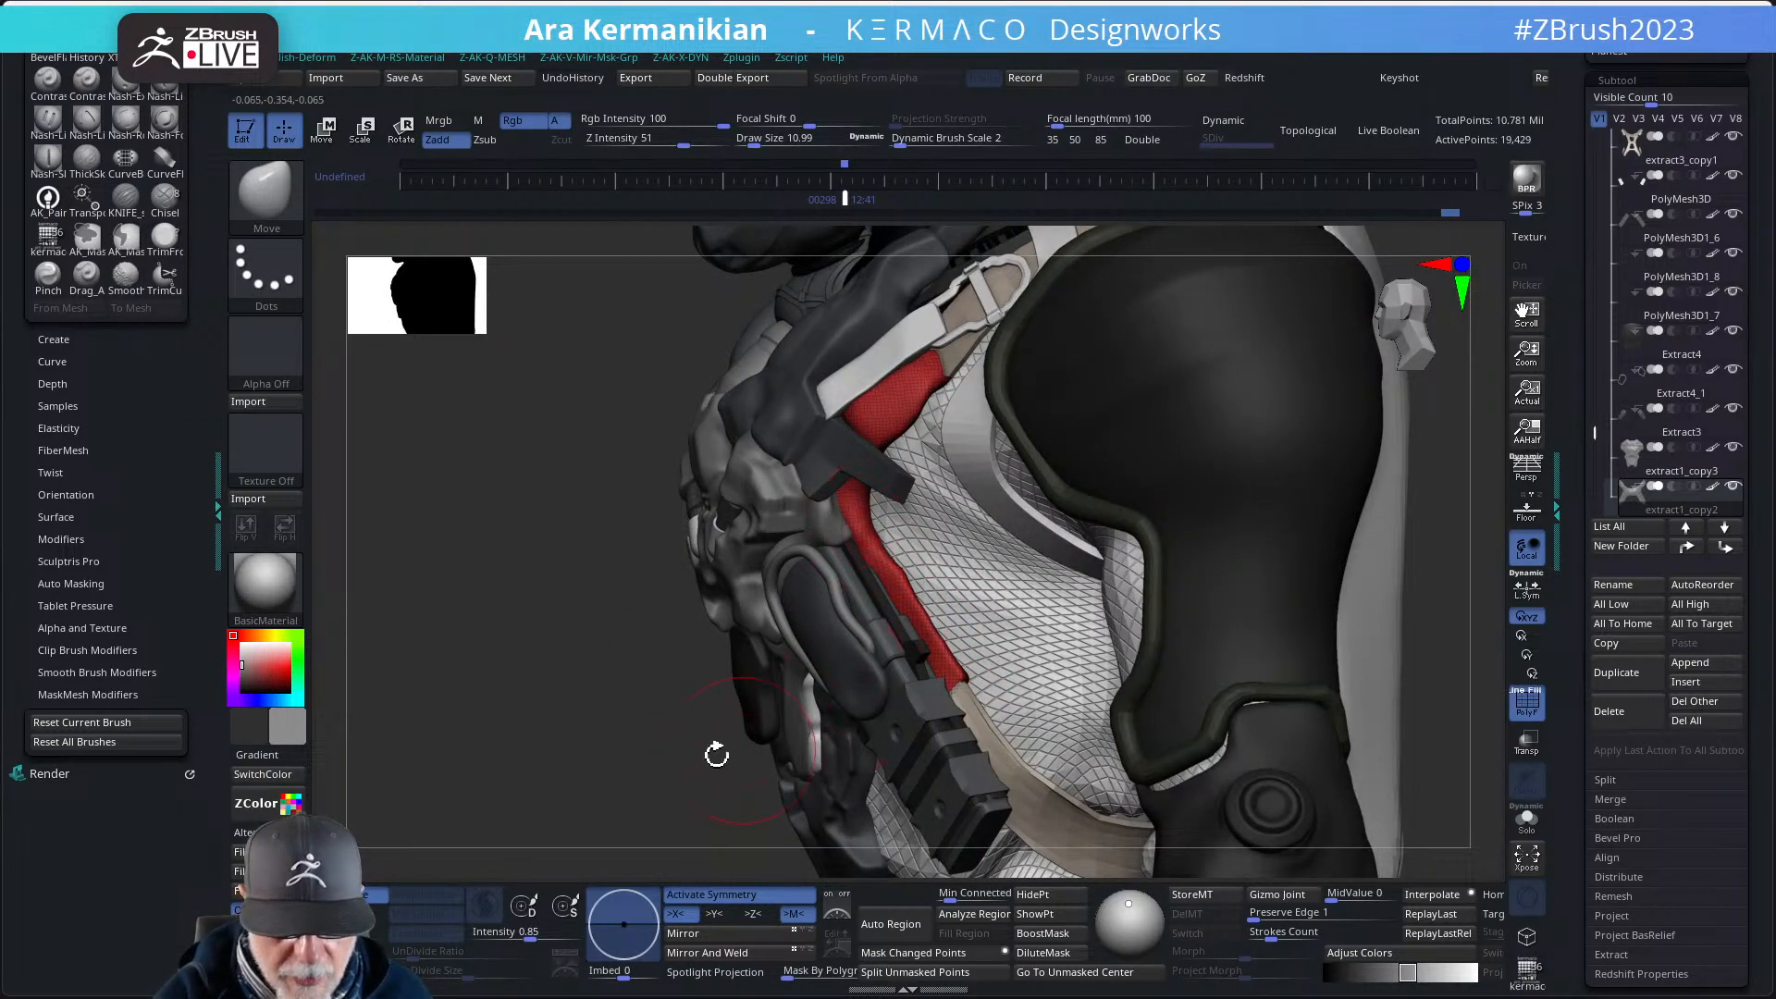
pyautogui.moveTo(666, 751); pyautogui.dragTo(911, 680)
pyautogui.hotkey('ctrl', 'shift', 's')
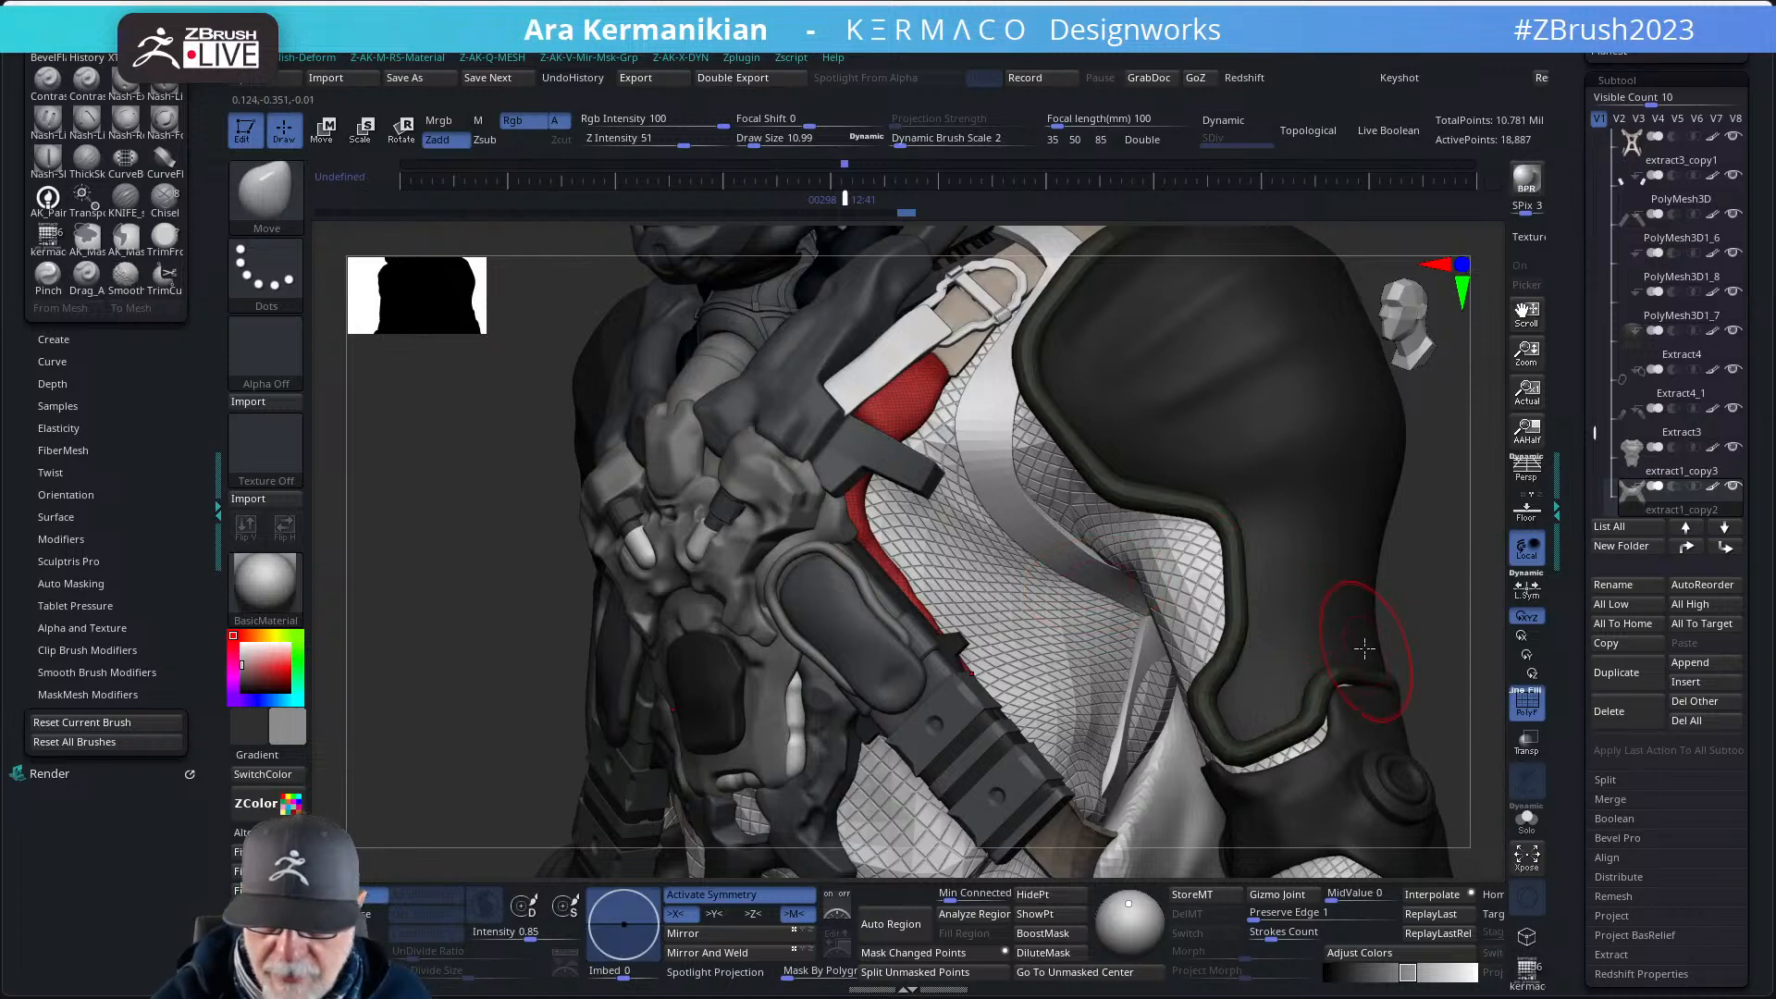
# - Refine the chest plate's lower arm edges on both sides of the torso and check the fit on the full figure
pyautogui.moveTo(1412, 634); pyautogui.dragTo(1335, 648)
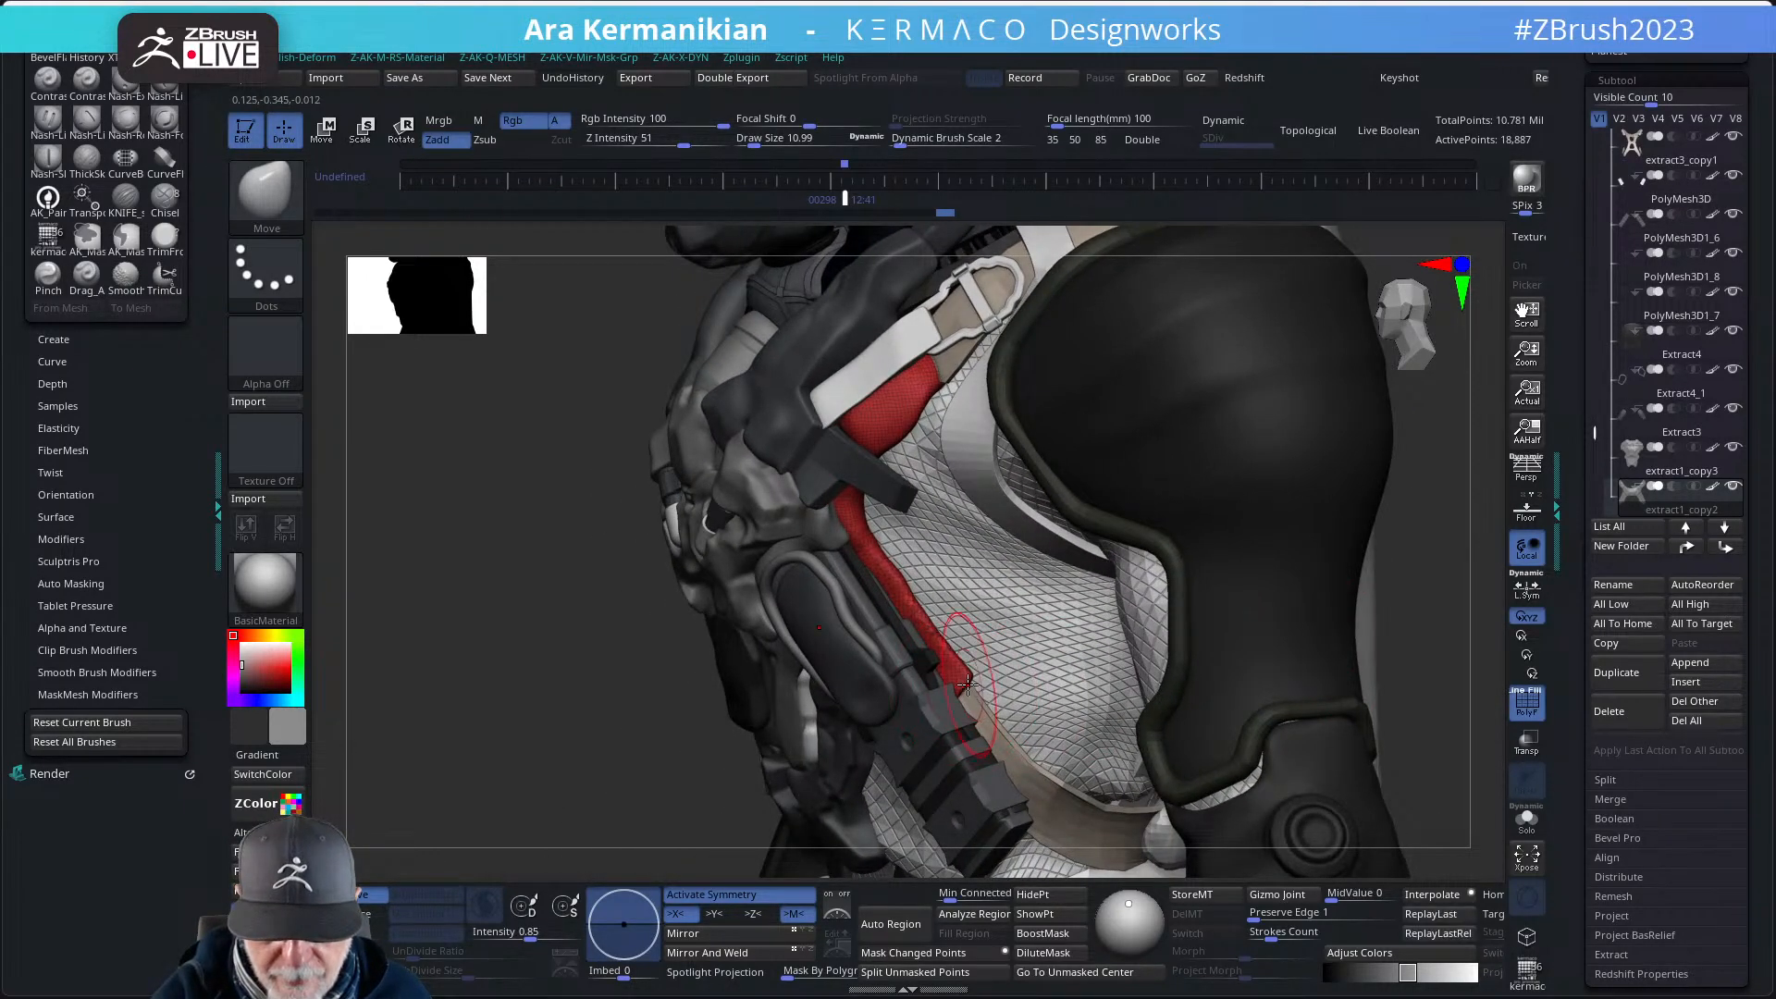
pyautogui.moveTo(584, 757); pyautogui.dragTo(658, 762)
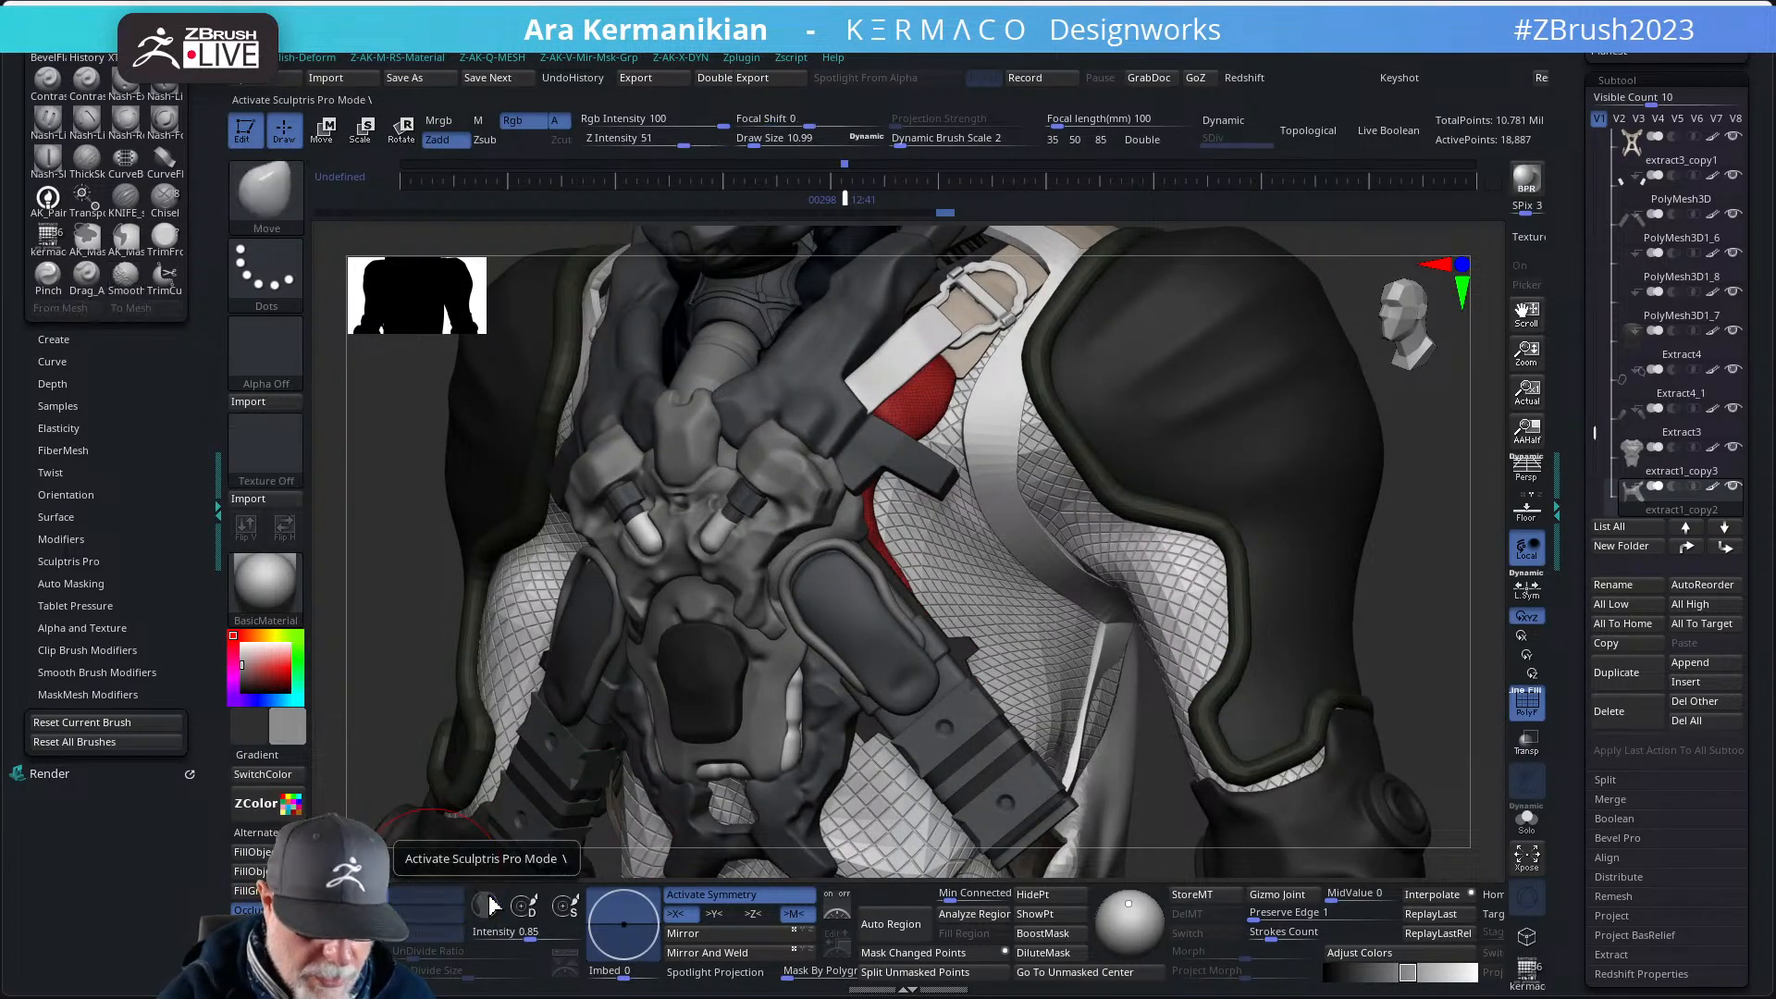
pyautogui.moveTo(874, 578)
pyautogui.keyDown('shift'); pyautogui.mouseDown()
pyautogui.moveTo(849, 592)
pyautogui.moveTo(888, 594)
pyautogui.mouseUp(); pyautogui.keyUp('shift')
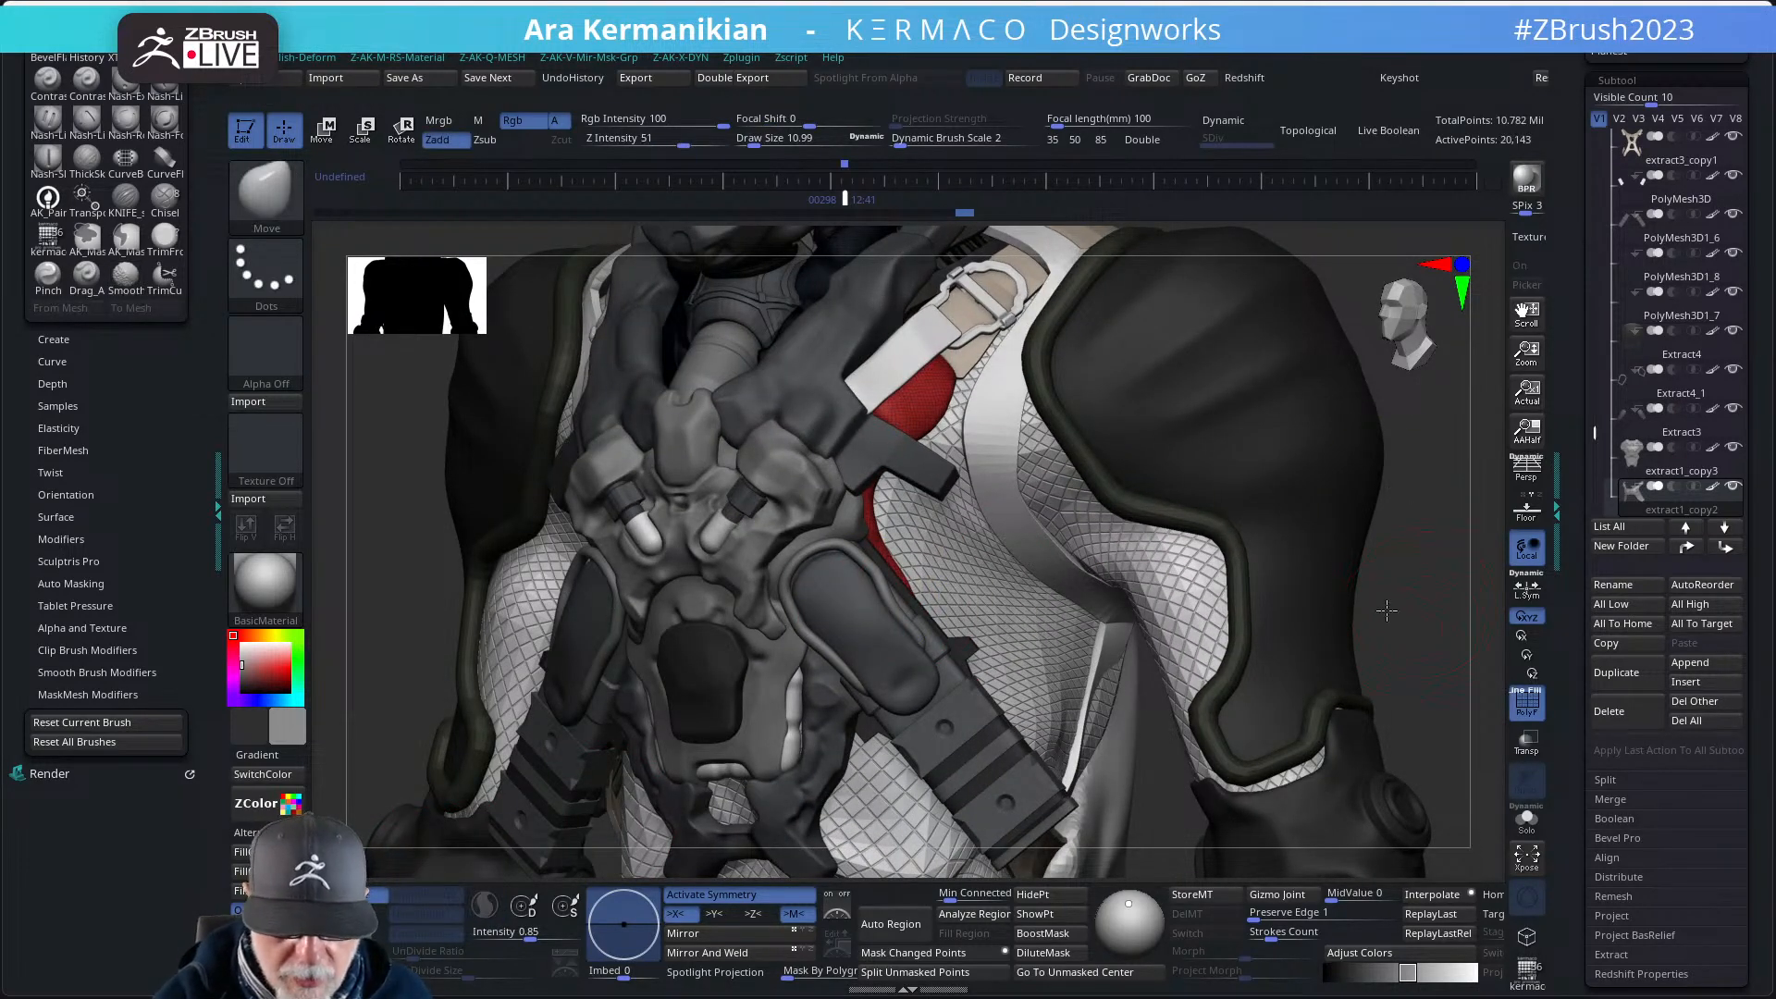
pyautogui.moveTo(1387, 611)
pyautogui.mouseDown()
pyautogui.moveTo(1344, 583)
pyautogui.moveTo(1372, 587)
pyautogui.moveTo(1237, 580)
pyautogui.moveTo(1286, 565)
pyautogui.moveTo(1341, 583)
pyautogui.mouseUp()
pyautogui.moveTo(1273, 527)
pyautogui.keyDown('alt'); pyautogui.mouseDown()
pyautogui.moveTo(1240, 559)
pyautogui.moveTo(1055, 546)
pyautogui.mouseUp(); pyautogui.keyUp('alt')
pyautogui.keyDown('alt'); pyautogui.moveTo(1174, 559); pyautogui.dragTo(1163, 551); pyautogui.keyUp('alt')
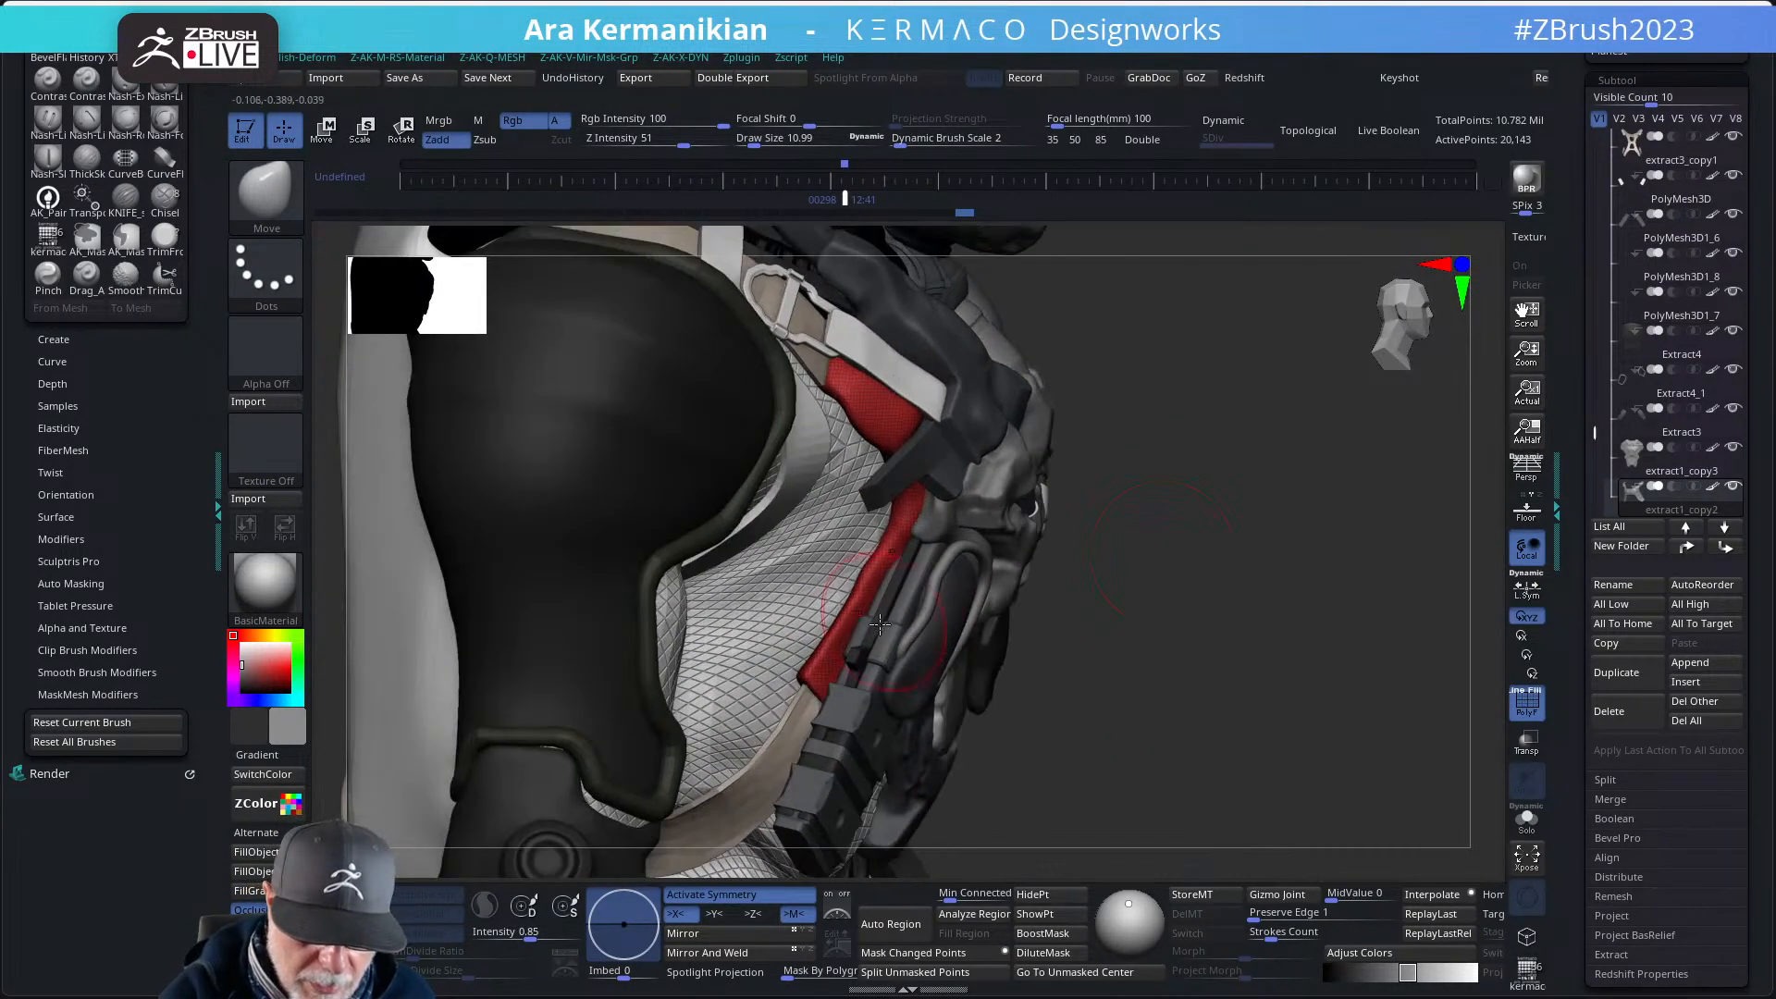
pyautogui.moveTo(848, 602); pyautogui.dragTo(835, 612)
pyautogui.moveTo(881, 554); pyautogui.dragTo(896, 520)
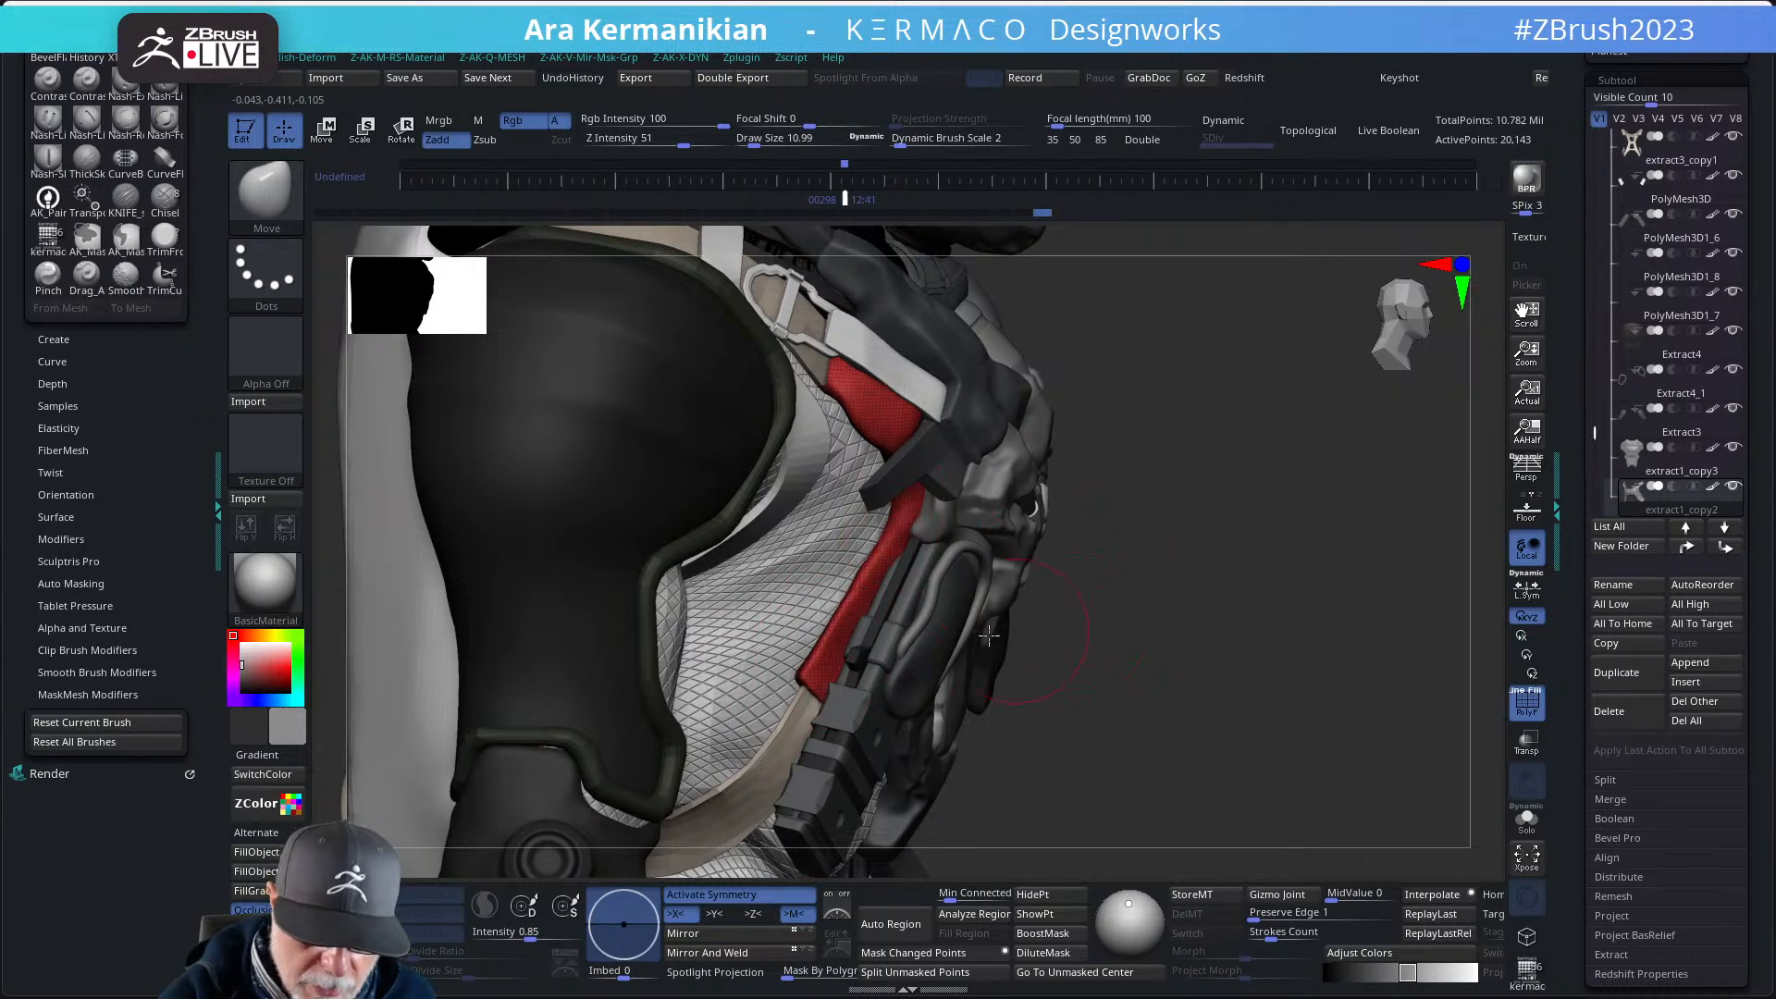
pyautogui.moveTo(1241, 594); pyautogui.dragTo(1177, 588)
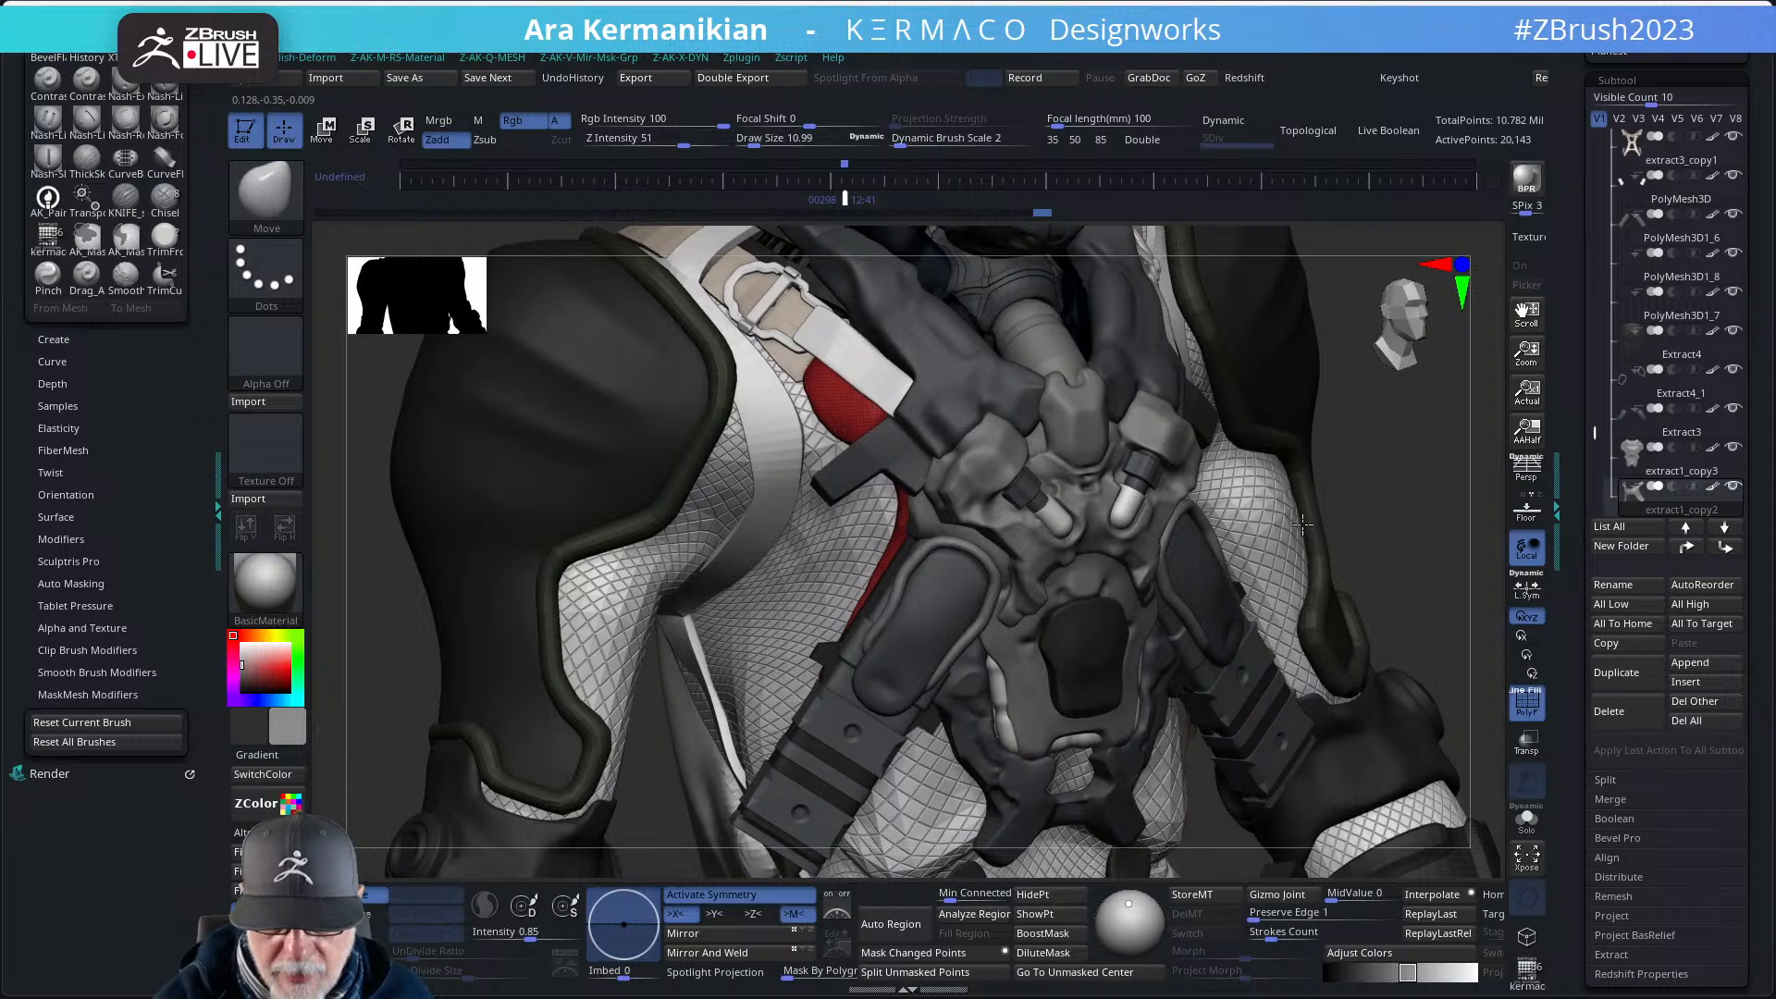
pyautogui.press('f')
pyautogui.click(1539, 714)
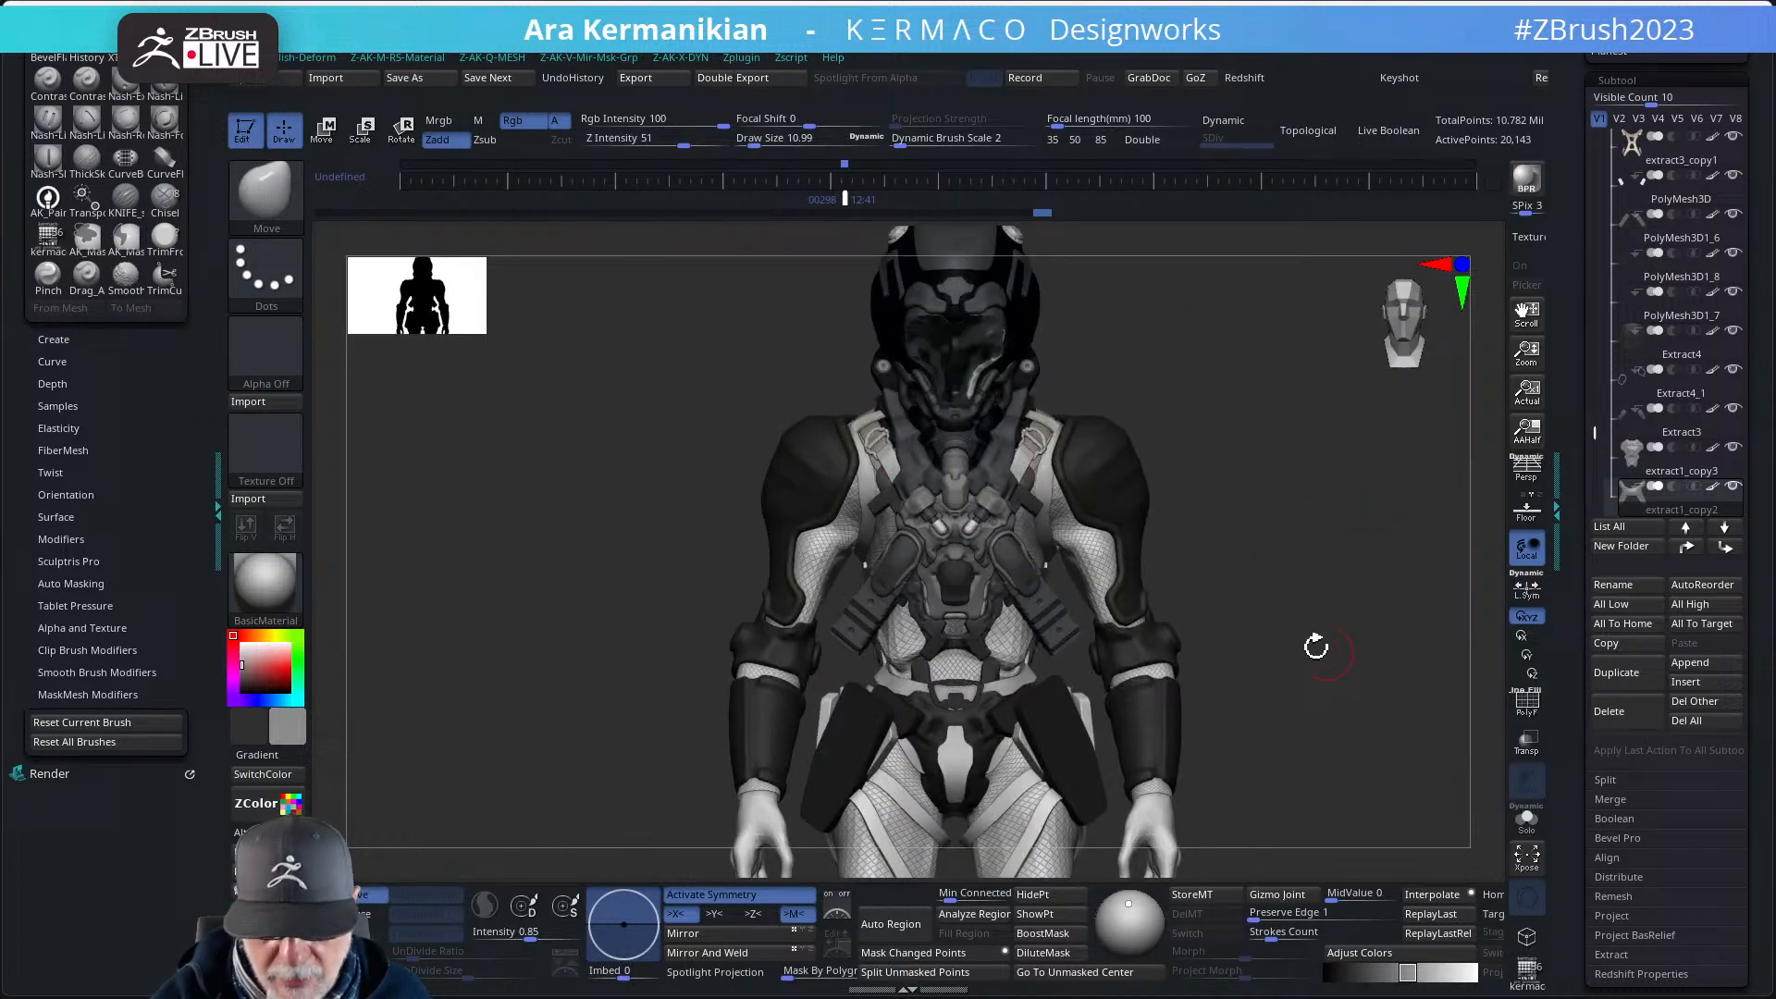
# - With the chest plate isolated and symmetry turned off, try a vertical ClipCurve cut between one arm and the centre
pyautogui.click(1534, 717)
pyautogui.click(1528, 819)
pyautogui.press('f')
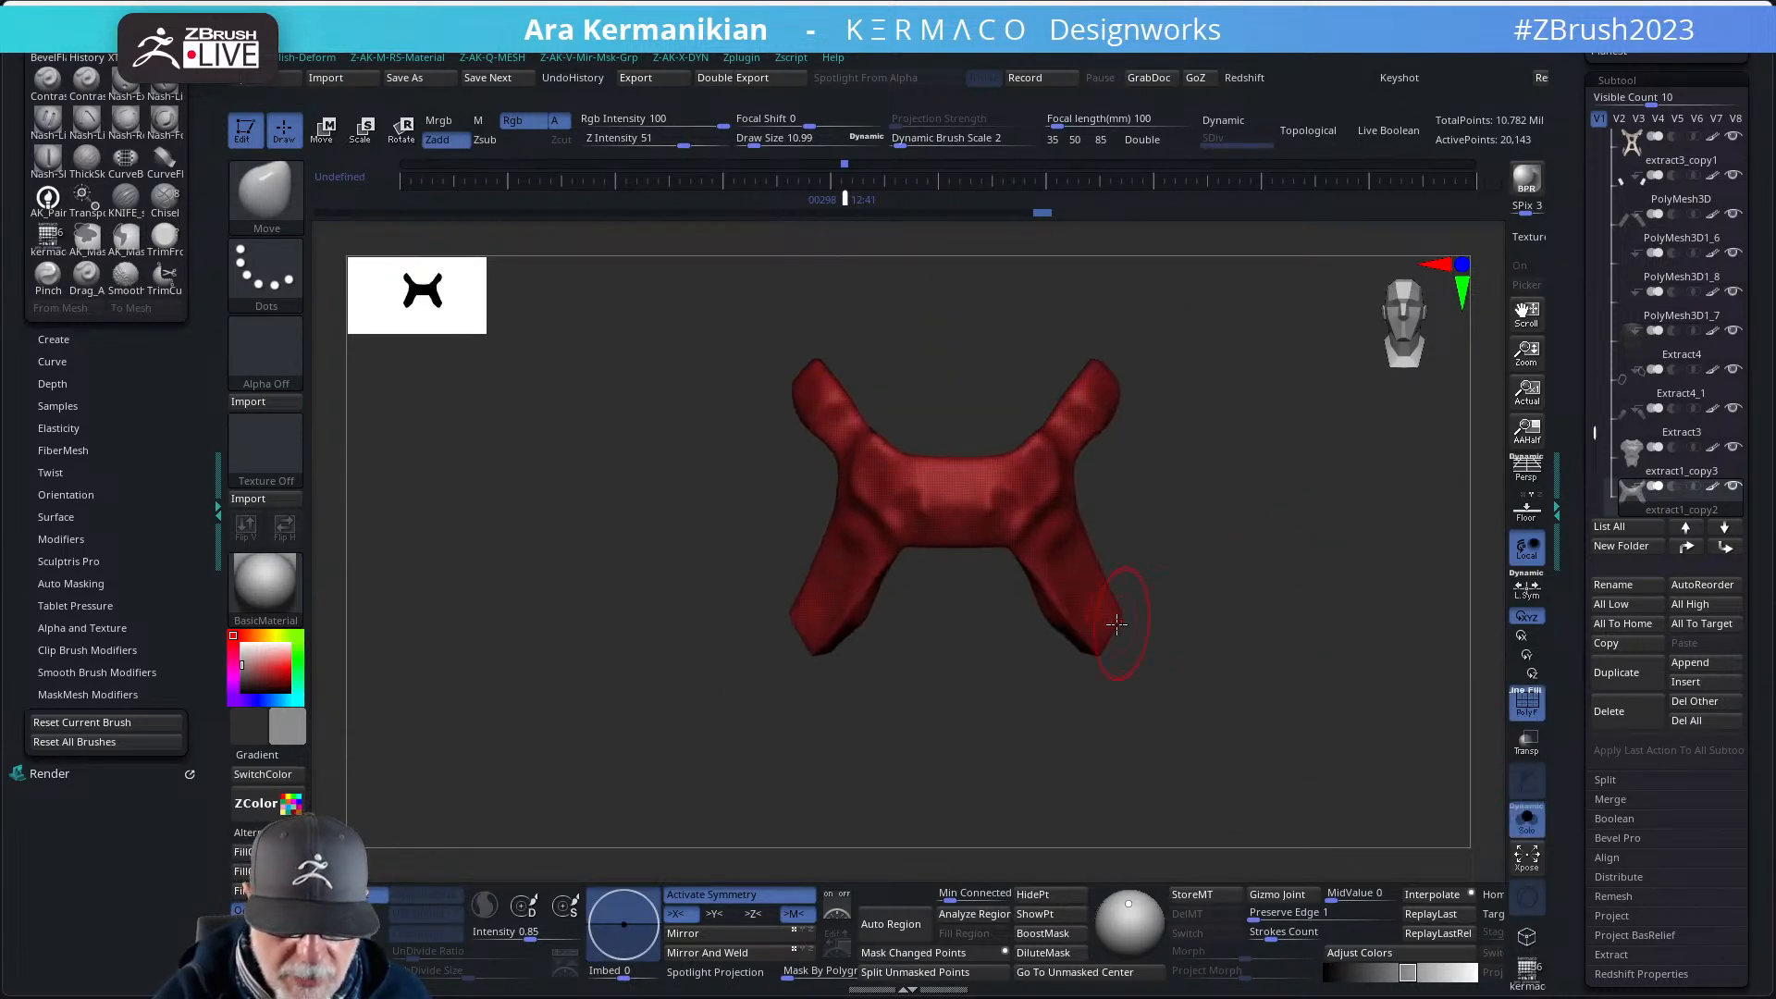
pyautogui.hotkey('ctrl', 'shift')
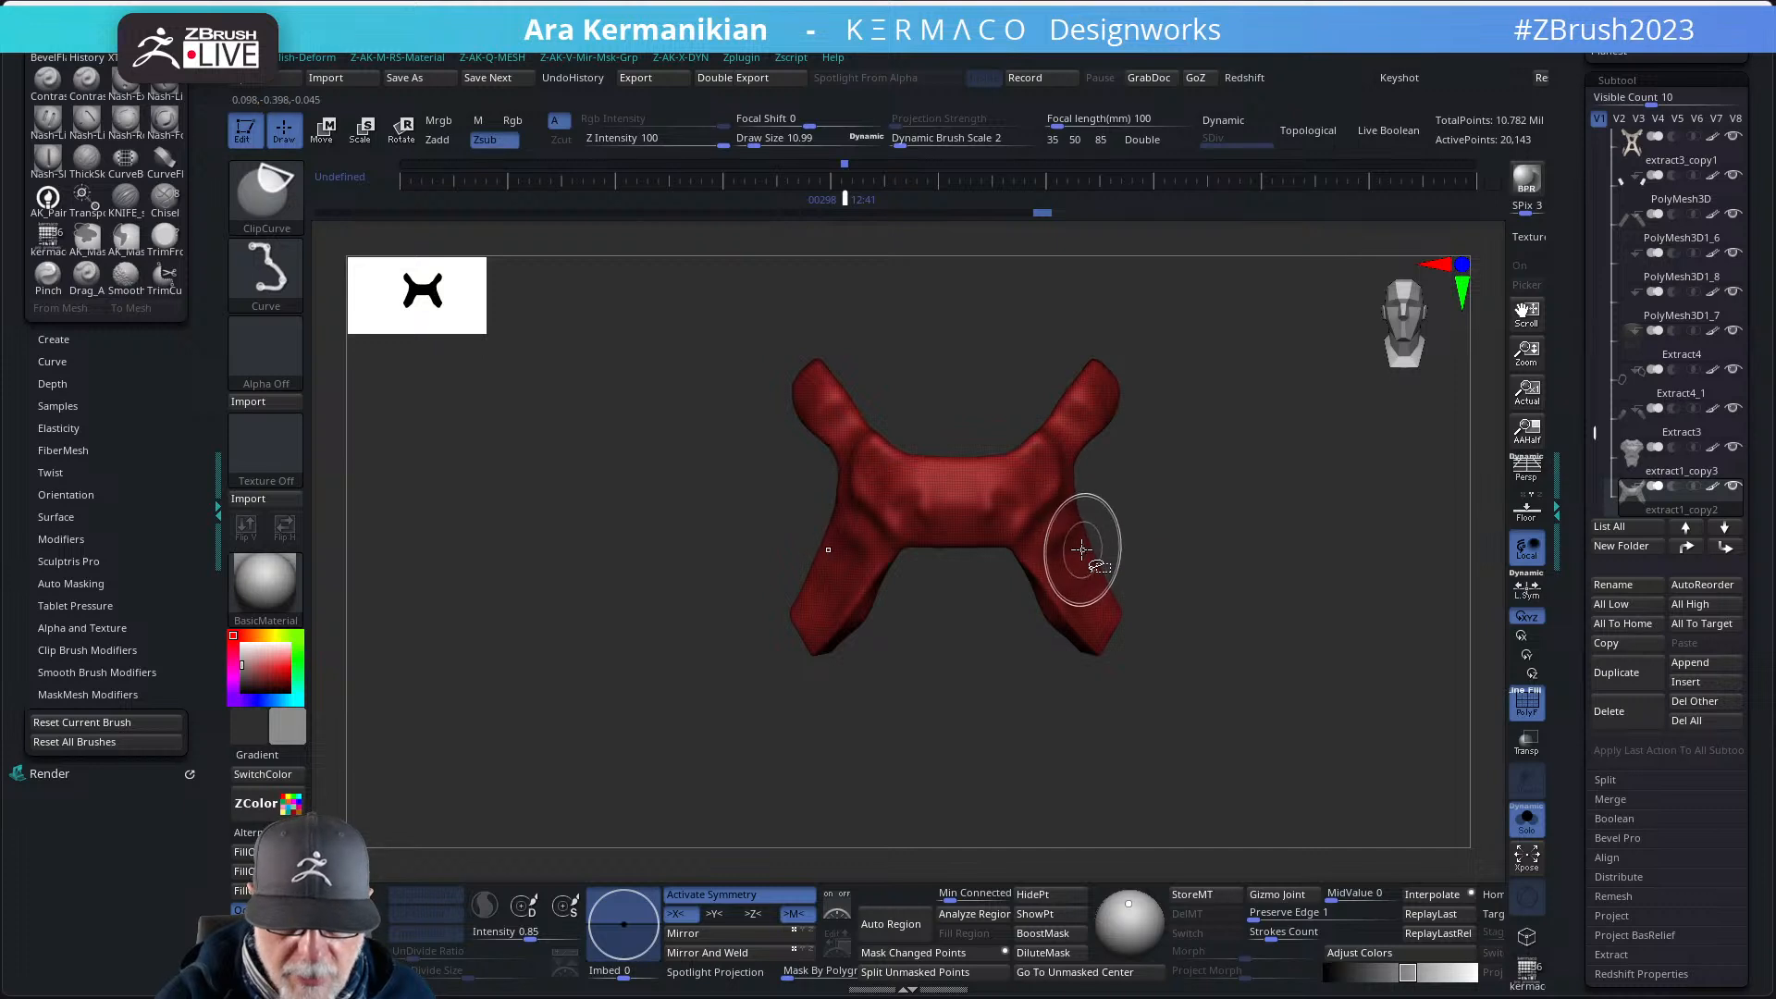
pyautogui.press('space')
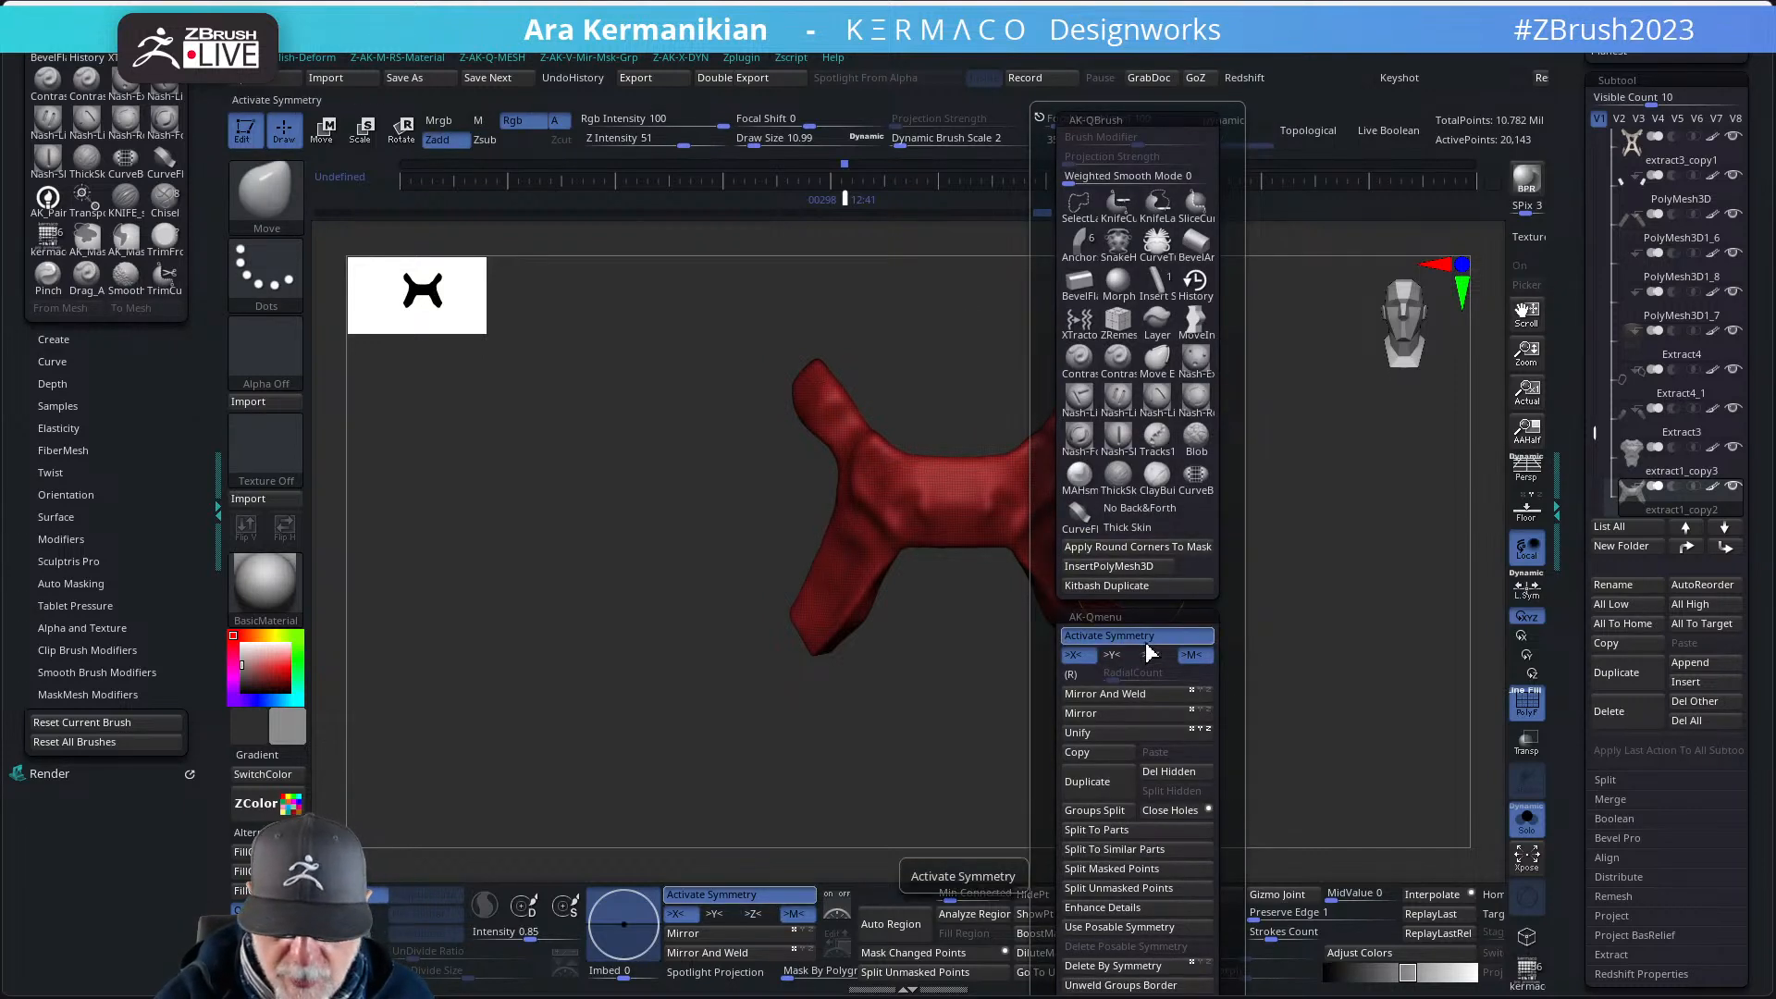
pyautogui.click(1148, 641)
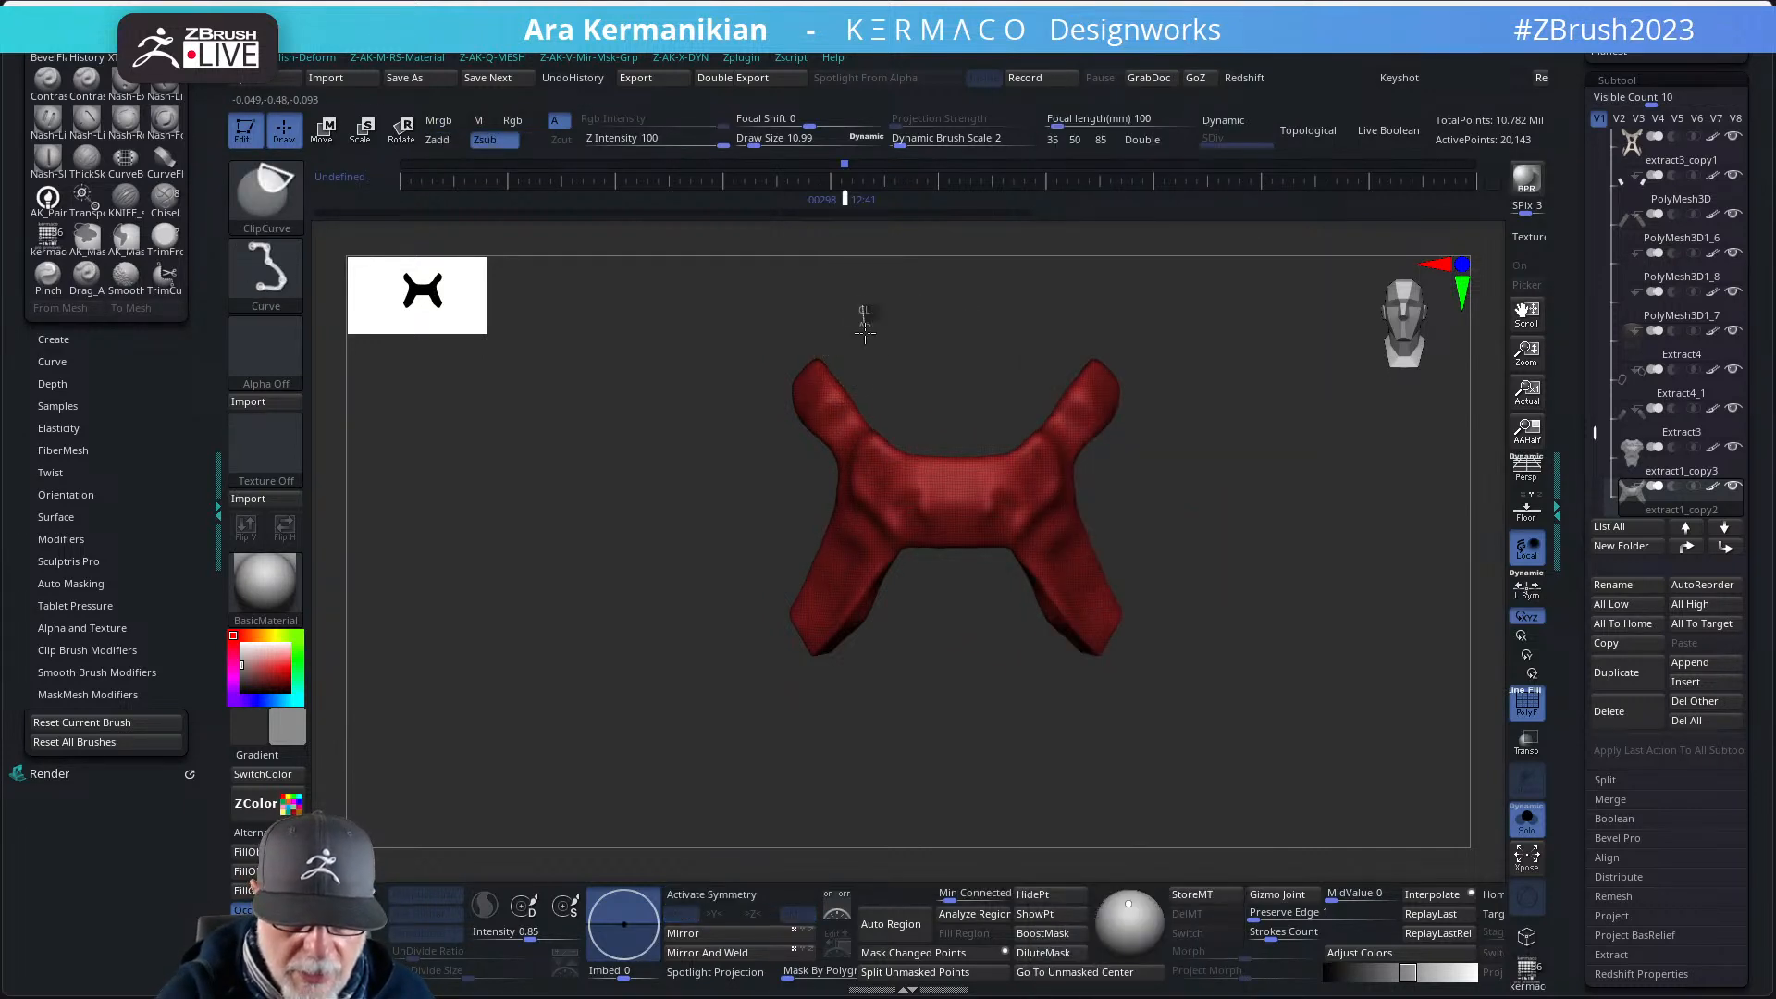
pyautogui.moveTo(864, 309)
pyautogui.keyDown('ctrl'); pyautogui.keyDown('shift'); pyautogui.mouseDown()
pyautogui.moveTo(912, 635)
pyautogui.moveTo(865, 720)
pyautogui.moveTo(885, 729)
pyautogui.mouseUp(); pyautogui.keyUp('shift'); pyautogui.keyUp('ctrl')
pyautogui.moveTo(1203, 548)
pyautogui.mouseDown()
pyautogui.moveTo(1122, 550)
pyautogui.moveTo(1197, 527)
pyautogui.mouseUp()
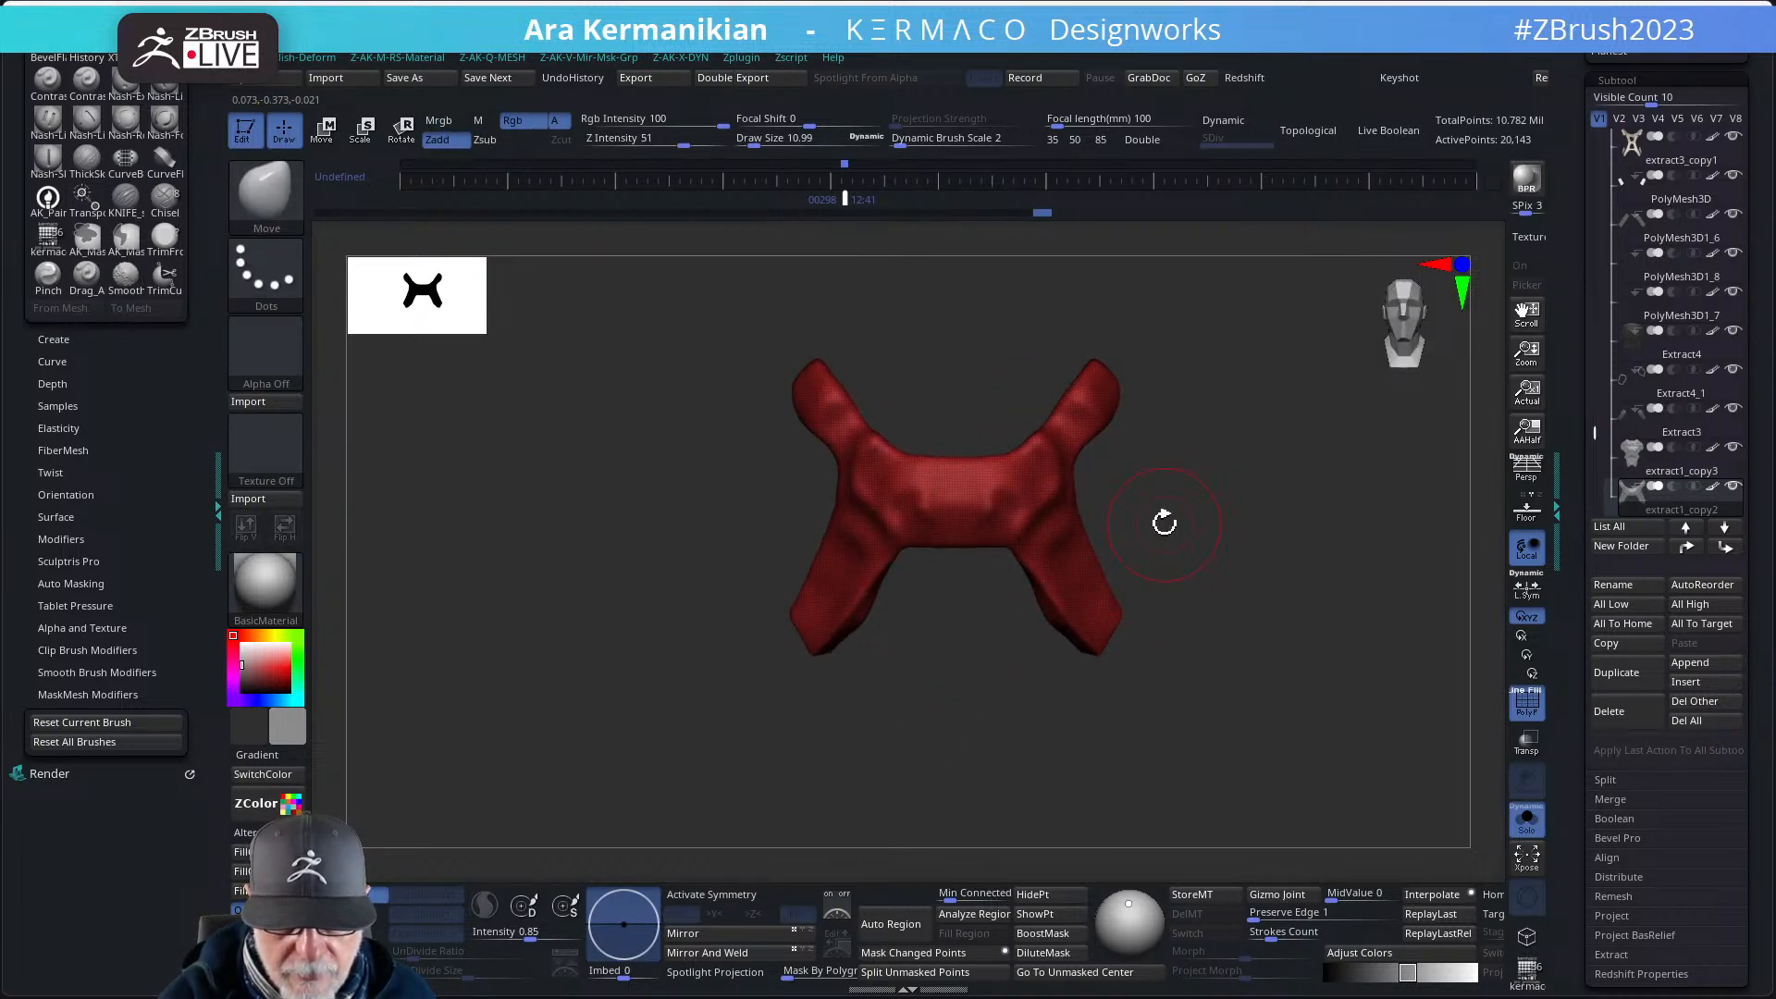
# - Clip the chest plate down to the shoulder and lower arm strip of one side with the ClipRect brush
pyautogui.keyDown('ctrl'); pyautogui.keyDown('shift'); pyautogui.click(267, 194); pyautogui.keyUp('shift'); pyautogui.keyUp('ctrl')
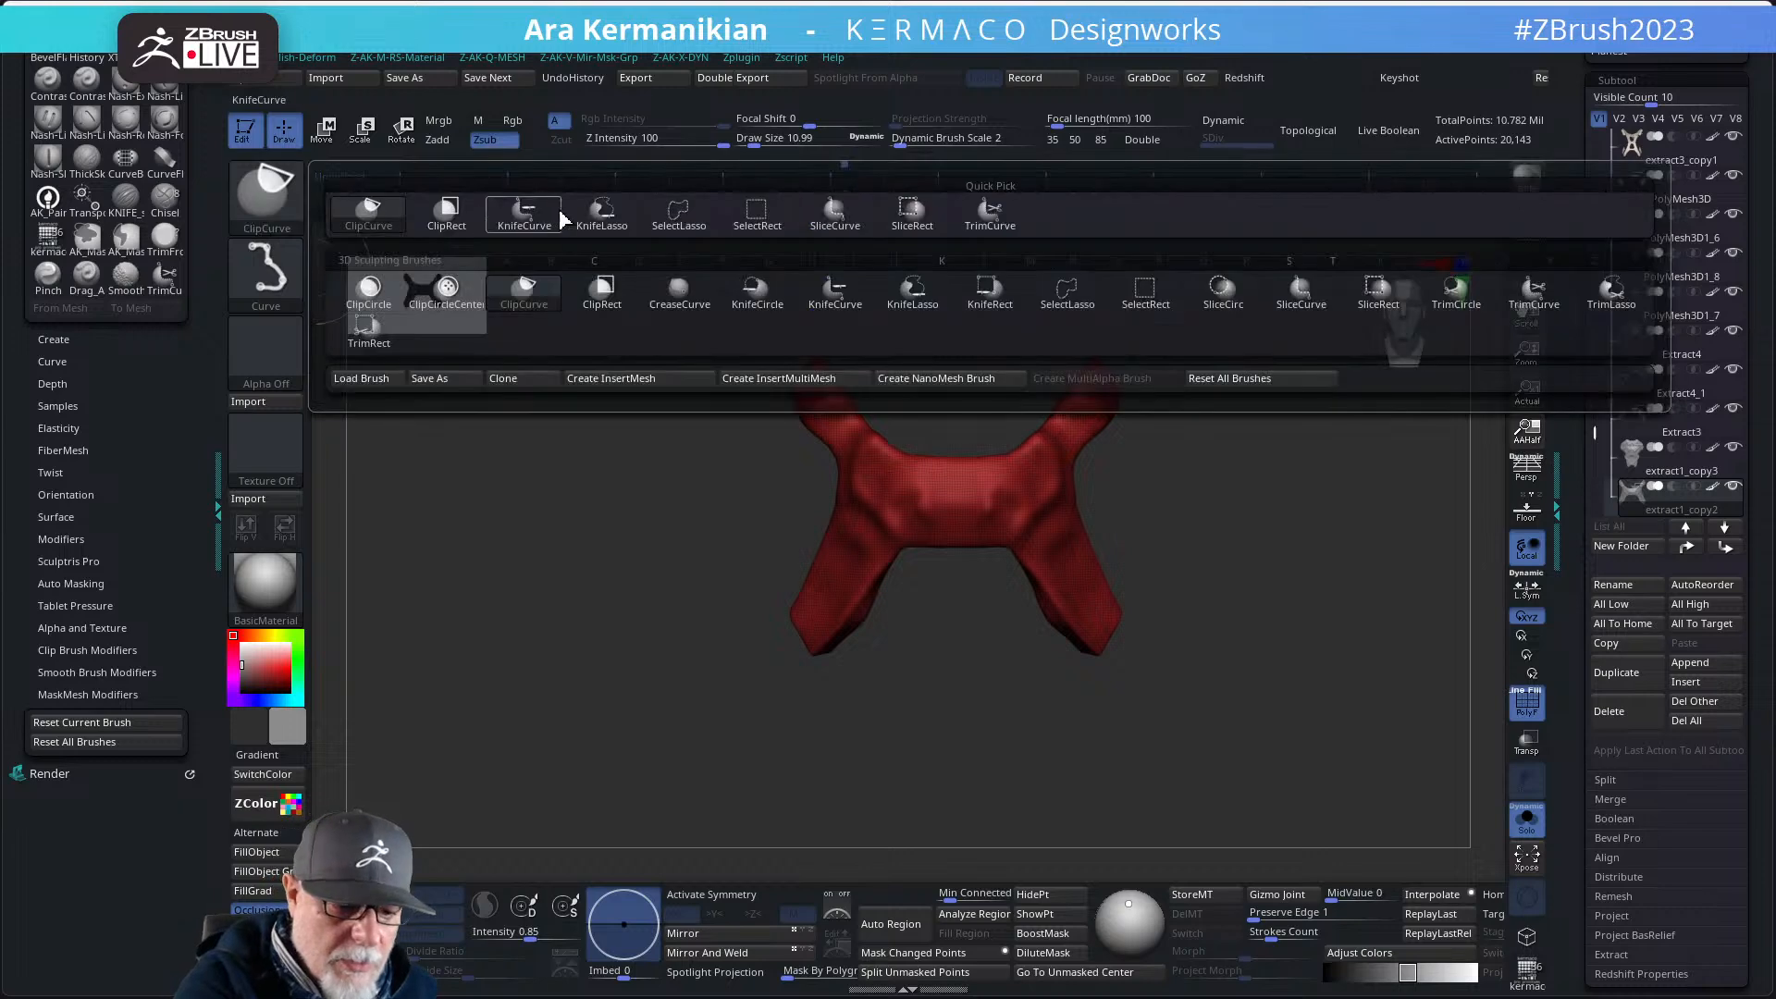
pyautogui.click(447, 213)
pyautogui.moveTo(690, 301)
pyautogui.keyDown('ctrl'); pyautogui.keyDown('shift'); pyautogui.mouseDown()
pyautogui.moveTo(909, 700)
pyautogui.moveTo(921, 733)
pyautogui.moveTo(896, 745)
pyautogui.mouseUp(); pyautogui.keyUp('shift'); pyautogui.keyUp('ctrl')
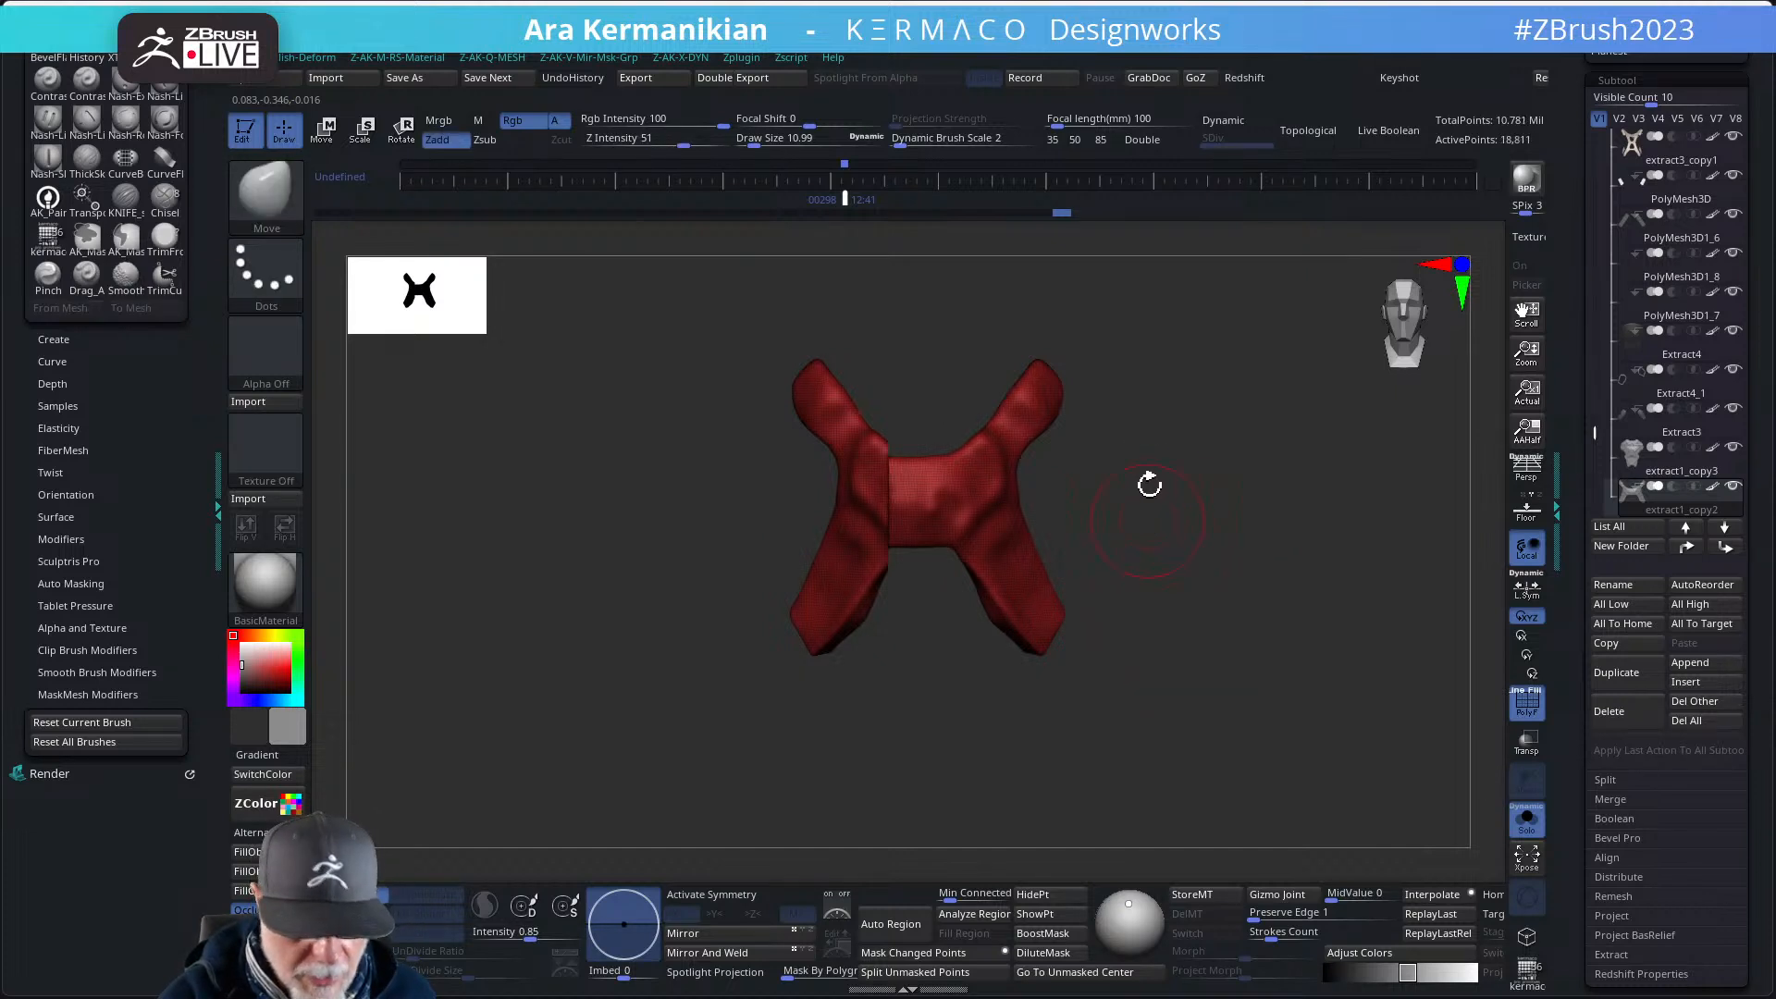
pyautogui.keyDown('ctrl'); pyautogui.keyDown('shift'); pyautogui.click(1160, 530); pyautogui.keyUp('shift'); pyautogui.keyUp('ctrl')
pyautogui.hotkey('ctrl', 'shift')
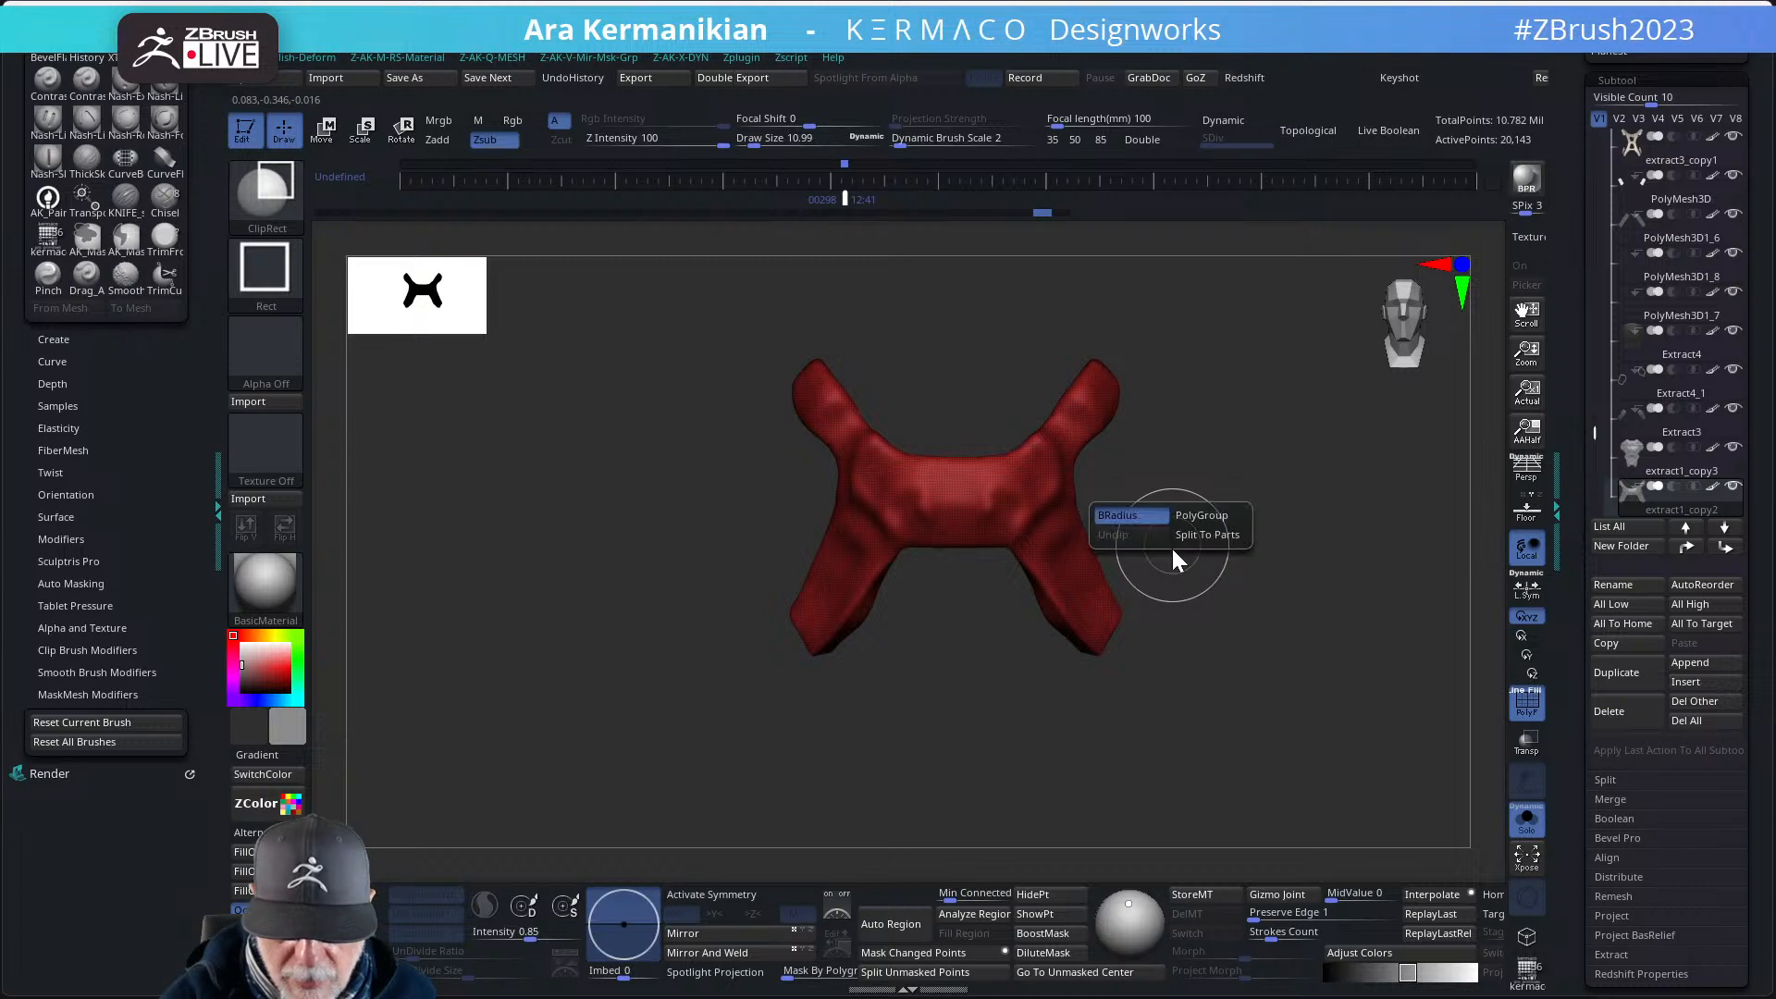
pyautogui.keyDown('ctrl'); pyautogui.keyDown('shift'); pyautogui.moveTo(681, 312); pyautogui.dragTo(923, 720); pyautogui.keyUp('shift'); pyautogui.keyUp('ctrl')
pyautogui.keyDown('ctrl'); pyautogui.keyDown('shift'); pyautogui.moveTo(633, 327); pyautogui.dragTo(899, 738); pyautogui.keyUp('shift'); pyautogui.keyUp('ctrl')
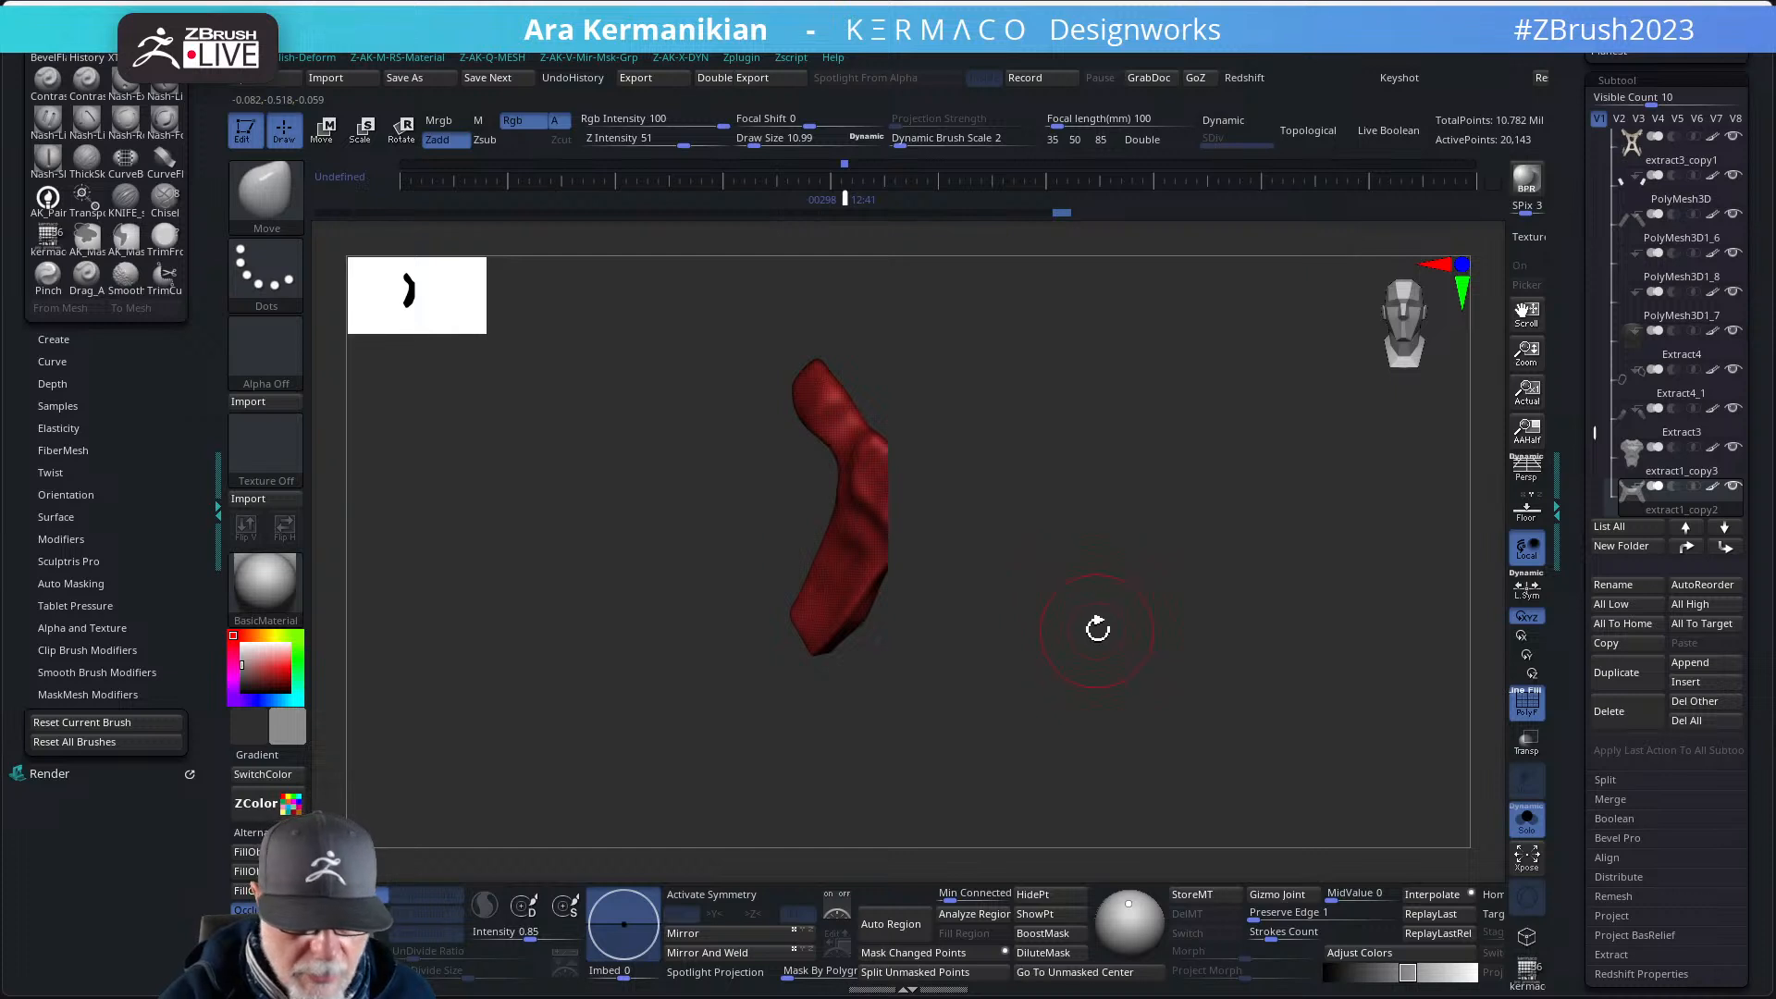
# - Mirror And Weld the remaining side strip across to the other side of the chest
pyautogui.moveTo(1091, 634); pyautogui.dragTo(1122, 552)
pyautogui.press('space')
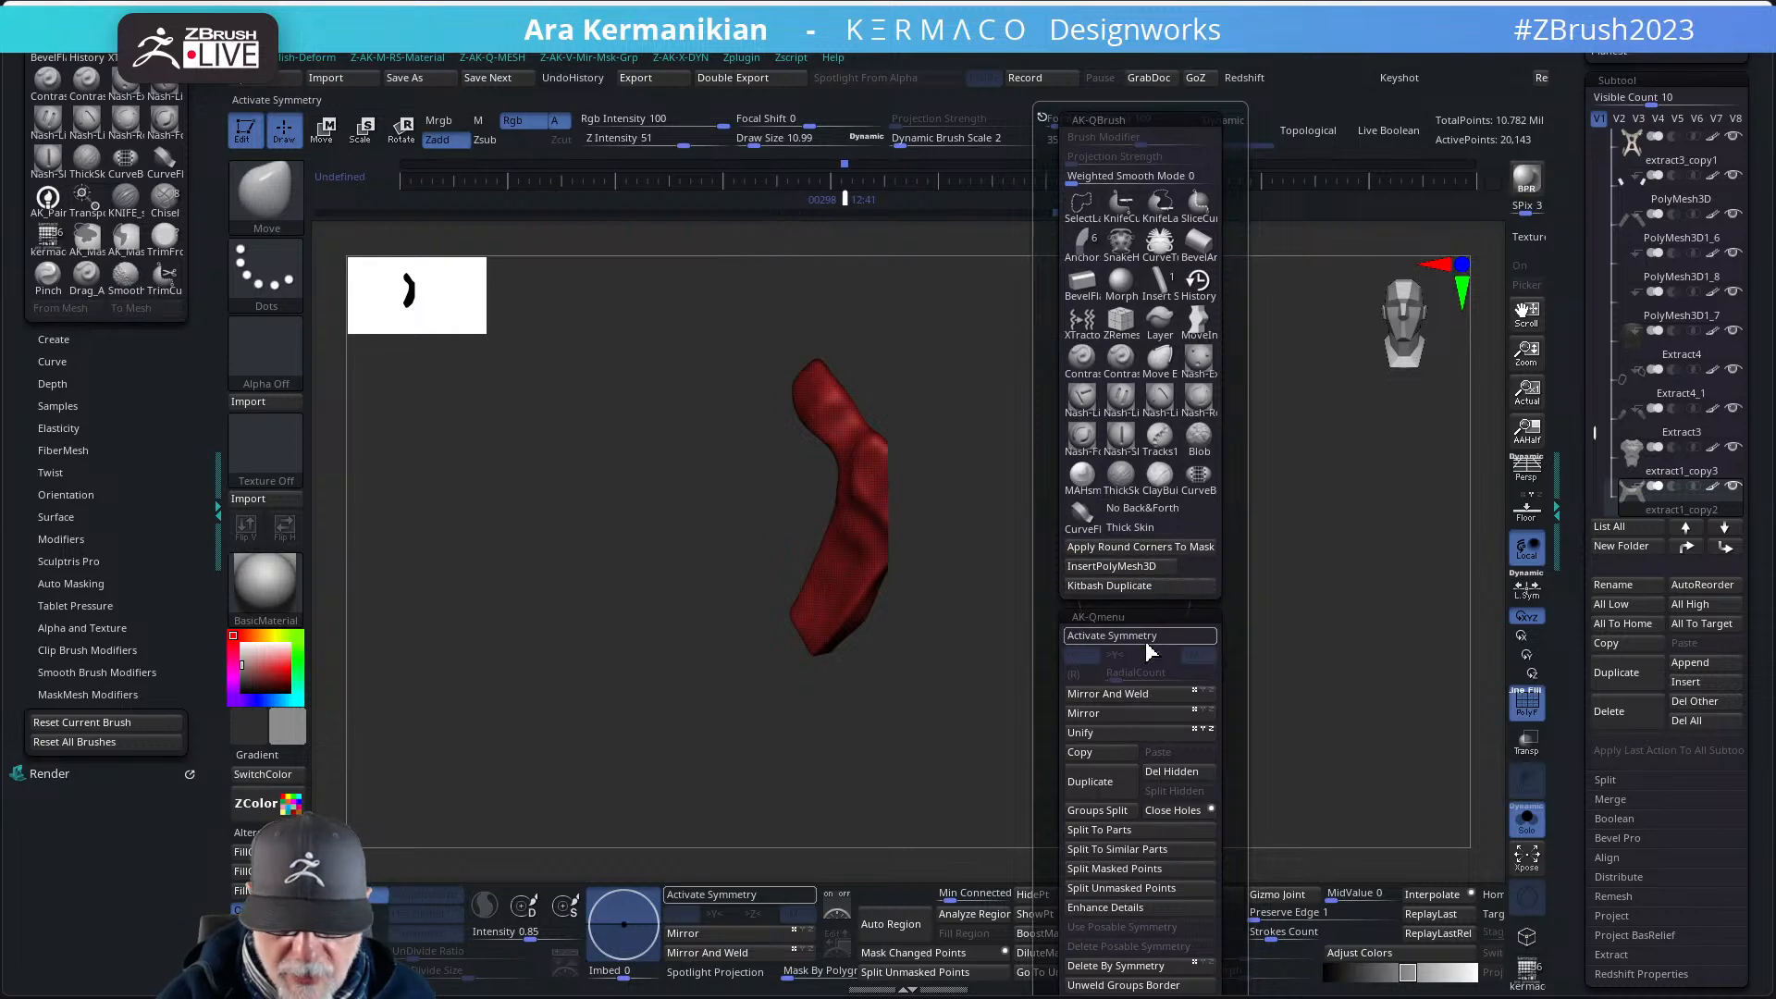
pyautogui.click(1145, 698)
pyautogui.moveTo(892, 706); pyautogui.dragTo(1040, 672)
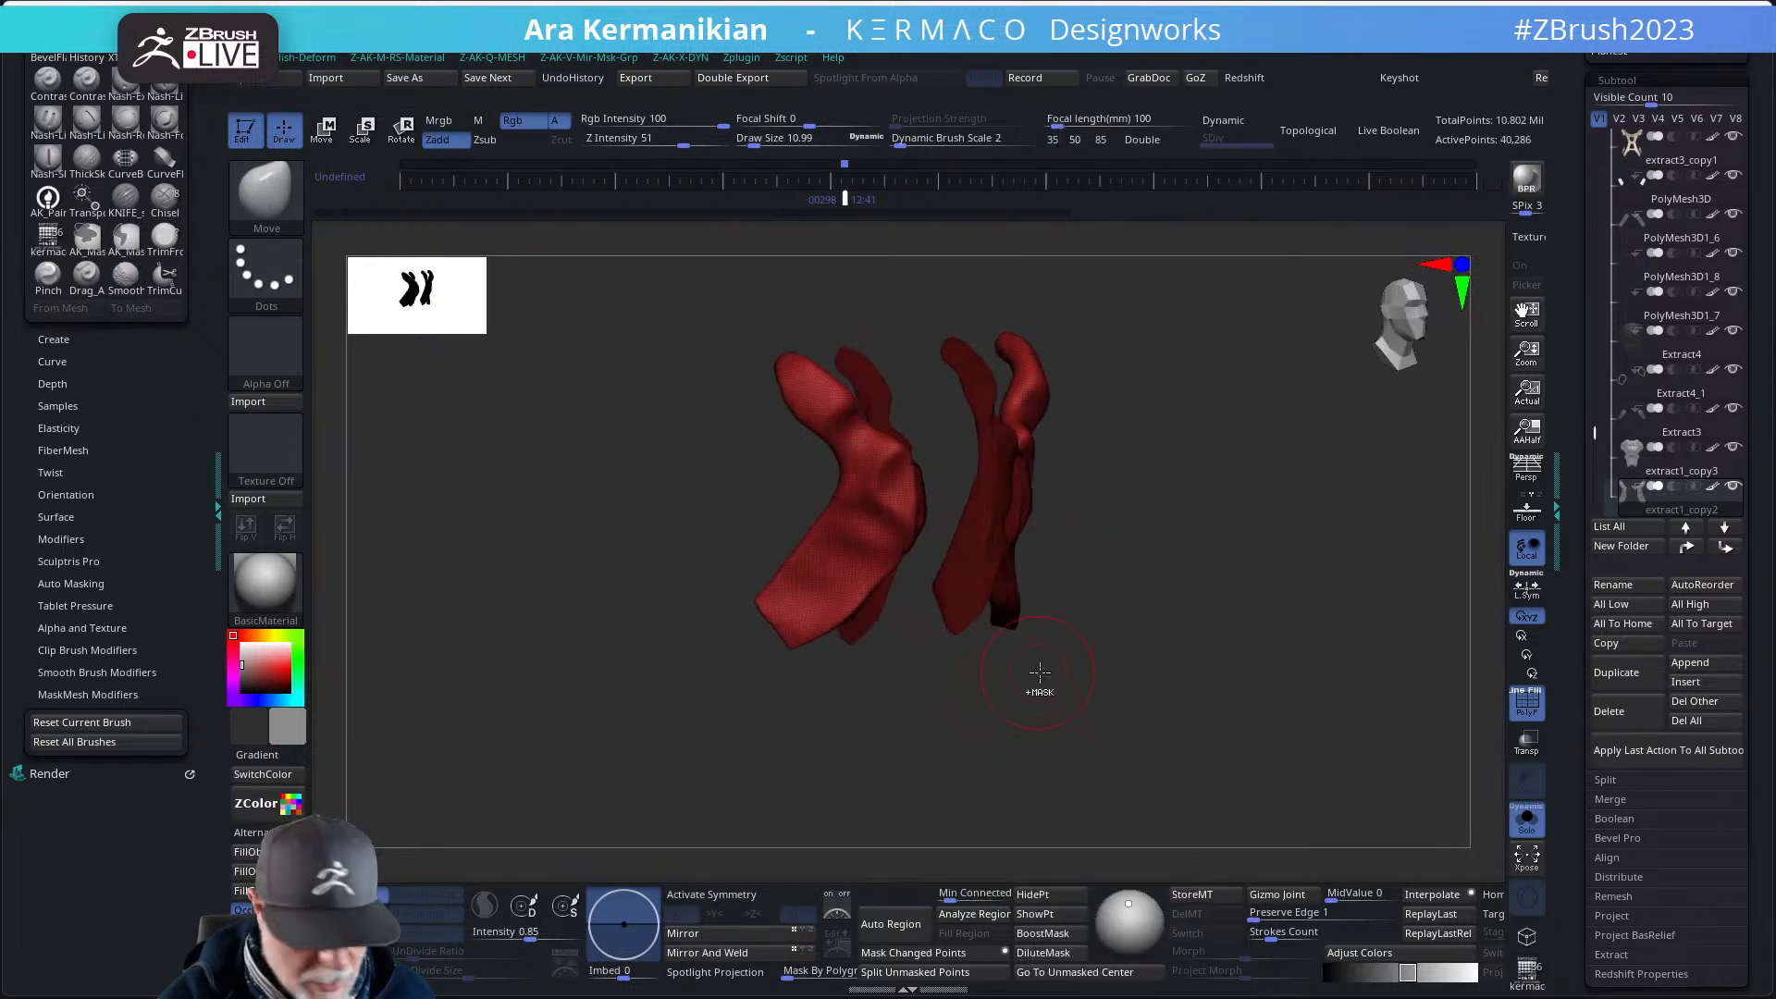
# - Turn on X symmetry for the side strips and set up the Standard brush with Sculptris Pro enabled
pyautogui.press('space')
pyautogui.click(1051, 615)
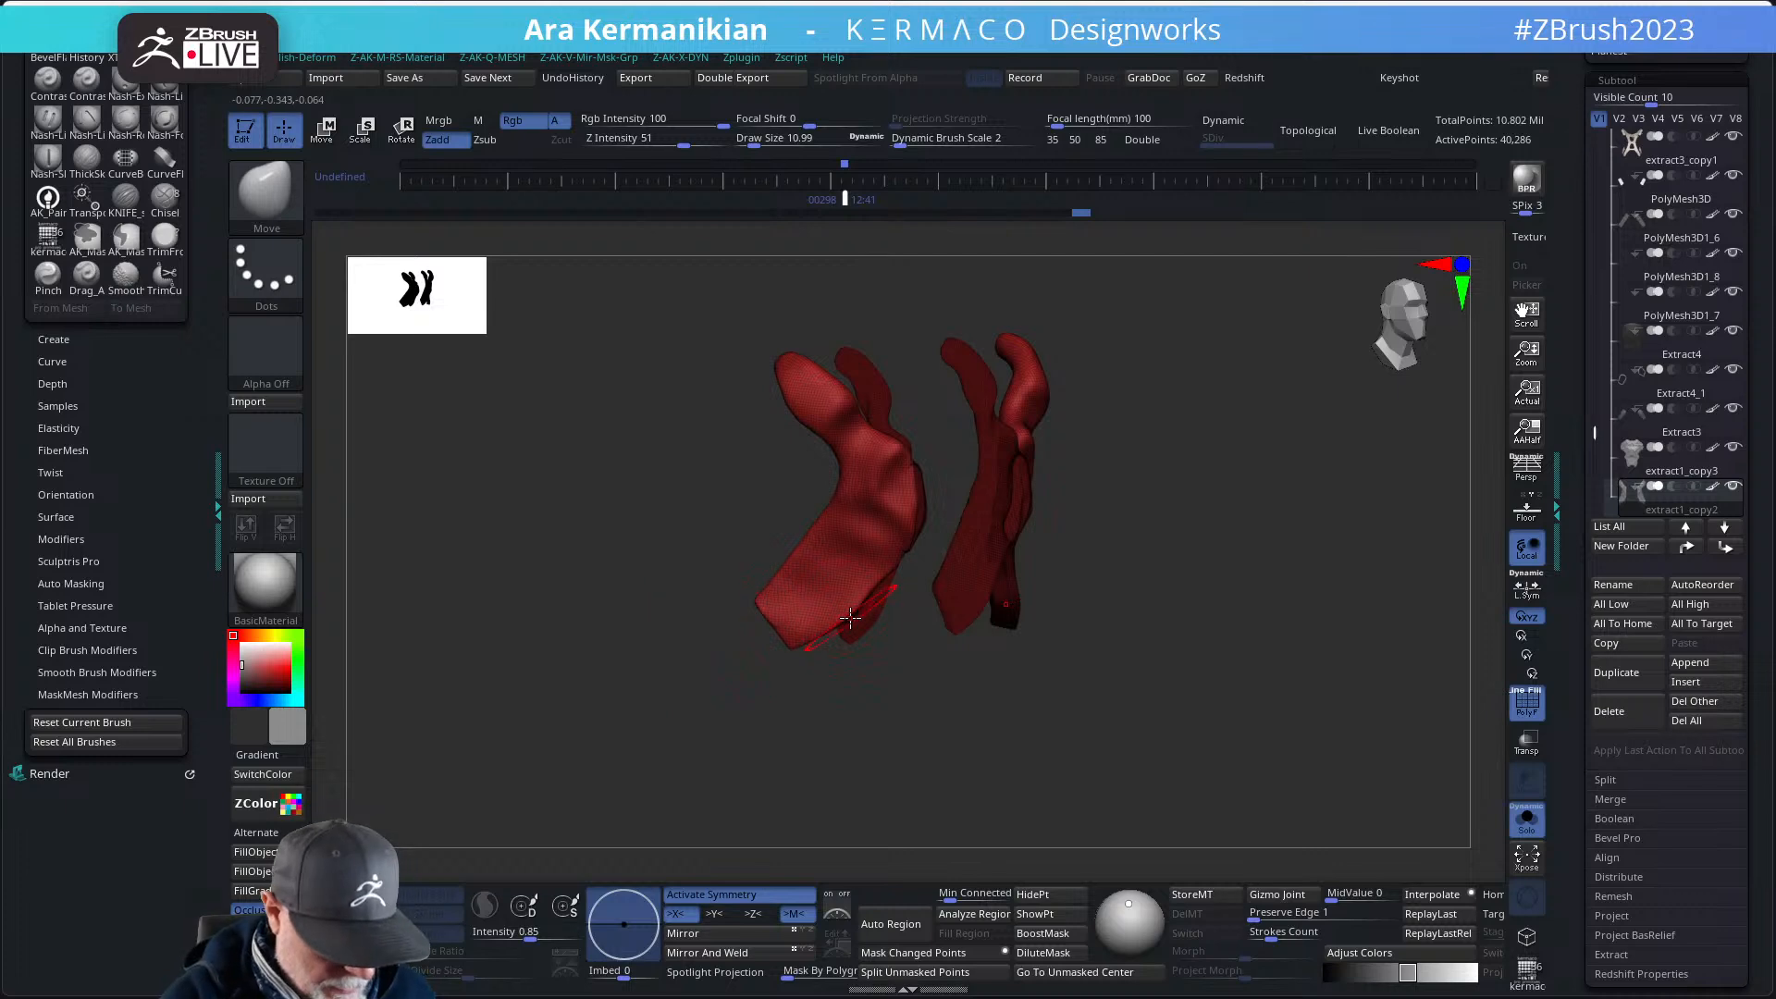
pyautogui.hotkey('ctrl', 'x')
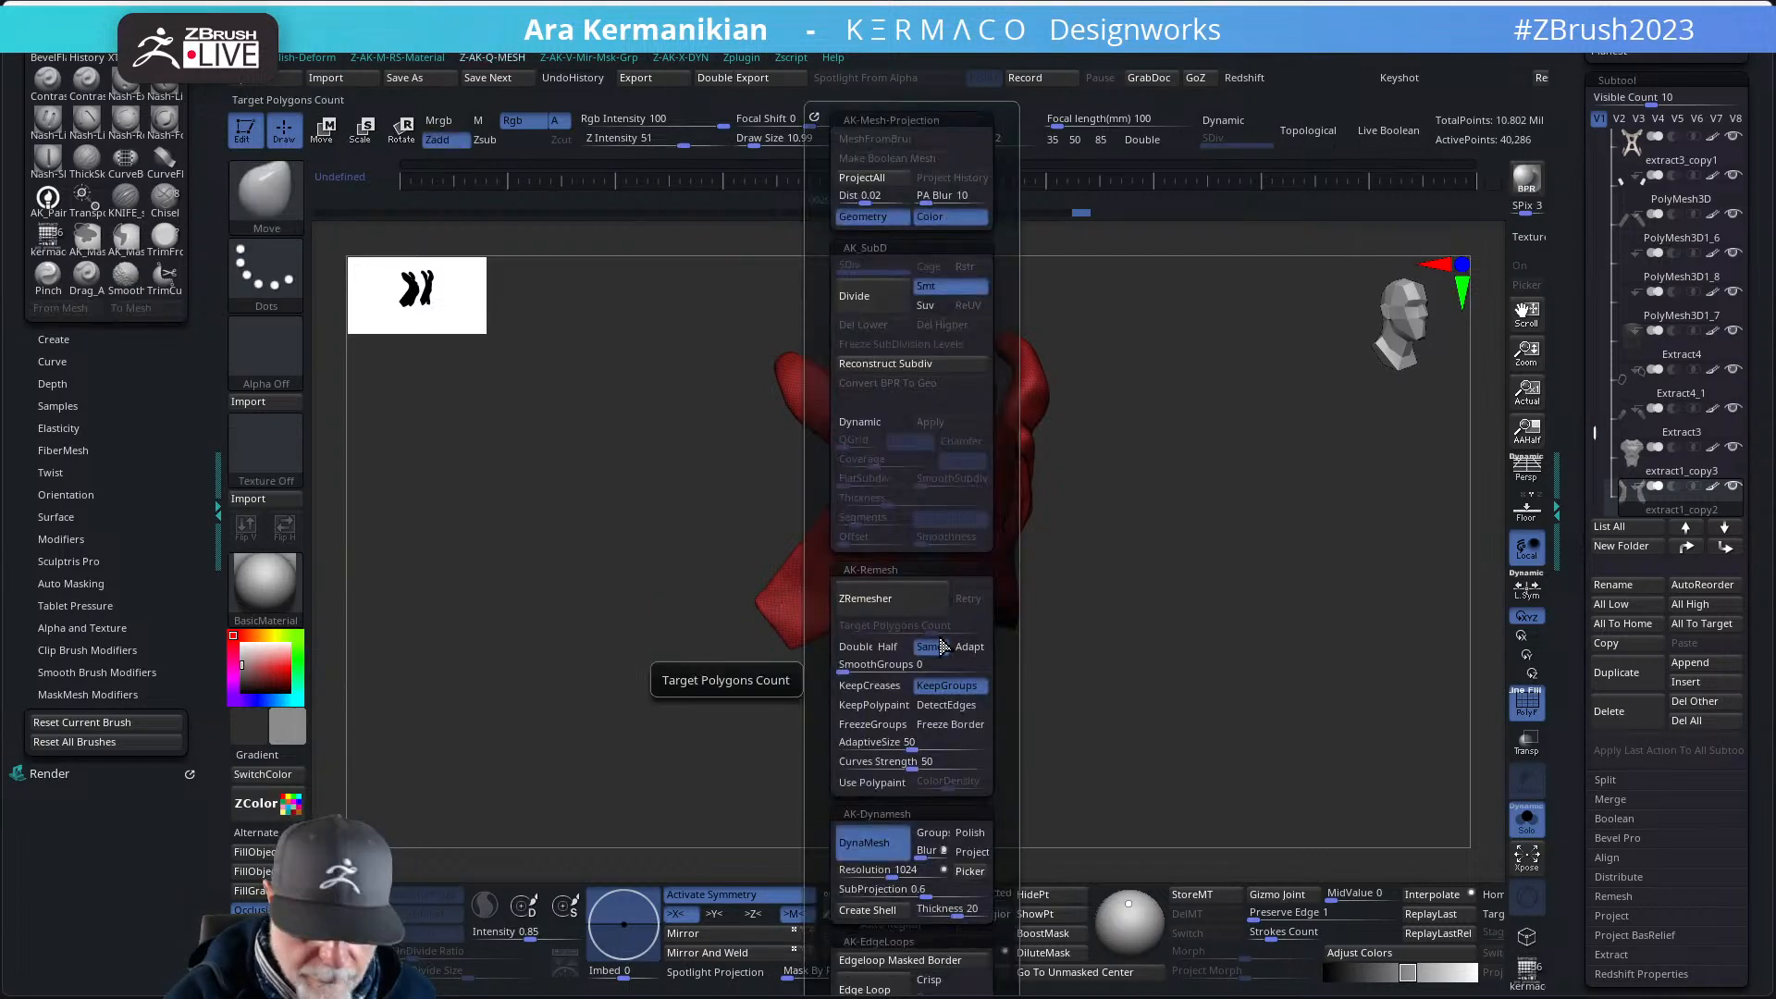
pyautogui.hotkey('ctrl', 'b')
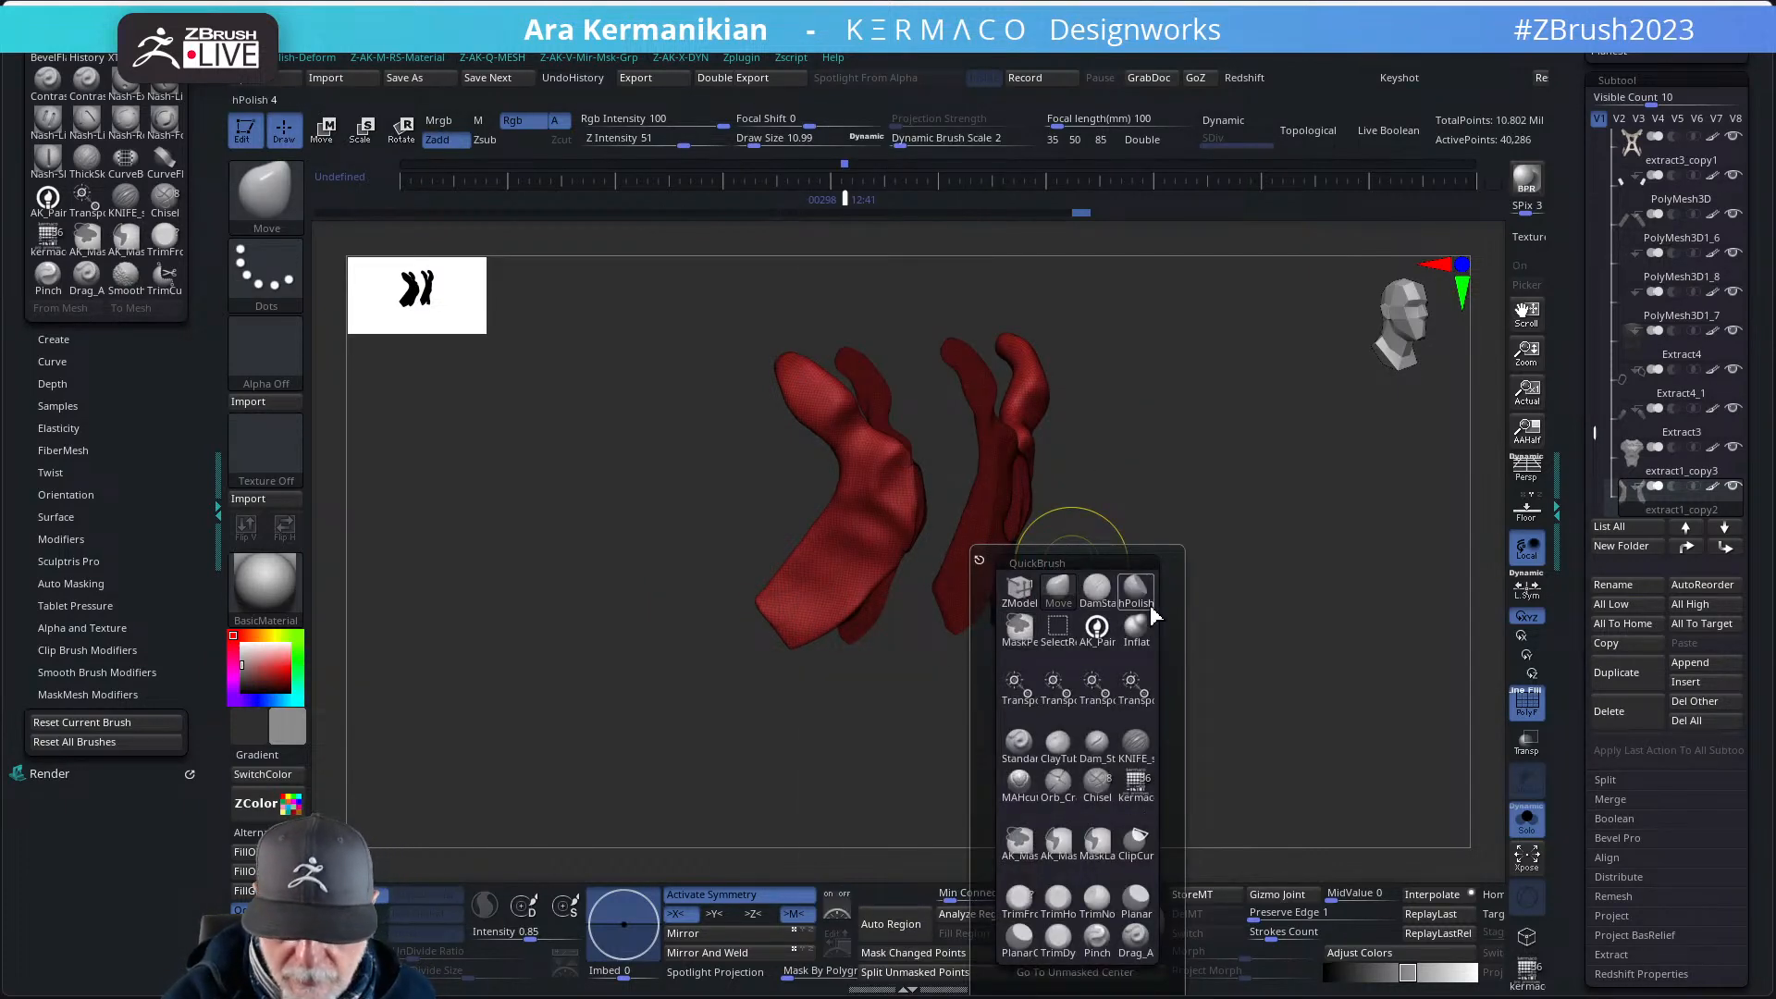
pyautogui.click(1018, 741)
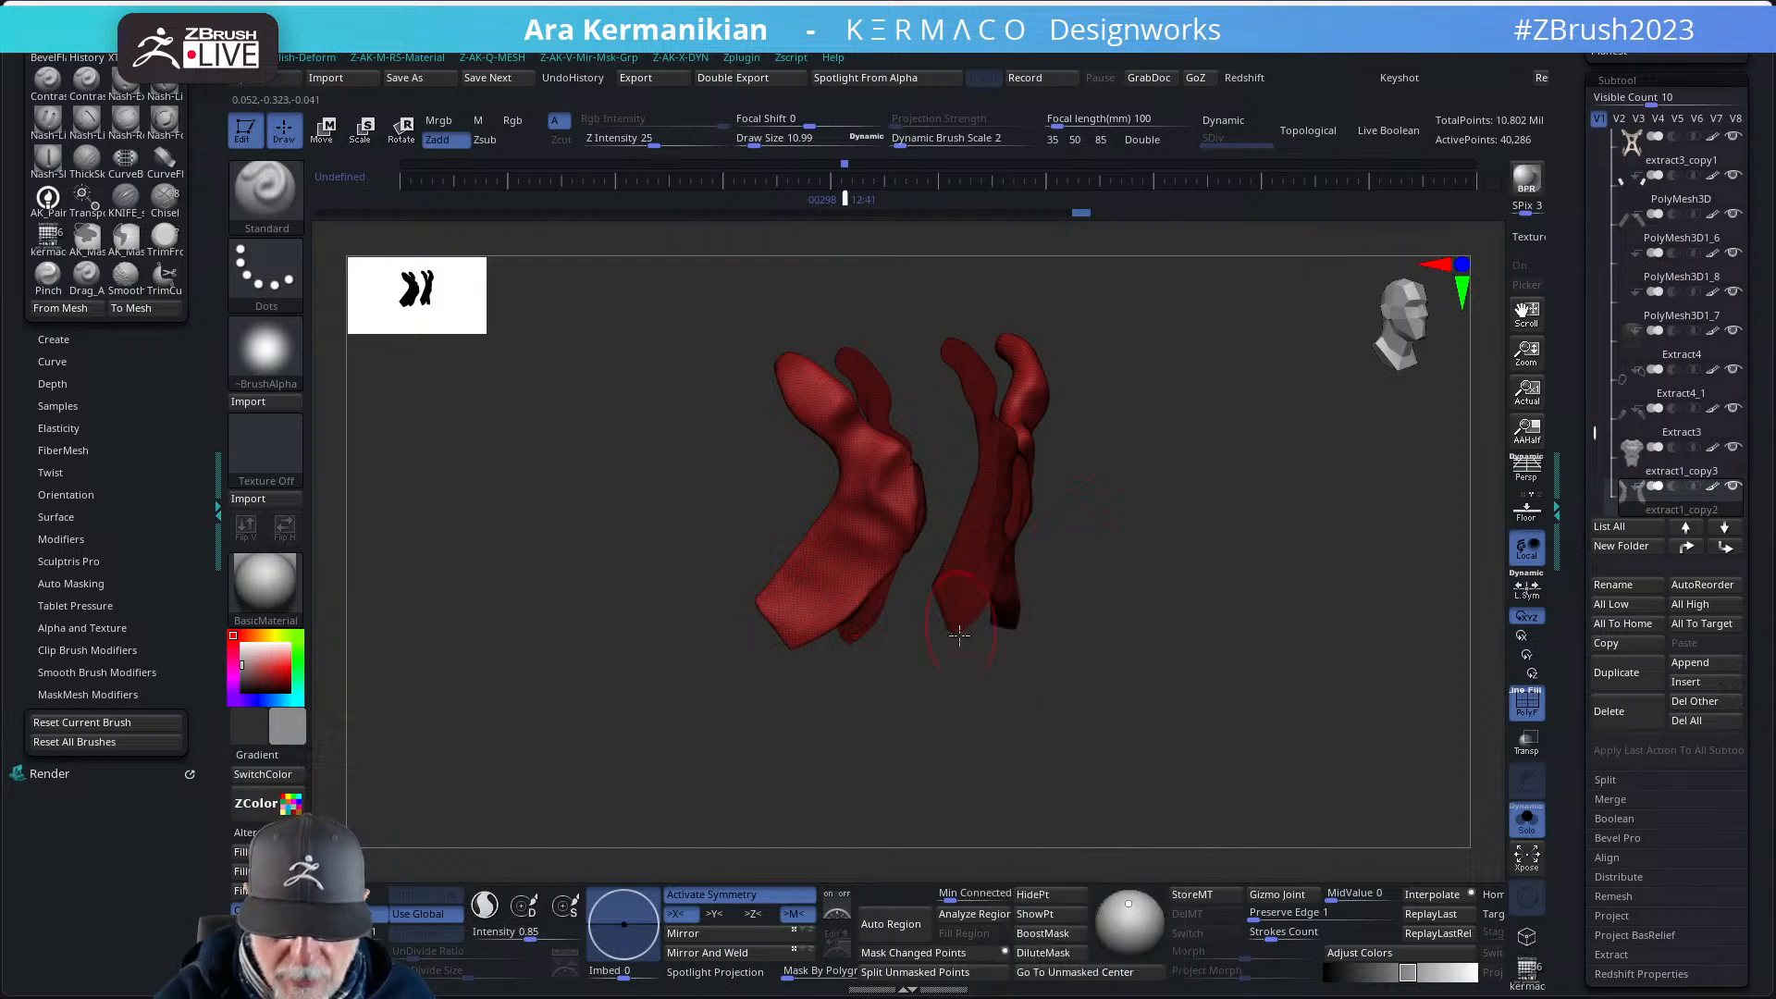
pyautogui.click(485, 905)
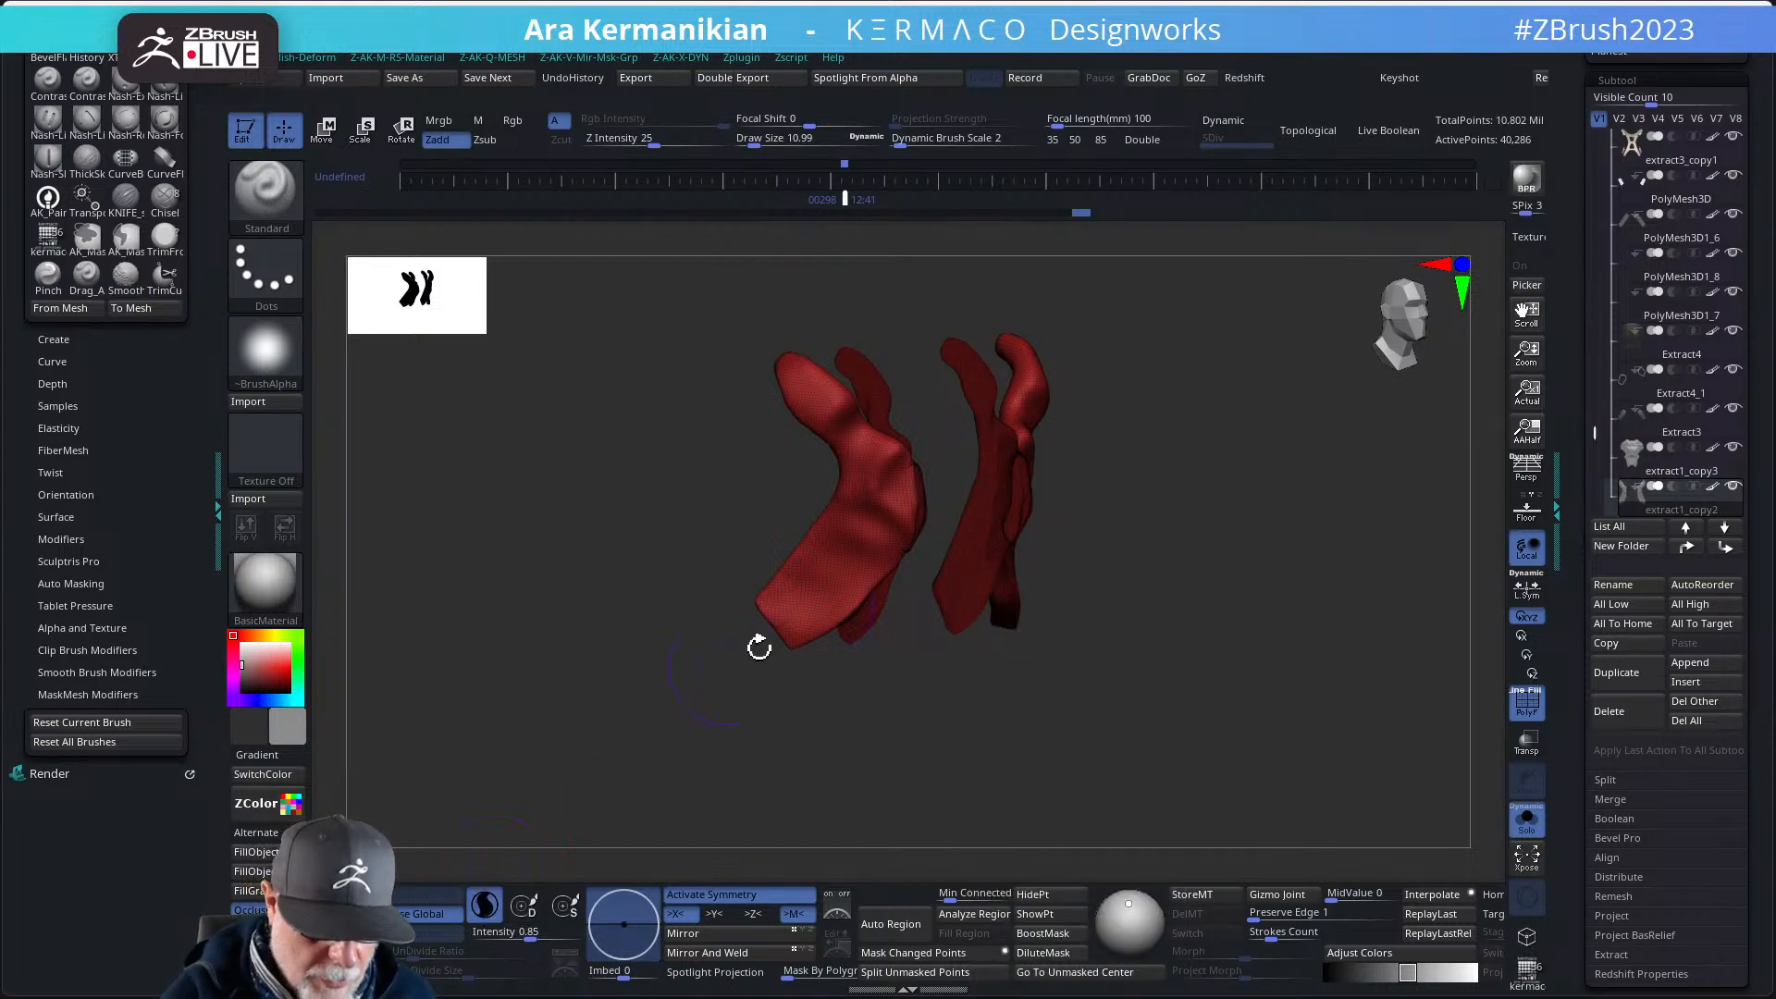
# - Smooth away the rear portions of both side strips and soften the inner edges of the front portions
pyautogui.moveTo(952, 352)
pyautogui.keyDown('shift'); pyautogui.mouseDown()
pyautogui.moveTo(972, 405)
pyautogui.moveTo(994, 409)
pyautogui.mouseUp(); pyautogui.keyUp('shift')
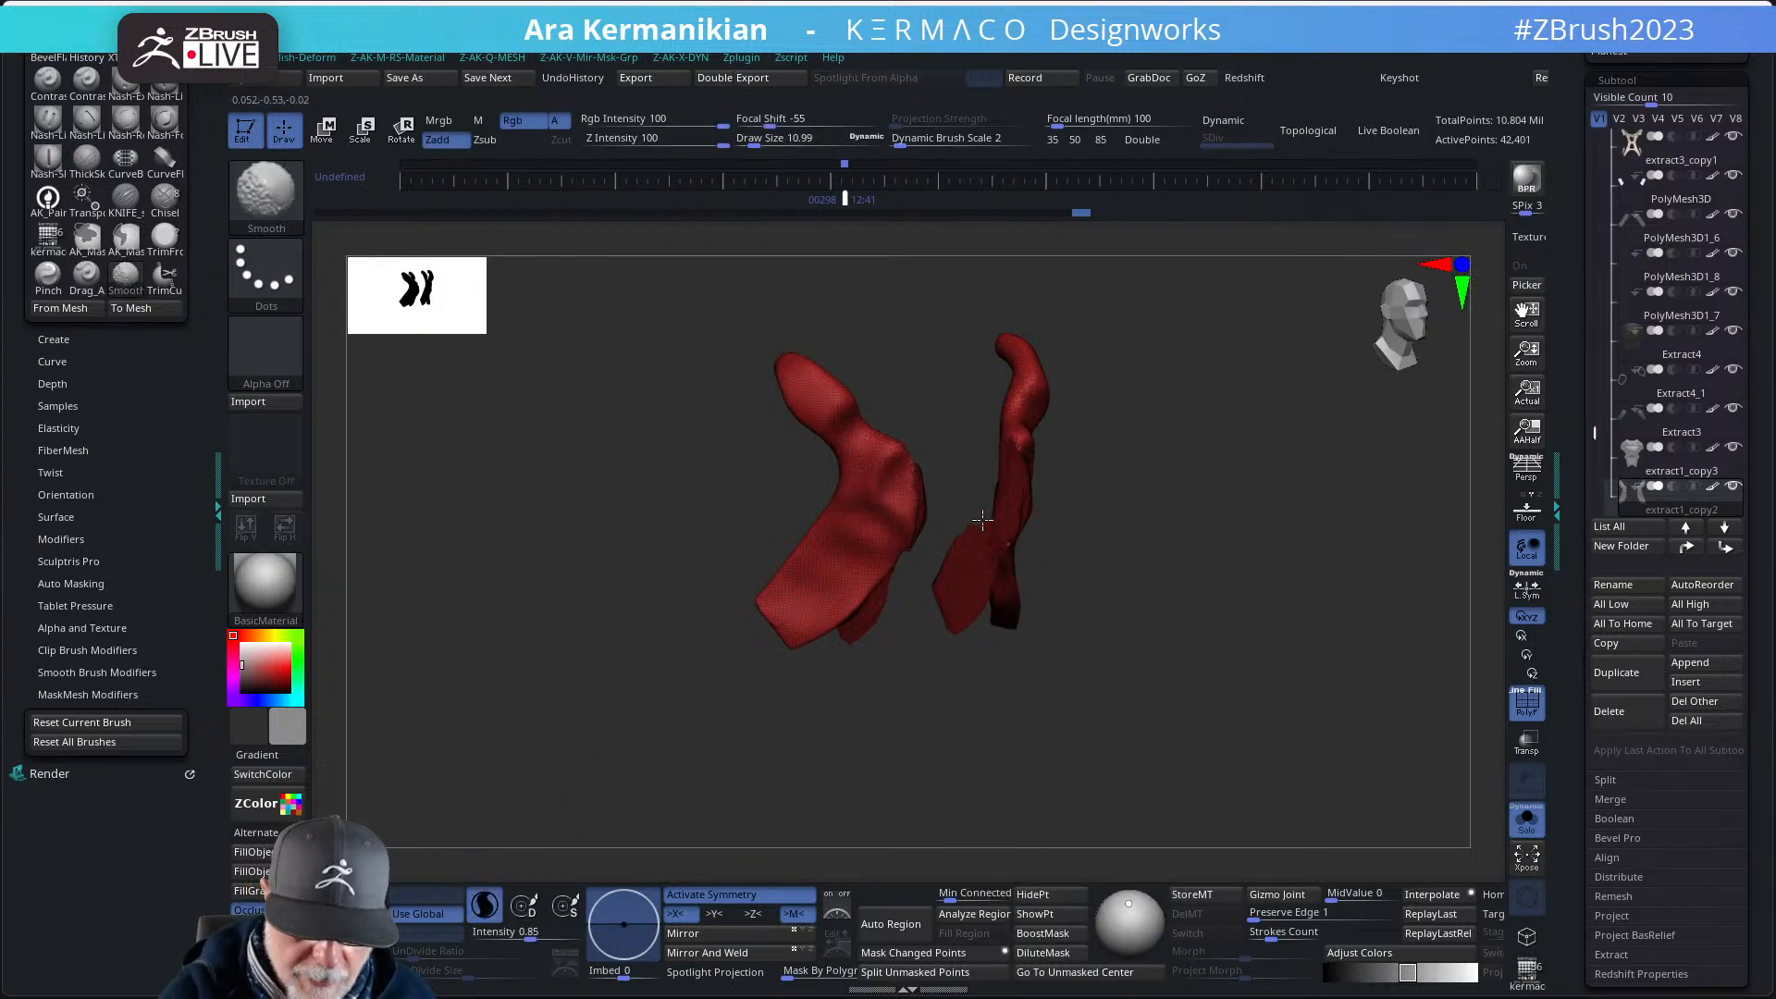
pyautogui.moveTo(982, 520)
pyautogui.keyDown('shift'); pyautogui.mouseDown()
pyautogui.moveTo(972, 572)
pyautogui.moveTo(1023, 504)
pyautogui.mouseUp(); pyautogui.keyUp('shift')
pyautogui.moveTo(1268, 508); pyautogui.dragTo(1115, 514)
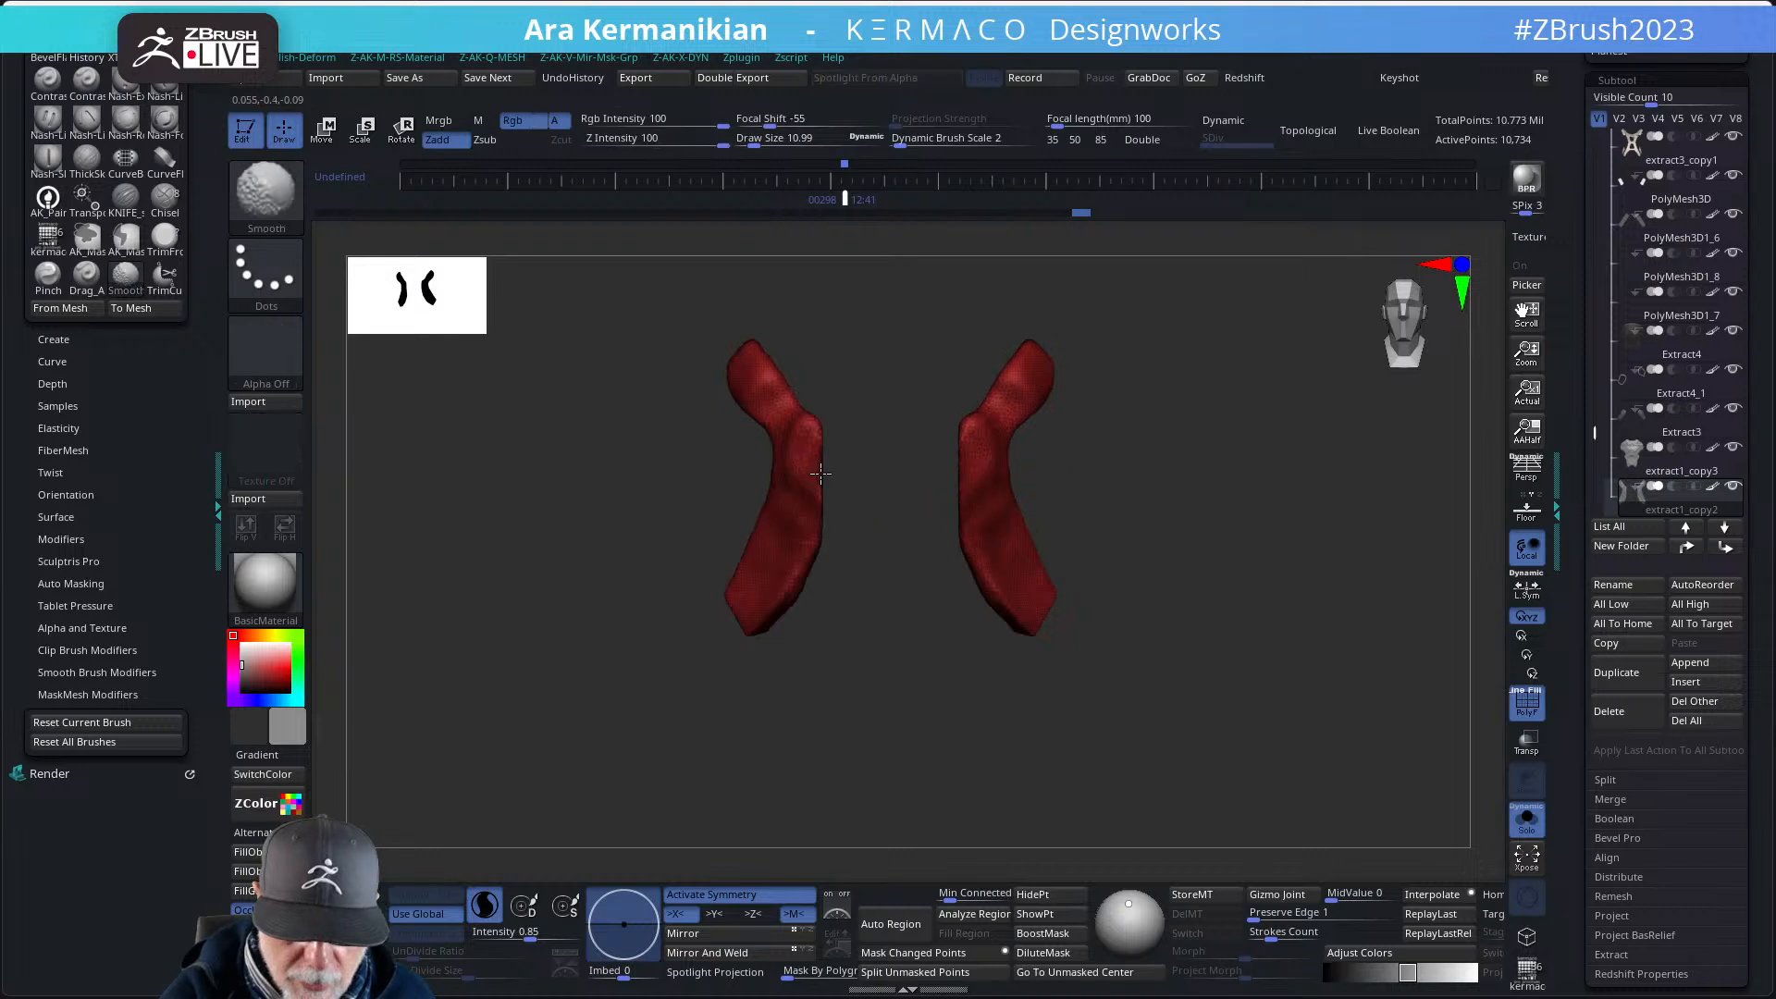
pyautogui.keyDown('shift'); pyautogui.moveTo(821, 474); pyautogui.dragTo(838, 580); pyautogui.keyUp('shift')
pyautogui.moveTo(1221, 511)
pyautogui.keyDown('alt'); pyautogui.mouseDown()
pyautogui.moveTo(1169, 539)
pyautogui.moveTo(1177, 593)
pyautogui.mouseUp(); pyautogui.keyUp('alt')
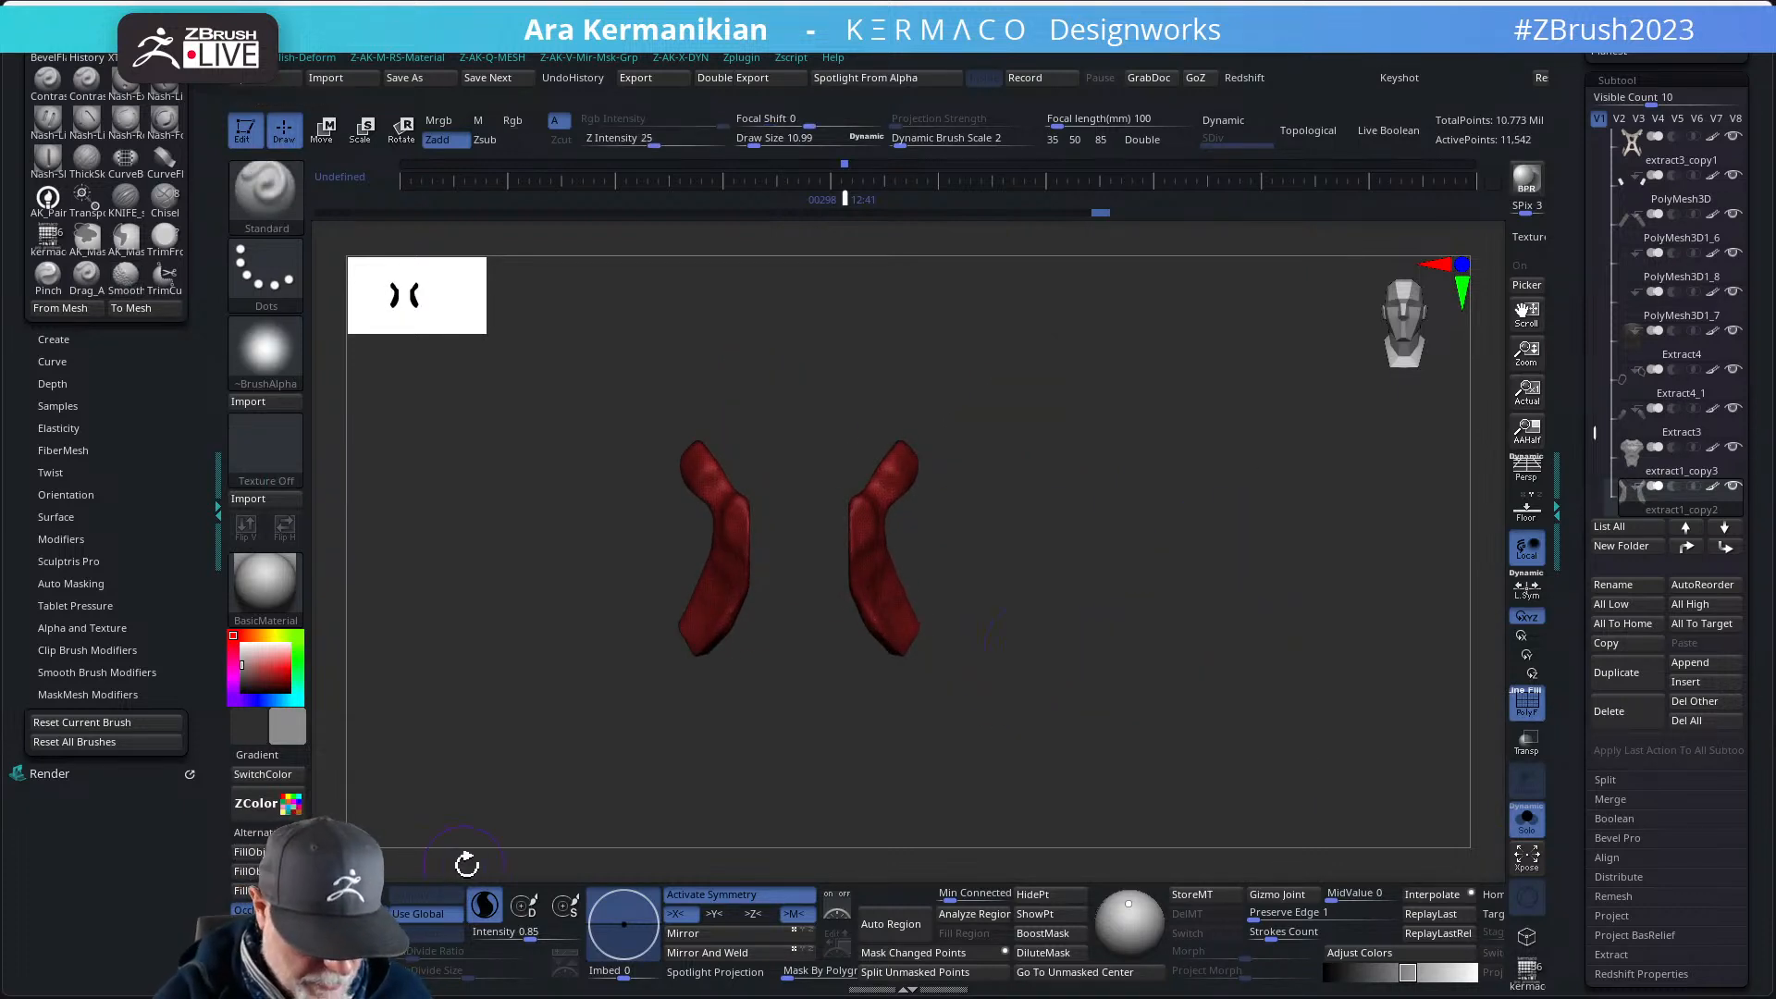
# - Bring back the full figure and examine how the side strips sit beneath the shoulder straps from several angles
pyautogui.click(1526, 818)
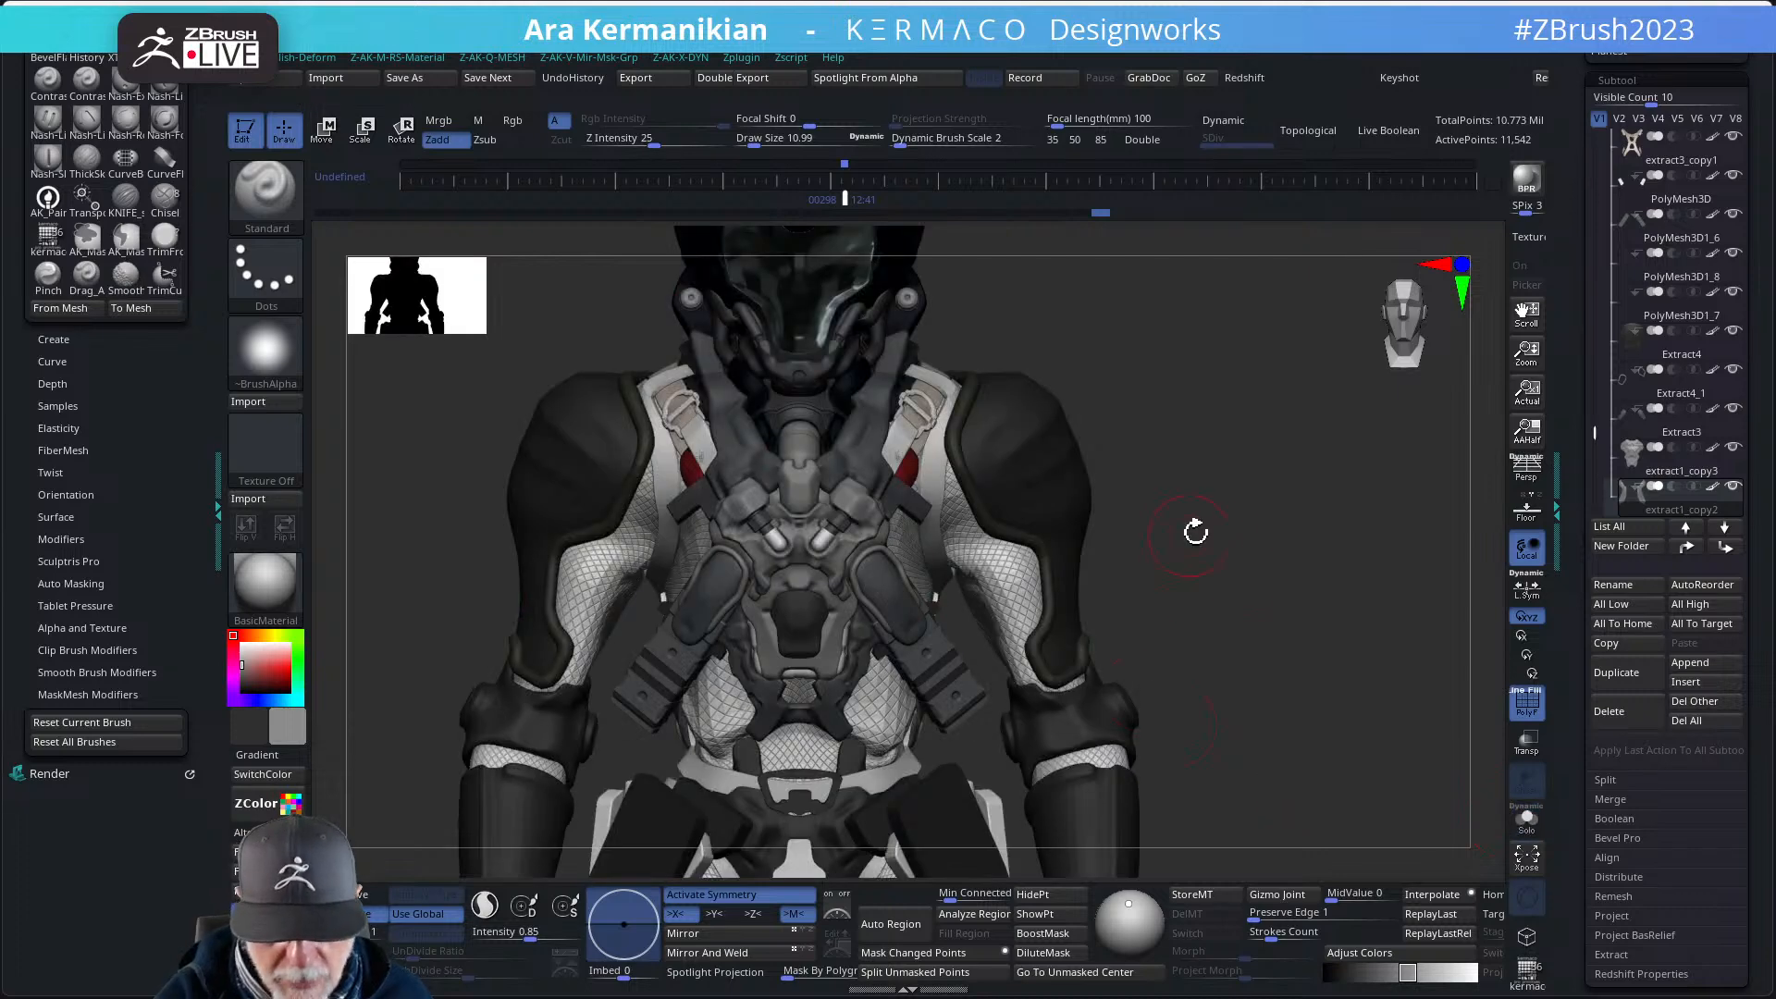
pyautogui.moveTo(1195, 532); pyautogui.dragTo(1266, 541)
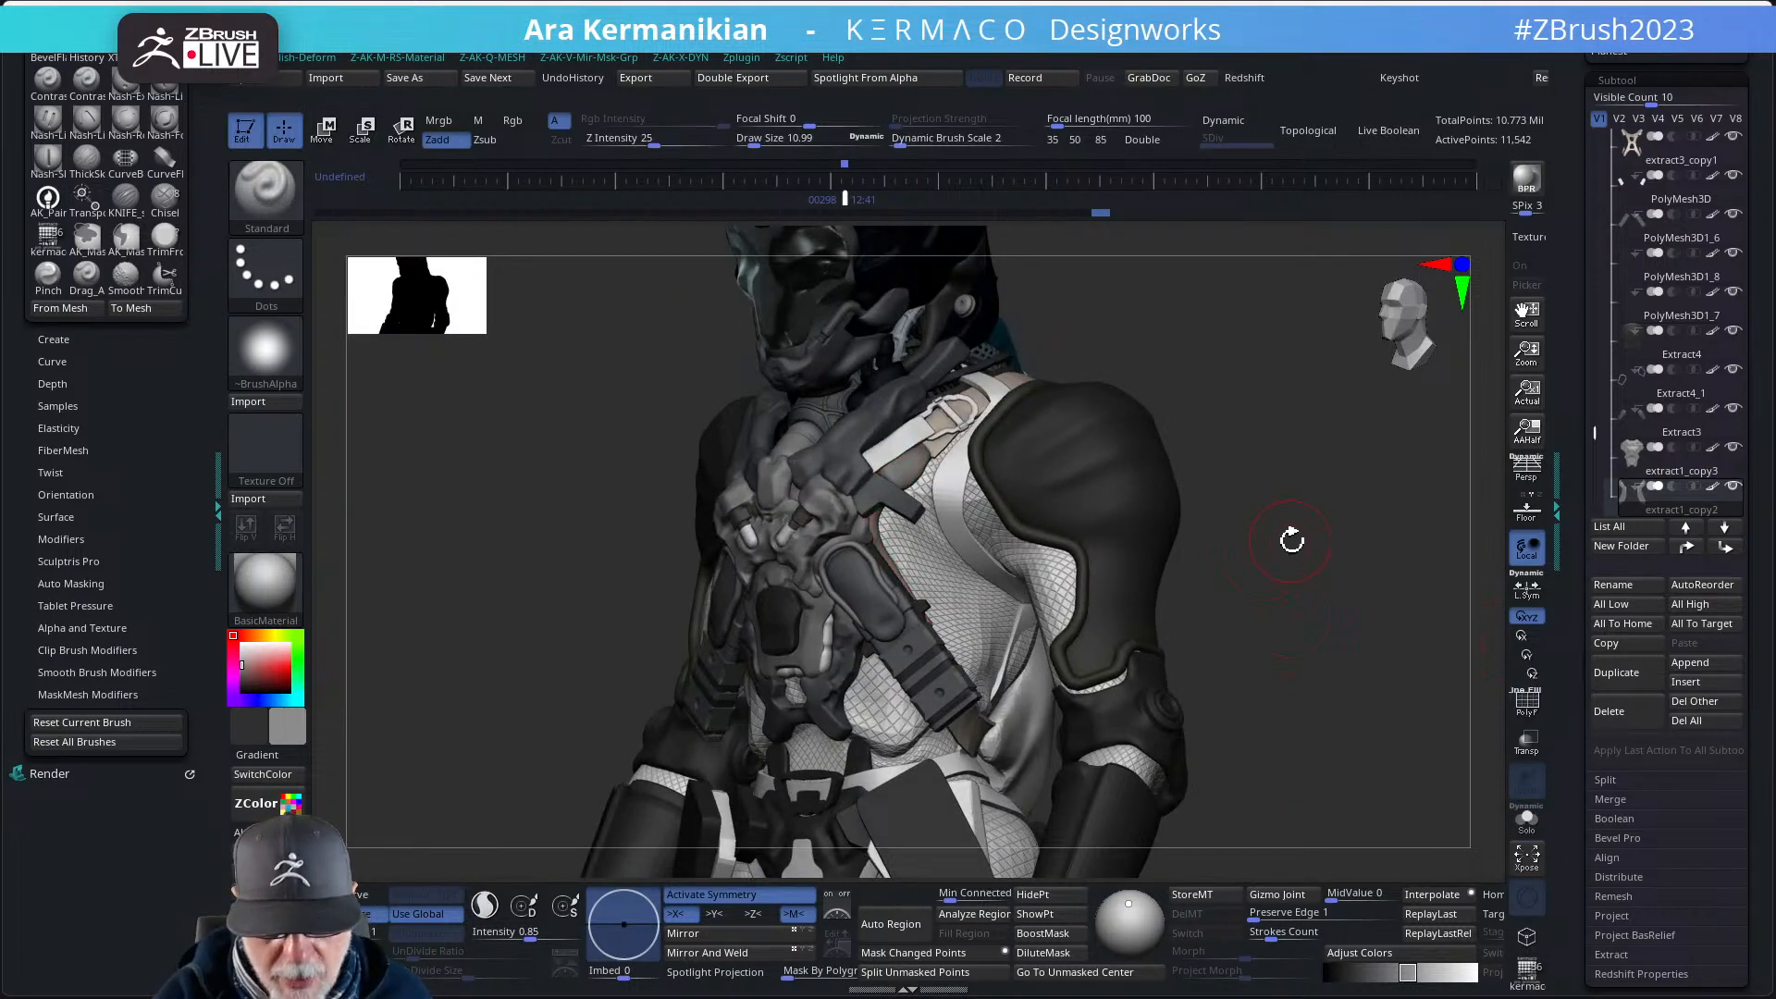
pyautogui.moveTo(1292, 531)
pyautogui.mouseDown()
pyautogui.moveTo(1336, 570)
pyautogui.moveTo(1248, 555)
pyautogui.mouseUp()
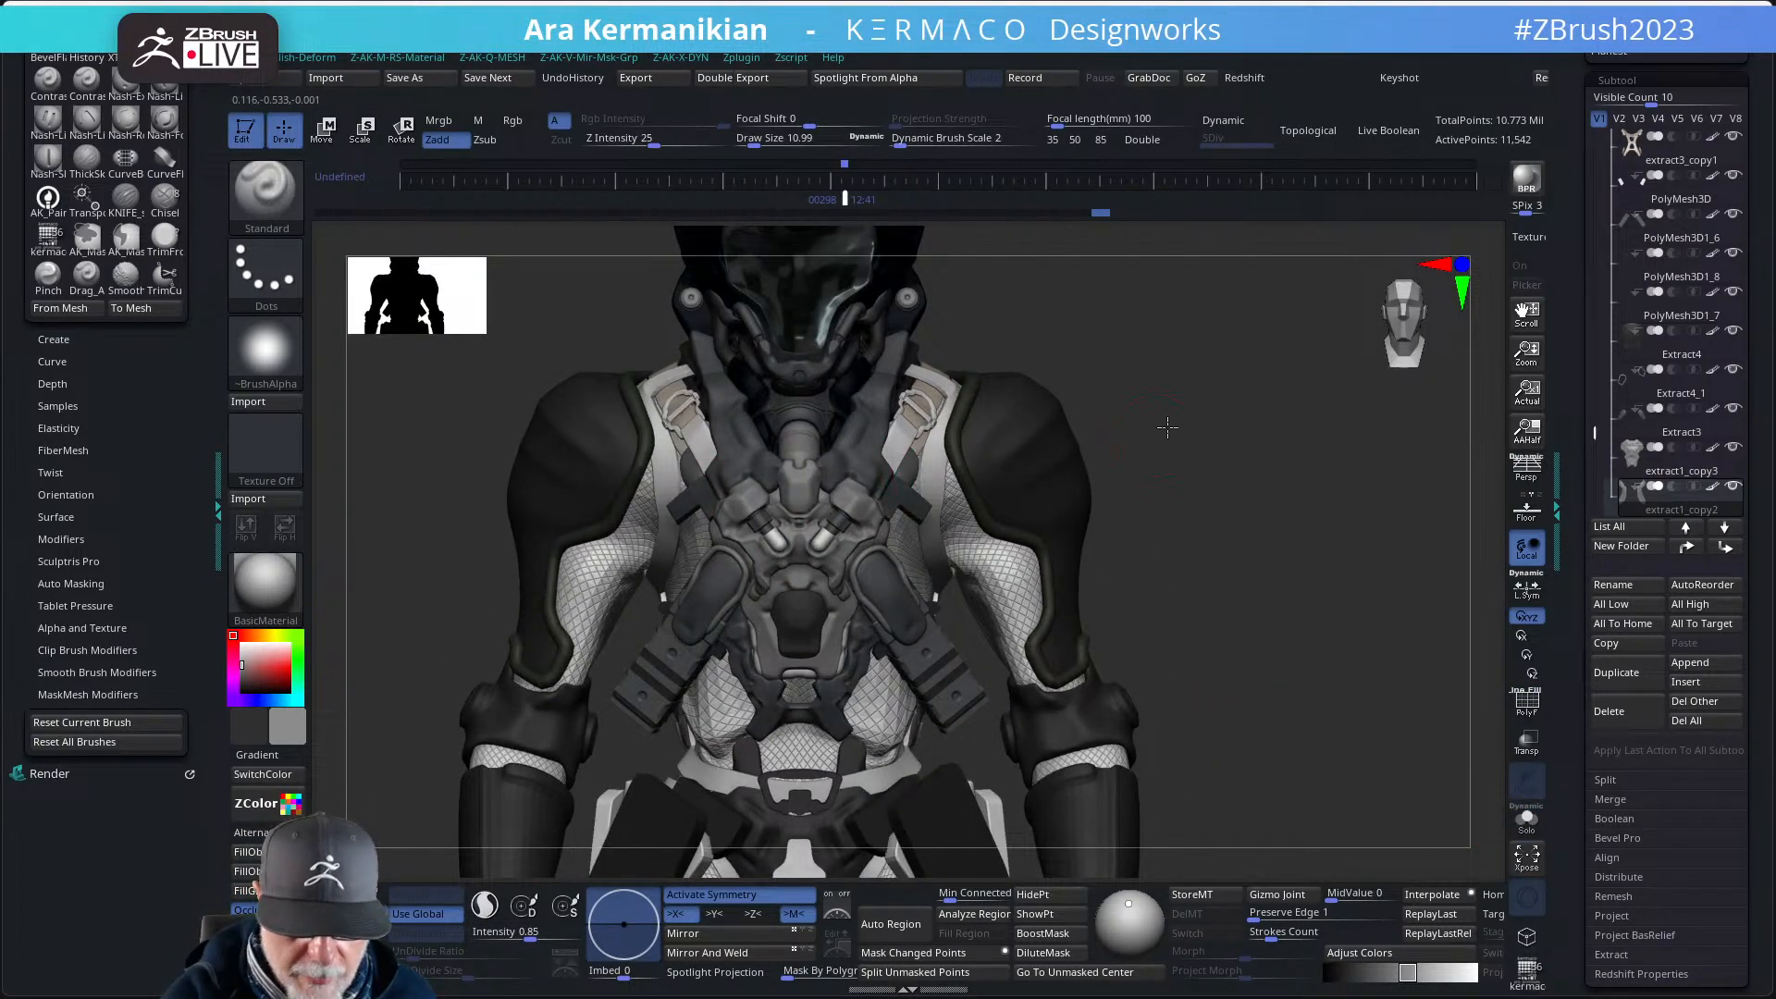
pyautogui.moveTo(1168, 427); pyautogui.dragTo(911, 479)
pyautogui.press('b')
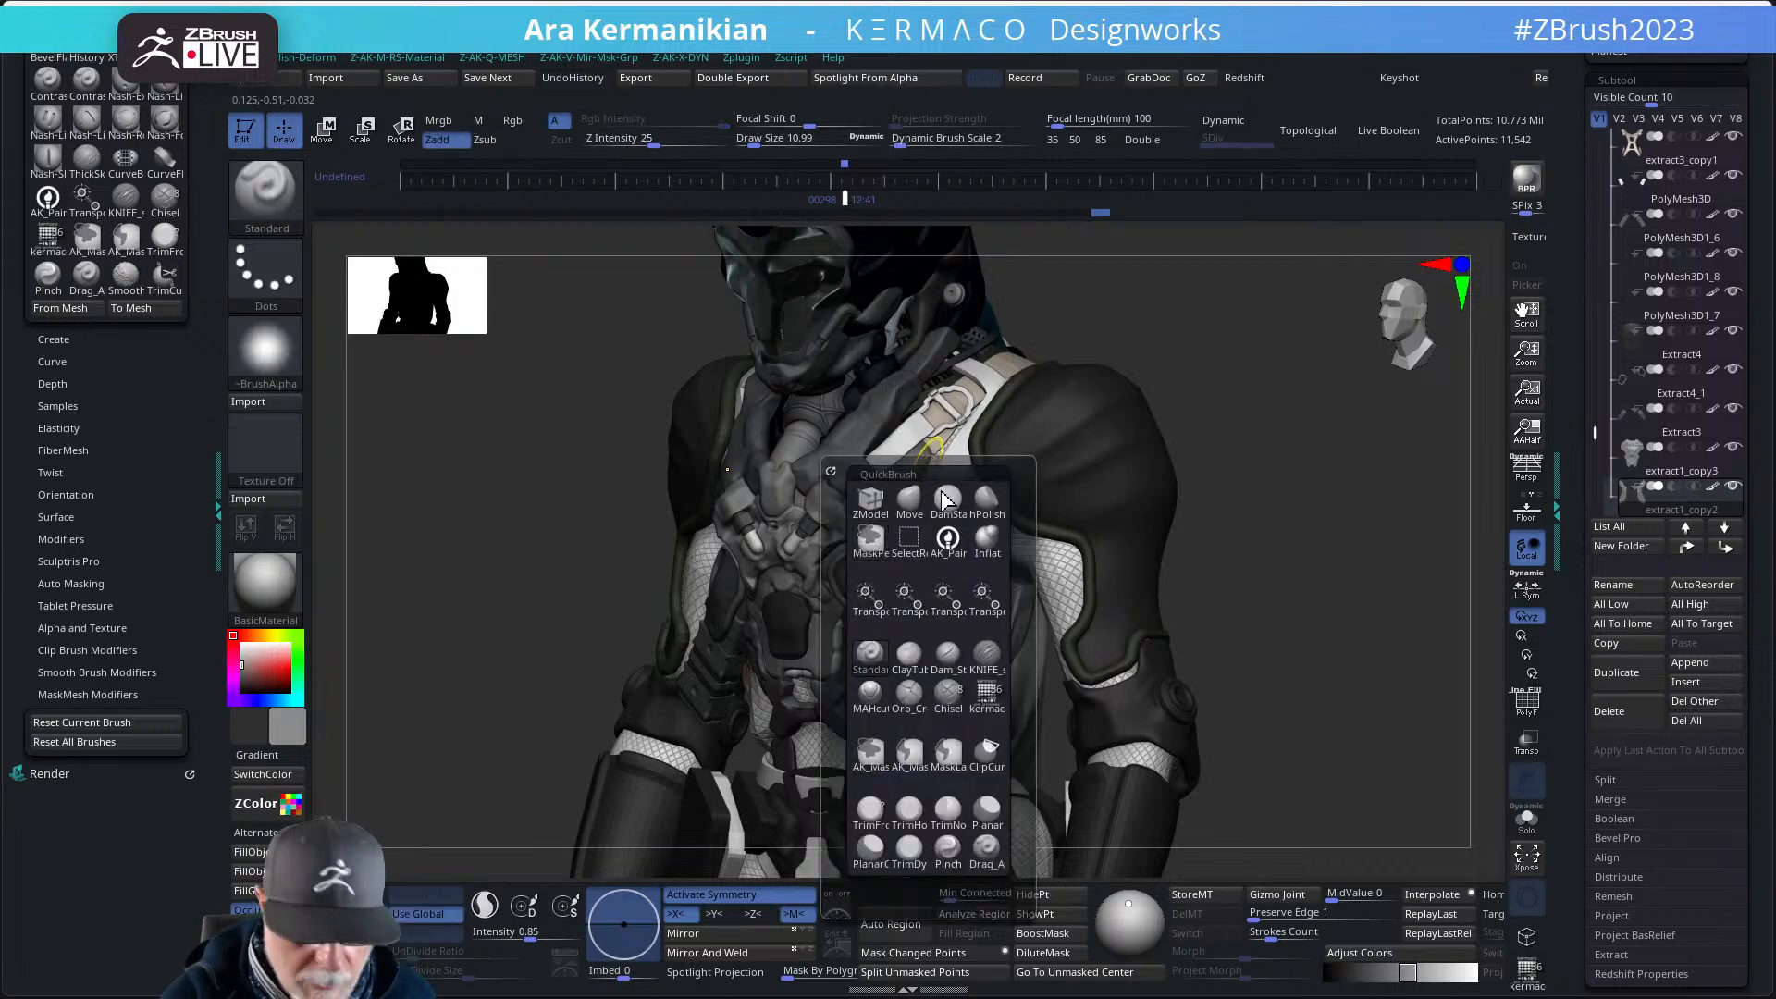
pyautogui.click(986, 501)
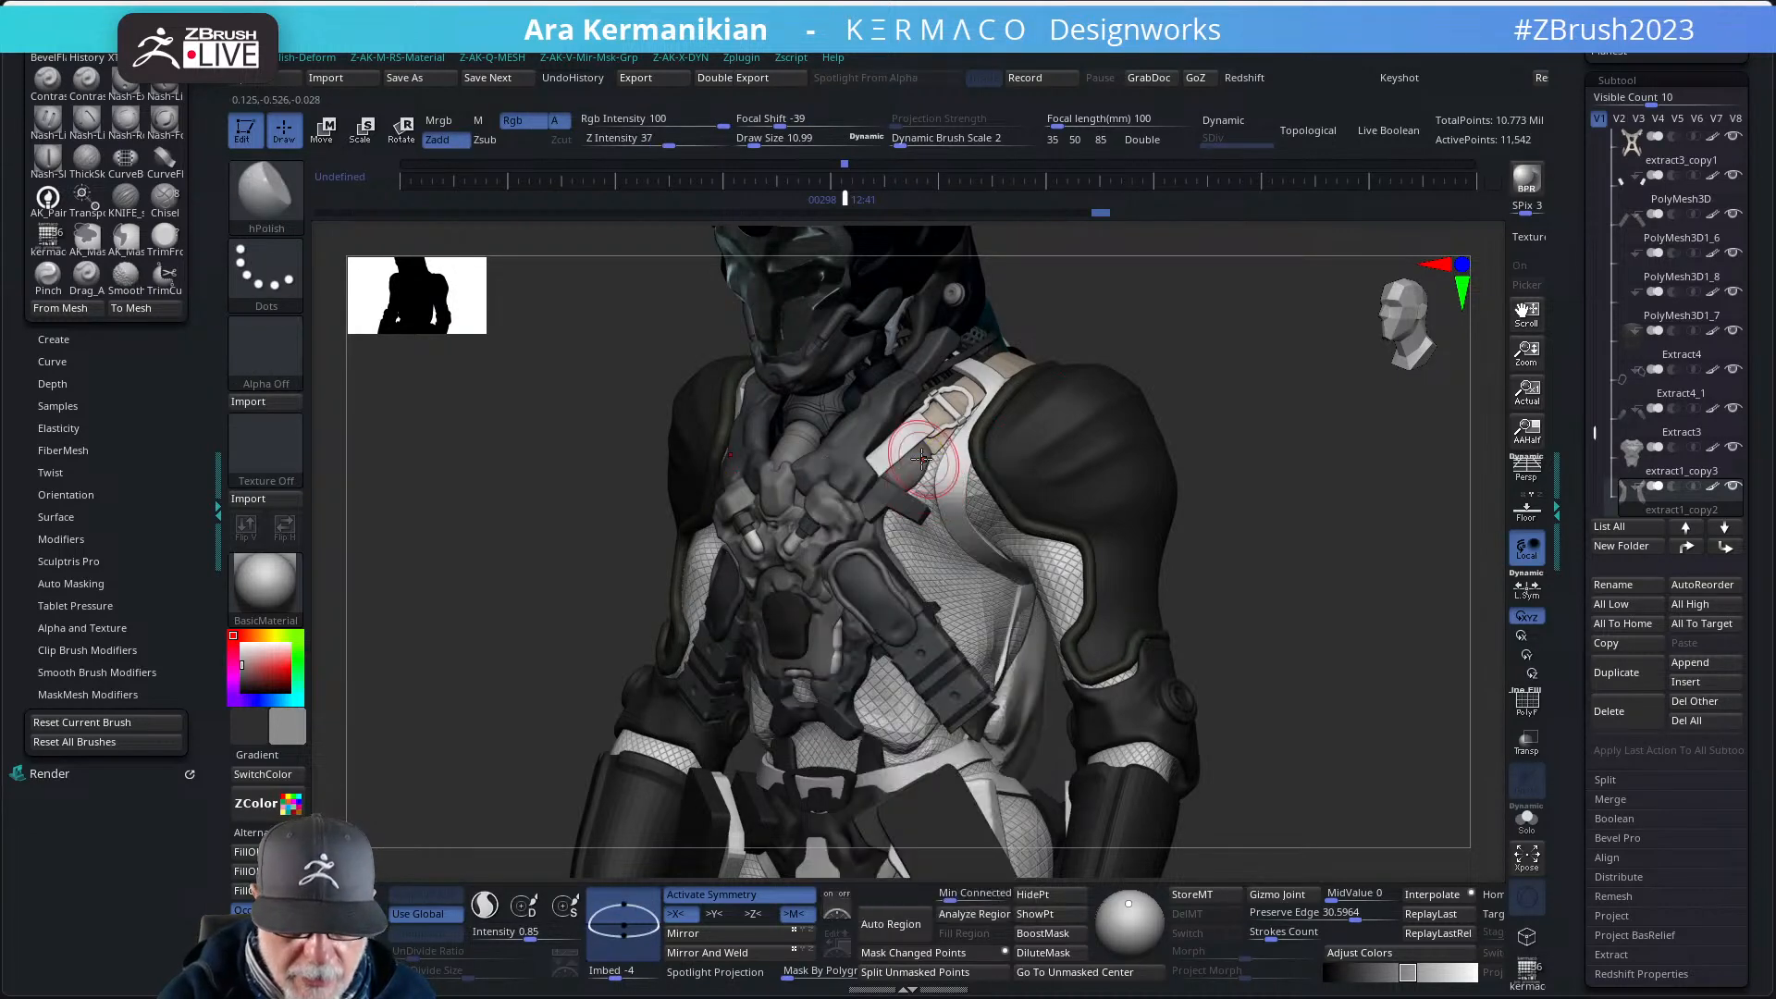
pyautogui.moveTo(1184, 446); pyautogui.dragTo(1122, 443)
pyautogui.moveTo(1058, 336)
pyautogui.keyDown('ctrl'); pyautogui.mouseDown()
pyautogui.moveTo(928, 535)
pyautogui.moveTo(1086, 422)
pyautogui.mouseUp(); pyautogui.keyUp('ctrl')
# - Clip the side strips with ClipCurve along a diagonal beside the shoulder straps and smooth the cut edge
pyautogui.keyDown('ctrl'); pyautogui.keyDown('shift'); pyautogui.click(267, 193); pyautogui.keyUp('shift'); pyautogui.keyUp('ctrl')
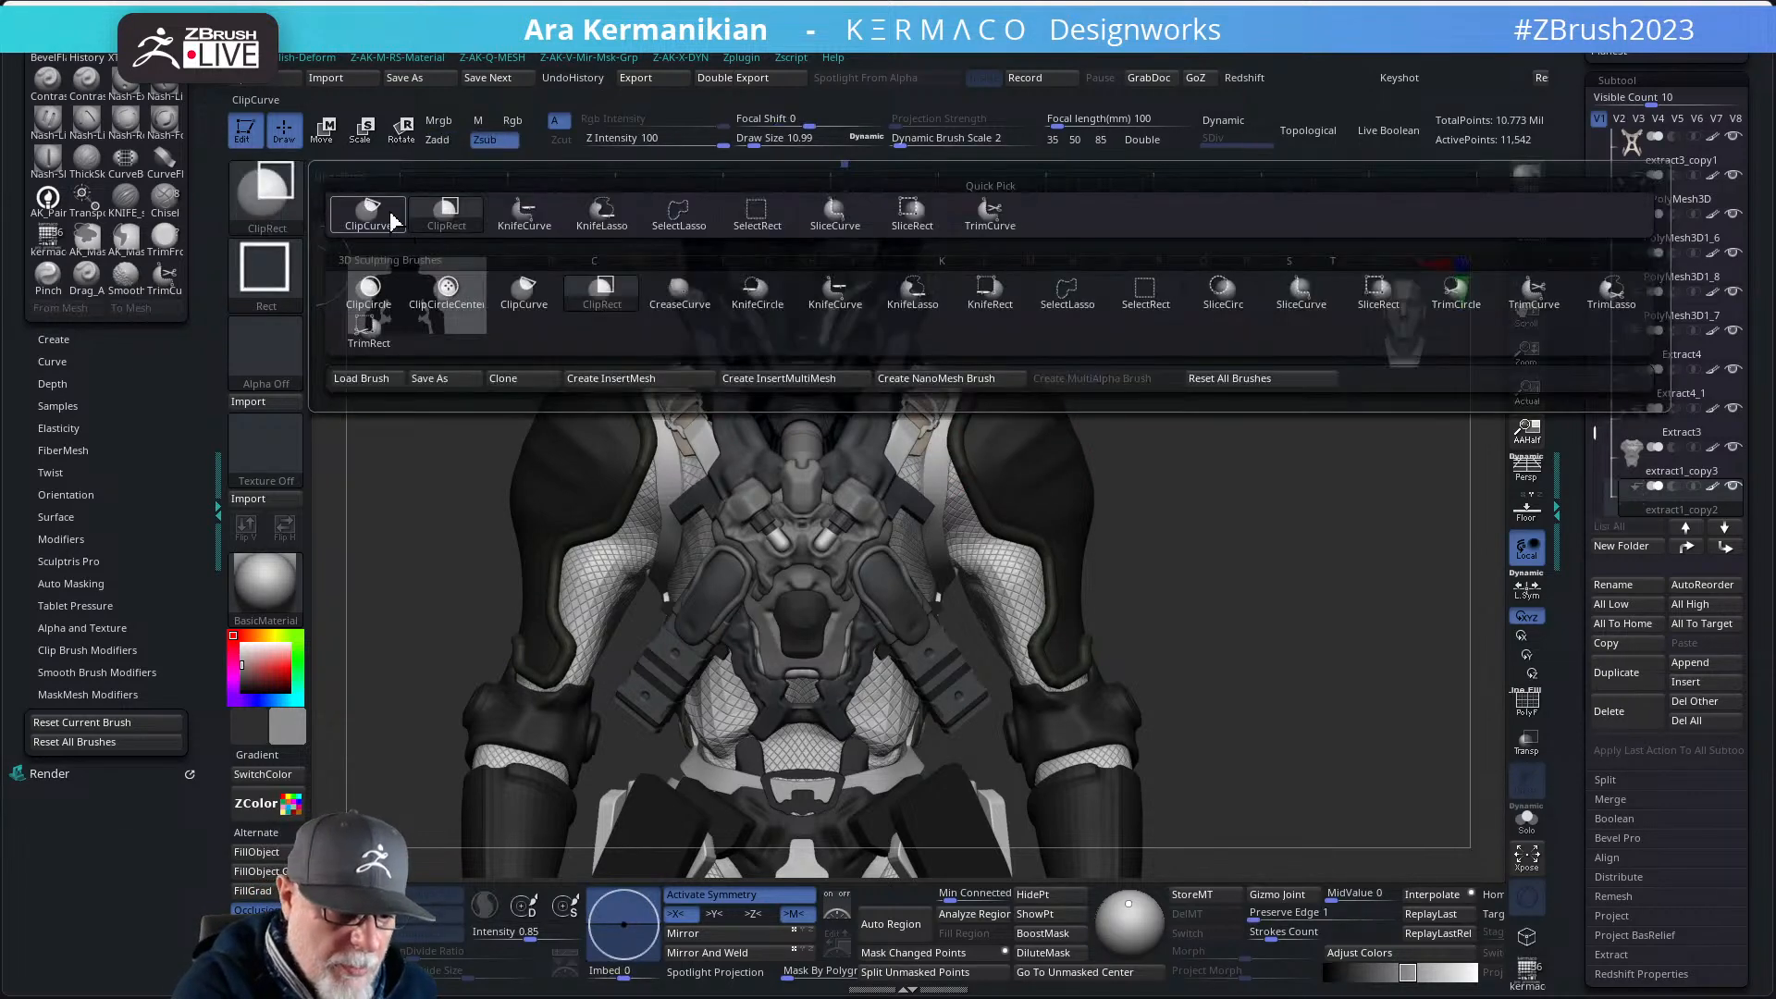
pyautogui.keyDown('ctrl'); pyautogui.keyDown('shift'); pyautogui.click(372, 216); pyautogui.keyUp('shift'); pyautogui.keyUp('ctrl')
pyautogui.moveTo(879, 599)
pyautogui.keyDown('ctrl'); pyautogui.keyDown('shift'); pyautogui.mouseDown()
pyautogui.moveTo(929, 606)
pyautogui.moveTo(1150, 461)
pyautogui.moveTo(1165, 377)
pyautogui.mouseUp(); pyautogui.keyUp('shift'); pyautogui.keyUp('ctrl')
pyautogui.moveTo(1213, 464)
pyautogui.mouseDown()
pyautogui.moveTo(1253, 491)
pyautogui.moveTo(1138, 479)
pyautogui.moveTo(1144, 432)
pyautogui.moveTo(1015, 367)
pyautogui.moveTo(885, 512)
pyautogui.mouseUp()
pyautogui.press('ctrl')
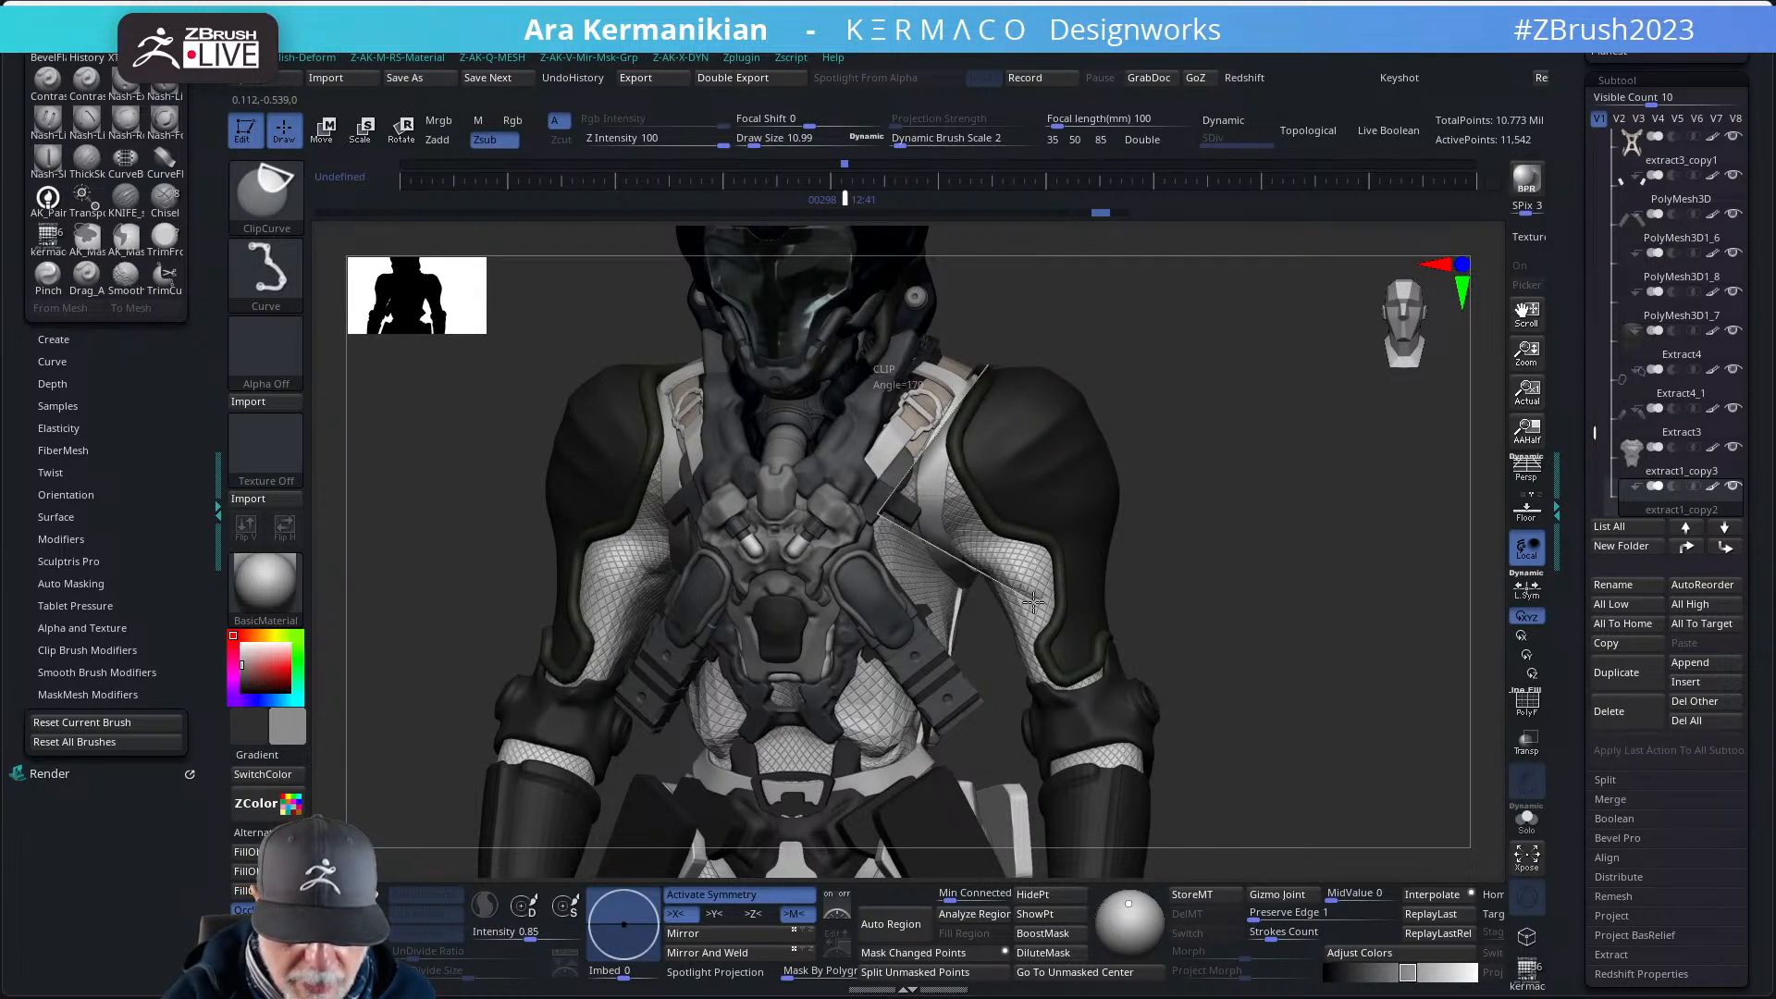
pyautogui.keyDown('ctrl'); pyautogui.keyDown('shift'); pyautogui.moveTo(1052, 682); pyautogui.dragTo(1052, 682); pyautogui.keyUp('shift'); pyautogui.keyUp('ctrl')
pyautogui.moveTo(1197, 527)
pyautogui.mouseDown()
pyautogui.moveTo(1141, 504)
pyautogui.moveTo(1173, 504)
pyautogui.mouseUp()
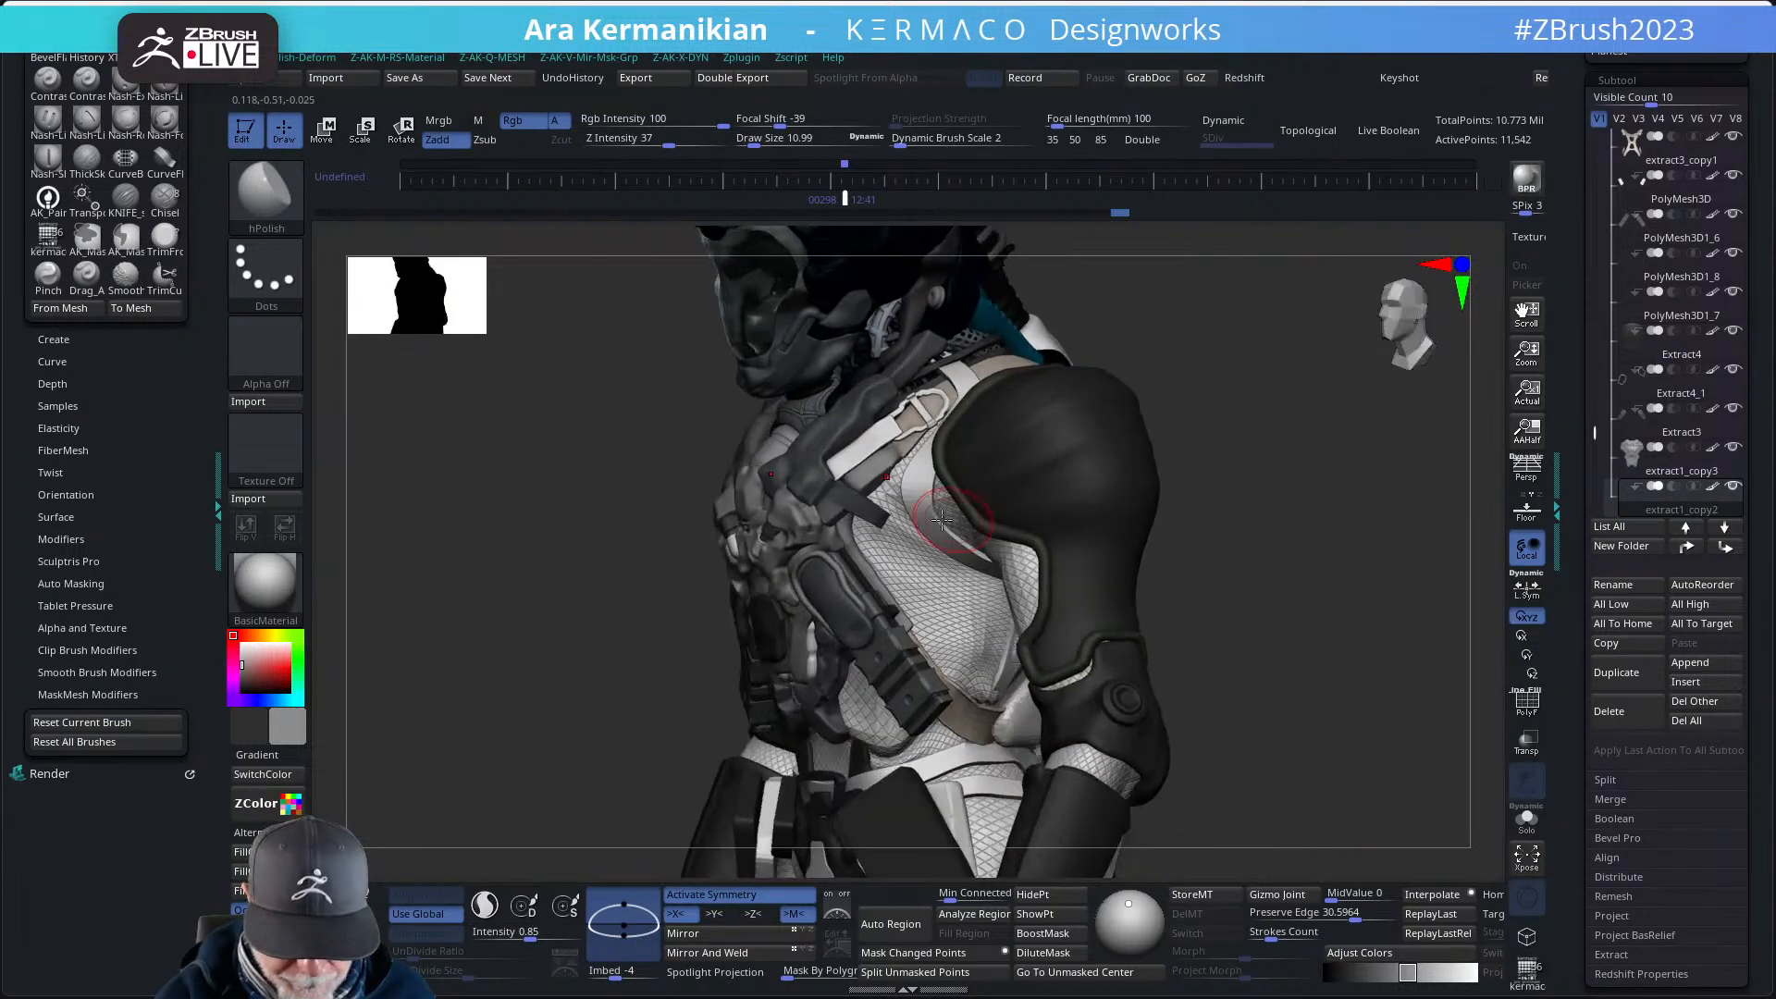
pyautogui.keyDown('shift'); pyautogui.moveTo(902, 457); pyautogui.dragTo(882, 474); pyautogui.keyUp('shift')
pyautogui.moveTo(1238, 425)
pyautogui.mouseDown()
pyautogui.moveTo(1169, 508)
pyautogui.moveTo(1209, 500)
pyautogui.moveTo(1232, 525)
pyautogui.moveTo(1168, 544)
pyautogui.moveTo(1159, 517)
pyautogui.moveTo(1202, 534)
pyautogui.moveTo(1171, 540)
pyautogui.moveTo(1196, 548)
pyautogui.mouseUp()
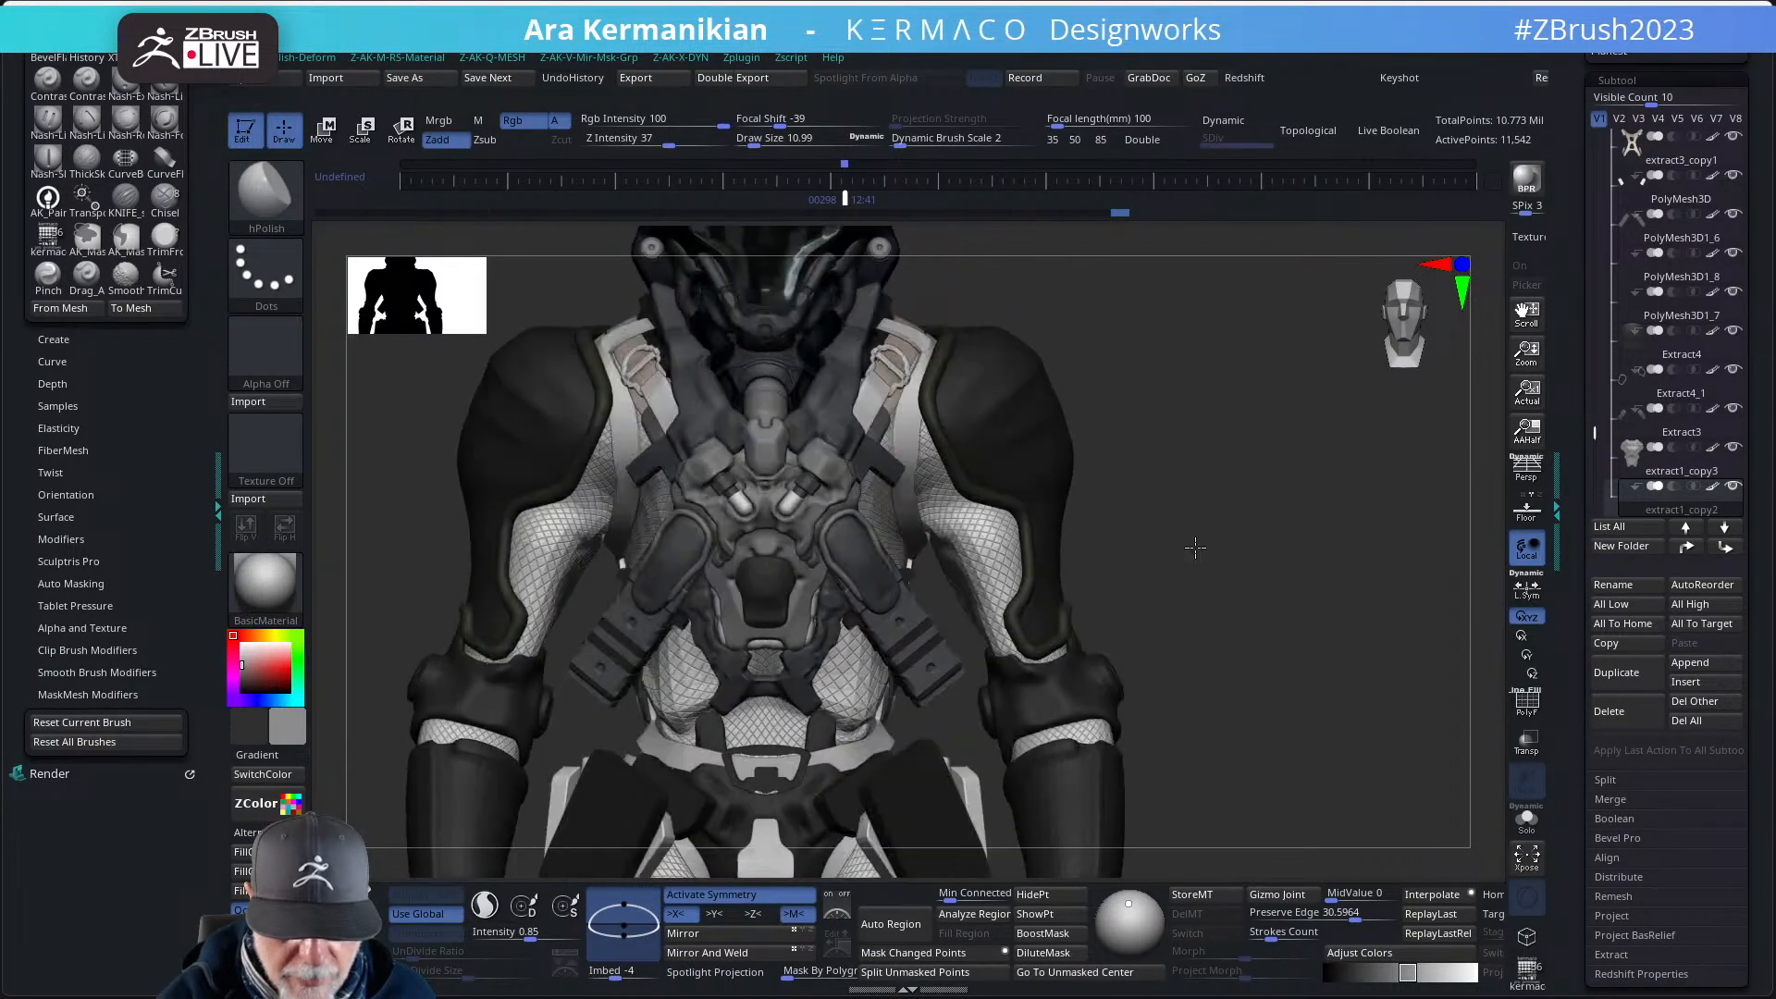
# - Reshape the side strips' upper edges with the Move brush to fit them around the shoulder straps
pyautogui.press('b')
pyautogui.press('m')
pyautogui.press('v')
pyautogui.moveTo(1208, 487); pyautogui.dragTo(1175, 516)
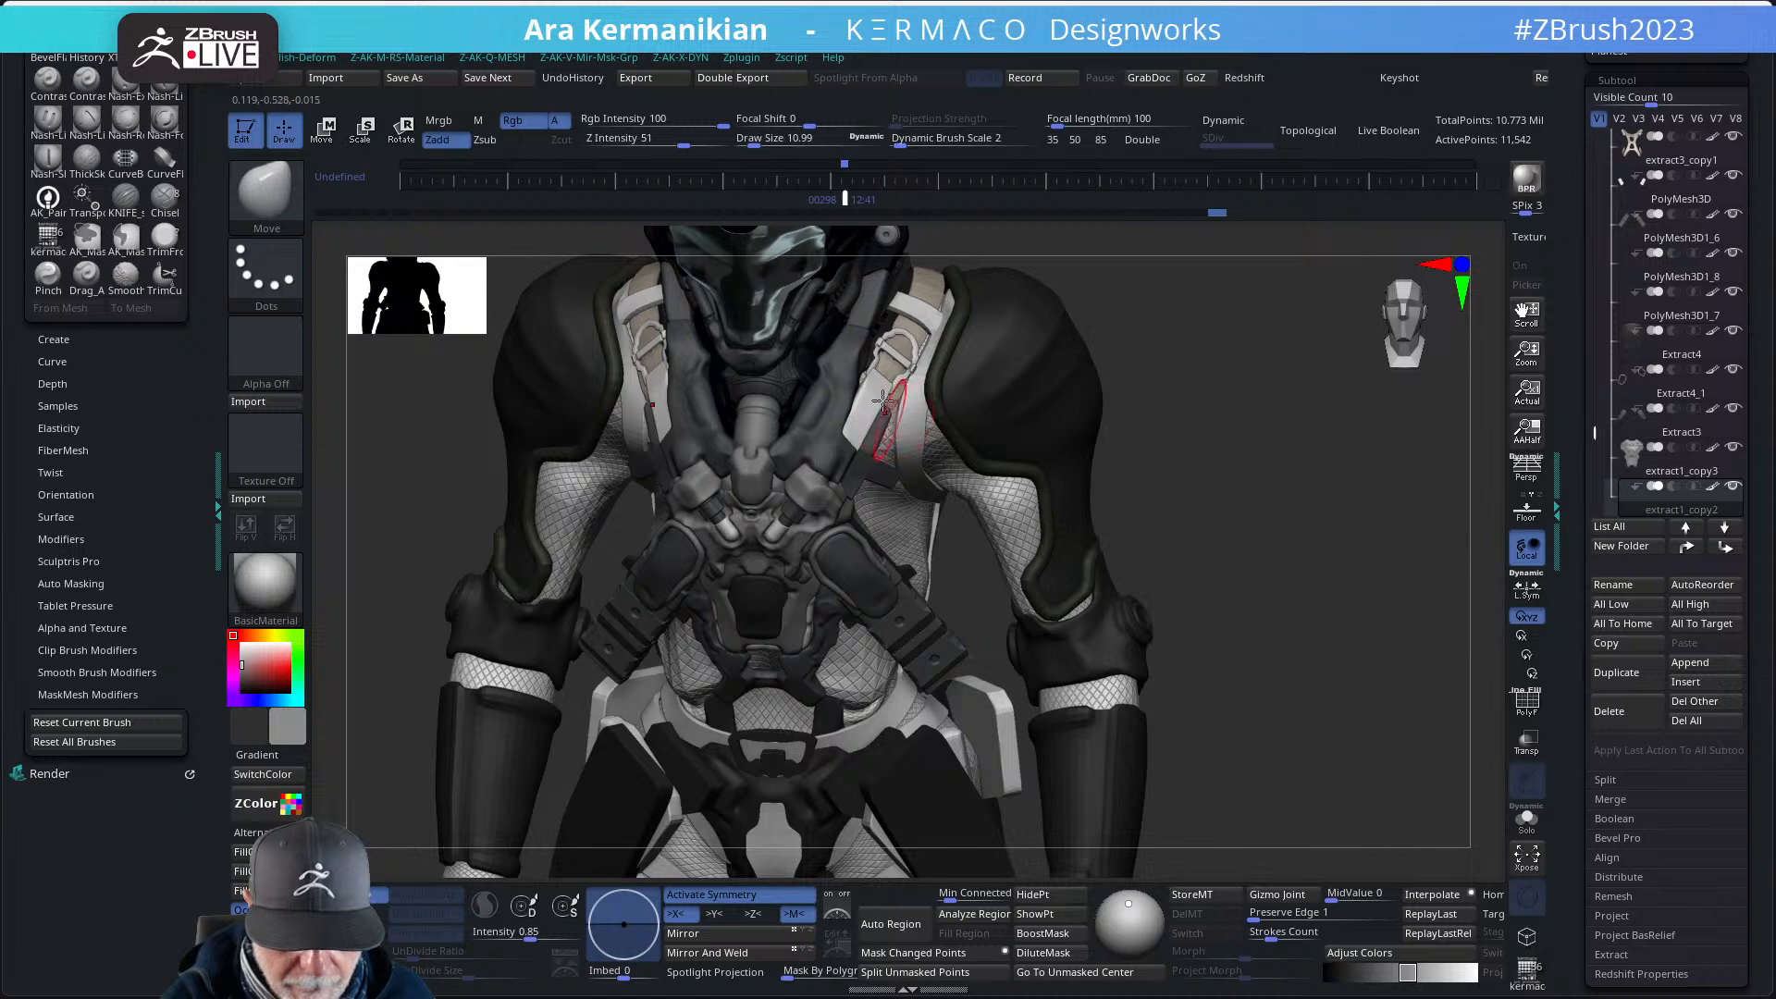
pyautogui.moveTo(1274, 534); pyautogui.dragTo(936, 559)
pyautogui.moveTo(1257, 469); pyautogui.dragTo(1211, 525)
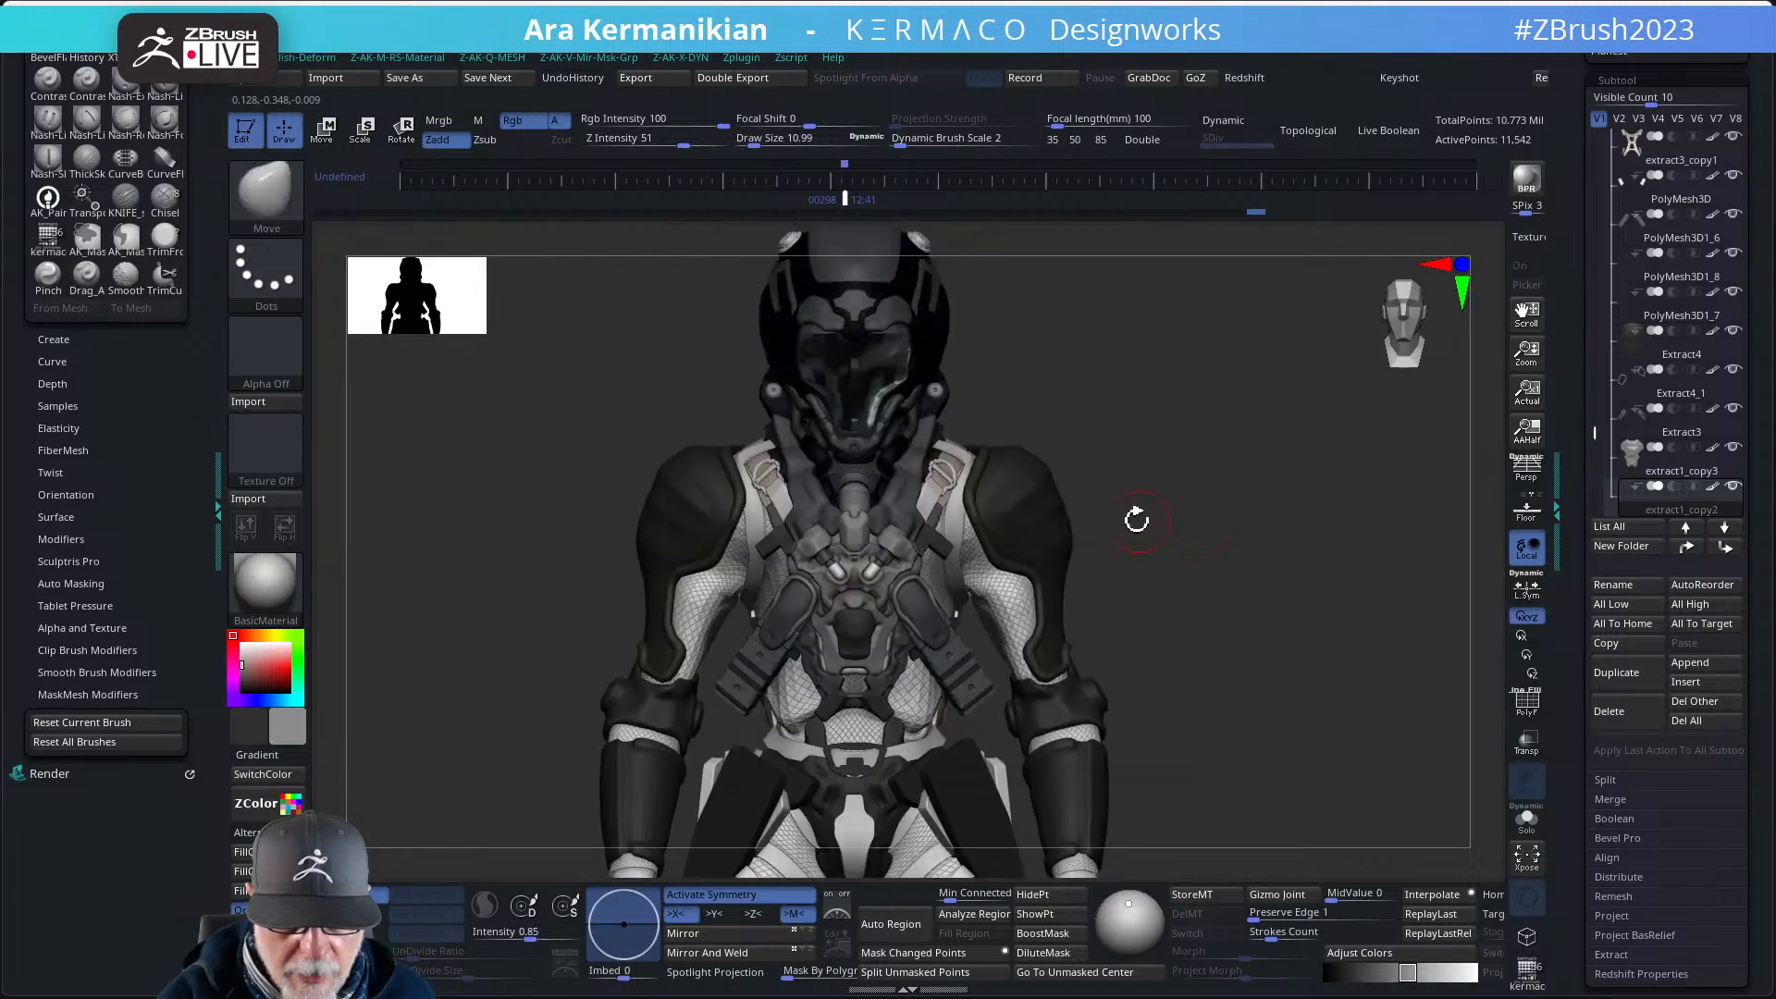
# - Fill the upper-arm armour with dark navy (RGB 0, 5, 12) sampled from the helmet and its trim with grey from the chest gear
pyautogui.keyDown('alt'); pyautogui.click(1041, 534); pyautogui.keyUp('alt')
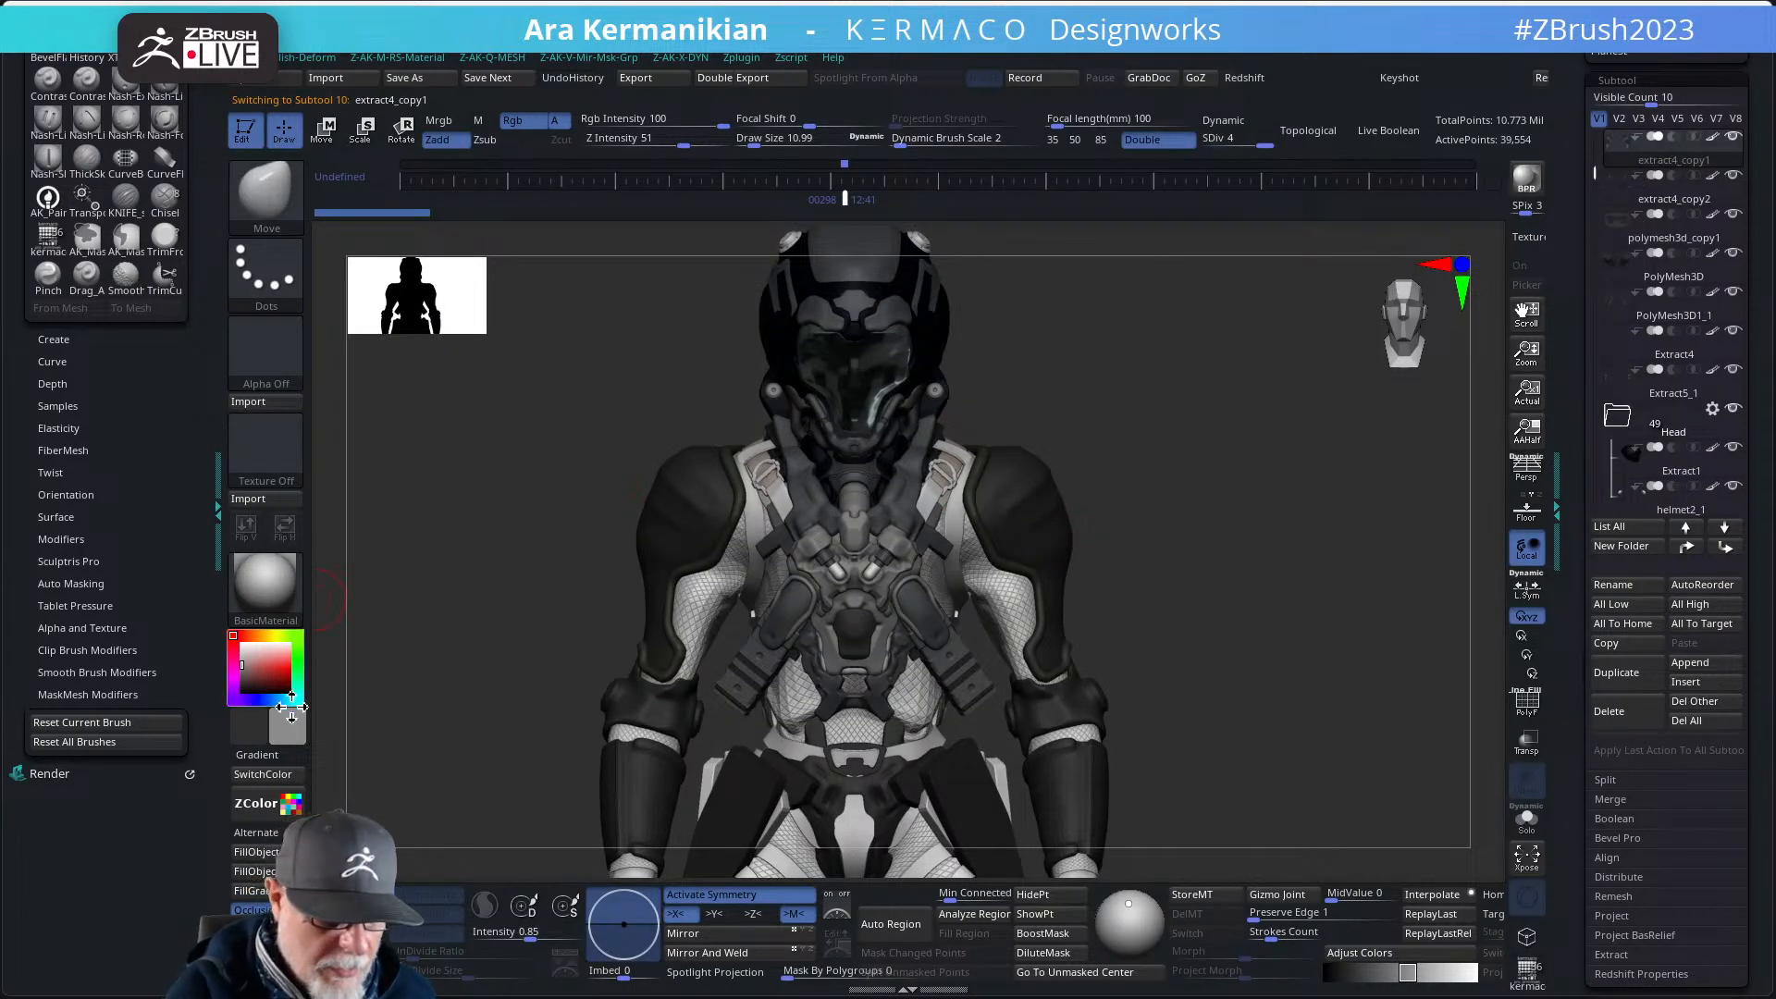
pyautogui.moveTo(291, 715); pyautogui.dragTo(764, 335)
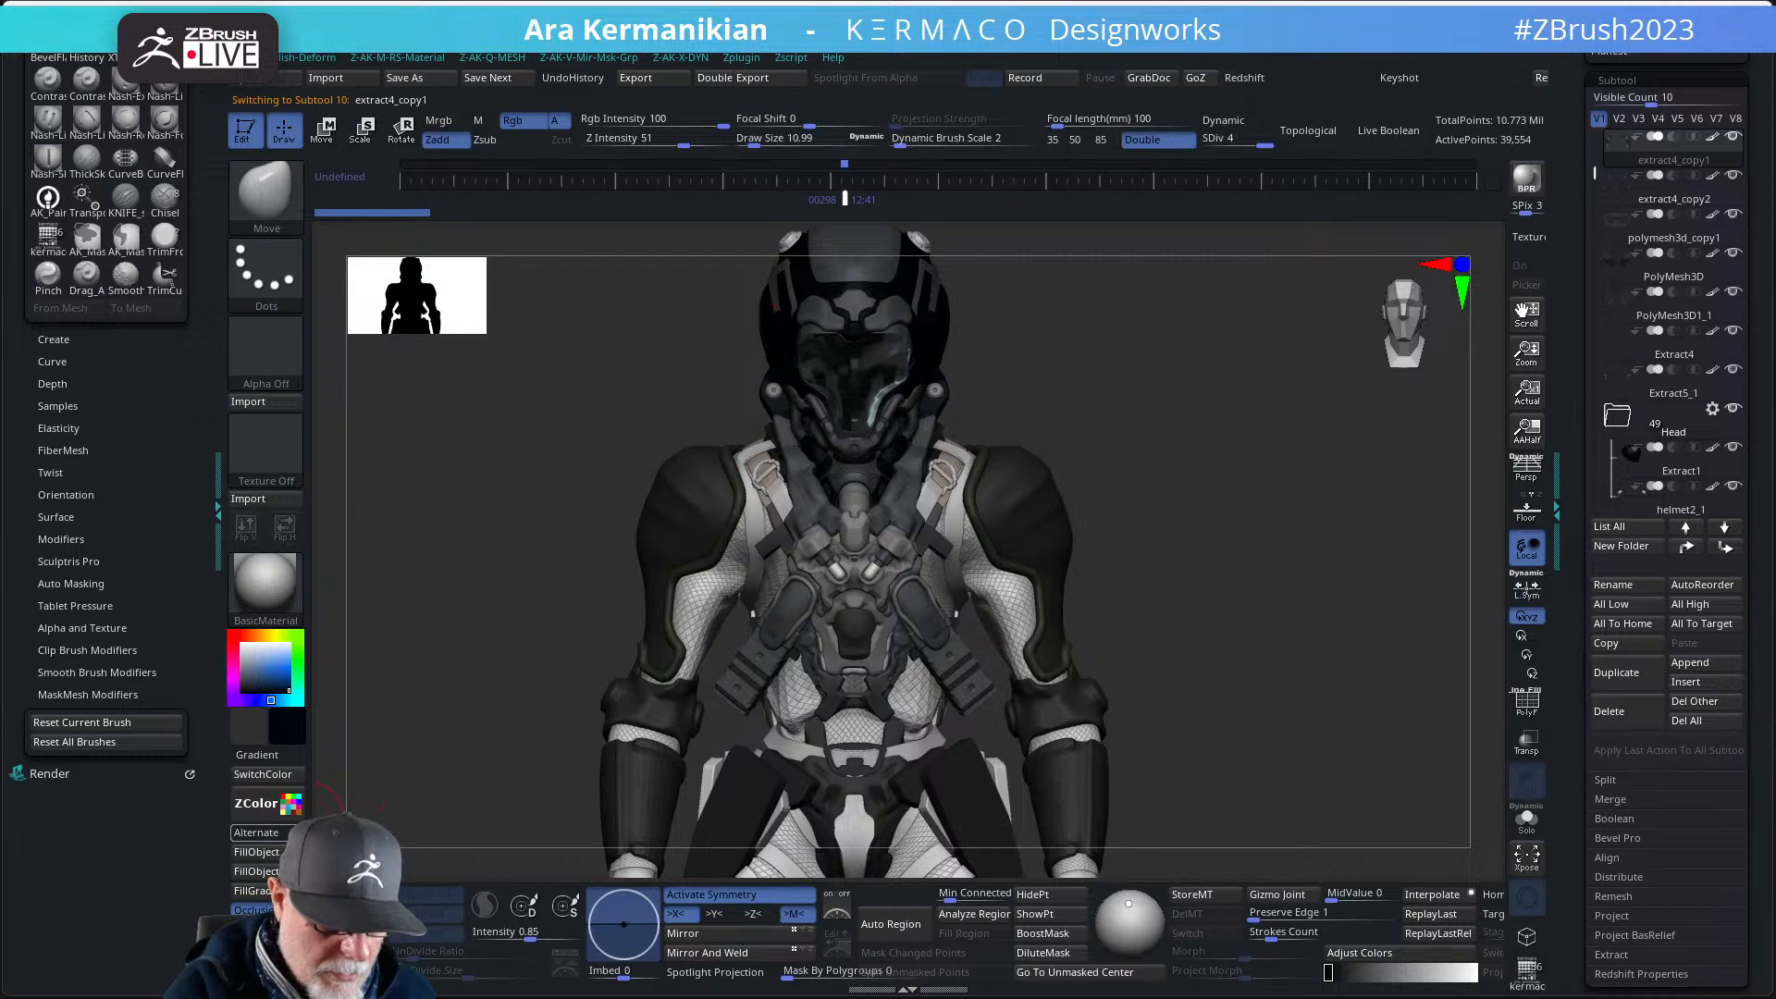
pyautogui.moveTo(1201, 512)
pyautogui.mouseDown()
pyautogui.moveTo(1228, 503)
pyautogui.moveTo(1212, 527)
pyautogui.moveTo(1170, 513)
pyautogui.mouseUp()
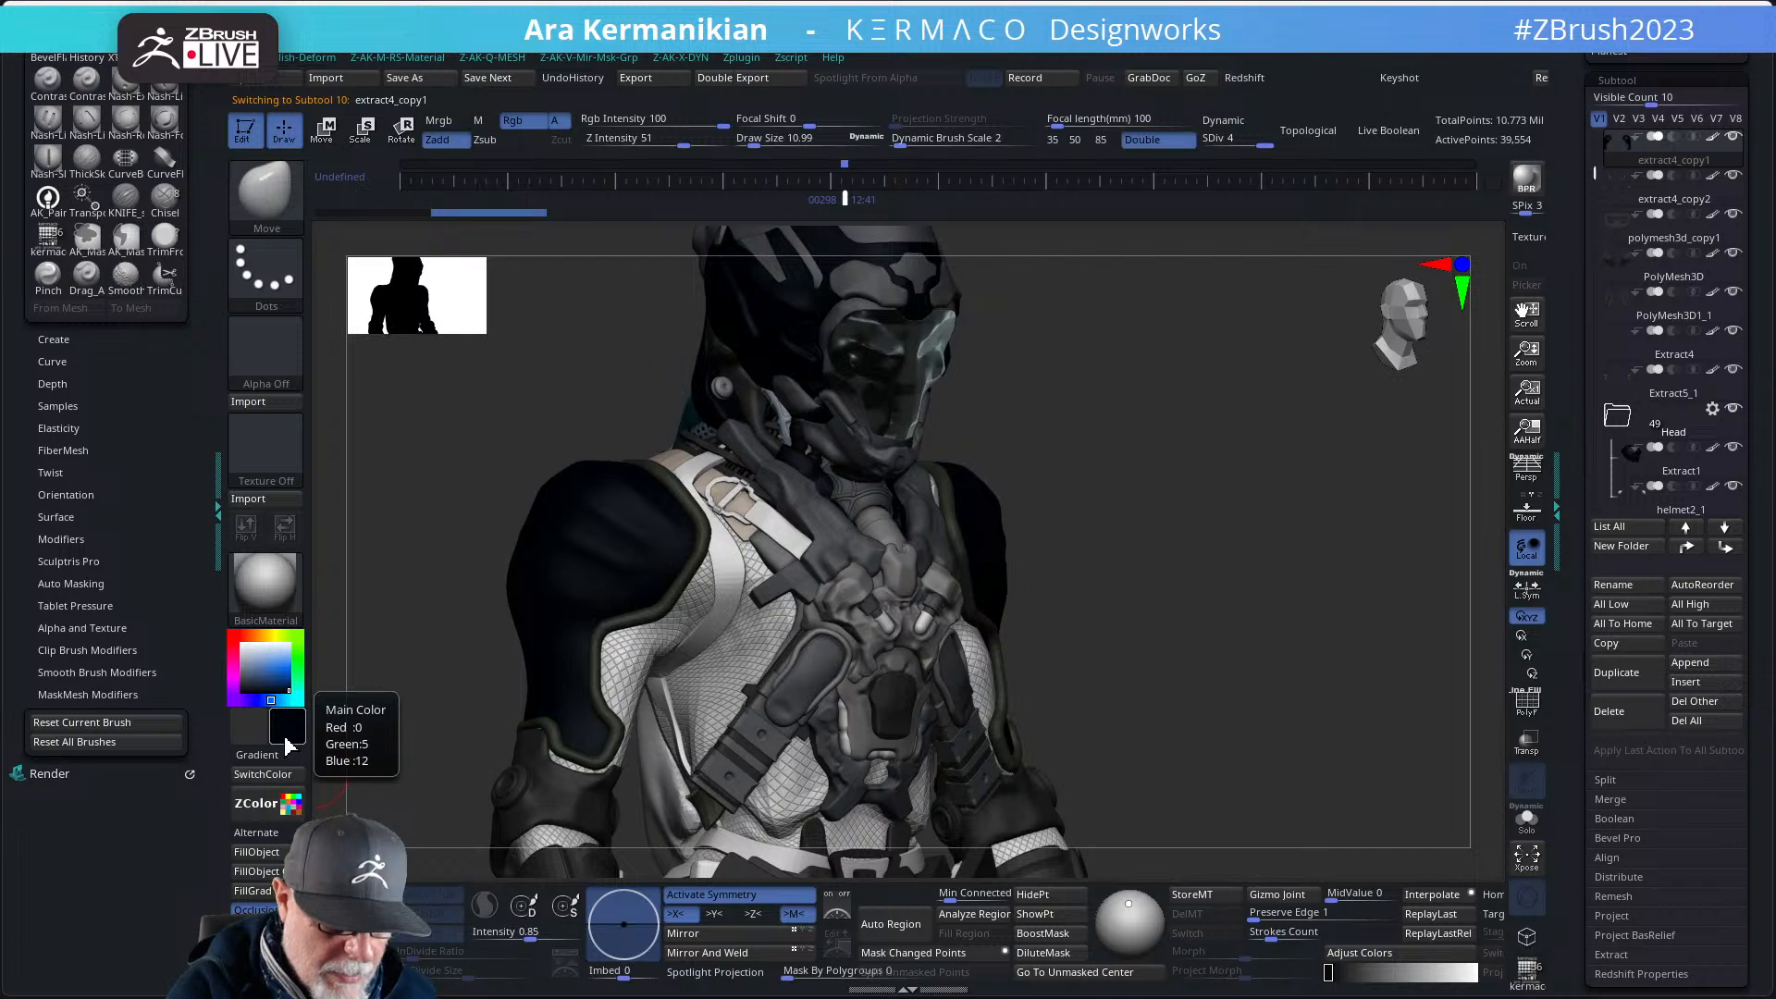
pyautogui.moveTo(287, 745); pyautogui.dragTo(823, 528)
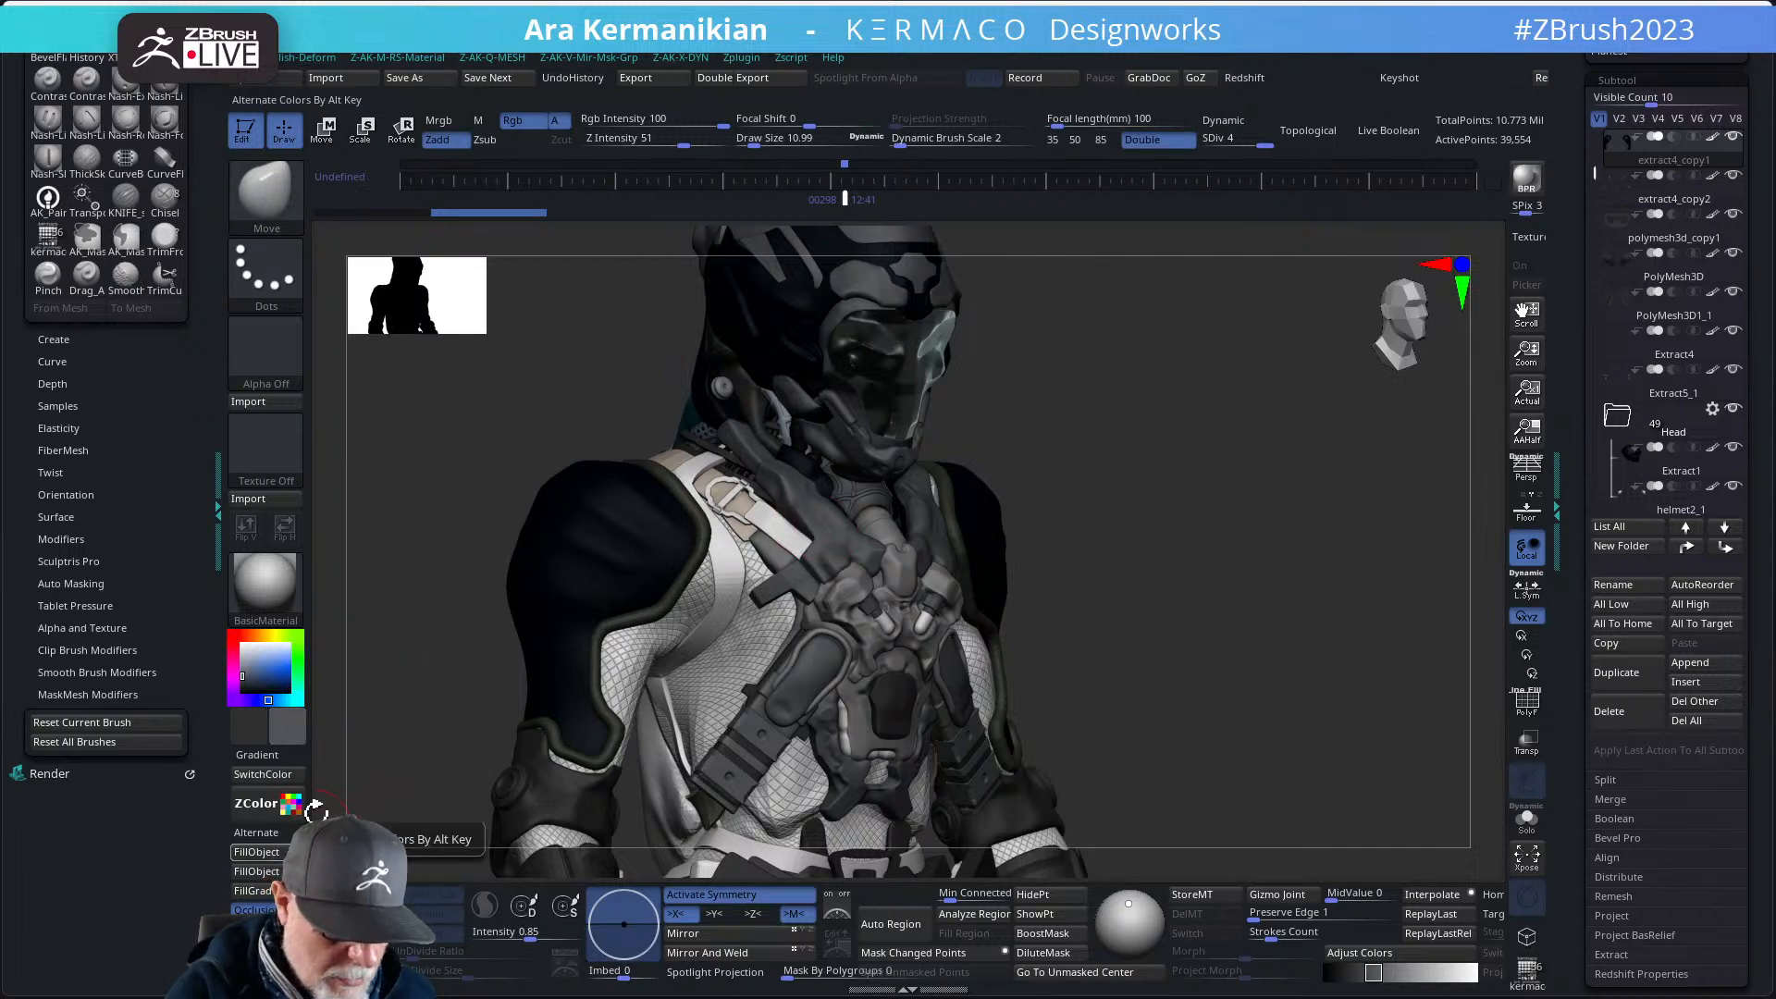
pyautogui.keyDown('alt'); pyautogui.click(520, 683); pyautogui.keyUp('alt')
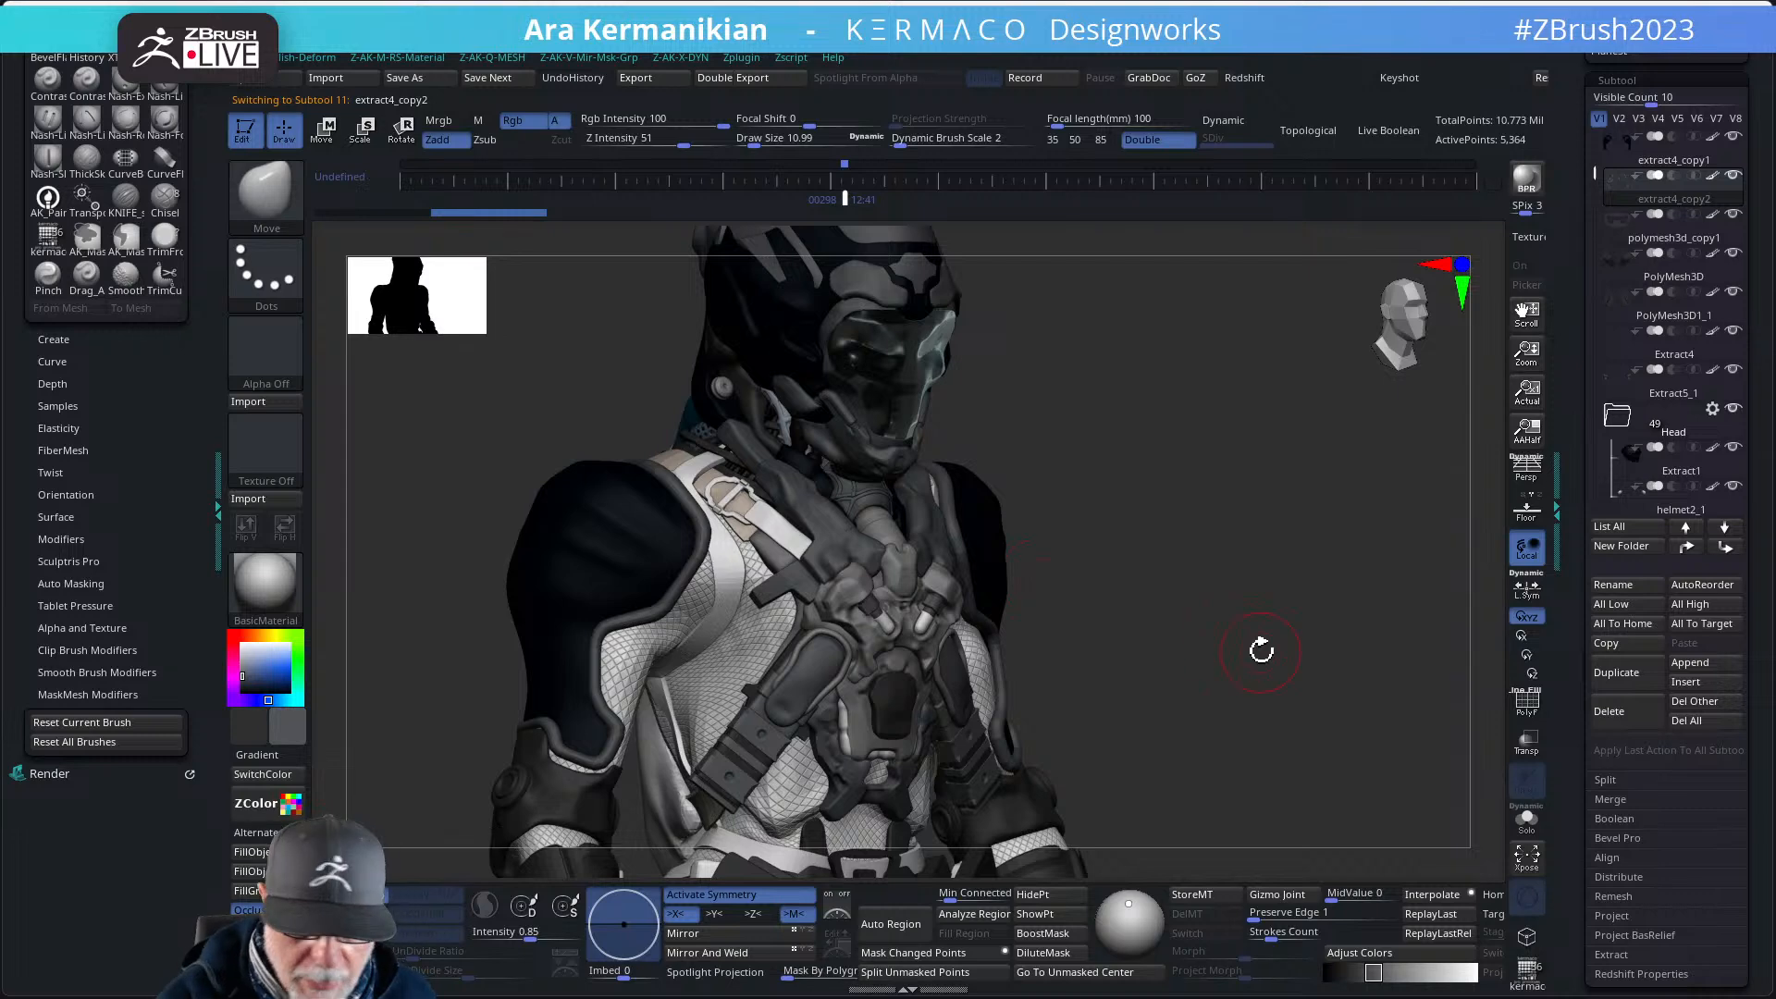
# - With the arm armour trim isolated, activate Dynamic Subdiv and reduce its thickness to keep the tubes thin, and restore the full figure
pyautogui.click(1525, 819)
pyautogui.moveTo(1203, 666); pyautogui.dragTo(1015, 579)
pyautogui.click(1526, 703)
pyautogui.press('d')
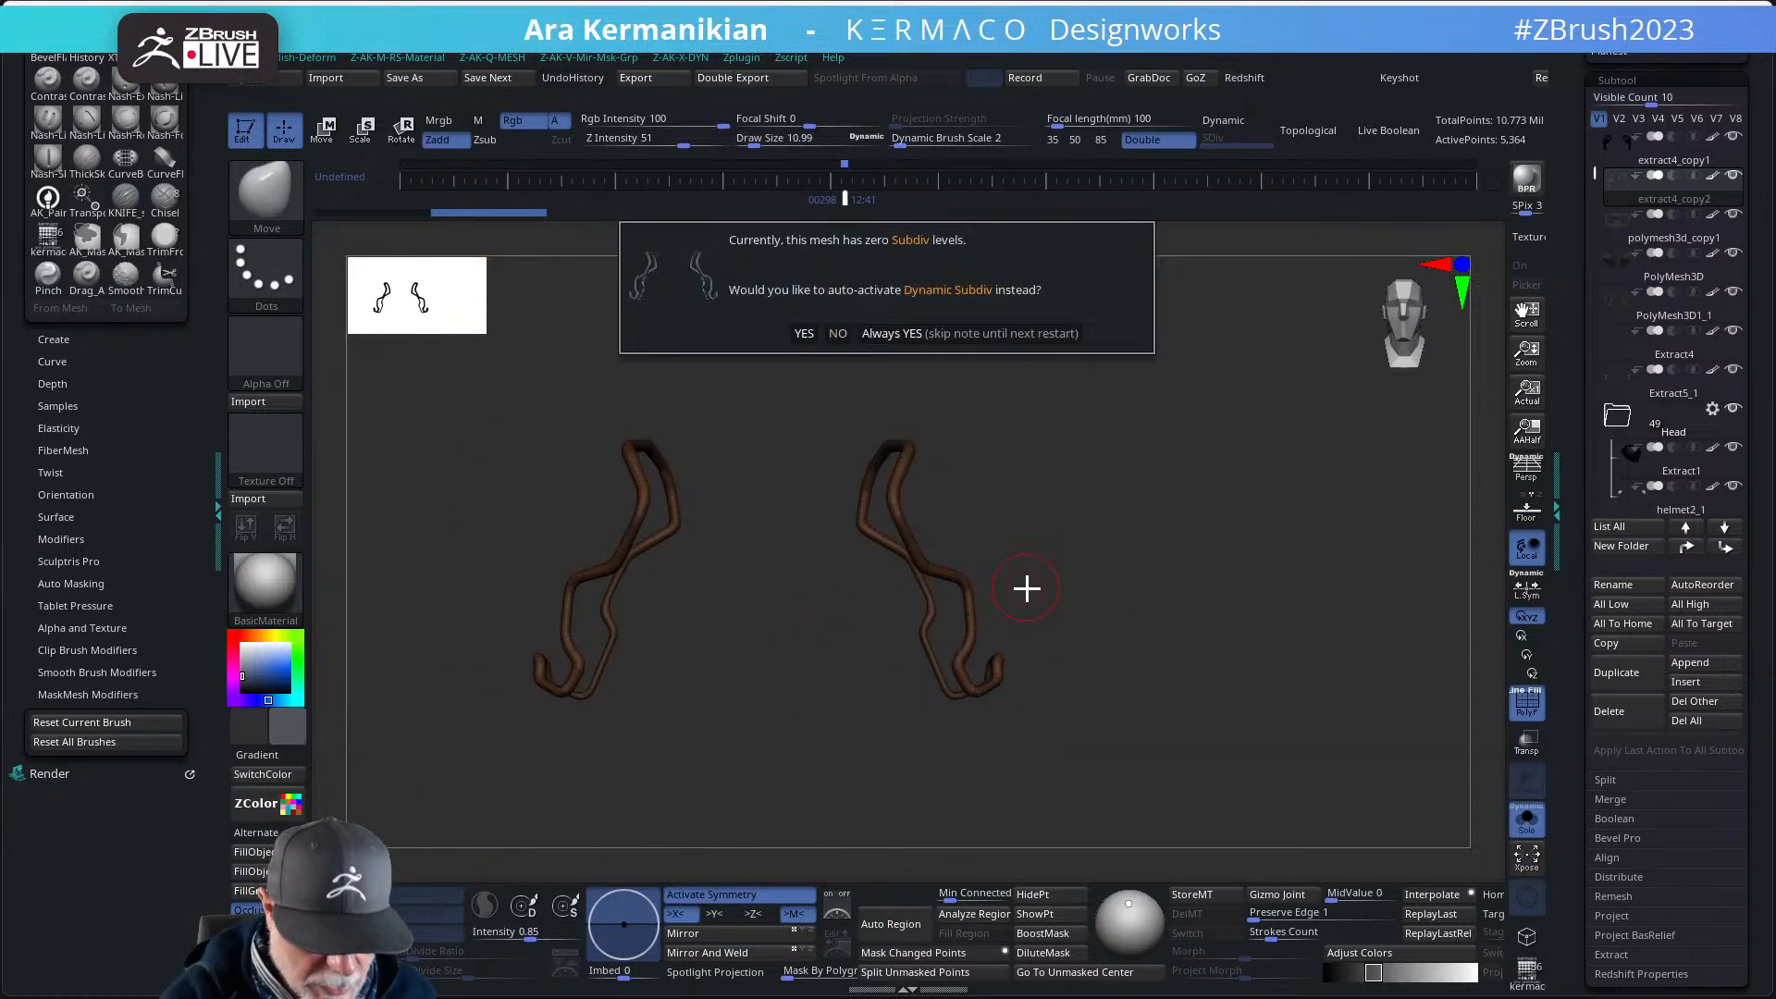
pyautogui.click(904, 333)
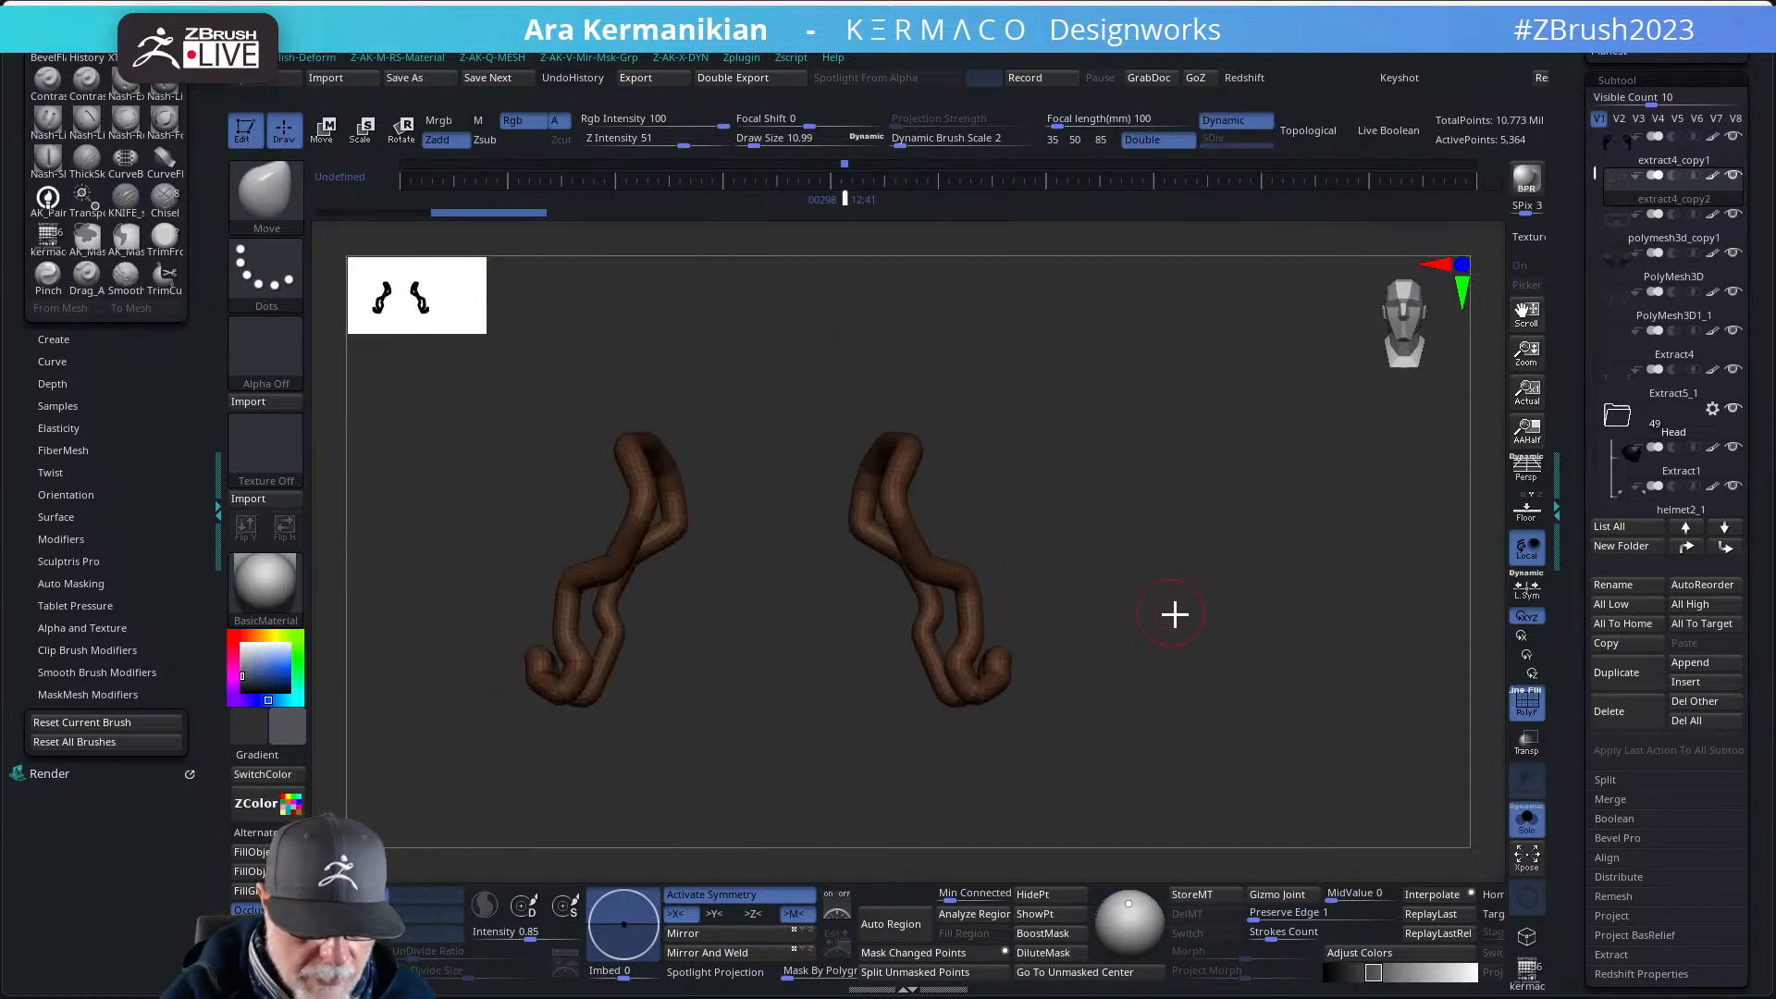
pyautogui.hotkey('ctrl', 'q')
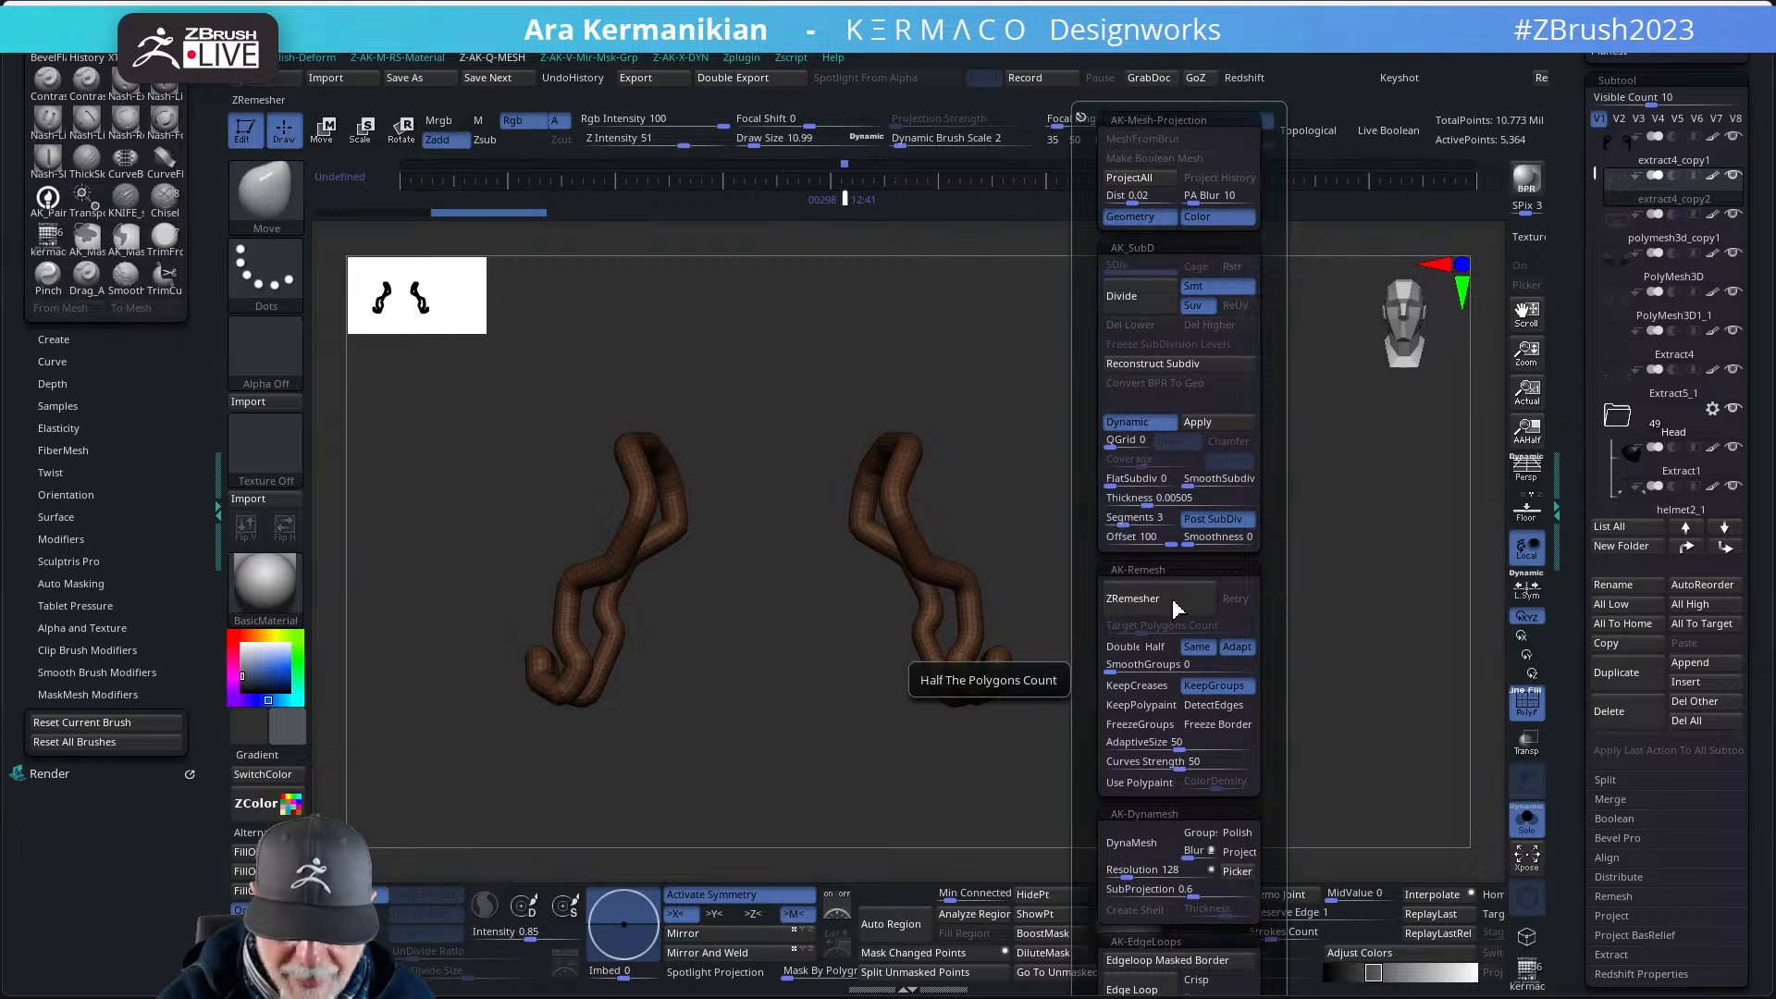
pyautogui.moveTo(1136, 501); pyautogui.dragTo(1099, 507)
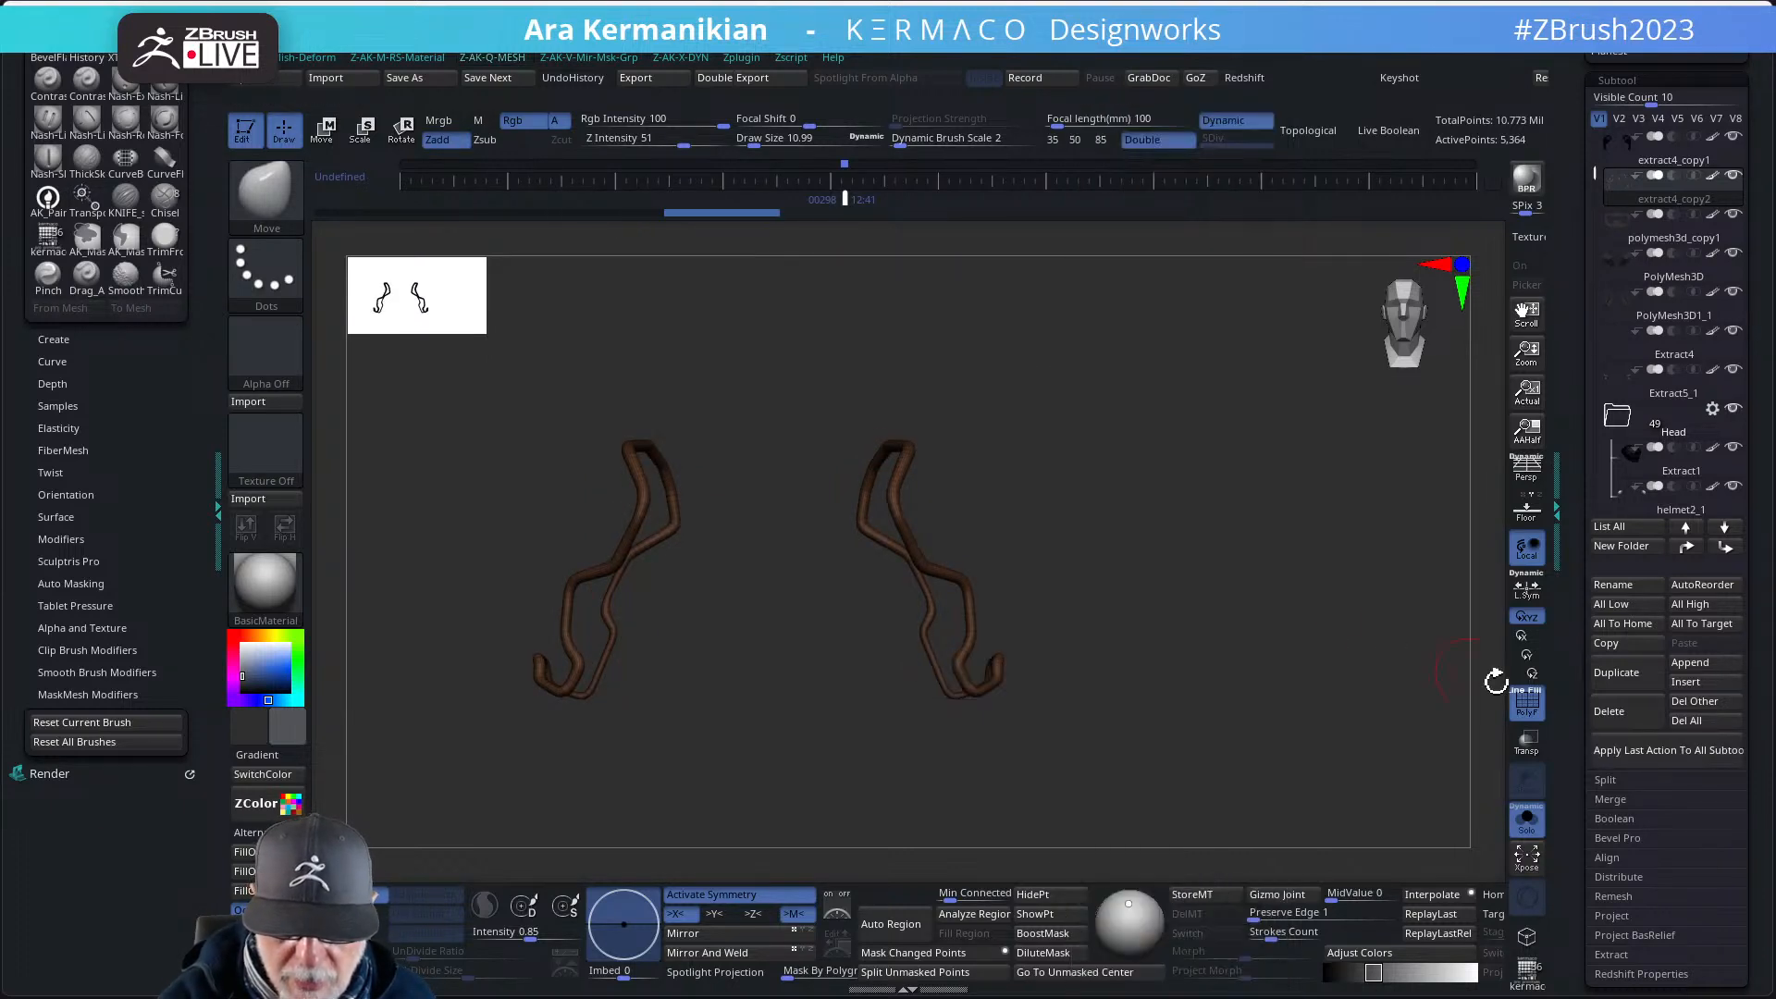
pyautogui.click(1528, 822)
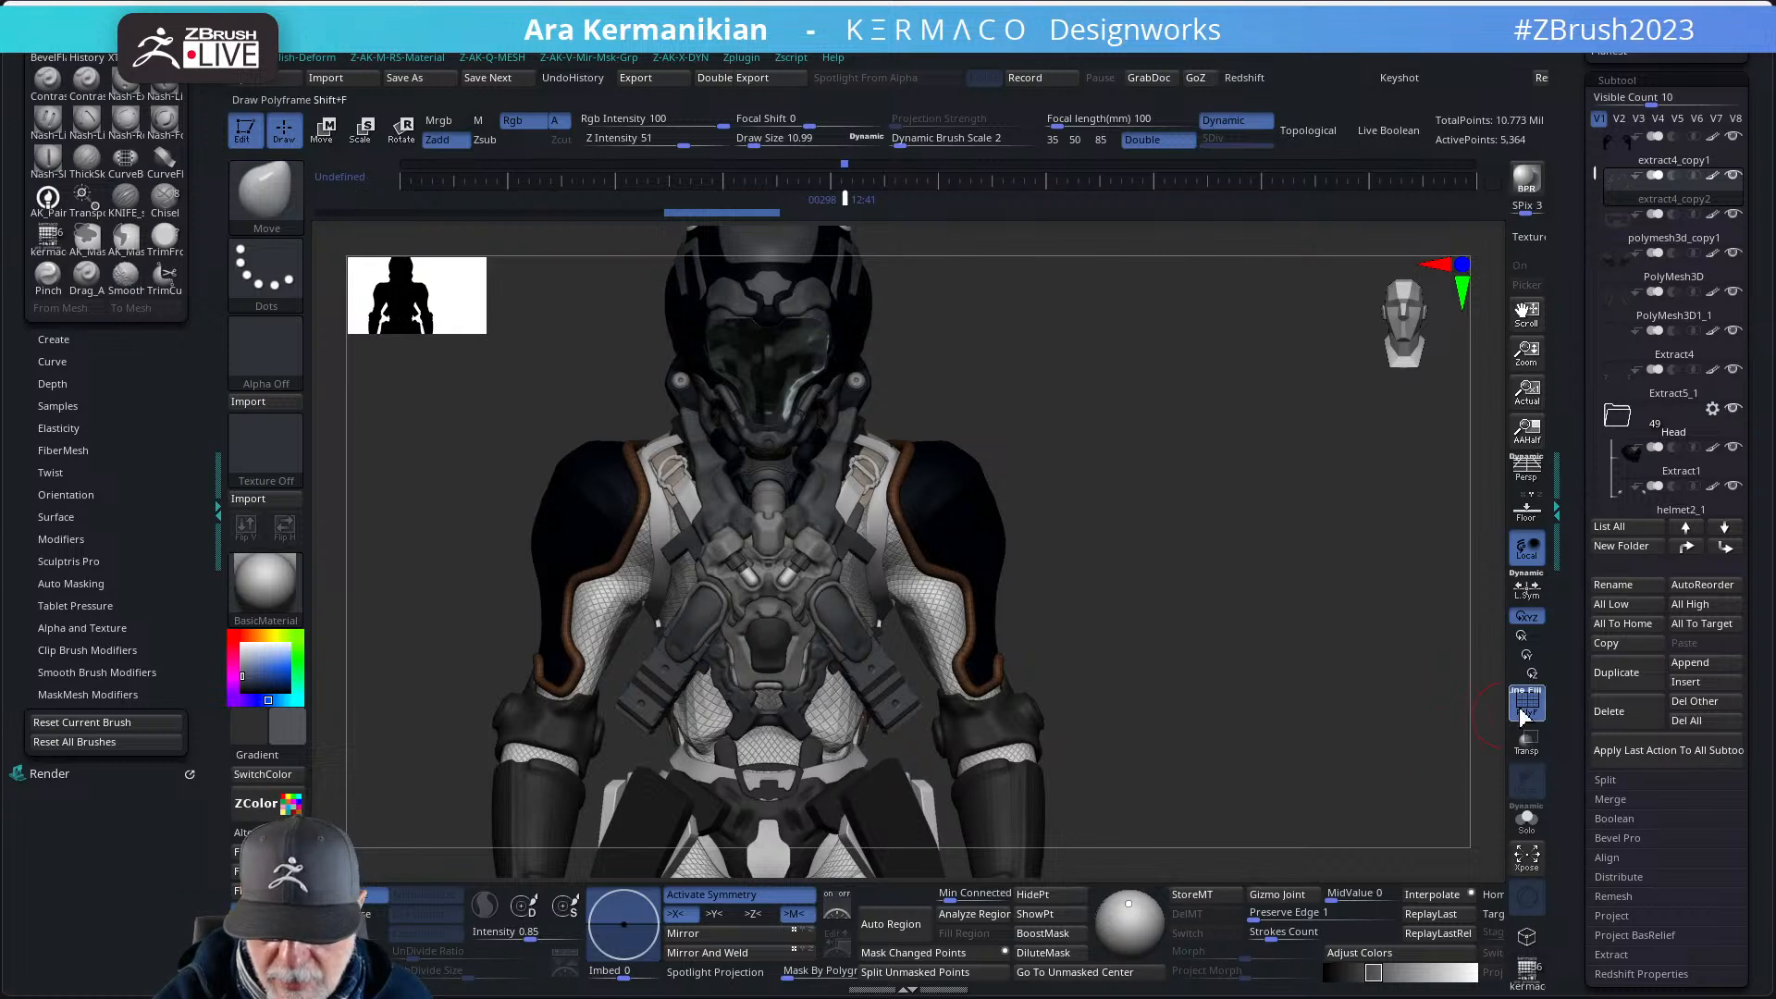
# - Inspect the perforated neck mesh in isolation and fill it with grey sampled from the helmet's round side piece
pyautogui.moveTo(1296, 706); pyautogui.dragTo(1050, 562)
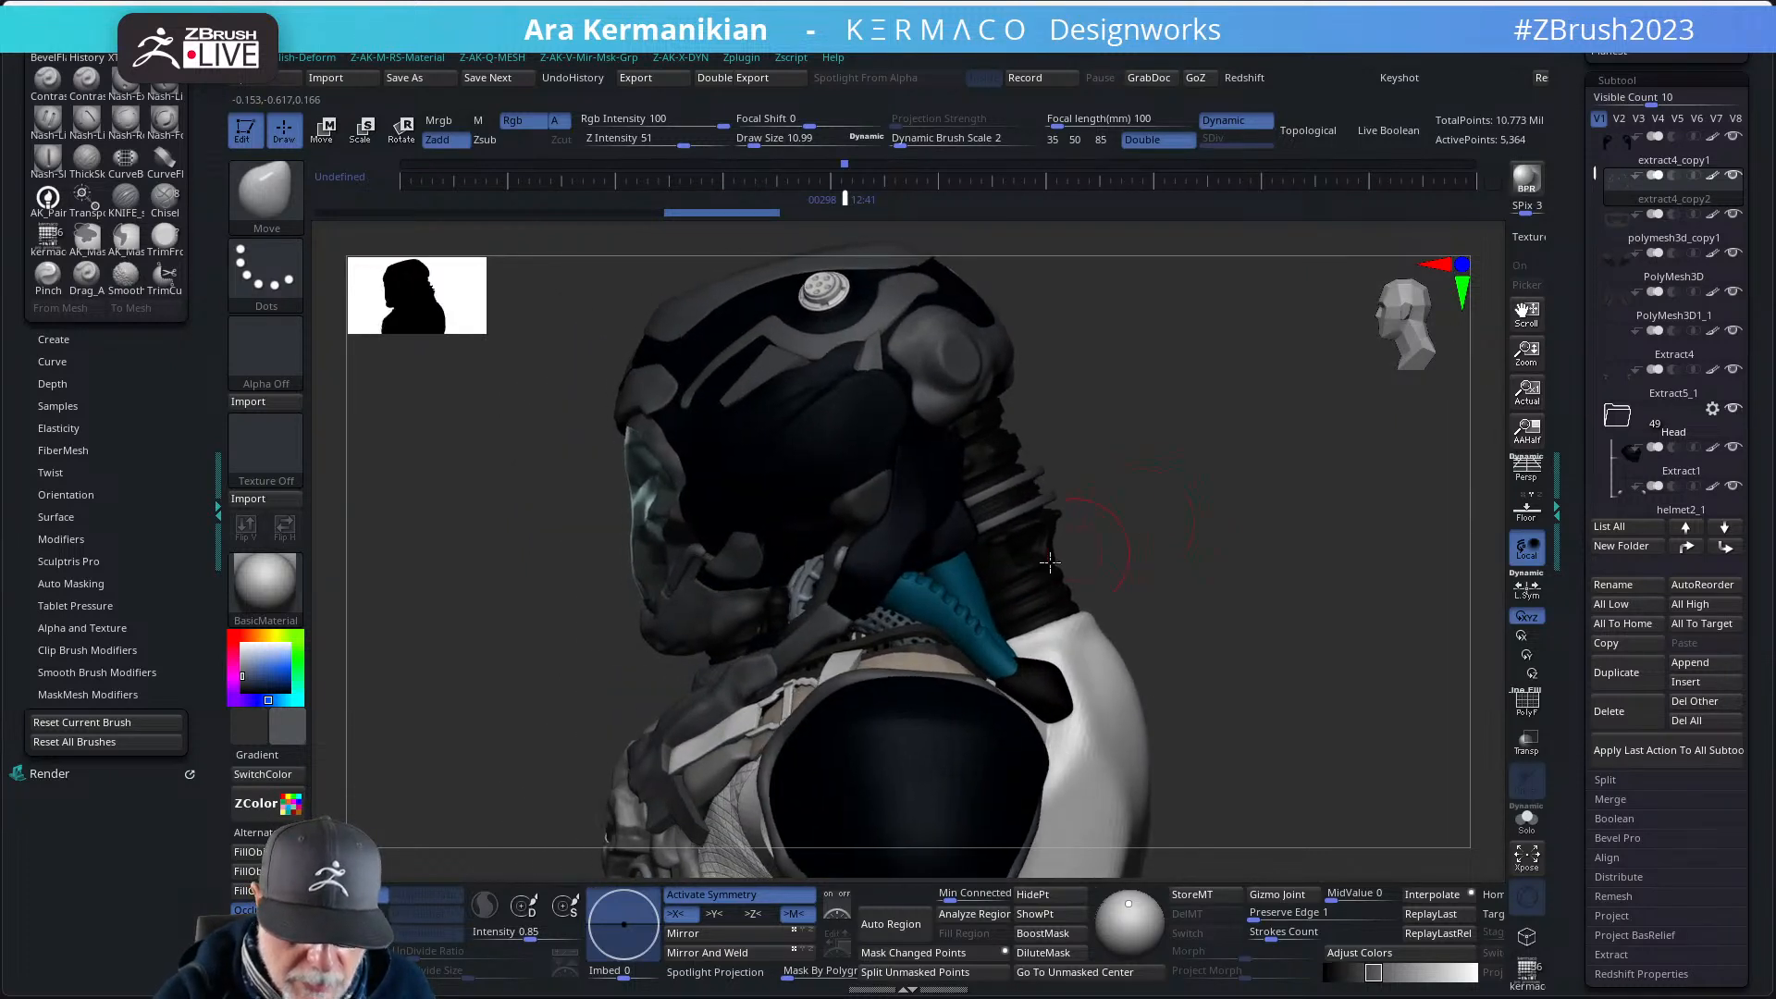
pyautogui.keyDown('alt'); pyautogui.click(891, 621); pyautogui.keyUp('alt')
pyautogui.click(1526, 818)
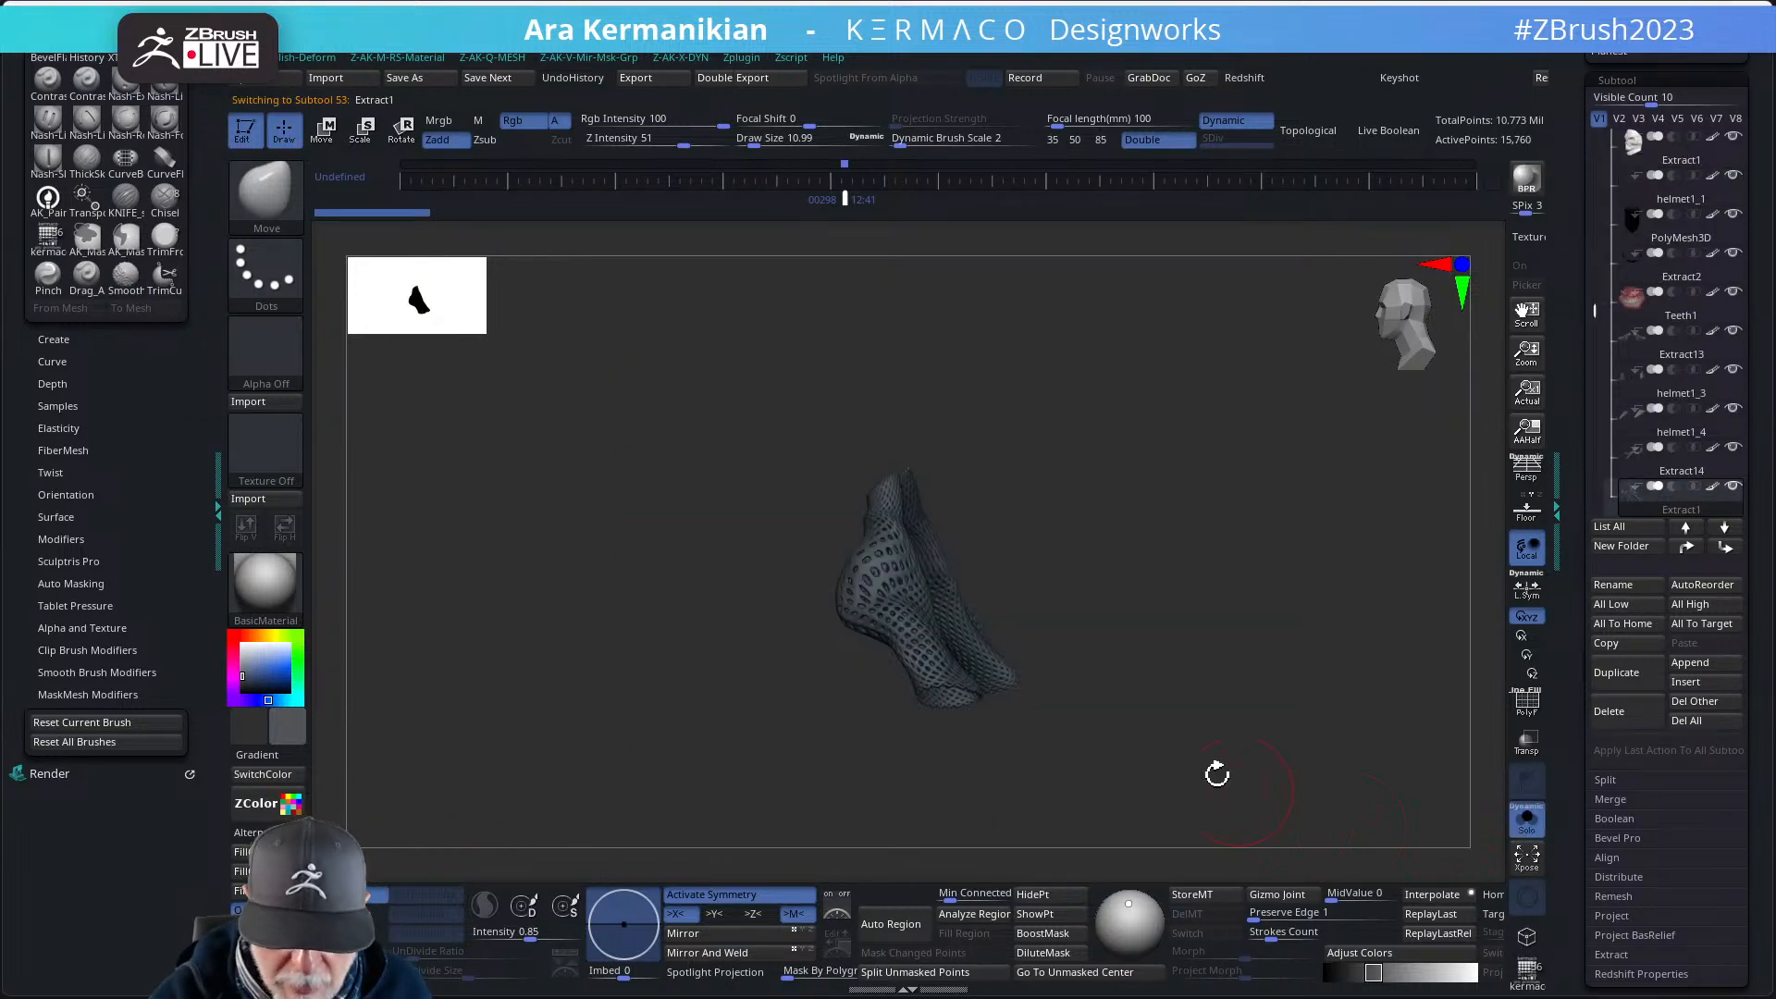
pyautogui.moveTo(1218, 773); pyautogui.dragTo(833, 770)
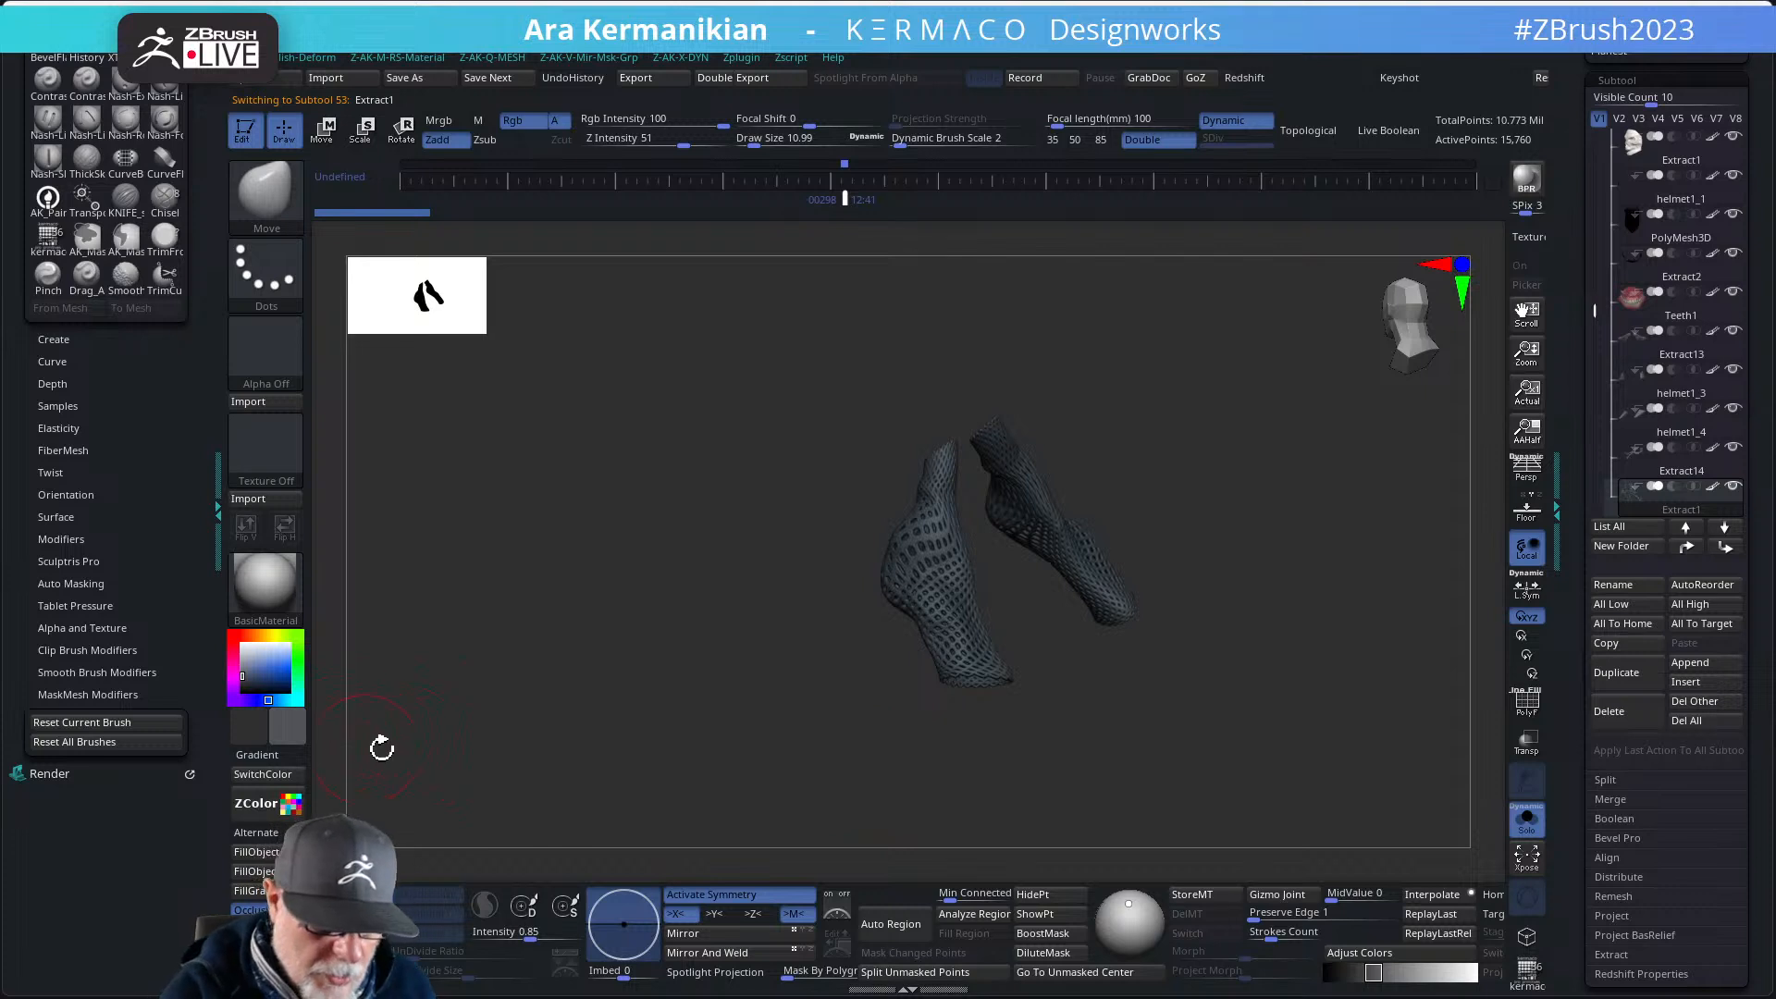
pyautogui.click(1527, 818)
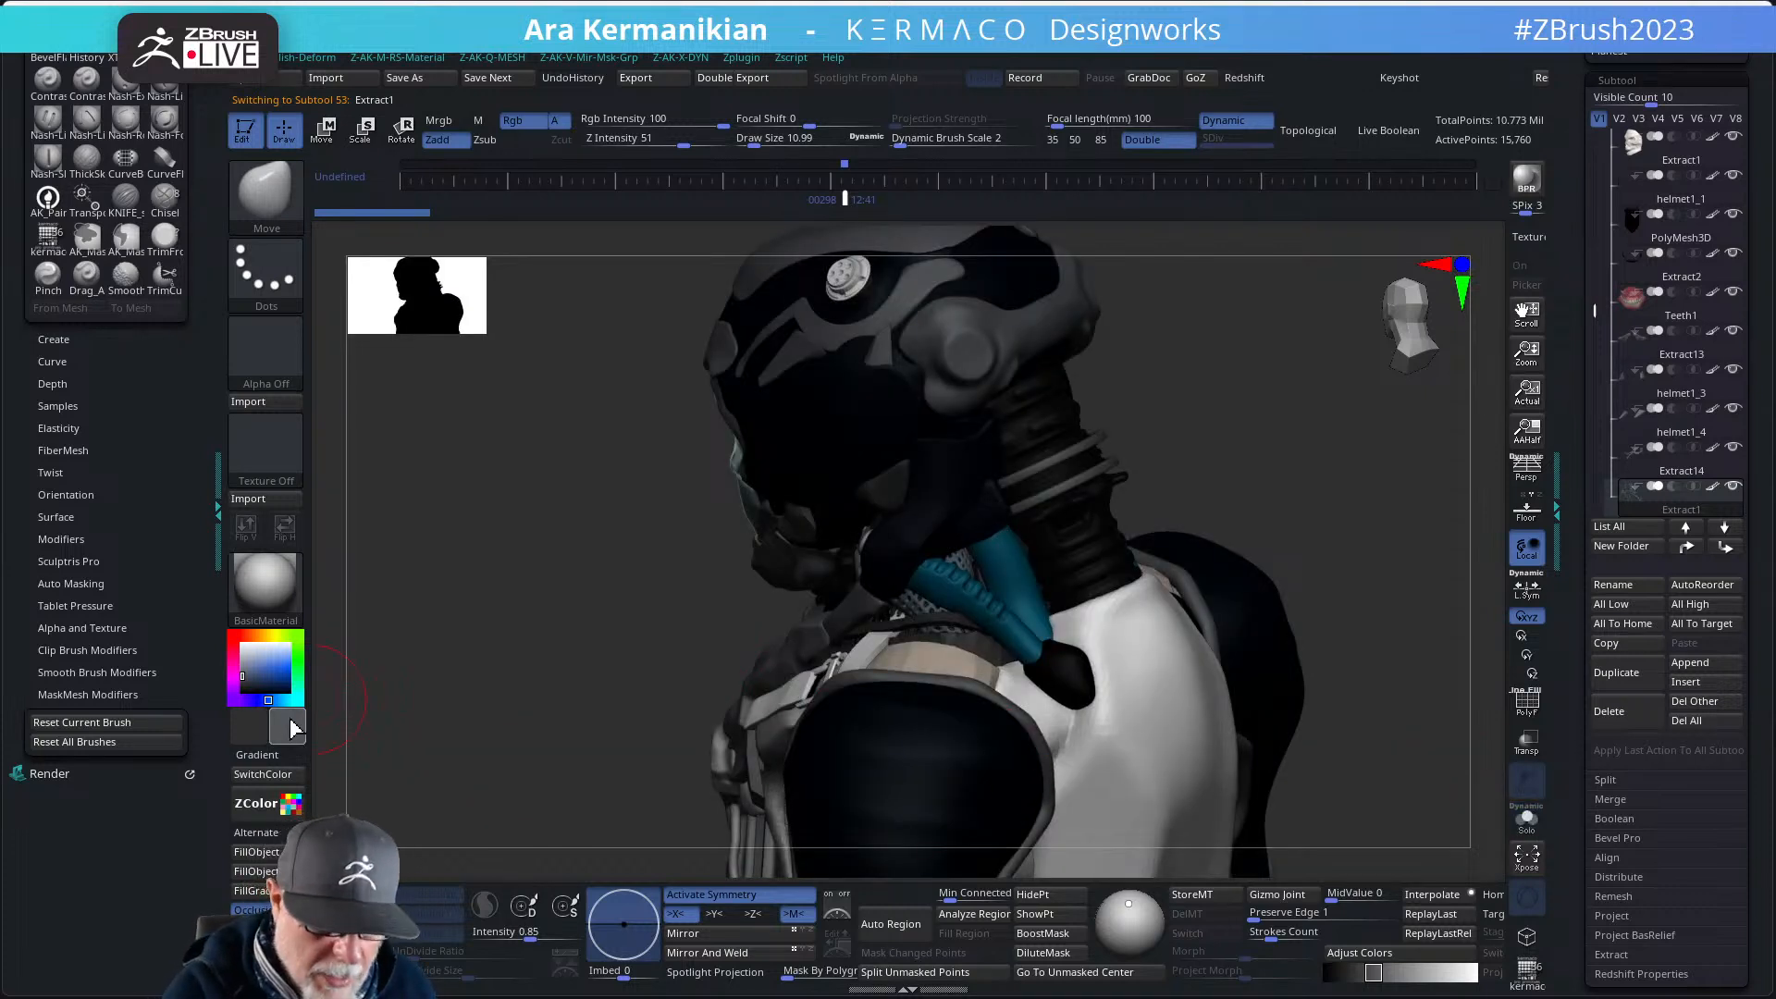
pyautogui.moveTo(292, 728); pyautogui.dragTo(950, 365)
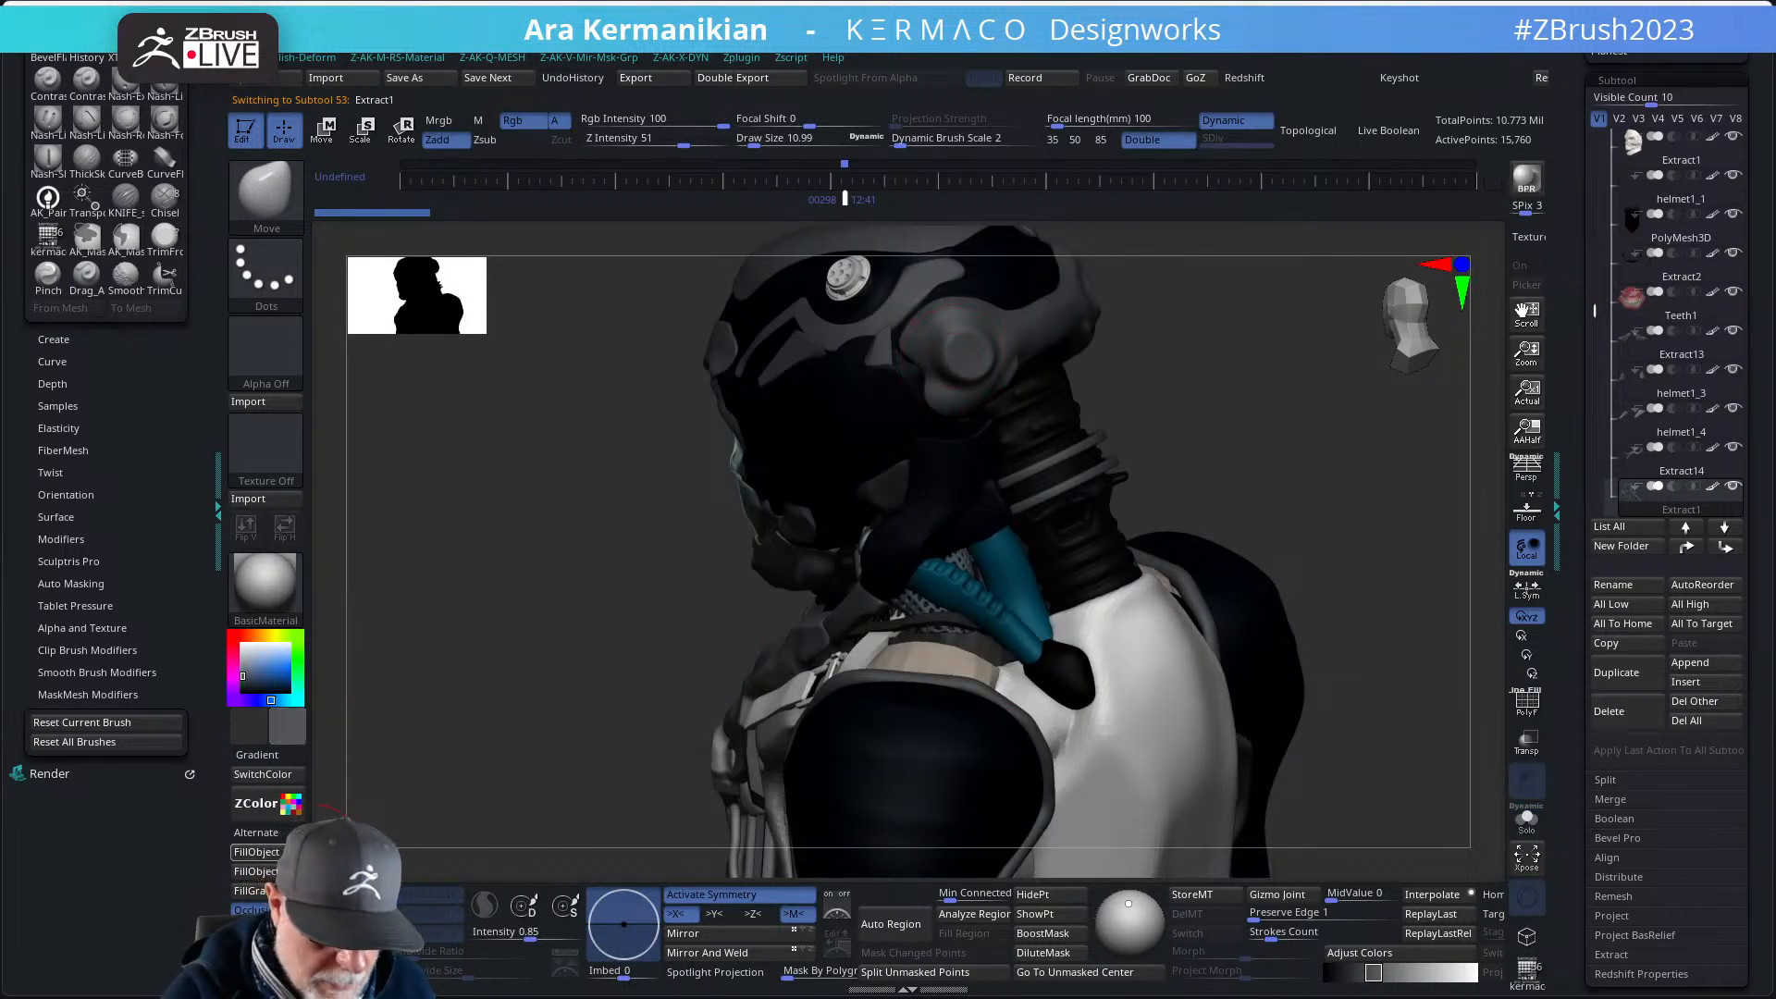
pyautogui.moveTo(1260, 476); pyautogui.dragTo(928, 557)
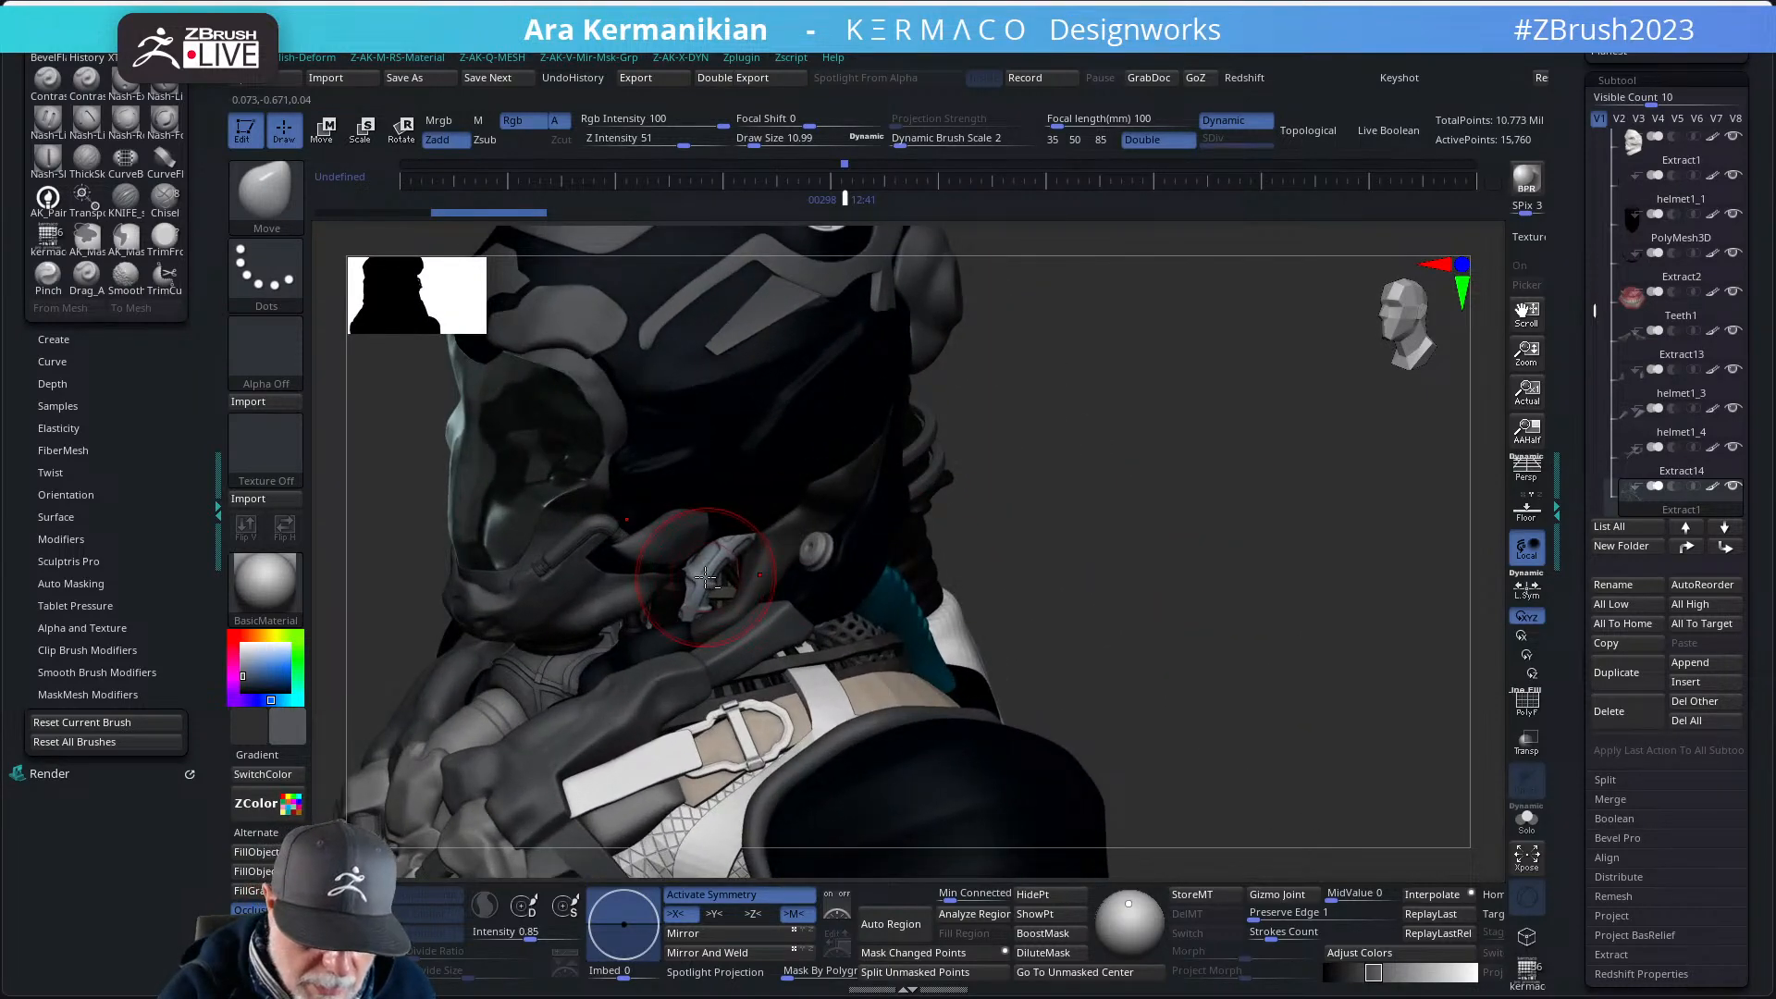
# - Sample teal from the hoses behind the neck and fill the isolated ringed hoses beside the jaw with it, restoring the full figure
pyautogui.moveTo(1043, 526); pyautogui.dragTo(903, 546)
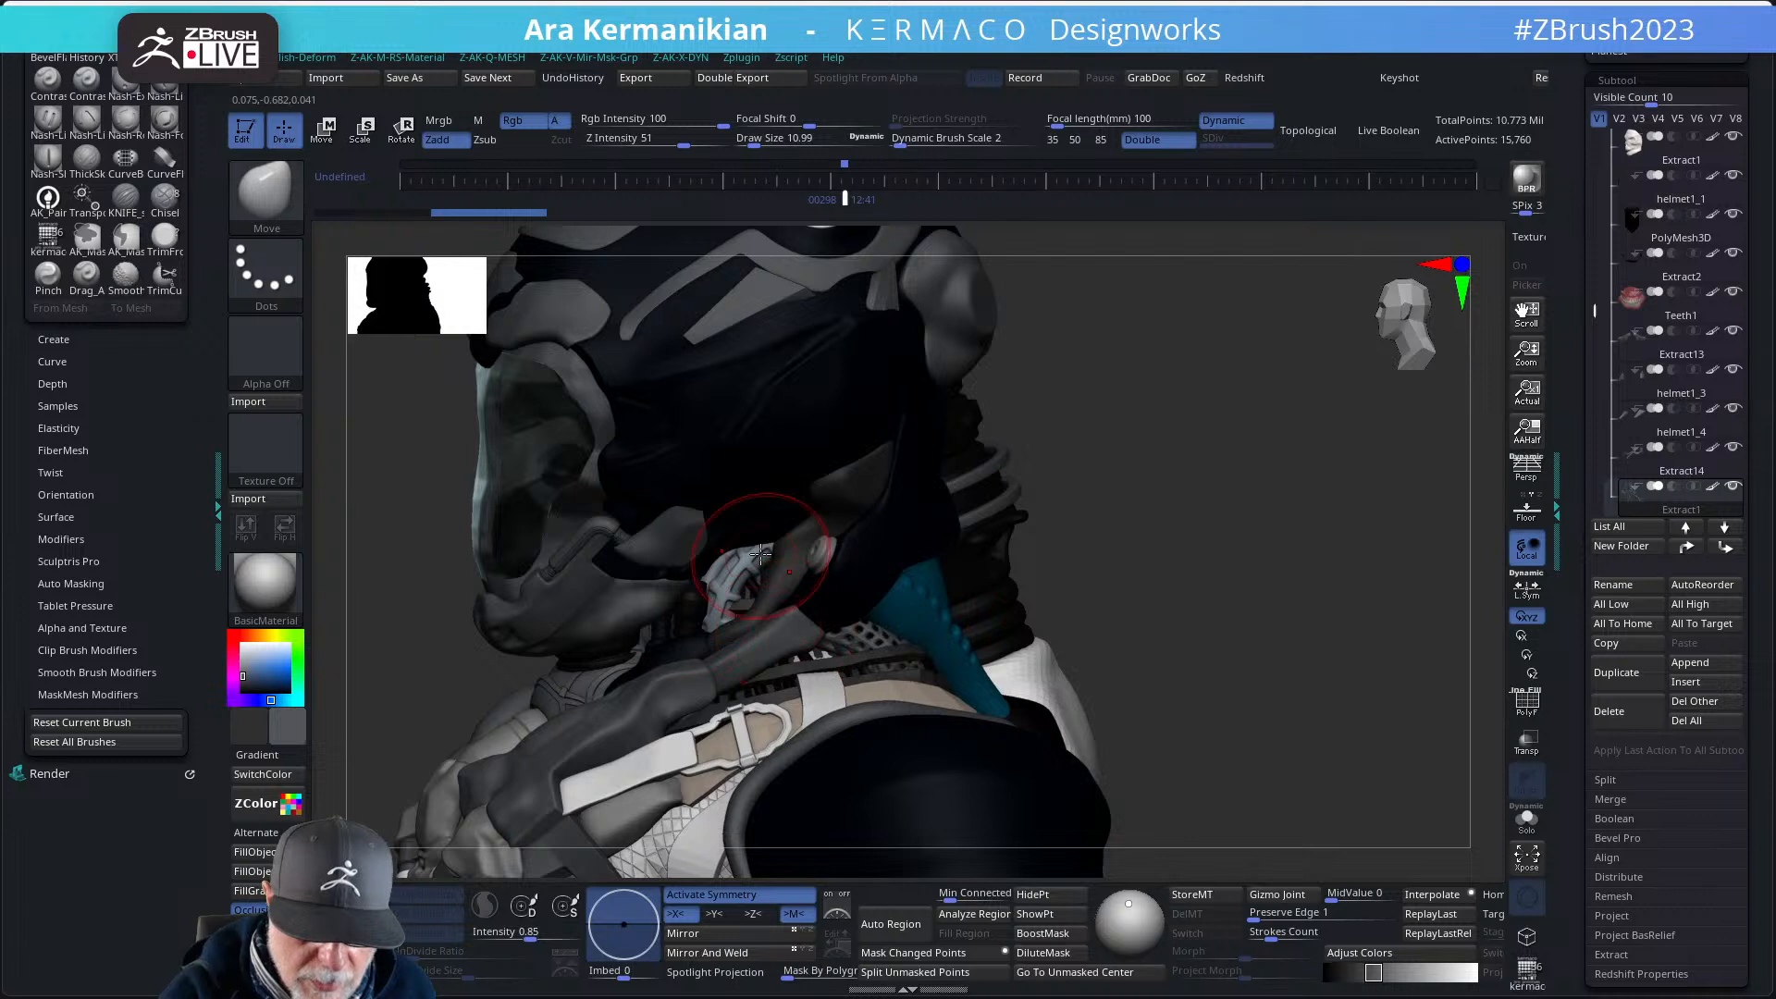
pyautogui.moveTo(331, 732); pyautogui.dragTo(921, 628)
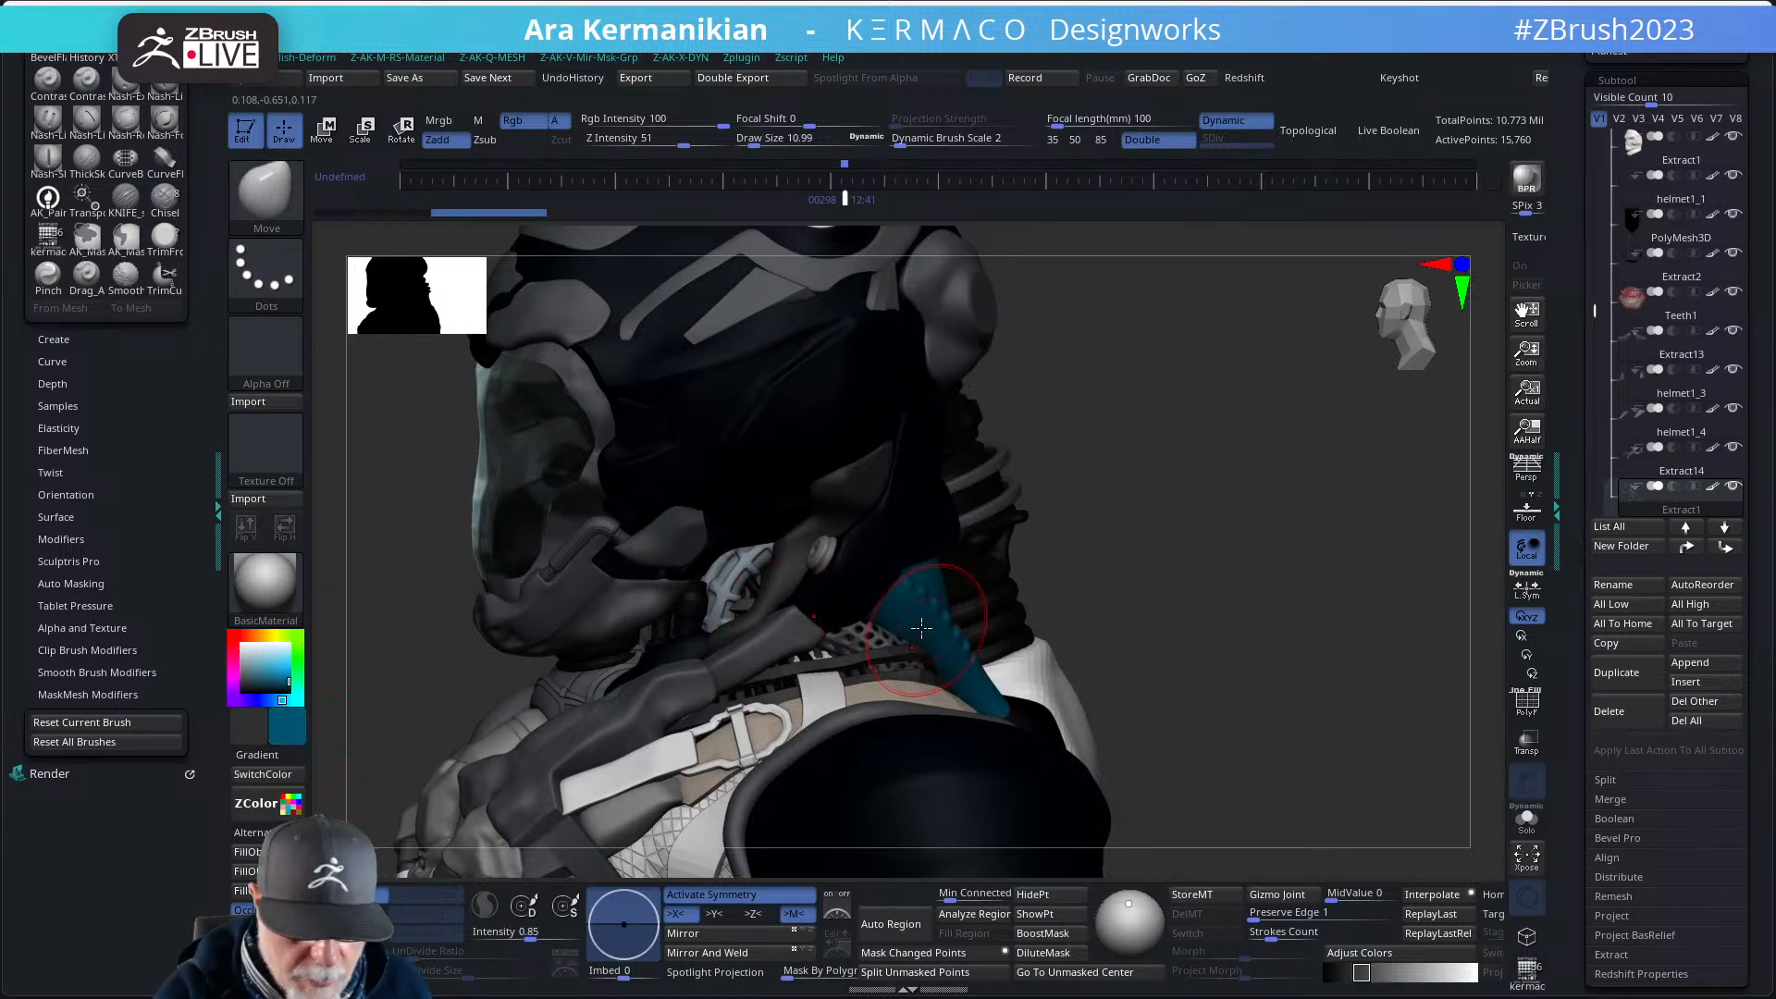
pyautogui.keyDown('alt'); pyautogui.click(746, 592); pyautogui.keyUp('alt')
pyautogui.click(1526, 818)
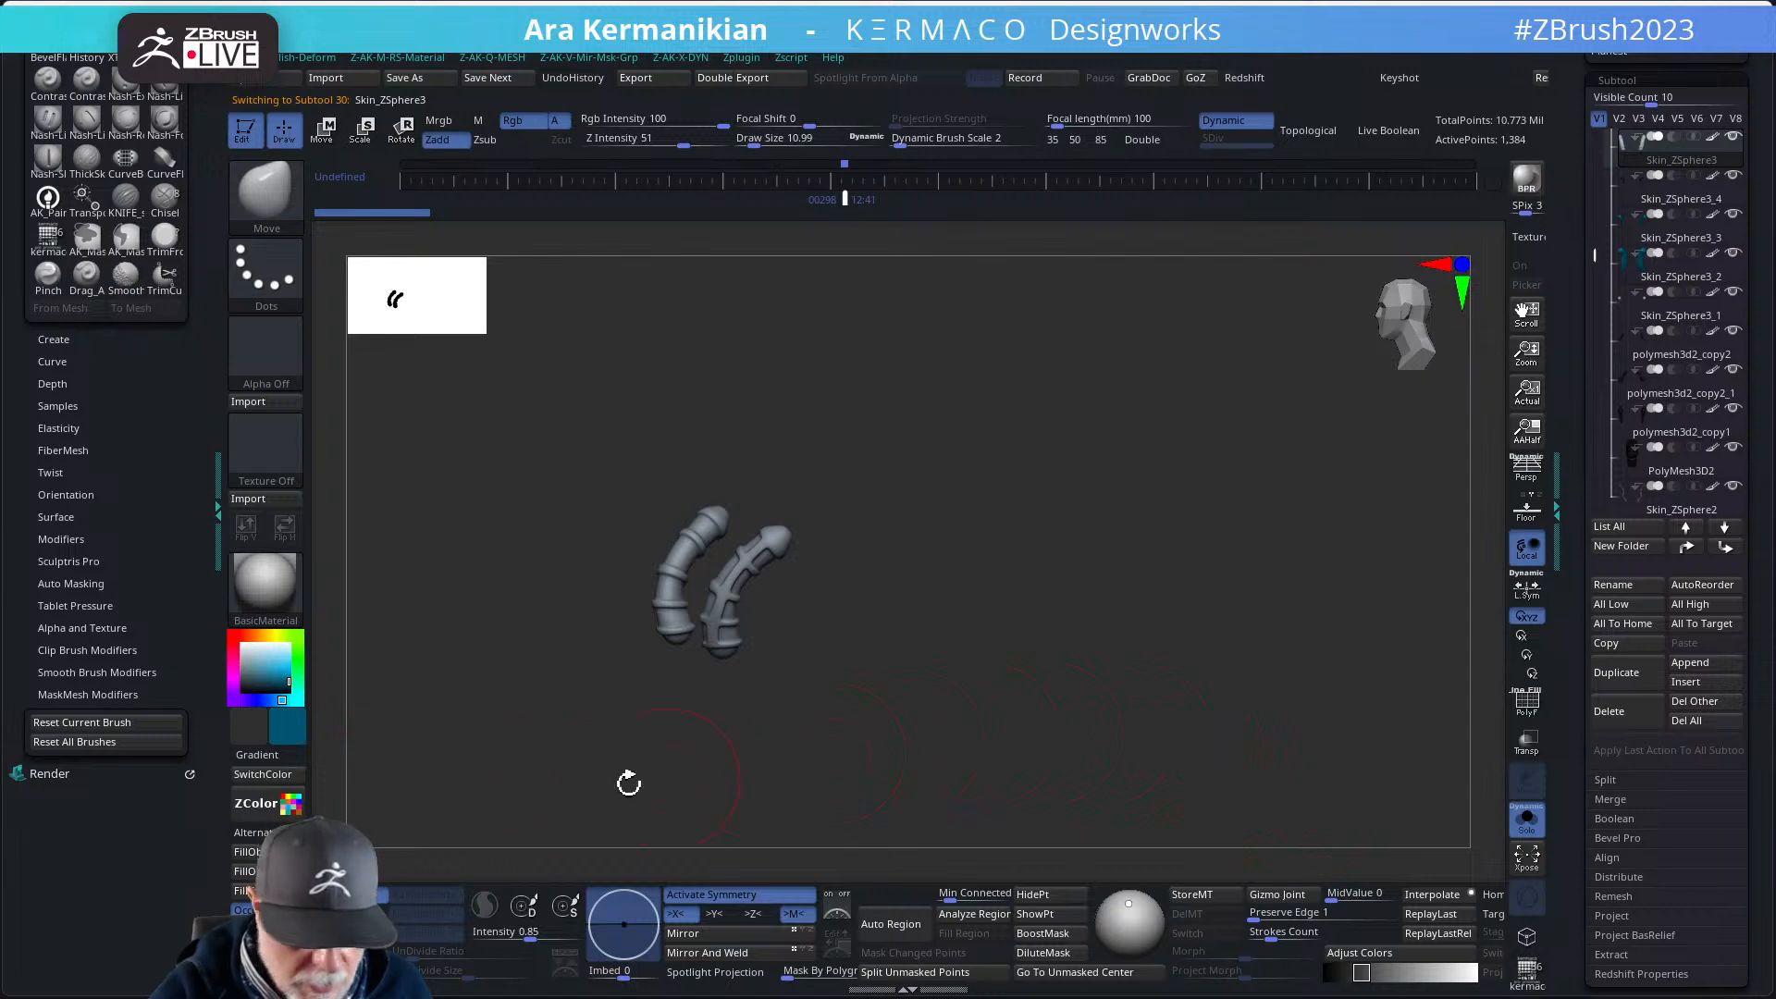
pyautogui.click(277, 861)
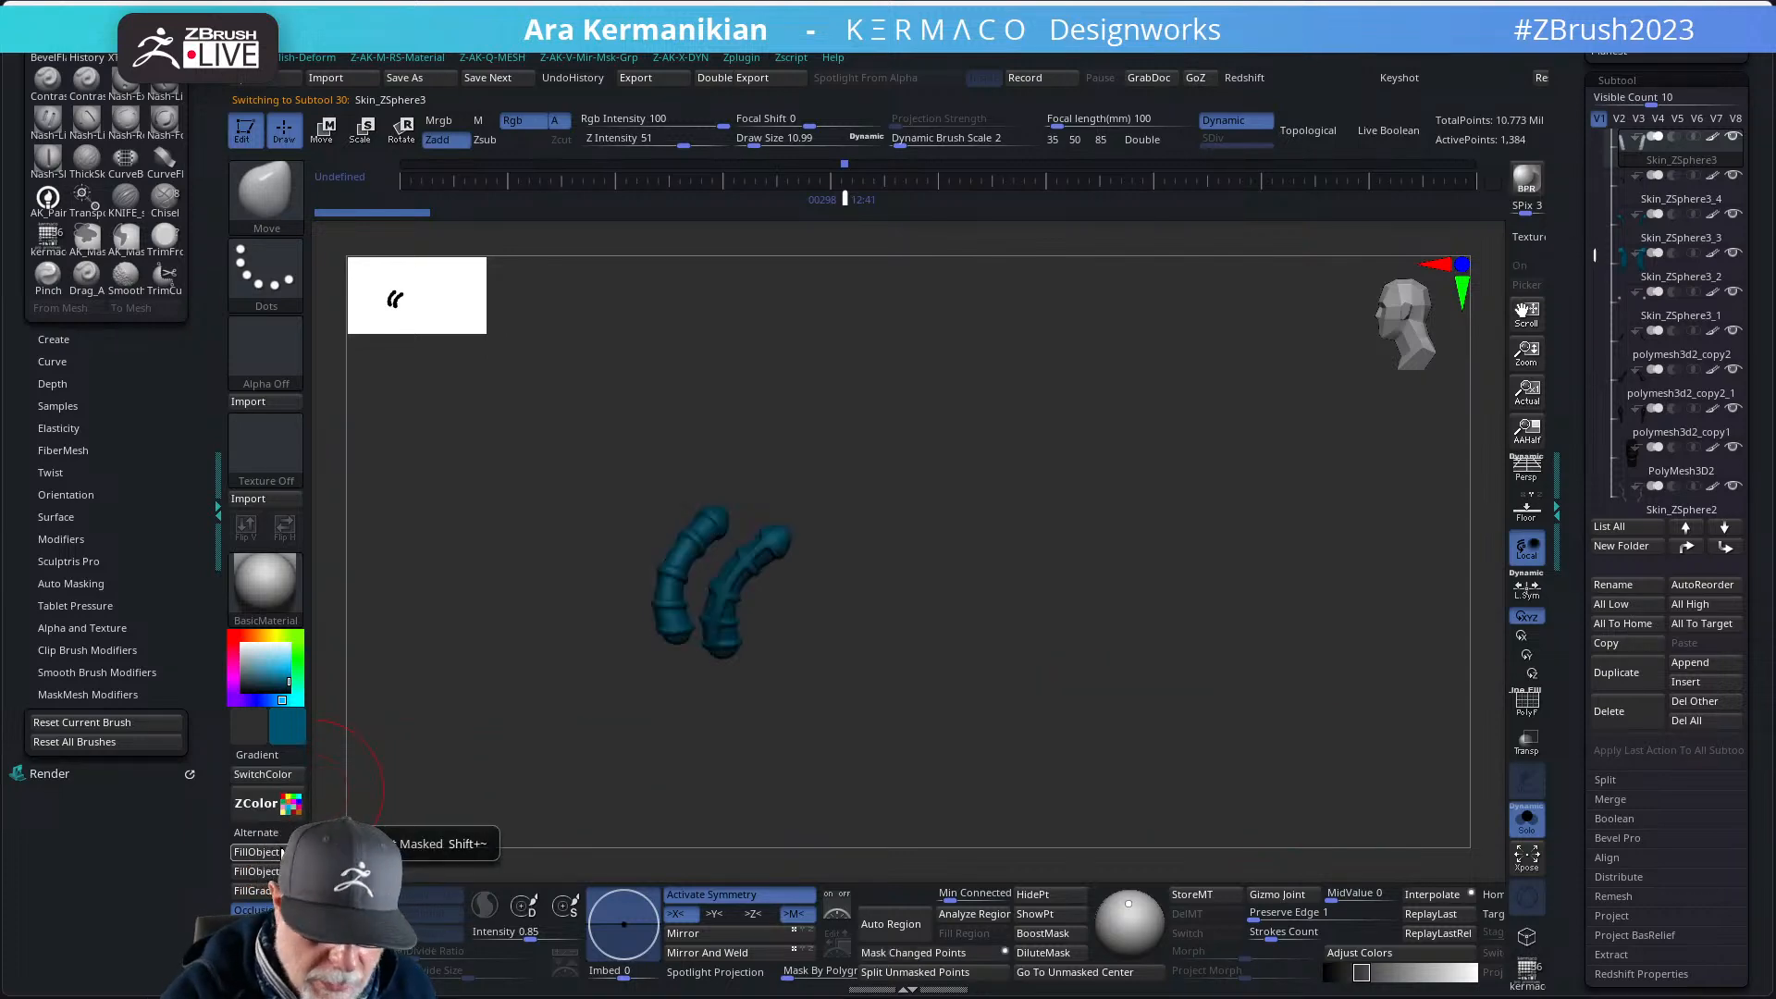
pyautogui.click(1526, 817)
pyautogui.moveTo(1179, 515); pyautogui.dragTo(1169, 490)
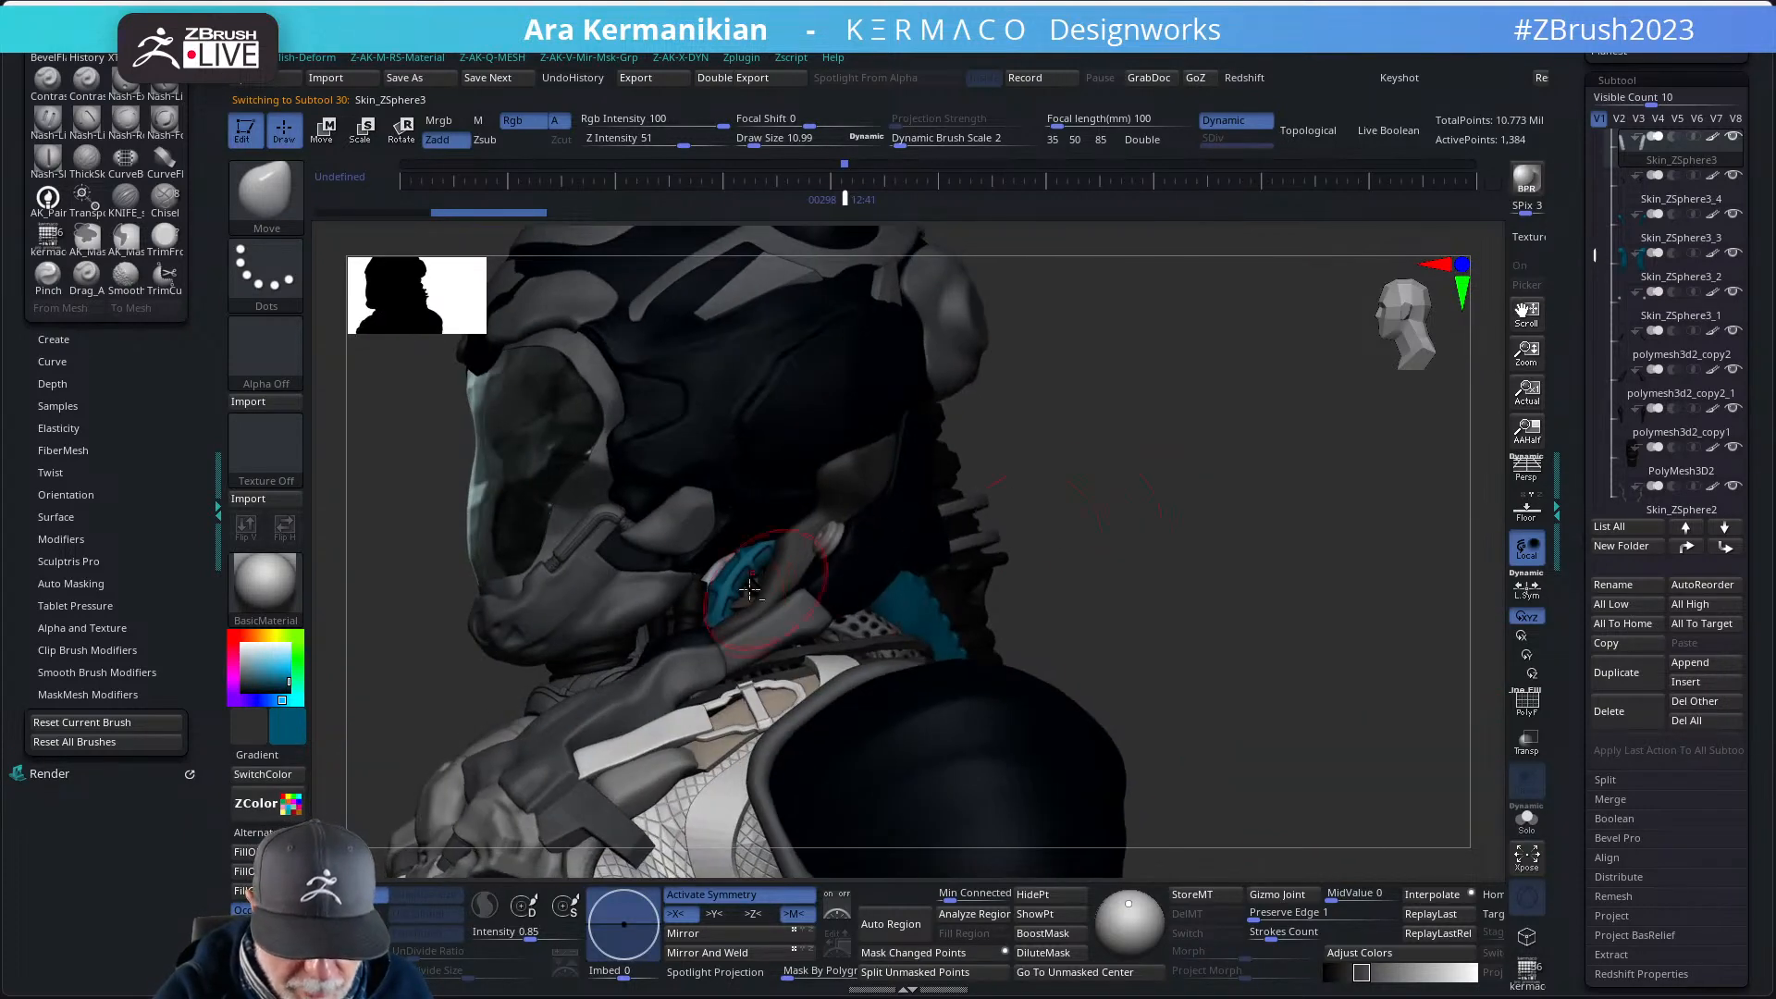
# - Isolate the smoother second pair of hoses beside the jaw, fill them with the same teal, and show the whole character again
pyautogui.keyDown('alt'); pyautogui.click(717, 568); pyautogui.keyUp('alt')
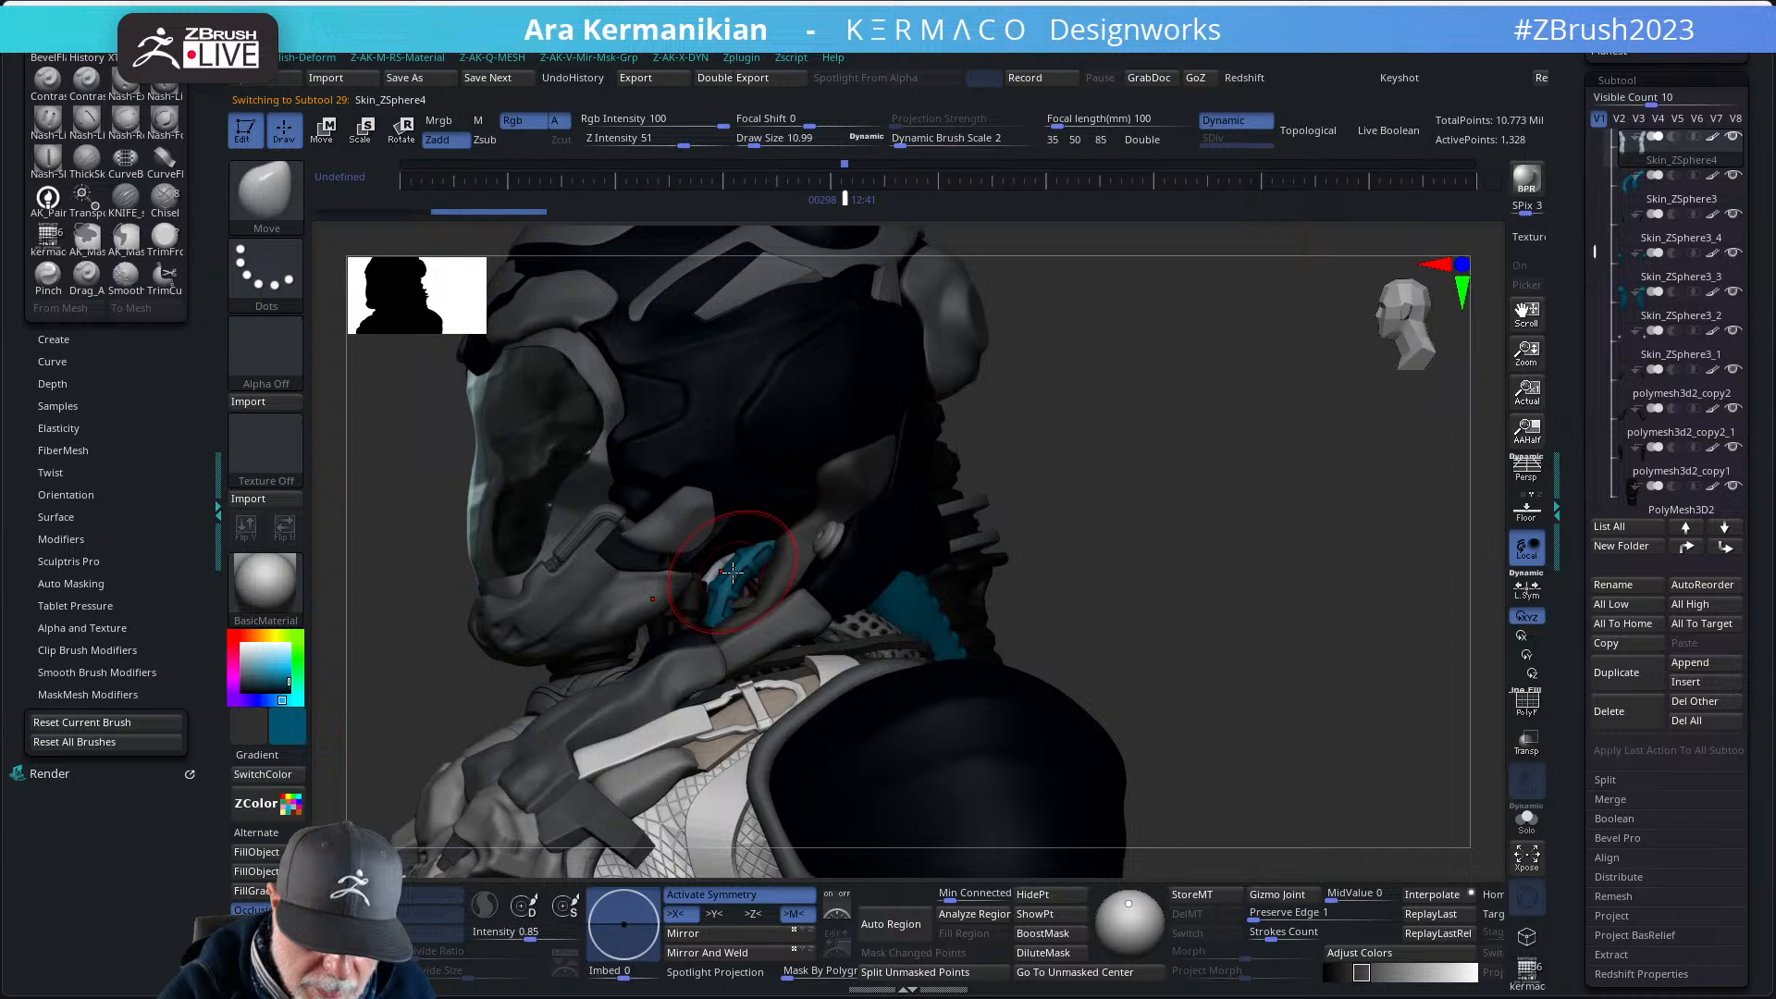
pyautogui.click(1526, 819)
pyautogui.moveTo(1248, 741); pyautogui.dragTo(830, 772)
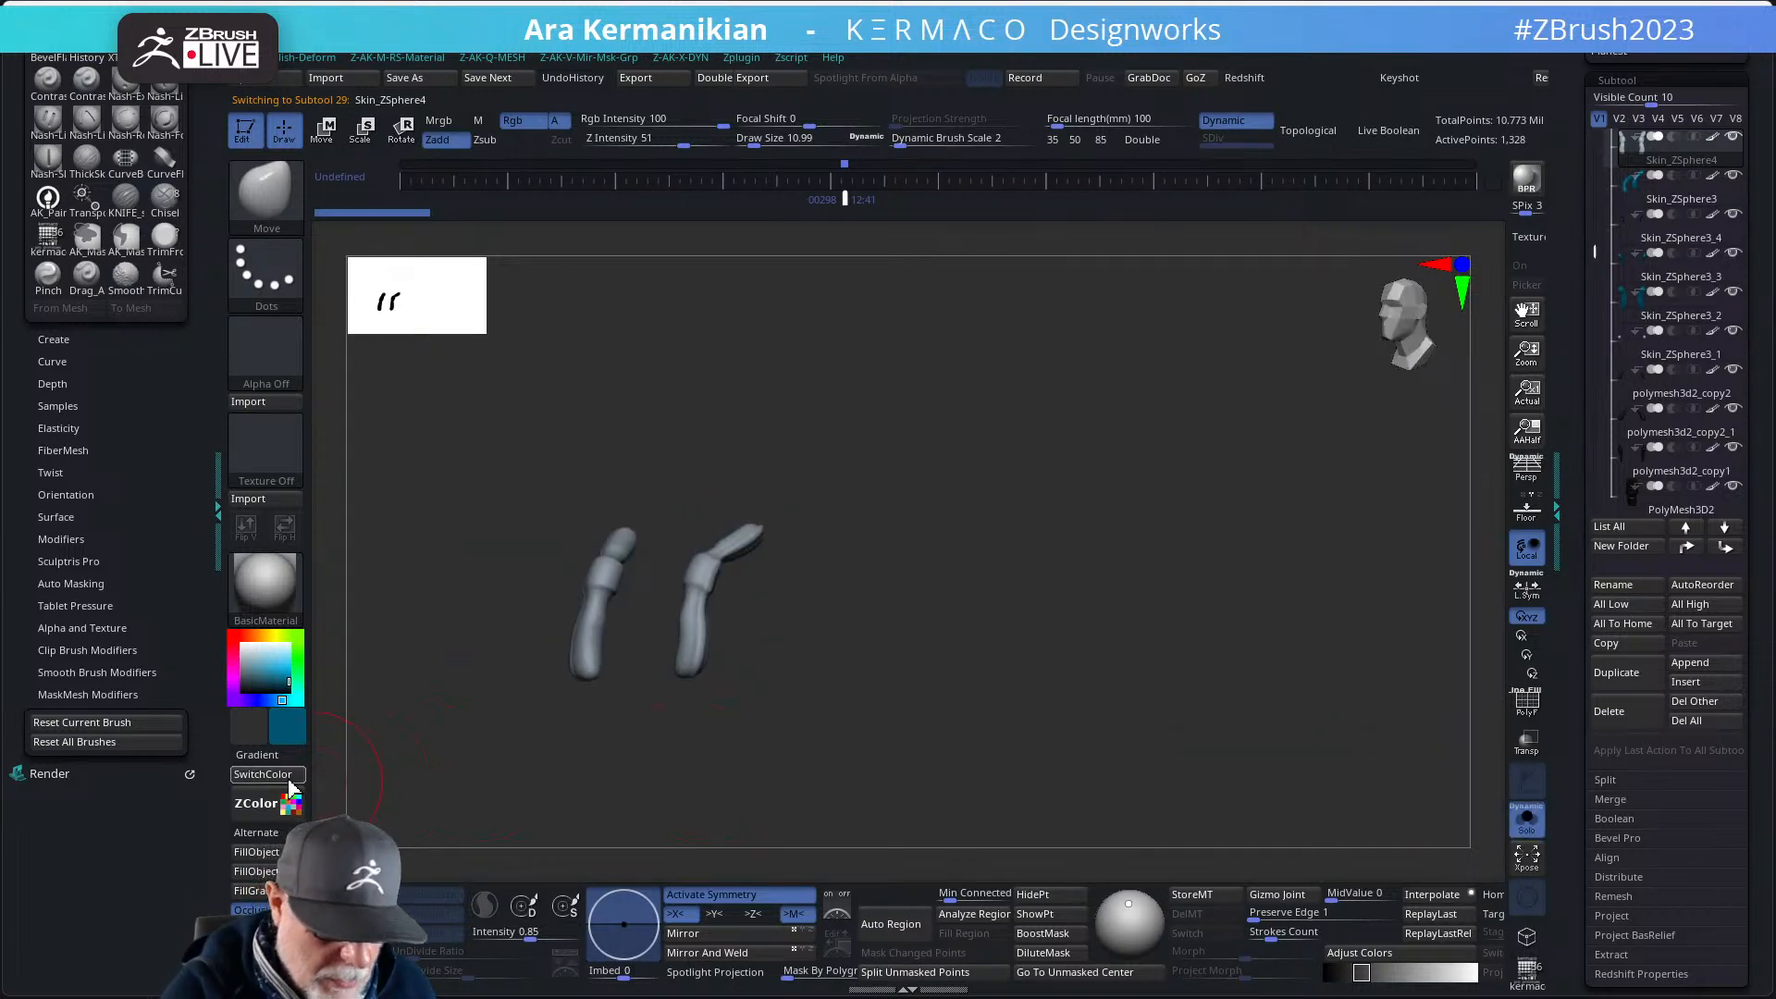
pyautogui.click(284, 858)
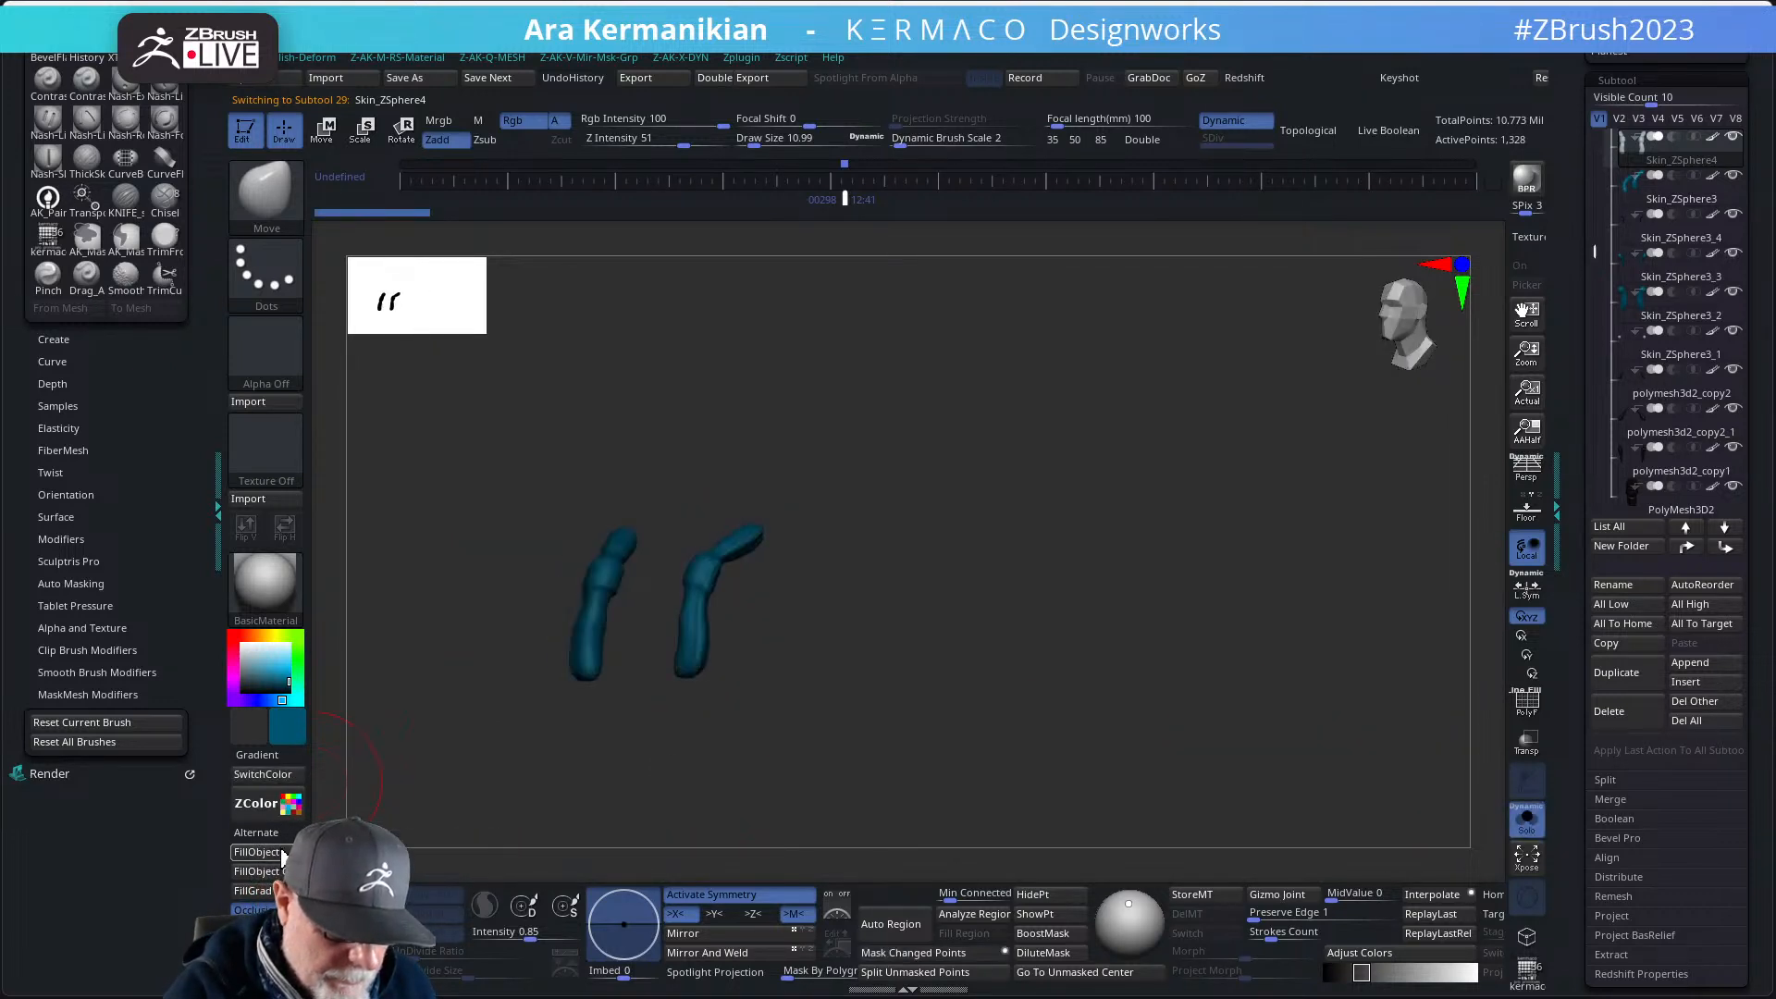
pyautogui.click(1517, 818)
pyautogui.moveTo(1160, 514)
pyautogui.mouseDown()
pyautogui.moveTo(1109, 515)
pyautogui.moveTo(1161, 563)
pyautogui.moveTo(1175, 524)
pyautogui.moveTo(1237, 519)
pyautogui.moveTo(1181, 547)
pyautogui.moveTo(1189, 508)
pyautogui.moveTo(1146, 523)
pyautogui.moveTo(1114, 601)
pyautogui.mouseUp()
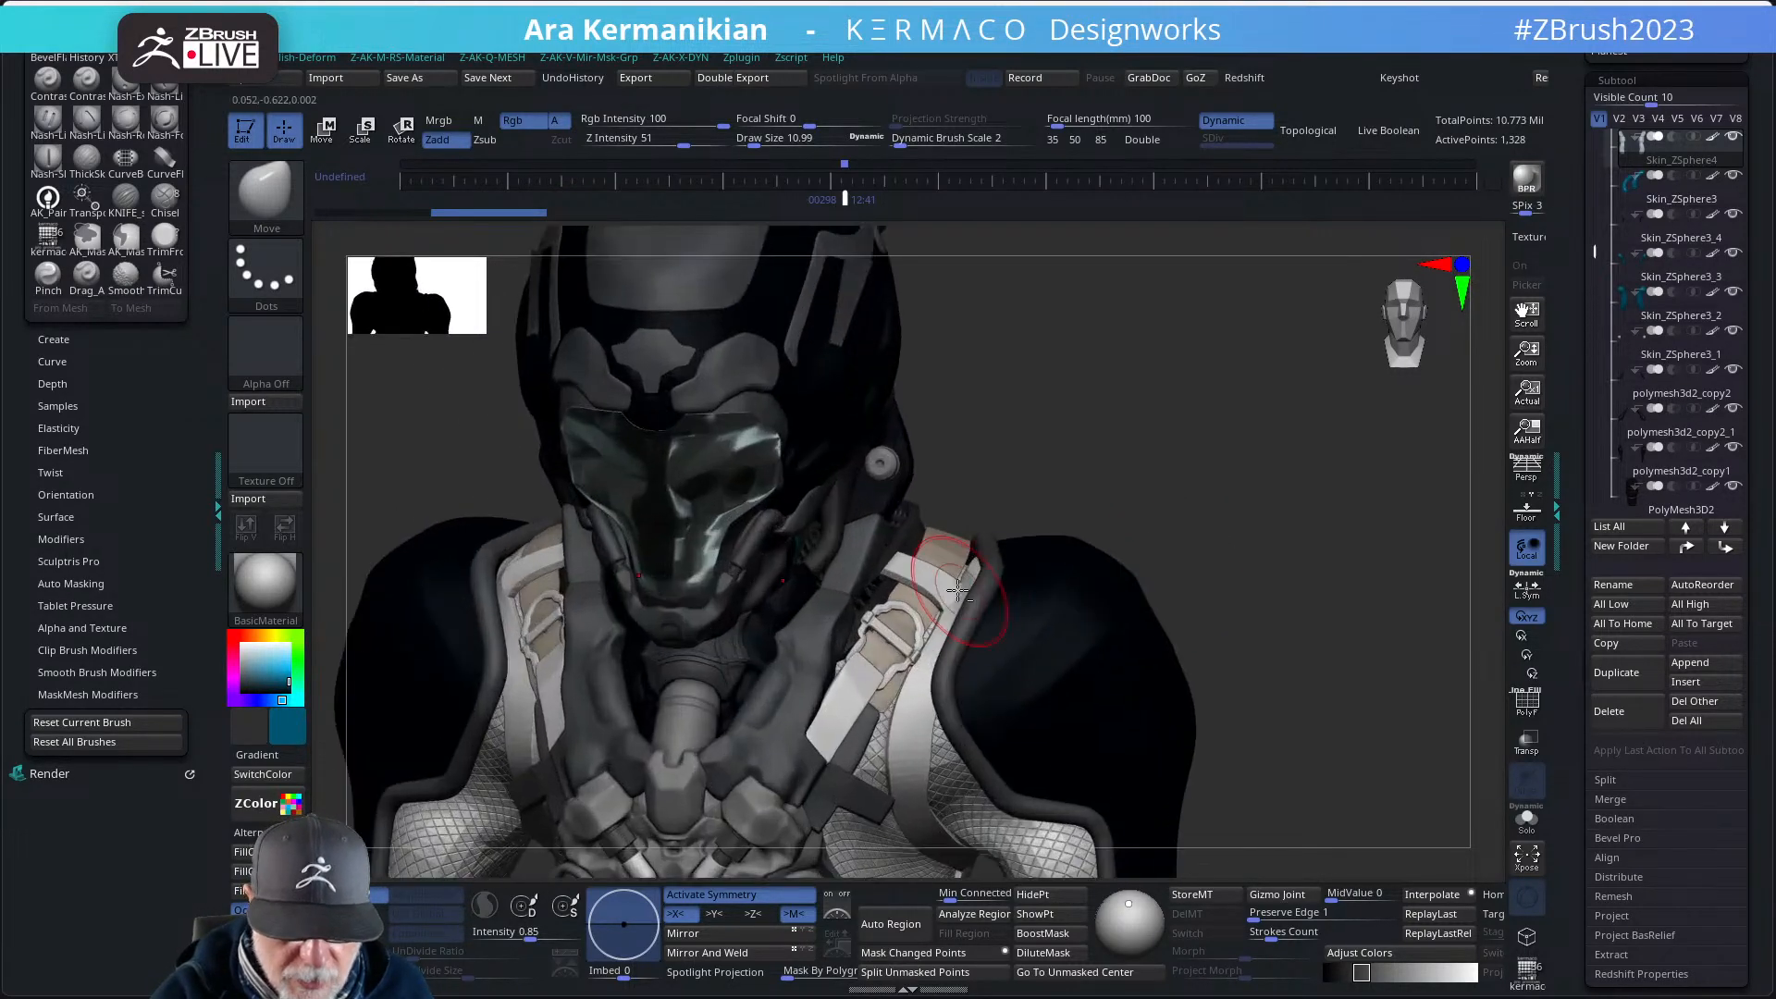
# - Fill the tan shoulder harness beneath the white straps with grey sampled from the chest gear
pyautogui.keyDown('alt'); pyautogui.click(930, 608); pyautogui.keyUp('alt')
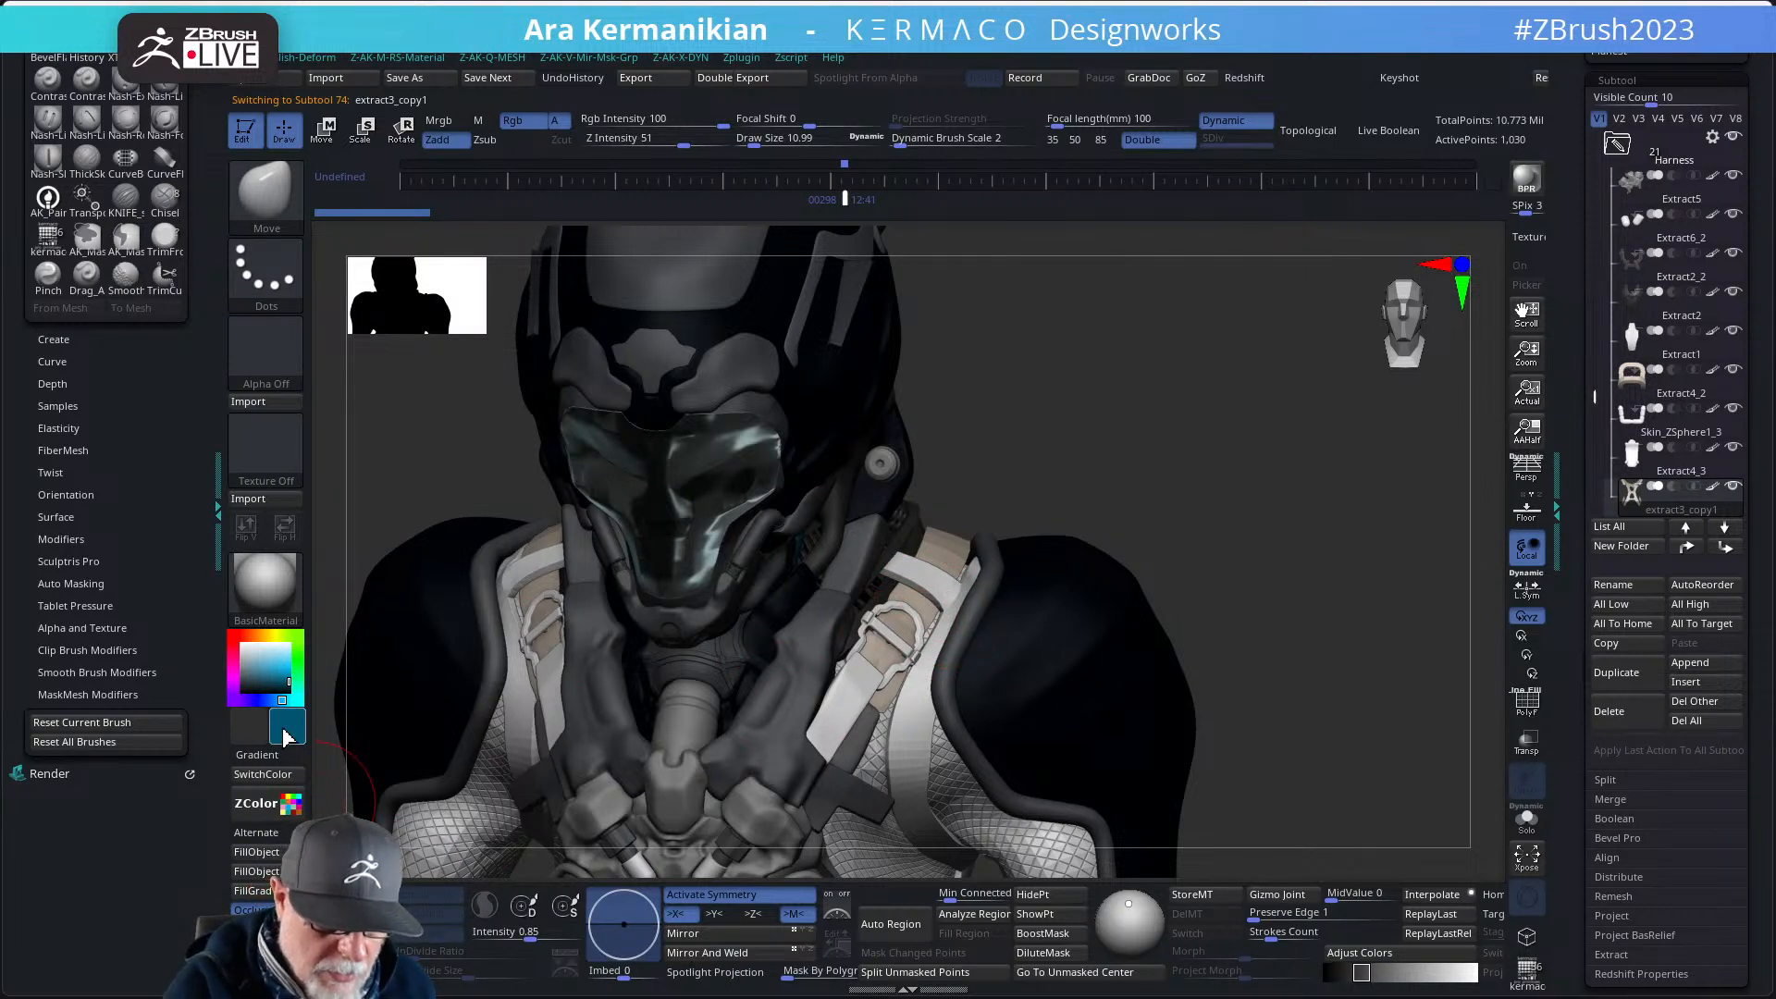
pyautogui.moveTo(284, 735); pyautogui.dragTo(775, 709)
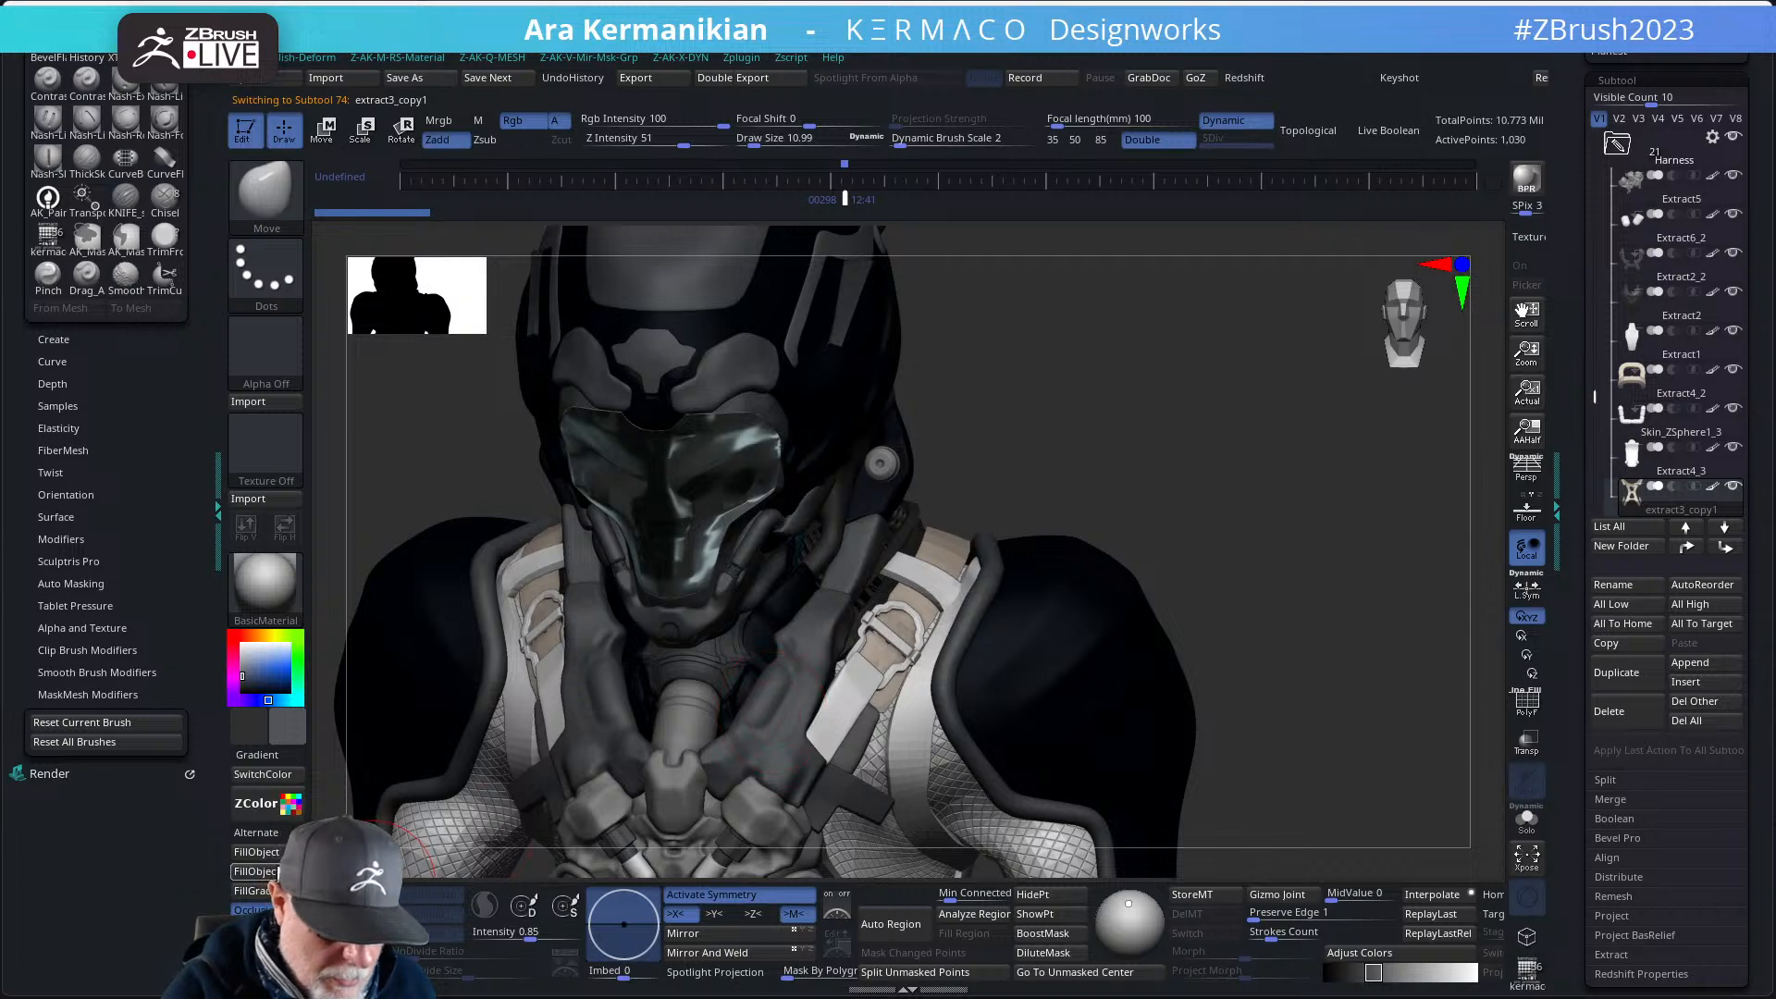
pyautogui.click(280, 855)
pyautogui.moveTo(1260, 518)
pyautogui.keyDown('alt'); pyautogui.mouseDown()
pyautogui.moveTo(1257, 444)
pyautogui.moveTo(1217, 456)
pyautogui.moveTo(1224, 484)
pyautogui.moveTo(1221, 456)
pyautogui.moveTo(1182, 475)
pyautogui.moveTo(1202, 472)
pyautogui.moveTo(1206, 560)
pyautogui.mouseUp(); pyautogui.keyUp('alt')
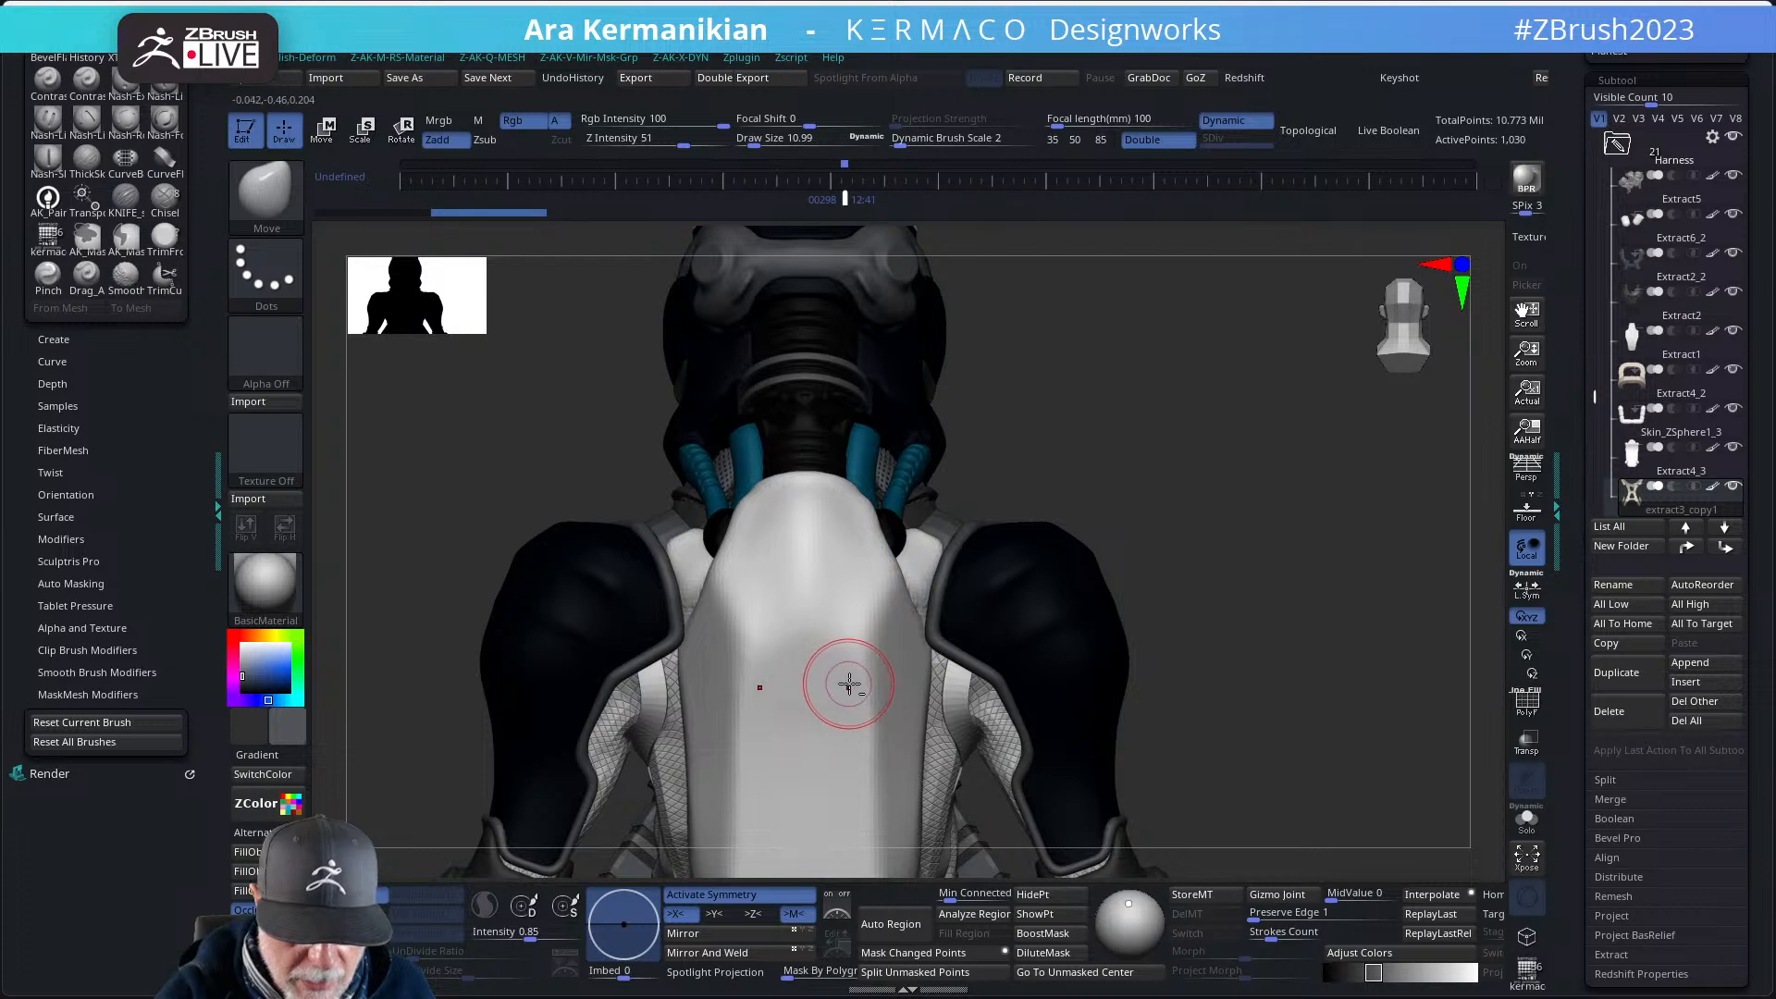
# - Fill the long white back shell with a sampled mid grey (RGB 140, 140, 140)
pyautogui.keyDown('alt'); pyautogui.click(849, 684); pyautogui.keyUp('alt')
pyautogui.moveTo(1263, 506); pyautogui.dragTo(1273, 428)
pyautogui.press('c')
pyautogui.press('c')
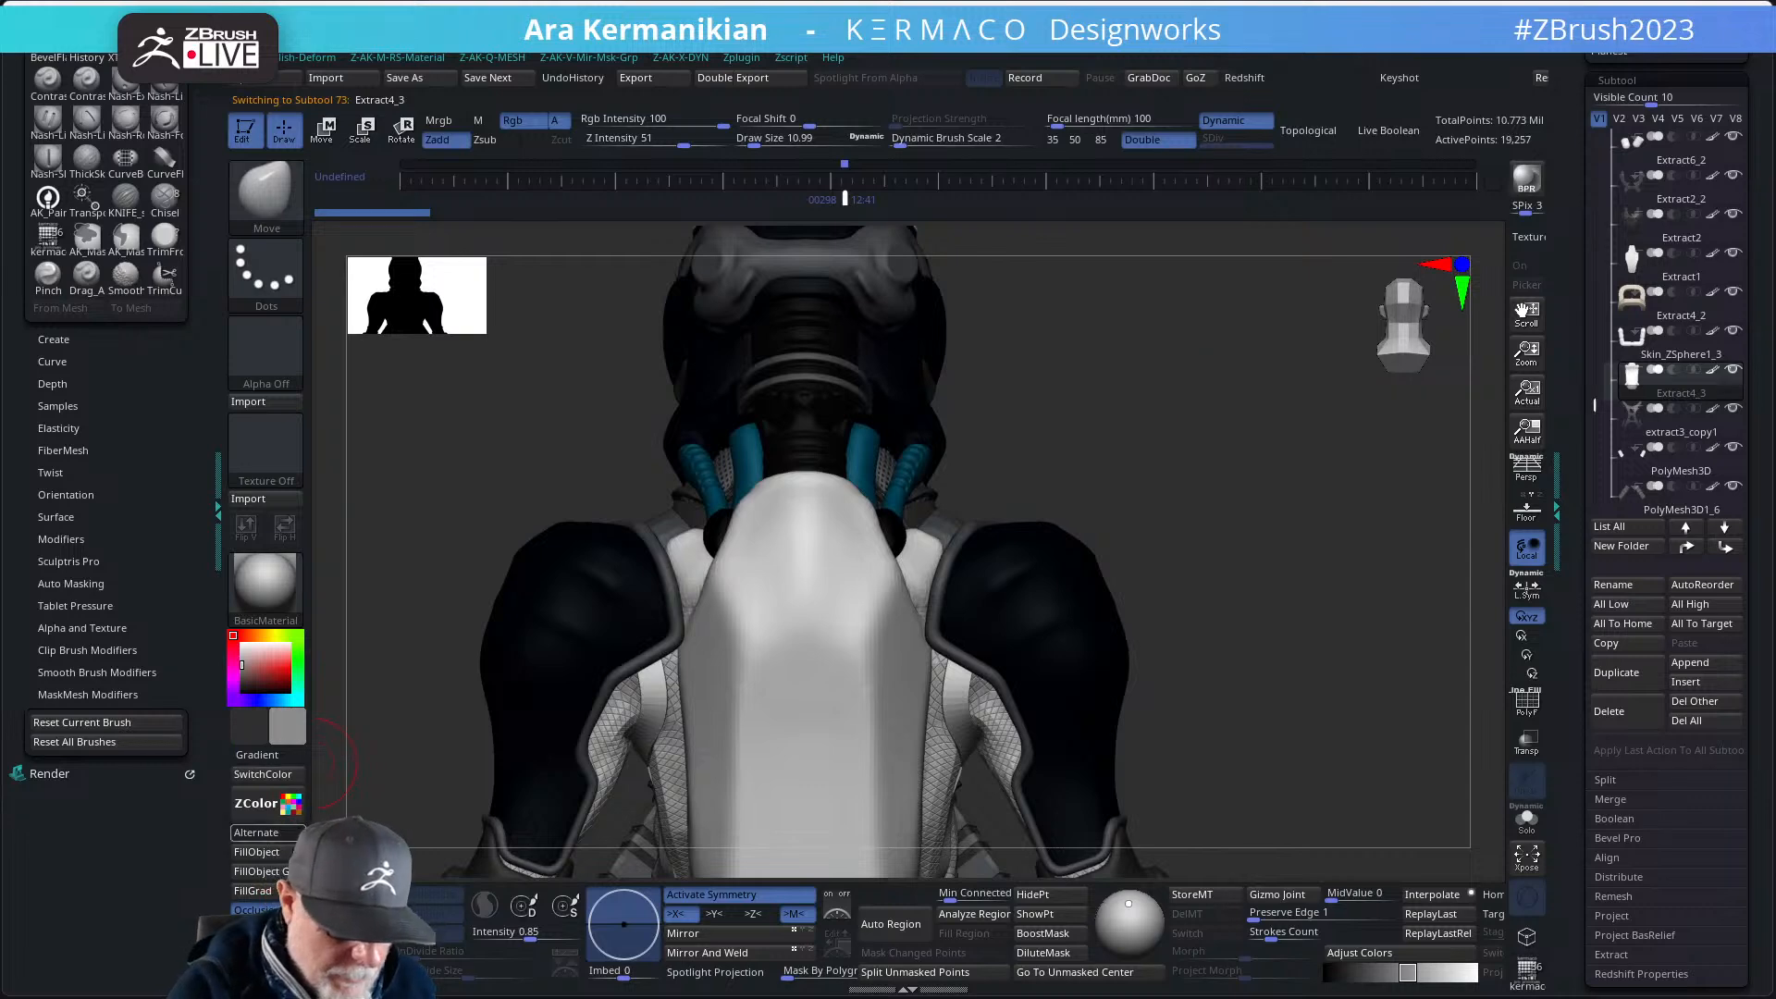
pyautogui.click(286, 855)
pyautogui.moveTo(1202, 489)
pyautogui.keyDown('alt'); pyautogui.mouseDown()
pyautogui.moveTo(1209, 452)
pyautogui.moveTo(1141, 456)
pyautogui.moveTo(1185, 504)
pyautogui.mouseUp(); pyautogui.keyUp('alt')
# - Fill the tan rounded frame at the lower end of the back shell with dark grey sampled from the chest gear
pyautogui.moveTo(1239, 720); pyautogui.dragTo(879, 643)
pyautogui.click(1523, 833)
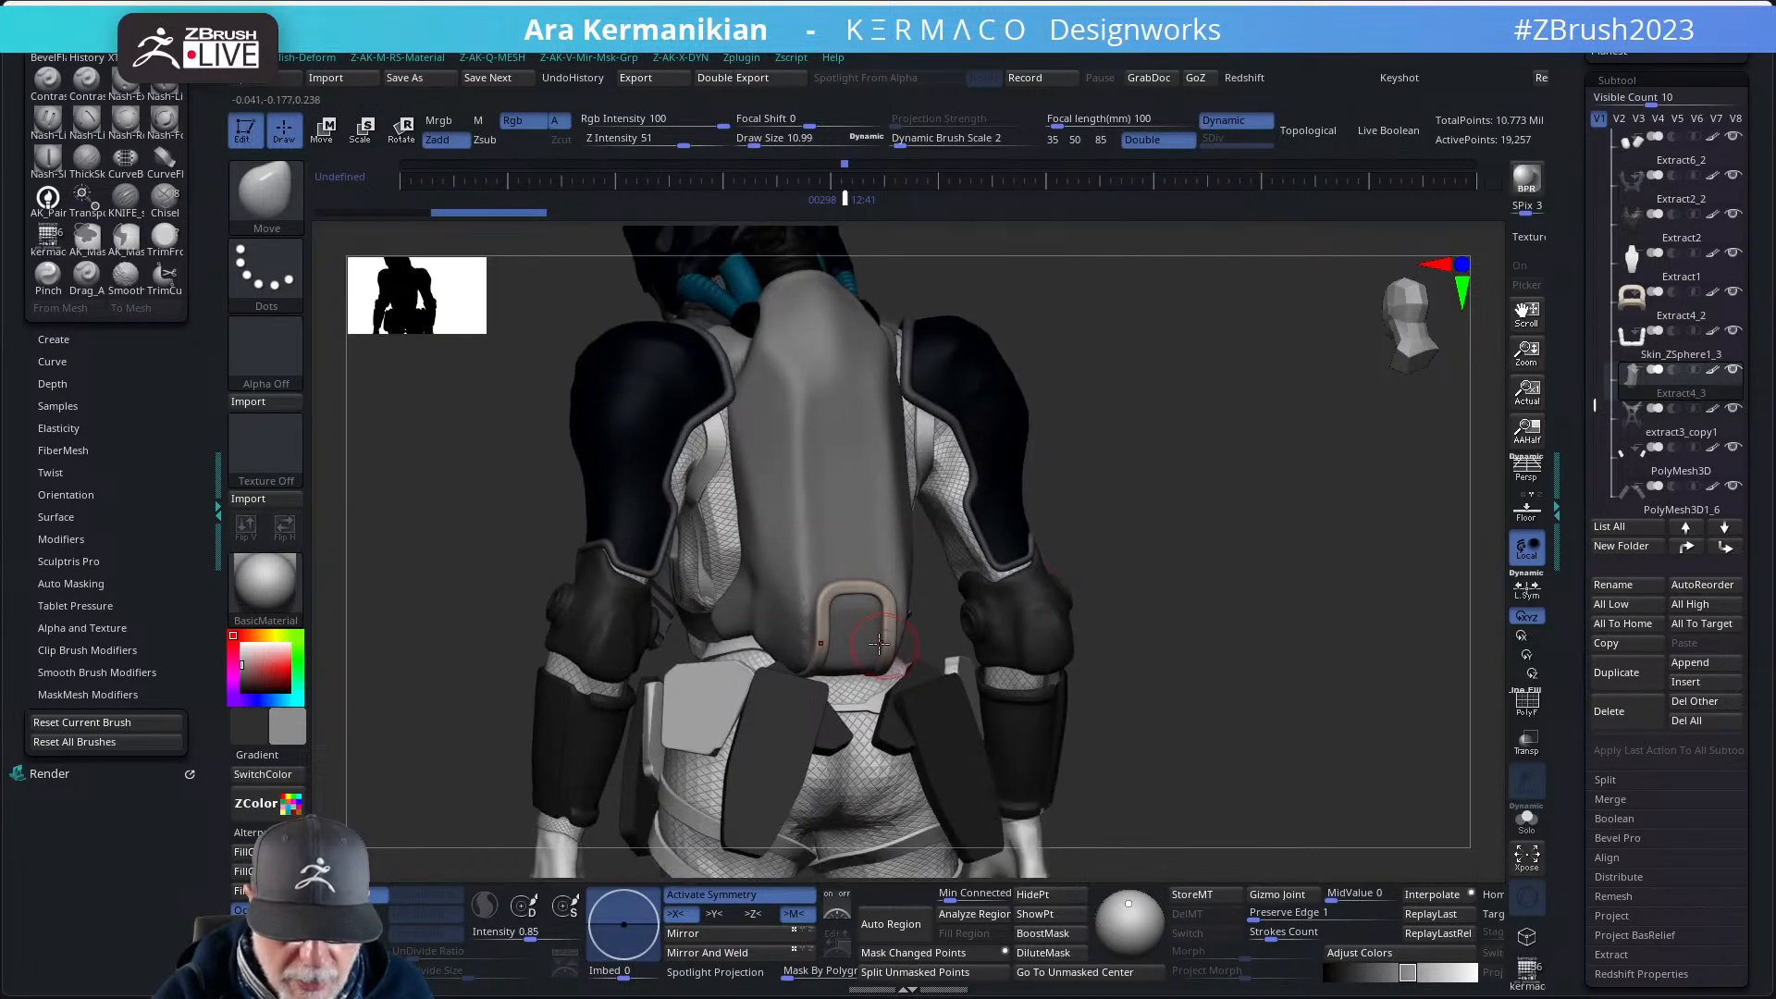
pyautogui.keyDown('alt'); pyautogui.click(832, 592); pyautogui.keyUp('alt')
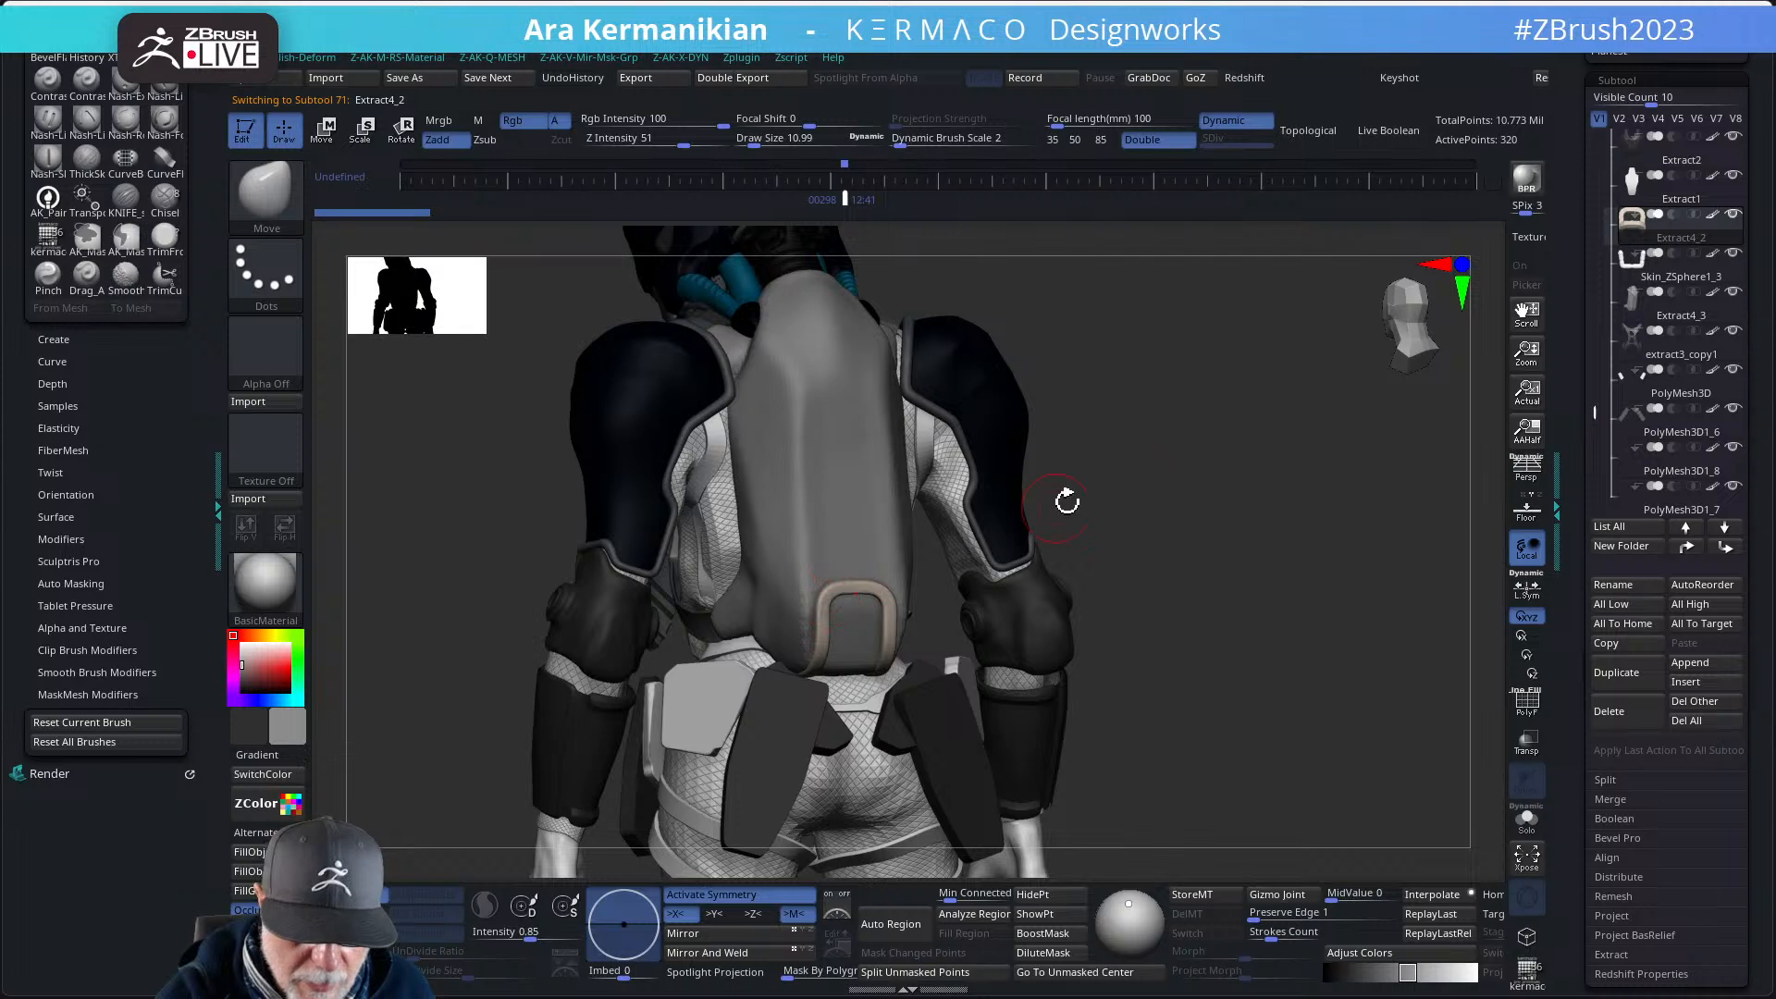
pyautogui.moveTo(1066, 501); pyautogui.dragTo(1223, 476)
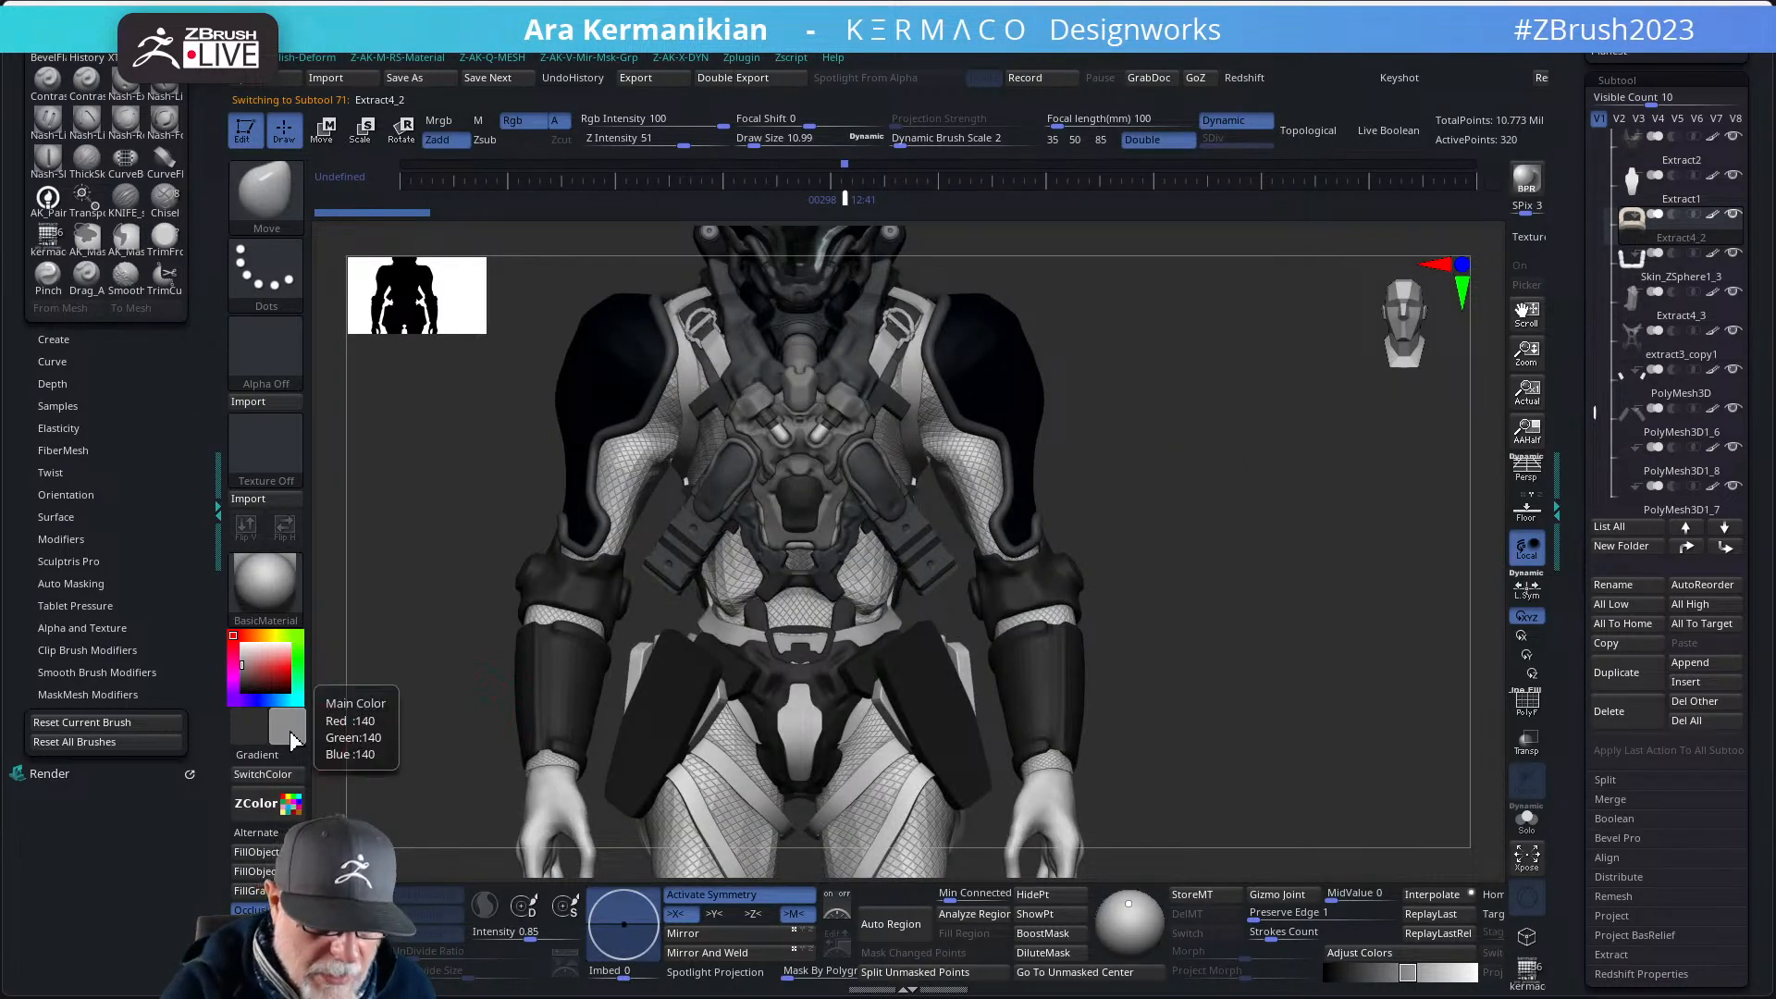
pyautogui.moveTo(292, 740); pyautogui.dragTo(834, 404)
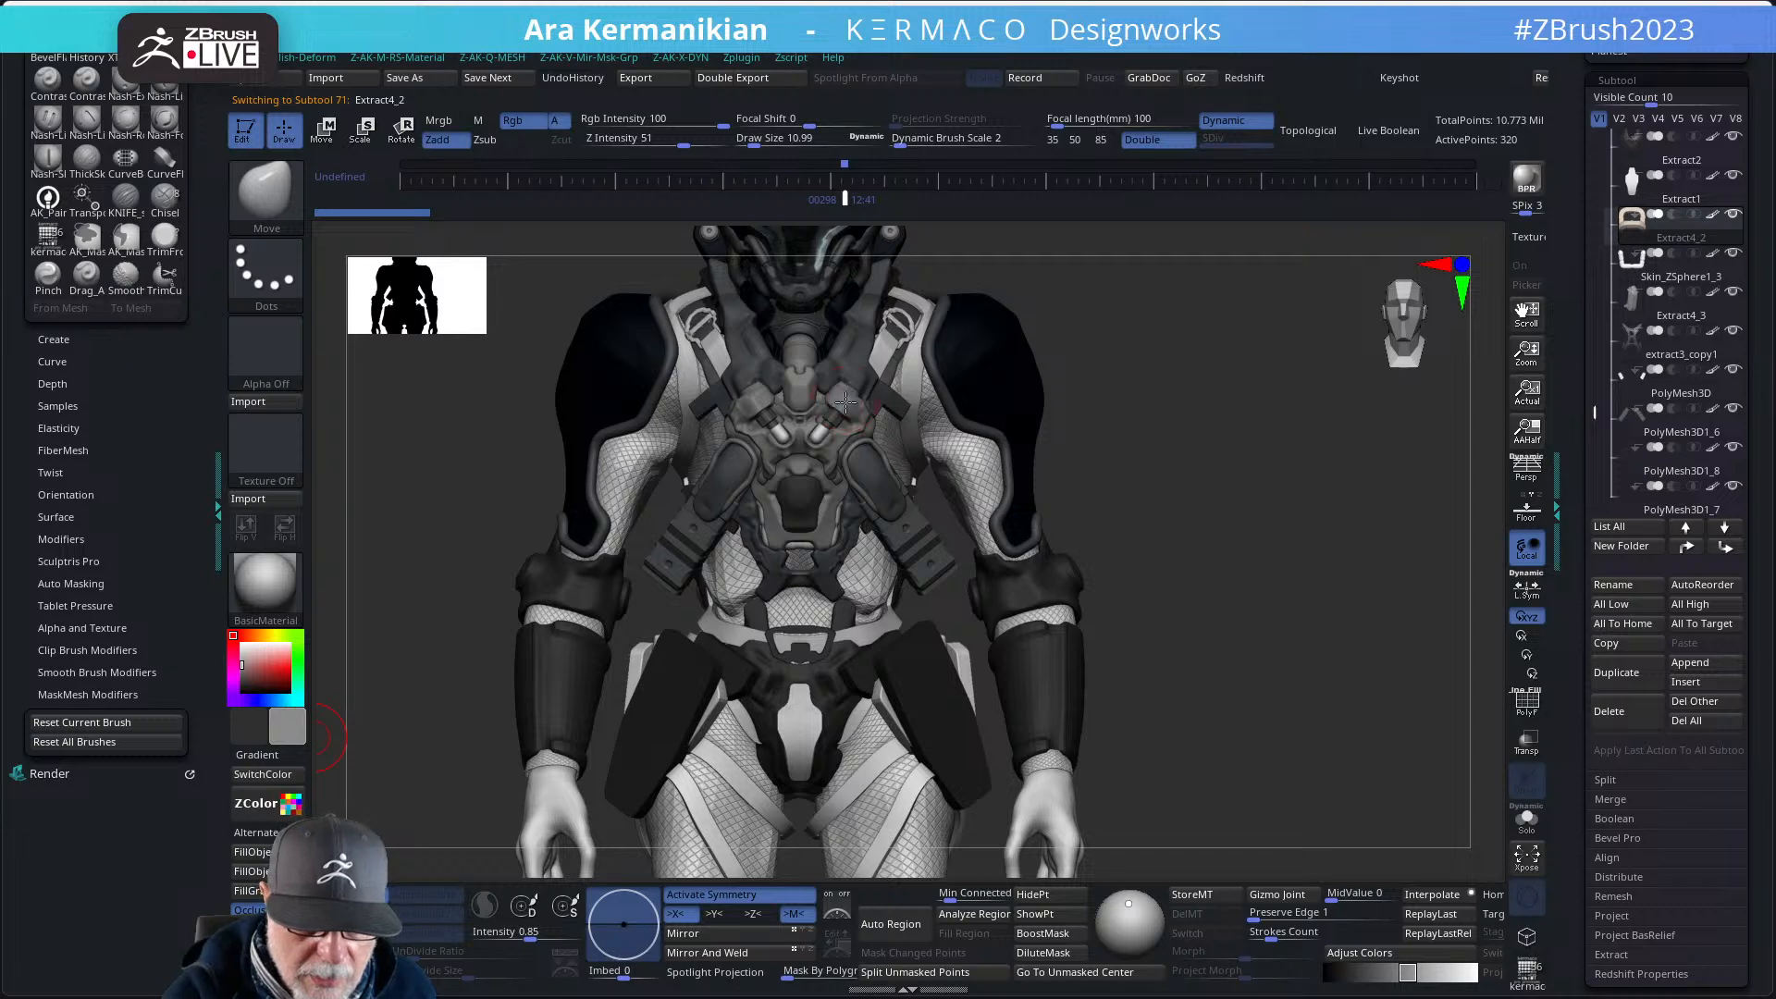
pyautogui.moveTo(1263, 489); pyautogui.dragTo(1218, 486)
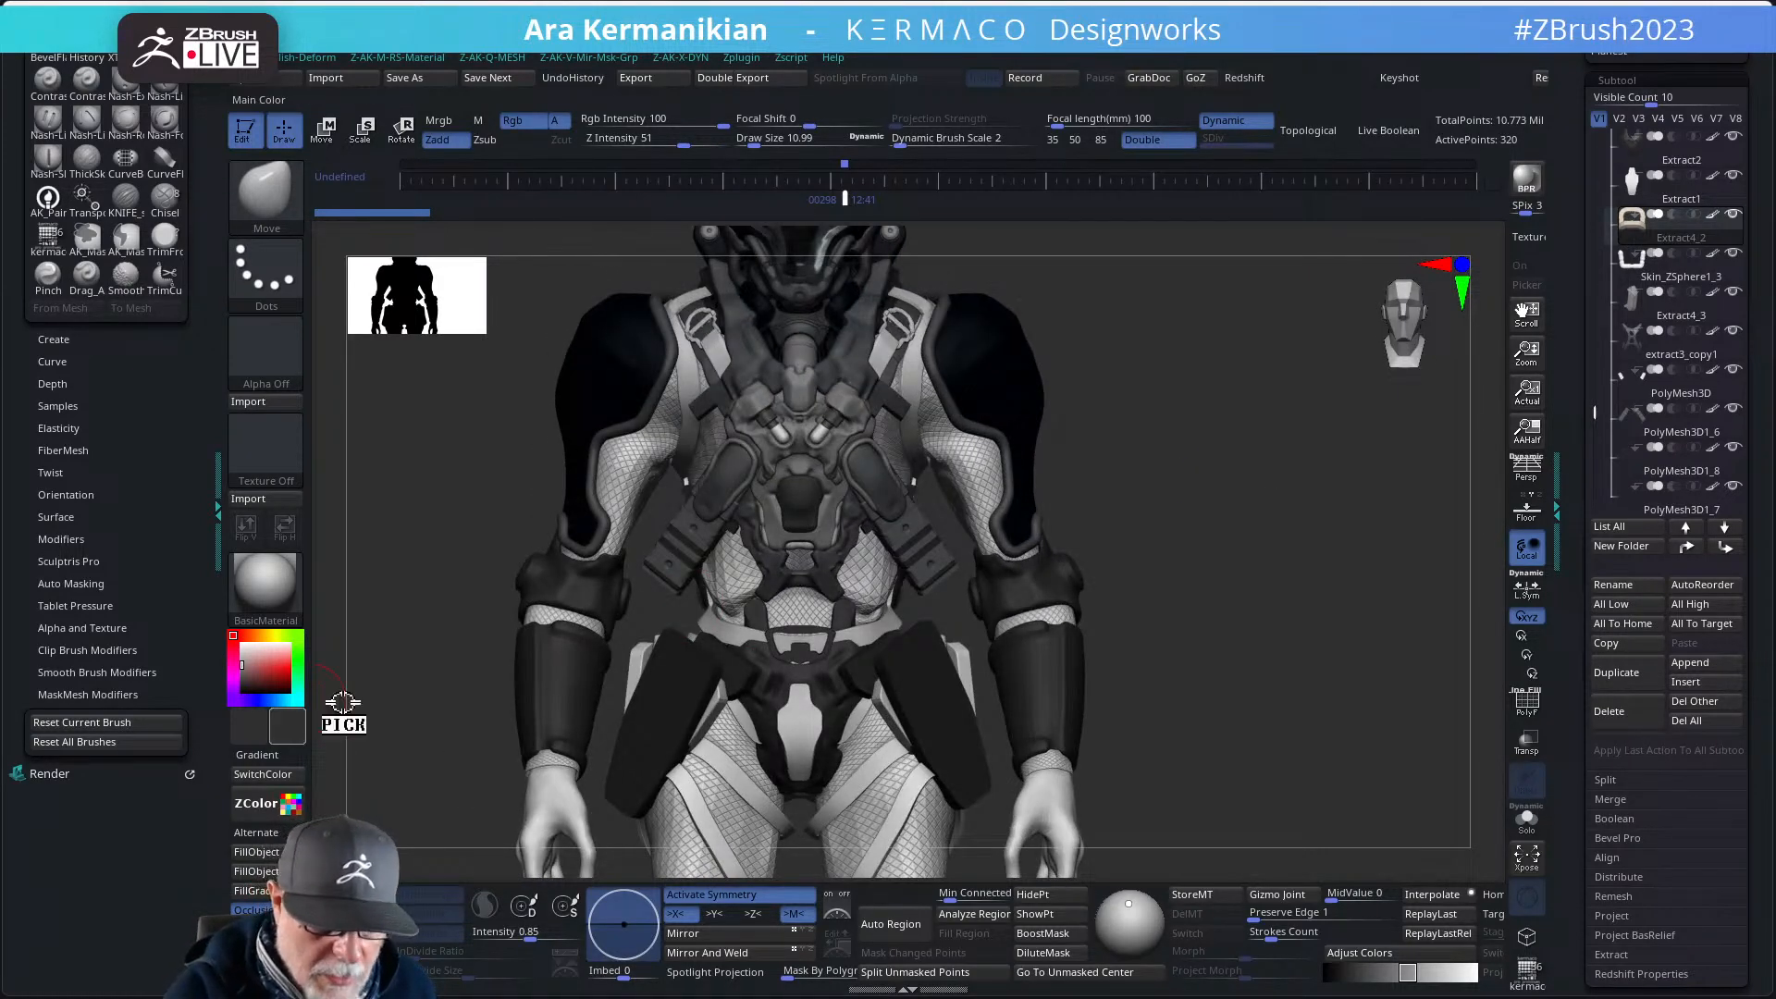
pyautogui.moveTo(343, 701); pyautogui.dragTo(757, 504)
pyautogui.moveTo(1243, 508); pyautogui.dragTo(1027, 500)
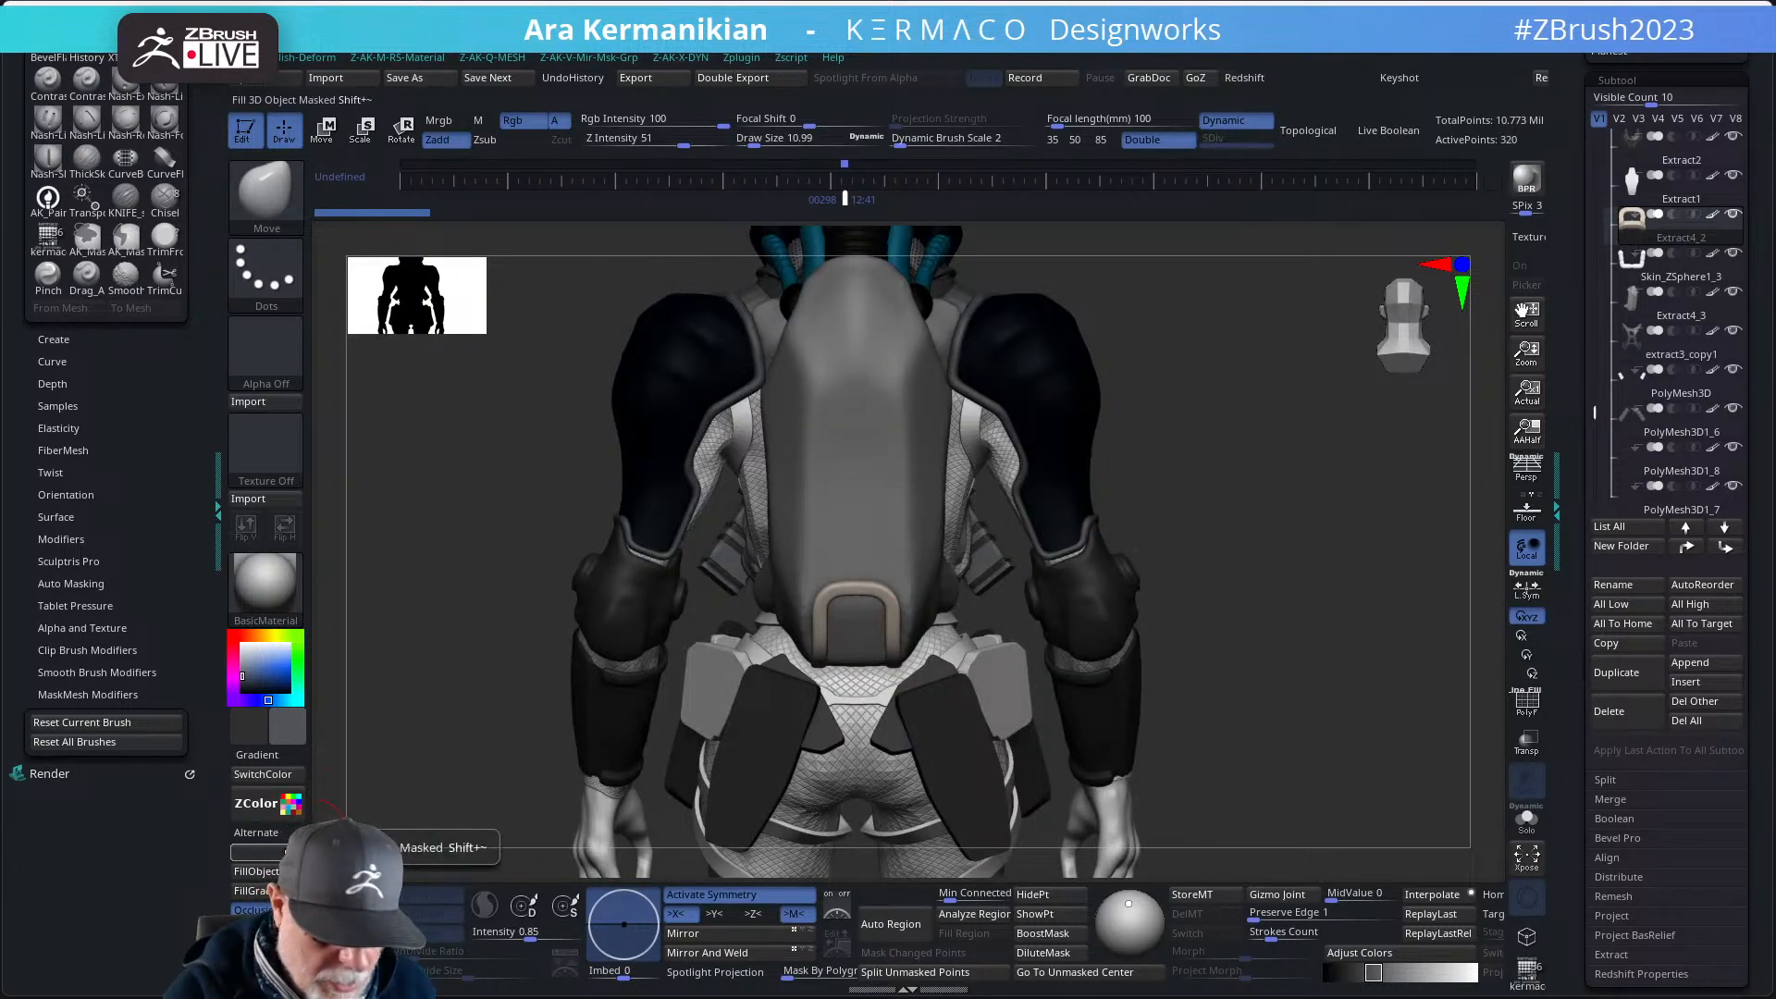
pyautogui.click(259, 853)
pyautogui.keyDown('alt'); pyautogui.moveTo(1262, 665); pyautogui.dragTo(1188, 638); pyautogui.keyUp('alt')
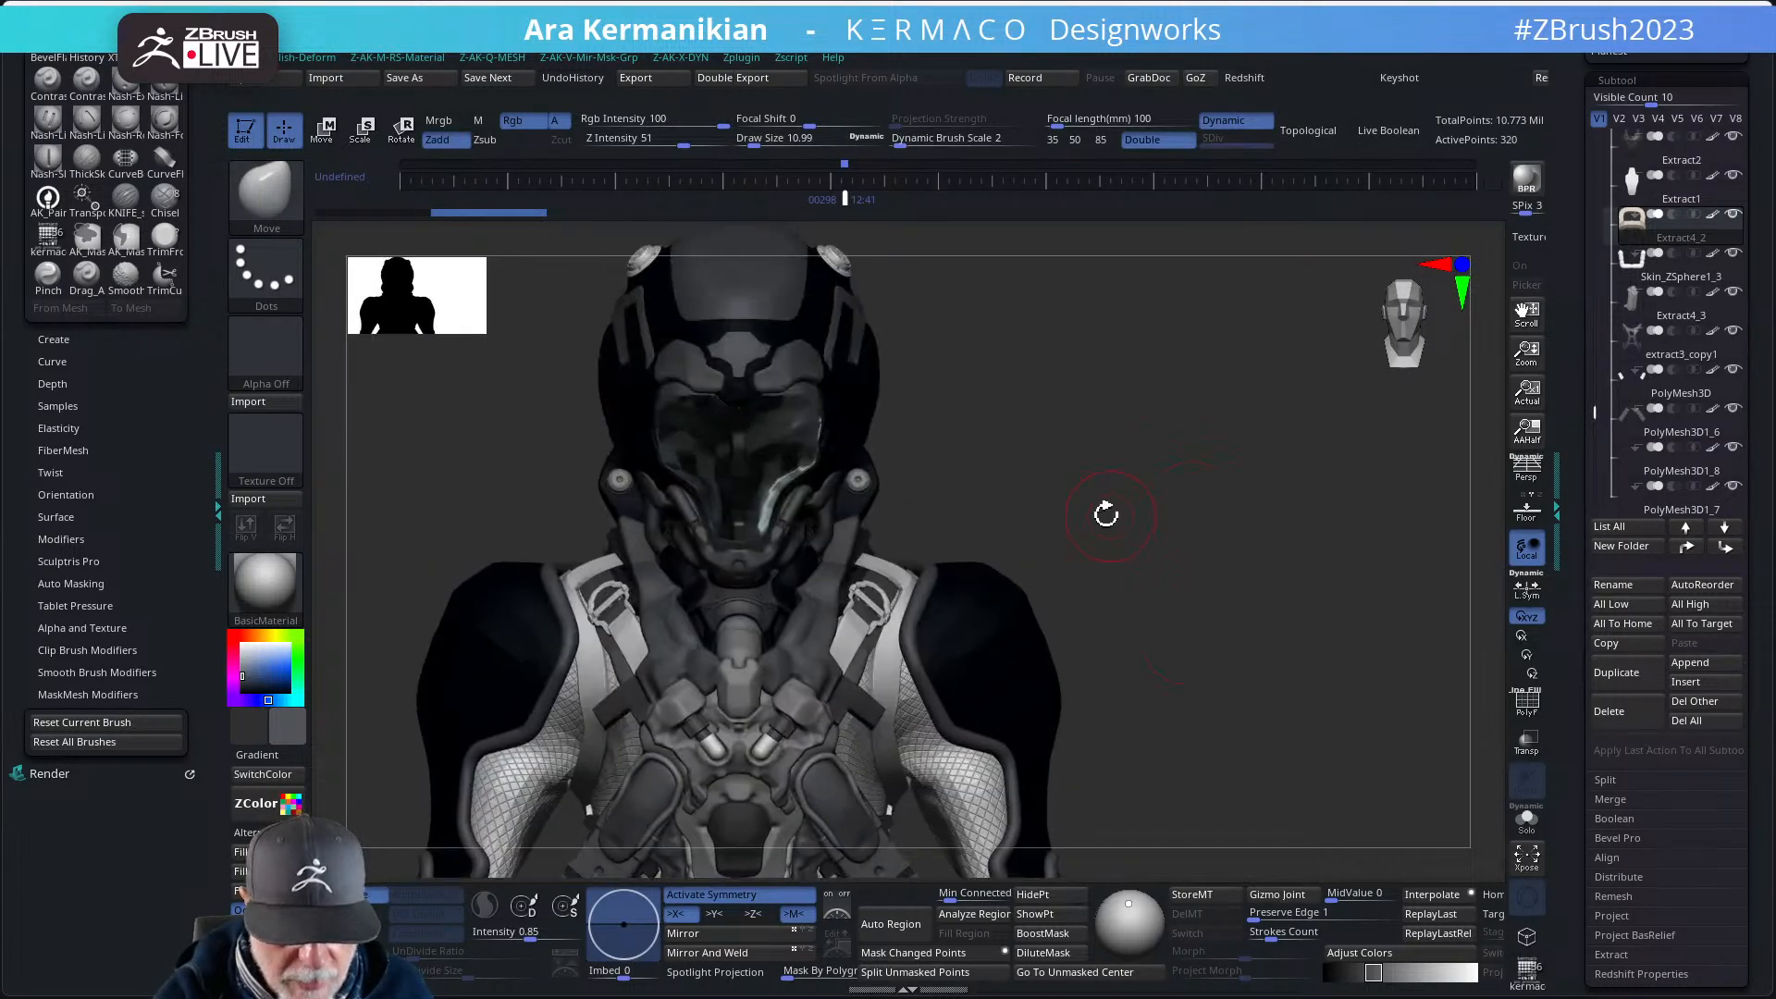
# - Fill the white strap ends below the shoulder buckles with dark navy sampled from the helmet
pyautogui.keyDown('alt'); pyautogui.click(849, 649); pyautogui.keyUp('alt')
pyautogui.moveTo(1201, 495); pyautogui.dragTo(1494, 751)
pyautogui.click(1522, 829)
pyautogui.click(1527, 830)
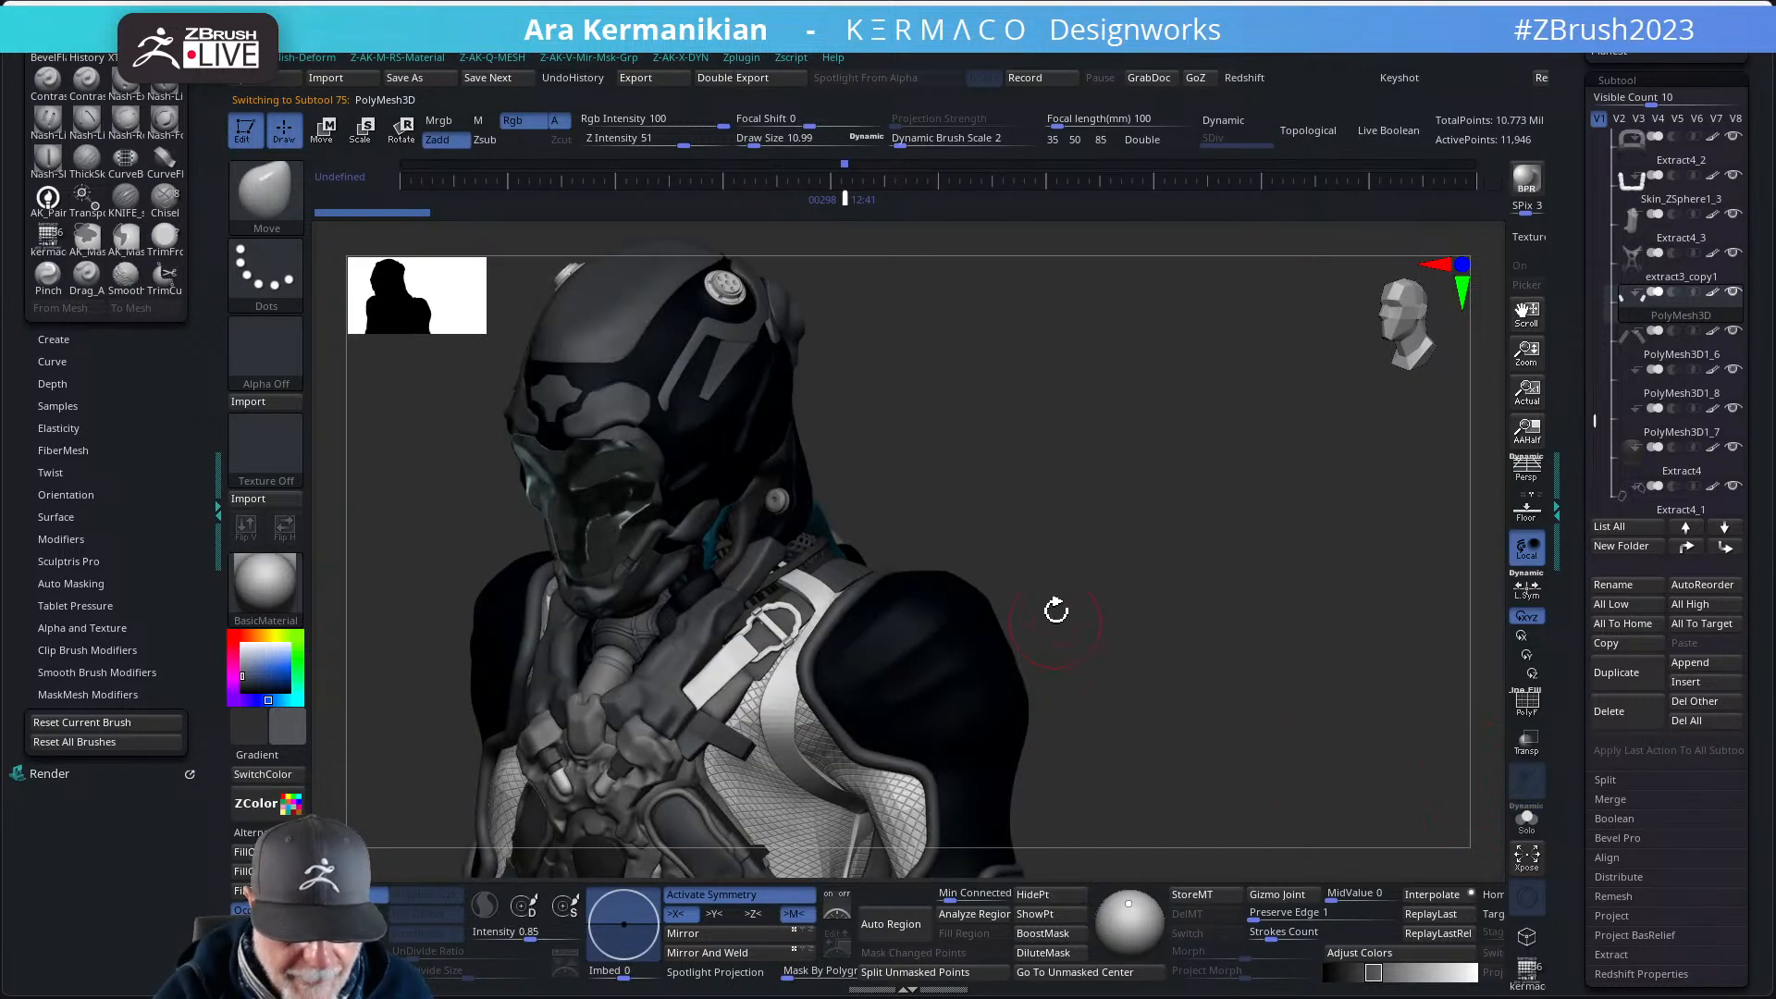
pyautogui.moveTo(1054, 610); pyautogui.dragTo(1083, 533)
pyautogui.moveTo(294, 727); pyautogui.dragTo(829, 402)
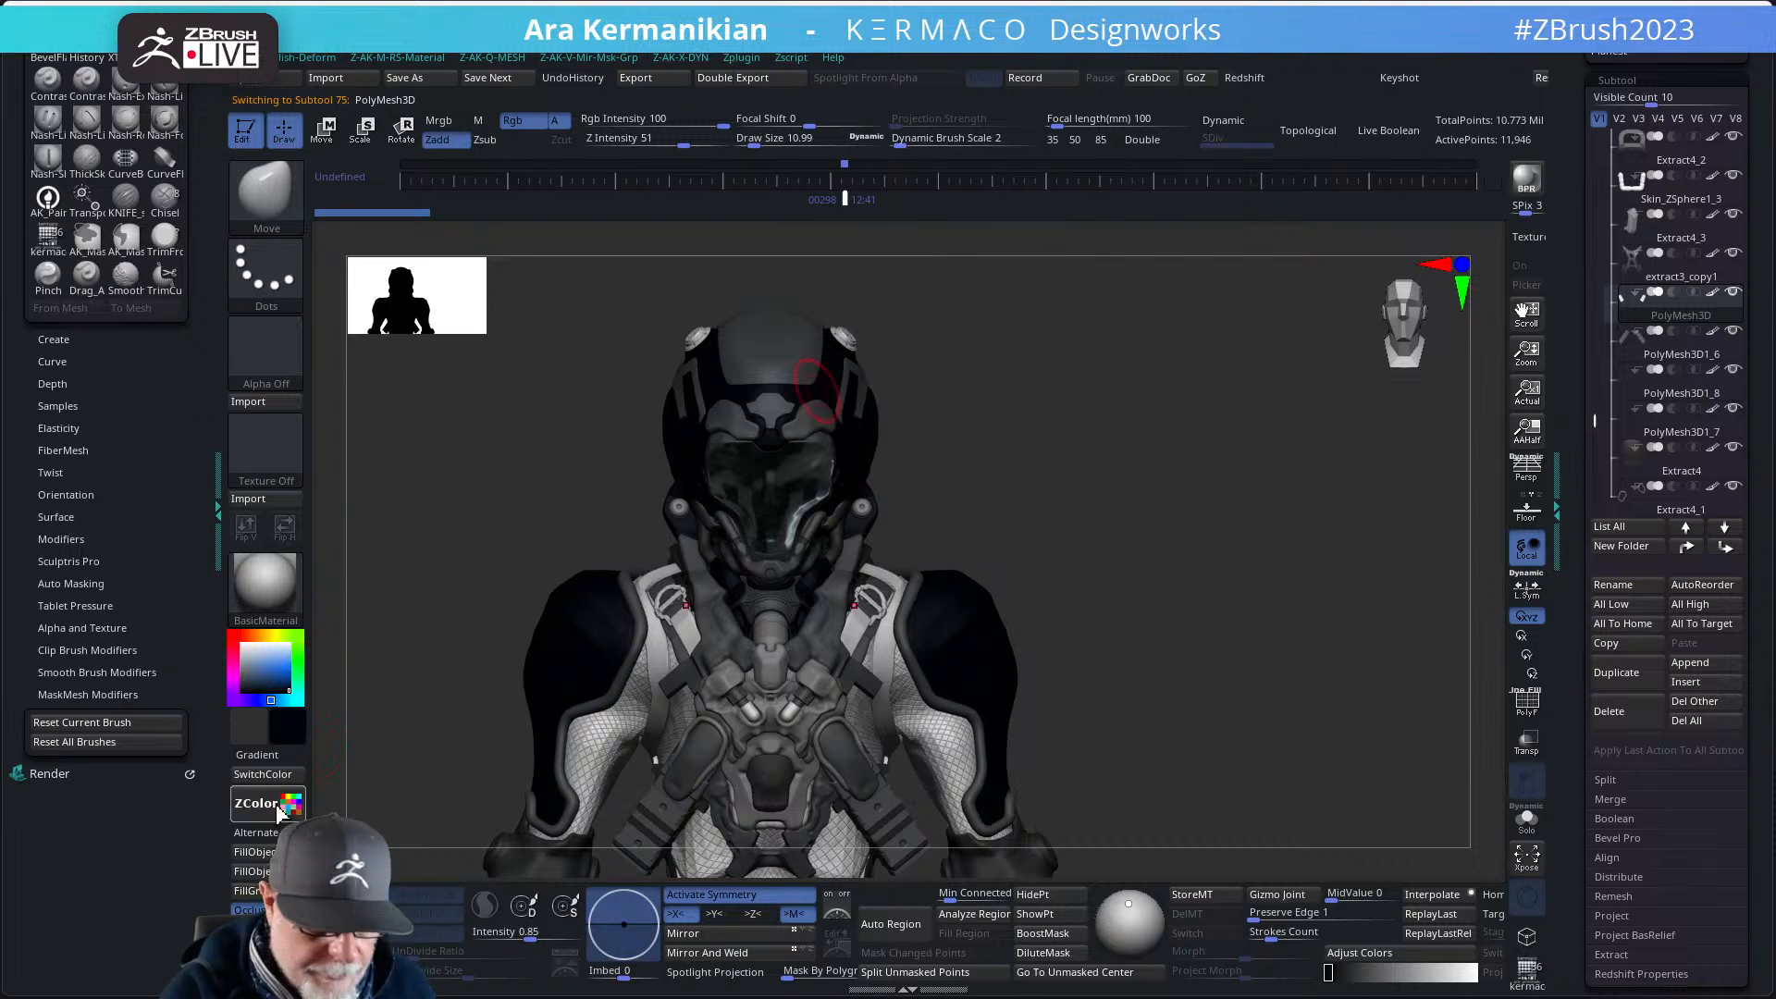
pyautogui.click(288, 853)
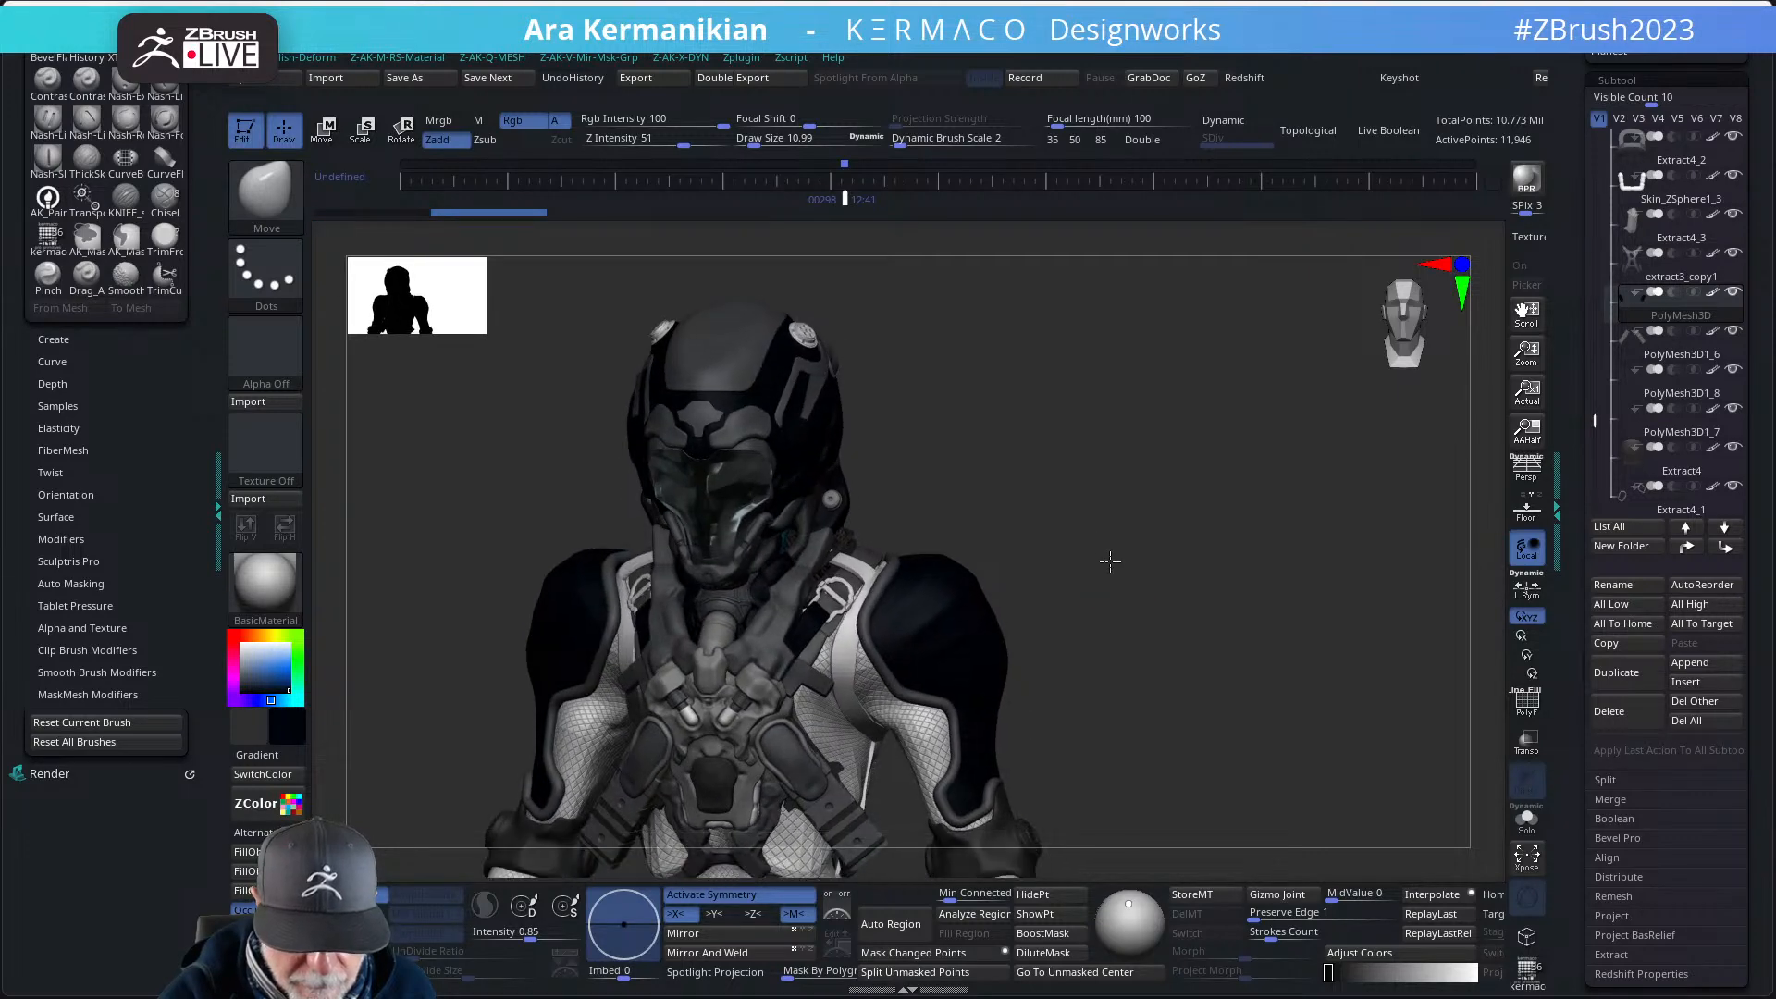
# - Fill the shoulder strap buckles with lighter grey sampled from the chest gear
pyautogui.moveTo(285, 737); pyautogui.dragTo(882, 466)
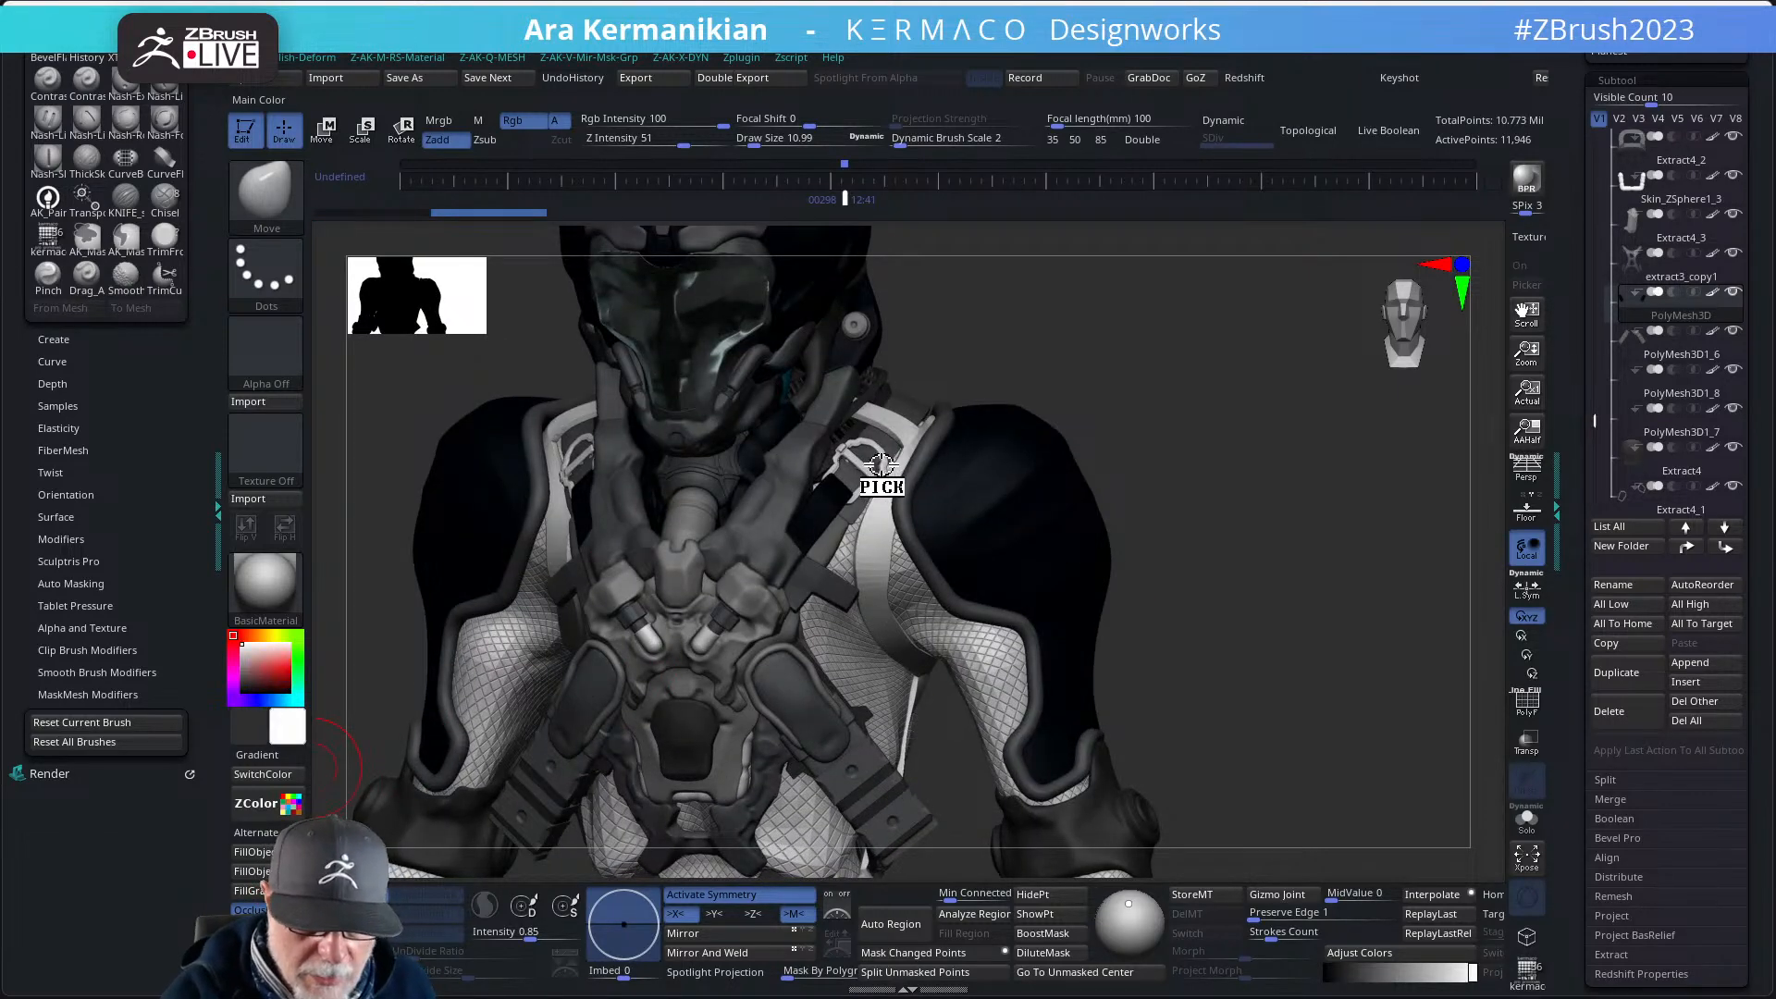
pyautogui.moveTo(799, 593); pyautogui.dragTo(756, 599)
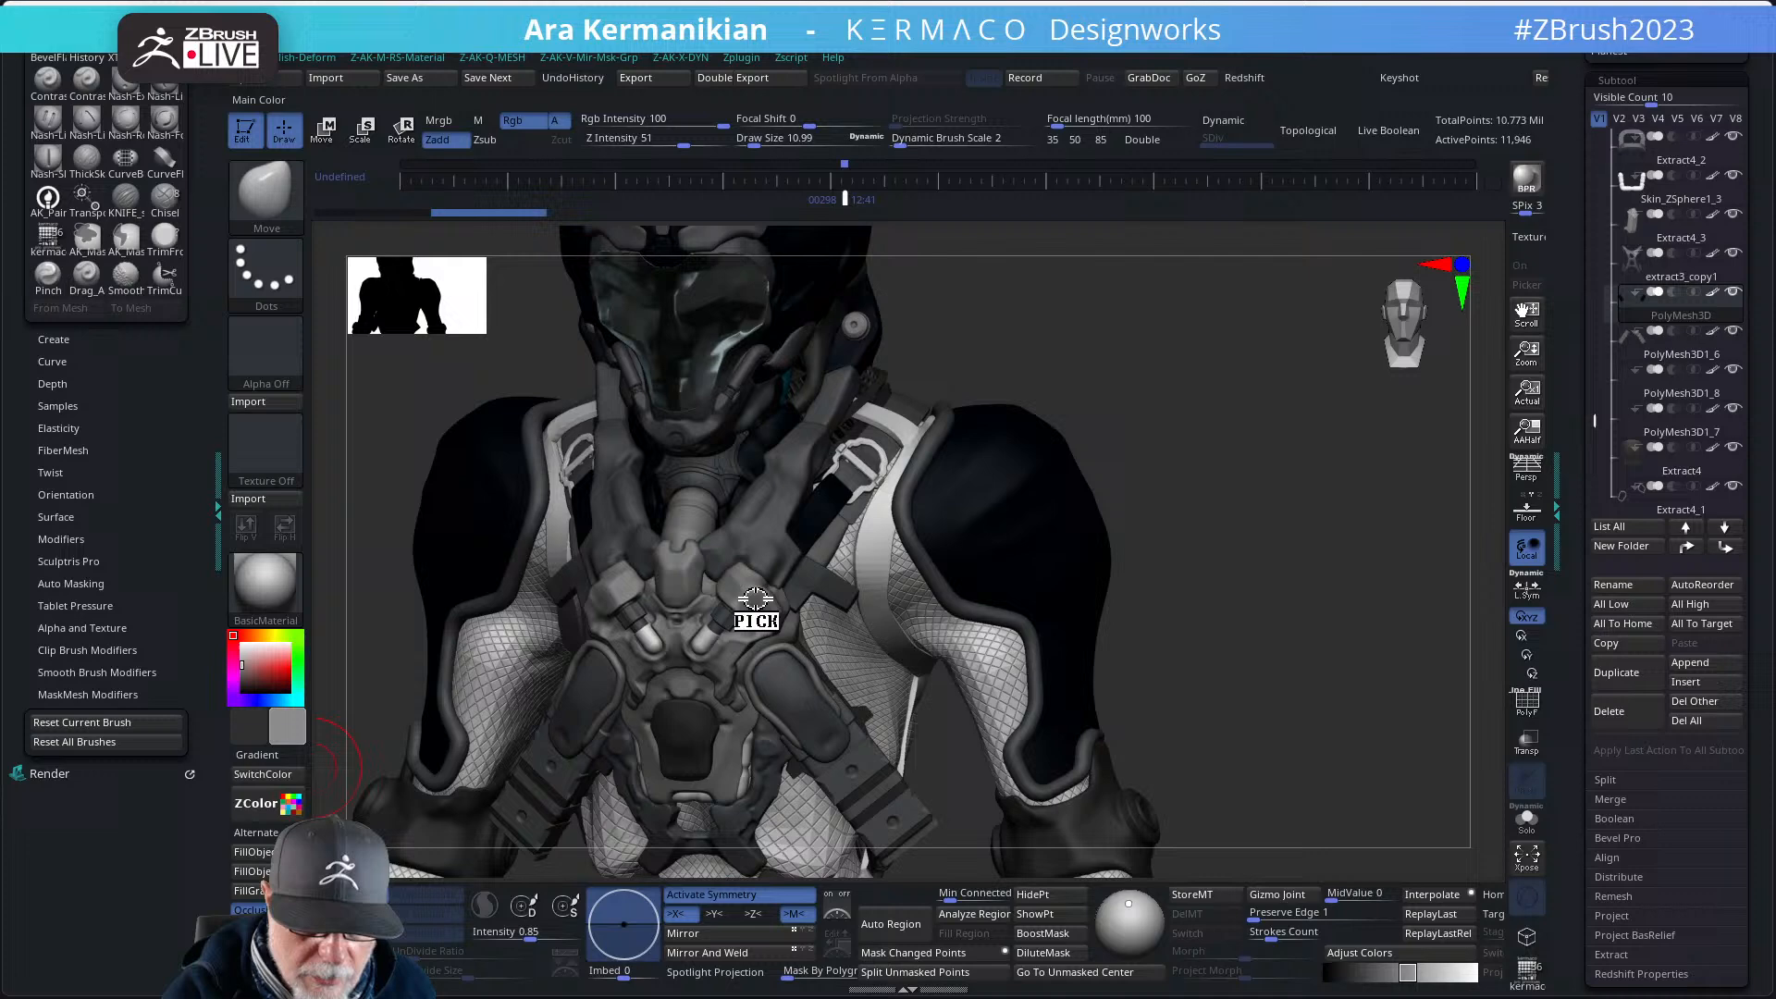
pyautogui.keyDown('alt'); pyautogui.click(879, 480); pyautogui.keyUp('alt')
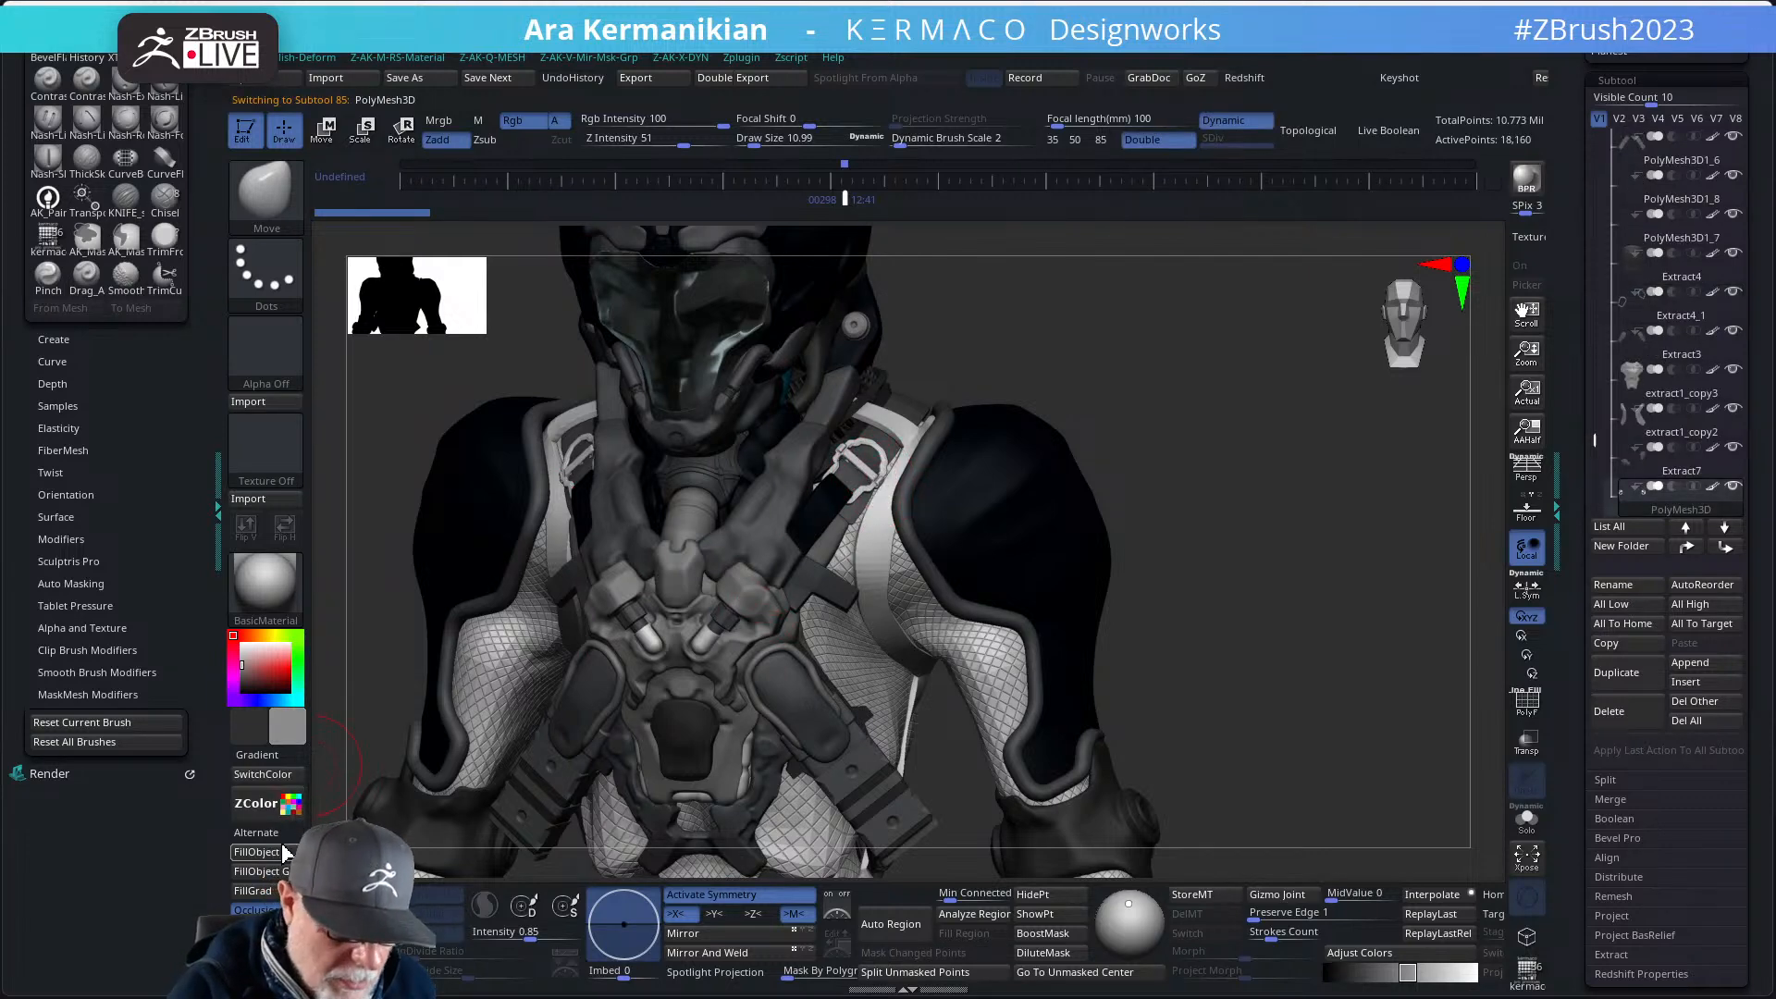
pyautogui.click(284, 855)
pyautogui.moveTo(1156, 489)
pyautogui.keyDown('shift'); pyautogui.mouseDown()
pyautogui.moveTo(1190, 487)
pyautogui.moveTo(1208, 533)
pyautogui.moveTo(1135, 523)
pyautogui.moveTo(1172, 504)
pyautogui.mouseUp(); pyautogui.keyUp('shift')
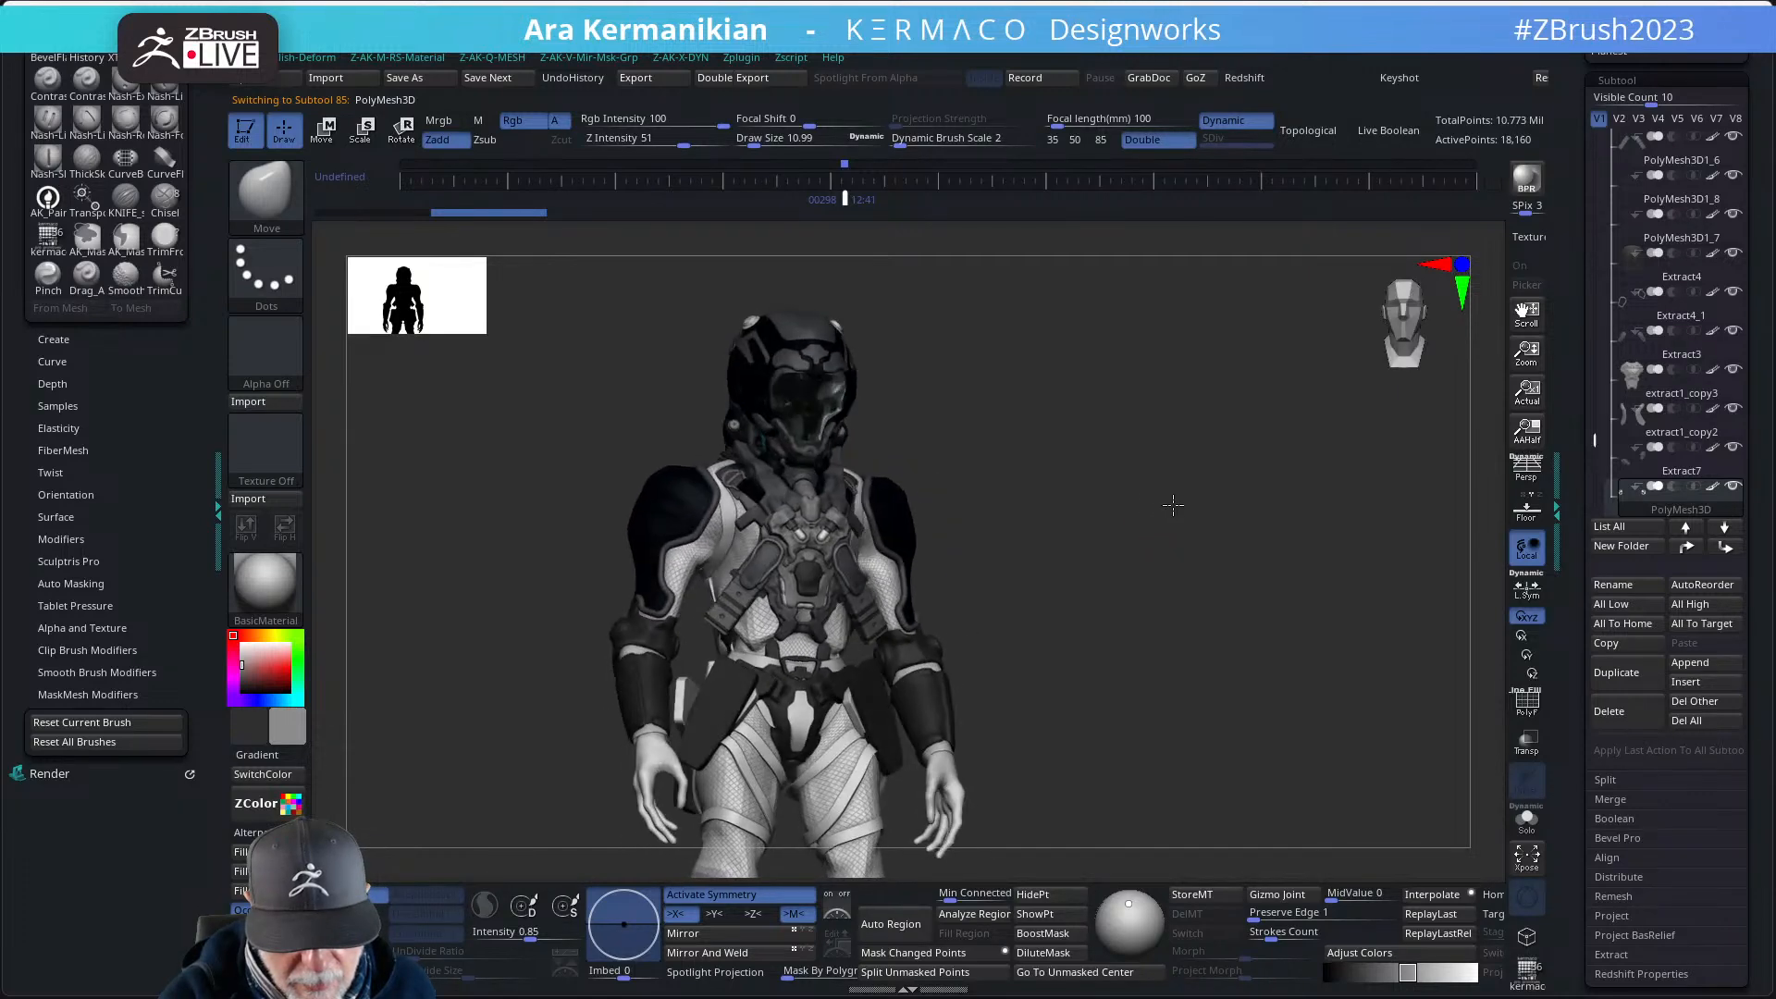
# - Fill the elbow guards with dark navy sampled from the upper-arm armour
pyautogui.moveTo(1146, 565); pyautogui.dragTo(1077, 551)
pyautogui.moveTo(290, 743); pyautogui.dragTo(684, 613)
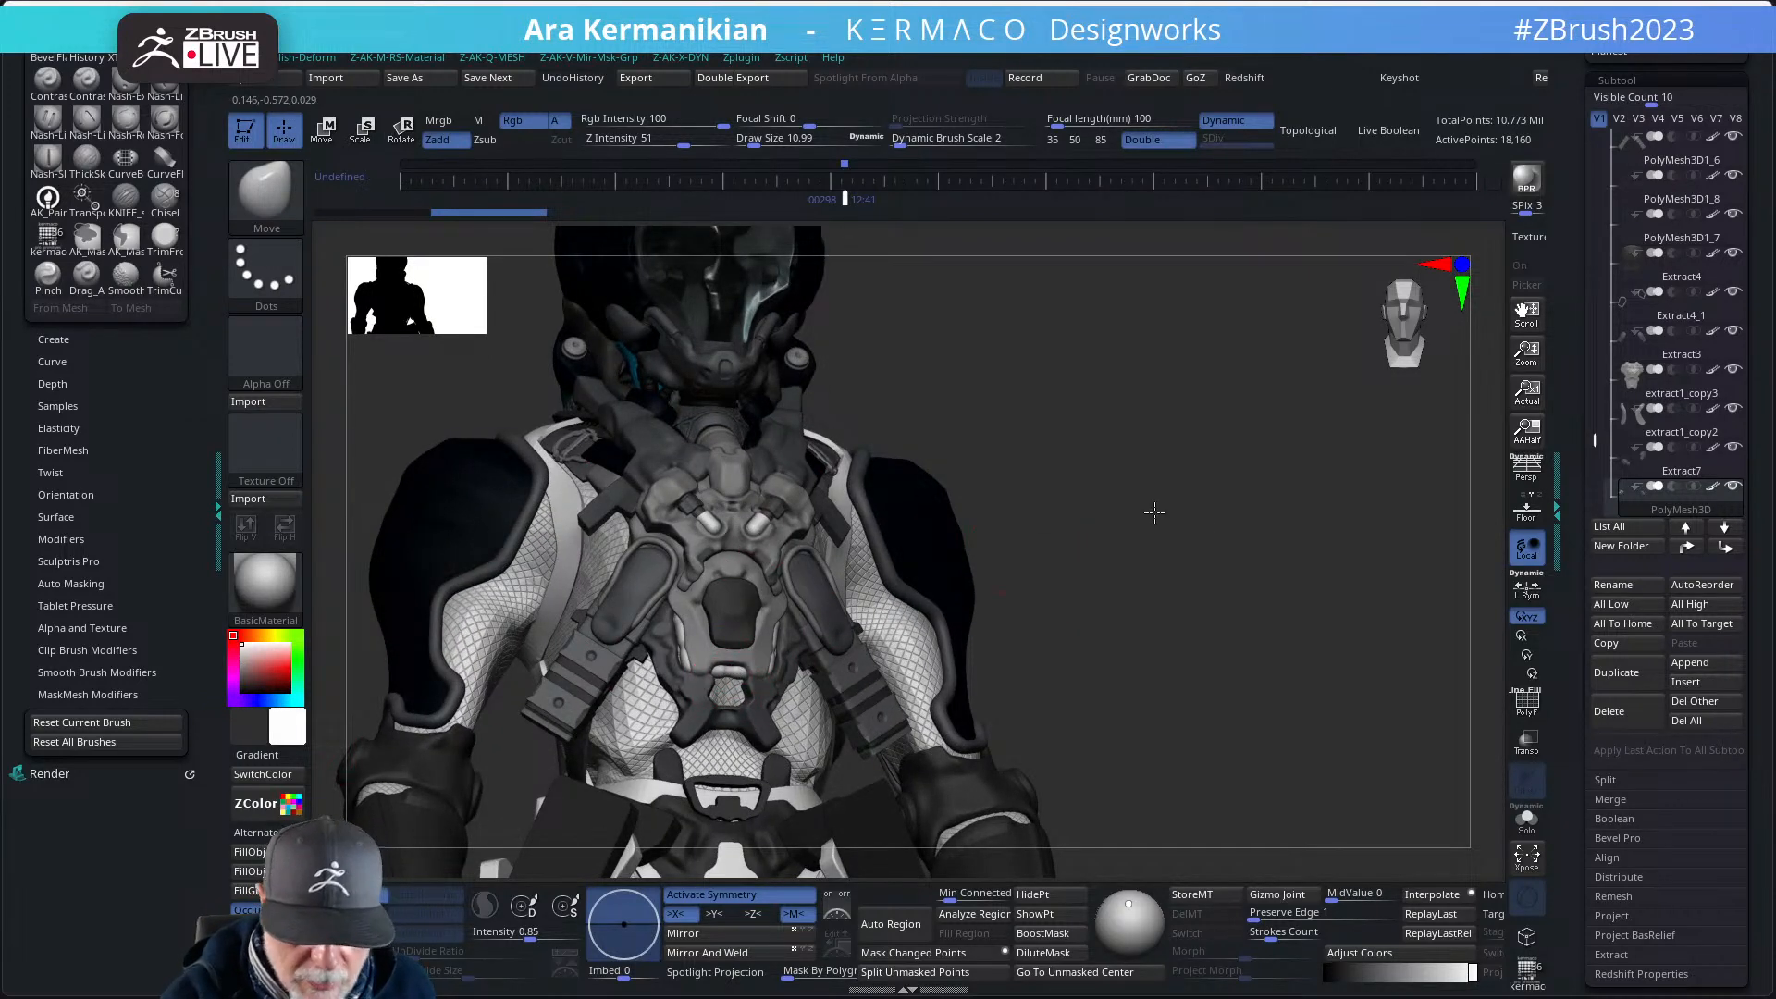
pyautogui.moveTo(1154, 512)
pyautogui.mouseDown()
pyautogui.moveTo(1088, 505)
pyautogui.moveTo(1124, 559)
pyautogui.moveTo(1093, 580)
pyautogui.moveTo(1108, 619)
pyautogui.moveTo(1044, 638)
pyautogui.moveTo(1132, 634)
pyautogui.moveTo(1036, 622)
pyautogui.moveTo(1056, 640)
pyautogui.moveTo(1049, 627)
pyautogui.moveTo(1105, 628)
pyautogui.moveTo(1131, 690)
pyautogui.moveTo(1078, 508)
pyautogui.moveTo(1122, 555)
pyautogui.moveTo(1082, 626)
pyautogui.moveTo(1119, 580)
pyautogui.moveTo(1096, 576)
pyautogui.mouseUp()
pyautogui.moveTo(294, 733); pyautogui.dragTo(584, 388)
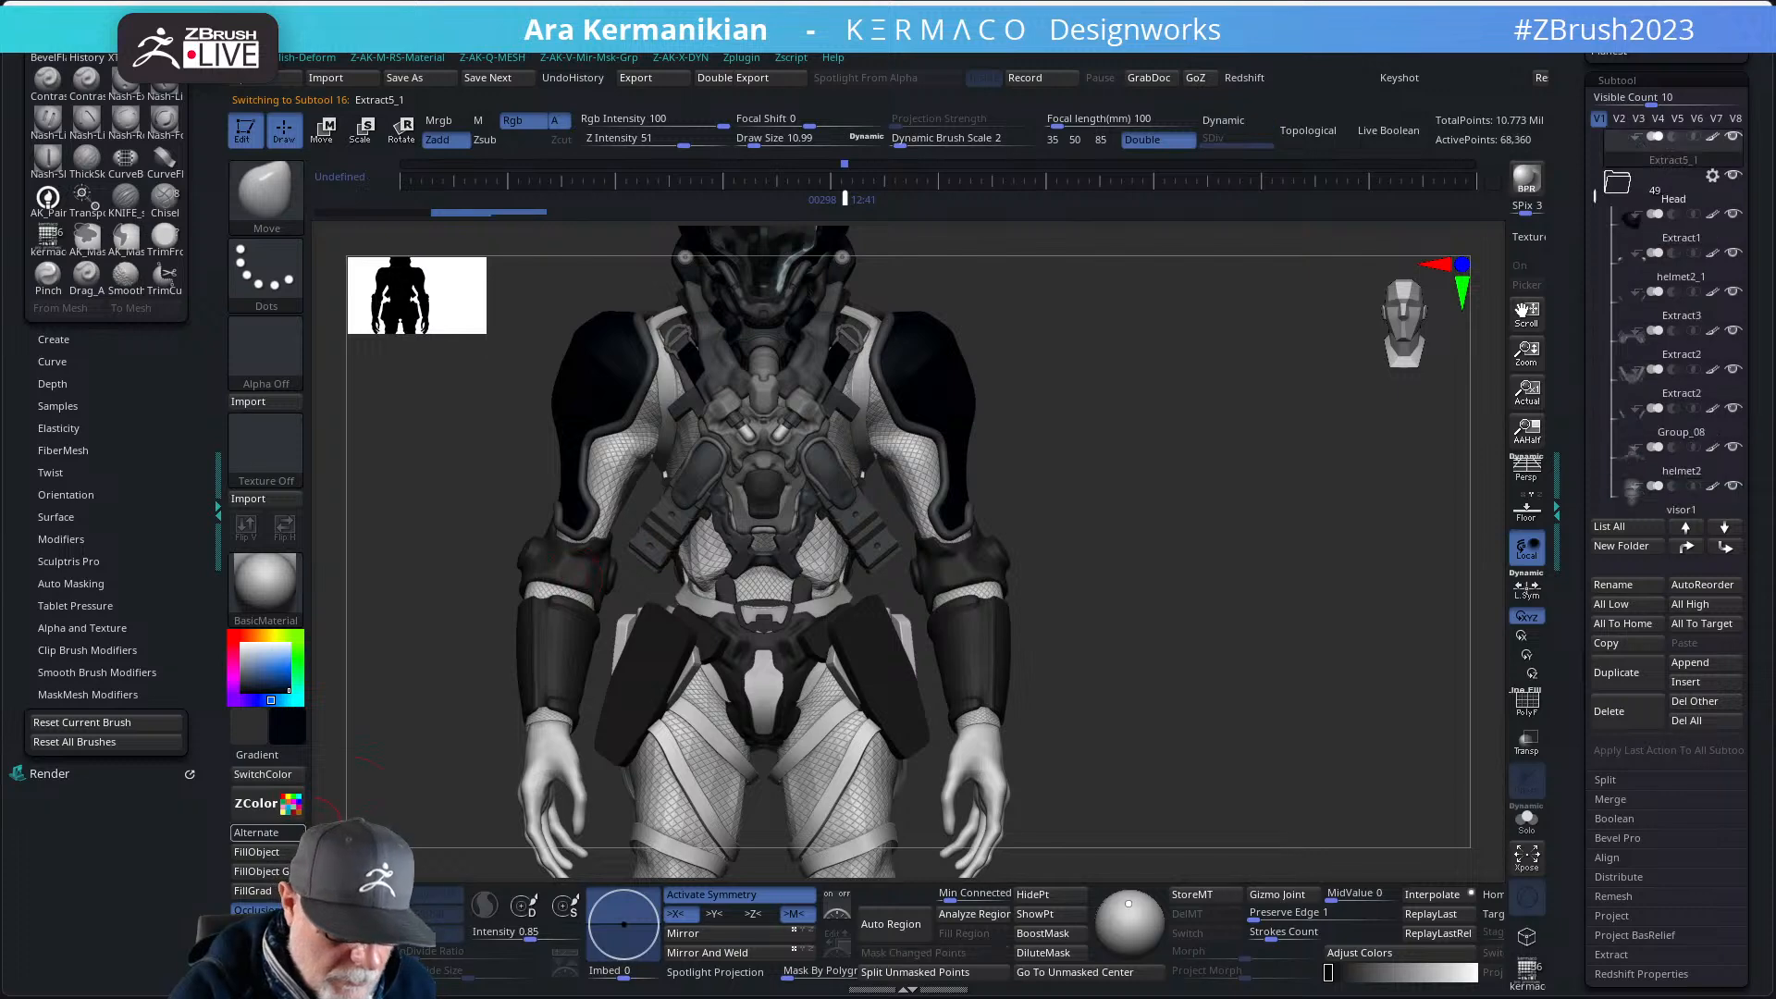
pyautogui.moveTo(1169, 566); pyautogui.dragTo(1107, 601)
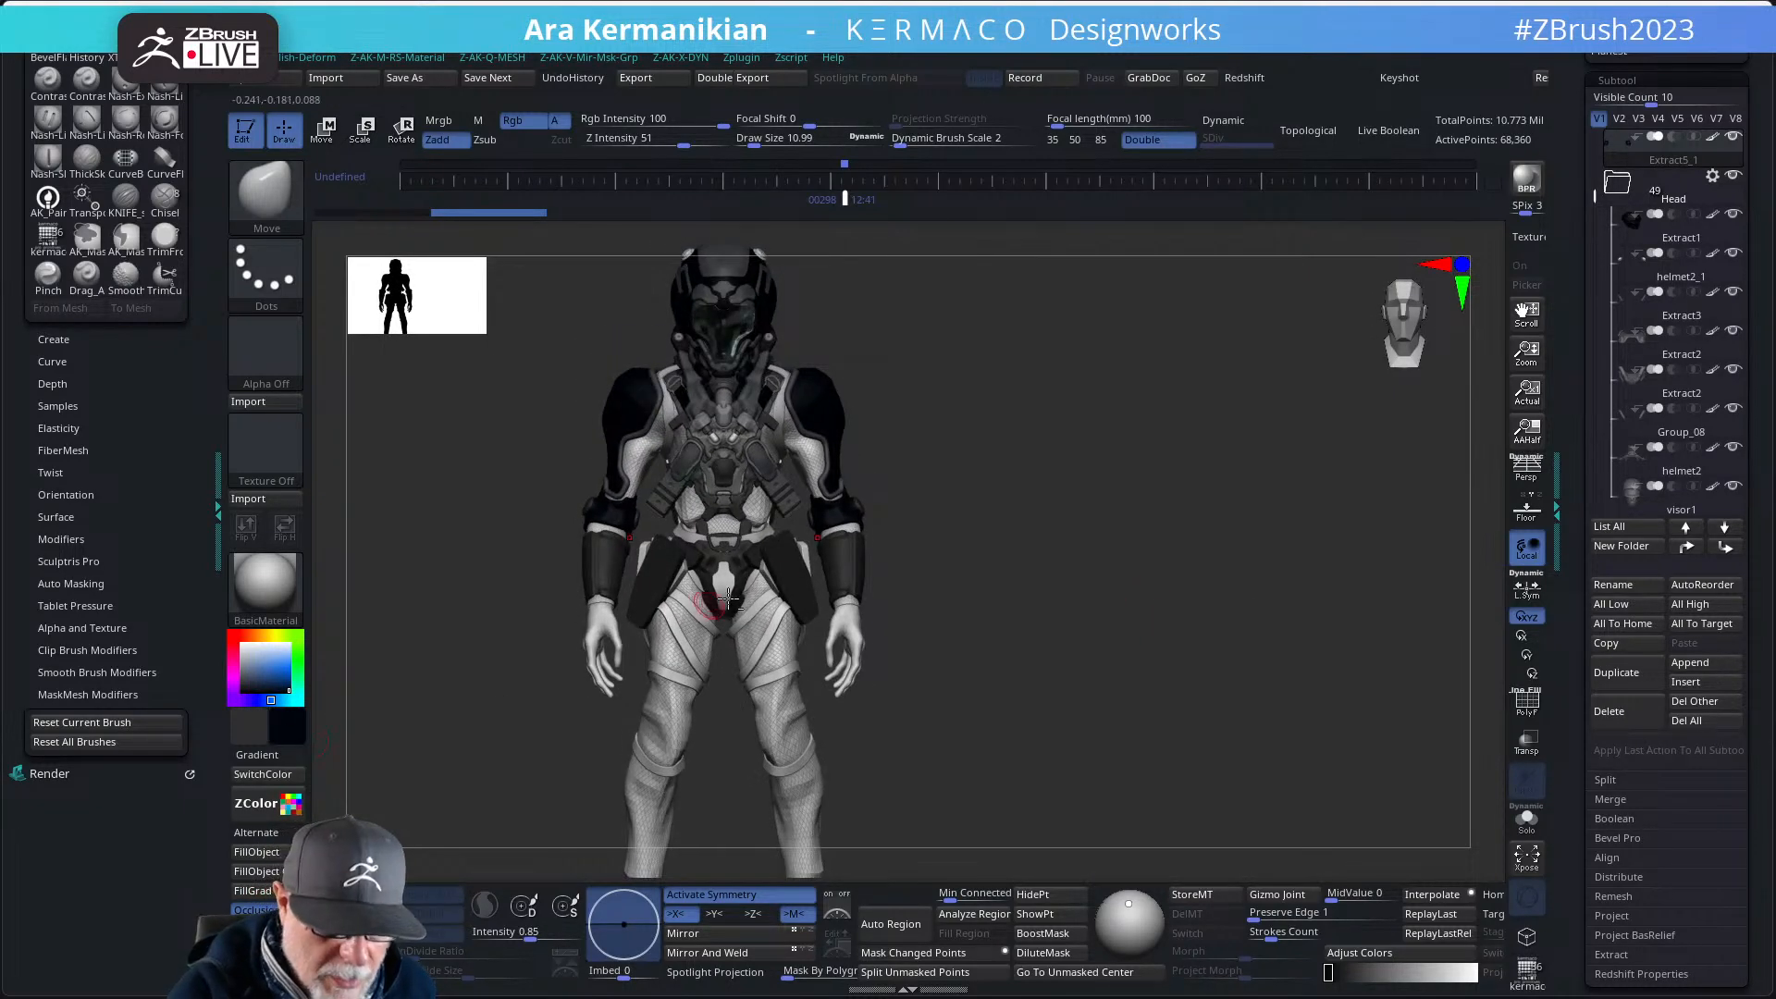
# - Fill the forearm guards with the dark navy (RGB 0, 5, 12), check them in isolation, and restore the full figure
pyautogui.keyDown('alt'); pyautogui.click(851, 575); pyautogui.keyUp('alt')
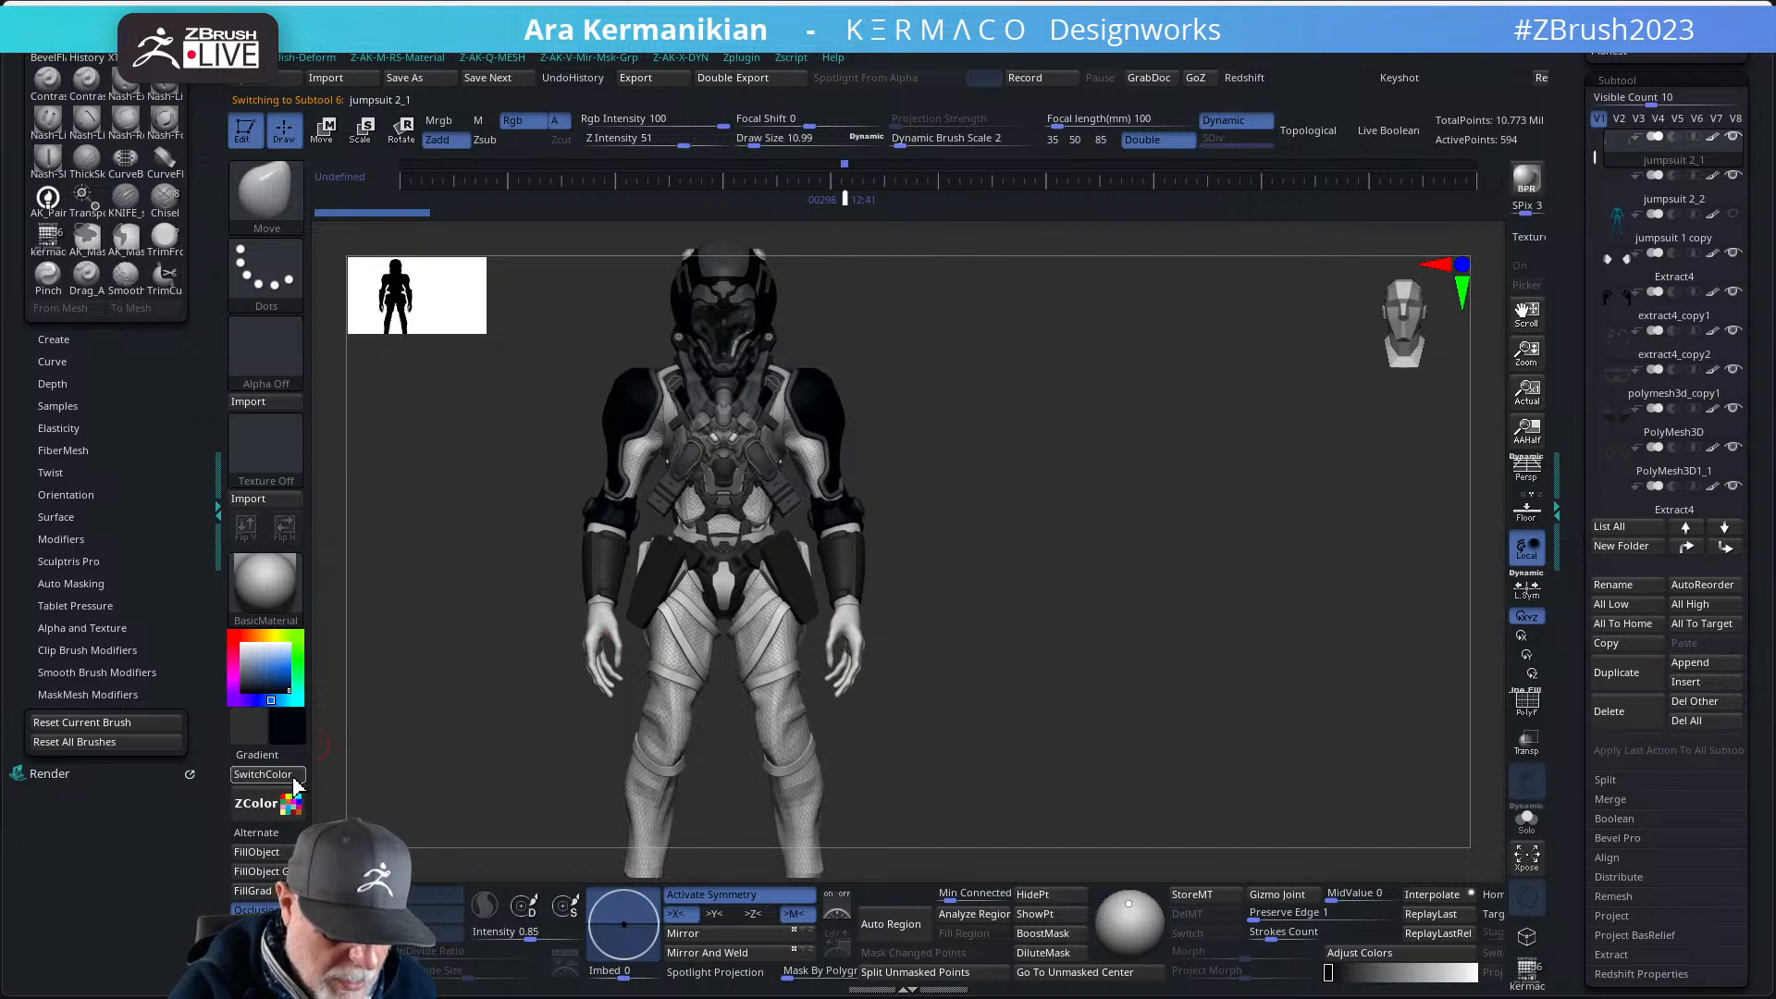
pyautogui.click(281, 851)
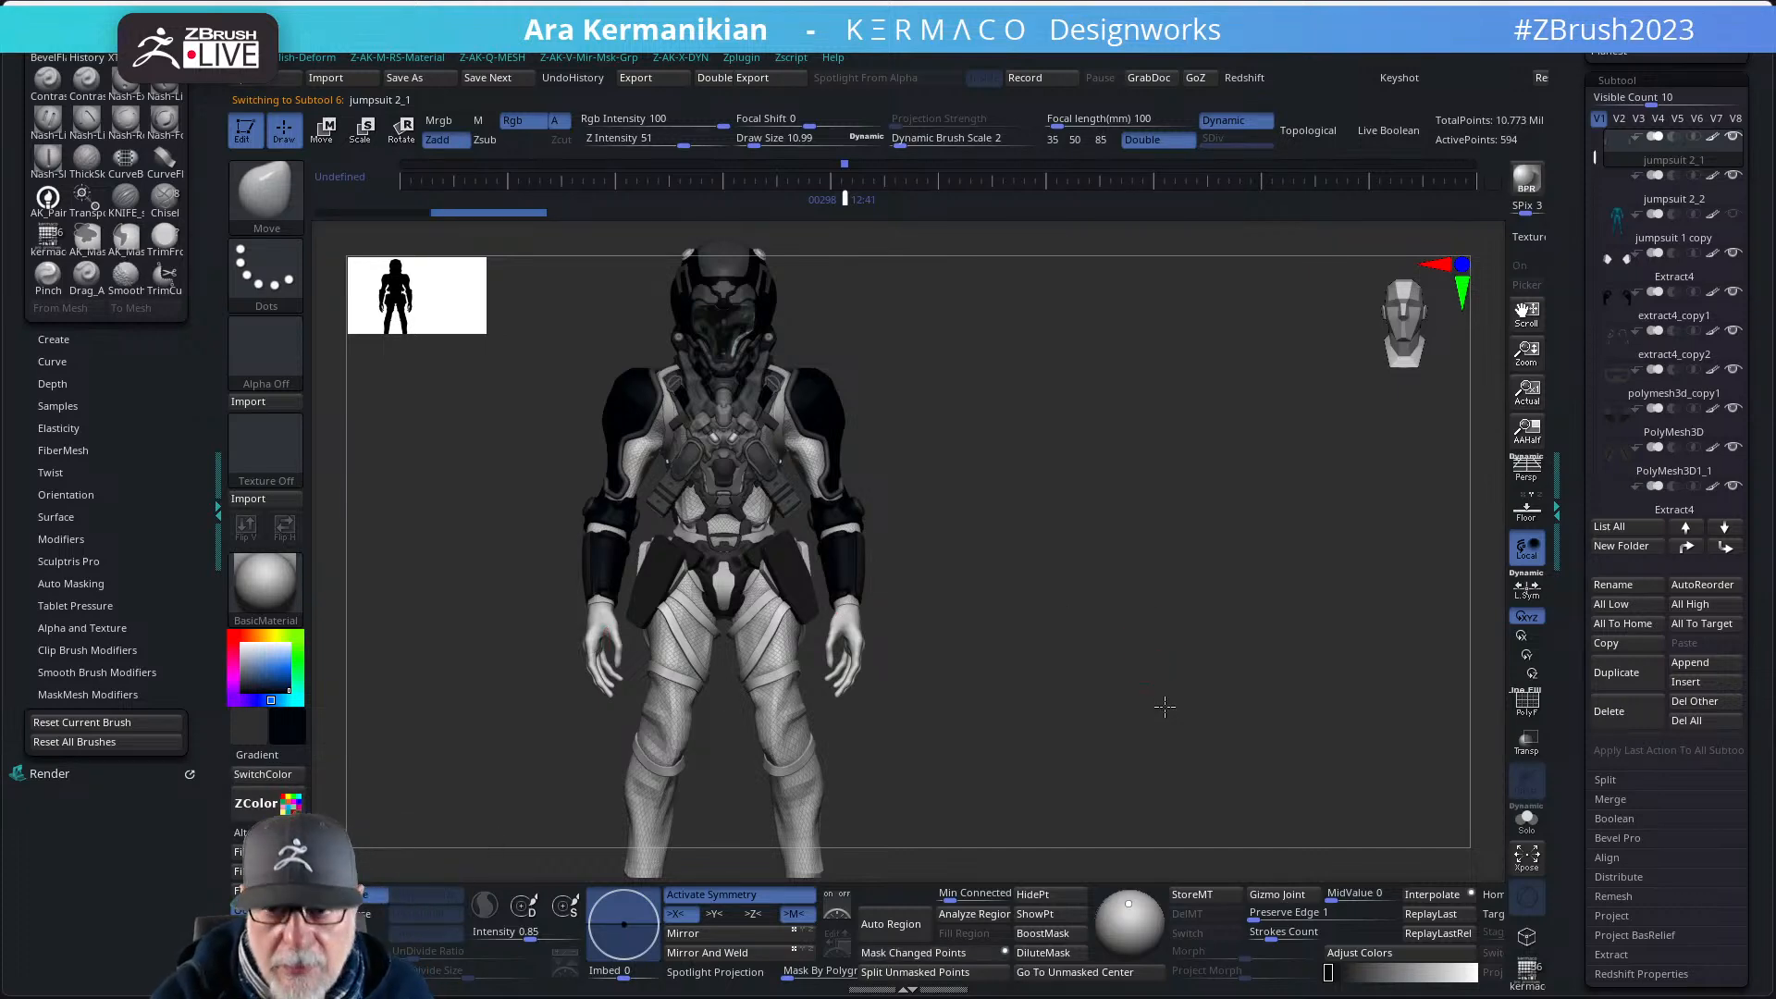
pyautogui.moveTo(1164, 707); pyautogui.dragTo(1217, 672)
pyautogui.click(1525, 818)
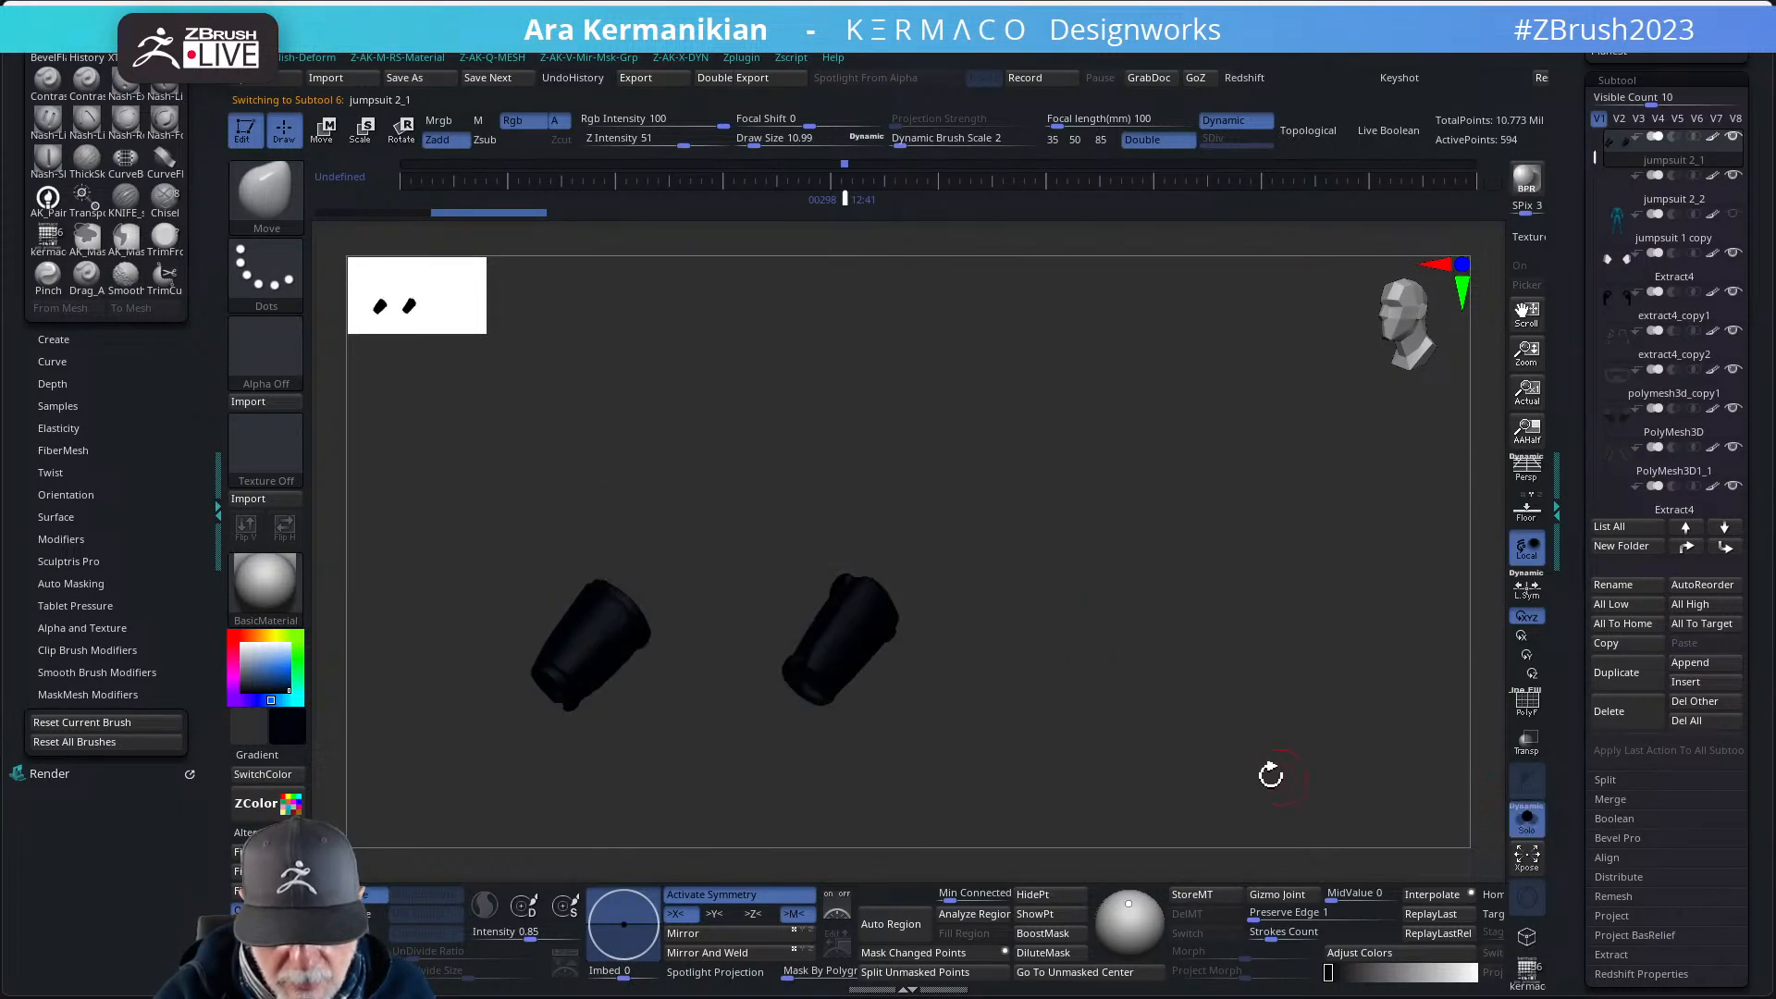
pyautogui.moveTo(1269, 773)
pyautogui.mouseDown()
pyautogui.moveTo(1197, 714)
pyautogui.moveTo(1233, 774)
pyautogui.moveTo(1247, 734)
pyautogui.moveTo(1292, 751)
pyautogui.mouseUp()
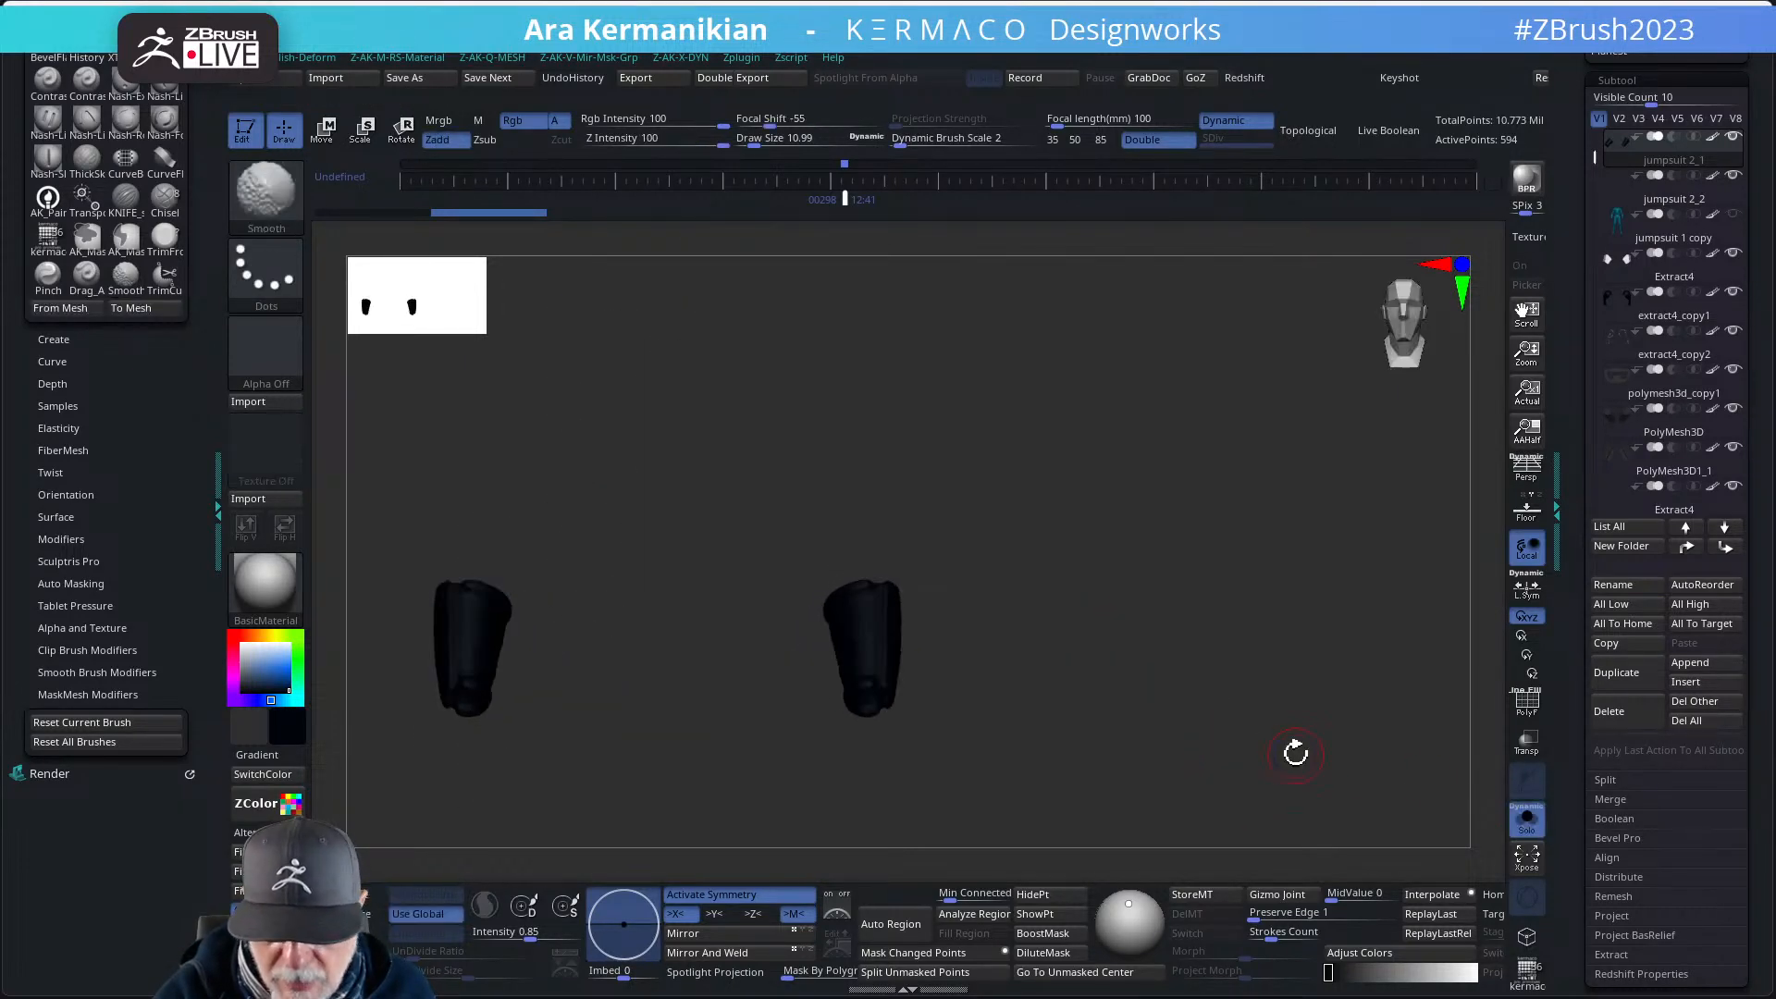
pyautogui.click(1524, 822)
pyautogui.keyDown('alt'); pyautogui.moveTo(1192, 709); pyautogui.dragTo(940, 655); pyautogui.keyUp('alt')
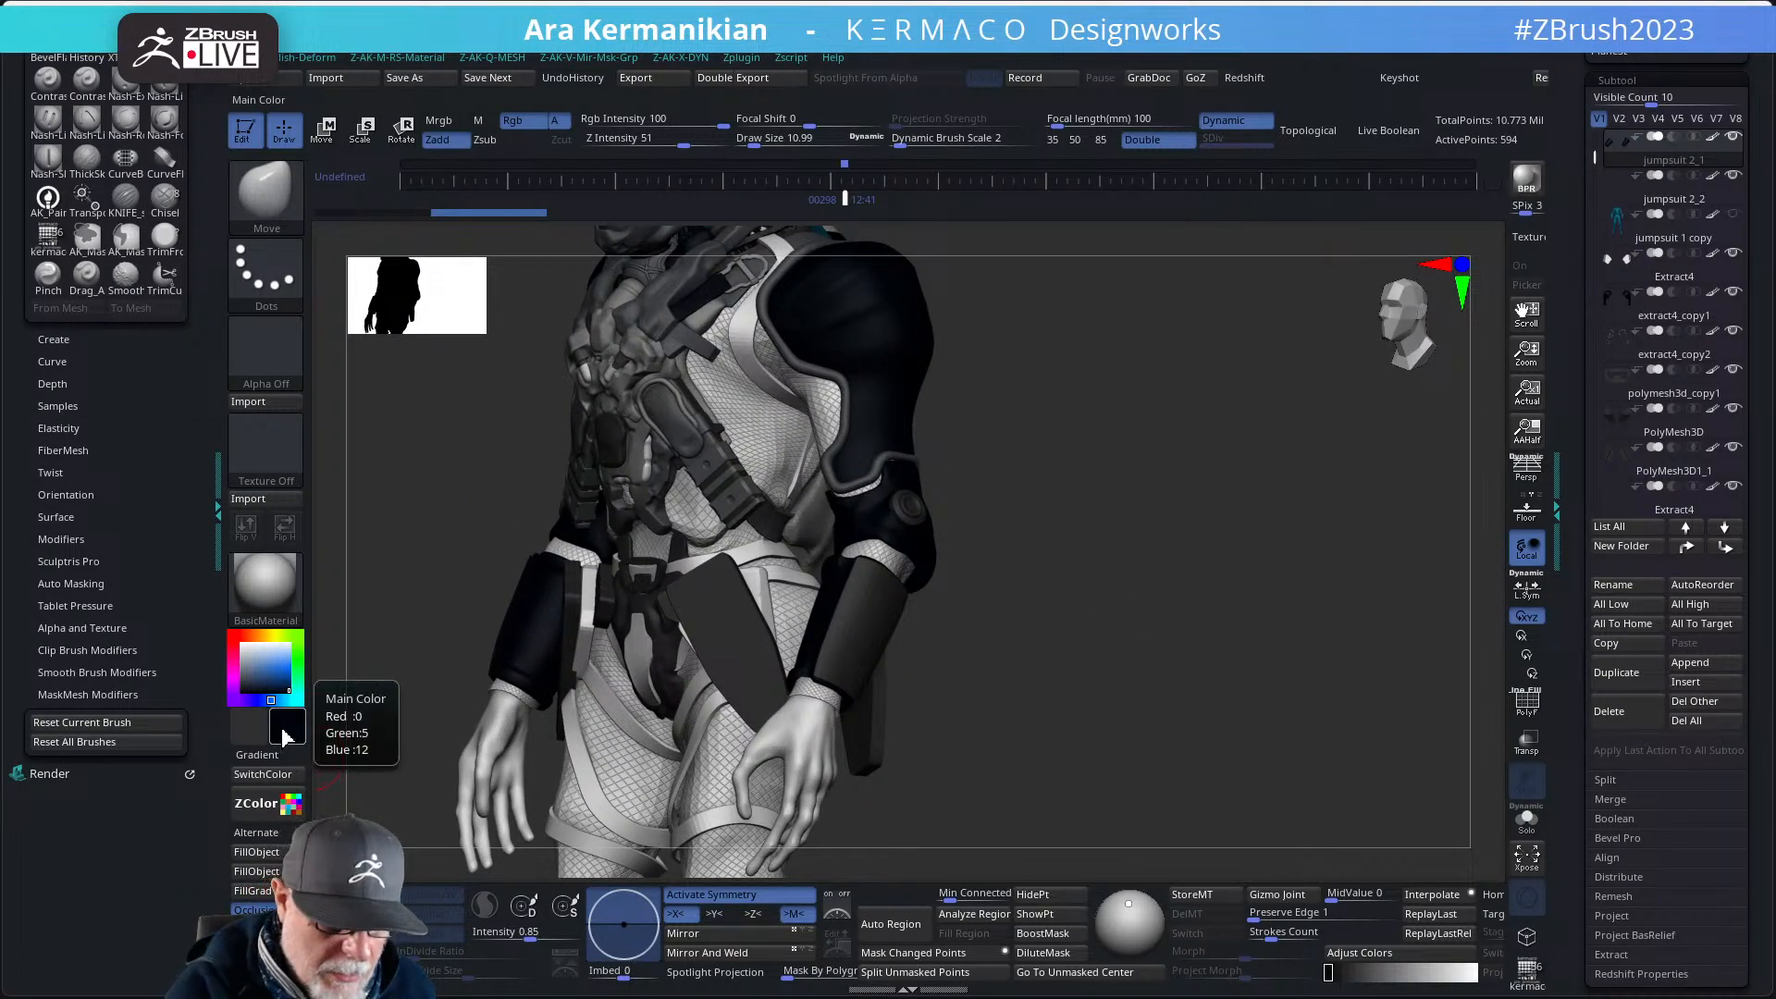
# - Fill the side inserts of the forearm guards with grey sampled from the chest gear and check them in isolation
pyautogui.keyDown('alt'); pyautogui.click(857, 630); pyautogui.keyUp('alt')
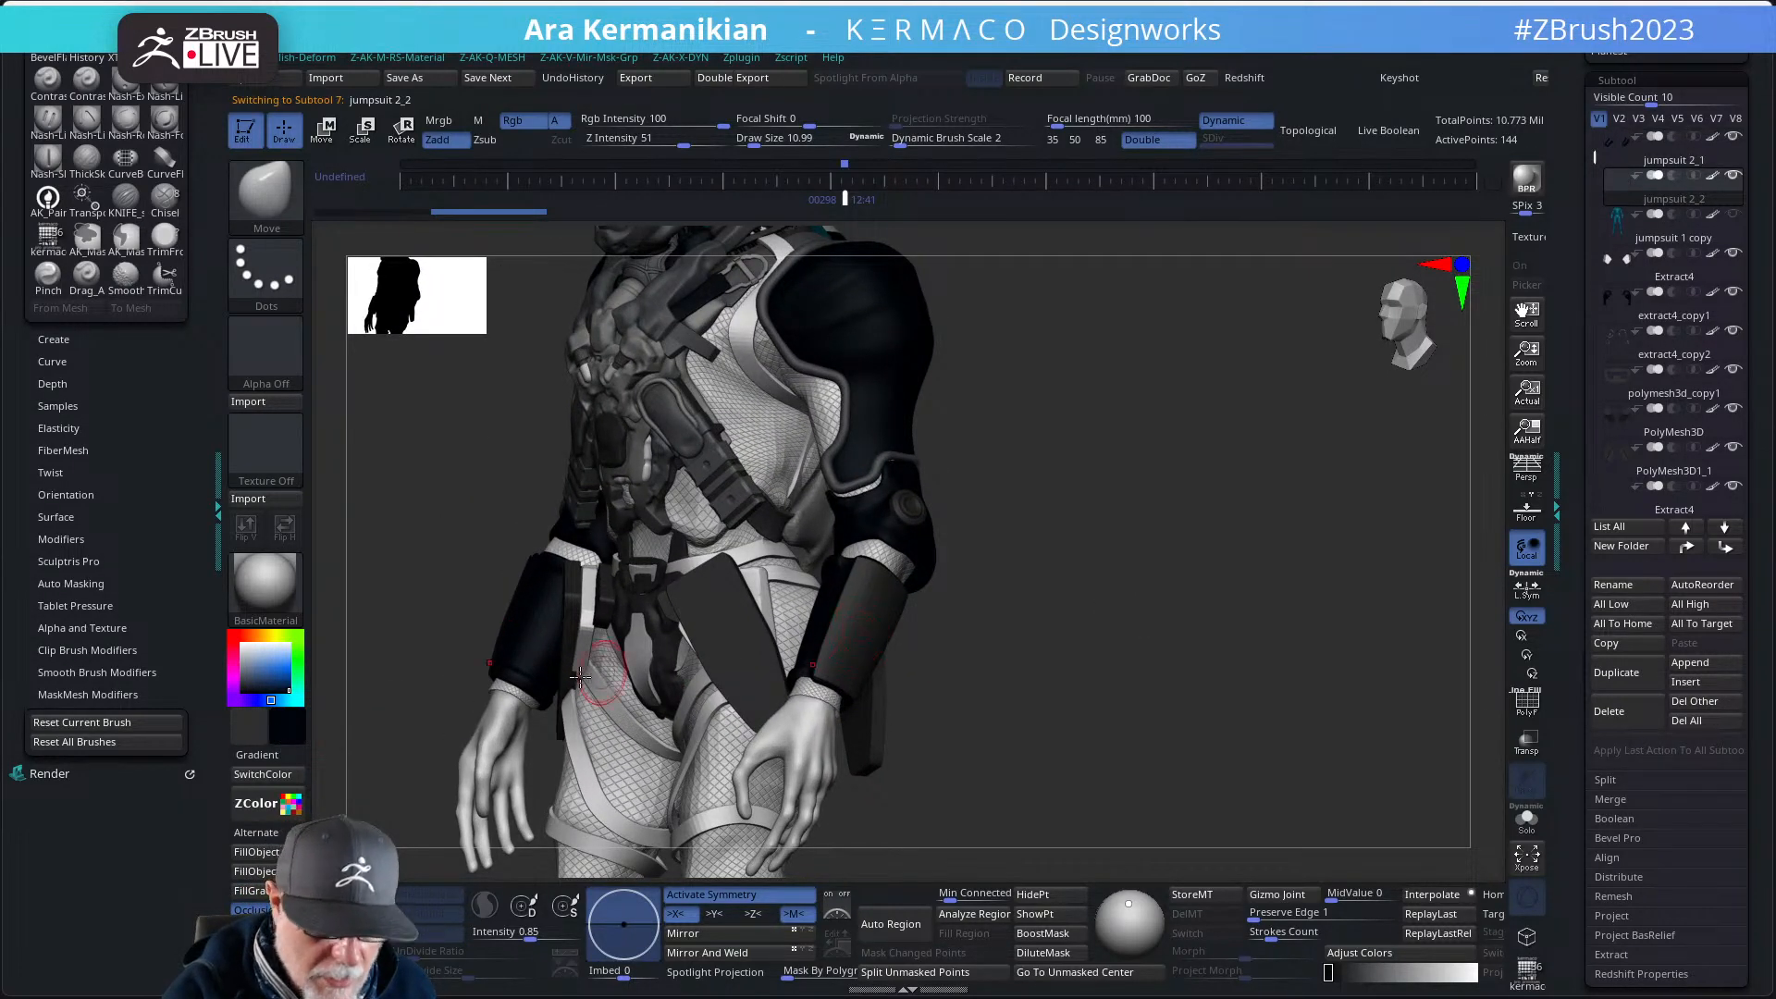
pyautogui.moveTo(287, 726); pyautogui.dragTo(629, 434)
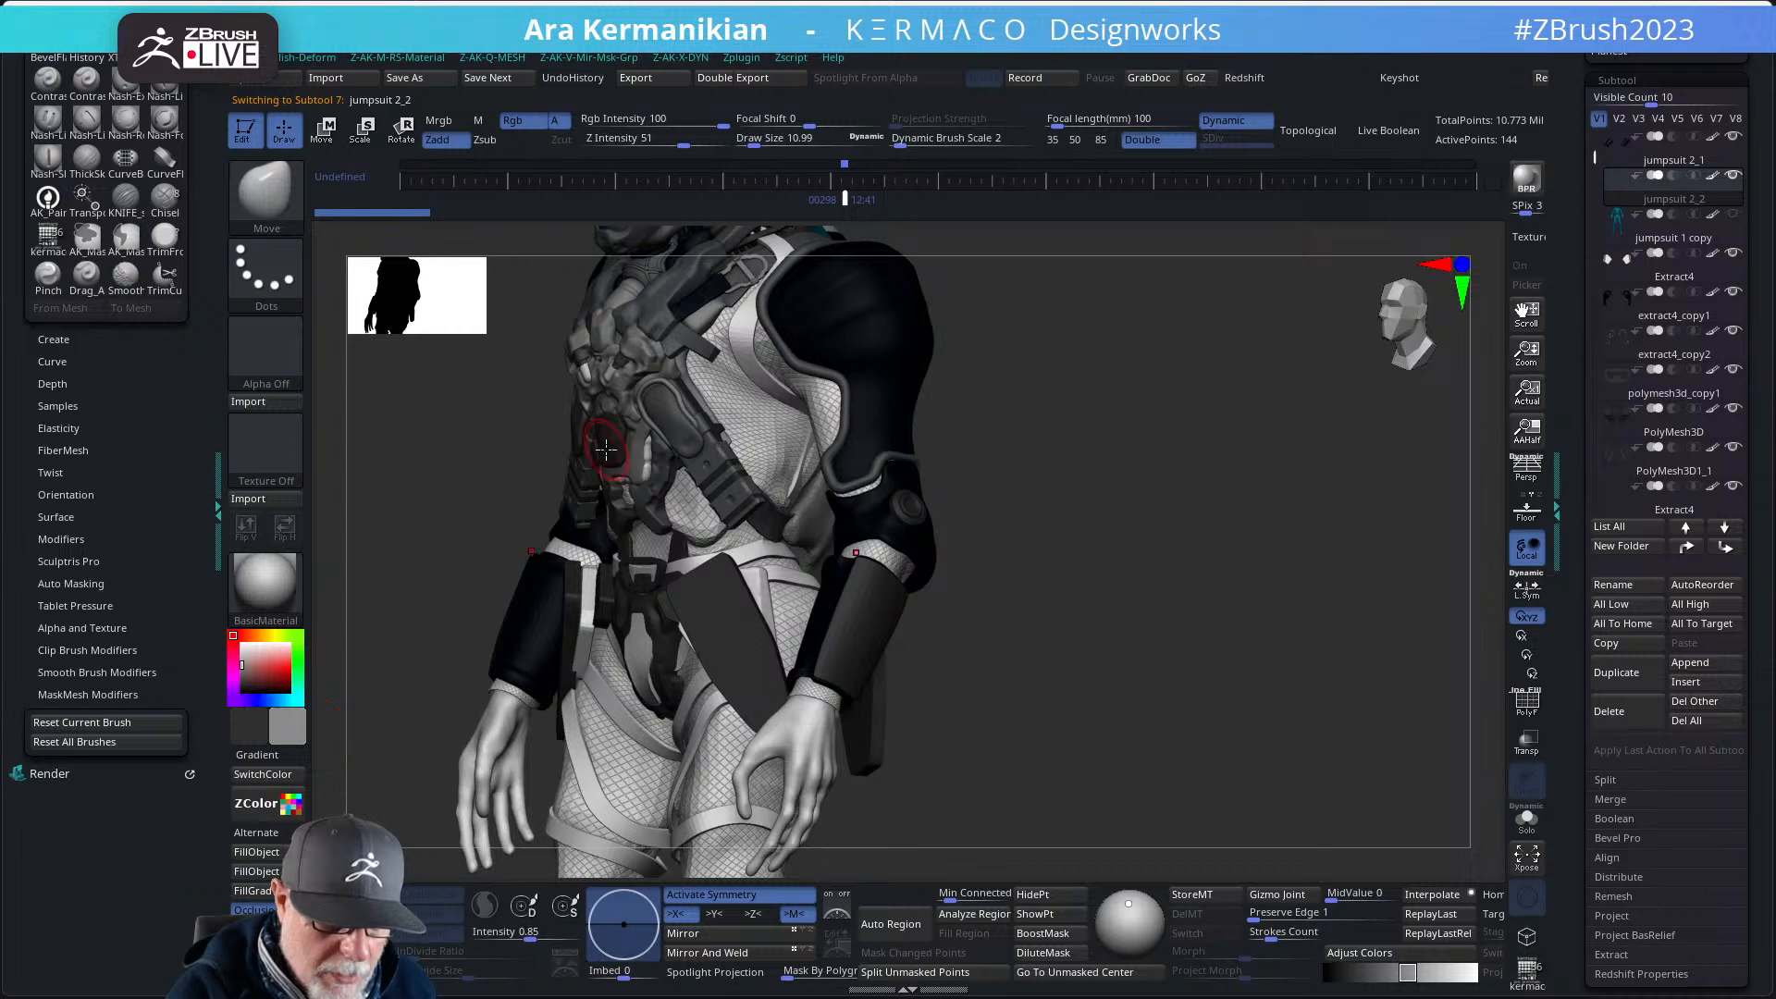
pyautogui.moveTo(1073, 618); pyautogui.dragTo(1071, 387)
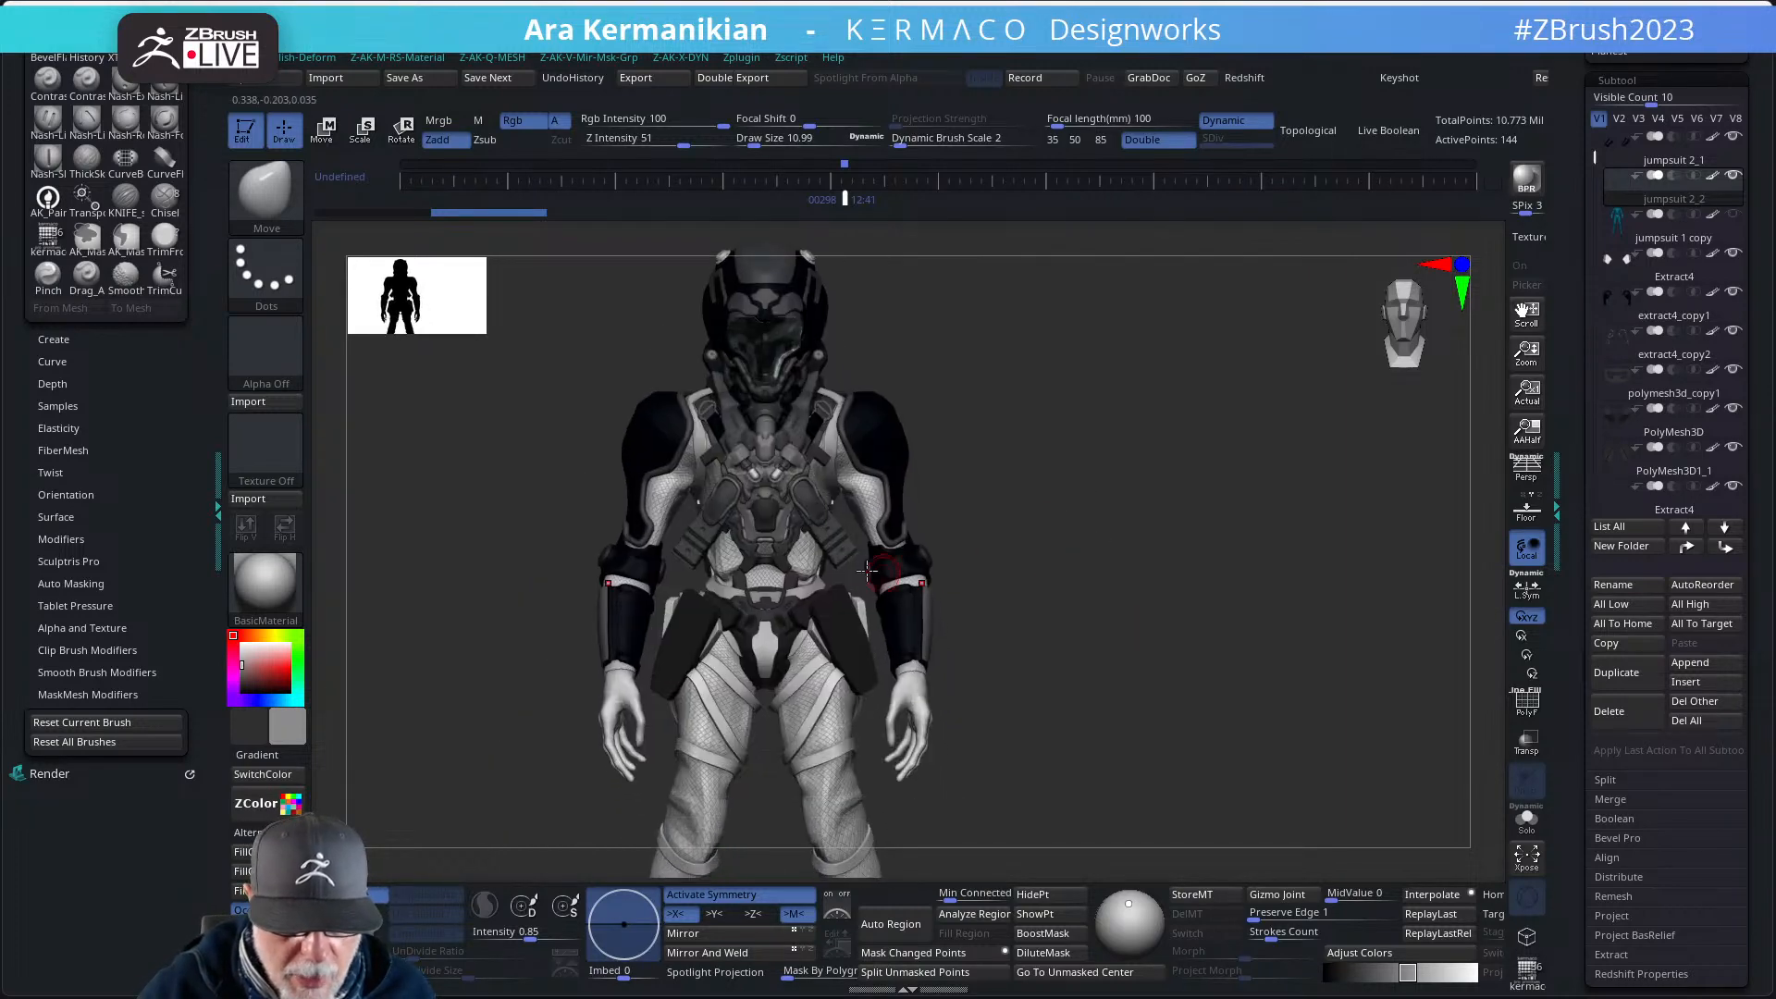
pyautogui.moveTo(1103, 562); pyautogui.dragTo(1128, 606)
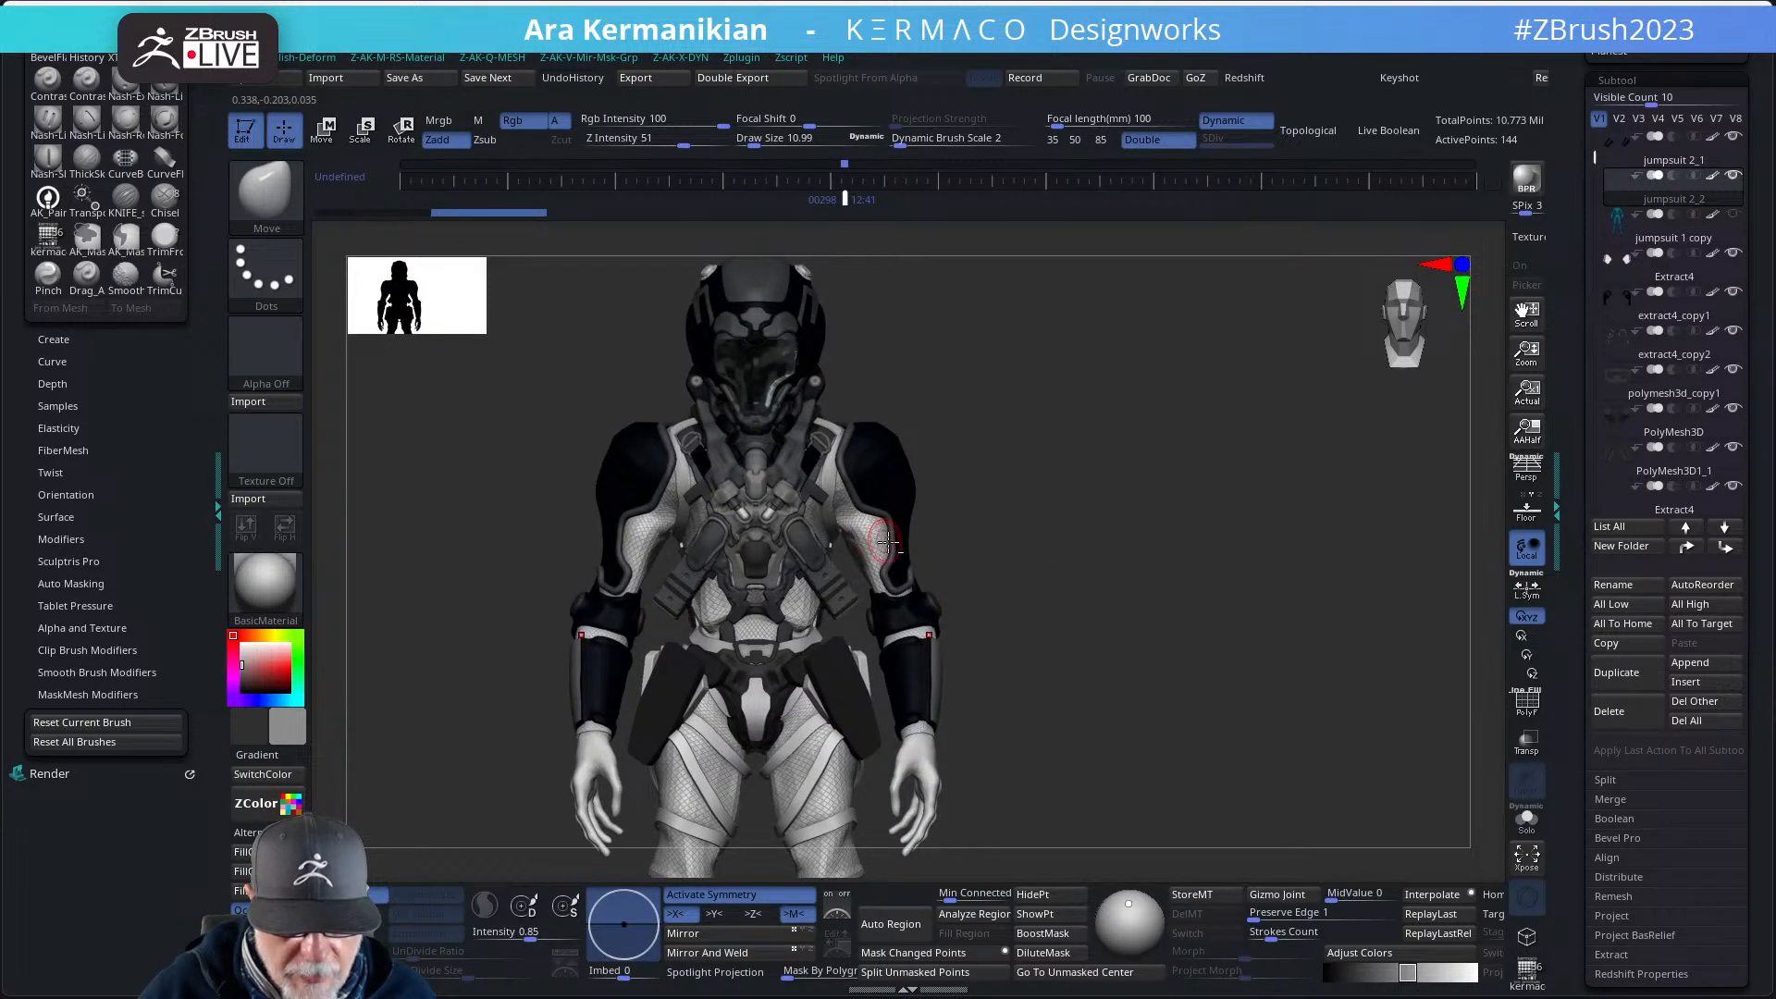
pyautogui.click(1526, 818)
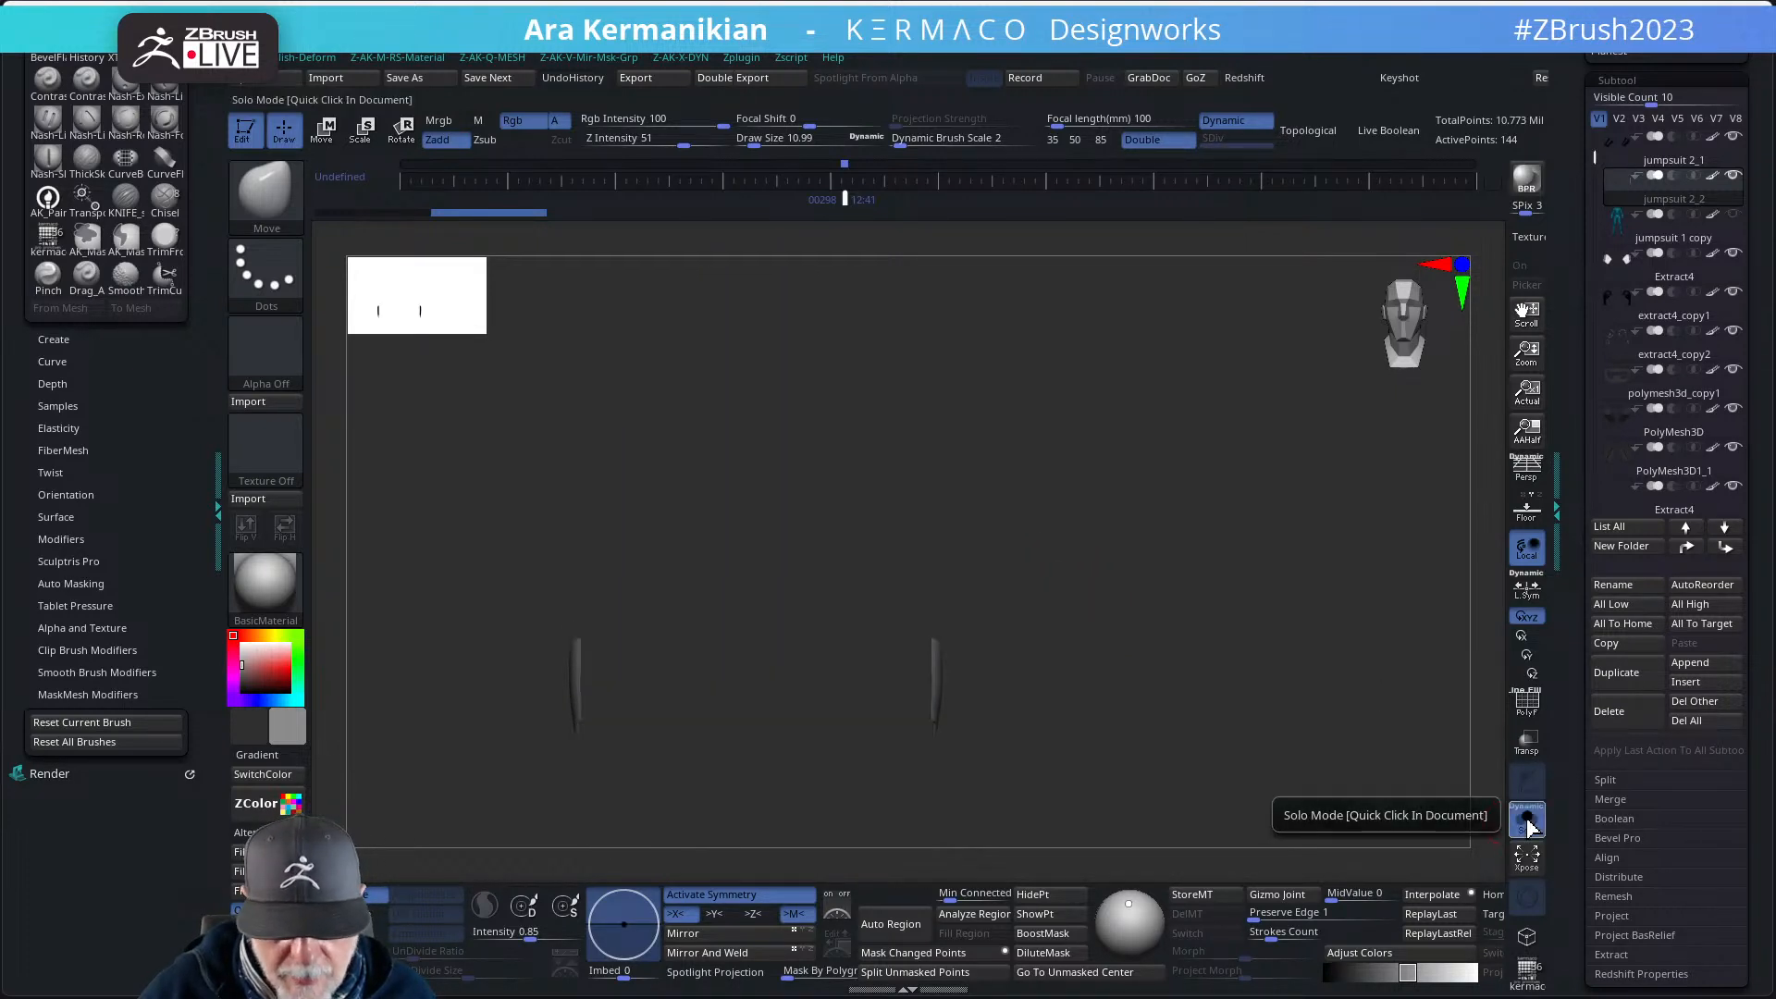
pyautogui.click(1526, 818)
# - Select the jumpsuit, check it in isolation, and open the ZColor palettes with the full figure in view
pyautogui.keyDown('alt'); pyautogui.click(876, 548); pyautogui.keyUp('alt')
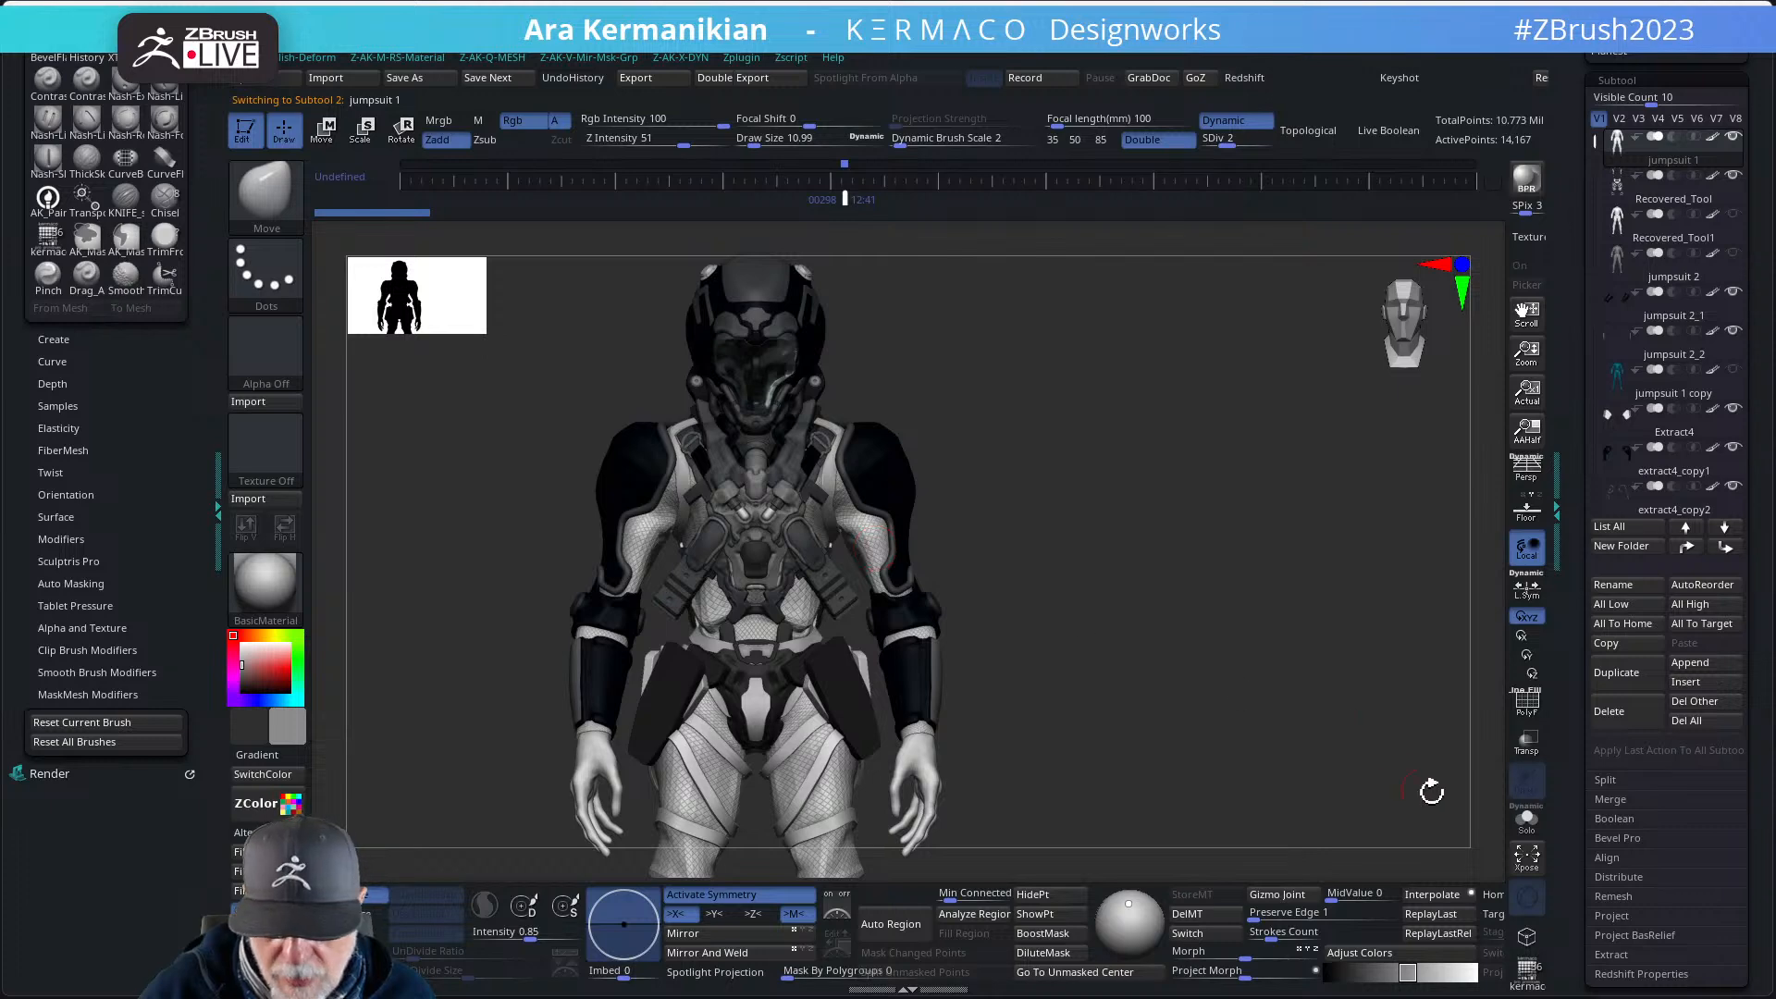
pyautogui.click(1527, 817)
pyautogui.click(1526, 818)
pyautogui.moveTo(1186, 655); pyautogui.dragTo(1111, 513)
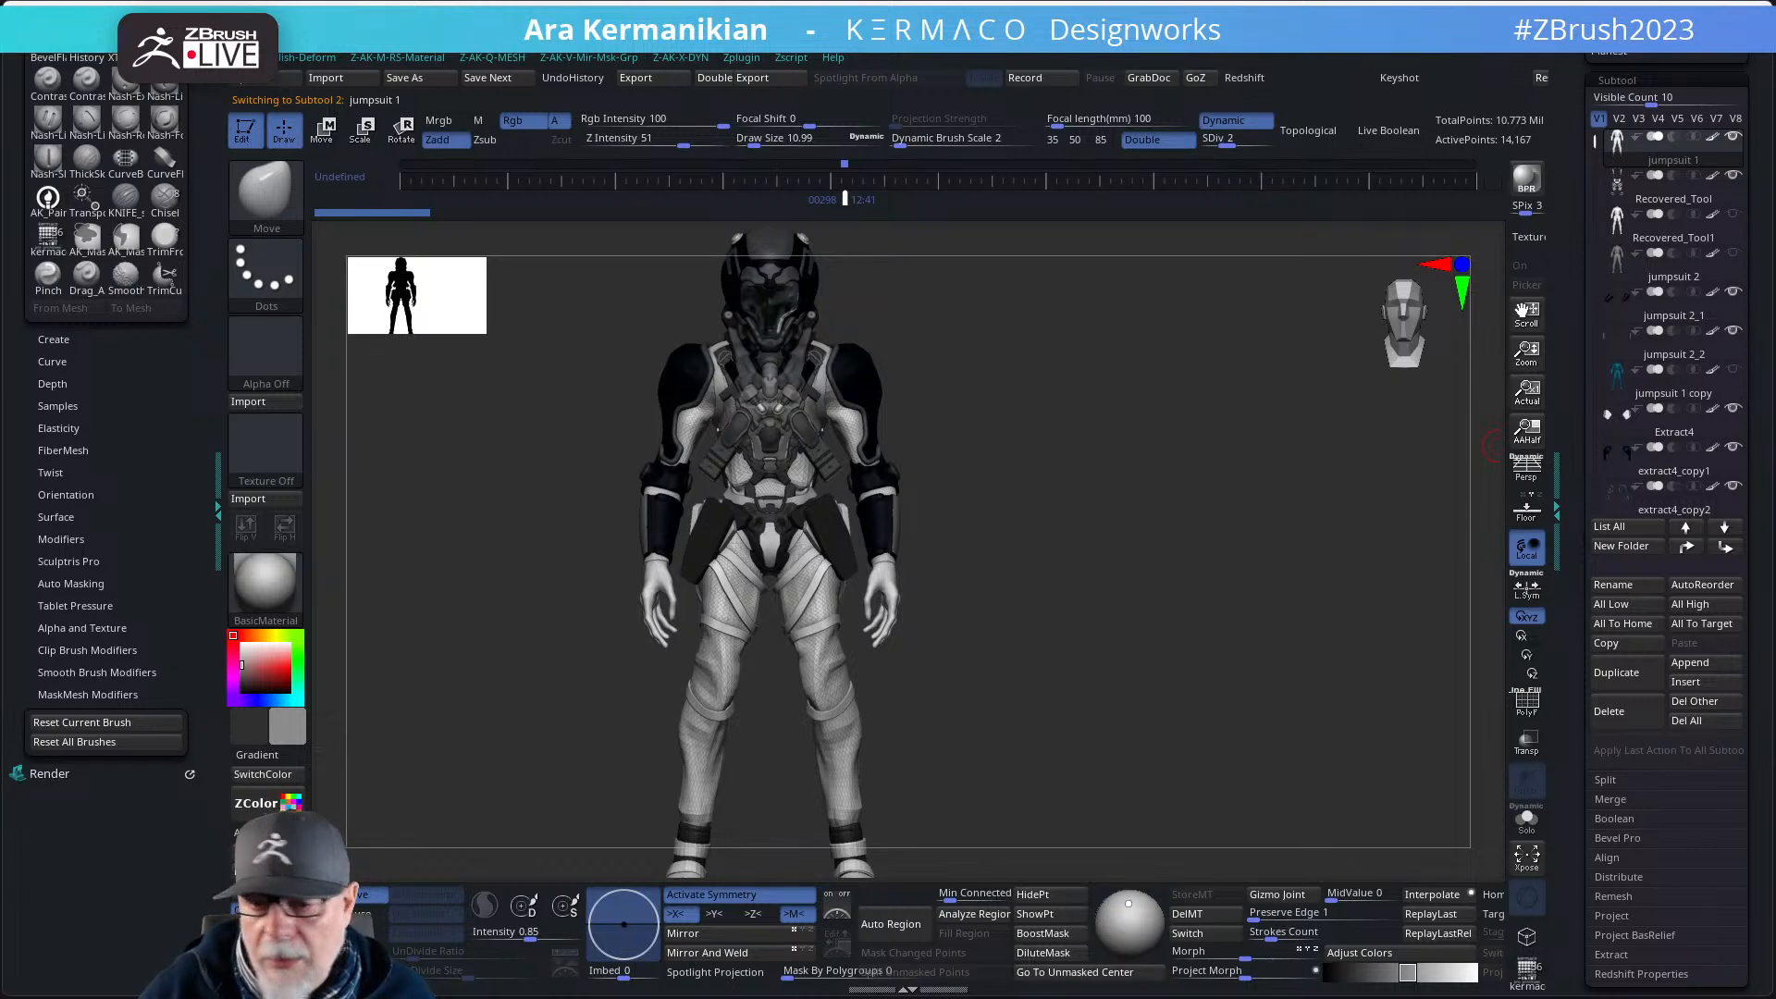
pyautogui.moveTo(1460, 998); pyautogui.dragTo(1156, 313)
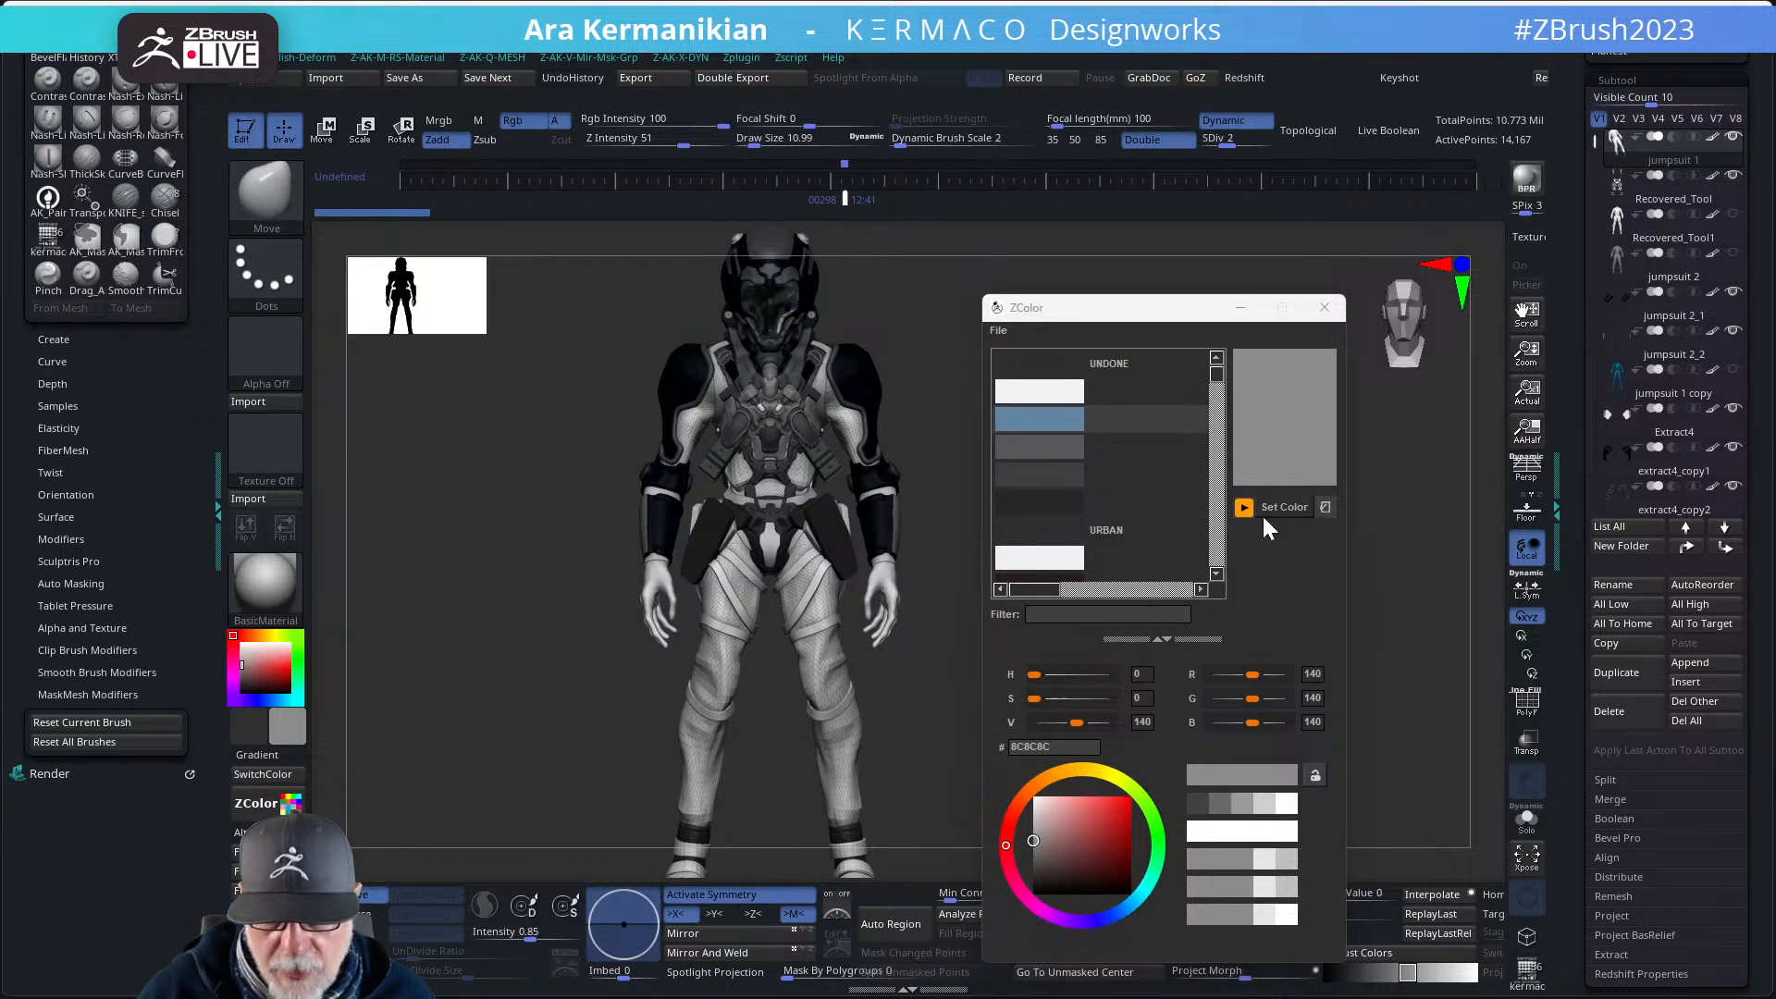
# - Try filling the jumpsuit with the mid blue (RGB 2, 87, 140) from the sunlight reflection palette
pyautogui.click(1046, 446)
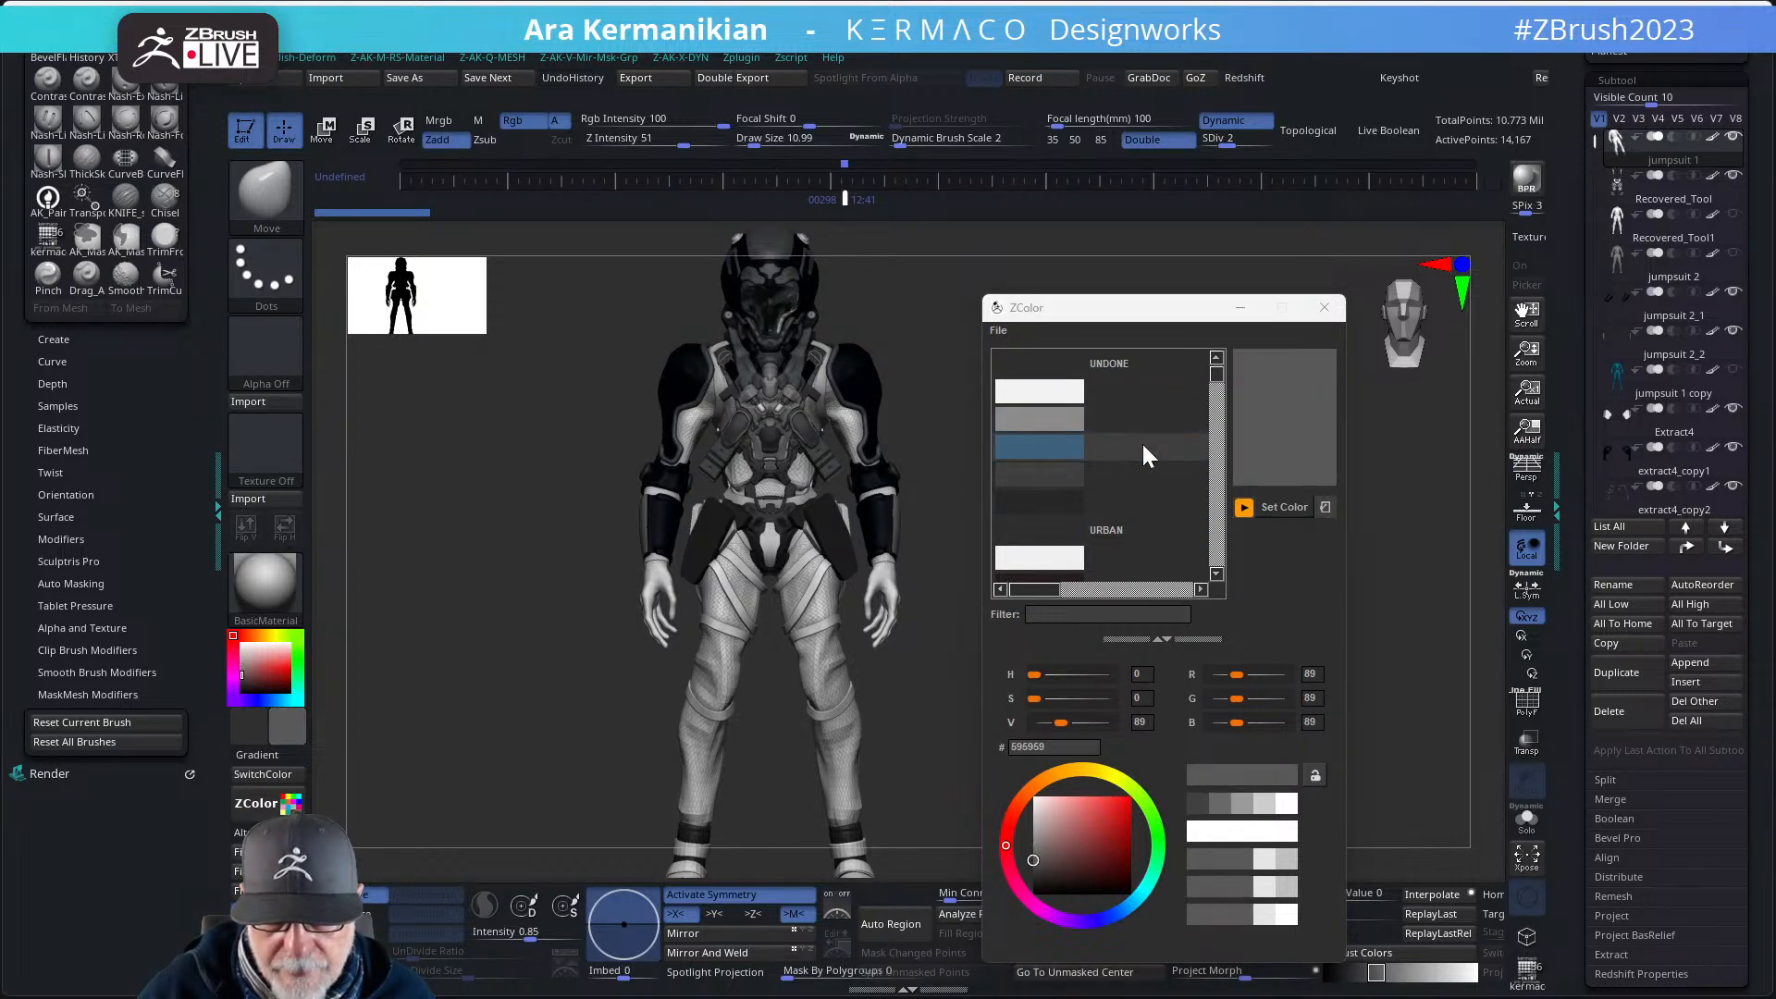
pyautogui.moveTo(1217, 375); pyautogui.dragTo(1218, 395)
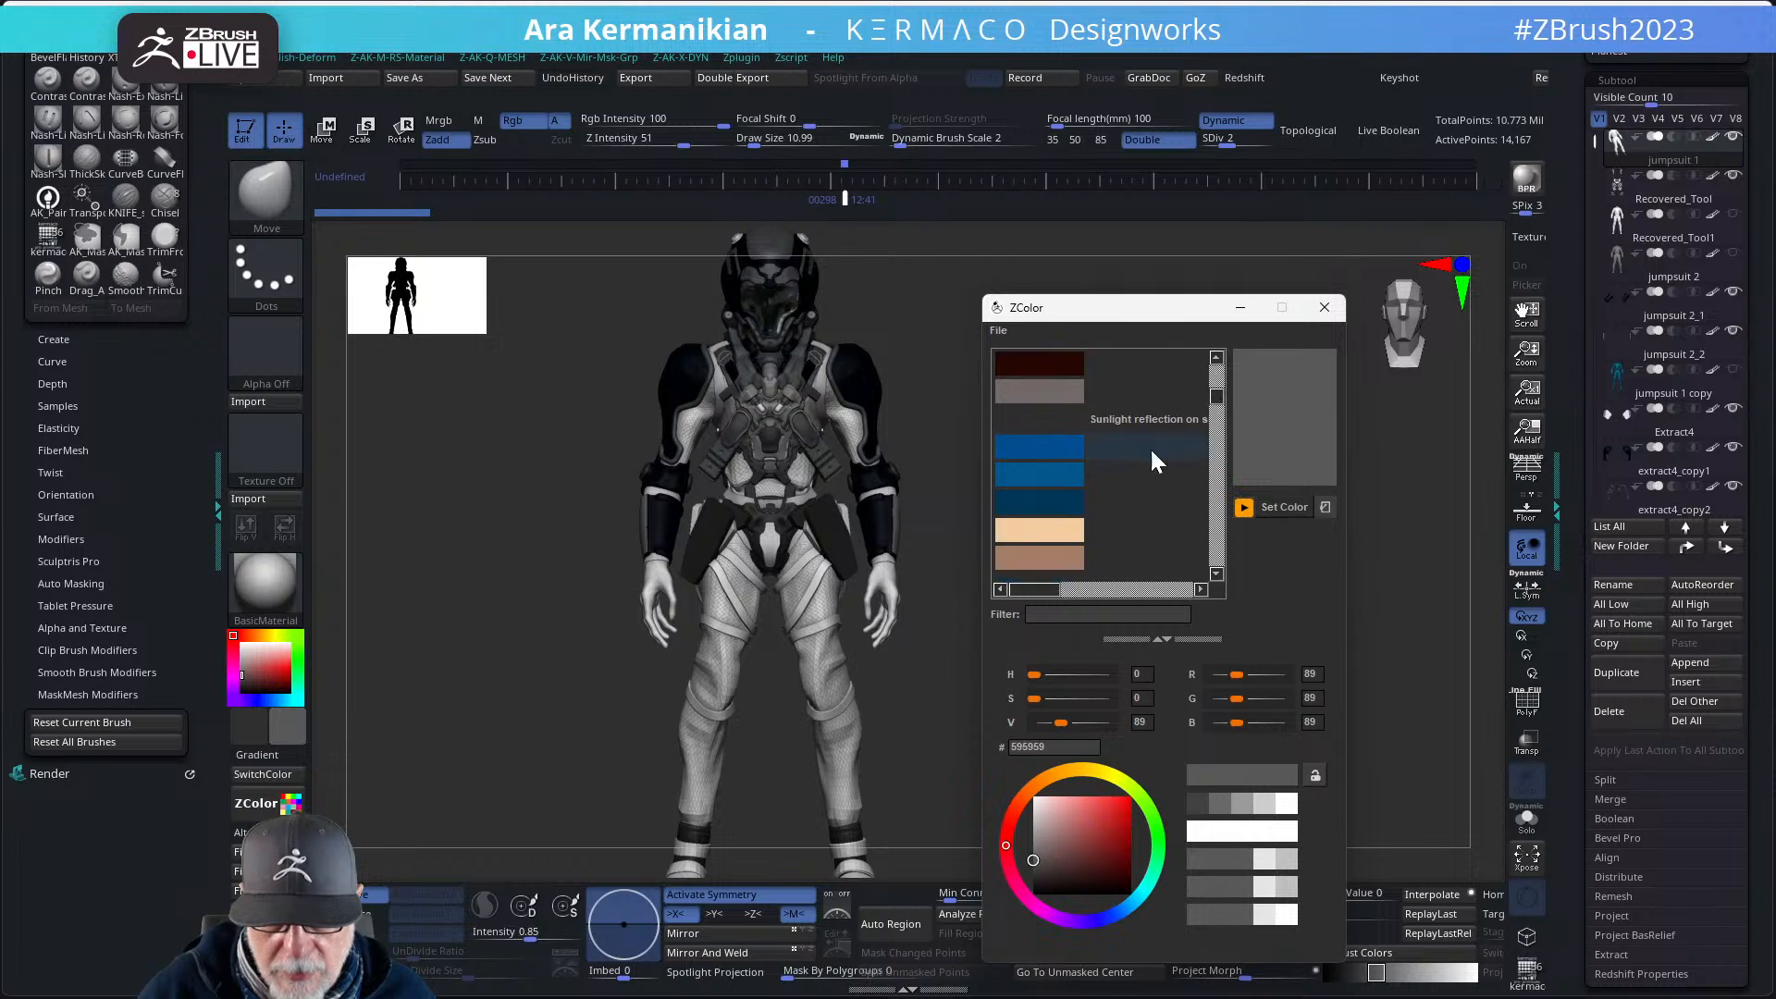
pyautogui.click(1067, 468)
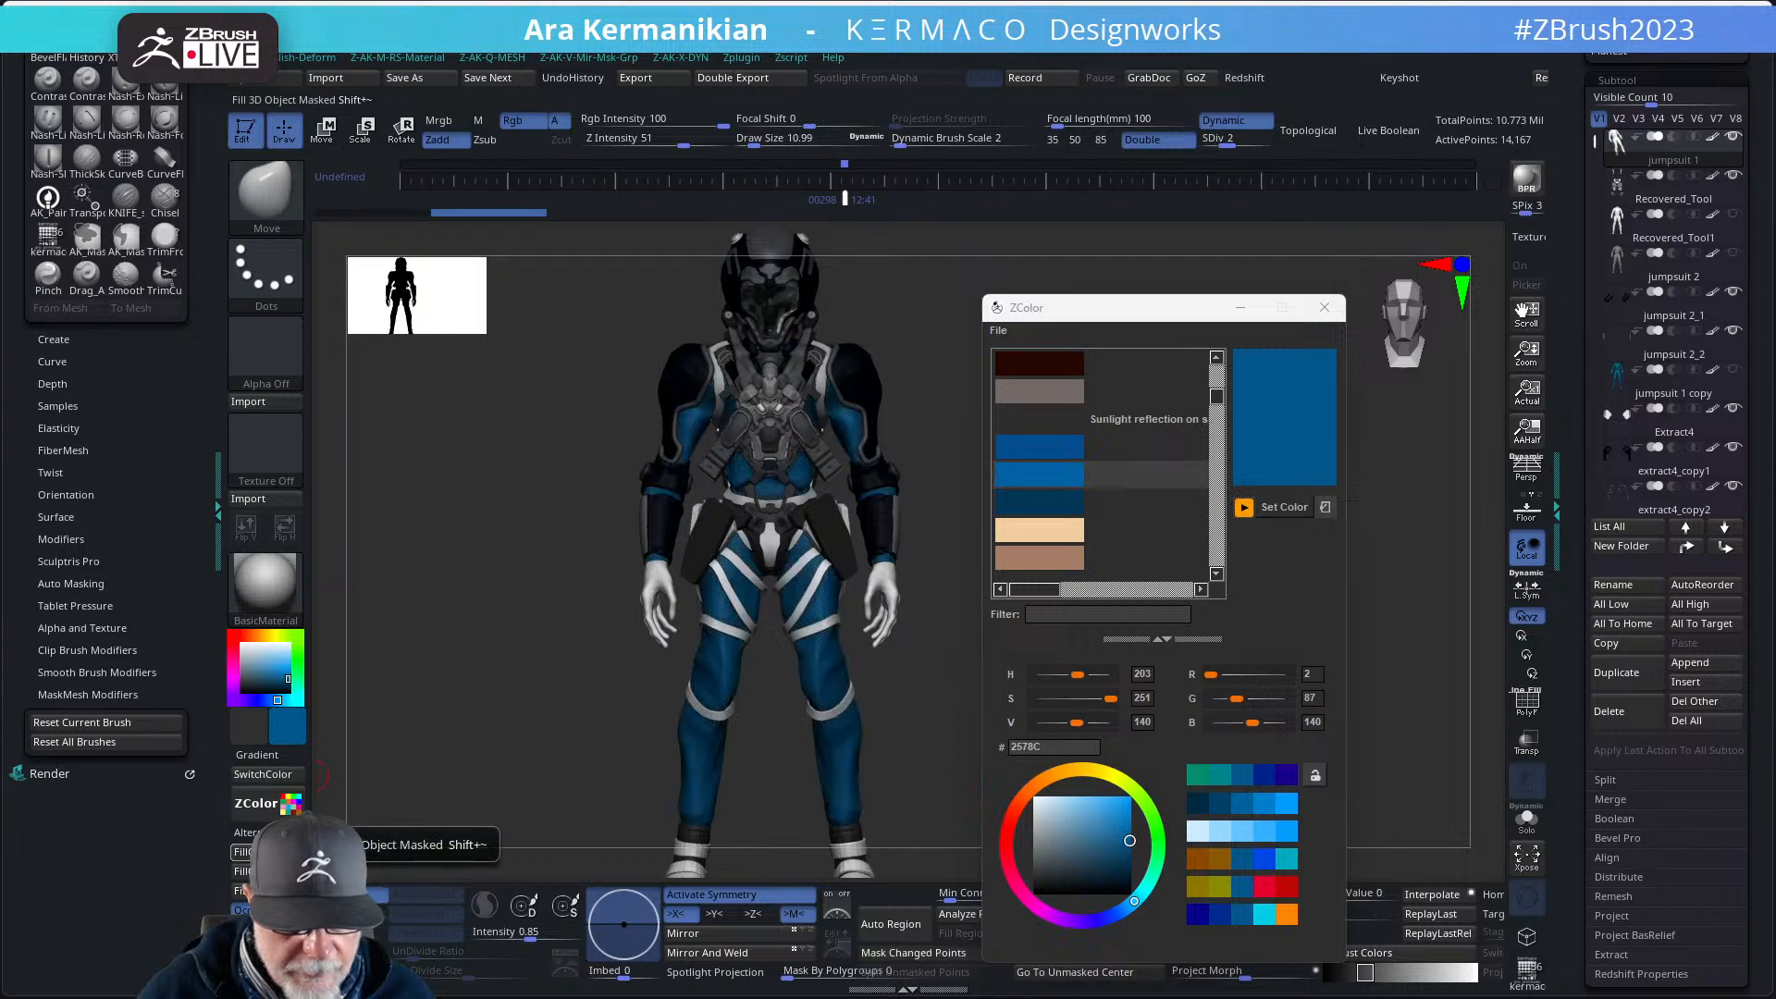
# - Try filling the jumpsuit with light grey A4A4A5 from the steel plate palette
pyautogui.moveTo(1218, 396); pyautogui.dragTo(1217, 410)
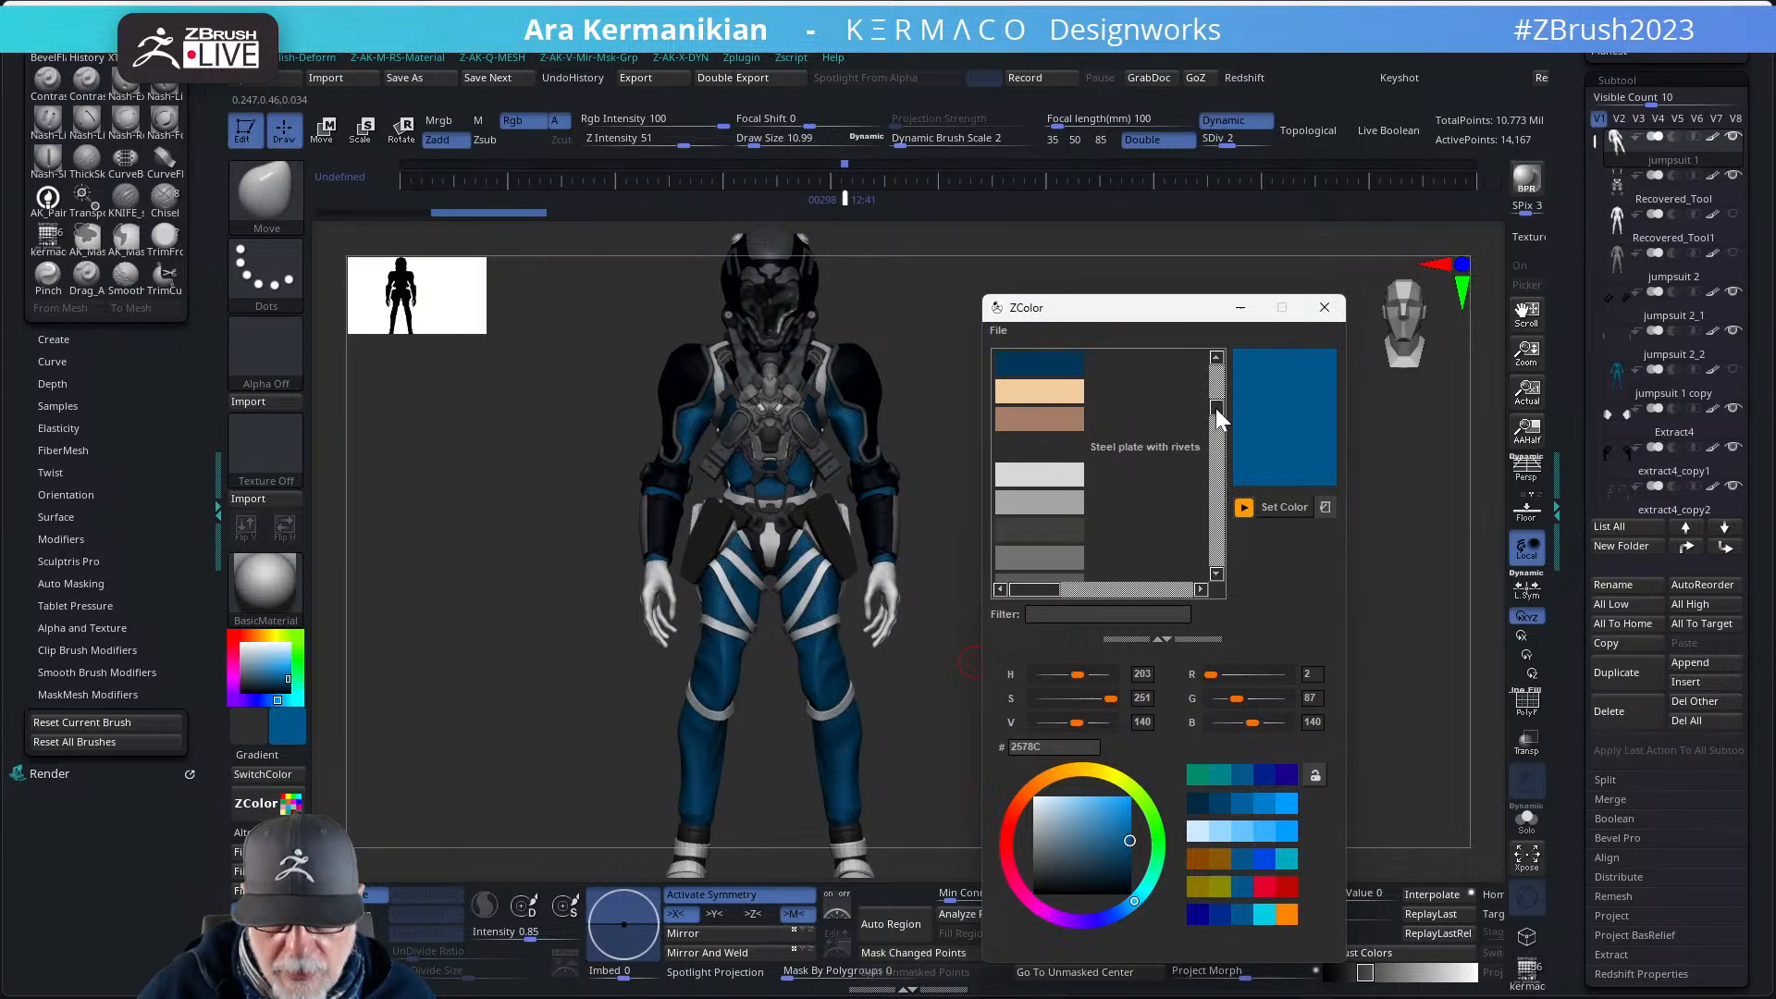
pyautogui.click(1041, 499)
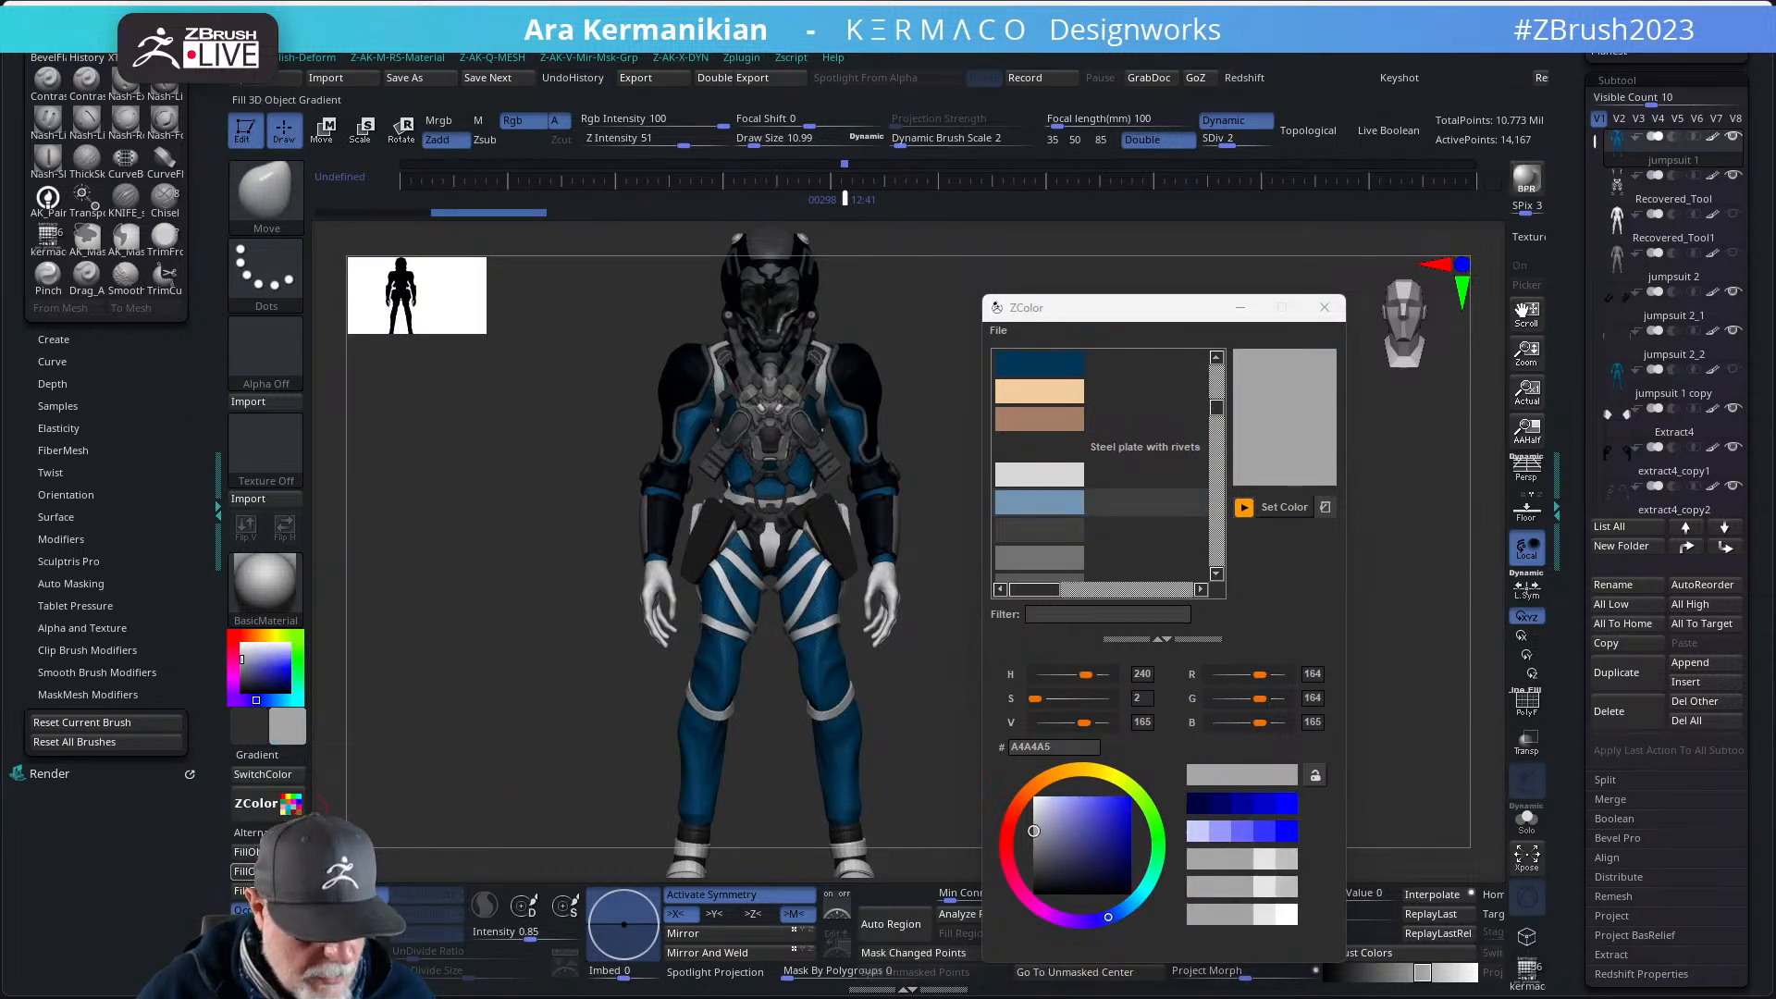
pyautogui.click(248, 852)
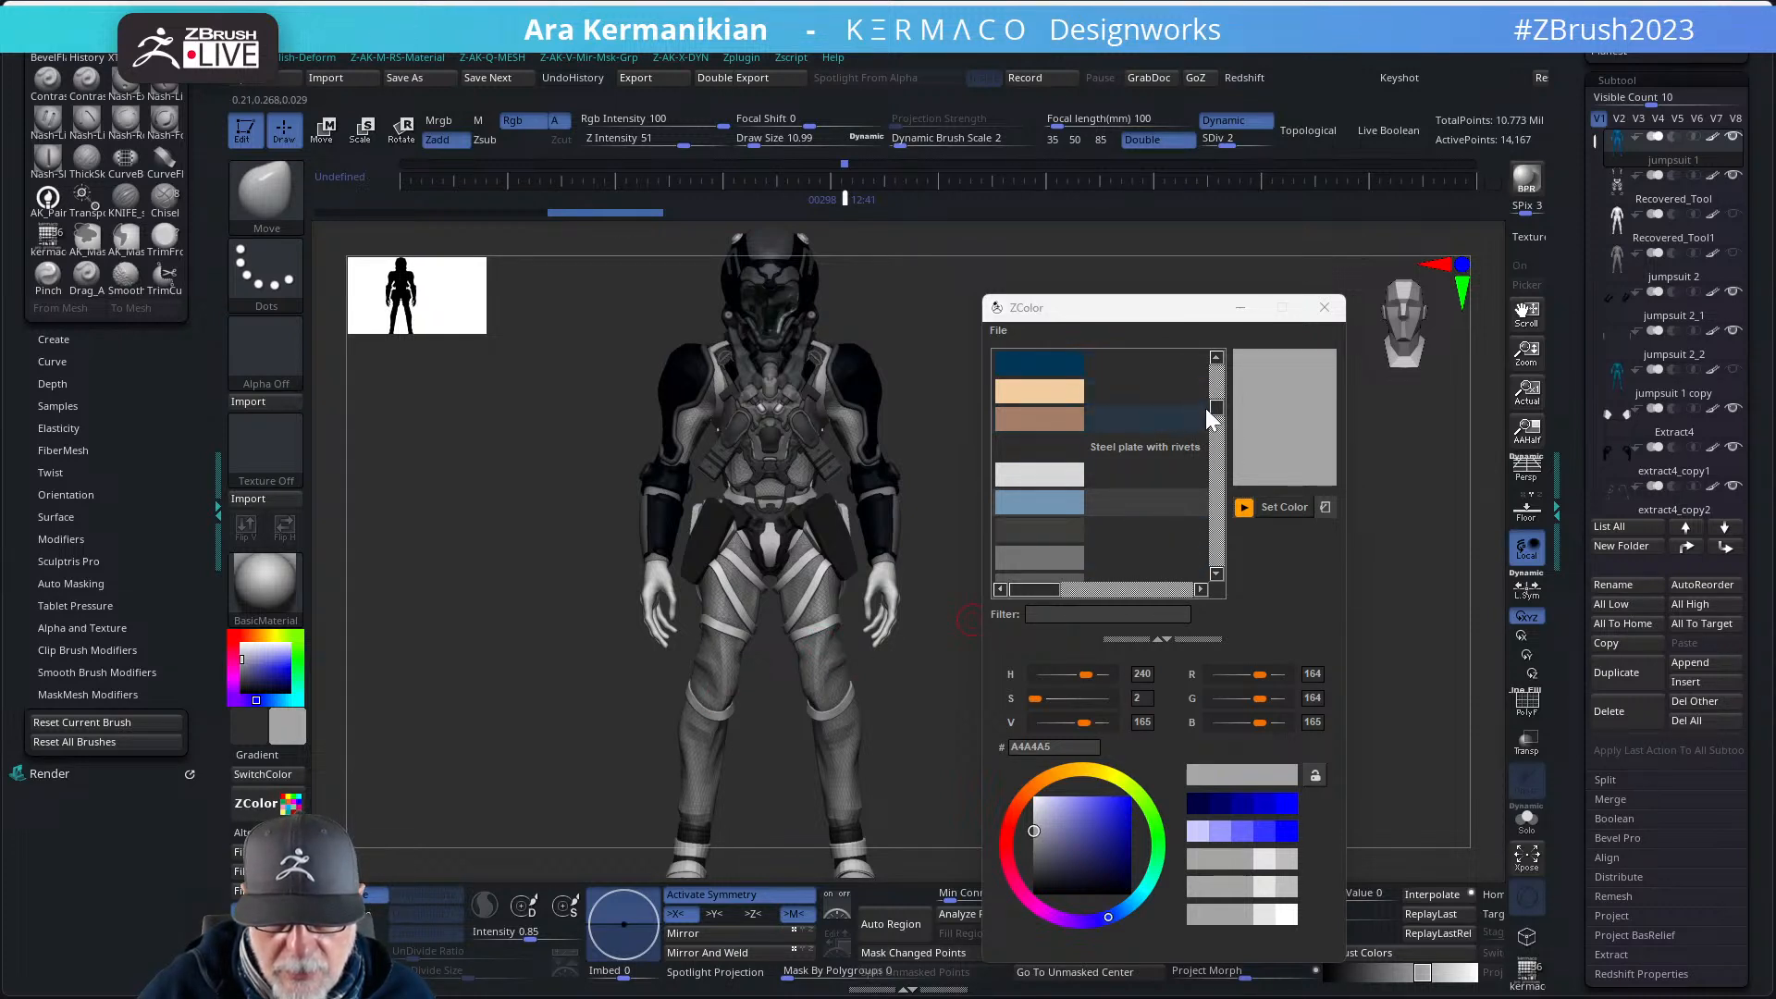
# - Try filling the jumpsuit with slate blue 6B7D8C from the My Phone palette
pyautogui.moveTo(1215, 406); pyautogui.dragTo(1213, 435)
pyautogui.click(1035, 479)
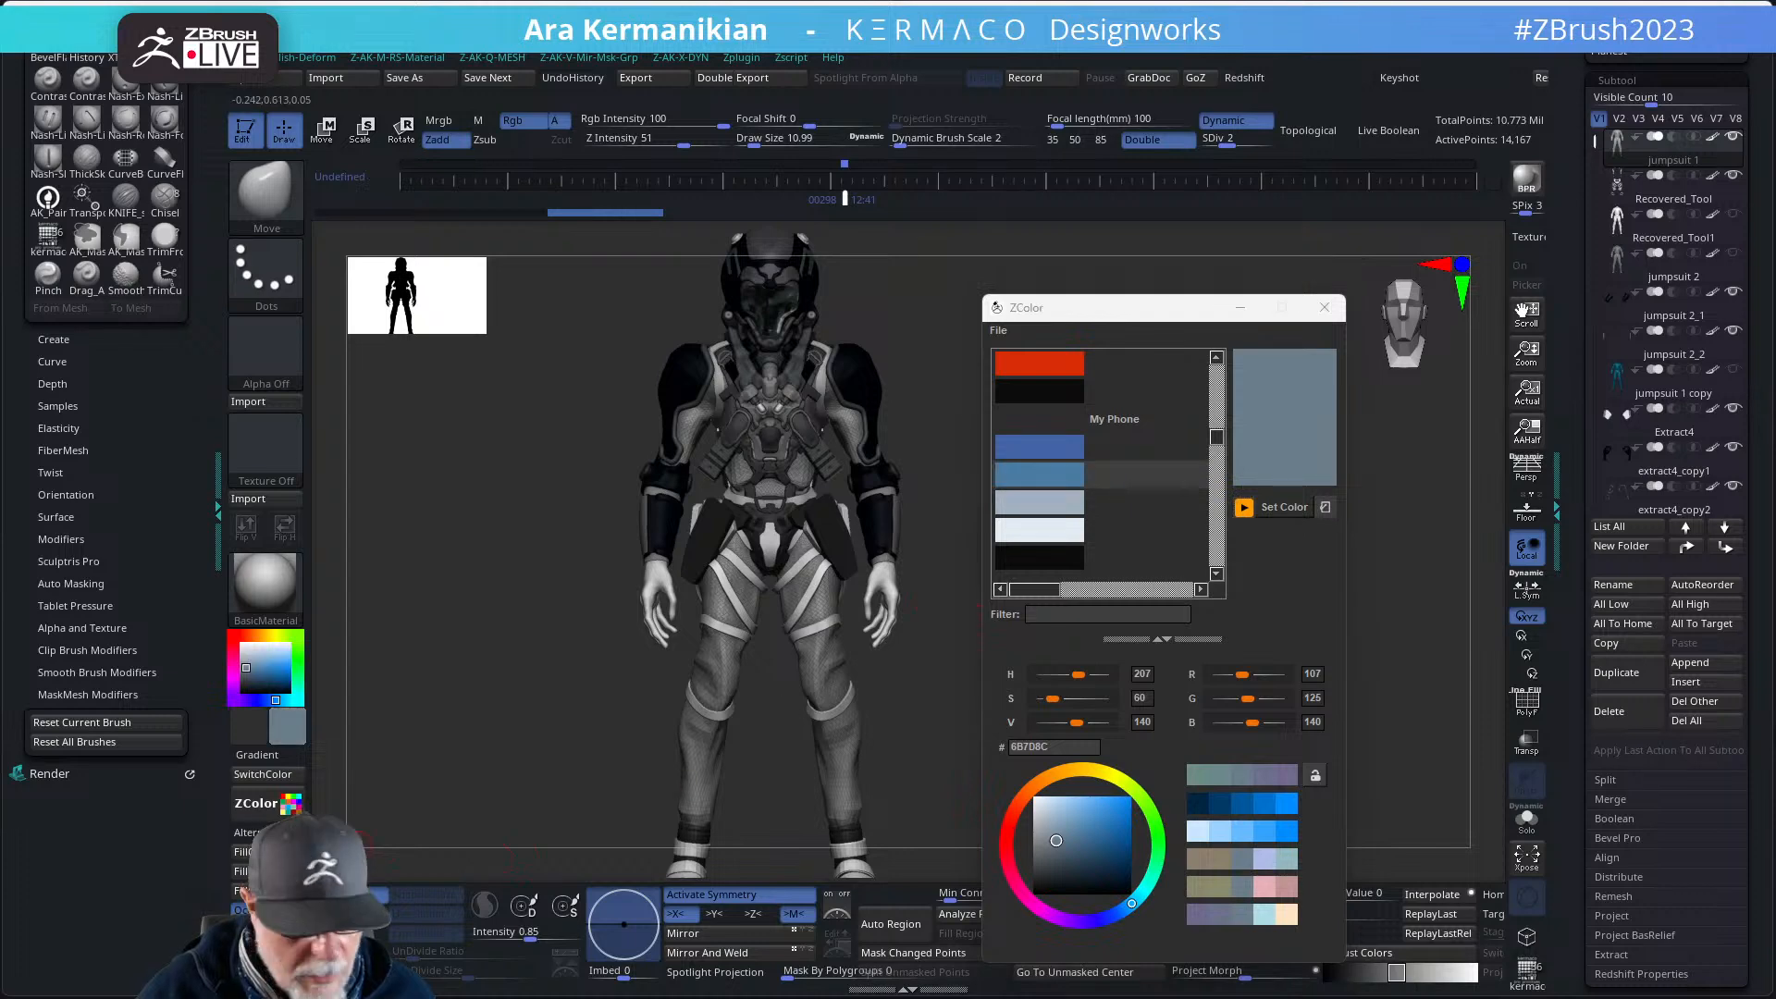
pyautogui.click(246, 852)
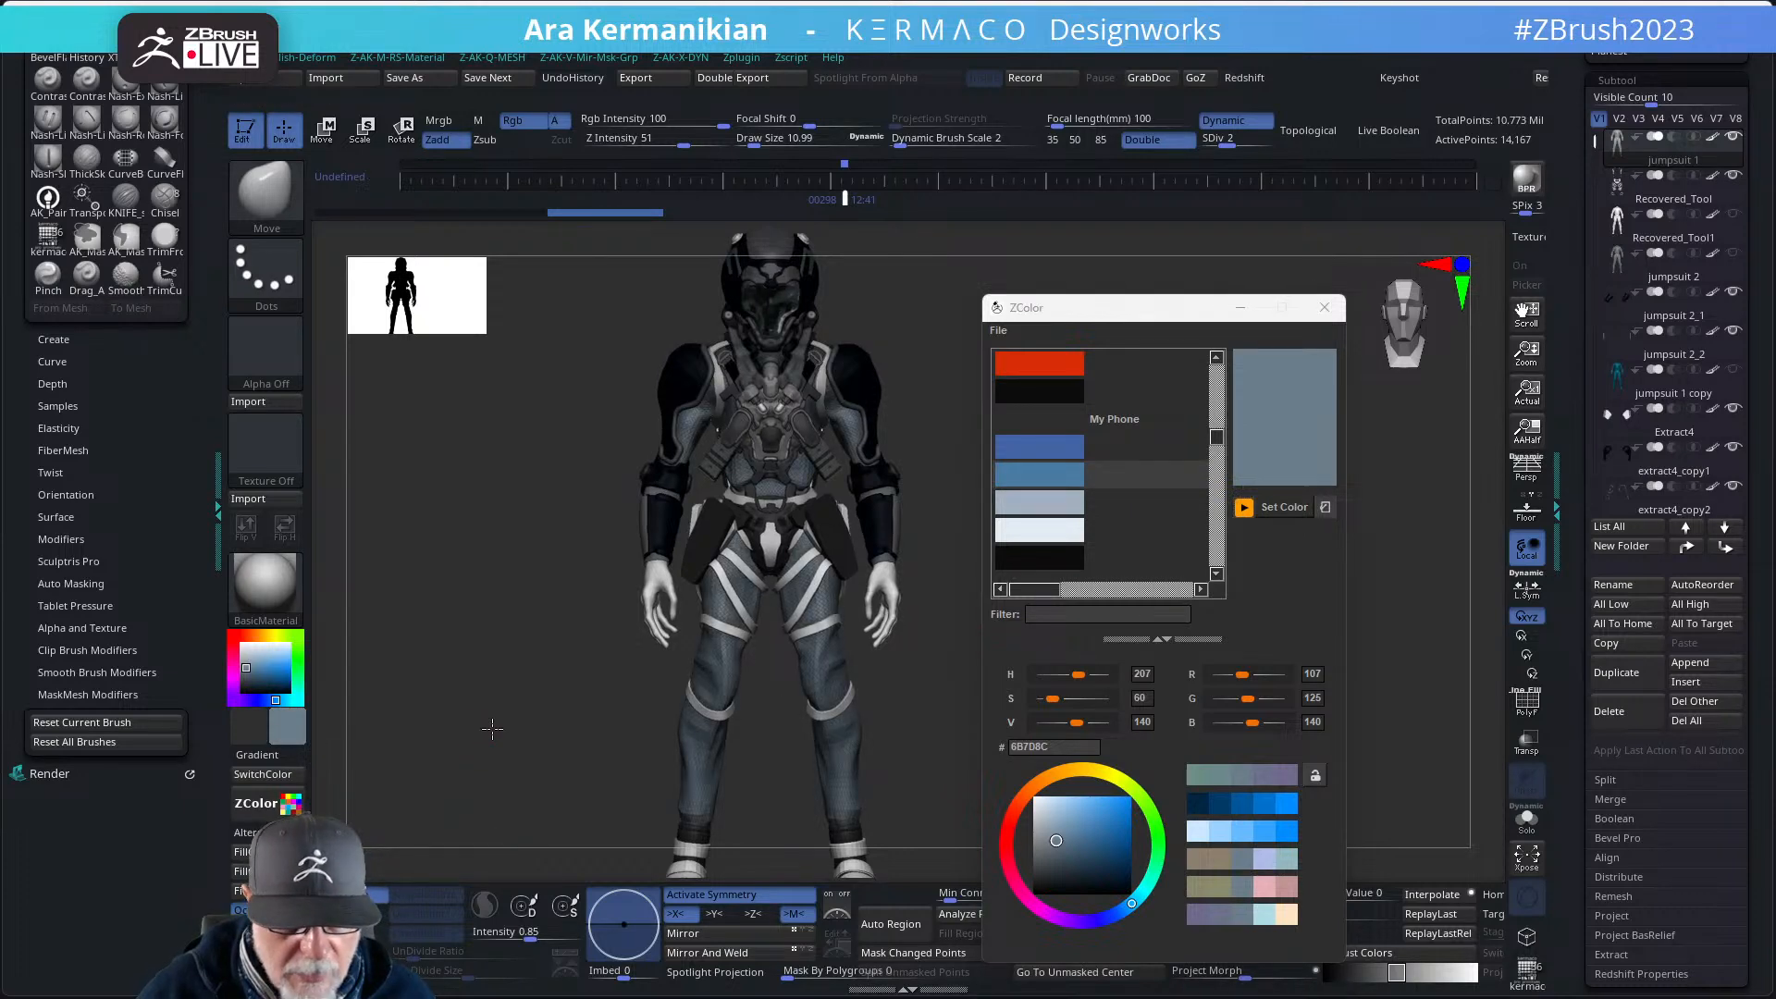
pyautogui.moveTo(462, 738)
pyautogui.mouseDown()
pyautogui.moveTo(429, 738)
pyautogui.moveTo(490, 737)
pyautogui.mouseUp()
# - Try the paler blue-grey A2B1BF from the My Phone palette on the jumpsuit and inspect the torso
pyautogui.click(1042, 502)
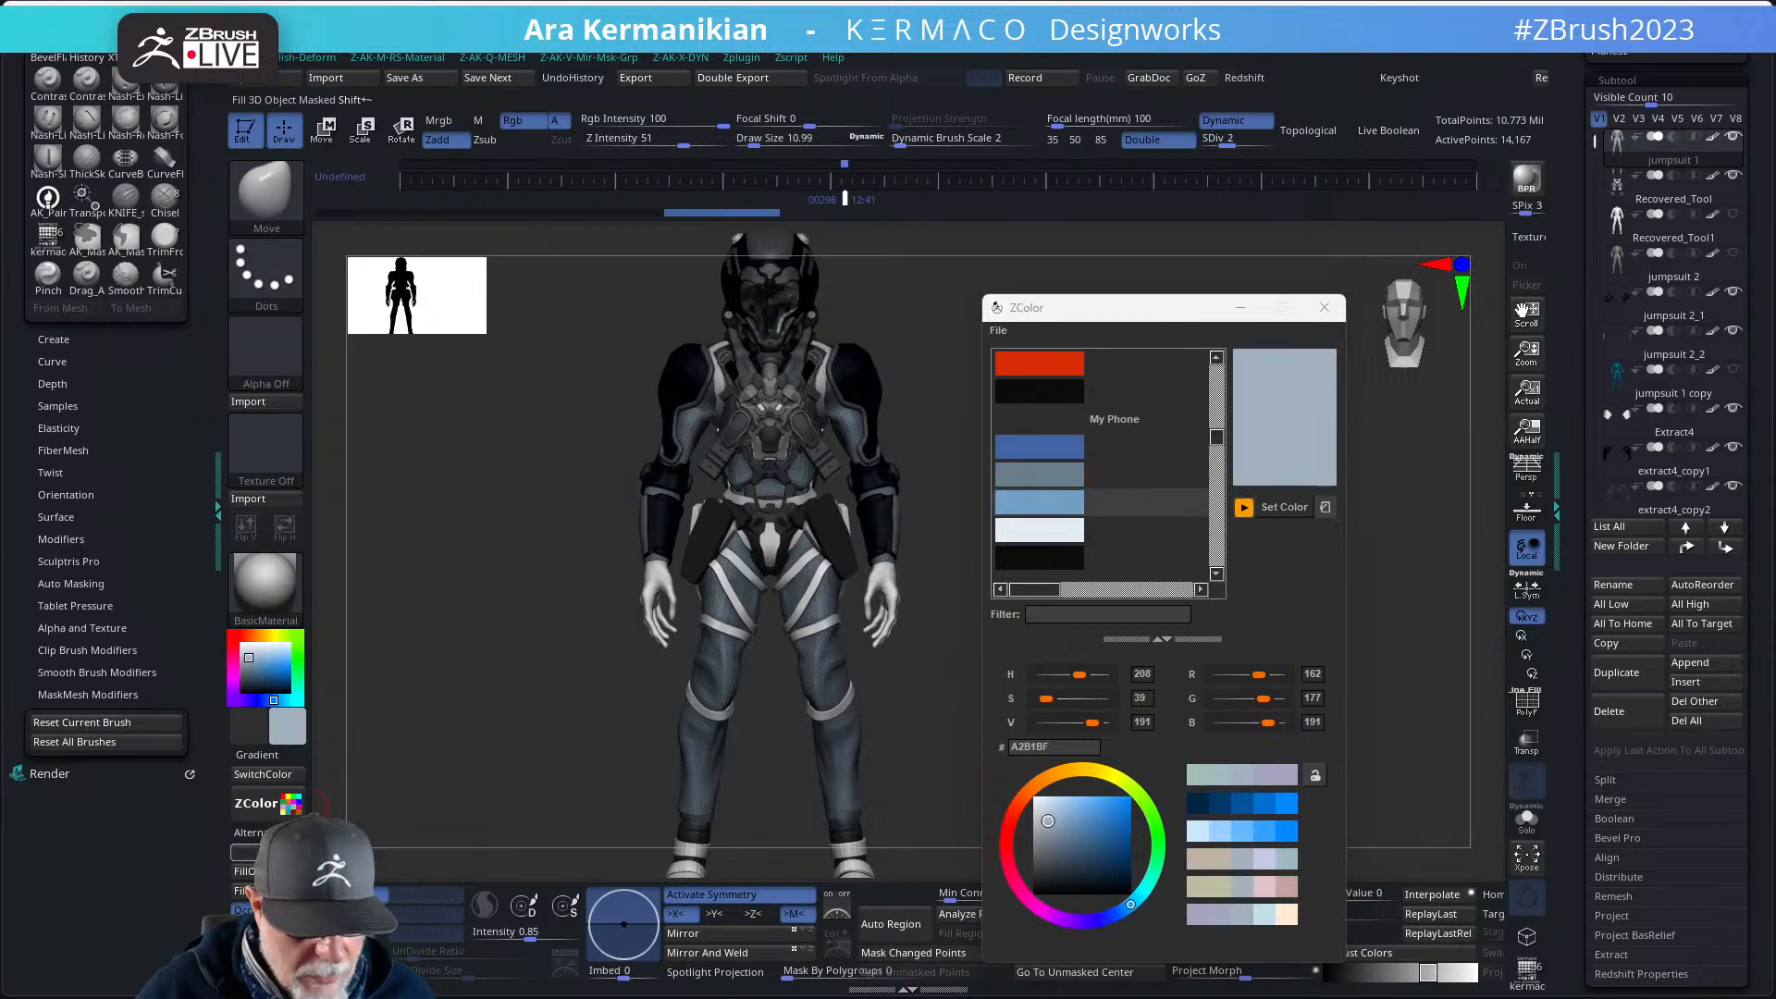
pyautogui.click(245, 852)
pyautogui.keyDown('alt'); pyautogui.moveTo(495, 651); pyautogui.dragTo(432, 786); pyautogui.keyUp('alt')
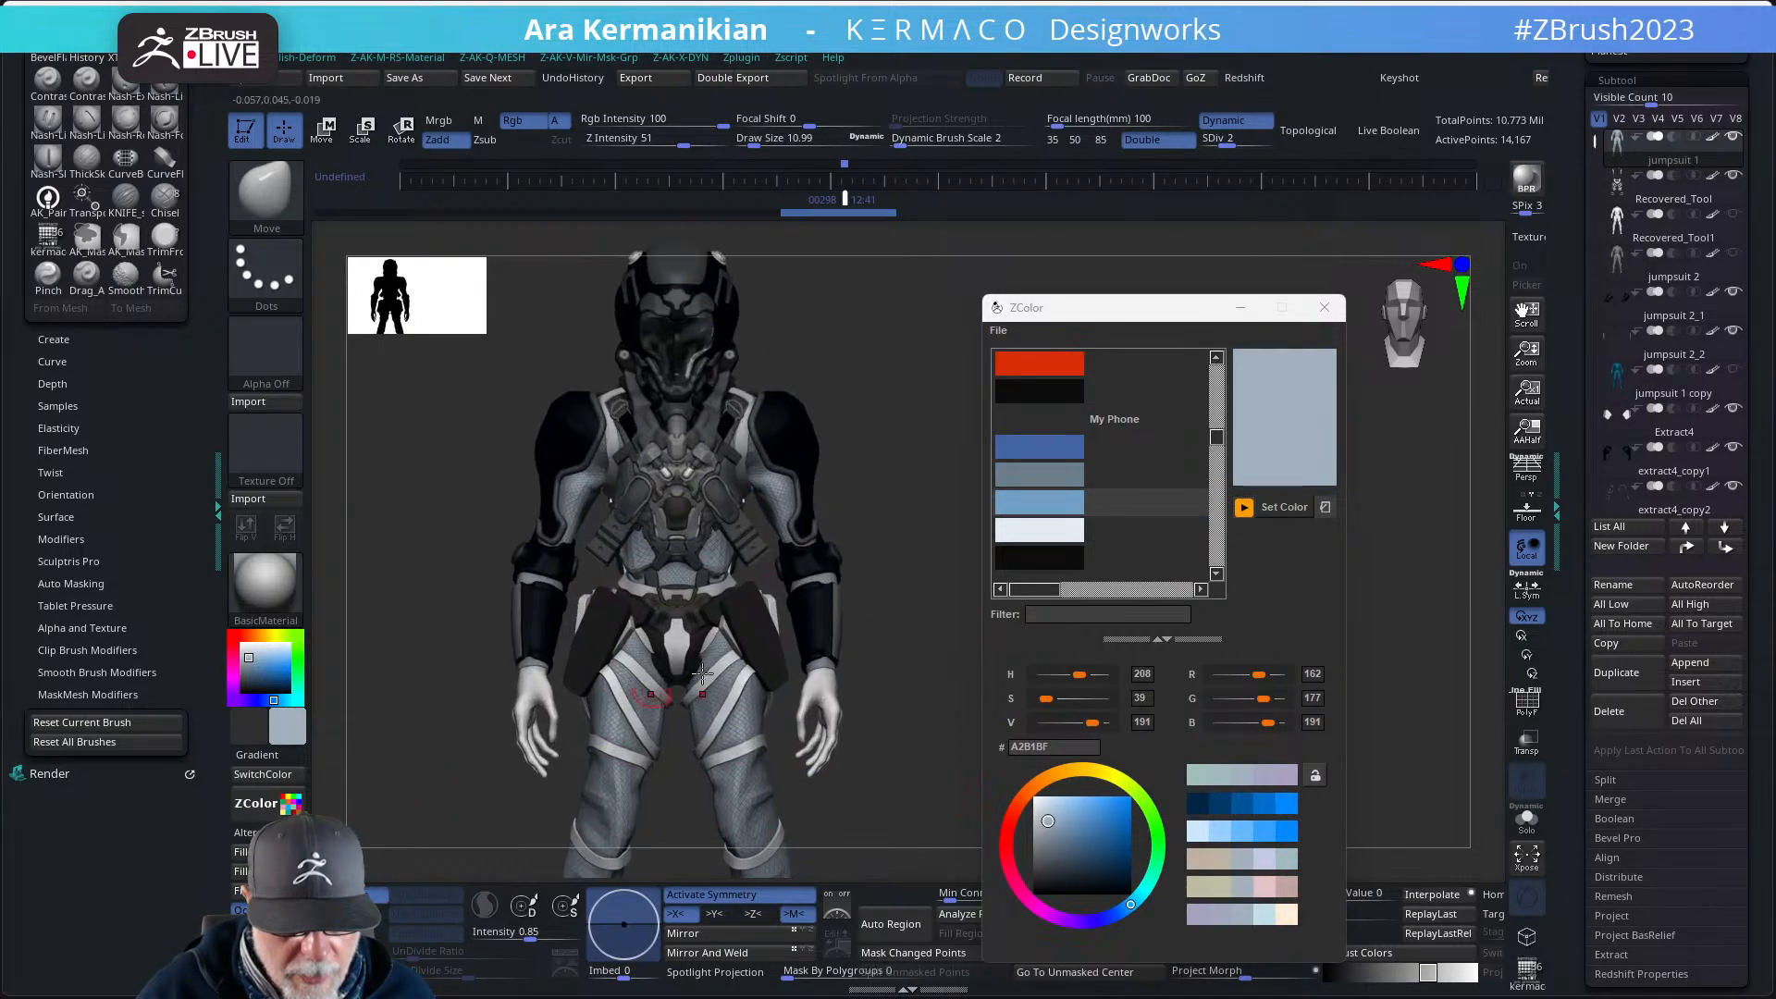
pyautogui.keyDown('alt'); pyautogui.moveTo(964, 510); pyautogui.dragTo(968, 602); pyautogui.keyUp('alt')
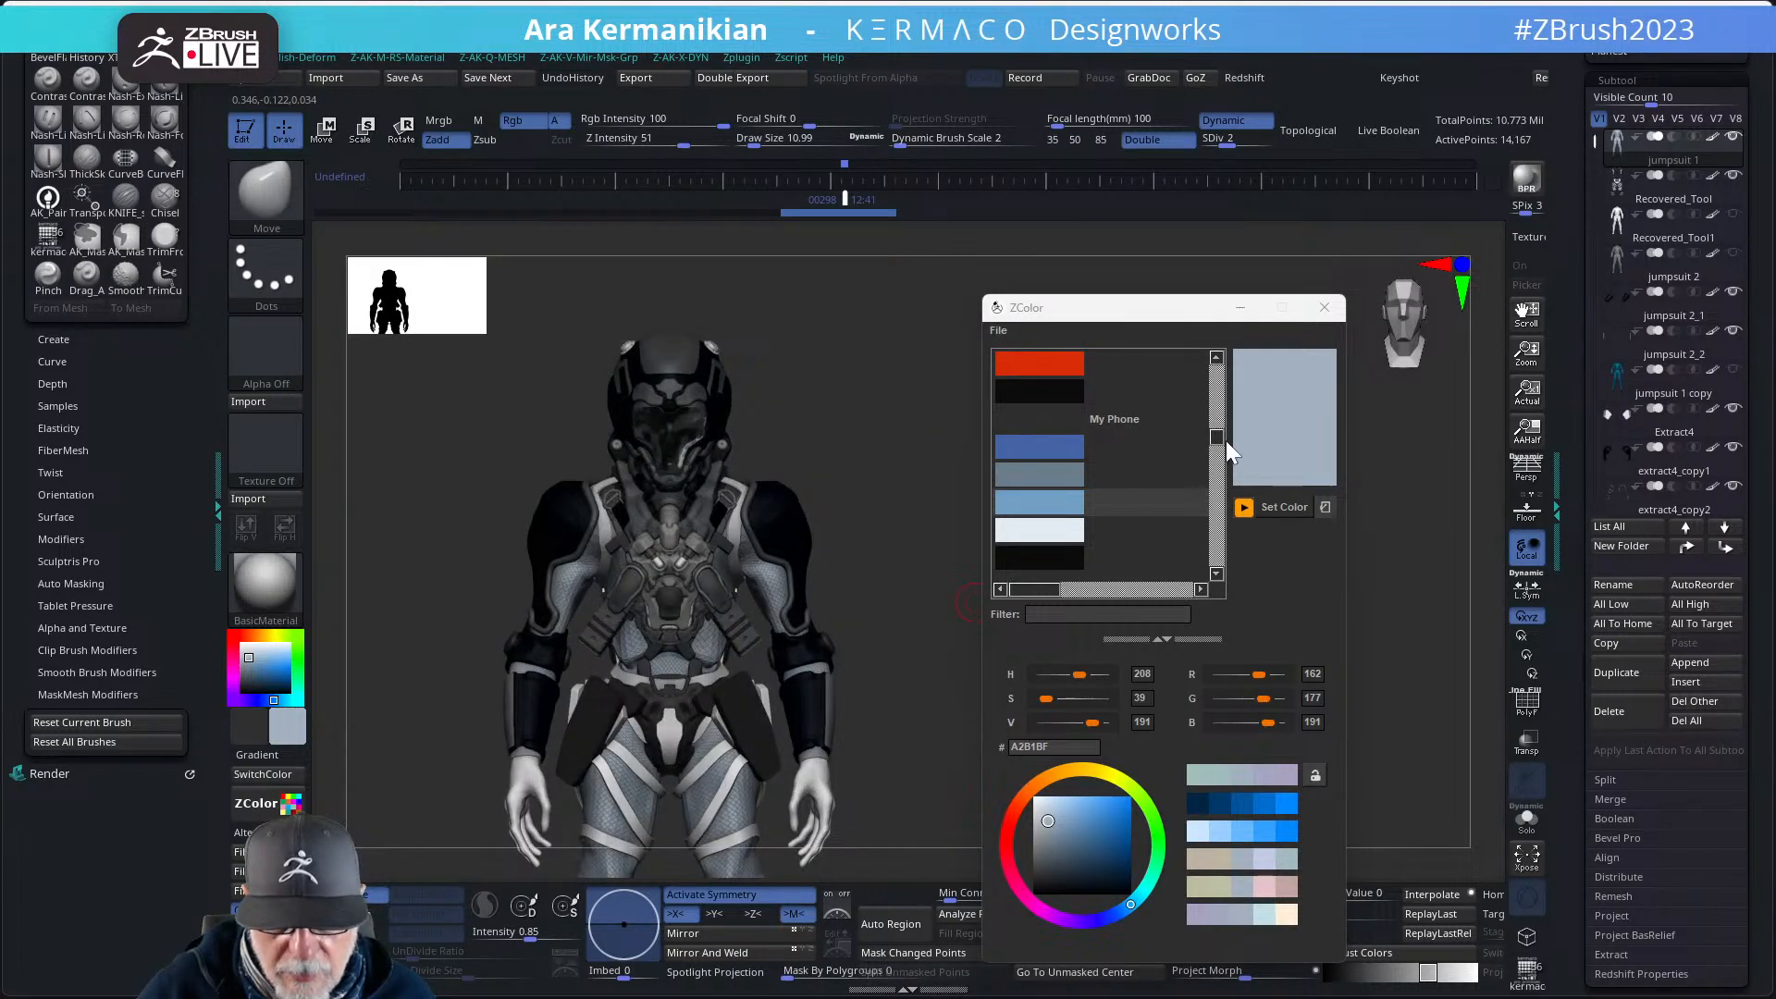
# - Try filling the jumpsuit with olive grey 5B5B56 from the industrial loft palette and inspect the arm mesh
pyautogui.moveTo(1218, 439)
pyautogui.mouseDown()
pyautogui.moveTo(1217, 502)
pyautogui.moveTo(1217, 459)
pyautogui.mouseUp()
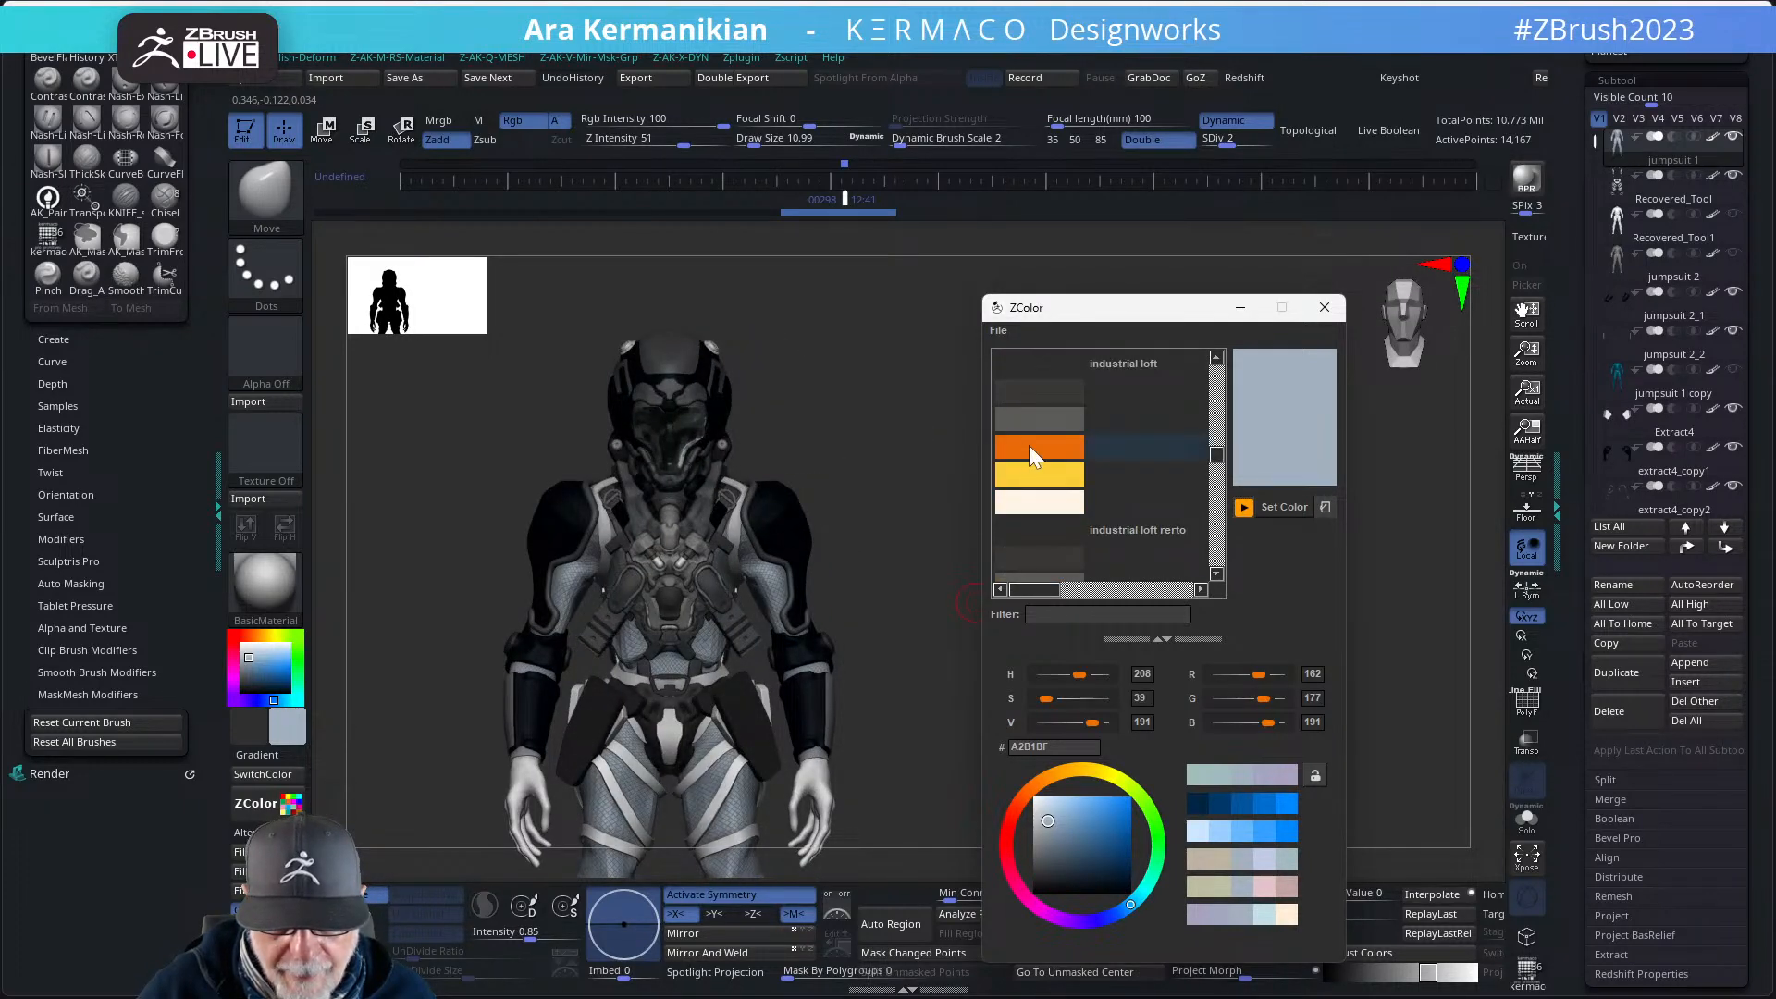
pyautogui.click(1052, 422)
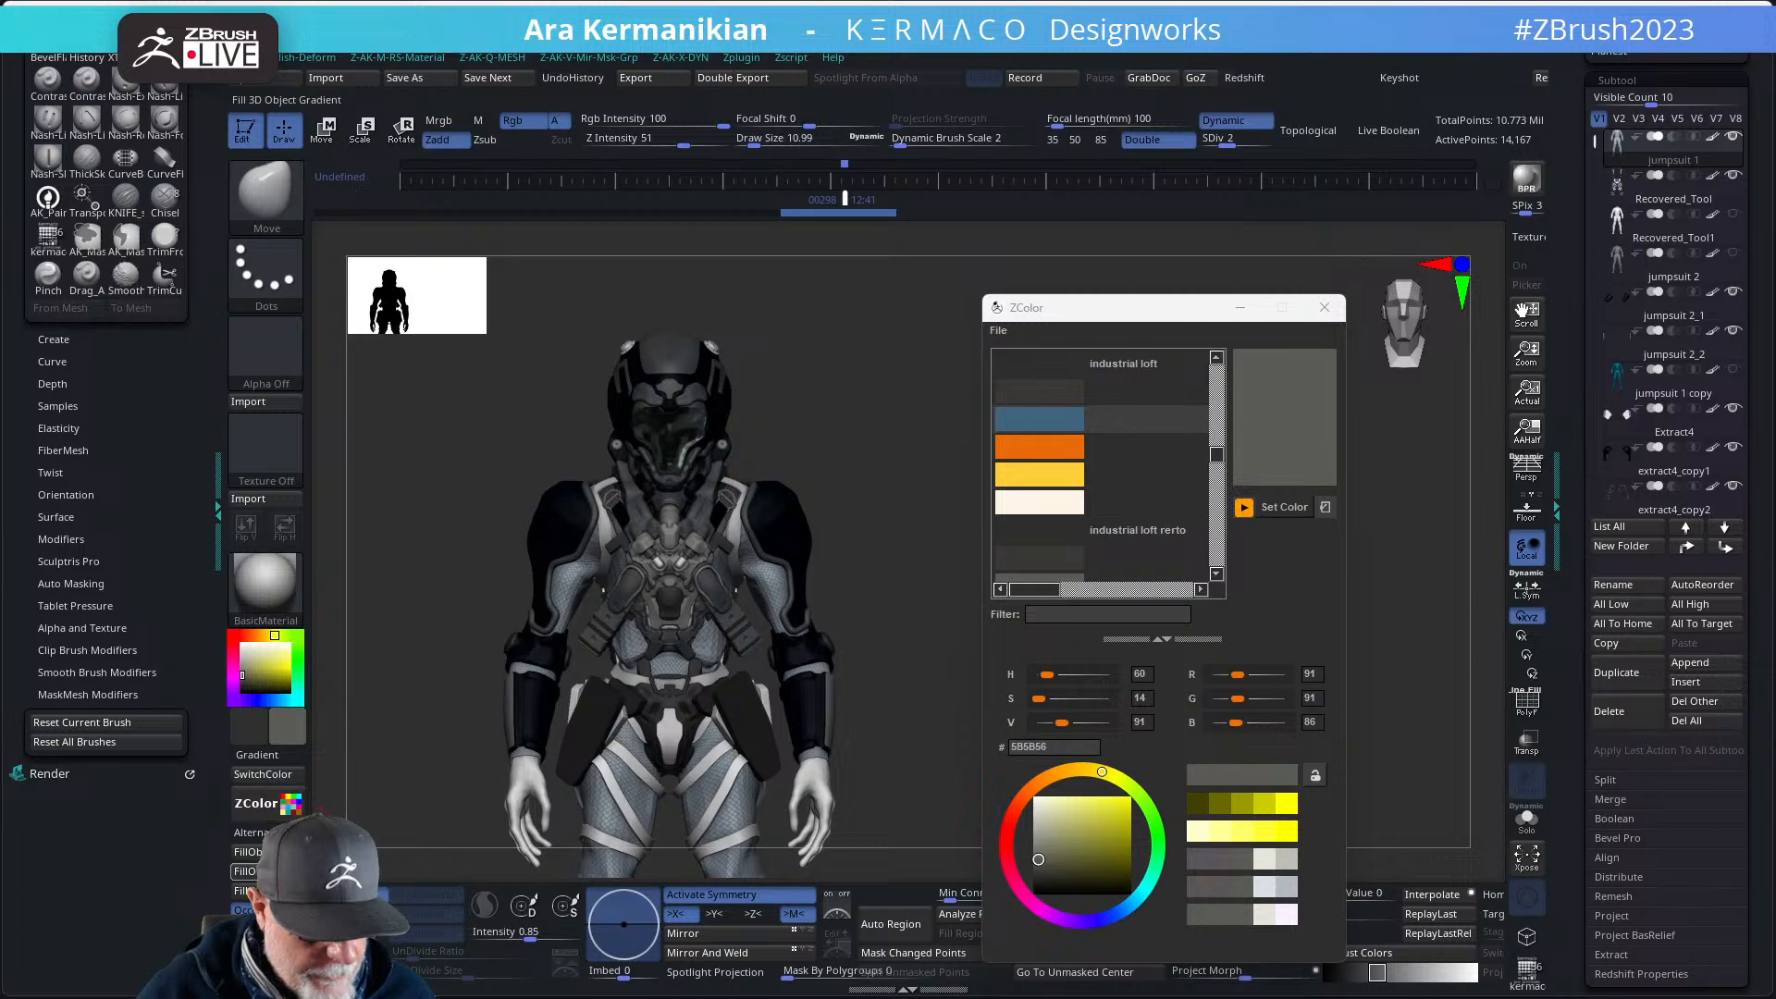
pyautogui.moveTo(397, 680); pyautogui.dragTo(365, 661)
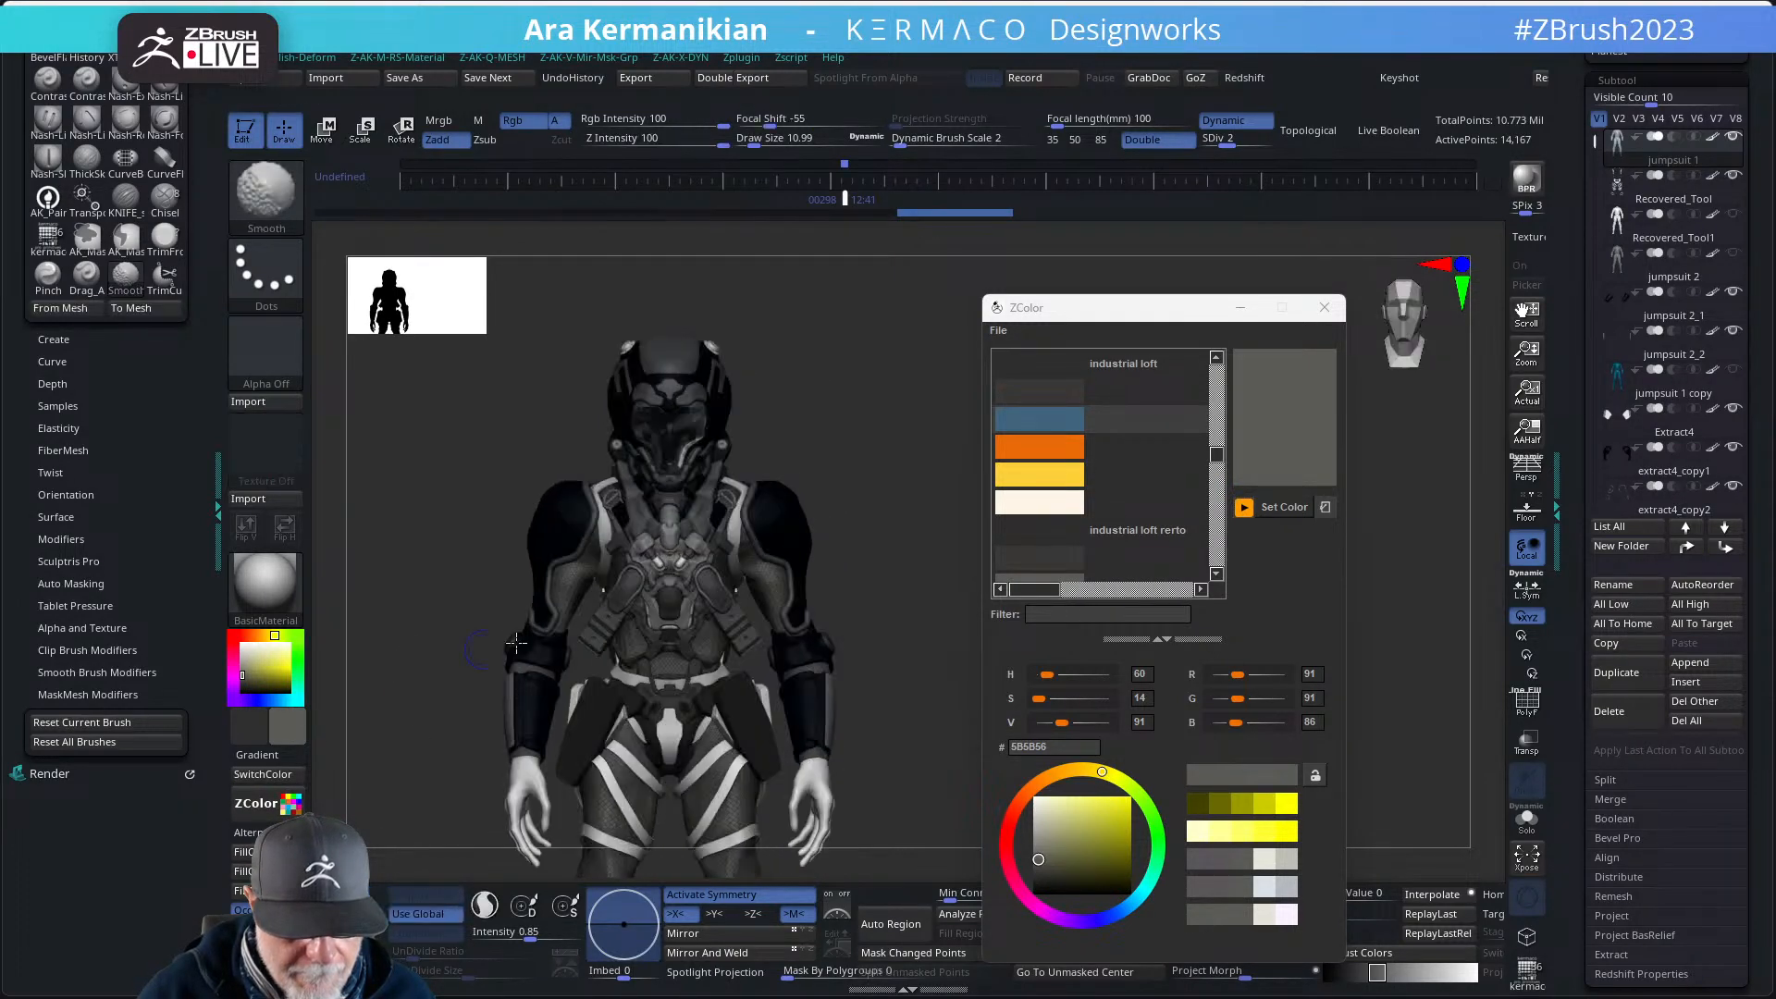
pyautogui.keyDown('alt'); pyautogui.moveTo(904, 485); pyautogui.dragTo(858, 657); pyautogui.keyUp('alt')
pyautogui.keyDown('alt'); pyautogui.moveTo(872, 675); pyautogui.dragTo(969, 652); pyautogui.keyUp('alt')
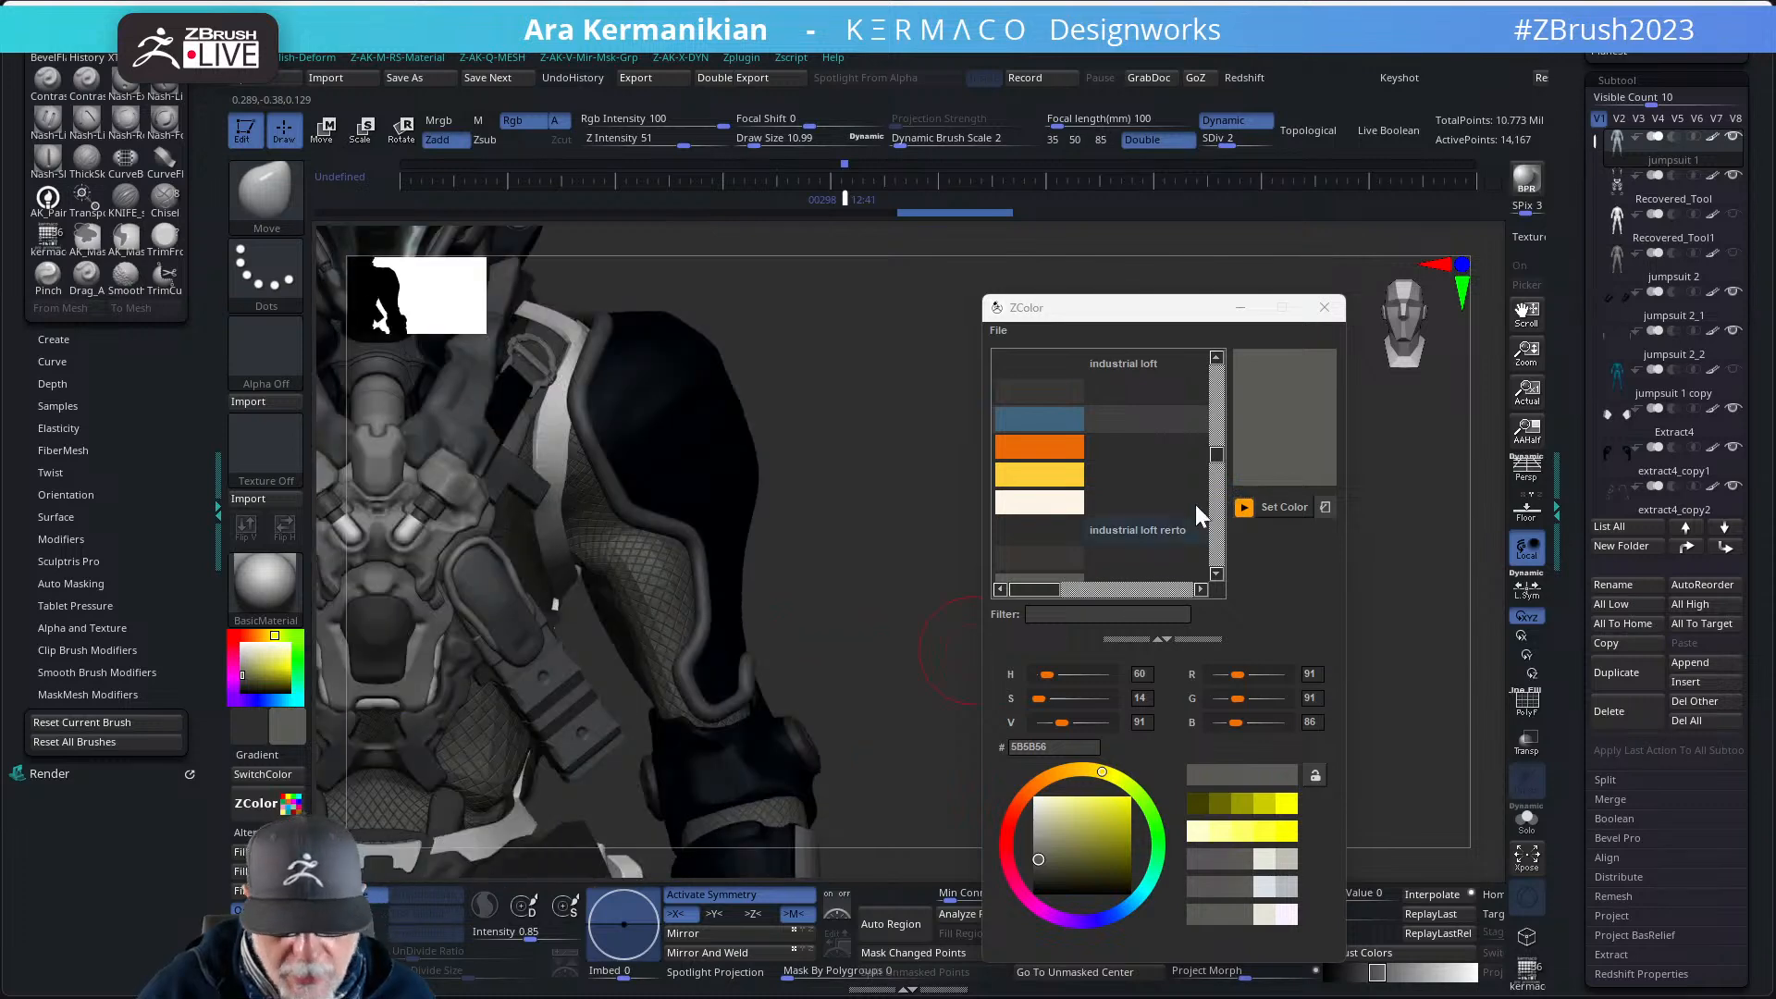
# - Try filling the jumpsuit with cream FFF4E6 from the industrial loft palette and view the whole figure
pyautogui.click(1043, 504)
pyautogui.click(244, 871)
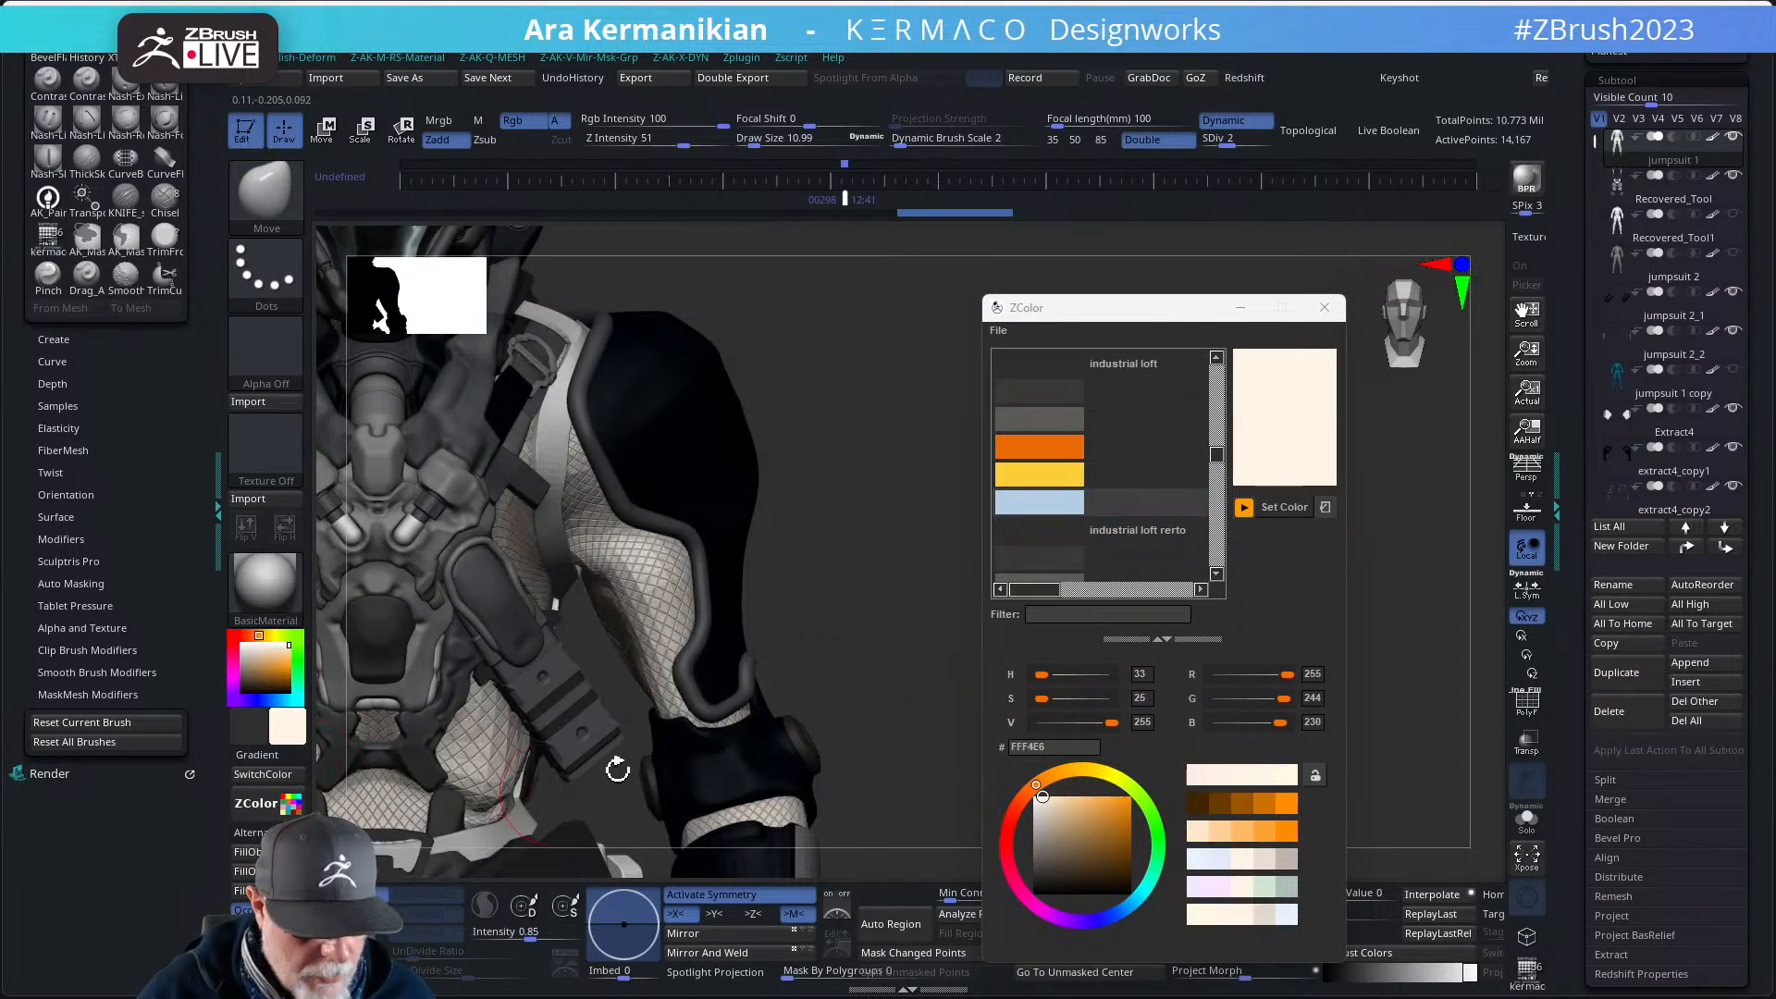
pyautogui.keyDown('alt'); pyautogui.moveTo(847, 617); pyautogui.dragTo(796, 348); pyautogui.keyUp('alt')
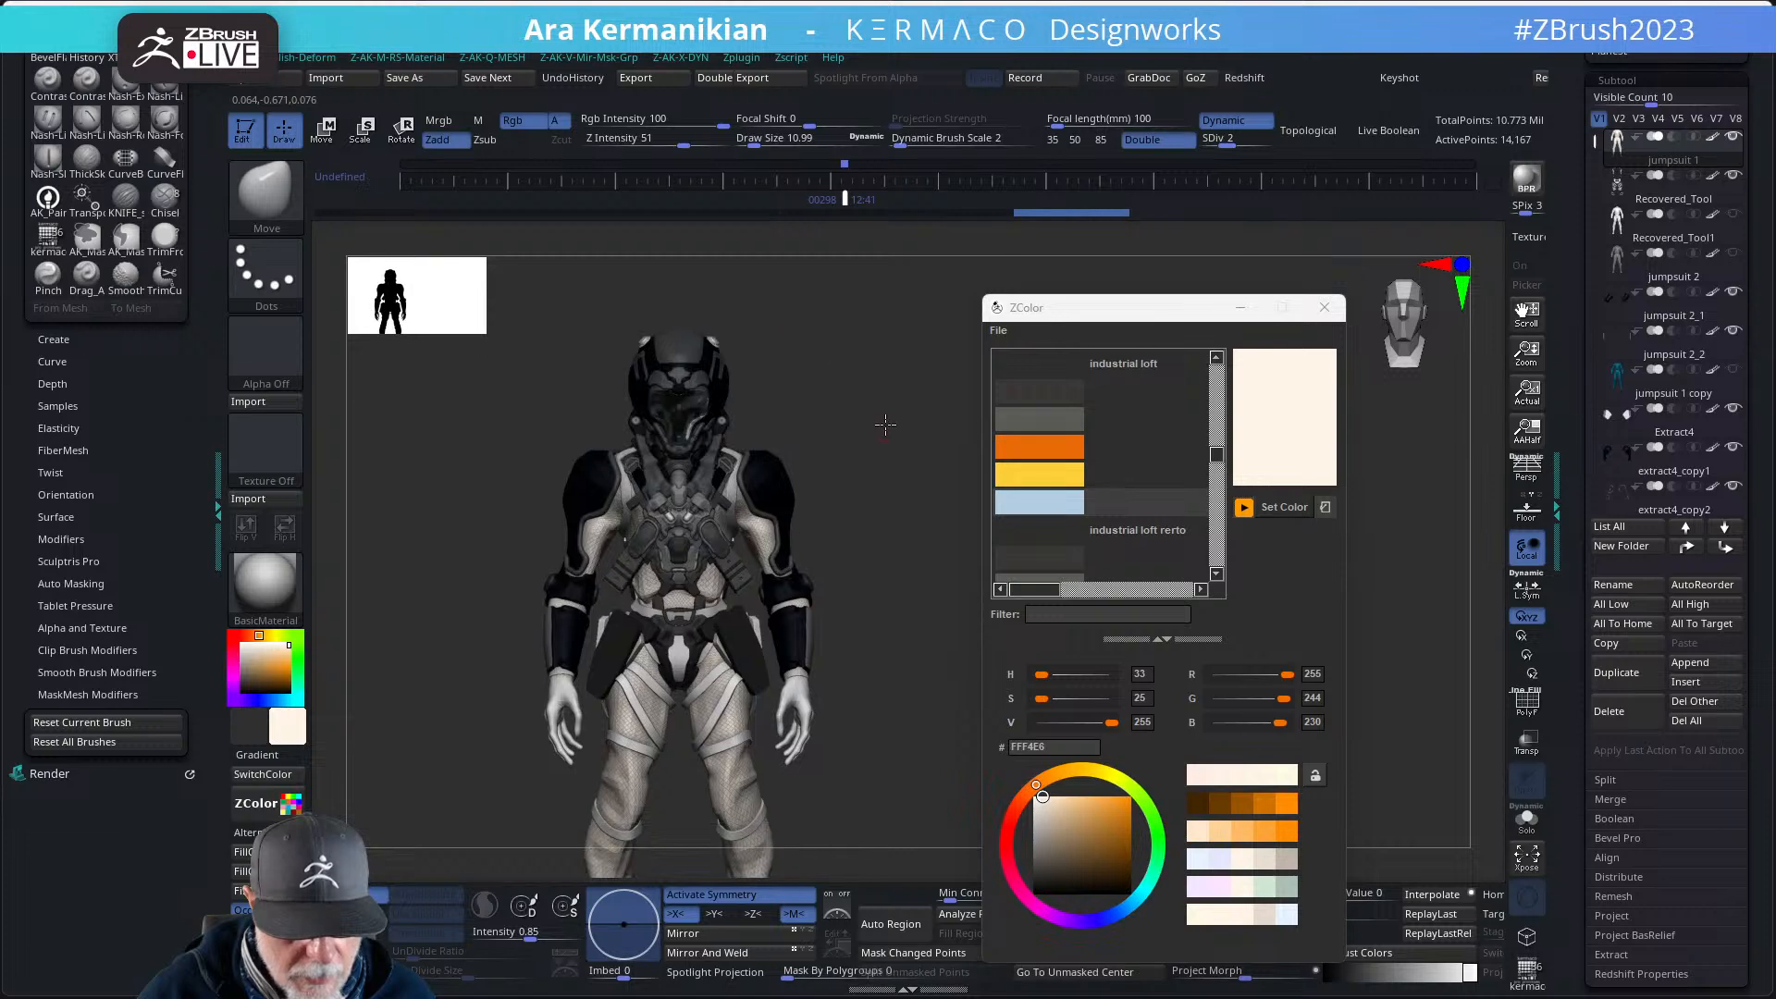
pyautogui.moveTo(885, 425)
pyautogui.mouseDown()
pyautogui.moveTo(925, 427)
pyautogui.moveTo(888, 428)
pyautogui.mouseUp()
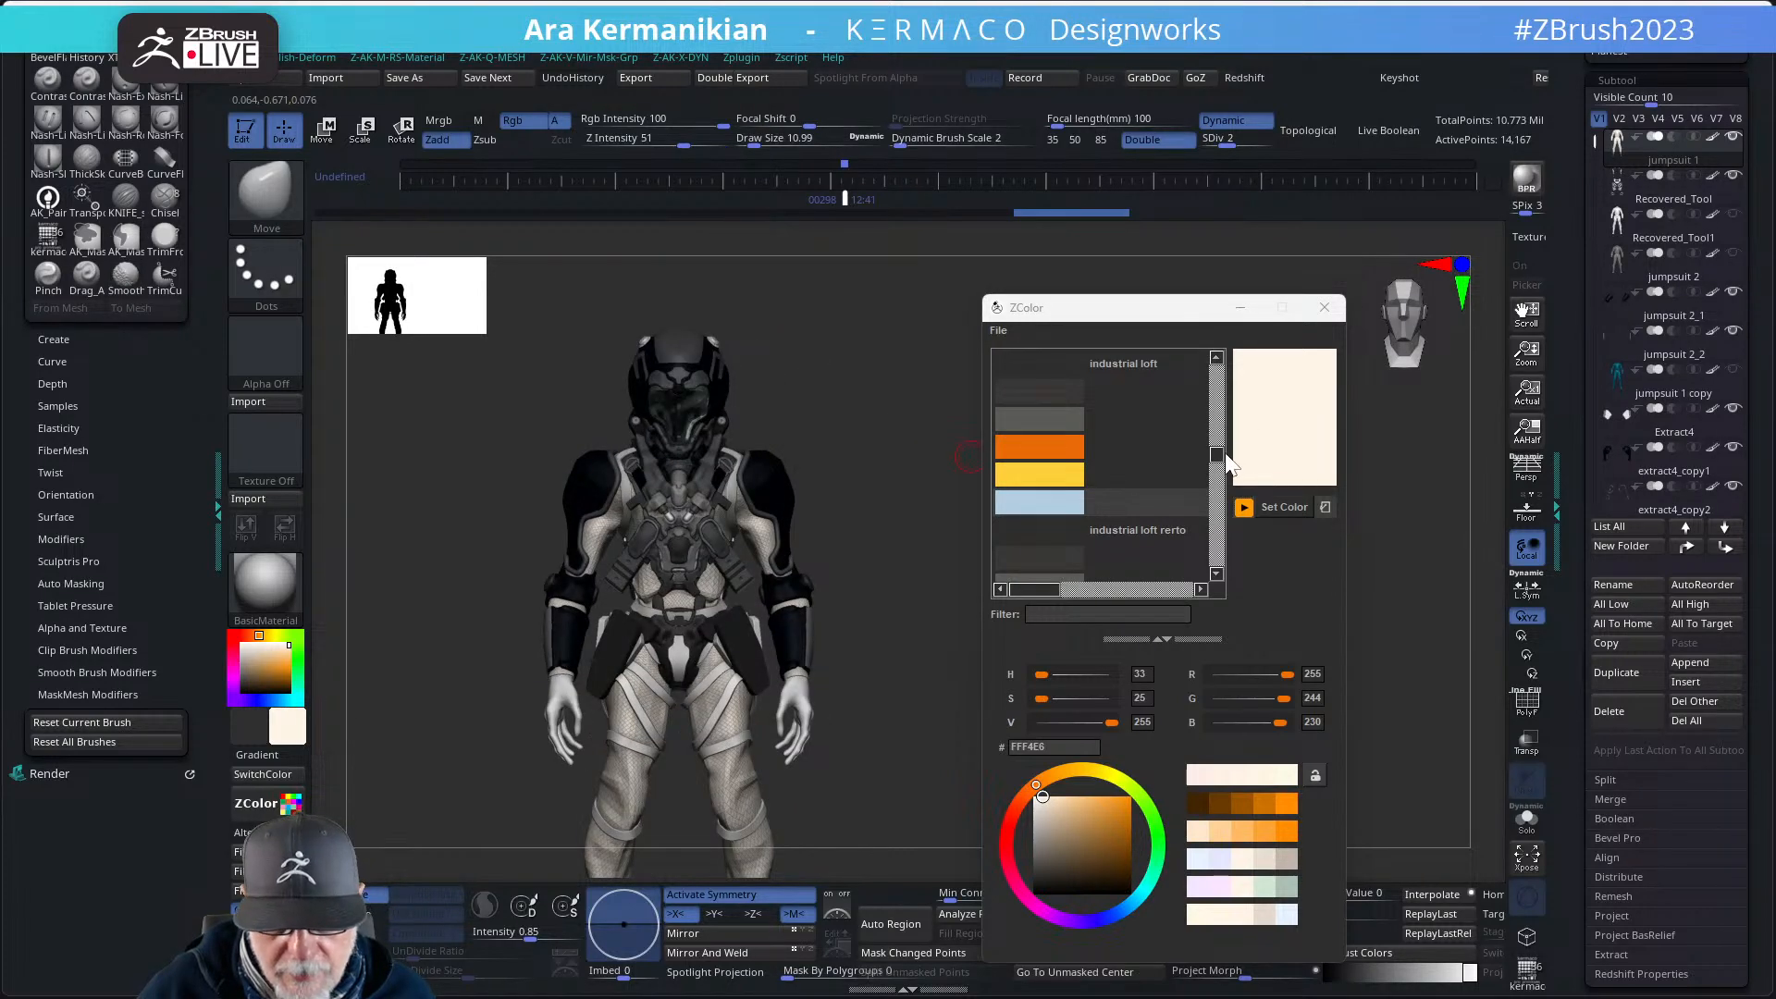
# - Try filling the jumpsuit with blue 2F6E8E from the cucutacitytourtransport palette
pyautogui.moveTo(1219, 455); pyautogui.dragTo(1216, 497)
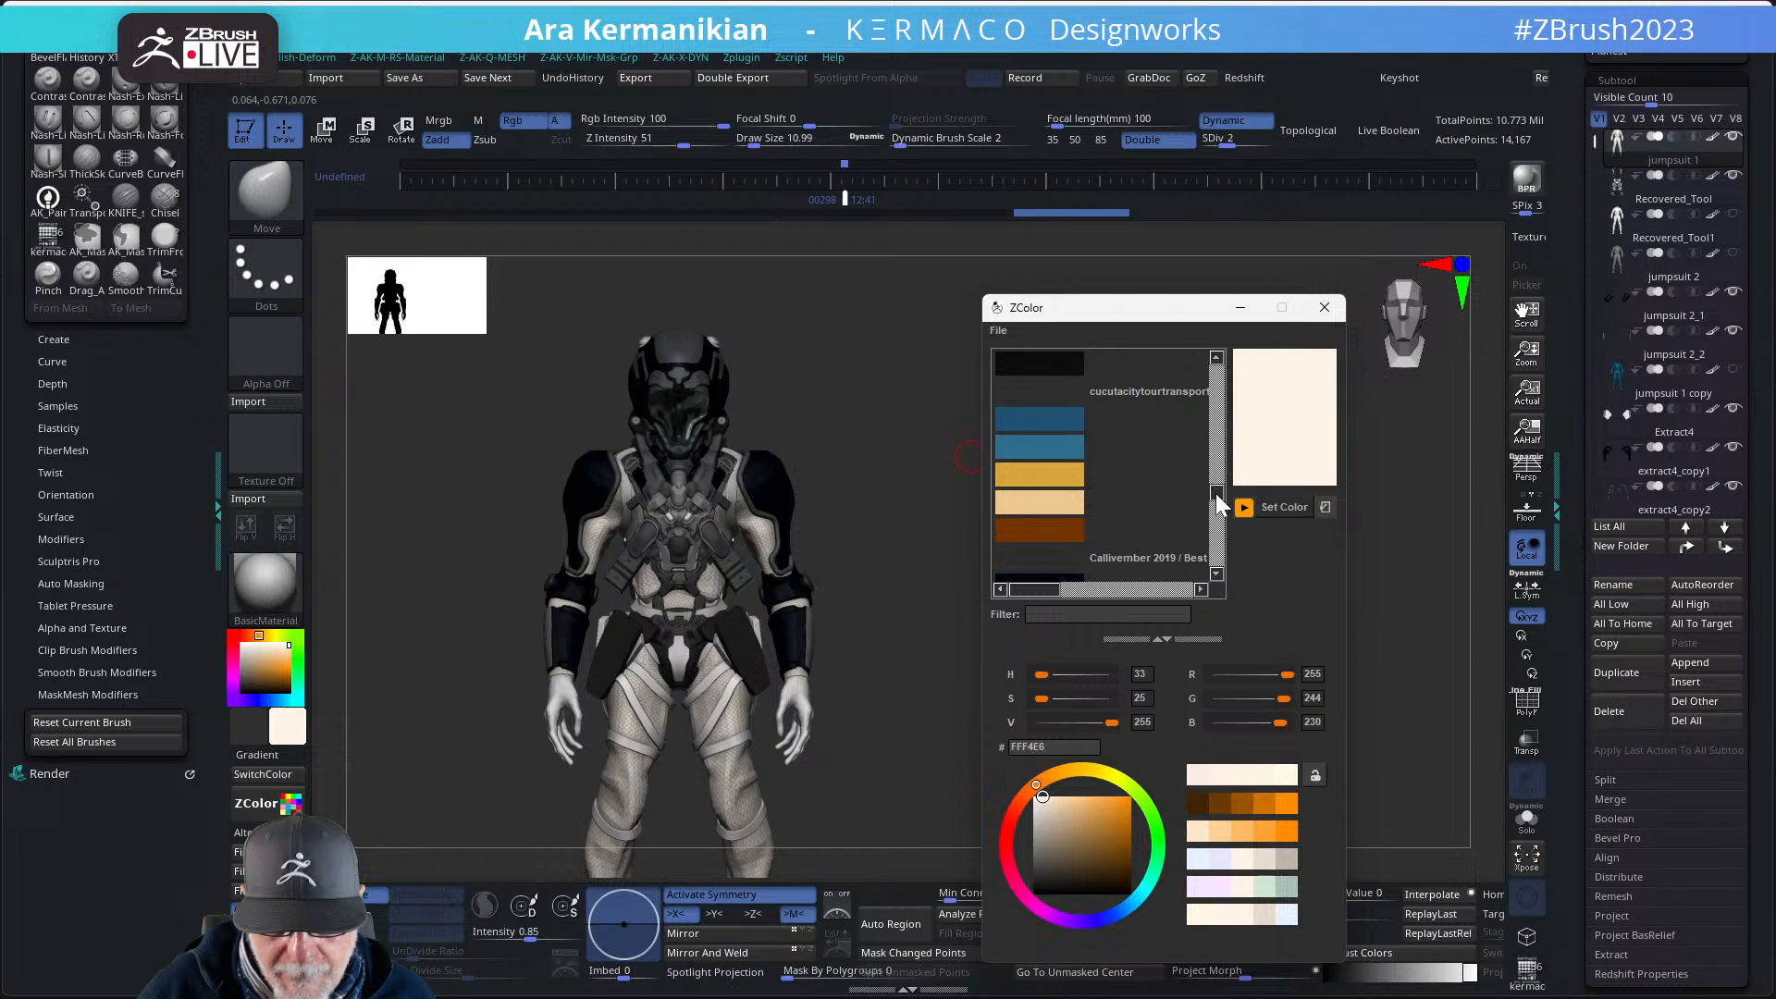
pyautogui.click(1063, 450)
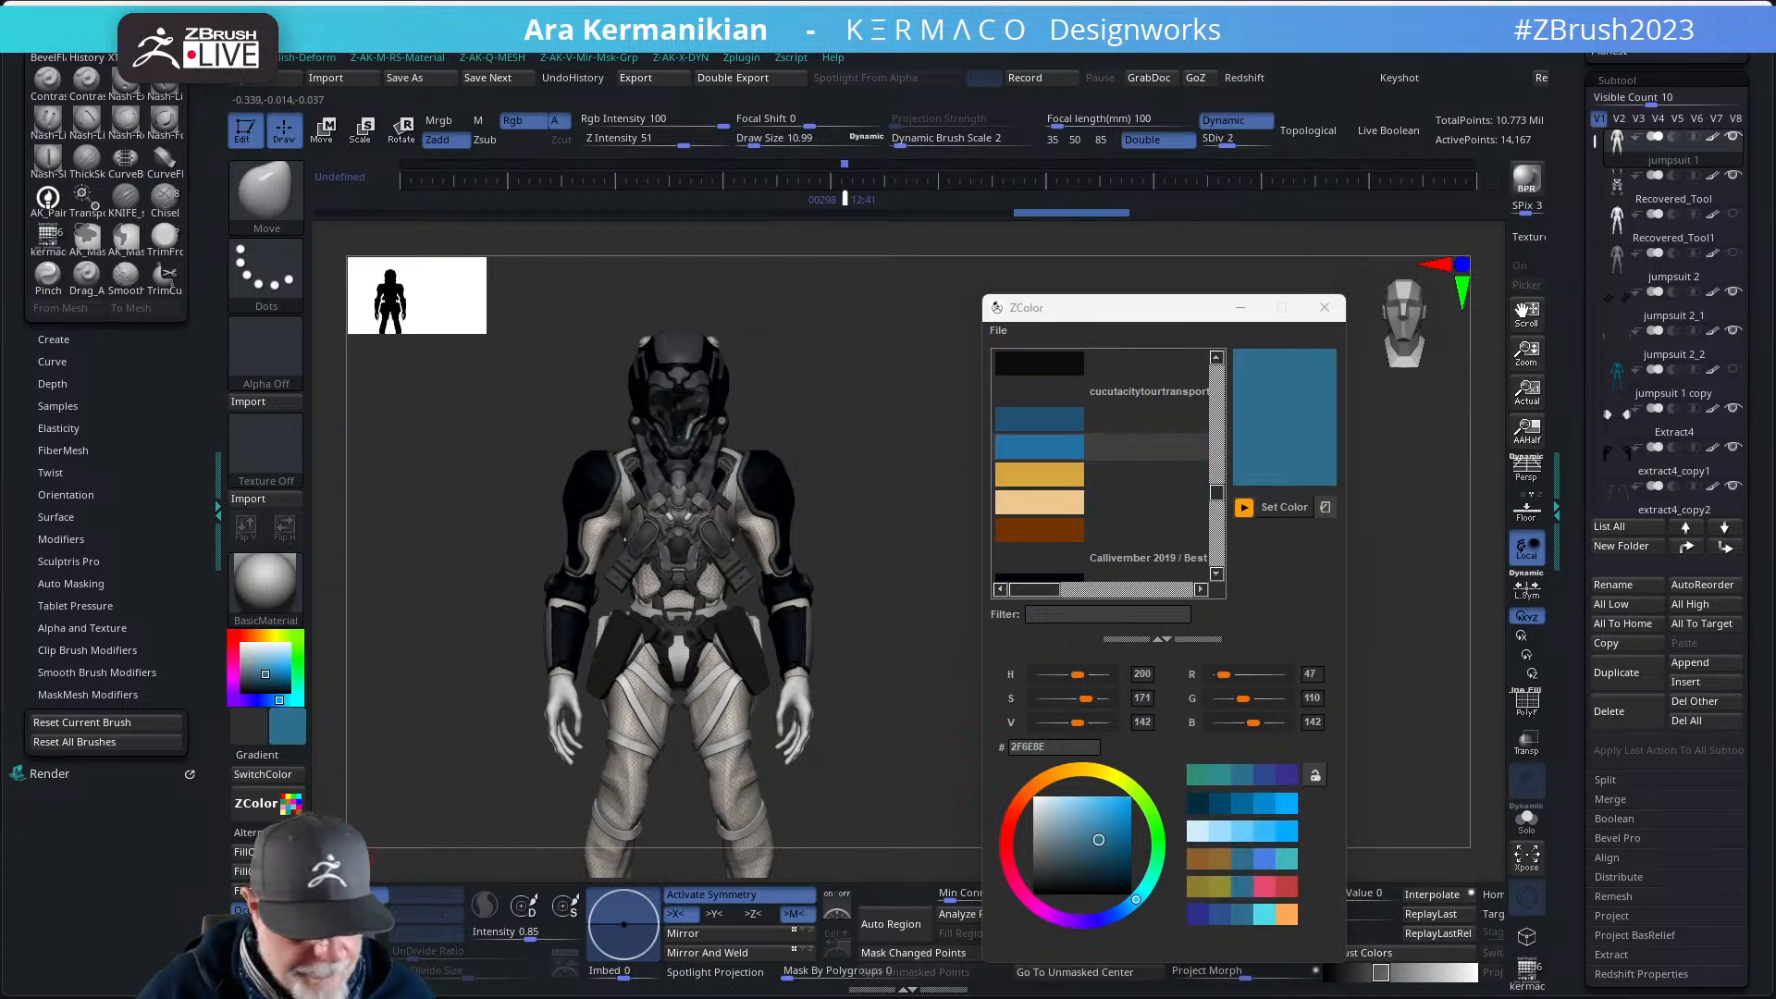
pyautogui.click(248, 852)
pyautogui.moveTo(881, 694); pyautogui.dragTo(971, 673)
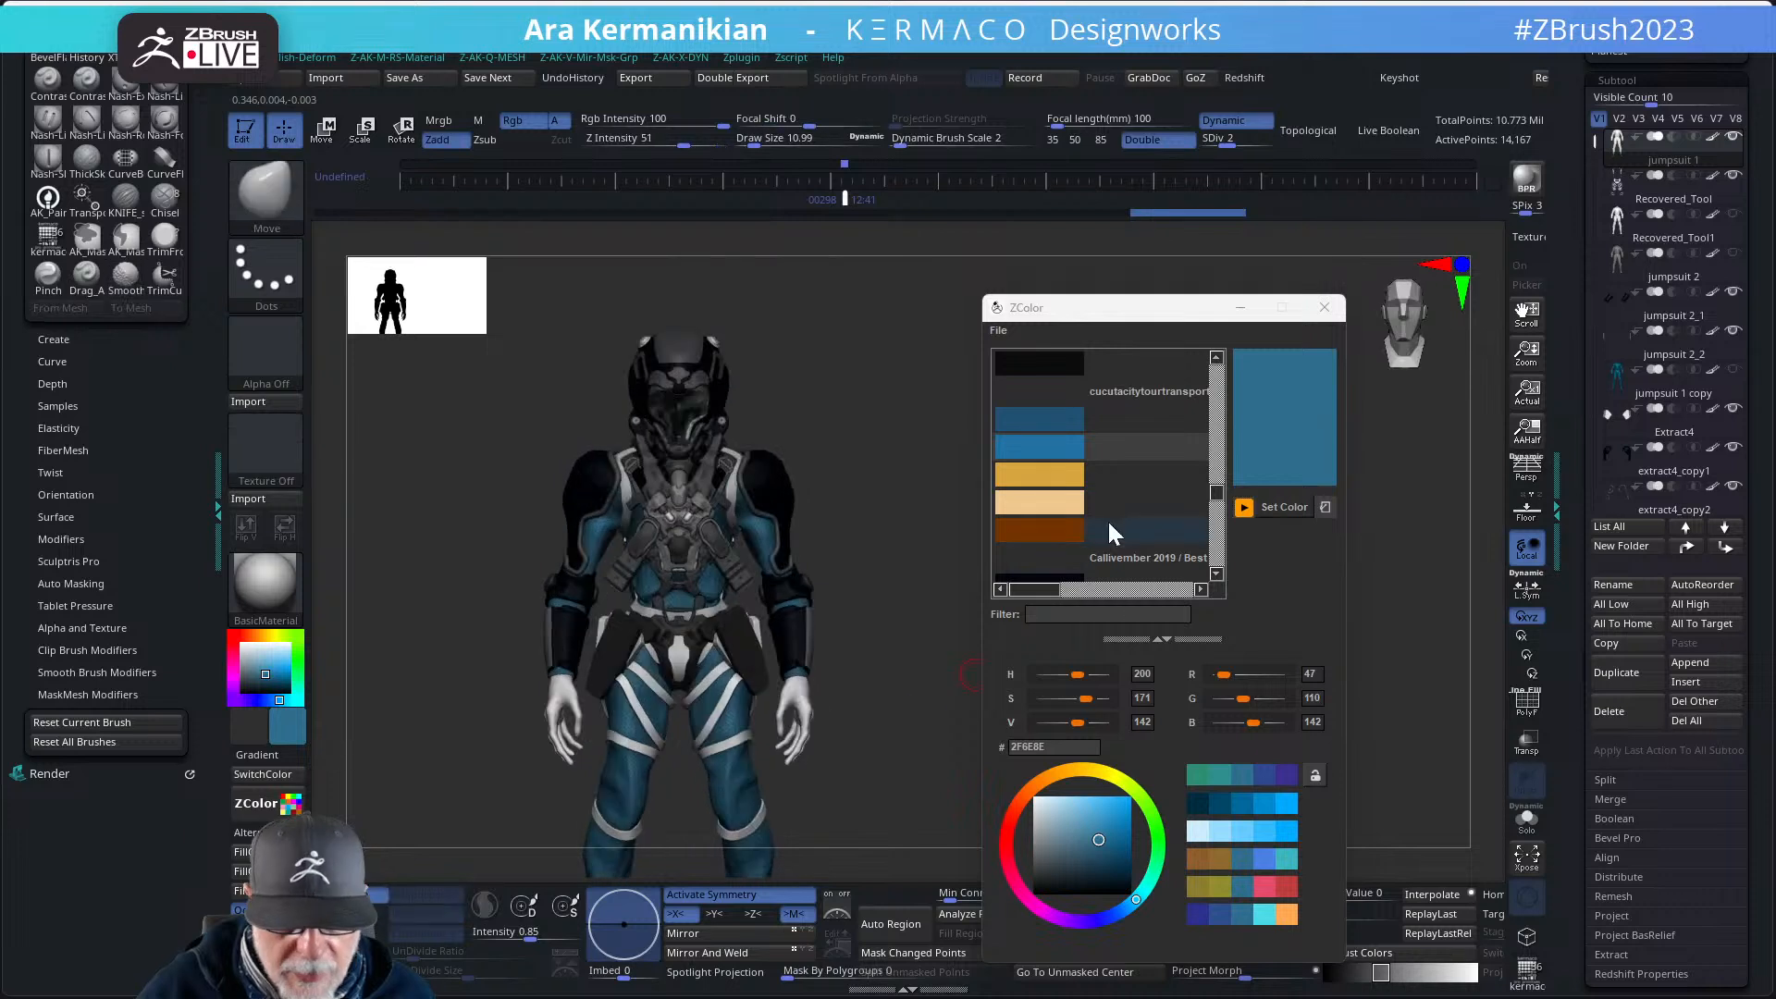
# - Try filling the jumpsuit with muted teal 5C838C from the dark, empty prison cell palette
pyautogui.moveTo(1221, 491); pyautogui.dragTo(1221, 507)
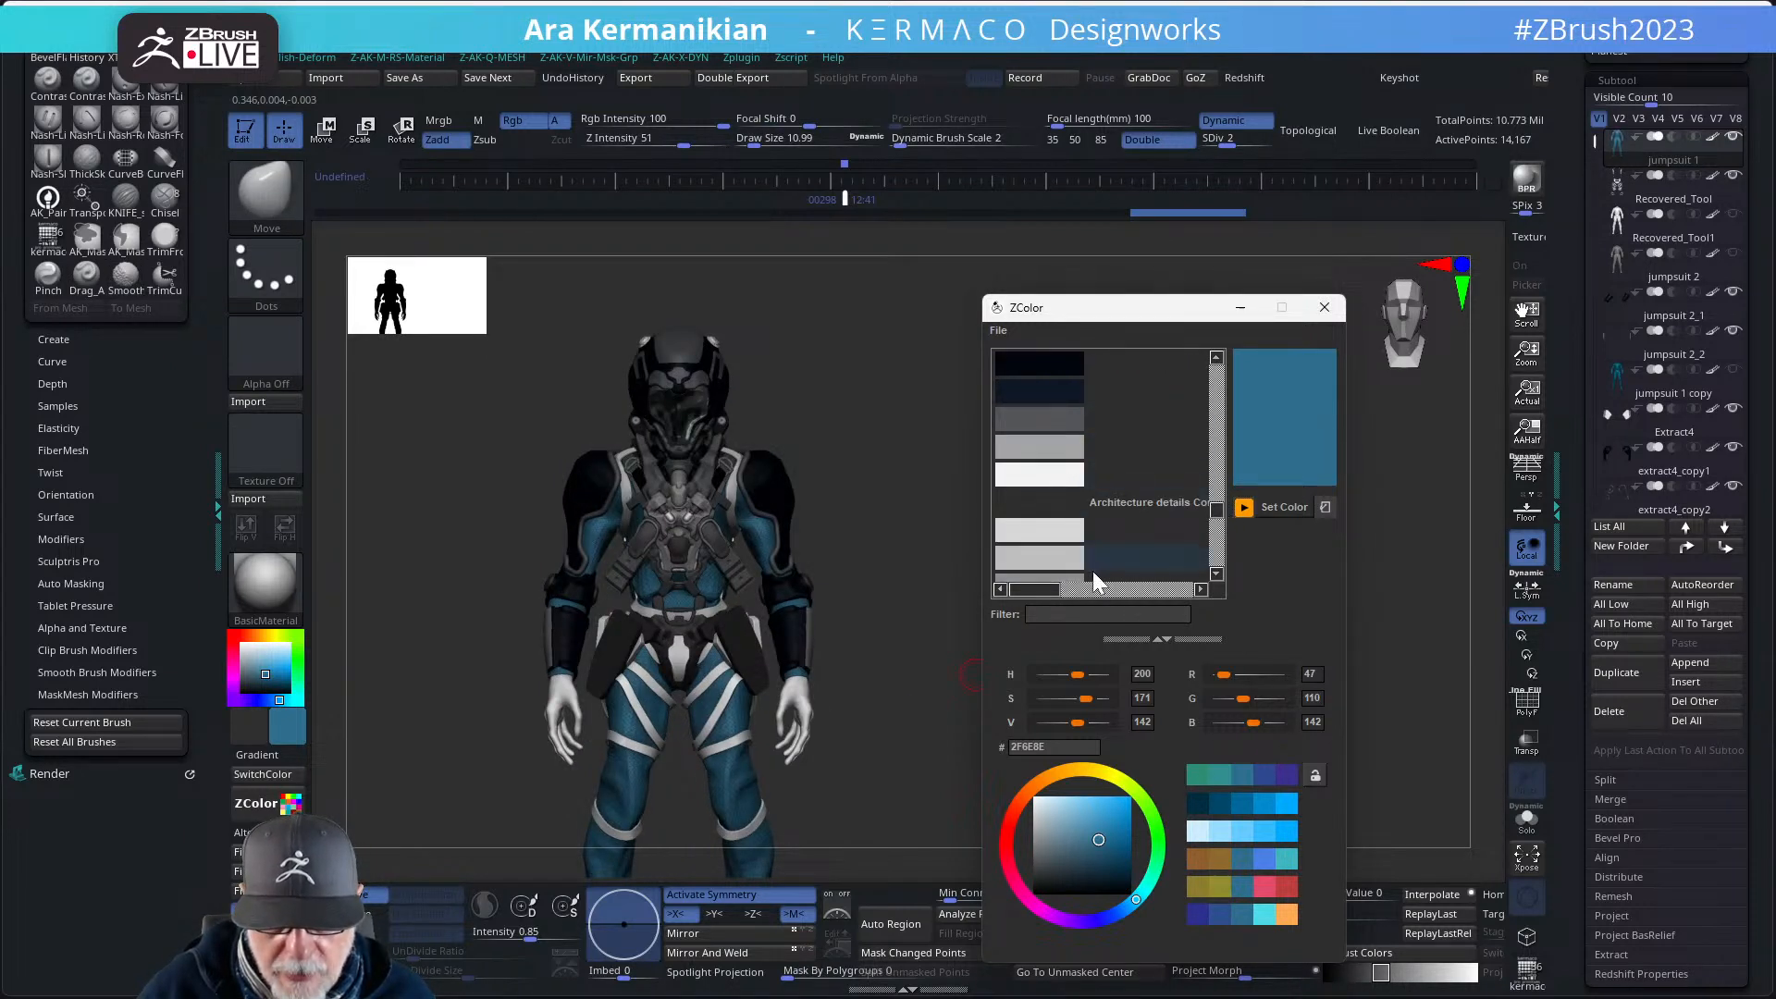
pyautogui.moveTo(1218, 527); pyautogui.dragTo(1218, 550)
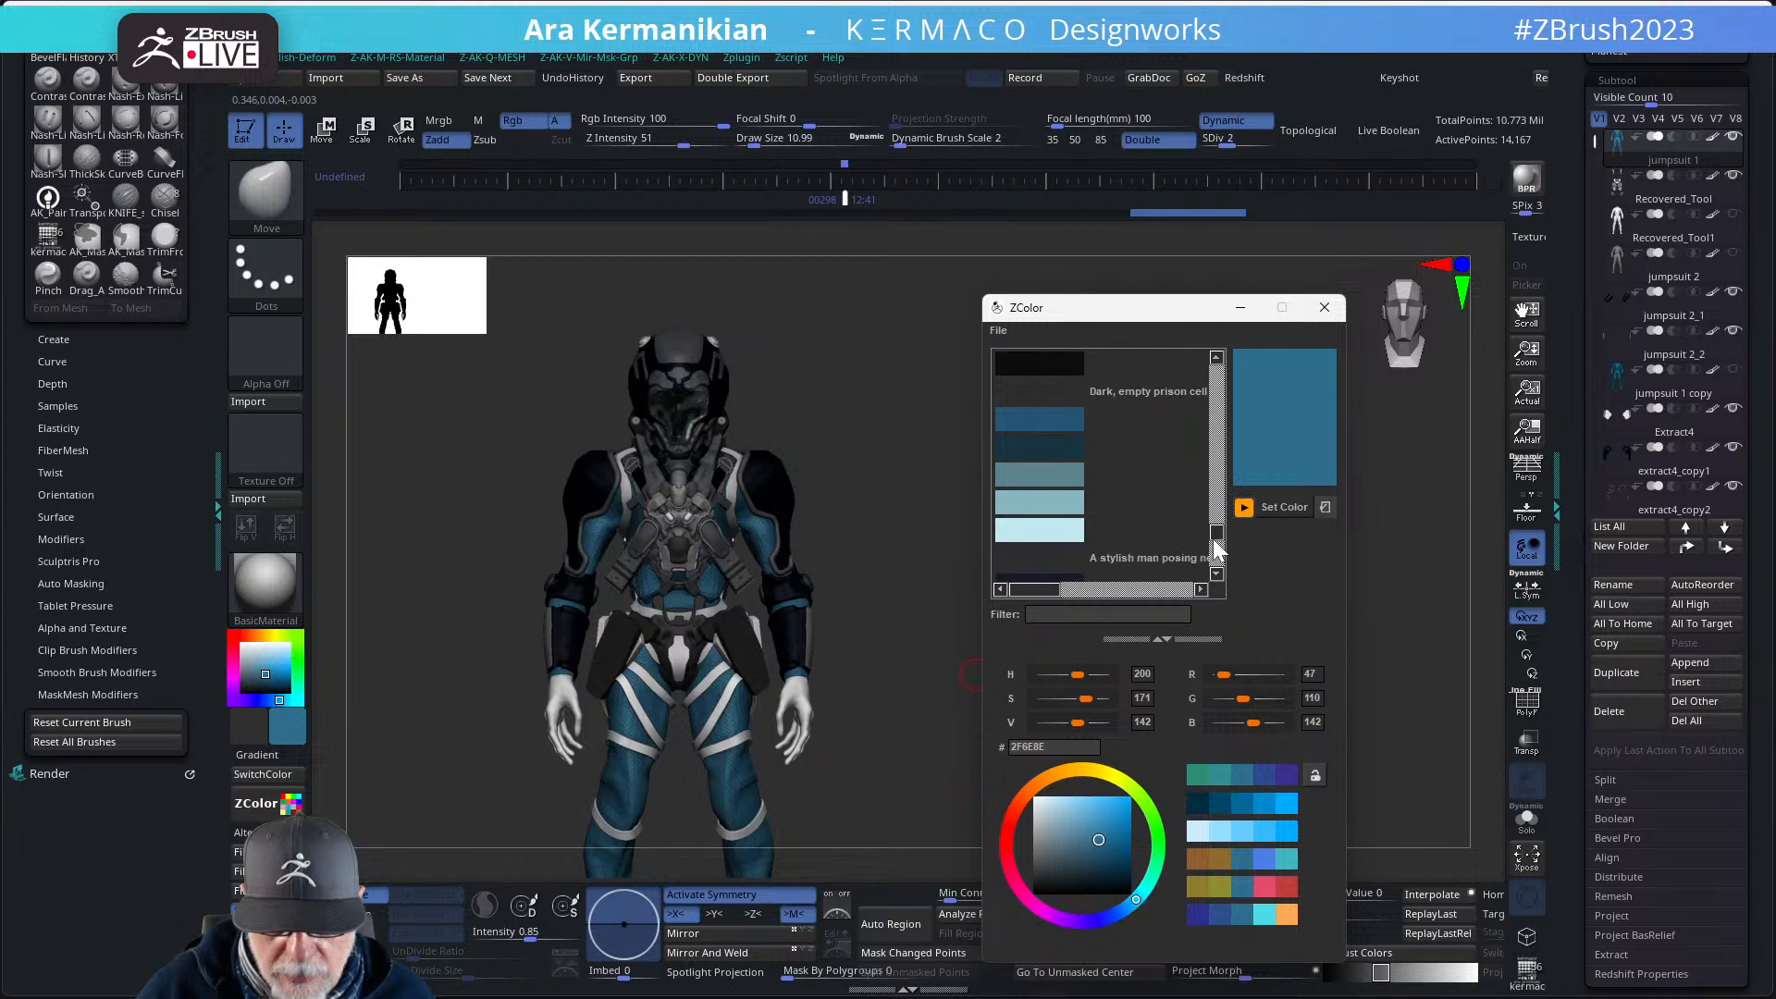
pyautogui.click(1062, 473)
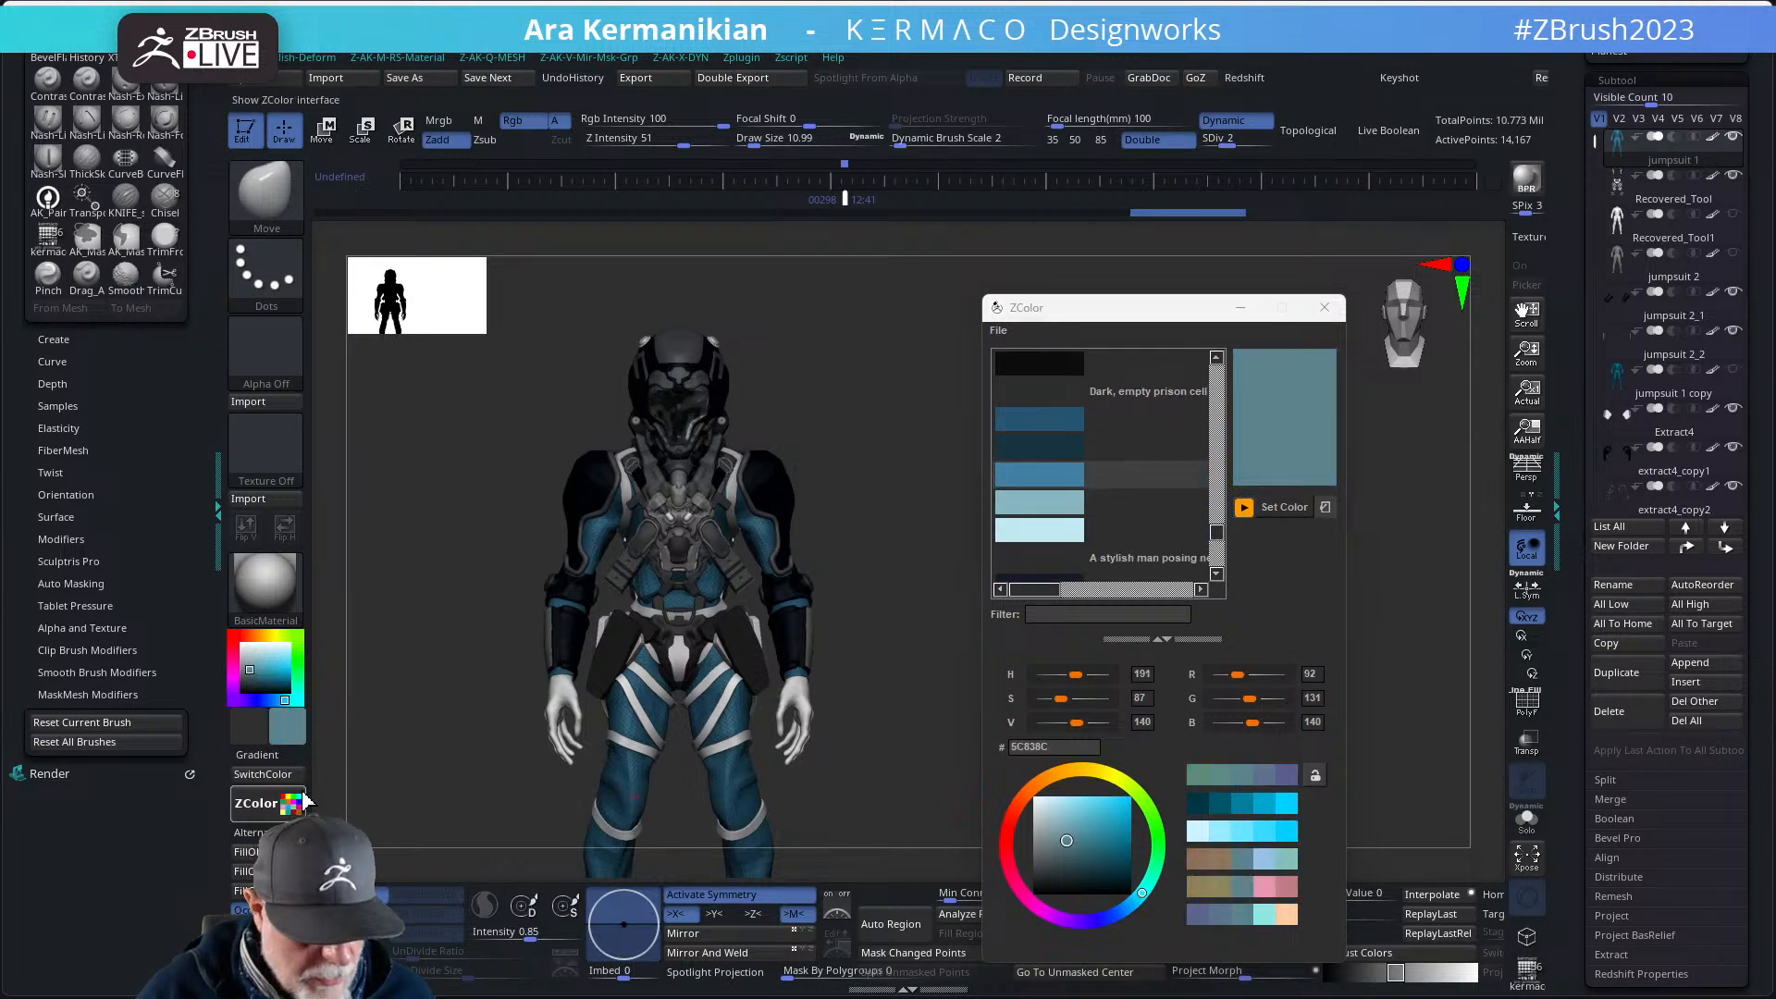
pyautogui.click(247, 857)
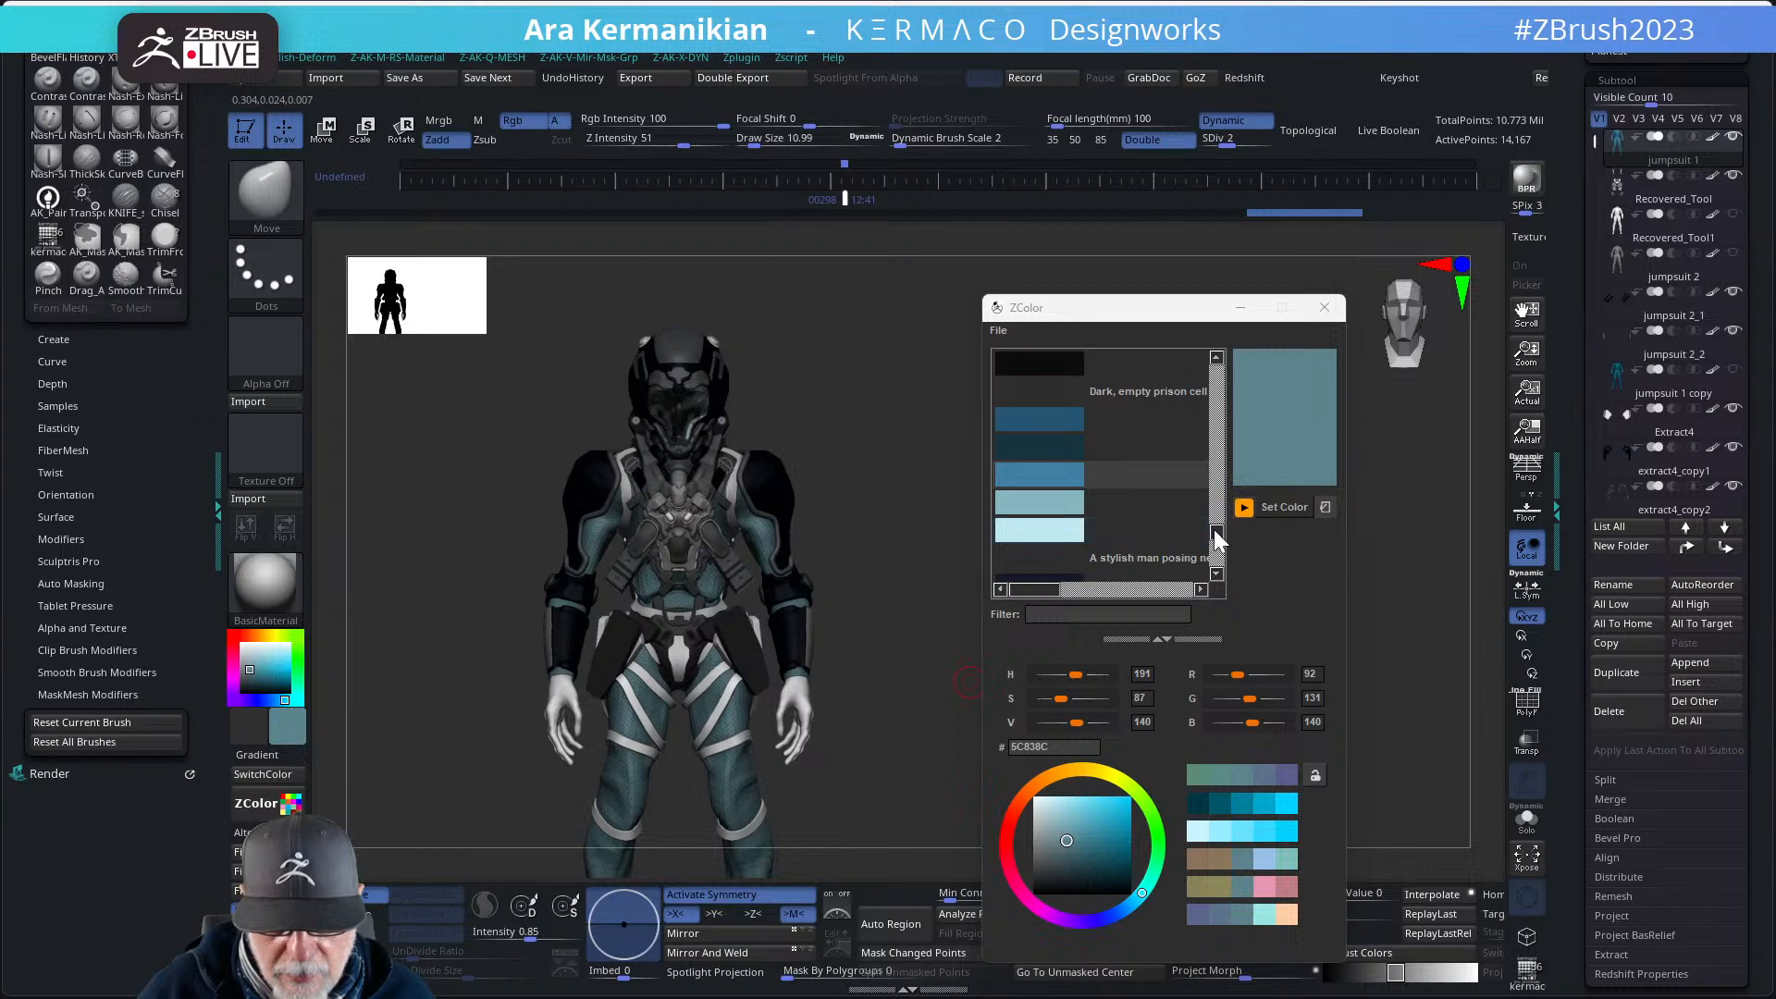
# - Fill the jumpsuit with the red (RGB 216, 45, 6) from the Rive Knives palette
pyautogui.moveTo(1214, 529); pyautogui.dragTo(1219, 428)
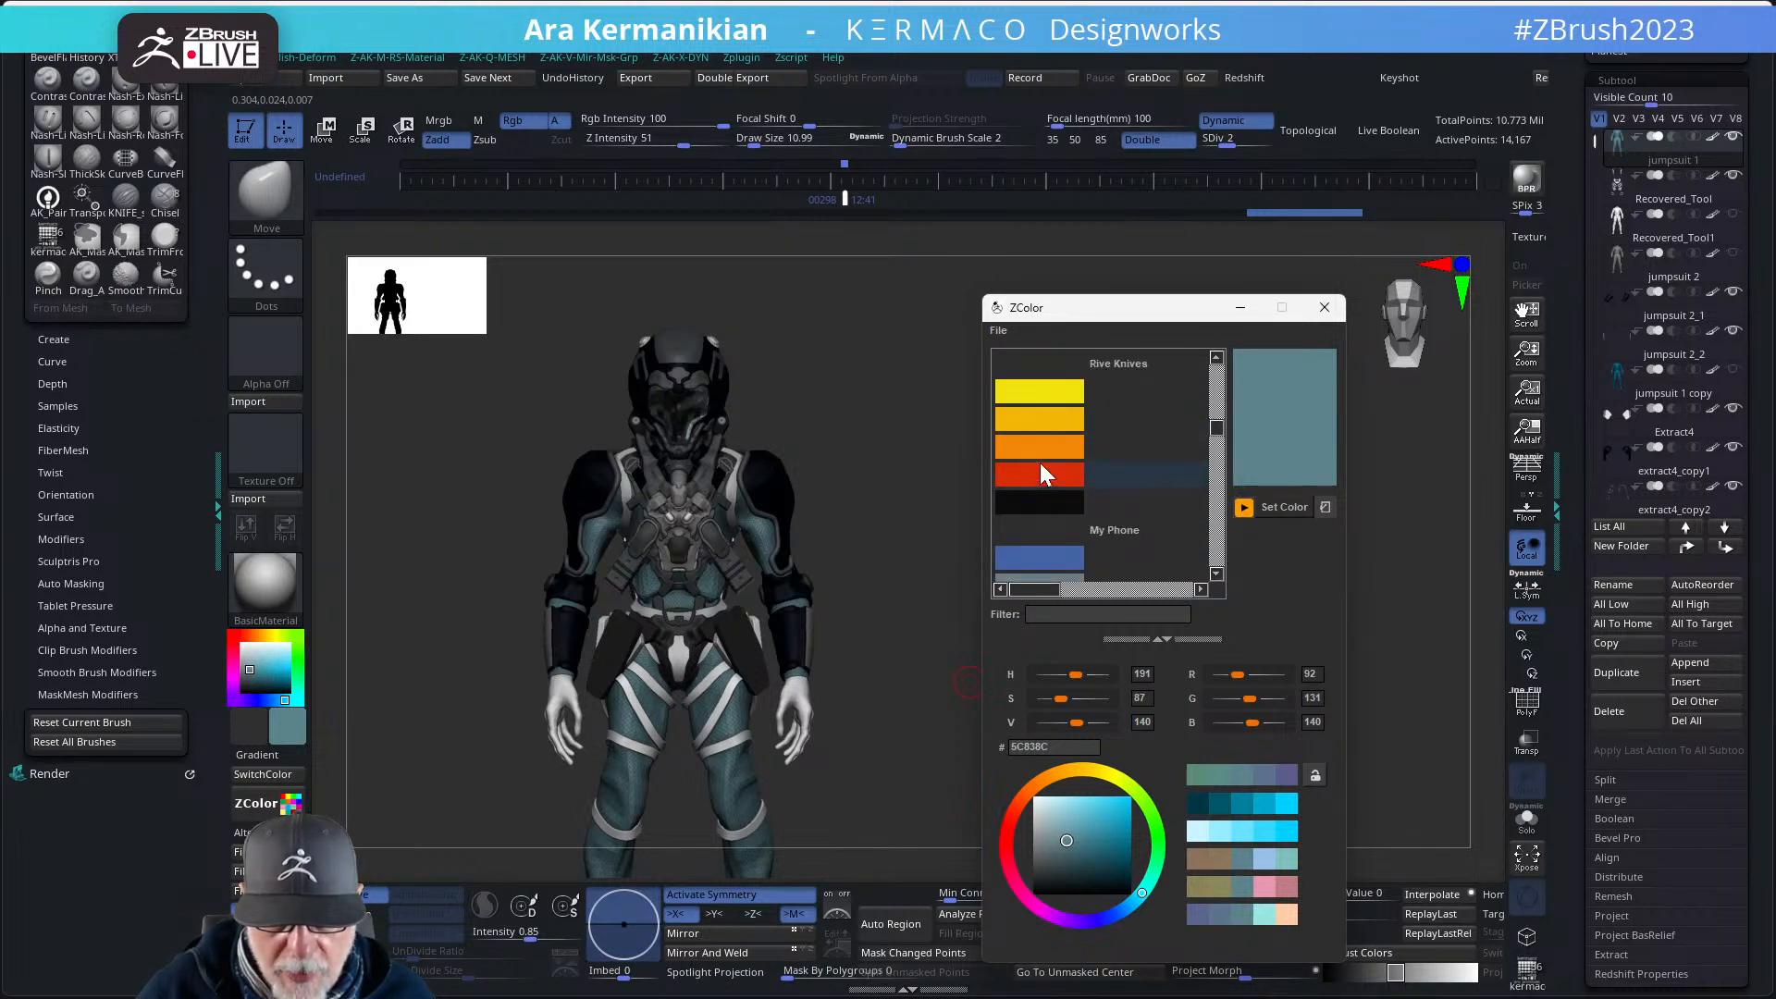
pyautogui.click(1039, 473)
pyautogui.click(245, 871)
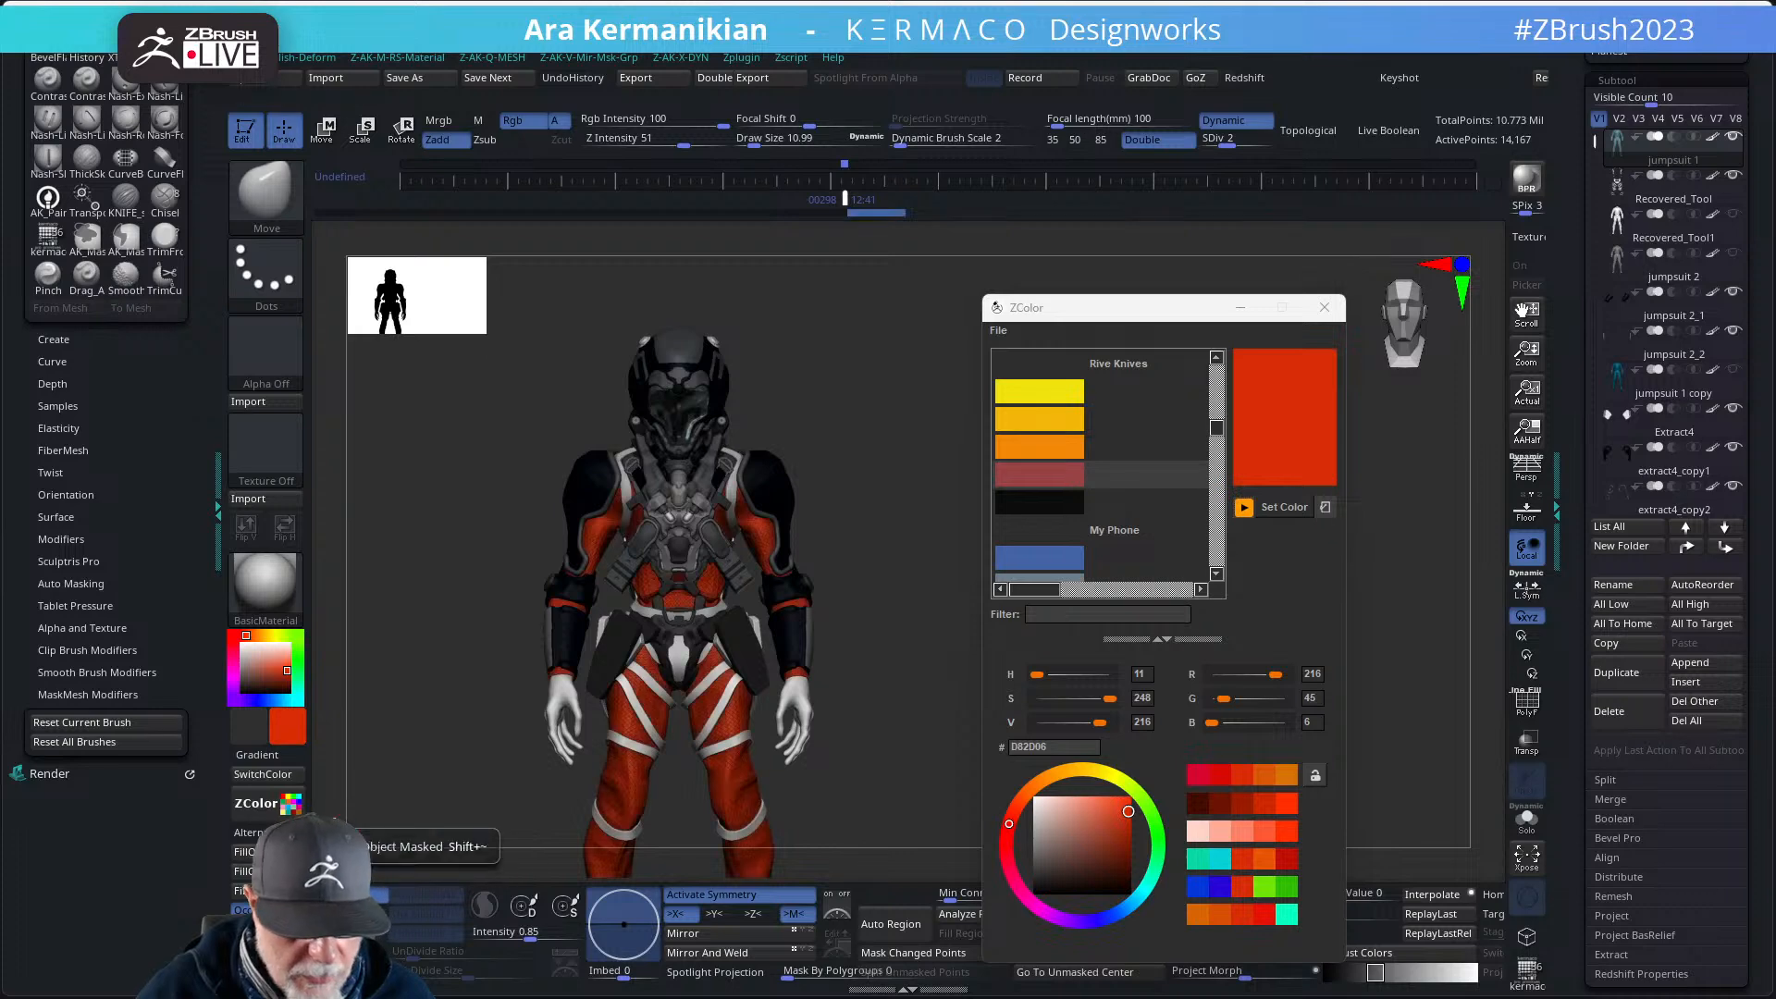
# - Try filling the jumpsuit with orange F28807 from the Rive Knives palette
pyautogui.click(1073, 448)
pyautogui.click(245, 872)
pyautogui.moveTo(436, 686); pyautogui.dragTo(890, 565)
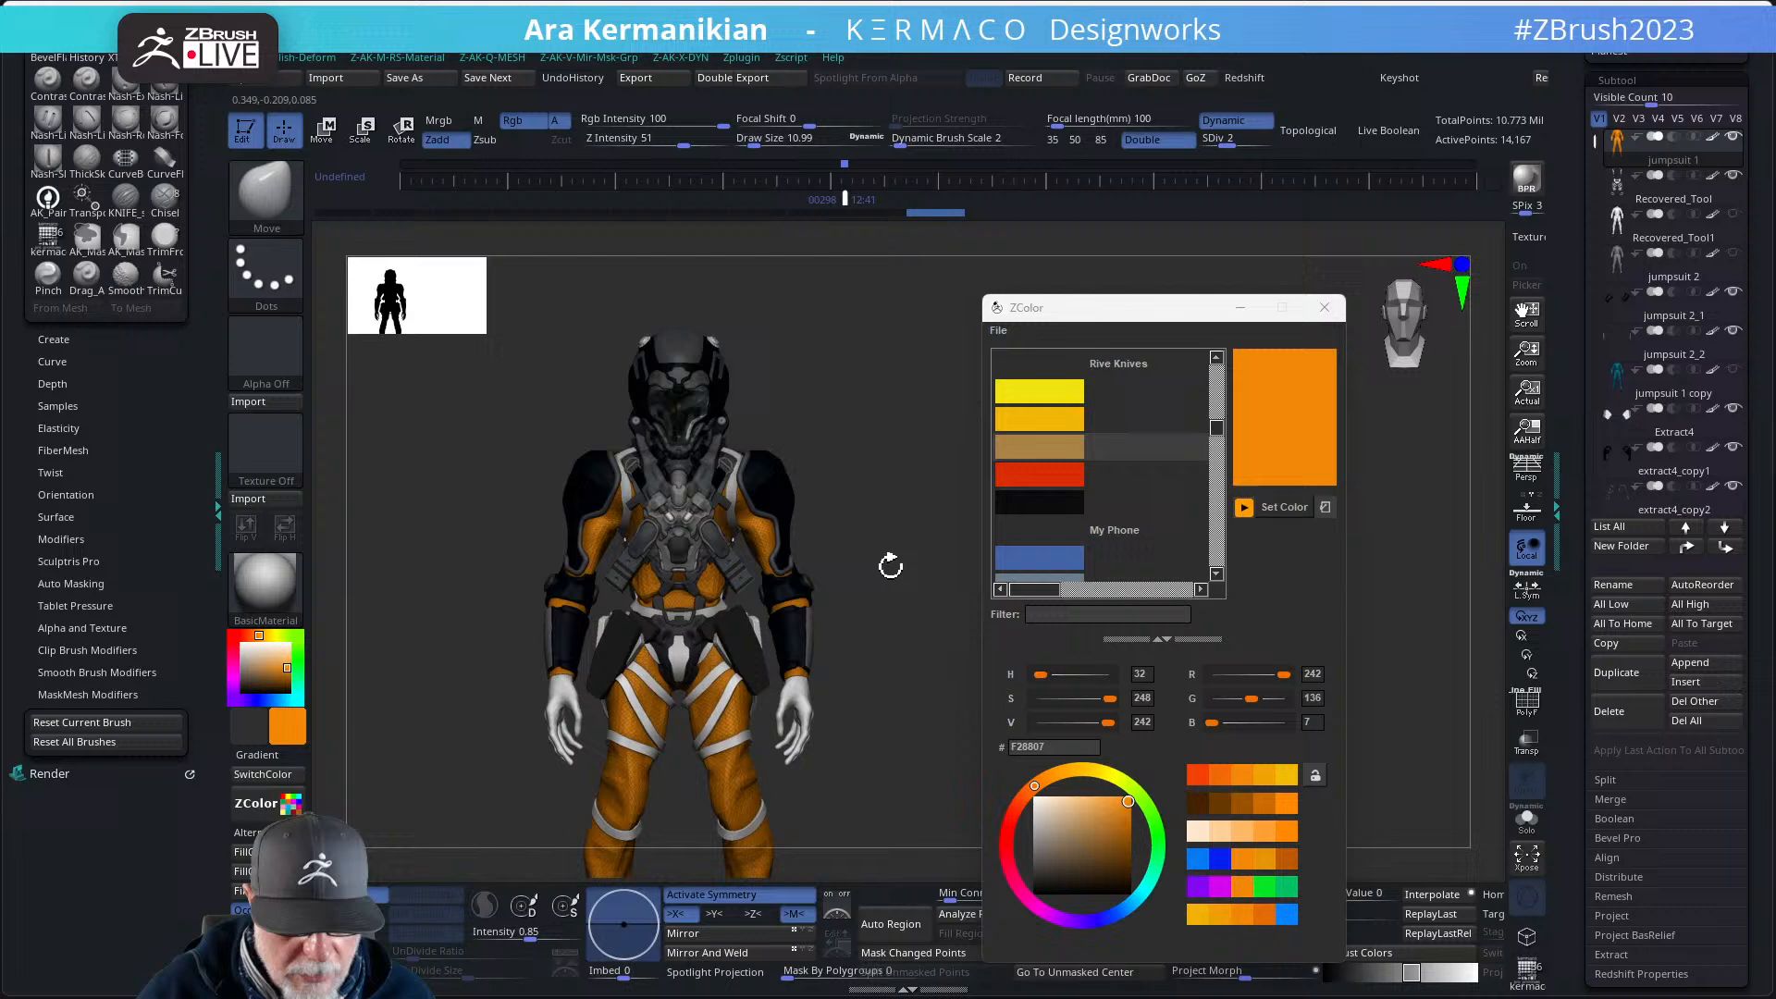
# - Try filling the jumpsuit with amber yellow F2B707 from the Rive Knives palette
pyautogui.click(1049, 418)
pyautogui.click(245, 871)
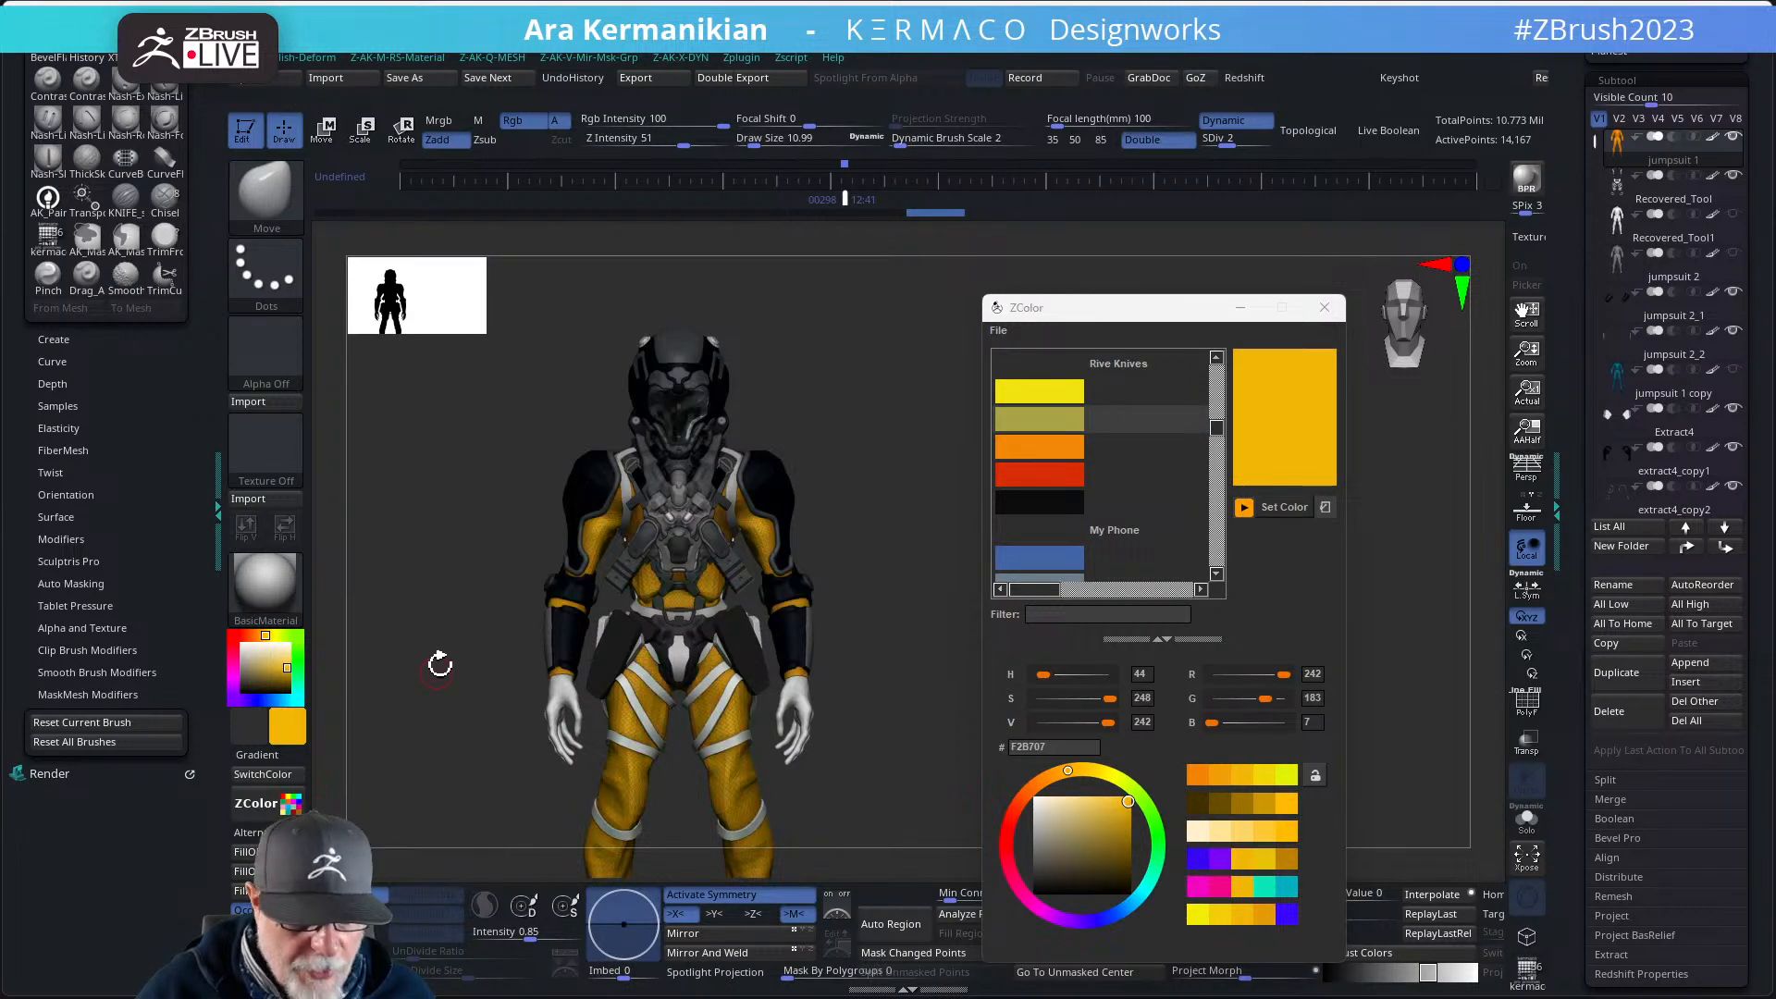
pyautogui.keyDown('alt'); pyautogui.moveTo(911, 564); pyautogui.dragTo(889, 598); pyautogui.keyUp('alt')
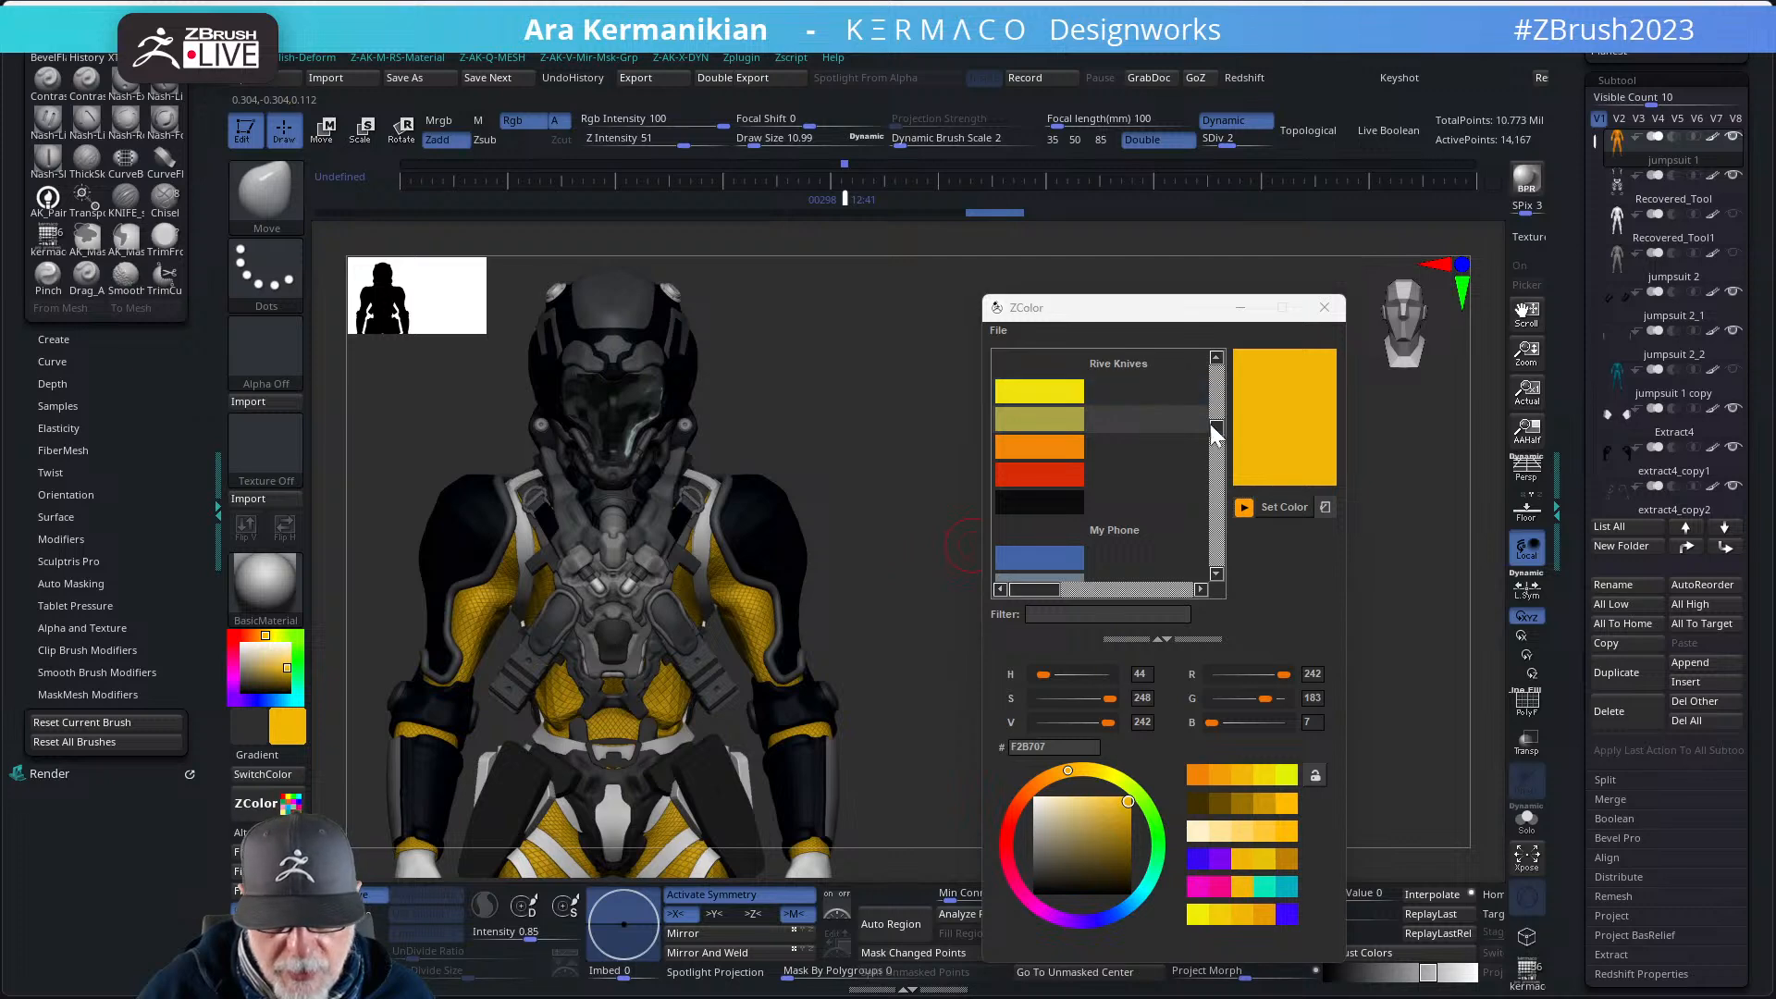
# - Try filling the jumpsuit with muted brown A57E68 from the palette listed above Steel plate with rivets
pyautogui.moveTo(1218, 434); pyautogui.dragTo(1218, 414)
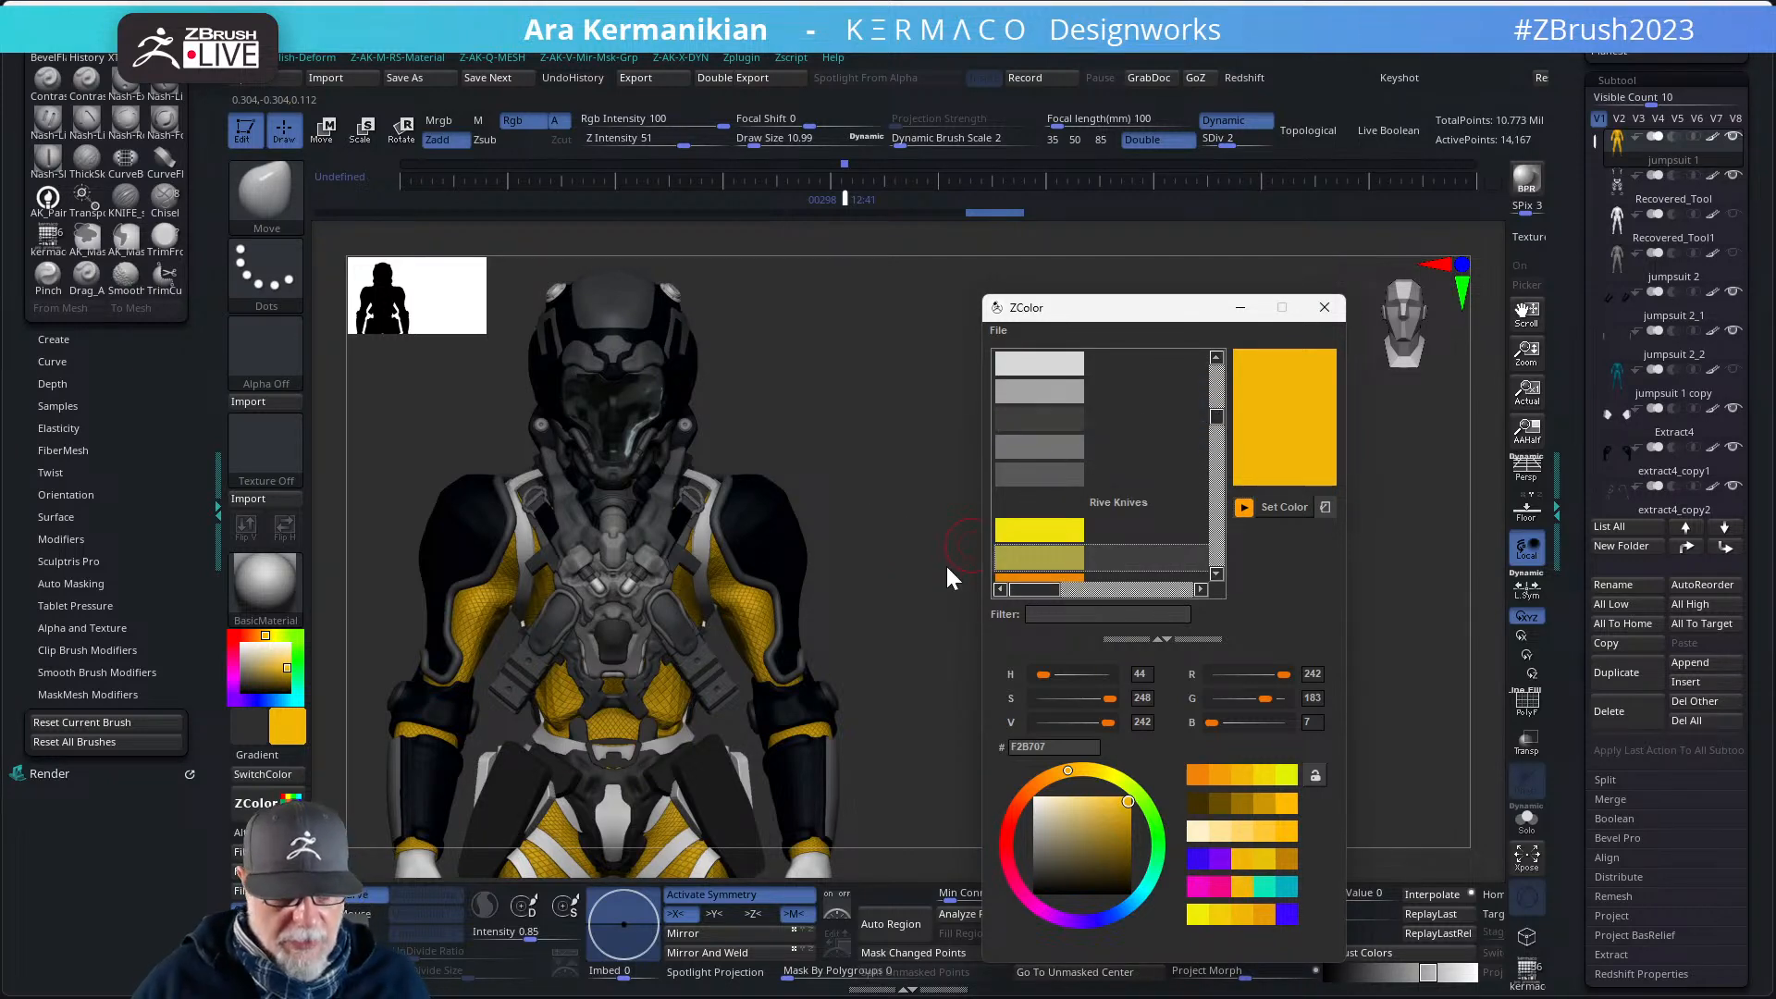
pyautogui.moveTo(946, 566); pyautogui.dragTo(962, 530)
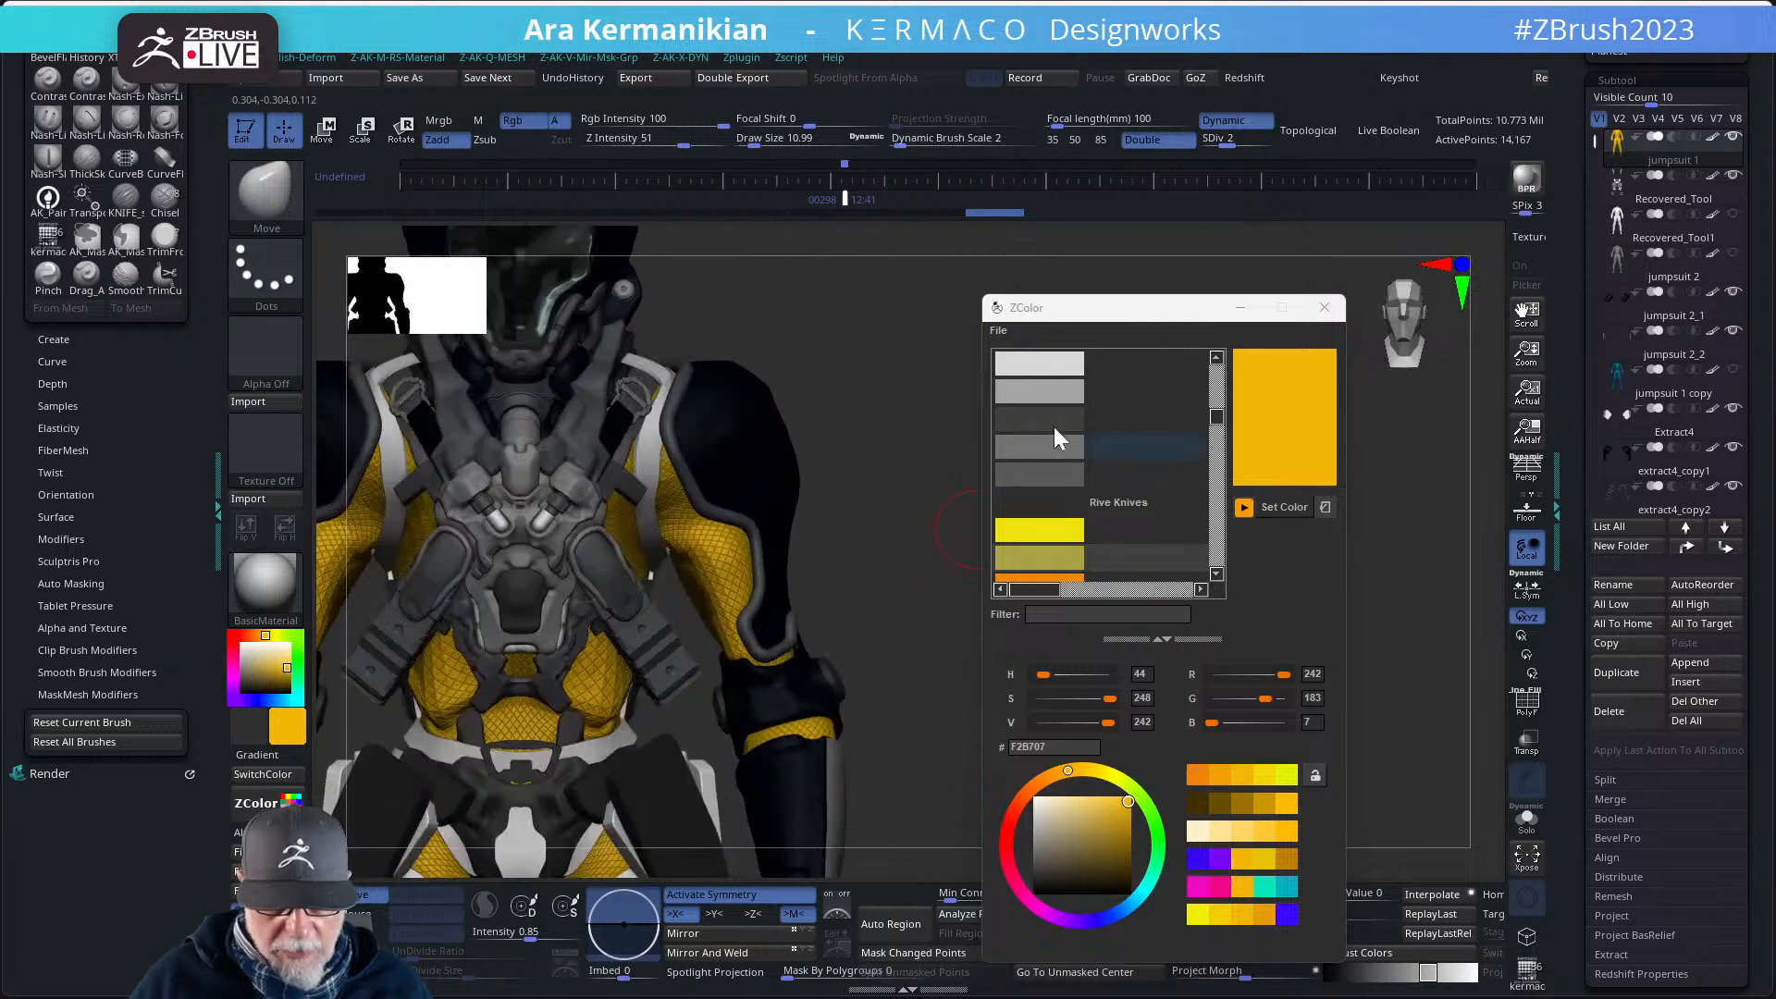
pyautogui.moveTo(1217, 418); pyautogui.dragTo(1224, 405)
pyautogui.click(1012, 480)
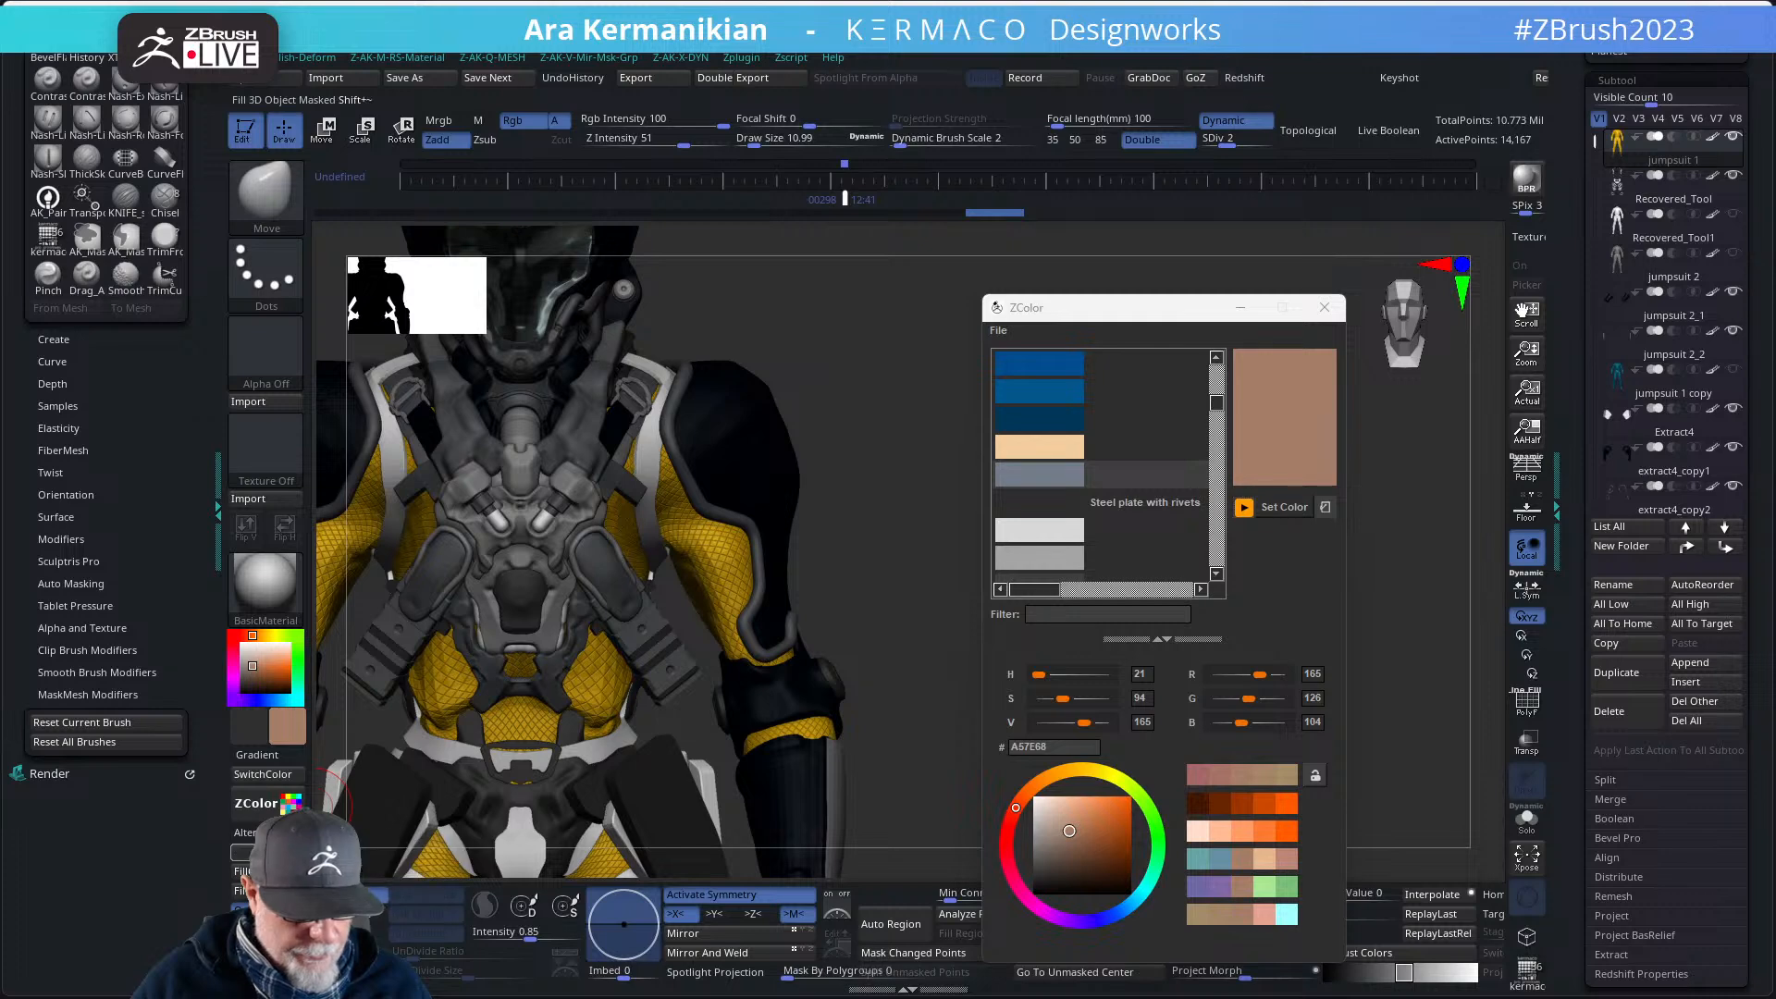
pyautogui.click(250, 852)
pyautogui.keyDown('alt'); pyautogui.moveTo(921, 593); pyautogui.dragTo(929, 518); pyautogui.keyUp('alt')
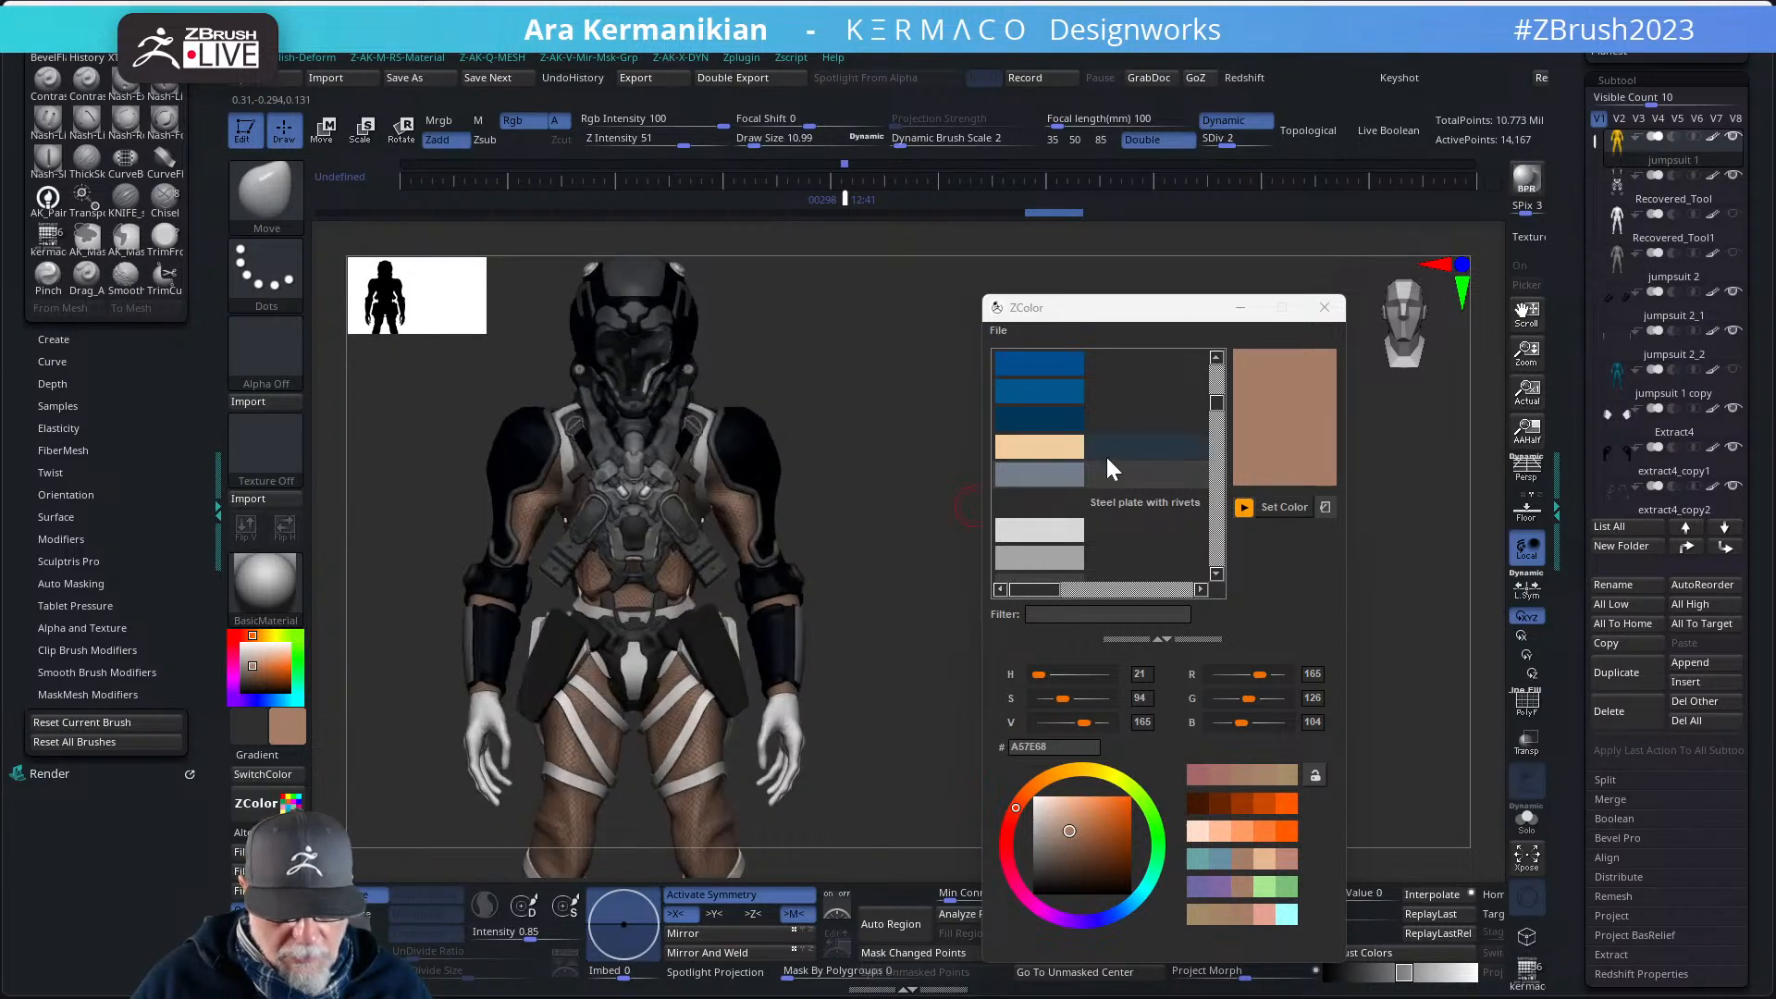
# - Try filling the jumpsuit with pale peach F2CD9F from the same palette
pyautogui.click(1041, 447)
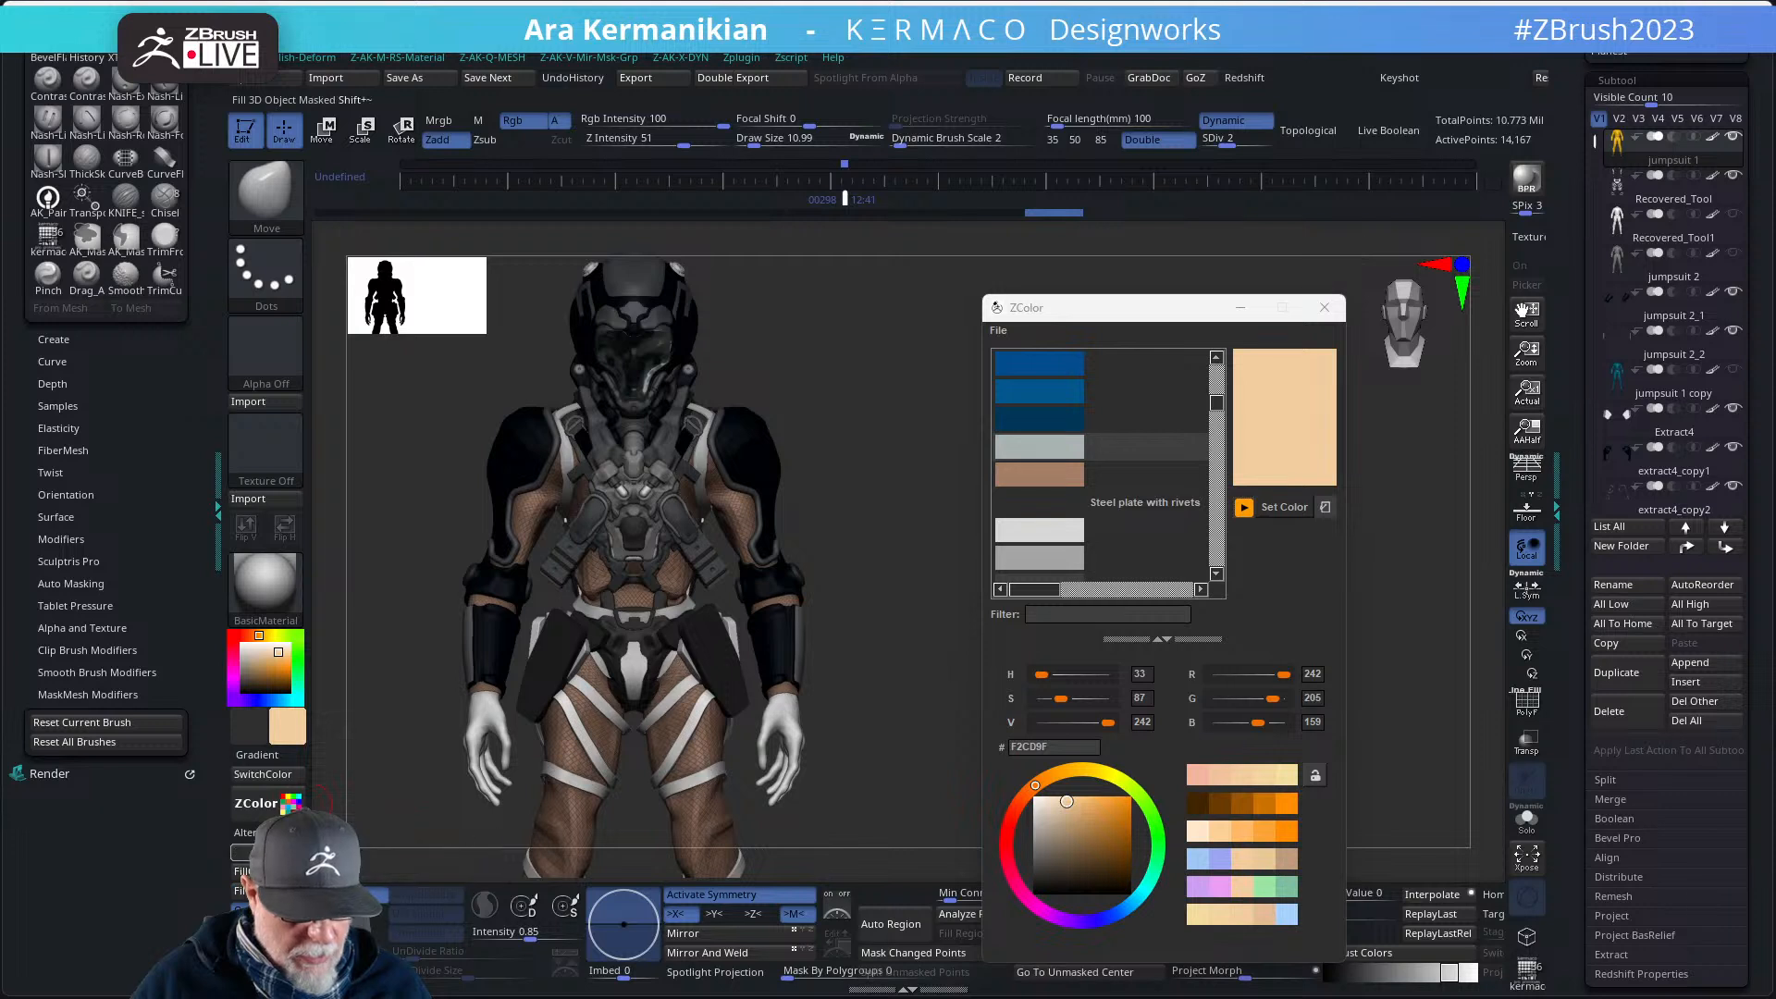
pyautogui.click(244, 852)
pyautogui.keyDown('alt'); pyautogui.moveTo(902, 580); pyautogui.dragTo(892, 685); pyautogui.keyUp('alt')
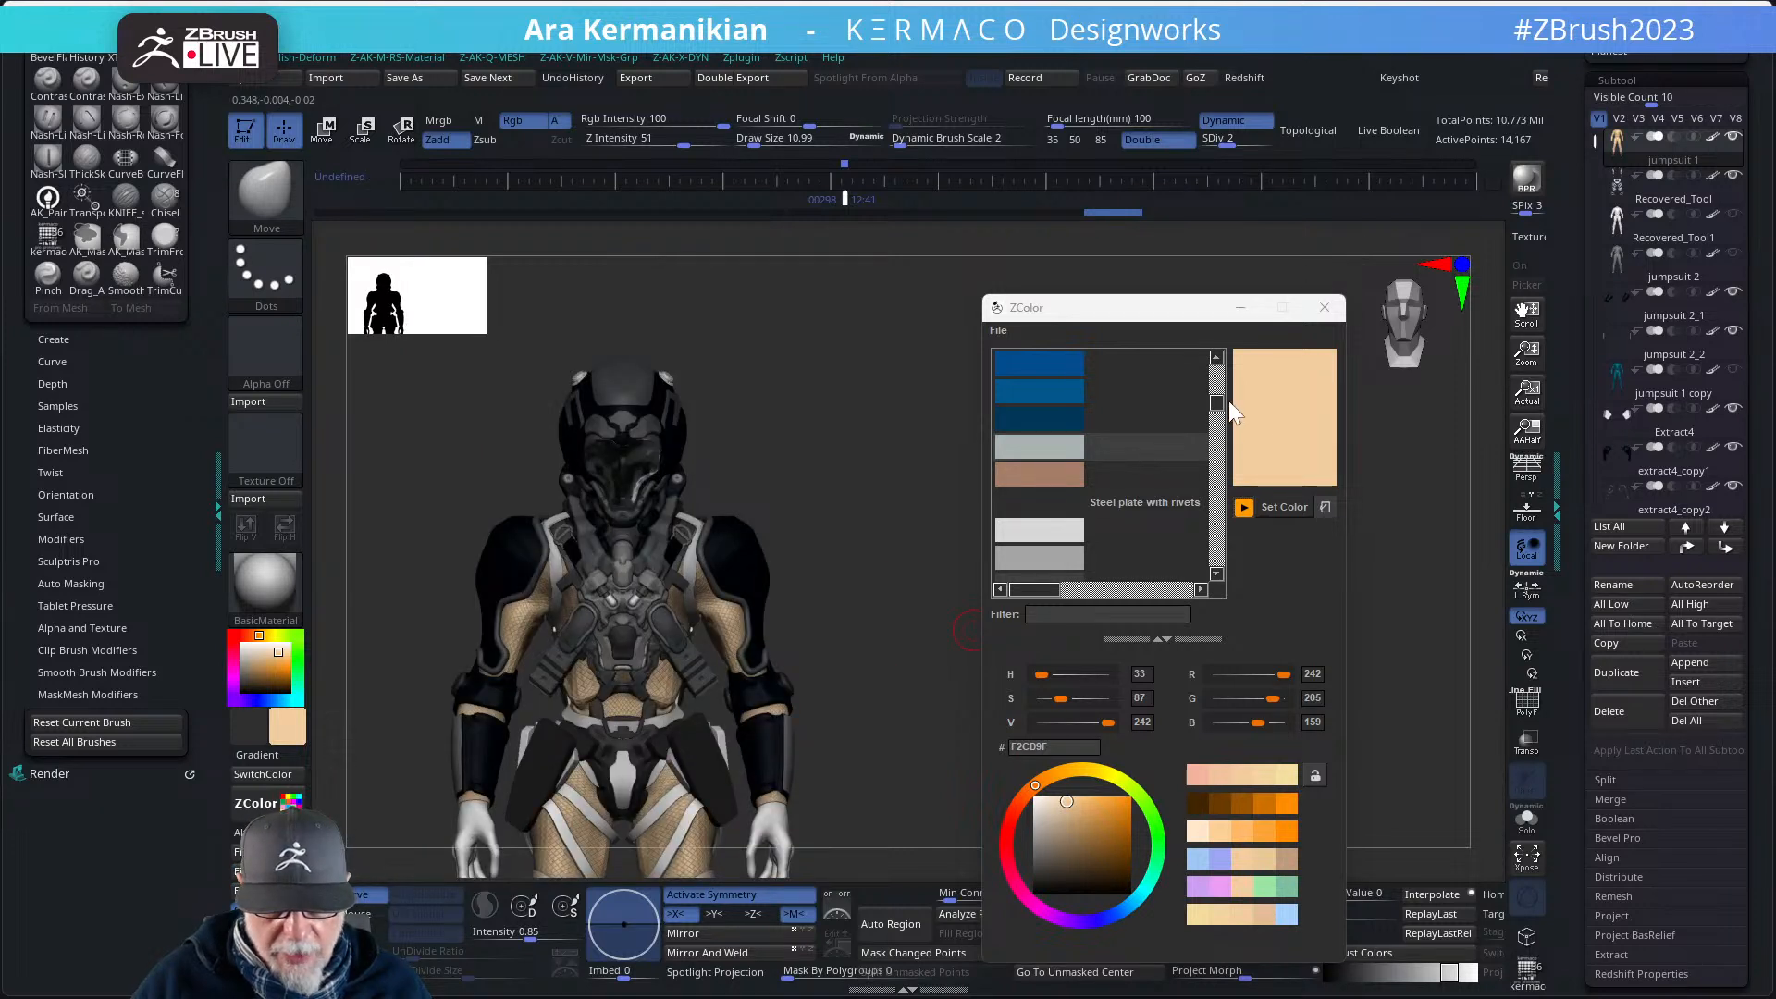
# - Try filling the jumpsuit with dark brown 3F312B from the palette above the Sunlight reflection one
pyautogui.moveTo(1213, 405); pyautogui.dragTo(1216, 392)
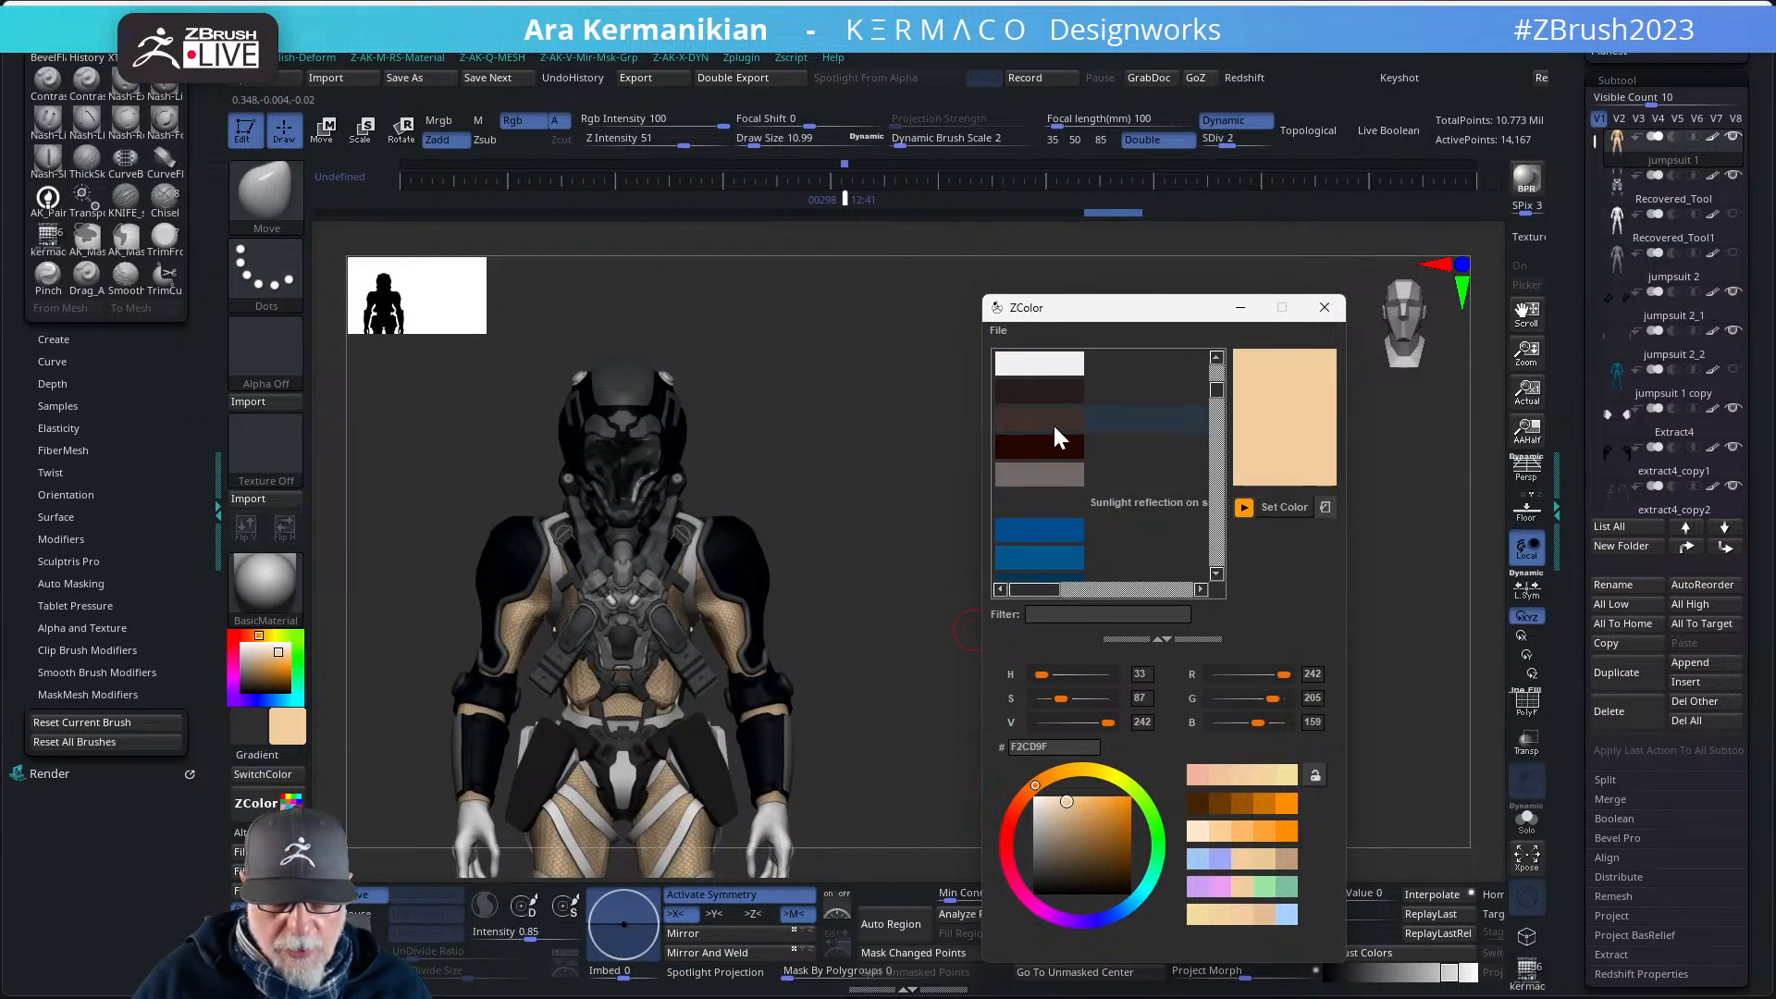
pyautogui.click(1053, 424)
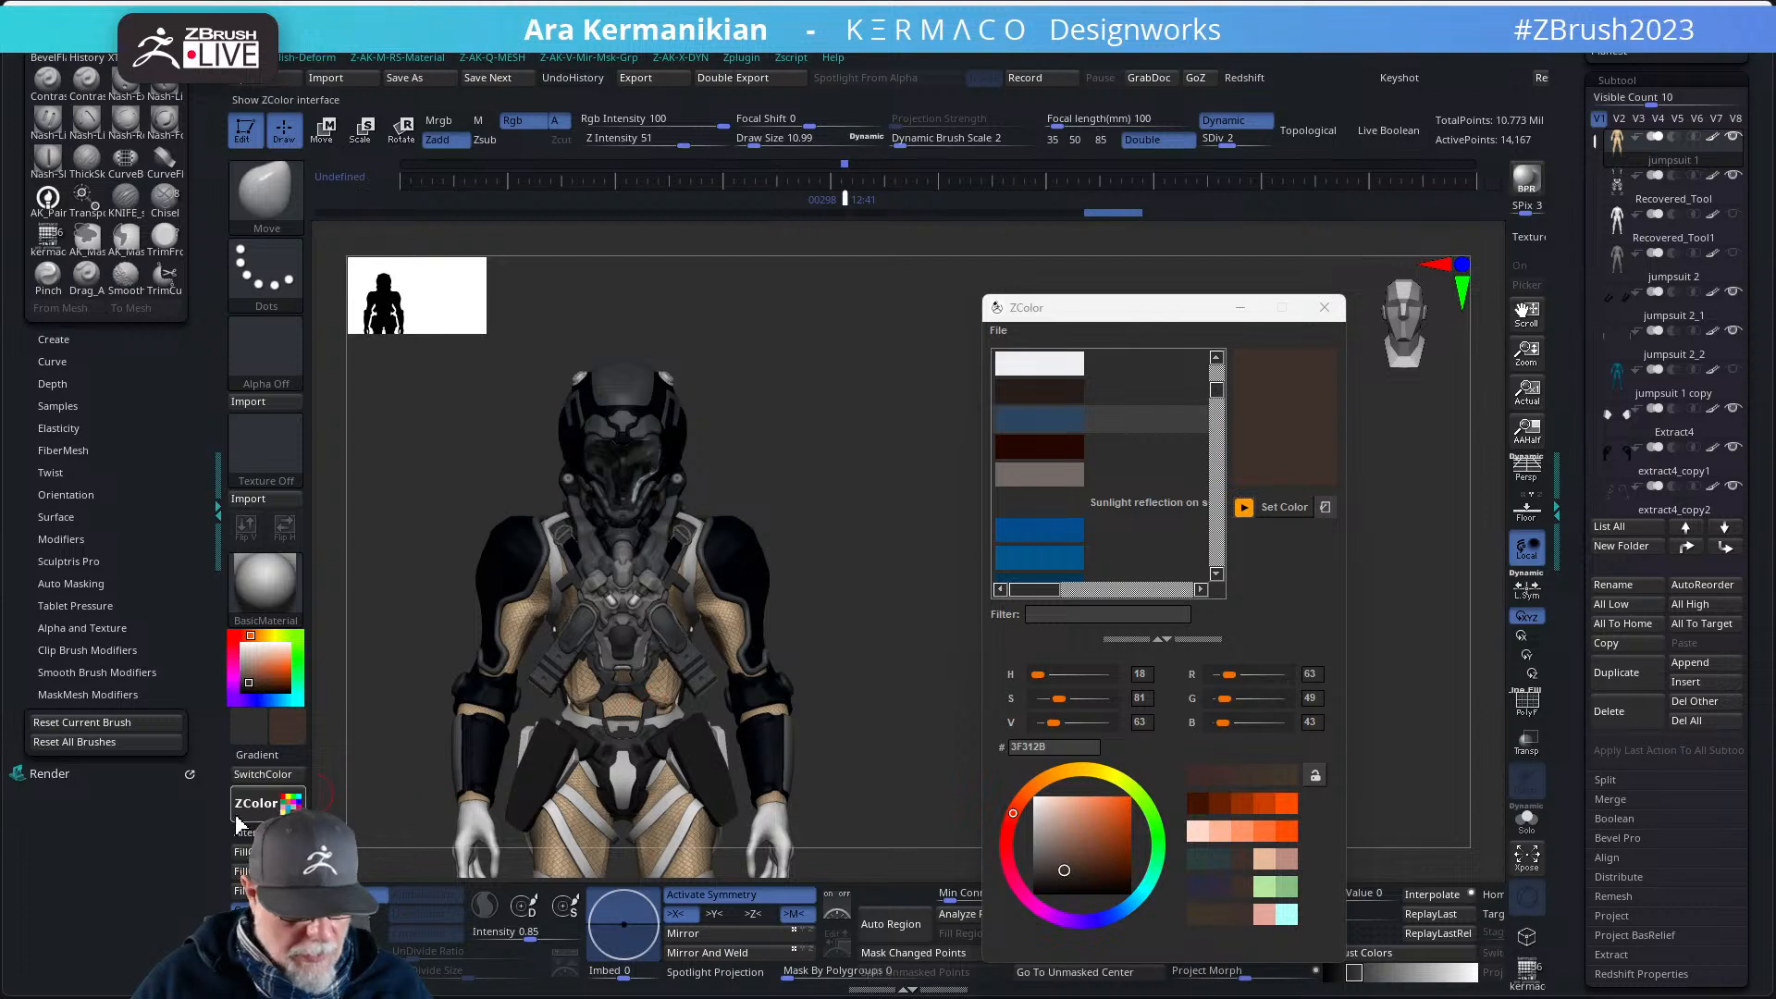
pyautogui.click(244, 852)
pyautogui.moveTo(925, 594); pyautogui.dragTo(970, 592)
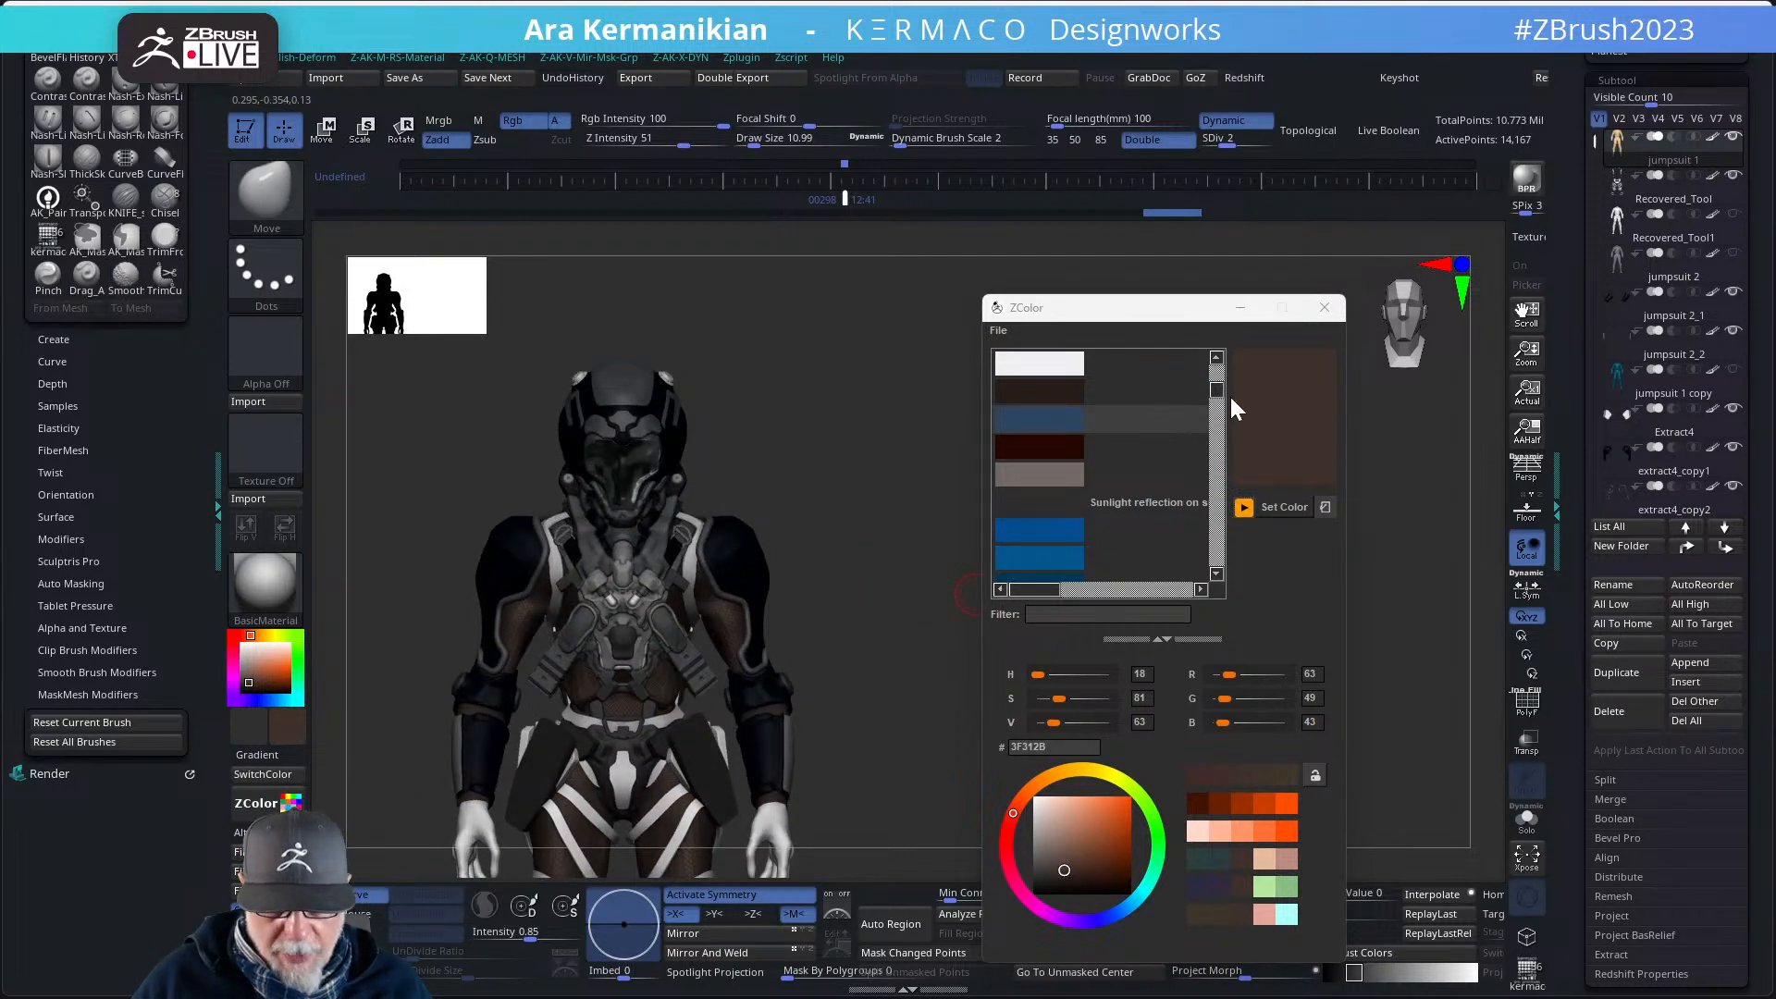
# - Try filling the jumpsuit with off-white F2F2F2 from the UNDONE palette
pyautogui.moveTo(1218, 400); pyautogui.dragTo(1213, 370)
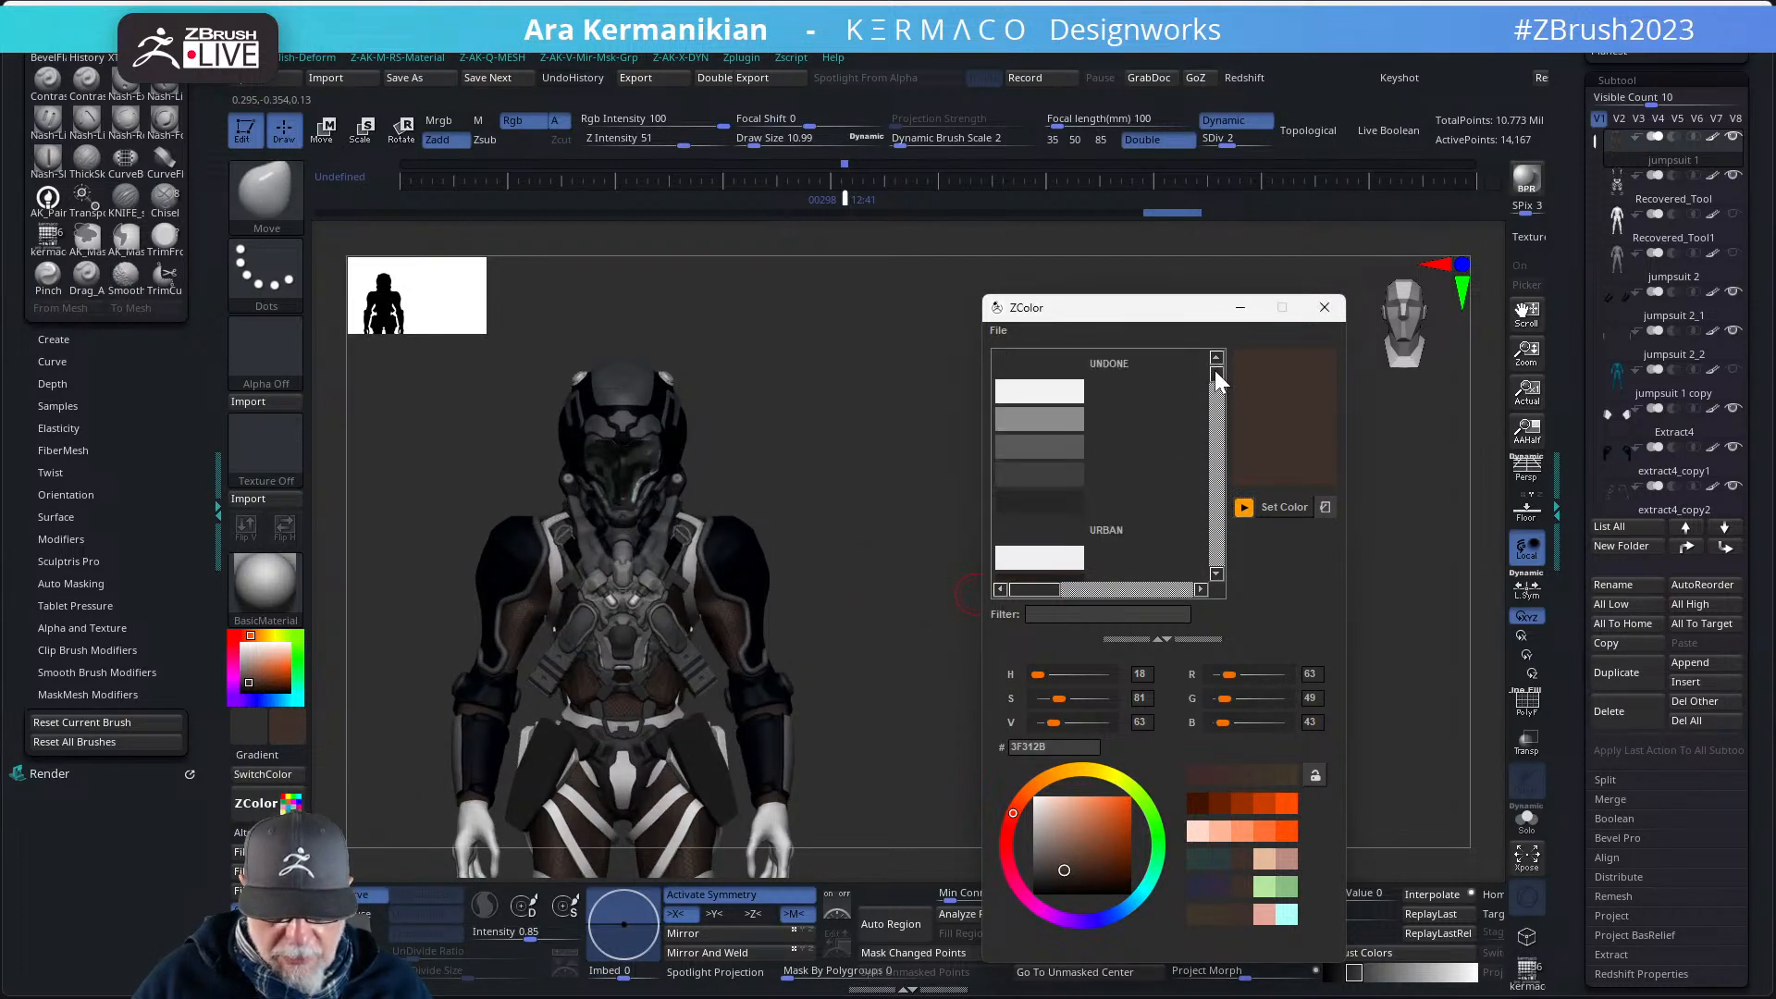
pyautogui.click(1041, 416)
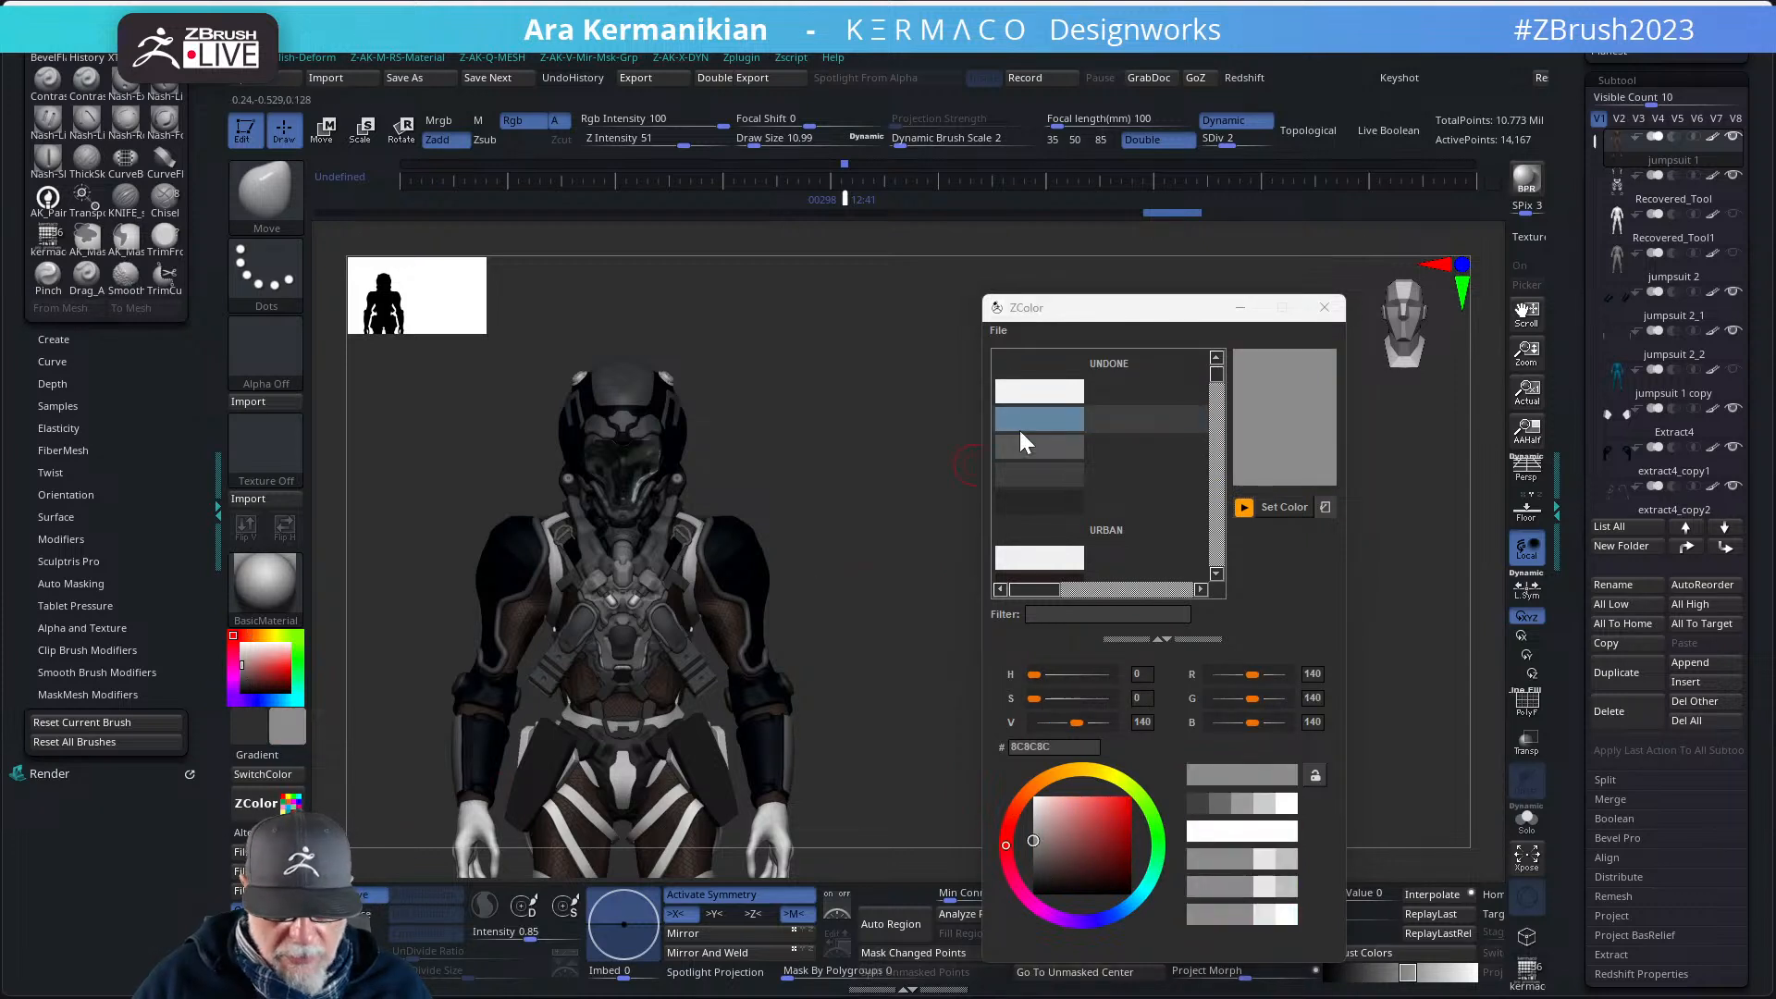
pyautogui.click(1029, 398)
pyautogui.click(244, 852)
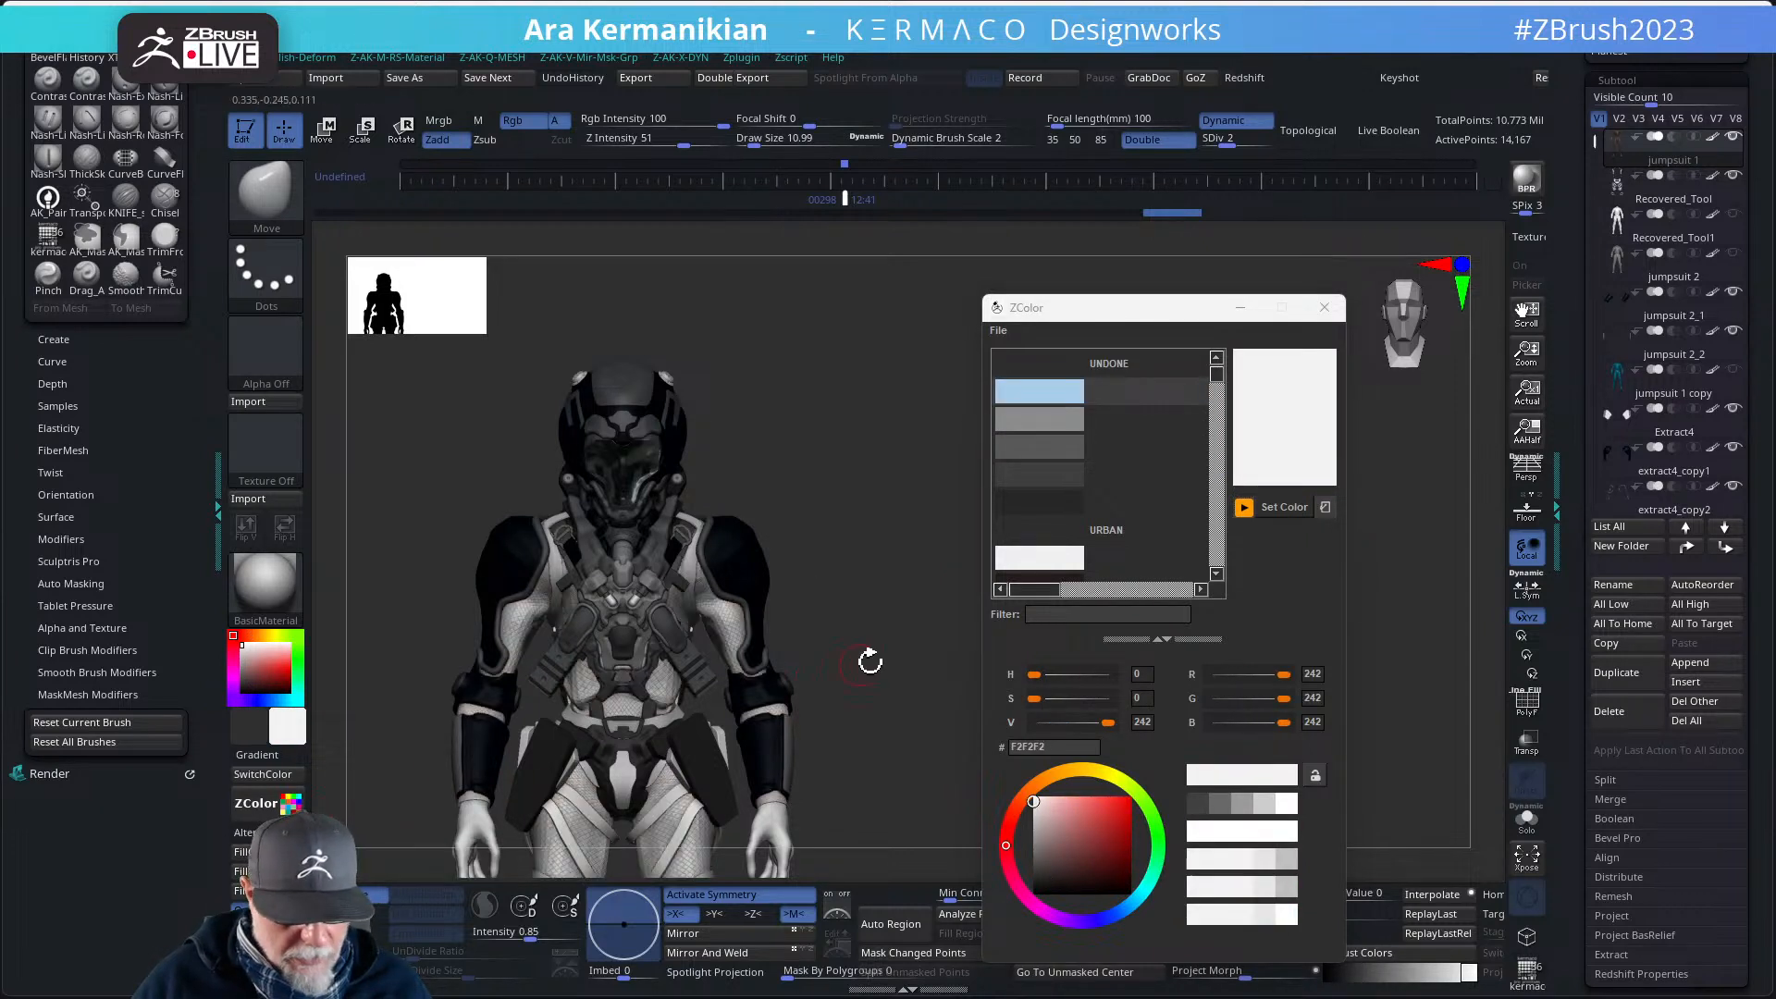
pyautogui.keyDown('alt'); pyautogui.moveTo(881, 662); pyautogui.dragTo(971, 673); pyautogui.keyUp('alt')
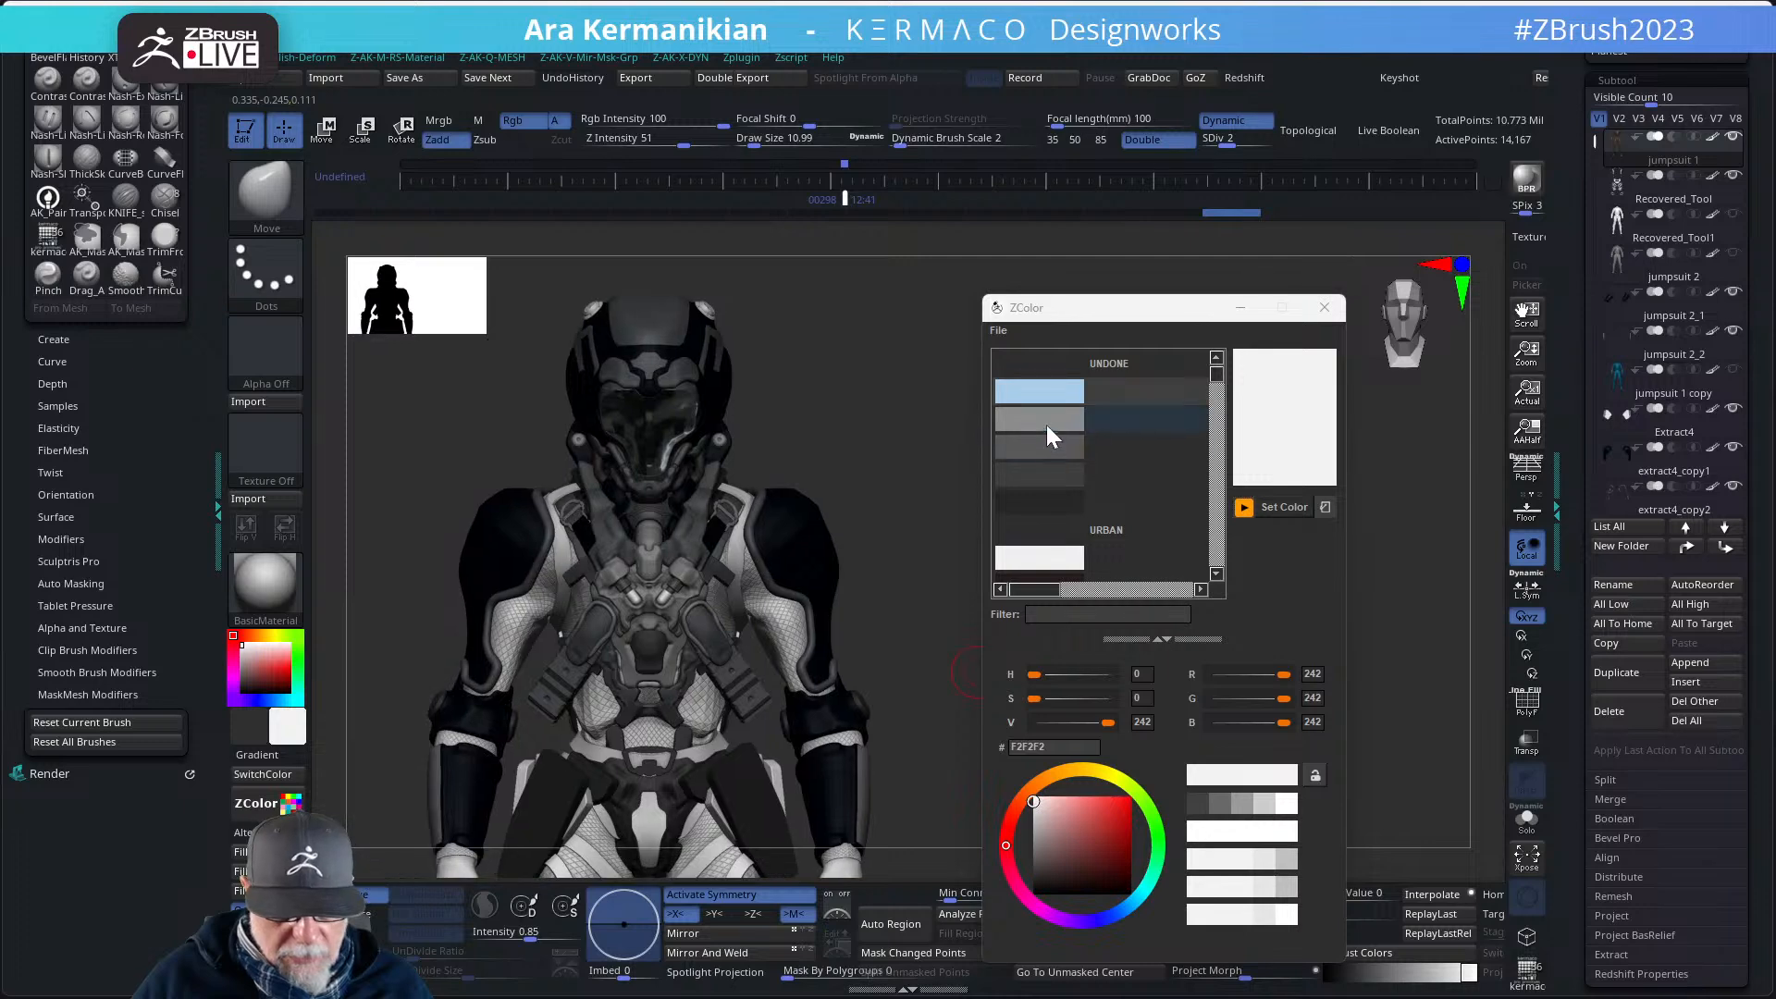
# - Fill the jumpsuit with mid grey 8C8C8C from the UNDONE palette
pyautogui.click(1048, 425)
pyautogui.click(244, 851)
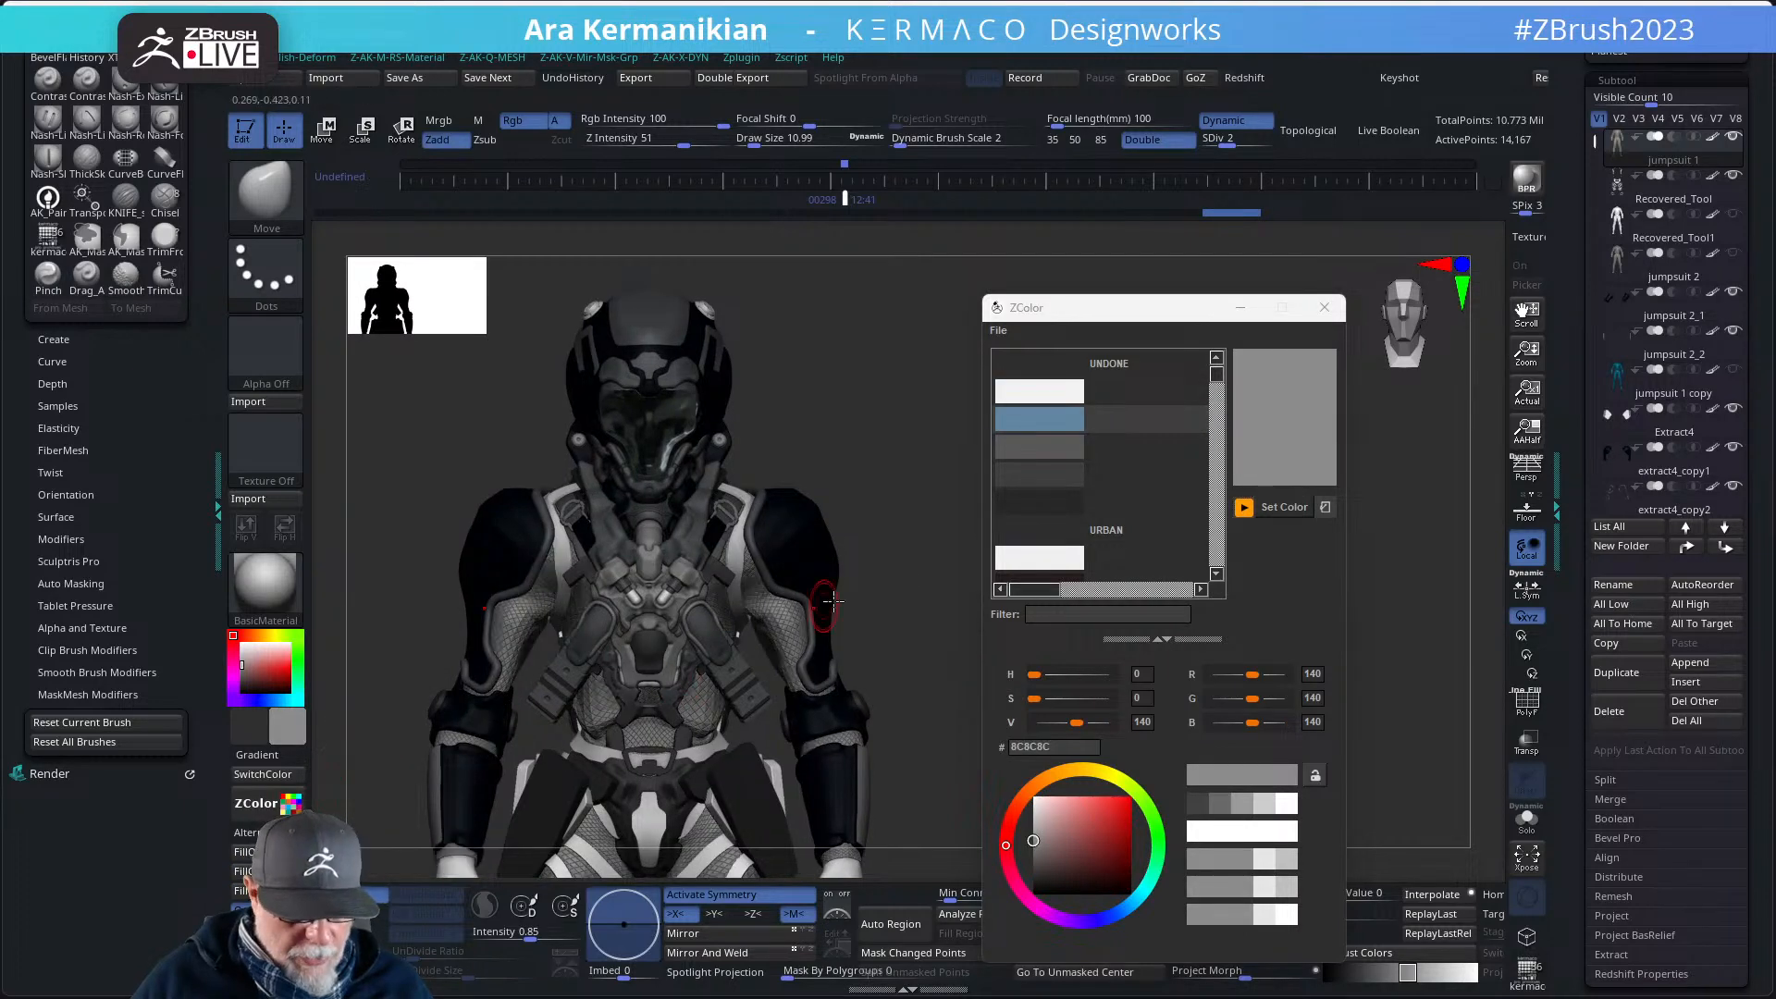
pyautogui.moveTo(951, 603); pyautogui.dragTo(1134, 370)
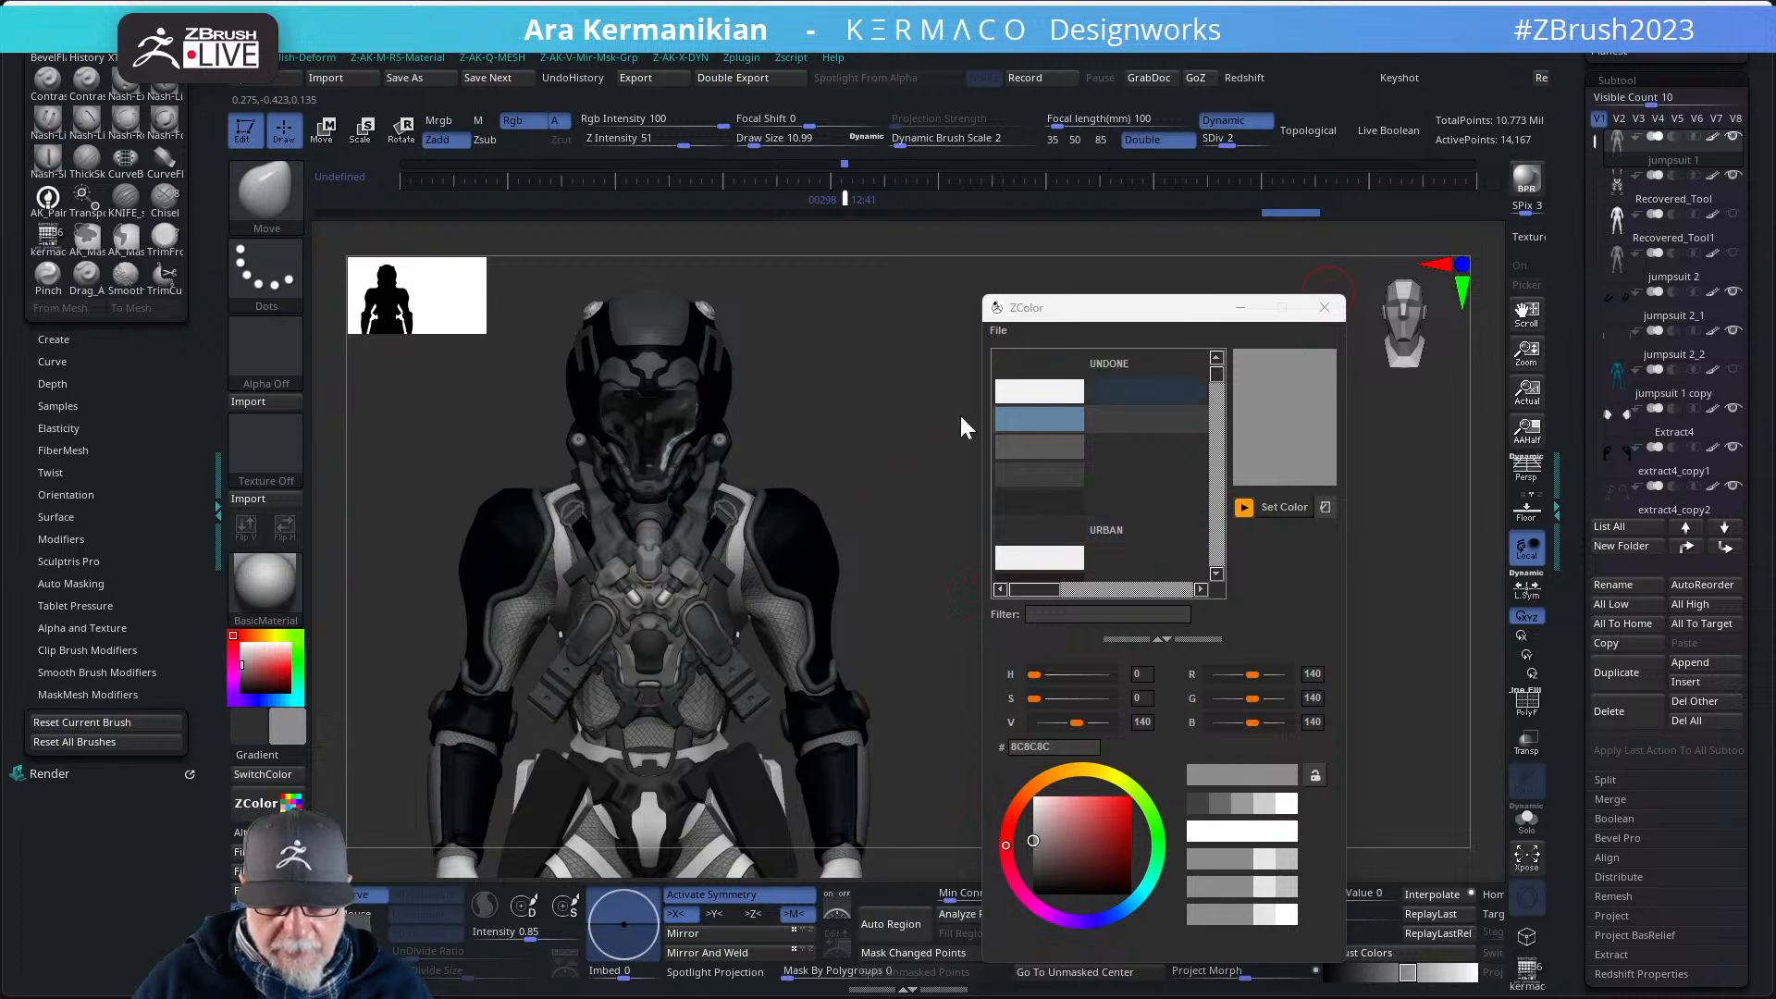
pyautogui.moveTo(903, 500)
pyautogui.keyDown('alt'); pyautogui.mouseDown()
pyautogui.moveTo(894, 413)
pyautogui.moveTo(1002, 638)
pyautogui.moveTo(1045, 688)
pyautogui.mouseUp(); pyautogui.keyUp('alt')
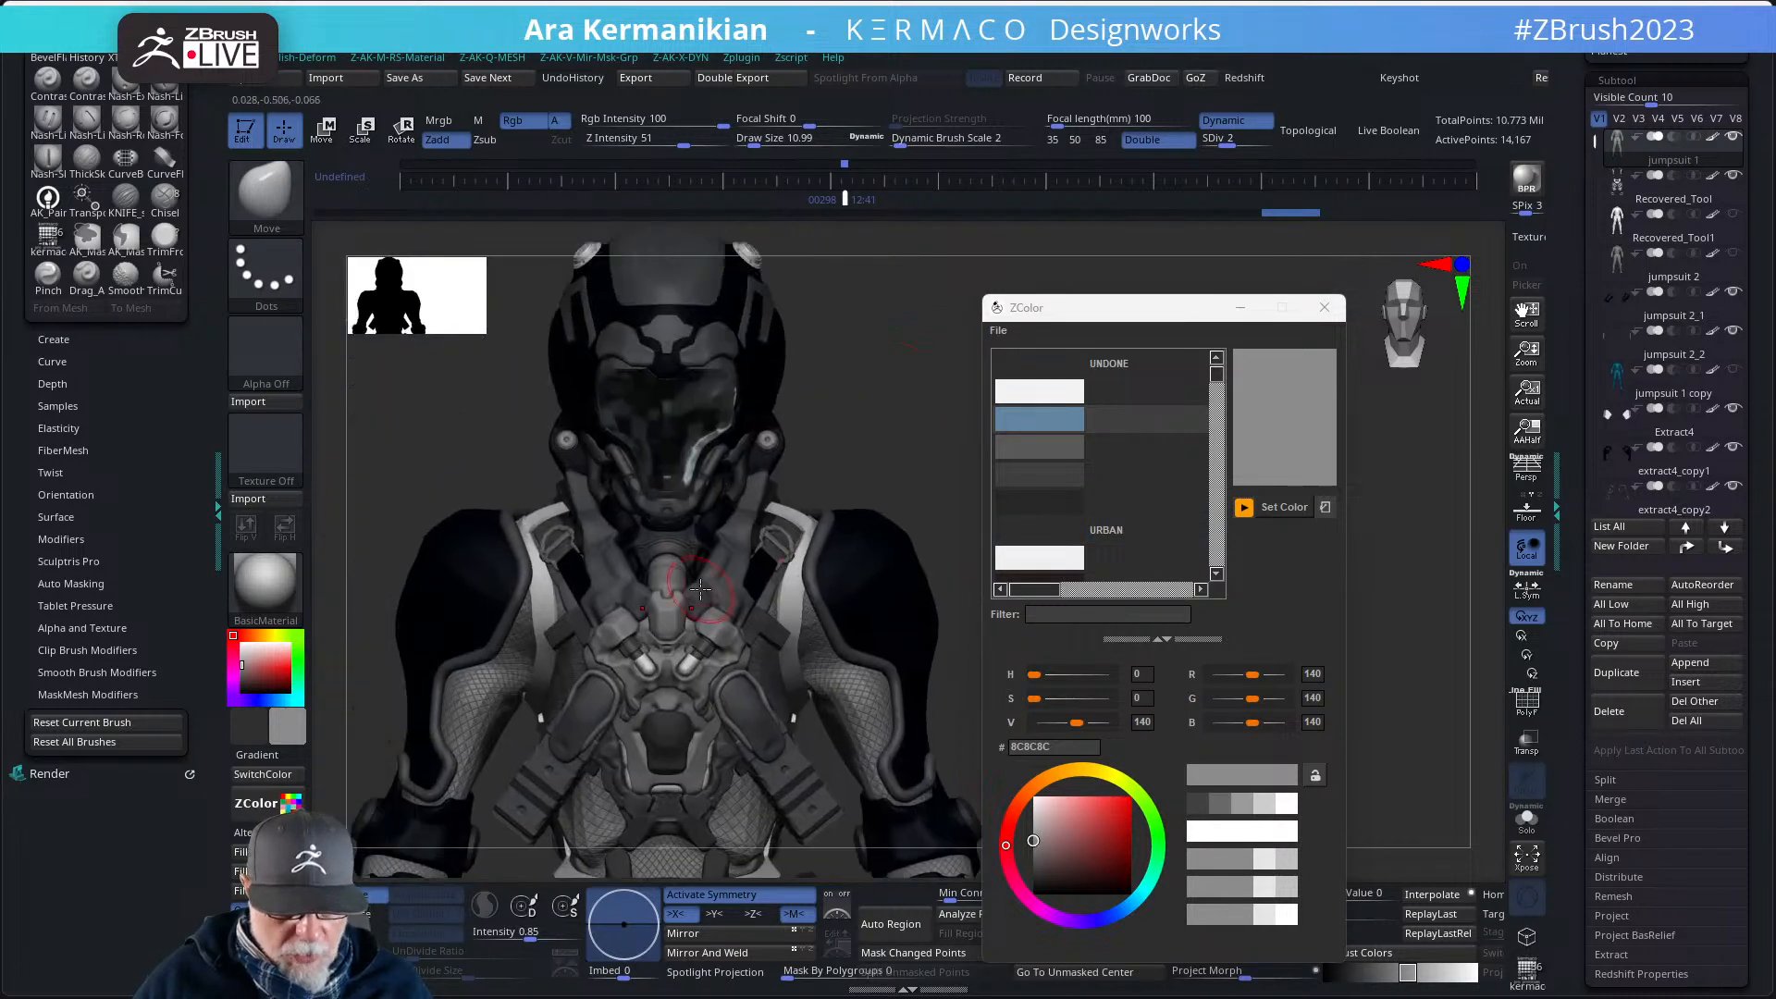
# - Fill the Recovered_Tool strap subtool with dark grey 3F3F3F from the UNDONE palette and close the ZColor window
pyautogui.keyDown('alt'); pyautogui.click(788, 615); pyautogui.keyUp('alt')
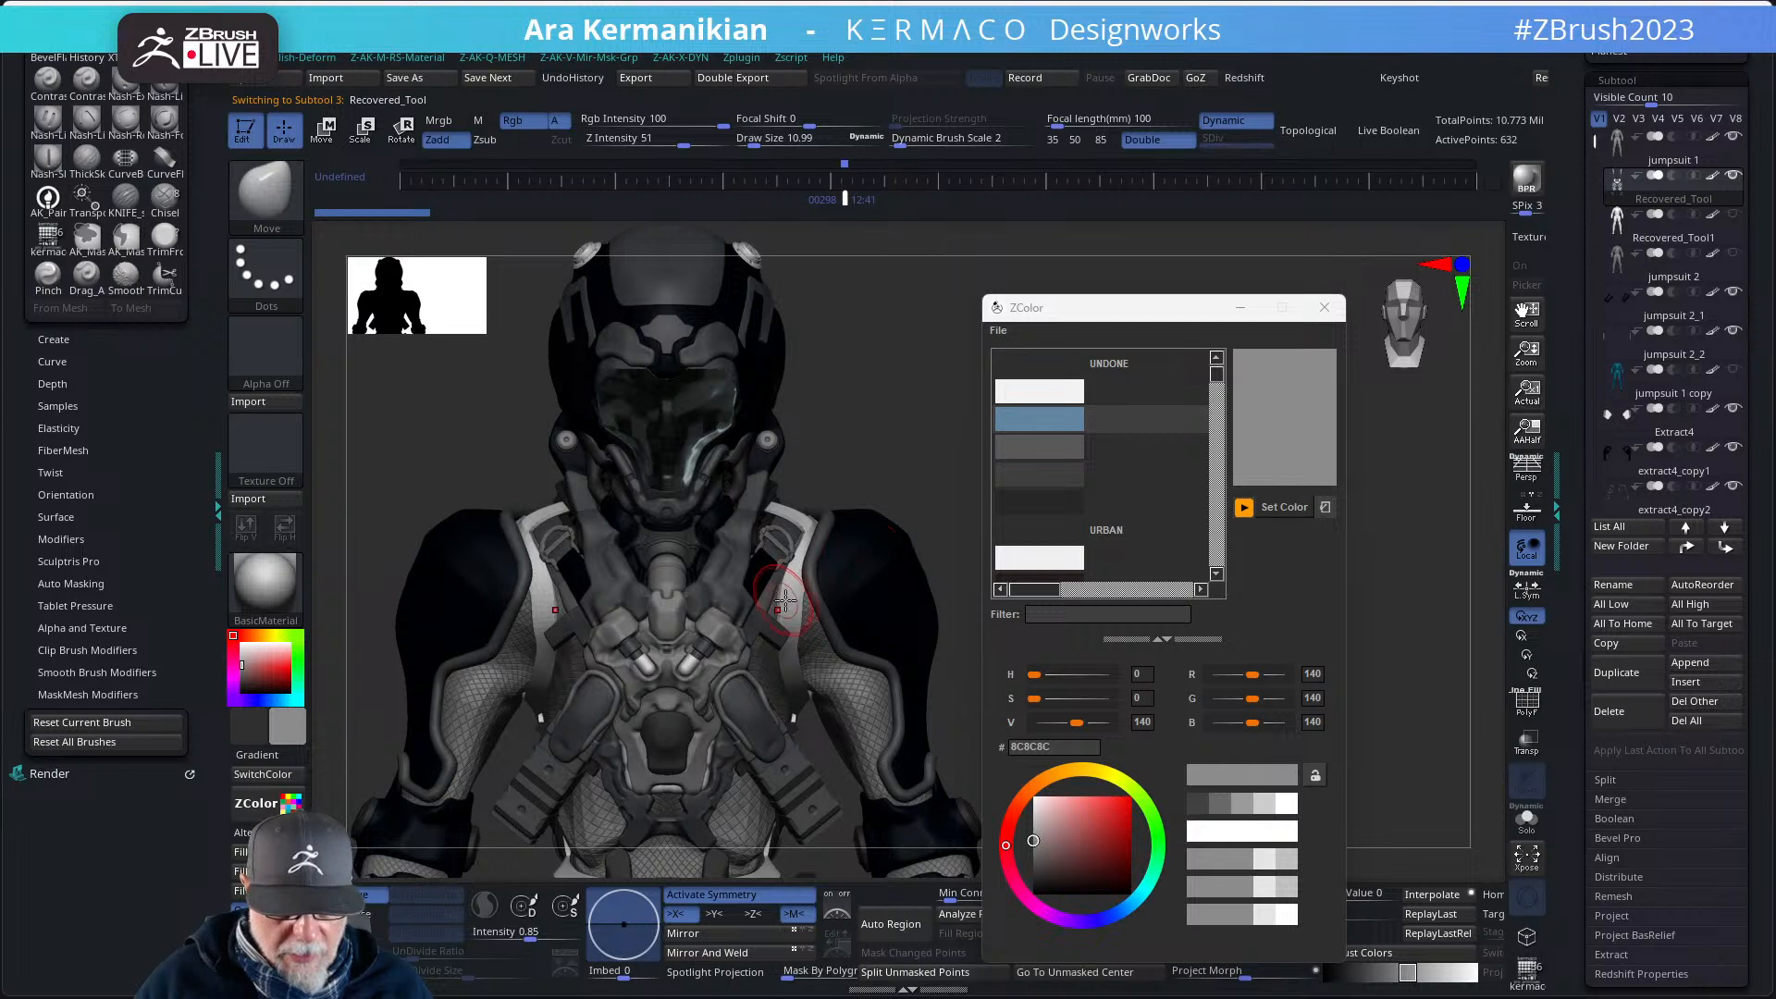
pyautogui.click(1045, 473)
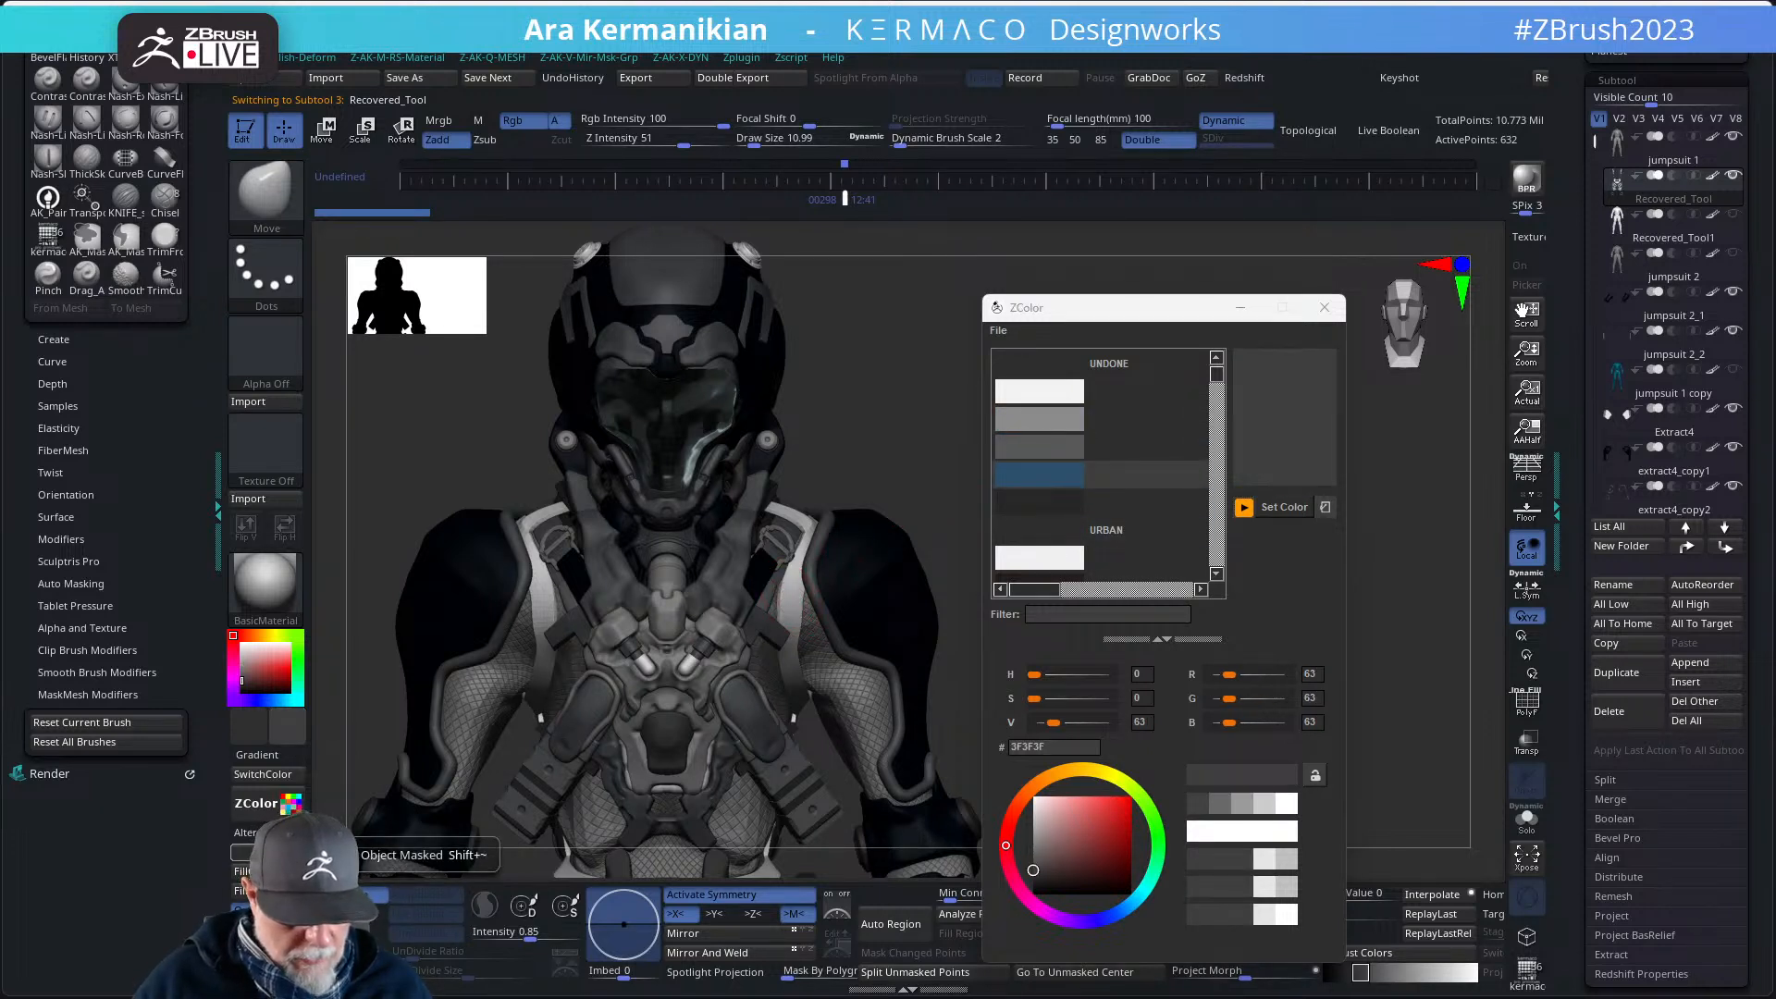
pyautogui.click(263, 872)
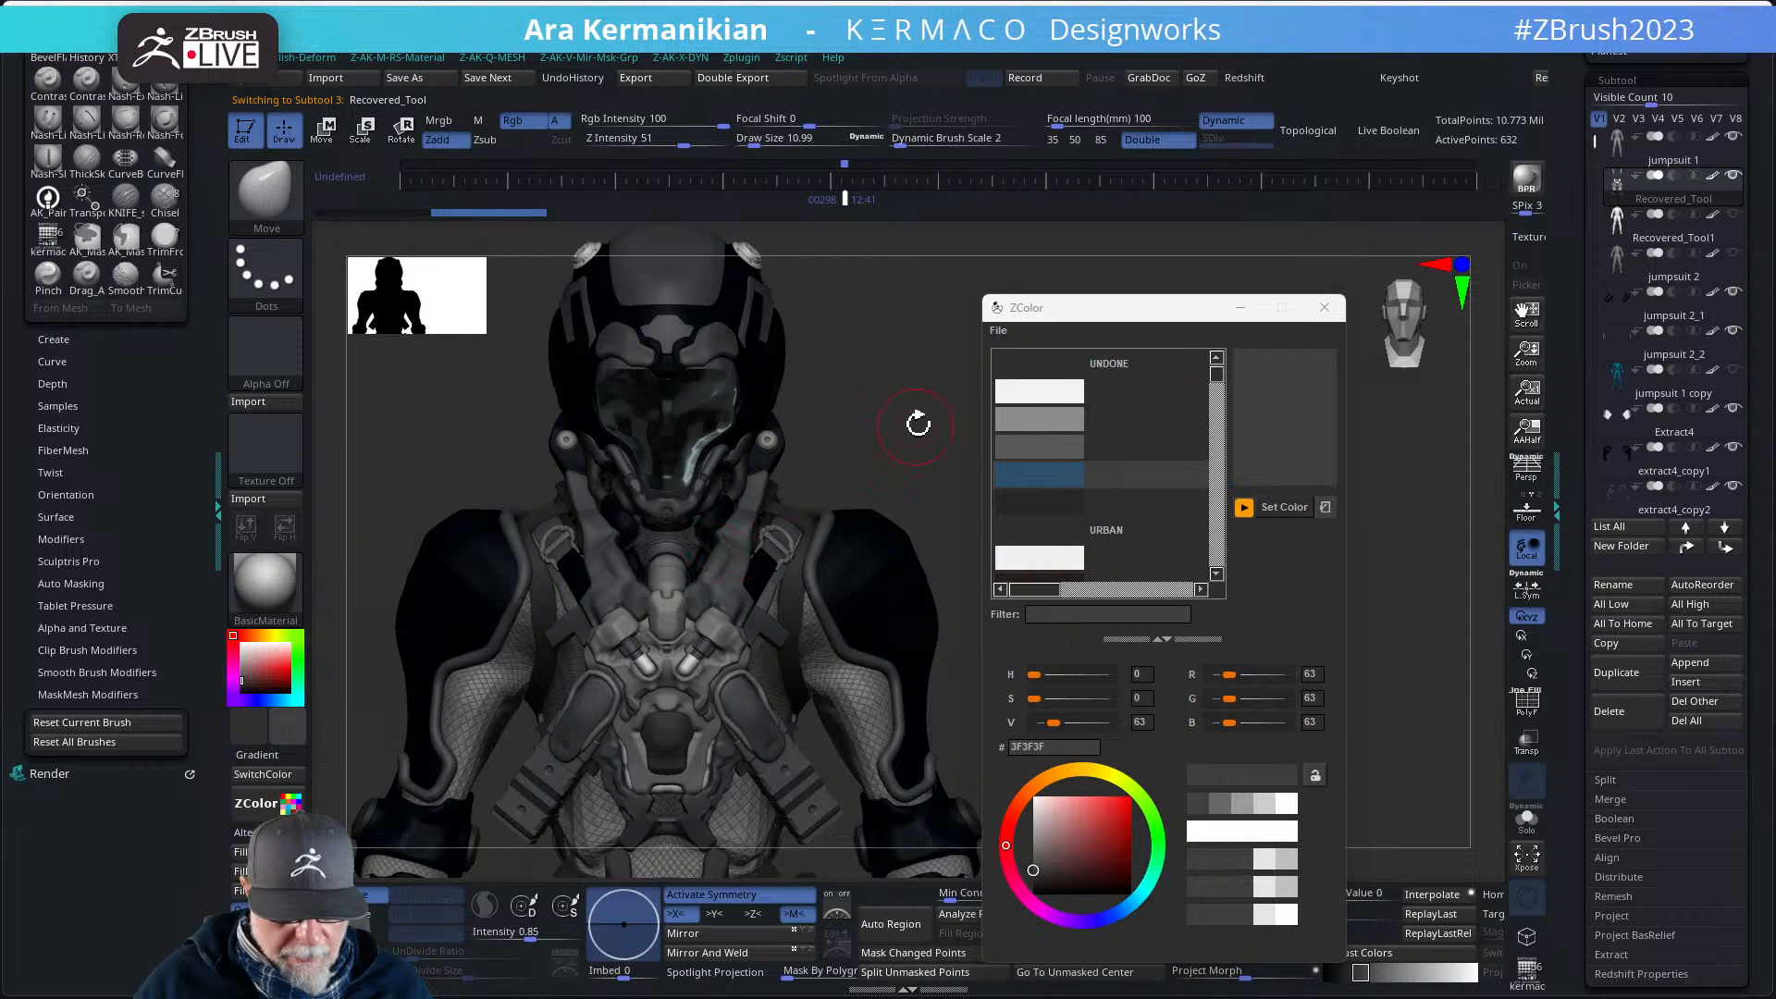
pyautogui.moveTo(917, 424); pyautogui.dragTo(859, 369)
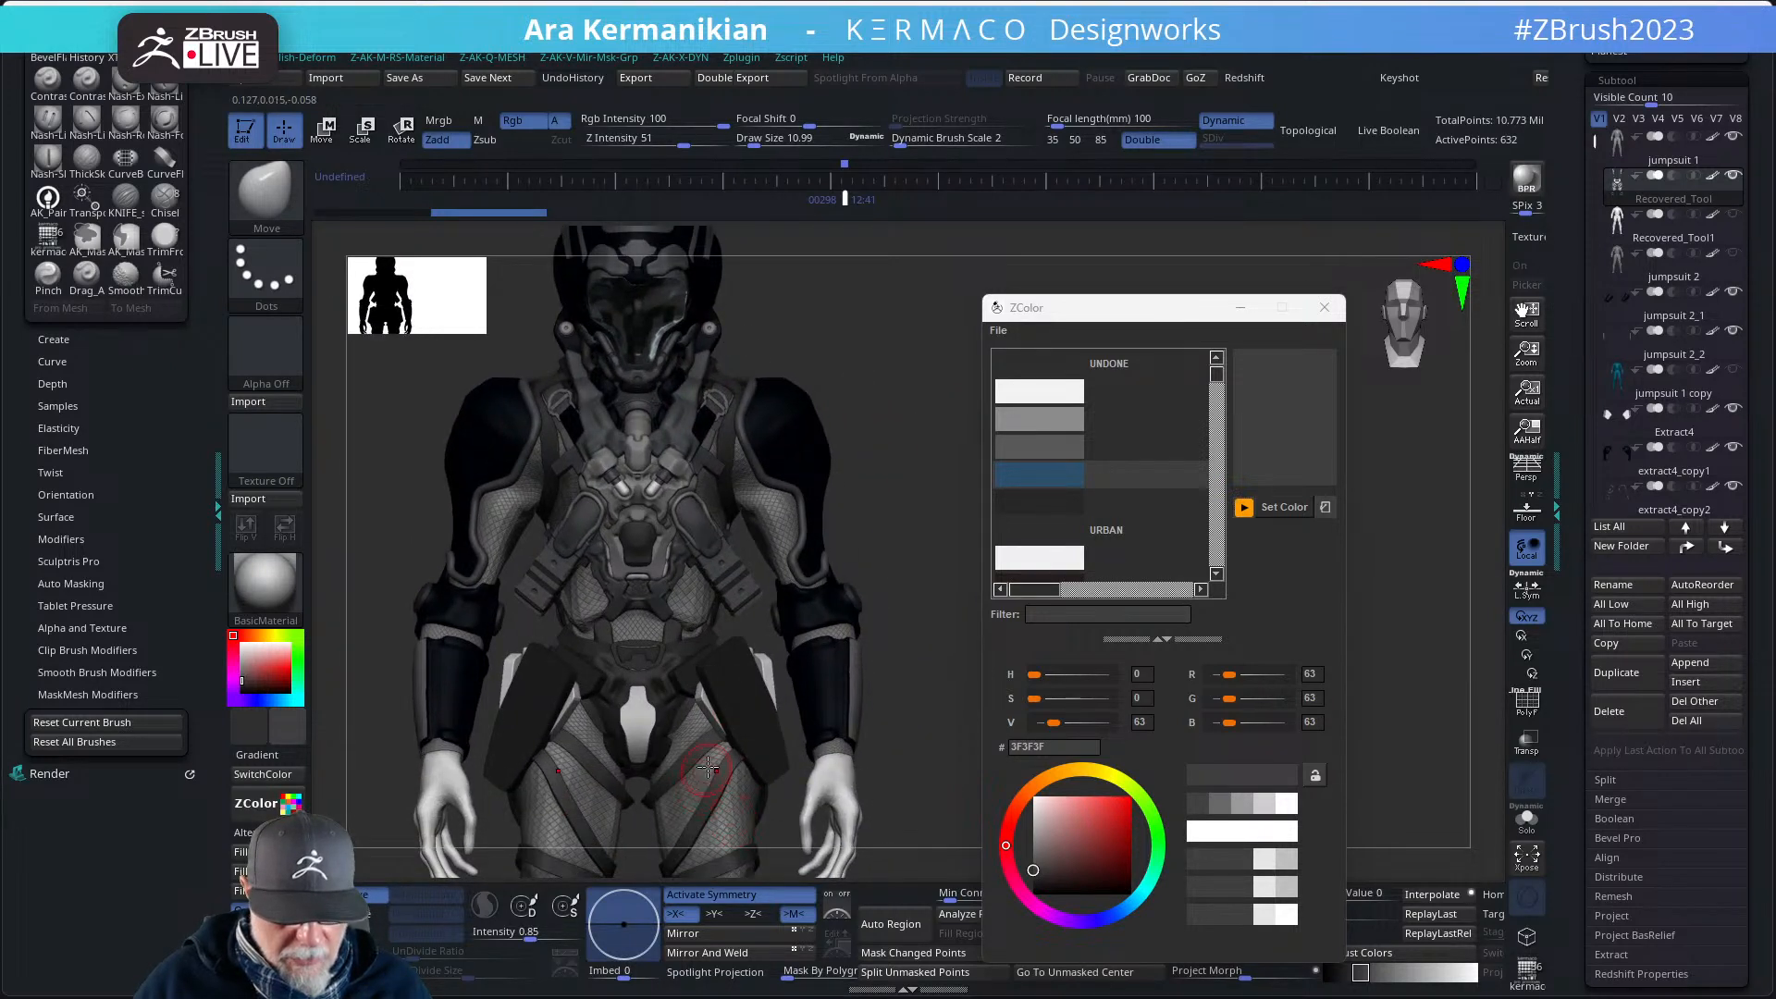
pyautogui.click(1527, 819)
pyautogui.click(1526, 818)
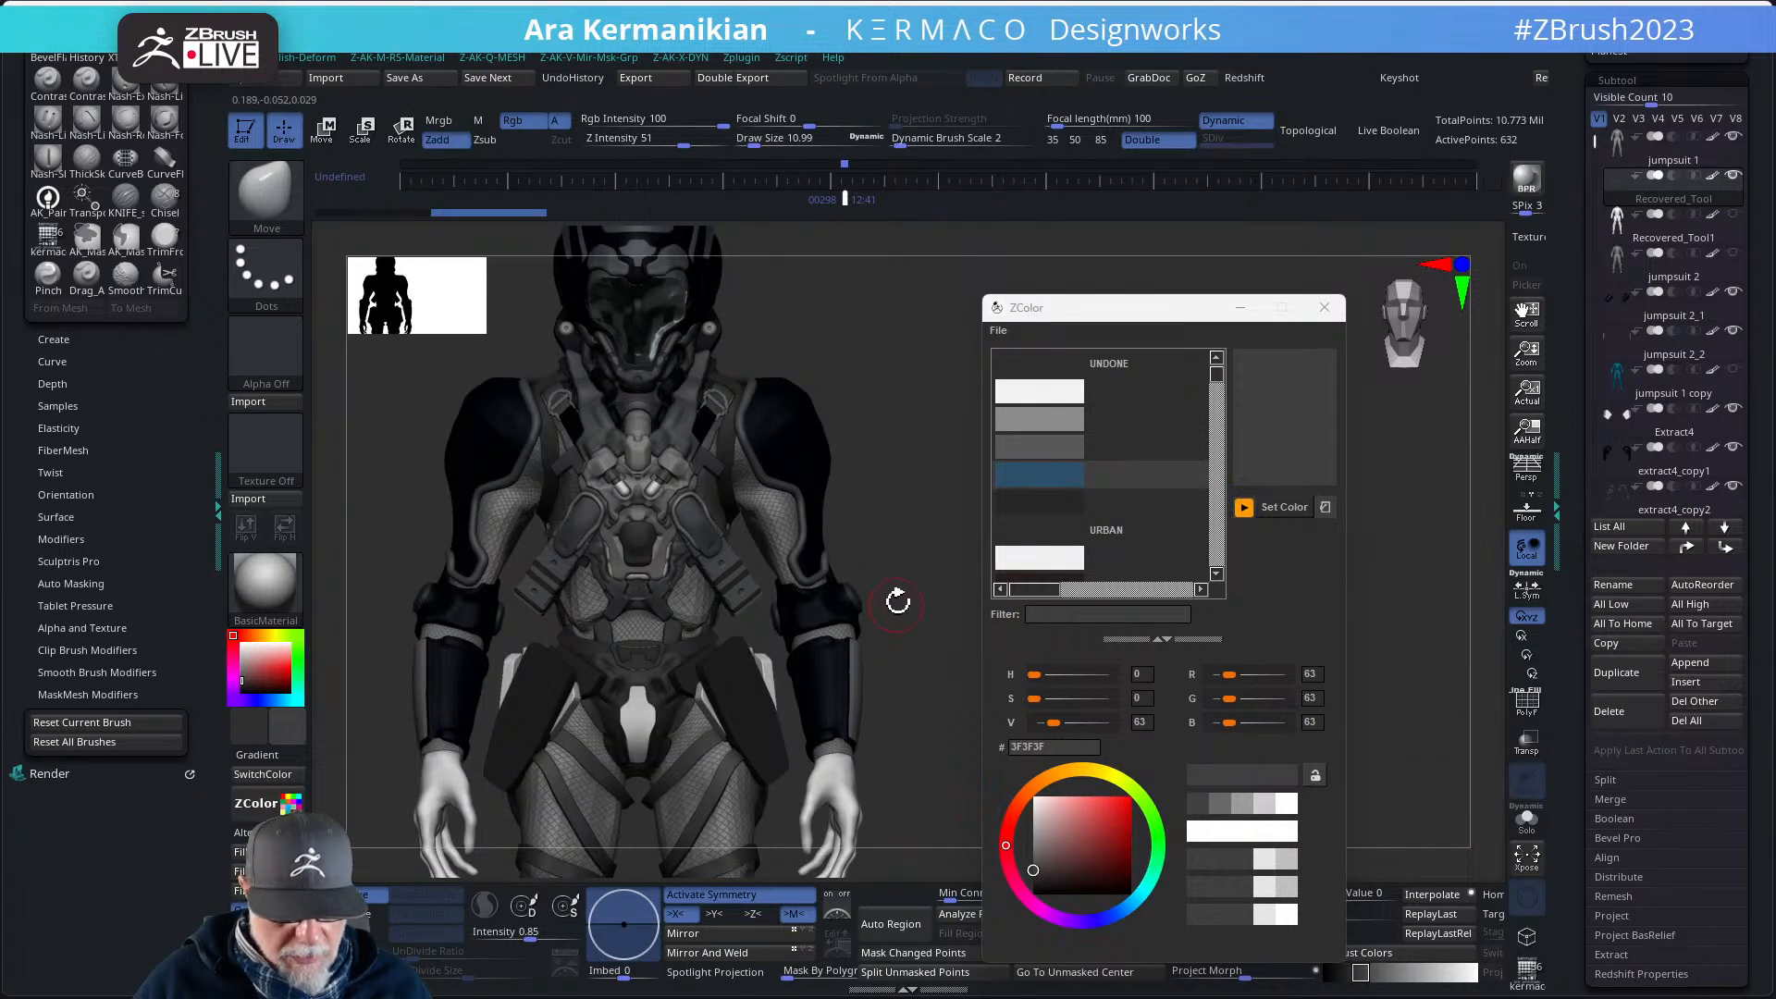
pyautogui.keyDown('alt'); pyautogui.moveTo(897, 601); pyautogui.dragTo(895, 682); pyautogui.keyUp('alt')
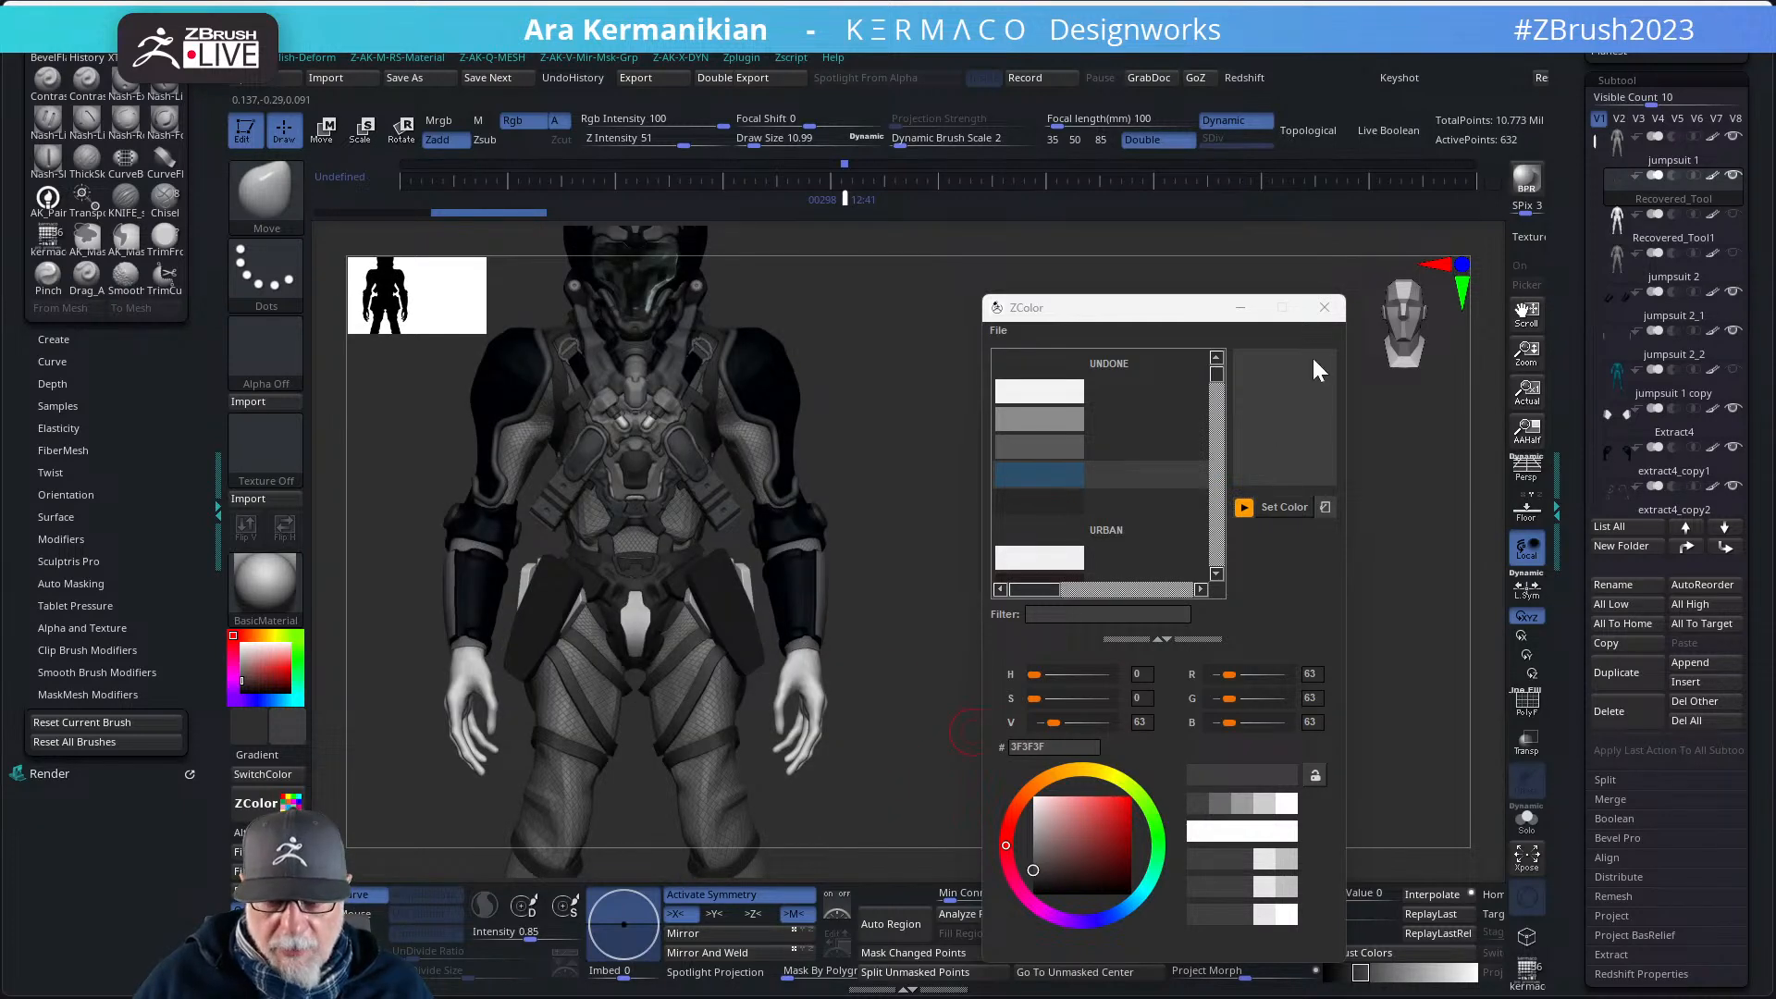
pyautogui.click(1315, 316)
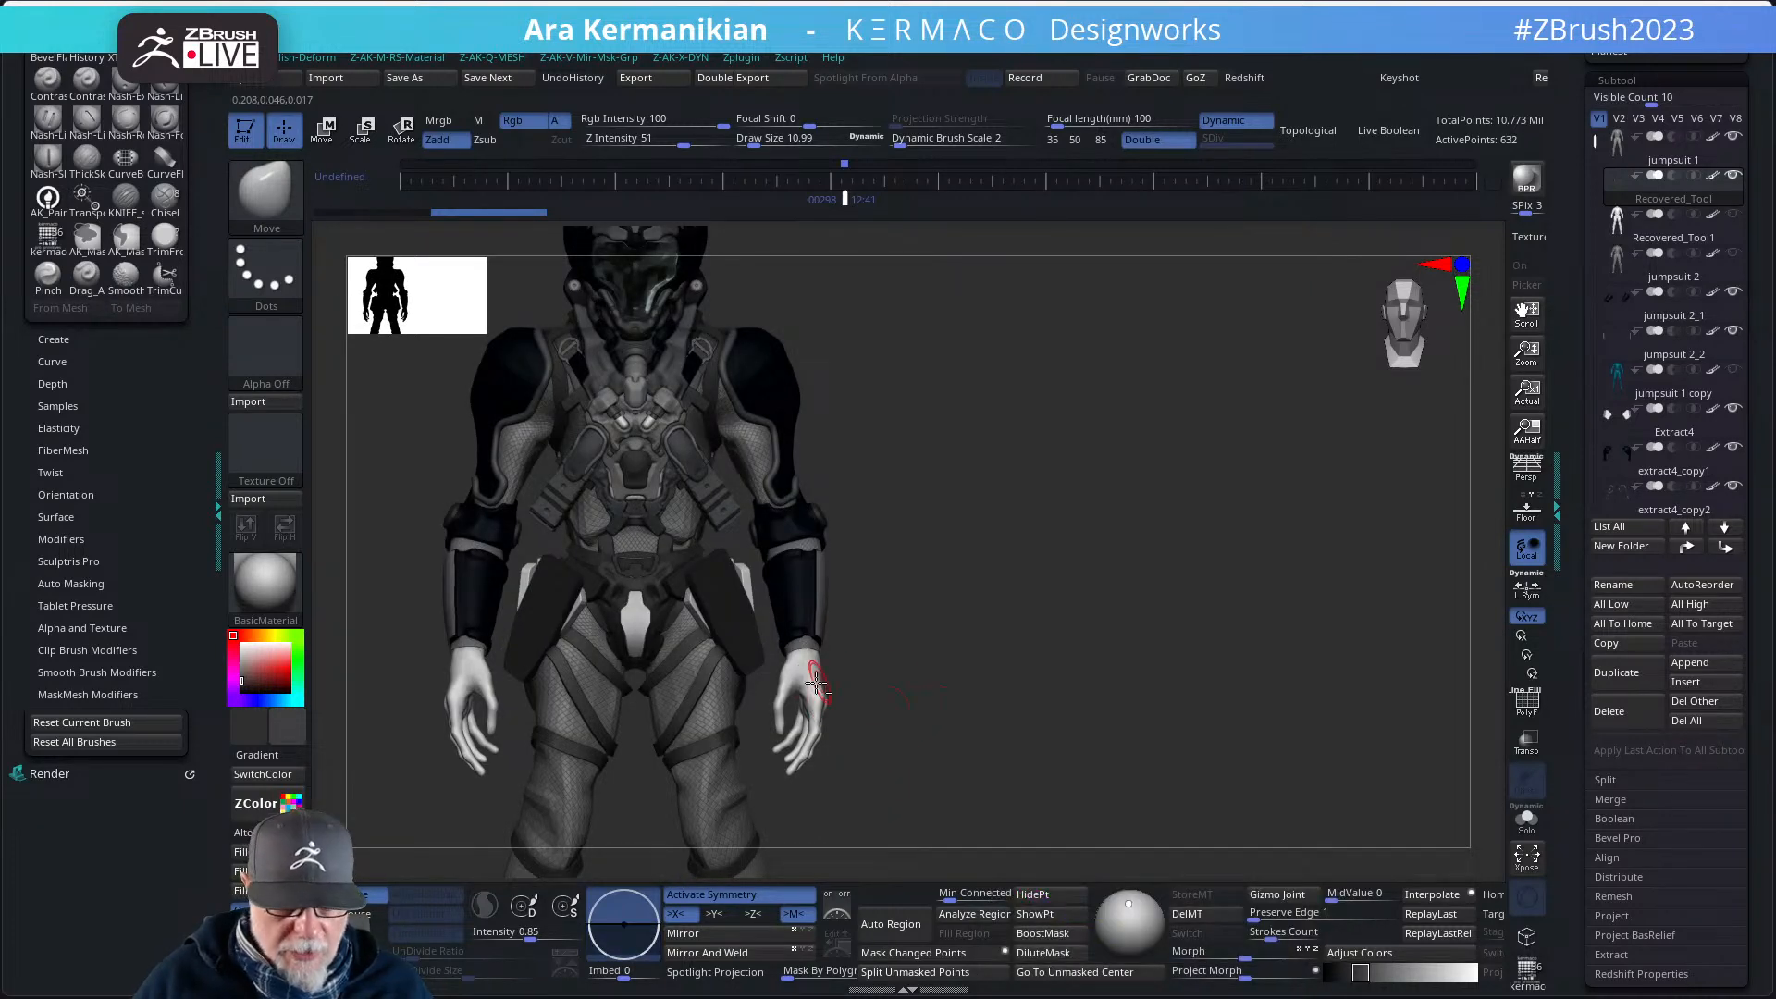
# - Select the body subtool and isolate it with Solo, framing the hands and legs
pyautogui.moveTo(1090, 713); pyautogui.dragTo(1452, 638)
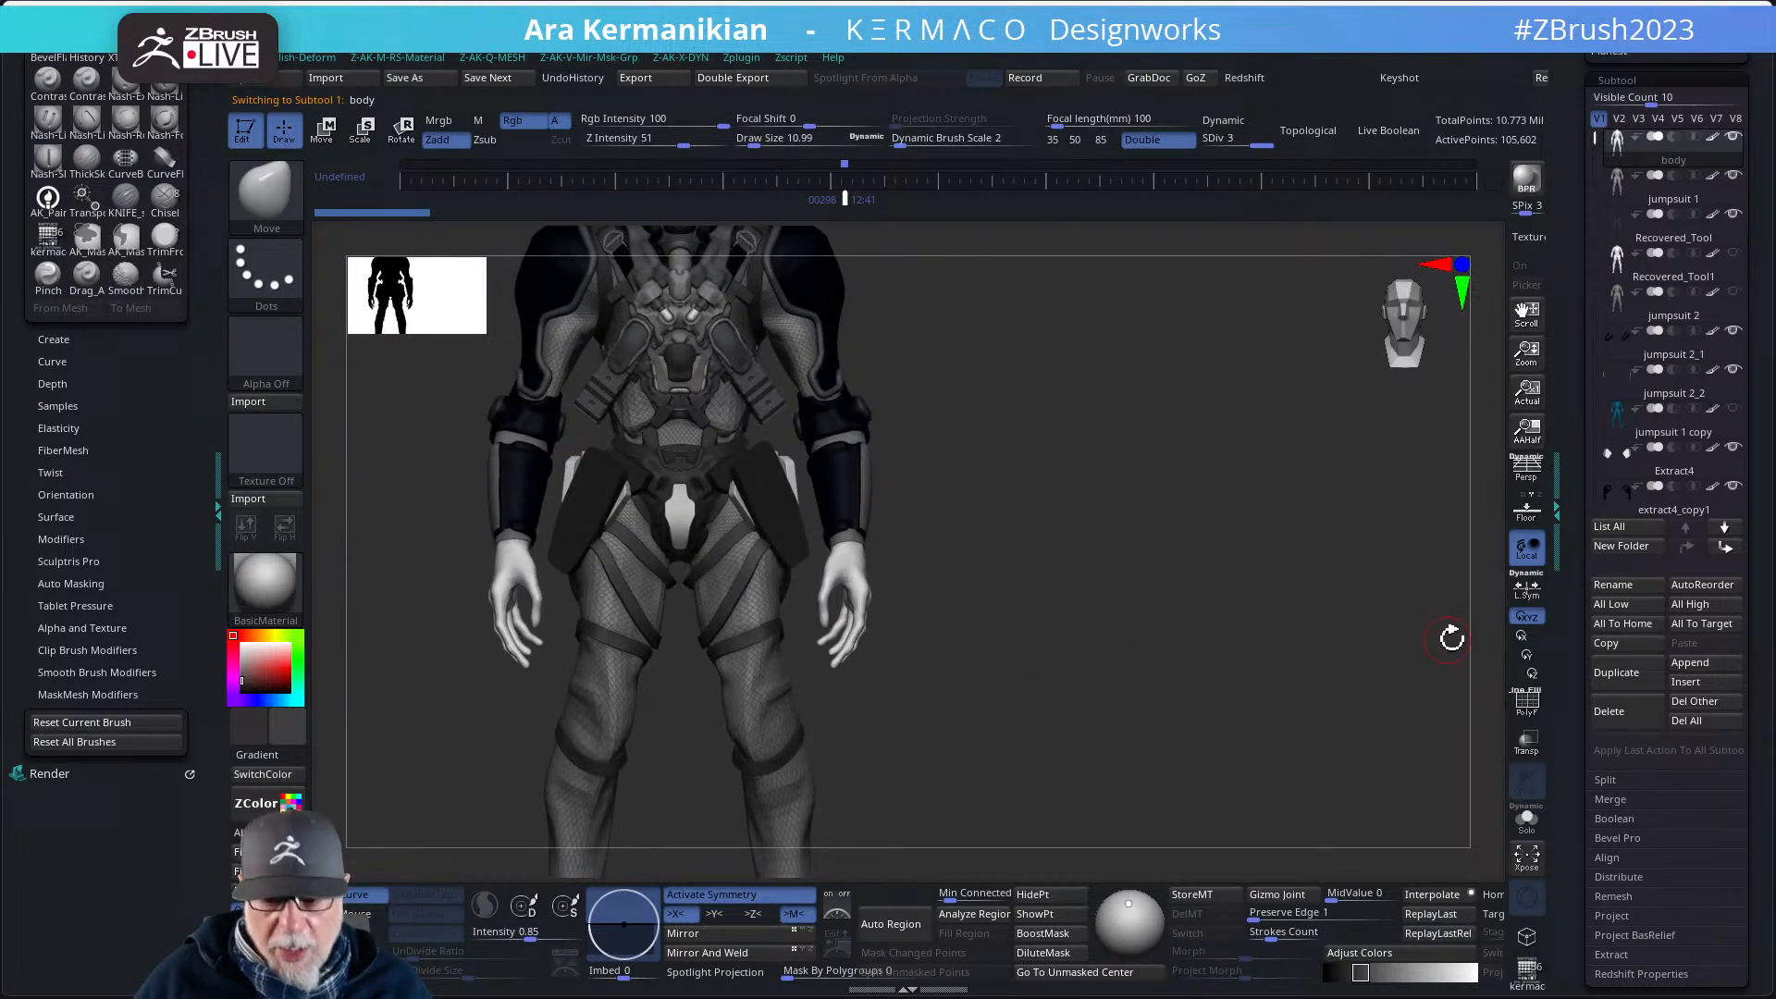
pyautogui.click(1527, 819)
pyautogui.keyDown('alt'); pyautogui.moveTo(1129, 721); pyautogui.dragTo(1072, 661); pyautogui.keyUp('alt')
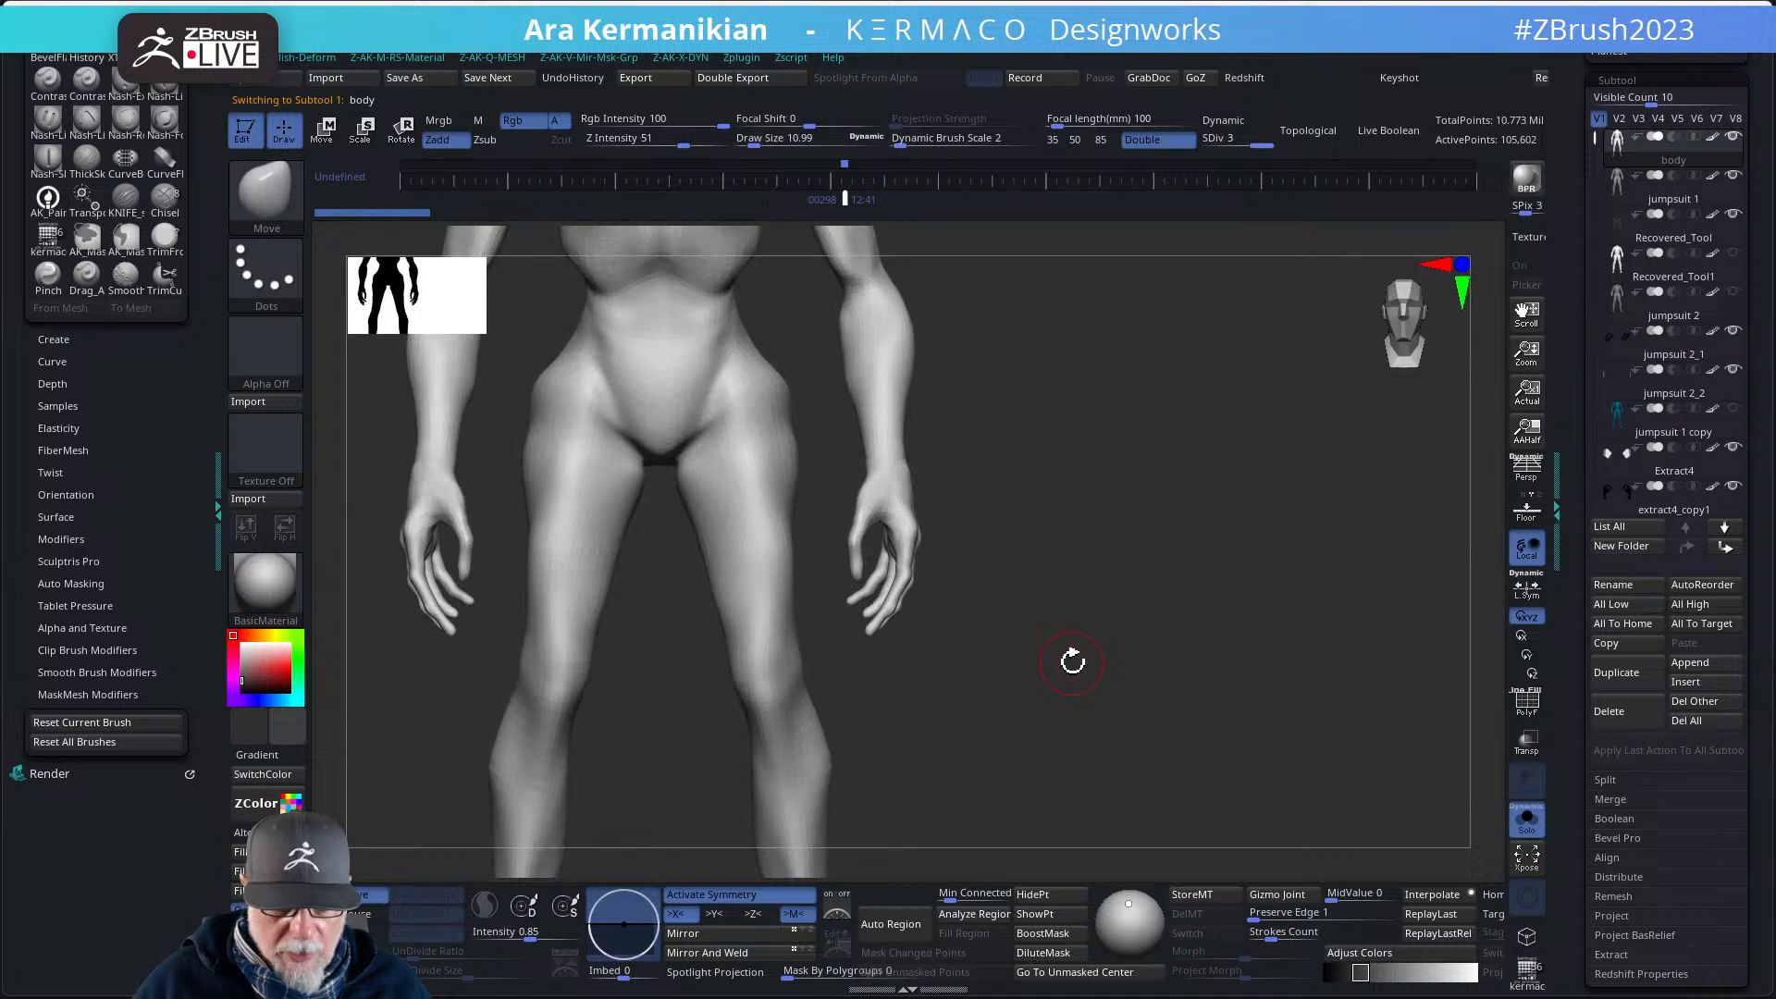
# - Try masking both hands of the body with a mask selection around one hand under symmetry
pyautogui.keyDown('ctrl'); pyautogui.moveTo(964, 670); pyautogui.dragTo(826, 457); pyautogui.keyUp('ctrl')
pyautogui.moveTo(1135, 533)
pyautogui.mouseDown()
pyautogui.moveTo(1095, 527)
pyautogui.moveTo(1109, 538)
pyautogui.mouseUp()
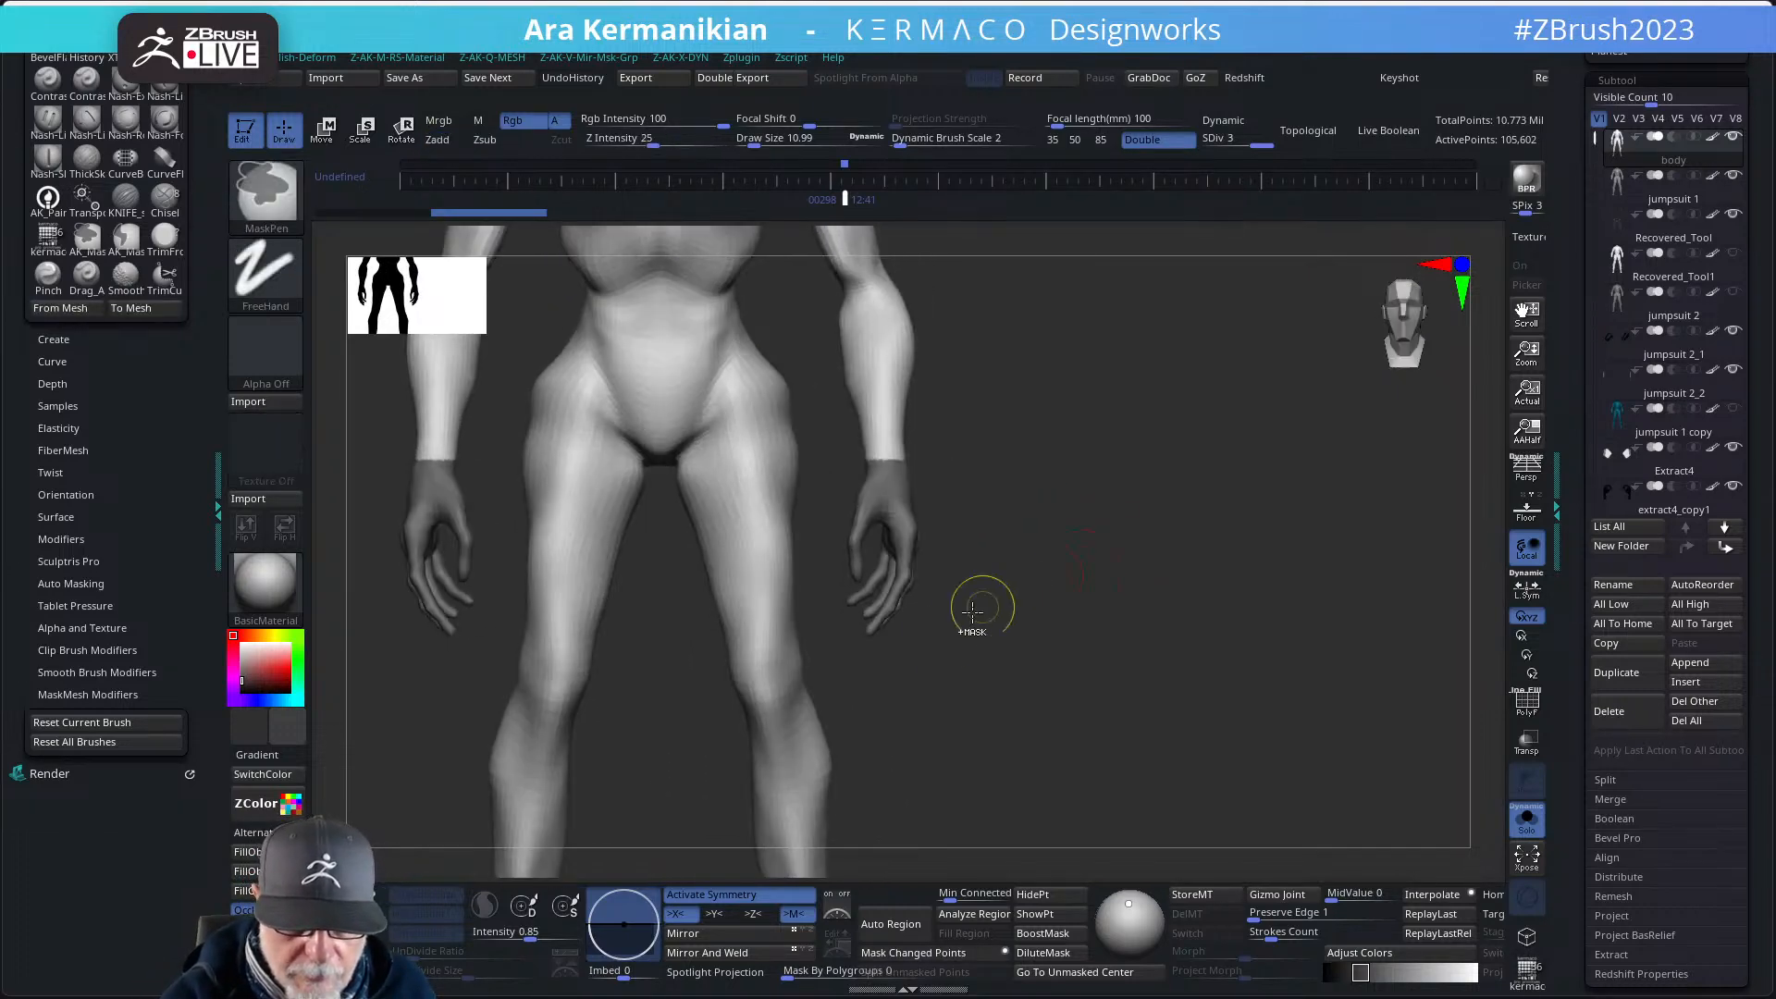
pyautogui.keyDown('ctrl'); pyautogui.moveTo(946, 642); pyautogui.dragTo(836, 444); pyautogui.keyUp('ctrl')
pyautogui.moveTo(1100, 514); pyautogui.dragTo(1070, 579)
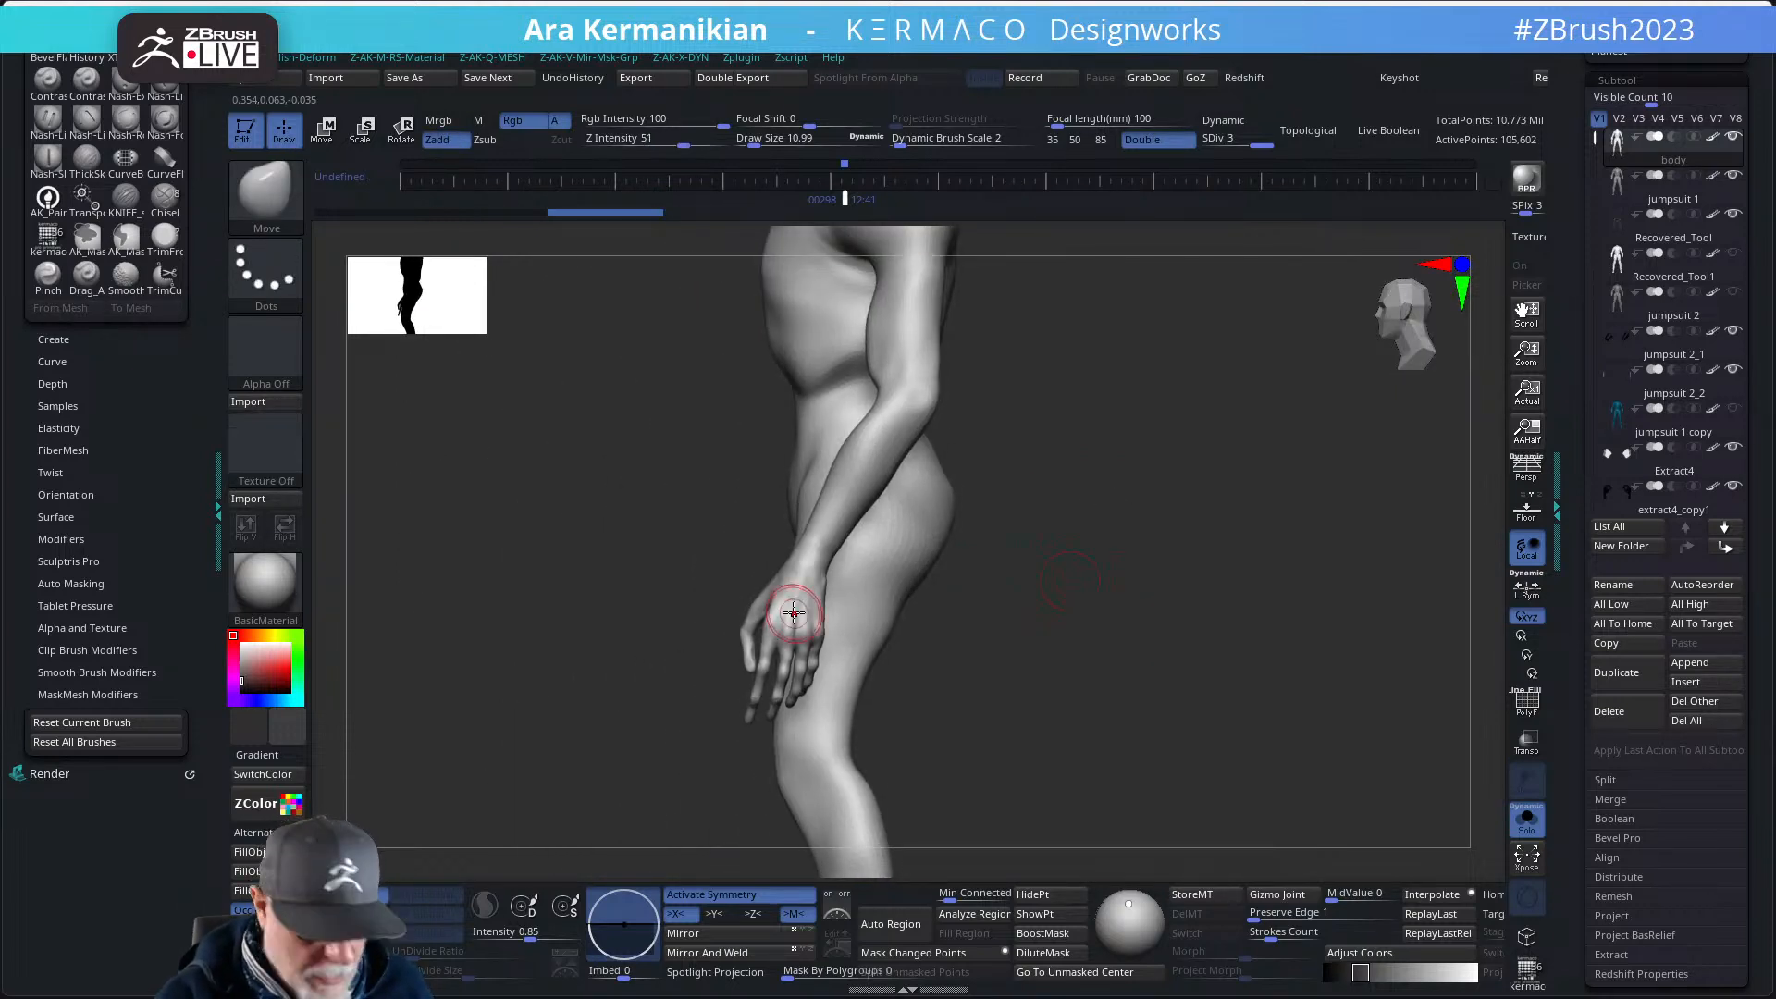
# - Try masking the body above the hands with a topological Transpose mask started at the hand in side view
pyautogui.press('w')
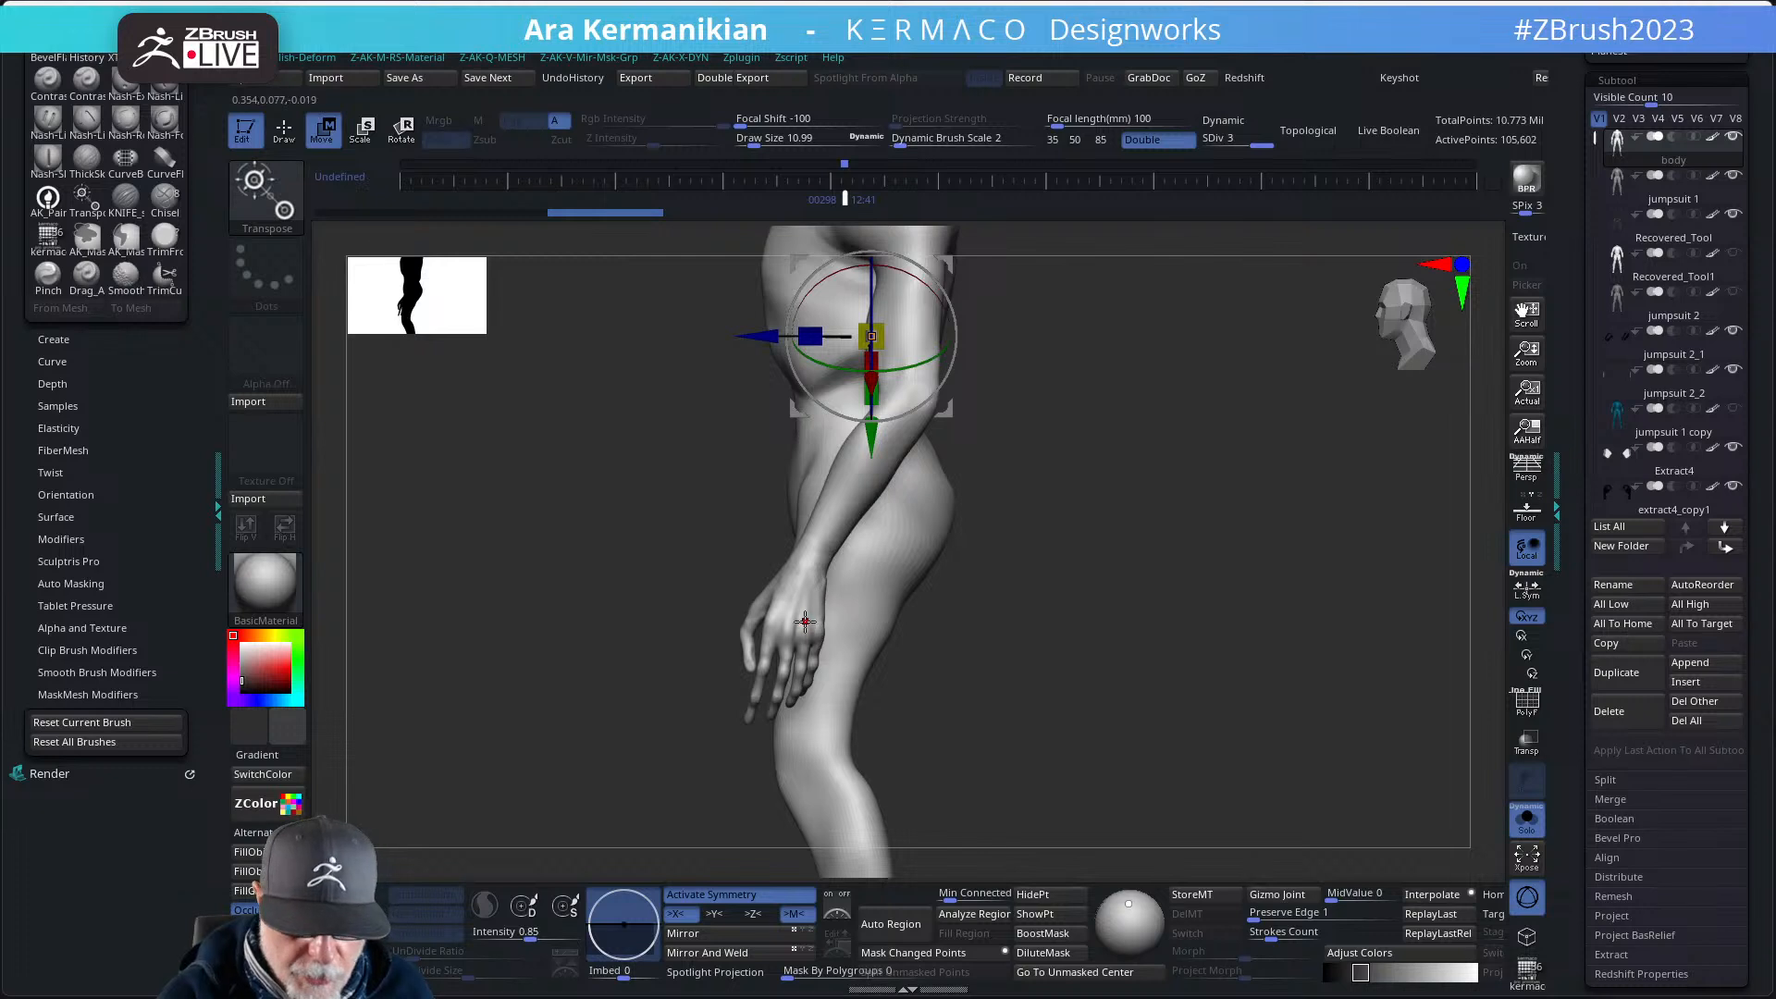
pyautogui.moveTo(793, 627); pyautogui.dragTo(818, 537)
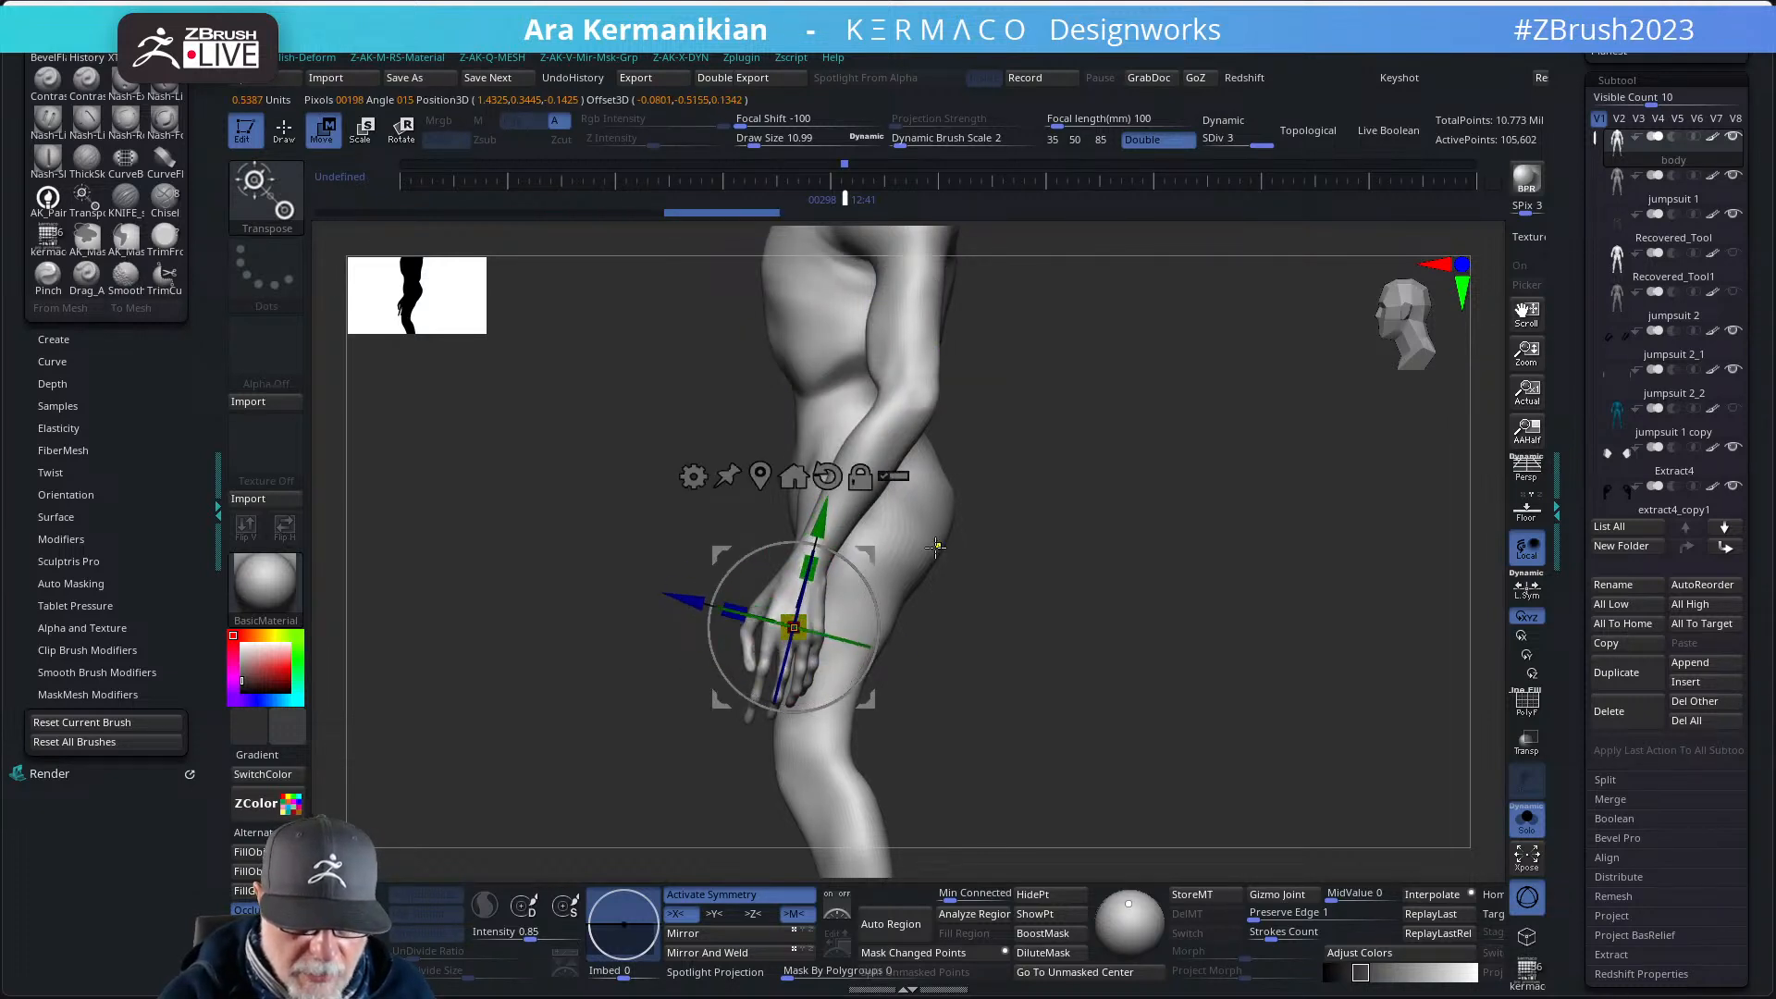
pyautogui.hotkey('ctrl', 'z')
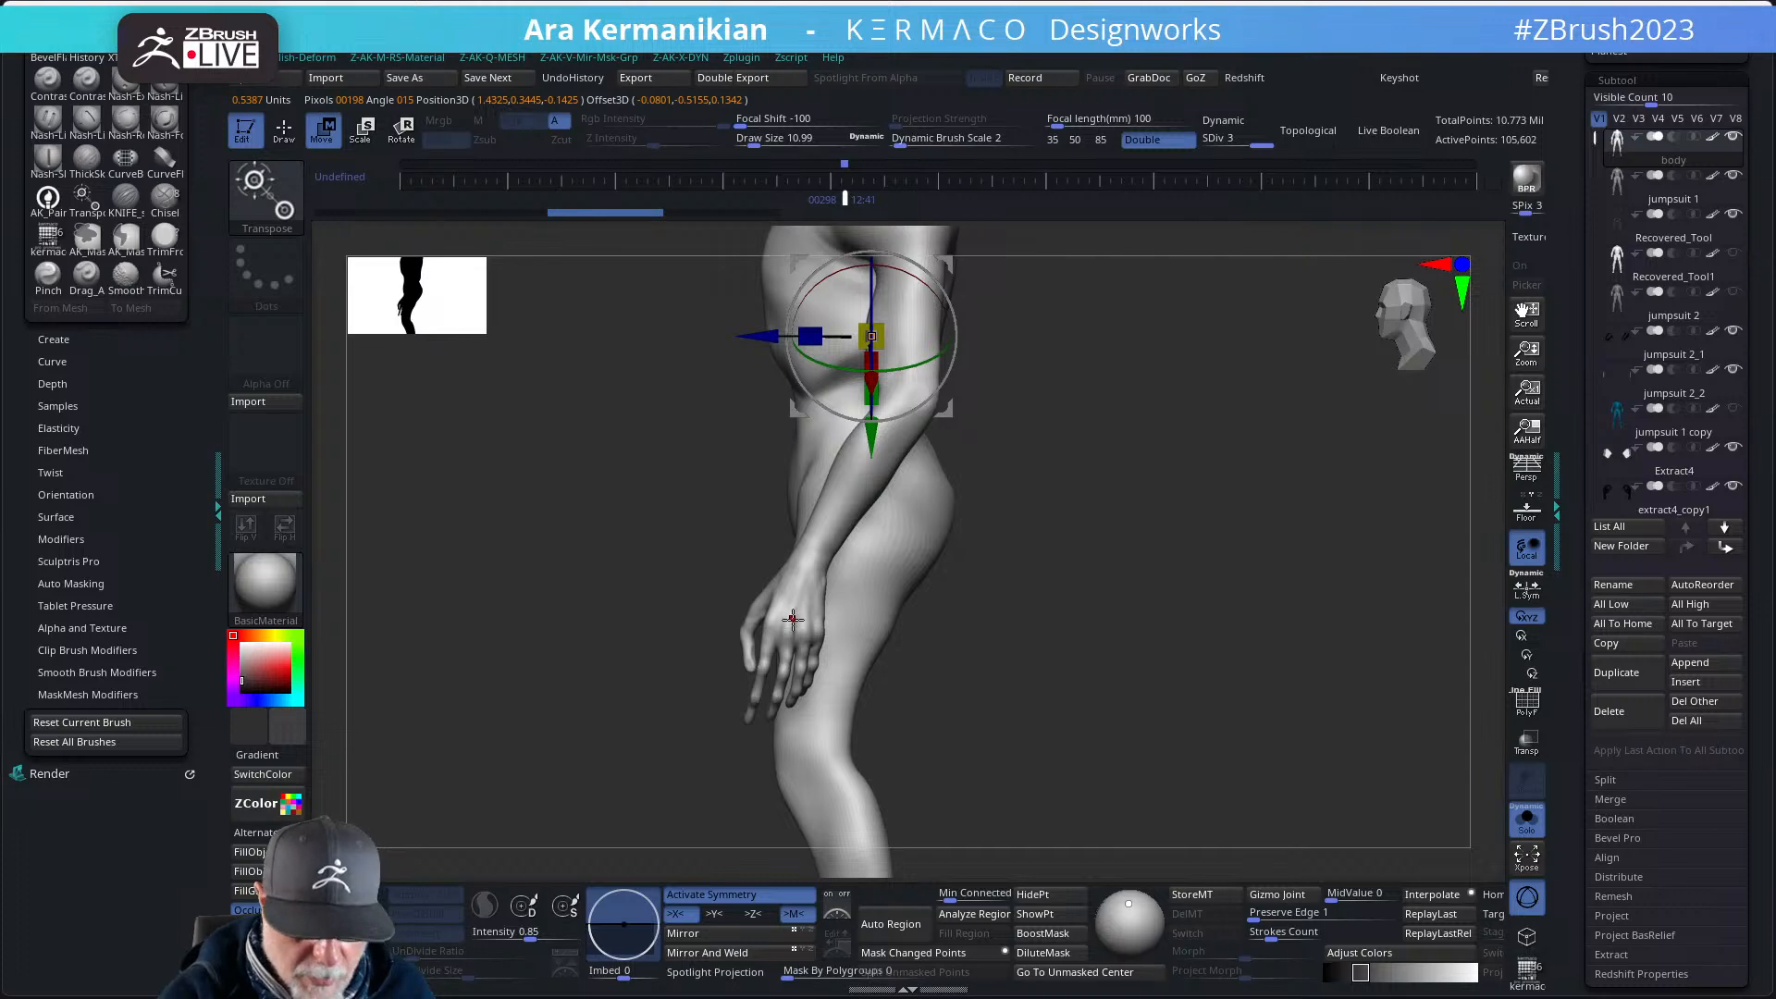
pyautogui.moveTo(797, 617); pyautogui.dragTo(886, 501)
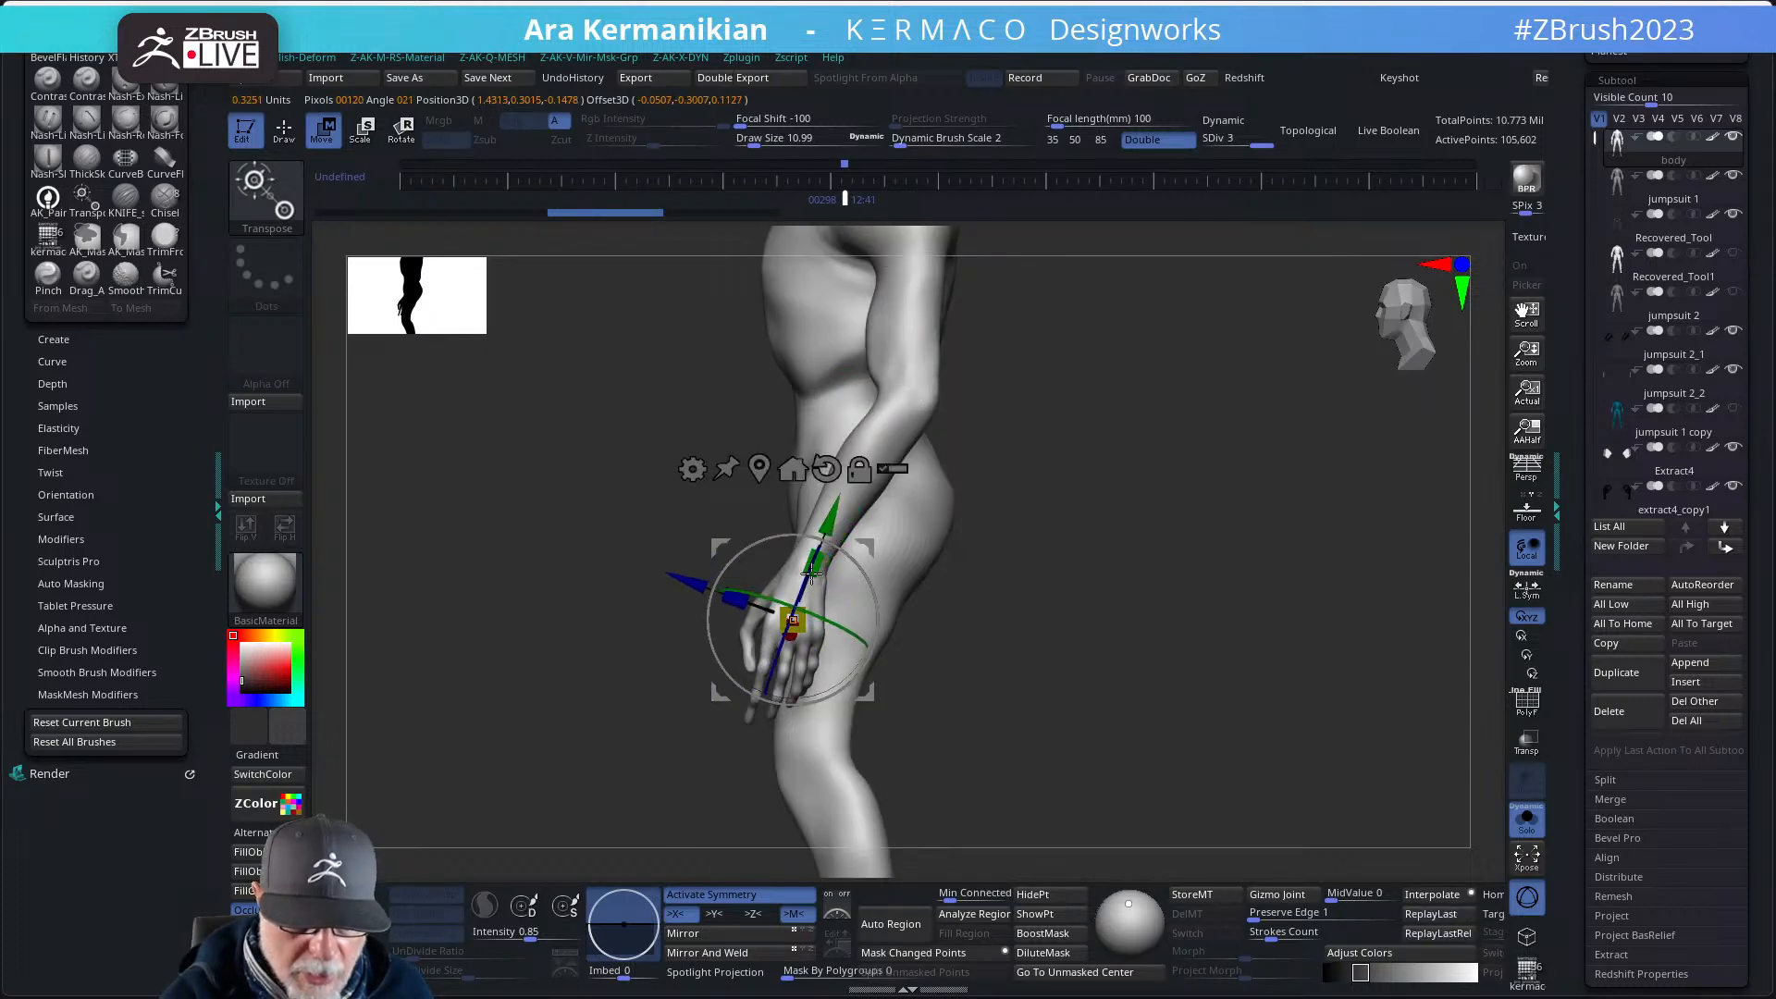
pyautogui.moveTo(990, 546); pyautogui.dragTo(1162, 561)
pyautogui.hotkey('ctrl', 'z')
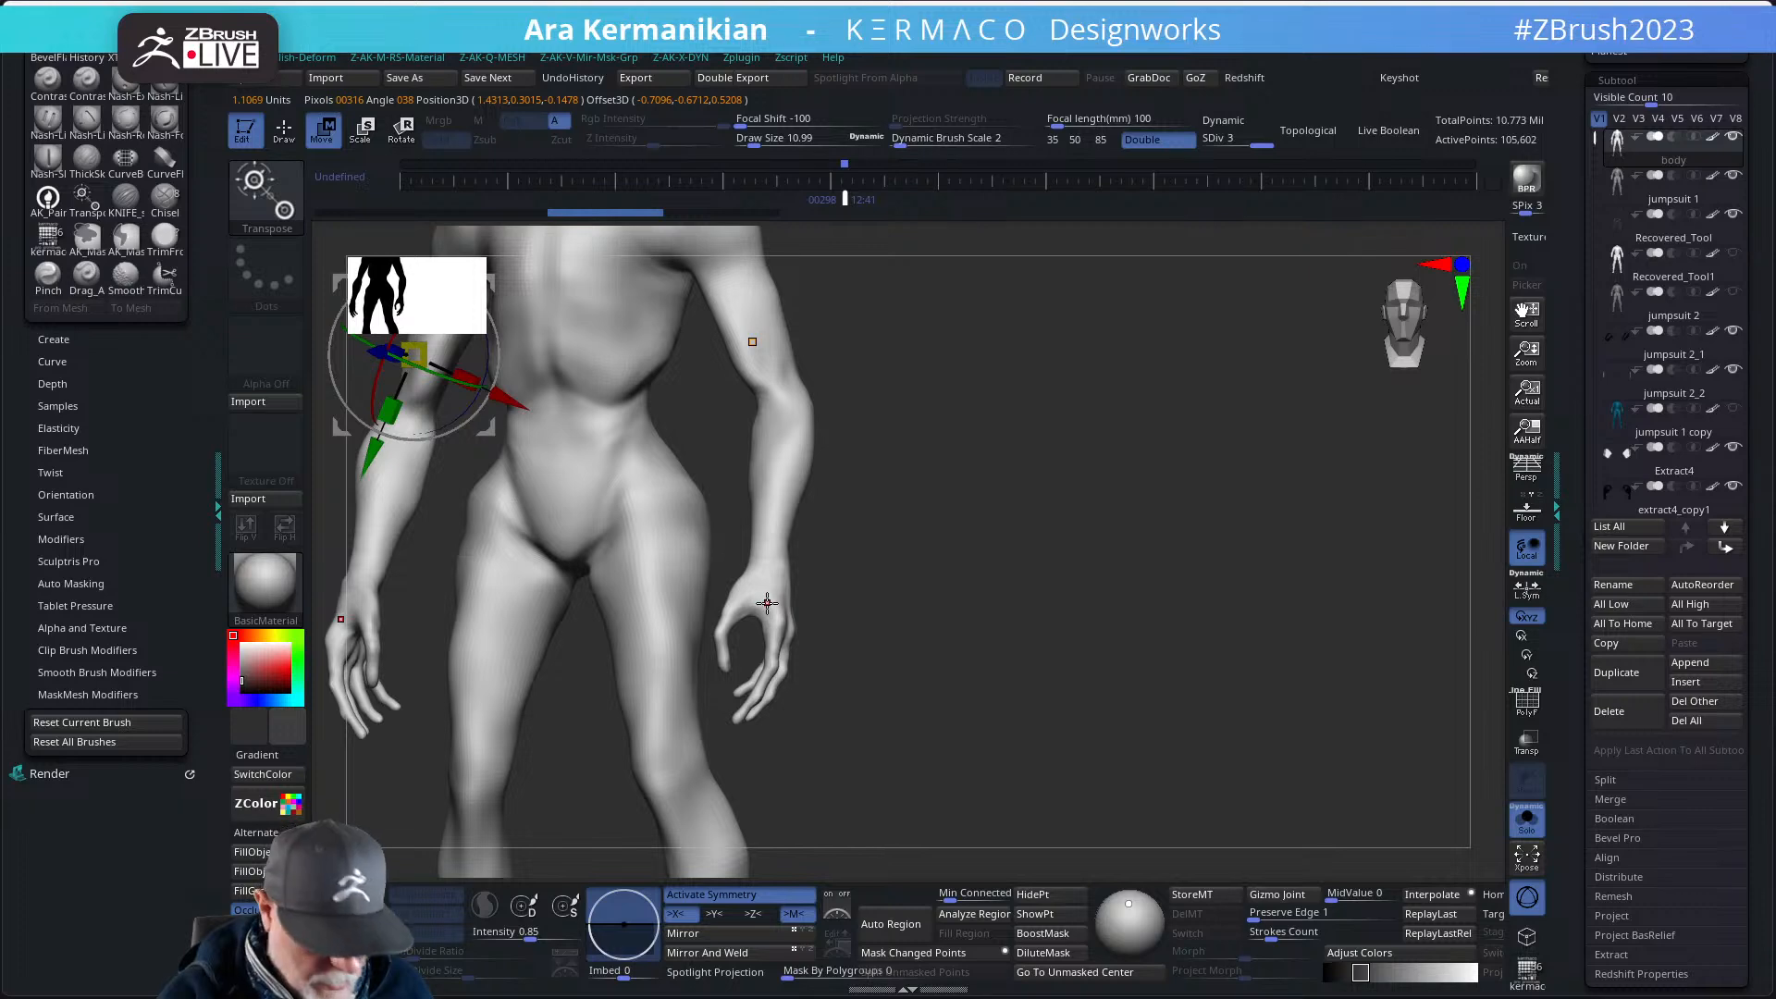
# - Try the topological Transpose mask from the hand upward in front and three-quarter views, undoing each attempt
pyautogui.click(765, 601)
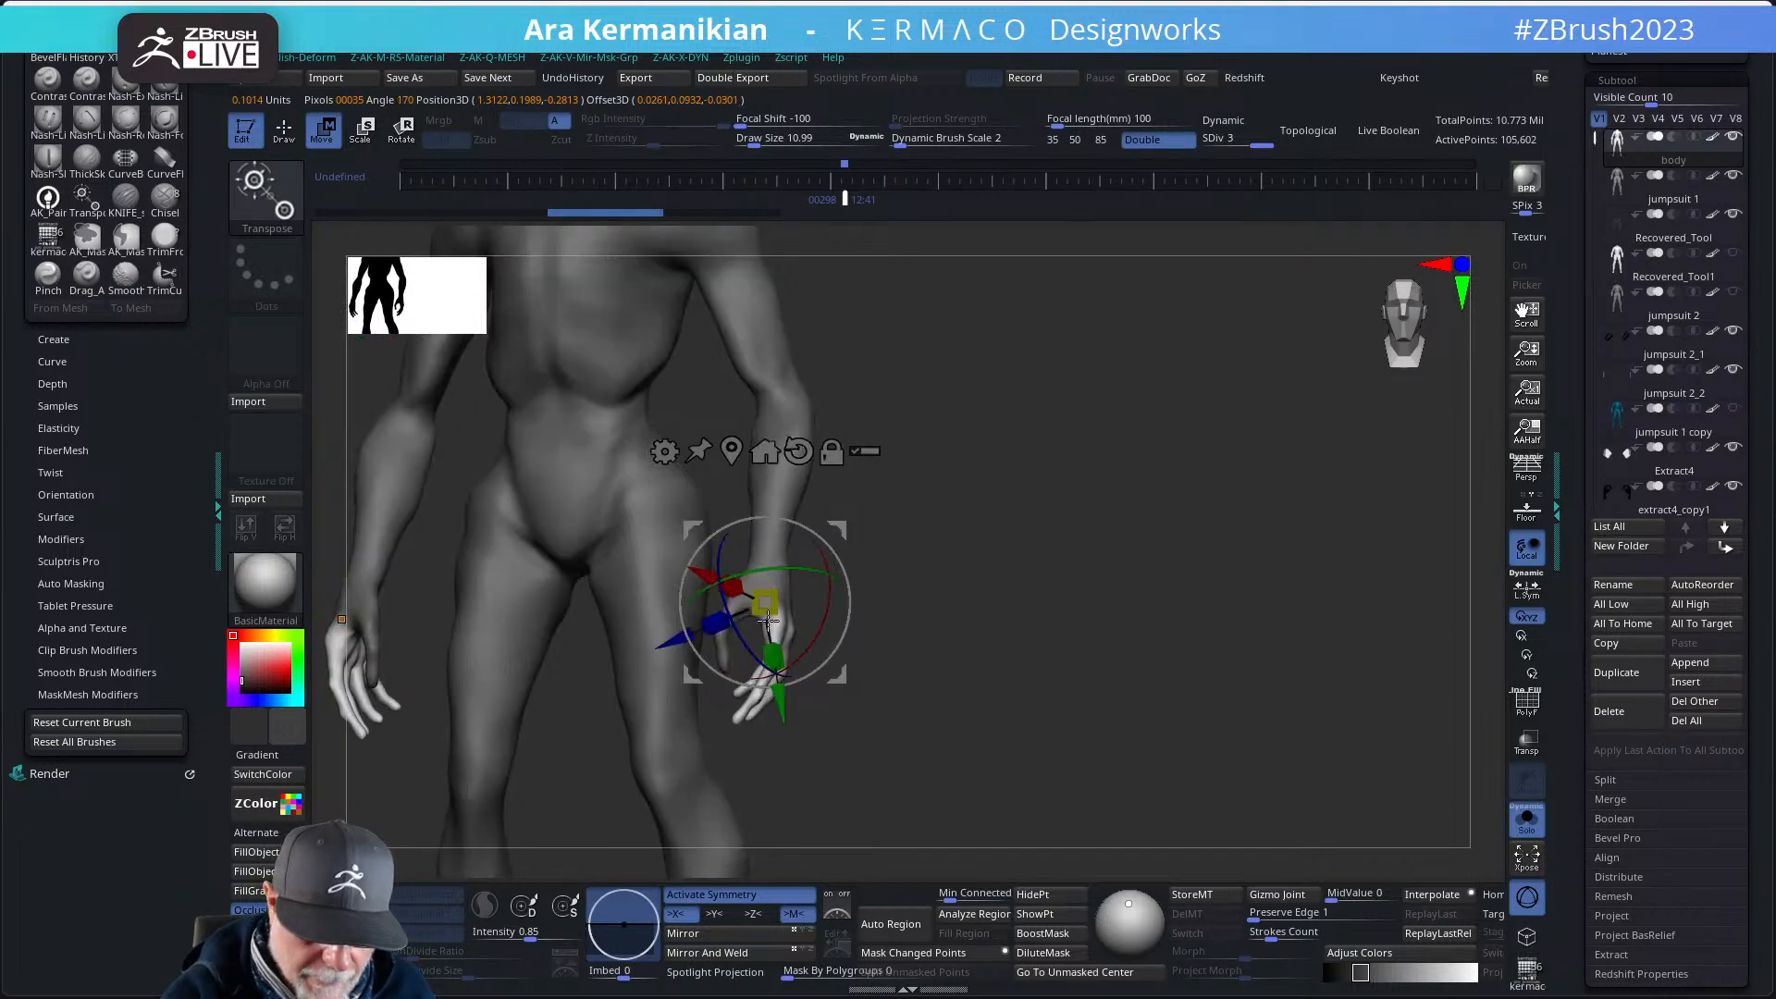
pyautogui.moveTo(777, 553); pyautogui.dragTo(780, 519)
pyautogui.hotkey('ctrl', 'z')
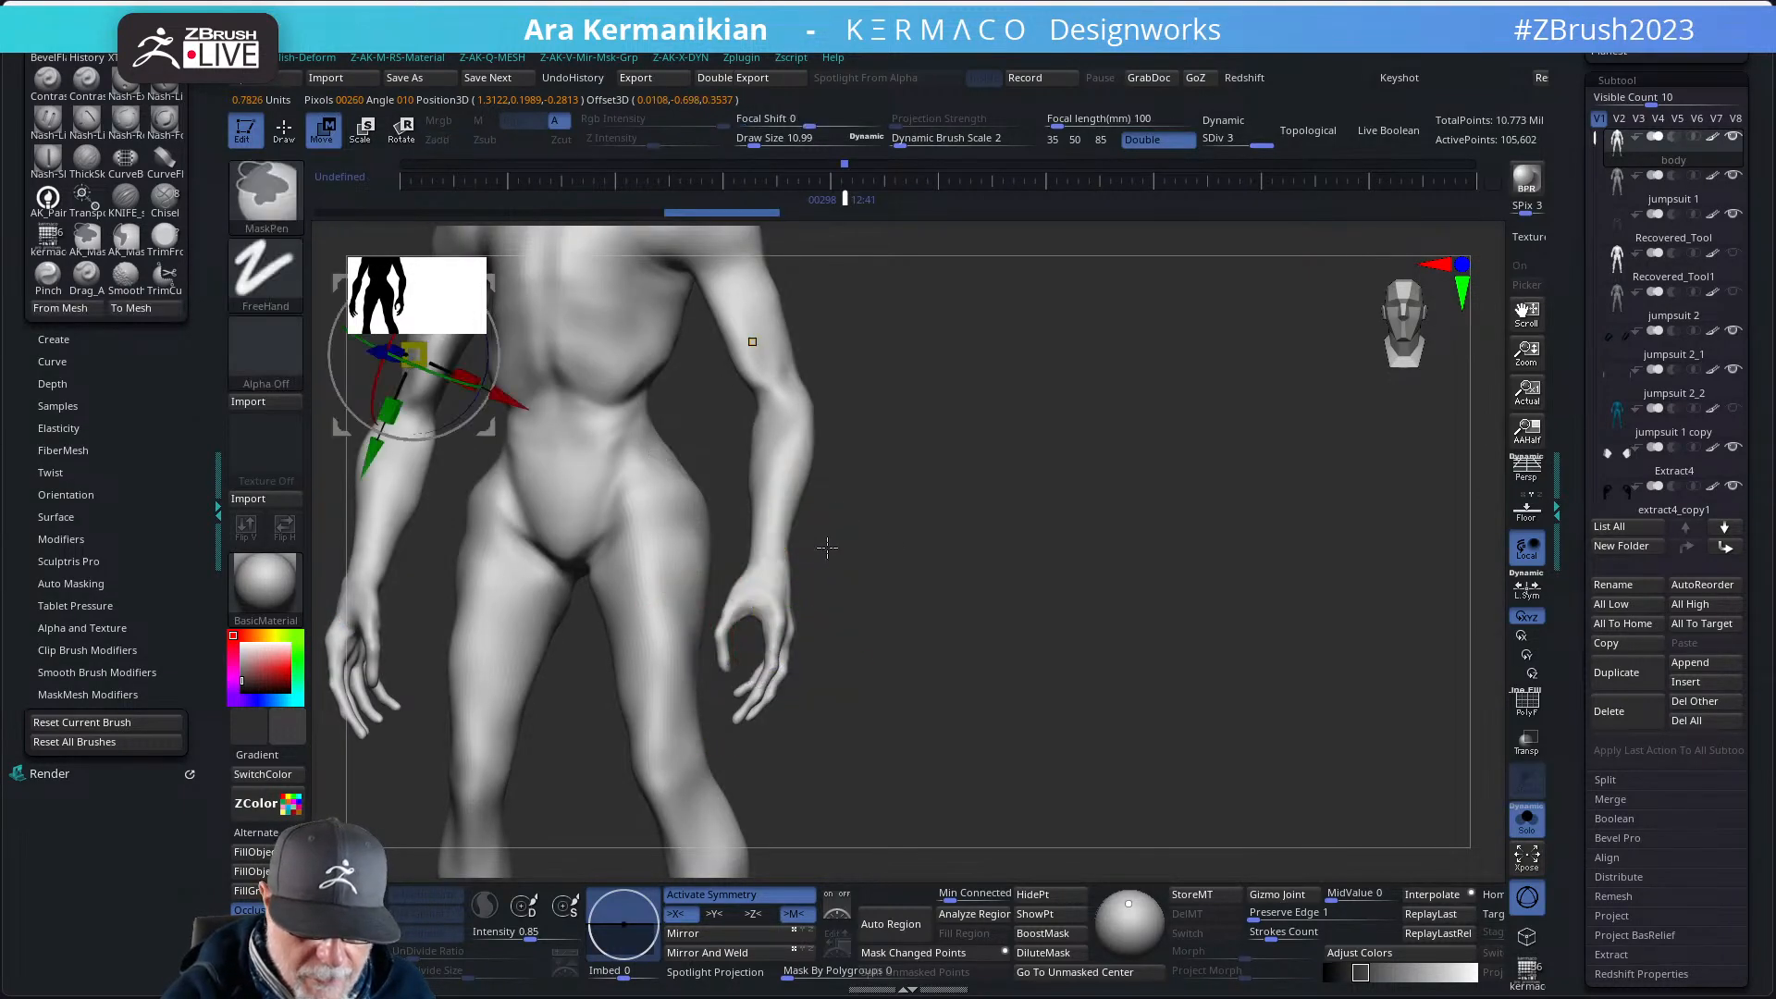
pyautogui.moveTo(1027, 536); pyautogui.dragTo(904, 535)
pyautogui.keyDown('alt'); pyautogui.moveTo(647, 577); pyautogui.dragTo(832, 602); pyautogui.keyUp('alt')
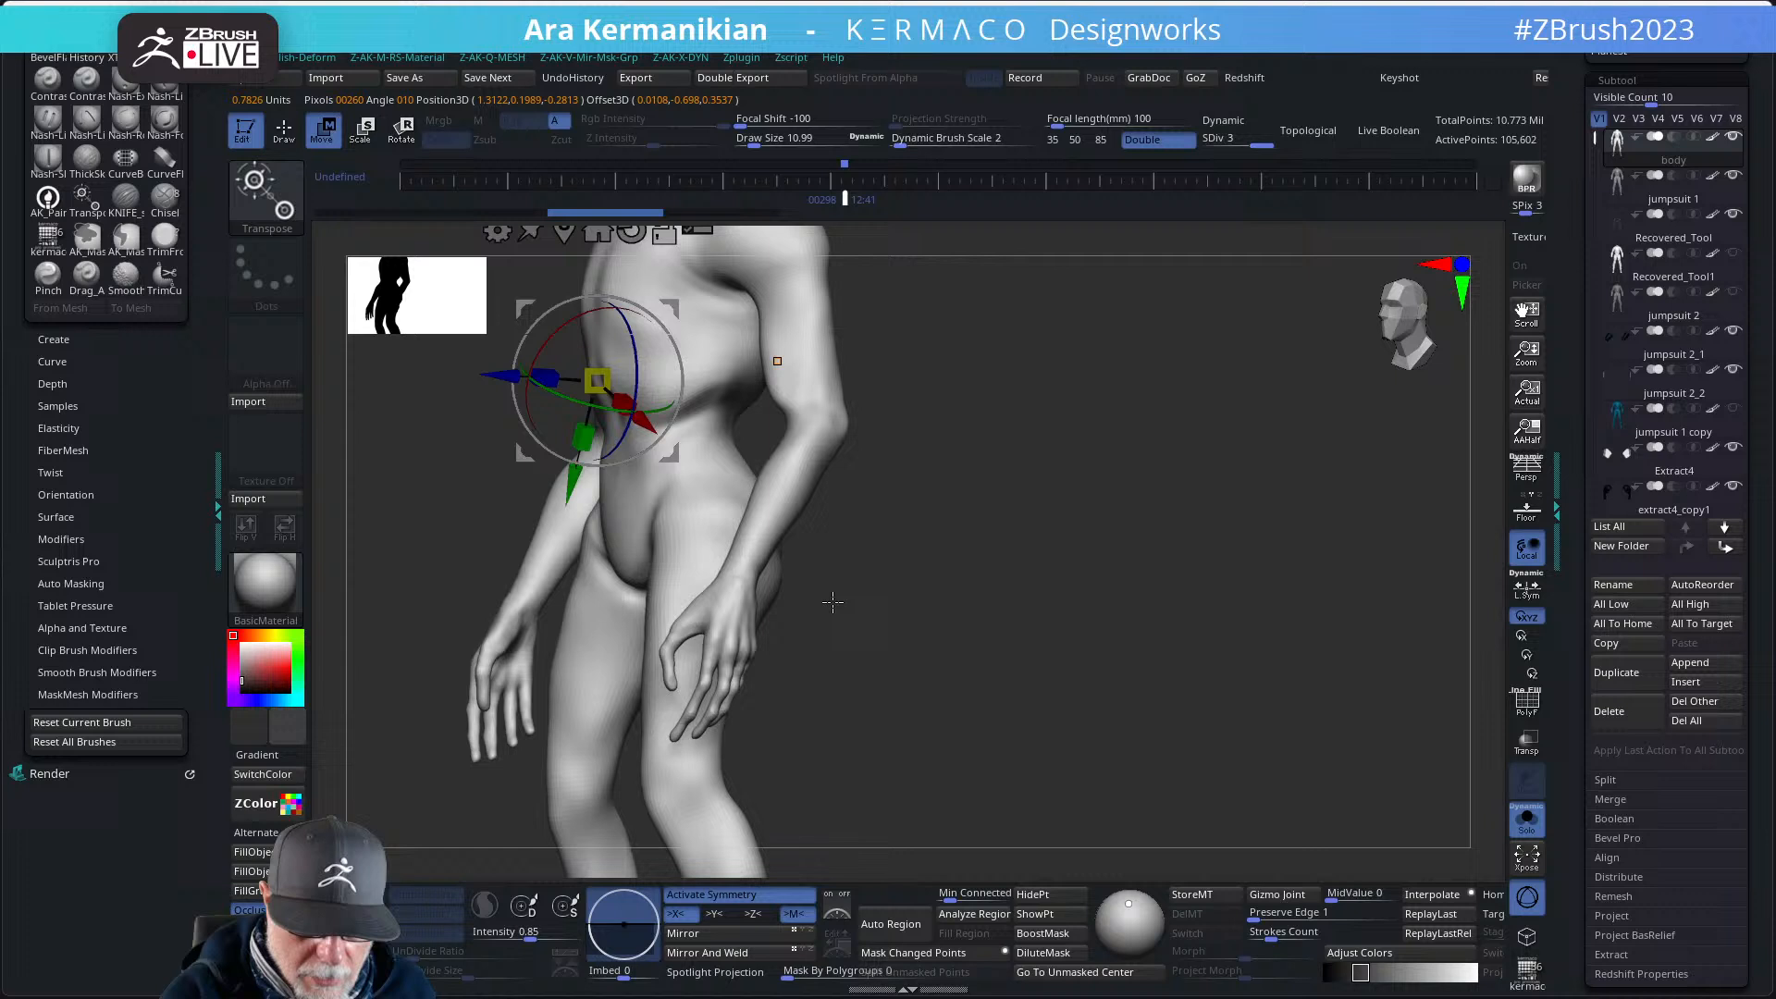
pyautogui.click(729, 627)
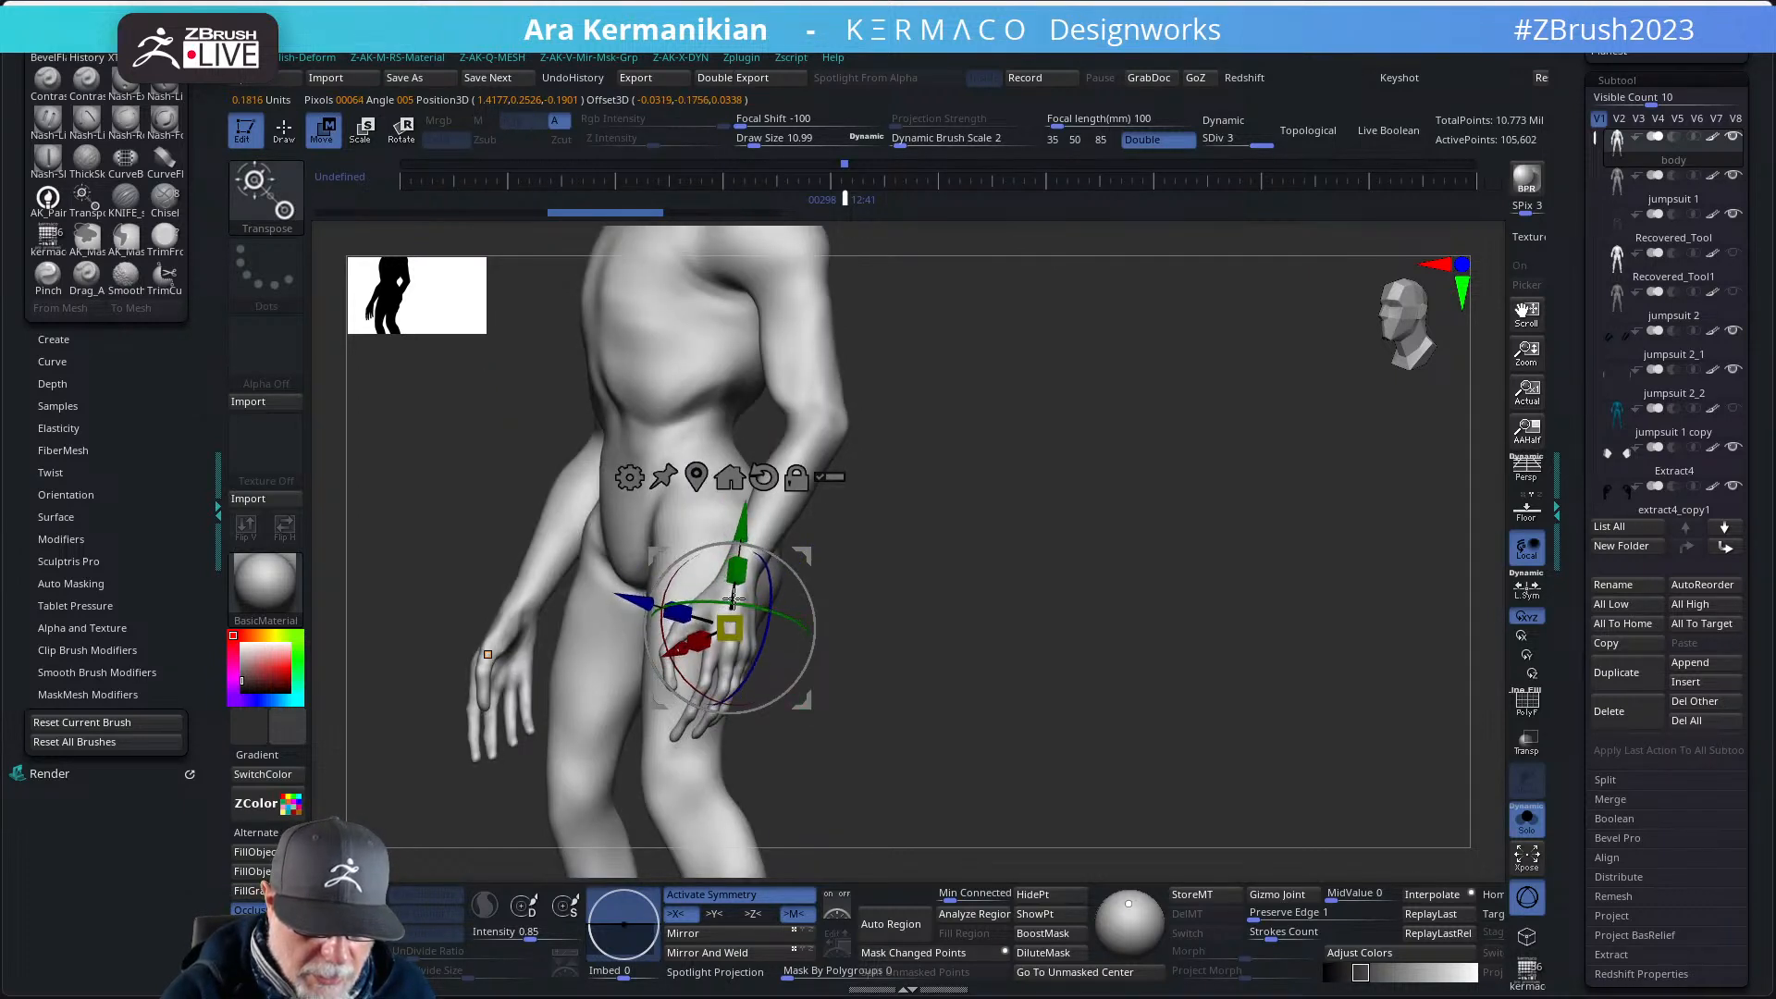
pyautogui.hotkey('ctrl', 'z')
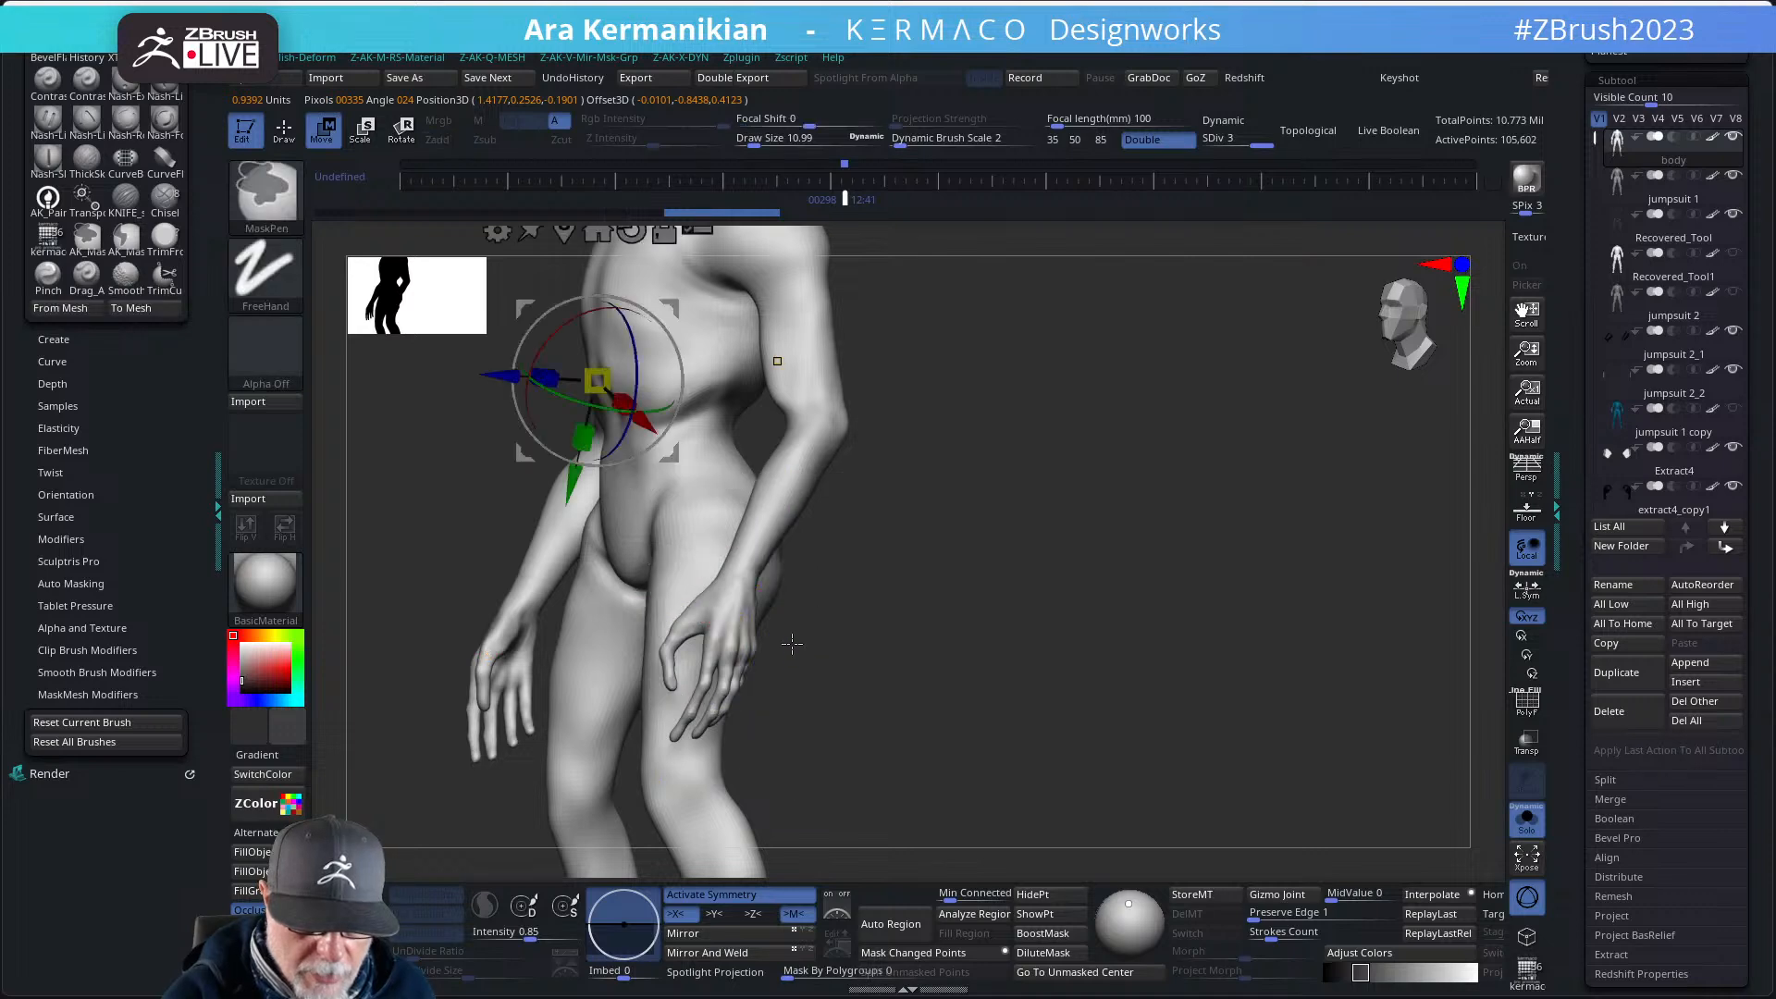
pyautogui.moveTo(723, 621); pyautogui.dragTo(738, 552)
pyautogui.hotkey('ctrl', 'z')
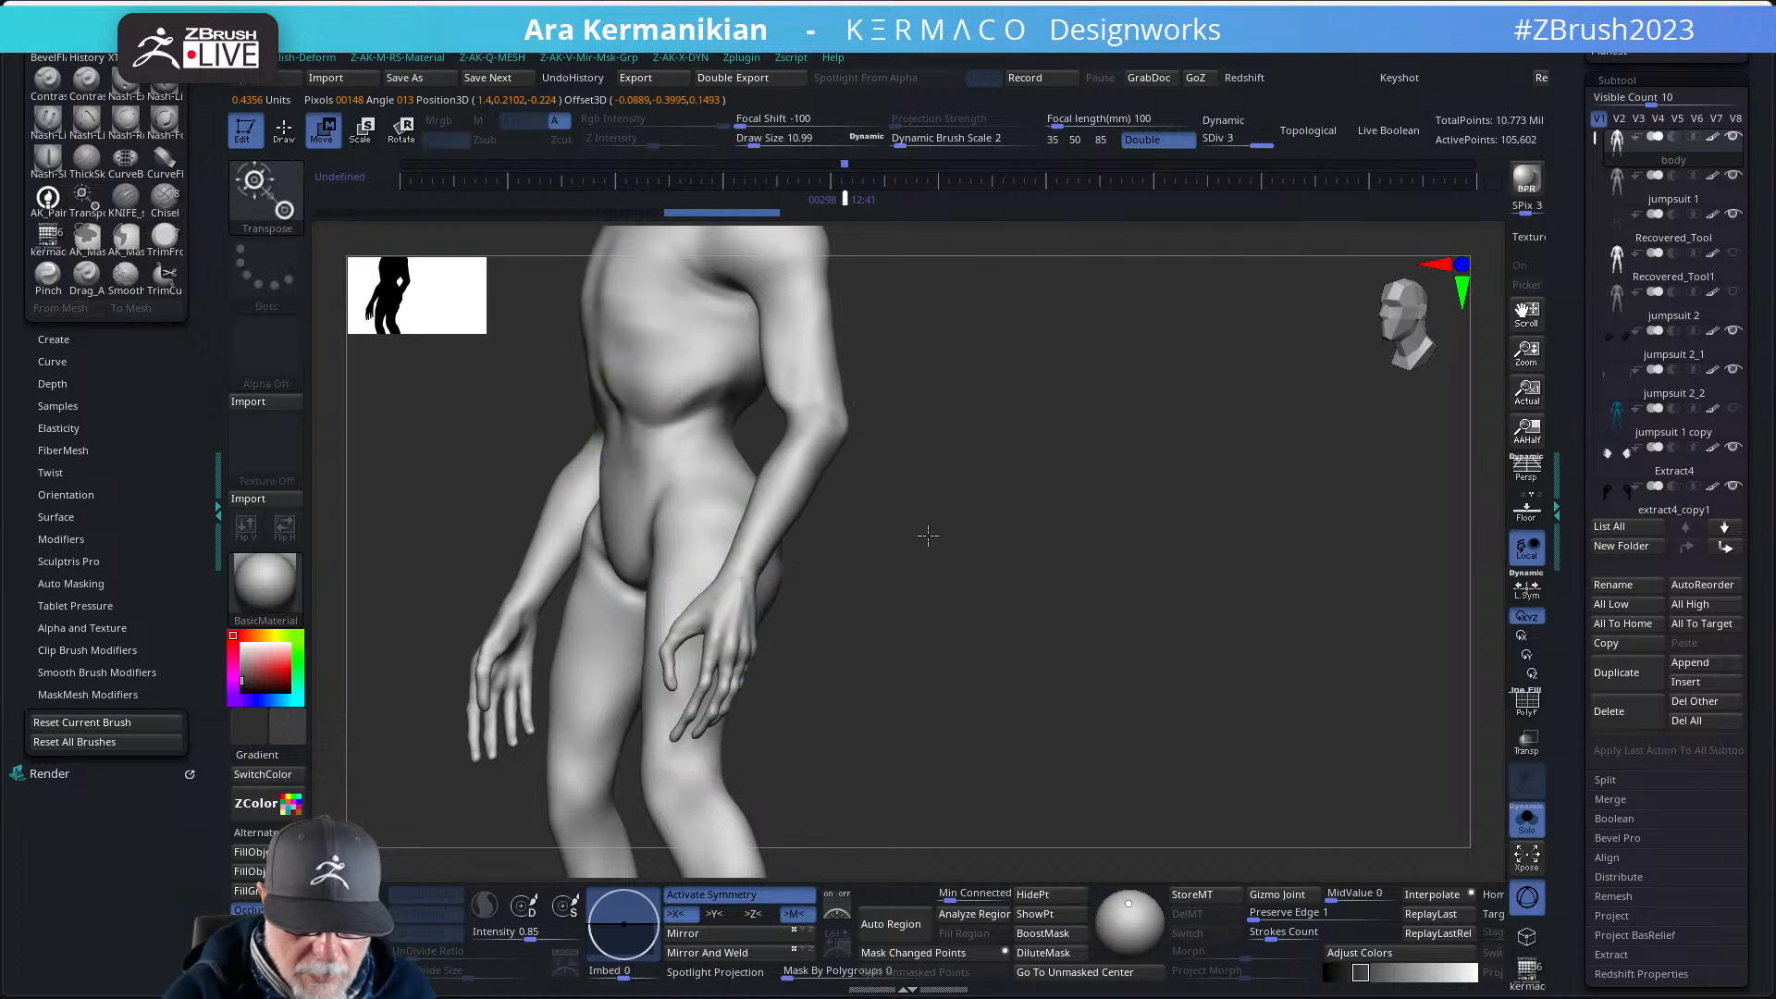
# - Try another Transpose mask from the back of the hand in side view, clearing it and reframing the body from the front
pyautogui.moveTo(927, 535); pyautogui.dragTo(999, 587)
pyautogui.keyDown('ctrl'); pyautogui.moveTo(706, 718); pyautogui.dragTo(726, 665); pyautogui.keyUp('ctrl')
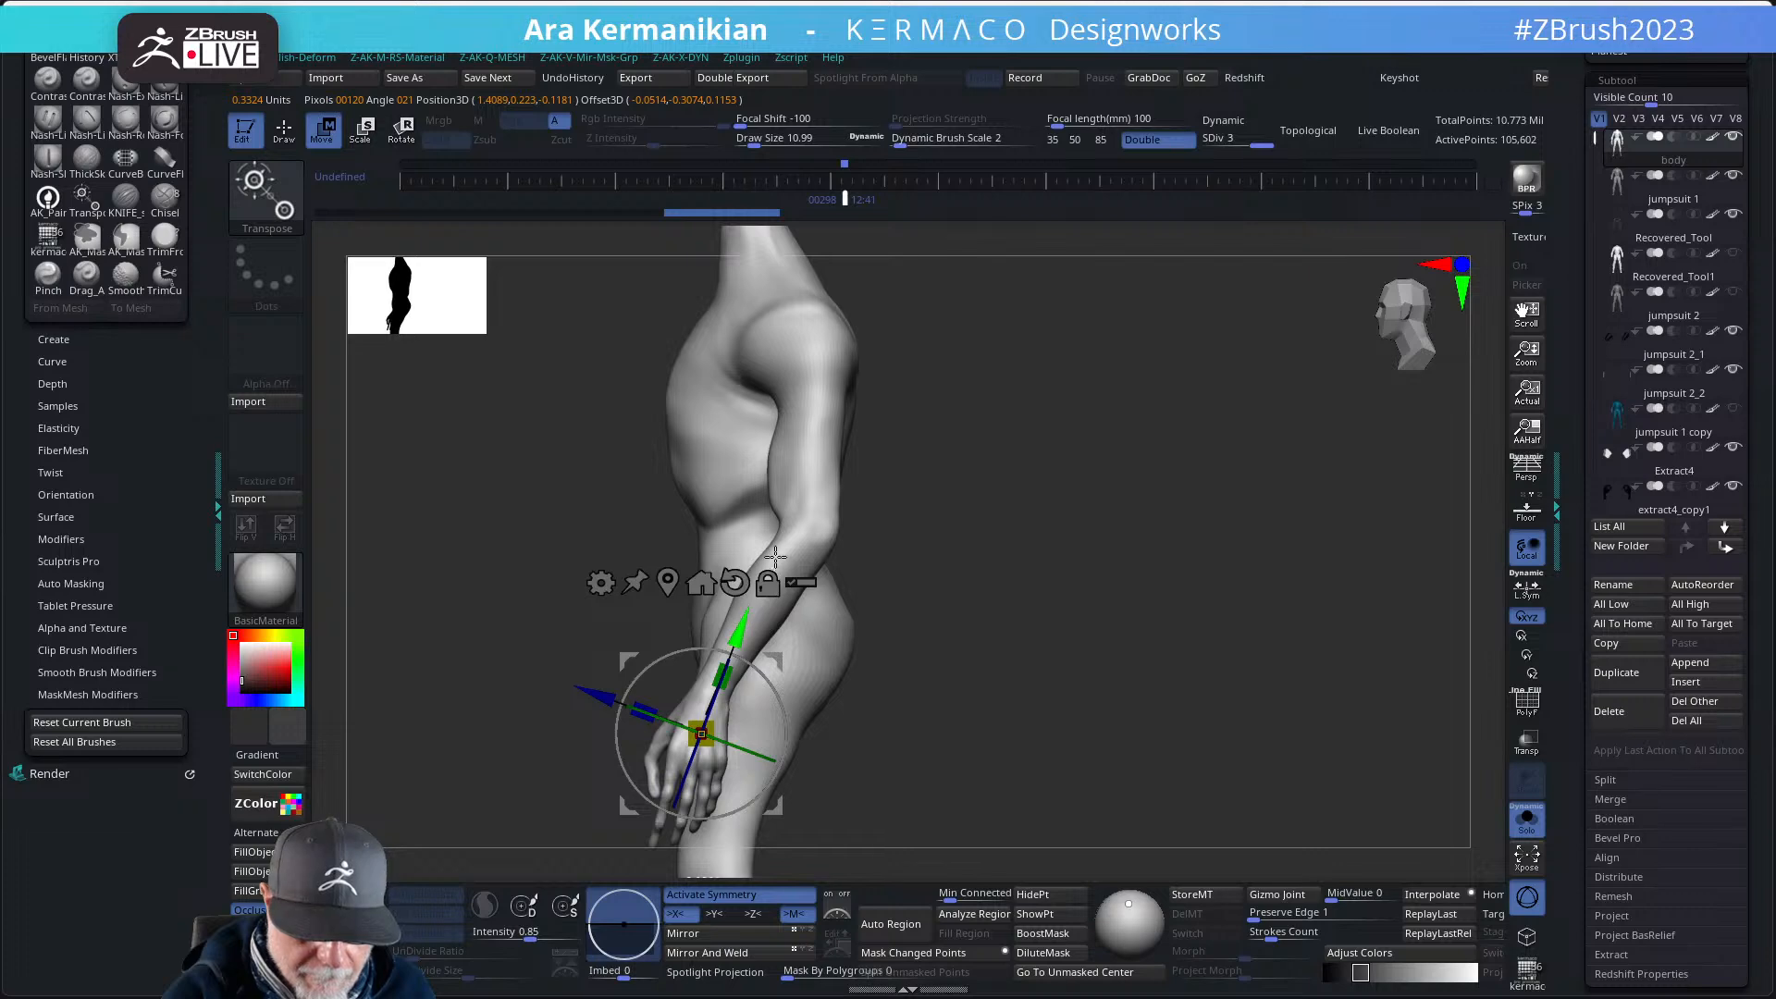
pyautogui.keyDown('ctrl'); pyautogui.moveTo(920, 583); pyautogui.dragTo(1010, 584); pyautogui.keyUp('ctrl')
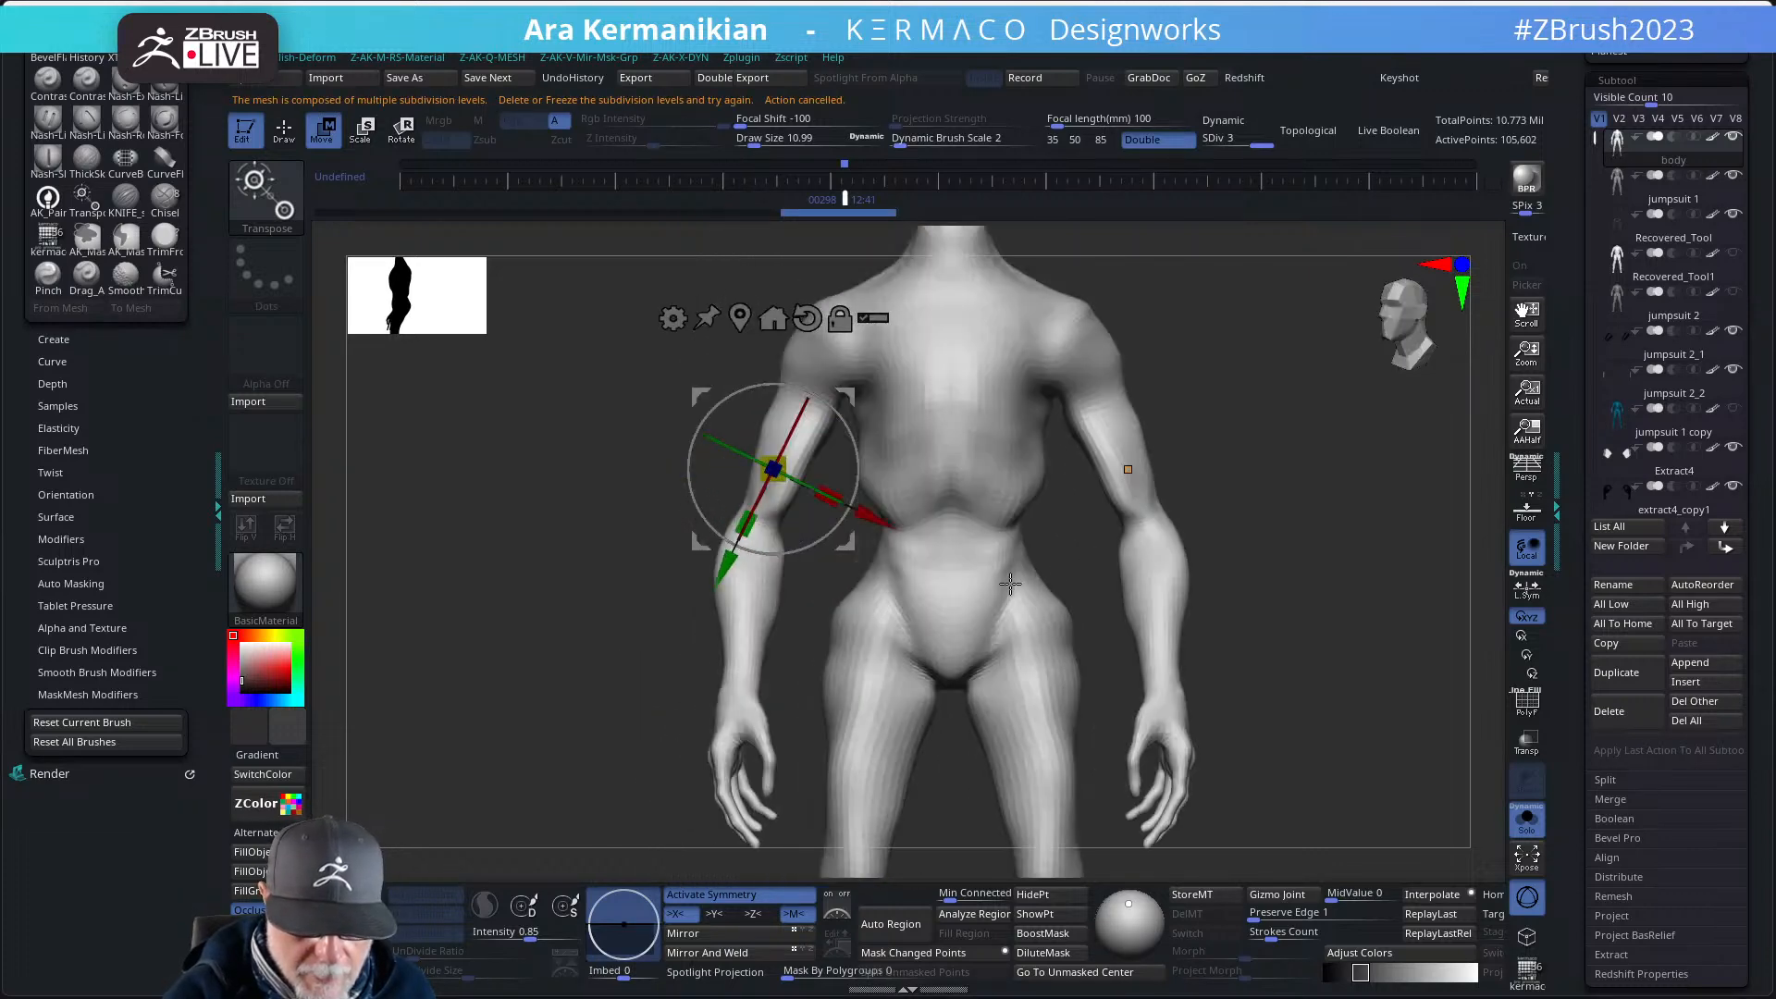
pyautogui.keyDown('alt'); pyautogui.moveTo(1241, 626); pyautogui.dragTo(1076, 533); pyautogui.keyUp('alt')
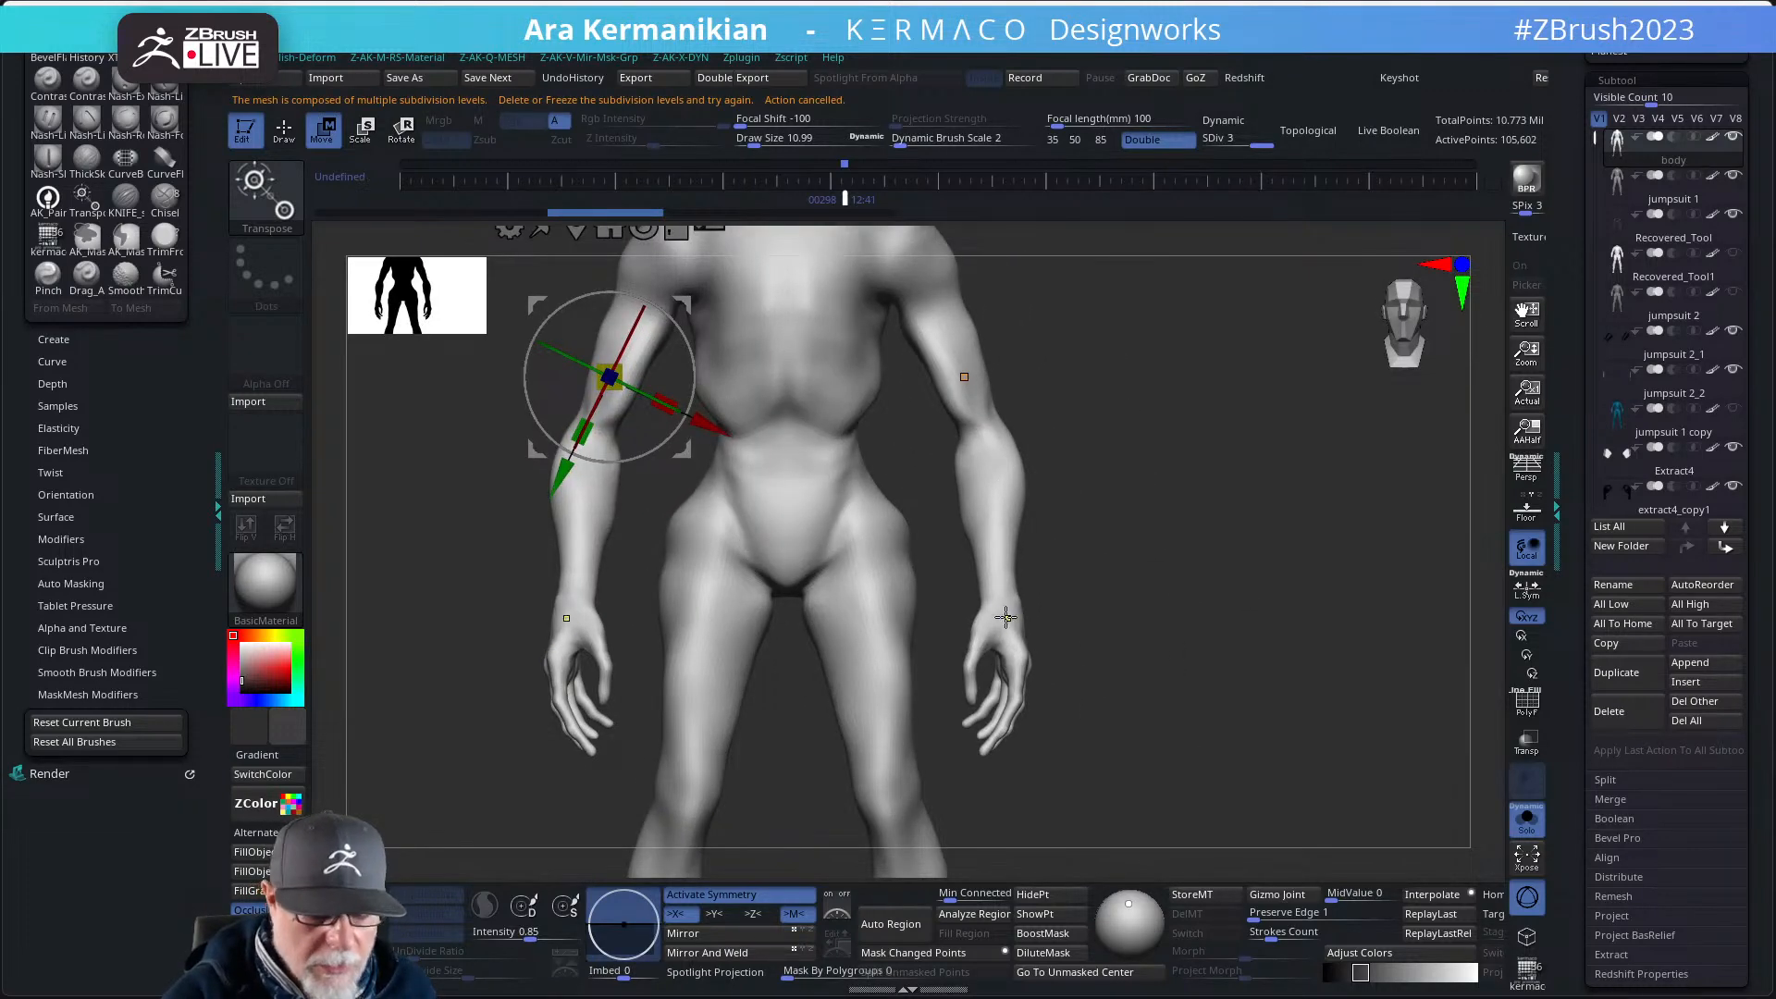
# - Mask the body and arms down to the wrists with a topological Transpose mask, leaving both hands unmasked
pyautogui.keyDown('alt'); pyautogui.moveTo(1011, 641); pyautogui.dragTo(1042, 663); pyautogui.keyUp('alt')
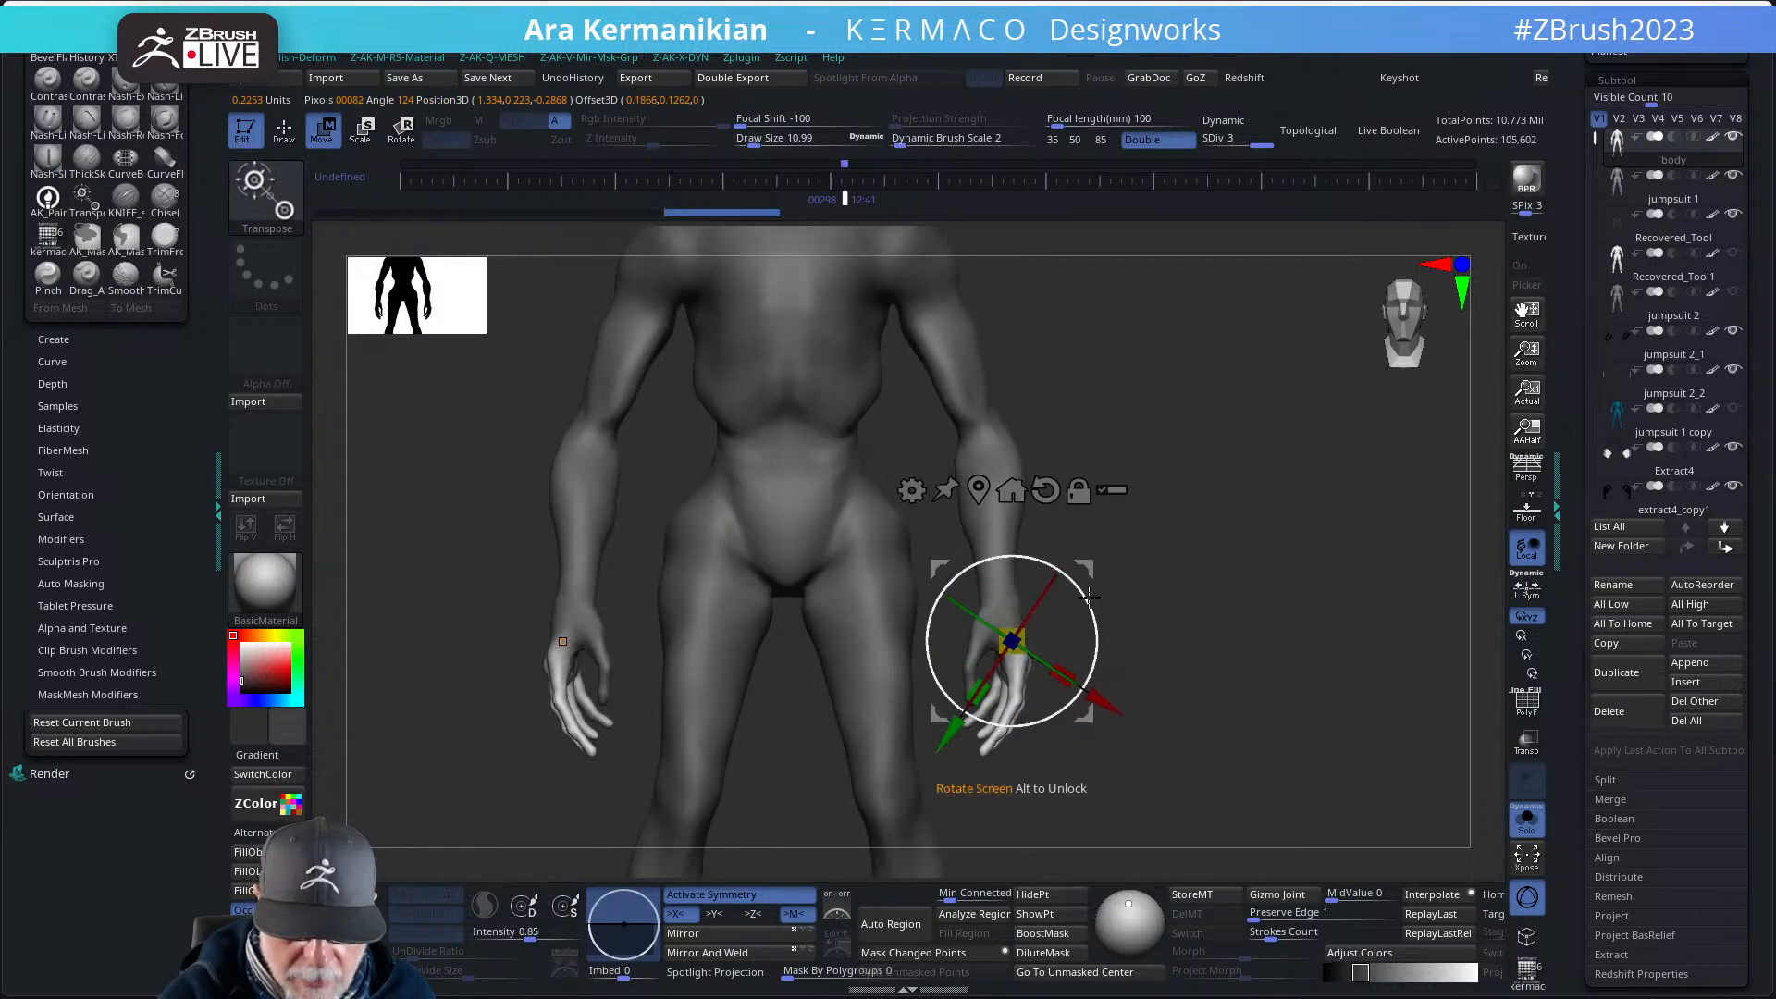
pyautogui.keyDown('ctrl'); pyautogui.moveTo(1060, 592); pyautogui.dragTo(1028, 534); pyautogui.keyUp('ctrl')
pyautogui.keyDown('ctrl'); pyautogui.moveTo(999, 646); pyautogui.dragTo(993, 609); pyautogui.keyUp('ctrl')
pyautogui.keyDown('ctrl'); pyautogui.click(993, 609); pyautogui.keyUp('ctrl')
pyautogui.keyDown('ctrl'); pyautogui.click(993, 609); pyautogui.keyUp('ctrl')
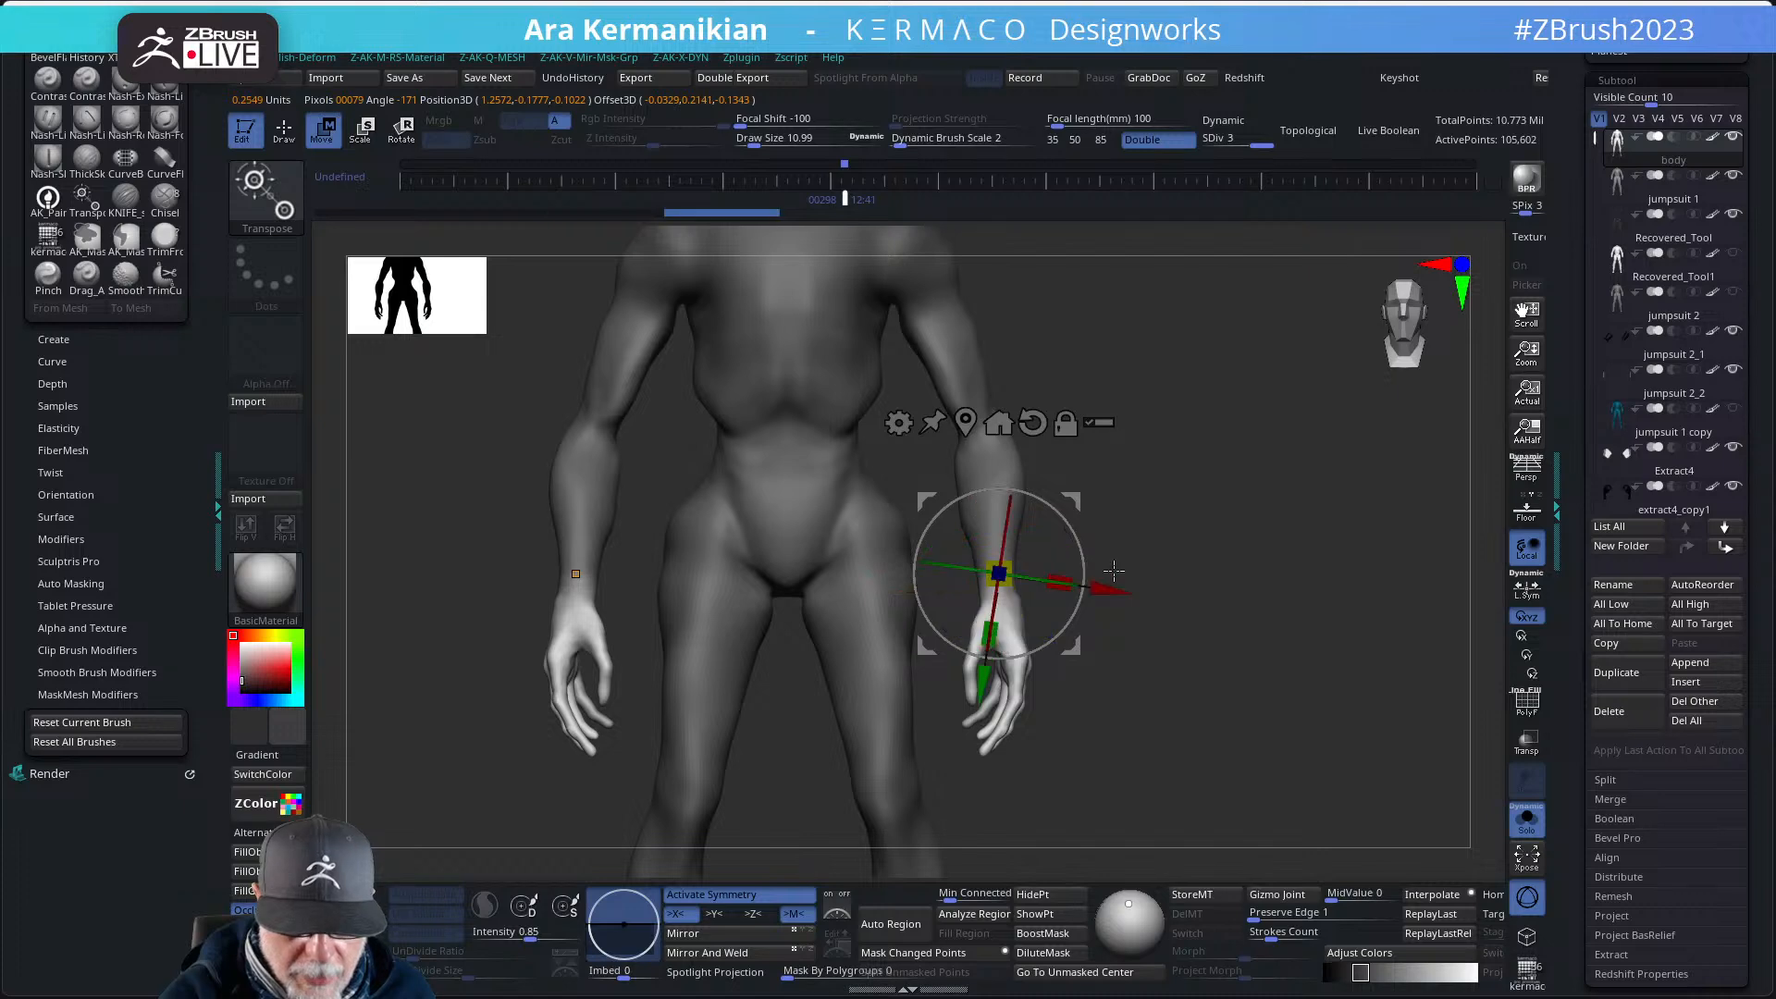
# - Try a rectangular mask over one hand from behind and change the masking brush to MaskLasso
pyautogui.moveTo(1235, 555); pyautogui.dragTo(939, 699)
pyautogui.press('ctrl')
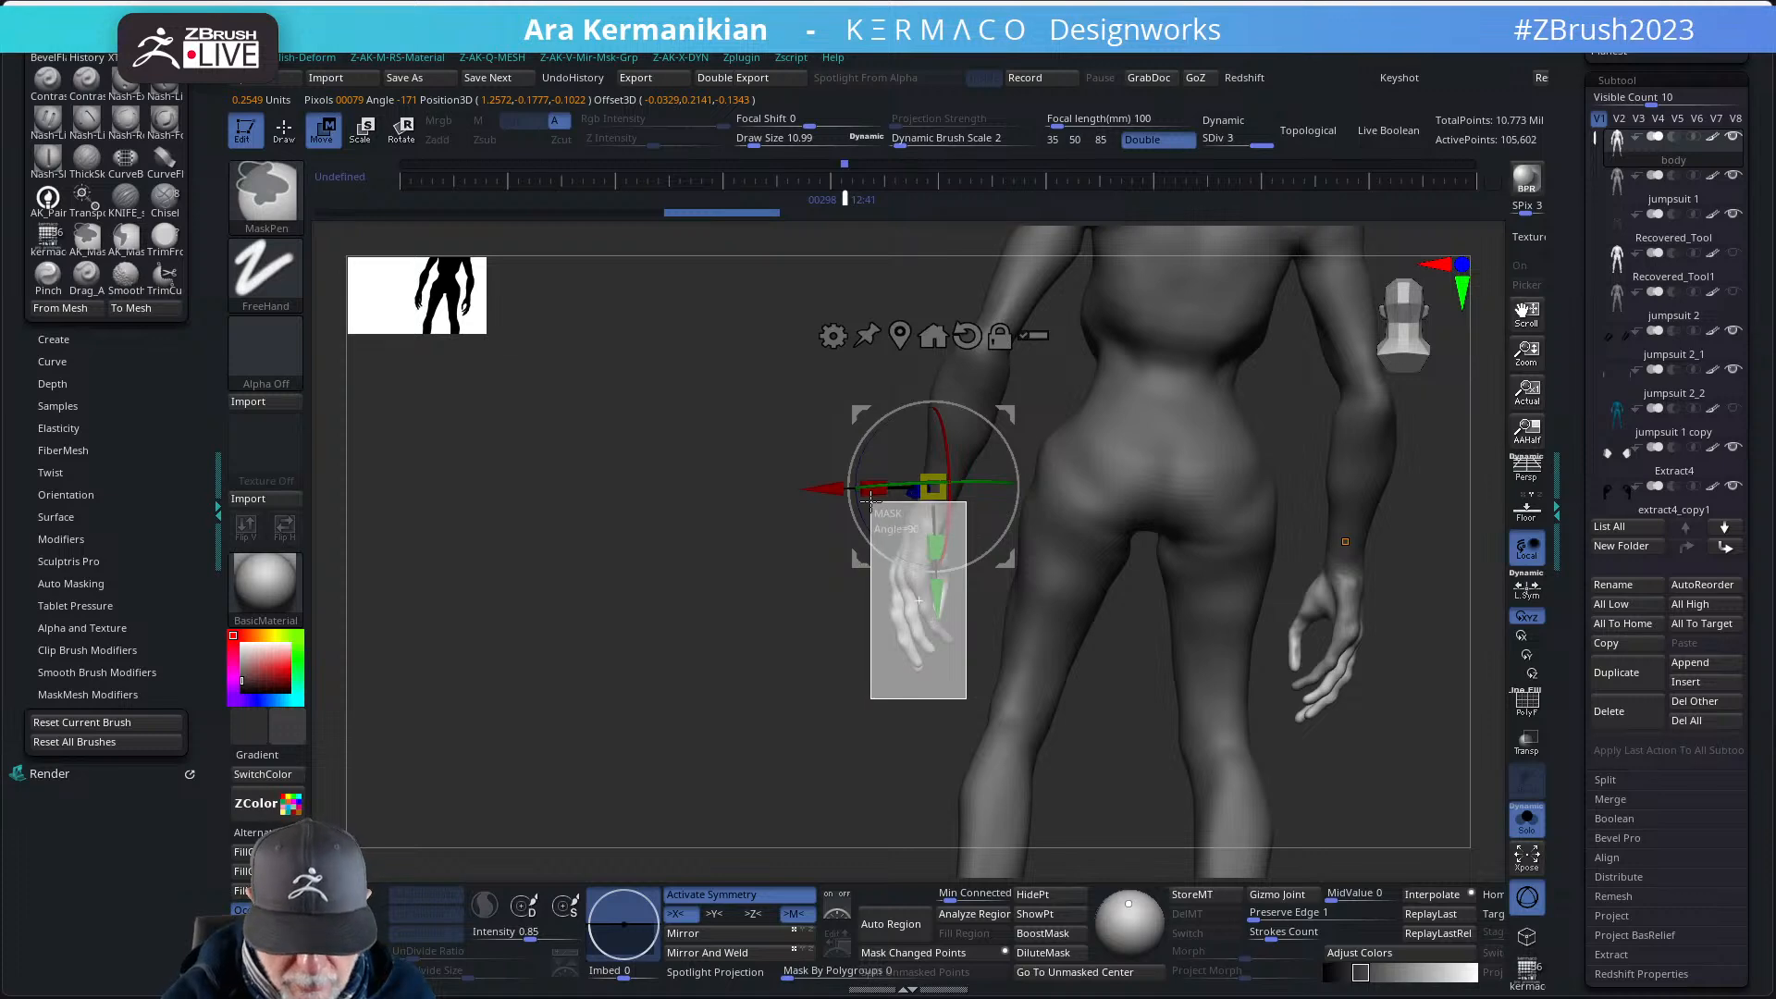
pyautogui.moveTo(863, 520); pyautogui.dragTo(863, 521)
pyautogui.moveTo(885, 748); pyautogui.dragTo(1234, 565)
pyautogui.keyDown('ctrl'); pyautogui.click(266, 195); pyautogui.keyUp('ctrl')
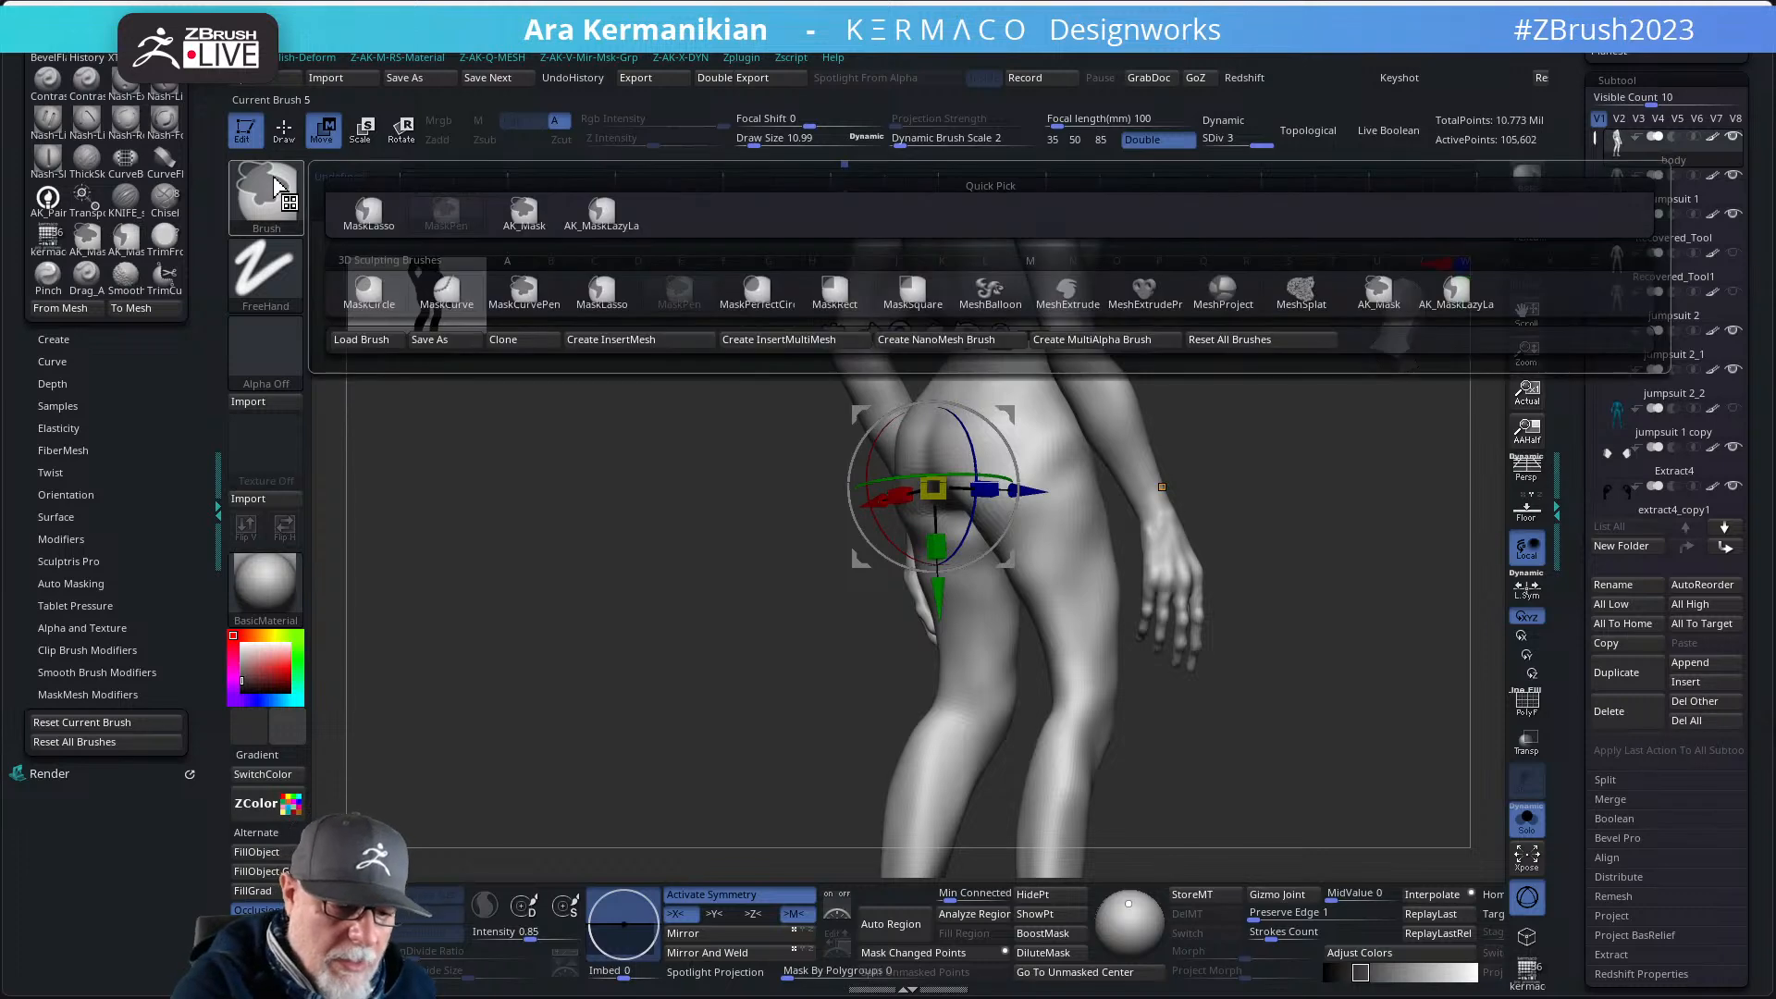
pyautogui.click(369, 215)
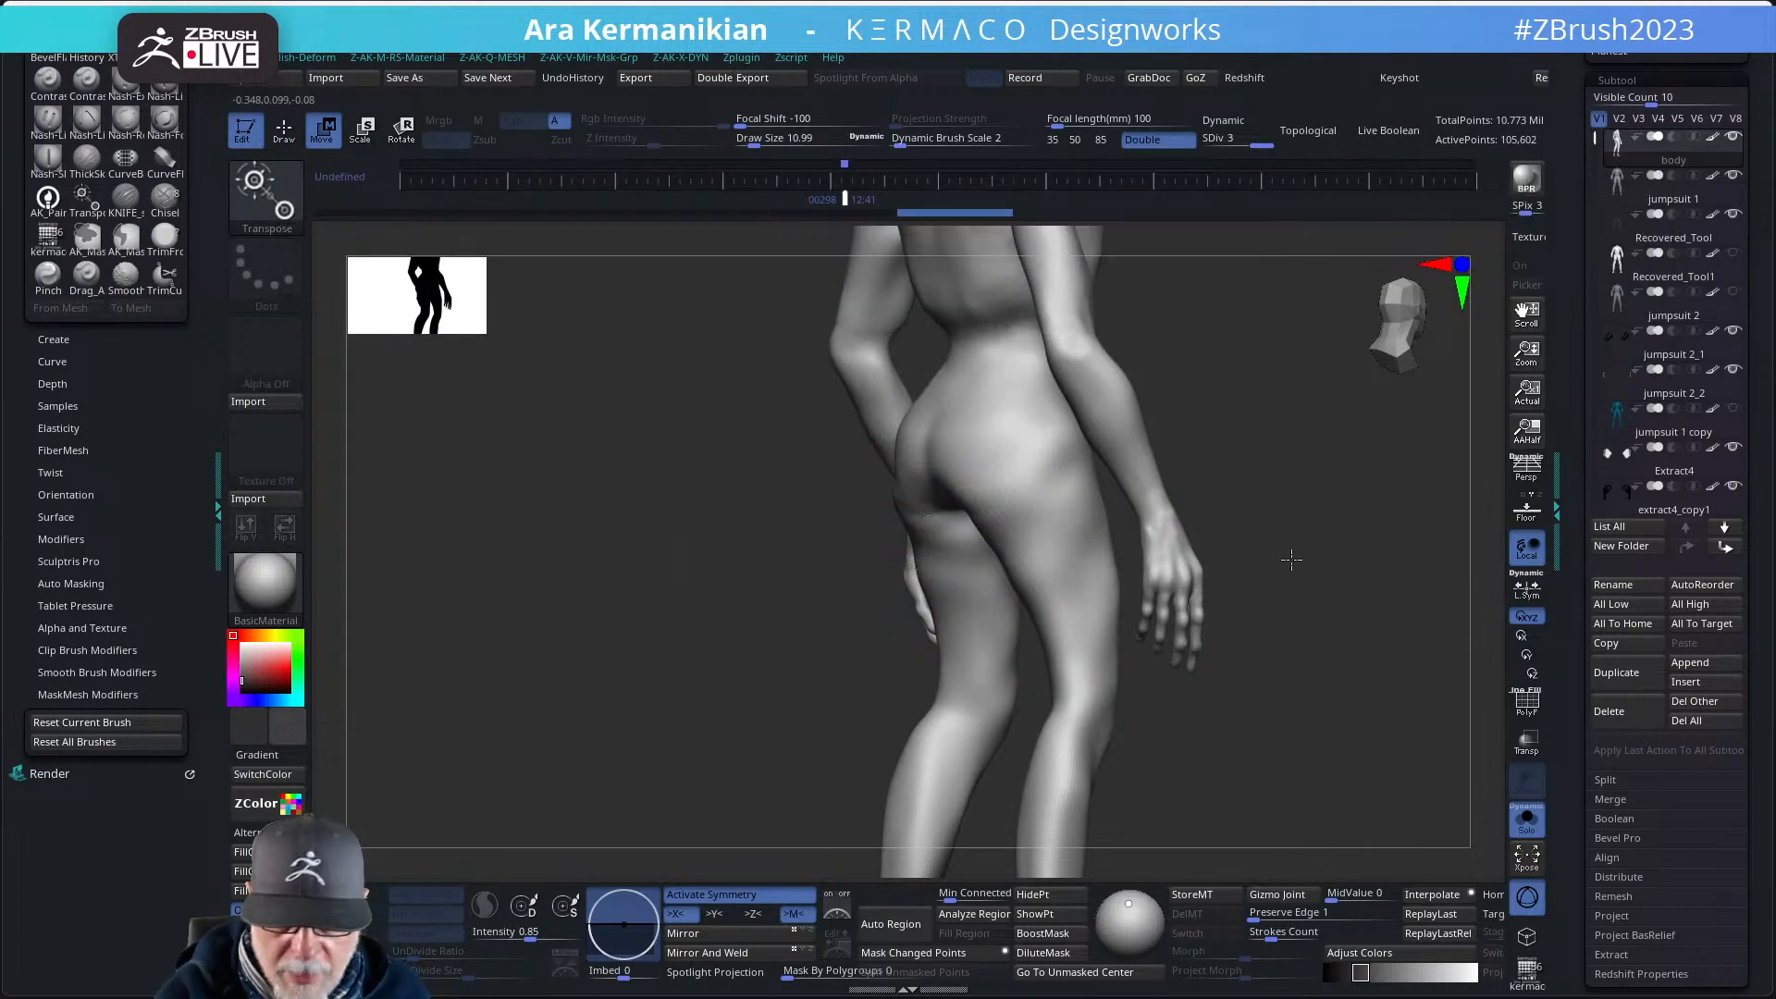
# - Invert the wrist mask so only both hands are masked, and return to Draw mode
pyautogui.moveTo(1285, 494)
pyautogui.keyDown('ctrl'); pyautogui.mouseDown()
pyautogui.moveTo(1240, 629)
pyautogui.moveTo(1341, 707)
pyautogui.moveTo(1380, 574)
pyautogui.moveTo(1306, 526)
pyautogui.moveTo(1351, 540)
pyautogui.mouseUp(); pyautogui.keyUp('ctrl')
pyautogui.keyDown('ctrl'); pyautogui.click(1360, 553); pyautogui.keyUp('ctrl')
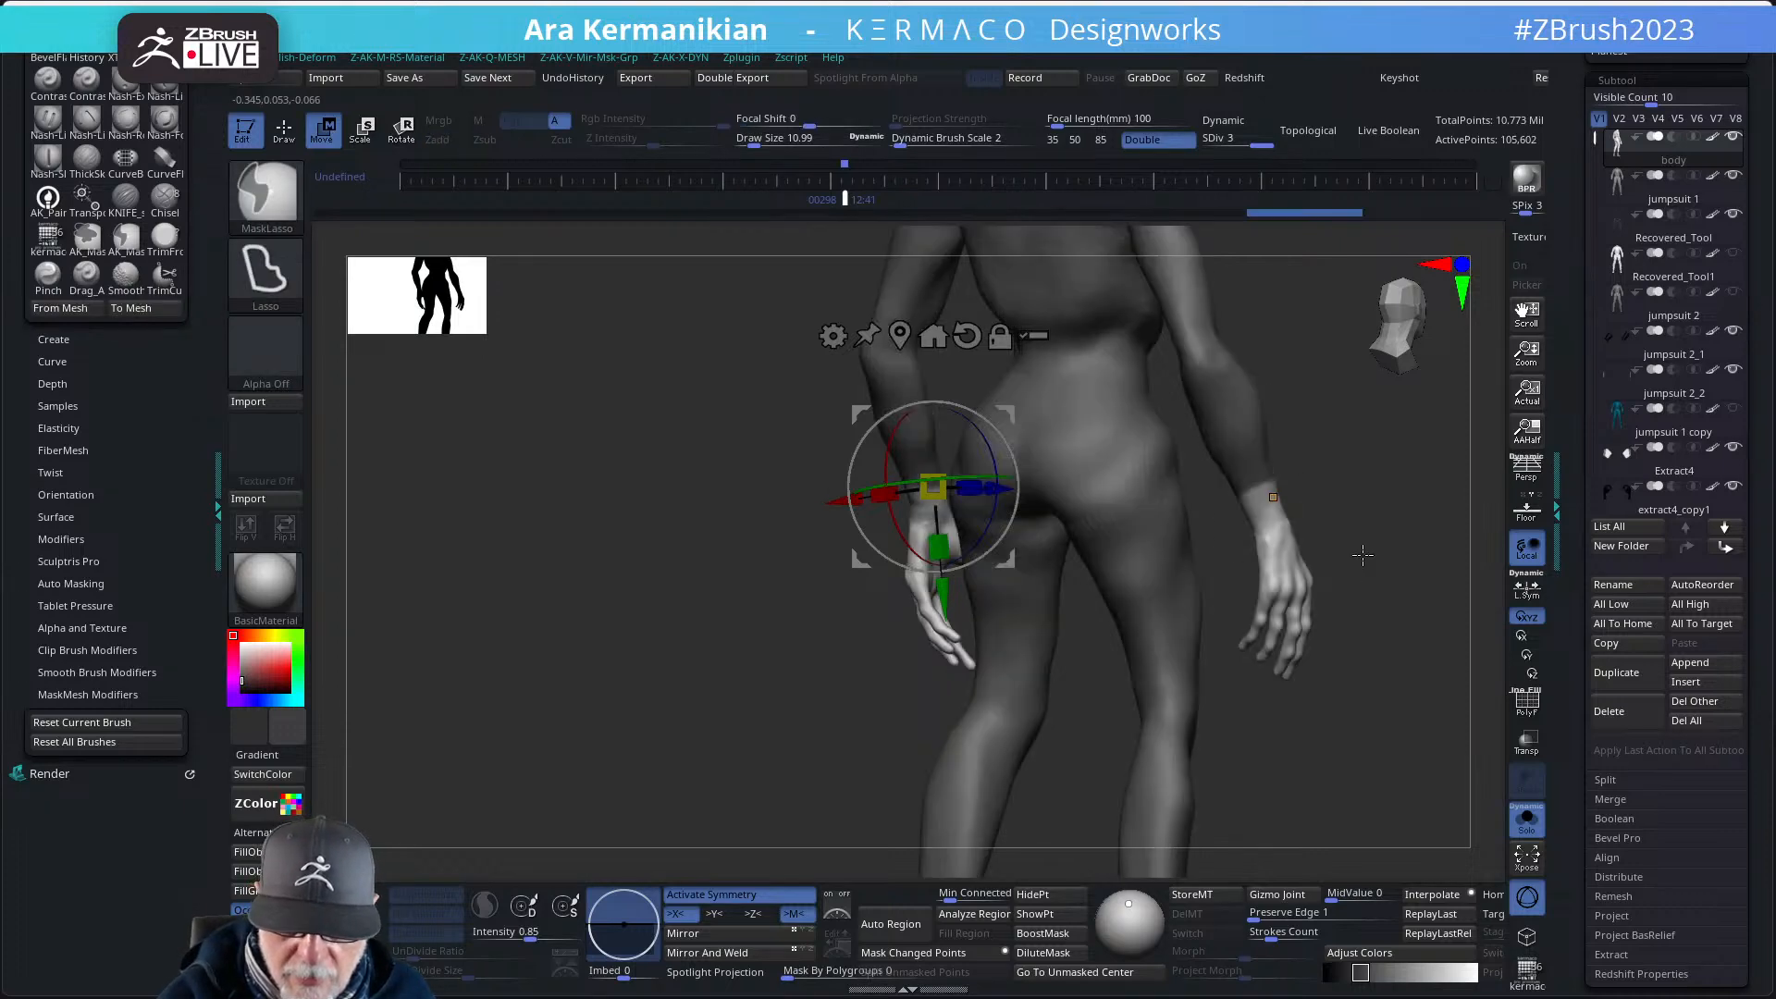
pyautogui.keyDown('ctrl'); pyautogui.click(1361, 555); pyautogui.keyUp('ctrl')
pyautogui.keyDown('ctrl'); pyautogui.click(1366, 557); pyautogui.keyUp('ctrl')
pyautogui.keyDown('ctrl'); pyautogui.click(1313, 553); pyautogui.keyUp('ctrl')
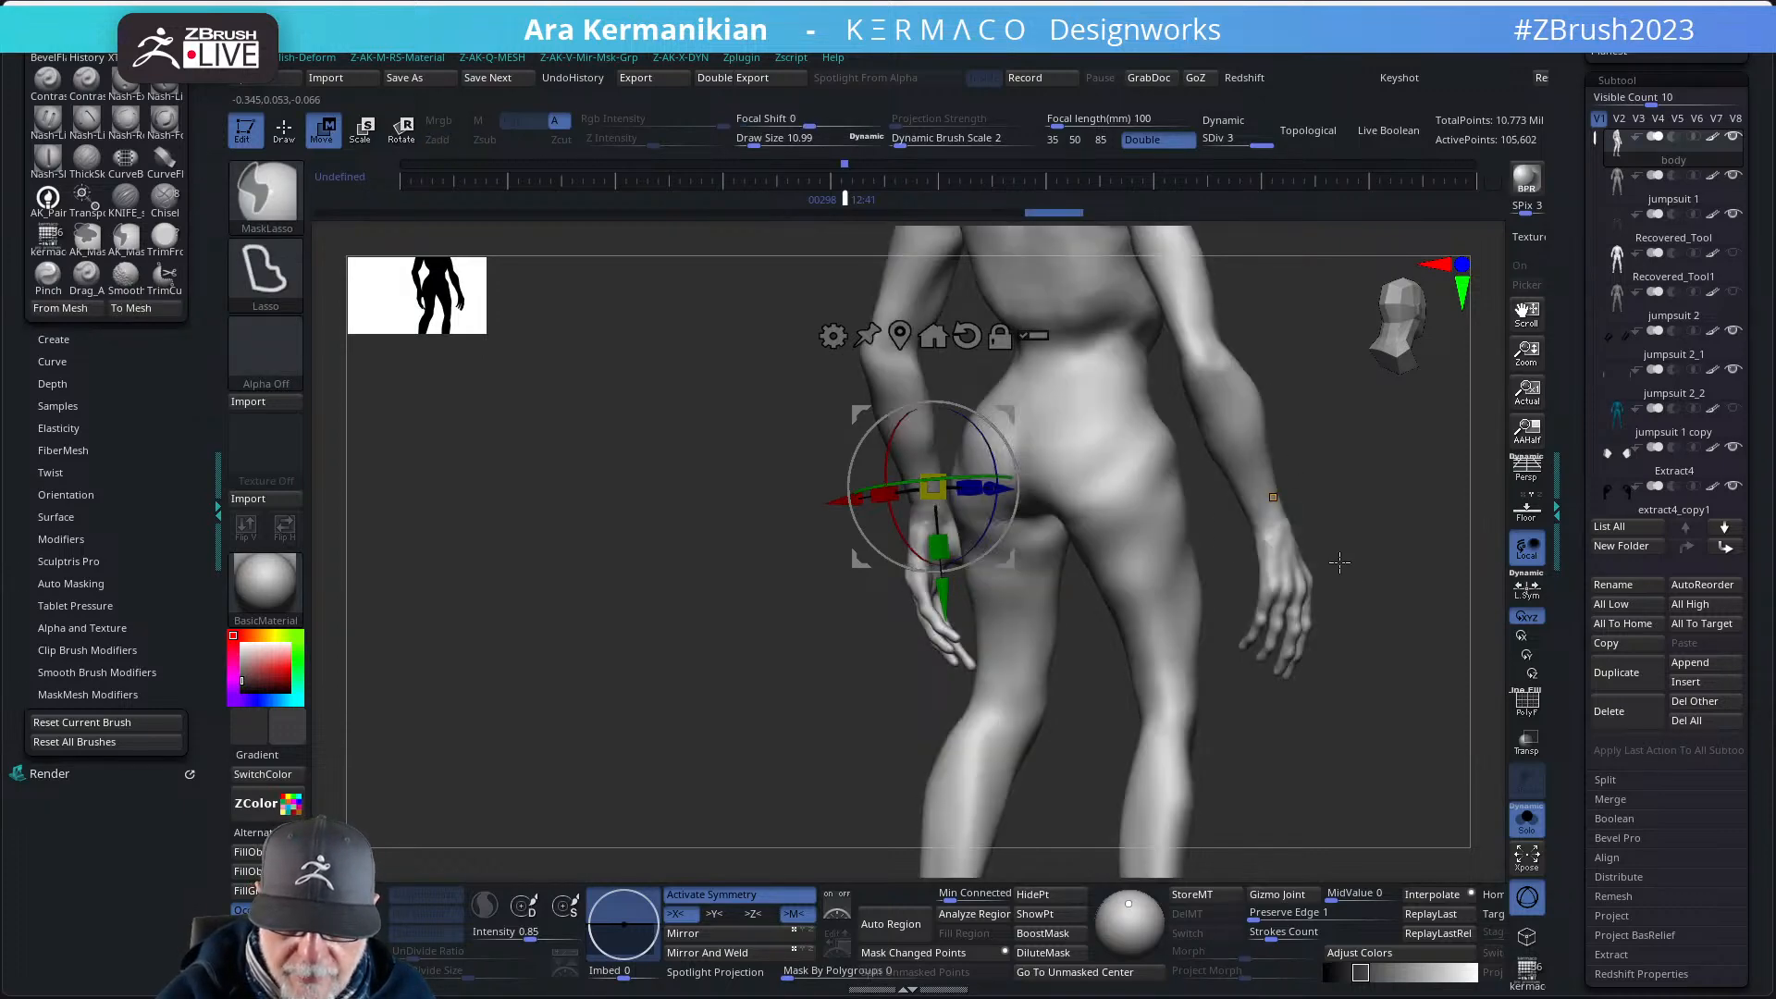
pyautogui.click(1289, 576)
pyautogui.hotkey('ctrl', 'z')
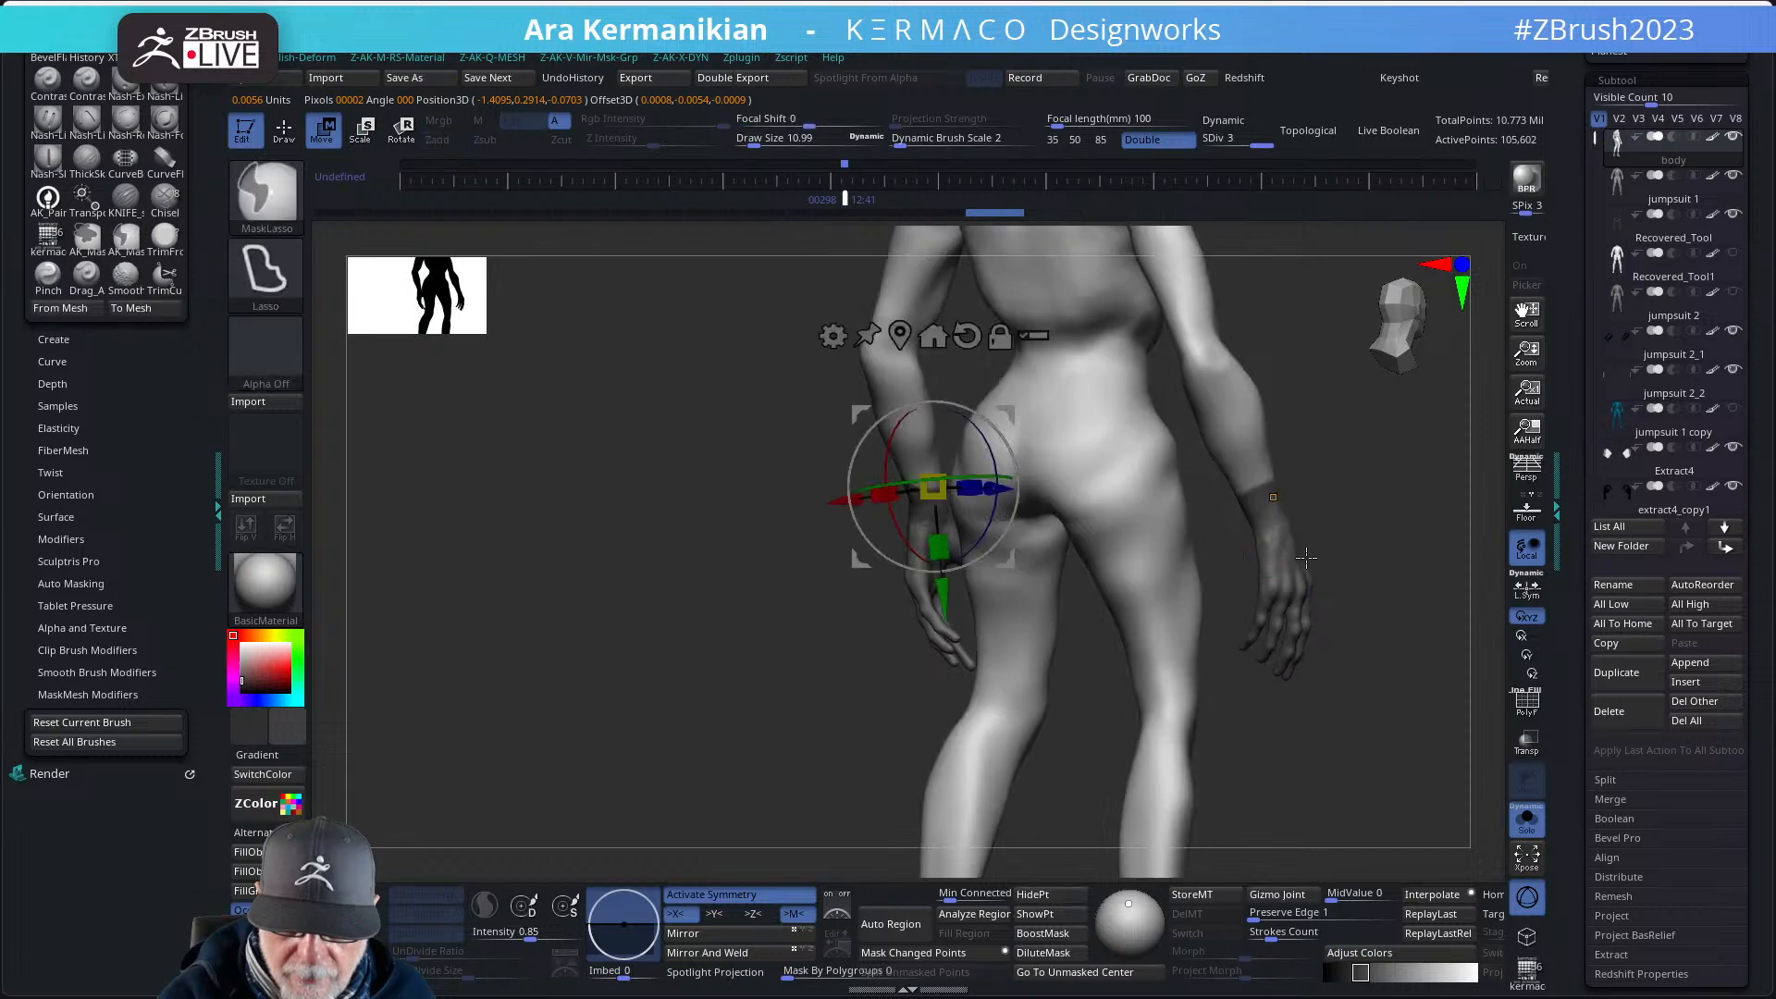
pyautogui.press('q')
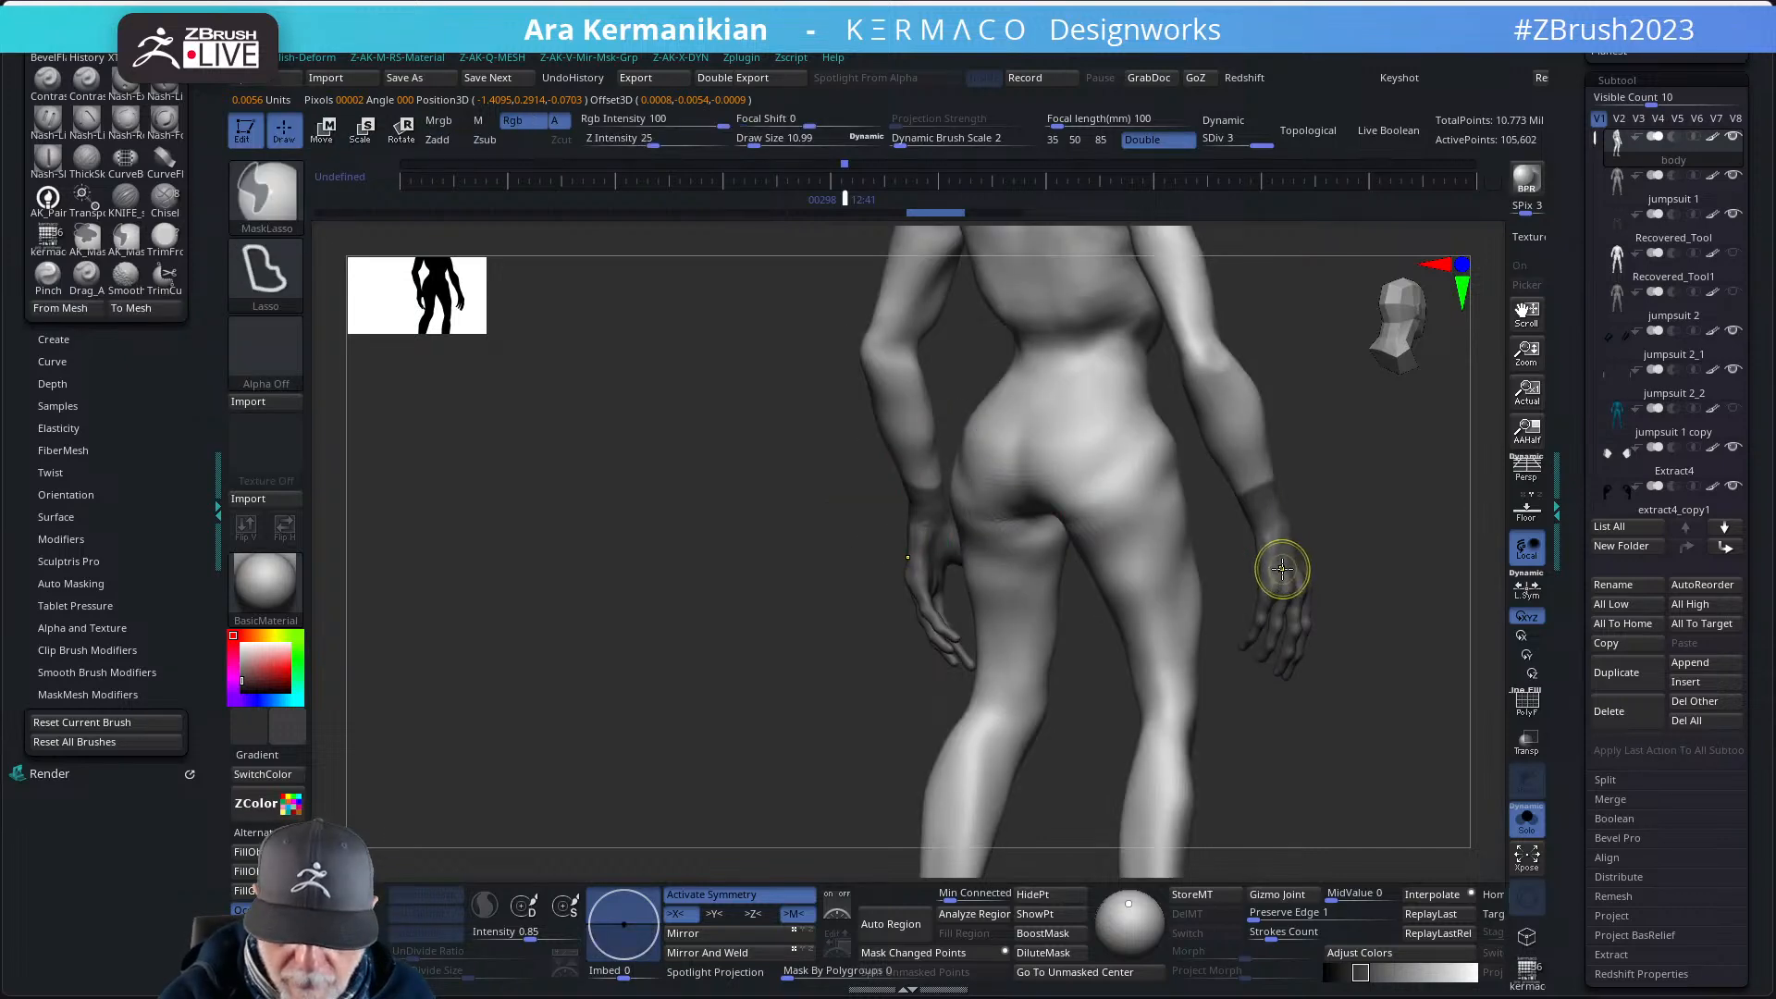
pyautogui.hotkey('ctrl', 'shift', 'a')
pyautogui.hotkey('ctrl', 'z')
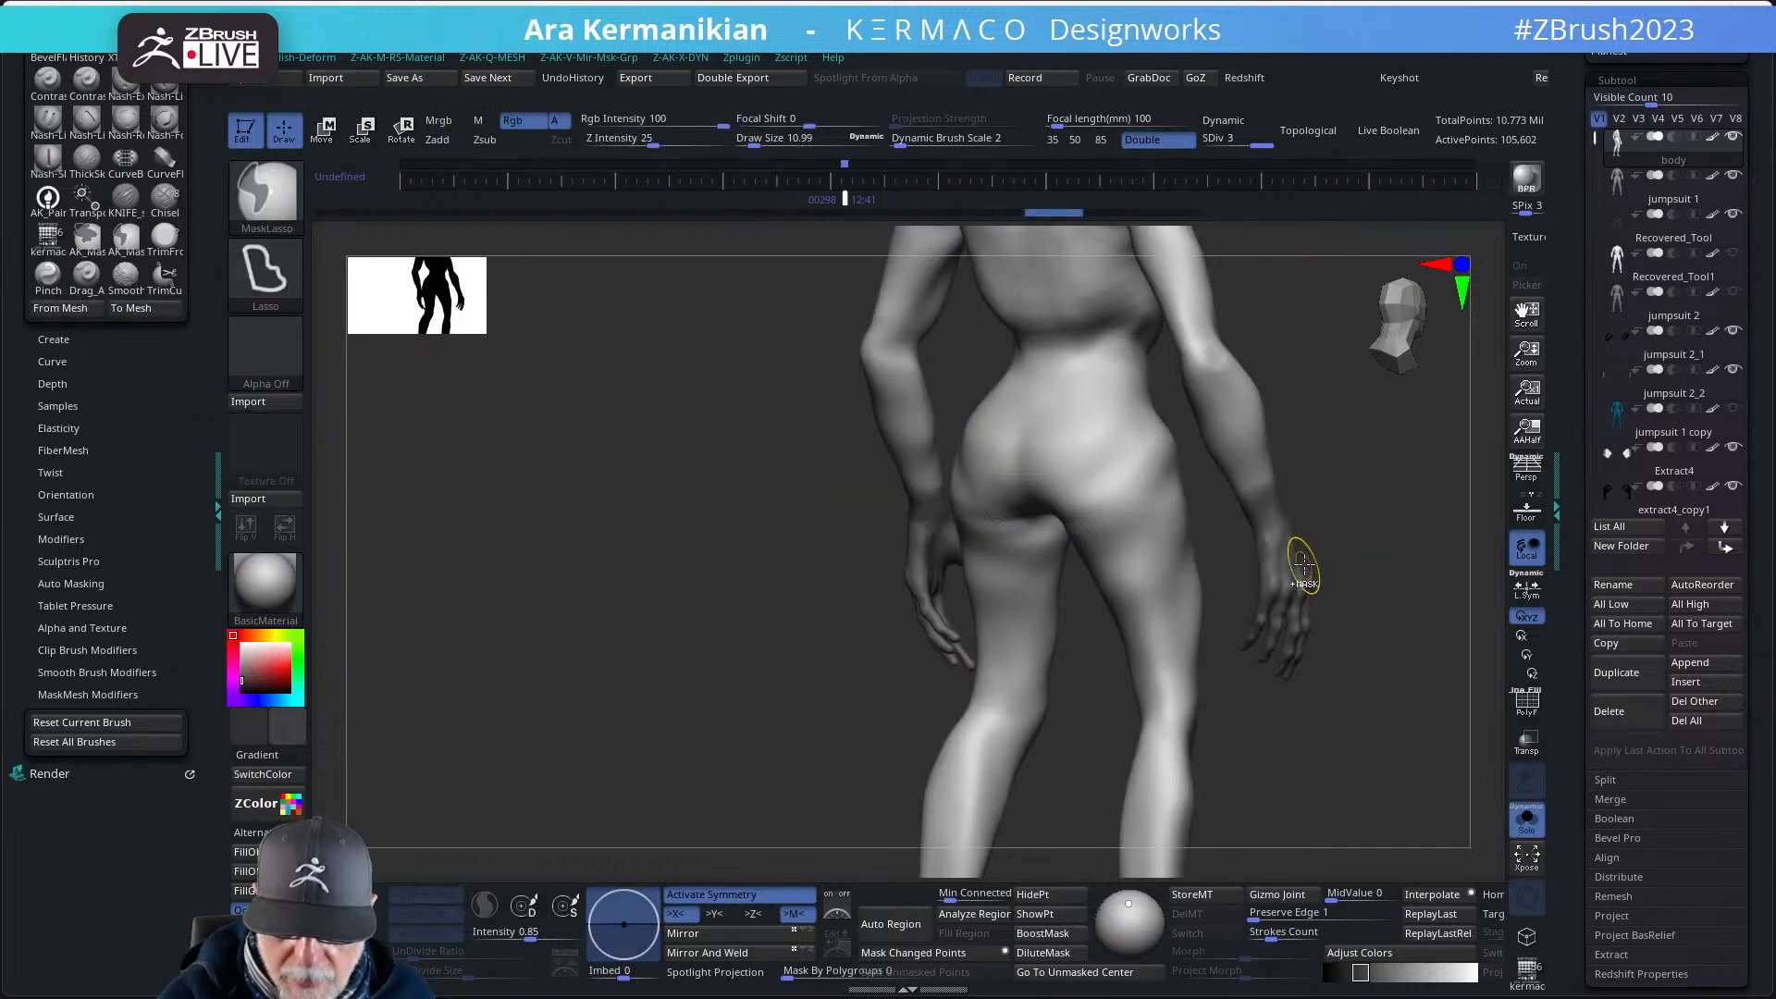
pyautogui.moveTo(1323, 566); pyautogui.dragTo(585, 665)
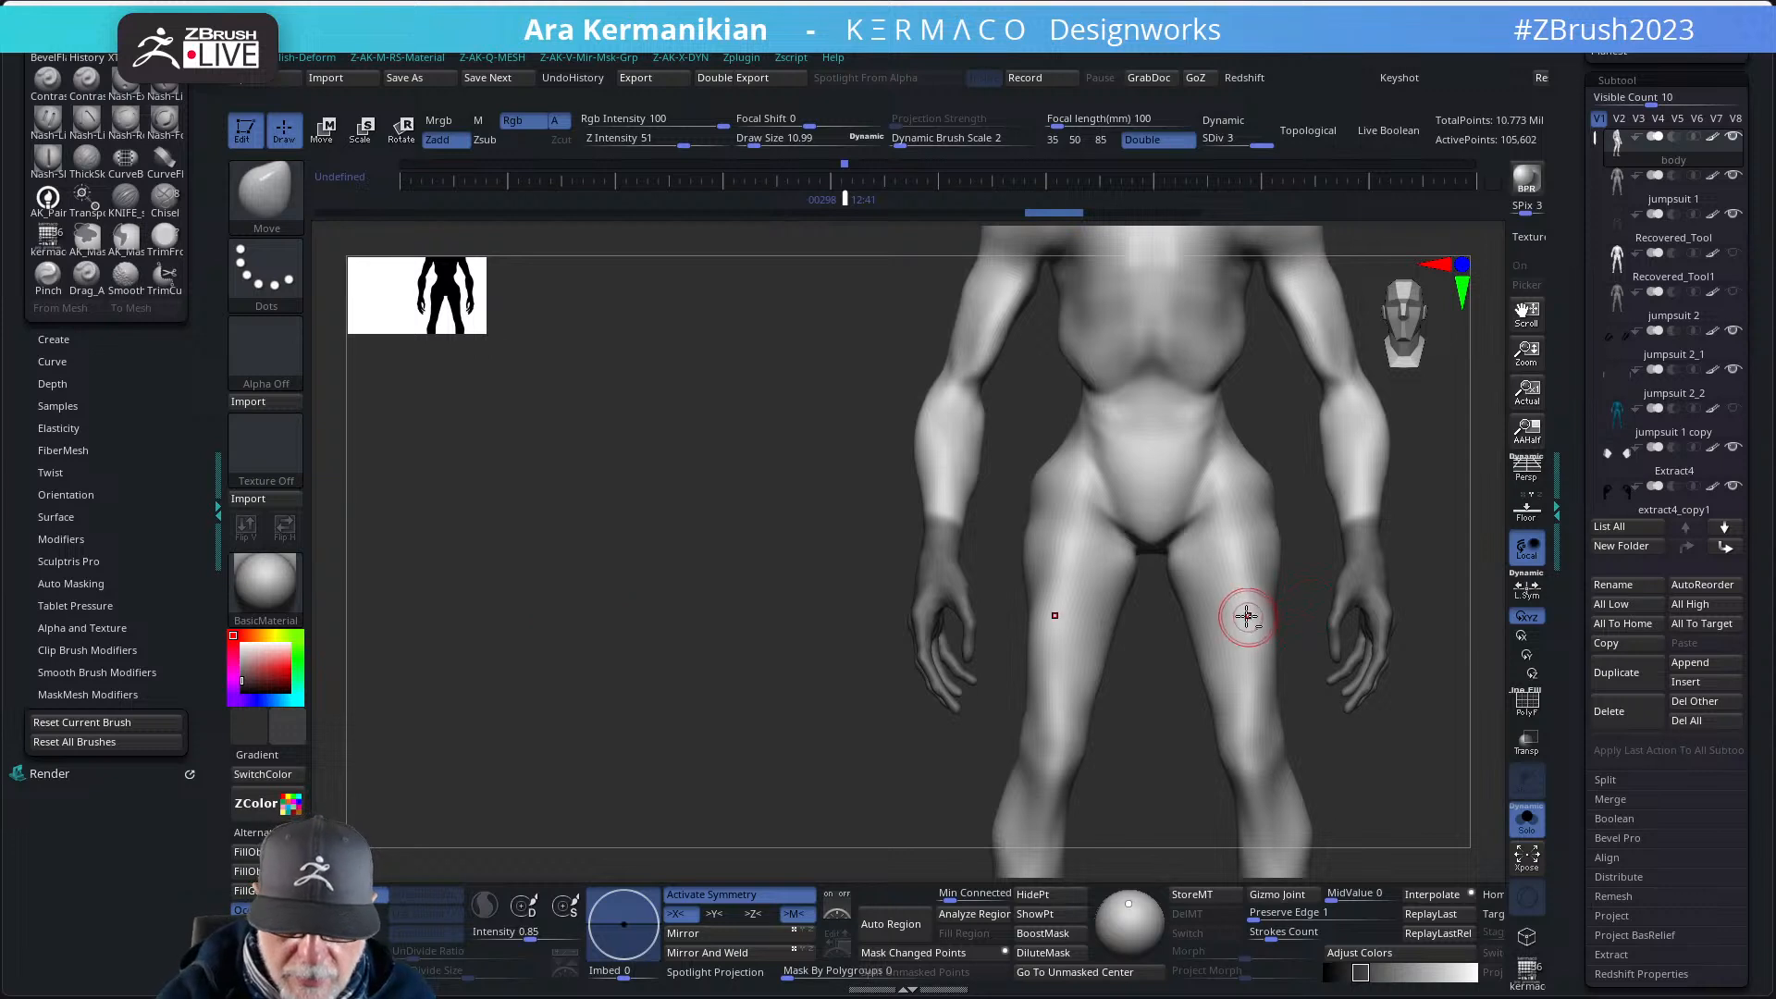
pyautogui.keyDown('alt'); pyautogui.moveTo(1326, 599); pyautogui.dragTo(986, 503); pyautogui.keyUp('alt')
pyautogui.moveTo(1216, 589)
pyautogui.keyDown('alt'); pyautogui.mouseDown()
pyautogui.moveTo(1031, 555)
pyautogui.moveTo(1079, 586)
pyautogui.moveTo(1014, 572)
pyautogui.moveTo(1042, 635)
pyautogui.mouseUp(); pyautogui.keyUp('alt')
pyautogui.moveTo(1015, 516)
pyautogui.keyDown('ctrl'); pyautogui.mouseDown()
pyautogui.moveTo(716, 523)
pyautogui.moveTo(888, 594)
pyautogui.mouseUp(); pyautogui.keyUp('ctrl')
pyautogui.moveTo(805, 395)
pyautogui.keyDown('ctrl'); pyautogui.keyDown('alt'); pyautogui.mouseDown()
pyautogui.moveTo(647, 473)
pyautogui.moveTo(828, 597)
pyautogui.moveTo(1095, 609)
pyautogui.mouseUp(); pyautogui.keyUp('alt'); pyautogui.keyUp('ctrl')
pyautogui.press('q')
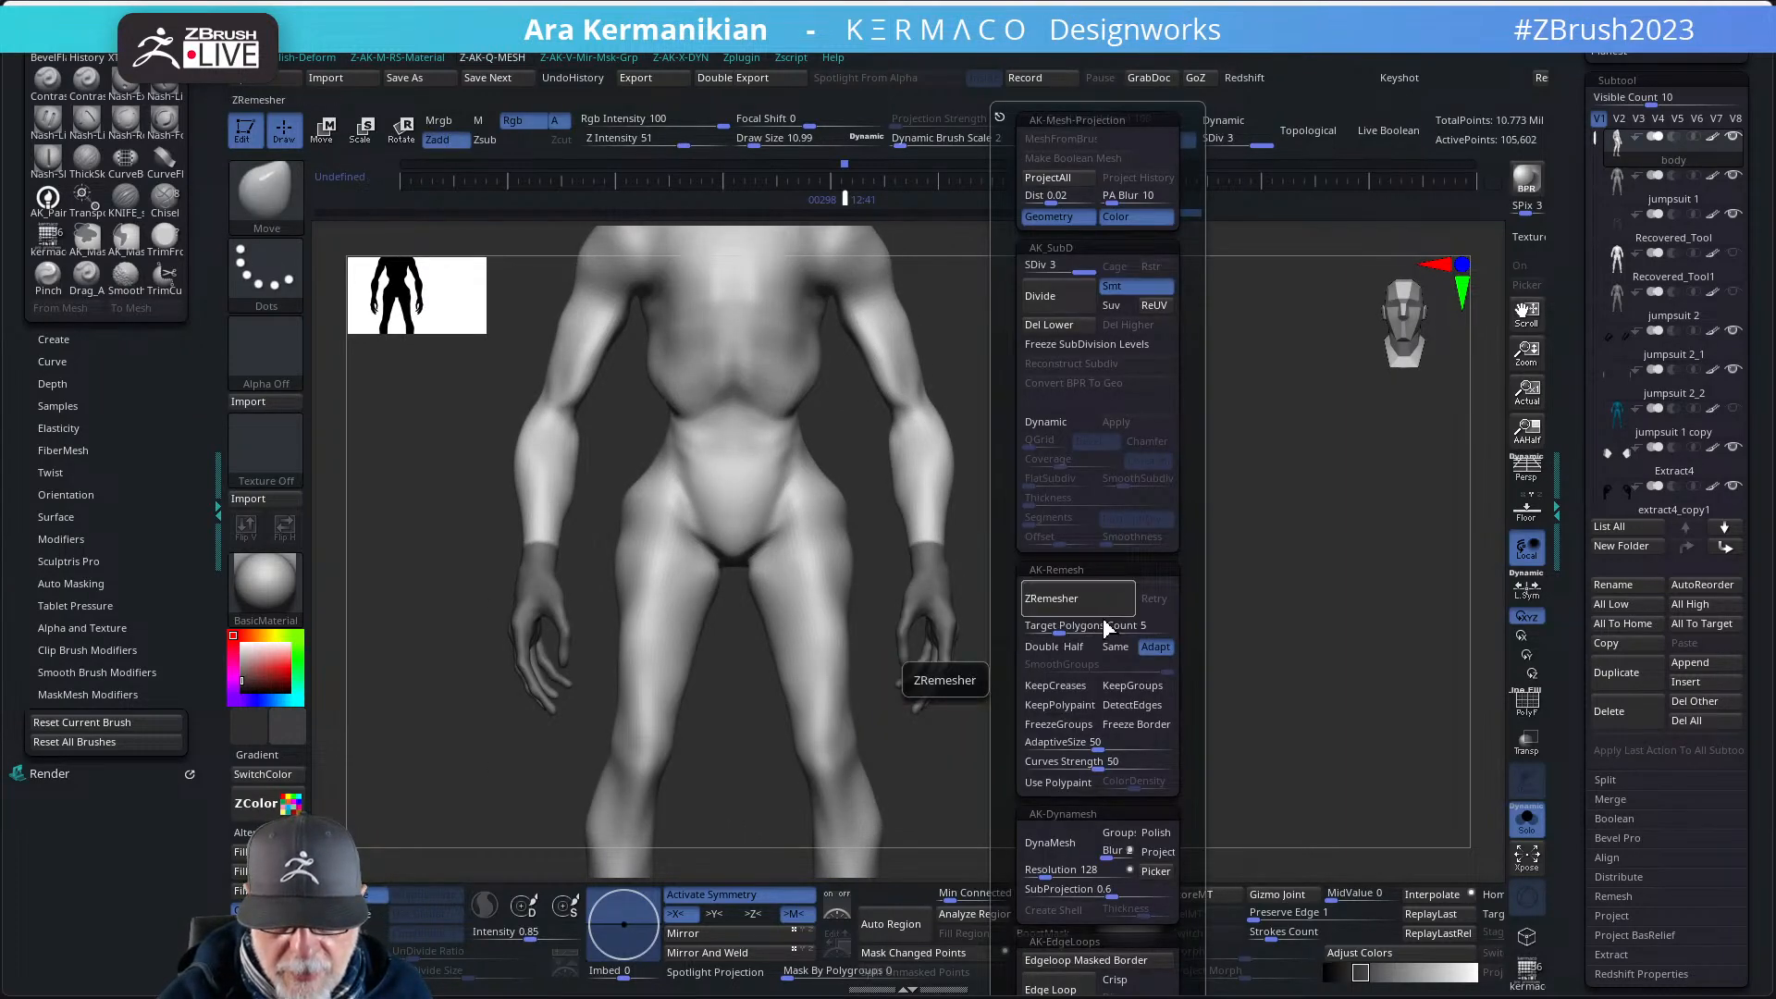
pyautogui.click(1115, 597)
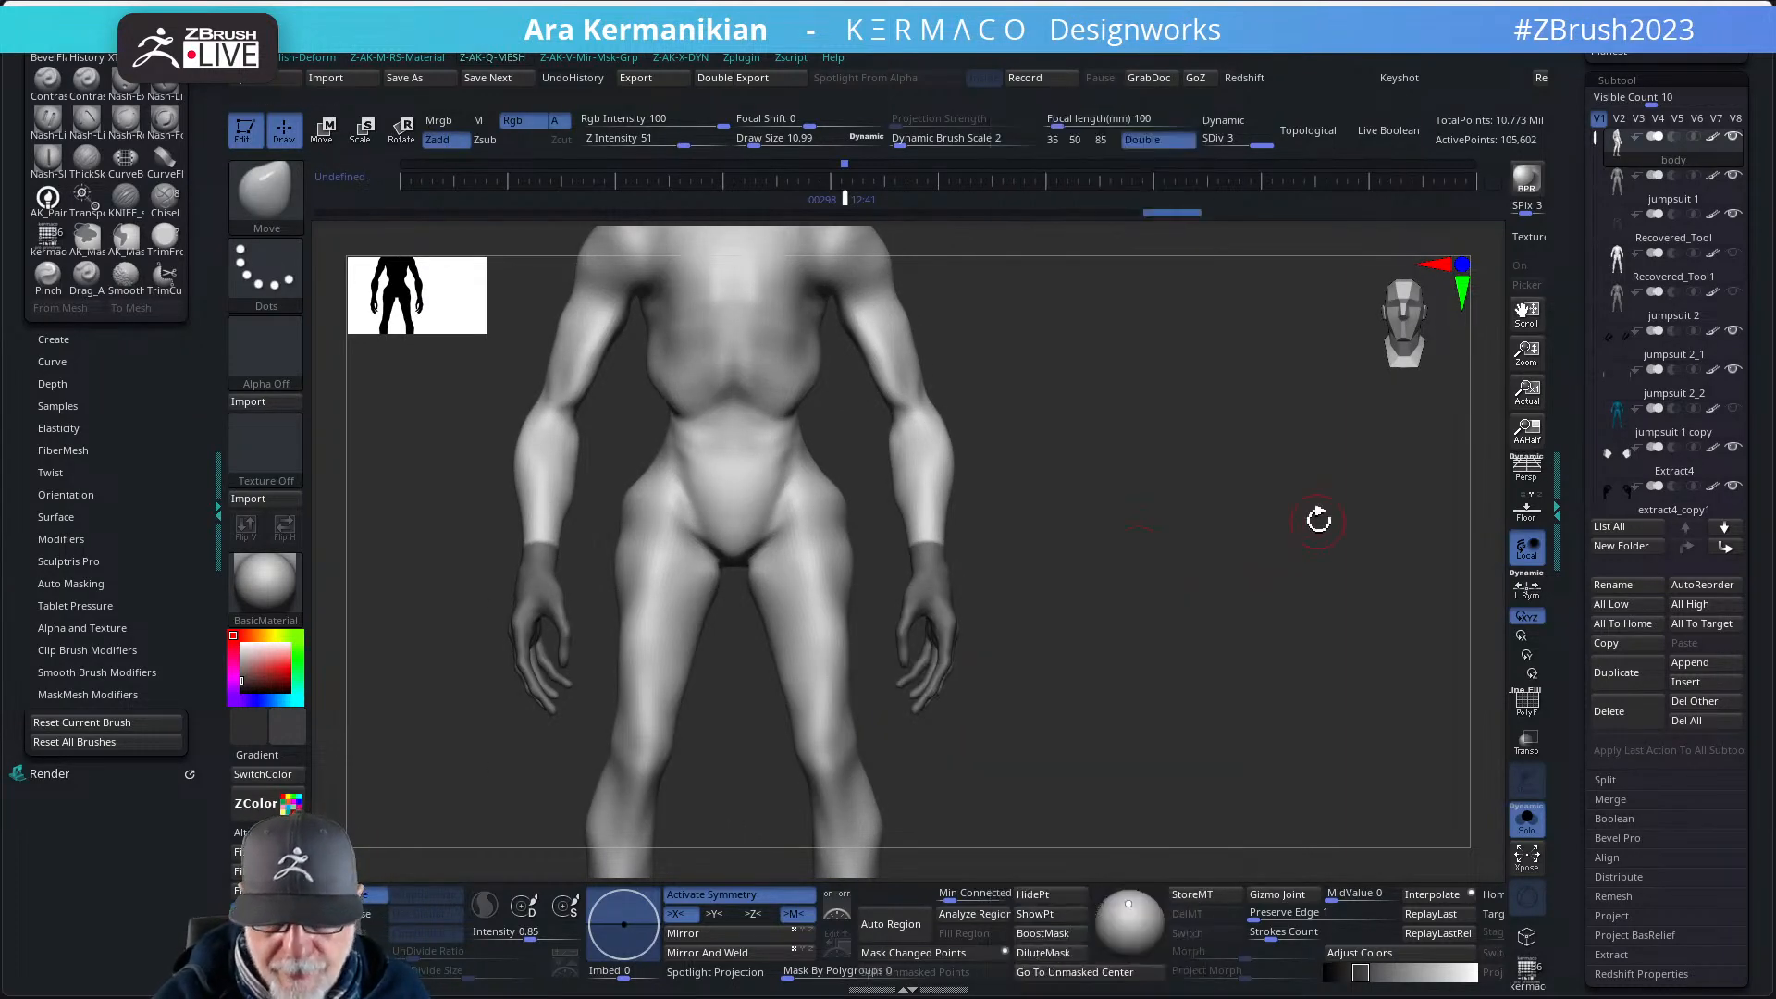
# - Turn on PolyFrame to show the body's polygroups around the forearms and hands
pyautogui.click(1526, 705)
pyautogui.scroll(5, 1203, 659)
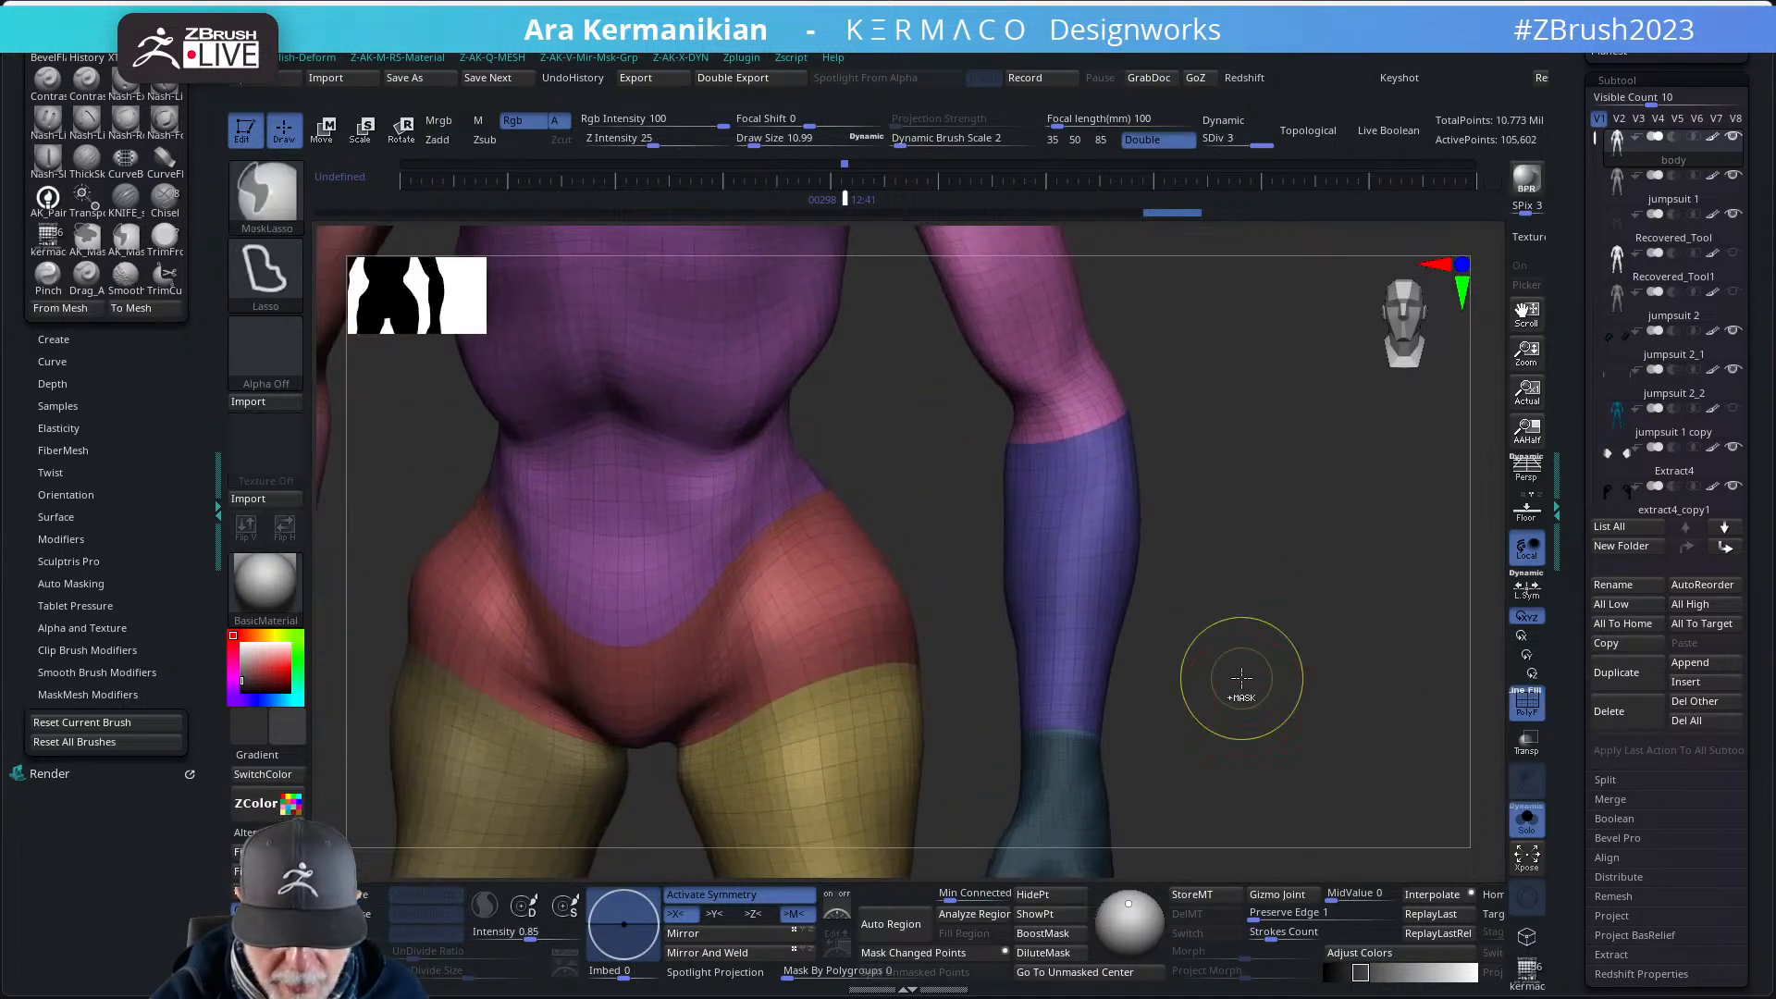
pyautogui.scroll(-6, 1241, 678)
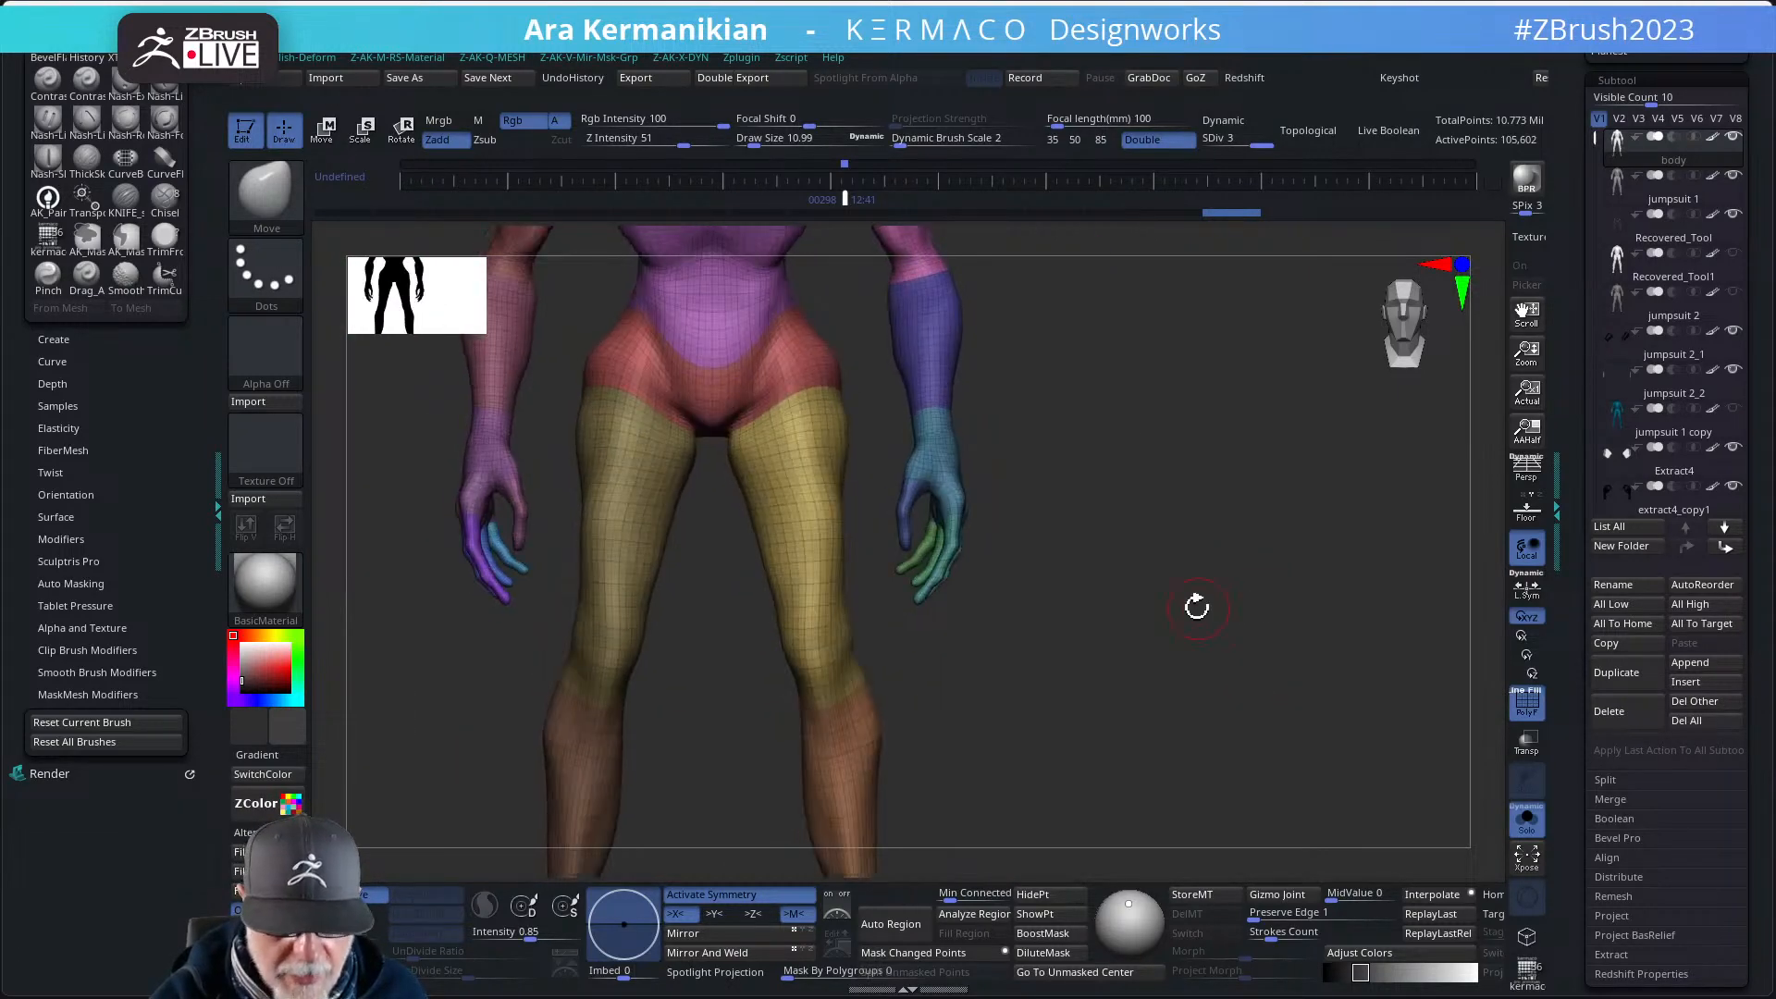
pyautogui.scroll(2, 1110, 582)
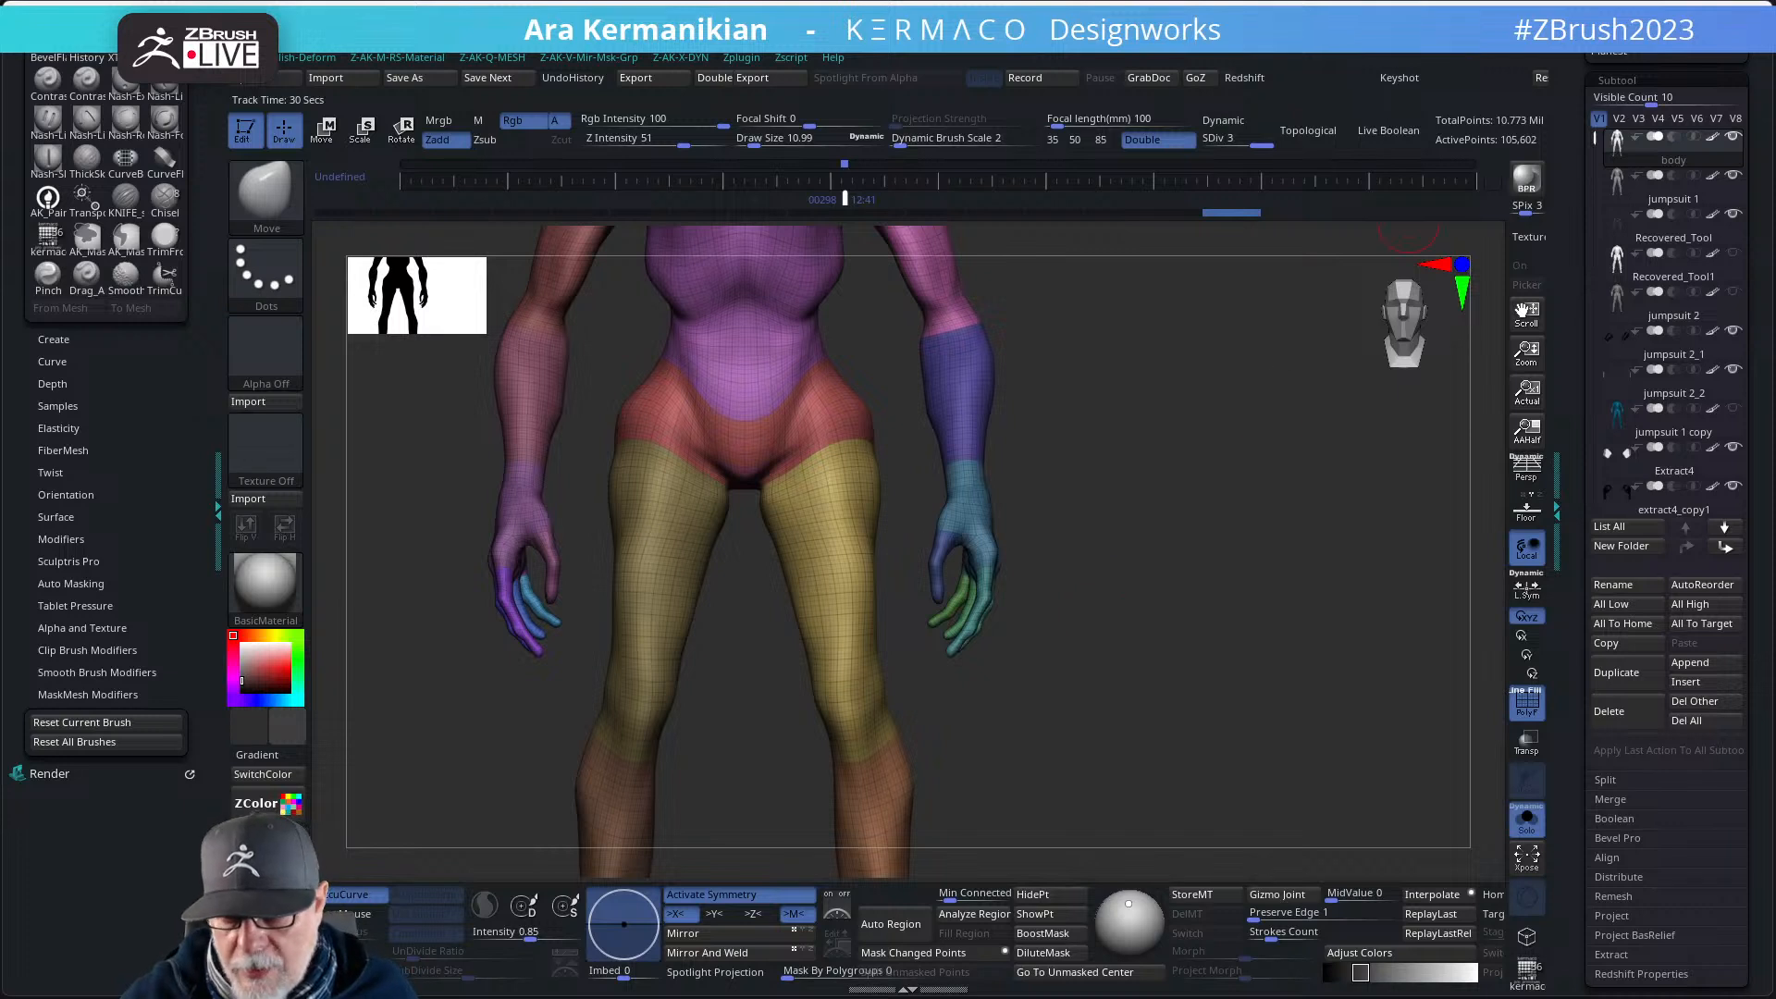
# - Duplicate the body subtool, select the copy and lower it to subdivision level 1
pyautogui.click(1654, 673)
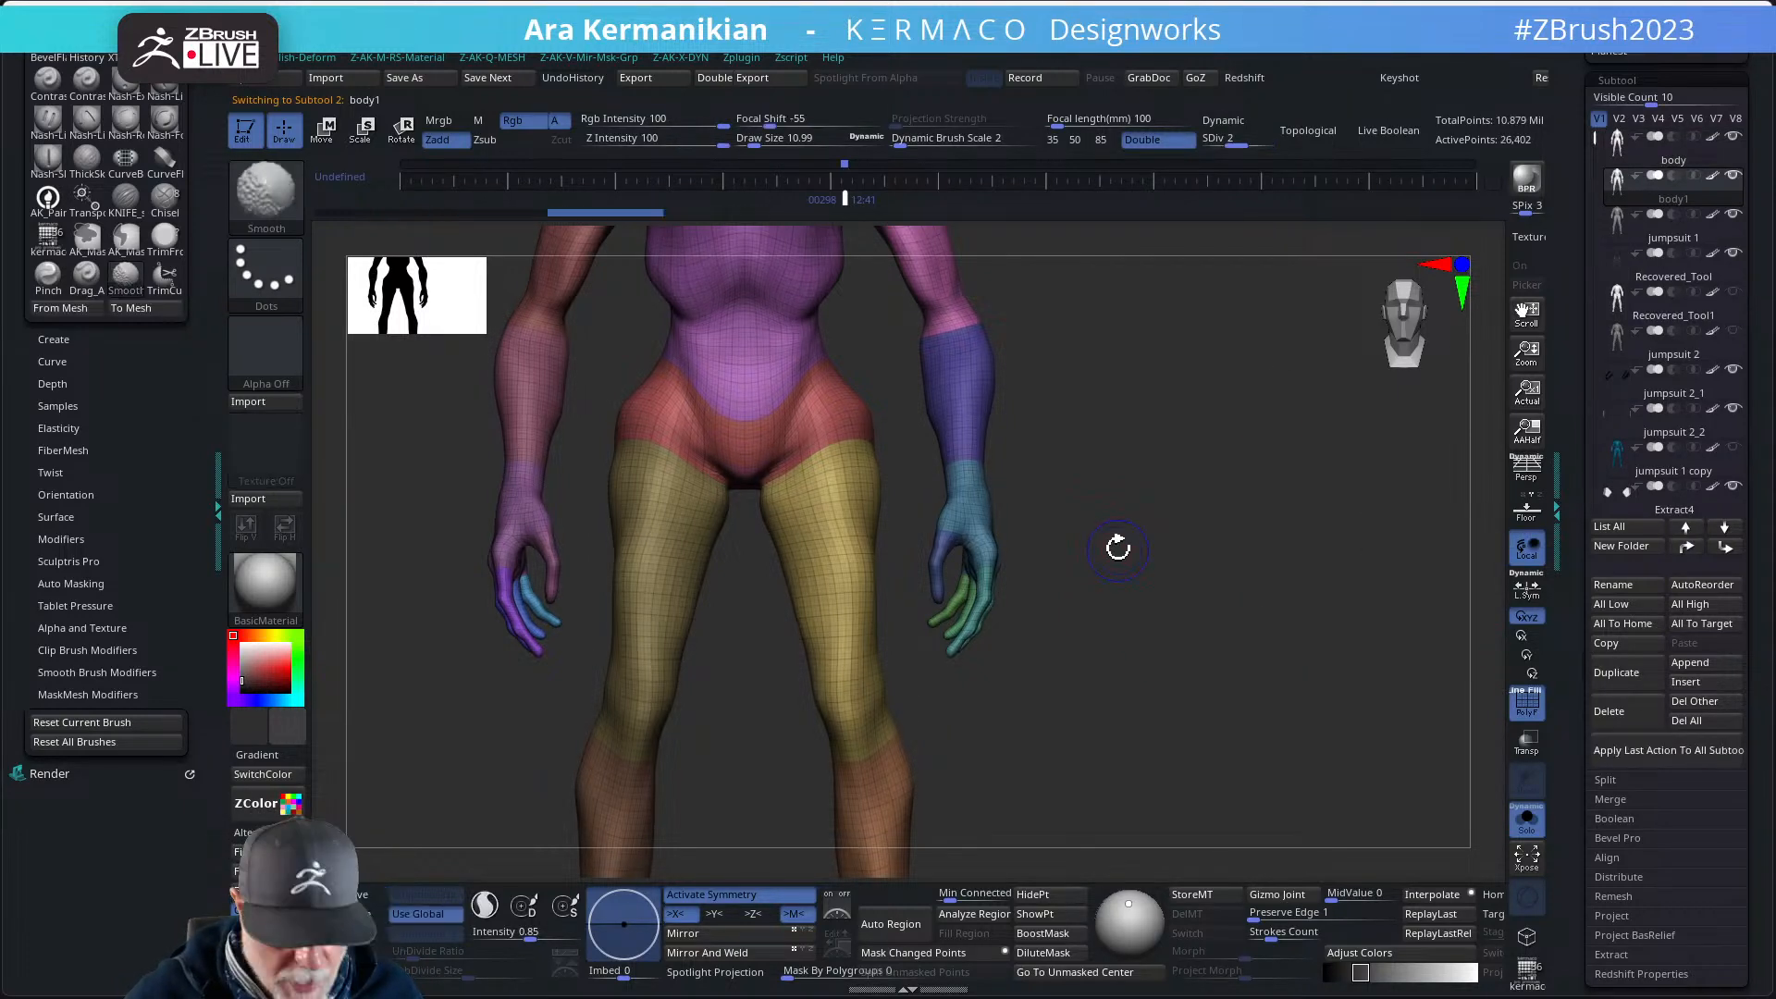
pyautogui.hotkey('shift', 'd')
pyautogui.hotkey('shift', 'd')
pyautogui.scroll(2, 1172, 559)
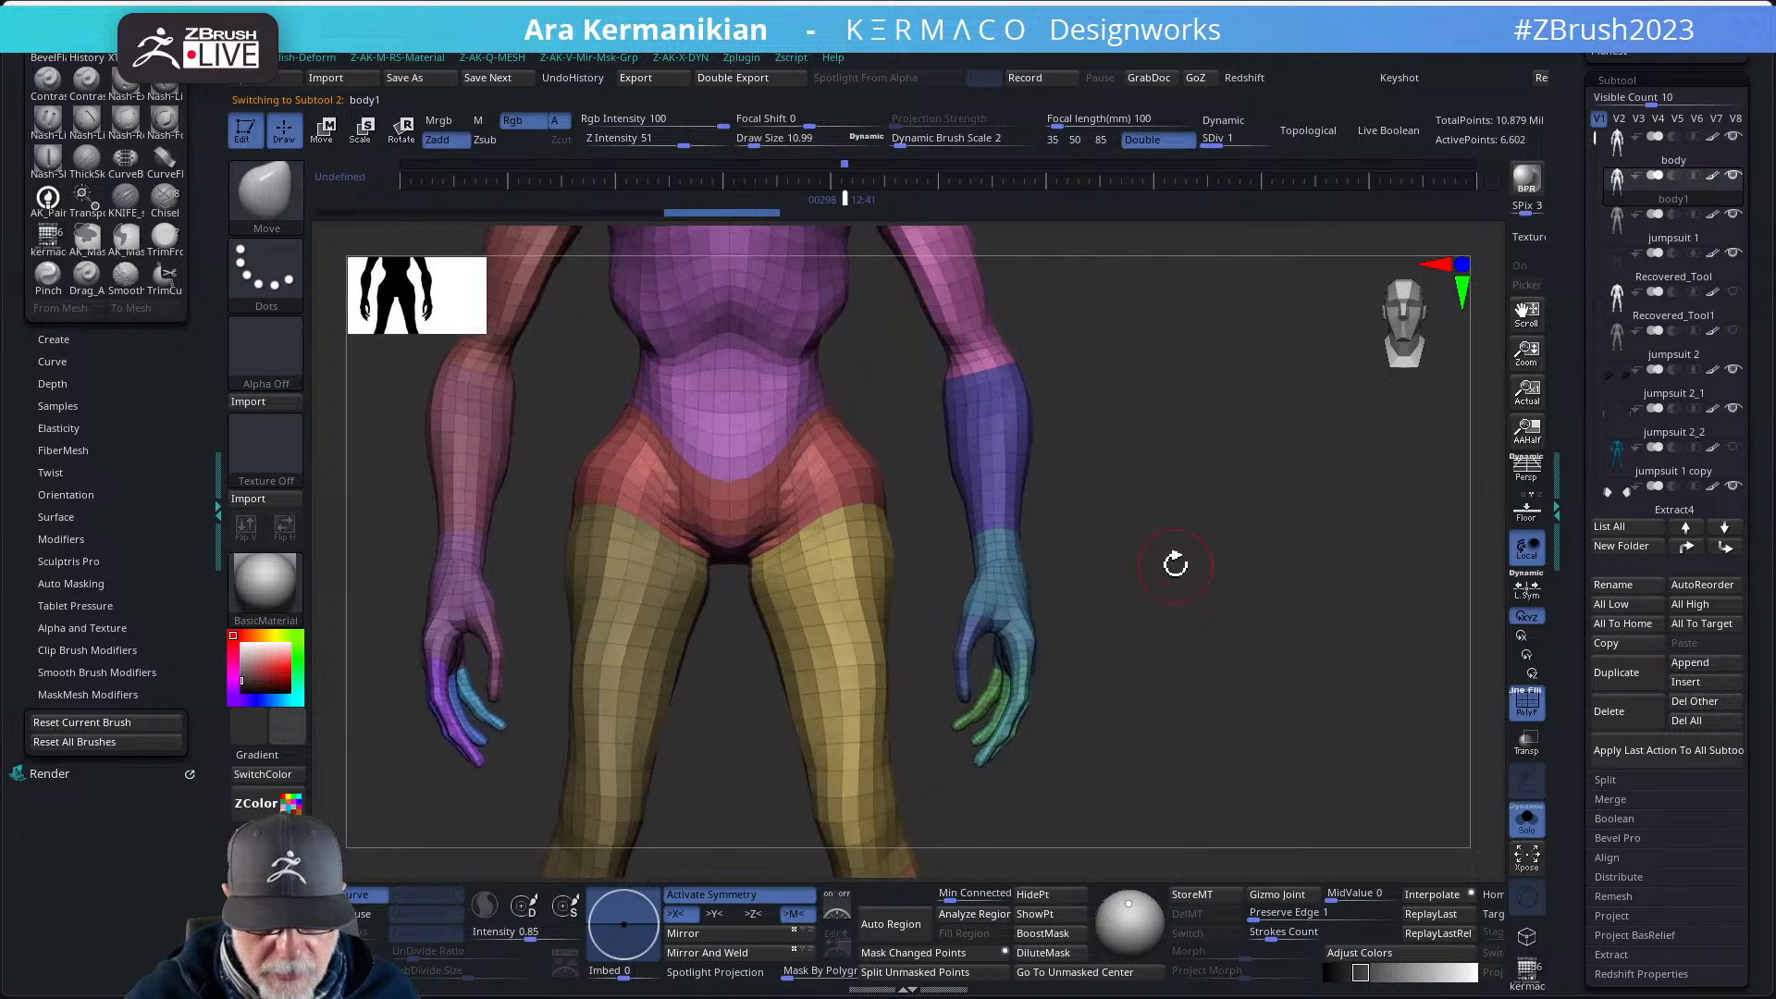
# - Isolate the palm polygroup of the hand below the blue forearm and switch the selection brush from ClipCurve to SelectRect
pyautogui.keyDown('ctrl'); pyautogui.keyDown('shift'); pyautogui.click(1015, 574); pyautogui.keyUp('shift'); pyautogui.keyUp('ctrl')
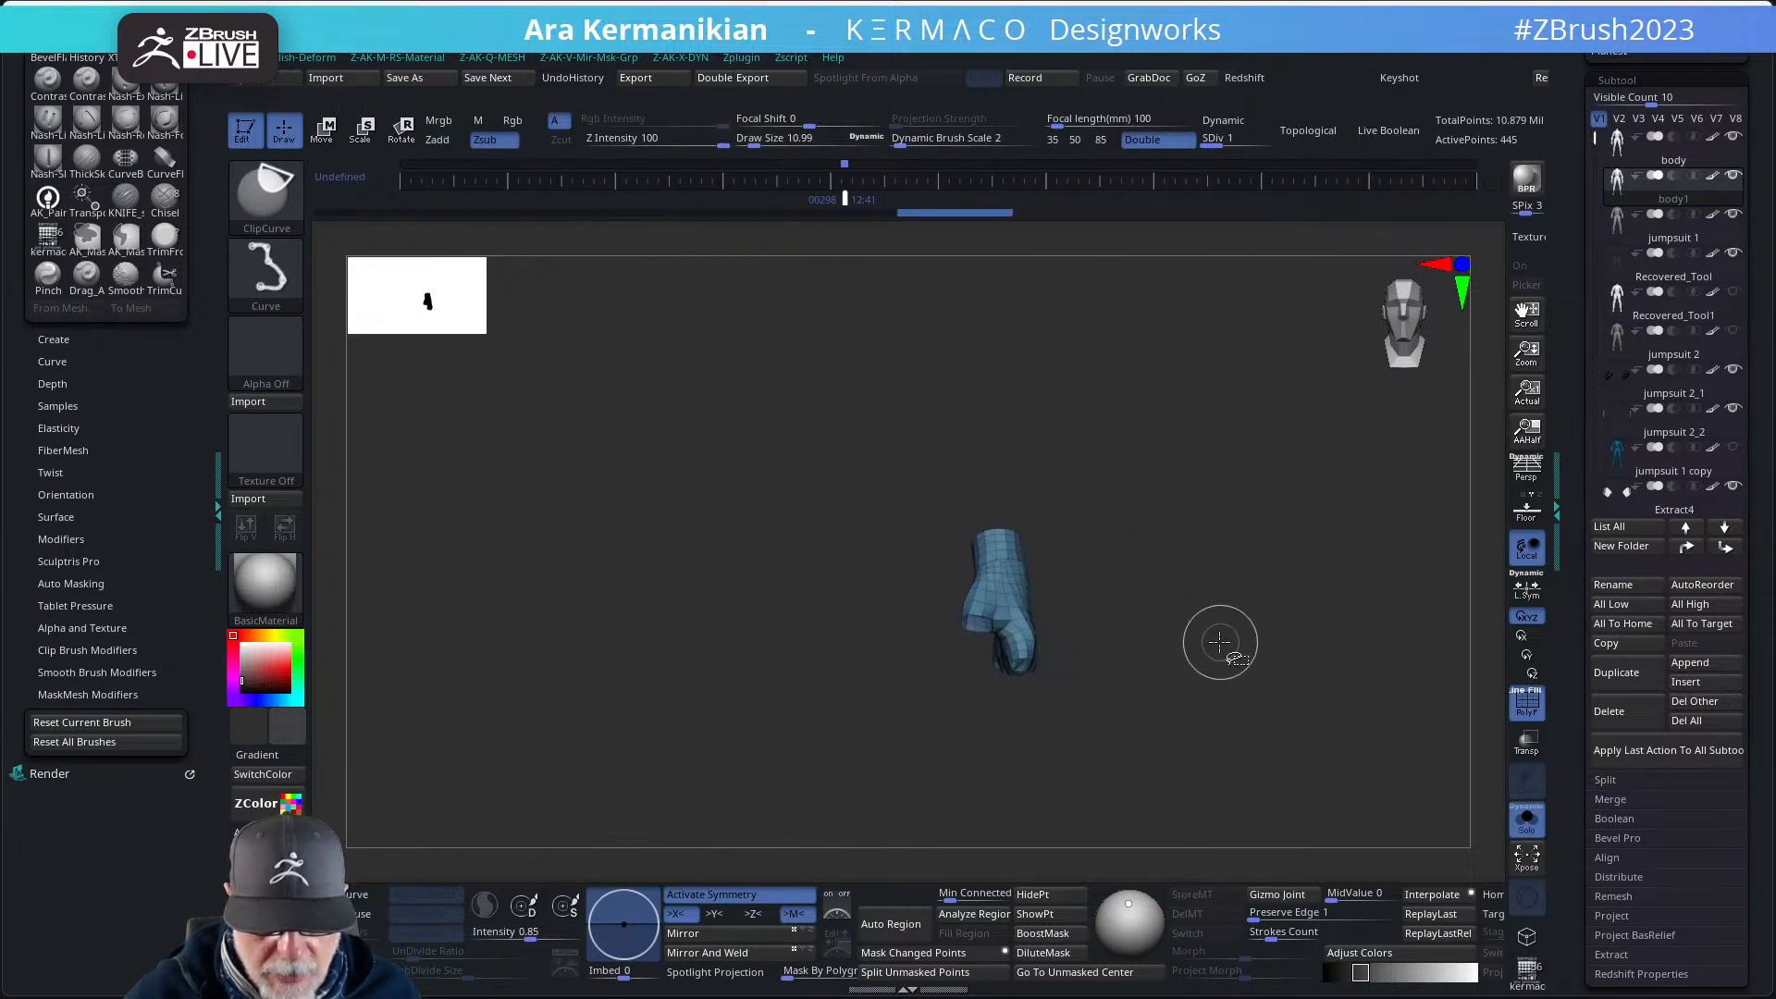
pyautogui.click(248, 199)
pyautogui.click(773, 217)
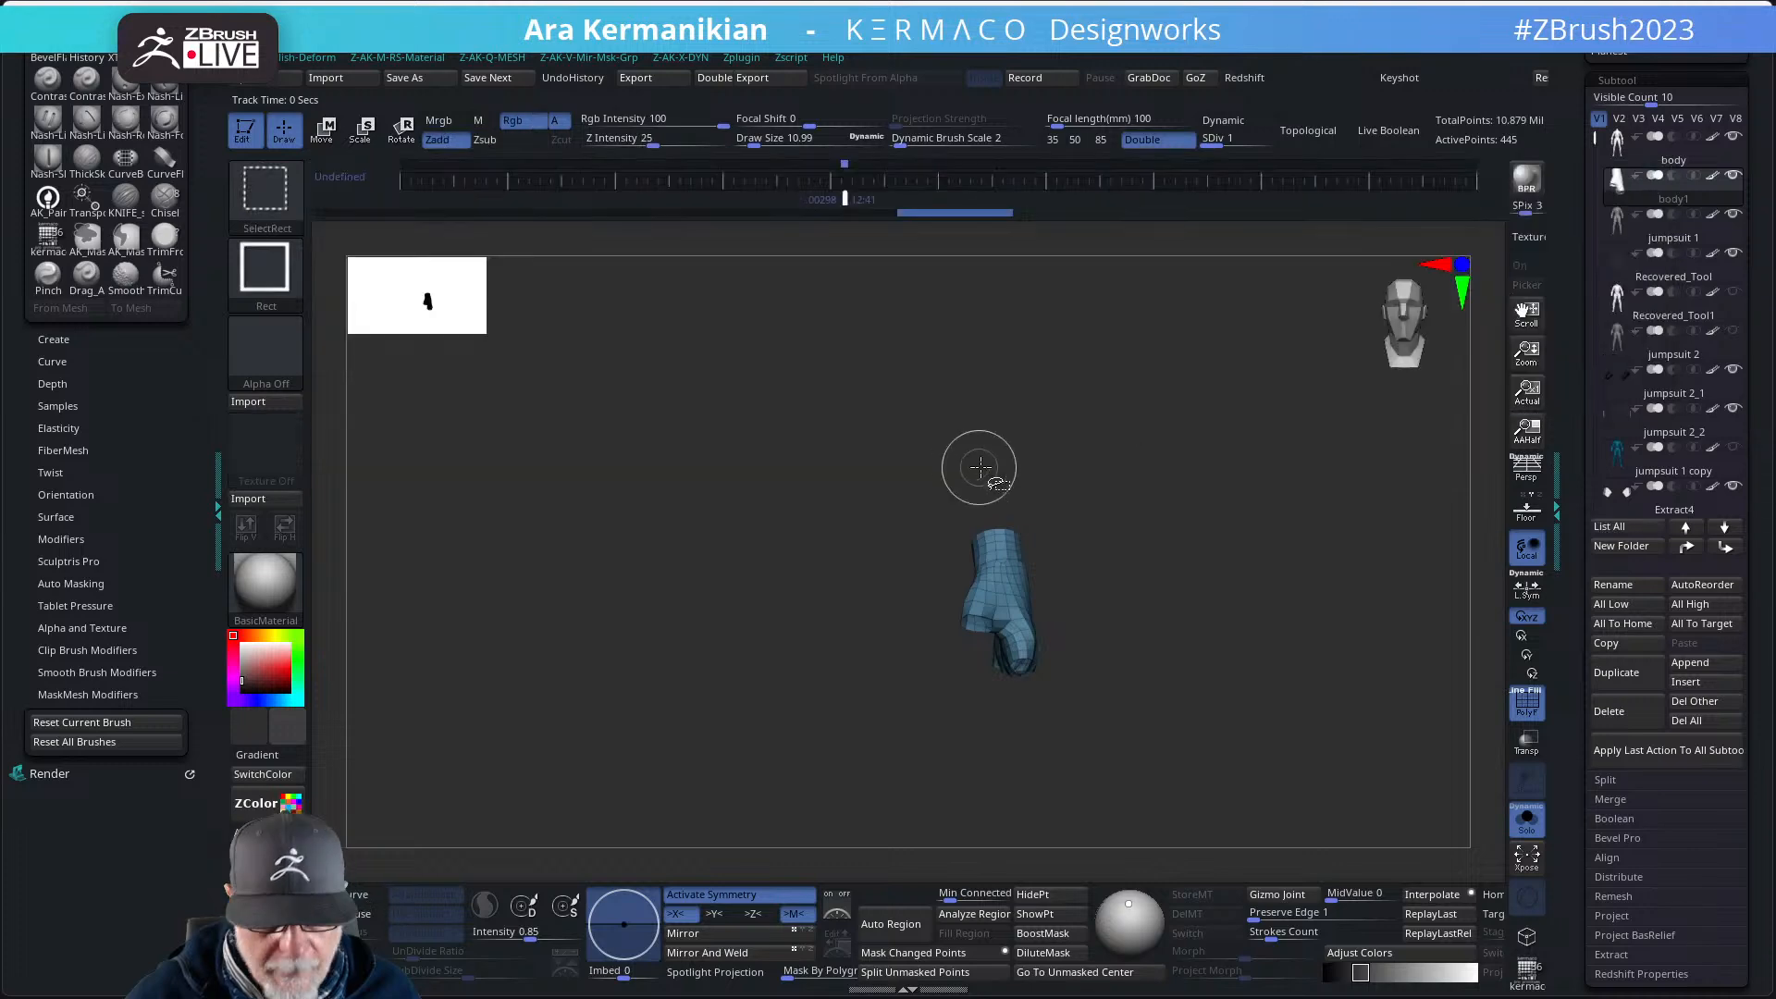
# - Restore the body copy's visibility and hide the palm, thumb and finger polygroups of the hand below the blue forearm
pyautogui.keyDown('ctrl'); pyautogui.keyDown('shift'); pyautogui.click(975, 467); pyautogui.keyUp('shift'); pyautogui.keyUp('ctrl')
pyautogui.keyDown('ctrl'); pyautogui.keyDown('shift'); pyautogui.click(975, 638); pyautogui.keyUp('shift'); pyautogui.keyUp('ctrl')
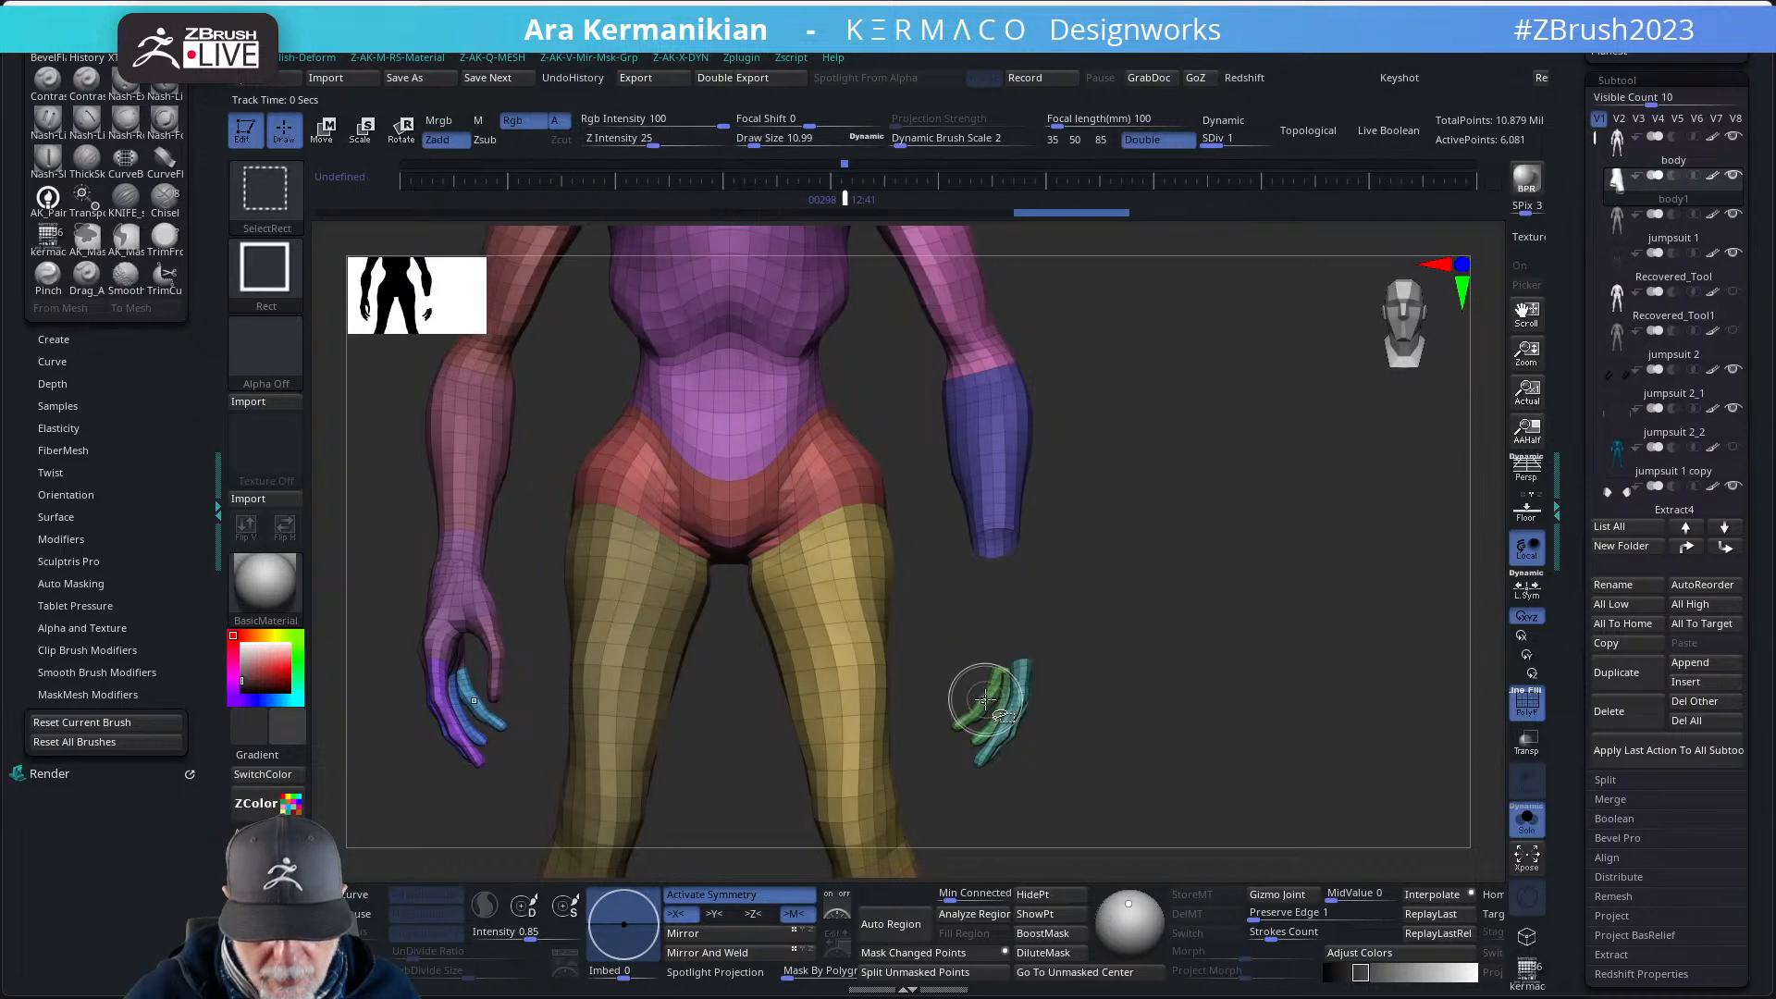
pyautogui.keyDown('ctrl'); pyautogui.keyDown('shift'); pyautogui.click(982, 699); pyautogui.keyUp('shift'); pyautogui.keyUp('ctrl')
pyautogui.keyDown('ctrl'); pyautogui.keyDown('shift'); pyautogui.click(1001, 701); pyautogui.keyUp('shift'); pyautogui.keyUp('ctrl')
pyautogui.keyDown('ctrl'); pyautogui.keyDown('shift'); pyautogui.moveTo(1166, 561); pyautogui.dragTo(1181, 631); pyautogui.keyUp('shift'); pyautogui.keyUp('ctrl')
pyautogui.keyDown('ctrl'); pyautogui.keyDown('shift'); pyautogui.click(1017, 711); pyautogui.keyUp('shift'); pyautogui.keyUp('ctrl')
pyautogui.keyDown('ctrl'); pyautogui.keyDown('shift'); pyautogui.click(1136, 713); pyautogui.keyUp('shift'); pyautogui.keyUp('ctrl')
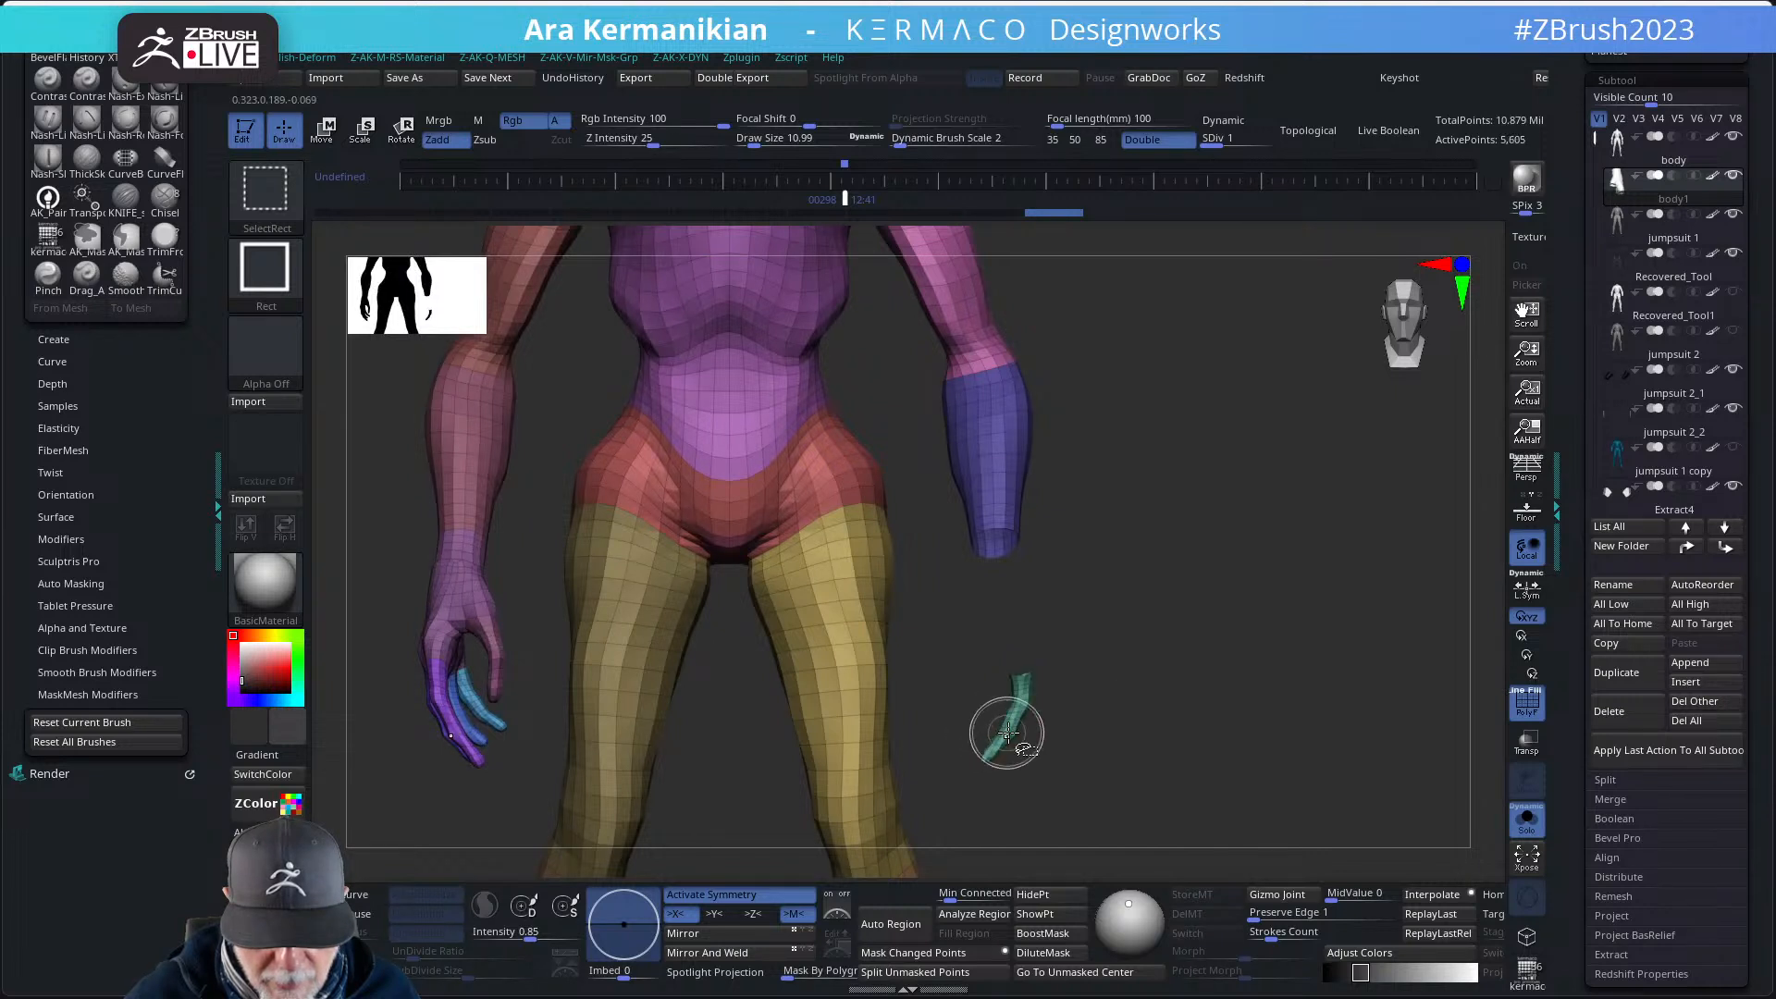
pyautogui.keyDown('ctrl'); pyautogui.keyDown('shift'); pyautogui.click(1009, 721); pyautogui.keyUp('shift'); pyautogui.keyUp('ctrl')
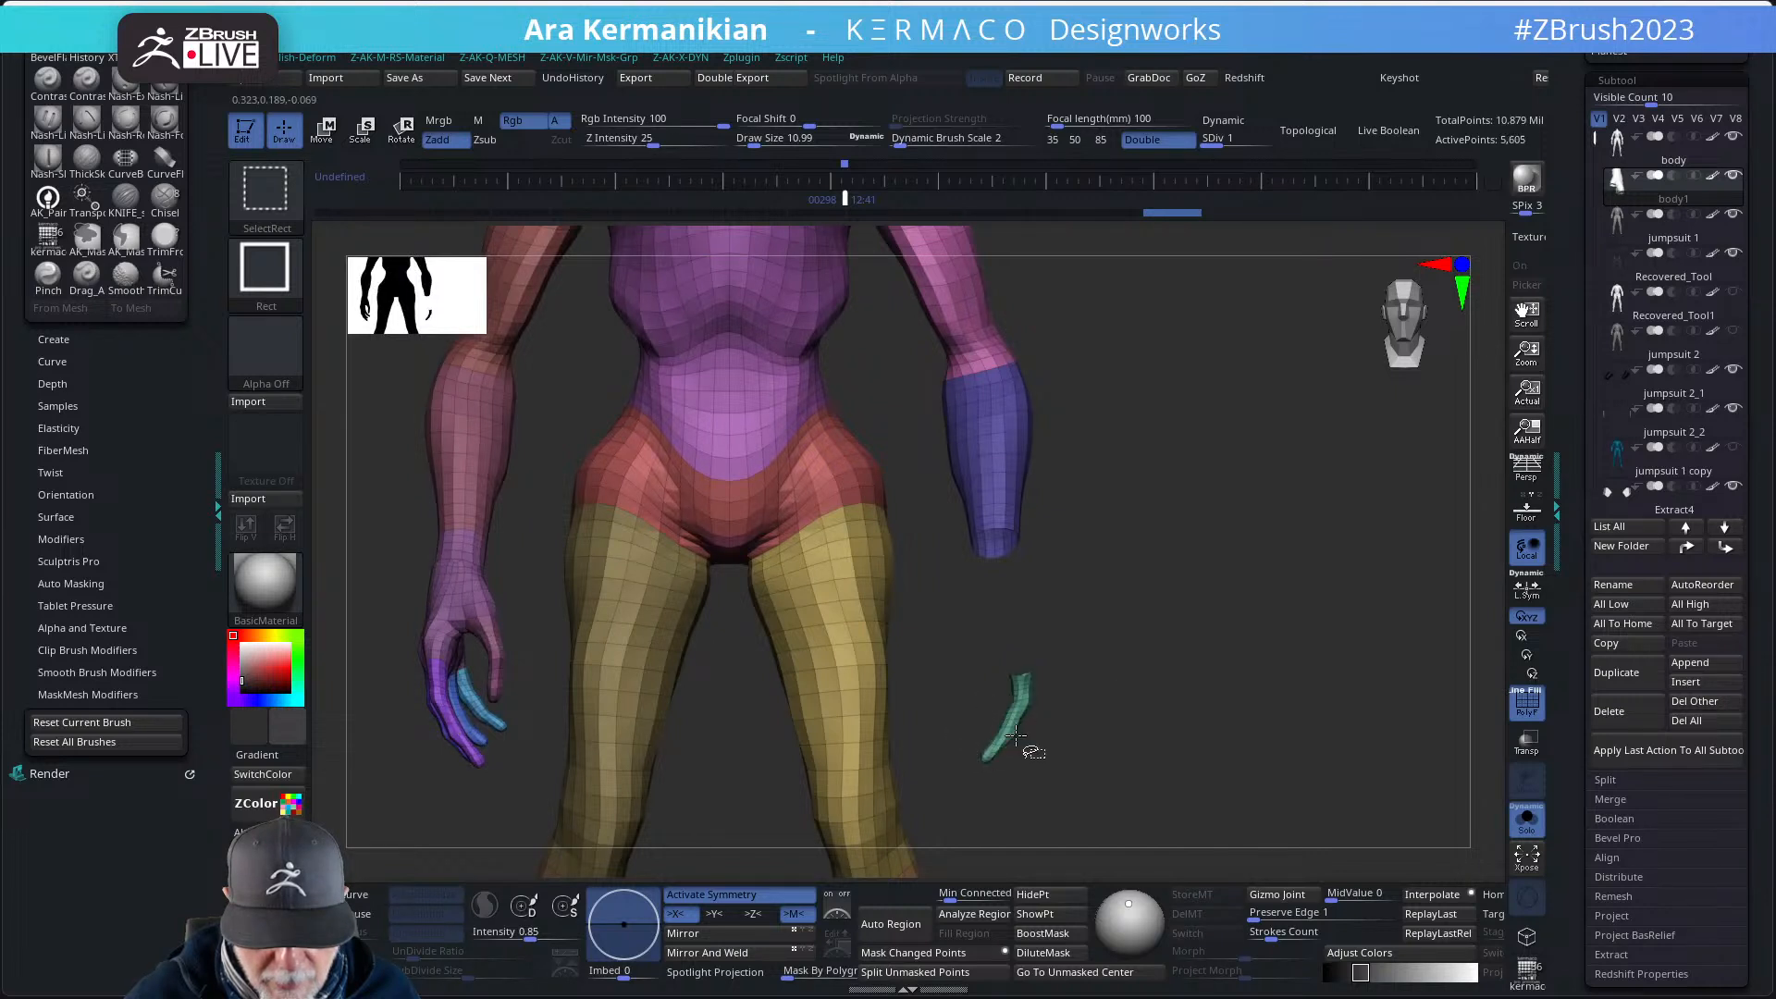
# - Hide the palm, thumb and finger polygroups of the opposite hand, below the pink forearm
pyautogui.keyDown('ctrl'); pyautogui.keyDown('shift'); pyautogui.click(457, 599); pyautogui.keyUp('shift'); pyautogui.keyUp('ctrl')
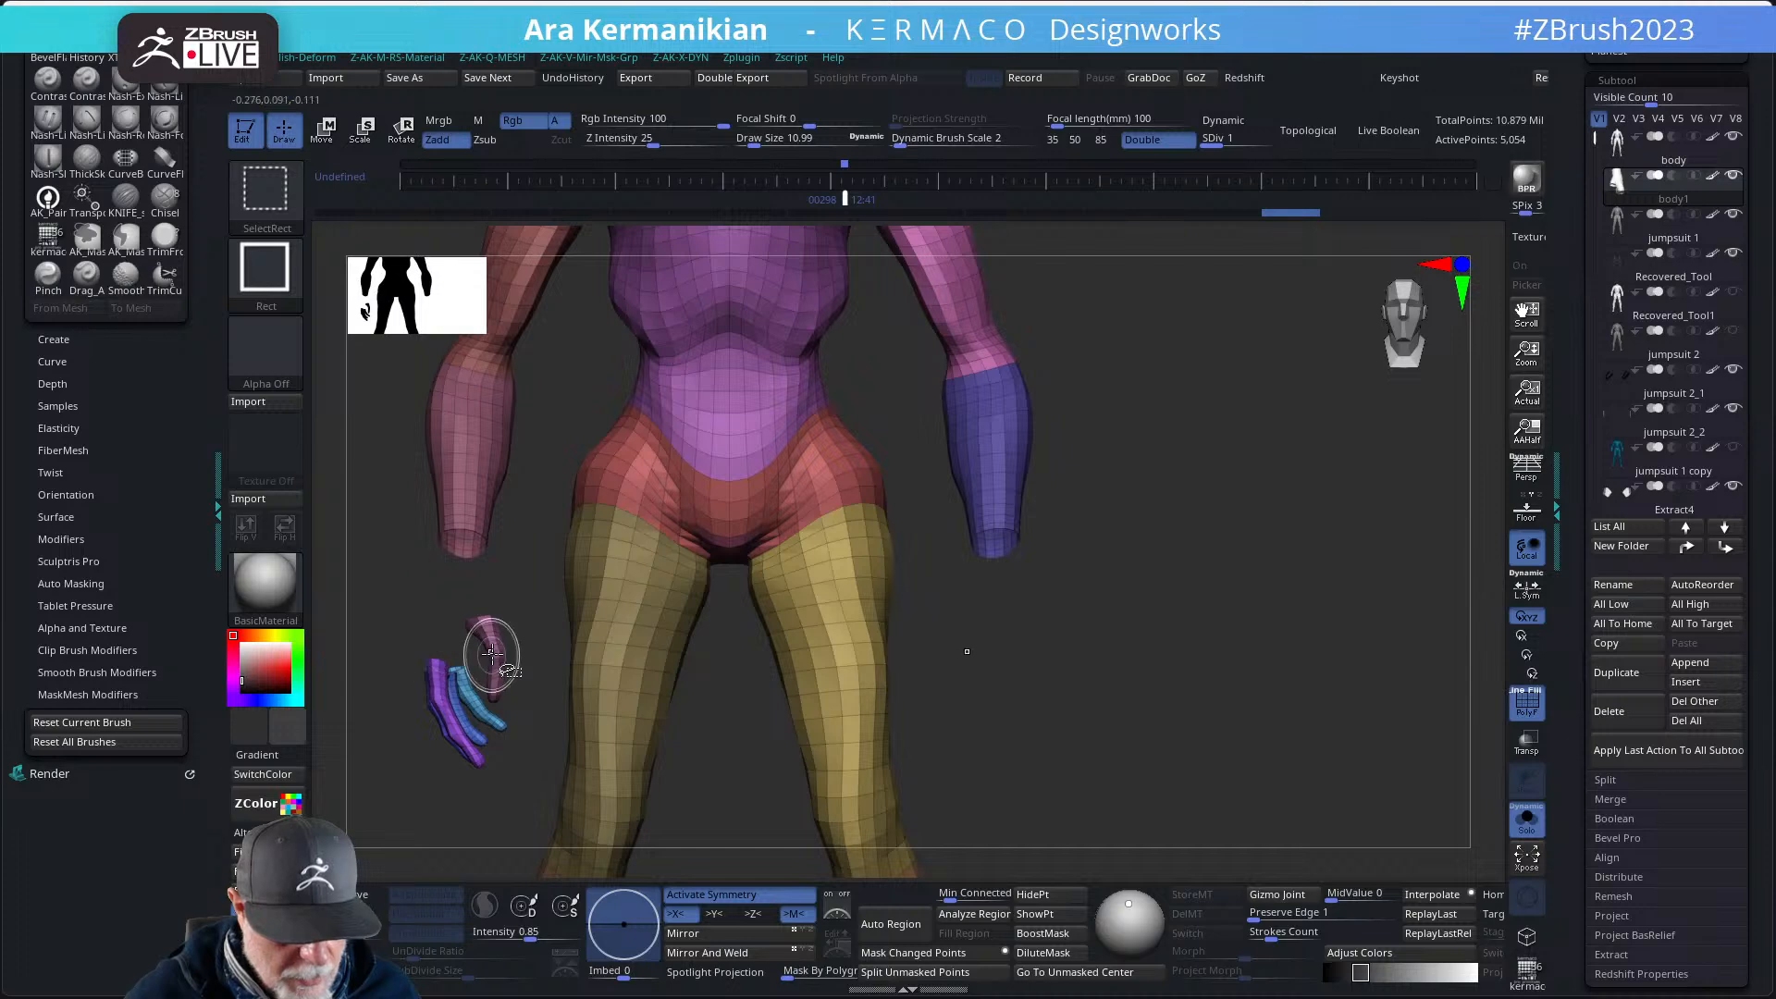
pyautogui.keyDown('ctrl'); pyautogui.keyDown('shift'); pyautogui.click(462, 662); pyautogui.keyUp('shift'); pyautogui.keyUp('ctrl')
pyautogui.keyDown('ctrl'); pyautogui.keyDown('shift'); pyautogui.click(603, 668); pyautogui.keyUp('shift'); pyautogui.keyUp('ctrl')
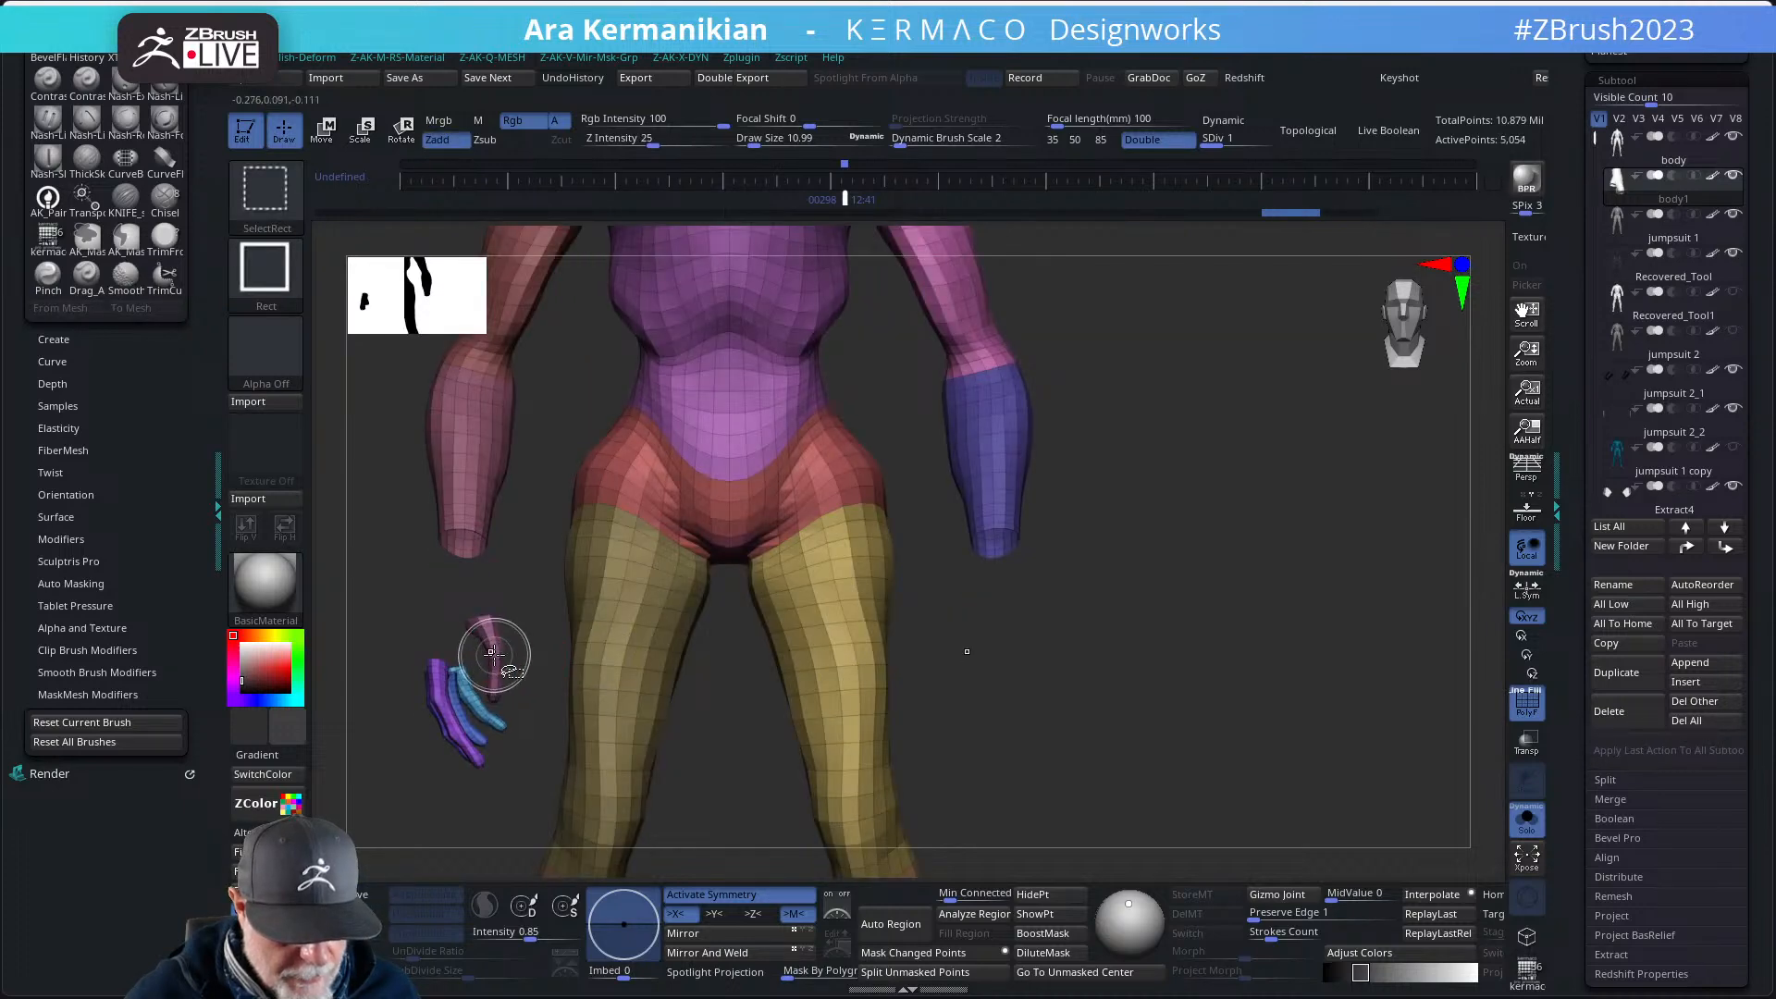
pyautogui.keyDown('ctrl'); pyautogui.keyDown('shift'); pyautogui.click(438, 697); pyautogui.keyUp('shift'); pyautogui.keyUp('ctrl')
pyautogui.keyDown('ctrl'); pyautogui.keyDown('shift'); pyautogui.click(440, 699); pyautogui.keyUp('shift'); pyautogui.keyUp('ctrl')
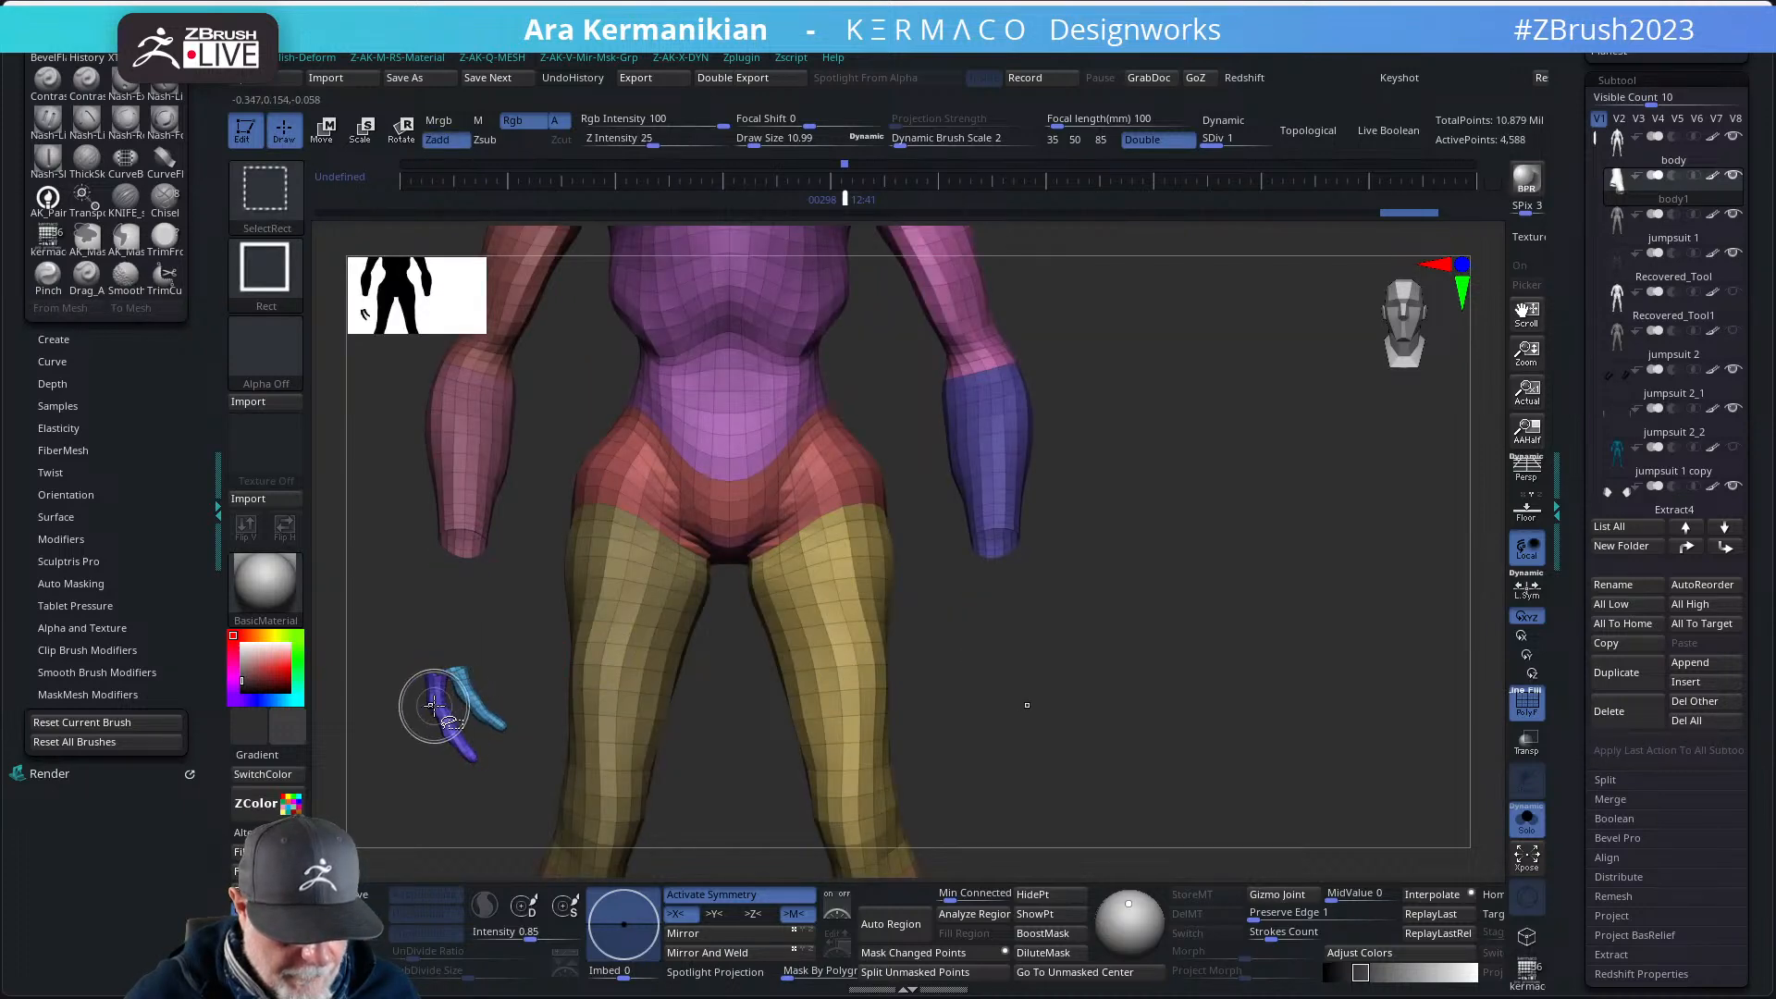
pyautogui.keyDown('ctrl'); pyautogui.keyDown('shift'); pyautogui.click(452, 700); pyautogui.keyUp('shift'); pyautogui.keyUp('ctrl')
pyautogui.keyDown('ctrl'); pyautogui.keyDown('shift'); pyautogui.click(472, 698); pyautogui.keyUp('shift'); pyautogui.keyUp('ctrl')
# - Invert the visibility so only both hands show, and delete the hidden rest of the body copy
pyautogui.moveTo(1107, 705)
pyautogui.mouseDown()
pyautogui.moveTo(1182, 709)
pyautogui.moveTo(1055, 703)
pyautogui.moveTo(1154, 690)
pyautogui.moveTo(1077, 661)
pyautogui.mouseUp()
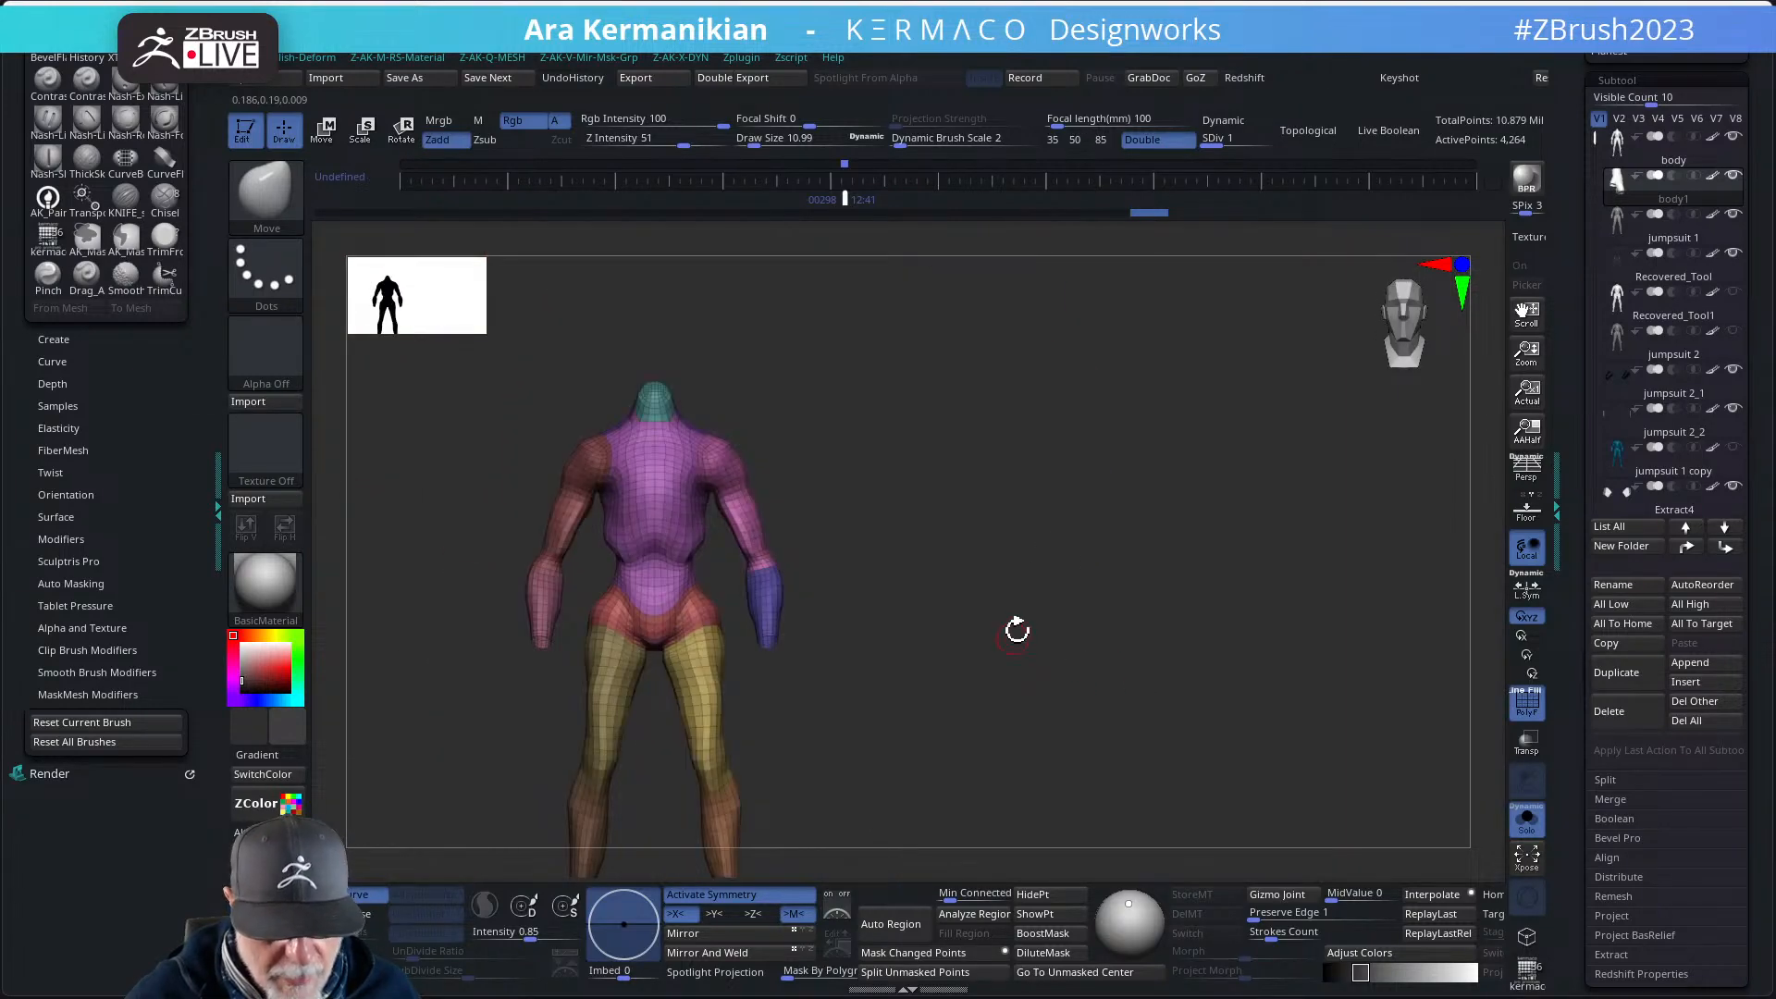
pyautogui.keyDown('ctrl'); pyautogui.keyDown('shift'); pyautogui.moveTo(1011, 491); pyautogui.dragTo(1098, 625); pyautogui.keyUp('shift'); pyautogui.keyUp('ctrl')
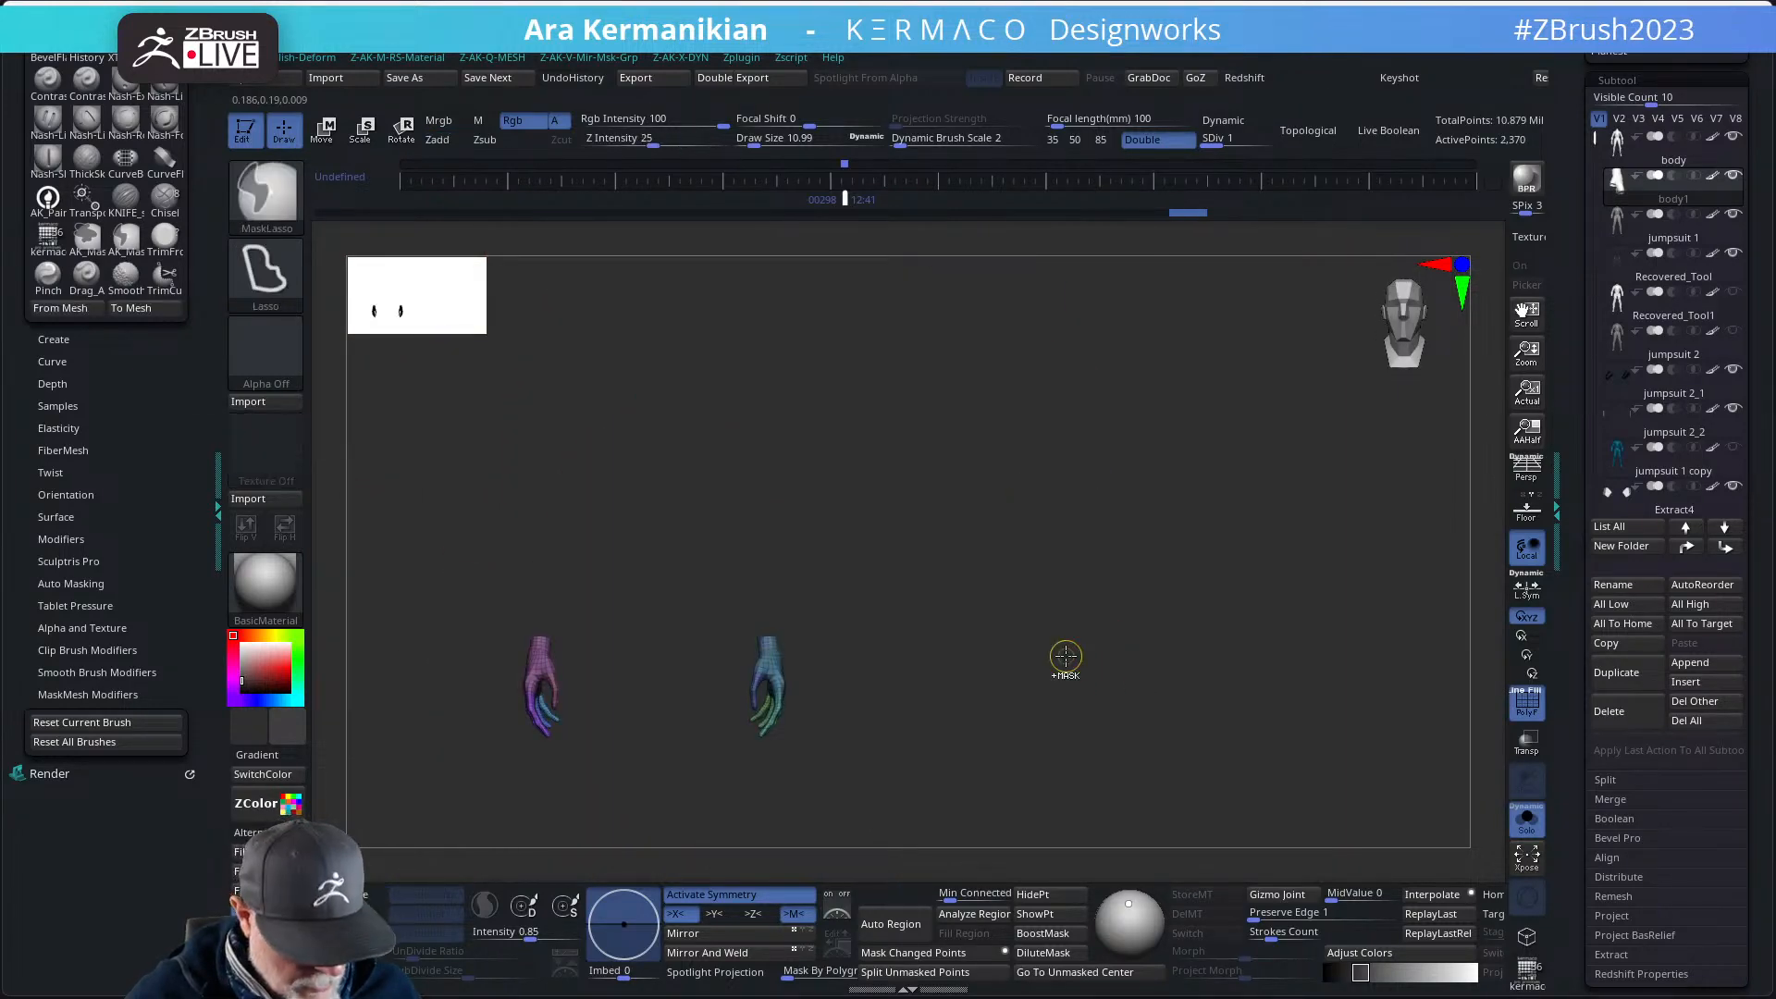
pyautogui.press('space')
pyautogui.click(1094, 769)
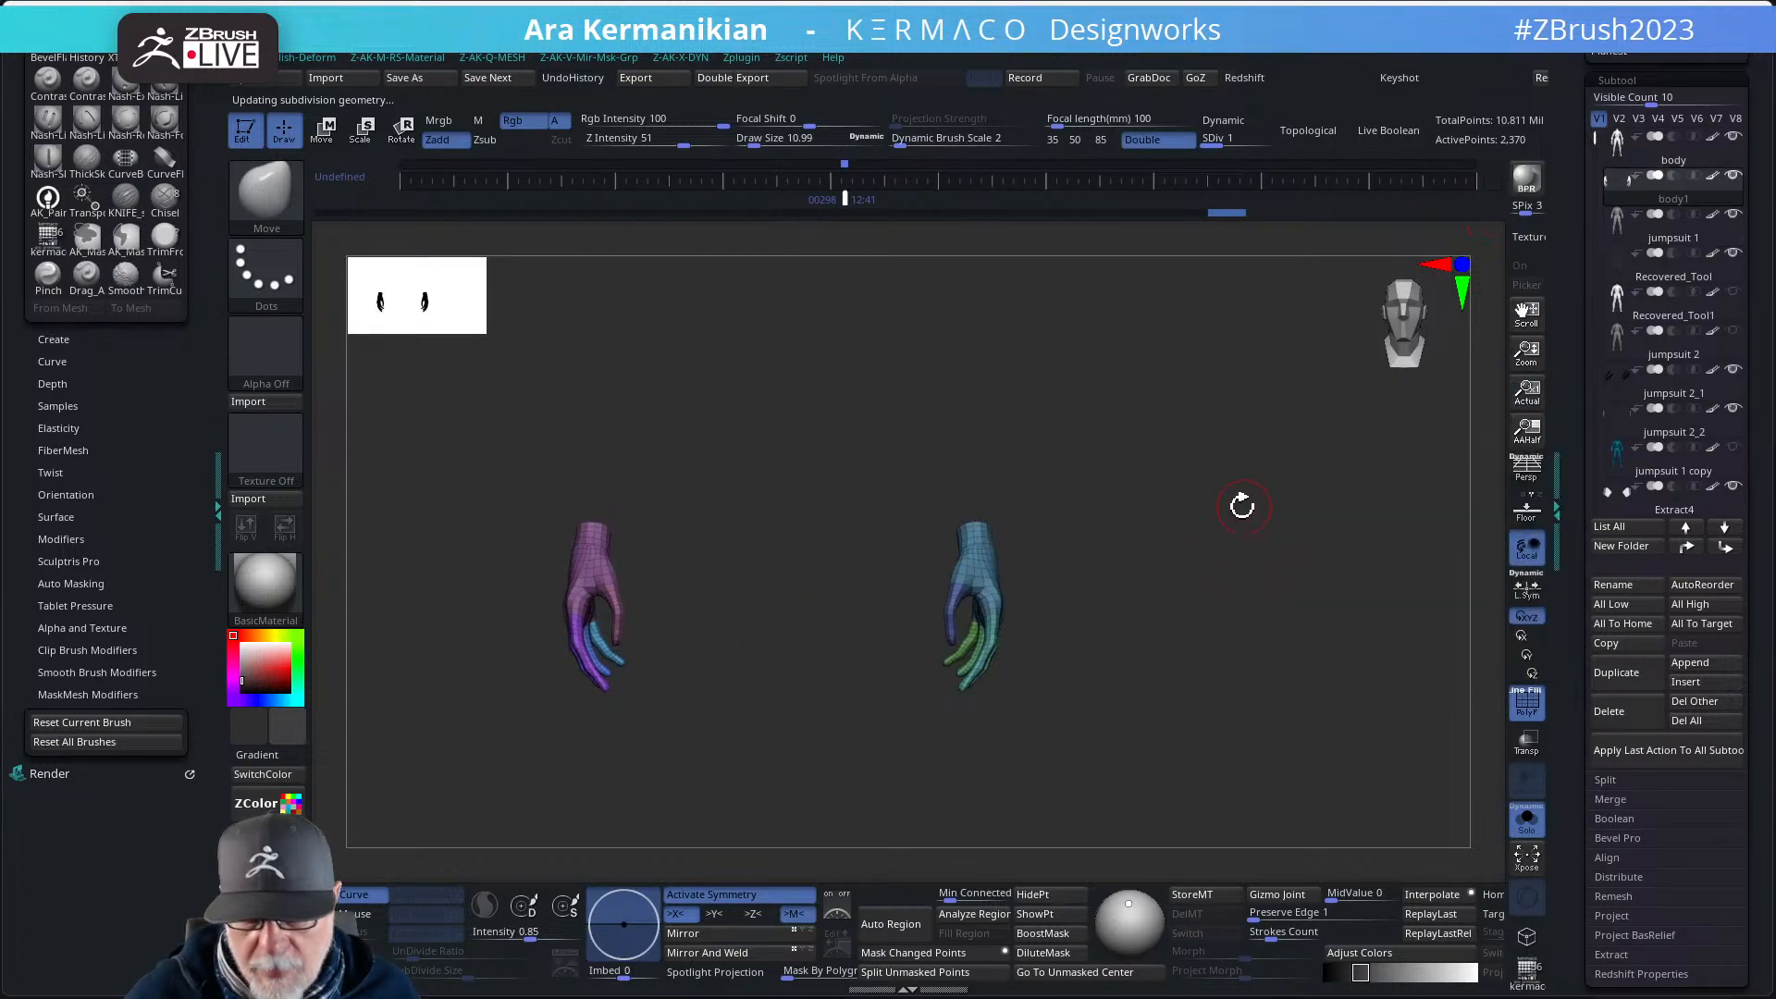
# - Turn off Solo to show the separated hands on the whole character, and choose the Inflat brush
pyautogui.click(1527, 831)
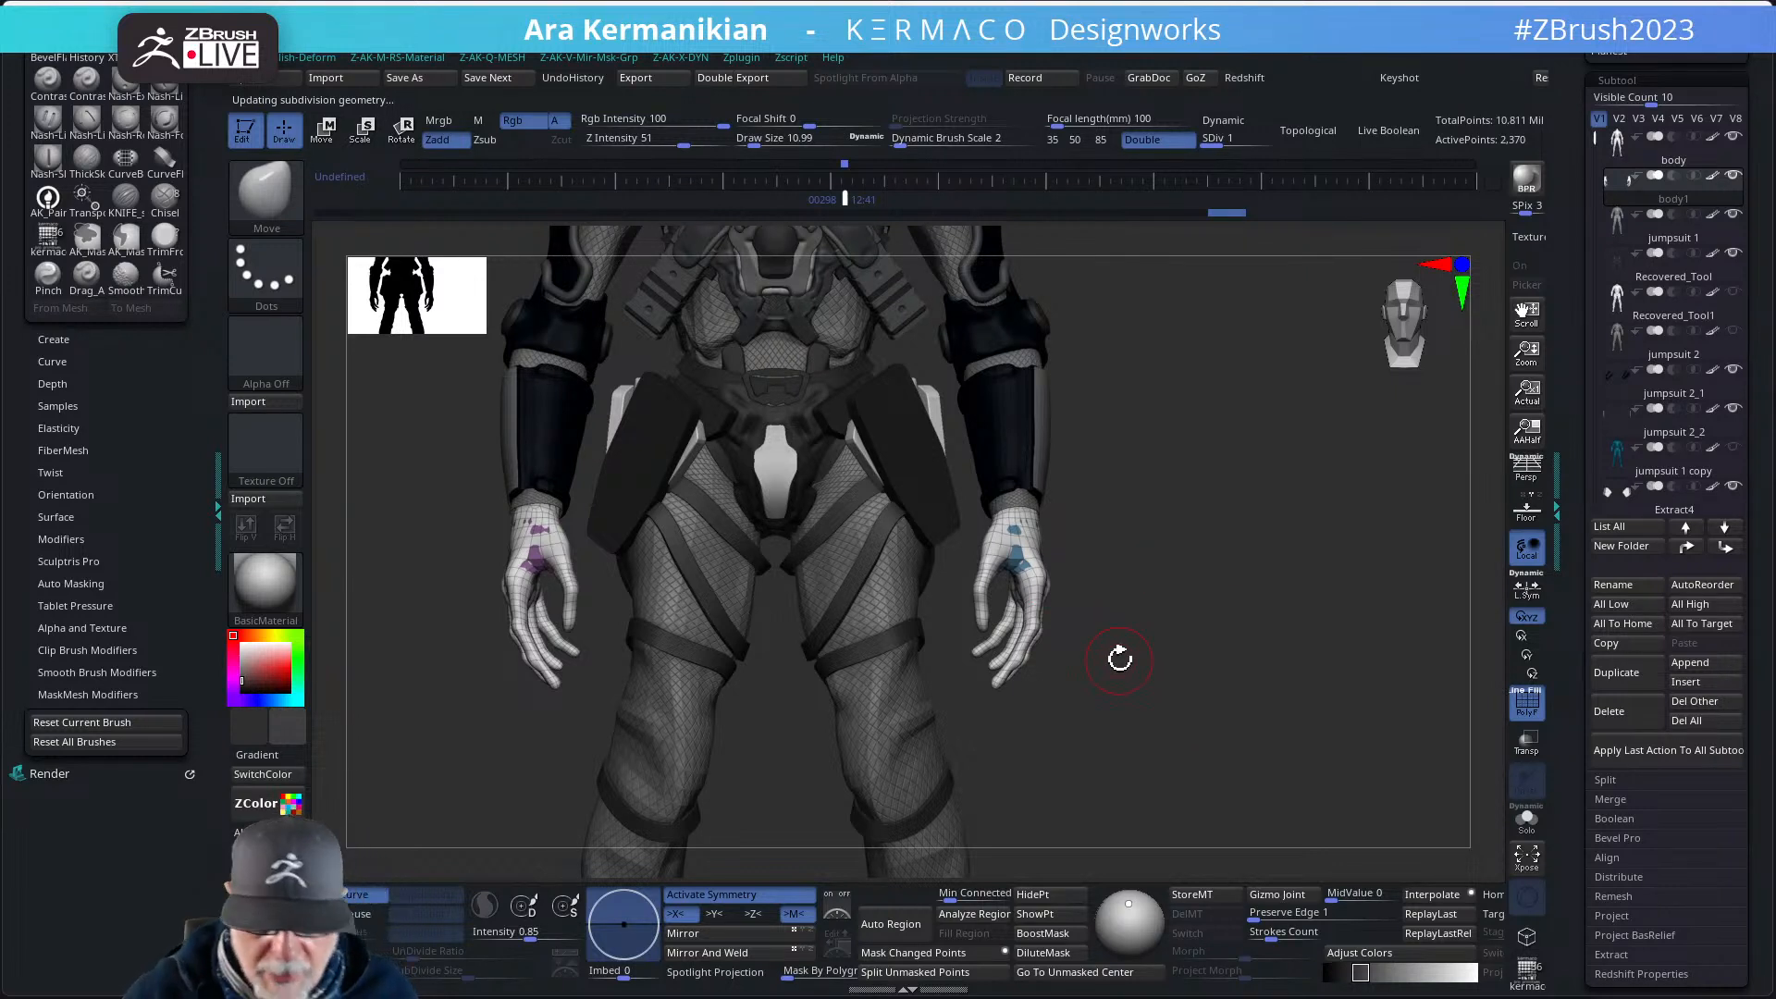
pyautogui.scroll(-5, 1585, 809)
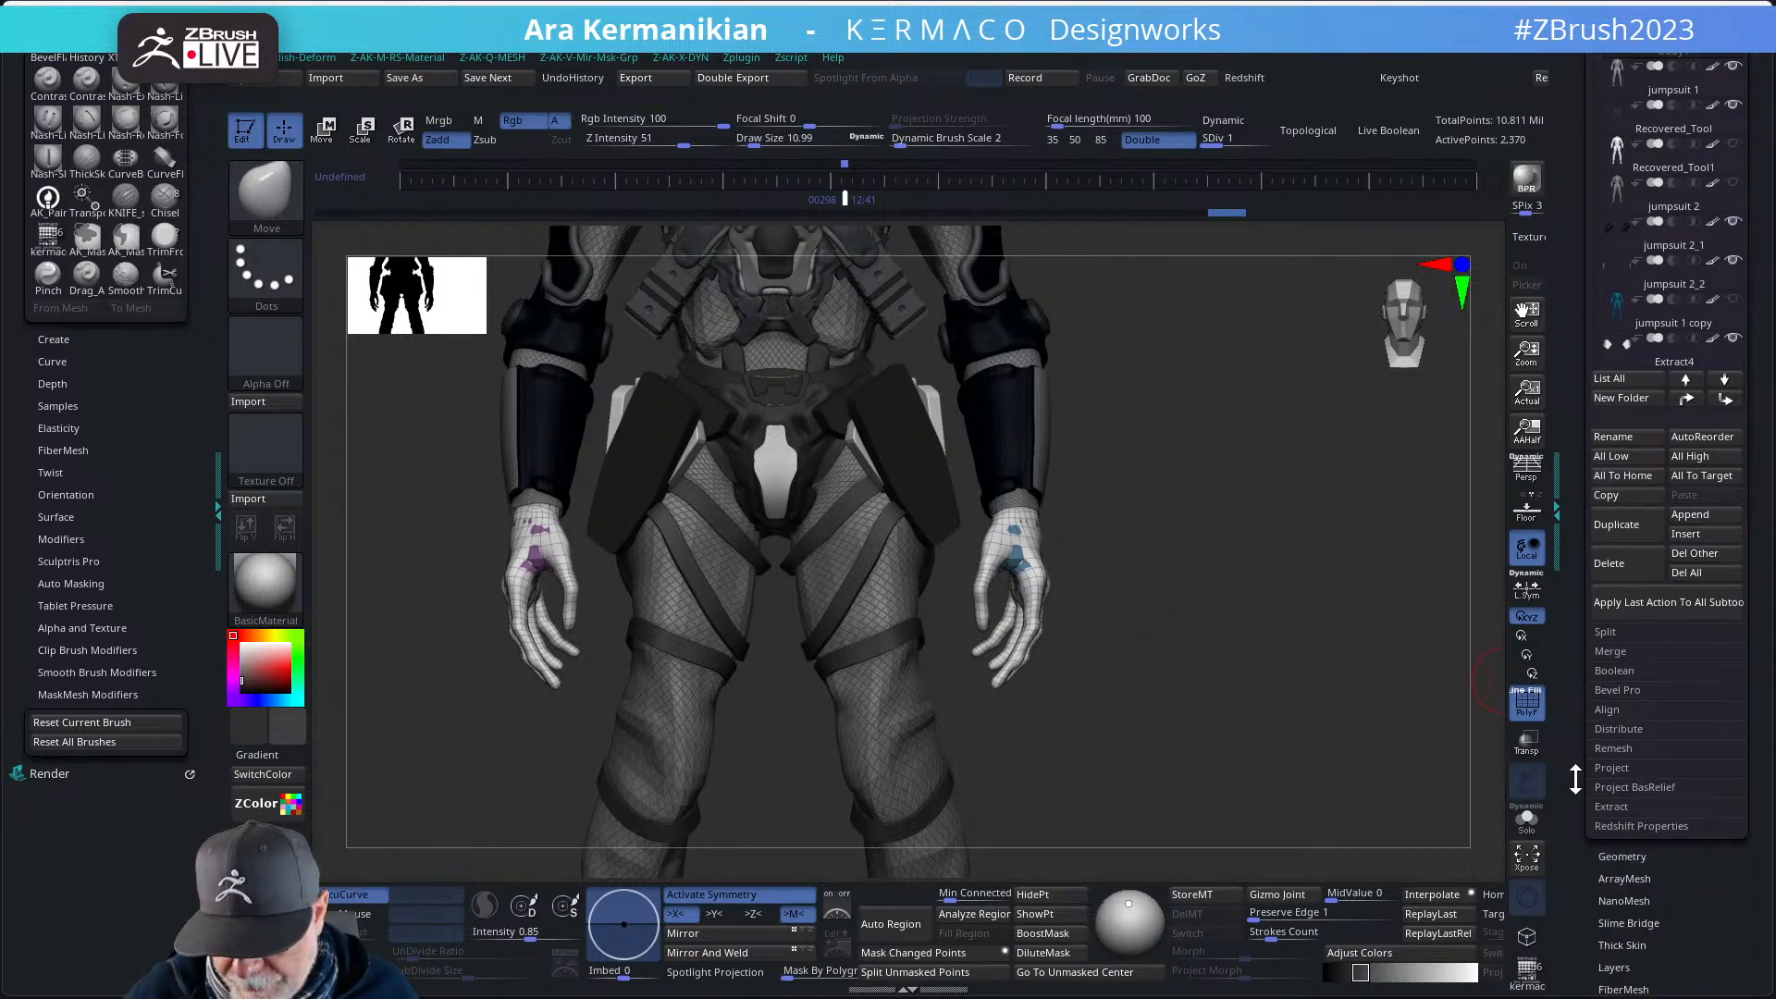
pyautogui.moveTo(1347, 758)
pyautogui.mouseDown()
pyautogui.moveTo(1253, 745)
pyautogui.moveTo(1392, 773)
pyautogui.moveTo(1436, 739)
pyautogui.moveTo(1351, 736)
pyautogui.moveTo(1308, 705)
pyautogui.moveTo(1198, 689)
pyautogui.mouseUp()
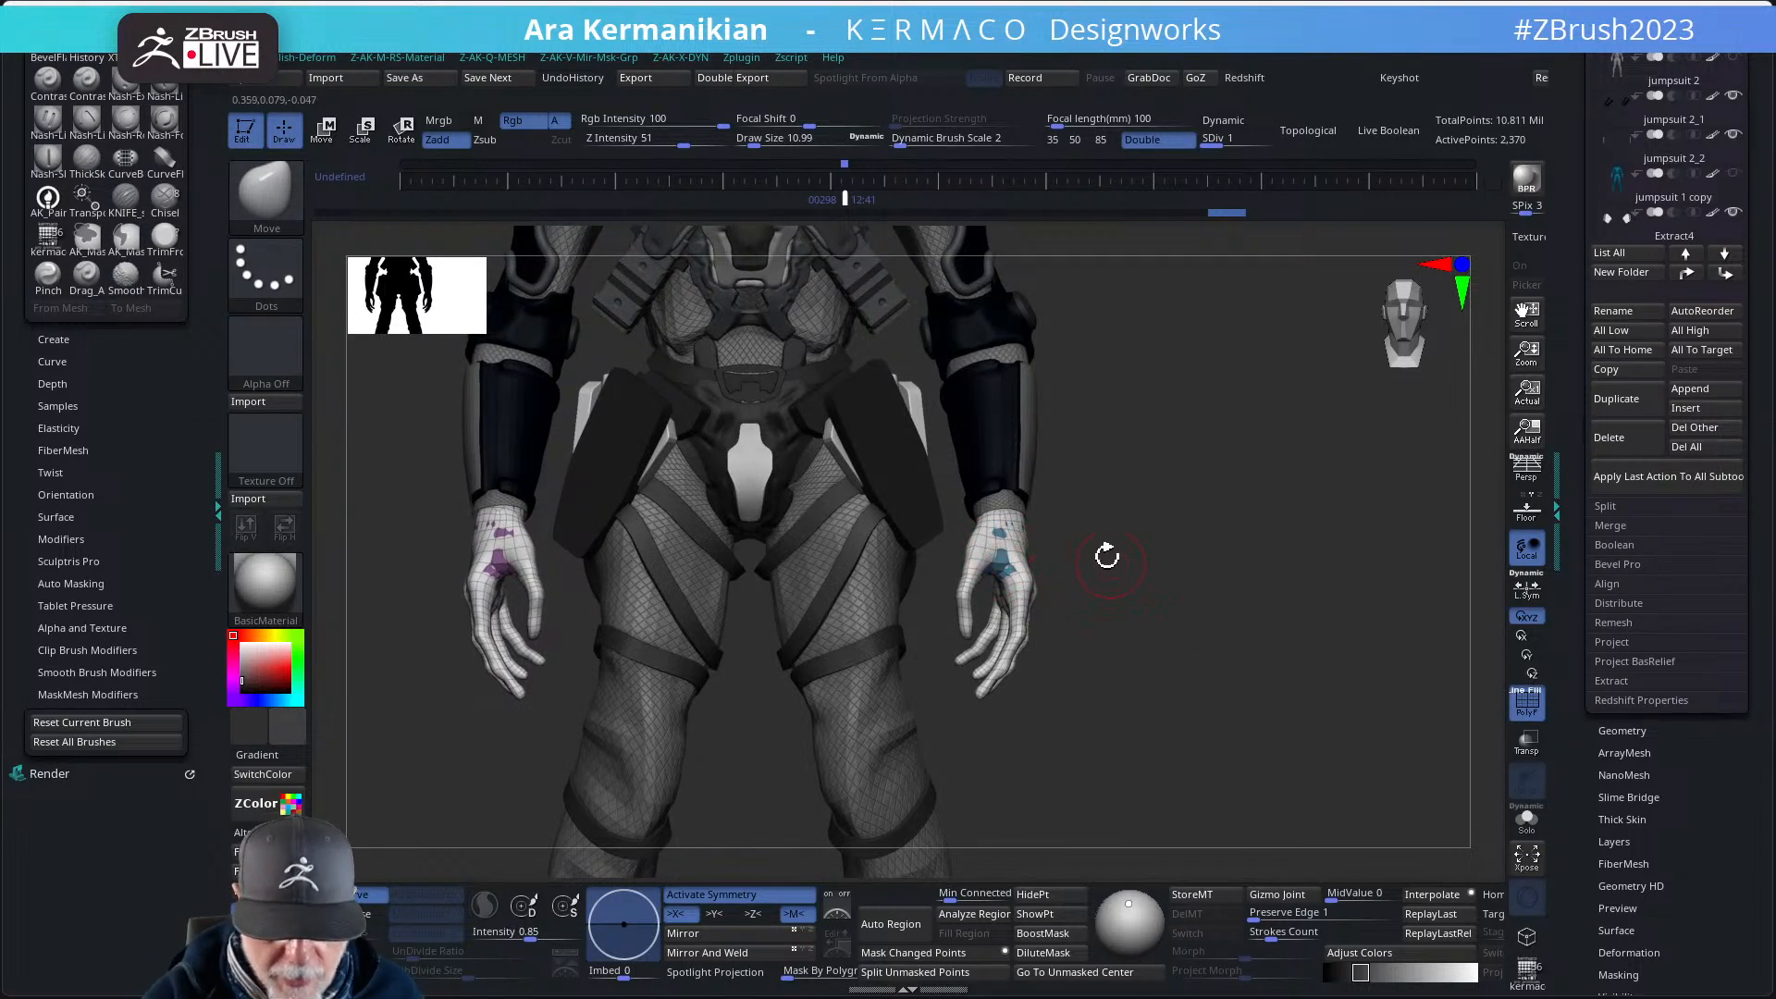
pyautogui.hotkey('ctrl', 'space')
pyautogui.click(1106, 628)
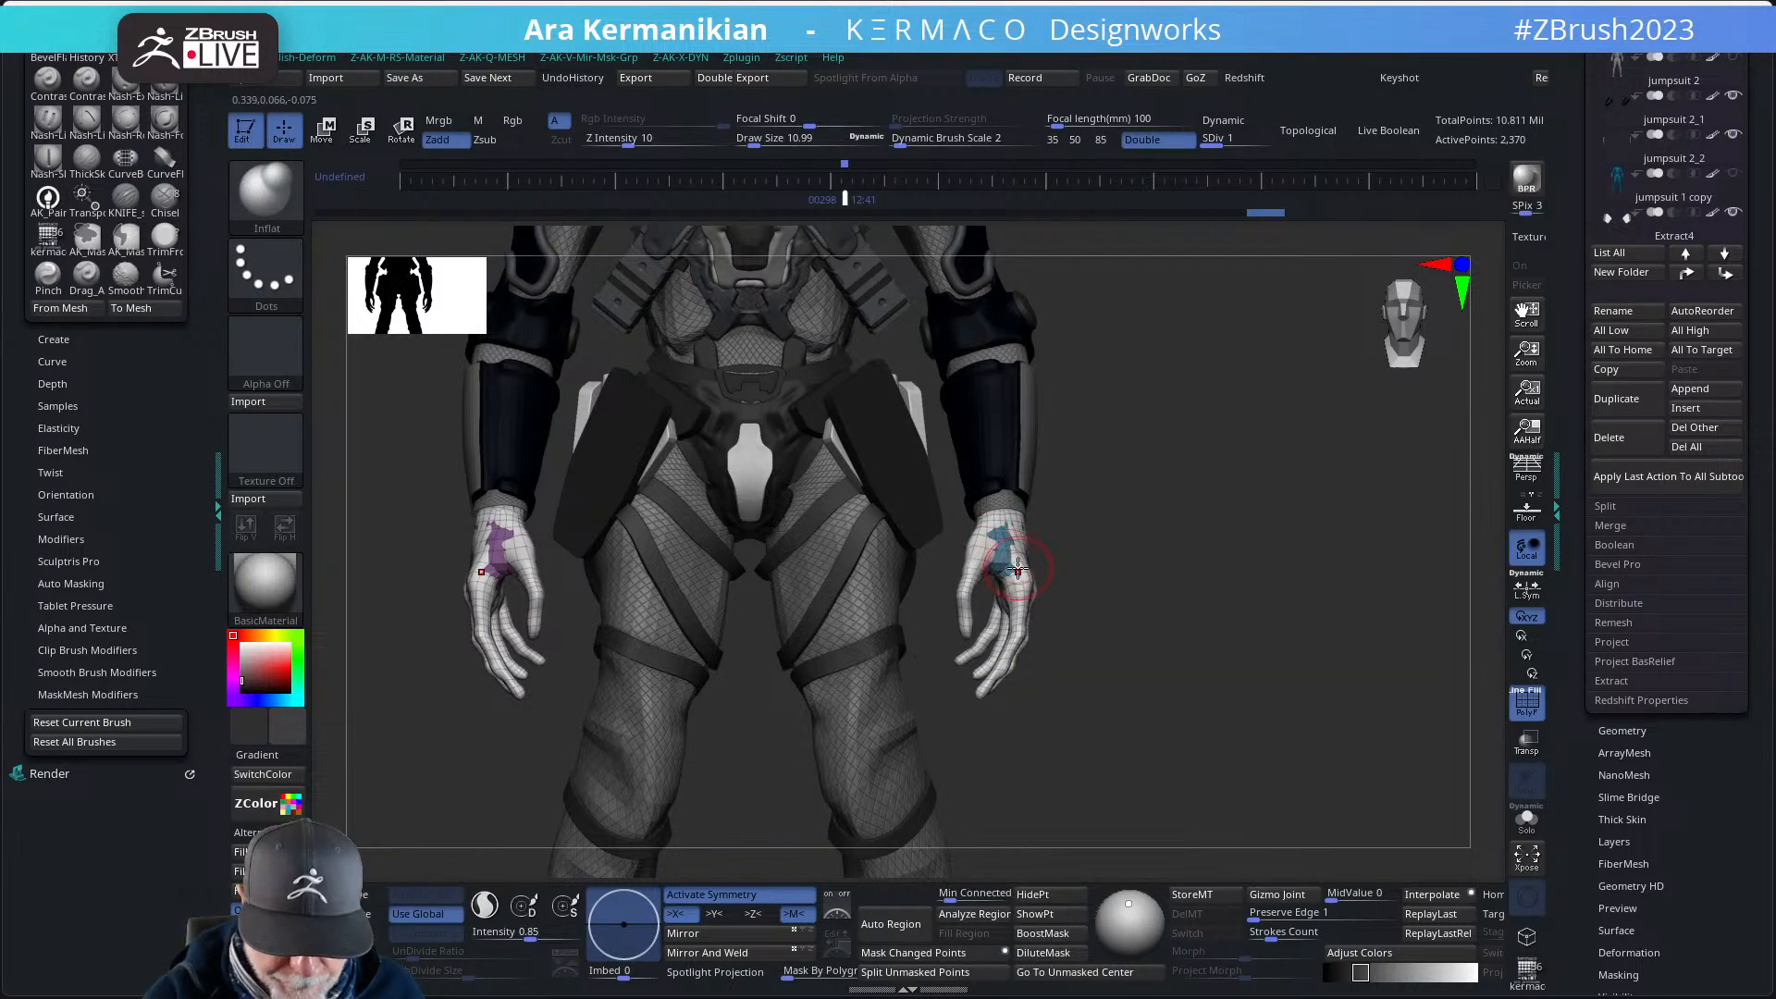
# - Inflate the separated palms, thumbs and fingers symmetrically from several angles until they cover the original body's hands
pyautogui.moveTo(1017, 568); pyautogui.dragTo(1007, 551)
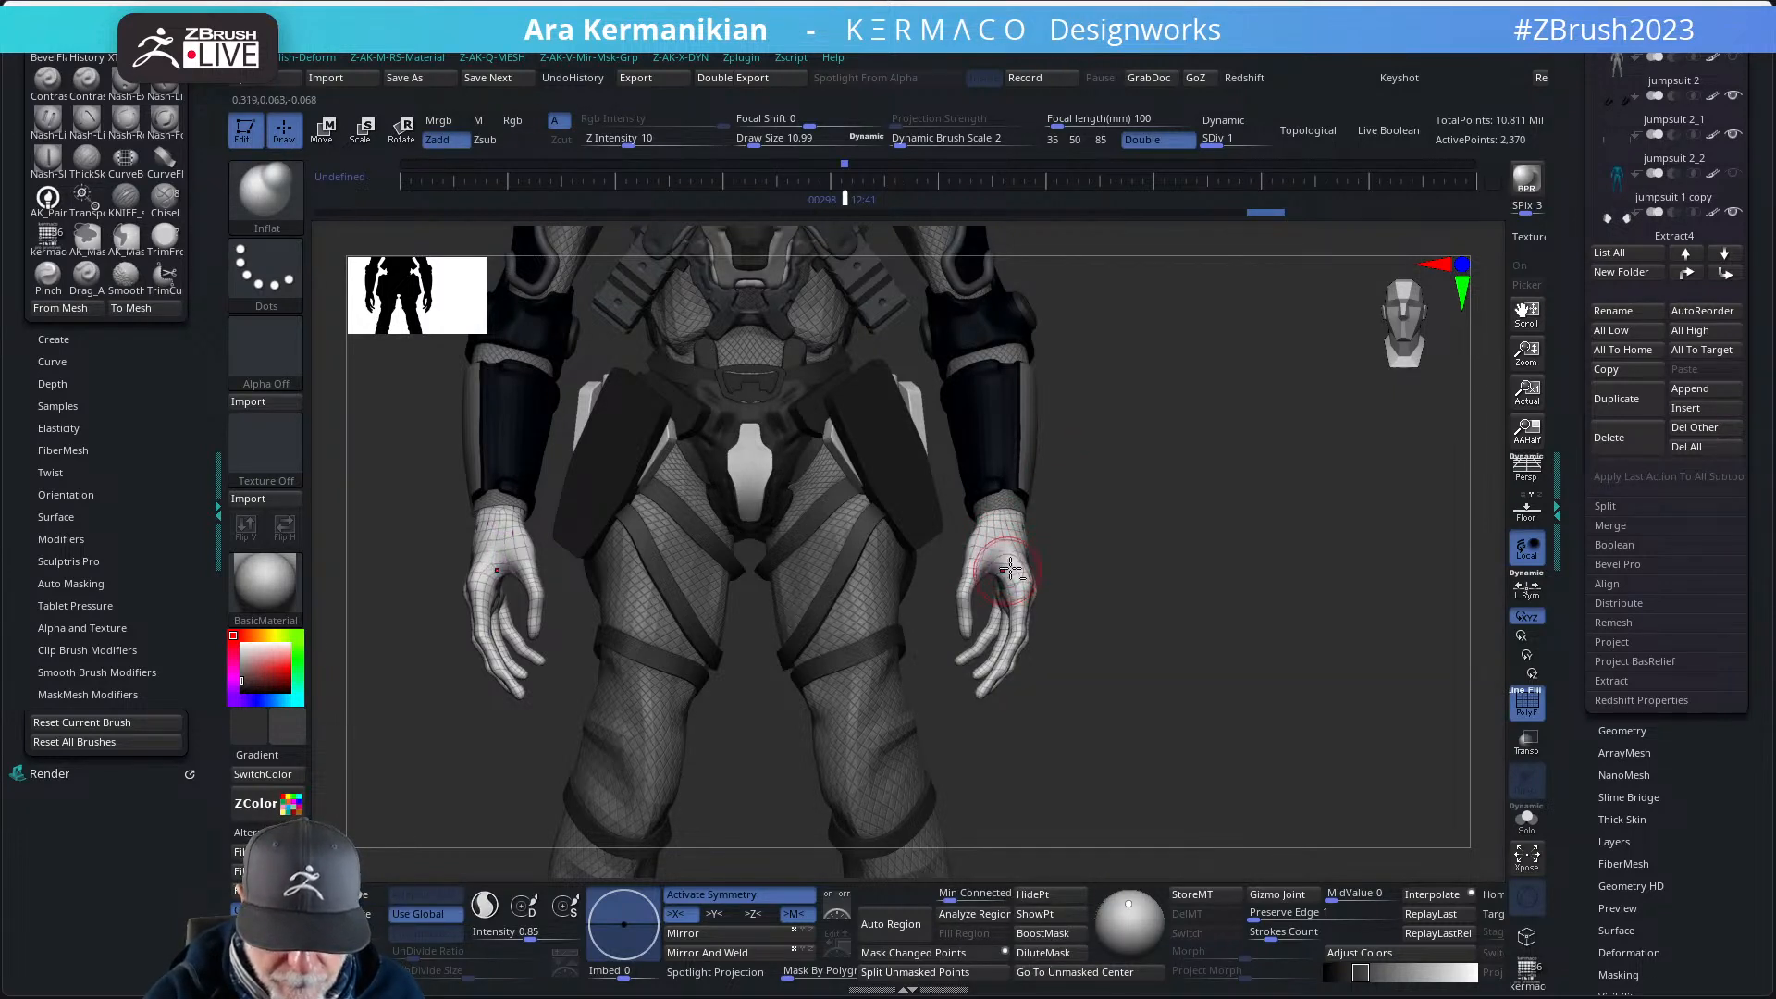
pyautogui.hotkey('ctrl', 'z')
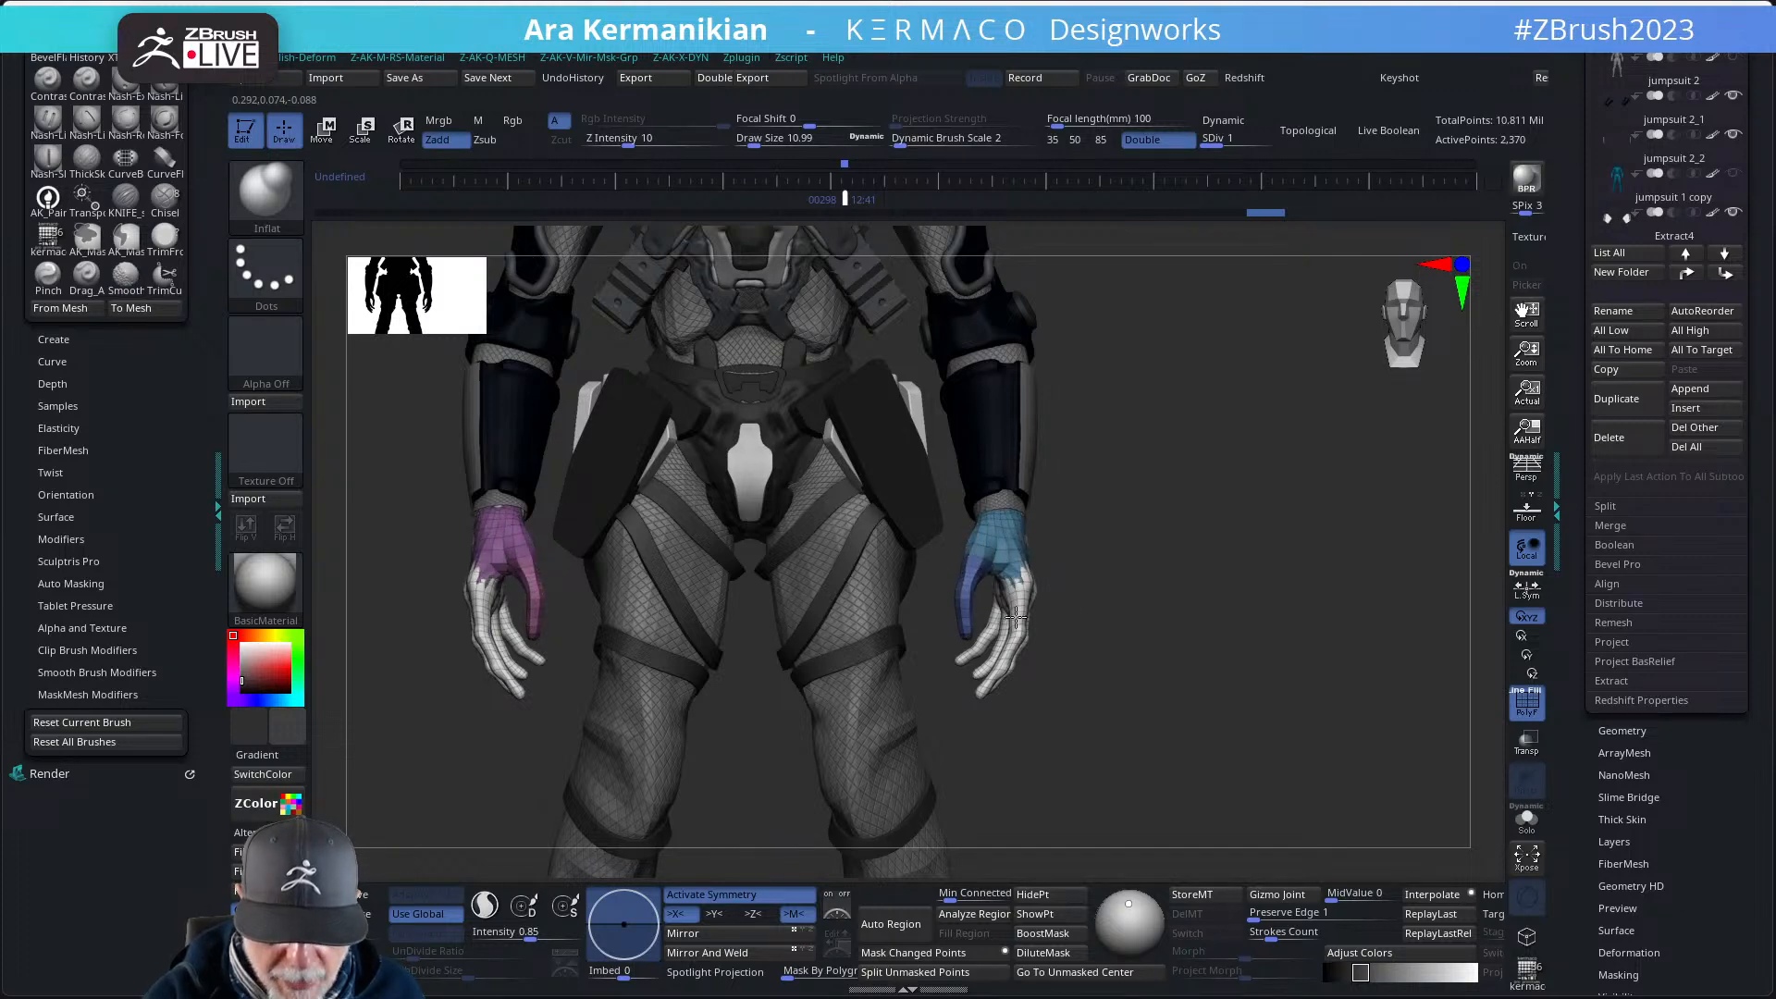
pyautogui.moveTo(1015, 617); pyautogui.dragTo(1037, 569, button='right')
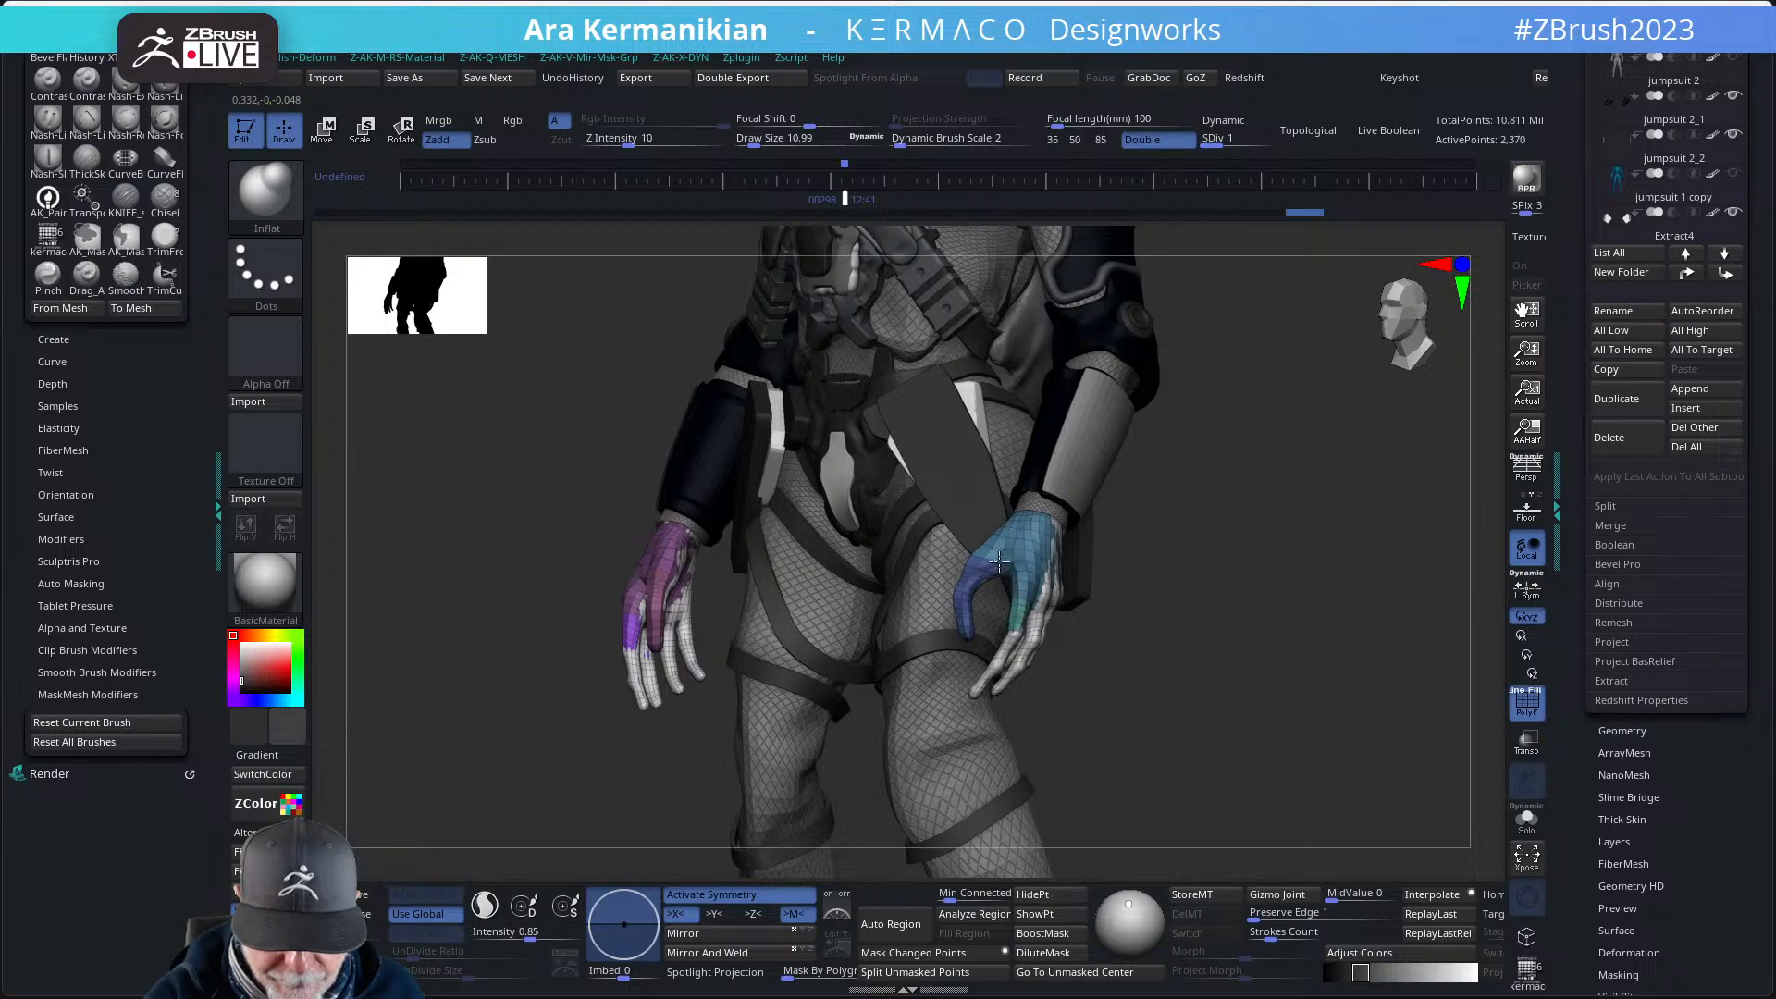
pyautogui.moveTo(1175, 617); pyautogui.dragTo(1027, 626, button='right')
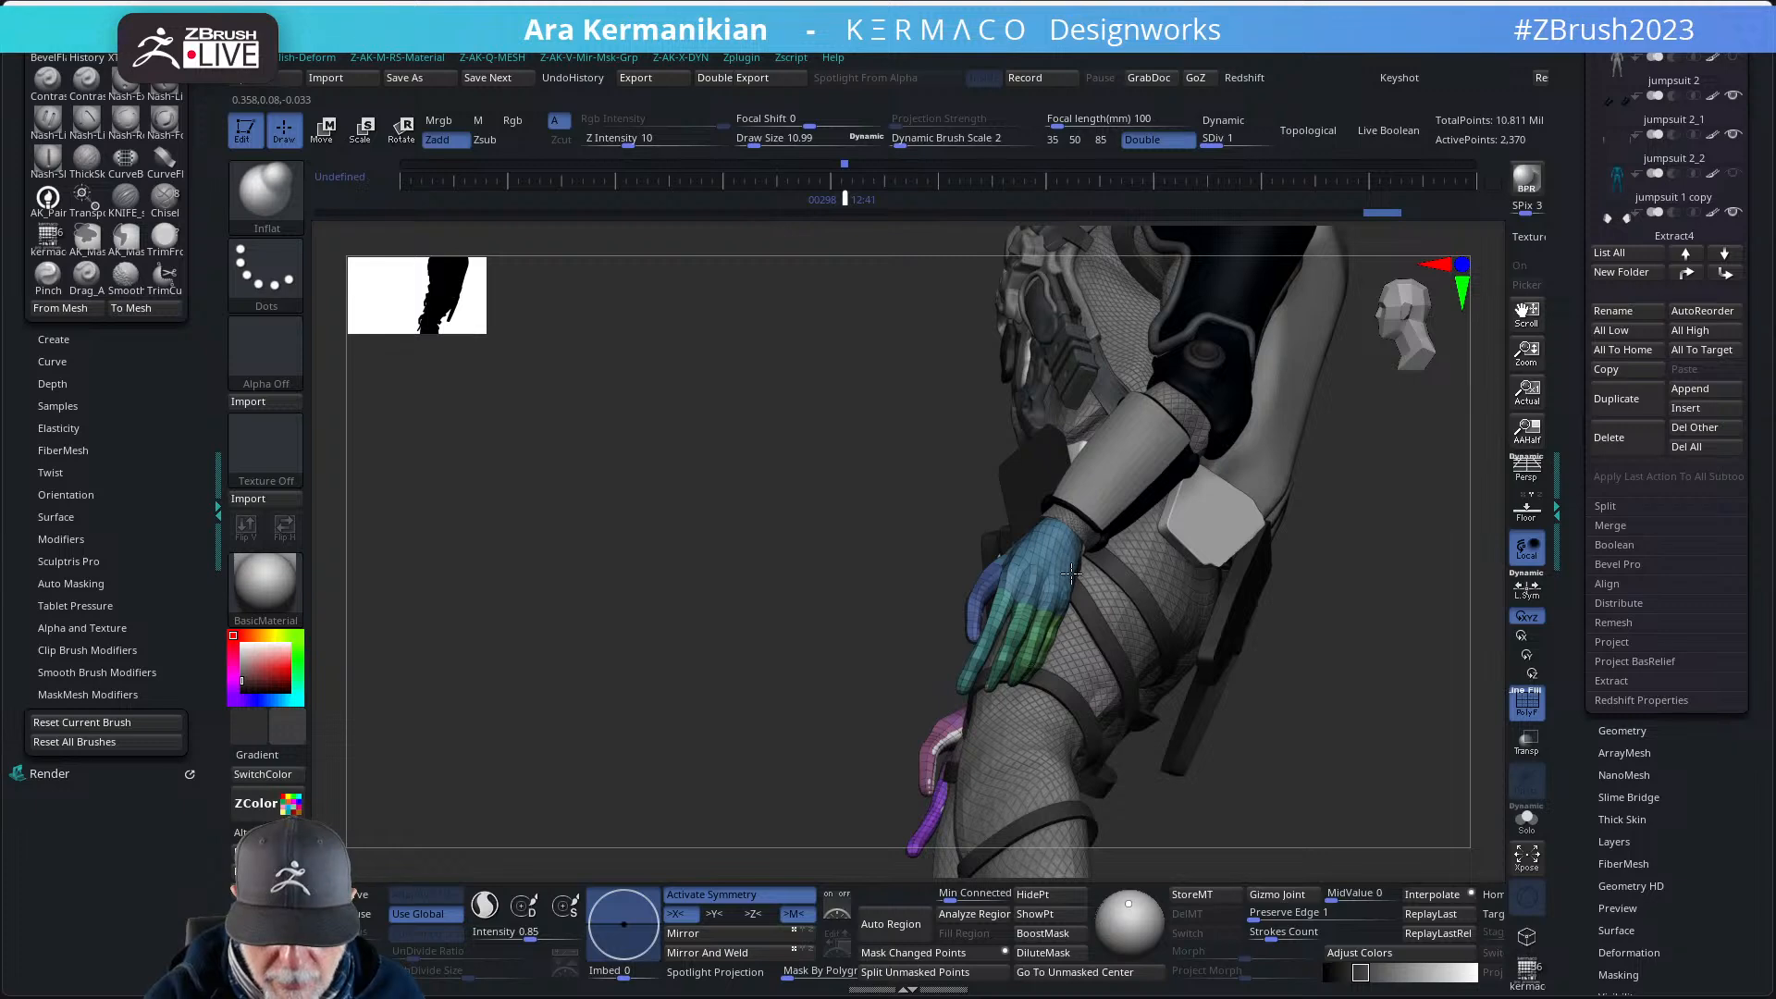
pyautogui.moveTo(820, 666); pyautogui.dragTo(1034, 595, button='right')
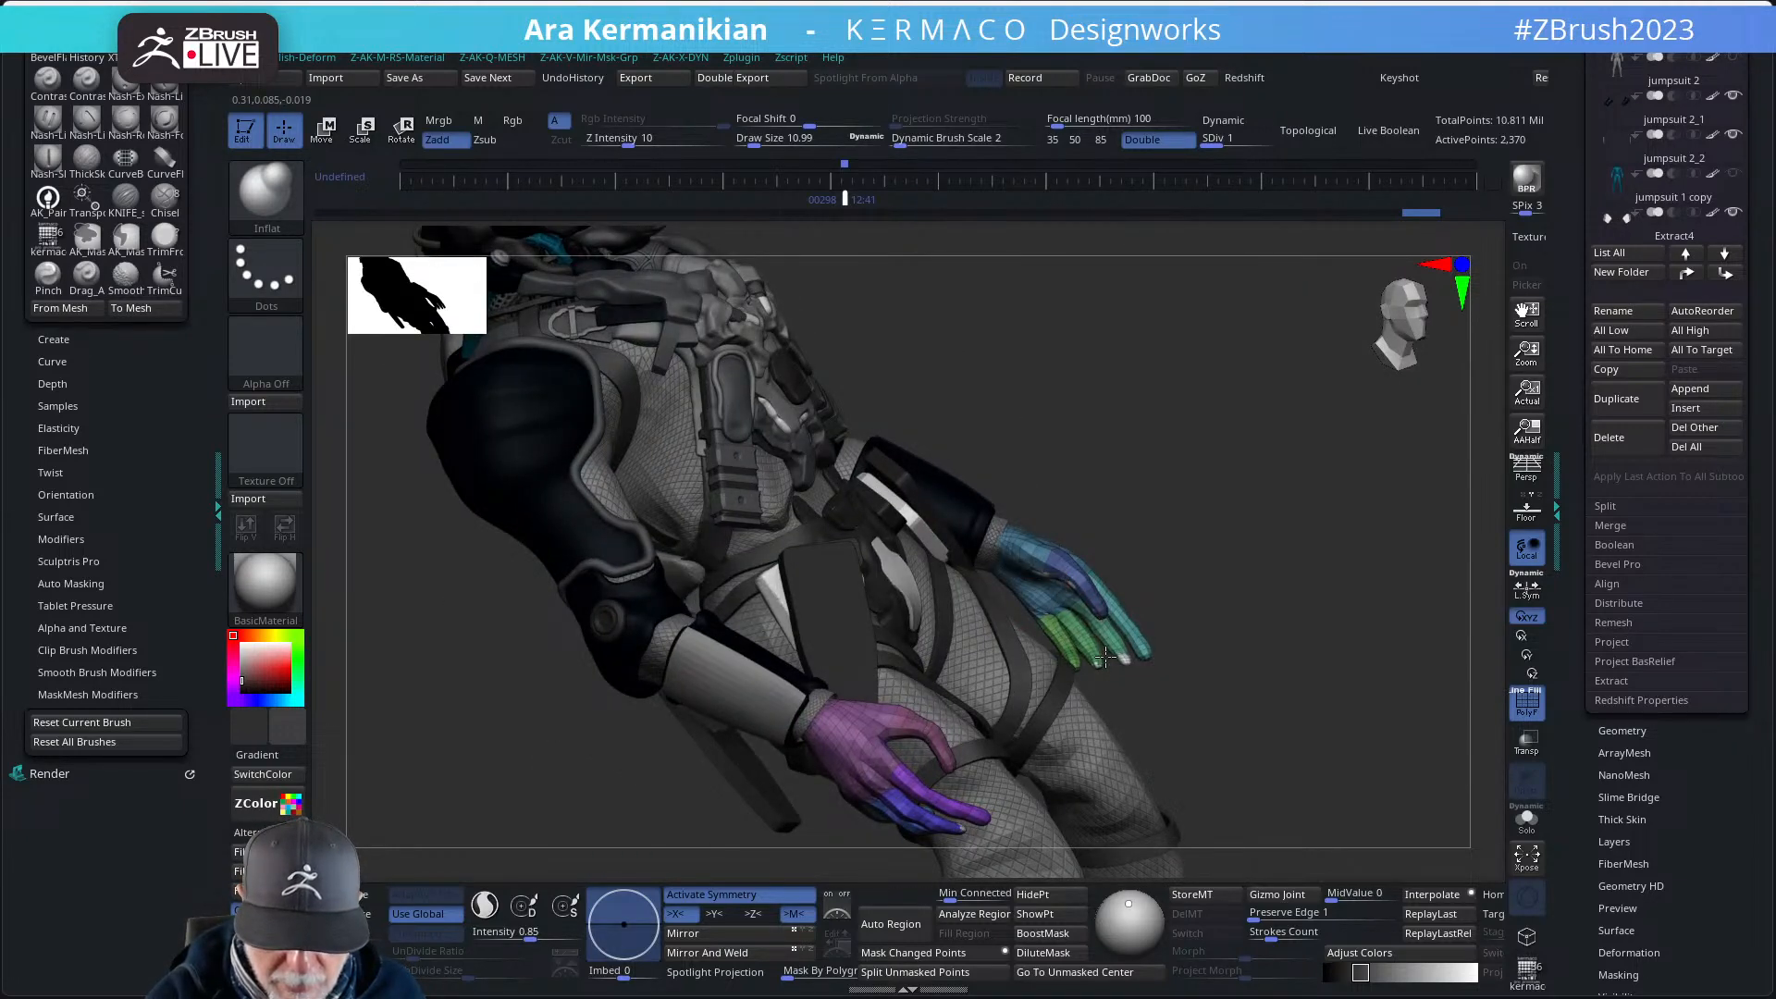
pyautogui.moveTo(1204, 547); pyautogui.dragTo(1055, 570, button='right')
pyautogui.moveTo(1227, 538); pyautogui.dragTo(1199, 492, button='right')
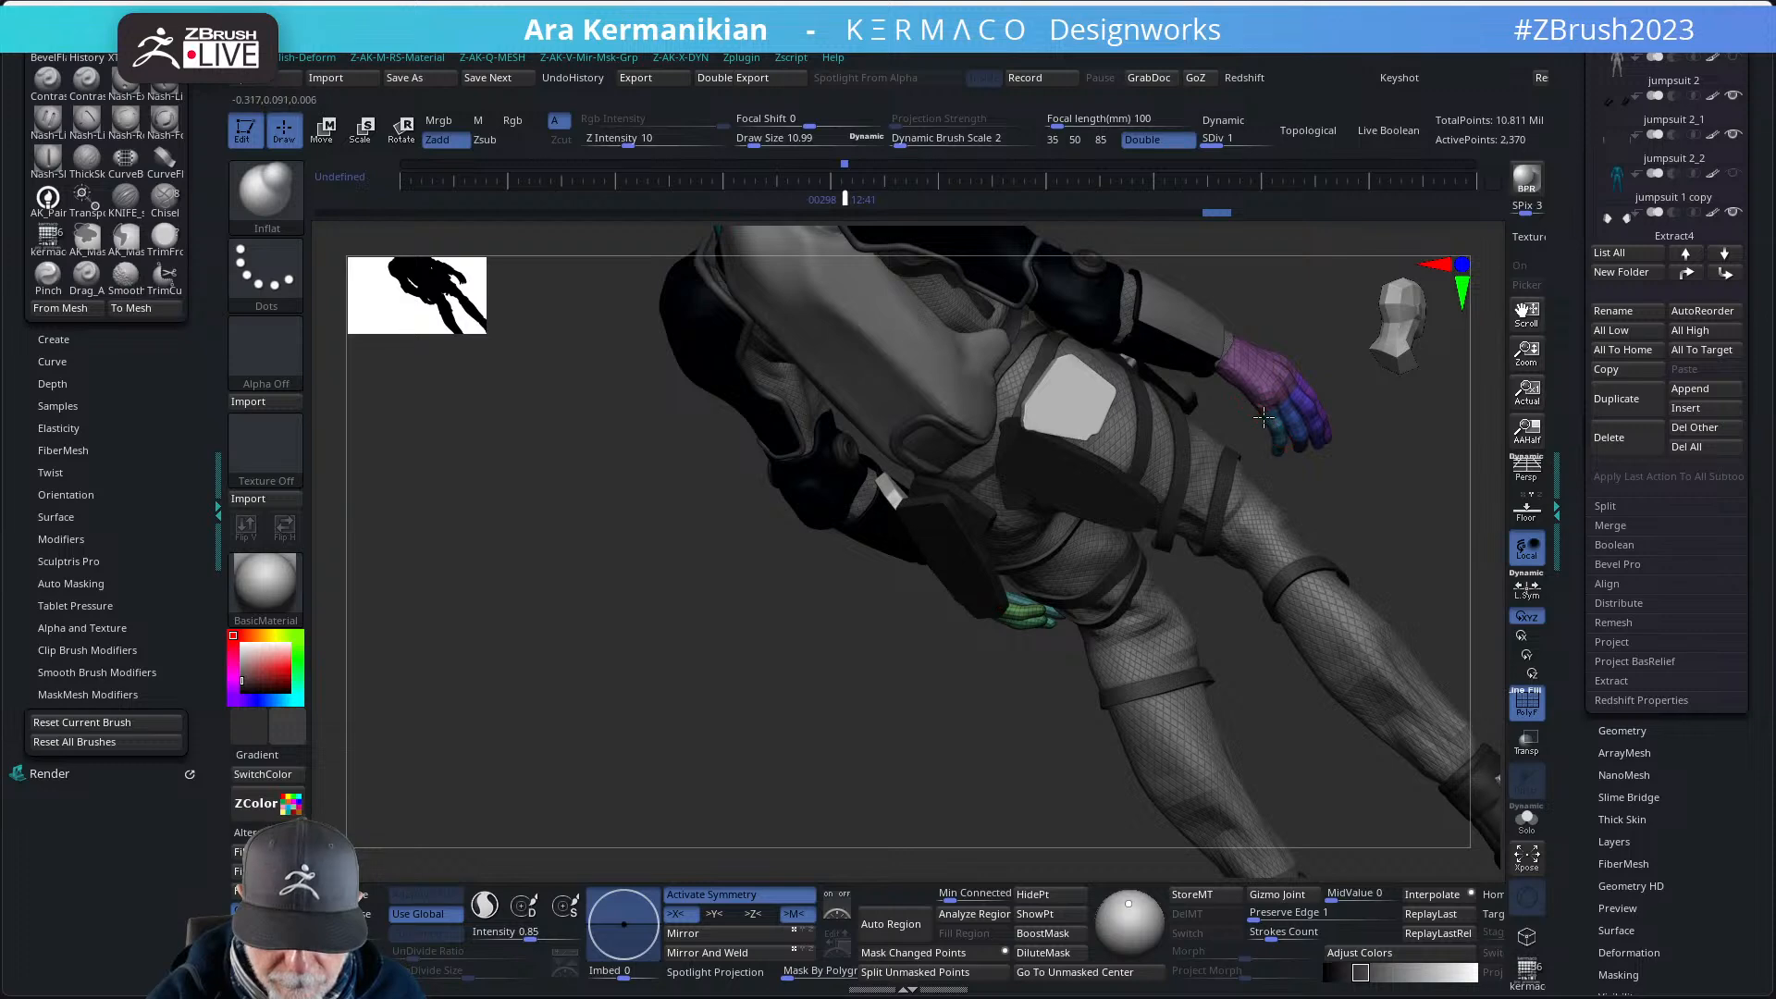
pyautogui.moveTo(1330, 497); pyautogui.dragTo(1134, 359, button='right')
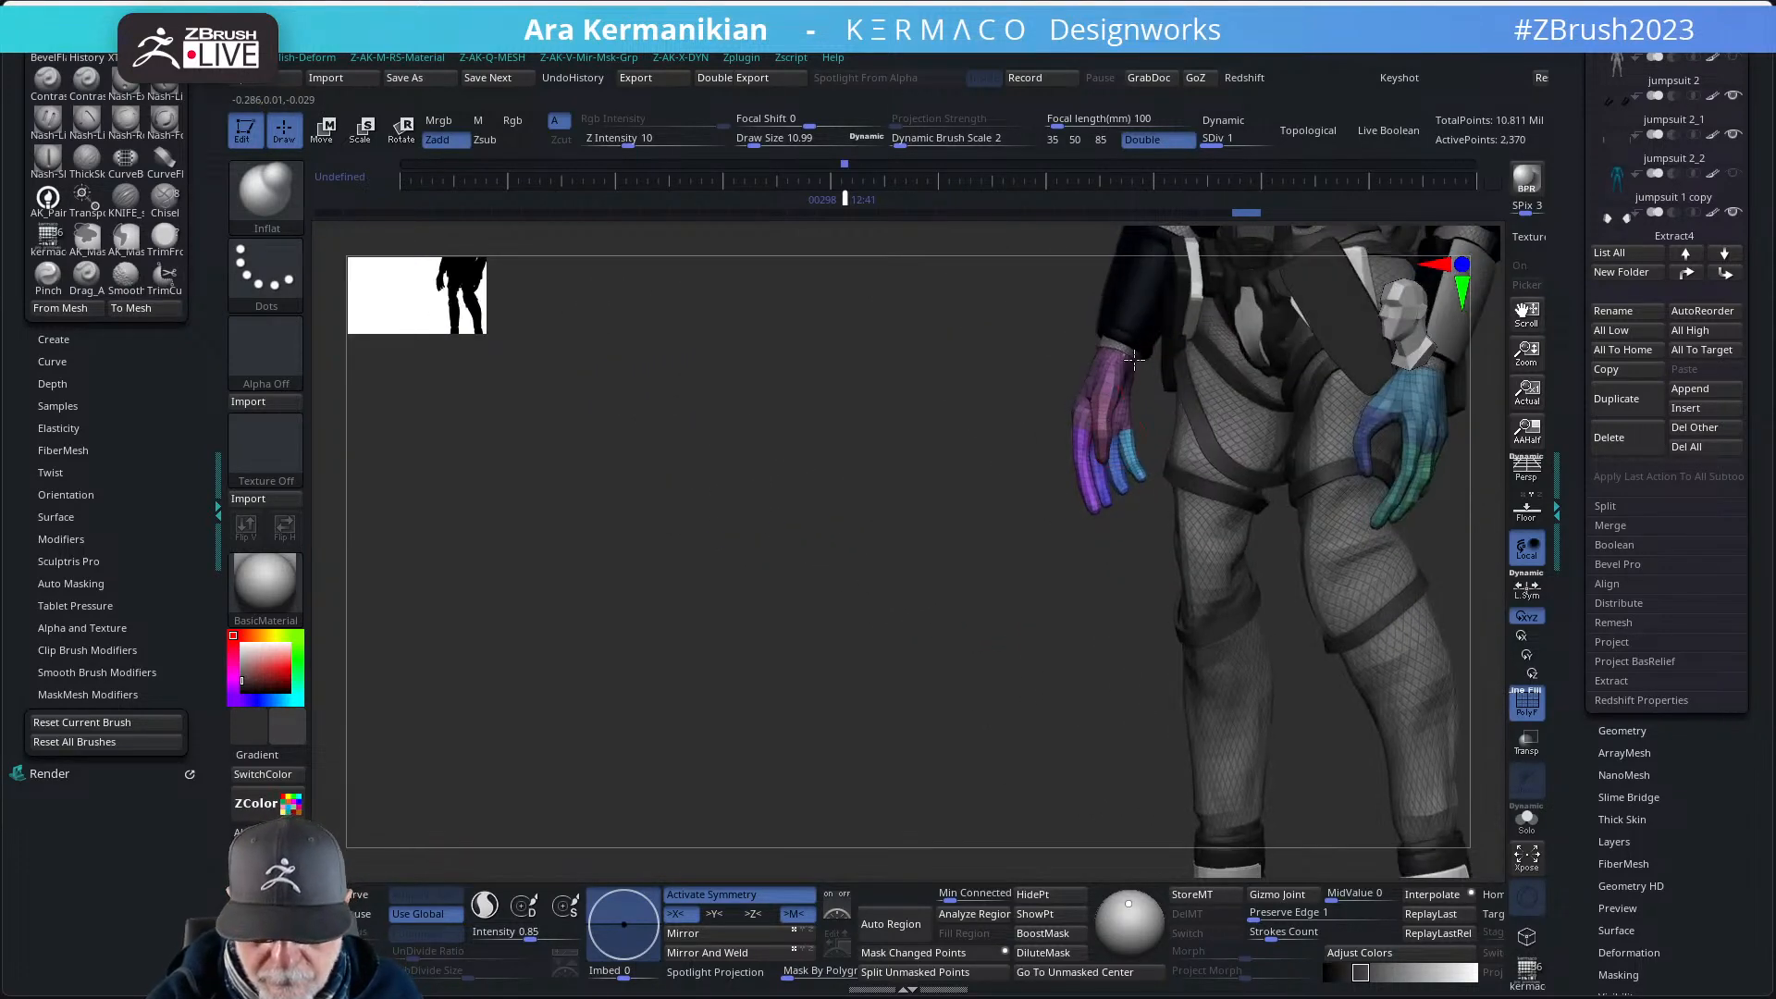
pyautogui.moveTo(1064, 473); pyautogui.dragTo(1044, 593, button='right')
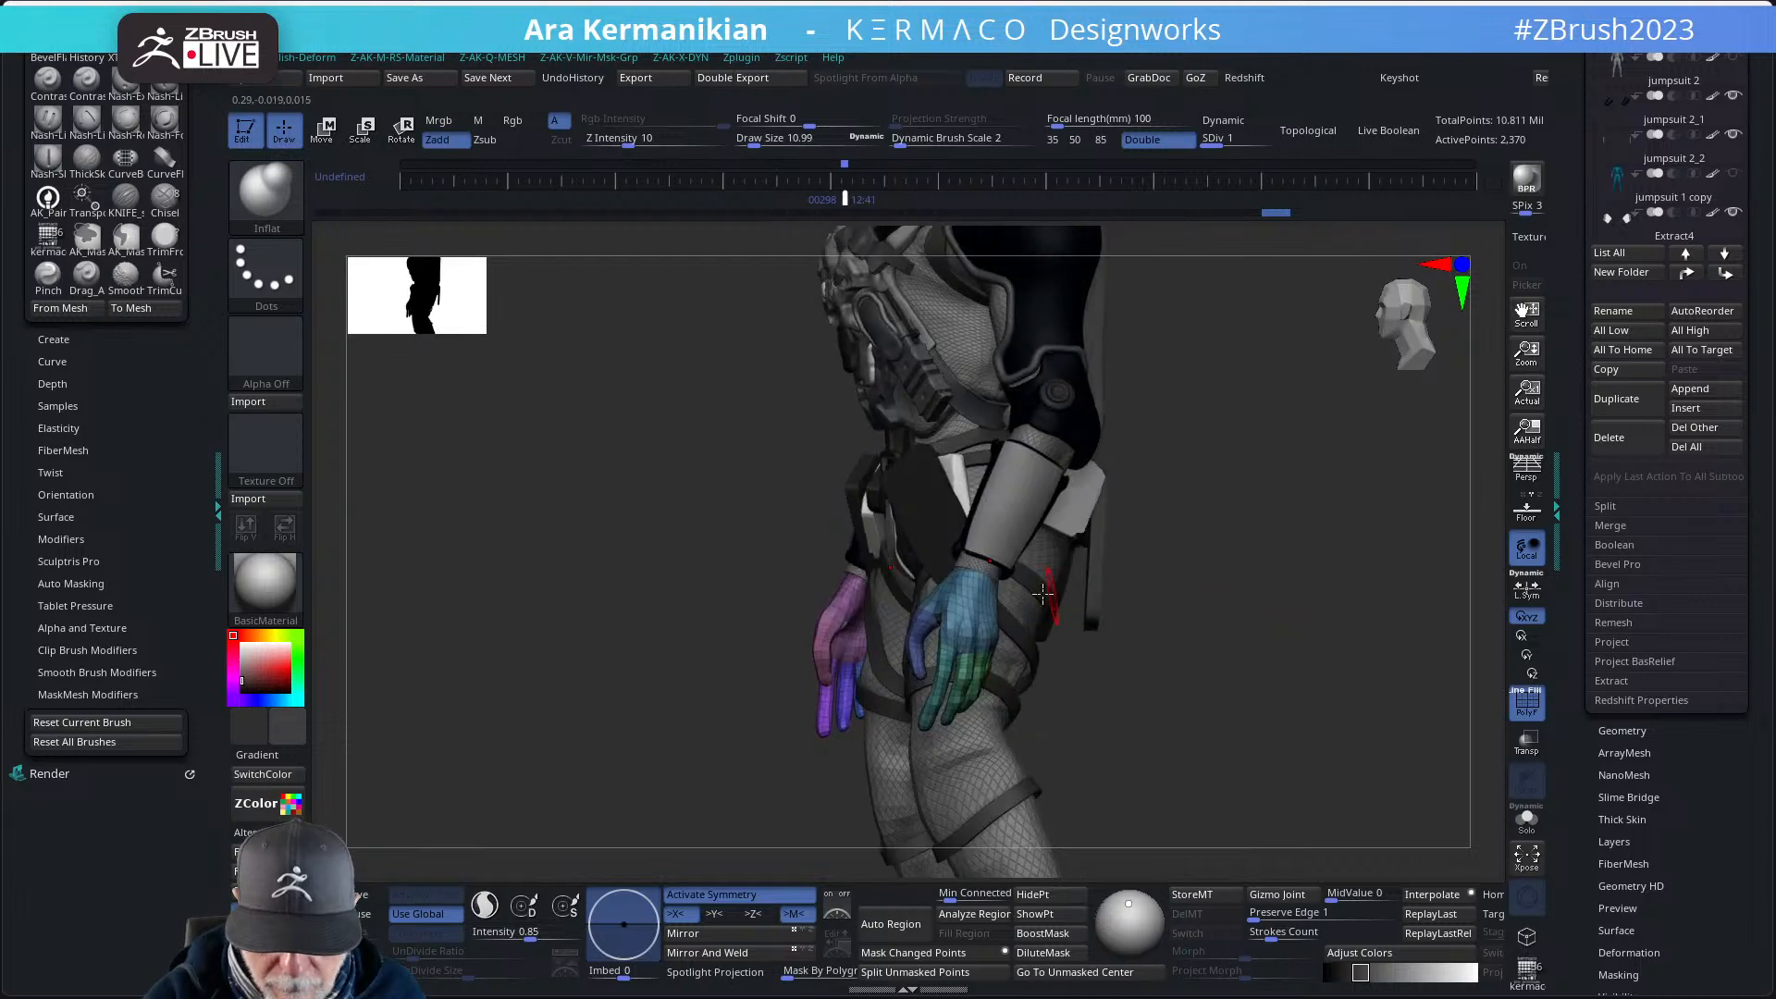
pyautogui.moveTo(1203, 602); pyautogui.dragTo(999, 583, button='right')
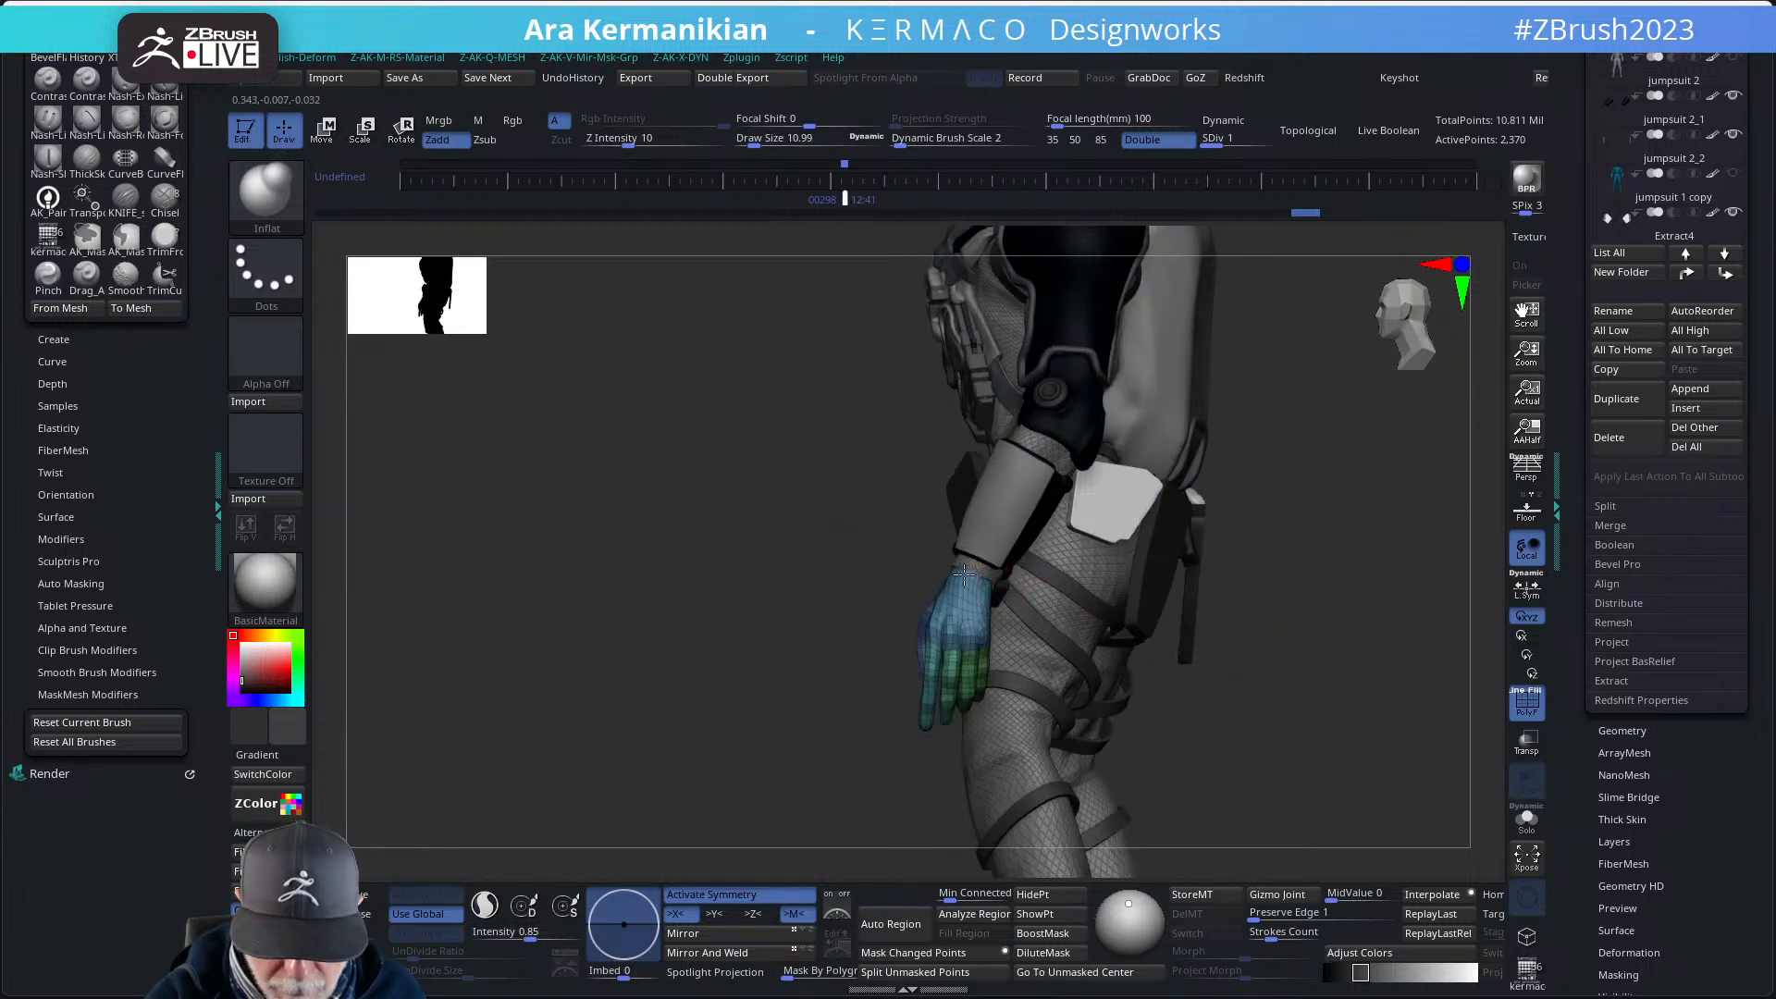
pyautogui.moveTo(1185, 563); pyautogui.dragTo(982, 650, button='right')
pyautogui.moveTo(980, 727); pyautogui.dragTo(953, 600, button='right')
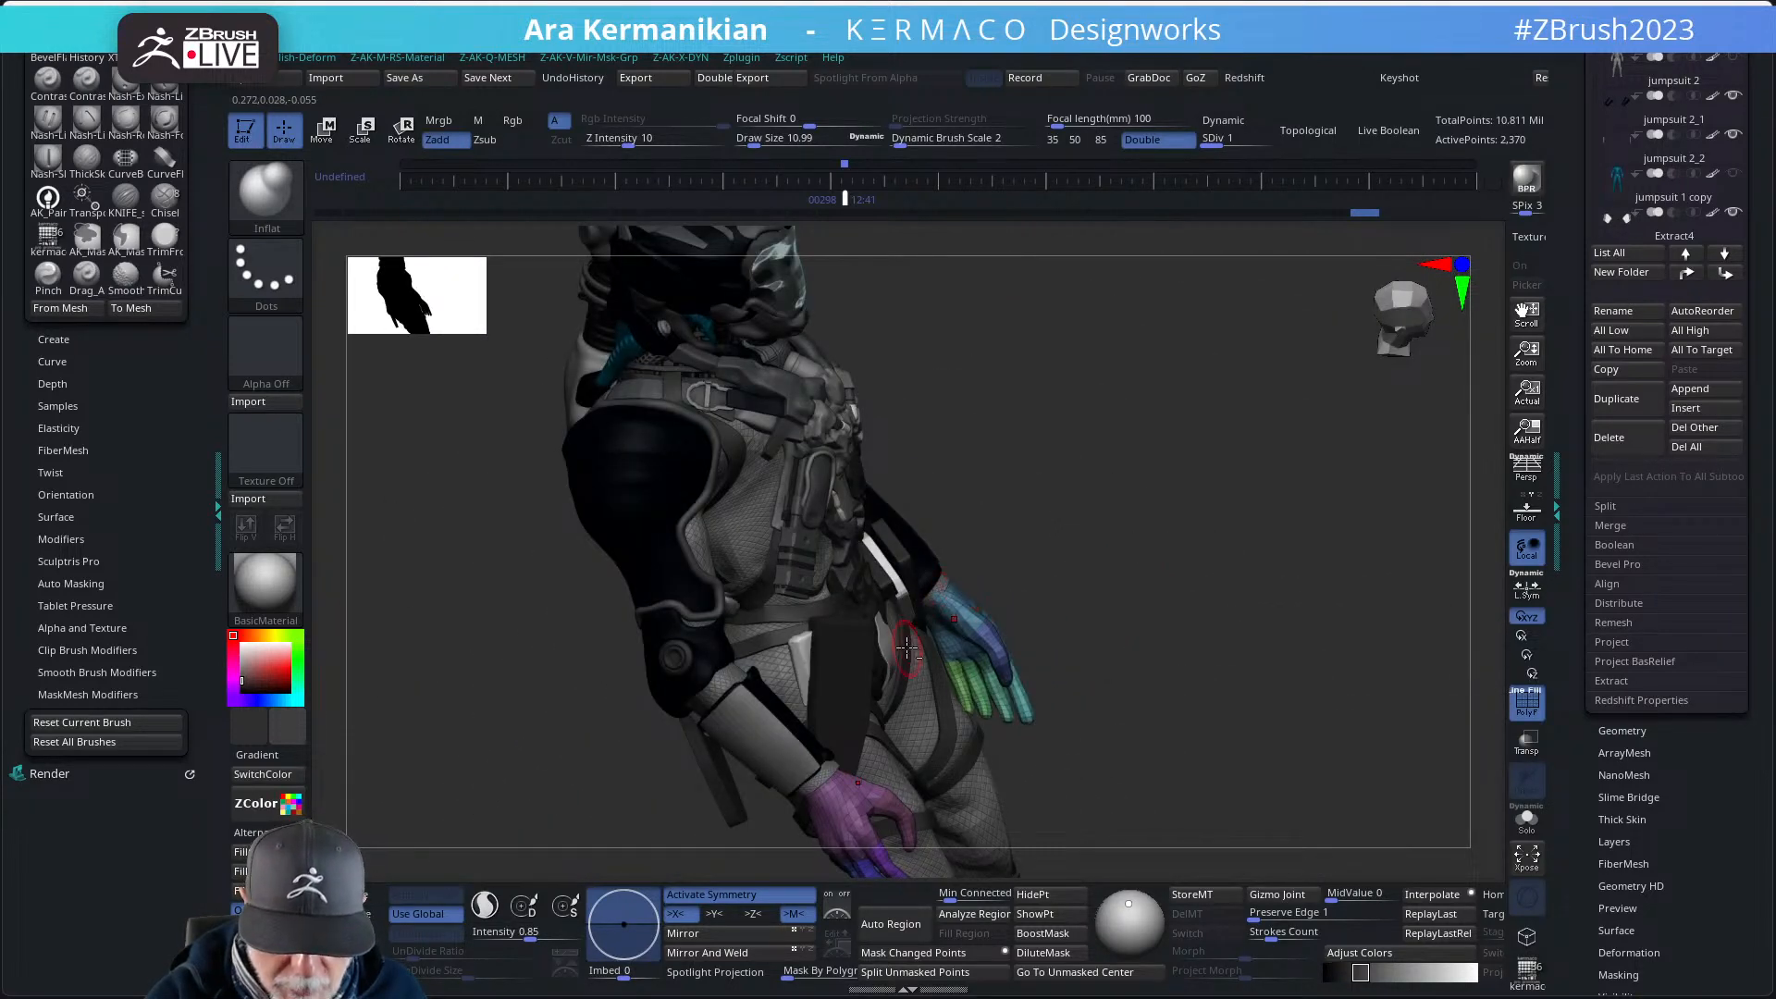
pyautogui.moveTo(1131, 566); pyautogui.dragTo(1084, 554, button='right')
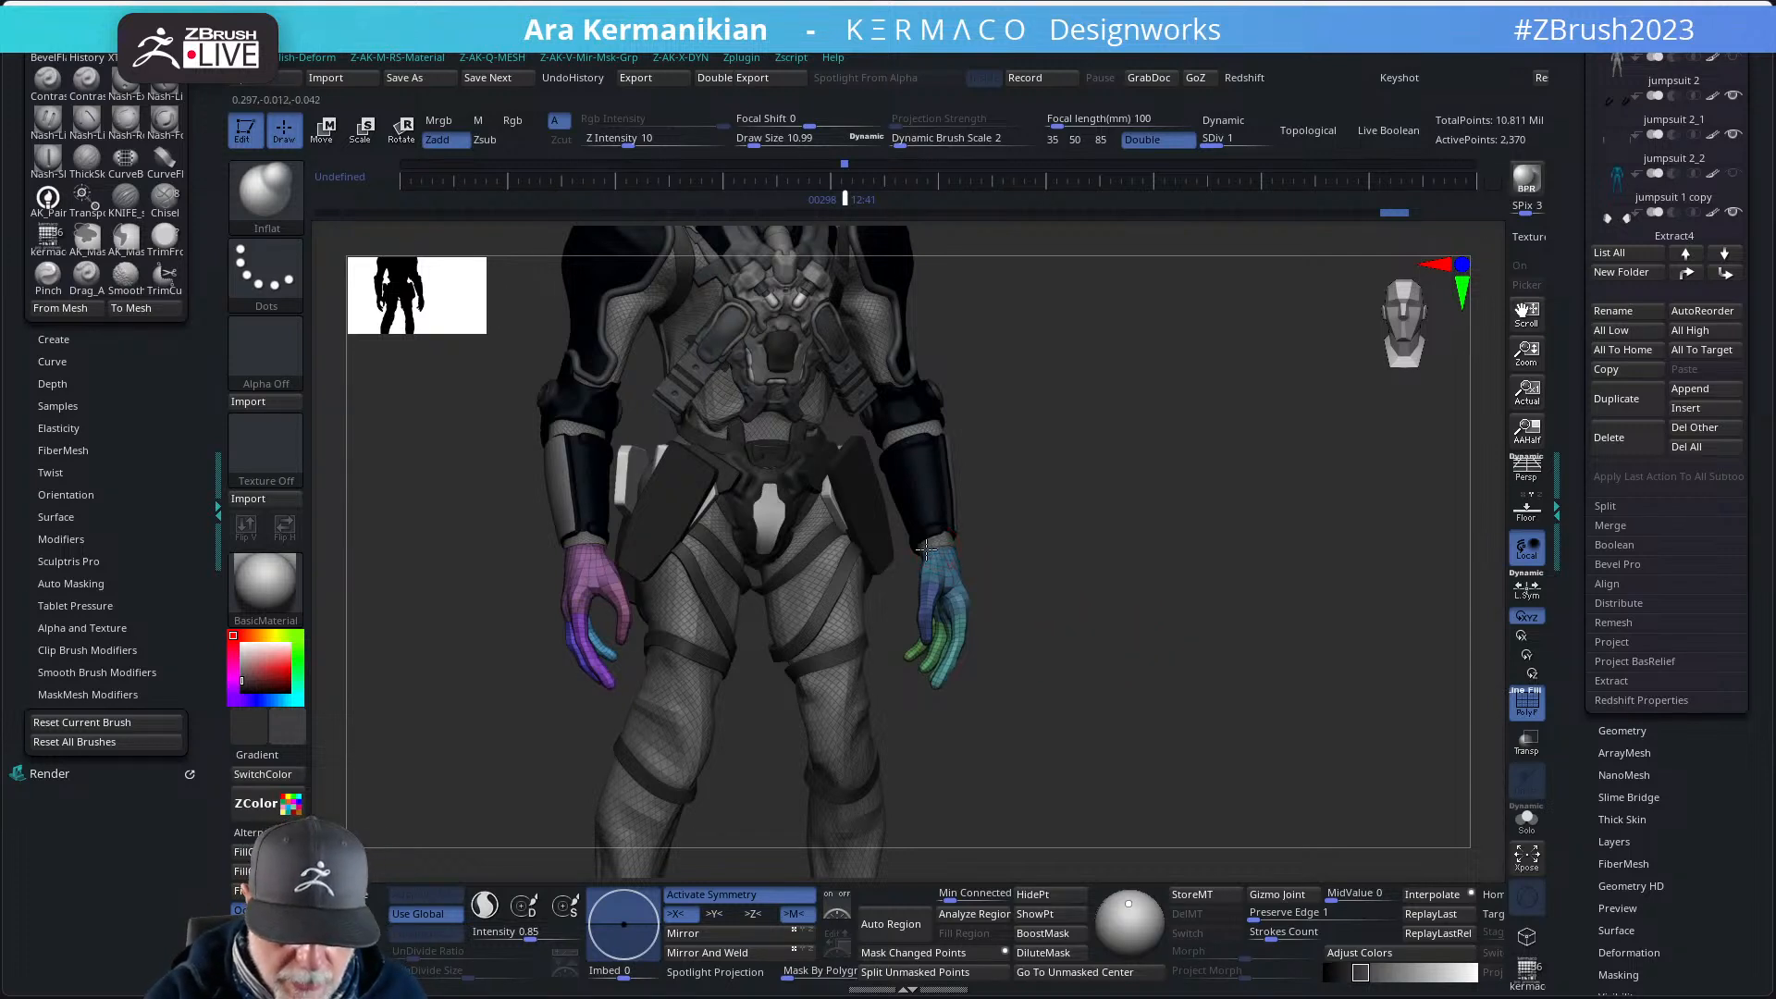
# - Move the original body subtool to the end of the subtool list, below helmet1, and return to the list's start
pyautogui.press('f')
pyautogui.moveTo(1094, 543); pyautogui.dragTo(1078, 575, button='right')
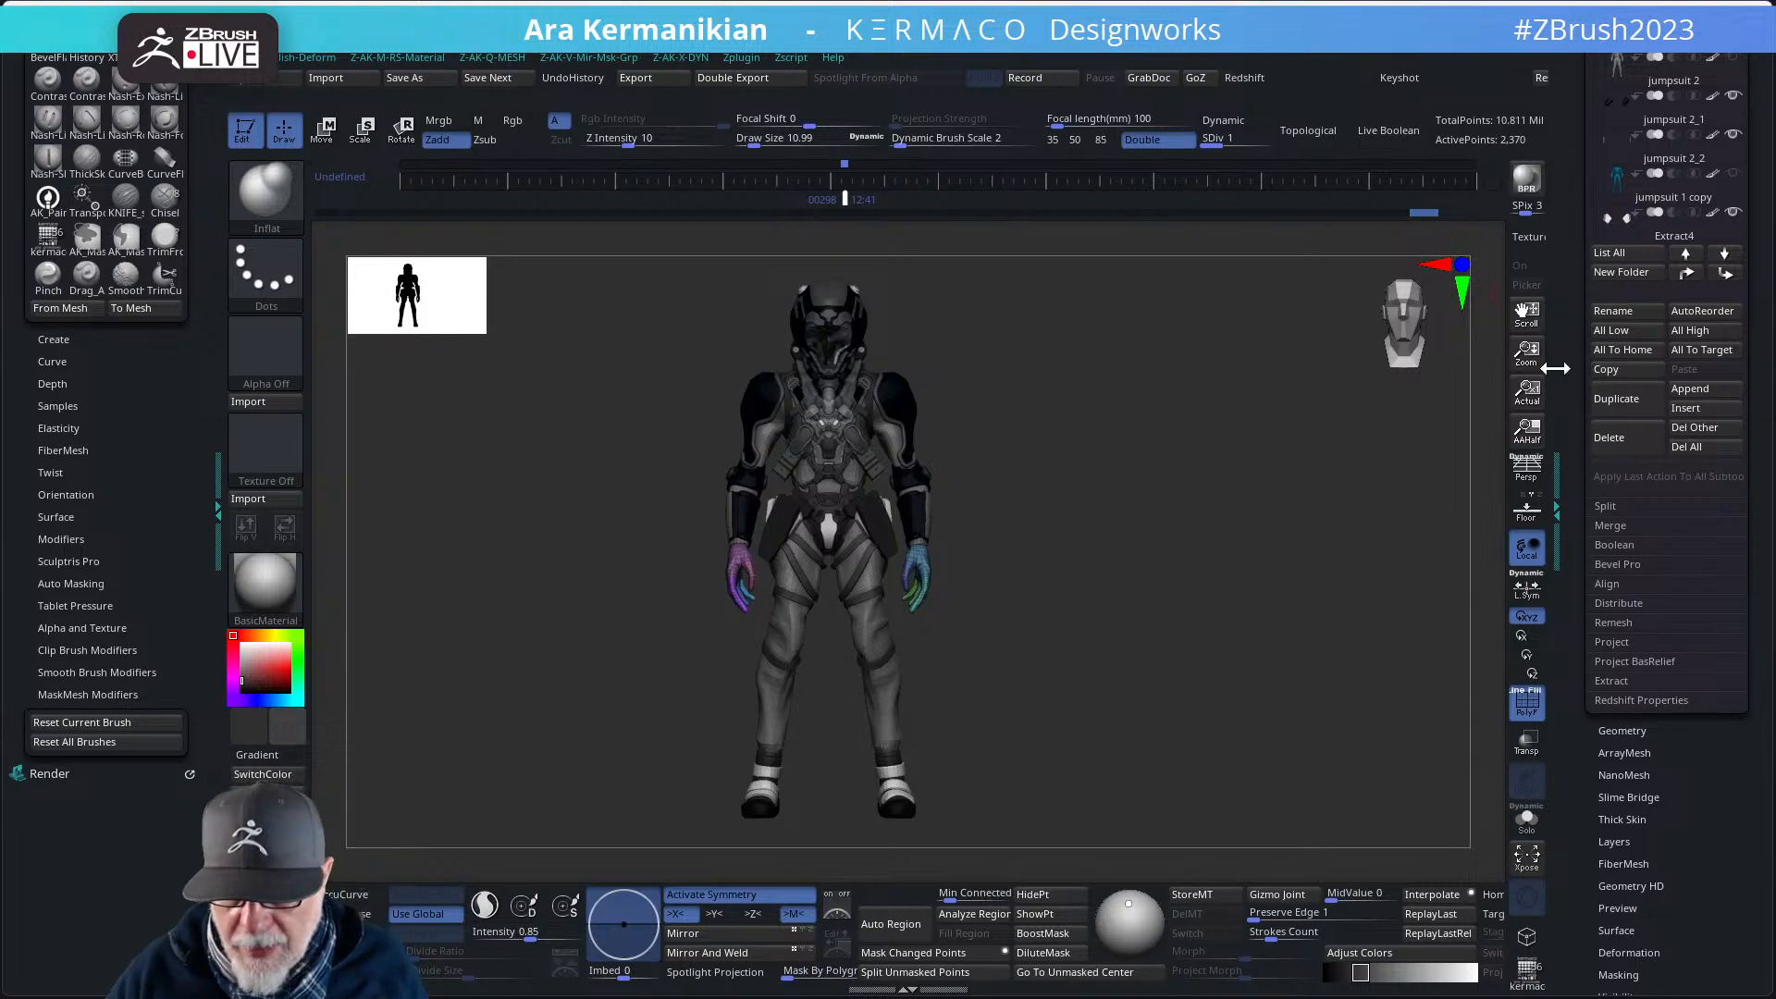
pyautogui.scroll(6, 1576, 317)
pyautogui.moveTo(1739, 437)
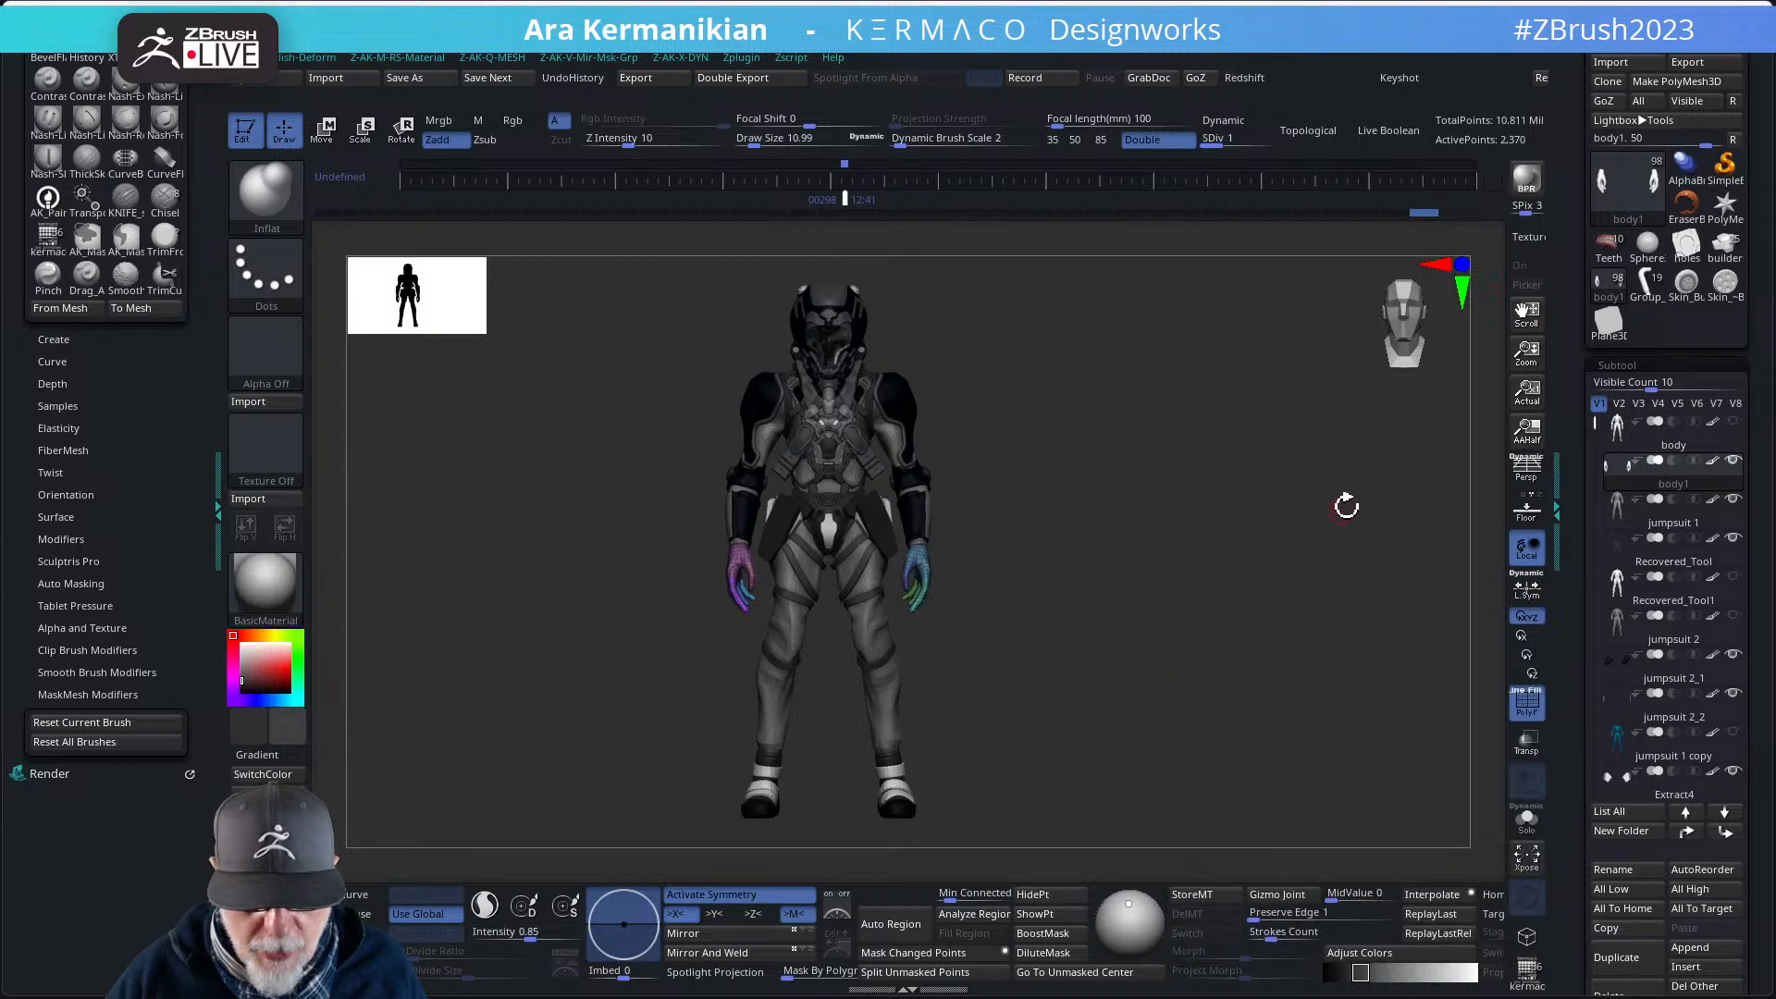
pyautogui.scroll(-5, 1665, 446)
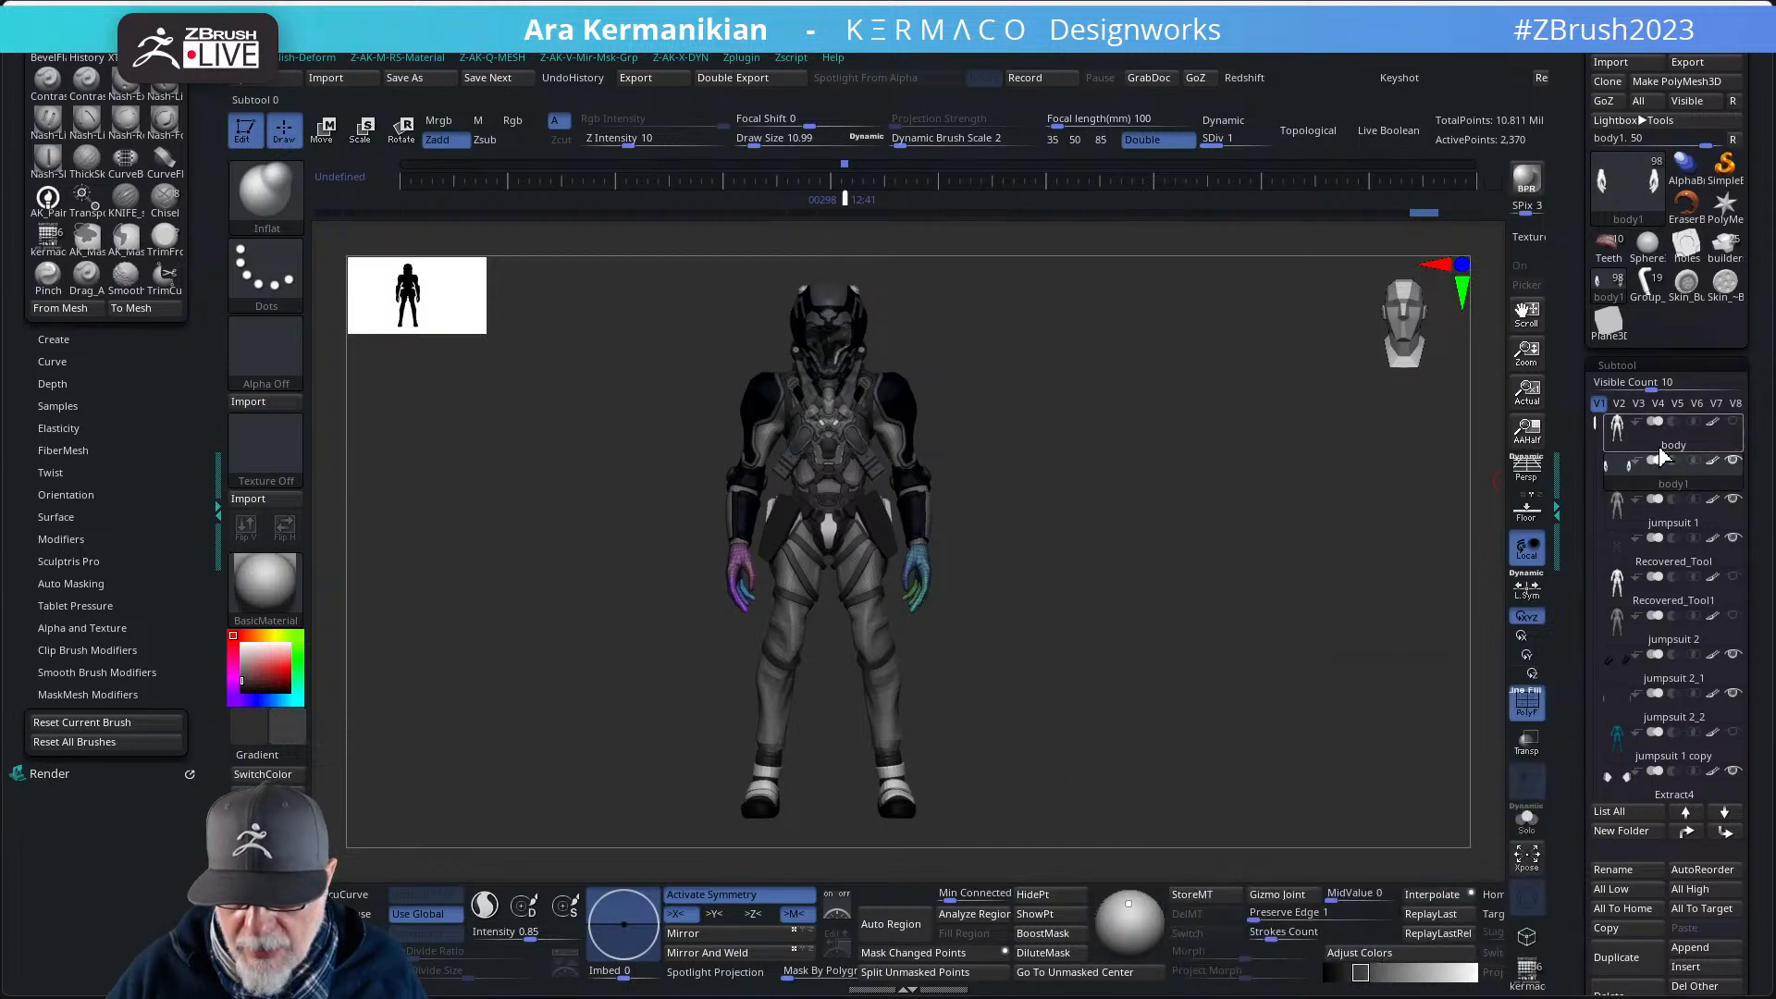
pyautogui.scroll(-6, 1670, 684)
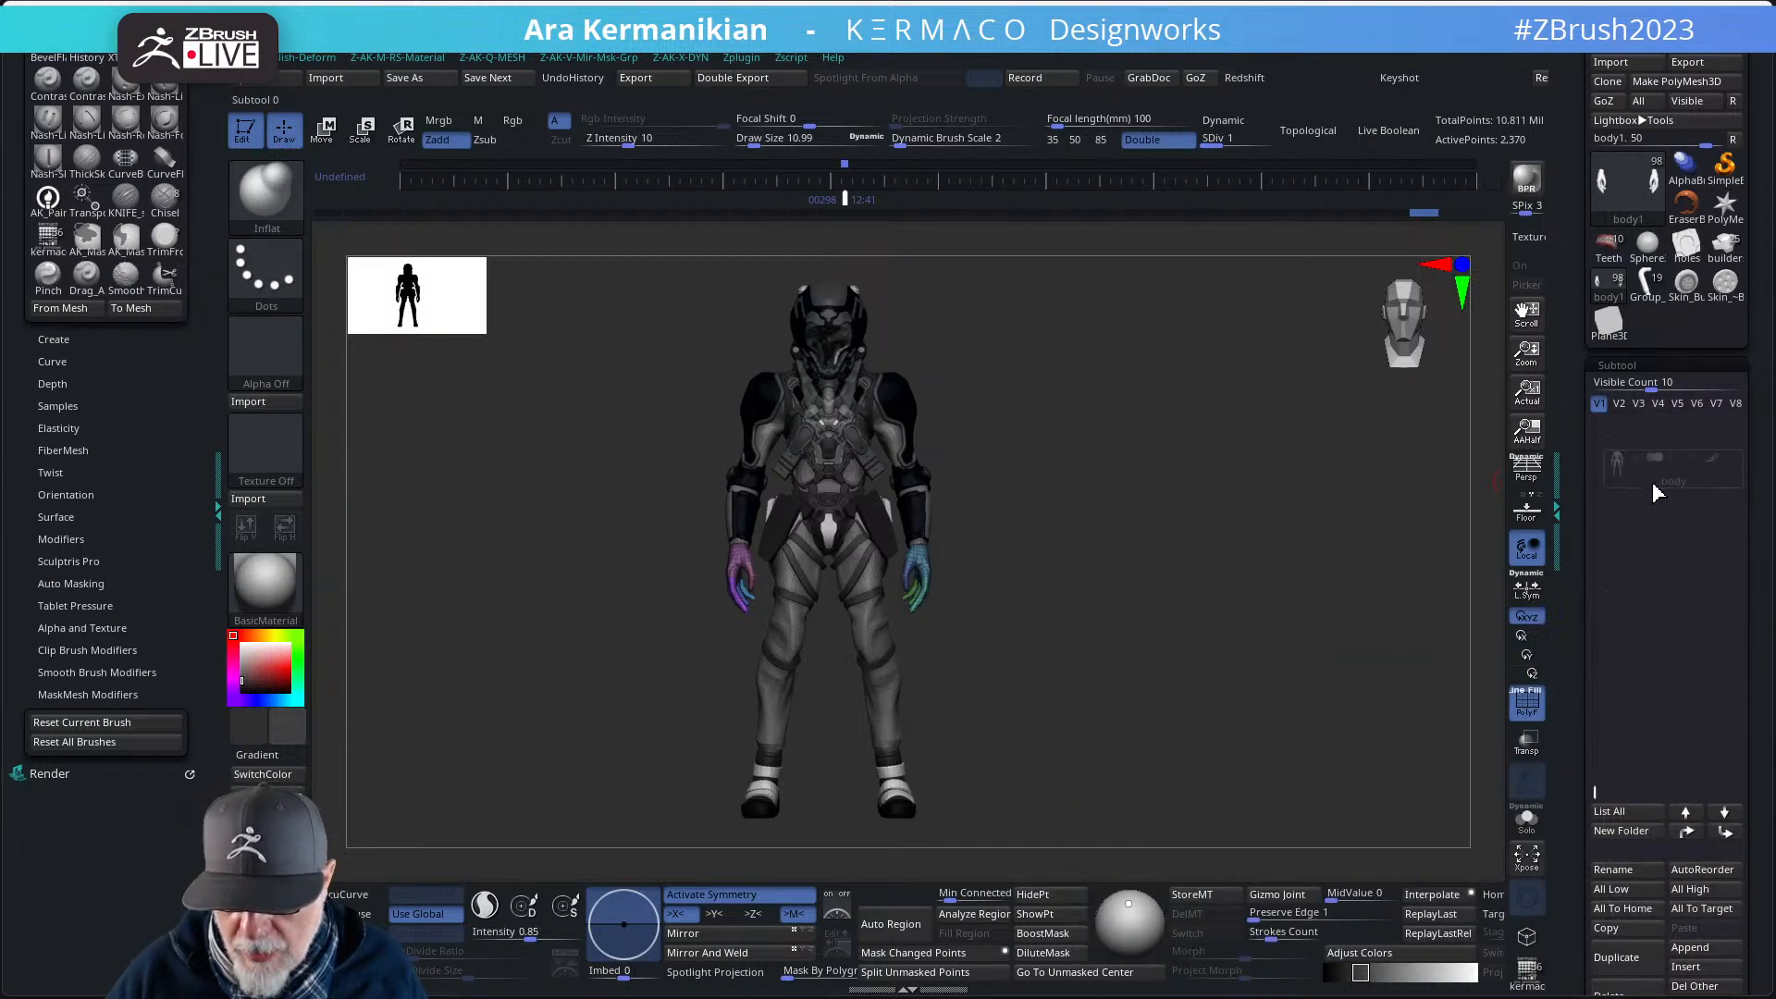
pyautogui.scroll(-5, 1672, 705)
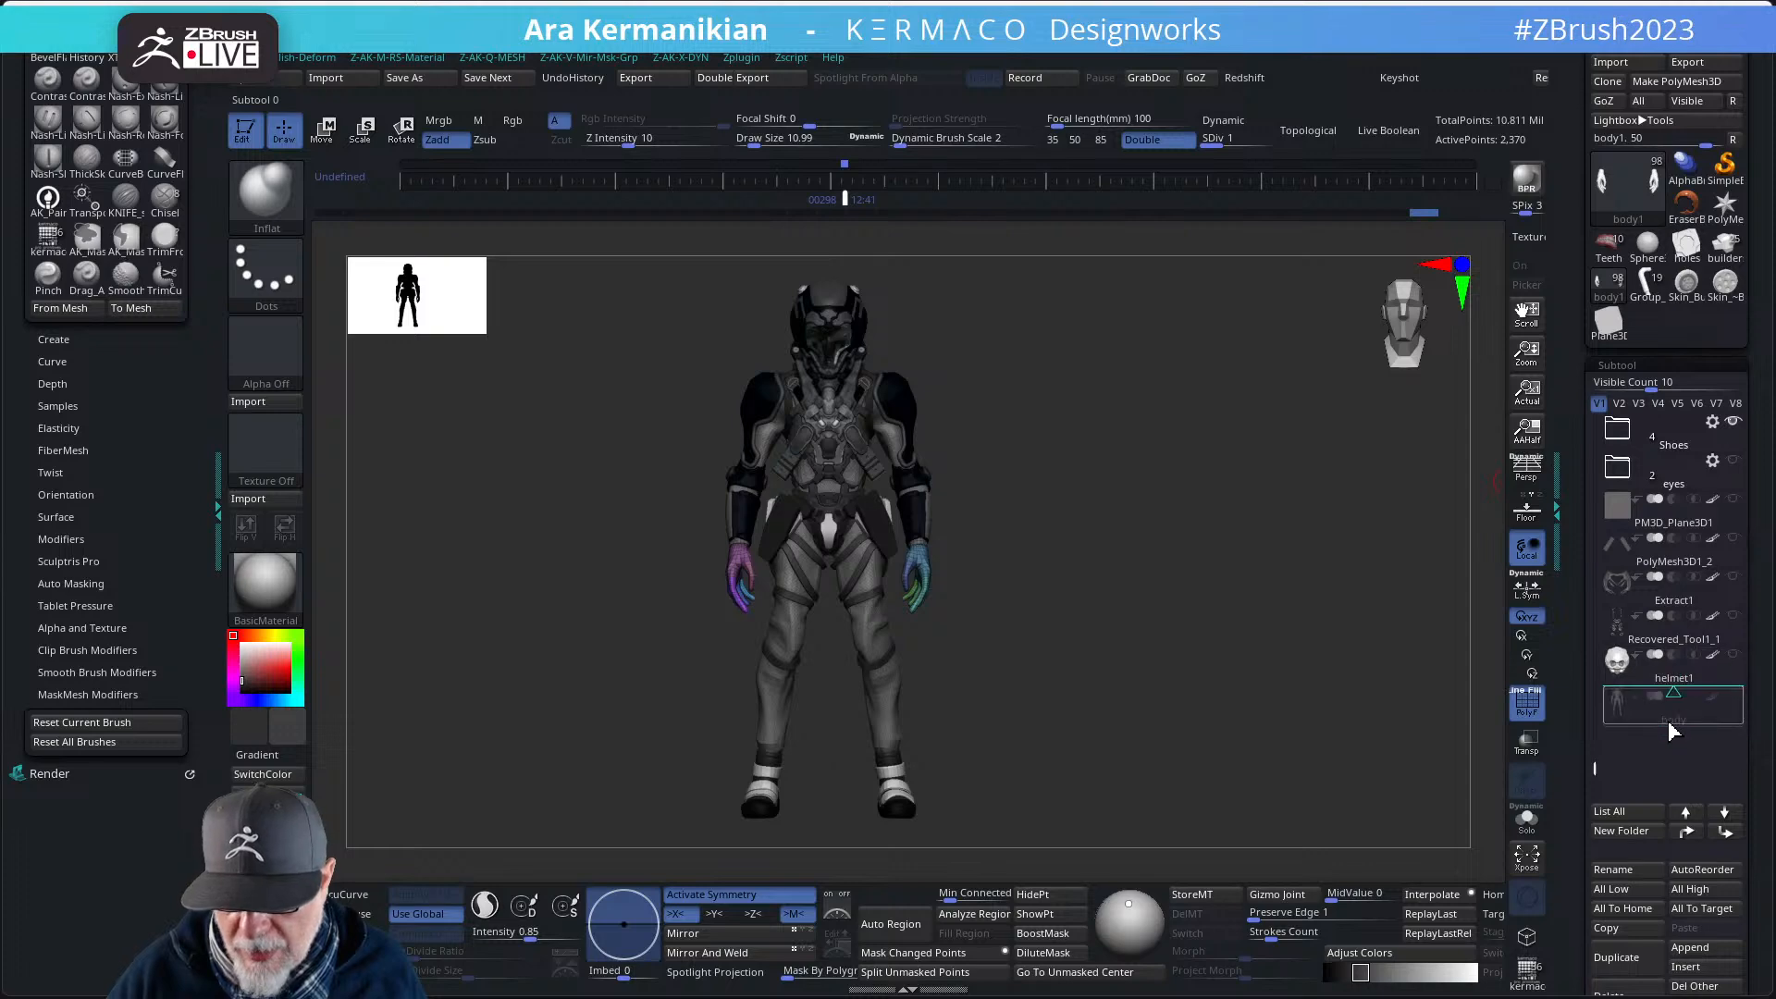
pyautogui.scroll(-1, 1673, 731)
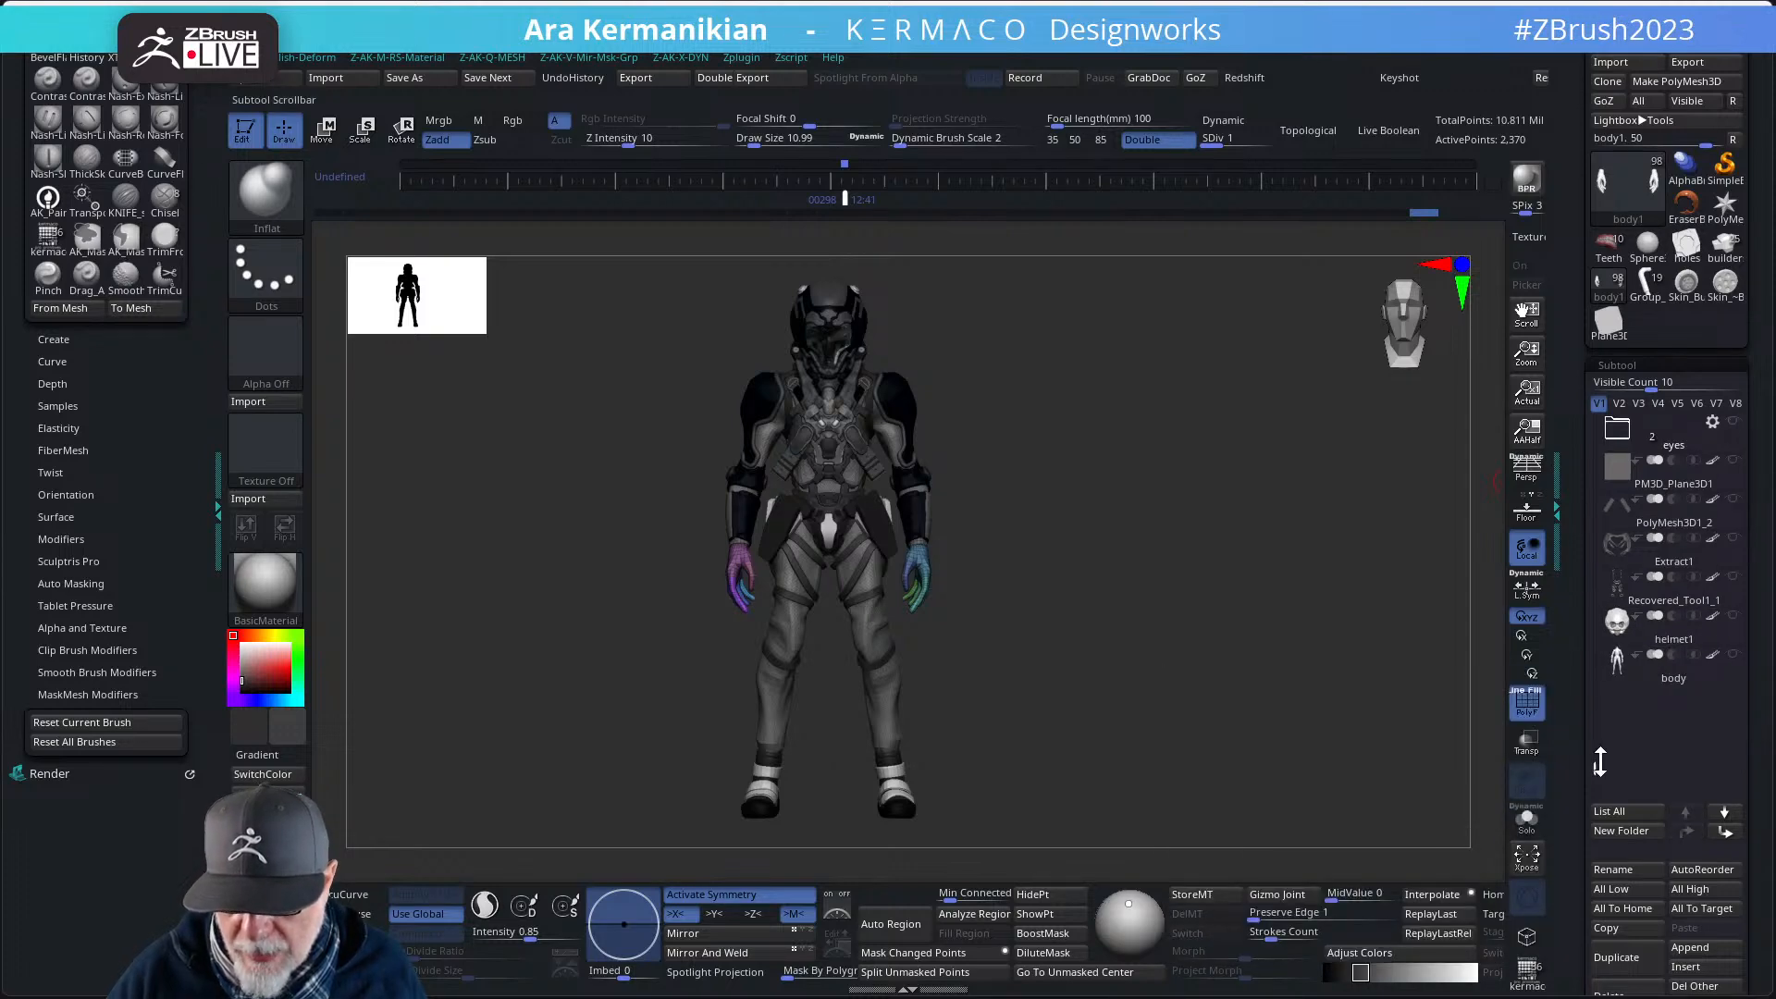
pyautogui.moveTo(1600, 762); pyautogui.dragTo(1620, 418)
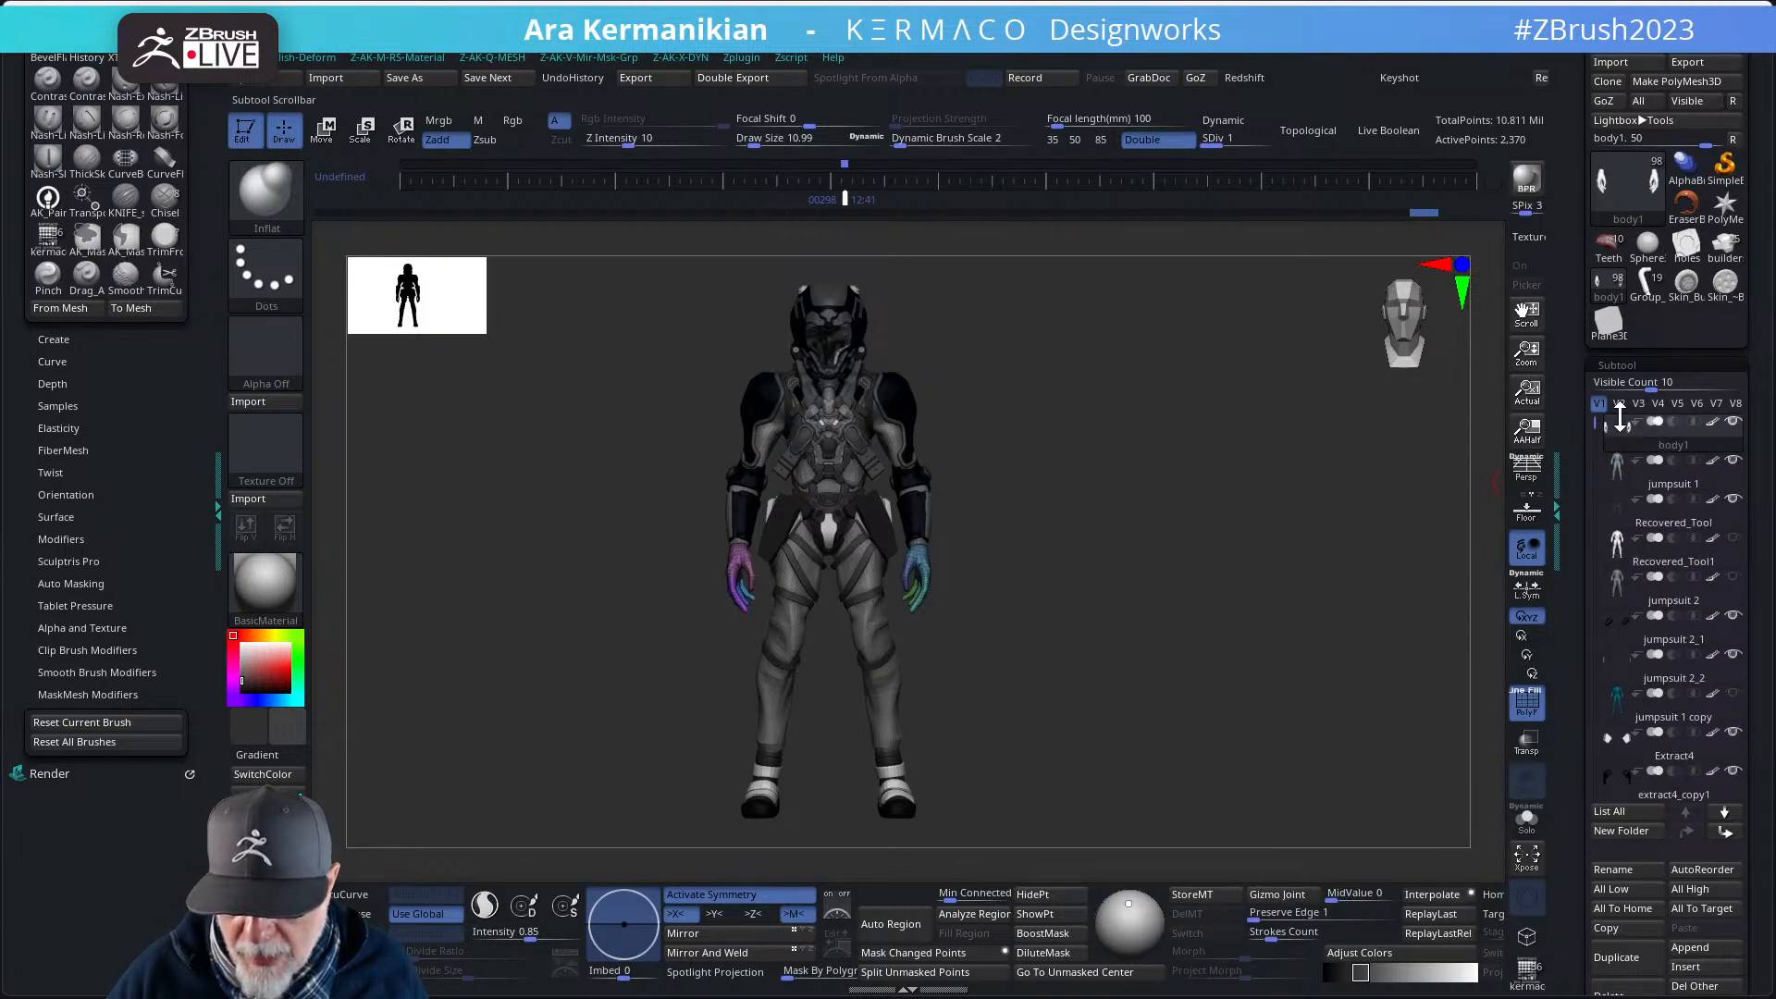
pyautogui.moveTo(1618, 426)
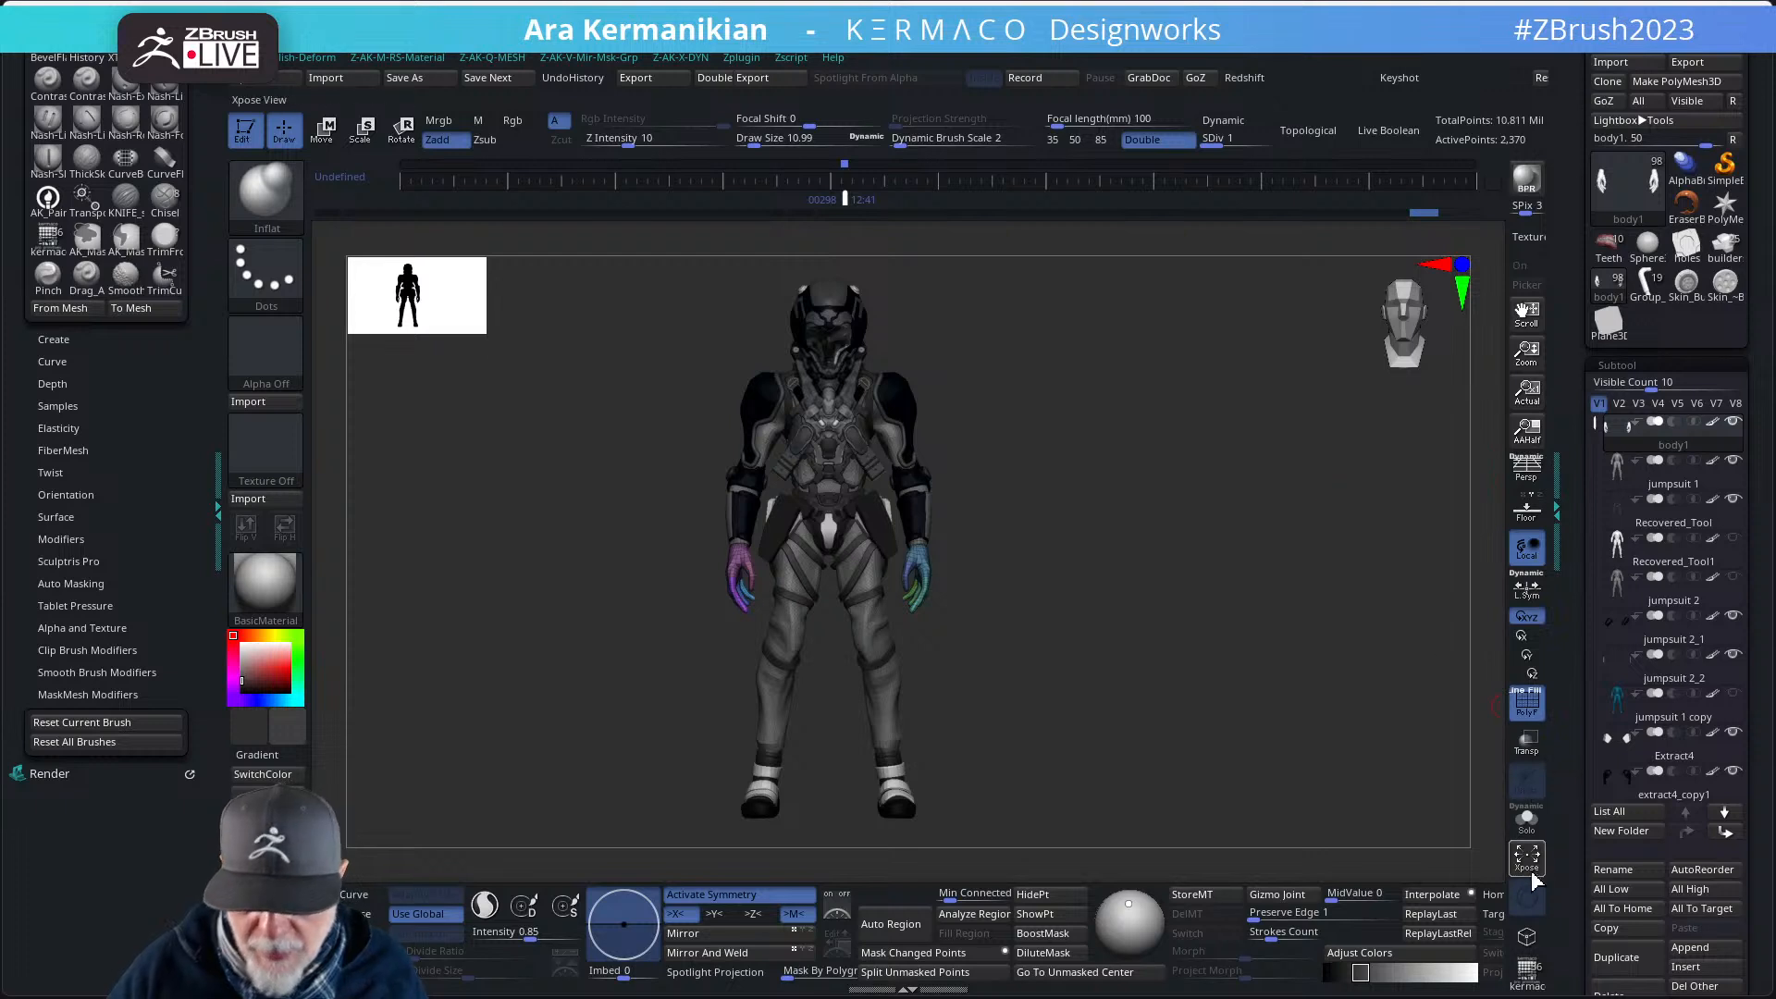
# - Isolate the hands subtool, frame one hand's wrist opening and reduce the Inflat brush's draw size to about 3.84
pyautogui.click(1526, 818)
pyautogui.moveTo(1150, 602); pyautogui.dragTo(1235, 512)
pyautogui.press('z')
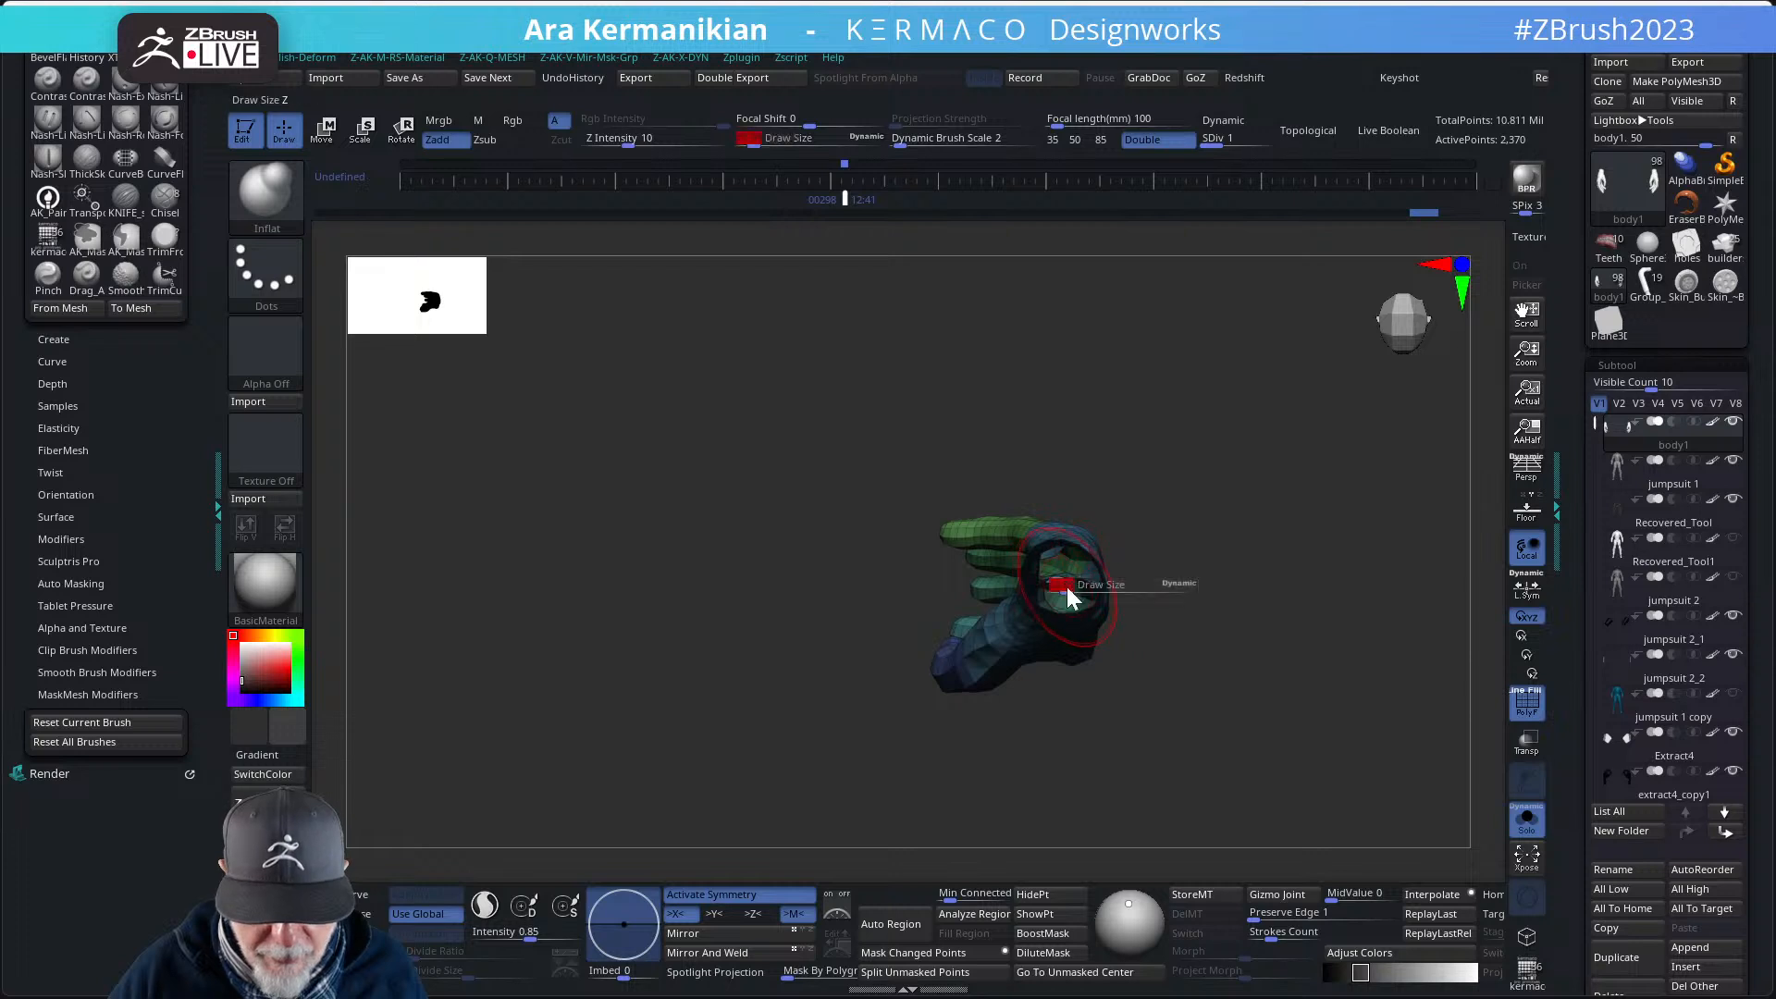
pyautogui.moveTo(1063, 589); pyautogui.dragTo(1064, 585)
pyautogui.press('z')
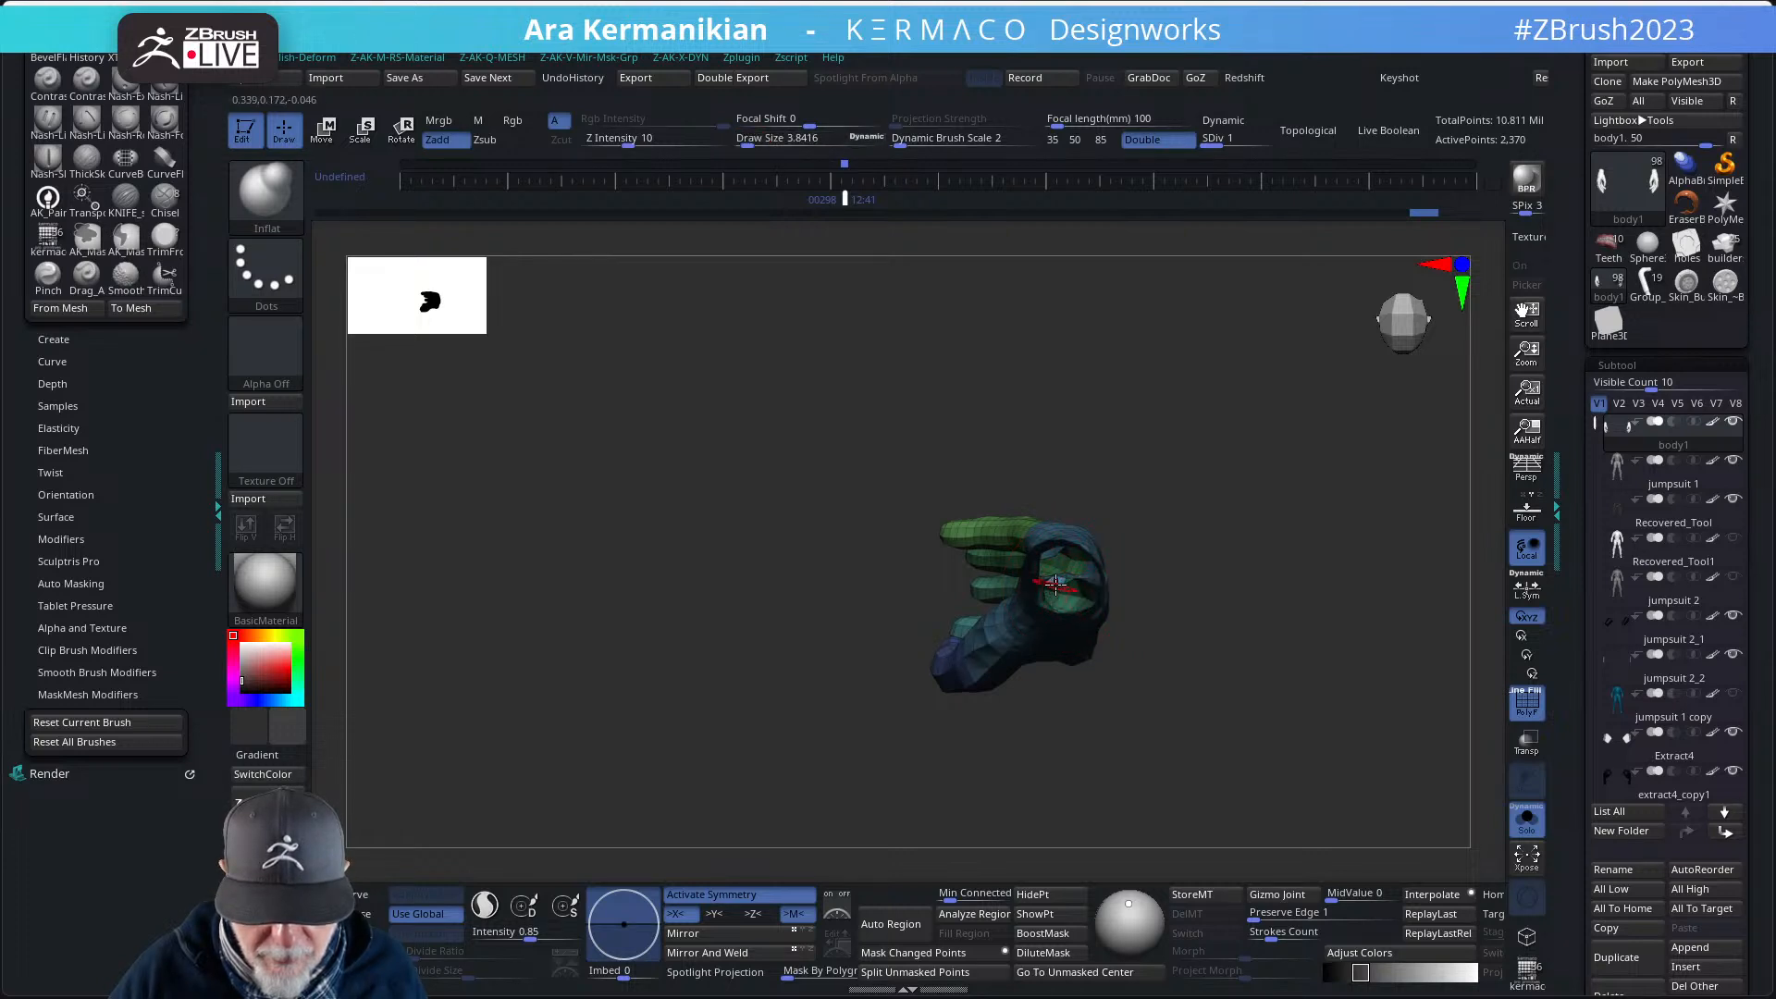
# - Smooth the distorted polygons inside the hand's open wrist
pyautogui.press('shift')
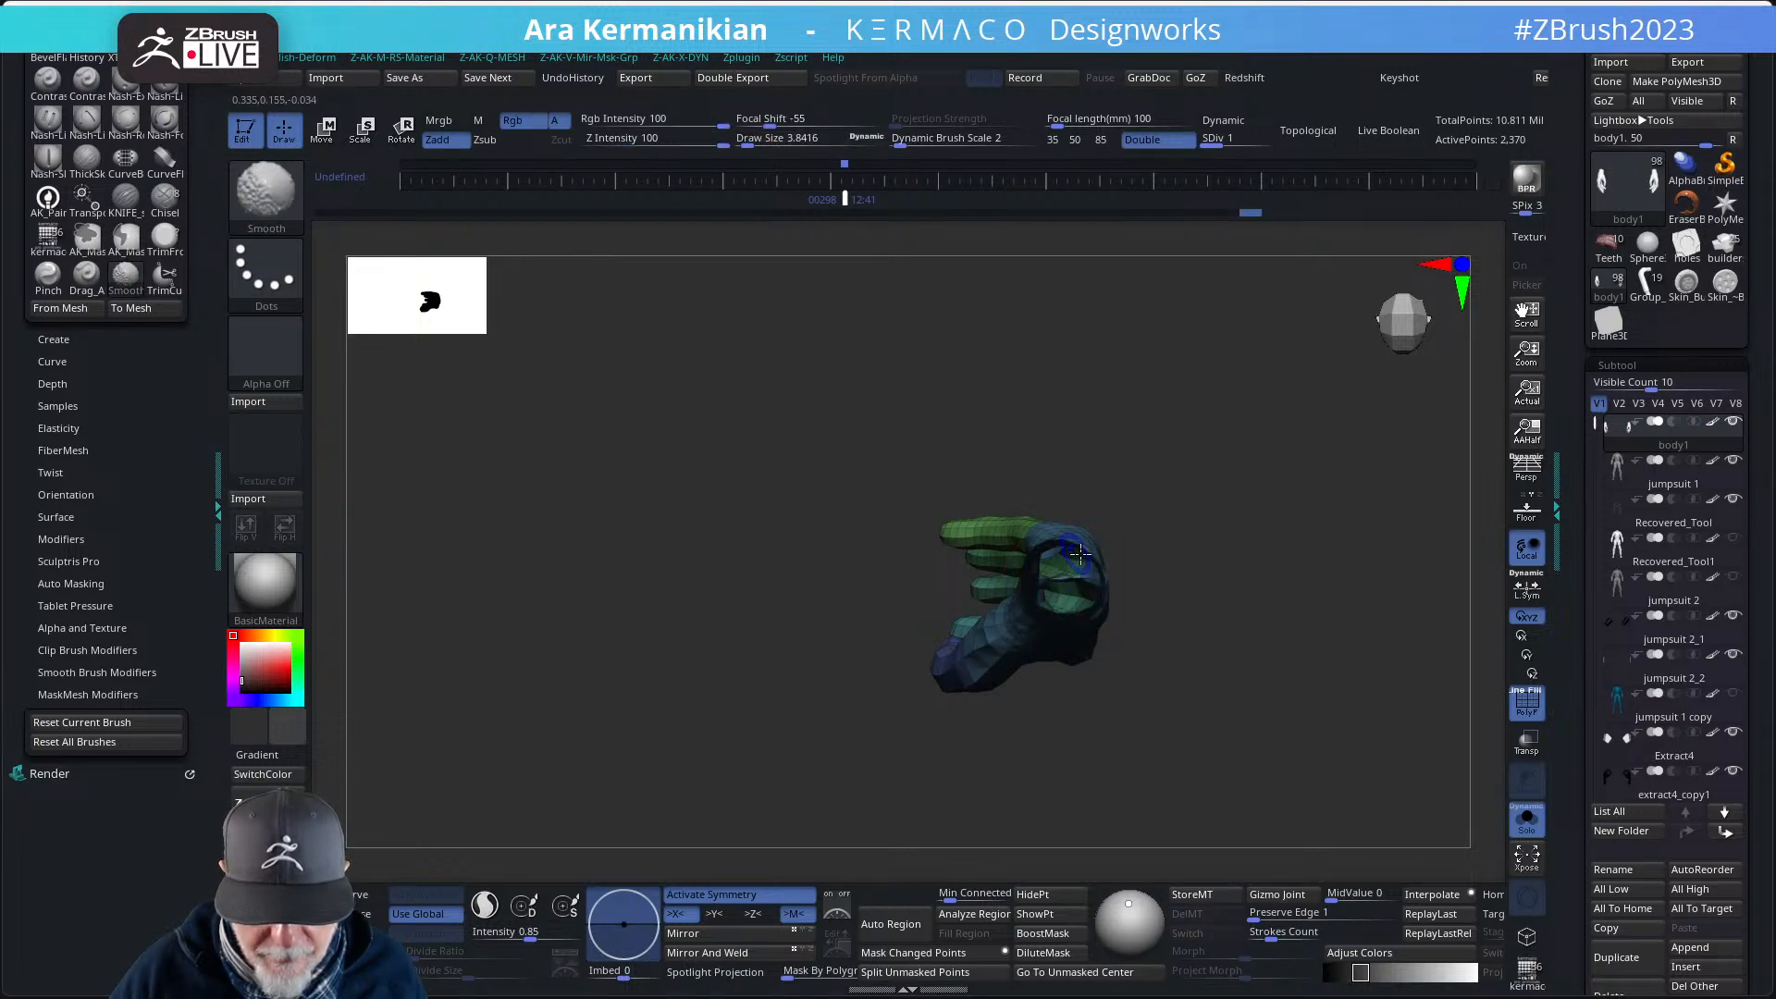
pyautogui.moveTo(1081, 553); pyautogui.dragTo(1210, 597, button='right')
pyautogui.press('shift')
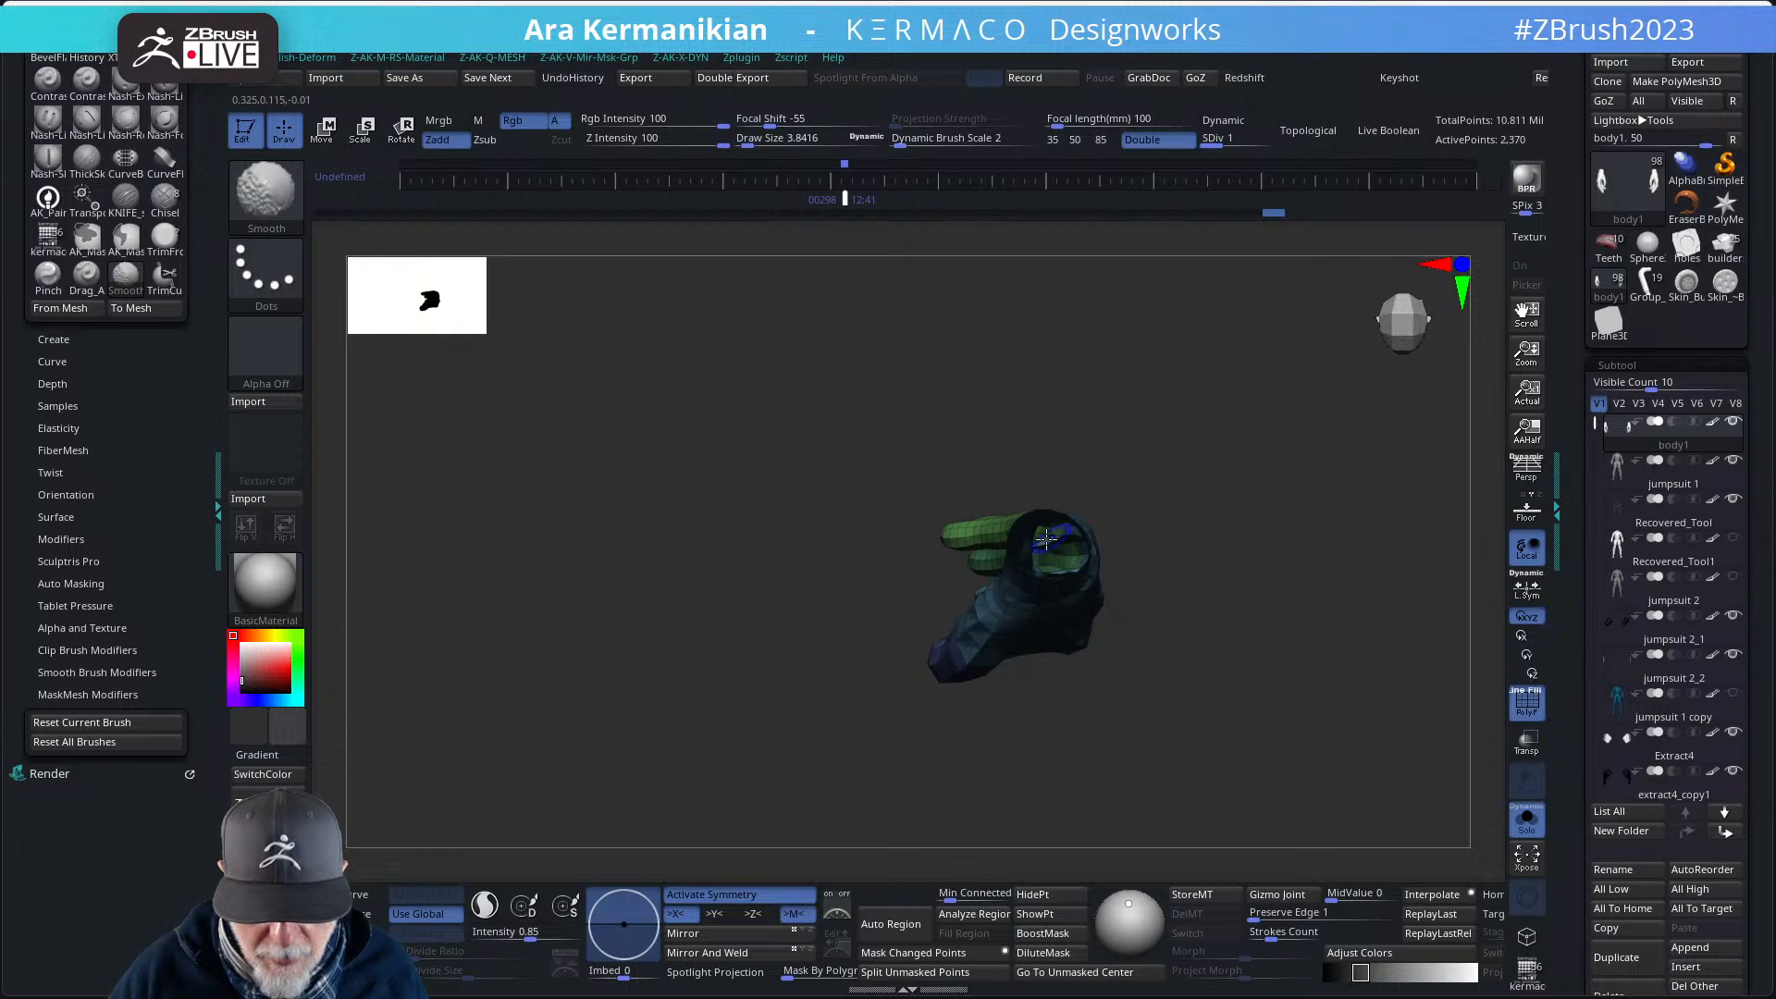
pyautogui.moveTo(1203, 592)
pyautogui.mouseDown()
pyautogui.moveTo(1264, 635)
pyautogui.moveTo(1236, 611)
pyautogui.moveTo(1224, 634)
pyautogui.moveTo(1167, 625)
pyautogui.moveTo(1270, 698)
pyautogui.moveTo(1428, 694)
pyautogui.moveTo(1240, 737)
pyautogui.moveTo(1268, 772)
pyautogui.moveTo(1226, 731)
pyautogui.moveTo(1300, 706)
pyautogui.moveTo(1312, 674)
pyautogui.moveTo(1268, 713)
pyautogui.moveTo(1292, 667)
pyautogui.moveTo(1285, 681)
pyautogui.moveTo(1156, 609)
pyautogui.mouseUp()
pyautogui.press('shift')
pyautogui.press('shift')
pyautogui.press('shift')
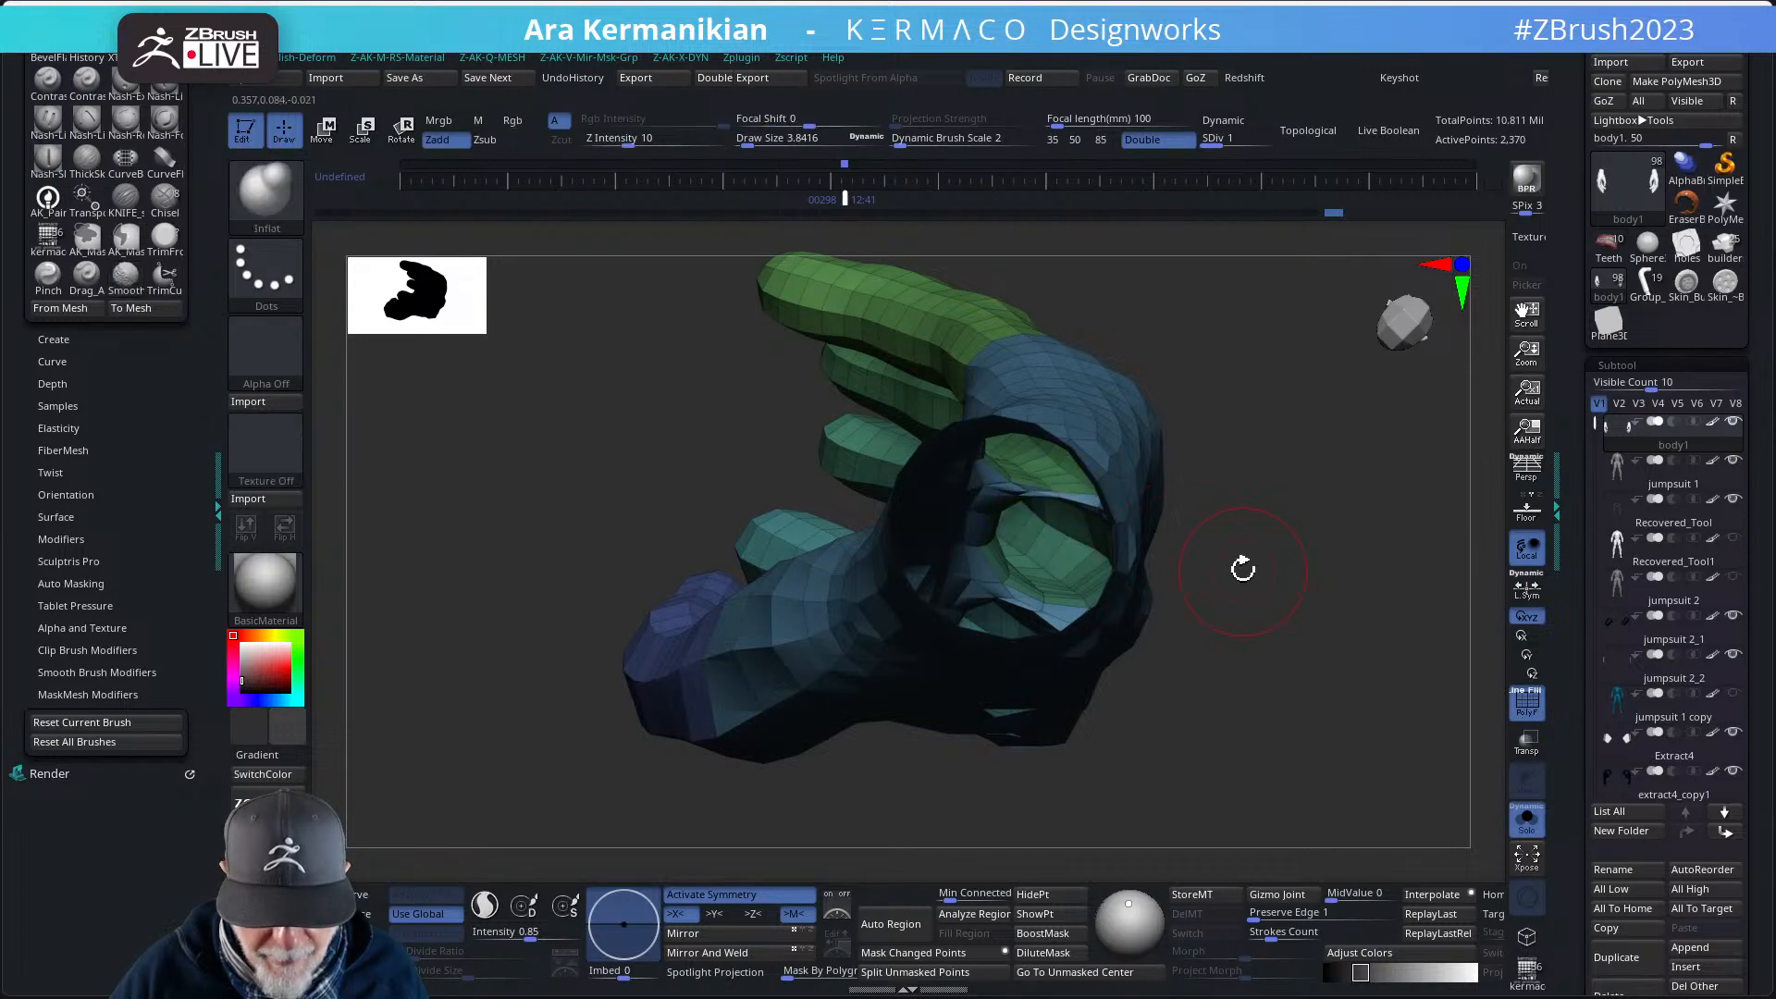
# - Continue cleaning up the inner palm and wrist surfaces with the Smooth brush from several angles
pyautogui.moveTo(1240, 567)
pyautogui.mouseDown()
pyautogui.moveTo(1233, 472)
pyautogui.moveTo(1241, 543)
pyautogui.moveTo(1226, 546)
pyautogui.mouseUp()
pyautogui.press('shift')
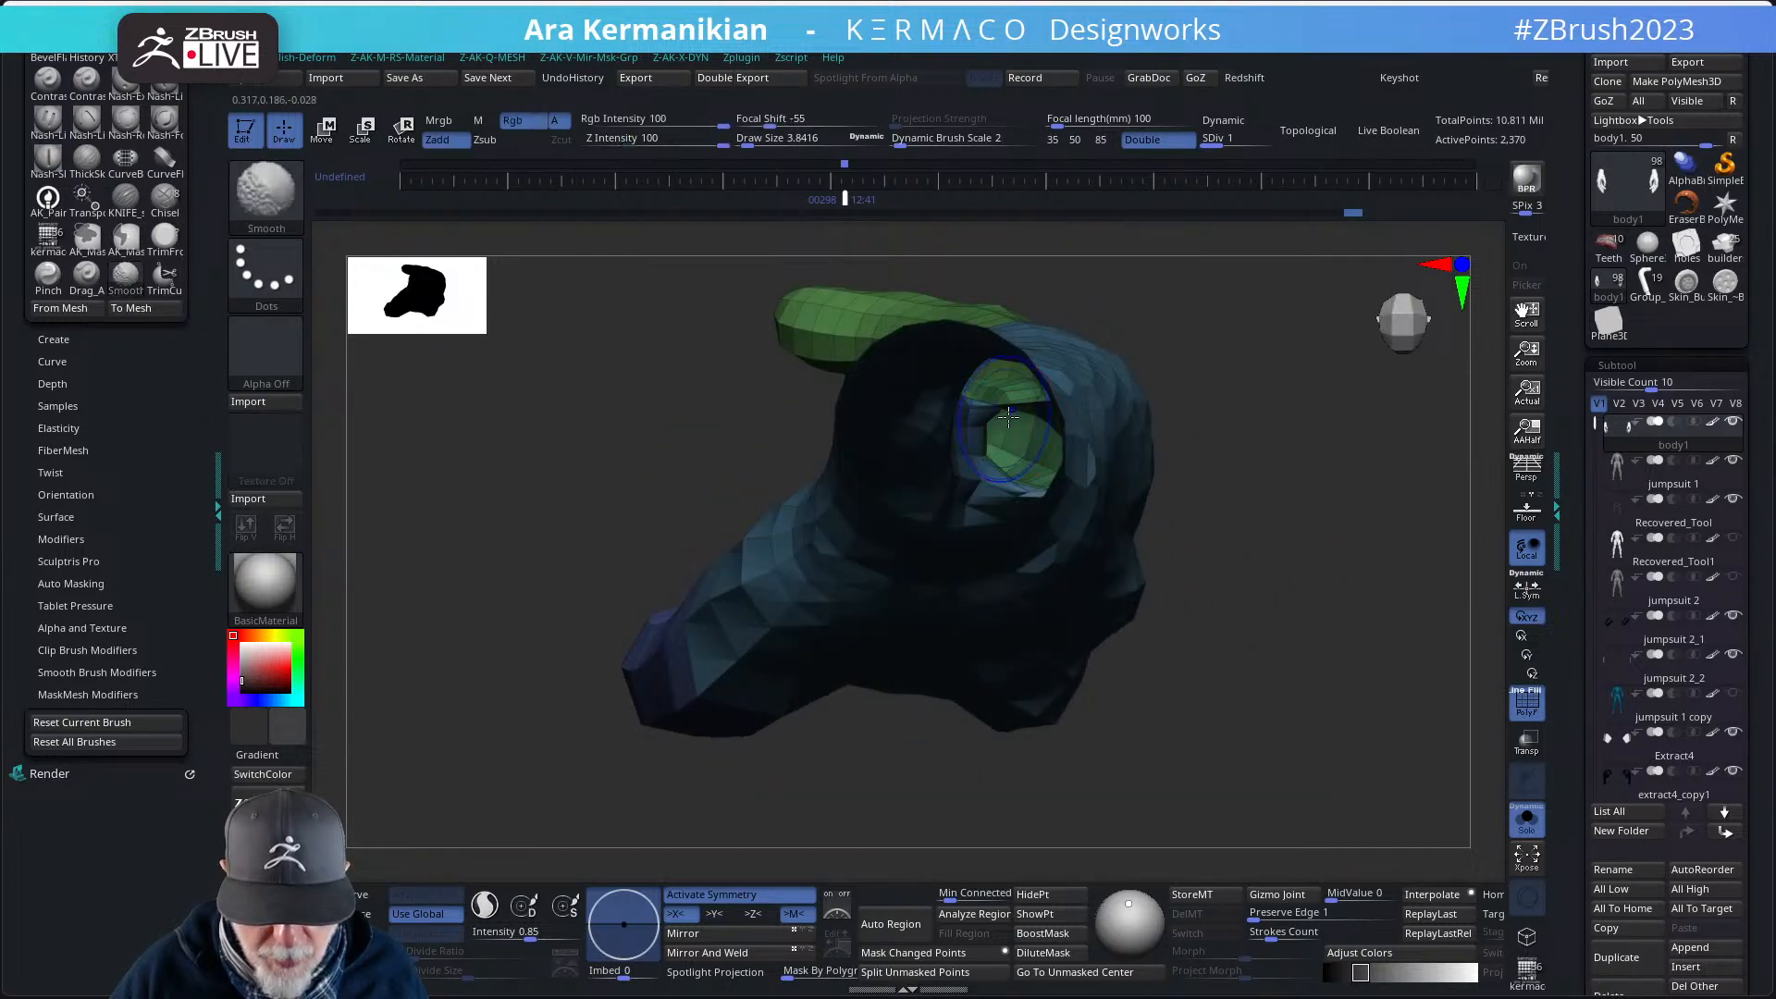
pyautogui.moveTo(1191, 455)
pyautogui.mouseDown()
pyautogui.moveTo(1280, 508)
pyautogui.moveTo(1252, 475)
pyautogui.mouseUp()
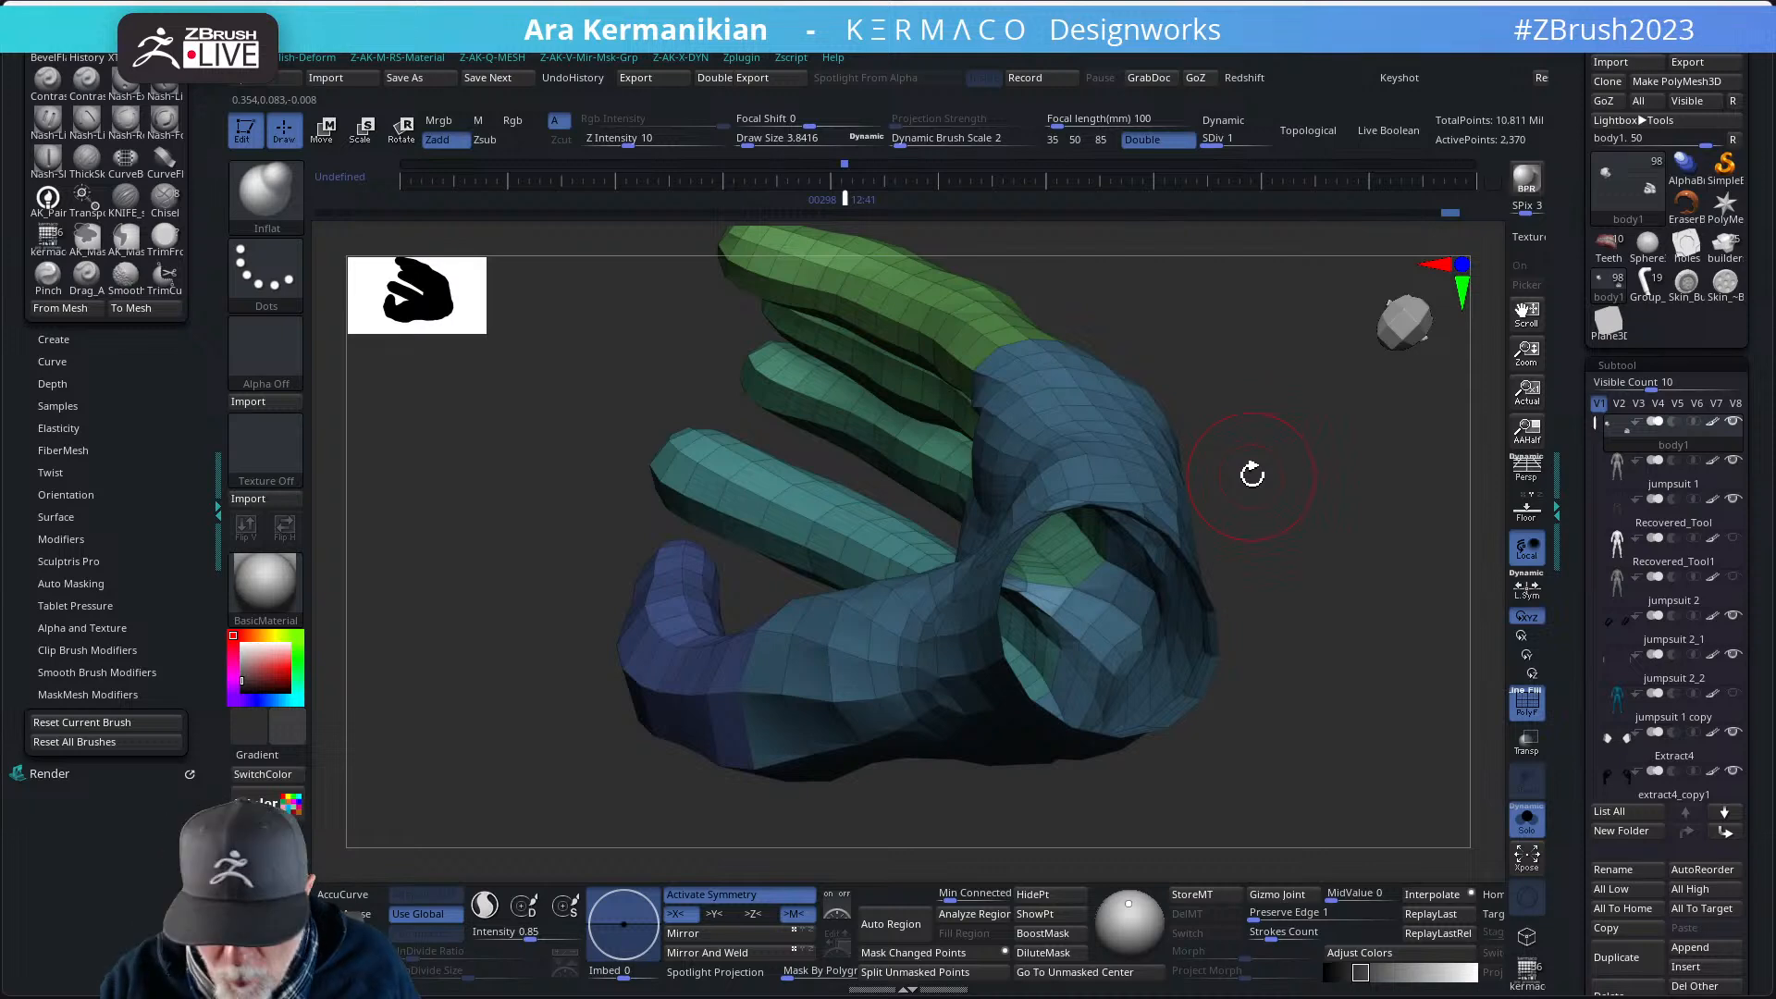
pyautogui.moveTo(1252, 475); pyautogui.dragTo(1292, 515)
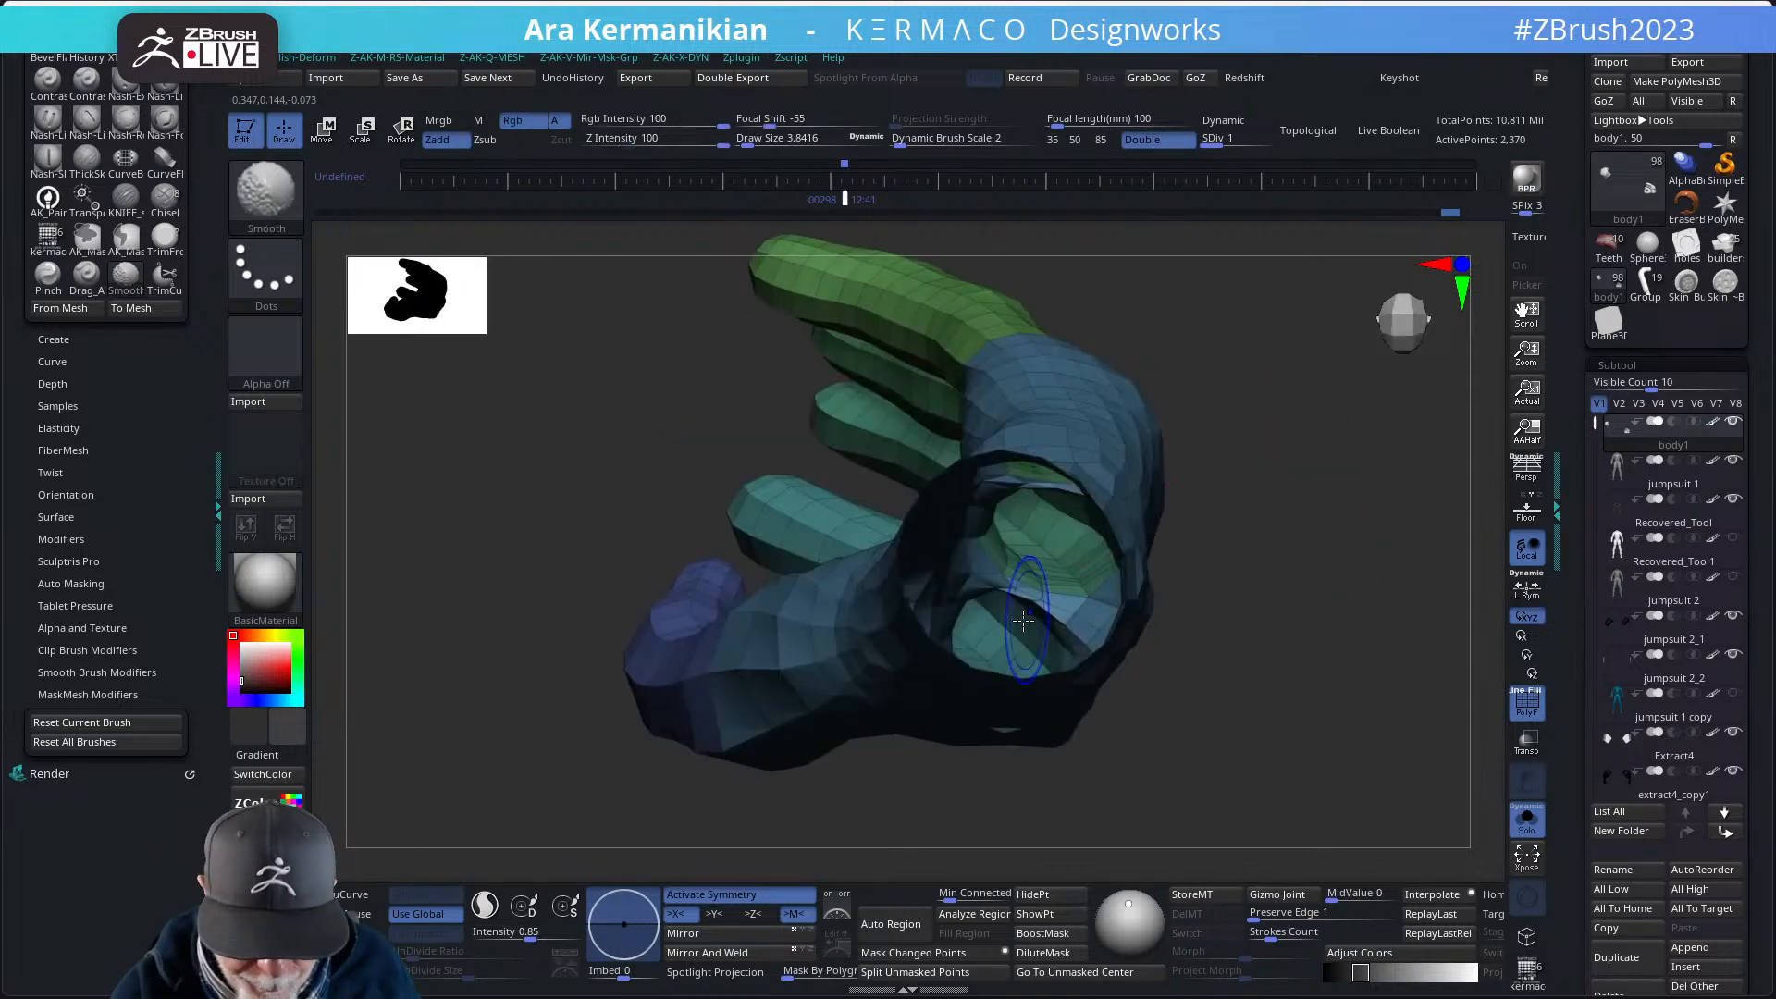
pyautogui.moveTo(1234, 604)
pyautogui.mouseDown()
pyautogui.moveTo(1229, 636)
pyautogui.moveTo(1301, 515)
pyautogui.moveTo(1039, 592)
pyautogui.mouseUp()
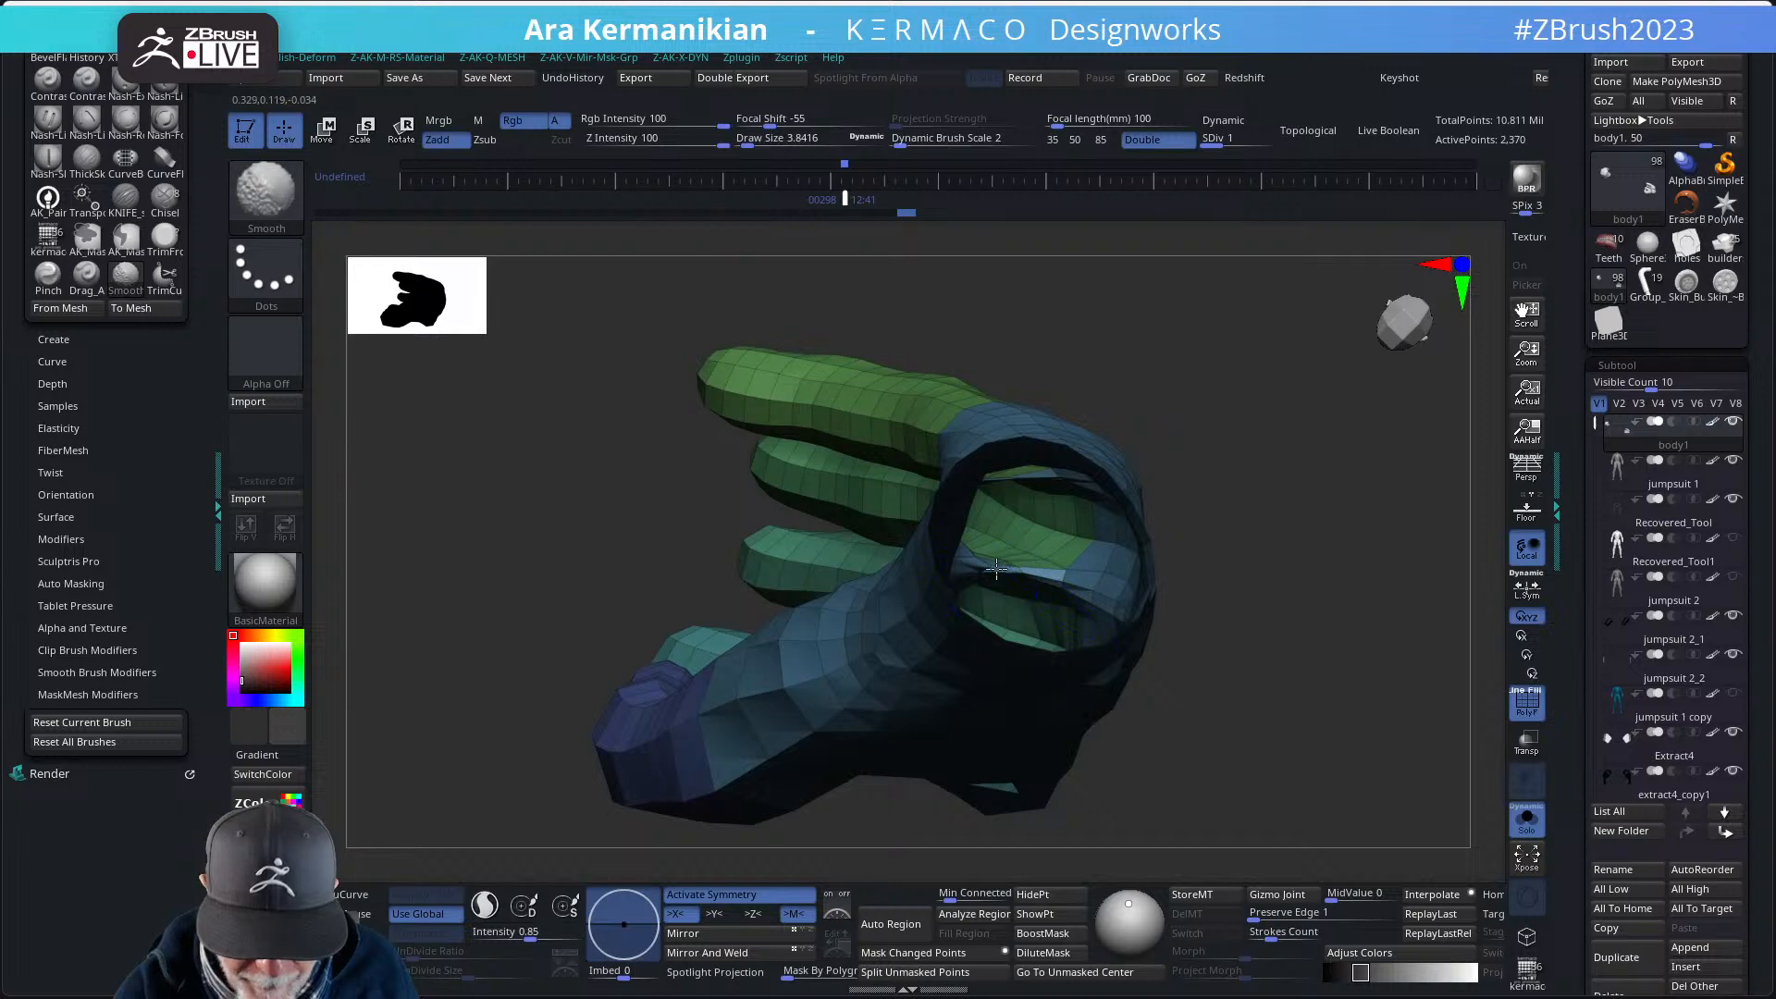
pyautogui.moveTo(1236, 543)
pyautogui.mouseDown()
pyautogui.moveTo(1229, 504)
pyautogui.moveTo(1203, 507)
pyautogui.moveTo(1241, 543)
pyautogui.moveTo(1241, 519)
pyautogui.moveTo(1189, 491)
pyautogui.moveTo(1222, 578)
pyautogui.moveTo(1201, 498)
pyautogui.moveTo(1202, 552)
pyautogui.moveTo(1165, 495)
pyautogui.moveTo(1209, 552)
pyautogui.moveTo(1213, 495)
pyautogui.moveTo(1185, 502)
pyautogui.mouseUp()
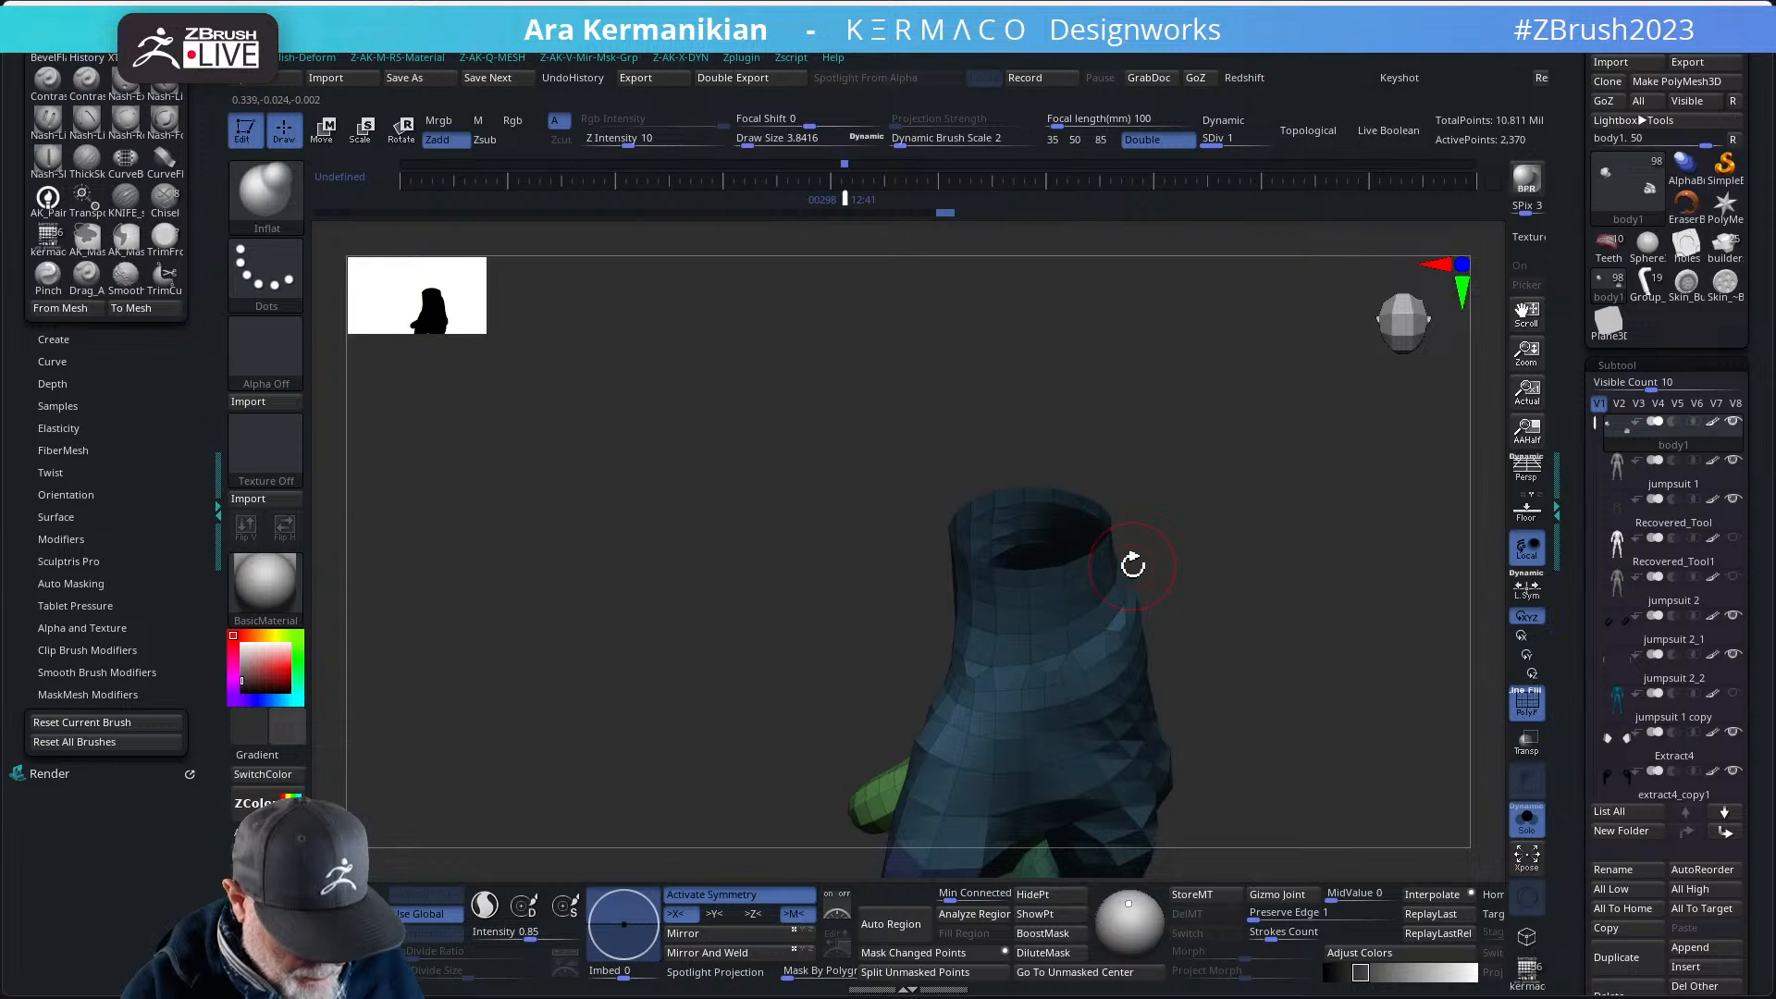
# - Switch to the ZModeler brush and set its edge action to Close Hole
pyautogui.press('b')
pyautogui.press('z')
pyautogui.press('m')
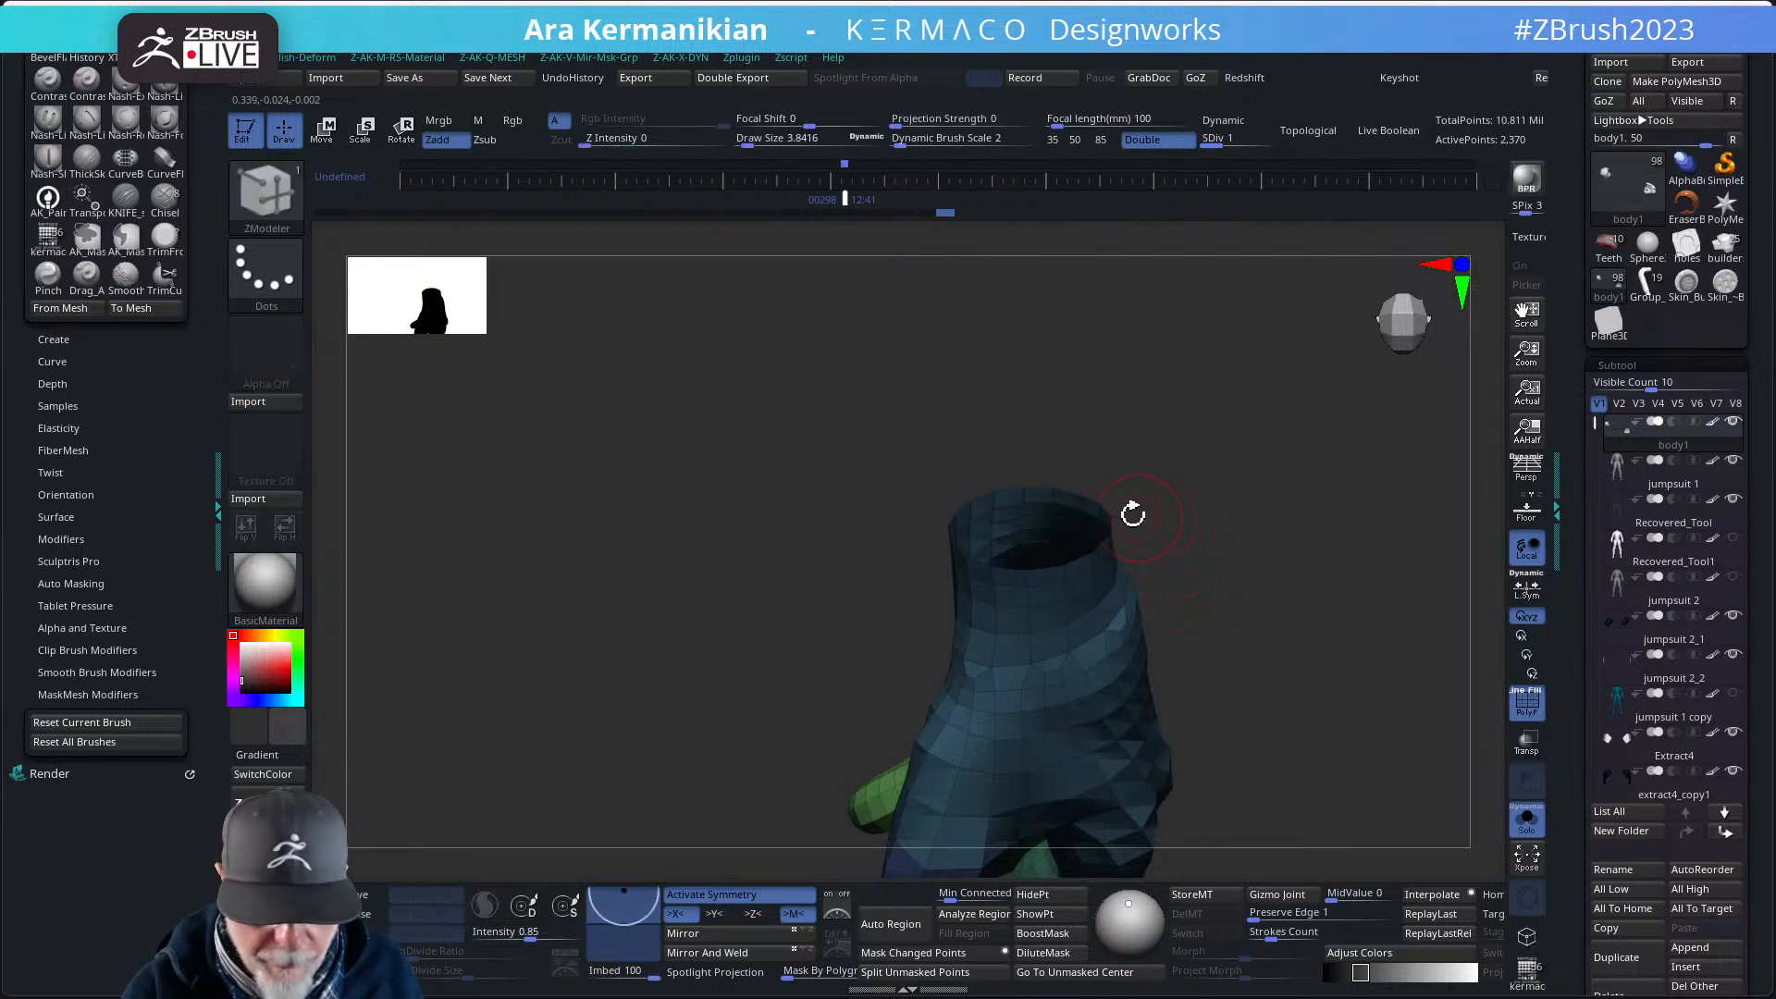
pyautogui.press('space')
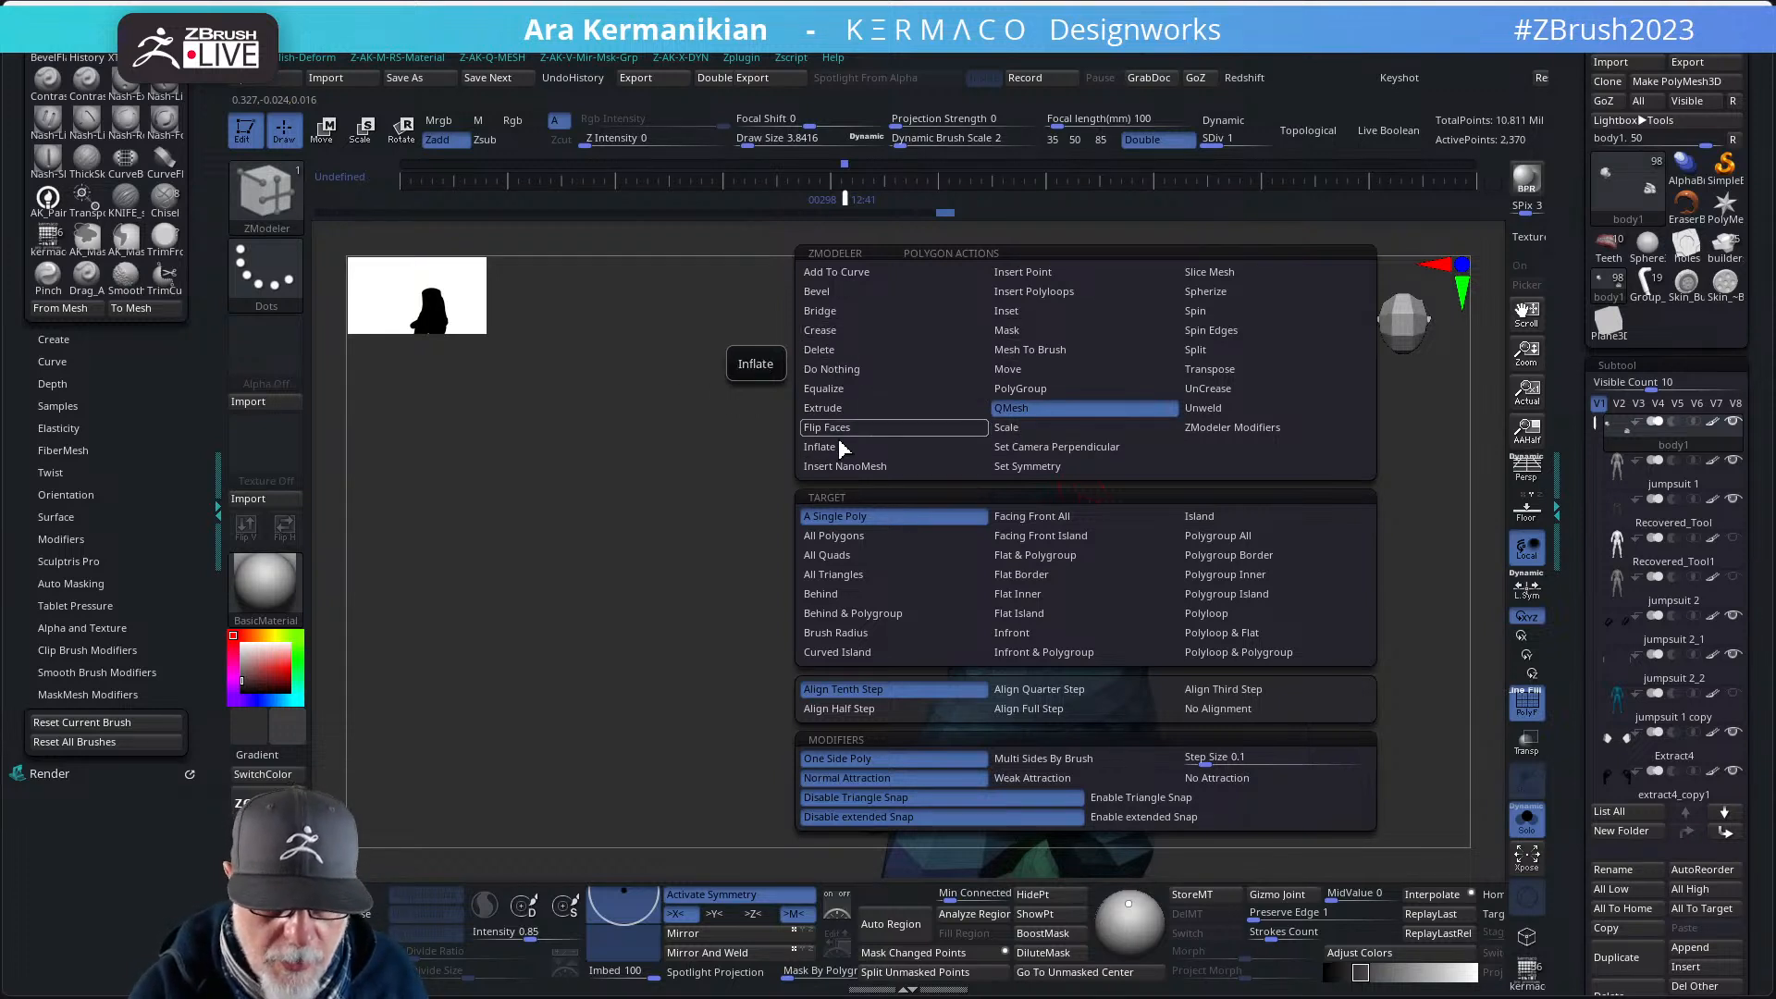
pyautogui.click(1061, 373)
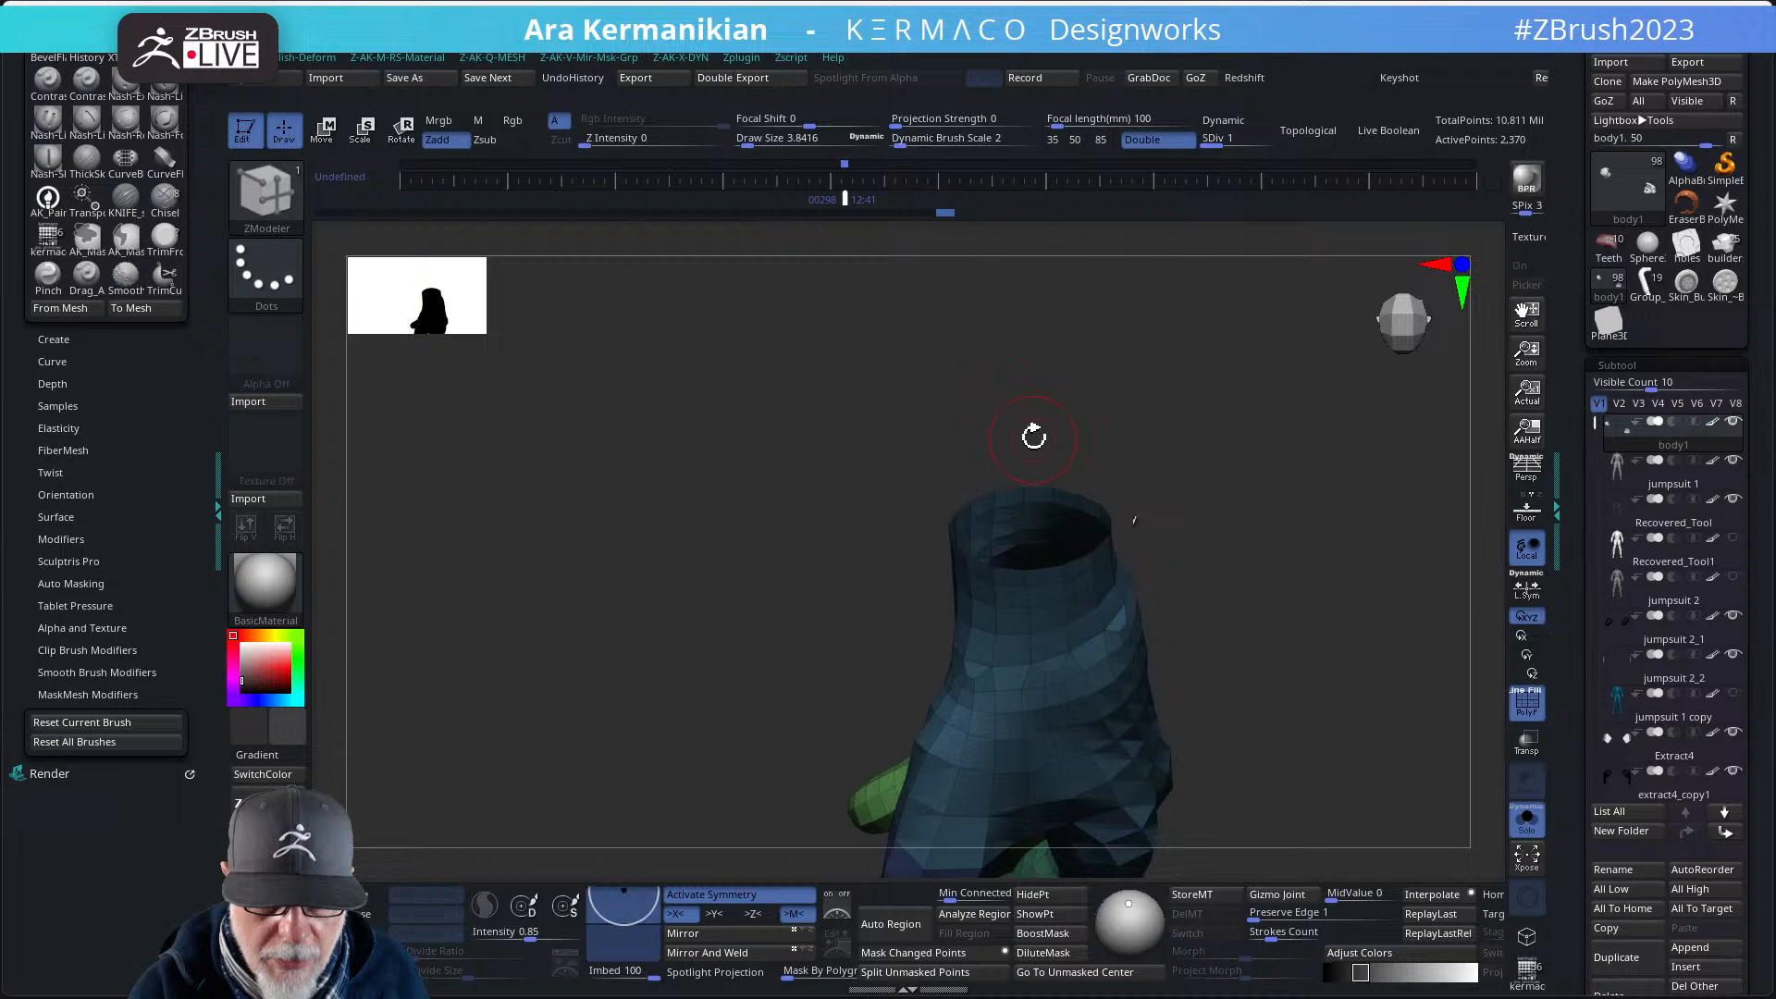
pyautogui.rightClick(1040, 492)
pyautogui.click(847, 495)
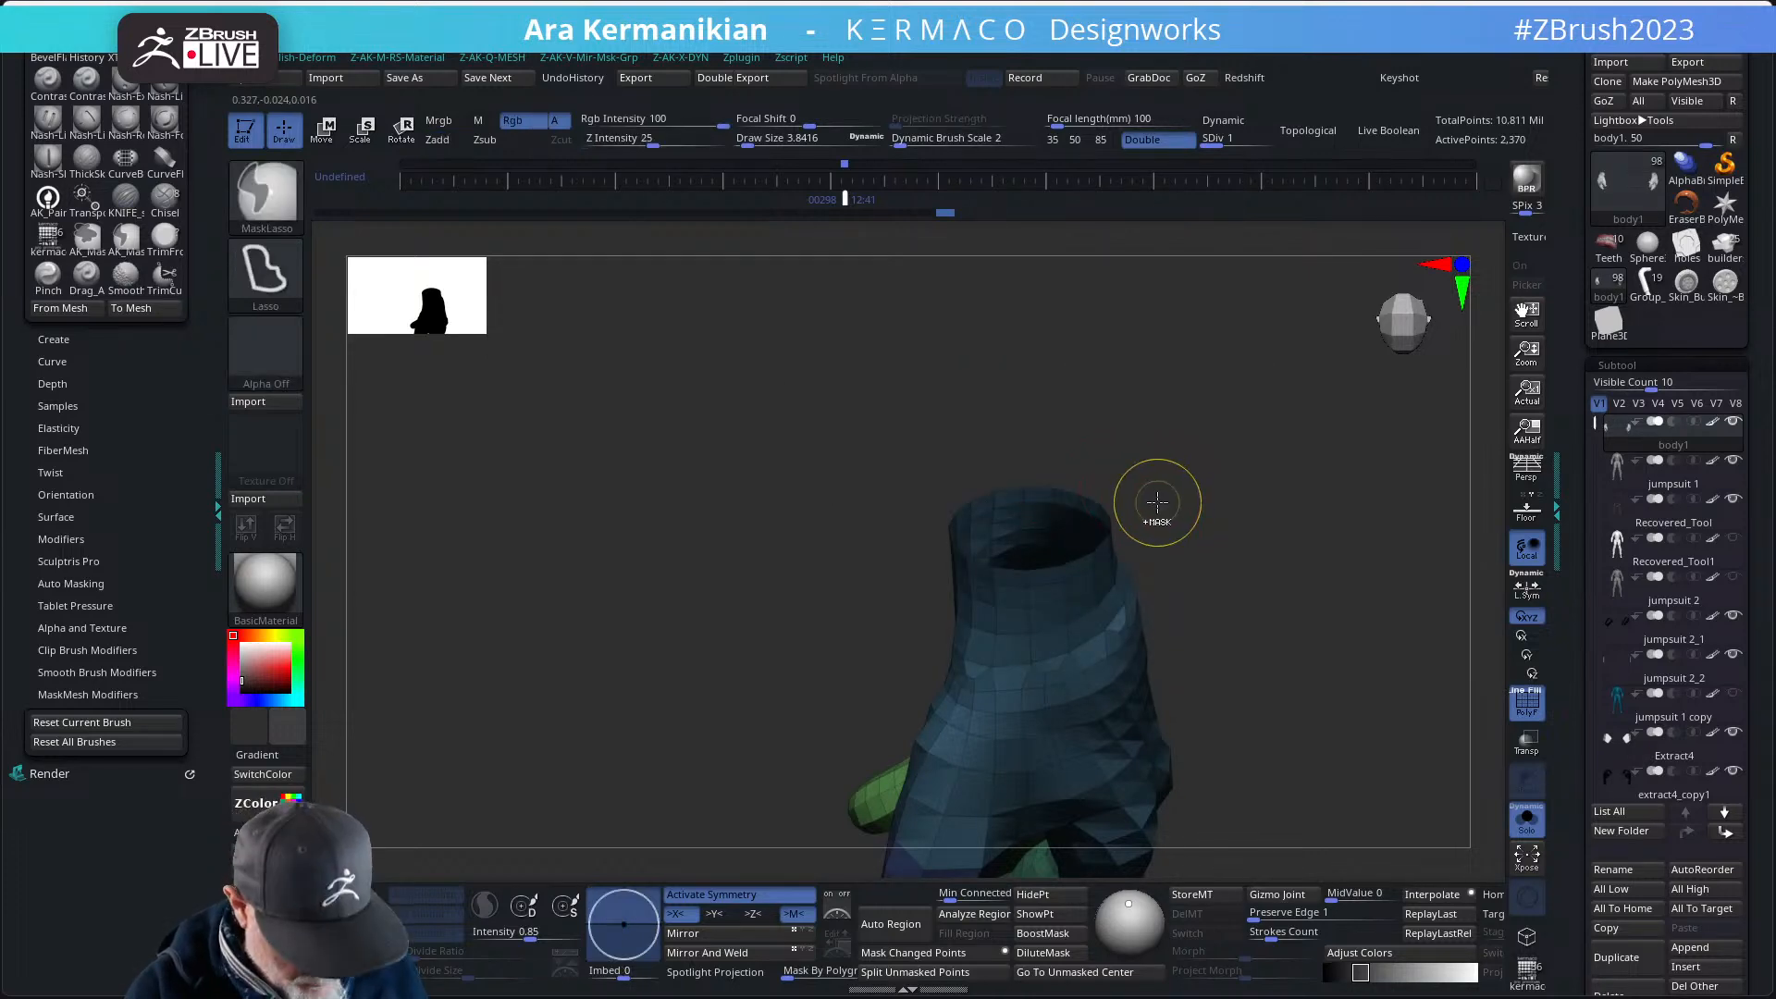
# - Try Close Hole on the wrist opening and delete the hands' higher subdivision levels
pyautogui.hotkey('ctrl', 'q')
pyautogui.click(1154, 638)
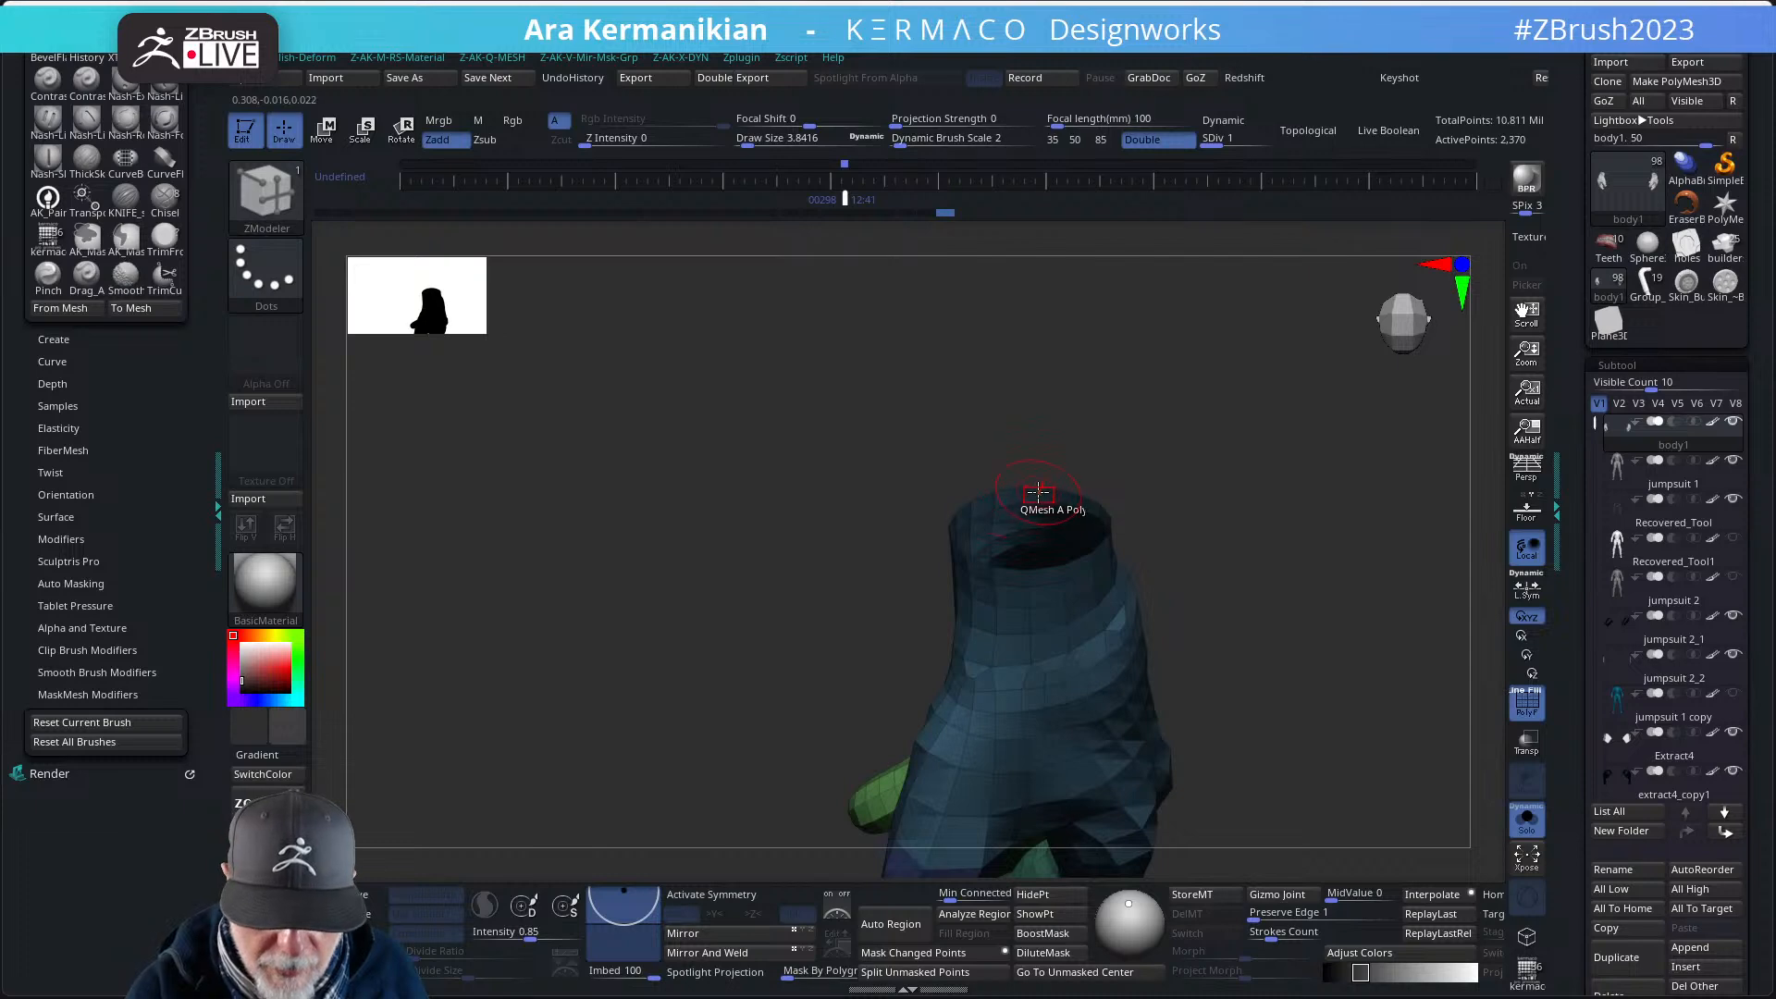
pyautogui.click(1049, 488)
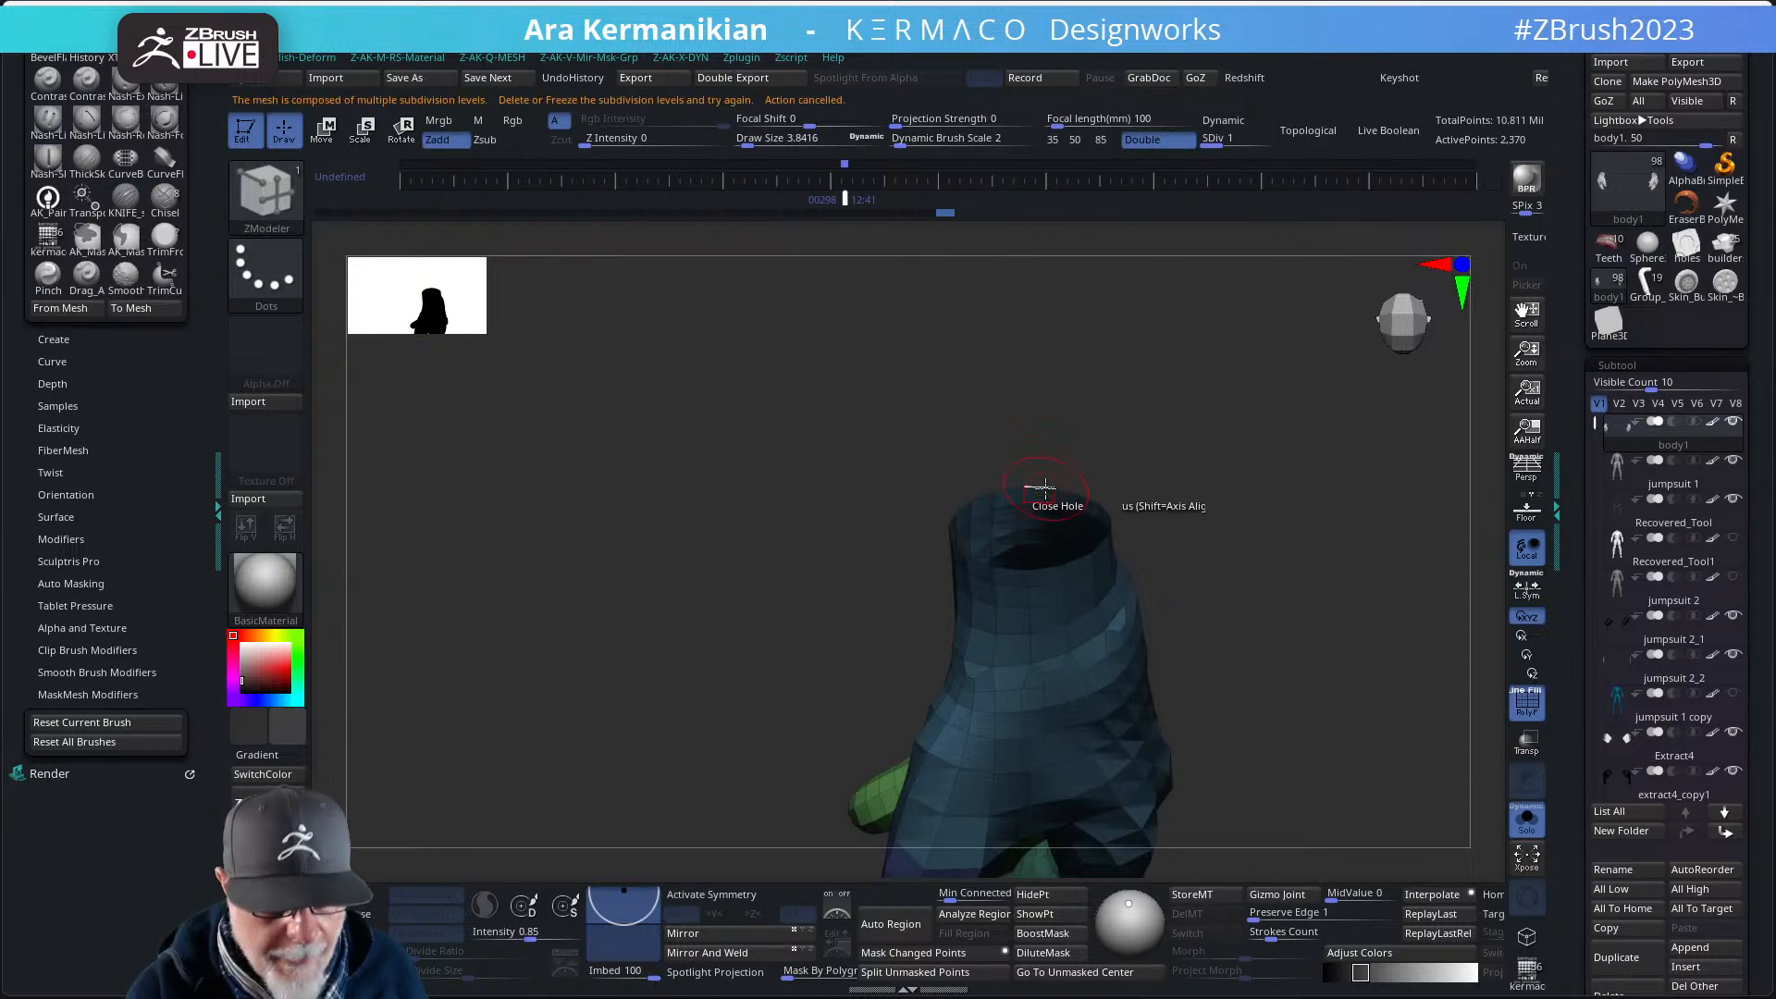
pyautogui.hotkey('ctrl', 'q')
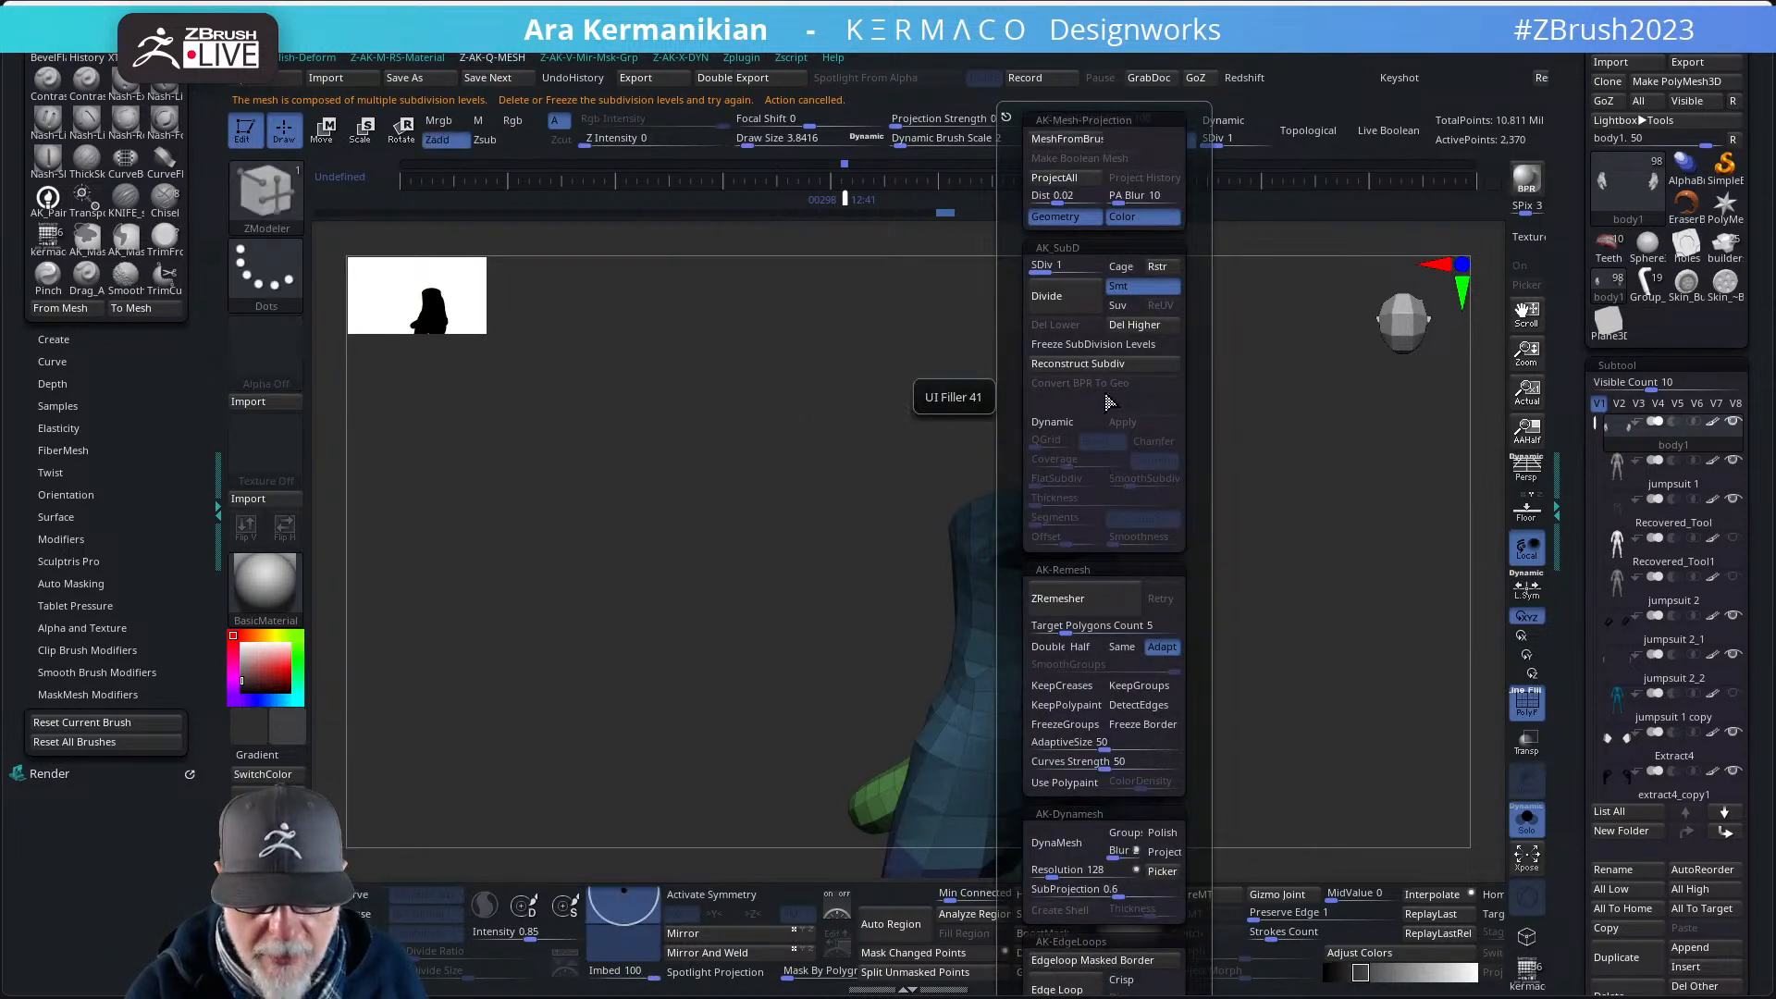
pyautogui.click(1144, 326)
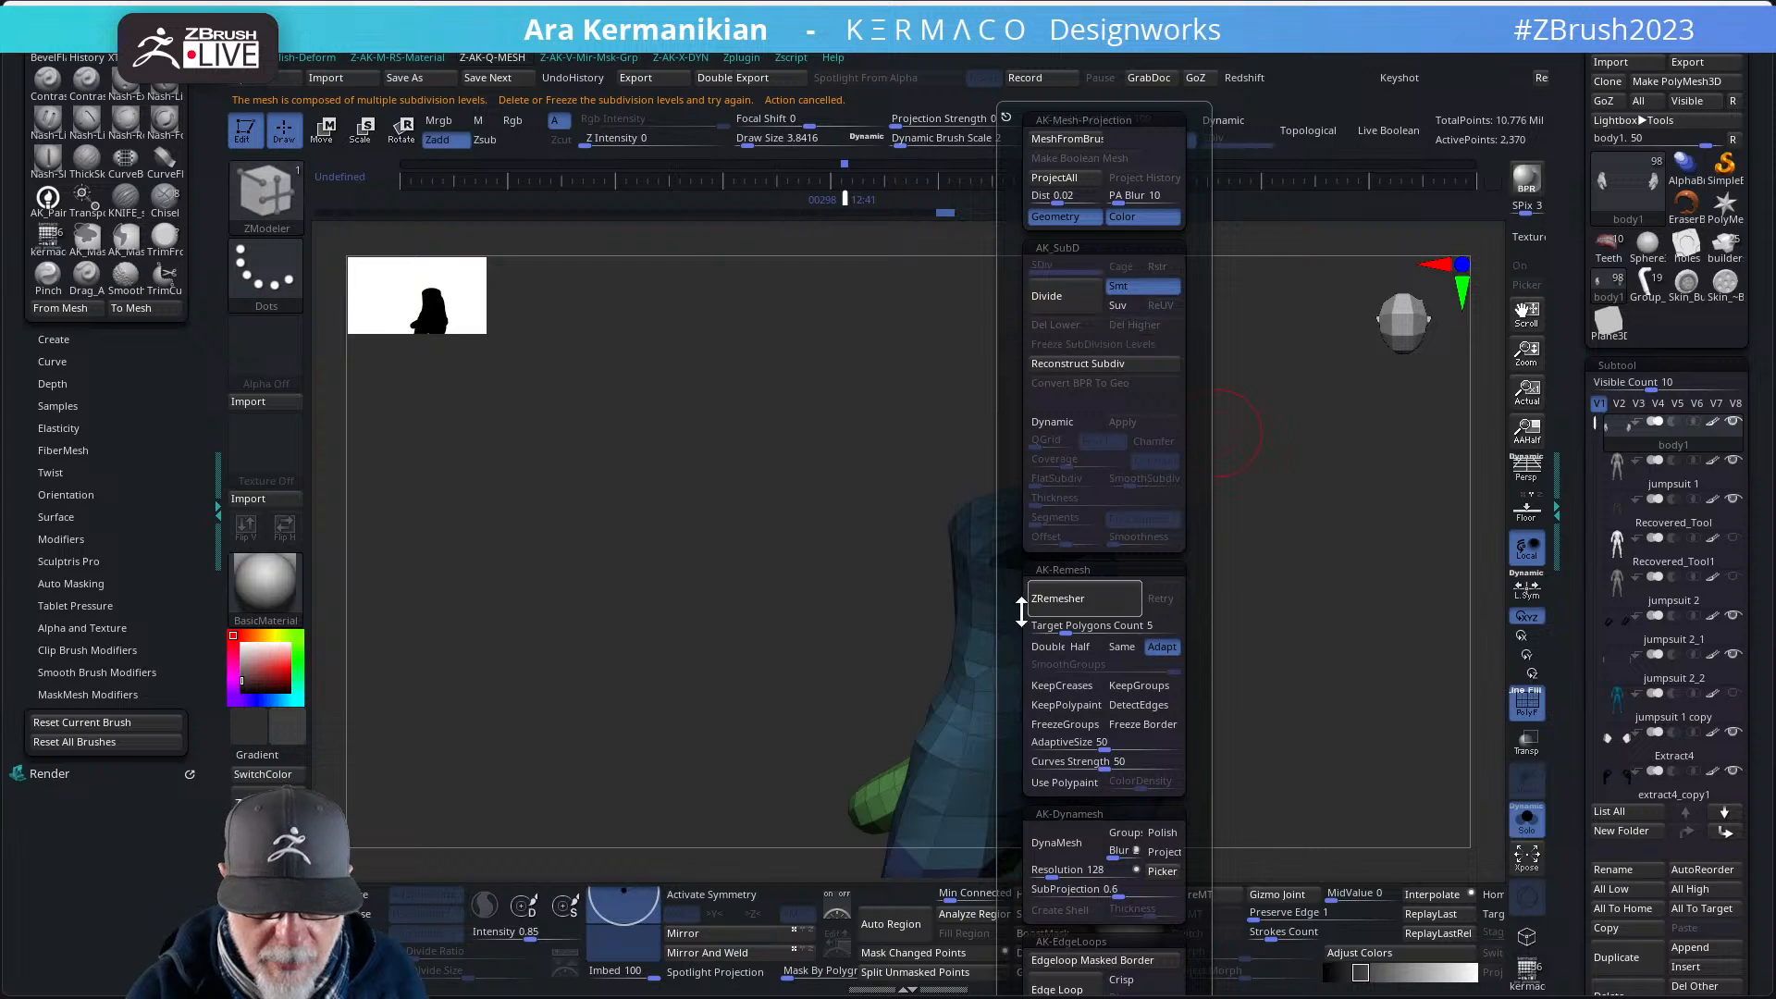
# - Try to cap a single wrist opening with Close Hole while symmetry is off
pyautogui.click(1068, 492)
pyautogui.keyDown('alt'); pyautogui.moveTo(1191, 509); pyautogui.dragTo(1286, 436); pyautogui.keyUp('alt')
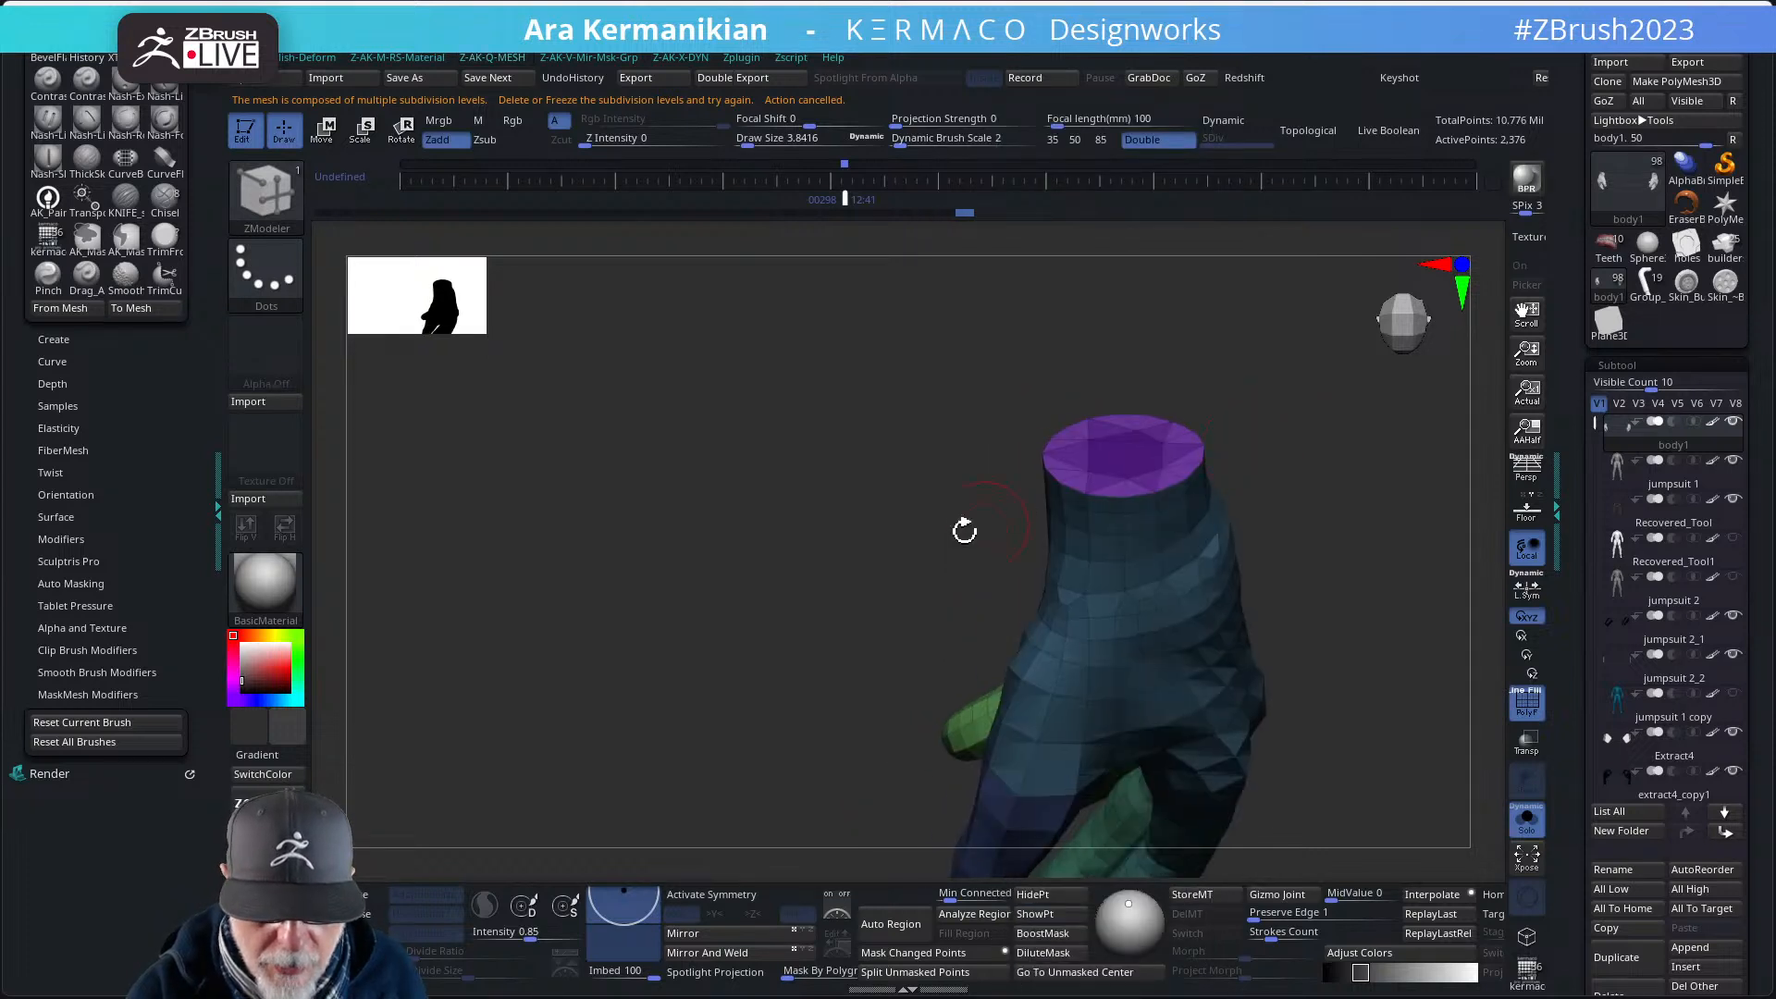
pyautogui.keyDown('alt'); pyautogui.moveTo(833, 591); pyautogui.dragTo(1187, 561); pyautogui.keyUp('alt')
pyautogui.keyDown('alt'); pyautogui.moveTo(866, 588); pyautogui.dragTo(932, 592); pyautogui.keyUp('alt')
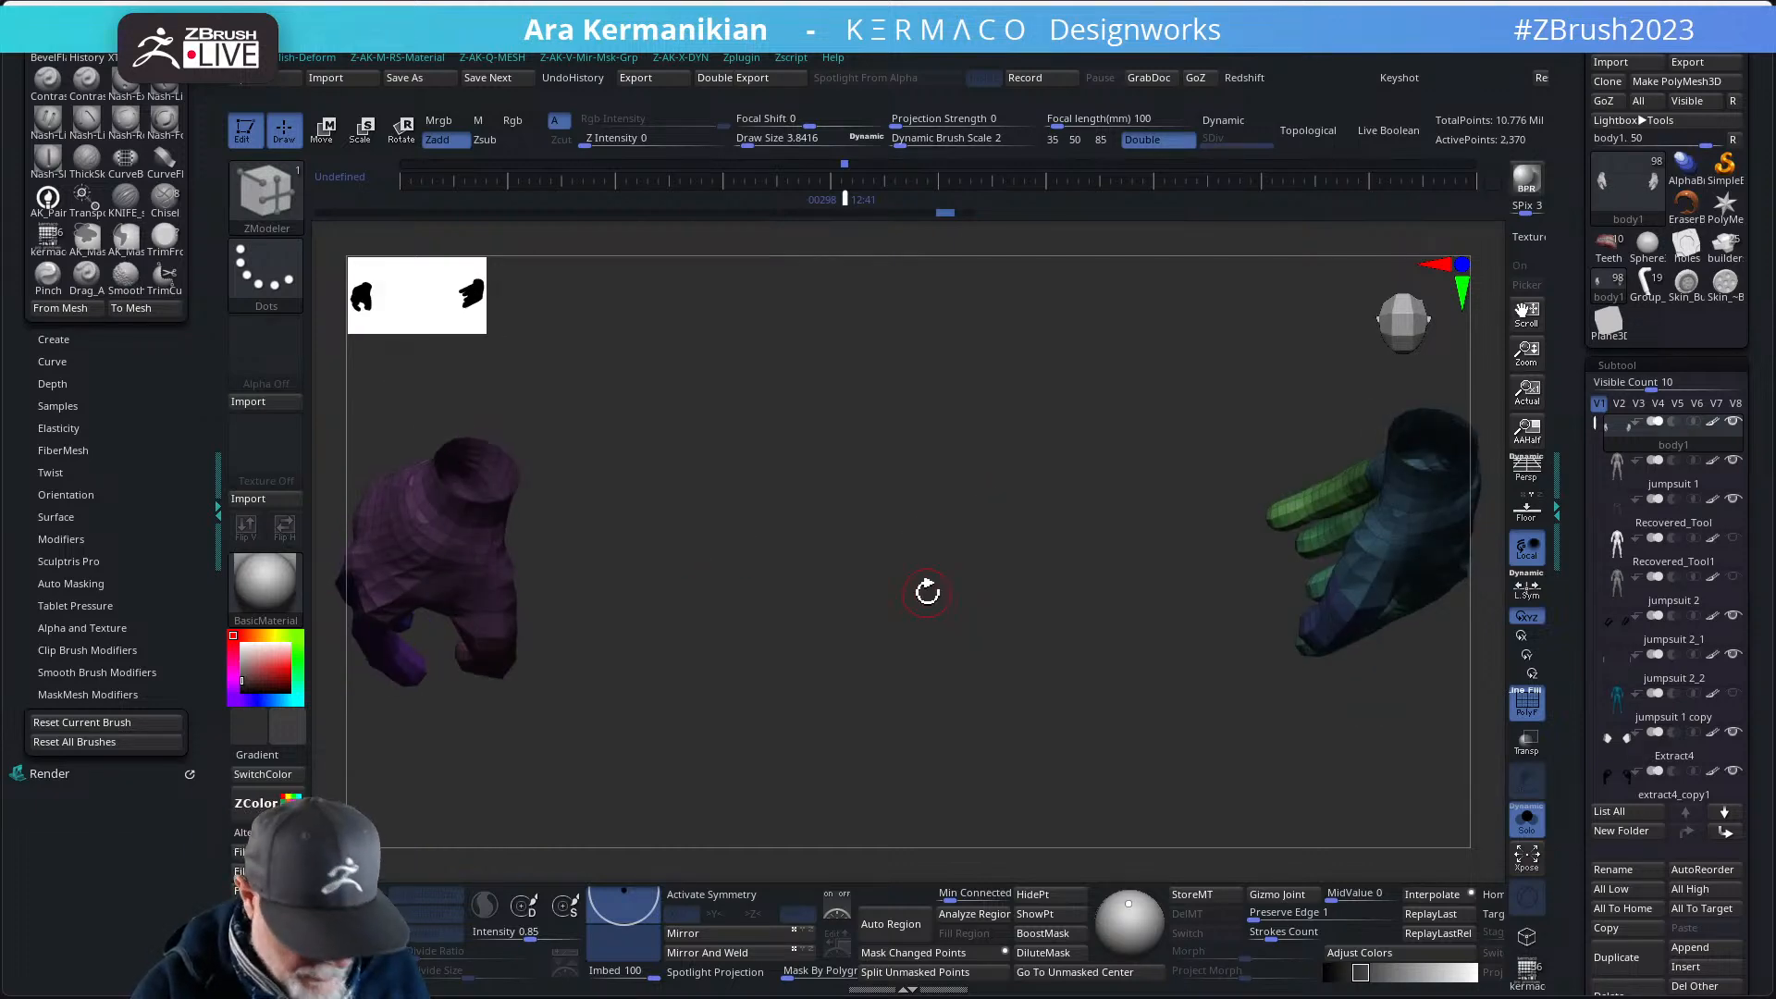
# - Activate X symmetry and cap both wrist openings with Close Hole
pyautogui.press('v')
pyautogui.click(930, 638)
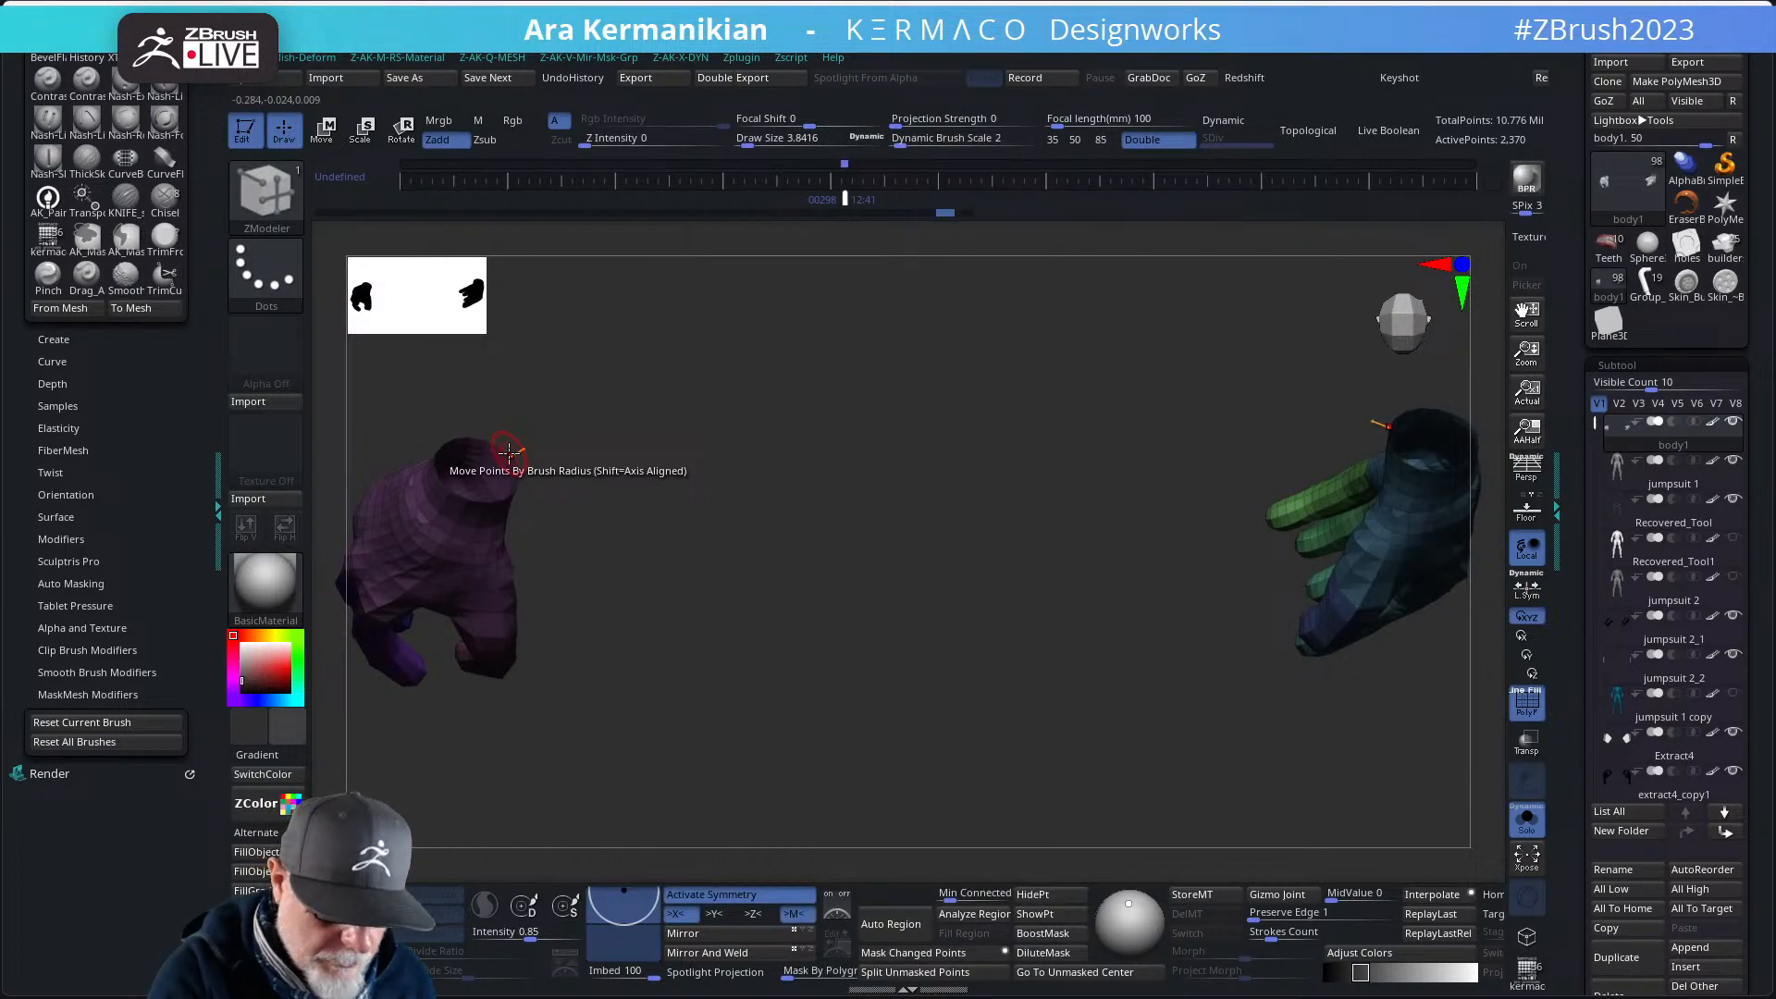
pyautogui.click(505, 451)
# - Smooth the fingers on the back side of the hand
pyautogui.moveTo(697, 602)
pyautogui.mouseDown()
pyautogui.moveTo(805, 567)
pyautogui.moveTo(746, 602)
pyautogui.moveTo(781, 519)
pyautogui.moveTo(762, 626)
pyautogui.moveTo(833, 583)
pyautogui.moveTo(855, 601)
pyautogui.moveTo(976, 569)
pyautogui.moveTo(885, 623)
pyautogui.moveTo(869, 579)
pyautogui.mouseUp()
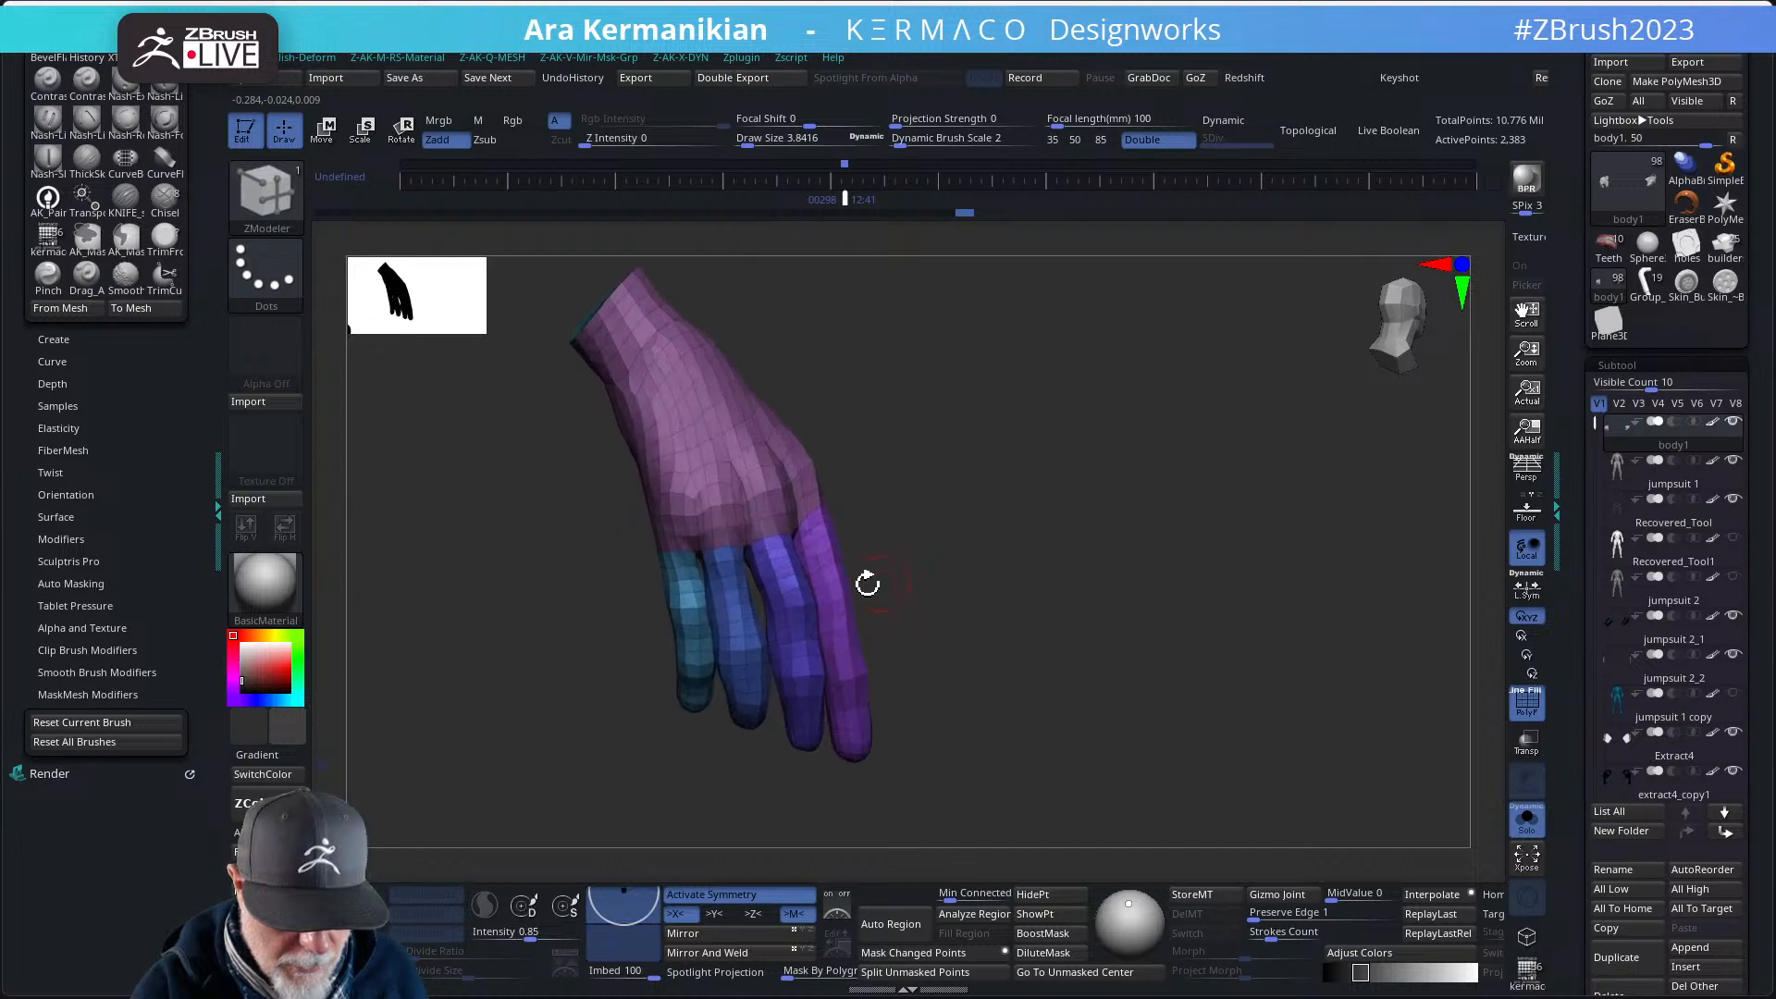
pyautogui.press('shift')
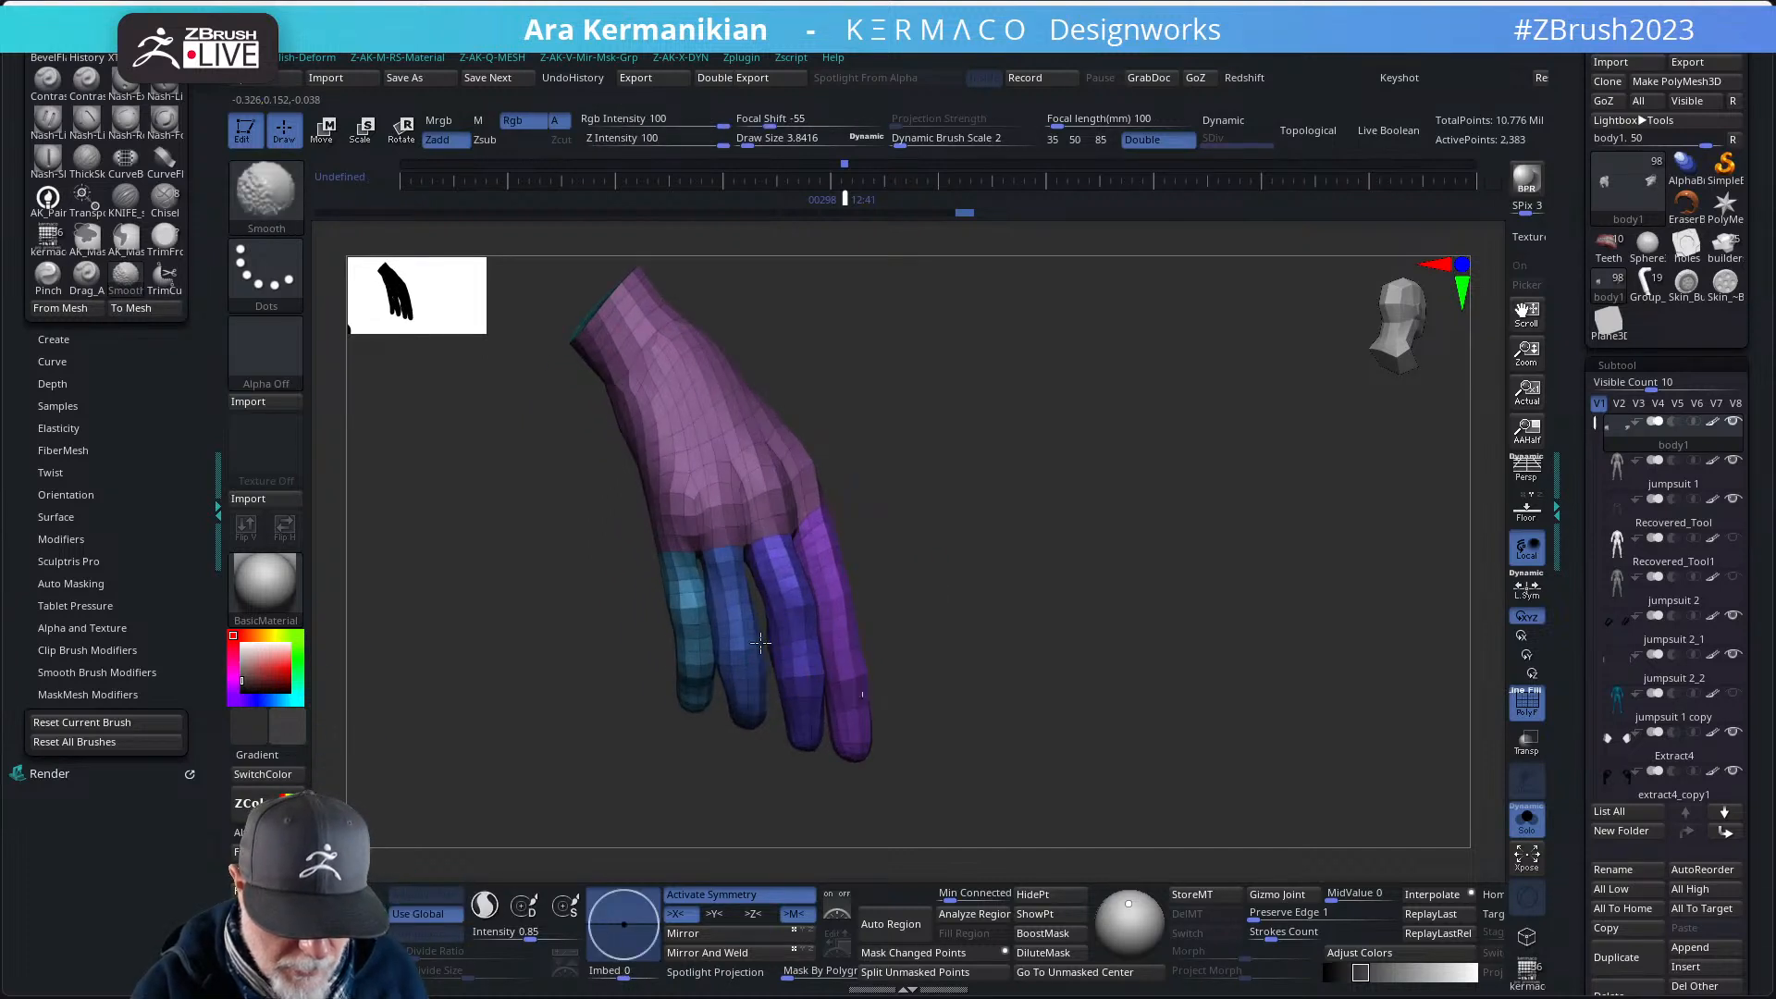
pyautogui.moveTo(767, 726); pyautogui.dragTo(906, 611)
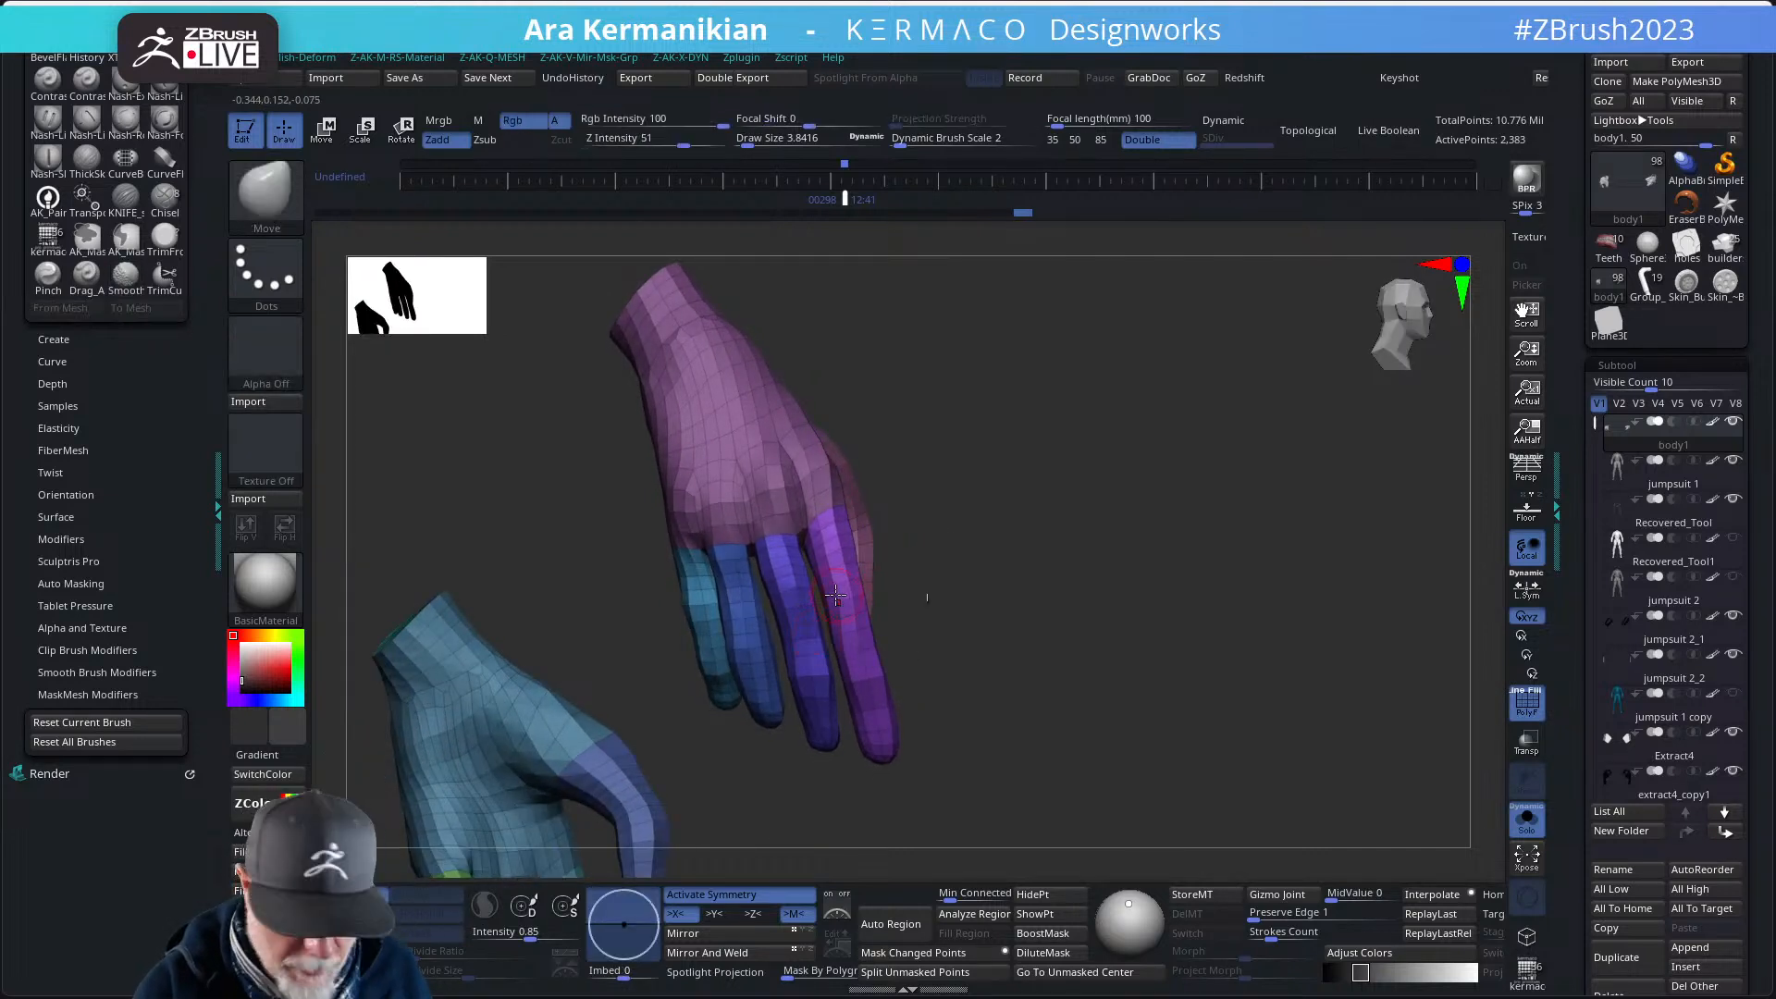
# - Reshape the fingers symmetrically using the Move brush with a draw size of about 7.39
pyautogui.press('s')
pyautogui.moveTo(798, 612); pyautogui.dragTo(783, 607)
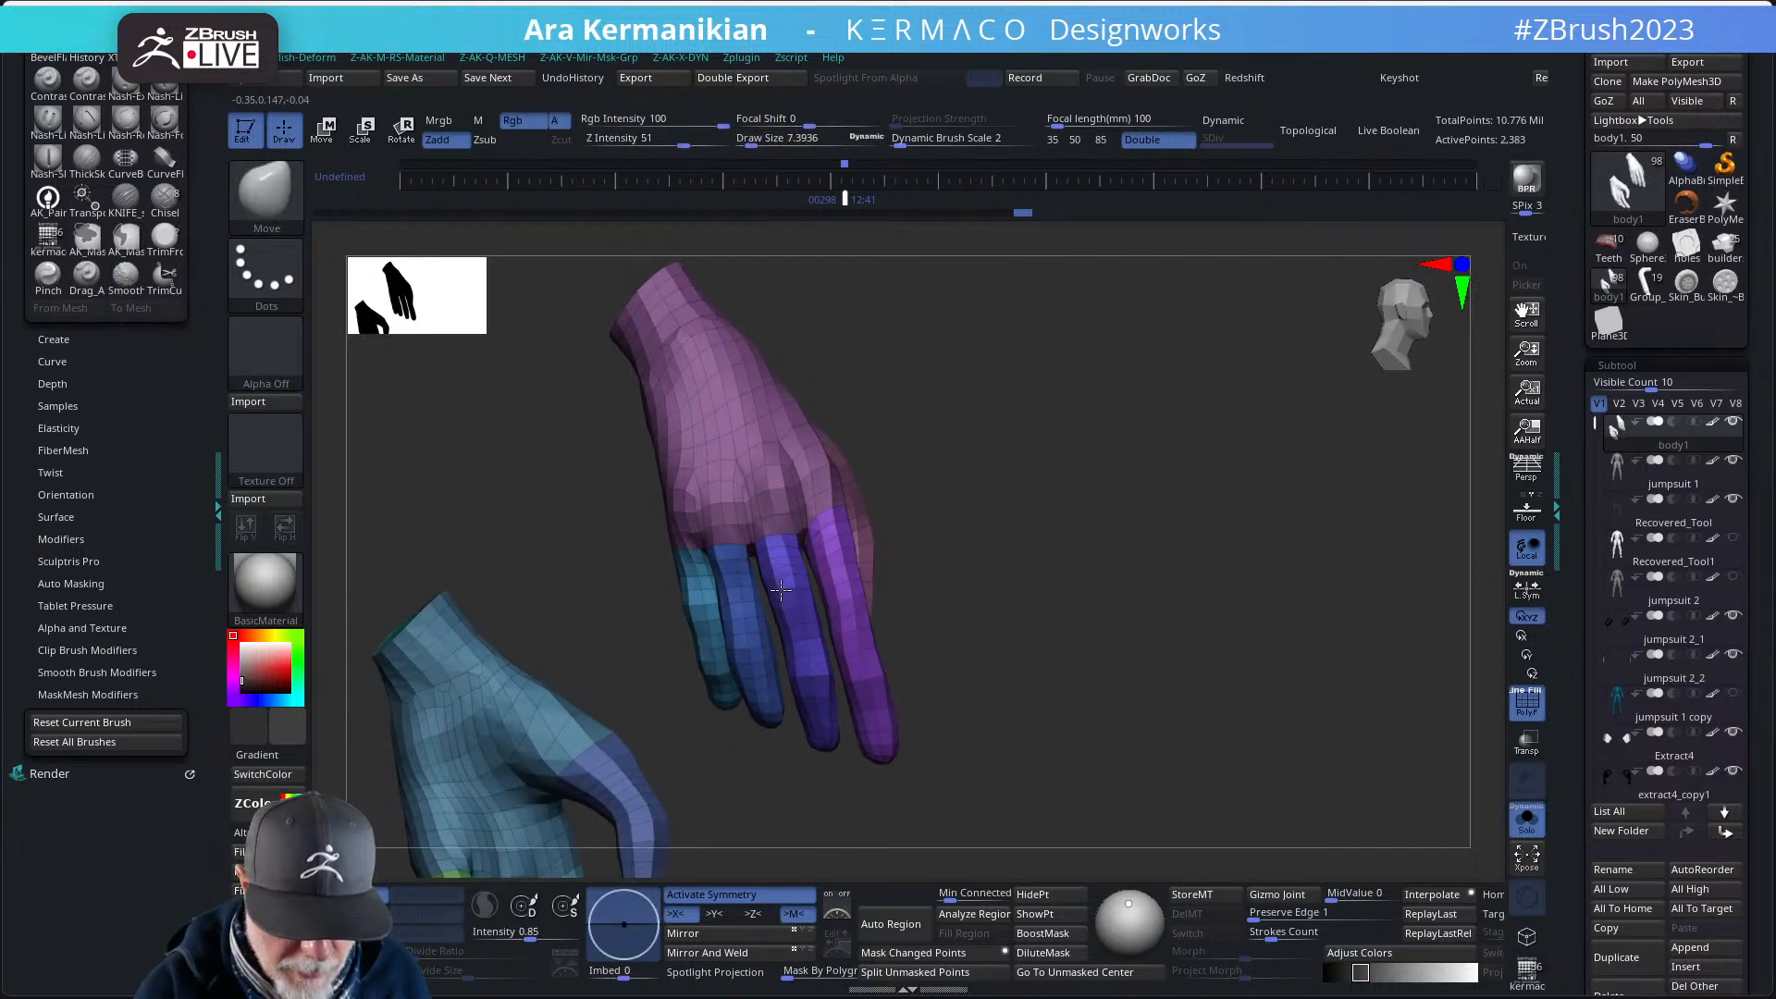
pyautogui.moveTo(921, 570); pyautogui.dragTo(828, 580)
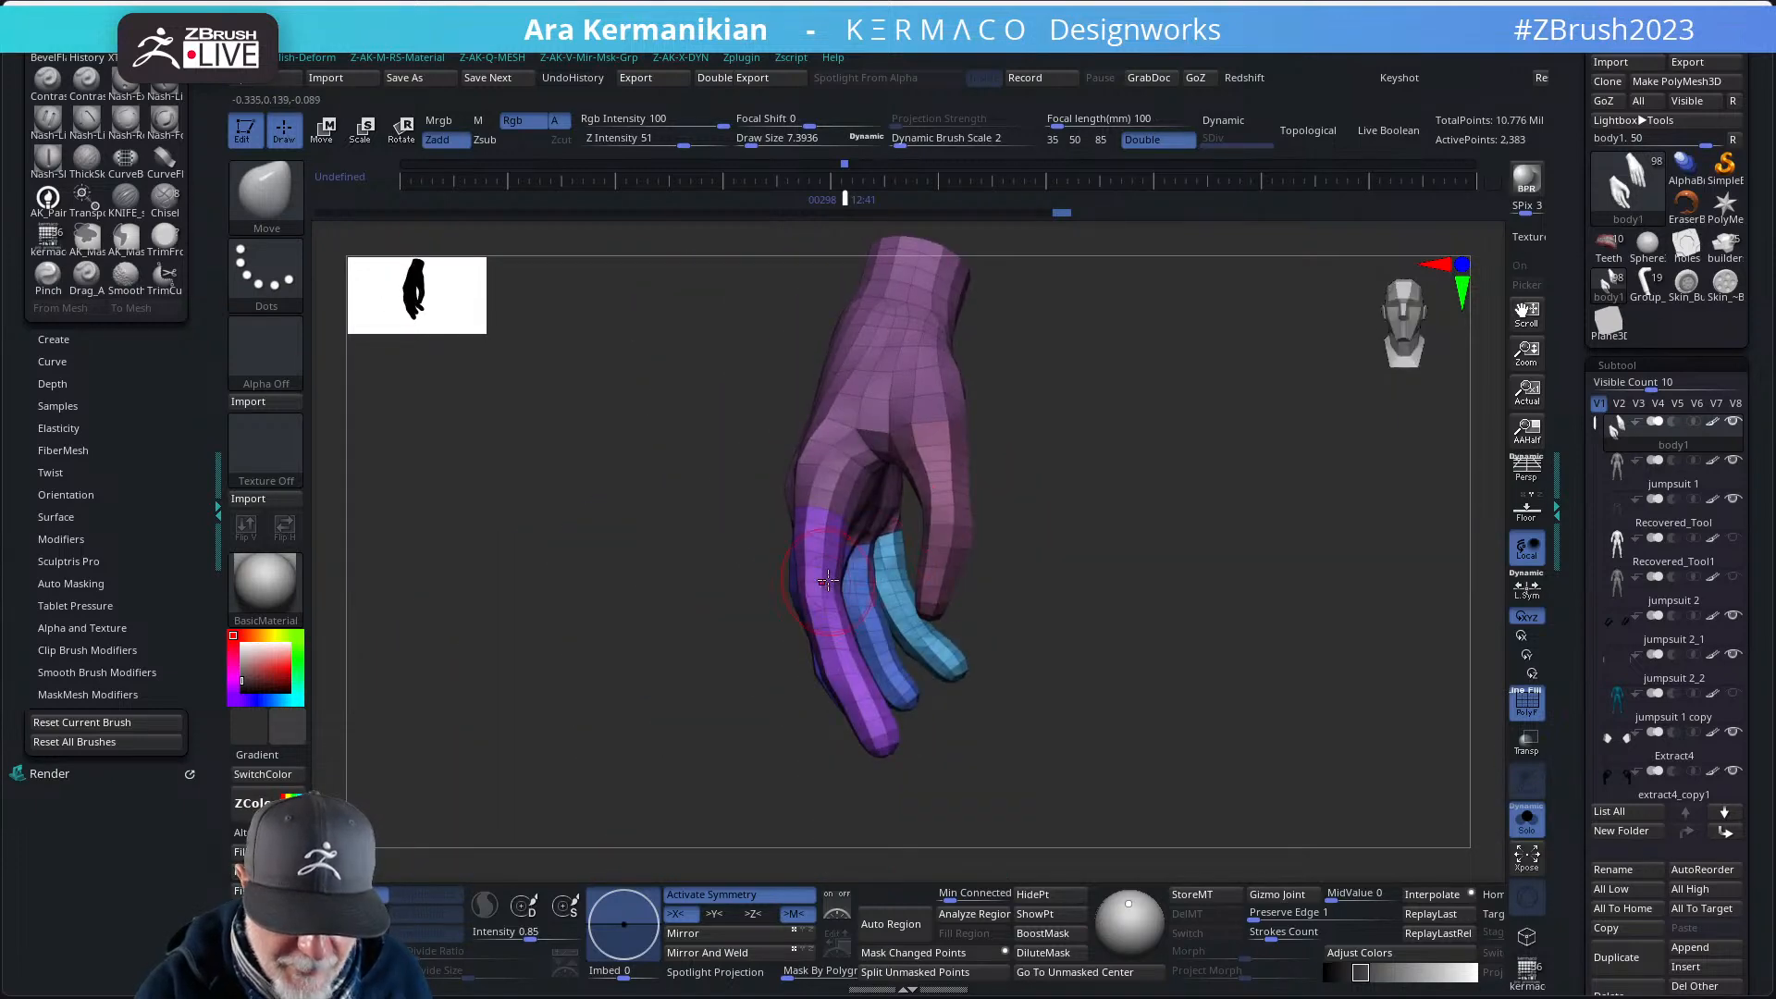
pyautogui.moveTo(721, 670); pyautogui.dragTo(894, 482)
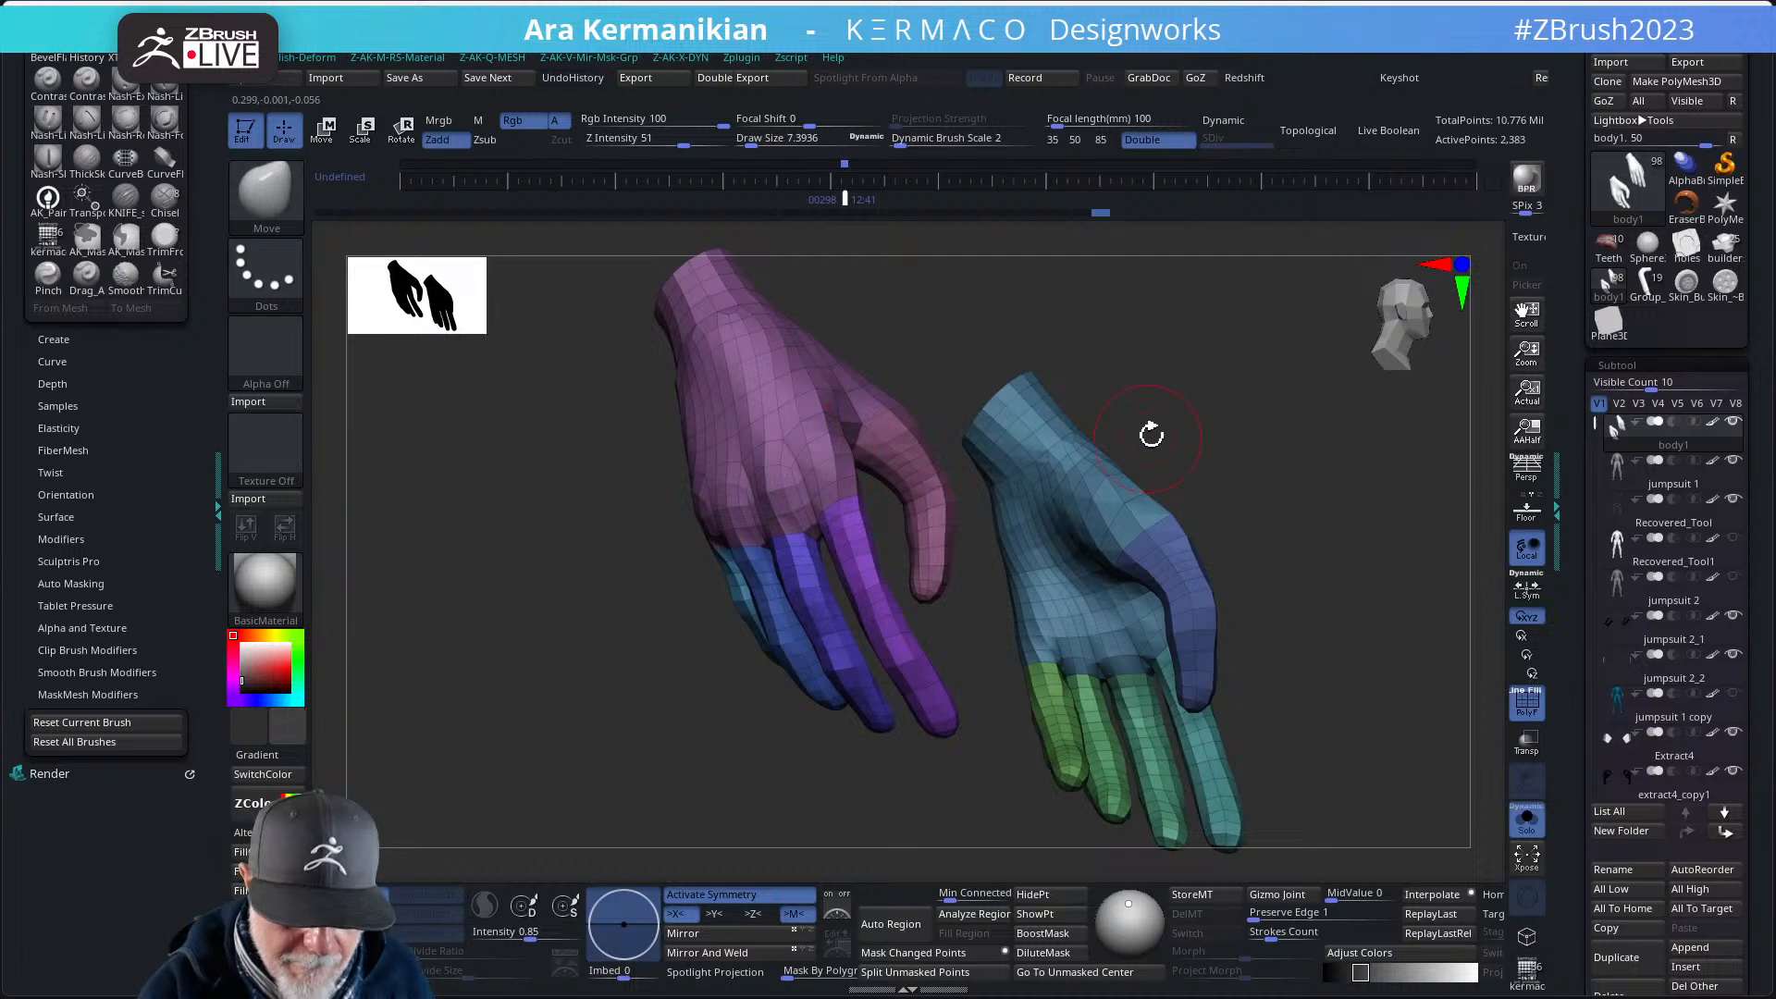
pyautogui.moveTo(1152, 434); pyautogui.dragTo(807, 590)
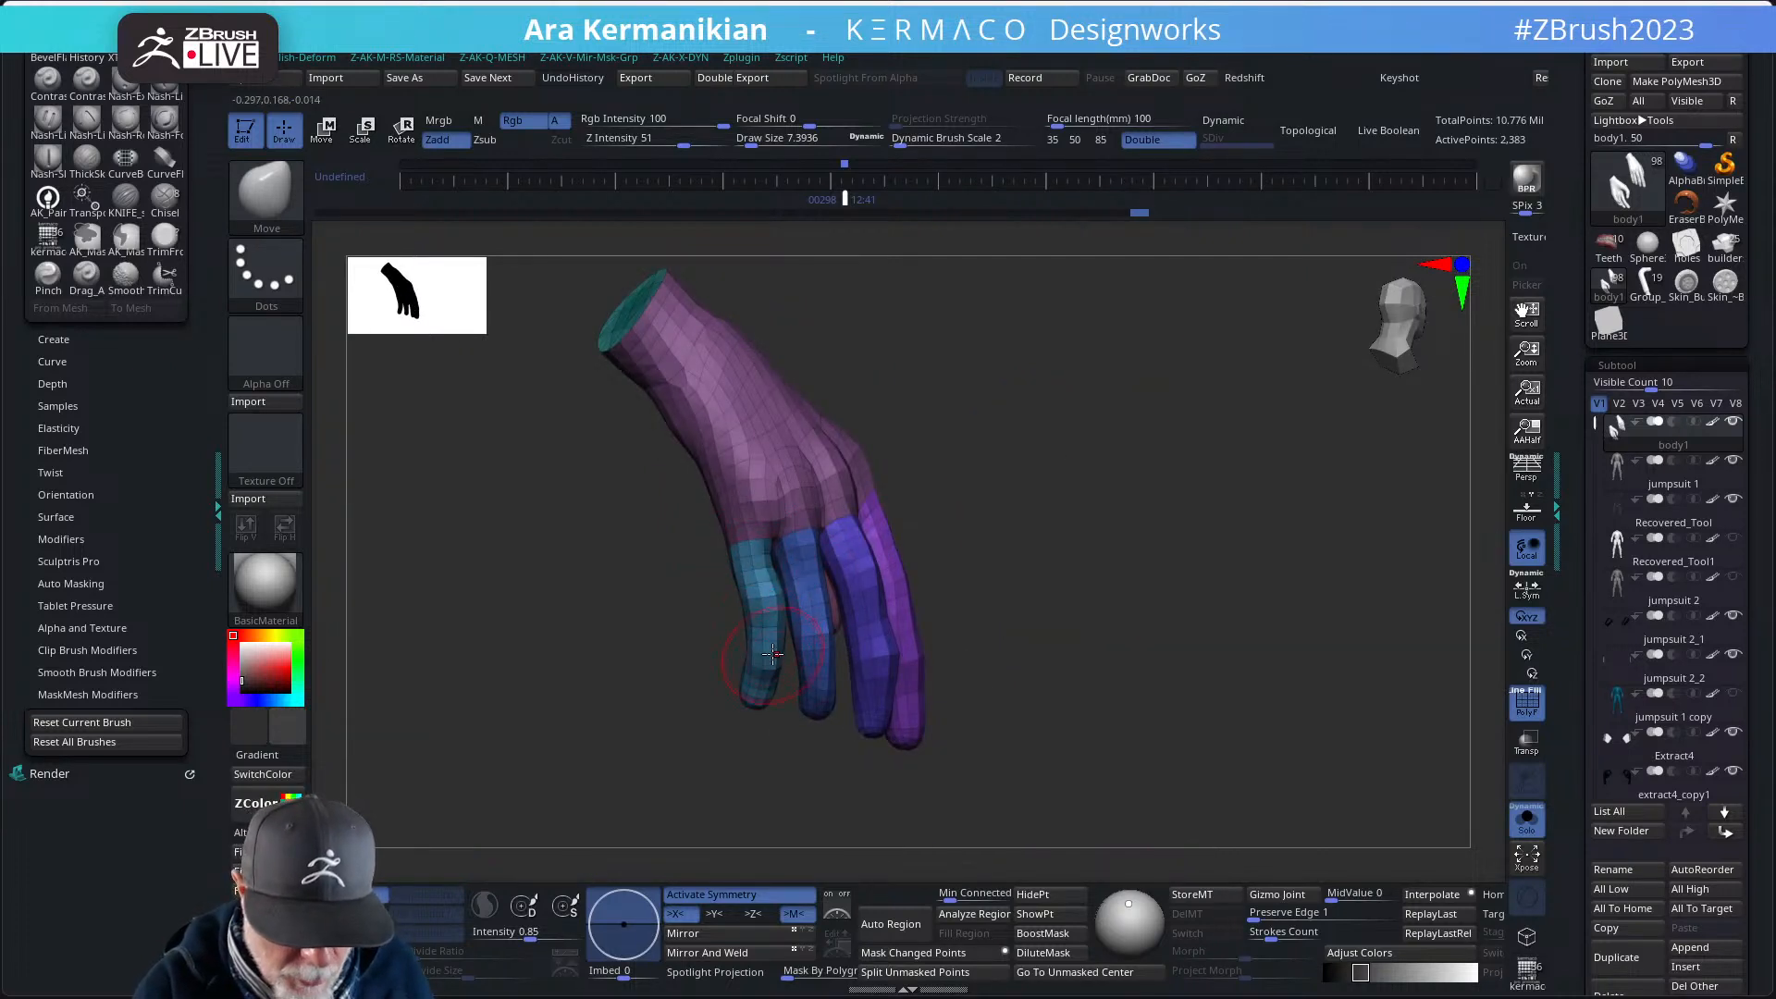
# - Isolate the wrist cap polygroups so only the two caps are visible
pyautogui.moveTo(1003, 574); pyautogui.dragTo(1138, 509)
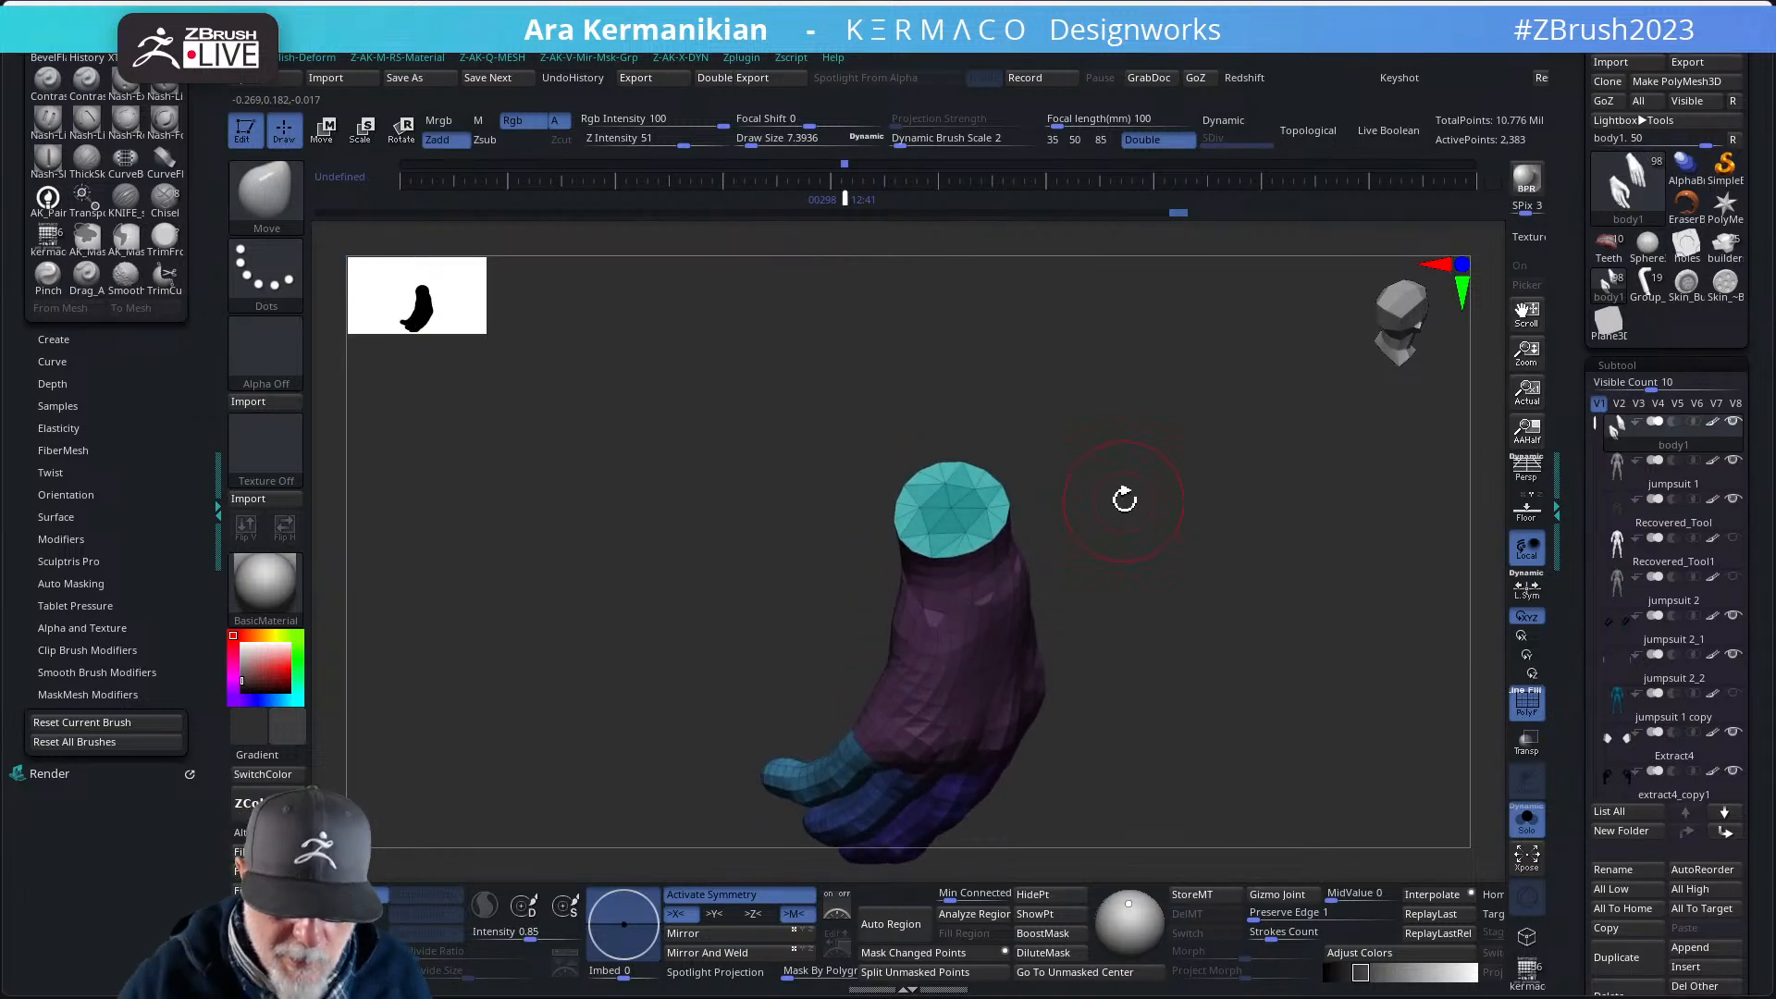
pyautogui.moveTo(1210, 540); pyautogui.dragTo(1262, 692)
pyautogui.keyDown('ctrl'); pyautogui.keyDown('shift'); pyautogui.click(1083, 510); pyautogui.keyUp('shift'); pyautogui.keyUp('ctrl')
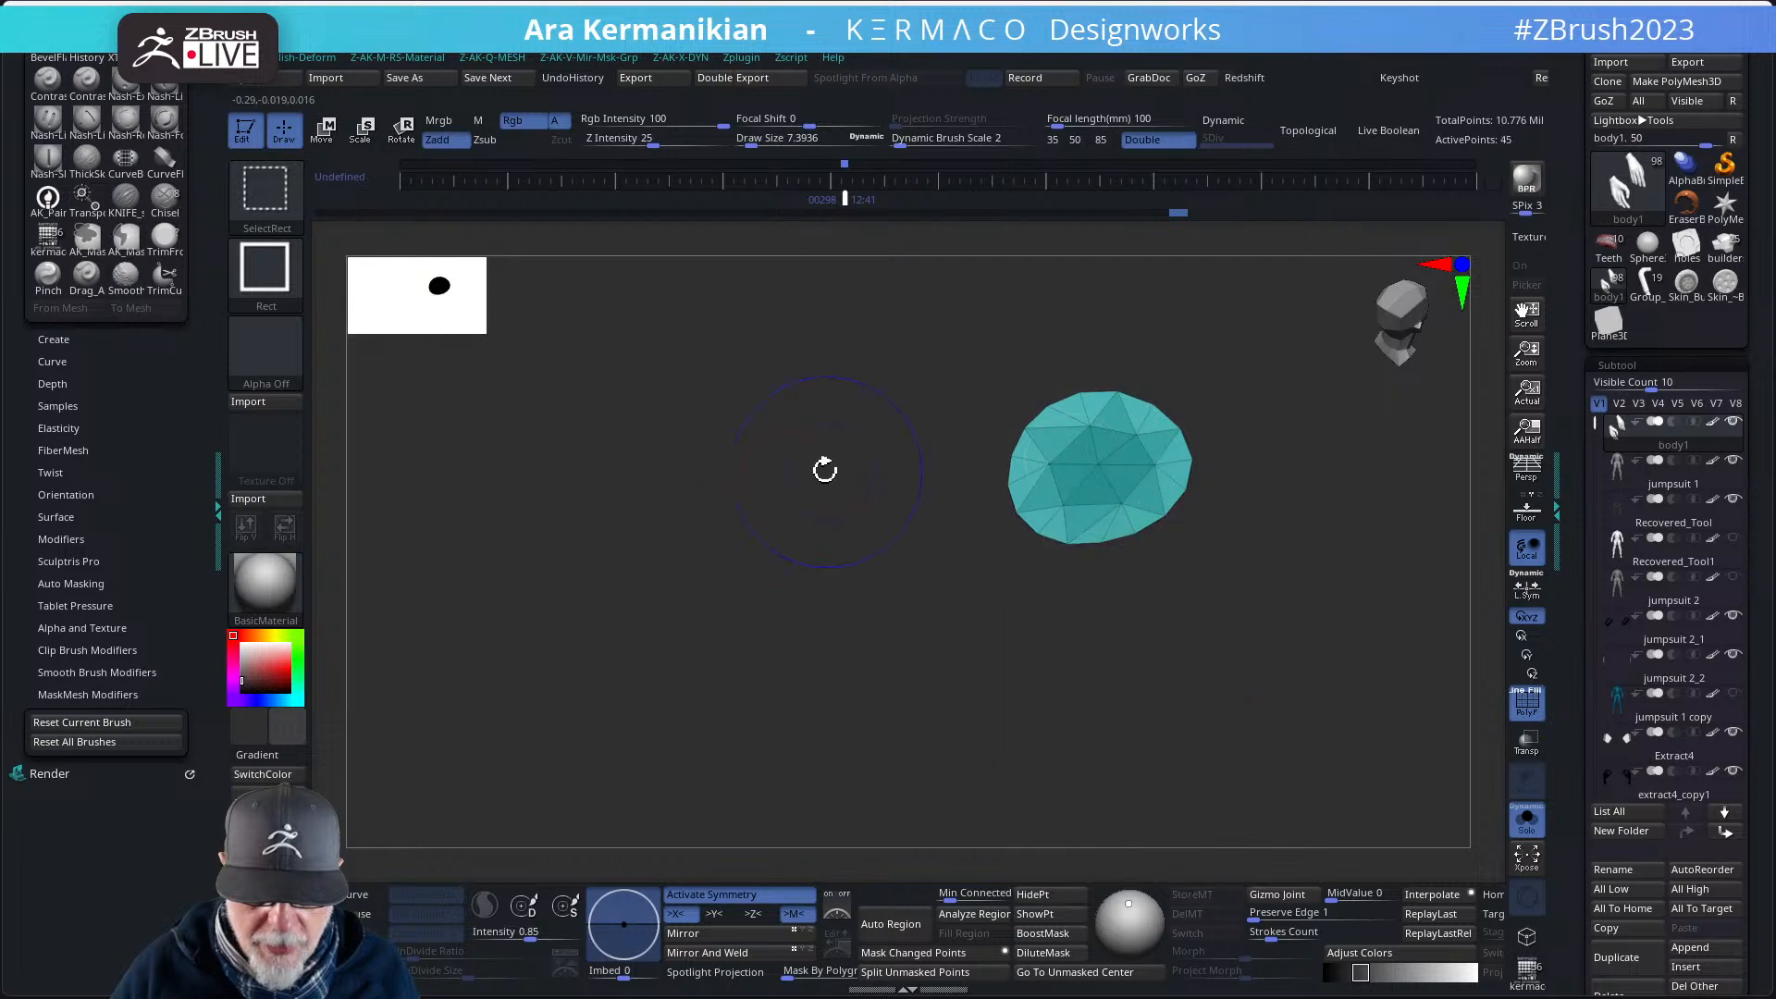
pyautogui.moveTo(824, 468)
pyautogui.mouseDown()
pyautogui.moveTo(864, 579)
pyautogui.moveTo(700, 511)
pyautogui.moveTo(594, 635)
pyautogui.mouseUp()
# - Try to retopologize the isolated wrist caps with ZRemesher at a target polygon count of 5
pyautogui.hotkey('ctrl', 'q')
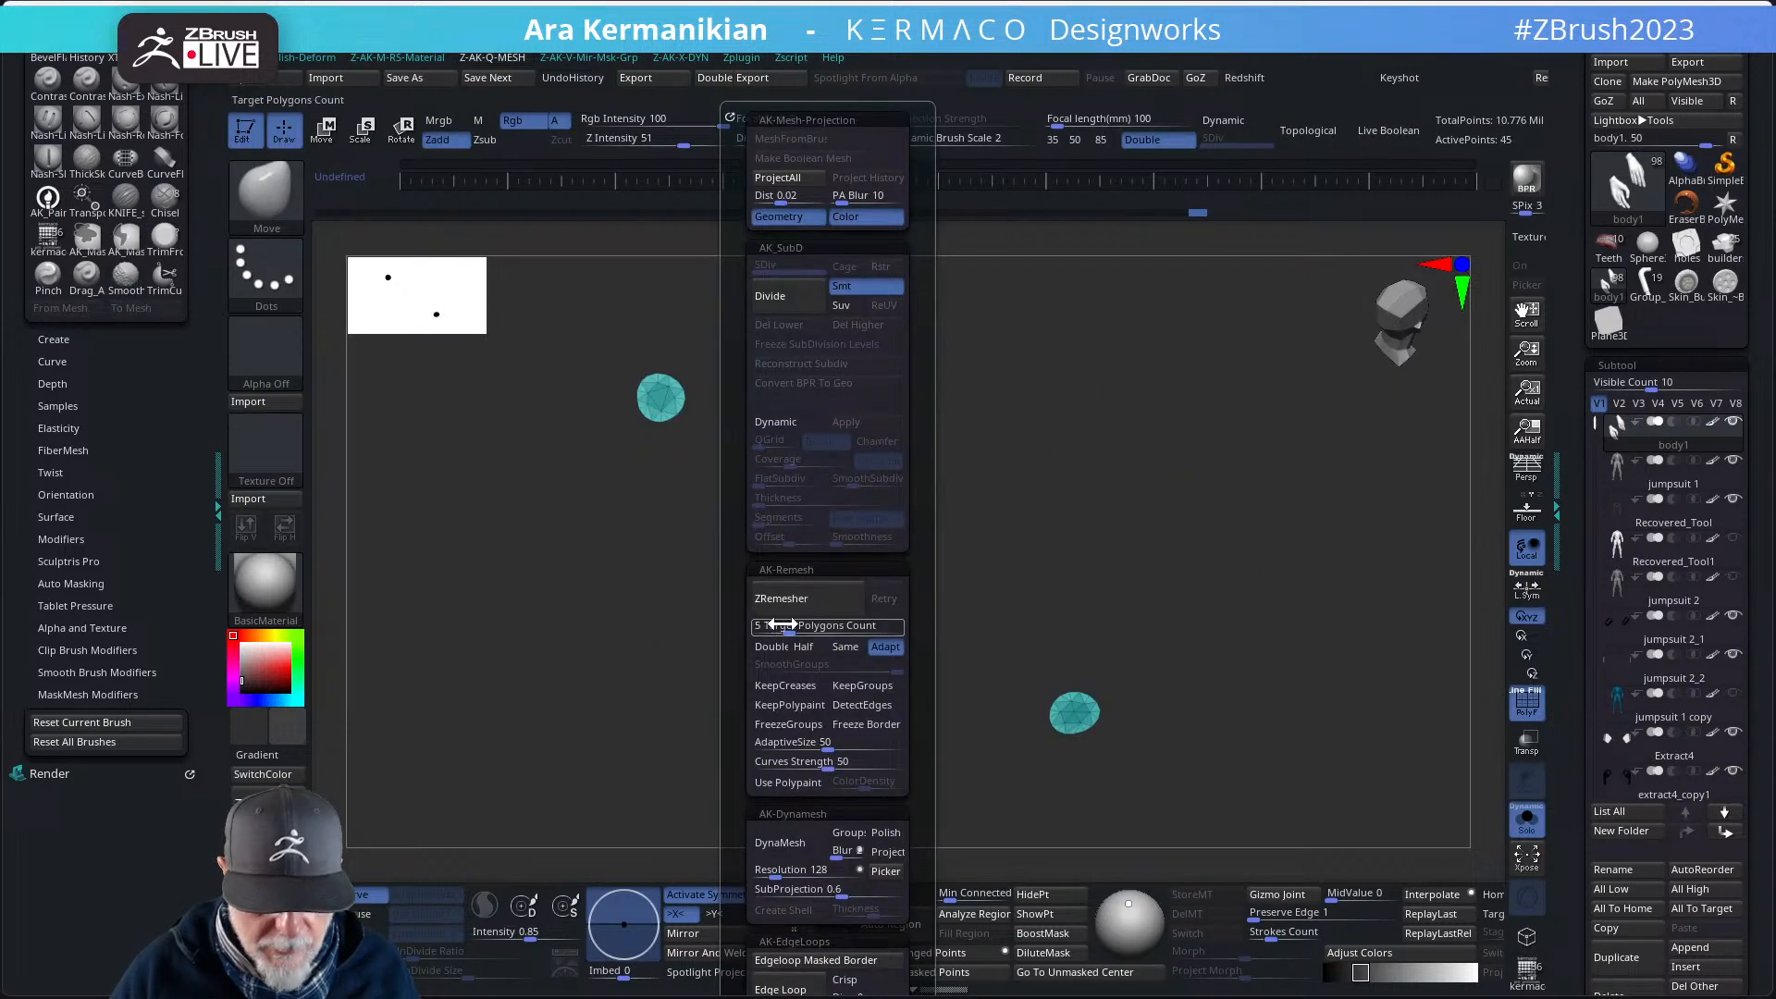
pyautogui.click(801, 609)
pyautogui.keyDown('alt'); pyautogui.moveTo(1091, 581); pyautogui.dragTo(1279, 723); pyautogui.keyUp('alt')
pyautogui.hotkey('ctrl', 'z')
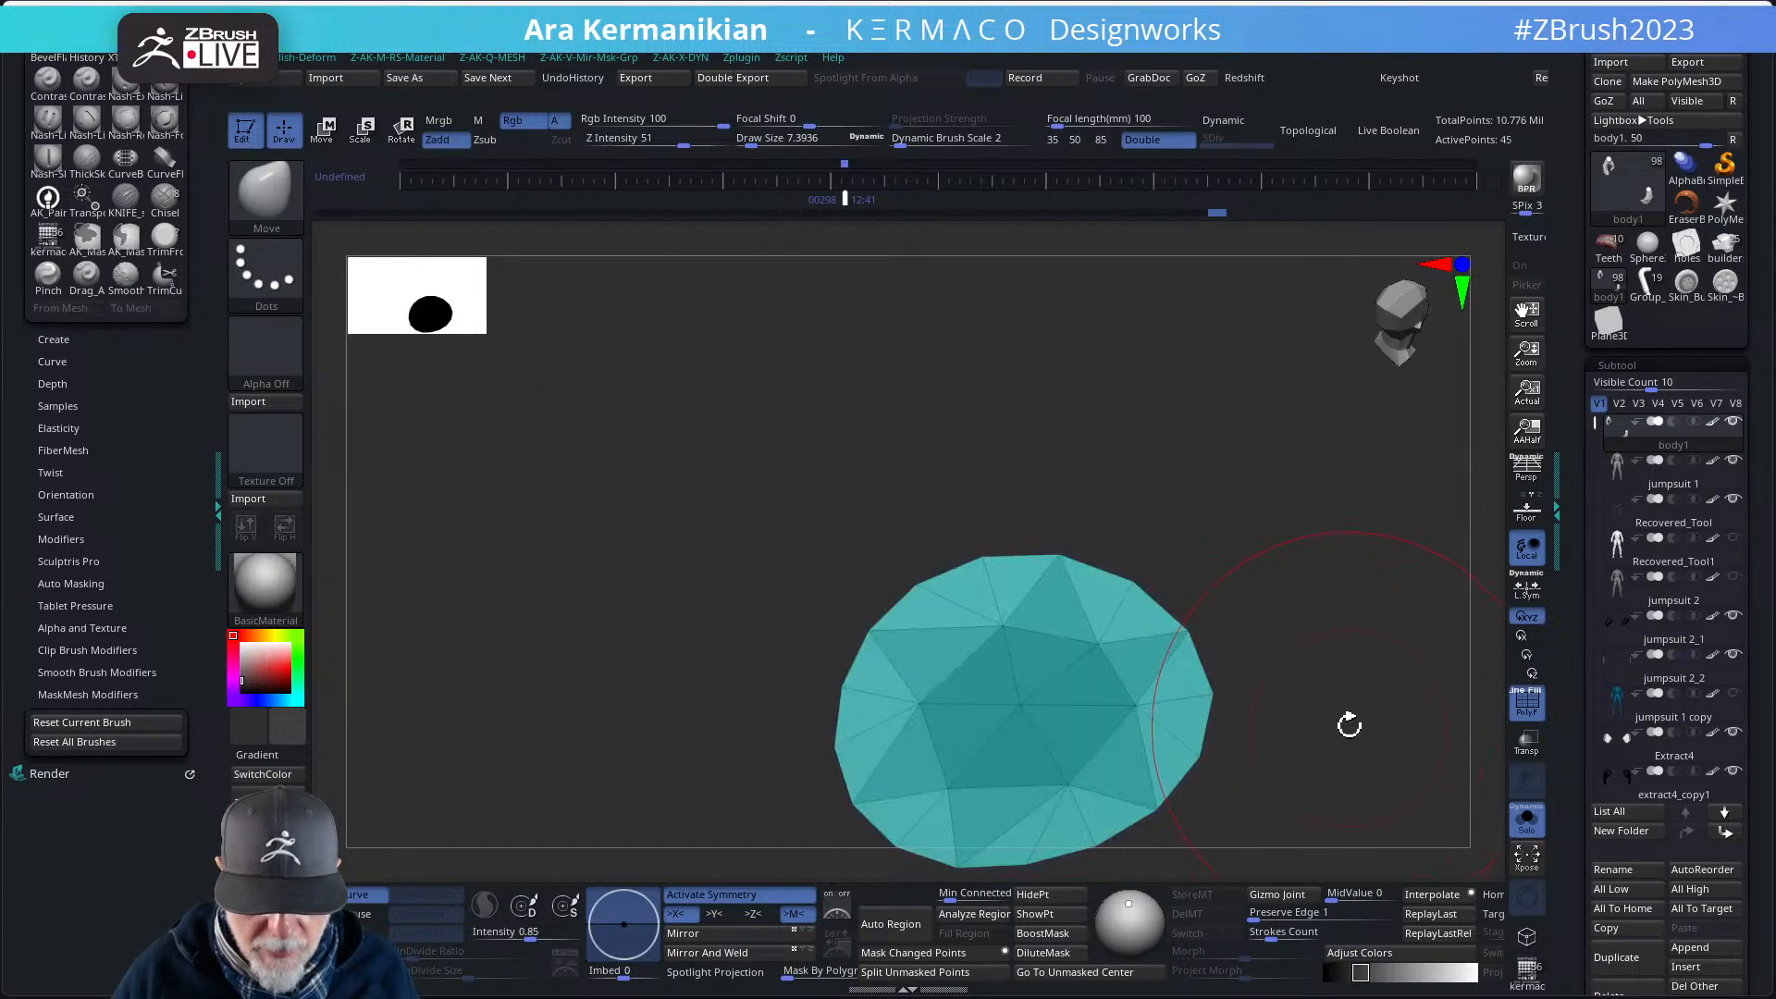
# - Show the complete hands and try ZRemesher on them with KeepGroups and the Same polygon count enabled
pyautogui.keyDown('alt'); pyautogui.moveTo(1341, 674); pyautogui.dragTo(1059, 588); pyautogui.keyUp('alt')
pyautogui.keyDown('ctrl'); pyautogui.keyDown('shift'); pyautogui.click(1190, 628); pyautogui.keyUp('shift'); pyautogui.keyUp('ctrl')
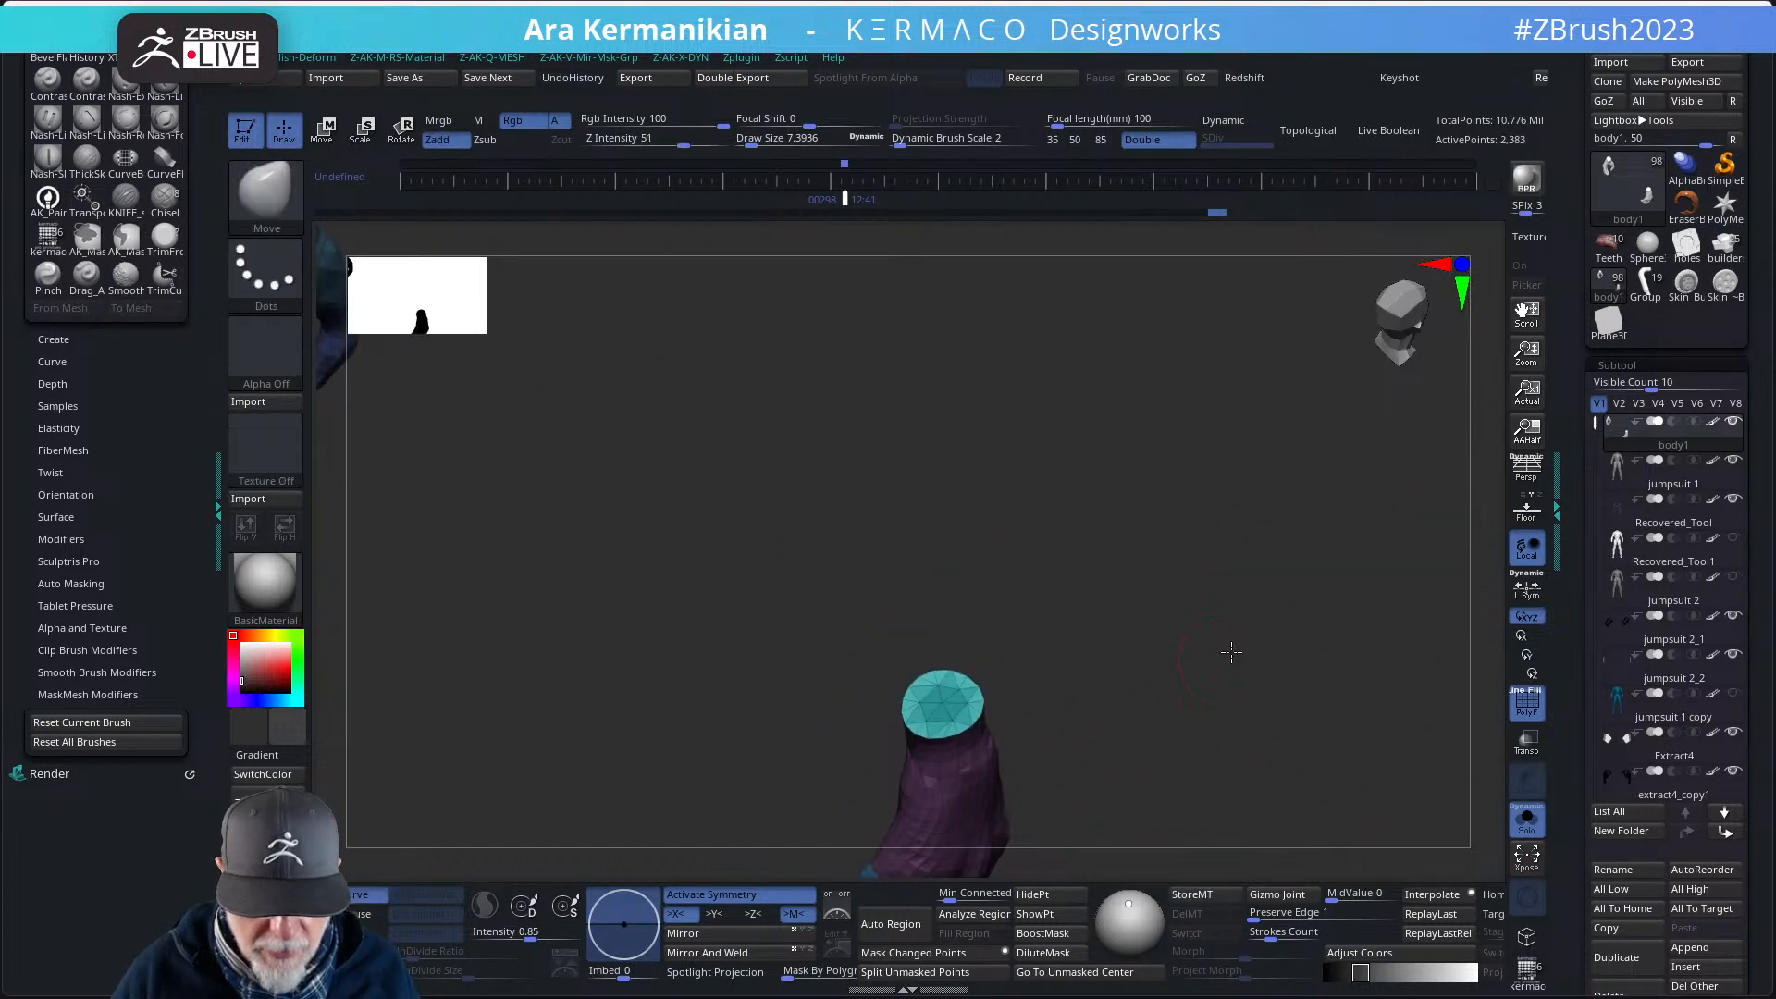
pyautogui.moveTo(1221, 647)
pyautogui.mouseDown()
pyautogui.moveTo(1281, 623)
pyautogui.moveTo(1062, 477)
pyautogui.mouseUp()
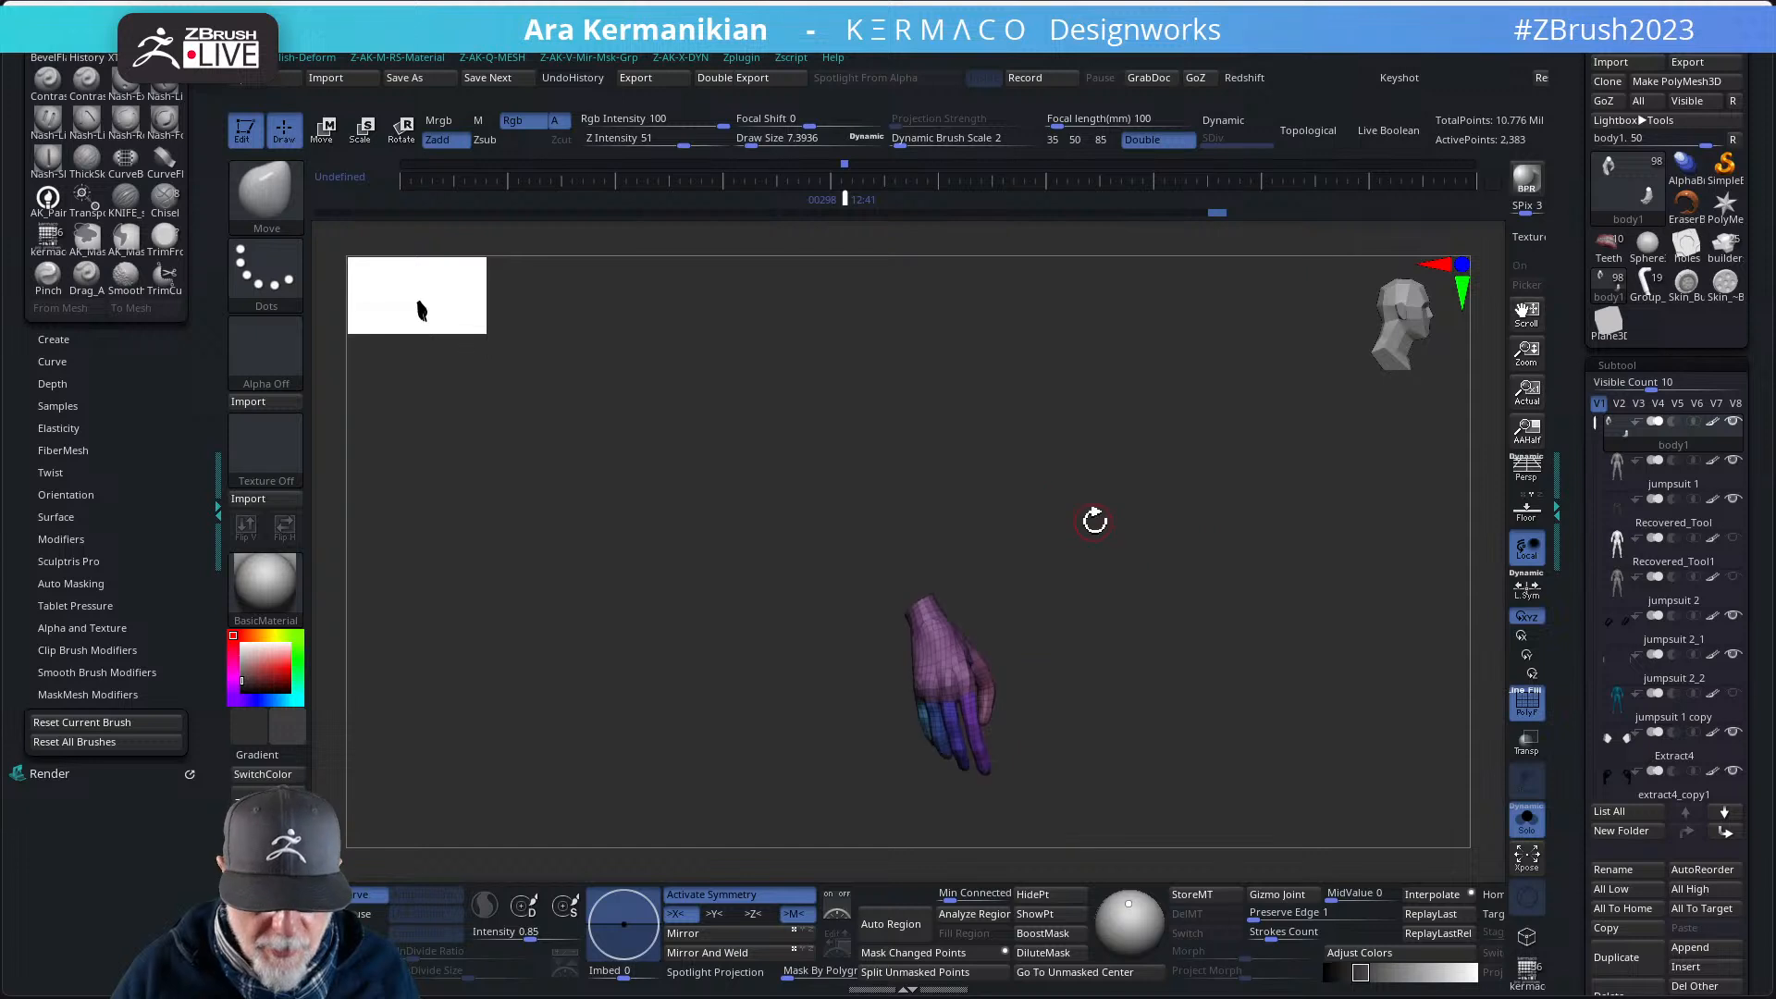
pyautogui.hotkey('ctrl', 'q')
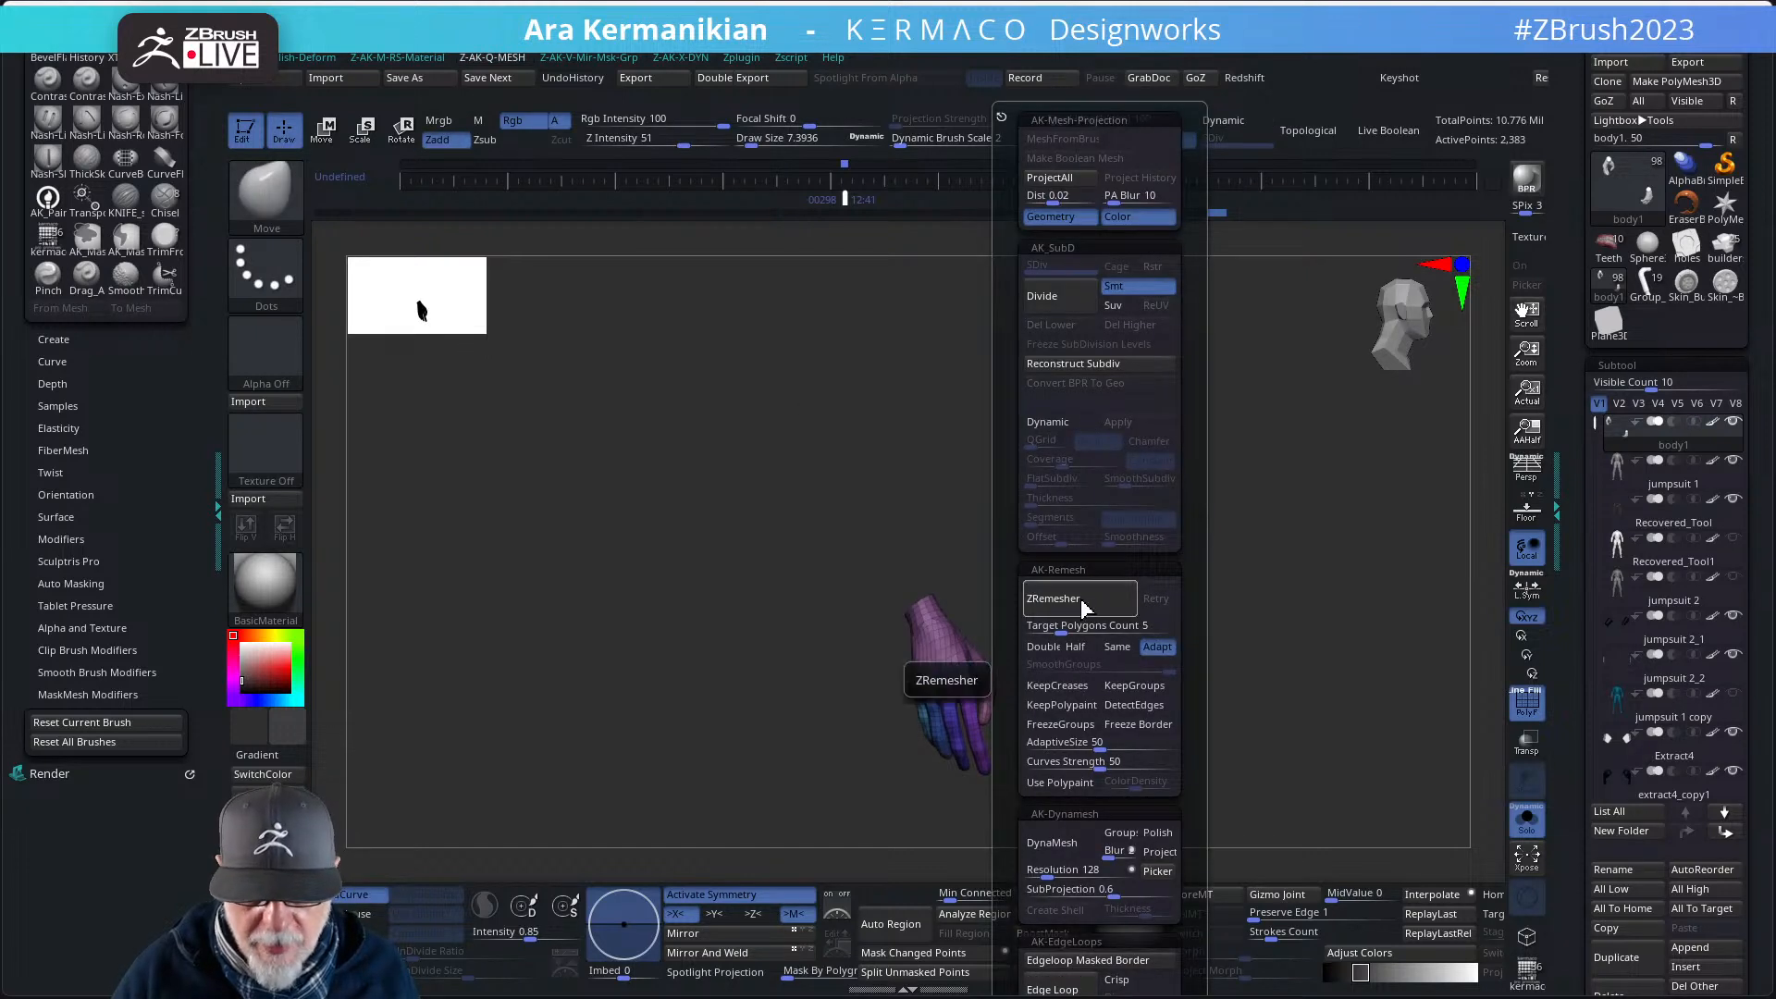
pyautogui.click(1132, 686)
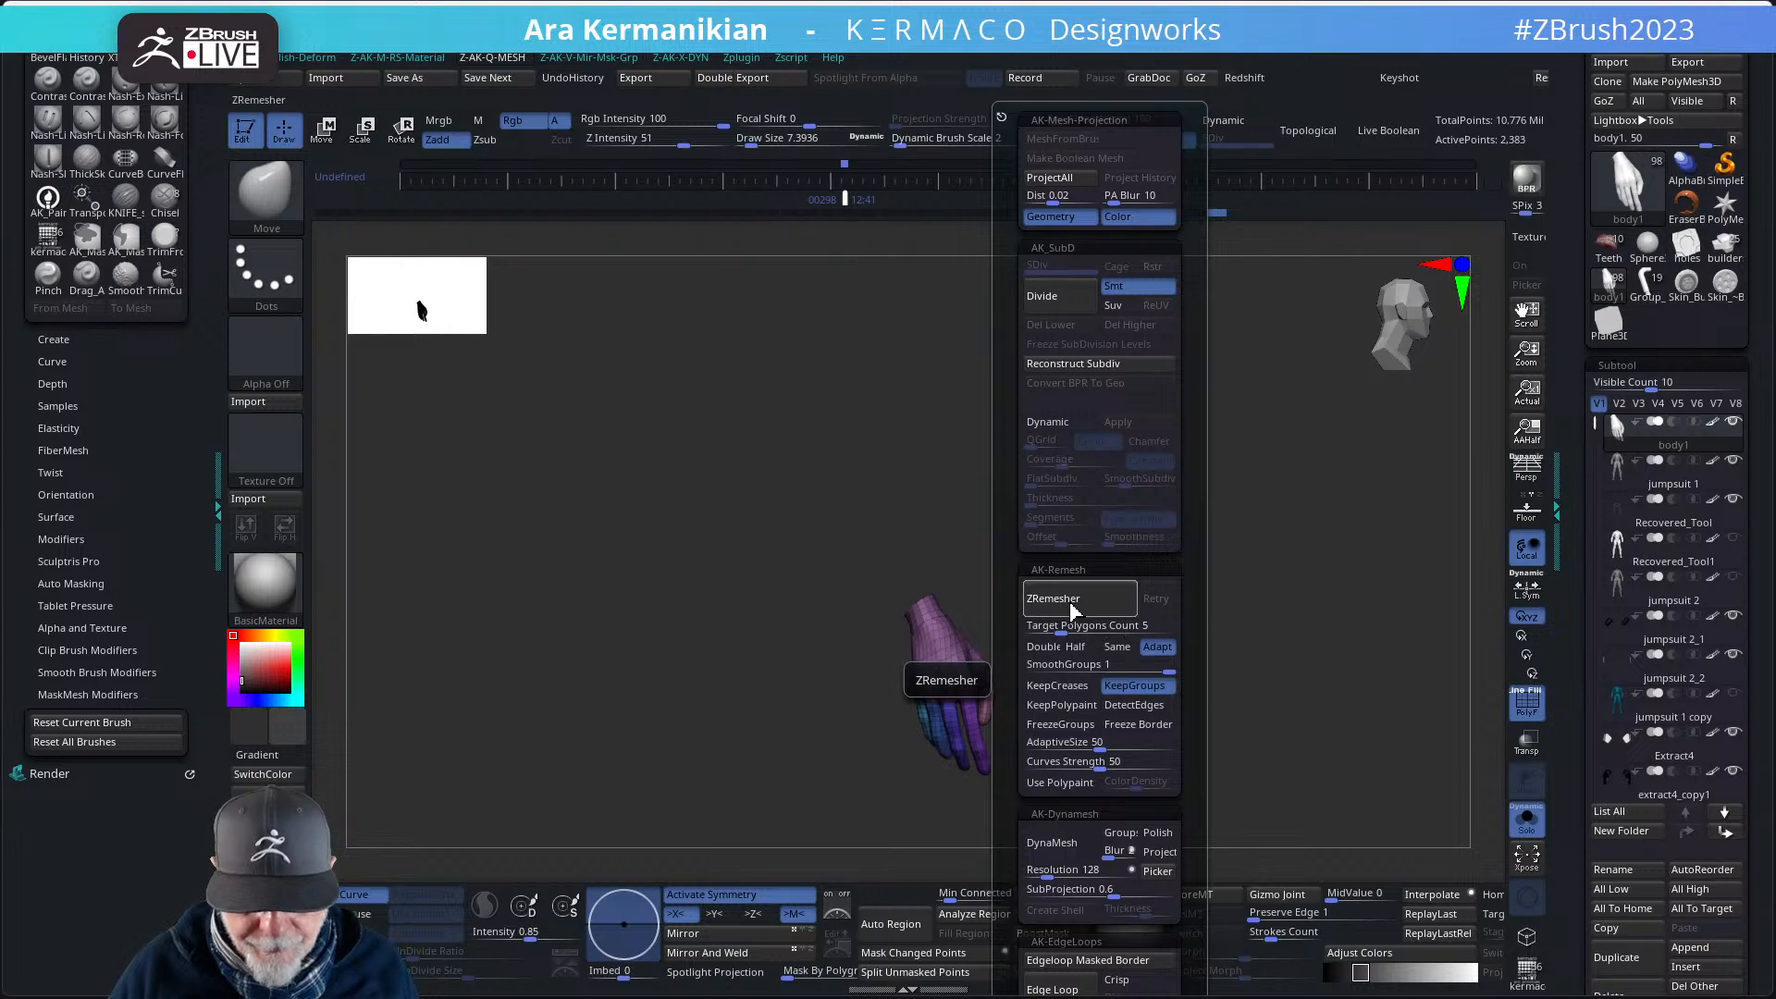
pyautogui.click(1117, 647)
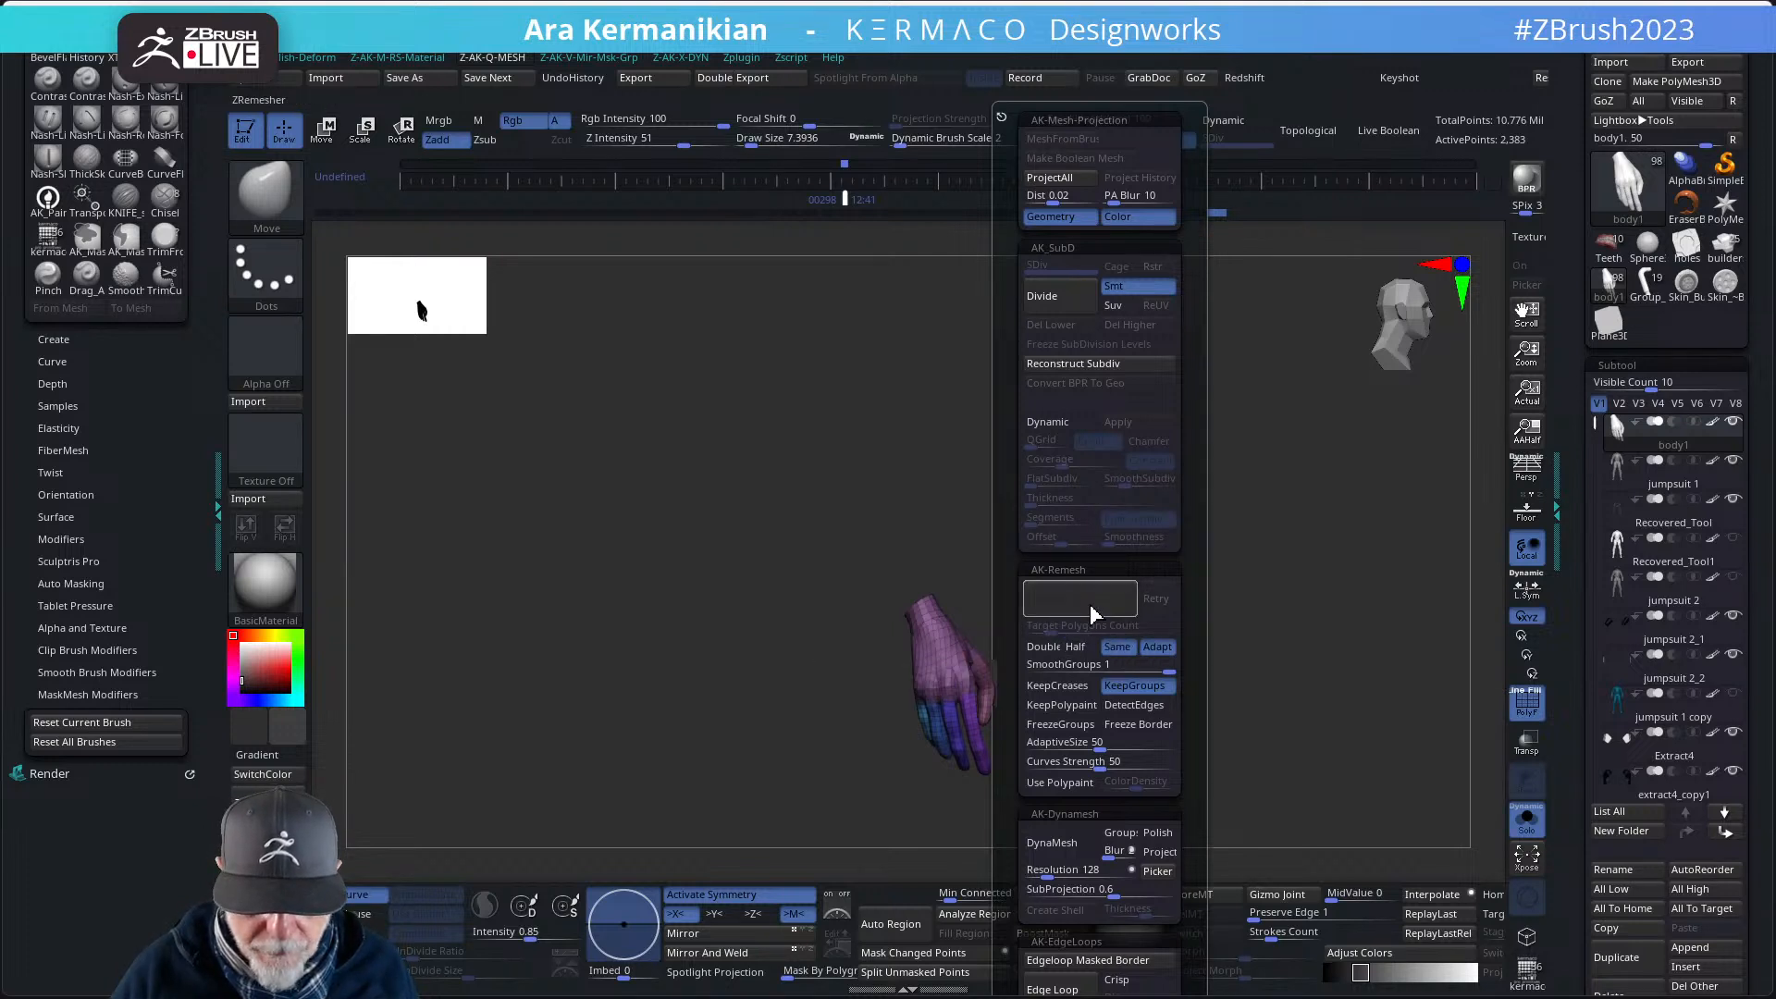
pyautogui.click(1090, 609)
pyautogui.hotkey('ctrl', 'z')
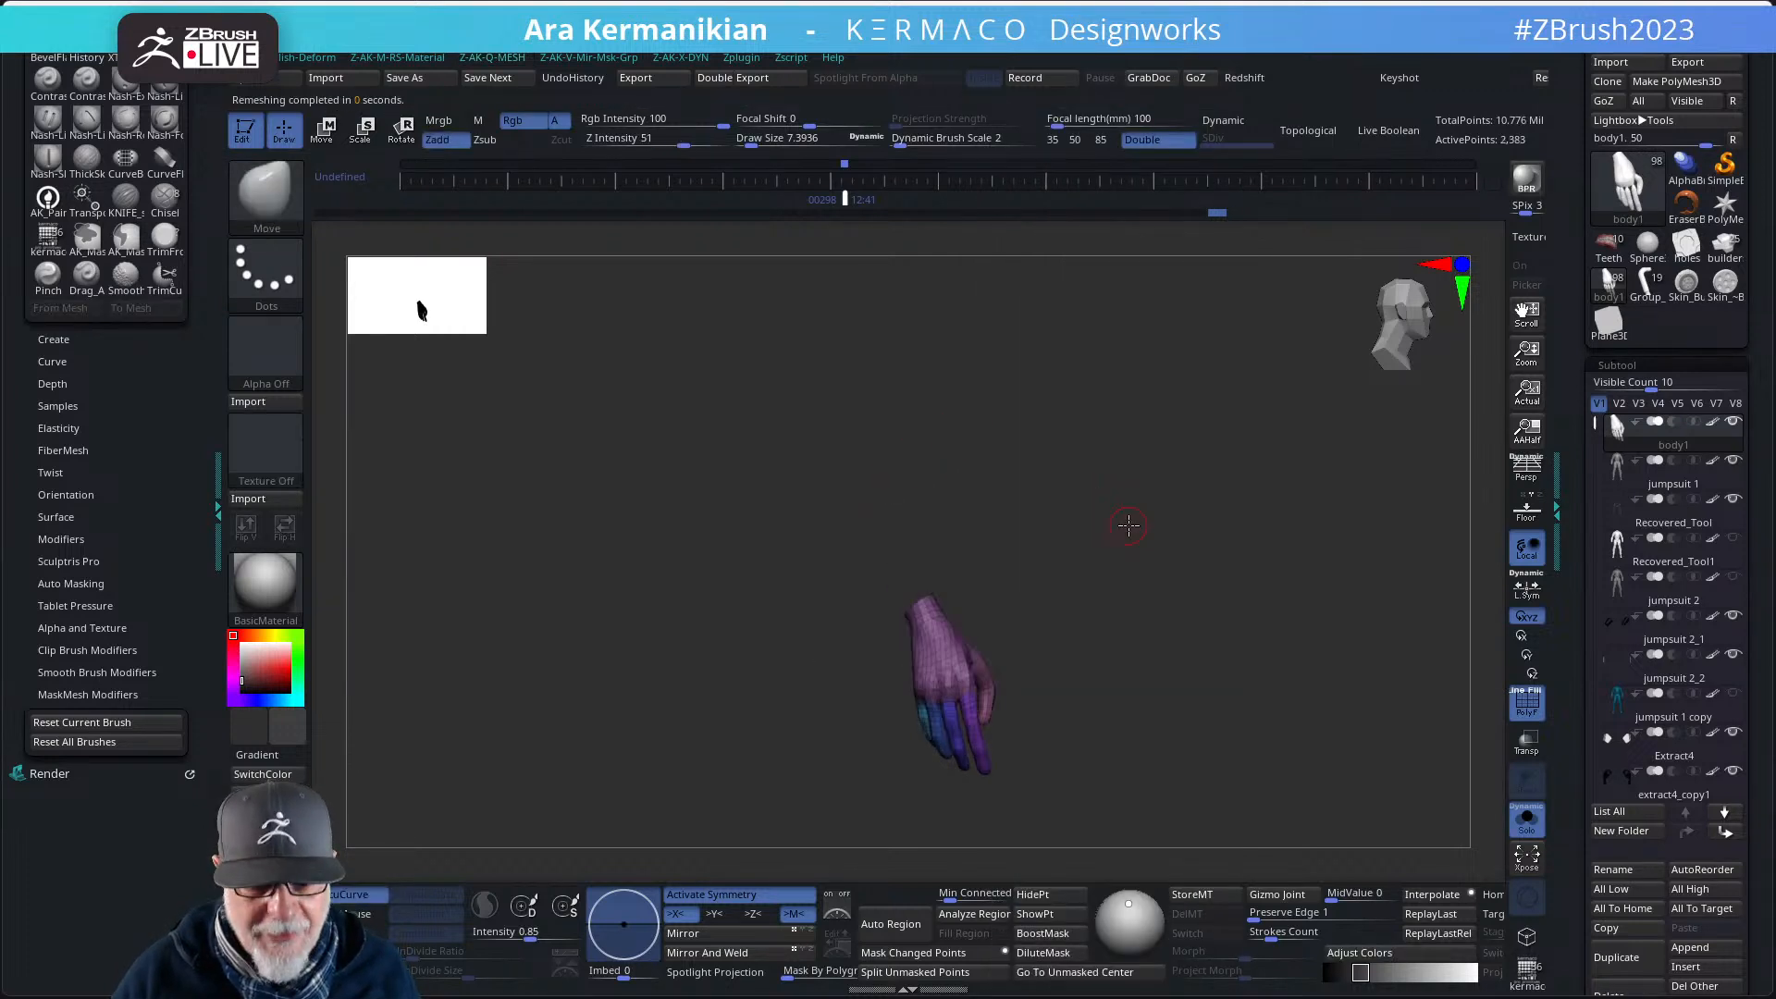
# - Retopologize the full hands and their wrist caps with ZRemesher, preserving the polygroups
pyautogui.keyDown('alt'); pyautogui.moveTo(1127, 523); pyautogui.dragTo(1093, 459); pyautogui.keyUp('alt')
pyautogui.moveTo(1106, 504); pyautogui.dragTo(1202, 675)
pyautogui.hotkey('ctrl', 'q')
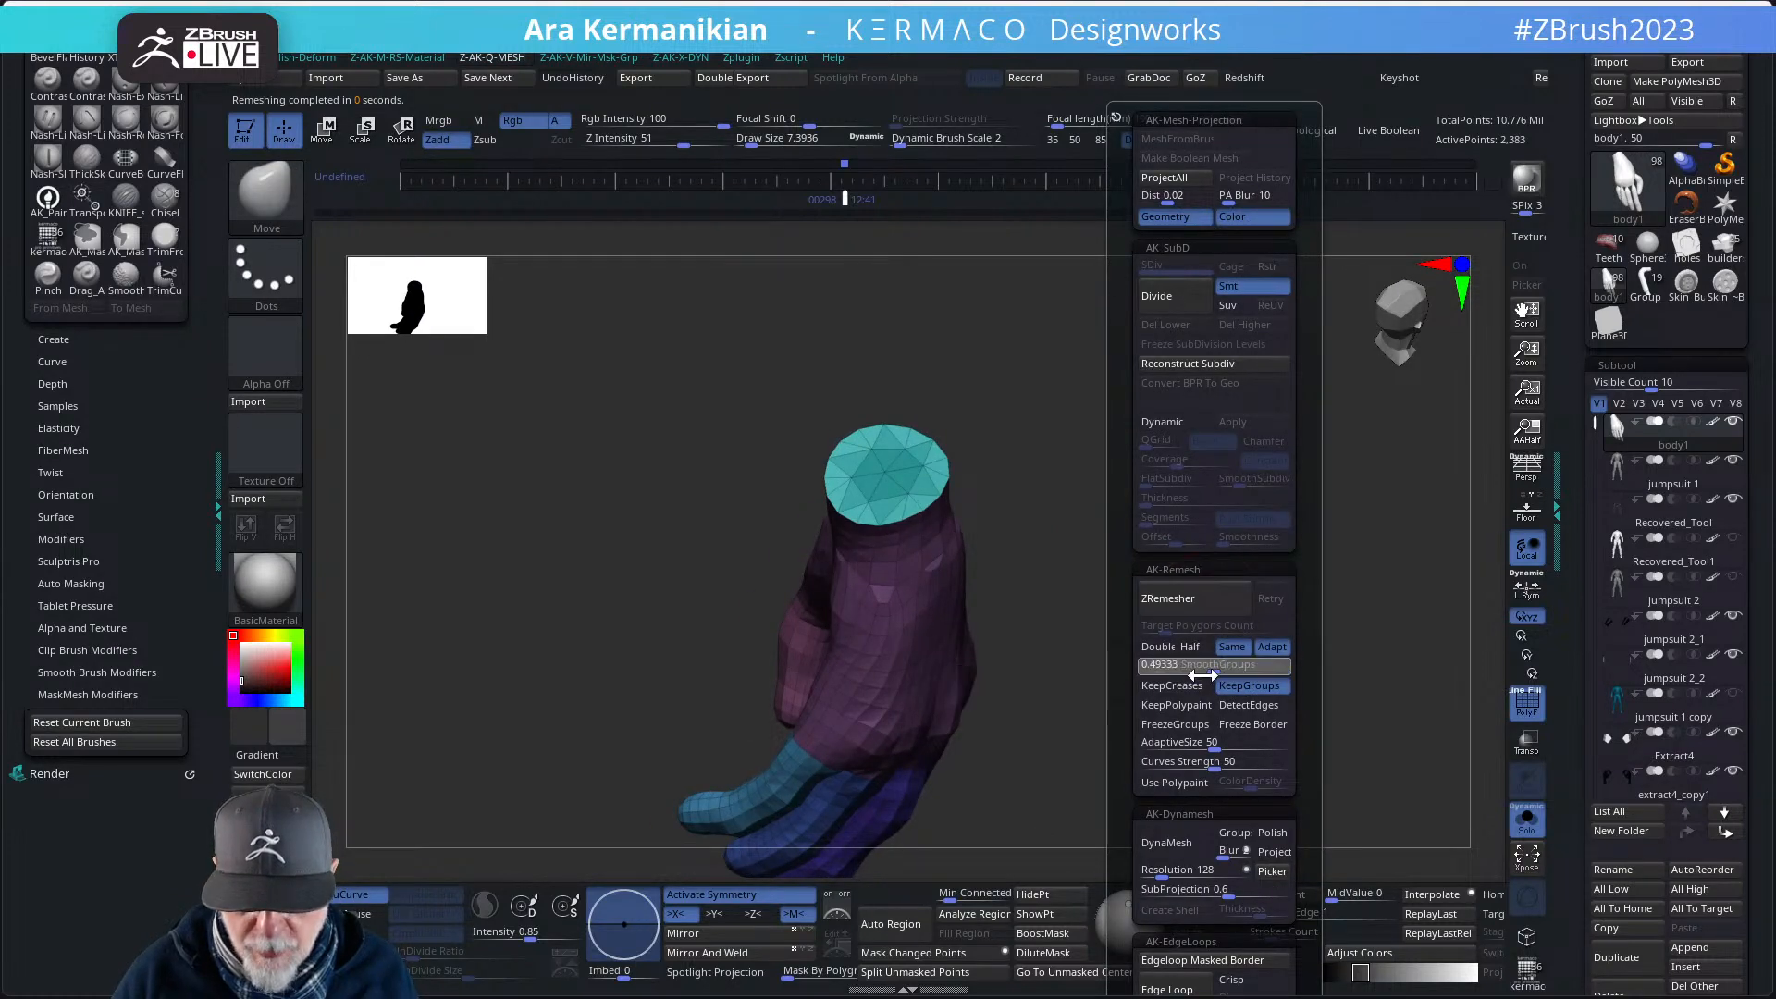
pyautogui.click(1147, 598)
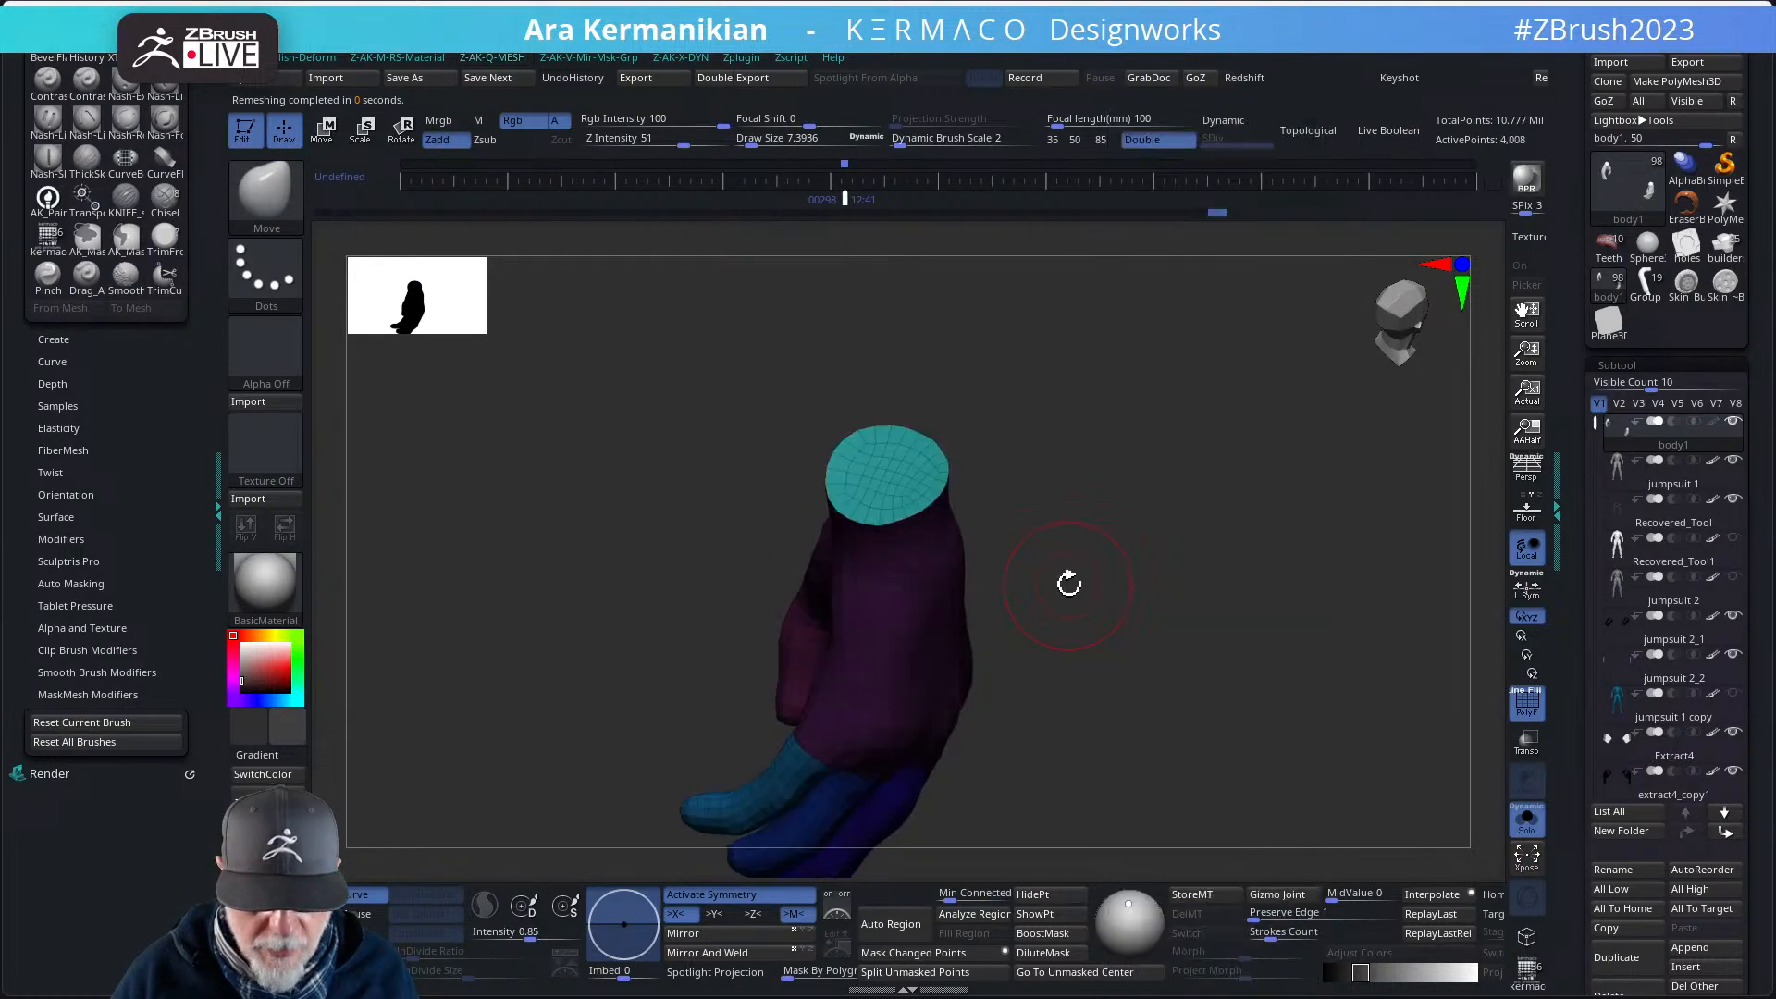
pyautogui.moveTo(1070, 584); pyautogui.dragTo(1243, 545)
pyautogui.moveTo(1256, 611); pyautogui.dragTo(983, 484)
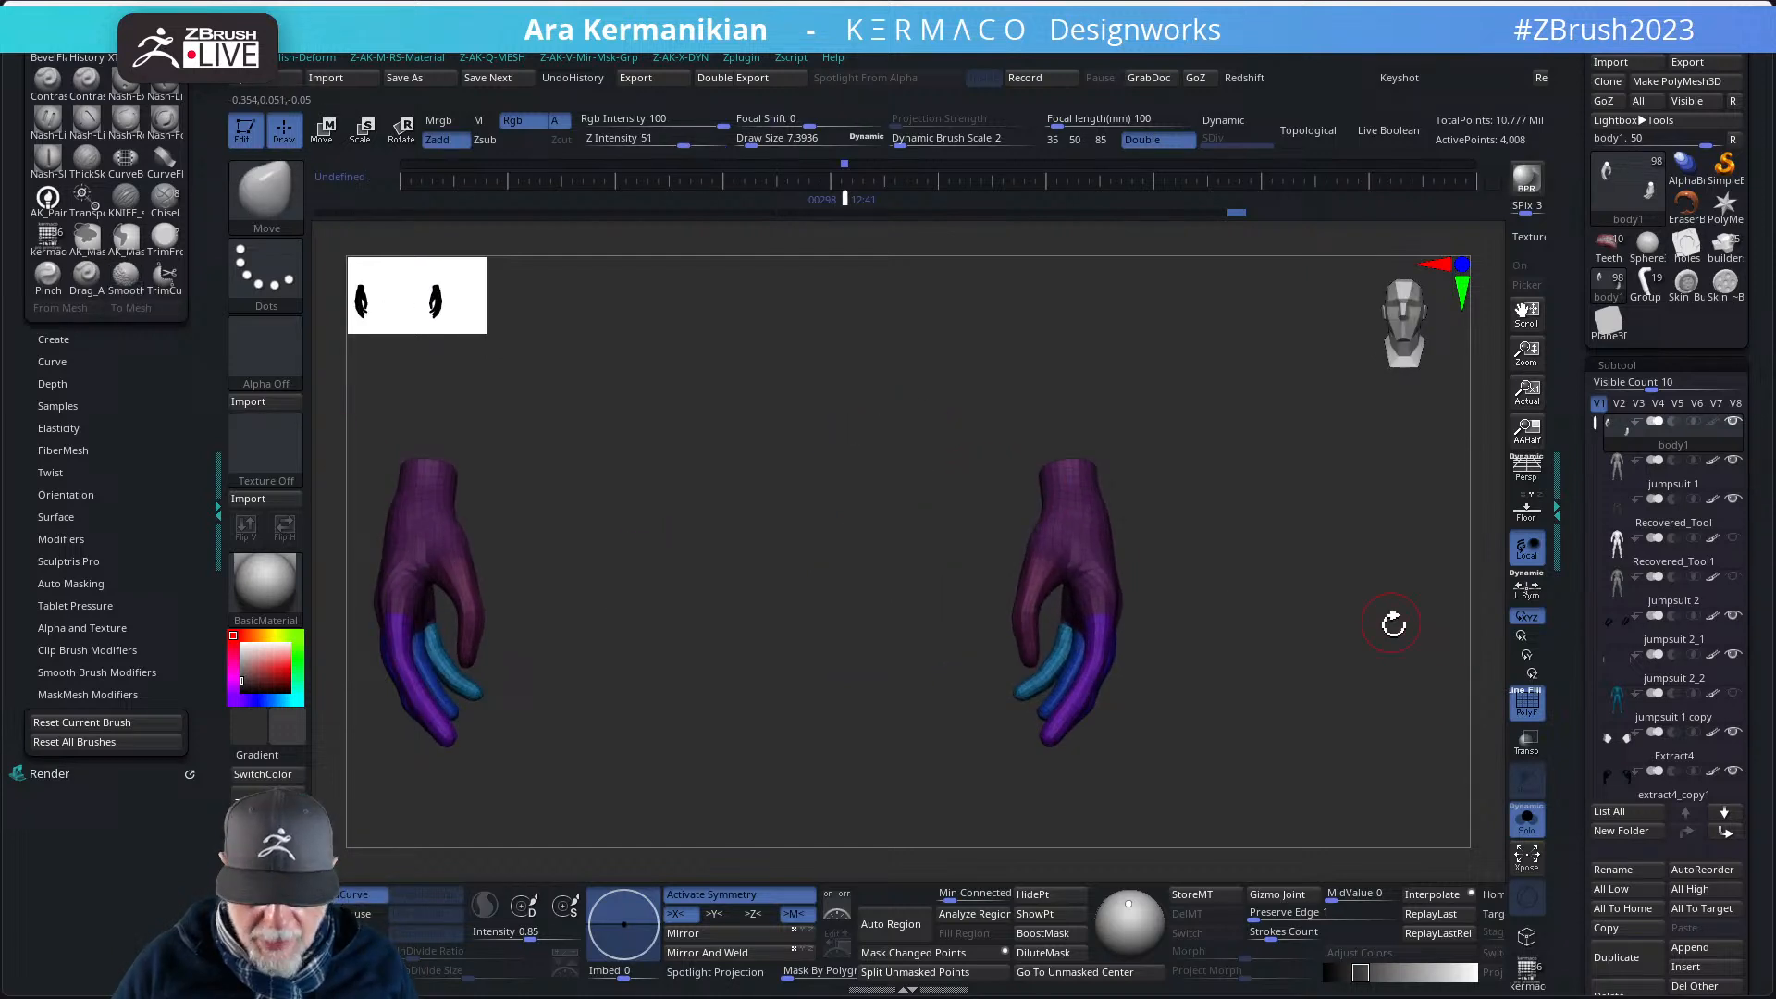
# - Turn off the polyframe display and subdivide the hands once
pyautogui.click(1524, 703)
pyautogui.moveTo(1407, 713)
pyautogui.mouseDown()
pyautogui.moveTo(1296, 713)
pyautogui.moveTo(1368, 681)
pyautogui.moveTo(1231, 659)
pyautogui.moveTo(1265, 666)
pyautogui.mouseUp()
pyautogui.hotkey('ctrl', 'd')
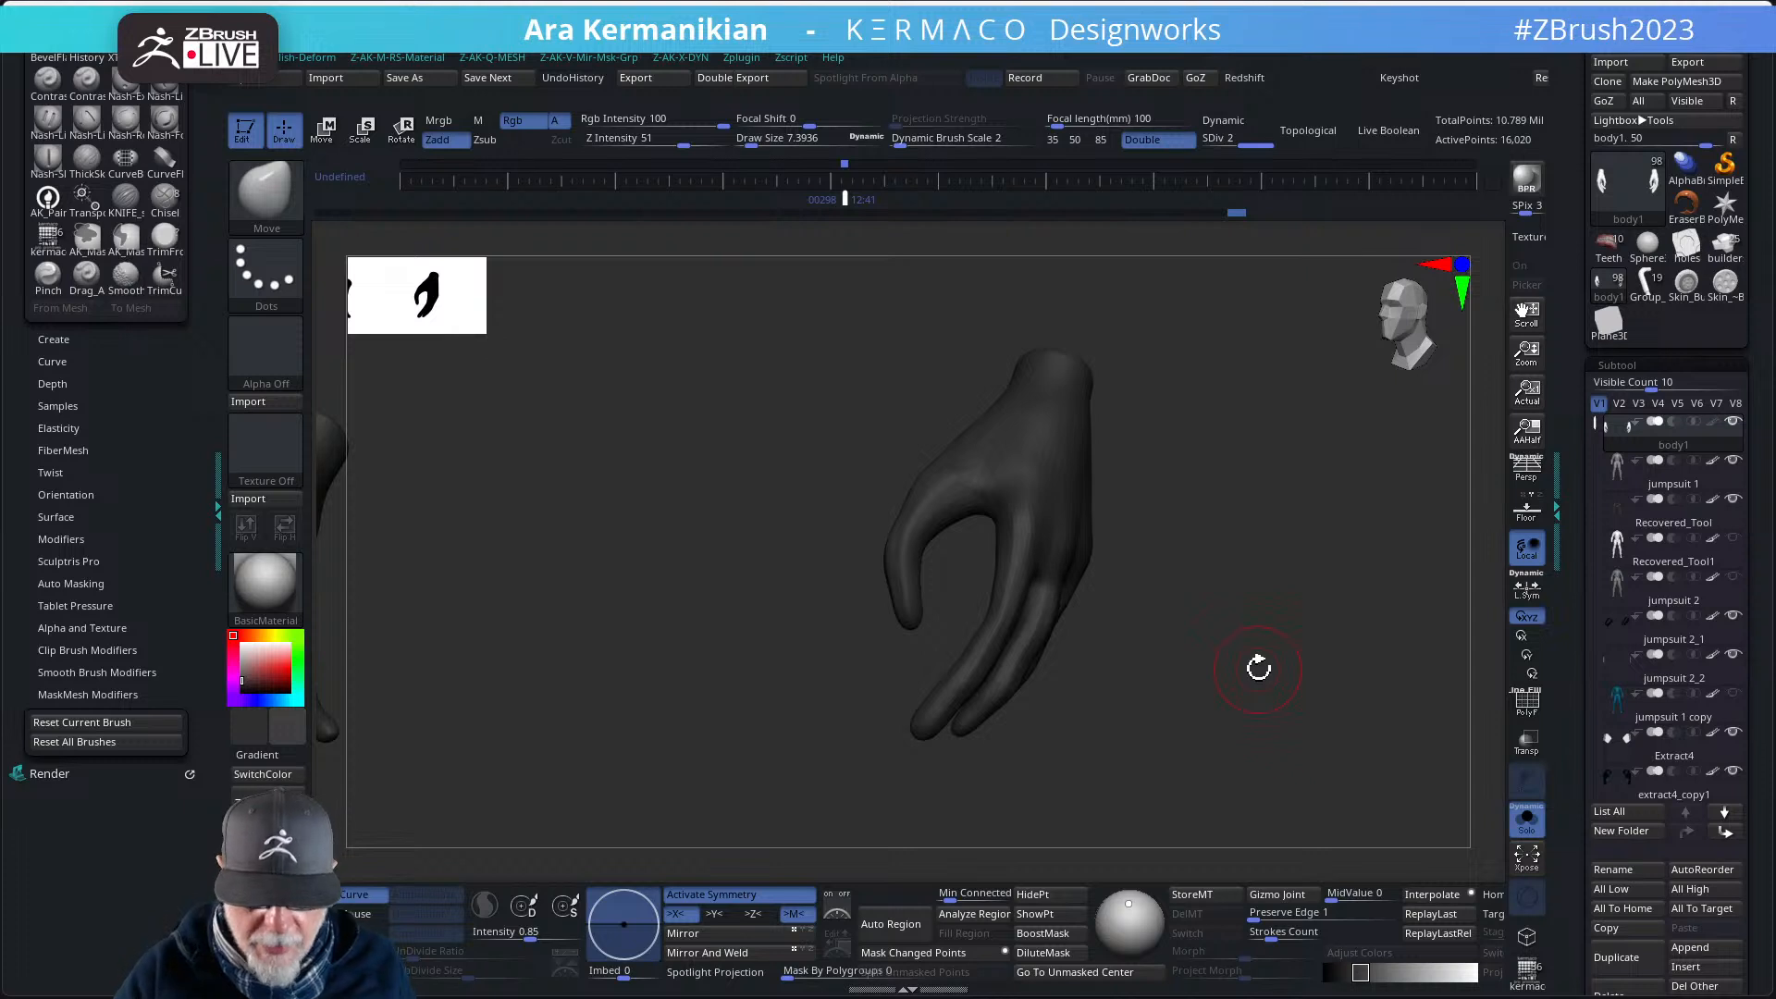
# - Adjust the fingers symmetrically from the back of the hand using the Move brush
pyautogui.moveTo(1104, 520)
pyautogui.mouseDown()
pyautogui.moveTo(1249, 586)
pyautogui.moveTo(1158, 523)
pyautogui.moveTo(1102, 556)
pyautogui.mouseUp()
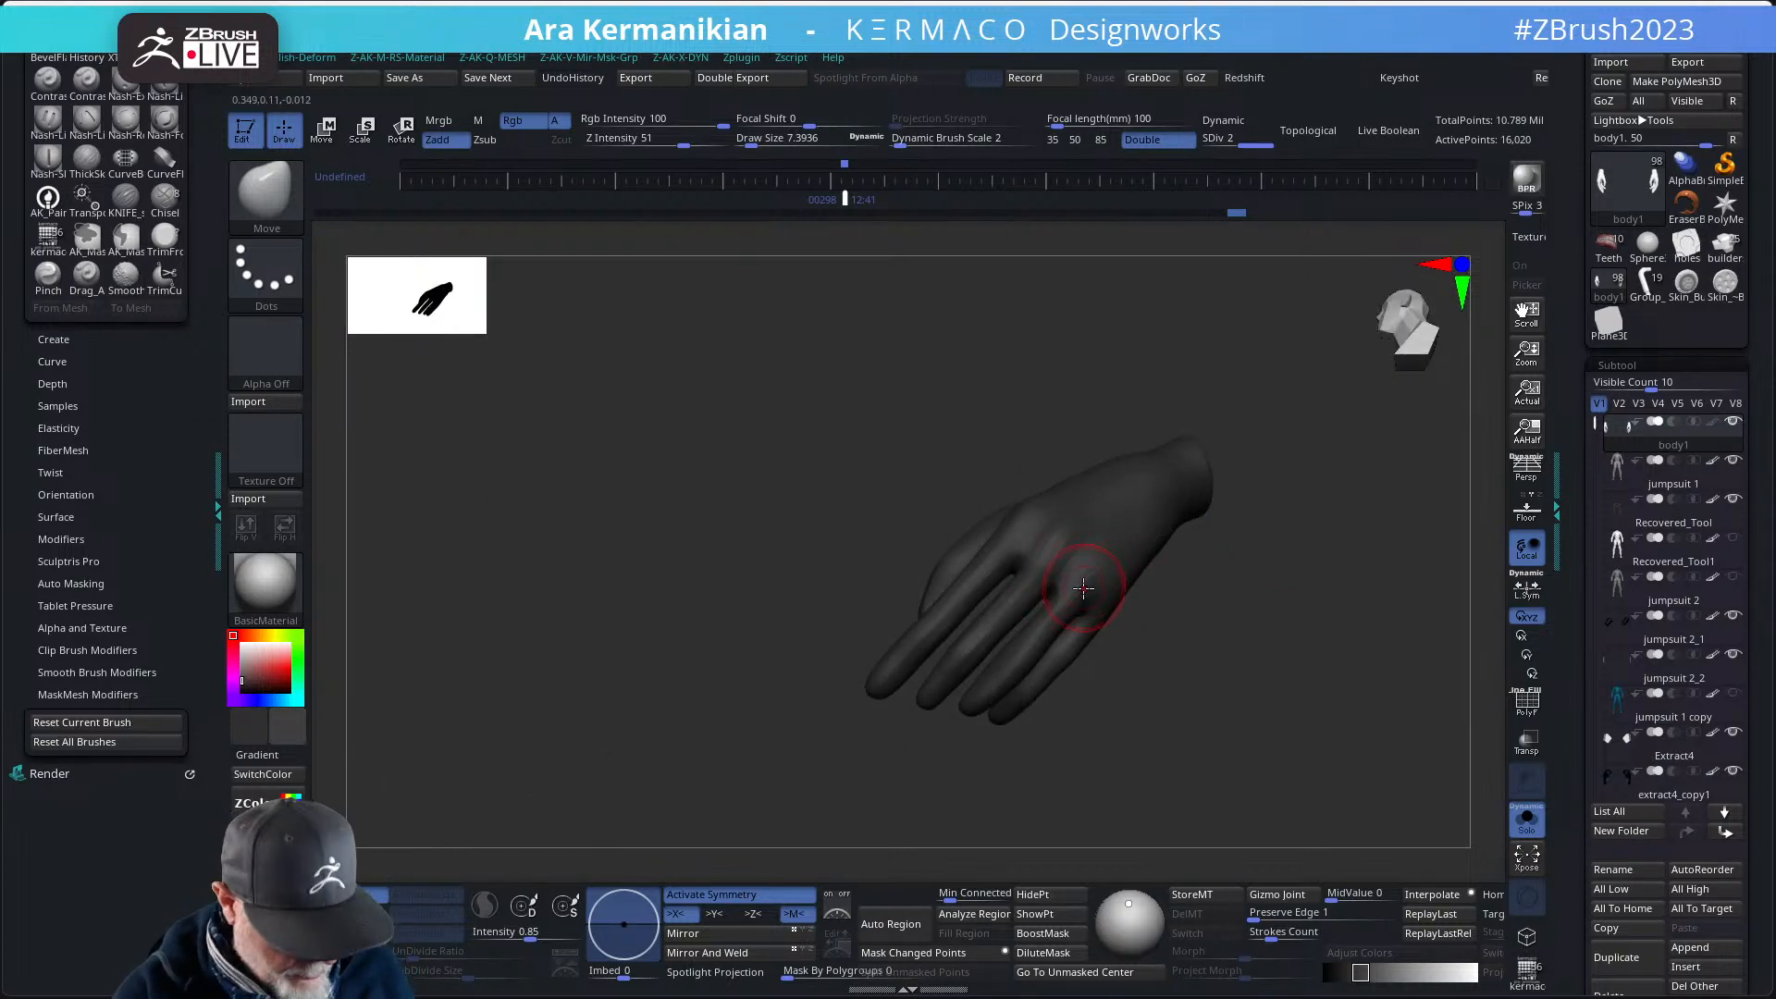
pyautogui.keyDown('alt'); pyautogui.moveTo(1173, 639); pyautogui.dragTo(1131, 671); pyautogui.keyUp('alt')
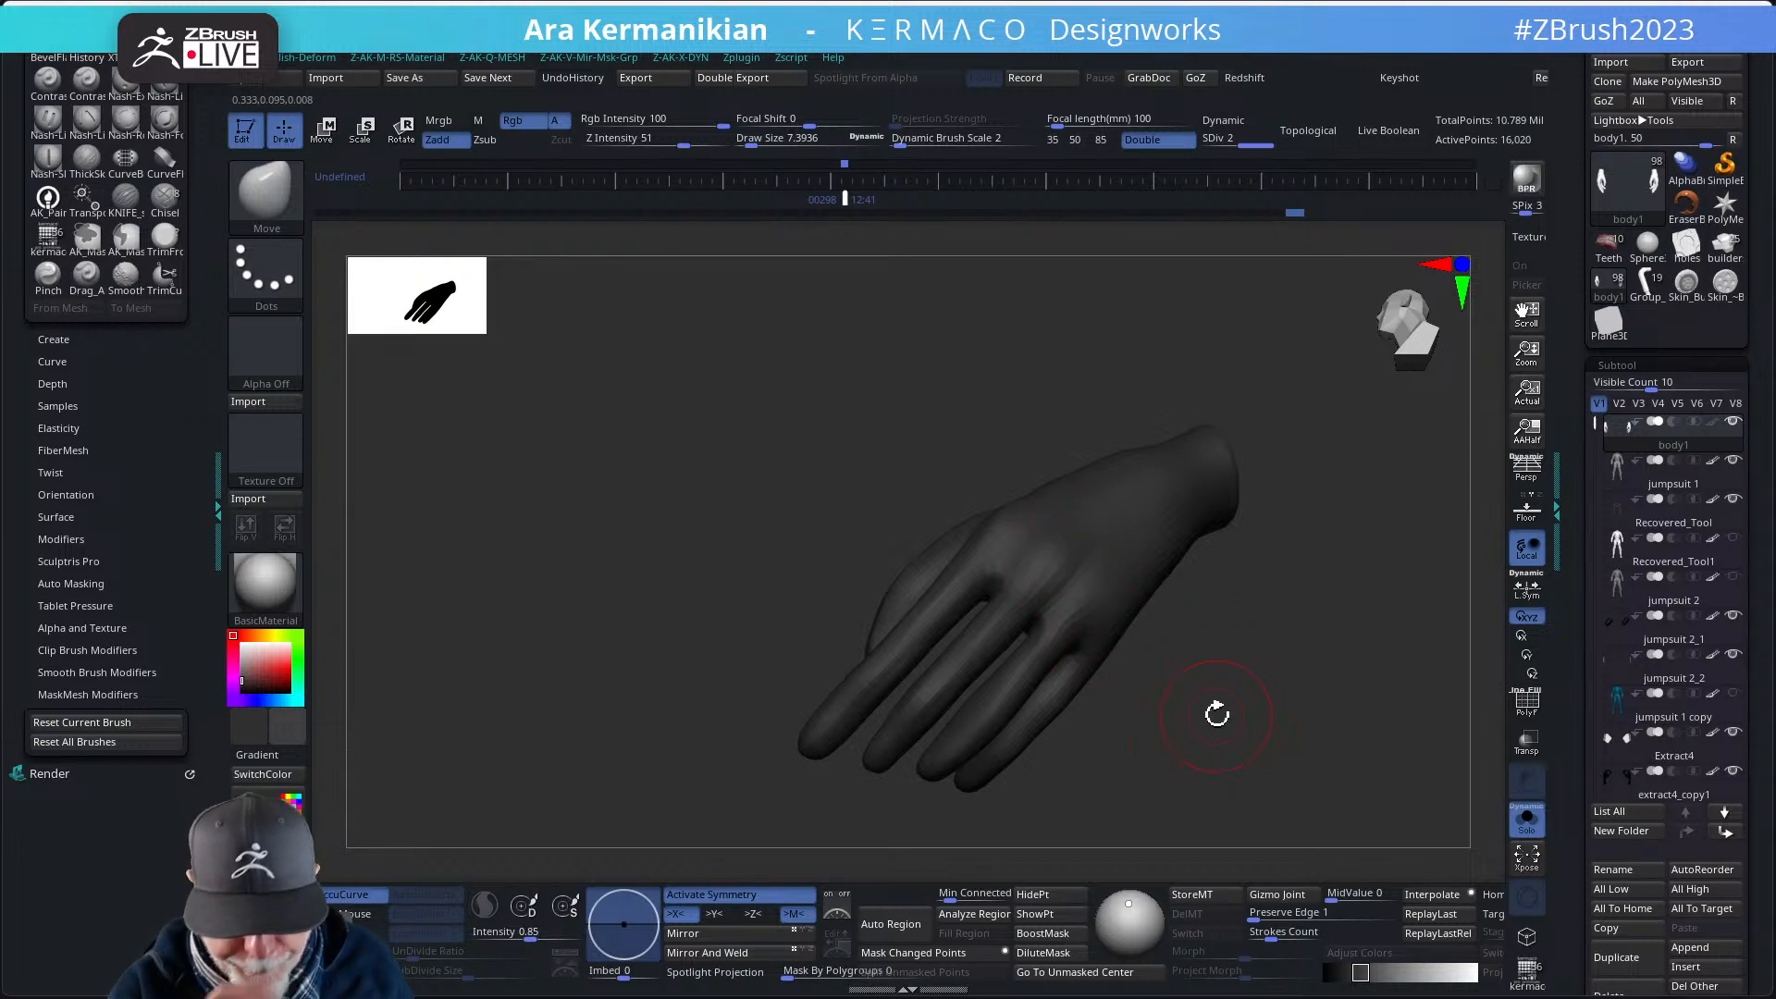
pyautogui.moveTo(1215, 734); pyautogui.dragTo(1159, 639)
pyautogui.moveTo(1147, 720)
pyautogui.keyDown('alt'); pyautogui.mouseDown()
pyautogui.moveTo(1153, 586)
pyautogui.moveTo(1162, 599)
pyautogui.moveTo(1146, 516)
pyautogui.moveTo(1105, 615)
pyautogui.mouseUp(); pyautogui.keyUp('alt')
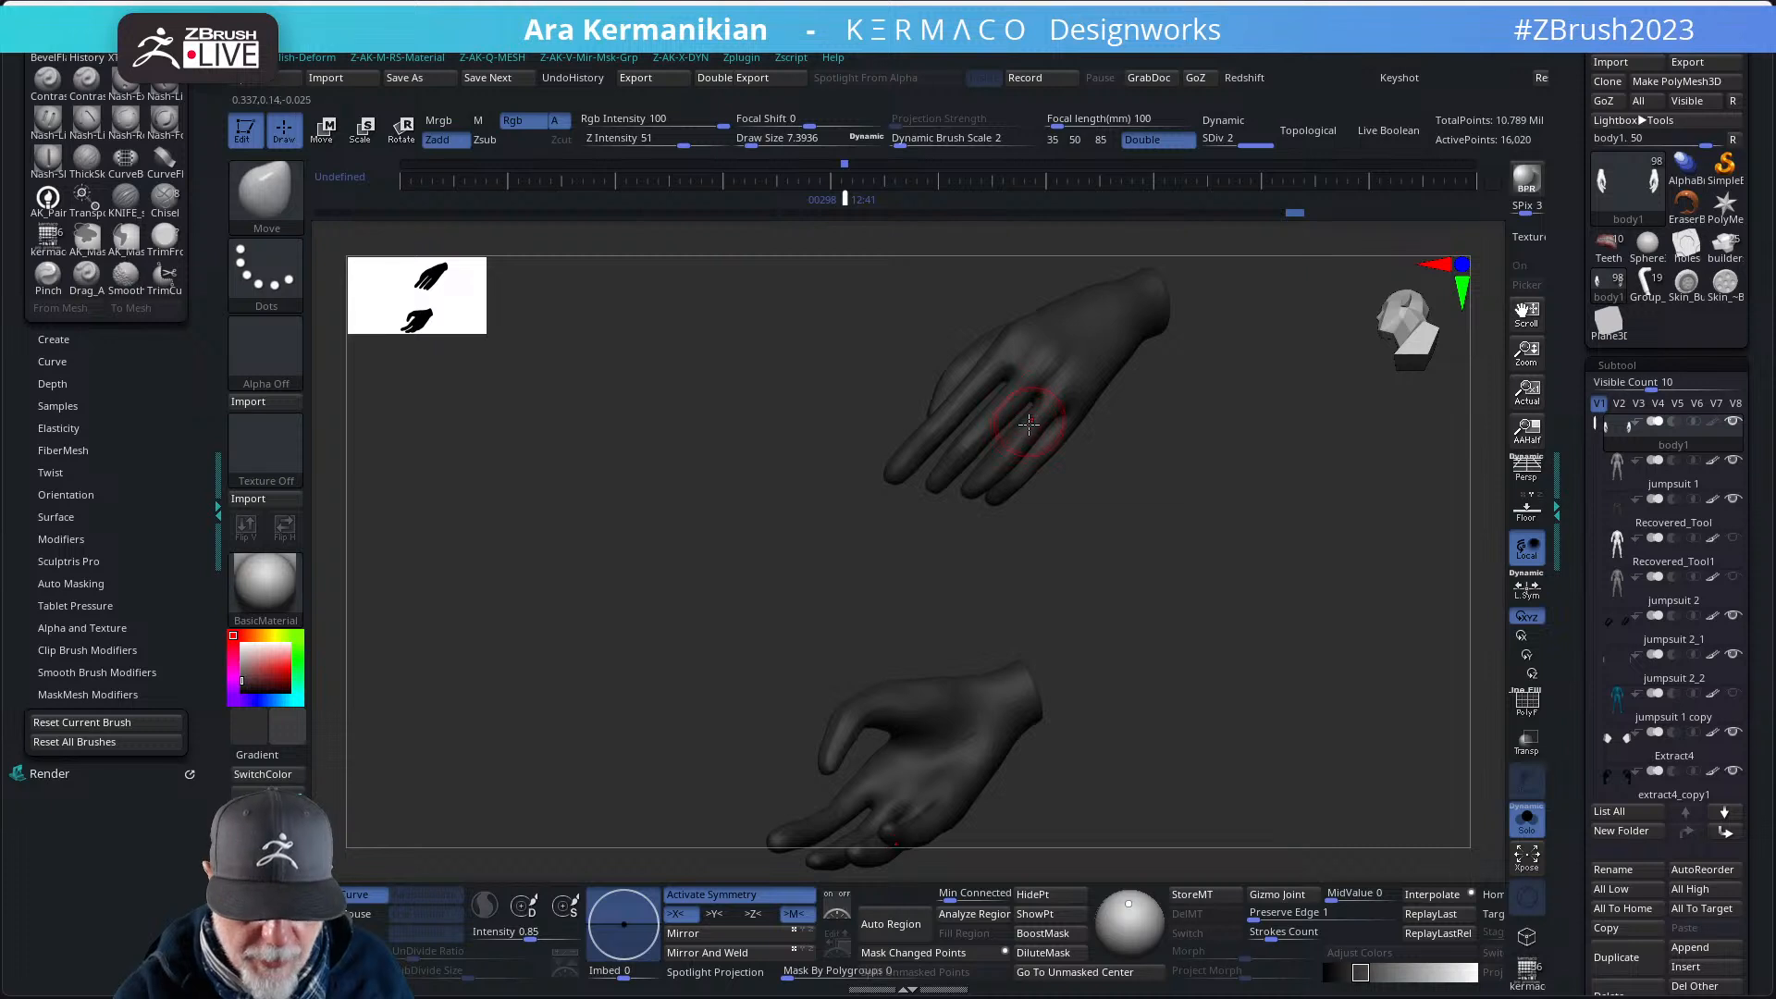
pyautogui.moveTo(1152, 453)
pyautogui.keyDown('alt'); pyautogui.mouseDown()
pyautogui.moveTo(1071, 682)
pyautogui.moveTo(1146, 679)
pyautogui.moveTo(1151, 717)
pyautogui.mouseUp(); pyautogui.keyUp('alt')
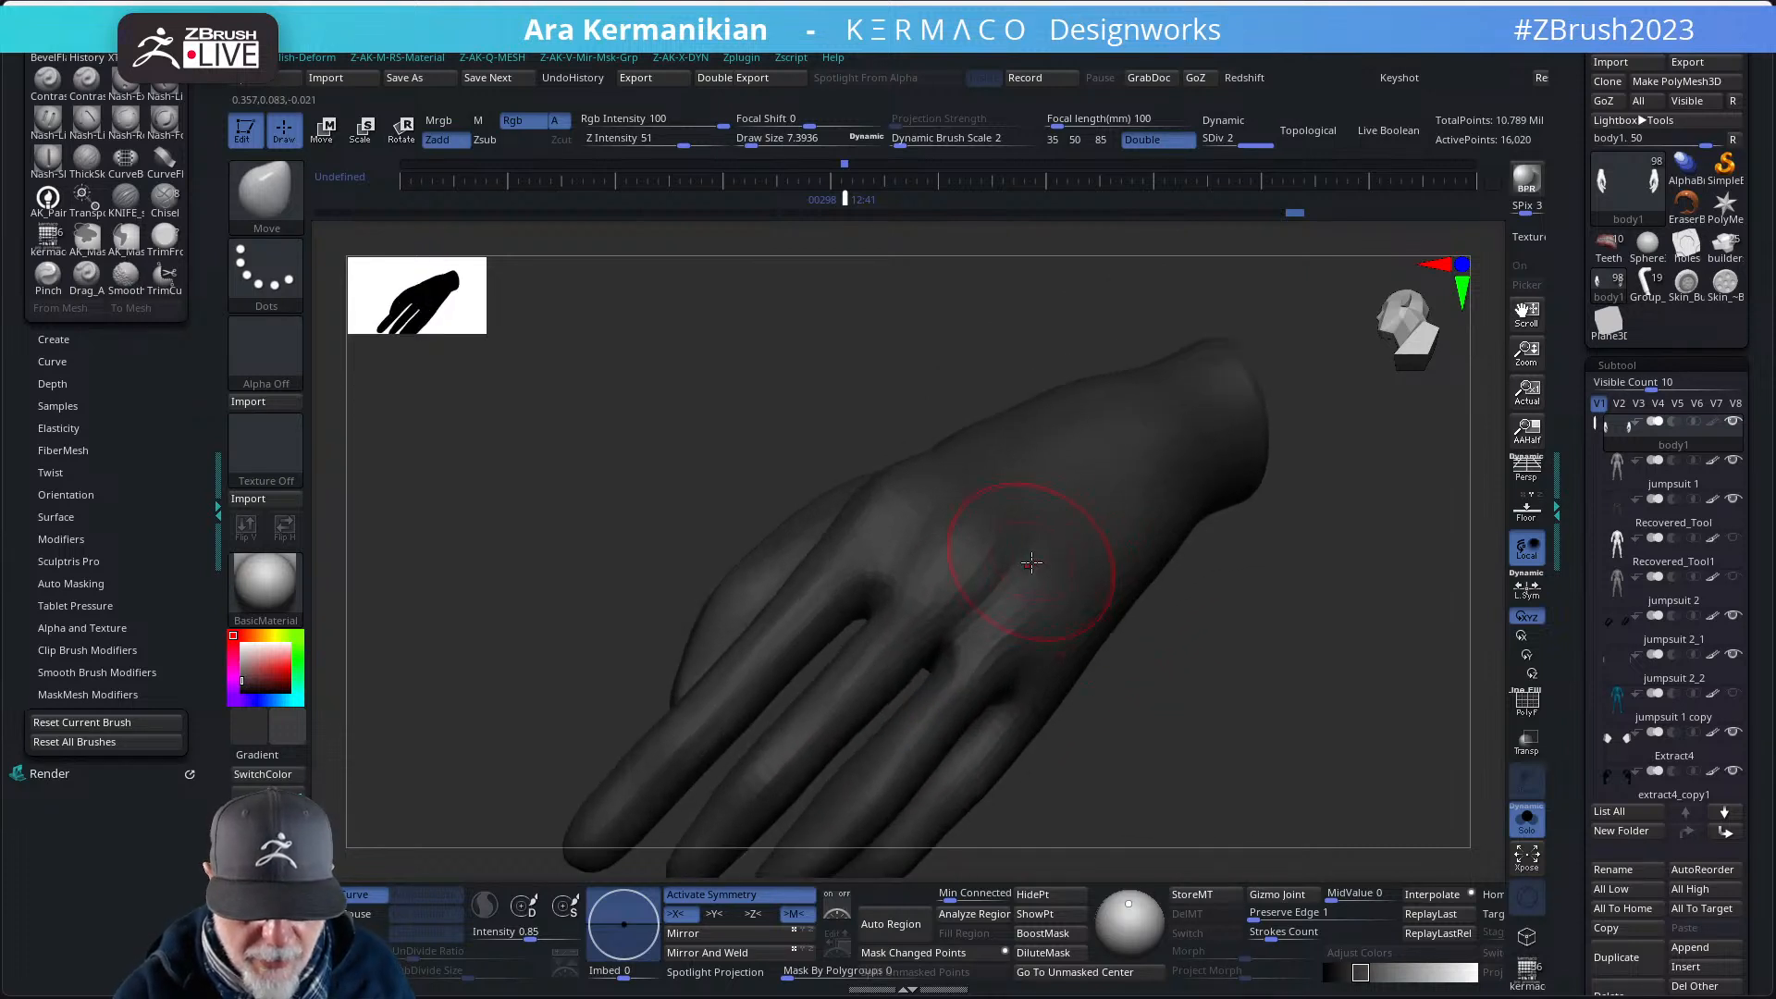
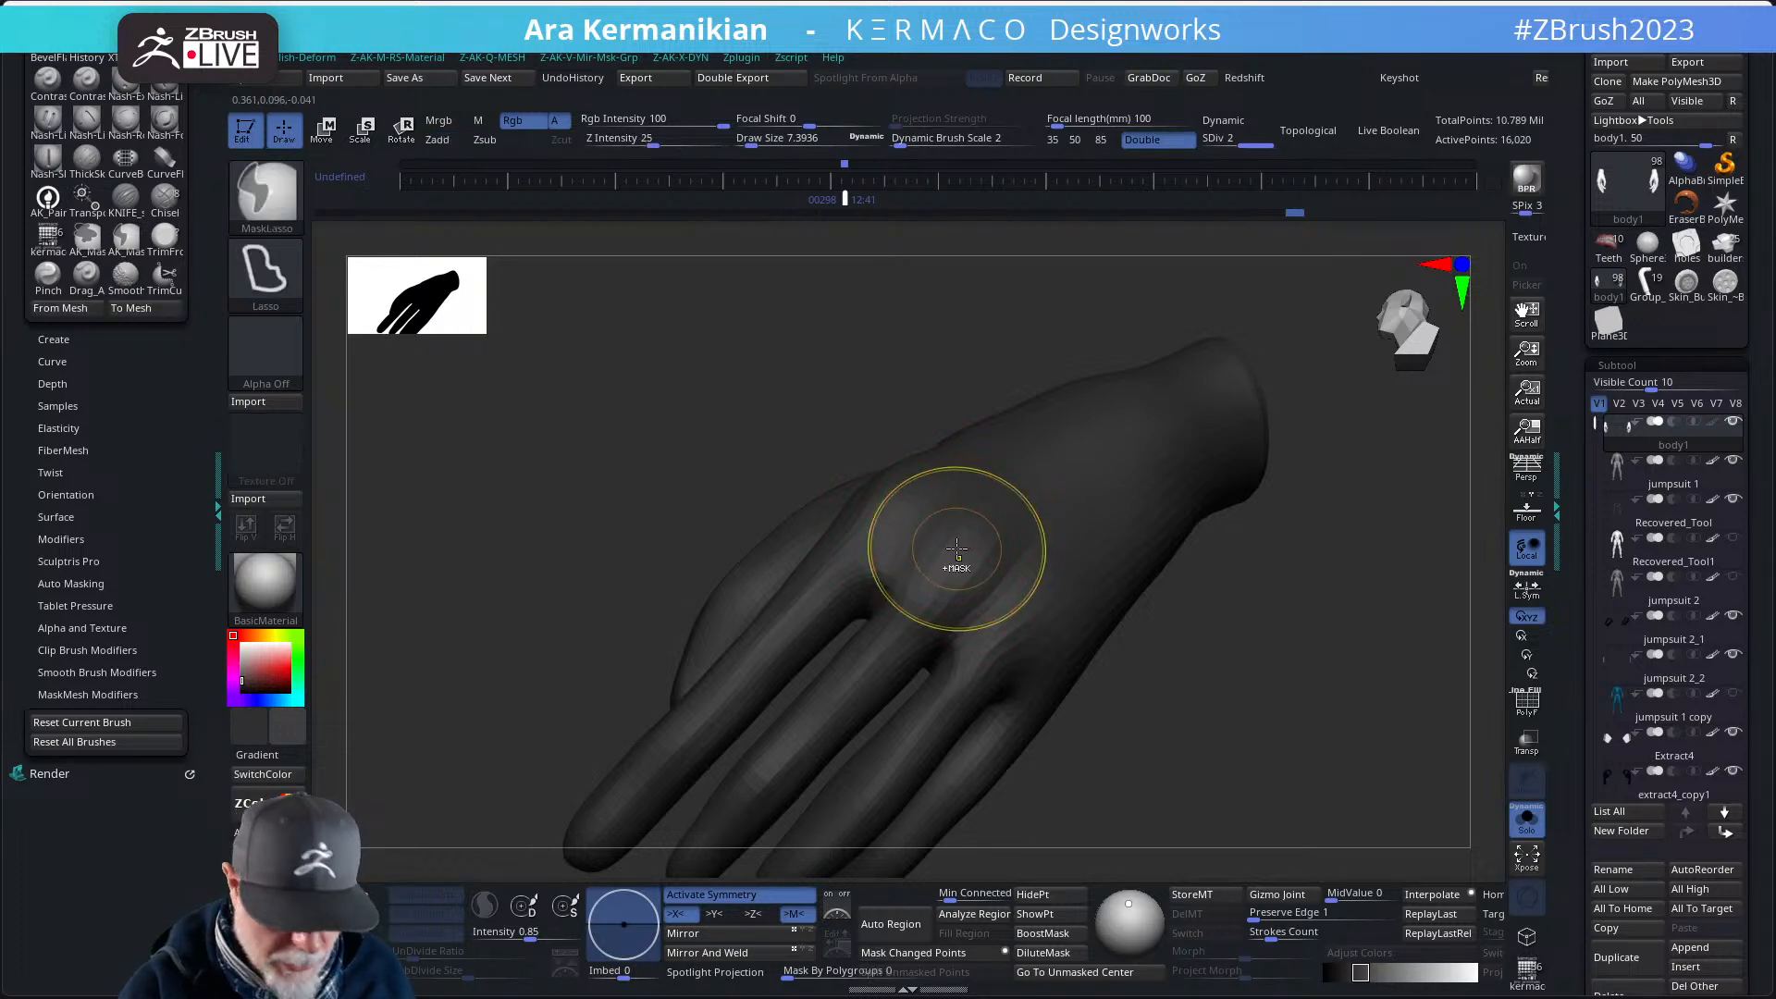
pyautogui.hotkey('ctrl', 'q')
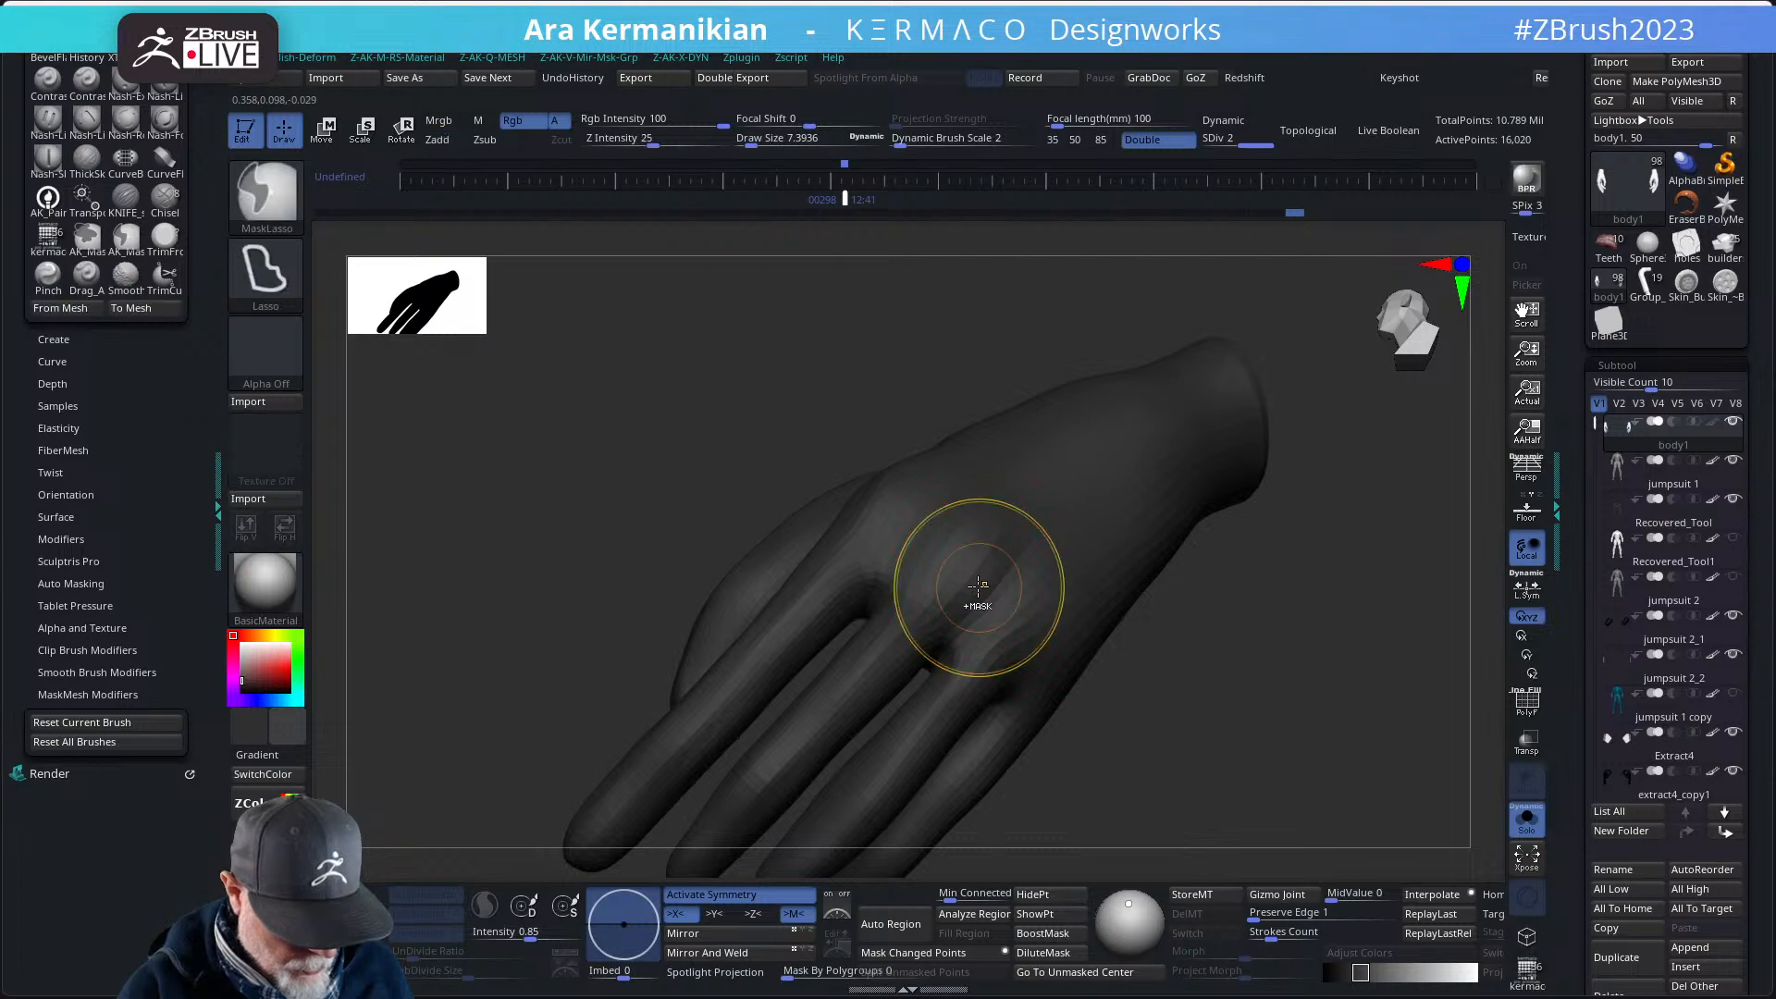
pyautogui.hotkey('ctrl', 'q')
pyautogui.click(990, 639)
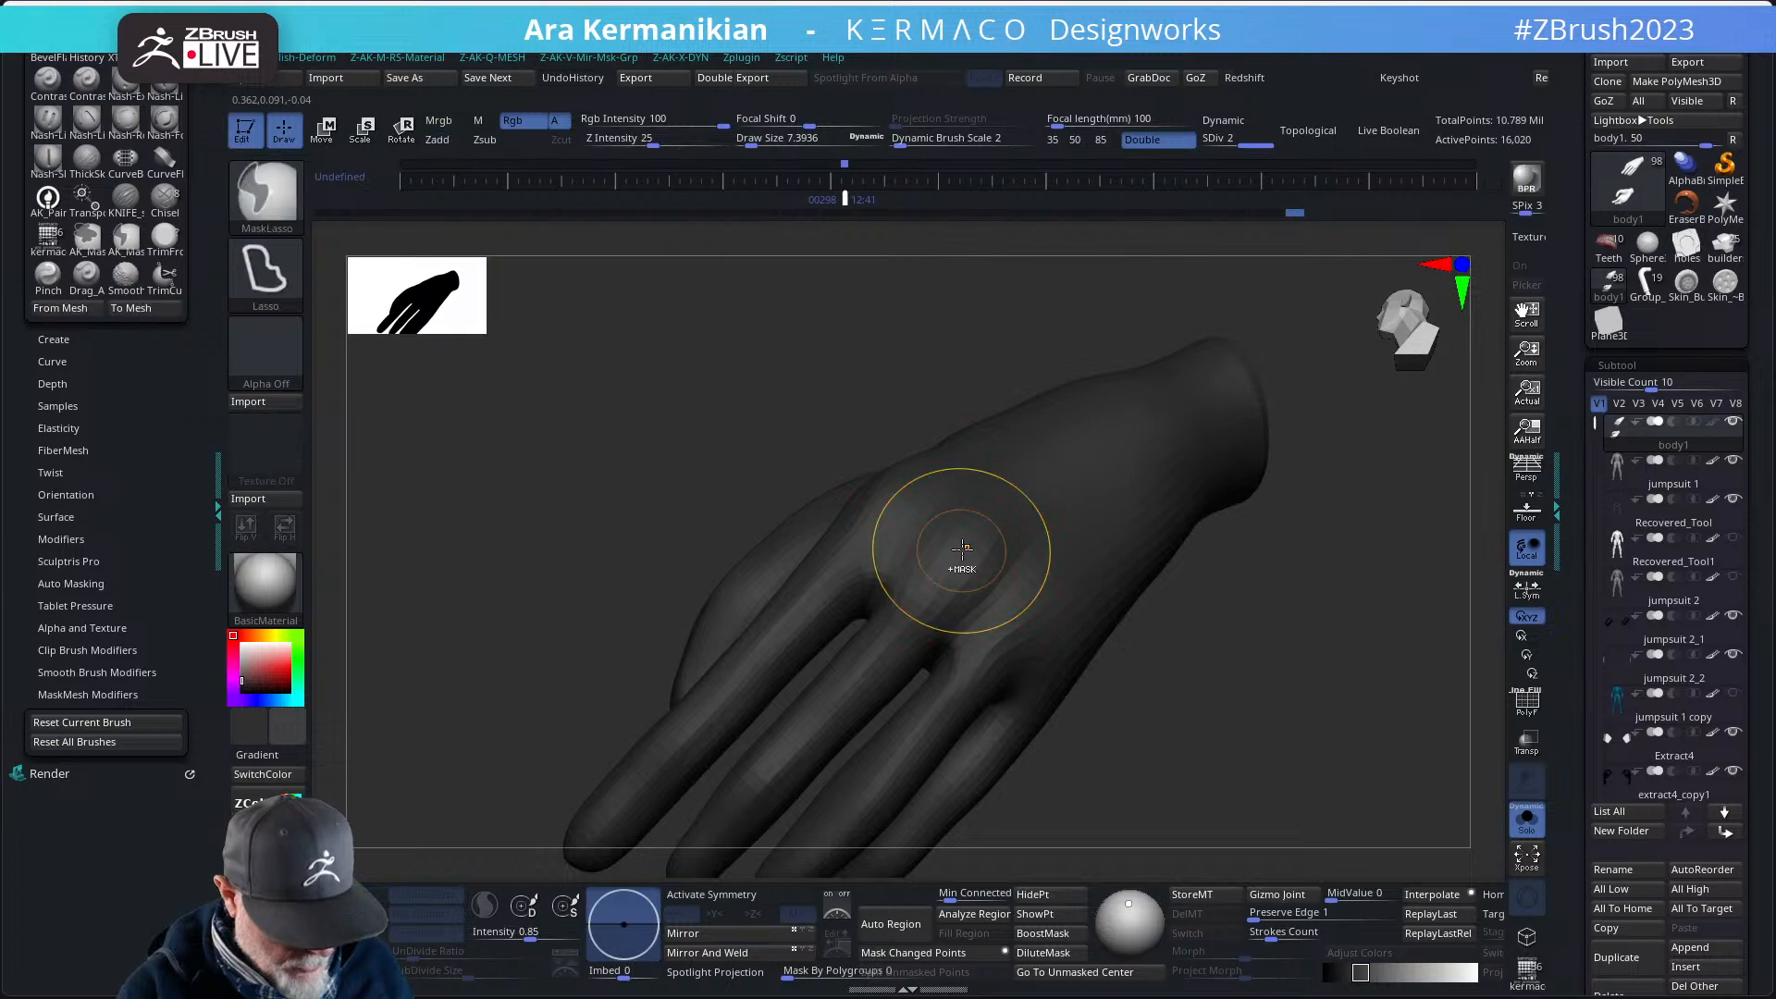
pyautogui.hotkey('ctrl', 'q')
pyautogui.click(971, 636)
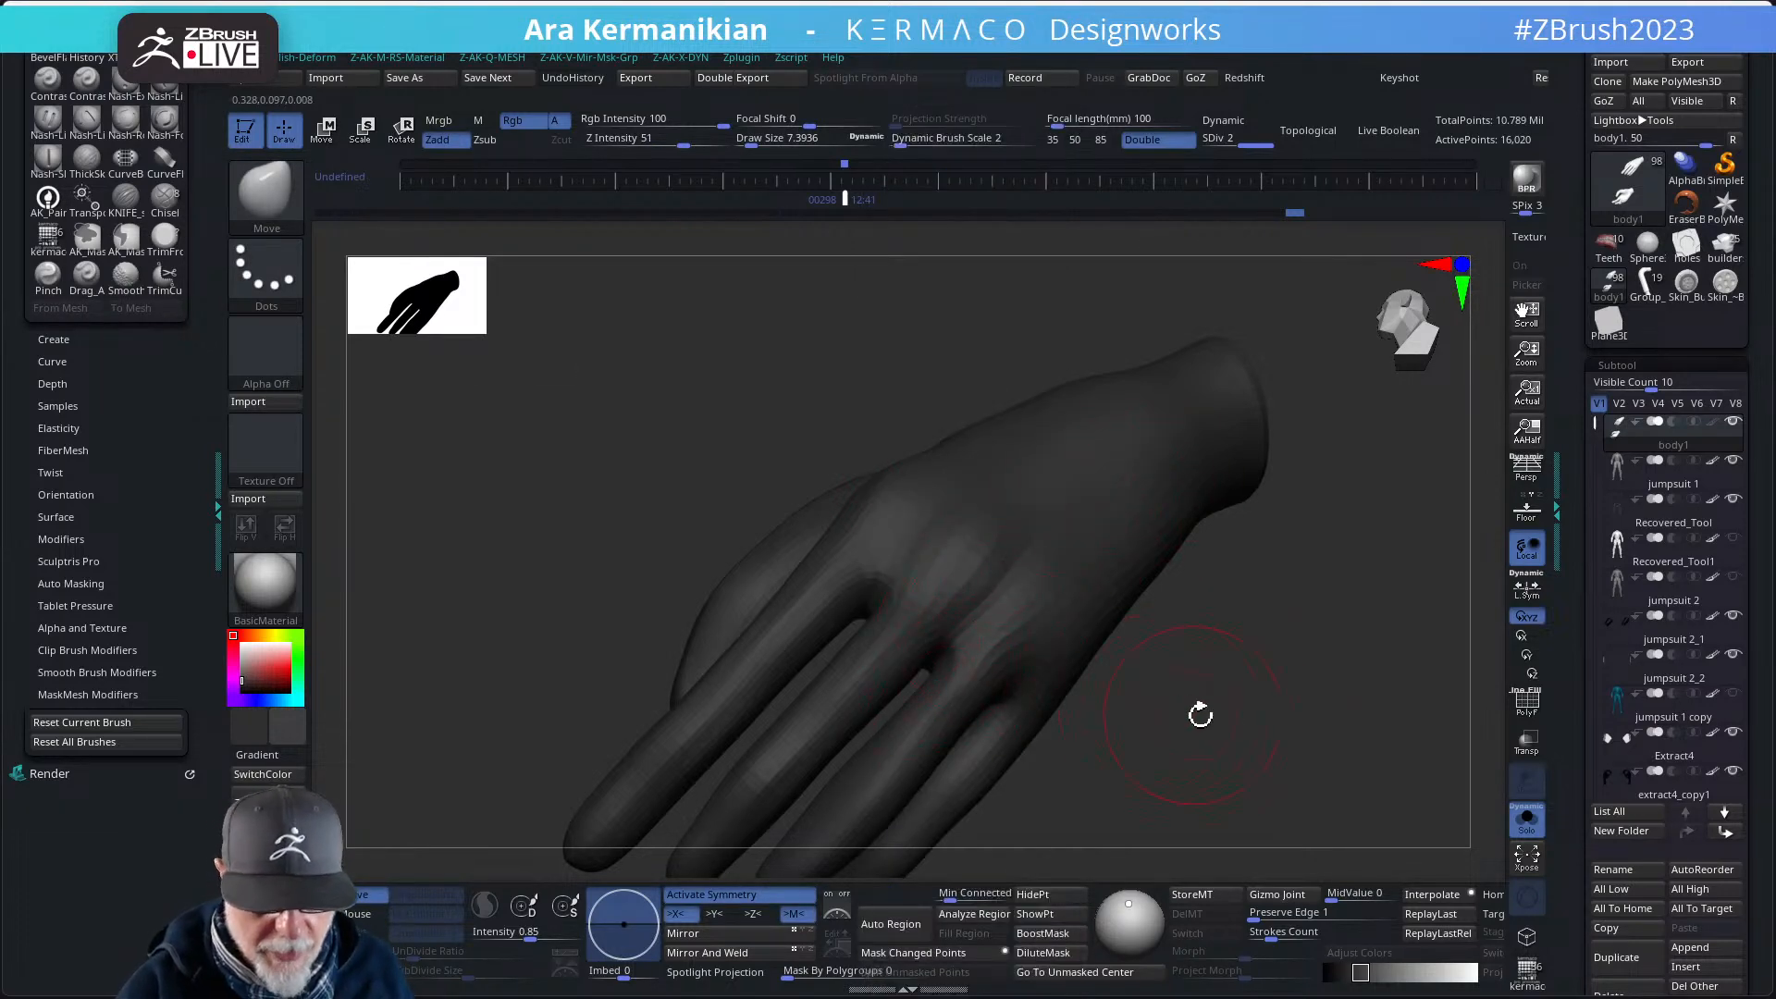
# - Reshape the bend and spacing of the fingers from several angles with the Move brush
pyautogui.moveTo(1234, 686)
pyautogui.keyDown('alt'); pyautogui.mouseDown()
pyautogui.moveTo(1241, 619)
pyautogui.moveTo(1142, 611)
pyautogui.moveTo(1138, 543)
pyautogui.moveTo(988, 600)
pyautogui.mouseUp(); pyautogui.keyUp('alt')
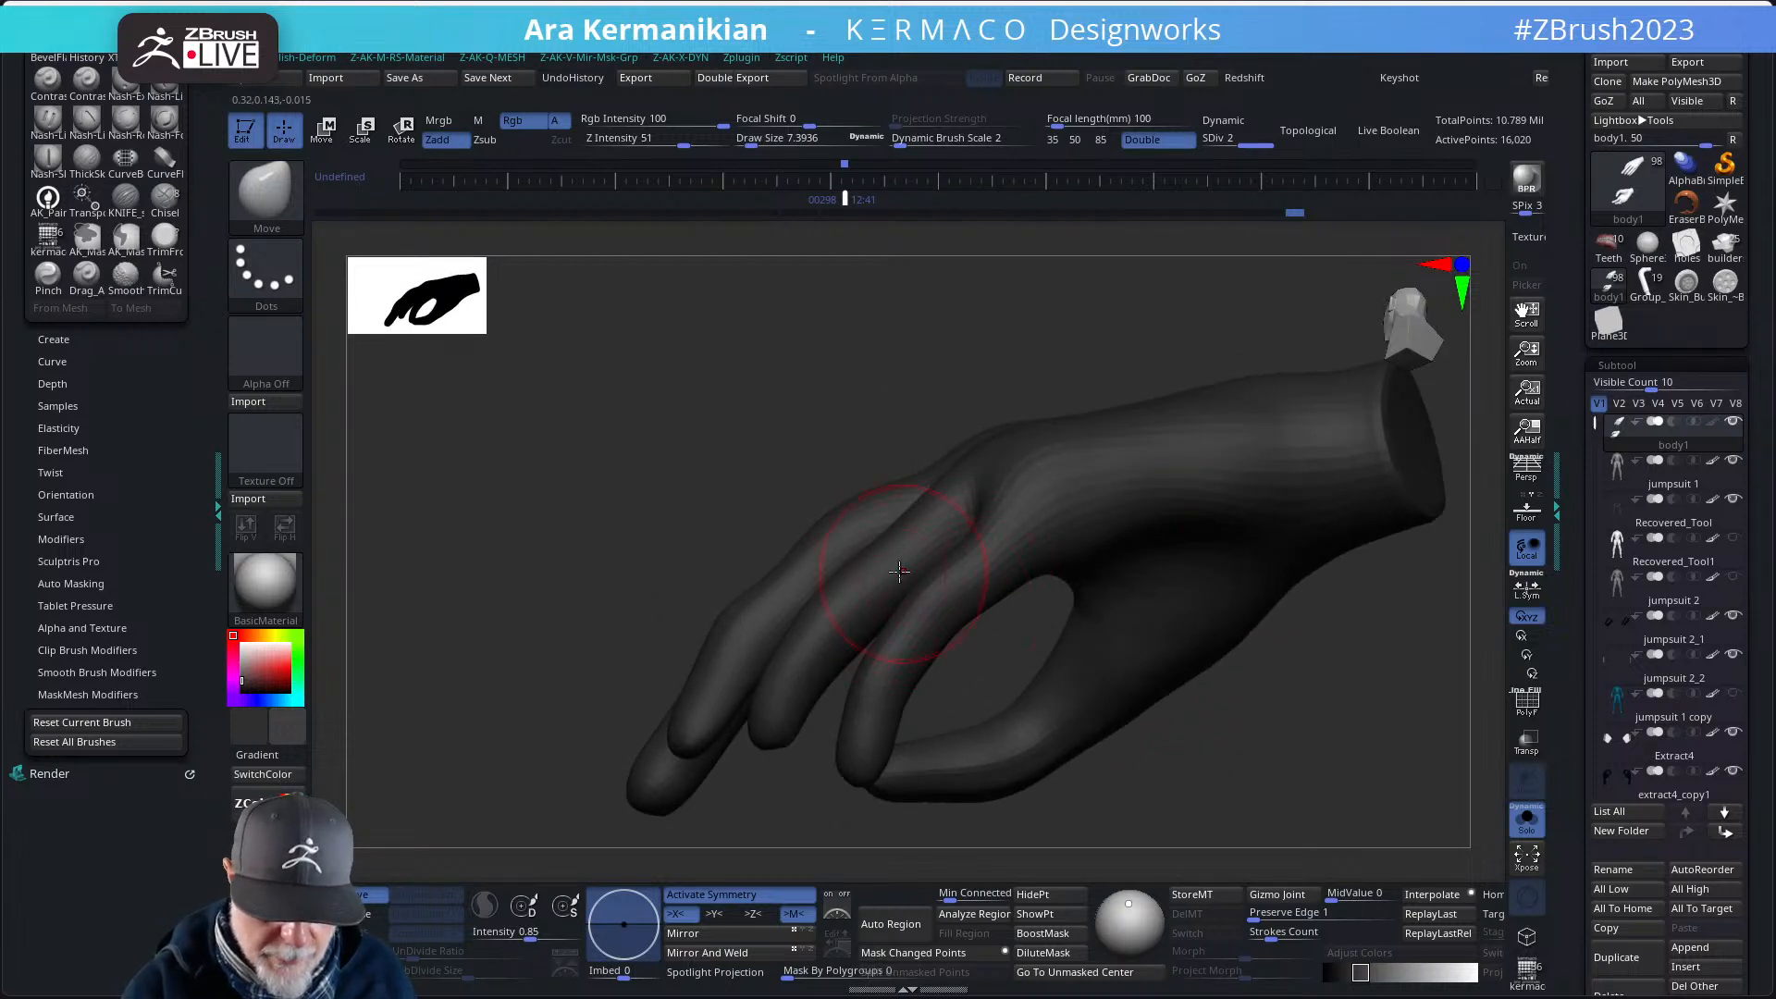
pyautogui.moveTo(638, 528); pyautogui.dragTo(979, 547)
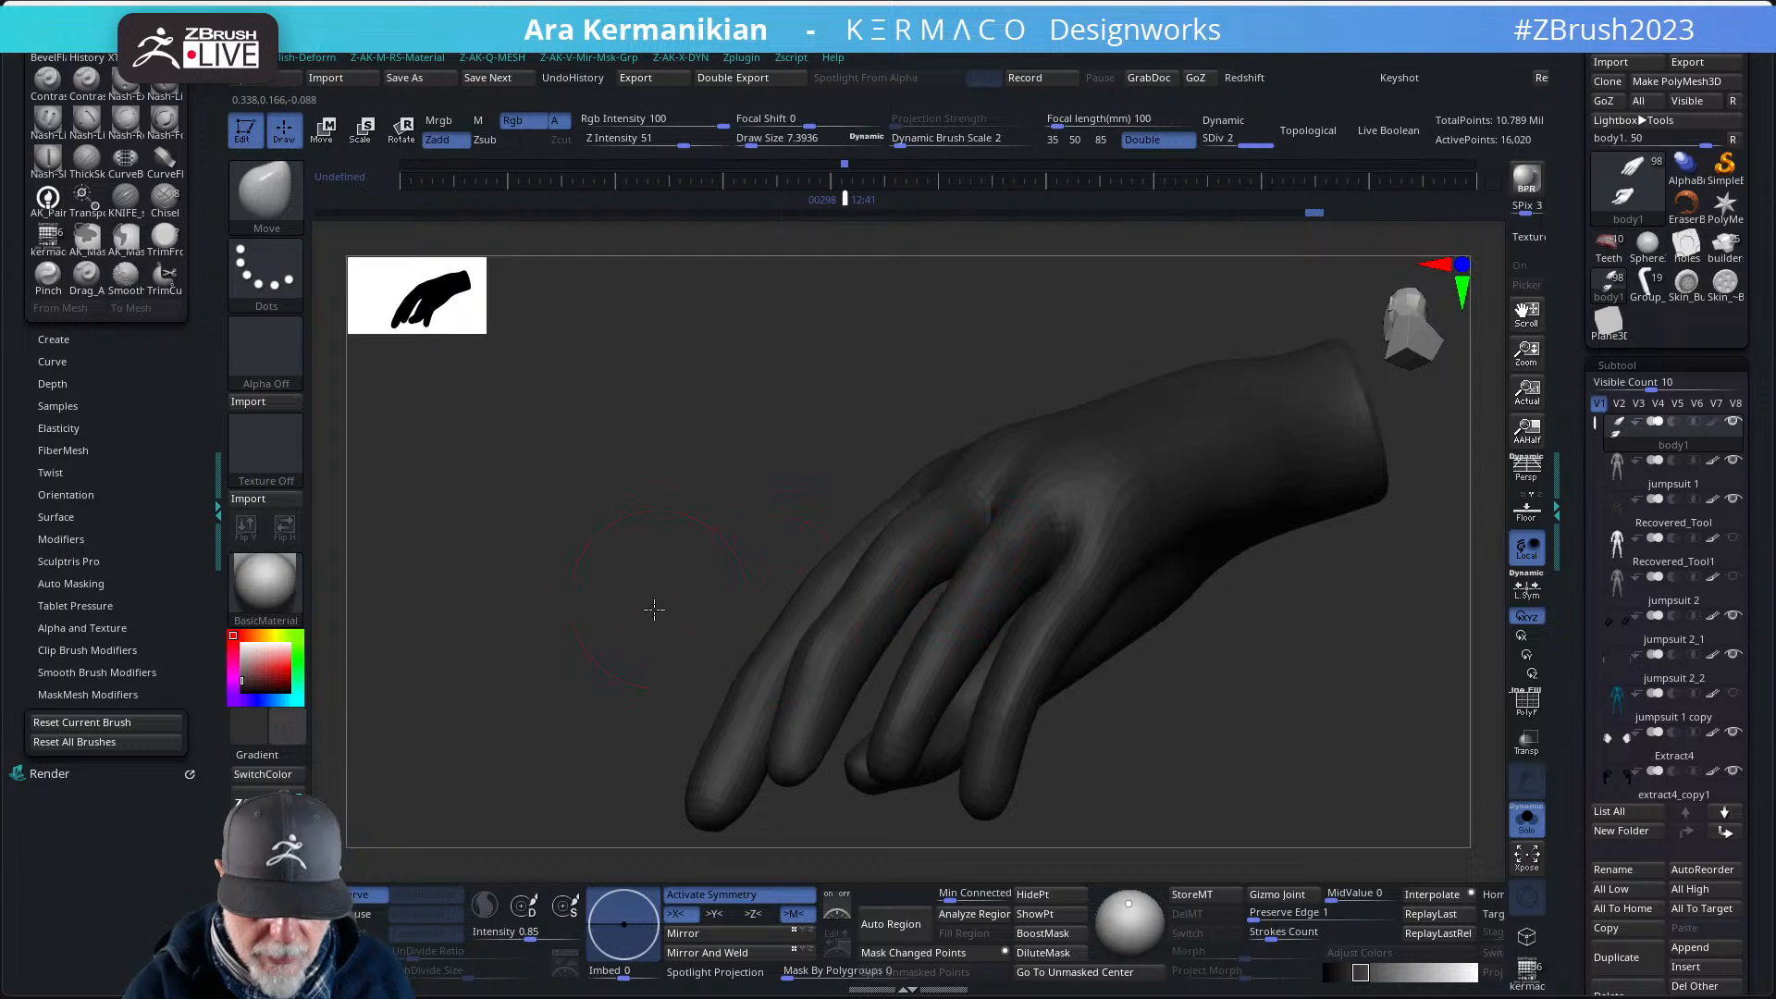
pyautogui.moveTo(654, 607); pyautogui.dragTo(1015, 545)
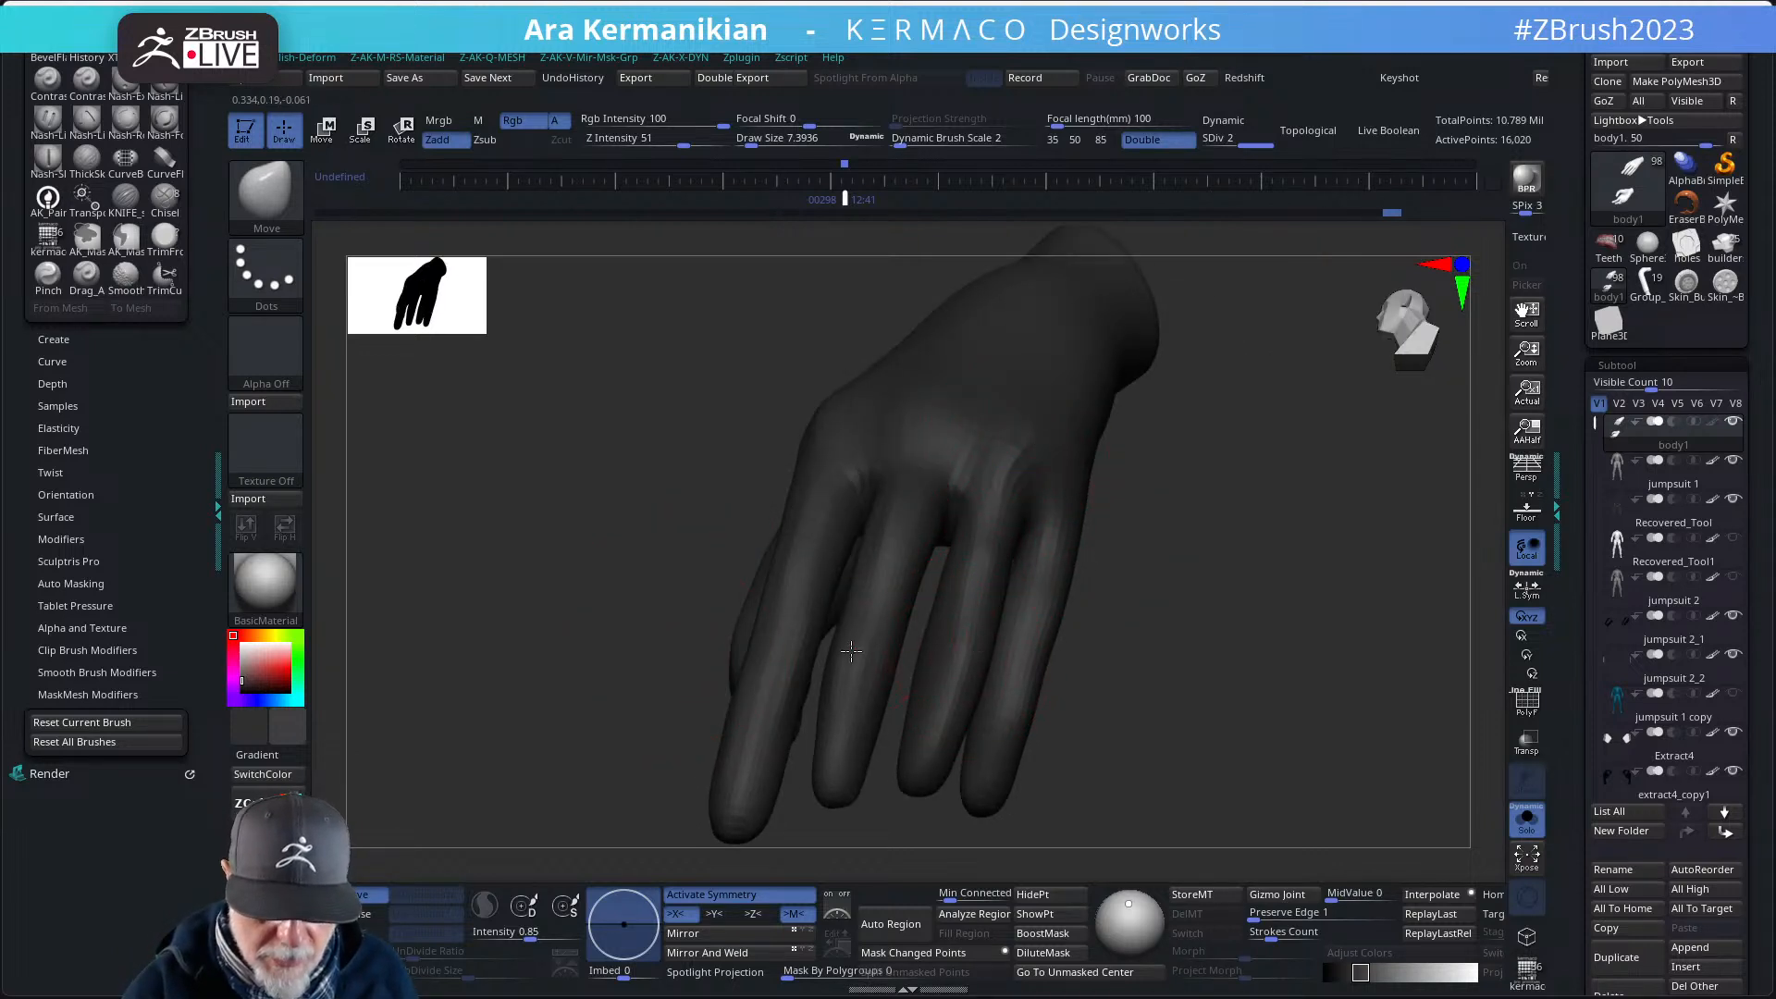
pyautogui.moveTo(1194, 580); pyautogui.dragTo(764, 689)
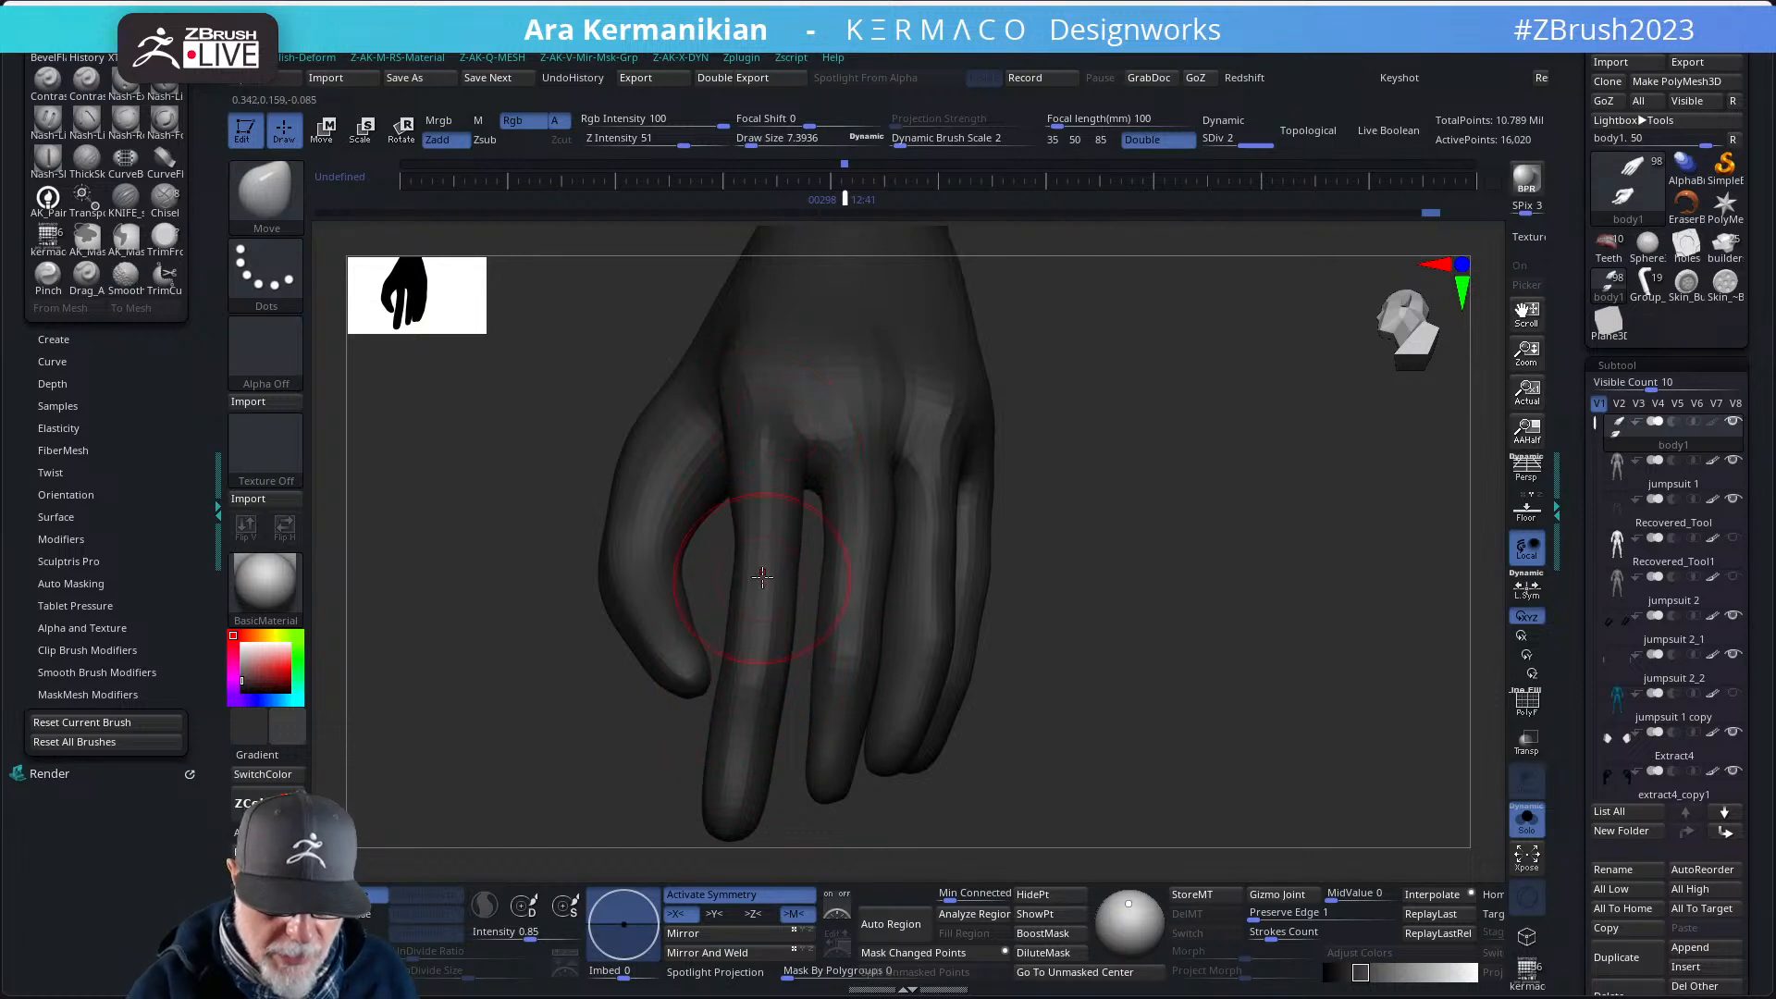
# - Refine the index and middle fingers with the Move brush and smooth the finger surfaces
pyautogui.moveTo(1178, 562); pyautogui.dragTo(1192, 580)
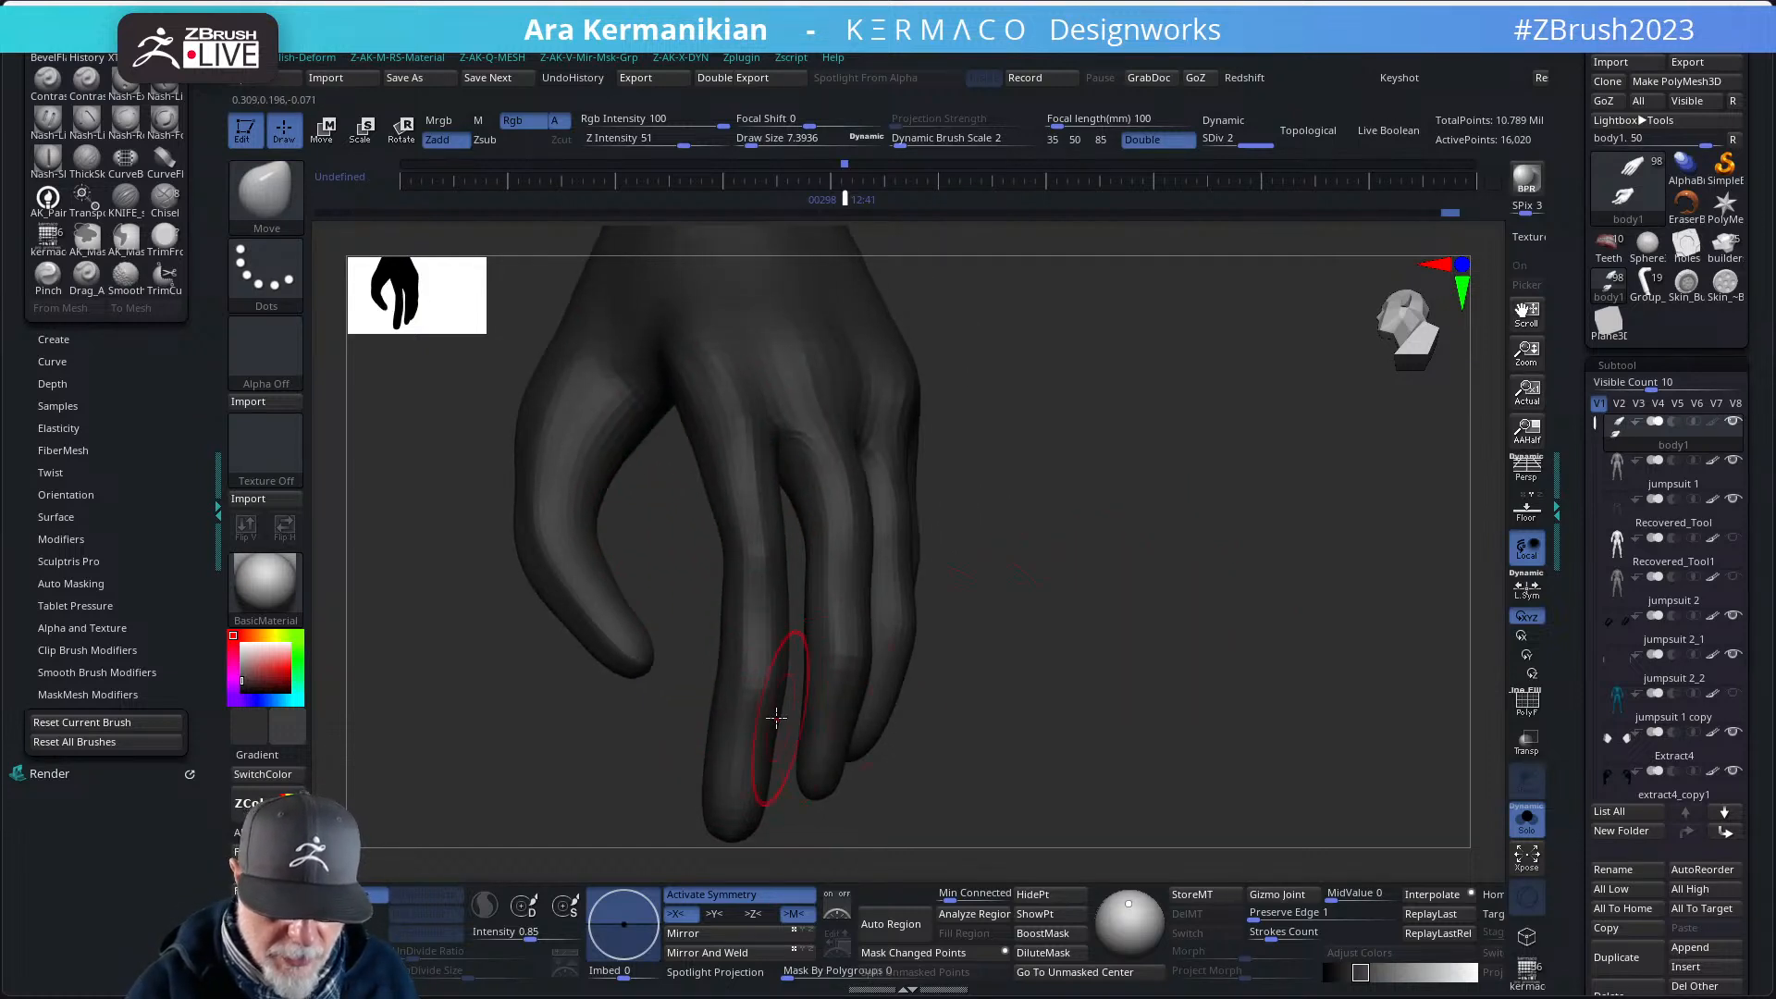
pyautogui.moveTo(928, 668); pyautogui.dragTo(1033, 636)
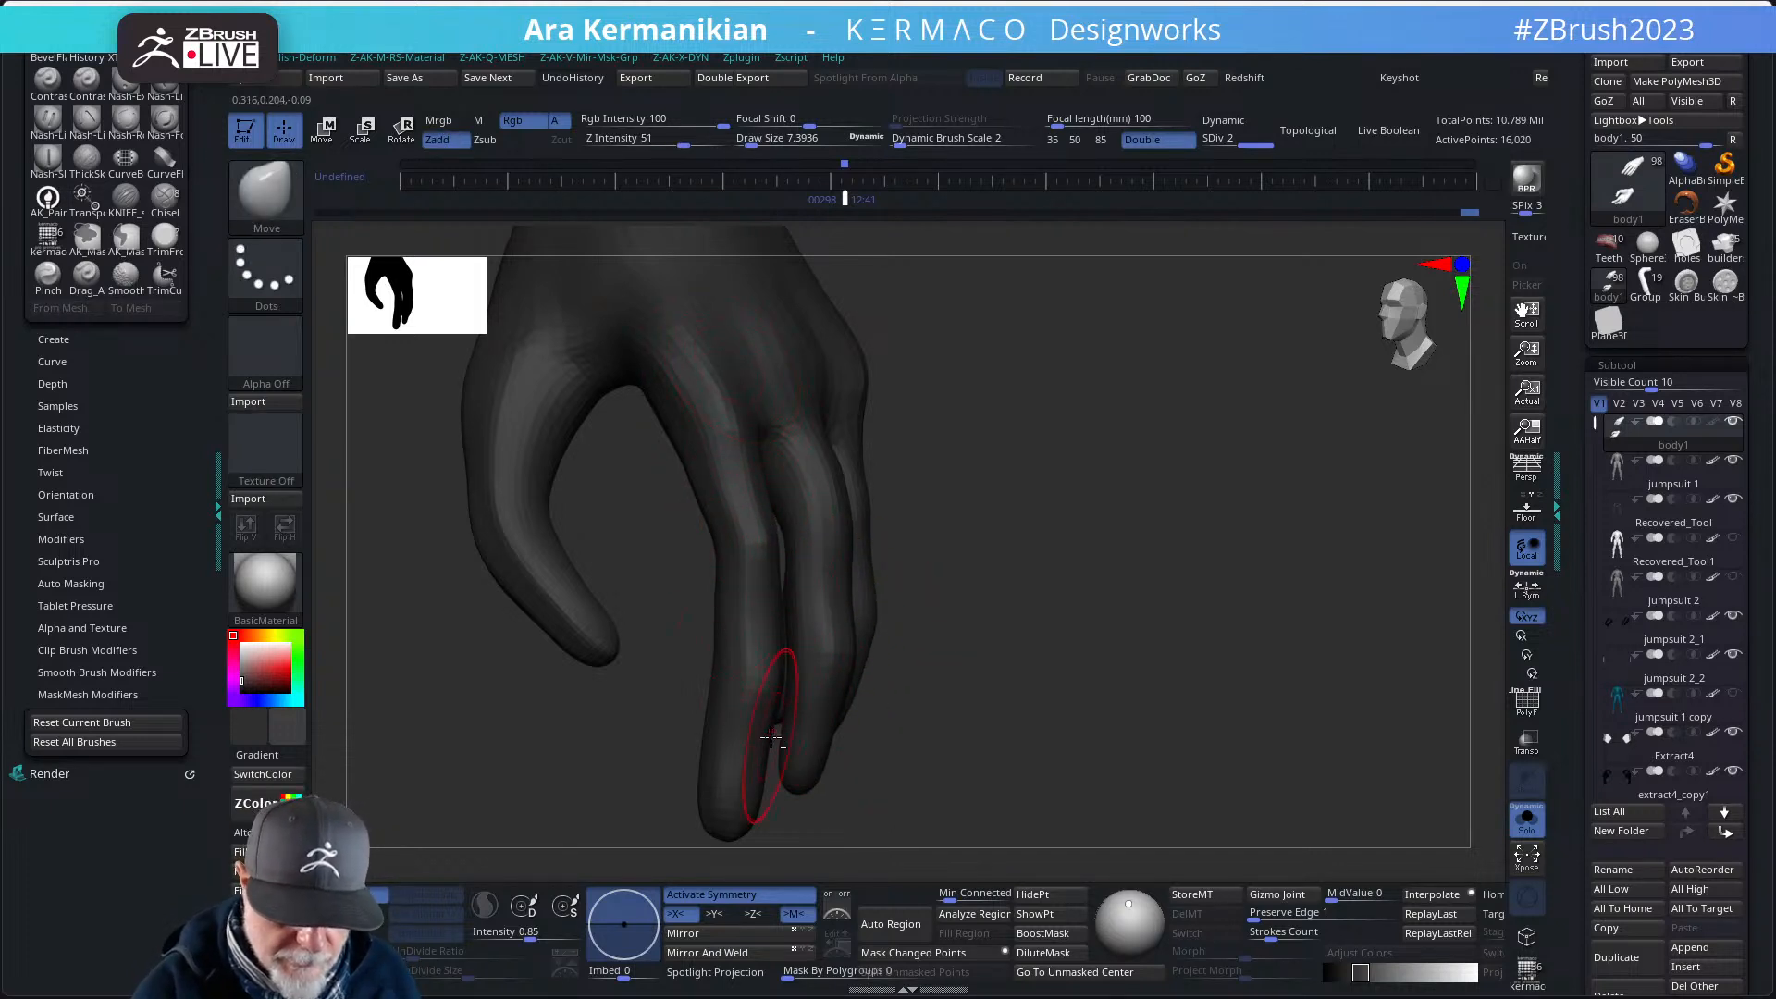
pyautogui.moveTo(1062, 650)
pyautogui.mouseDown()
pyautogui.moveTo(958, 670)
pyautogui.moveTo(939, 750)
pyautogui.mouseUp()
pyautogui.moveTo(1111, 711); pyautogui.dragTo(972, 661)
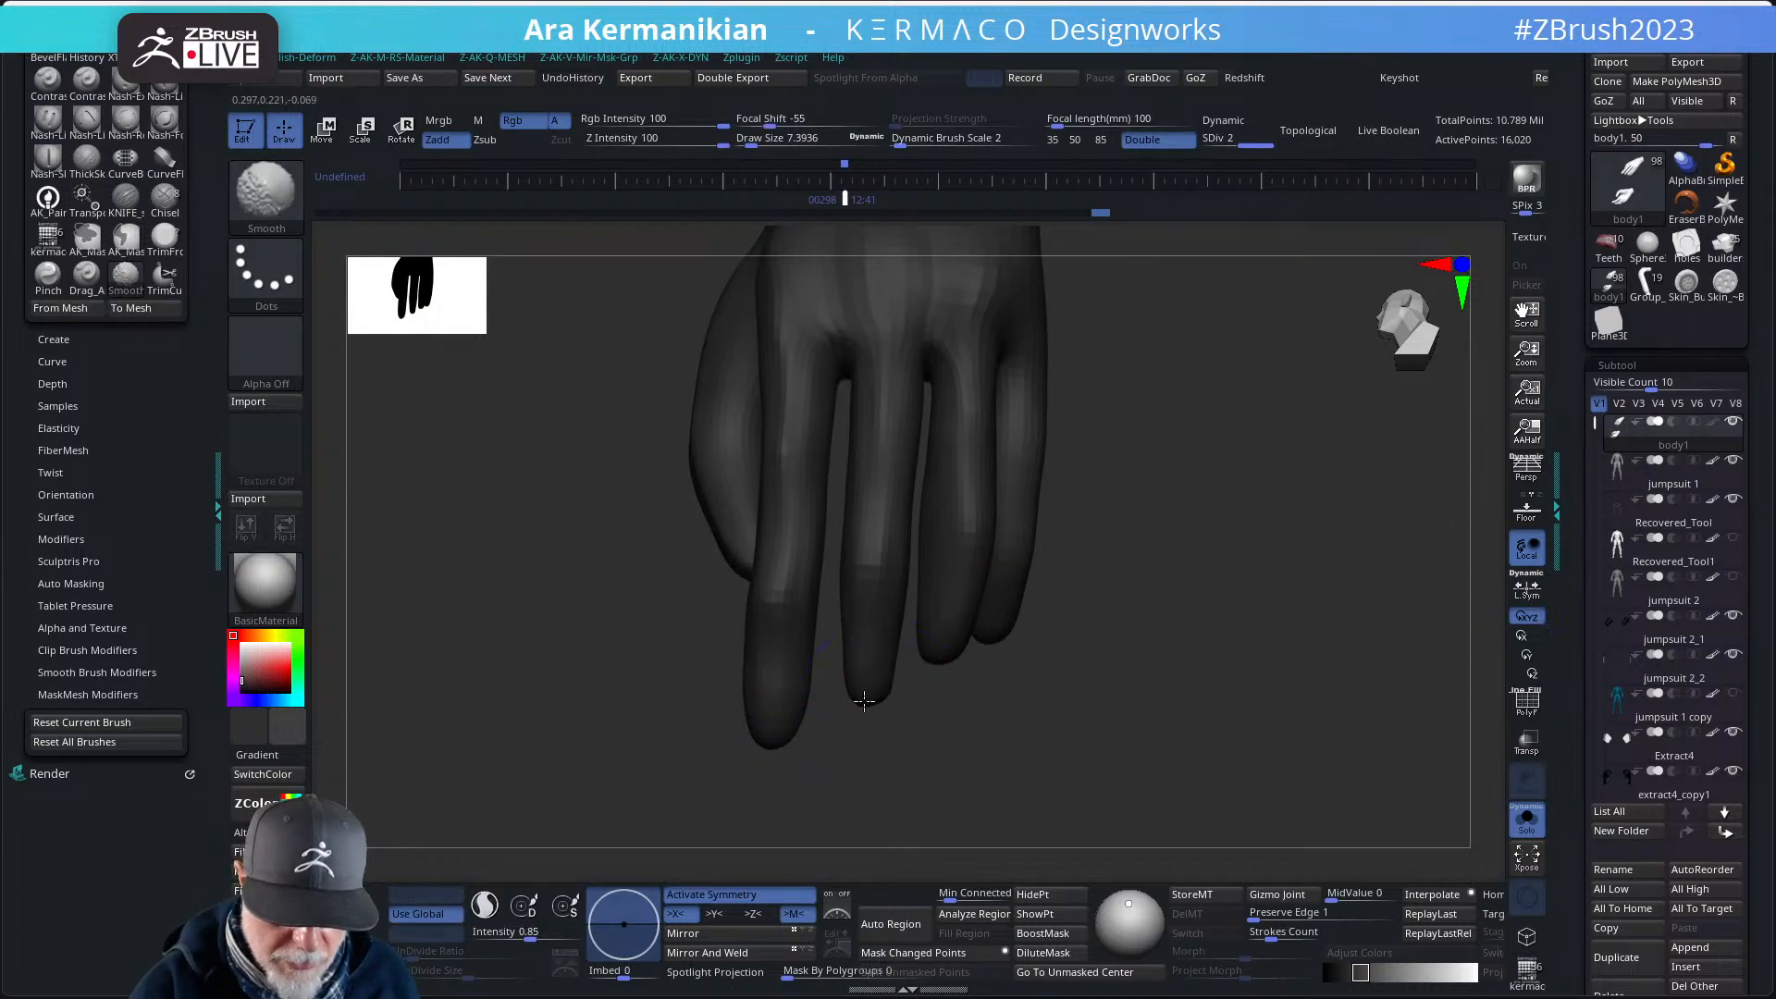
# - Thicken the fingers and fingertips symmetrically using the Inflat brush at a Z intensity of 10, smoothing where needed
pyautogui.moveTo(904, 706)
pyautogui.mouseDown()
pyautogui.moveTo(1097, 520)
pyautogui.moveTo(915, 666)
pyautogui.moveTo(963, 600)
pyautogui.mouseUp()
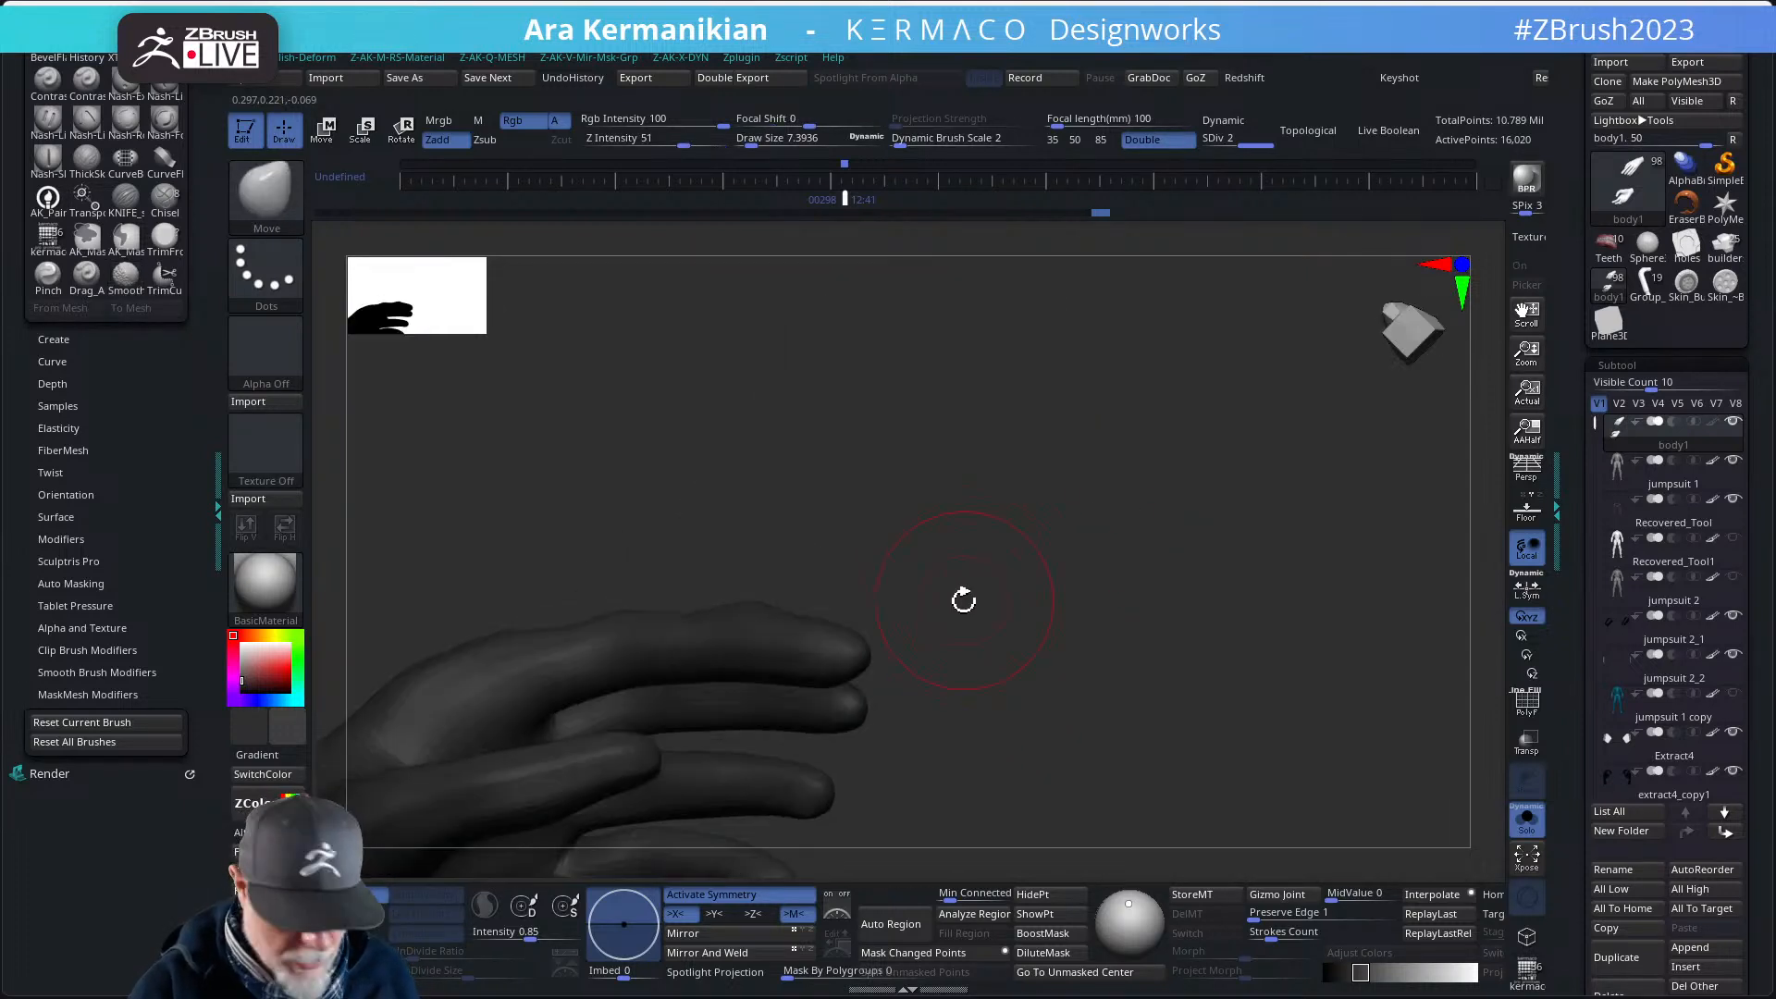
pyautogui.hotkey('ctrl', 'space')
pyautogui.click(1030, 630)
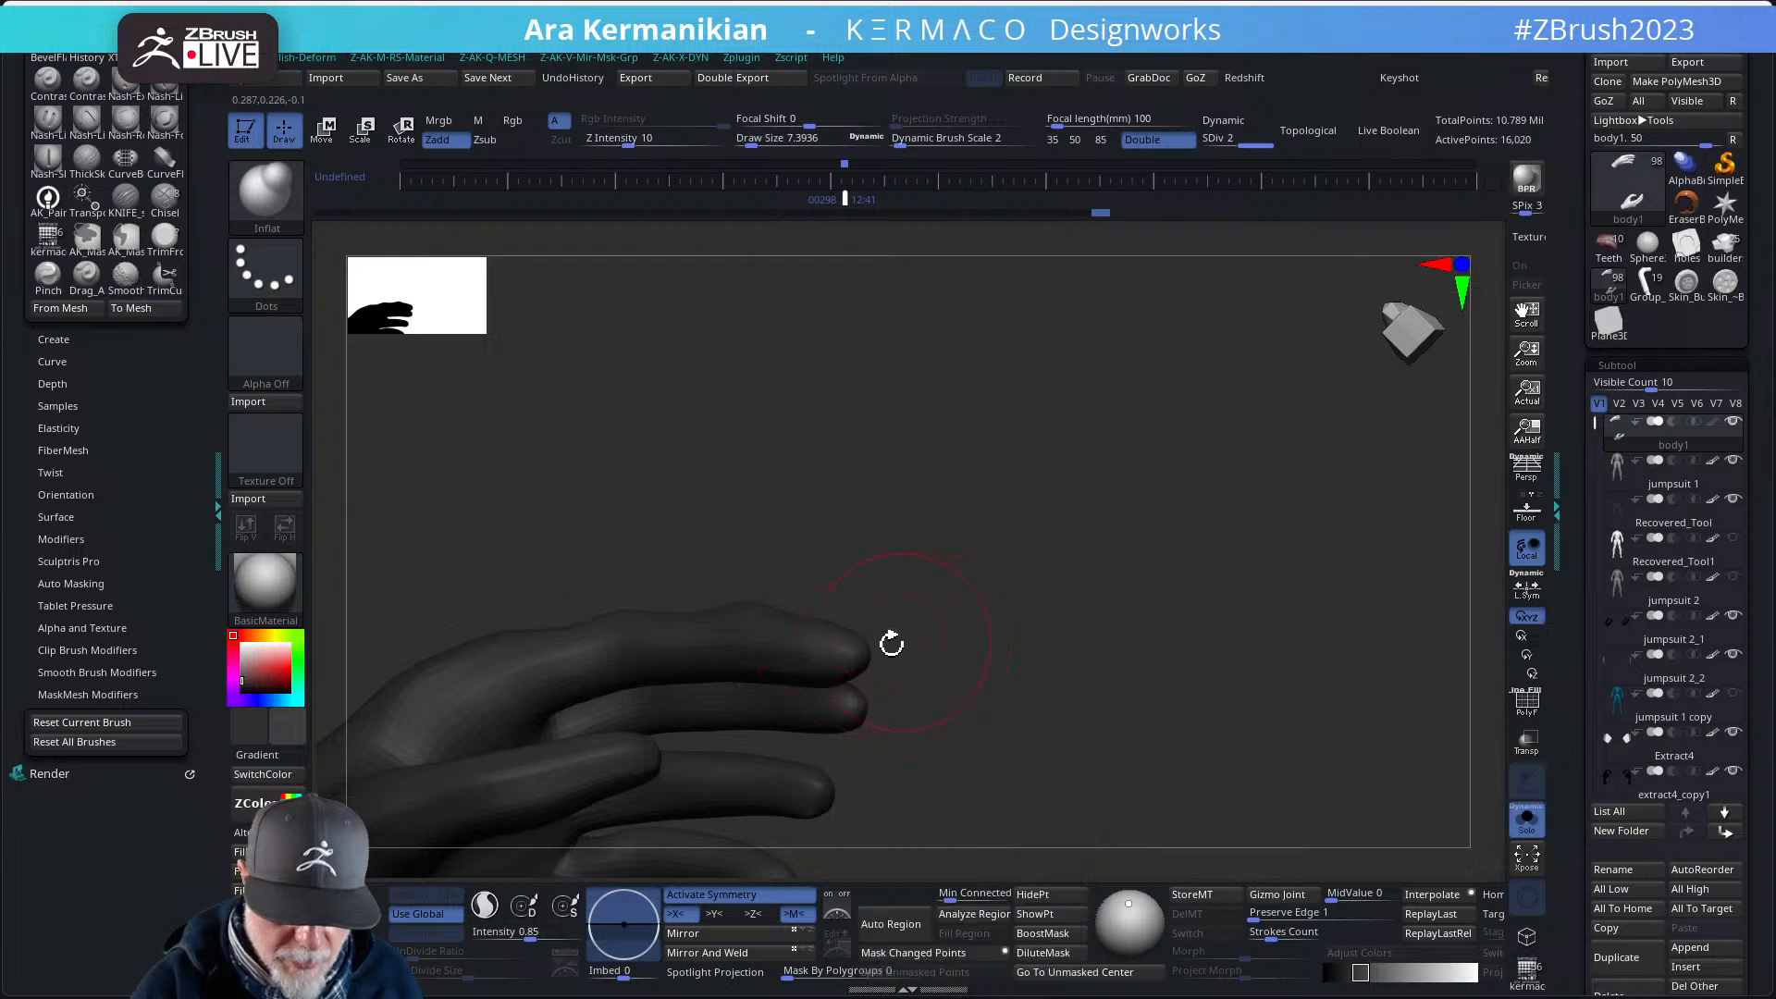
pyautogui.moveTo(916, 662); pyautogui.dragTo(1011, 614)
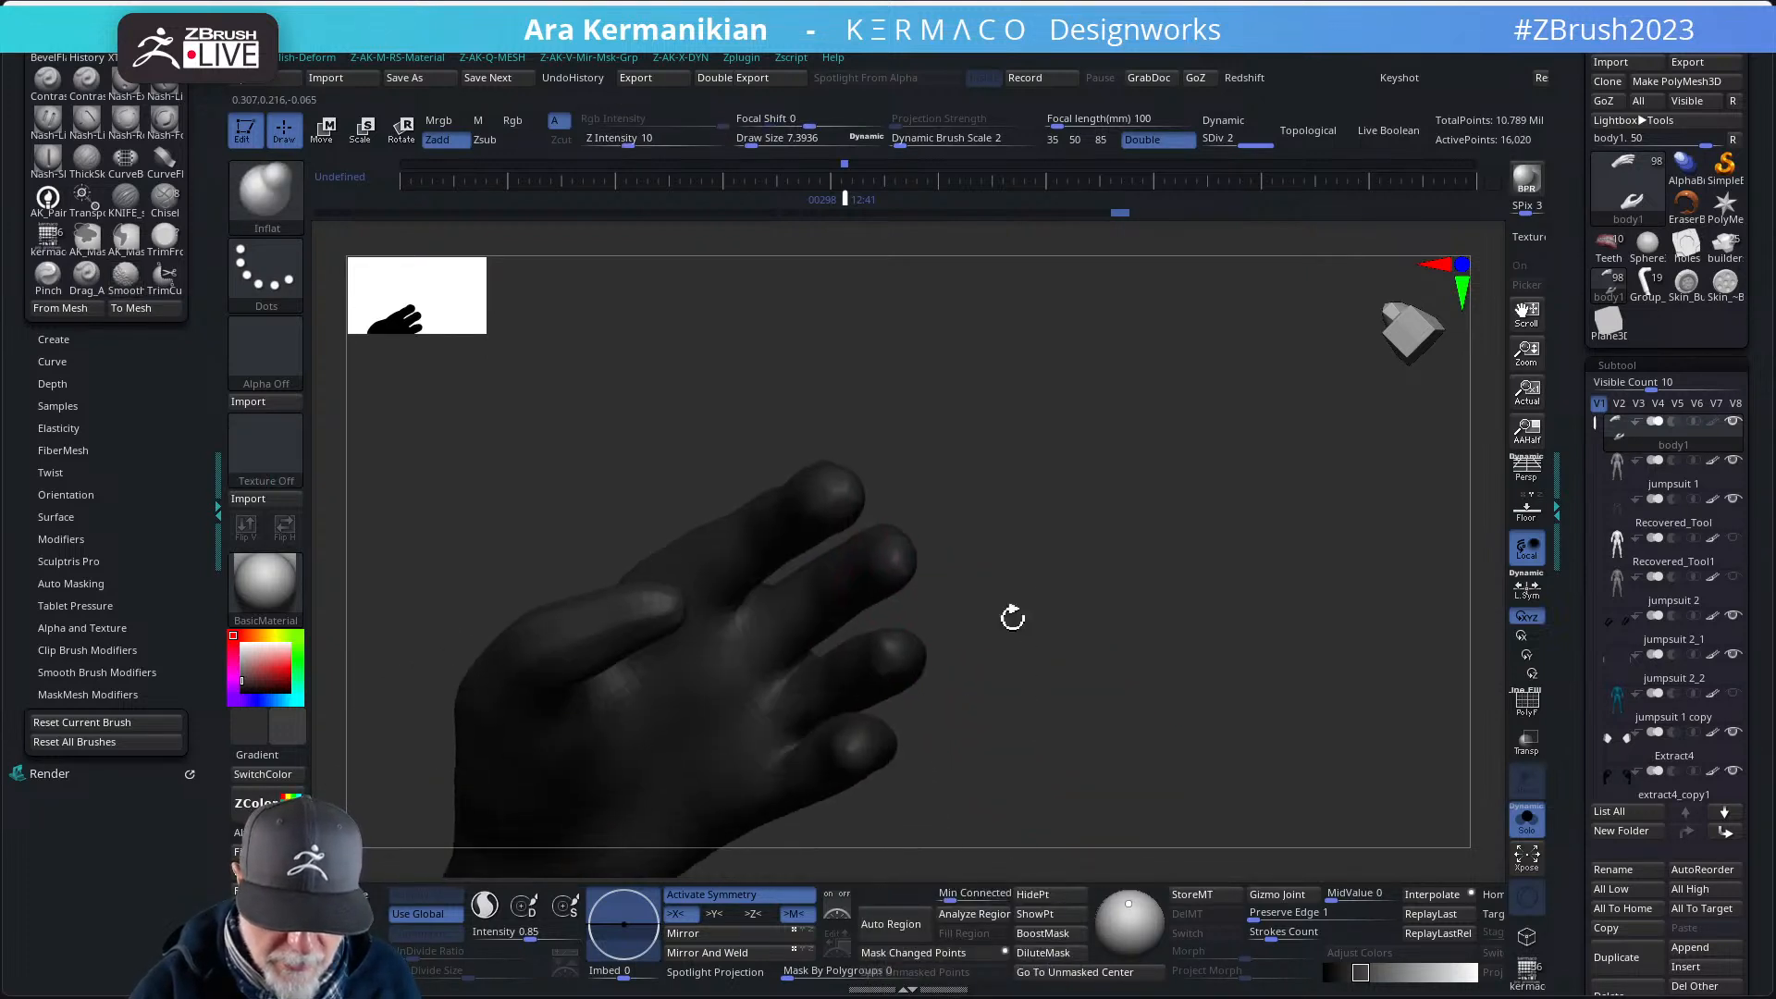
pyautogui.moveTo(969, 675)
pyautogui.mouseDown()
pyautogui.moveTo(1003, 714)
pyautogui.moveTo(1009, 773)
pyautogui.mouseUp()
pyautogui.moveTo(902, 681)
pyautogui.keyDown('shift'); pyautogui.mouseDown()
pyautogui.moveTo(821, 621)
pyautogui.moveTo(757, 721)
pyautogui.moveTo(786, 648)
pyautogui.moveTo(837, 623)
pyautogui.moveTo(884, 639)
pyautogui.moveTo(888, 683)
pyautogui.moveTo(939, 729)
pyautogui.mouseUp(); pyautogui.keyUp('shift')
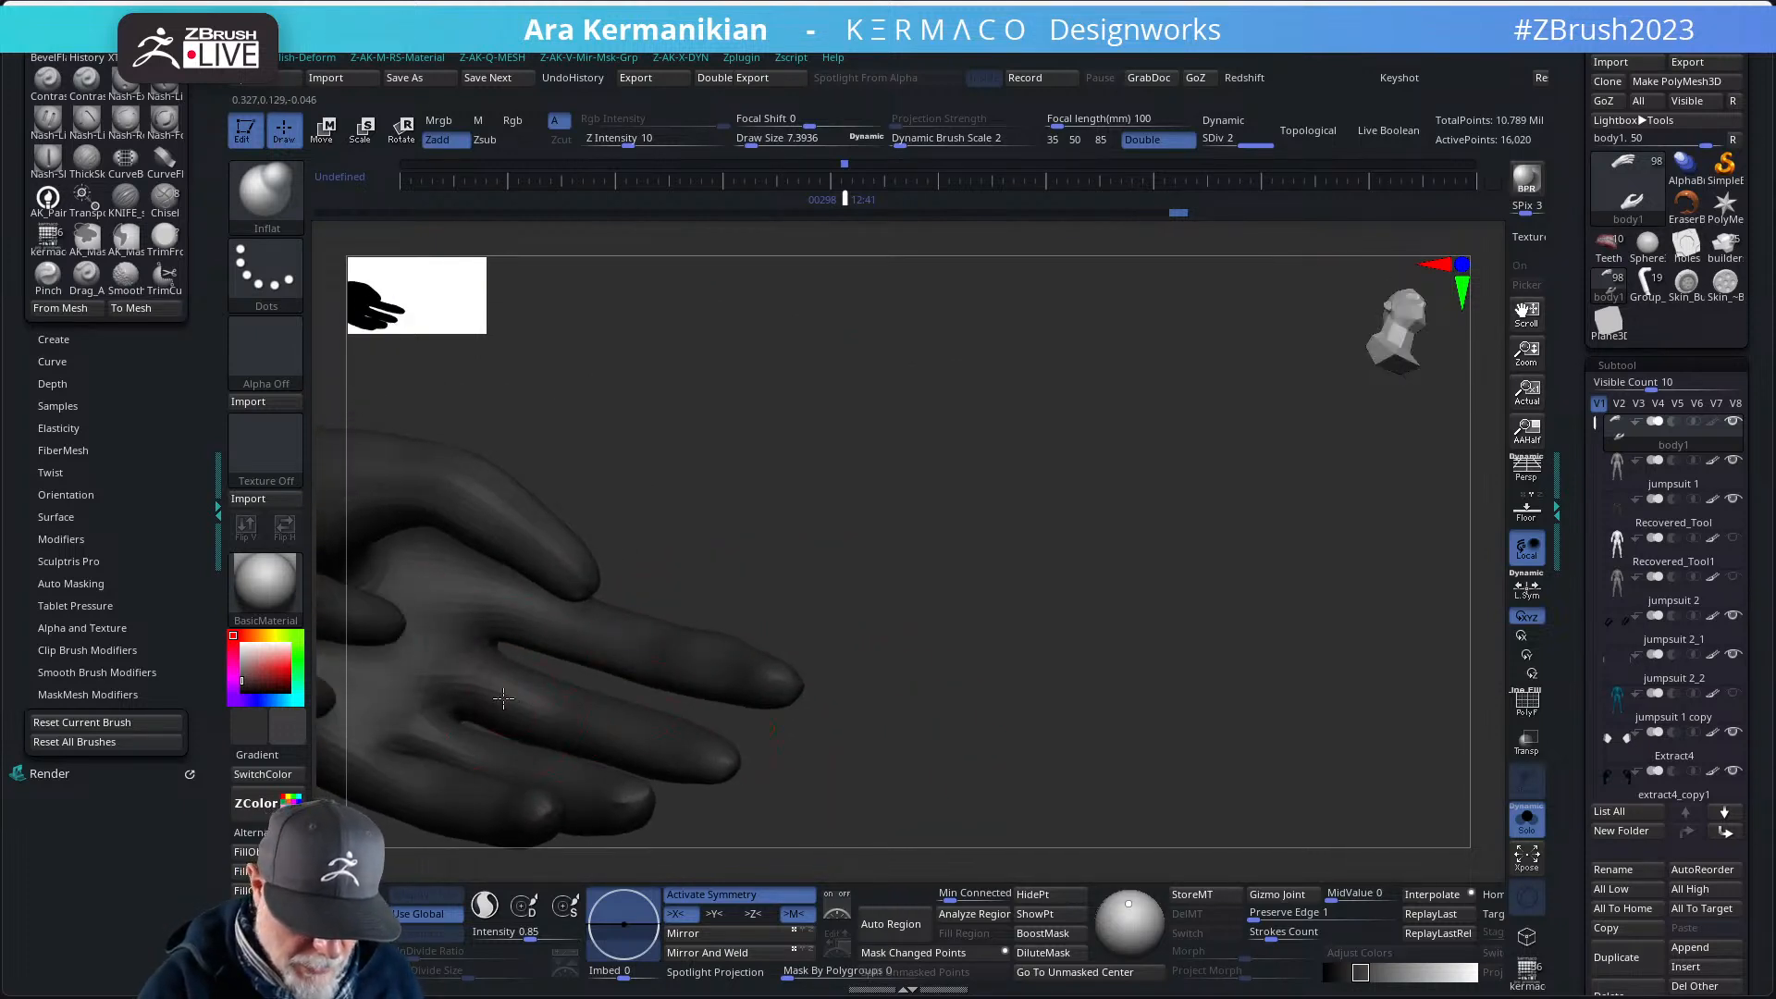
pyautogui.moveTo(735, 736)
pyautogui.mouseDown()
pyautogui.moveTo(650, 738)
pyautogui.moveTo(999, 650)
pyautogui.moveTo(628, 695)
pyautogui.moveTo(777, 769)
pyautogui.mouseUp()
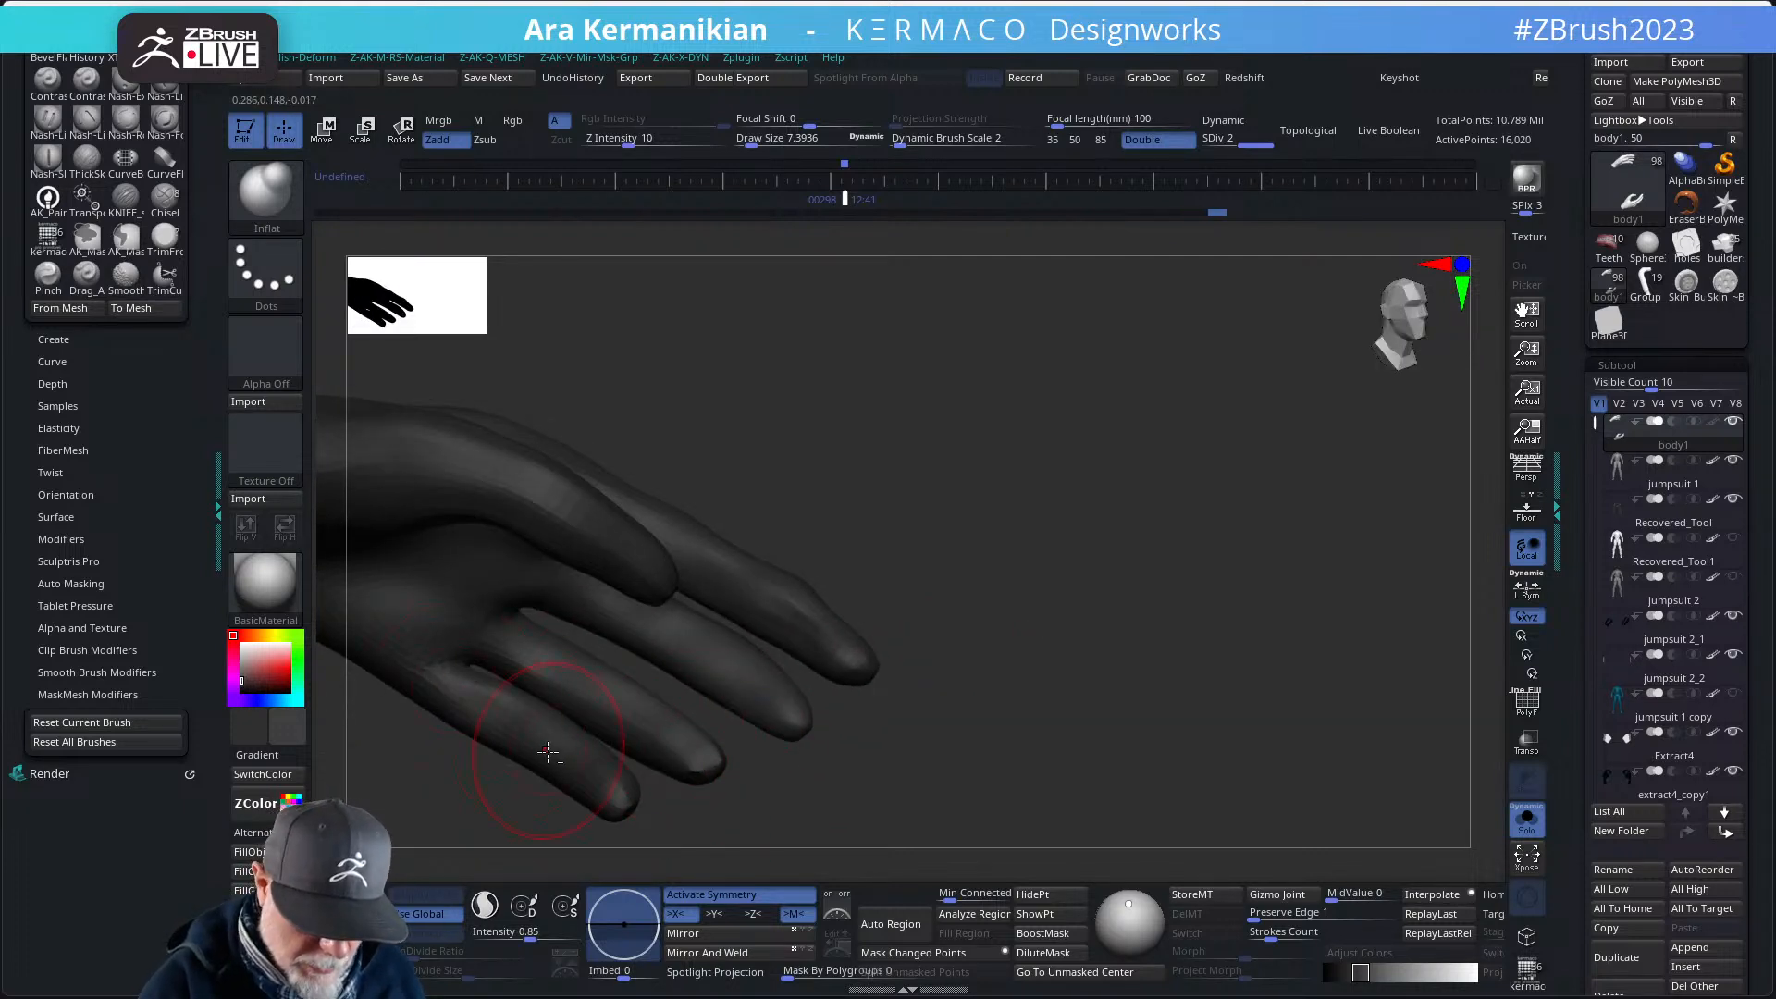
pyautogui.moveTo(638, 764); pyautogui.dragTo(725, 756)
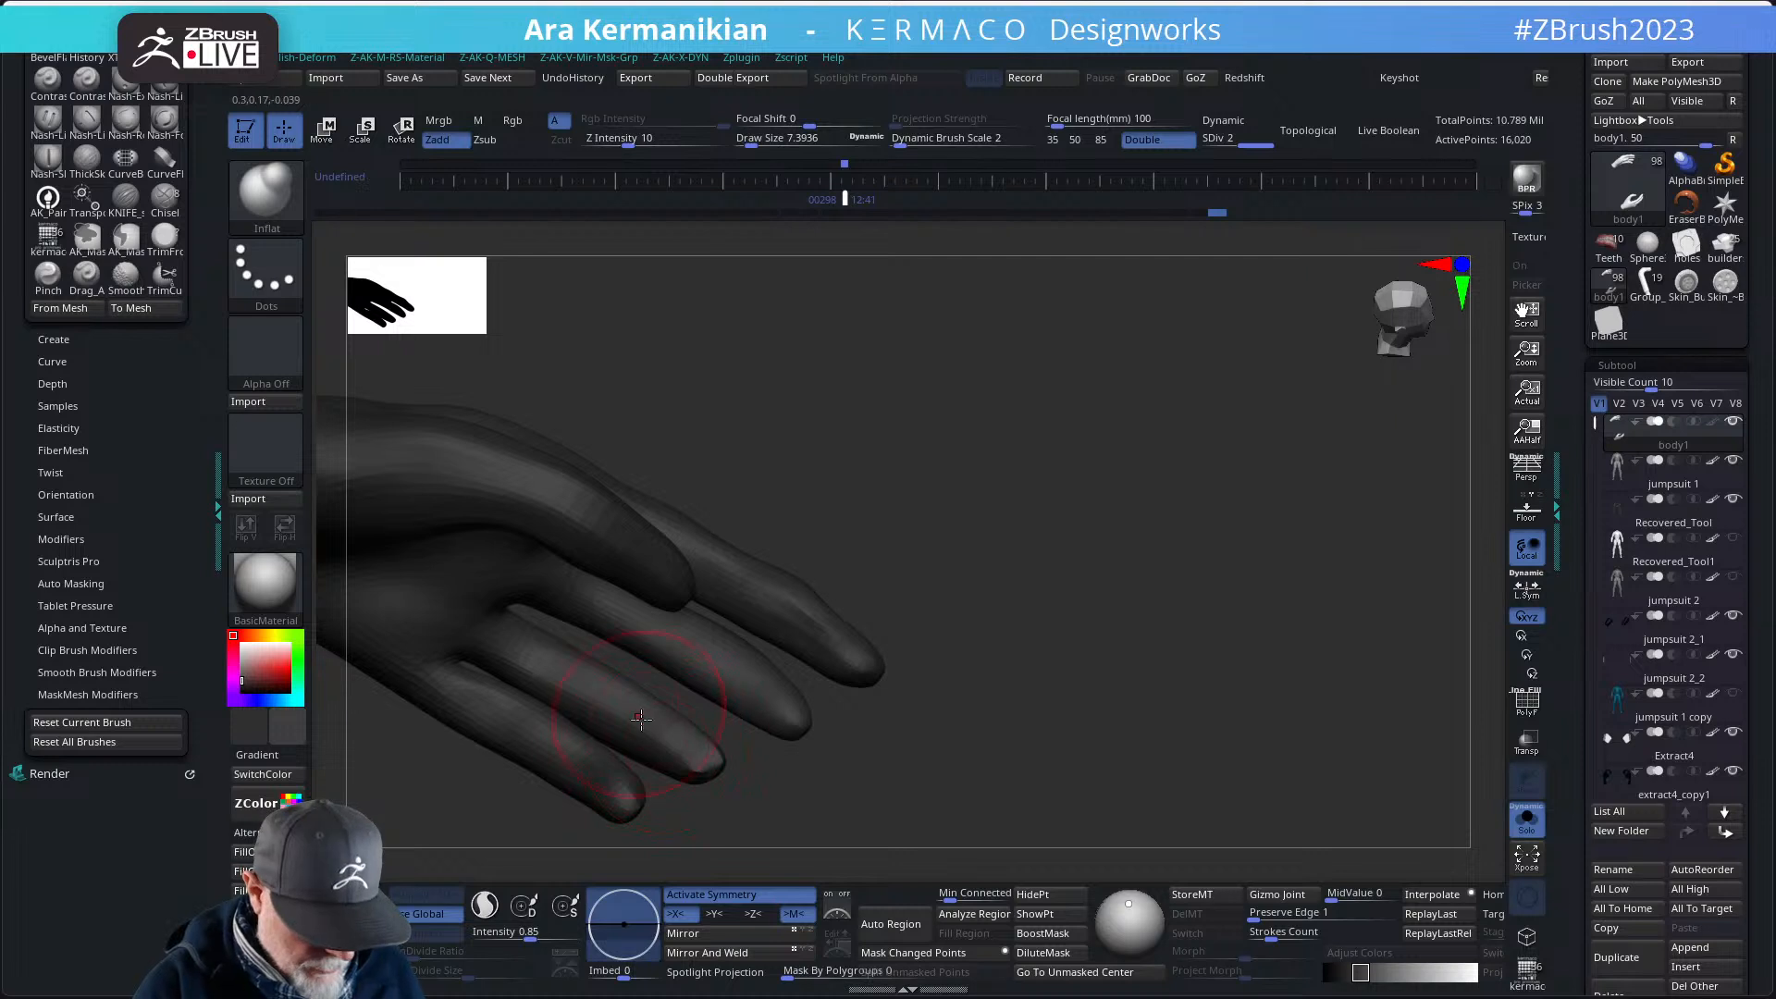
# - Reshape the fingers using the Move brush with Topological enabled, and smooth the ring and little fingers
pyautogui.press('b')
pyautogui.press('m')
pyautogui.press('v')
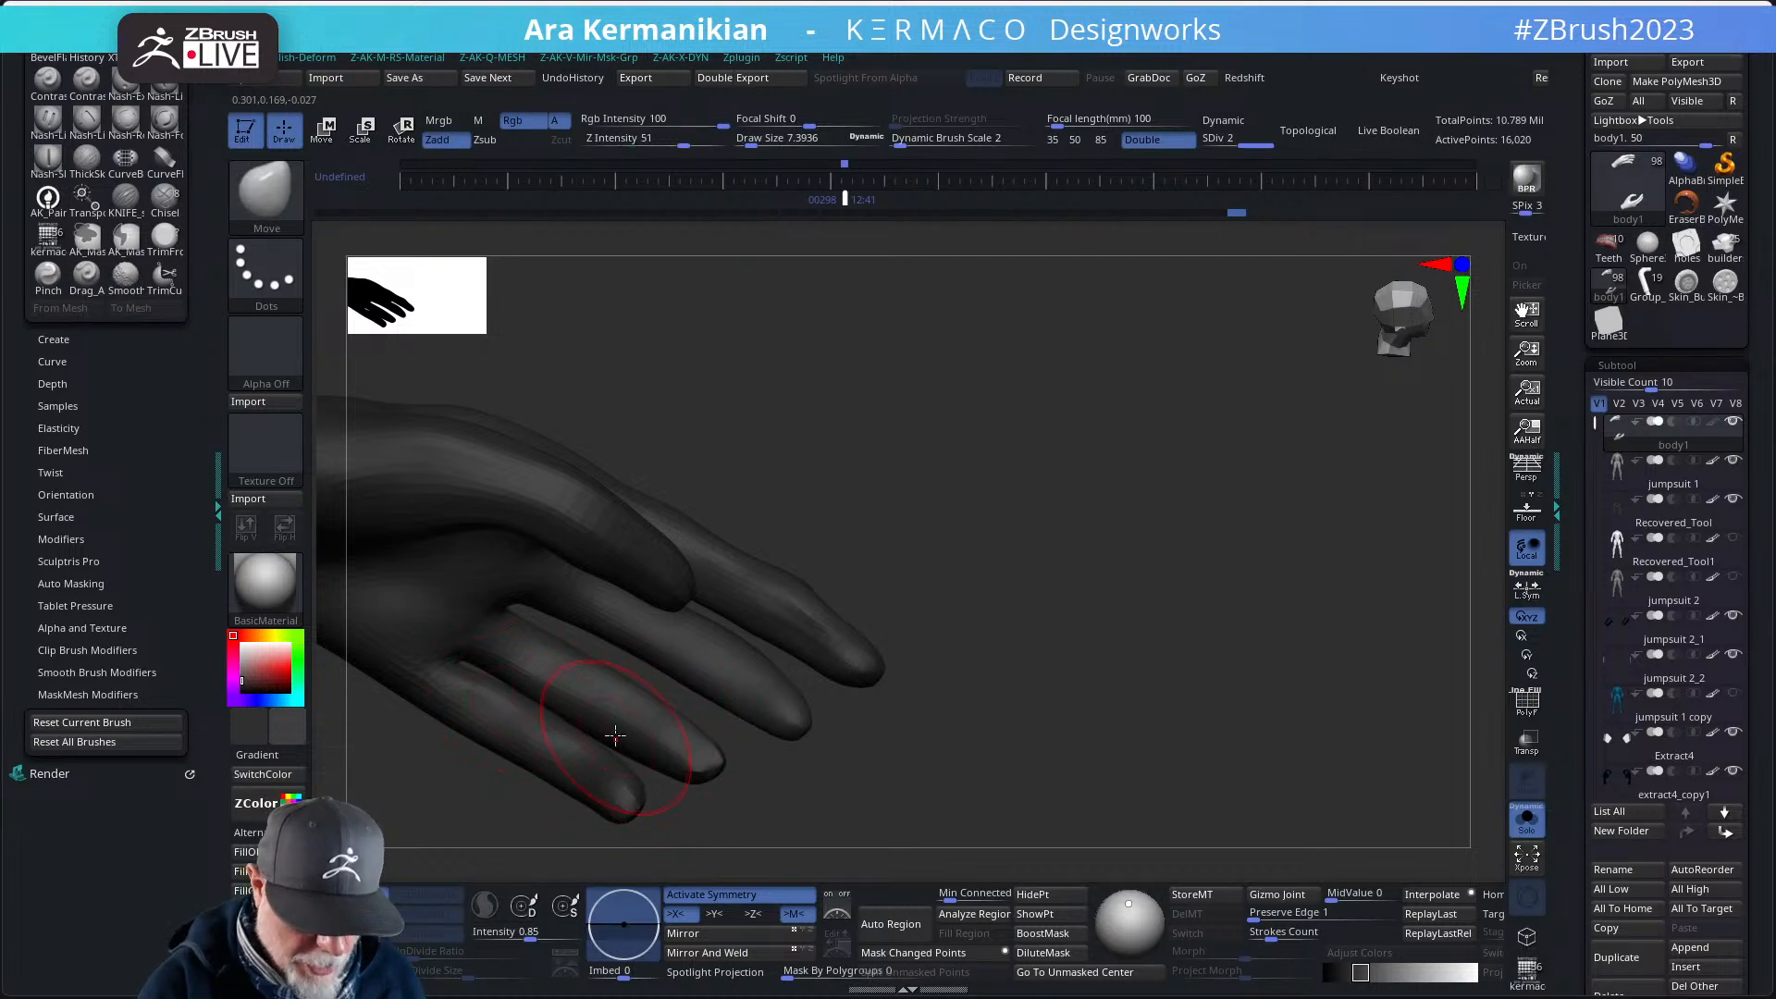
pyautogui.click(1308, 130)
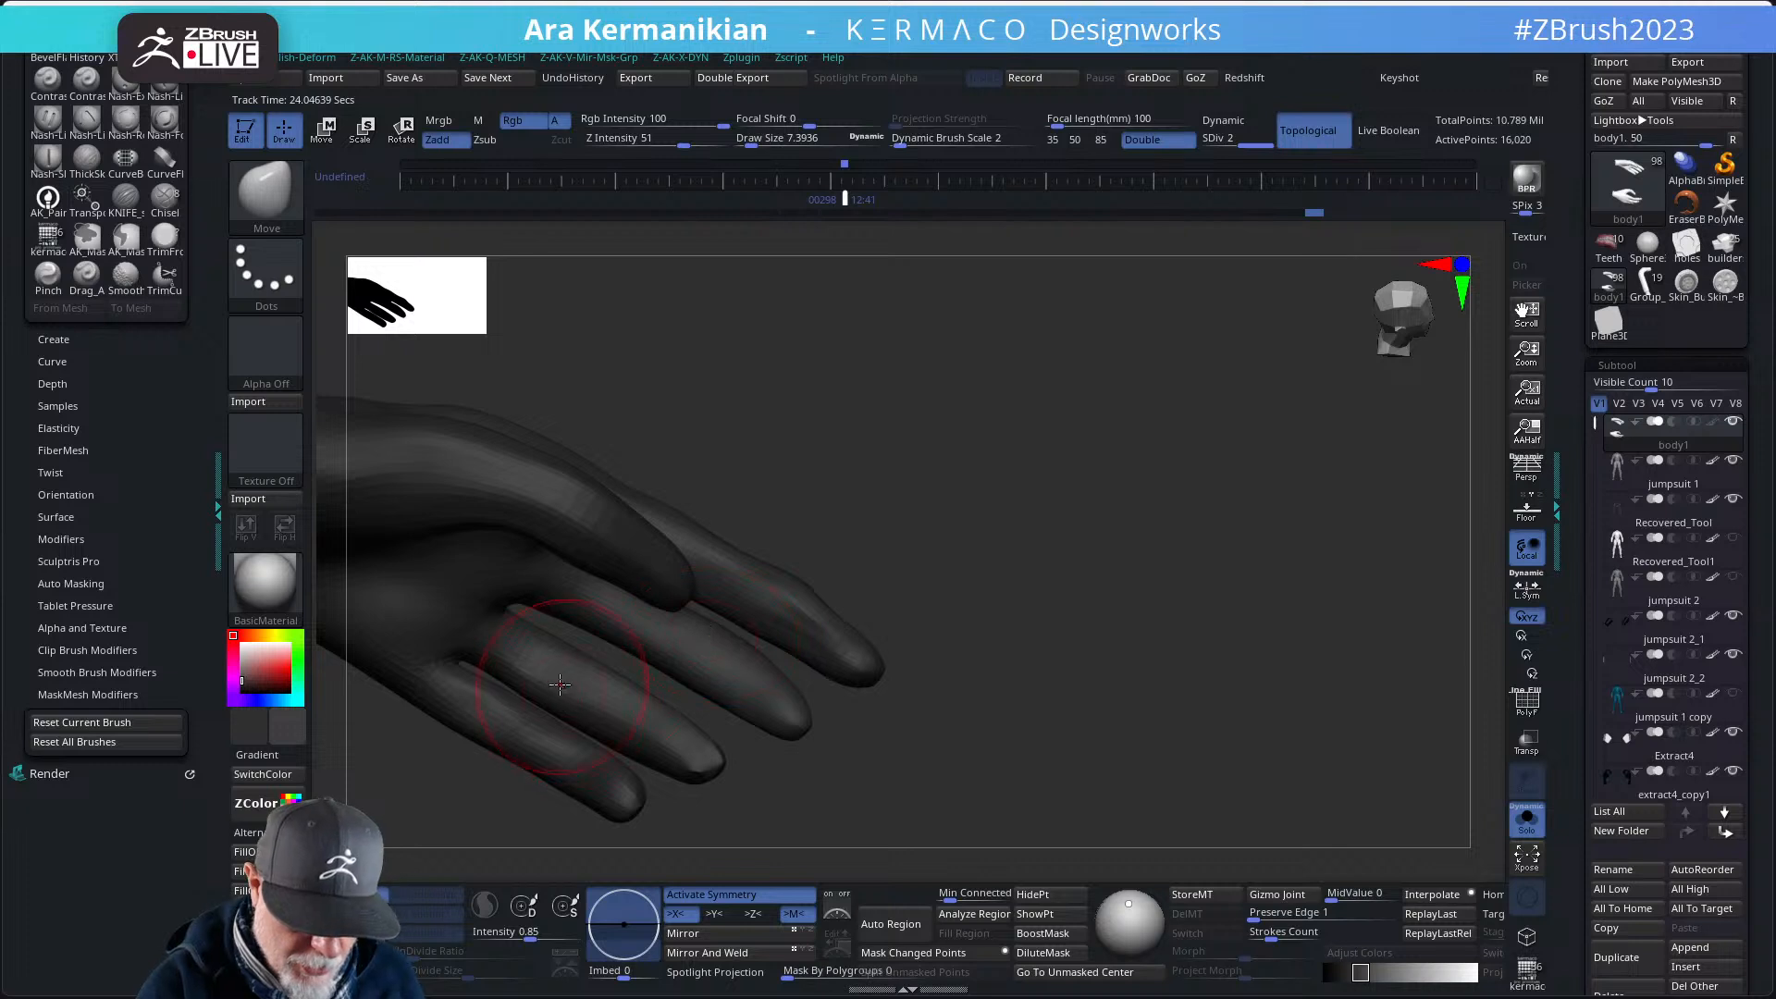
pyautogui.moveTo(706, 669); pyautogui.dragTo(809, 463, button='right')
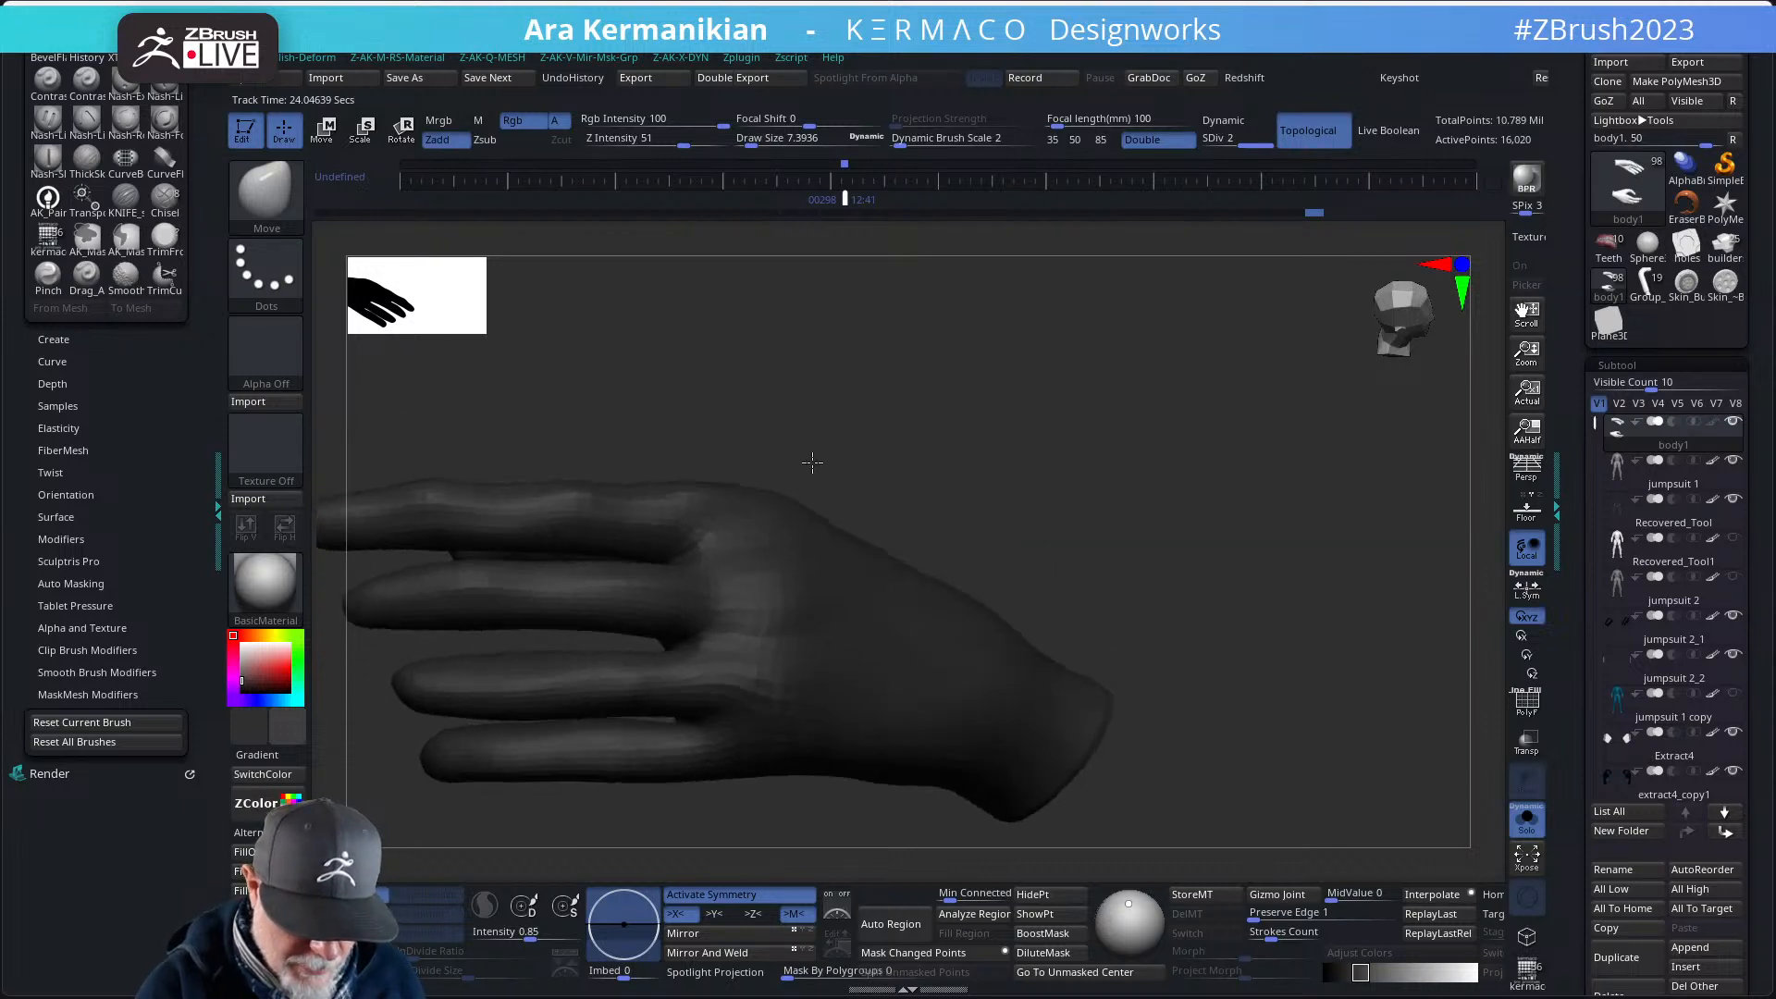
pyautogui.press('shift')
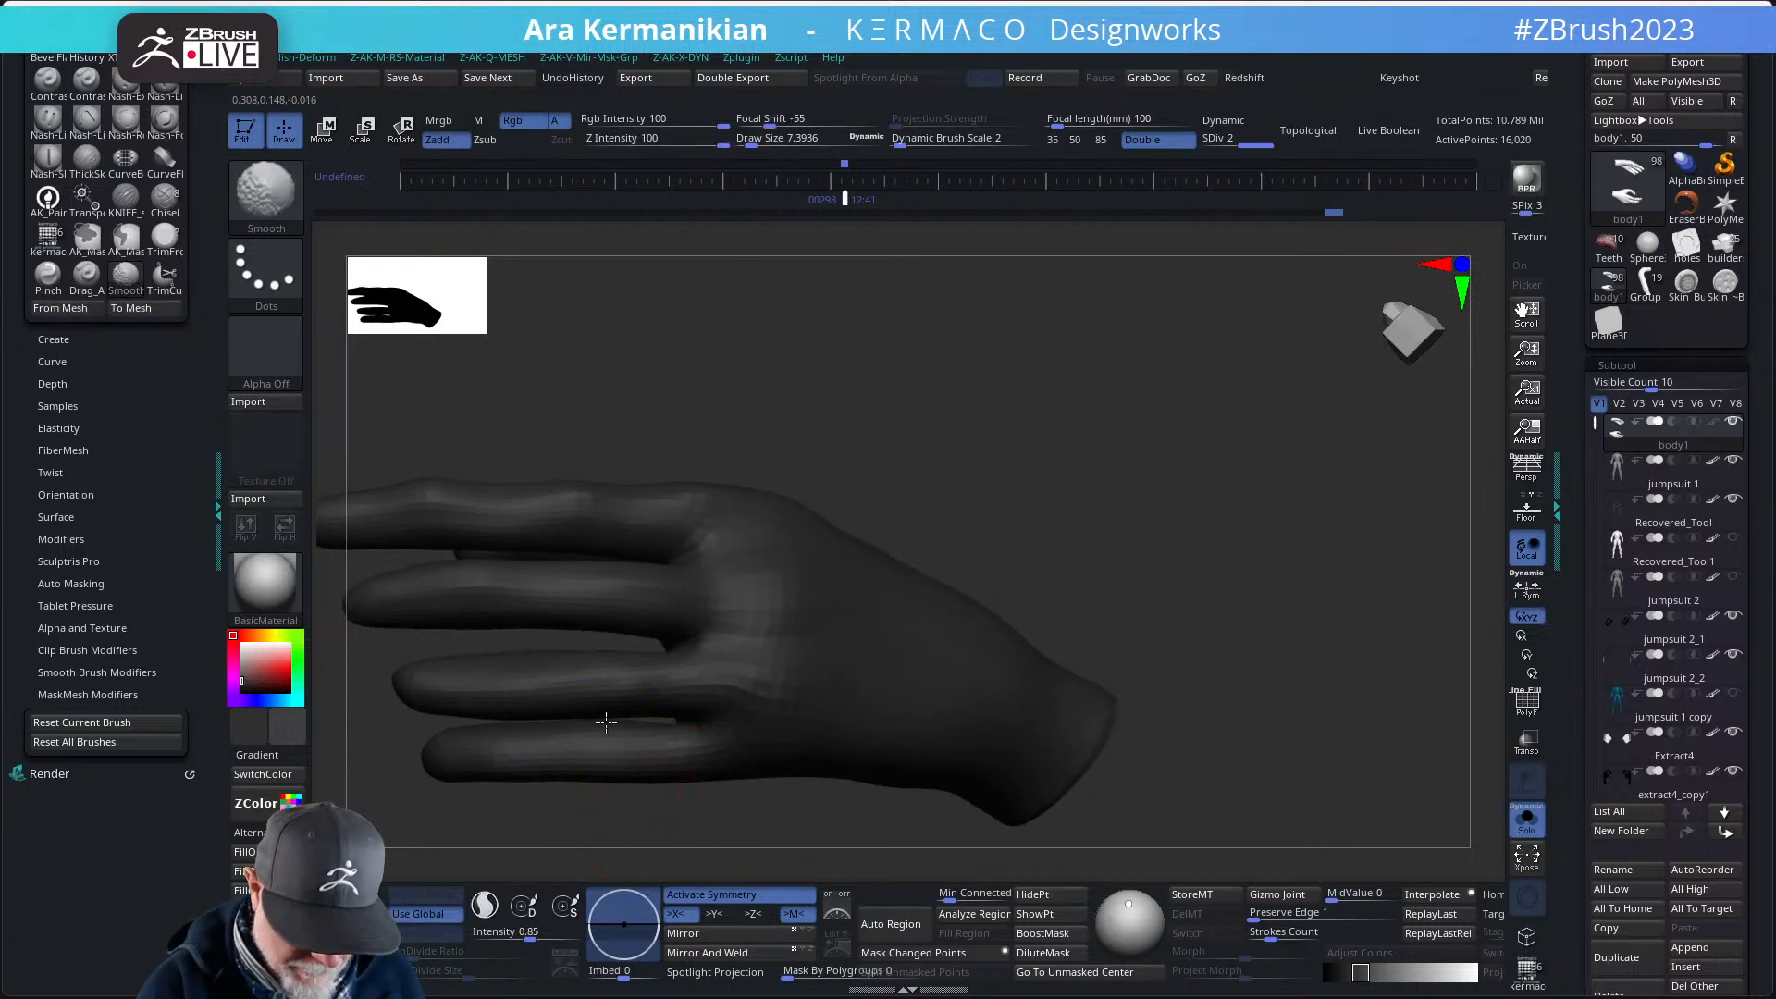
pyautogui.keyDown('shift'); pyautogui.moveTo(550, 719); pyautogui.dragTo(478, 664); pyautogui.keyUp('shift')
# - Adjust the fingers' bend and spacing from the back of the hand with the topological Move brush, smoothing where needed
pyautogui.moveTo(1019, 542)
pyautogui.keyDown('alt'); pyautogui.mouseDown(button='right')
pyautogui.moveTo(1083, 503)
pyautogui.moveTo(1049, 445)
pyautogui.mouseUp(button='right'); pyautogui.keyUp('alt')
pyautogui.moveTo(1049, 445); pyautogui.dragTo(995, 533)
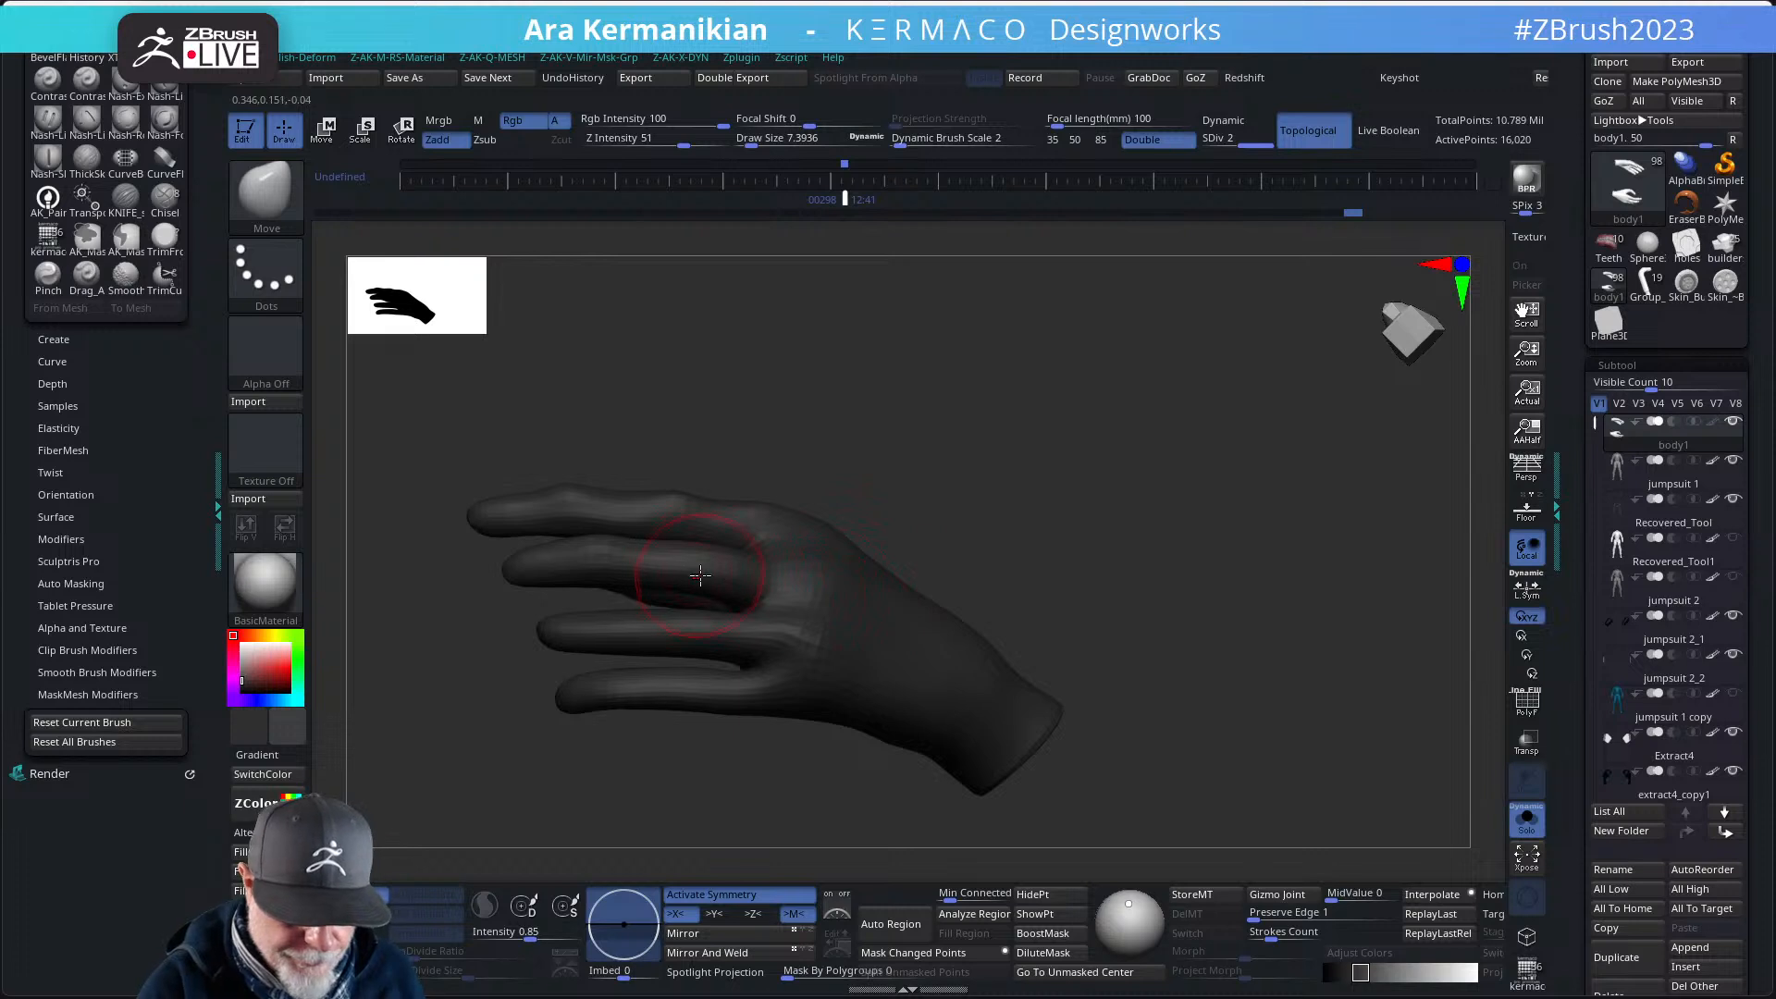
pyautogui.moveTo(608, 548); pyautogui.dragTo(599, 539)
pyautogui.moveTo(874, 514); pyautogui.dragTo(932, 421)
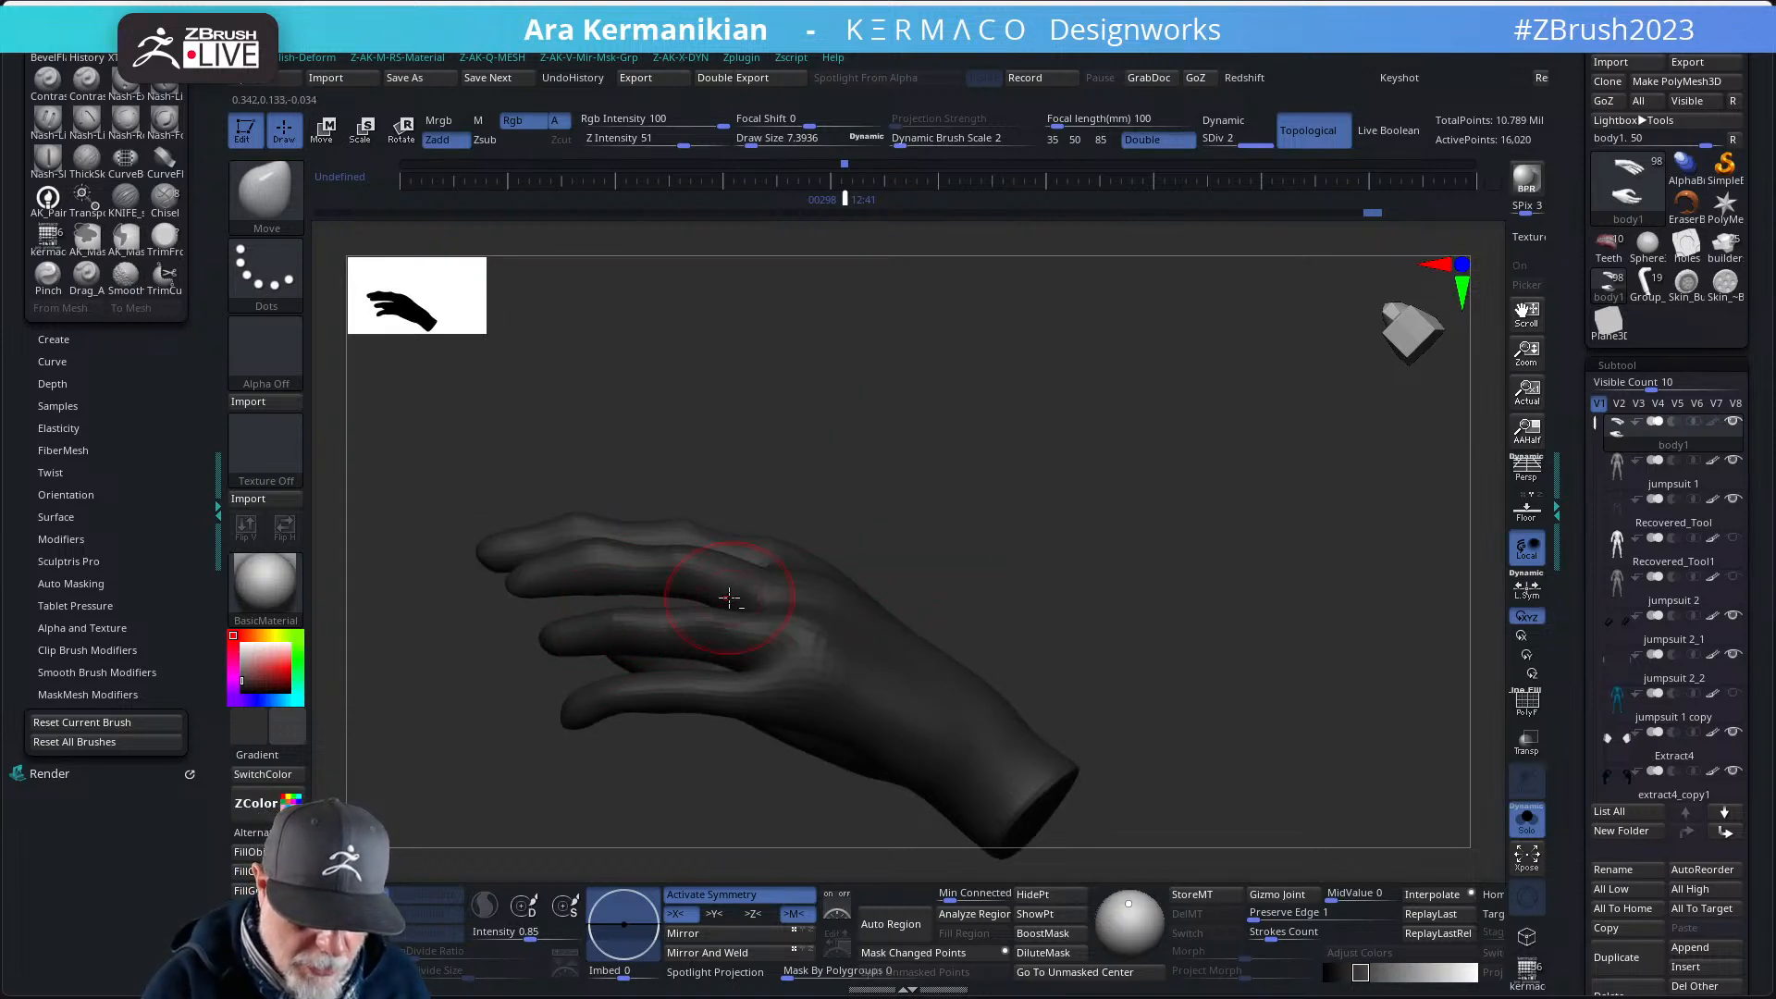
pyautogui.moveTo(1019, 536); pyautogui.dragTo(987, 587)
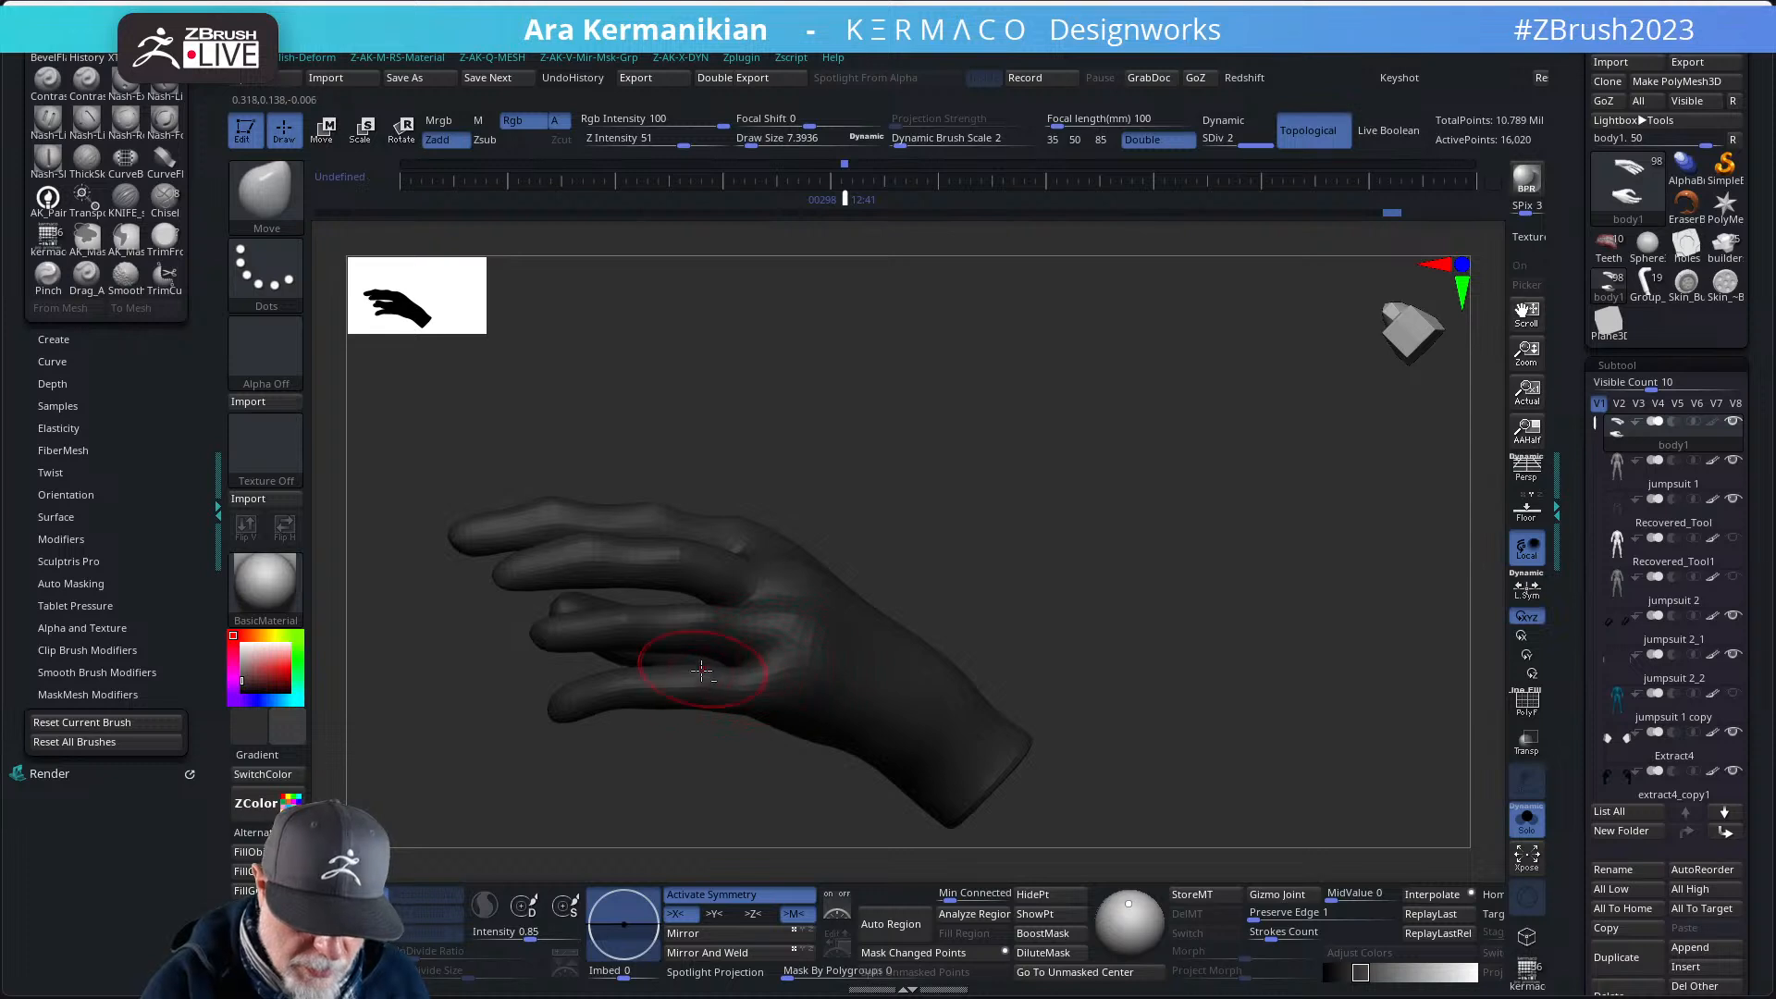
pyautogui.moveTo(934, 610); pyautogui.dragTo(1013, 566)
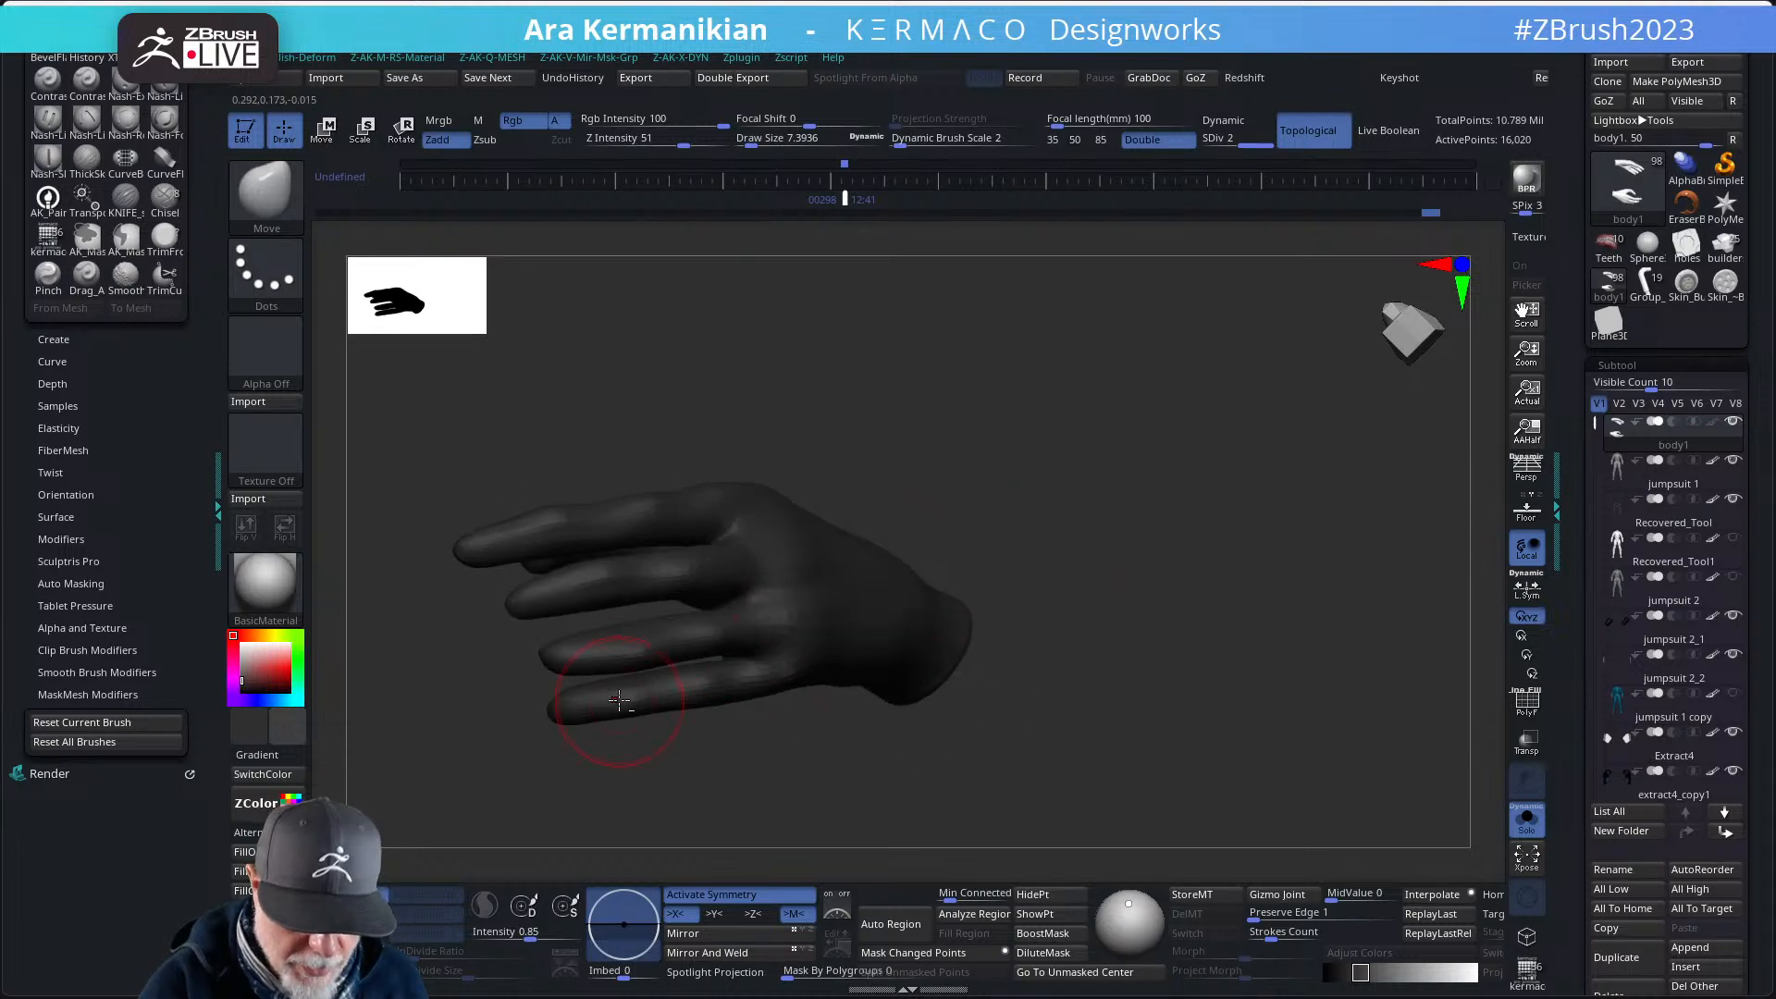
pyautogui.press('shift')
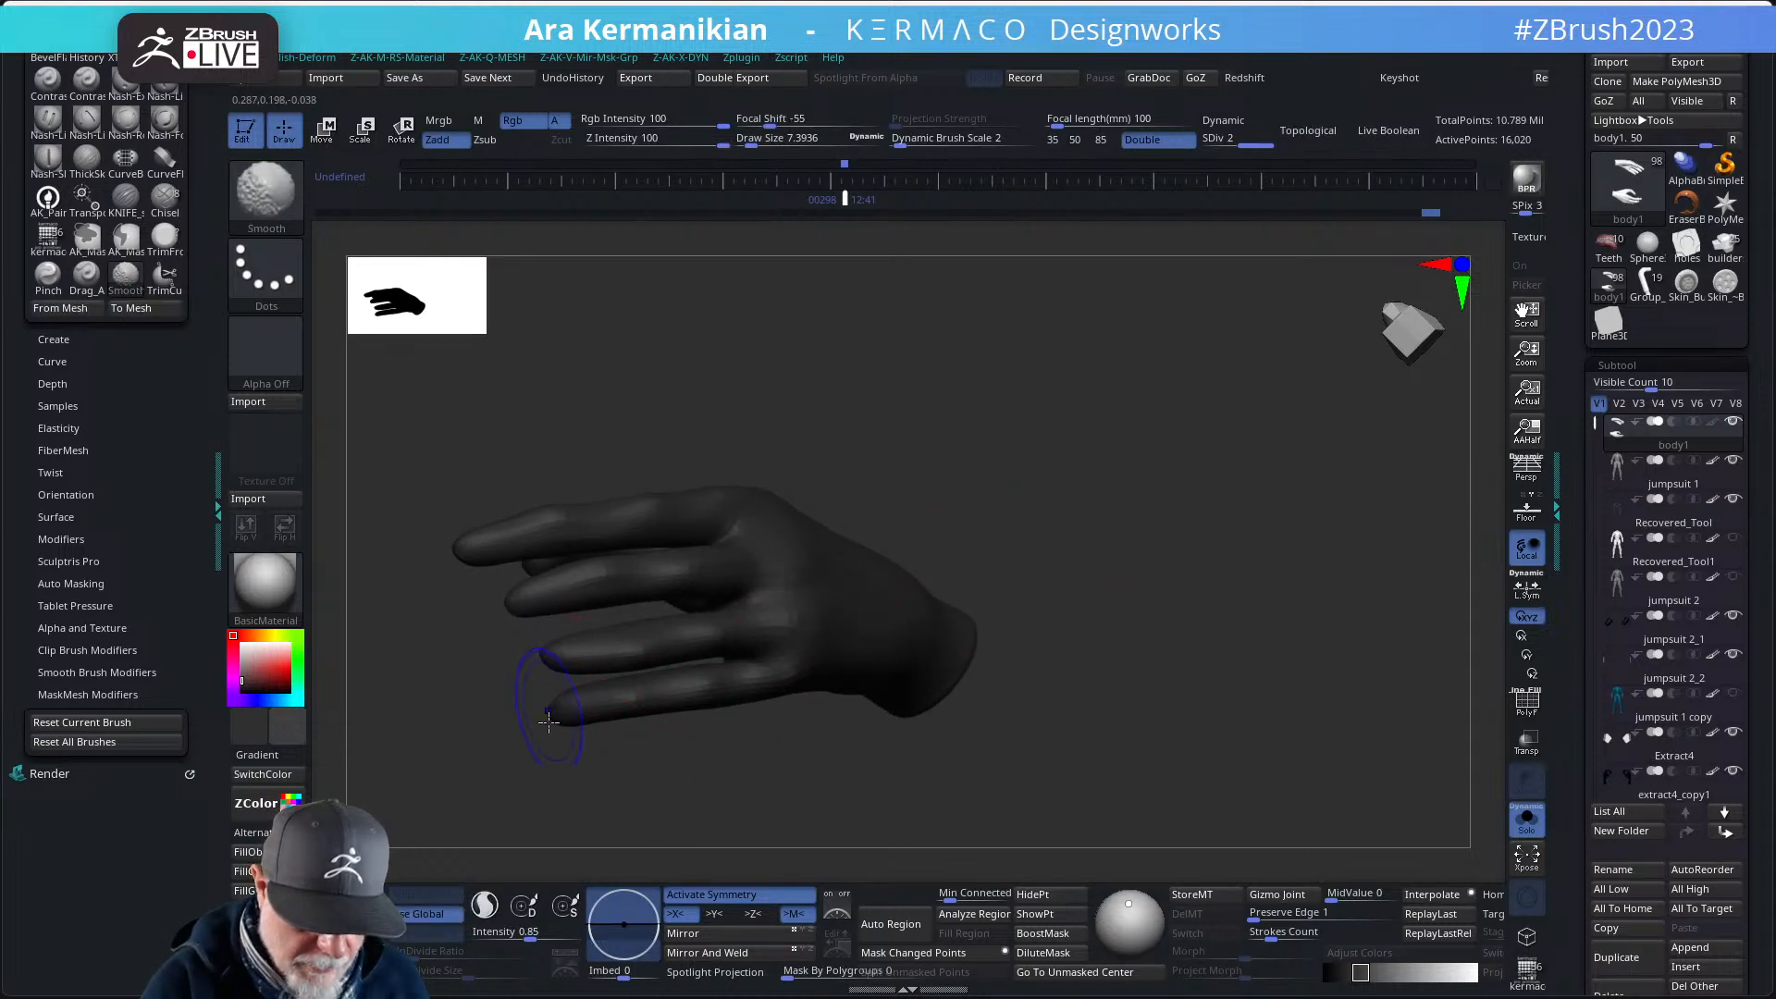
pyautogui.moveTo(549, 721)
pyautogui.mouseDown()
pyautogui.moveTo(786, 535)
pyautogui.moveTo(758, 498)
pyautogui.mouseUp()
pyautogui.press('shift')
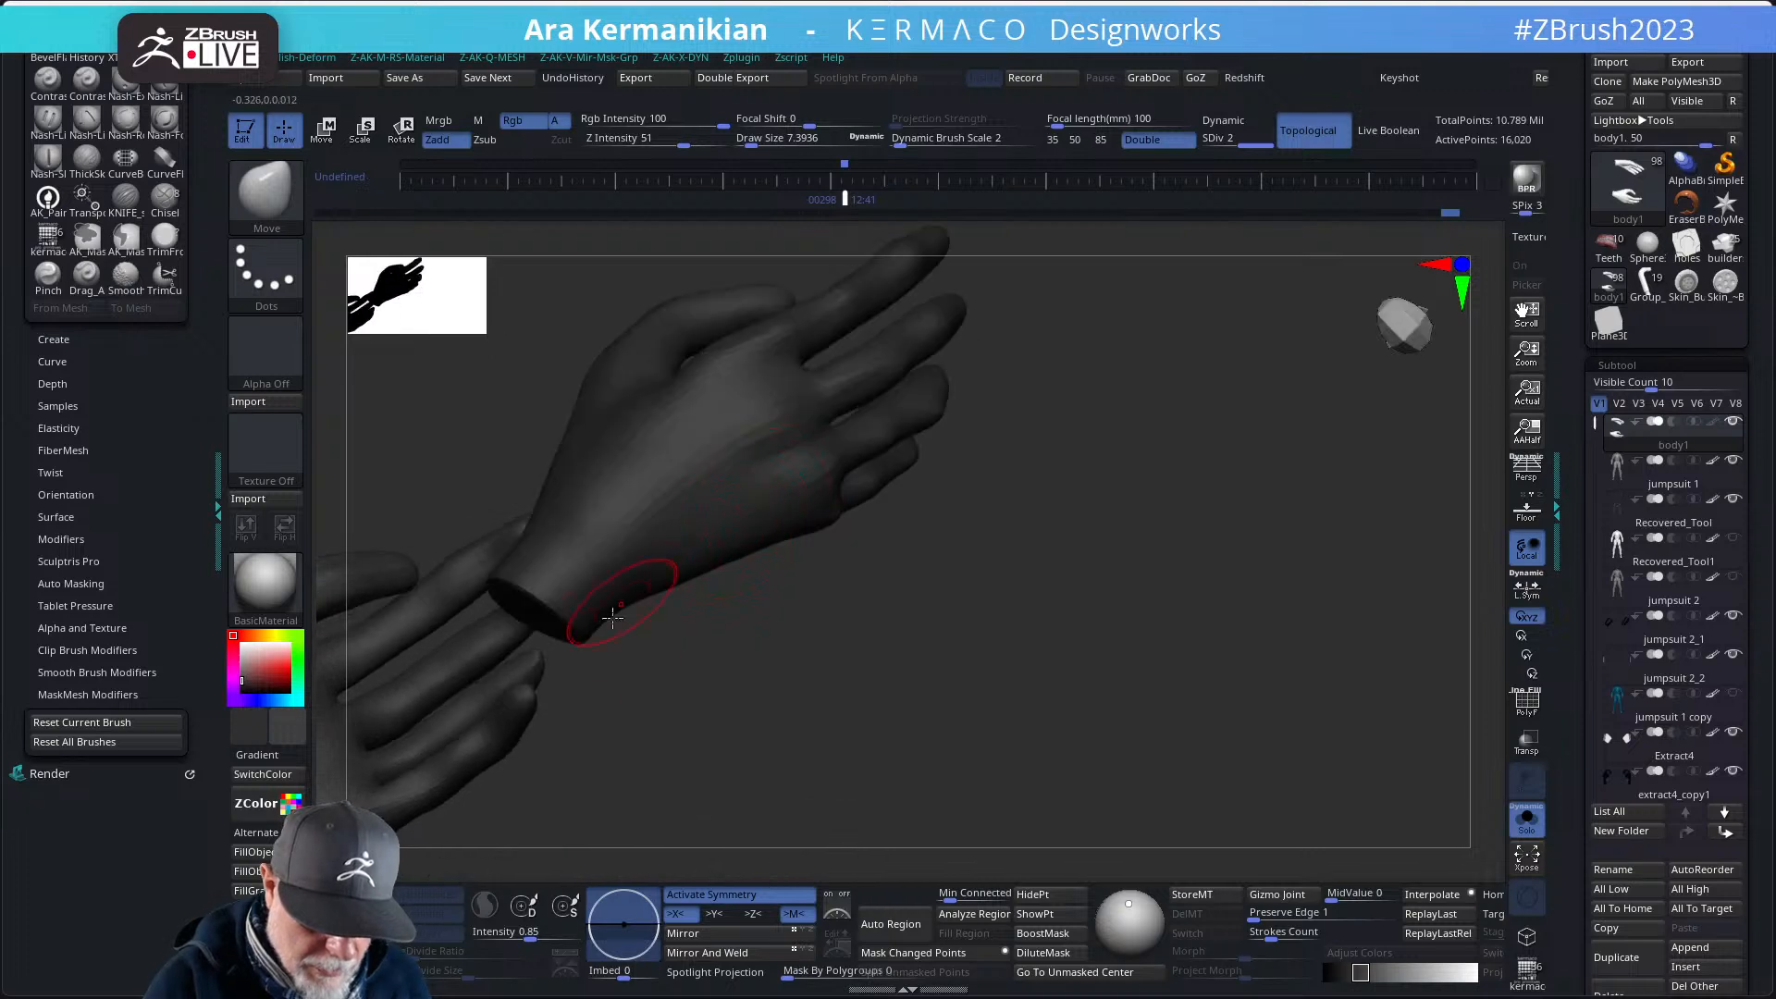
# - Refine the fingers and thumb from the wrist and palm sides with the Move brush, smoothing their surfaces
pyautogui.moveTo(630, 697)
pyautogui.mouseDown()
pyautogui.moveTo(610, 670)
pyautogui.moveTo(564, 687)
pyautogui.mouseUp()
pyautogui.press('shift')
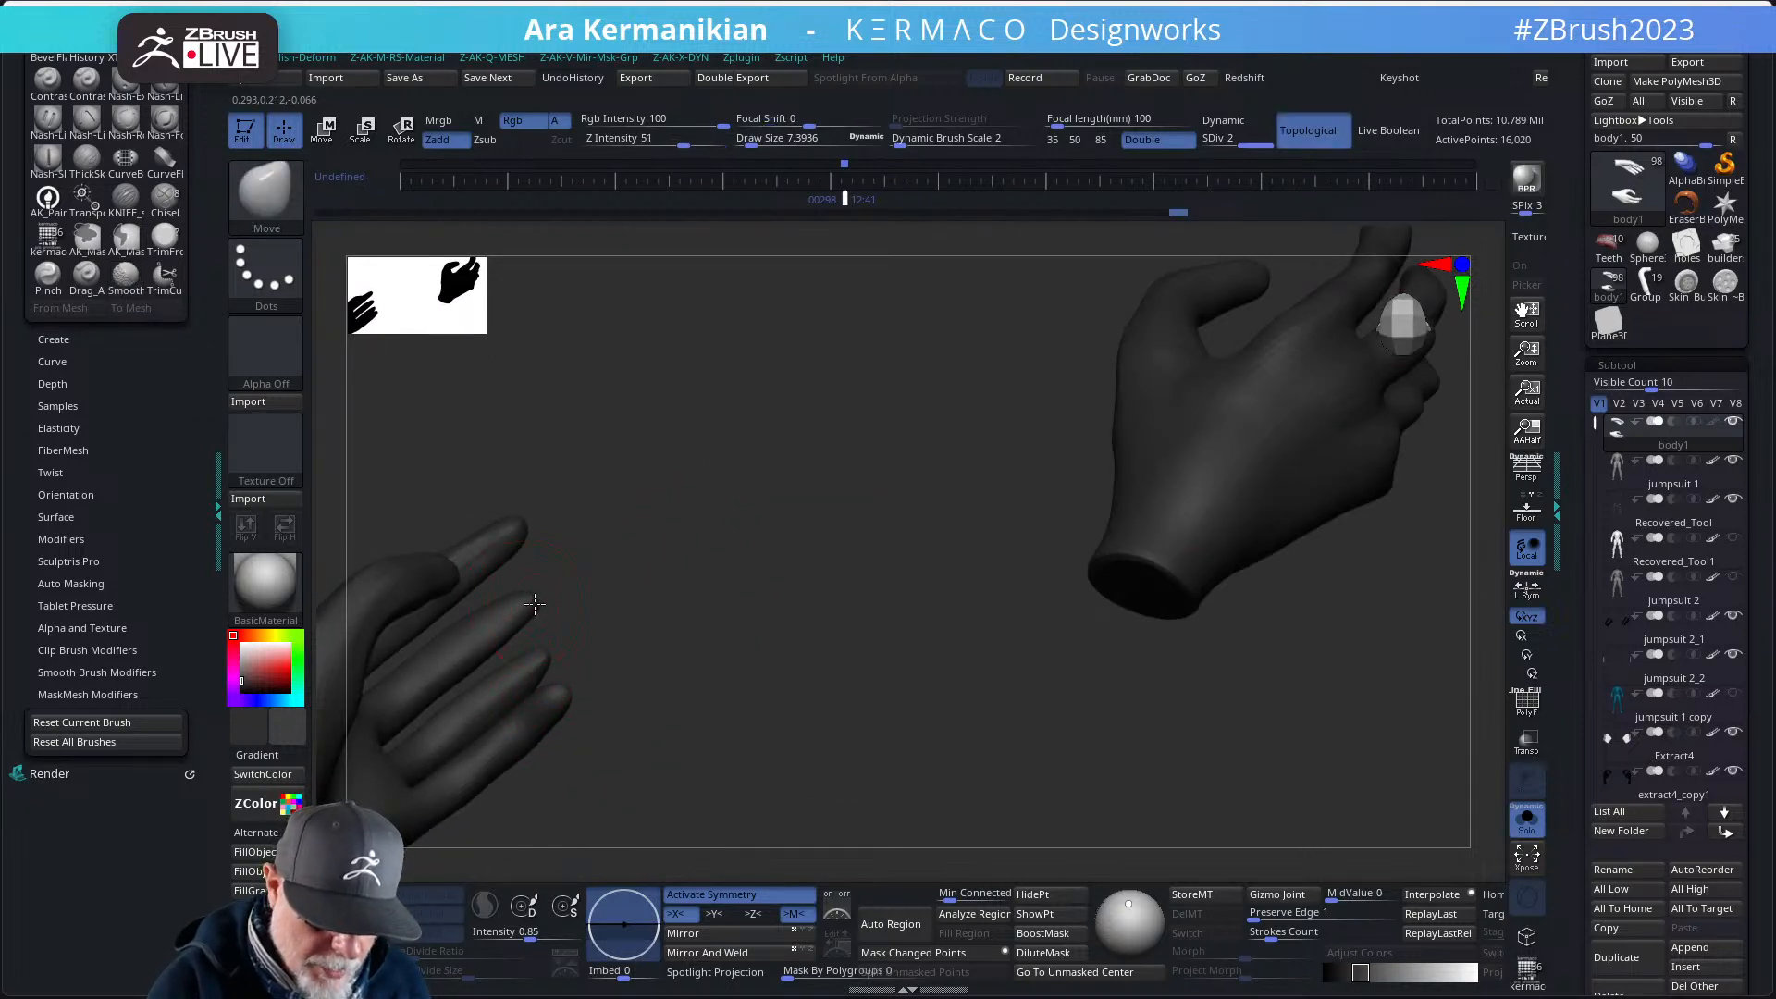
pyautogui.moveTo(774, 663)
pyautogui.mouseDown()
pyautogui.moveTo(754, 564)
pyautogui.moveTo(804, 663)
pyautogui.moveTo(643, 653)
pyautogui.moveTo(658, 682)
pyautogui.mouseUp()
pyautogui.press('shift')
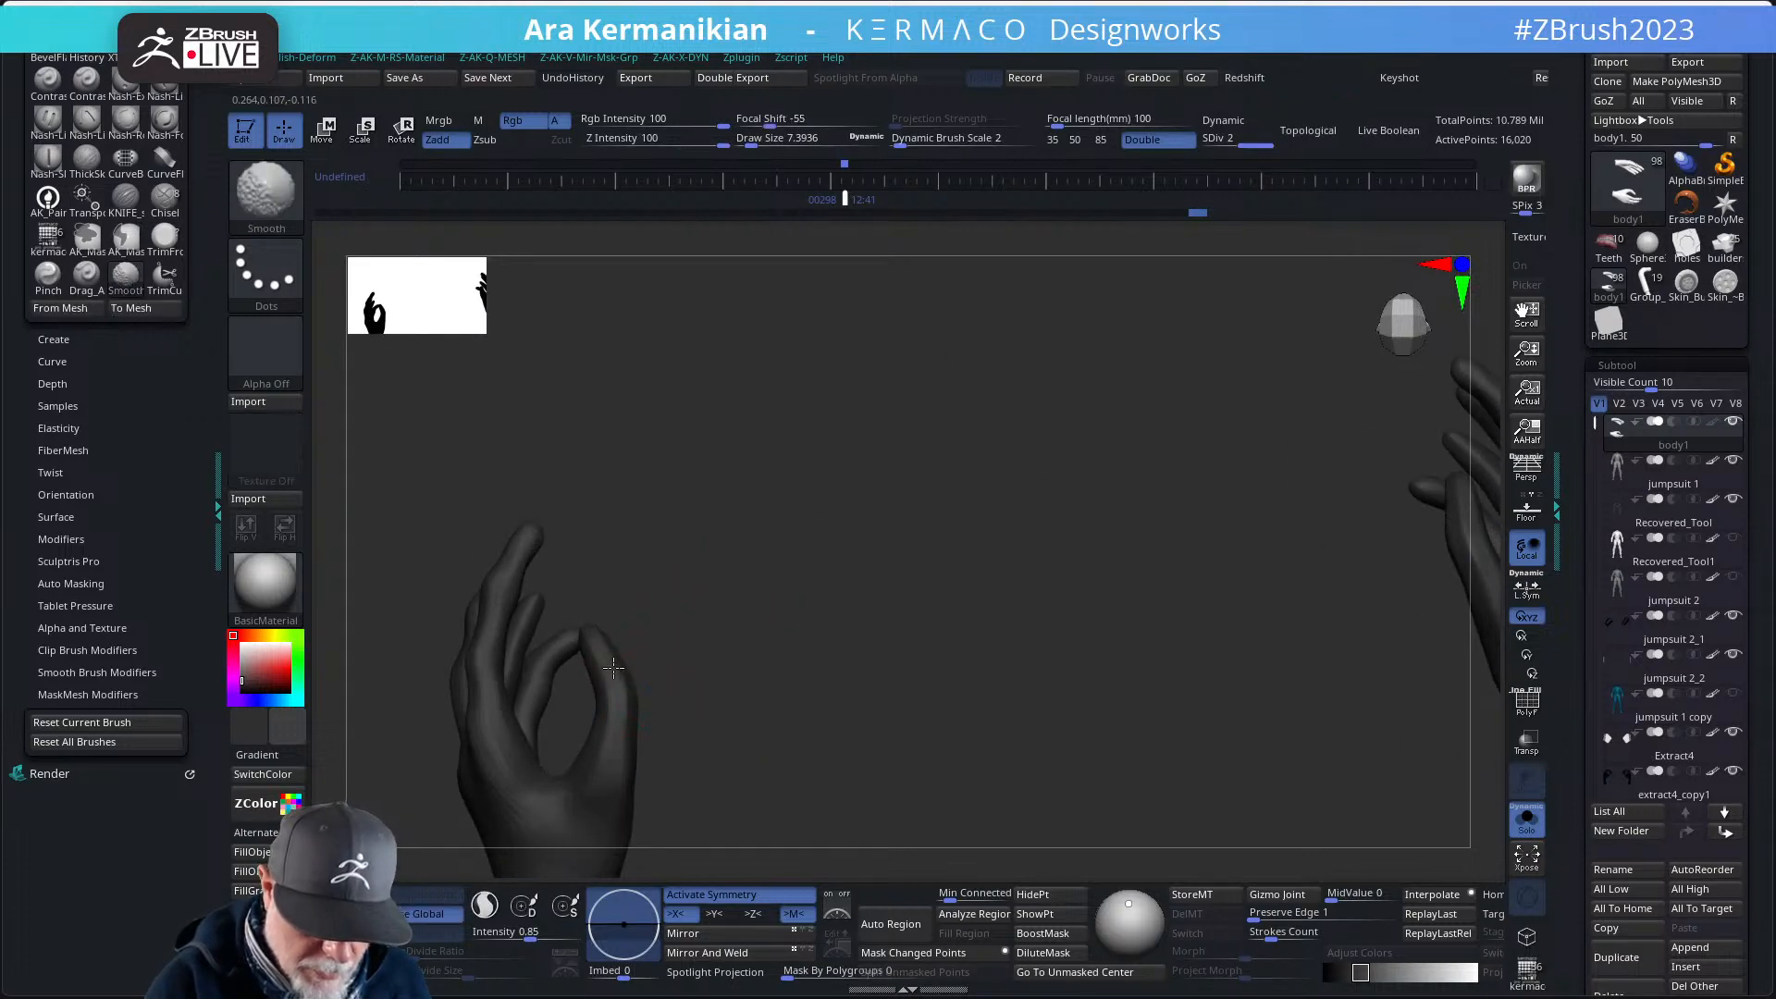
pyautogui.moveTo(789, 718)
pyautogui.mouseDown()
pyautogui.moveTo(879, 618)
pyautogui.moveTo(940, 614)
pyautogui.moveTo(935, 650)
pyautogui.moveTo(957, 578)
pyautogui.moveTo(1080, 618)
pyautogui.mouseUp()
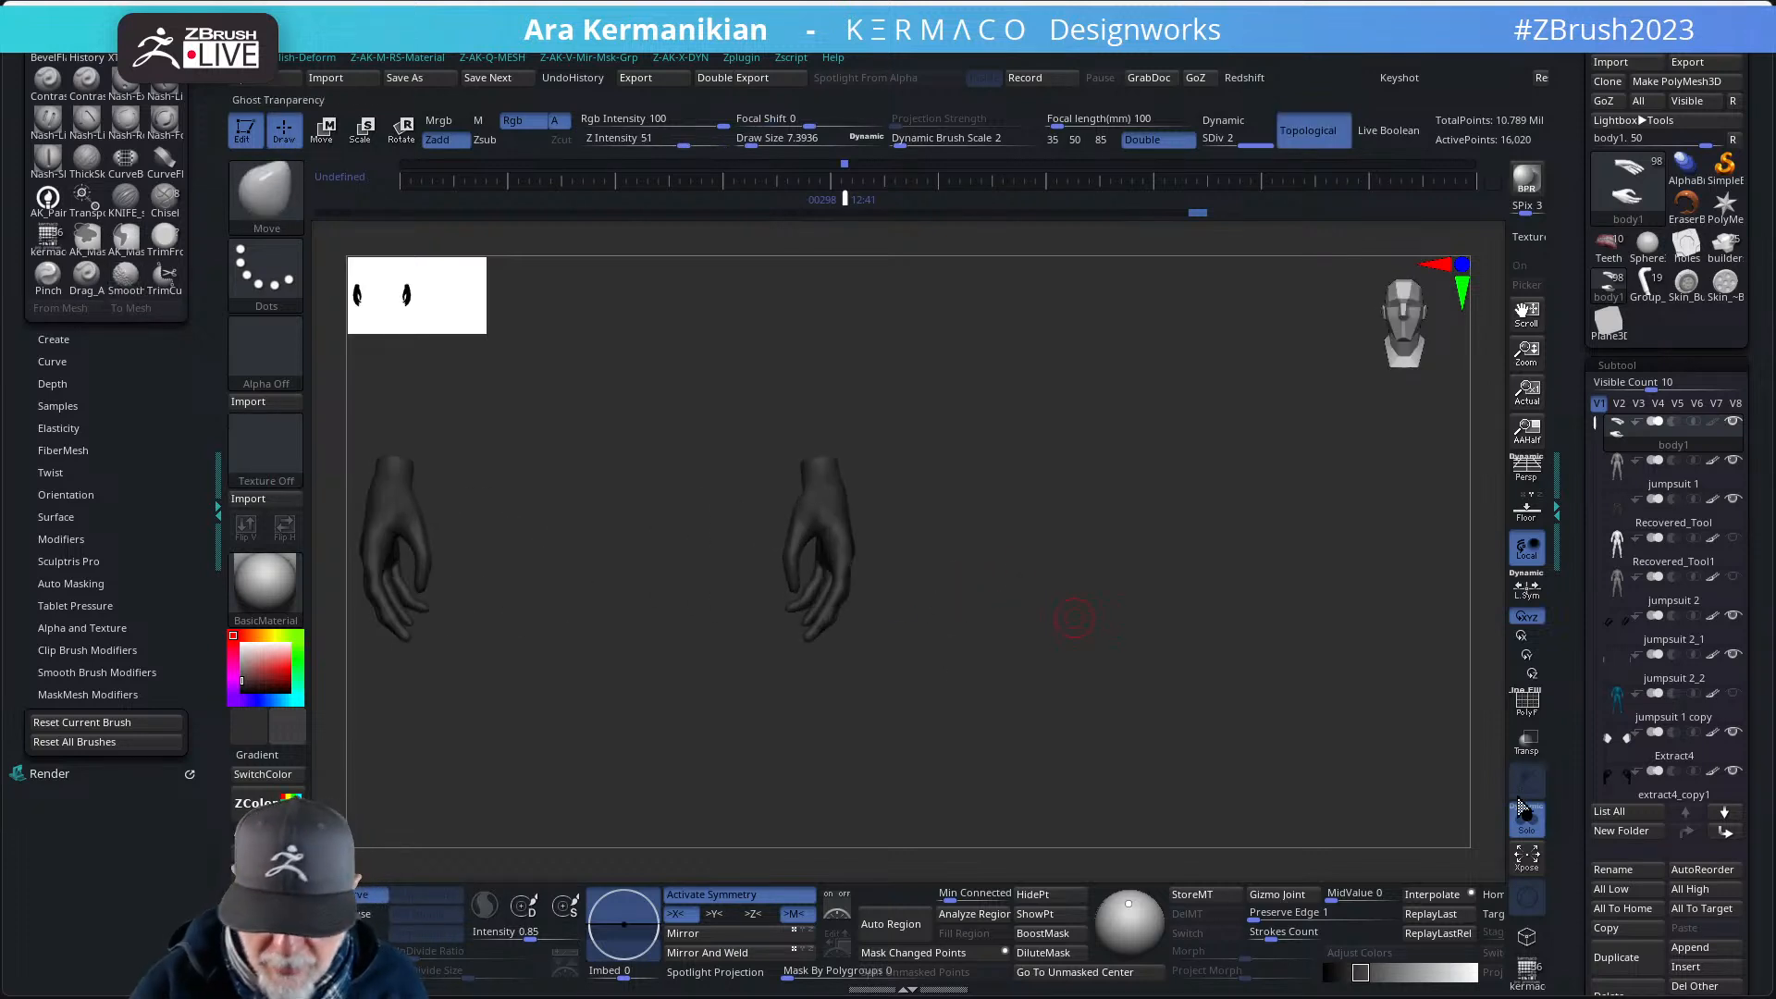
# - Choose the DamStandard brush for the isolated hands and raise the mesh to subdivision level 3
pyautogui.click(1522, 823)
pyautogui.click(1525, 819)
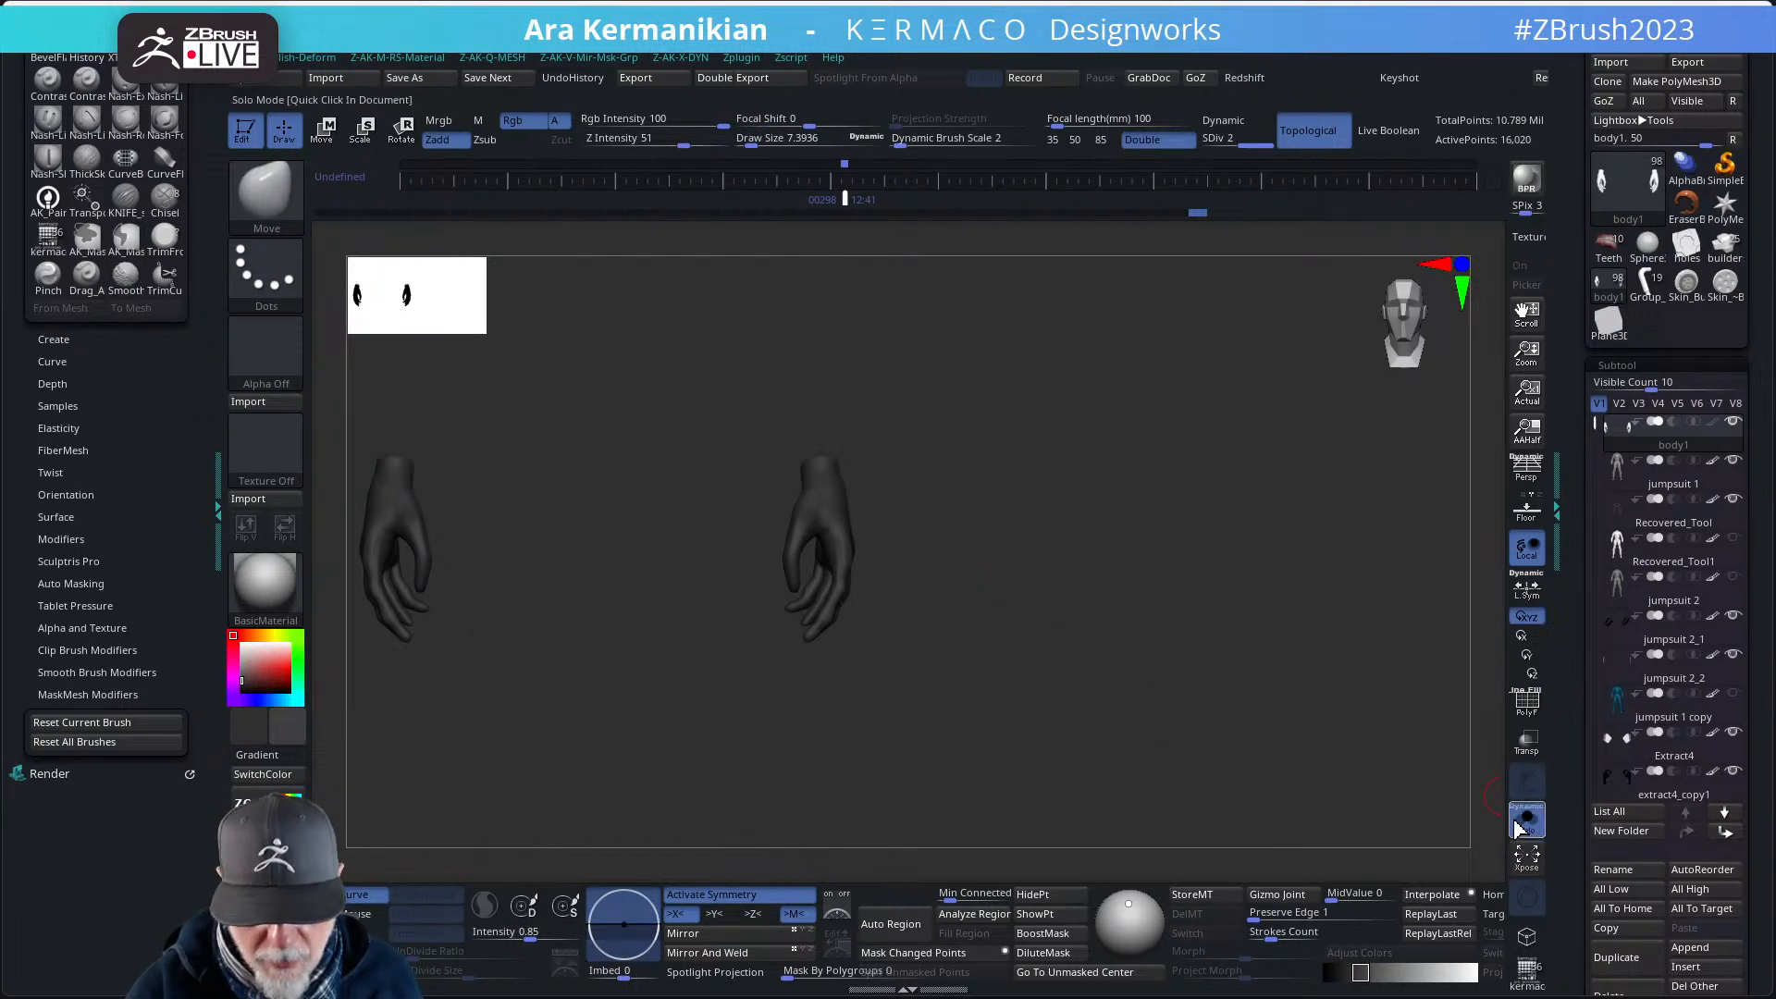
pyautogui.keyDown('alt'); pyautogui.moveTo(1134, 667); pyautogui.dragTo(1237, 730); pyautogui.keyUp('alt')
pyautogui.moveTo(1140, 595); pyautogui.dragTo(1080, 561)
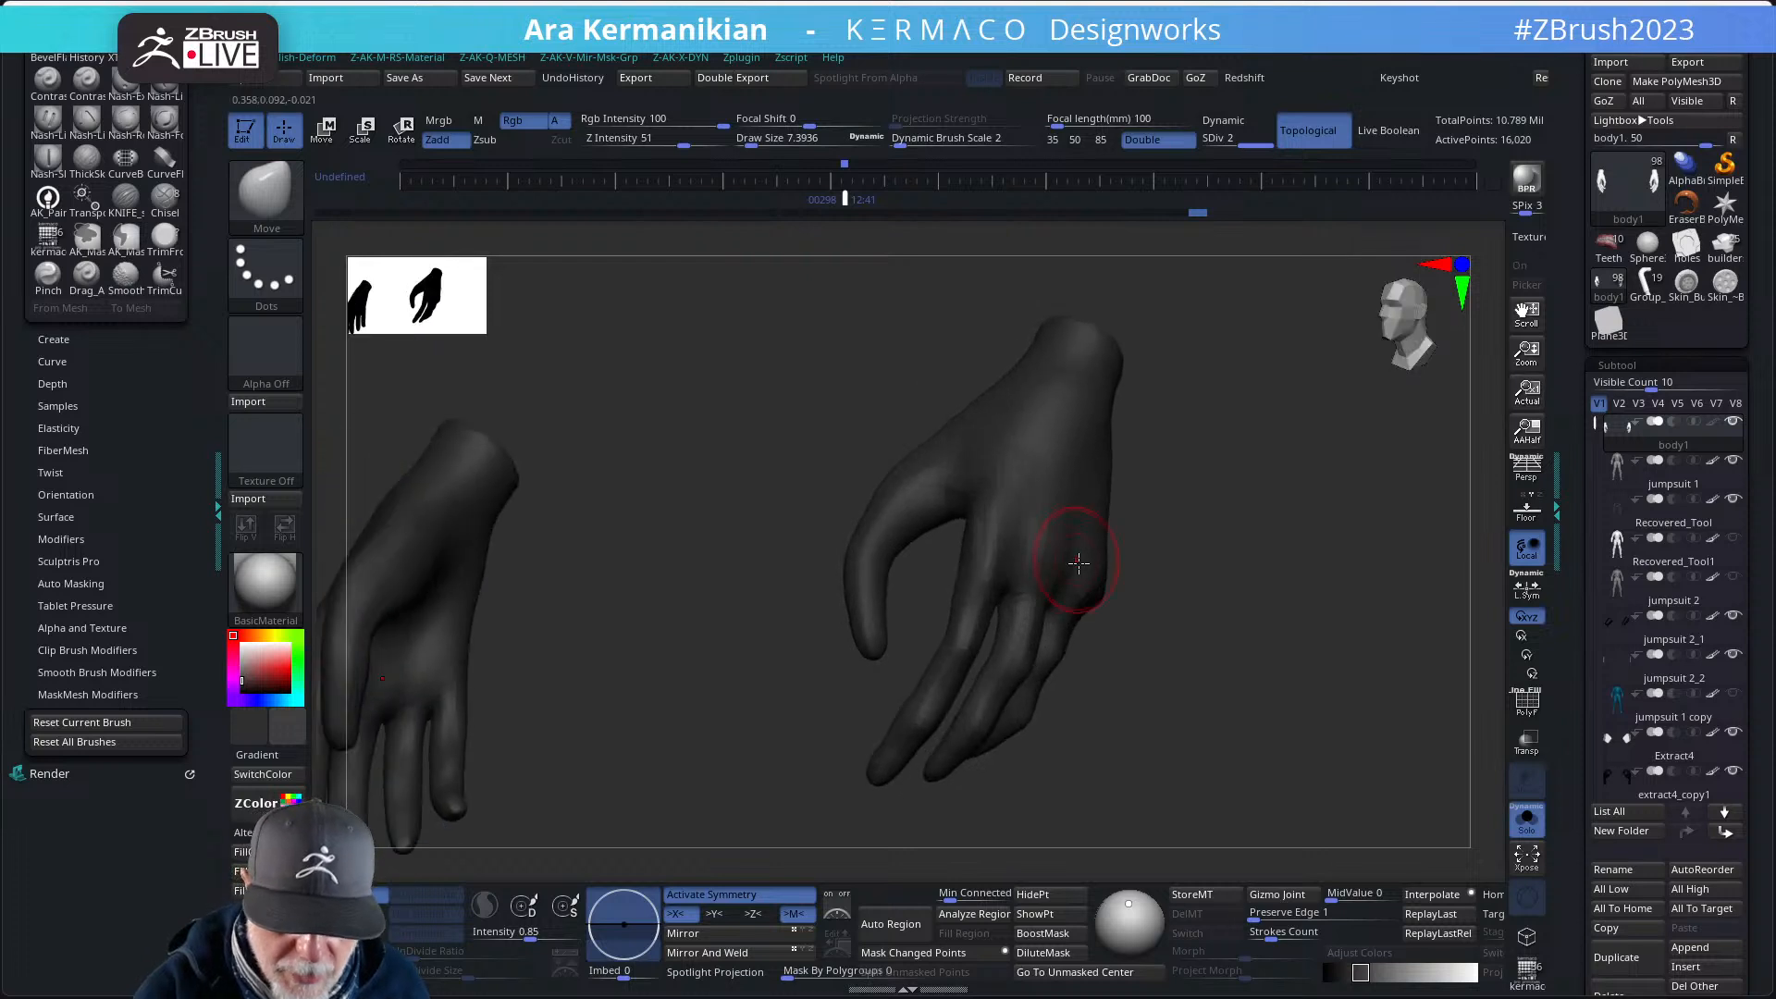
pyautogui.hotkey('ctrl', '1')
pyautogui.click(1120, 589)
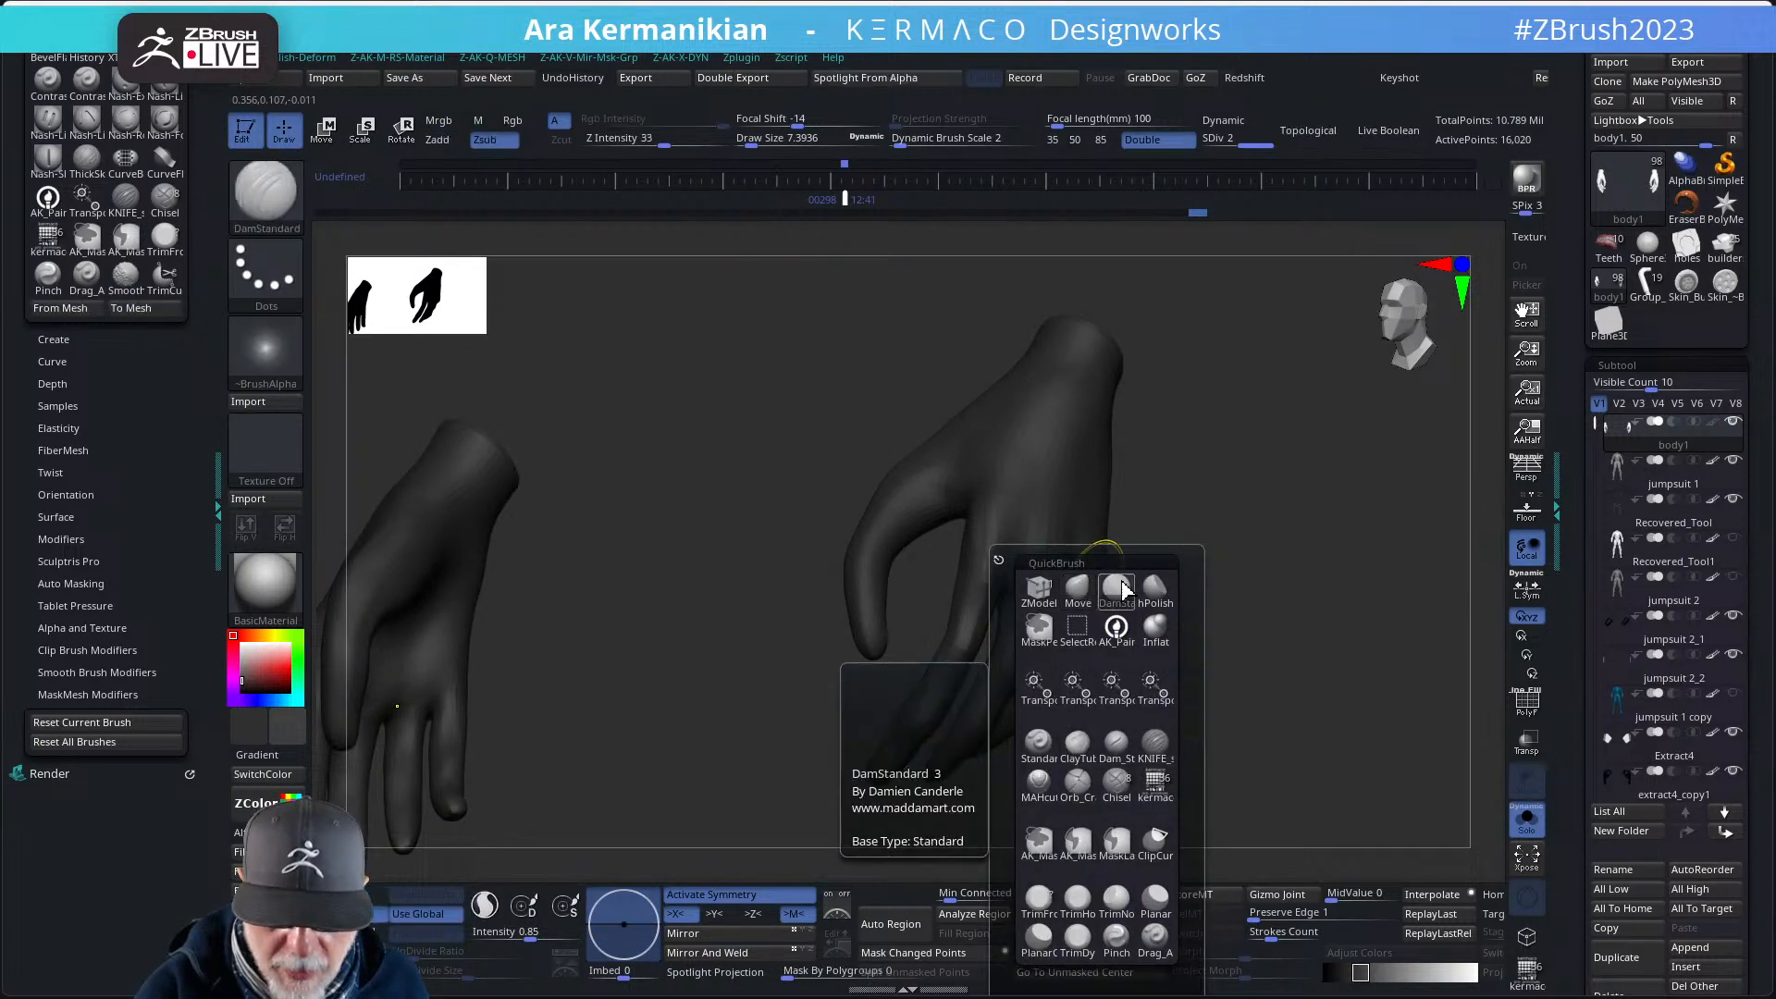
pyautogui.moveTo(1224, 584); pyautogui.dragTo(1046, 467)
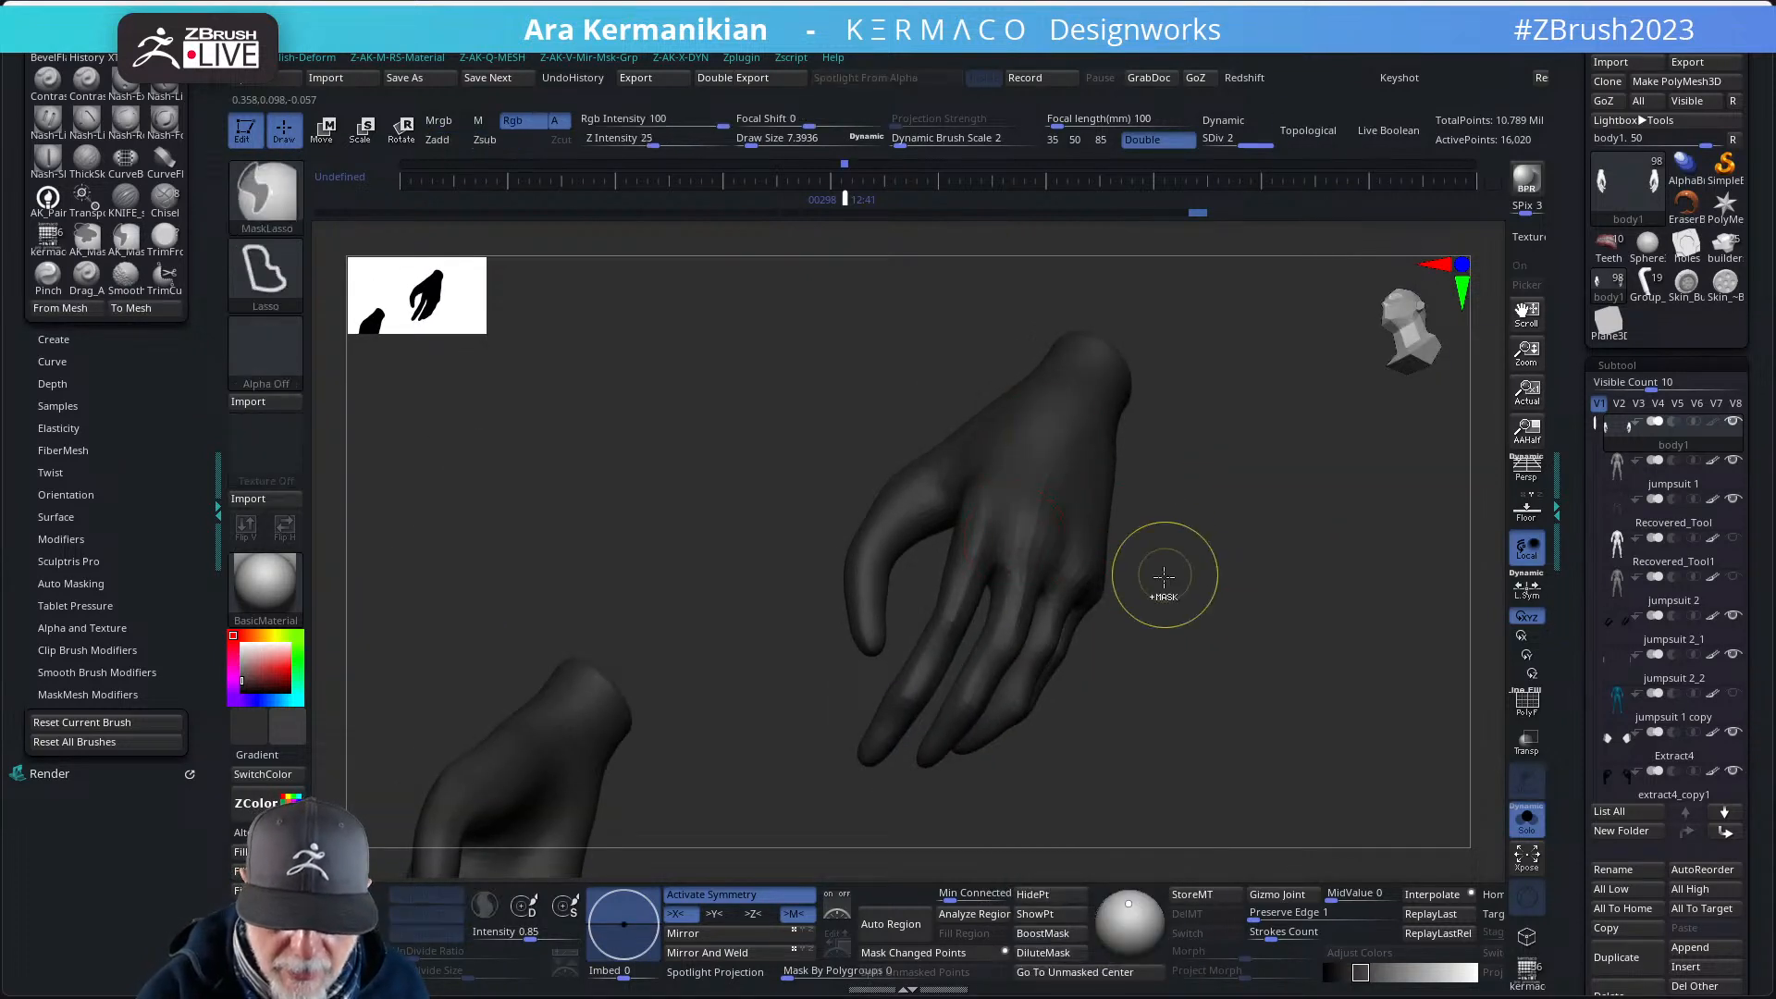
pyautogui.press('d')
# - Carve the grooves between the knuckles and tendons on the back of the hand with the DamStandard brush
pyautogui.moveTo(1146, 602); pyautogui.dragTo(1104, 575)
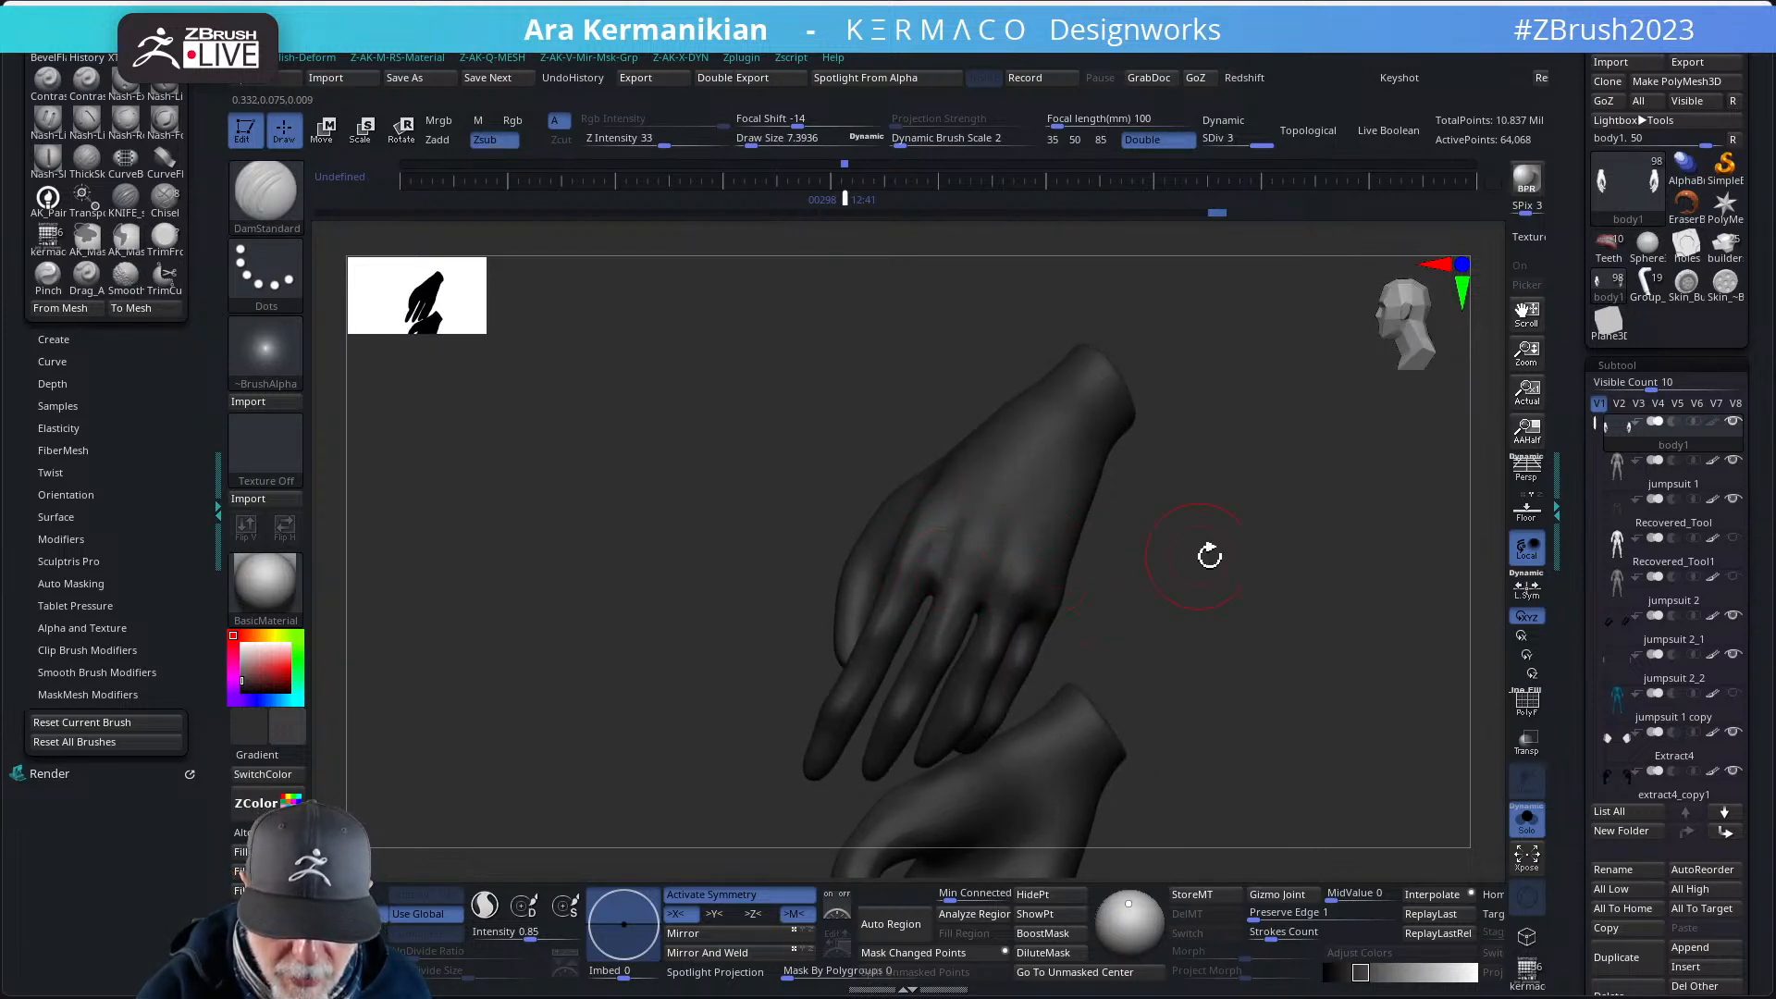
pyautogui.moveTo(1259, 578); pyautogui.dragTo(1230, 562)
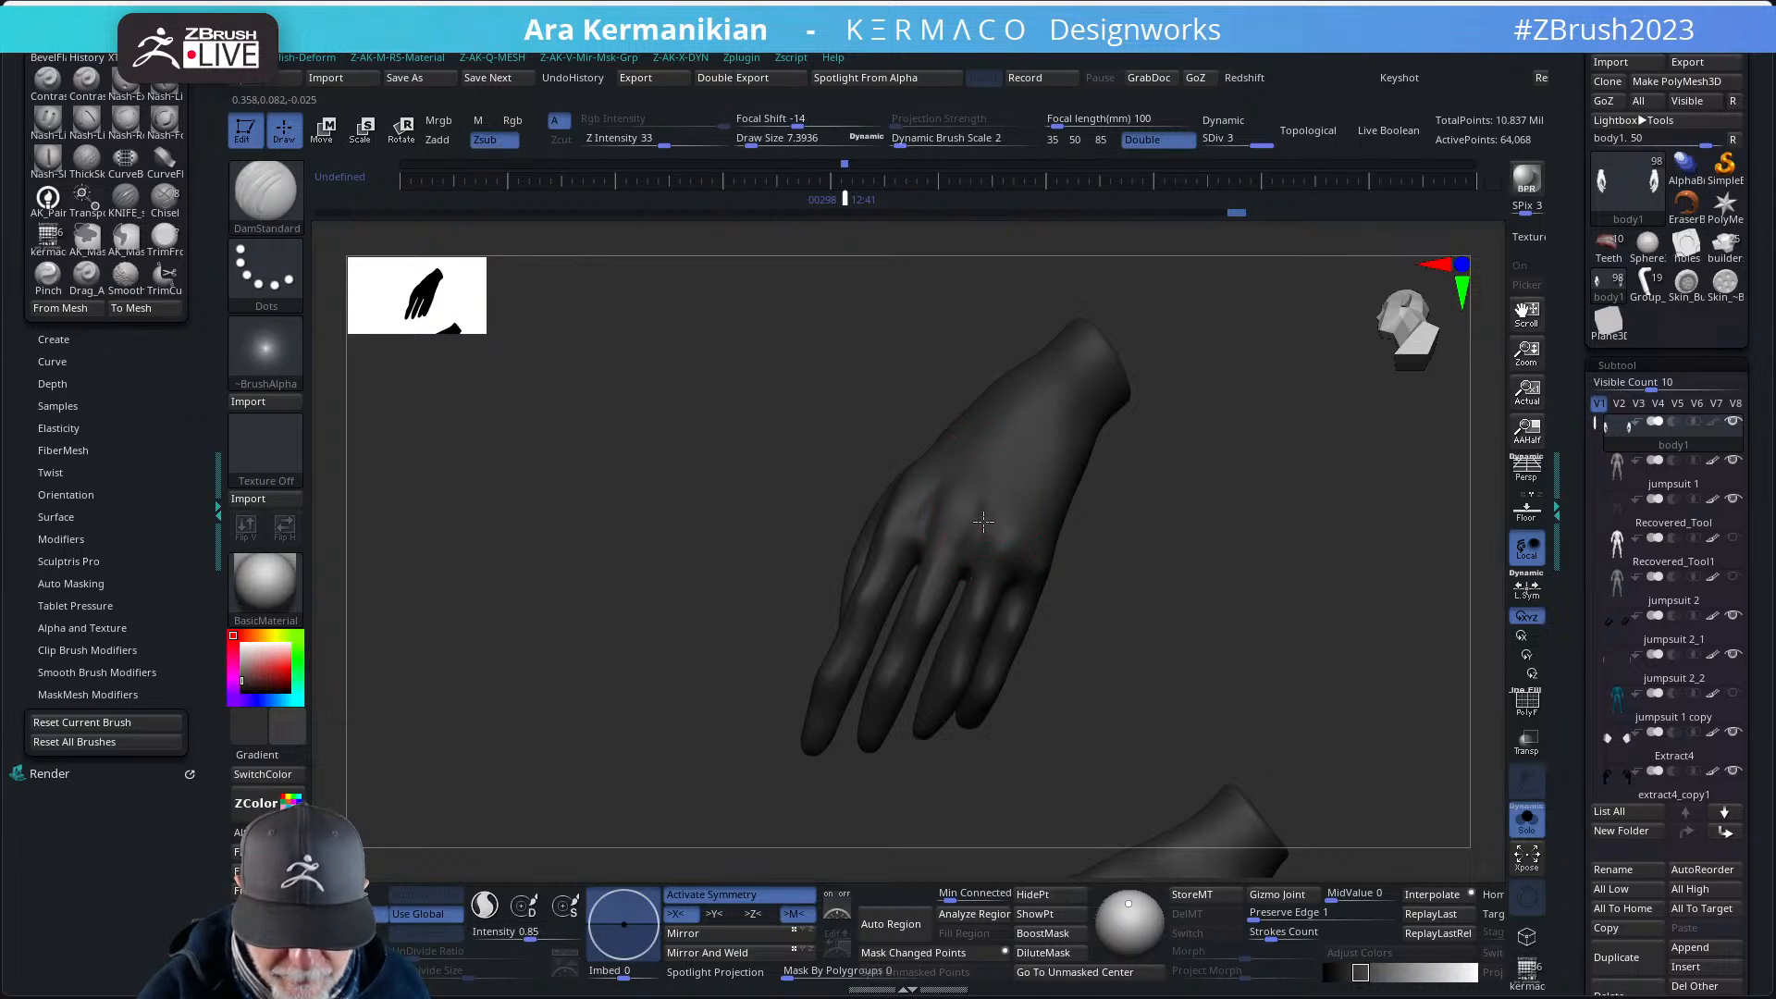
pyautogui.hotkey('ctrl', 'd')
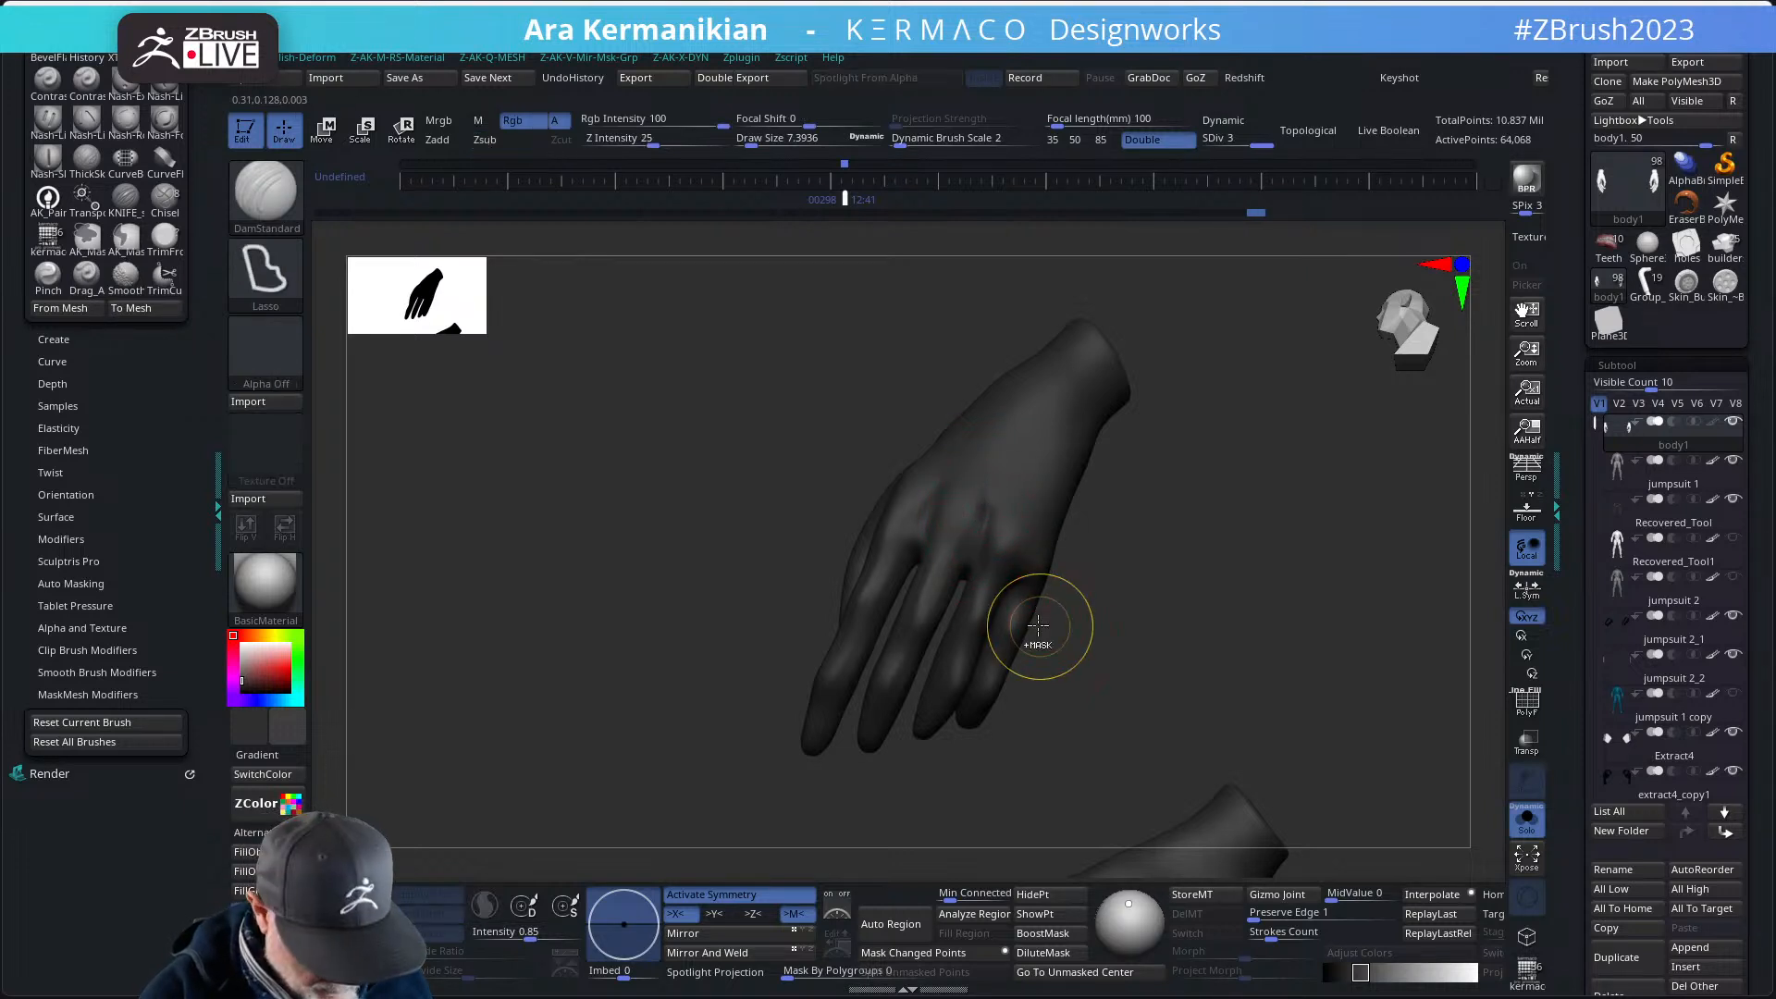
pyautogui.press('ctrl')
pyautogui.hotkey('ctrl', 'z')
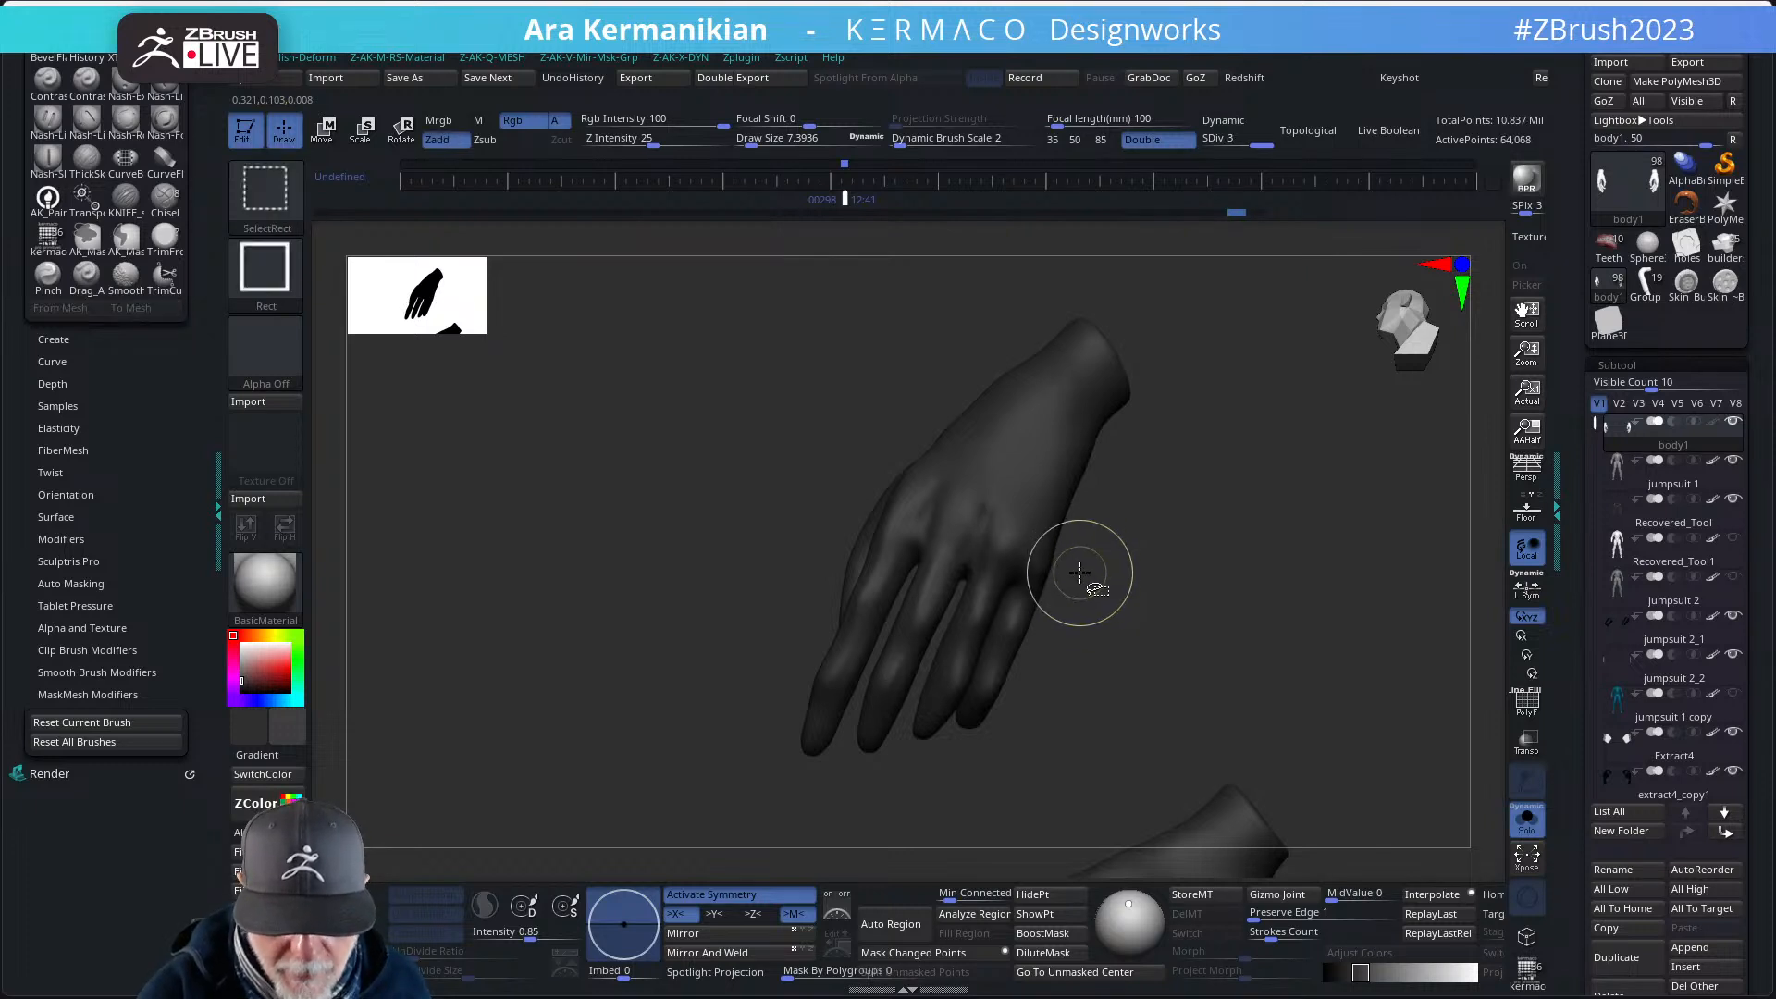
pyautogui.moveTo(1070, 622)
pyautogui.mouseDown()
pyautogui.moveTo(1044, 555)
pyautogui.moveTo(1018, 546)
pyautogui.mouseUp()
pyautogui.moveTo(1087, 592)
pyautogui.mouseDown()
pyautogui.moveTo(1150, 586)
pyautogui.moveTo(1147, 606)
pyautogui.mouseUp()
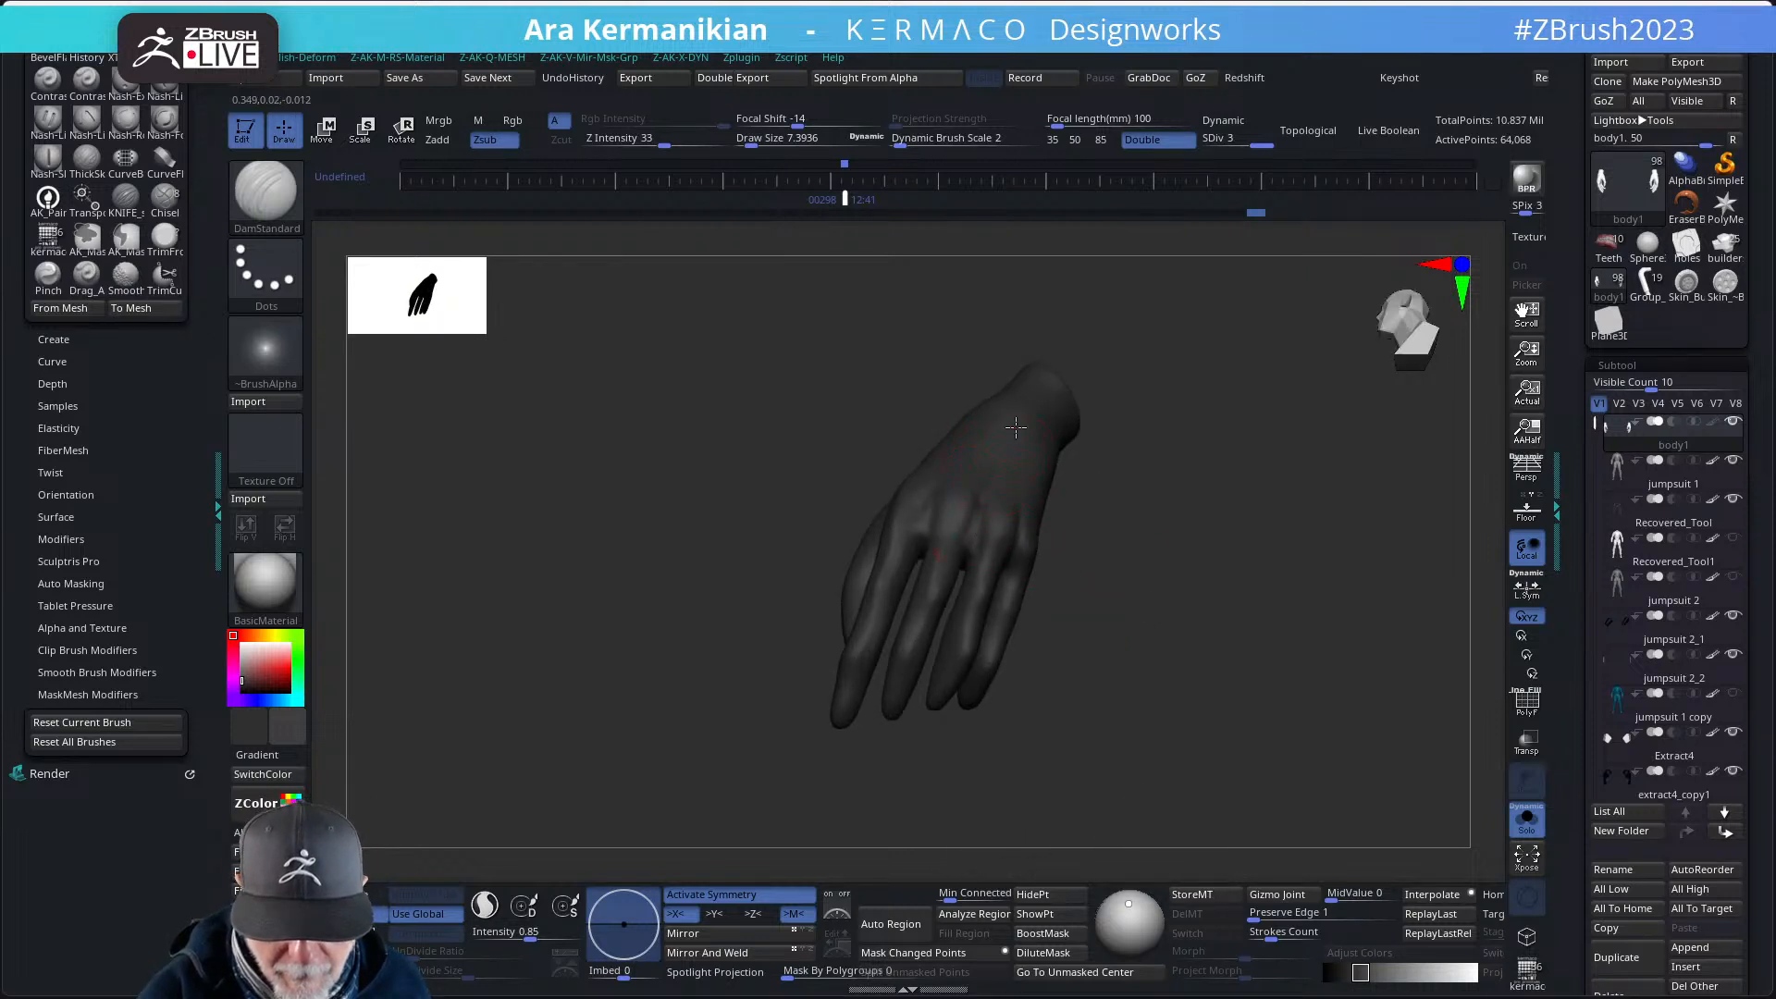
pyautogui.moveTo(975, 456); pyautogui.dragTo(942, 480)
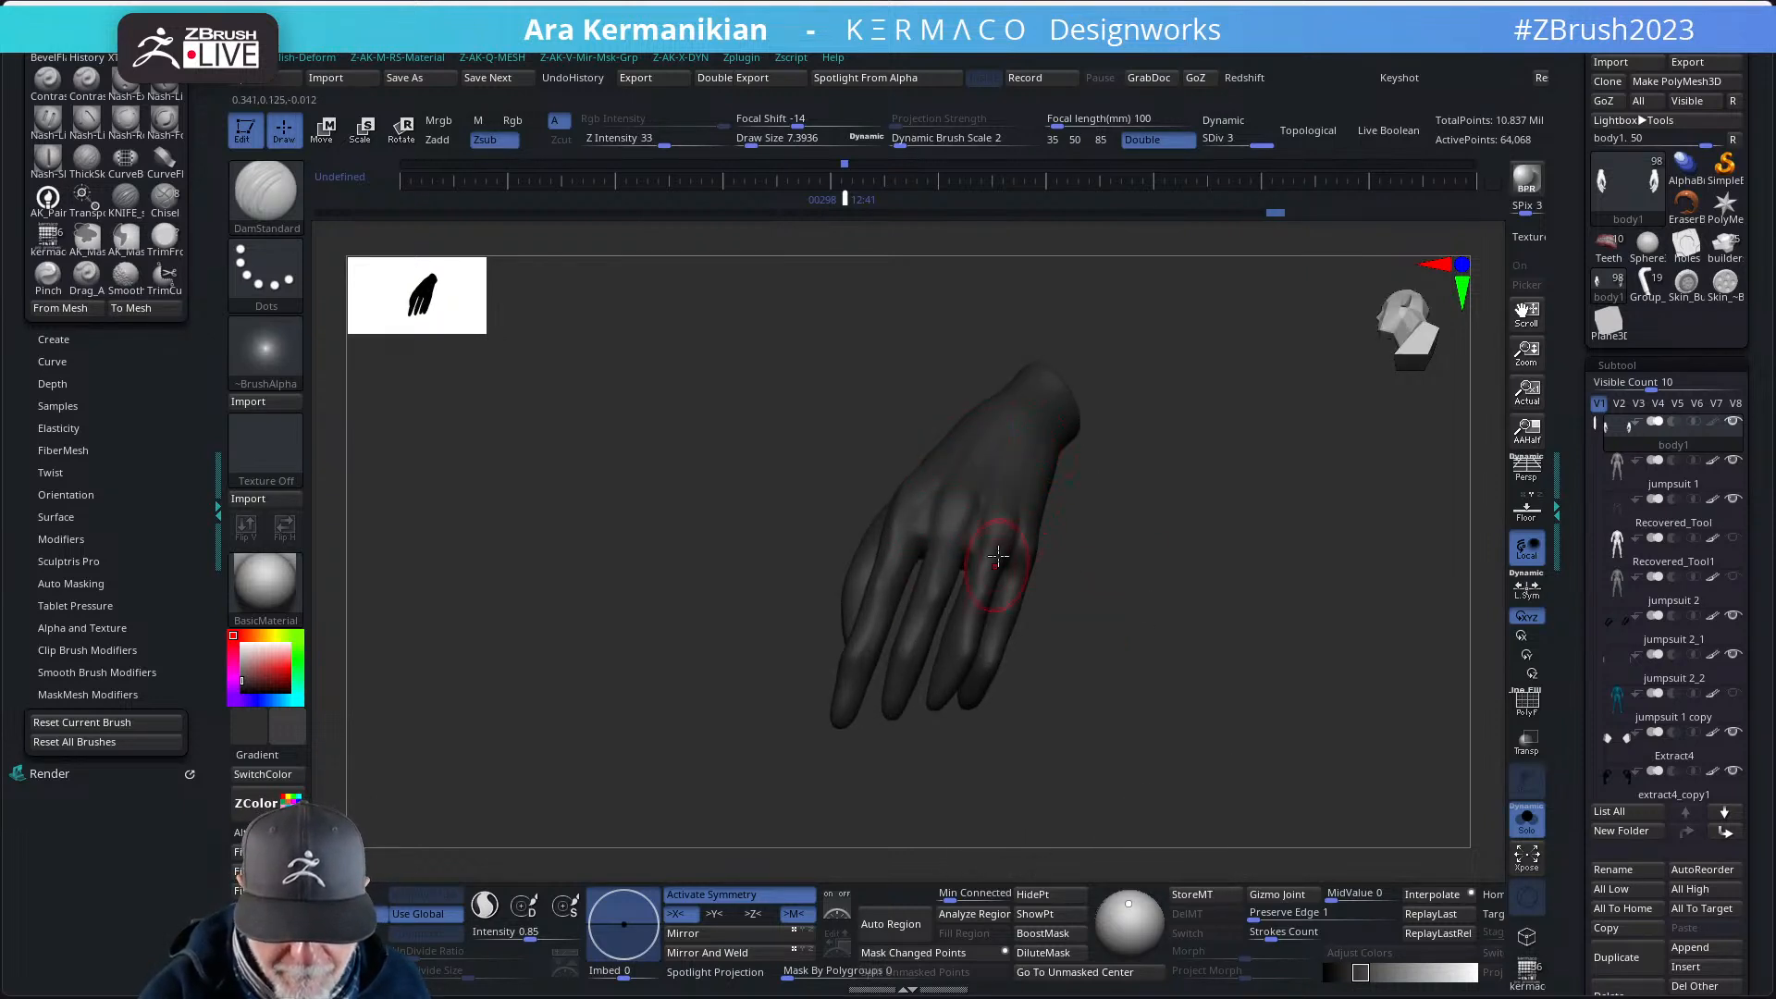
# - Define the web between the thumb and index finger and the hollow towards the wrist with DamStandard strokes
pyautogui.moveTo(1058, 595)
pyautogui.mouseDown()
pyautogui.moveTo(1060, 533)
pyautogui.moveTo(1149, 567)
pyautogui.moveTo(1129, 550)
pyautogui.mouseUp()
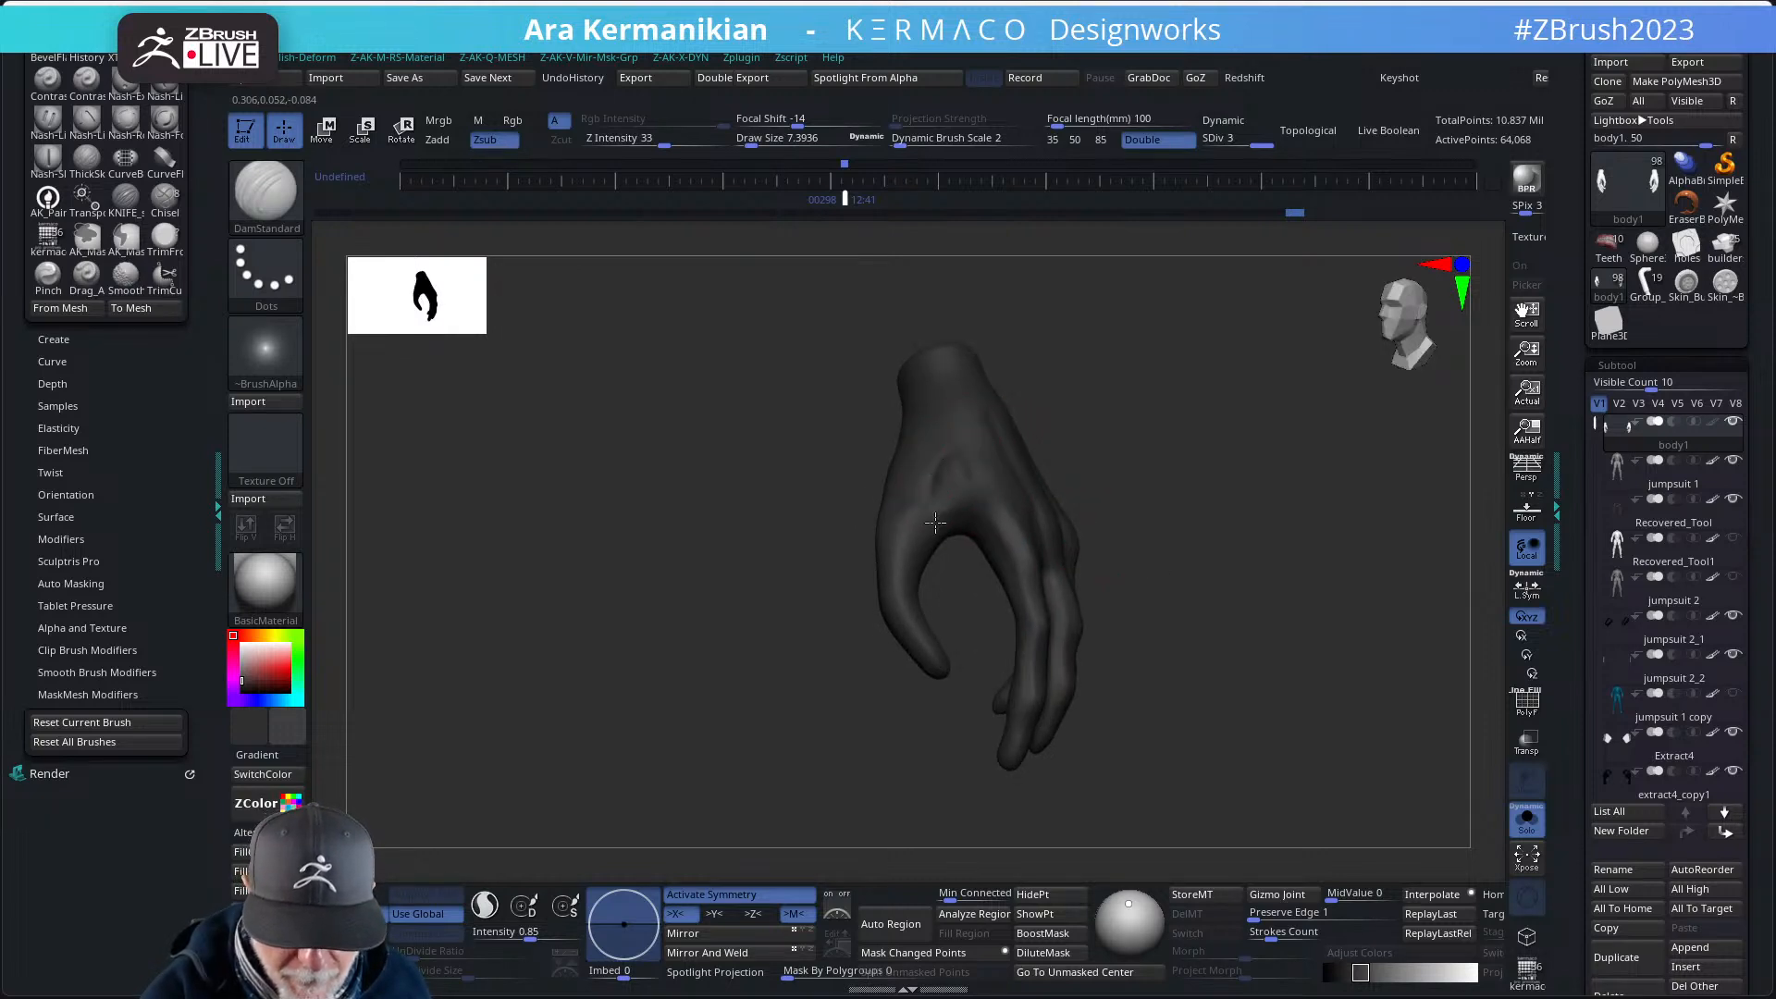
pyautogui.moveTo(953, 536)
pyautogui.mouseDown()
pyautogui.moveTo(941, 559)
pyautogui.moveTo(969, 598)
pyautogui.mouseUp()
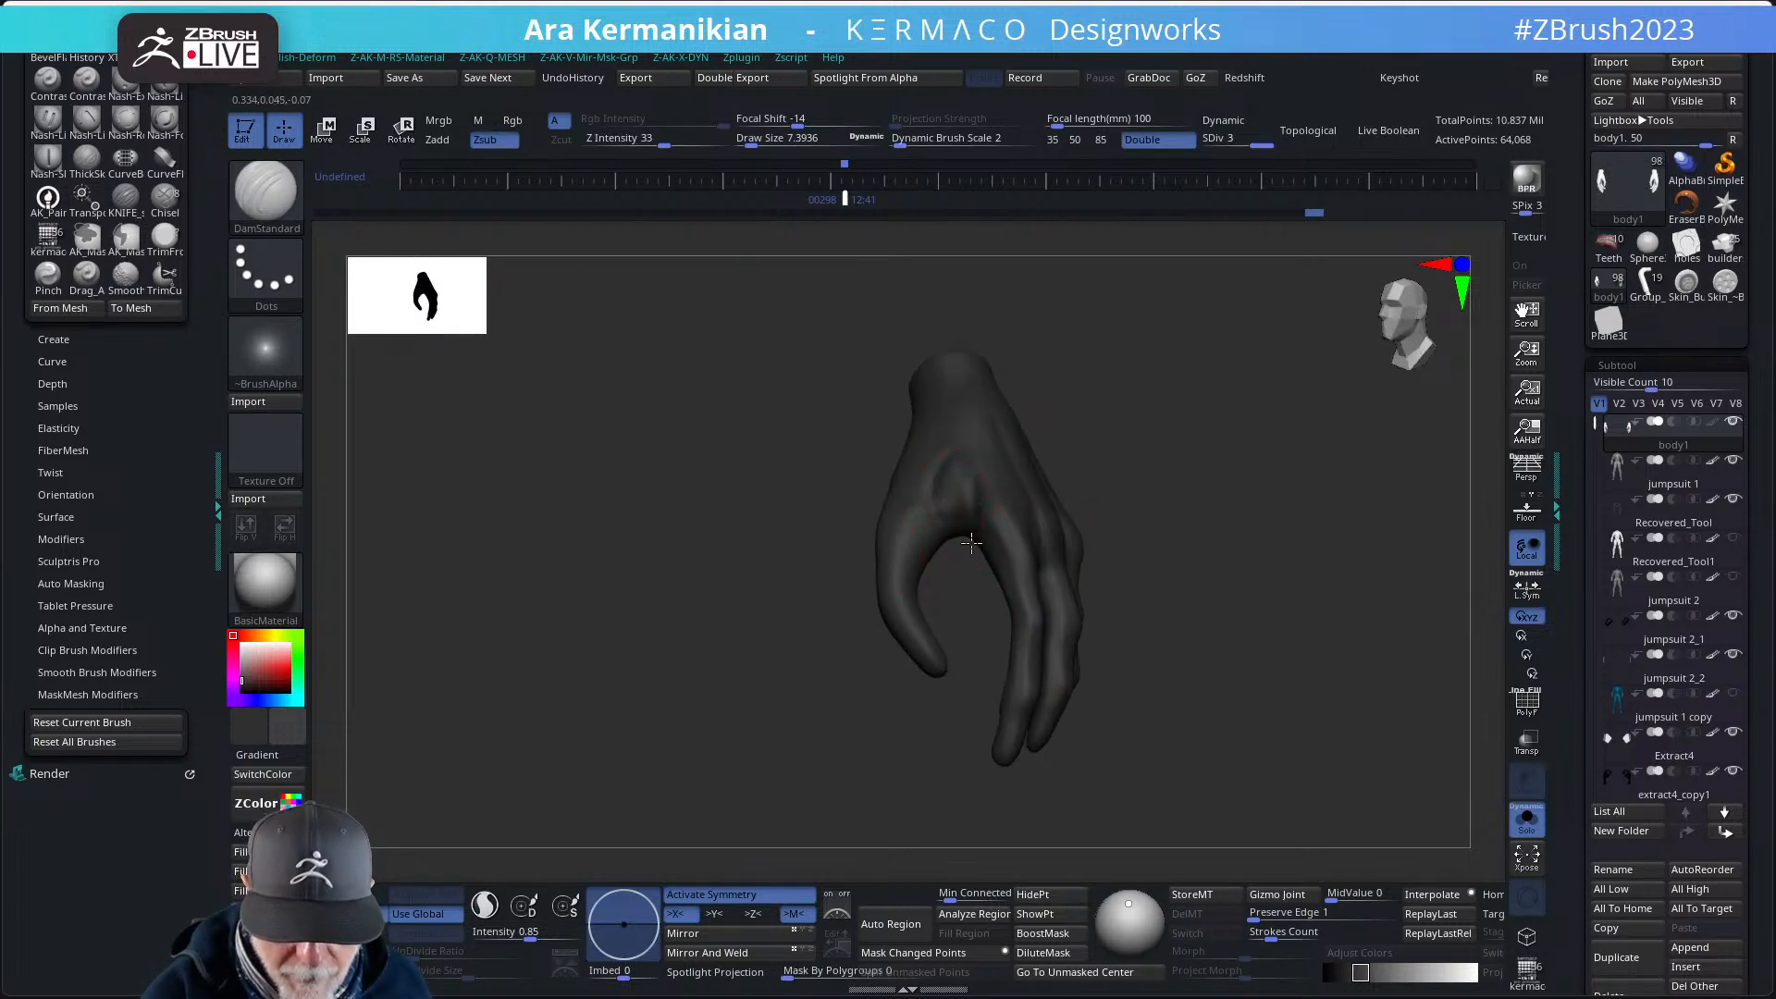
pyautogui.moveTo(944, 434); pyautogui.dragTo(951, 423)
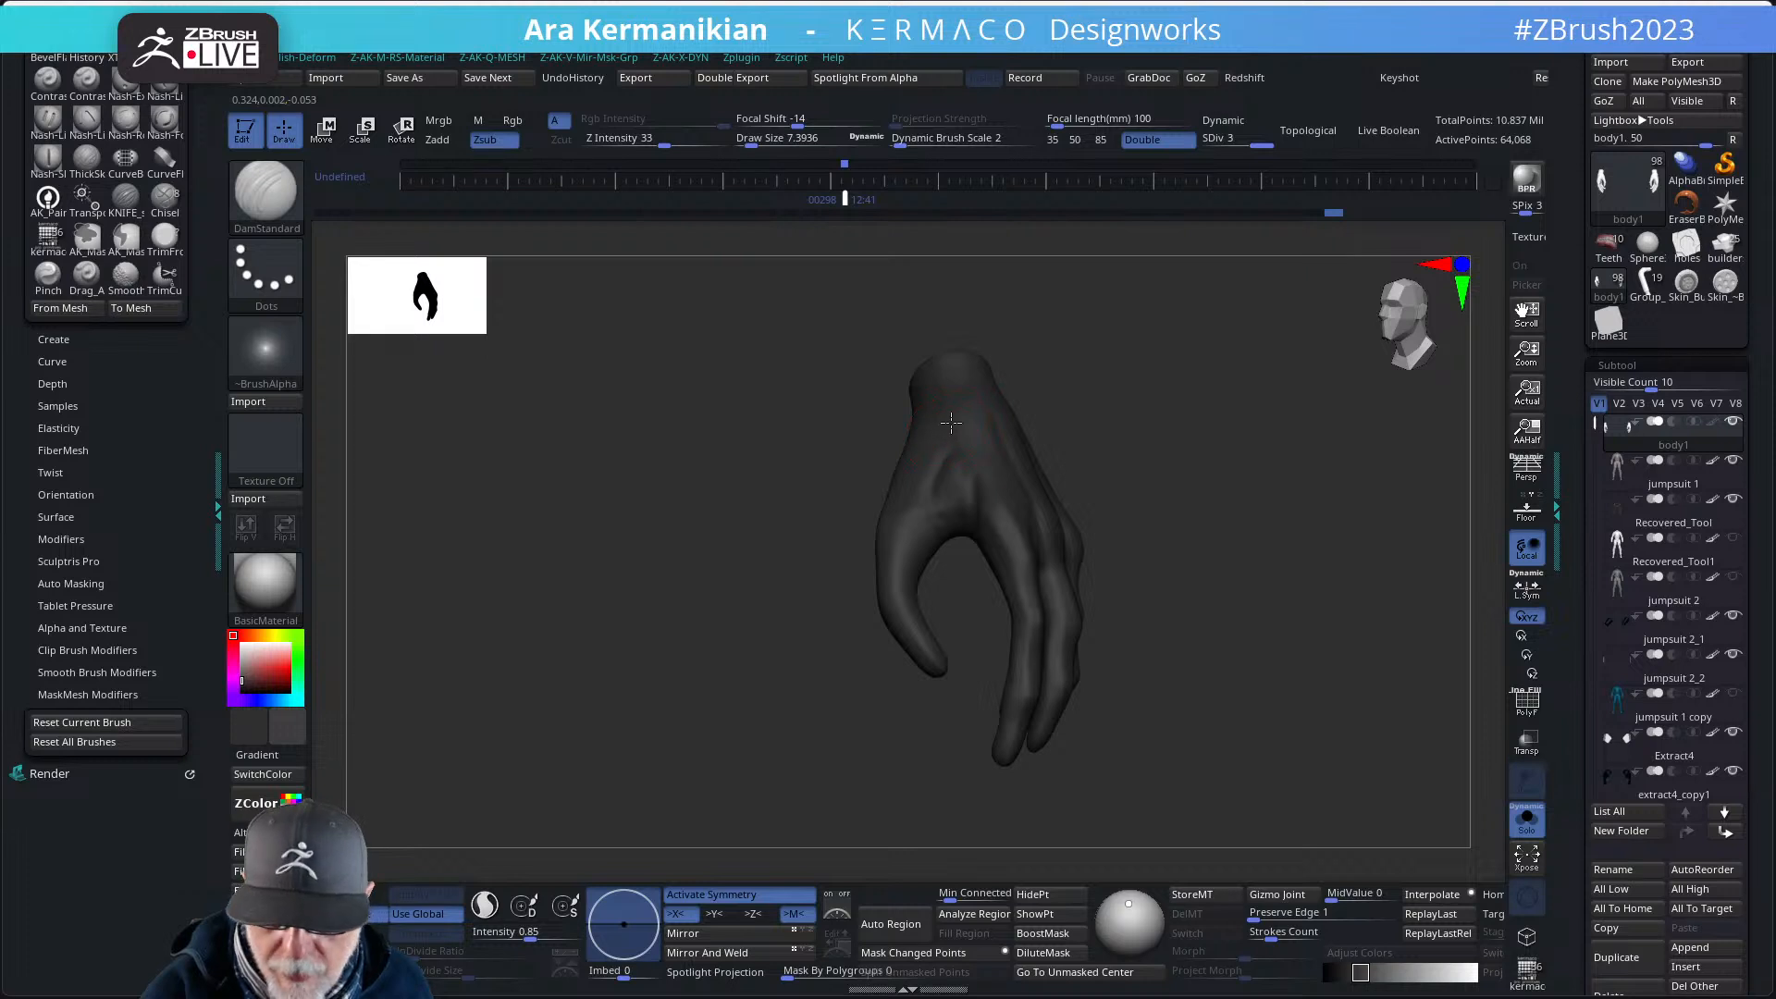
# - Carve the palm crease at the base of the thumb with DamStandard and smooth its edges
pyautogui.moveTo(1208, 497); pyautogui.dragTo(1124, 473)
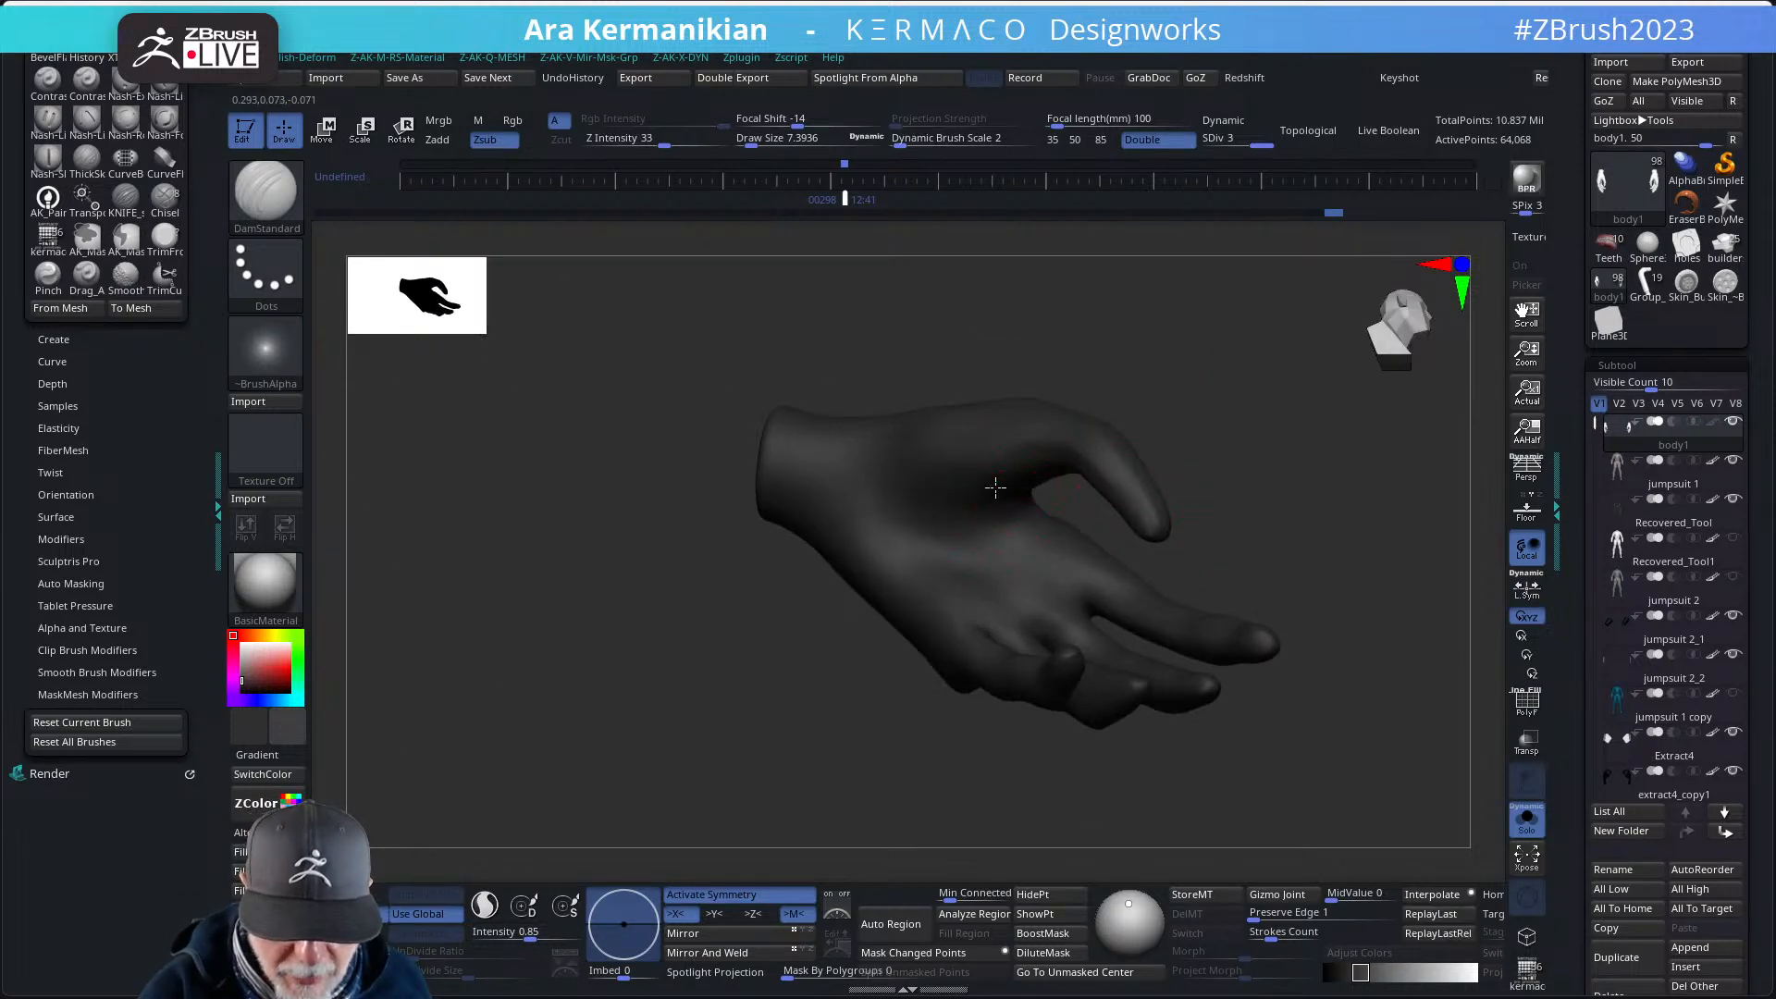
pyautogui.moveTo(985, 511); pyautogui.dragTo(997, 511)
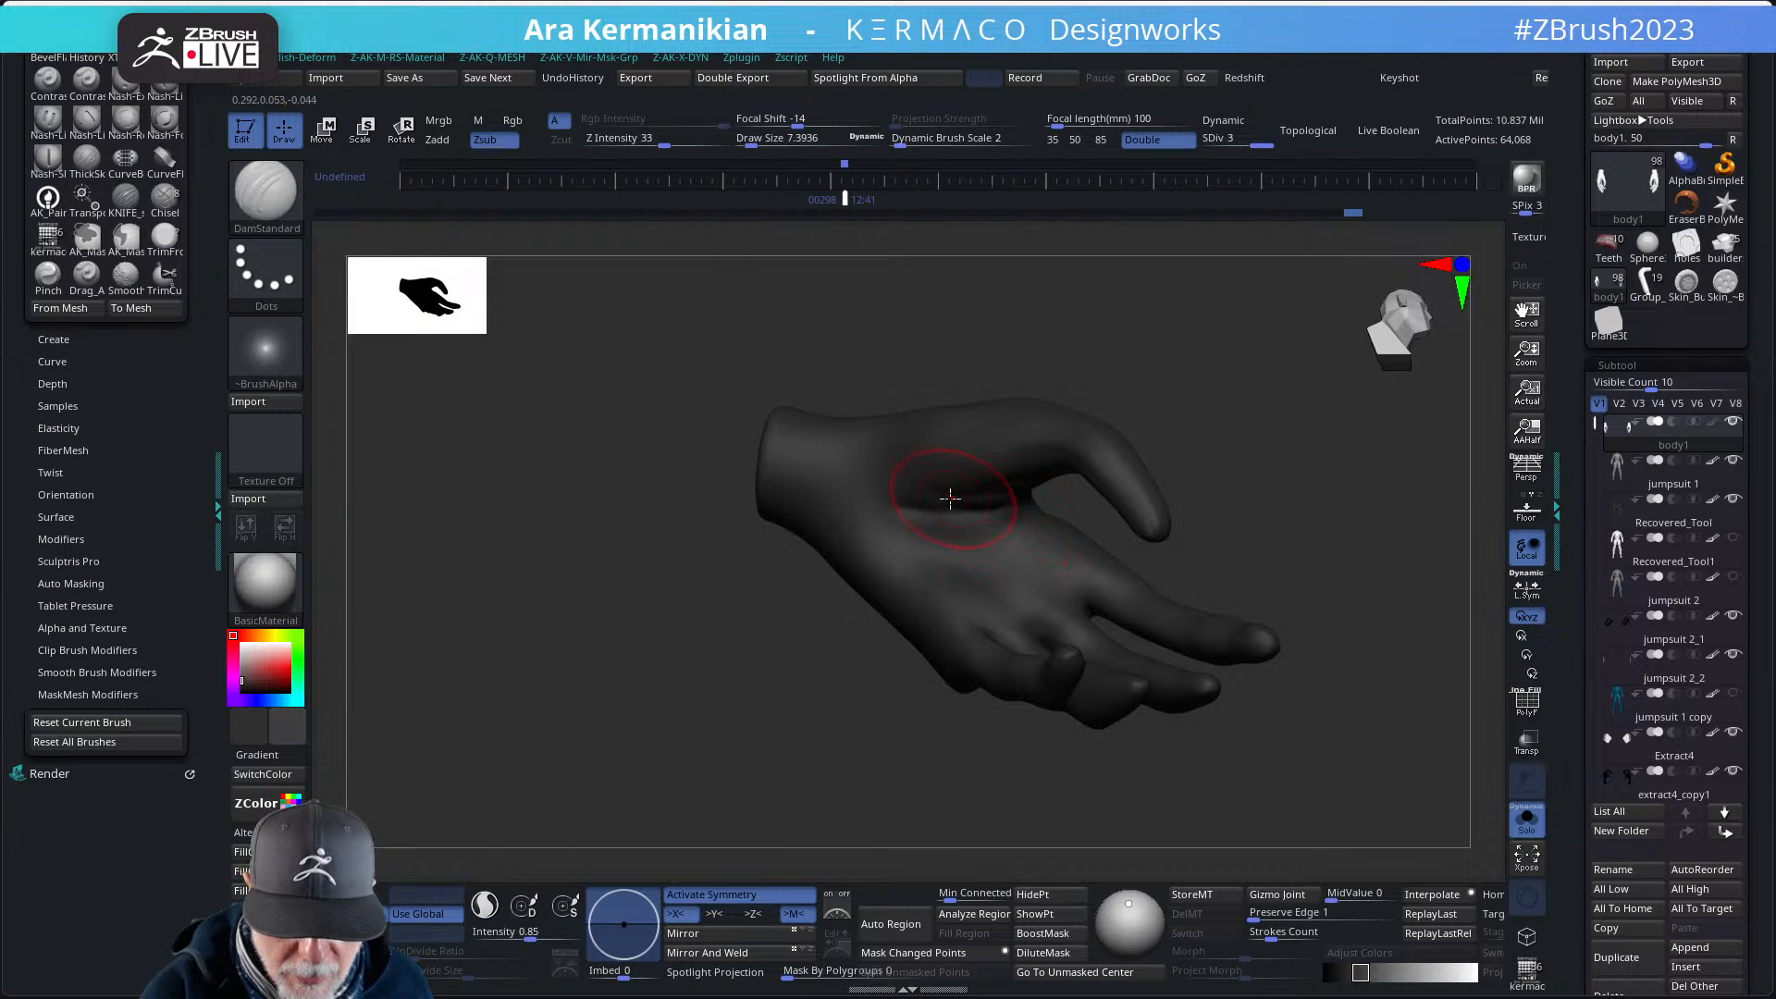
pyautogui.press('shift')
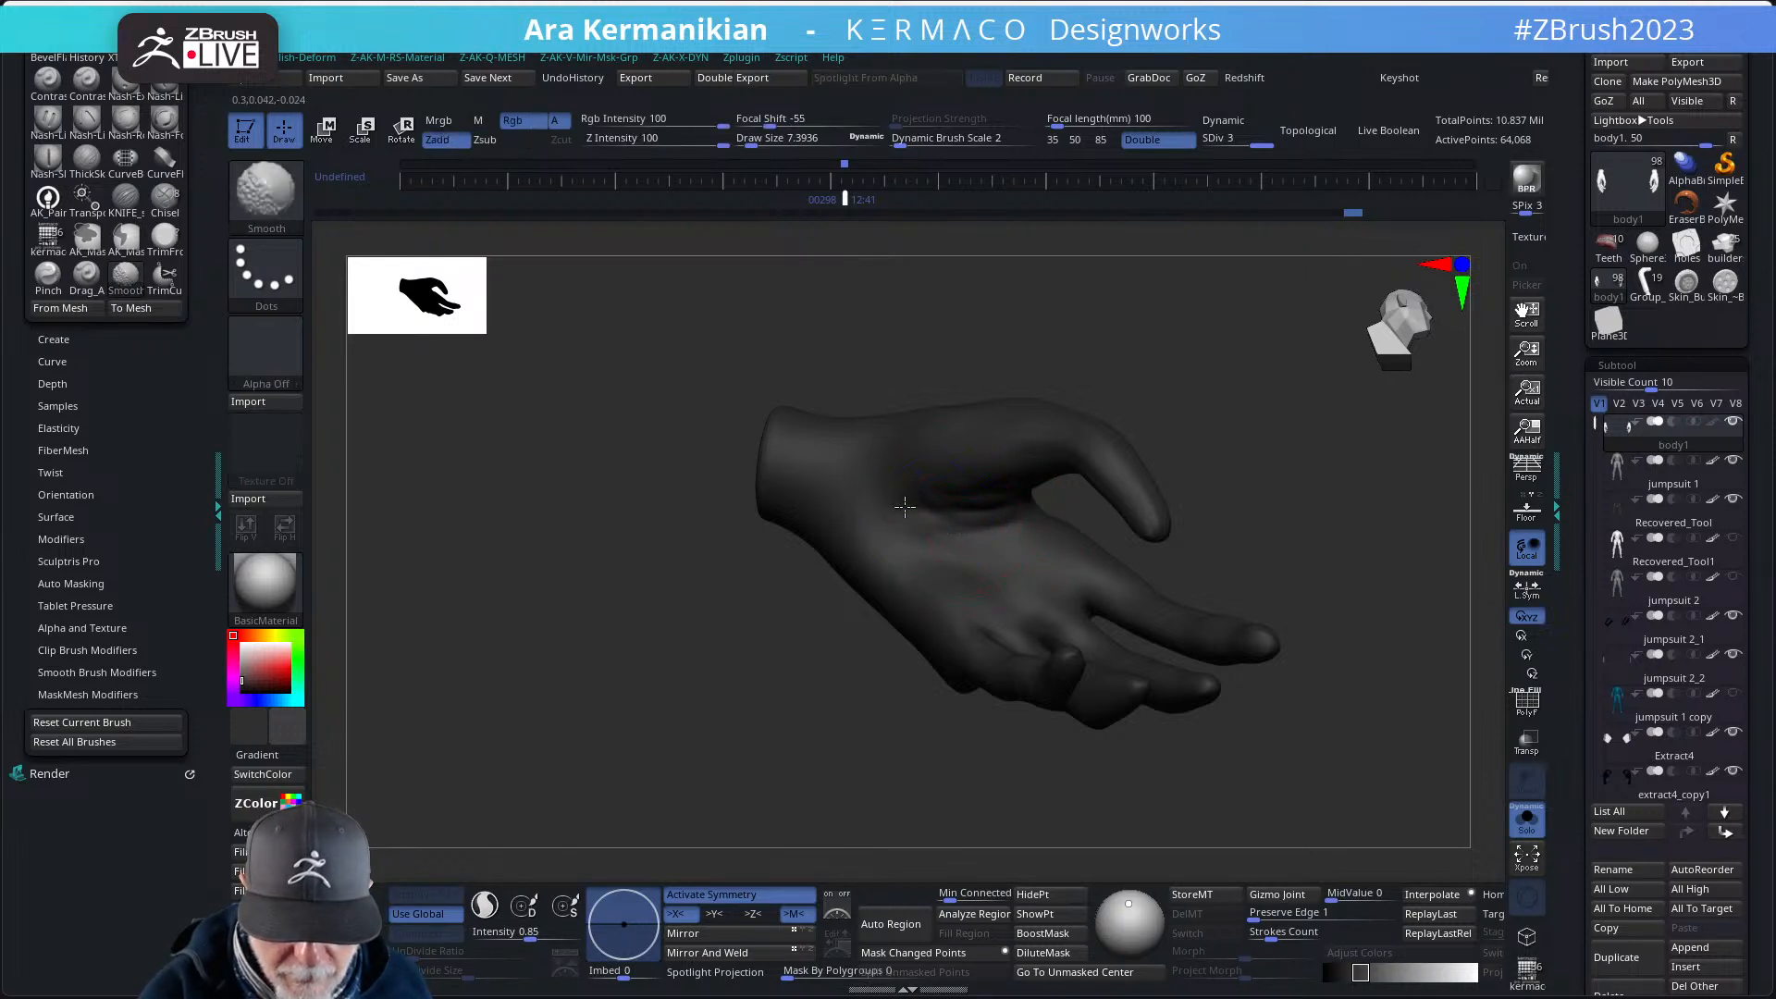
pyautogui.moveTo(1058, 487)
pyautogui.mouseDown(button='right')
pyautogui.moveTo(1209, 428)
pyautogui.moveTo(1101, 489)
pyautogui.mouseUp(button='right')
pyautogui.moveTo(1236, 448); pyautogui.dragTo(1029, 518, button='right')
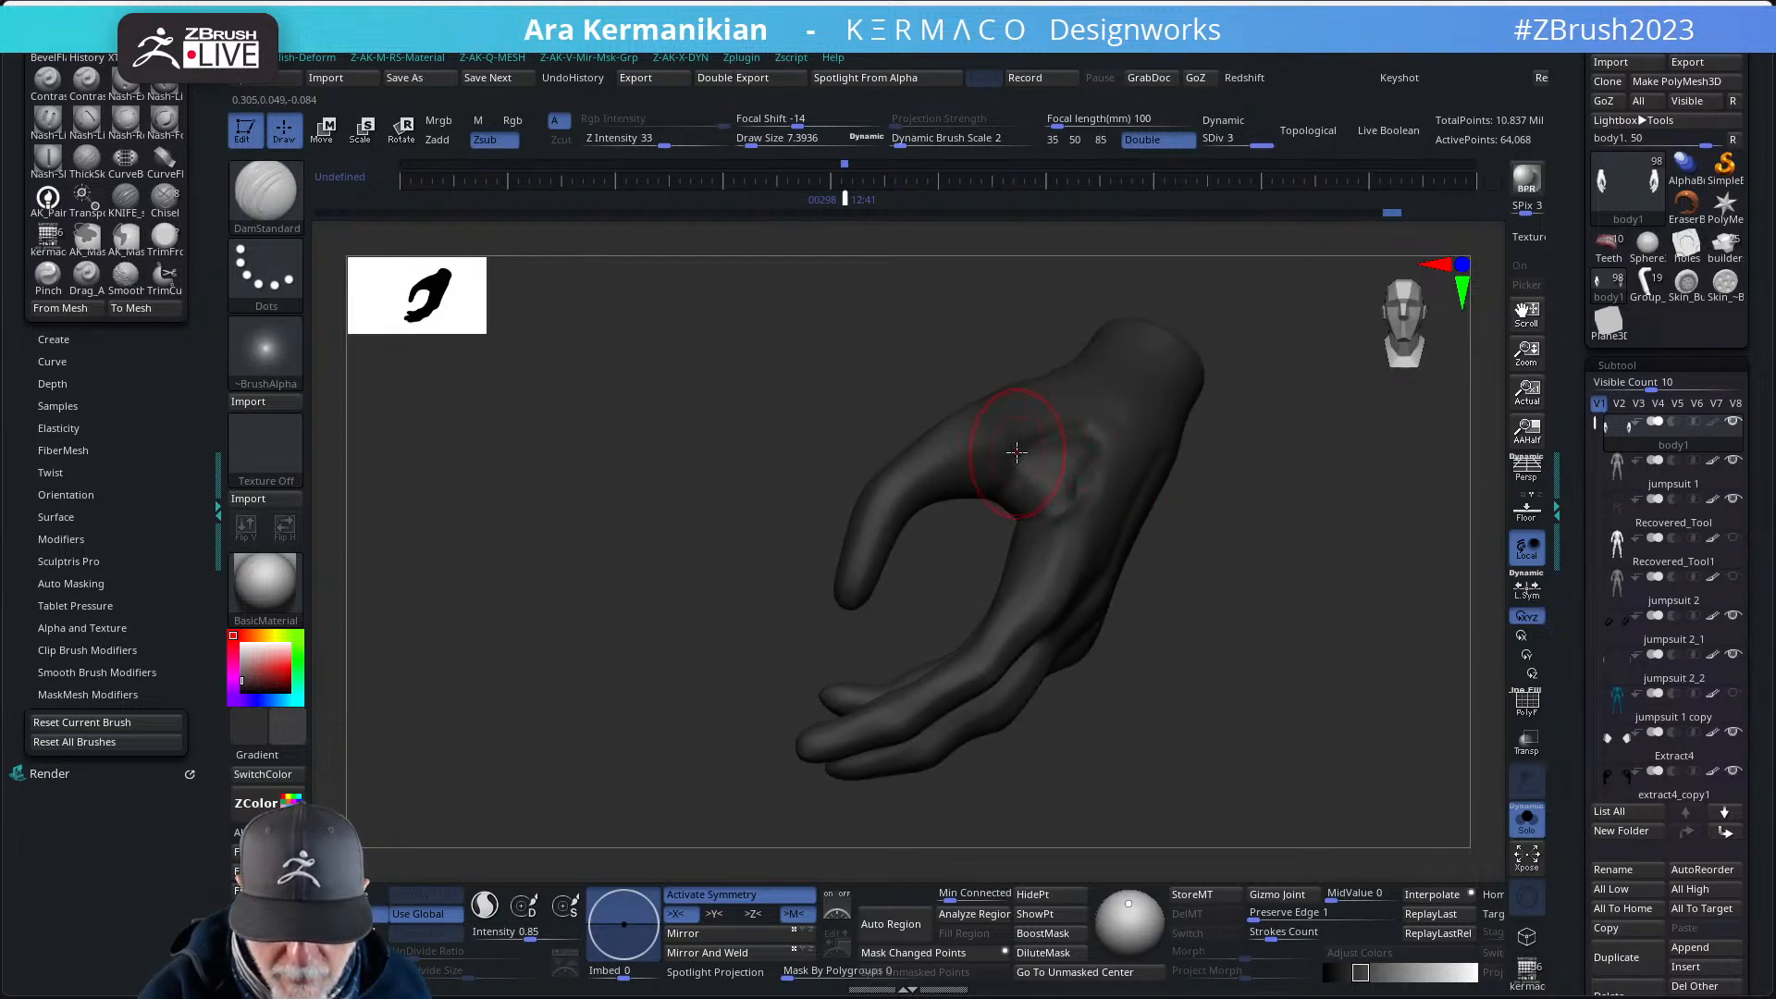
# - Sculpt the form along the thumb and its base with DamStandard strokes
pyautogui.moveTo(840, 619); pyautogui.dragTo(916, 648, button='right')
pyautogui.moveTo(1119, 532)
pyautogui.mouseDown(button='right')
pyautogui.moveTo(1150, 543)
pyautogui.moveTo(1133, 545)
pyautogui.mouseUp(button='right')
pyautogui.moveTo(1133, 545)
pyautogui.keyDown('ctrl'); pyautogui.mouseDown(button='right')
pyautogui.moveTo(1162, 519)
pyautogui.moveTo(1221, 563)
pyautogui.moveTo(1159, 520)
pyautogui.mouseUp(button='right'); pyautogui.keyUp('ctrl')
pyautogui.moveTo(959, 467); pyautogui.dragTo(1020, 651)
pyautogui.moveTo(1020, 651)
pyautogui.mouseDown(button='right')
pyautogui.moveTo(1237, 476)
pyautogui.moveTo(943, 573)
pyautogui.moveTo(1036, 678)
pyautogui.mouseUp(button='right')
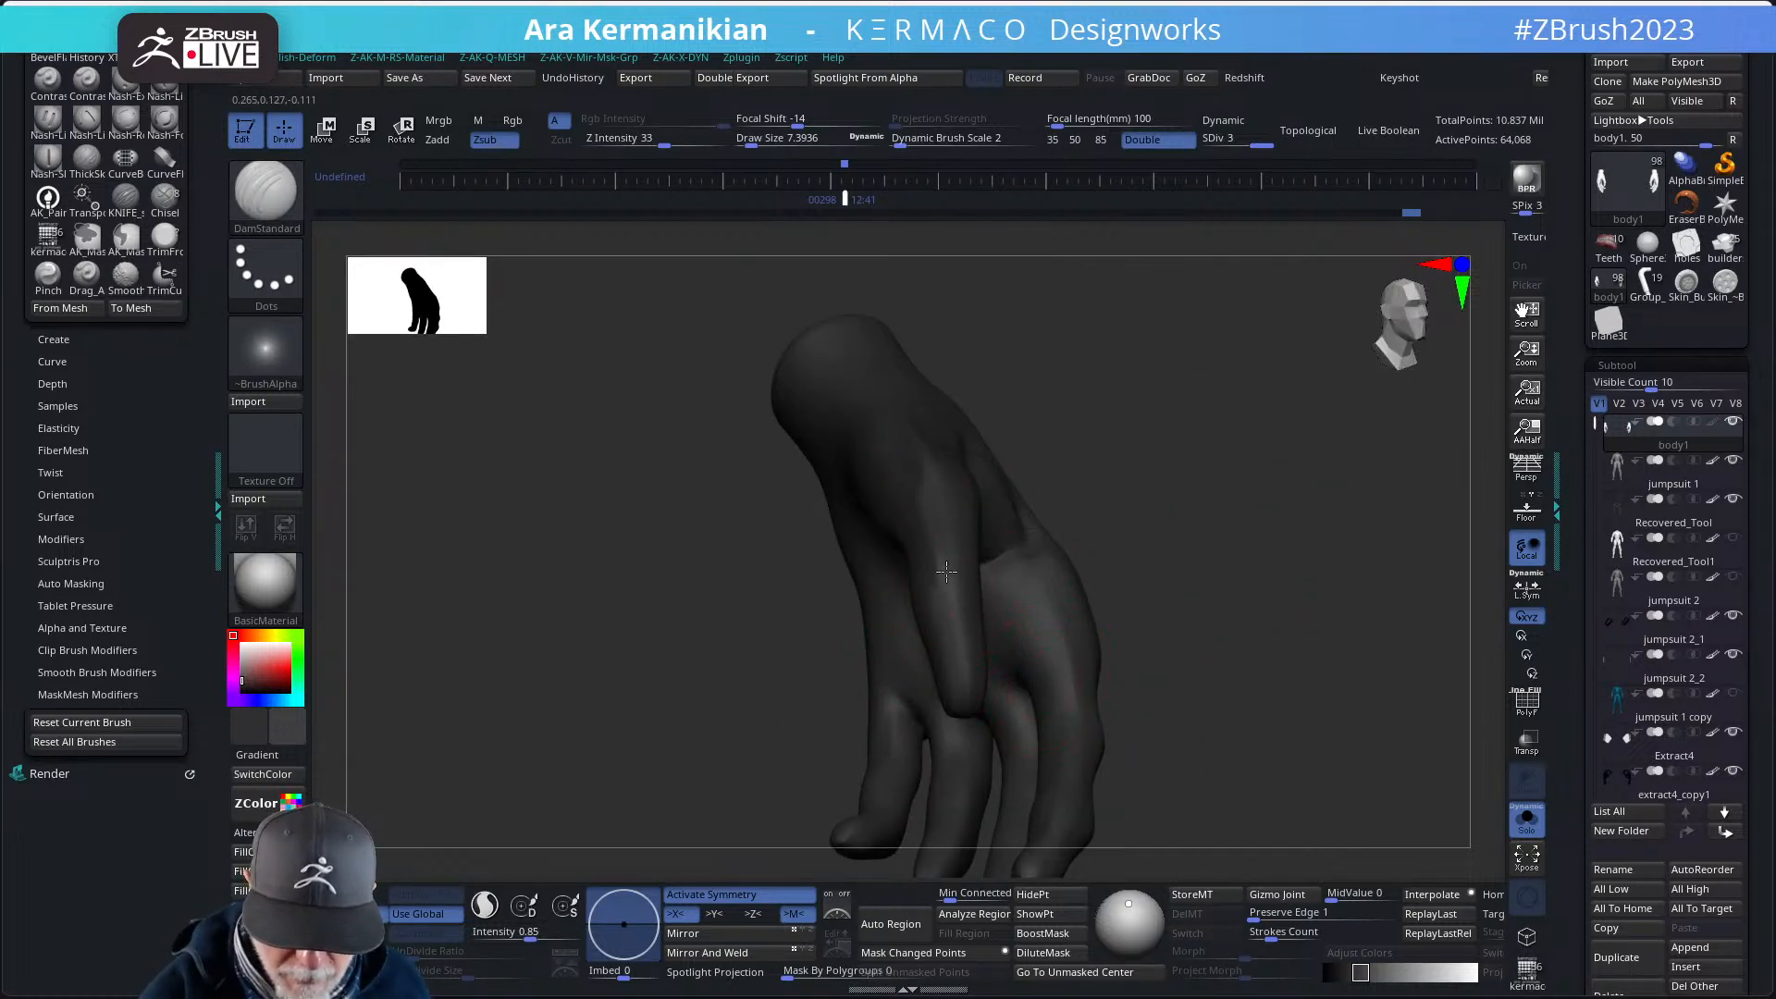
pyautogui.moveTo(946, 572); pyautogui.dragTo(966, 675)
pyautogui.moveTo(1221, 606)
pyautogui.keyDown('ctrl'); pyautogui.mouseDown(button='right')
pyautogui.moveTo(1185, 551)
pyautogui.moveTo(1161, 563)
pyautogui.moveTo(1178, 626)
pyautogui.moveTo(1170, 583)
pyautogui.moveTo(1119, 546)
pyautogui.moveTo(971, 606)
pyautogui.moveTo(1023, 546)
pyautogui.mouseUp(button='right'); pyautogui.keyUp('ctrl')
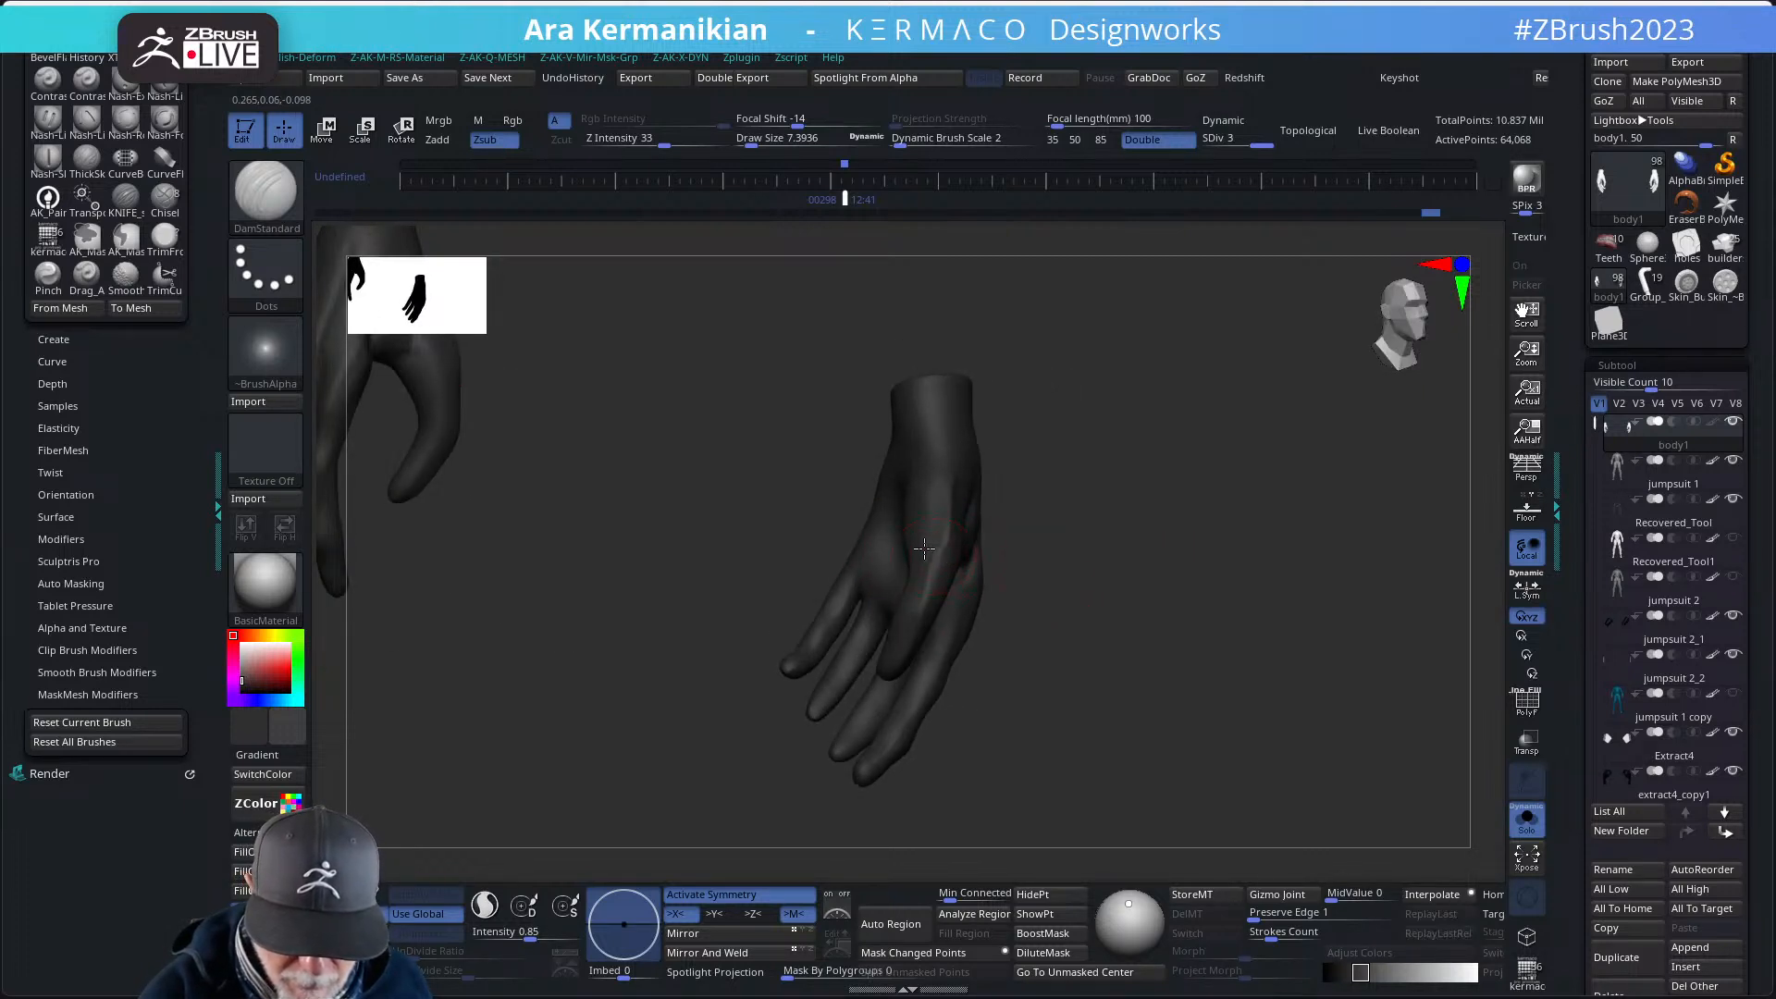
# - Refine the thumb's inner side and the finger bases in the palm with the DamStandard brush
pyautogui.moveTo(1129, 519); pyautogui.dragTo(1142, 468, button='right')
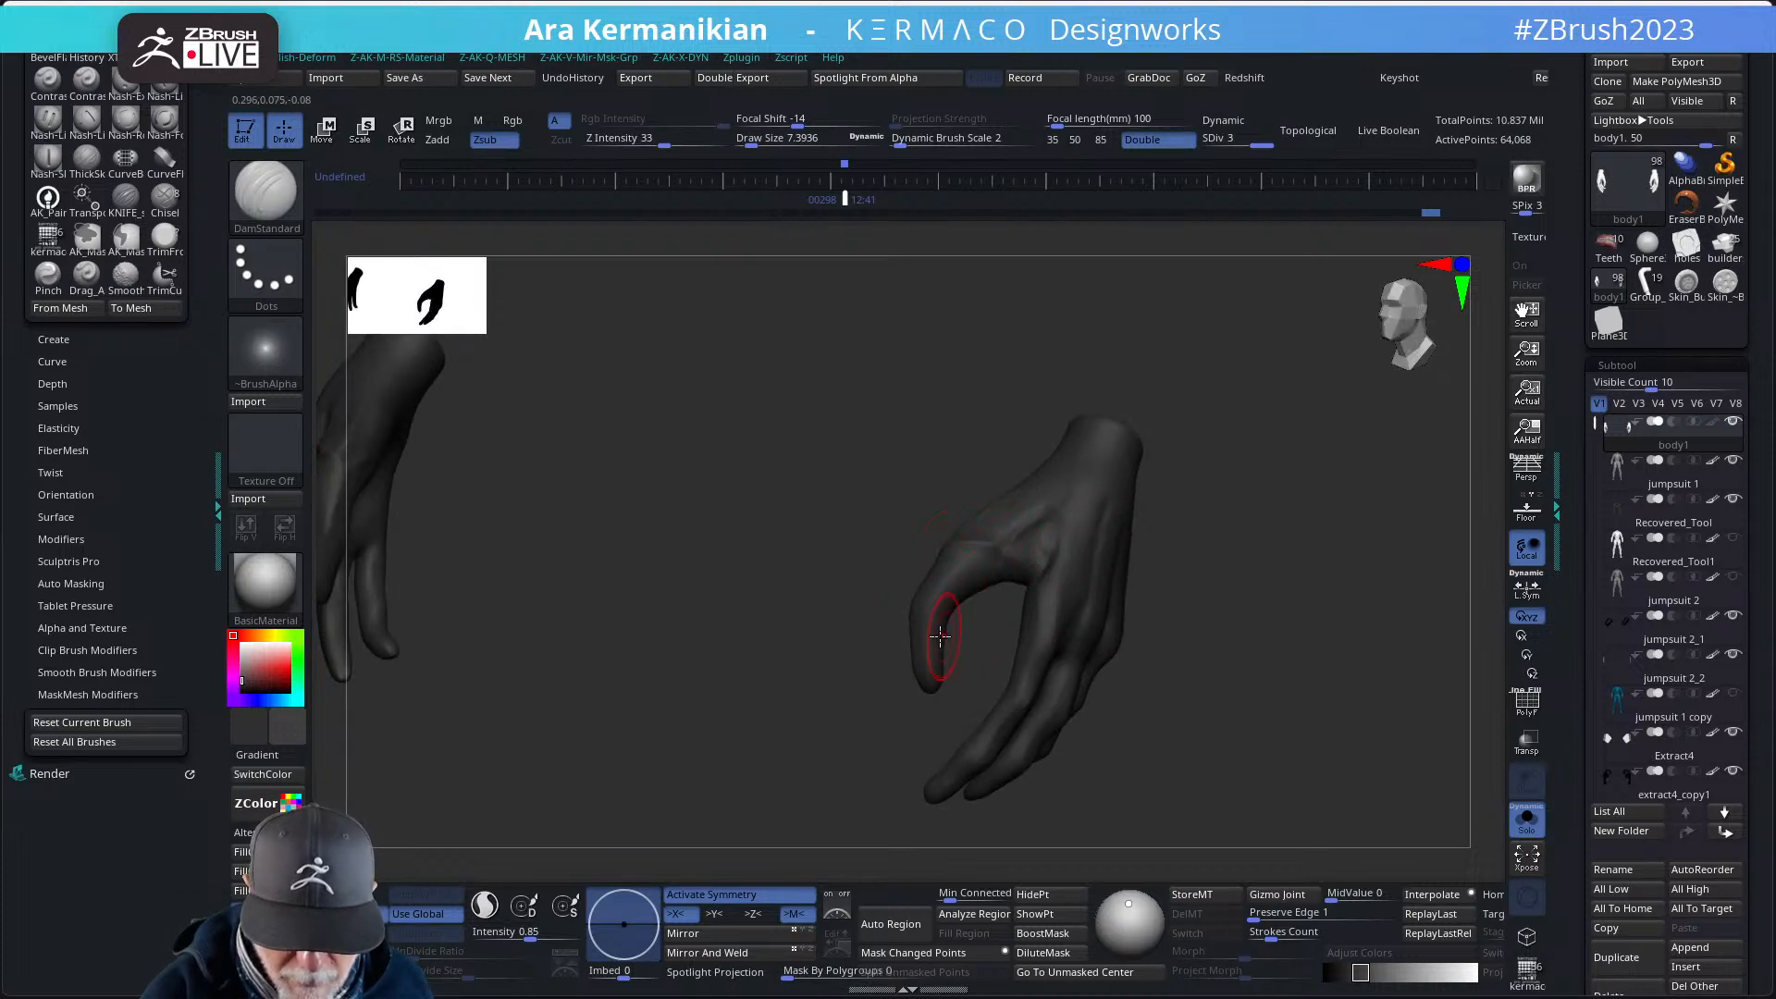
pyautogui.moveTo(941, 635); pyautogui.dragTo(1130, 370, button='right')
pyautogui.keyDown('ctrl'); pyautogui.moveTo(1098, 630); pyautogui.dragTo(1055, 685, button='right'); pyautogui.keyUp('ctrl')
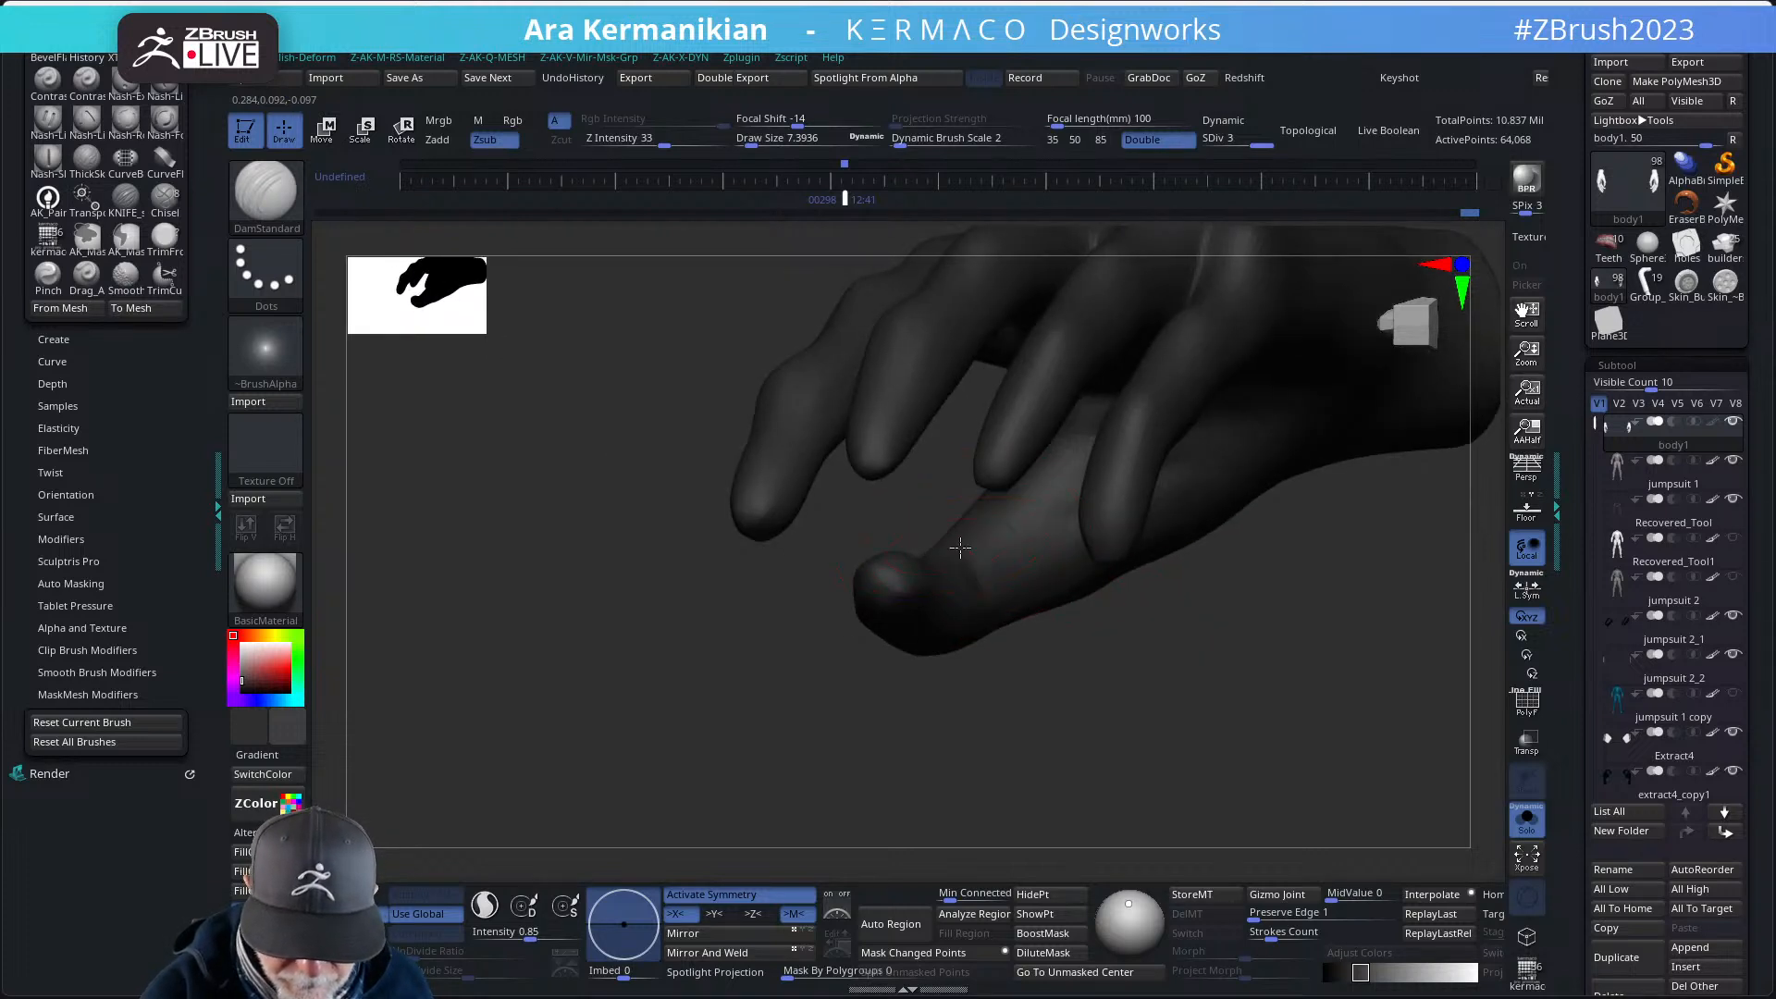
pyautogui.moveTo(988, 575); pyautogui.dragTo(1027, 663, button='right')
pyautogui.moveTo(920, 558)
pyautogui.mouseDown(button='right')
pyautogui.moveTo(912, 706)
pyautogui.moveTo(813, 626)
pyautogui.moveTo(1193, 543)
pyautogui.moveTo(1102, 601)
pyautogui.moveTo(1078, 535)
pyautogui.moveTo(1147, 547)
pyautogui.moveTo(1129, 476)
pyautogui.moveTo(1149, 491)
pyautogui.moveTo(983, 614)
pyautogui.mouseUp(button='right')
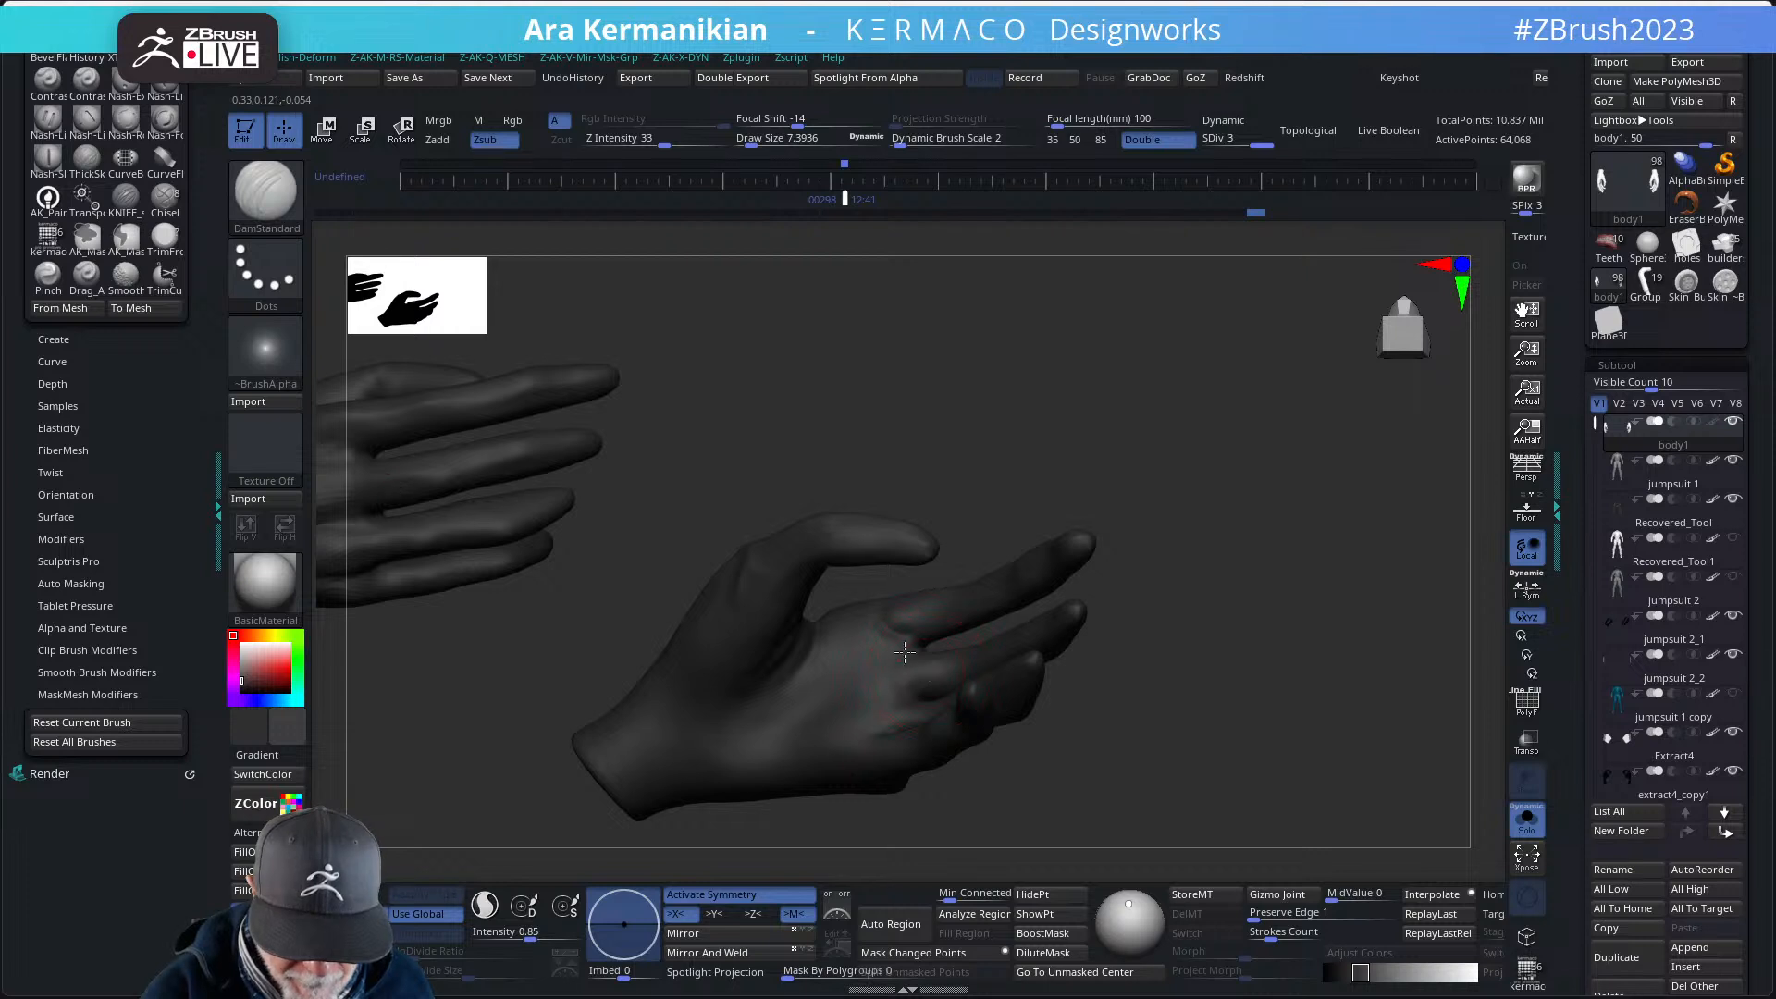
# - Carve creases across the upper palm below the finger bases with DamStandard strokes
pyautogui.moveTo(1136, 528); pyautogui.dragTo(897, 697, button='right')
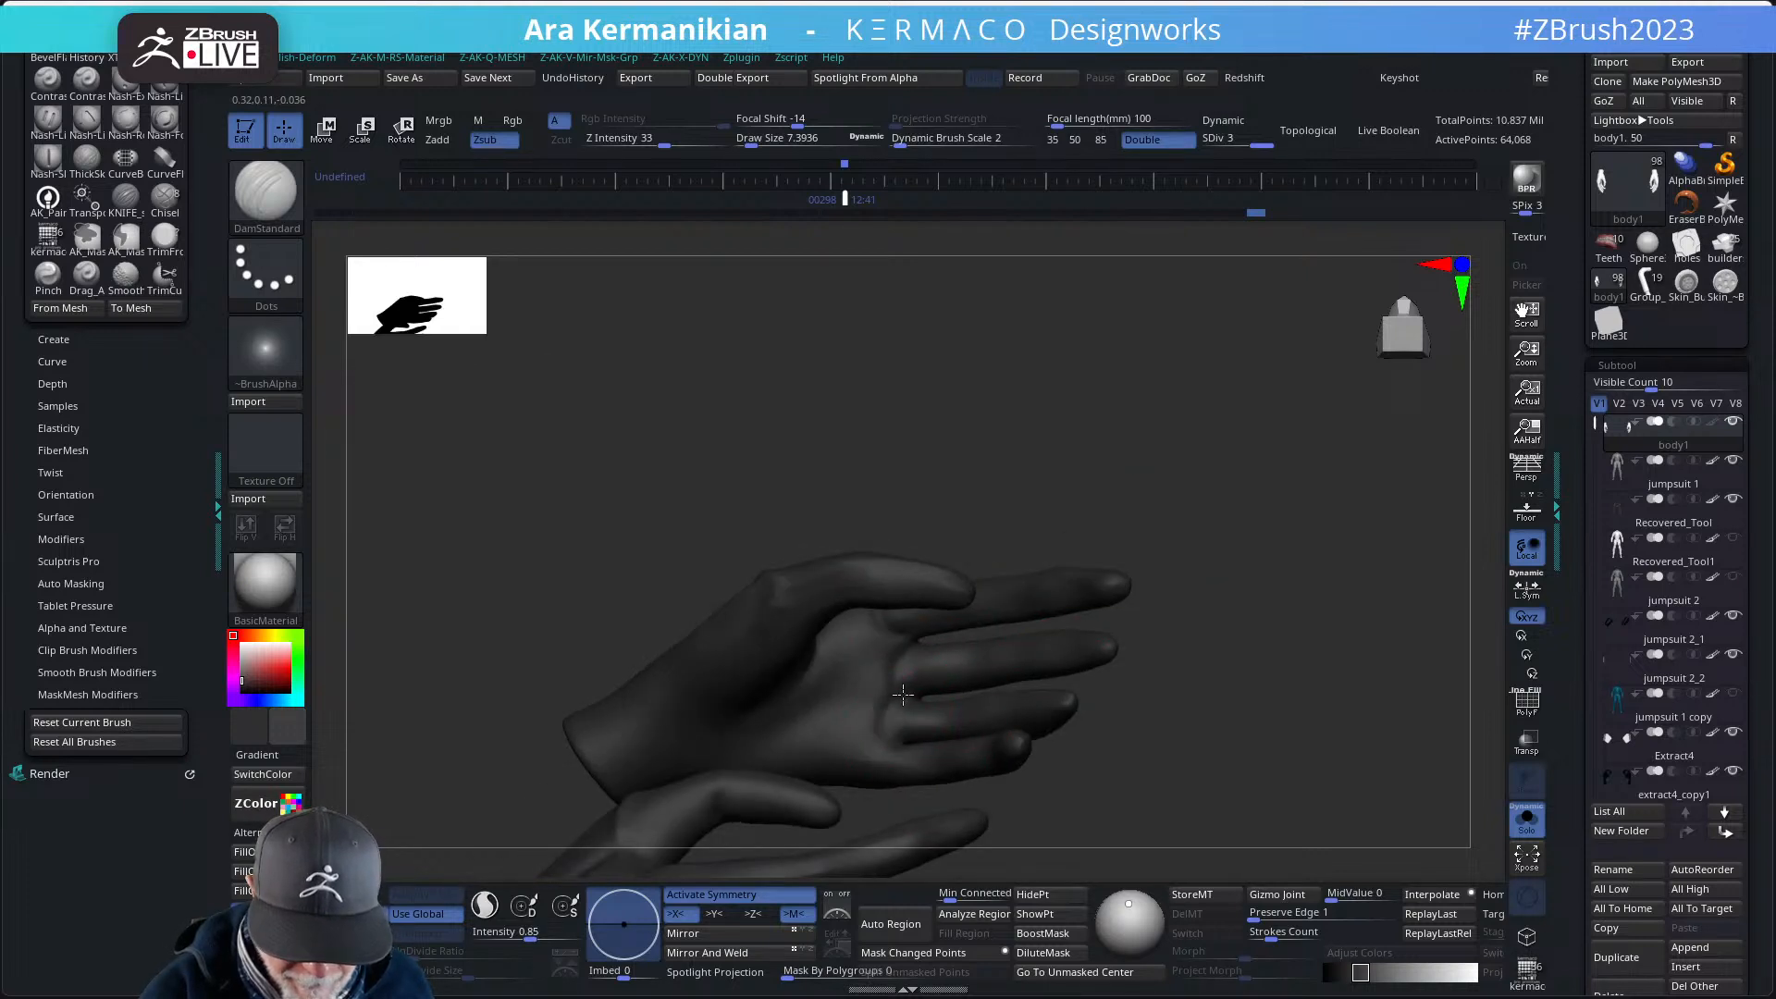
pyautogui.moveTo(1235, 658); pyautogui.dragTo(983, 660, button='right')
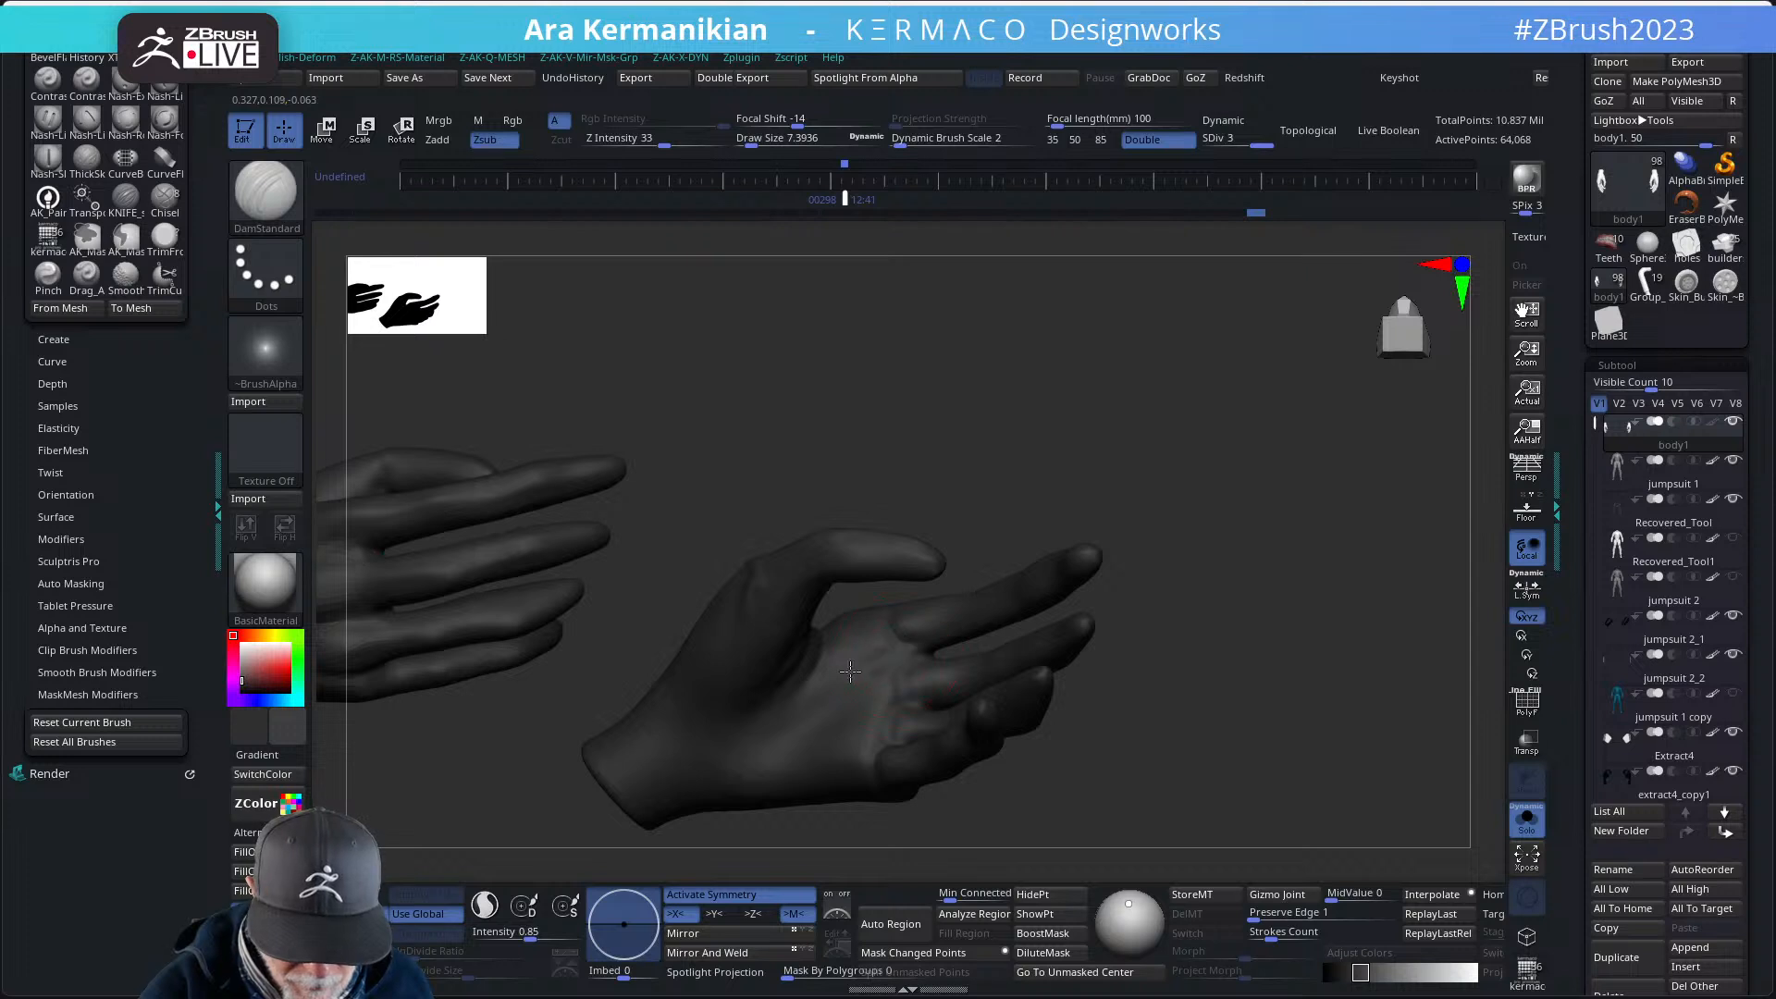
pyautogui.moveTo(850, 671)
pyautogui.mouseDown()
pyautogui.moveTo(869, 664)
pyautogui.moveTo(911, 700)
pyautogui.mouseUp()
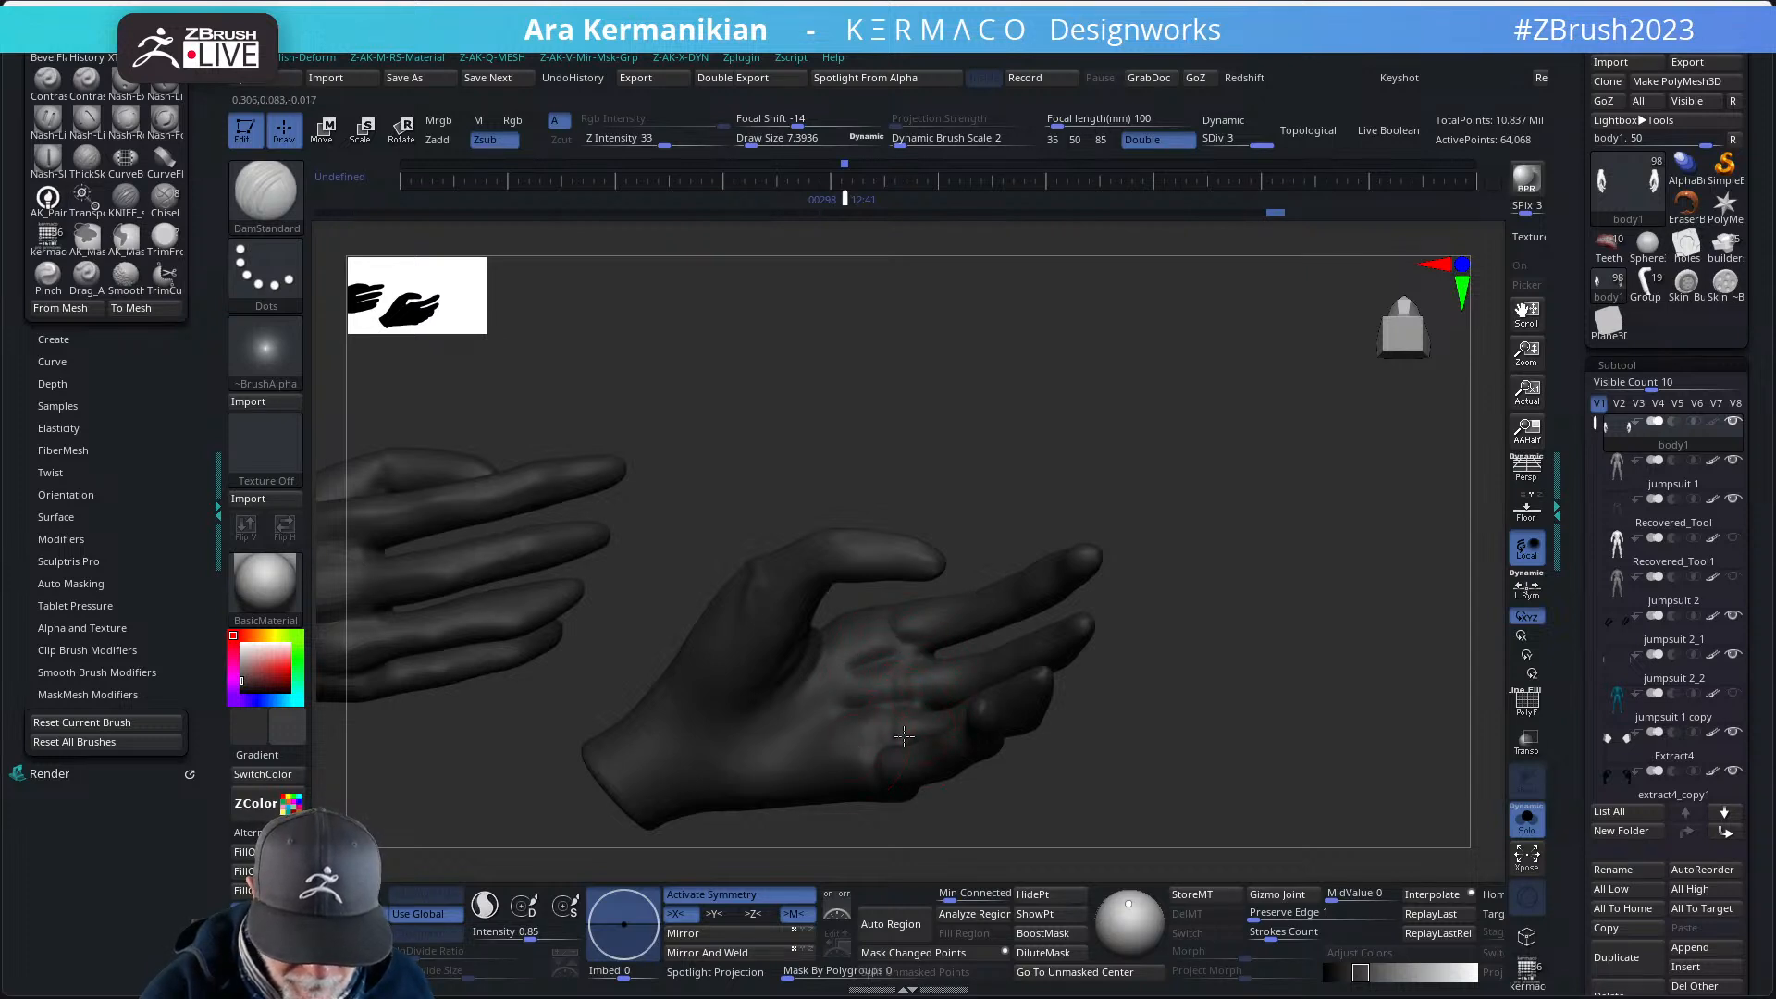
pyautogui.moveTo(1164, 643)
pyautogui.keyDown('alt'); pyautogui.mouseDown()
pyautogui.moveTo(1153, 564)
pyautogui.moveTo(1123, 665)
pyautogui.moveTo(1108, 638)
pyautogui.moveTo(1124, 662)
pyautogui.mouseUp(); pyautogui.keyUp('alt')
pyautogui.moveTo(1126, 586)
pyautogui.keyDown('alt'); pyautogui.mouseDown()
pyautogui.moveTo(1066, 575)
pyautogui.moveTo(910, 658)
pyautogui.moveTo(853, 606)
pyautogui.moveTo(959, 595)
pyautogui.moveTo(872, 647)
pyautogui.moveTo(1130, 557)
pyautogui.moveTo(1171, 603)
pyautogui.moveTo(1110, 583)
pyautogui.mouseUp(); pyautogui.keyUp('alt')
# - Show the whole character and adjust the hand's wrist at the forearm cuff using the Move brush with a draw size of about 15.4
pyautogui.click(1528, 823)
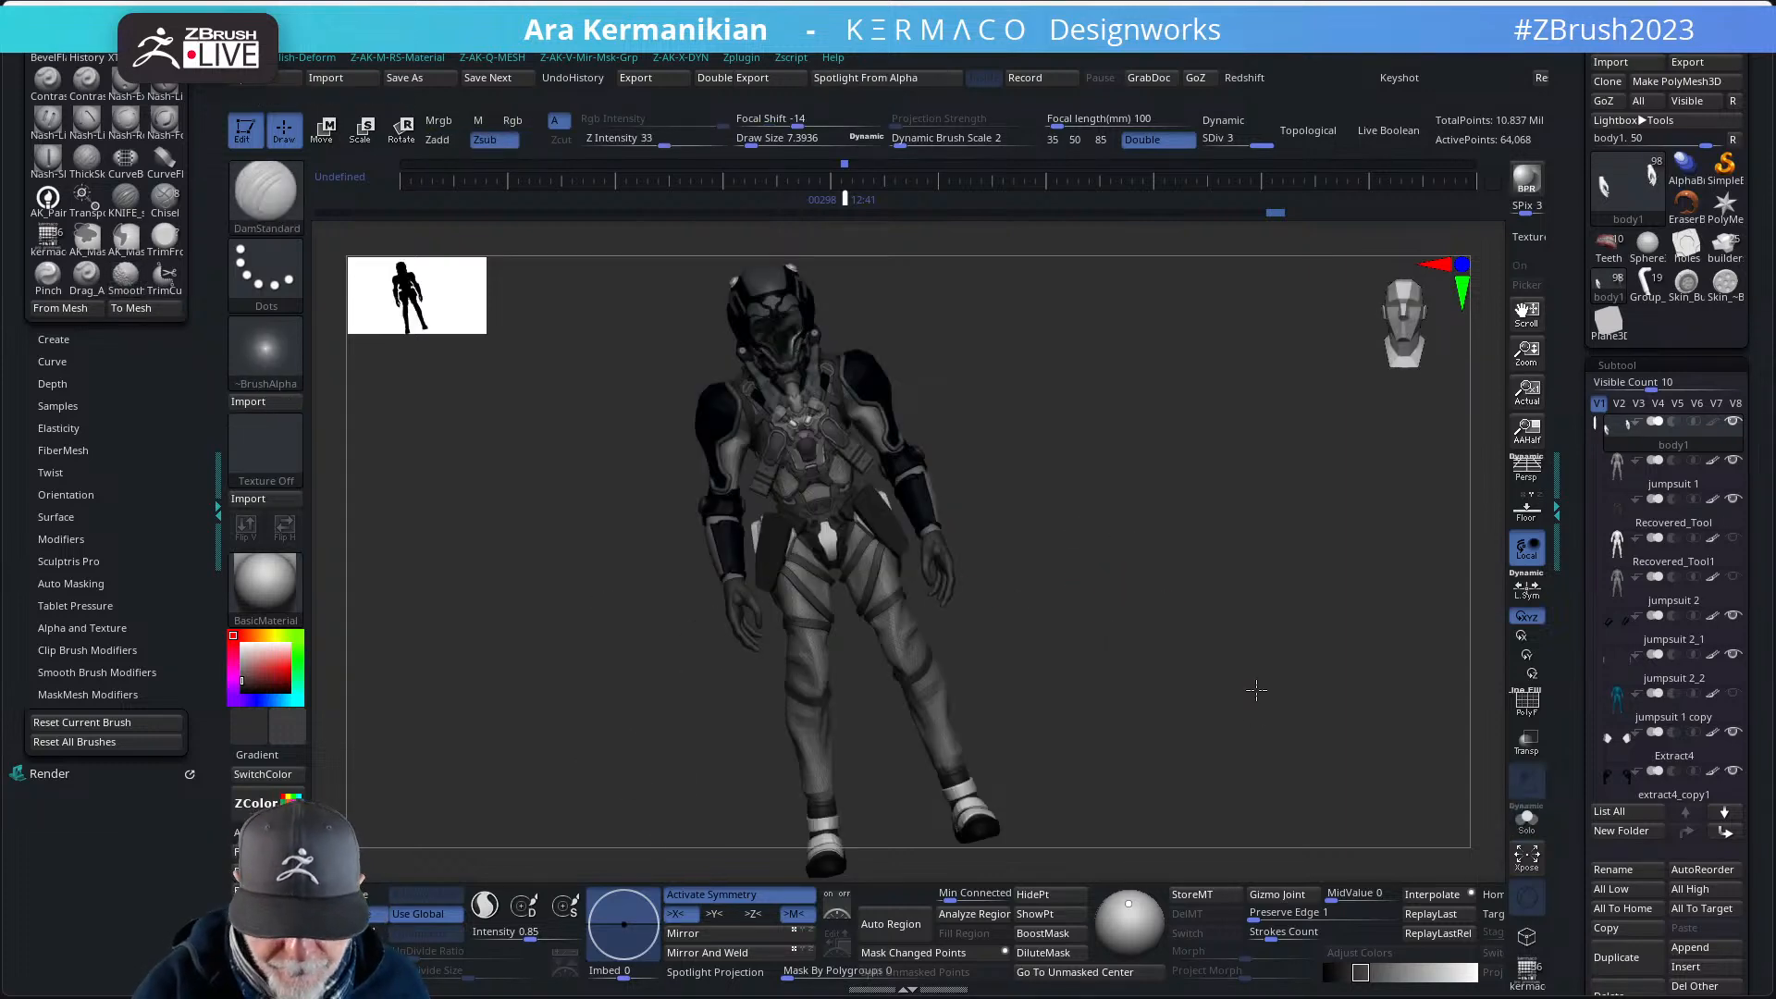
pyautogui.moveTo(1256, 689); pyautogui.dragTo(1293, 736)
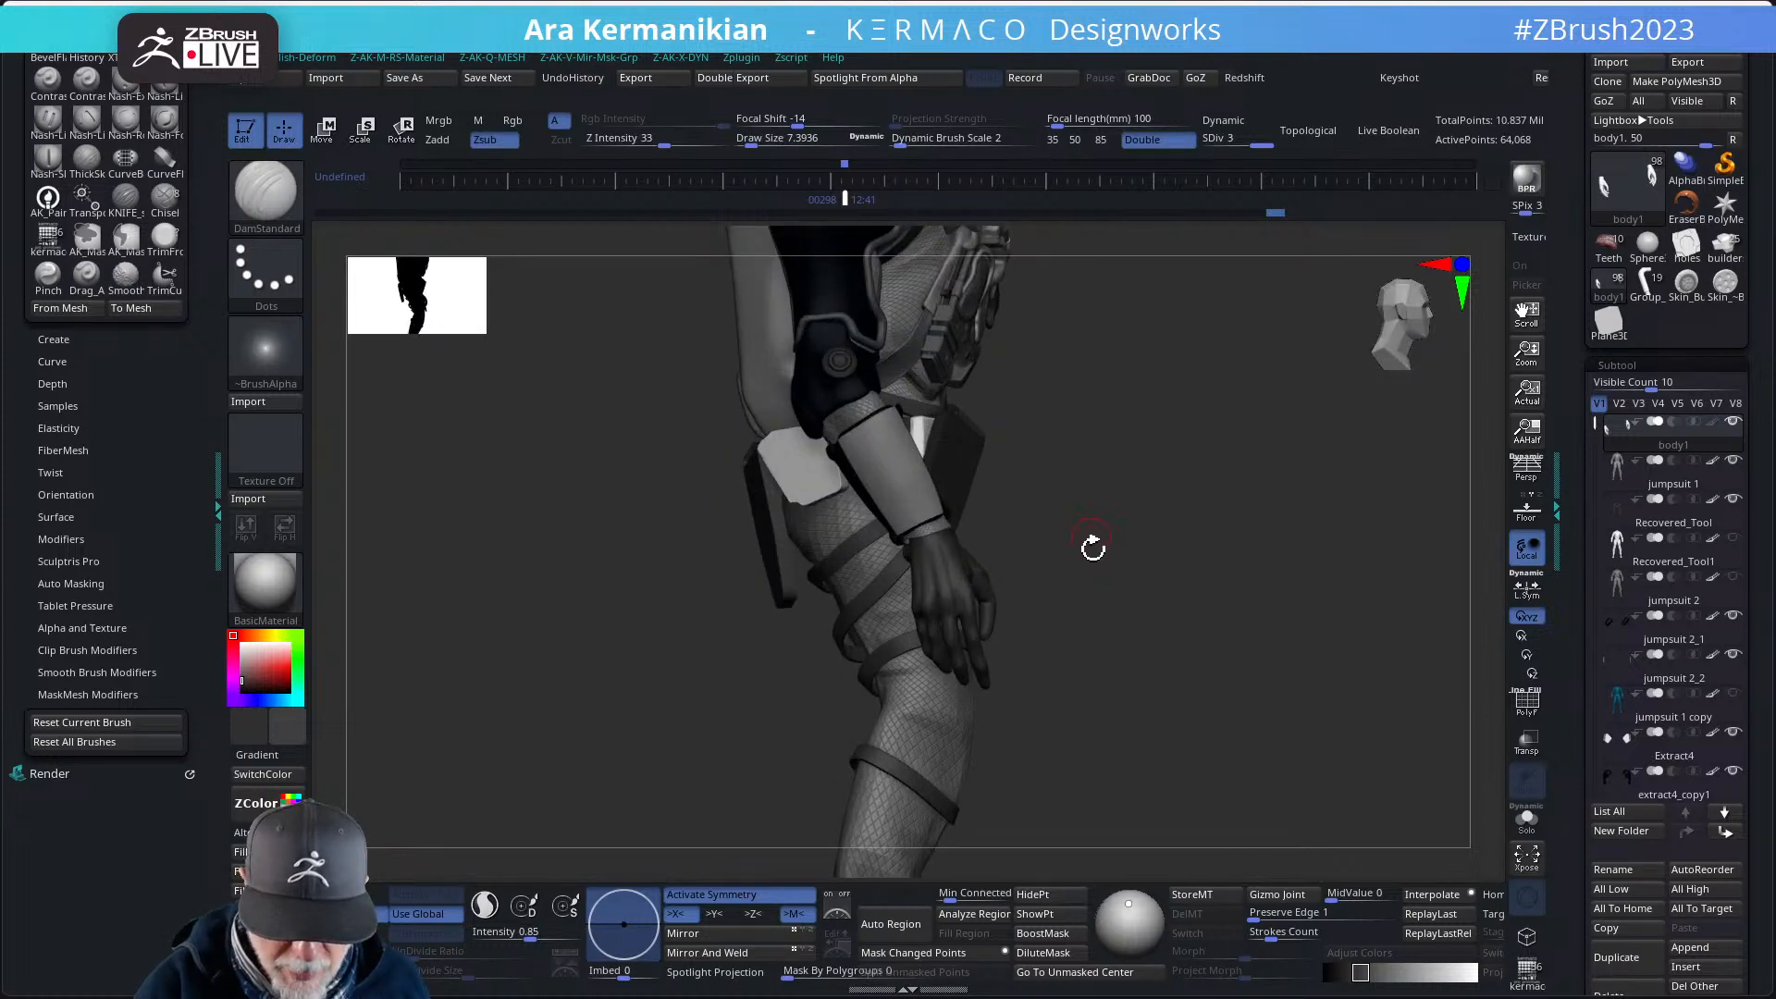
pyautogui.moveTo(1092, 546)
pyautogui.mouseDown()
pyautogui.moveTo(1114, 579)
pyautogui.moveTo(1086, 591)
pyautogui.mouseUp()
pyautogui.press('b')
pyautogui.press('m')
pyautogui.press('v')
pyautogui.press('s')
pyautogui.moveTo(906, 548); pyautogui.dragTo(905, 544)
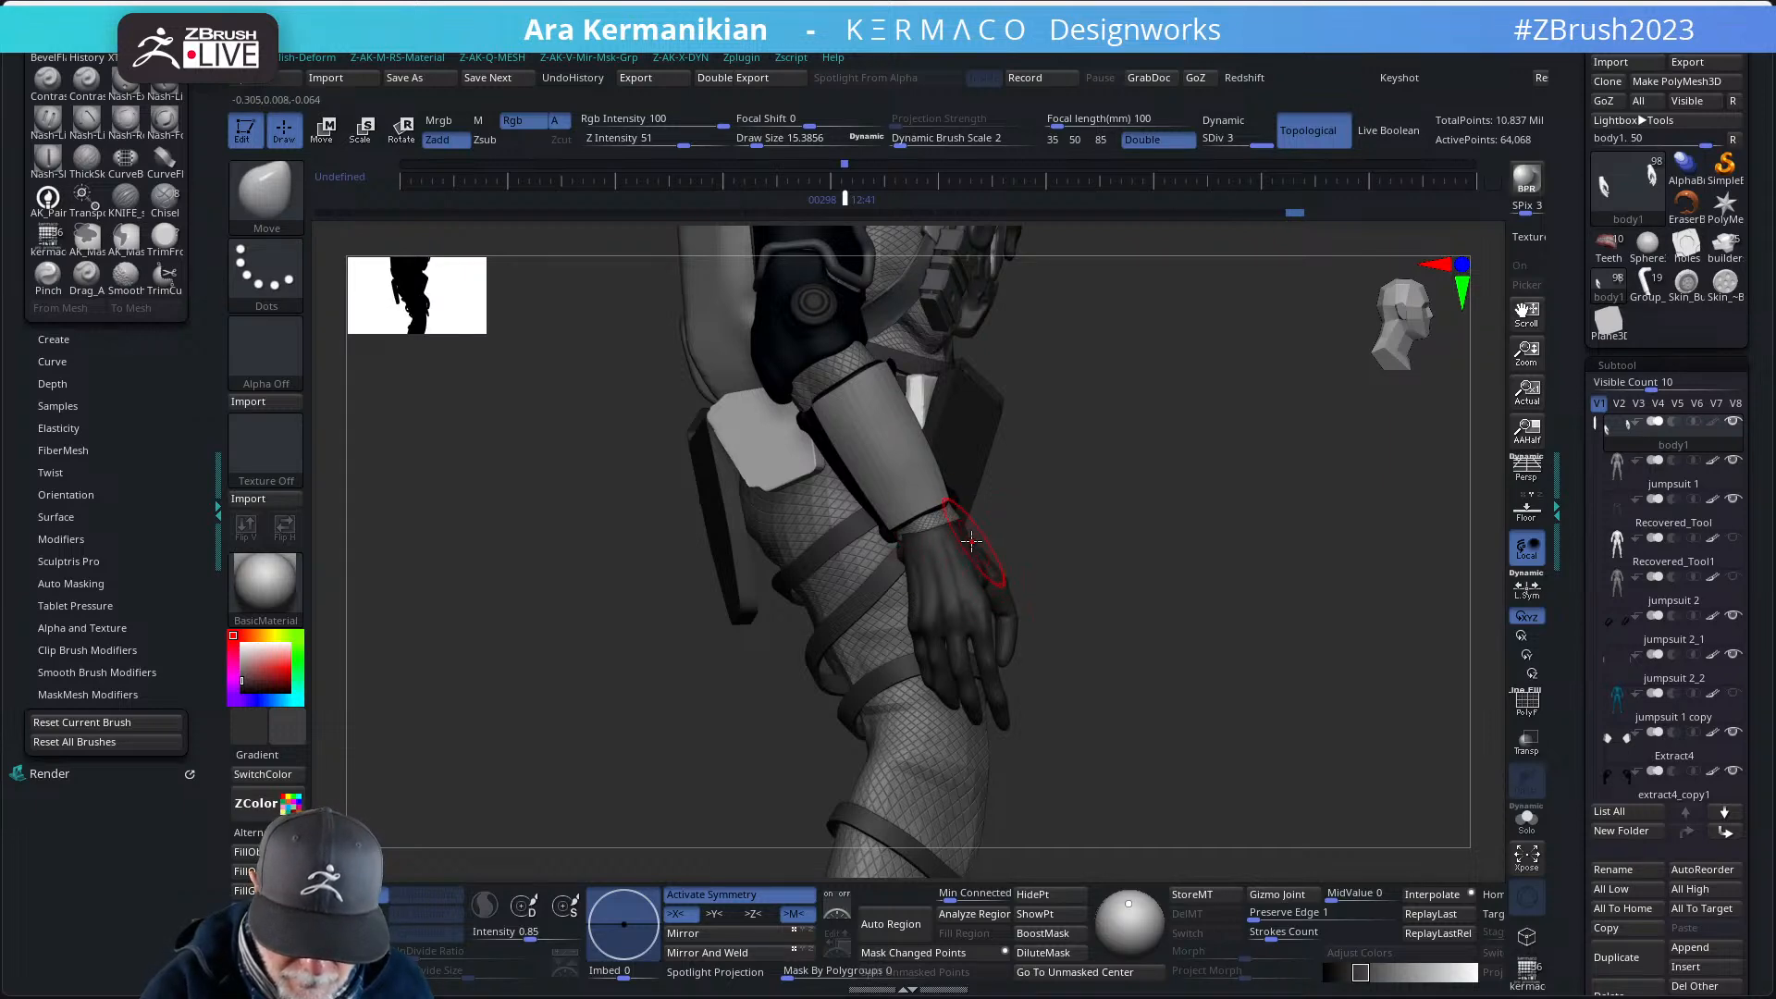
pyautogui.moveTo(1180, 518); pyautogui.dragTo(971, 530)
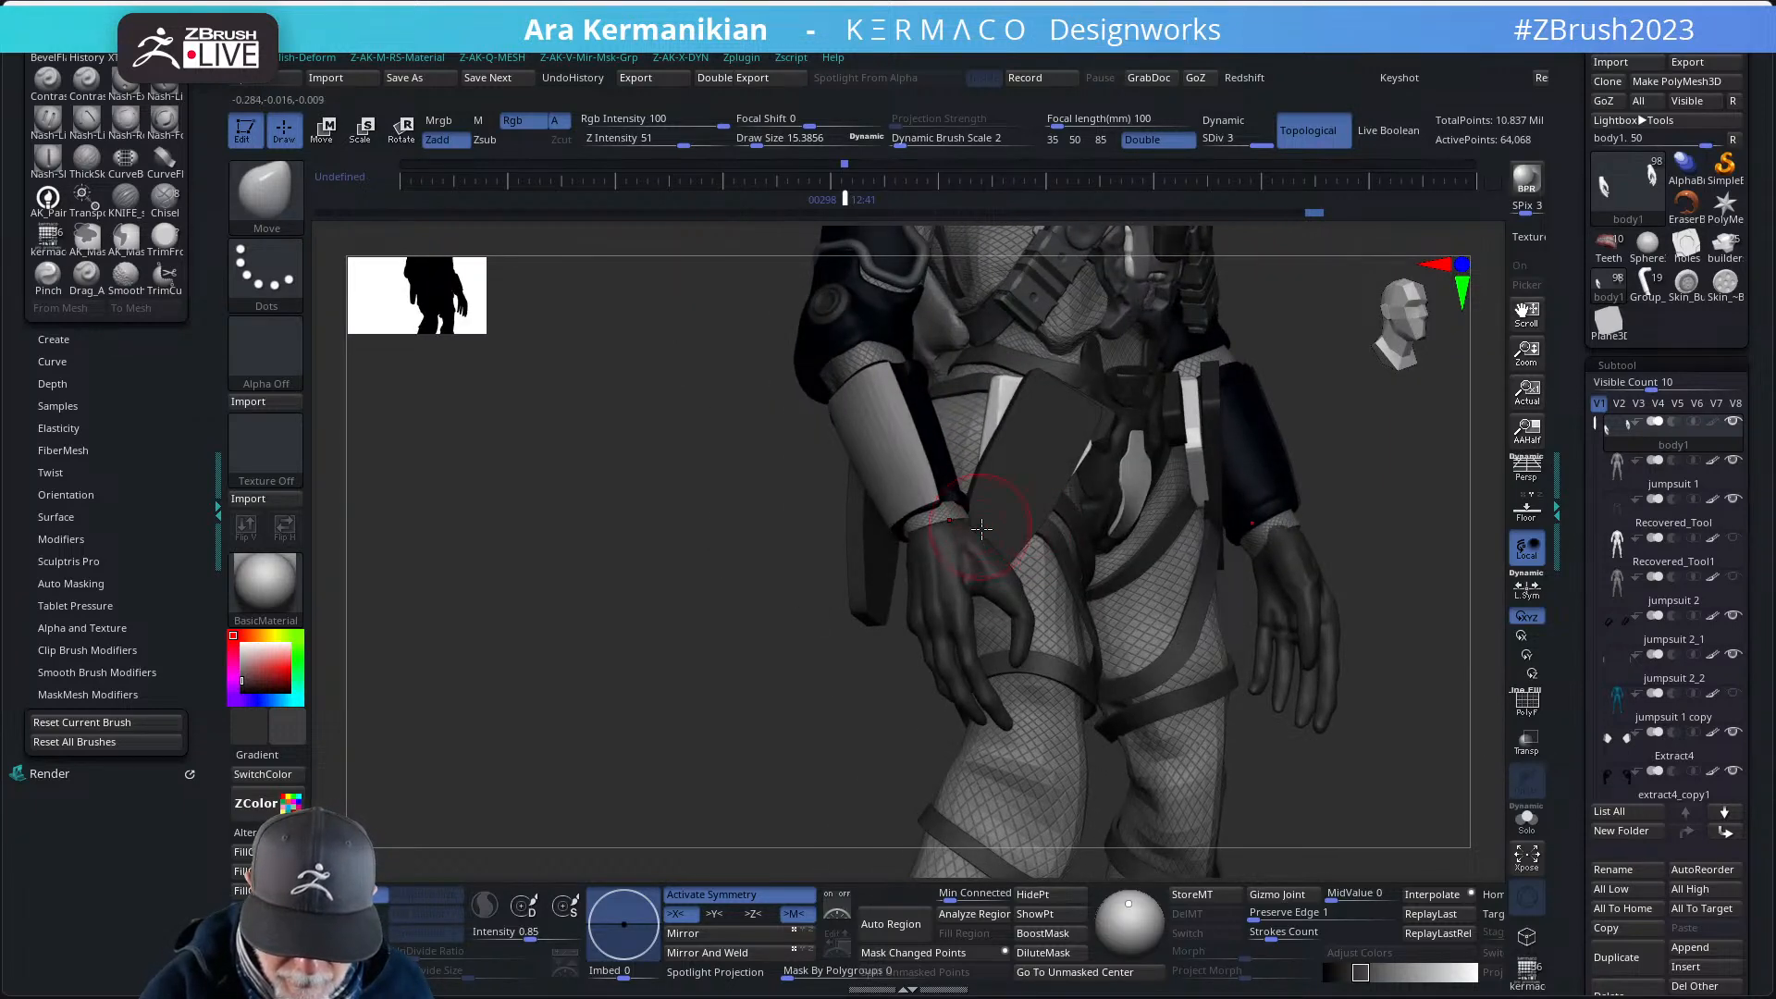
# - Reshape the wrist and the back of the hand from several angles with the Move brush, checking the fit against the full figure
pyautogui.press('f')
pyautogui.moveTo(1258, 462)
pyautogui.mouseDown()
pyautogui.moveTo(1257, 487)
pyautogui.moveTo(1164, 480)
pyautogui.moveTo(1201, 512)
pyautogui.moveTo(1134, 531)
pyautogui.moveTo(1071, 581)
pyautogui.moveTo(1109, 582)
pyautogui.moveTo(1060, 552)
pyautogui.moveTo(989, 564)
pyautogui.moveTo(1094, 571)
pyautogui.moveTo(1099, 601)
pyautogui.mouseUp()
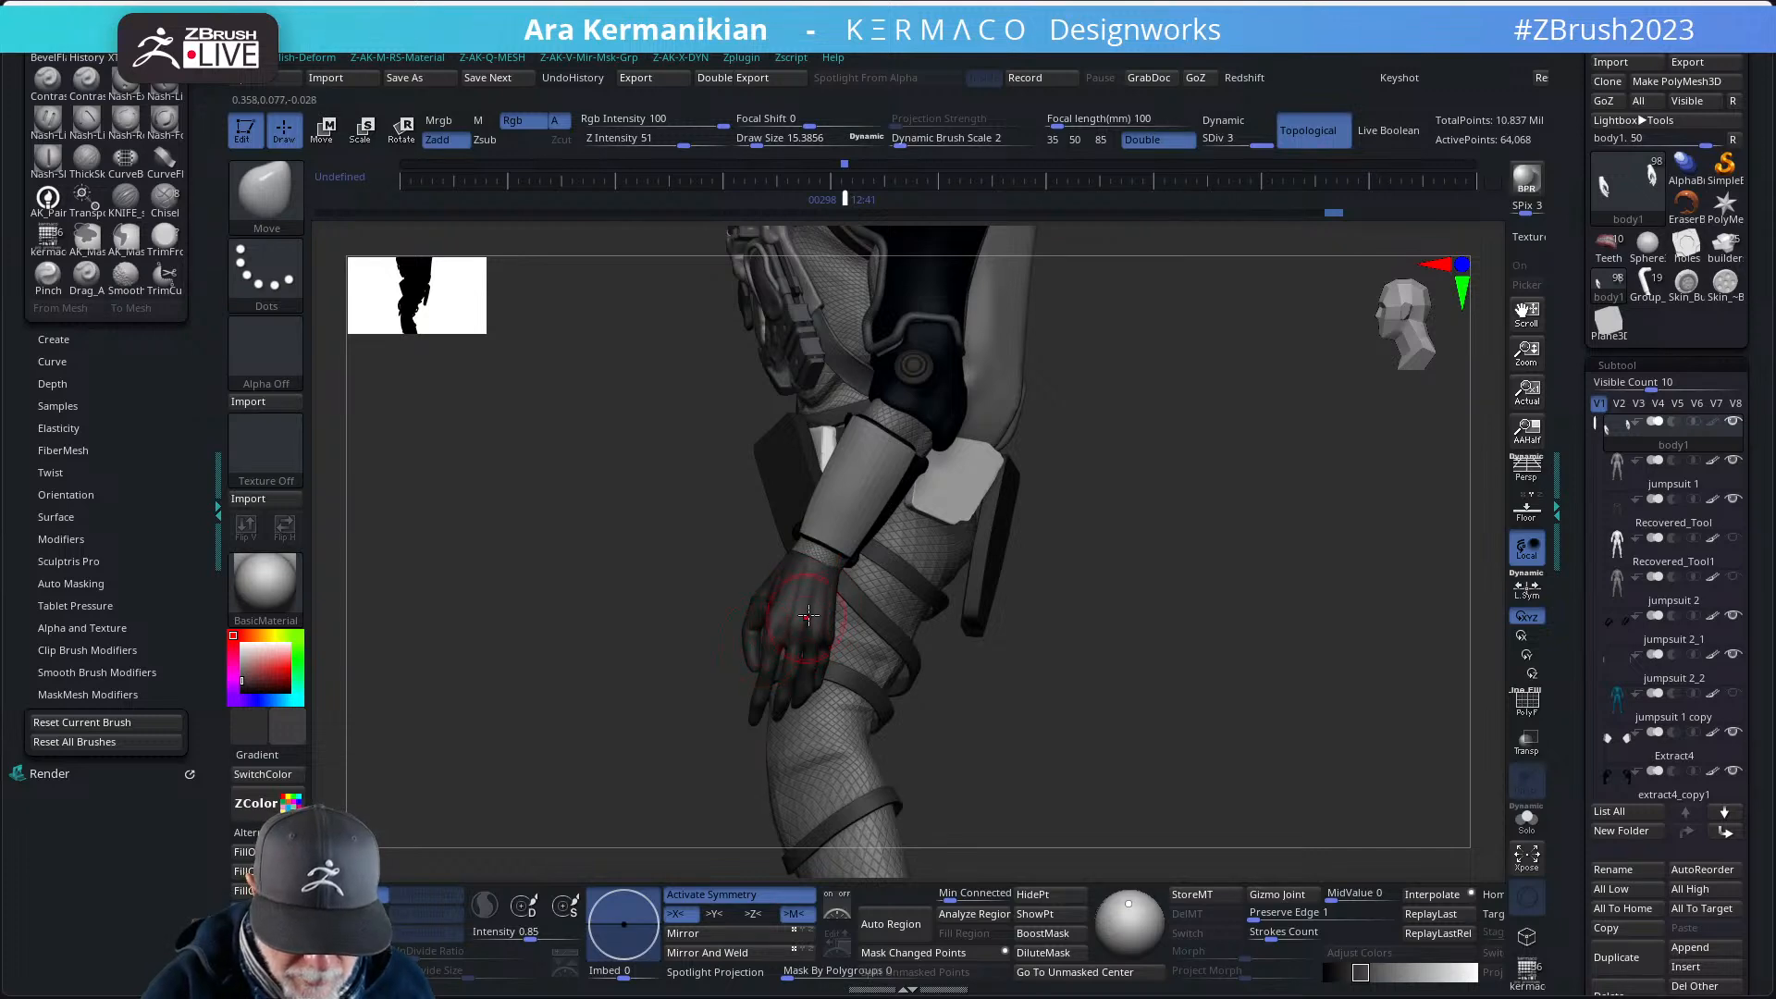
pyautogui.moveTo(1046, 551); pyautogui.dragTo(837, 578)
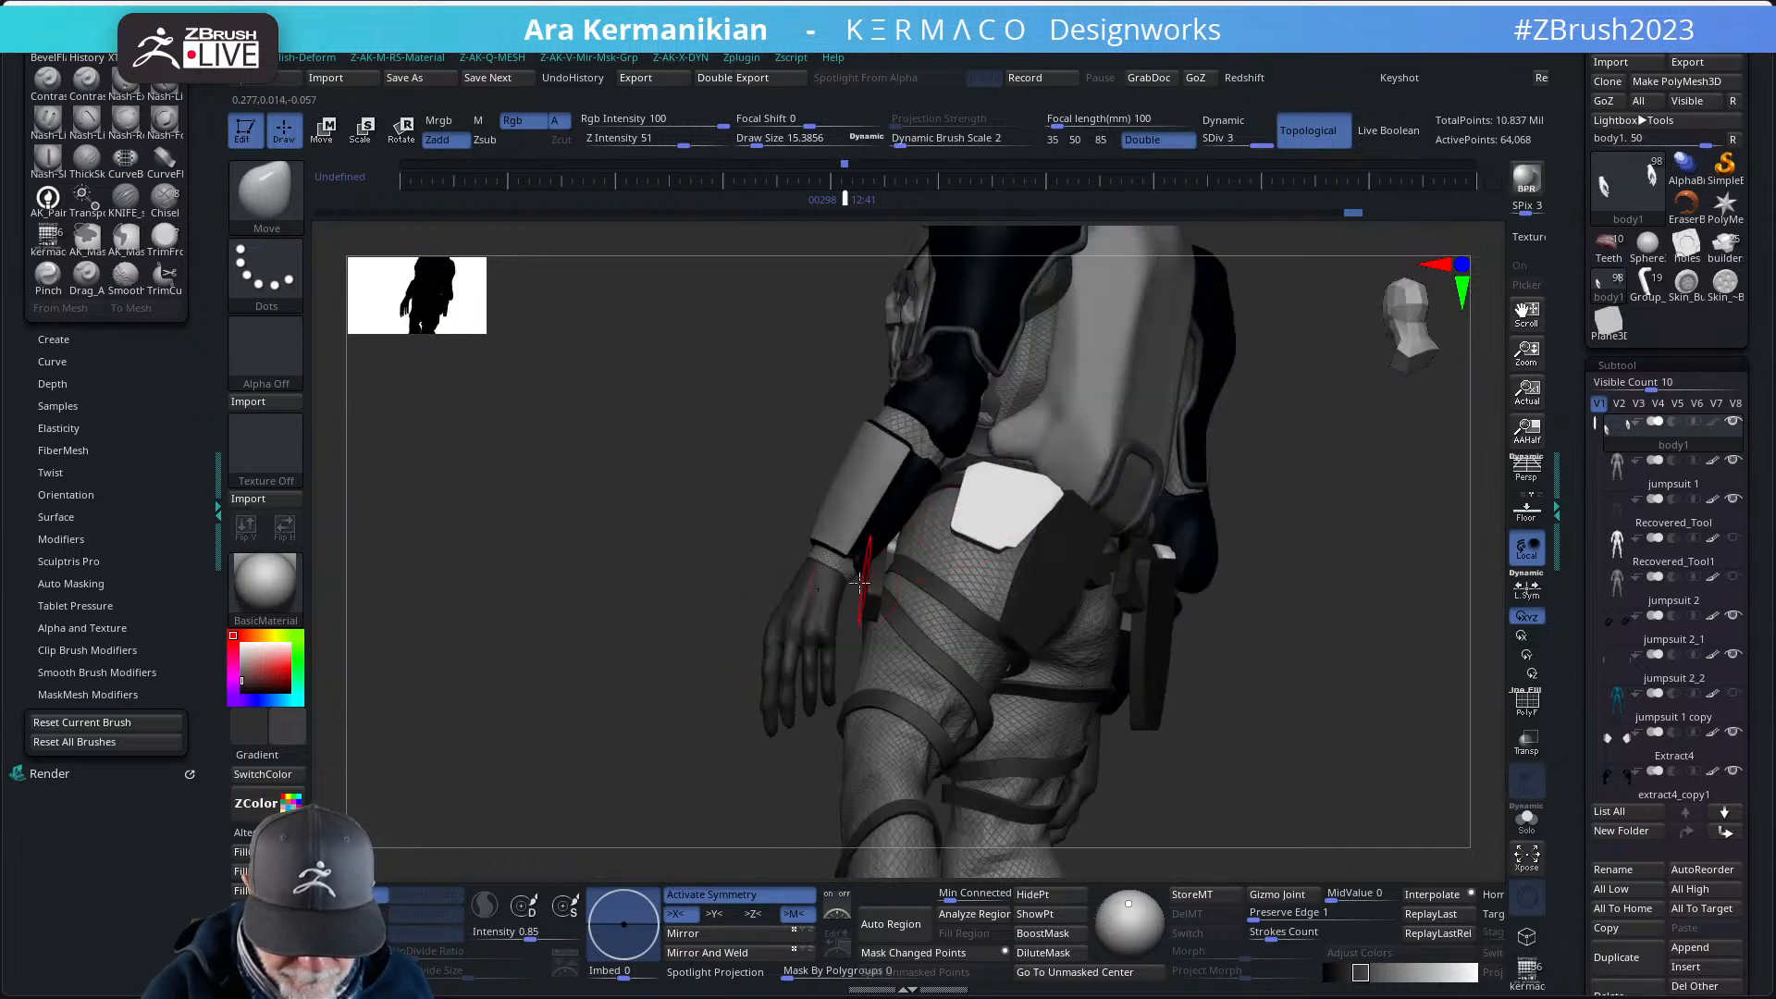
pyautogui.moveTo(1238, 496); pyautogui.dragTo(905, 580)
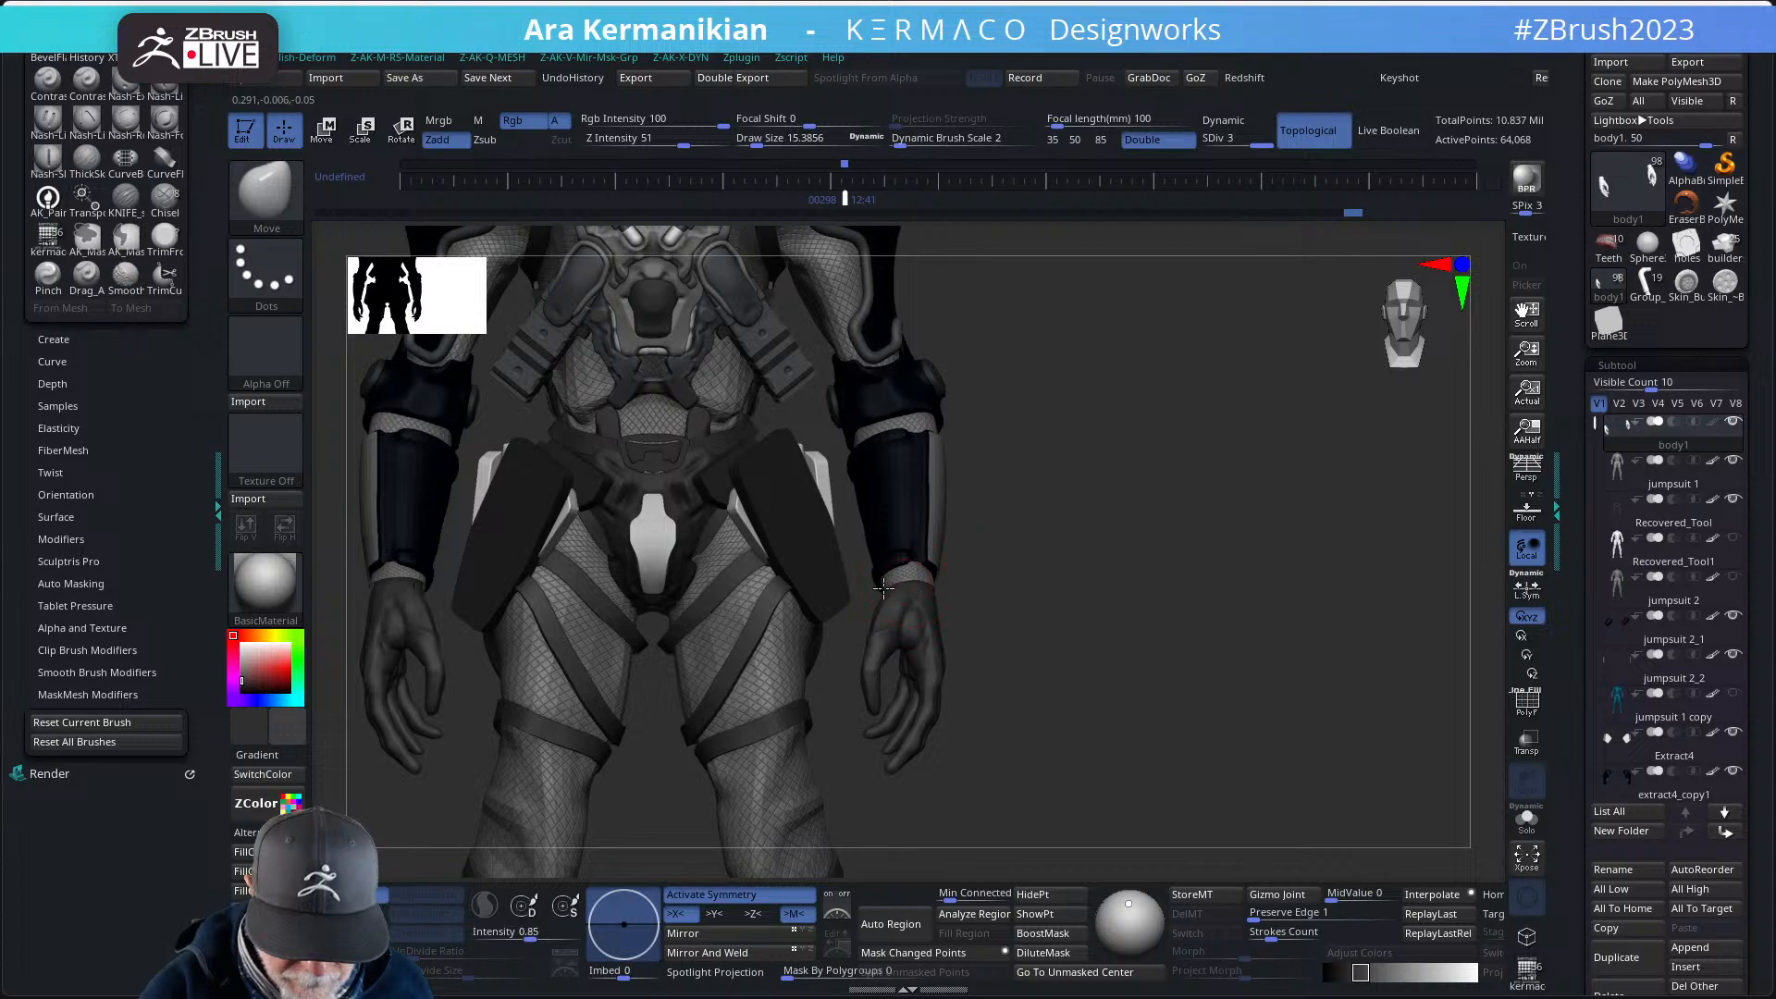
pyautogui.moveTo(1073, 559); pyautogui.dragTo(890, 599)
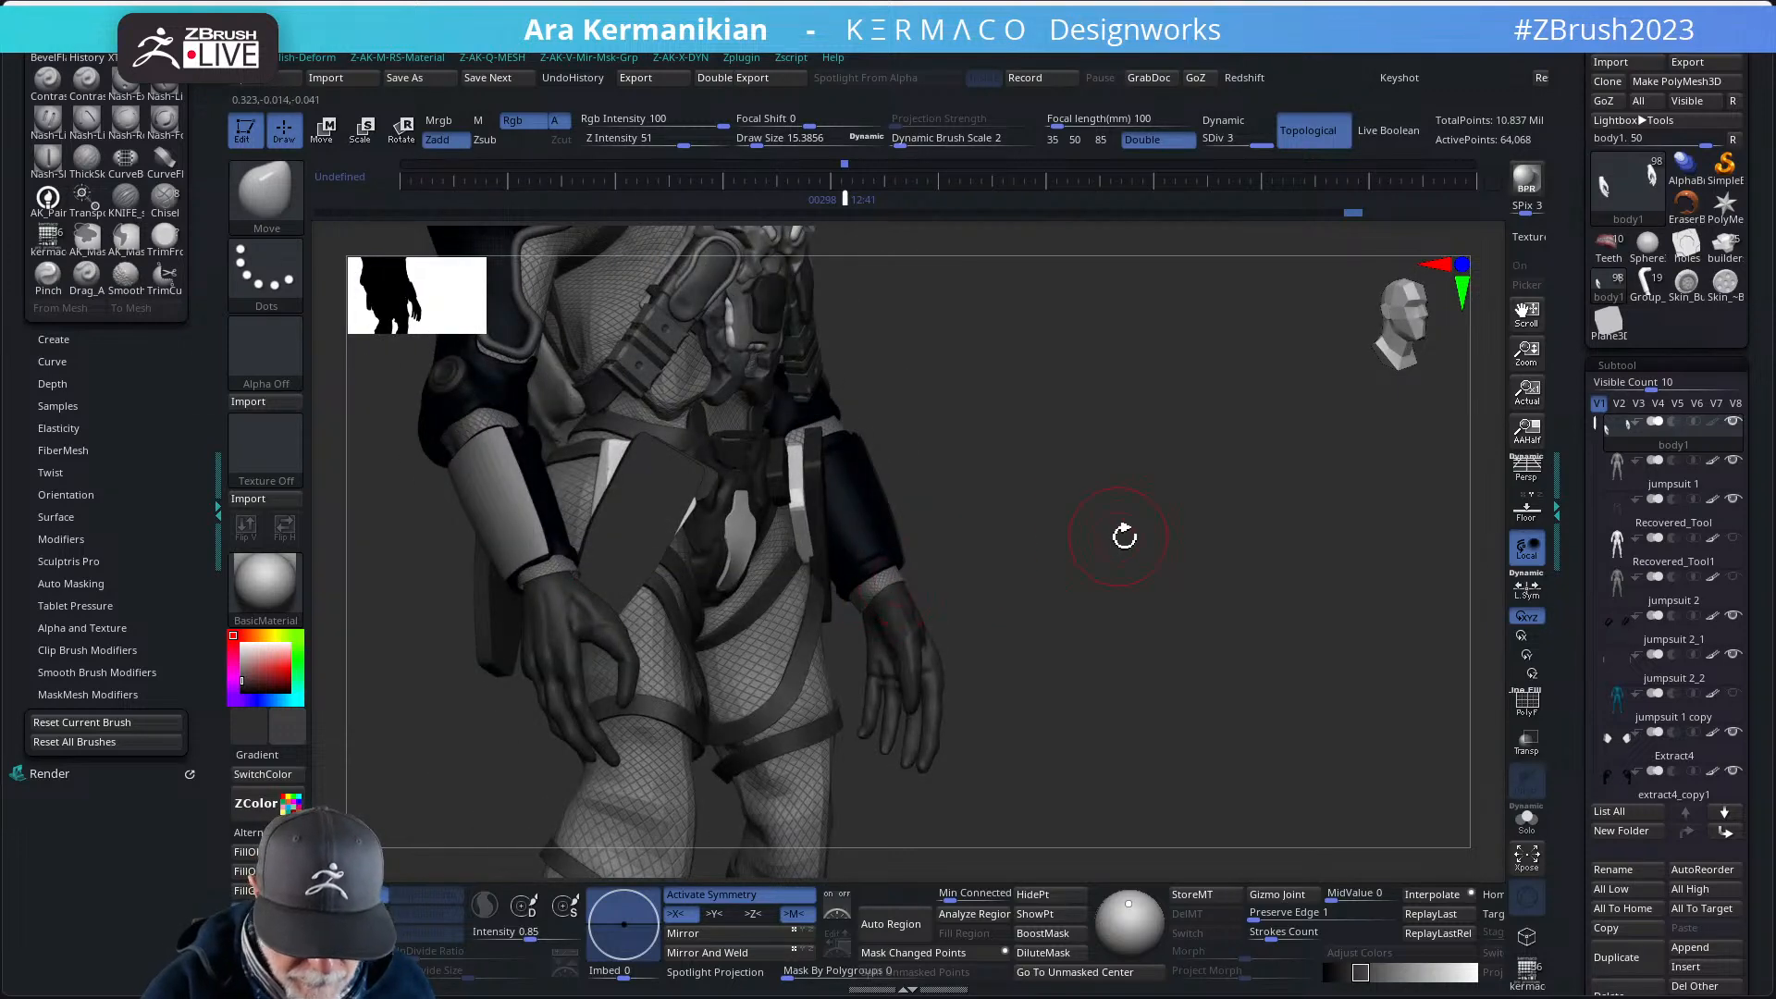
pyautogui.moveTo(1130, 527); pyautogui.dragTo(1040, 538)
pyautogui.moveTo(1165, 507); pyautogui.dragTo(1069, 468)
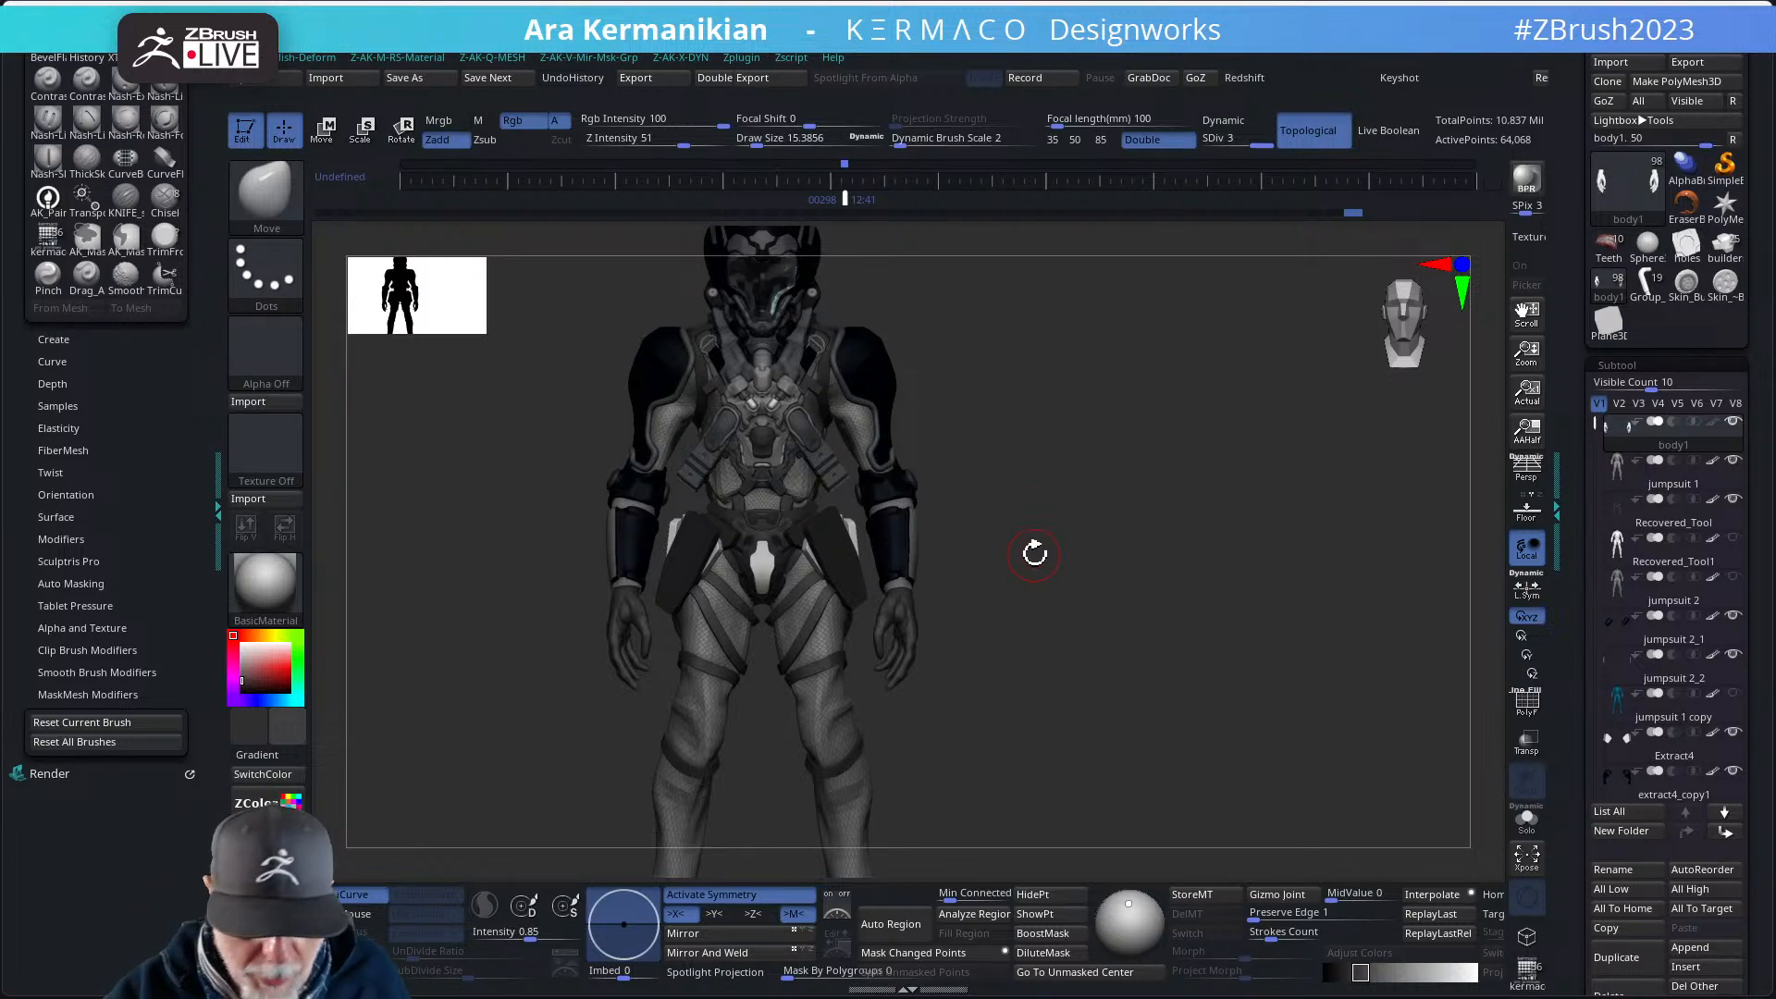
pyautogui.moveTo(1030, 627)
pyautogui.keyDown('alt'); pyautogui.mouseDown()
pyautogui.moveTo(1045, 594)
pyautogui.moveTo(1040, 619)
pyautogui.mouseUp(); pyautogui.keyUp('alt')
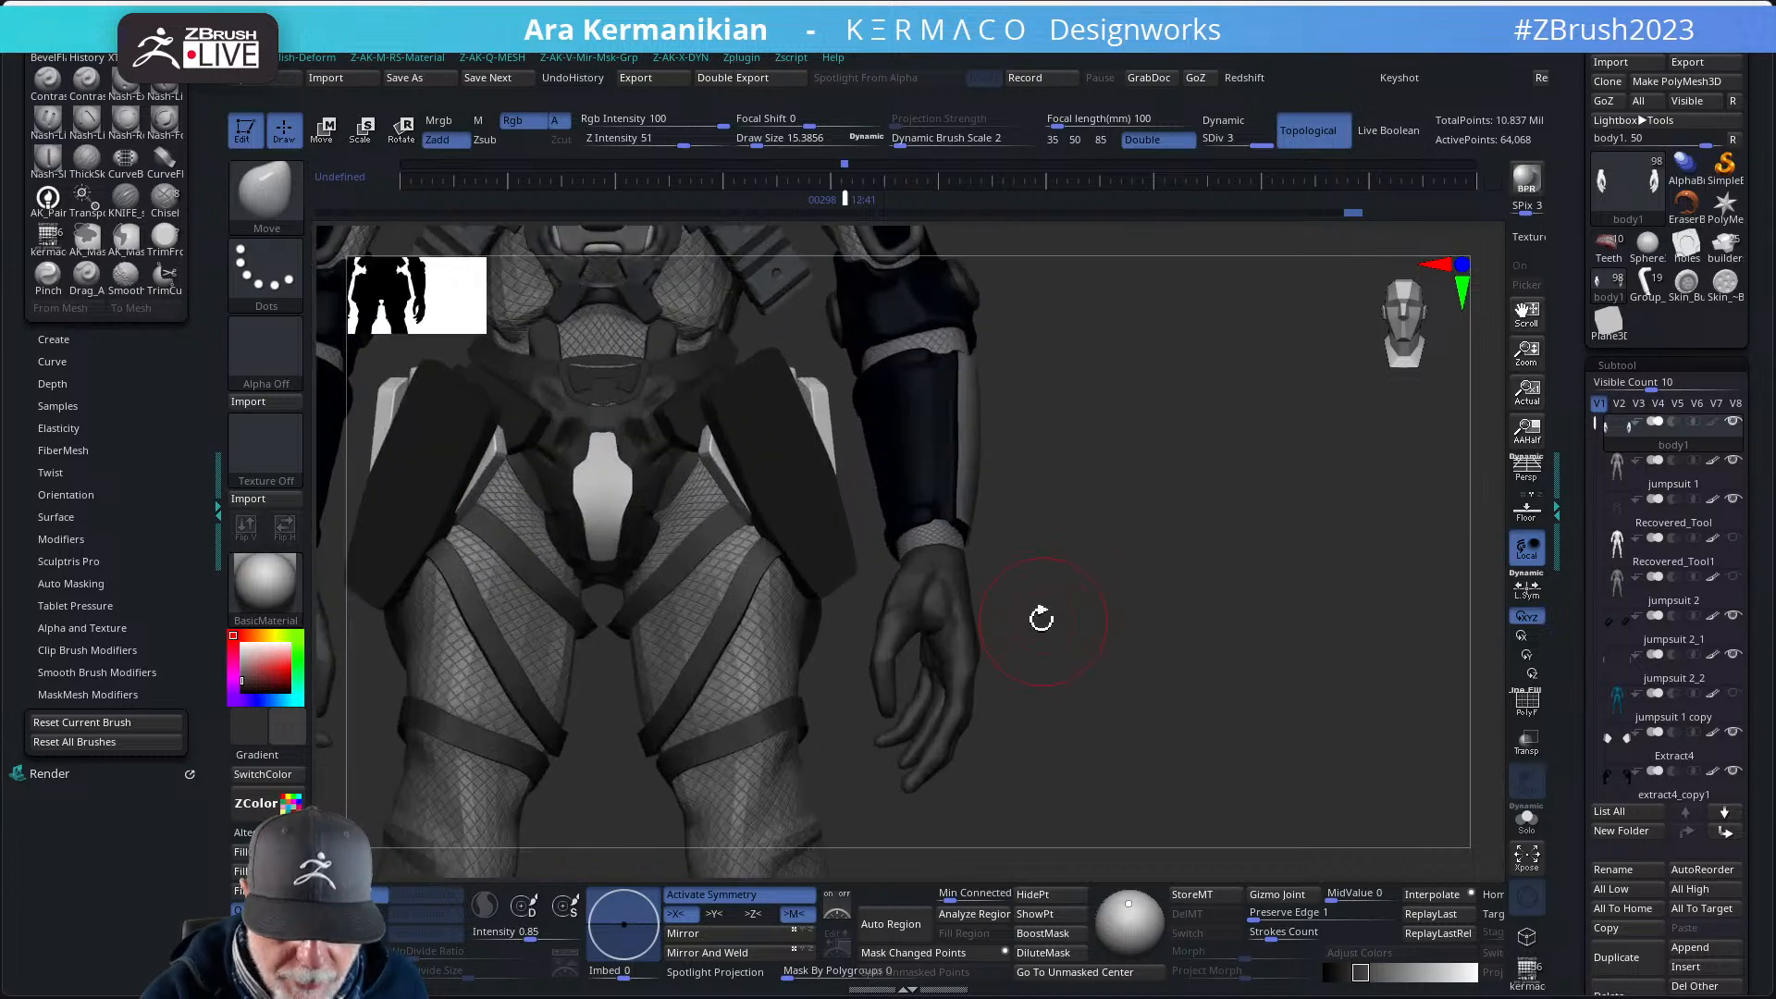
# - Choose the hPolish brush with a draw size of about 3.84 and isolate the hands
pyautogui.hotkey('ctrl', 'space')
pyautogui.click(1081, 592)
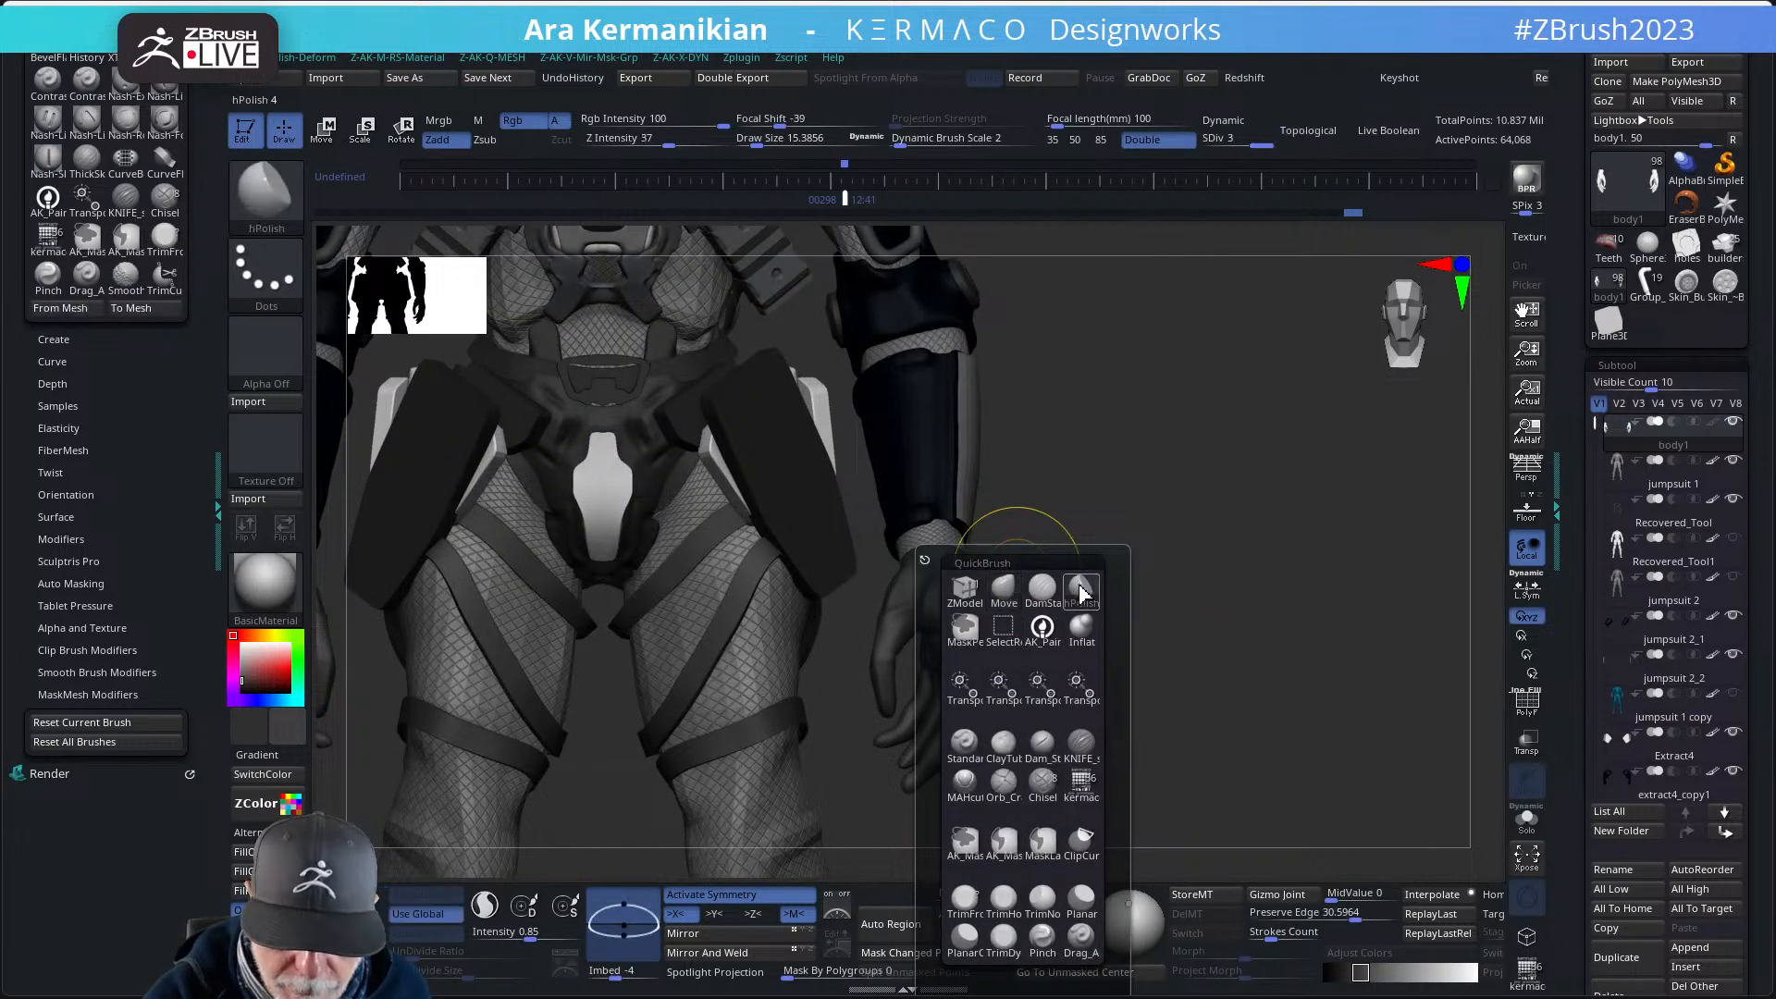
pyautogui.press('s')
pyautogui.moveTo(915, 635)
pyautogui.mouseDown()
pyautogui.moveTo(982, 607)
pyautogui.moveTo(940, 603)
pyautogui.mouseUp()
pyautogui.press('s')
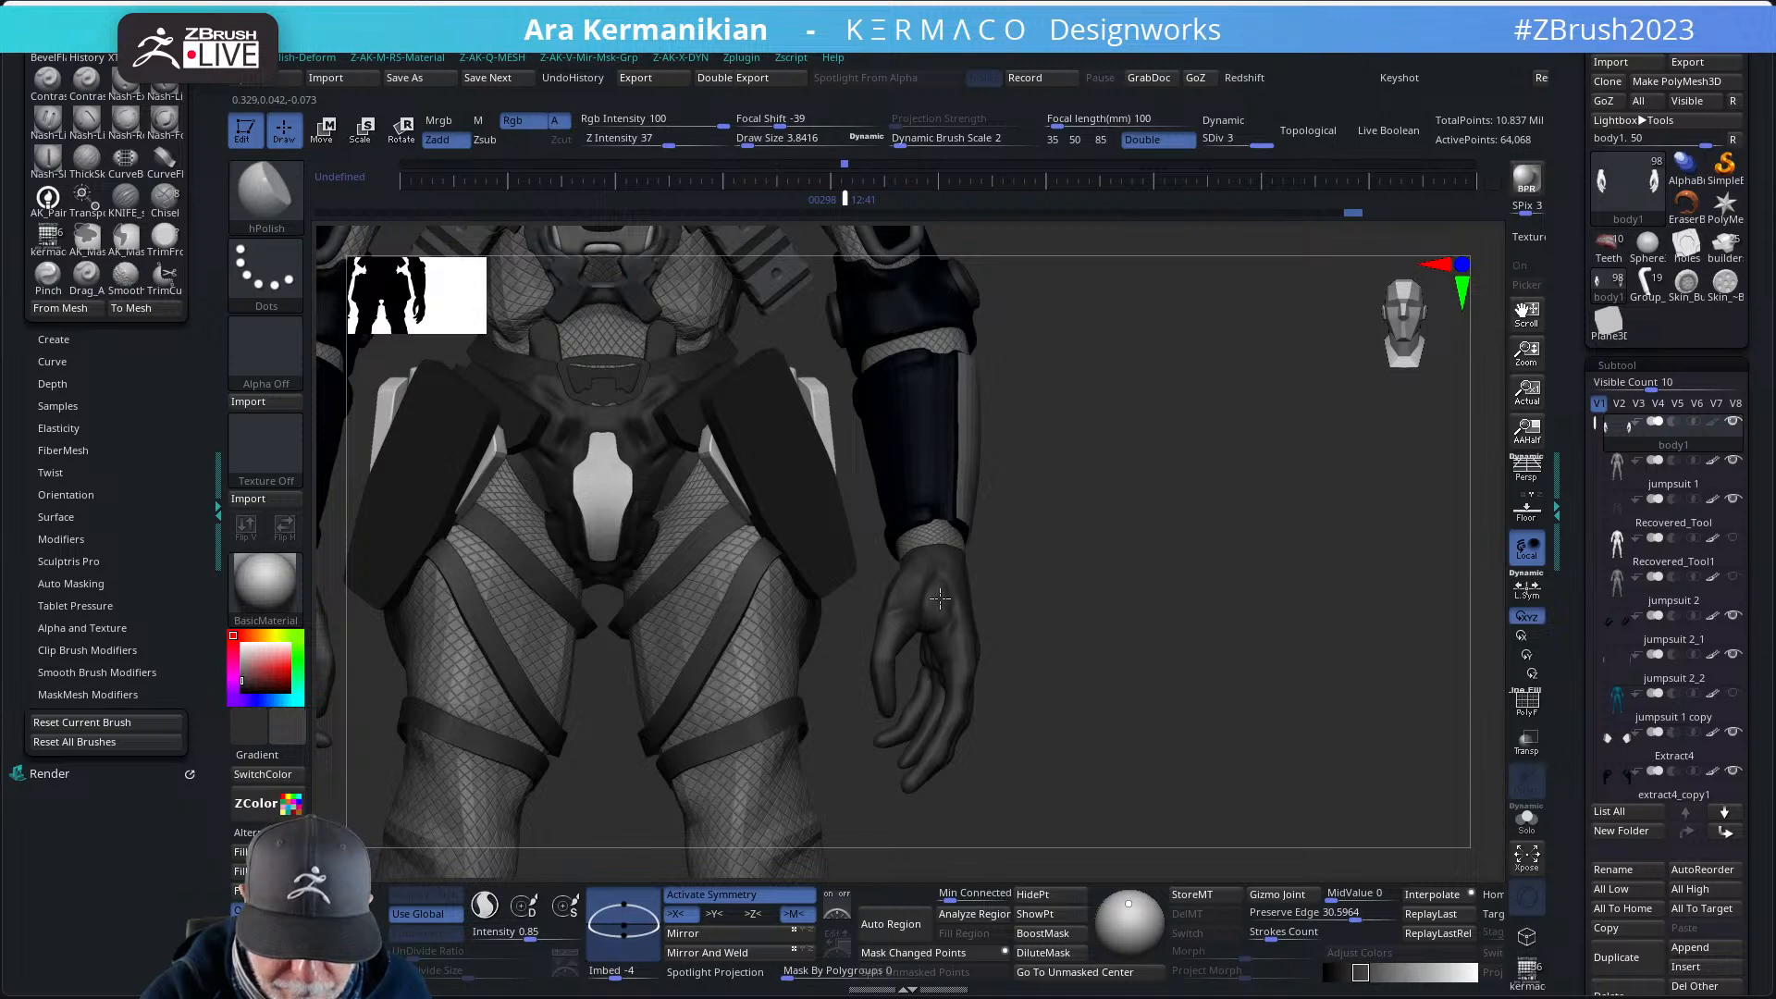
pyautogui.moveTo(1077, 585); pyautogui.dragTo(1106, 527)
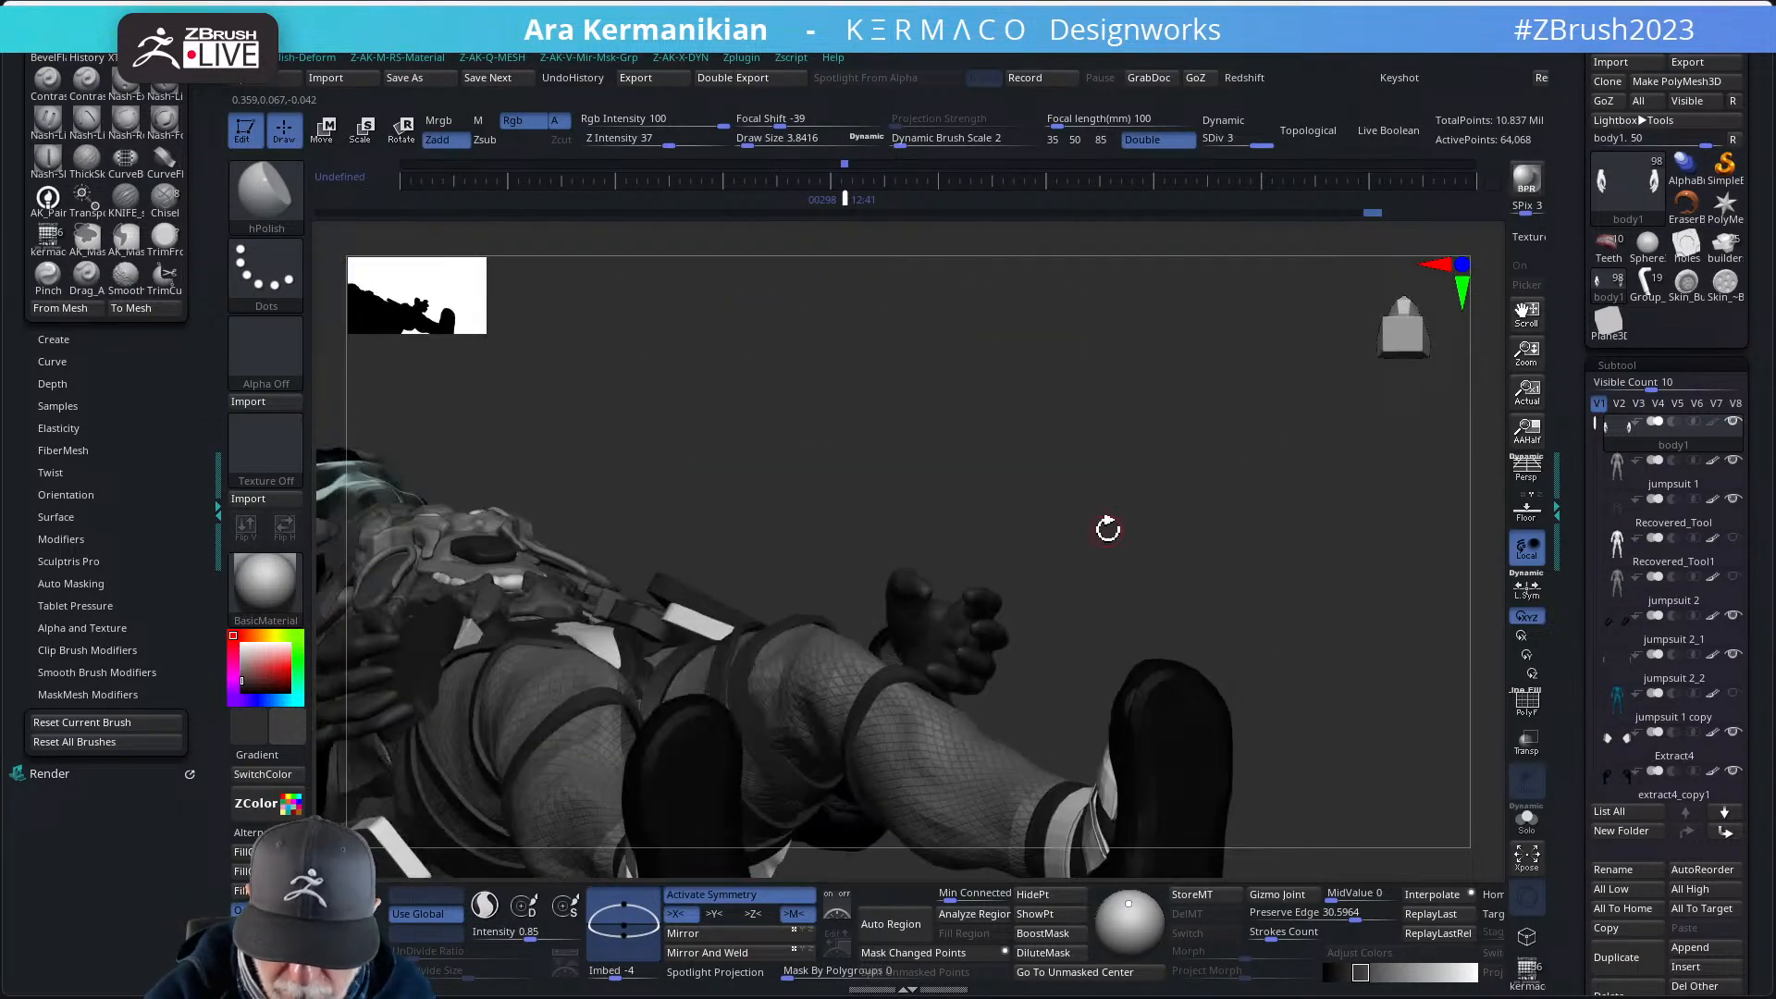
pyautogui.click(1525, 831)
# - Polish the palm, the thumb web and the knuckle area on the back of the hand with hPolish
pyautogui.moveTo(1162, 603); pyautogui.dragTo(1213, 595)
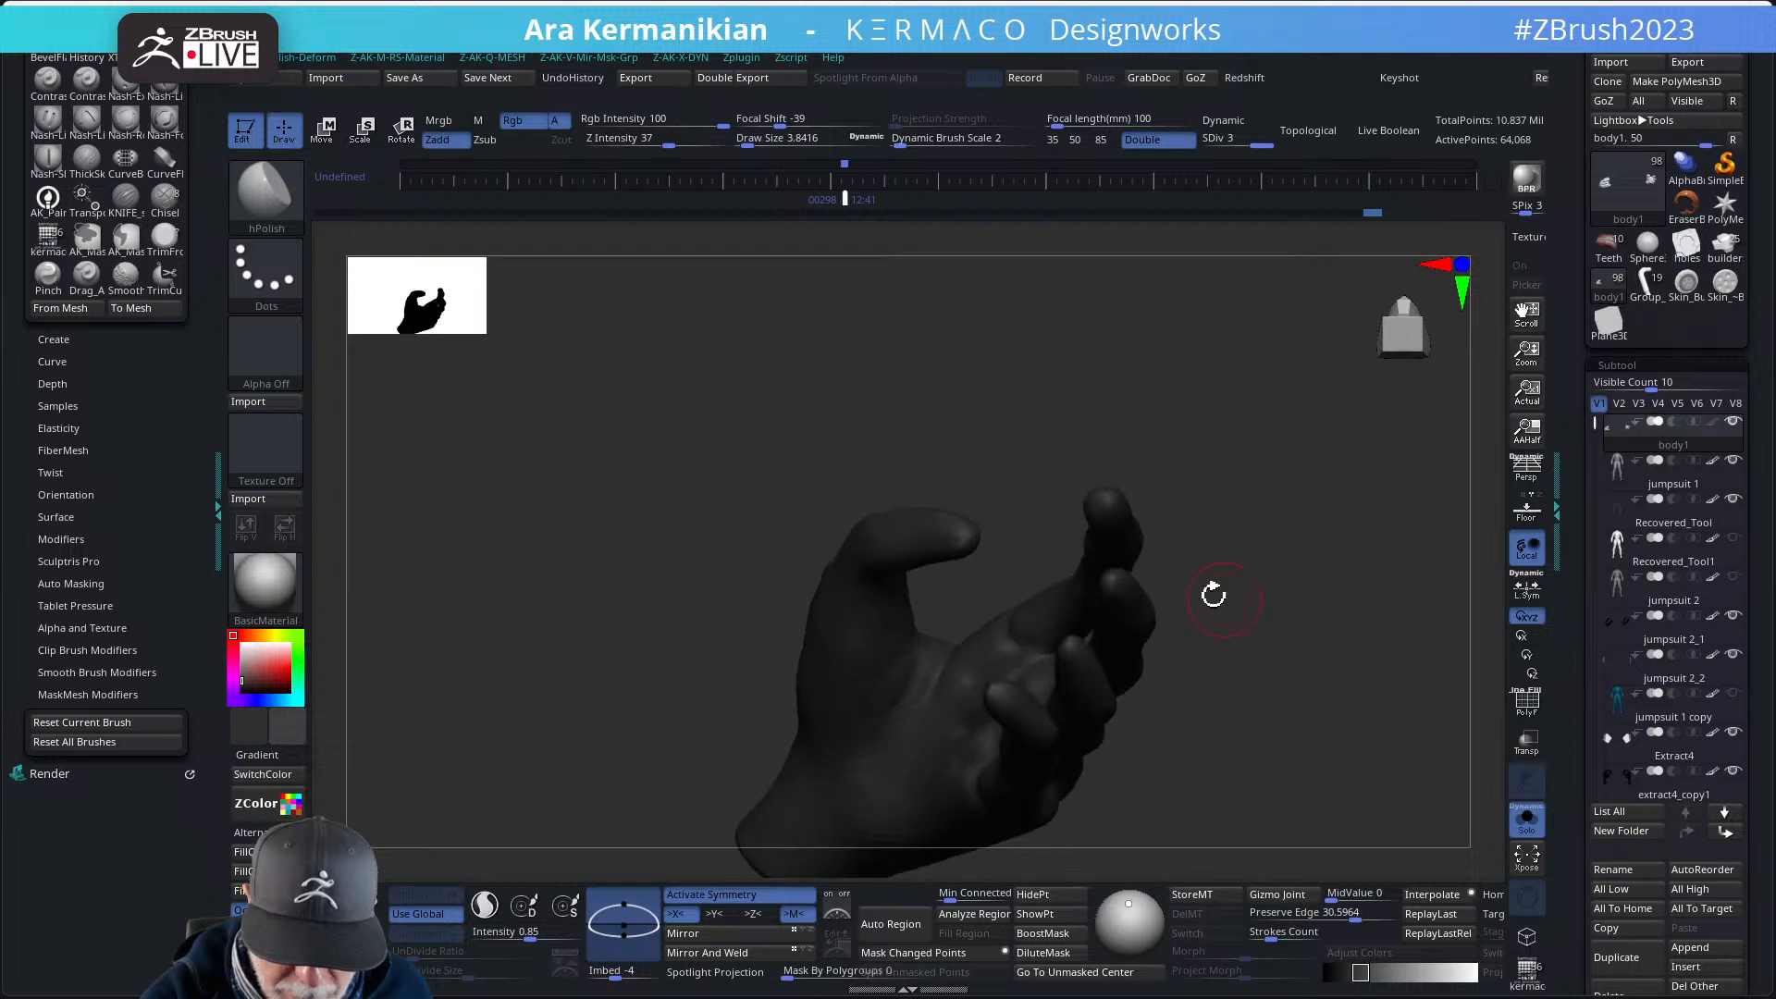
pyautogui.moveTo(1185, 479); pyautogui.dragTo(1002, 624)
pyautogui.moveTo(1122, 528); pyautogui.dragTo(1090, 634)
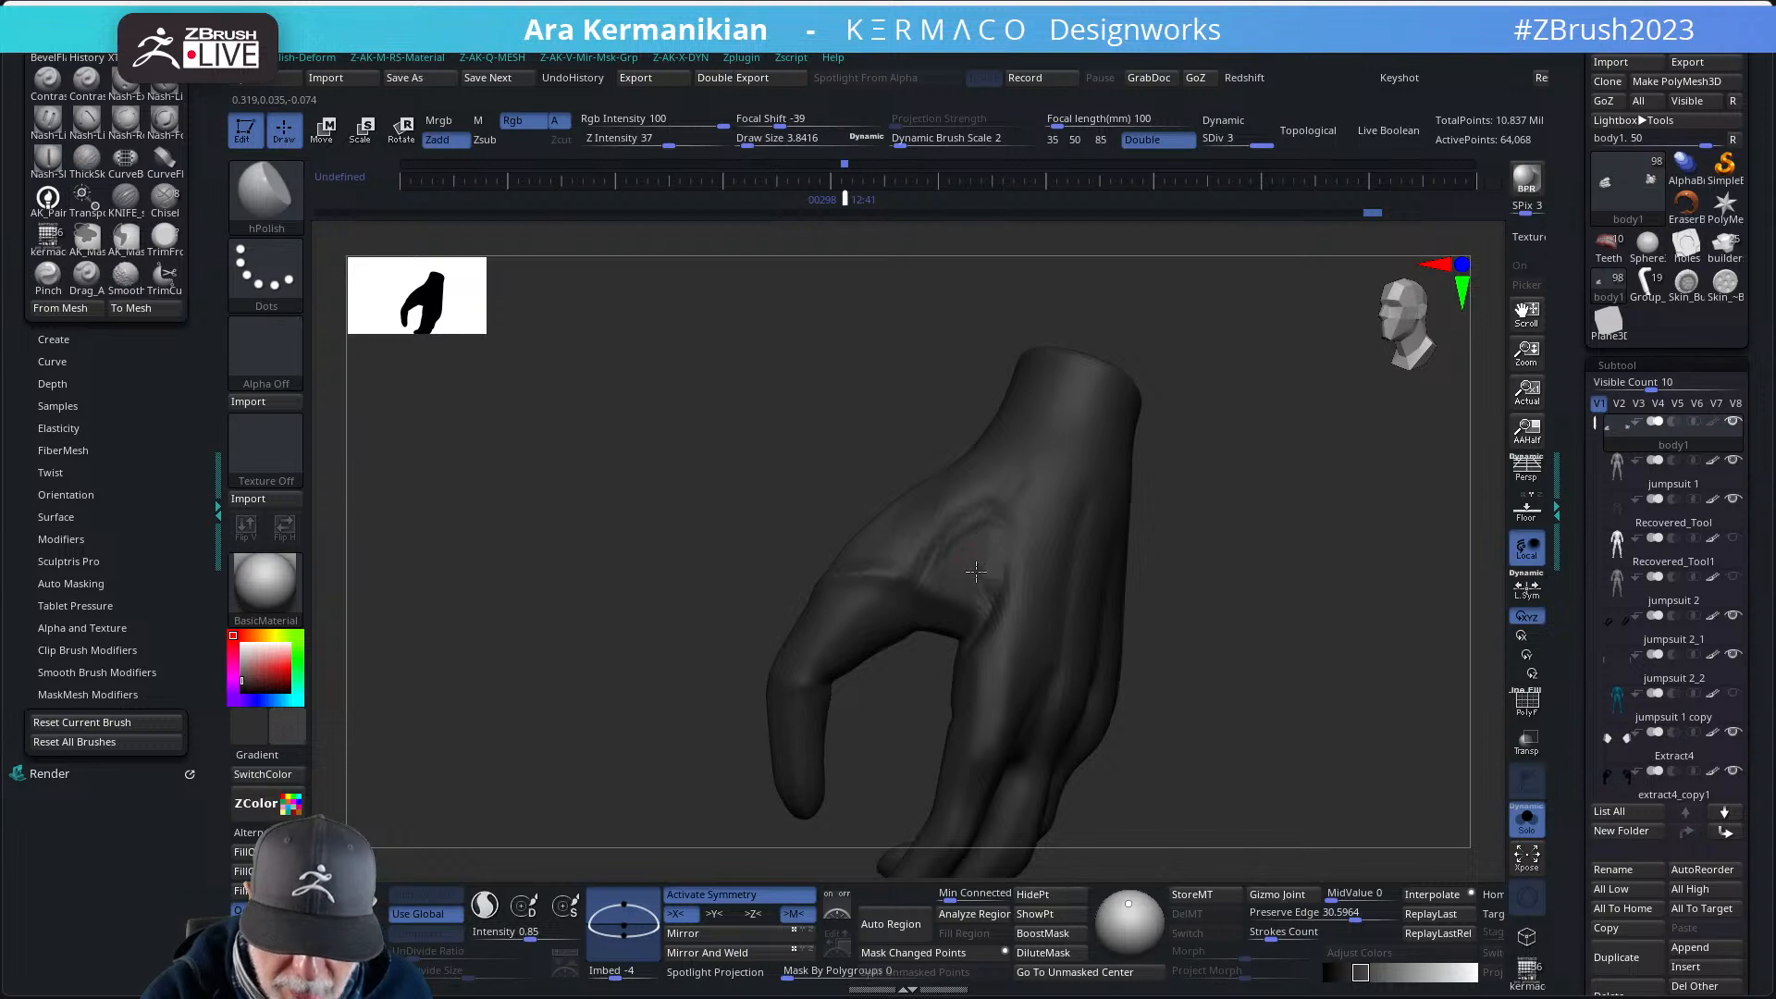
pyautogui.moveTo(1253, 546); pyautogui.dragTo(1111, 652)
pyautogui.moveTo(1230, 678); pyautogui.dragTo(1253, 518)
pyautogui.moveTo(1249, 629); pyautogui.dragTo(1169, 697)
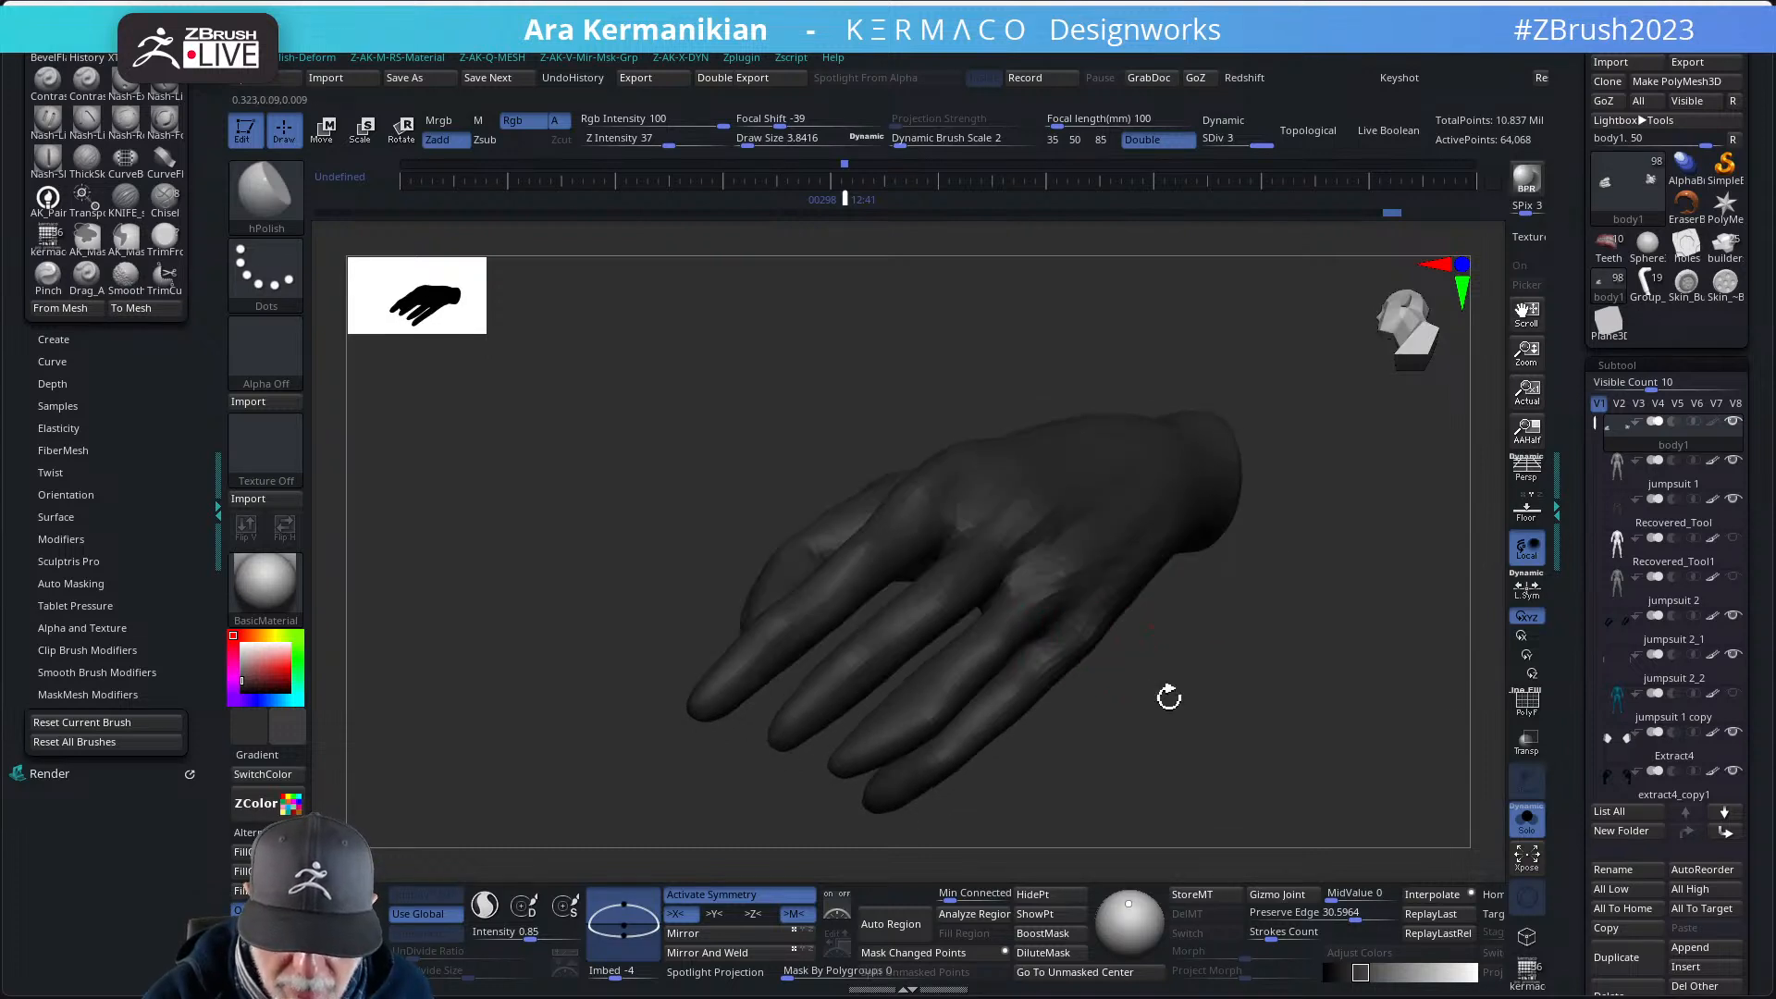
pyautogui.moveTo(1285, 584); pyautogui.dragTo(1061, 590)
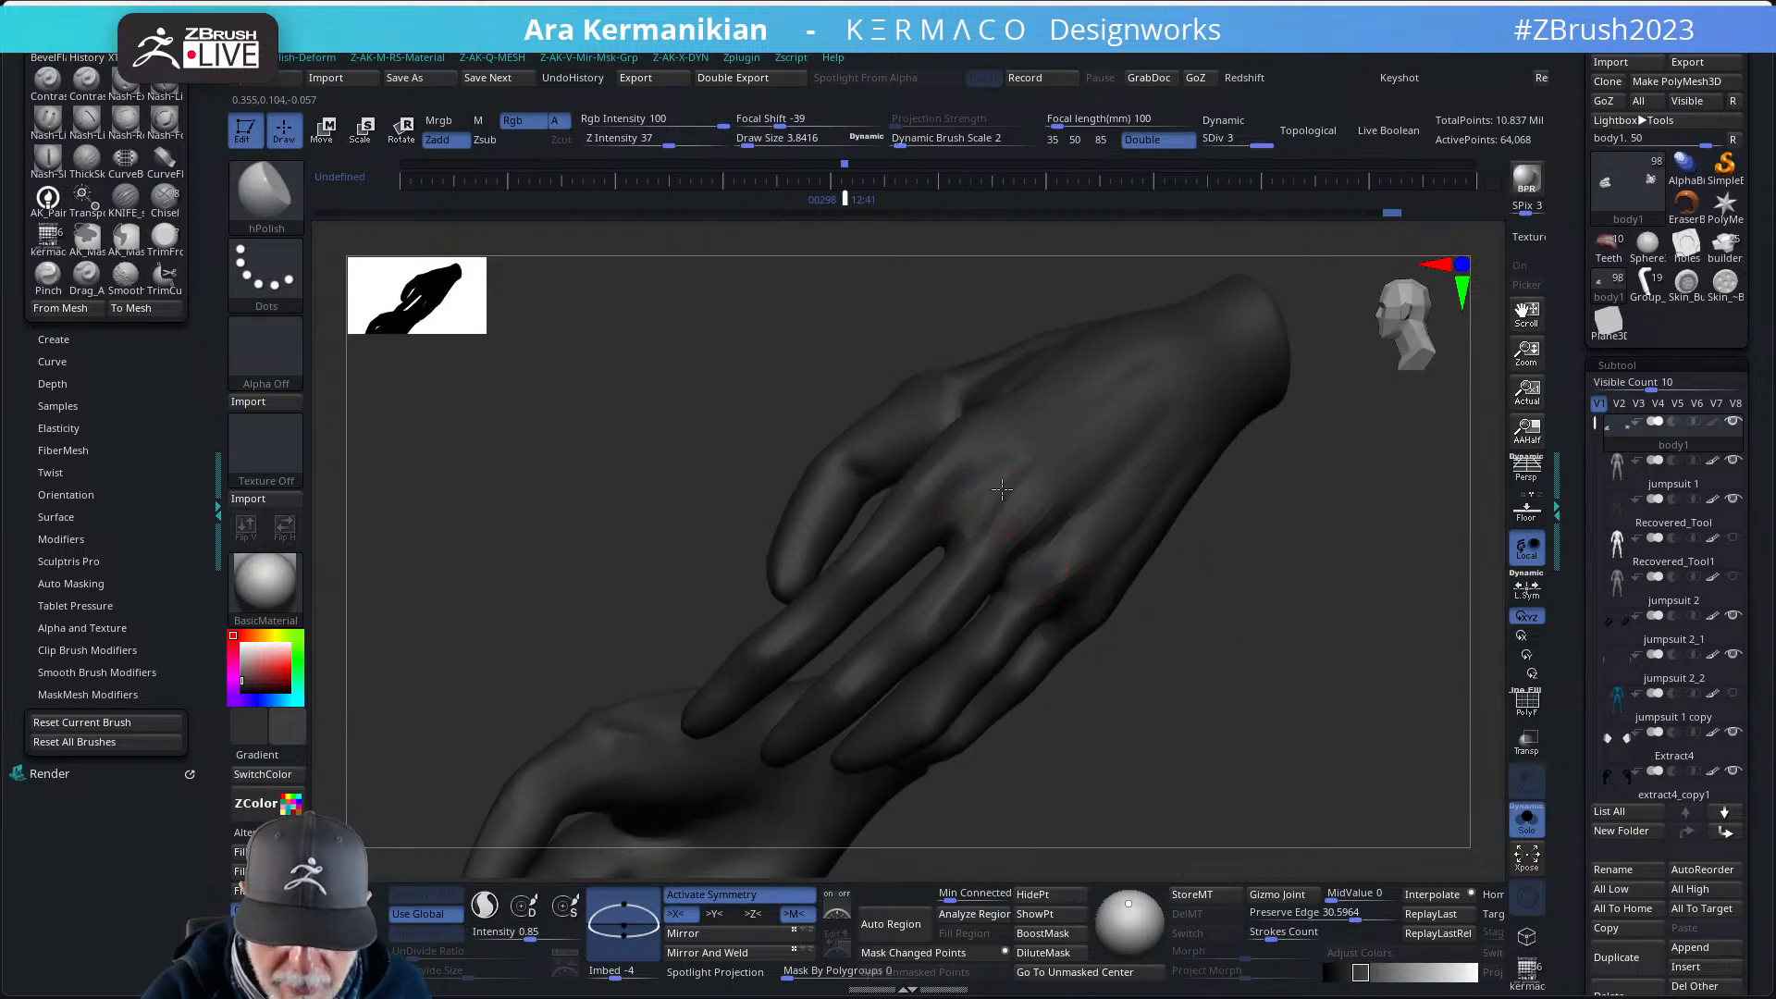
# - Carve the hollow between the index and middle knuckles with the DamStandard brush and soften it
pyautogui.press('x')
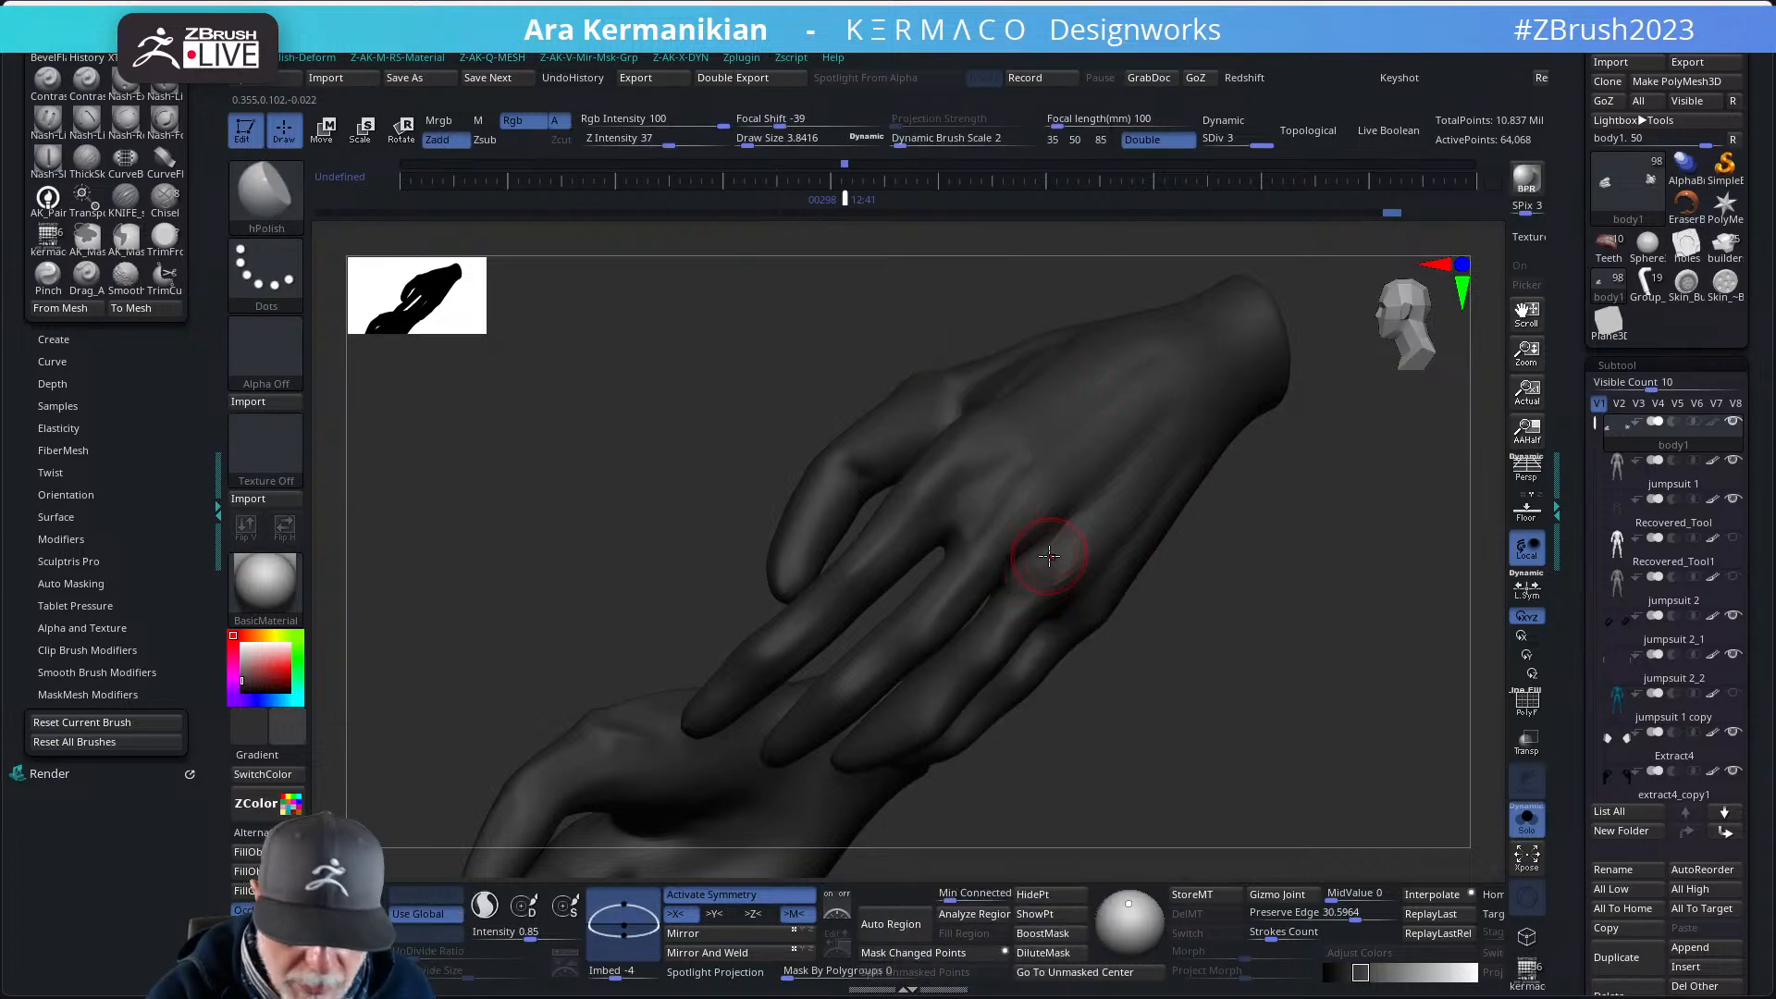
pyautogui.press('b')
pyautogui.click(1082, 601)
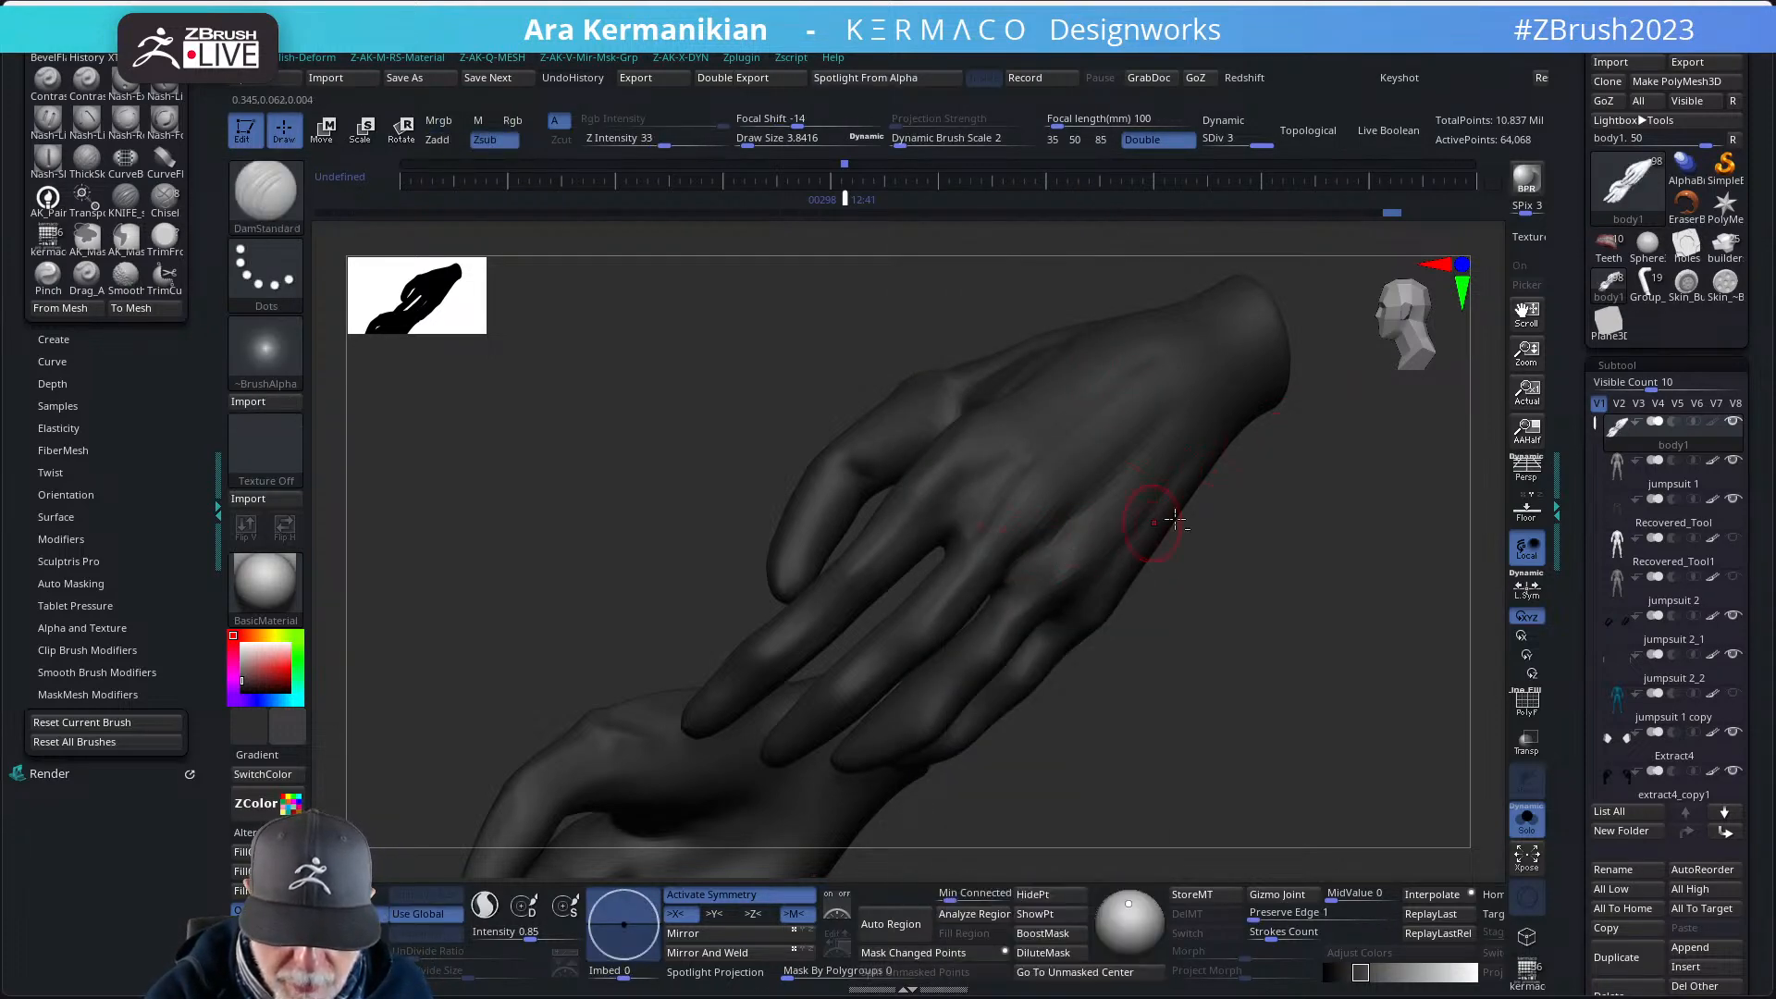
pyautogui.moveTo(1173, 522); pyautogui.dragTo(1194, 665)
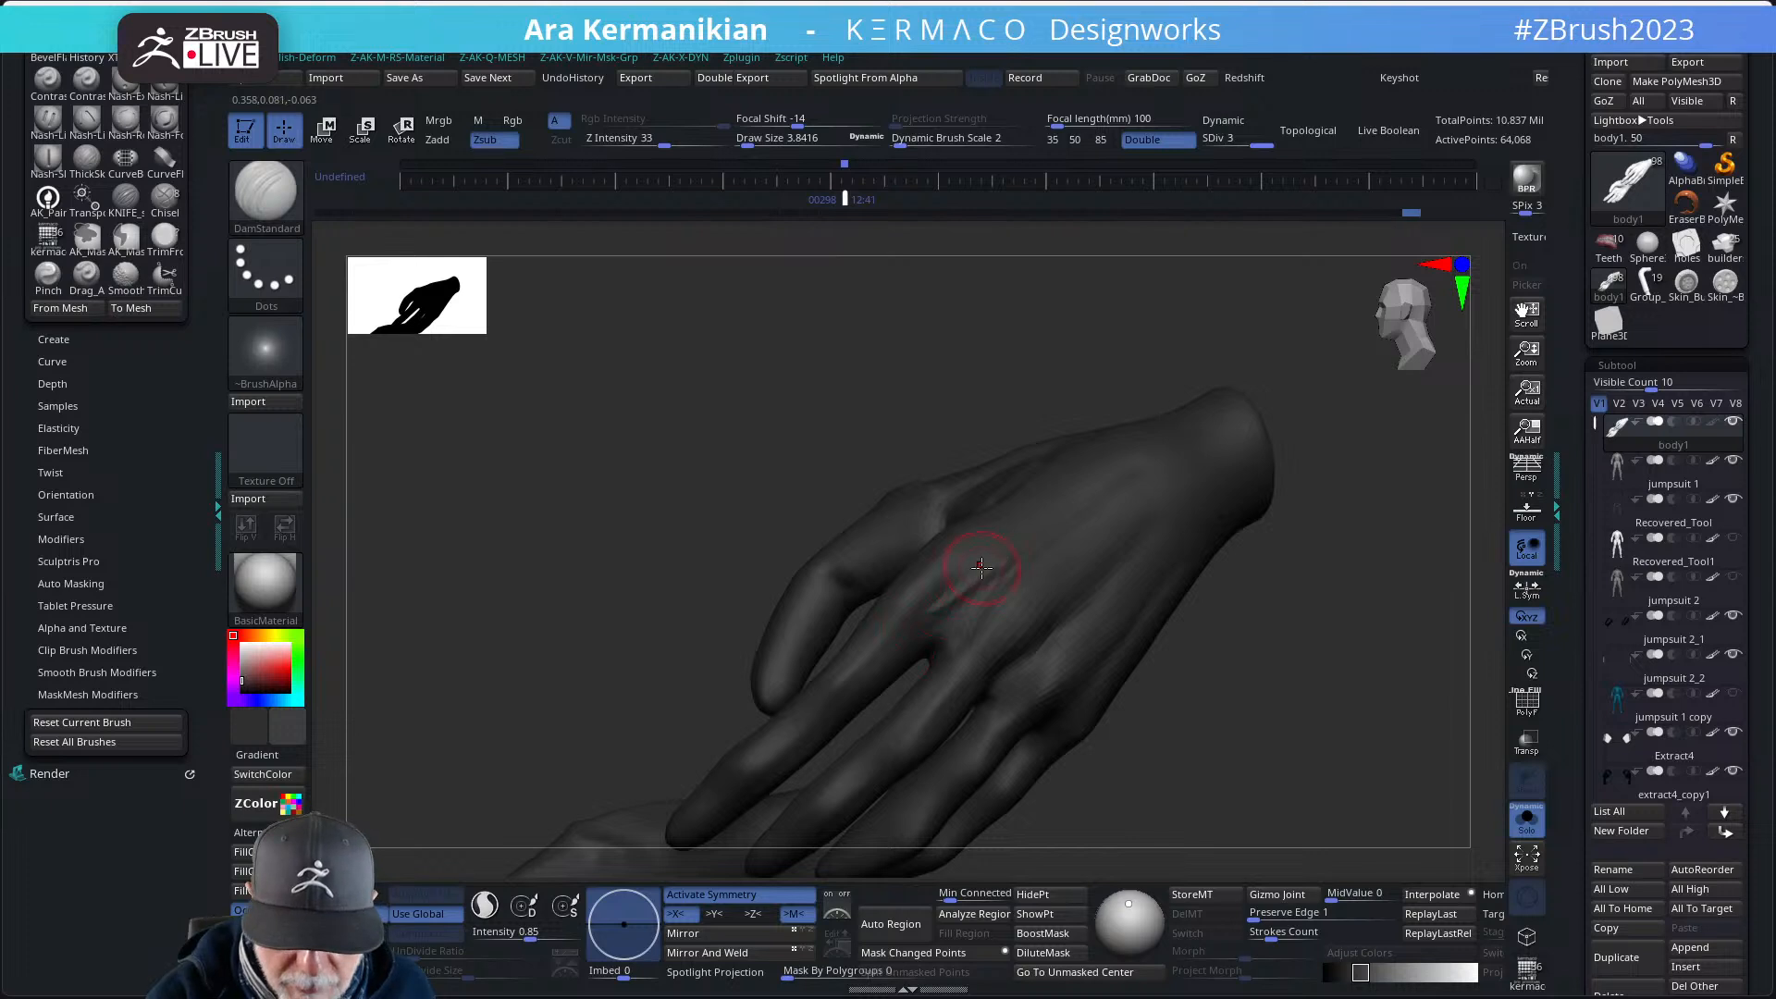
pyautogui.press('shift')
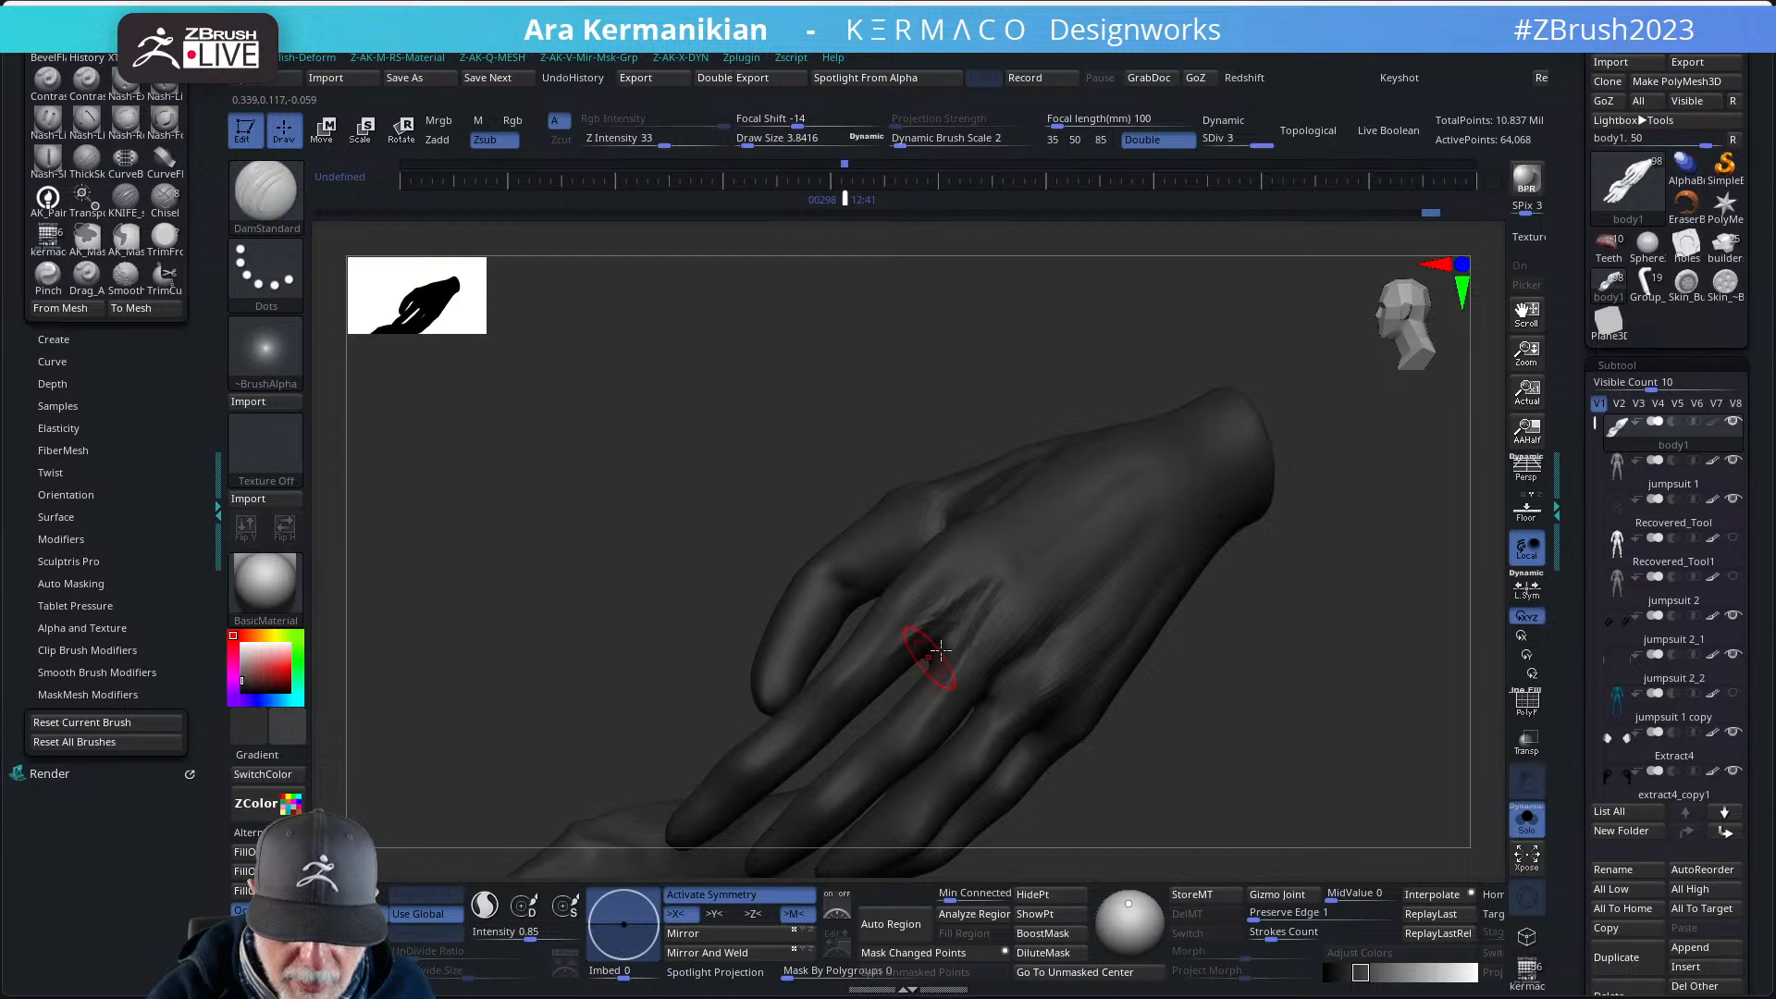
# - Carve the tendon grooves from the knuckles across the back of the hand with DamStandard and smooth them
pyautogui.moveTo(941, 650)
pyautogui.mouseDown(button='right')
pyautogui.moveTo(1006, 611)
pyautogui.moveTo(1051, 614)
pyautogui.mouseUp(button='right')
pyautogui.press('shift')
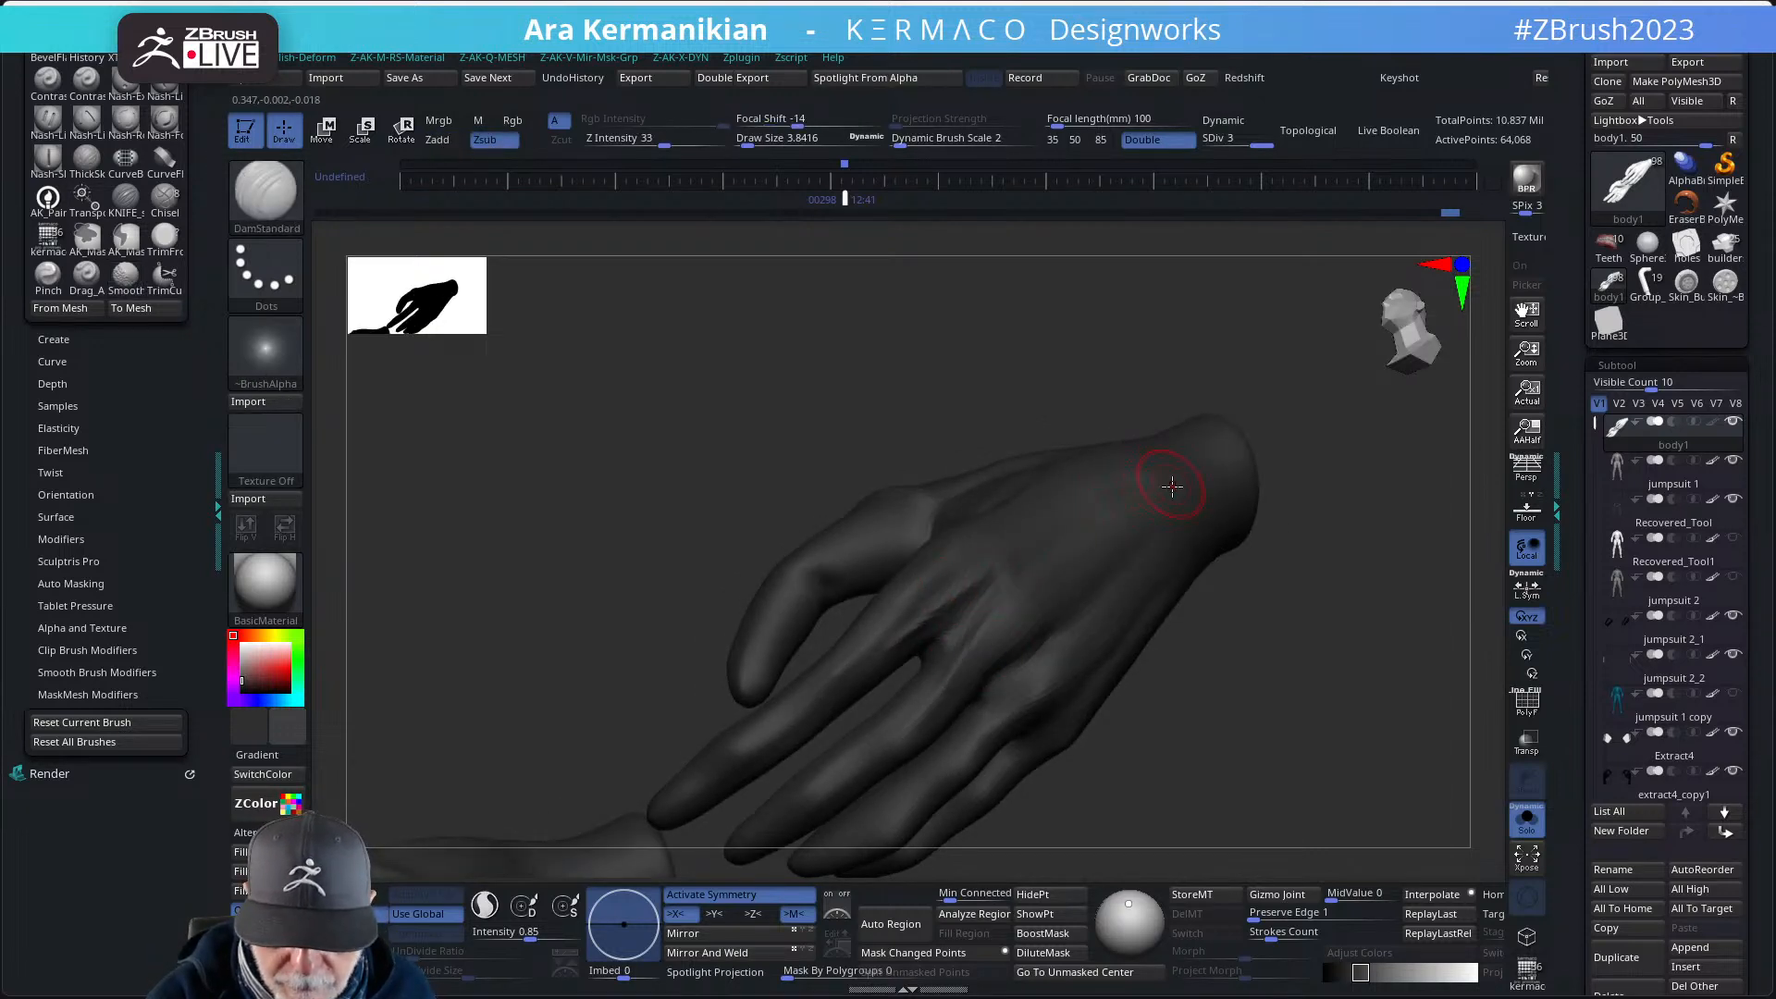
pyautogui.moveTo(1296, 615); pyautogui.dragTo(953, 647, button='right')
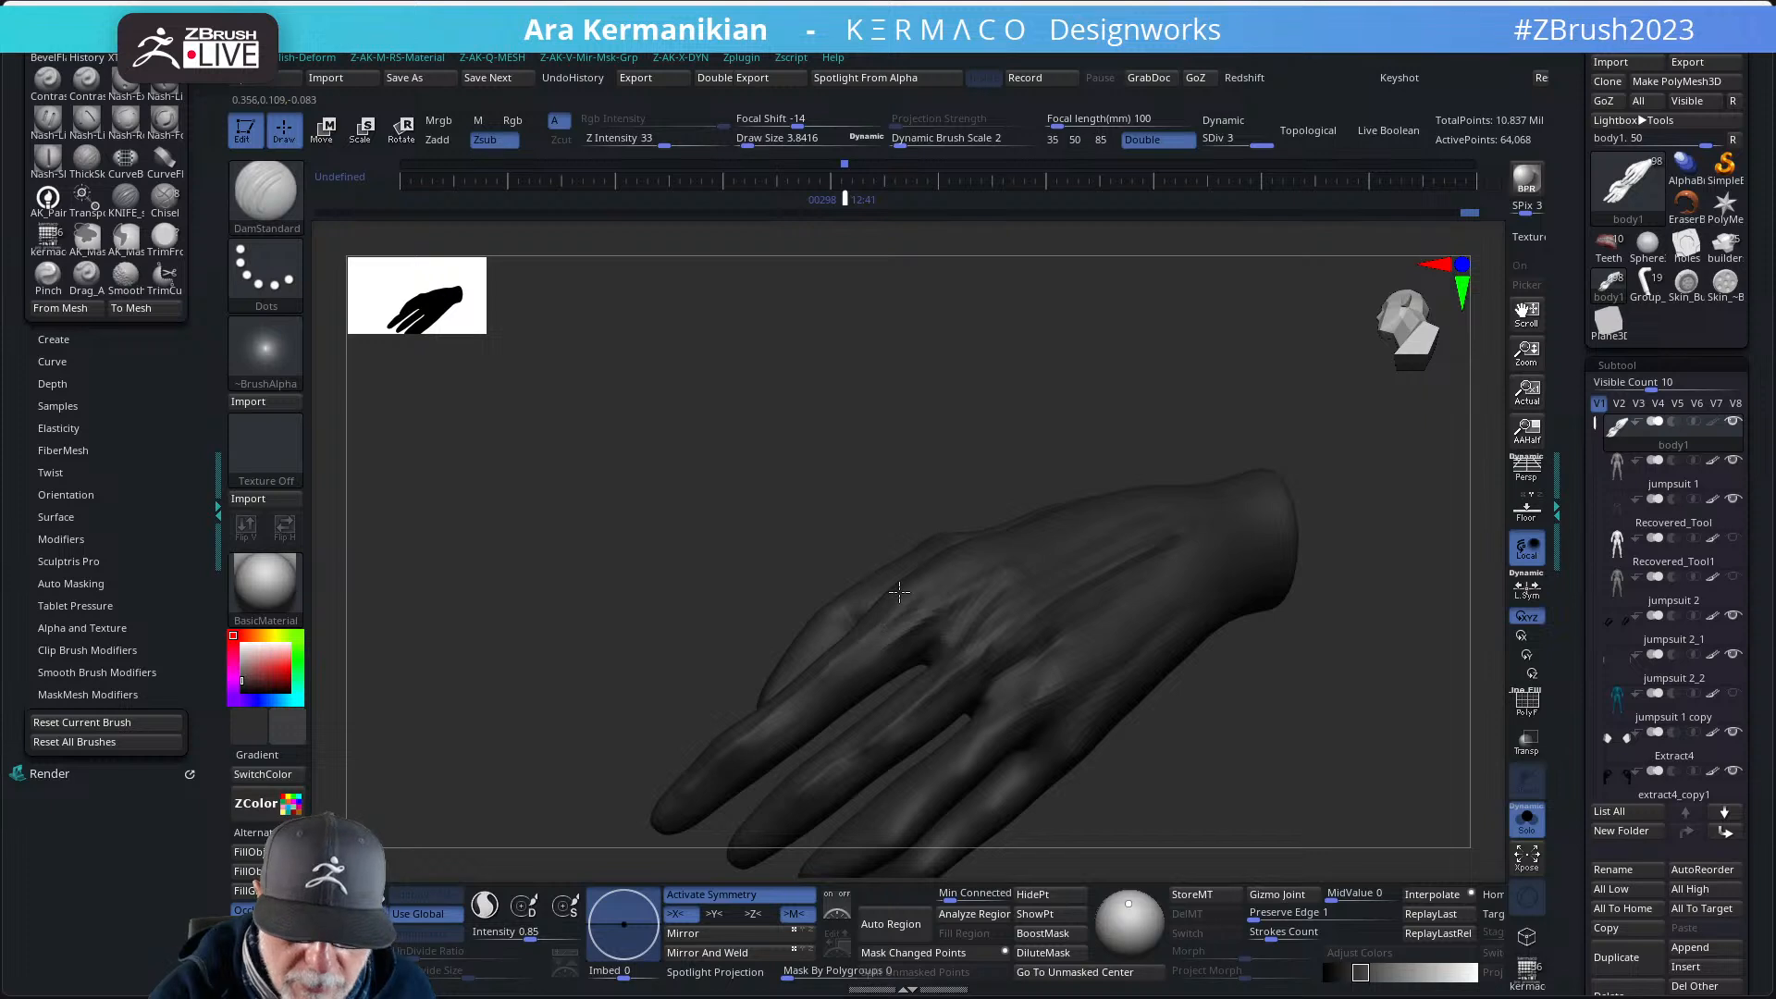
pyautogui.moveTo(1292, 602)
pyautogui.mouseDown(button='right')
pyautogui.moveTo(1252, 552)
pyautogui.moveTo(1201, 543)
pyautogui.moveTo(1168, 577)
pyautogui.moveTo(1112, 502)
pyautogui.mouseUp(button='right')
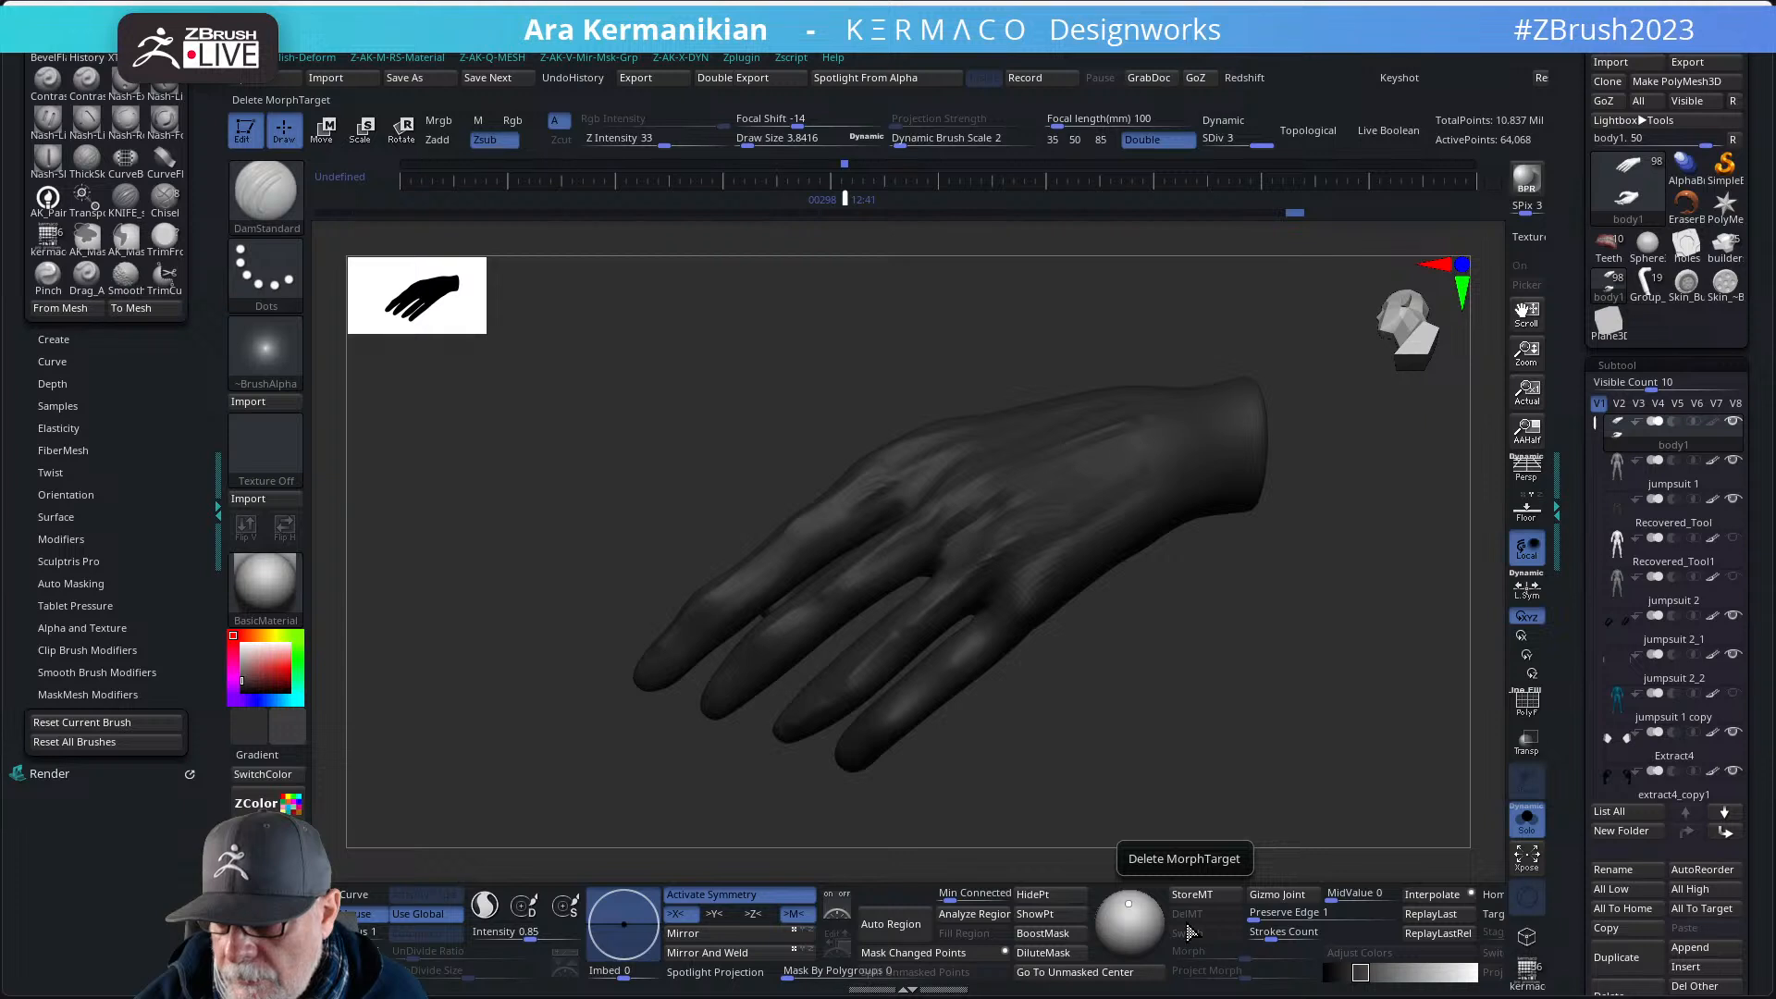
# - Refine the outer fingers and the thumb side of the hand with DamStandard strokes
pyautogui.moveTo(1146, 639); pyautogui.dragTo(1122, 587)
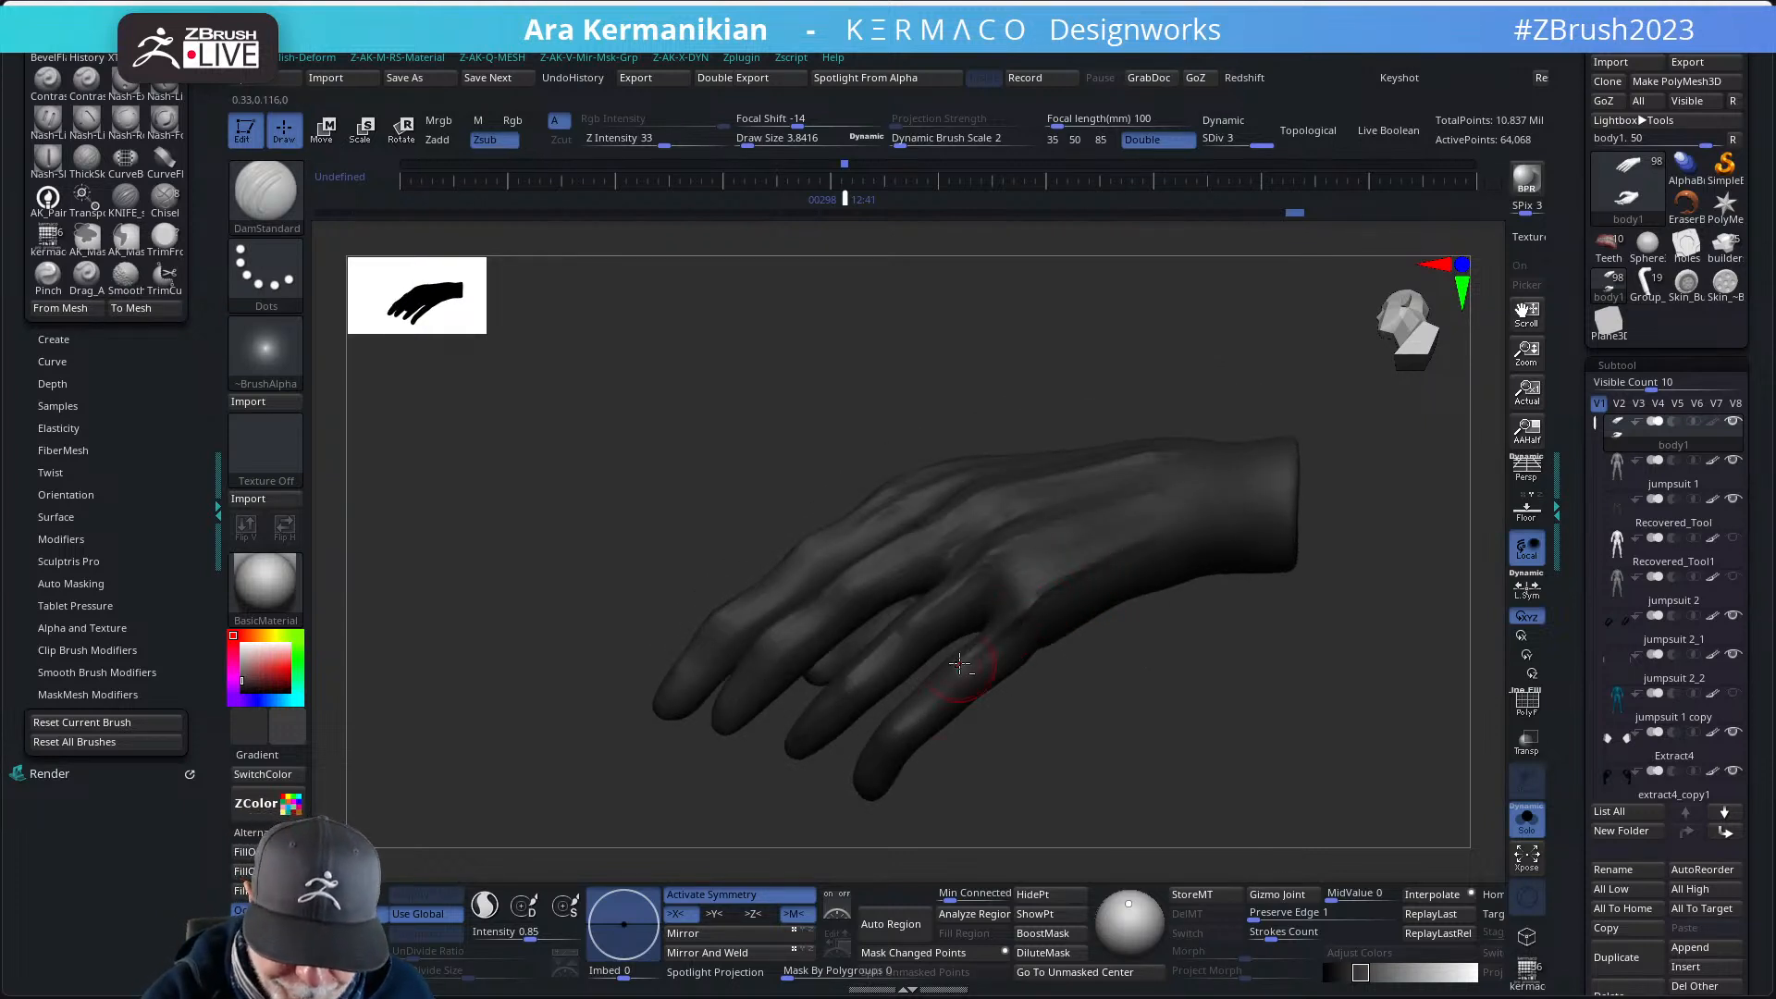
pyautogui.moveTo(1069, 764); pyautogui.dragTo(1162, 531)
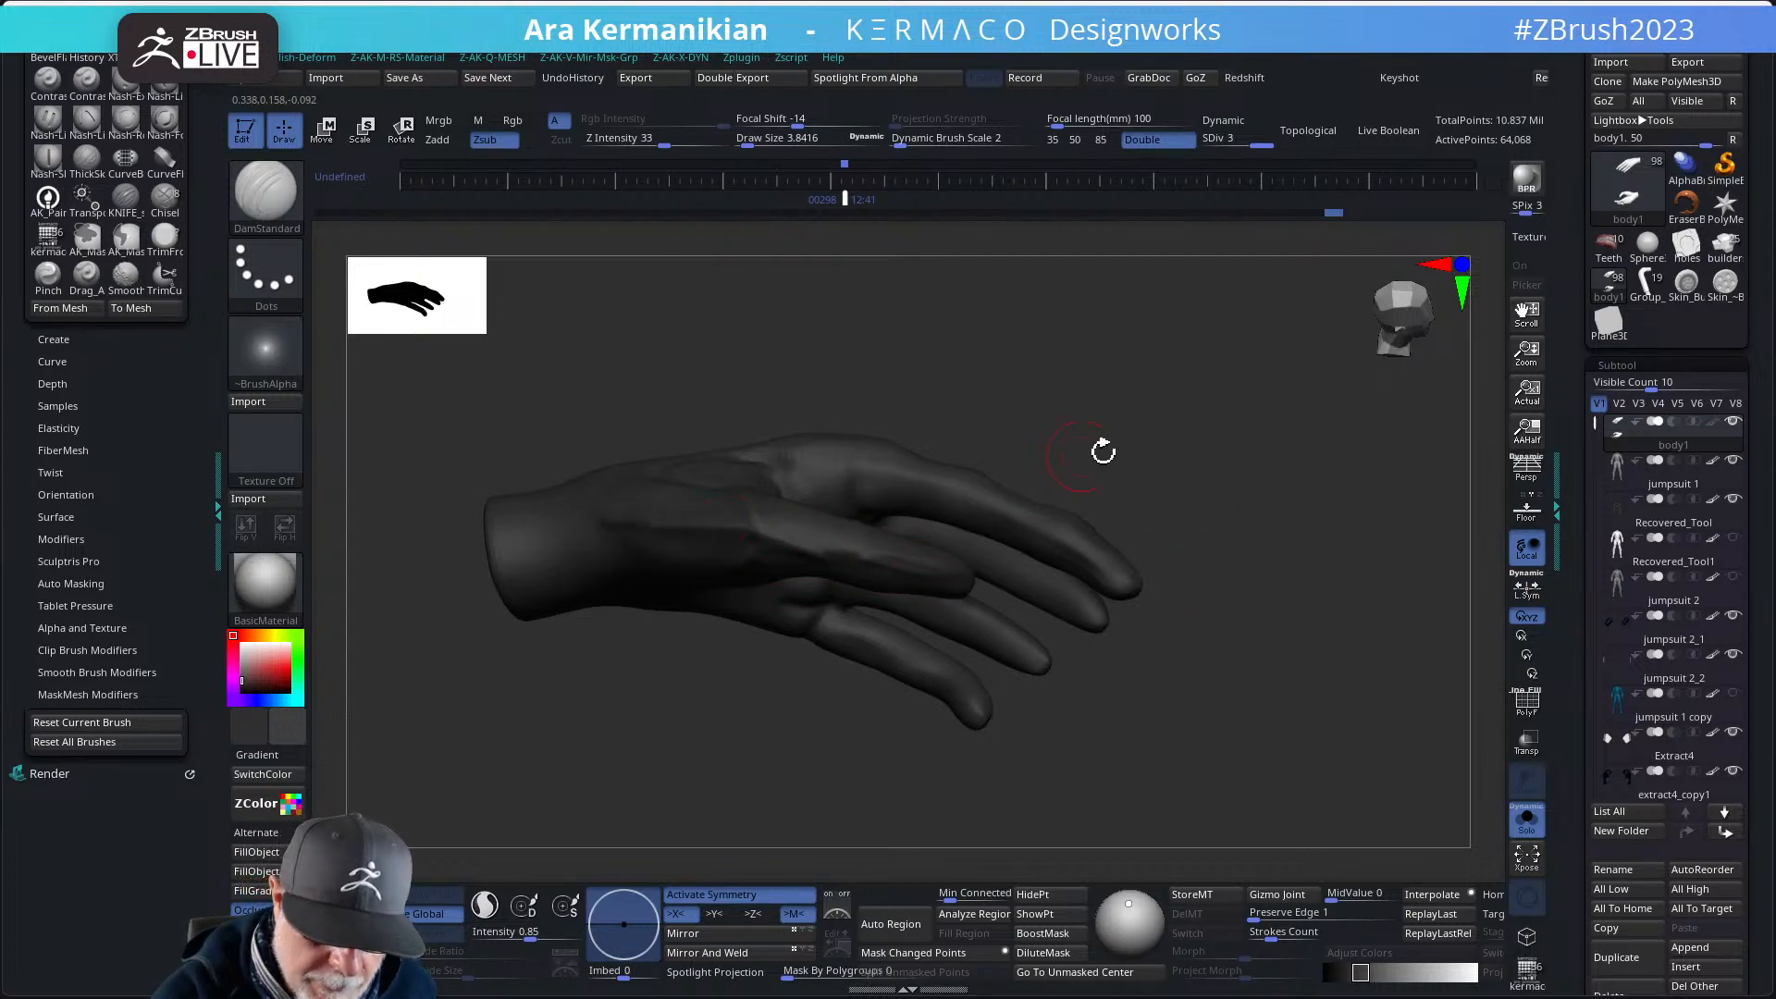
pyautogui.moveTo(1103, 451); pyautogui.dragTo(823, 518)
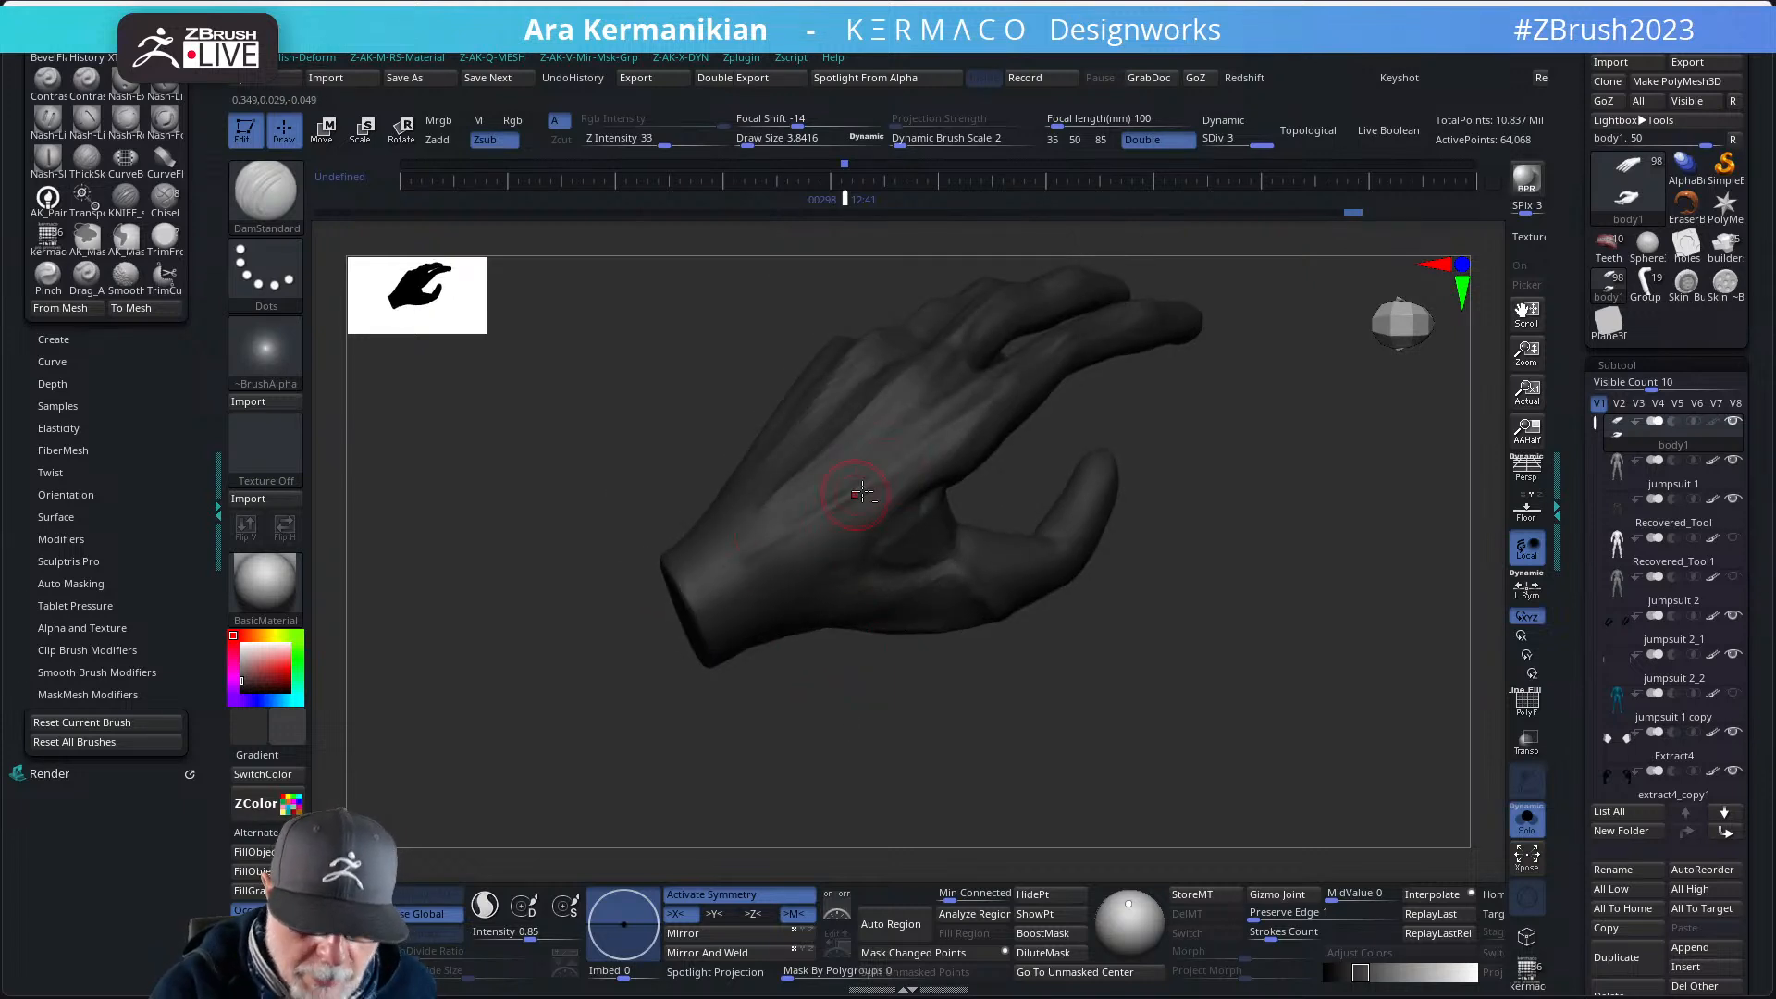
# - Extend the tendon lines along the back of the hand towards the wrist with DamStandard
pyautogui.moveTo(625, 606); pyautogui.dragTo(754, 423)
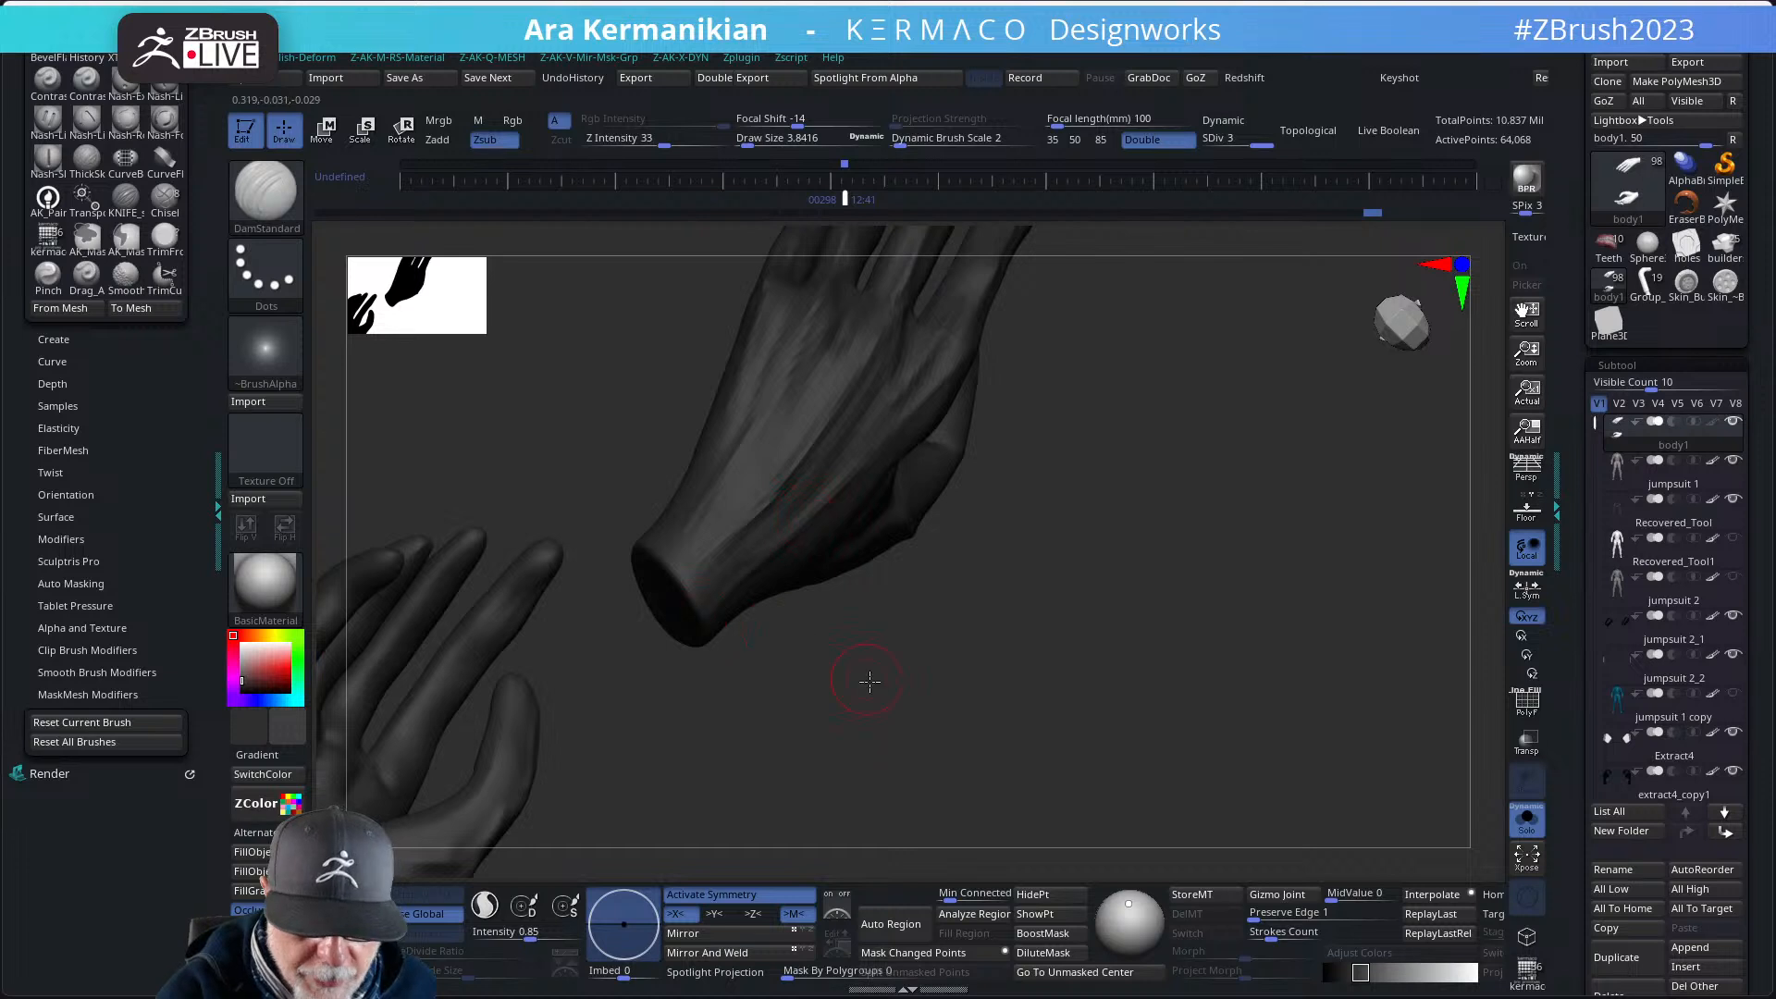
pyautogui.moveTo(869, 682); pyautogui.dragTo(923, 631)
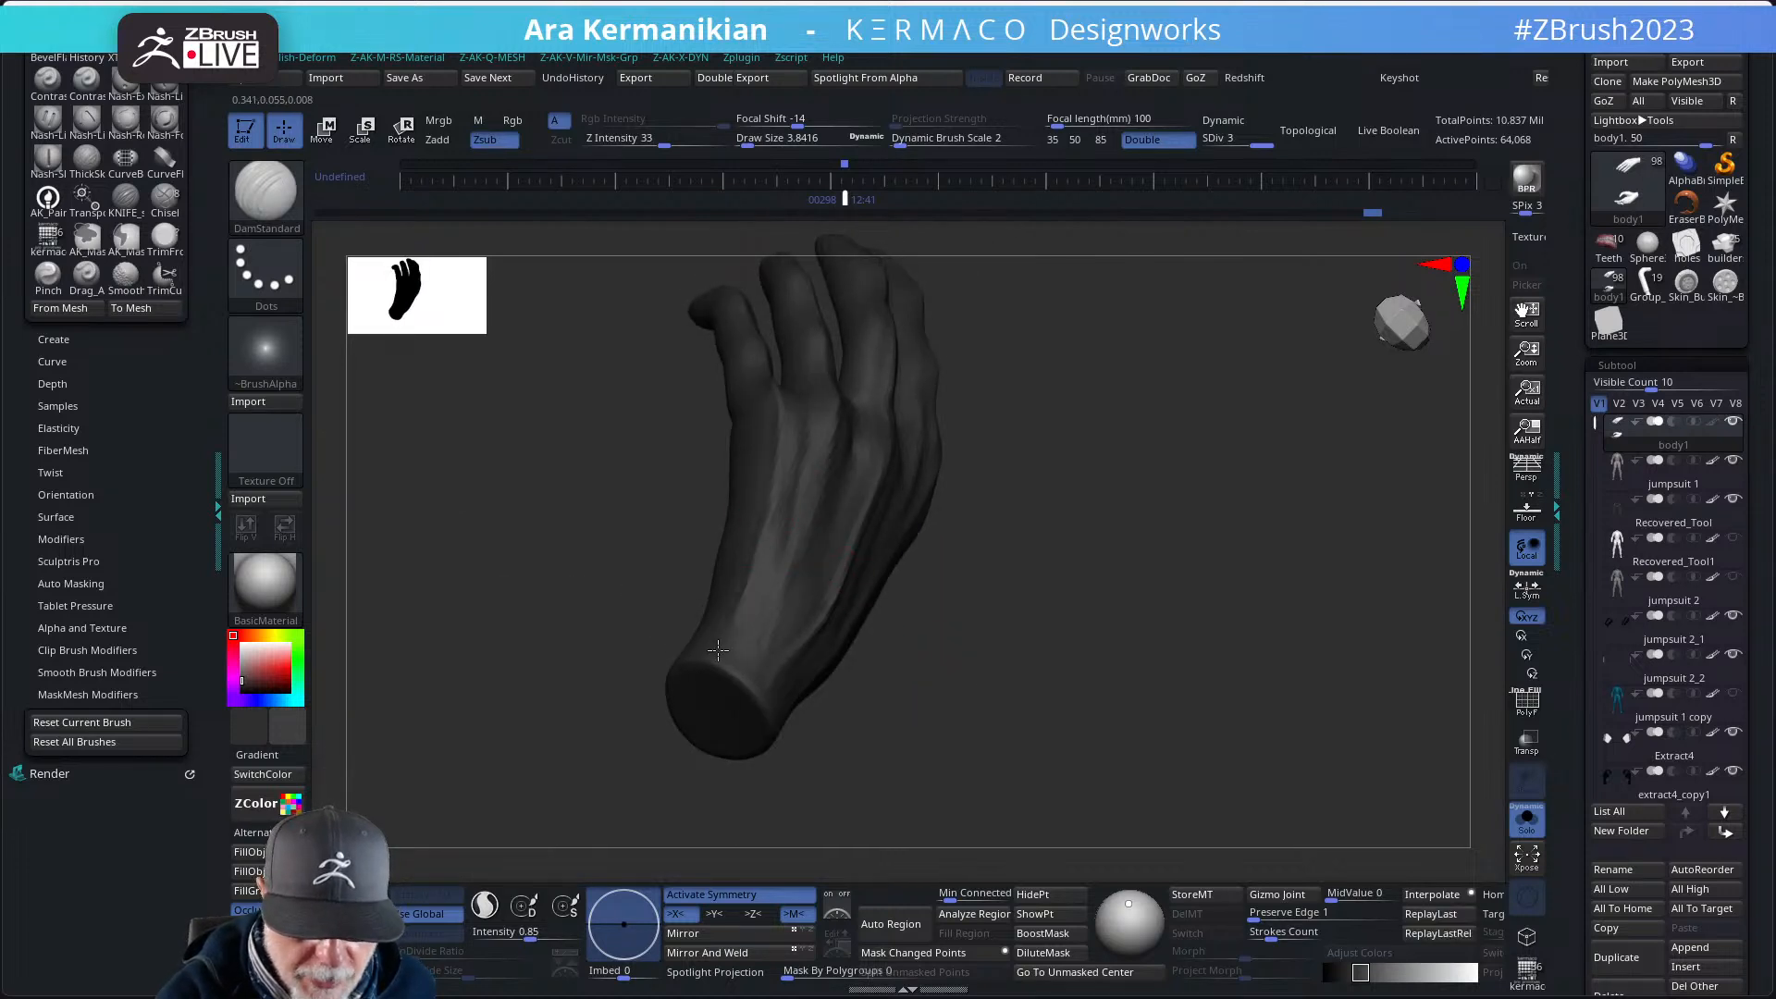
pyautogui.moveTo(1046, 678)
pyautogui.mouseDown()
pyautogui.moveTo(772, 589)
pyautogui.moveTo(745, 642)
pyautogui.mouseUp()
pyautogui.moveTo(1110, 610)
pyautogui.keyDown('alt'); pyautogui.mouseDown()
pyautogui.moveTo(1138, 483)
pyautogui.moveTo(1170, 463)
pyautogui.mouseUp(); pyautogui.keyUp('alt')
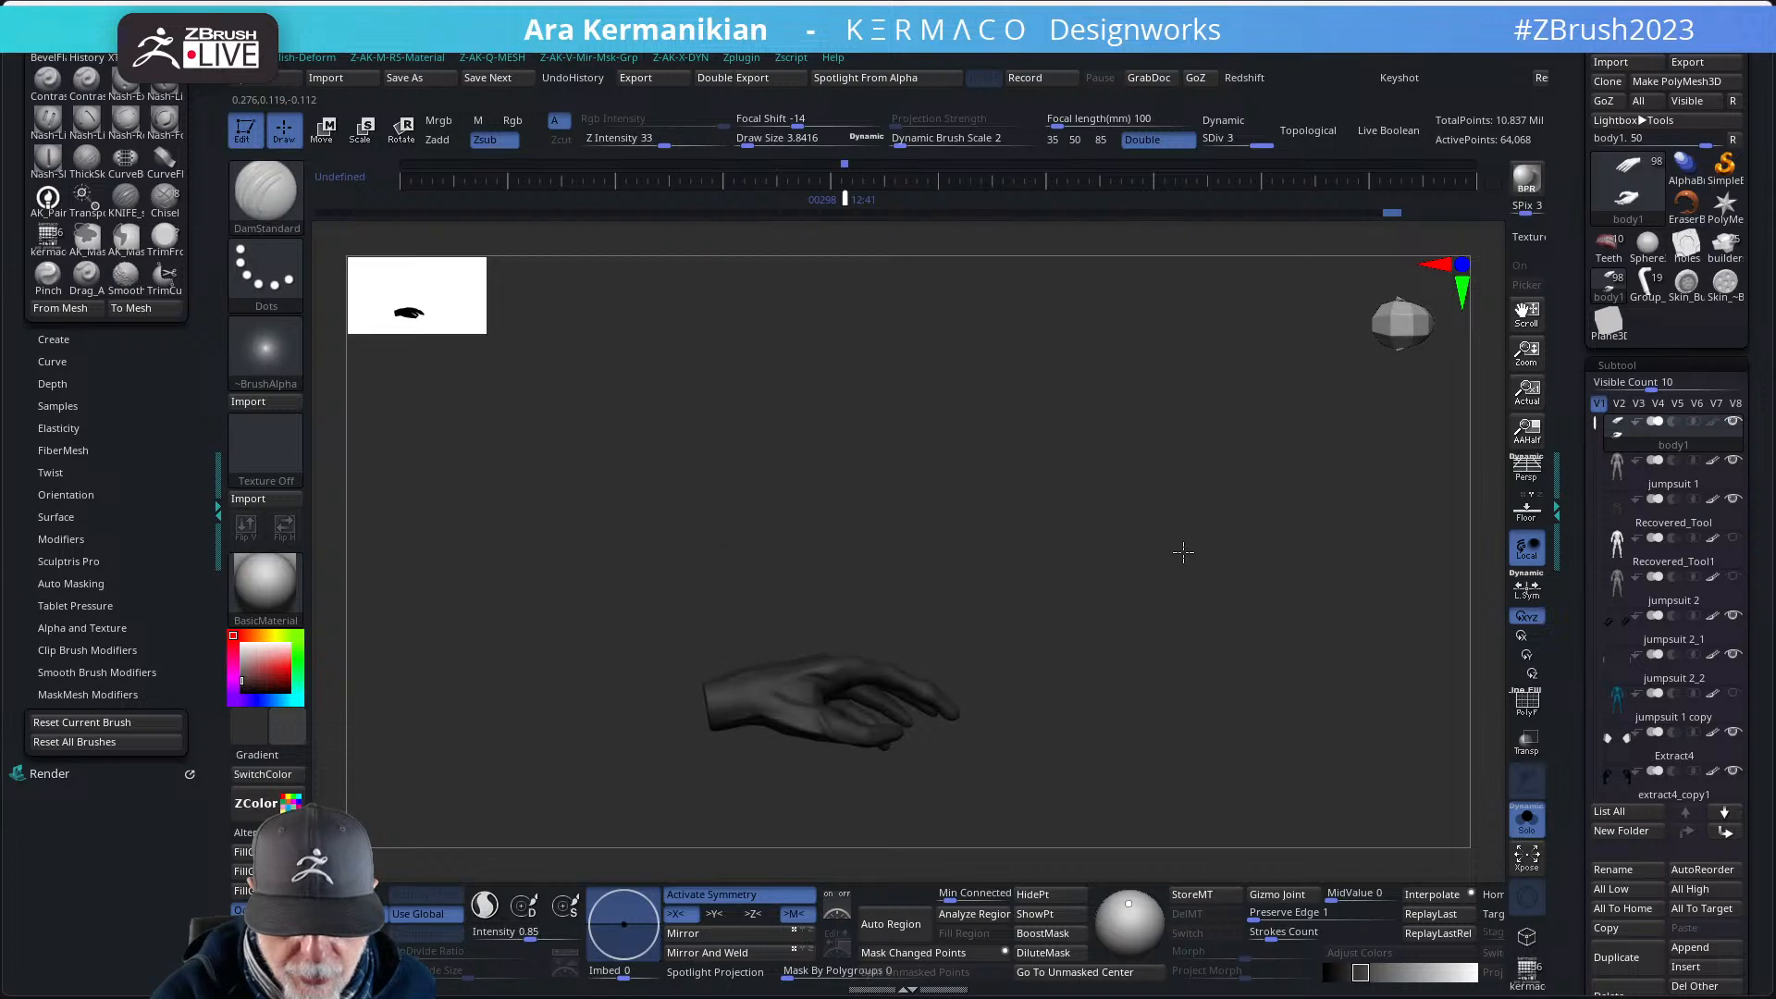
# - Show the whole character again and examine the detailed hands in proportion to the body
pyautogui.moveTo(1183, 552); pyautogui.dragTo(1126, 613)
pyautogui.click(1526, 819)
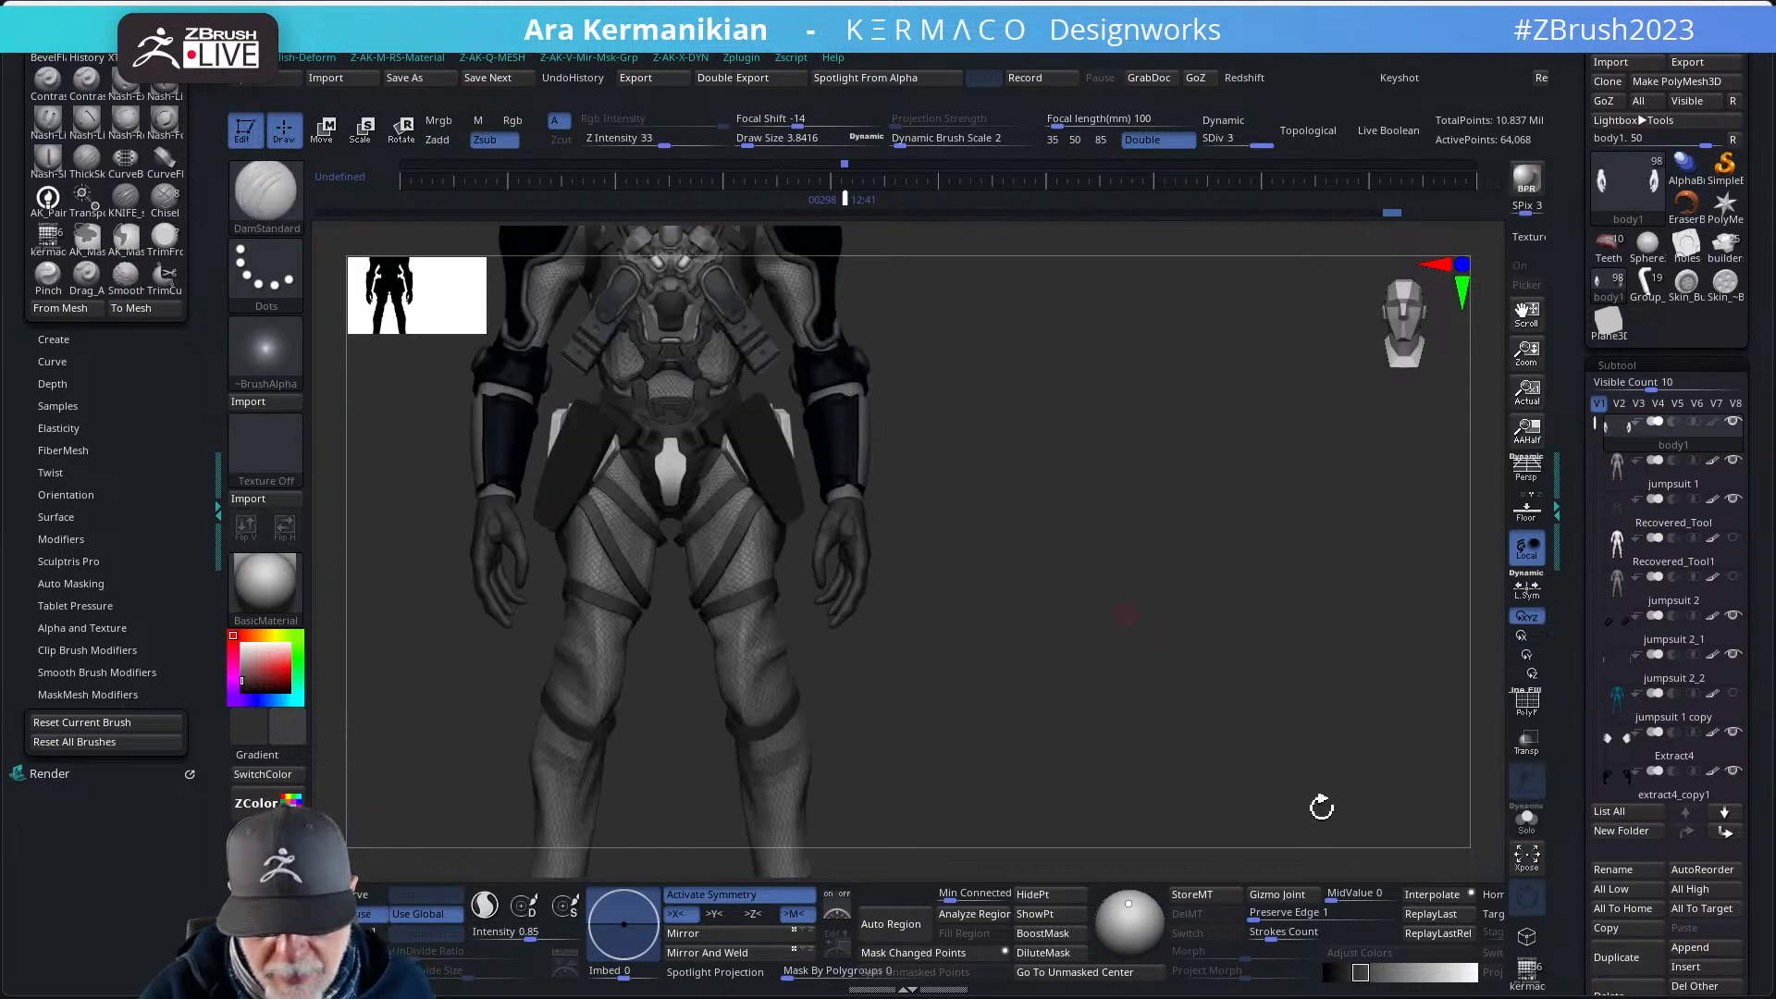
pyautogui.keyDown('alt'); pyautogui.moveTo(1244, 706); pyautogui.dragTo(1351, 743); pyautogui.keyUp('alt')
pyautogui.moveTo(1245, 700); pyautogui.dragTo(1154, 701)
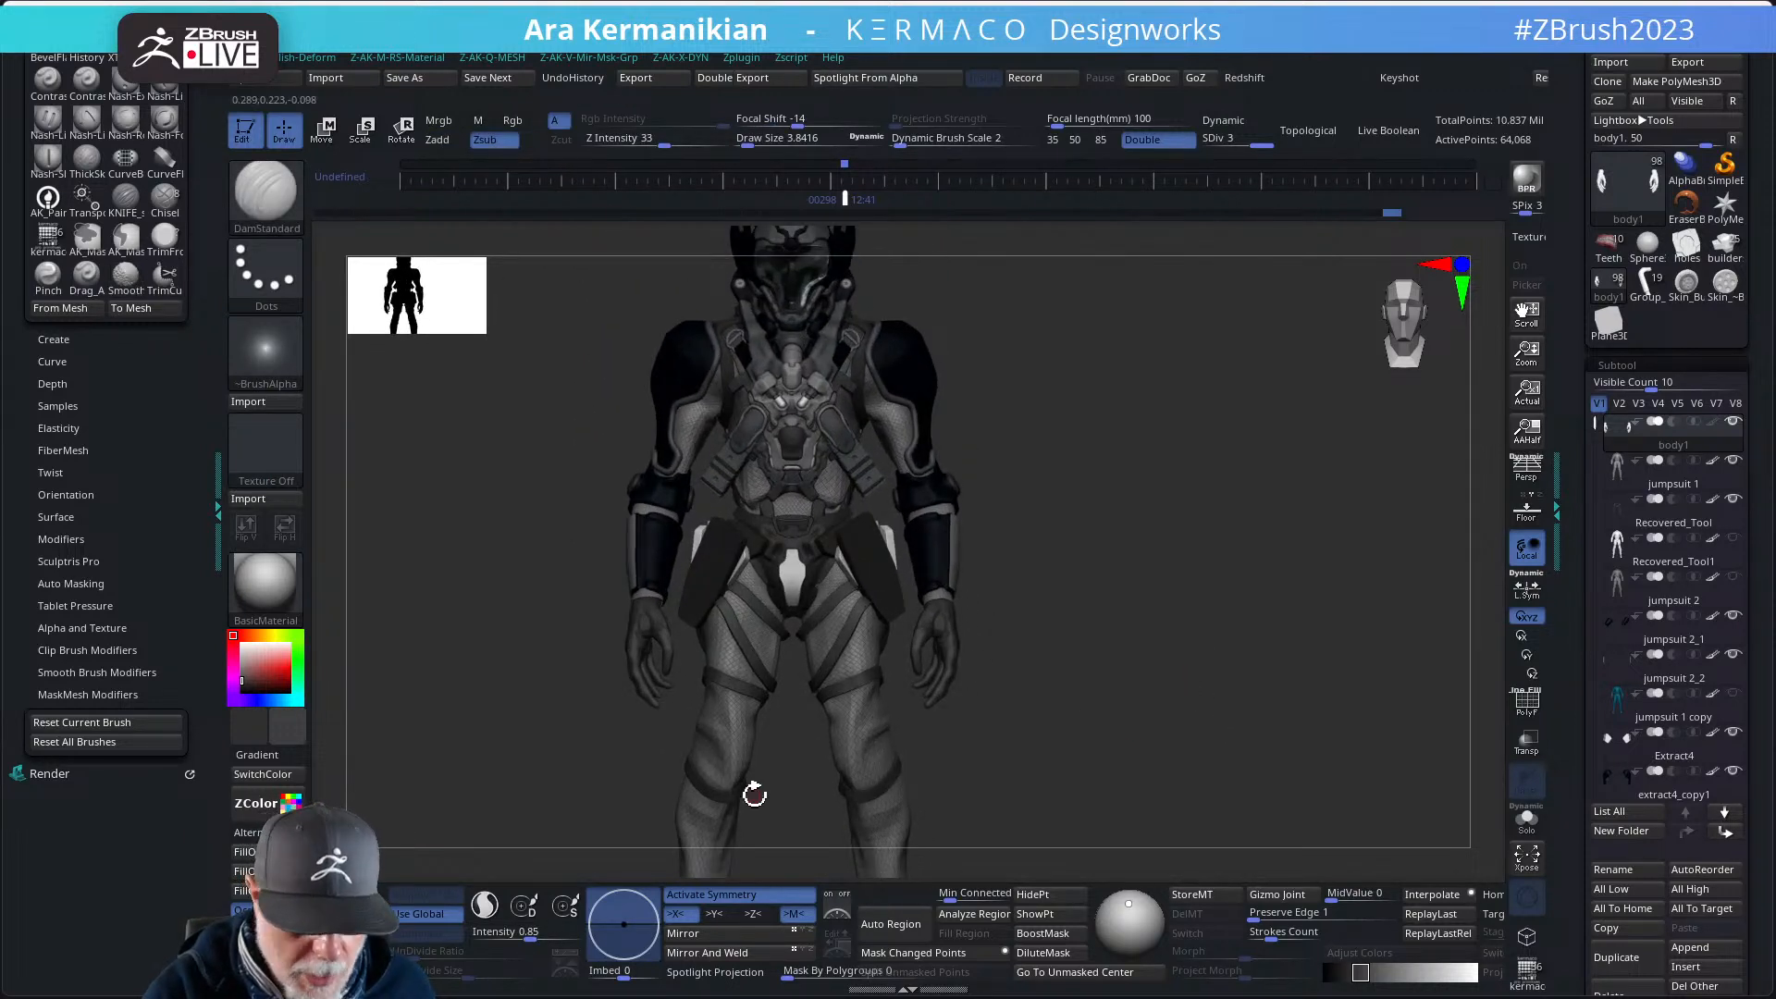
# - Sample the grey of the jumpsuit's thigh as the main colour and fill the hands with it
pyautogui.moveTo(289, 739); pyautogui.dragTo(728, 657)
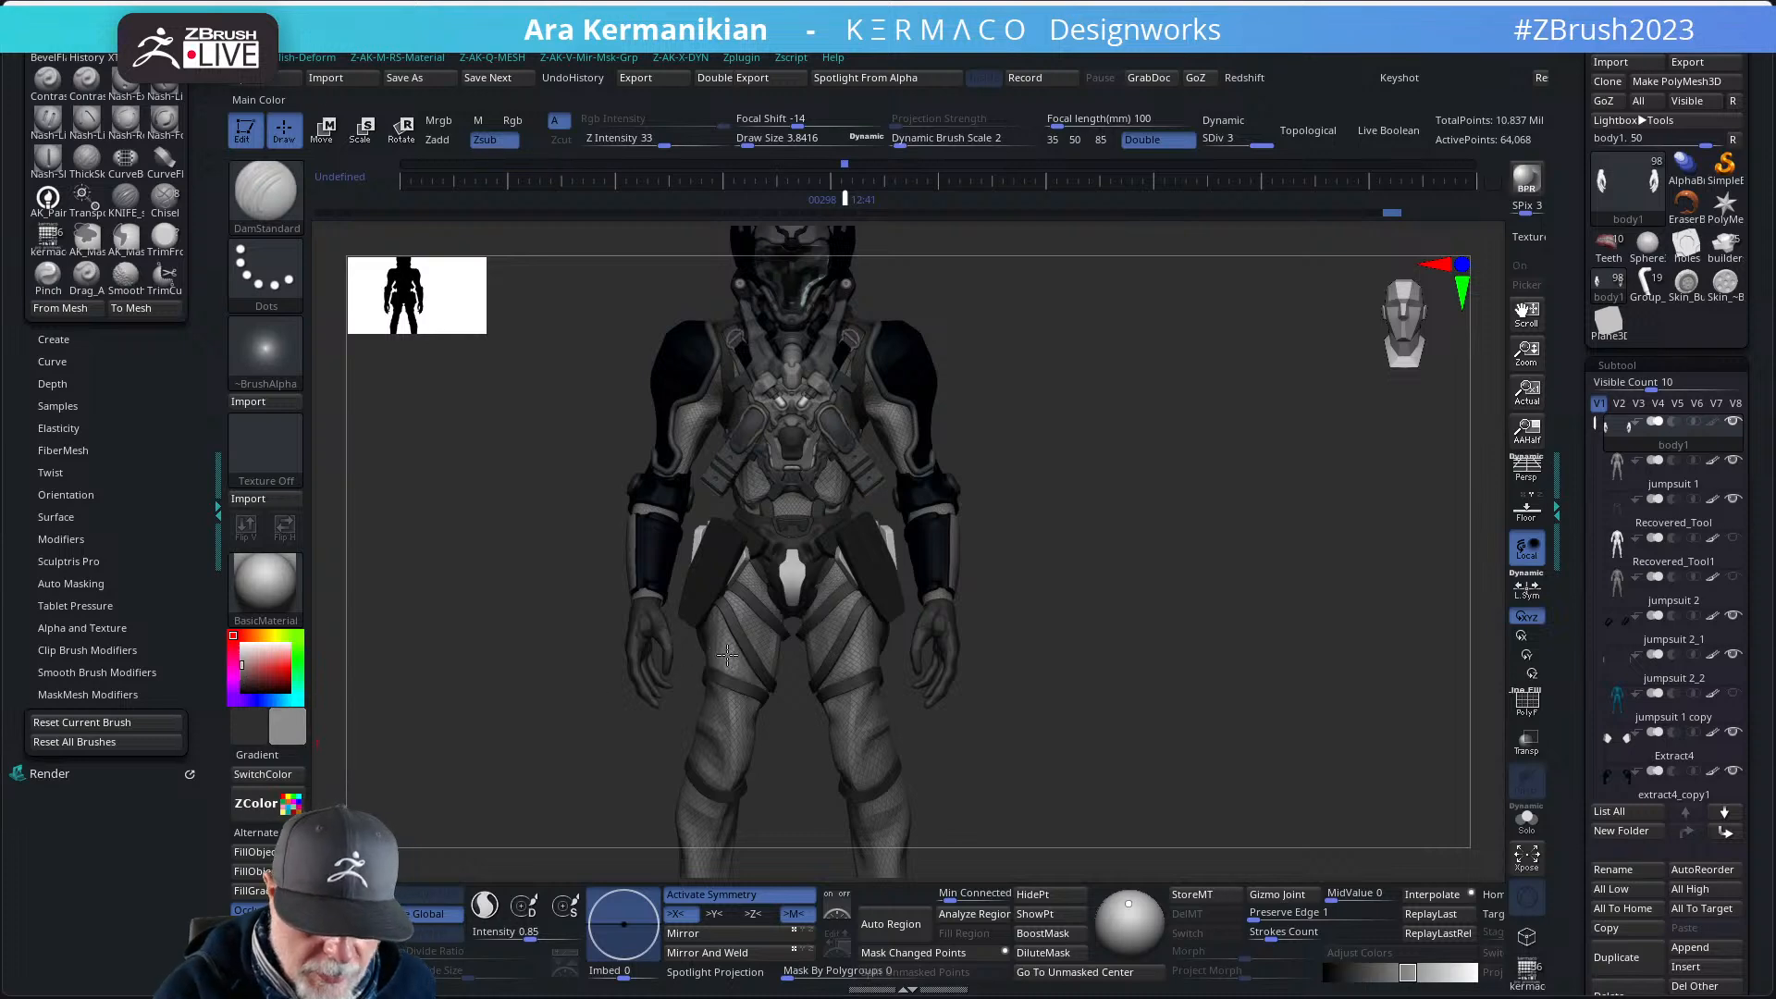
pyautogui.click(263, 872)
pyautogui.moveTo(1002, 634); pyautogui.dragTo(1161, 609)
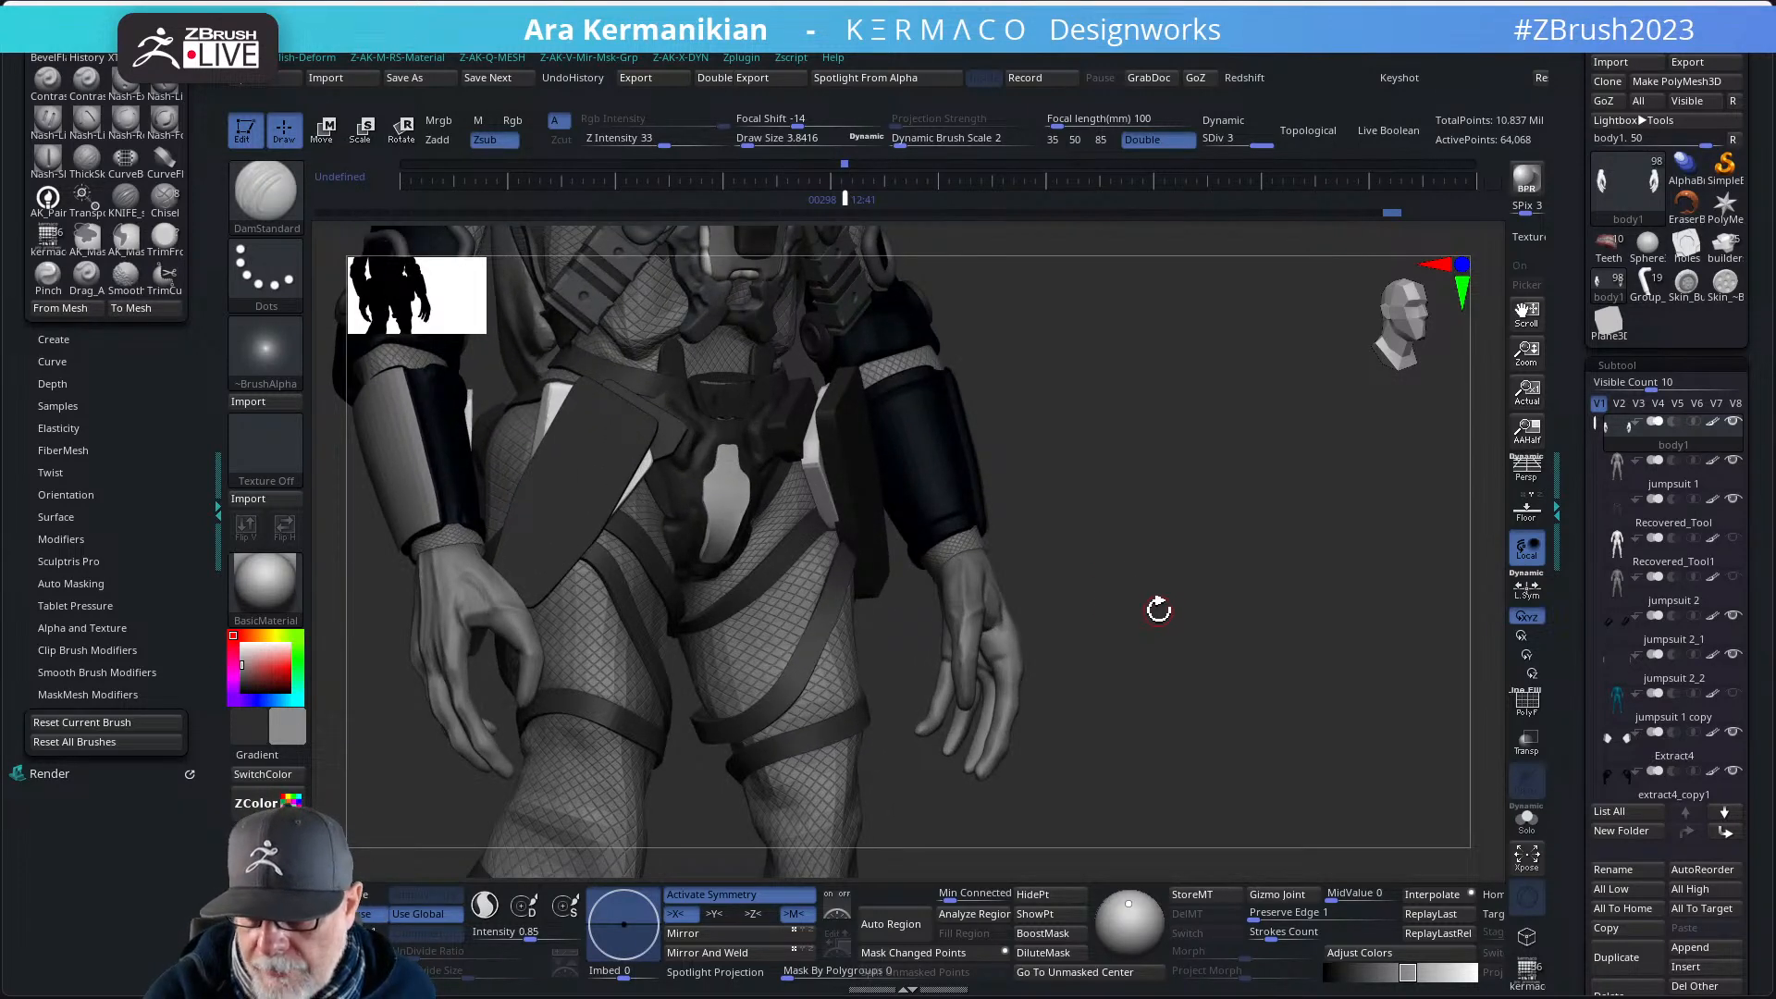
pyautogui.moveTo(1164, 614); pyautogui.dragTo(898, 660)
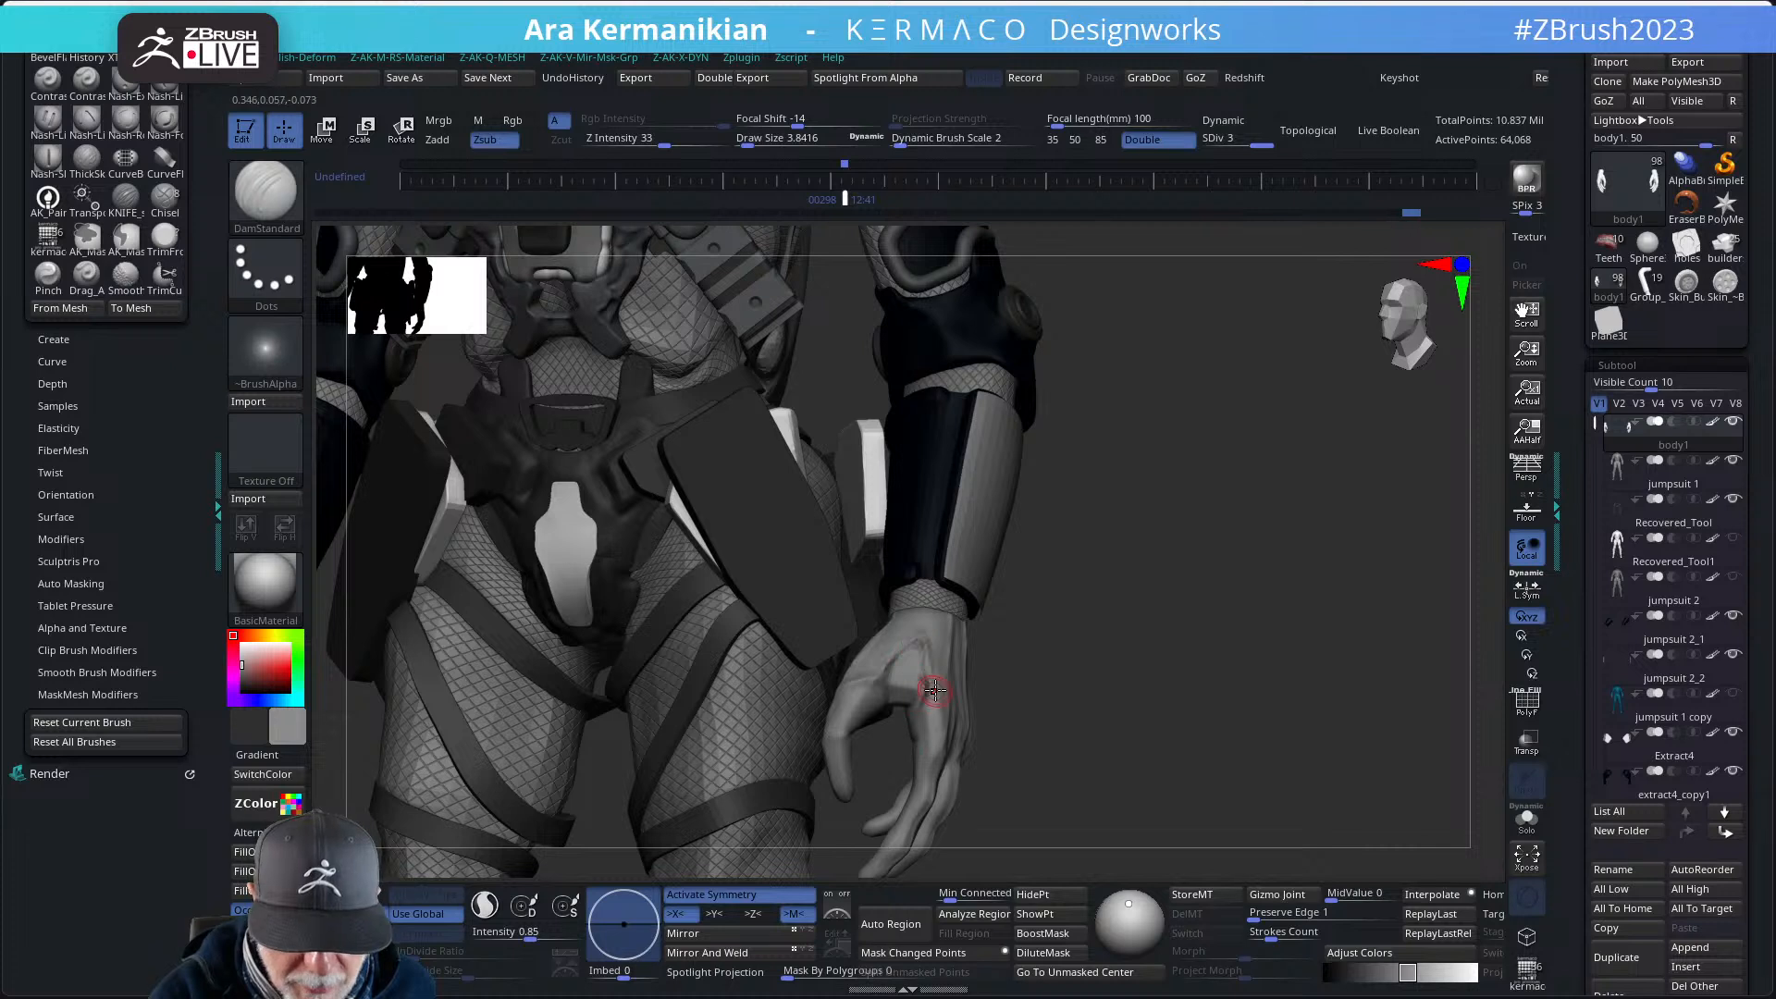
# - Smooth the thumb base and the index-finger side of the hands, judging them against the forearm and body
pyautogui.press('shift')
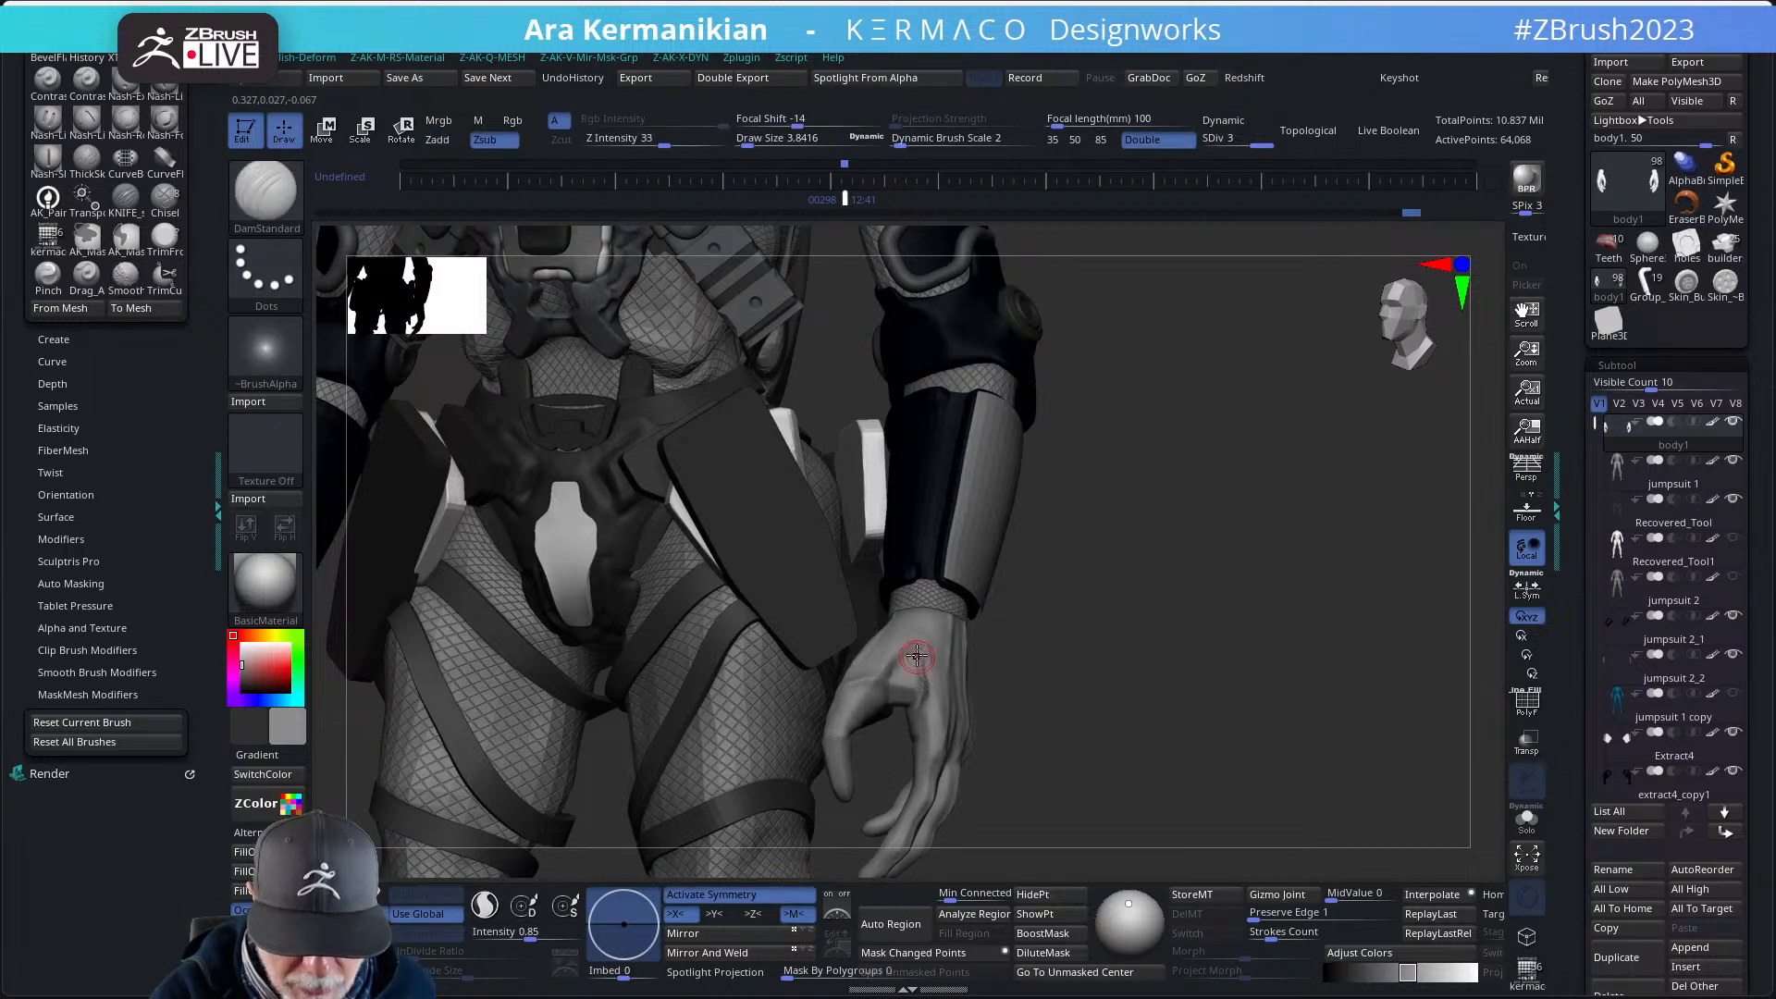
pyautogui.press('shift')
pyautogui.press('shift')
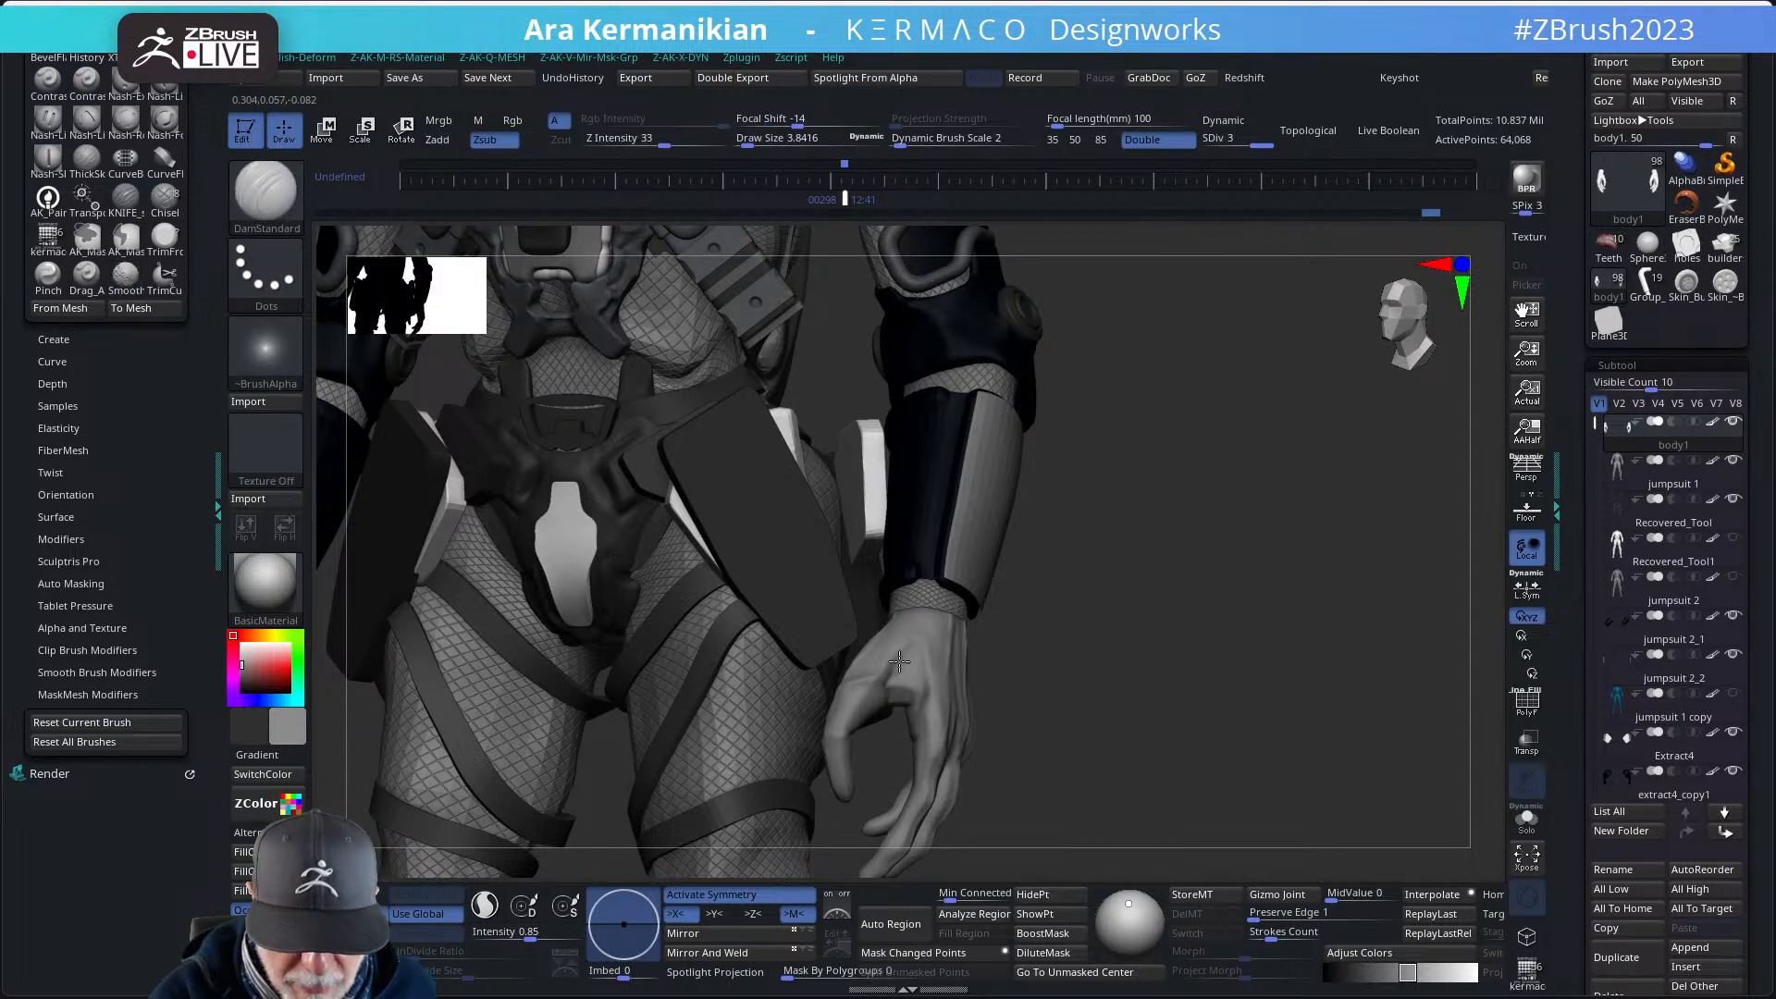
pyautogui.moveTo(1052, 707); pyautogui.dragTo(1081, 636)
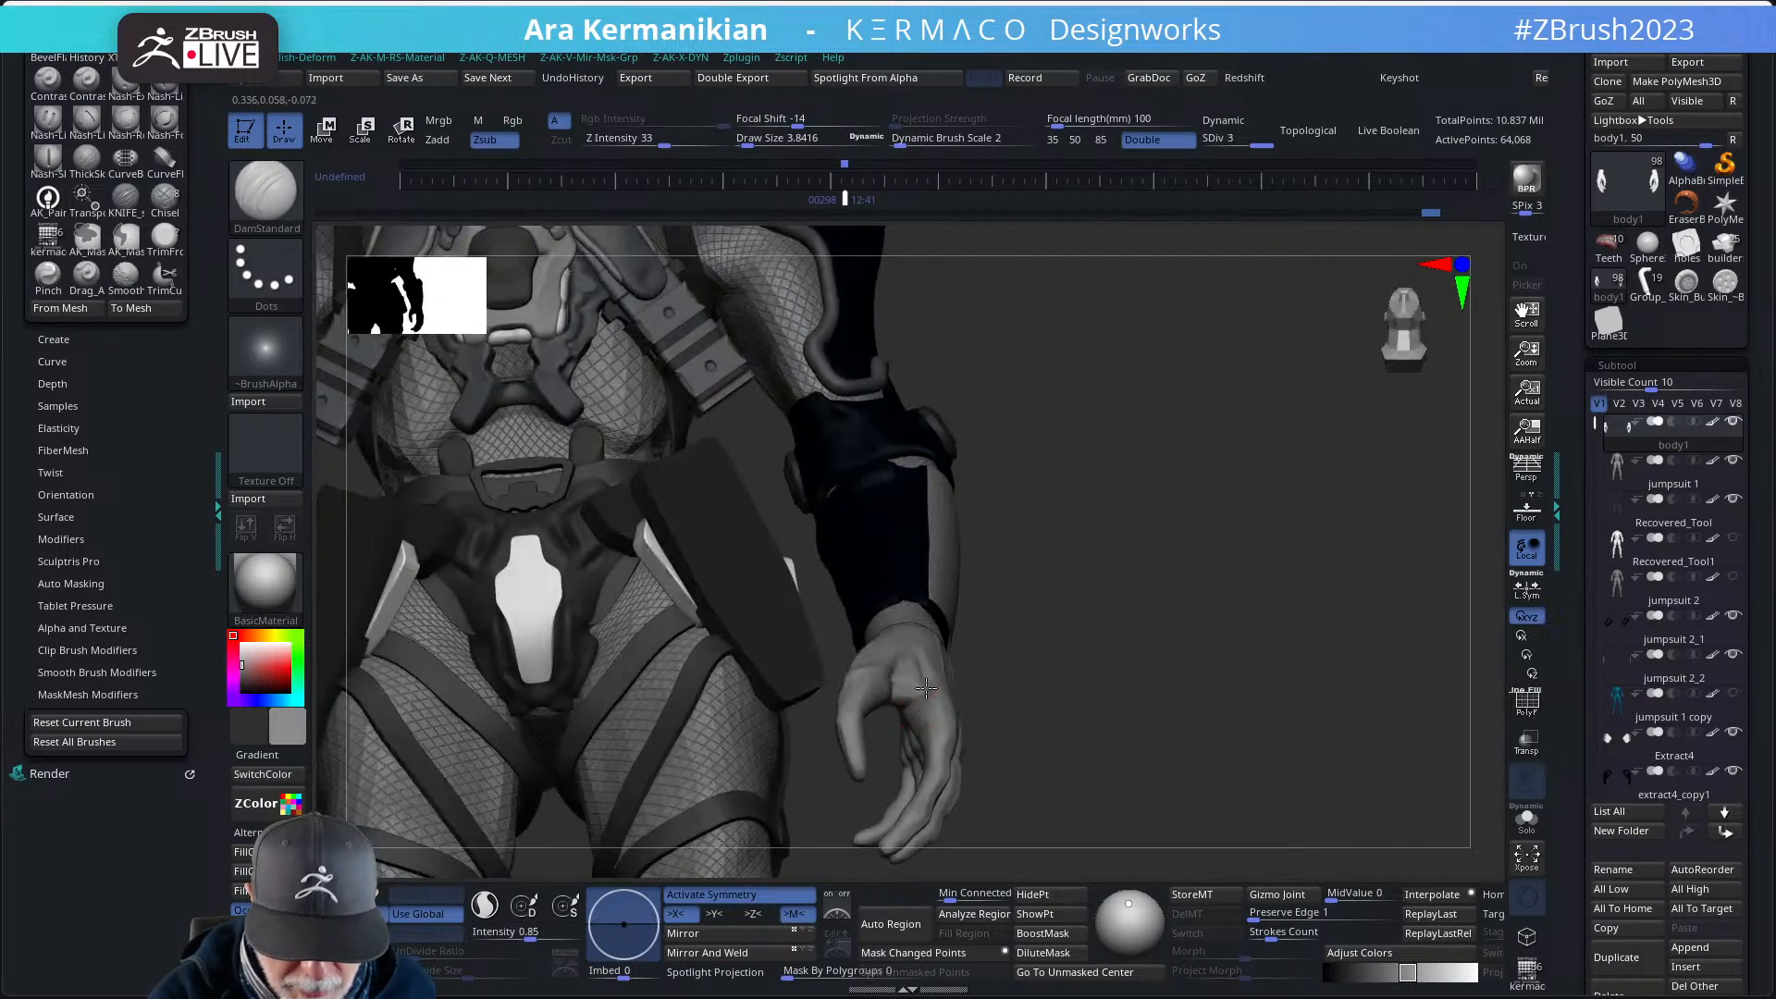
pyautogui.moveTo(947, 681); pyautogui.dragTo(930, 708, button='right')
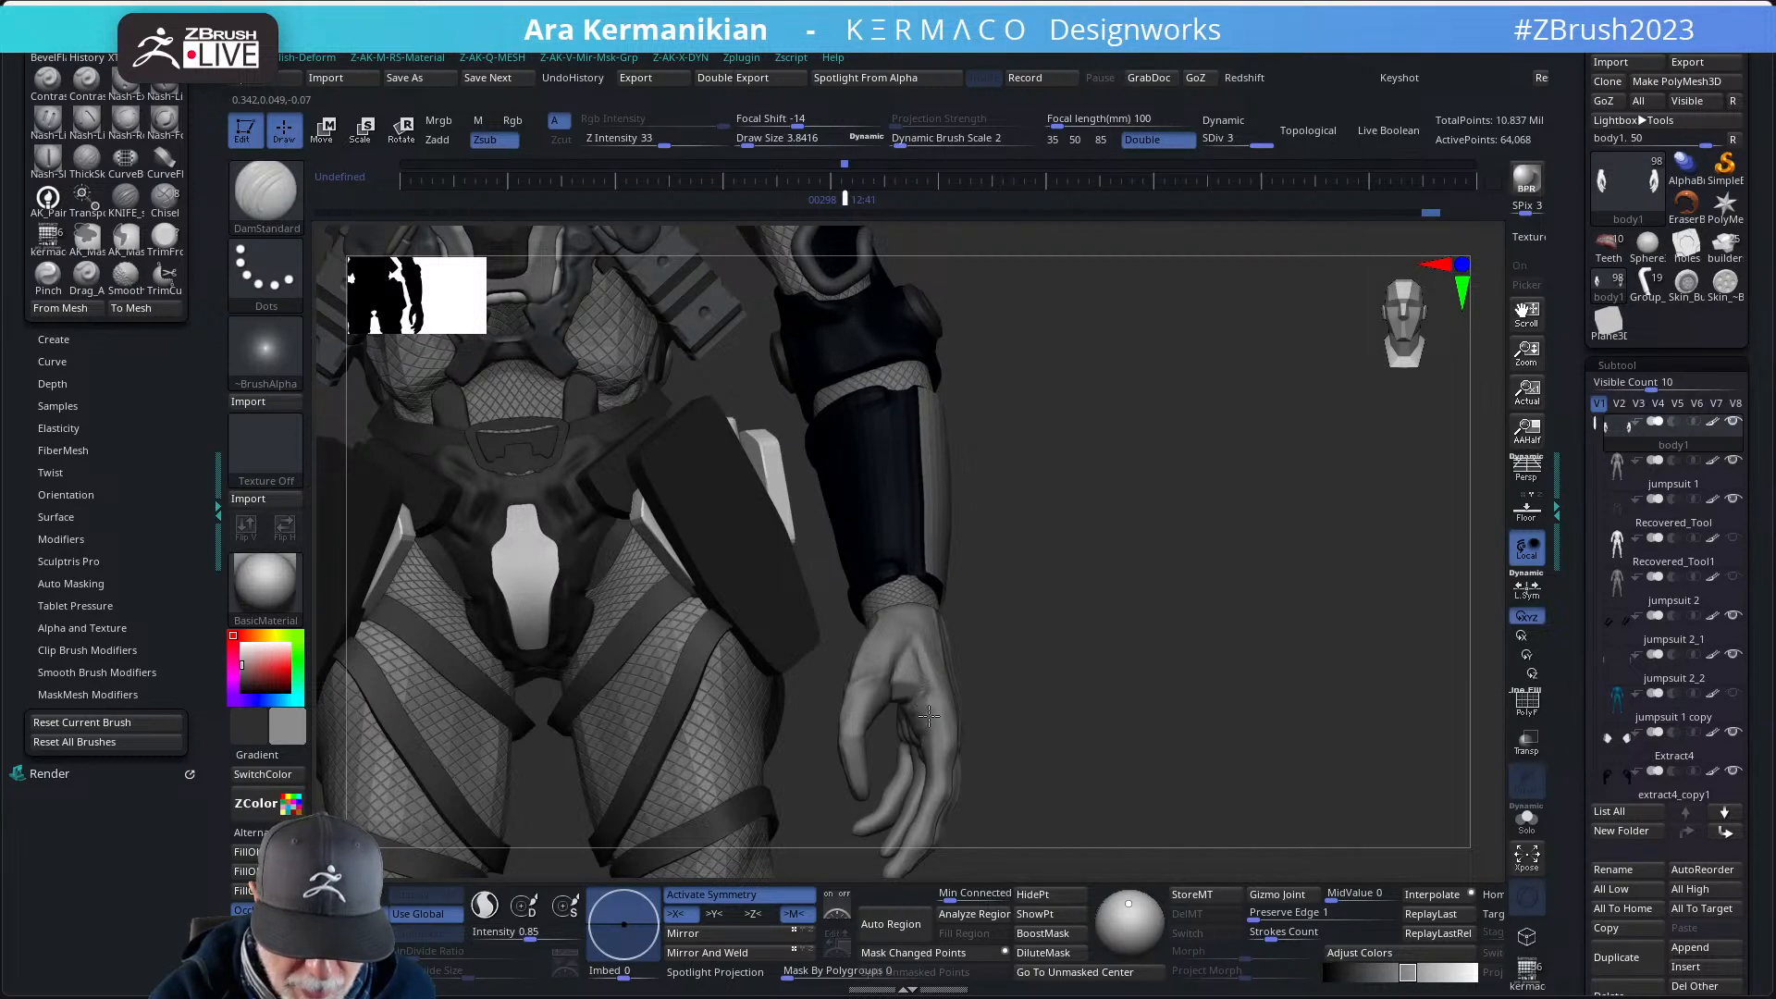
pyautogui.press('shift')
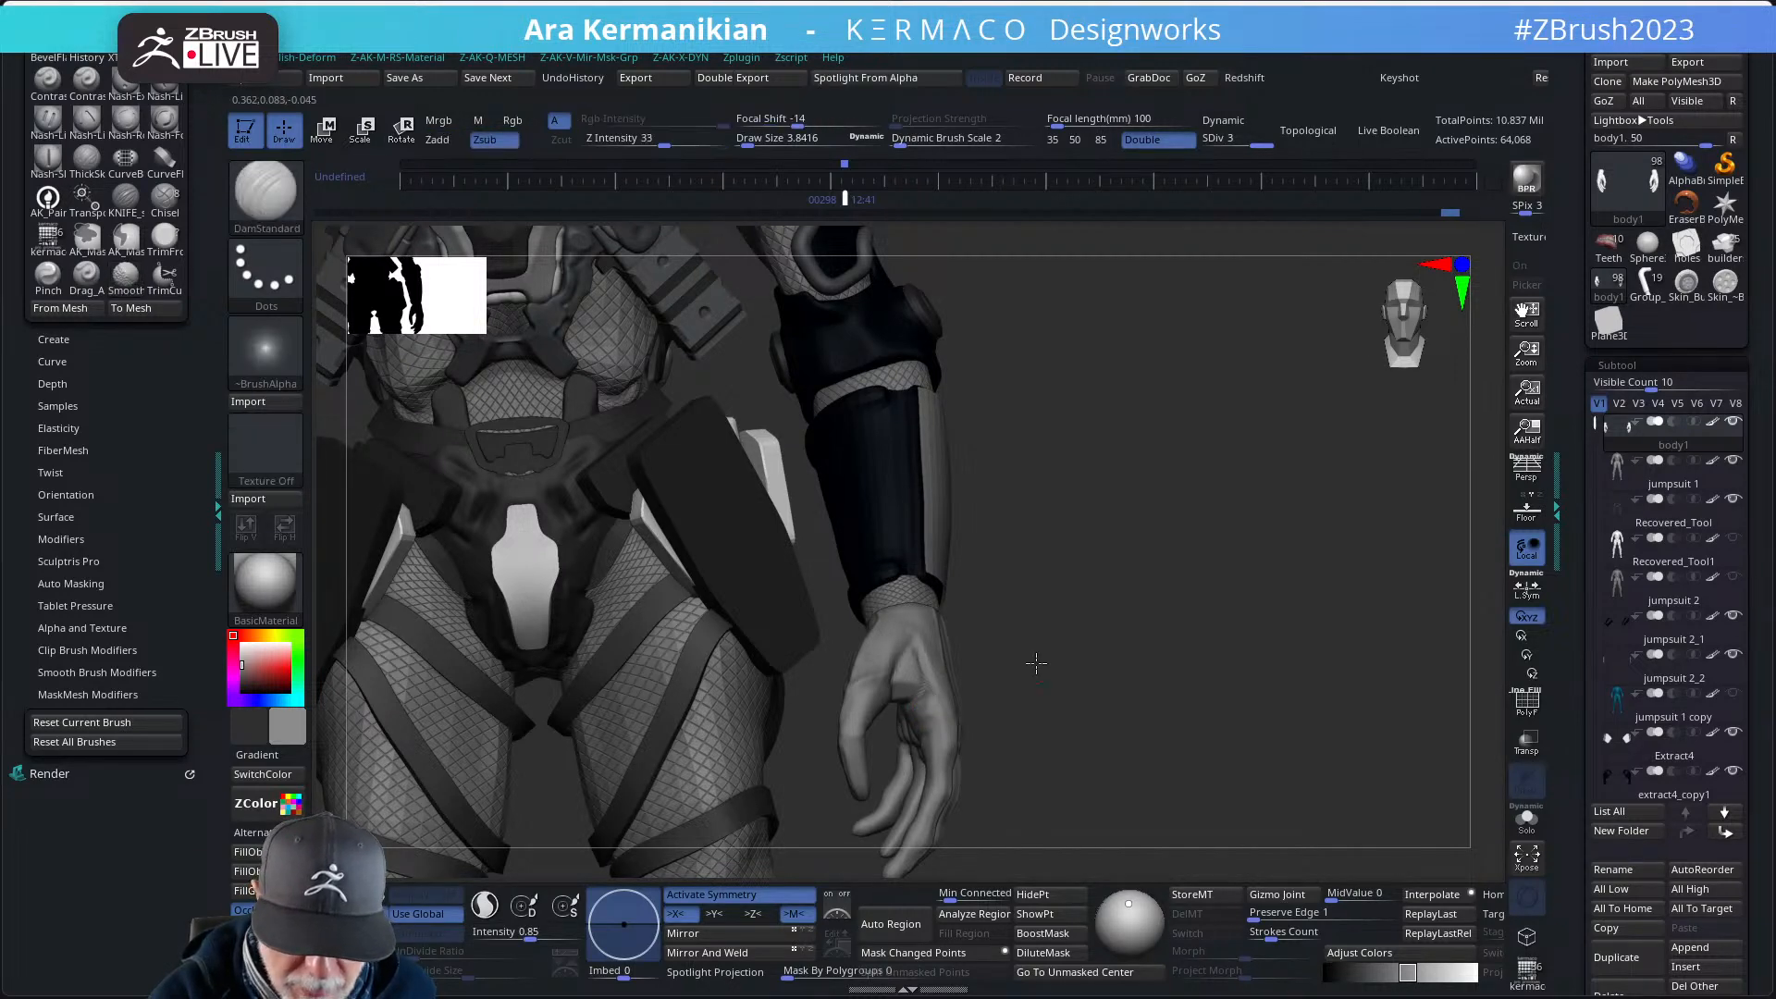
pyautogui.press('f')
pyautogui.moveTo(1022, 658)
pyautogui.mouseDown()
pyautogui.moveTo(1013, 685)
pyautogui.moveTo(1012, 656)
pyautogui.moveTo(980, 684)
pyautogui.mouseUp()
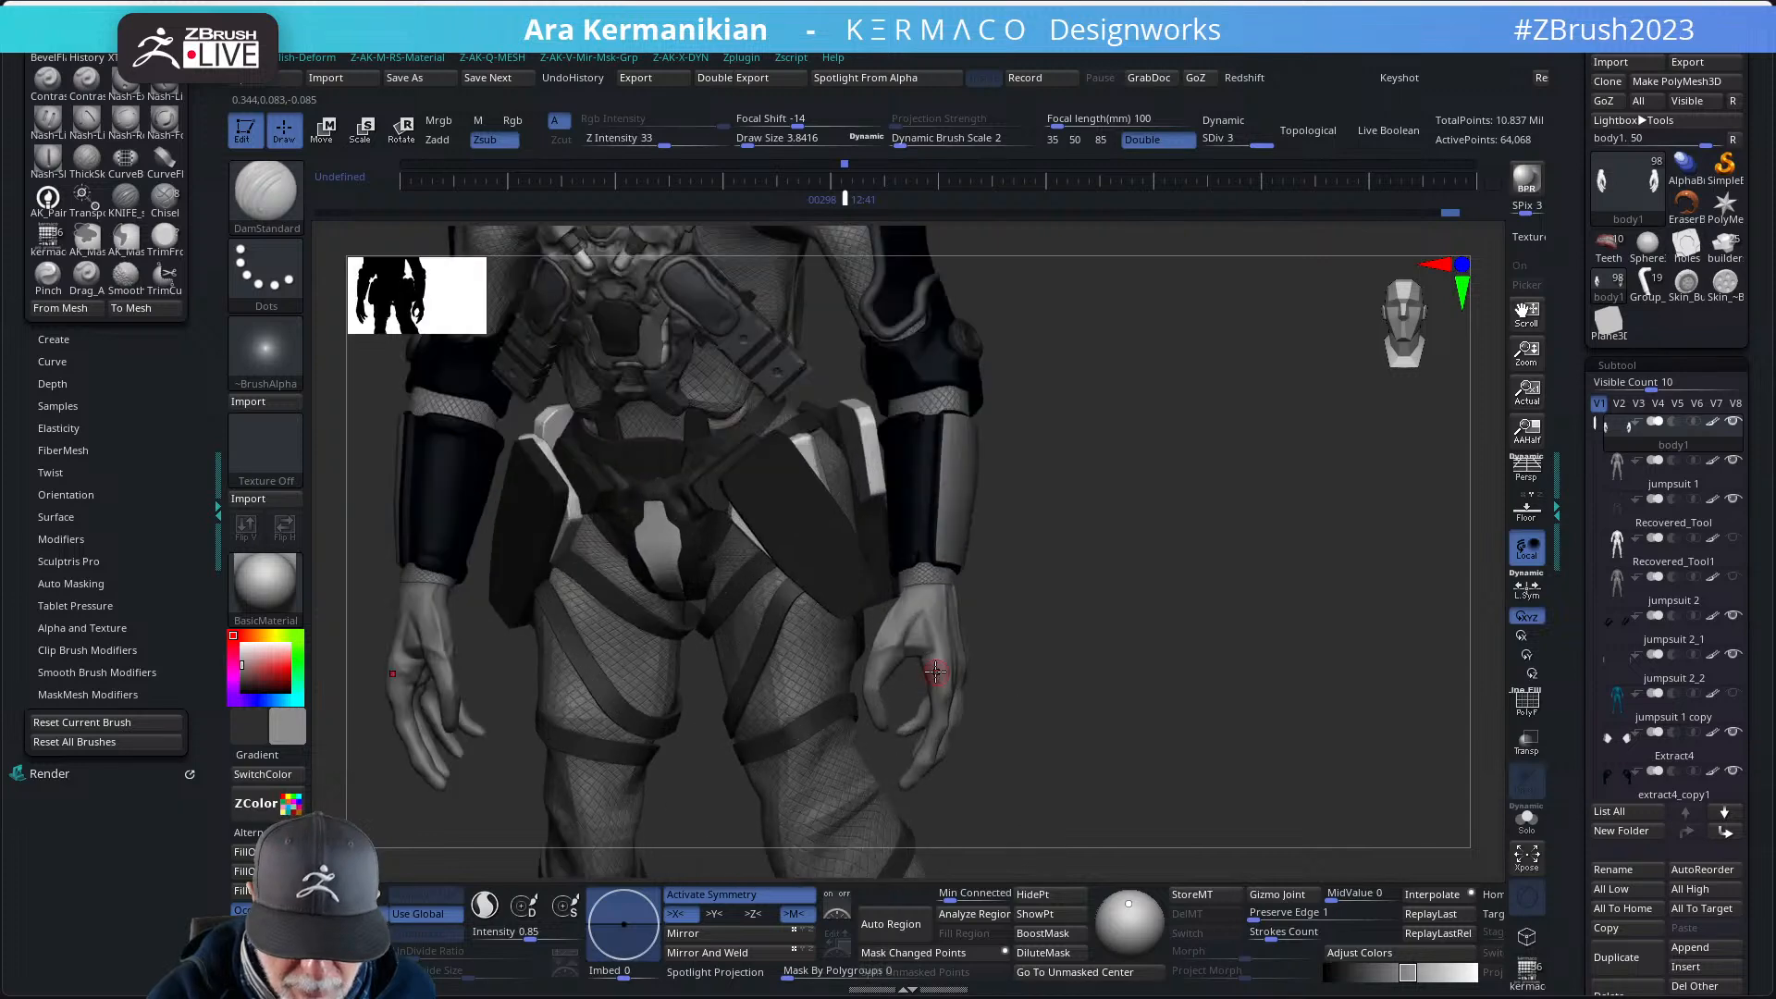
pyautogui.moveTo(1044, 594); pyautogui.dragTo(1147, 715)
# - Isolate the hands and refine the web between thumb and index finger with DamStandard and smoothing
pyautogui.click(1526, 818)
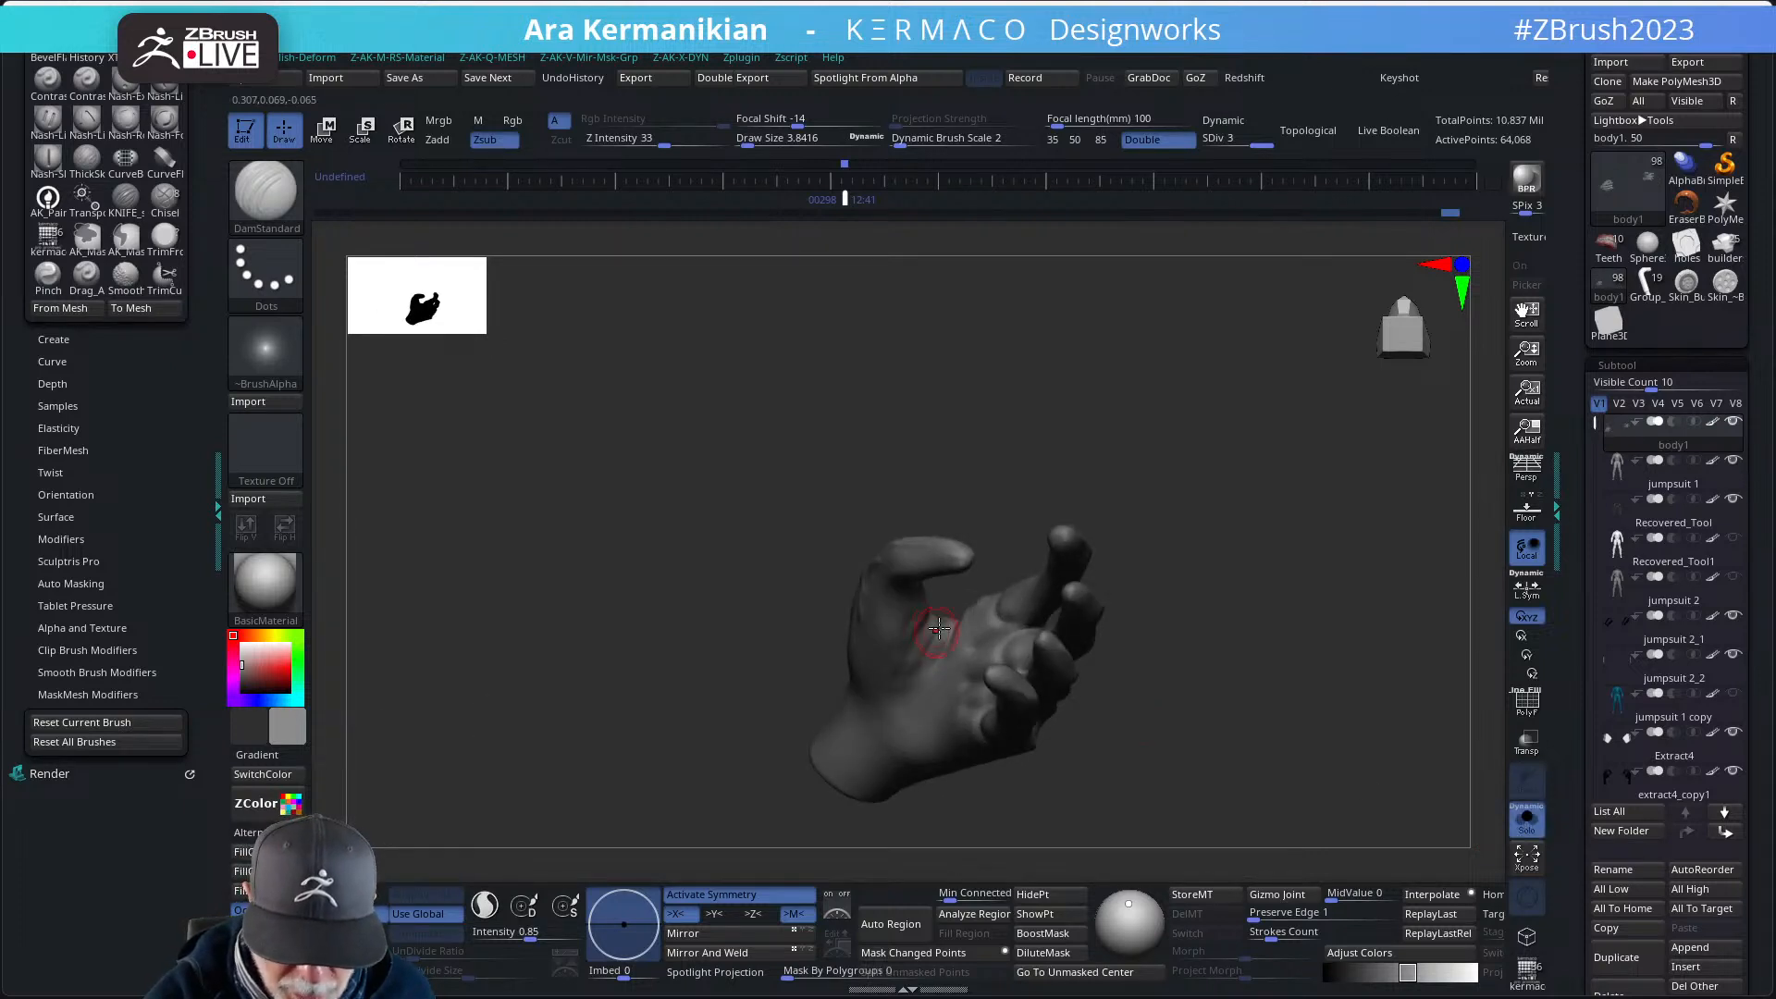
pyautogui.moveTo(1136, 499); pyautogui.dragTo(1011, 624)
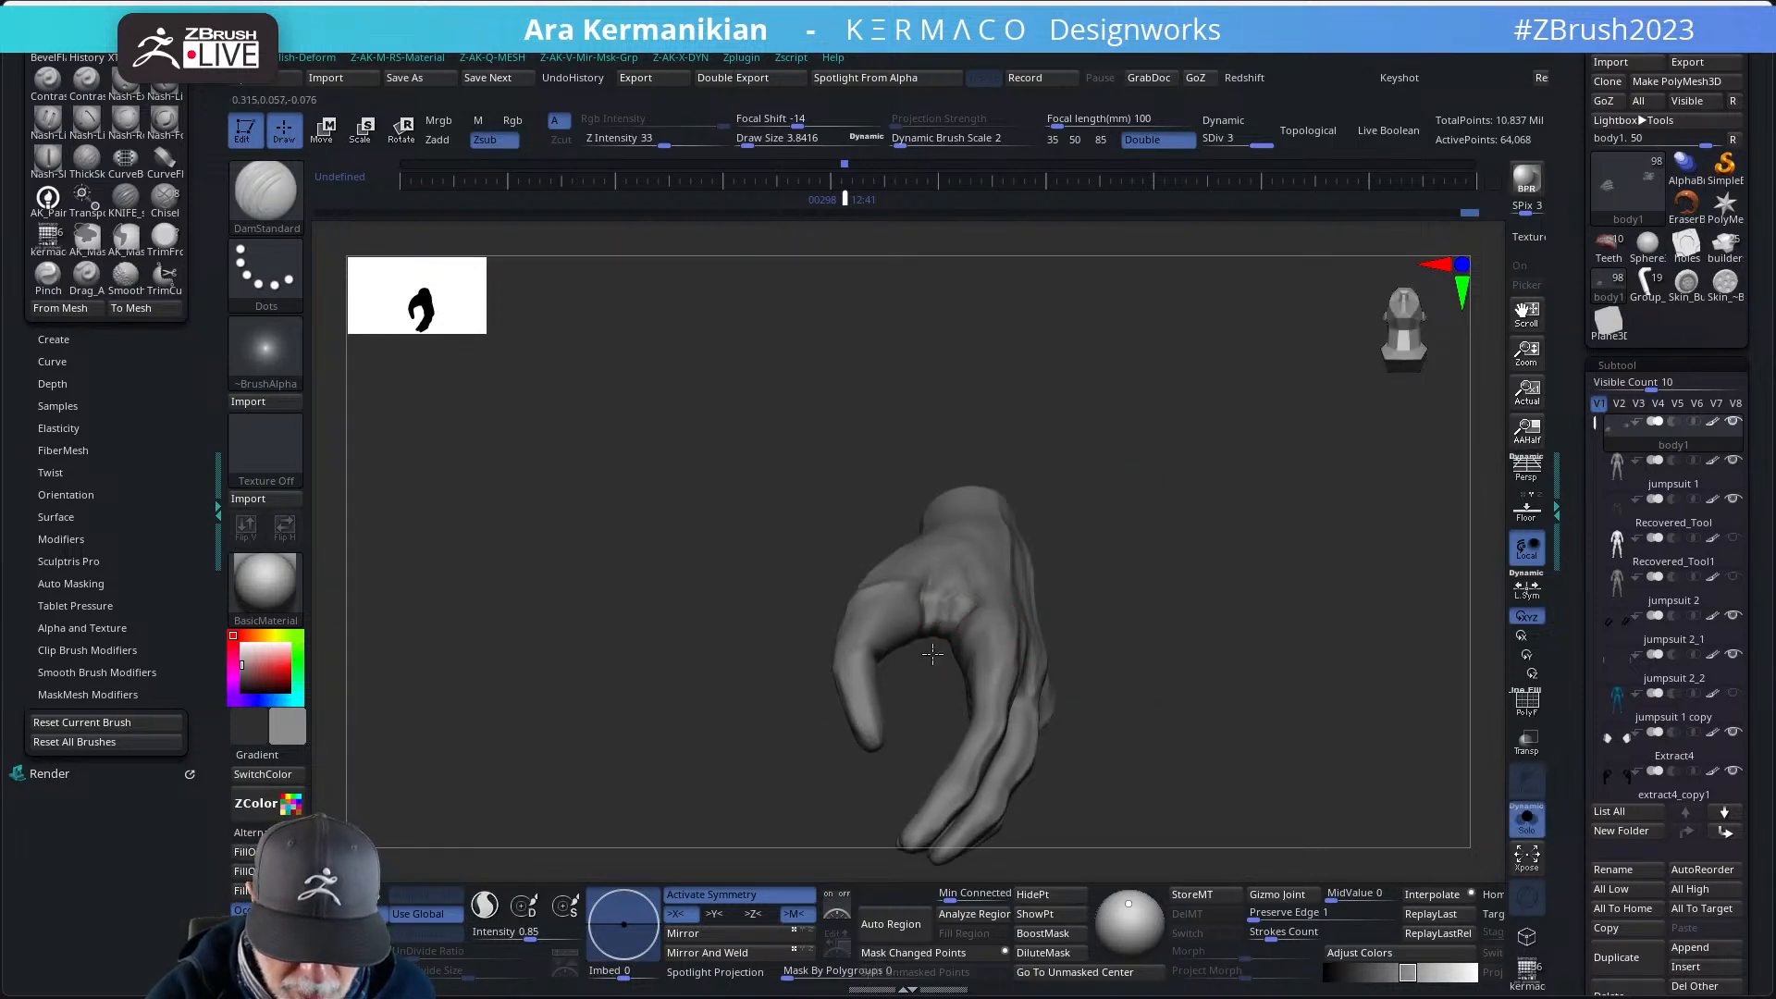
pyautogui.moveTo(1122, 535); pyautogui.dragTo(946, 645)
pyautogui.moveTo(764, 729); pyautogui.dragTo(1023, 618)
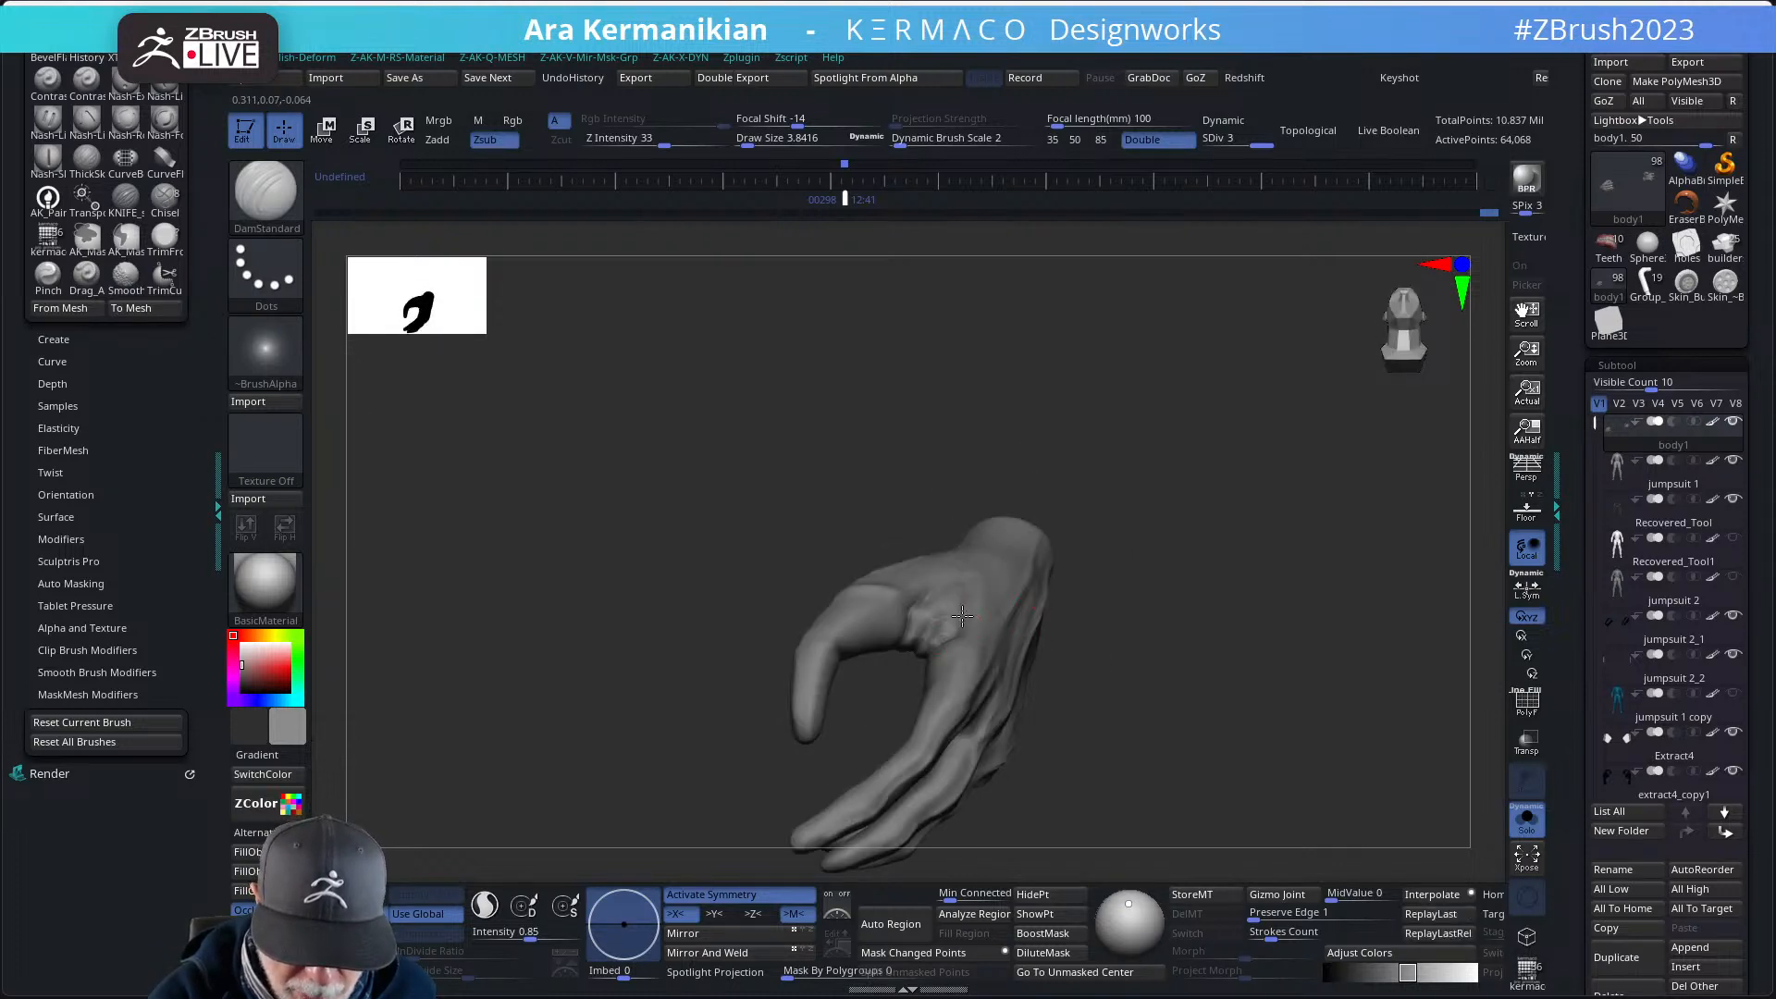
pyautogui.moveTo(1120, 519); pyautogui.dragTo(944, 645)
pyautogui.press('shift')
pyautogui.moveTo(1165, 611)
pyautogui.keyDown('alt'); pyautogui.mouseDown()
pyautogui.moveTo(1162, 586)
pyautogui.moveTo(1110, 557)
pyautogui.moveTo(1098, 571)
pyautogui.moveTo(1158, 597)
pyautogui.moveTo(1098, 575)
pyautogui.moveTo(1101, 599)
pyautogui.moveTo(1070, 614)
pyautogui.moveTo(1012, 603)
pyautogui.mouseUp(); pyautogui.keyUp('alt')
# - Reshape the thumb base and the web beside the index finger with the Move brush
pyautogui.press('b')
pyautogui.press('m')
pyautogui.press('v')
pyautogui.press('s')
pyautogui.moveTo(912, 626); pyautogui.dragTo(916, 623)
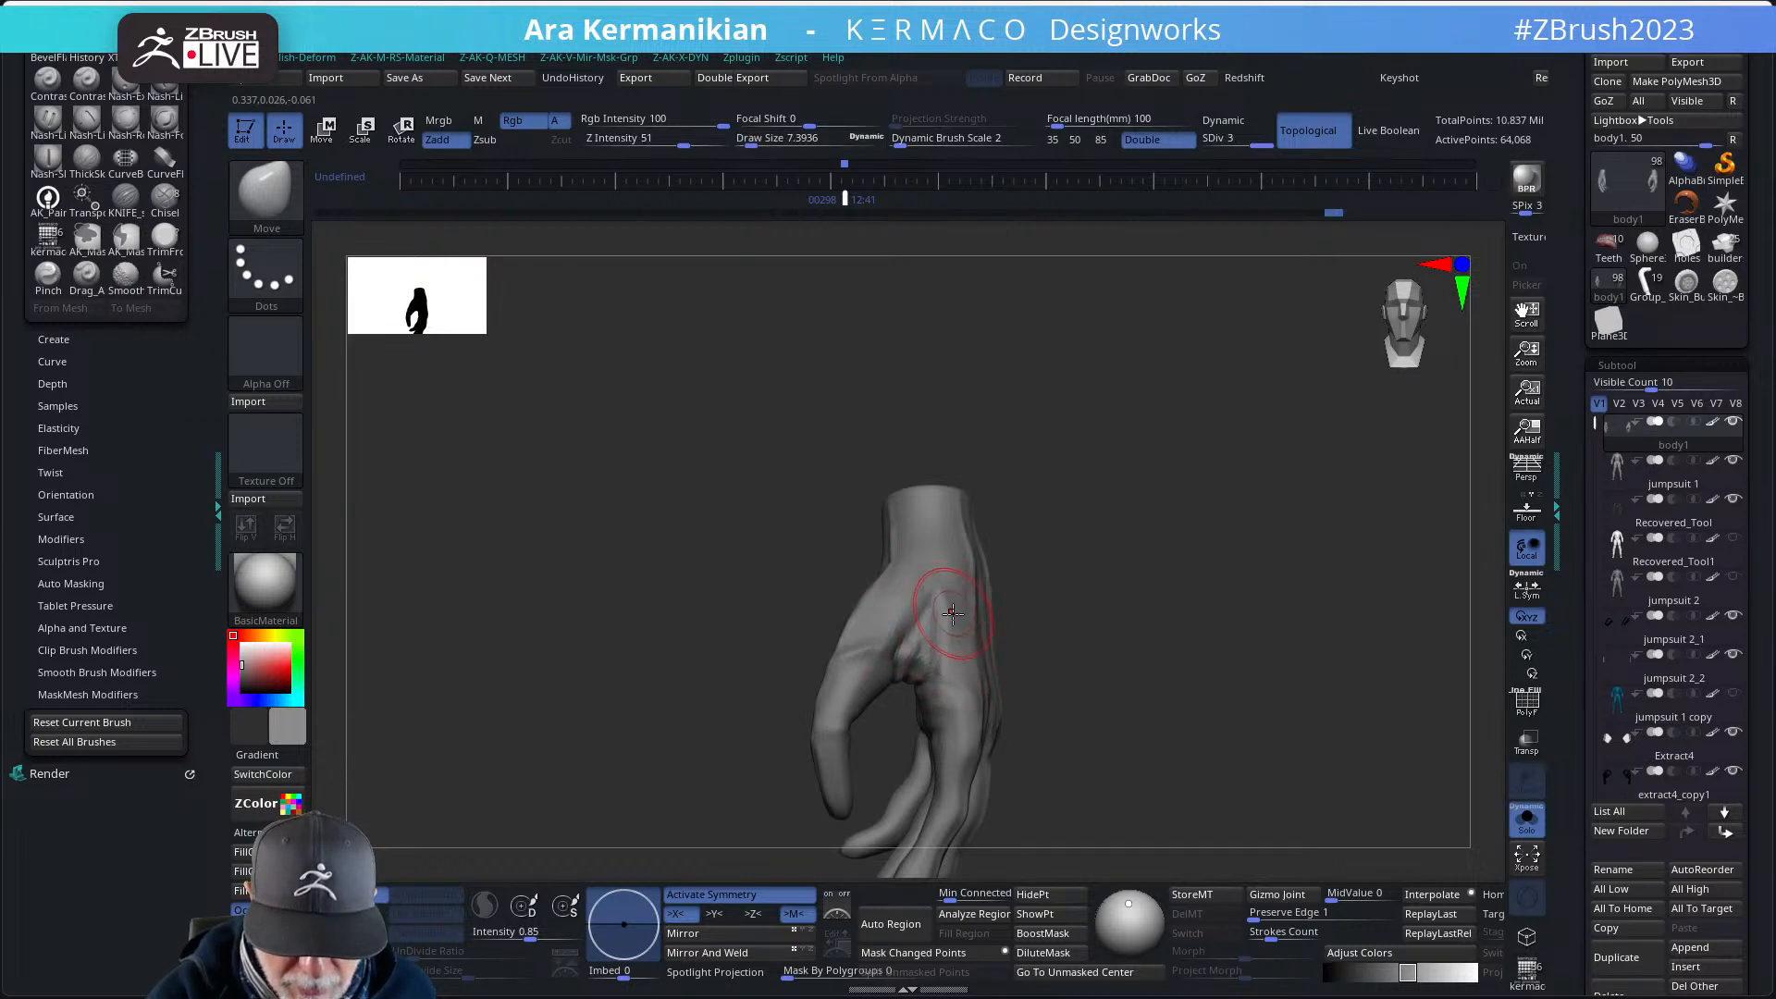
pyautogui.moveTo(941, 688); pyautogui.dragTo(920, 627, button='right')
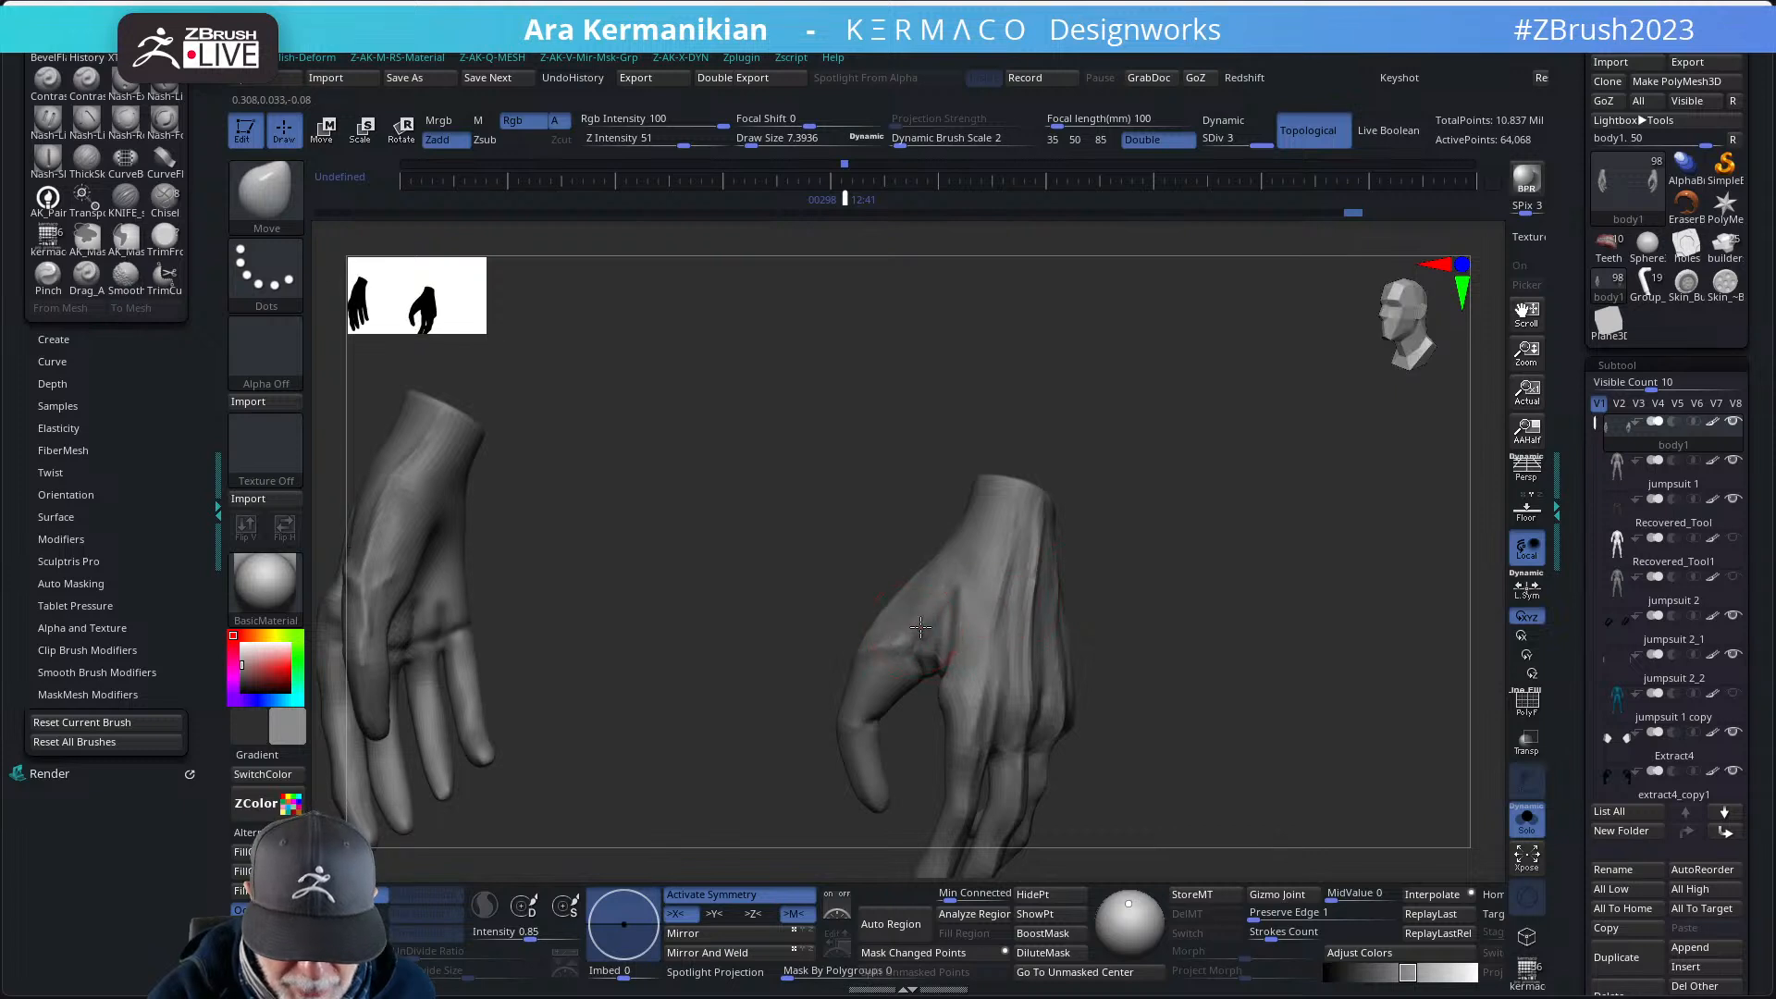
pyautogui.moveTo(1189, 598); pyautogui.dragTo(1234, 602)
pyautogui.moveTo(932, 655); pyautogui.dragTo(937, 672)
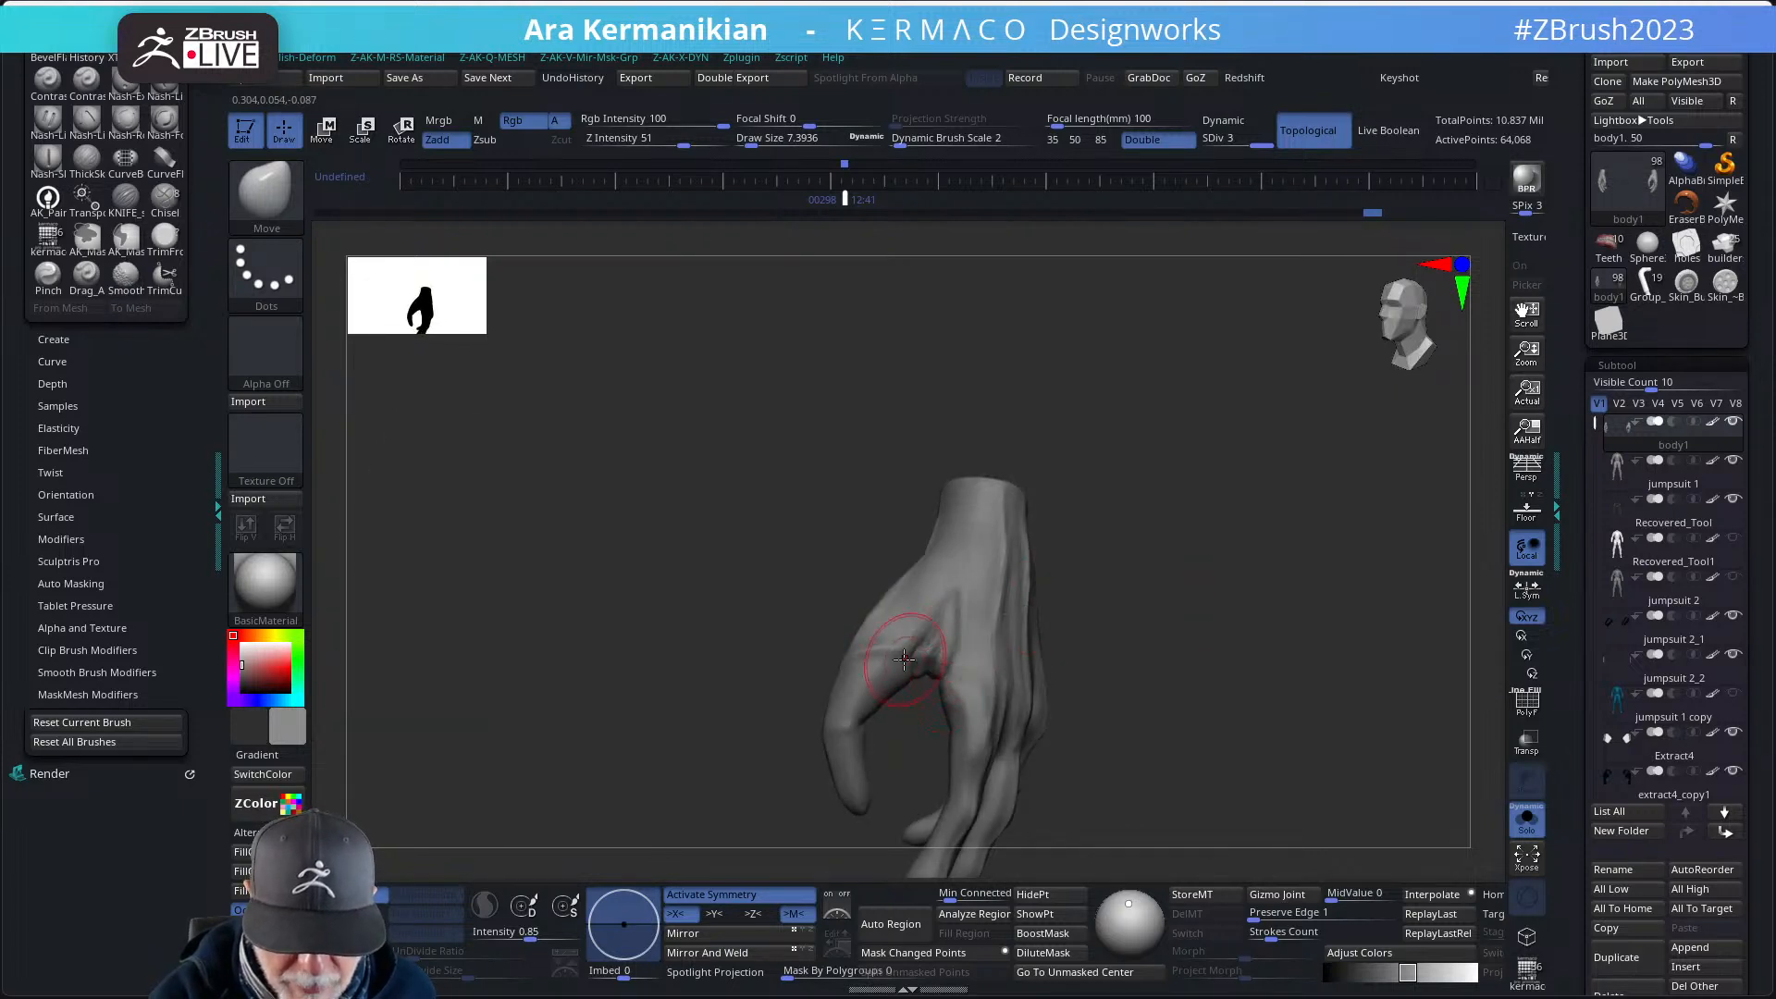
pyautogui.moveTo(1039, 645); pyautogui.dragTo(1042, 540, button='right')
# - Smooth the wrist, the back of the hand and the area around the outer knuckle
pyautogui.press('shift')
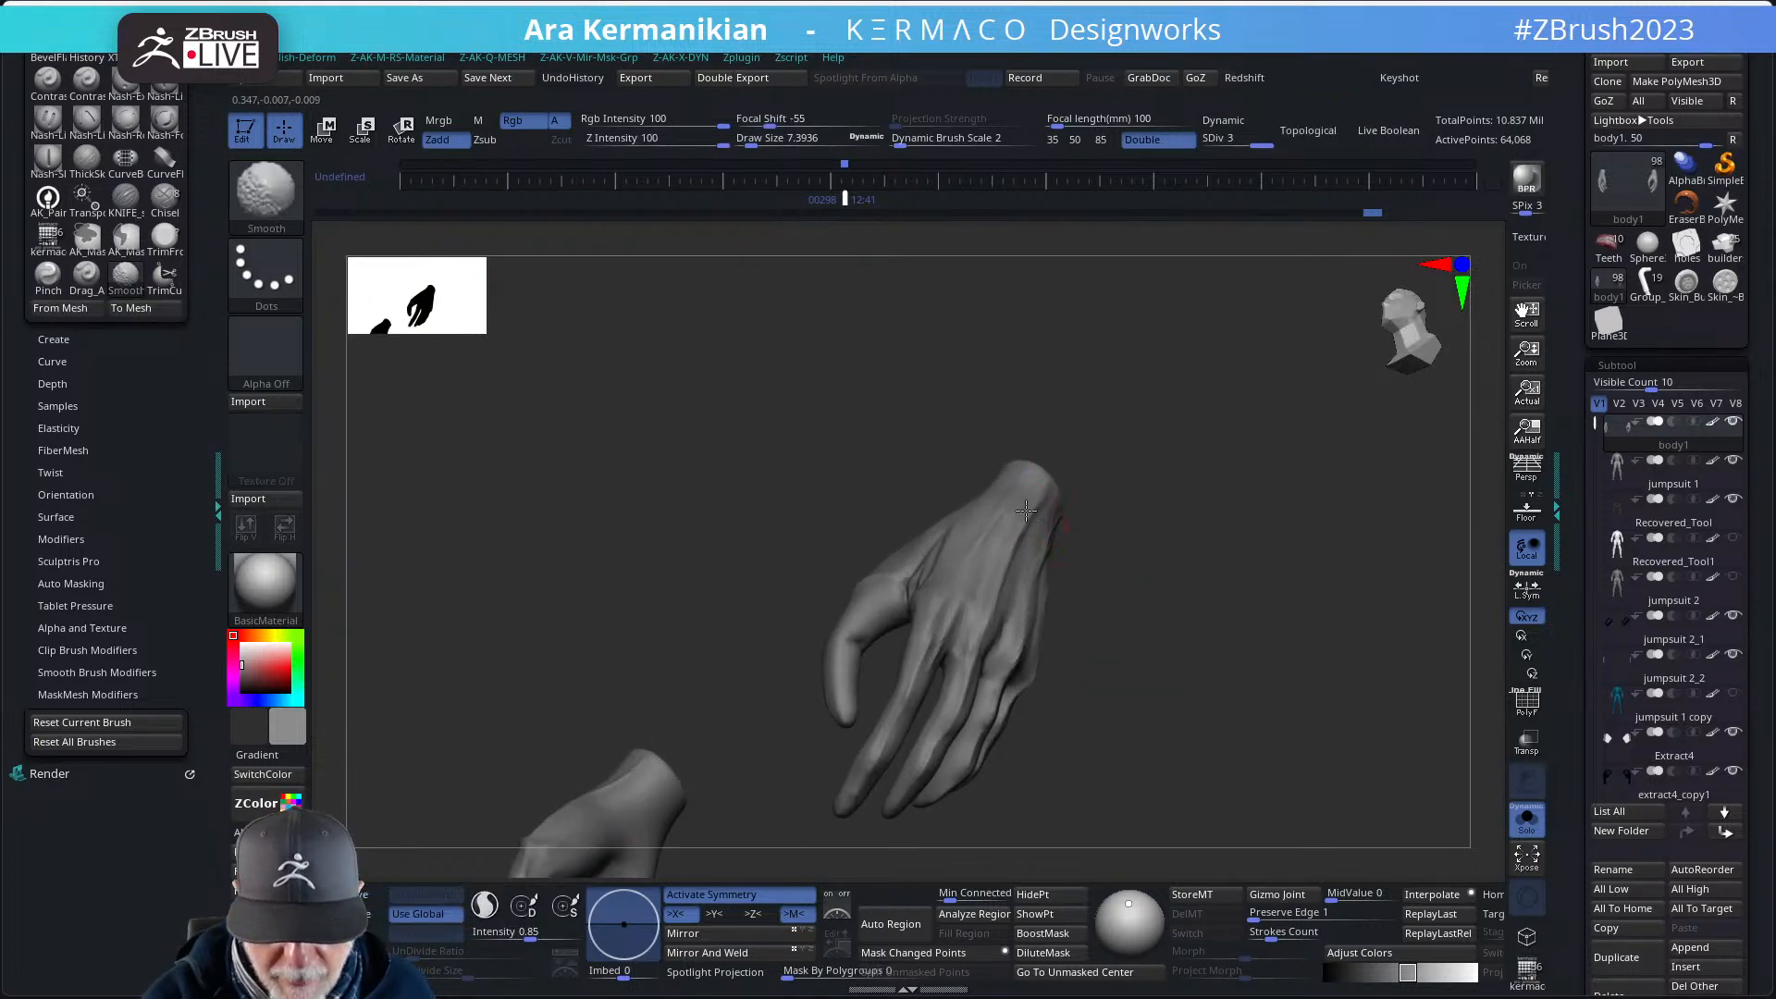
pyautogui.moveTo(951, 606)
pyautogui.mouseDown(button='right')
pyautogui.moveTo(1130, 607)
pyautogui.moveTo(1095, 555)
pyautogui.moveTo(1063, 559)
pyautogui.moveTo(1100, 590)
pyautogui.moveTo(959, 580)
pyautogui.mouseUp(button='right')
pyautogui.press('shift')
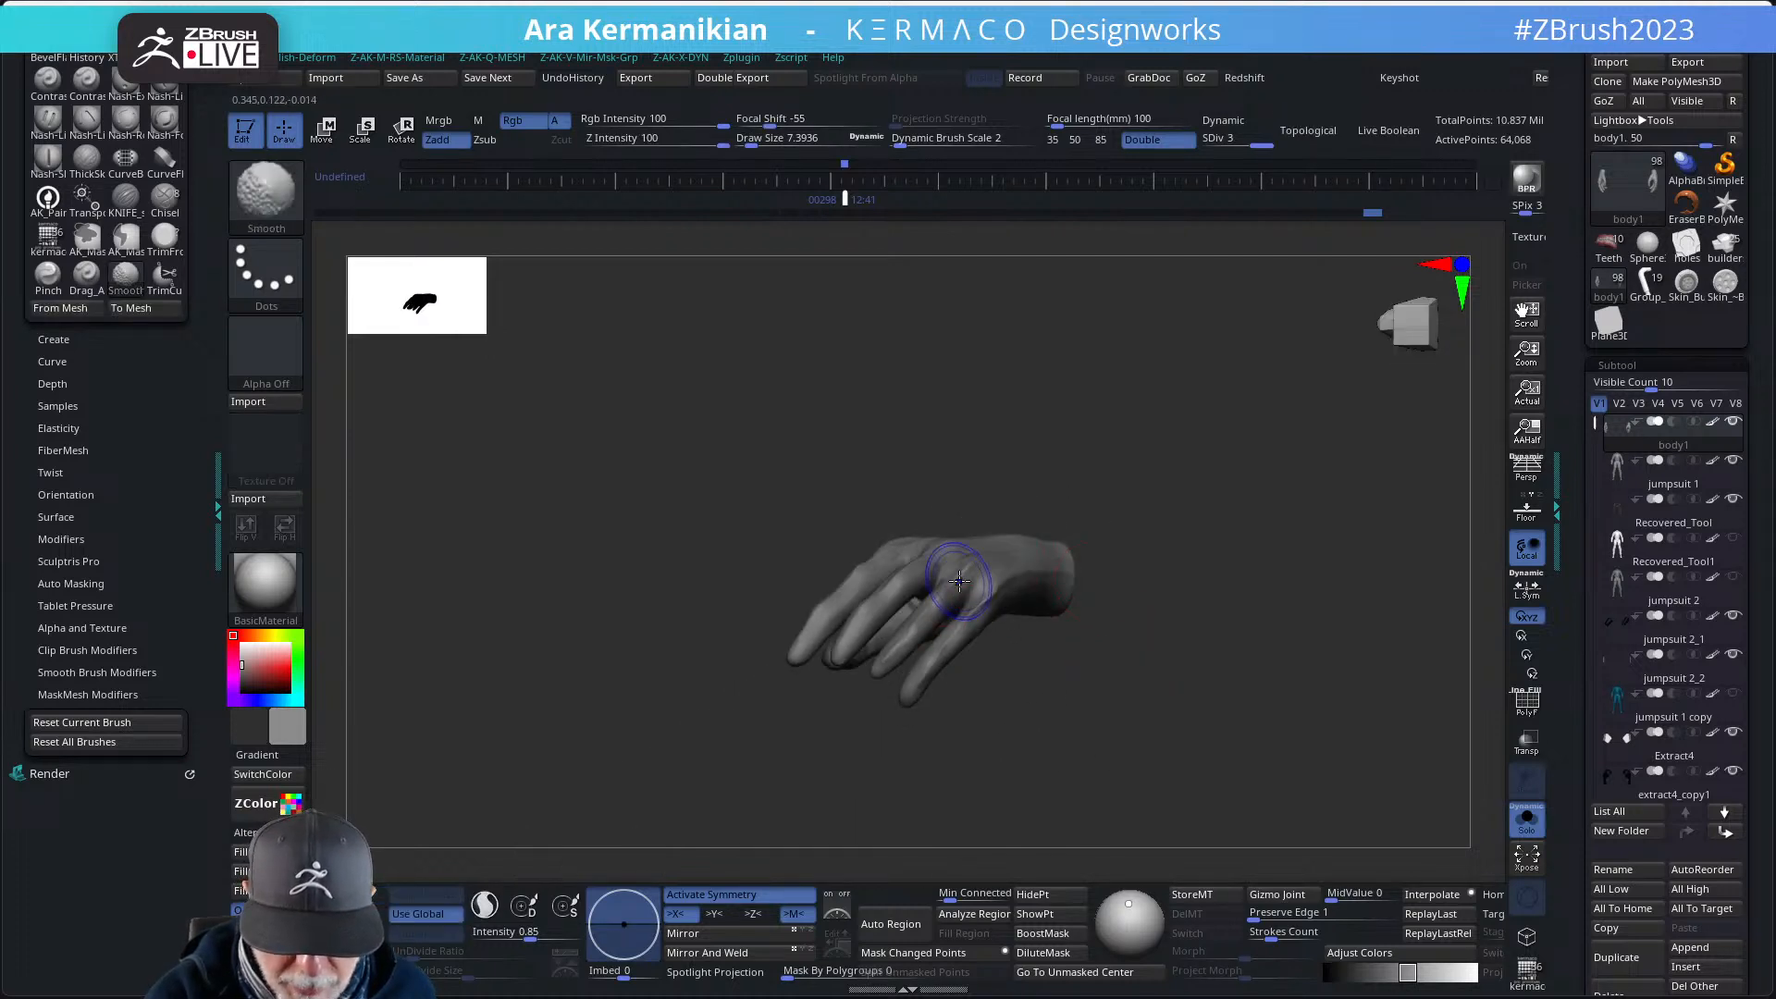
# - Isolate the index finger by its polygroup and check its shape from several angles
pyautogui.moveTo(864, 674); pyautogui.dragTo(1107, 639, button='right')
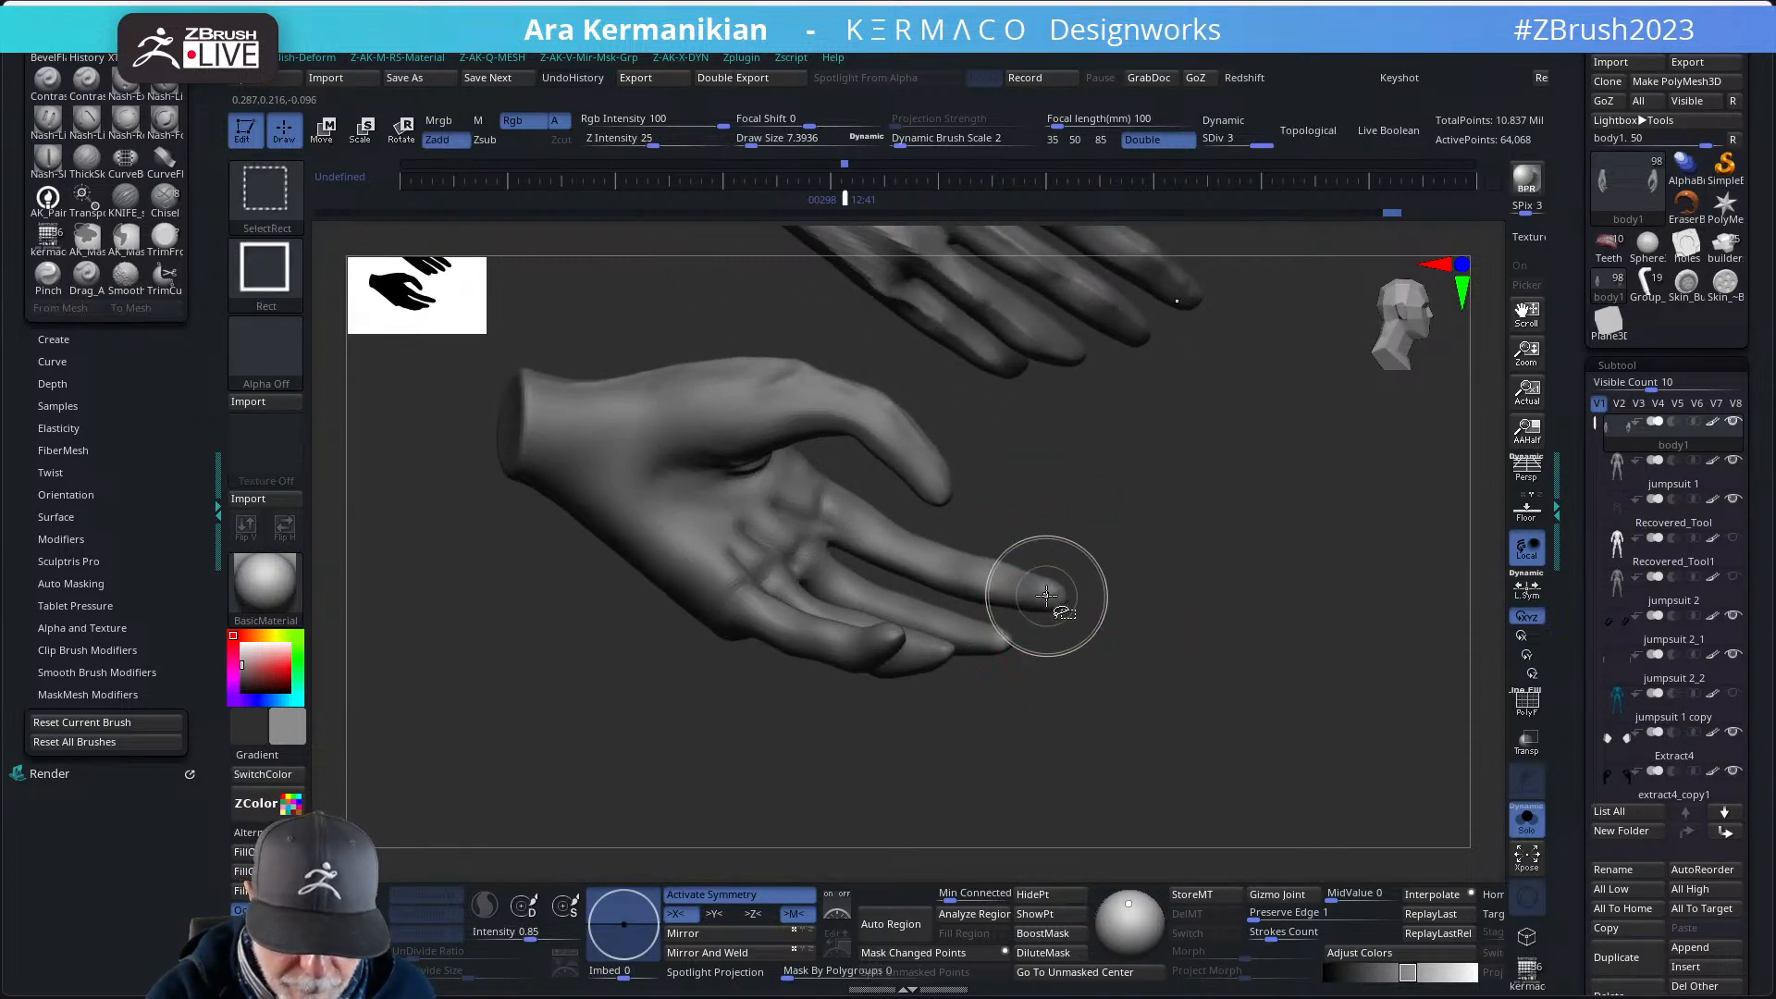
pyautogui.keyDown('ctrl'); pyautogui.keyDown('shift'); pyautogui.click(1045, 621); pyautogui.keyUp('shift'); pyautogui.keyUp('ctrl')
pyautogui.moveTo(1028, 693)
pyautogui.mouseDown(button='right')
pyautogui.moveTo(1063, 670)
pyautogui.moveTo(1032, 667)
pyautogui.moveTo(1034, 682)
pyautogui.mouseUp(button='right')
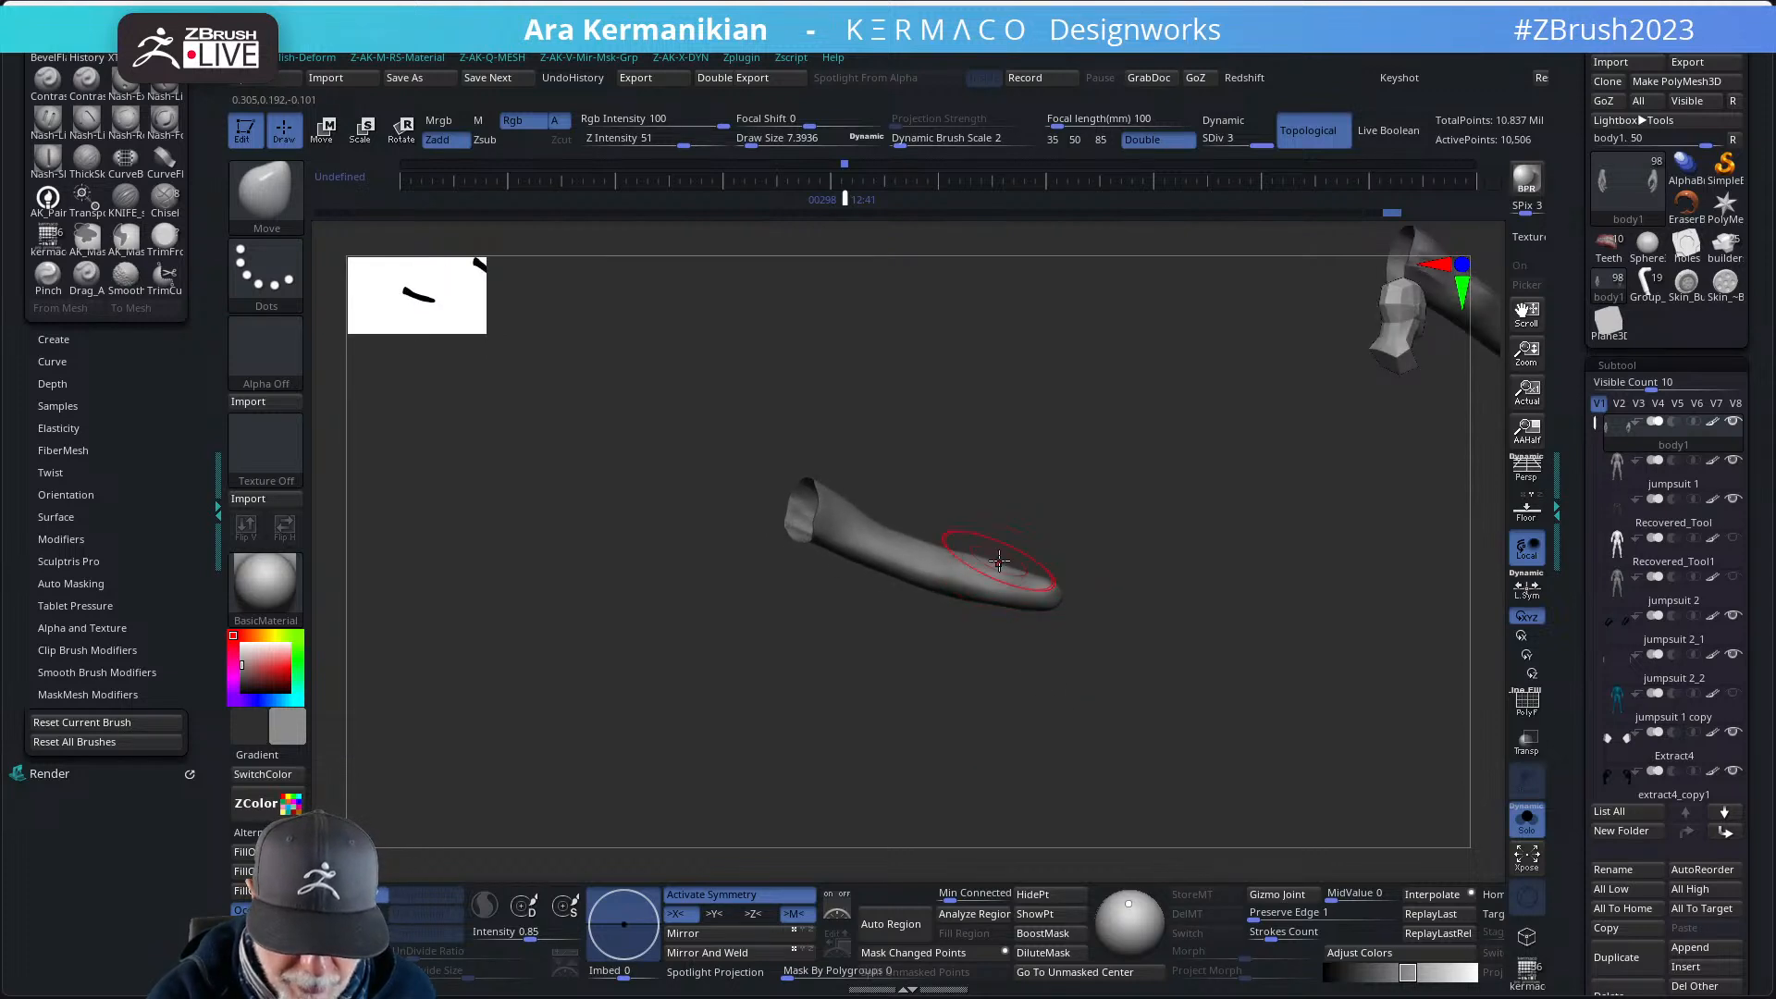
pyautogui.moveTo(991, 587); pyautogui.dragTo(893, 621, button='right')
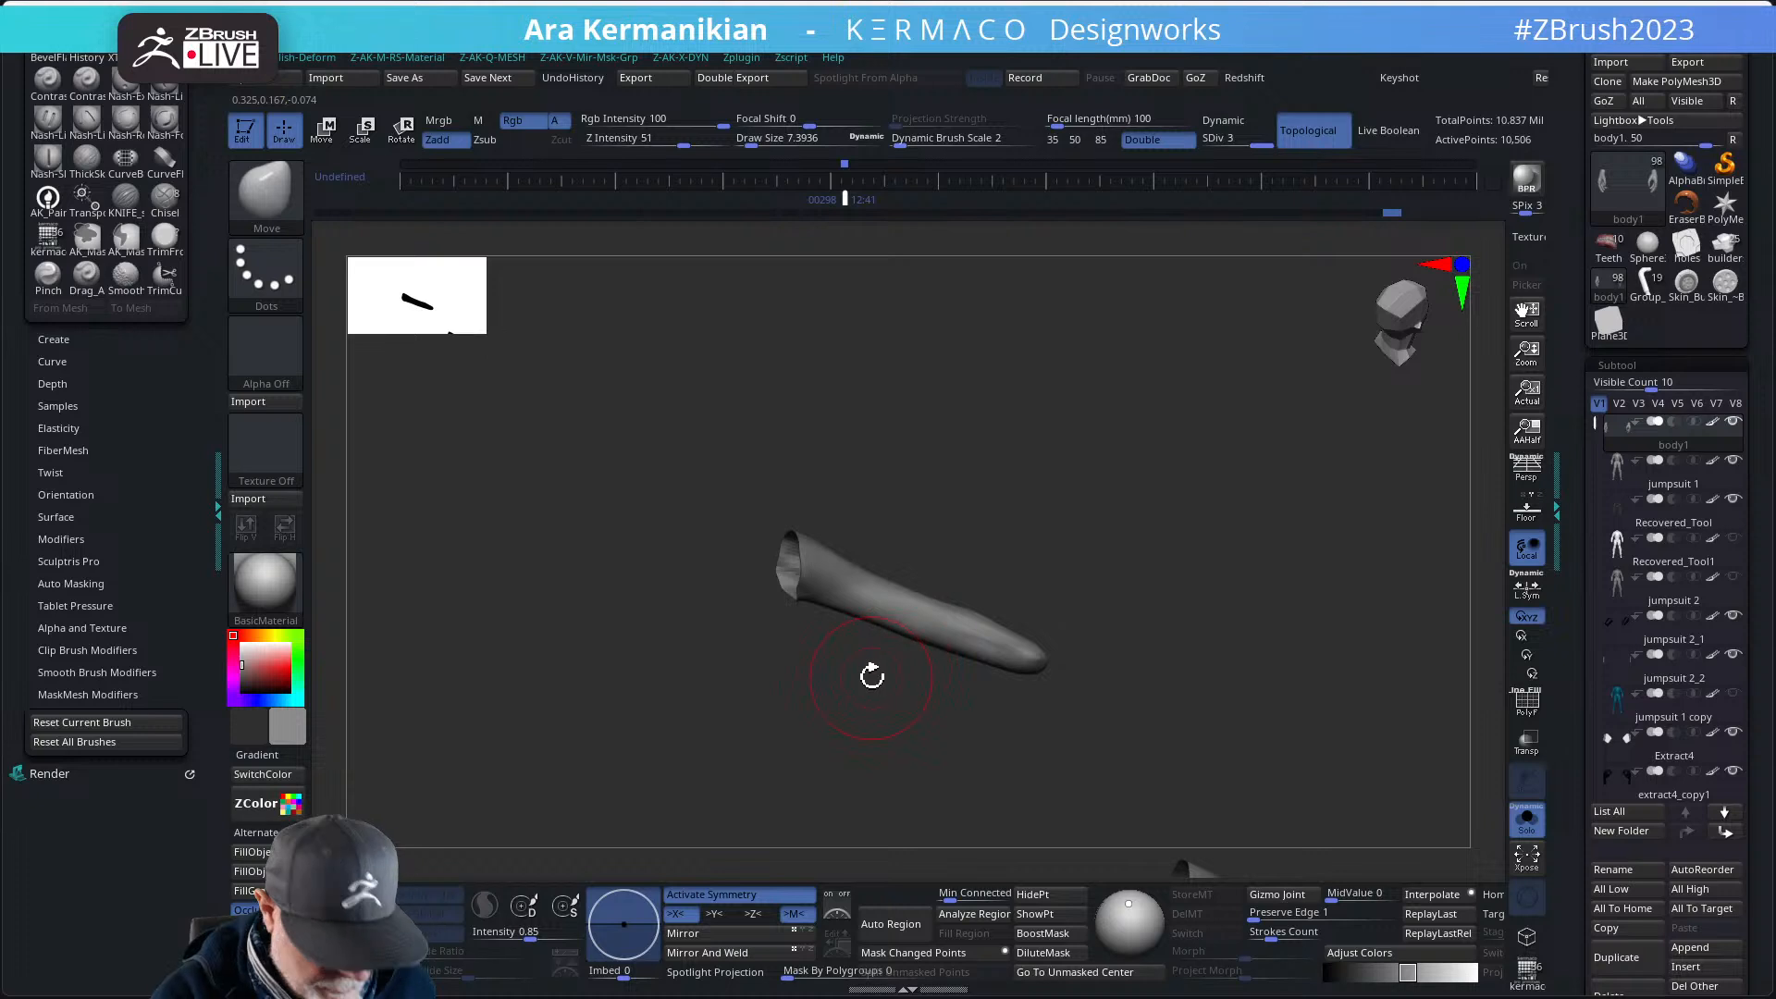
# - Carve the joints and sides of the isolated index finger with DamStandard and smooth the strokes
pyautogui.press('b')
pyautogui.press('d')
pyautogui.press('s')
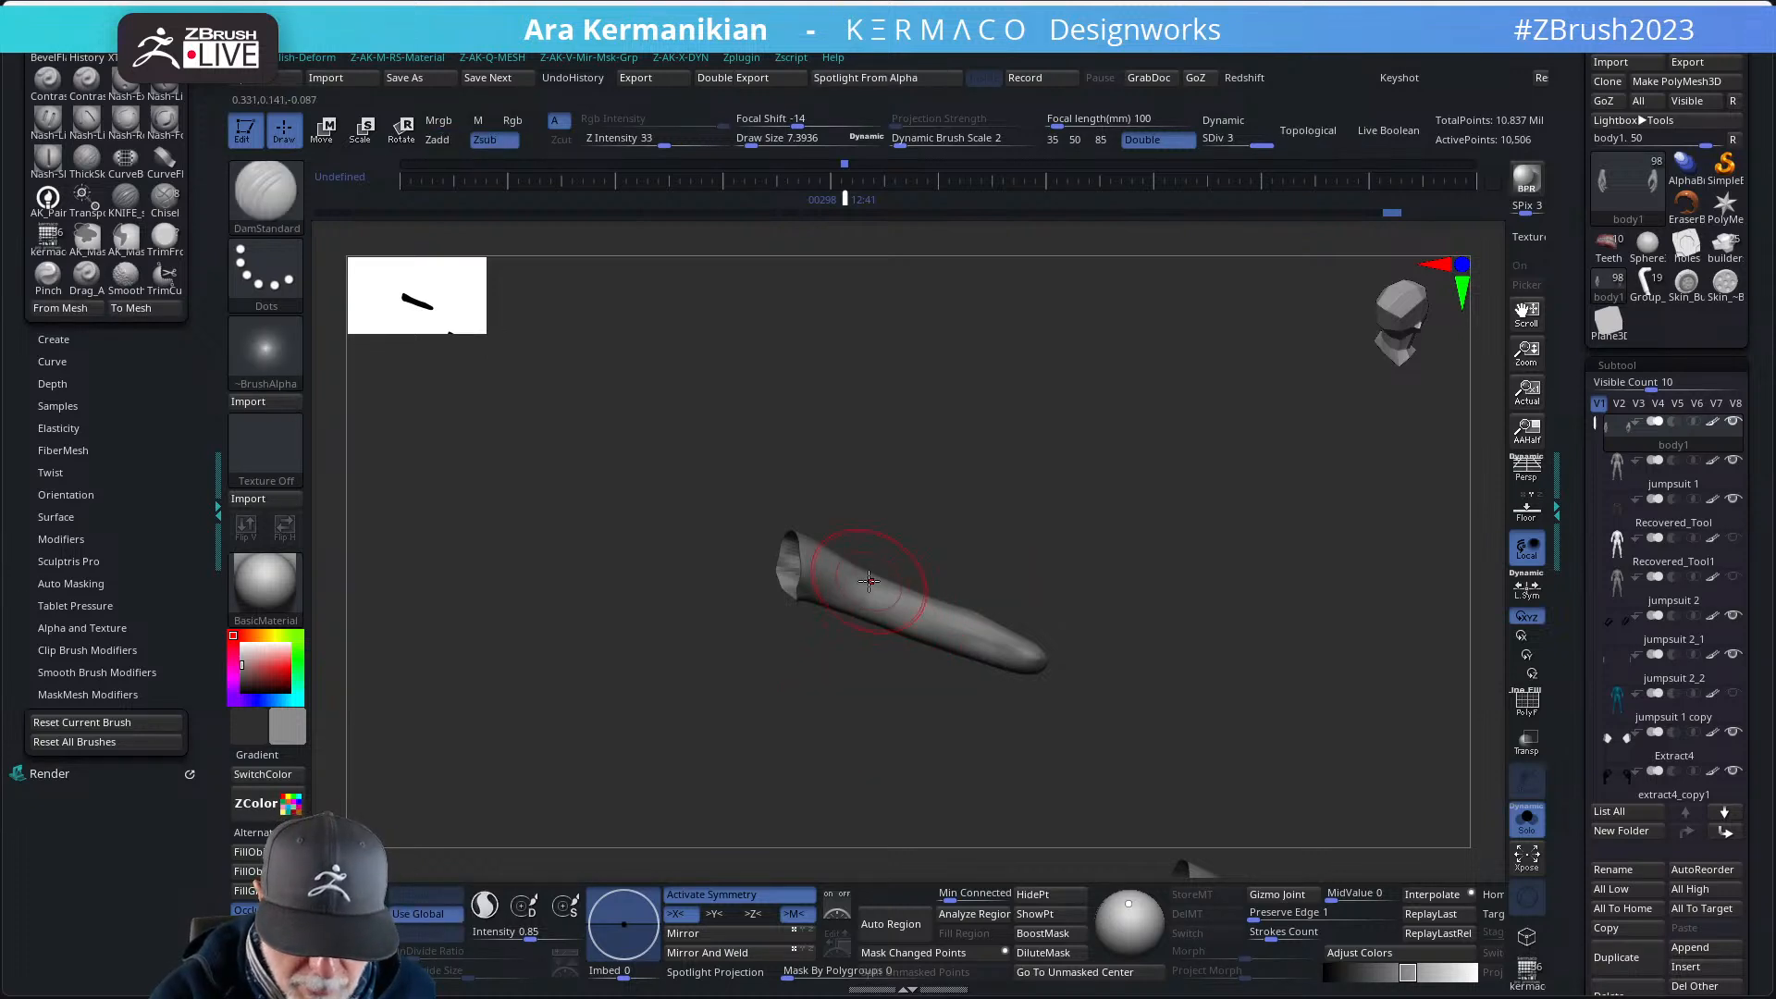
pyautogui.moveTo(1047, 573); pyautogui.dragTo(1001, 593, button='right')
pyautogui.moveTo(1054, 573)
pyautogui.mouseDown()
pyautogui.moveTo(1045, 706)
pyautogui.moveTo(1047, 585)
pyautogui.mouseUp()
pyautogui.moveTo(959, 618)
pyautogui.mouseDown(button='right')
pyautogui.moveTo(1031, 706)
pyautogui.moveTo(980, 602)
pyautogui.mouseUp(button='right')
pyautogui.moveTo(952, 700)
pyautogui.mouseDown(button='right')
pyautogui.moveTo(951, 543)
pyautogui.moveTo(893, 556)
pyautogui.moveTo(1007, 517)
pyautogui.moveTo(1043, 567)
pyautogui.moveTo(958, 543)
pyautogui.moveTo(1014, 563)
pyautogui.moveTo(986, 542)
pyautogui.mouseUp(button='right')
pyautogui.keyDown('shift'); pyautogui.moveTo(948, 534); pyautogui.dragTo(958, 551); pyautogui.keyUp('shift')
pyautogui.moveTo(971, 566)
pyautogui.mouseDown(button='right')
pyautogui.moveTo(1025, 547)
pyautogui.moveTo(949, 548)
pyautogui.moveTo(1051, 571)
pyautogui.moveTo(1054, 545)
pyautogui.mouseUp(button='right')
pyautogui.moveTo(889, 550); pyautogui.dragTo(1049, 638, button='right')
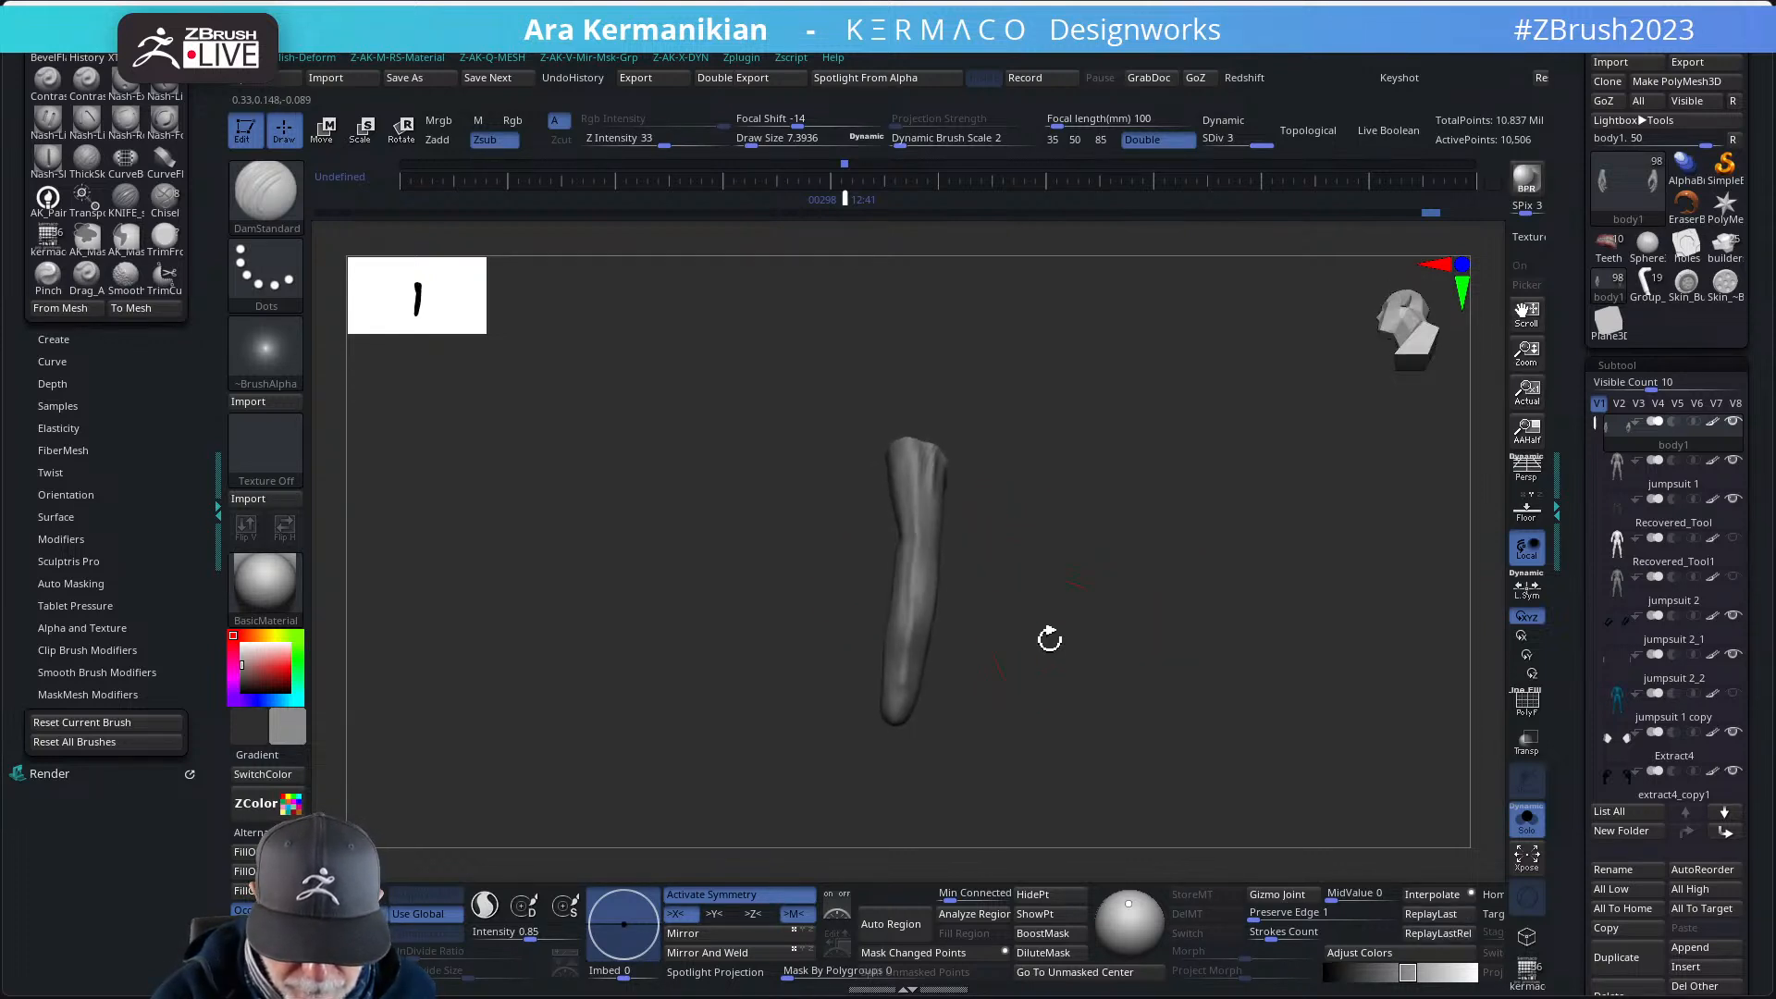
# - Try carving a groove around the index fingertip with DamStandard, and undo it
pyautogui.moveTo(934, 710)
pyautogui.mouseDown(button='right')
pyautogui.moveTo(952, 682)
pyautogui.moveTo(888, 684)
pyautogui.moveTo(991, 693)
pyautogui.moveTo(870, 648)
pyautogui.moveTo(857, 702)
pyautogui.moveTo(938, 668)
pyautogui.moveTo(984, 702)
pyautogui.moveTo(1007, 684)
pyautogui.moveTo(1023, 705)
pyautogui.moveTo(1061, 702)
pyautogui.moveTo(953, 708)
pyautogui.moveTo(1030, 725)
pyautogui.moveTo(881, 724)
pyautogui.moveTo(1051, 674)
pyautogui.moveTo(1069, 614)
pyautogui.moveTo(1066, 693)
pyautogui.moveTo(1129, 654)
pyautogui.mouseUp(button='right')
pyautogui.press('shift')
pyautogui.hotkey('ctrl', 'z')
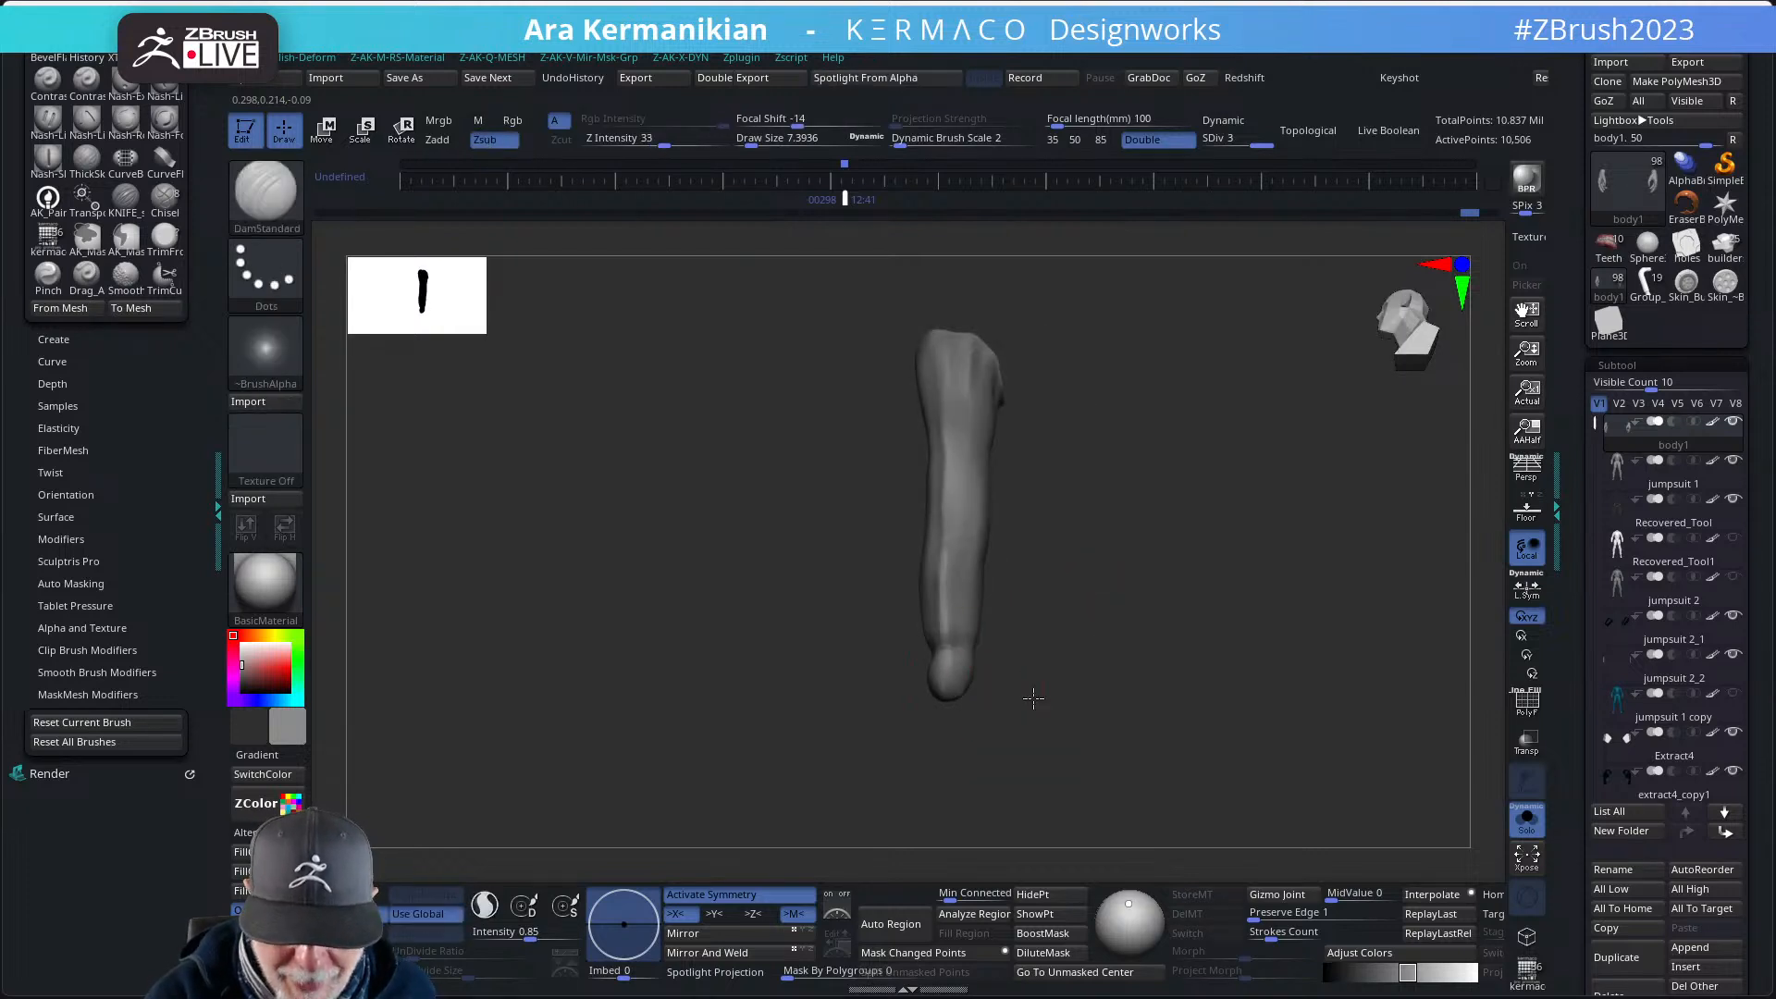
pyautogui.moveTo(1033, 698)
pyautogui.mouseDown(button='right')
pyautogui.moveTo(924, 656)
pyautogui.moveTo(1117, 631)
pyautogui.moveTo(968, 674)
pyautogui.mouseUp(button='right')
pyautogui.keyDown('ctrl'); pyautogui.keyDown('shift'); pyautogui.click(1140, 644); pyautogui.keyUp('shift'); pyautogui.keyUp('ctrl')
pyautogui.keyDown('ctrl'); pyautogui.keyDown('shift'); pyautogui.click(968, 674); pyautogui.keyUp('shift'); pyautogui.keyUp('ctrl')
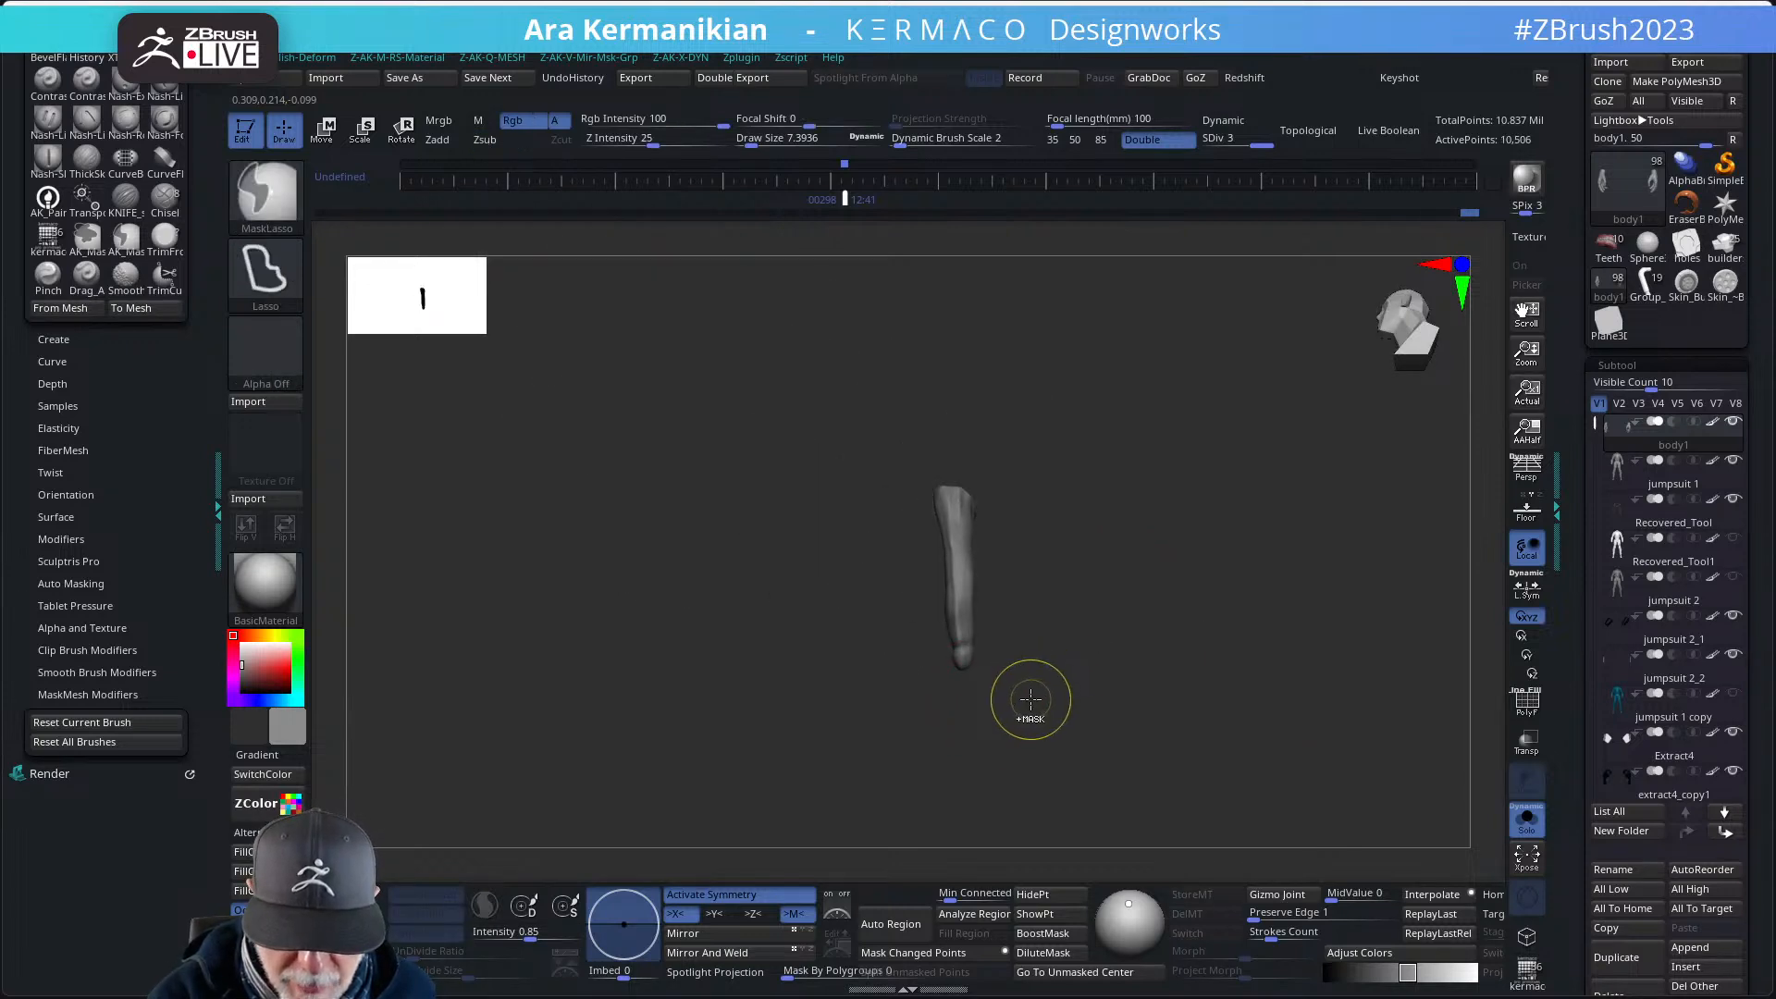
pyautogui.hotkey('ctrl', 'w')
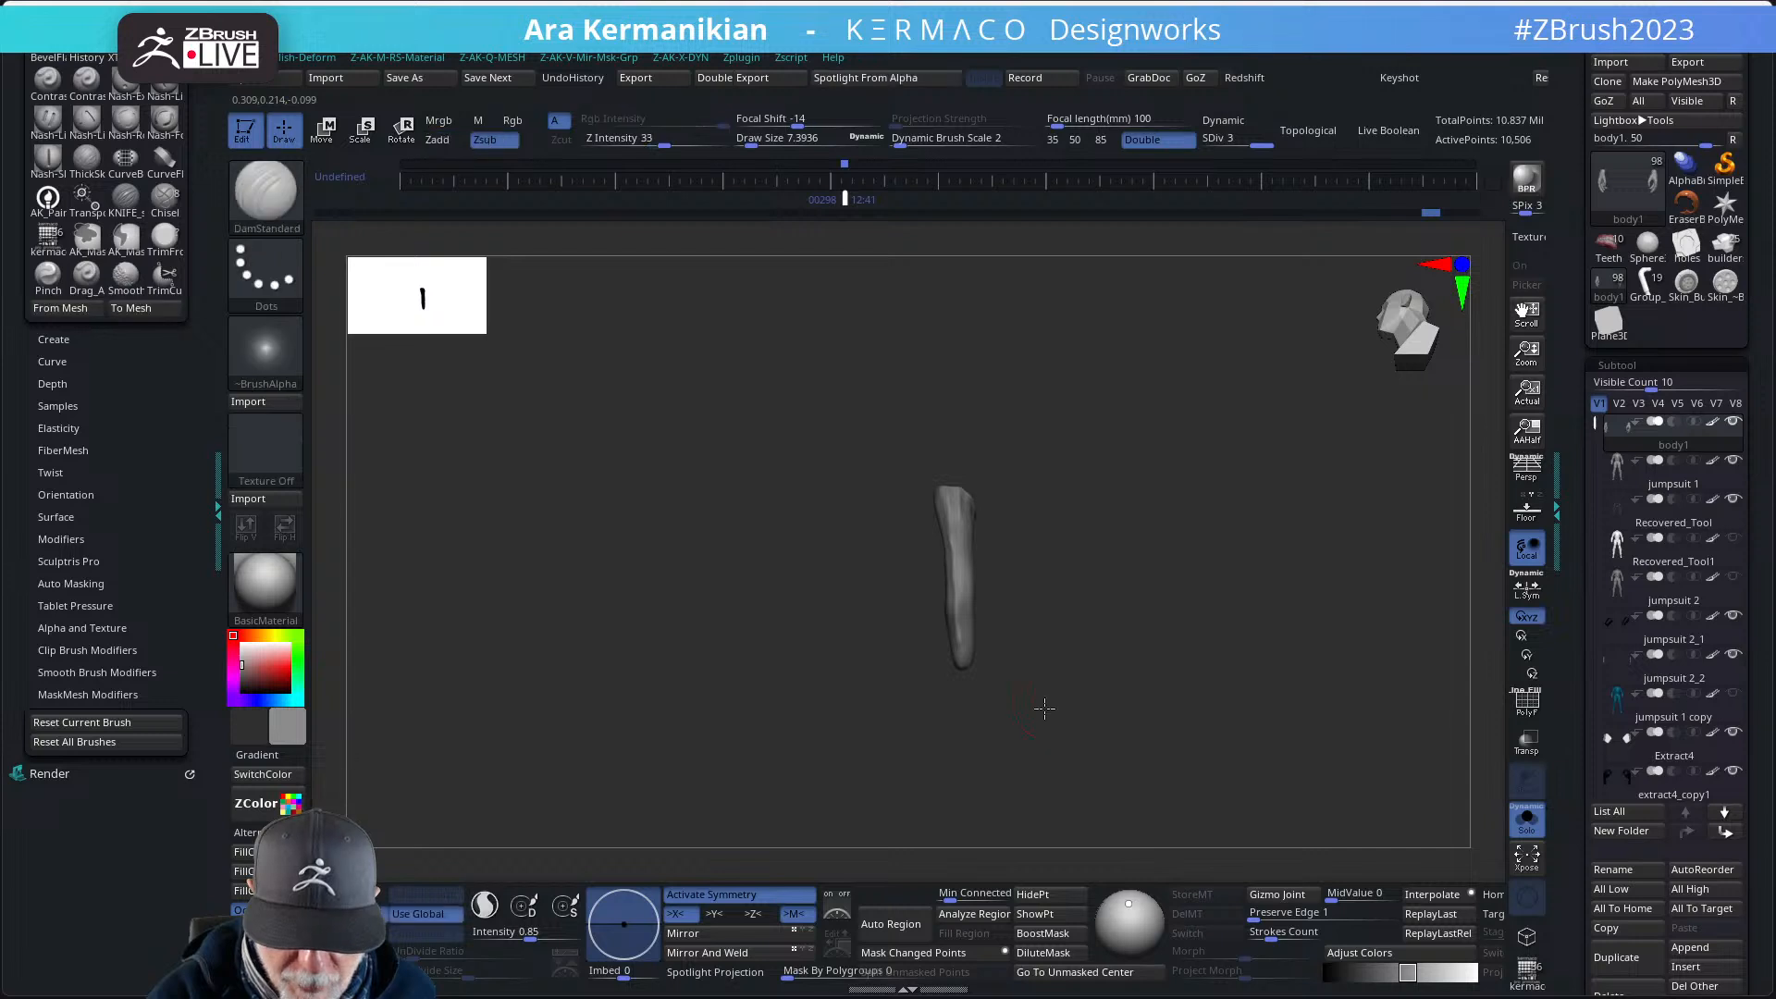
# - Show the full hands again and adjust the index finger's shape with the Move brush
pyautogui.moveTo(1042, 705)
pyautogui.mouseDown(button='right')
pyautogui.moveTo(1129, 638)
pyautogui.moveTo(1117, 614)
pyautogui.moveTo(1145, 658)
pyautogui.mouseUp(button='right')
pyautogui.keyDown('ctrl'); pyautogui.keyDown('shift'); pyautogui.click(1114, 674); pyautogui.keyUp('shift'); pyautogui.keyUp('ctrl')
pyautogui.press('b')
pyautogui.press('m')
pyautogui.press('v')
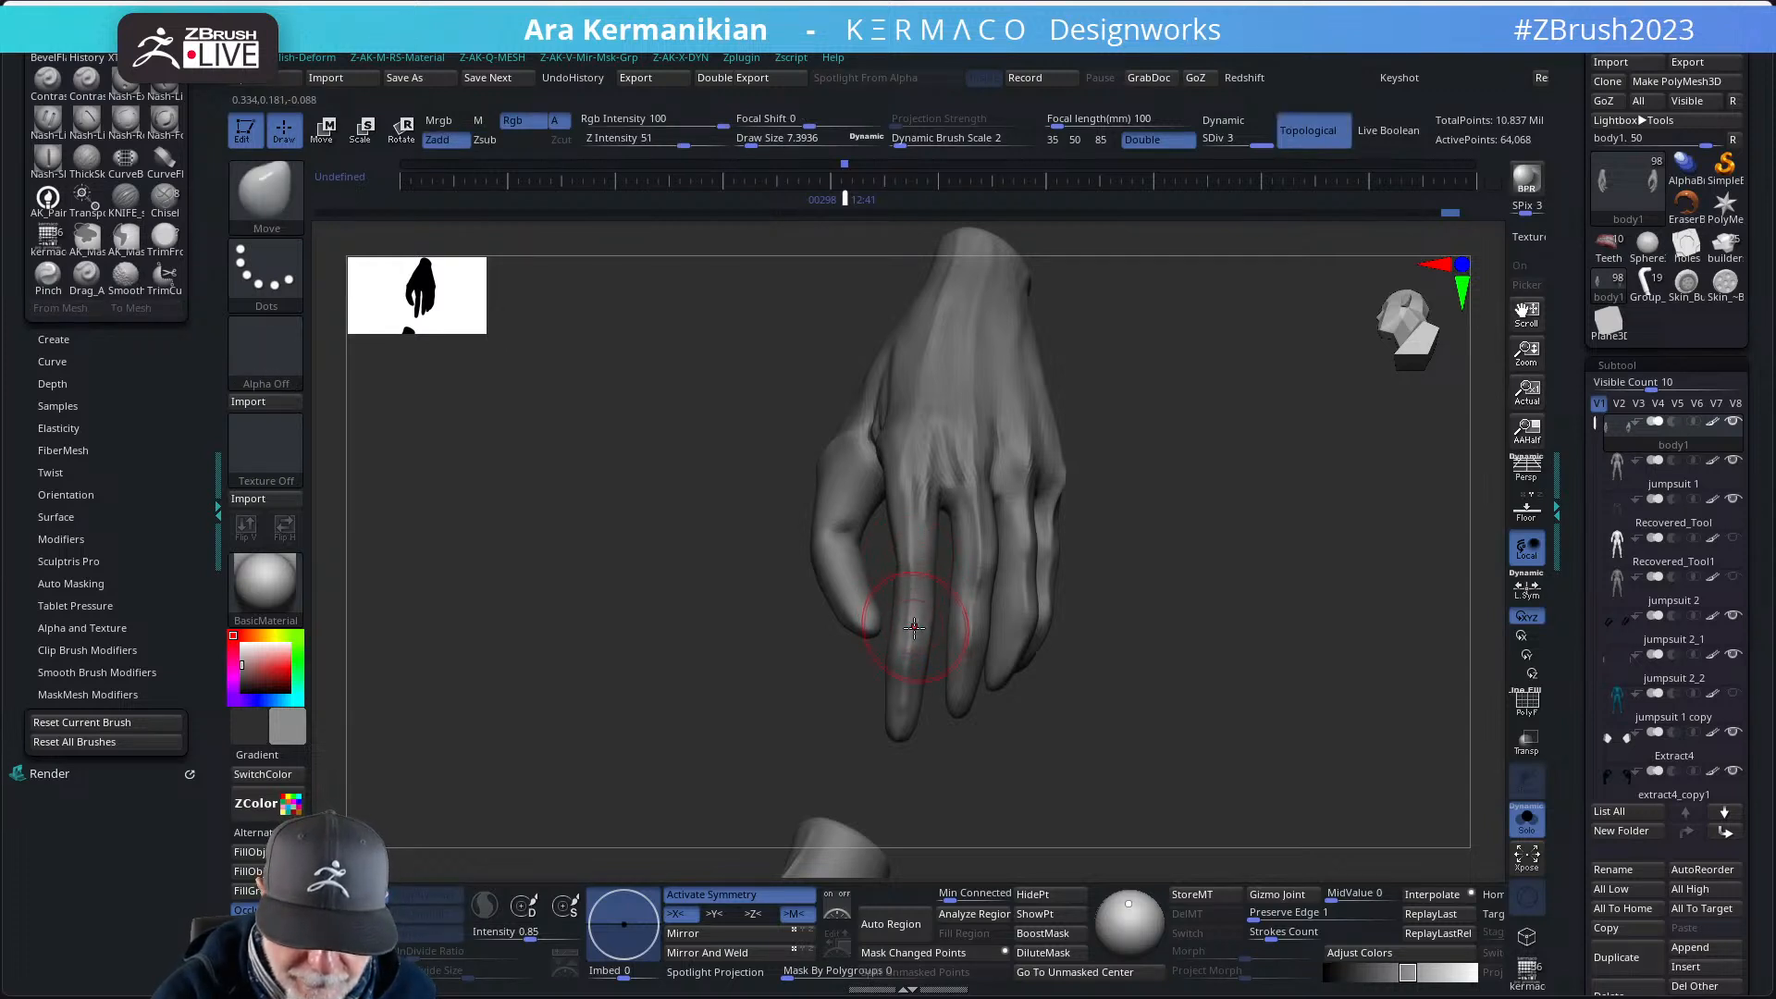
pyautogui.moveTo(1174, 583)
pyautogui.mouseDown(button='right')
pyautogui.moveTo(1156, 570)
pyautogui.moveTo(1162, 638)
pyautogui.mouseUp(button='right')
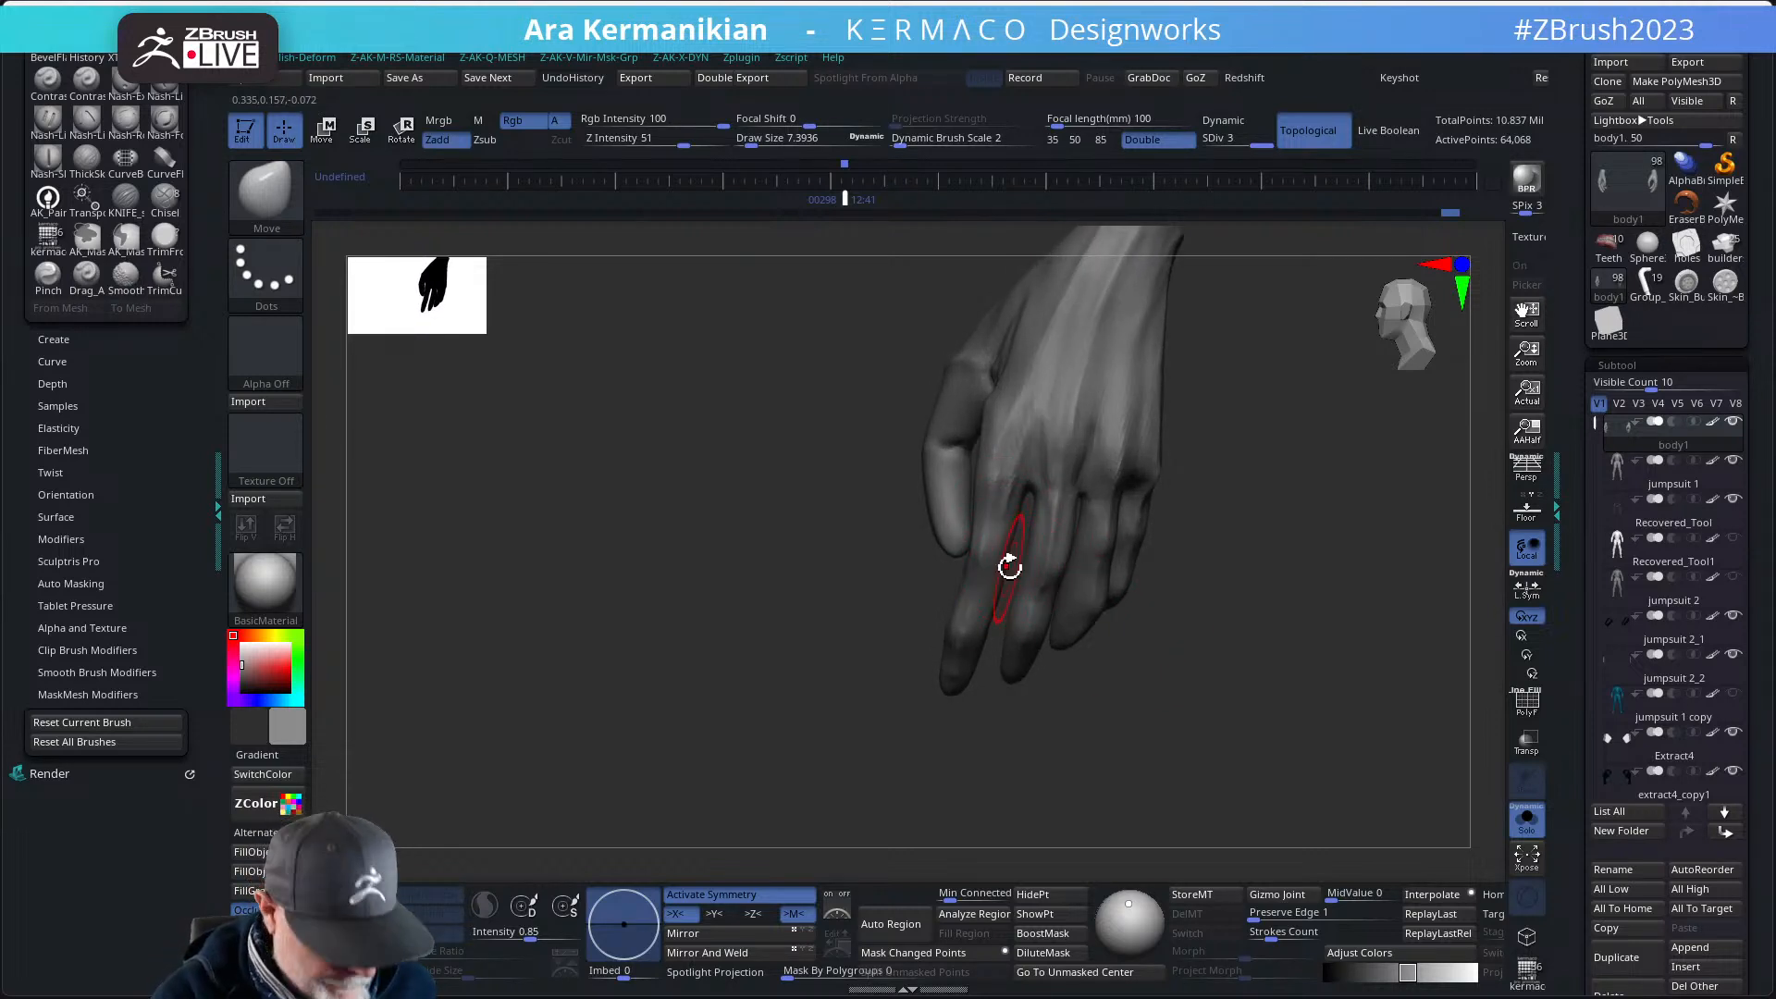
# - Define the index finger from its base segment to the tip with DamStandard strokes
pyautogui.press('b')
pyautogui.press('d')
pyautogui.press('s')
pyautogui.moveTo(1083, 569); pyautogui.dragTo(993, 619, button='right')
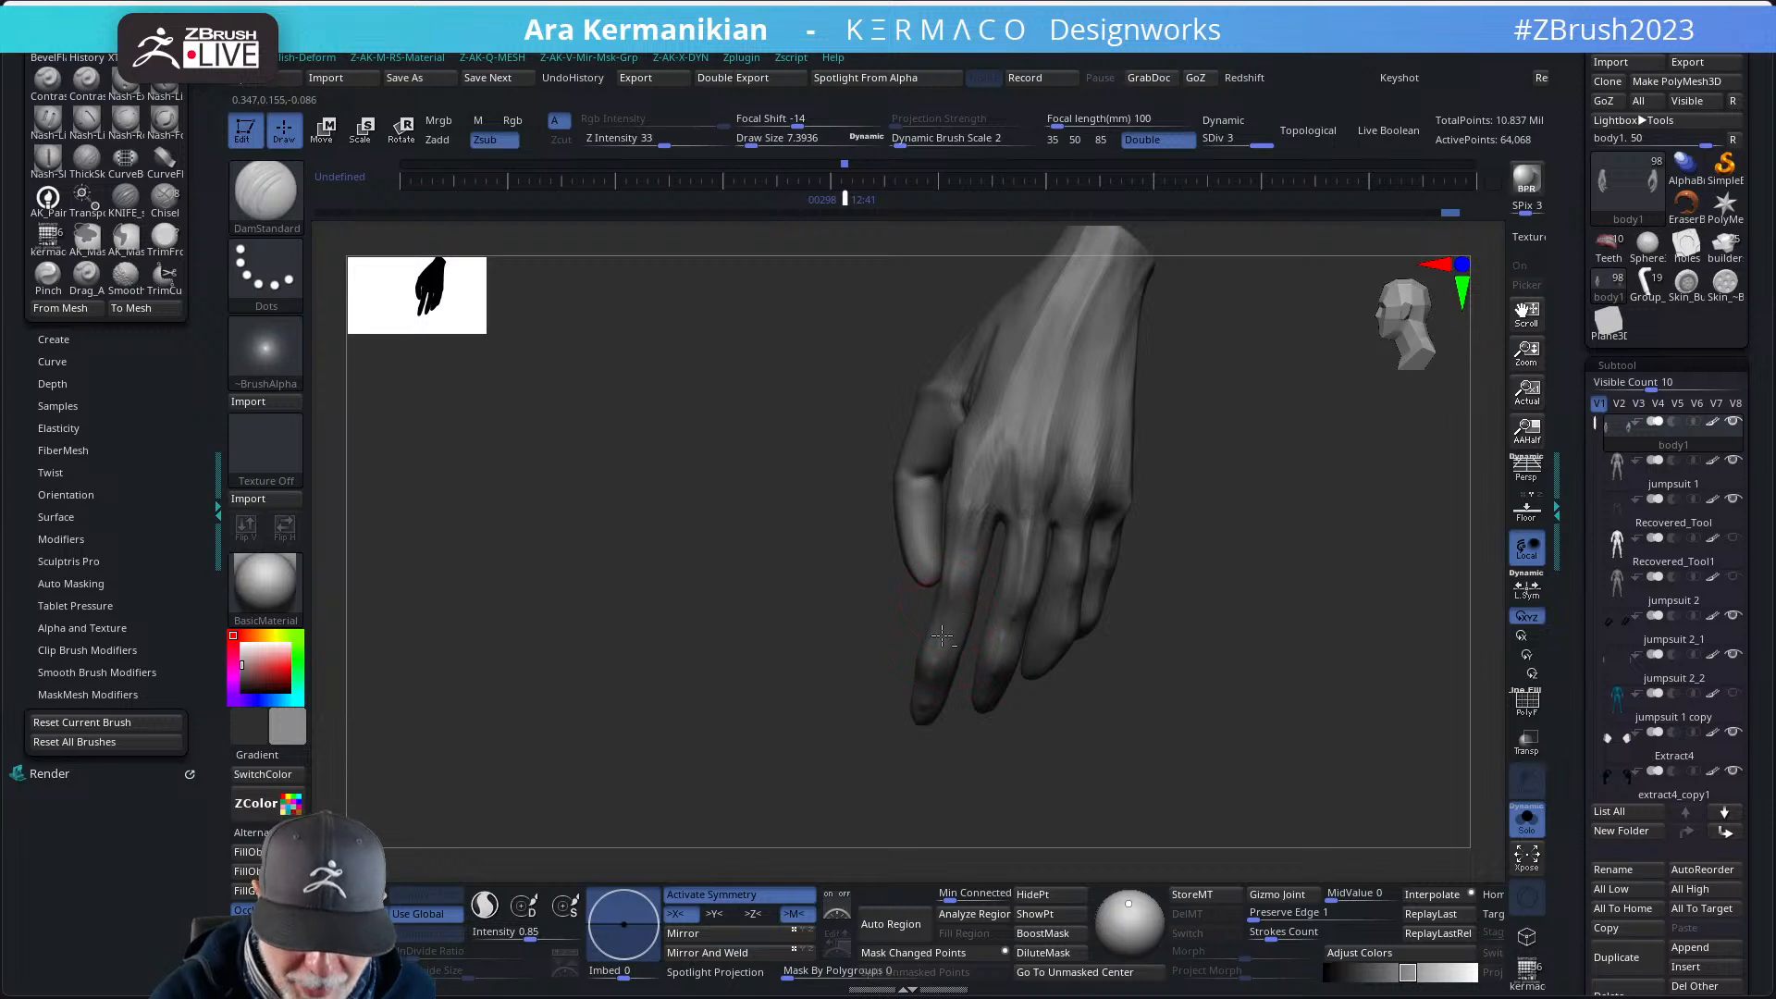
pyautogui.moveTo(968, 538); pyautogui.dragTo(968, 544)
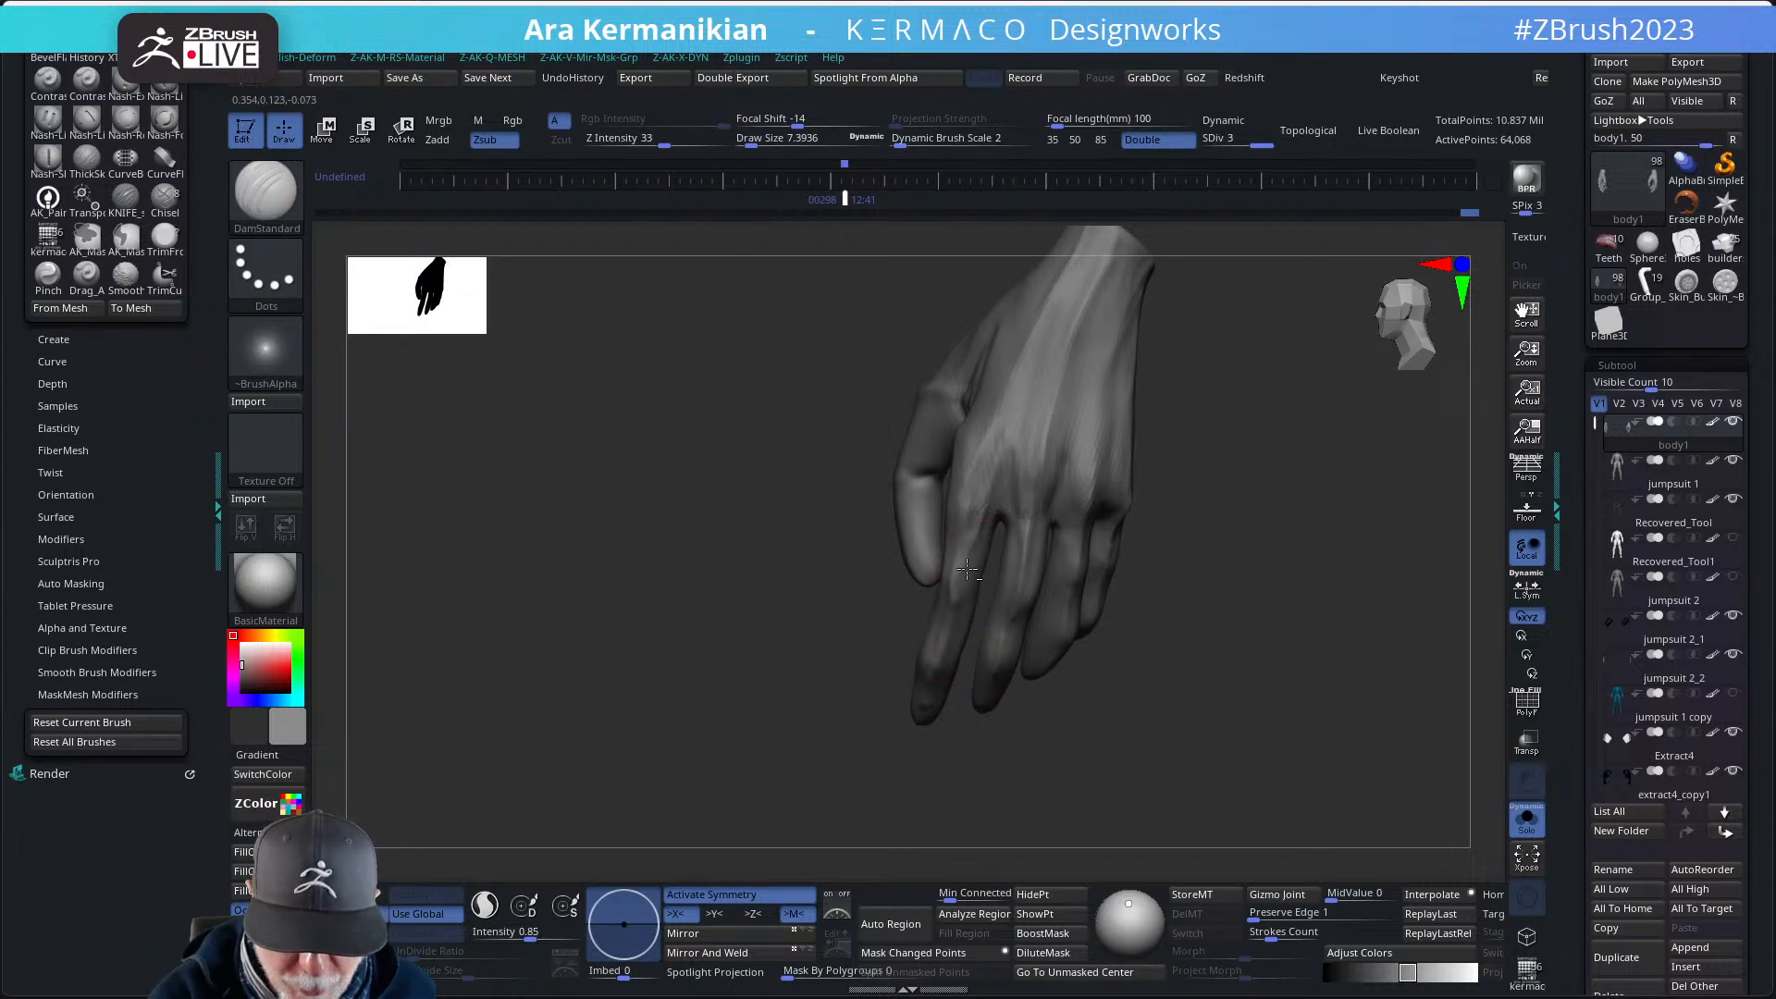
pyautogui.moveTo(1185, 579); pyautogui.dragTo(929, 600, button='right')
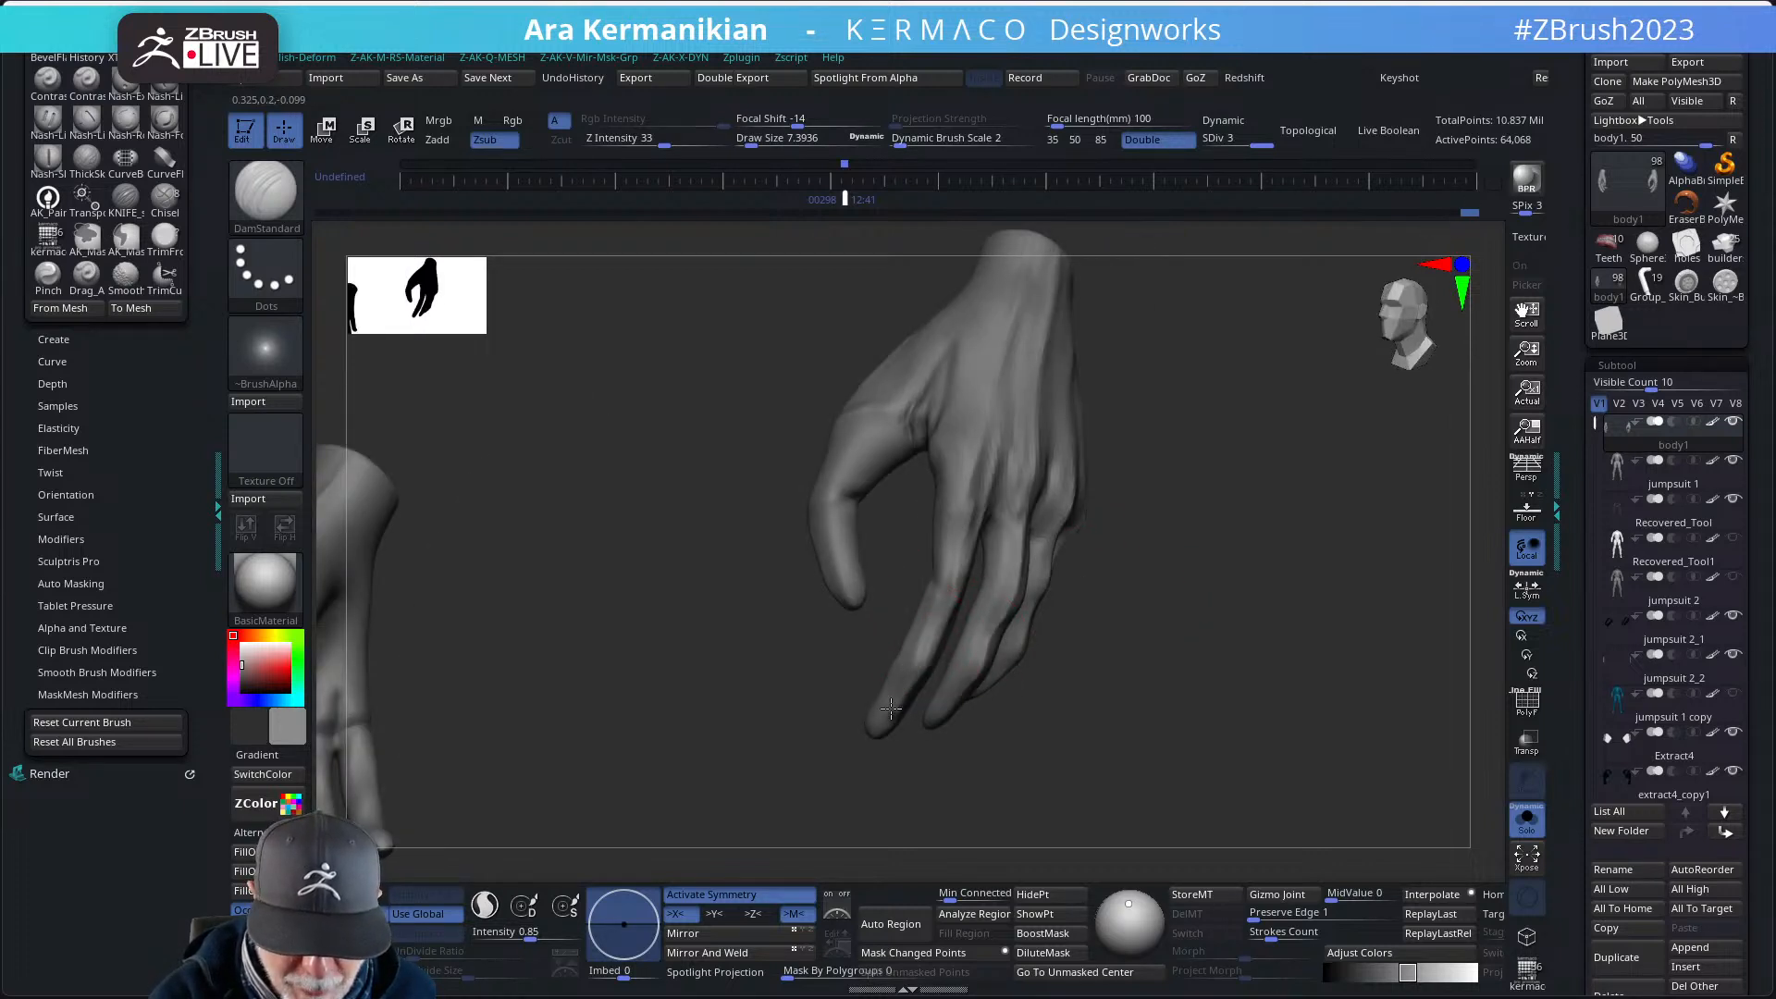
pyautogui.moveTo(891, 709); pyautogui.dragTo(889, 714)
# - Carve the sides and joints of the middle, ring and little fingers with DamStandard
pyautogui.moveTo(1086, 622); pyautogui.dragTo(1179, 546, button='right')
pyautogui.moveTo(1055, 545)
pyautogui.mouseDown(button='right')
pyautogui.moveTo(1176, 478)
pyautogui.moveTo(981, 620)
pyautogui.mouseUp(button='right')
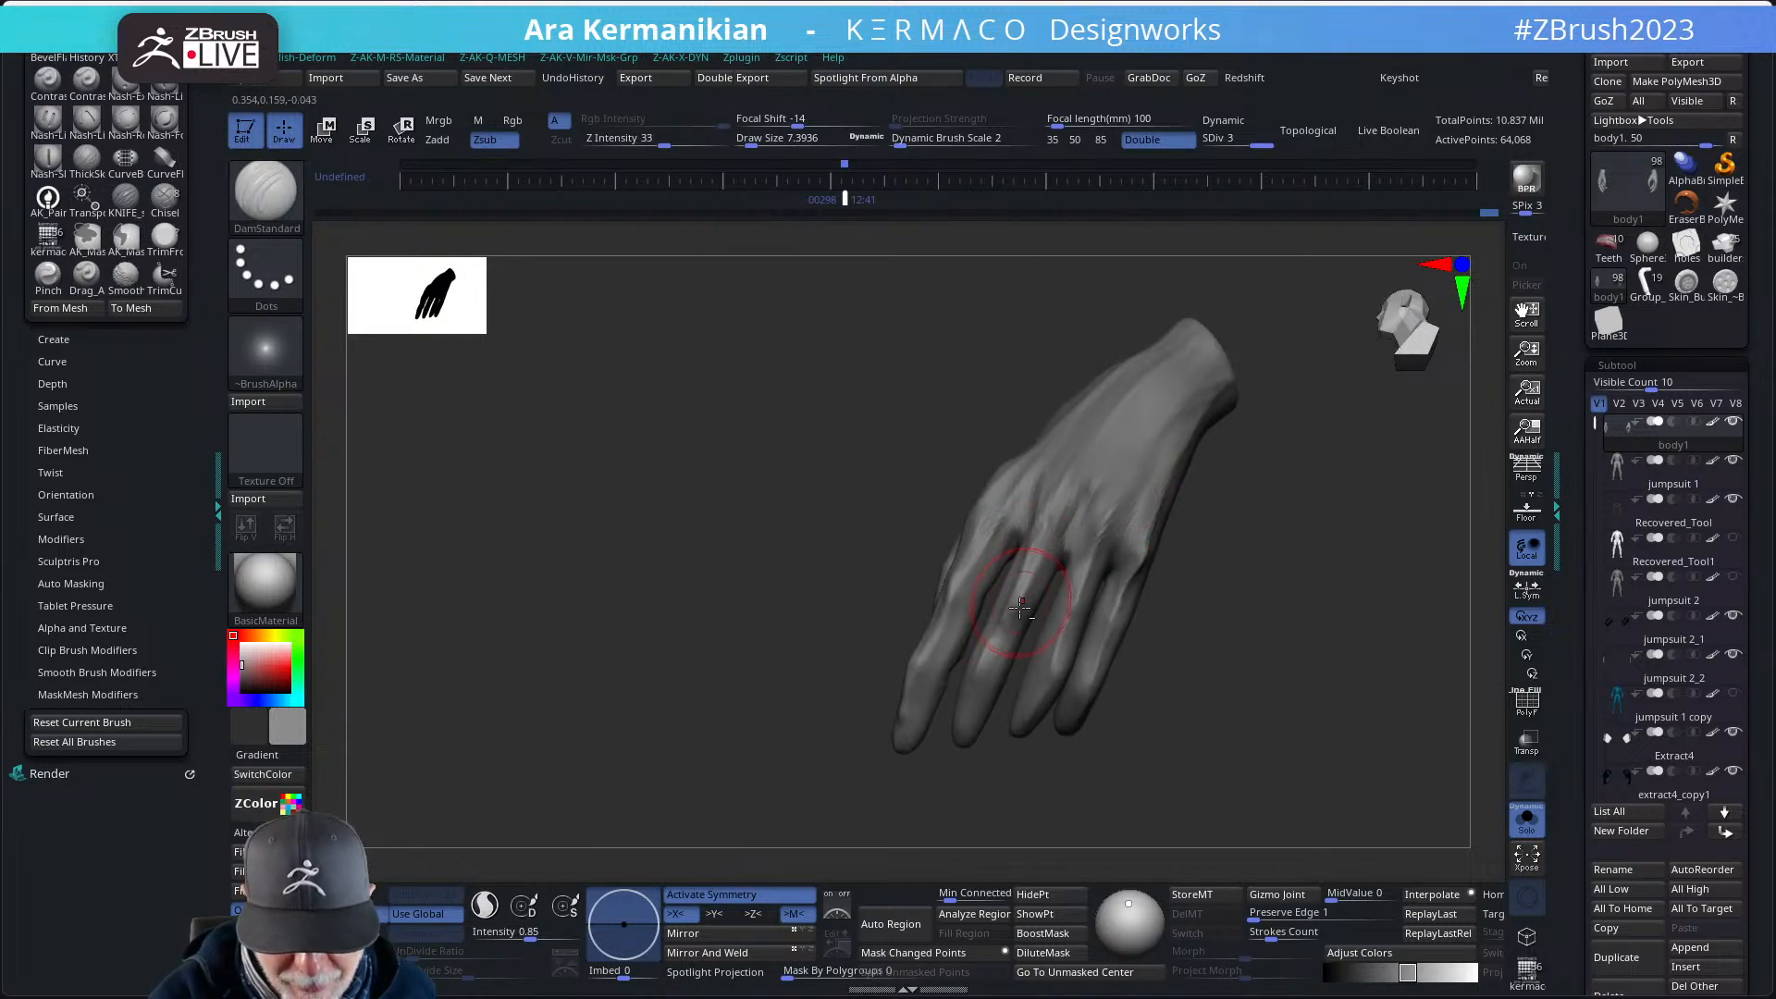
pyautogui.moveTo(1020, 786); pyautogui.dragTo(1084, 762, button='right')
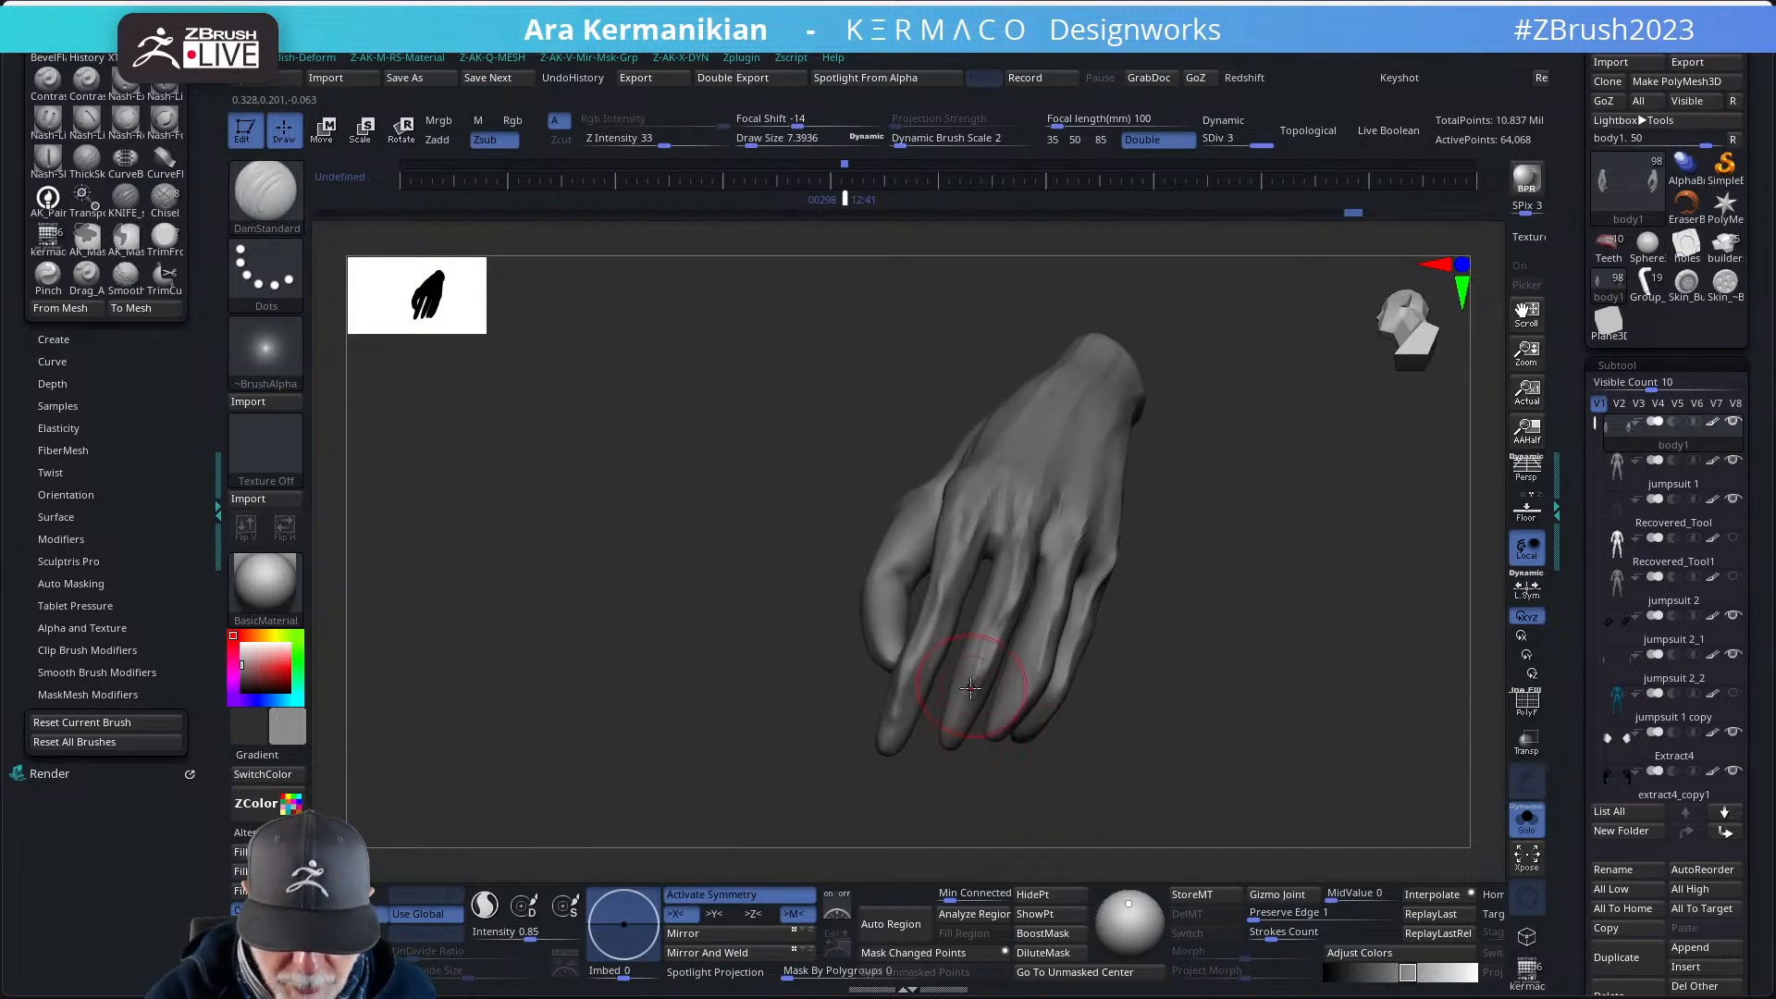
pyautogui.moveTo(976, 682); pyautogui.dragTo(1086, 625, button='right')
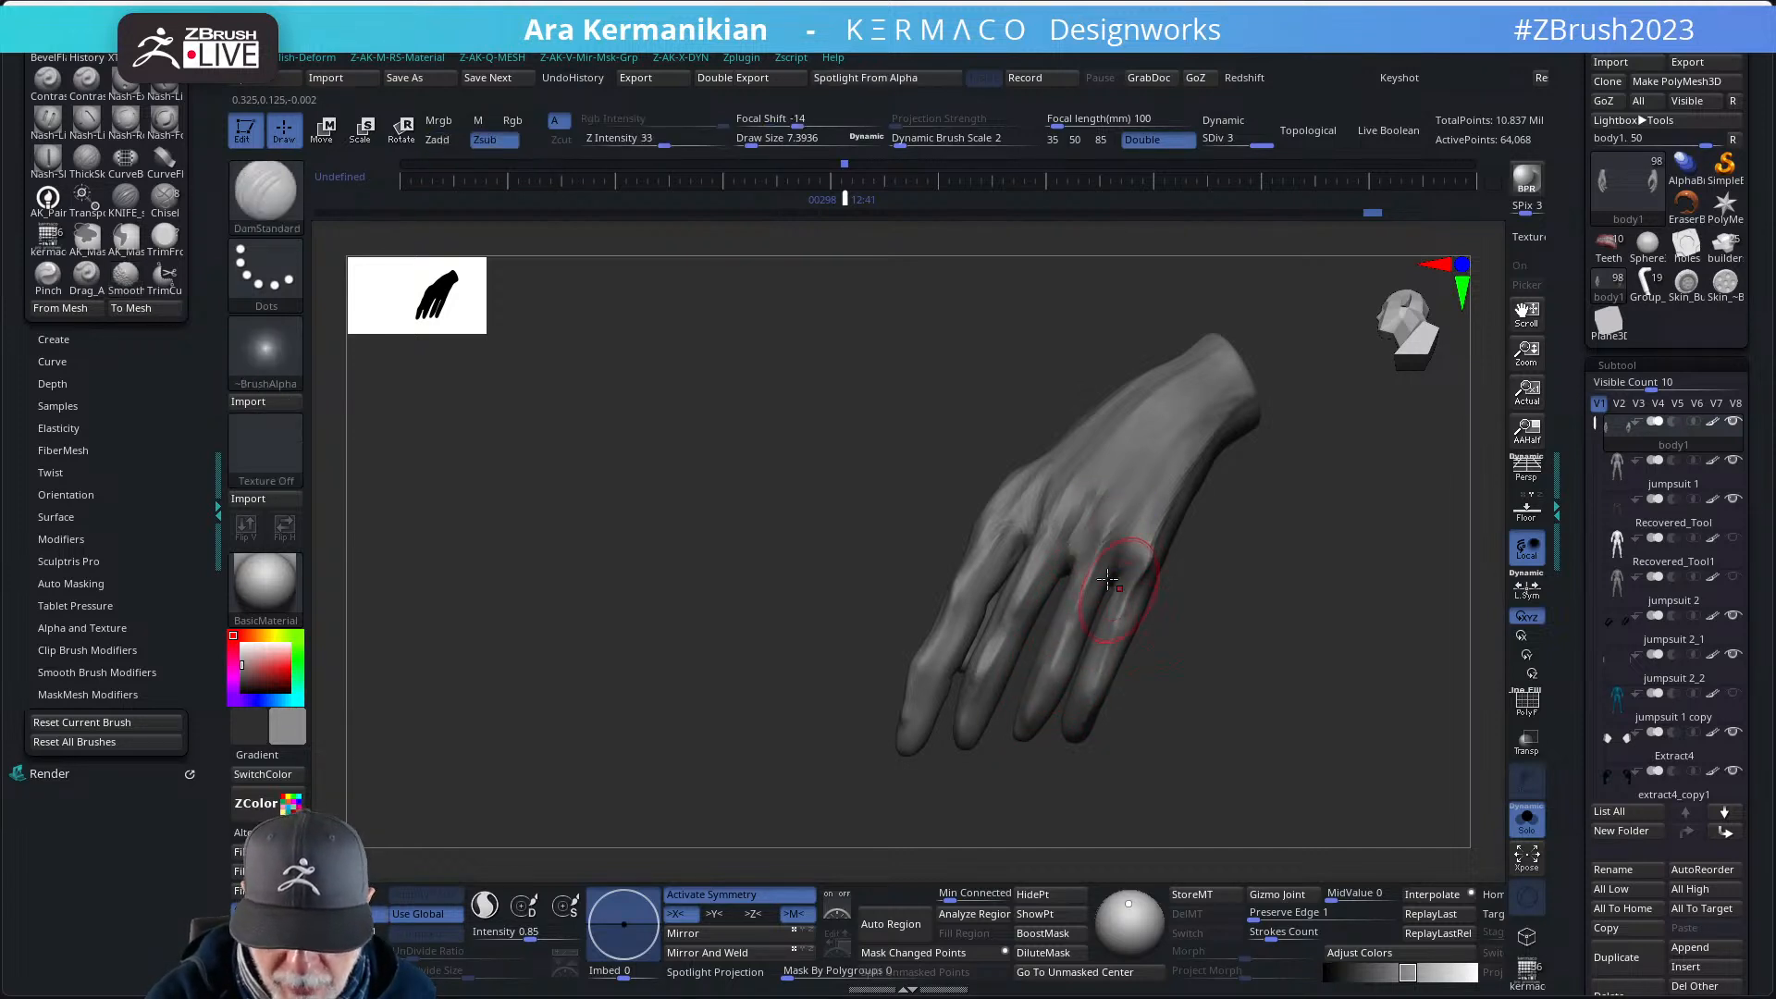
pyautogui.moveTo(1225, 567)
pyautogui.mouseDown(button='right')
pyautogui.moveTo(1181, 525)
pyautogui.moveTo(1189, 583)
pyautogui.moveTo(1178, 519)
pyautogui.moveTo(1190, 592)
pyautogui.mouseUp(button='right')
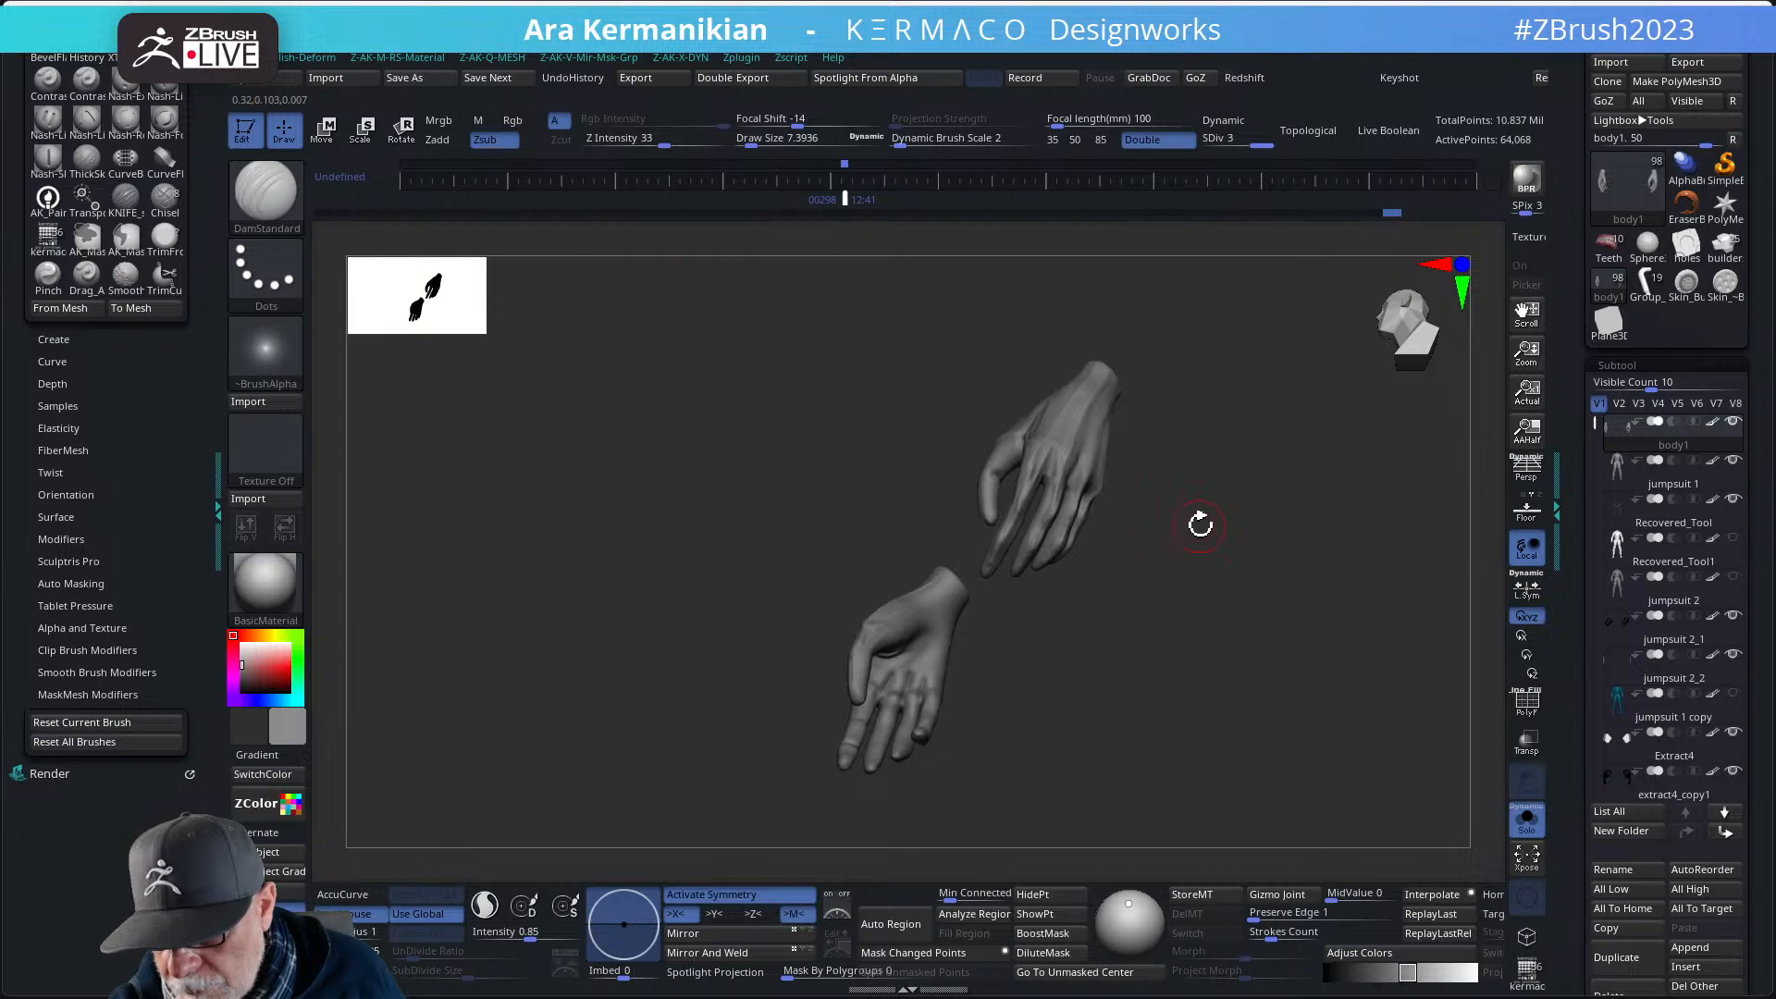
pyautogui.moveTo(1233, 567); pyautogui.dragTo(1226, 447, button='right')
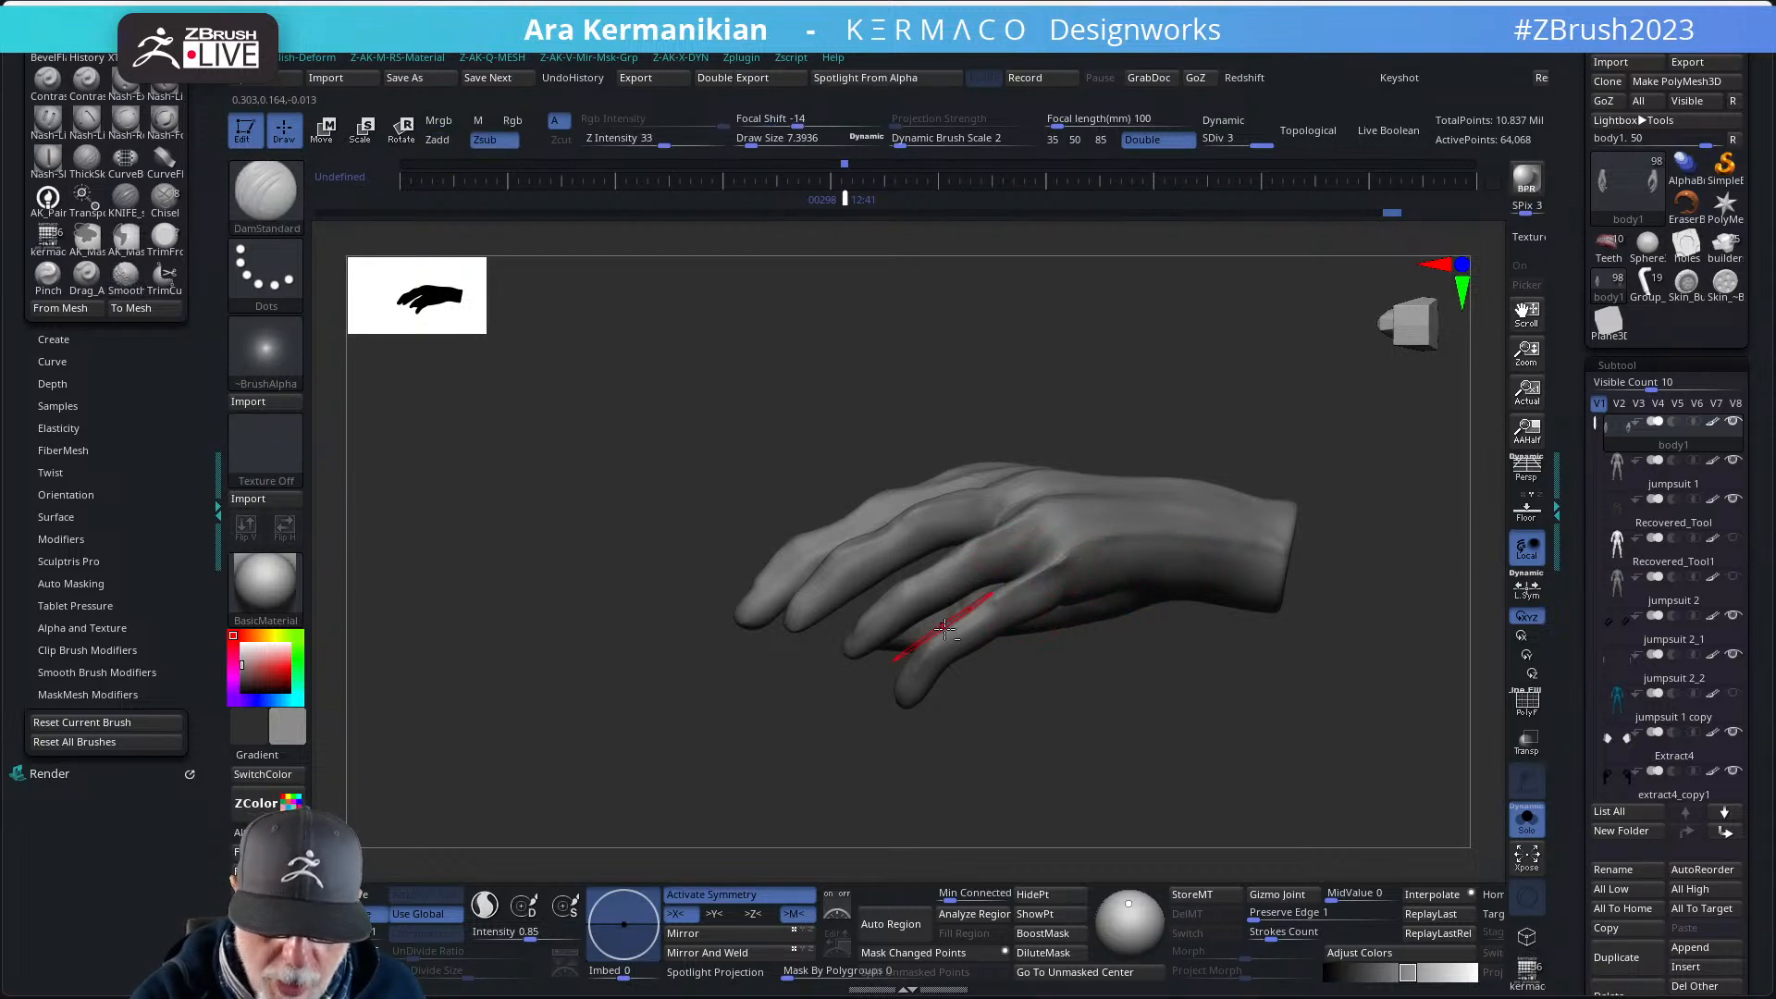
# - Smooth the fingers and knuckles along the back of the hand
pyautogui.moveTo(1002, 732); pyautogui.dragTo(1083, 610)
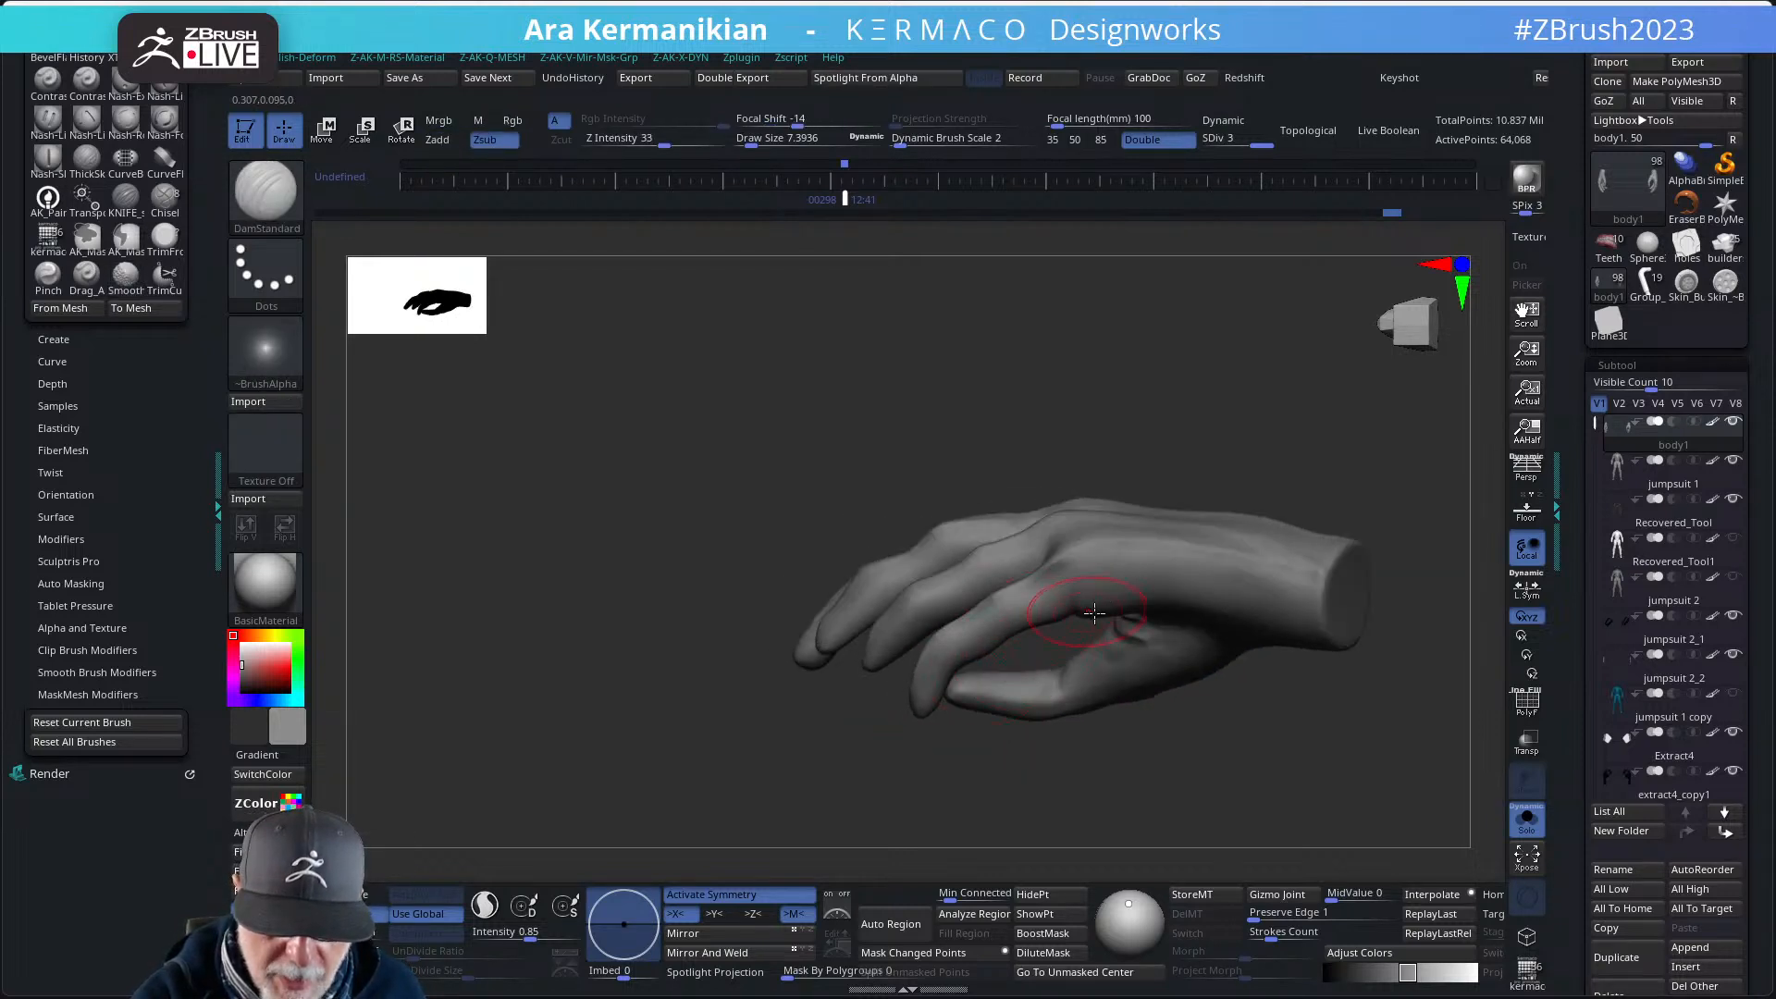
pyautogui.moveTo(1004, 740)
pyautogui.mouseDown()
pyautogui.moveTo(1065, 668)
pyautogui.moveTo(1051, 643)
pyautogui.moveTo(1069, 633)
pyautogui.mouseUp()
pyautogui.moveTo(1204, 511); pyautogui.dragTo(1179, 434)
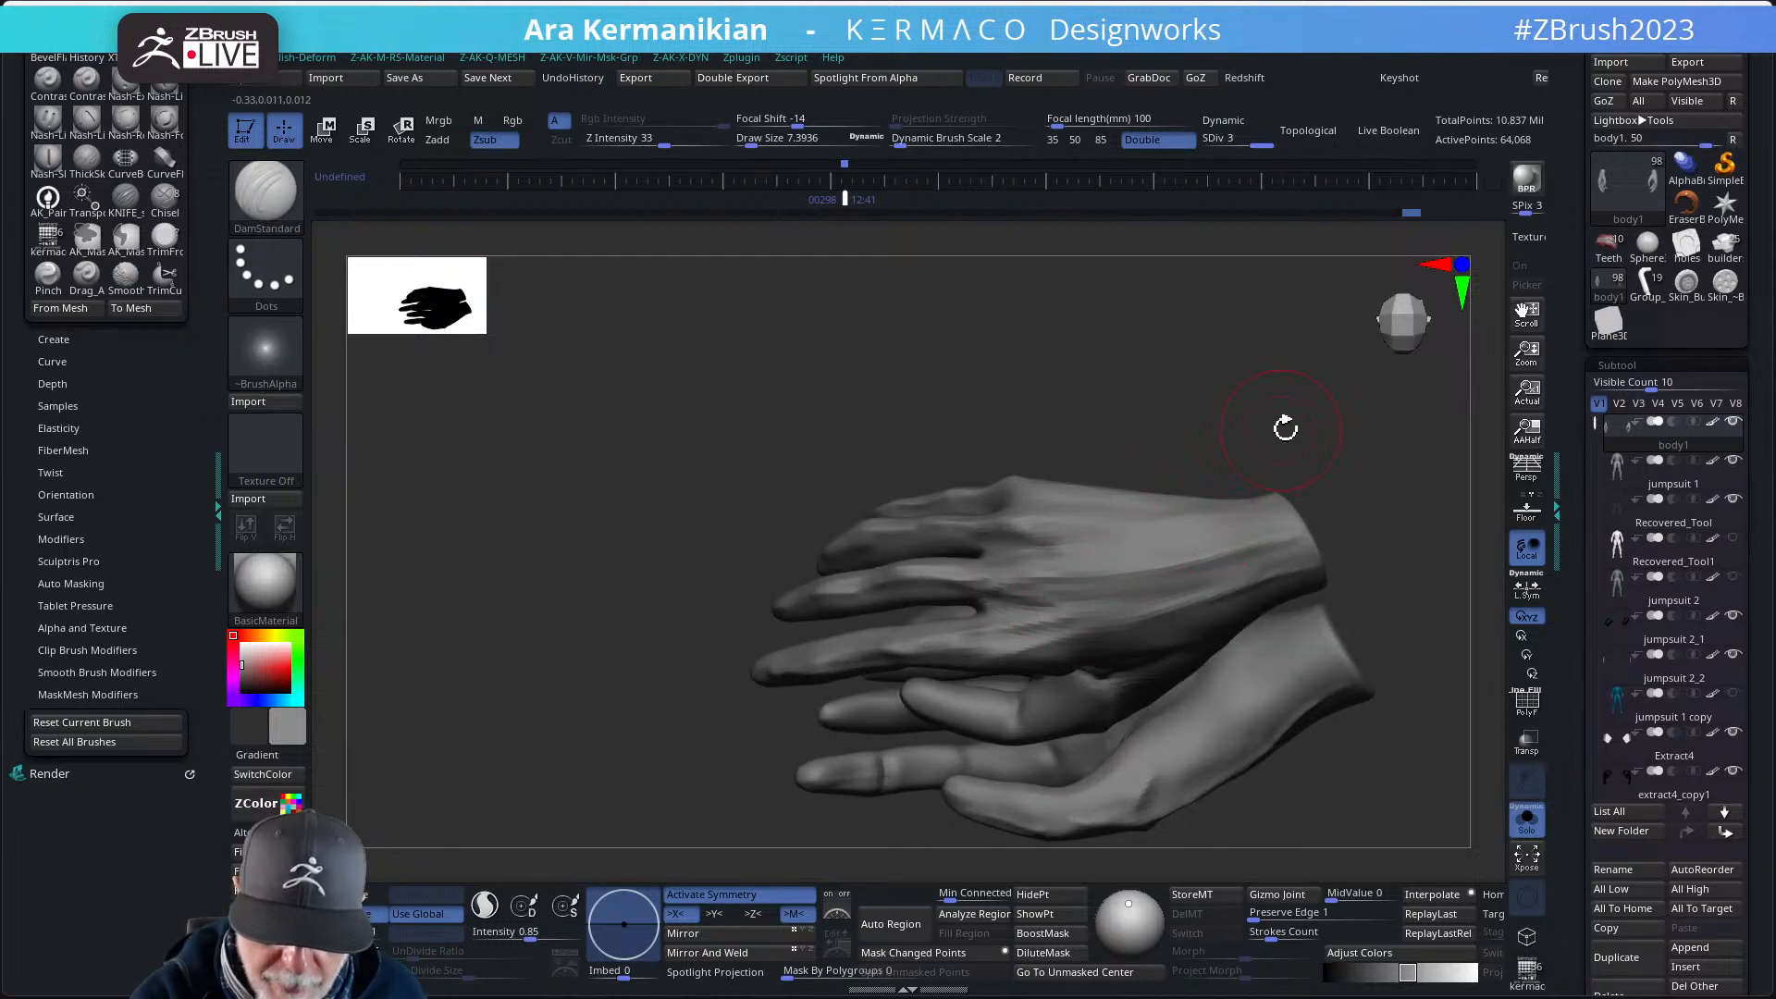
pyautogui.moveTo(1285, 420); pyautogui.dragTo(1160, 460)
pyautogui.moveTo(1273, 568); pyautogui.dragTo(1113, 622)
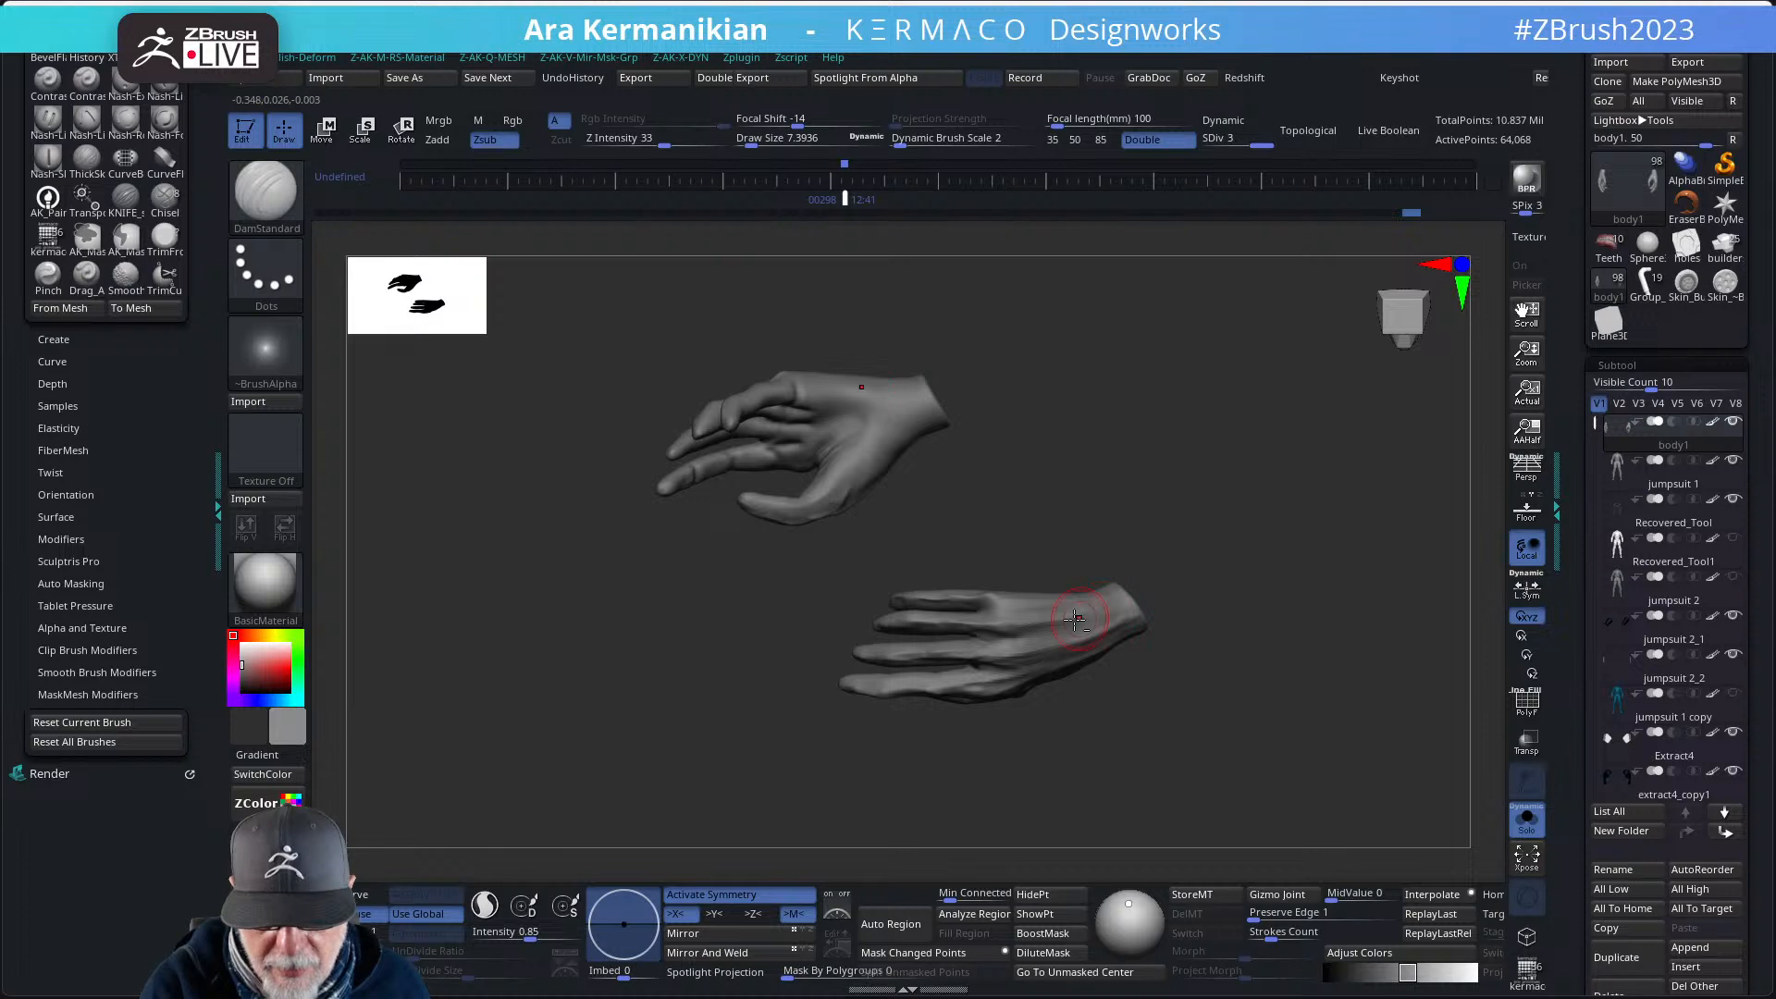
pyautogui.moveTo(1217, 667); pyautogui.dragTo(1106, 634)
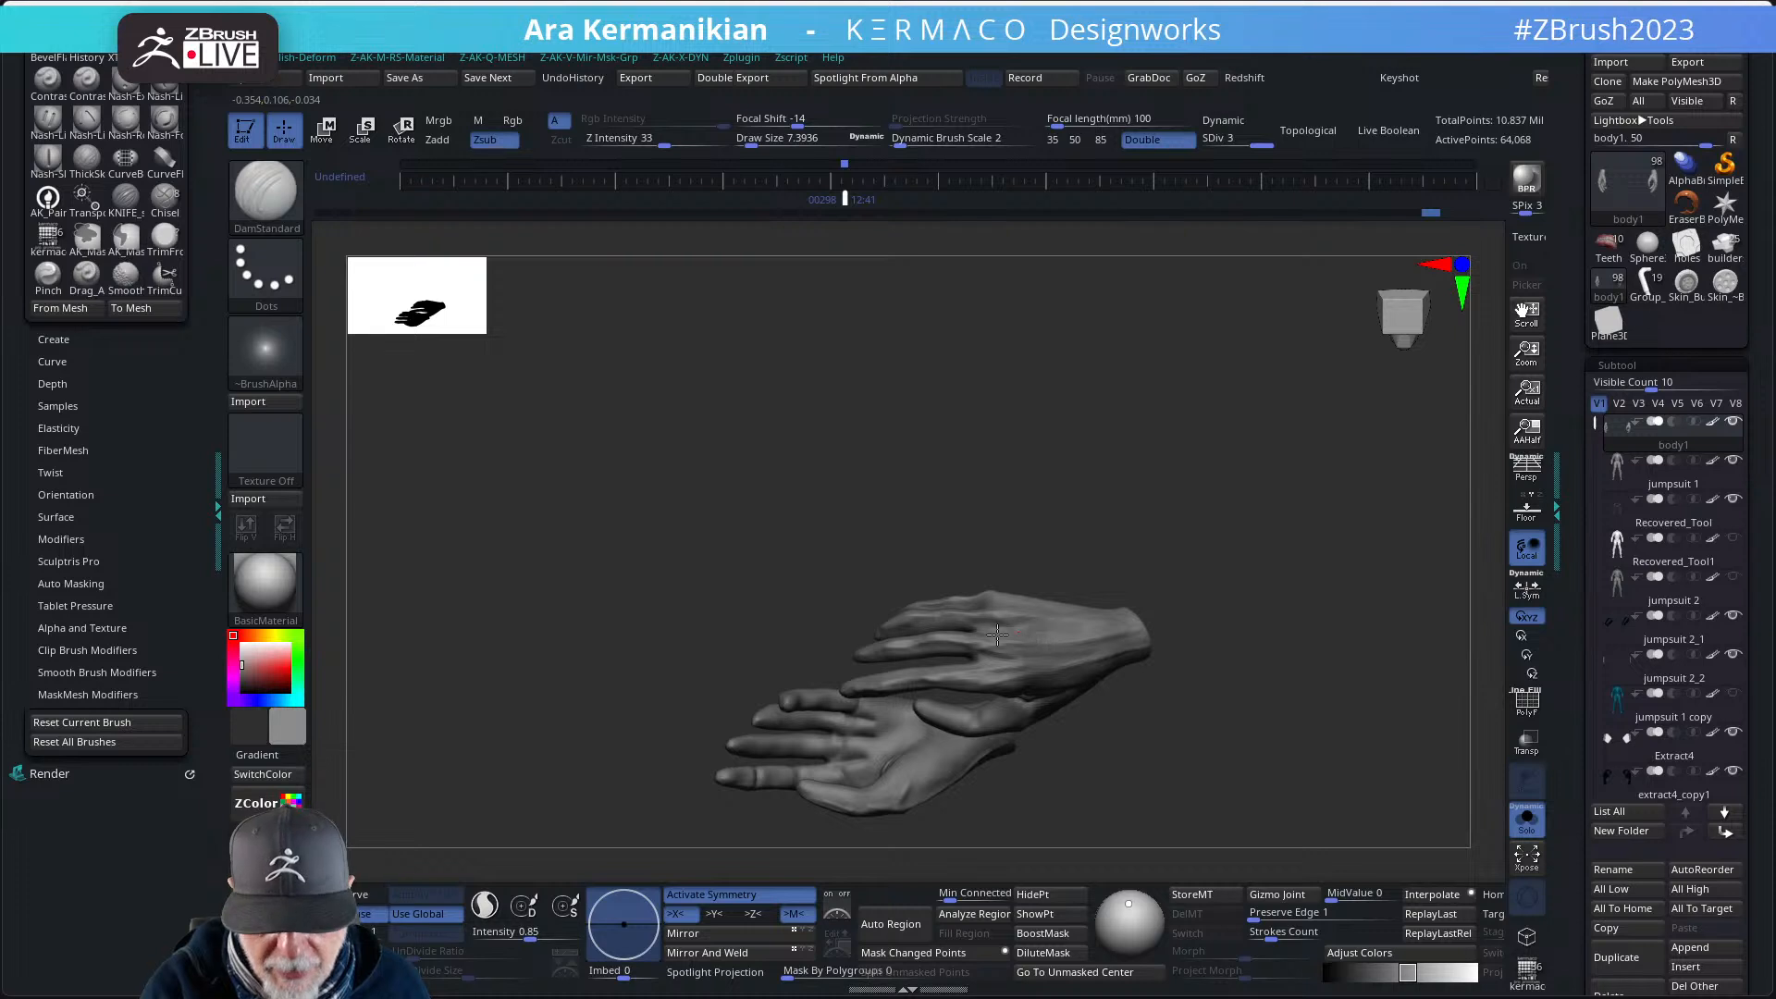
pyautogui.press('shift')
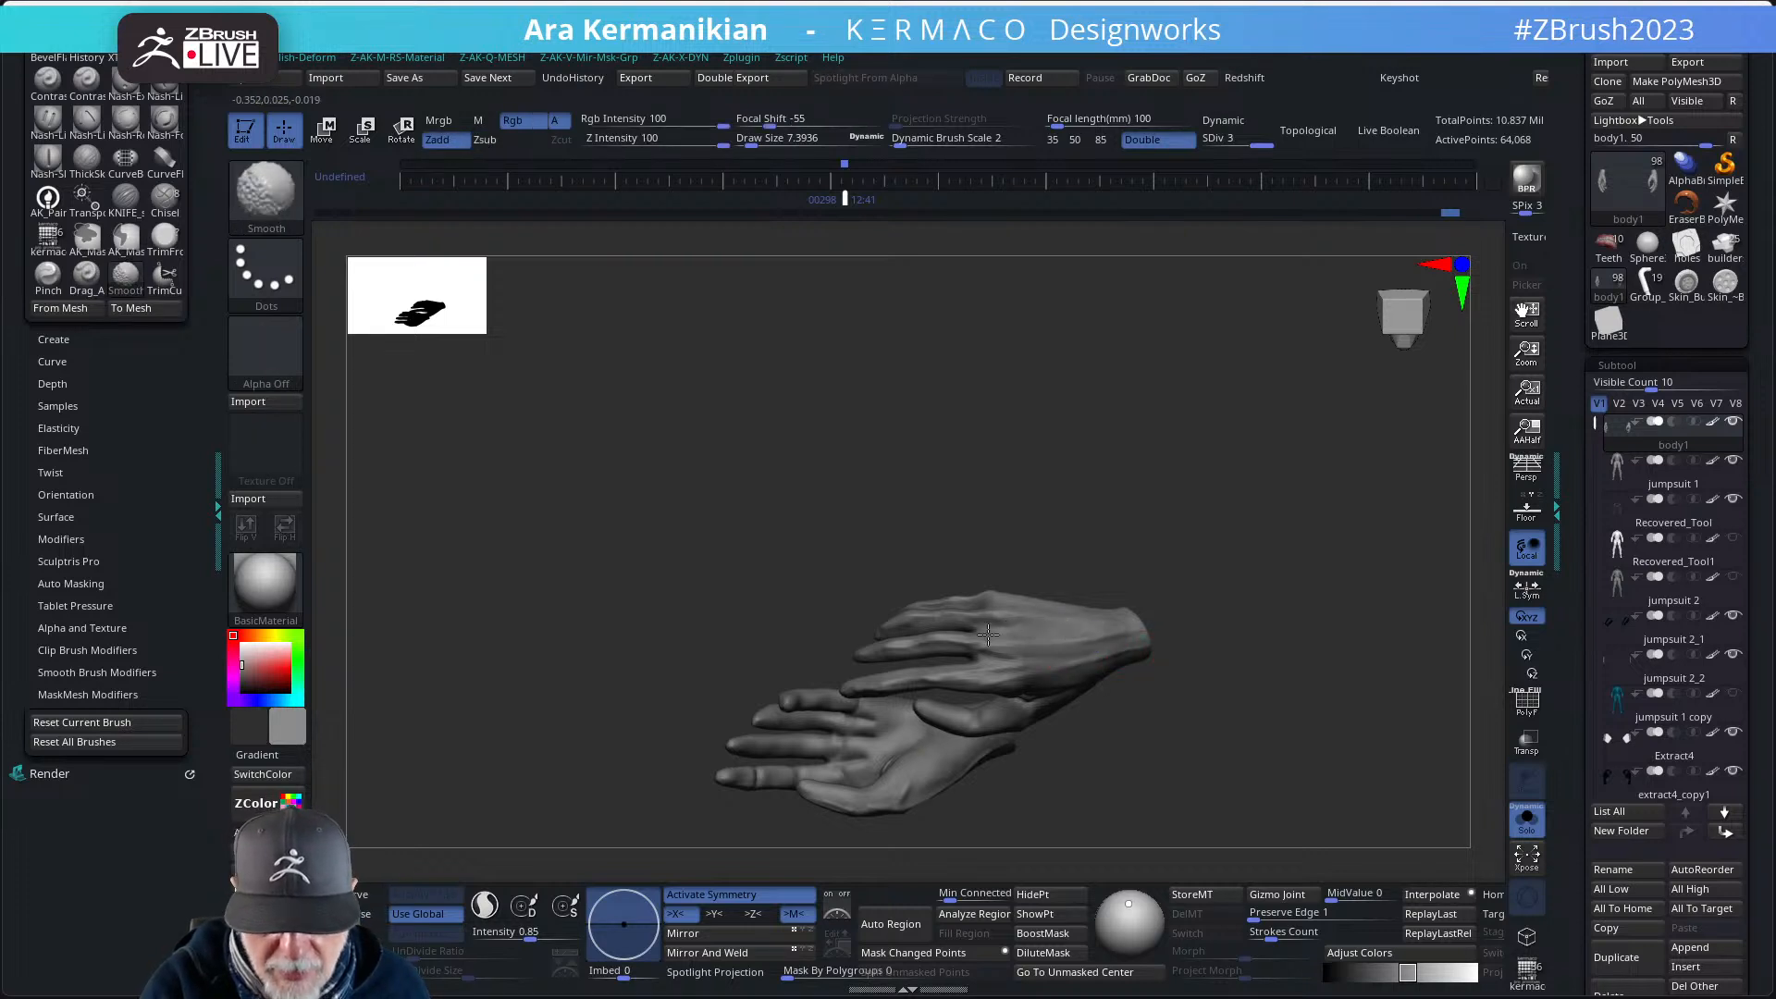
pyautogui.moveTo(964, 629); pyautogui.dragTo(902, 623, button='right')
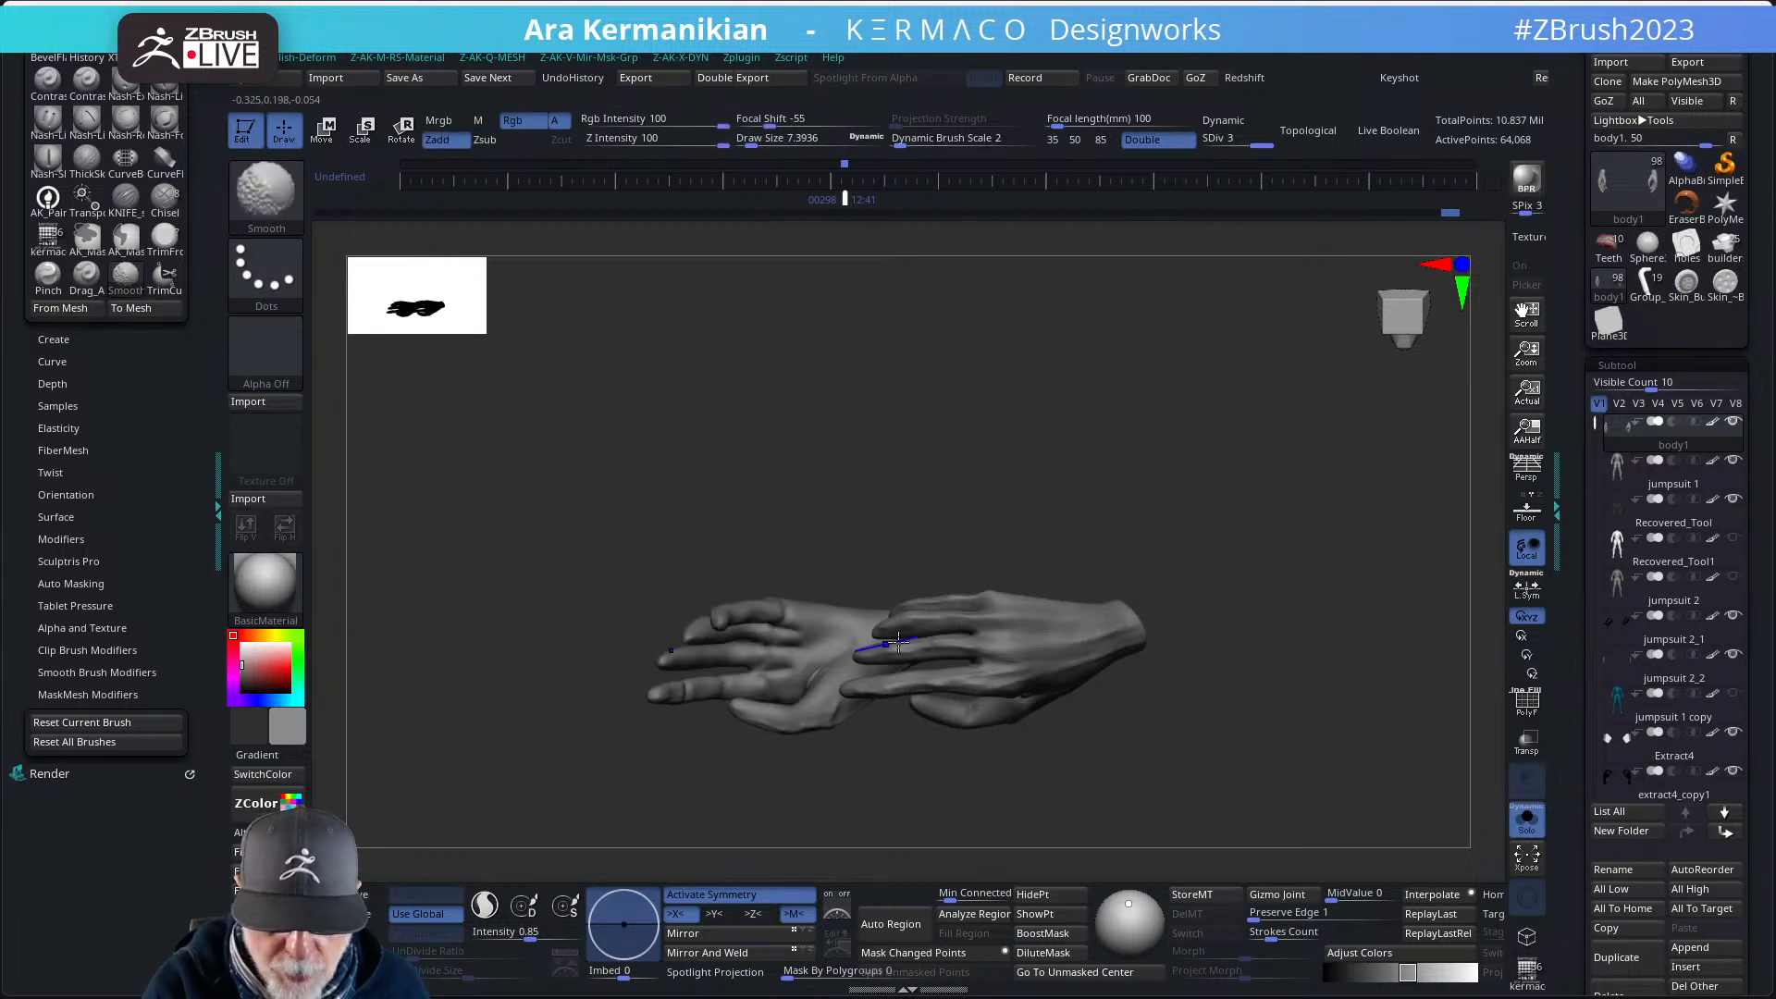
pyautogui.moveTo(1170, 583); pyautogui.dragTo(1205, 646)
pyautogui.keyDown('shift'); pyautogui.moveTo(958, 592); pyautogui.dragTo(1025, 606); pyautogui.keyUp('shift')
pyautogui.moveTo(1139, 498)
pyautogui.mouseDown()
pyautogui.moveTo(1178, 524)
pyautogui.moveTo(939, 555)
pyautogui.mouseUp()
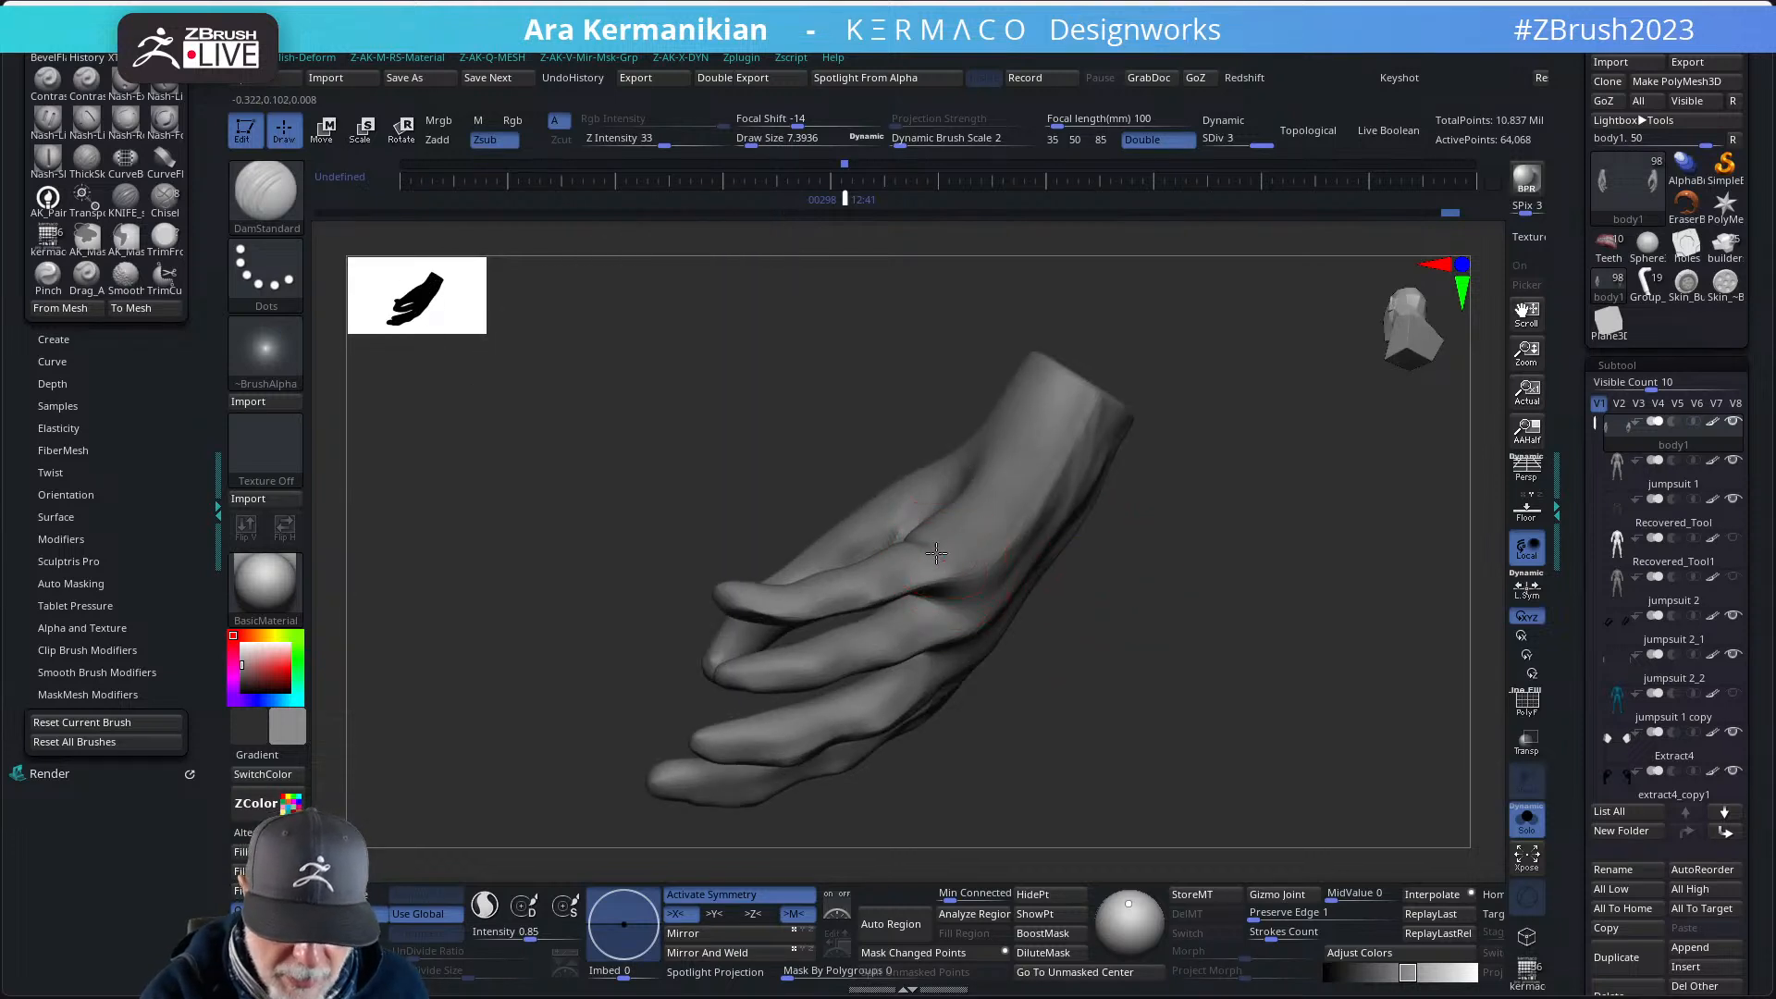
pyautogui.moveTo(964, 591); pyautogui.dragTo(1018, 545, button='right')
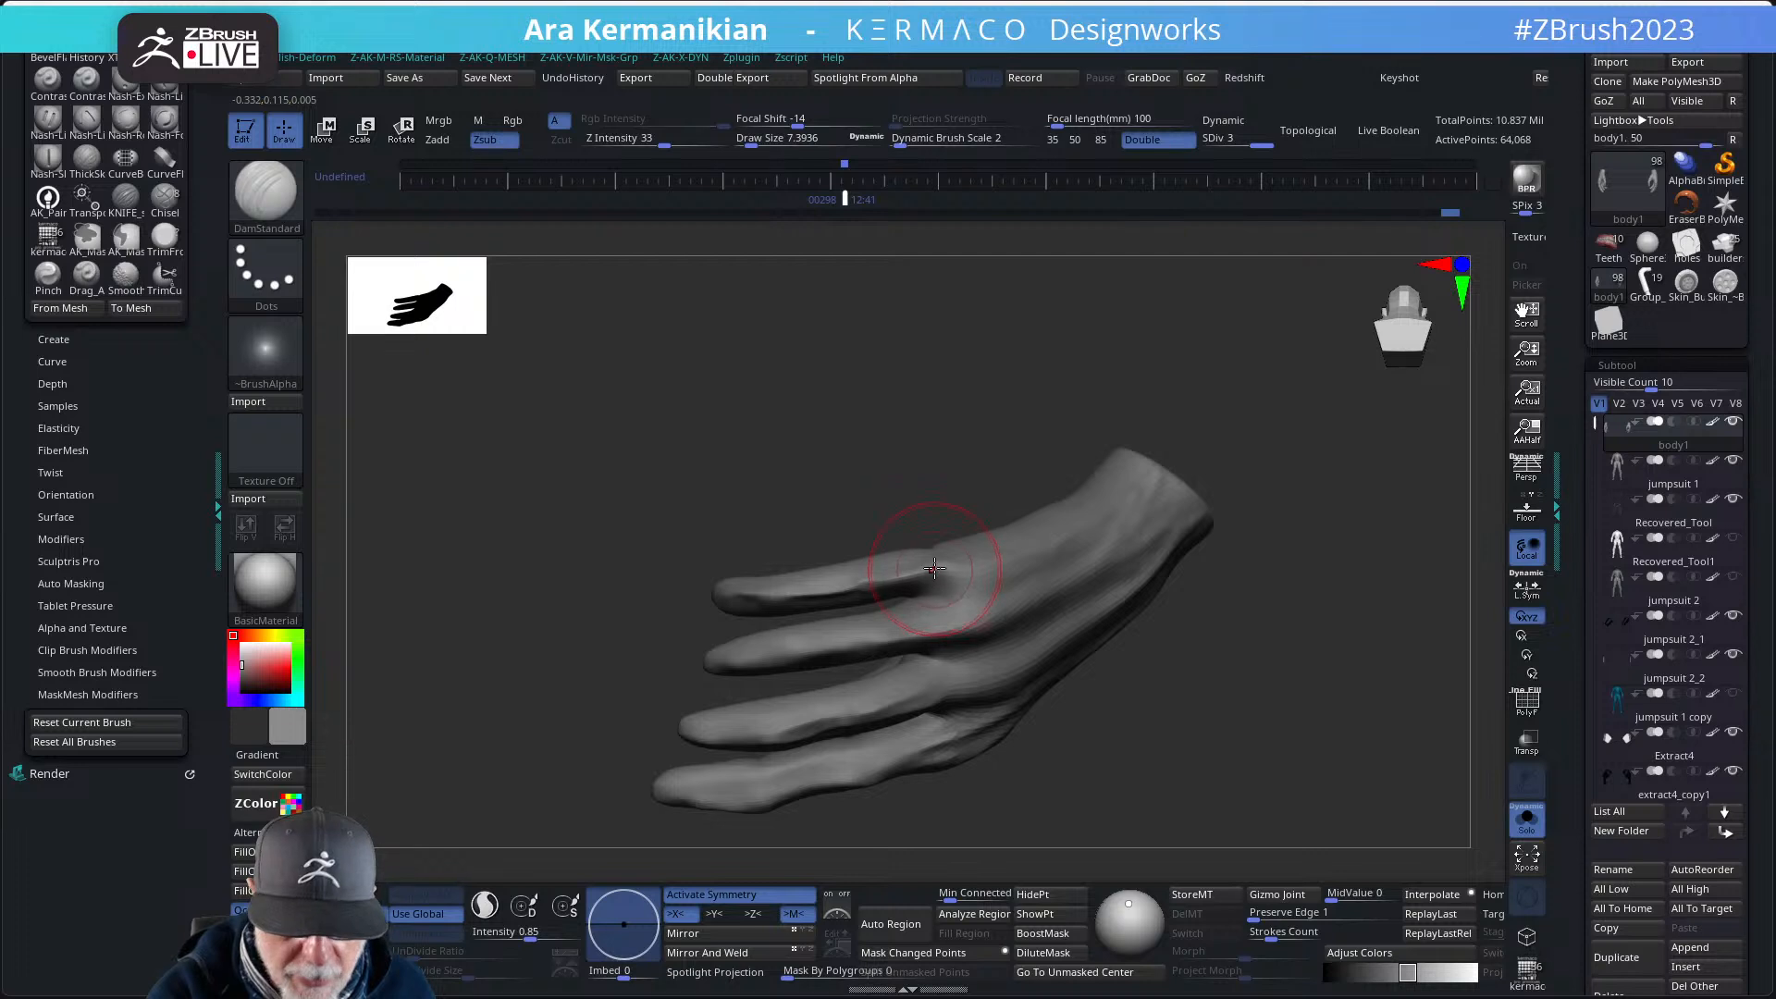
# - Adjust the shape of the fingers with the Move brush and smooth their upper surfaces
pyautogui.press('b')
pyautogui.press('m')
pyautogui.press('v')
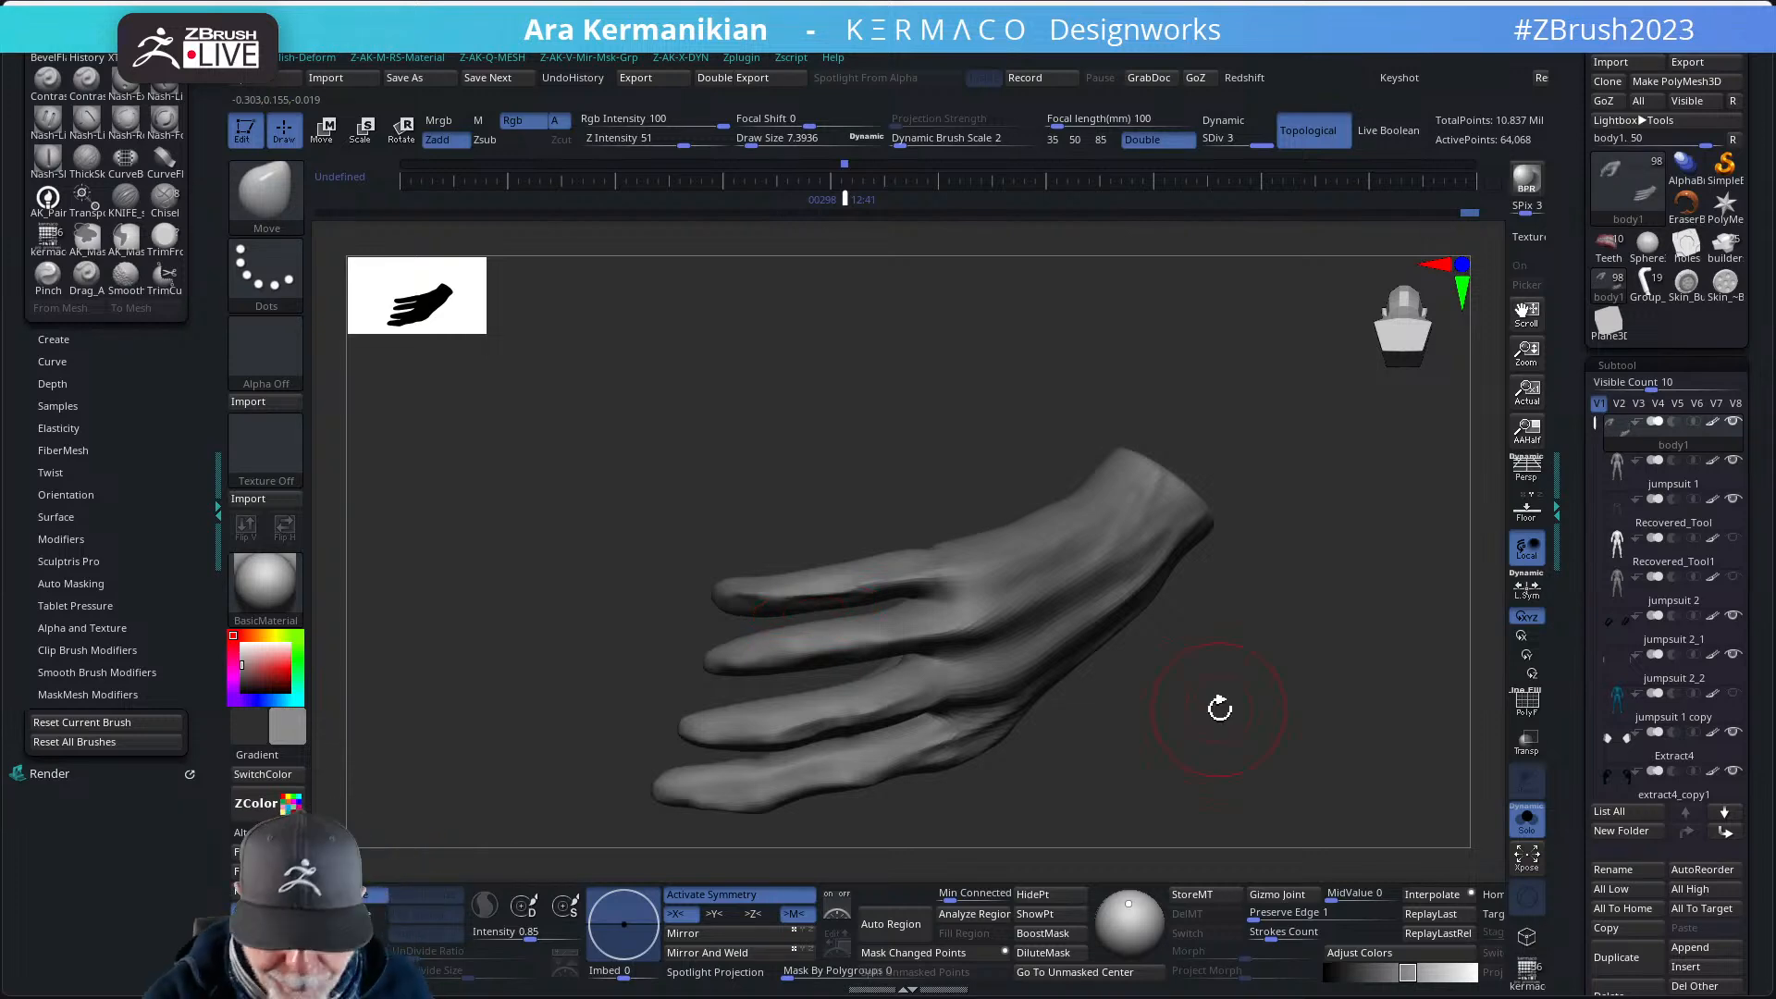
pyautogui.moveTo(1221, 706); pyautogui.dragTo(1198, 648)
pyautogui.moveTo(1280, 585)
pyautogui.mouseDown()
pyautogui.moveTo(1137, 579)
pyautogui.moveTo(1089, 609)
pyautogui.mouseUp()
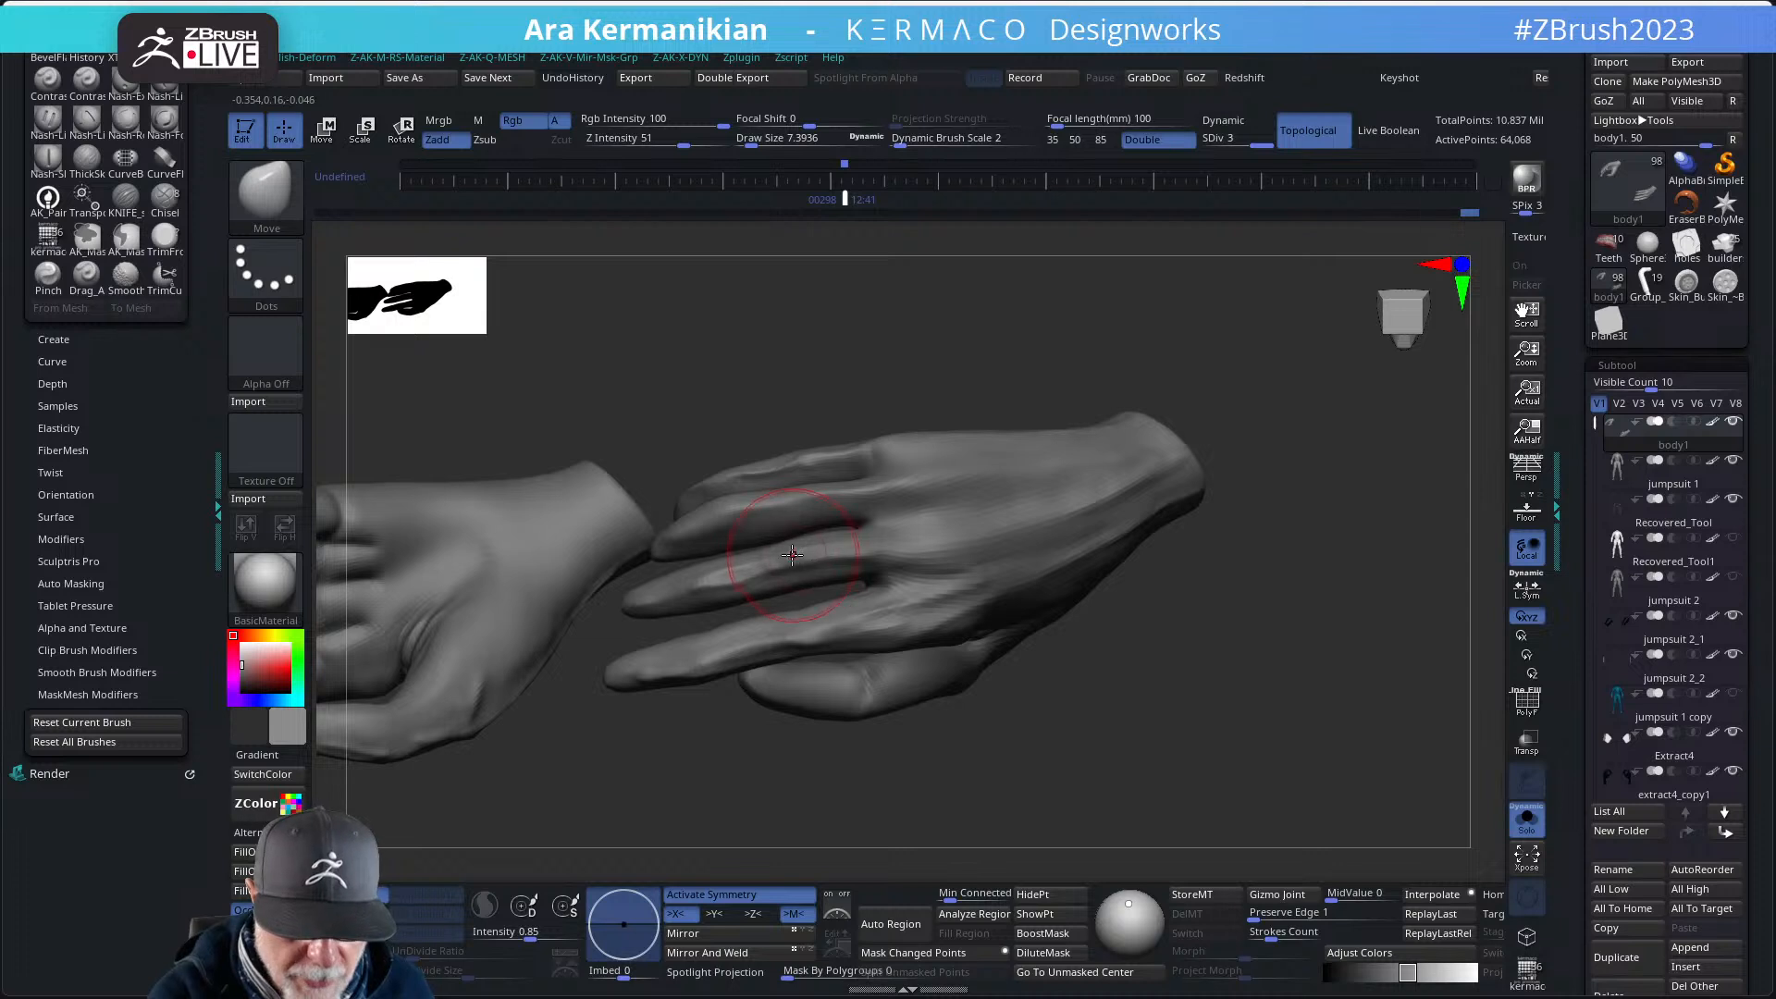
pyautogui.press('shift')
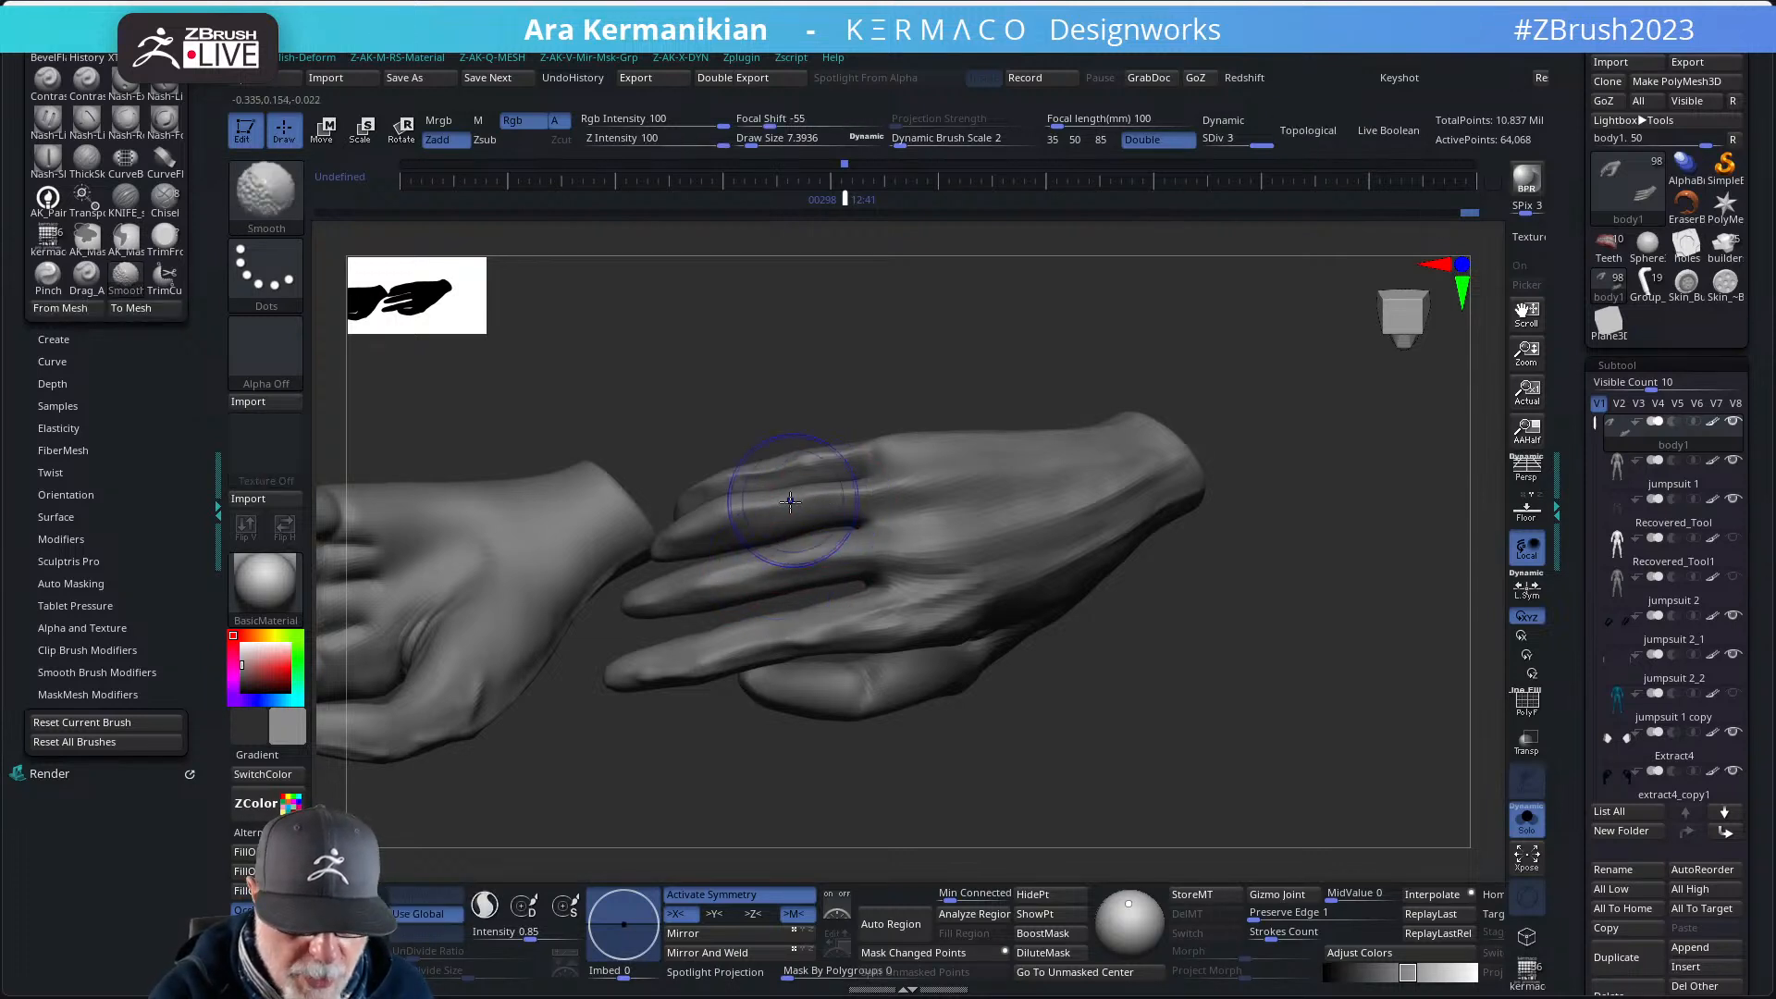
pyautogui.moveTo(1209, 543)
pyautogui.mouseDown()
pyautogui.moveTo(1254, 476)
pyautogui.moveTo(1211, 512)
pyautogui.mouseUp()
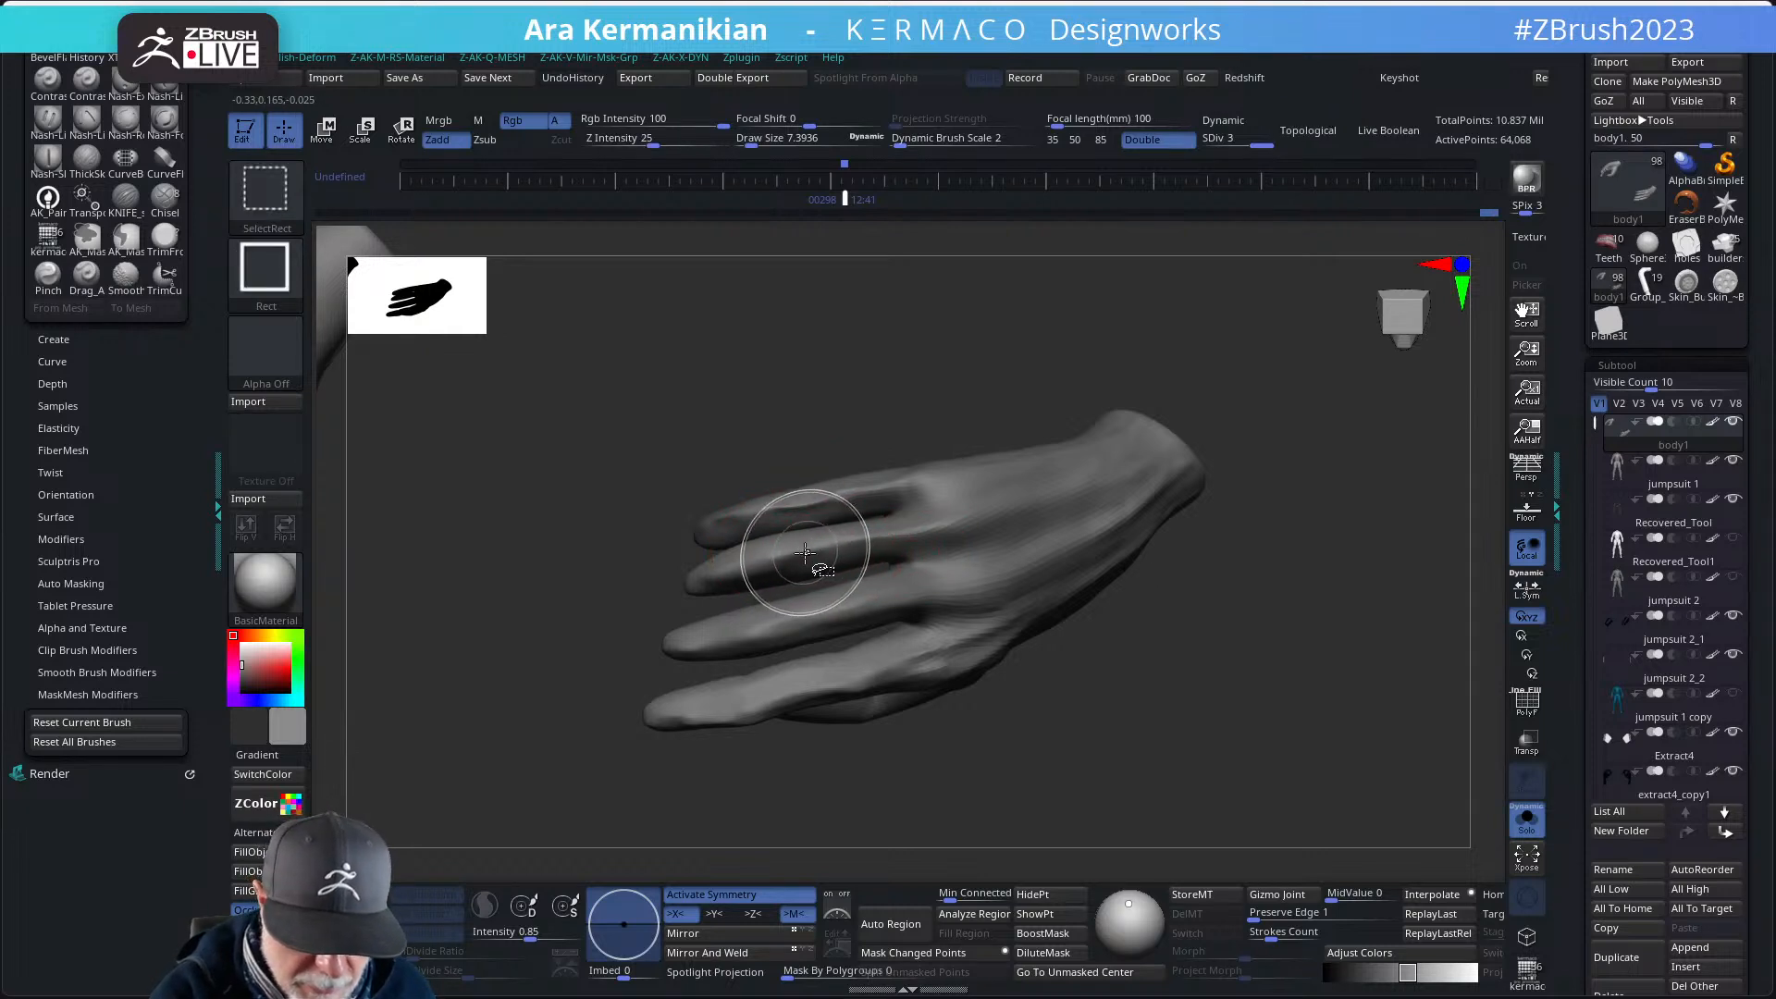
# - Isolate the ring finger, smooth it and refine its profile with the Move brush
pyautogui.keyDown('ctrl'); pyautogui.keyDown('shift'); pyautogui.click(811, 549); pyautogui.keyUp('shift'); pyautogui.keyUp('ctrl')
pyautogui.moveTo(959, 607)
pyautogui.mouseDown()
pyautogui.moveTo(967, 634)
pyautogui.moveTo(793, 533)
pyautogui.mouseUp()
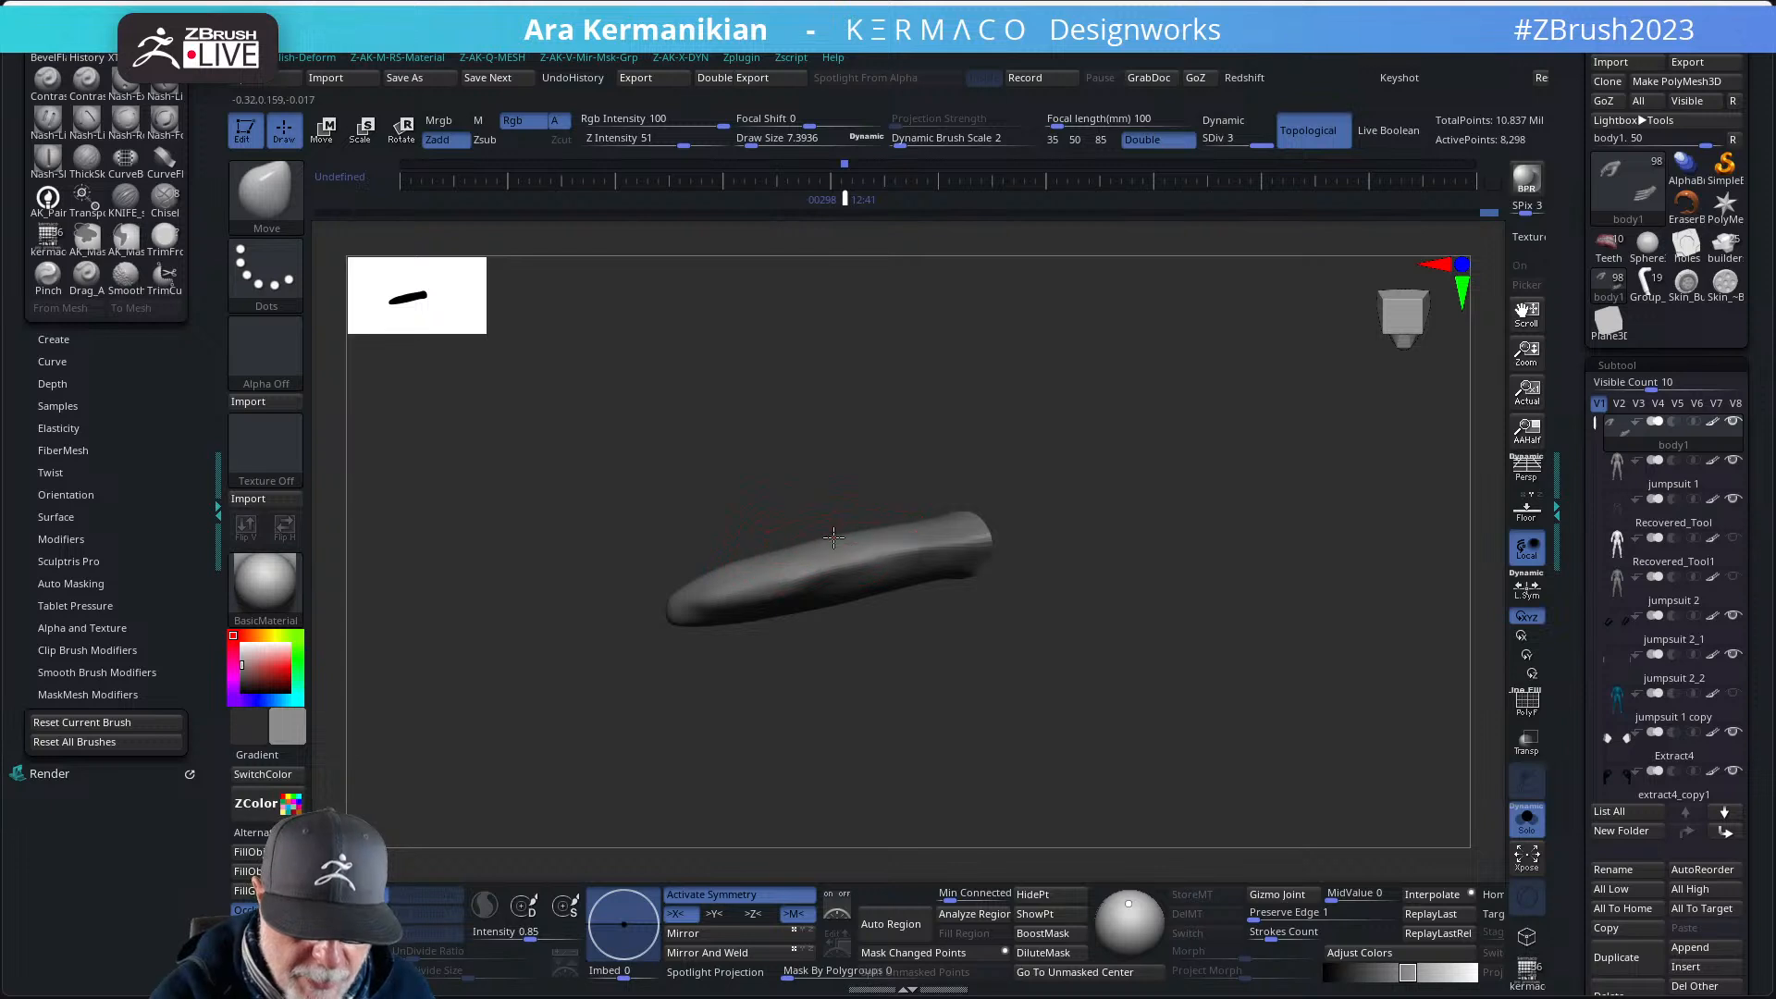
pyautogui.press('shift')
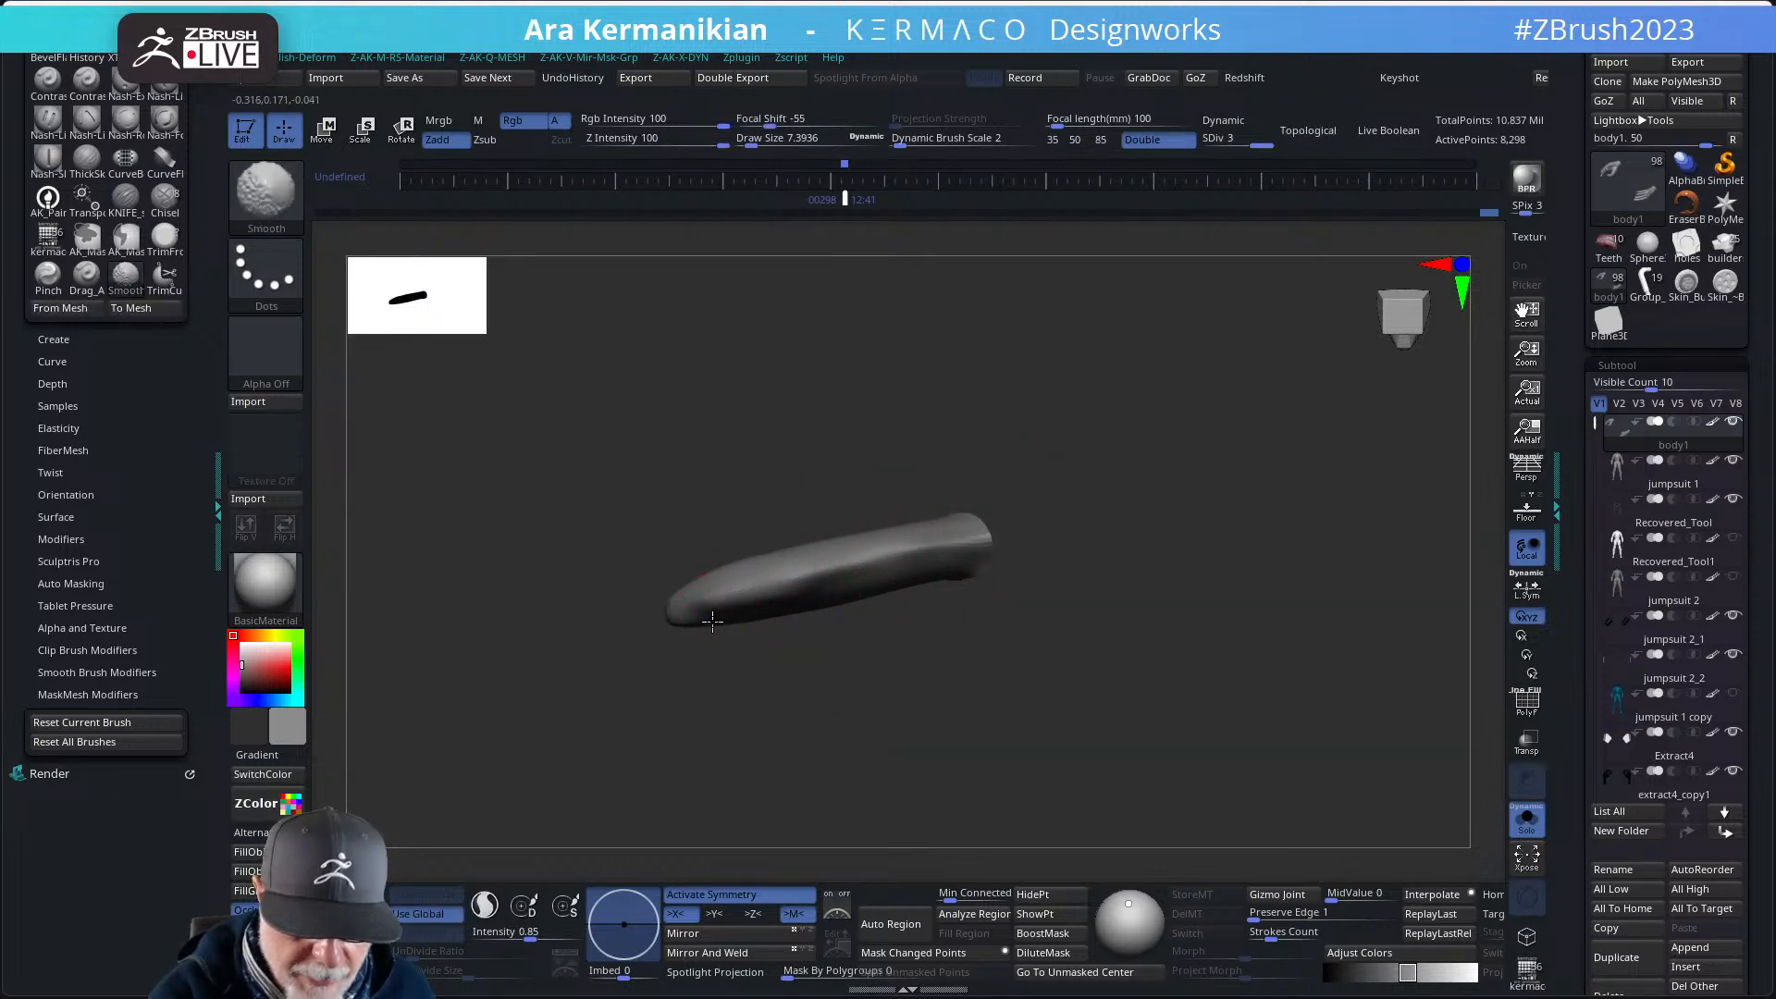
pyautogui.moveTo(906, 651); pyautogui.dragTo(894, 497)
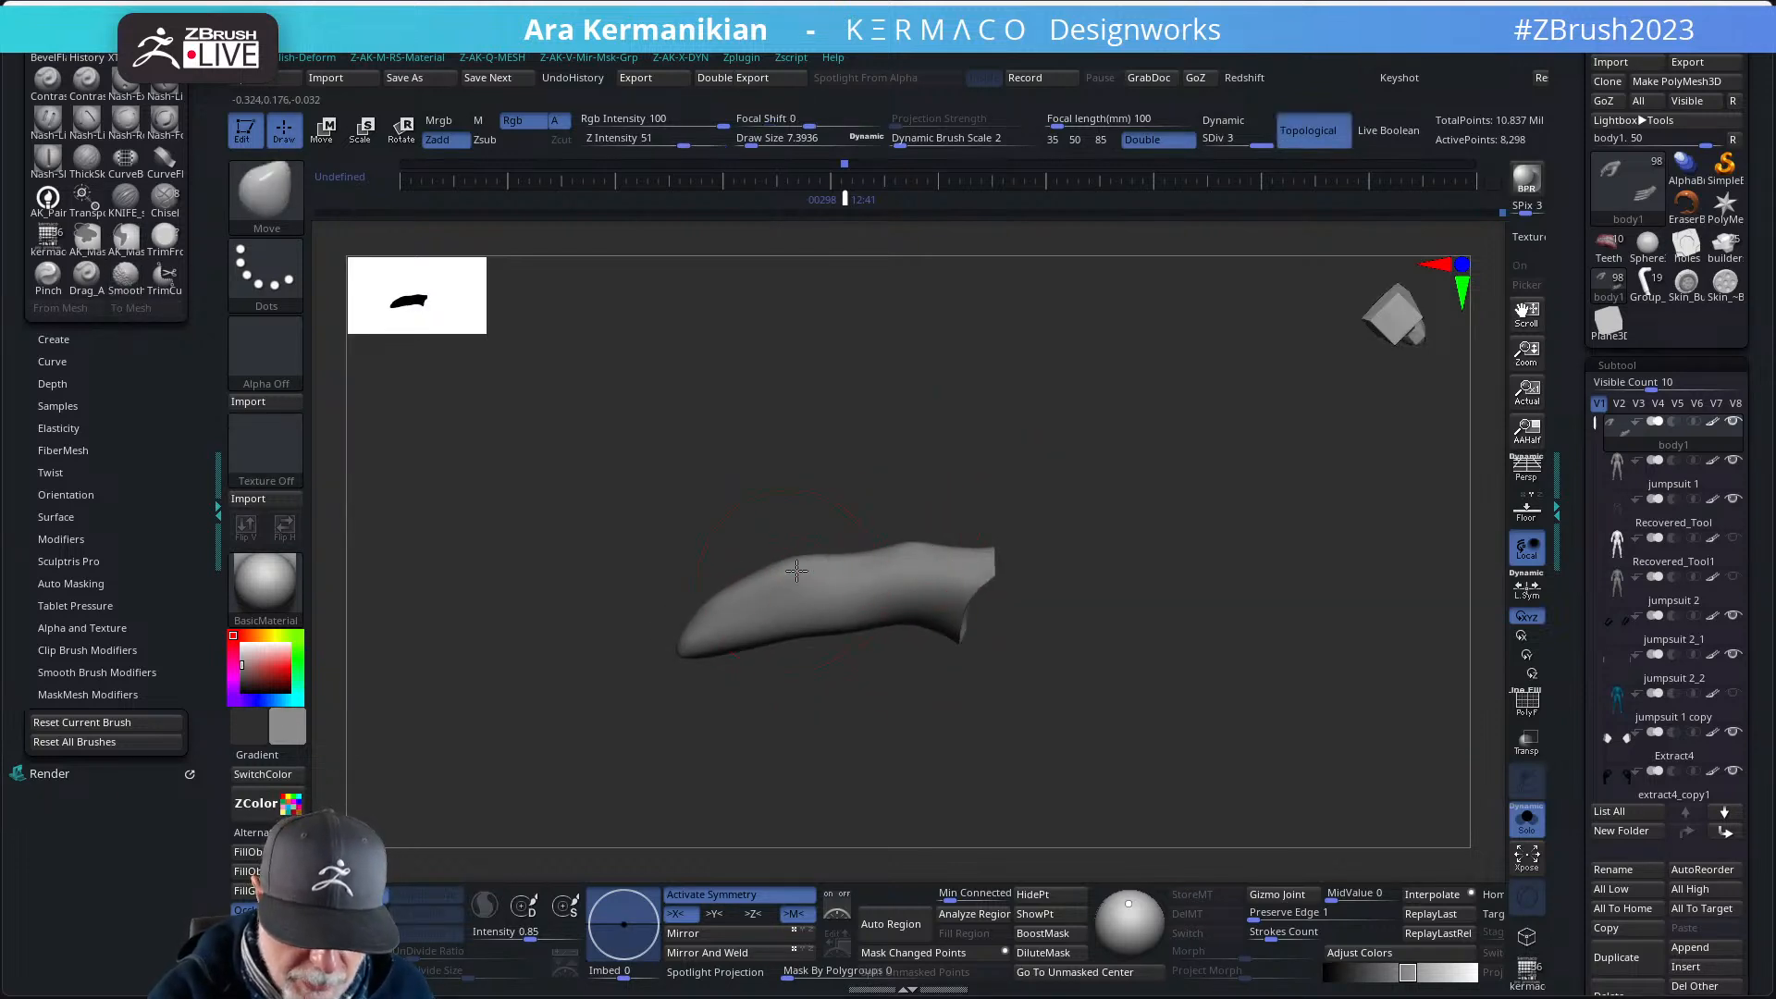
pyautogui.moveTo(1033, 557); pyautogui.dragTo(987, 547)
pyautogui.moveTo(884, 690); pyautogui.dragTo(864, 640)
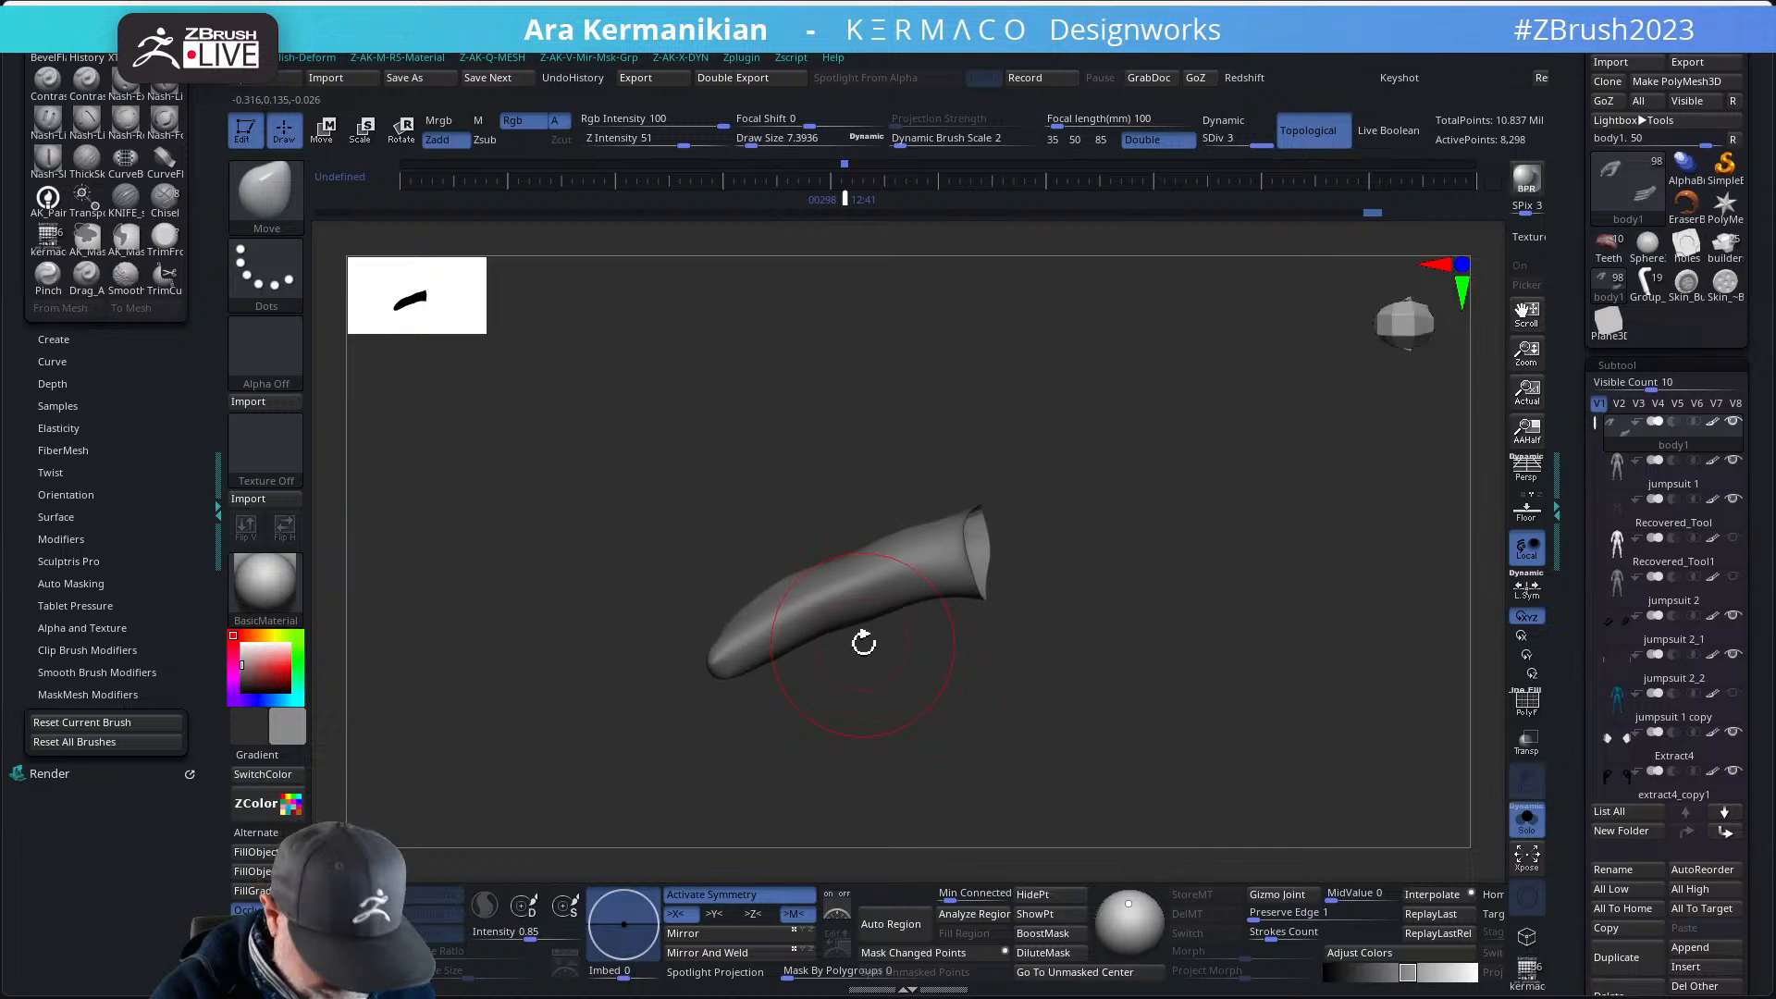
pyautogui.hotkey('ctrl', 'space')
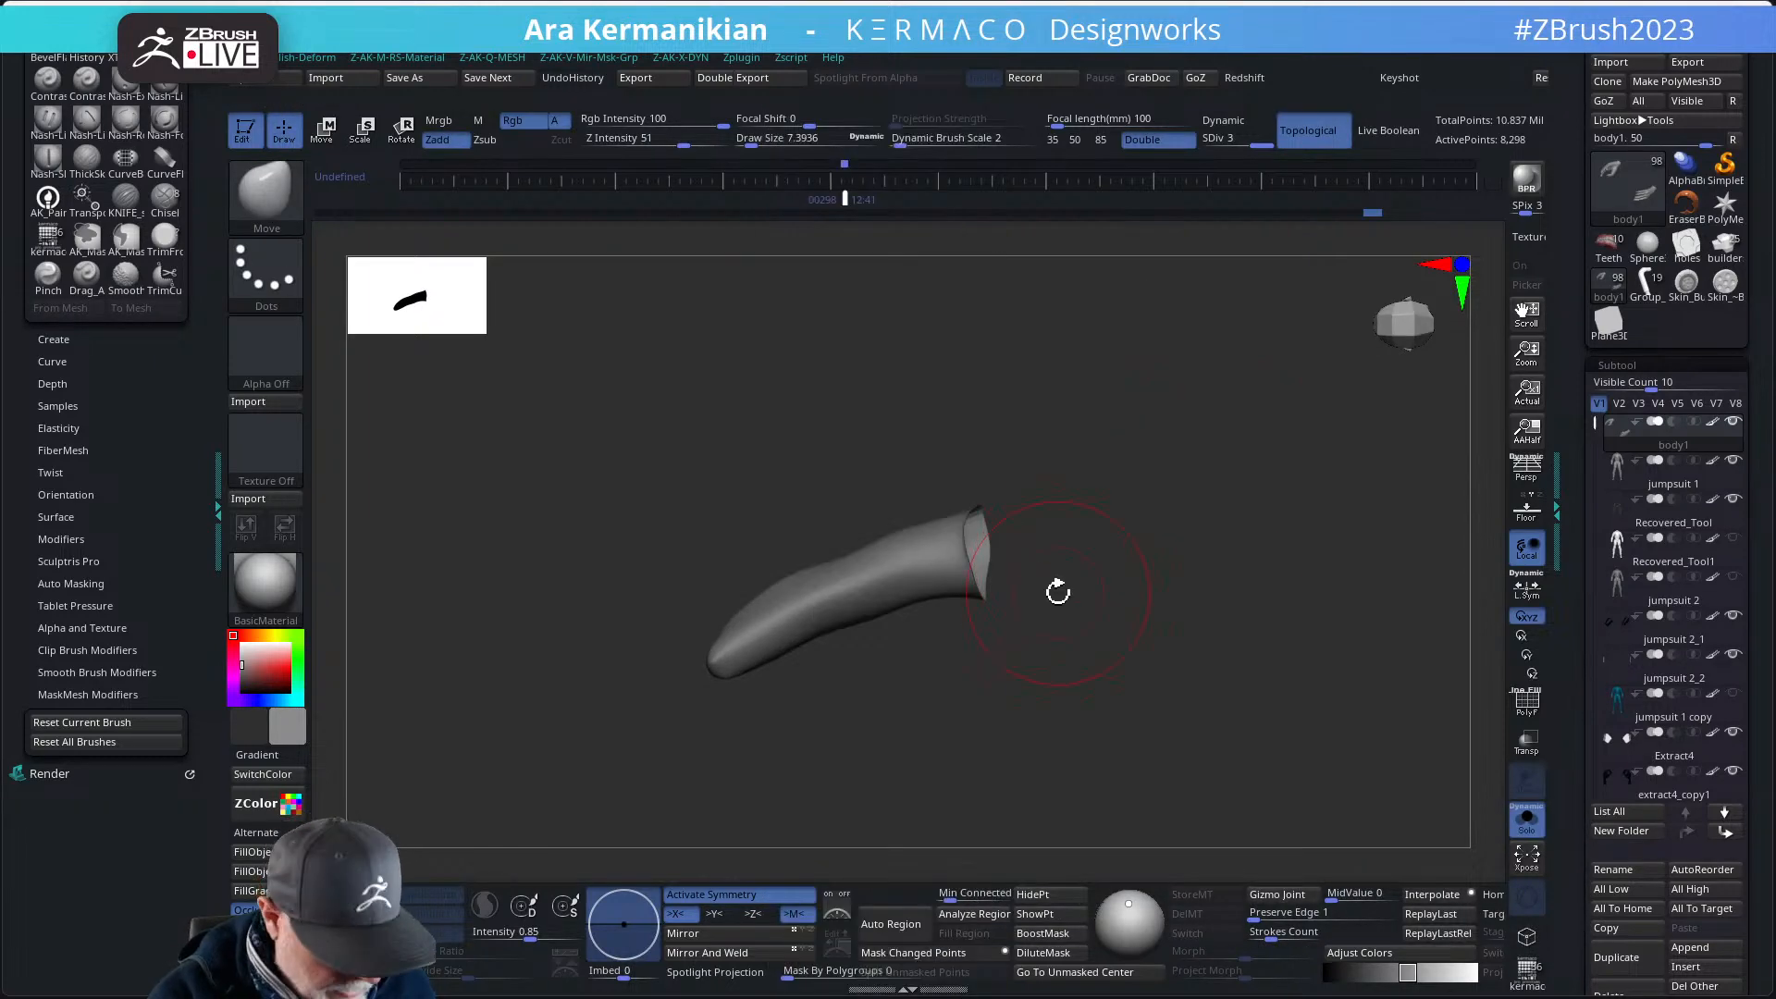
pyautogui.hotkey('ctrl', 'q')
pyautogui.click(1055, 616)
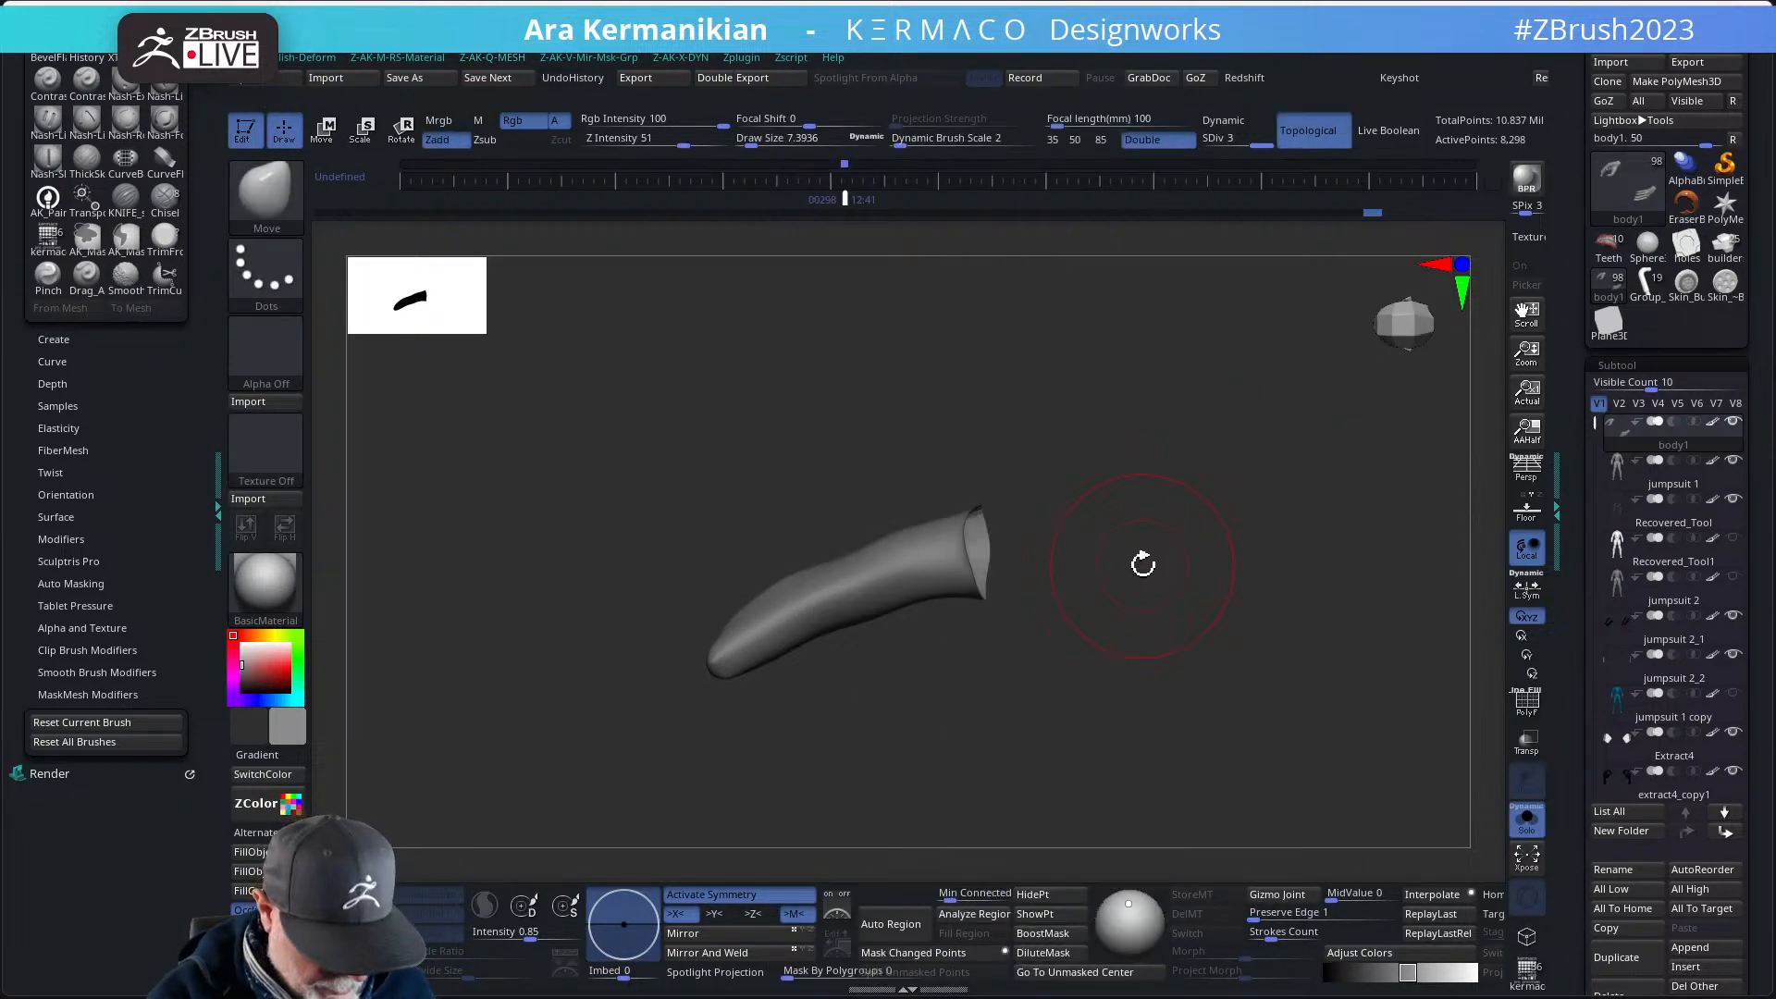
pyautogui.moveTo(1144, 610); pyautogui.dragTo(1149, 560)
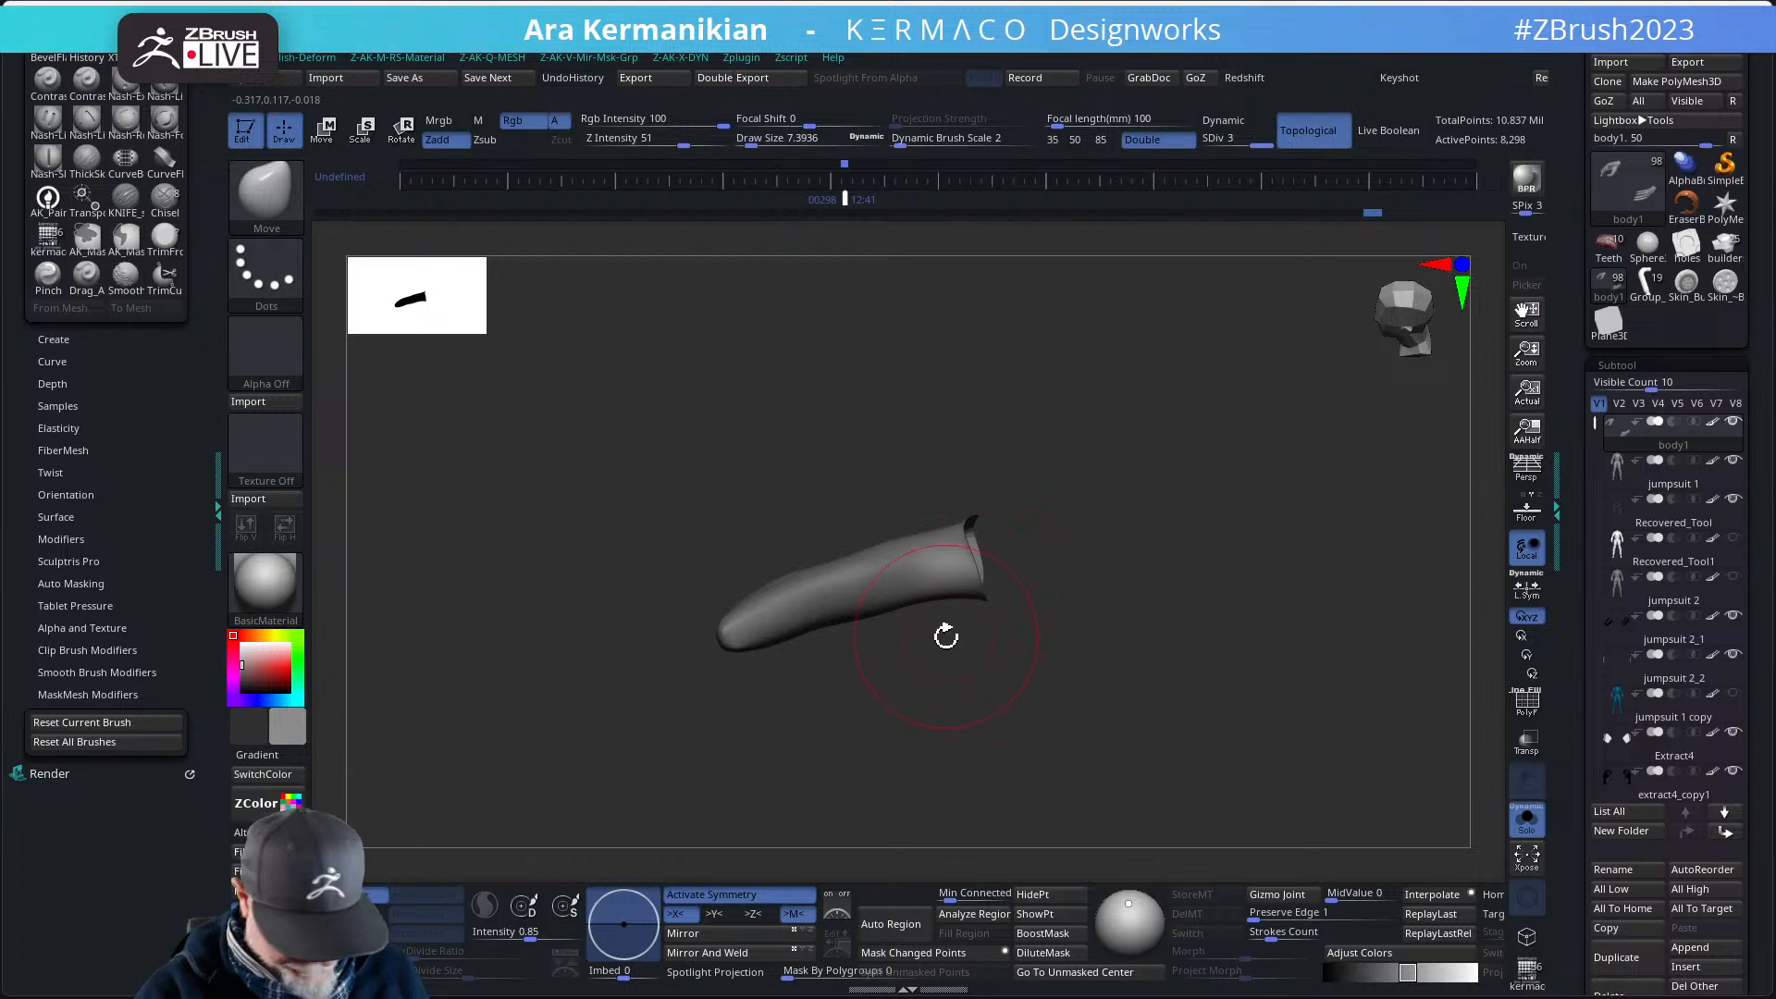
# - Carve the joint creases across the underside of the isolated finger with DamStandard
pyautogui.press('b')
pyautogui.press('d')
pyautogui.press('s')
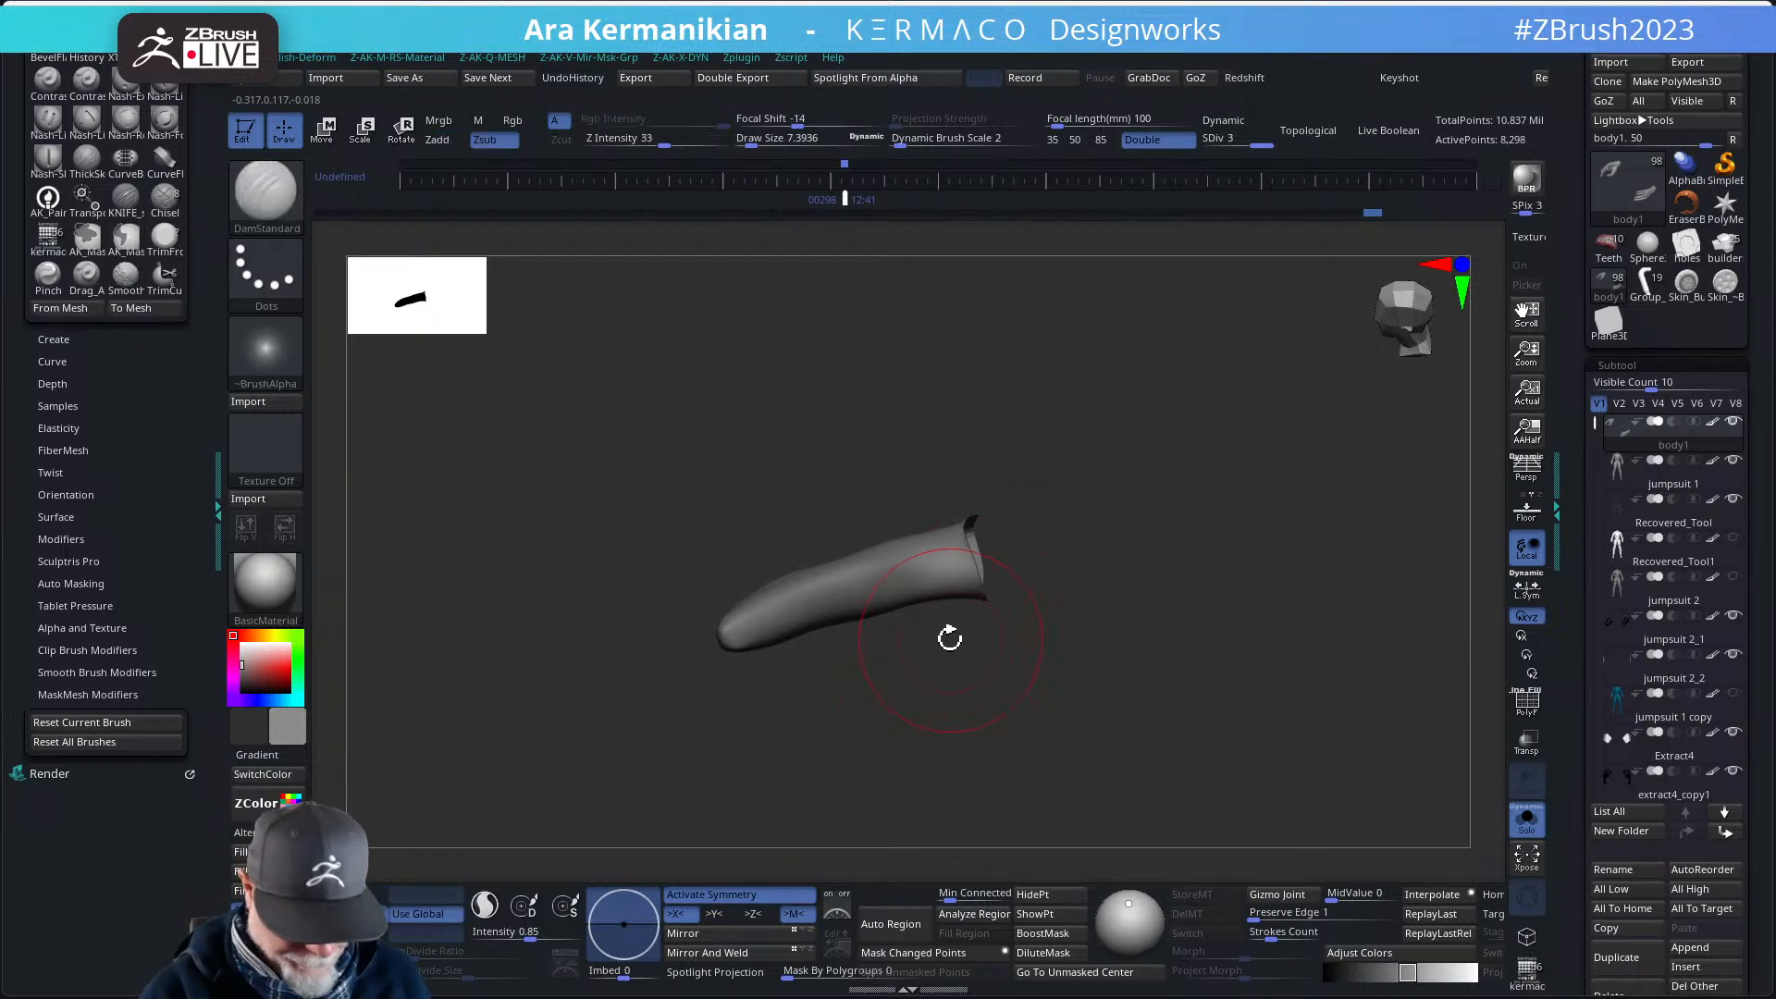
pyautogui.moveTo(822, 585); pyautogui.dragTo(846, 608)
pyautogui.moveTo(864, 677)
pyautogui.mouseDown()
pyautogui.moveTo(901, 748)
pyautogui.moveTo(891, 666)
pyautogui.moveTo(864, 666)
pyautogui.moveTo(883, 647)
pyautogui.moveTo(870, 496)
pyautogui.mouseUp()
pyautogui.moveTo(966, 574); pyautogui.dragTo(908, 497)
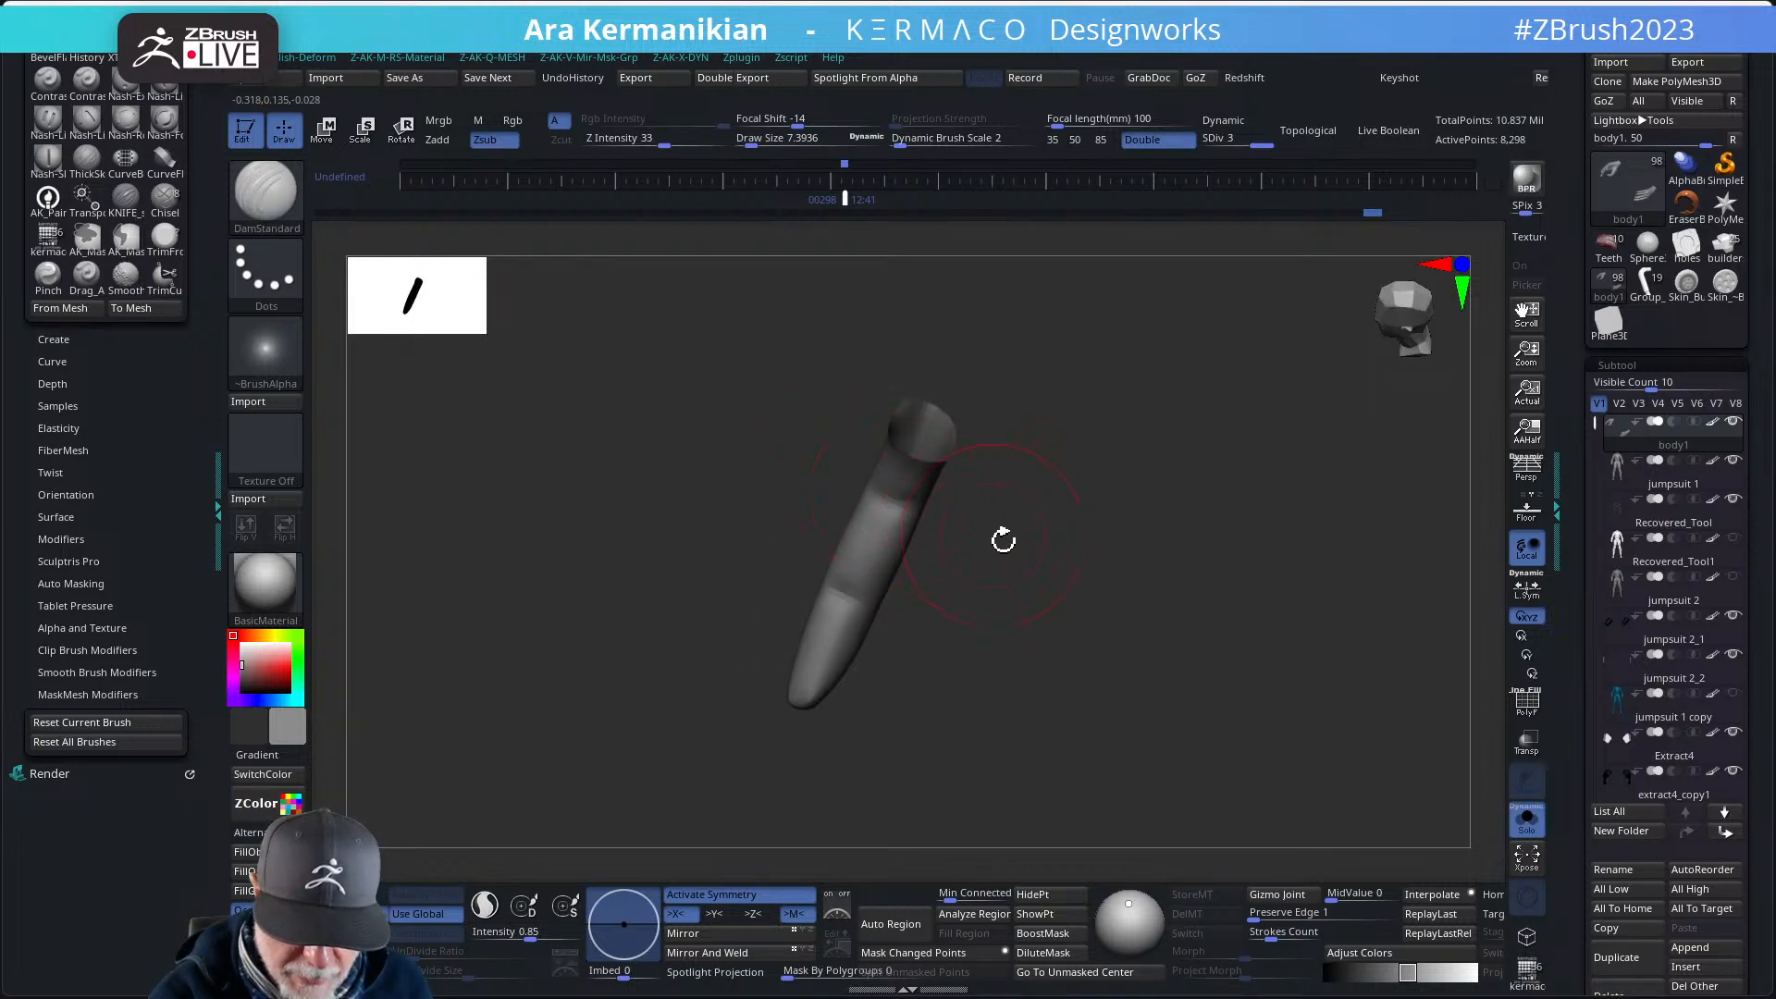
pyautogui.moveTo(1002, 540); pyautogui.dragTo(905, 566)
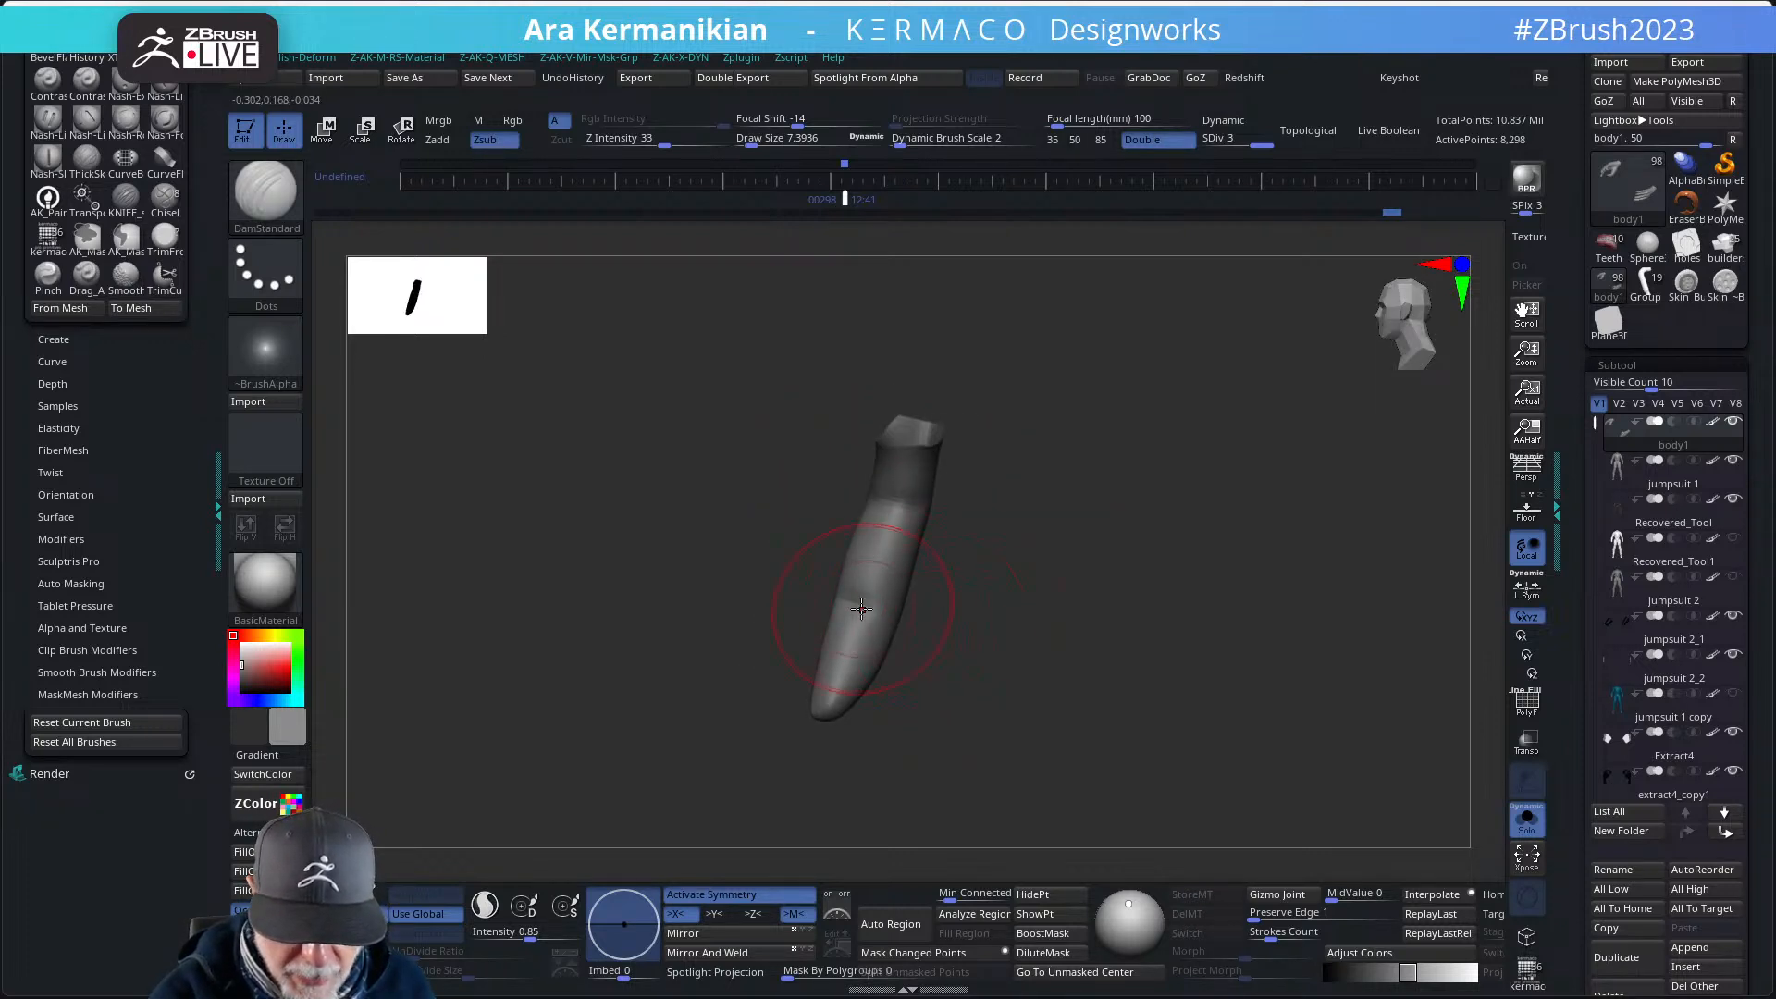
pyautogui.moveTo(967, 630); pyautogui.dragTo(911, 703)
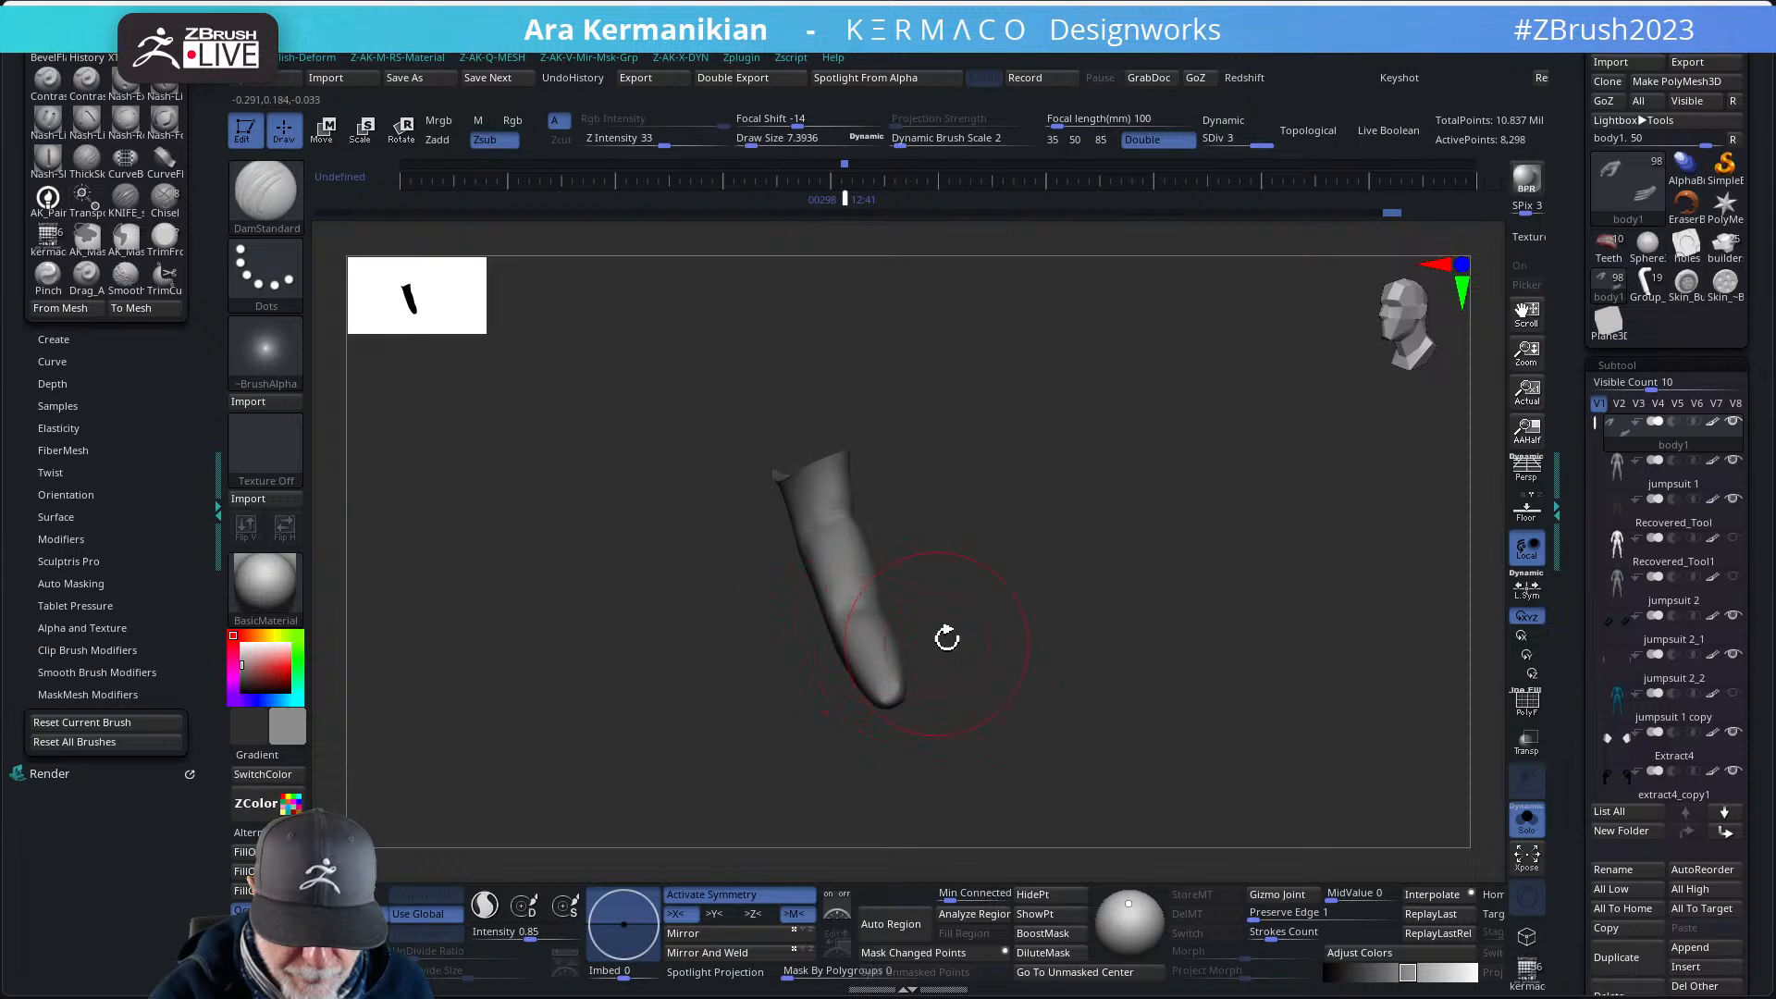
pyautogui.moveTo(952, 634); pyautogui.dragTo(833, 640)
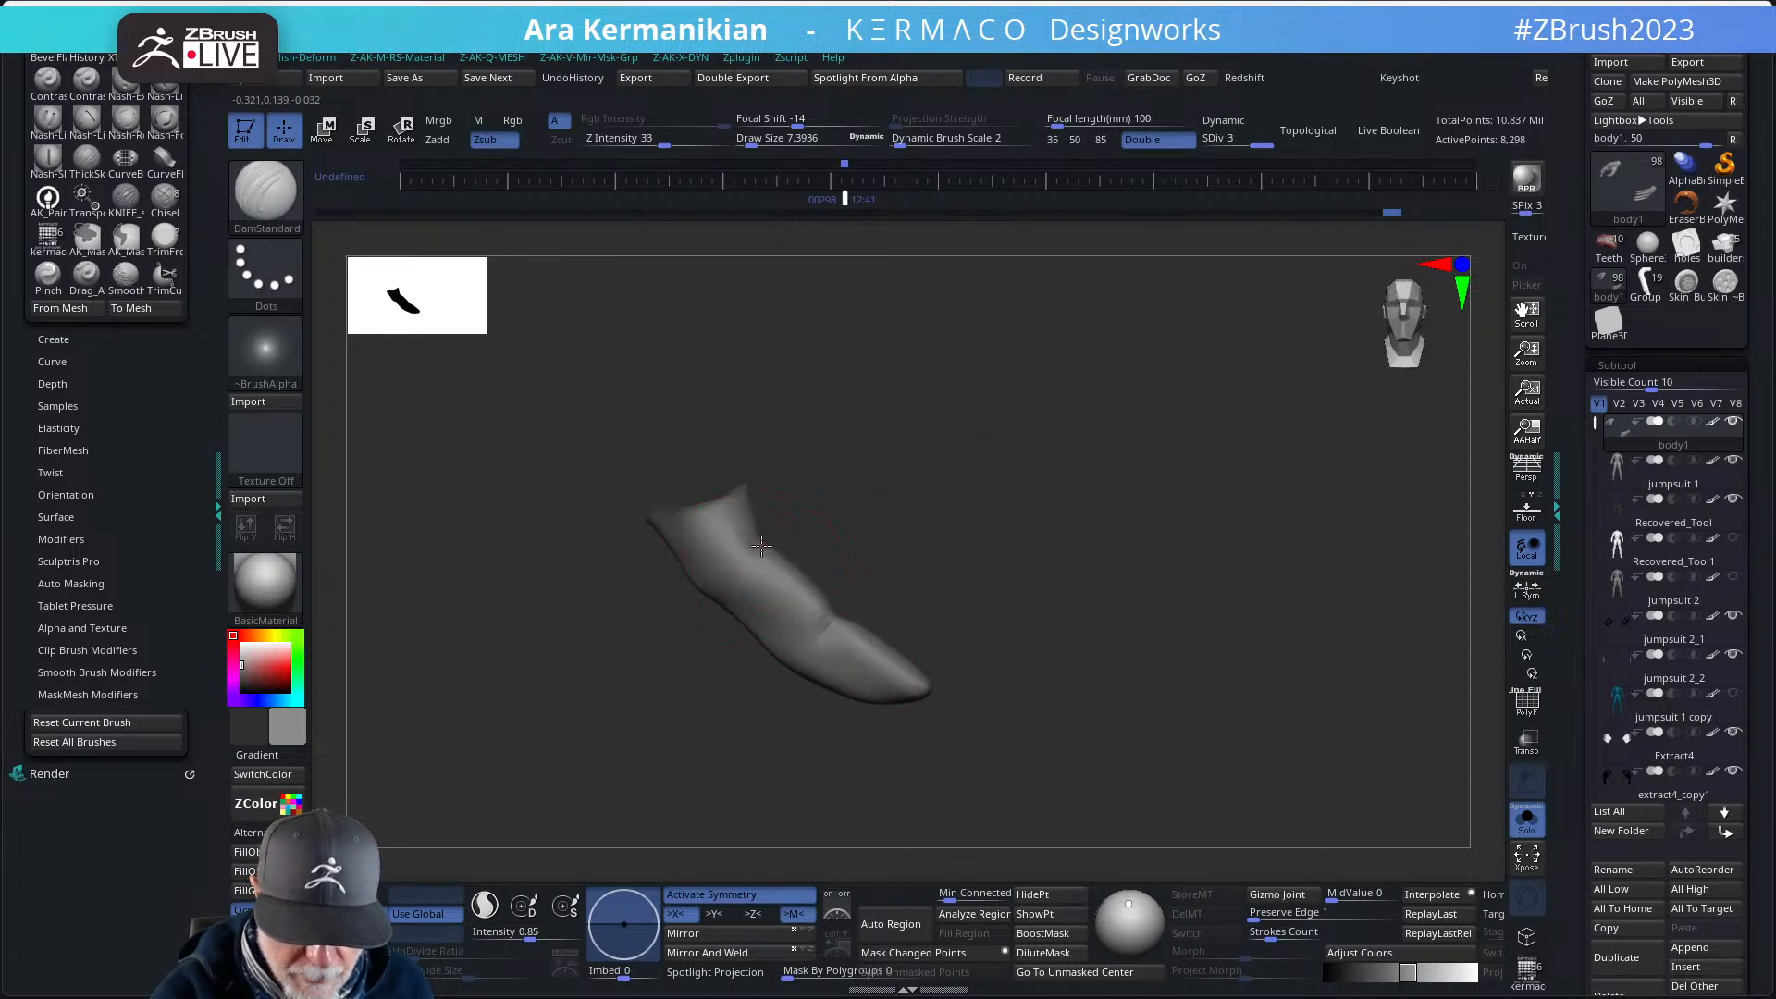
pyautogui.moveTo(1027, 586); pyautogui.dragTo(1105, 577)
# - Show the full hands again, then adjust the knuckle area with the Move brush and smooth it
pyautogui.click(1526, 823)
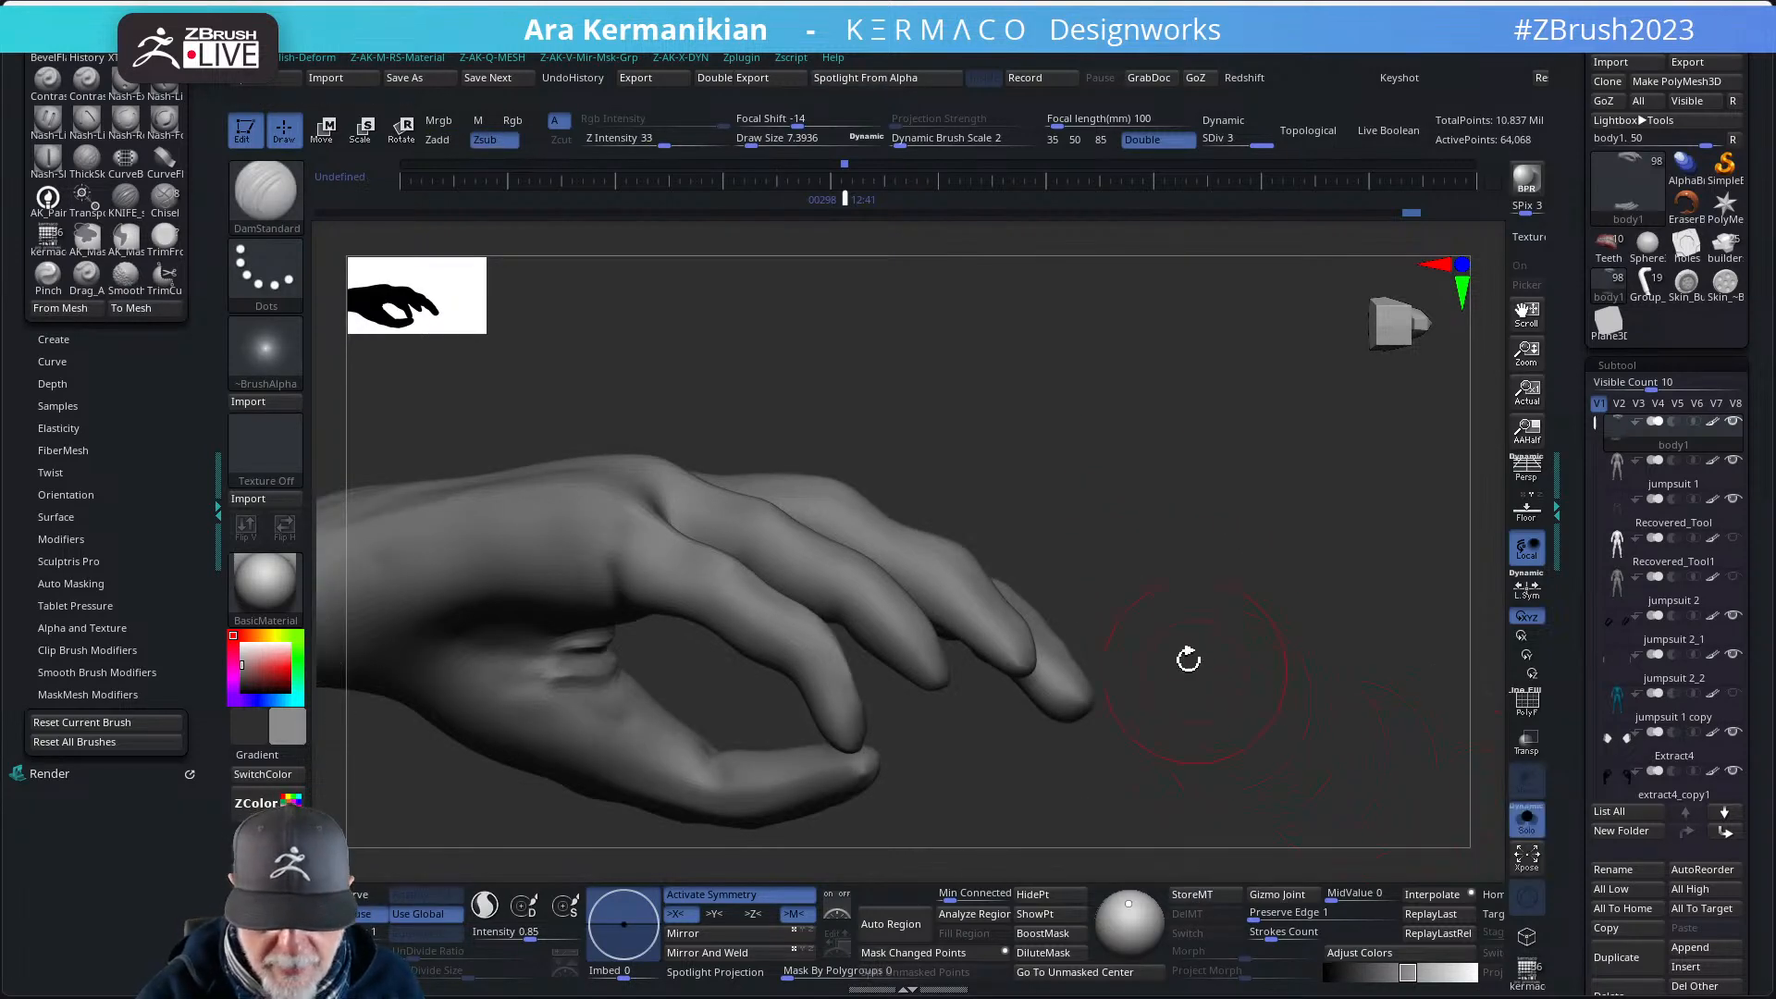
pyautogui.moveTo(1188, 659); pyautogui.dragTo(1123, 588)
pyautogui.press('b')
pyautogui.press('m')
pyautogui.press('v')
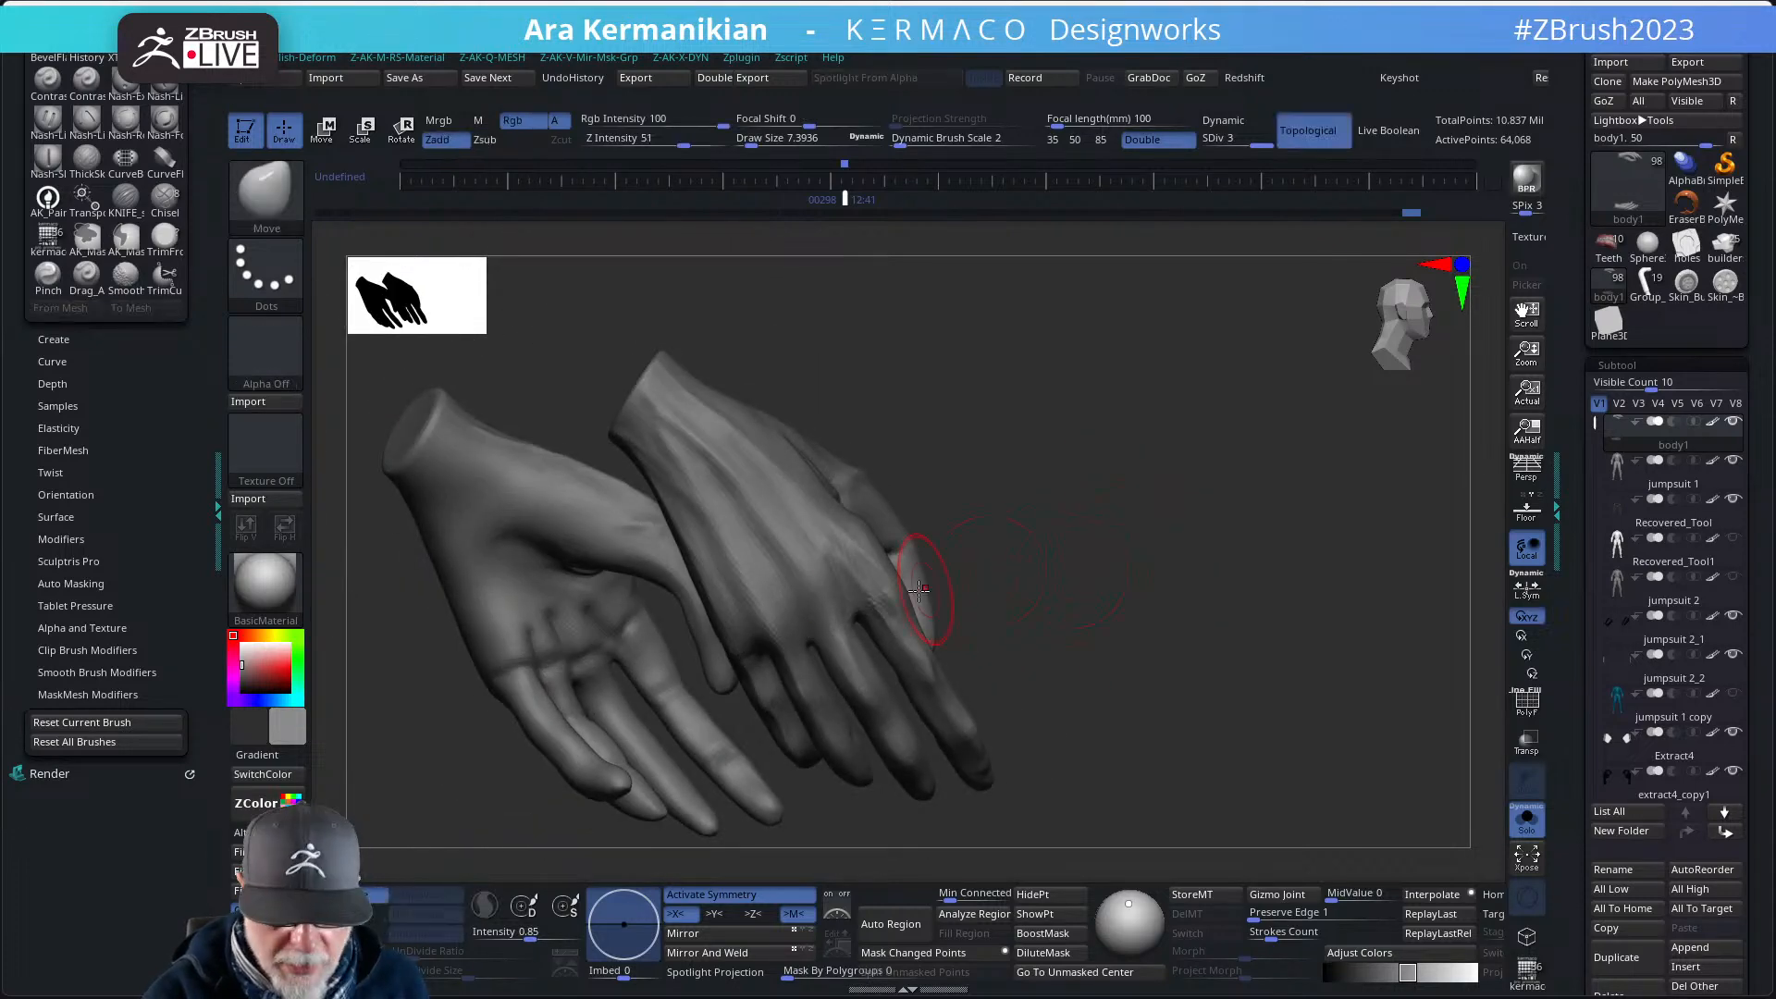
pyautogui.press('s')
pyautogui.moveTo(823, 609); pyautogui.dragTo(822, 596)
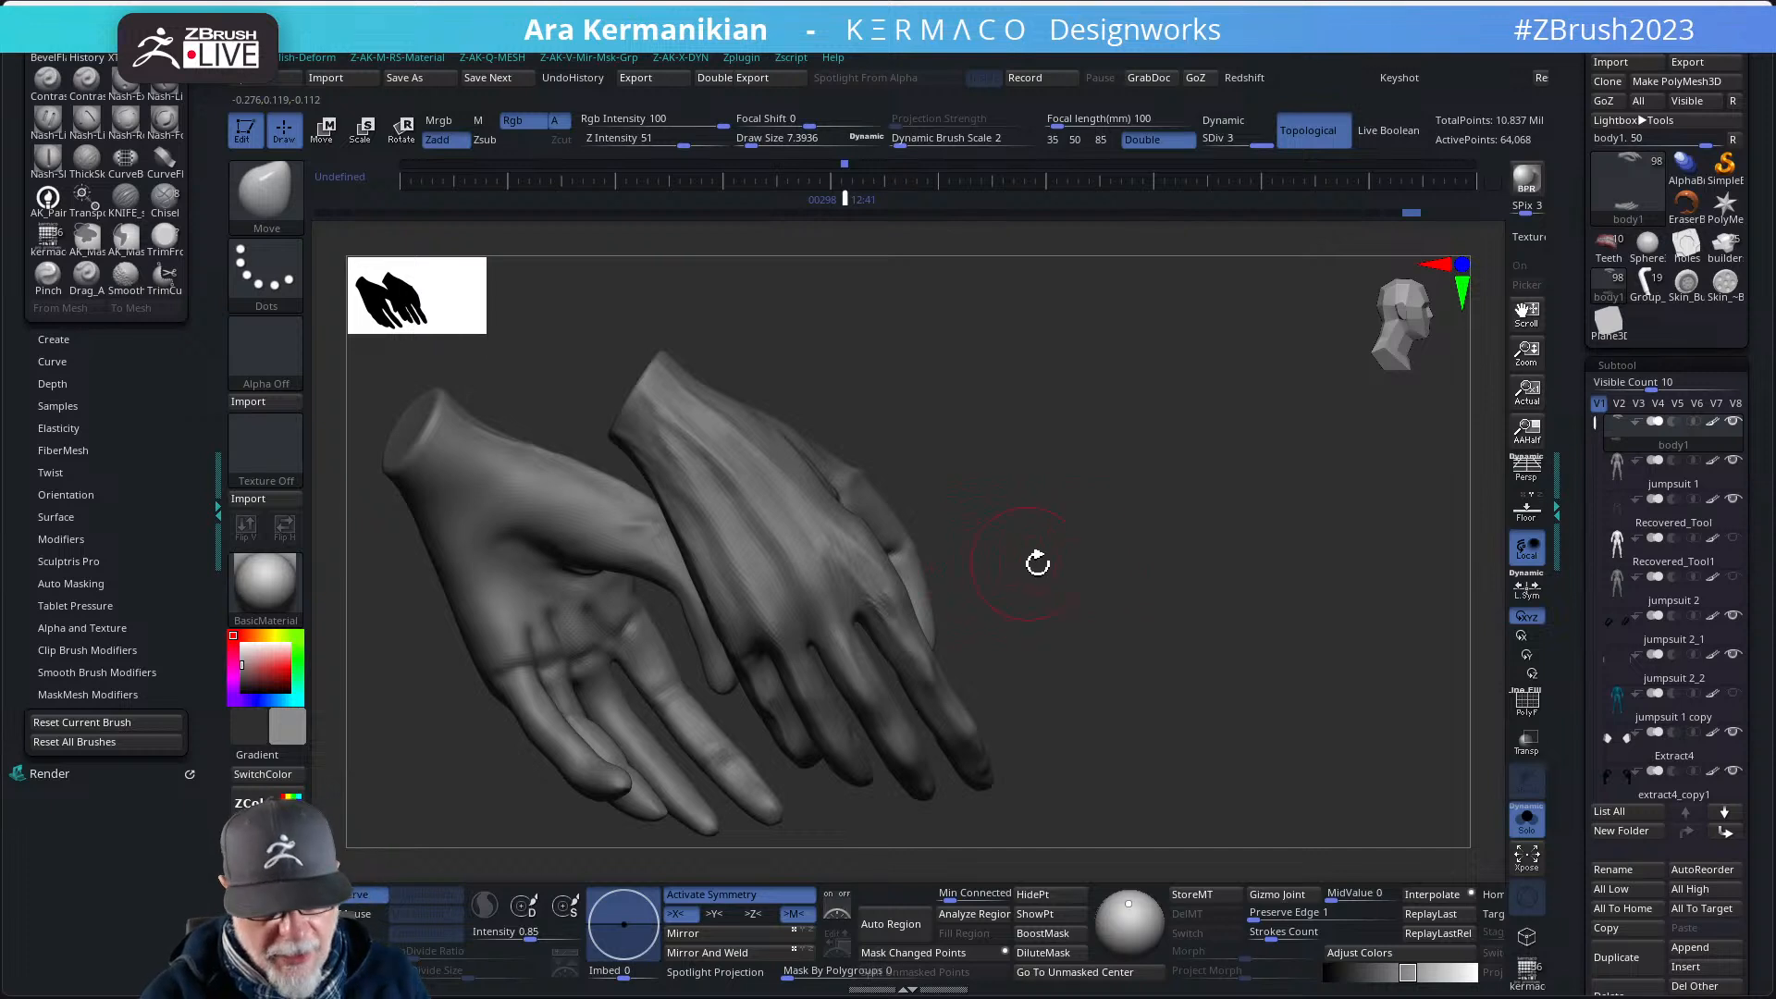
pyautogui.moveTo(1079, 562); pyautogui.dragTo(1045, 550)
pyautogui.keyDown('shift'); pyautogui.moveTo(892, 605); pyautogui.dragTo(832, 618); pyautogui.keyUp('shift')
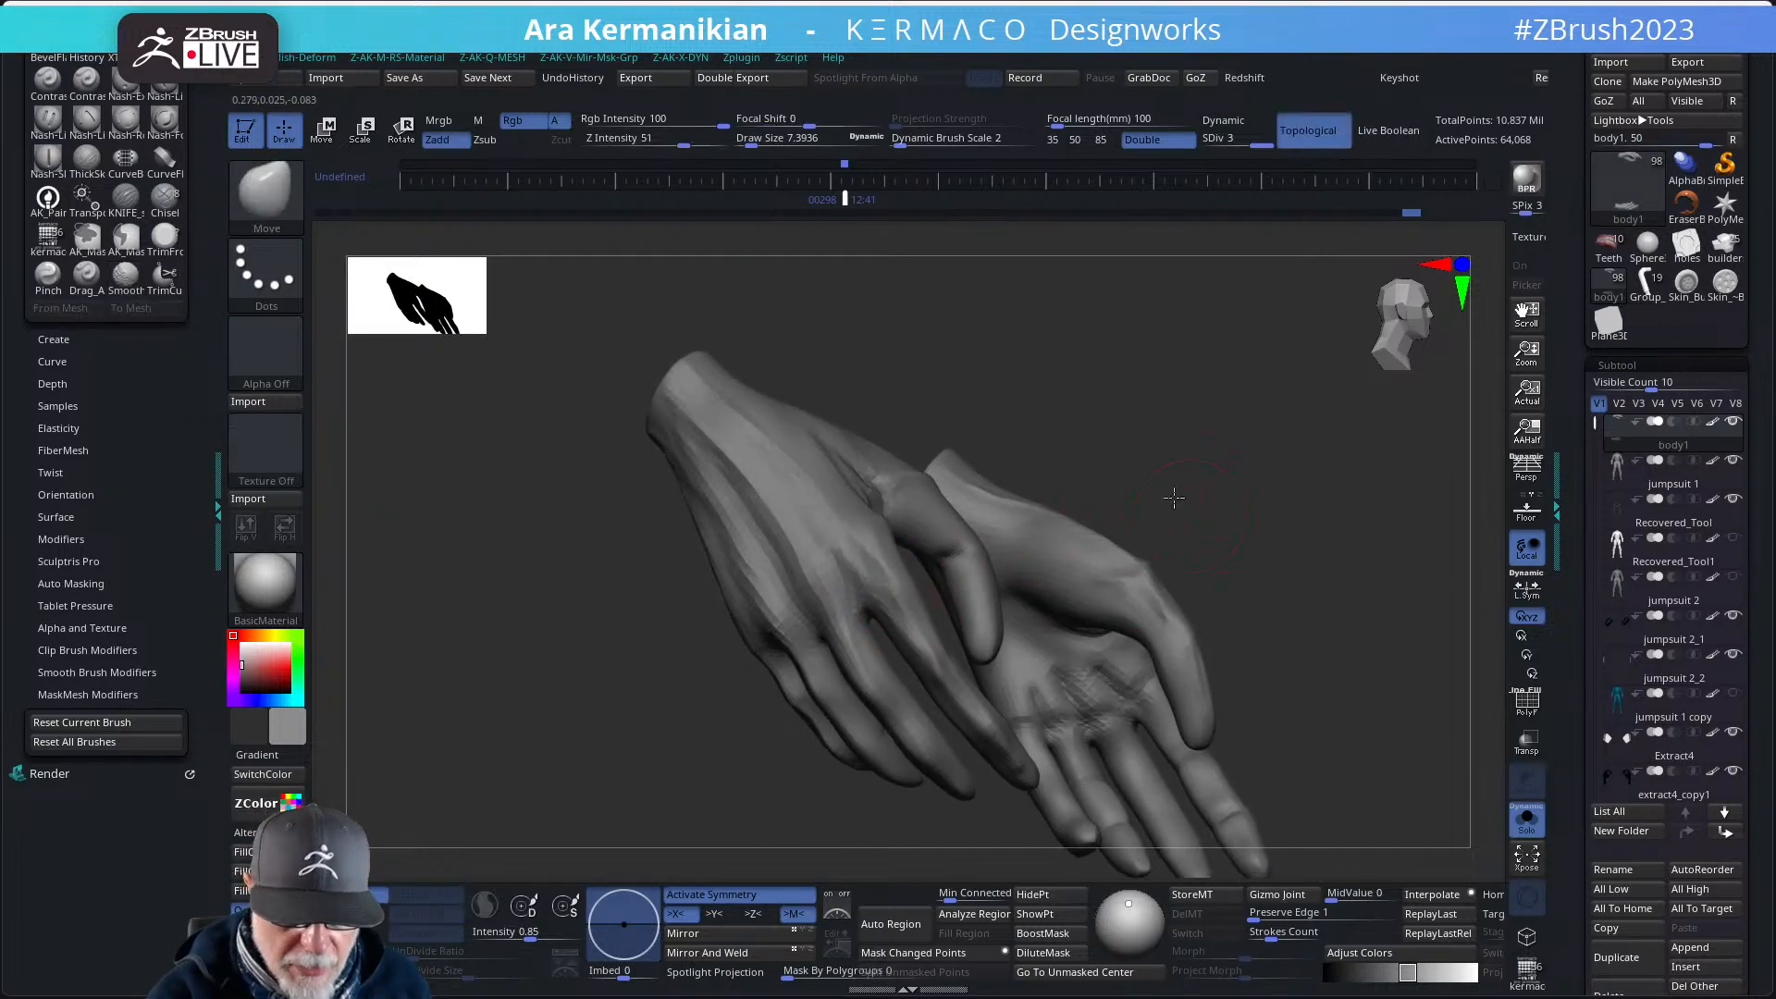
# - Reshape the fingertips with the Move brush and smooth the end of the ring finger
pyautogui.keyDown('alt'); pyautogui.moveTo(1174, 497); pyautogui.dragTo(1119, 564); pyautogui.keyUp('alt')
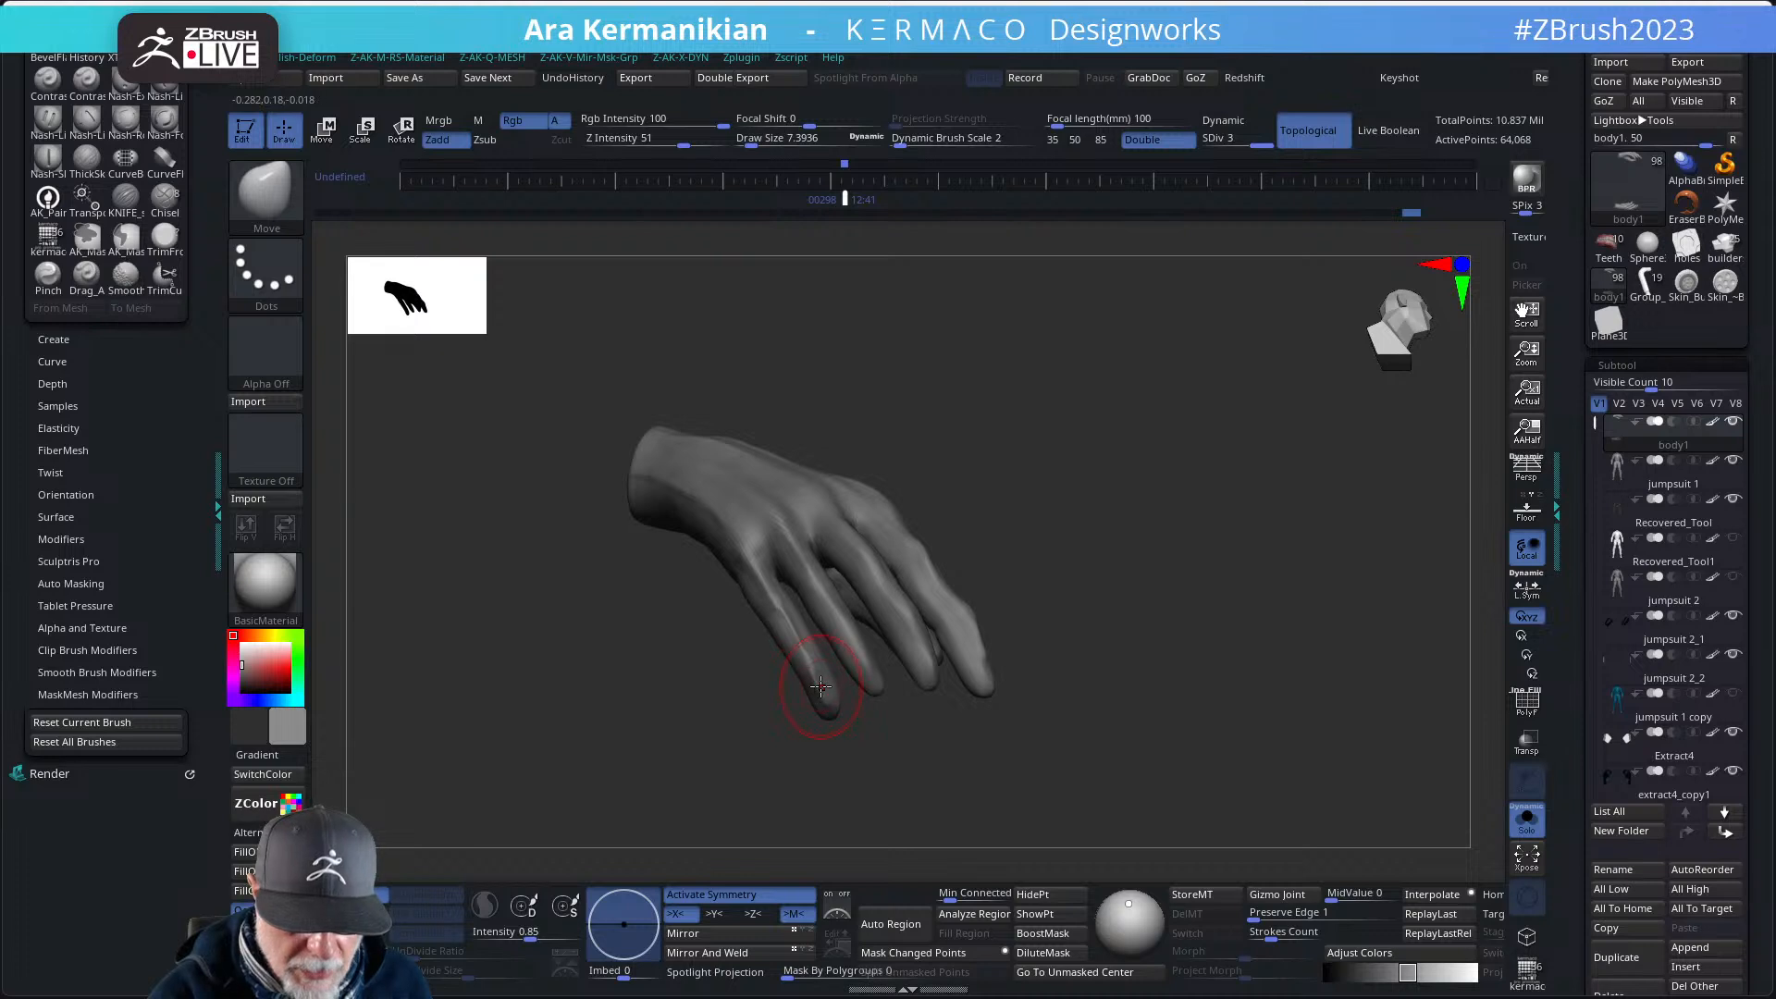
pyautogui.moveTo(1097, 487); pyautogui.dragTo(867, 690)
pyautogui.moveTo(977, 567); pyautogui.dragTo(820, 708)
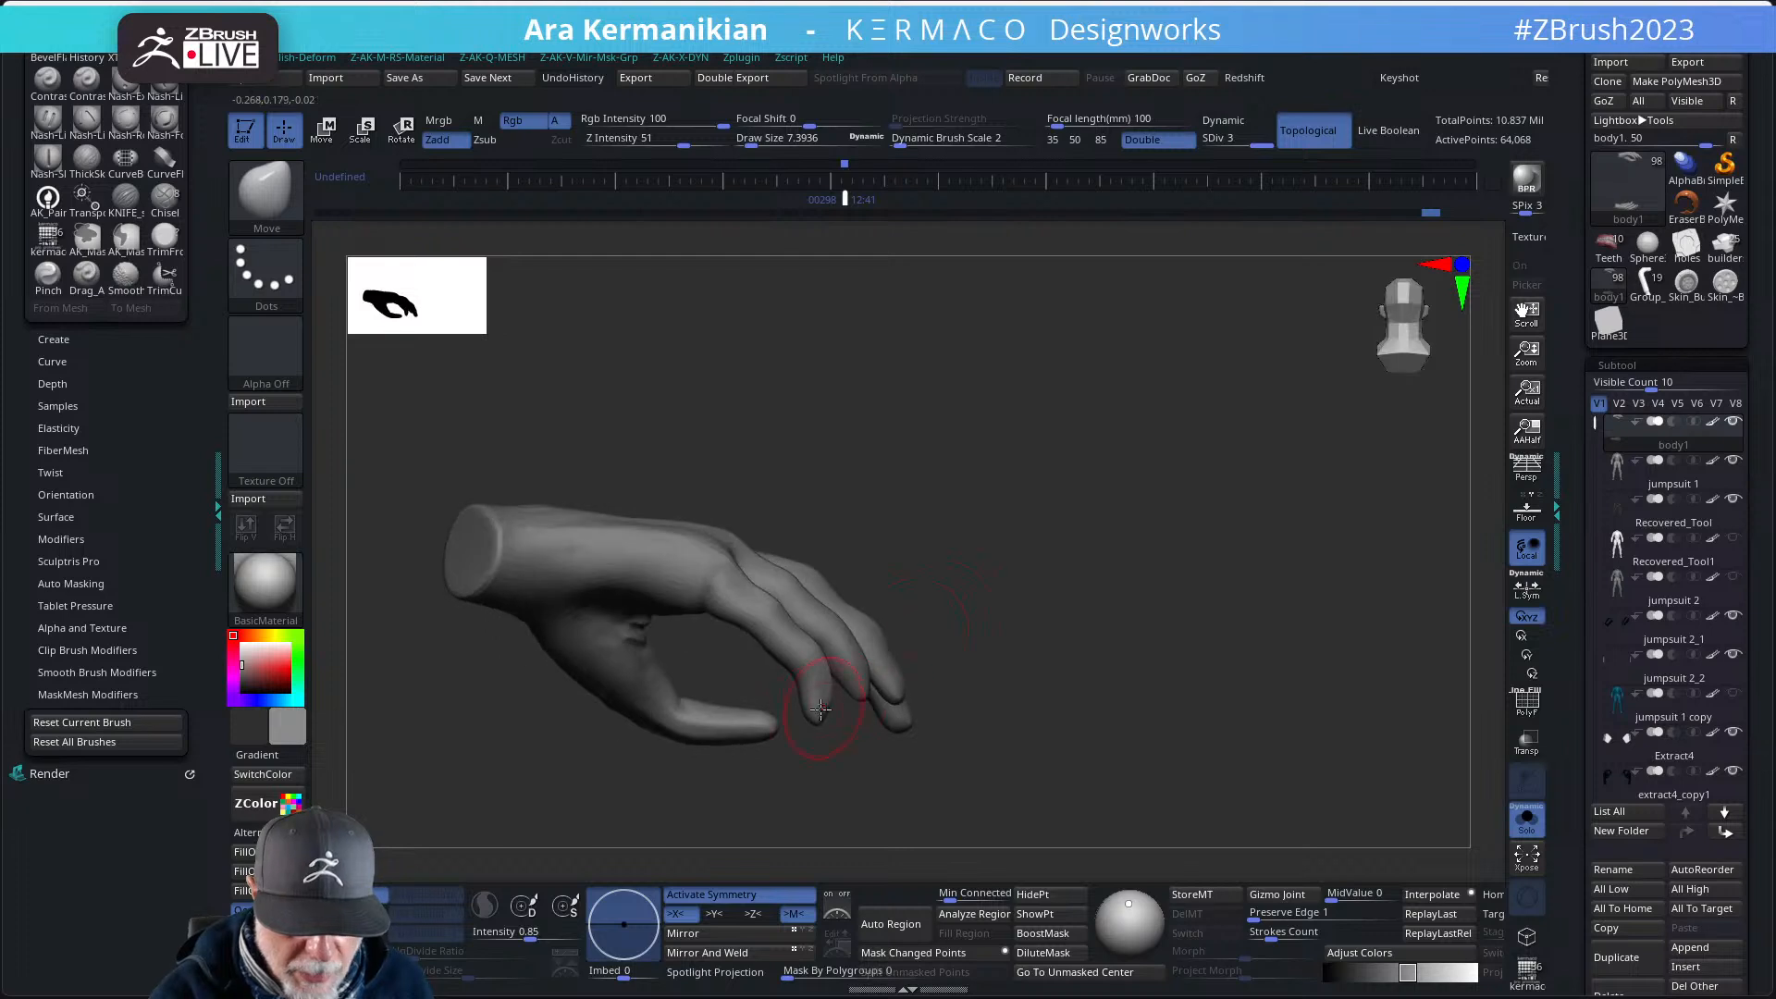
pyautogui.moveTo(1012, 616); pyautogui.dragTo(914, 675)
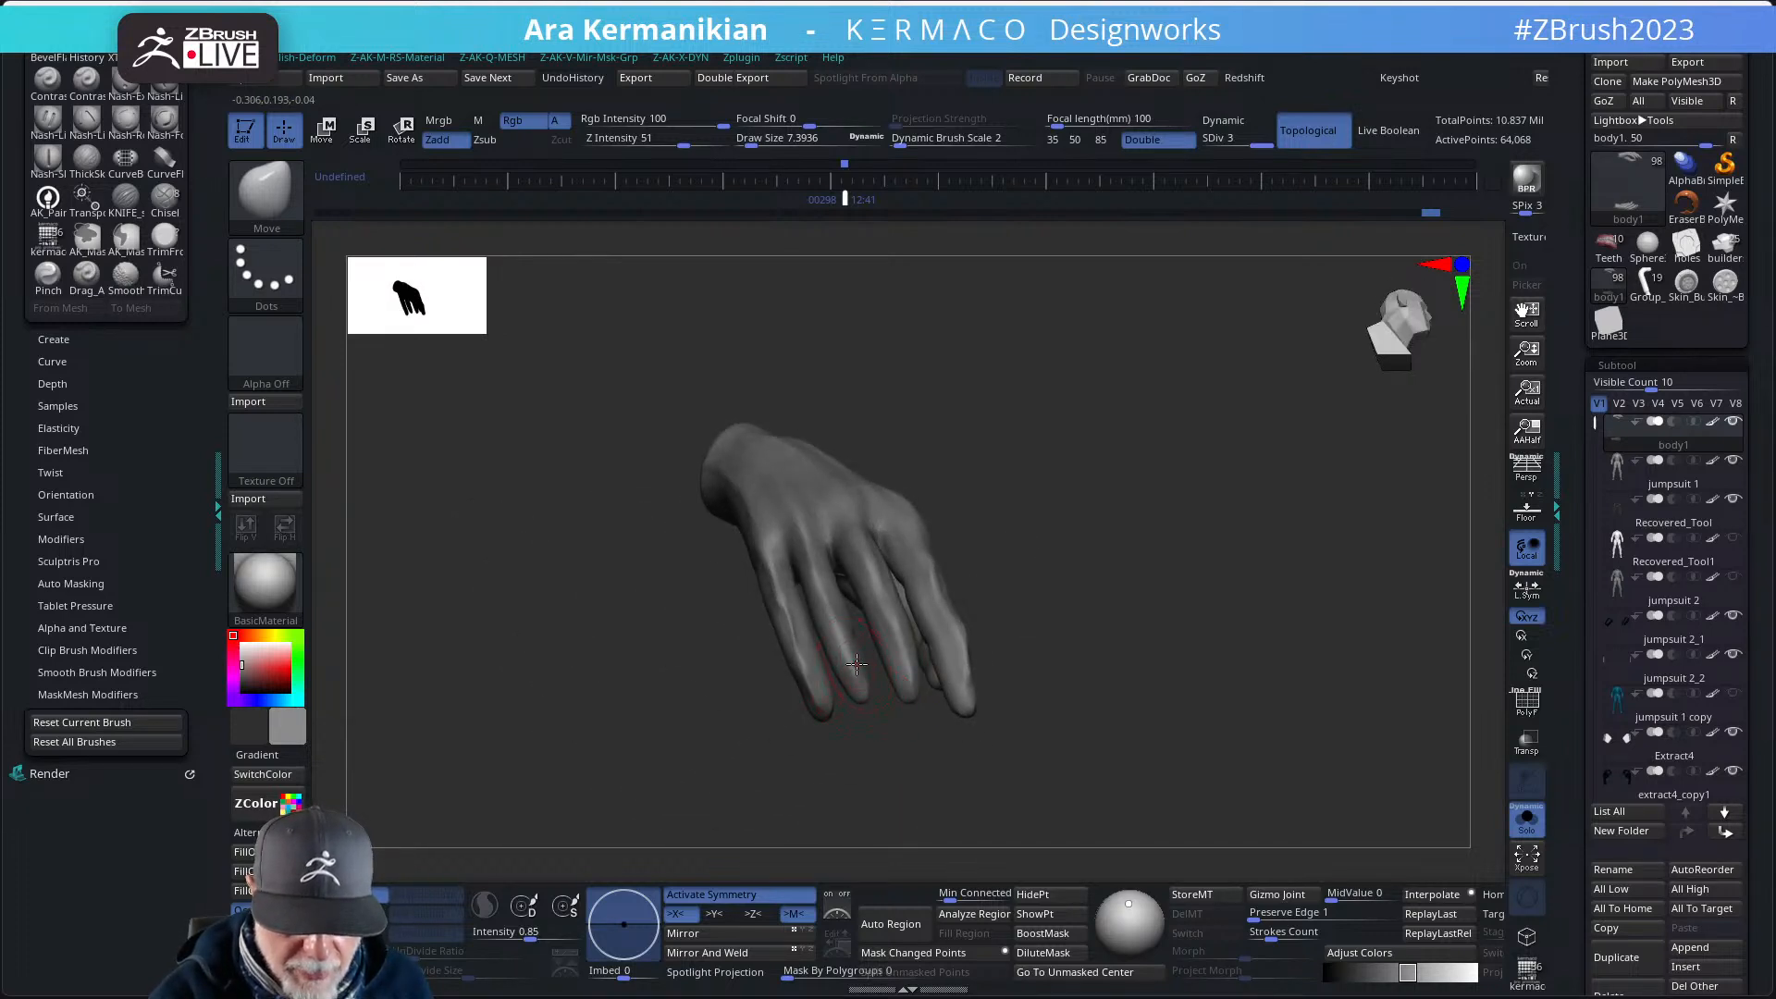
pyautogui.press('shift')
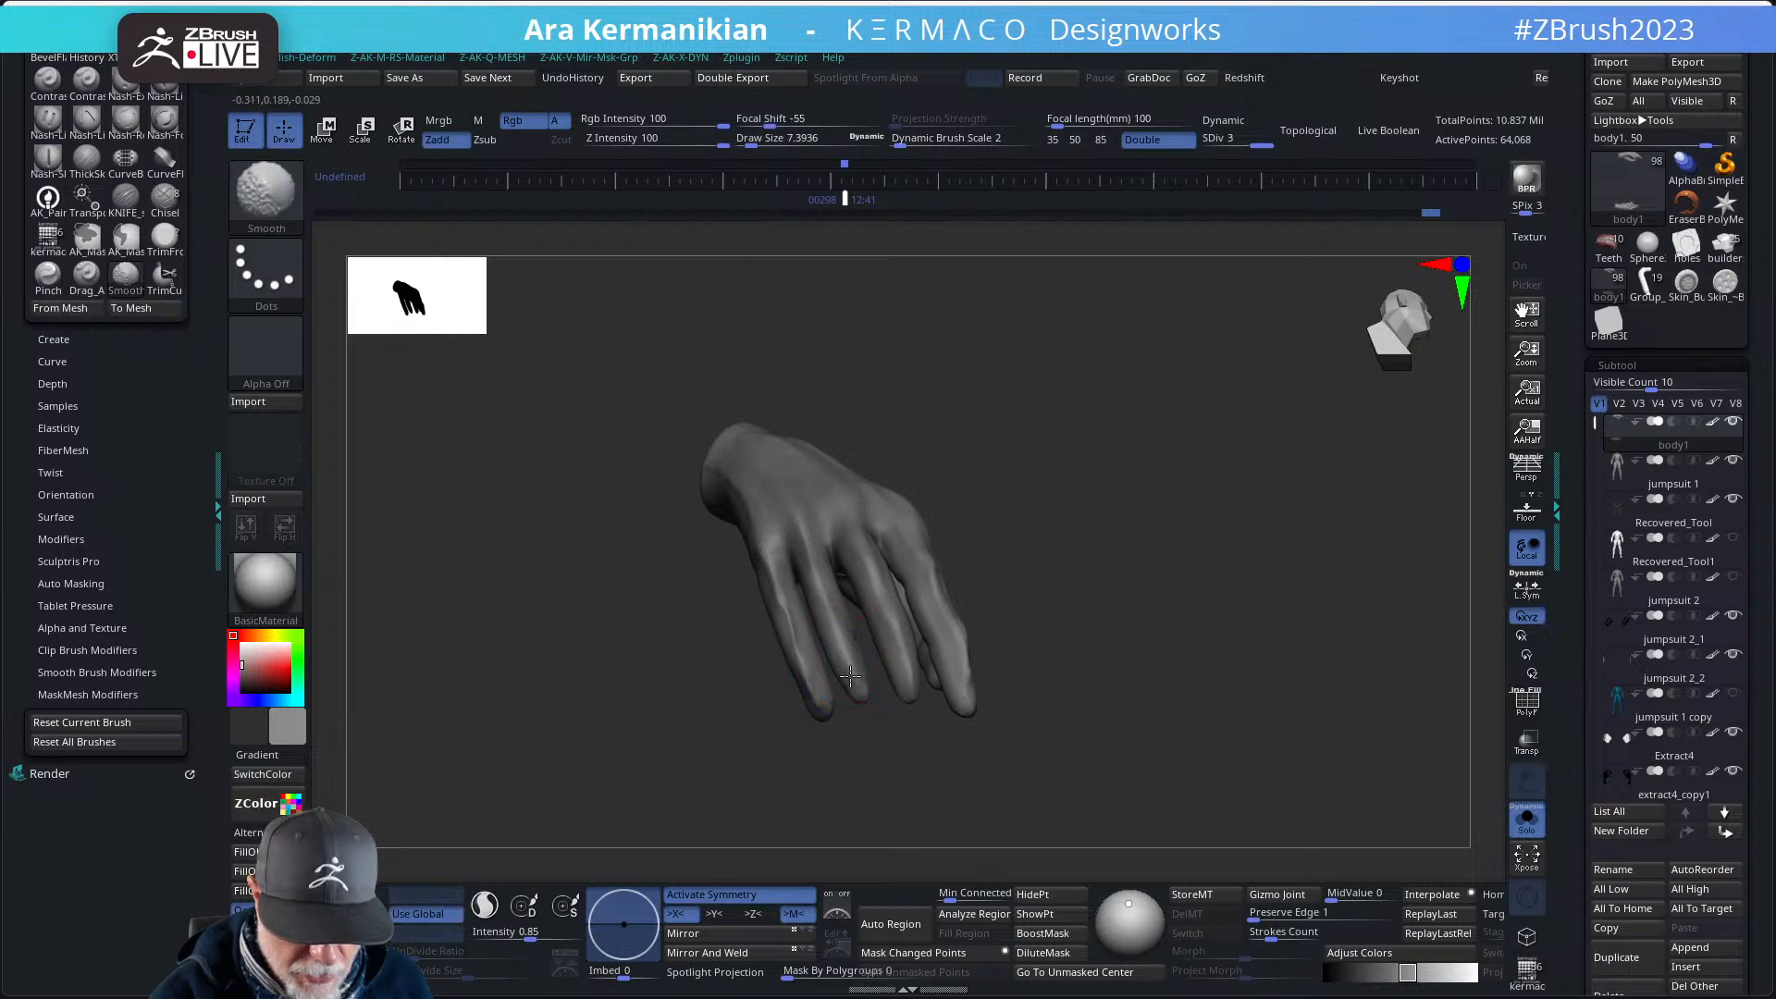
pyautogui.keyDown('shift'); pyautogui.moveTo(855, 691); pyautogui.dragTo(861, 700); pyautogui.keyUp('shift')
pyautogui.moveTo(860, 795)
pyautogui.mouseDown()
pyautogui.moveTo(883, 707)
pyautogui.moveTo(931, 700)
pyautogui.mouseUp()
pyautogui.moveTo(1011, 557)
pyautogui.mouseDown()
pyautogui.moveTo(985, 686)
pyautogui.moveTo(896, 753)
pyautogui.mouseUp()
pyautogui.press('ctrl')
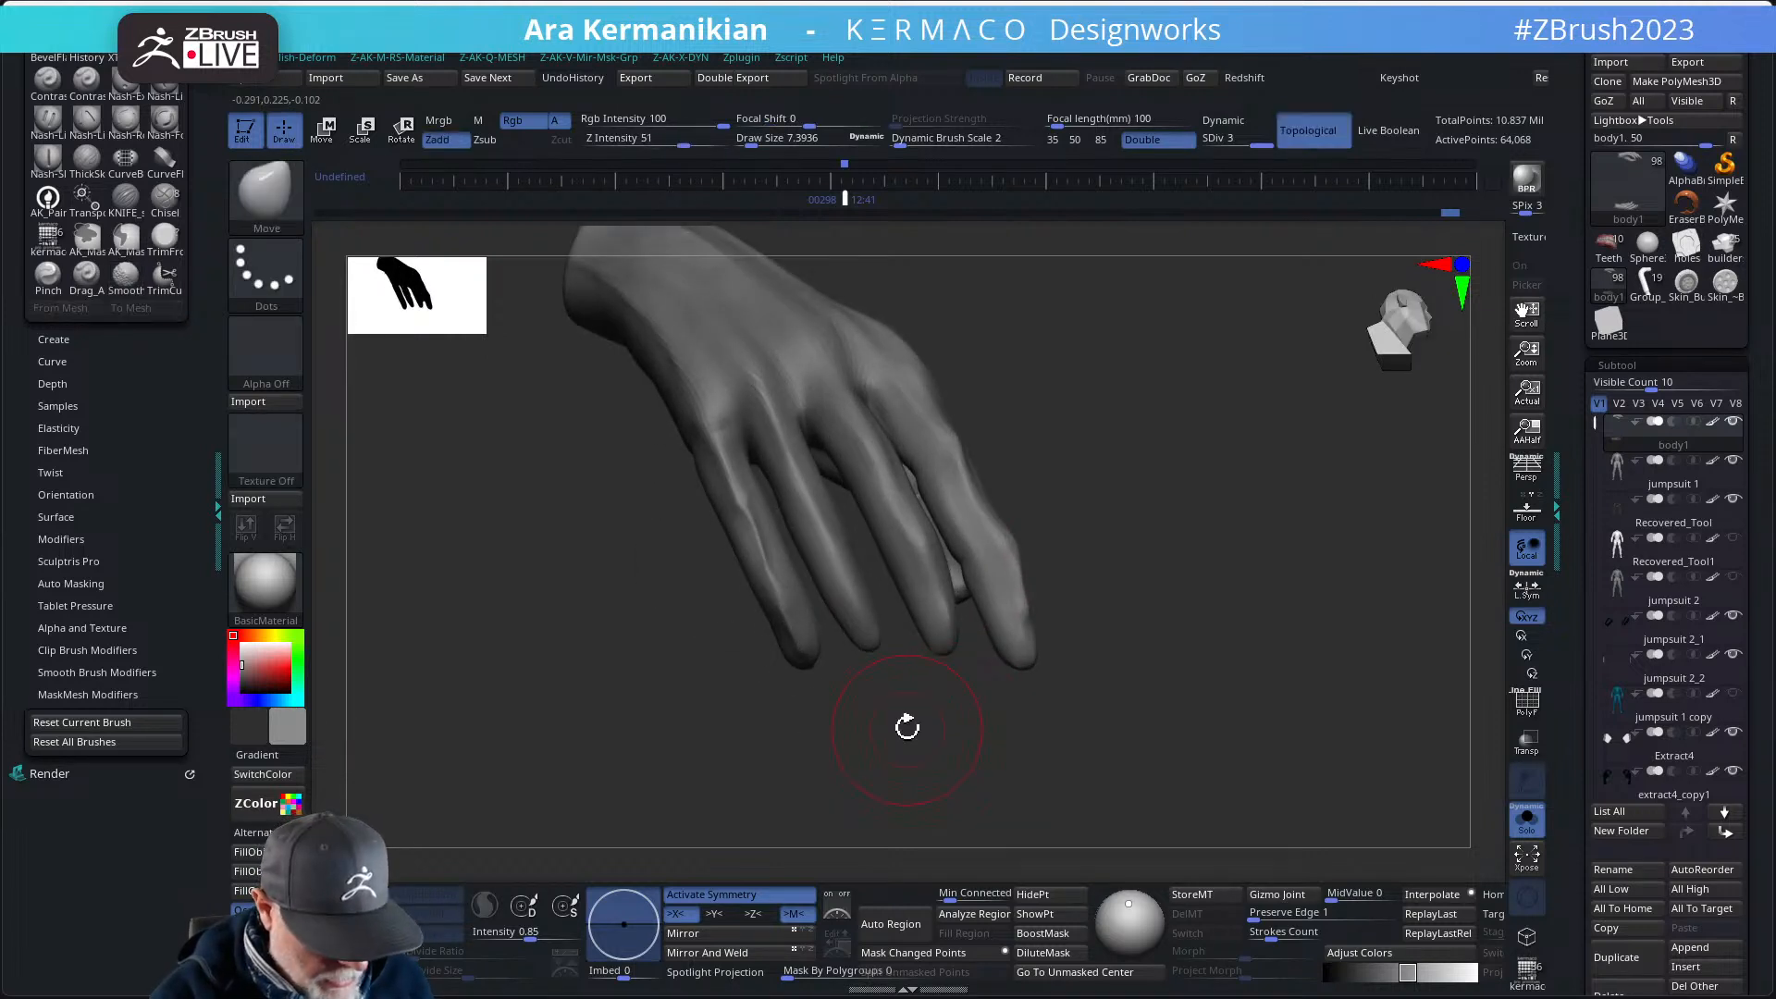
# - Fill out the fingertips of the hand with the Inflat brush, working around them from the back and palm sides
pyautogui.press('b')
pyautogui.press('i')
pyautogui.press('n')
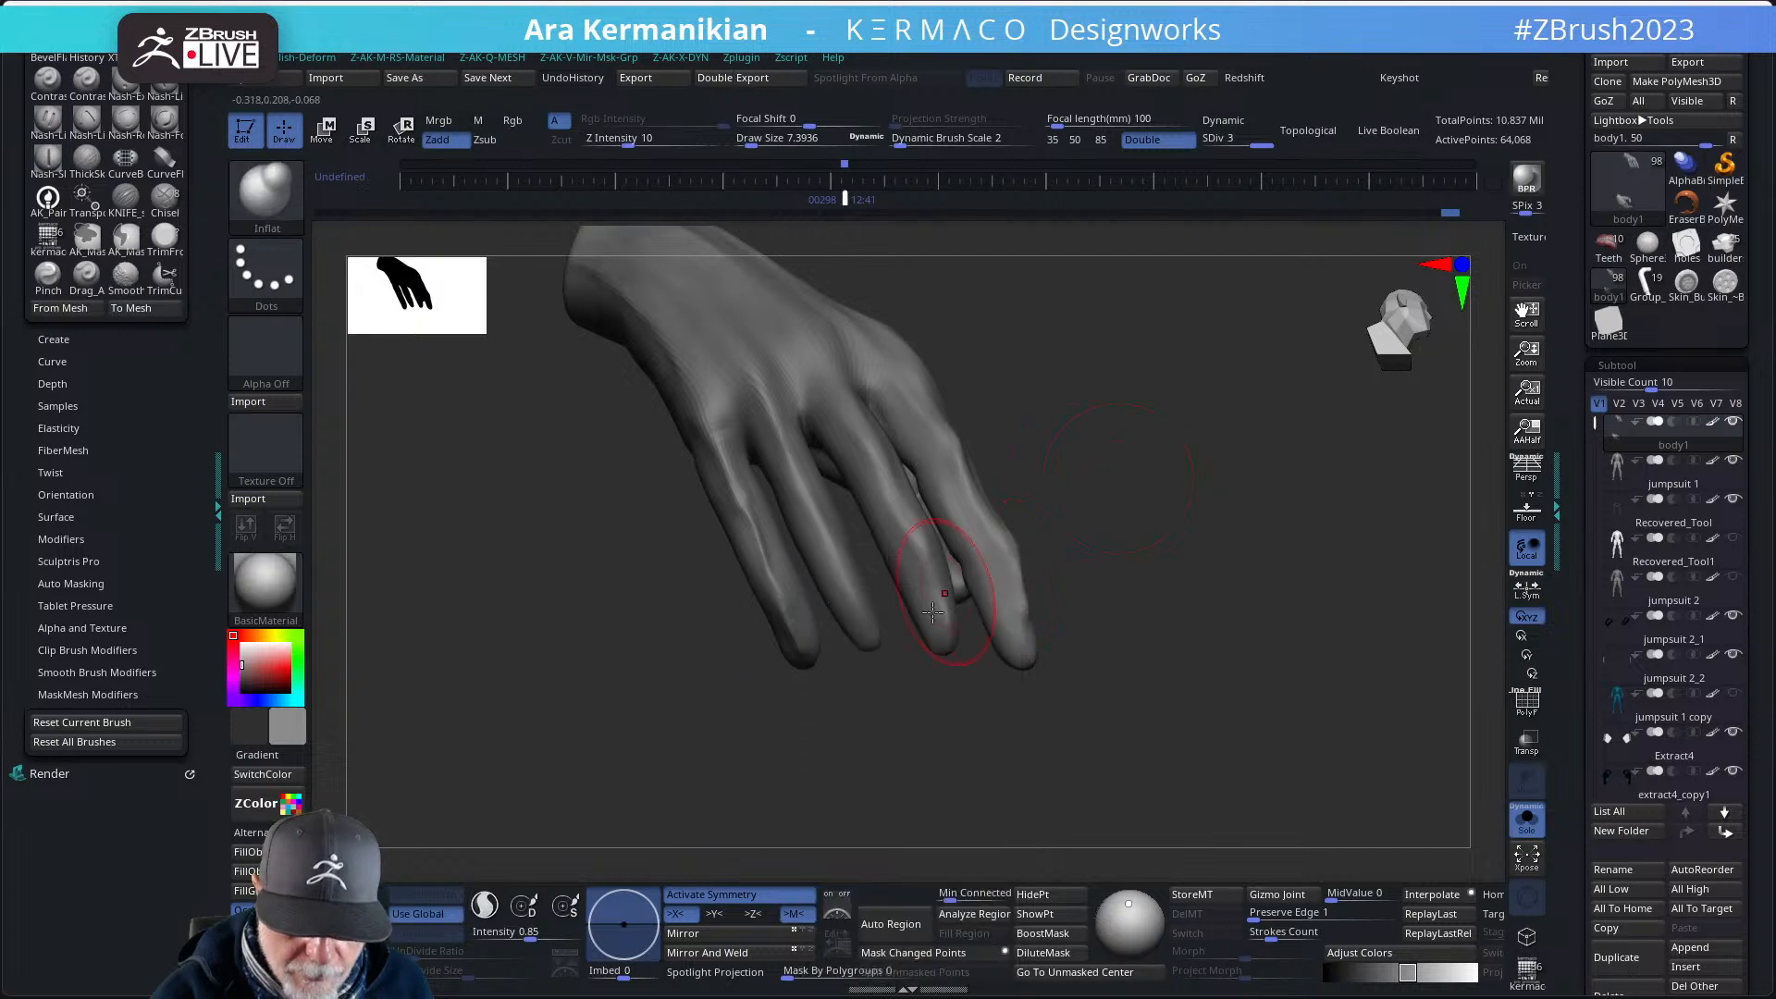
pyautogui.moveTo(892, 674); pyautogui.dragTo(912, 666)
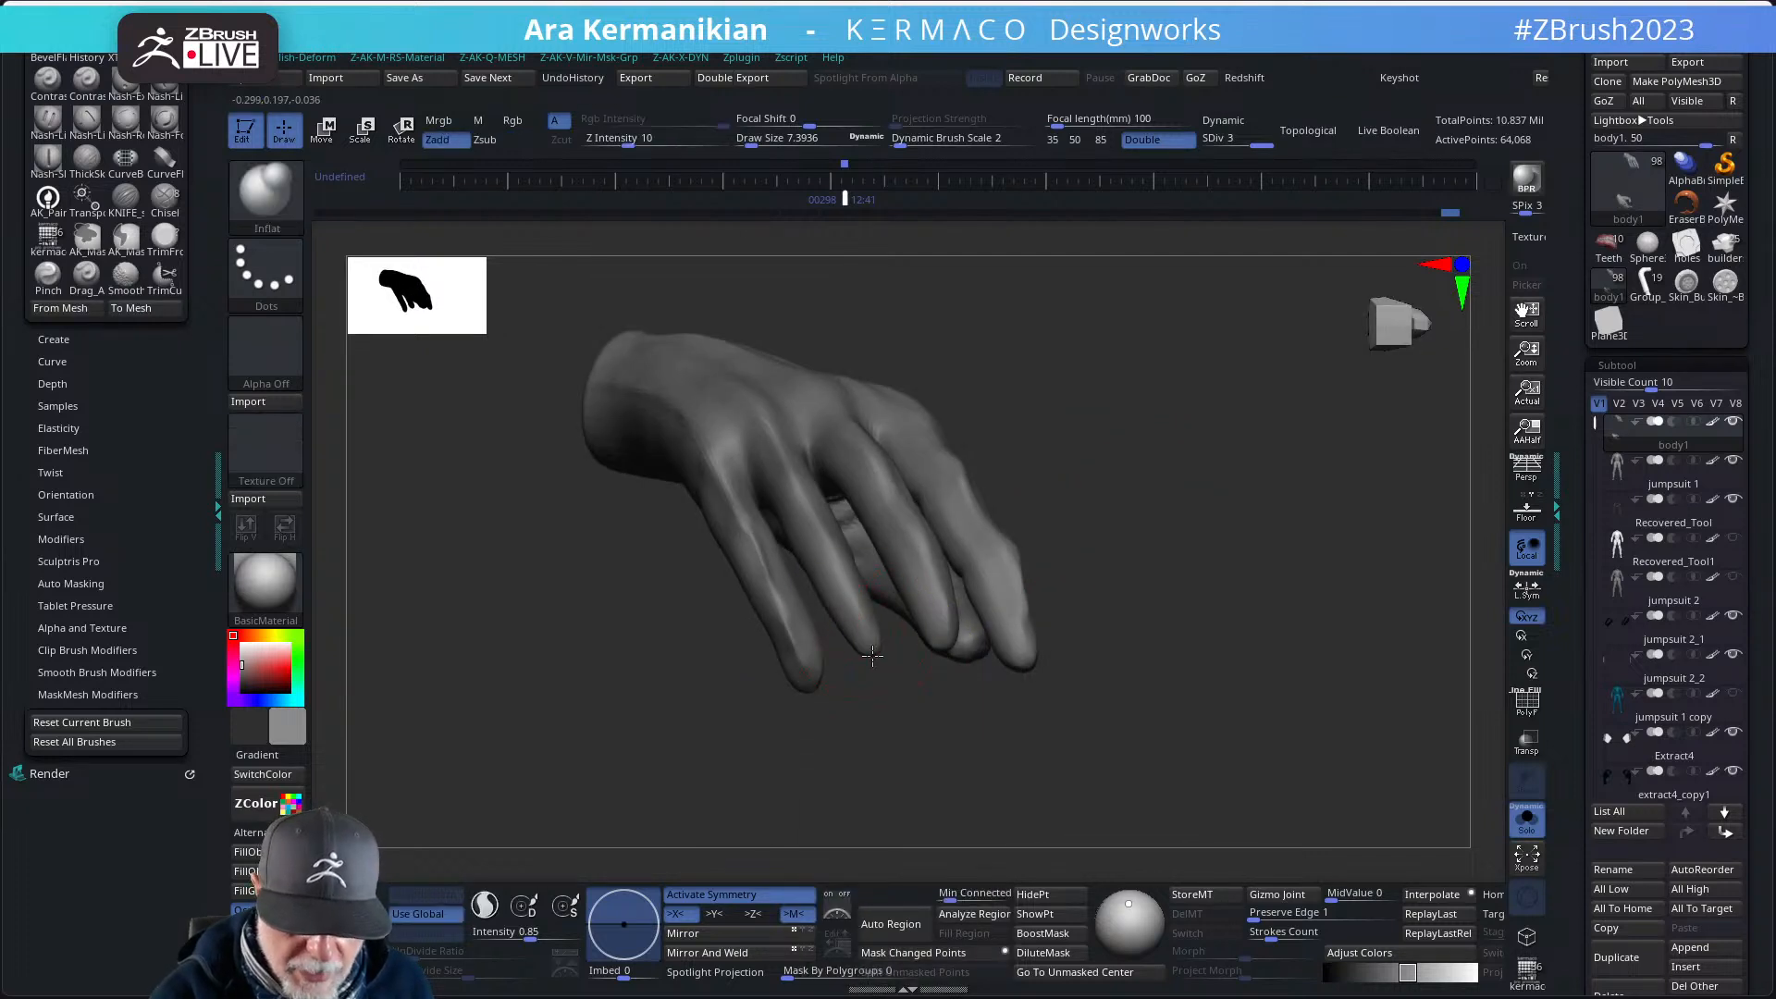
pyautogui.moveTo(1101, 555); pyautogui.dragTo(1044, 585)
pyautogui.moveTo(1031, 662)
pyautogui.mouseDown()
pyautogui.moveTo(1061, 619)
pyautogui.moveTo(1126, 589)
pyautogui.mouseUp()
pyautogui.moveTo(1173, 542); pyautogui.dragTo(1181, 543)
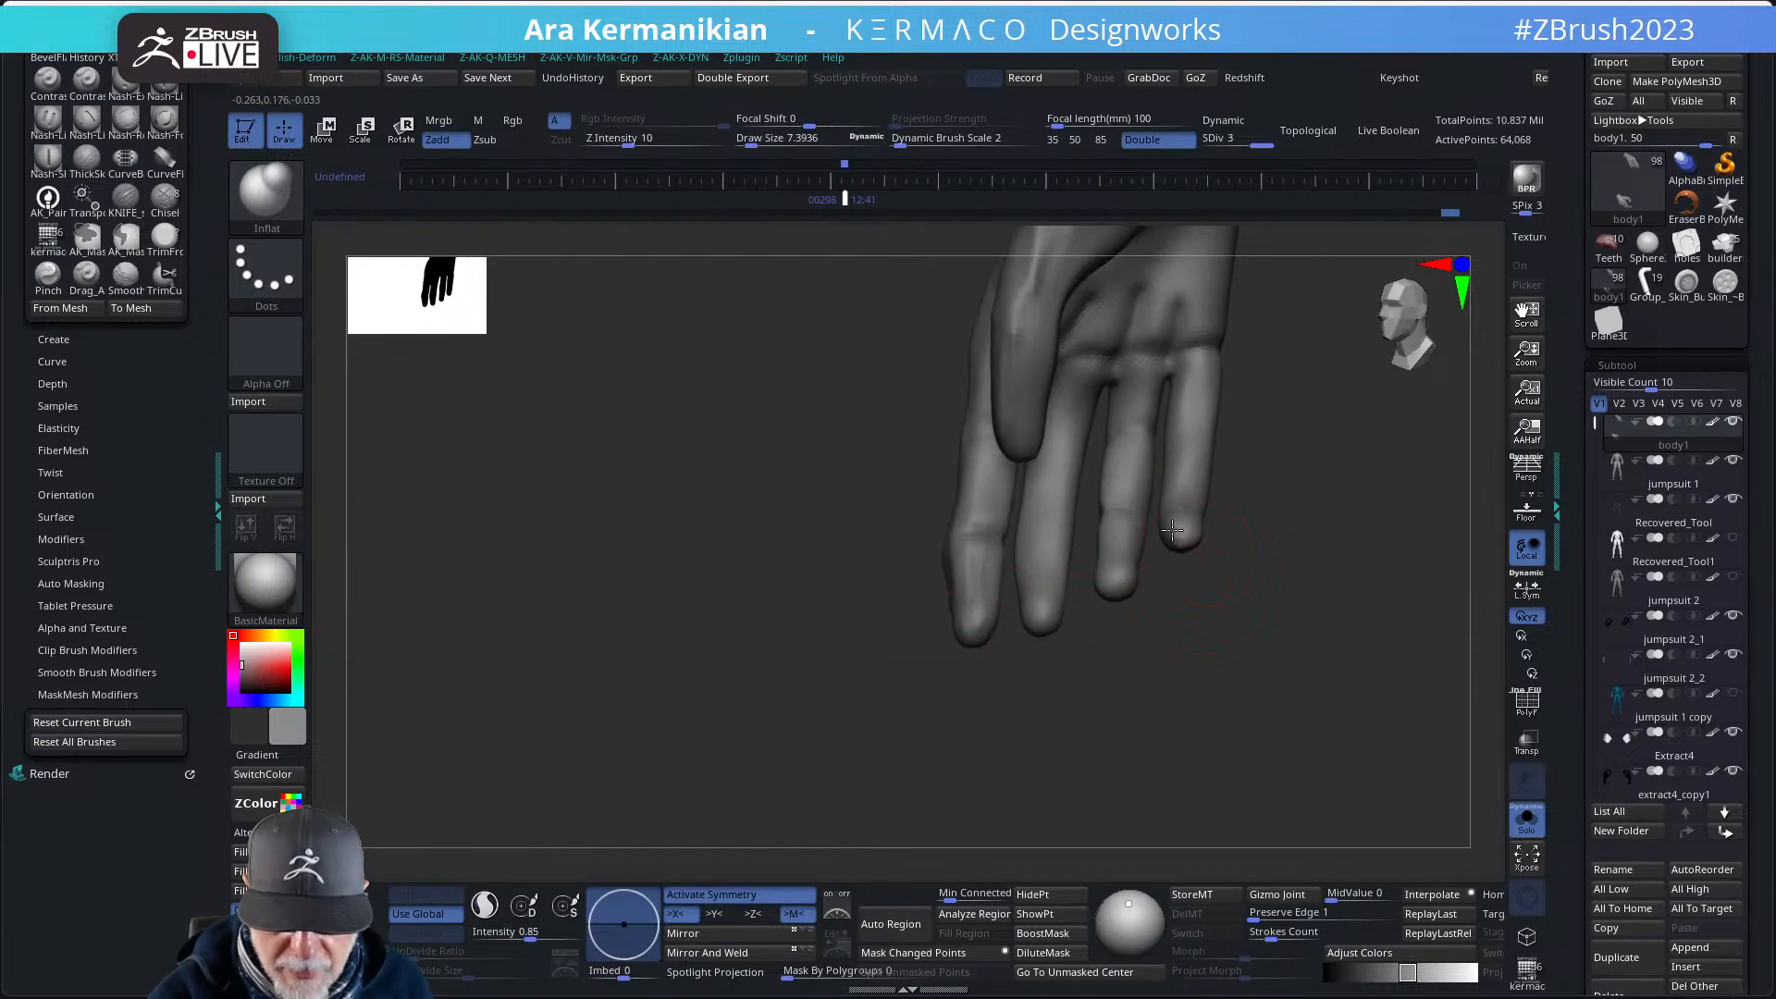
pyautogui.keyDown('alt'); pyautogui.moveTo(1249, 615); pyautogui.dragTo(924, 567); pyautogui.keyUp('alt')
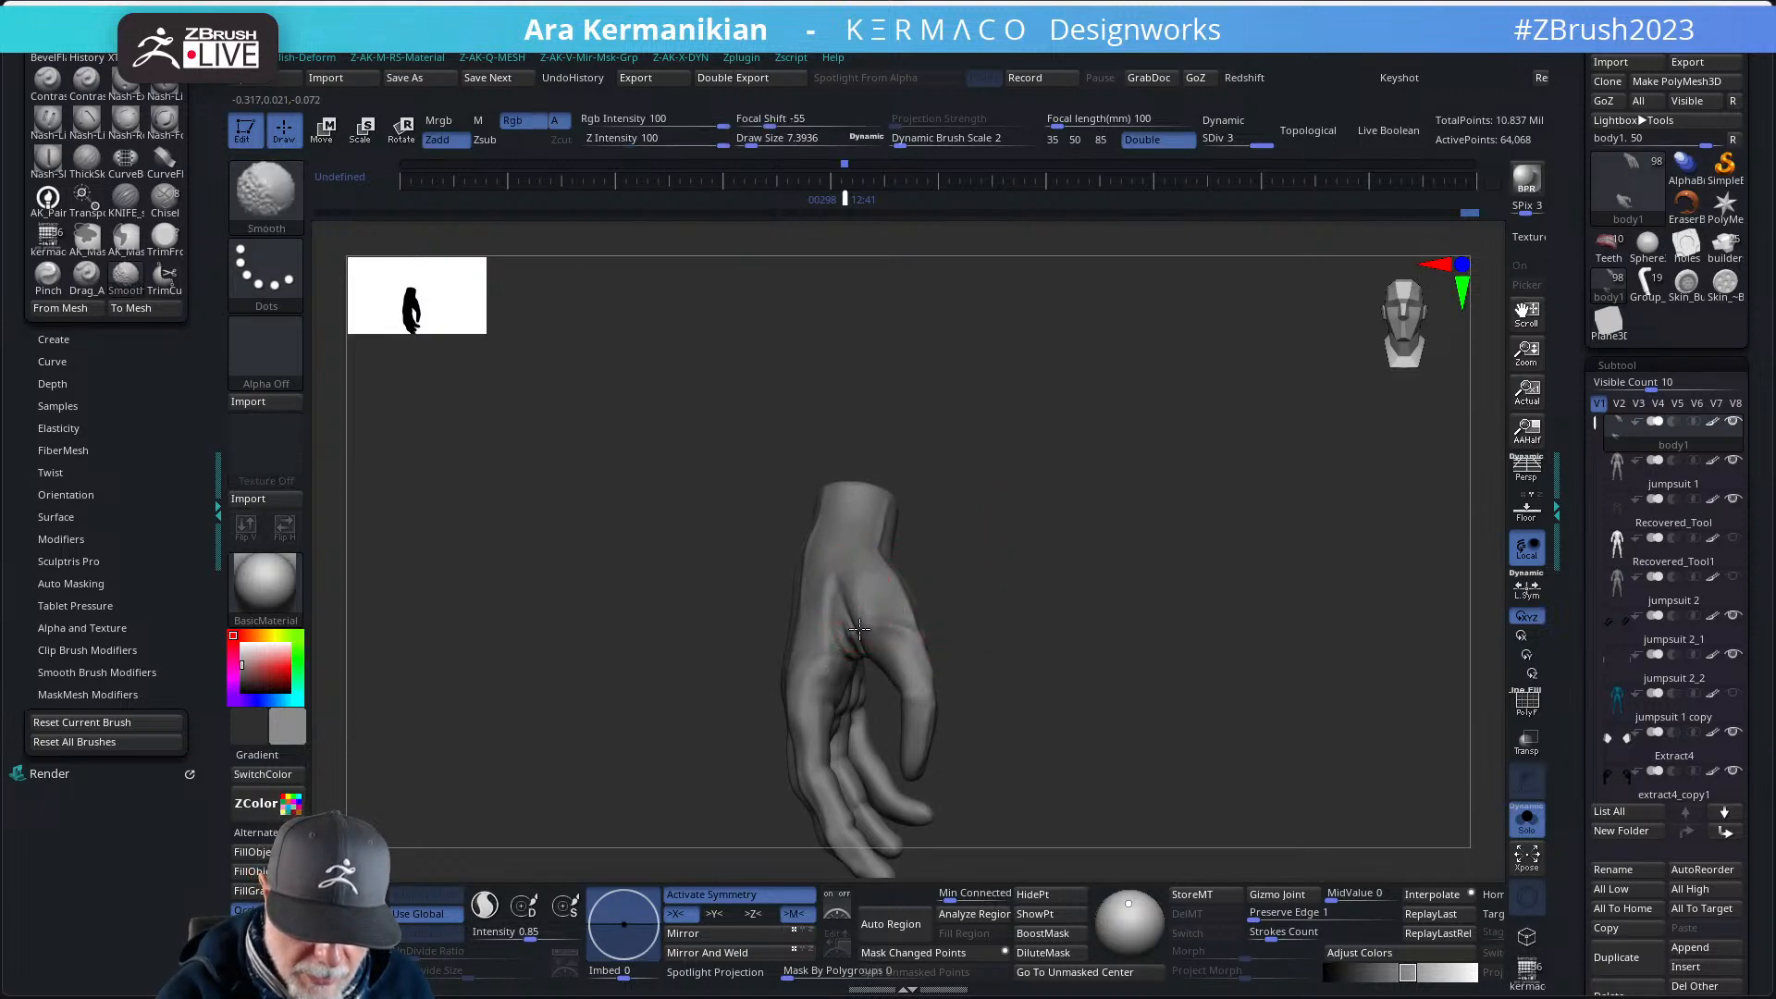
# - Smooth the thumb web, the back of the hand and the finger bases
pyautogui.moveTo(963, 599); pyautogui.dragTo(888, 547)
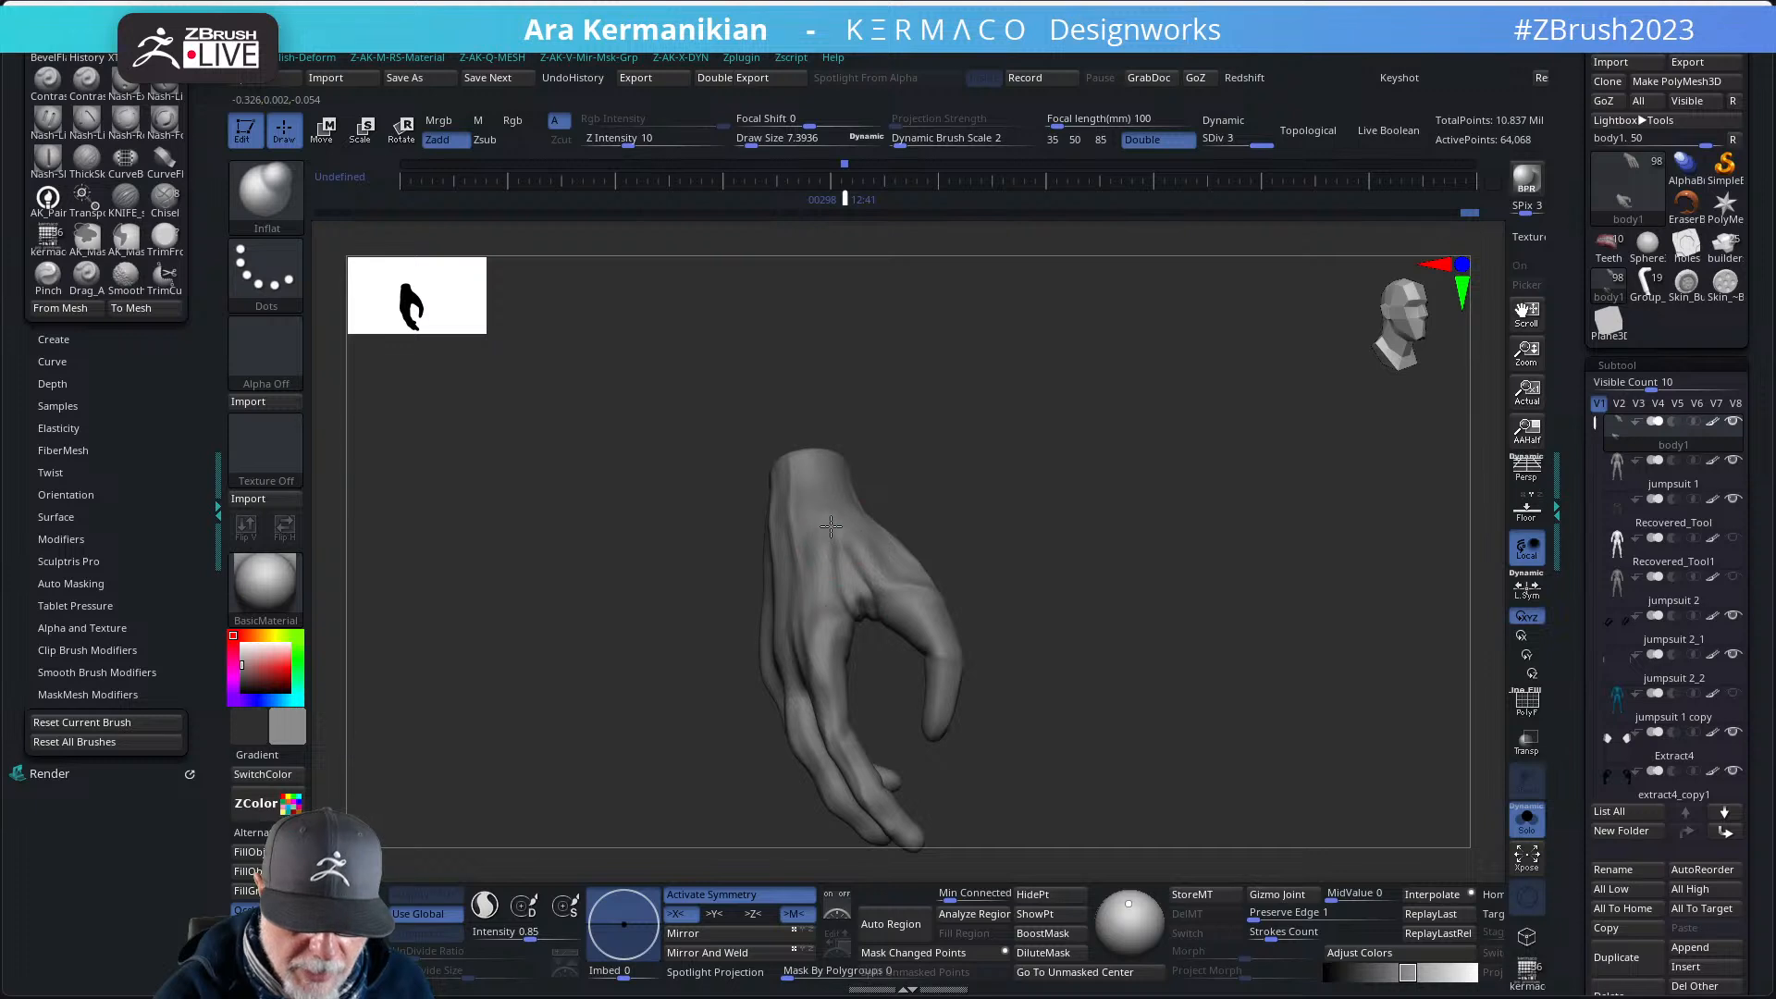
pyautogui.press('shift')
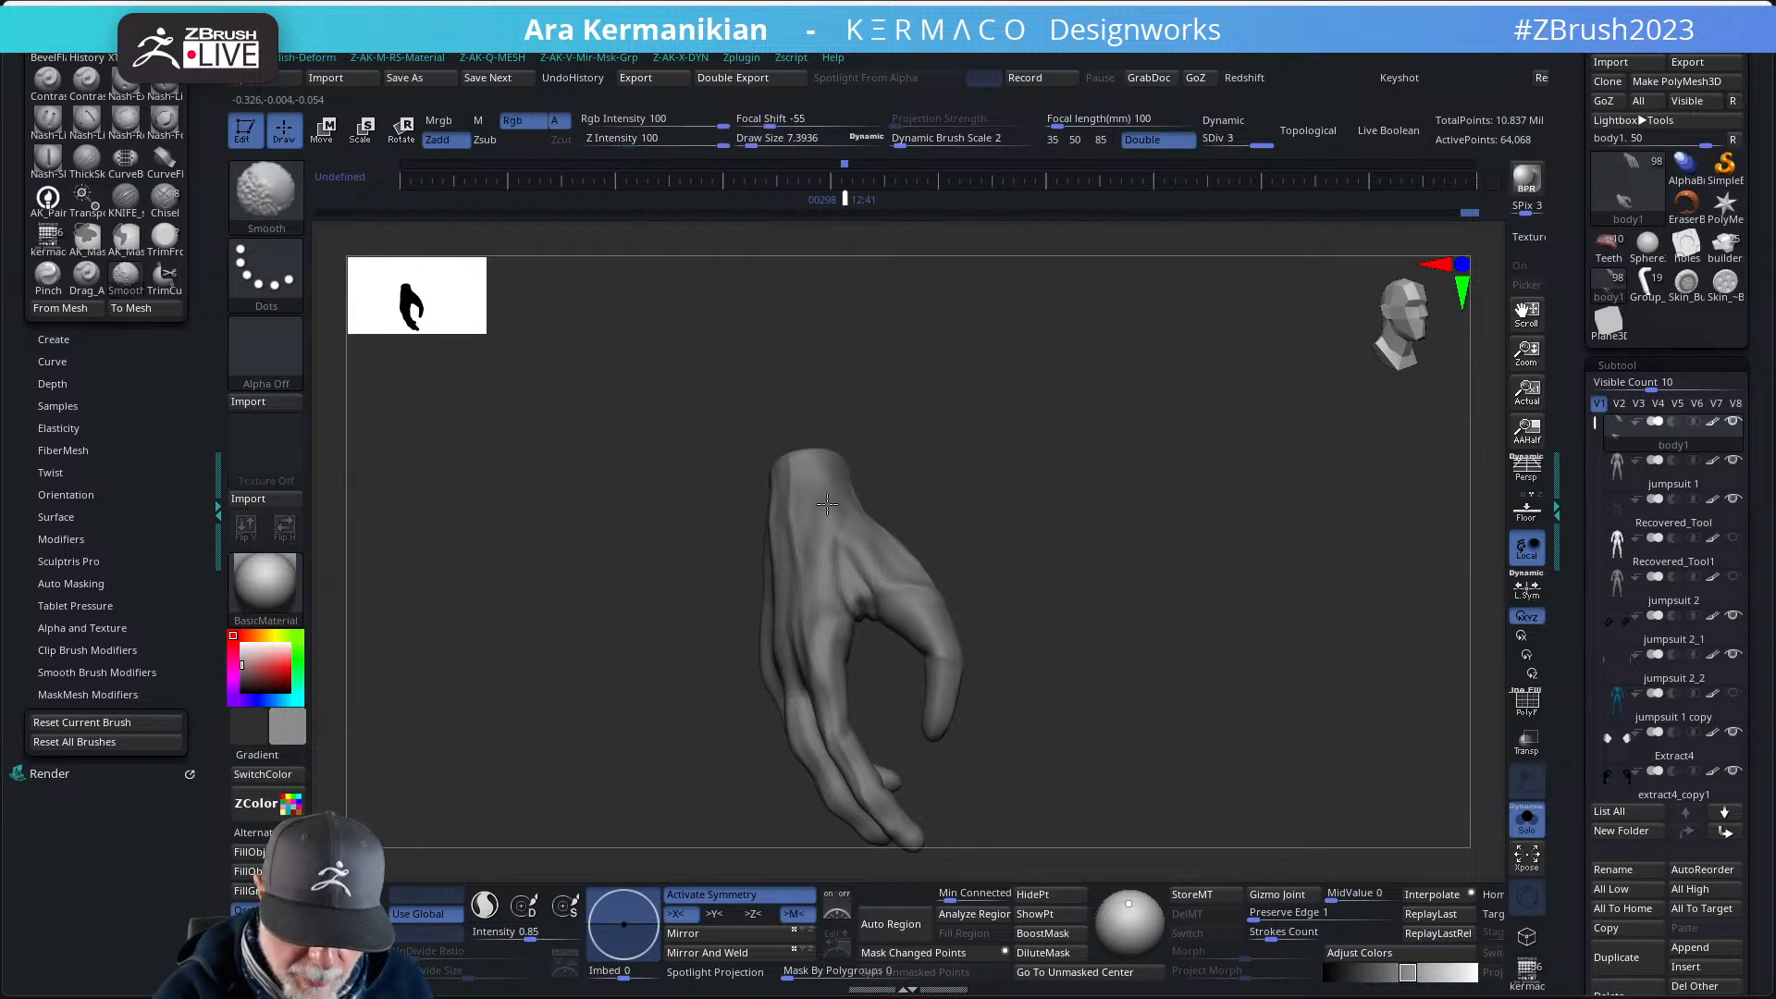
pyautogui.keyDown('shift'); pyautogui.moveTo(875, 564); pyautogui.dragTo(895, 591); pyautogui.keyUp('shift')
pyautogui.moveTo(1058, 575)
pyautogui.keyDown('alt'); pyautogui.mouseDown()
pyautogui.moveTo(996, 571)
pyautogui.moveTo(1022, 642)
pyautogui.moveTo(957, 648)
pyautogui.mouseUp(); pyautogui.keyUp('alt')
pyautogui.keyDown('shift'); pyautogui.moveTo(833, 671); pyautogui.dragTo(805, 724); pyautogui.keyUp('shift')
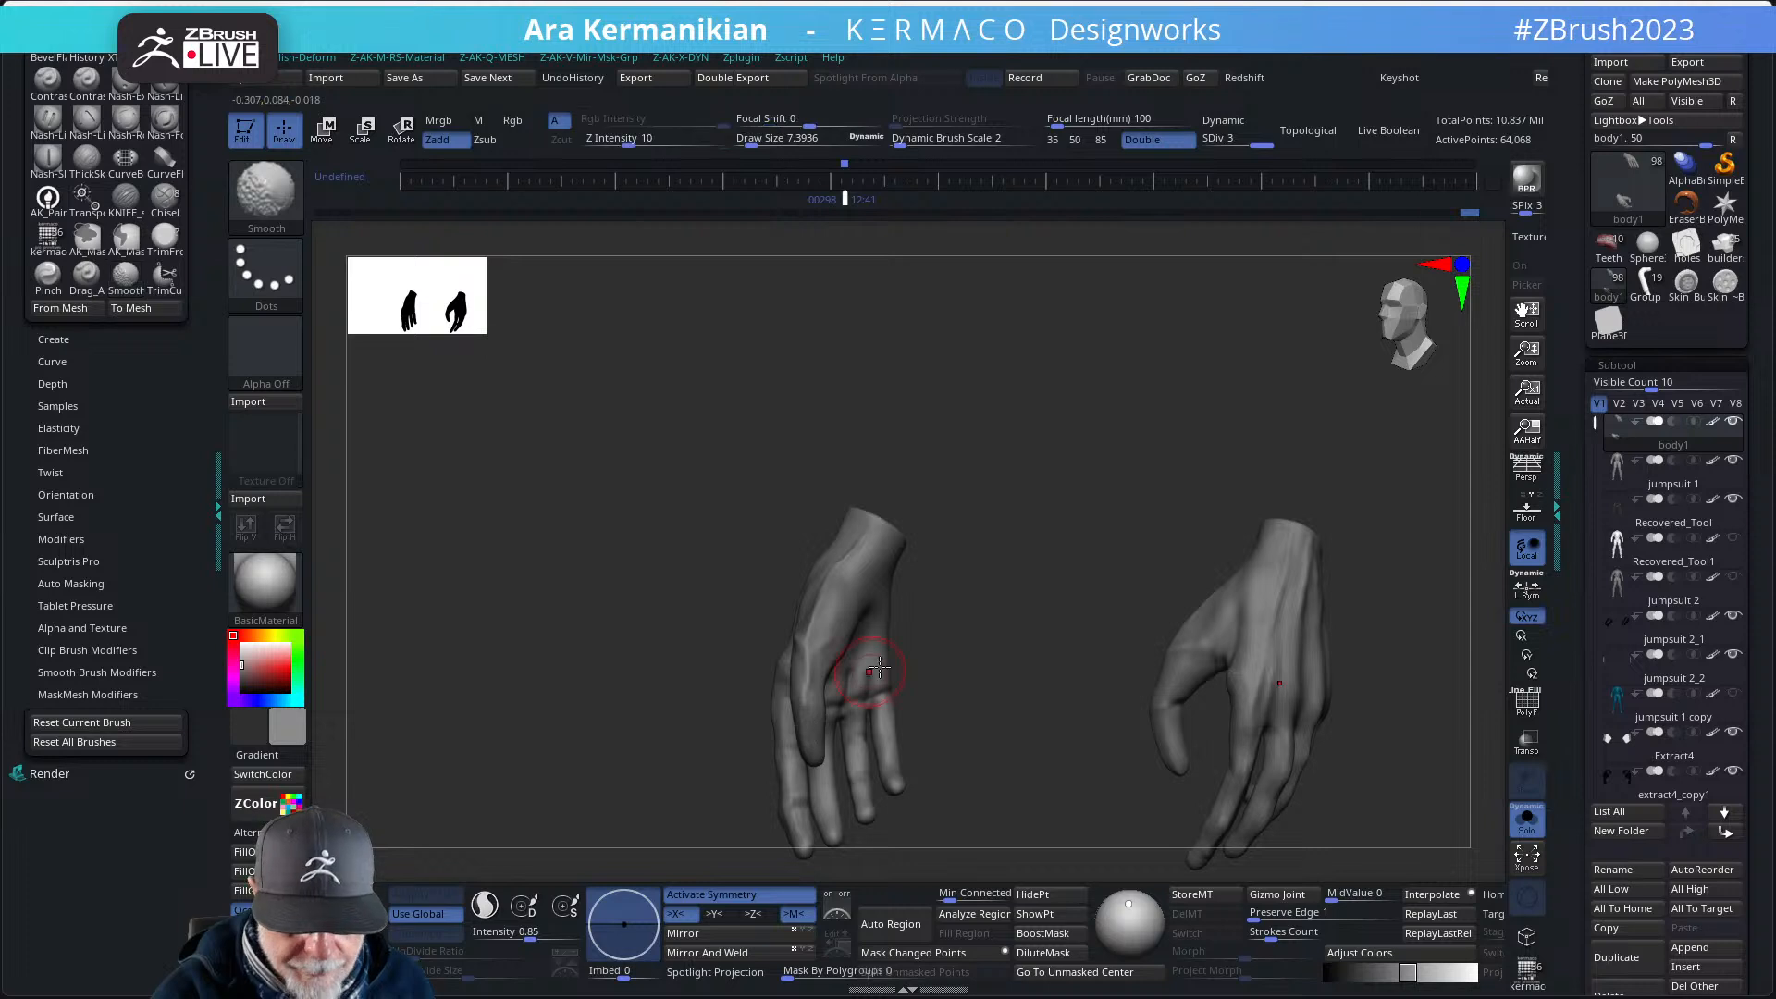
pyautogui.moveTo(915, 664); pyautogui.dragTo(985, 634)
# - Reshape the base and outer contour of the thumb with the Move brush
pyautogui.press('b')
pyautogui.press('m')
pyautogui.press('v')
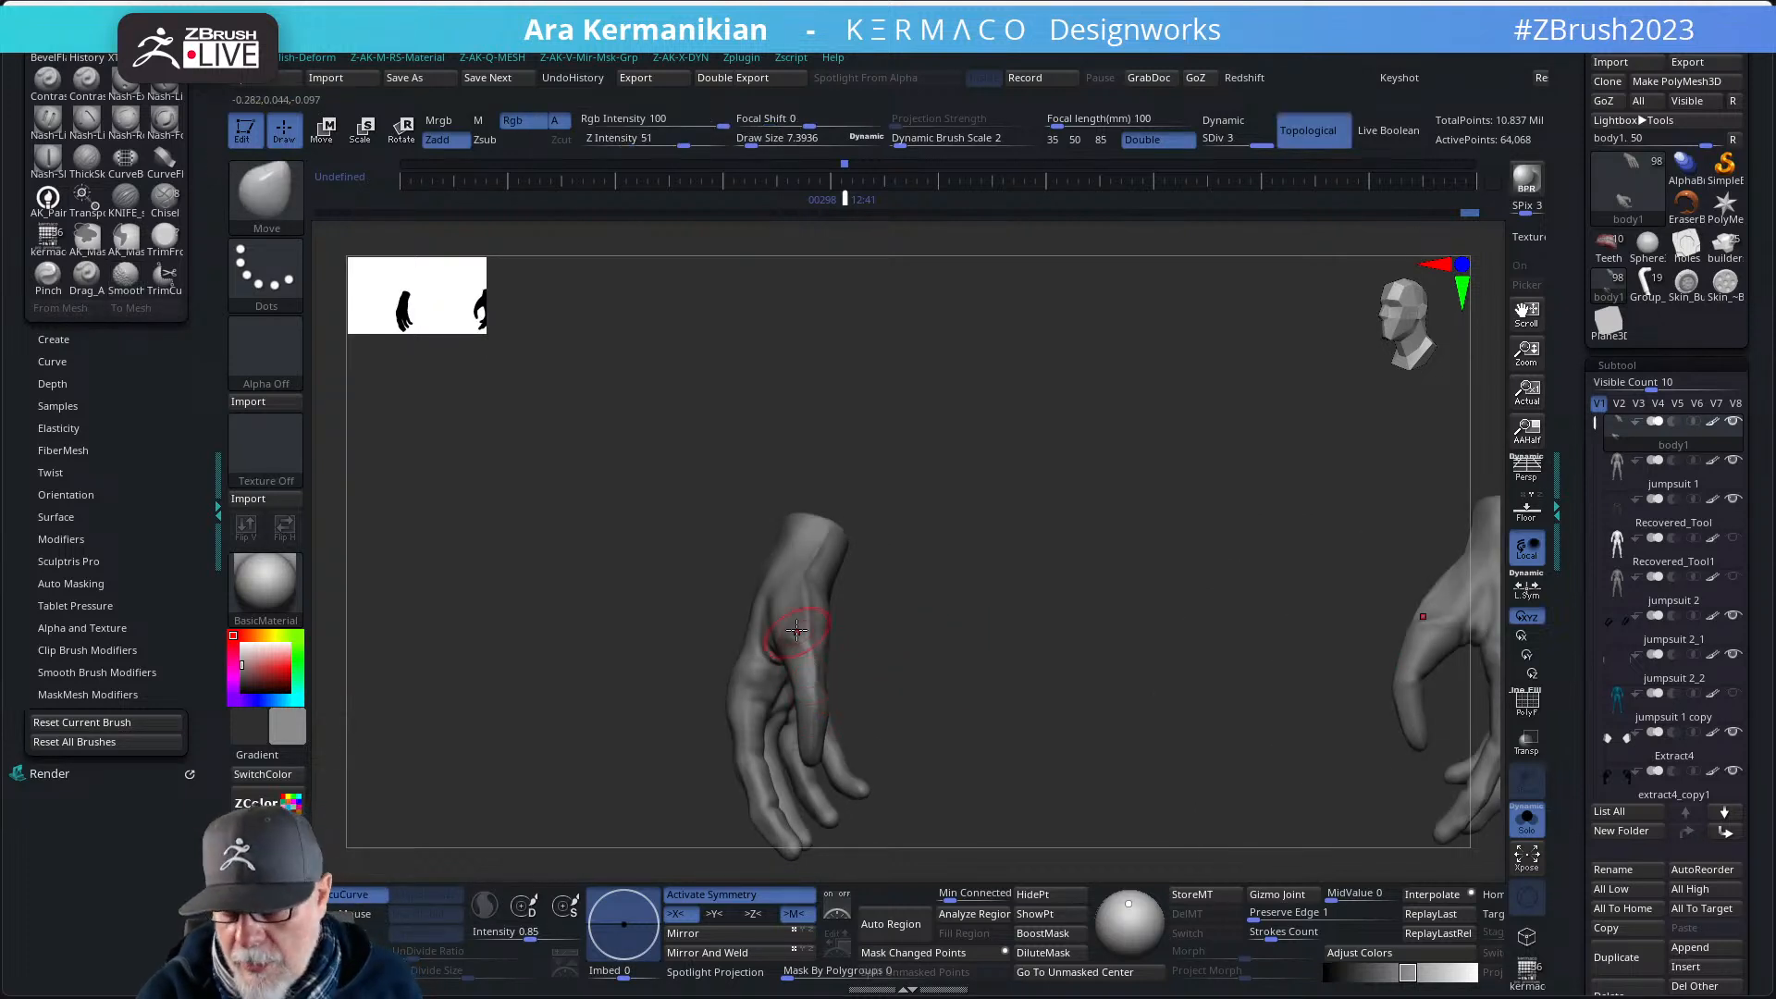
pyautogui.moveTo(904, 654)
pyautogui.mouseDown()
pyautogui.moveTo(806, 680)
pyautogui.moveTo(904, 638)
pyautogui.moveTo(865, 637)
pyautogui.mouseUp()
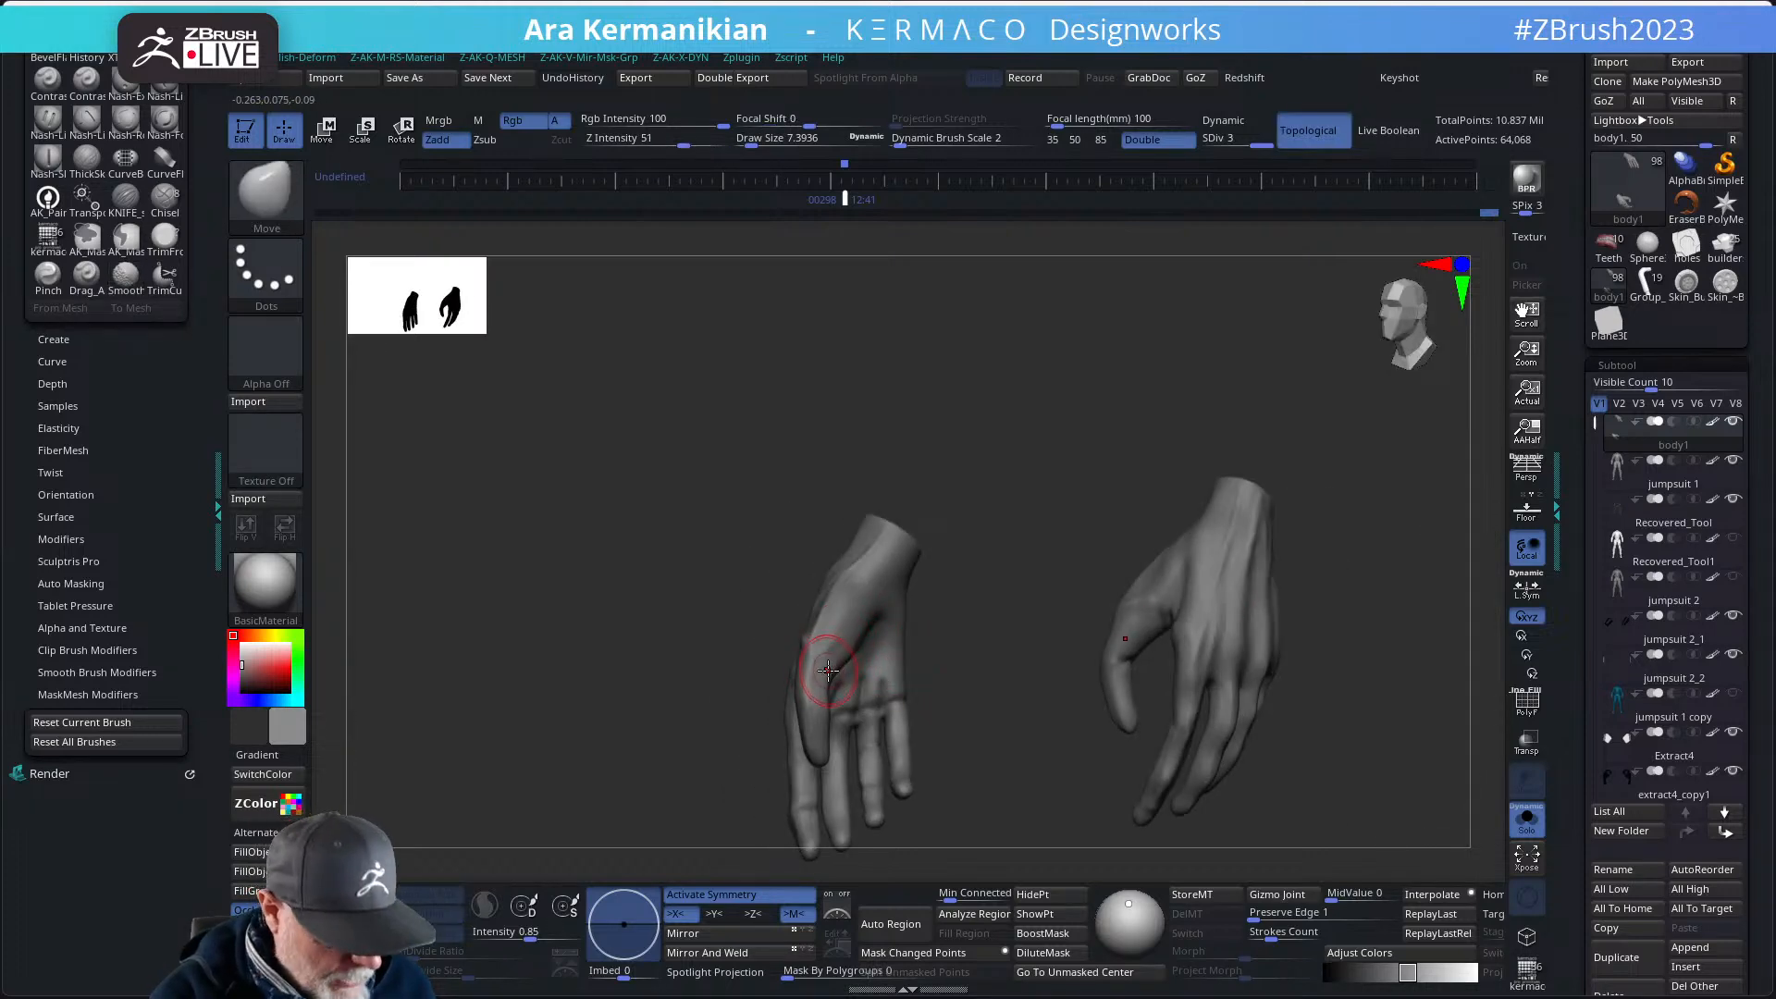
pyautogui.hotkey('ctrl', 'shift', 'q')
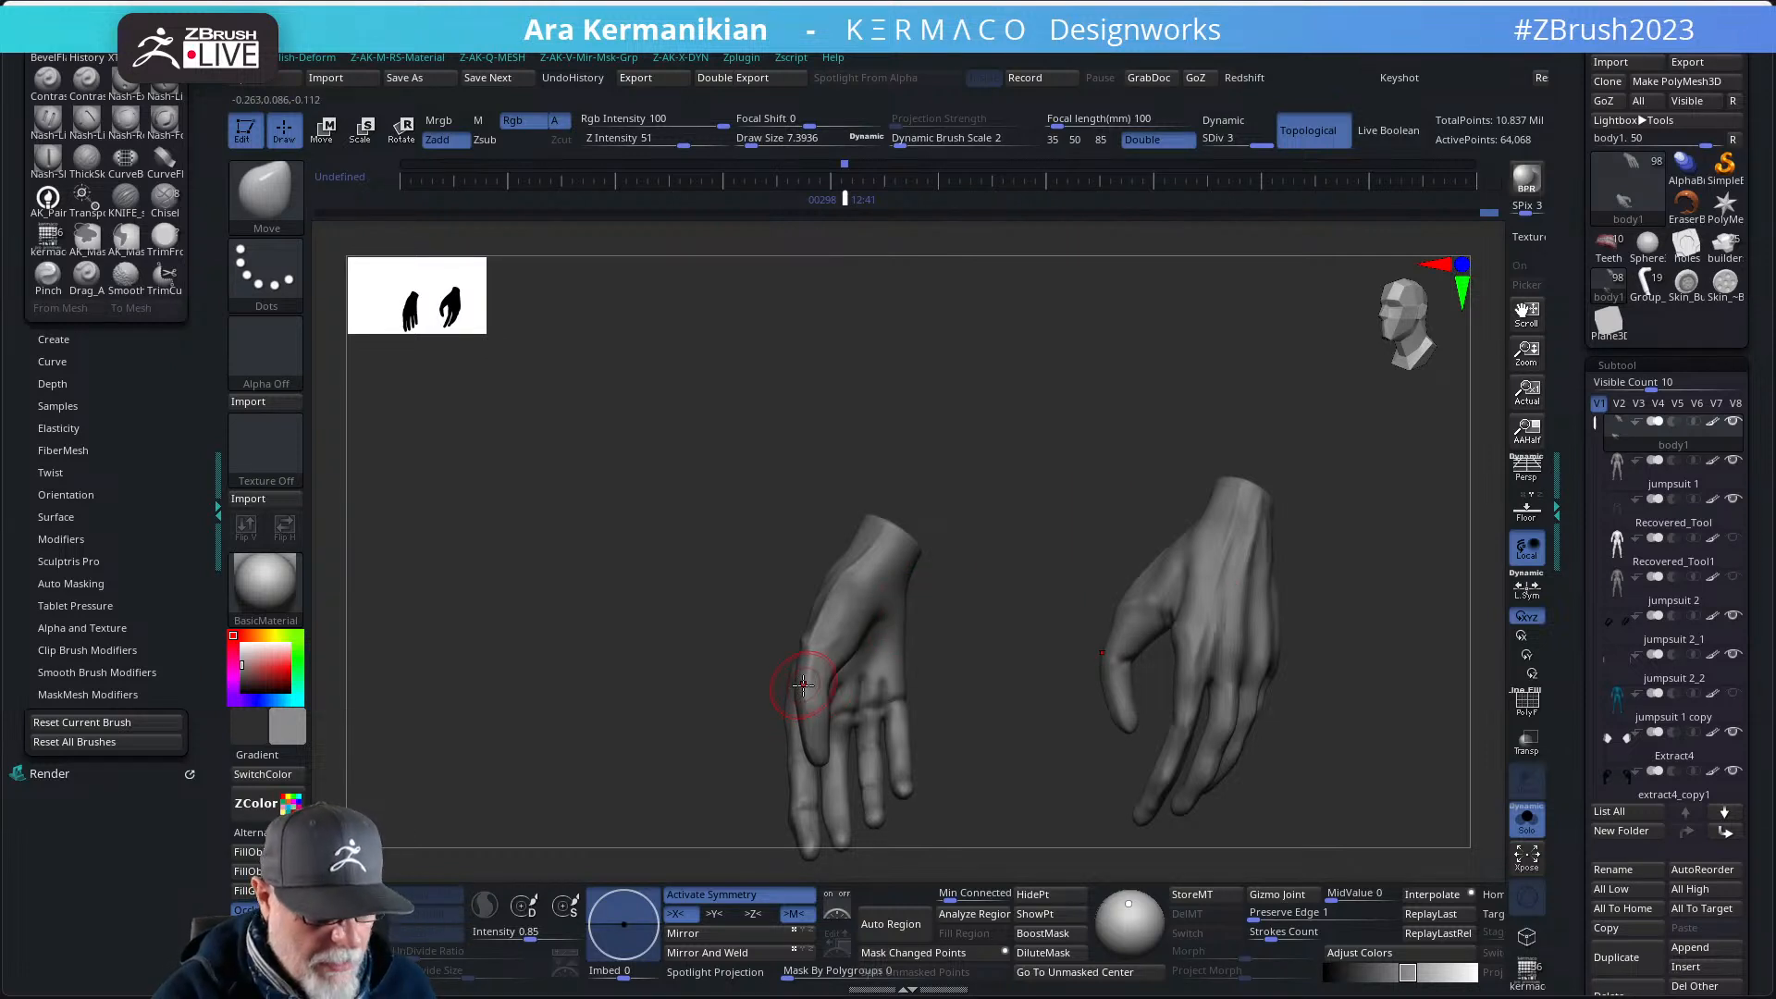
# - Carve the thumb's contours with DamStandard and soften the strokes by smoothing
pyautogui.press('b')
pyautogui.press('z')
pyautogui.press('m')
pyautogui.press('b')
pyautogui.press('d')
pyautogui.press('s')
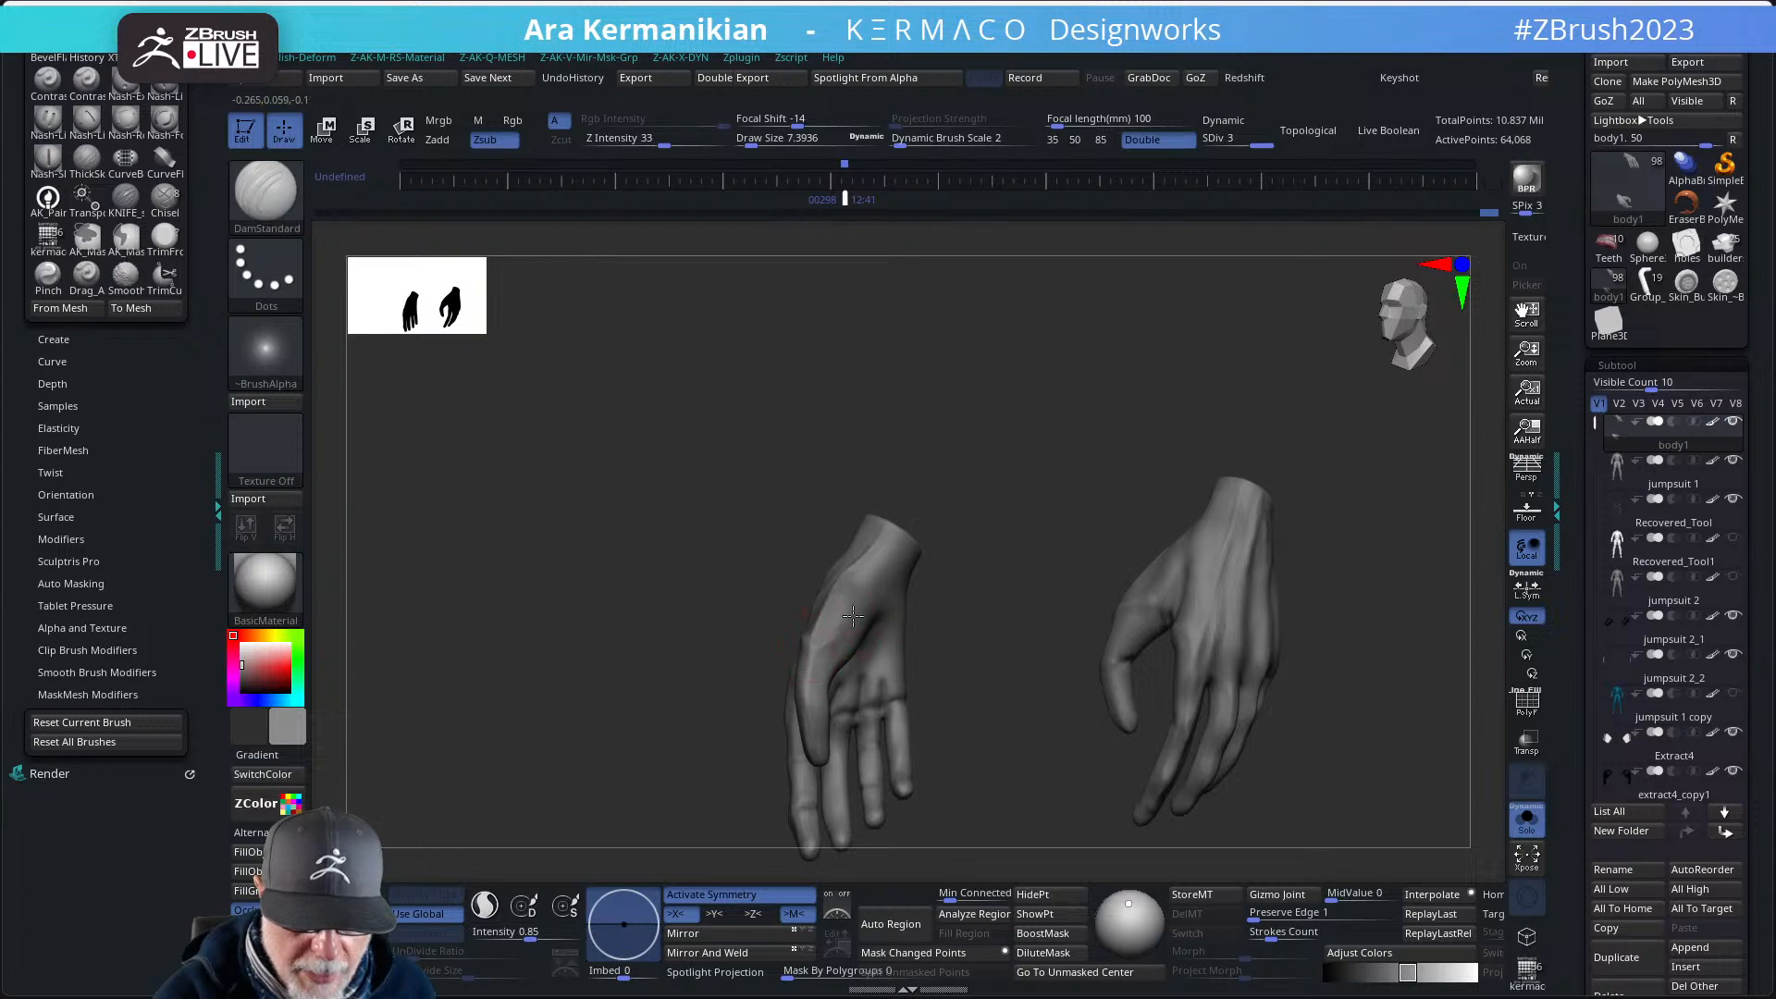
pyautogui.moveTo(1018, 561); pyautogui.dragTo(888, 623)
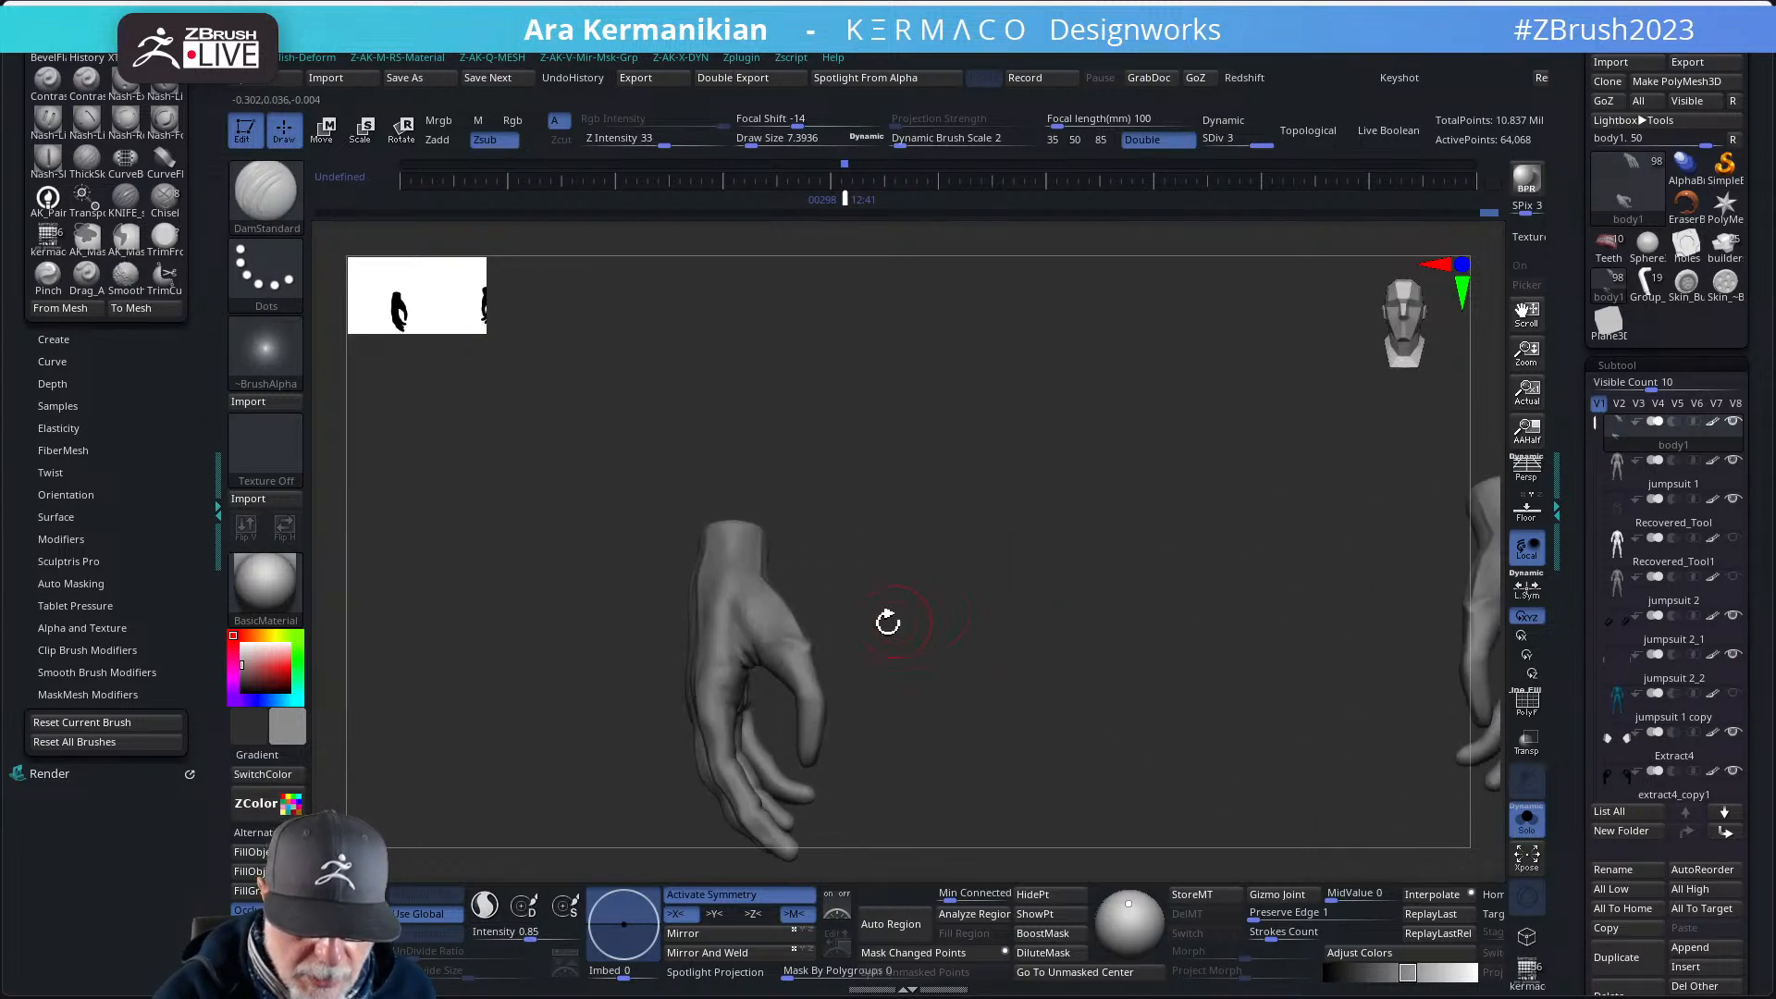
pyautogui.moveTo(823, 706); pyautogui.dragTo(815, 688)
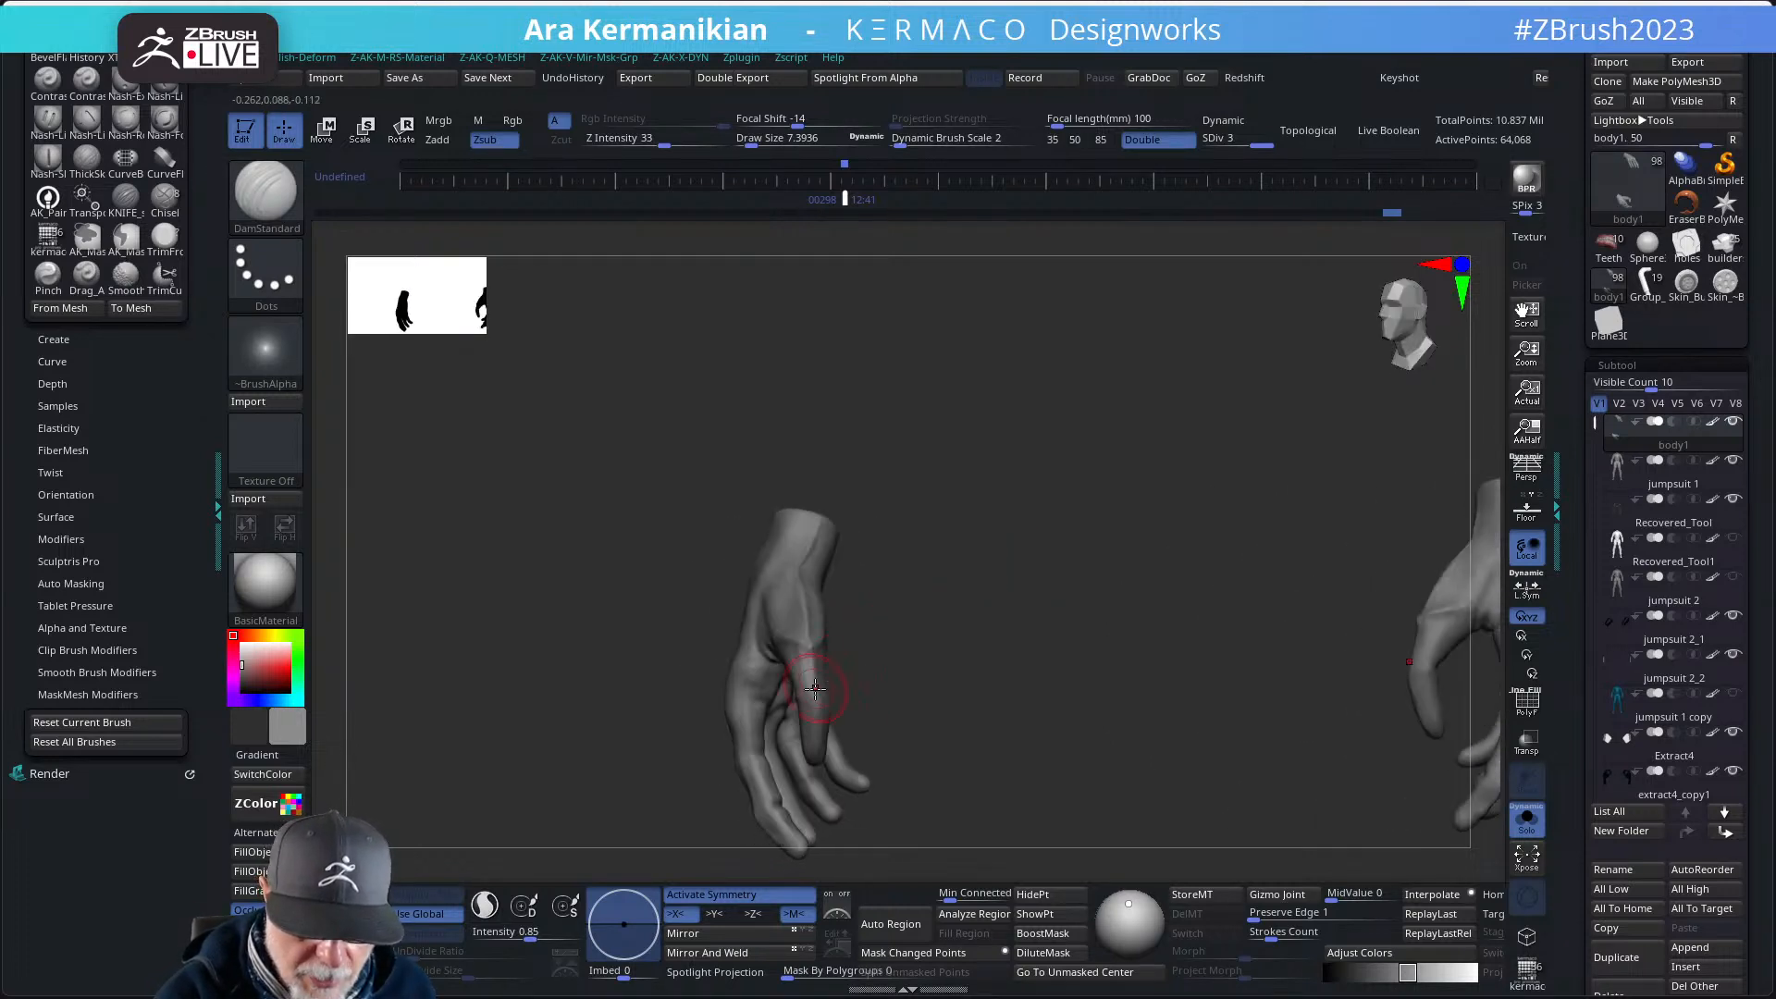
pyautogui.press('shift')
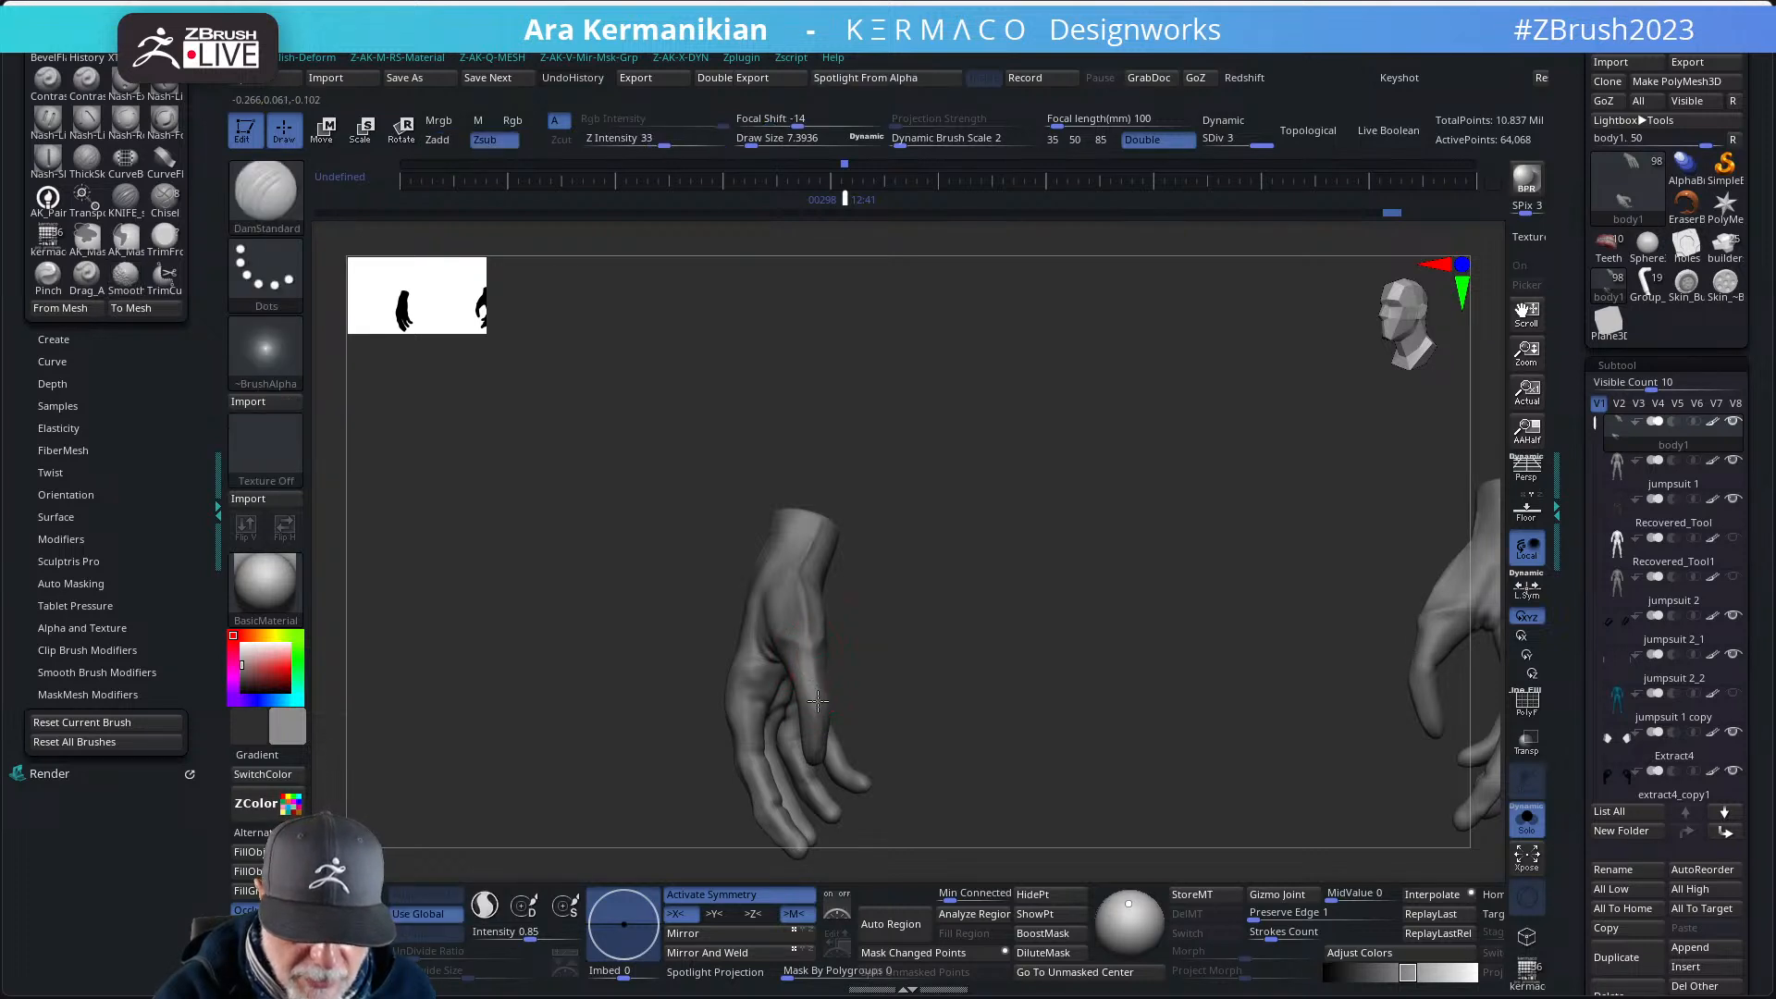
pyautogui.moveTo(880, 686)
pyautogui.keyDown('shift'); pyautogui.mouseDown()
pyautogui.moveTo(876, 654)
pyautogui.moveTo(936, 598)
pyautogui.moveTo(888, 682)
pyautogui.moveTo(931, 636)
pyautogui.moveTo(900, 634)
pyautogui.moveTo(904, 675)
pyautogui.mouseUp(); pyautogui.keyUp('shift')
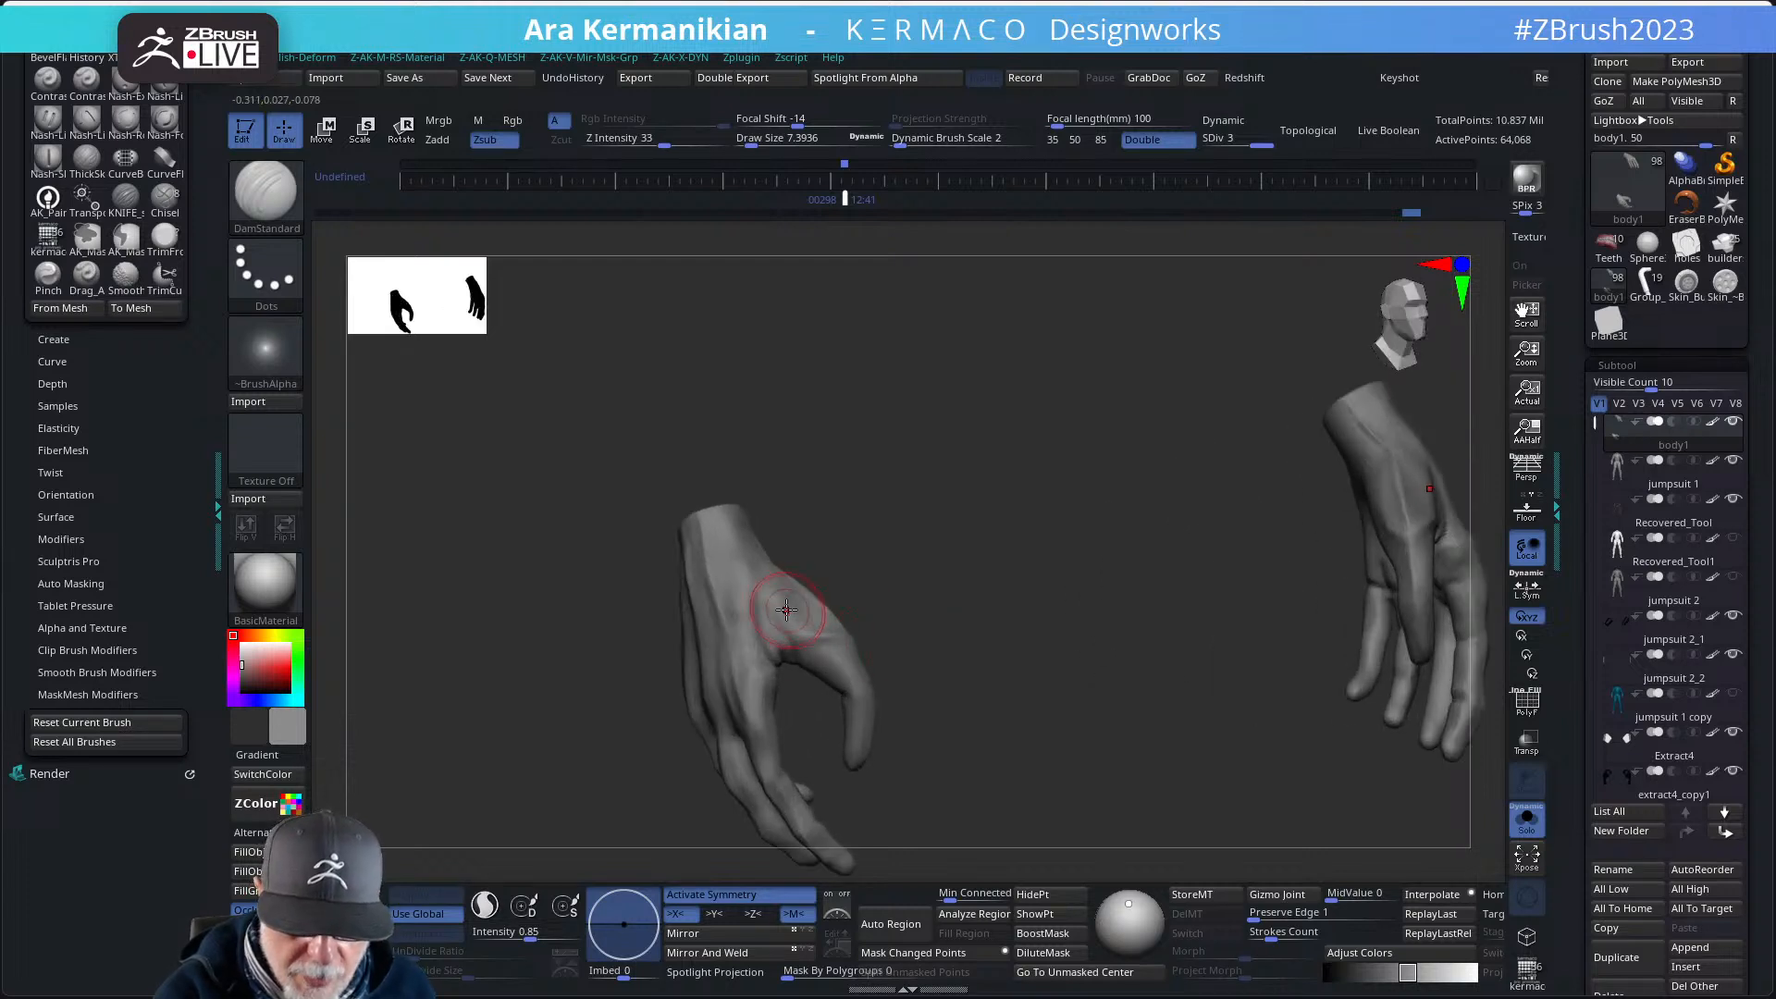
# - Try to define the inner wrist below the thumb base and undo the last stroke
pyautogui.moveTo(951, 597)
pyautogui.mouseDown()
pyautogui.moveTo(860, 598)
pyautogui.moveTo(863, 621)
pyautogui.mouseUp()
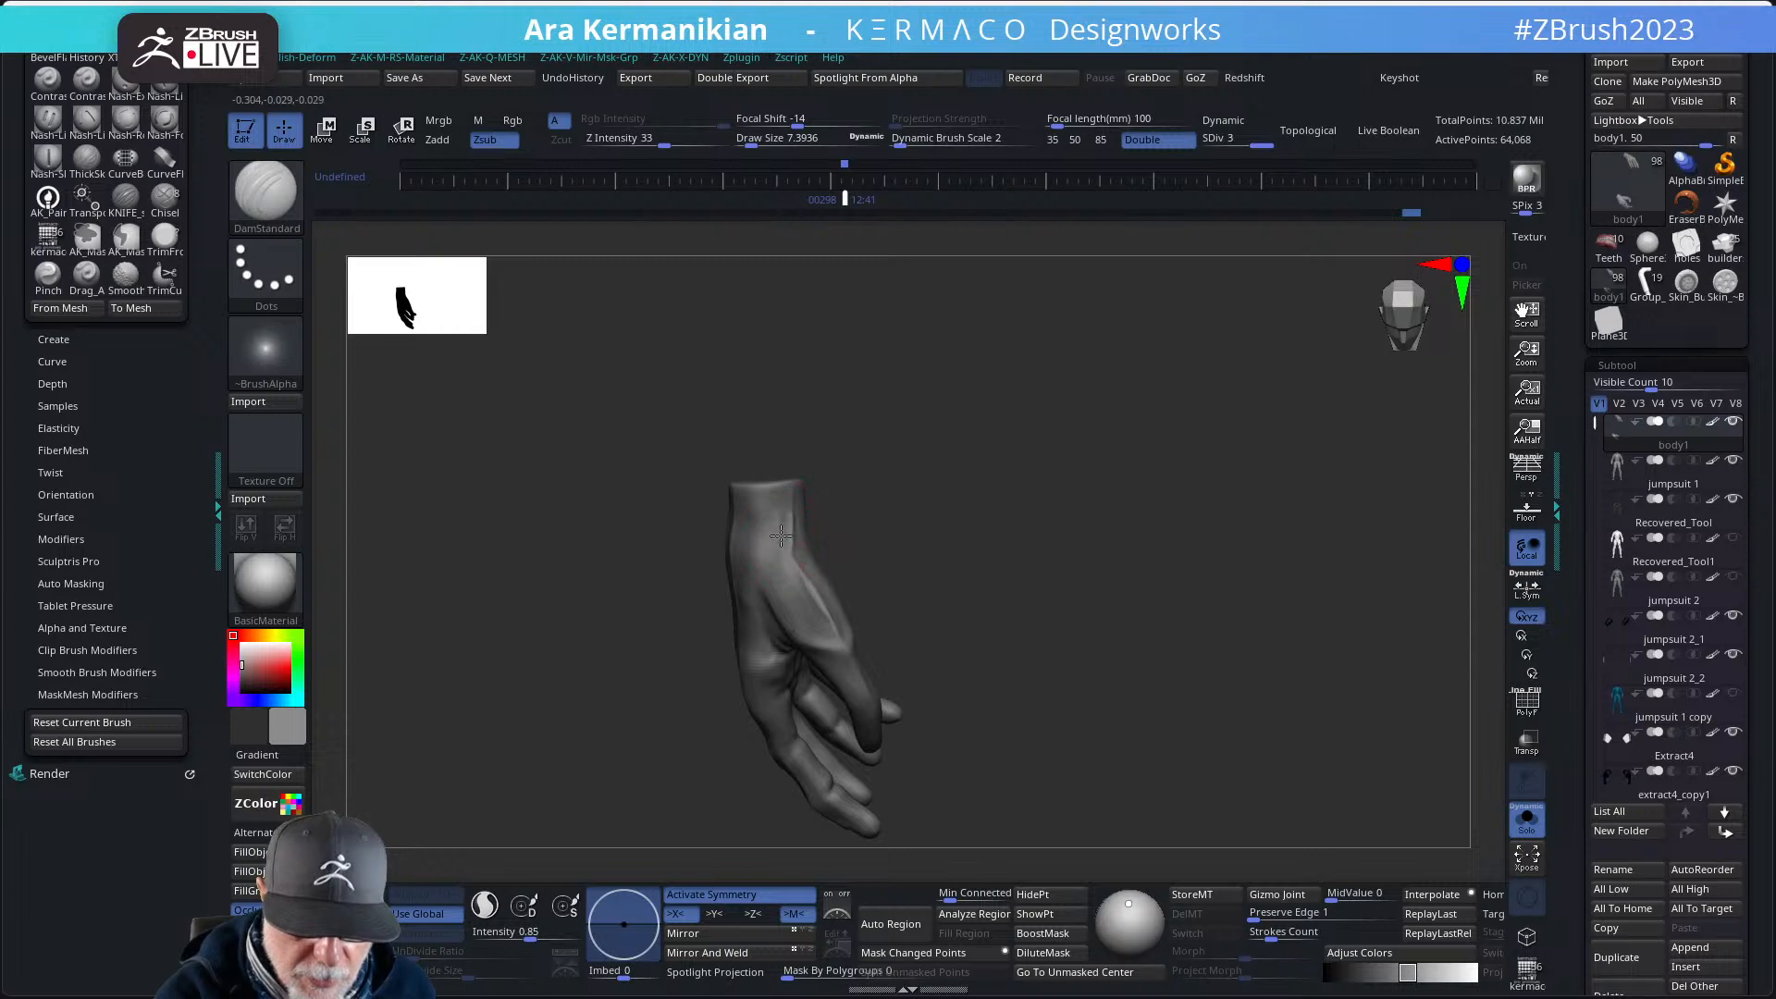
pyautogui.keyDown('shift'); pyautogui.moveTo(815, 608); pyautogui.dragTo(789, 541); pyautogui.keyUp('shift')
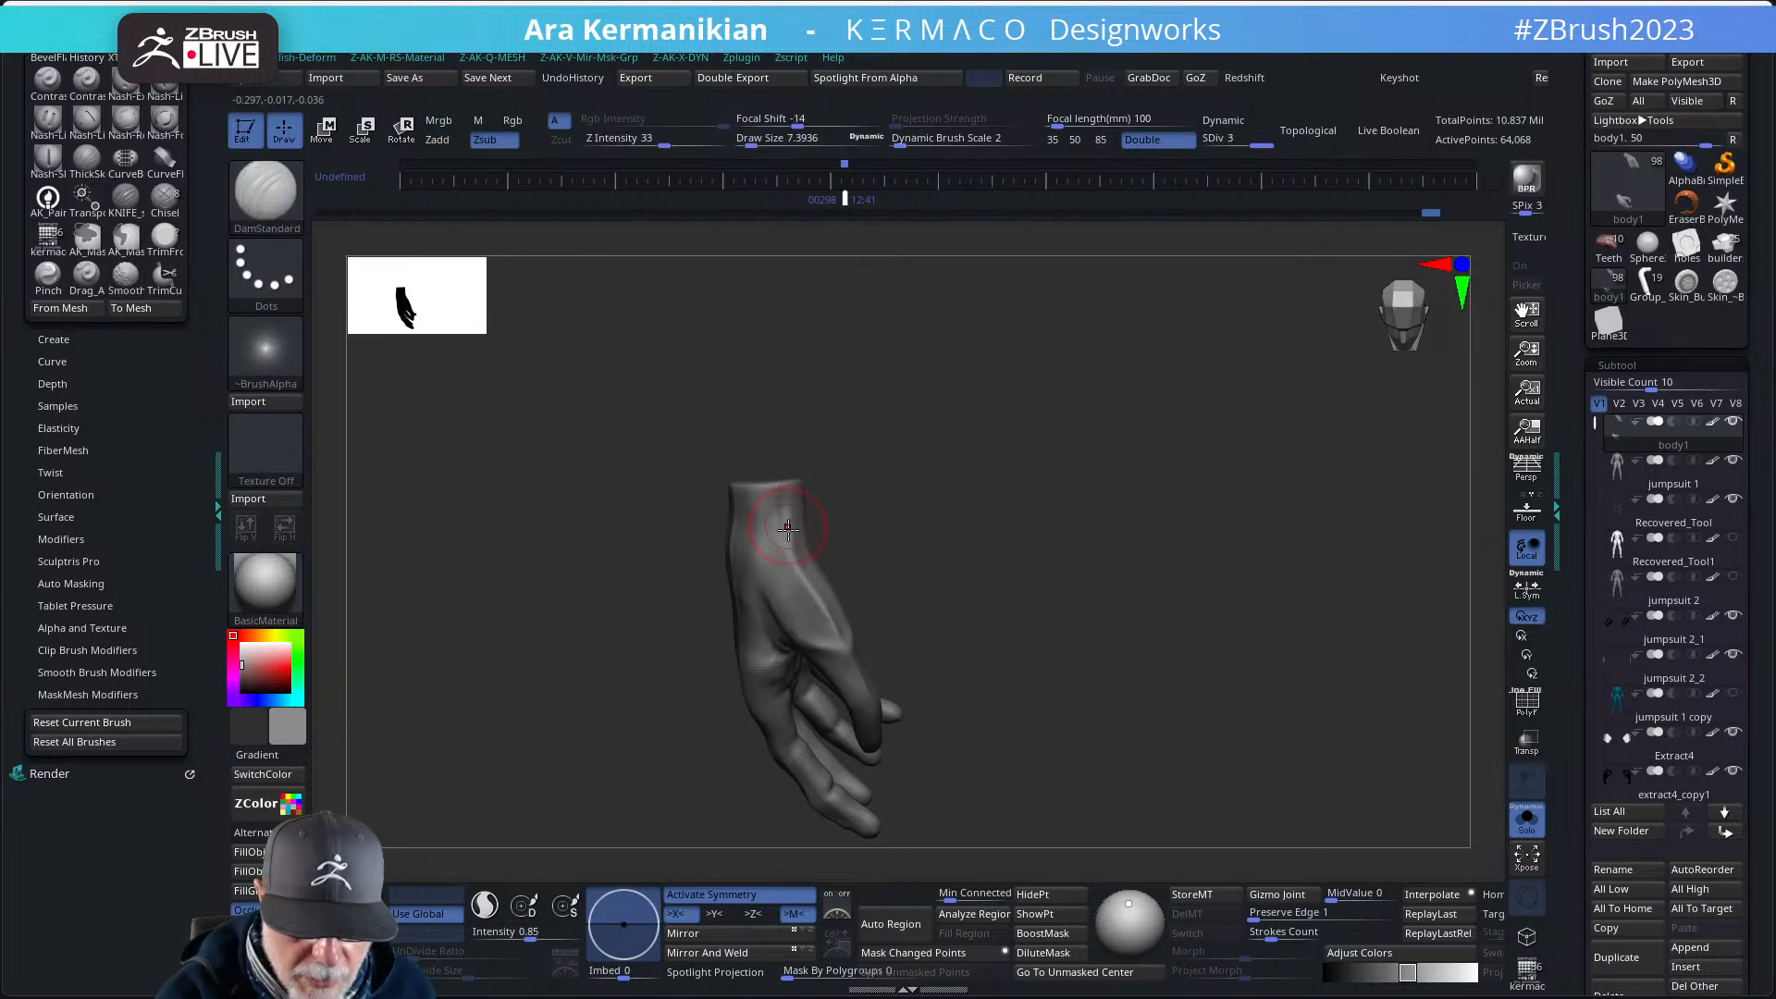
pyautogui.hotkey('ctrl', 'z')
pyautogui.press('s')
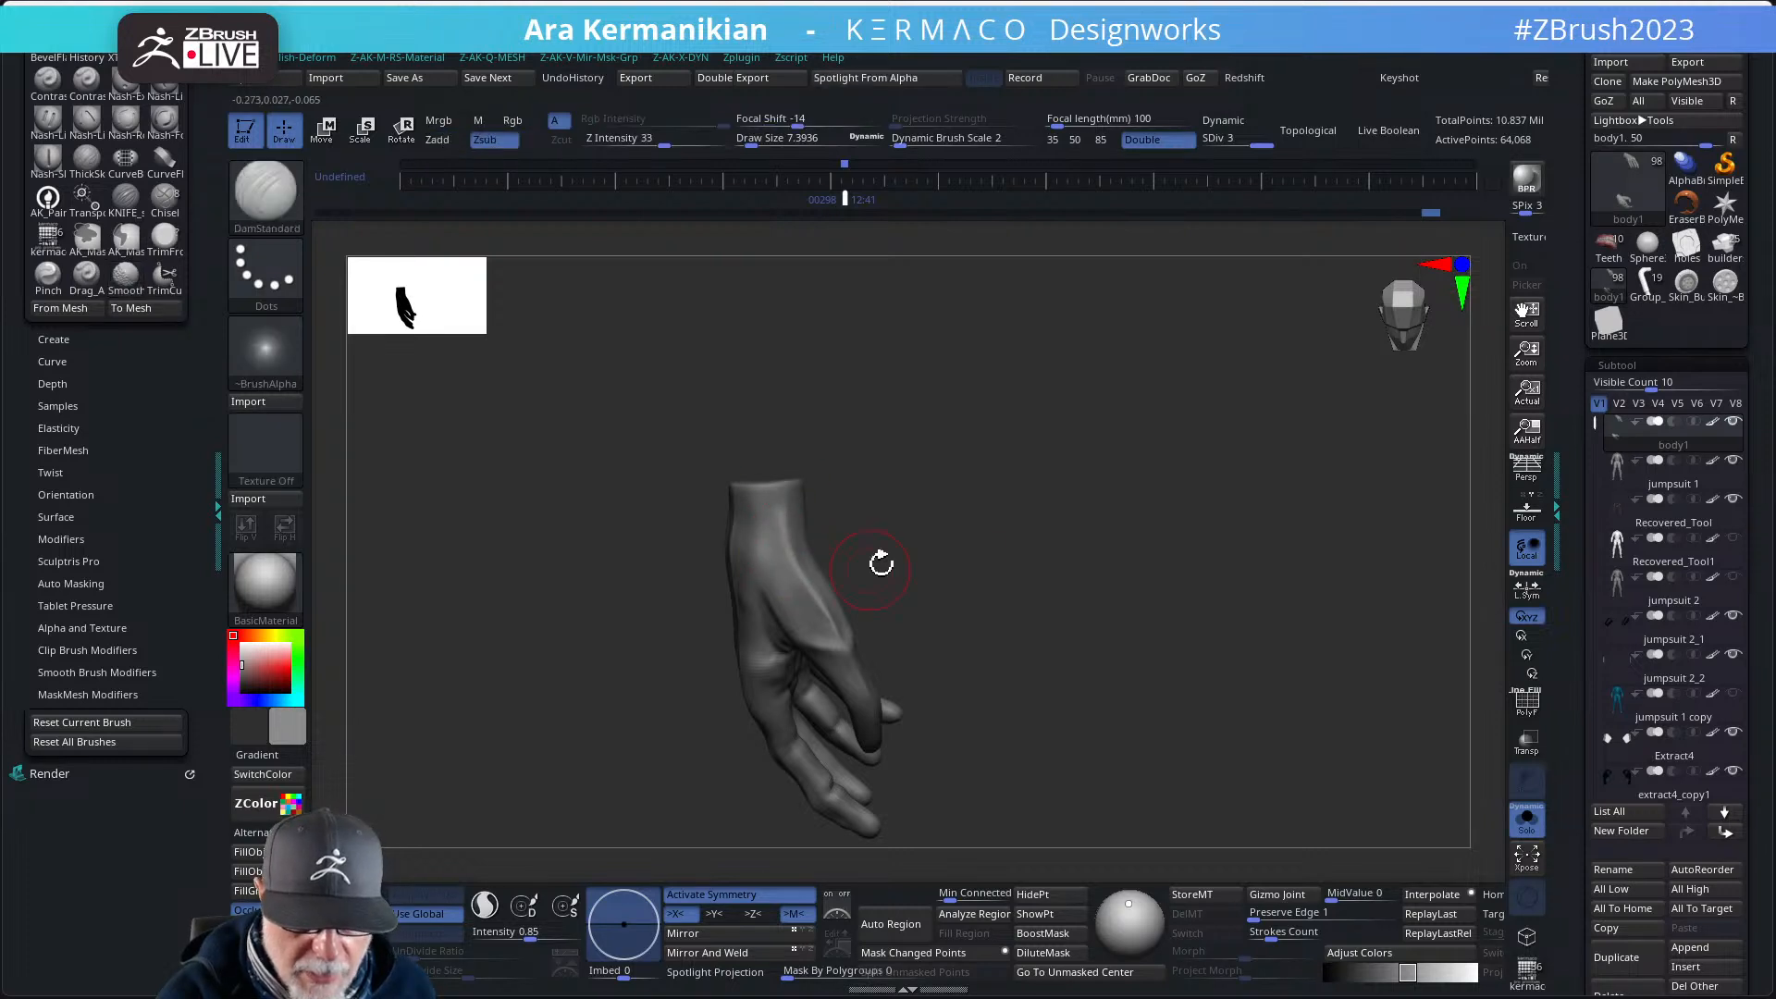
# - Refine the thumb joint from the front and palm sides with DamStandard and smoothing
pyautogui.moveTo(879, 562)
pyautogui.keyDown('alt'); pyautogui.mouseDown()
pyautogui.moveTo(959, 570)
pyautogui.moveTo(936, 599)
pyautogui.moveTo(897, 549)
pyautogui.moveTo(872, 596)
pyautogui.moveTo(827, 571)
pyautogui.moveTo(904, 551)
pyautogui.moveTo(852, 591)
pyautogui.moveTo(911, 571)
pyautogui.moveTo(884, 646)
pyautogui.moveTo(913, 680)
pyautogui.moveTo(888, 670)
pyautogui.moveTo(983, 582)
pyautogui.moveTo(900, 567)
pyautogui.moveTo(932, 608)
pyautogui.moveTo(864, 635)
pyautogui.moveTo(828, 599)
pyautogui.moveTo(916, 690)
pyautogui.mouseUp(); pyautogui.keyUp('alt')
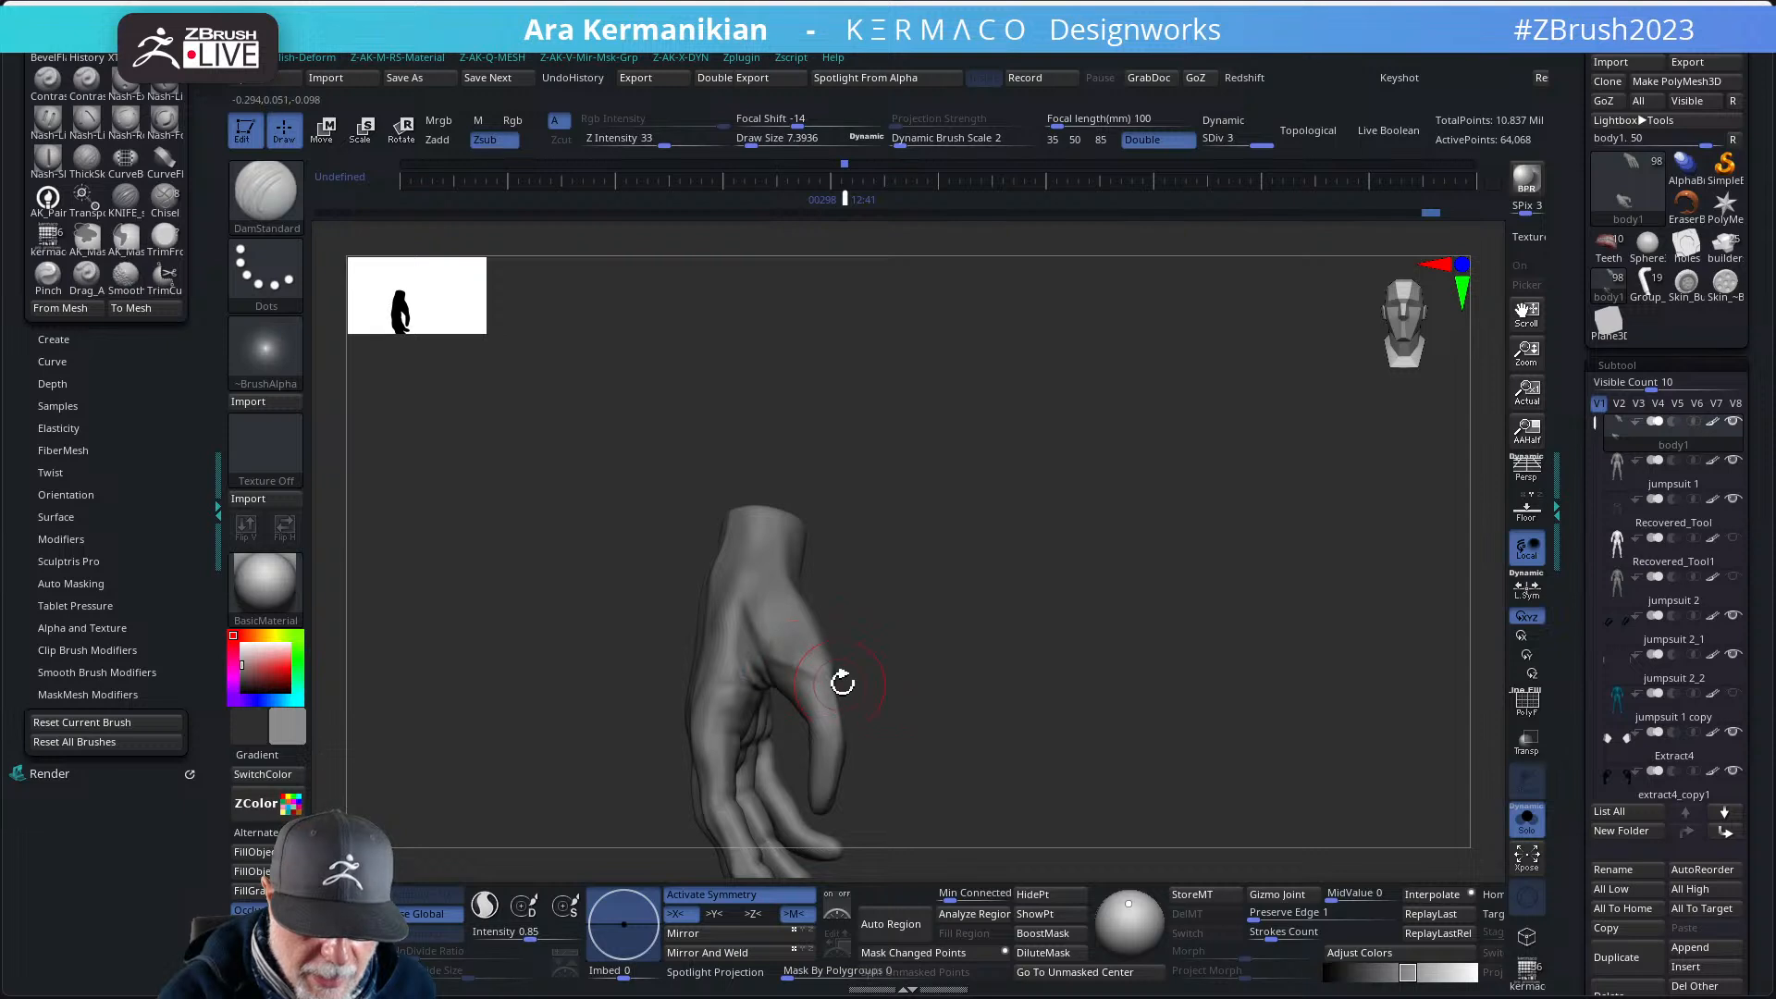
pyautogui.moveTo(842, 683)
pyautogui.mouseDown()
pyautogui.moveTo(888, 652)
pyautogui.moveTo(712, 680)
pyautogui.moveTo(737, 698)
pyautogui.moveTo(978, 615)
pyautogui.moveTo(822, 676)
pyautogui.mouseUp()
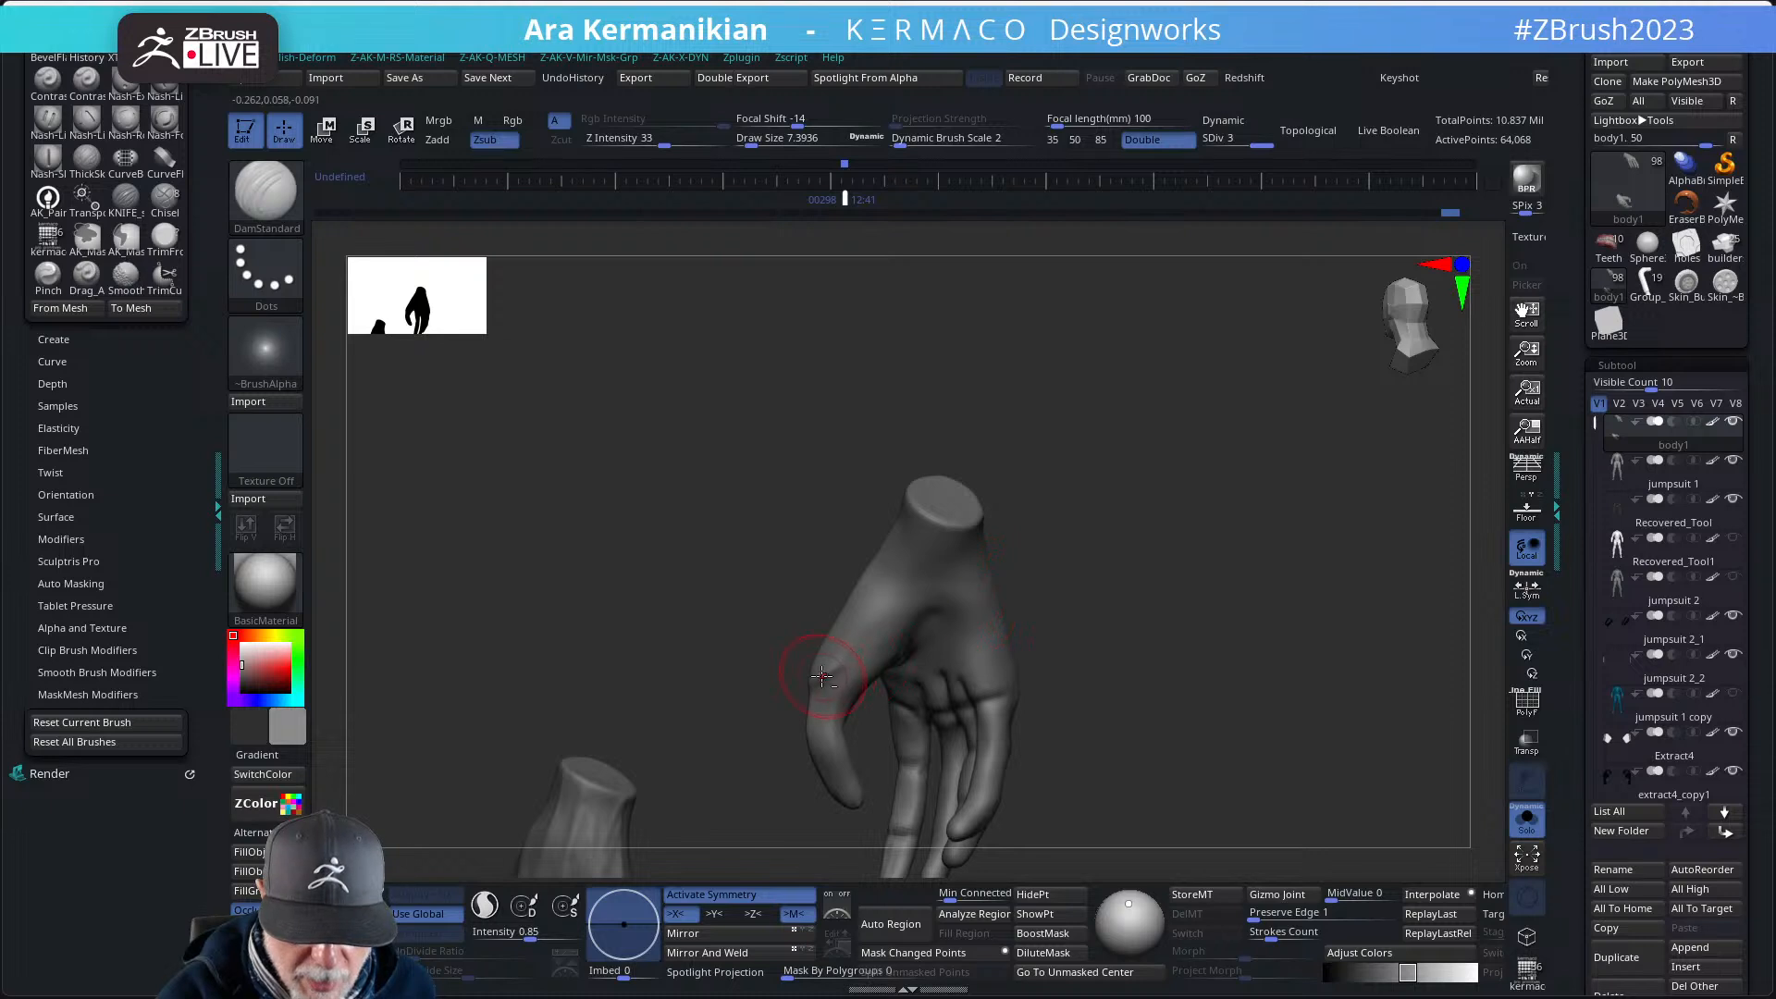
pyautogui.moveTo(1015, 625); pyautogui.dragTo(994, 587)
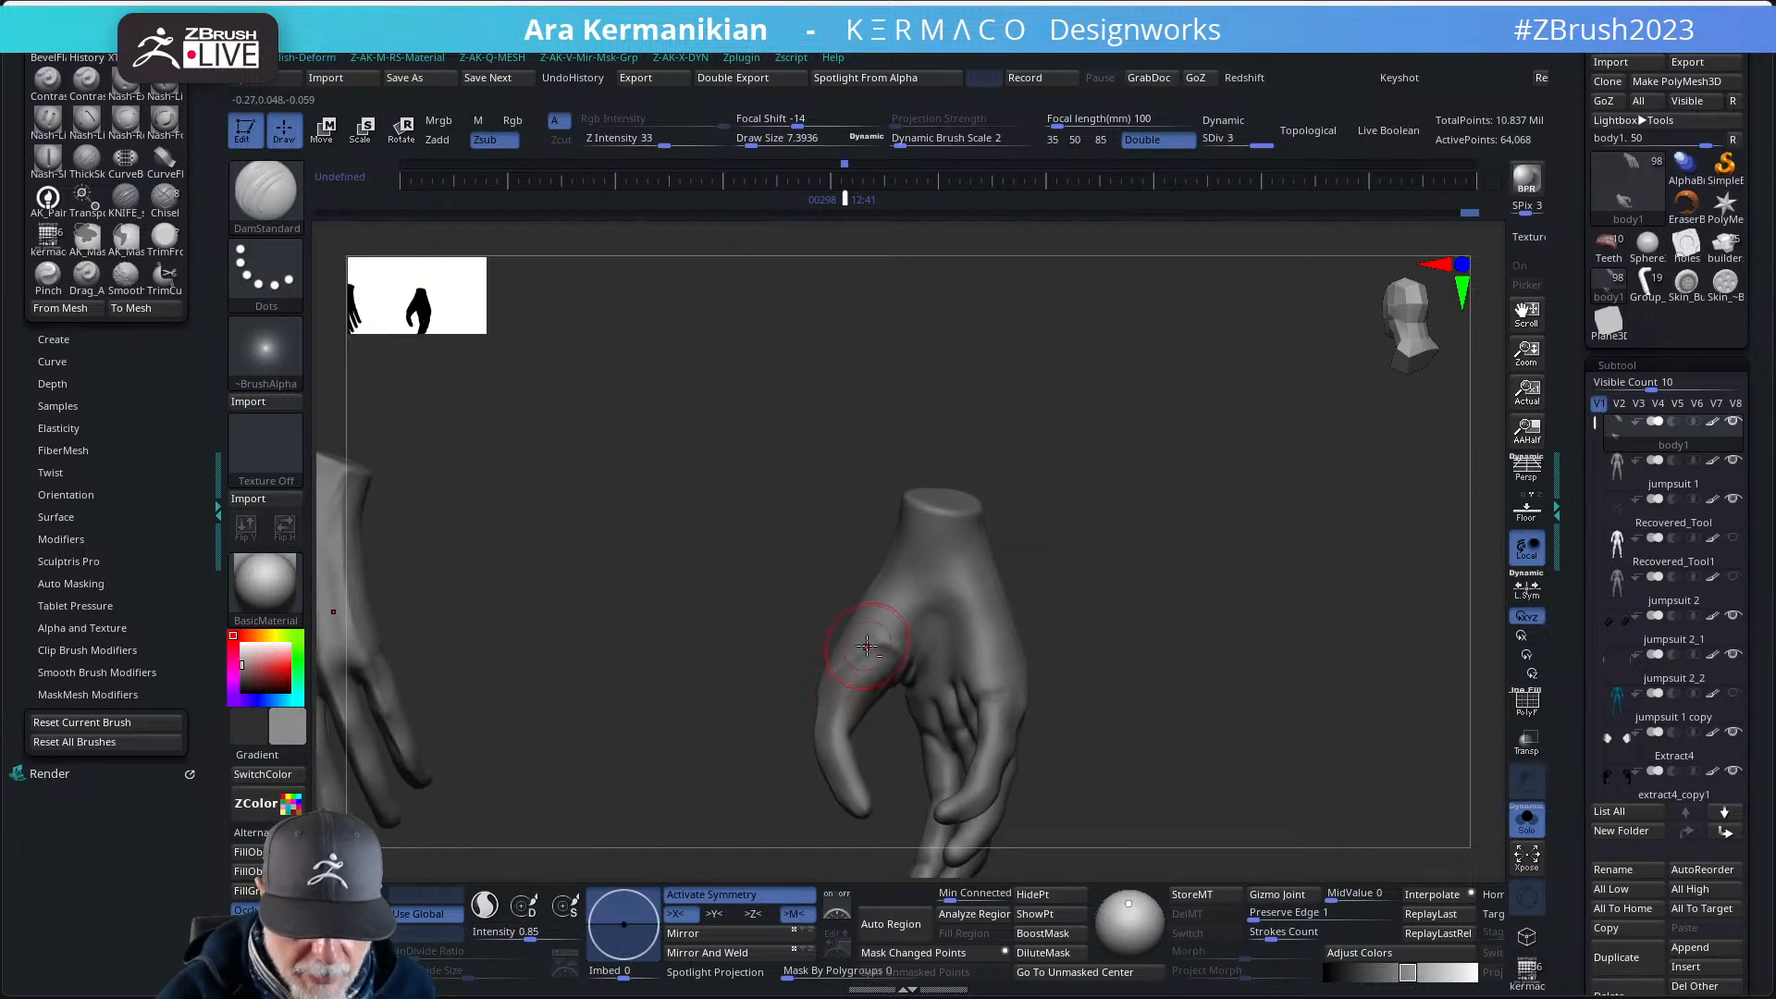
pyautogui.moveTo(739, 745); pyautogui.dragTo(856, 647)
pyautogui.press('shift')
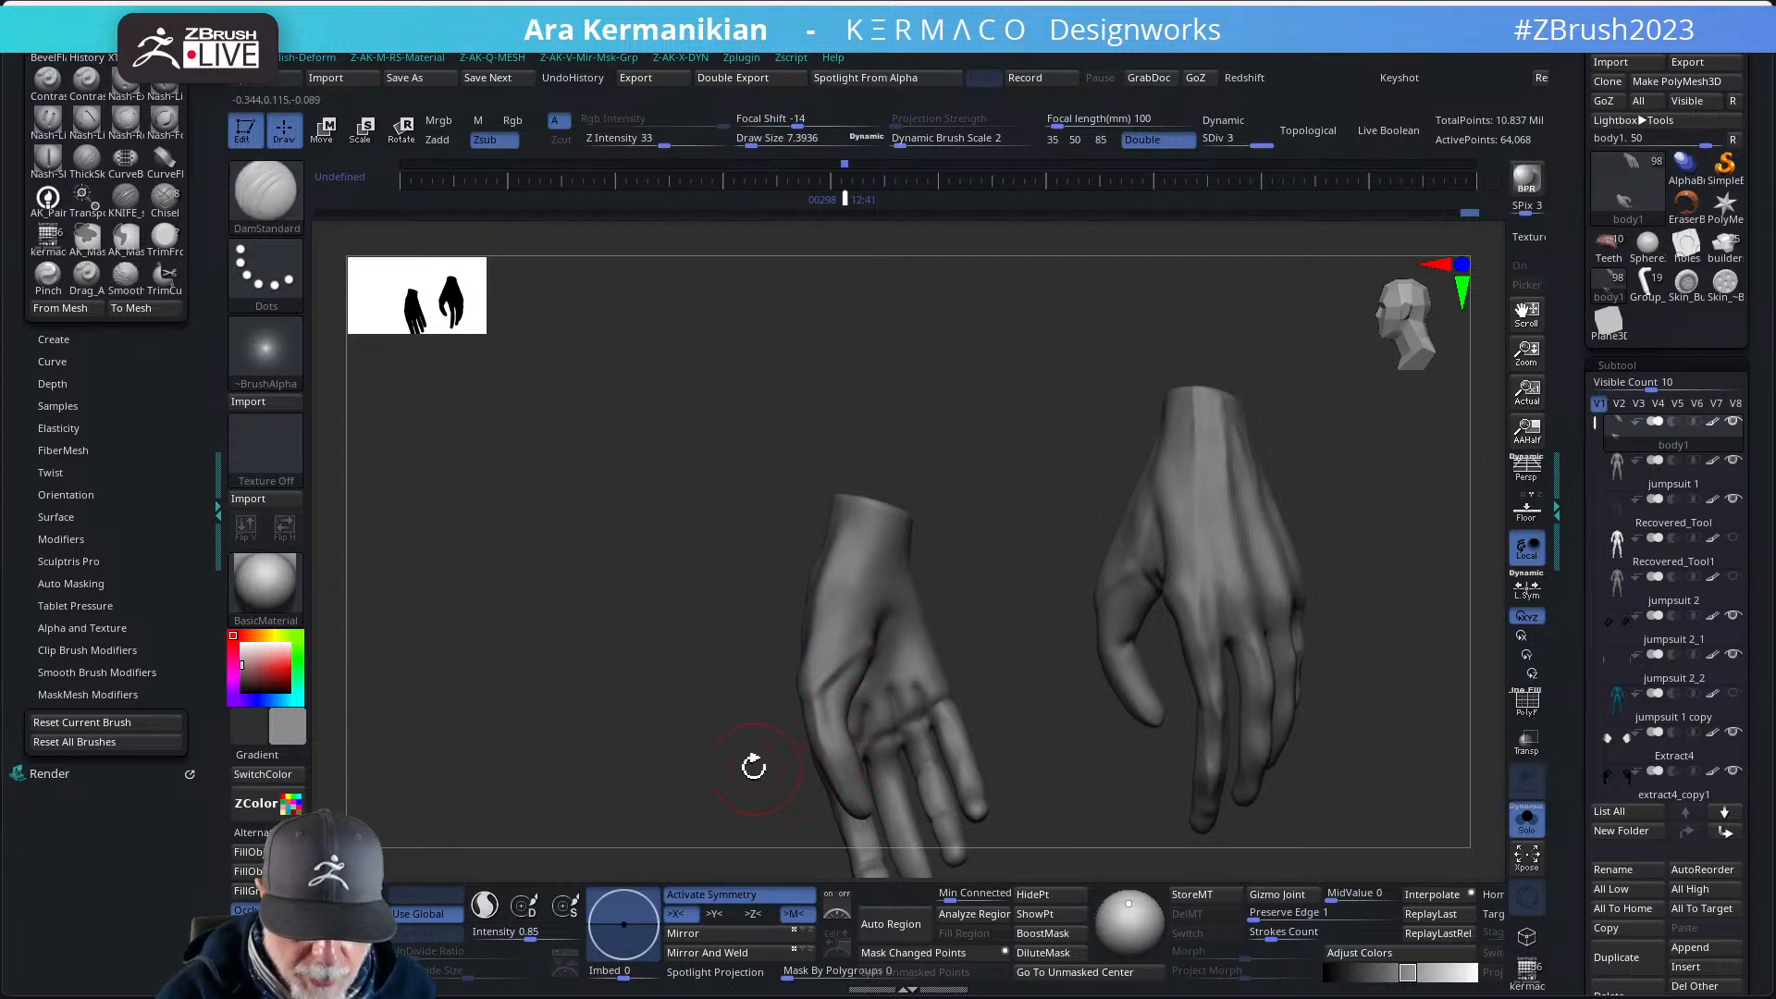
pyautogui.moveTo(754, 766); pyautogui.dragTo(839, 724)
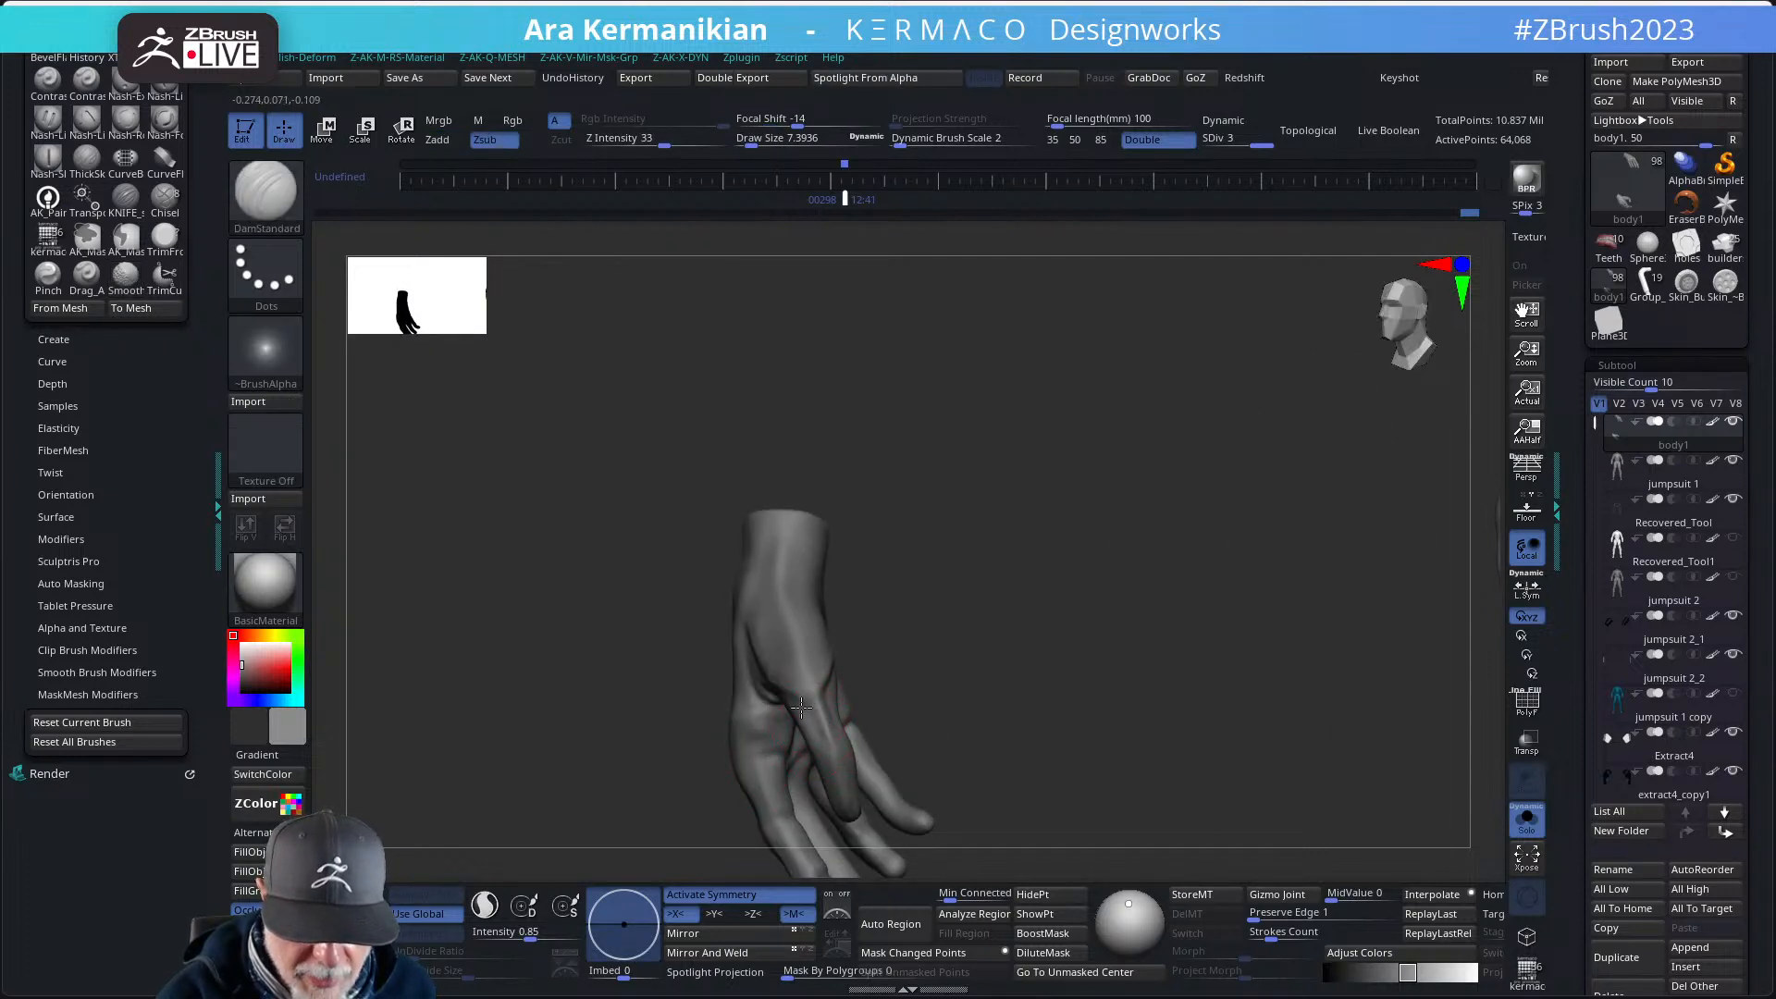
# - Sharpen the planes along the thumb's length with DamStandard and smooth its inner edge
pyautogui.moveTo(925, 657); pyautogui.dragTo(1010, 632)
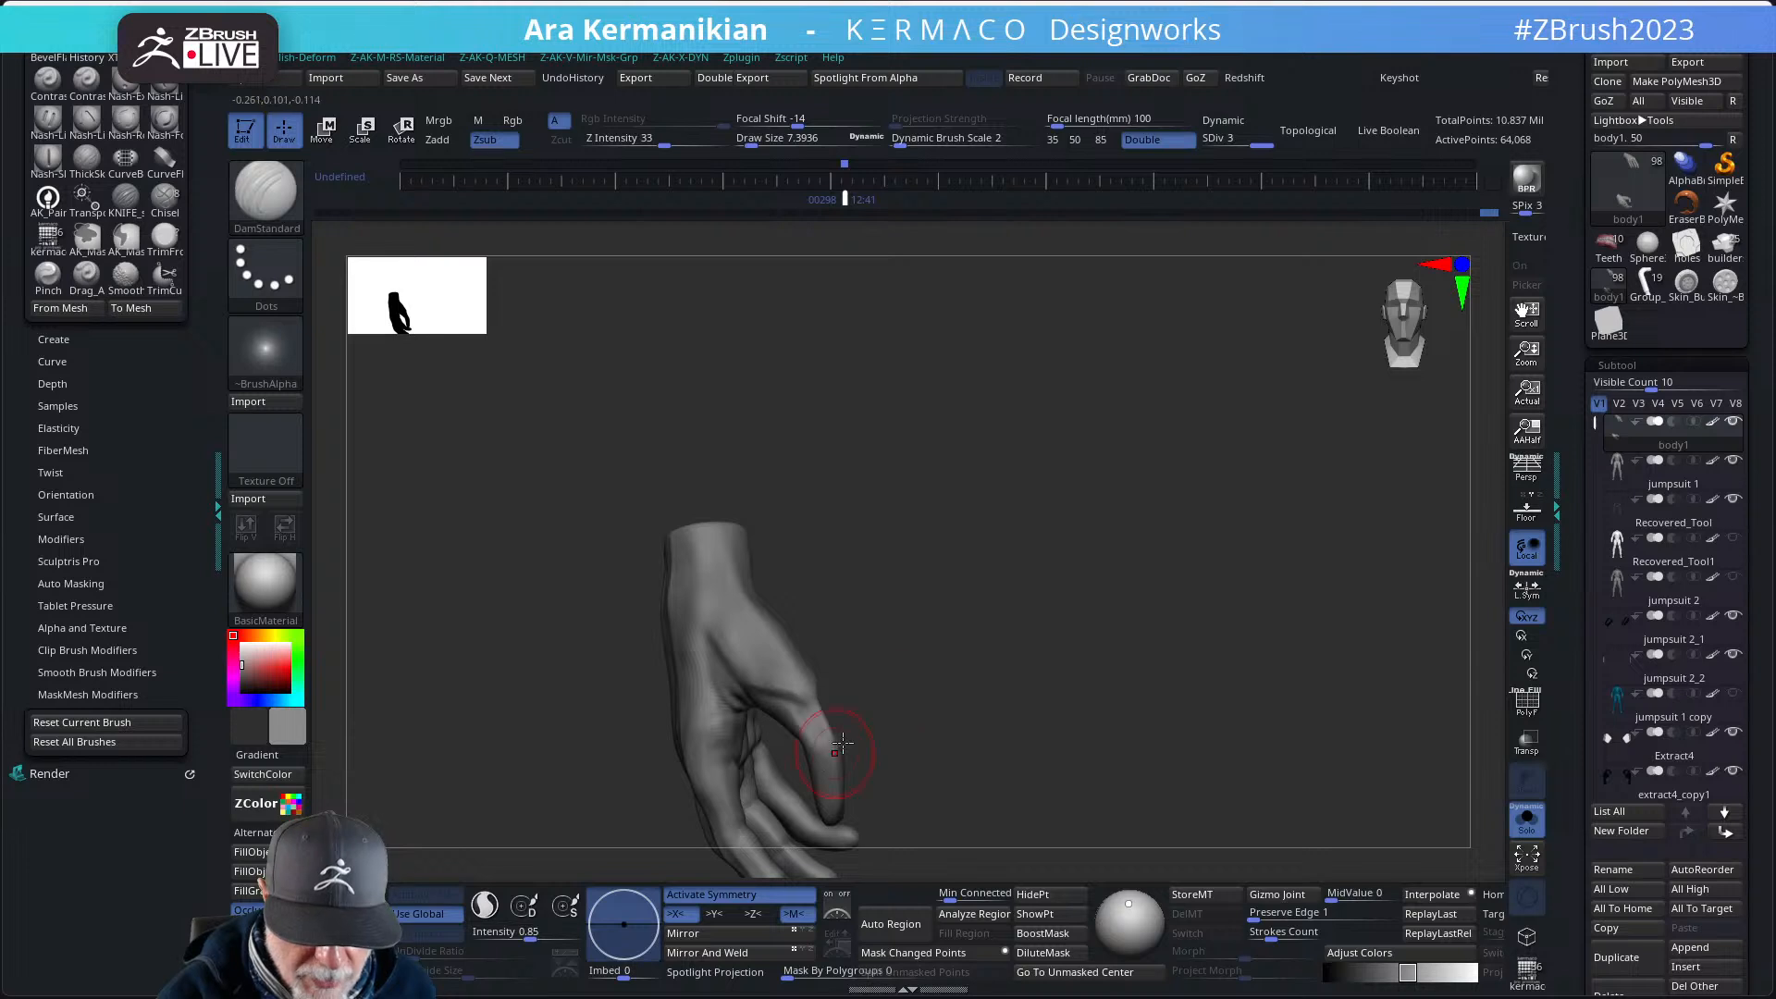
pyautogui.moveTo(841, 743); pyautogui.dragTo(865, 717)
pyautogui.press('shift')
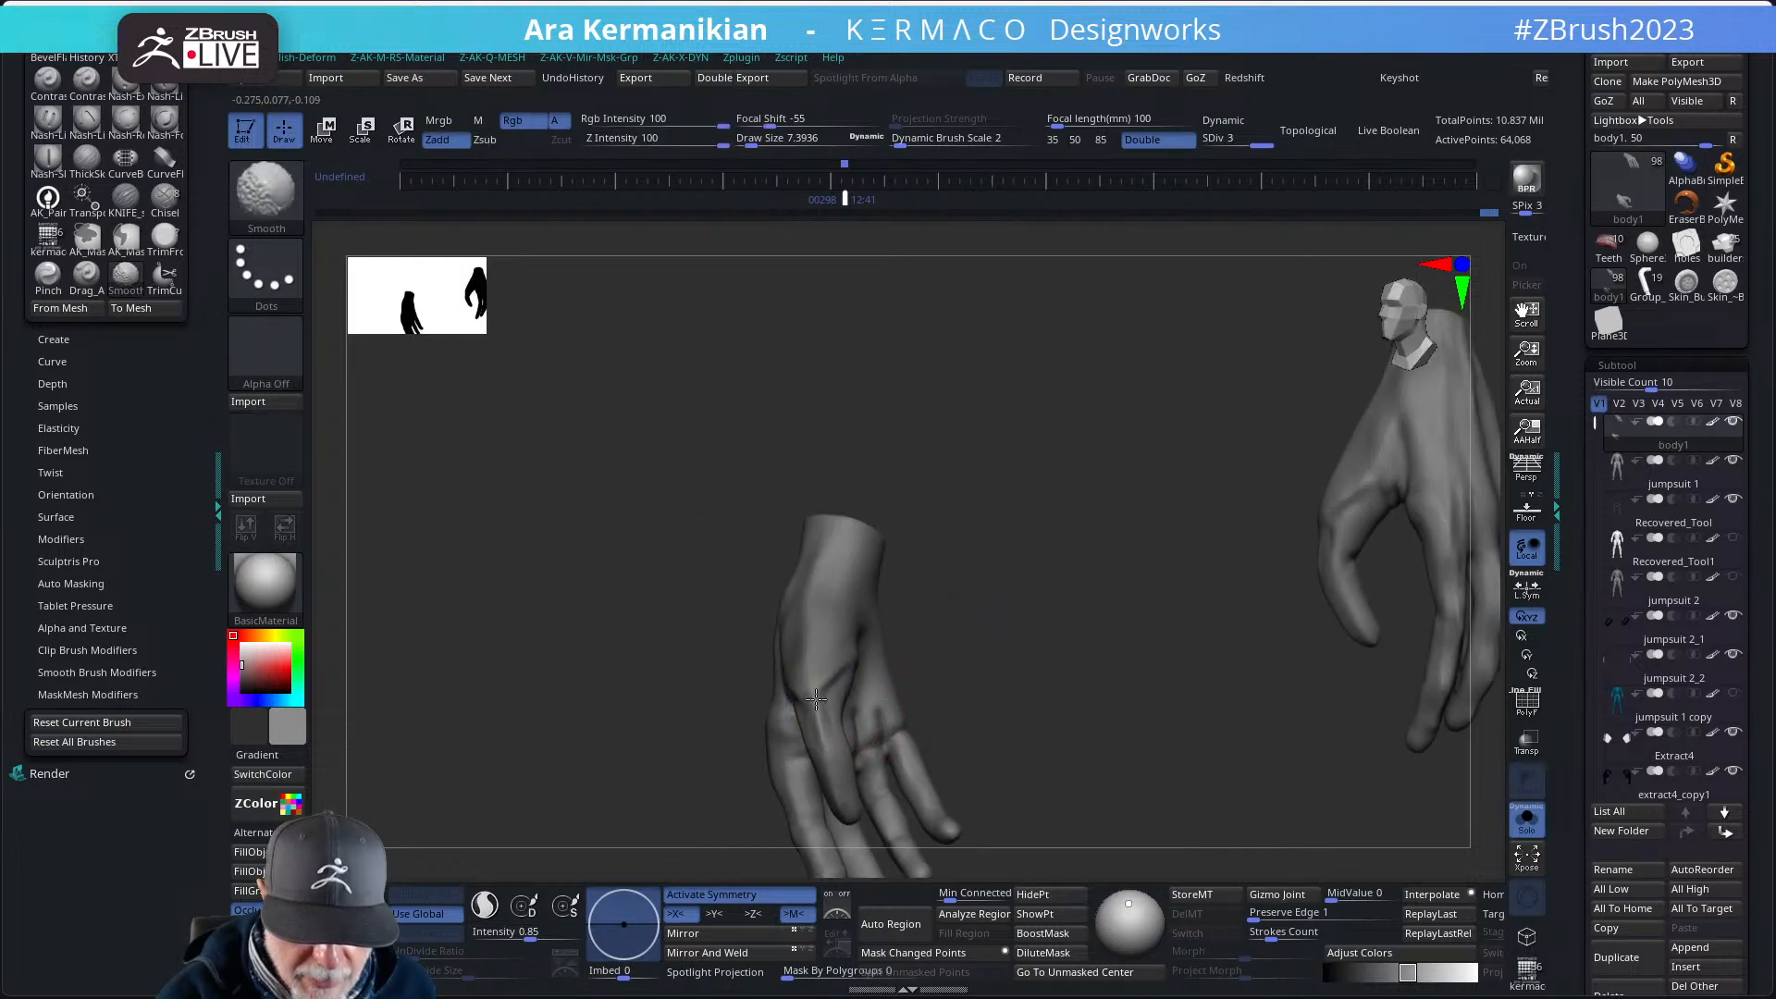
pyautogui.moveTo(978, 648)
pyautogui.mouseDown()
pyautogui.moveTo(935, 654)
pyautogui.moveTo(999, 647)
pyautogui.mouseUp()
pyautogui.moveTo(874, 647); pyautogui.dragTo(832, 691)
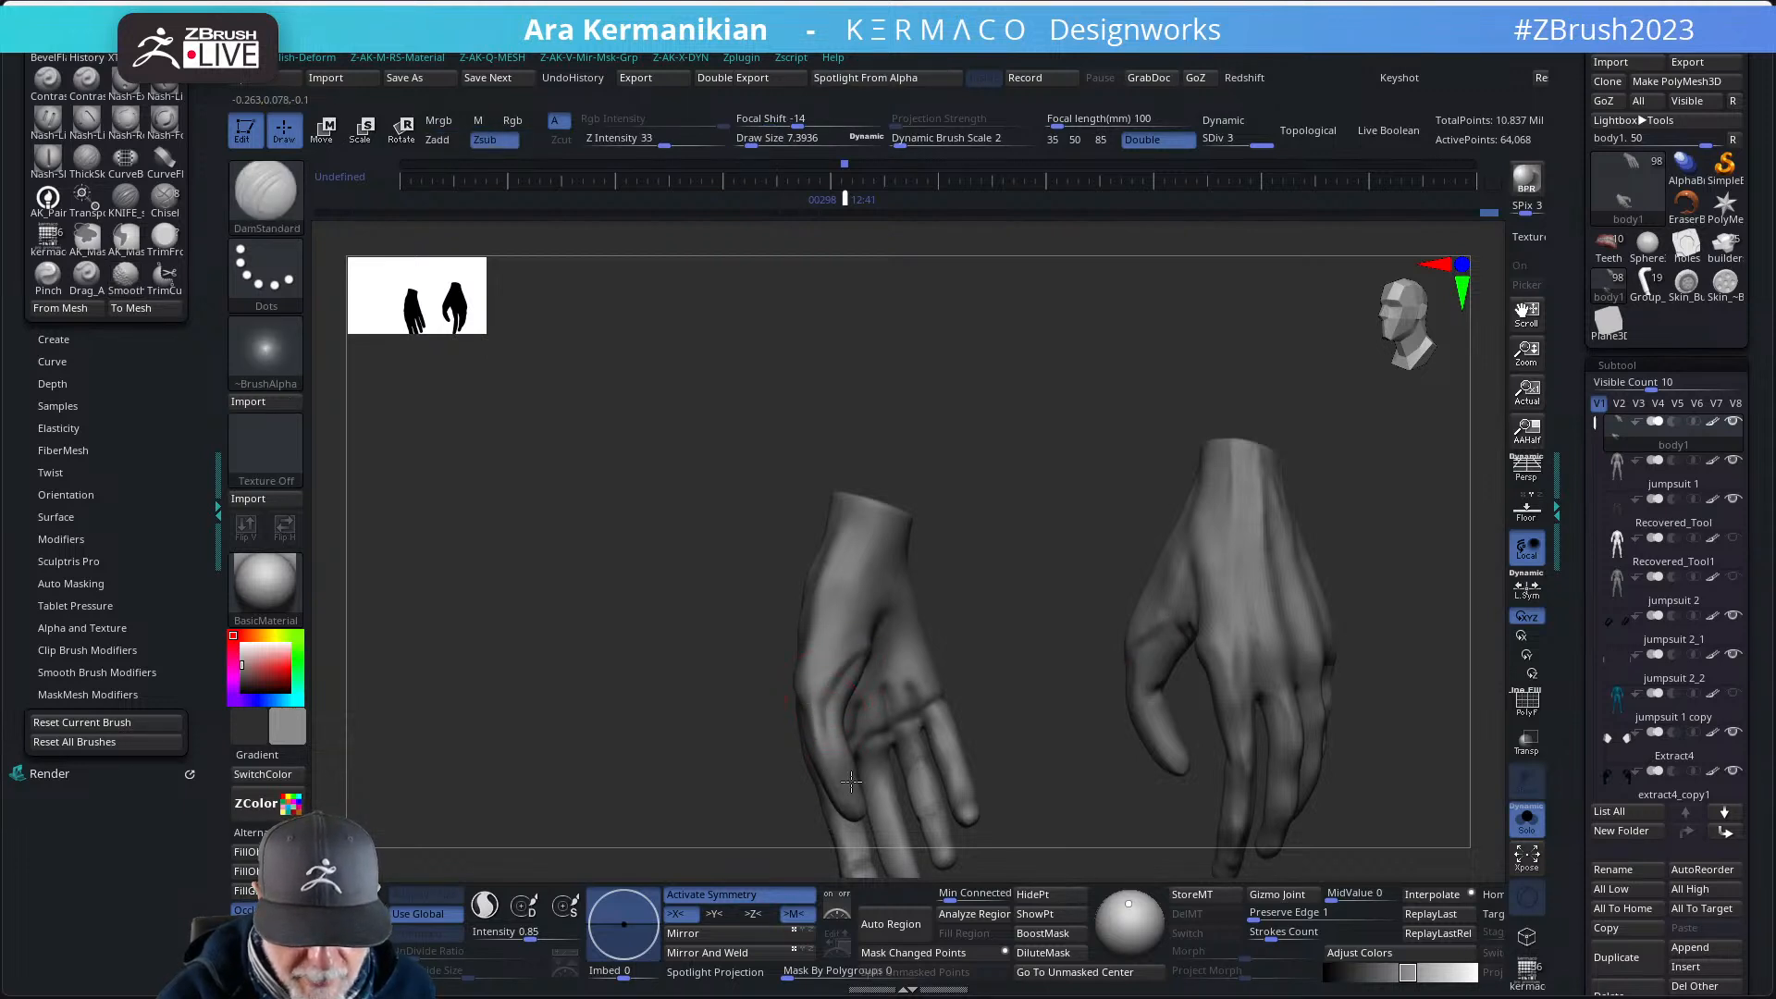
pyautogui.moveTo(999, 635); pyautogui.dragTo(793, 719)
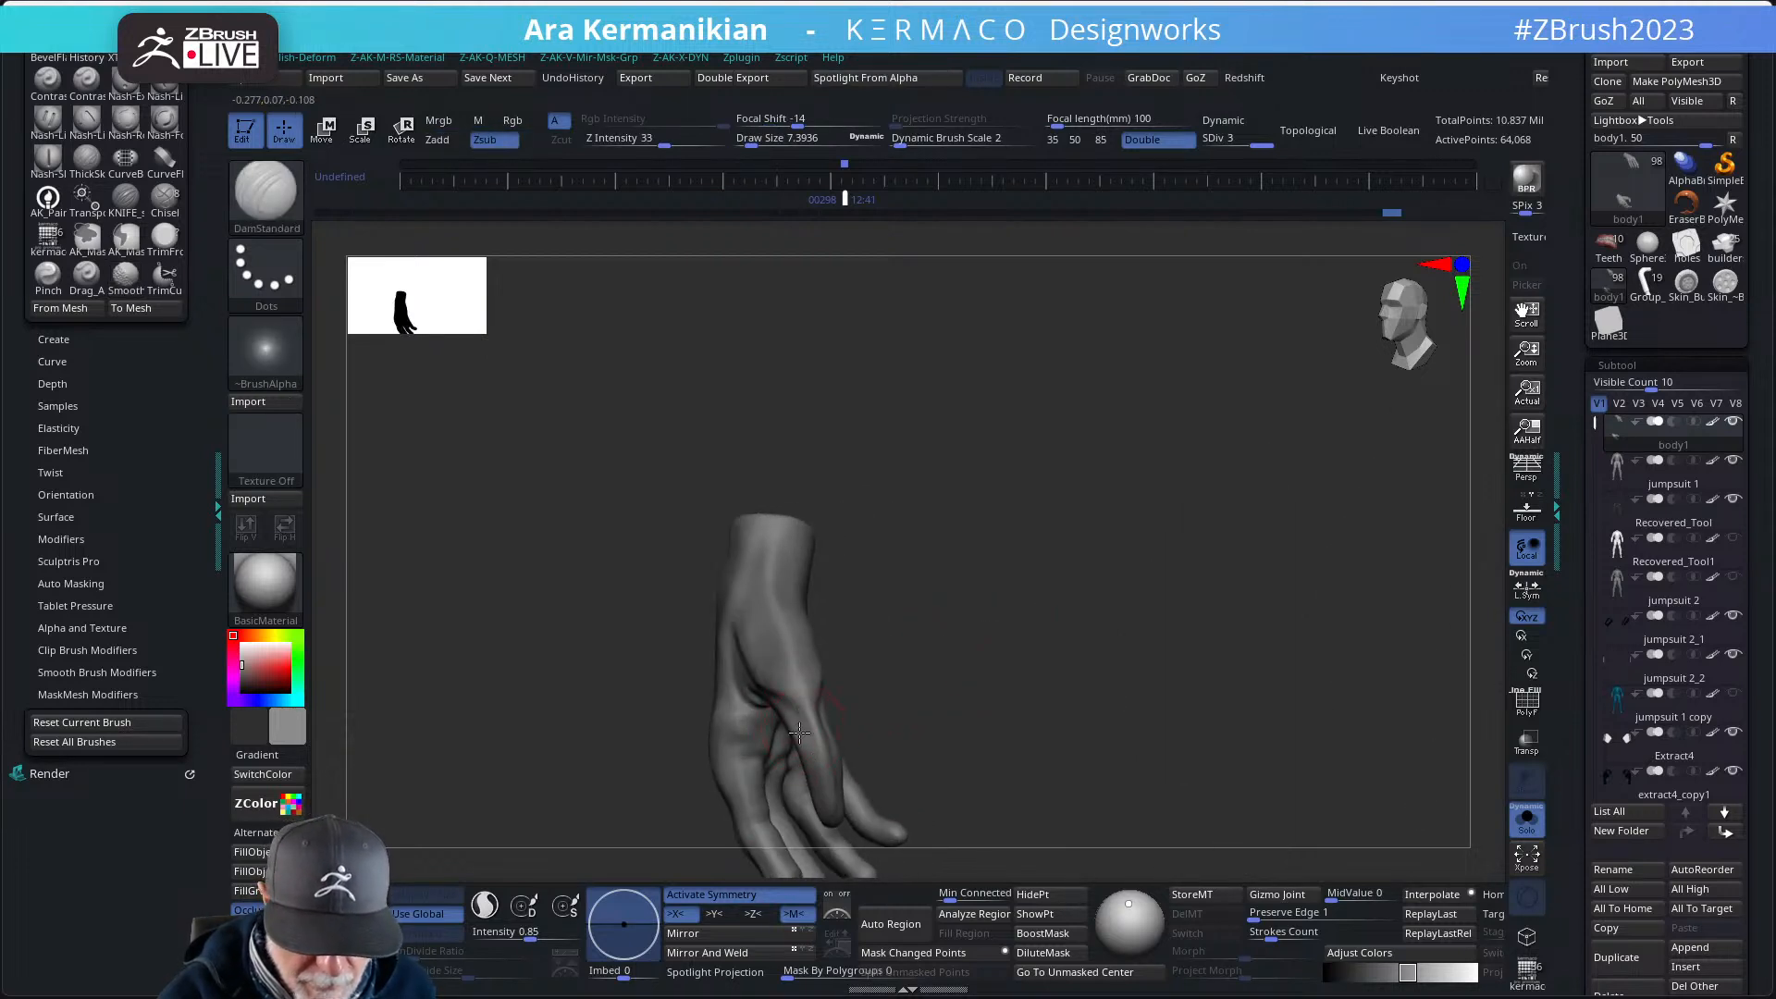
# - Carve the knuckle and joint details along the index finger with DamStandard, blending them with smoothing
pyautogui.moveTo(984, 682)
pyautogui.mouseDown()
pyautogui.moveTo(935, 666)
pyautogui.moveTo(908, 614)
pyautogui.moveTo(899, 722)
pyautogui.moveTo(868, 694)
pyautogui.moveTo(907, 718)
pyautogui.moveTo(904, 626)
pyautogui.mouseUp()
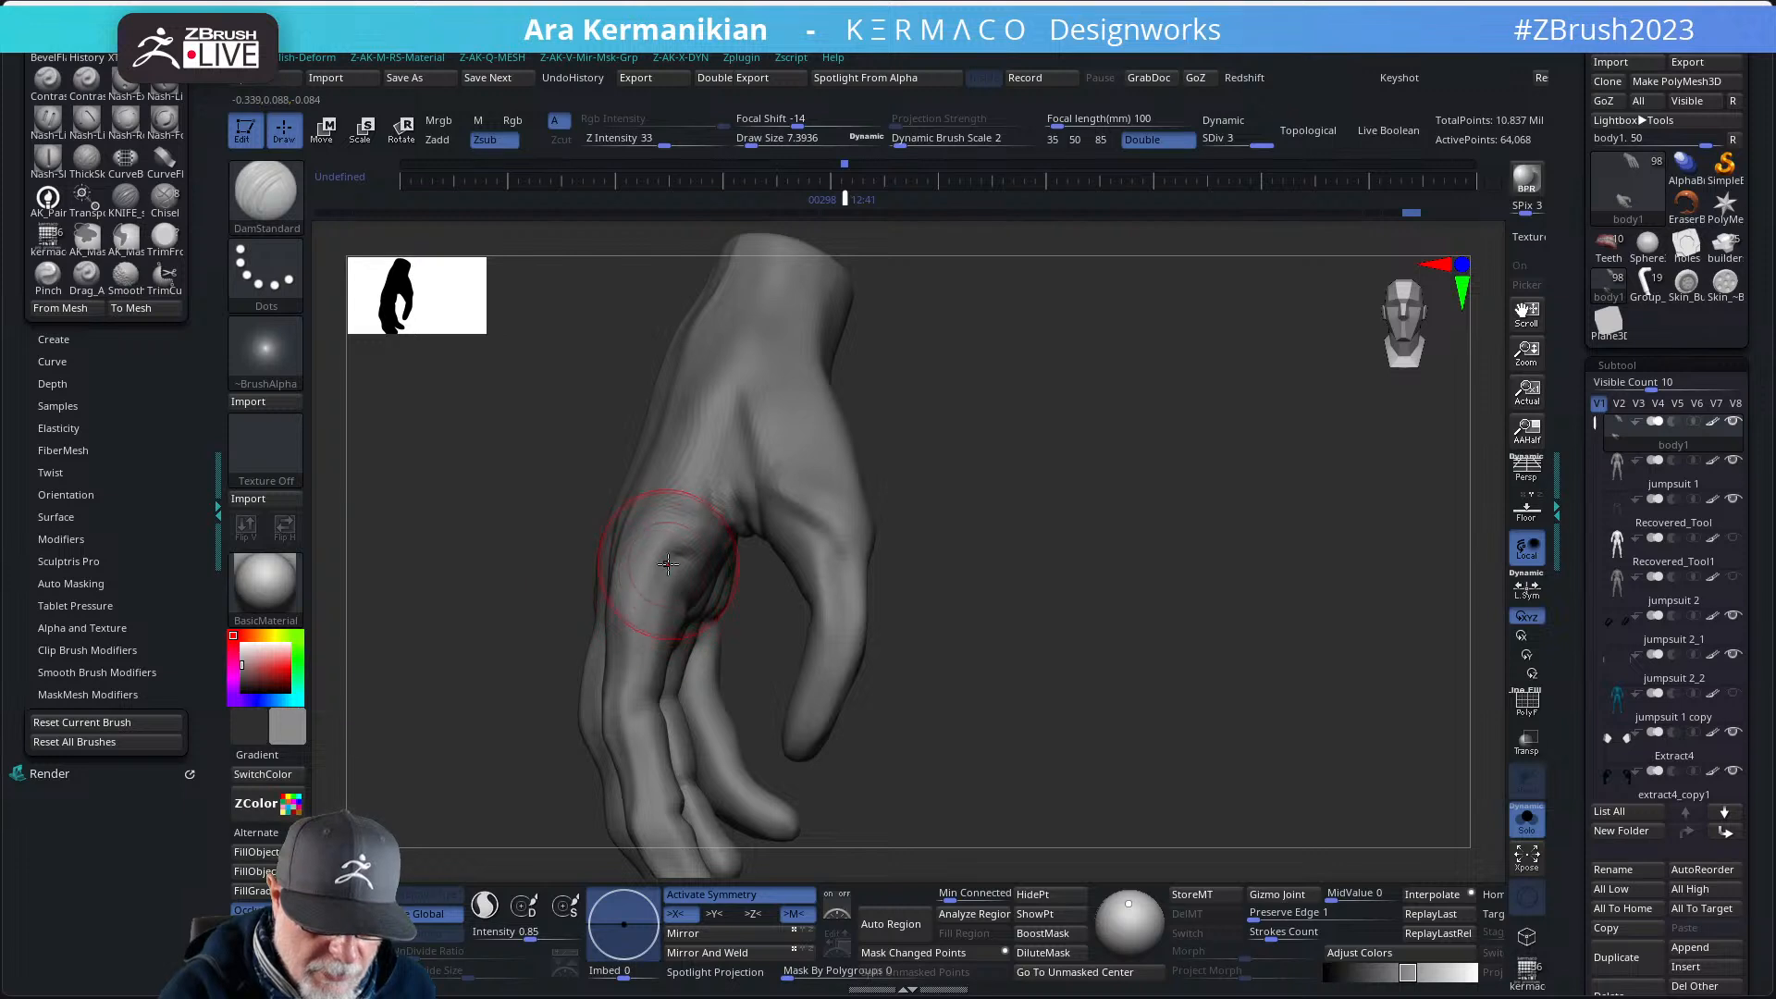
pyautogui.moveTo(972, 524)
pyautogui.mouseDown()
pyautogui.moveTo(959, 475)
pyautogui.moveTo(953, 499)
pyautogui.mouseUp()
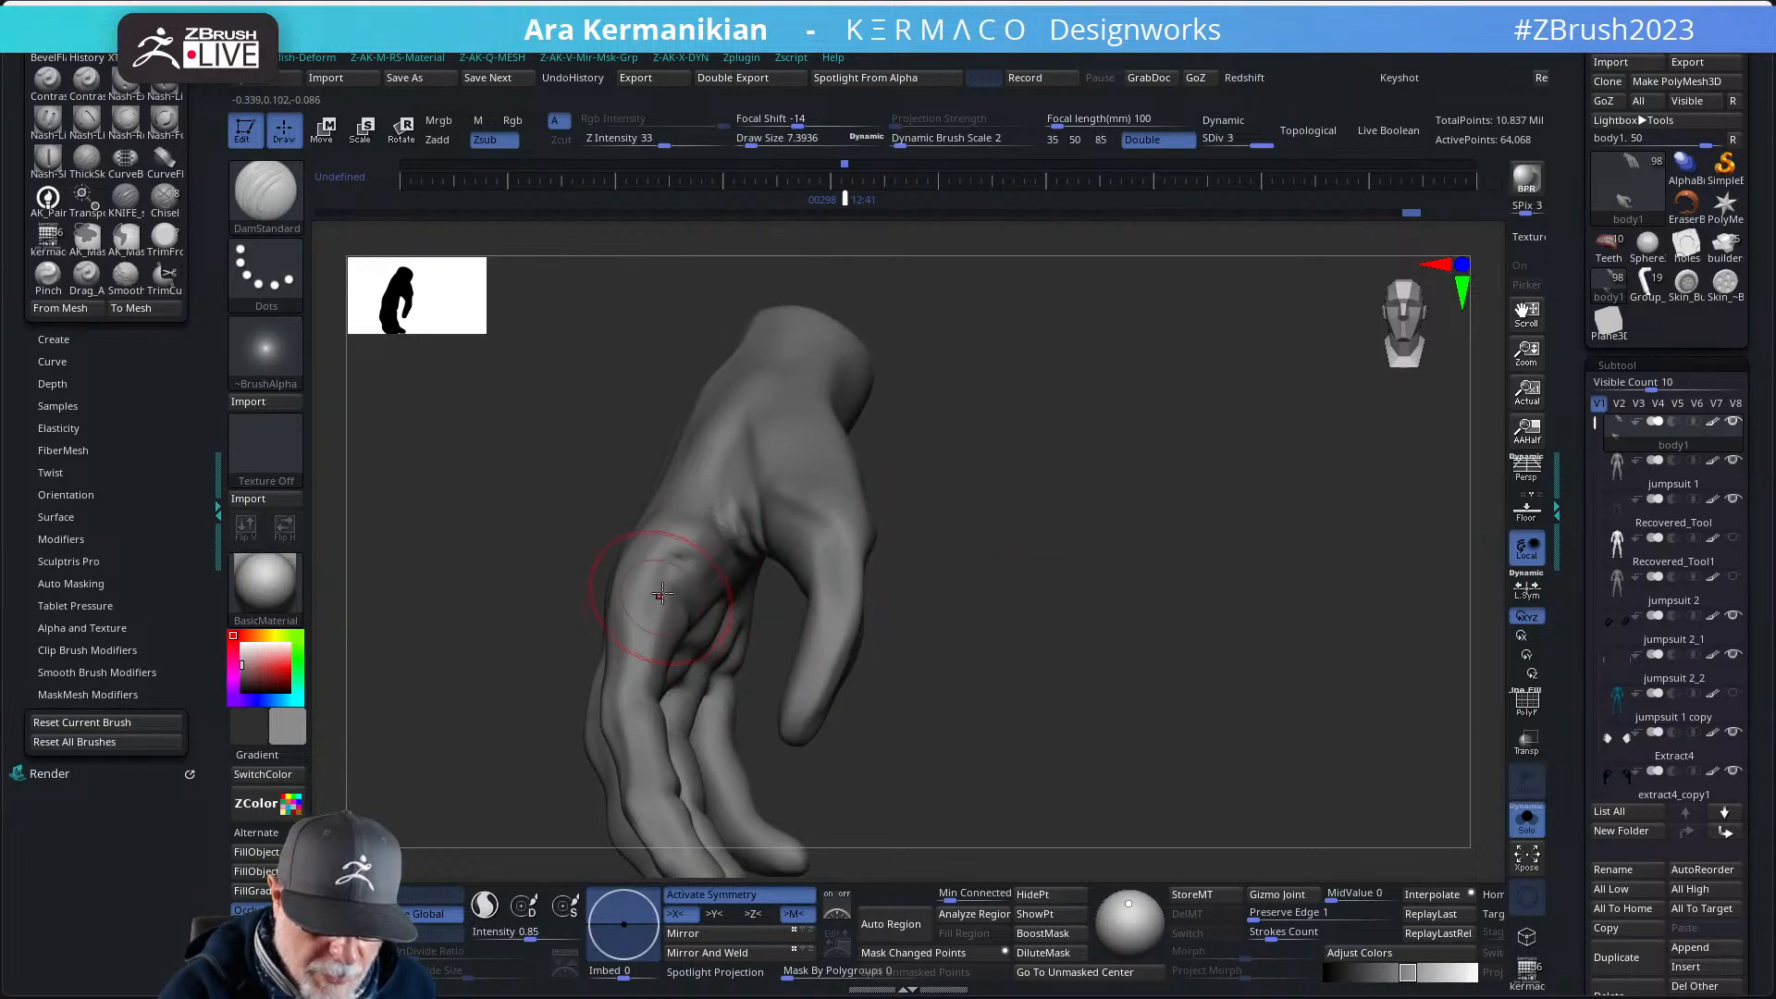
pyautogui.moveTo(957, 613)
pyautogui.mouseDown()
pyautogui.moveTo(952, 564)
pyautogui.moveTo(920, 622)
pyautogui.moveTo(983, 642)
pyautogui.moveTo(940, 706)
pyautogui.mouseUp()
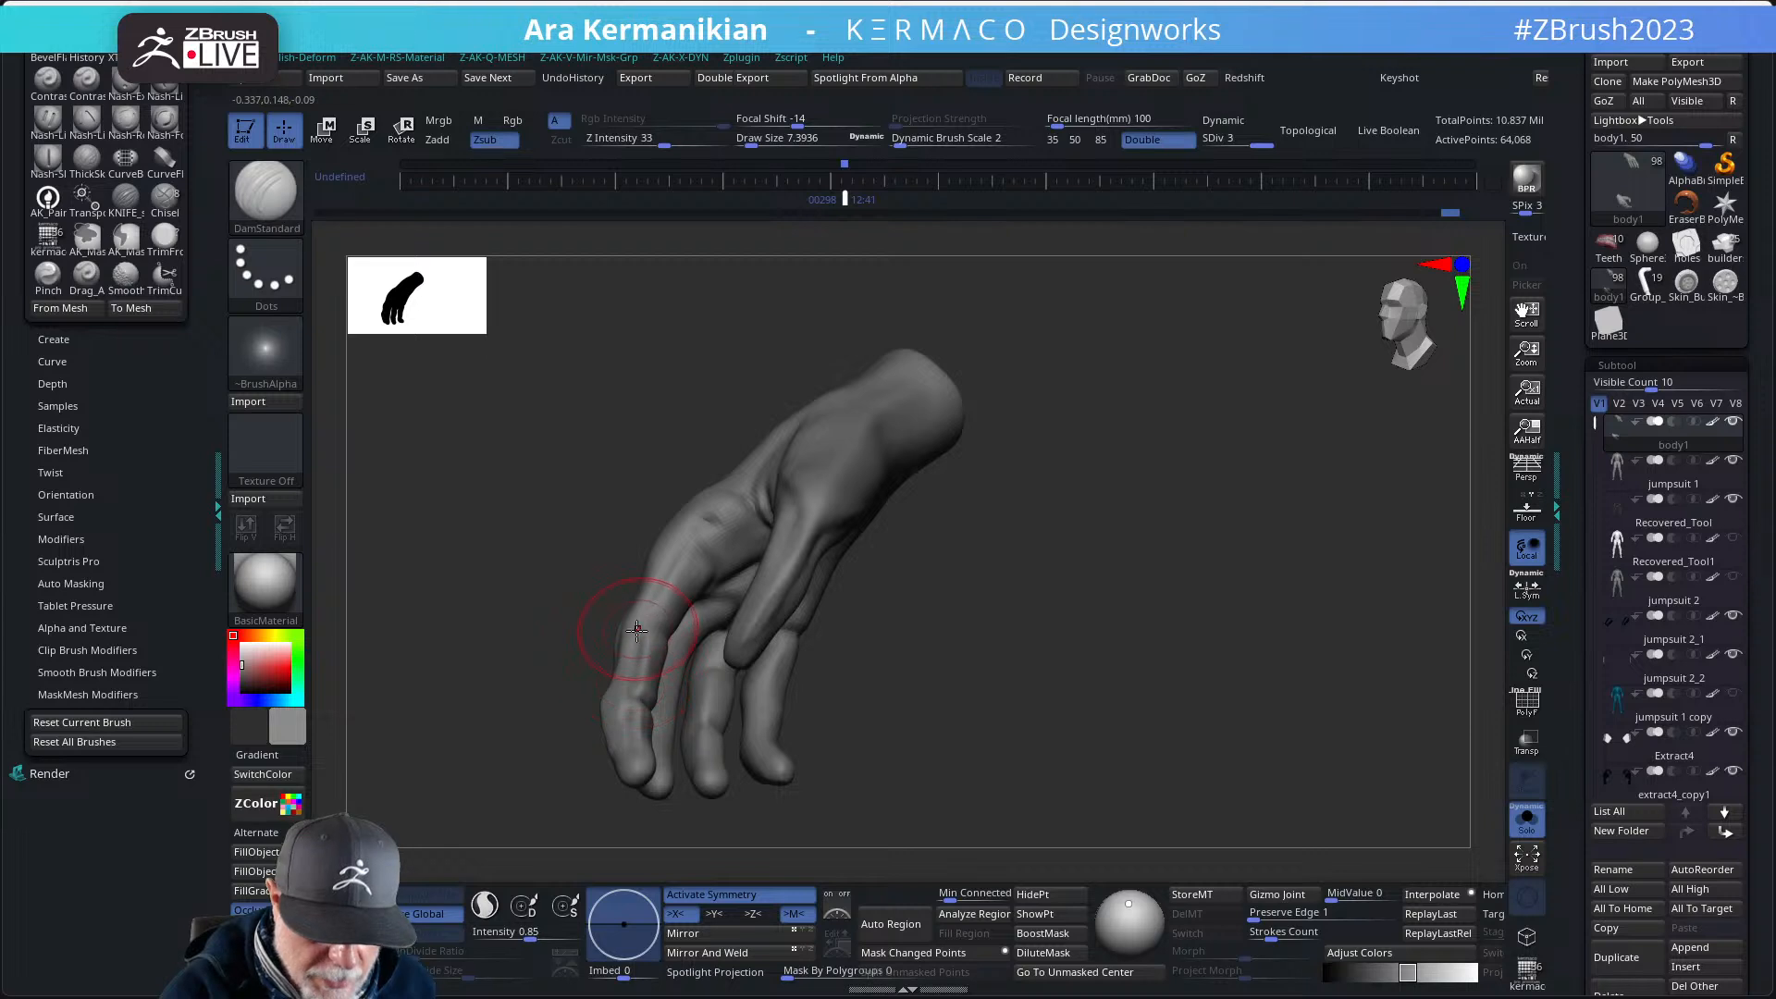
pyautogui.press('shift')
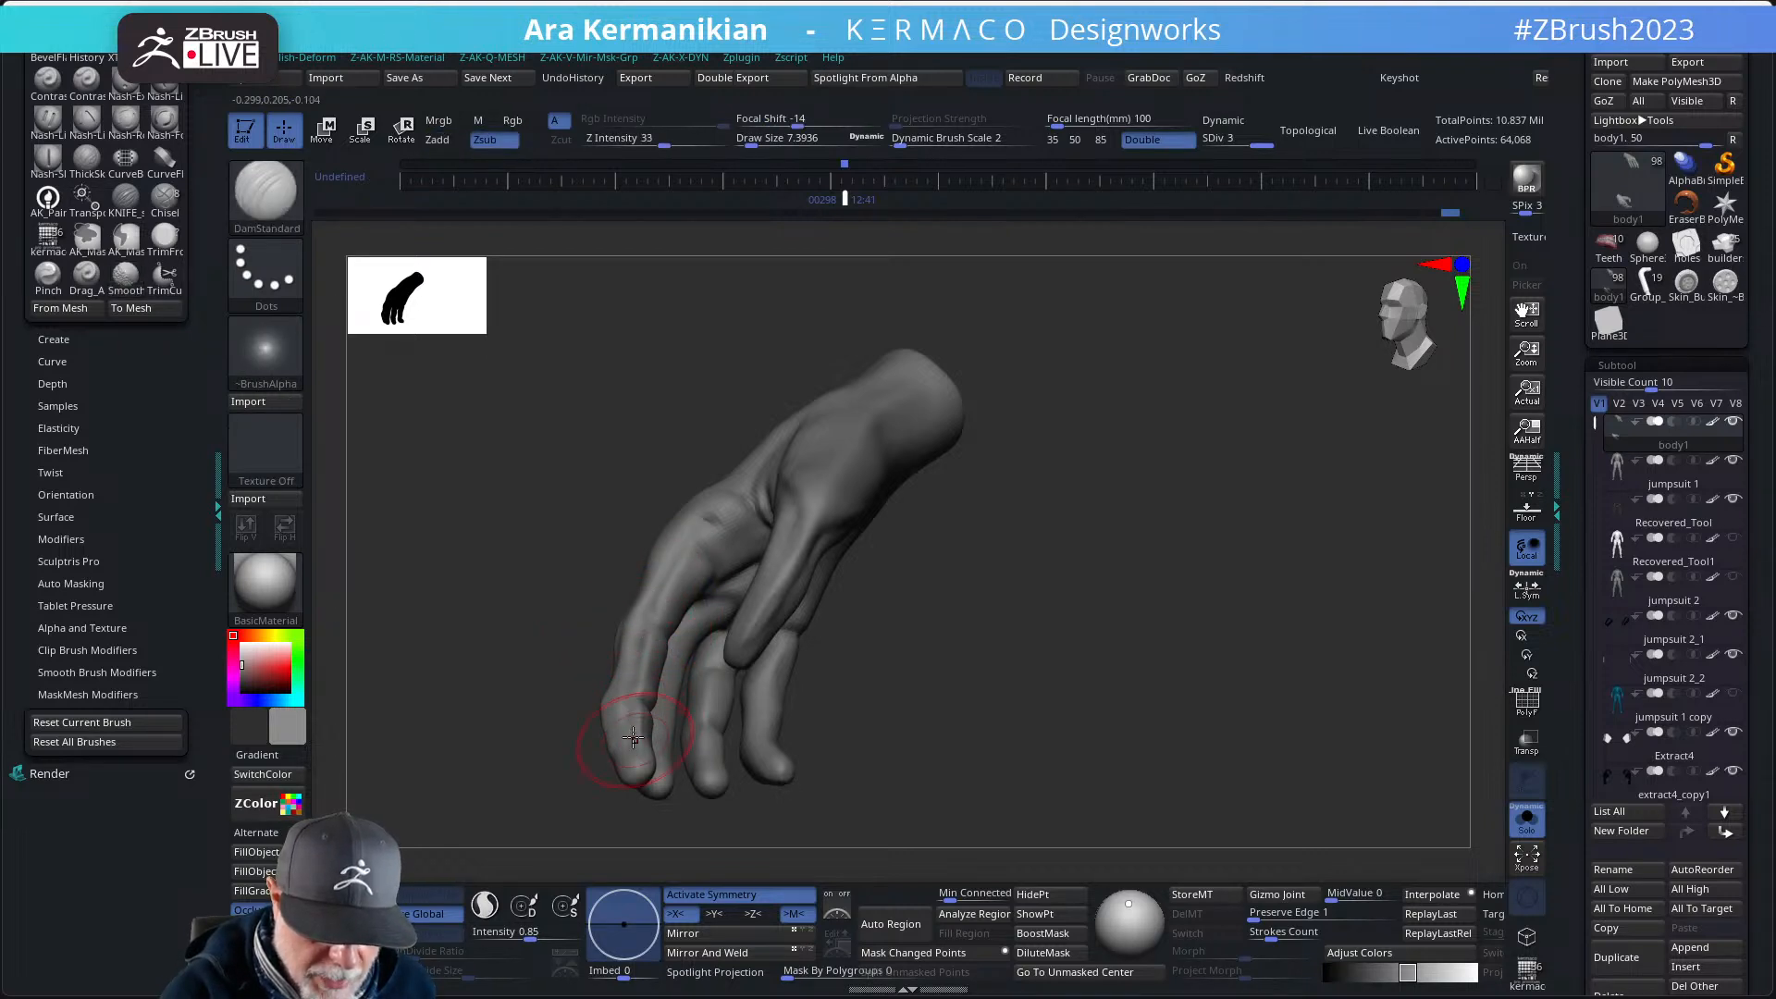
pyautogui.moveTo(877, 781)
pyautogui.mouseDown()
pyautogui.moveTo(852, 766)
pyautogui.moveTo(680, 771)
pyautogui.moveTo(657, 732)
pyautogui.moveTo(645, 767)
pyautogui.moveTo(786, 676)
pyautogui.mouseUp()
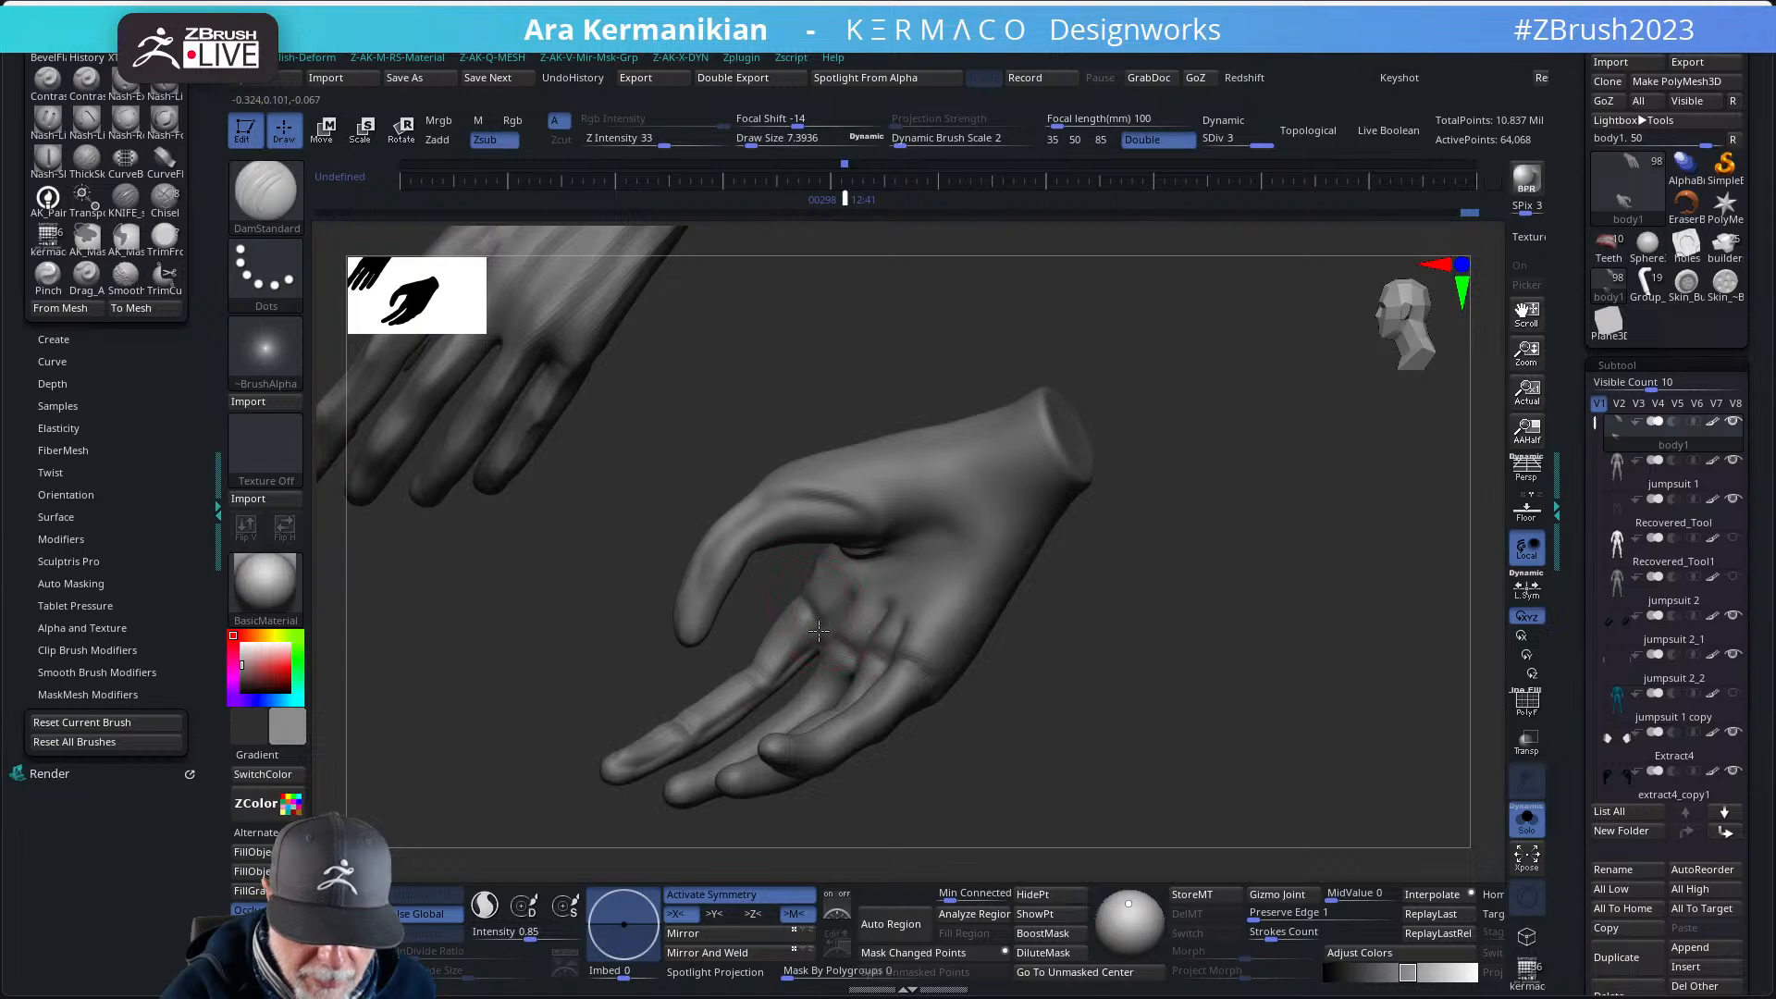
# - Refine the creases at the finger bases on the palm side, smooth them, and check both hands from several angles
pyautogui.moveTo(1098, 626)
pyautogui.mouseDown()
pyautogui.moveTo(1114, 654)
pyautogui.moveTo(1098, 631)
pyautogui.mouseUp()
pyautogui.keyDown('alt'); pyautogui.moveTo(1098, 631); pyautogui.dragTo(1040, 696); pyautogui.keyUp('alt')
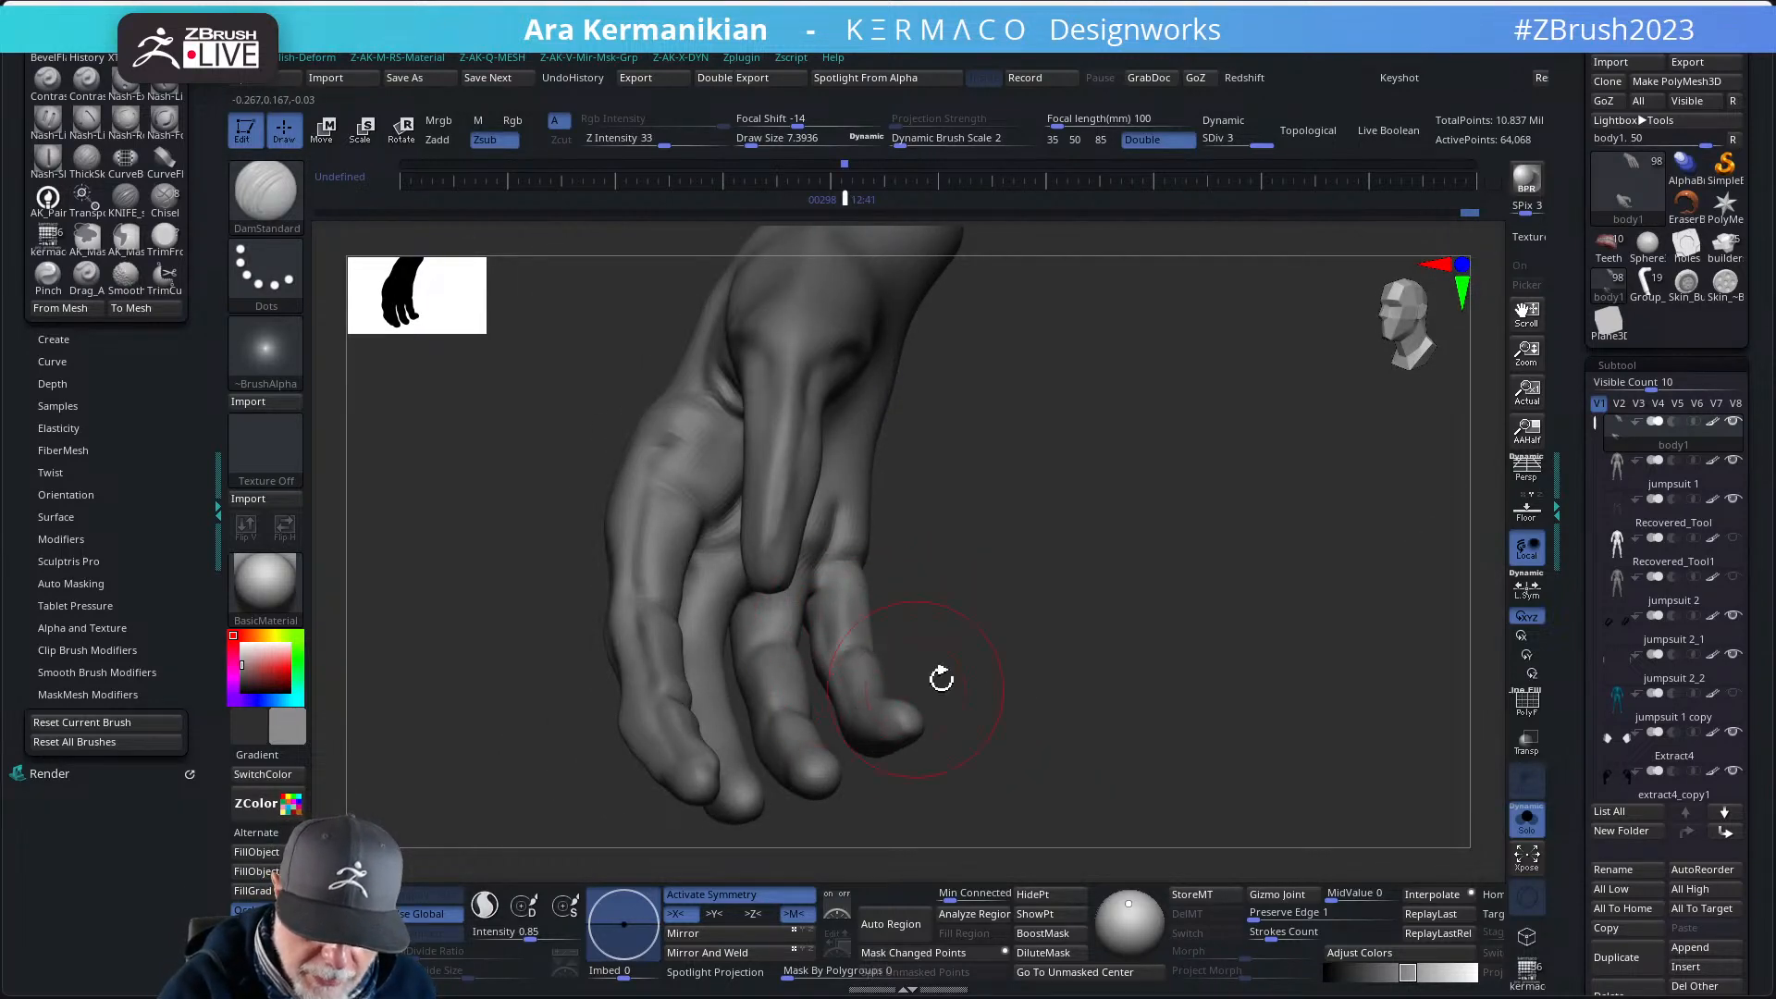
pyautogui.moveTo(941, 679)
pyautogui.mouseDown()
pyautogui.moveTo(888, 685)
pyautogui.moveTo(940, 718)
pyautogui.moveTo(820, 705)
pyautogui.moveTo(983, 740)
pyautogui.moveTo(967, 712)
pyautogui.moveTo(979, 677)
pyautogui.moveTo(968, 741)
pyautogui.moveTo(939, 657)
pyautogui.moveTo(841, 635)
pyautogui.moveTo(806, 554)
pyautogui.mouseUp()
pyautogui.press('shift')
pyautogui.moveTo(911, 611)
pyautogui.keyDown('alt'); pyautogui.mouseDown()
pyautogui.moveTo(928, 551)
pyautogui.moveTo(882, 483)
pyautogui.mouseUp(); pyautogui.keyUp('alt')
pyautogui.moveTo(1129, 527); pyautogui.dragTo(1036, 520)
pyautogui.moveTo(1161, 385); pyautogui.dragTo(1023, 666)
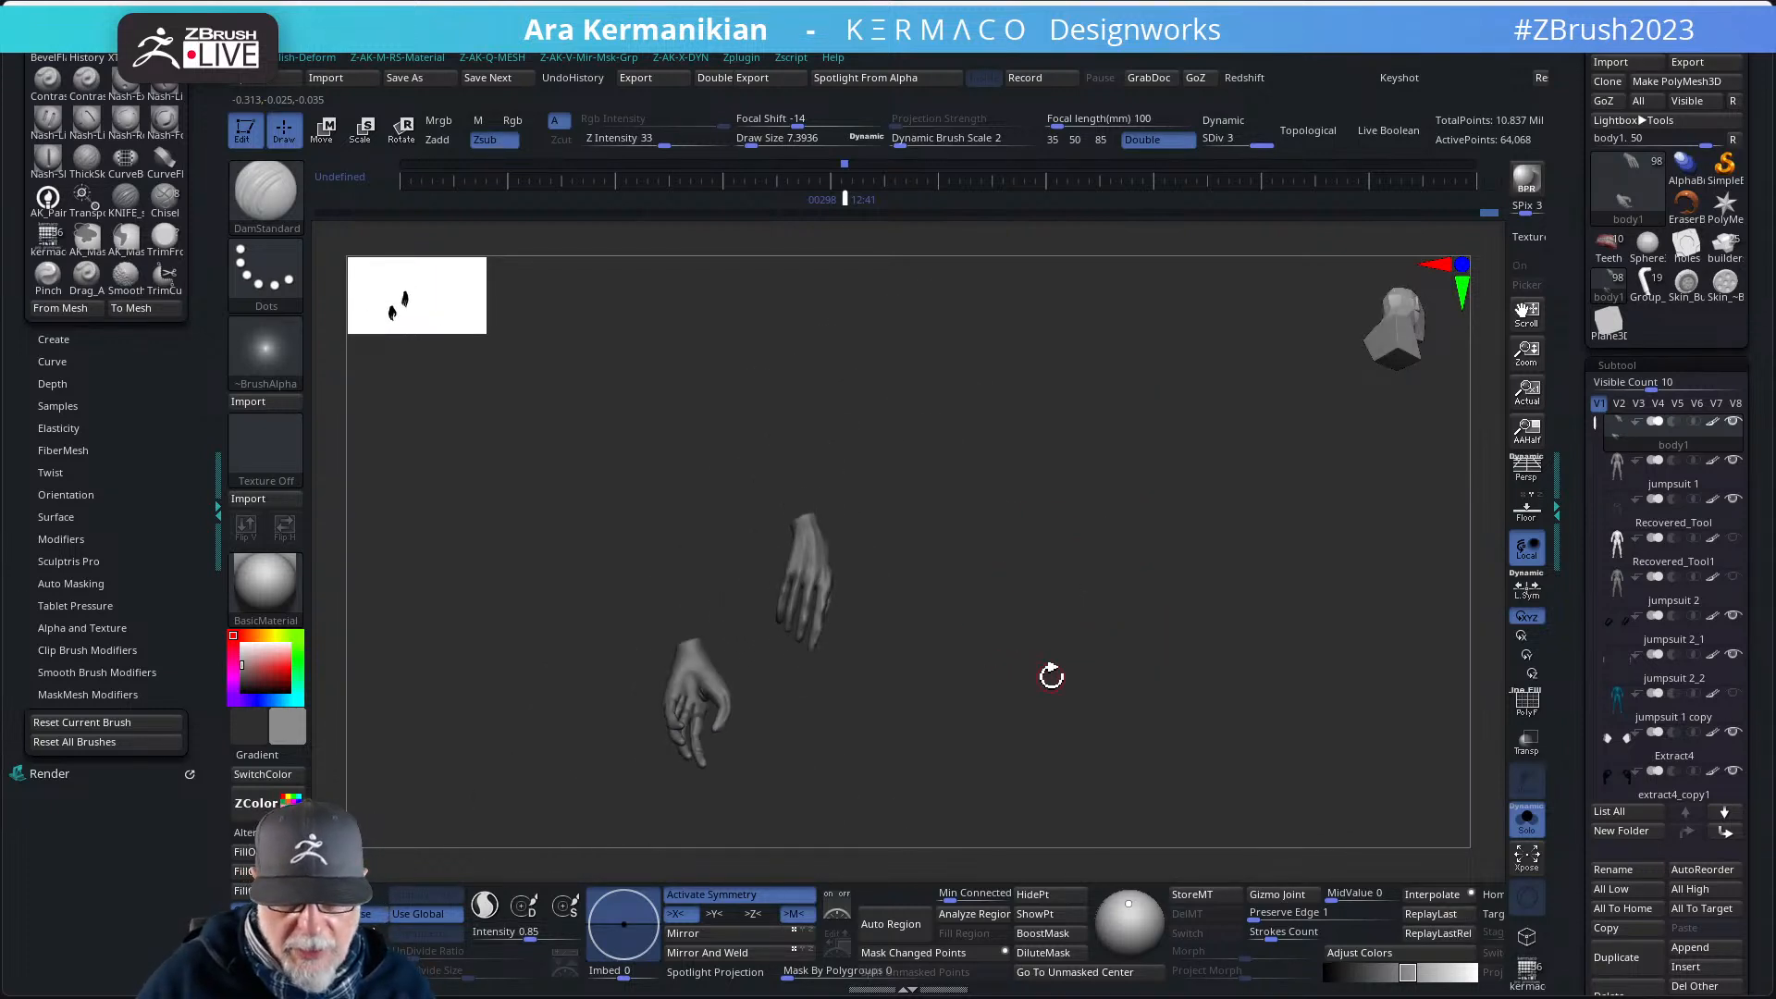
pyautogui.moveTo(855, 561); pyautogui.dragTo(936, 527)
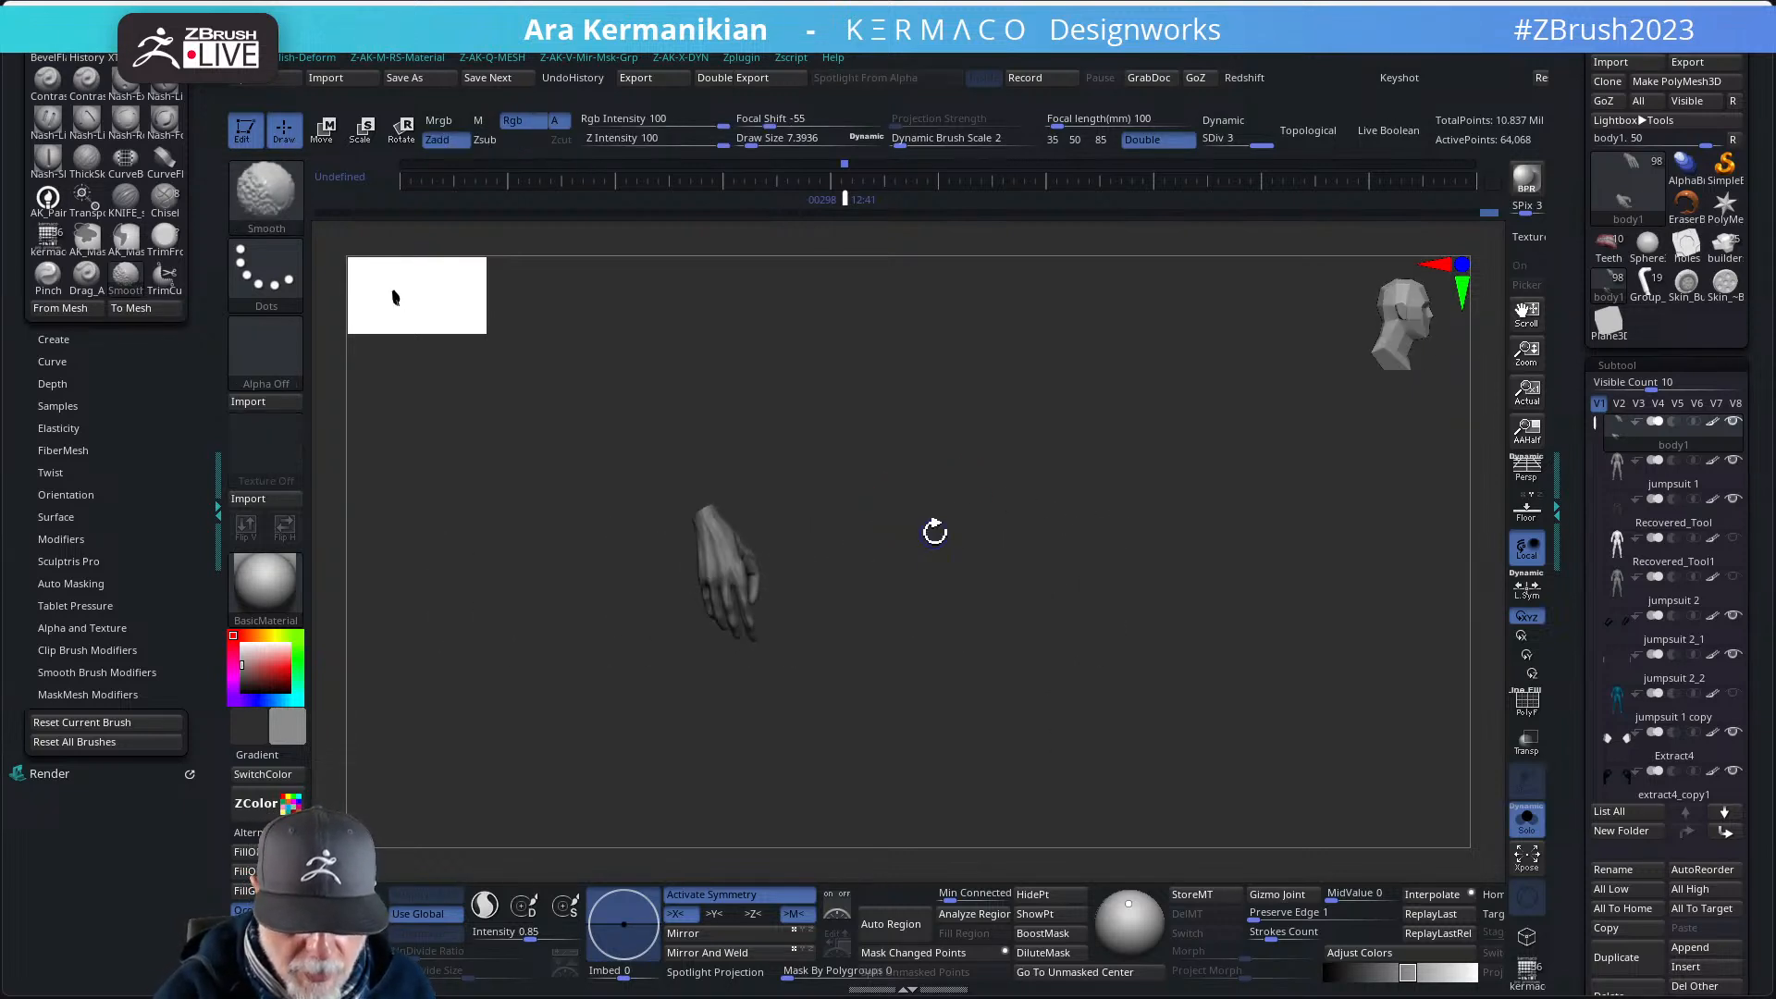
# - Show the whole suited character again and ready the Move brush with a draw size of about 17 for the hands
pyautogui.click(1534, 833)
pyautogui.keyDown('ctrl'); pyautogui.moveTo(1097, 647); pyautogui.dragTo(1130, 653, button='right'); pyautogui.keyUp('ctrl')
pyautogui.moveTo(1129, 654); pyautogui.dragTo(1097, 638)
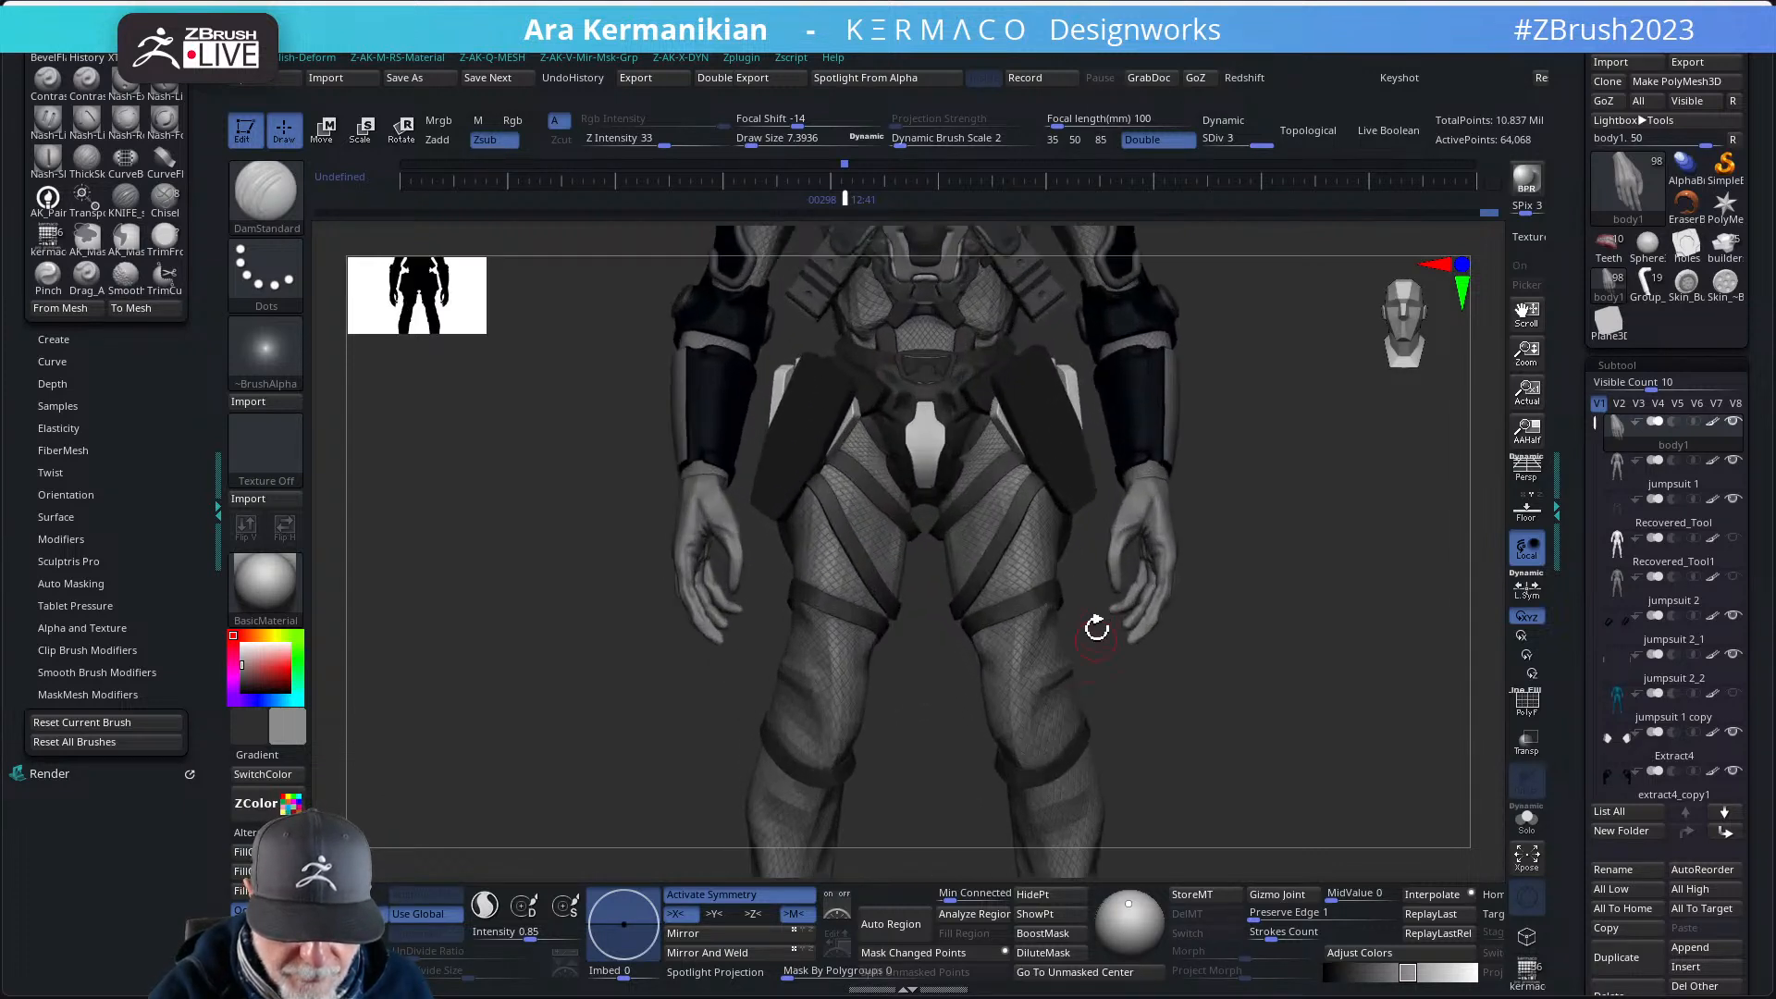
pyautogui.press('b')
pyautogui.press('m')
pyautogui.press('v')
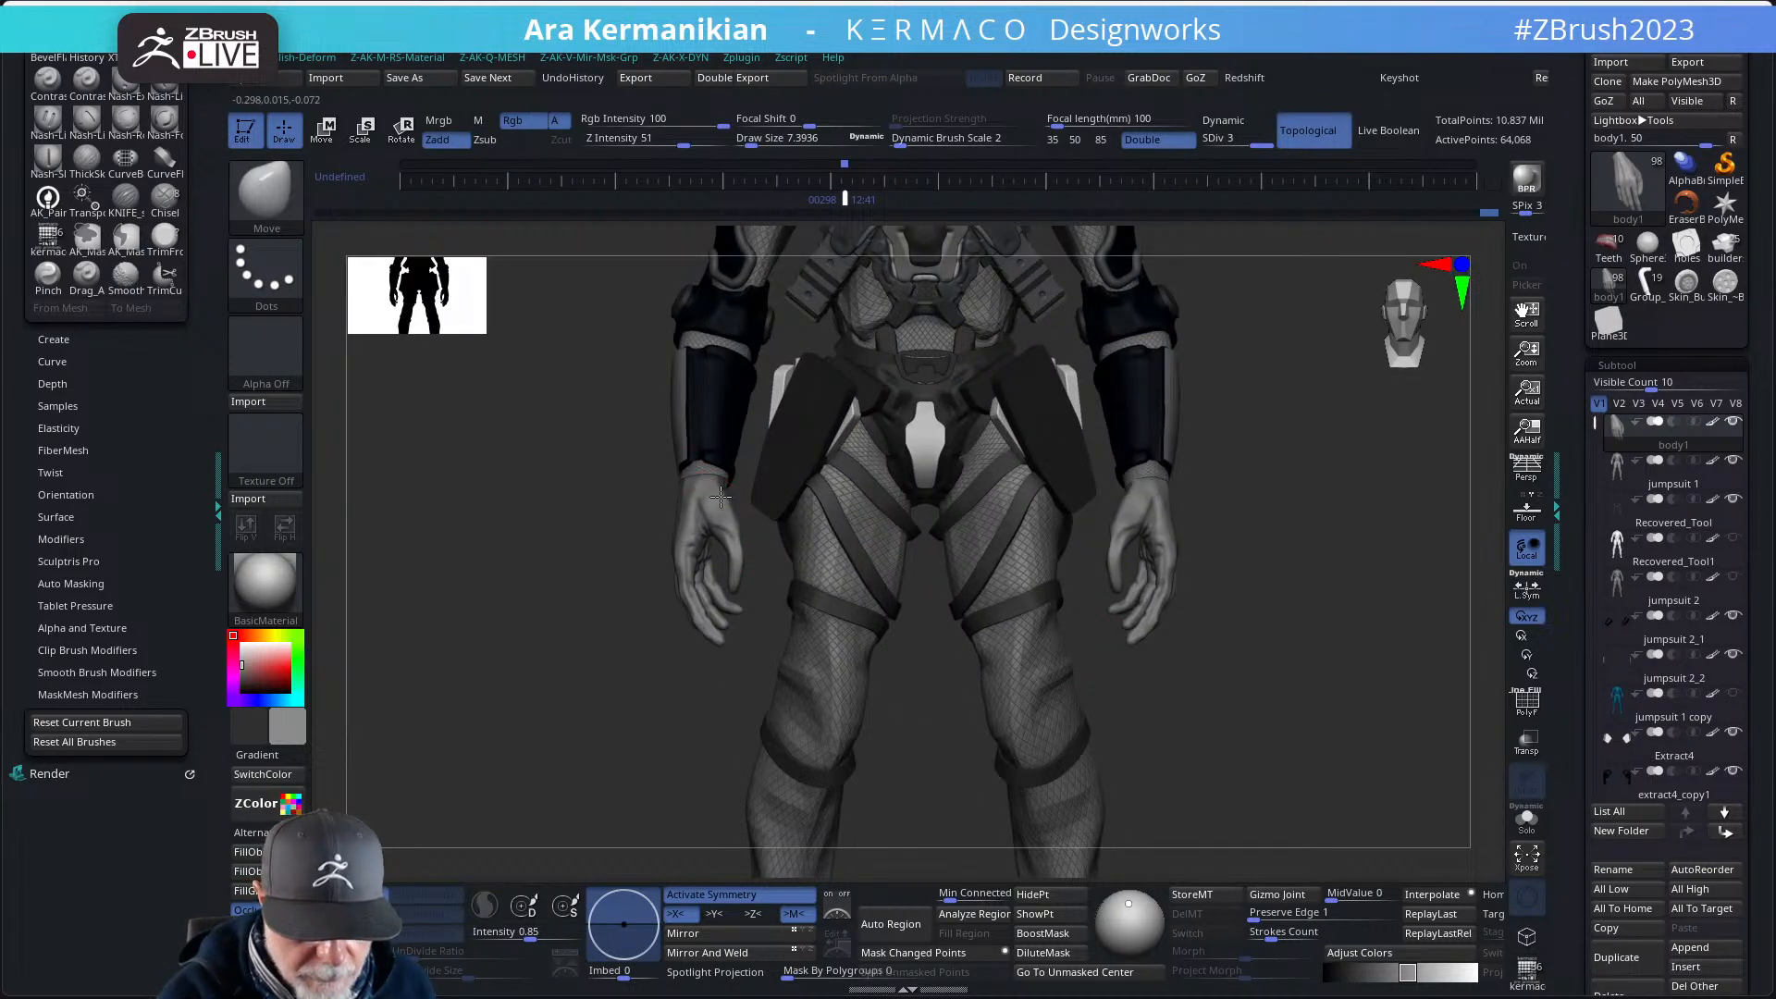
pyautogui.press('s')
pyautogui.moveTo(723, 500); pyautogui.dragTo(740, 502)
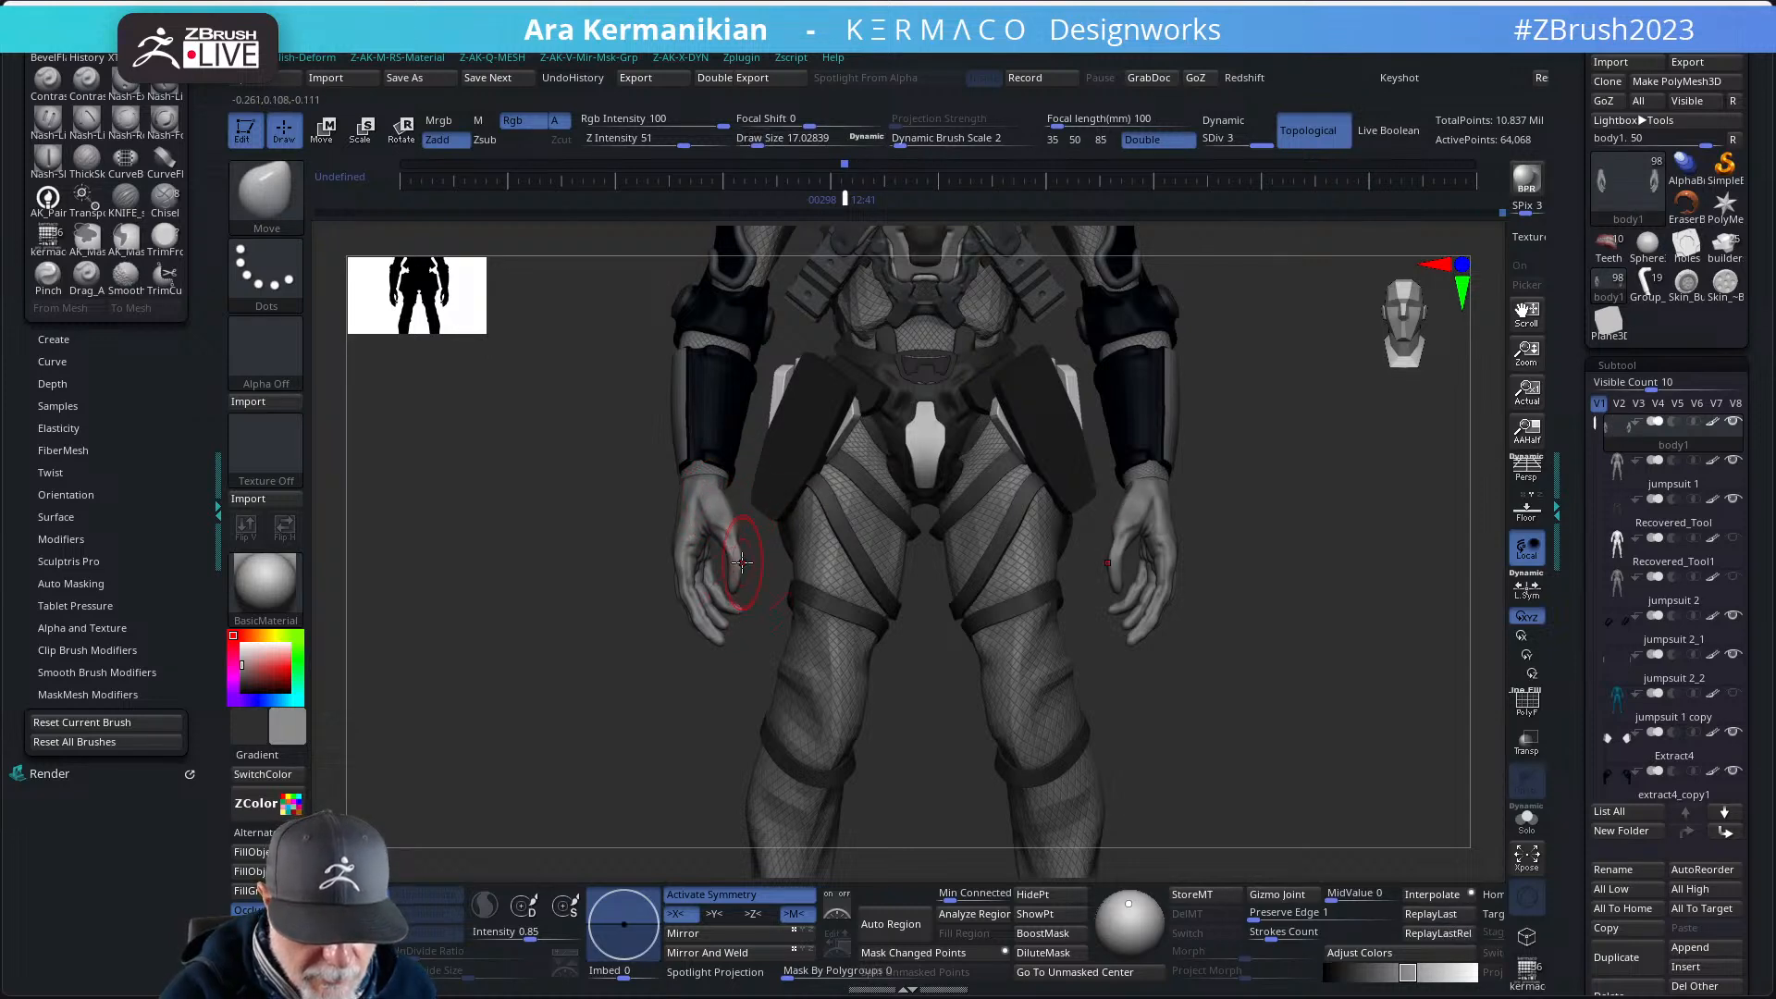
# - Adjust the hands and wrists with the Move brush from the side and back, checking their fit against the full suit
pyautogui.moveTo(687, 687); pyautogui.dragTo(814, 675)
pyautogui.moveTo(929, 537); pyautogui.dragTo(677, 518)
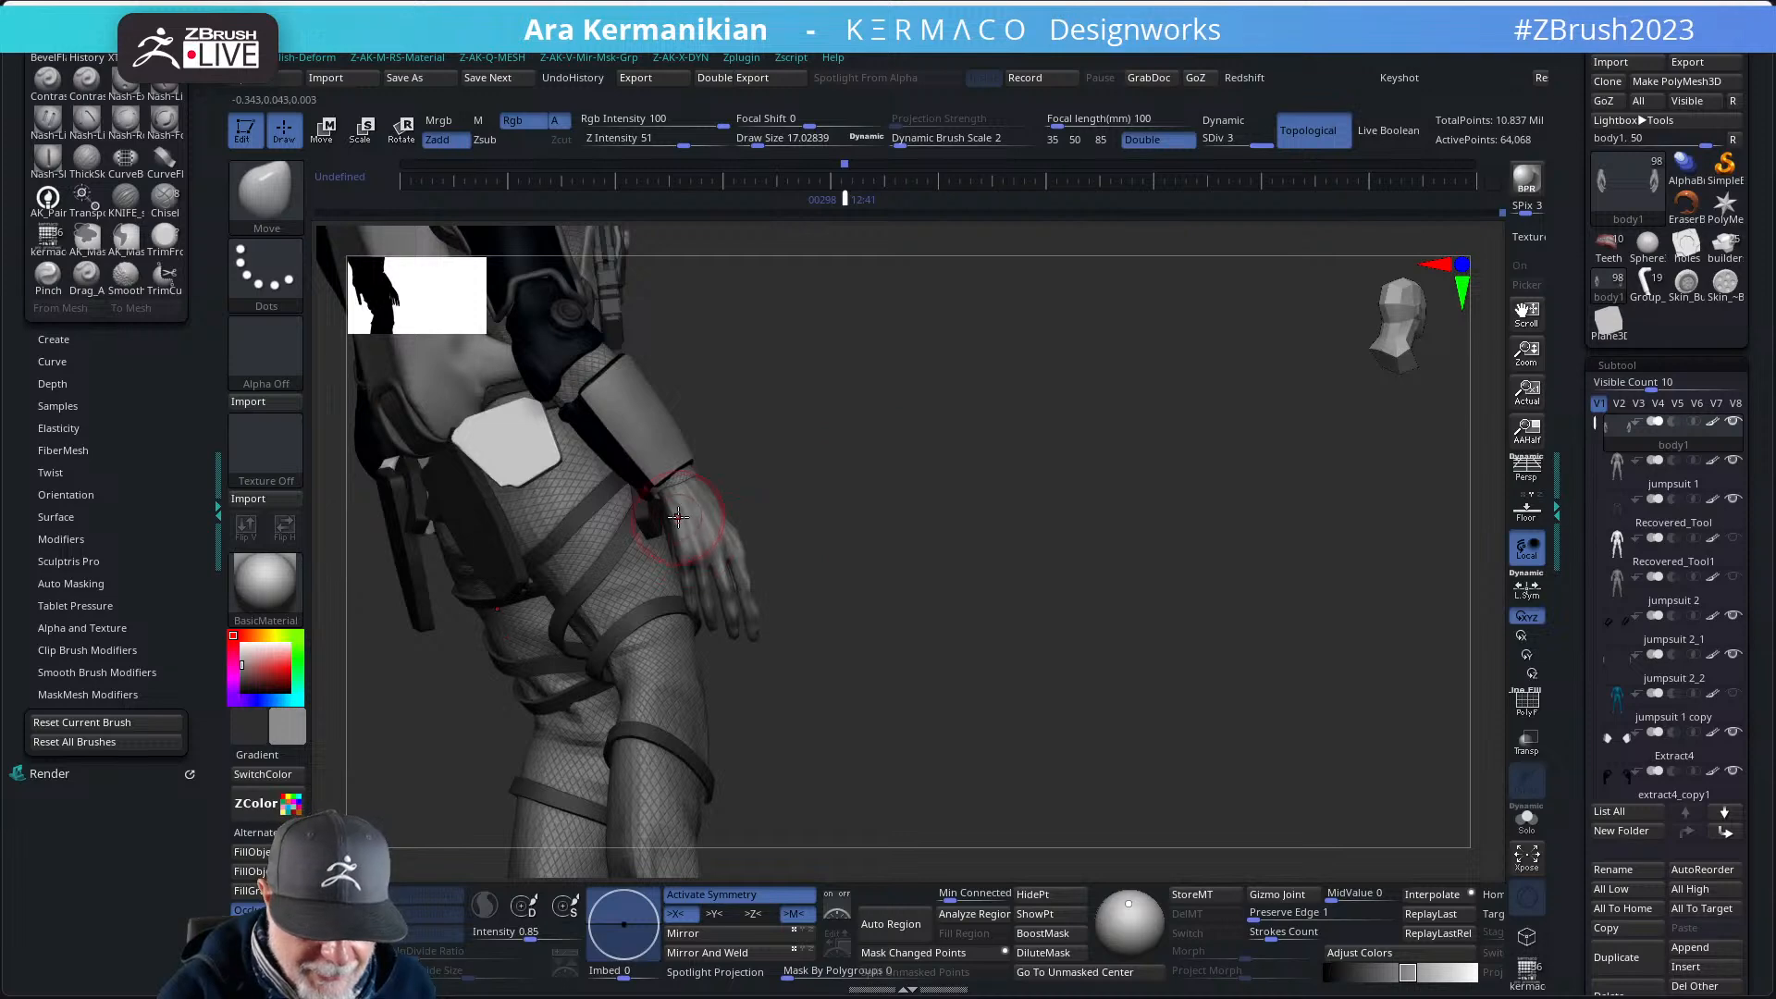
pyautogui.moveTo(814, 561); pyautogui.dragTo(671, 550)
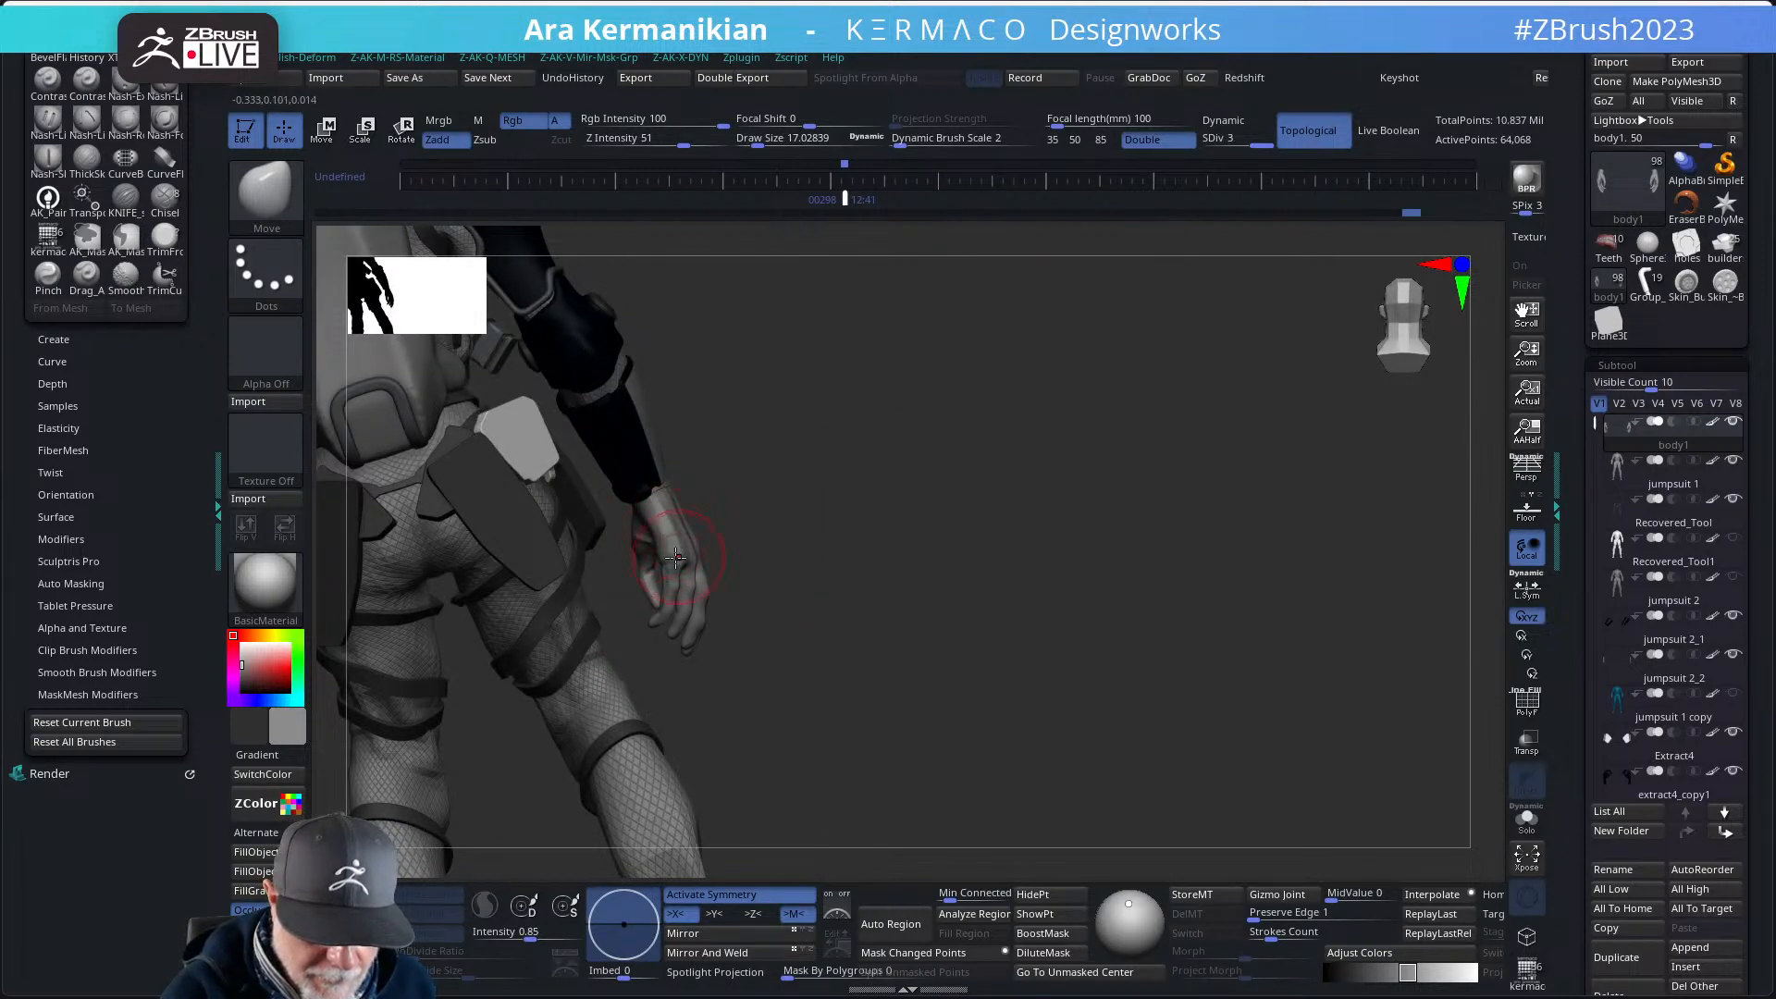
pyautogui.moveTo(812, 557)
pyautogui.keyDown('alt'); pyautogui.mouseDown()
pyautogui.moveTo(805, 516)
pyautogui.moveTo(773, 518)
pyautogui.moveTo(1076, 509)
pyautogui.moveTo(1015, 508)
pyautogui.moveTo(1049, 586)
pyautogui.moveTo(1059, 544)
pyautogui.moveTo(1165, 571)
pyautogui.moveTo(1121, 551)
pyautogui.moveTo(1194, 547)
pyautogui.moveTo(1010, 528)
pyautogui.mouseUp(); pyautogui.keyUp('alt')
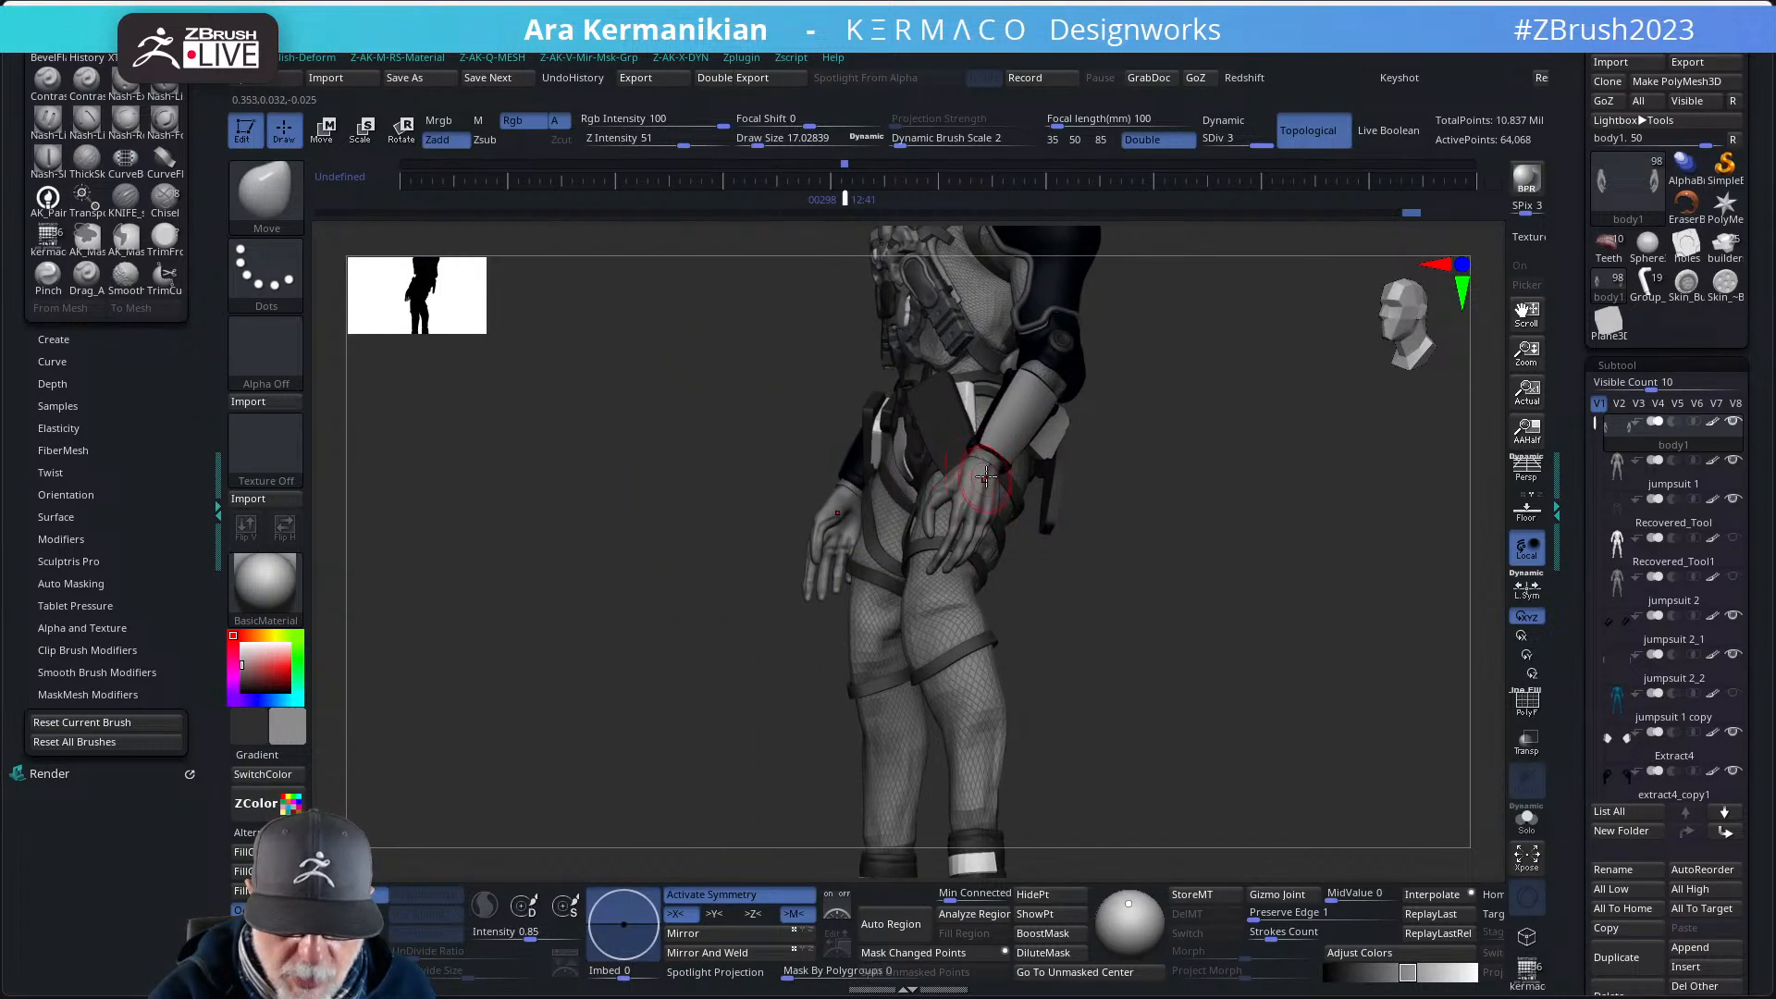
pyautogui.moveTo(1078, 590); pyautogui.dragTo(1114, 619)
pyautogui.keyDown('alt'); pyautogui.moveTo(1141, 527); pyautogui.dragTo(1091, 561); pyautogui.keyUp('alt')
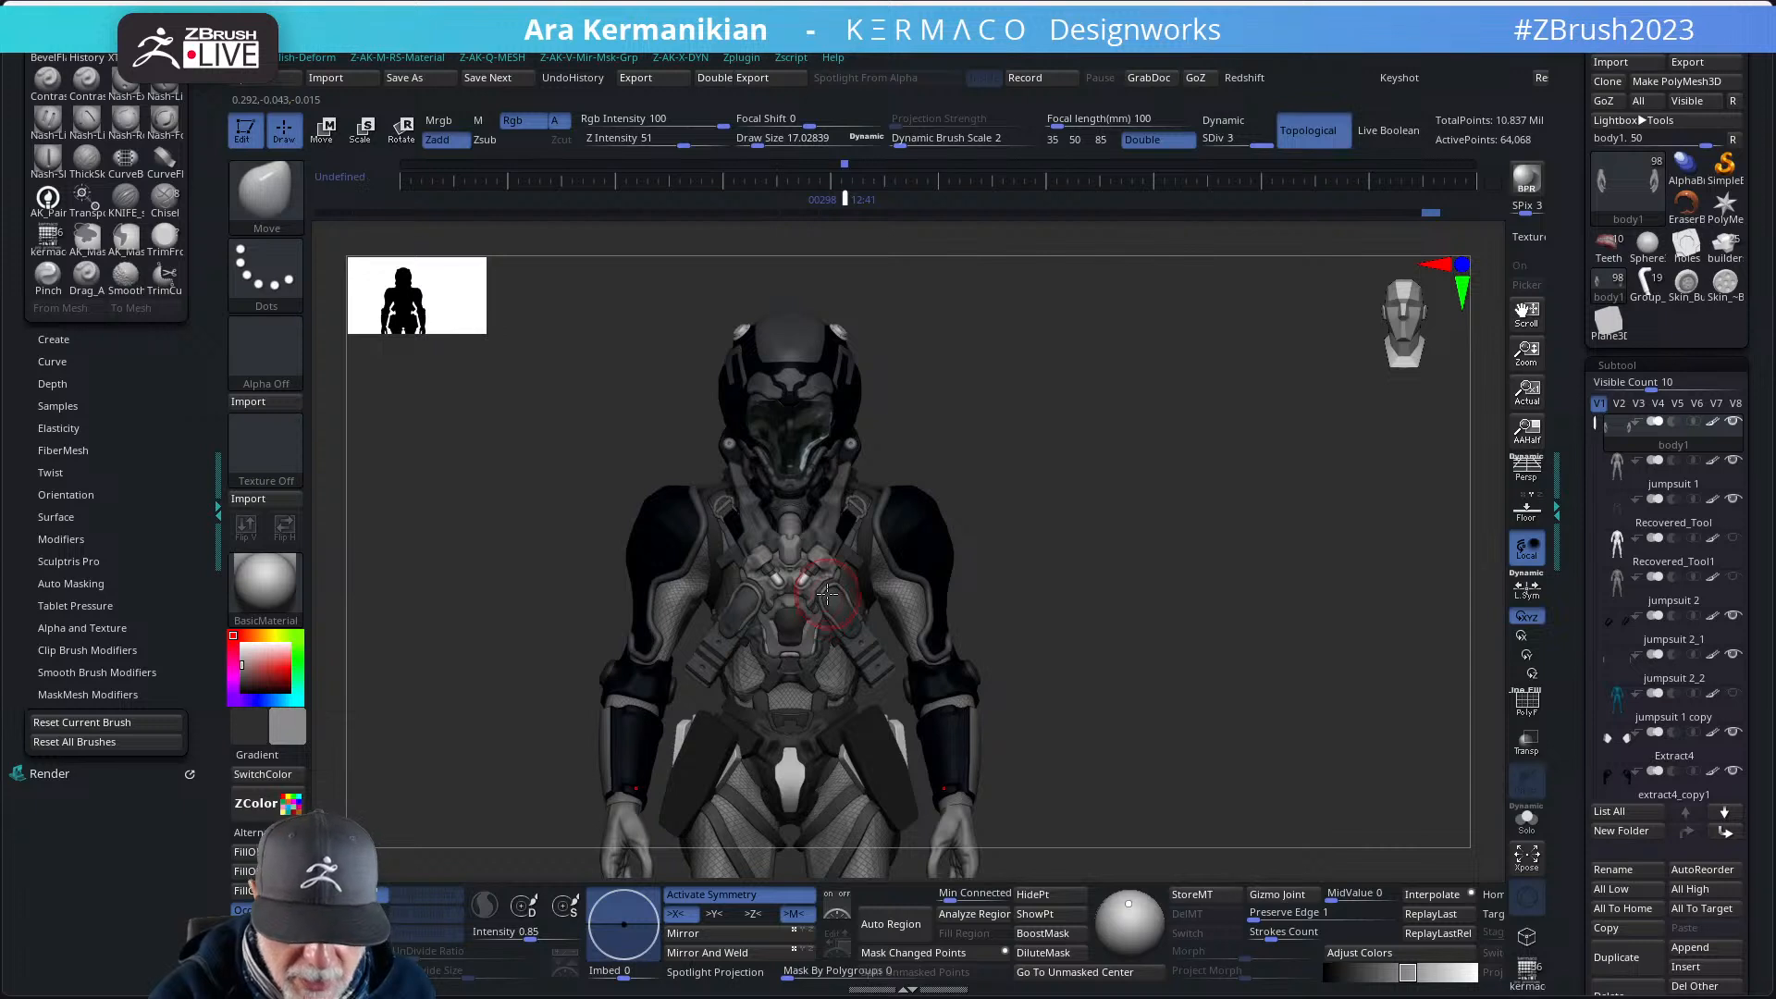
pyautogui.keyDown('alt'); pyautogui.moveTo(1082, 720); pyautogui.dragTo(1210, 637); pyautogui.keyUp('alt')
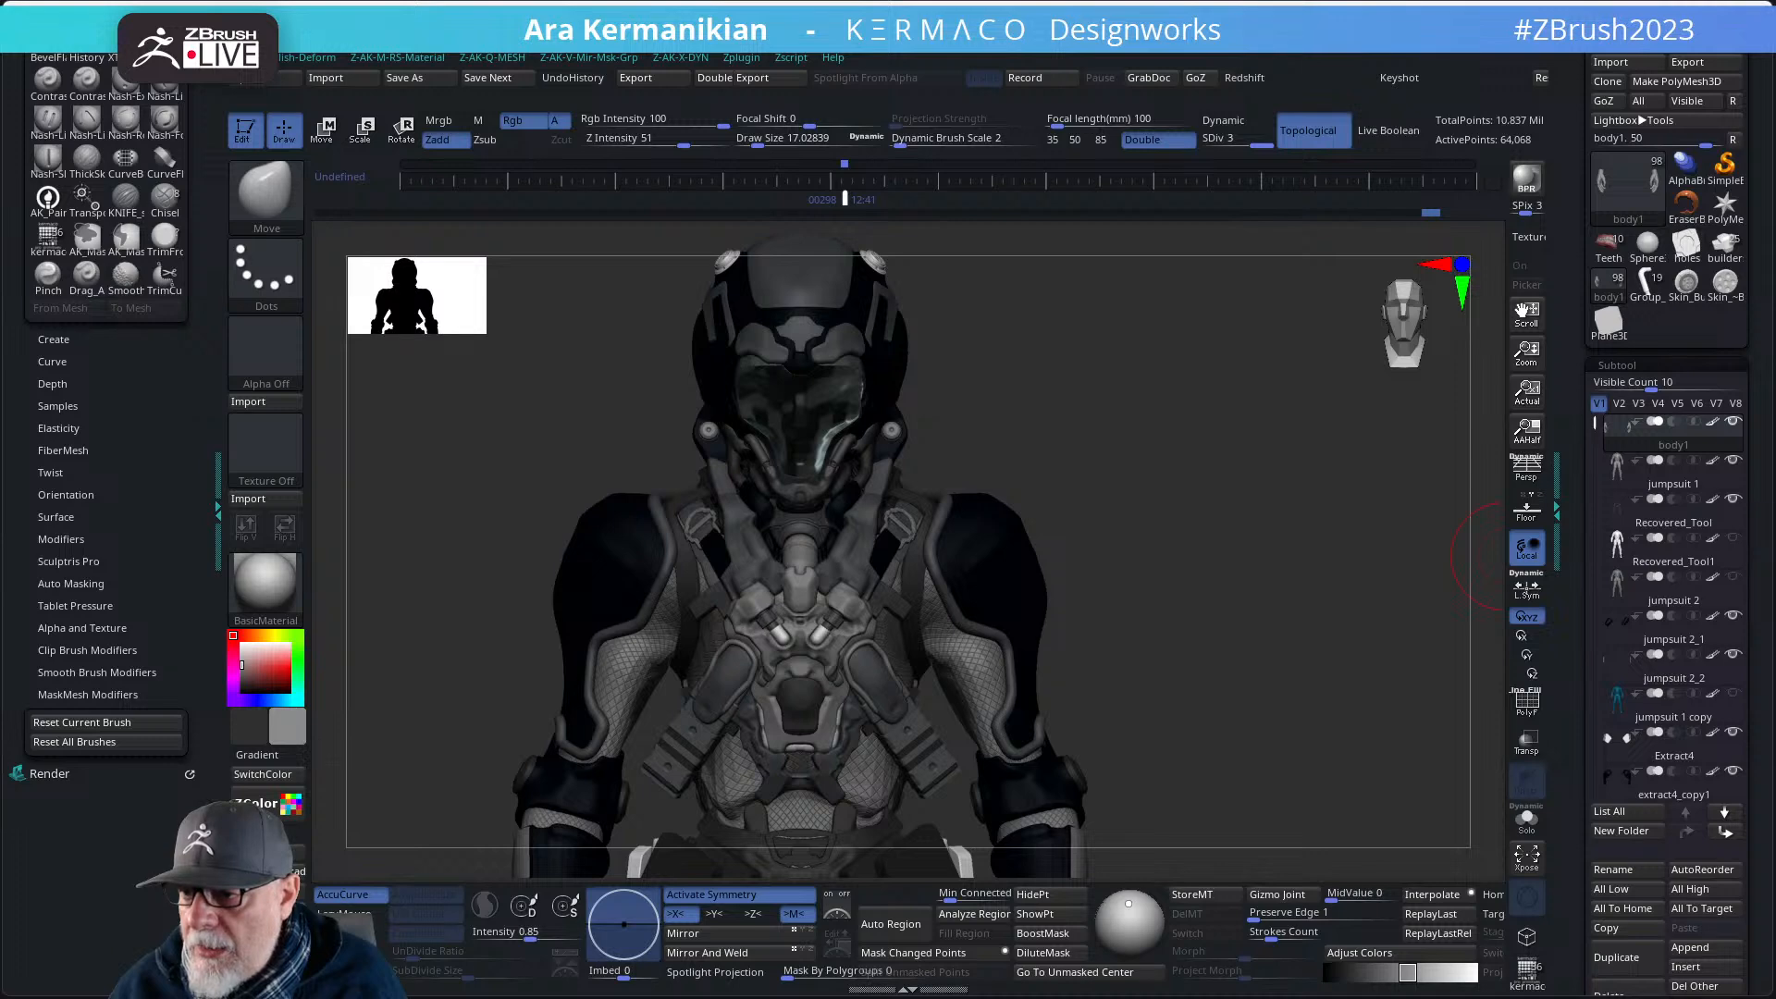
# - Switch to the browser and examine the XP-Pen Artist 22R Pro product page and photos from the Google results
pyautogui.moveTo(1775, 666); pyautogui.dragTo(1290, 3)
pyautogui.moveTo(257, 449)
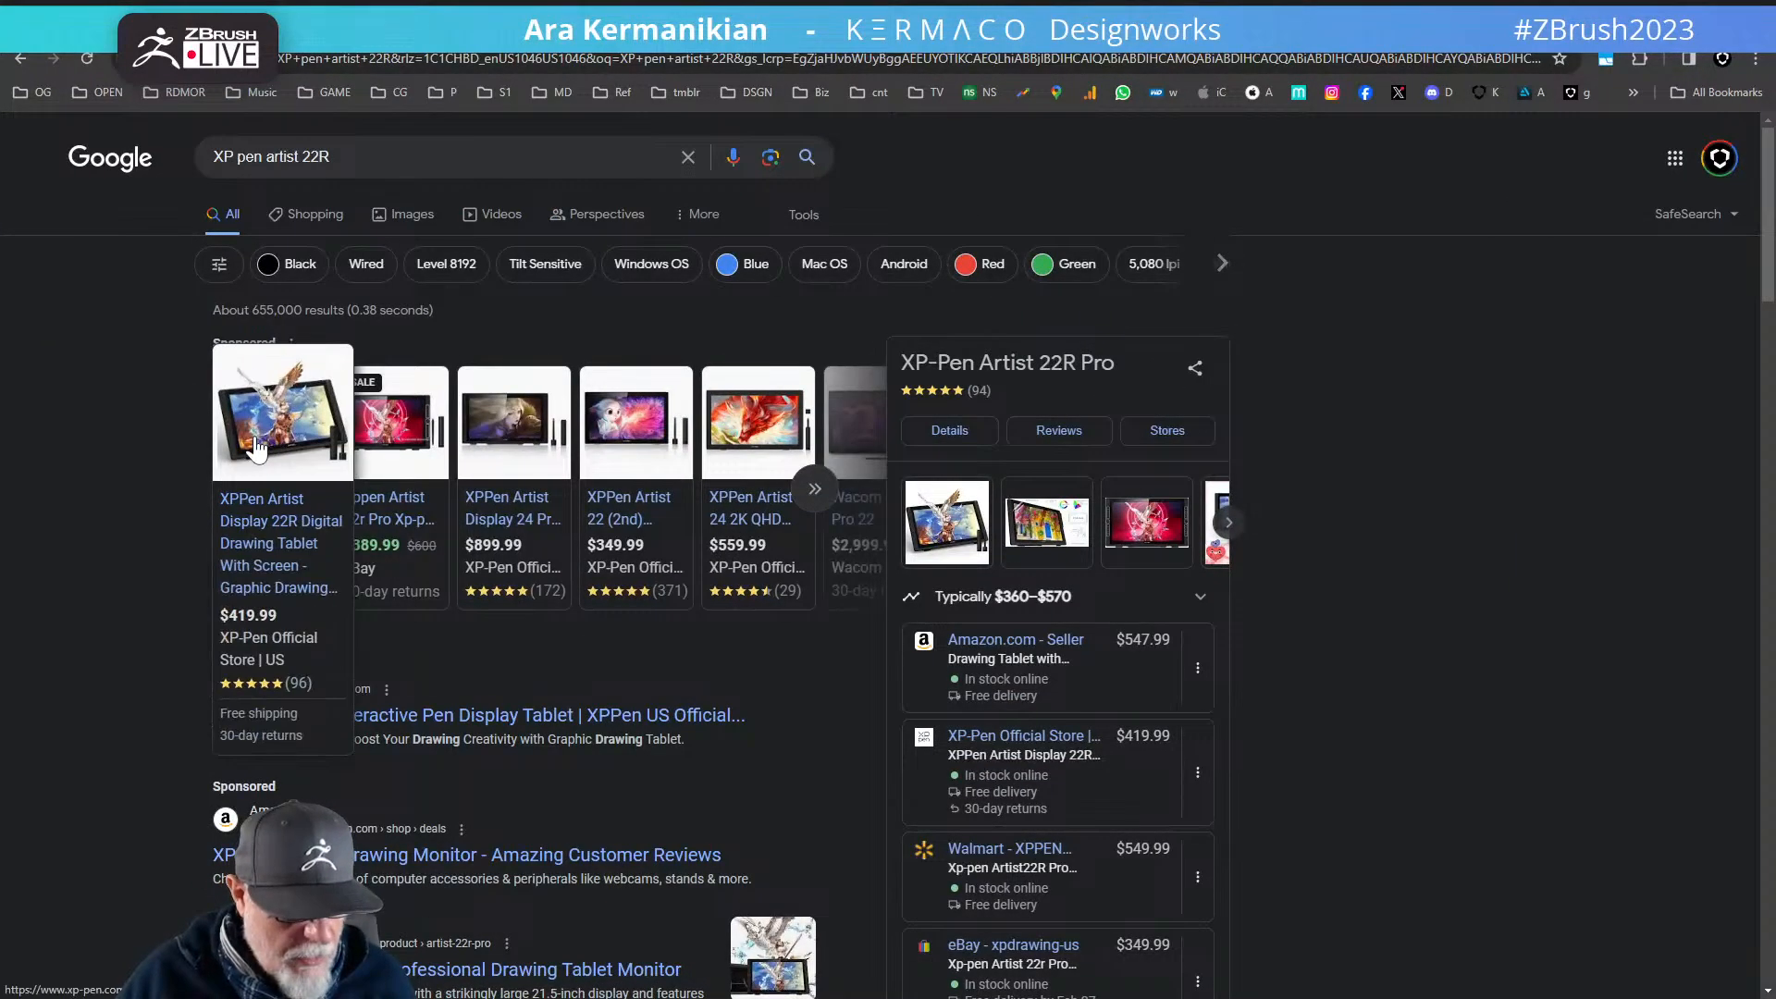
pyautogui.click(304, 456)
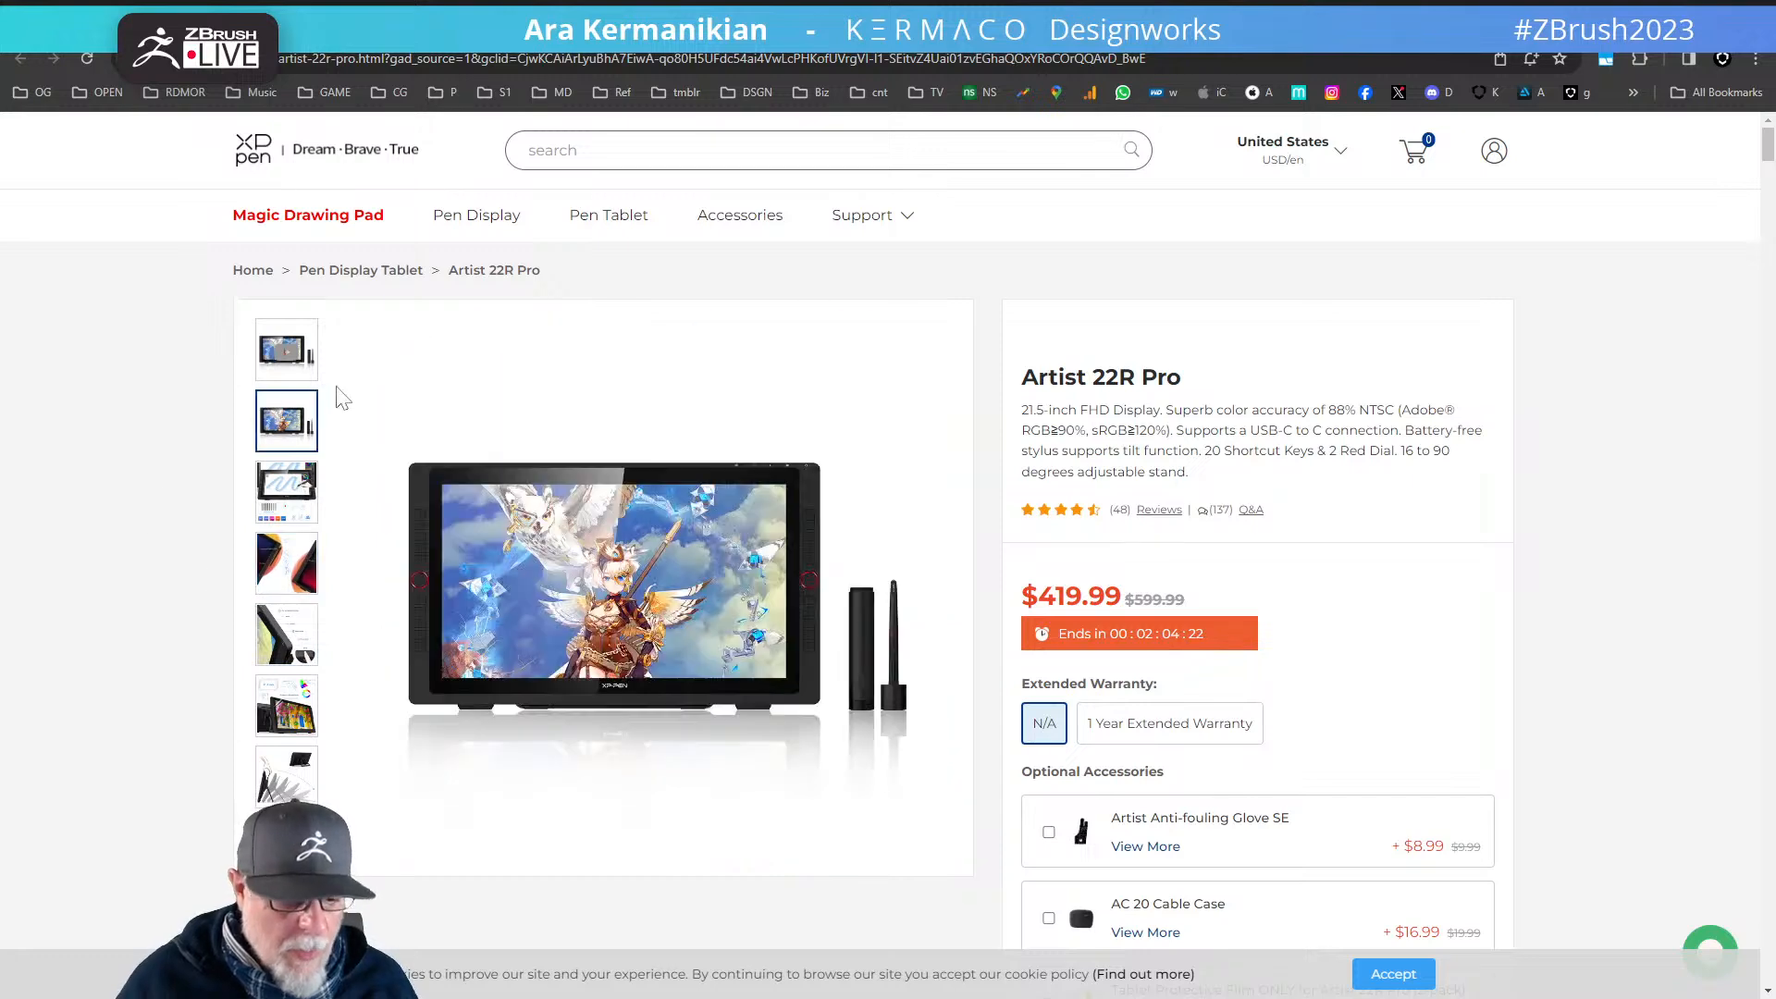
pyautogui.moveTo(289, 356)
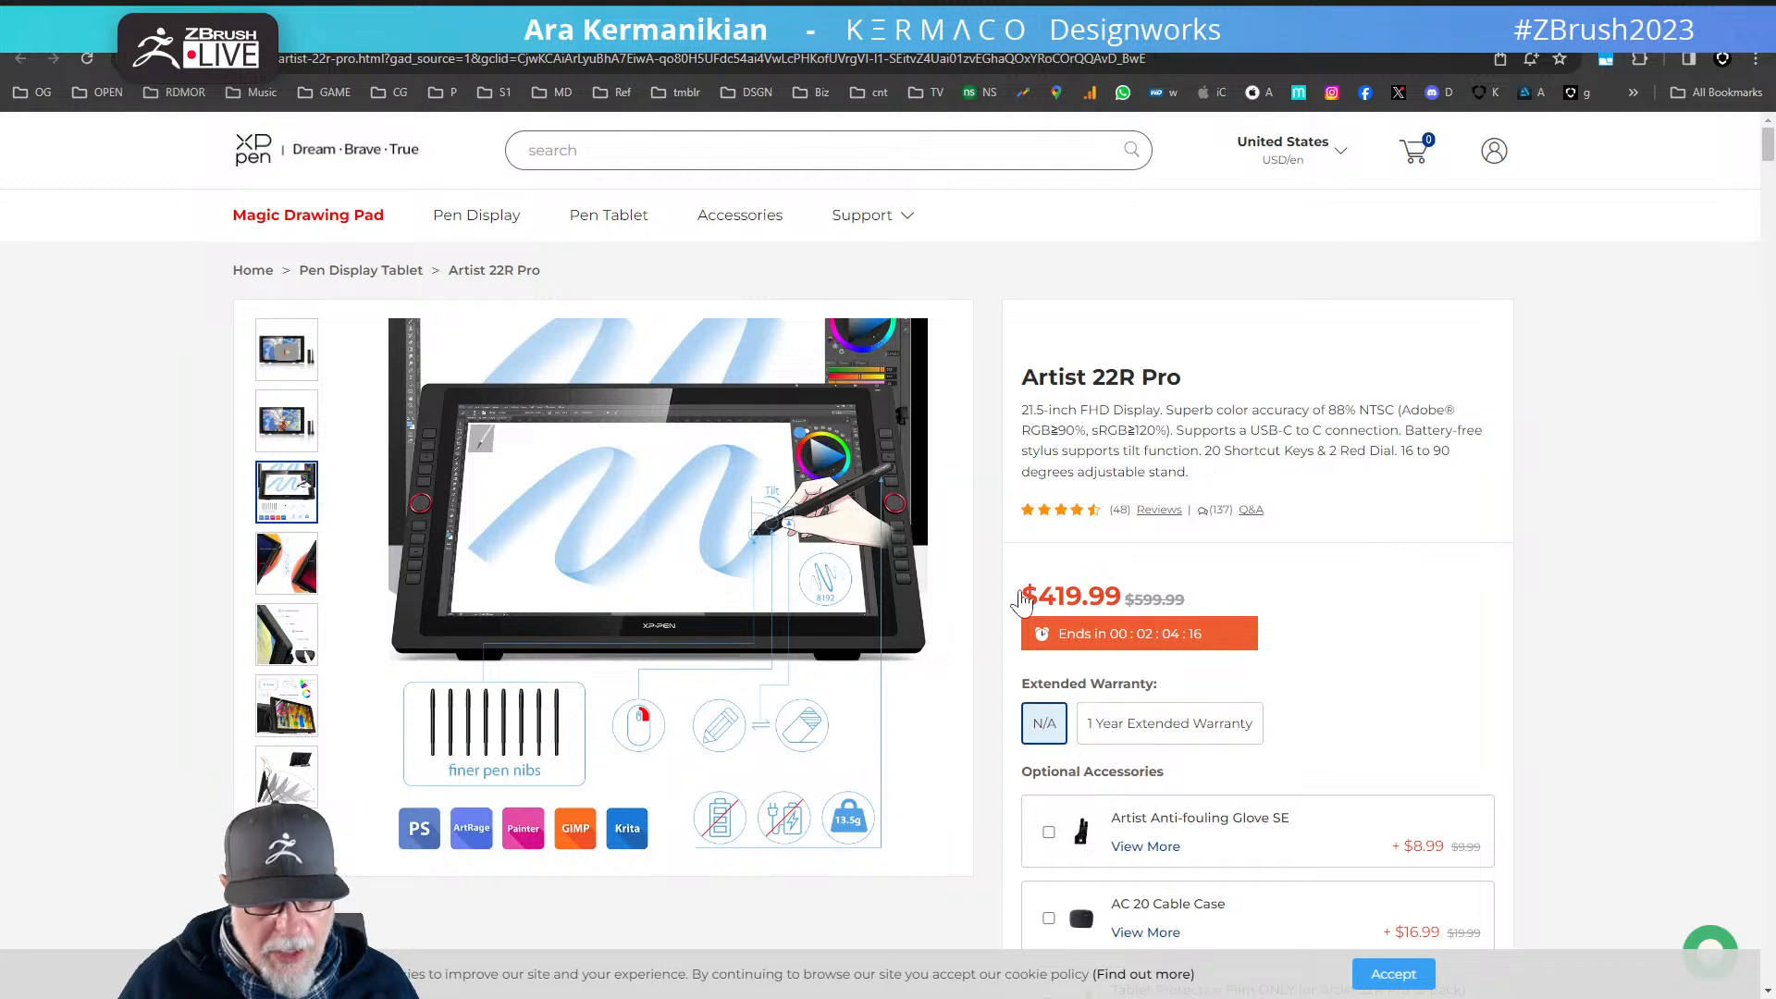
pyautogui.scroll(-6, 982, 629)
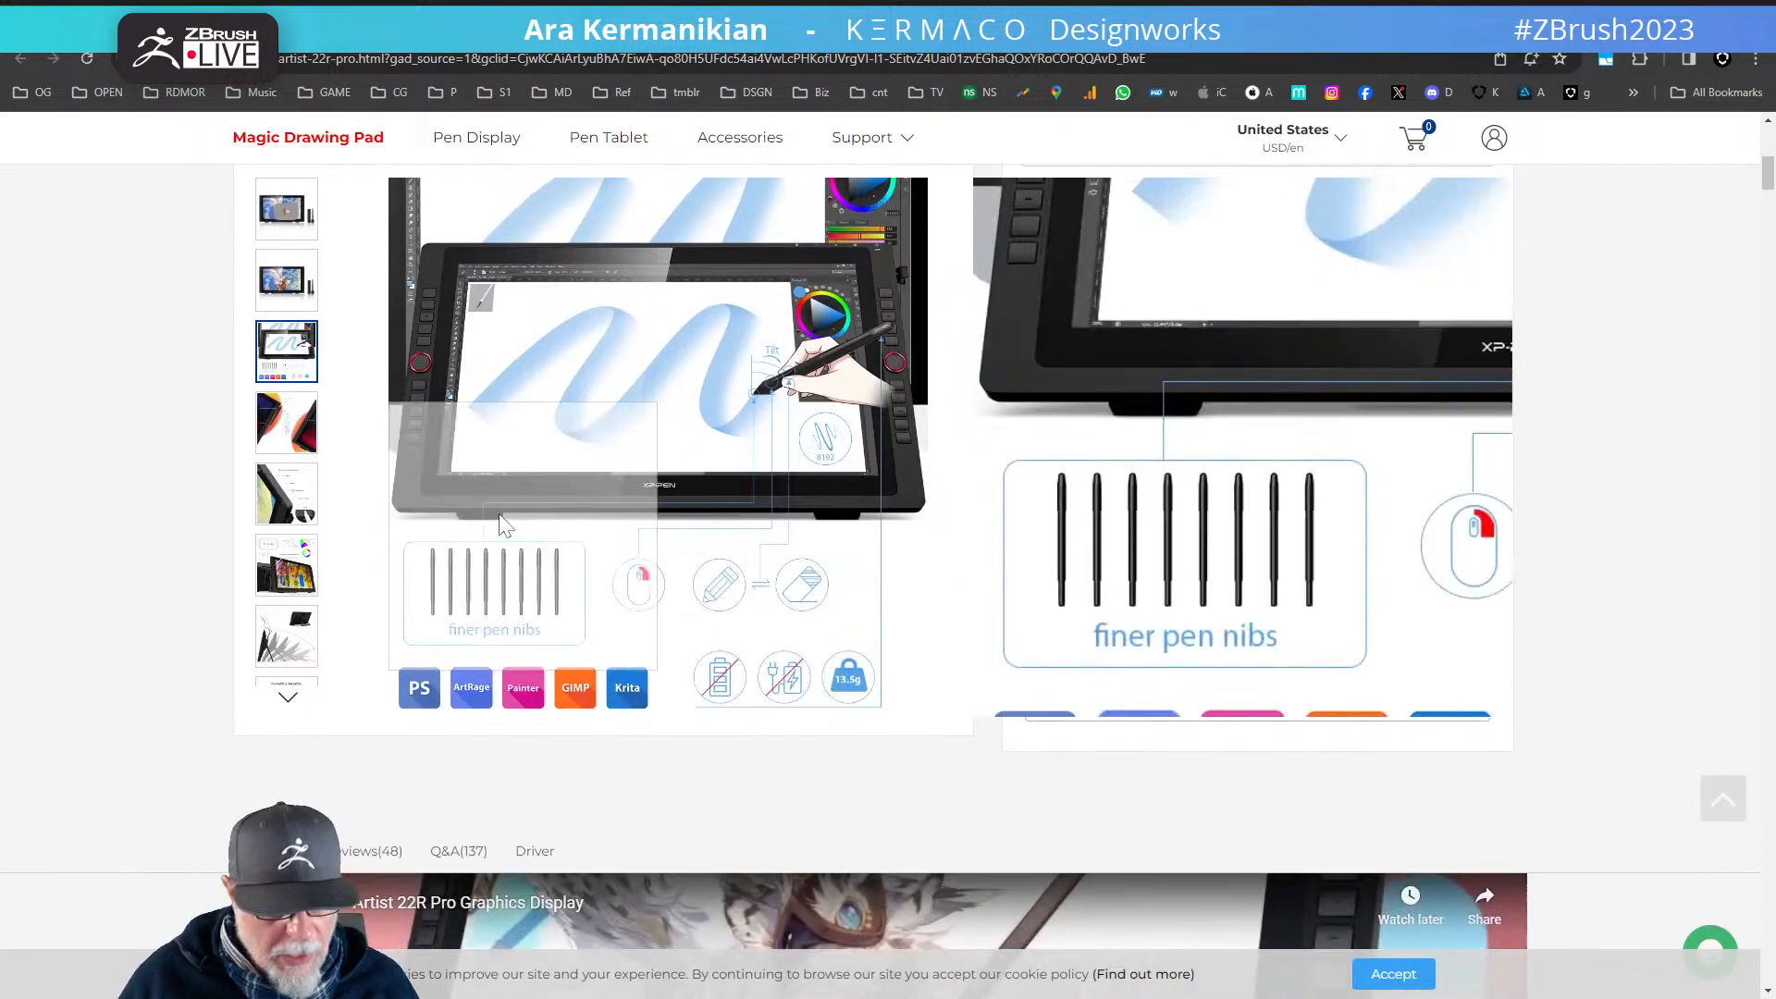
pyautogui.scroll(-2, 509, 523)
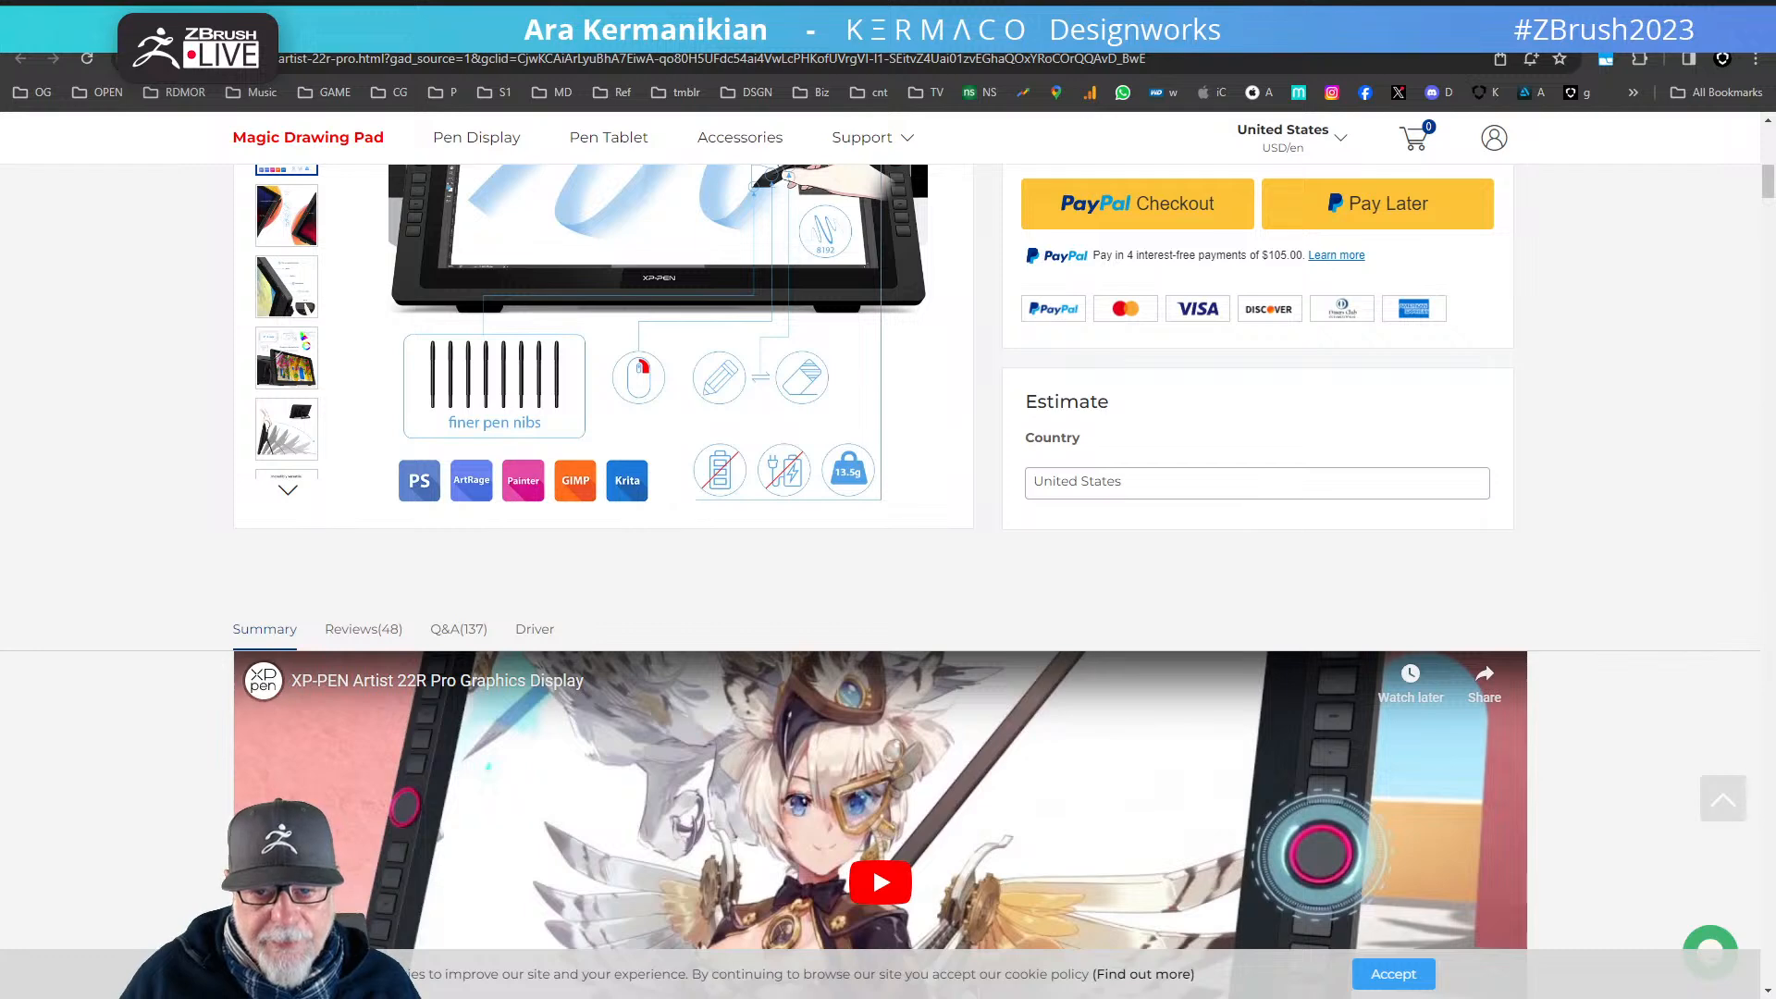
pyautogui.scroll(2, 832, 407)
pyautogui.scroll(2, 833, 407)
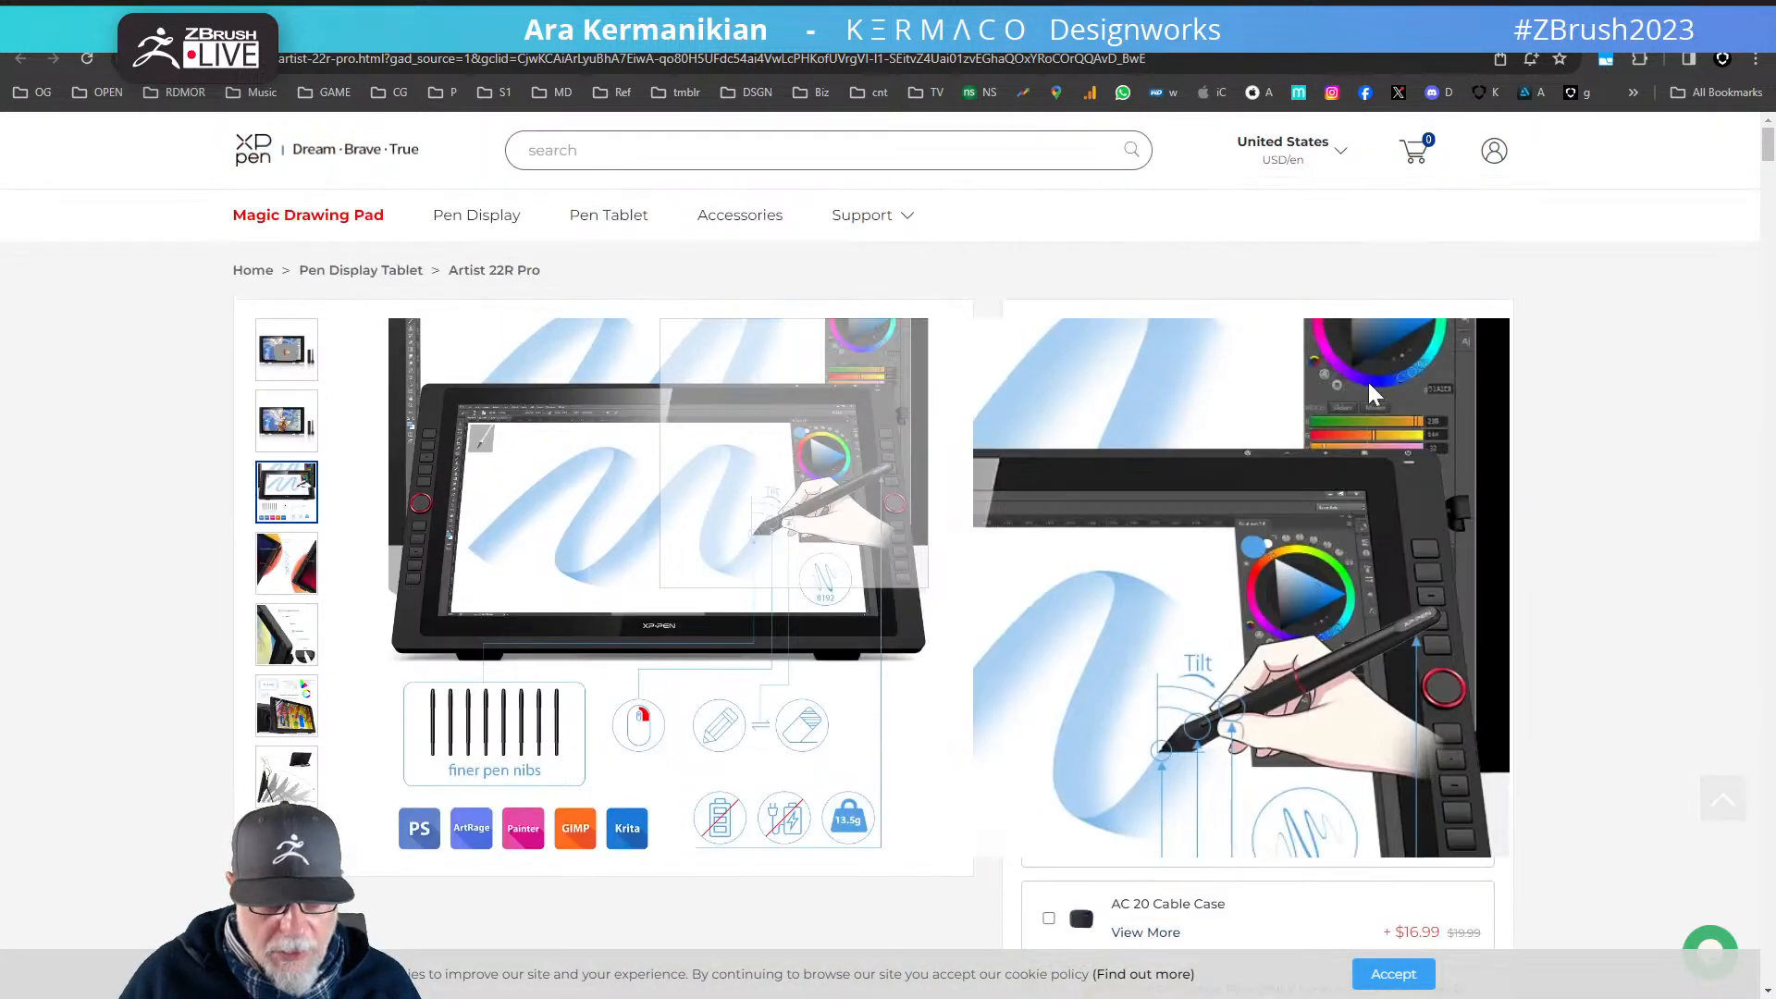
pyautogui.moveTo(1415, 148)
# - Return to the Google results and open XP-Pen's official Artist 22R Pro Interactive Pen Display Tablet result
pyautogui.hotkey('alt', 'Left')
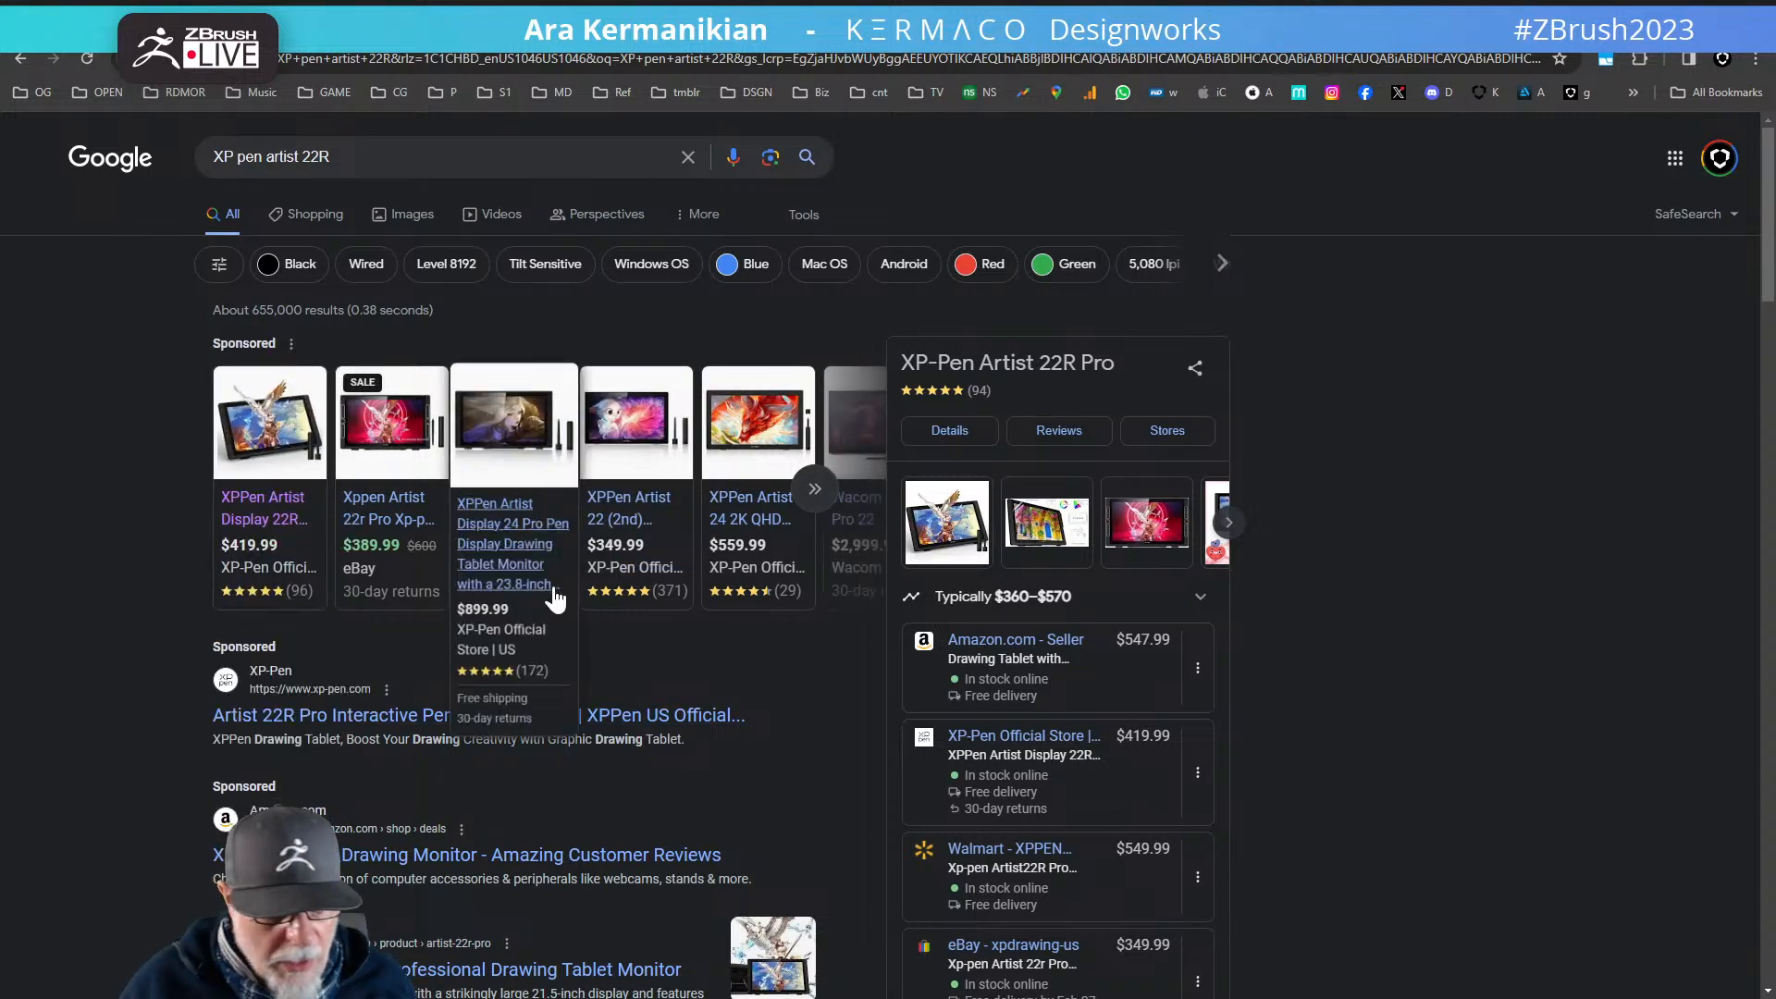
pyautogui.moveTo(595, 384)
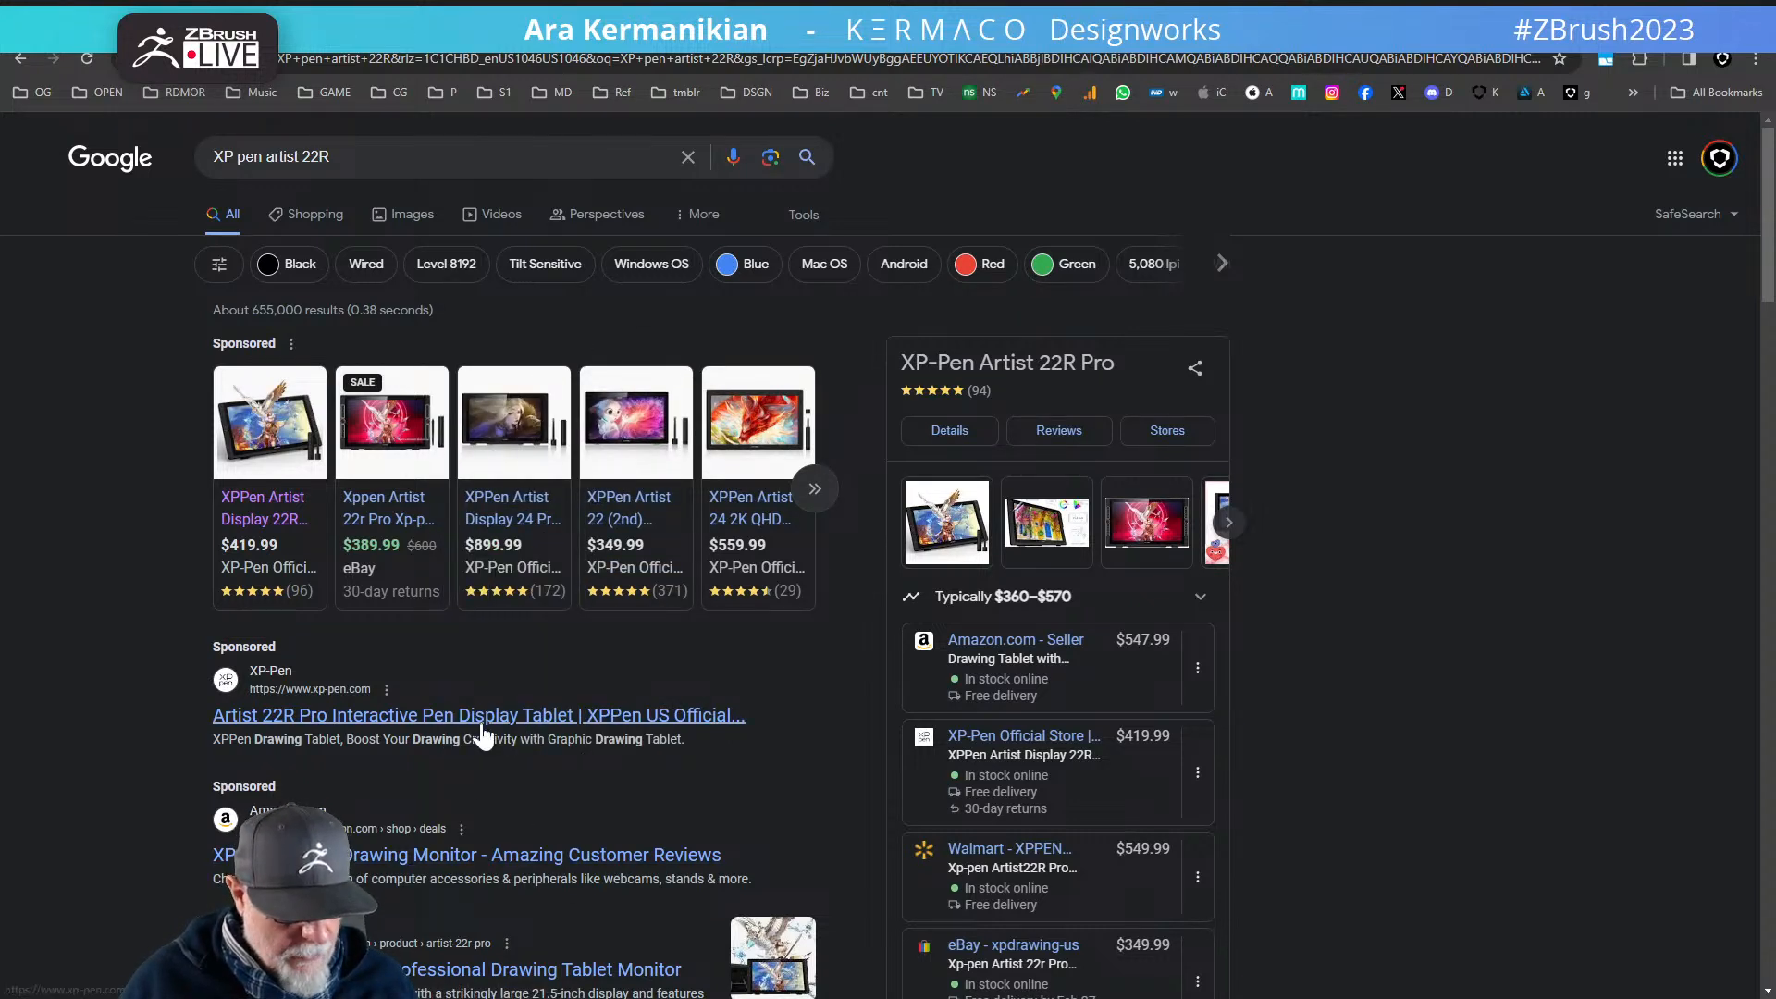
pyautogui.click(483, 721)
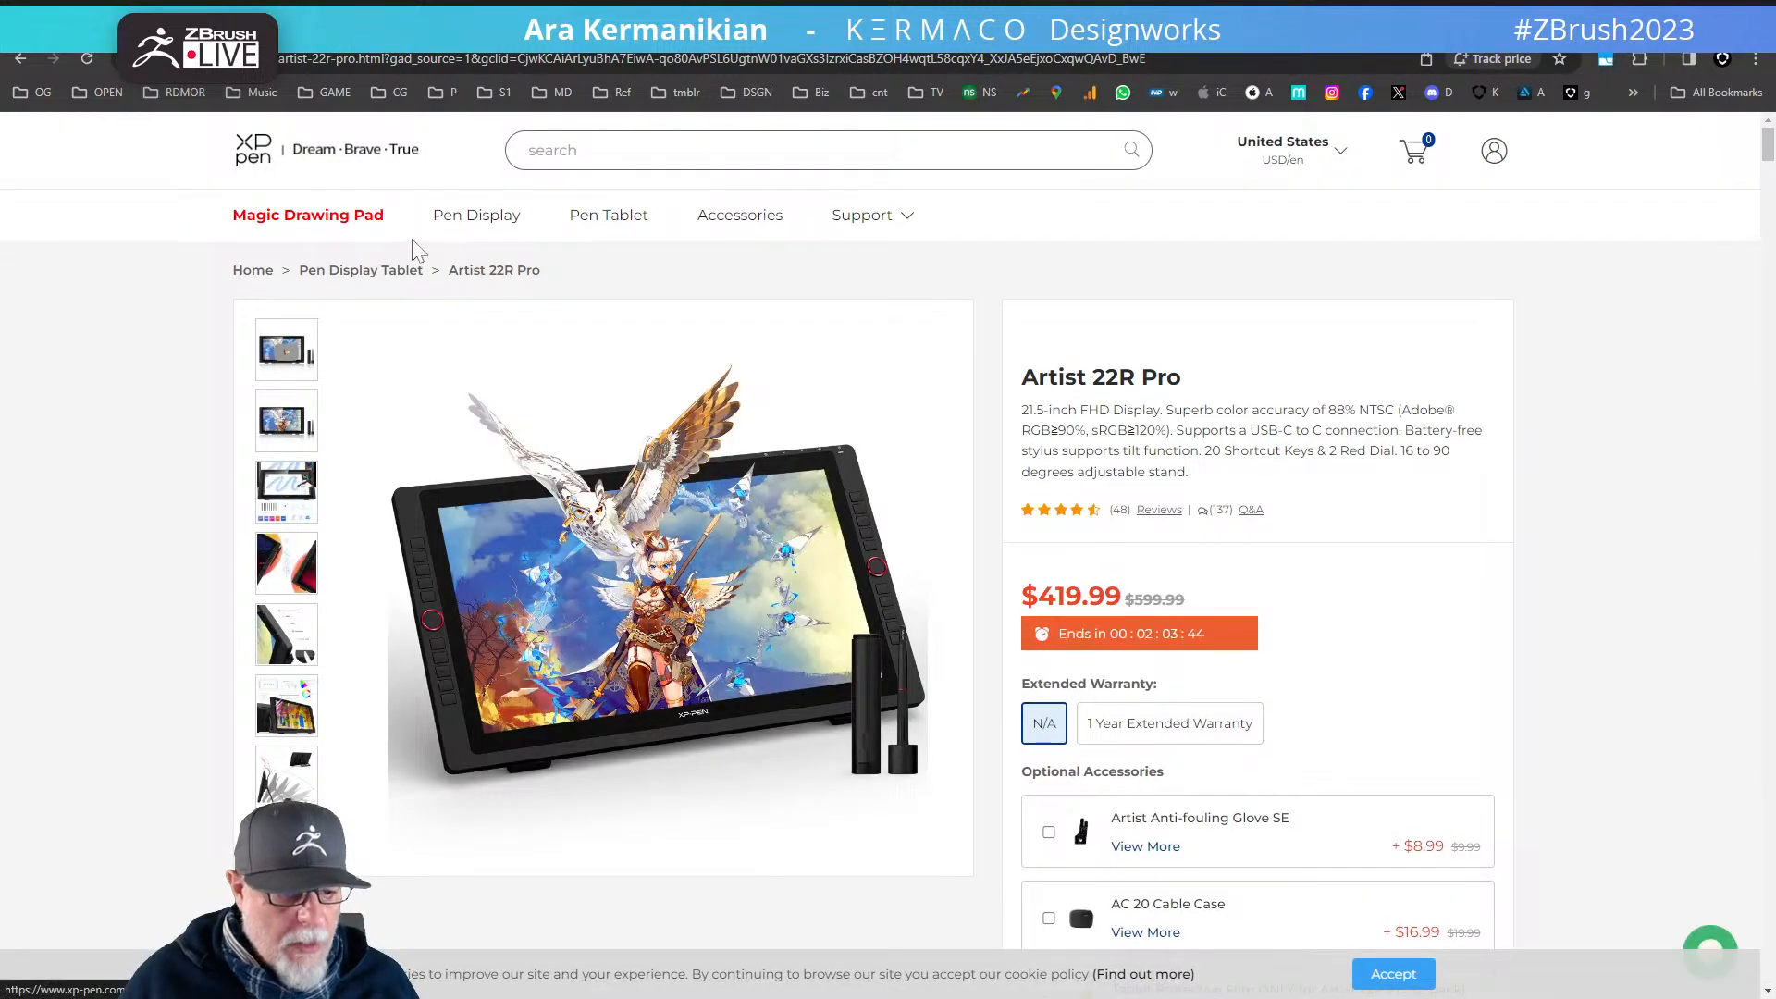
# - Open XP-Pen's Pen Display category and examine the range of available models and prices
pyautogui.click(500, 226)
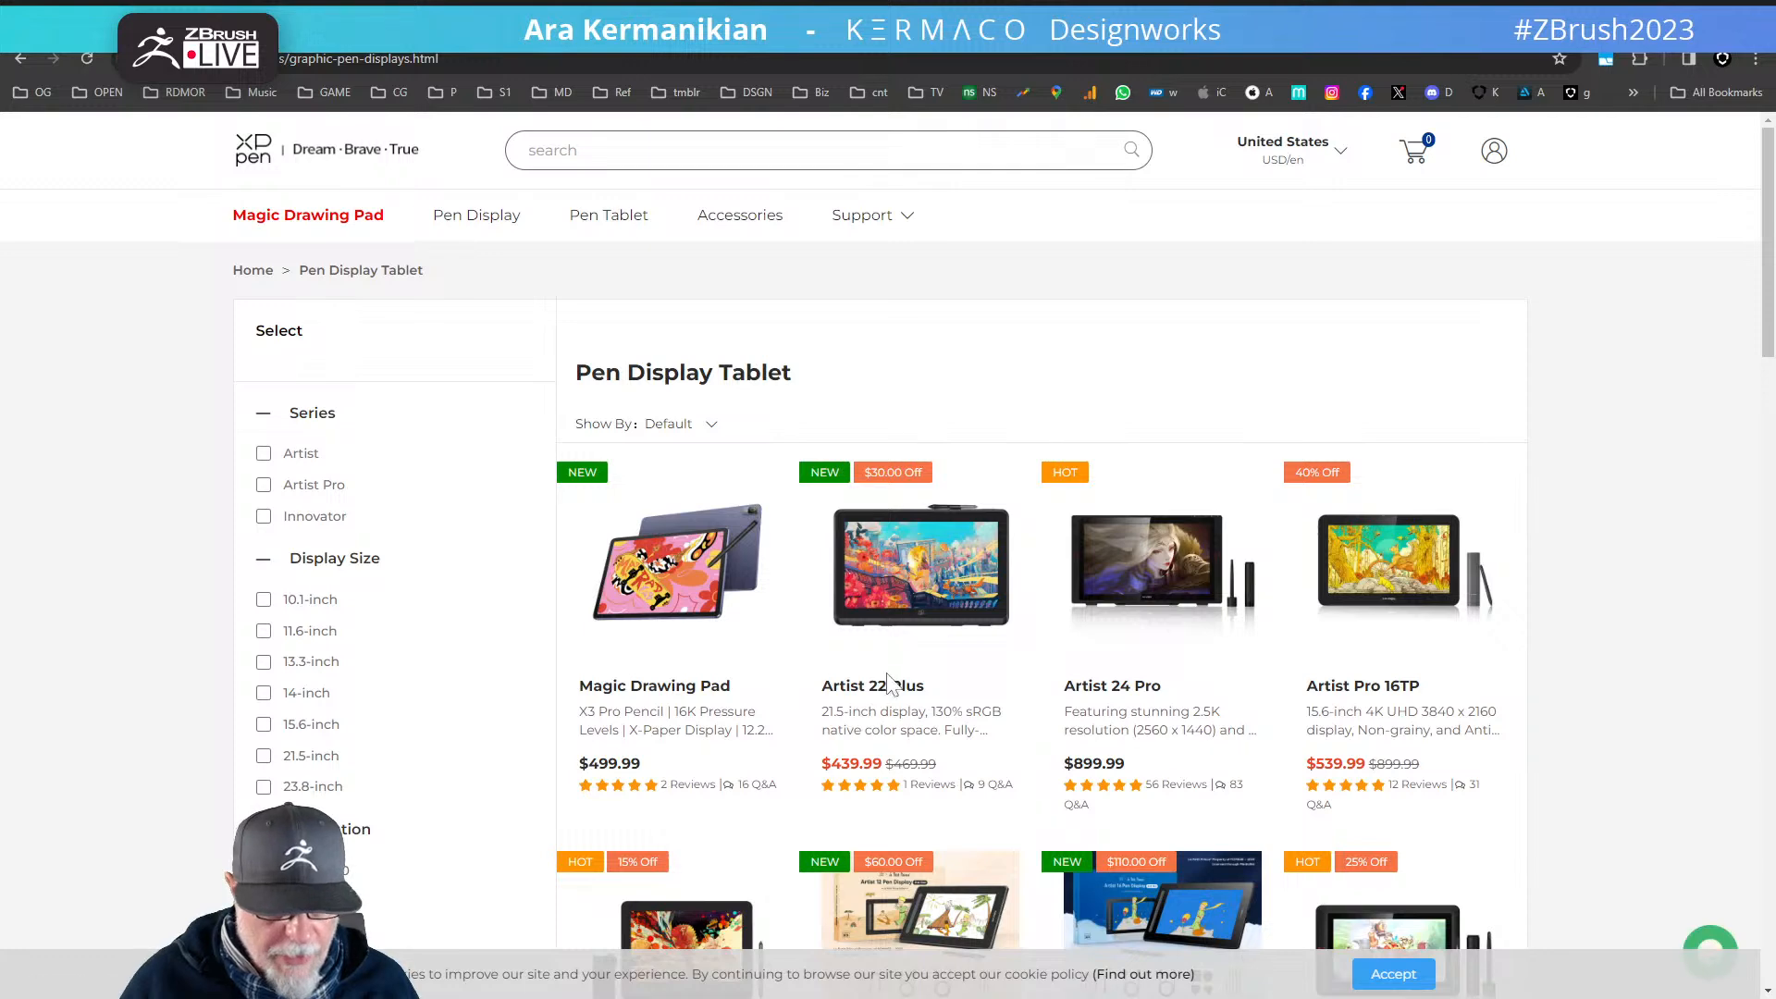
pyautogui.scroll(-4, 1184, 770)
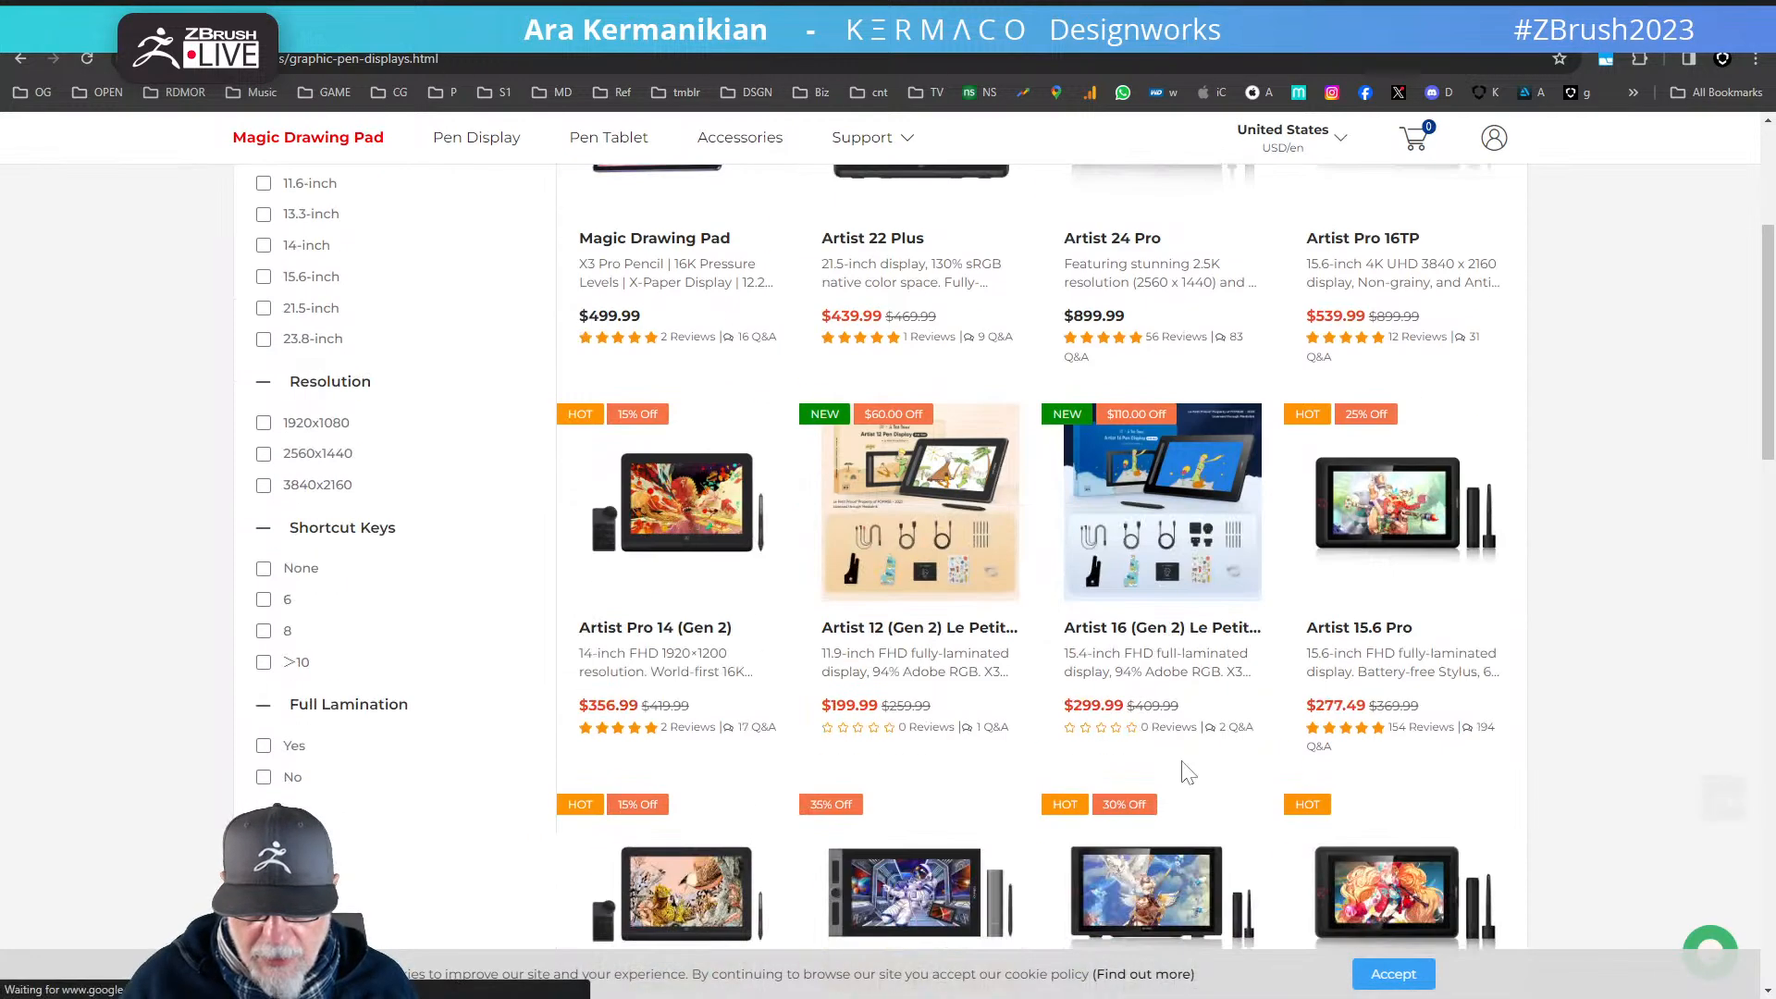
pyautogui.scroll(-4, 1184, 770)
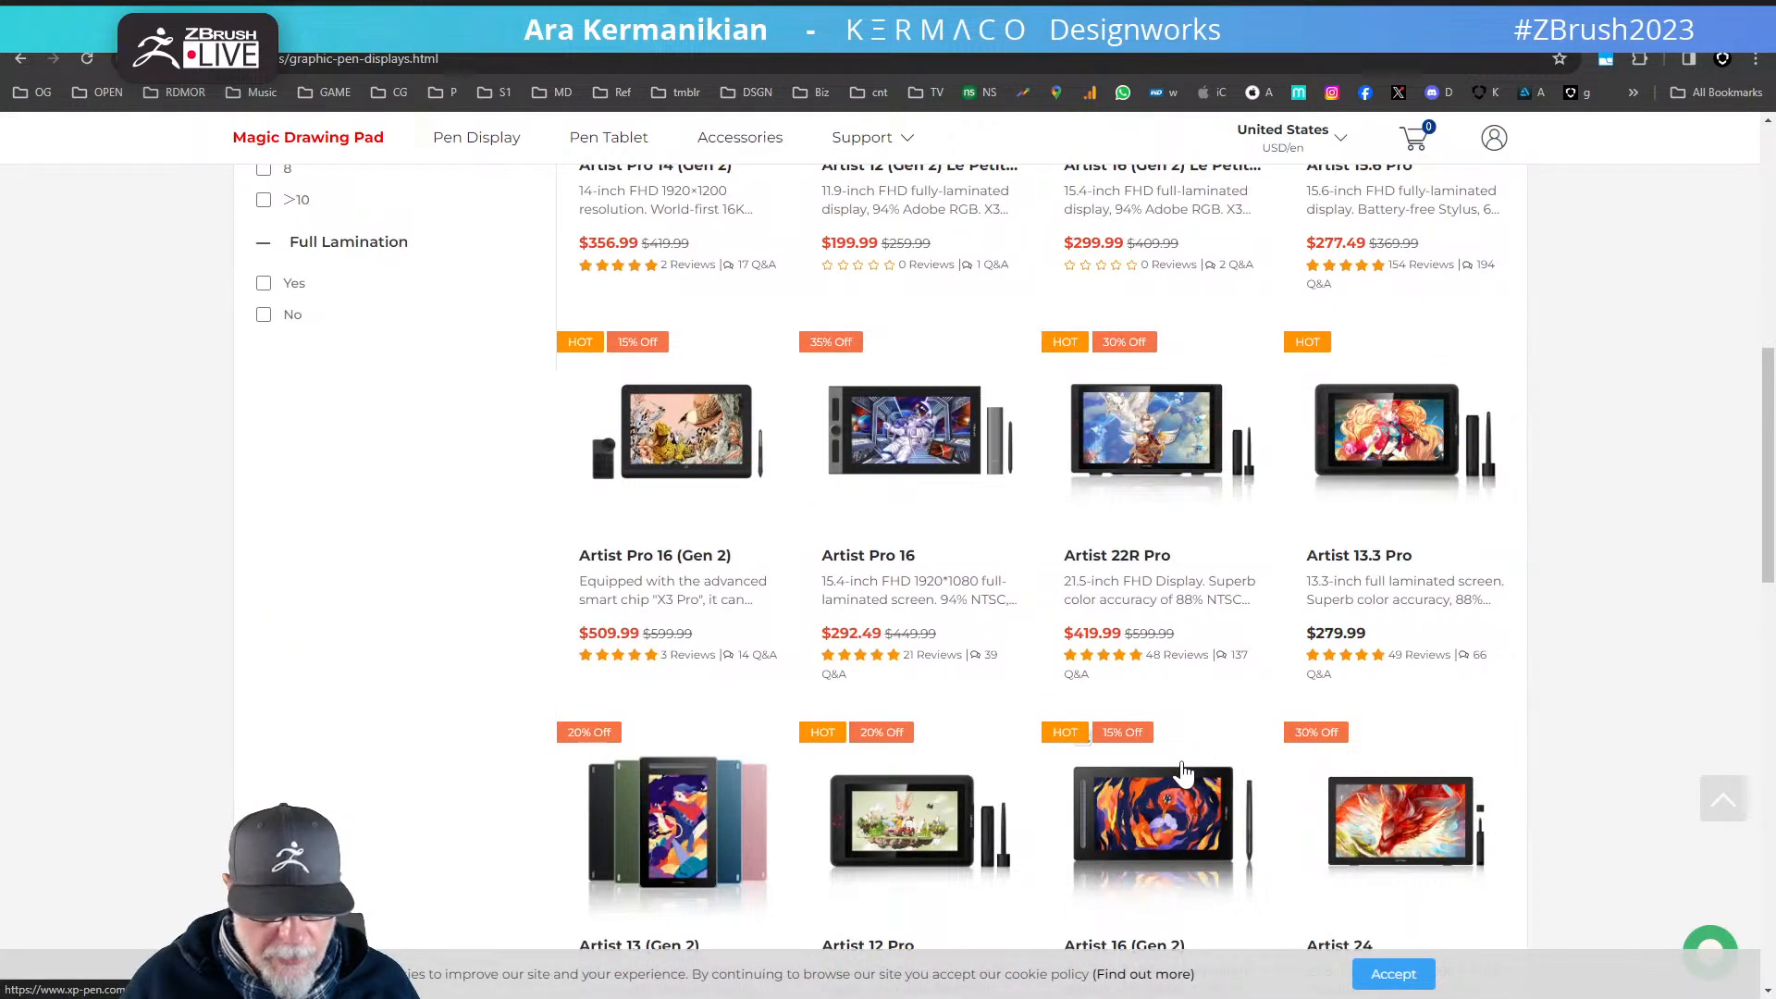
pyautogui.scroll(-5, 1184, 770)
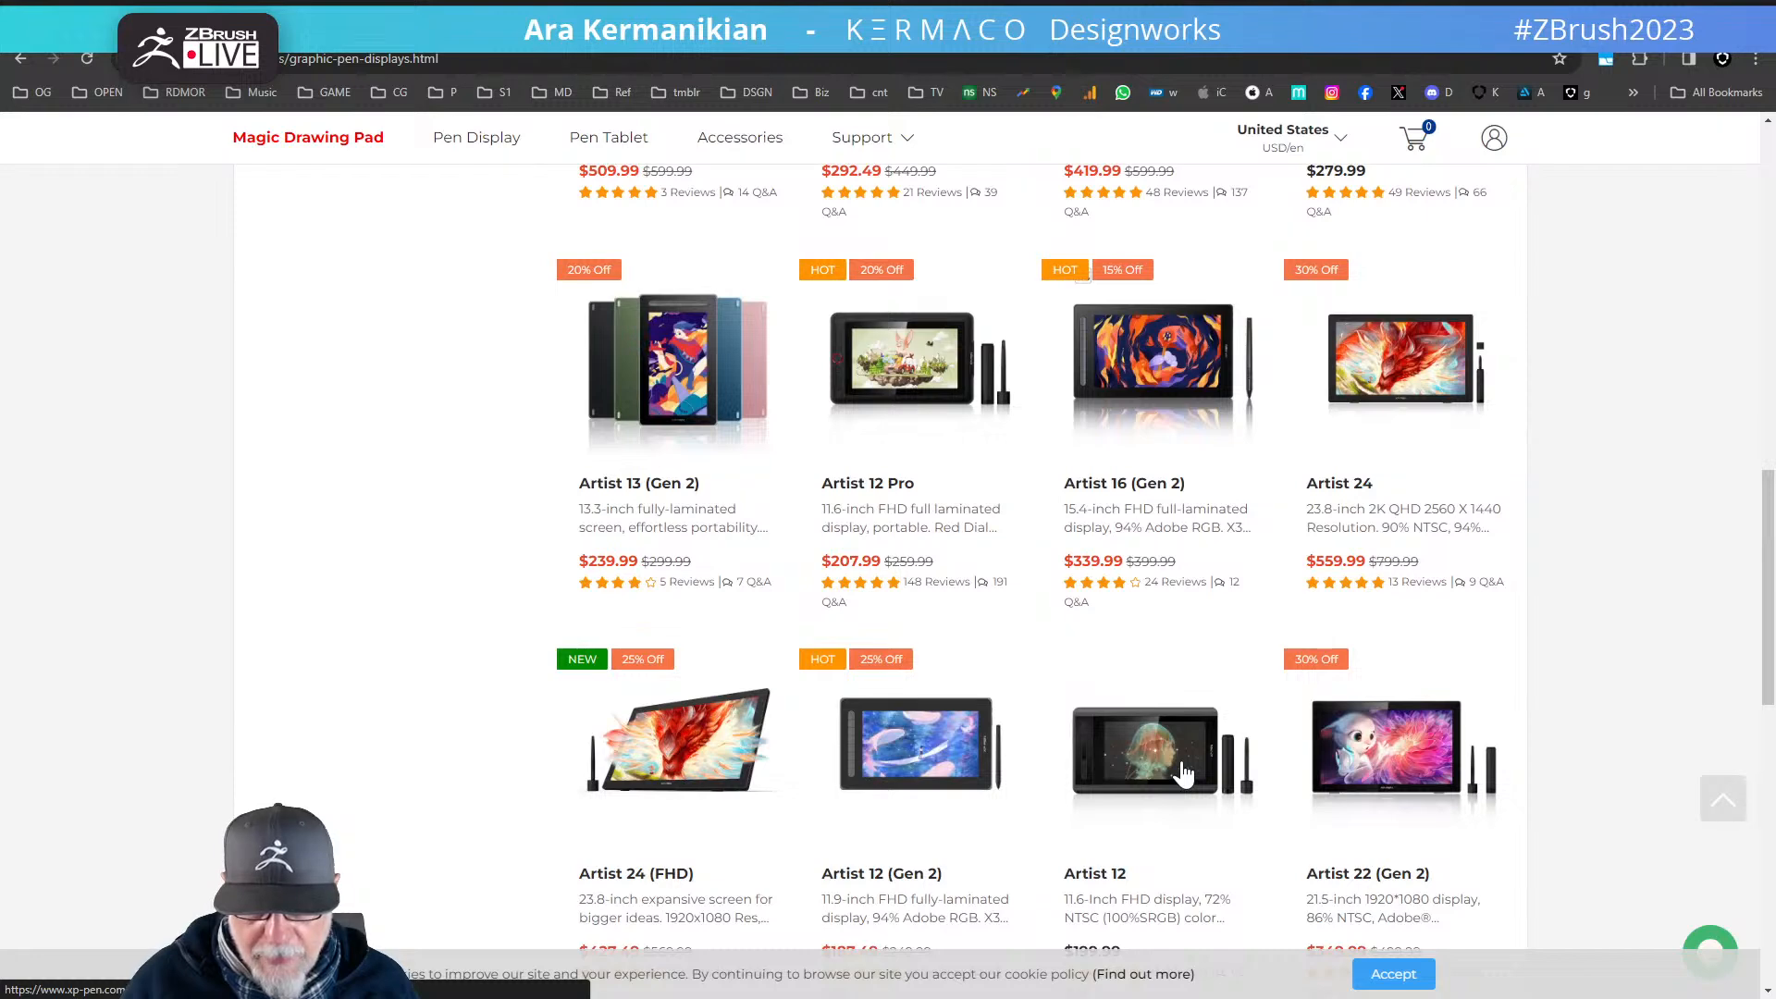
pyautogui.scroll(-4, 1184, 772)
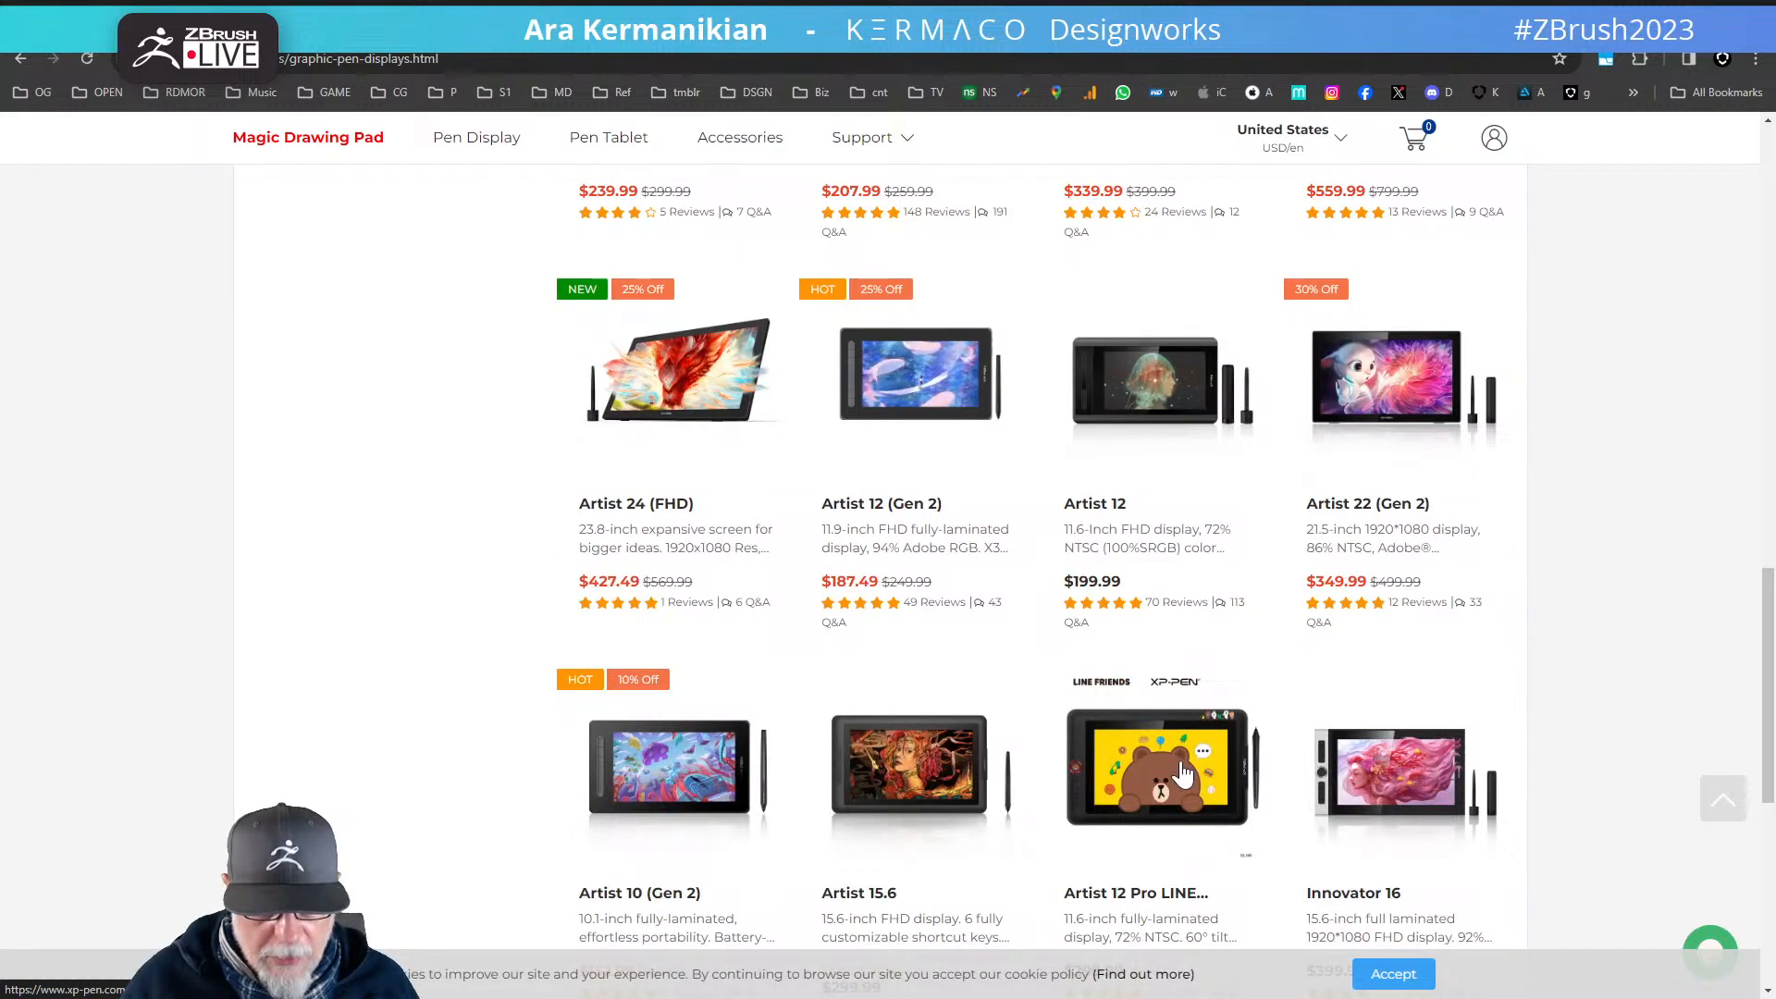
pyautogui.scroll(-4, 1182, 773)
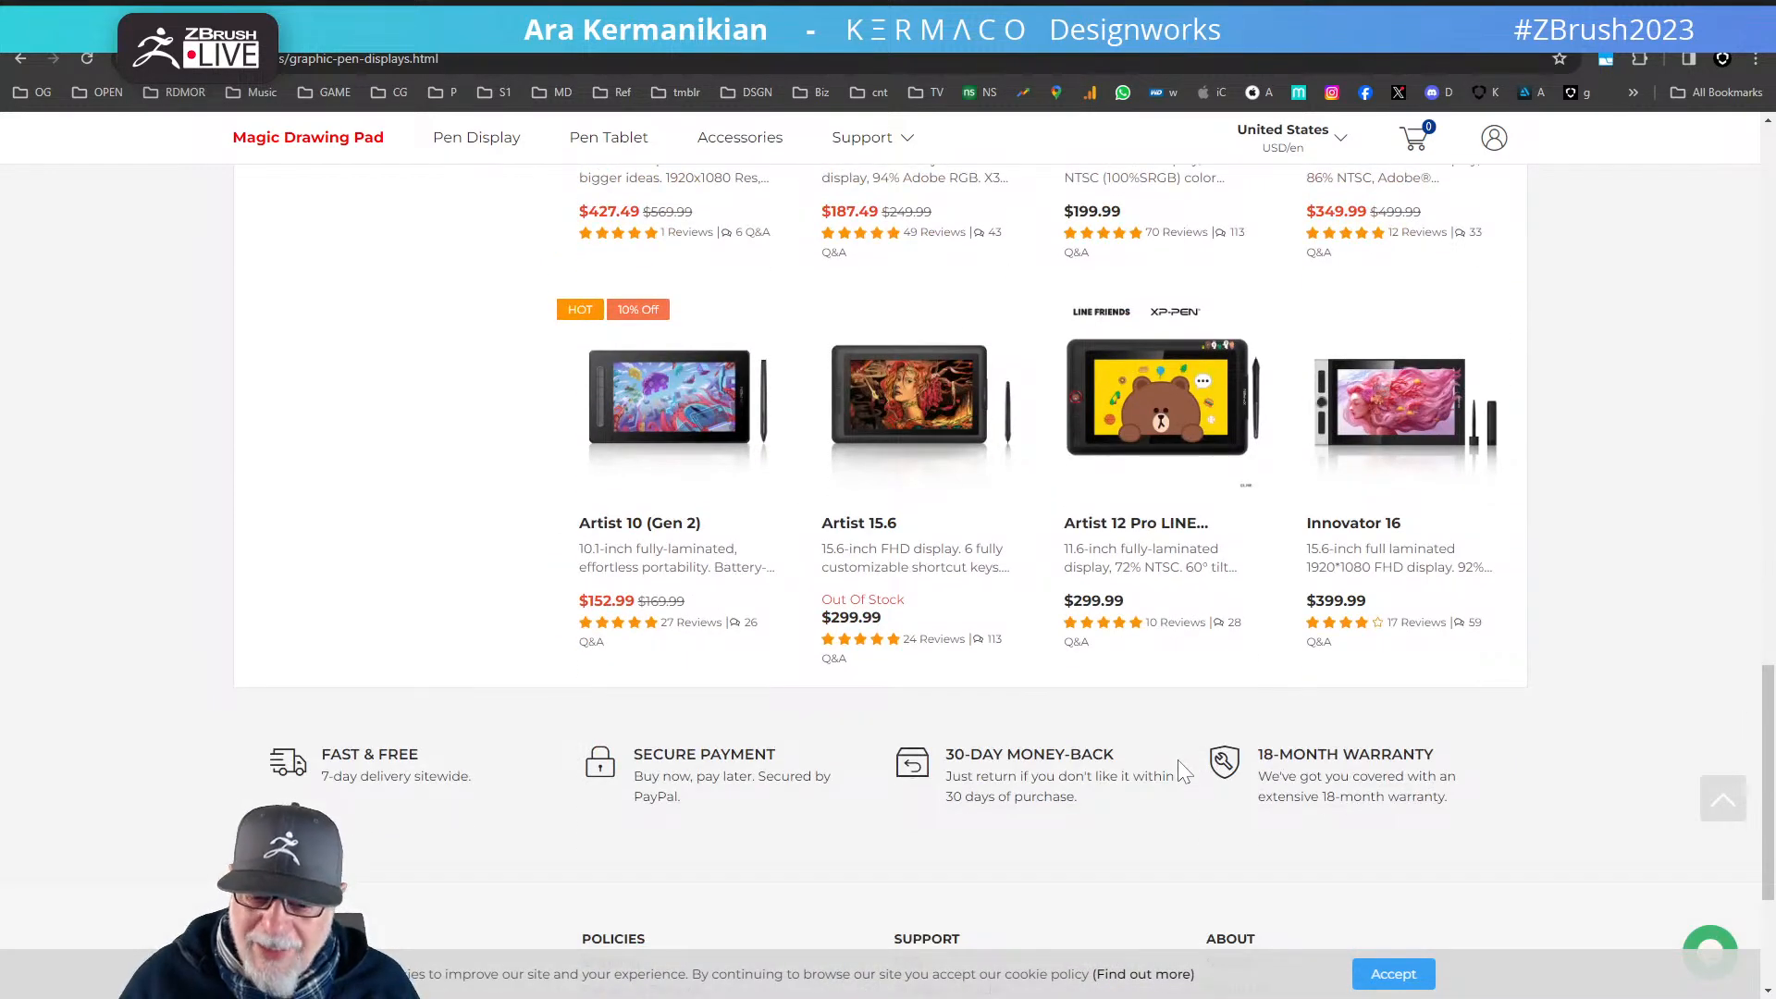
pyautogui.scroll(4, 1178, 760)
pyautogui.scroll(1, 1179, 763)
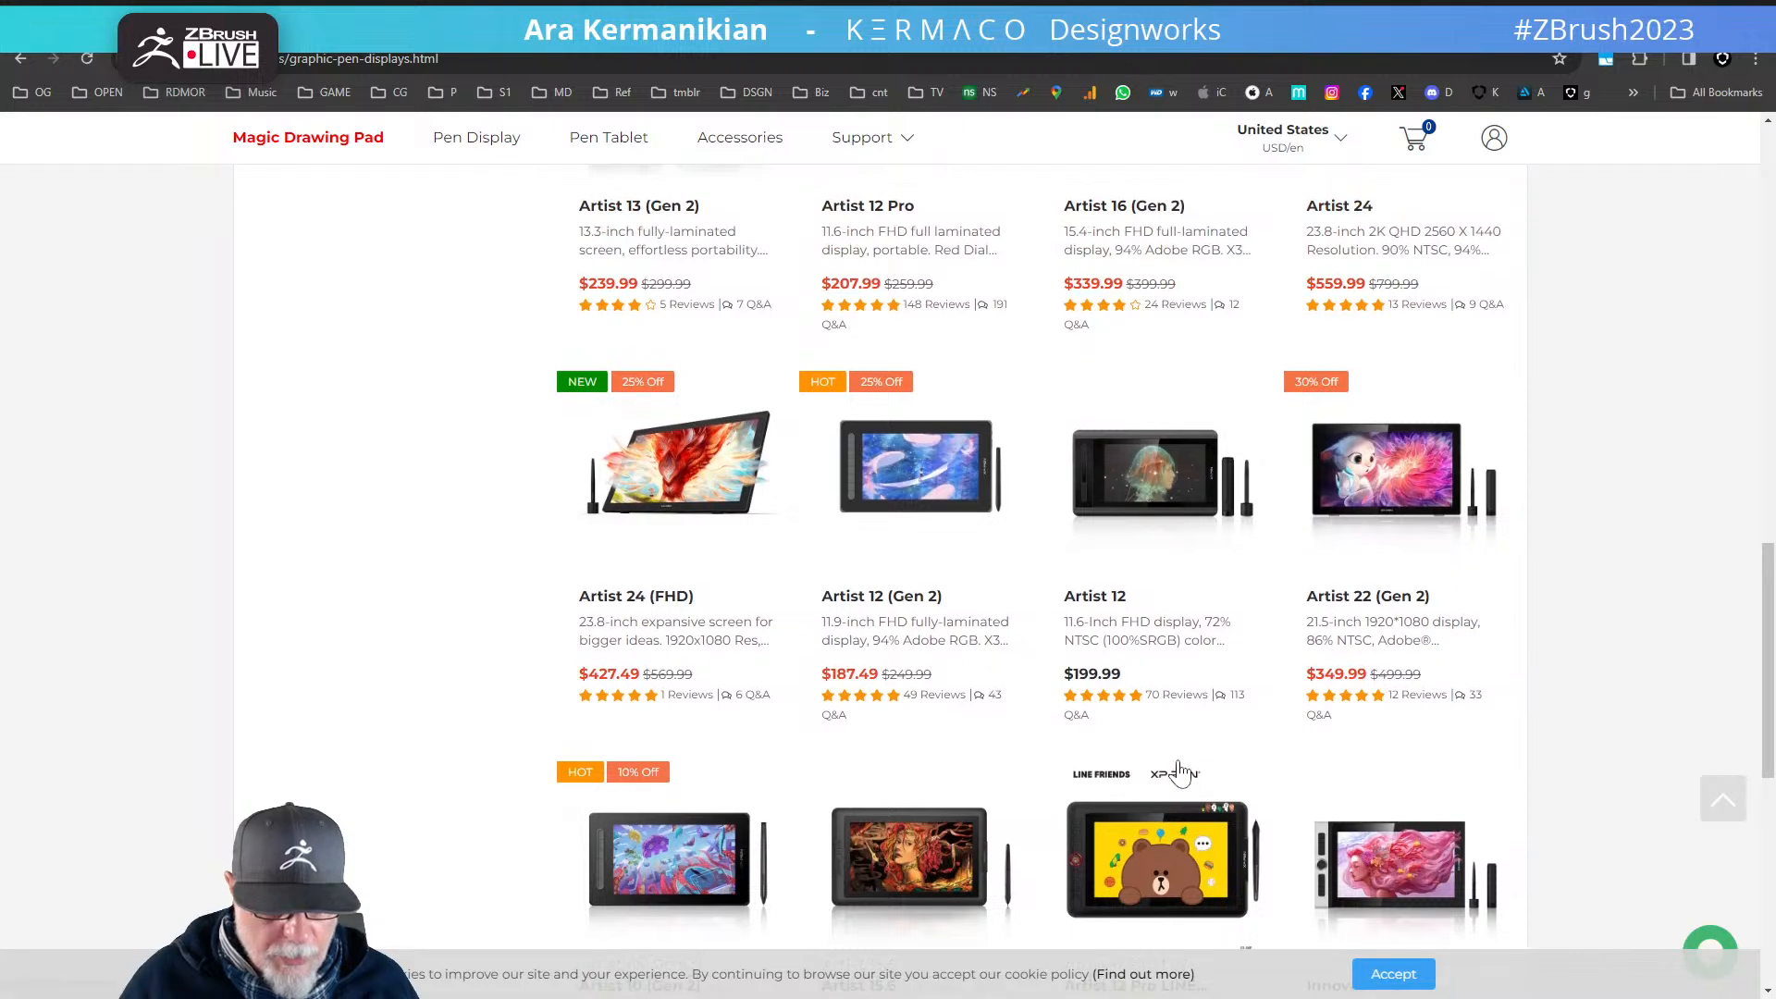
pyautogui.scroll(12, 1179, 773)
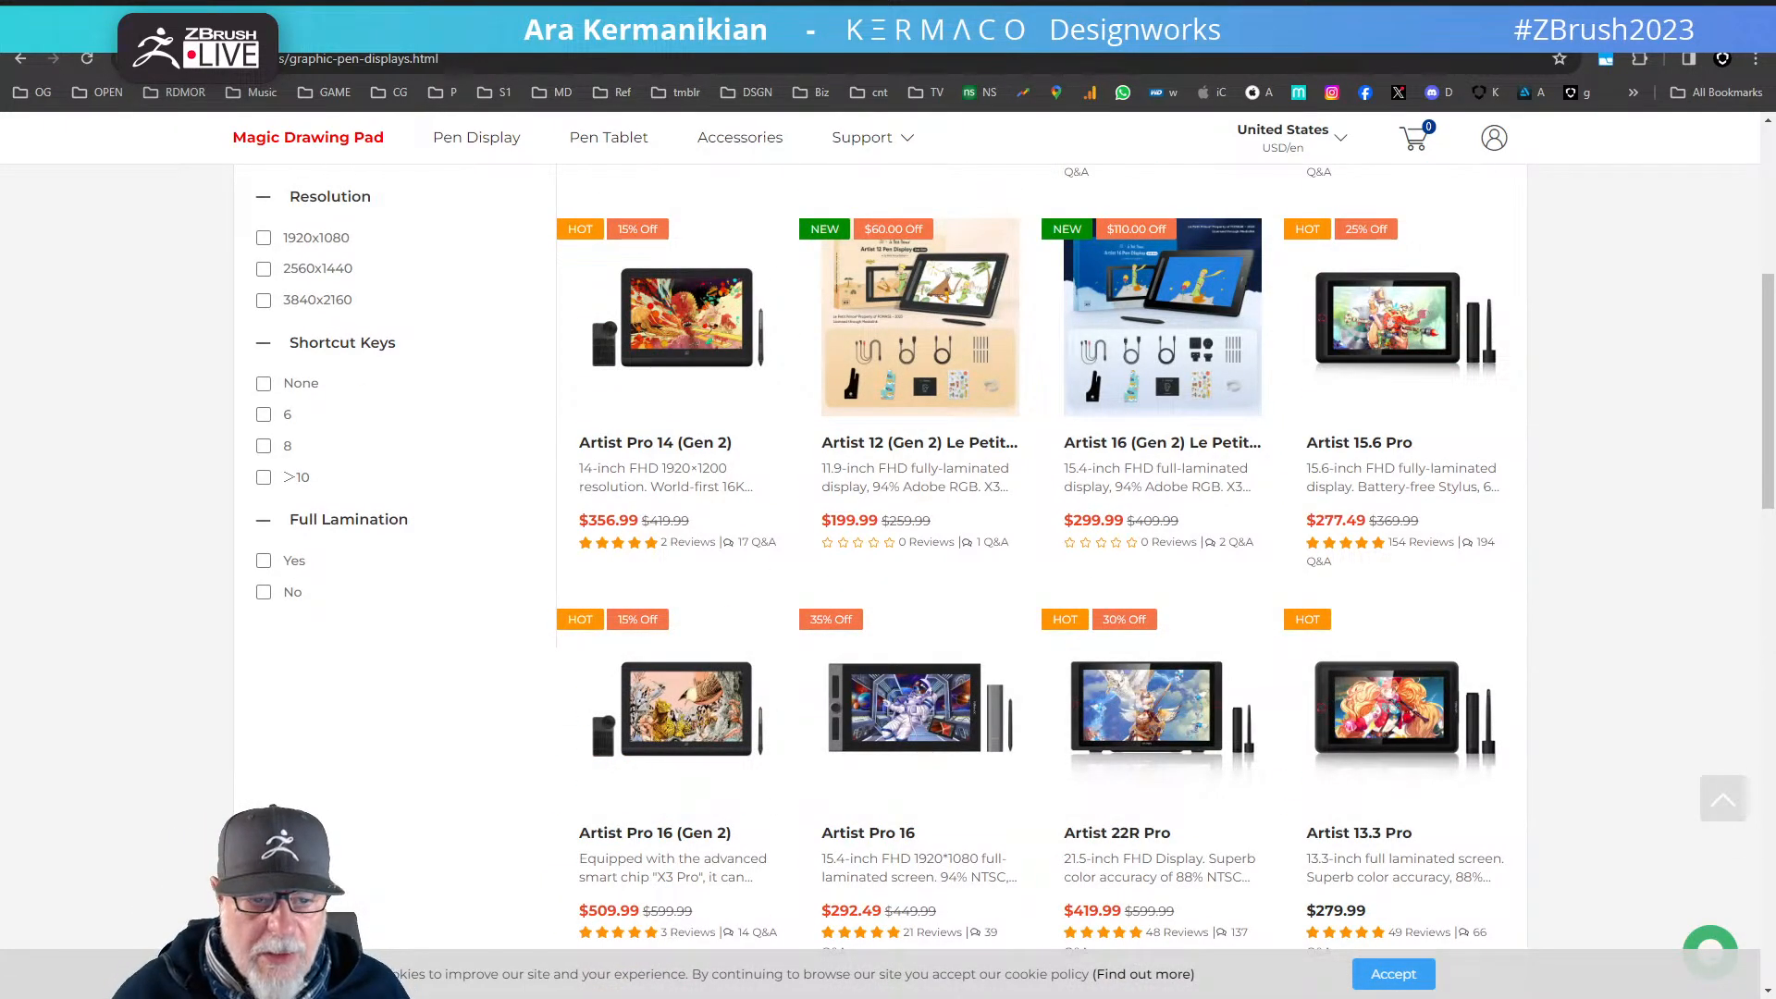
# - Clear the browser windows off the screen and switch back to the suit model in ZBrush
pyautogui.click(1117, 18)
pyautogui.moveTo(1306, 15); pyautogui.dragTo(1291, 131)
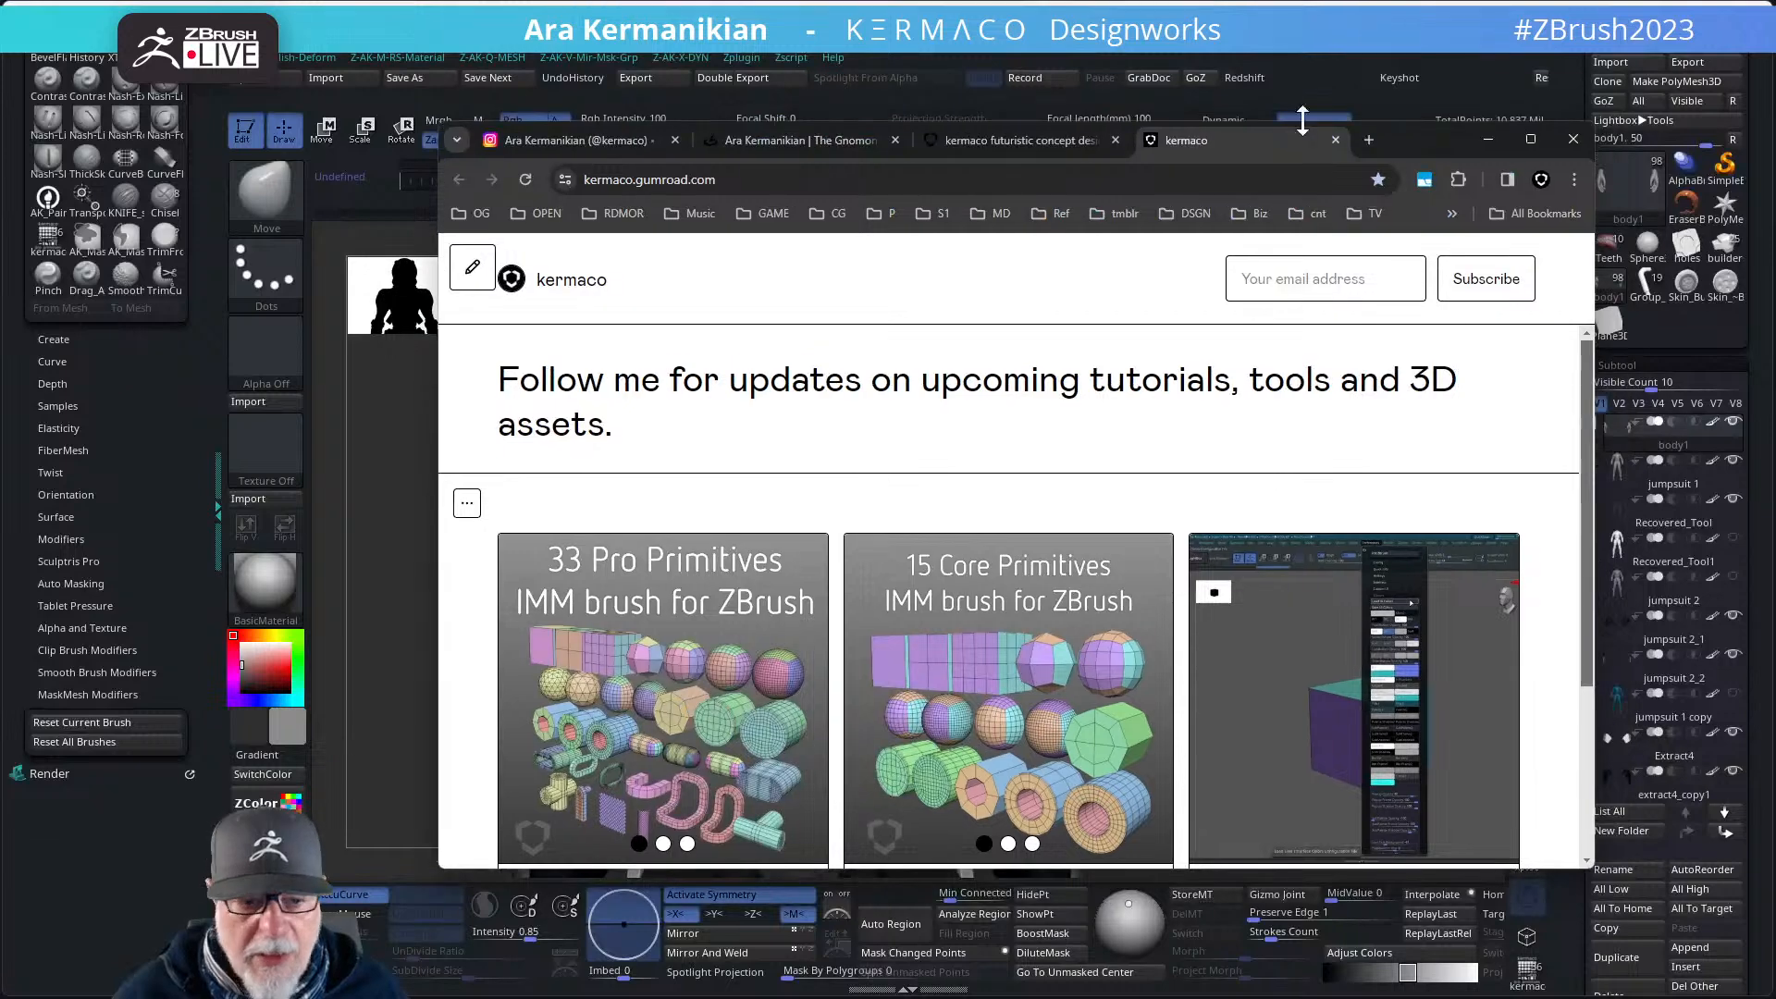
pyautogui.press('super+Left')
pyautogui.click(780, 20)
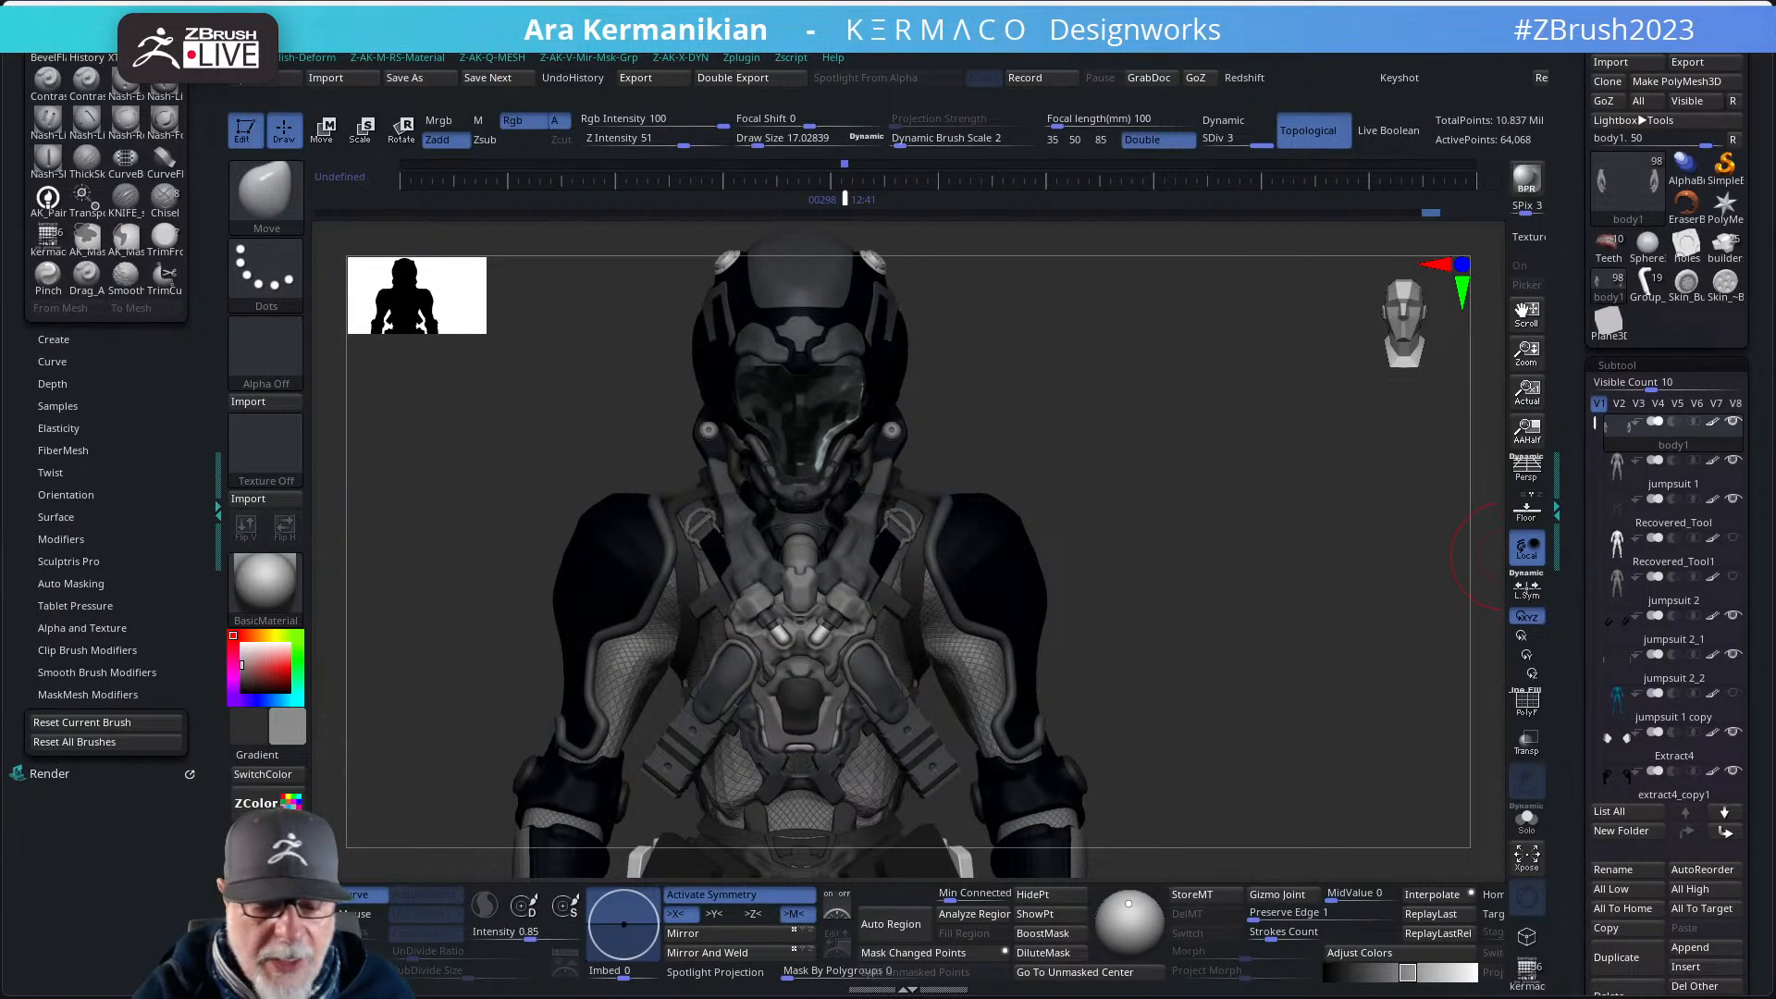
# - Select the helmet's brow plates above the visor and set up the hPolish brush with a draw size of about 6.4
pyautogui.moveTo(1169, 515); pyautogui.dragTo(1173, 444)
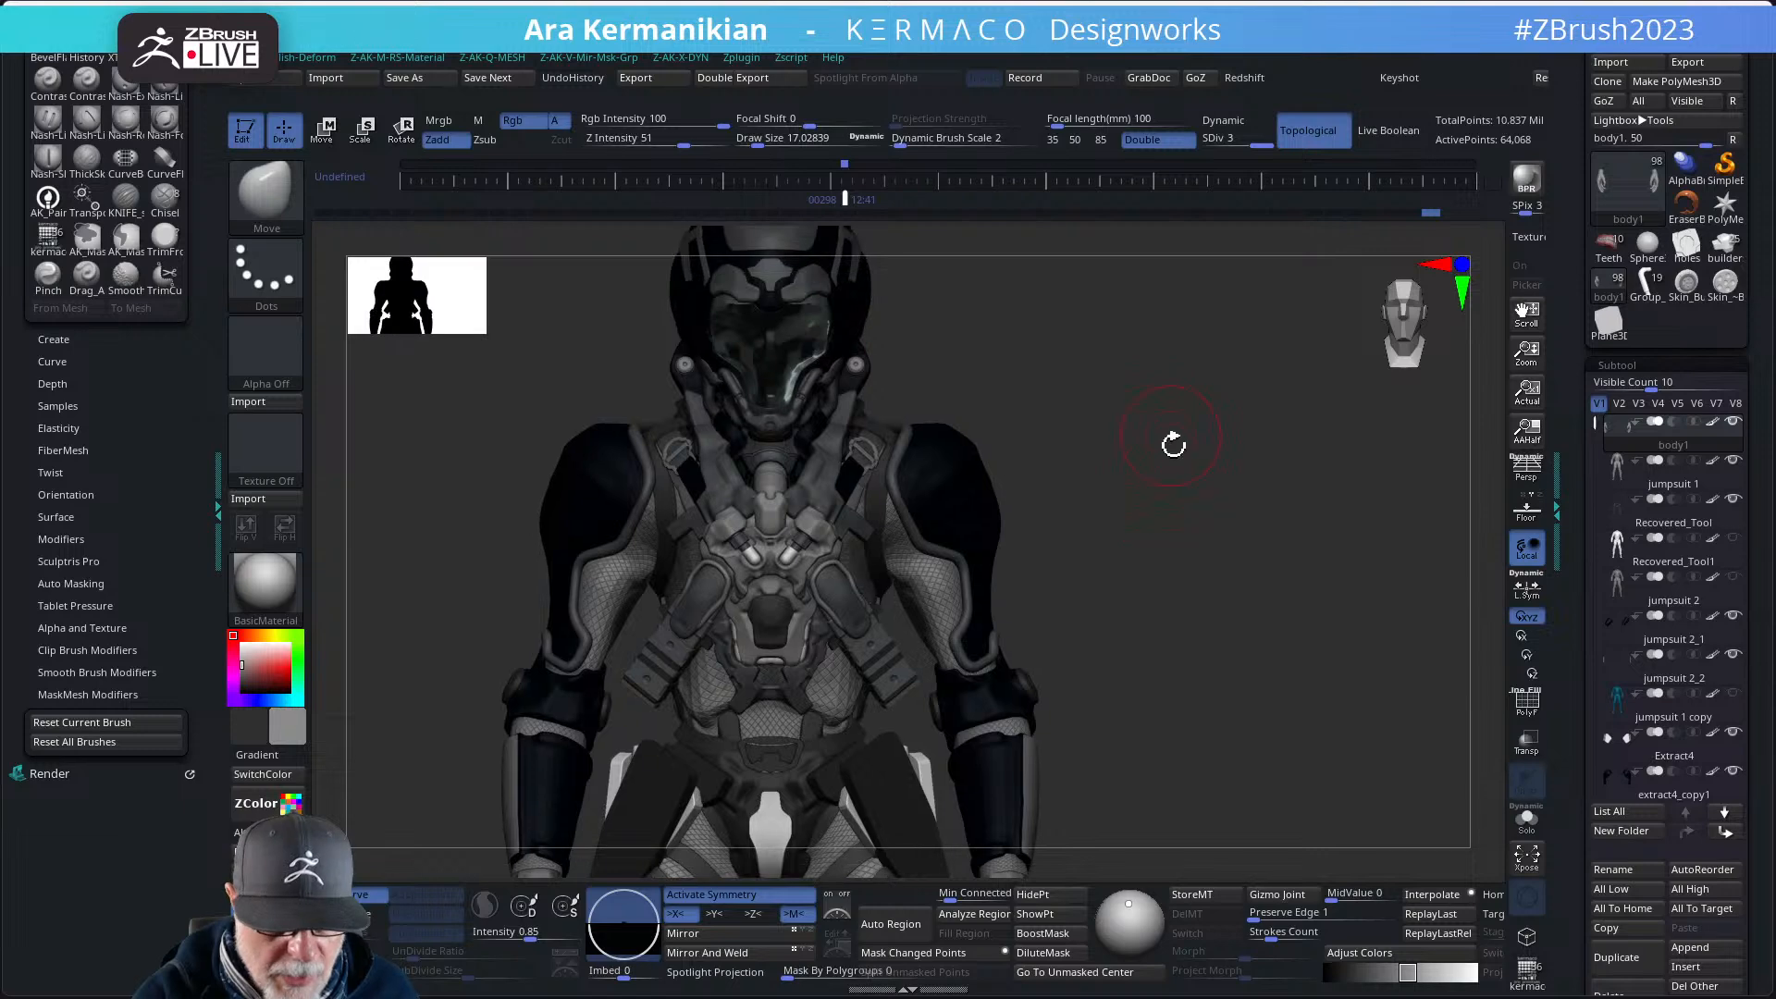
pyautogui.moveTo(1179, 511)
pyautogui.mouseDown()
pyautogui.moveTo(1092, 522)
pyautogui.moveTo(1185, 518)
pyautogui.moveTo(1173, 512)
pyautogui.moveTo(1173, 536)
pyautogui.mouseUp()
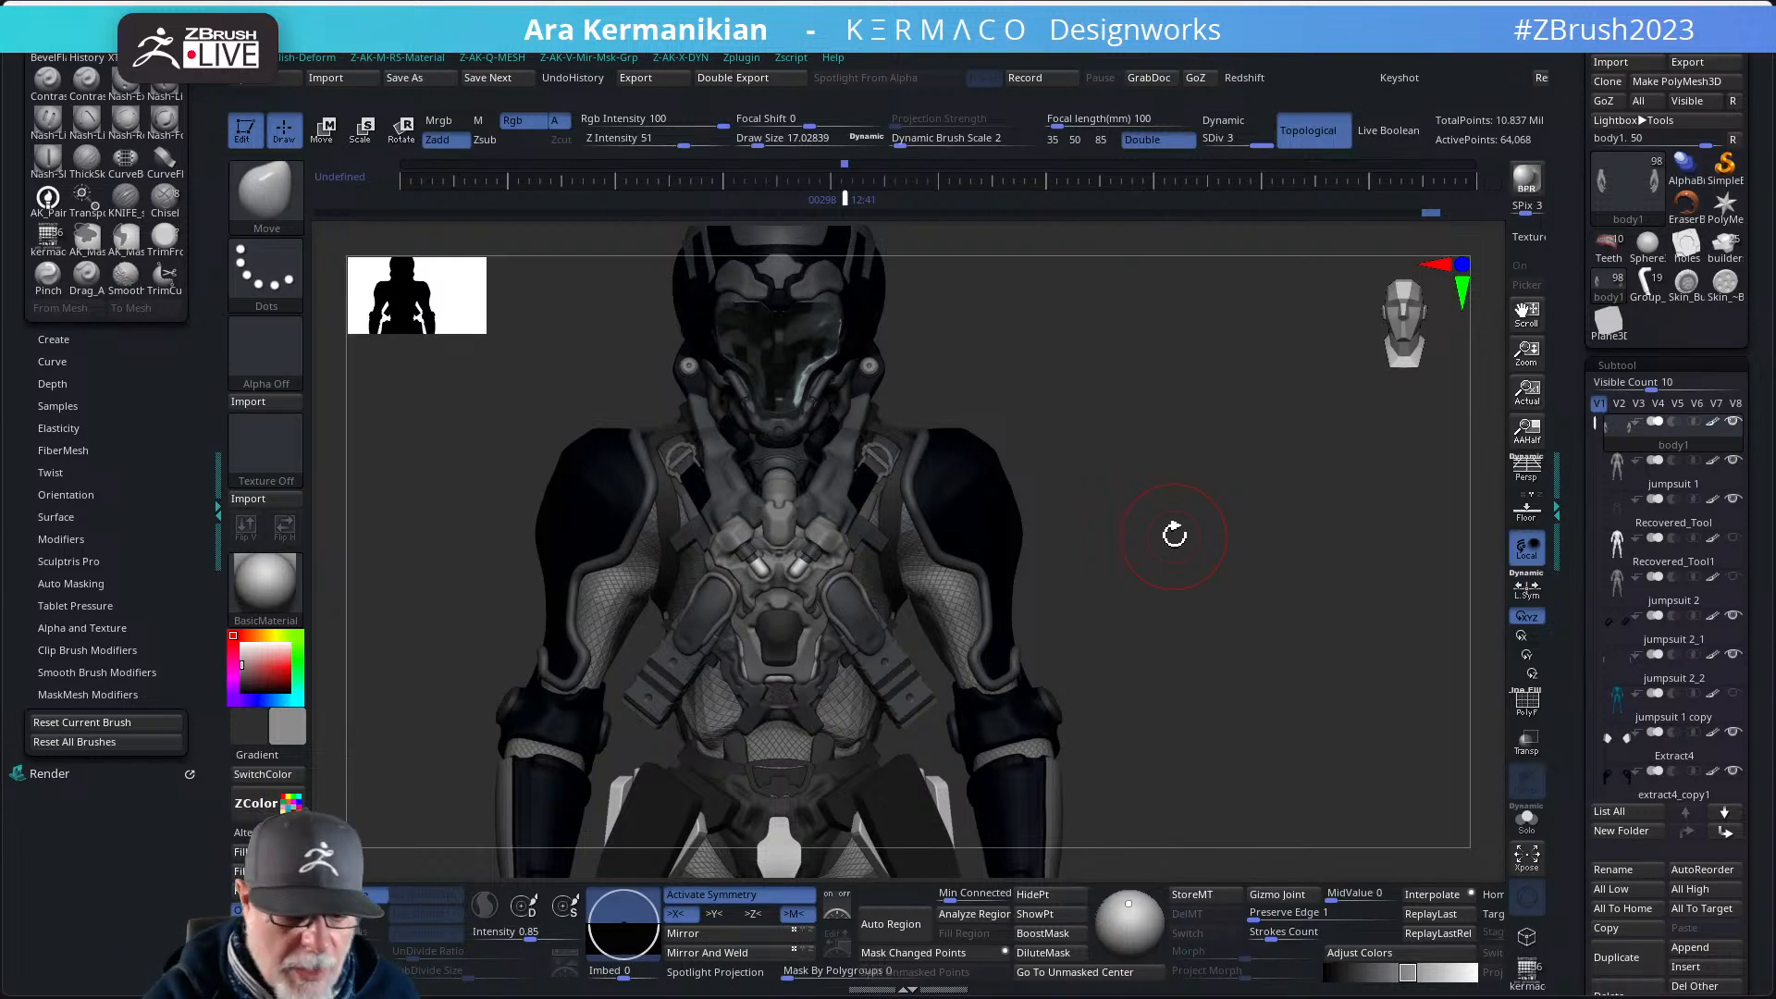
pyautogui.keyDown('alt'); pyautogui.moveTo(1121, 538); pyautogui.dragTo(1236, 788); pyautogui.keyUp('alt')
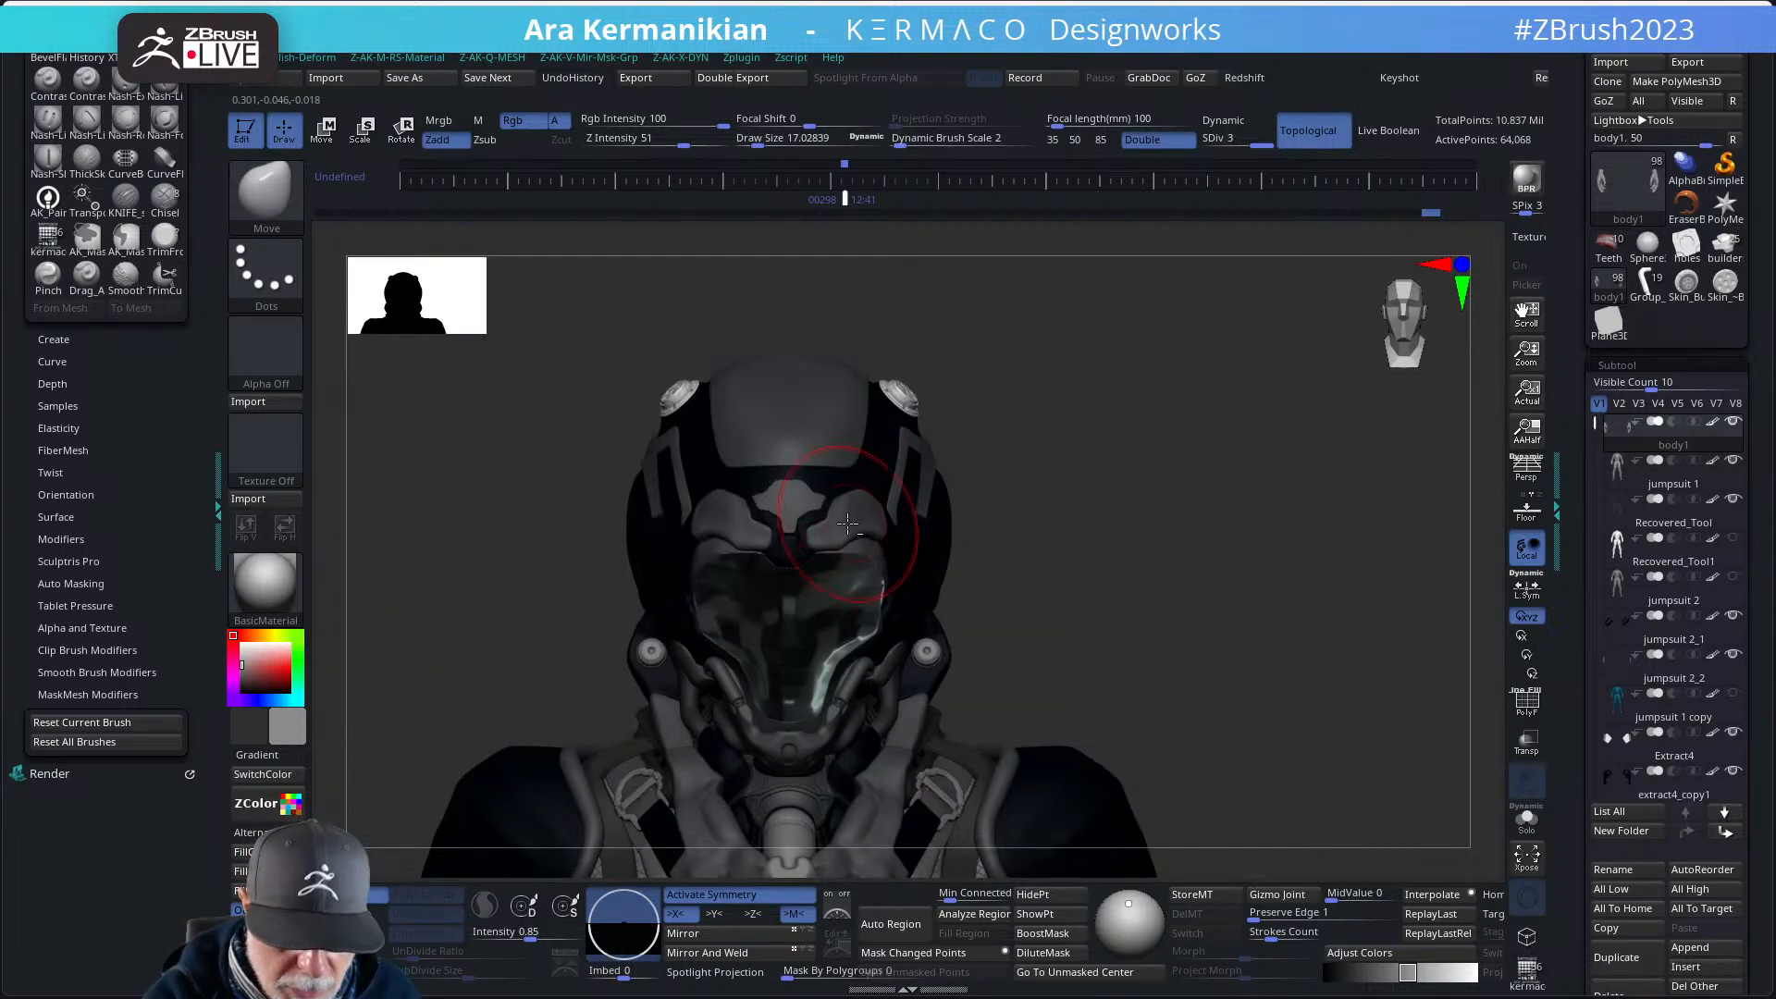
pyautogui.keyDown('alt'); pyautogui.click(850, 524); pyautogui.keyUp('alt')
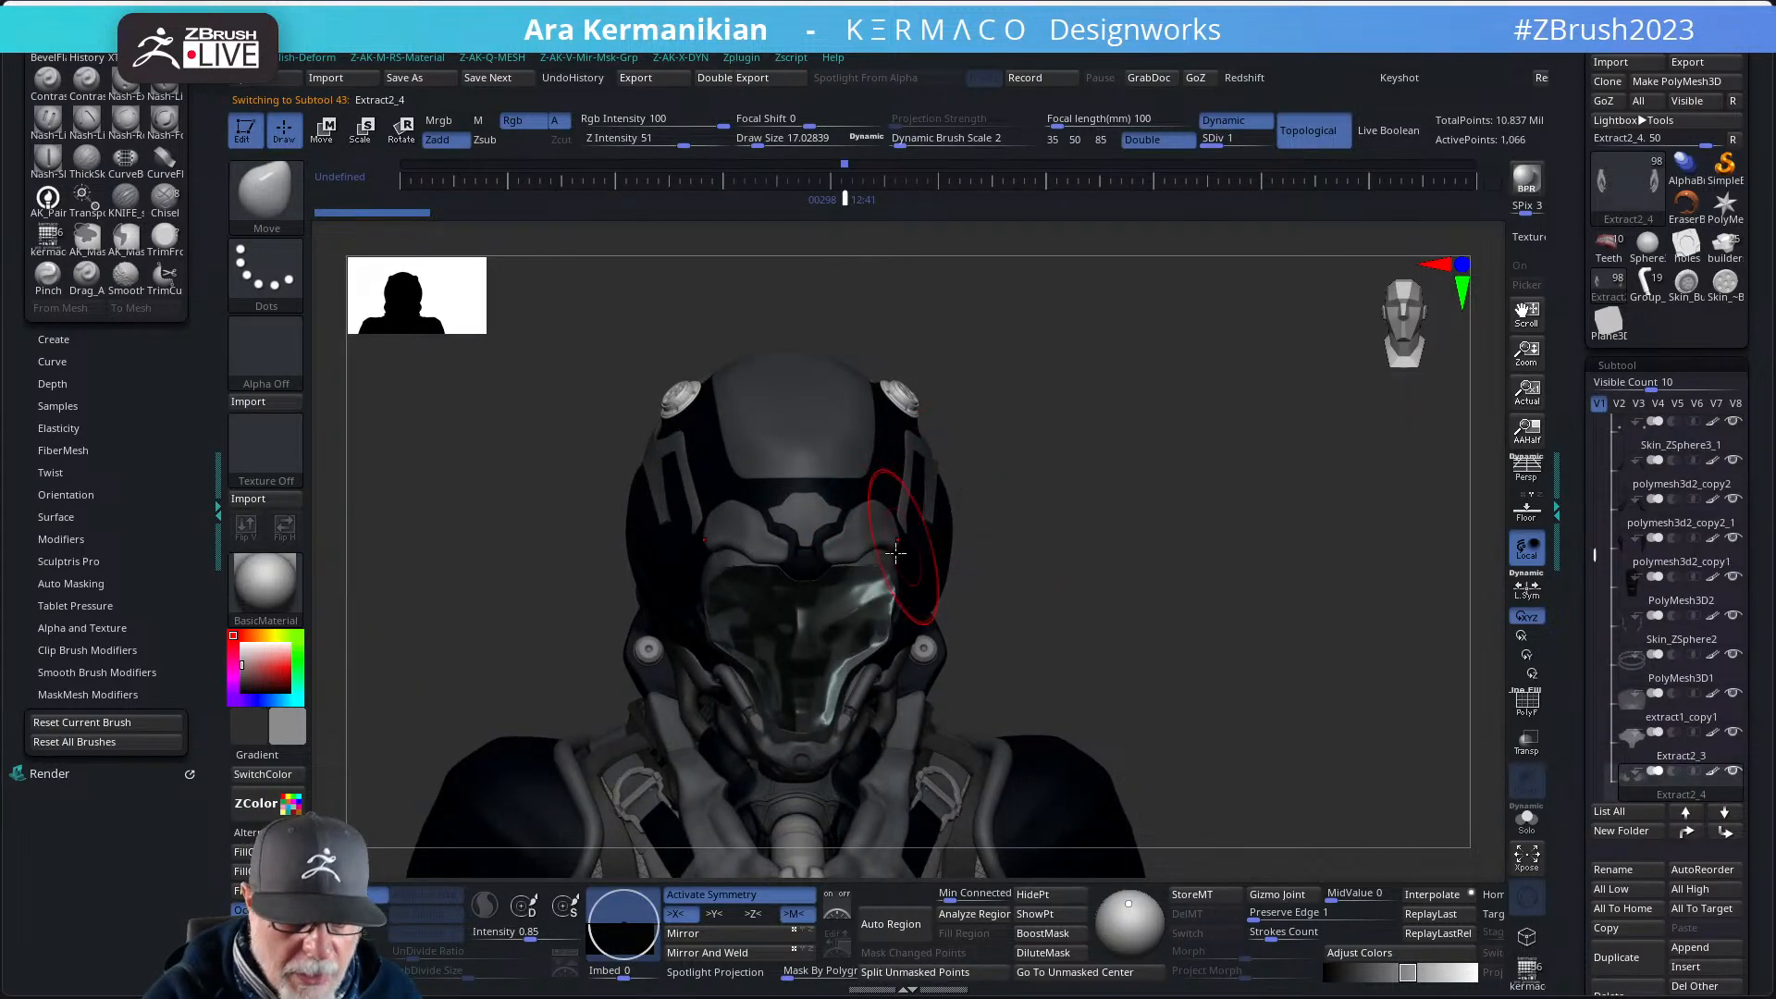
pyautogui.hotkey('ctrl', 'x')
pyautogui.hotkey('ctrl', 'c')
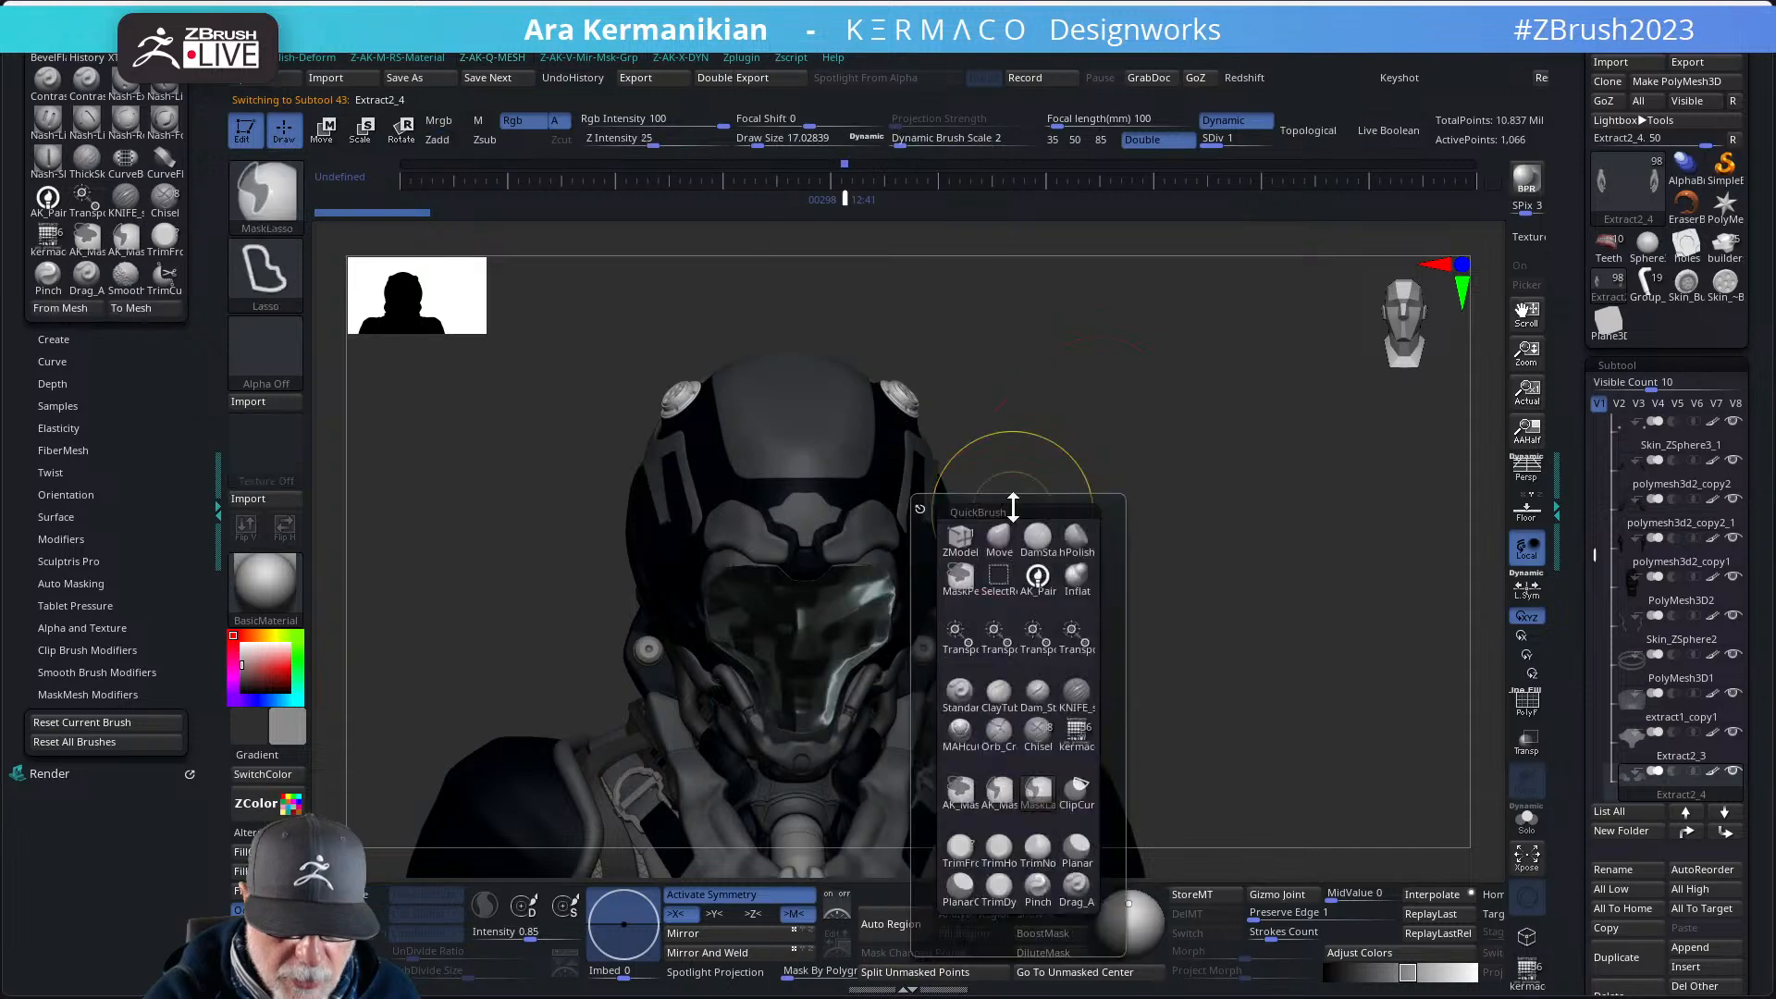
pyautogui.click(1077, 536)
pyautogui.moveTo(835, 553); pyautogui.dragTo(880, 529)
pyautogui.press('s')
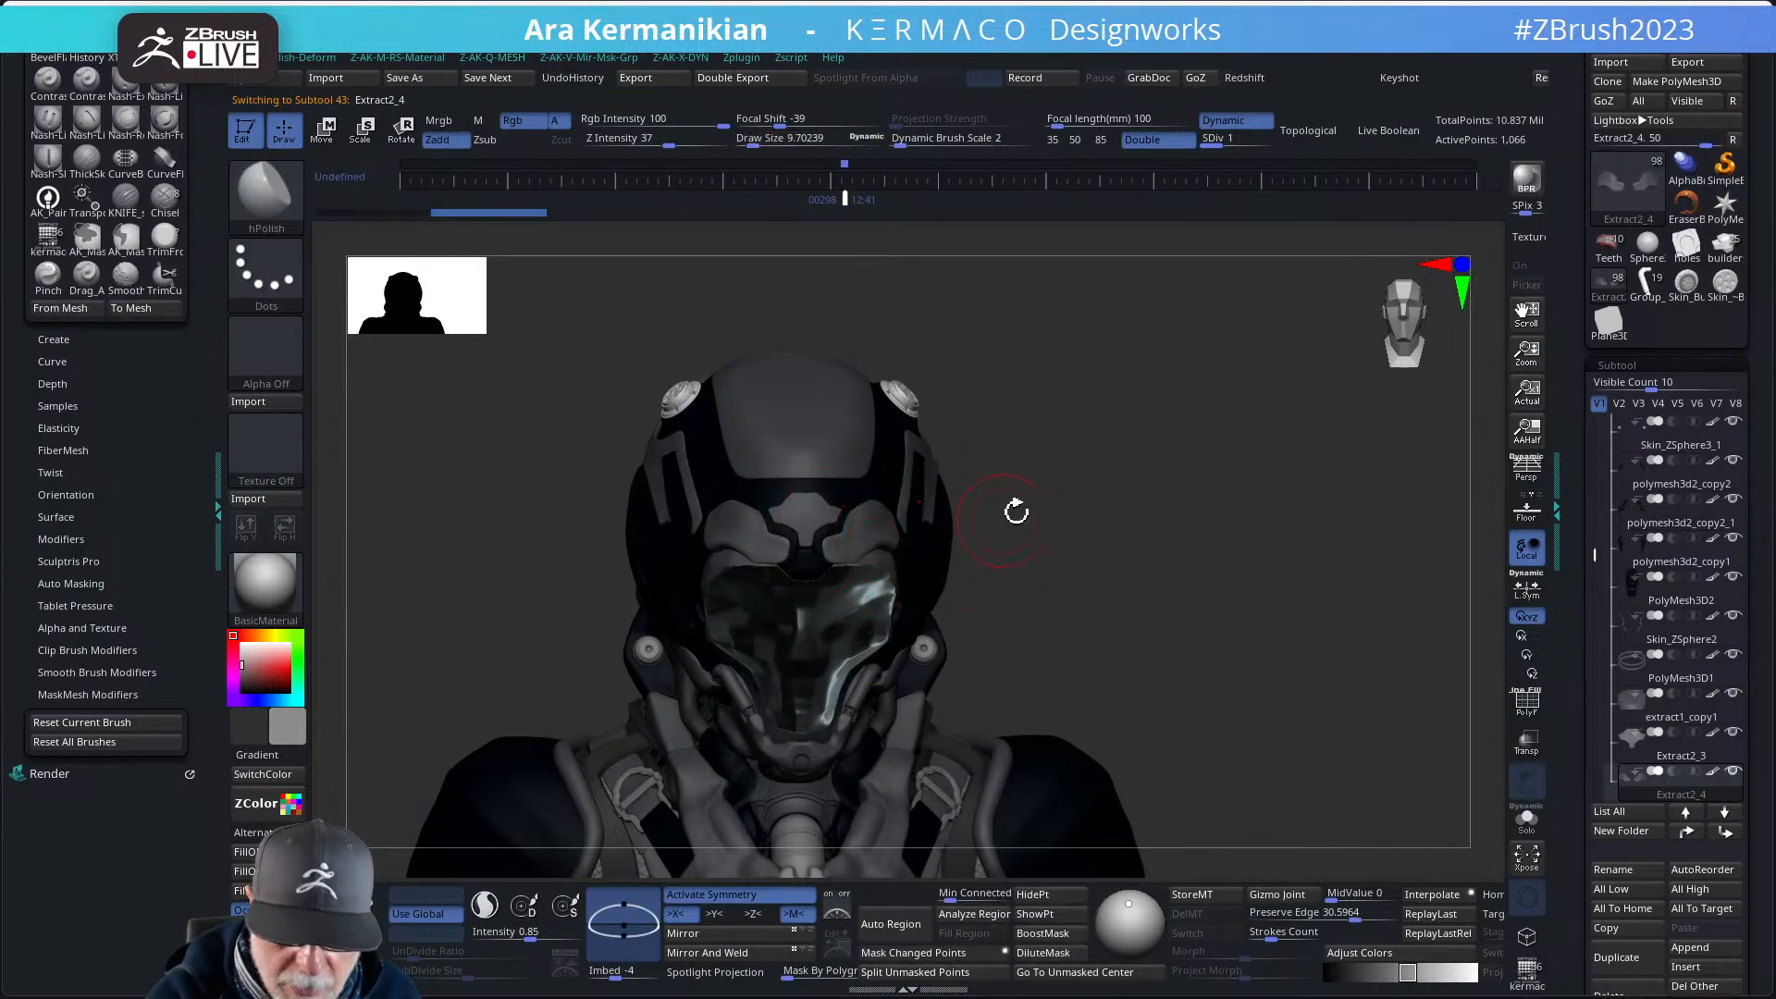
pyautogui.moveTo(1015, 511); pyautogui.dragTo(1066, 475)
pyautogui.press('s')
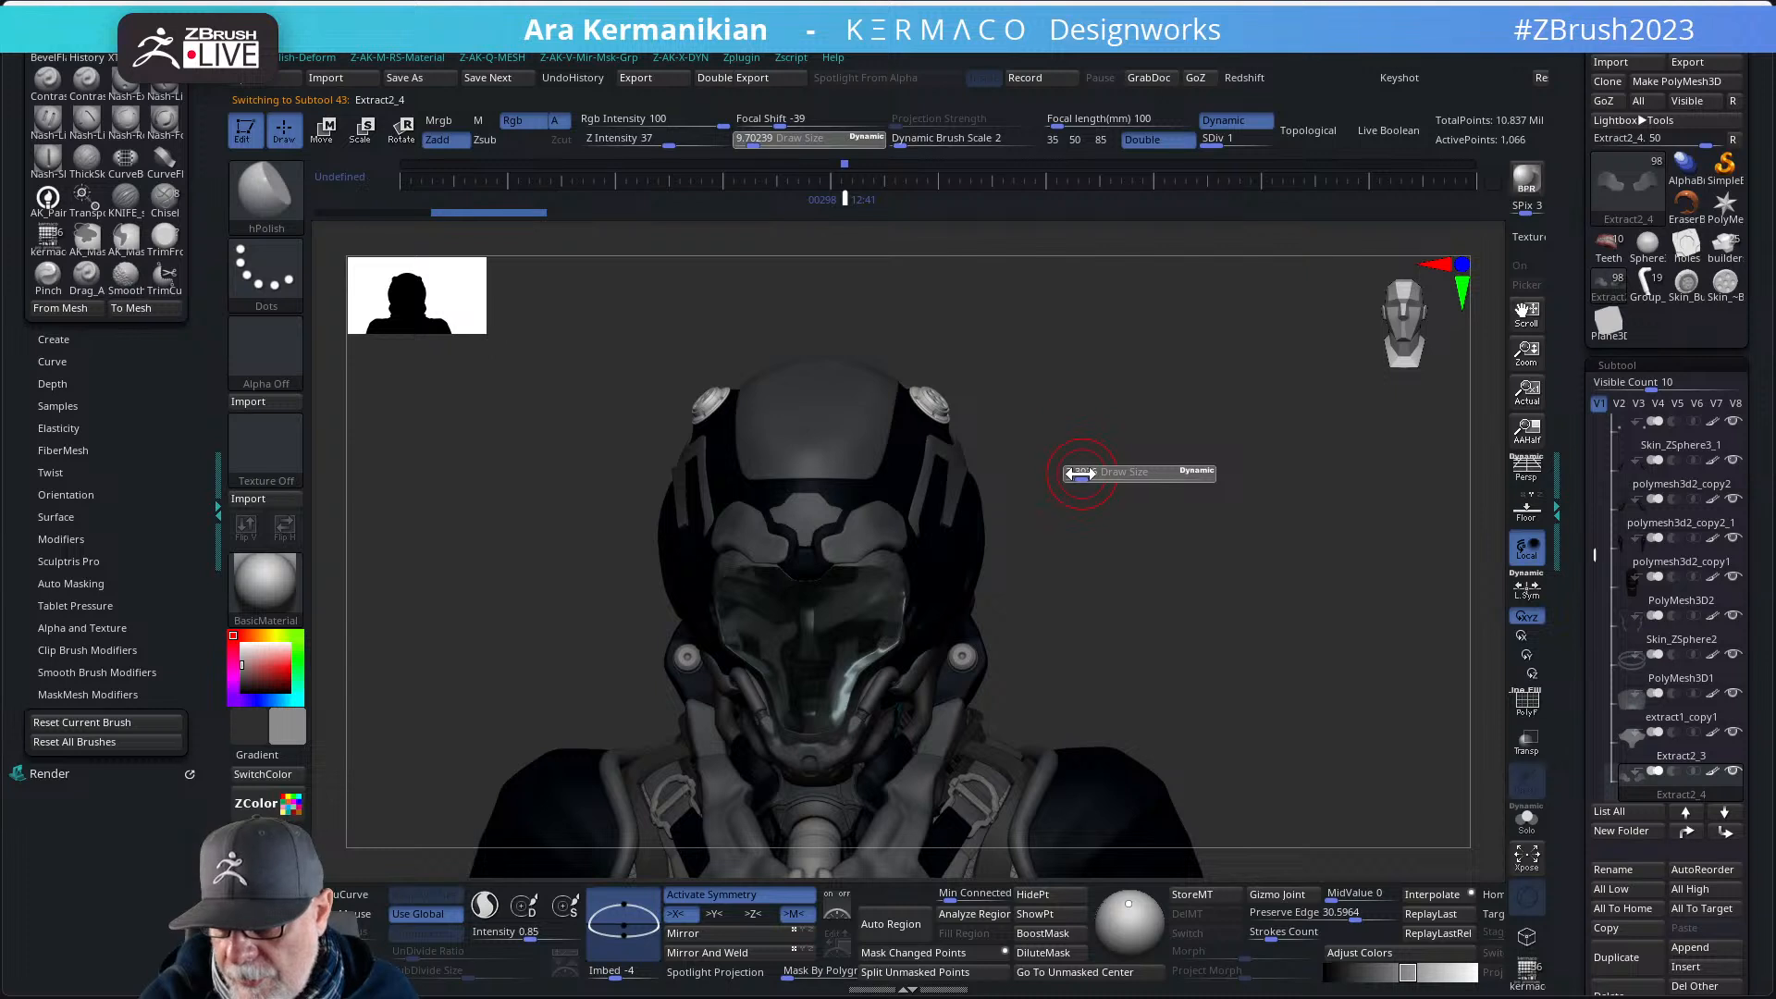
pyautogui.moveTo(1082, 475); pyautogui.dragTo(1099, 561)
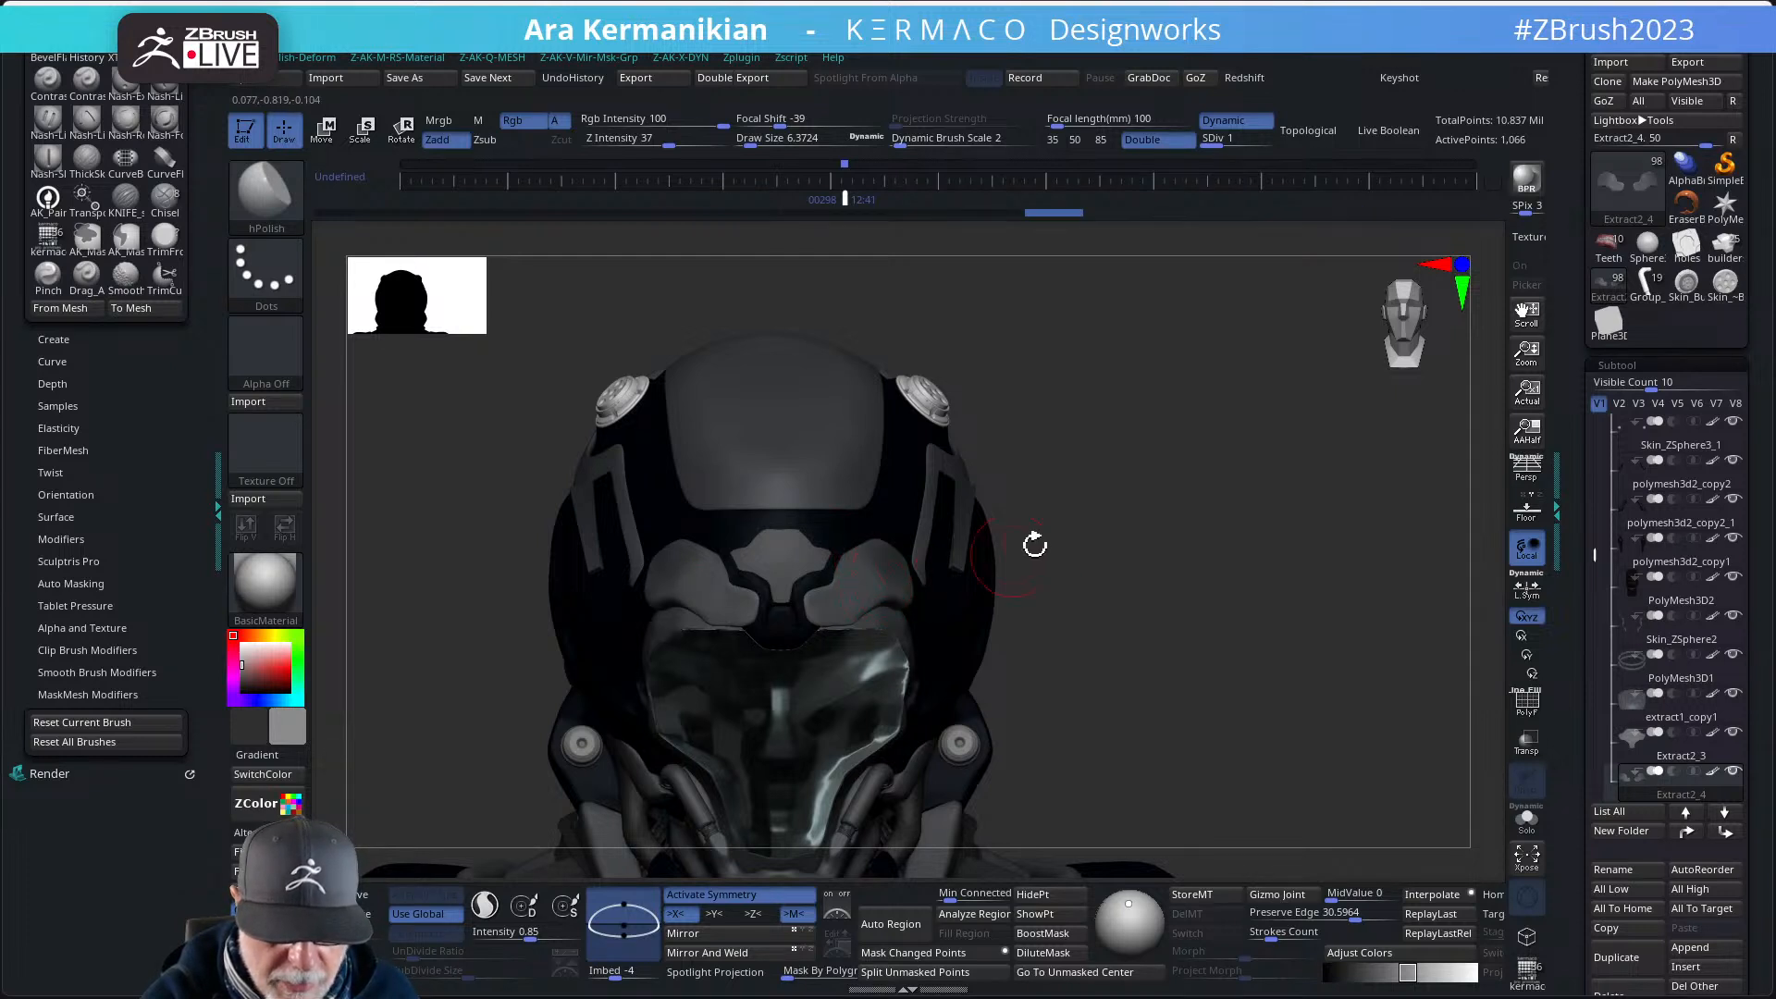
# - Set up the DamStandard brush with a draw size of about 3.2 for working on the brow plates above the visor
pyautogui.moveTo(1105, 504); pyautogui.dragTo(951, 601)
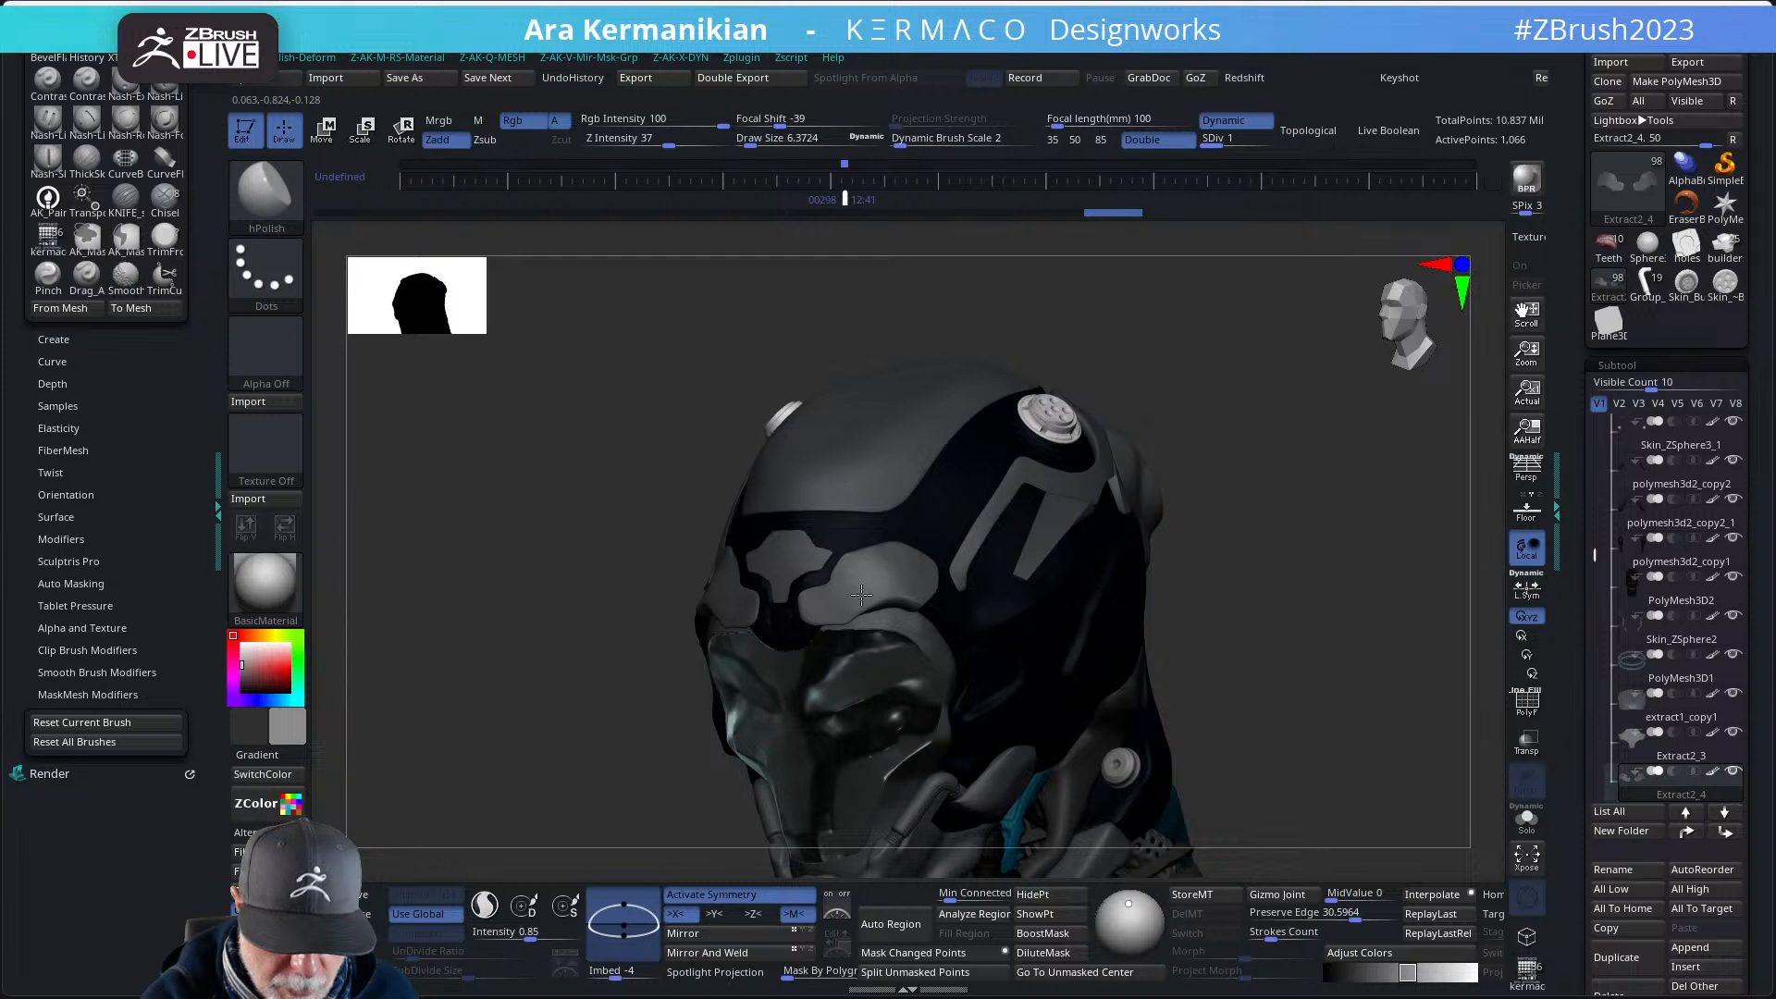
pyautogui.moveTo(1172, 476)
pyautogui.mouseDown()
pyautogui.moveTo(1205, 417)
pyautogui.moveTo(1186, 505)
pyautogui.mouseUp()
pyautogui.moveTo(1268, 445)
pyautogui.mouseDown()
pyautogui.moveTo(1258, 410)
pyautogui.moveTo(1193, 365)
pyautogui.mouseUp()
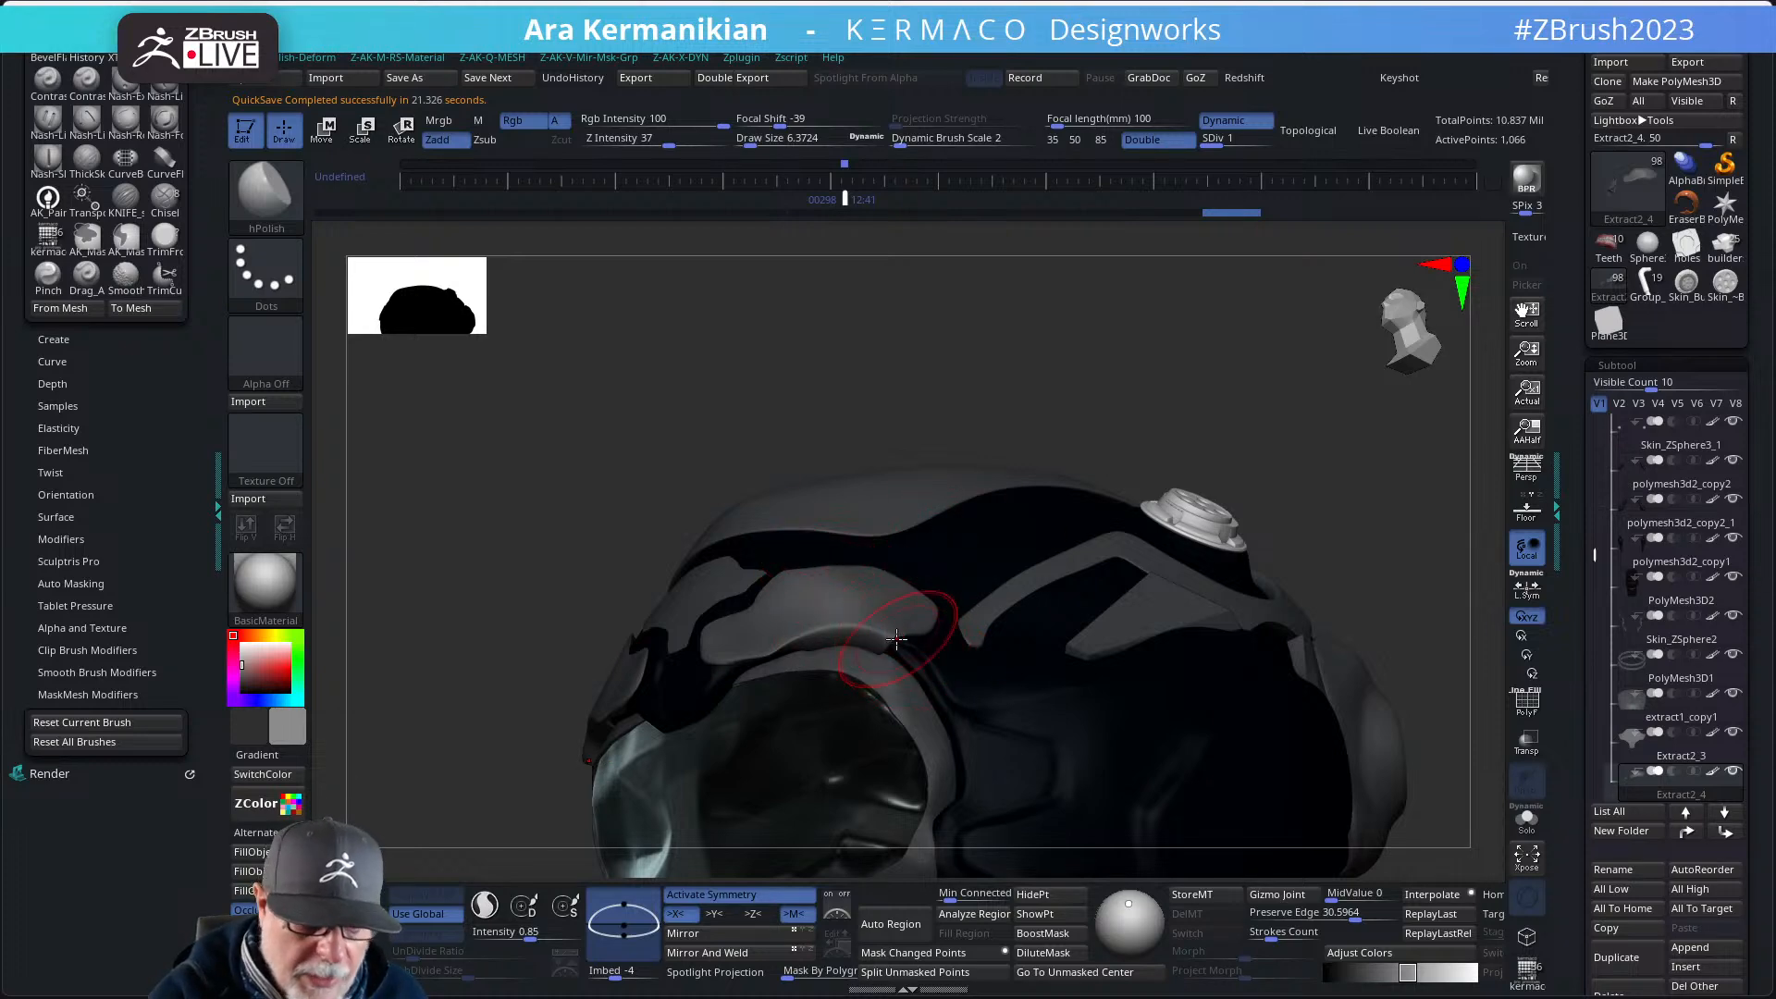
pyautogui.press('space')
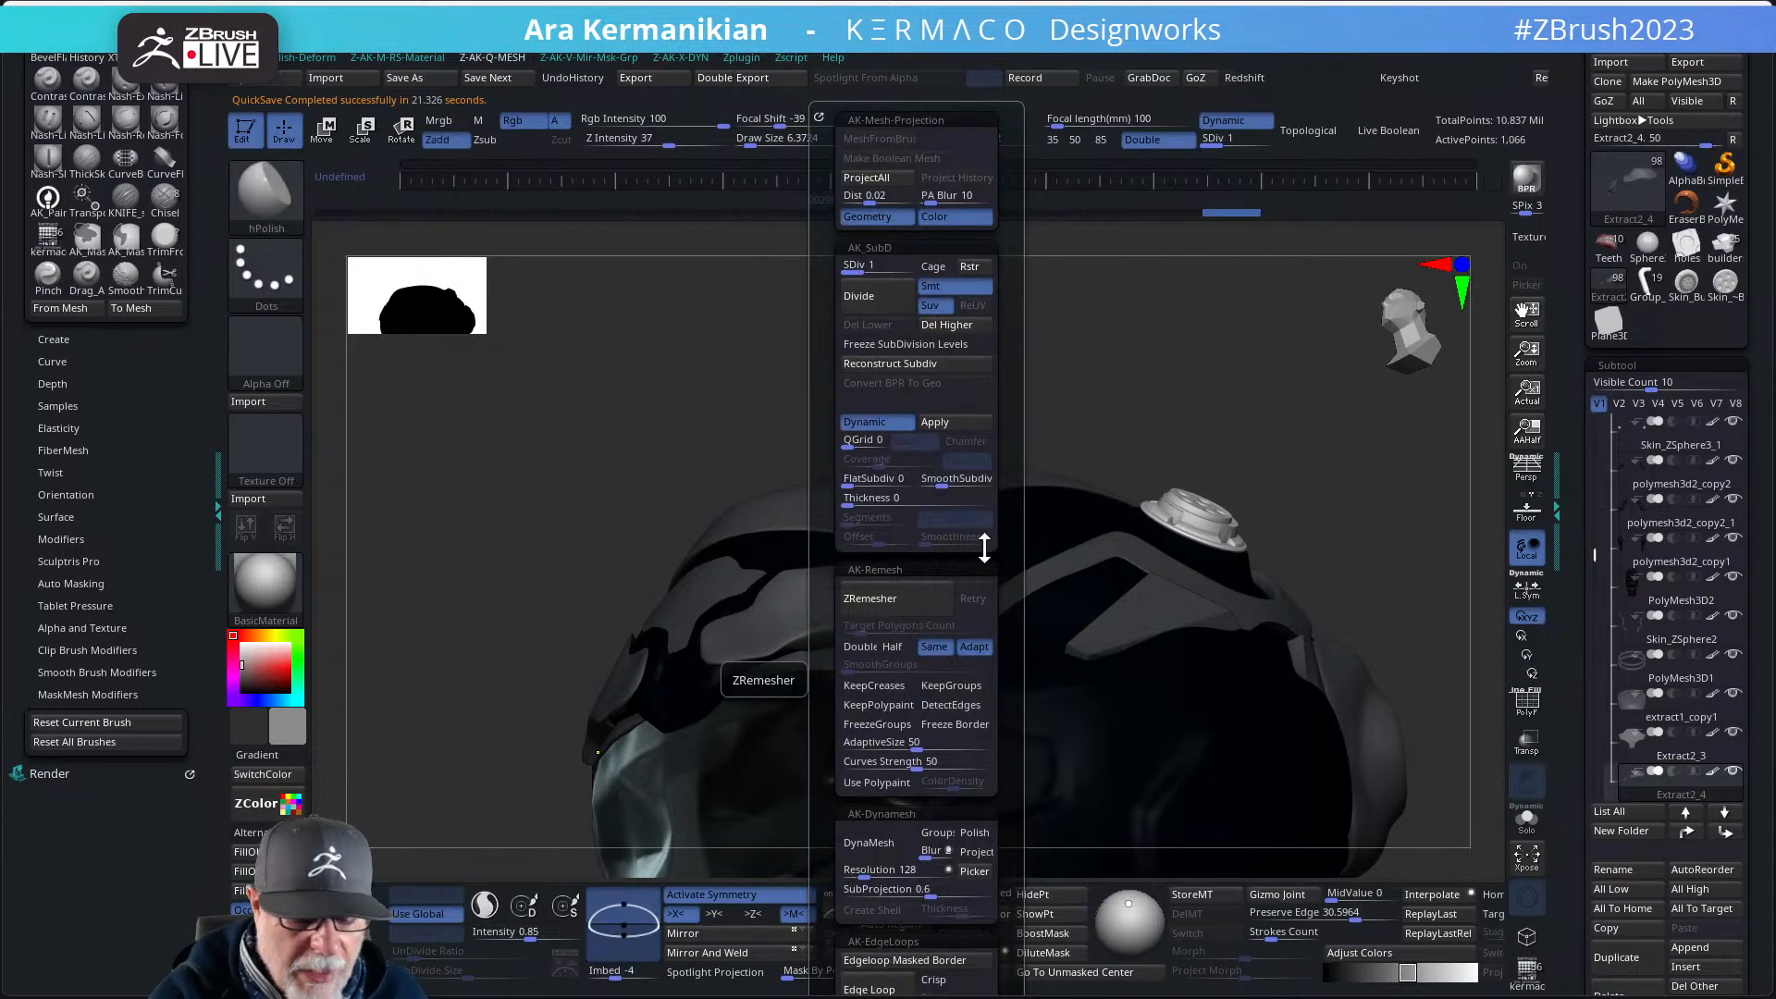
pyautogui.press('b')
pyautogui.press('d')
pyautogui.press('s')
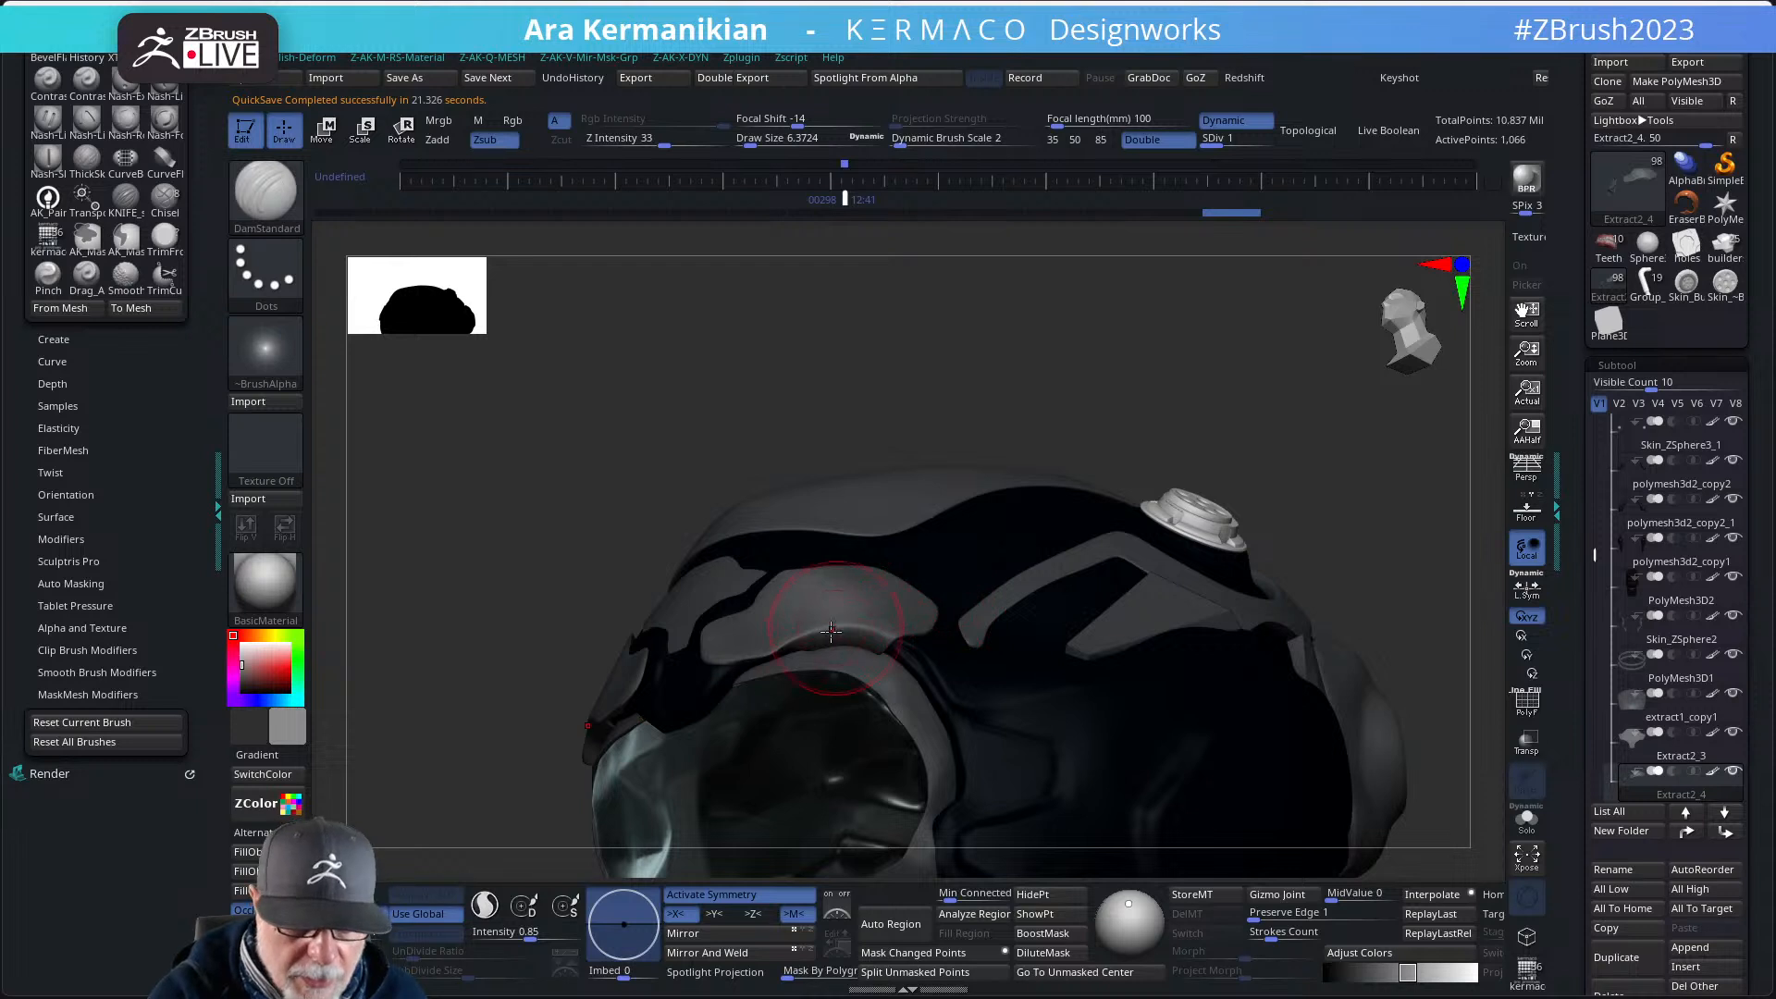
pyautogui.moveTo(882, 413); pyautogui.dragTo(824, 629)
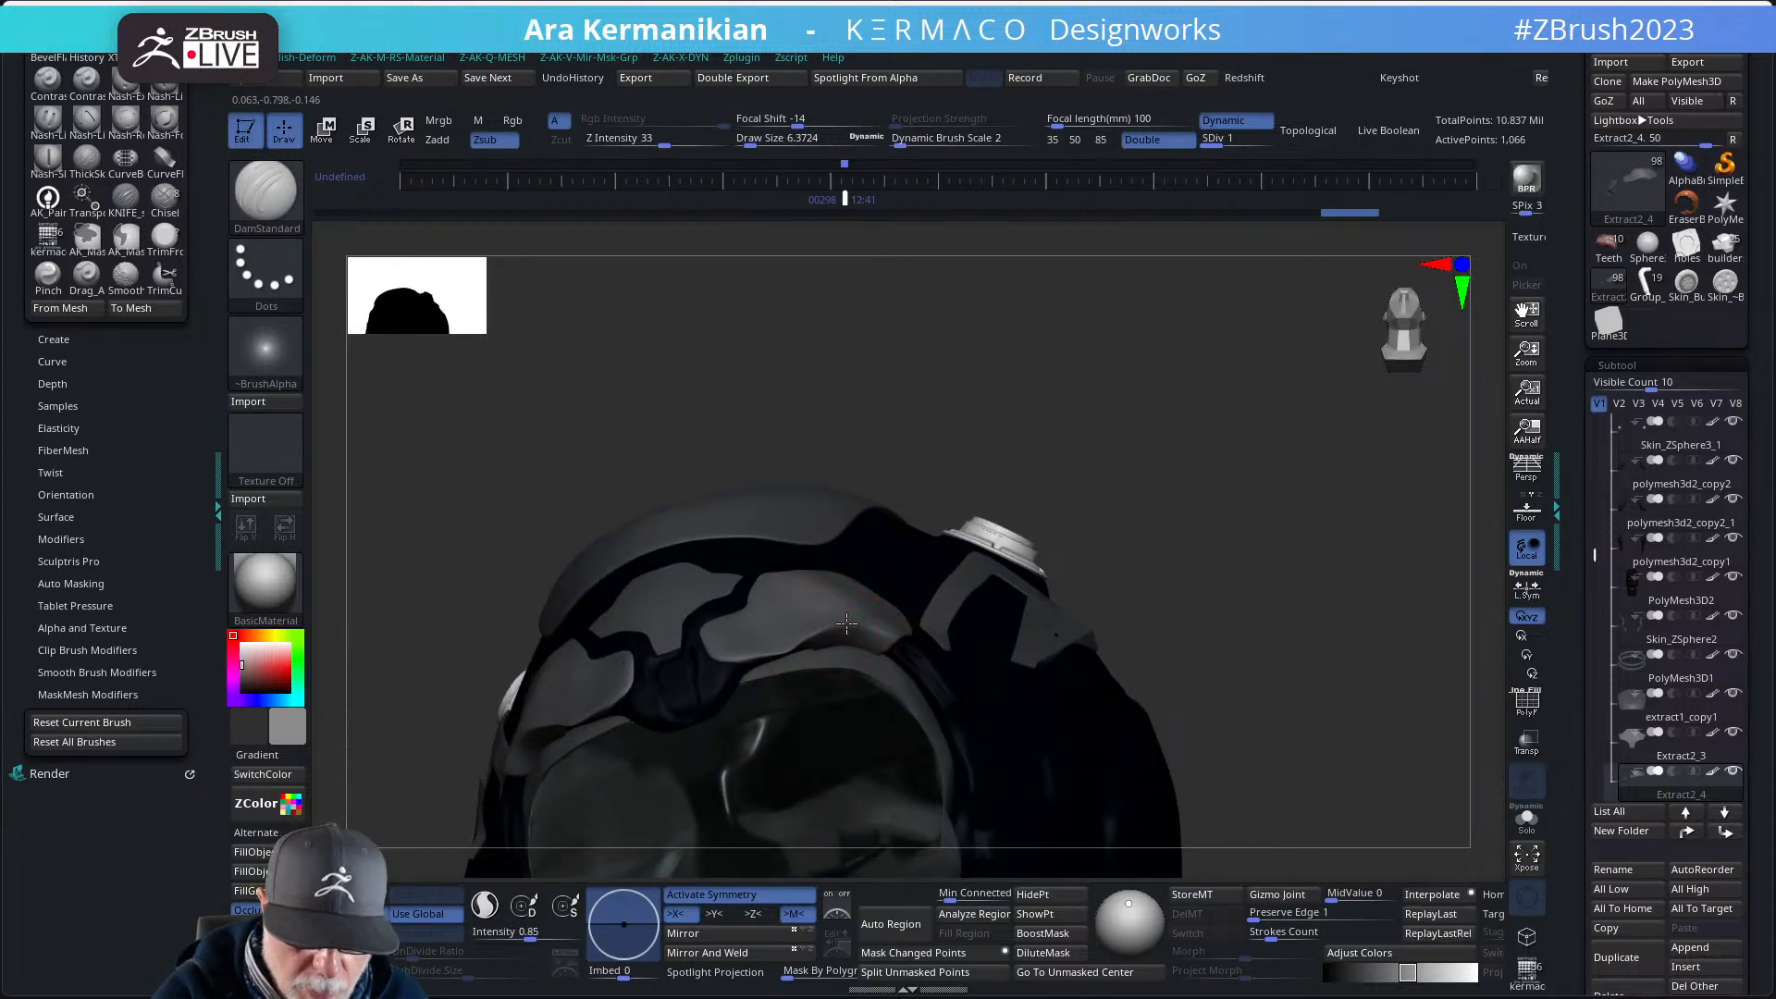
pyautogui.moveTo(1126, 528); pyautogui.dragTo(953, 592)
pyautogui.moveTo(983, 472); pyautogui.dragTo(996, 523)
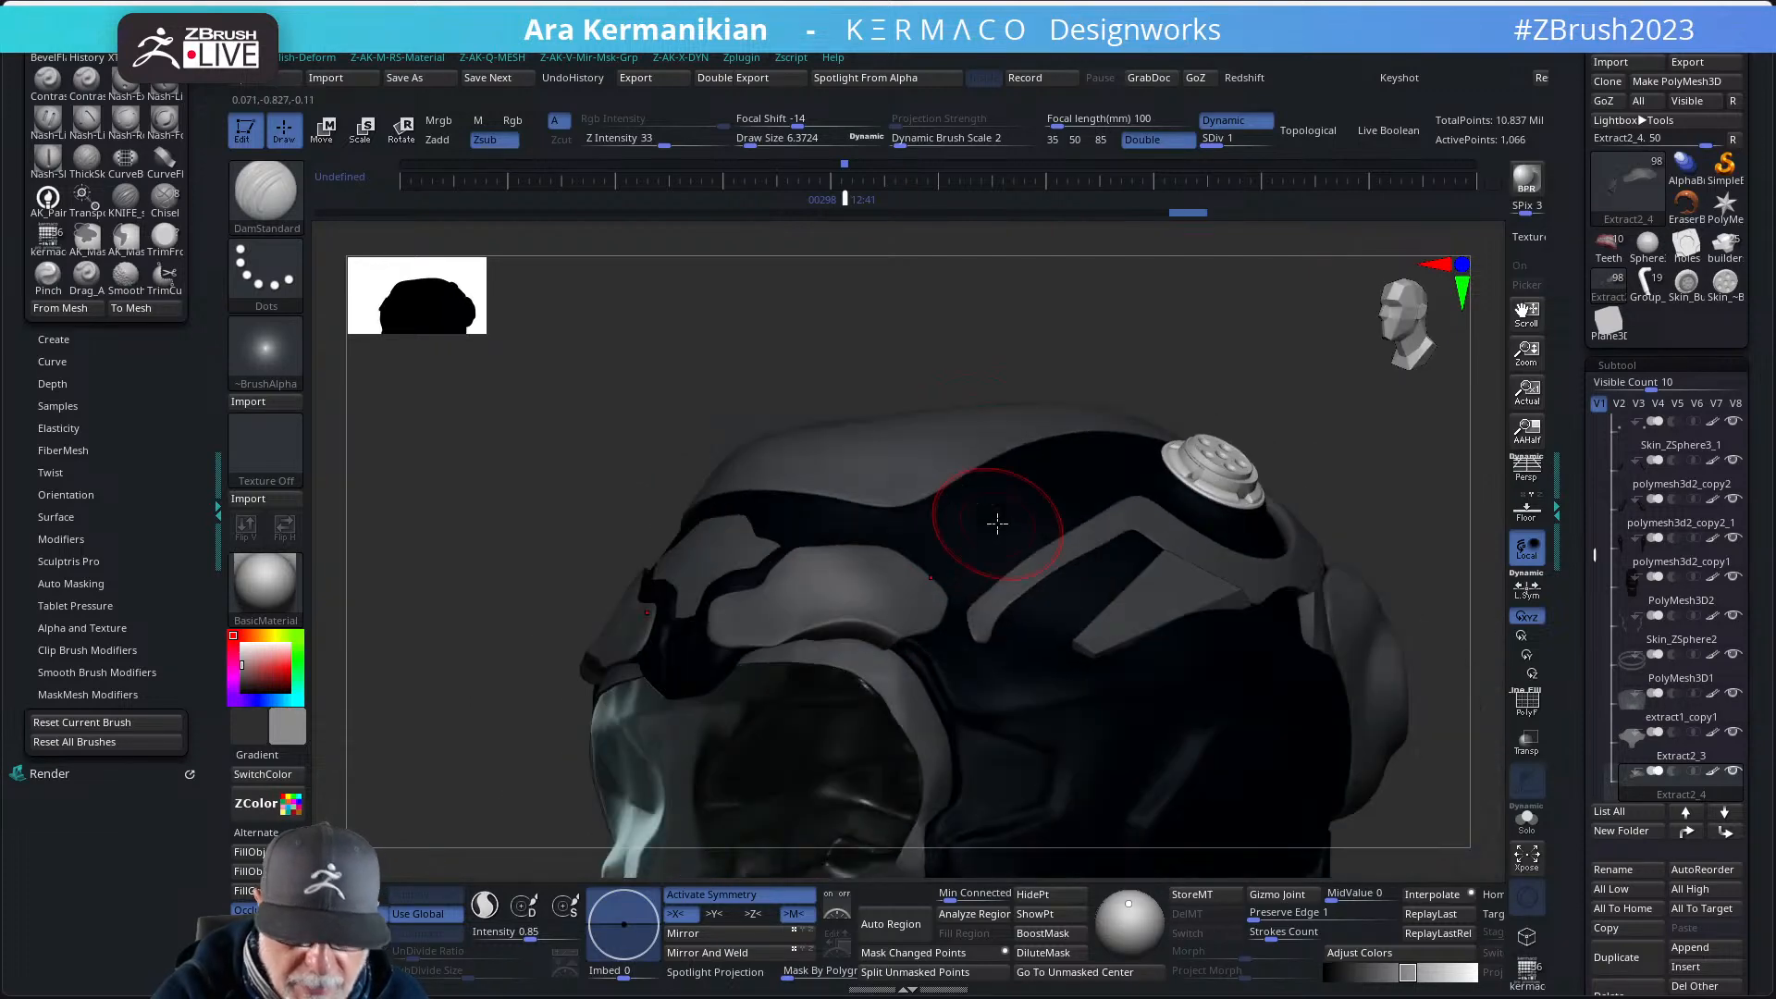
pyautogui.moveTo(1122, 360)
pyautogui.mouseDown()
pyautogui.moveTo(1174, 380)
pyautogui.moveTo(1138, 496)
pyautogui.moveTo(869, 645)
pyautogui.moveTo(890, 648)
pyautogui.moveTo(864, 618)
pyautogui.moveTo(916, 666)
pyautogui.mouseUp()
pyautogui.press('s')
pyautogui.moveTo(798, 603); pyautogui.dragTo(914, 666)
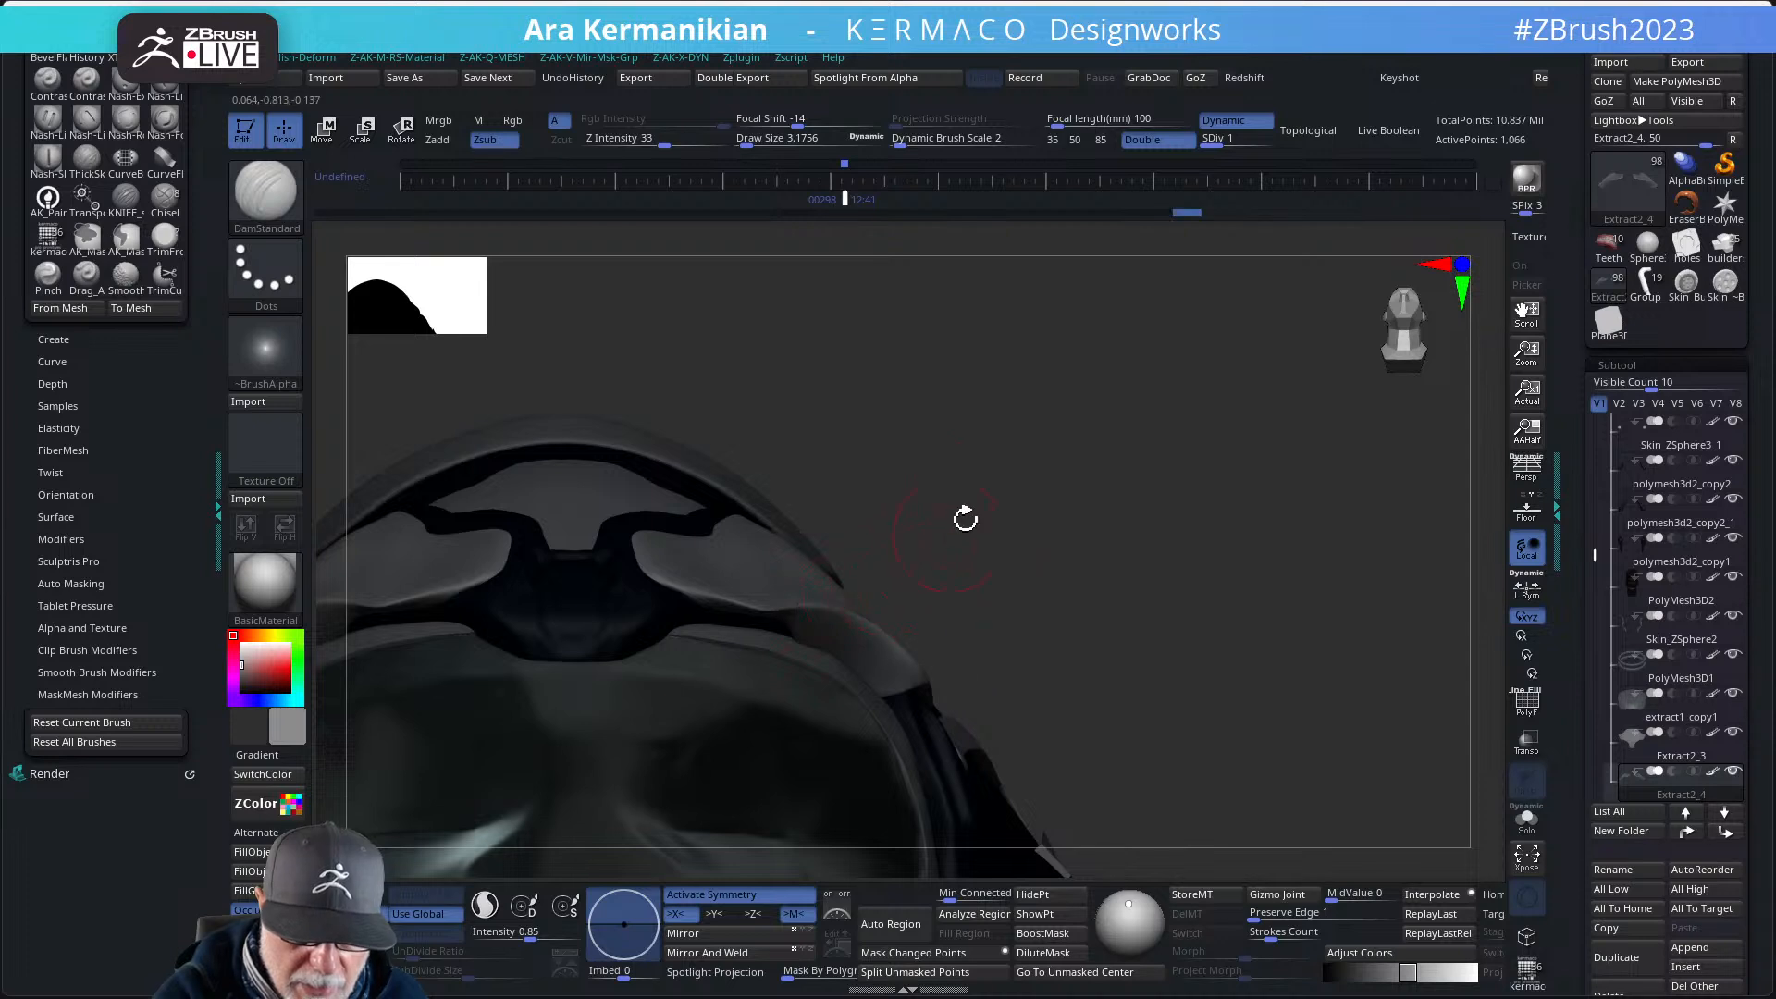
# - Refine the inner edges of the brow plates beside the central forehead piece with symmetrical DamStandard strokes, undoing an unwanted stroke
pyautogui.moveTo(965, 517)
pyautogui.mouseDown()
pyautogui.moveTo(953, 568)
pyautogui.moveTo(905, 622)
pyautogui.mouseUp()
pyautogui.keyDown('shift'); pyautogui.moveTo(714, 623); pyautogui.dragTo(683, 616); pyautogui.keyUp('shift')
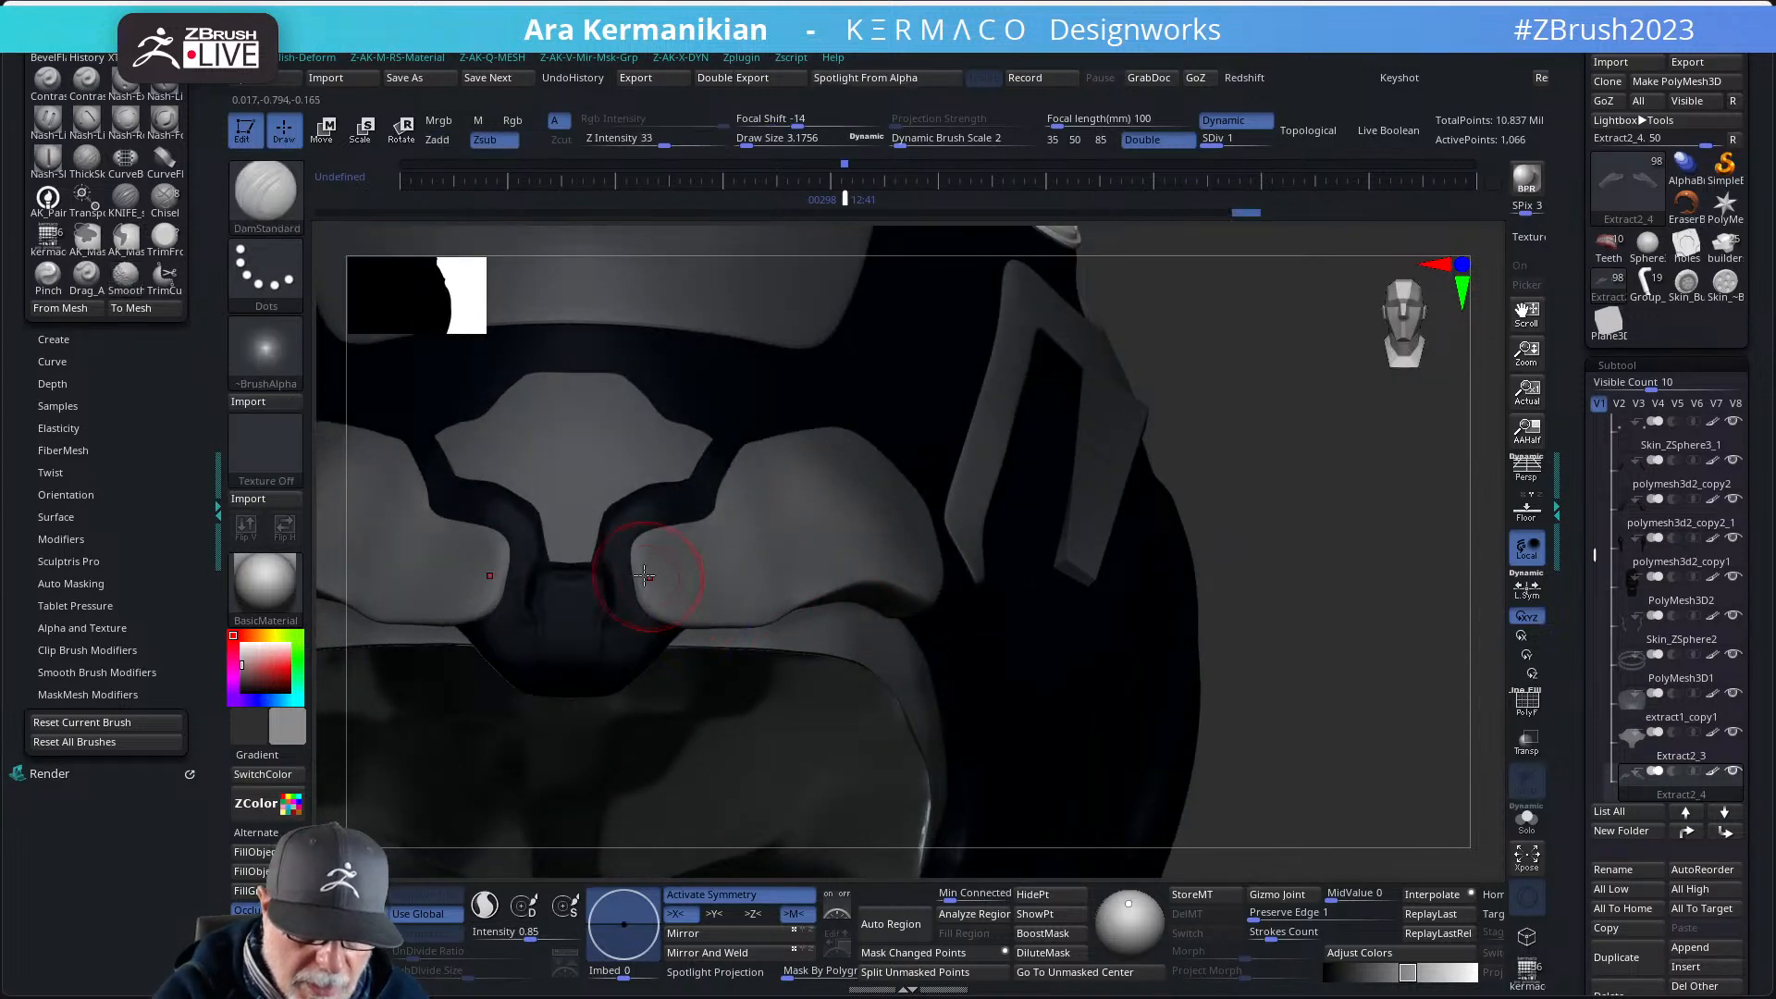
pyautogui.moveTo(635, 551); pyautogui.dragTo(638, 577)
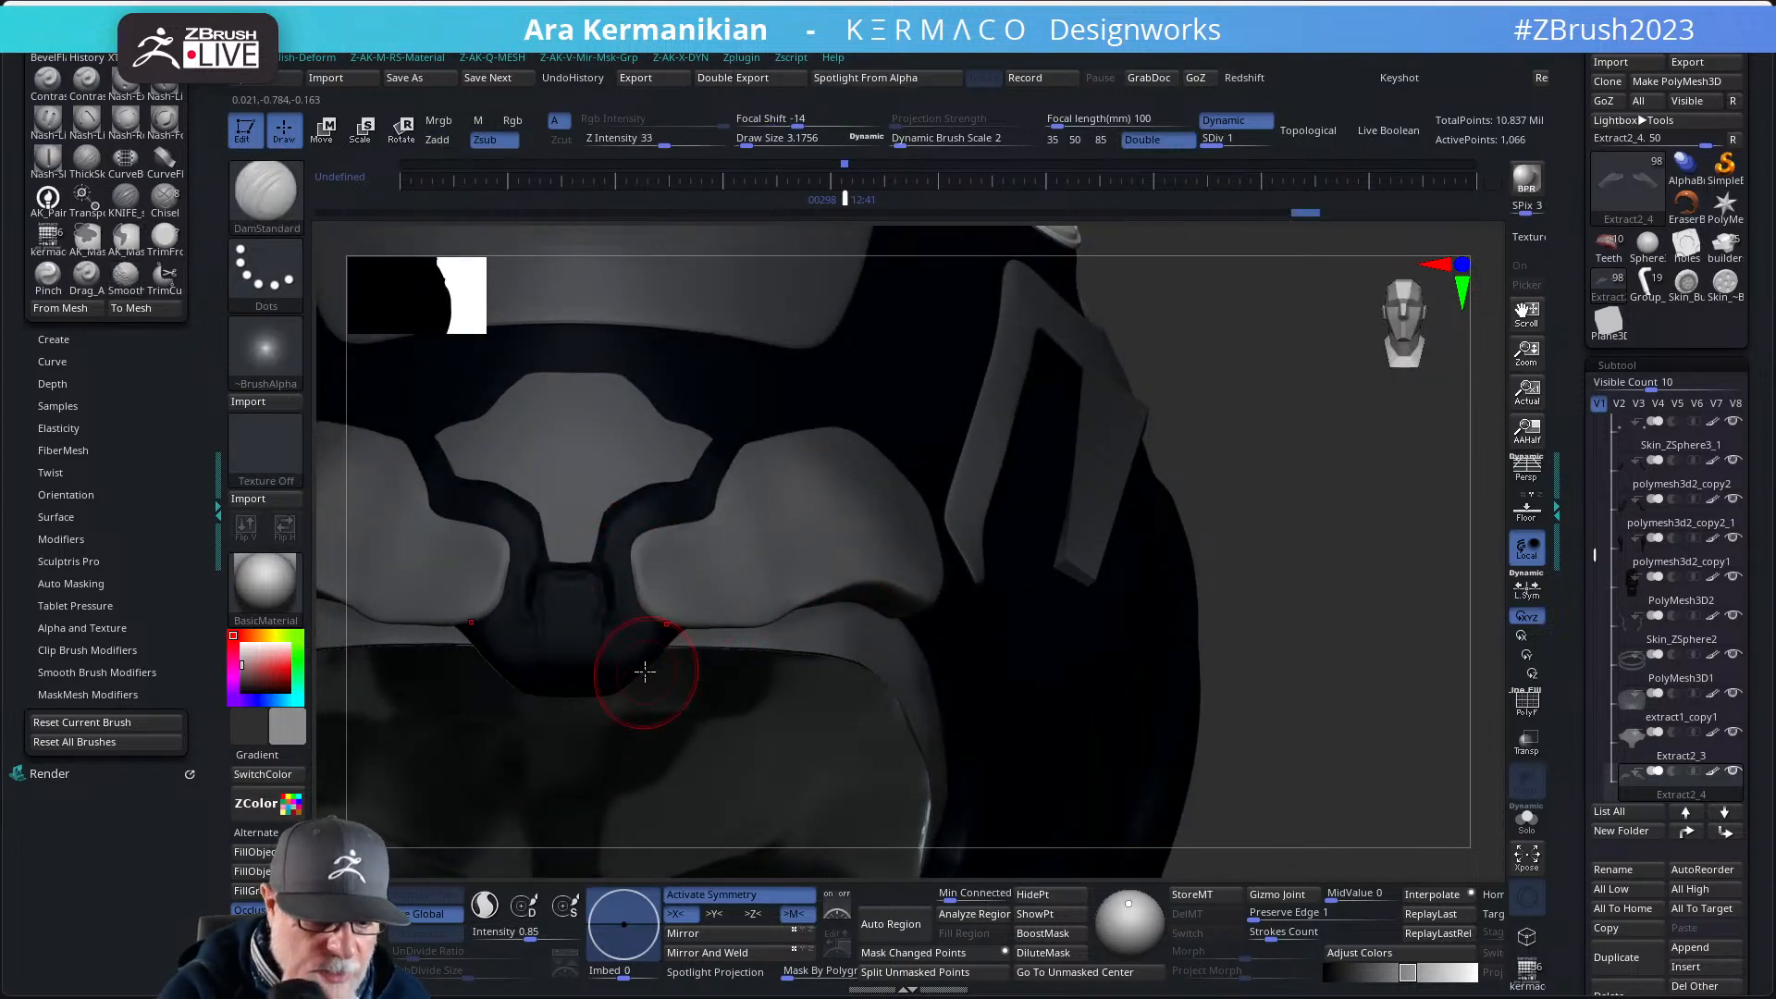
pyautogui.moveTo(649, 534); pyautogui.dragTo(798, 430)
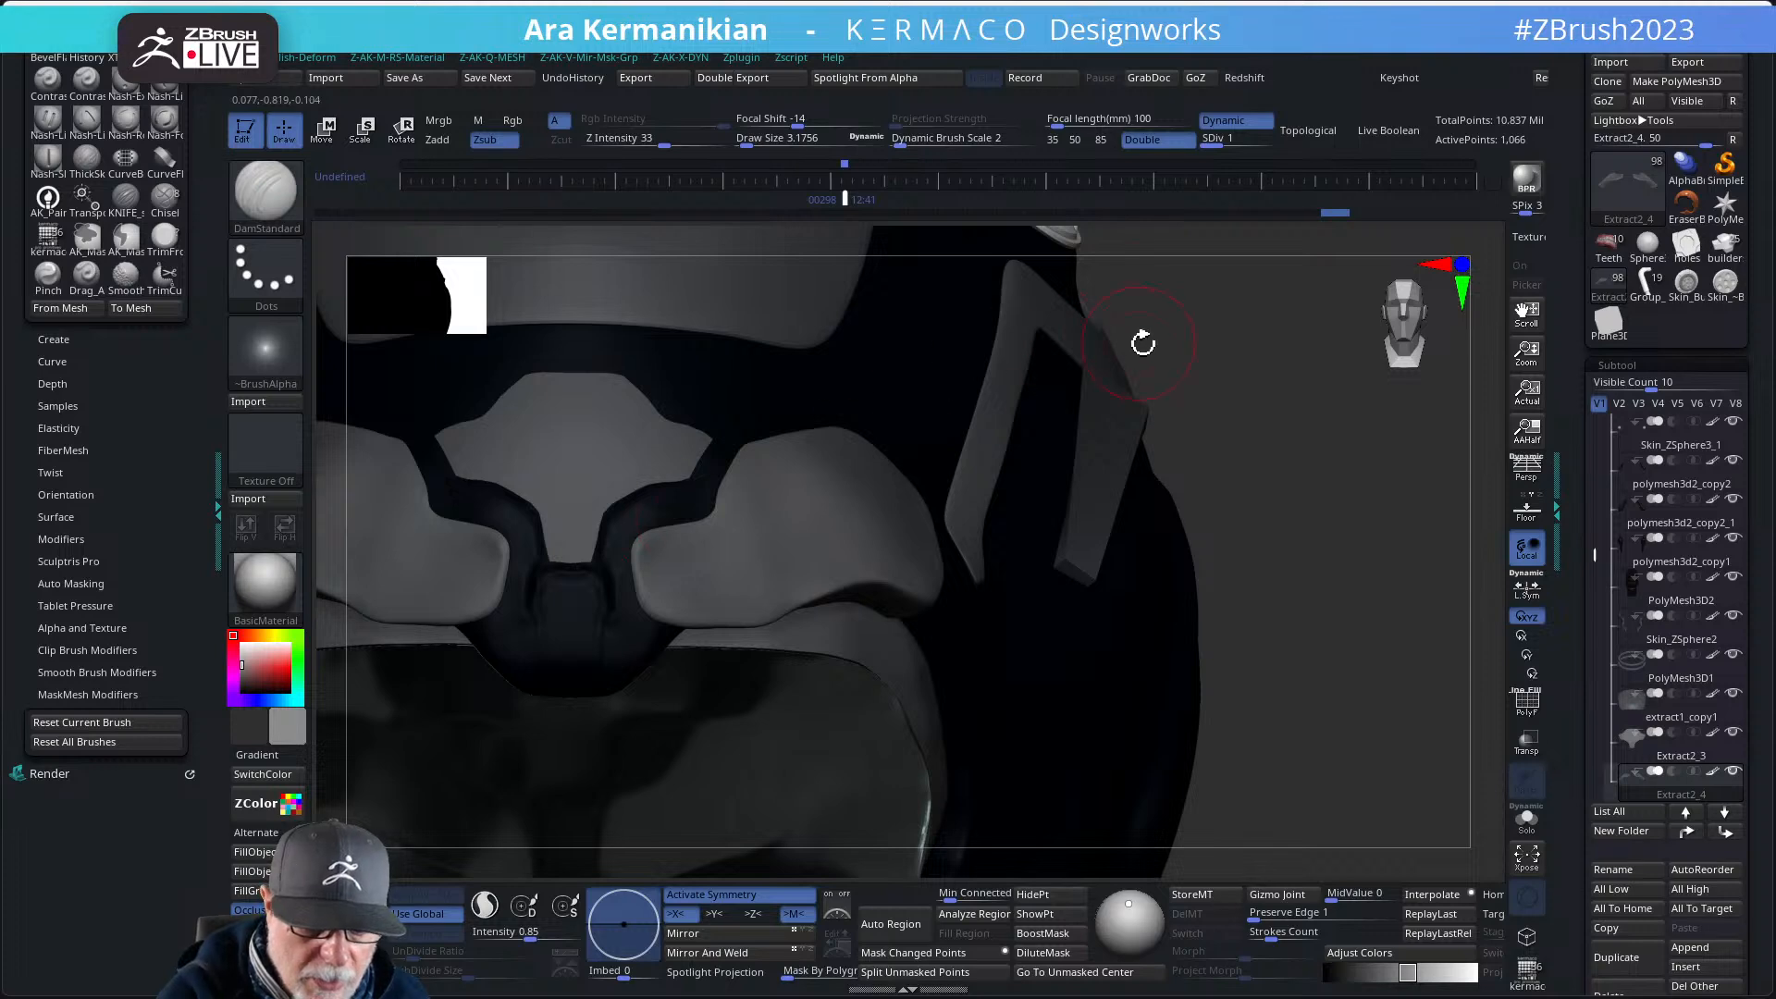
pyautogui.hotkey('ctrl', 'z')
pyautogui.moveTo(1217, 404)
pyautogui.mouseDown()
pyautogui.moveTo(1128, 424)
pyautogui.moveTo(1103, 486)
pyautogui.mouseUp()
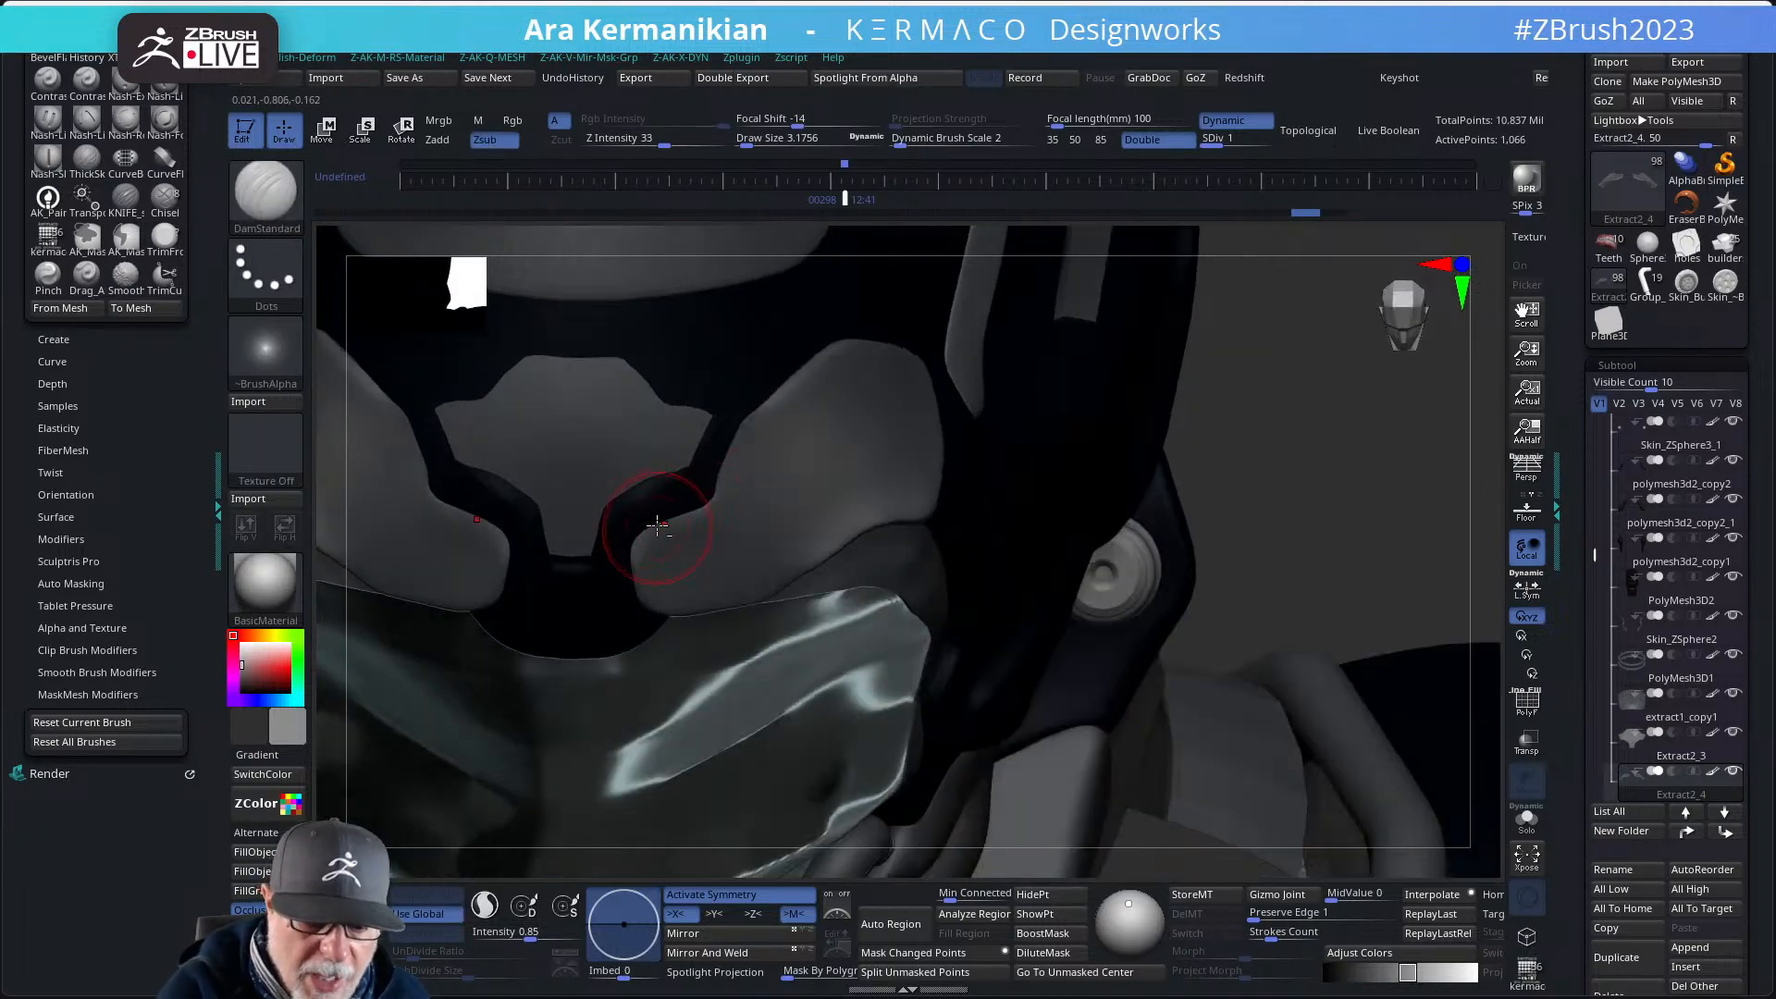
pyautogui.moveTo(653, 529); pyautogui.dragTo(719, 504)
pyautogui.moveTo(655, 532)
pyautogui.mouseDown()
pyautogui.moveTo(701, 511)
pyautogui.moveTo(599, 611)
pyautogui.mouseUp()
pyautogui.press('f')
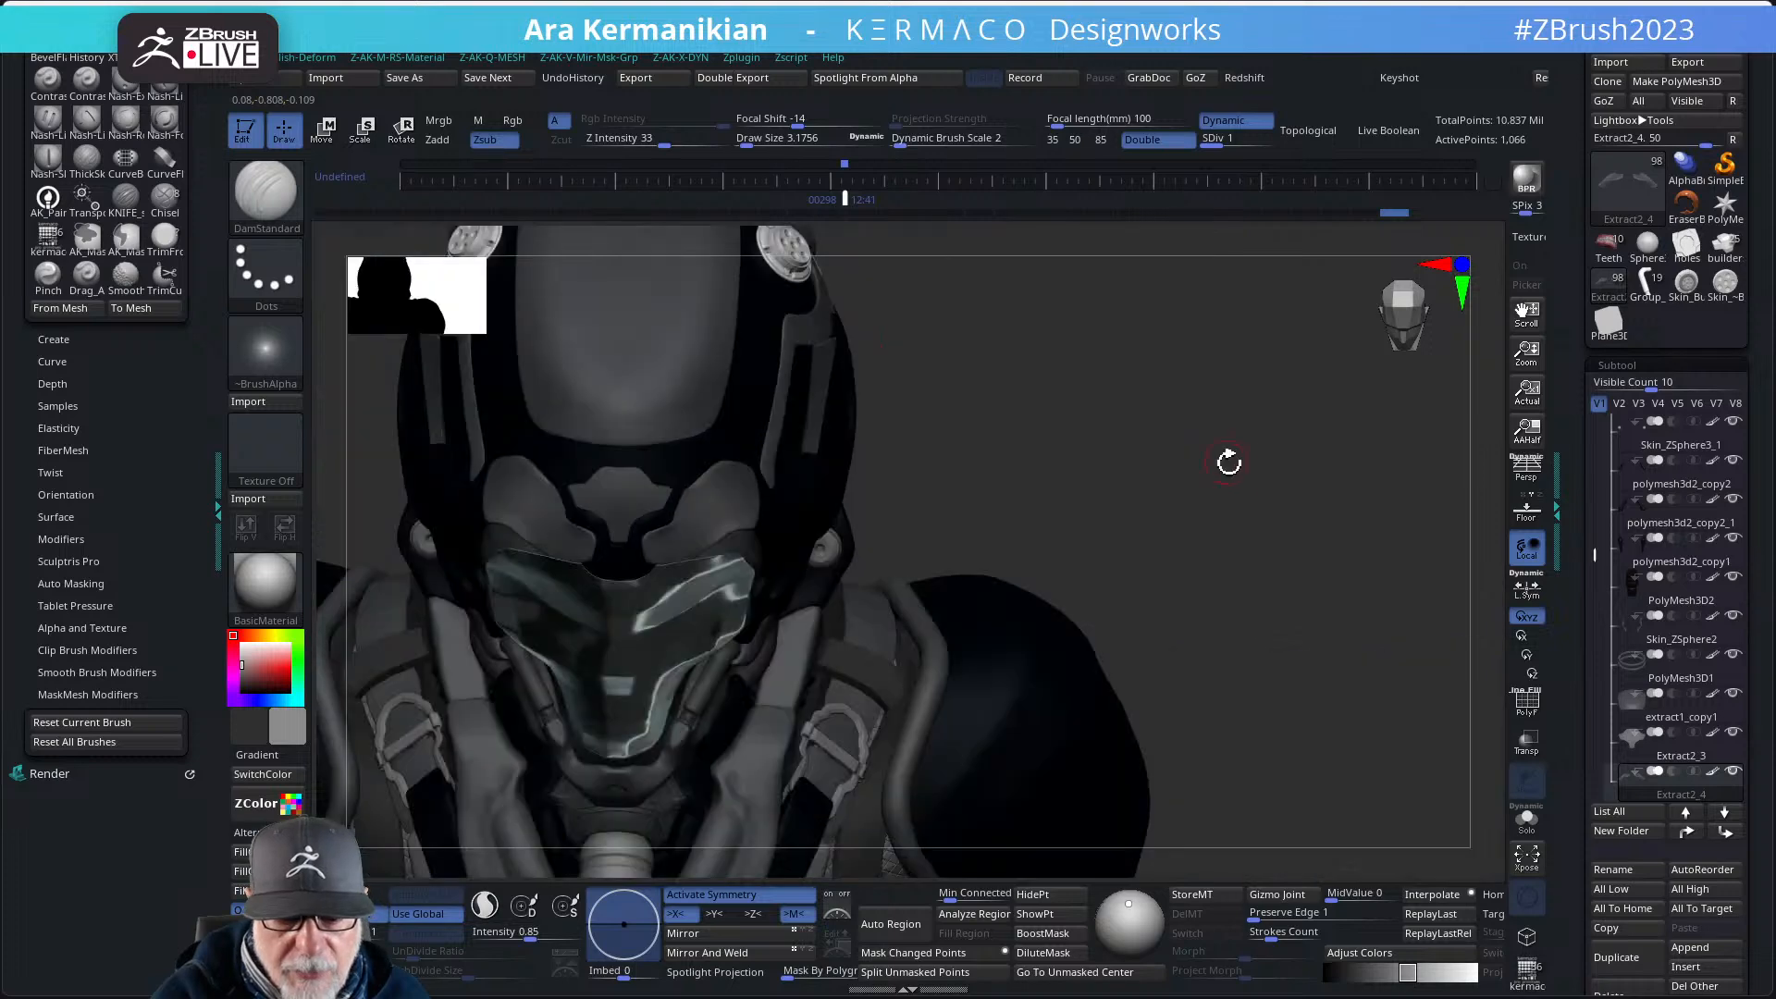
# - Smooth the inner part of the brow plates and reshape their inner and upper edges with the Move brush
pyautogui.moveTo(1230, 463)
pyautogui.mouseDown()
pyautogui.moveTo(1233, 413)
pyautogui.moveTo(1155, 432)
pyautogui.moveTo(1188, 555)
pyautogui.mouseUp()
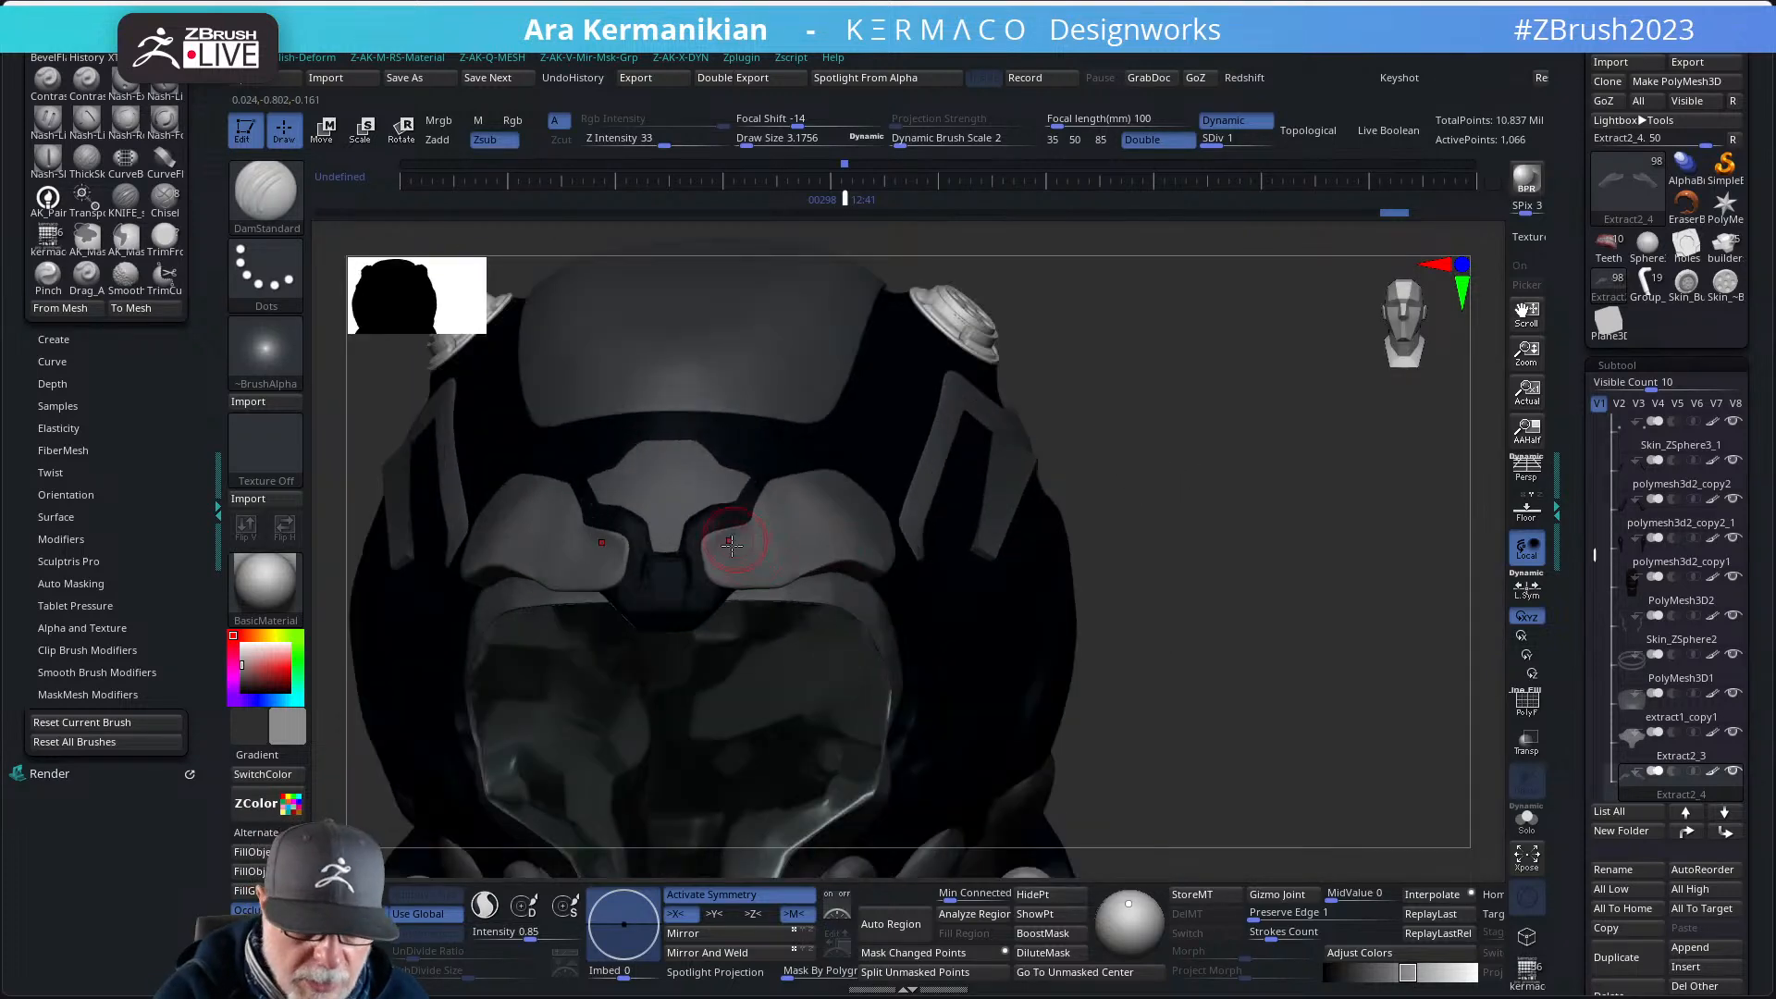
pyautogui.press('shift')
pyautogui.keyDown('shift'); pyautogui.moveTo(751, 544); pyautogui.dragTo(773, 525); pyautogui.keyUp('shift')
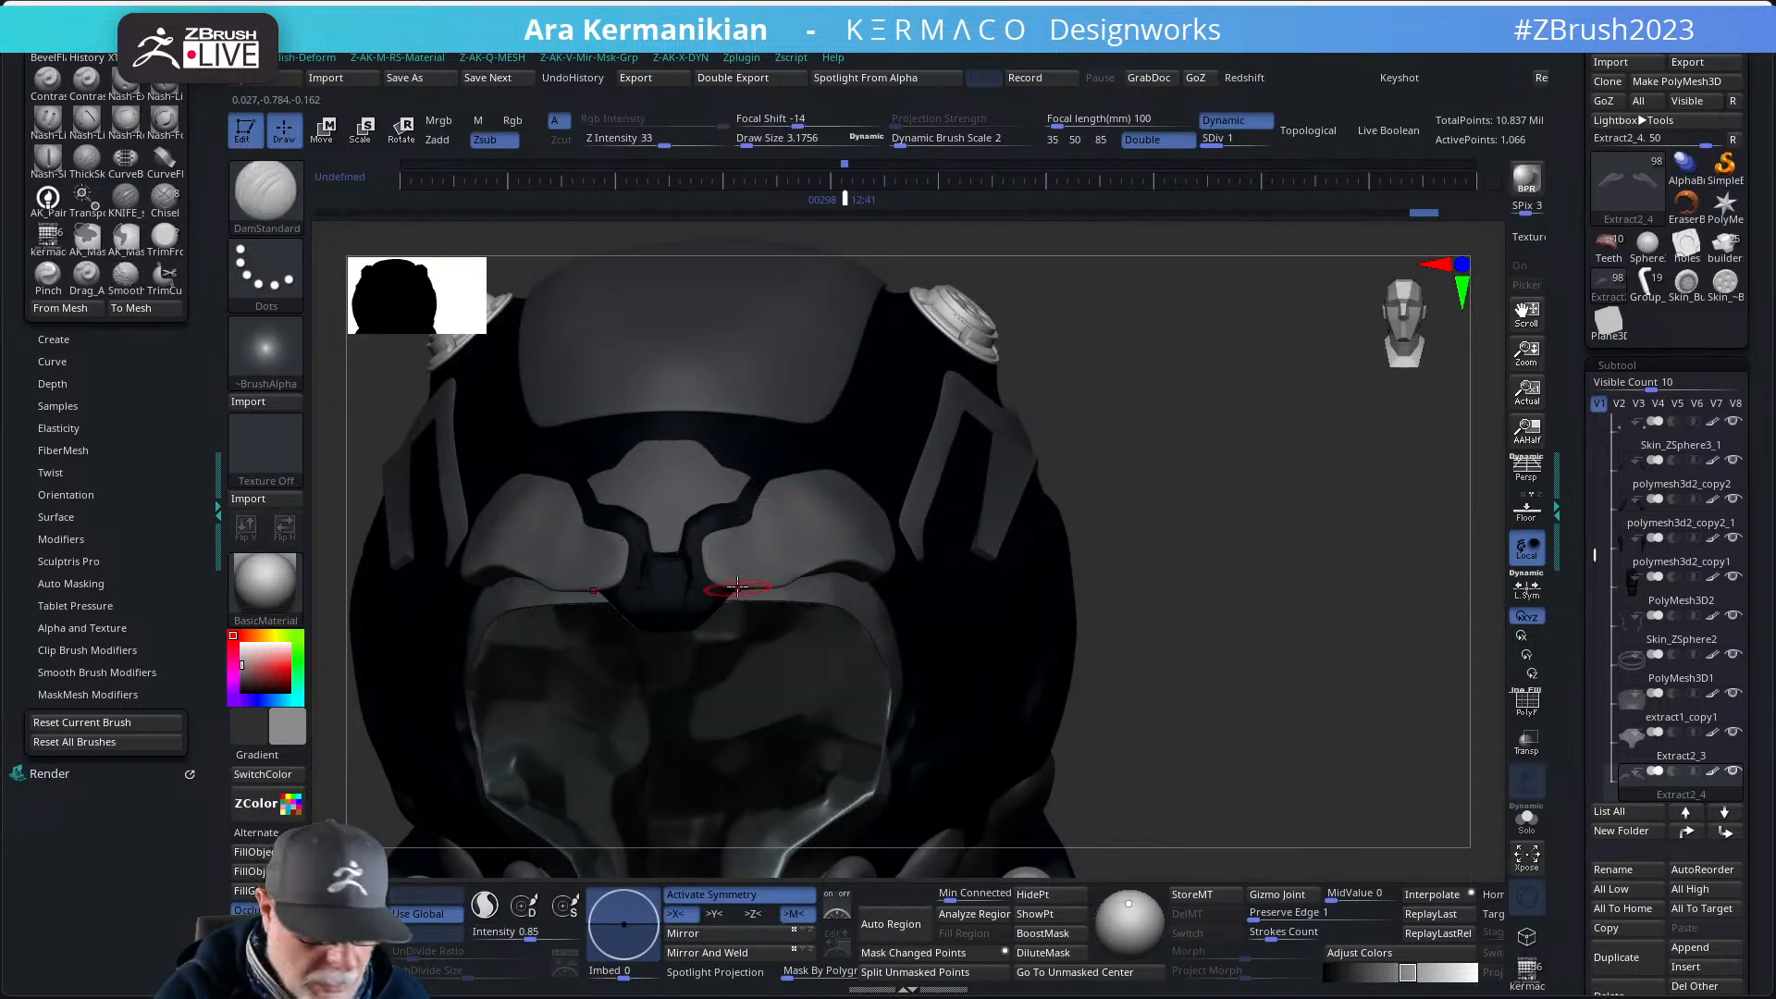
pyautogui.press('b')
pyautogui.press('m')
pyautogui.press('v')
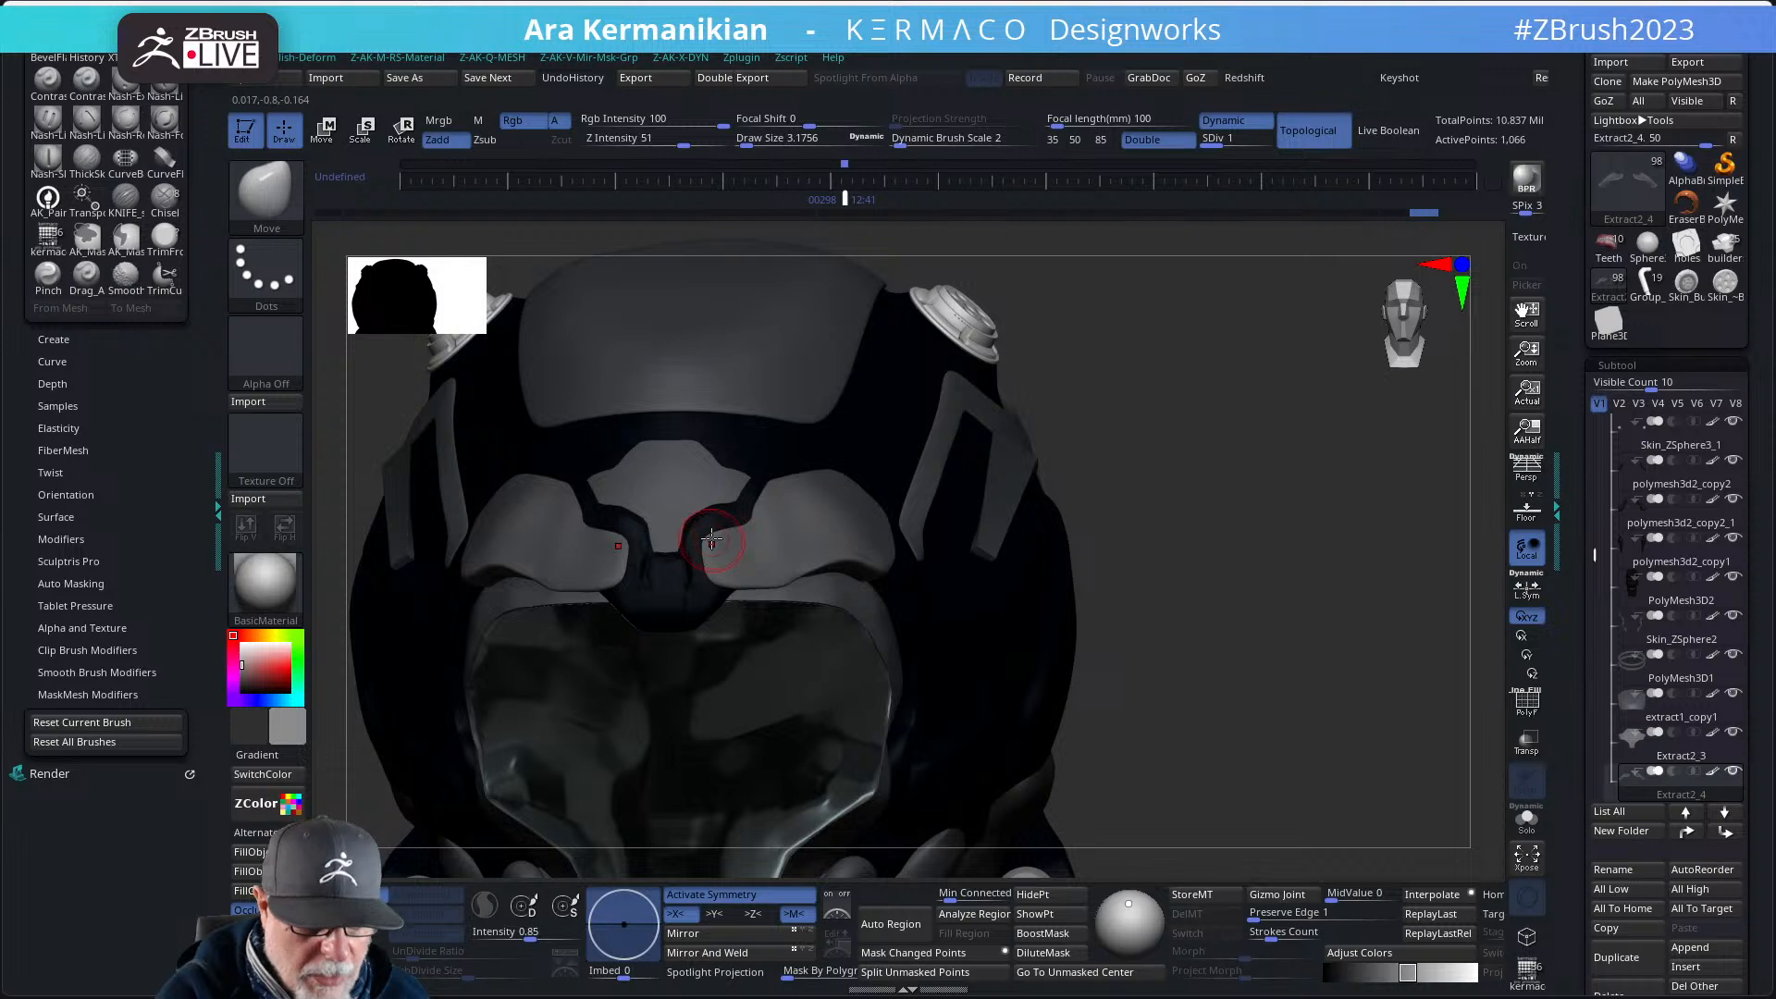
pyautogui.moveTo(711, 541)
pyautogui.mouseDown()
pyautogui.moveTo(712, 575)
pyautogui.moveTo(713, 555)
pyautogui.moveTo(746, 558)
pyautogui.moveTo(761, 512)
pyautogui.mouseUp()
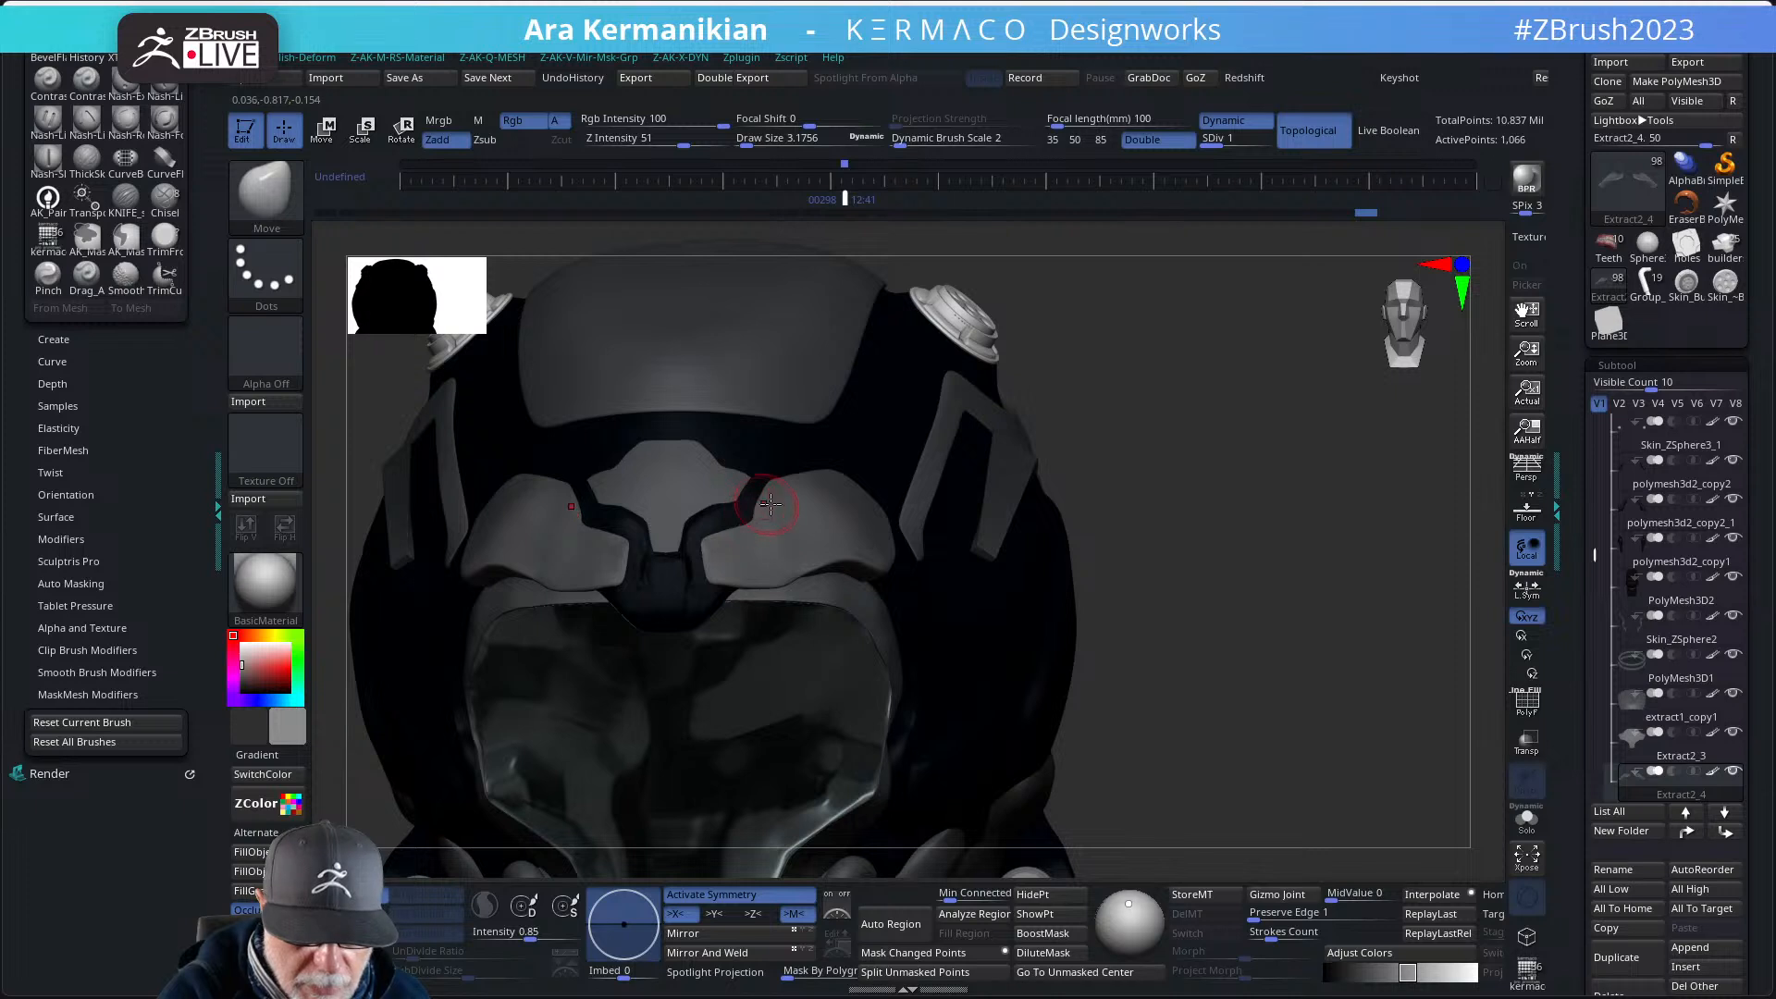
pyautogui.moveTo(1155, 437); pyautogui.dragTo(1131, 504)
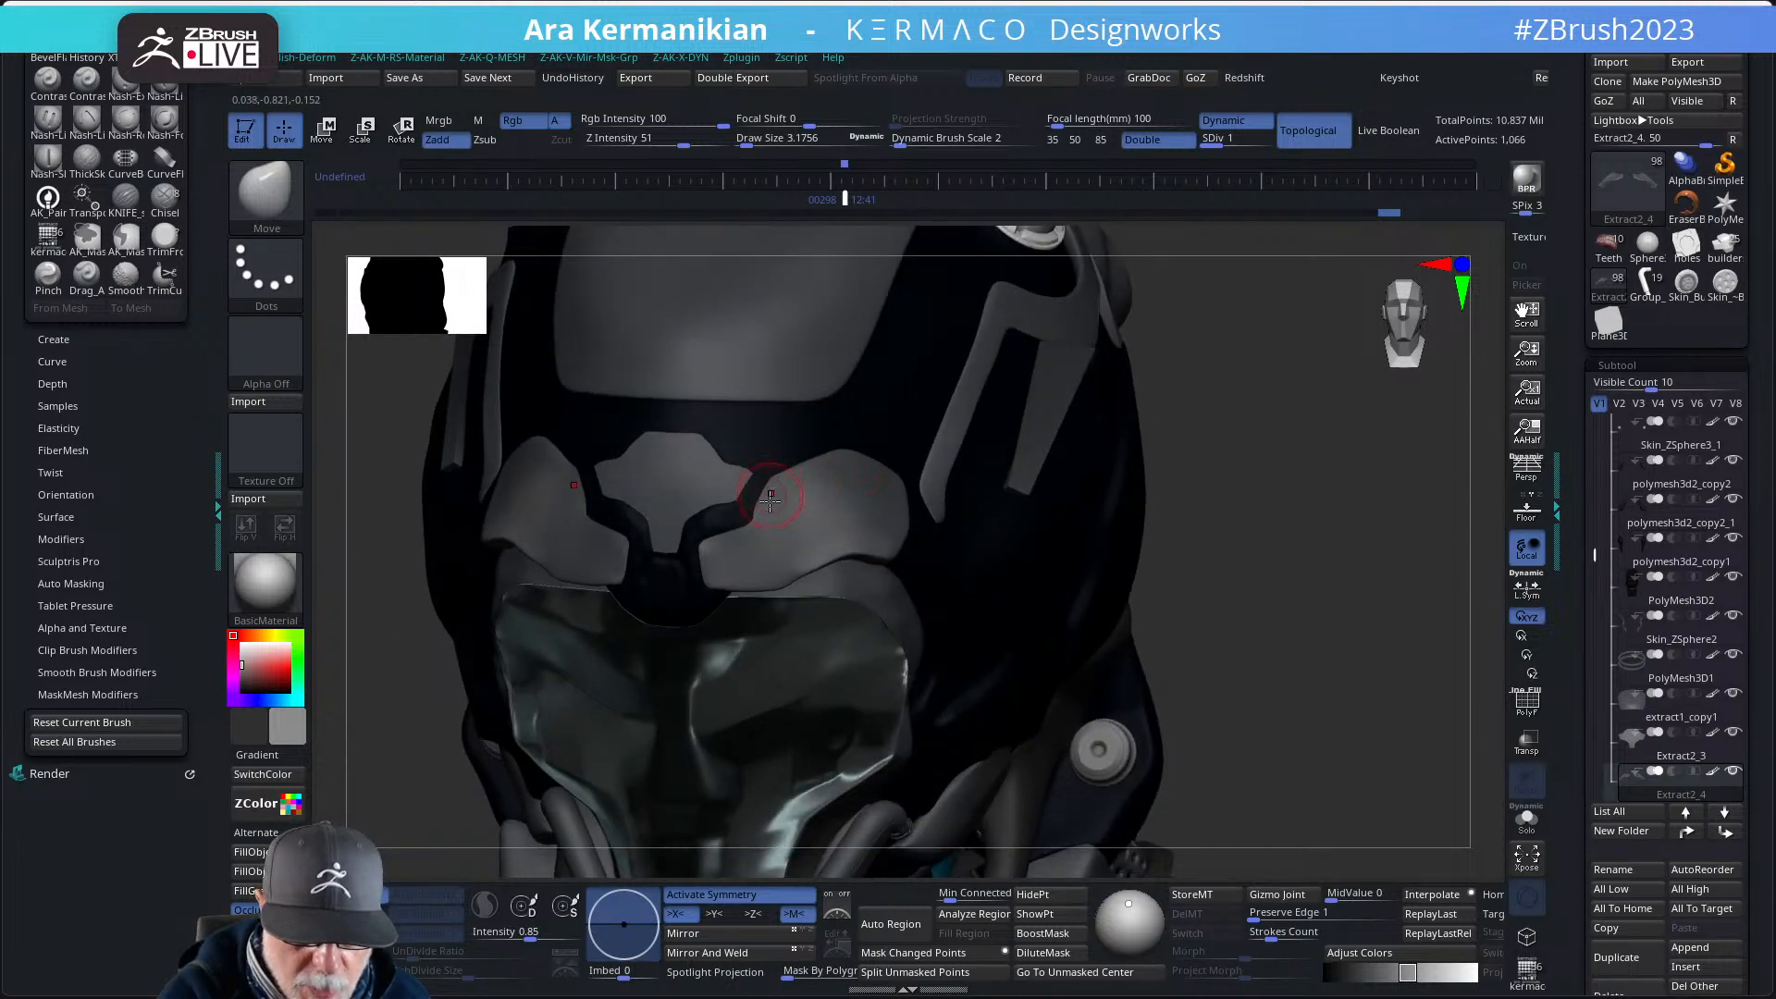
pyautogui.moveTo(768, 518)
pyautogui.mouseDown()
pyautogui.moveTo(767, 481)
pyautogui.moveTo(805, 474)
pyautogui.mouseUp()
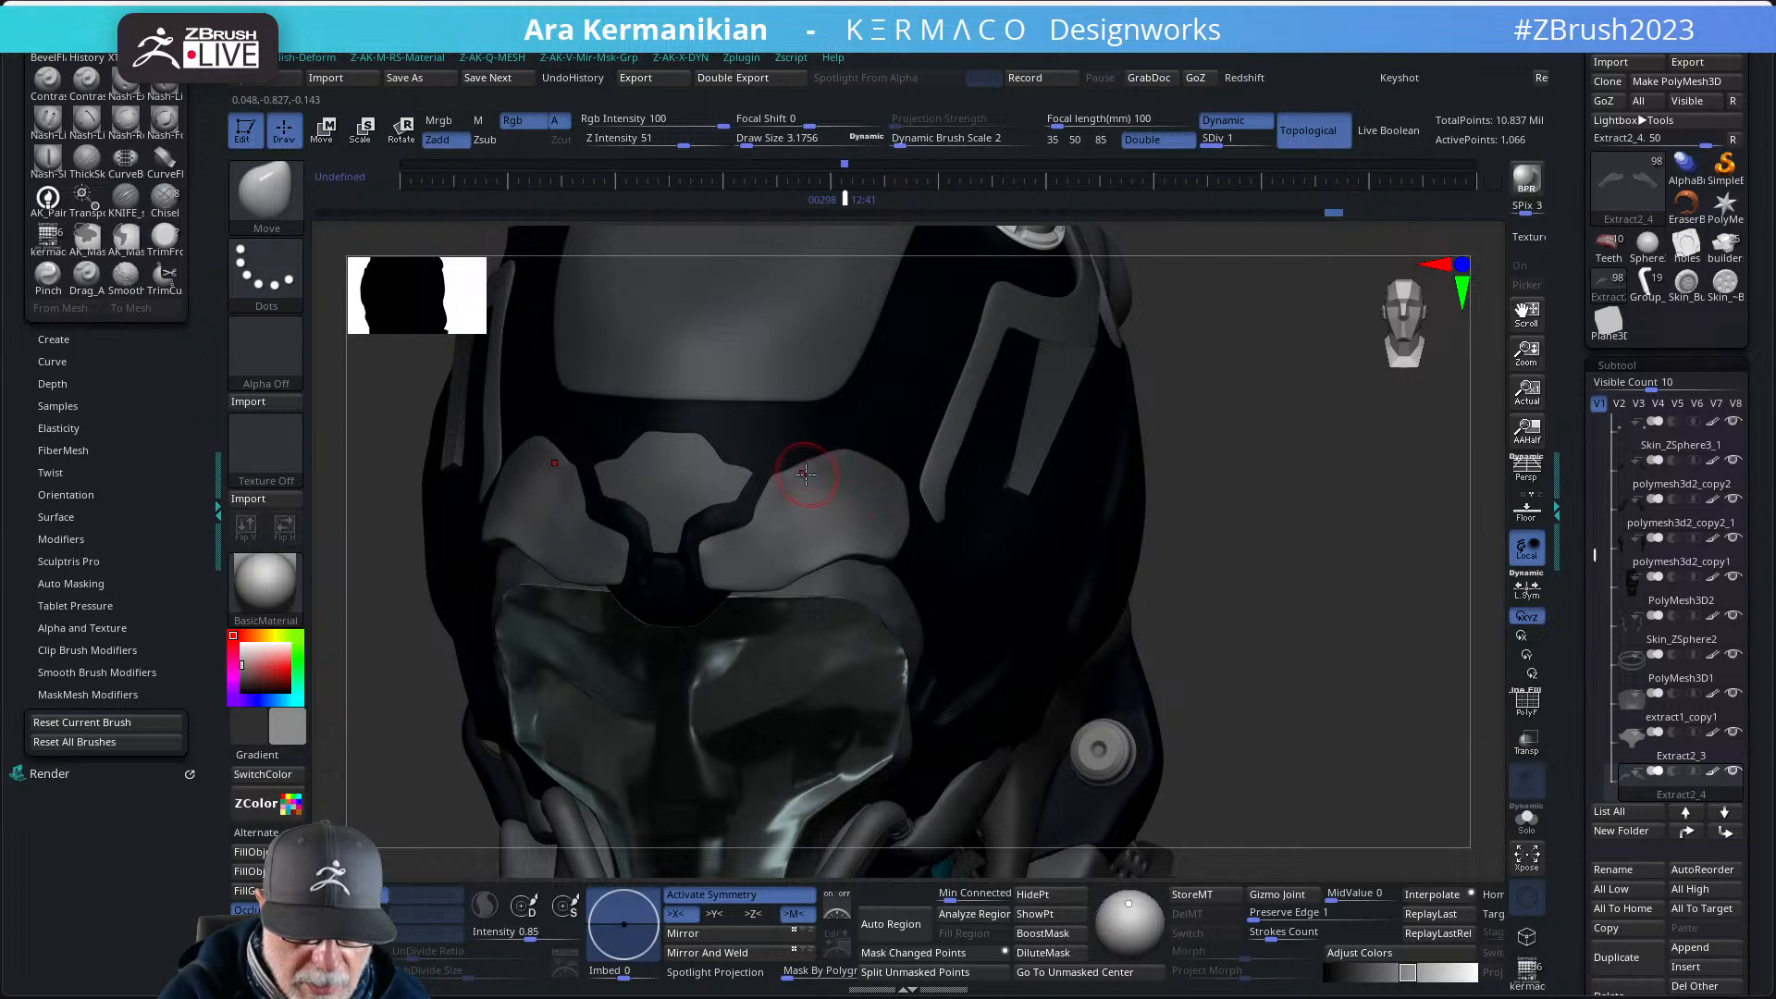
# - Examine the reshaped brow plates from several angles, close up and against the full figure
pyautogui.moveTo(1231, 414)
pyautogui.mouseDown()
pyautogui.moveTo(843, 460)
pyautogui.moveTo(925, 476)
pyautogui.moveTo(899, 561)
pyautogui.moveTo(852, 555)
pyautogui.mouseUp()
pyautogui.keyDown('alt'); pyautogui.moveTo(1362, 509); pyautogui.dragTo(1300, 495); pyautogui.keyUp('alt')
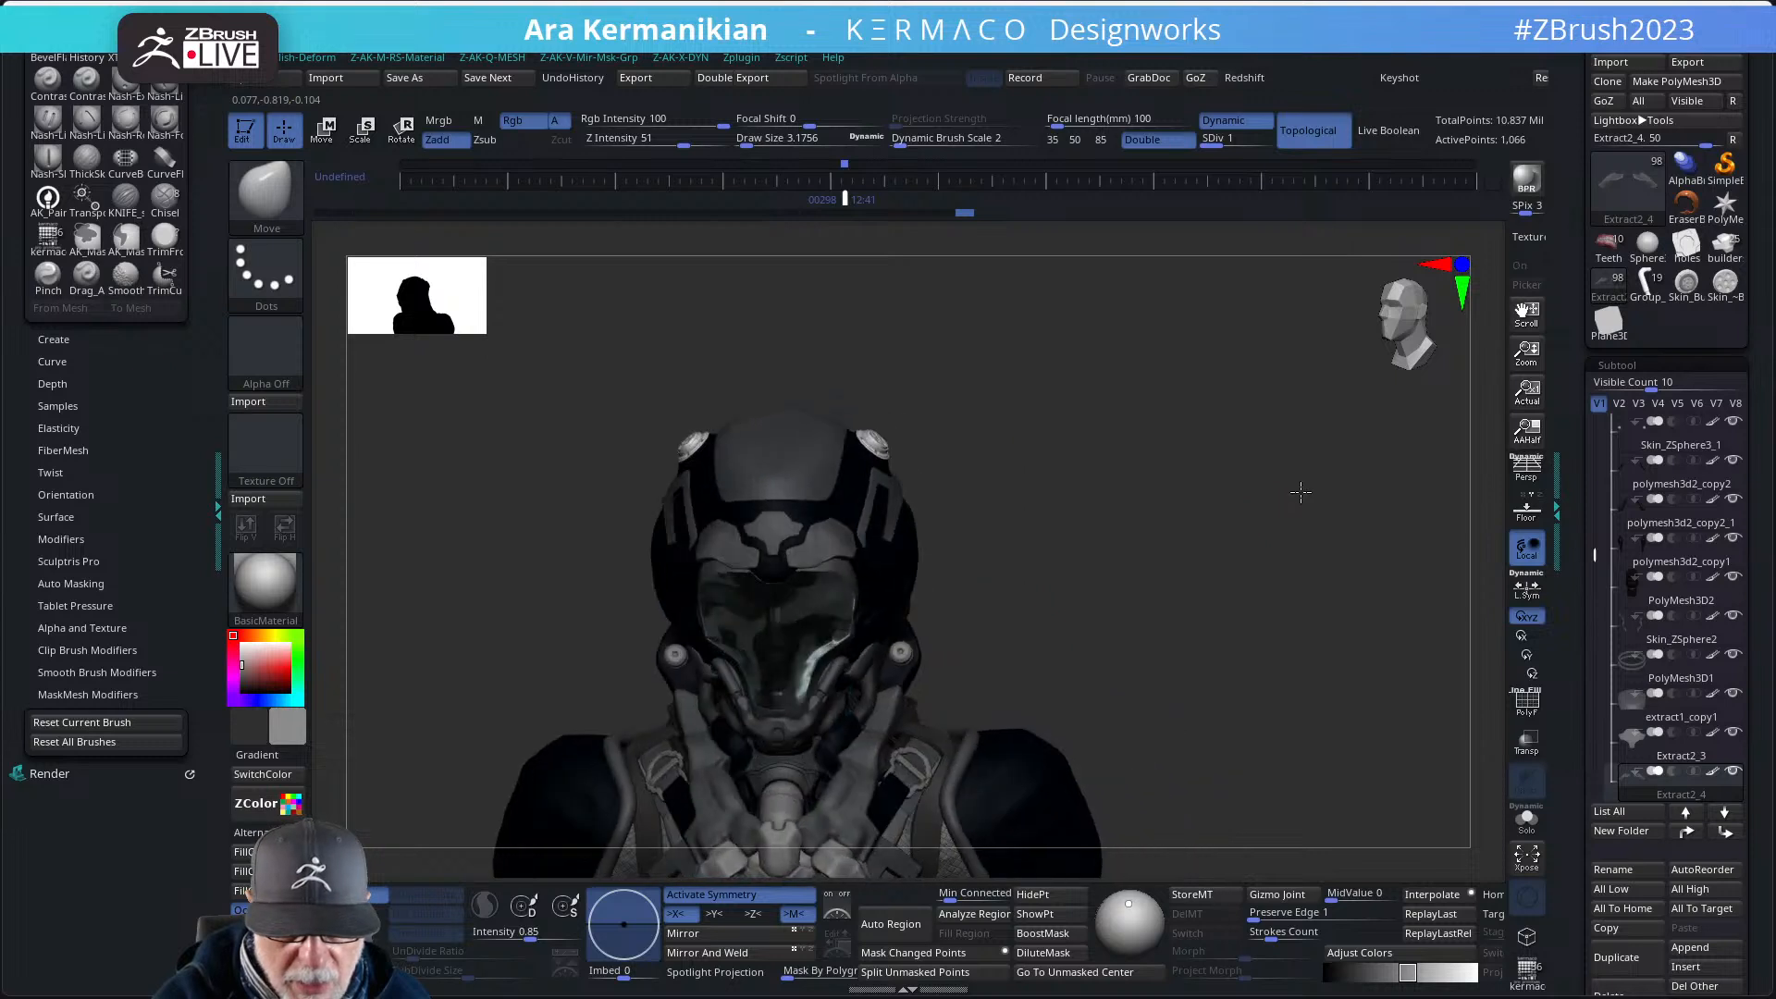
pyautogui.moveTo(1126, 536); pyautogui.dragTo(1272, 606)
pyautogui.moveTo(838, 514)
pyautogui.keyDown('shift'); pyautogui.mouseDown()
pyautogui.moveTo(814, 499)
pyautogui.moveTo(869, 523)
pyautogui.mouseUp(); pyautogui.keyUp('shift')
pyautogui.moveTo(1143, 496)
pyautogui.keyDown('alt'); pyautogui.mouseDown()
pyautogui.moveTo(1107, 480)
pyautogui.moveTo(1132, 469)
pyautogui.moveTo(1078, 468)
pyautogui.moveTo(1193, 578)
pyautogui.mouseUp(); pyautogui.keyUp('alt')
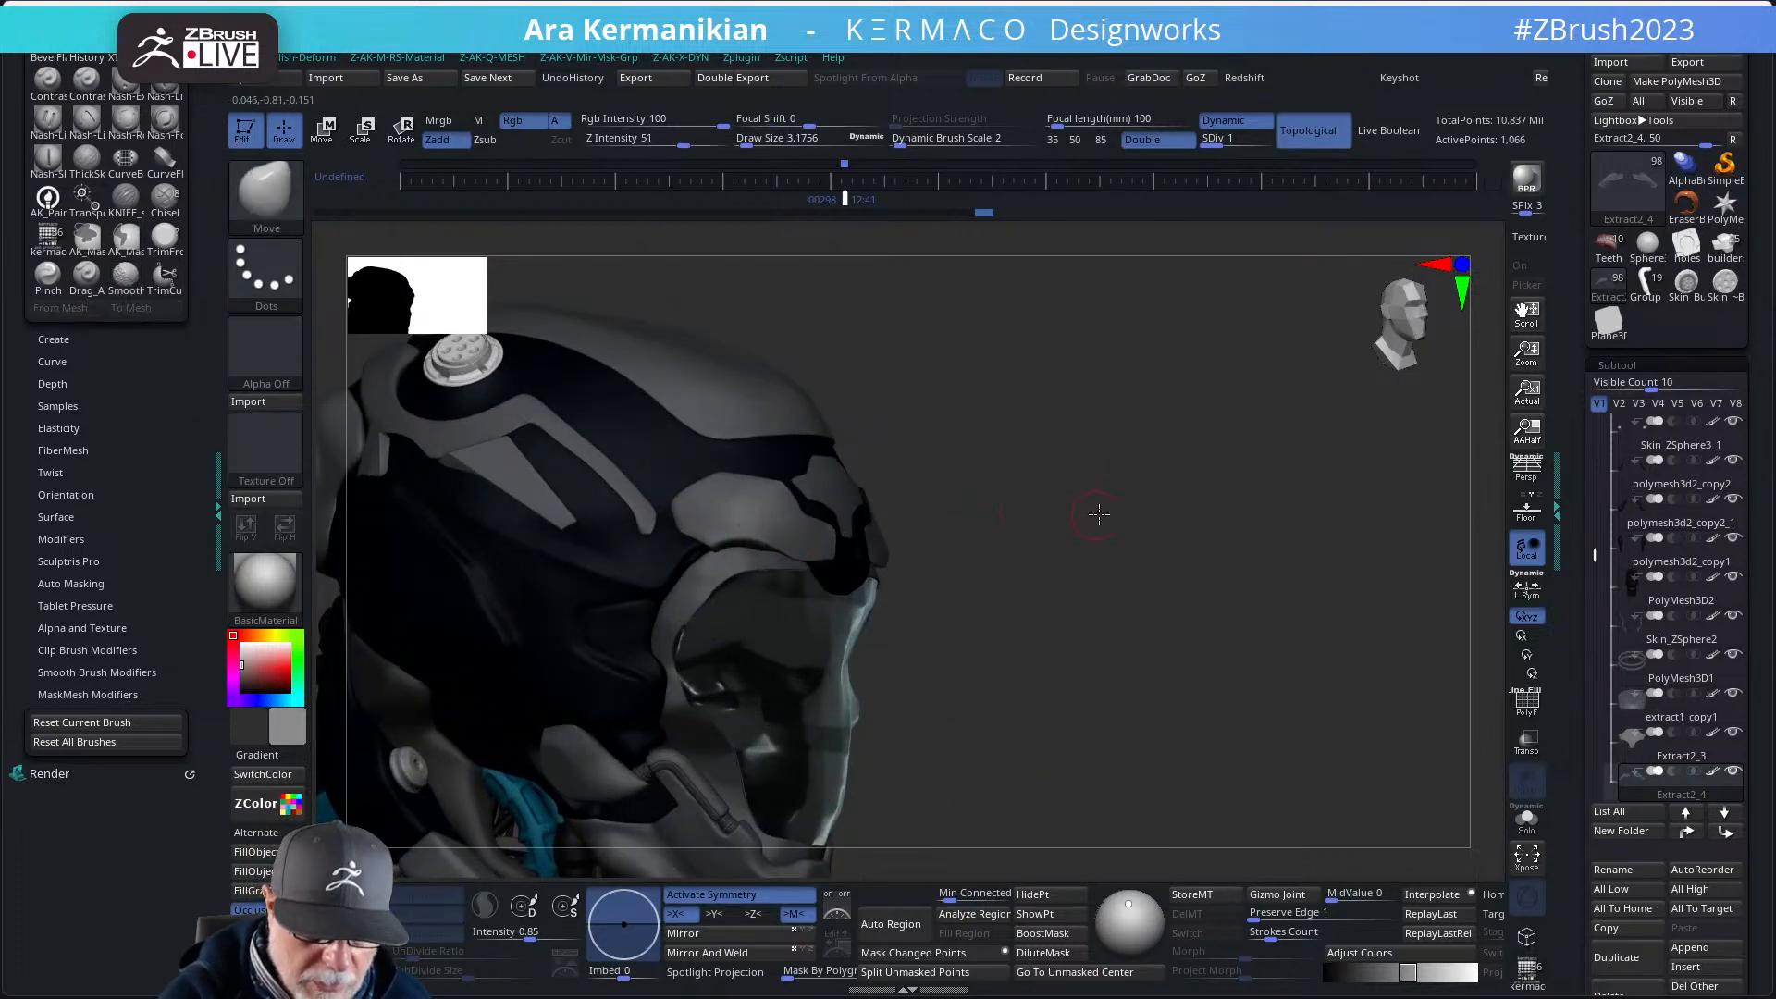
pyautogui.moveTo(966, 508)
pyautogui.keyDown('alt'); pyautogui.mouseDown()
pyautogui.moveTo(999, 500)
pyautogui.moveTo(959, 505)
pyautogui.moveTo(987, 531)
pyautogui.mouseUp(); pyautogui.keyUp('alt')
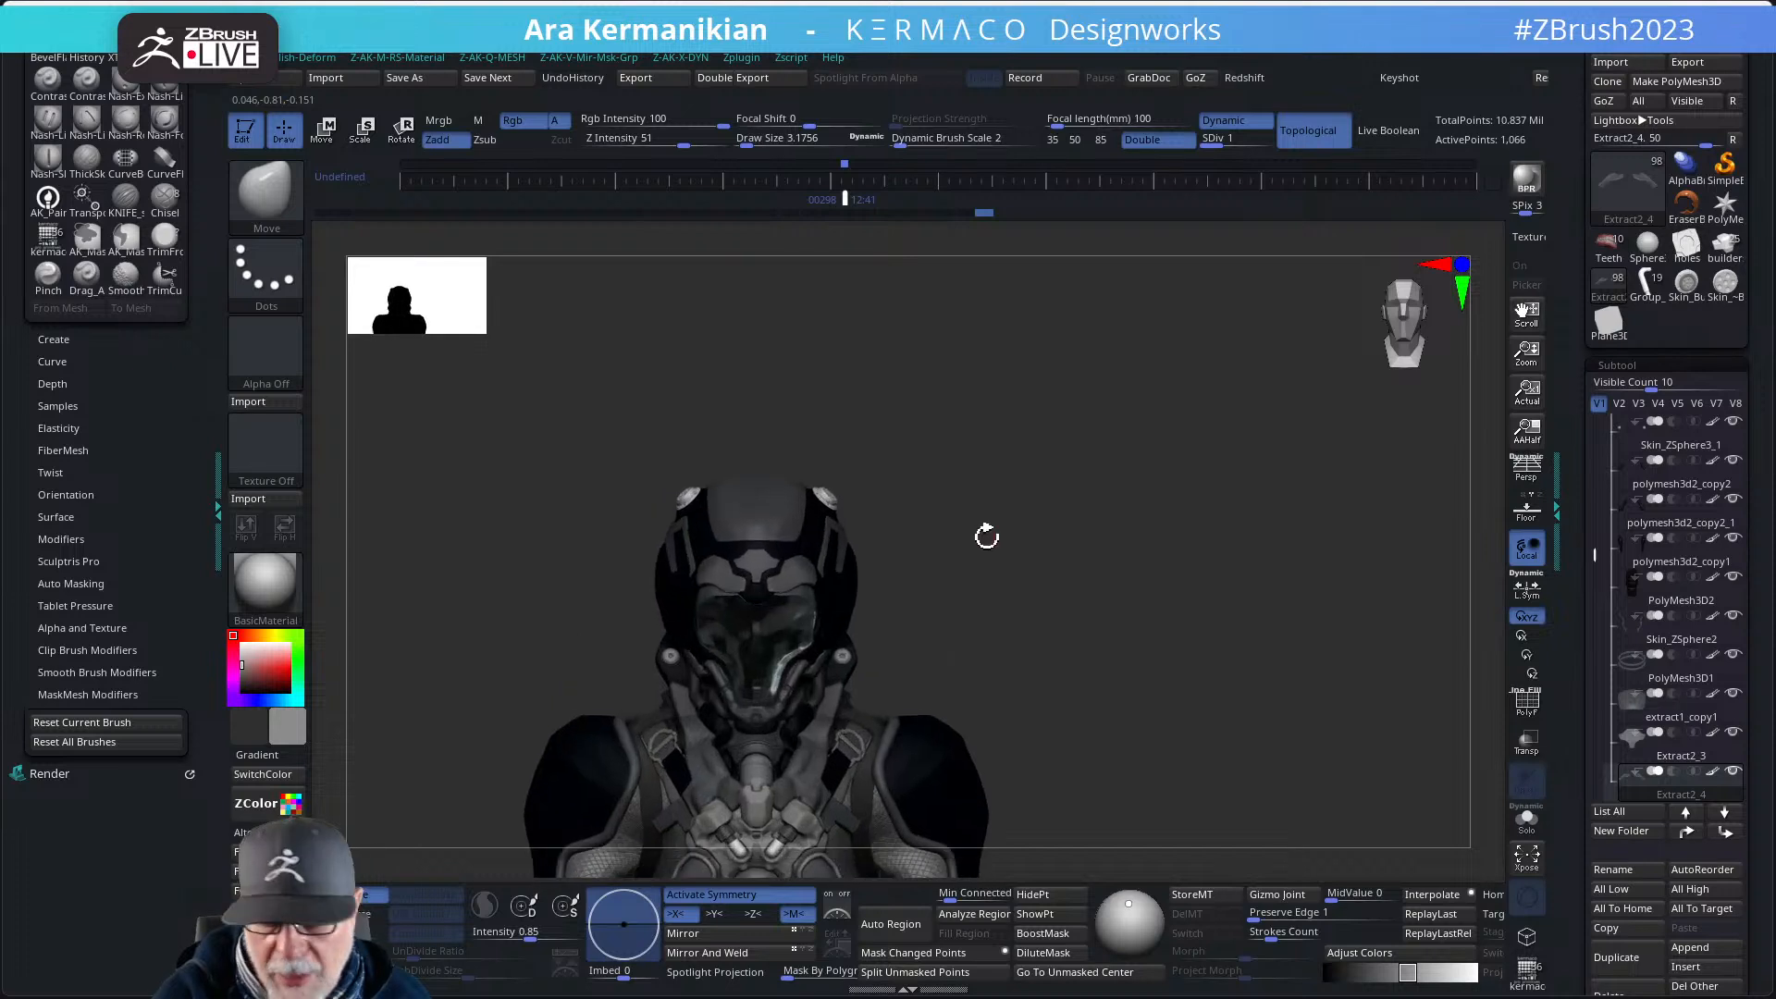
pyautogui.keyDown('alt'); pyautogui.moveTo(1037, 592); pyautogui.dragTo(1098, 519); pyautogui.keyUp('alt')
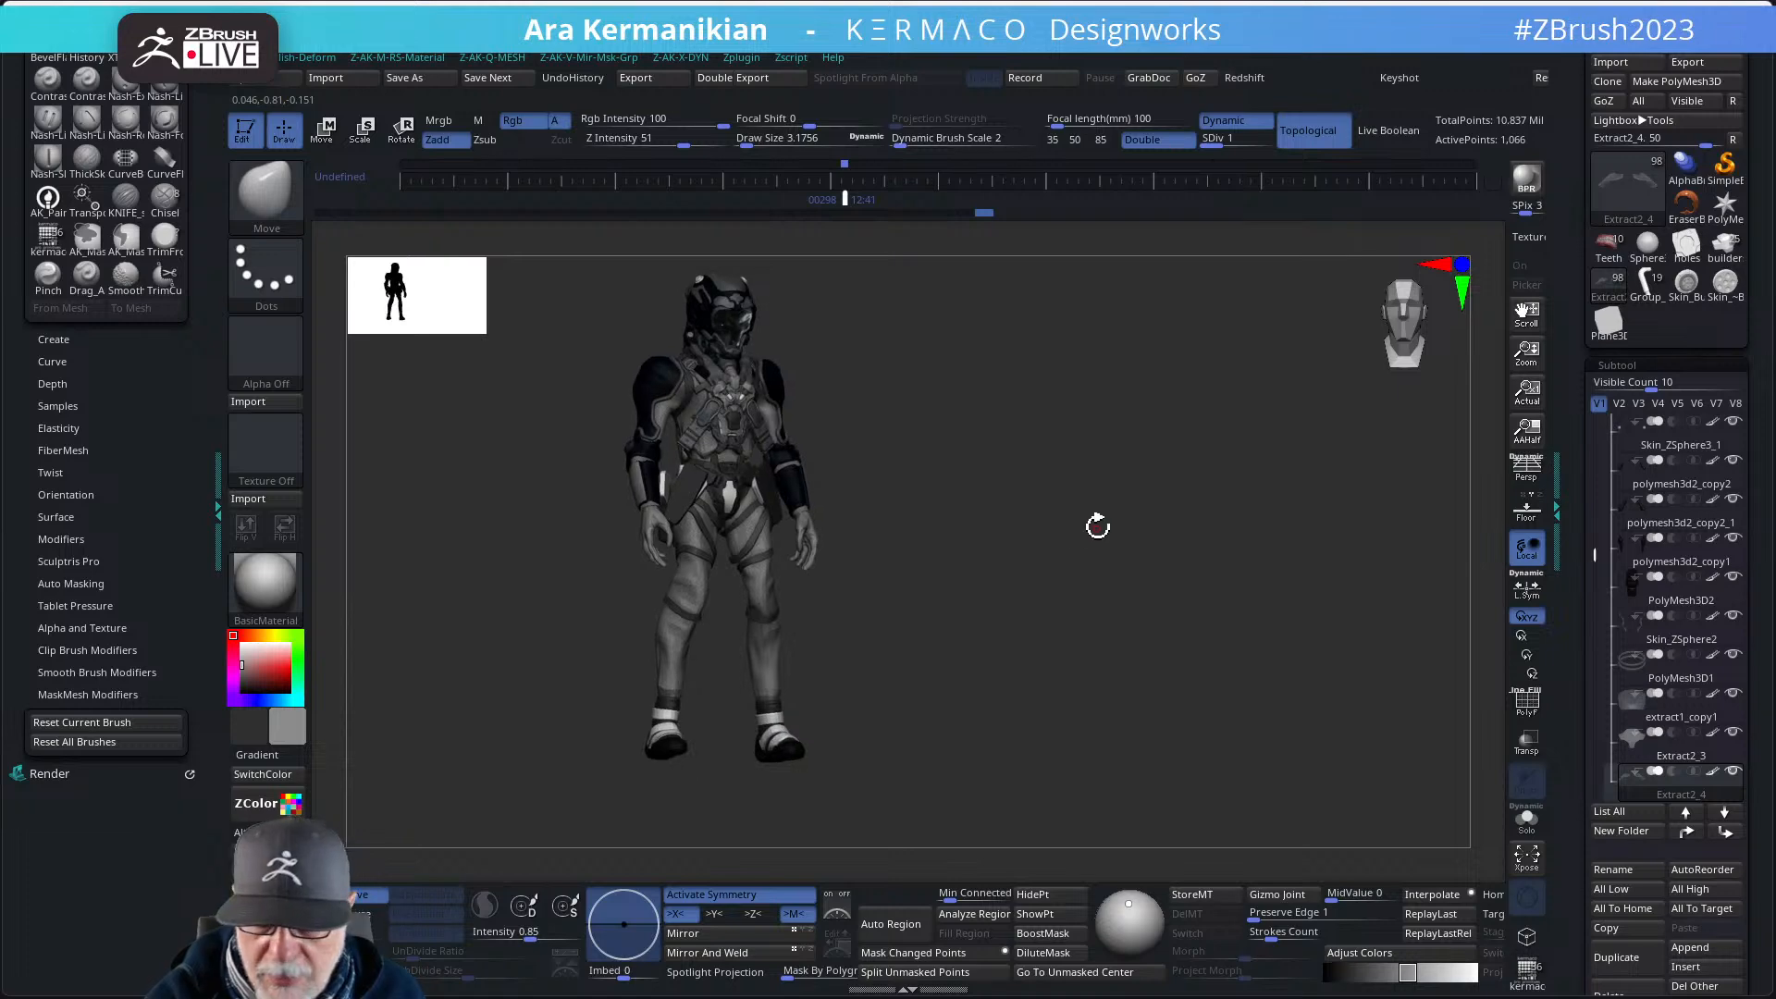
# - Show the PM3D_Plane3D1 backdrop plane, frame the full figure in a three-quarter view and enable Redshift rendering
pyautogui.moveTo(1594, 555); pyautogui.dragTo(1596, 750)
pyautogui.click(1731, 617)
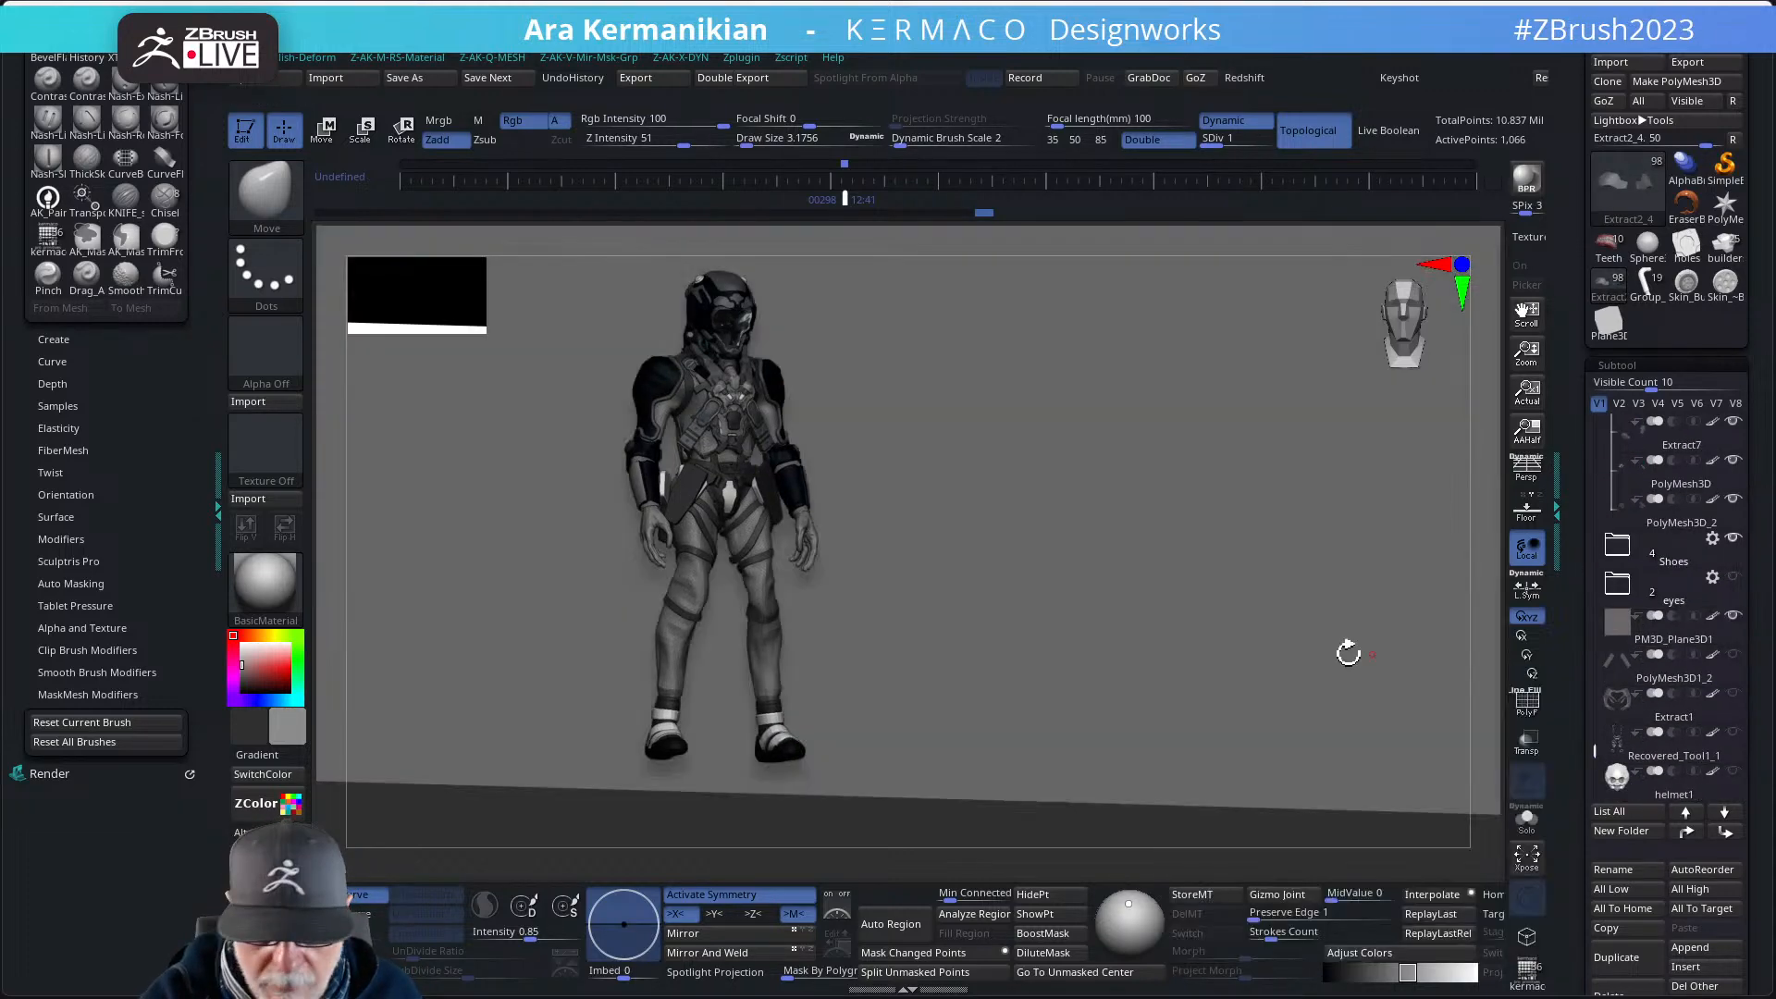
pyautogui.keyDown('shift'); pyautogui.moveTo(1500, 528); pyautogui.dragTo(1471, 574); pyautogui.keyUp('shift')
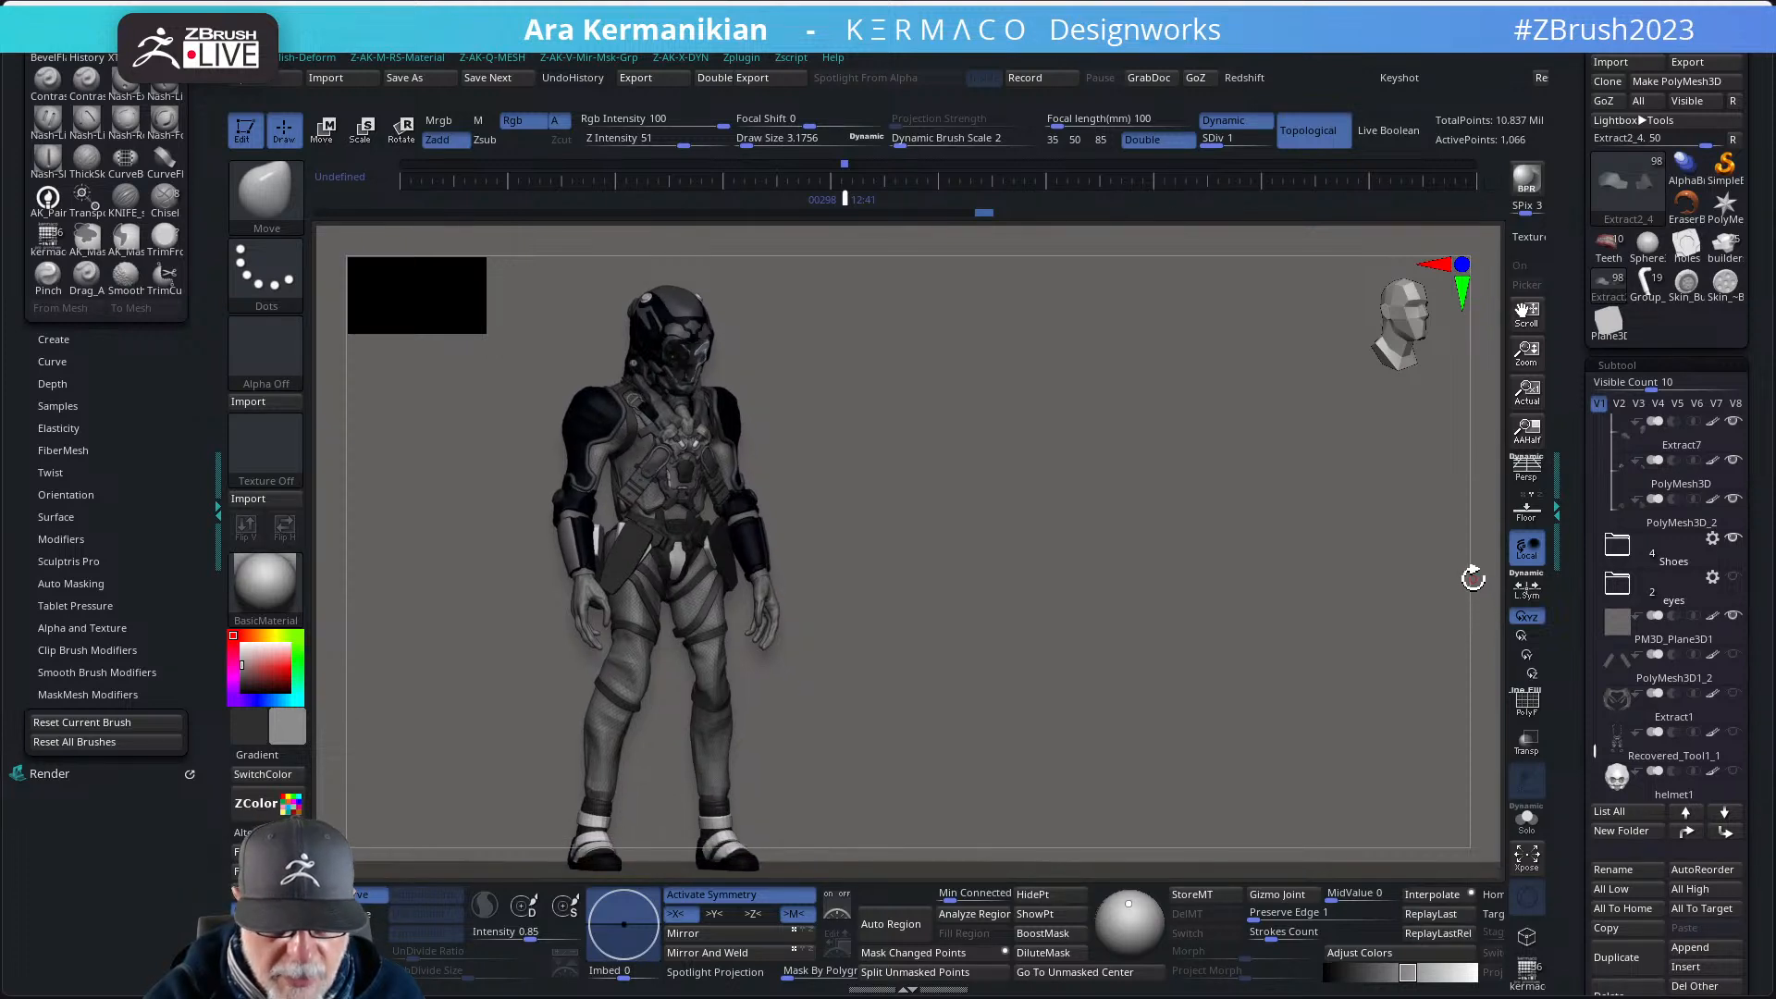
pyautogui.click(842, 180)
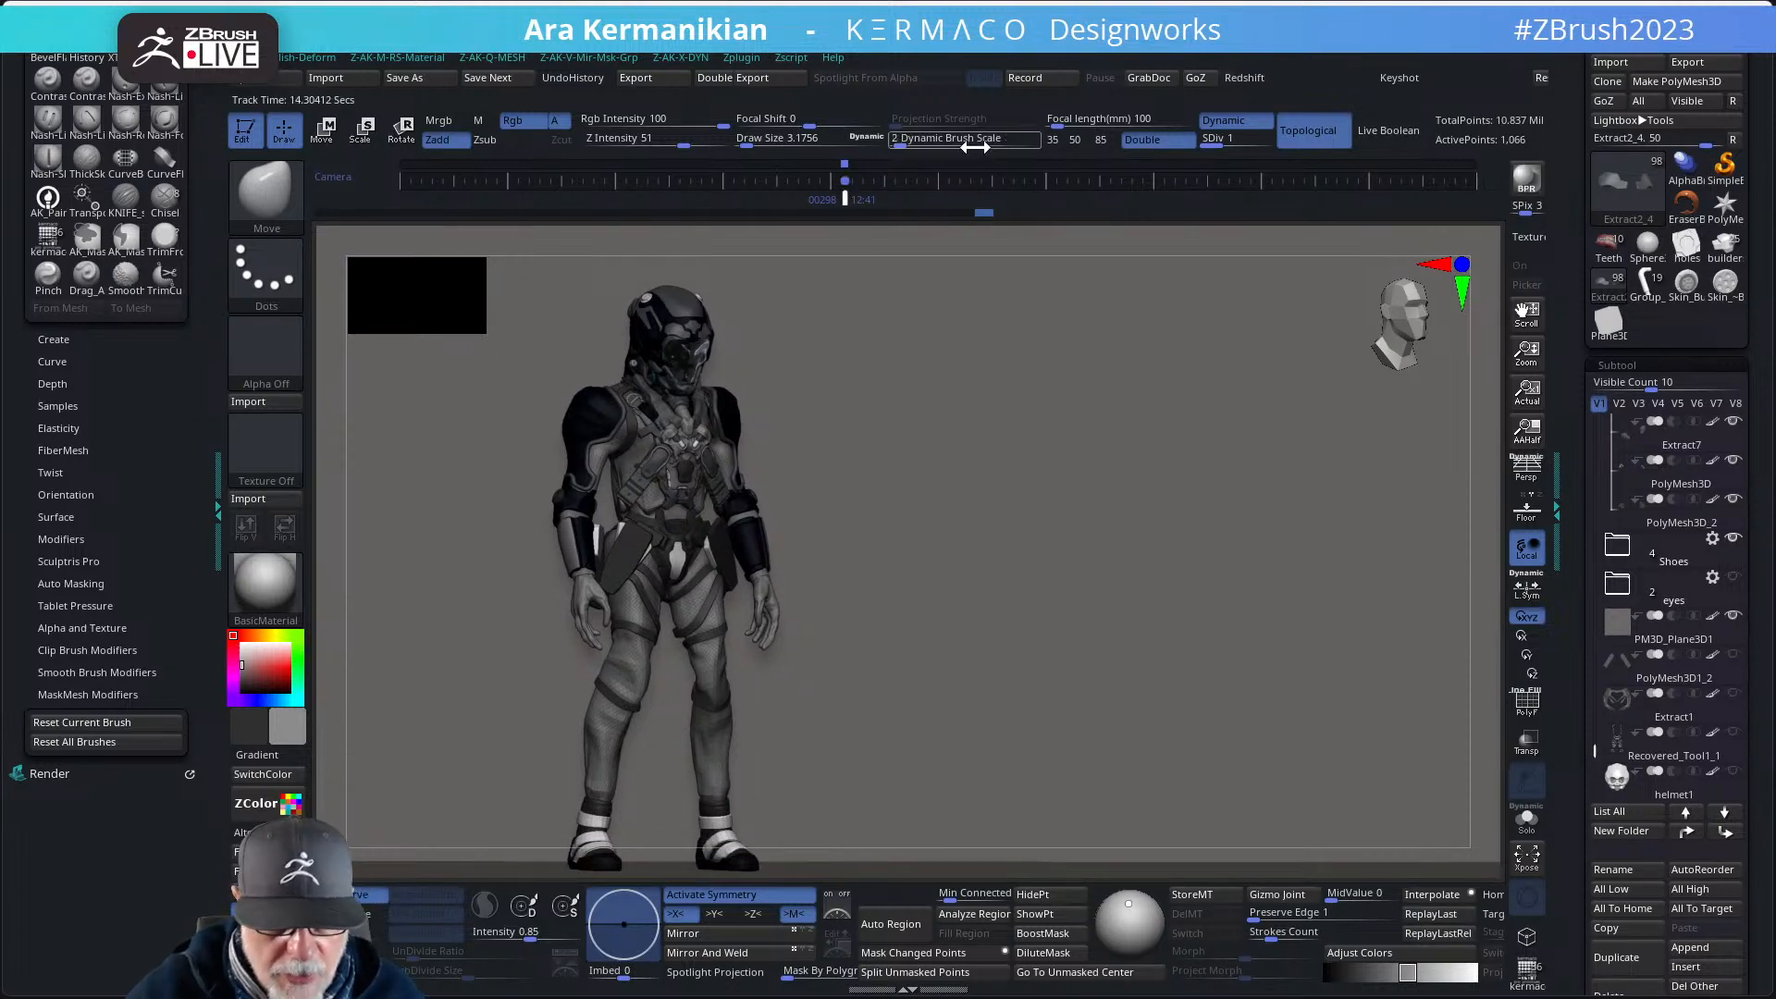
pyautogui.click(1238, 77)
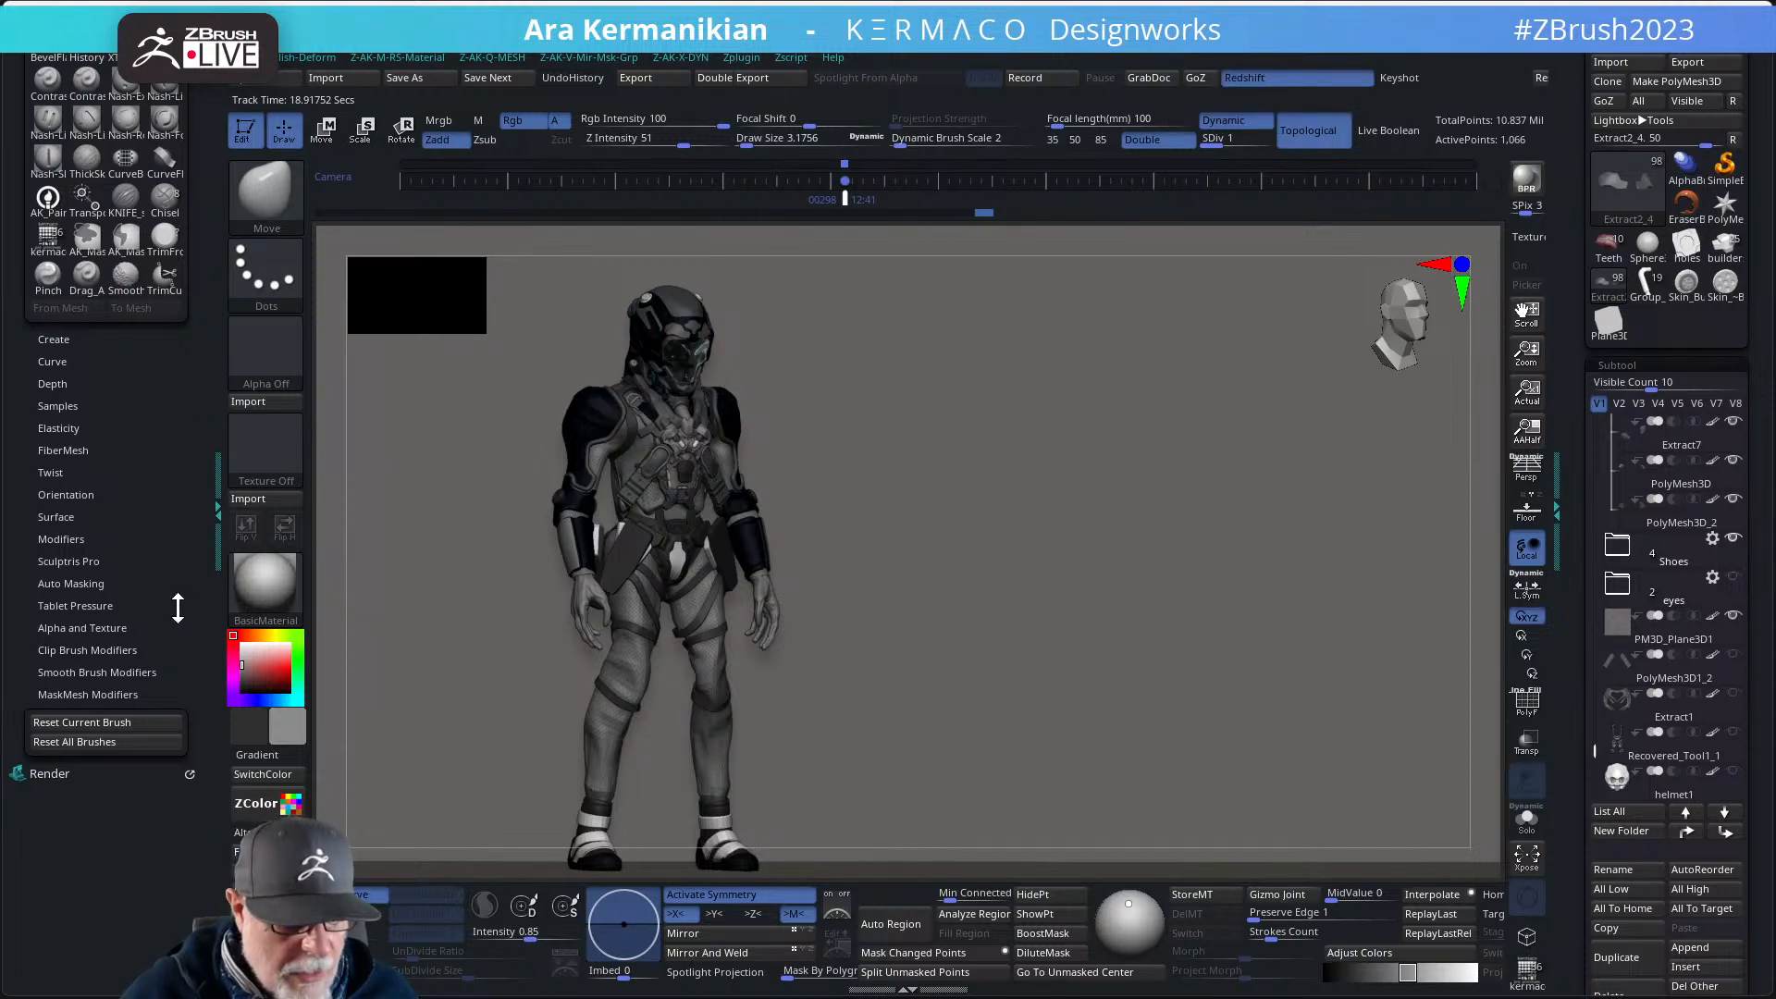
# - Choose the Matt Black Metal preset from the Redshift materials and open its Redshift material settings
pyautogui.click(266, 583)
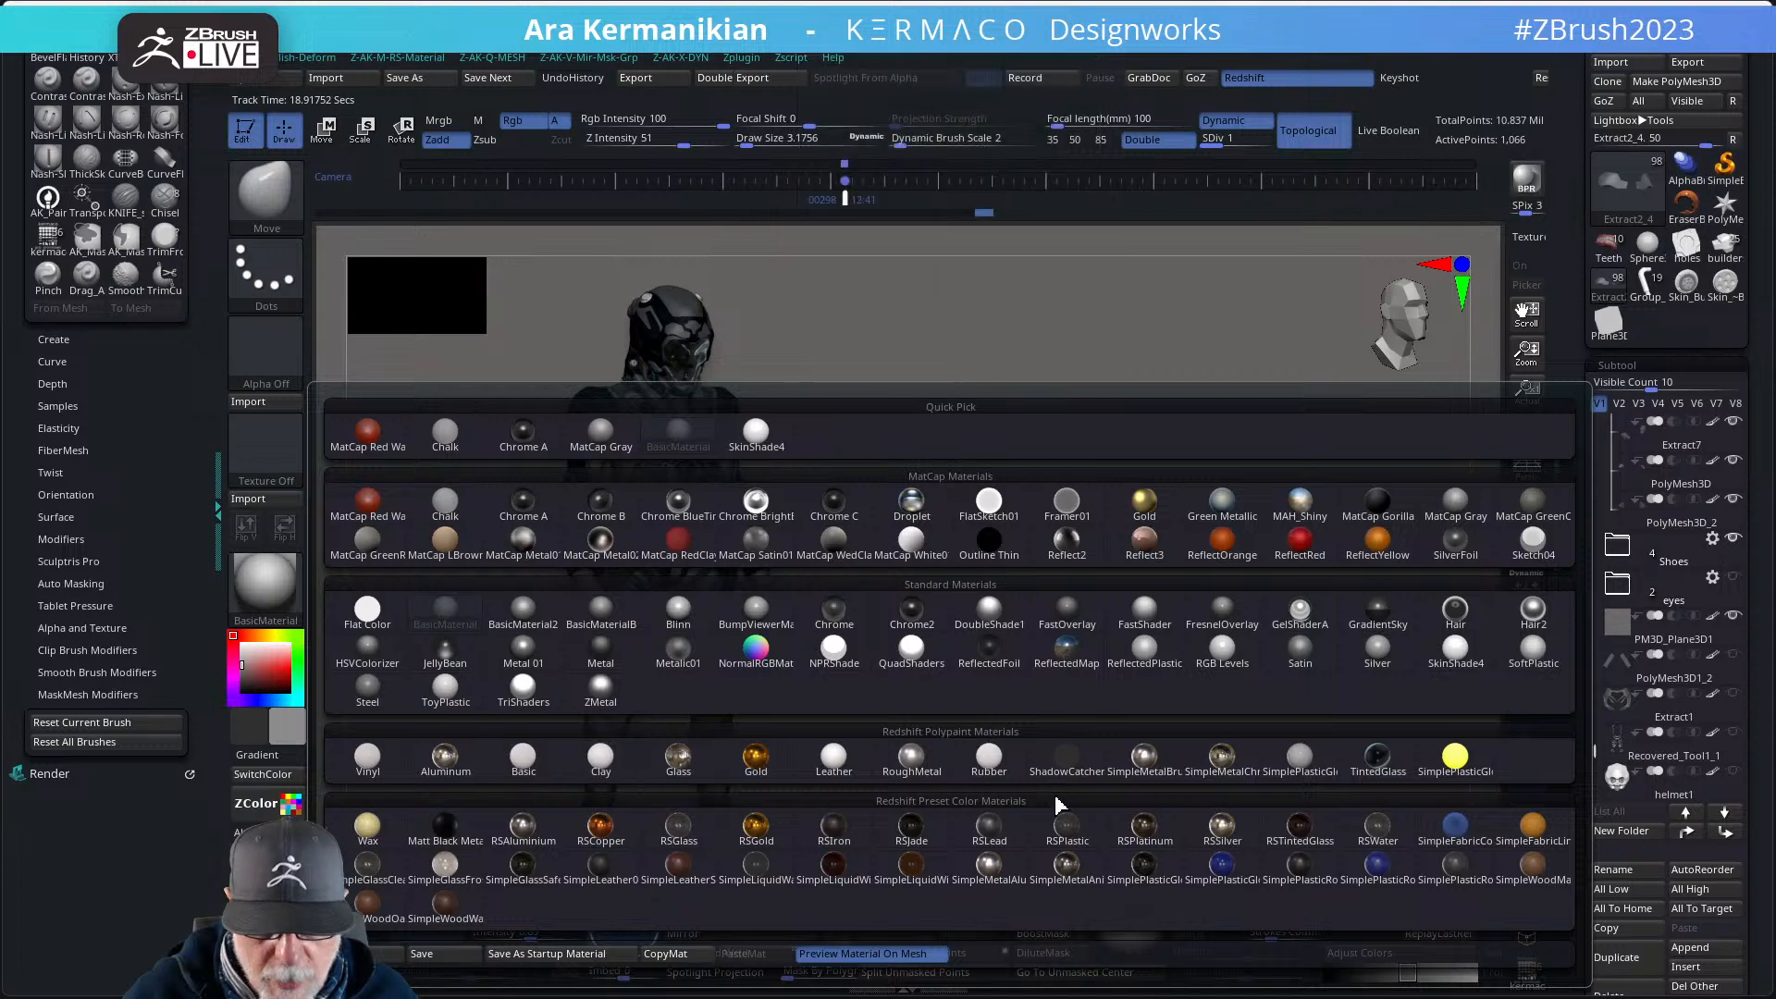
pyautogui.click(445, 828)
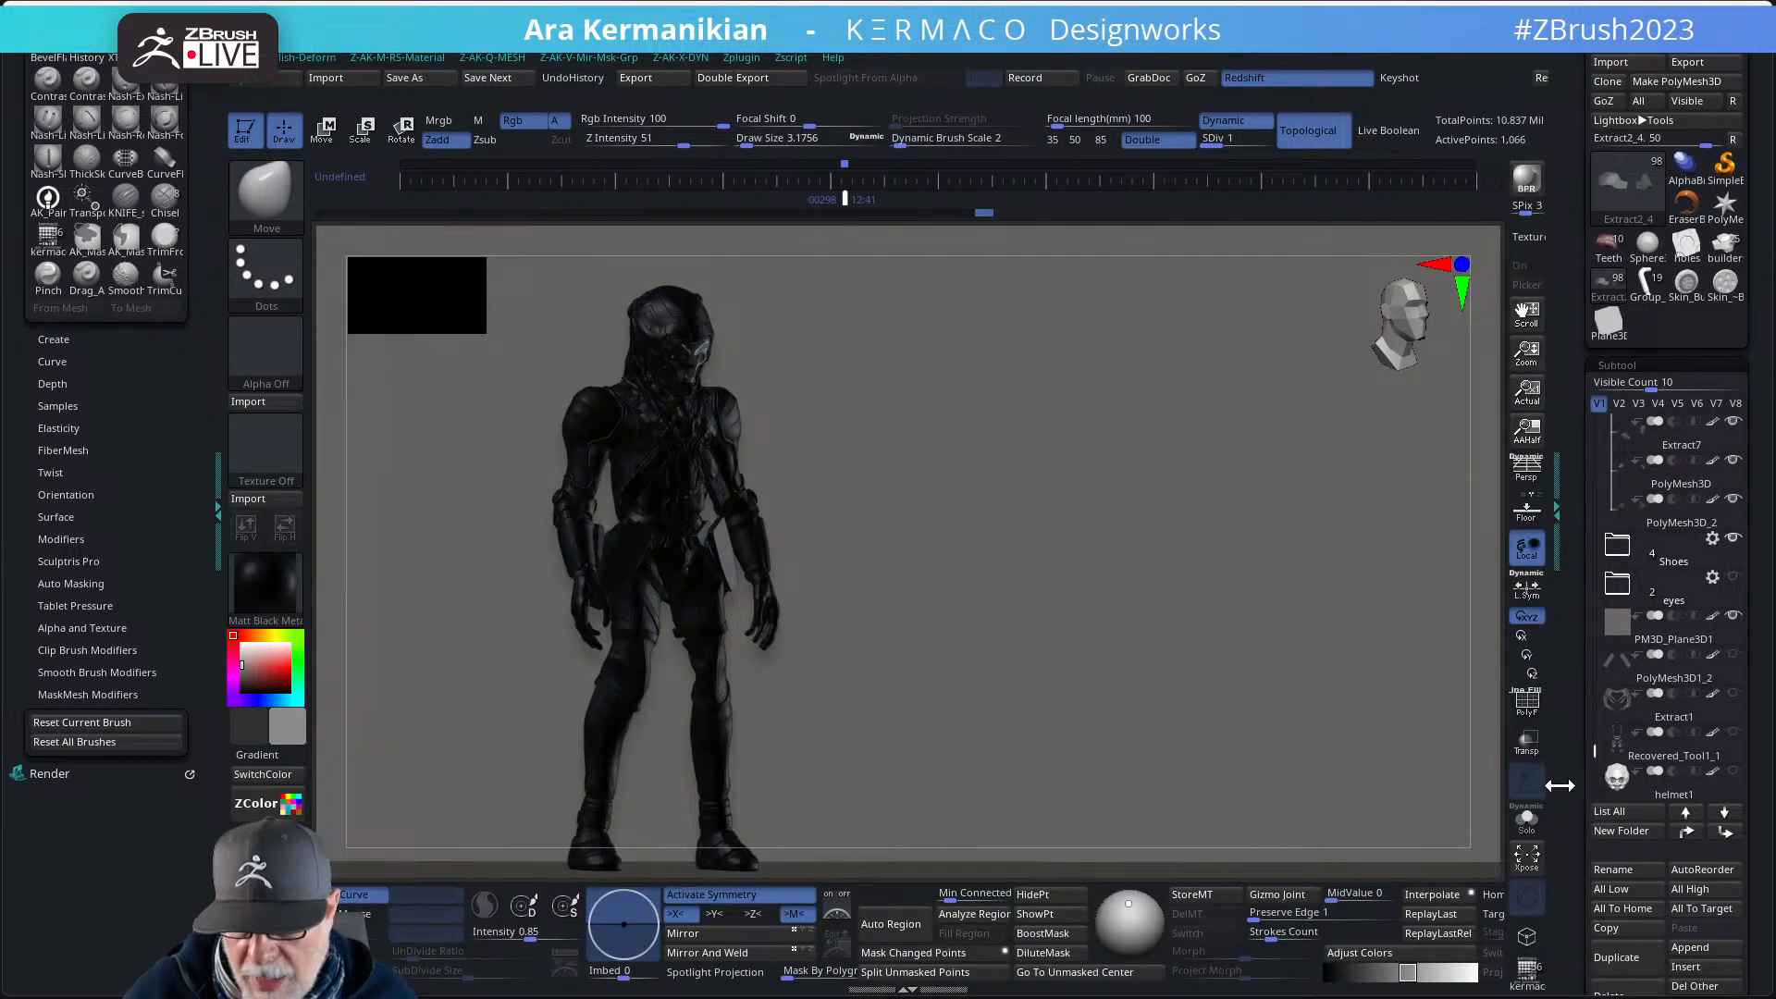
pyautogui.moveTo(1593, 786); pyautogui.dragTo(1591, 599)
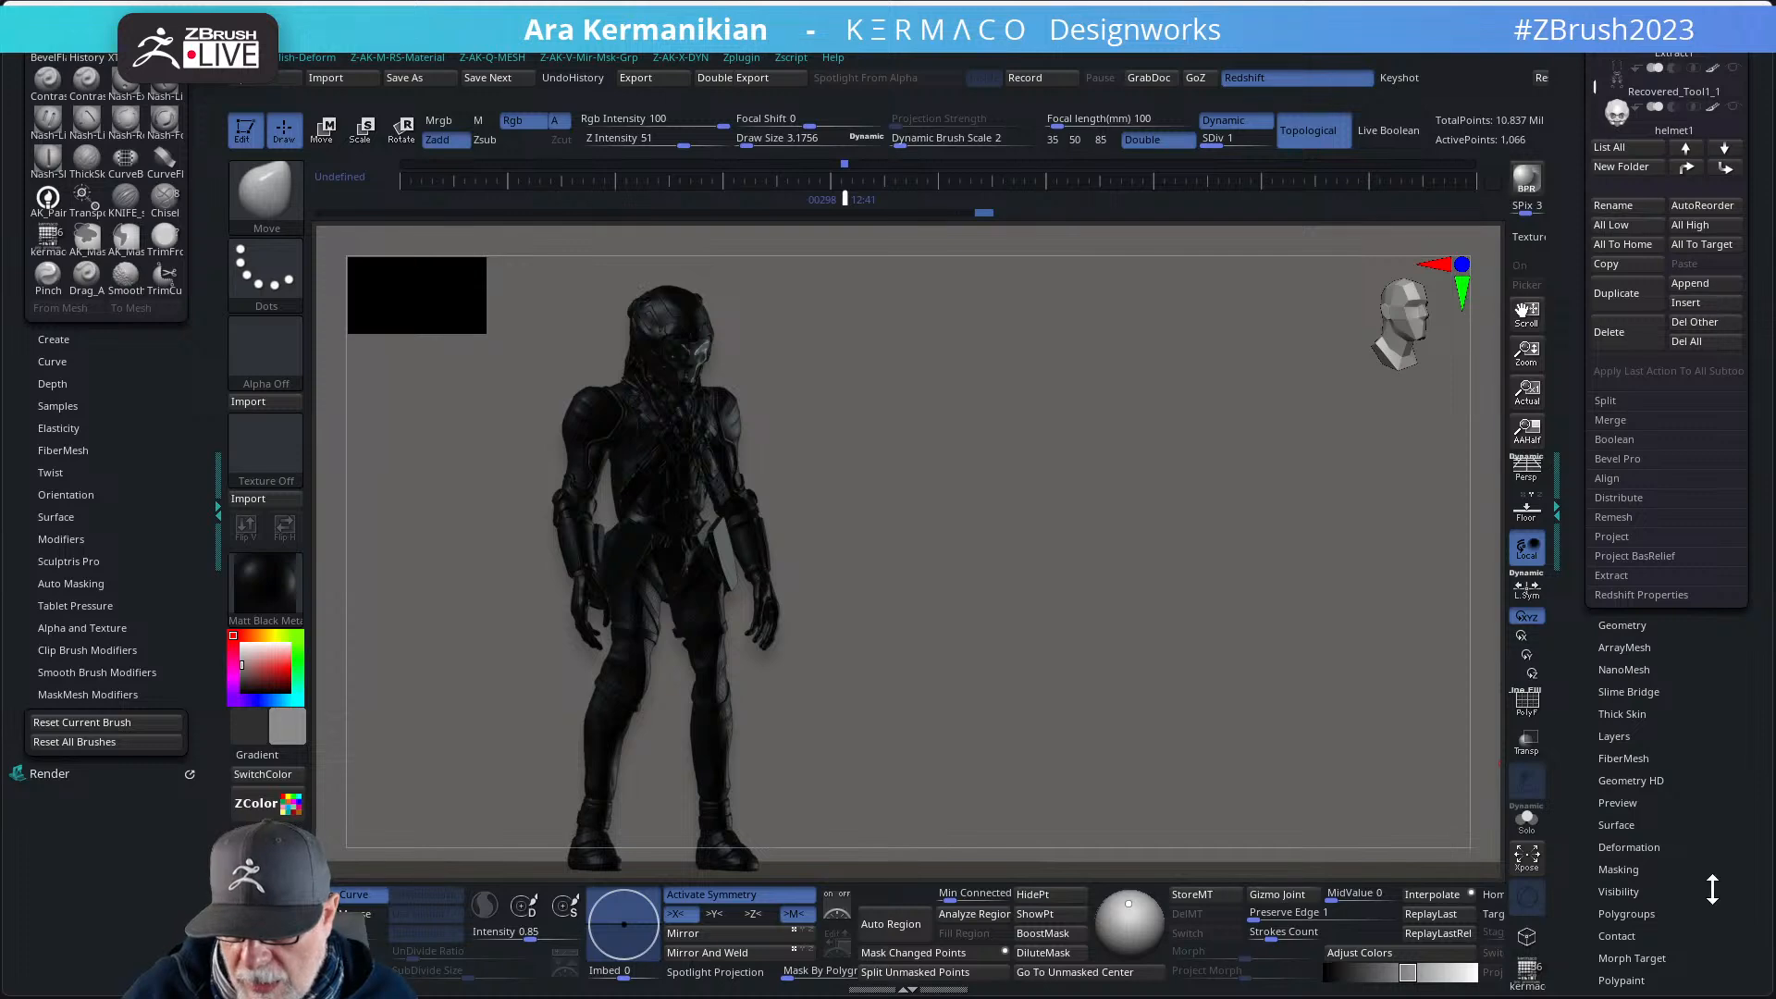
pyautogui.moveTo(1713, 889); pyautogui.dragTo(1704, 727)
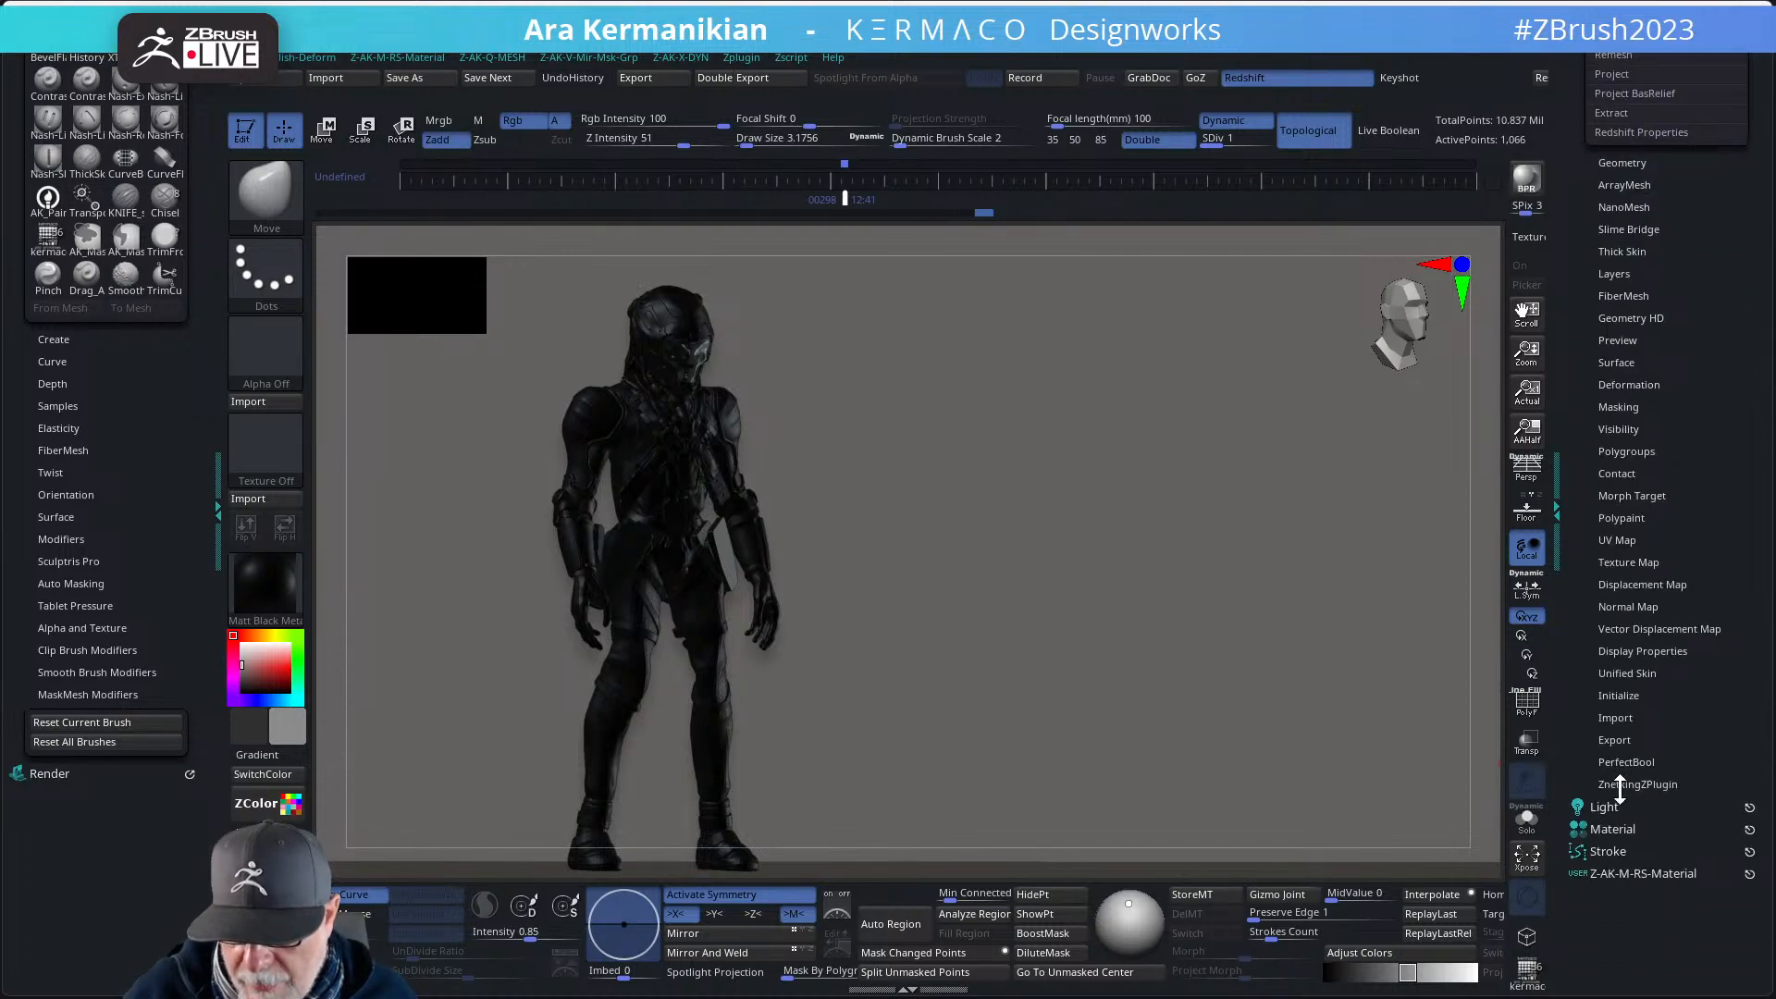
pyautogui.click(1613, 874)
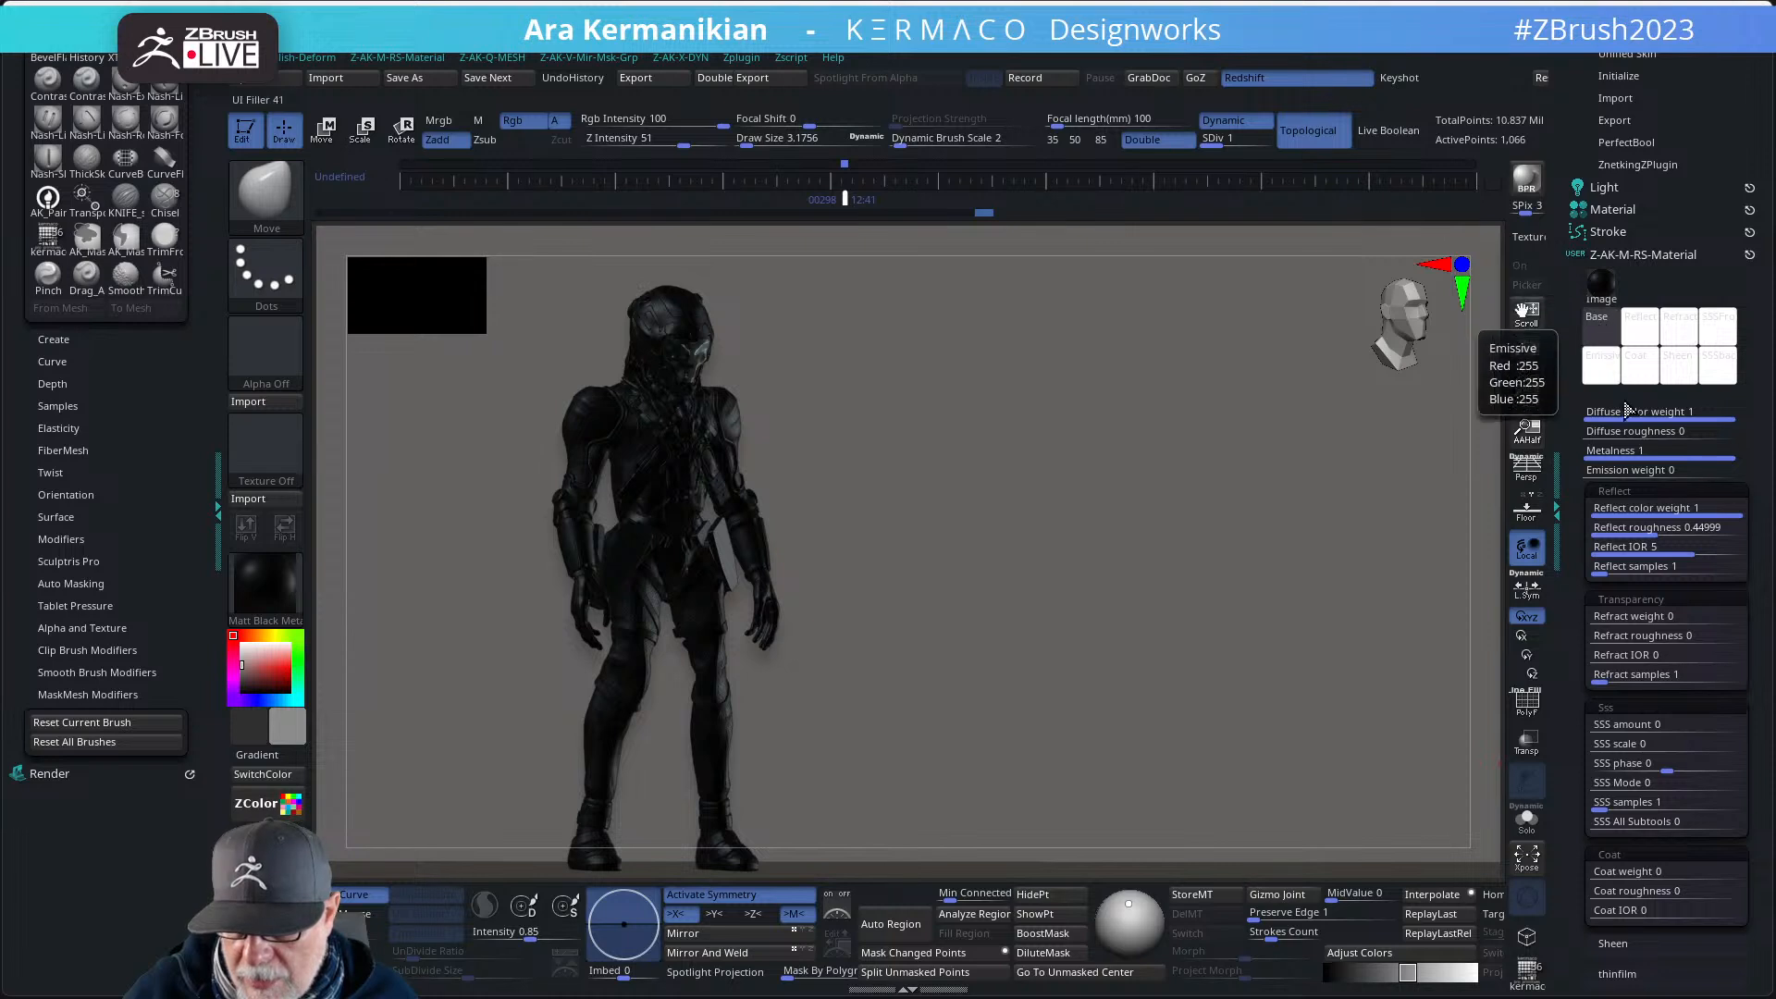
# - Set the Matt Black Metal material's diffuse color weight to 0 and render the suit
pyautogui.moveTo(1628, 410); pyautogui.dragTo(1575, 417)
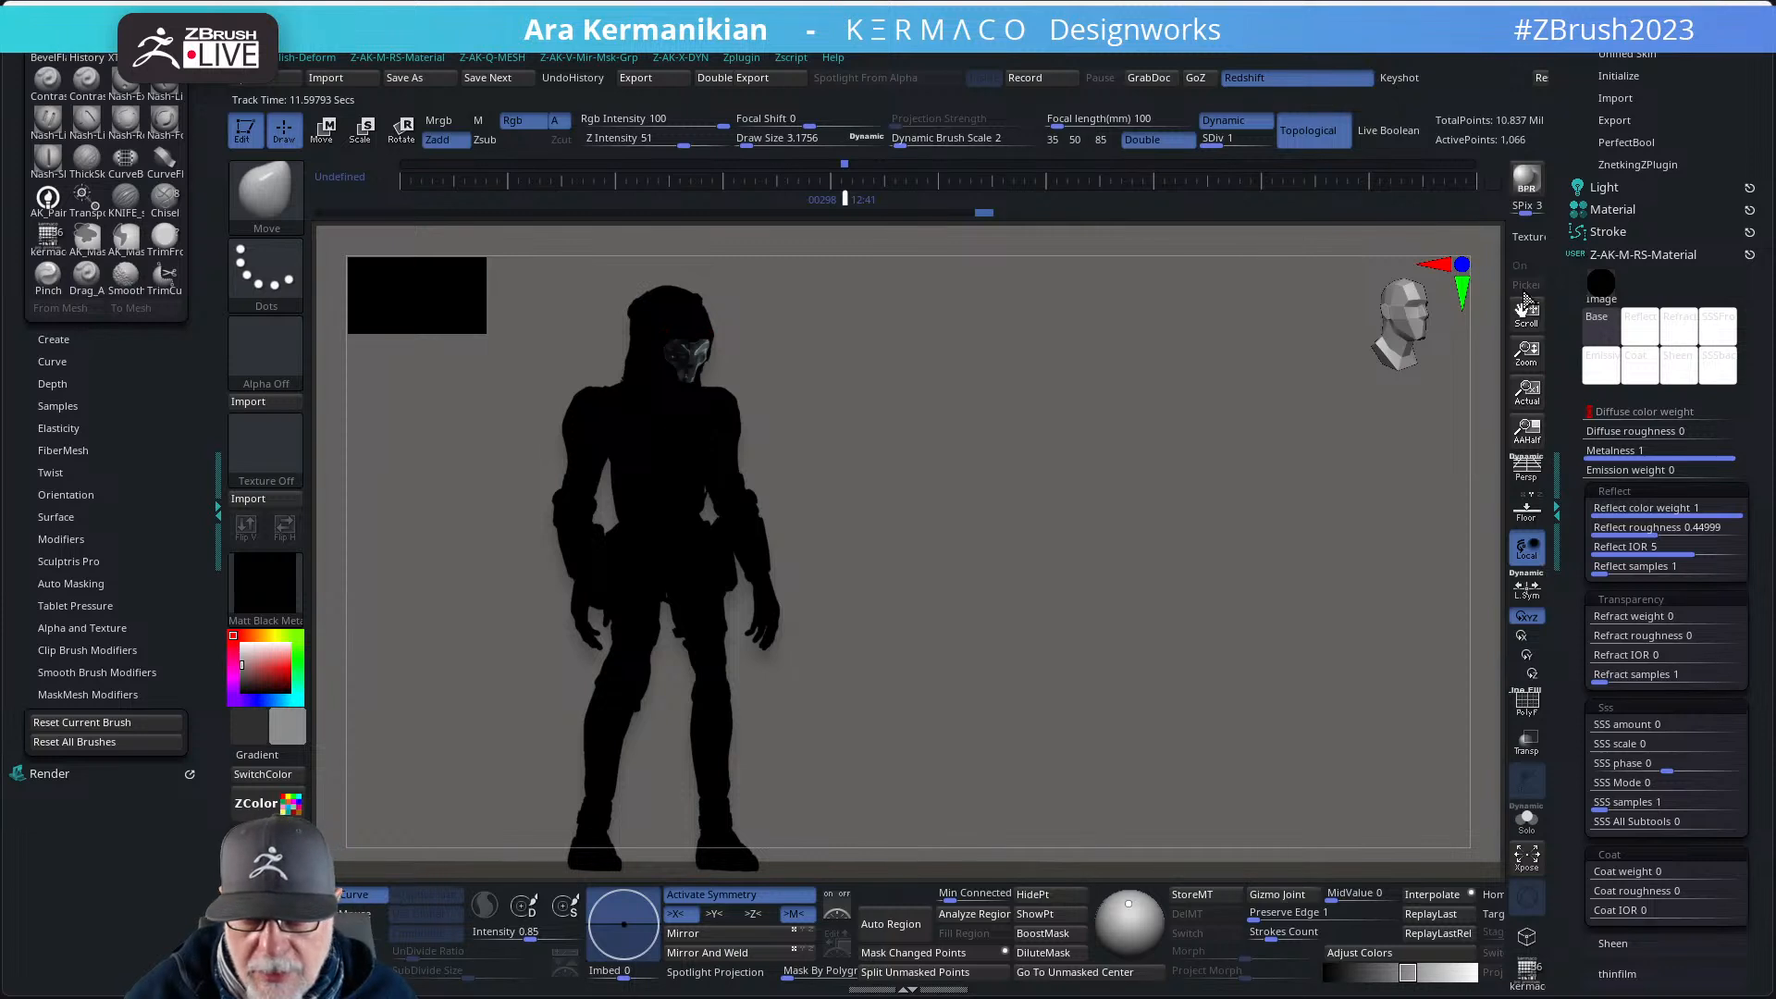
pyautogui.click(1519, 185)
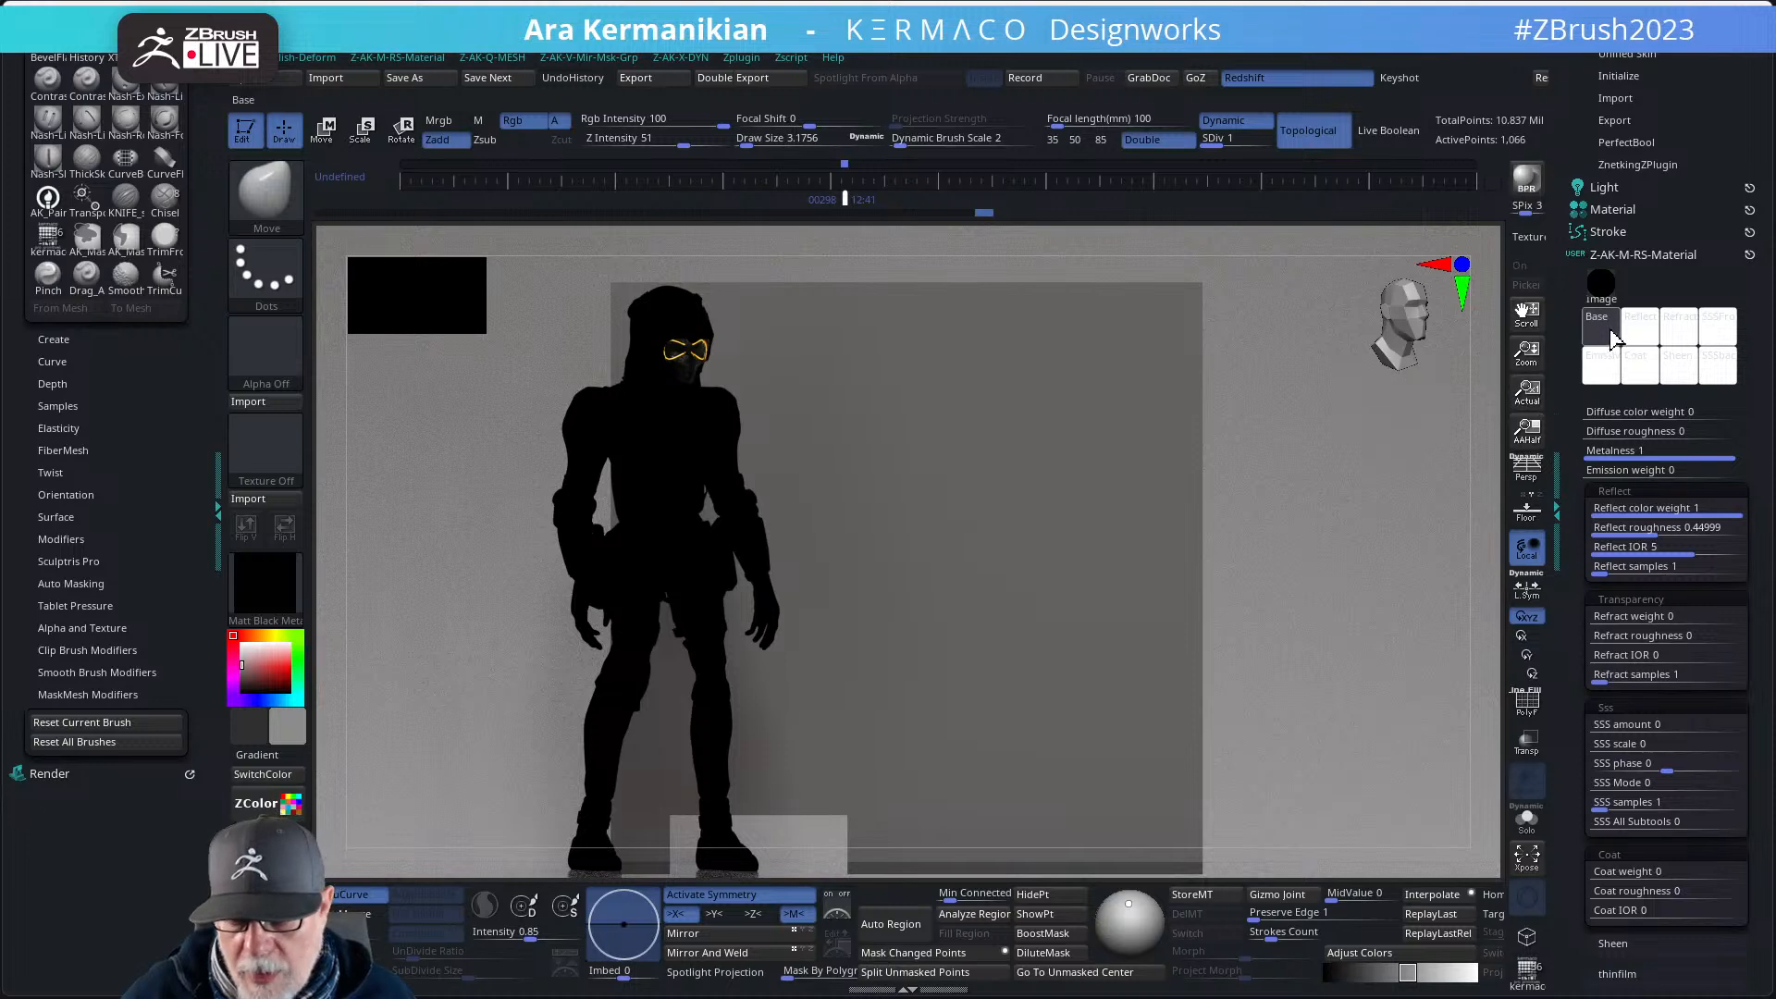
# - Set the Matt Black Metal material's diffuse color weight to 1, make its base color white and render the suit
pyautogui.moveTo(1632, 414); pyautogui.dragTo(1652, 421)
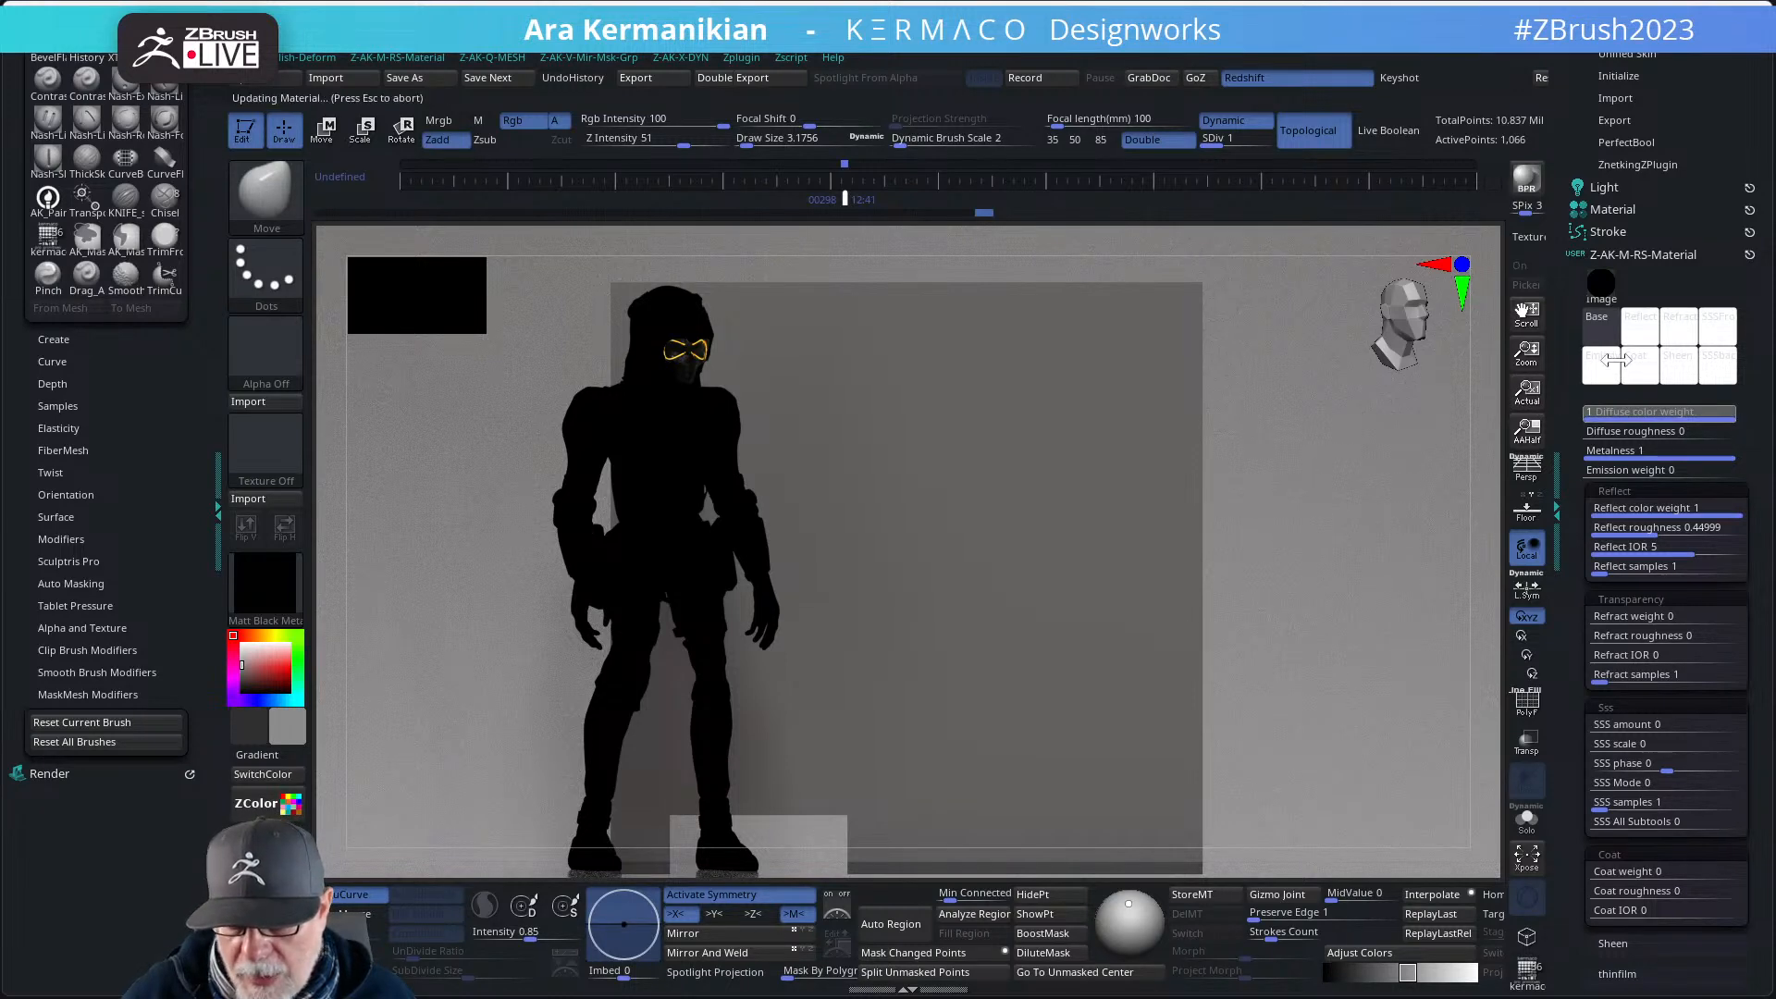
pyautogui.click(1597, 342)
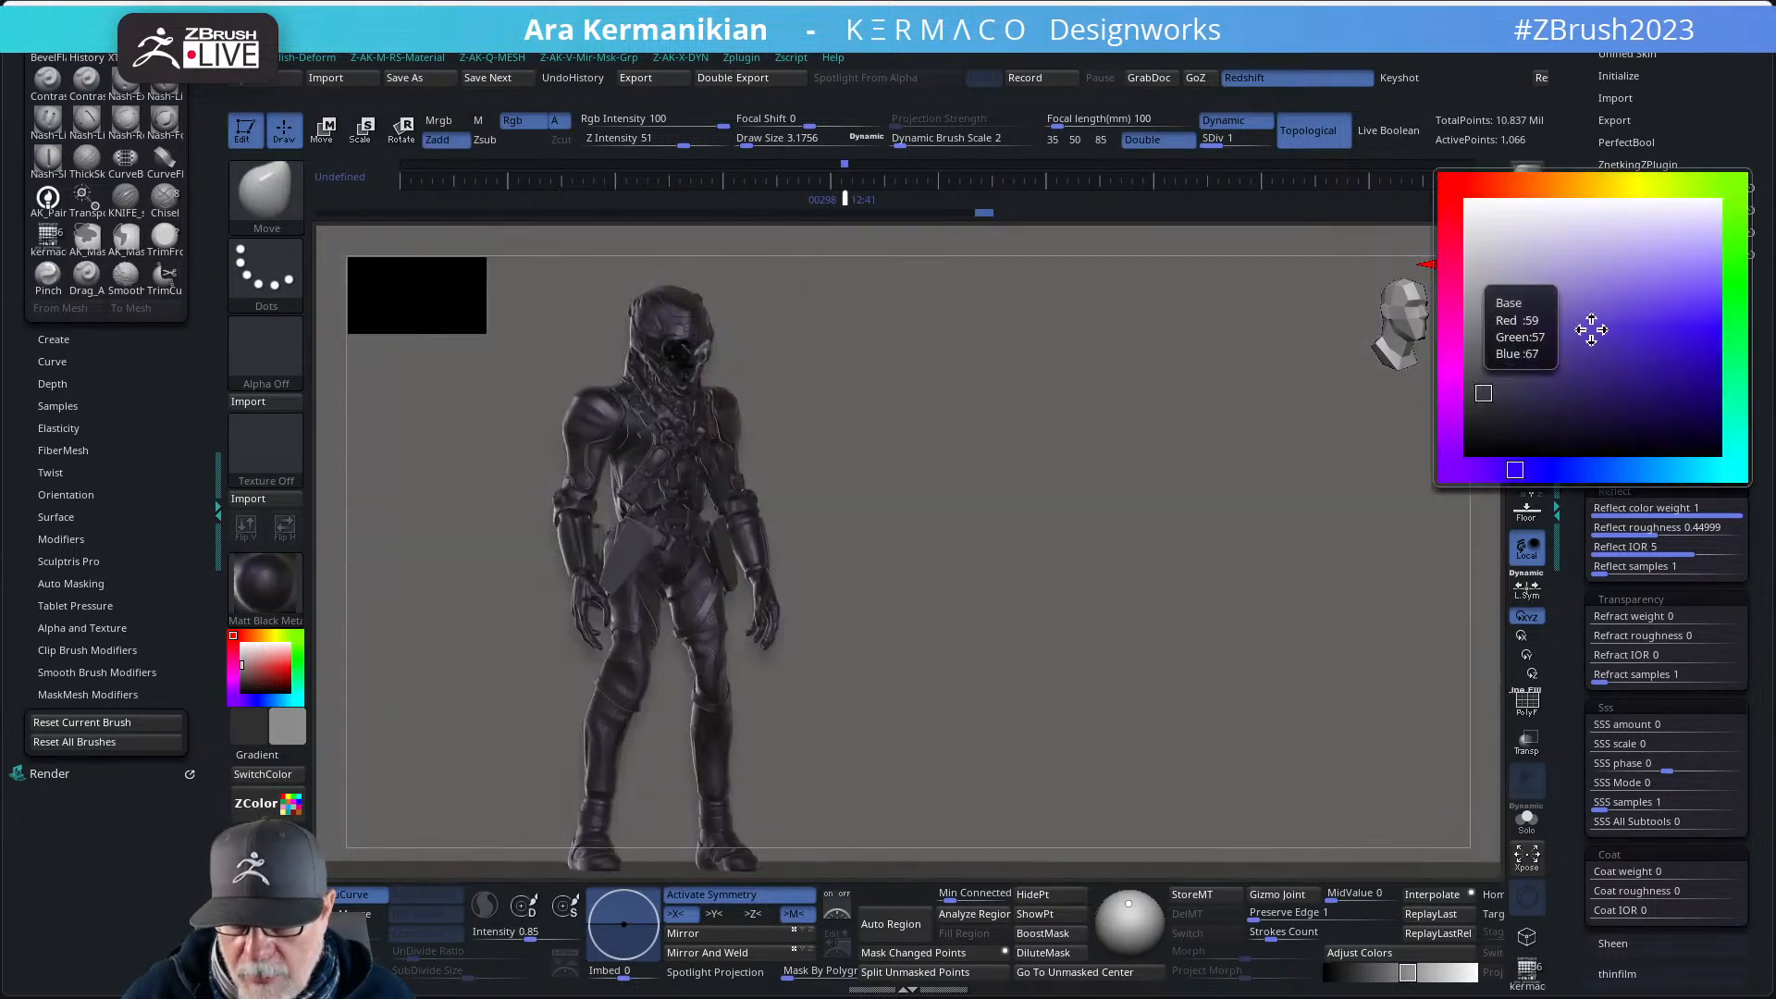
pyautogui.click(1469, 211)
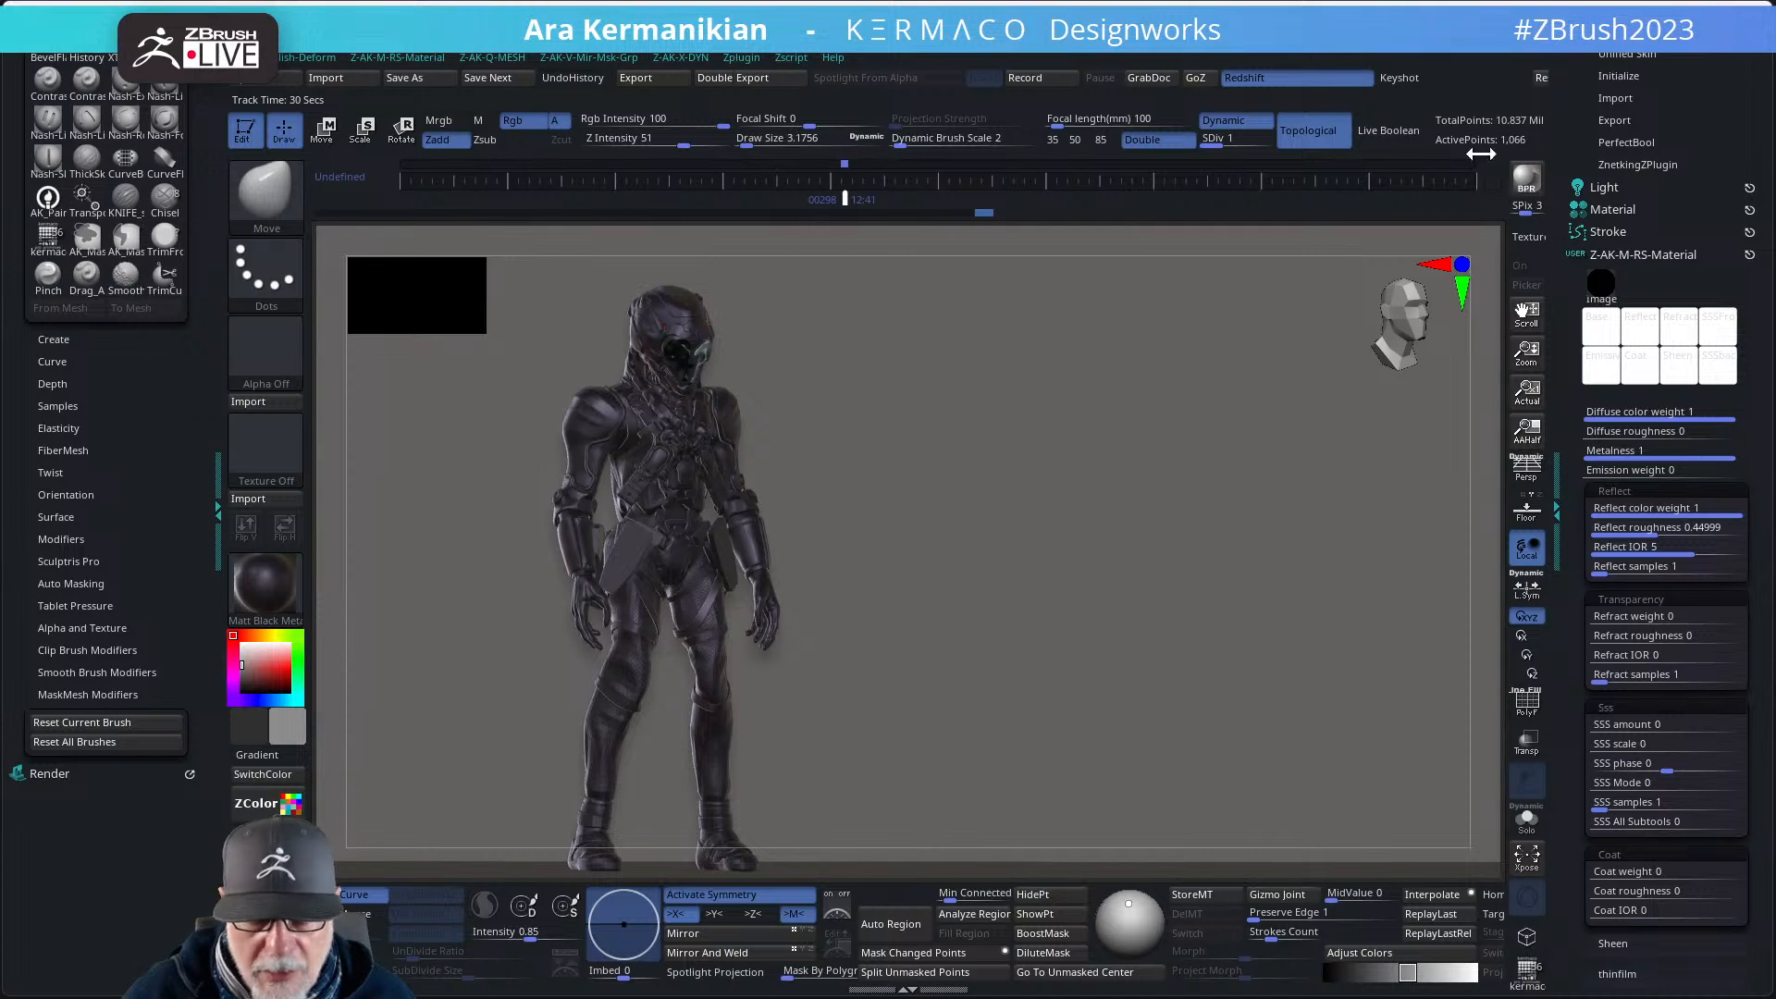
pyautogui.click(1527, 182)
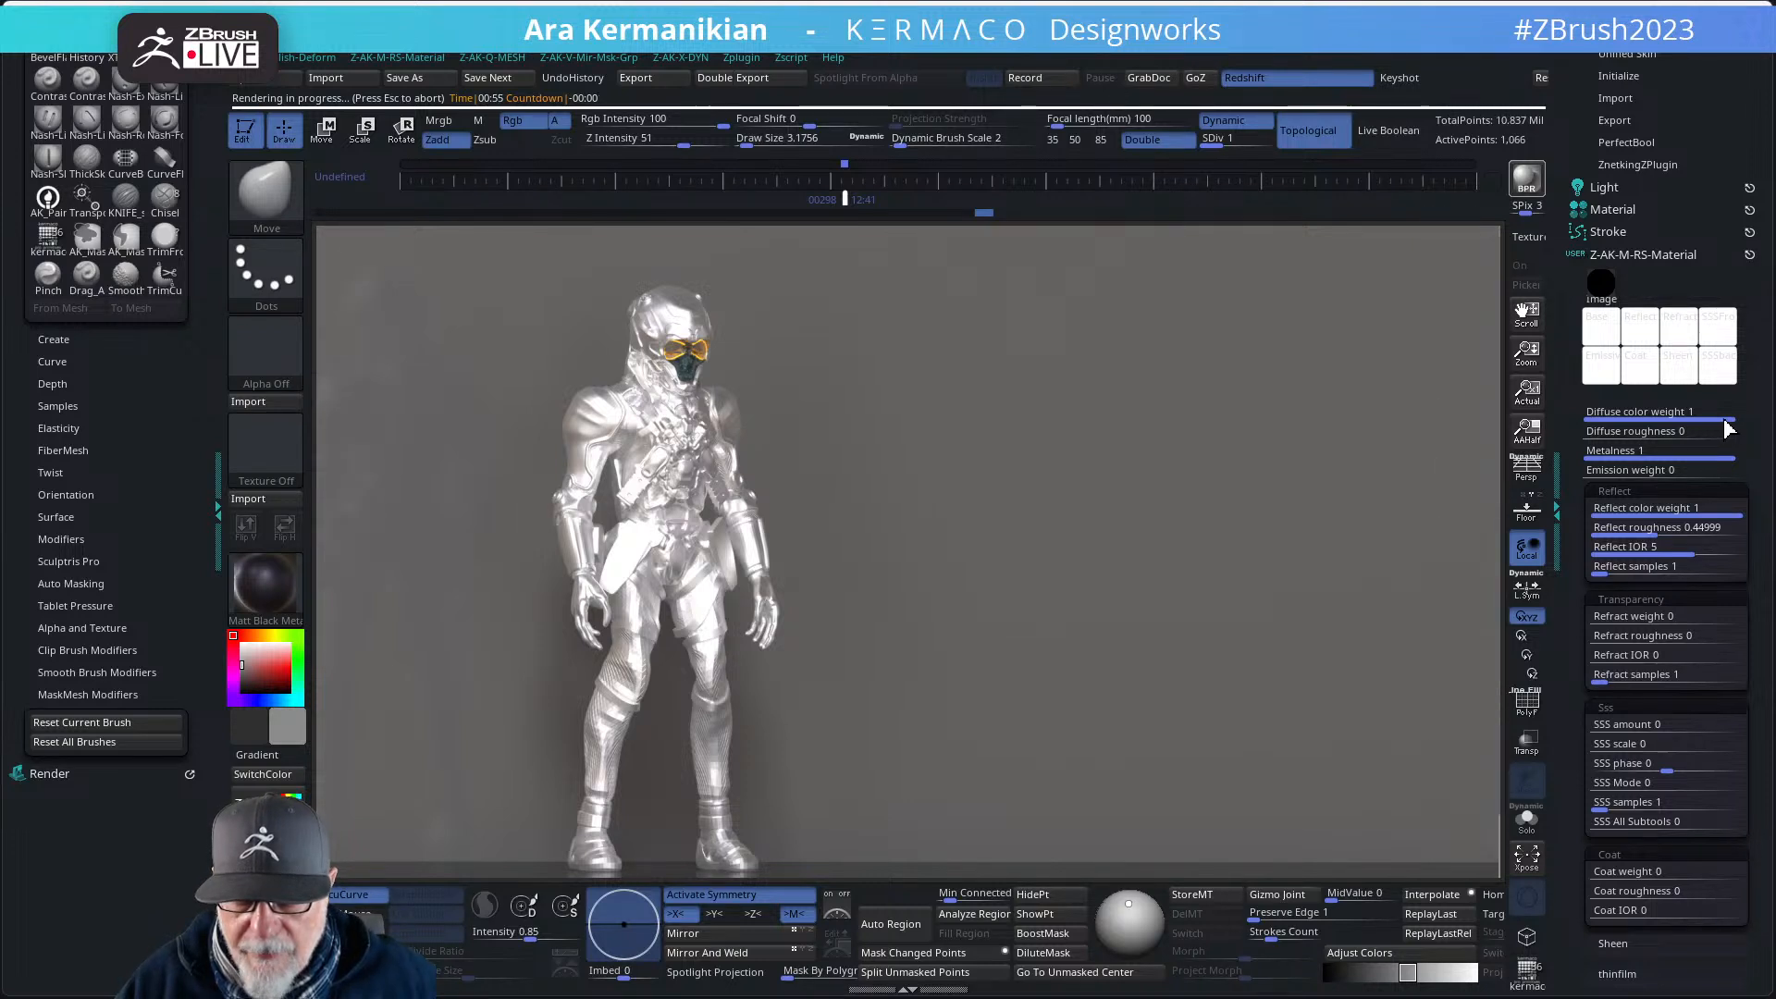
# - Lower the diffuse color weight to about 0.07, then render the full figure and a front view of the upper body
pyautogui.click(1614, 340)
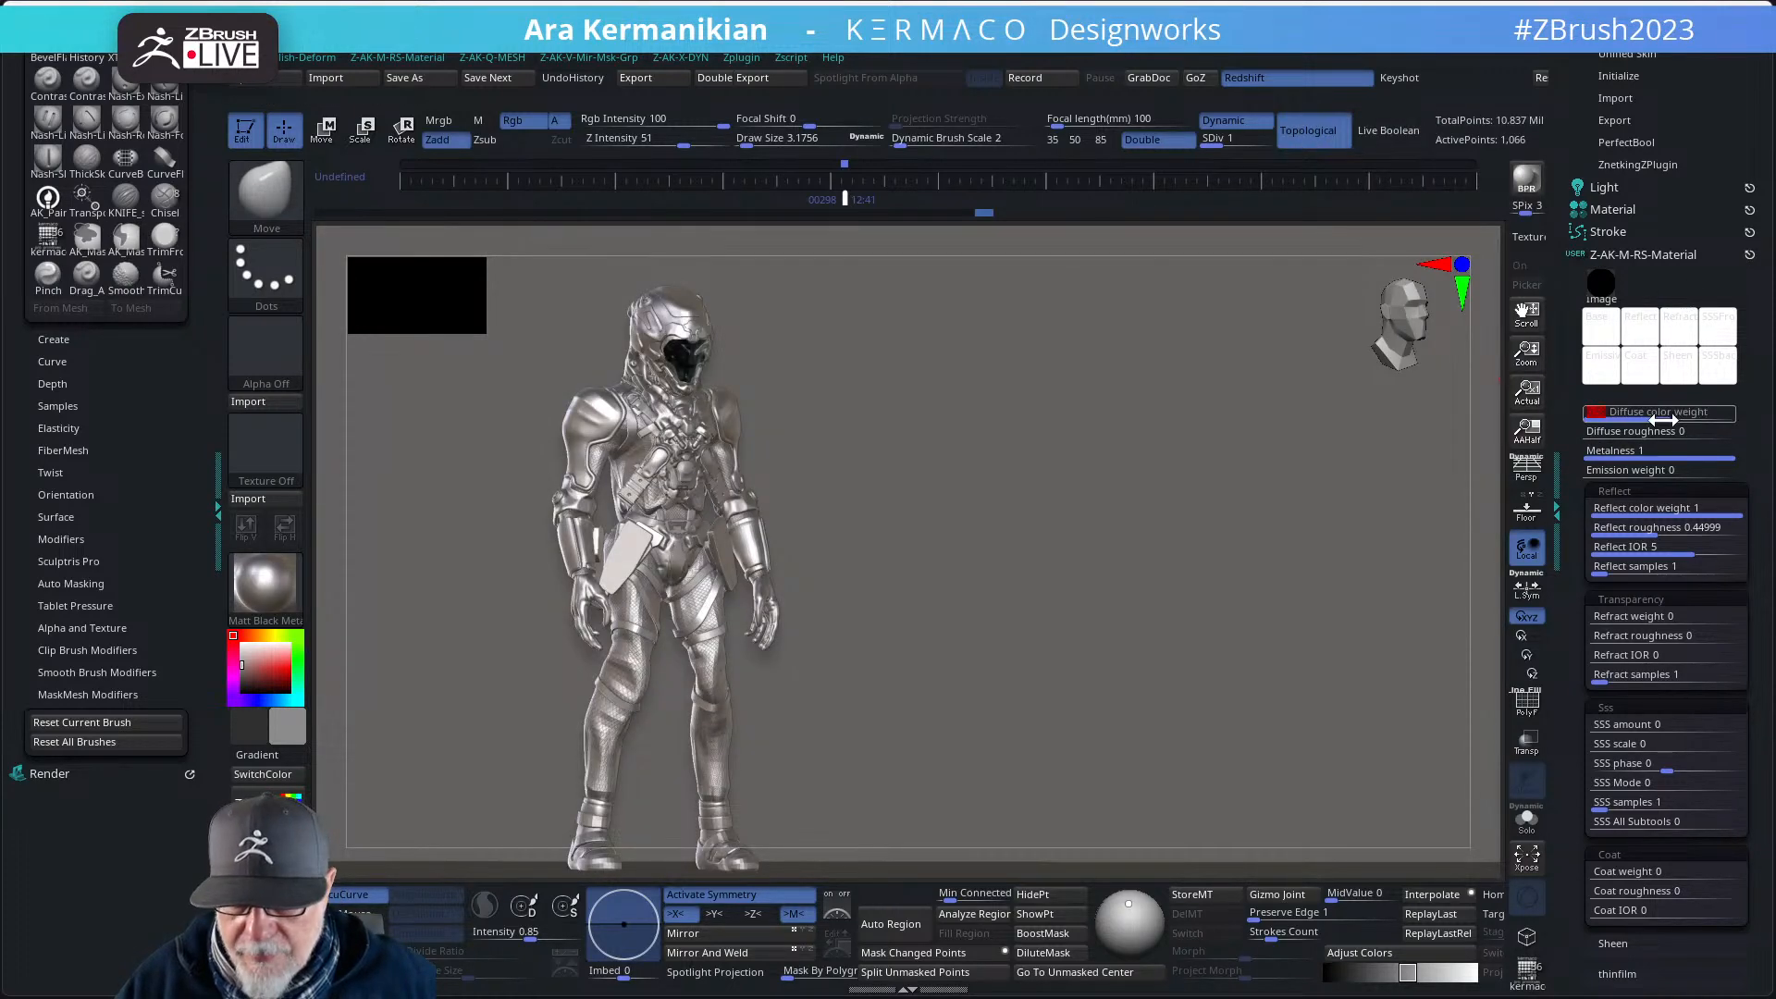
pyautogui.moveTo(1663, 419); pyautogui.dragTo(1614, 419)
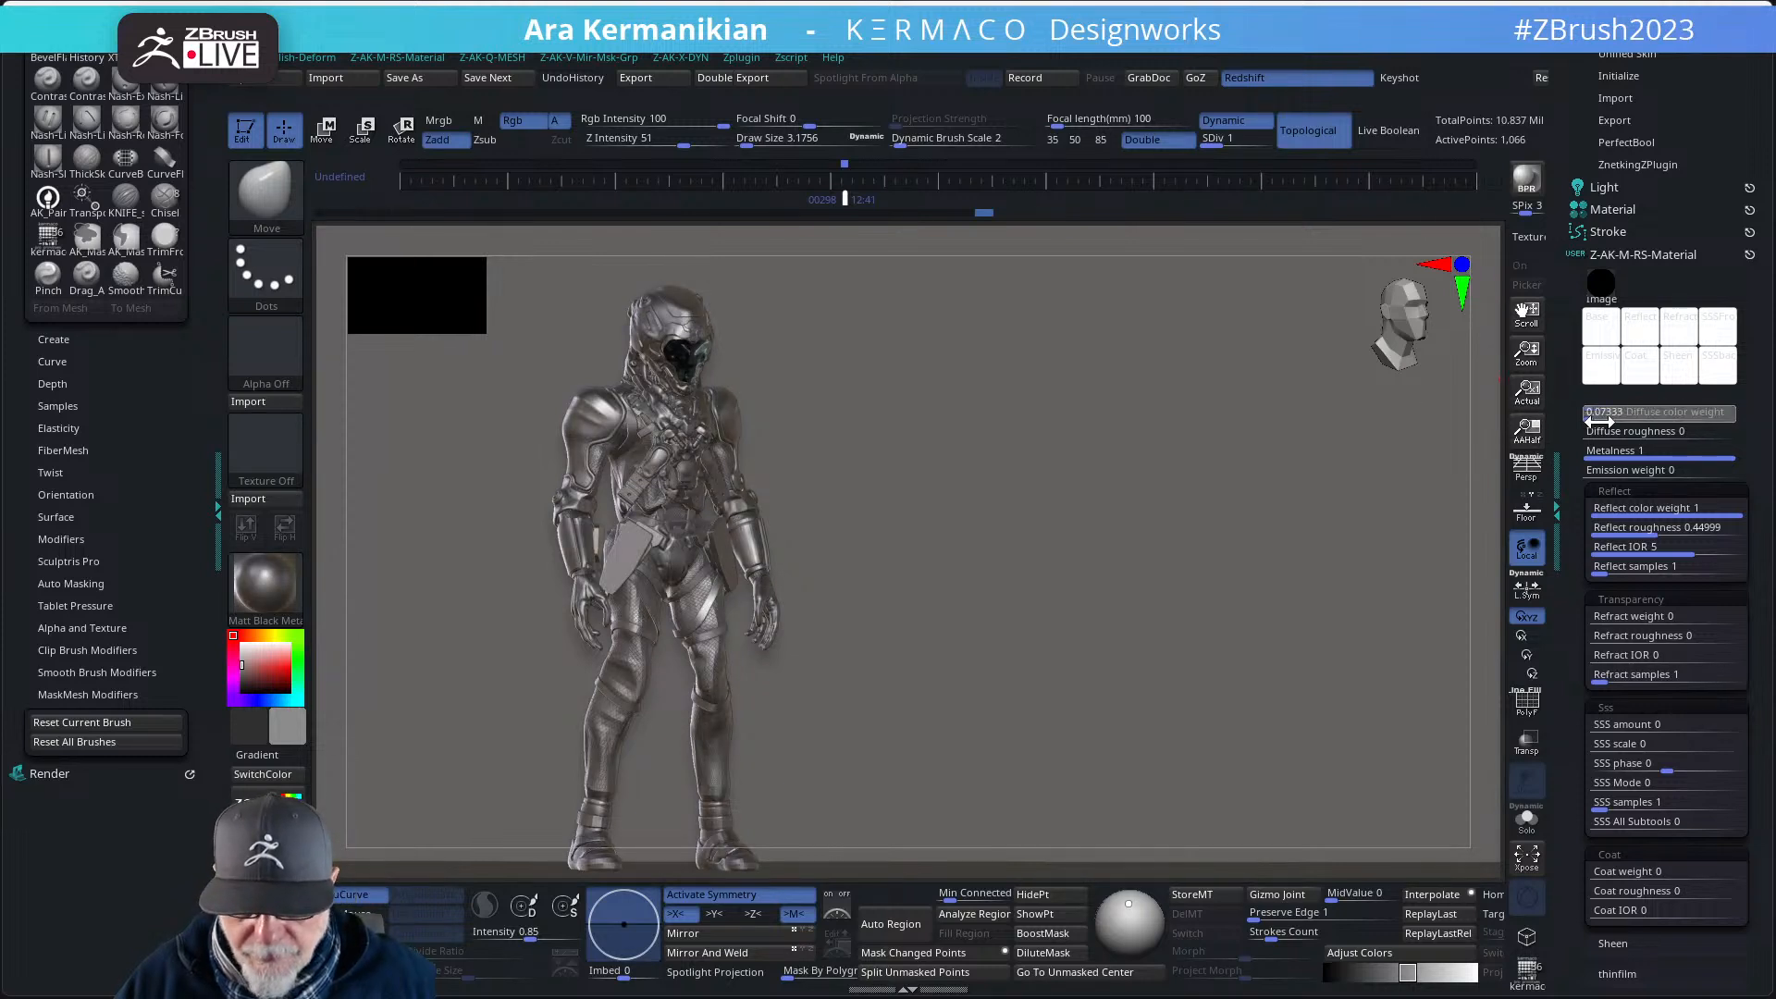
pyautogui.click(1530, 191)
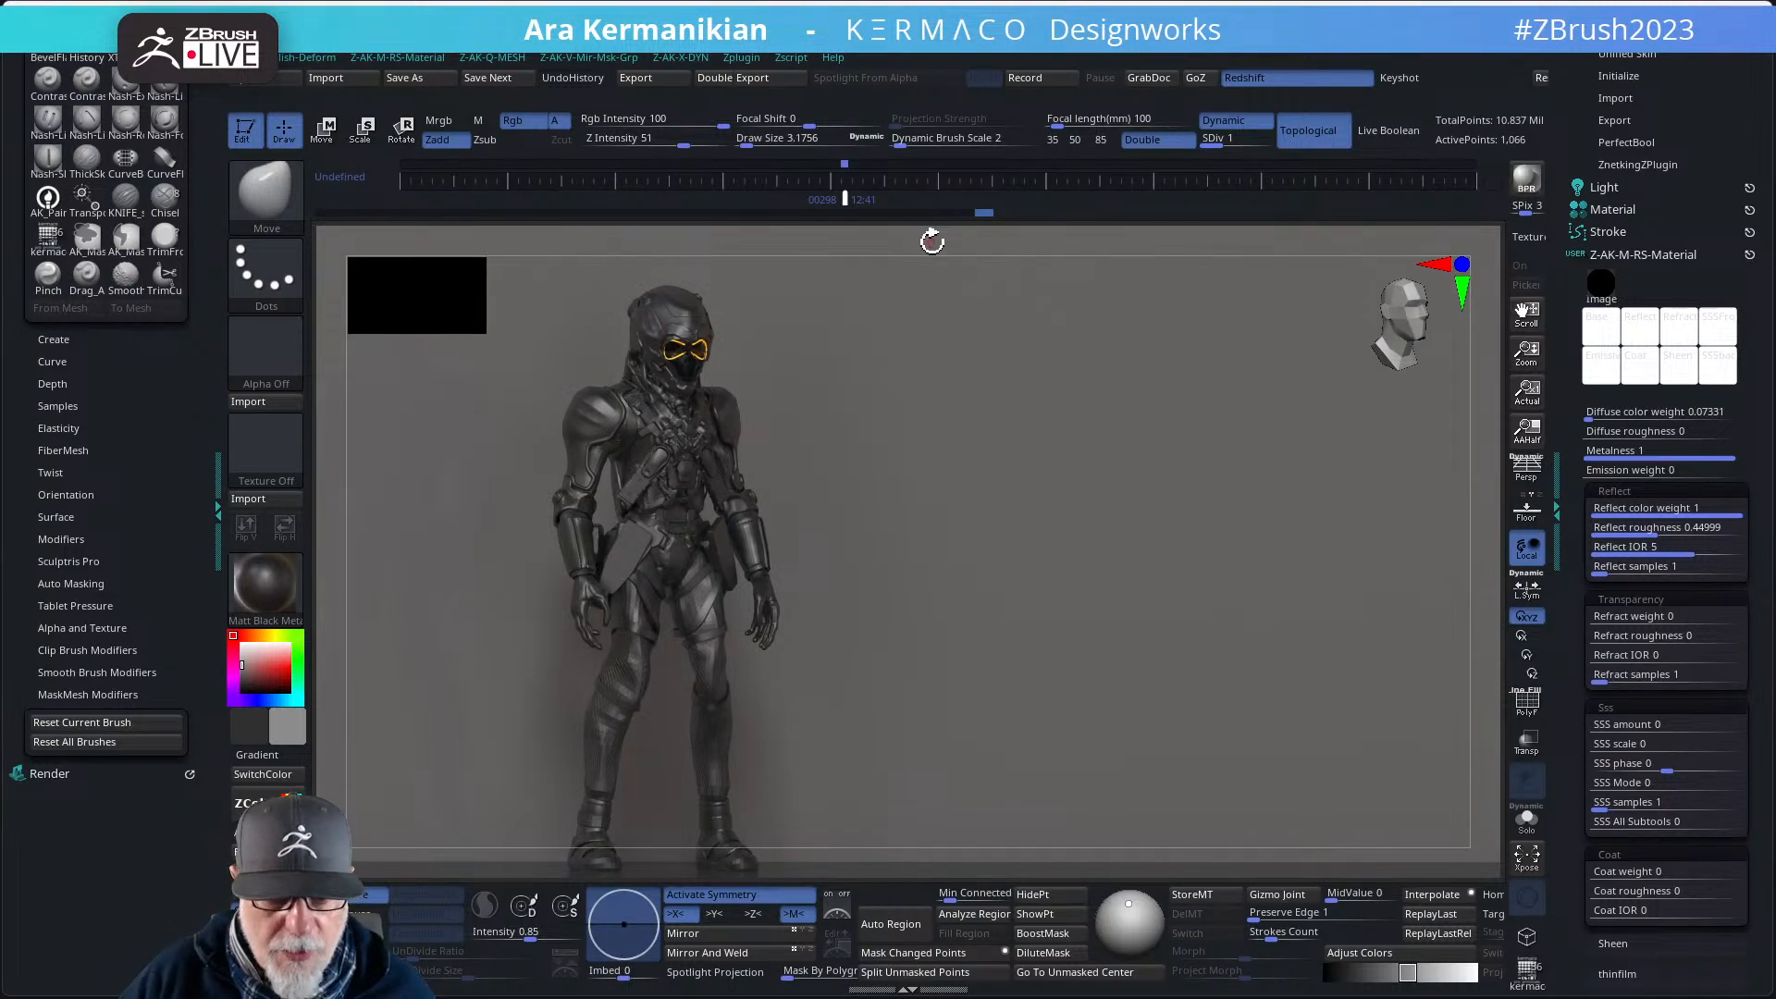
pyautogui.keyDown('shift'); pyautogui.moveTo(931, 241); pyautogui.dragTo(1136, 280); pyautogui.keyUp('shift')
pyautogui.click(1531, 188)
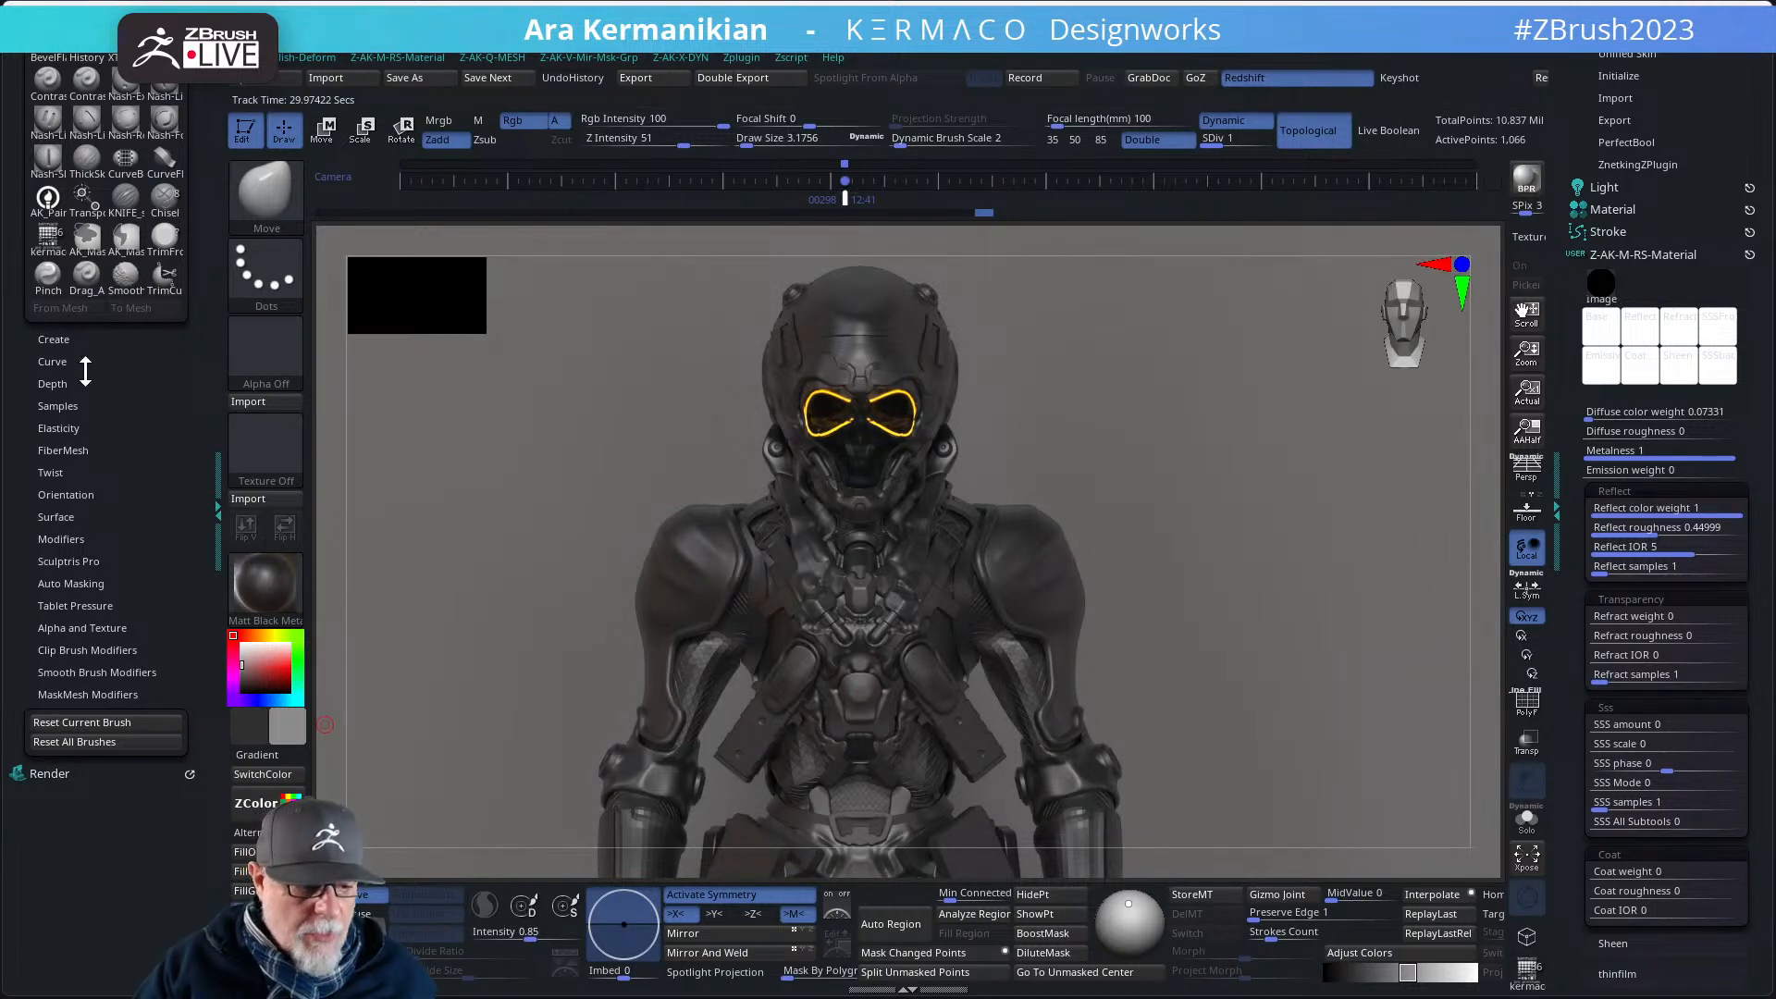
# - Open the BPR render filters and switch the first filter off and on to compare its Outline Cavity effect
pyautogui.click(46, 773)
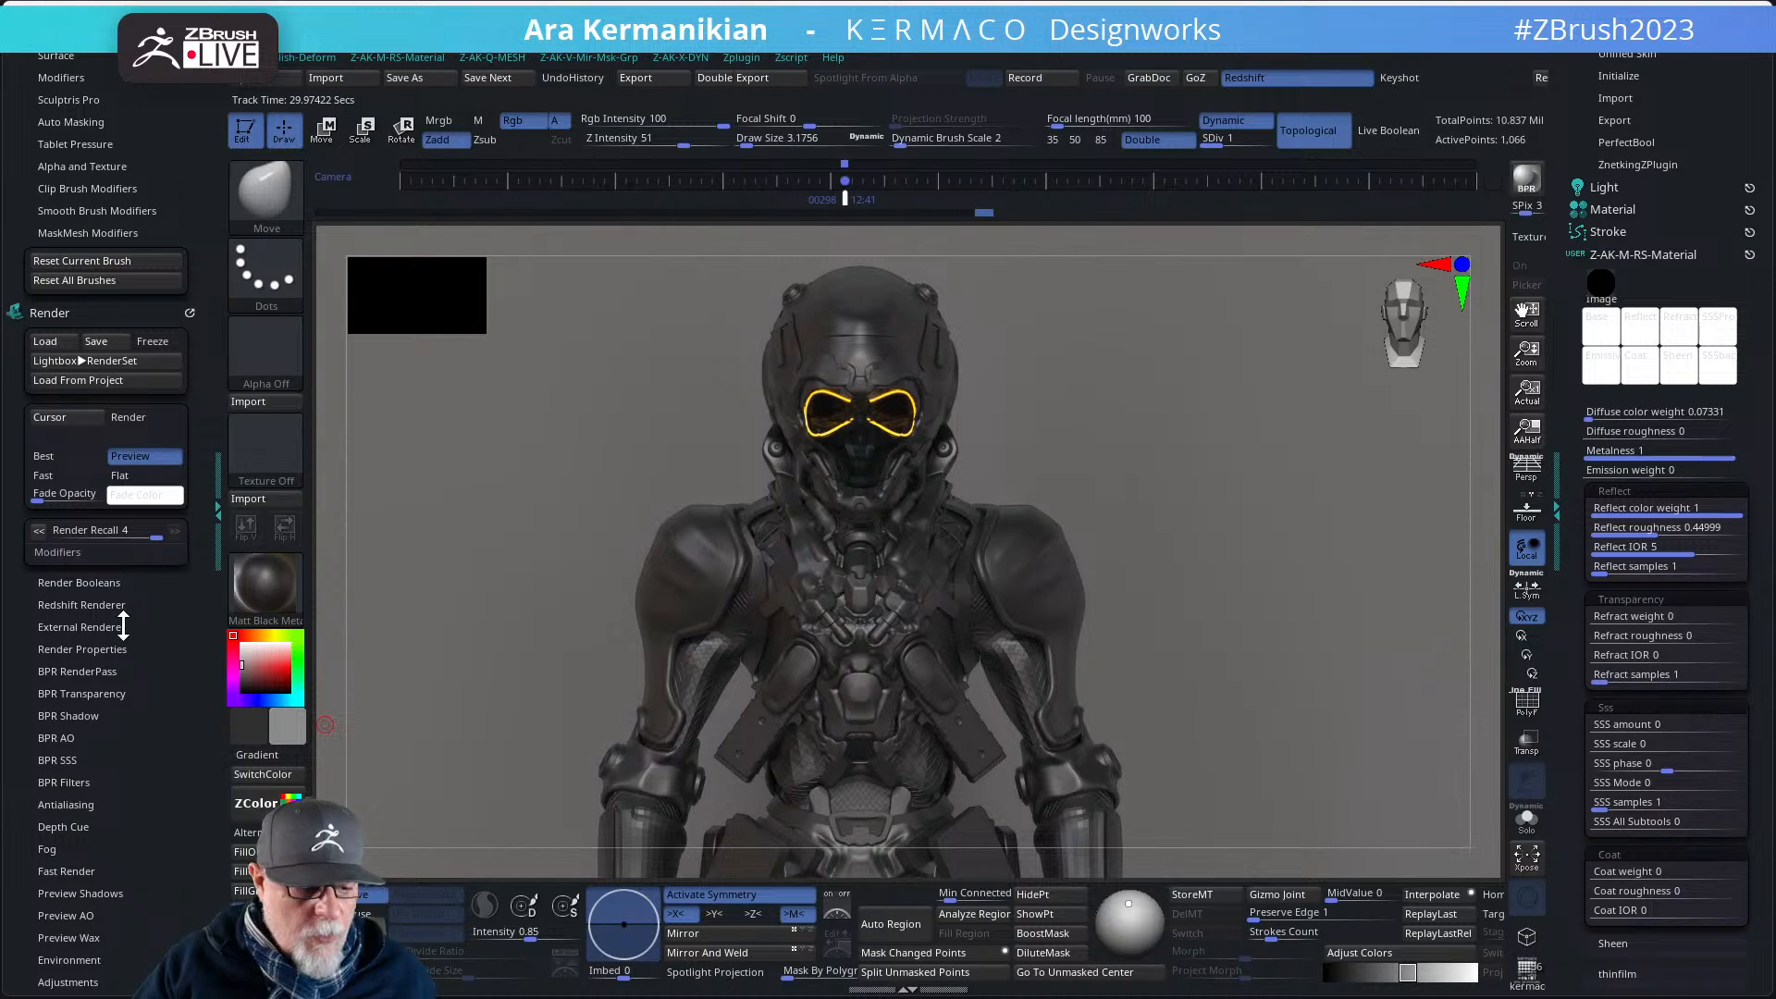
pyautogui.scroll(-3, 175, 725)
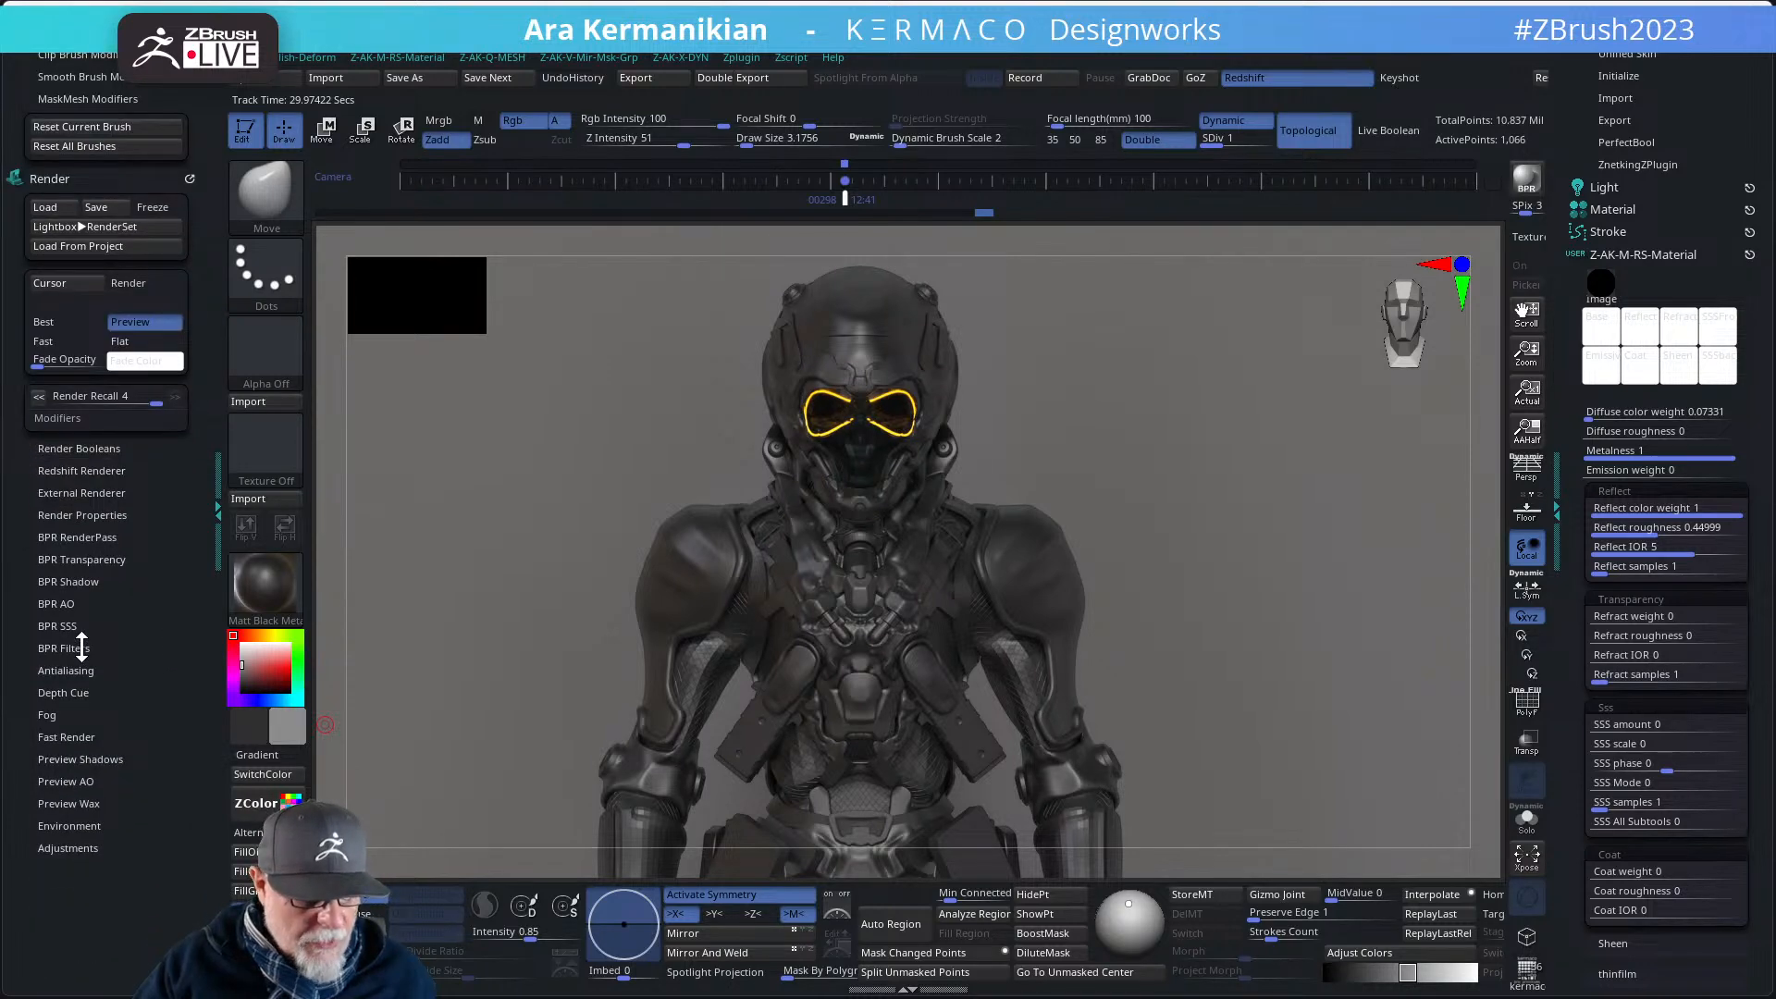
pyautogui.click(81, 648)
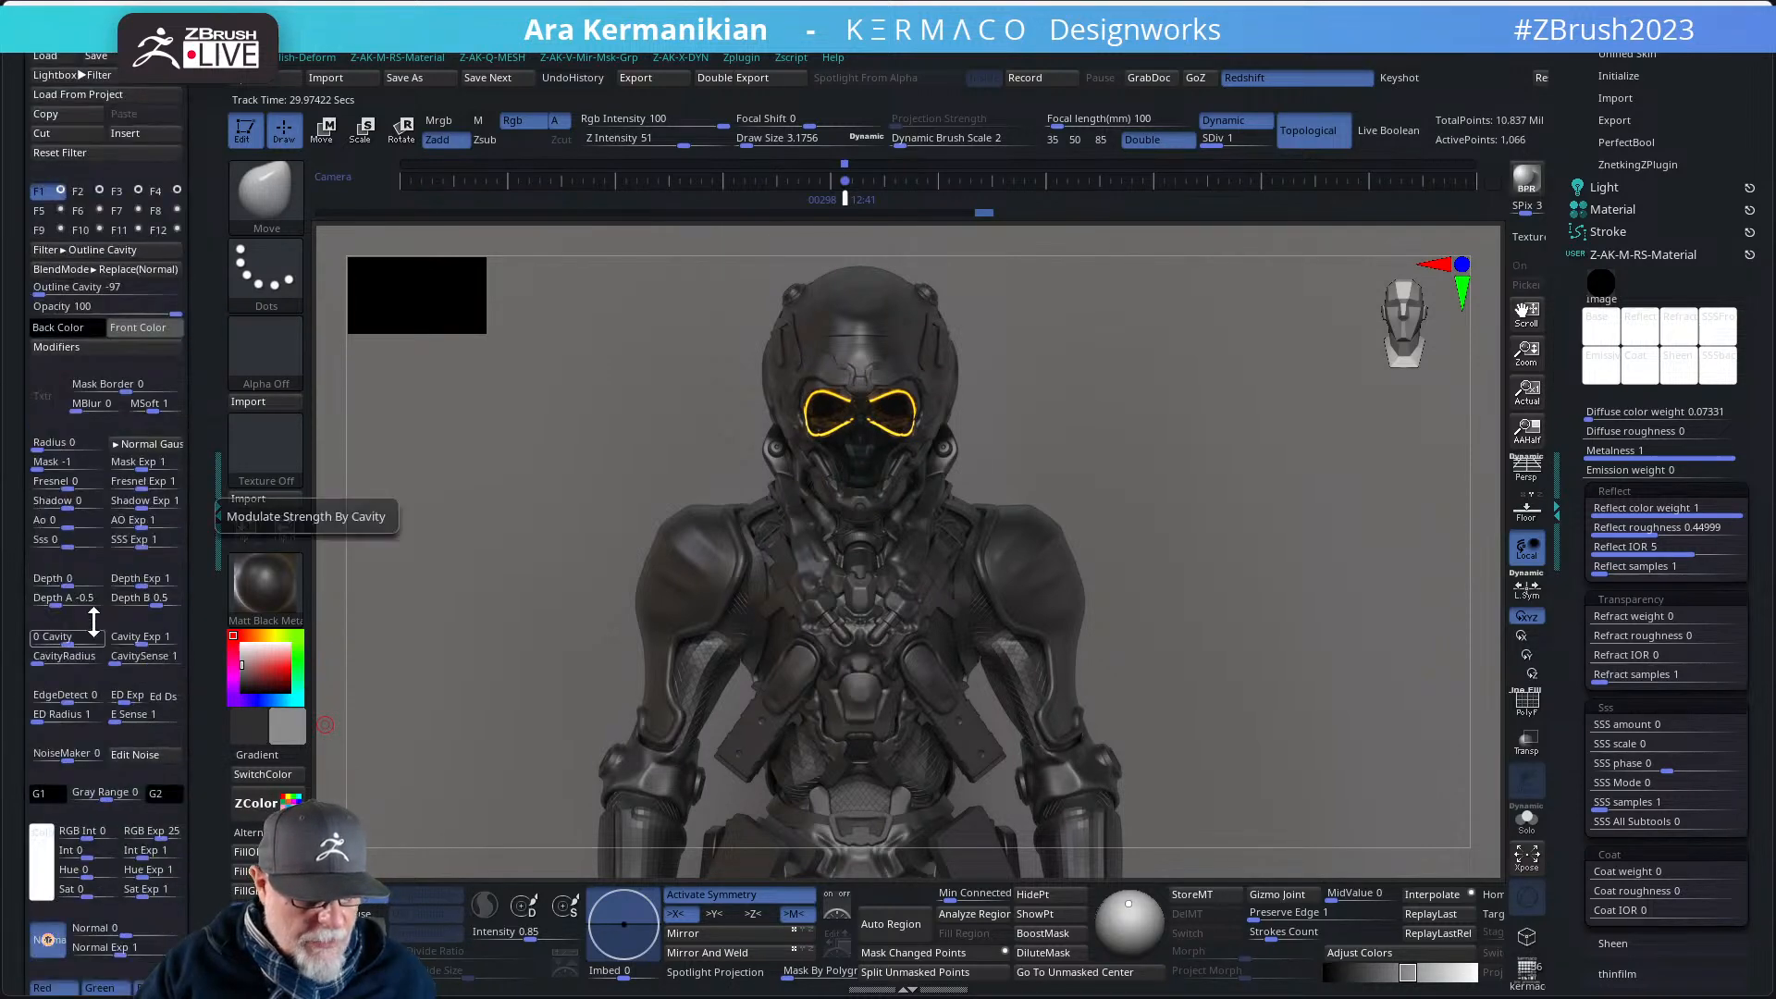
pyautogui.click(59, 191)
pyautogui.click(59, 191)
pyautogui.click(59, 191)
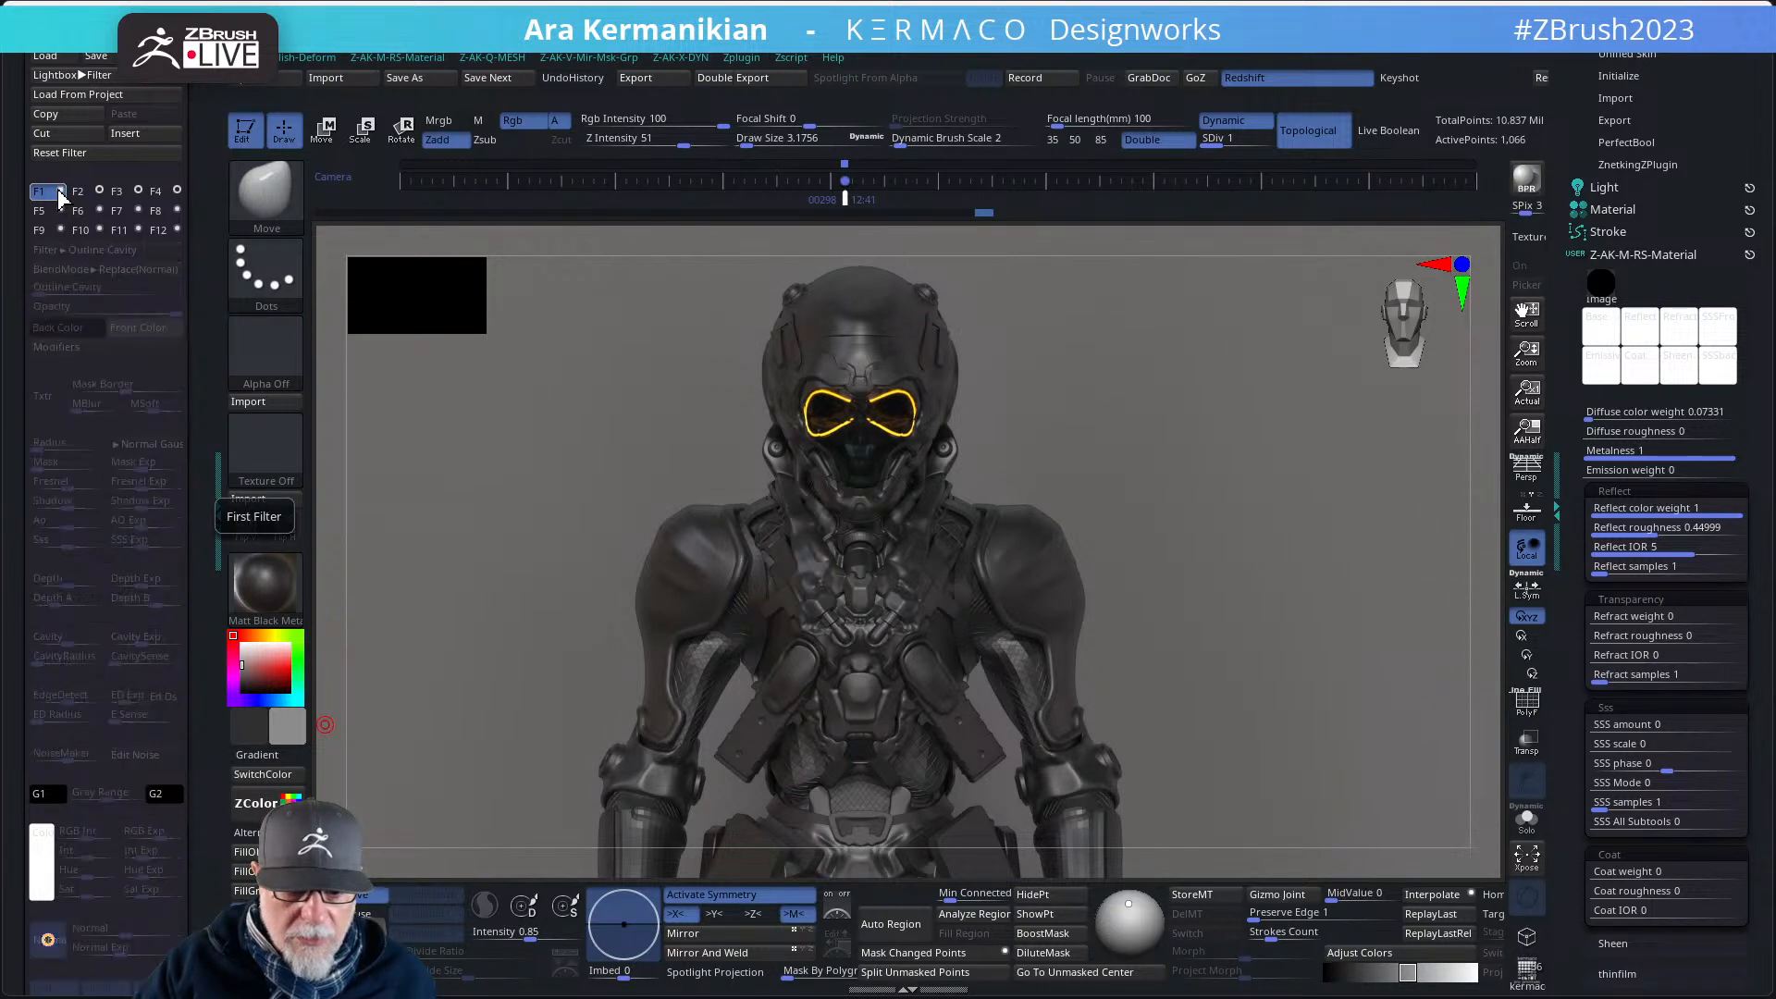
pyautogui.click(59, 192)
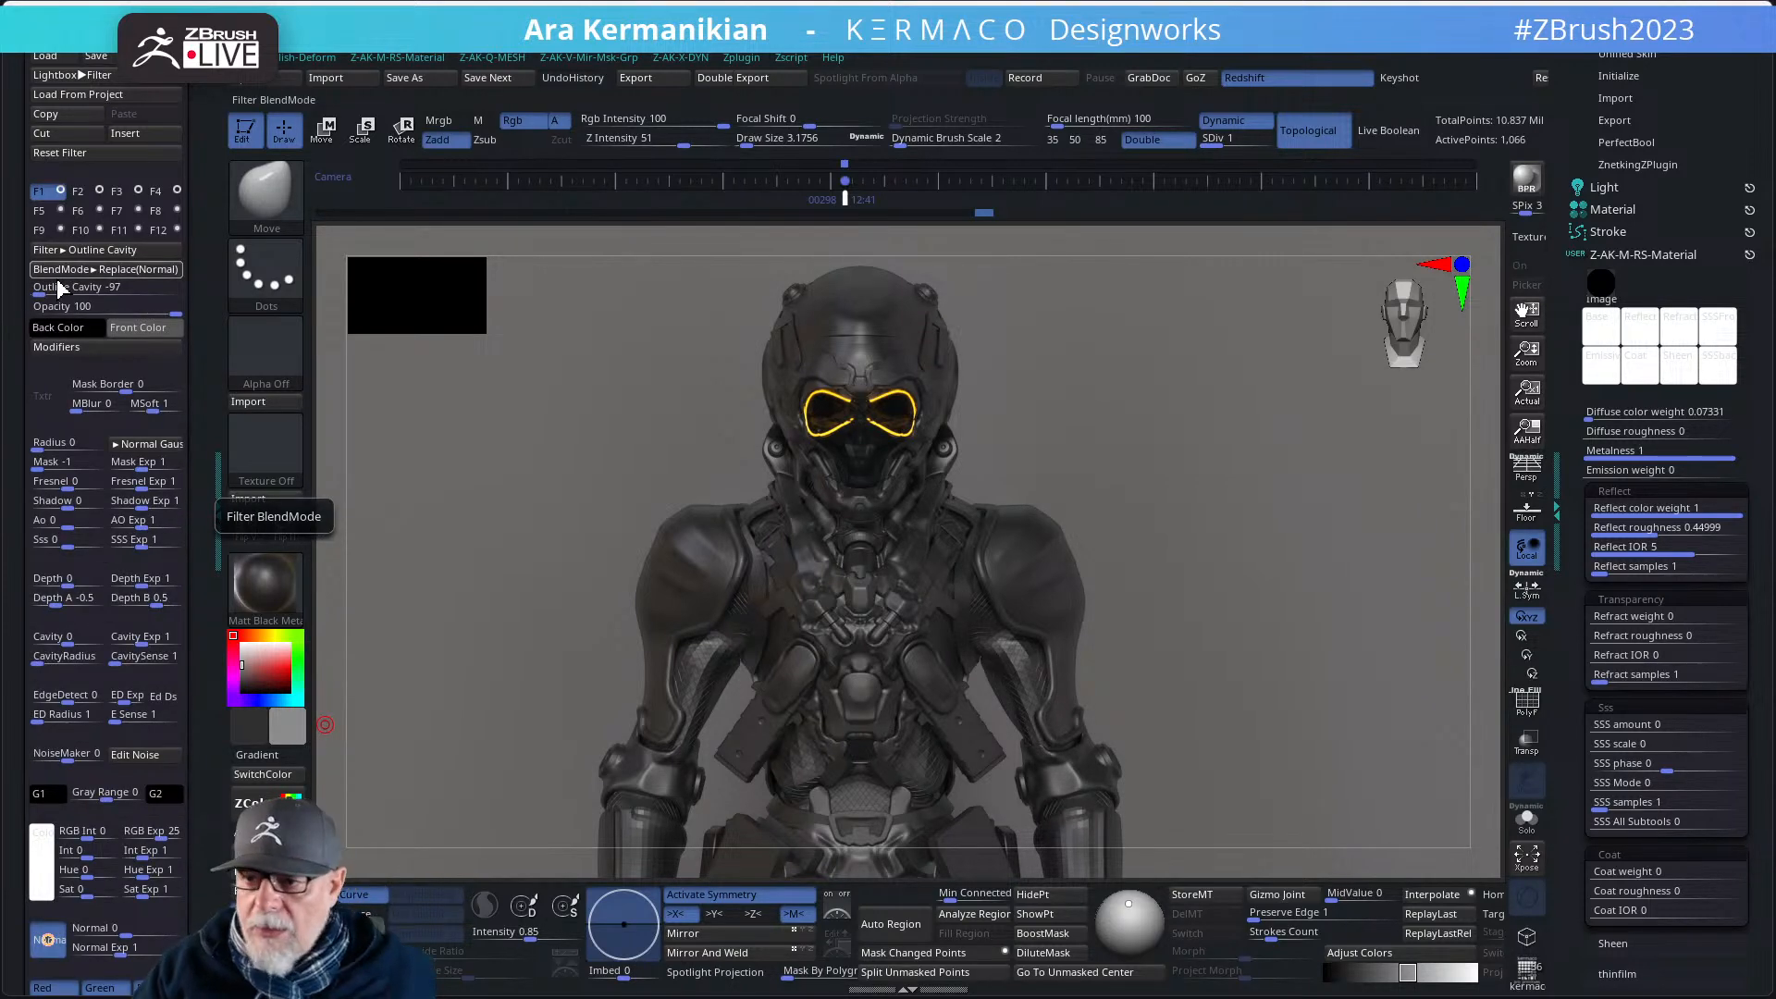
# - Enable the render adjustments, set the contrast to 0.00339 and raise the overall brightness slightly
pyautogui.moveTo(218, 812); pyautogui.dragTo(223, 647)
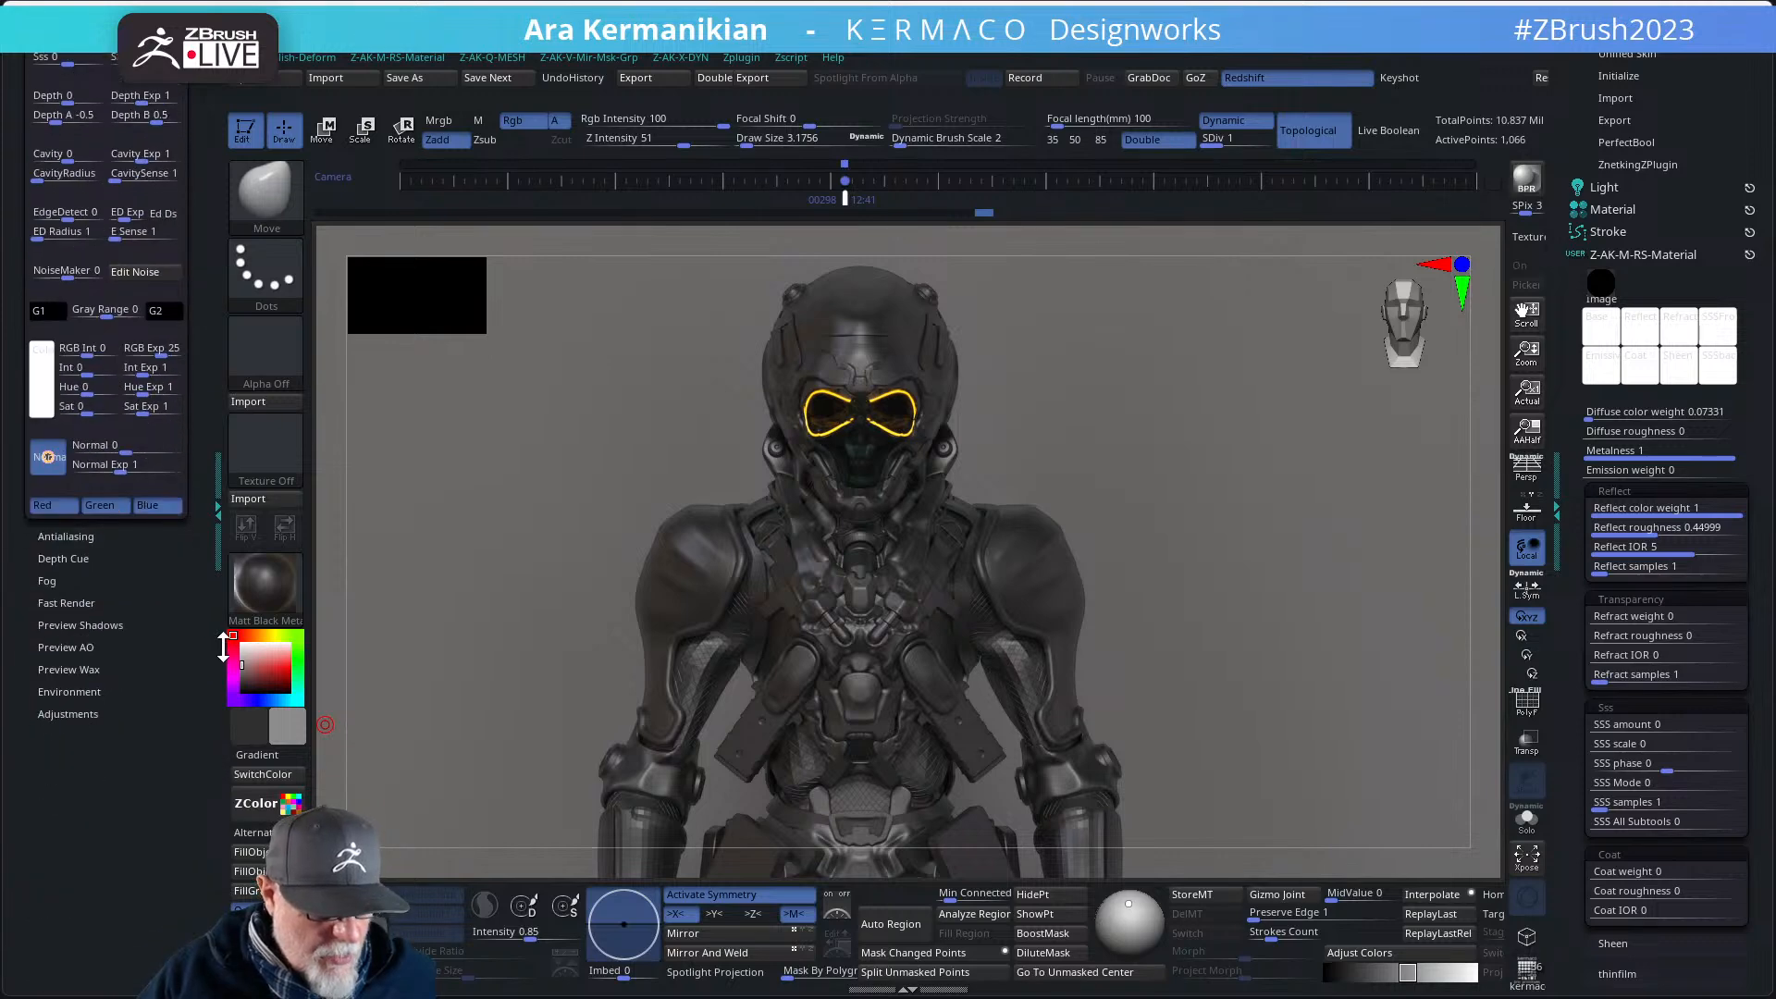
pyautogui.click(68, 715)
pyautogui.click(61, 258)
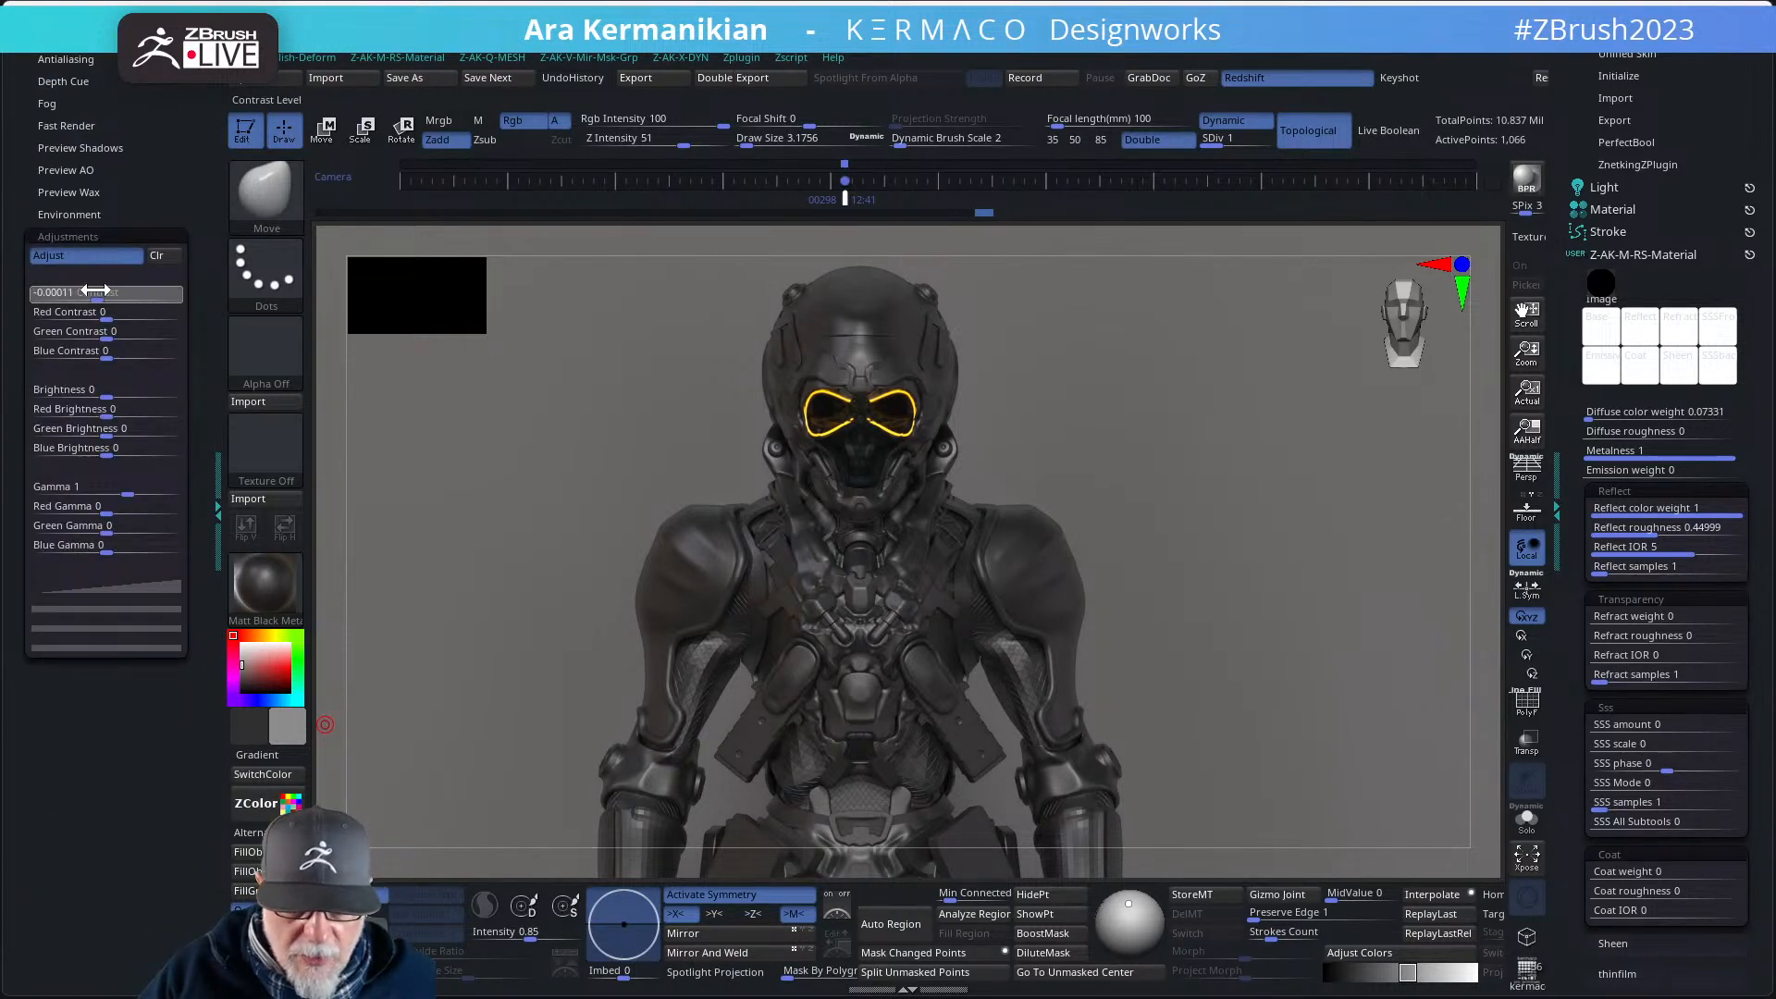
pyautogui.moveTo(96, 289)
pyautogui.mouseDown()
pyautogui.moveTo(238, 314)
pyautogui.moveTo(56, 287)
pyautogui.moveTo(80, 283)
pyautogui.mouseUp()
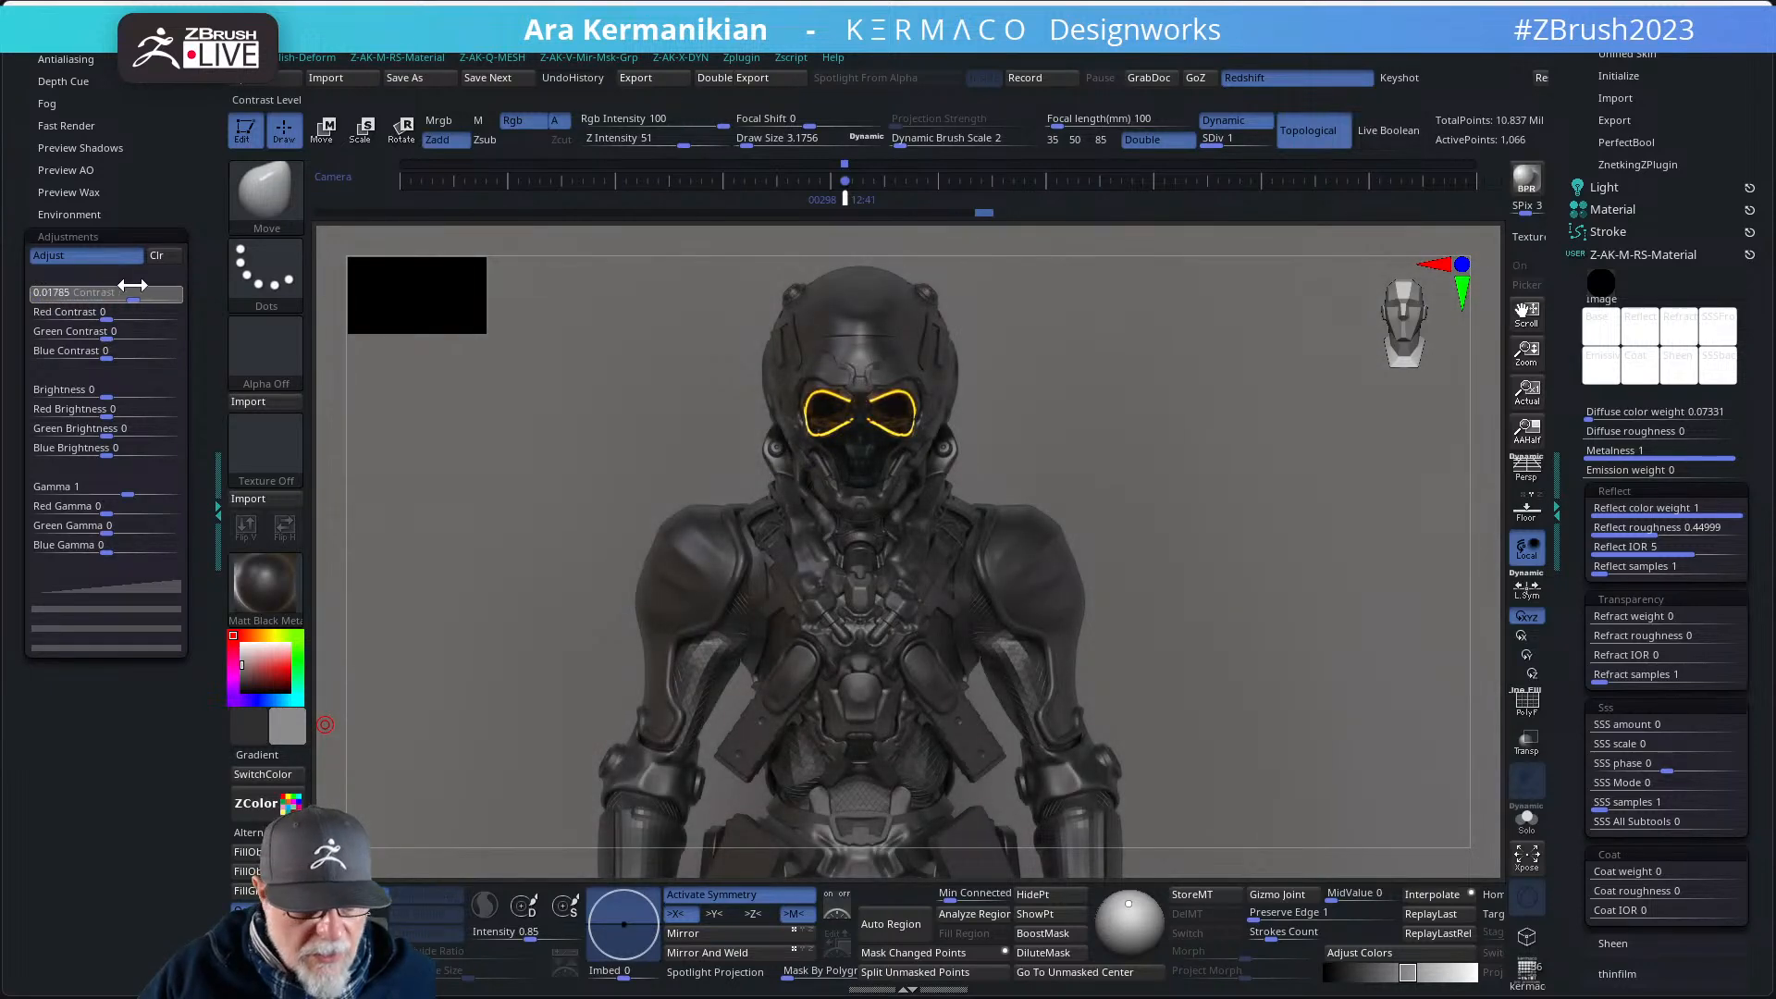
pyautogui.click(124, 288)
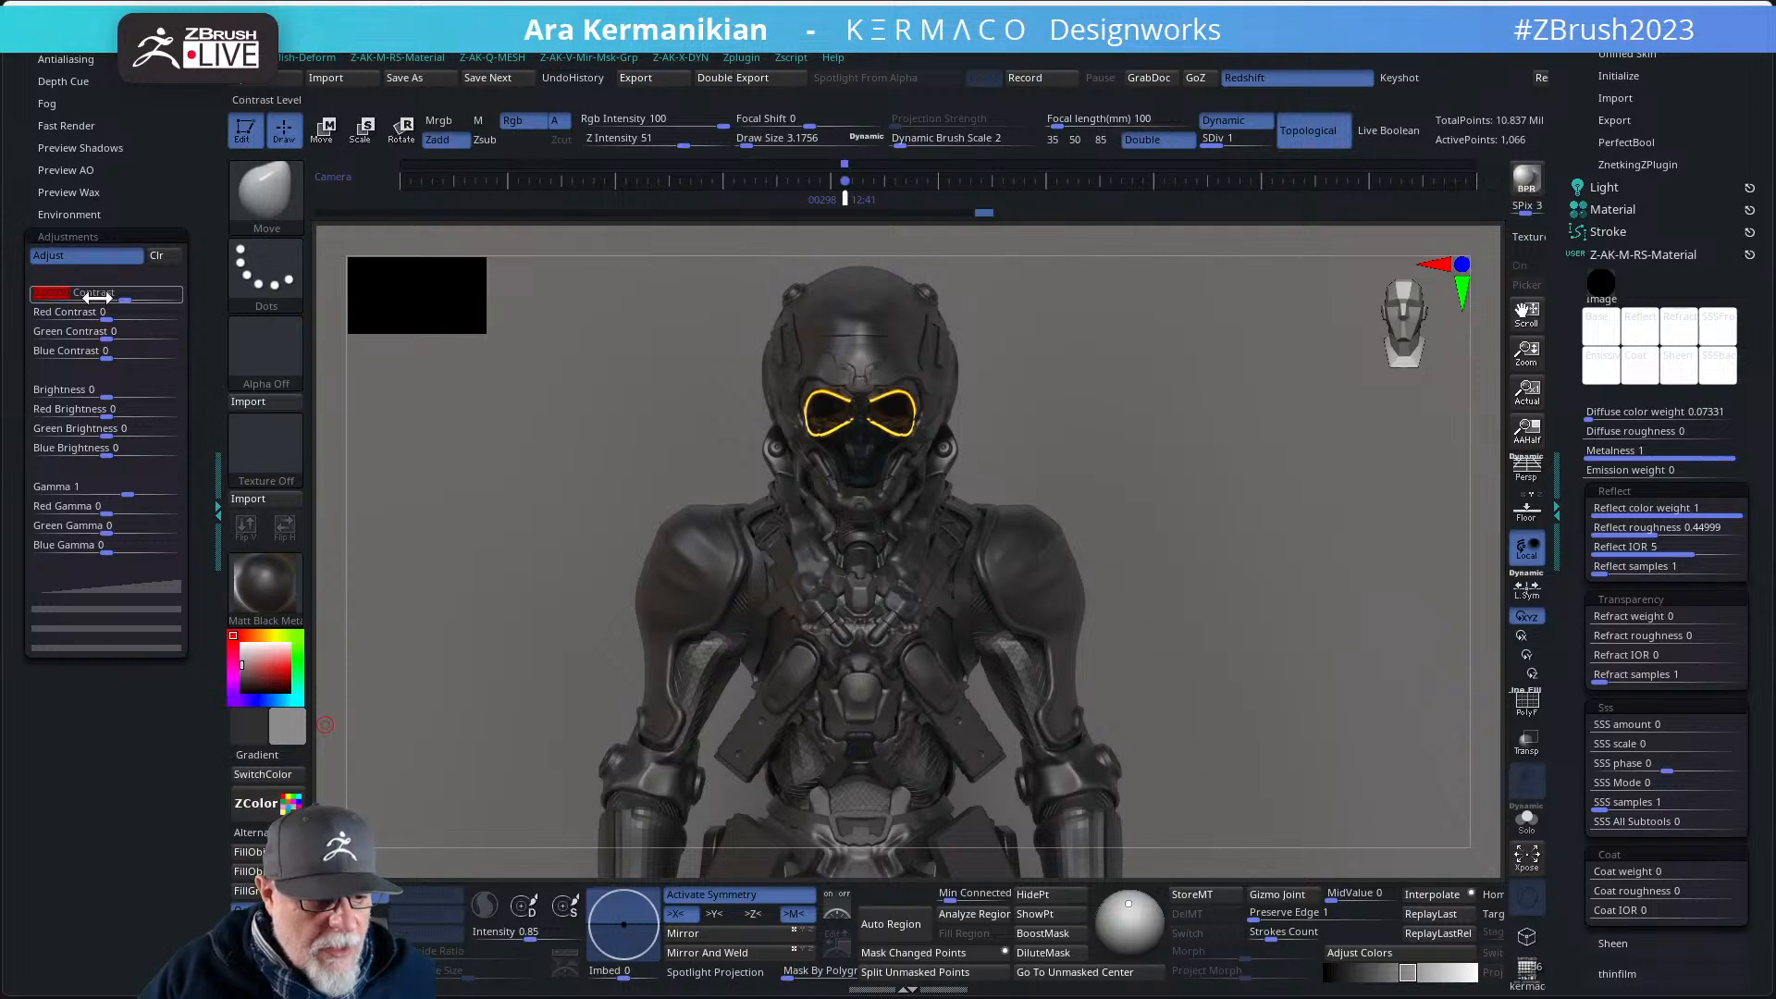
pyautogui.click(111, 398)
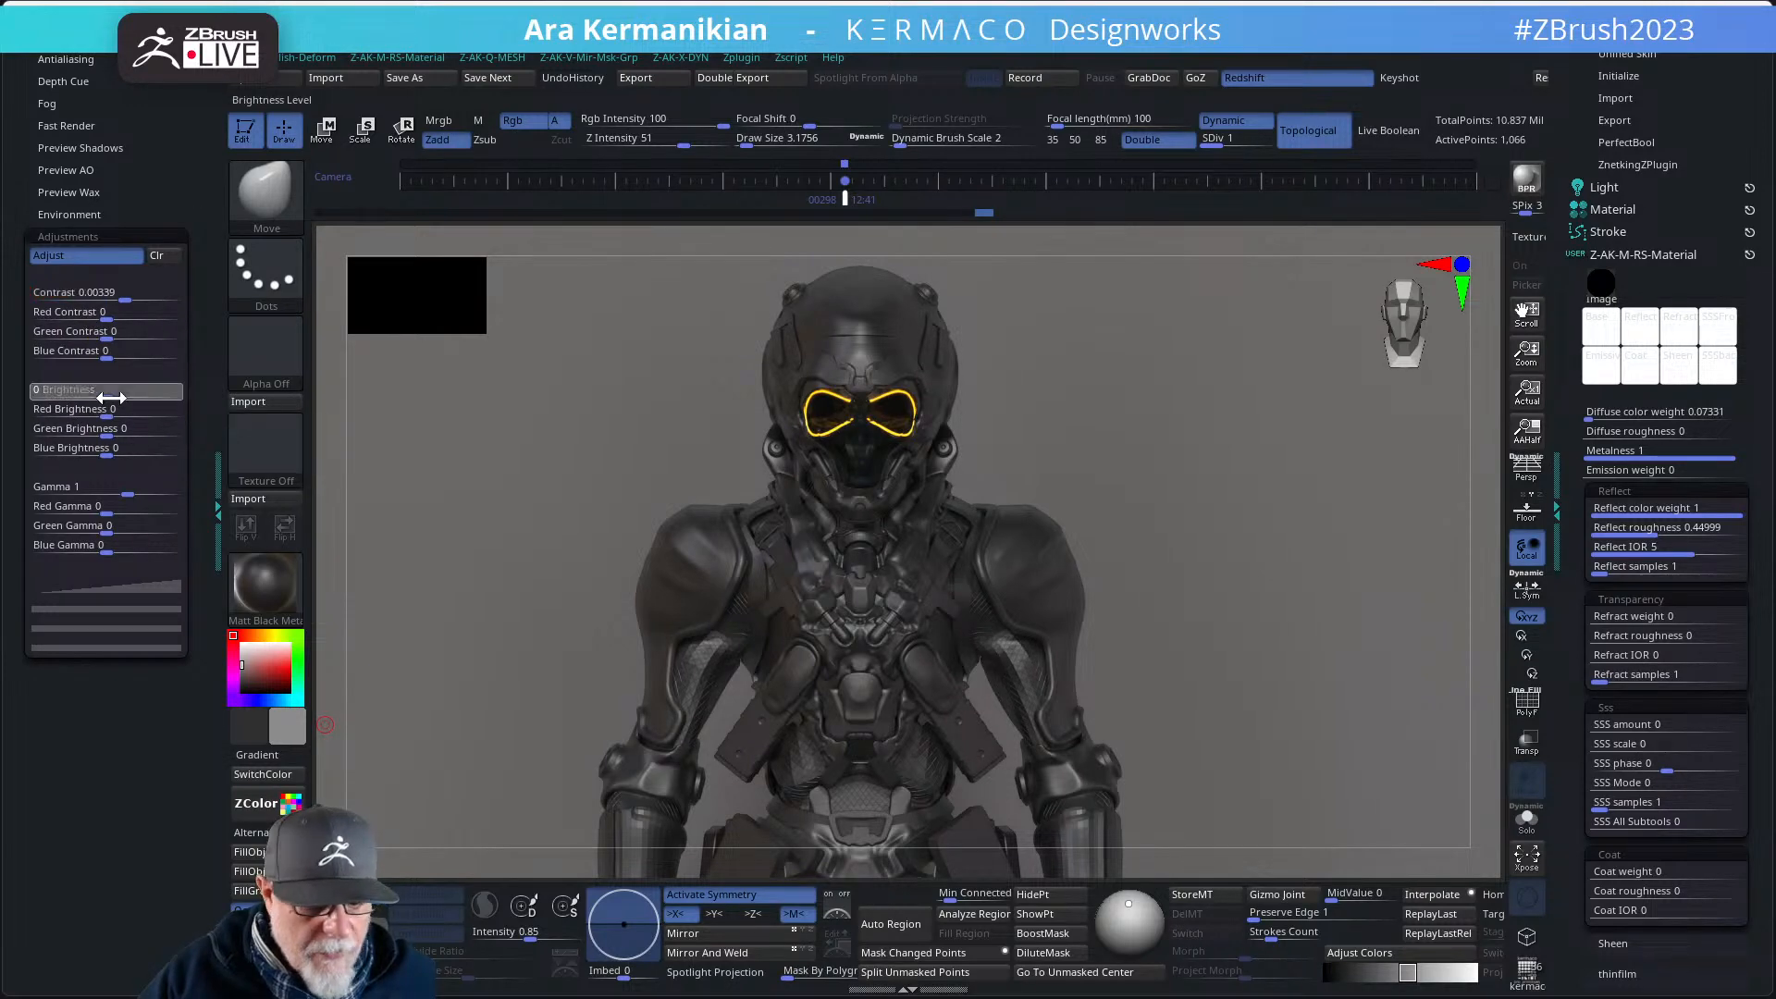
pyautogui.moveTo(121, 396)
pyautogui.mouseDown()
pyautogui.moveTo(171, 398)
pyautogui.moveTo(137, 405)
pyautogui.mouseUp()
pyautogui.click(136, 404)
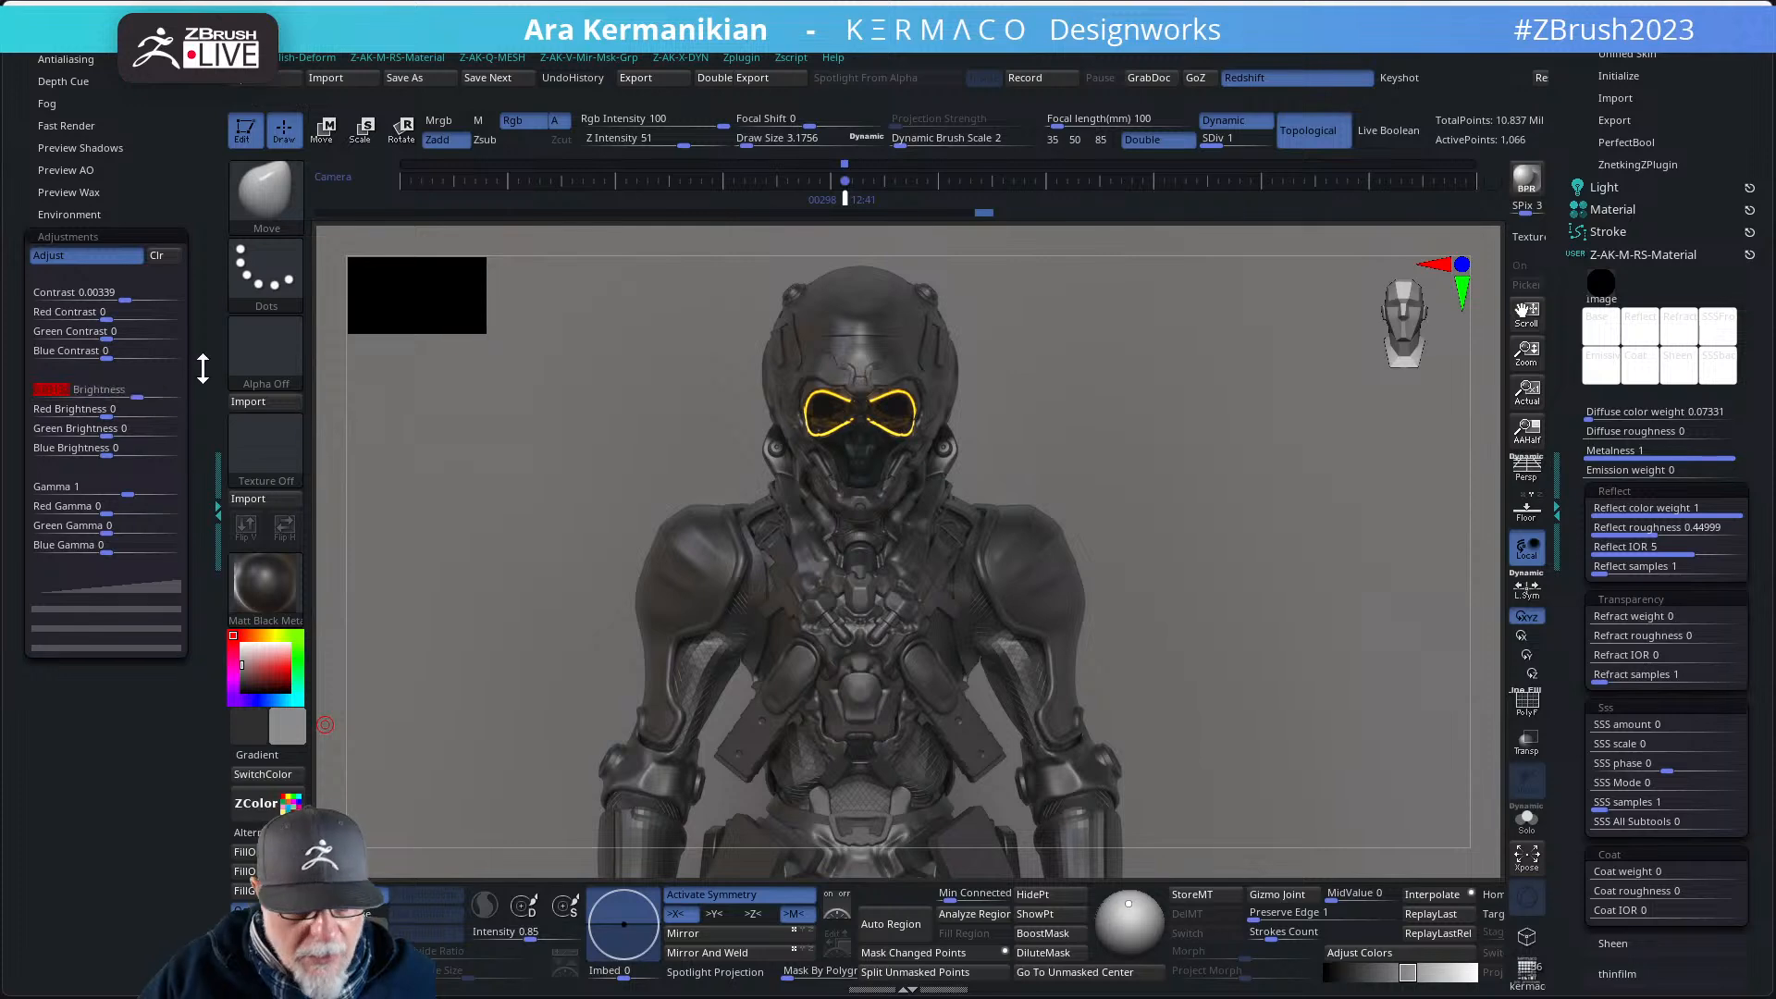
pyautogui.doubleClick(215, 361)
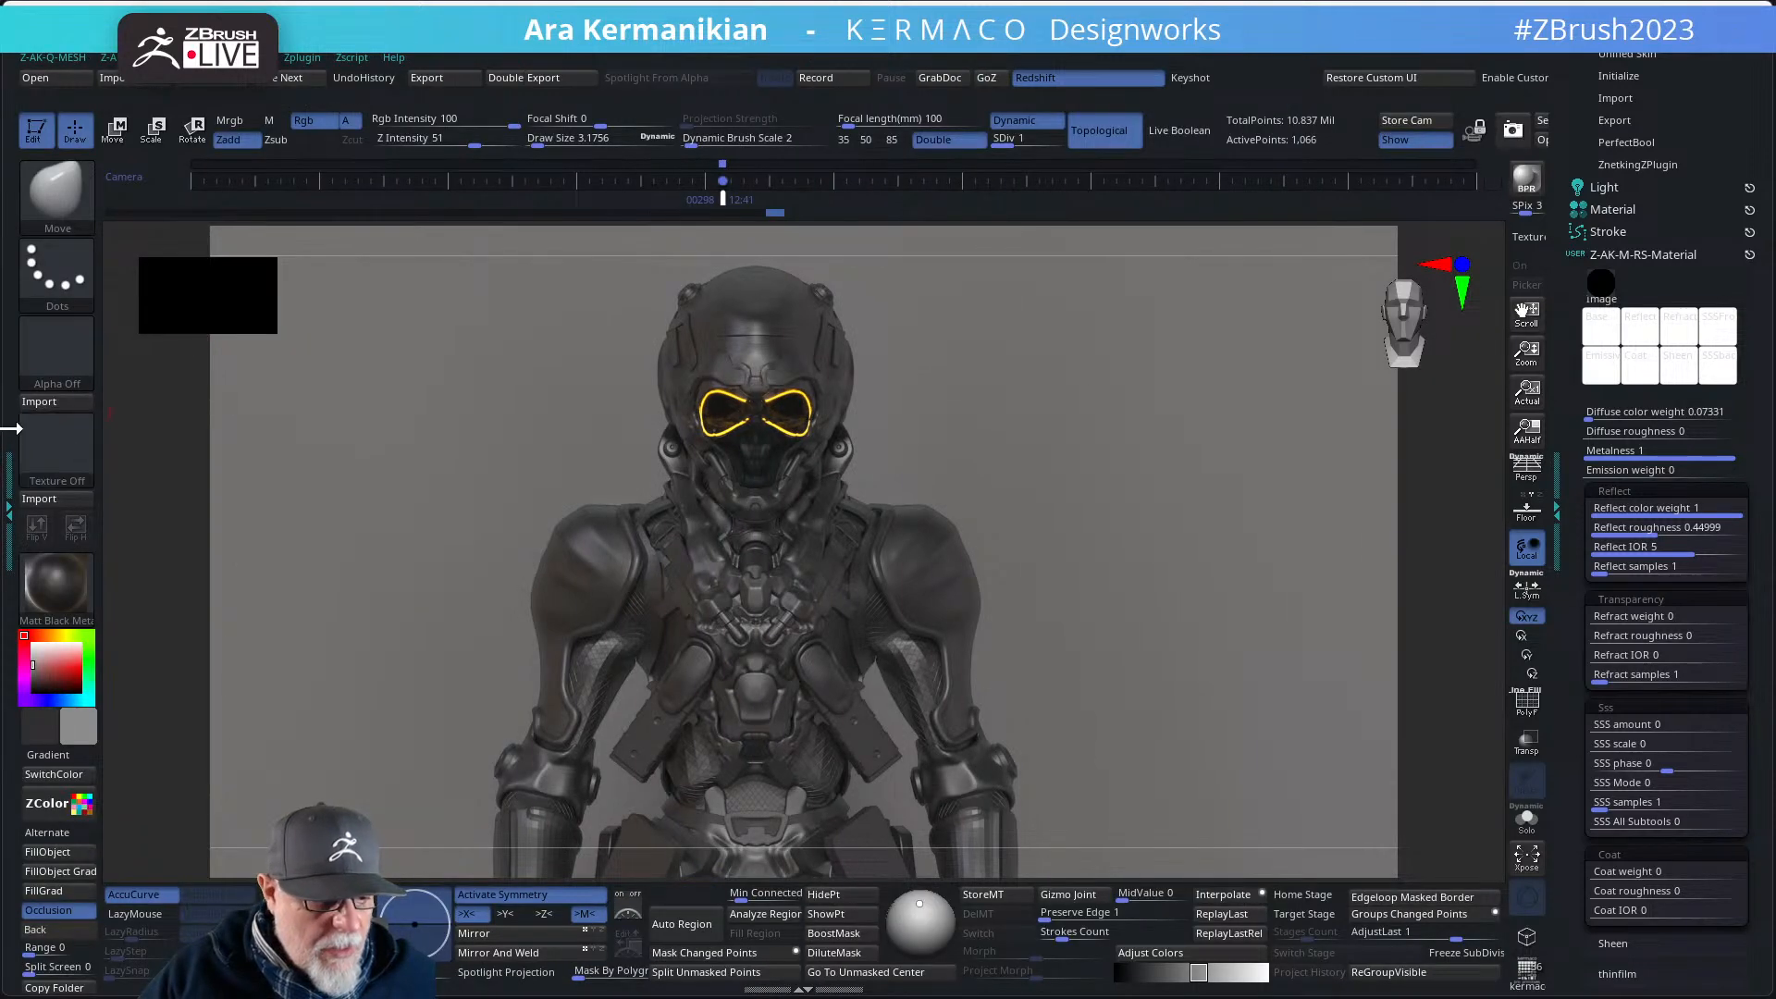
pyautogui.click(8, 508)
# - Review the second BPR filter's Sharpen settings and compare the render with the third filter off and on
pyautogui.moveTo(166, 204); pyautogui.dragTo(111, 398)
pyautogui.click(72, 377)
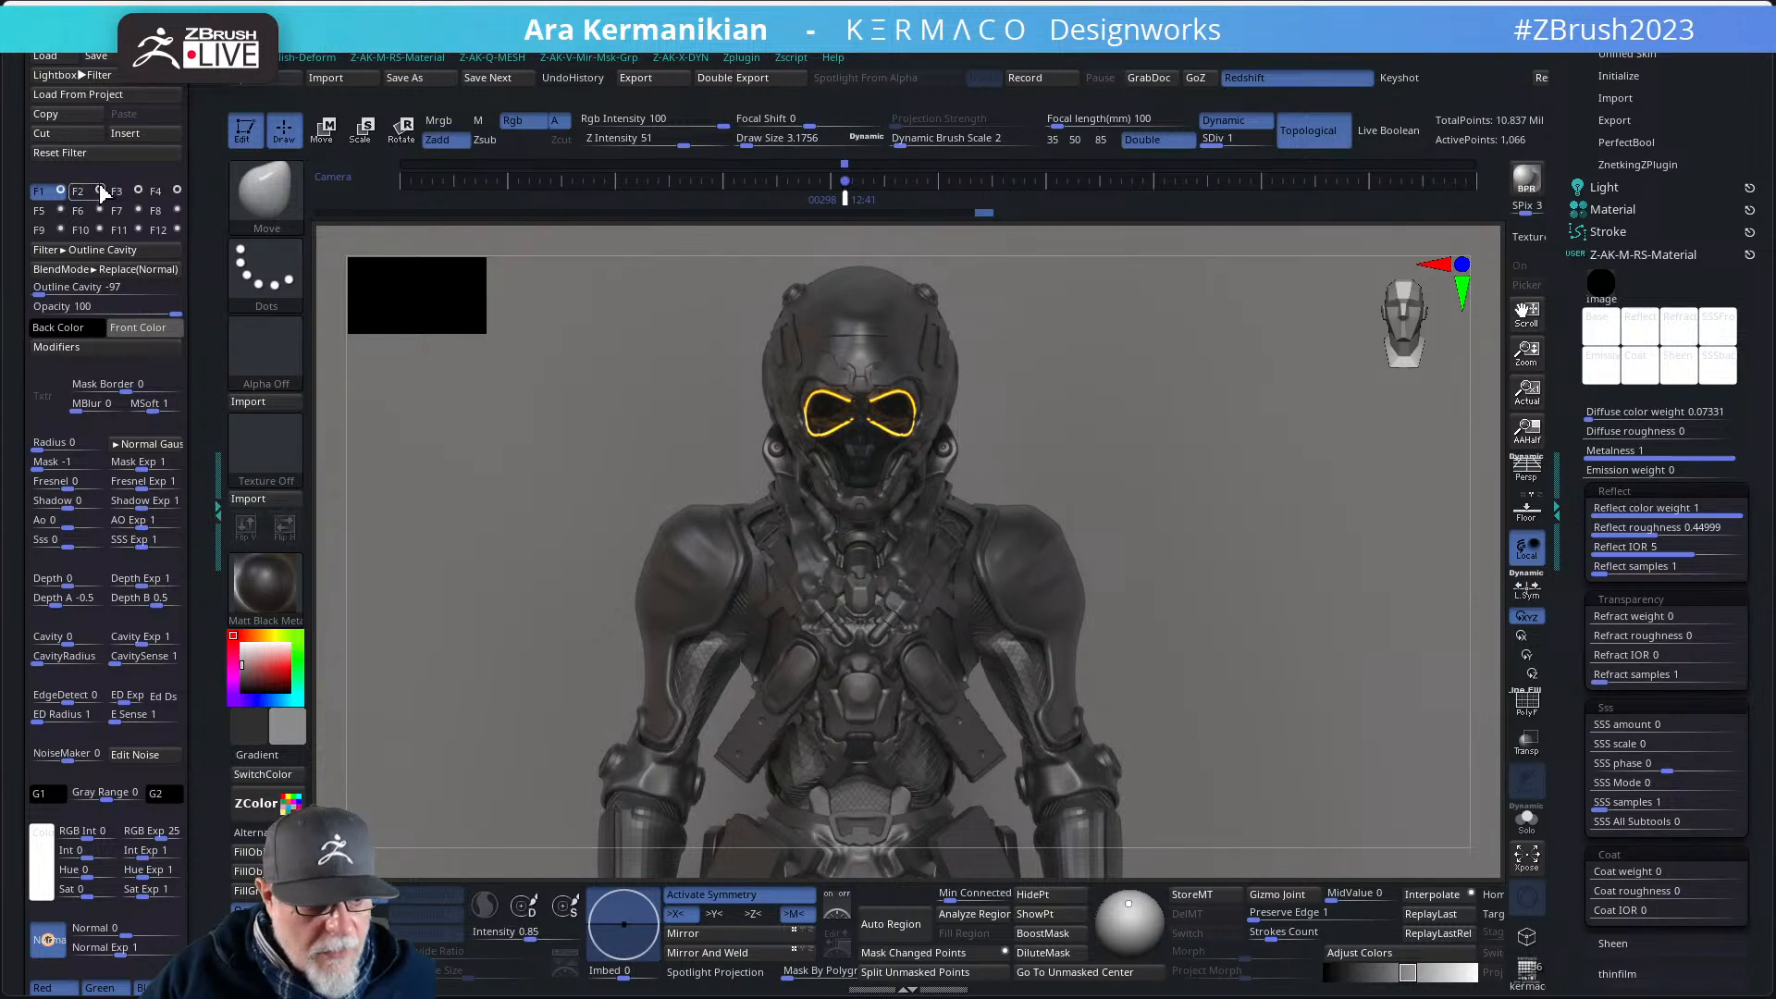
pyautogui.click(77, 192)
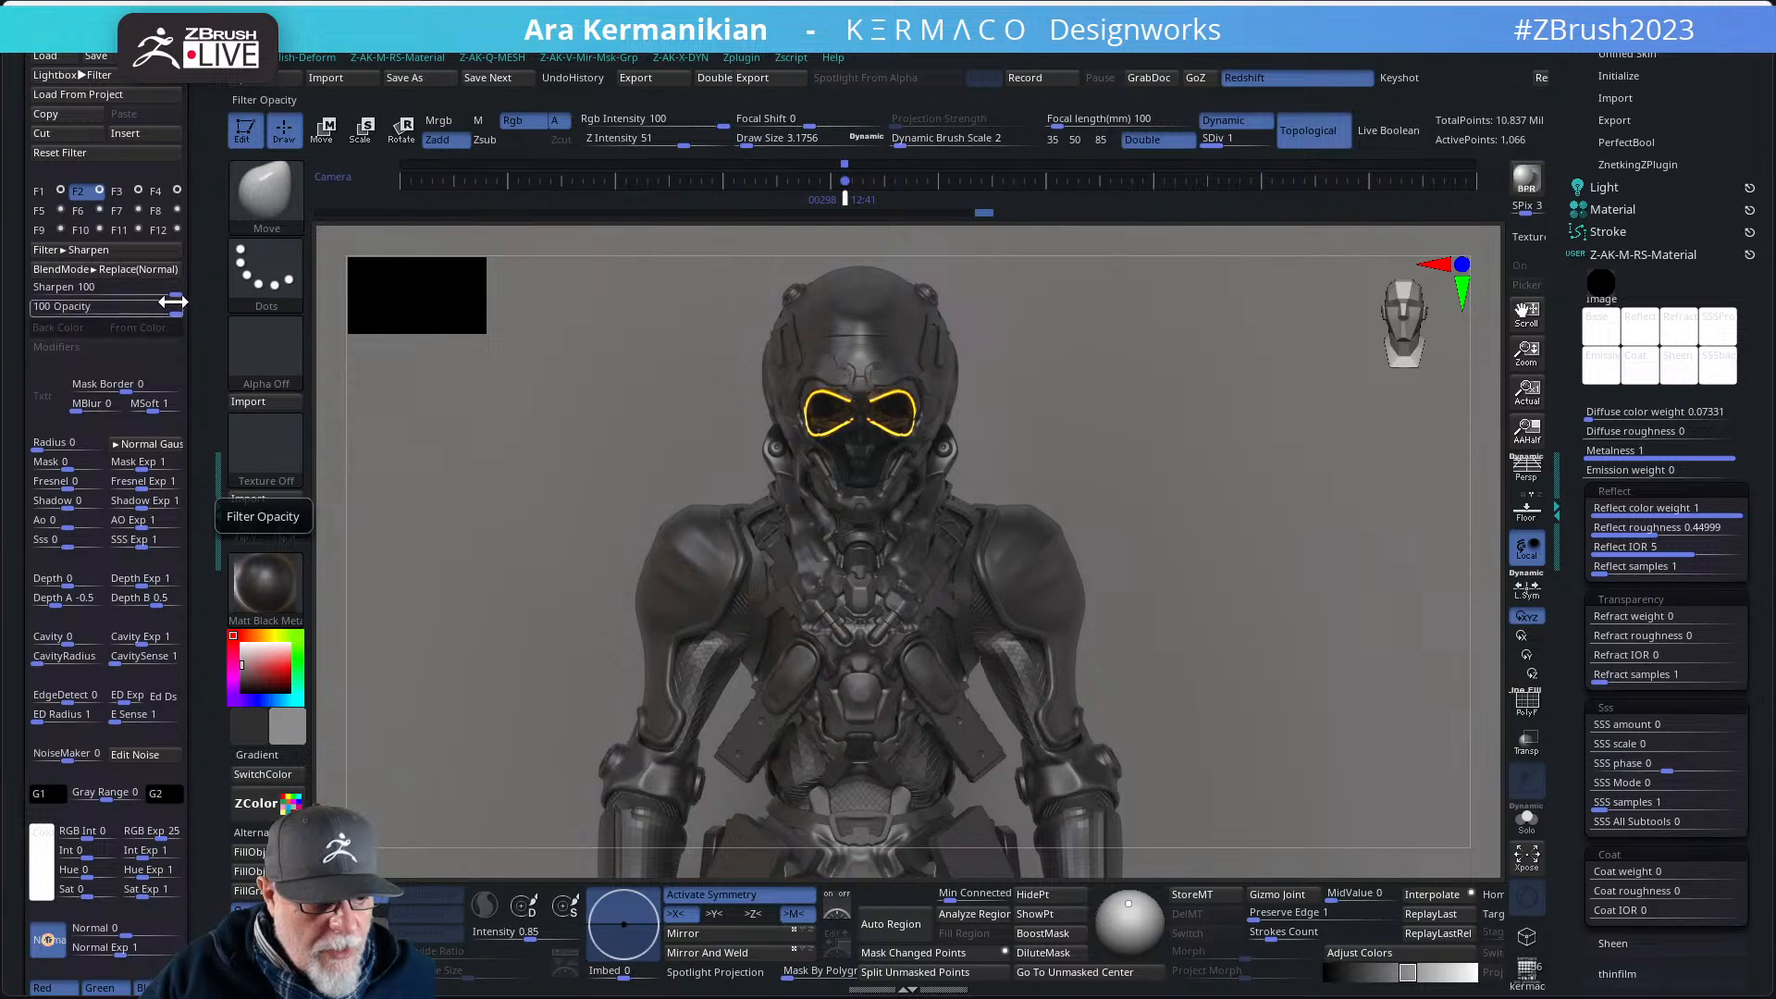
pyautogui.click(116, 191)
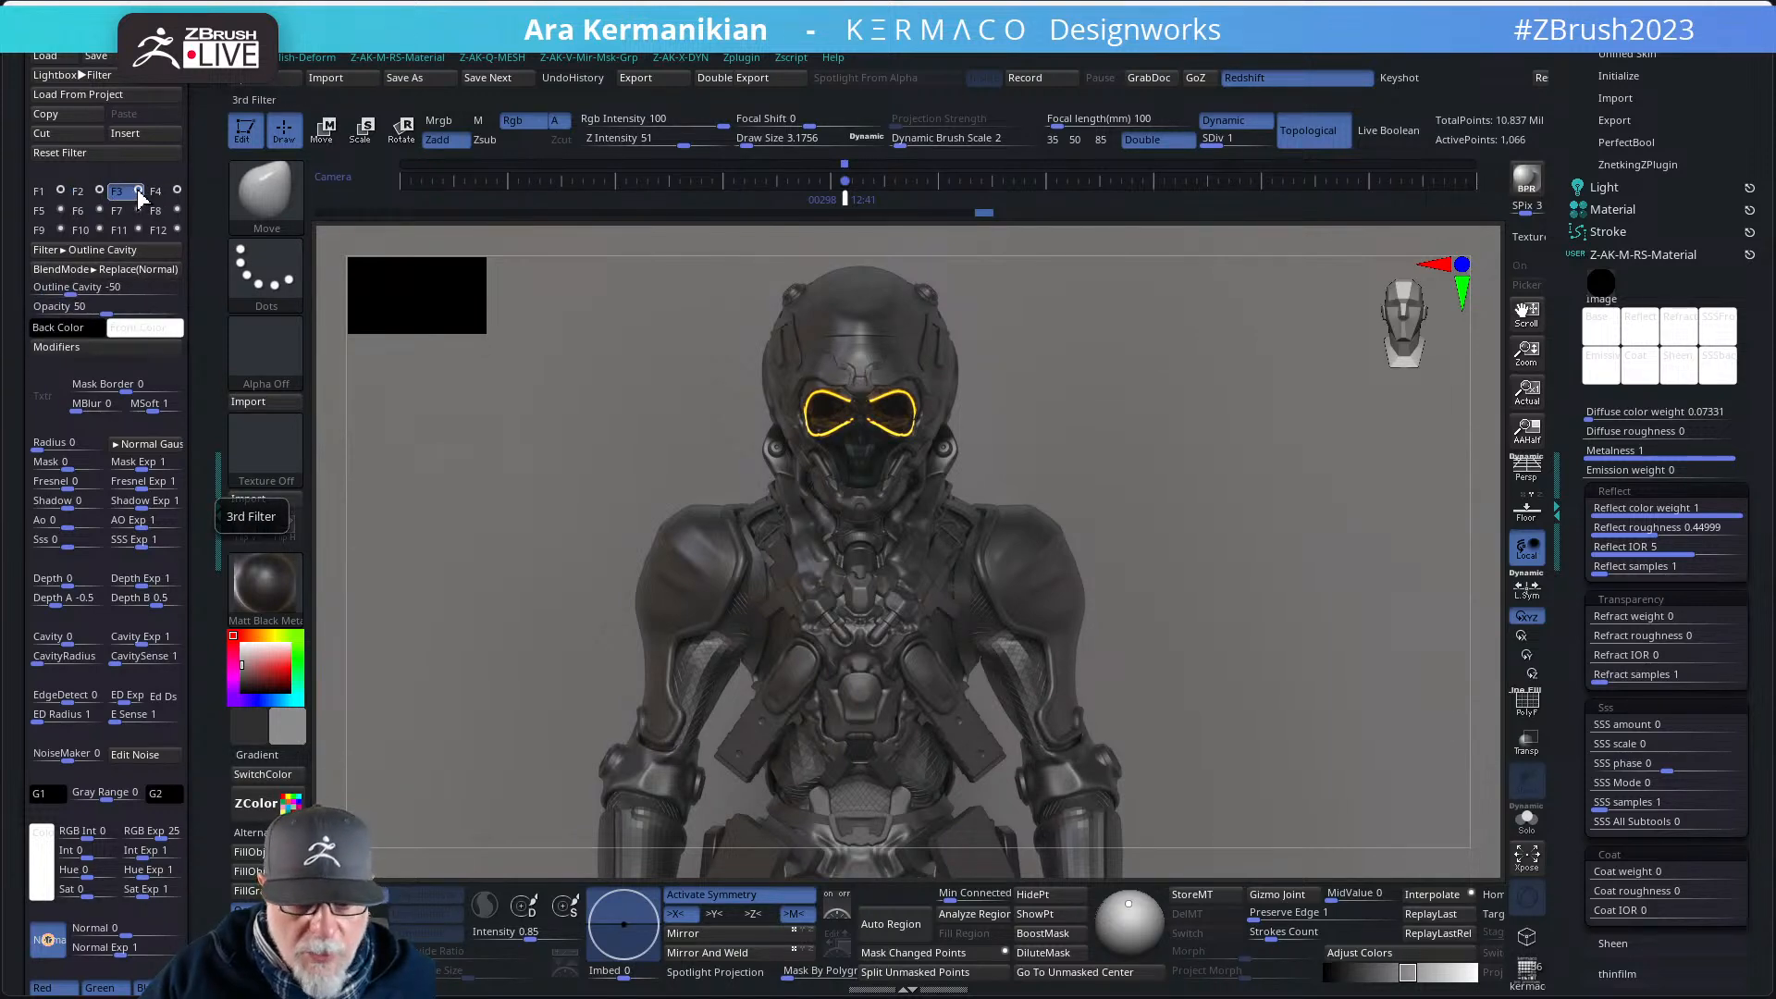
pyautogui.click(138, 191)
pyautogui.click(138, 191)
pyautogui.click(137, 190)
pyautogui.click(138, 190)
pyautogui.click(138, 191)
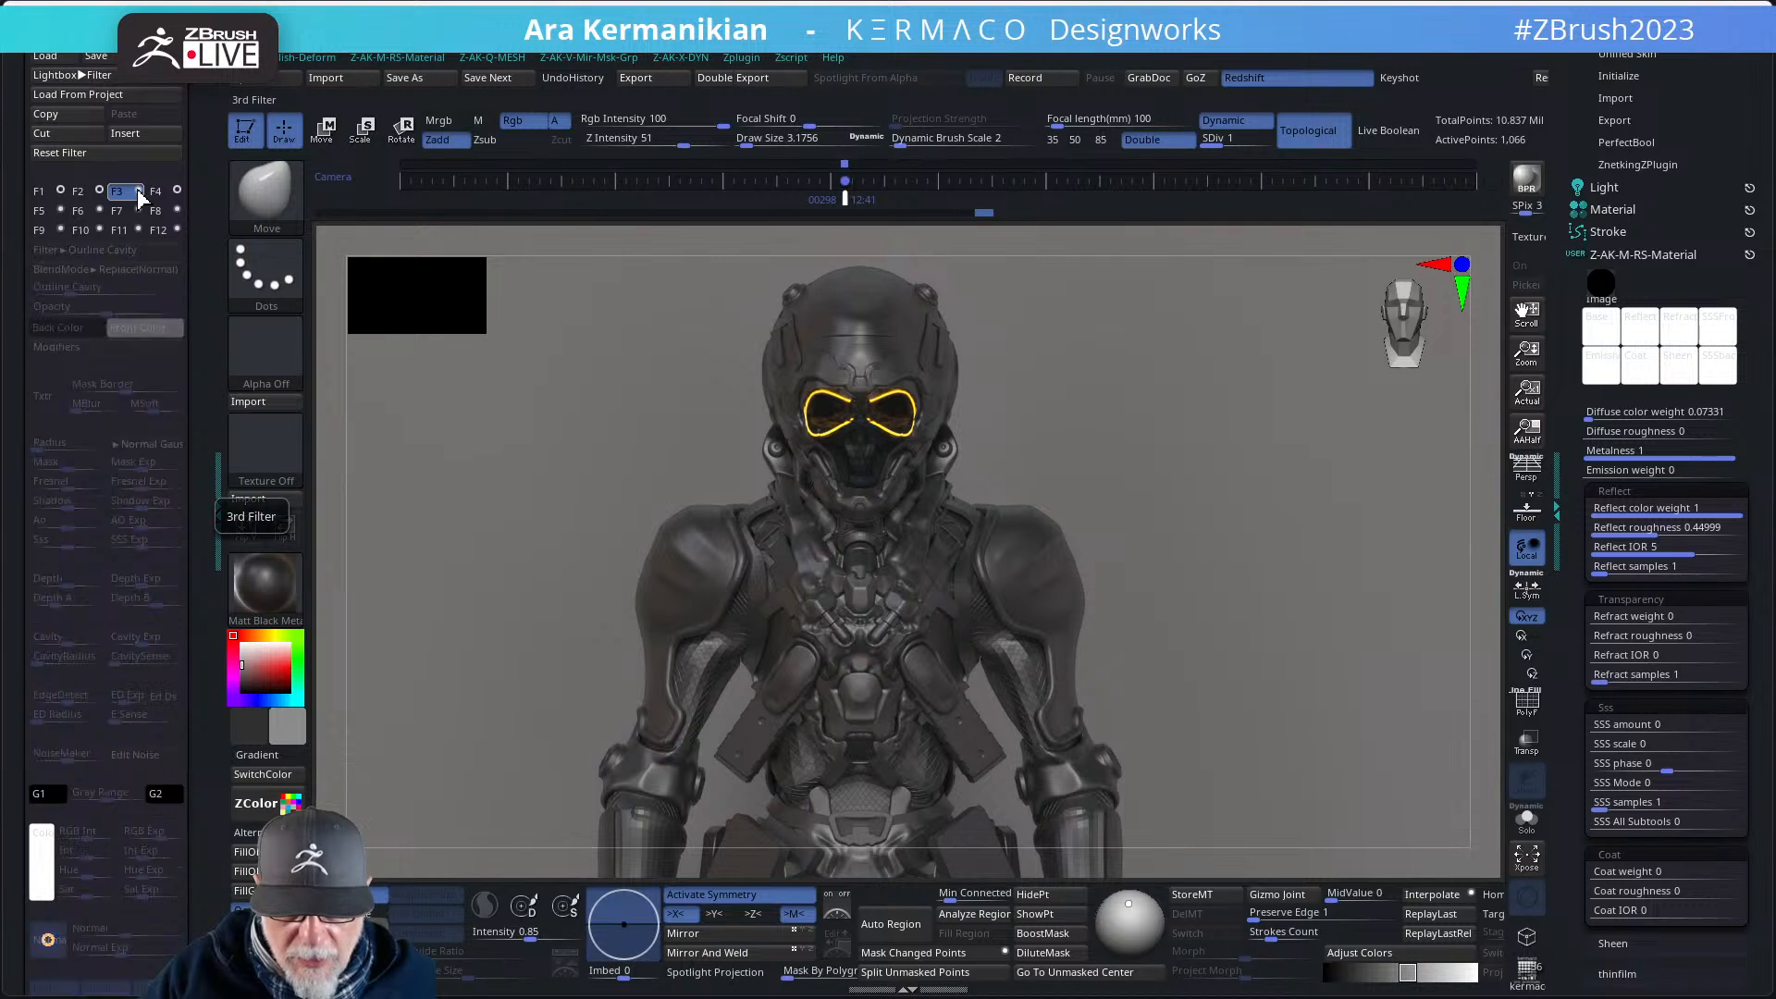
pyautogui.click(138, 191)
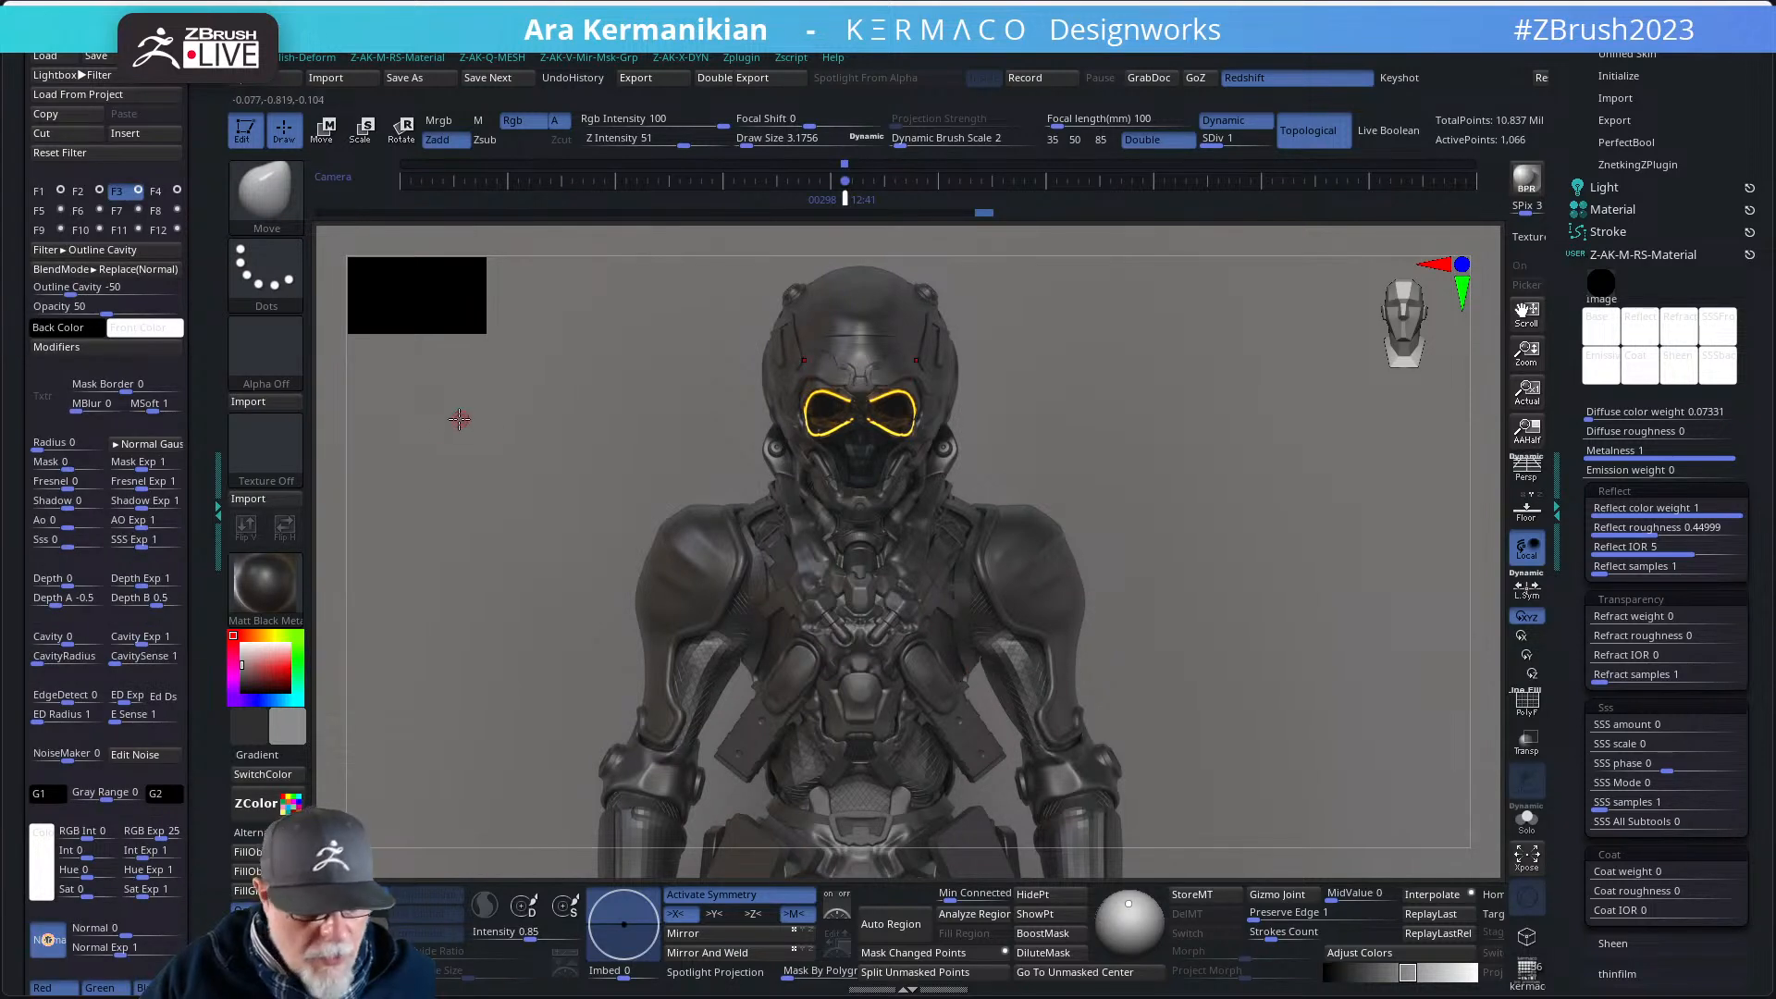
# - Switch the third BPR filter's modifier to Interior Cavity and readjust its Outline Cavity strength to a moderate negative value
pyautogui.moveTo(71, 293); pyautogui.dragTo(20, 292)
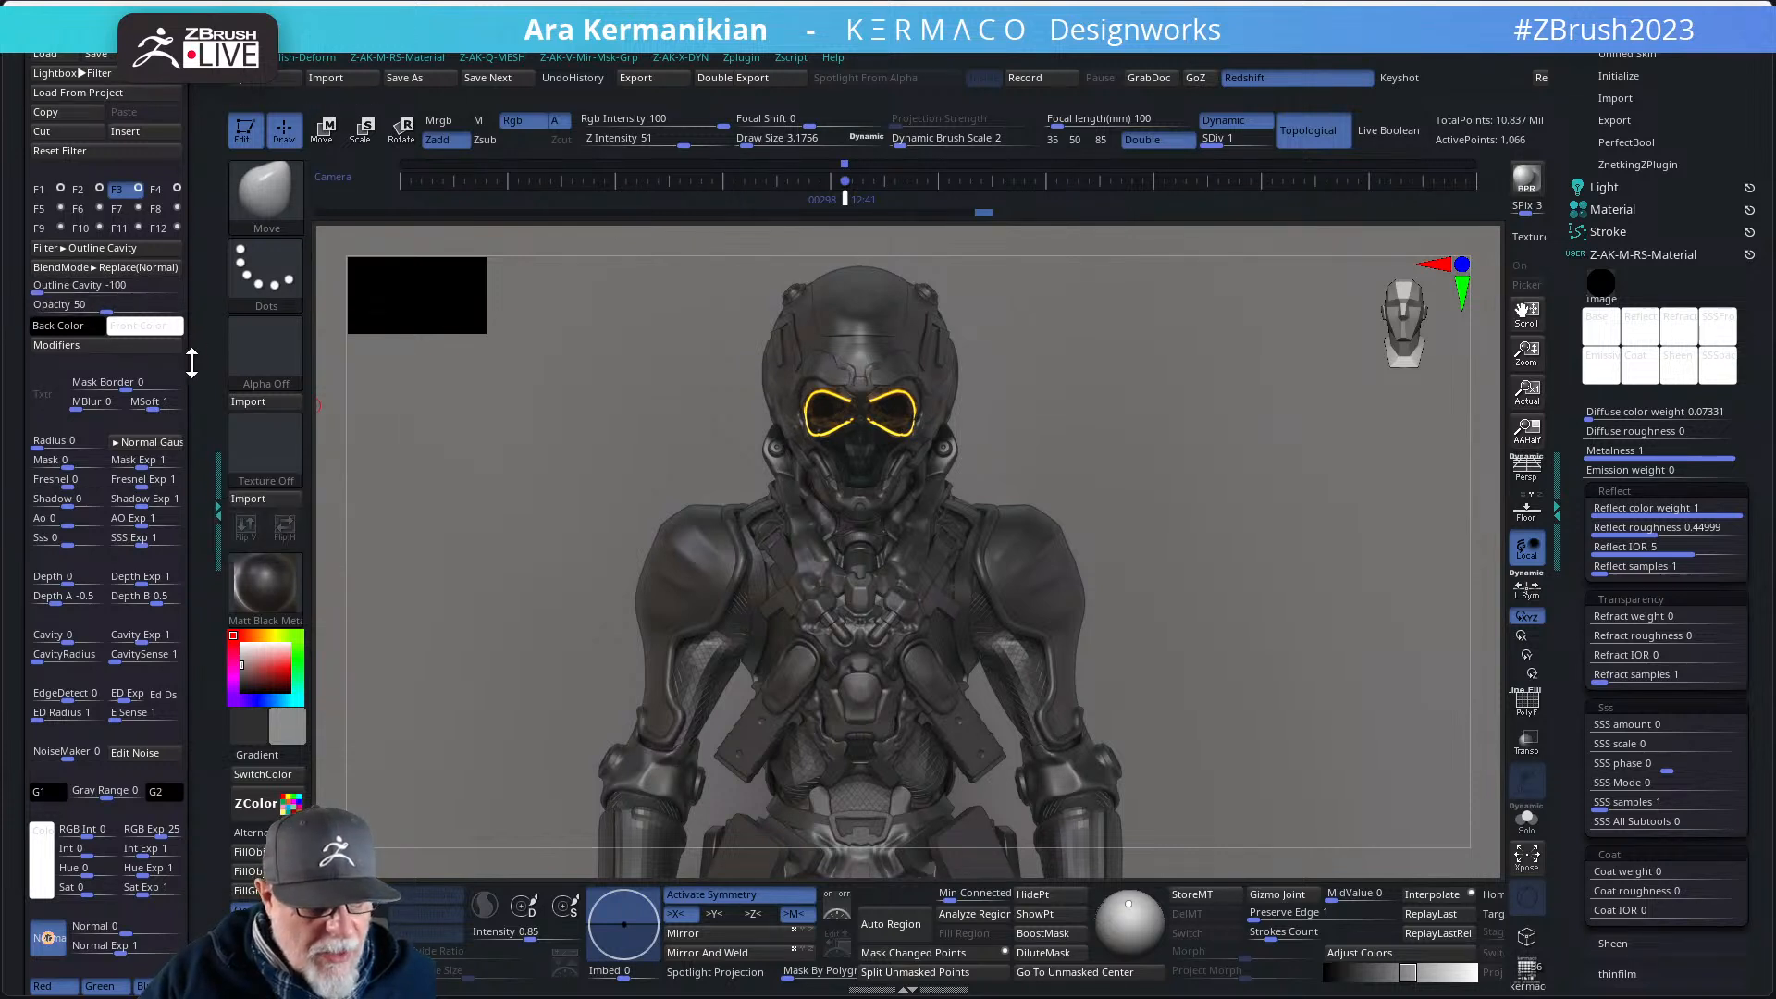
pyautogui.click(58, 345)
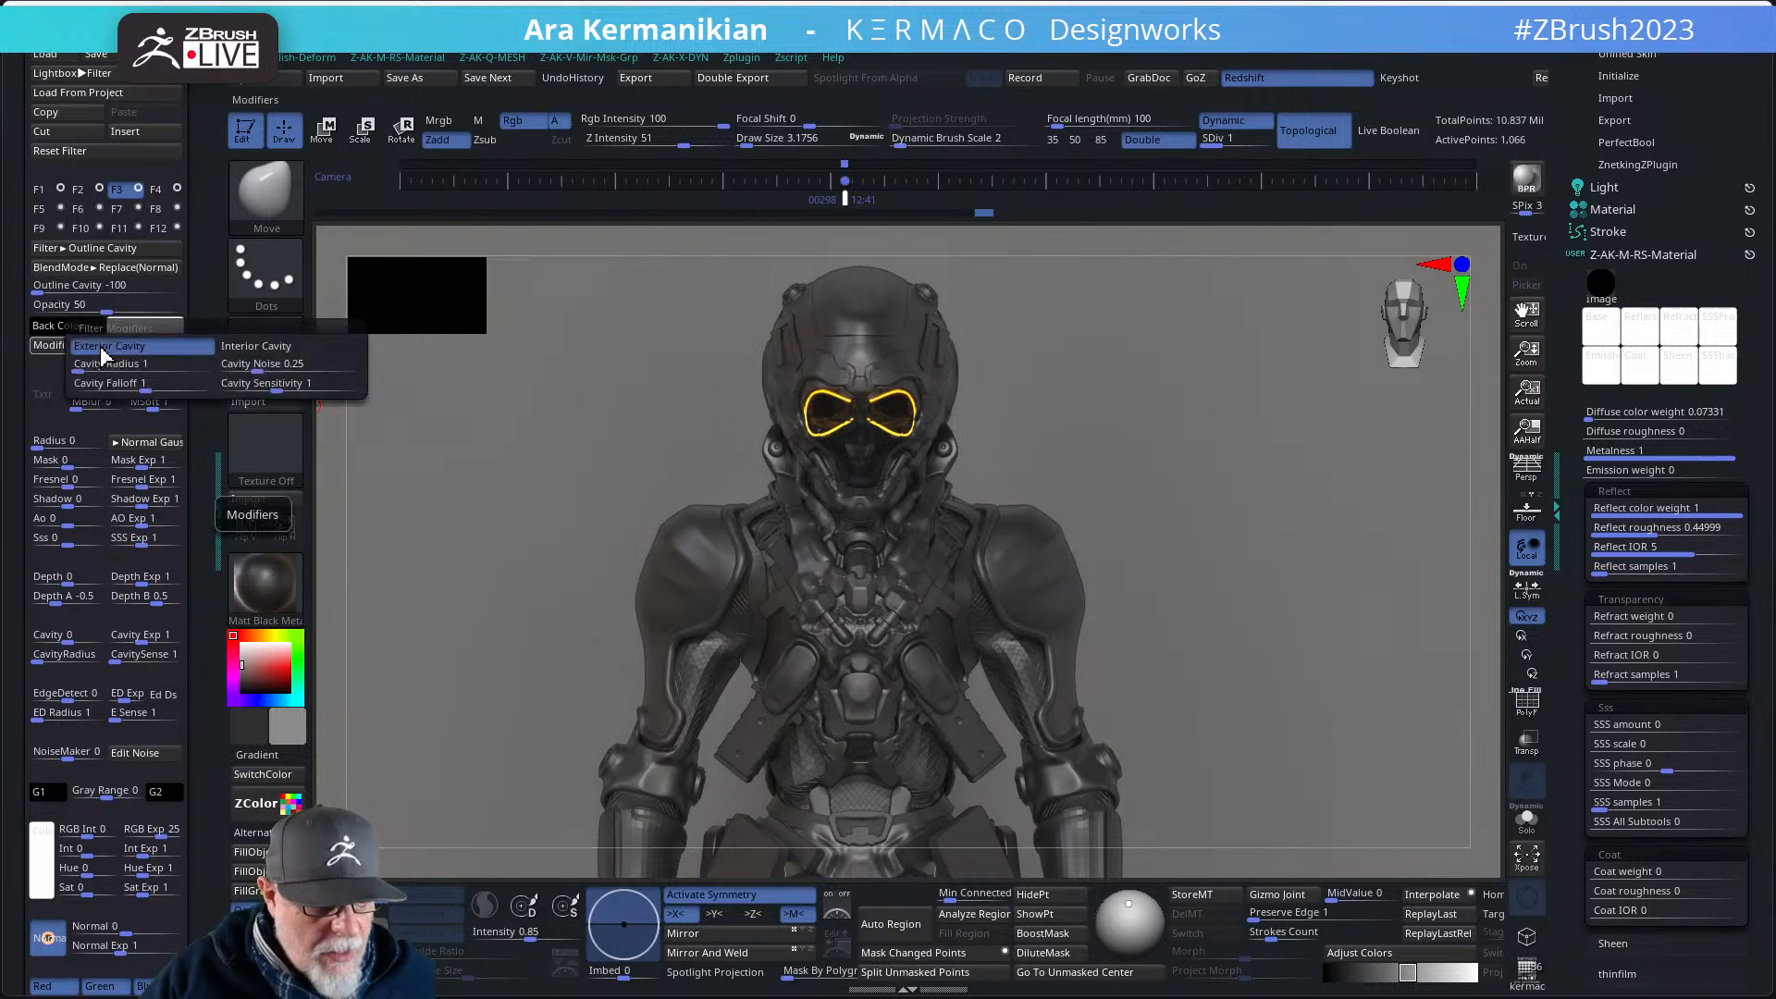
pyautogui.click(276, 348)
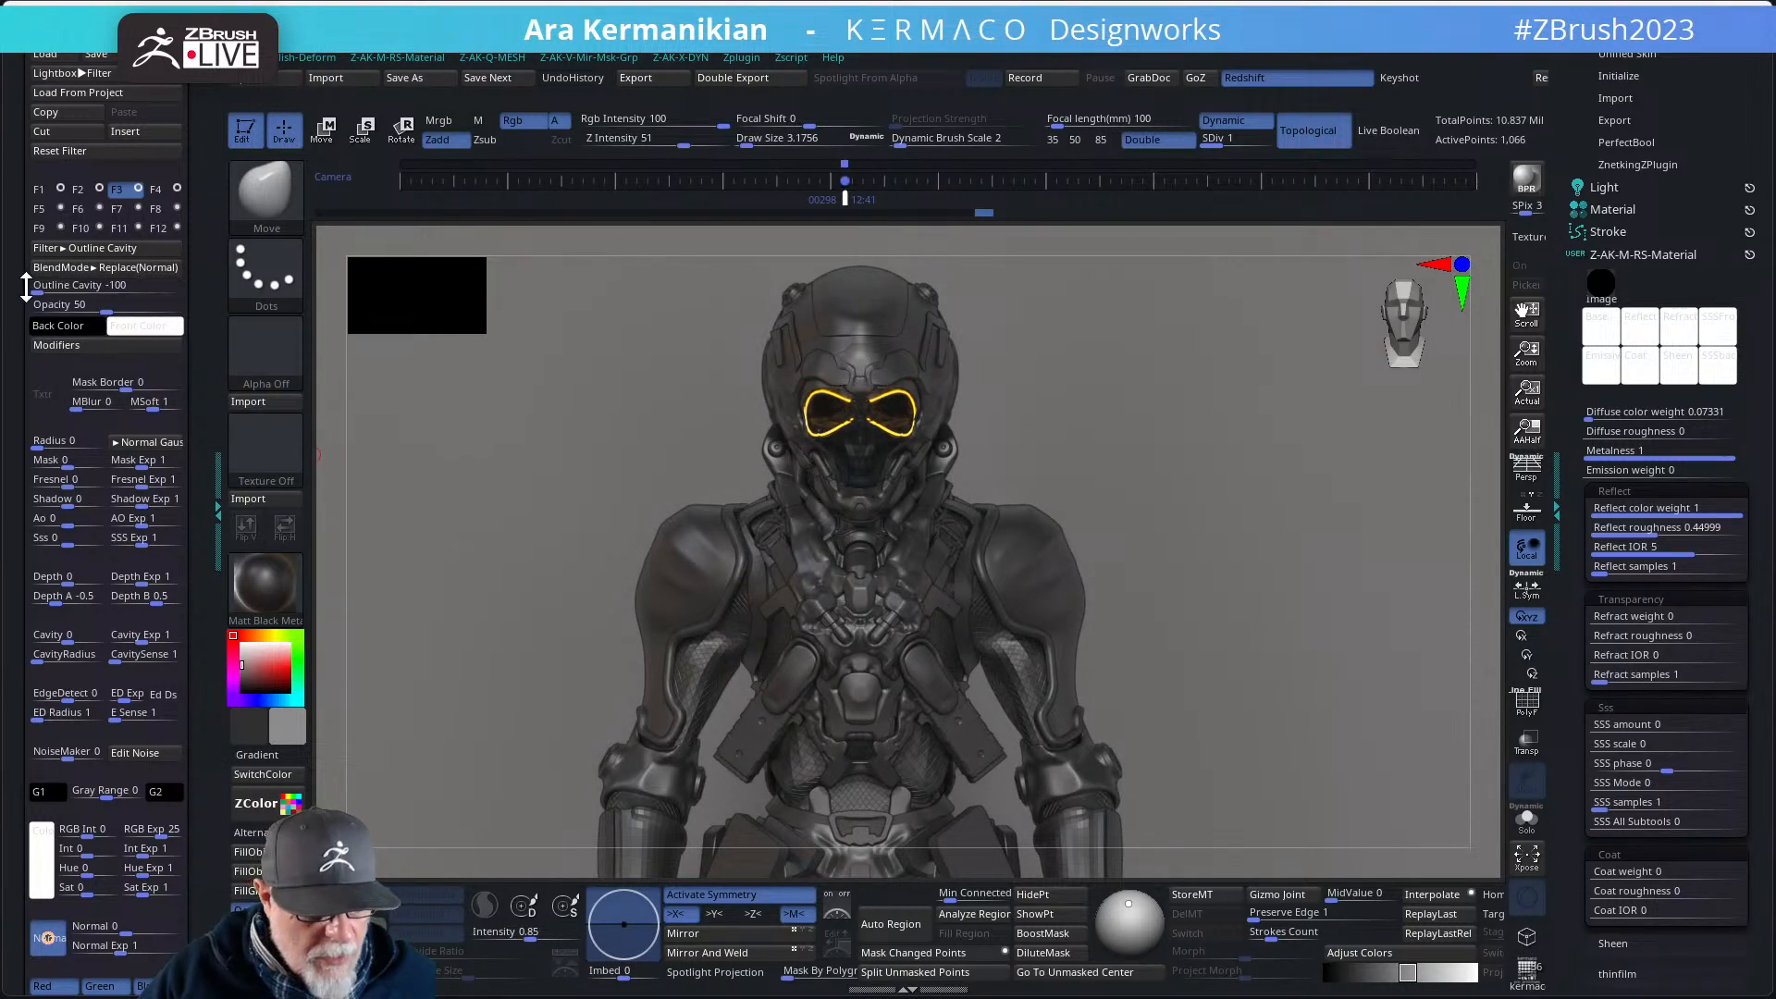
pyautogui.moveTo(58, 288); pyautogui.dragTo(72, 289)
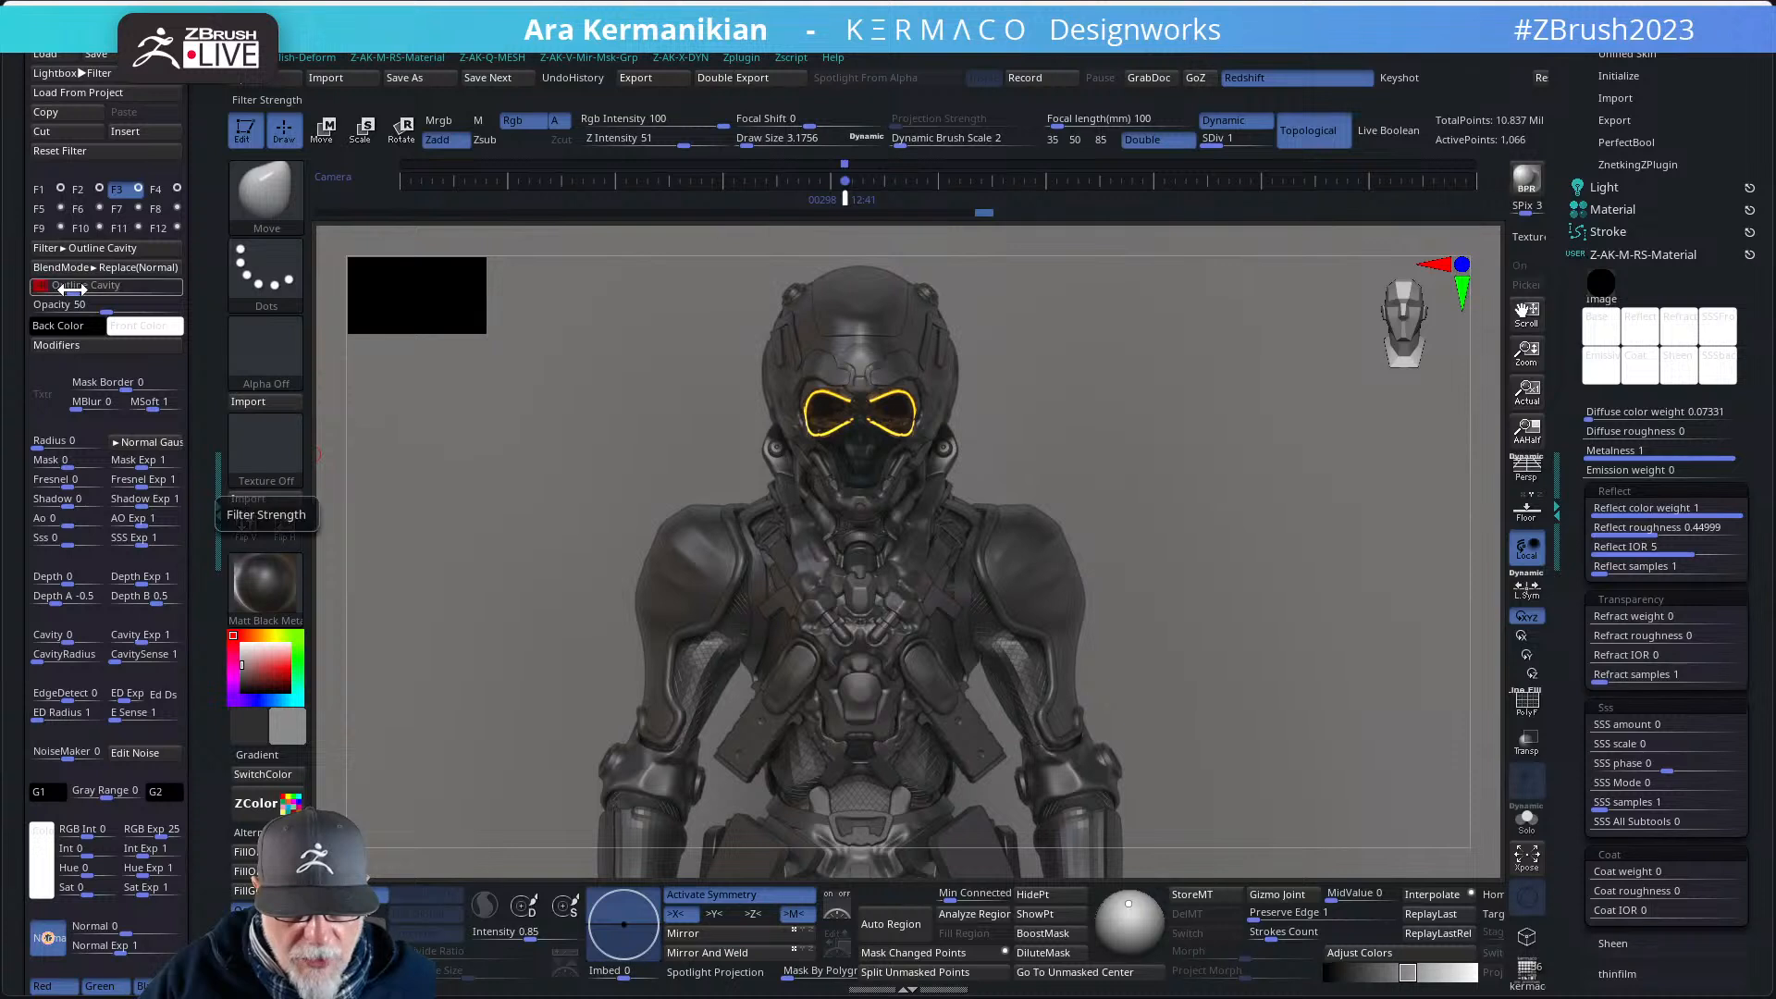
# - Strengthen the fourth BPR filter's Outline Cavity effect by lowering its value further below zero
pyautogui.click(160, 192)
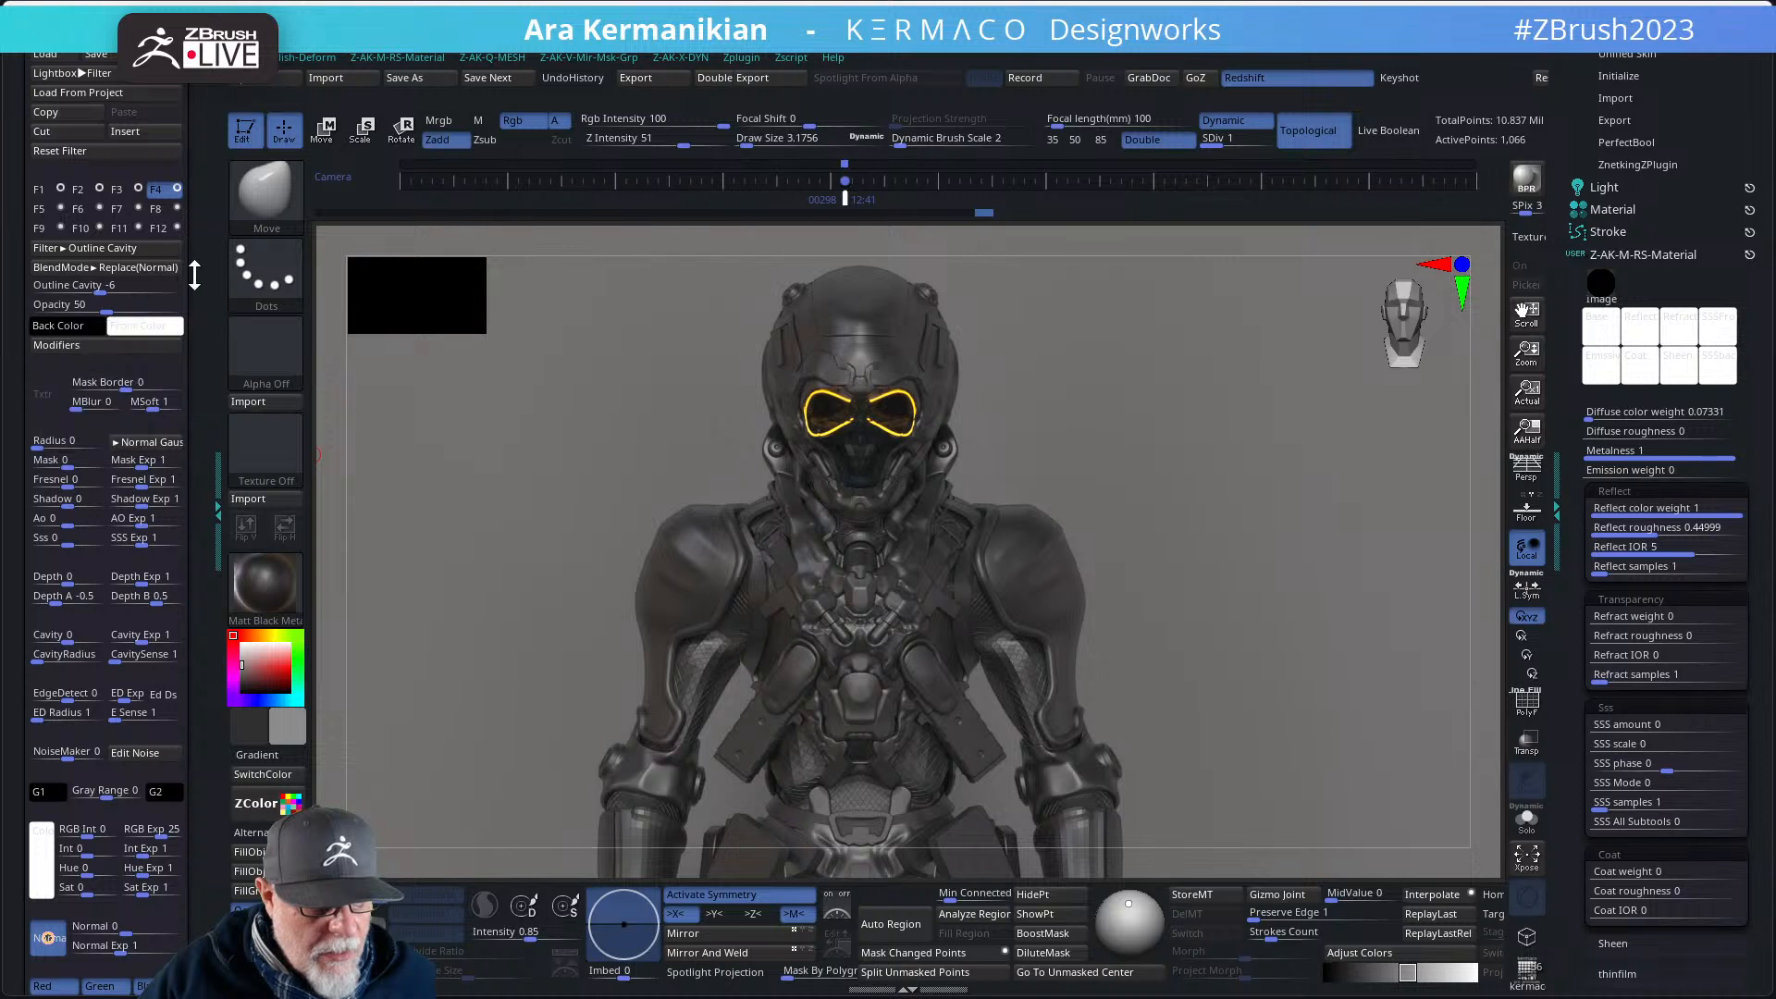
pyautogui.click(72, 290)
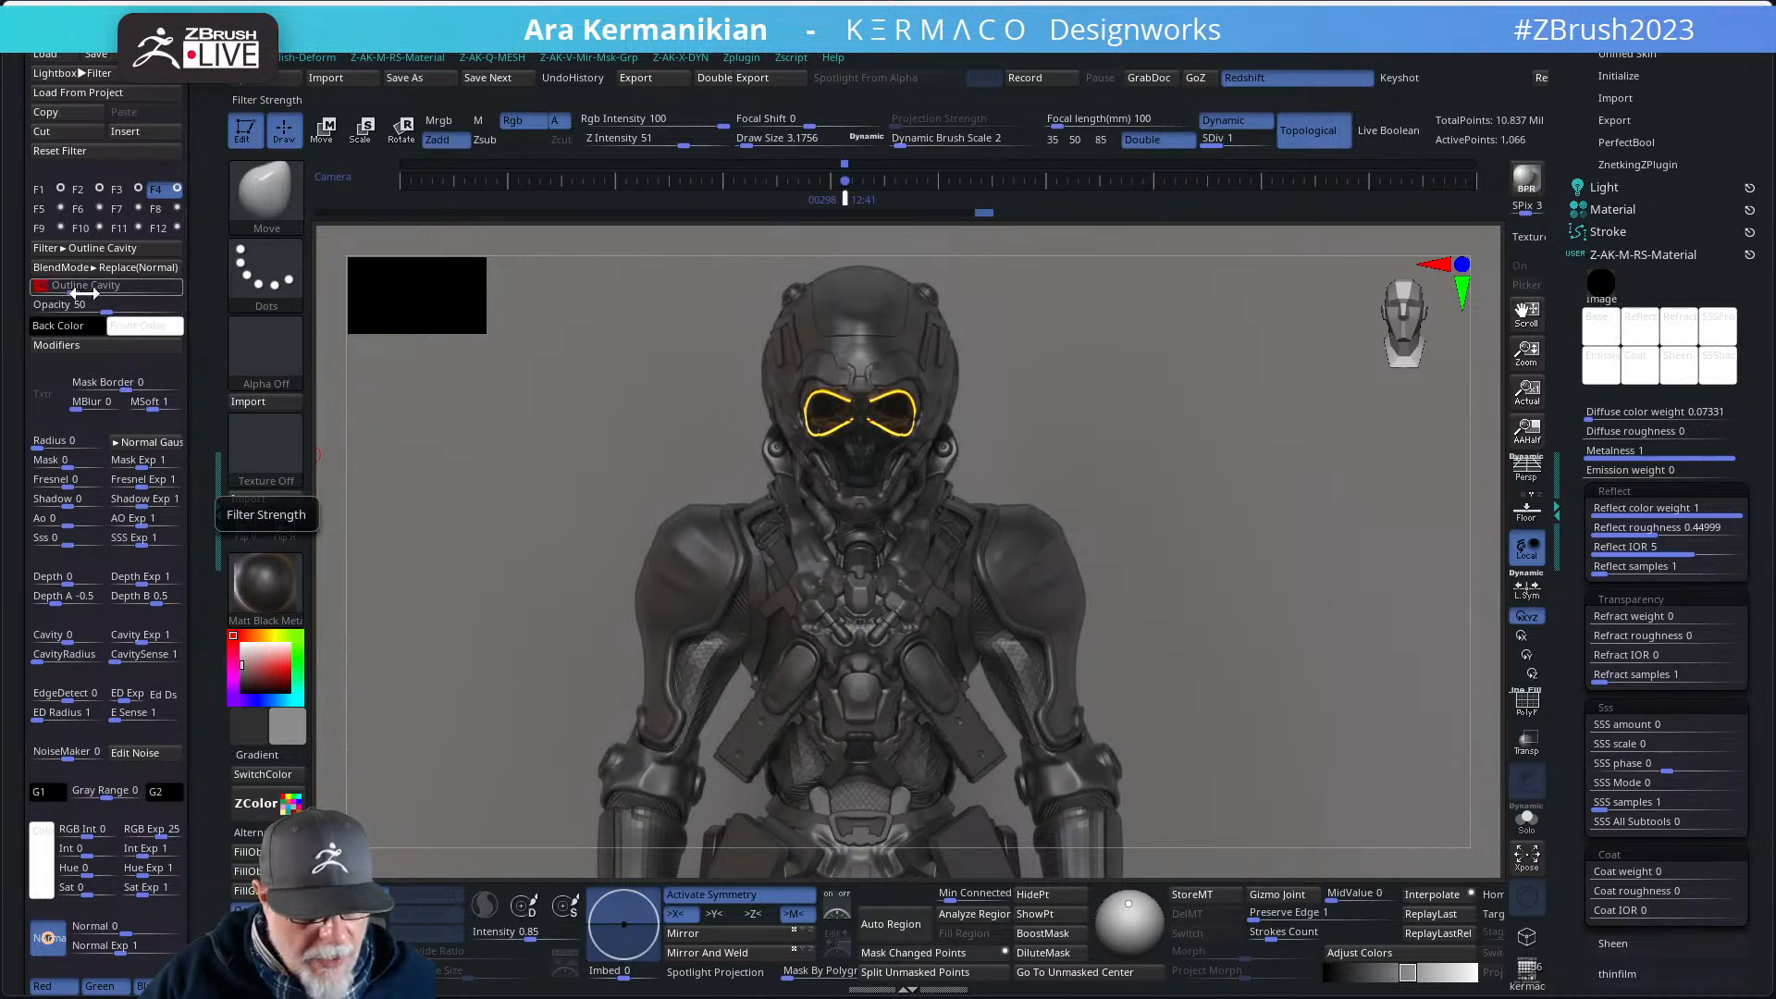
pyautogui.click(70, 292)
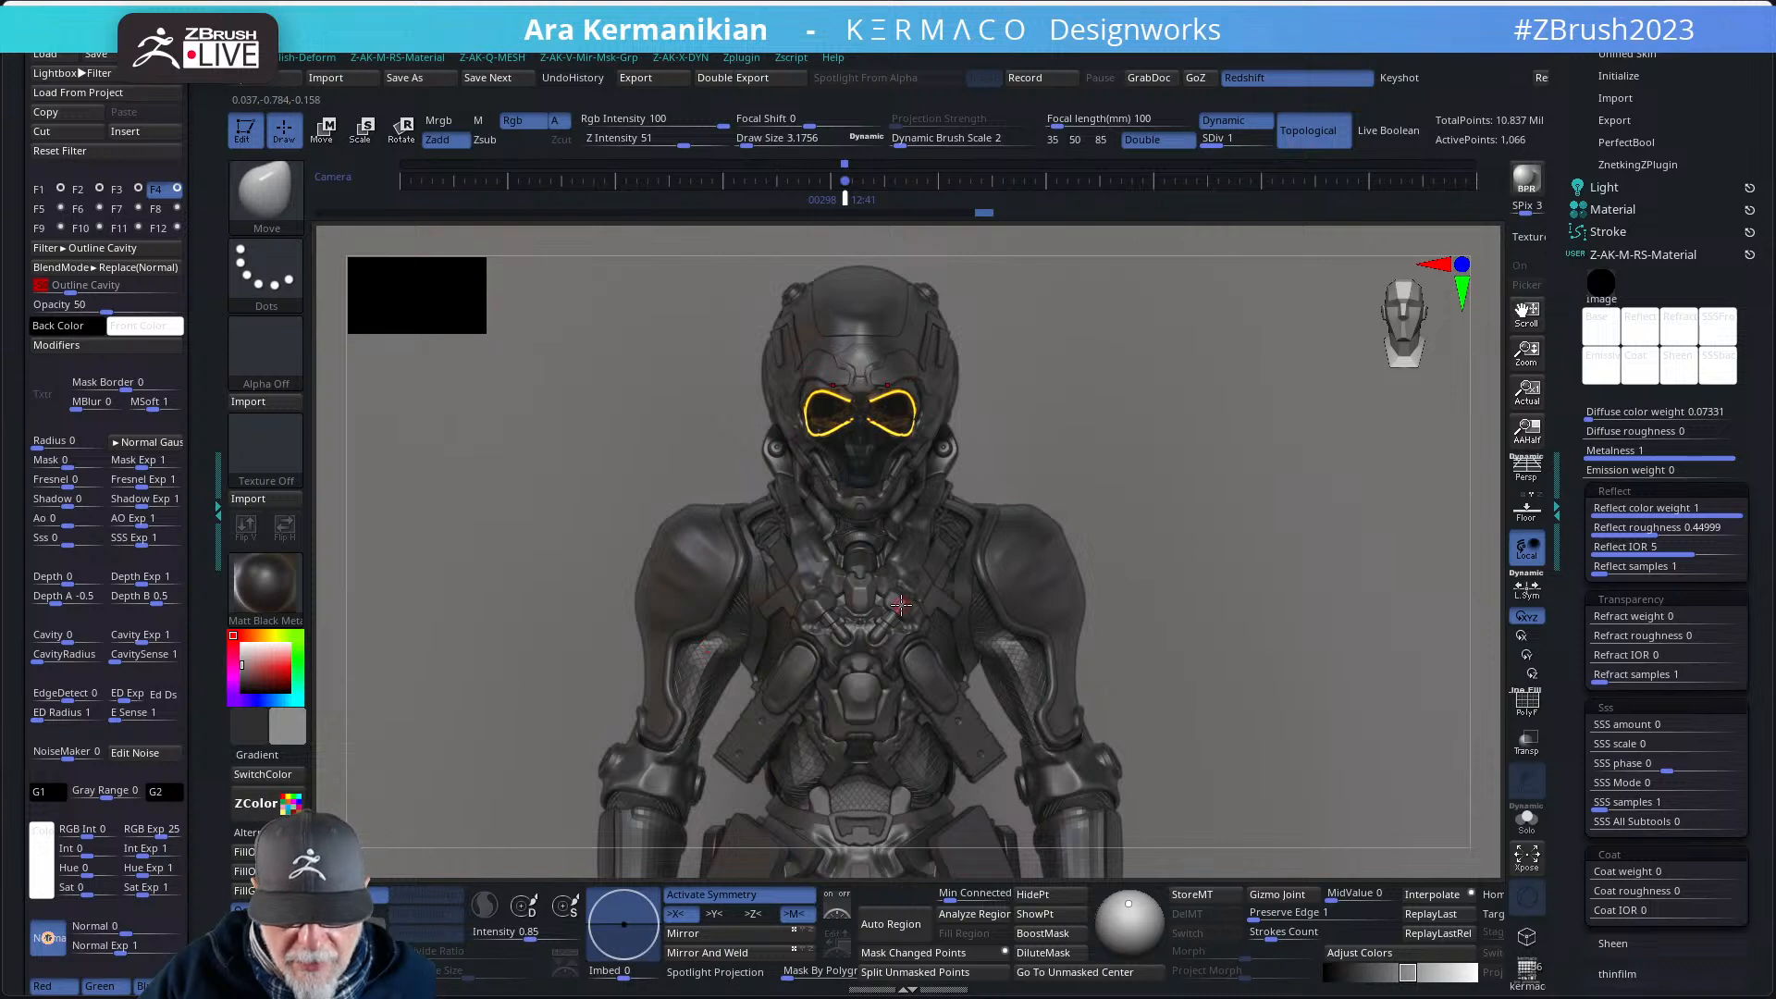